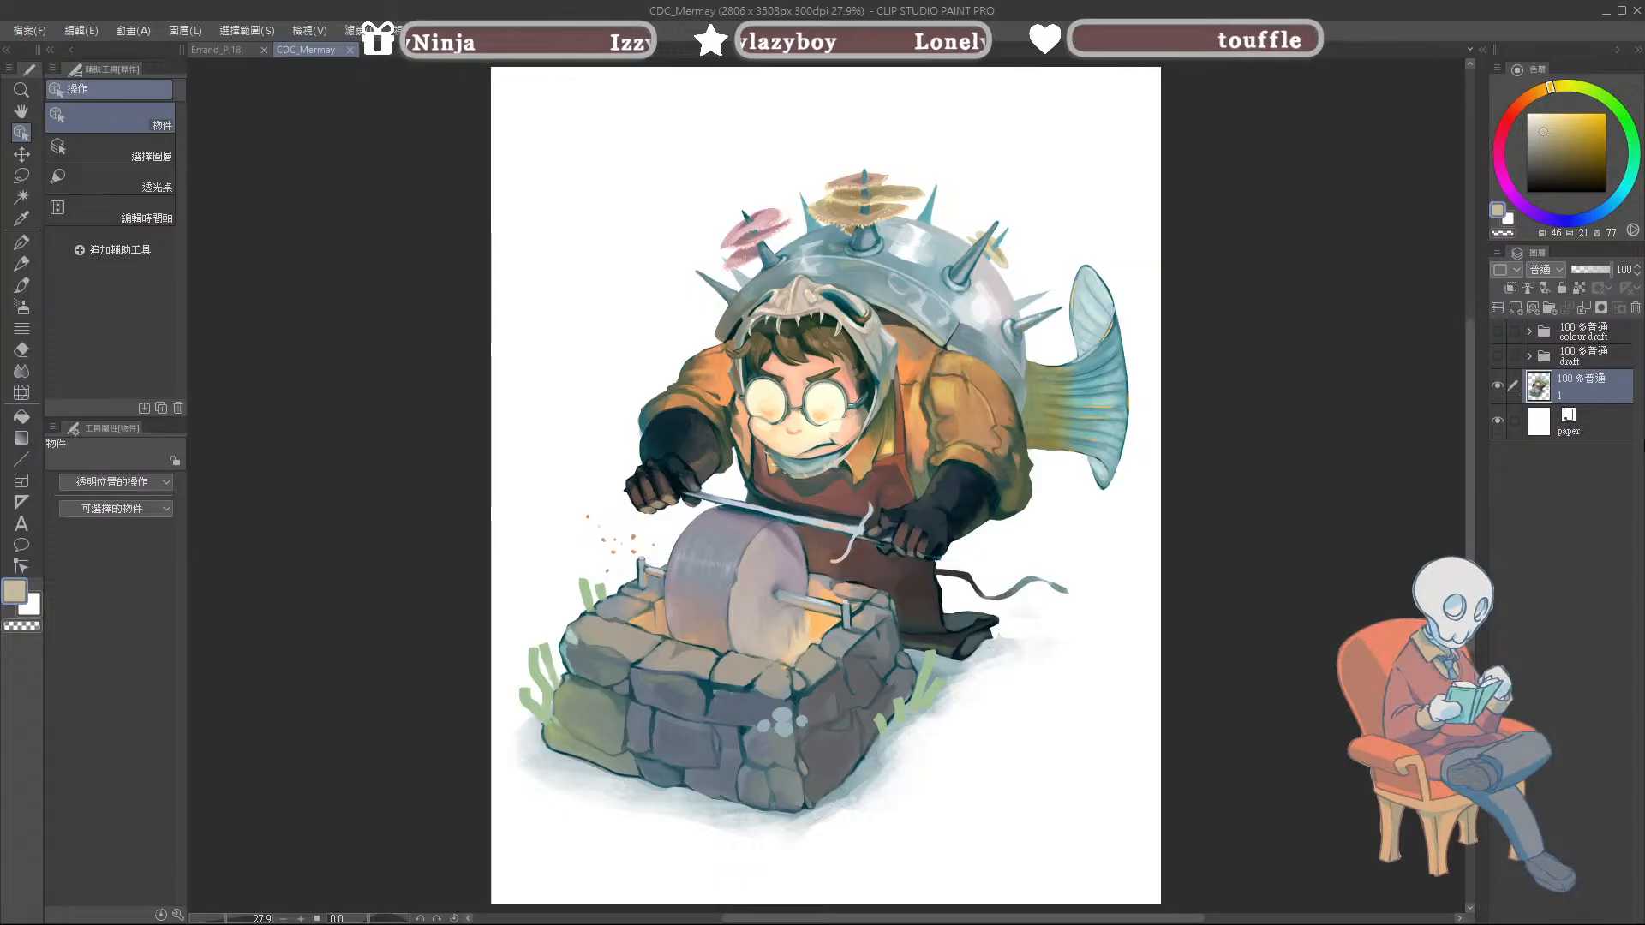
key(b)
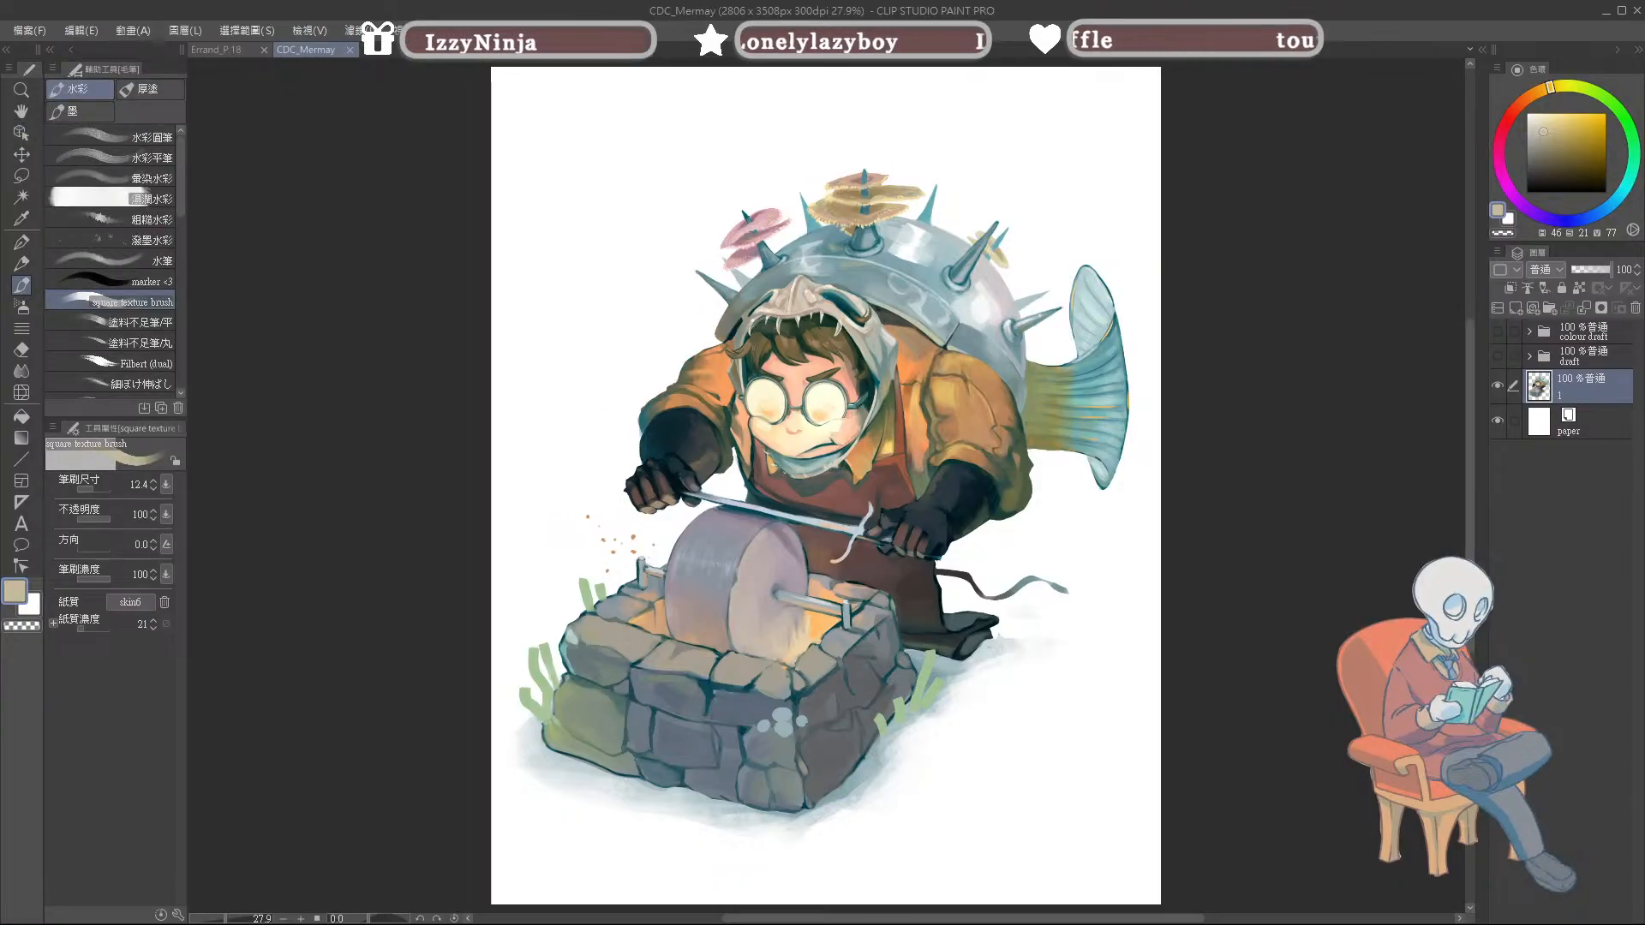
mouse_move(638, 716)
mouse_down()
mouse_move(1022, 347)
mouse_move(1087, 500)
mouse_up()
key(ctrl+z)
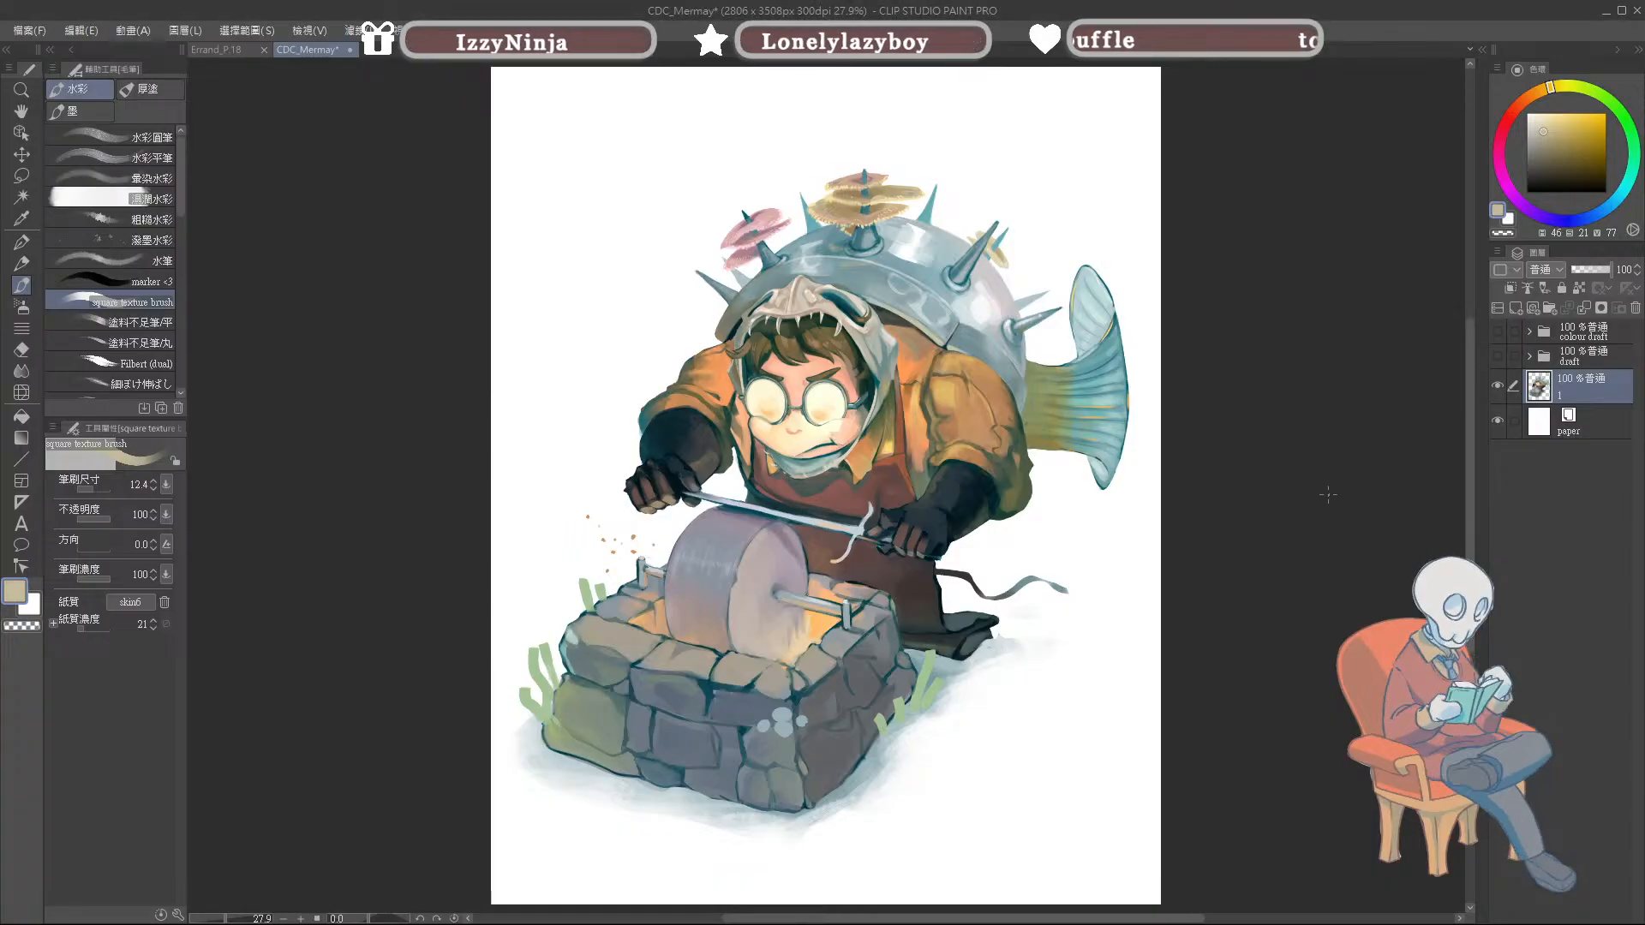
Step: Open the skull photo 20250208_175134.jpg as a reference image
scroll(1327, 495, up, 2)
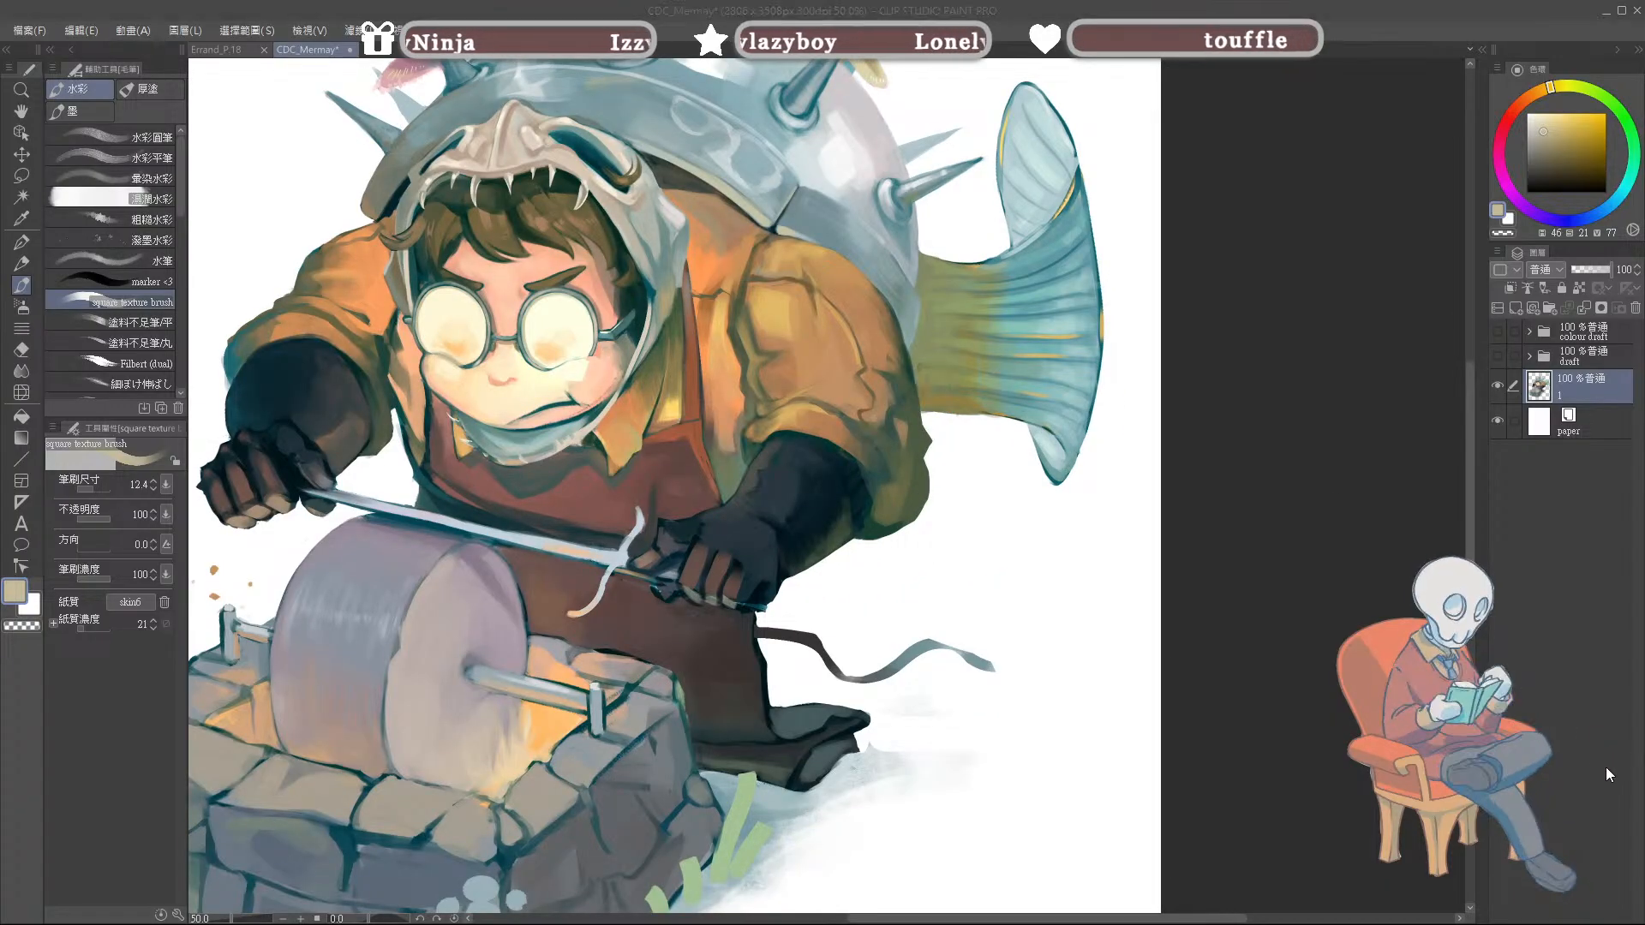
drag(686, 480, 895, 529)
drag(1350, 609, 1376, 631)
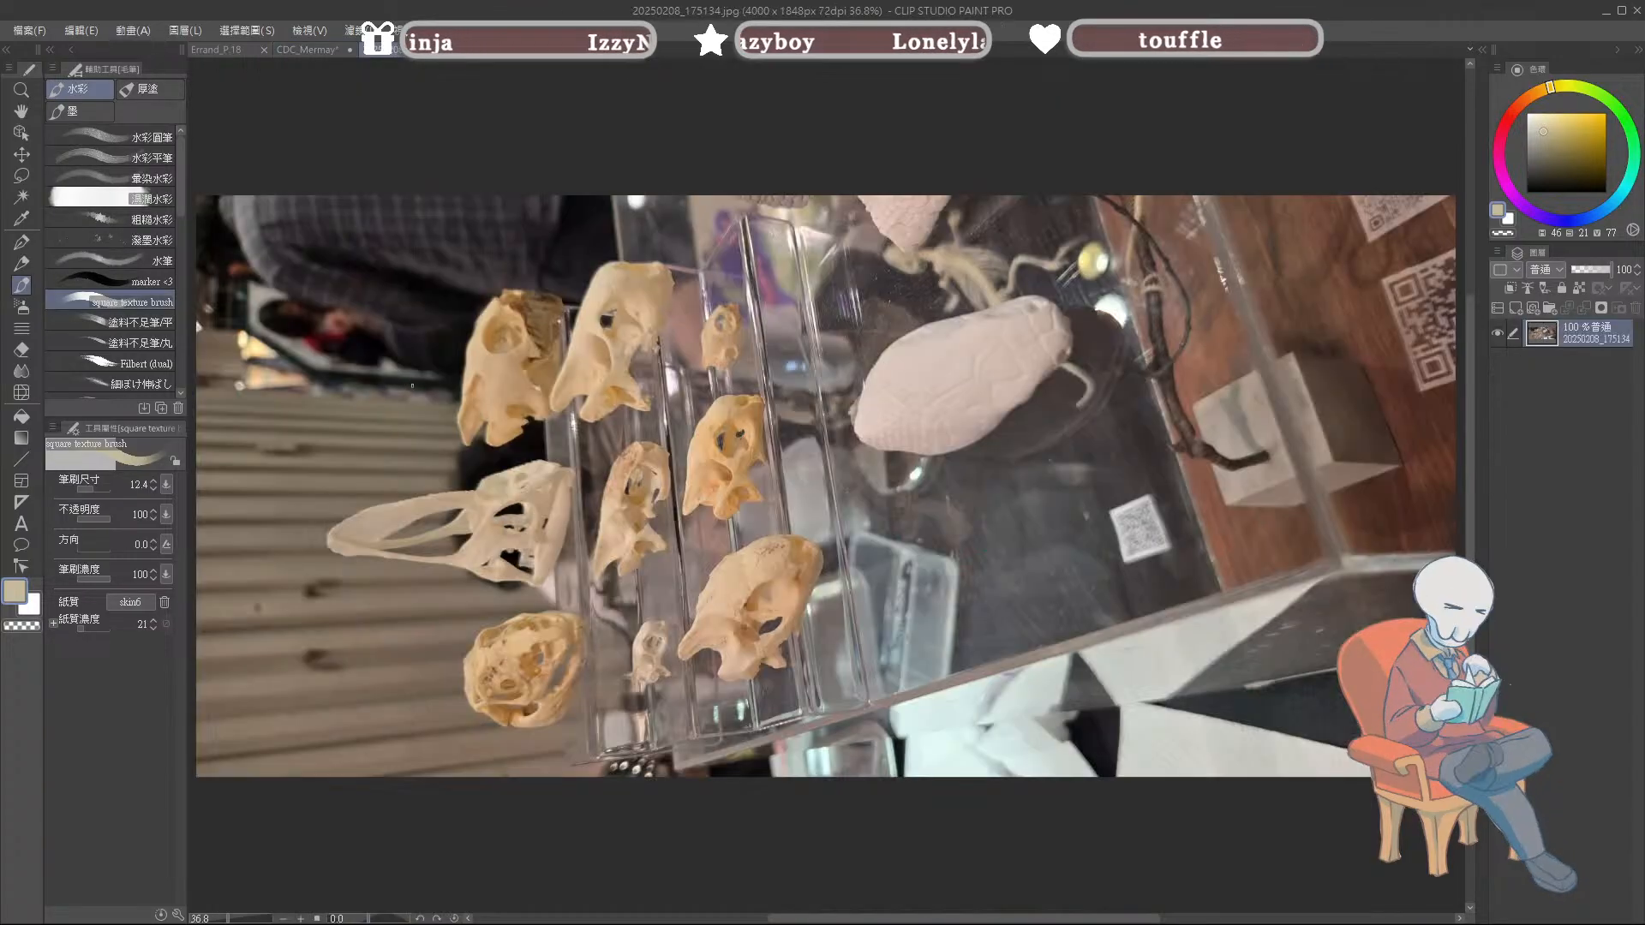
click(587, 360)
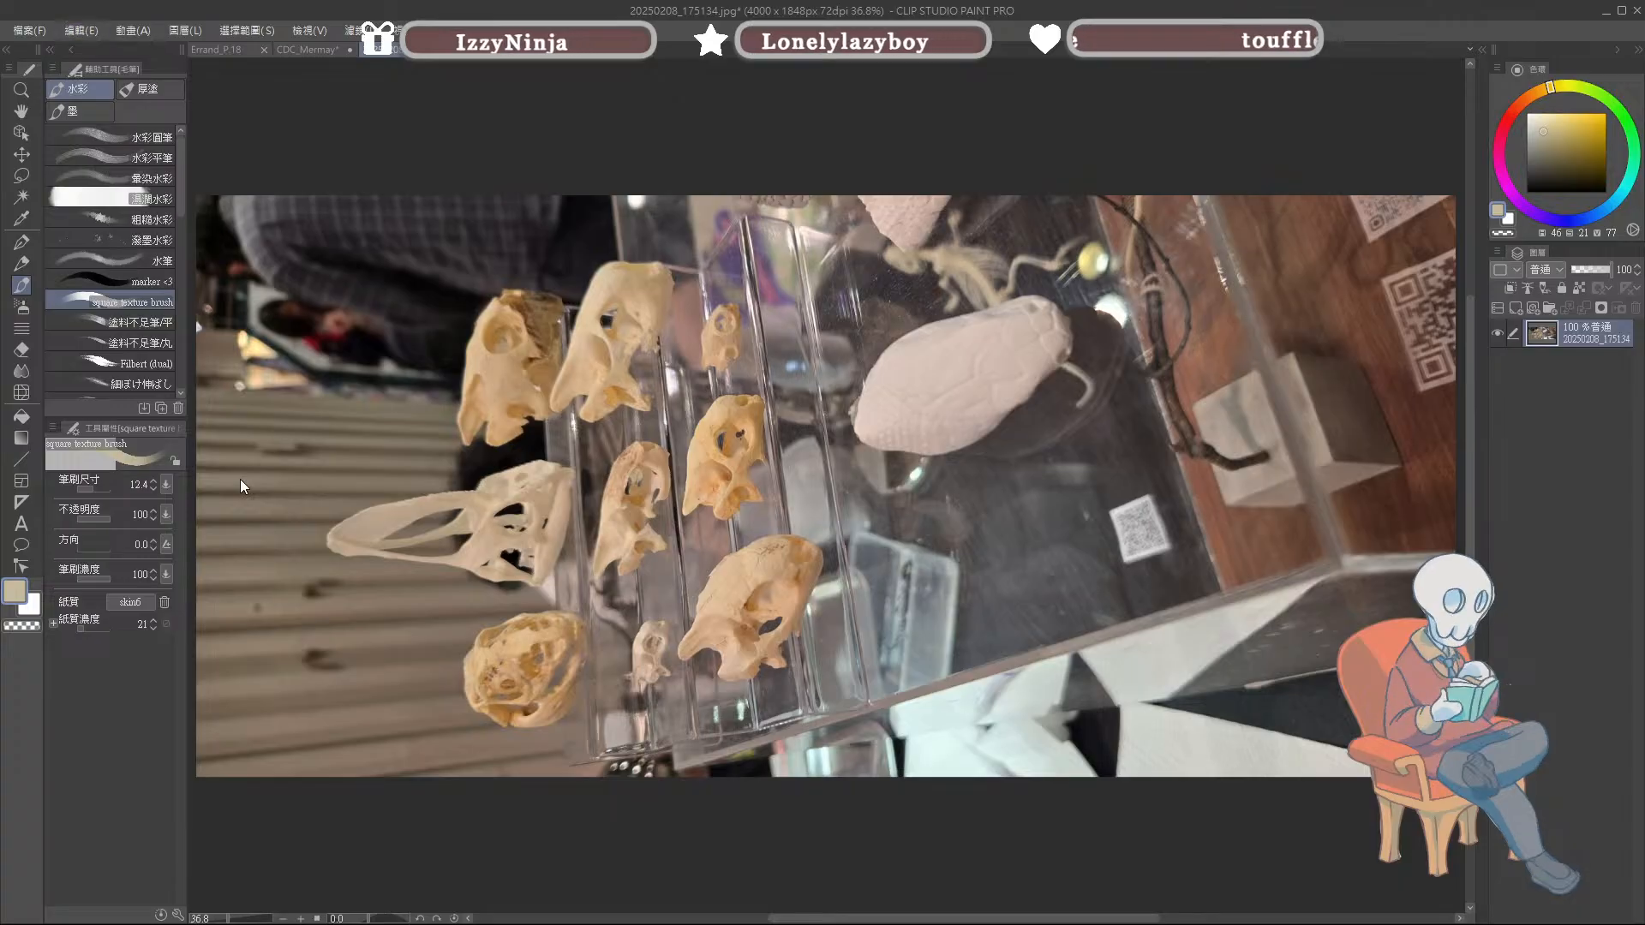
Step: Rotate the skull photo's canvas 90° clockwise into portrait orientation
key(ctrl+t)
key(Return)
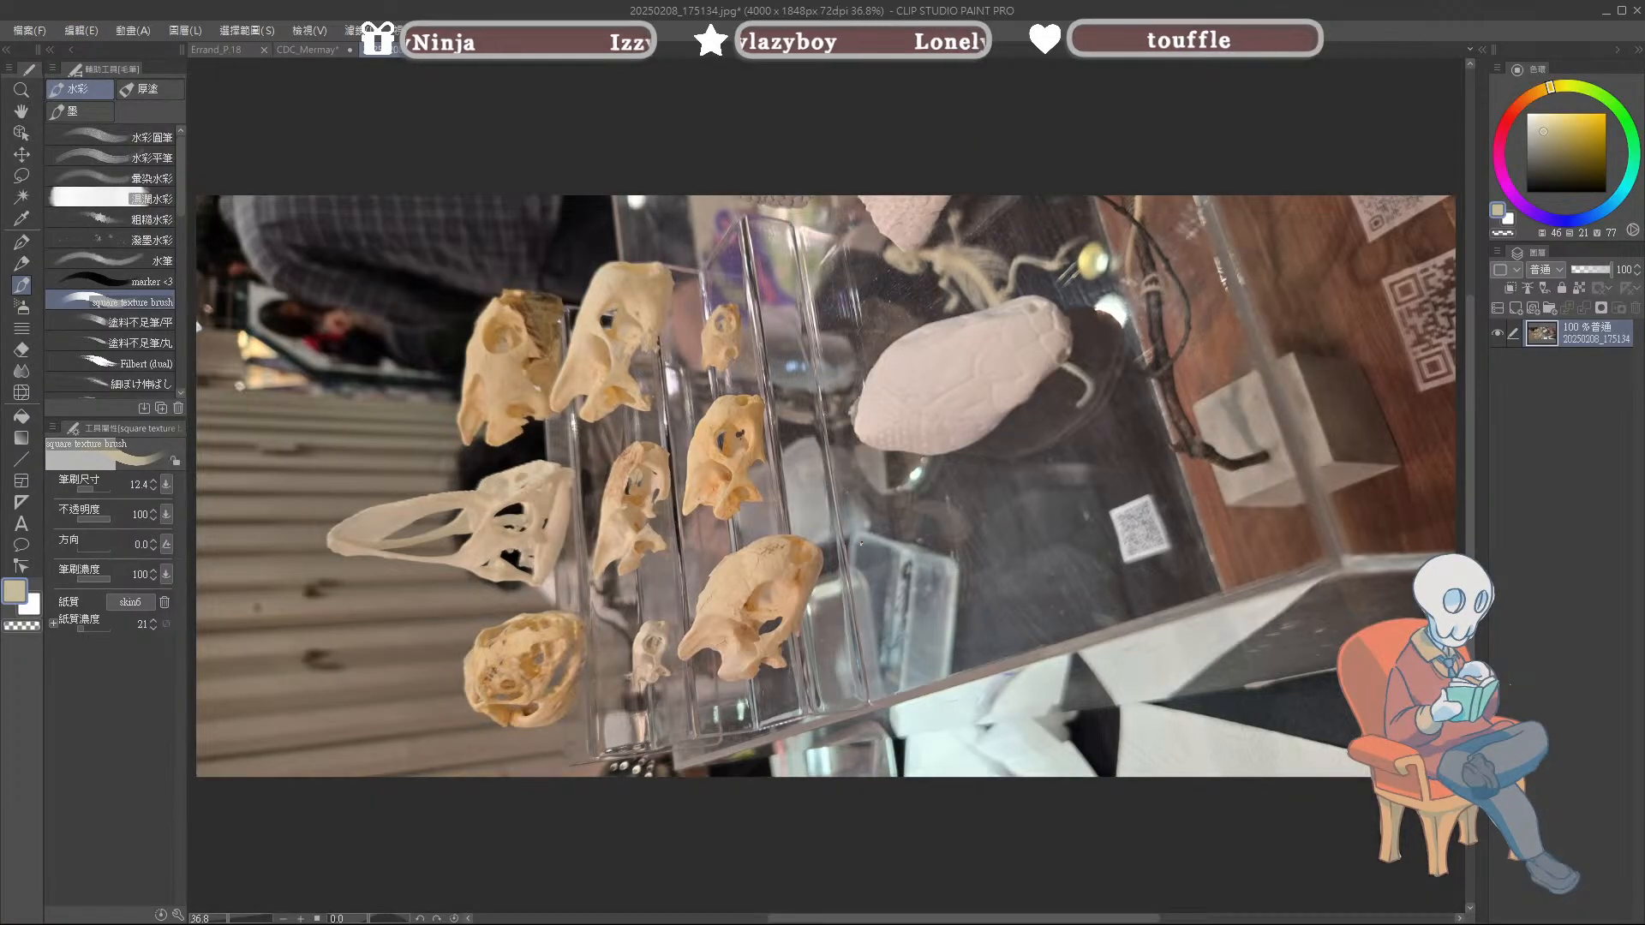
key(ctrl+minus)
key(ctrl+minus)
key(ctrl+plus)
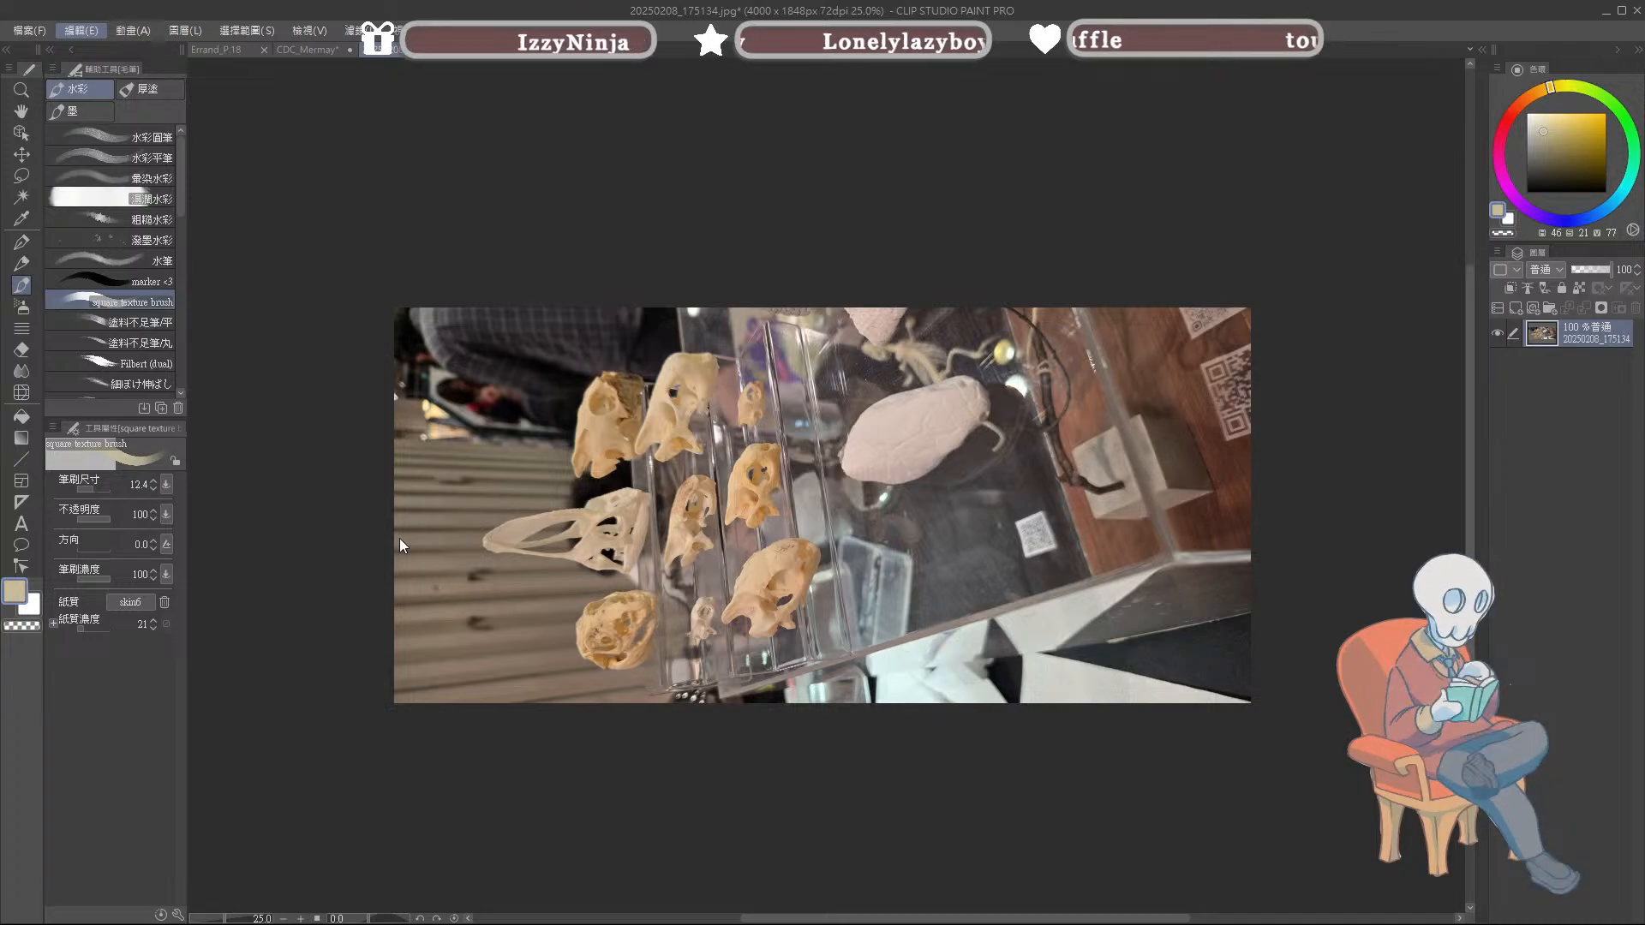
click(406, 516)
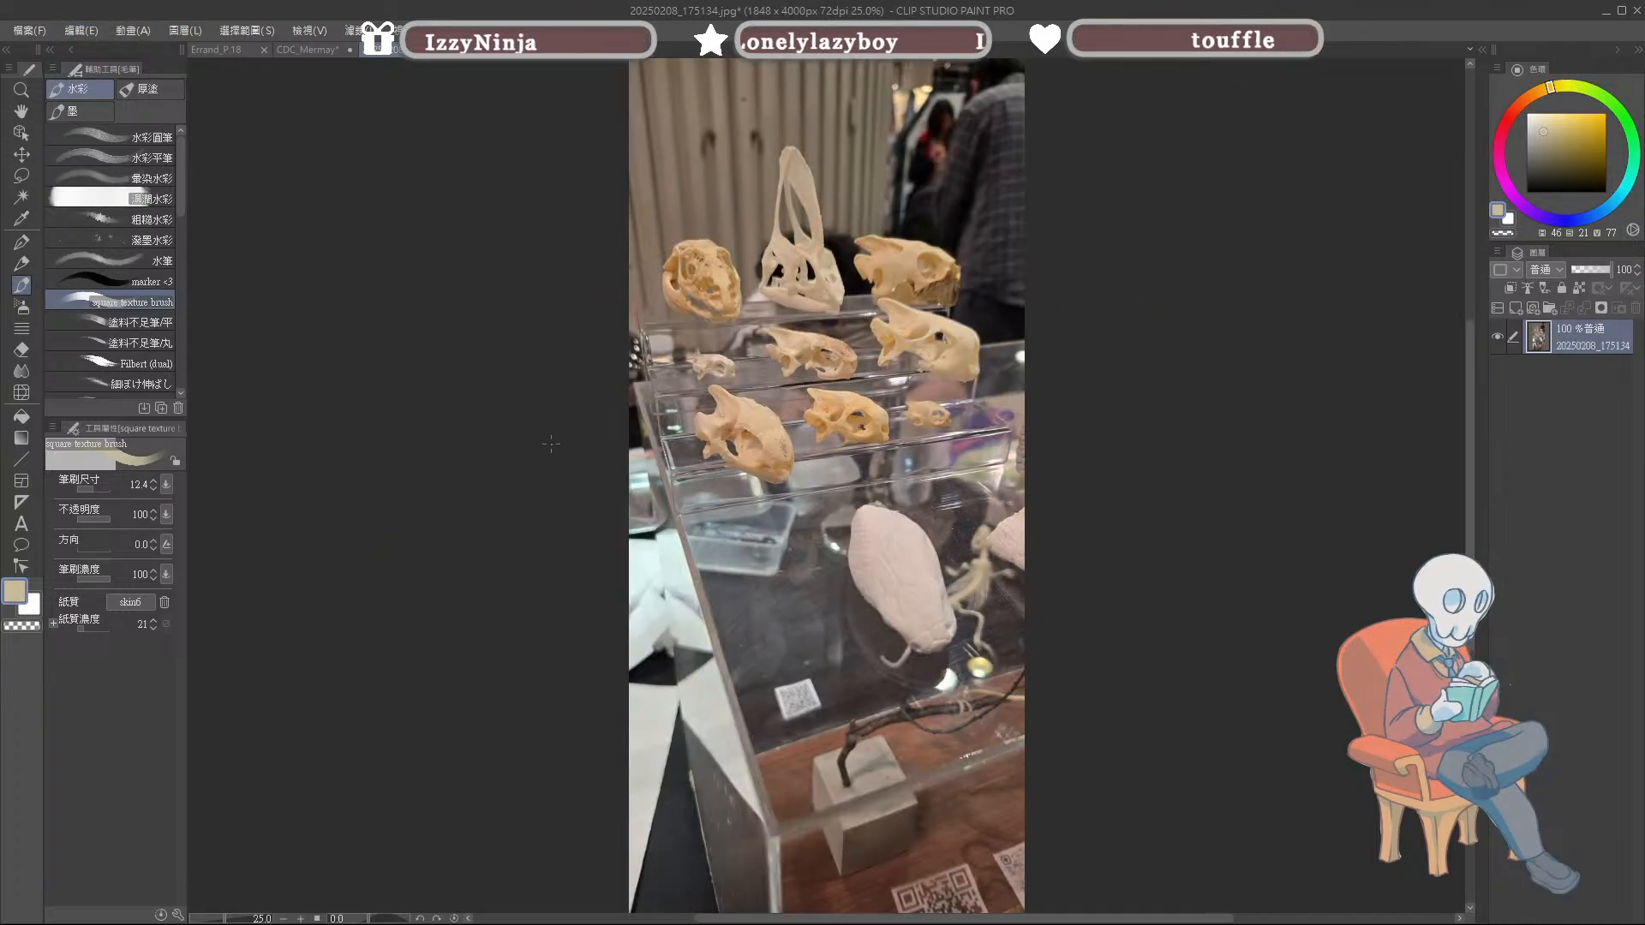
Step: Examine the shapes and details of the displayed skulls and the pale reptile head in the reference photo
scroll(862, 669, up, 3)
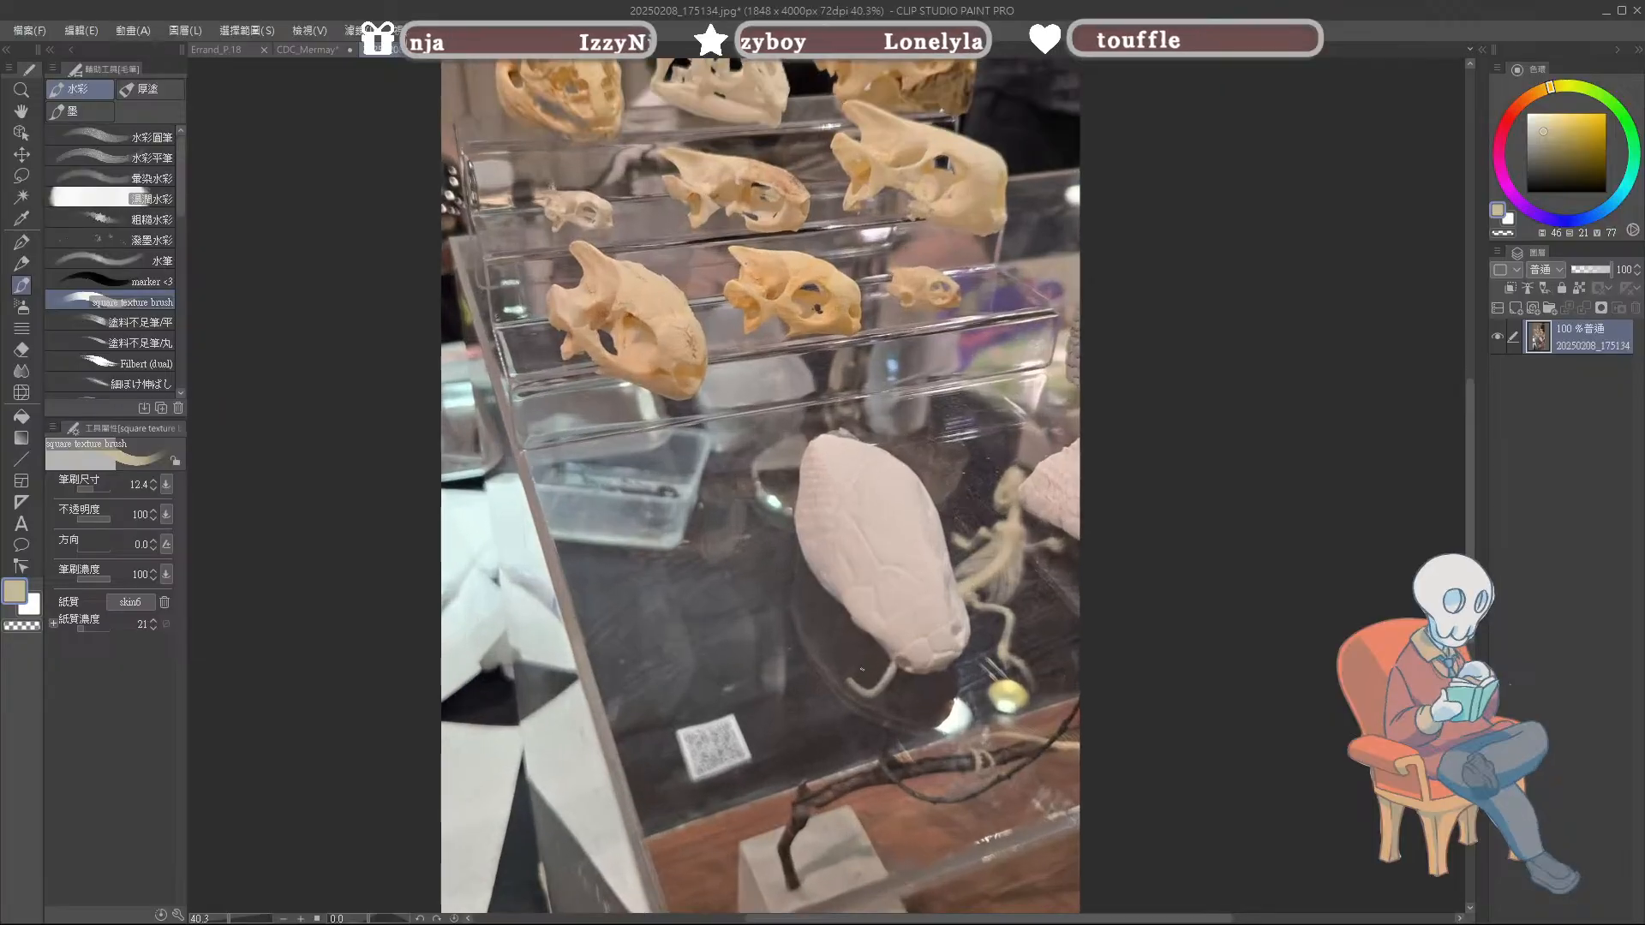
scroll(862, 669, up, 3)
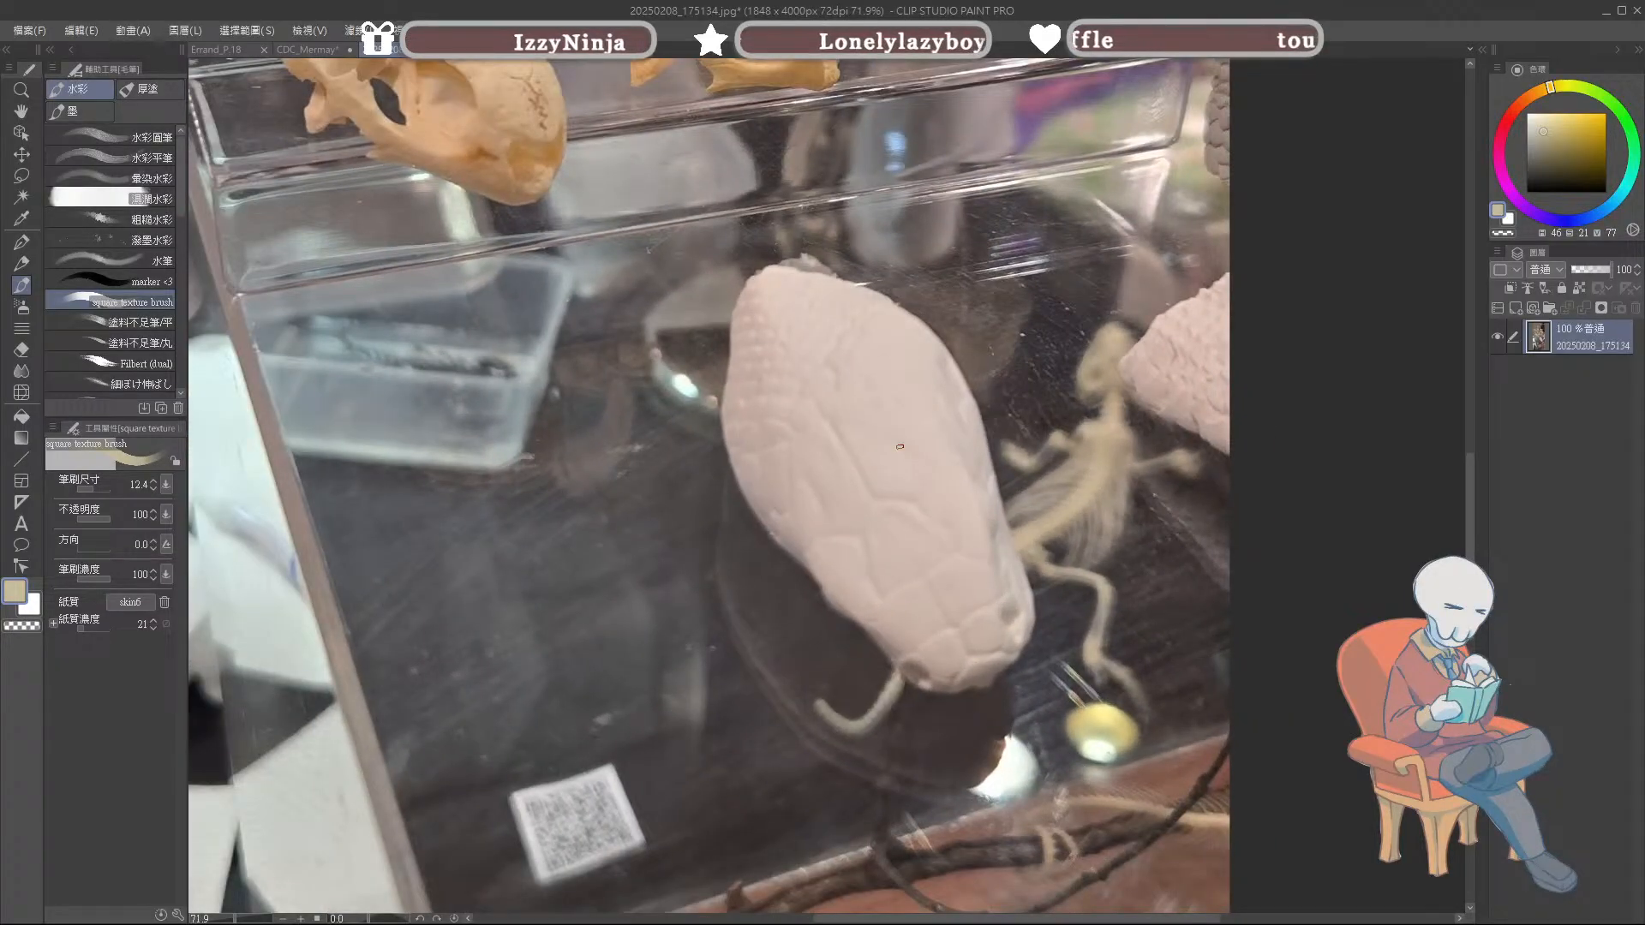
scroll(1413, 209, up, 10)
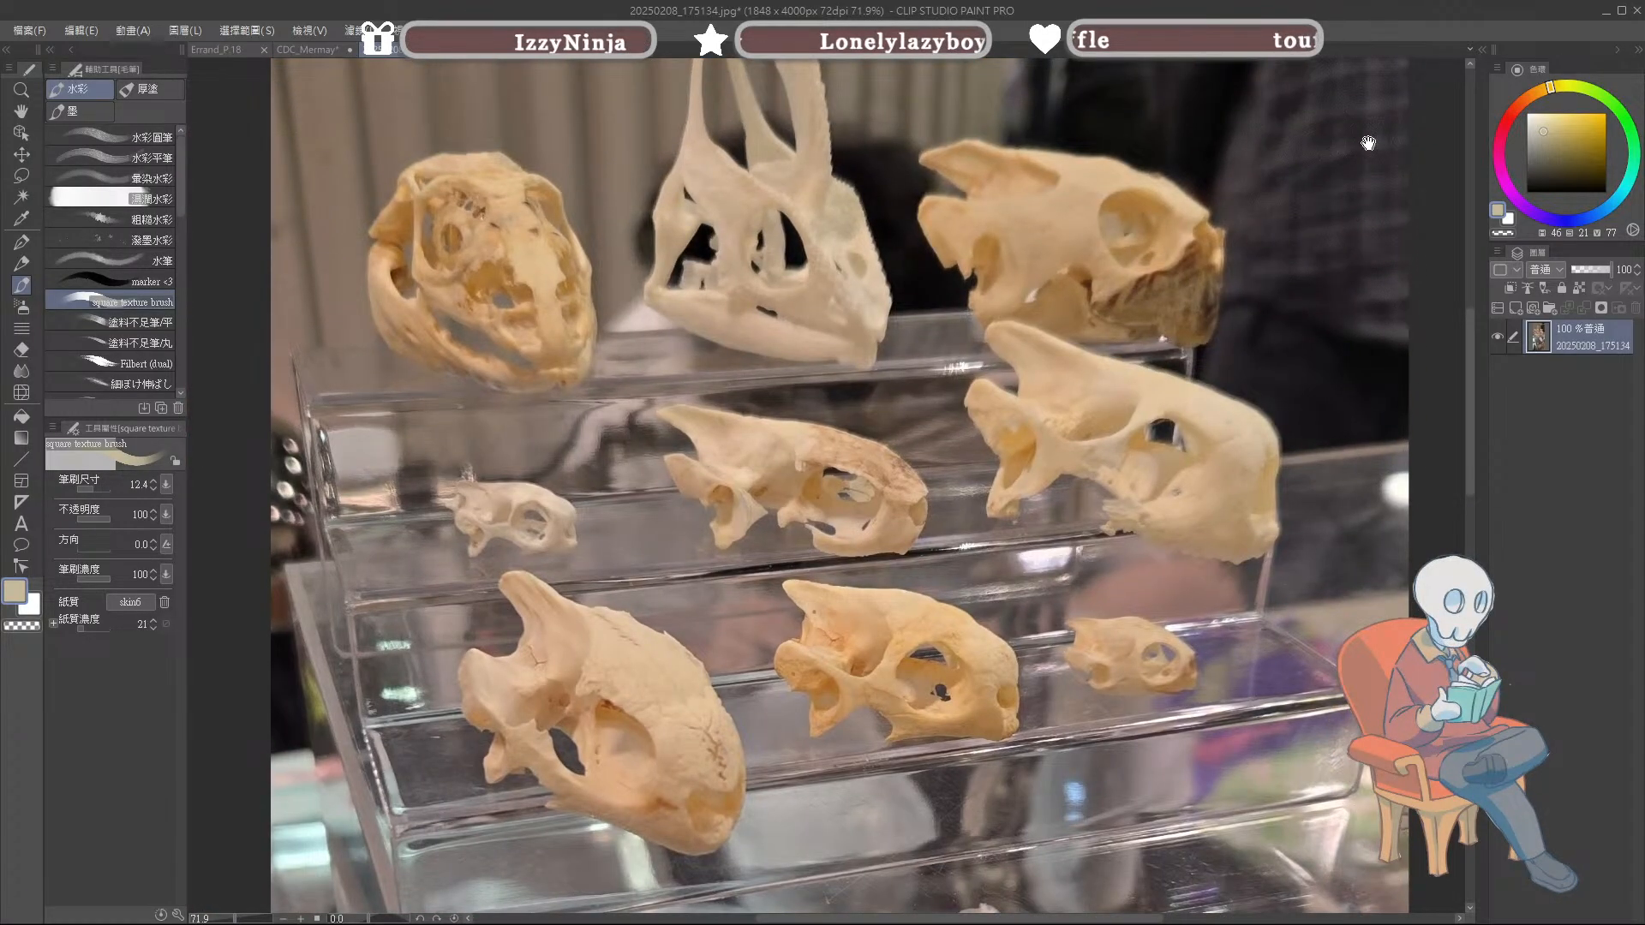
scroll(1368, 143, down, 2)
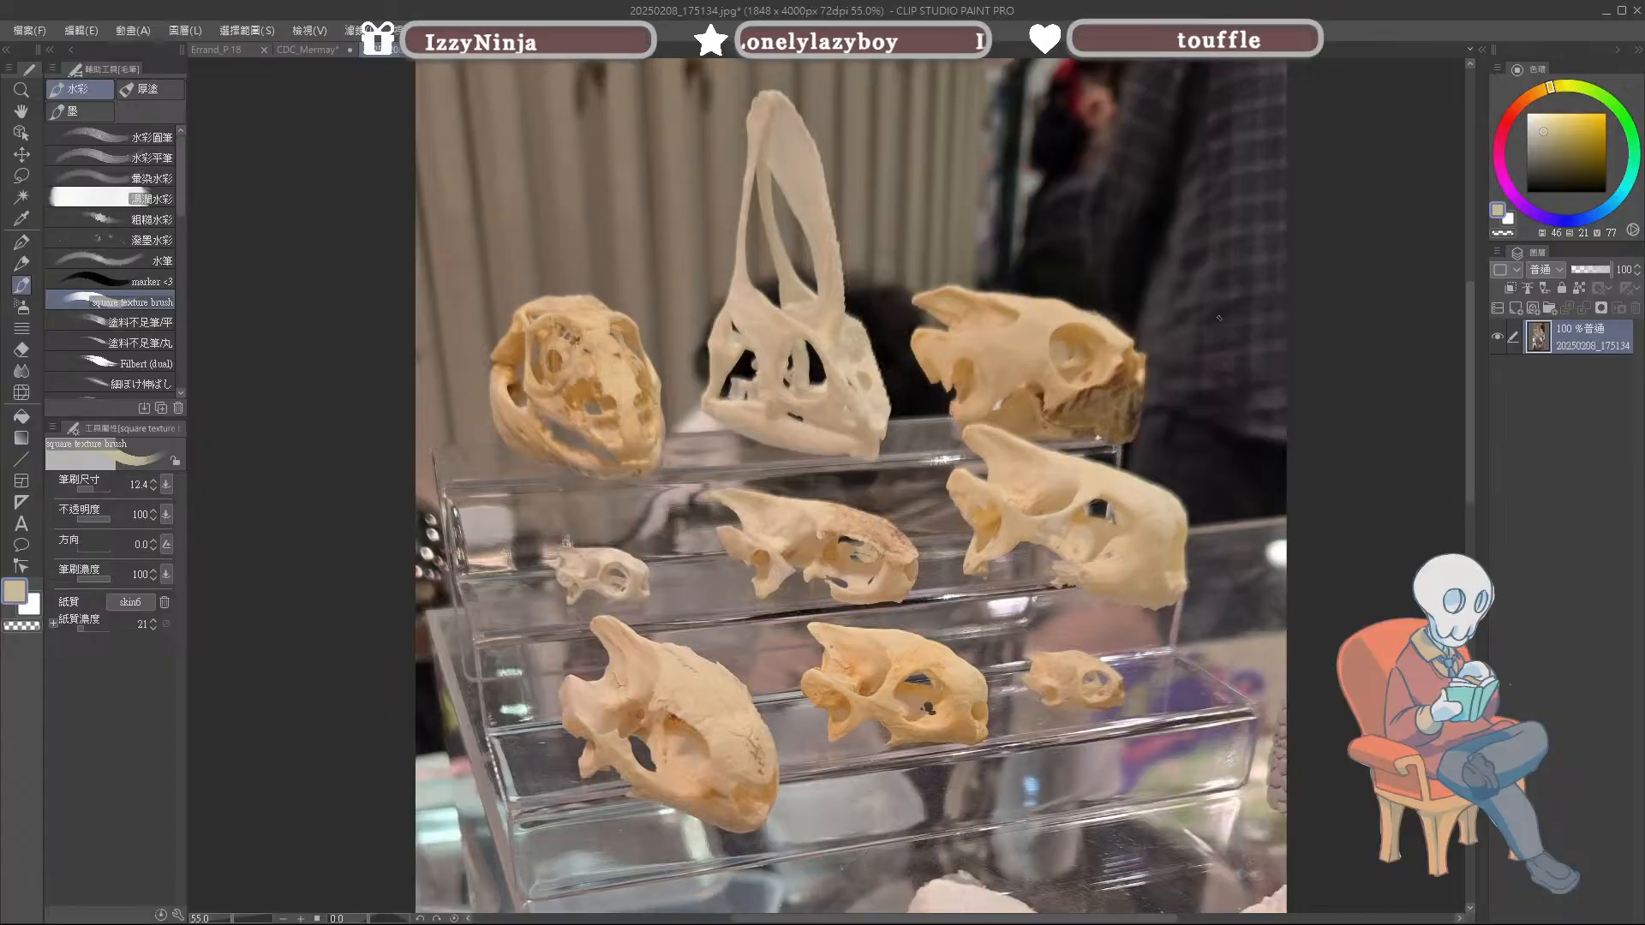
scroll(877, 409, down, 3)
scroll(877, 410, down, 2)
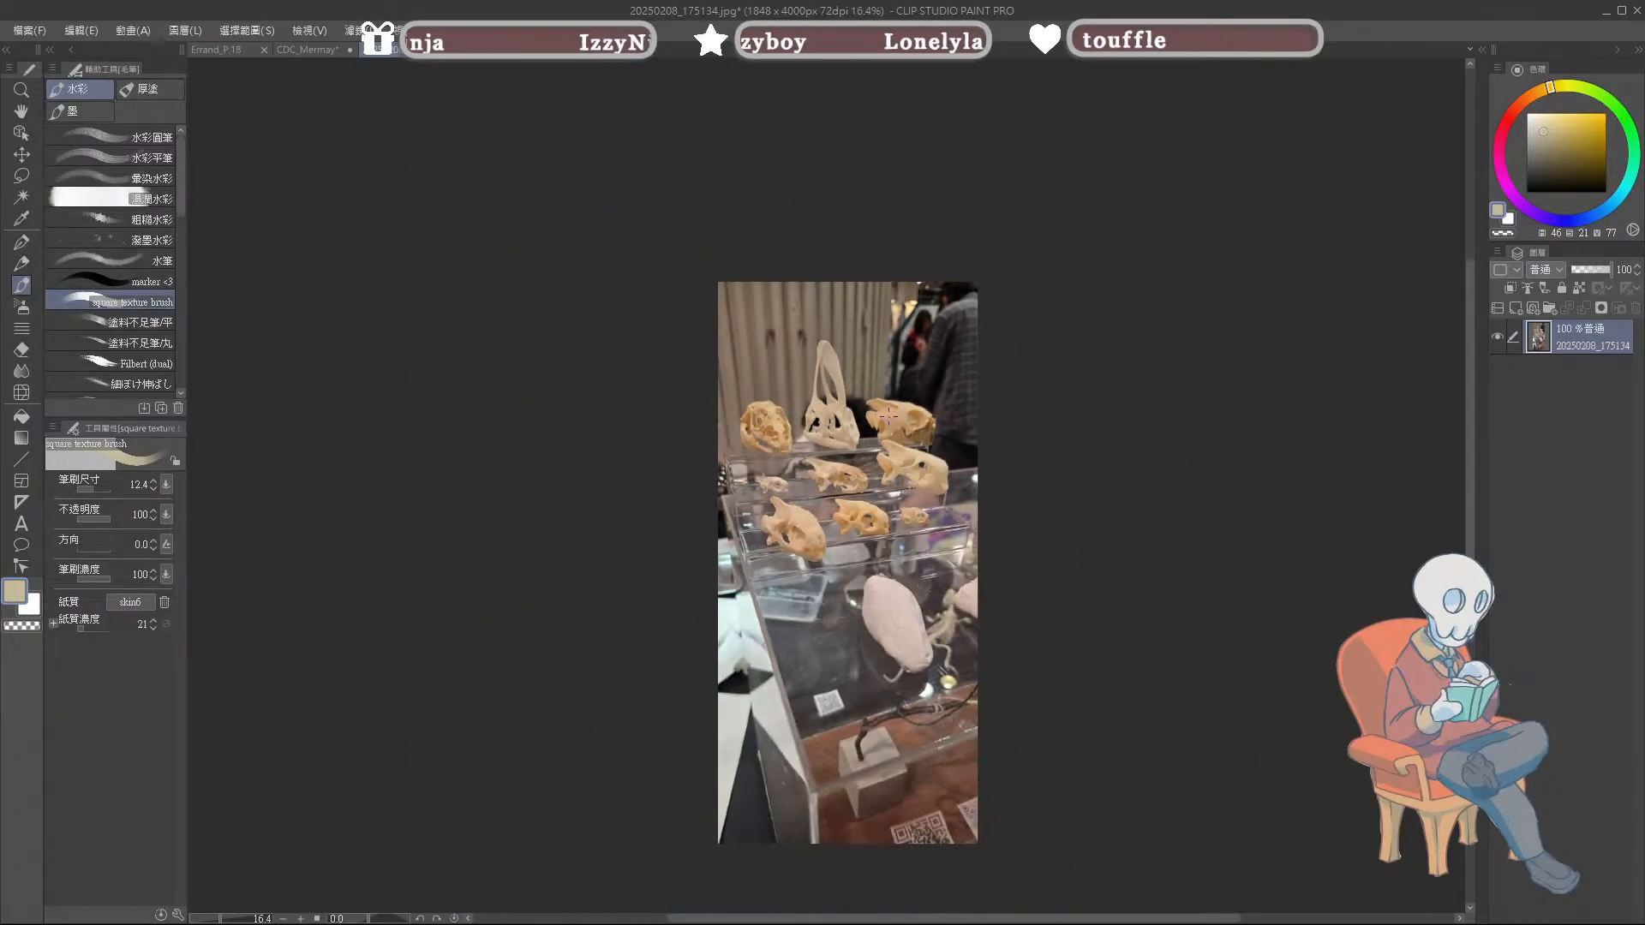
scroll(868, 440, up, 4)
scroll(868, 440, up, 1)
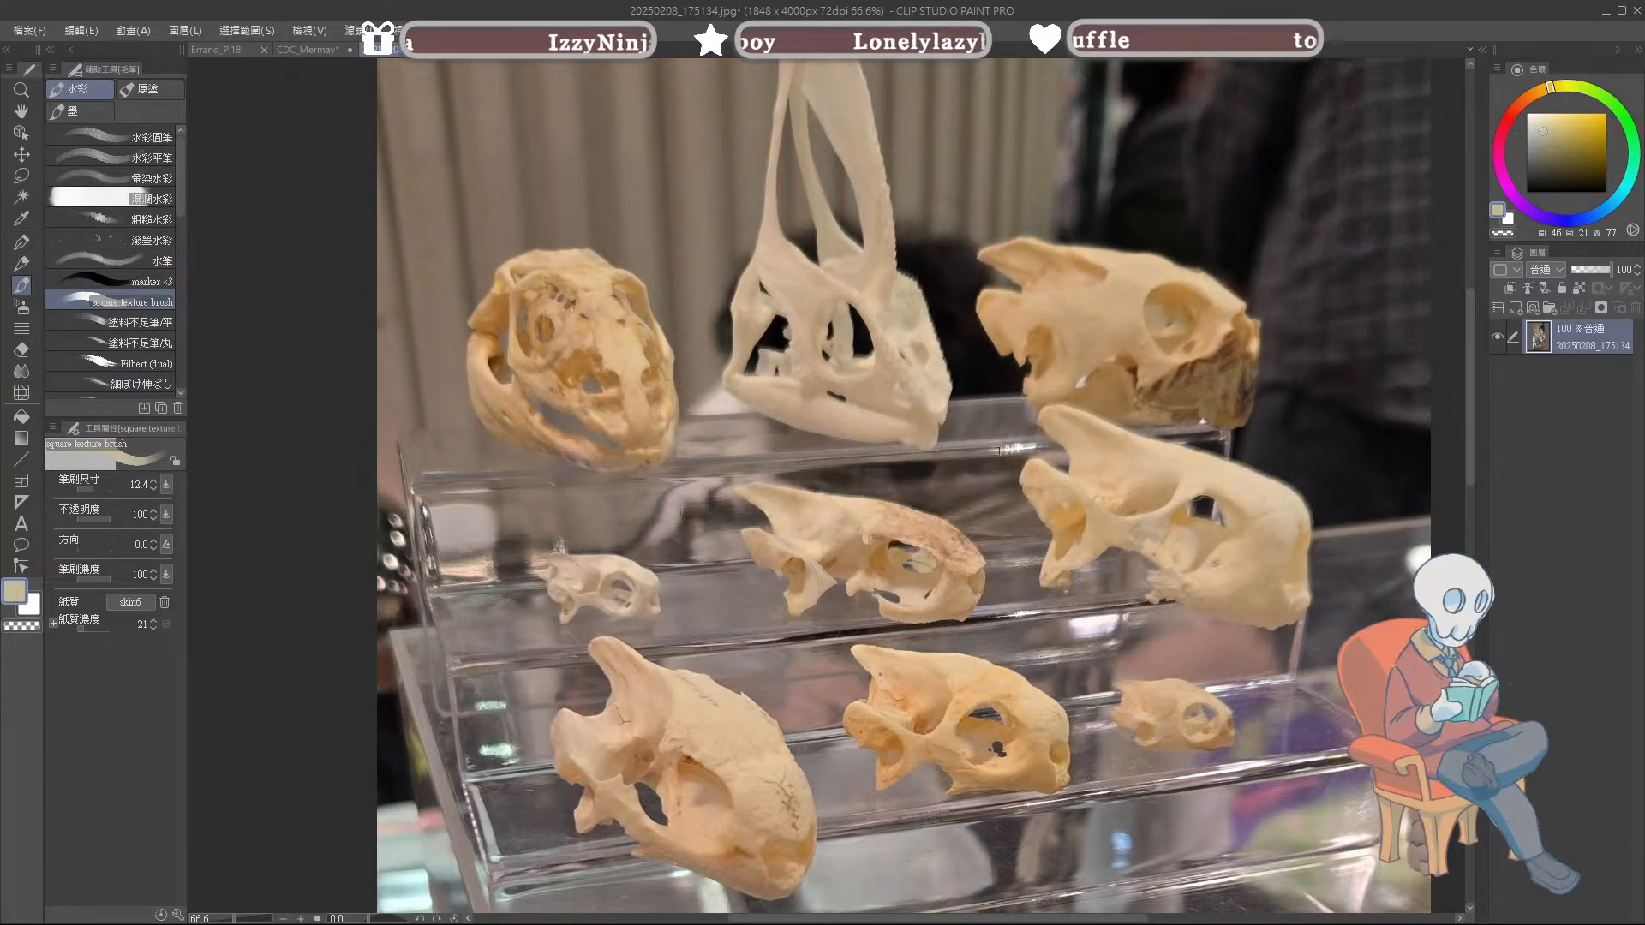
scroll(865, 484, down, 1)
scroll(917, 503, down, 1)
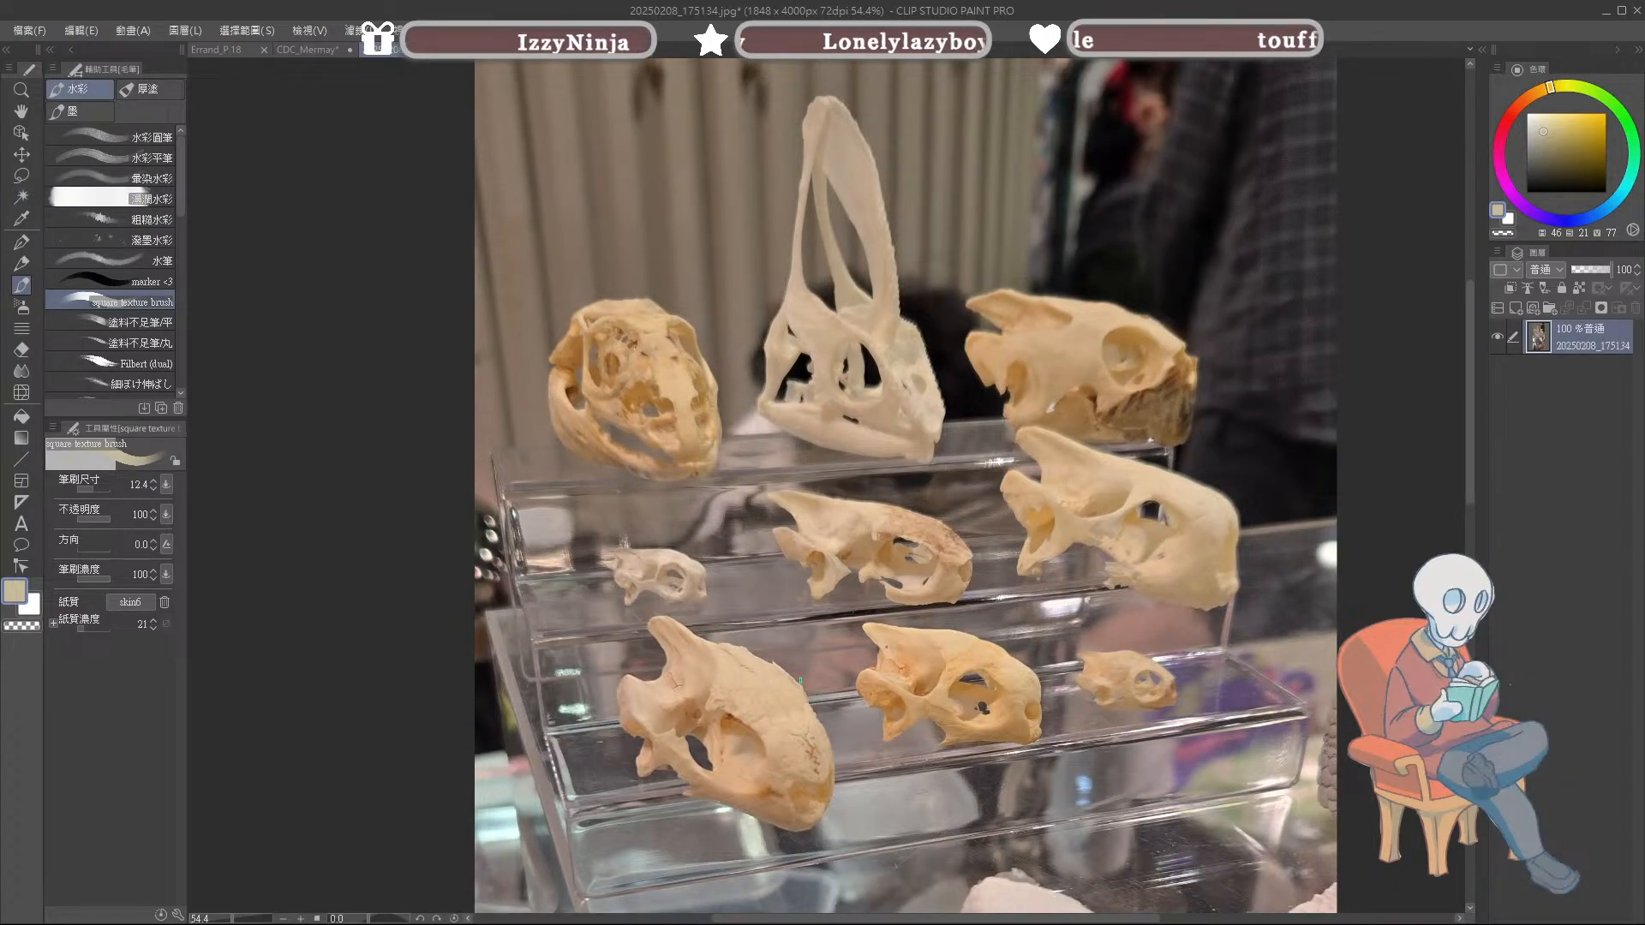
click(21, 175)
mouse_move(781, 623)
mouse_down()
mouse_move(678, 599)
mouse_move(561, 654)
mouse_move(679, 858)
mouse_move(841, 888)
mouse_move(921, 817)
mouse_move(792, 598)
mouse_up()
mouse_move(1020, 597)
mouse_down()
mouse_move(917, 597)
mouse_move(938, 737)
mouse_up()
click(1234, 603)
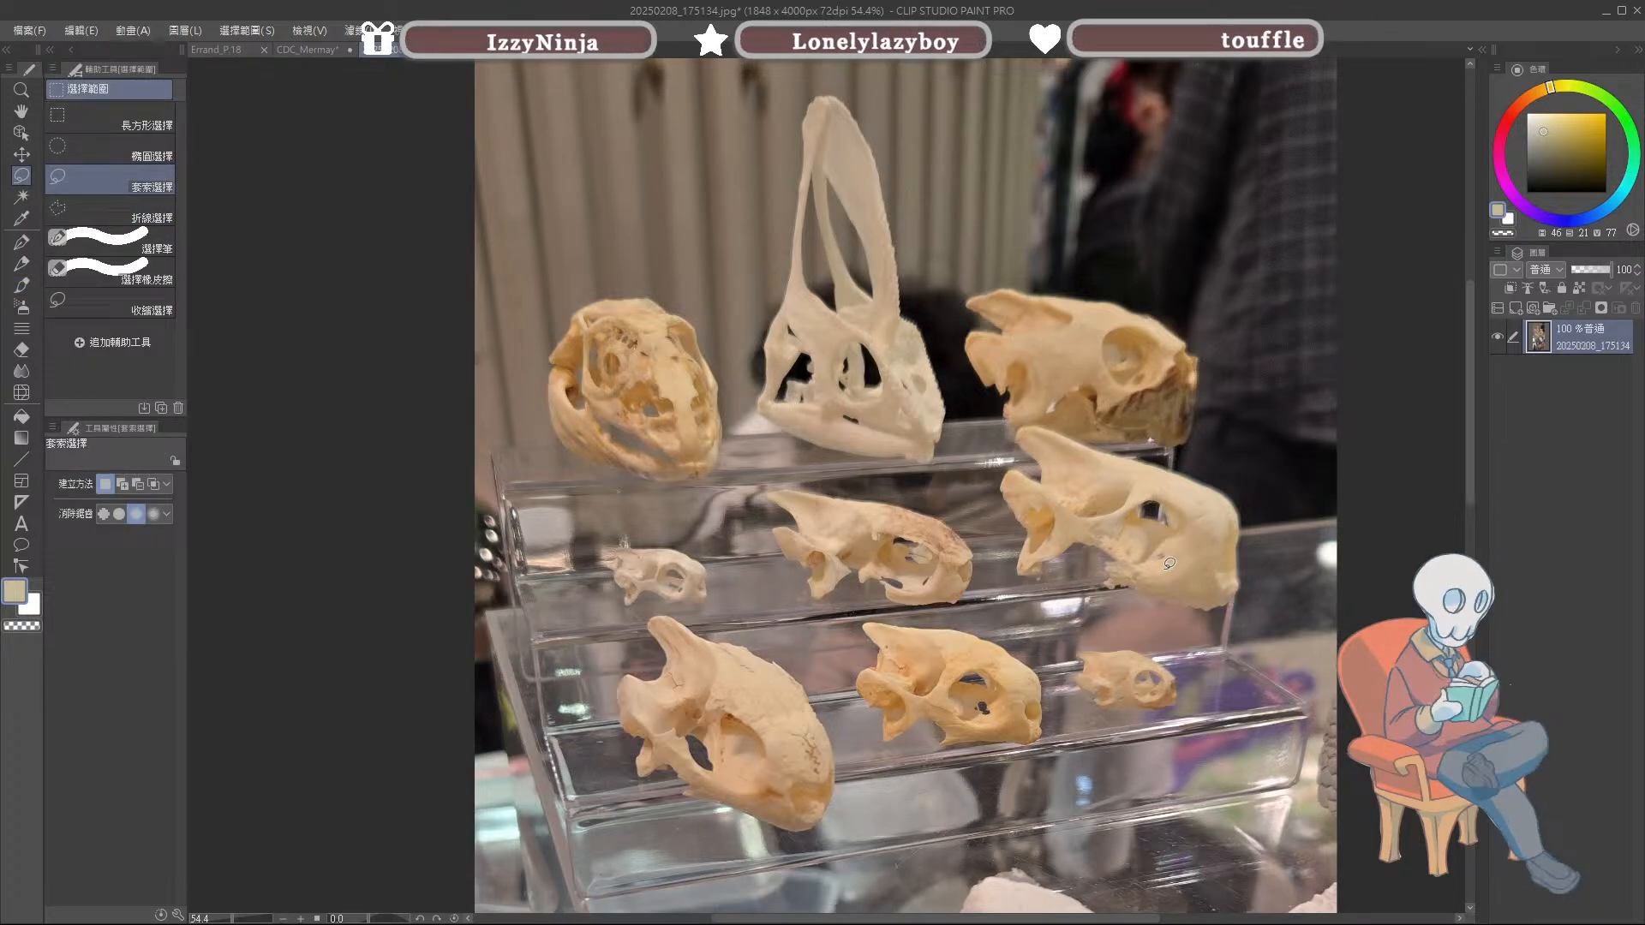
Step: Copy a rectangular area containing the displayed skulls from the photo and paste it into the CDC_Mermay painting
click(110, 118)
drag(495, 83, 1175, 776)
click(567, 858)
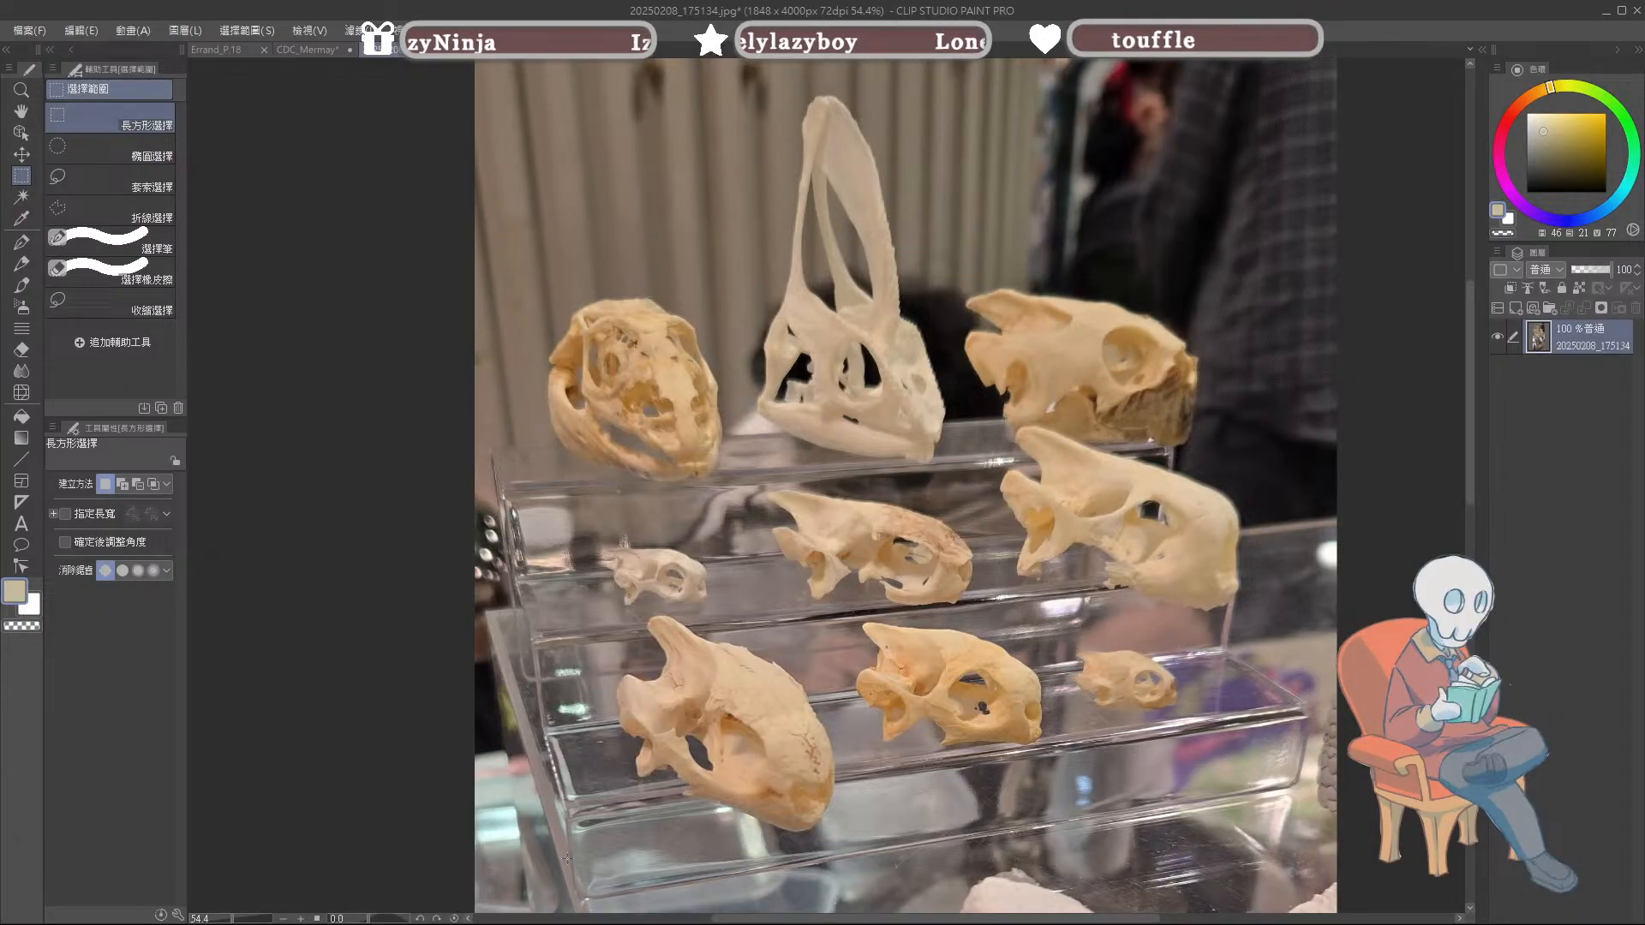
drag(548, 848, 1268, 264)
key(ctrl+c)
click(308, 49)
key(ctrl+v)
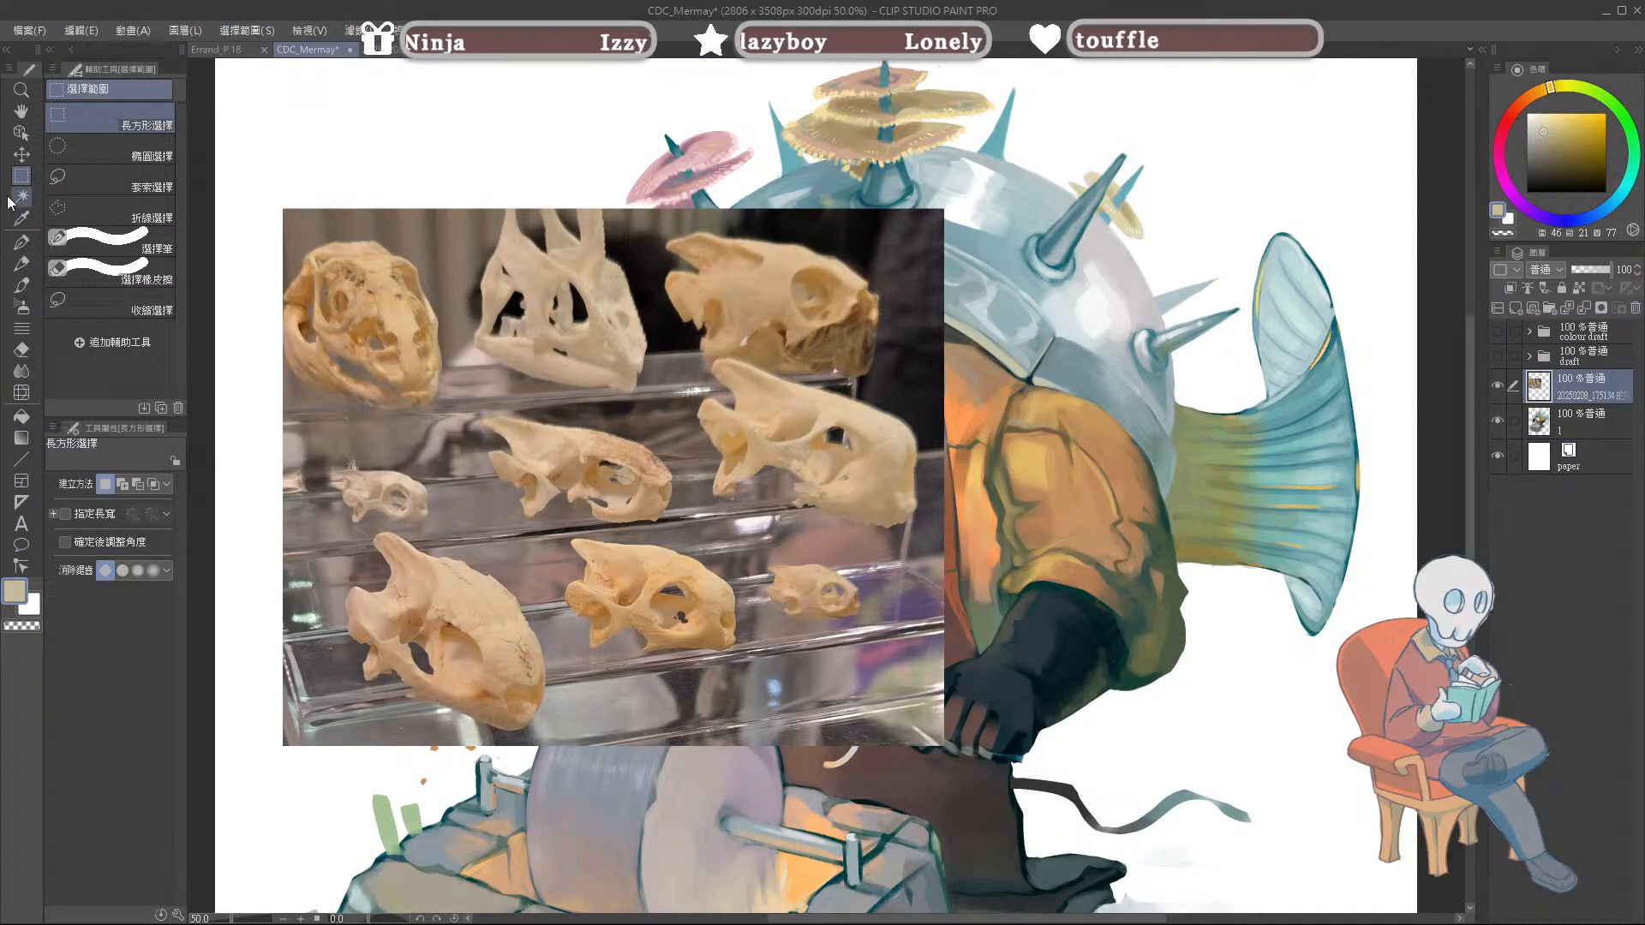
Step: Move the pasted skull photo over the shell and tail, to the side of the character's face
click(21, 154)
drag(663, 612, 1359, 474)
drag(1133, 414, 942, 486)
key(o)
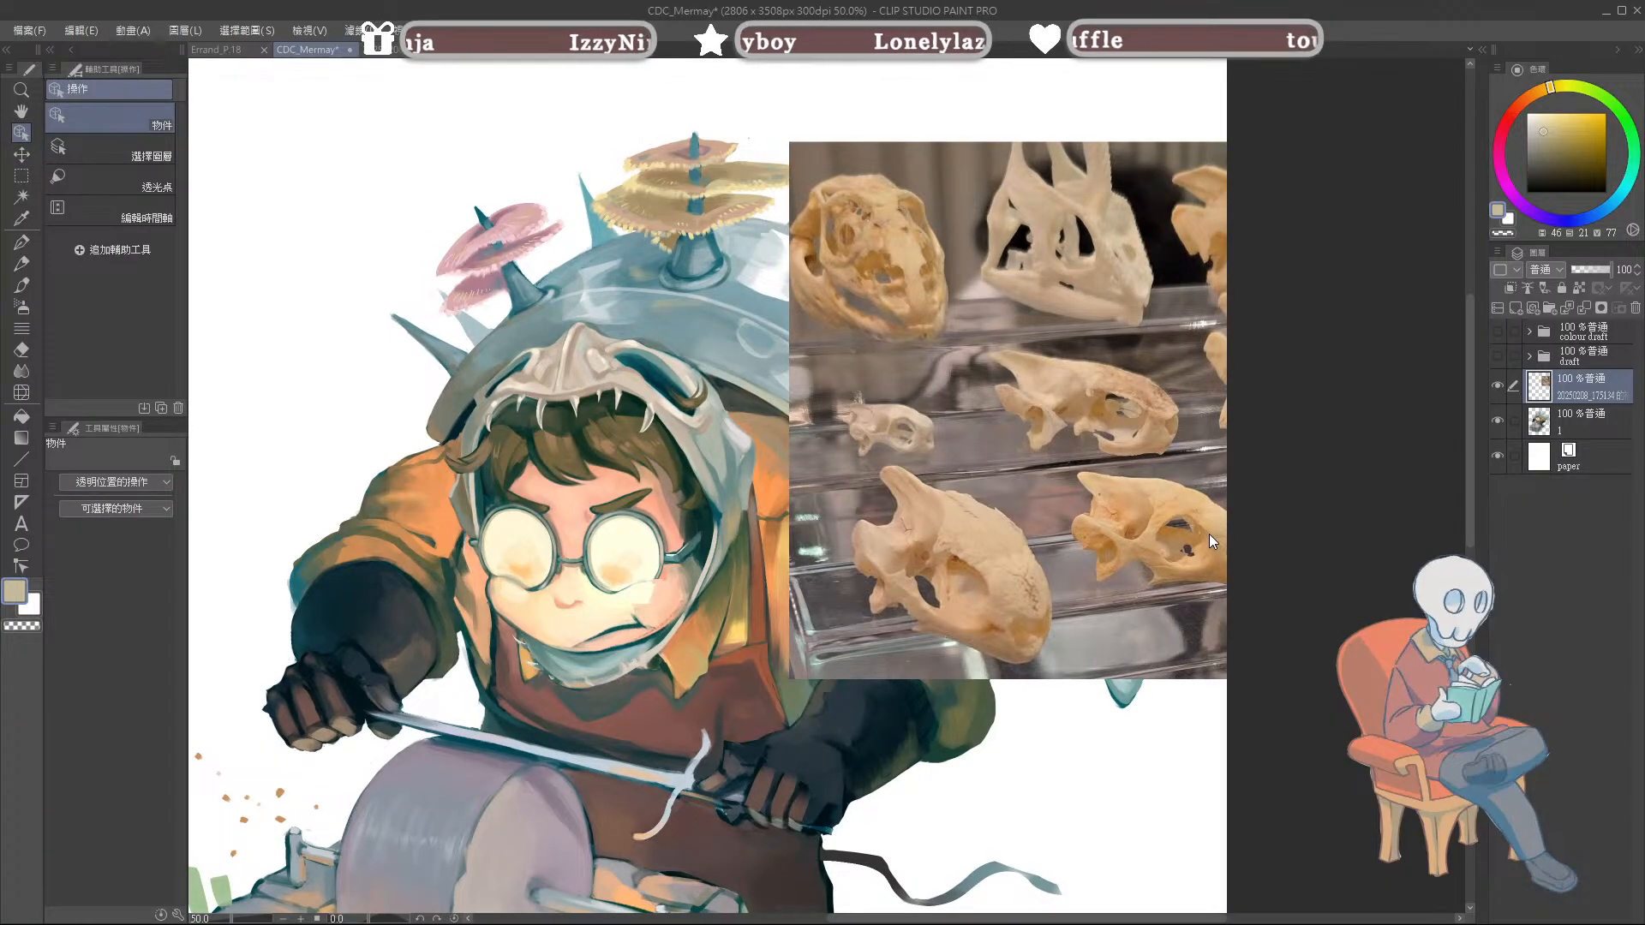
Step: Mirror the skull photo horizontally and place it in the canvas's upper-left area beside the character's skull hood
key(ctrl+t)
key(h)
drag(1114, 541, 589, 515)
scroll(950, 488, down, 2)
drag(854, 499, 473, 401)
scroll(566, 454, up, 2)
drag(369, 458, 462, 364)
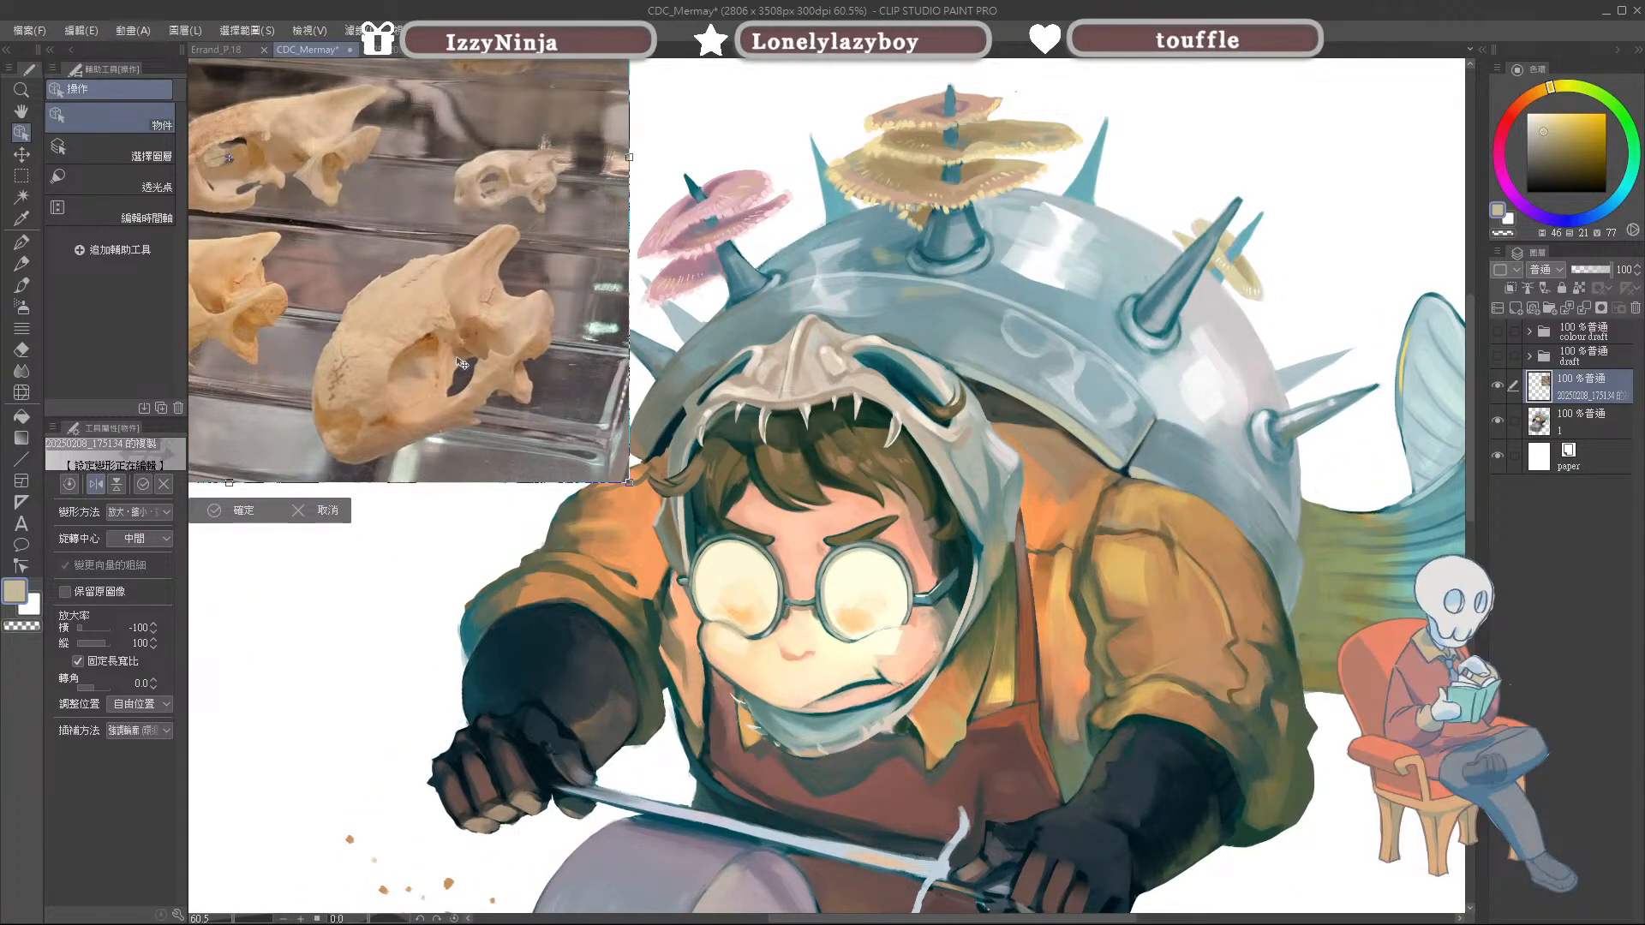
drag(480, 437, 478, 503)
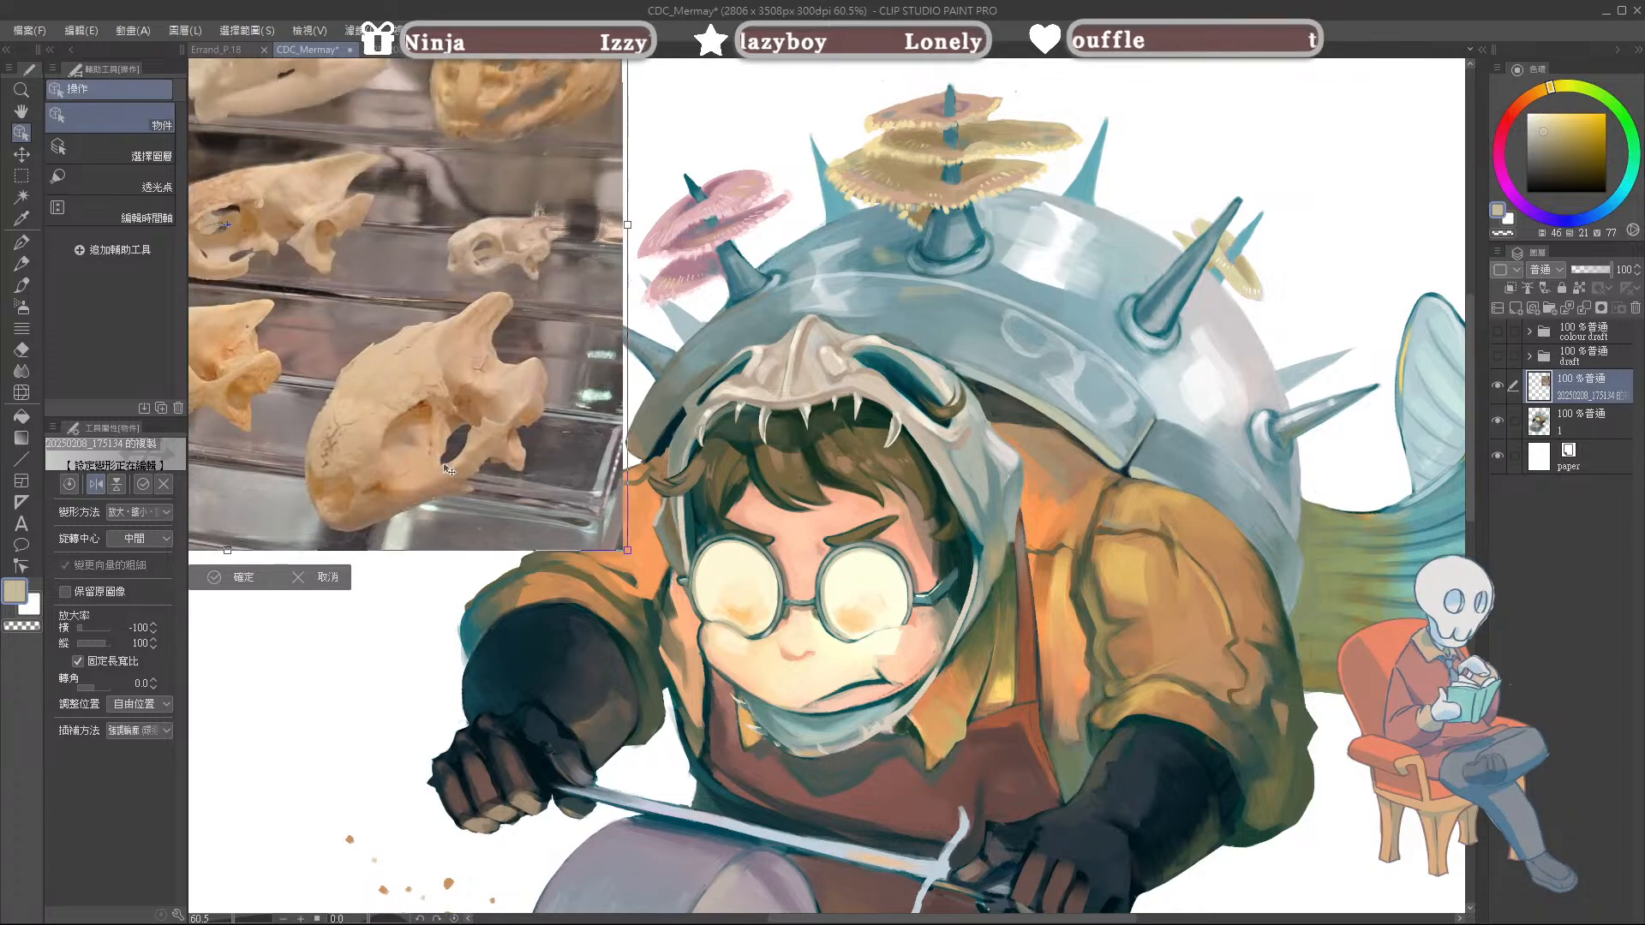
key(Return)
Step: On layer 1, sample the hood's bone colour and paint over the crease on its snout with the square texture brush at size 23.4
scroll(1004, 517, down, 4)
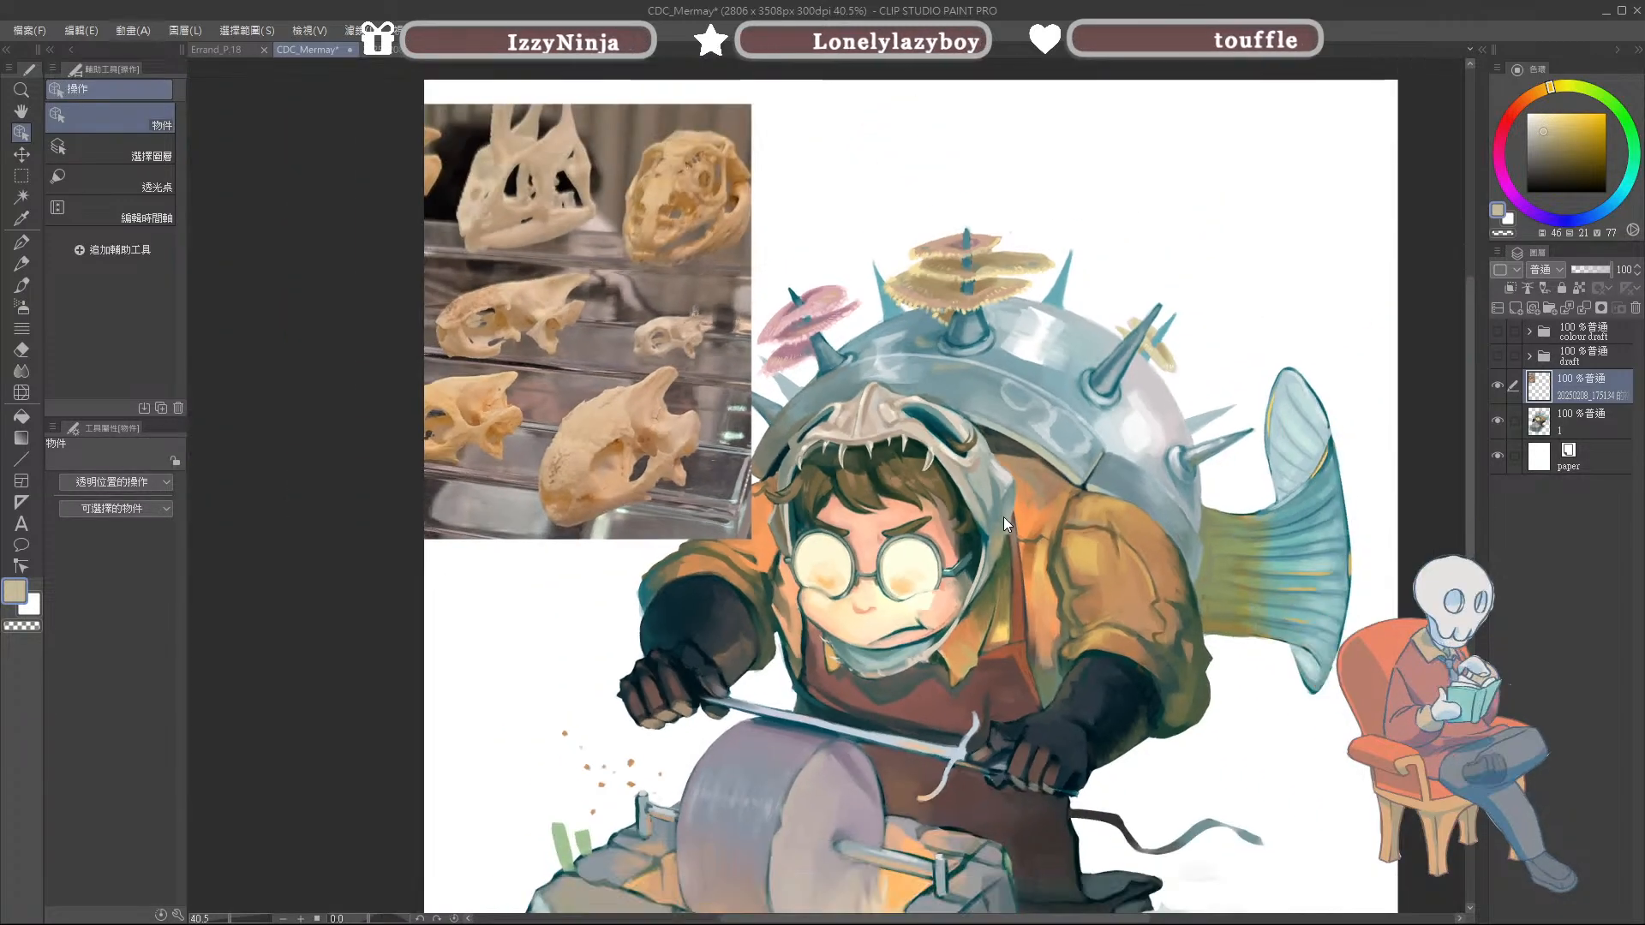
scroll(1020, 465, up, 4)
scroll(574, 425, up, 2)
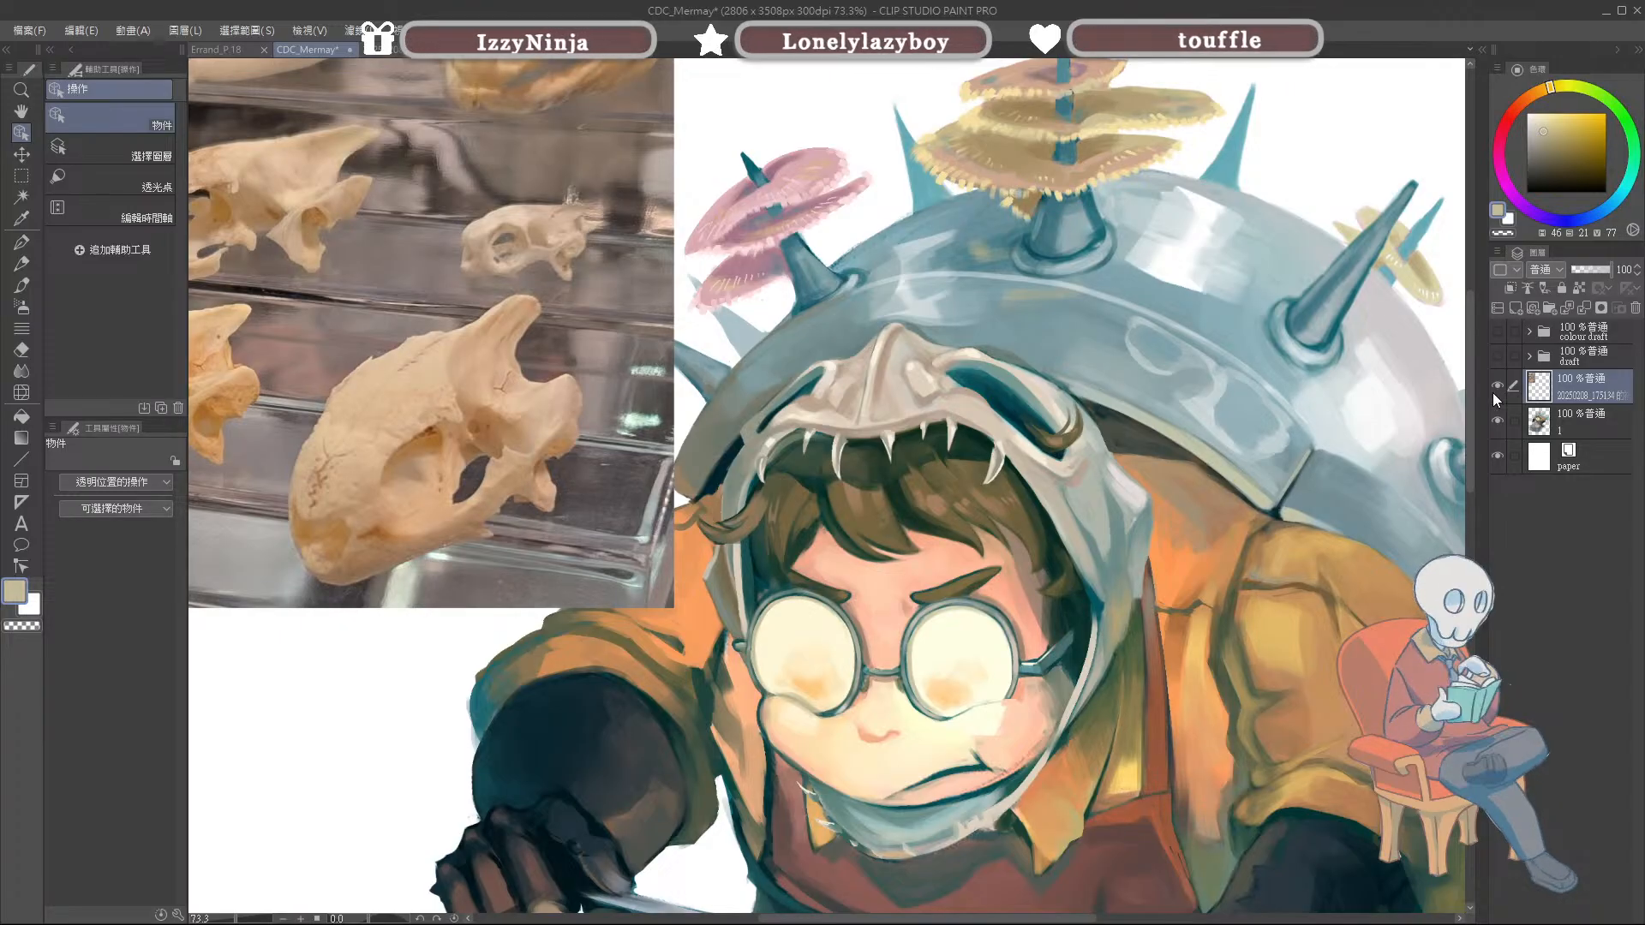
click(1549, 414)
key(b)
key(bracketright)
key(bracketright)
drag(863, 403, 874, 367)
key(ctrl+z)
alt+click(837, 426)
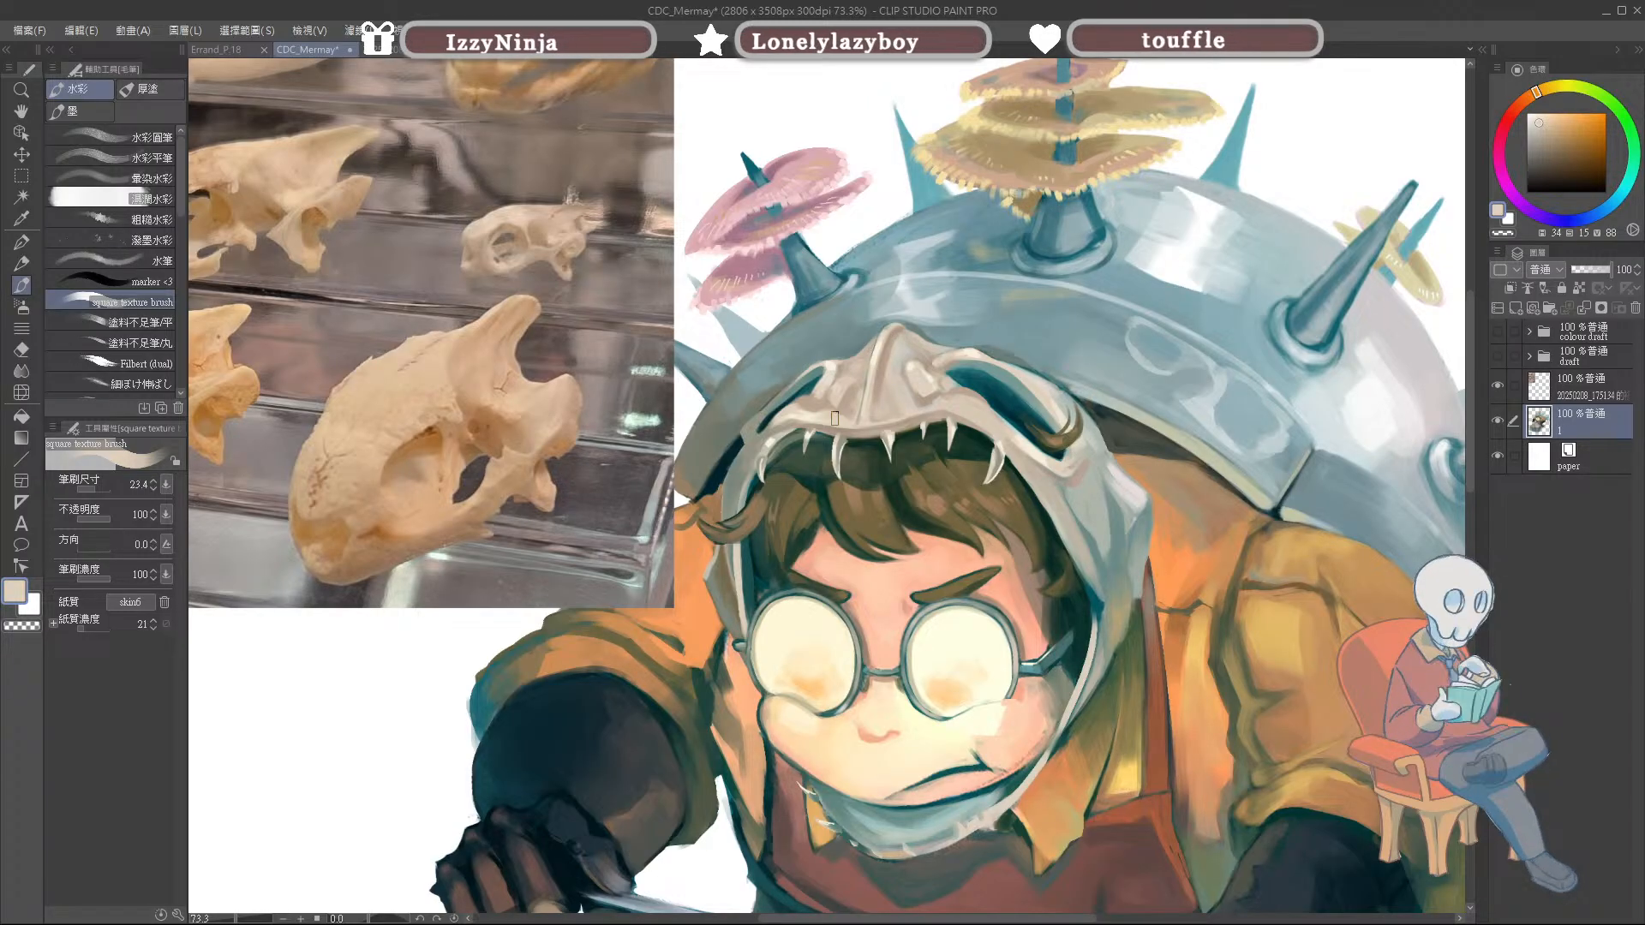
mouse_move(873, 367)
mouse_down()
mouse_move(862, 411)
mouse_move(845, 413)
mouse_up()
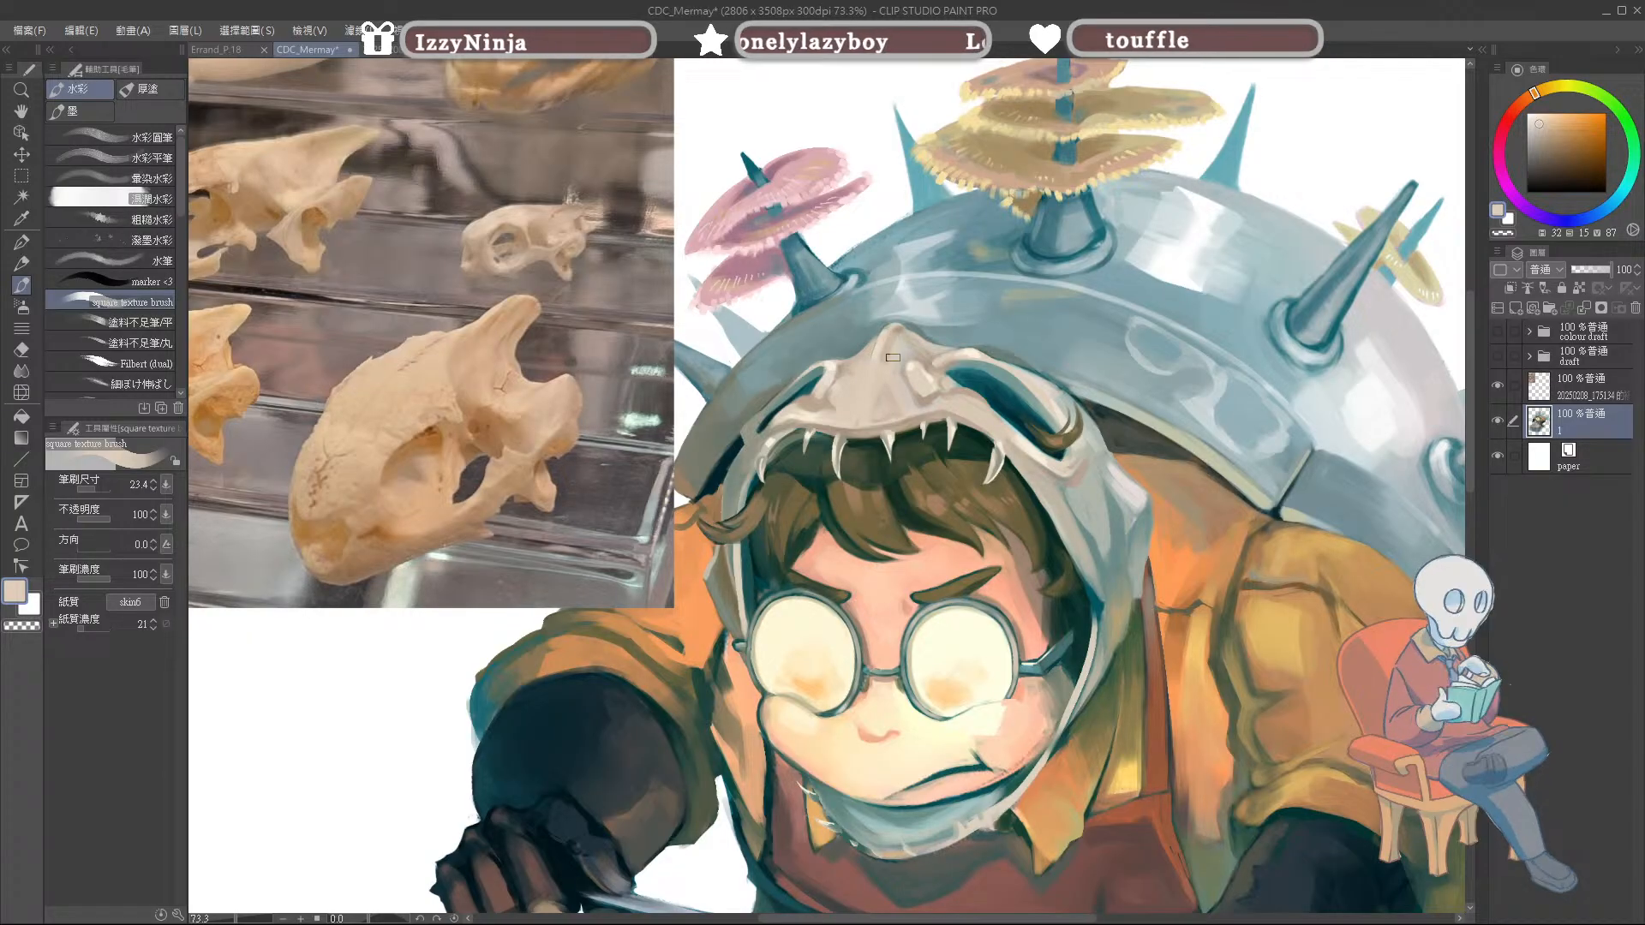
Step: Reduce the square texture brush to size 10 for work on the skull hood's snout
key(bracketleft)
key(bracketleft)
key(bracketleft)
key(bracketleft)
key(bracketleft)
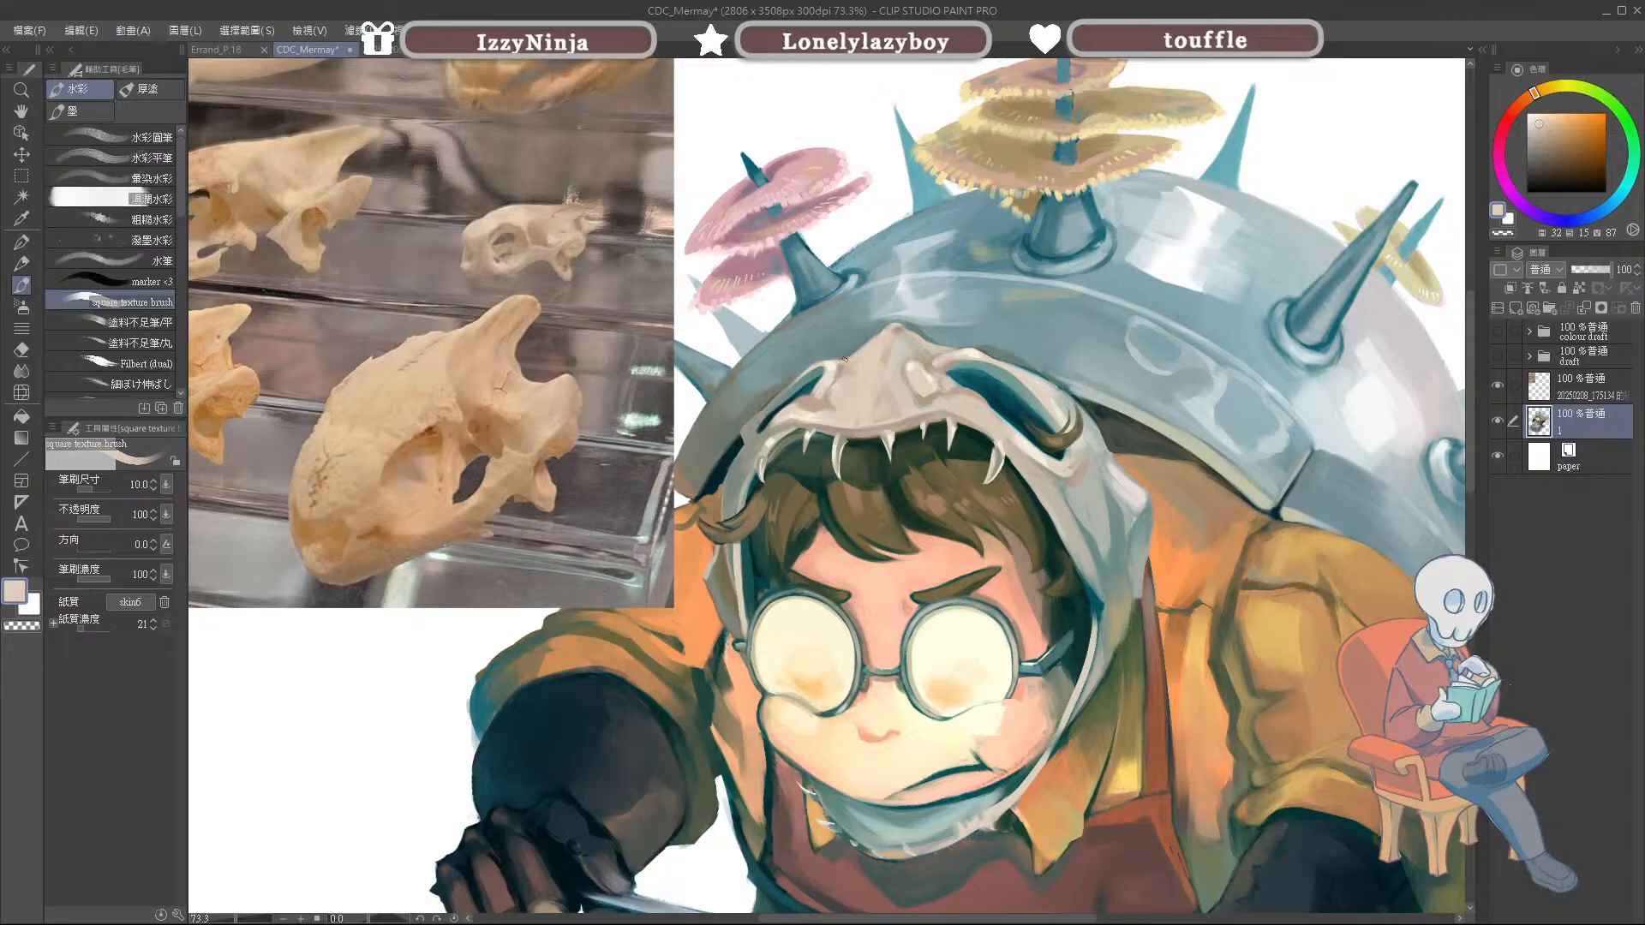
Step: Enlarge the brush to about 28–33 and paint light bone-coloured accents on the snout of the skull hood
key(ctrl+minus)
key(ctrl+minus)
key(ctrl+minus)
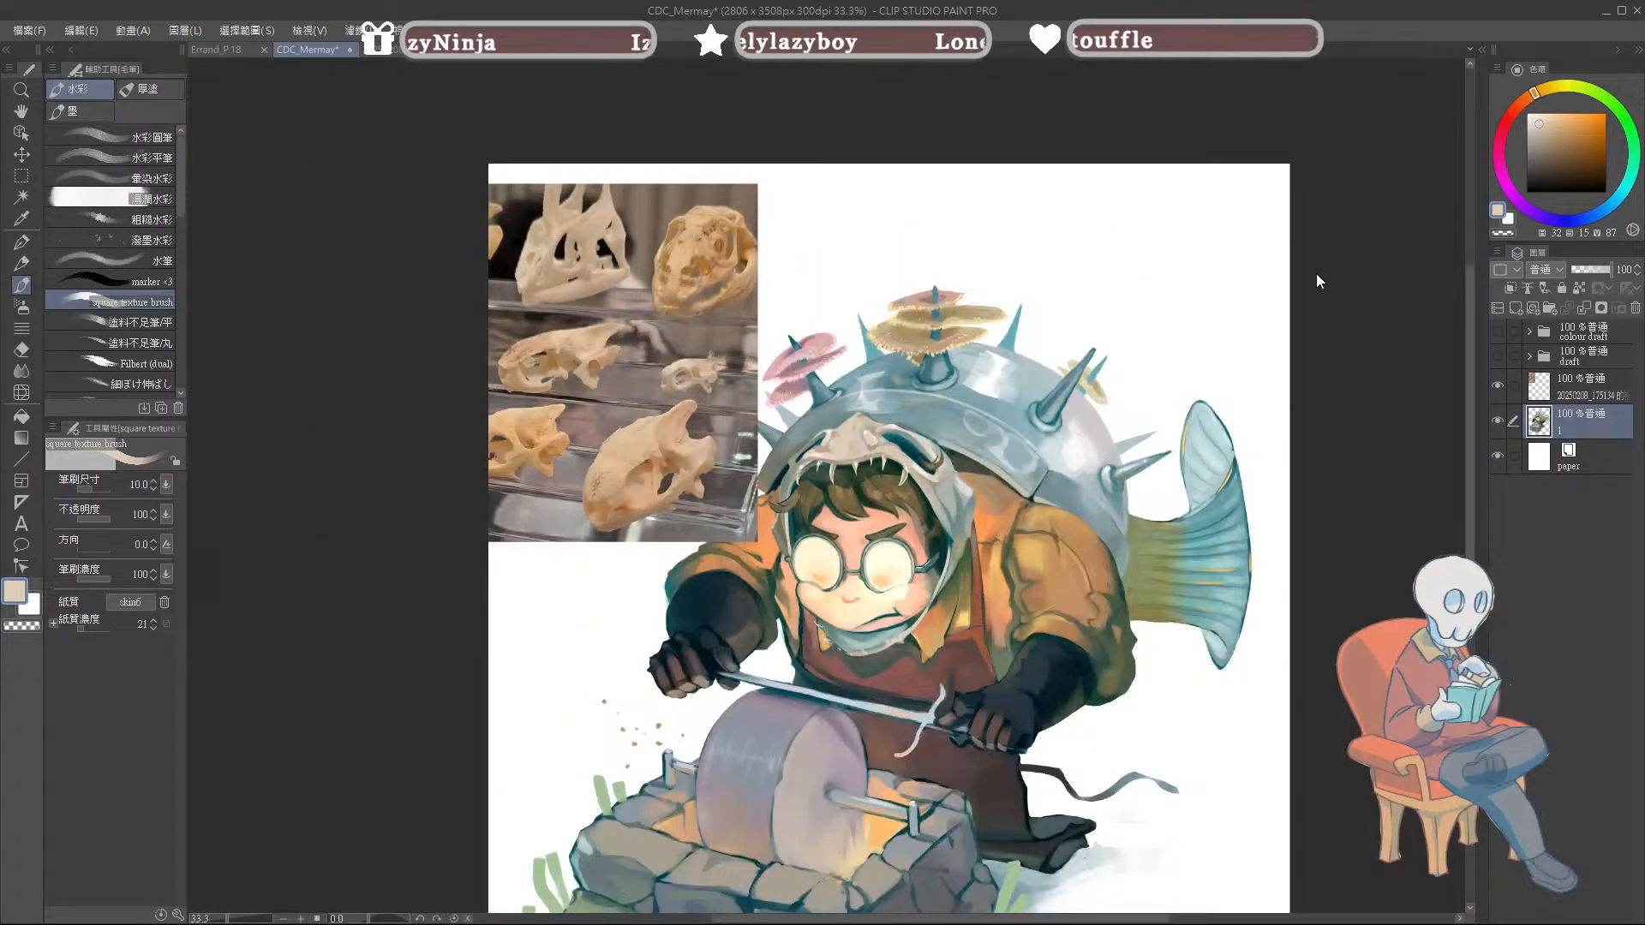
key(ctrl+plus)
key(ctrl+plus)
key(ctrl+plus)
key(ctrl+minus)
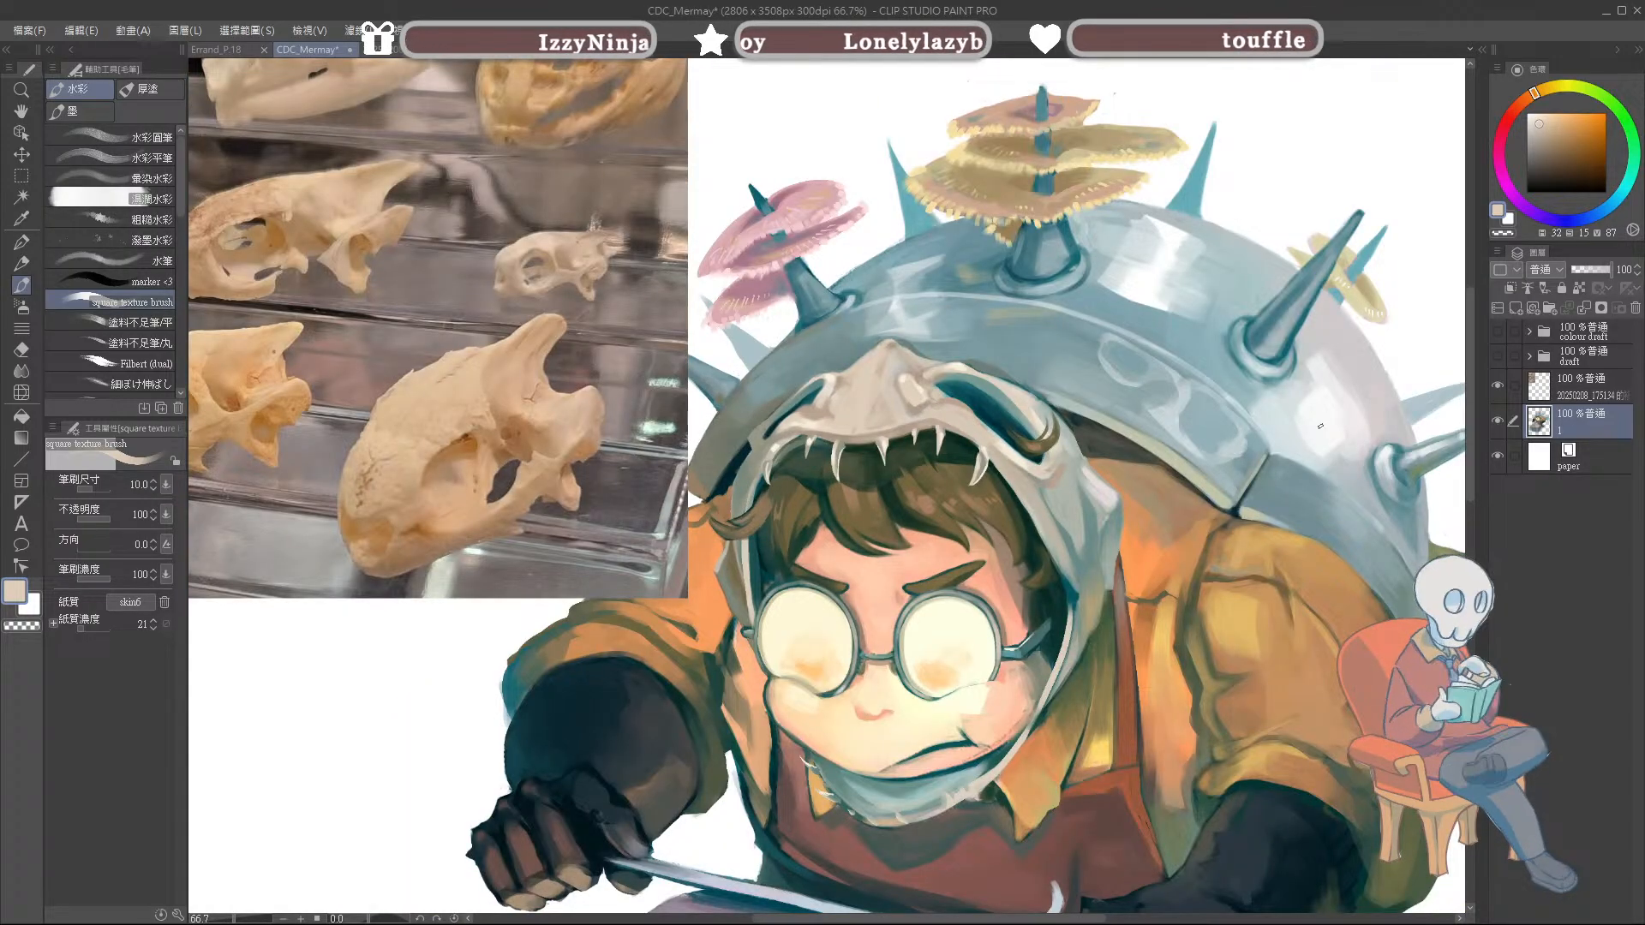
key(bracketleft)
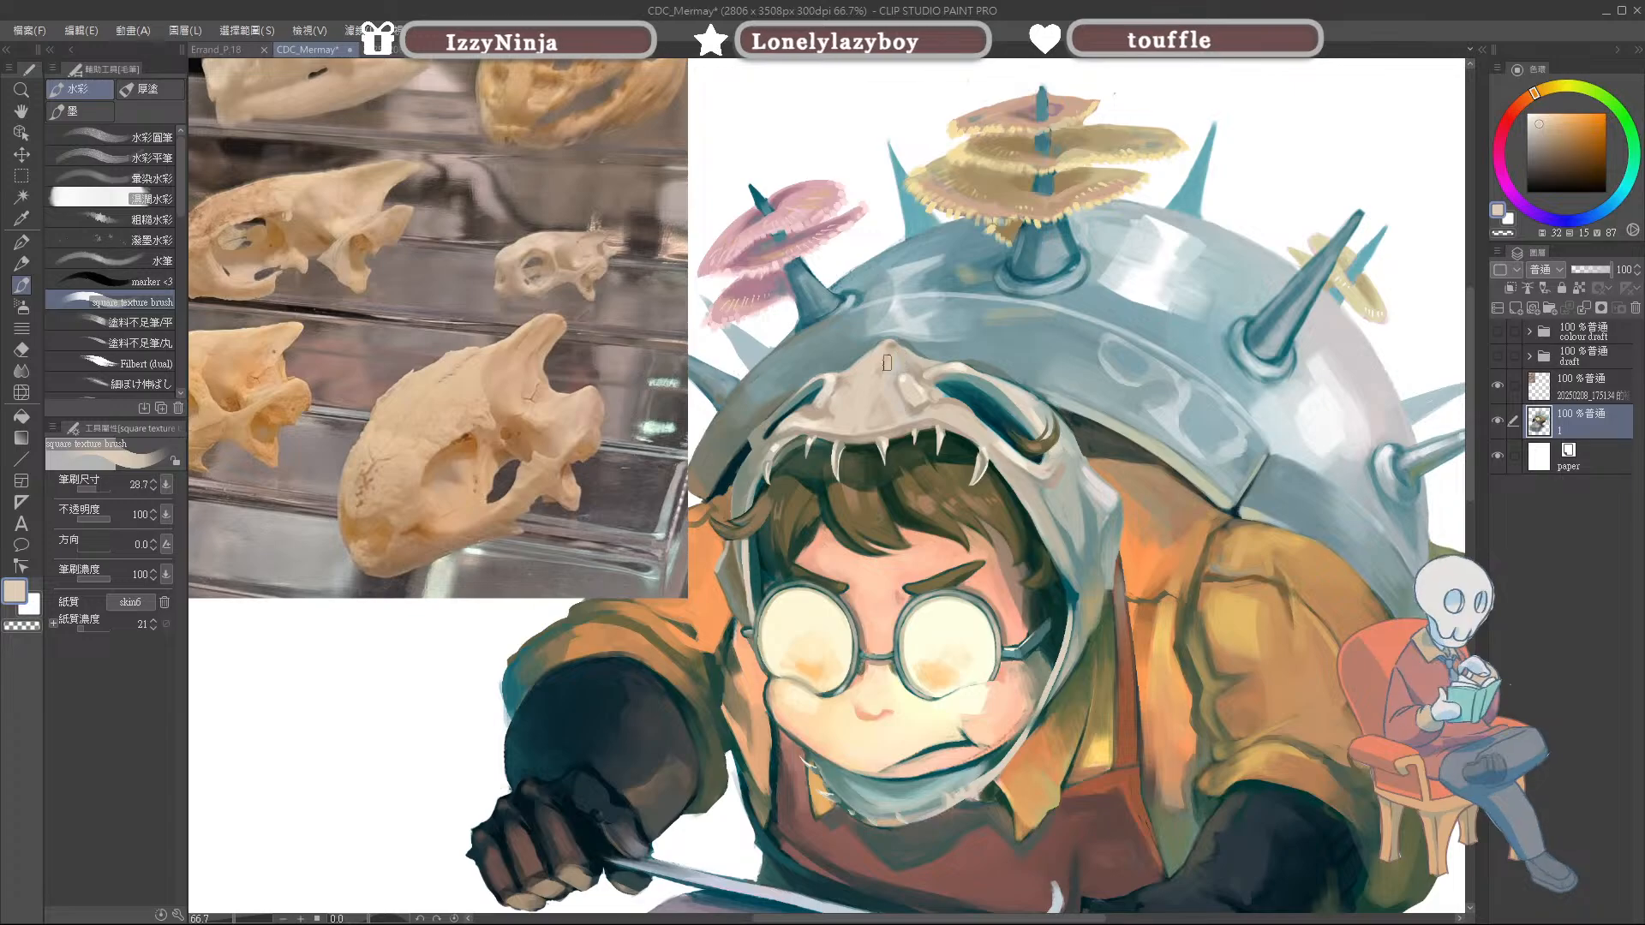
key(bracketleft)
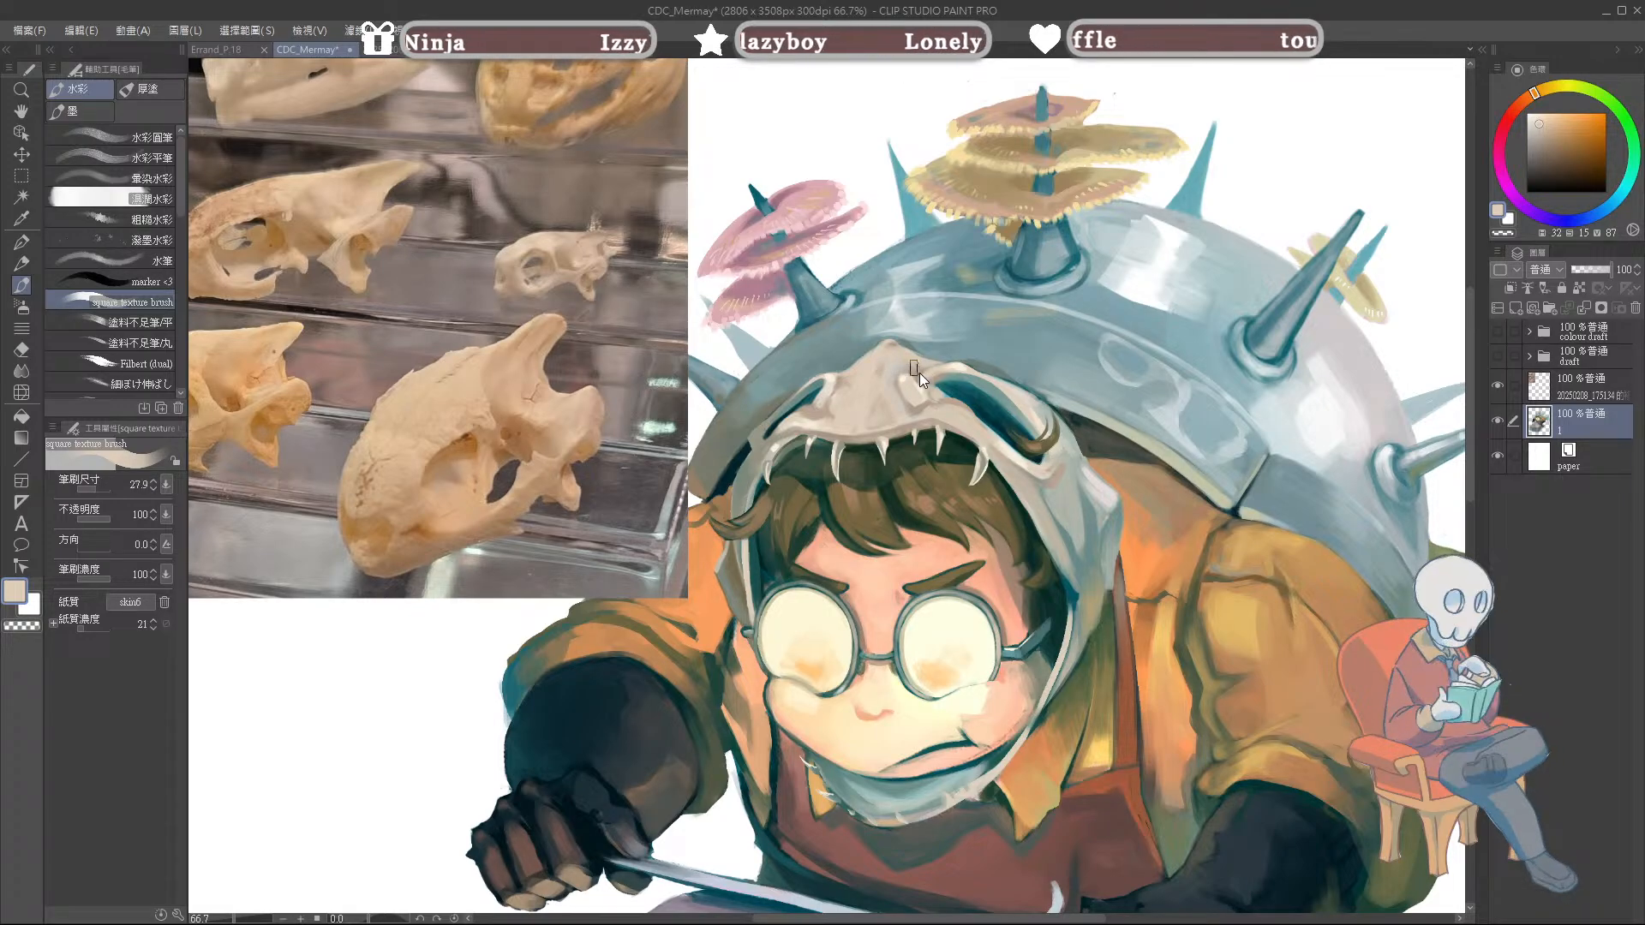
key(bracketleft)
key(bracketleft)
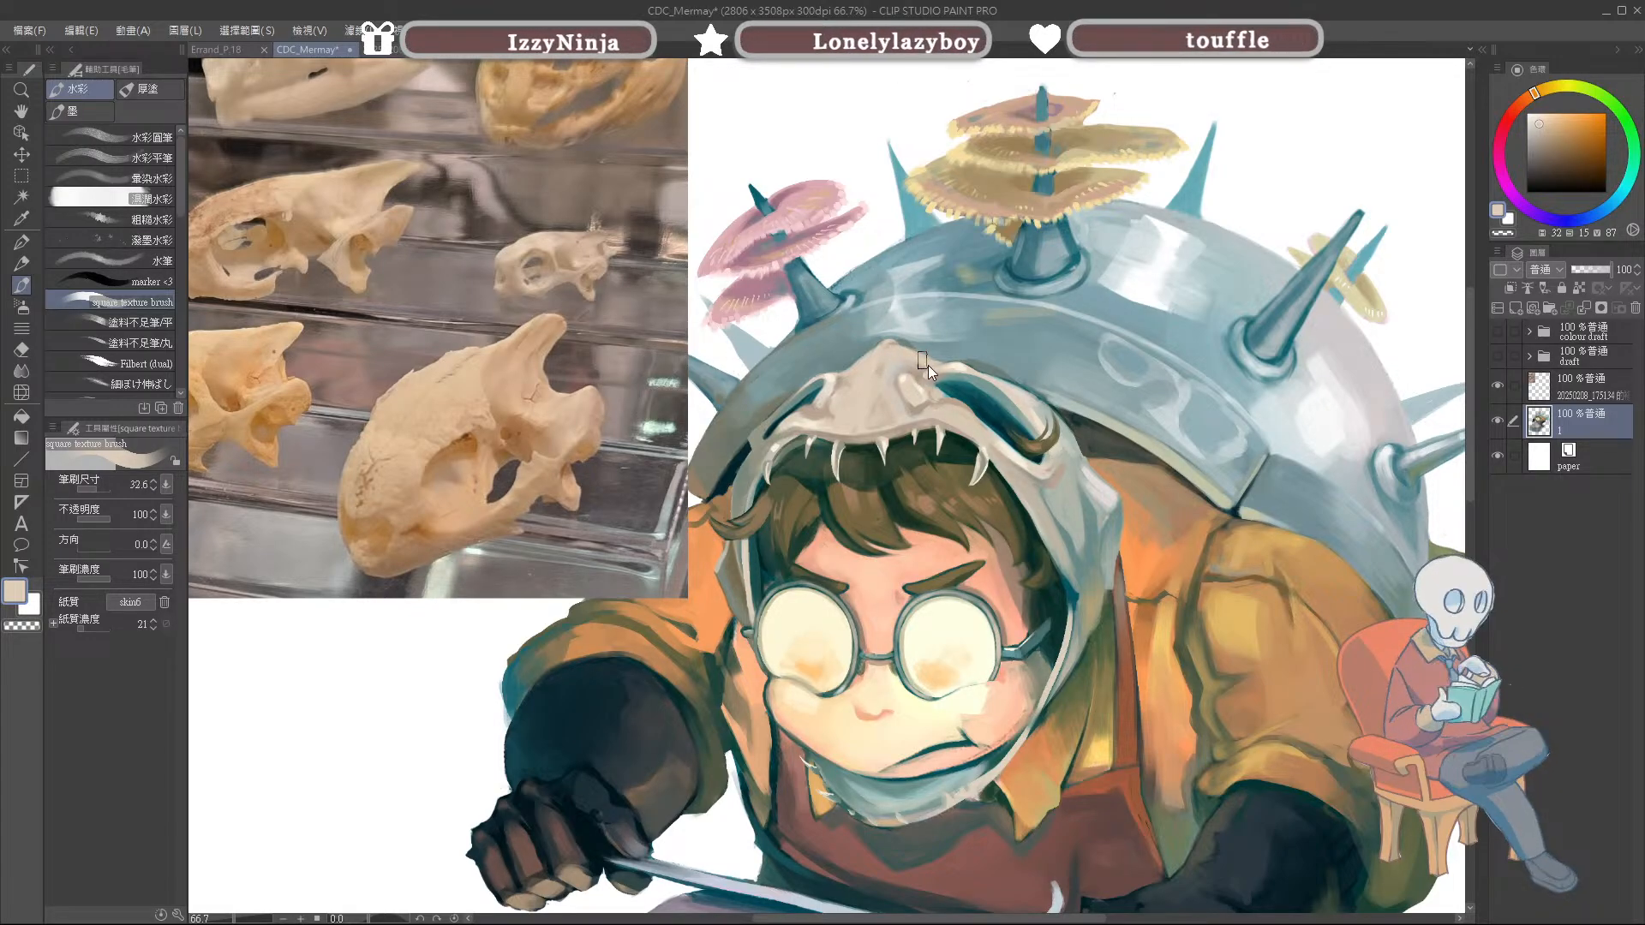
drag(817, 343, 787, 362)
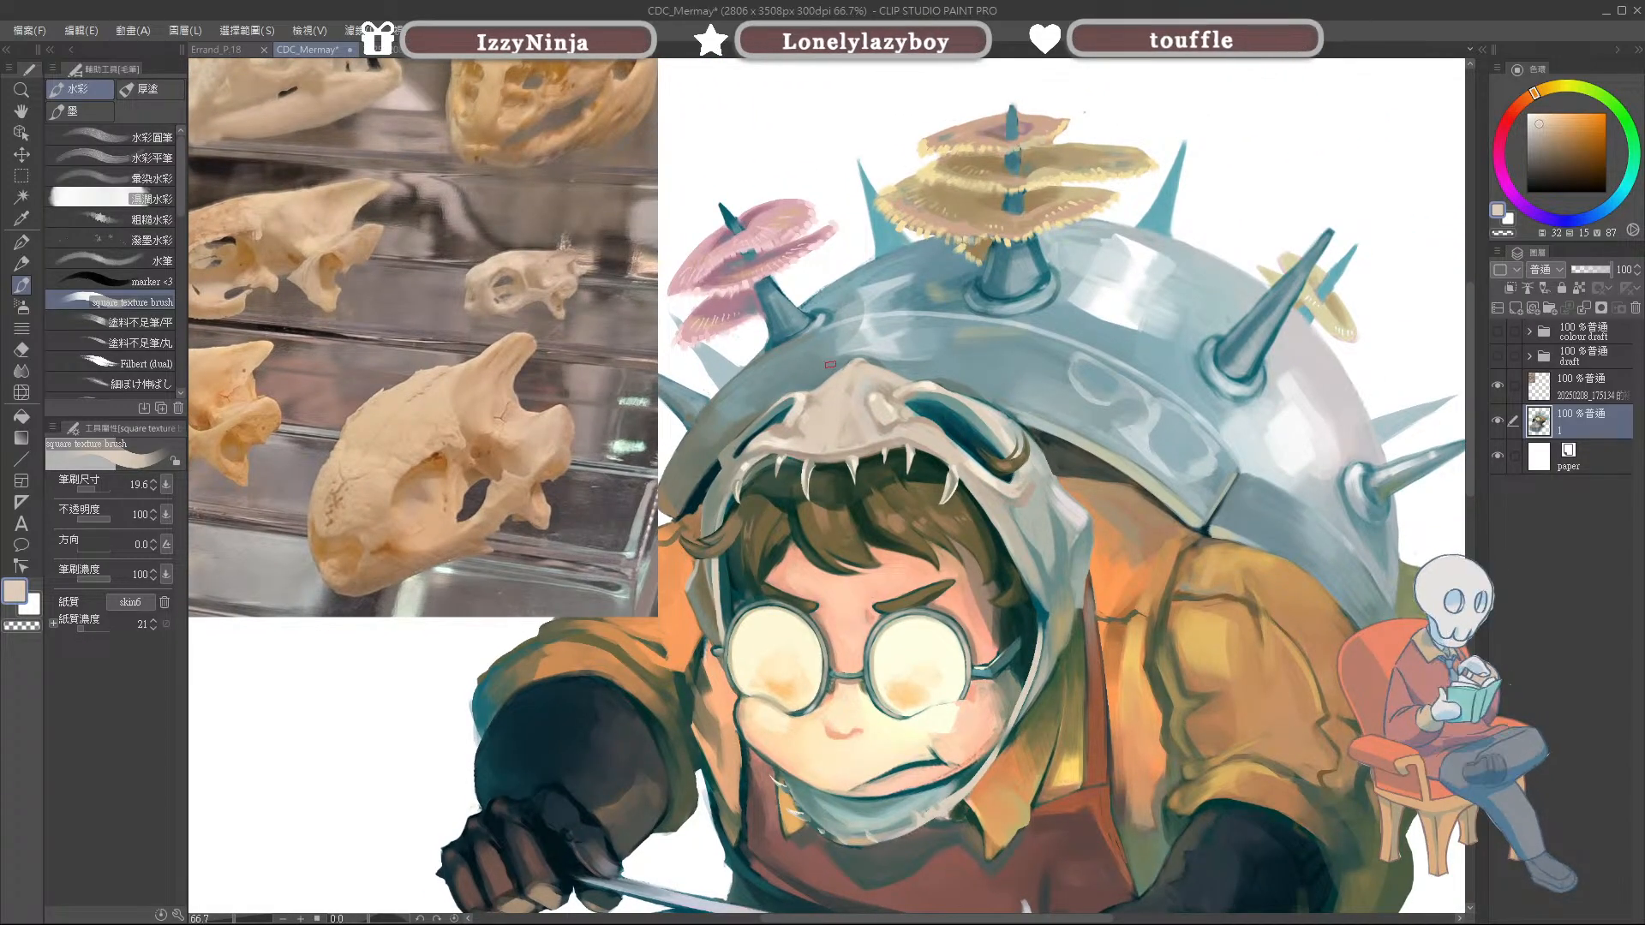
Step: Reduce the square texture brush to size 11.2 and refine the top edge of the skull's snout with sampled shell-blue and bone colours
alt+click(838, 374)
key(bracketleft)
key(bracketleft)
key(bracketleft)
key(bracketleft)
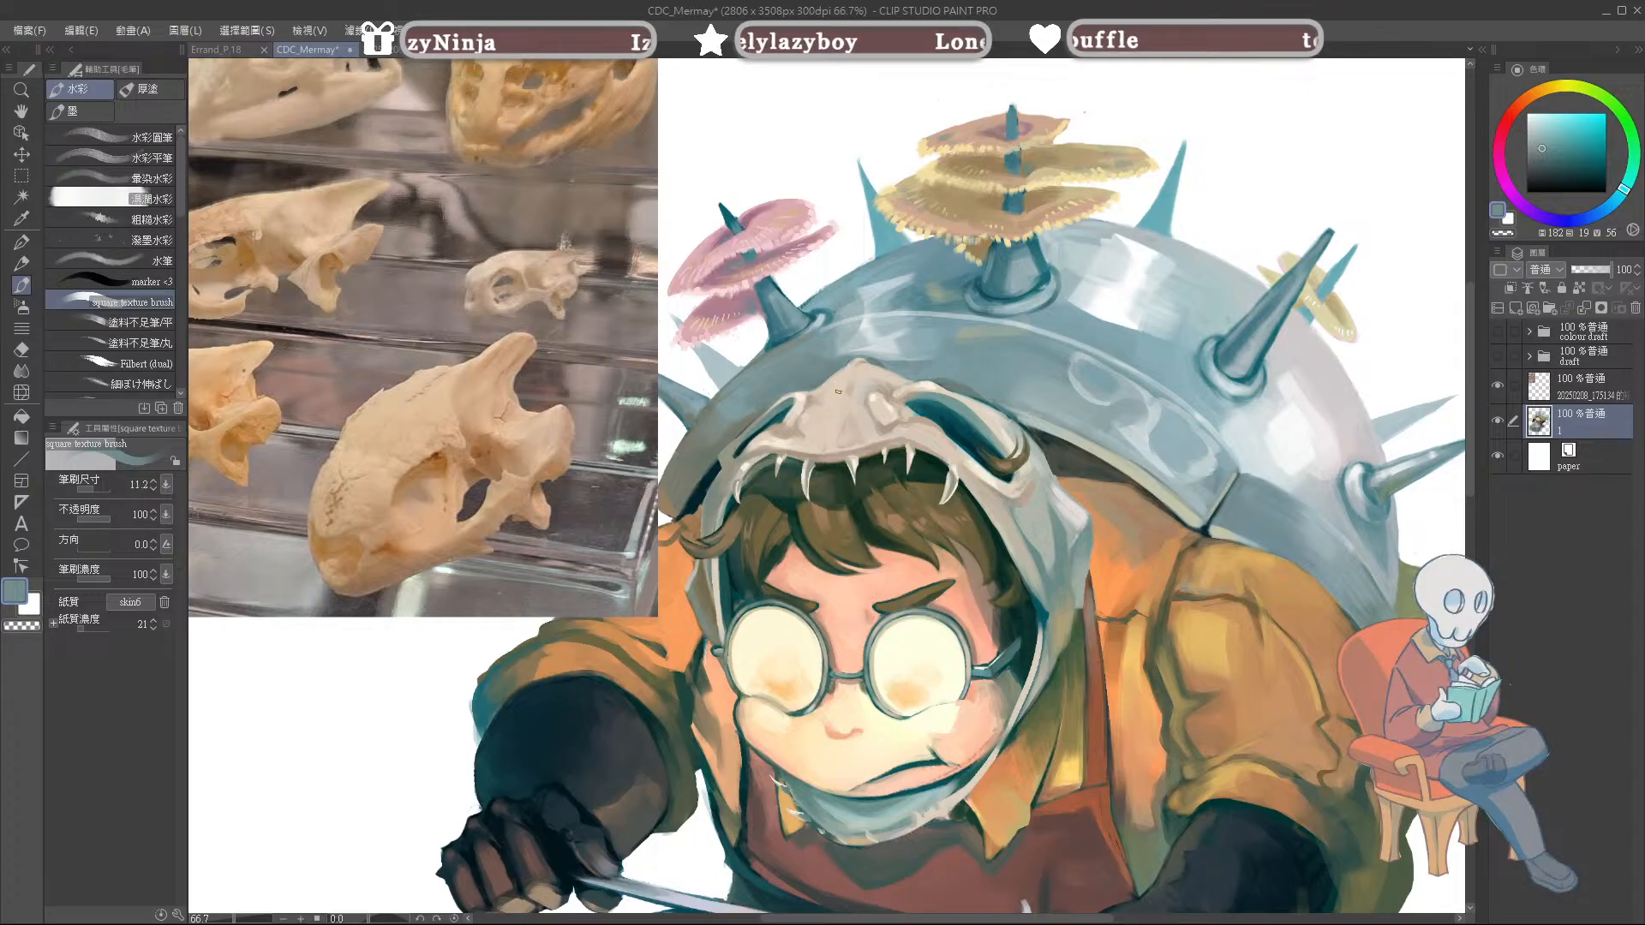
alt+click(797, 396)
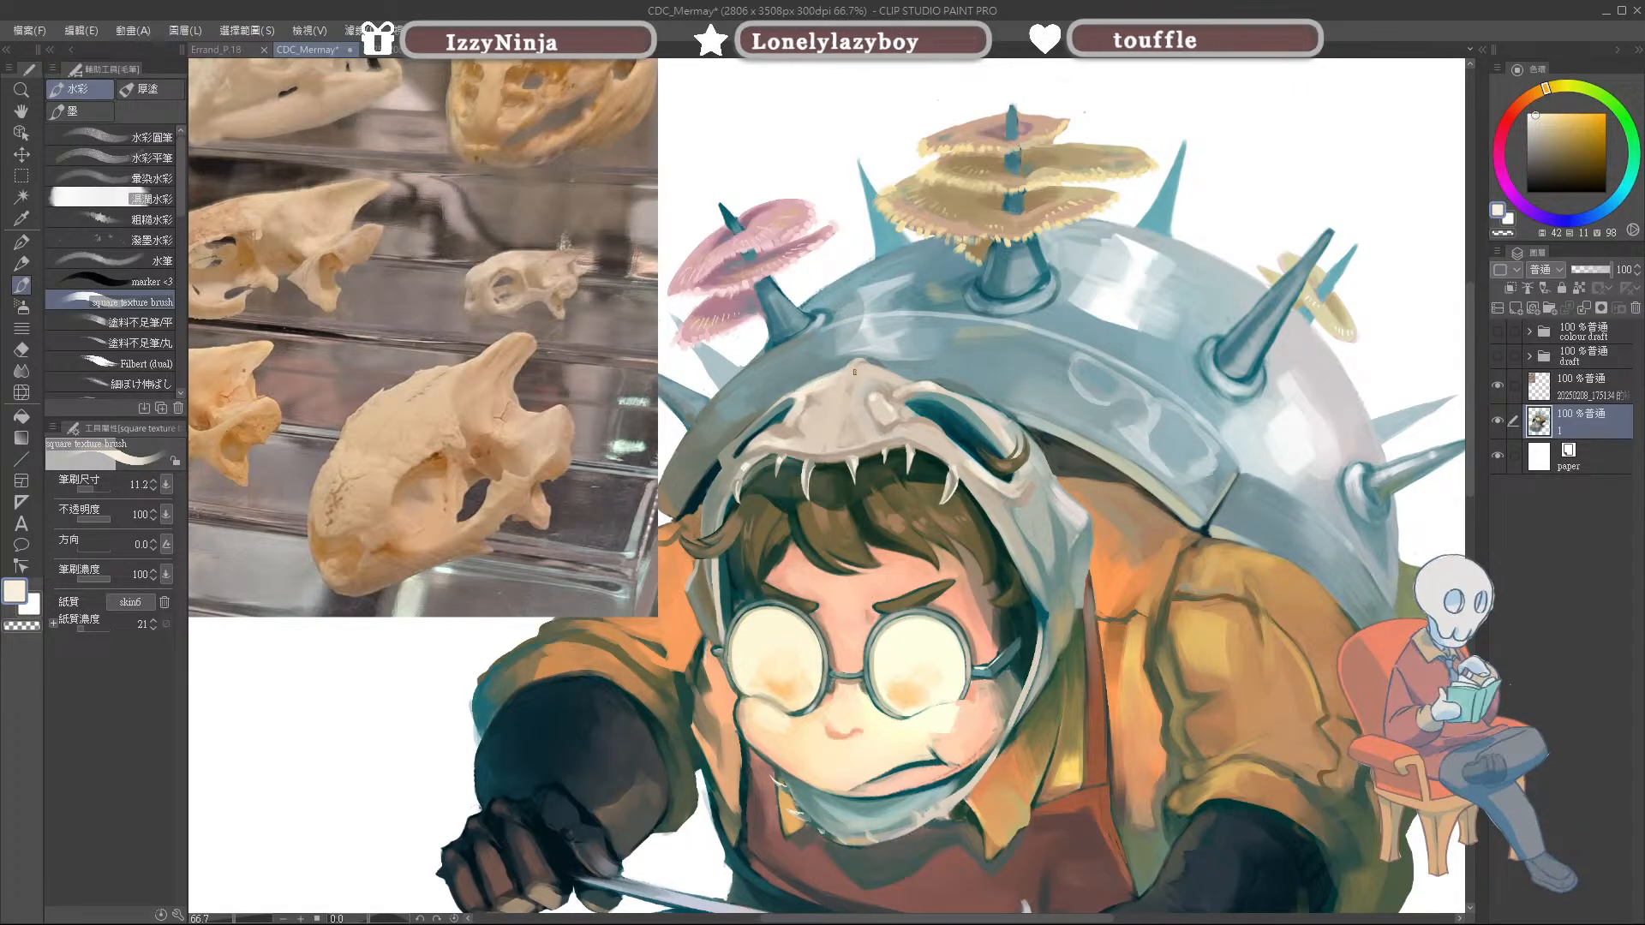
alt+click(826, 385)
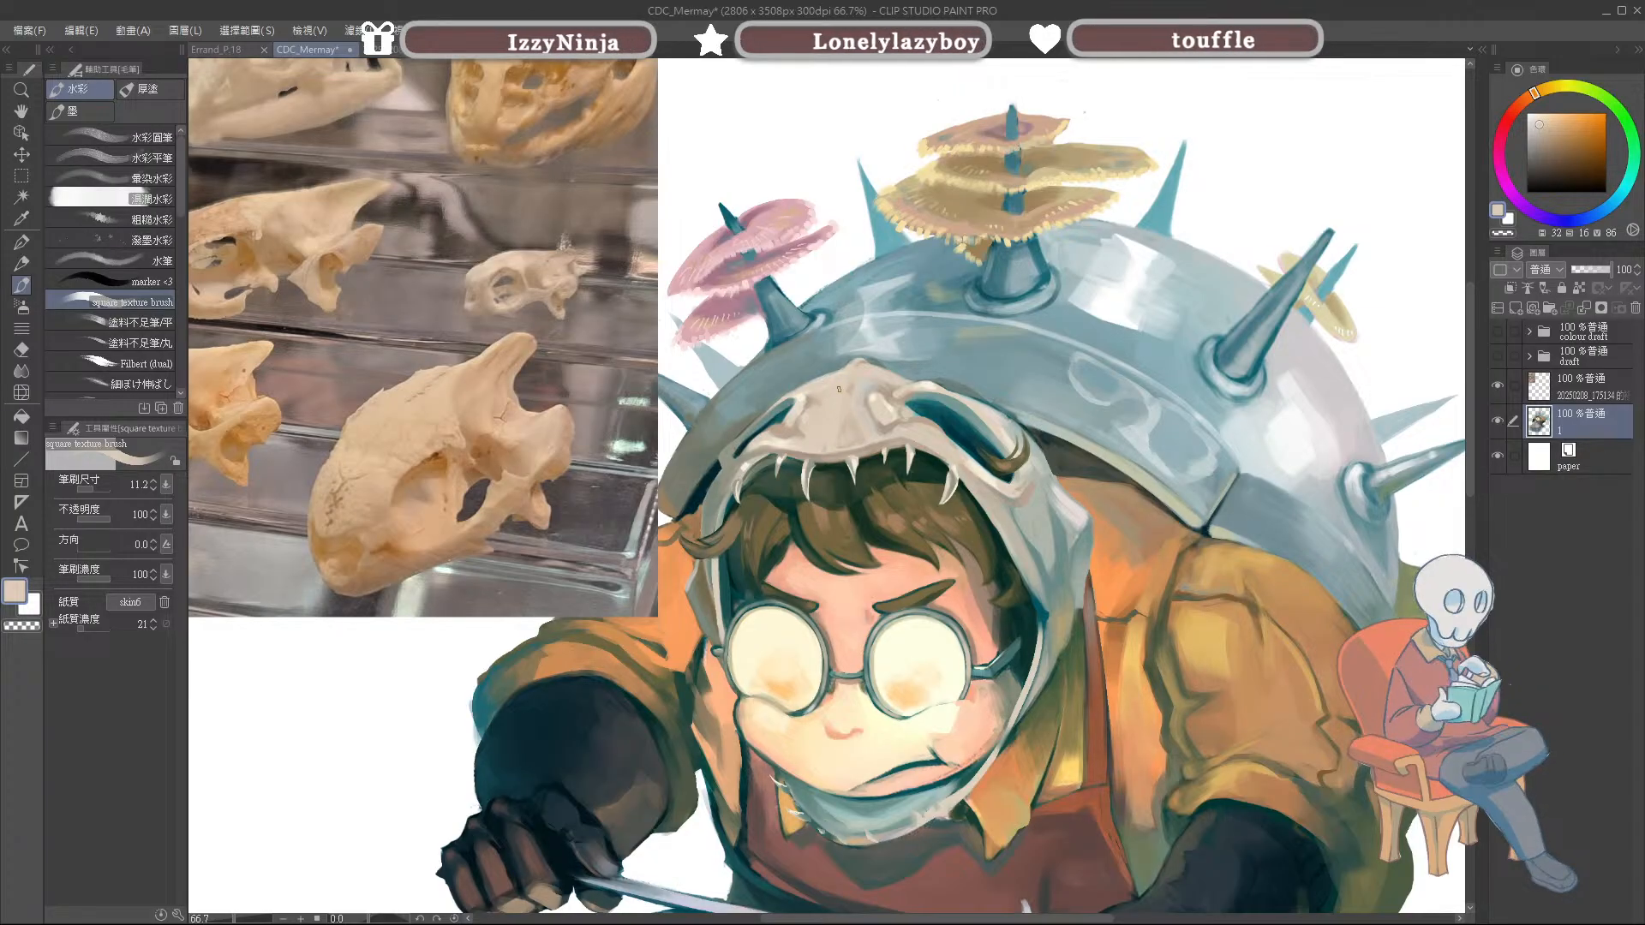
Step: Paint the snout's upper ridge in sampled bone tones at about size 19–22, and reduce the brush to 12.7
drag(874, 369, 868, 372)
alt+click(885, 372)
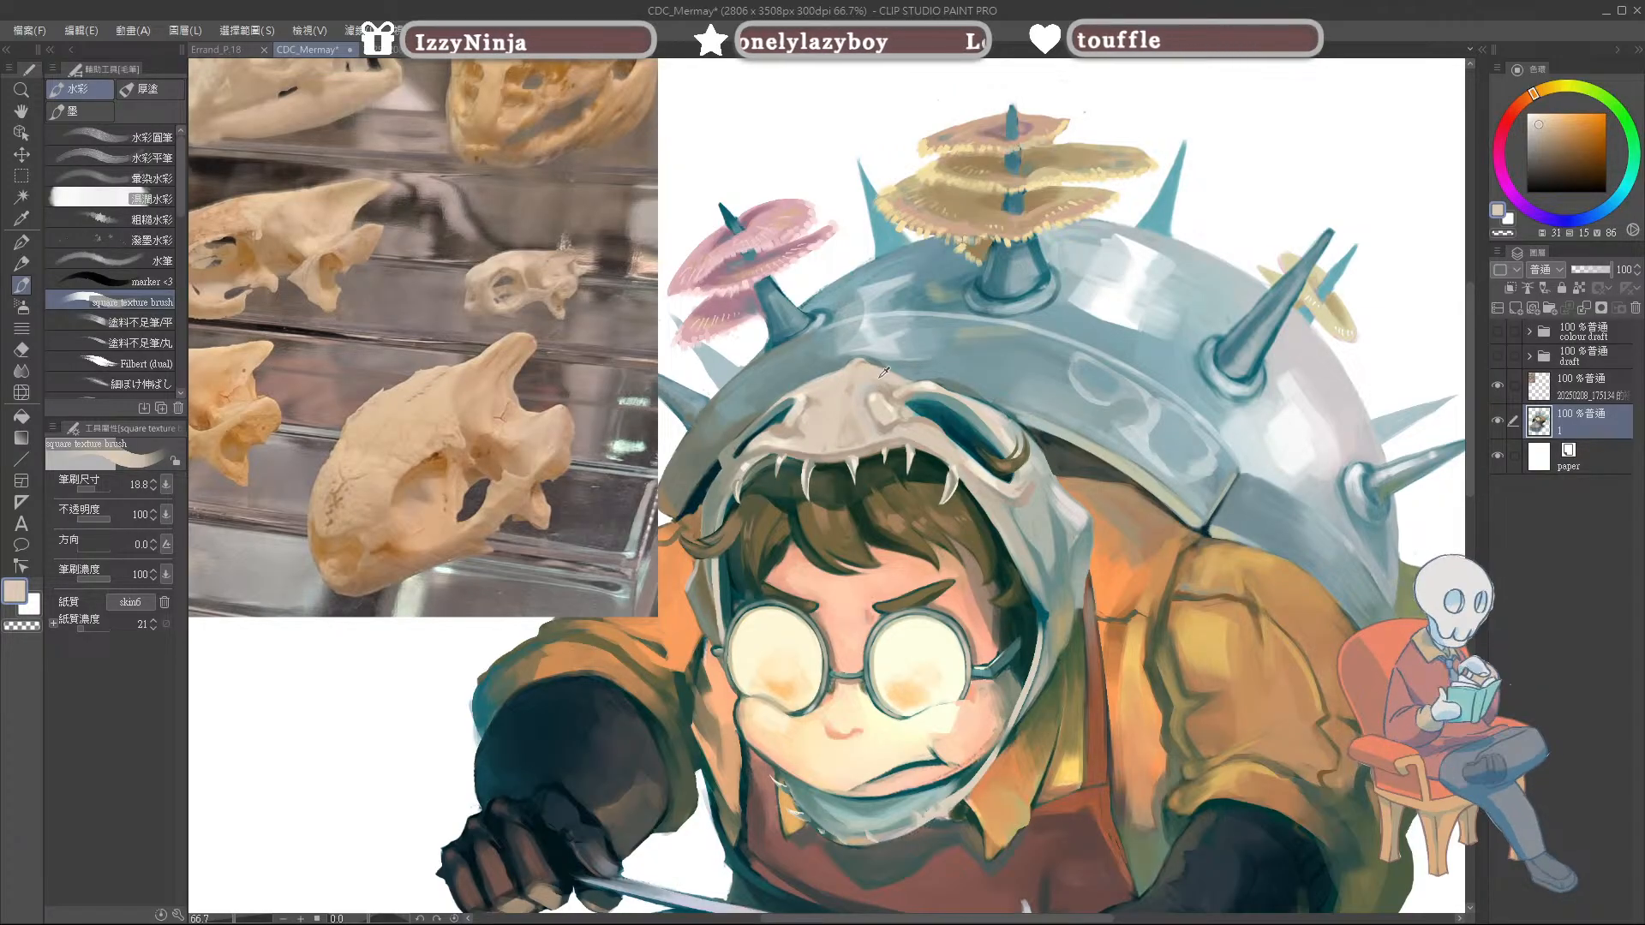
alt+click(883, 382)
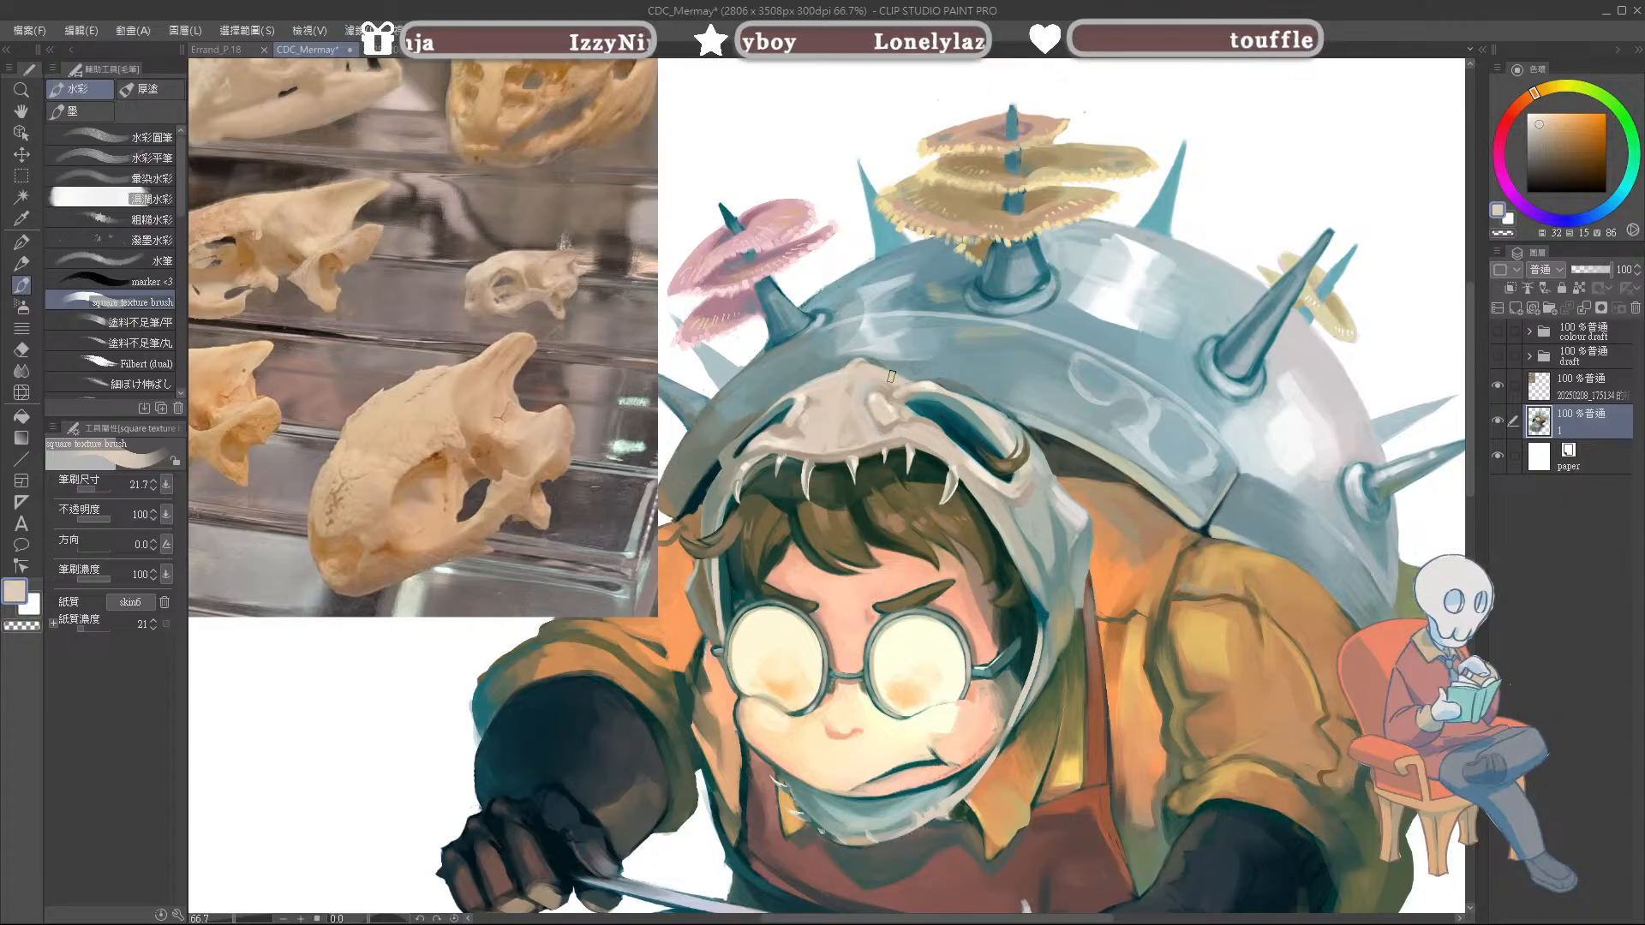
key(bracketleft)
key(bracketleft)
key(bracketleft)
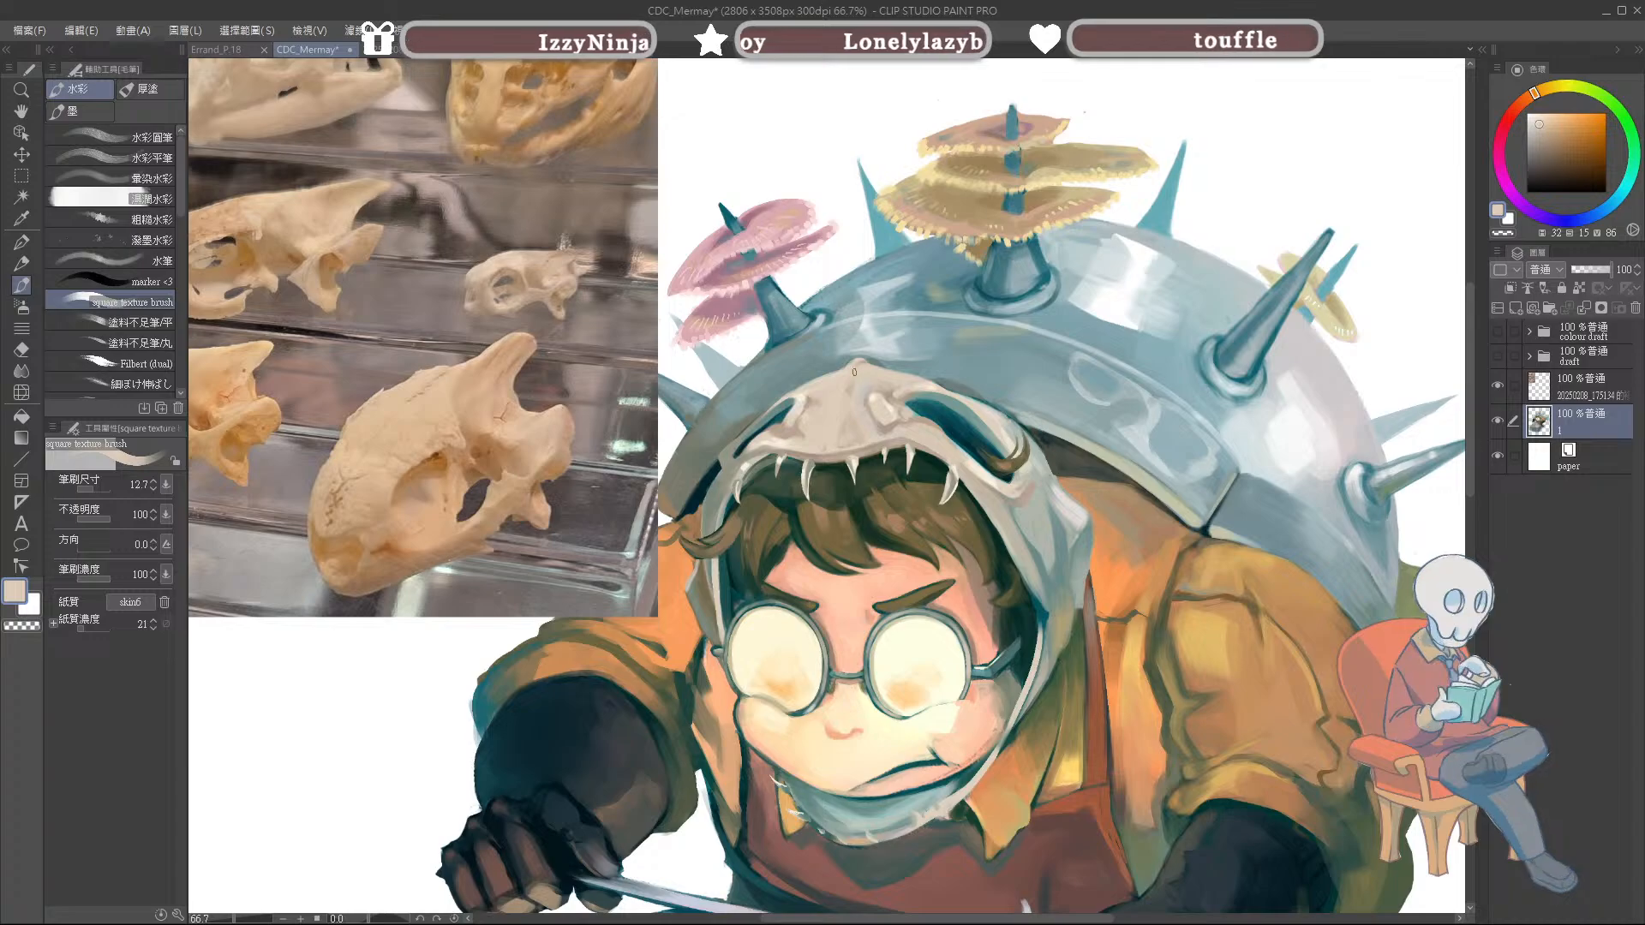
Step: Smooth the snout's top contour against the shell by alternating sampled shell-blue and bone colours at size 12.7
alt+click(859, 368)
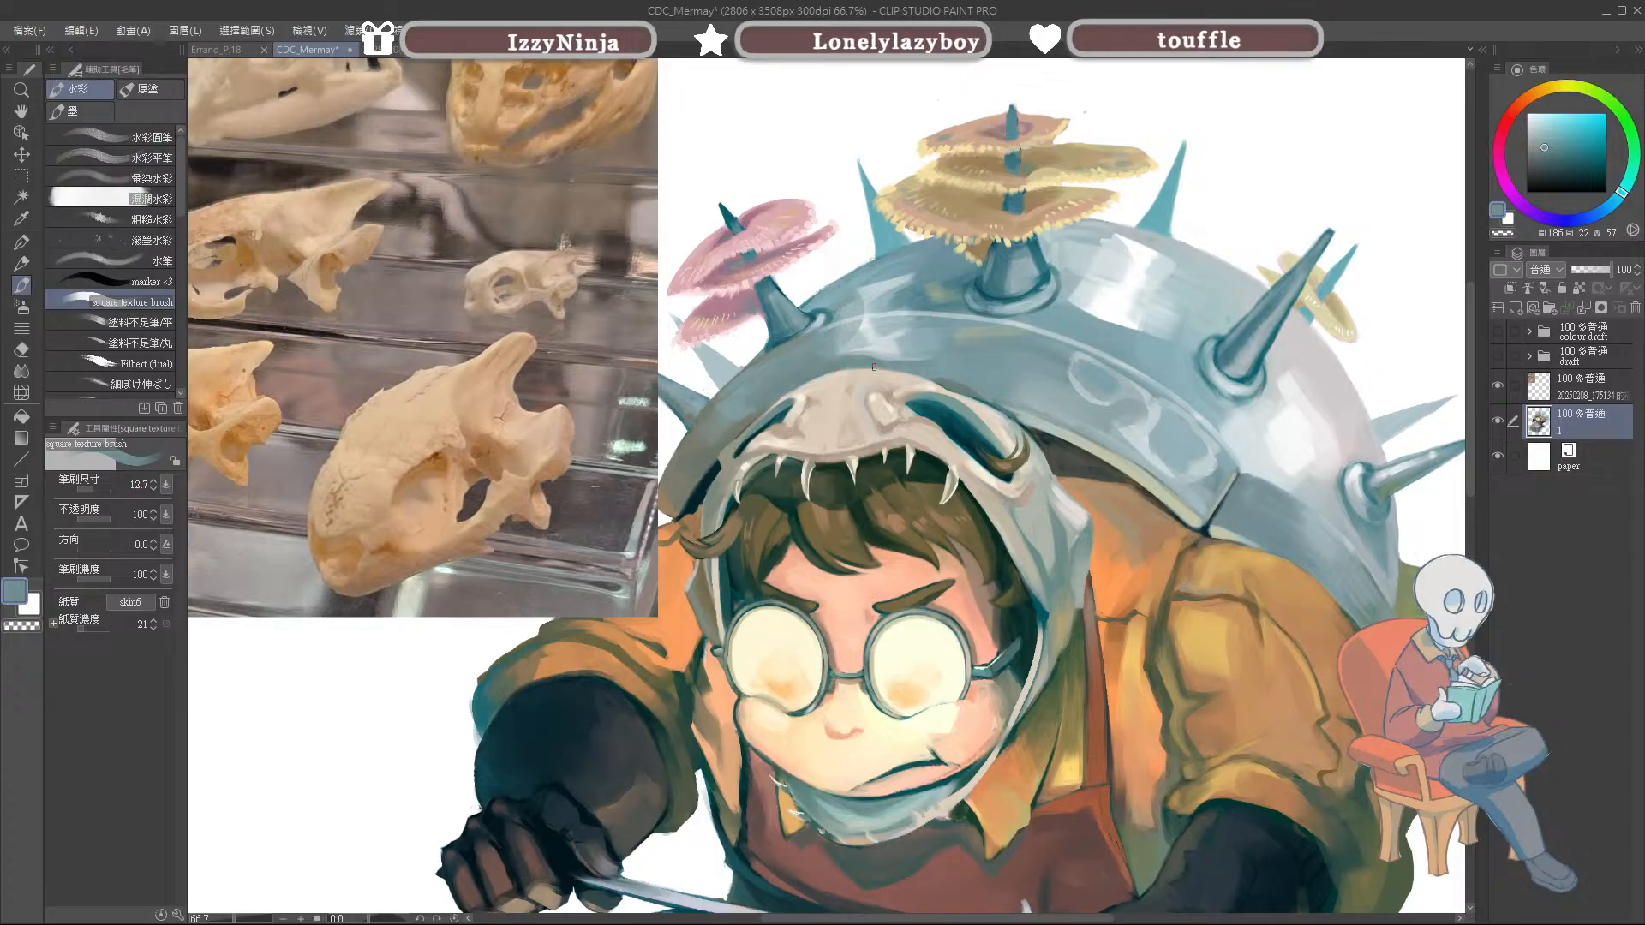
alt+click(920, 380)
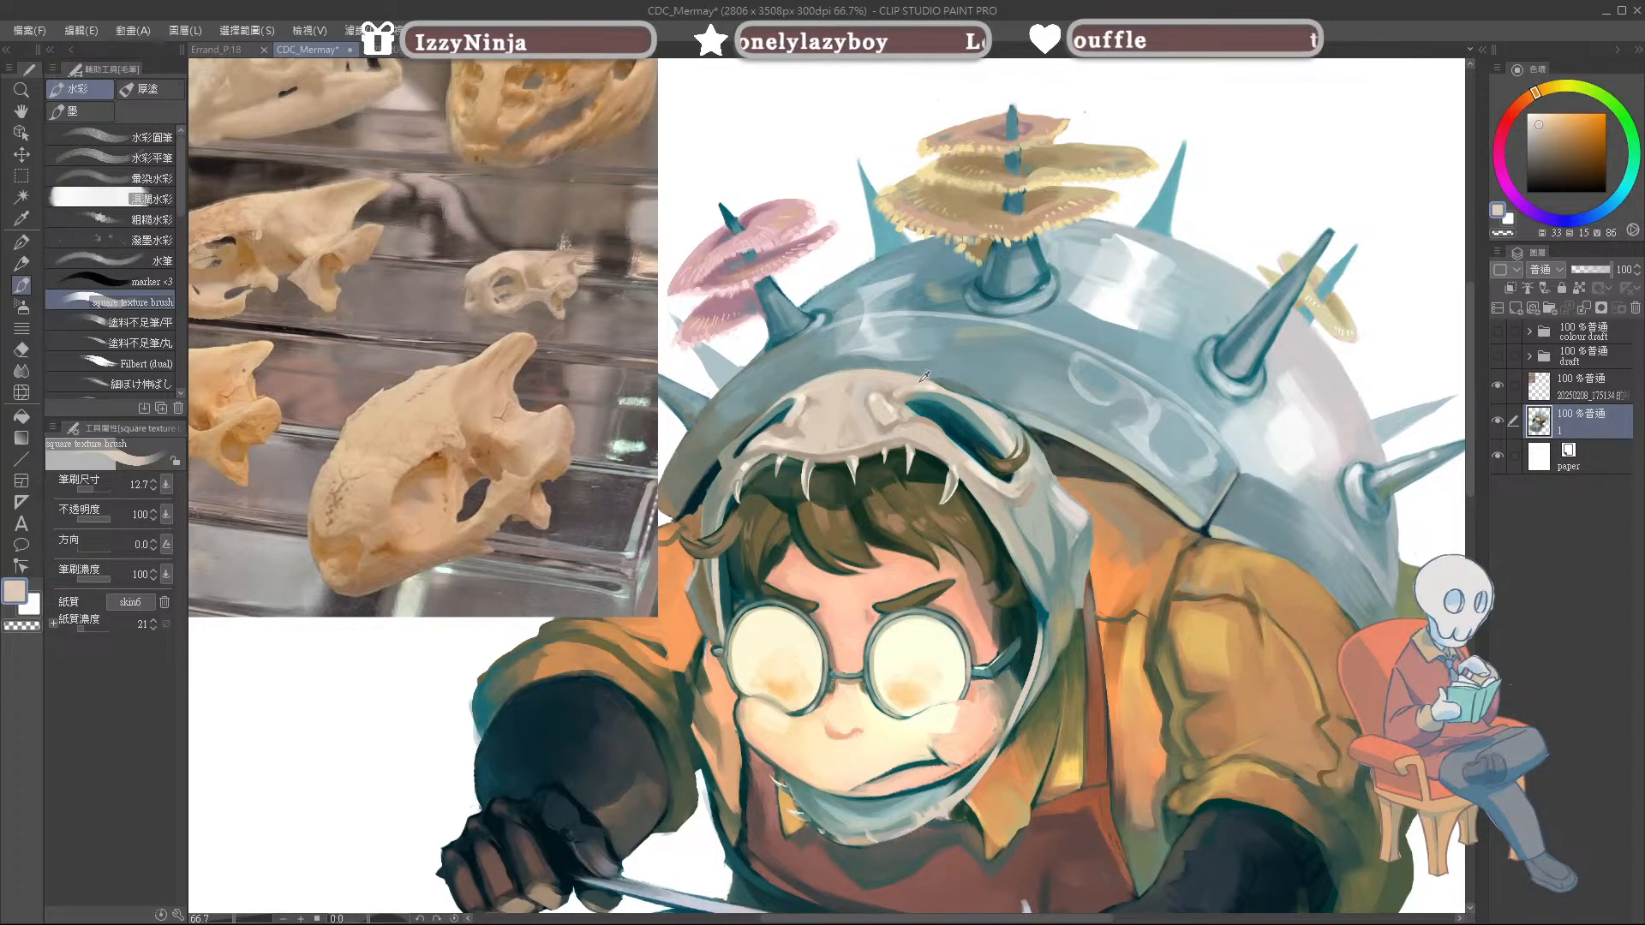
alt+click(921, 377)
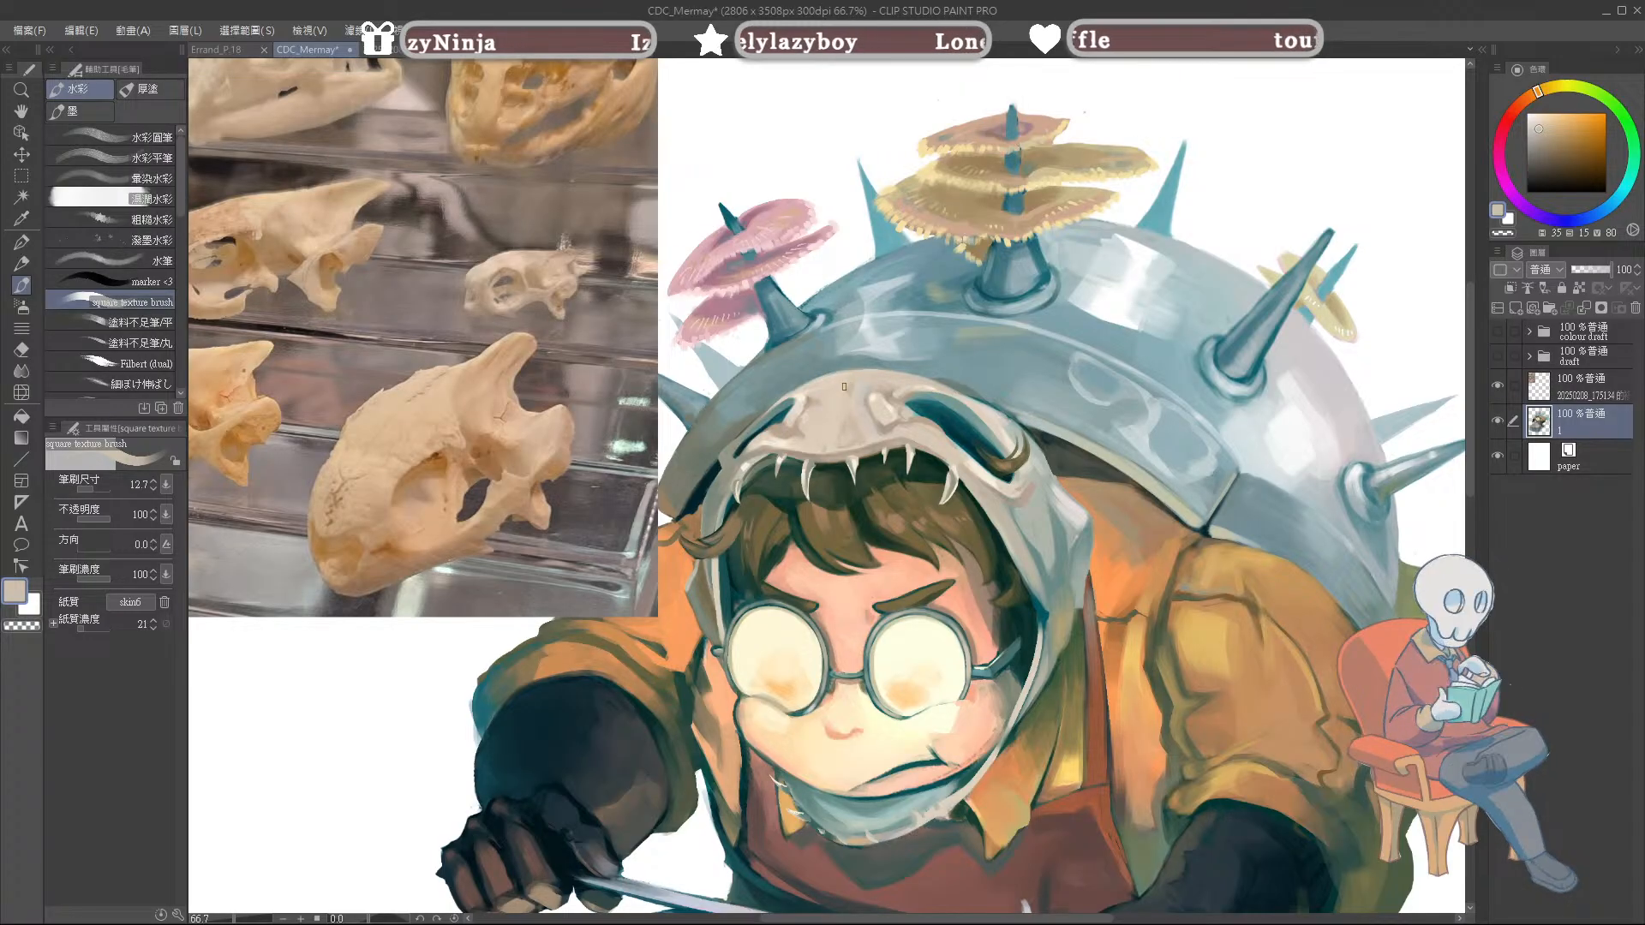
alt+click(901, 375)
Step: Enlarge the brush to 16.7 and rework the front rim of the skull's larger eye socket with sampled teal and bone colours
drag(925, 405, 931, 405)
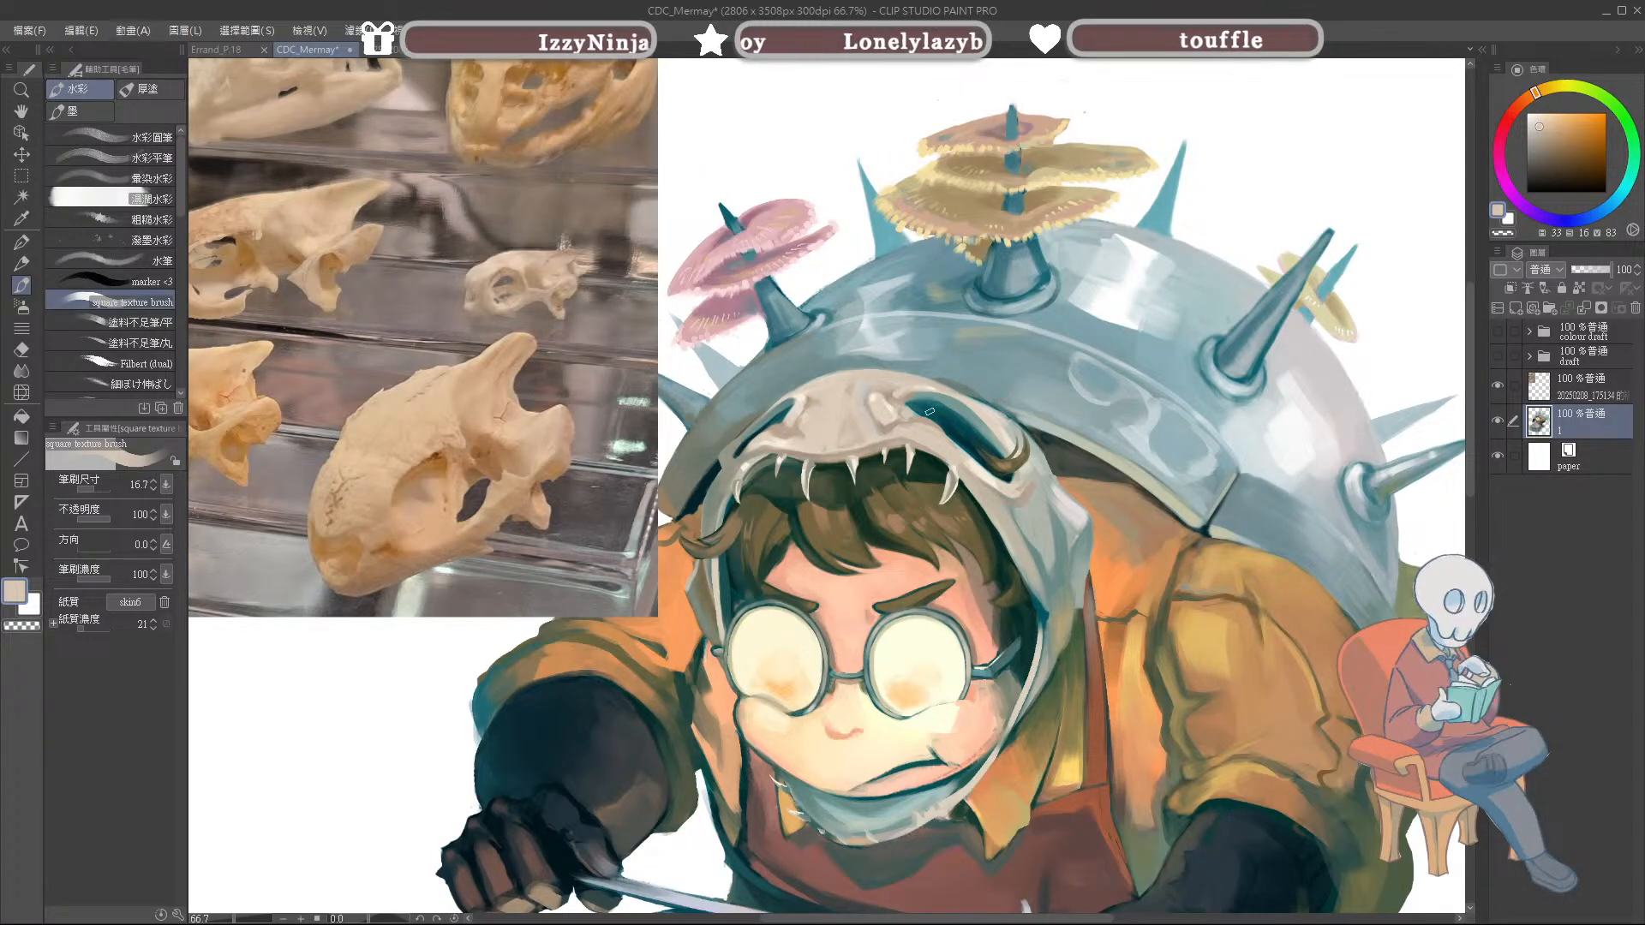
alt+click(935, 415)
alt+click(907, 397)
alt+click(935, 404)
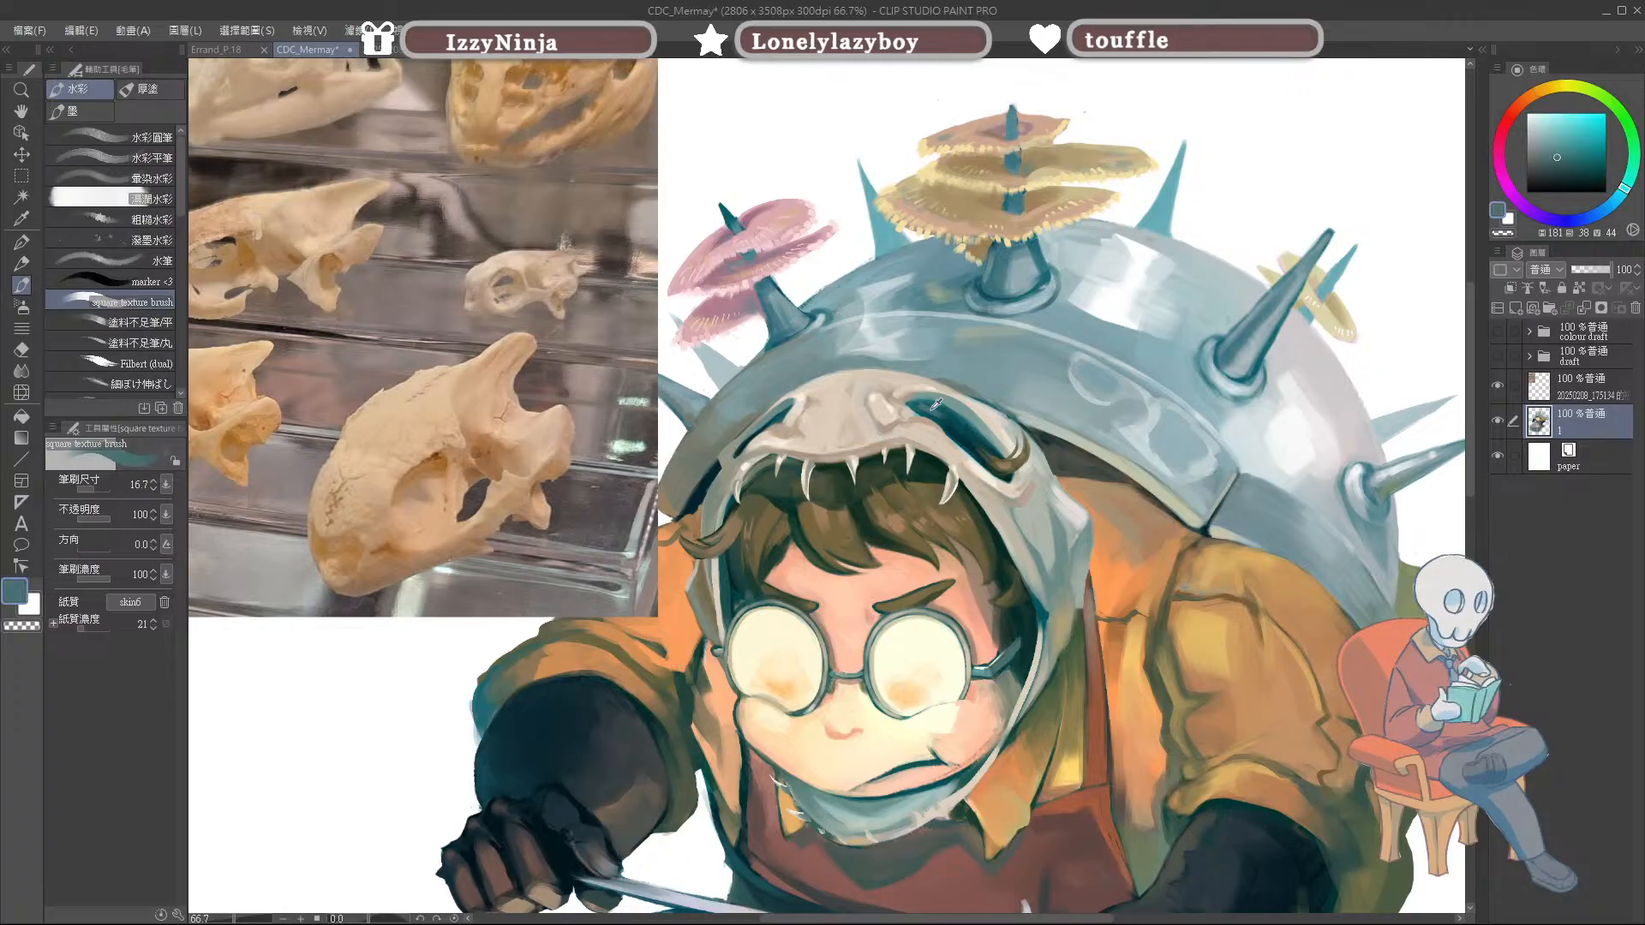
alt+click(902, 383)
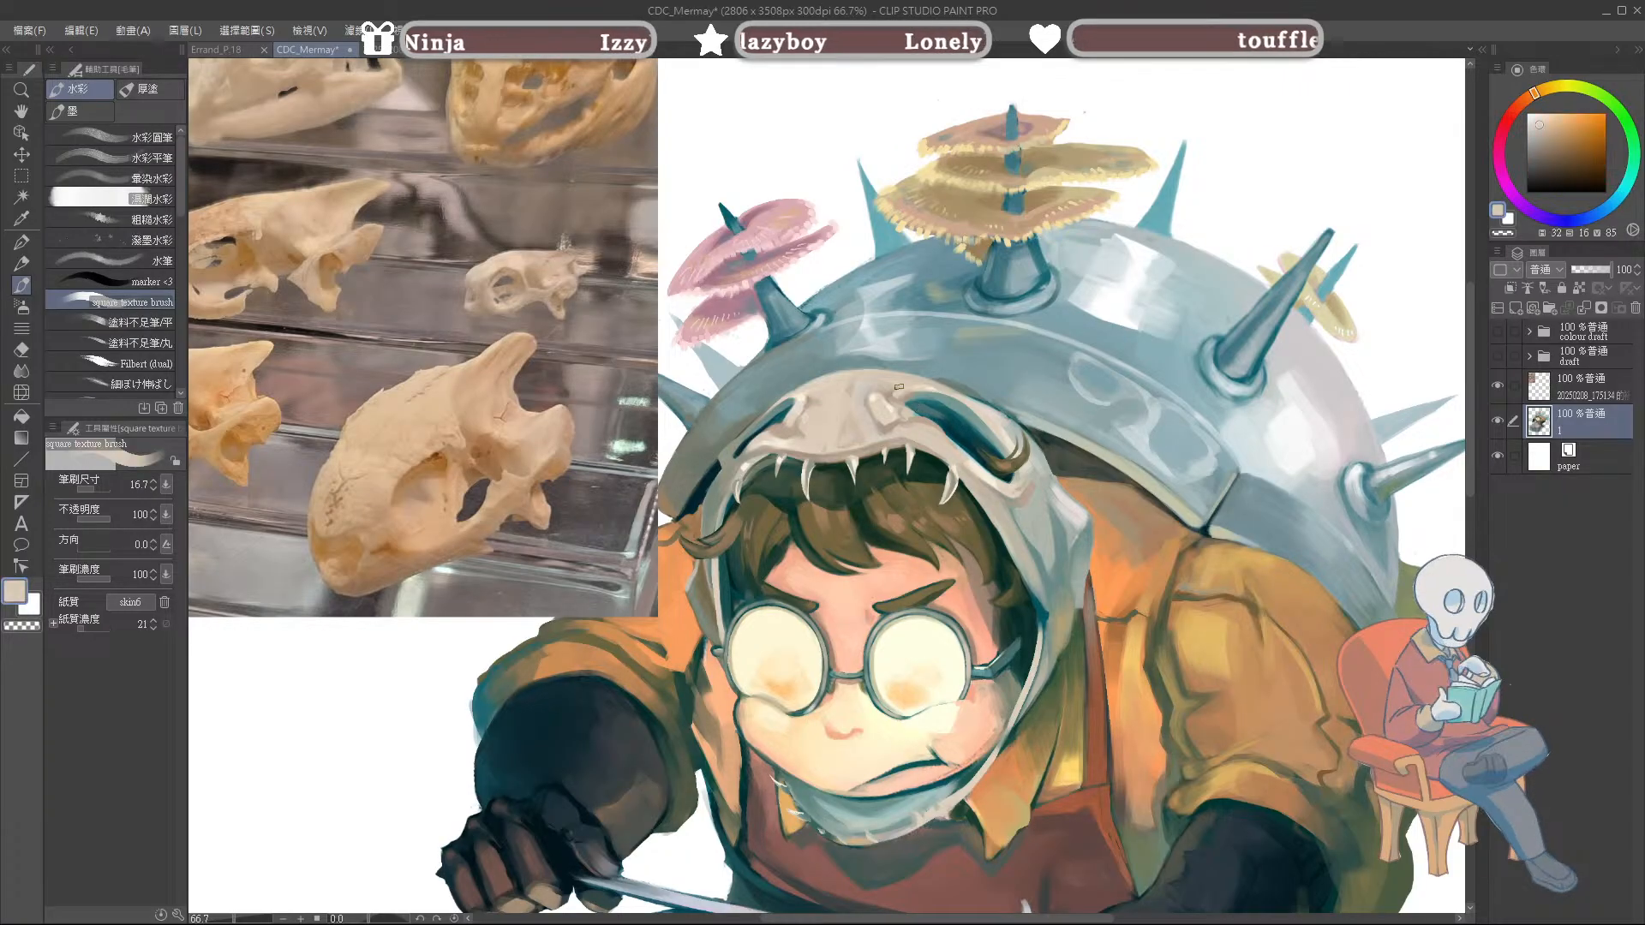
Step: Paint sampled grey-green into the front part of the larger eye socket at brush size 16.7
alt+click(928, 410)
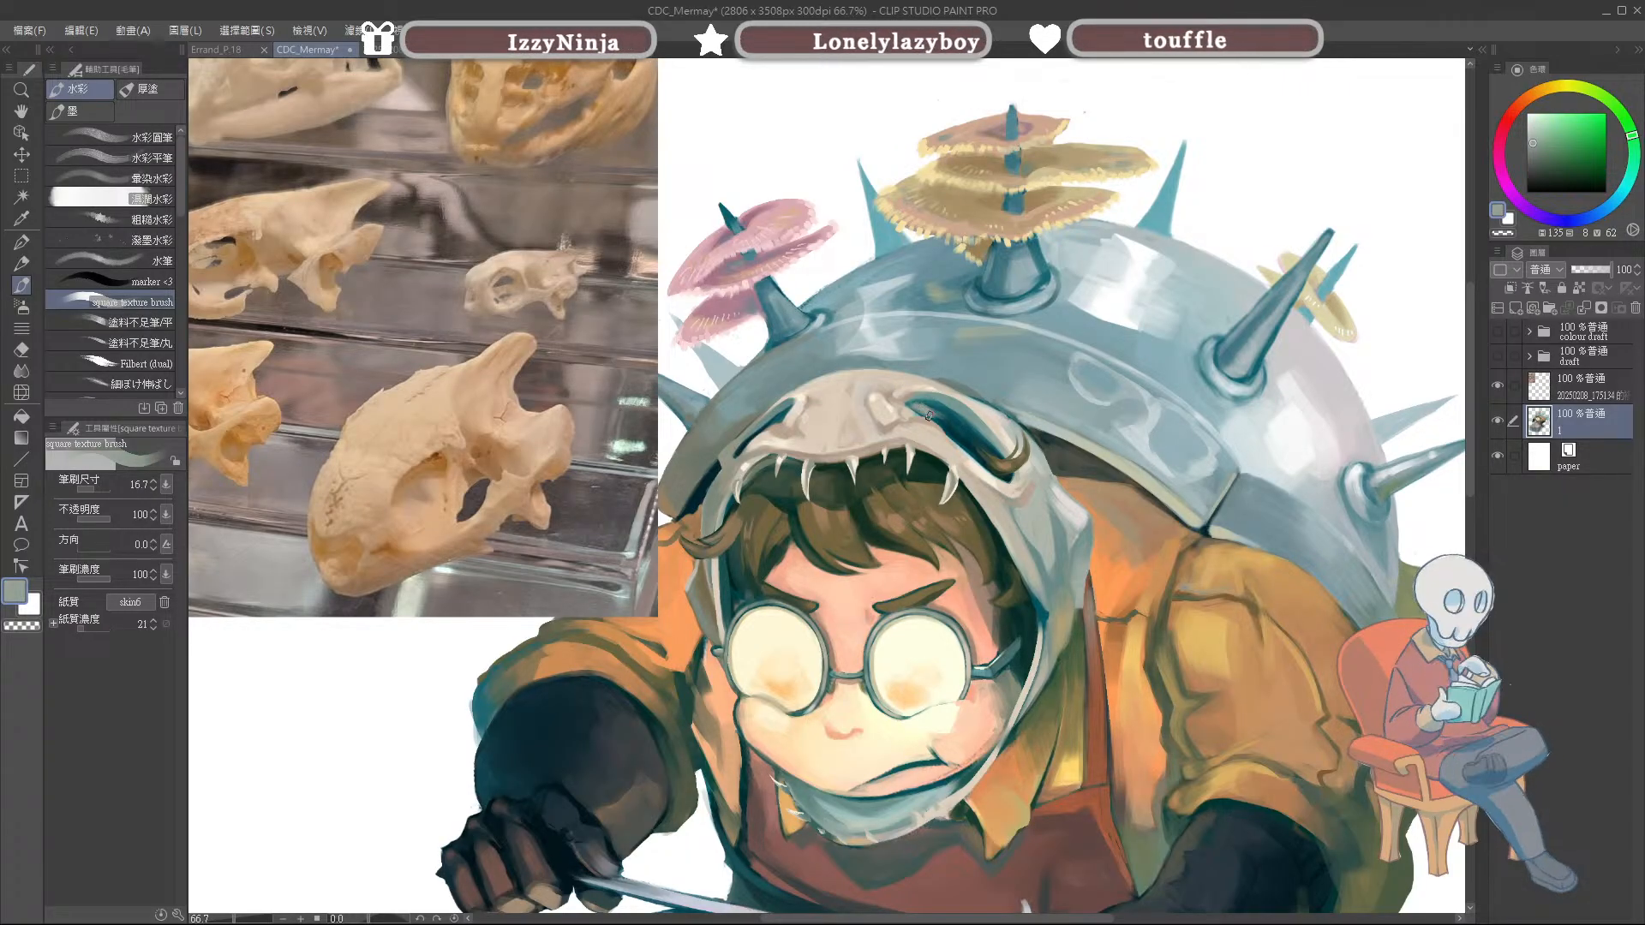
mouse_move(913, 401)
mouse_down()
mouse_move(965, 430)
mouse_move(949, 413)
mouse_up()
alt+click(945, 427)
alt+click(948, 419)
alt+click(938, 412)
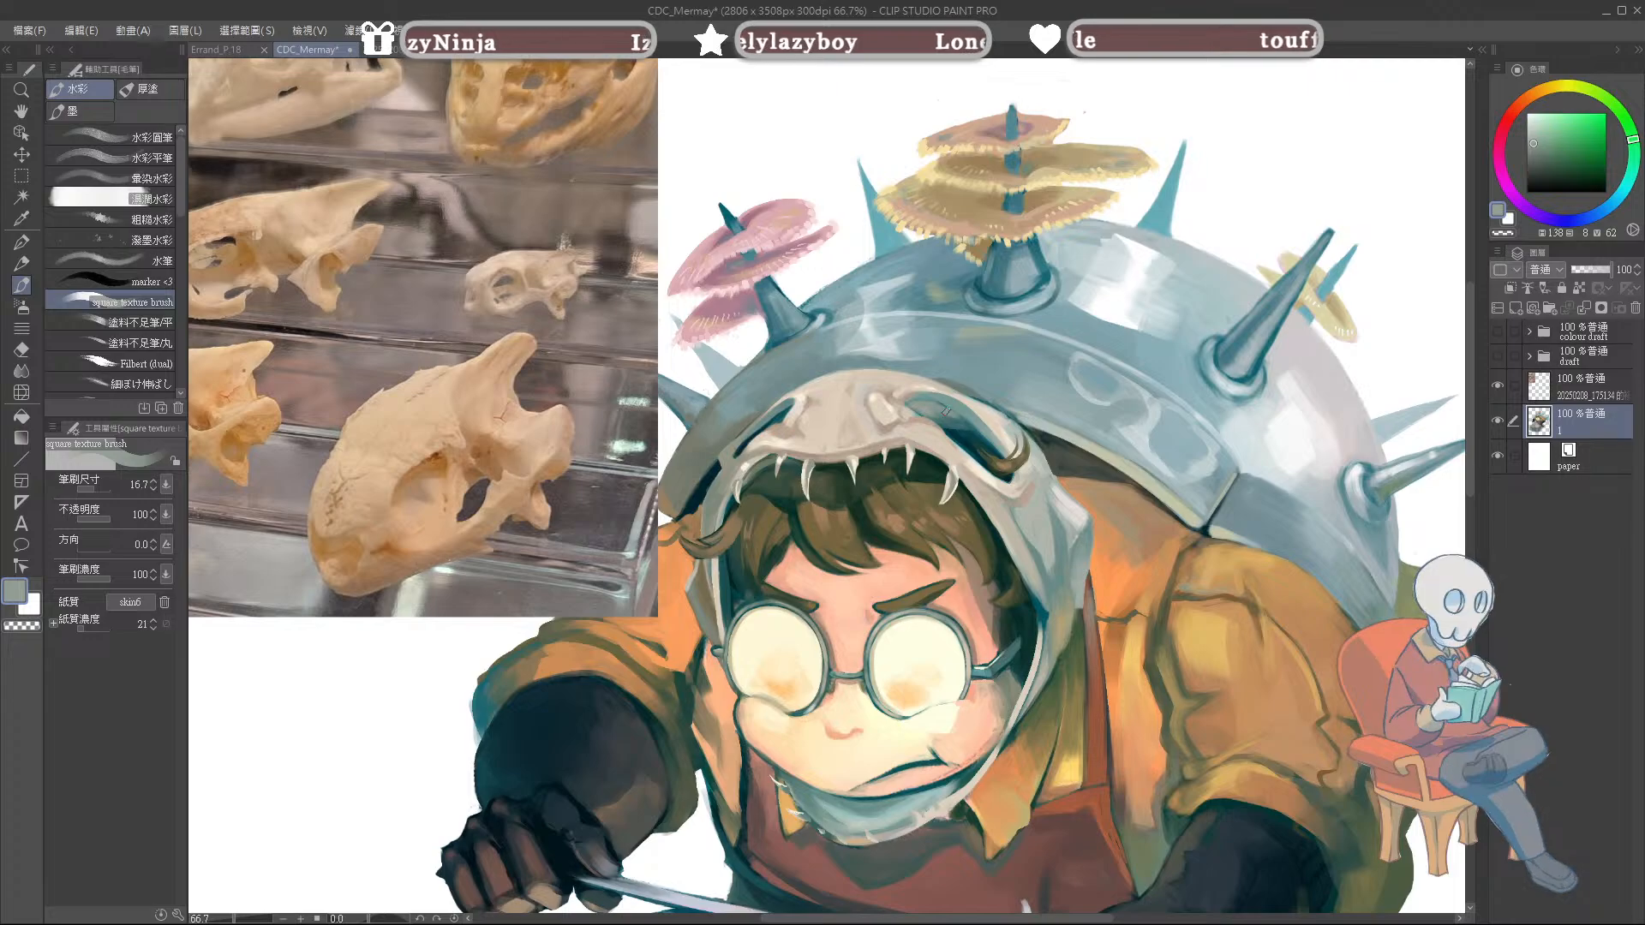
Step: Set the brush to size 12.9 and blend sampled dark teal and grey-green inside the larger eye socket
key(bracketleft)
alt+click(969, 432)
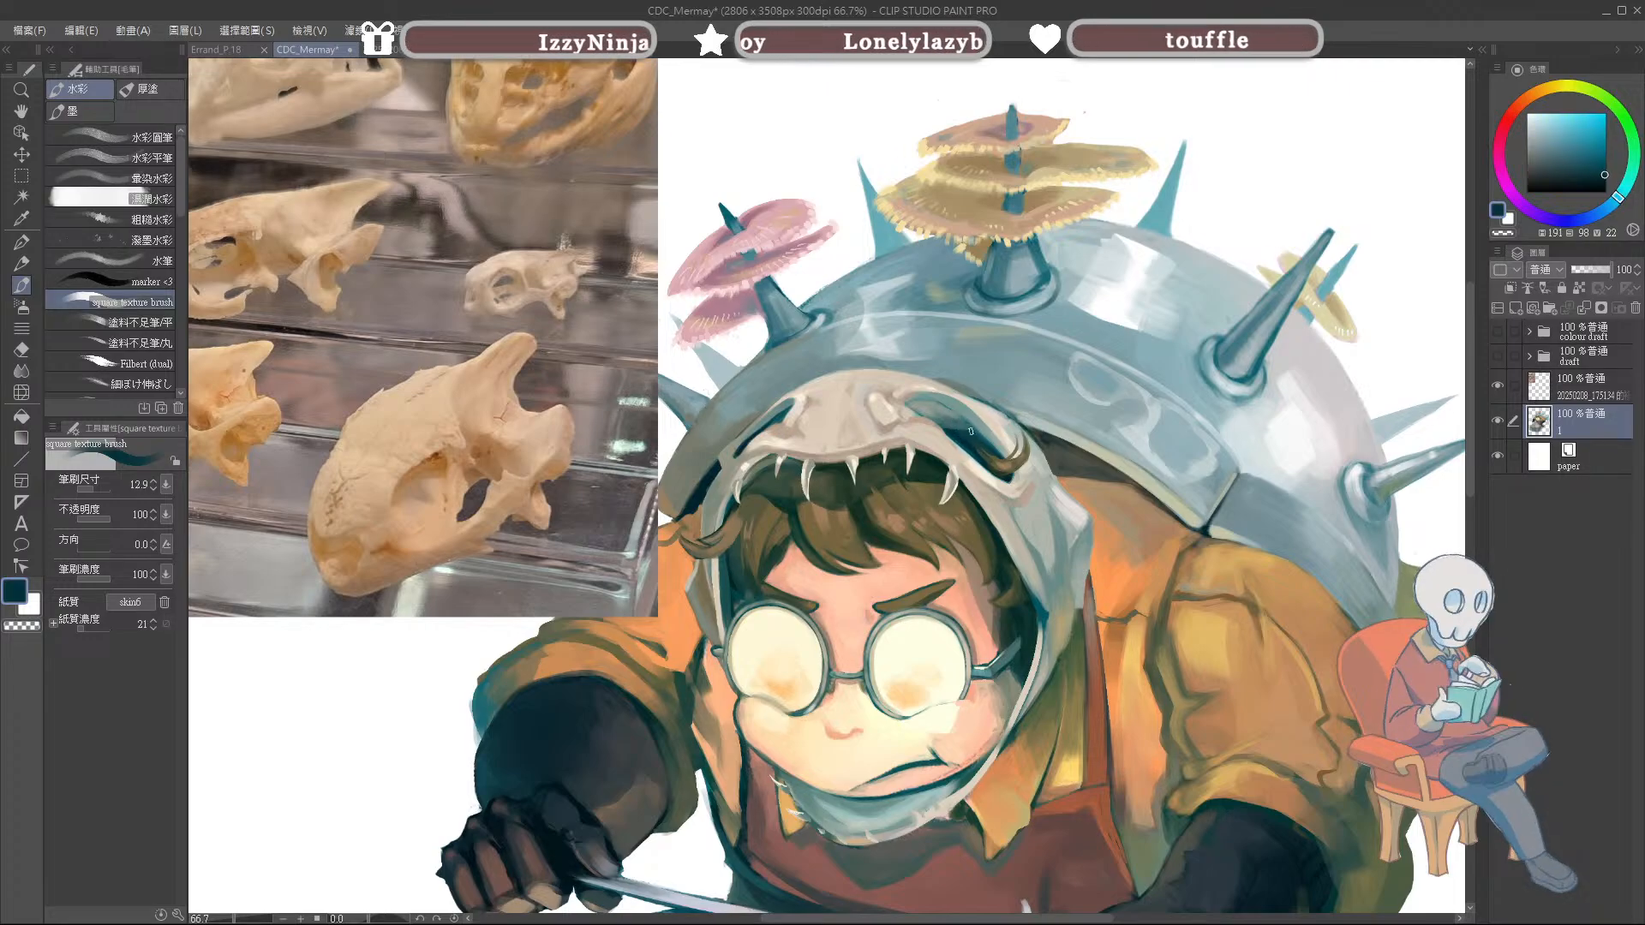
alt+click(917, 403)
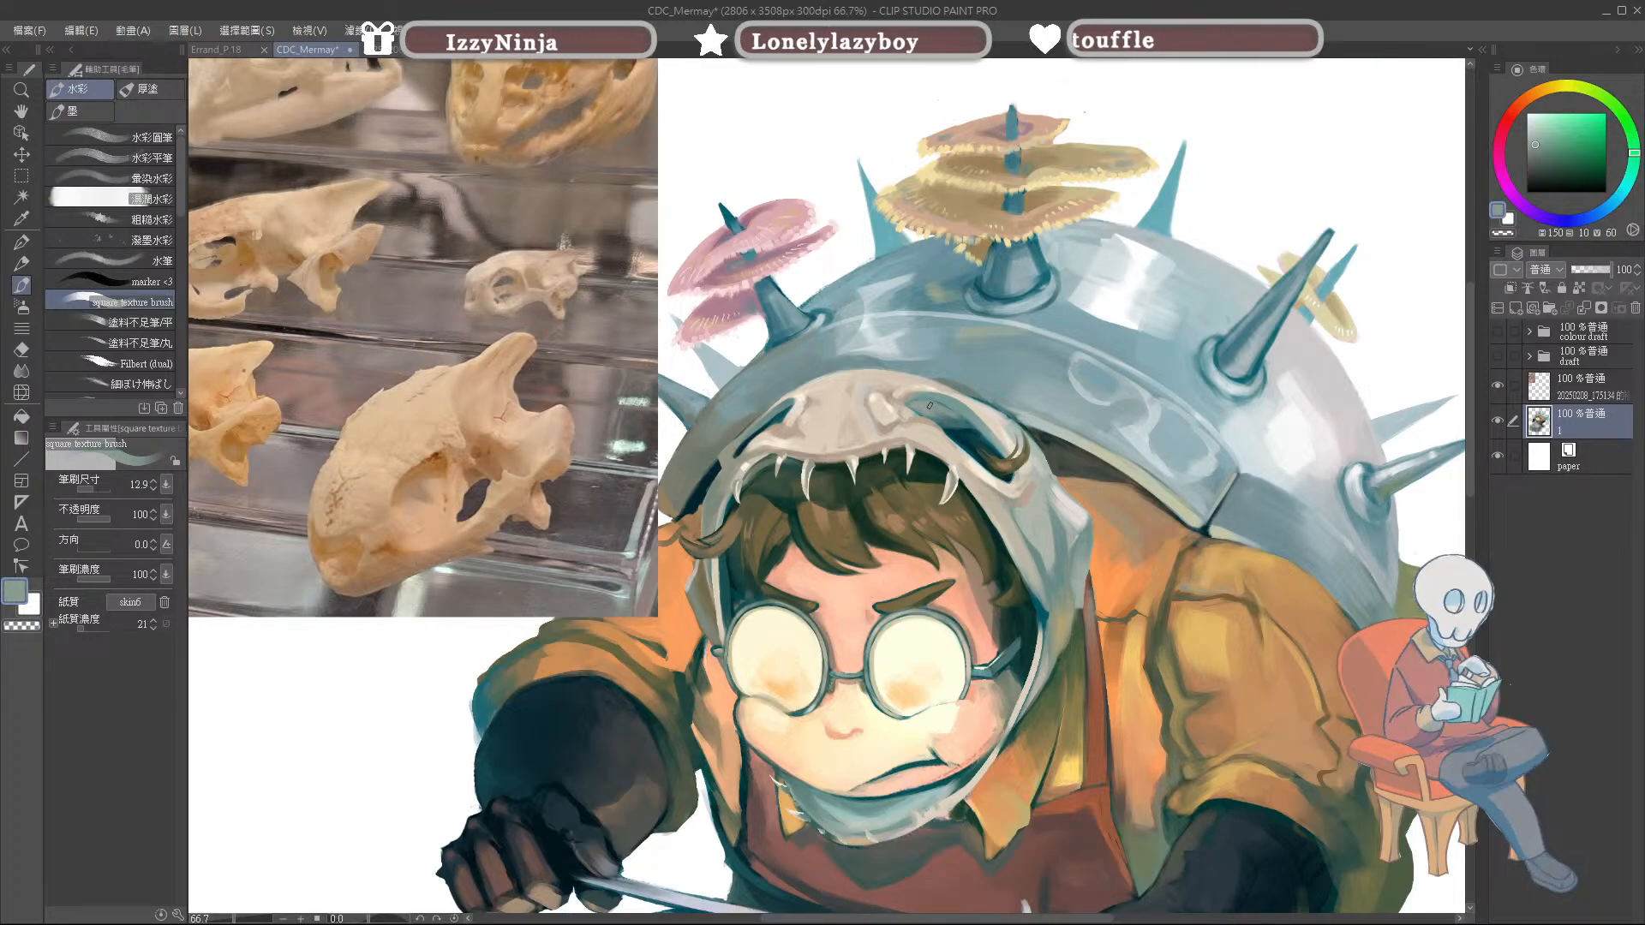
alt+click(970, 428)
alt+click(926, 413)
alt+click(973, 447)
Step: Shift the sampled brown to a muted red with hue 352, and rework the eye socket's interior with it and sampled socket colours
alt+click(1553, 147)
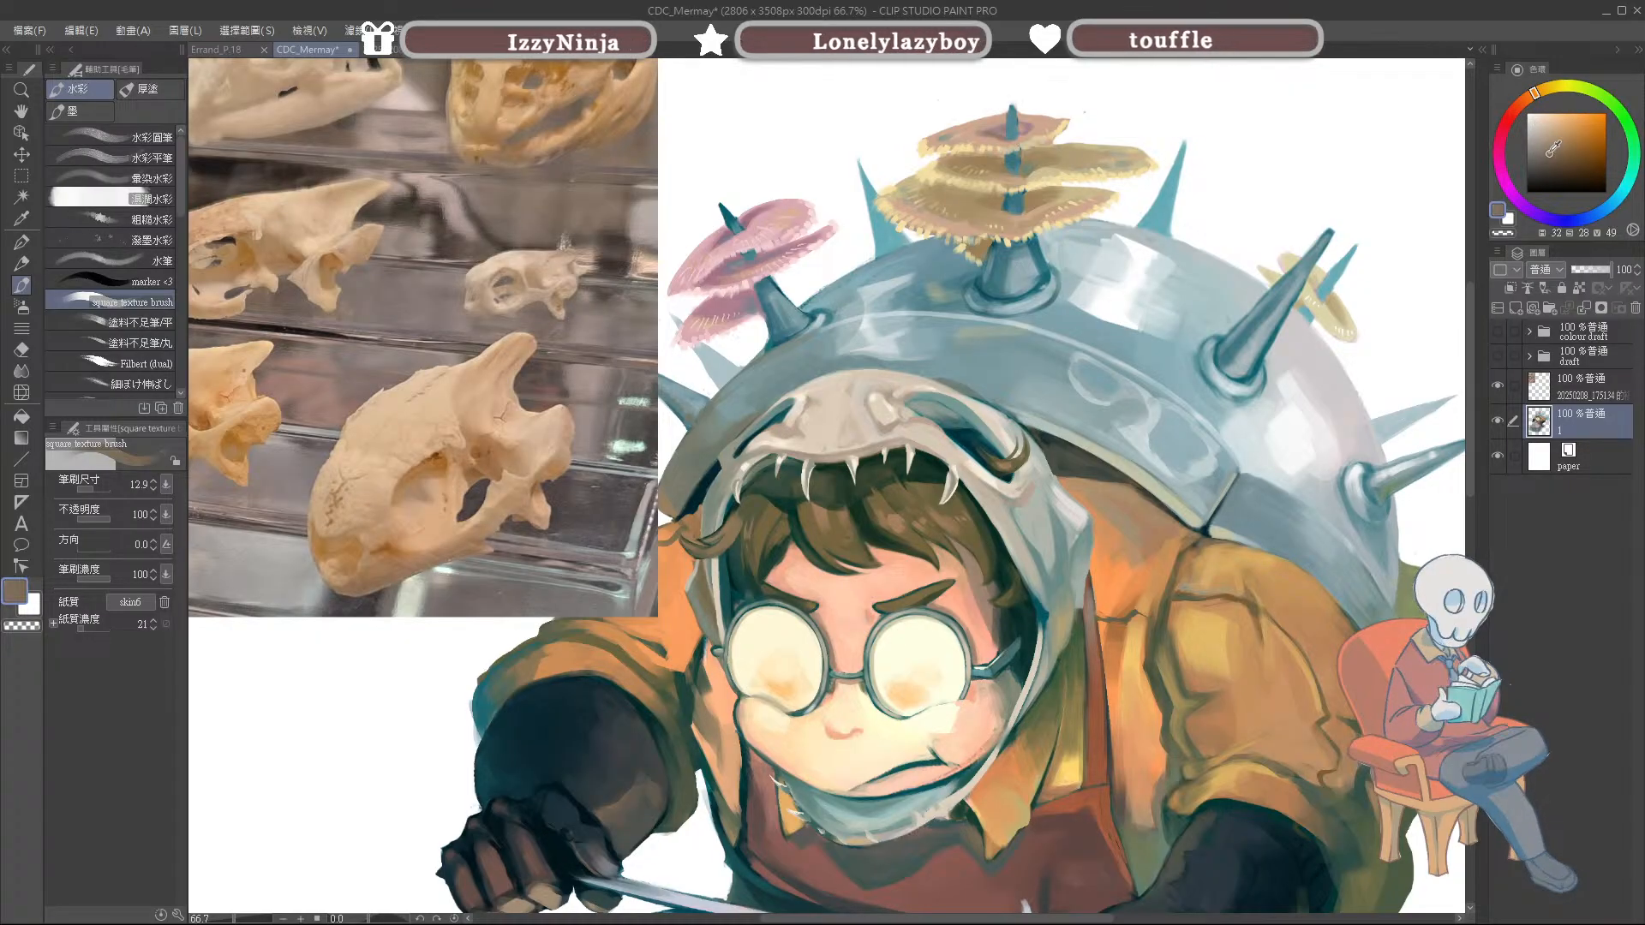
click(1505, 135)
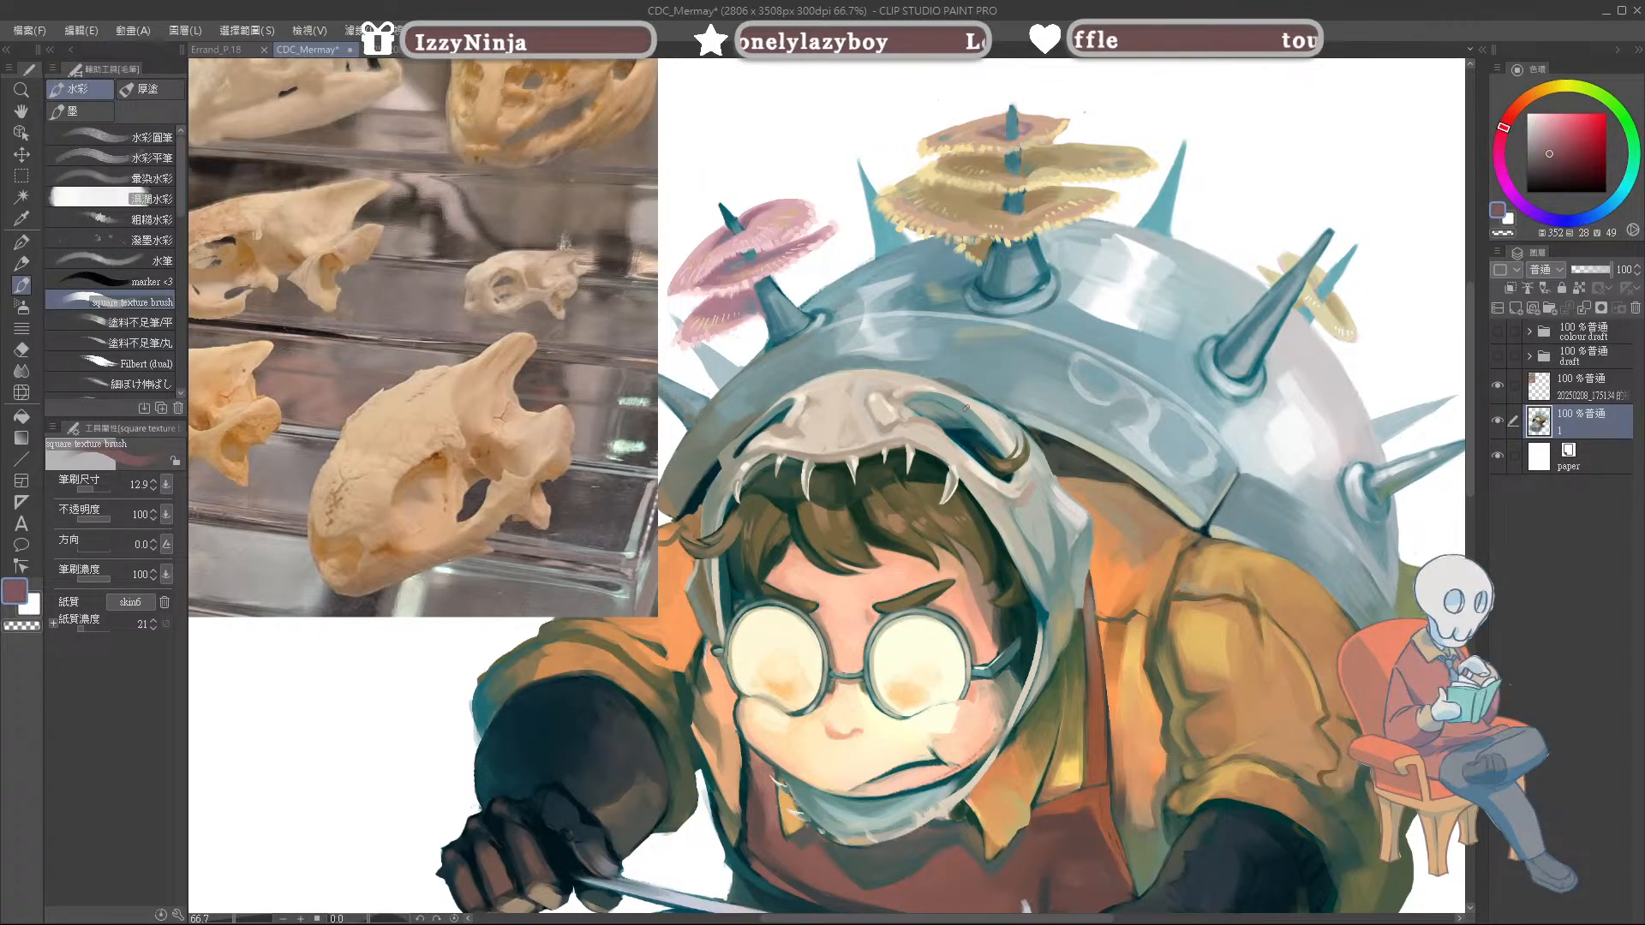
alt+click(909, 404)
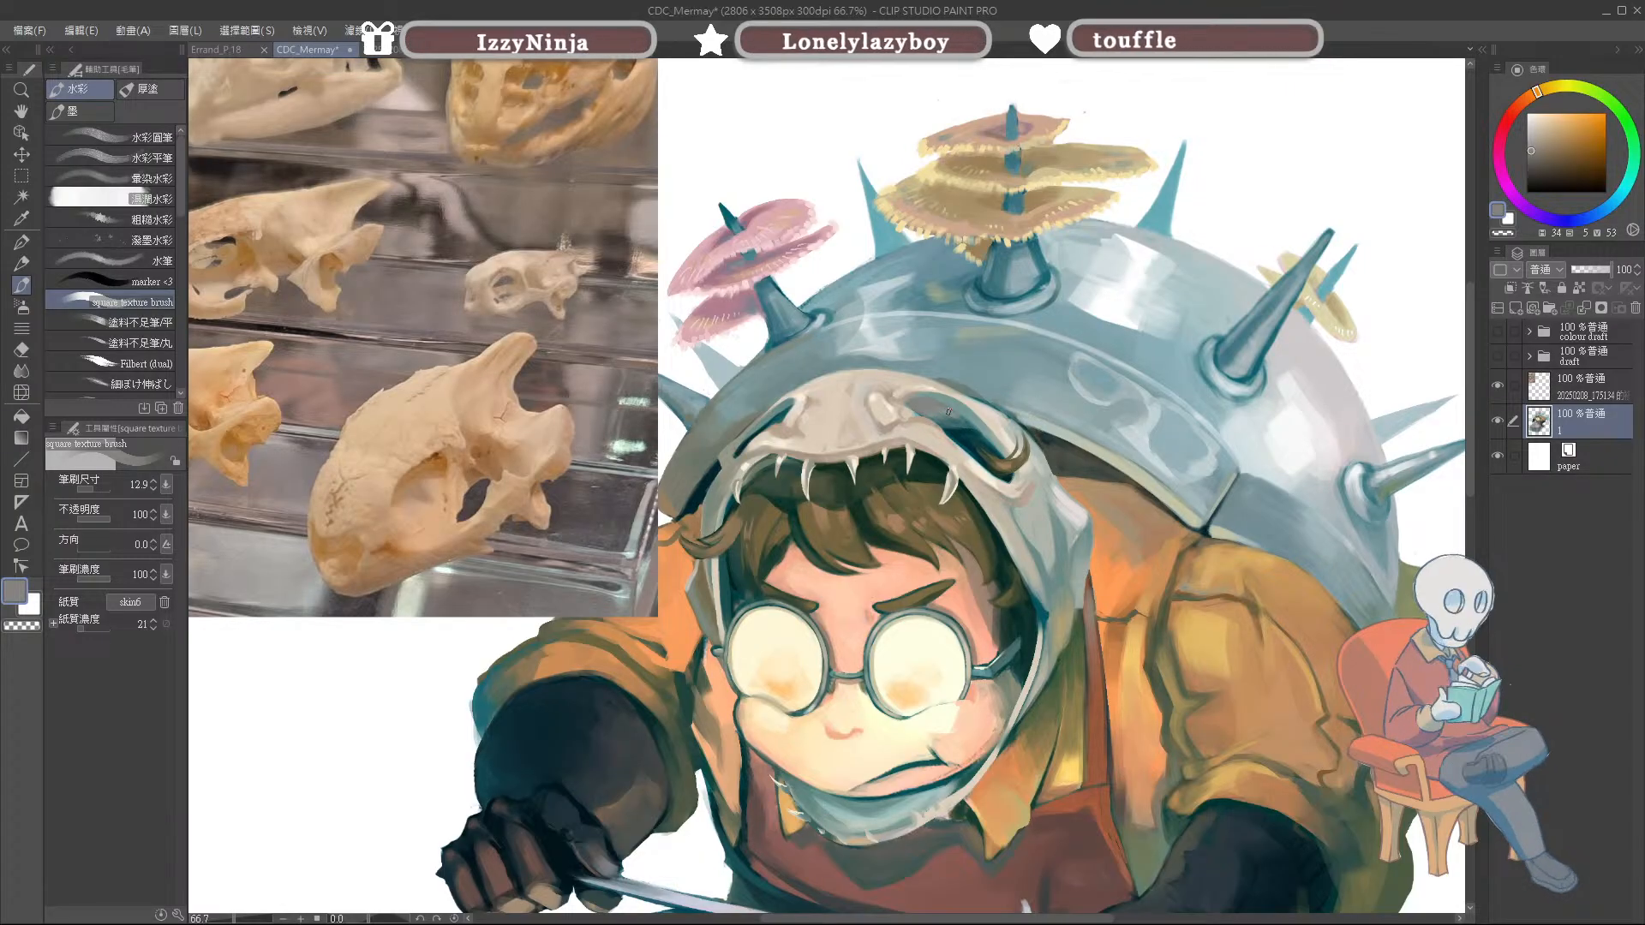
alt+click(937, 420)
alt+click(951, 418)
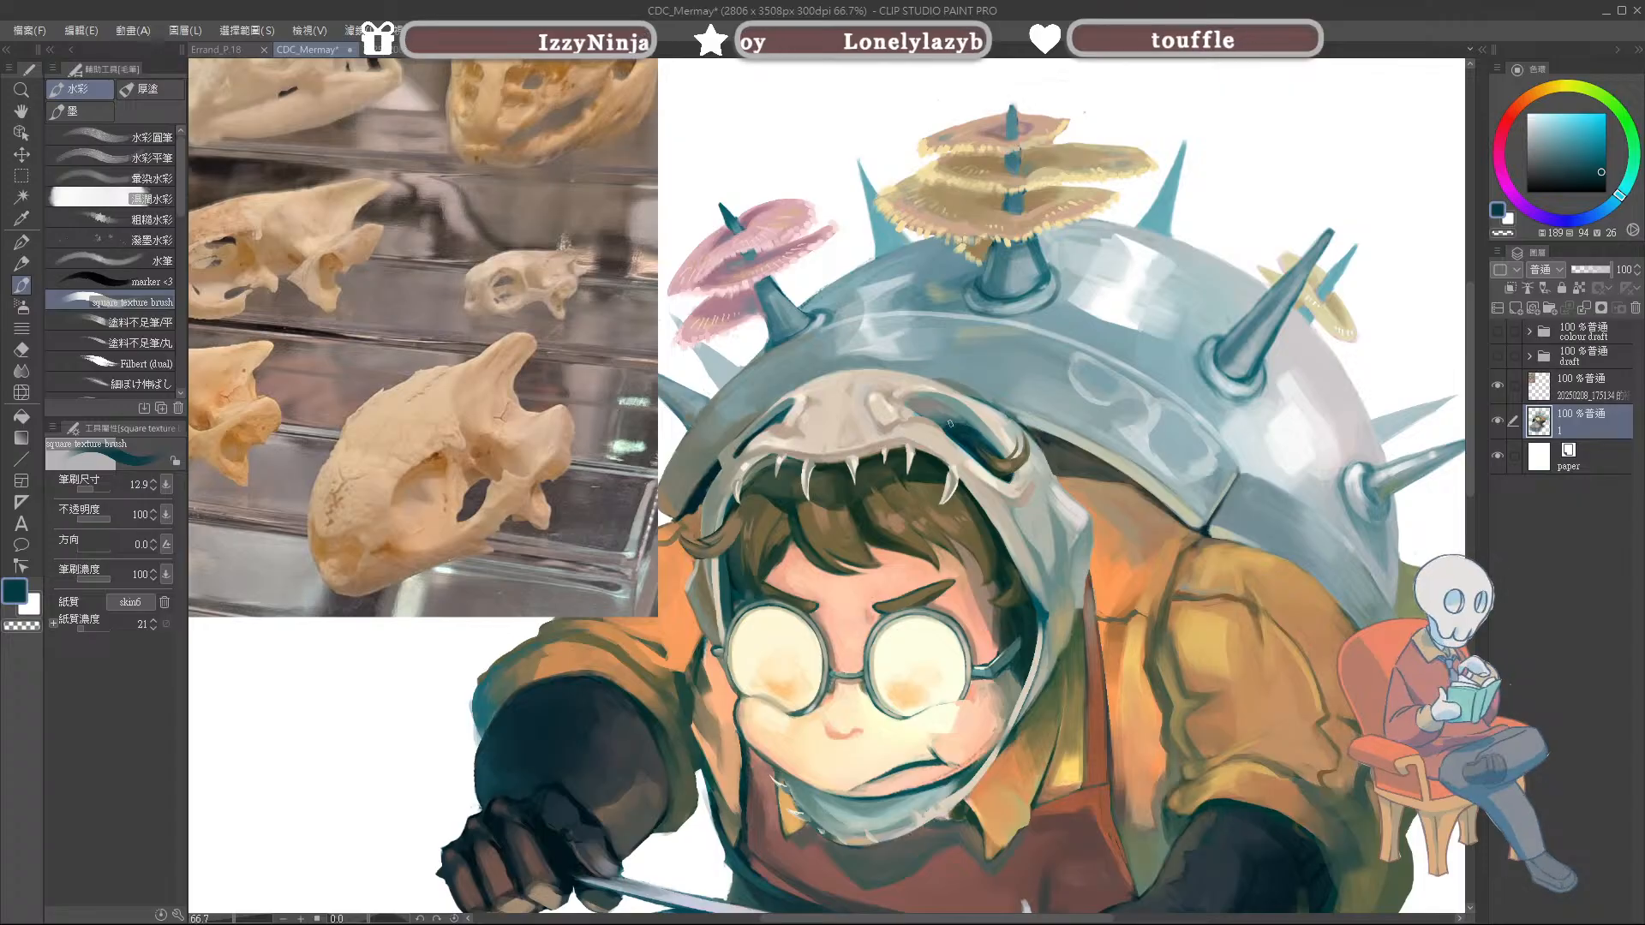
Step: Deepen the eye socket's interior with sampled dark teal and soften its upper front edge with lighter grey-green tones at size 12.9
drag(982, 437, 947, 406)
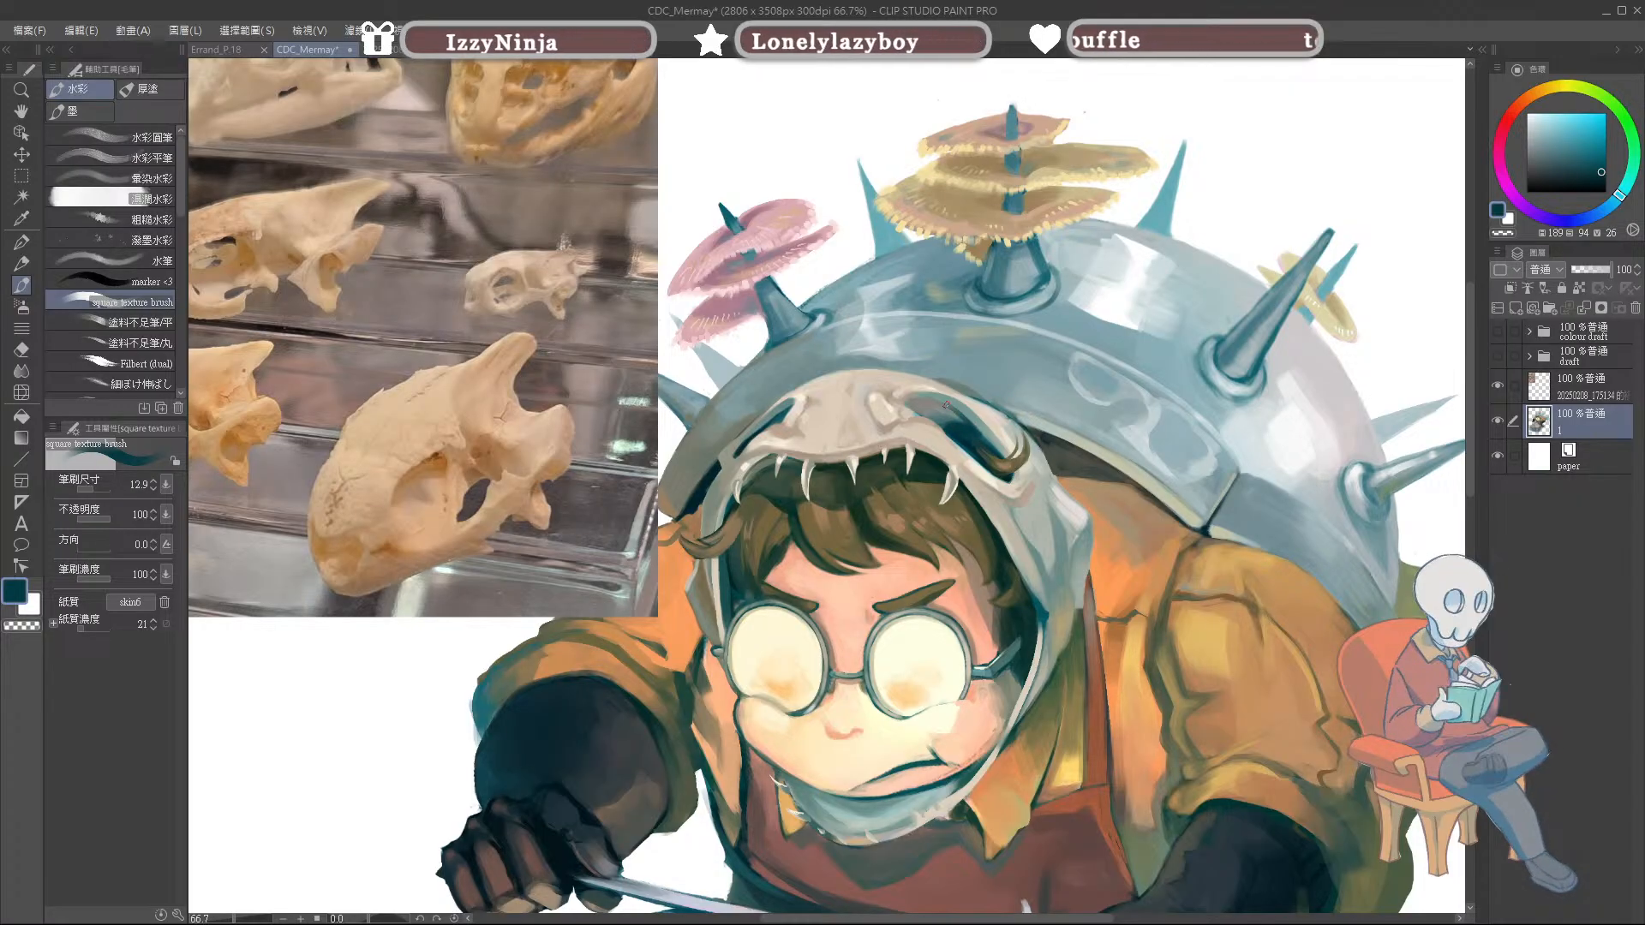
alt+click(938, 396)
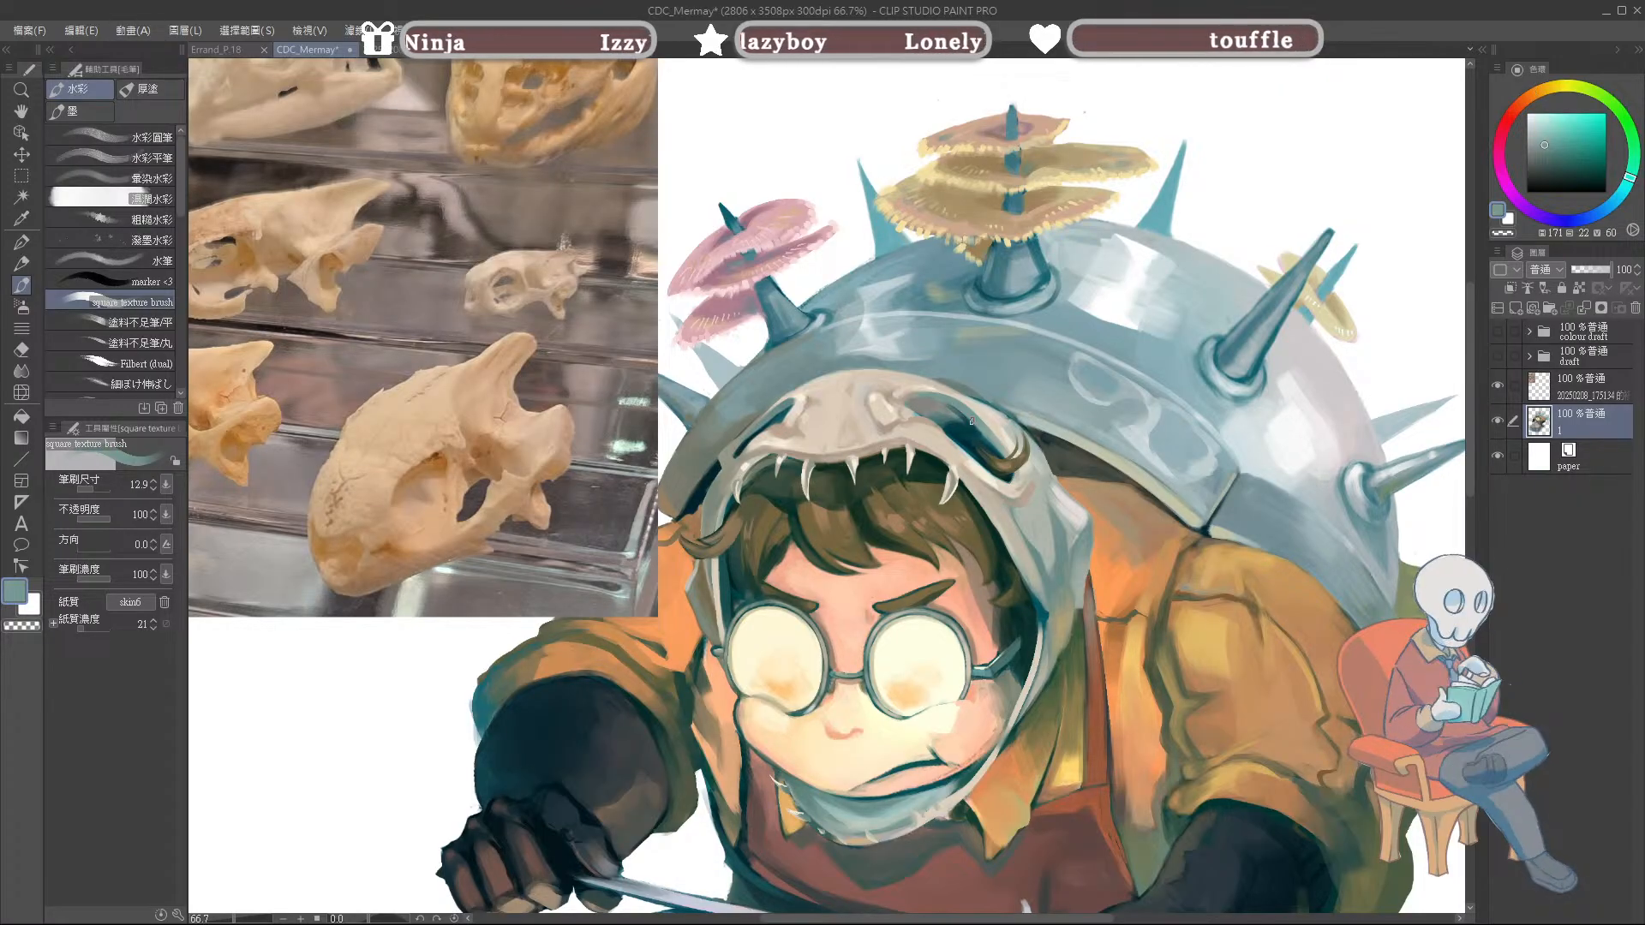
alt+click(966, 427)
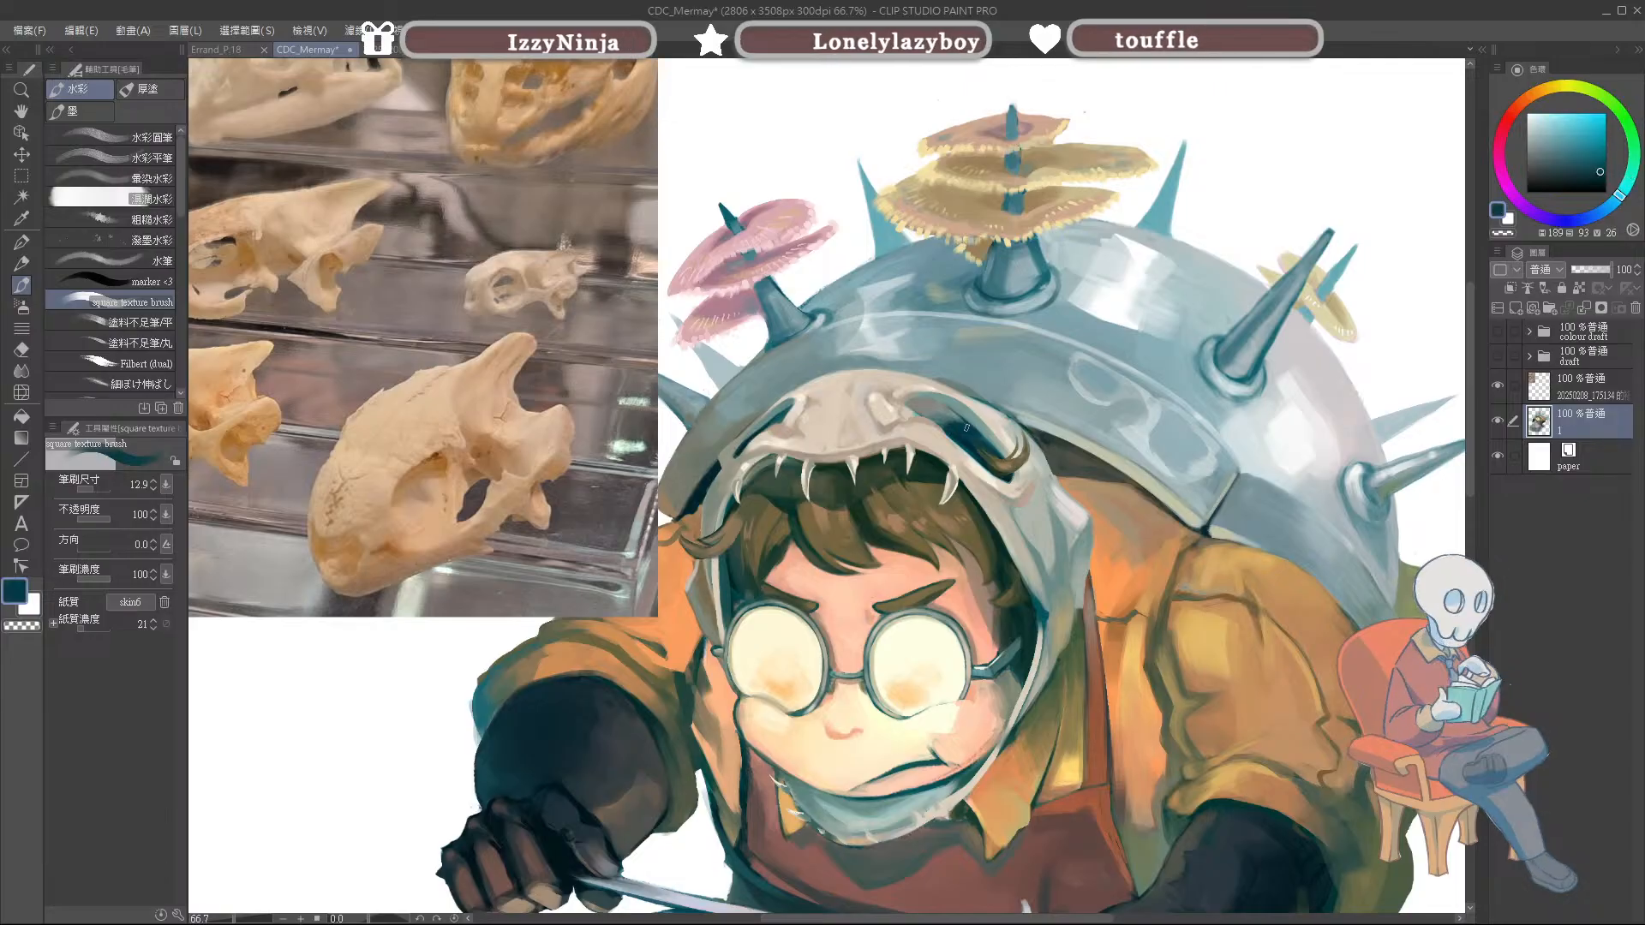
alt+click(969, 432)
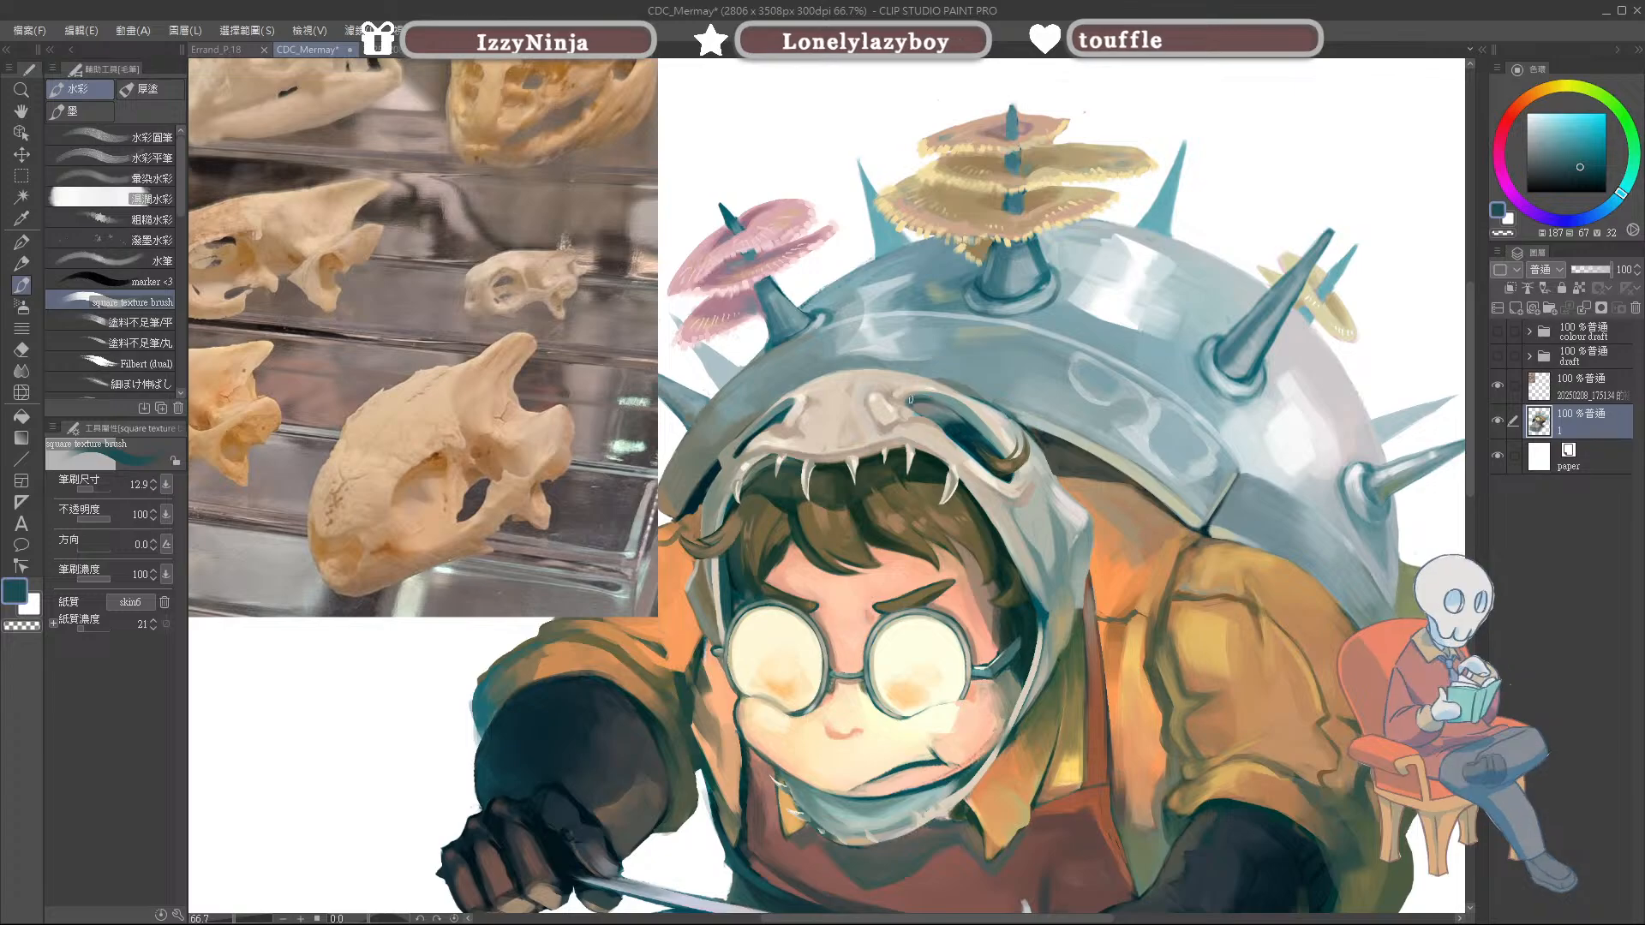
alt+click(918, 400)
alt+click(920, 401)
alt+click(932, 402)
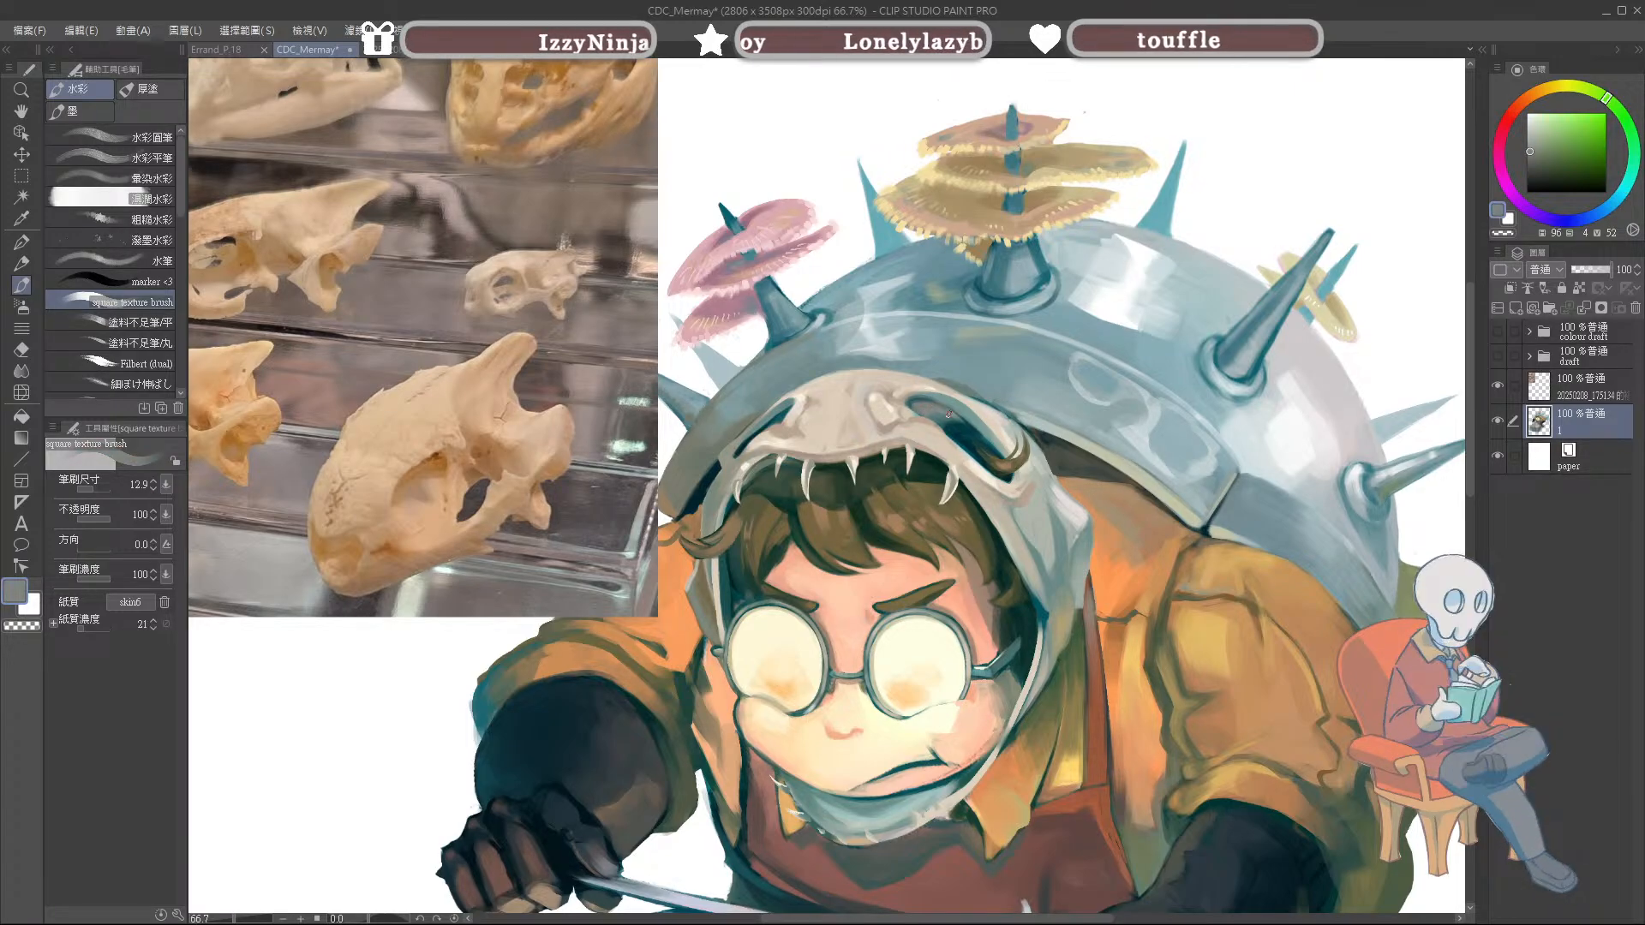
Step: Reduce the brush to size 6.7 and refine the eye socket's upper front rim with sampled grey and teal tones
key(bracketleft)
key(bracketleft)
key(bracketleft)
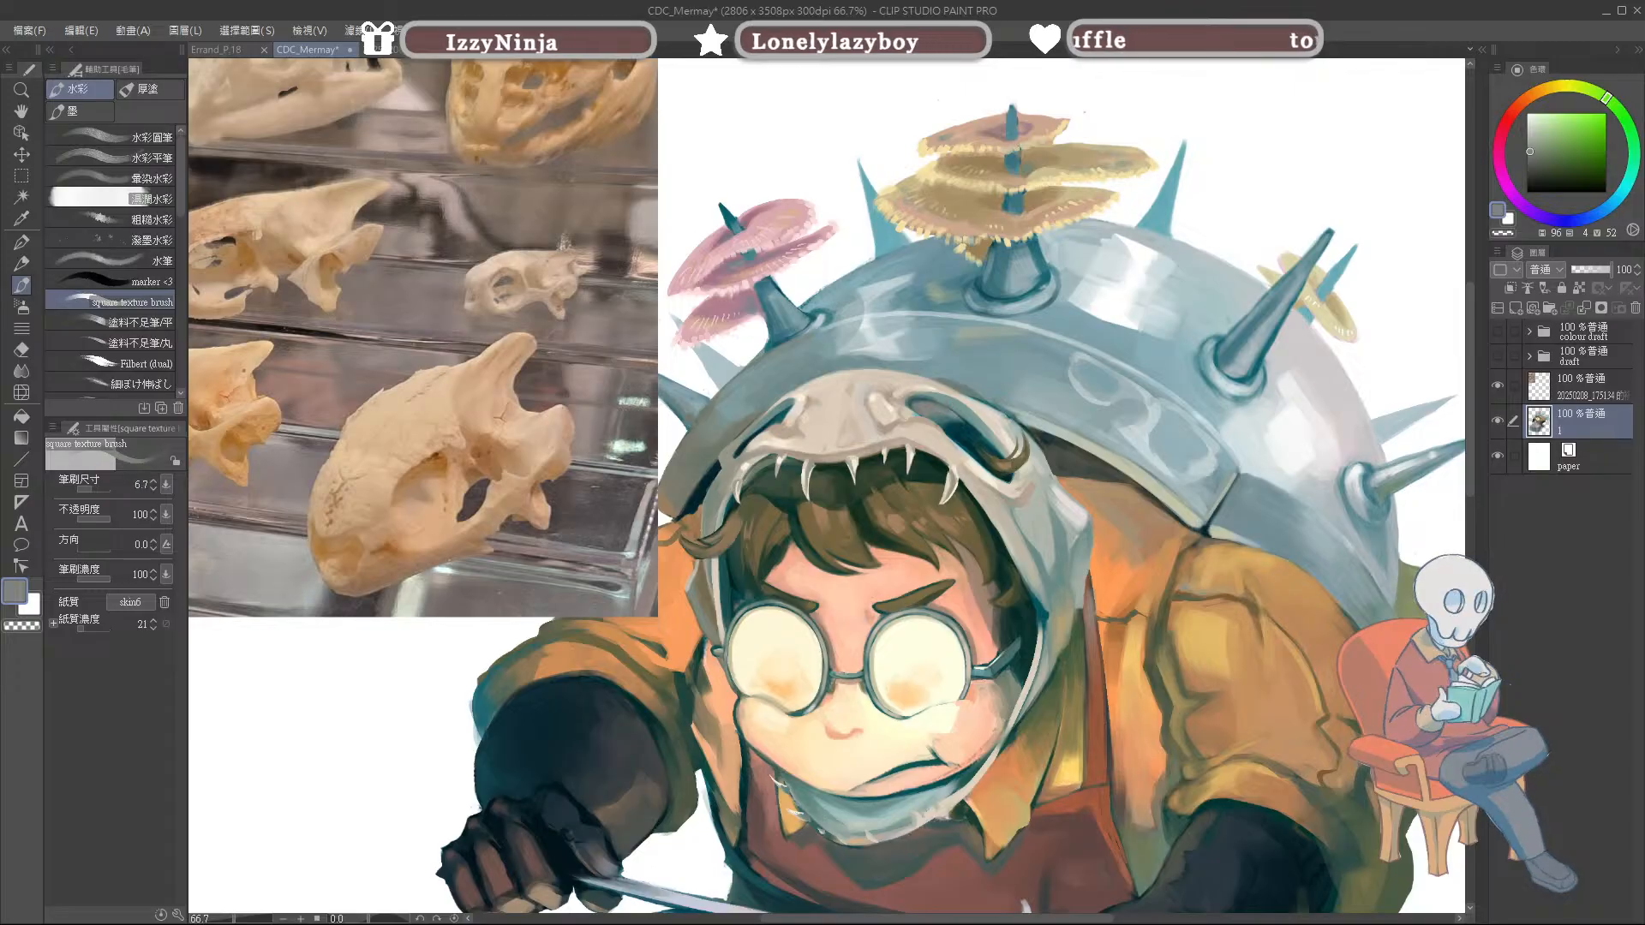
alt+click(927, 398)
alt+click(911, 399)
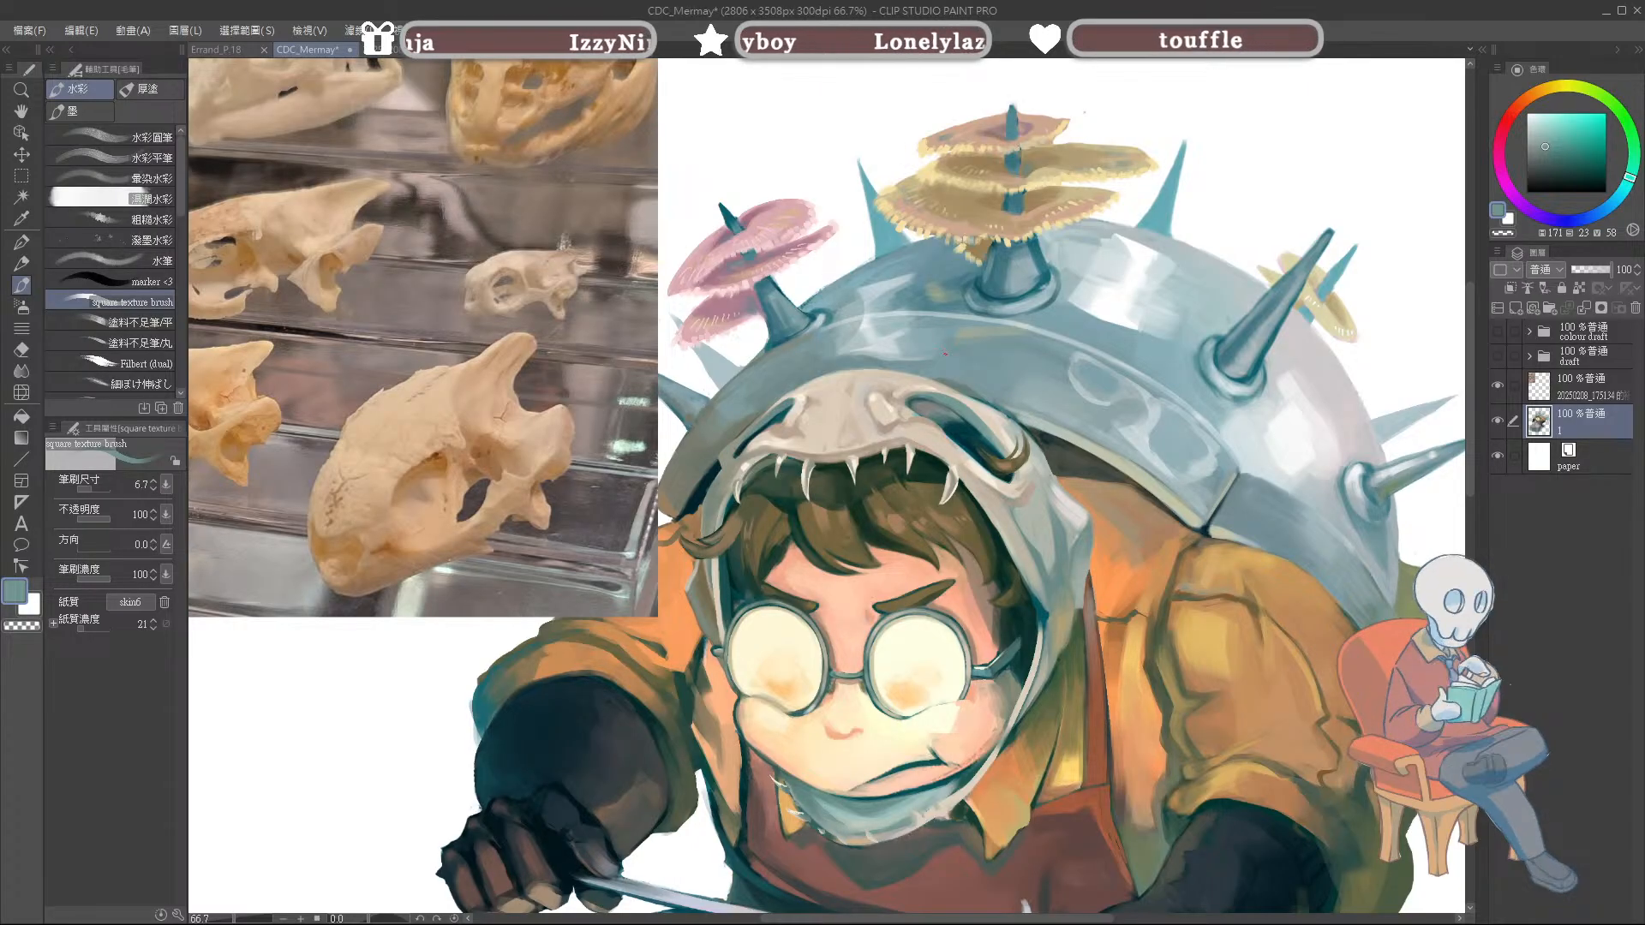
Step: Warp the skull's contour above the eye socket with the Liquify tool at size 116, and return to the square texture brush
key(j)
key(bracketleft)
key(bracketleft)
key(bracketleft)
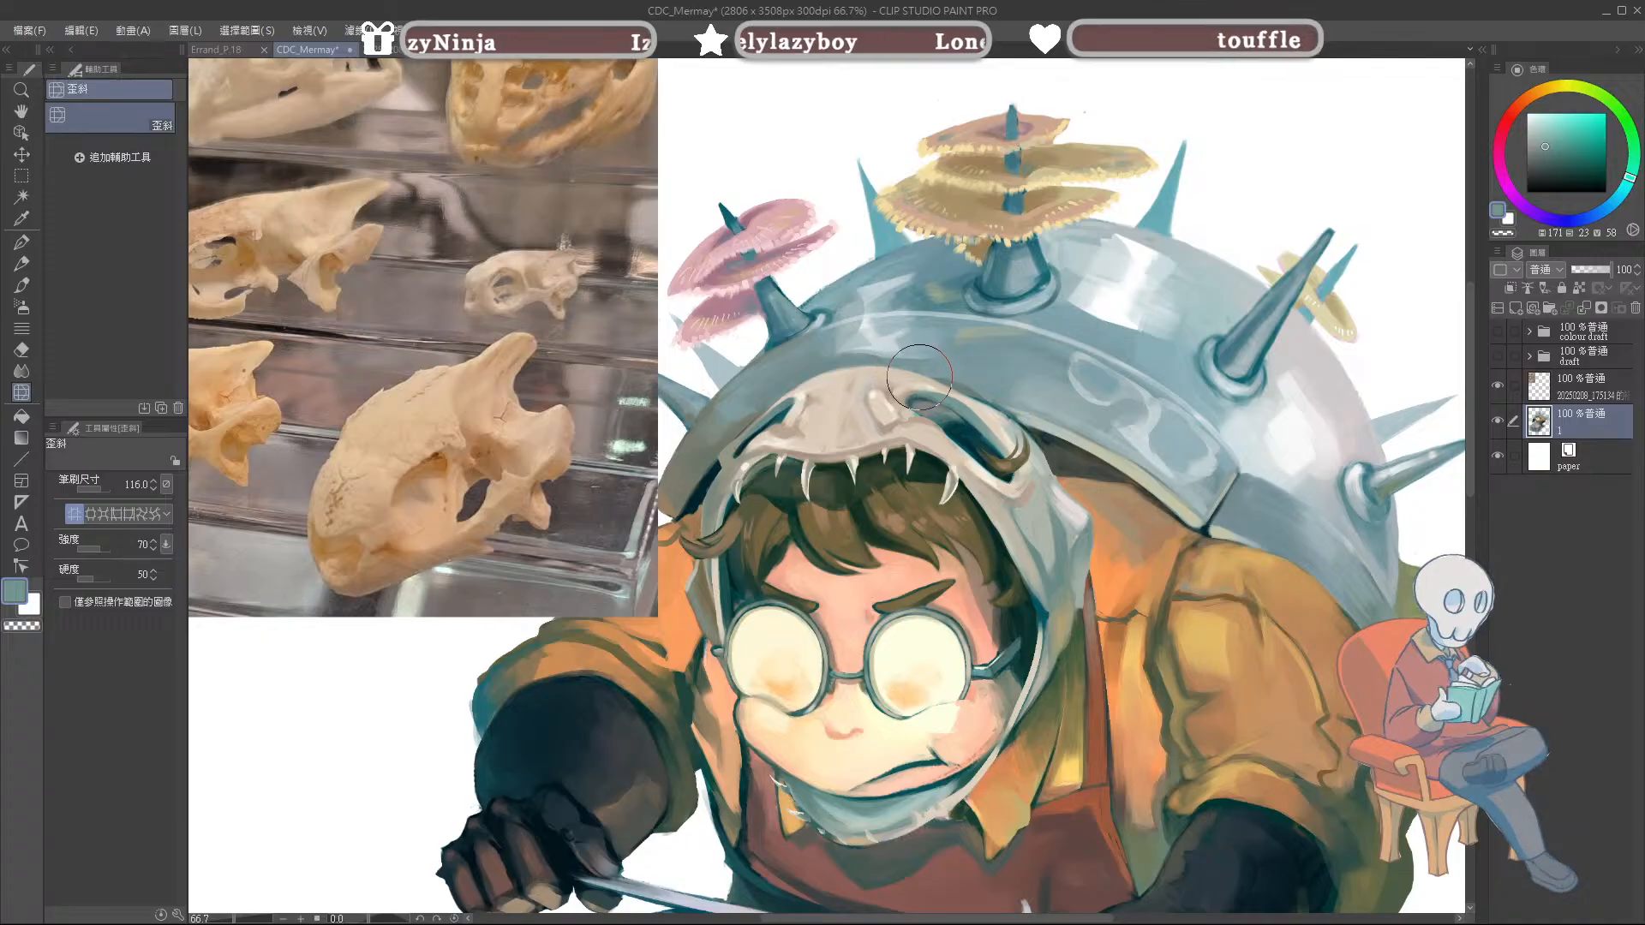
key(b)
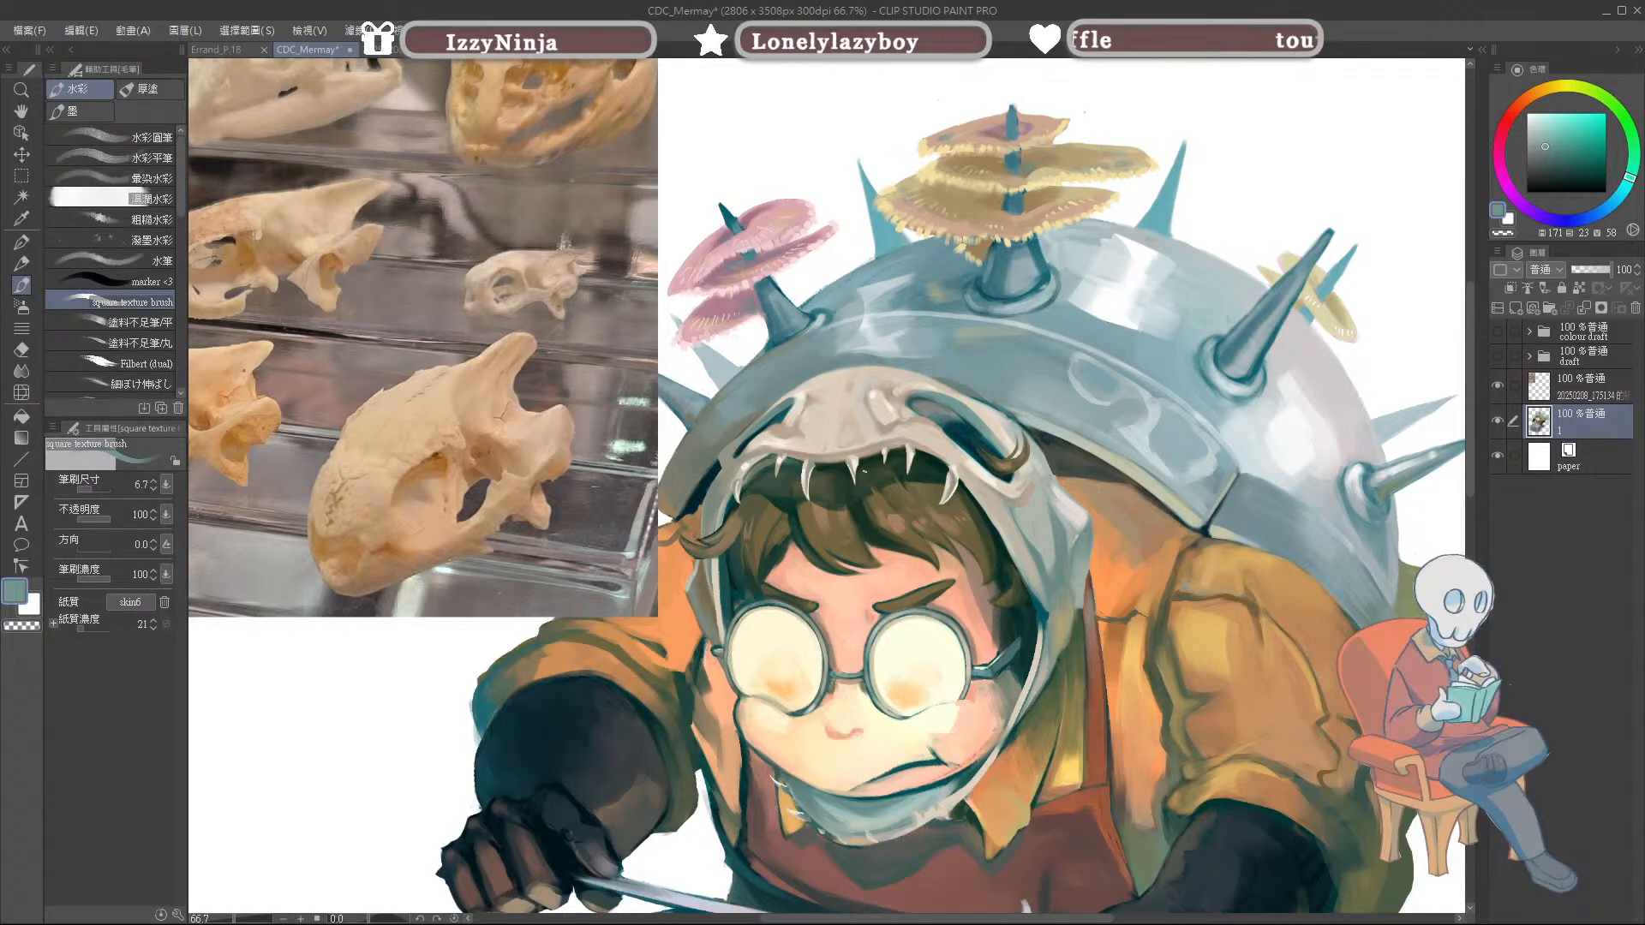
Step: Paint over the nostril details on the snout with sampled bone tones, using brush sizes 14.9 and 29.9
alt+click(841, 428)
drag(852, 444, 816, 423)
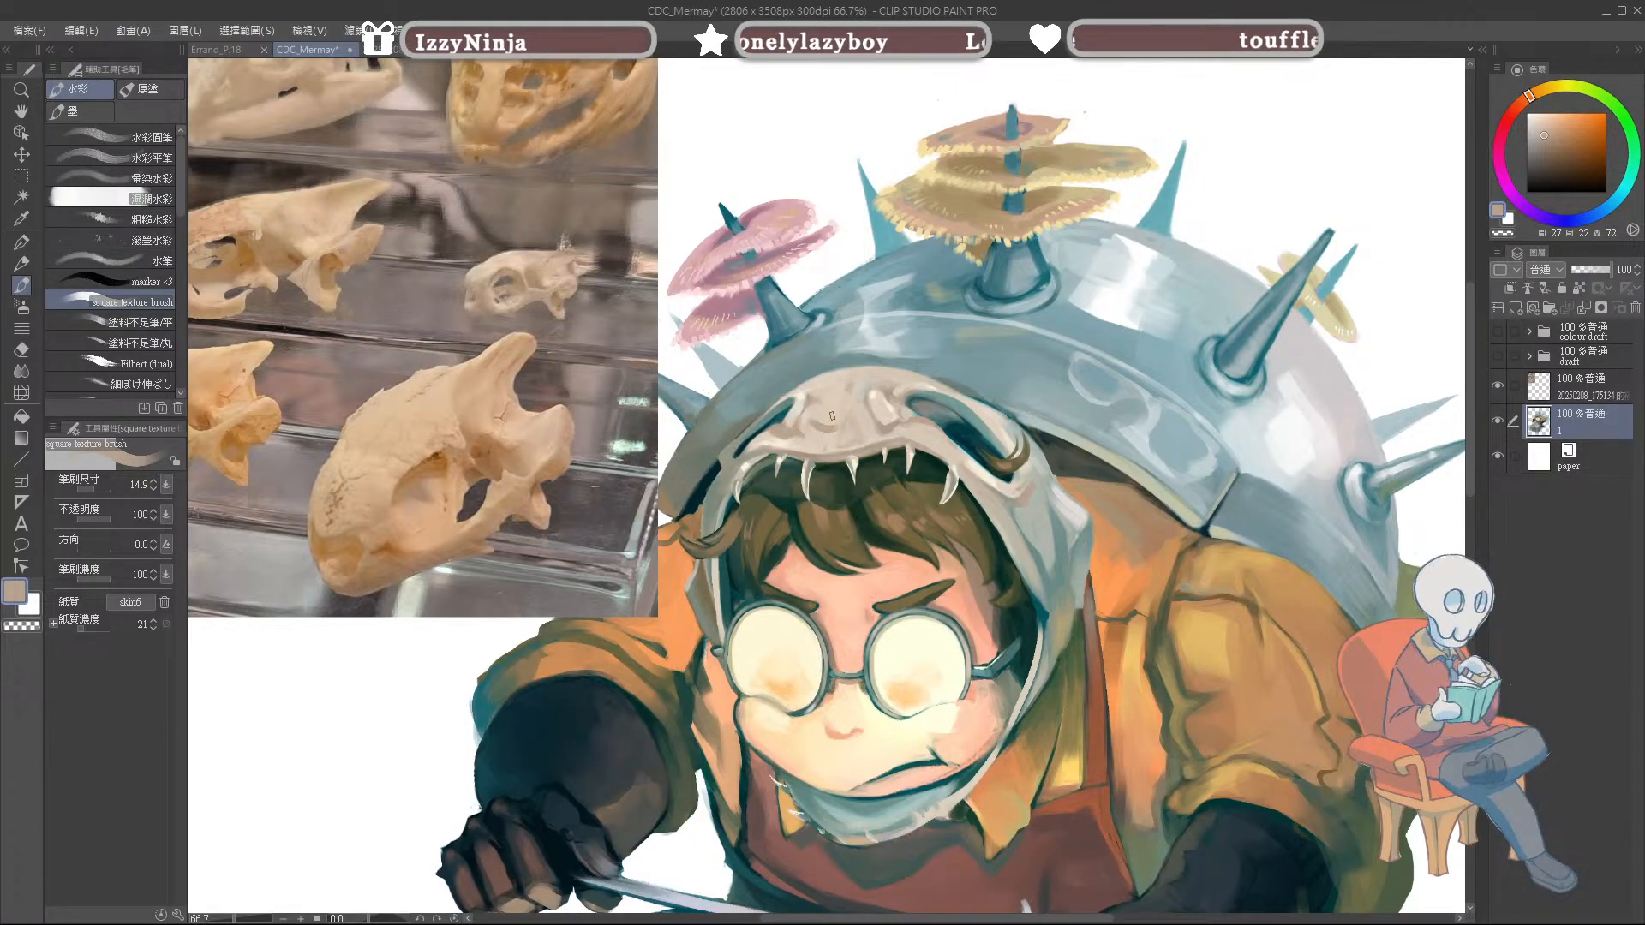
alt+click(812, 424)
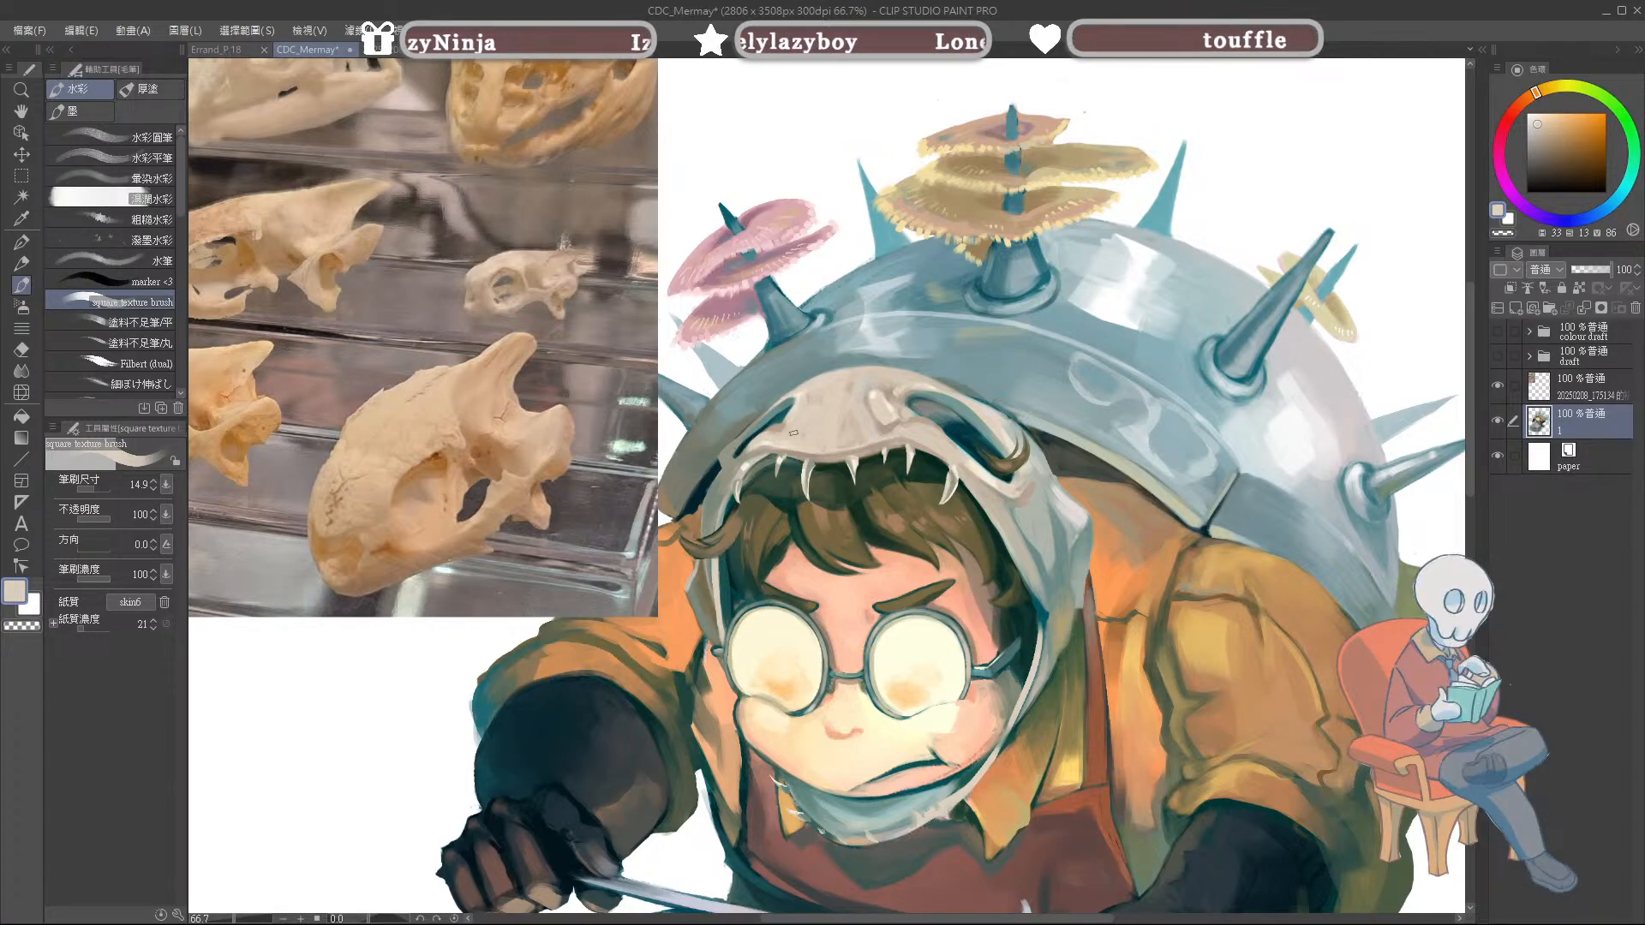
alt+click(867, 405)
key(bracketright)
key(bracketright)
key(bracketright)
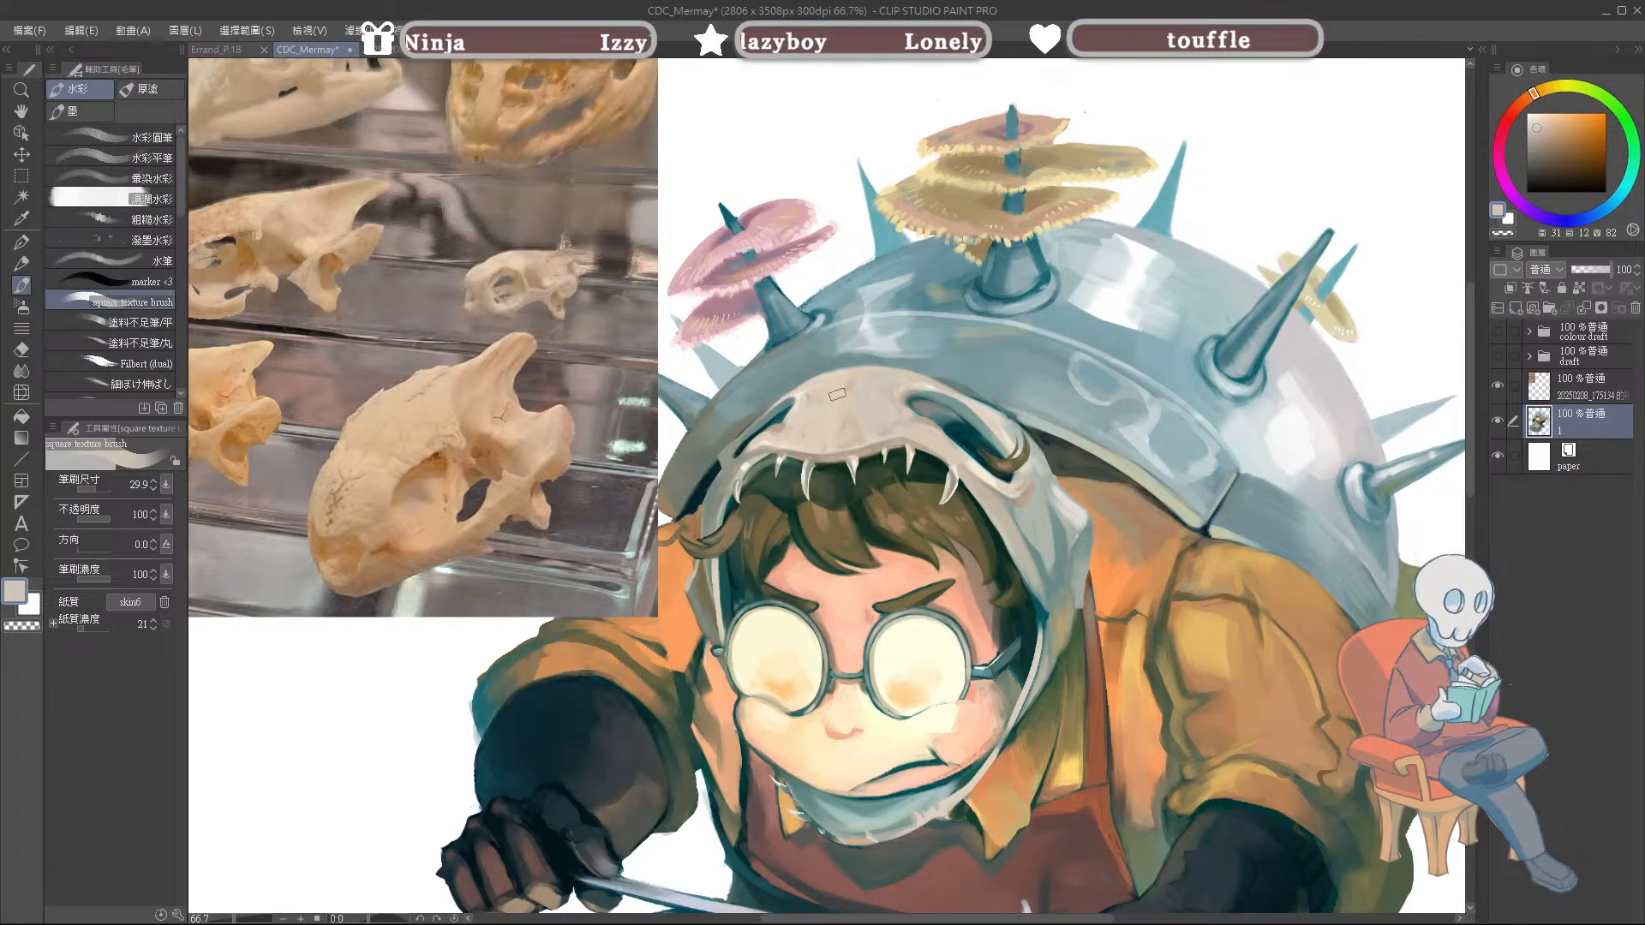
Step: Paint a blue-grey nasal opening across the middle of the snout and trim its edges with sampled bone colour at size 29.9
alt+click(972, 478)
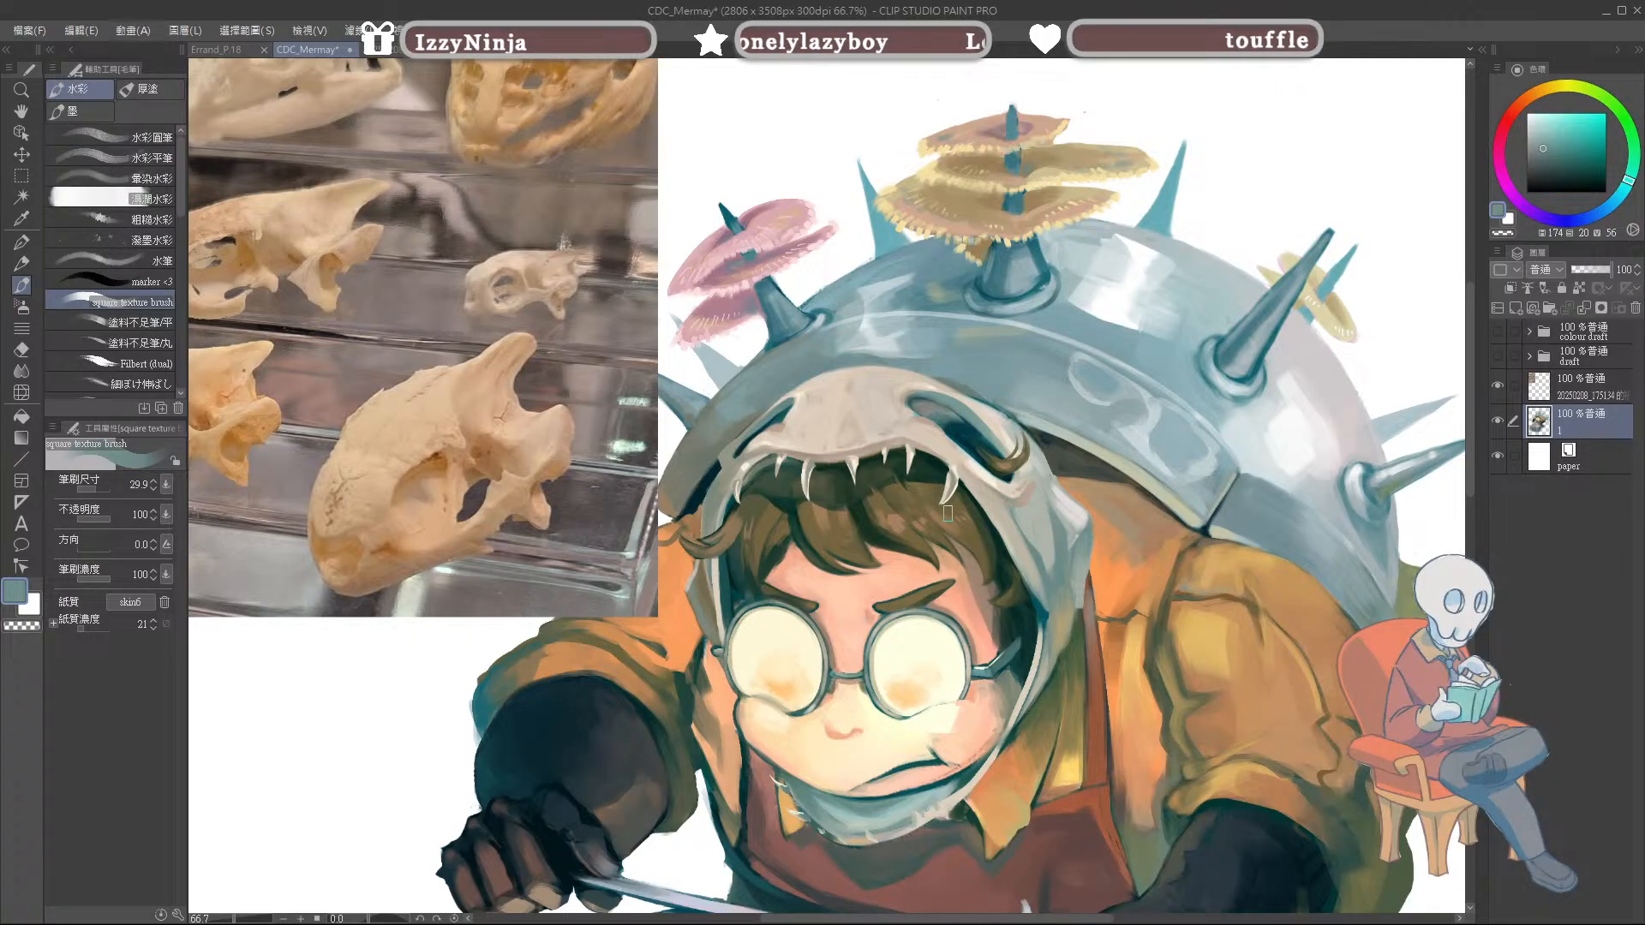
mouse_move(810, 426)
mouse_down()
mouse_move(842, 425)
mouse_move(844, 408)
mouse_up()
alt+click(835, 411)
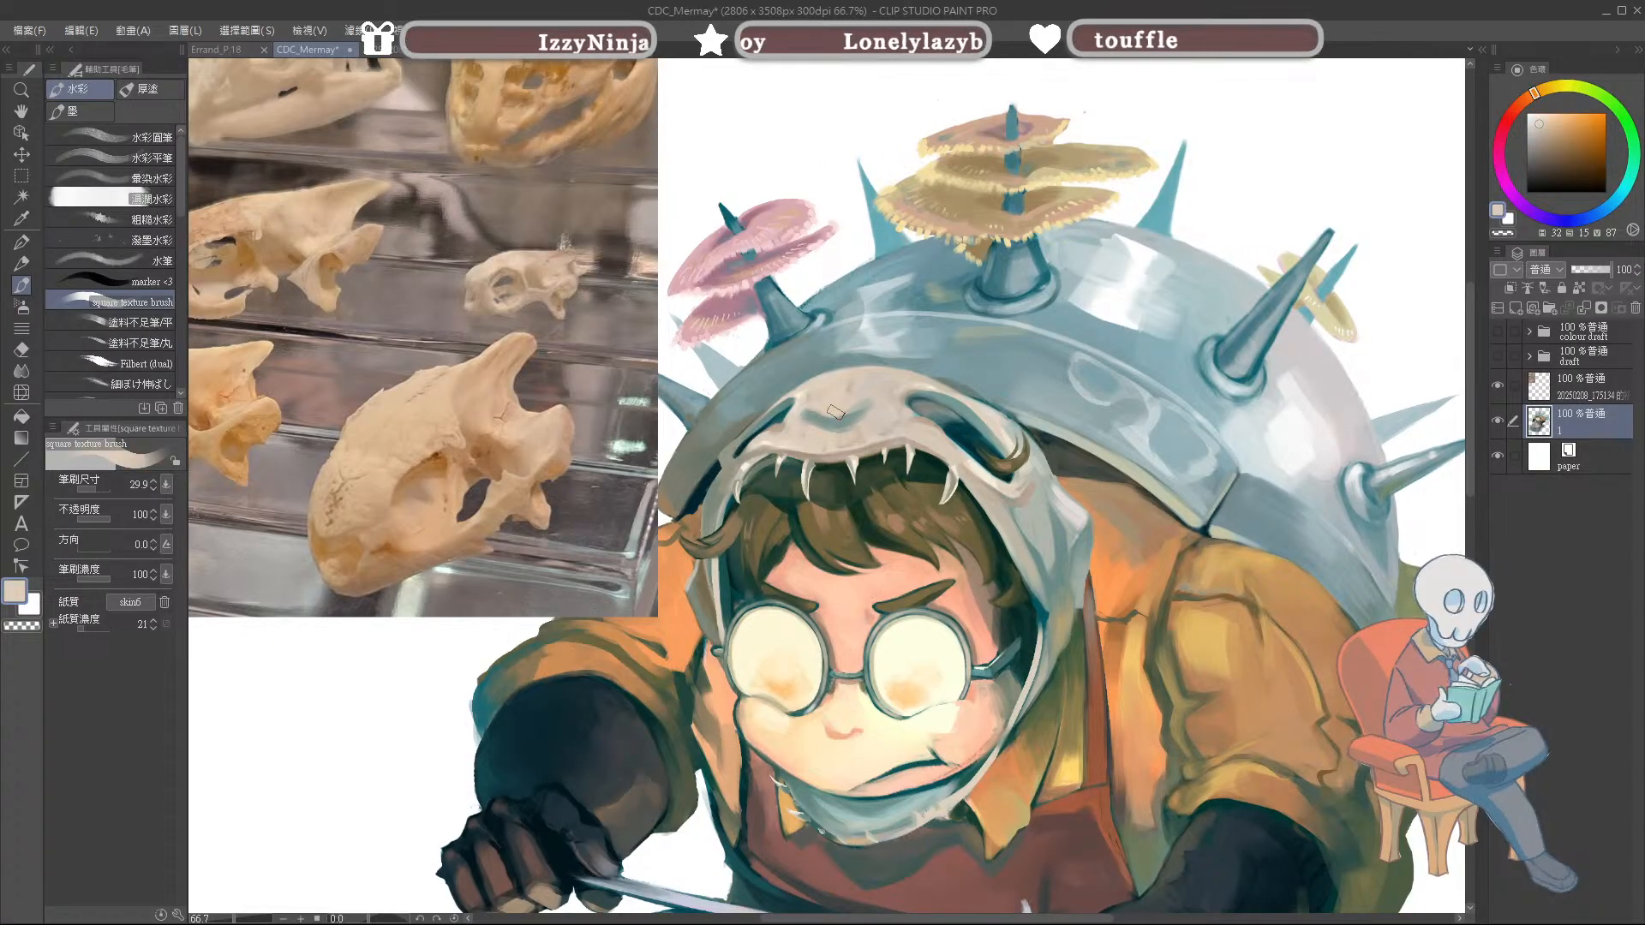
alt+click(857, 409)
alt+click(867, 408)
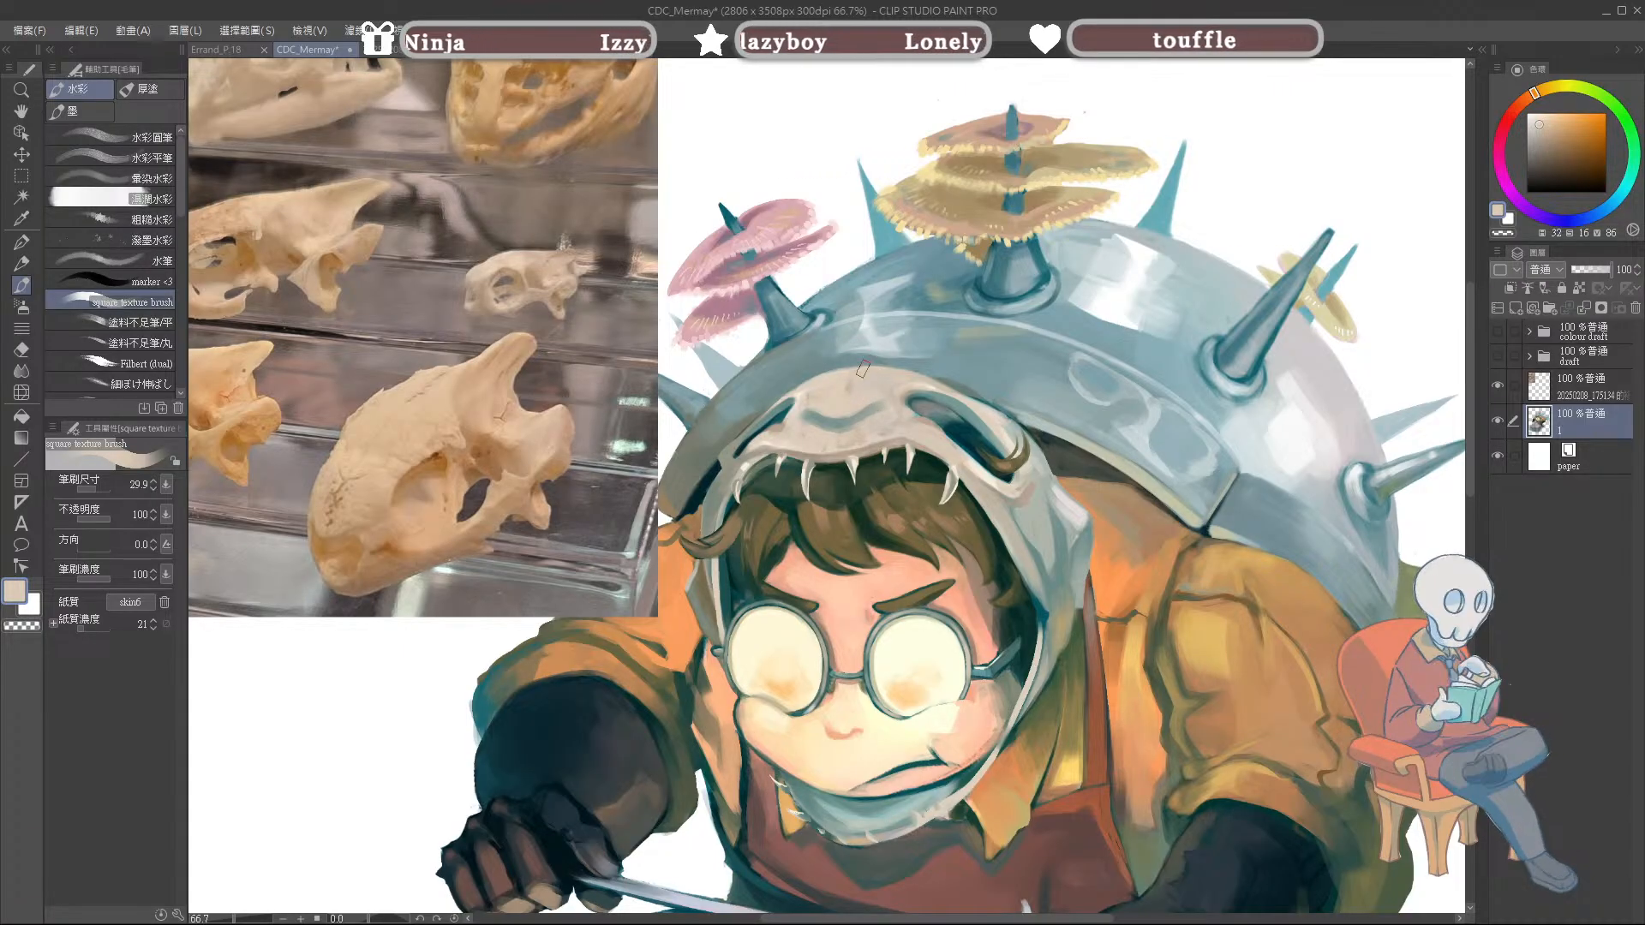
Step: Model the nasal opening's two nostril hollows with sampled dark teal, bone and blue-grey tones, reducing the brush to size 20.1
alt+click(817, 422)
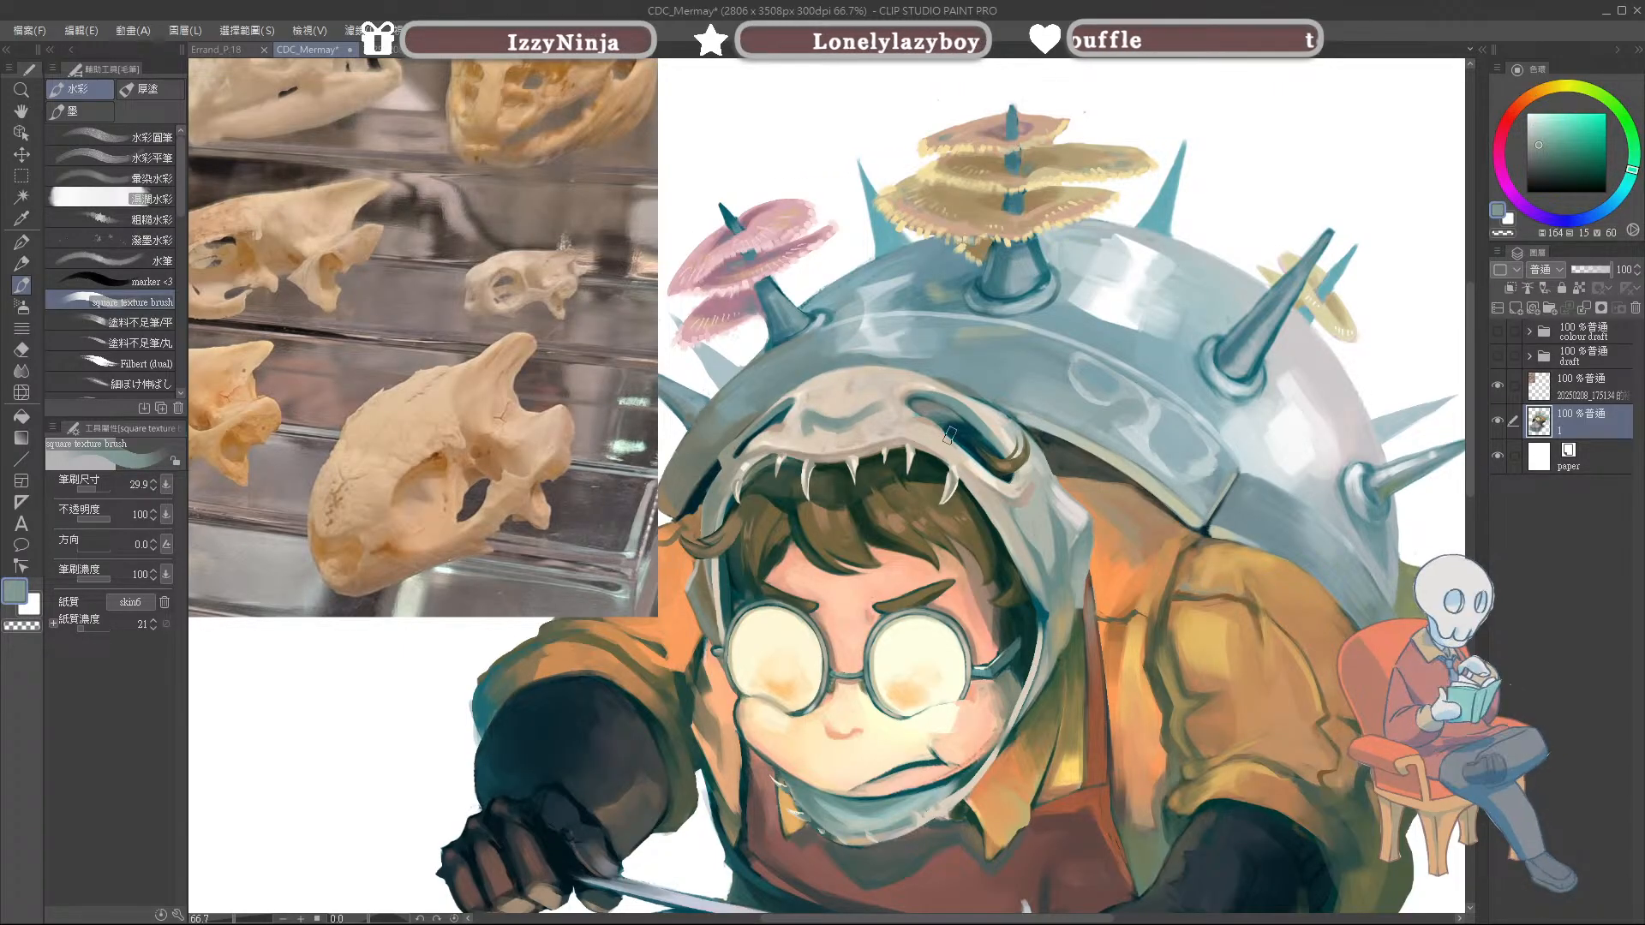
alt+click(861, 450)
mouse_move(865, 450)
mouse_down()
mouse_move(816, 419)
mouse_move(813, 438)
mouse_move(809, 416)
mouse_move(811, 437)
mouse_move(870, 426)
mouse_up()
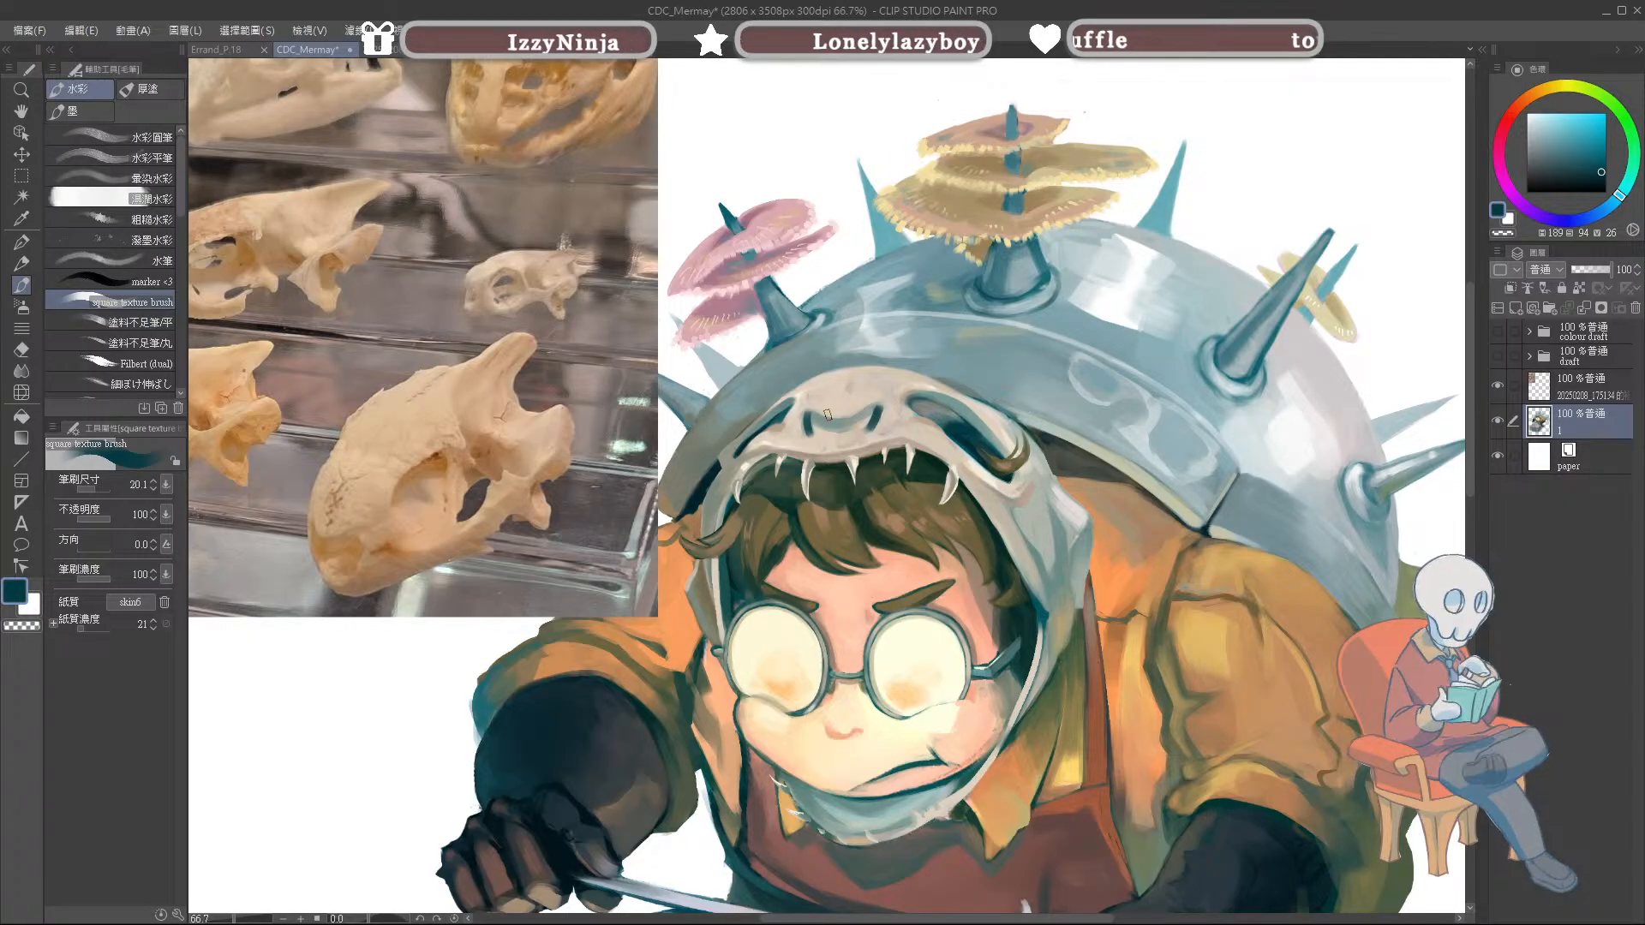
alt+click(811, 425)
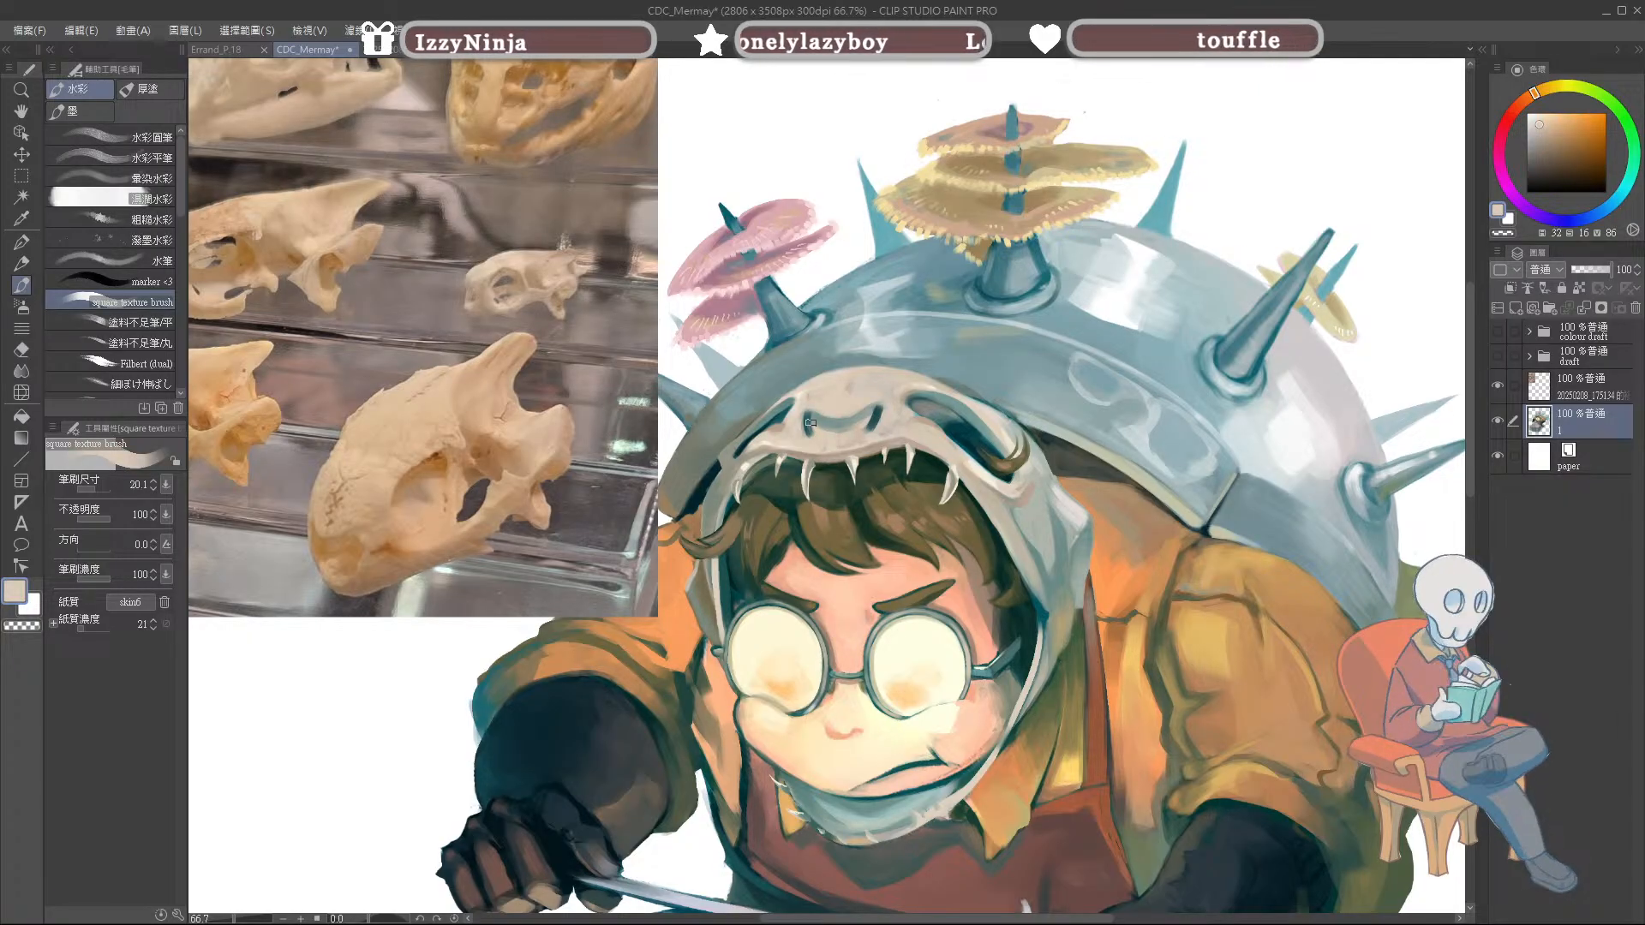
alt+click(813, 415)
alt+click(926, 415)
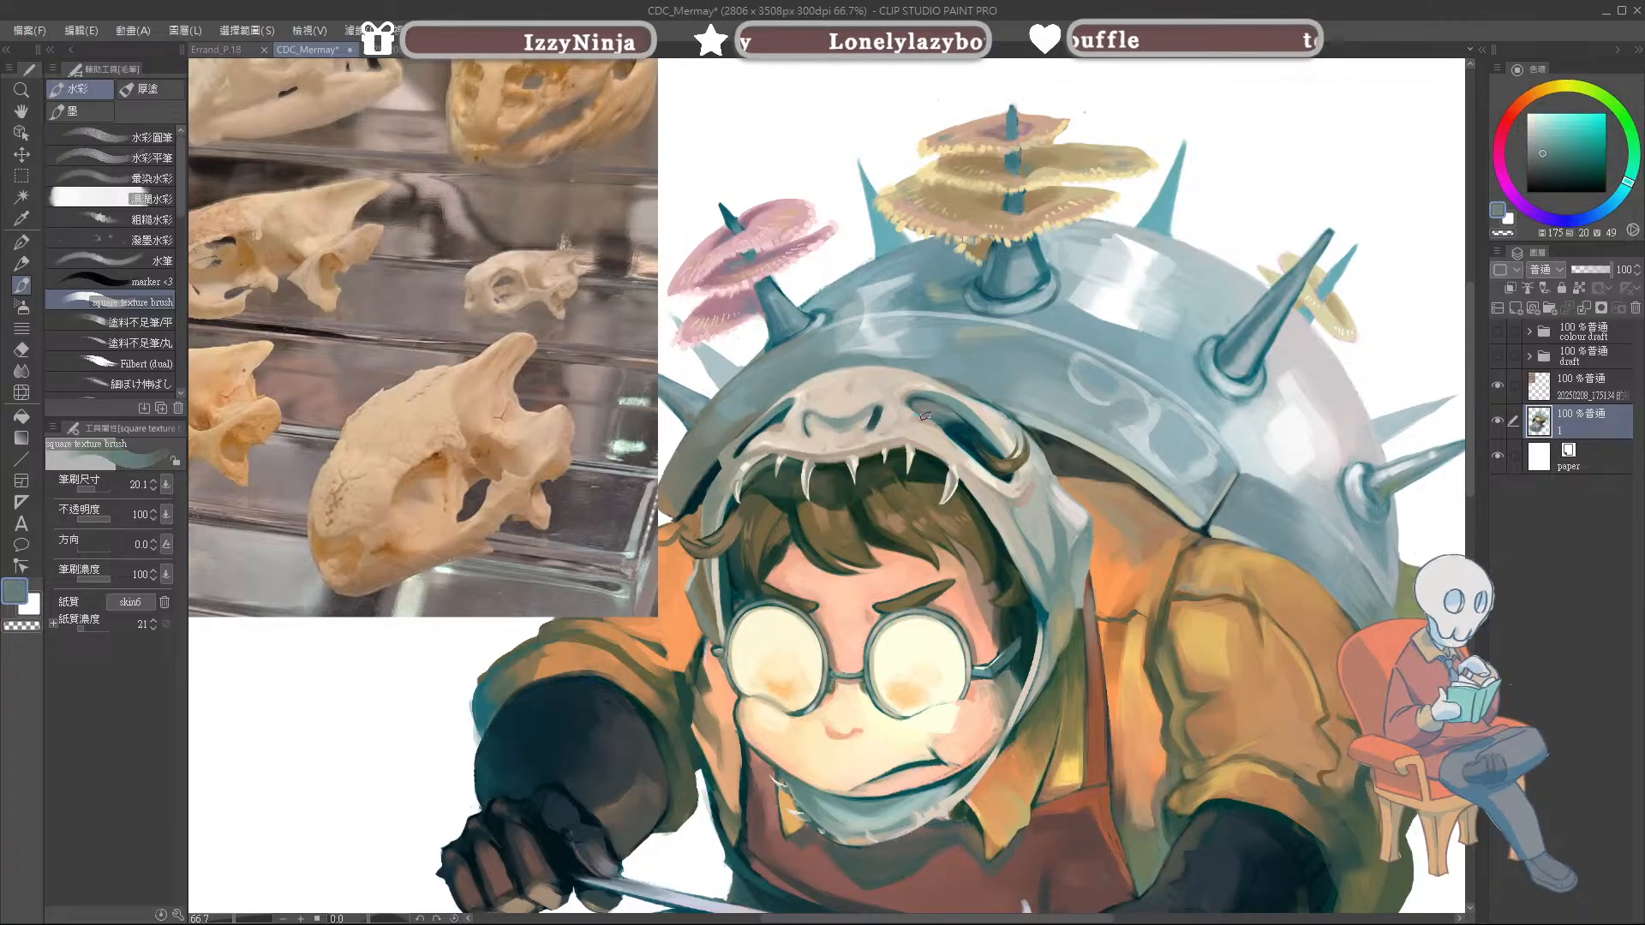
alt+click(814, 413)
alt+click(815, 410)
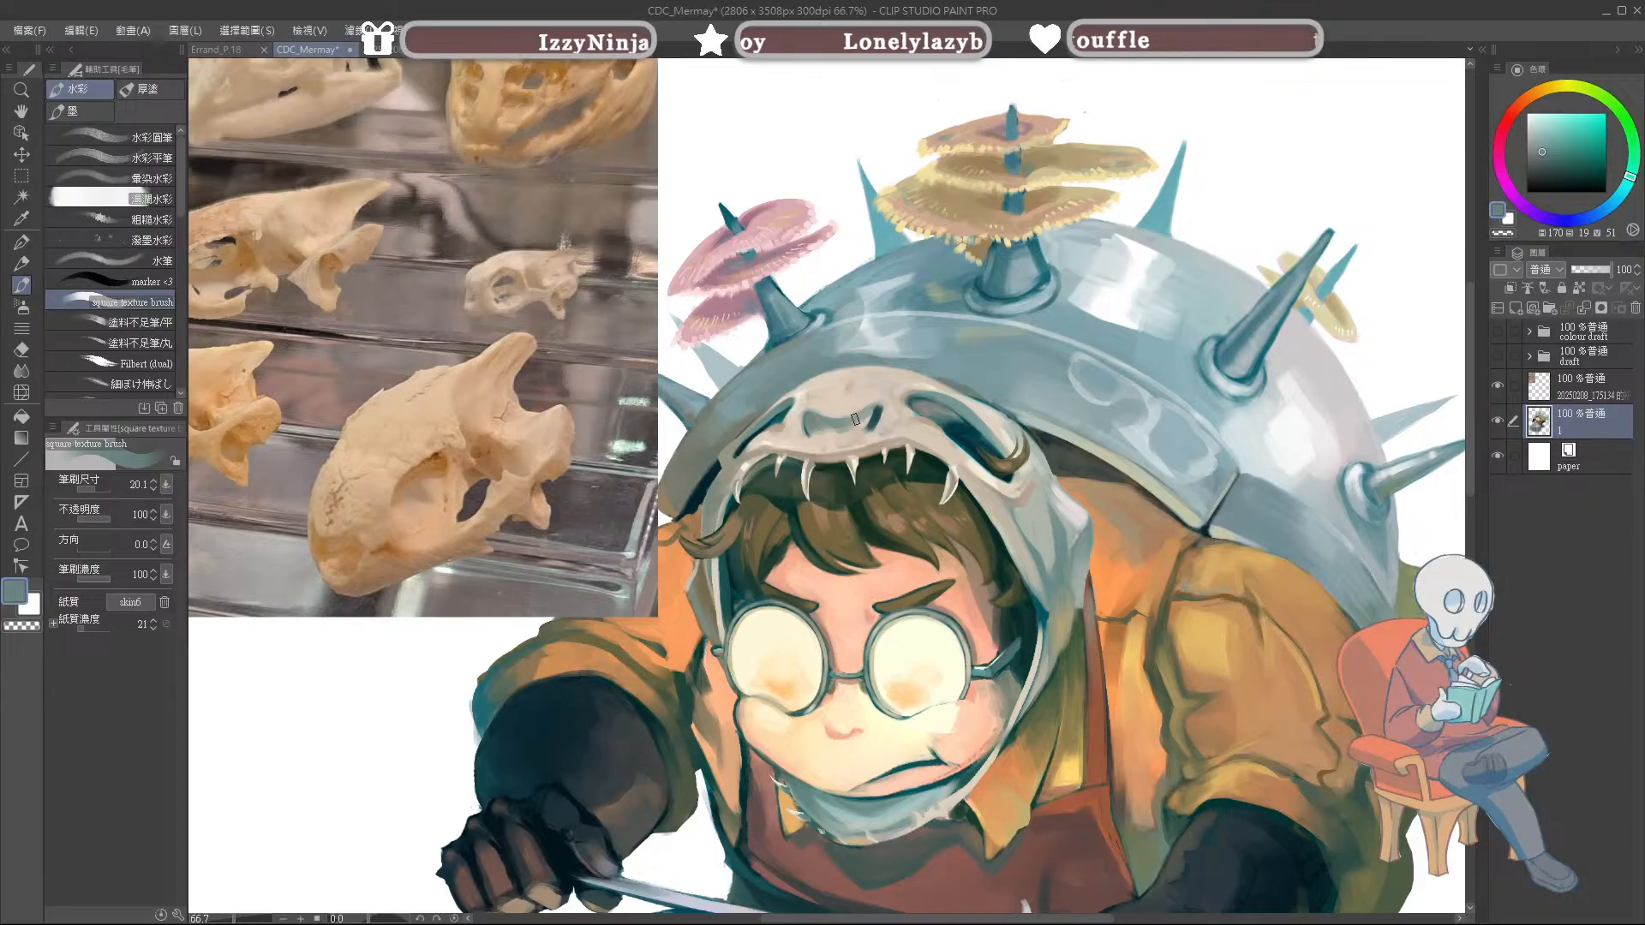
Step: Clean up the nasal opening's lower edge and fill with sampled bone and blue-grey tones at brush size 20.1
alt+click(839, 435)
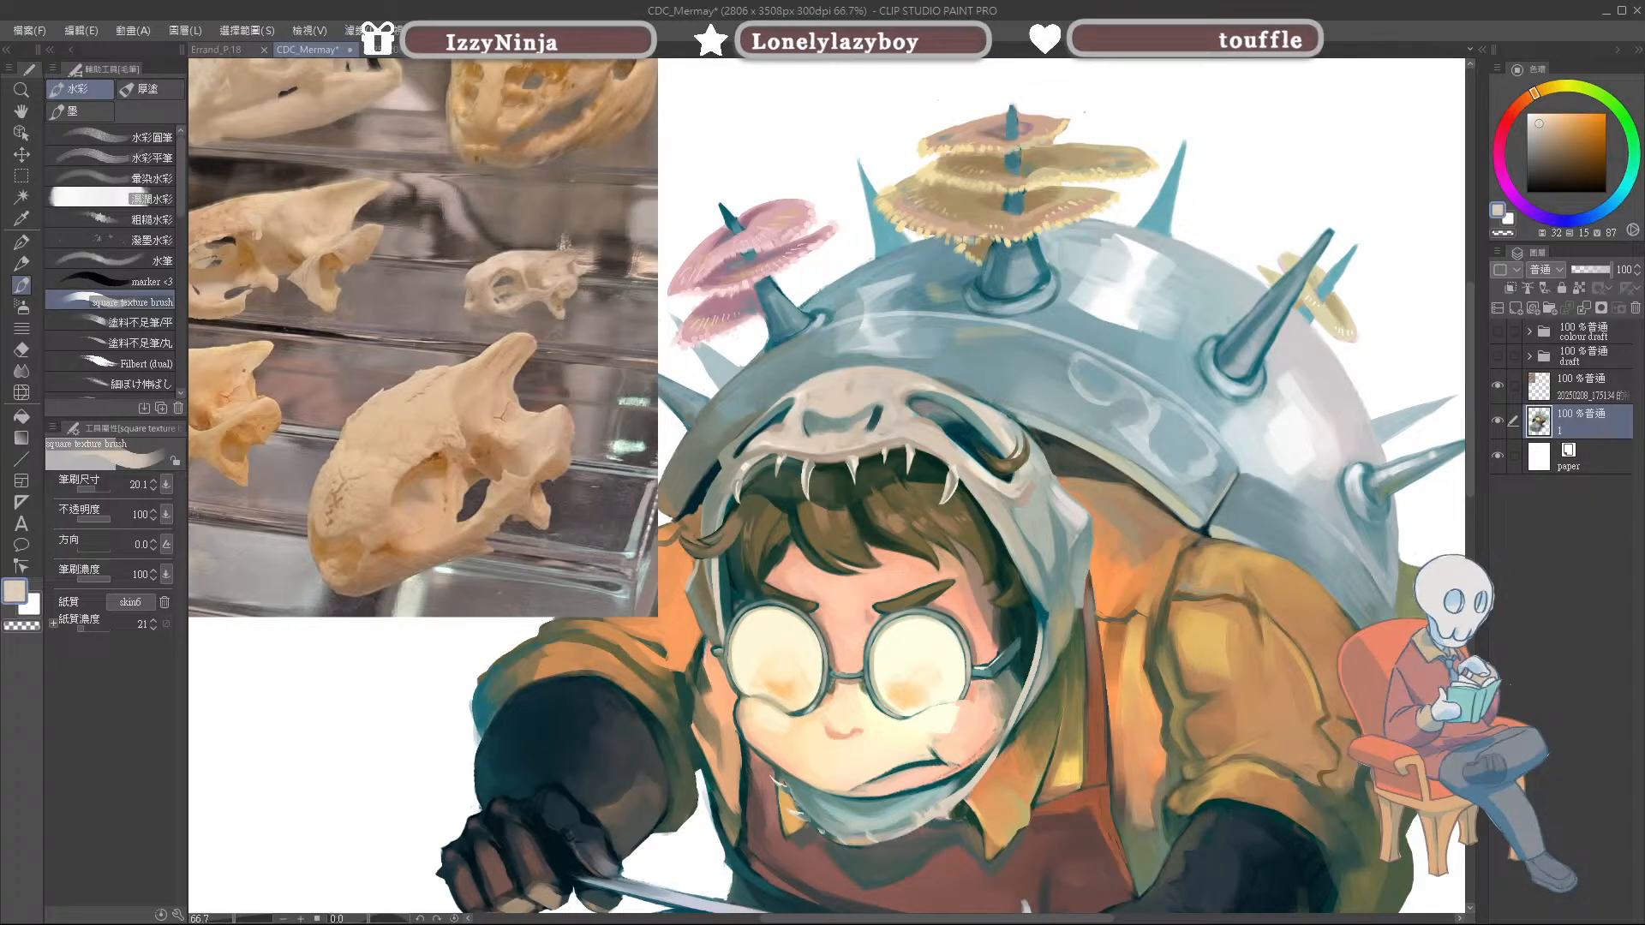
alt+click(823, 428)
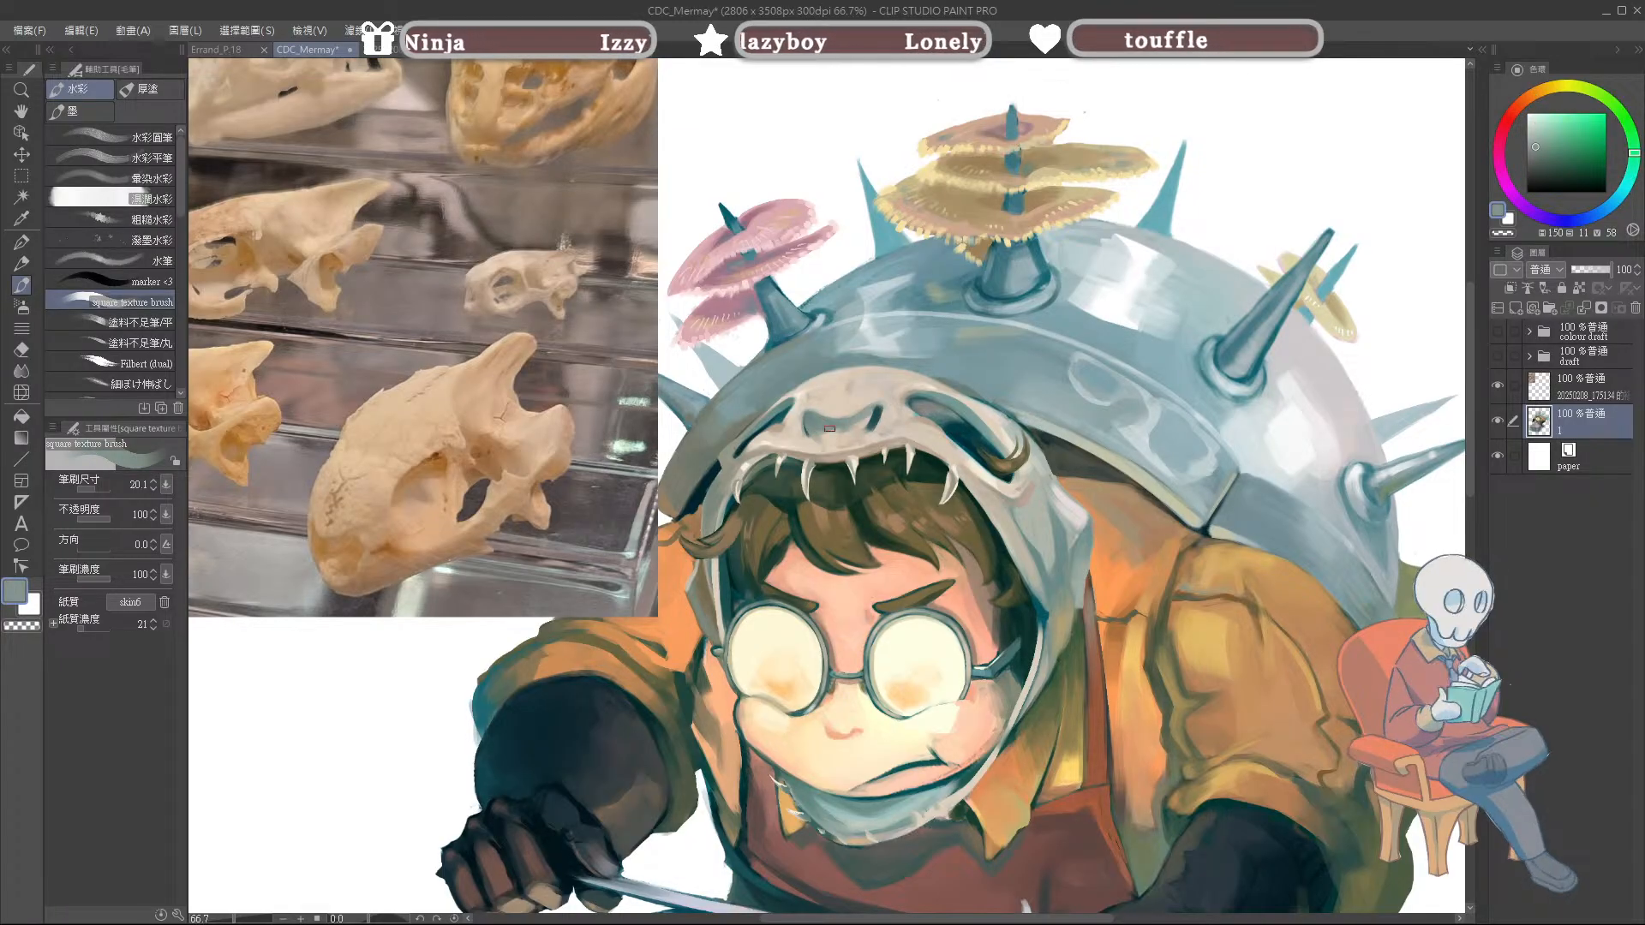
alt+click(852, 420)
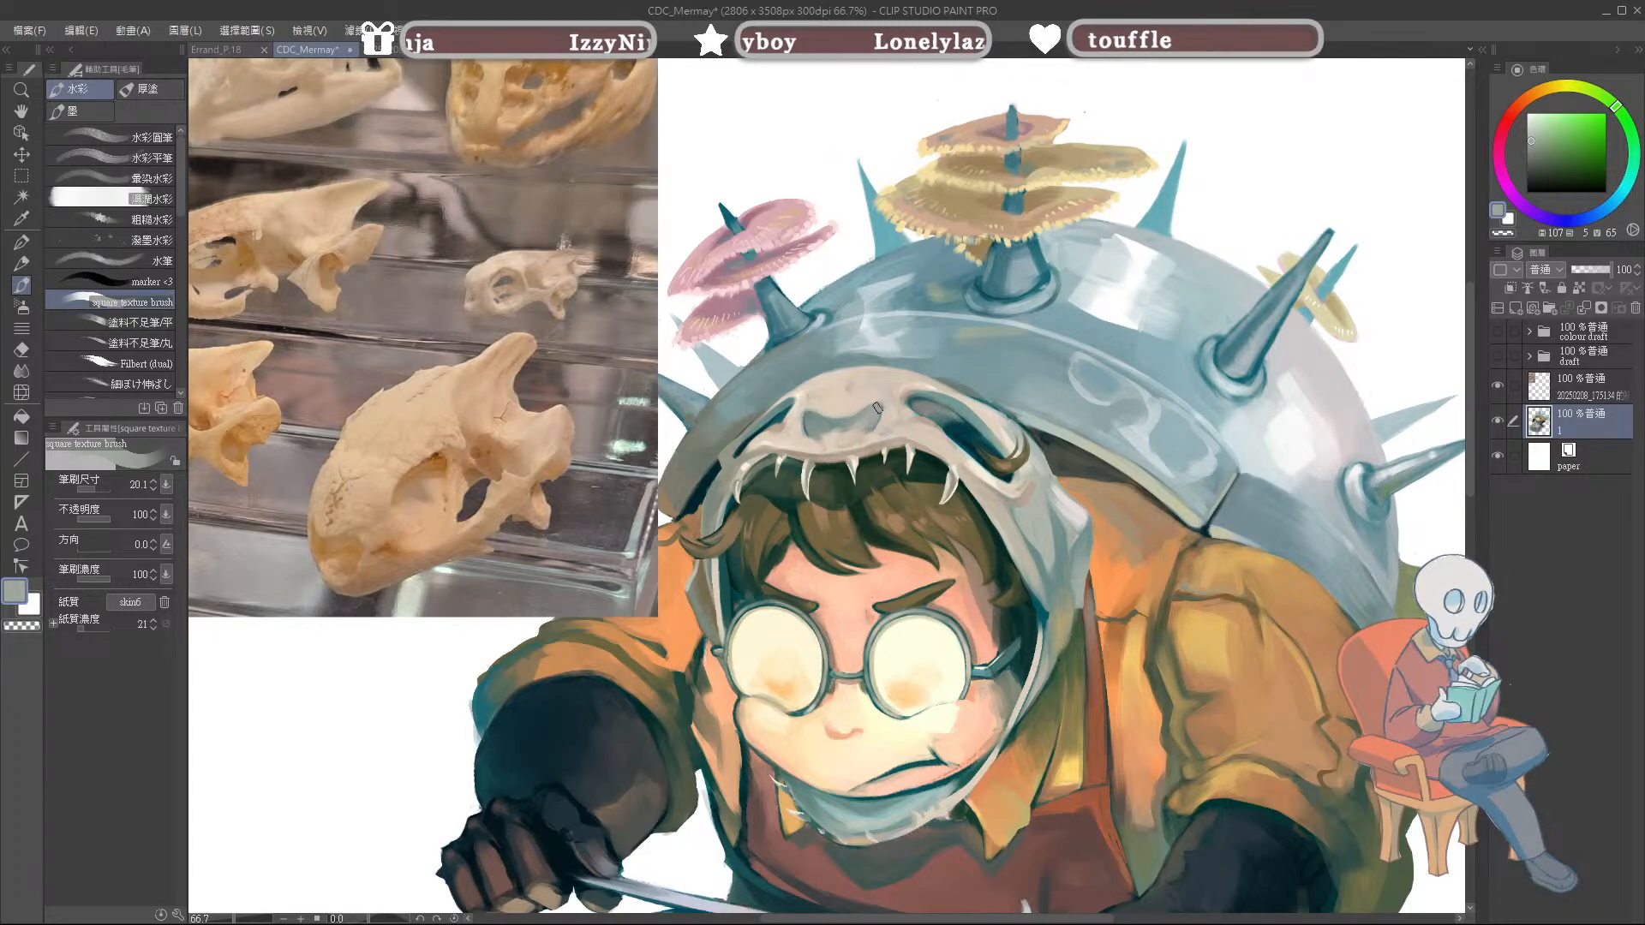
alt+click(815, 424)
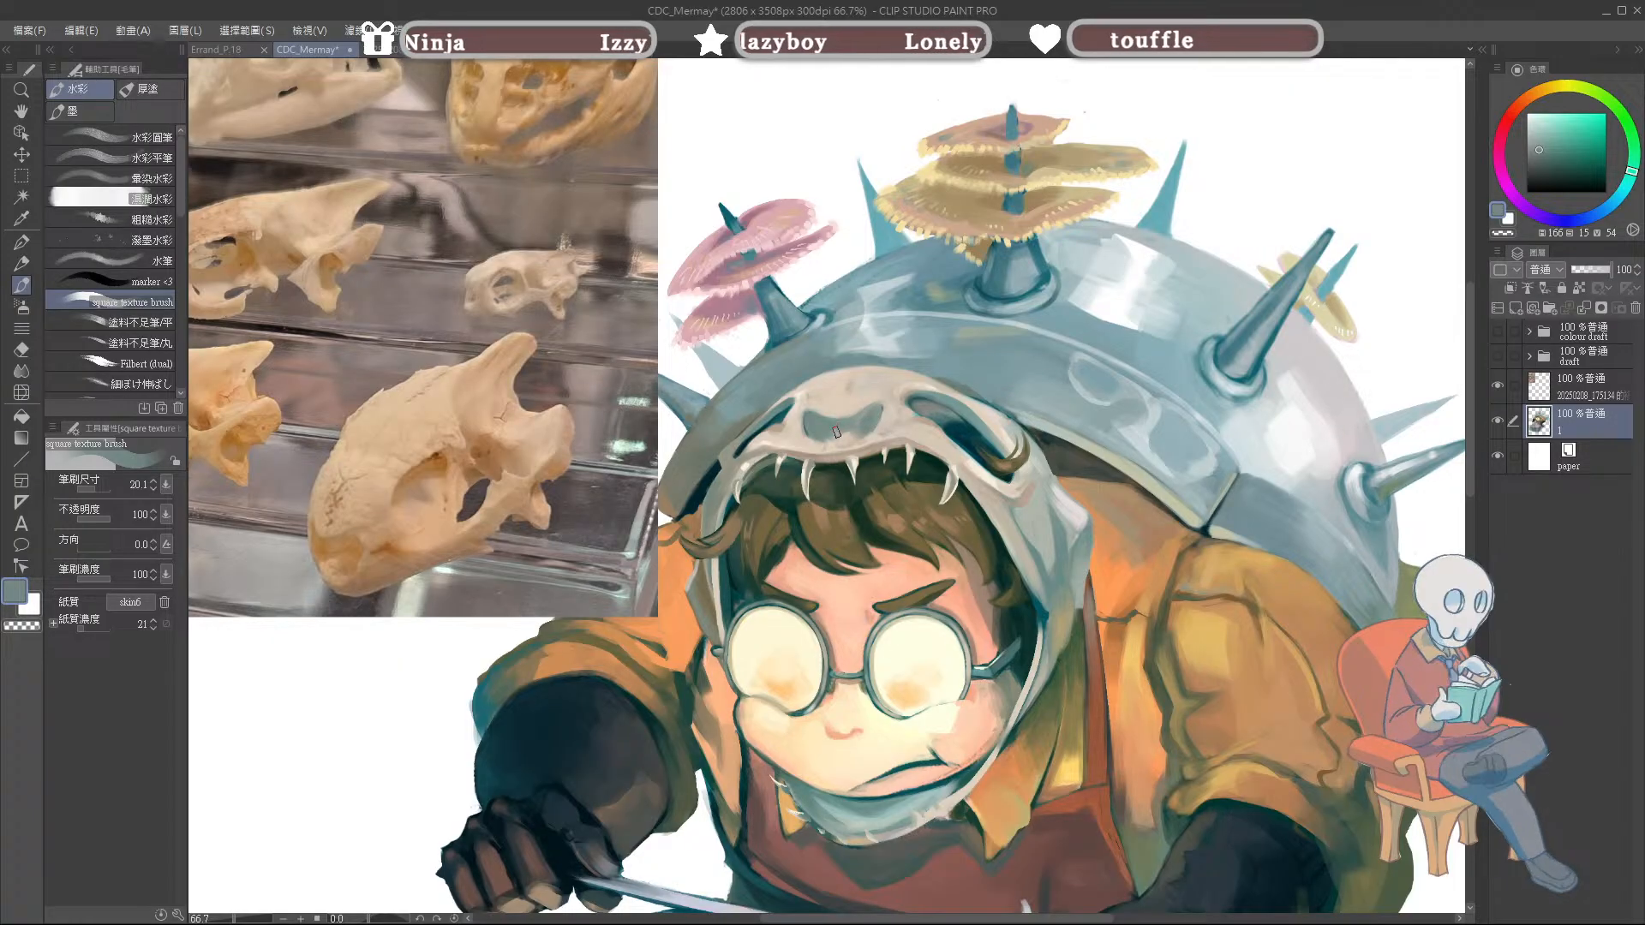
alt+click(835, 432)
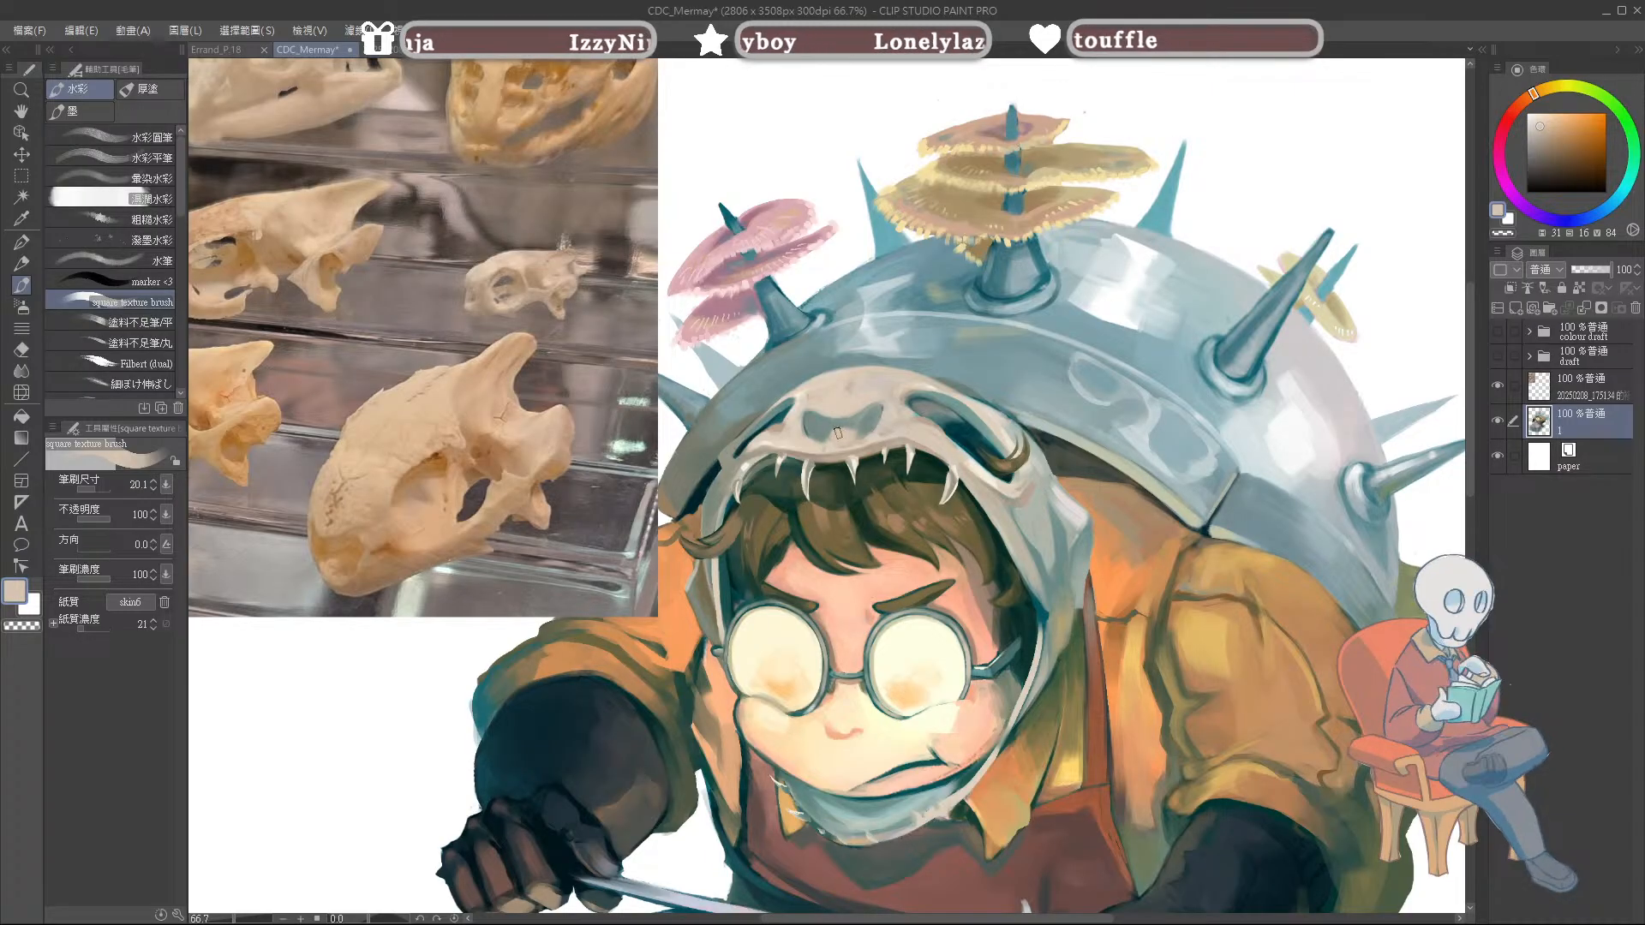
alt+click(858, 423)
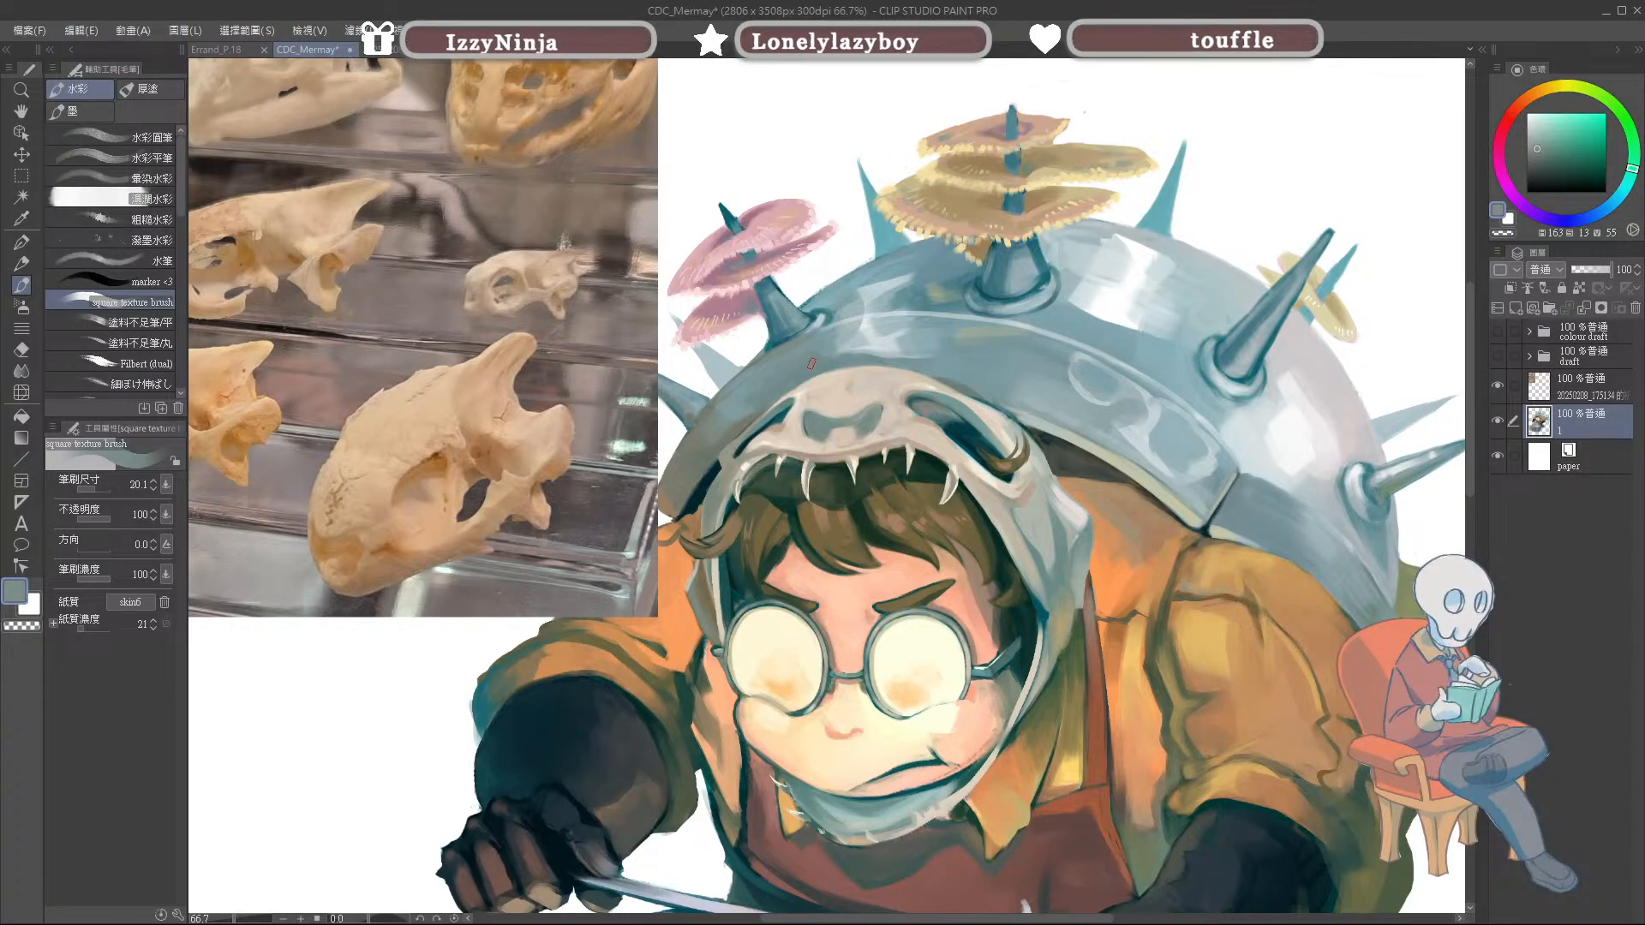
Step: Warp the rear side of the nasal opening slightly inward with the Liquify tool at size 98.6
key(j)
key(bracketleft)
key(bracketleft)
mouse_move(872, 417)
mouse_down()
mouse_move(847, 421)
mouse_move(865, 414)
mouse_up()
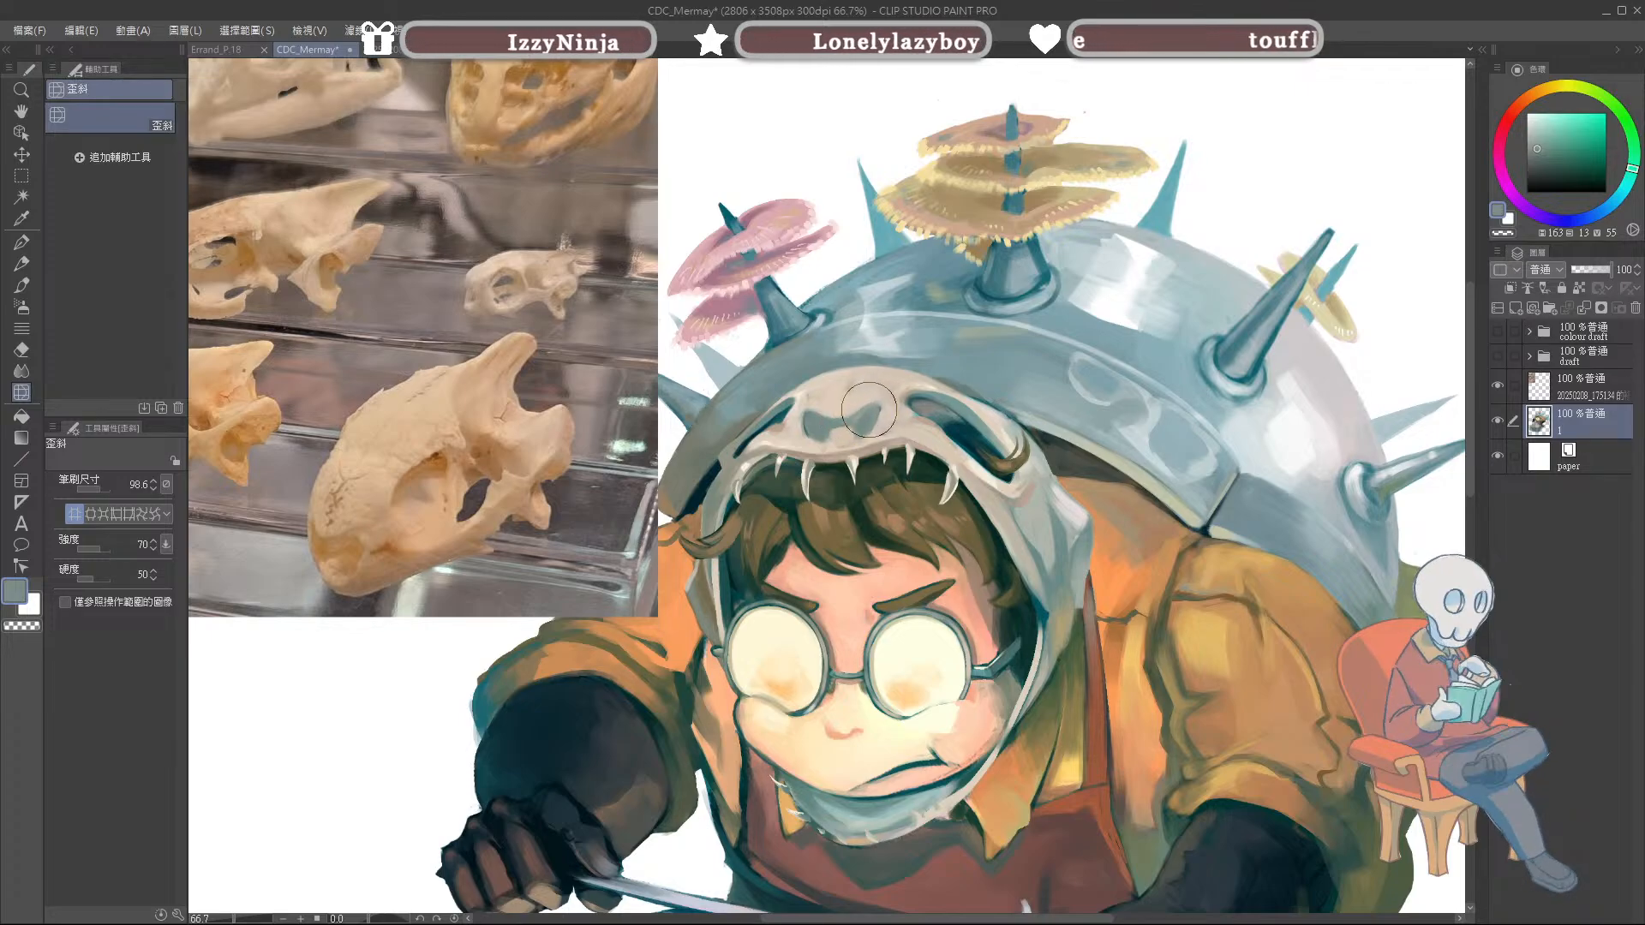
key(bracketleft)
Step: Return to the square texture brush at size 12.2 and deepen the nasal opening's inner edges with sampled dark teal and grey tones
alt+click(921, 402)
key(b)
key(bracketleft)
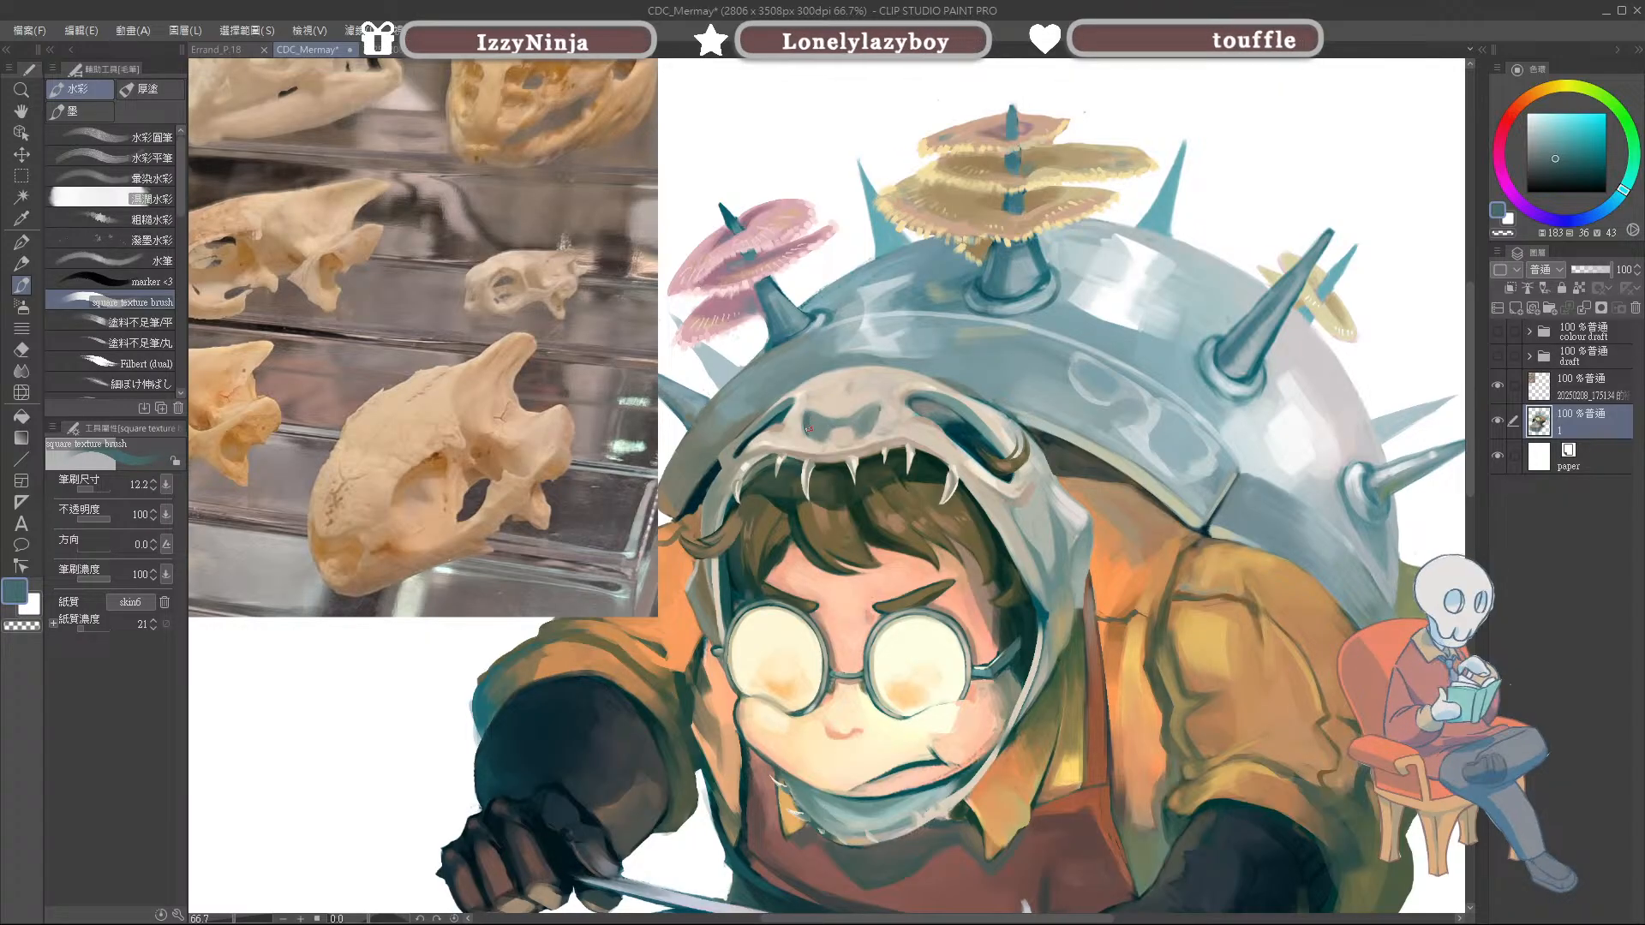
alt+click(808, 421)
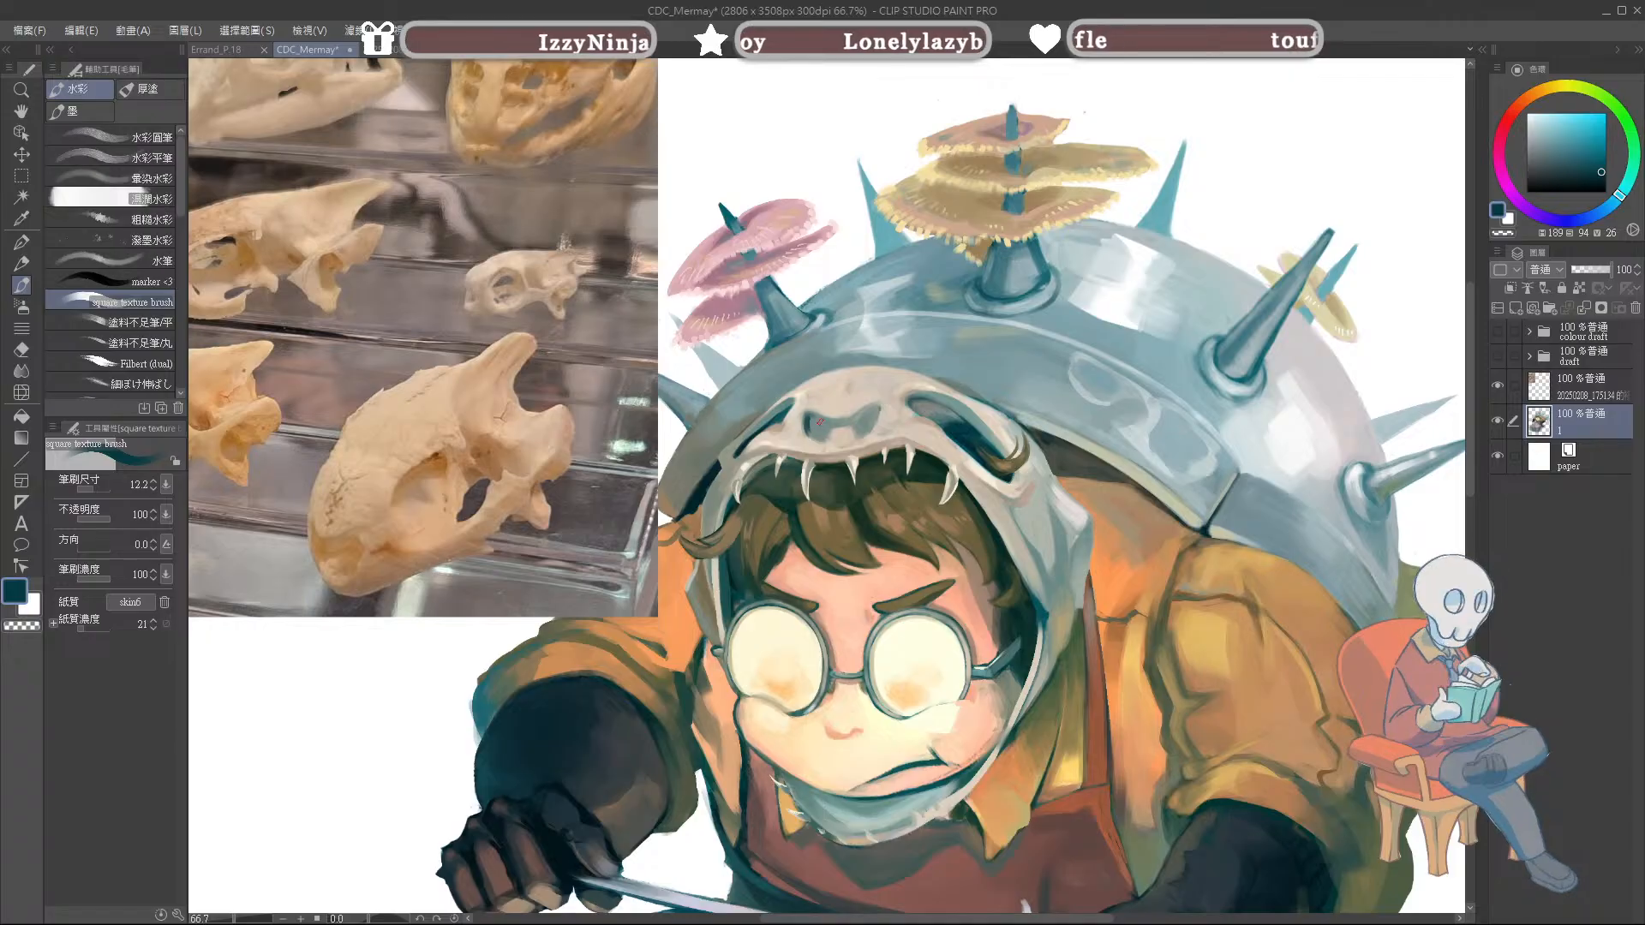
alt+click(826, 421)
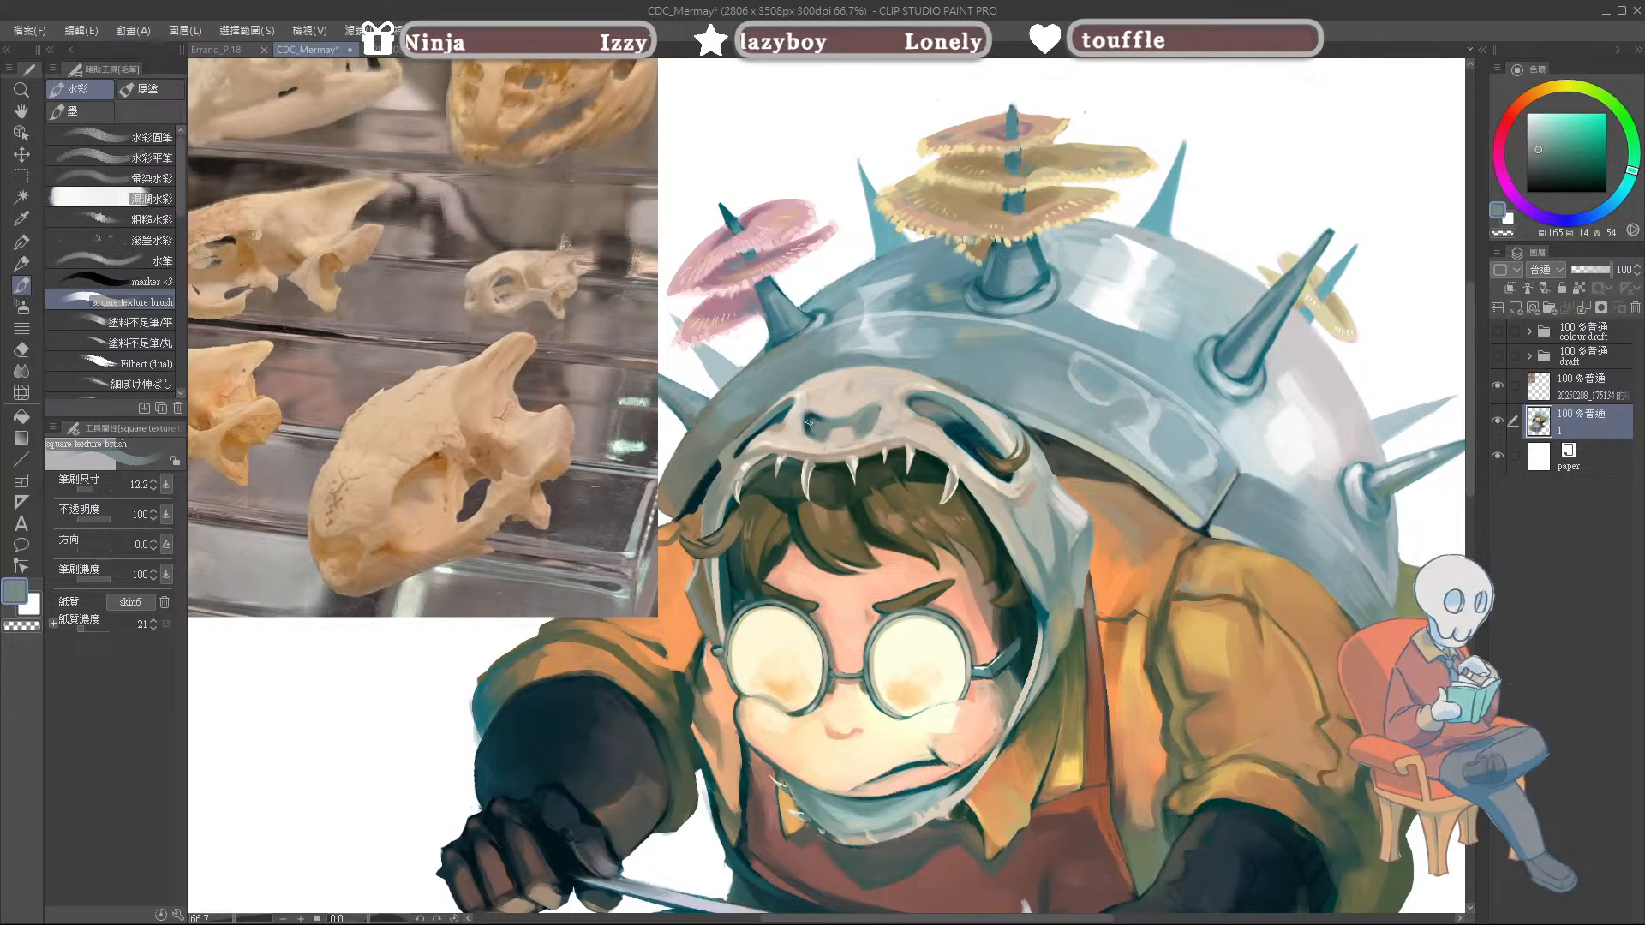
alt+click(817, 439)
alt+click(810, 418)
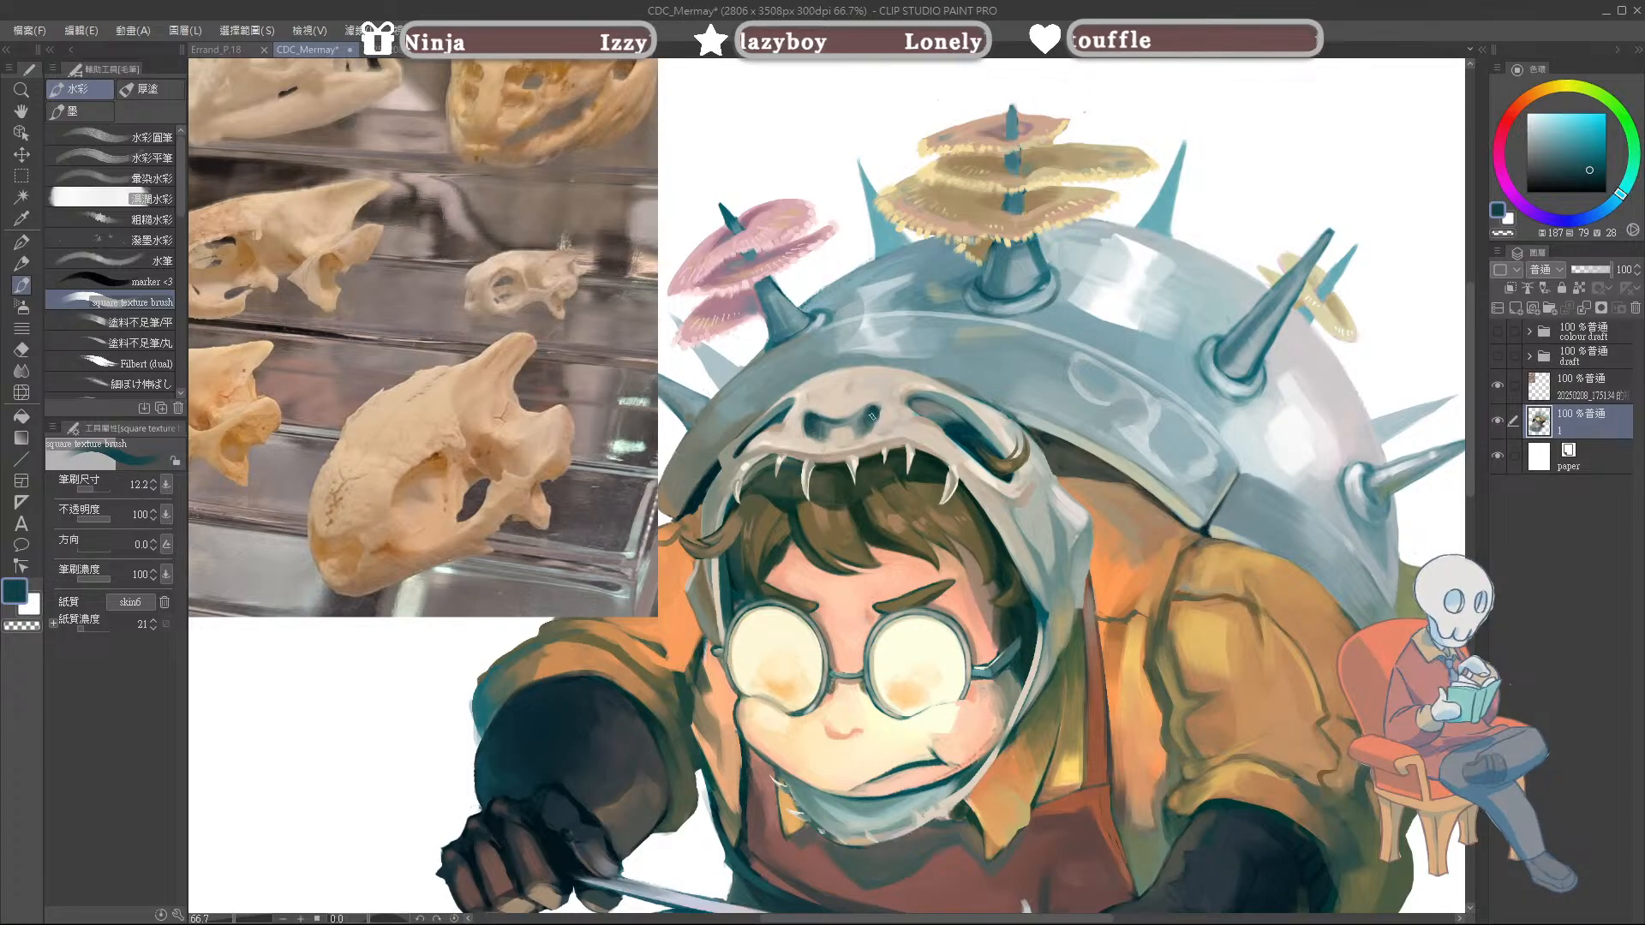
Step: Blend the nostril hollow nearest the eye socket with sampled dark teal and blue-grey tones at brush size 12.2
alt+click(862, 414)
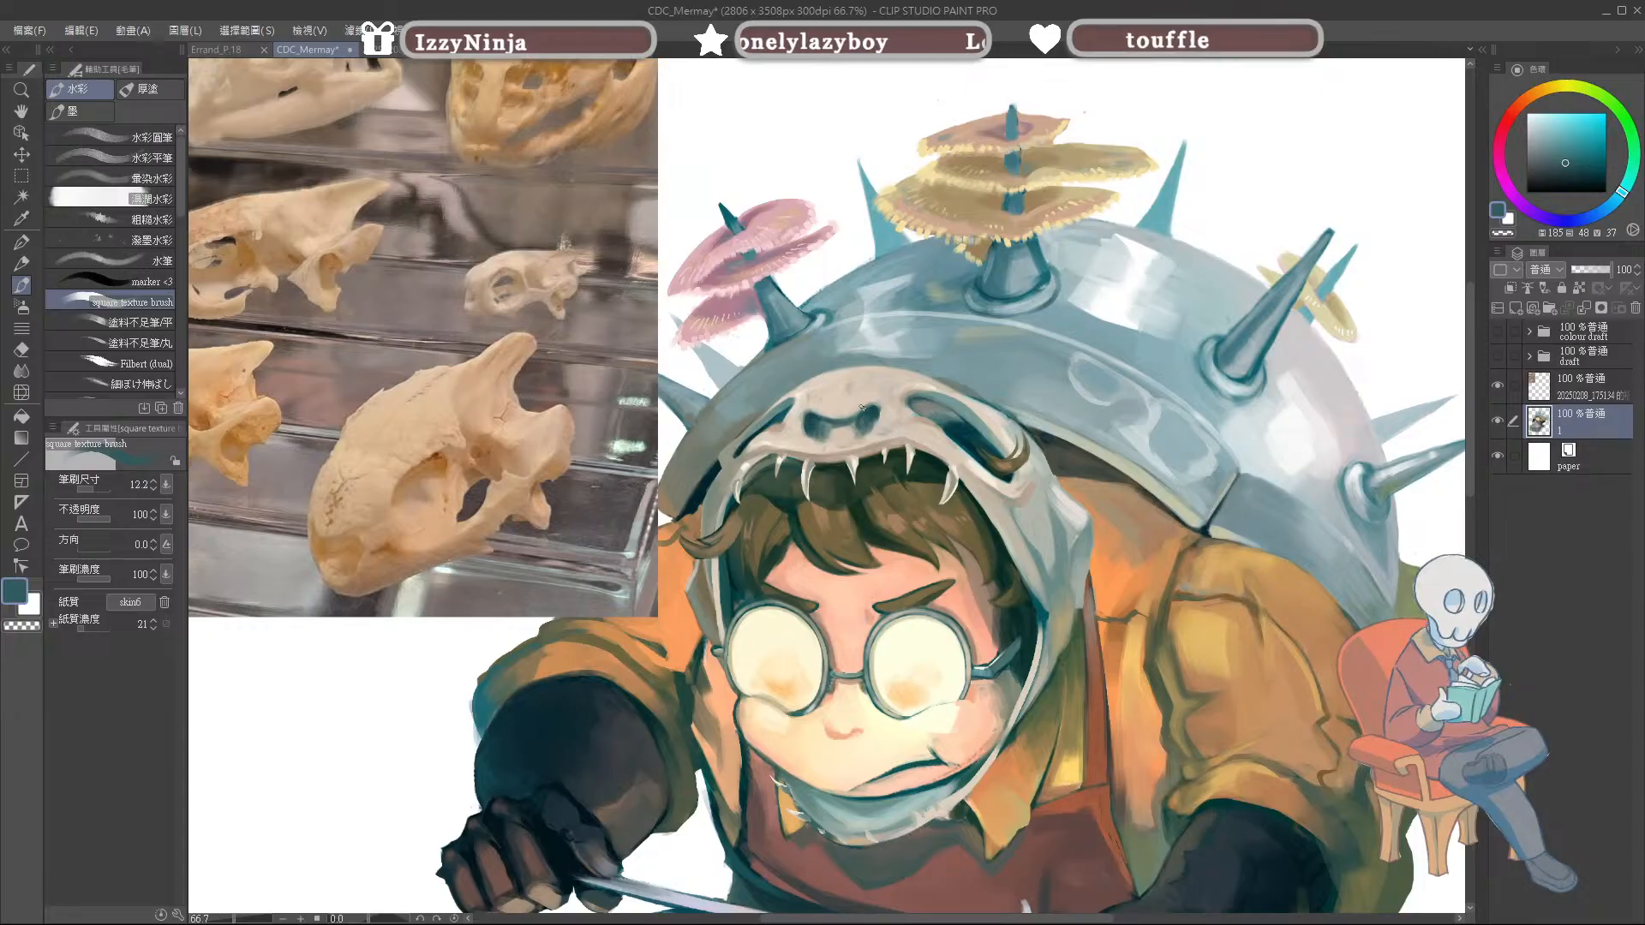
alt+click(853, 419)
alt+click(863, 416)
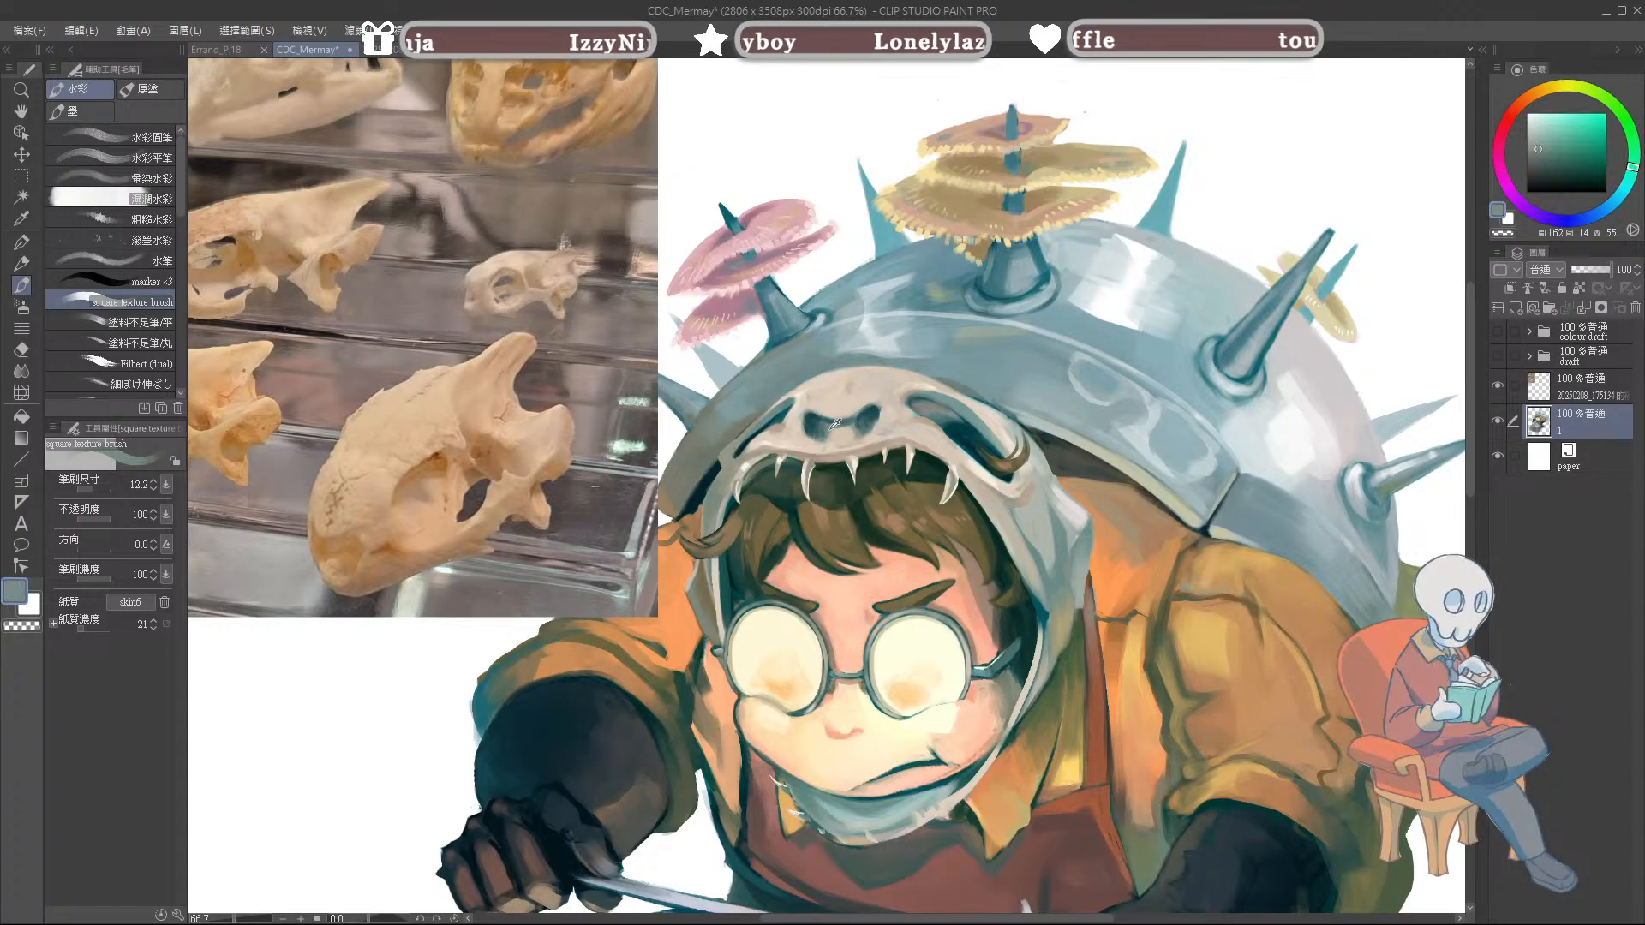
alt+click(859, 417)
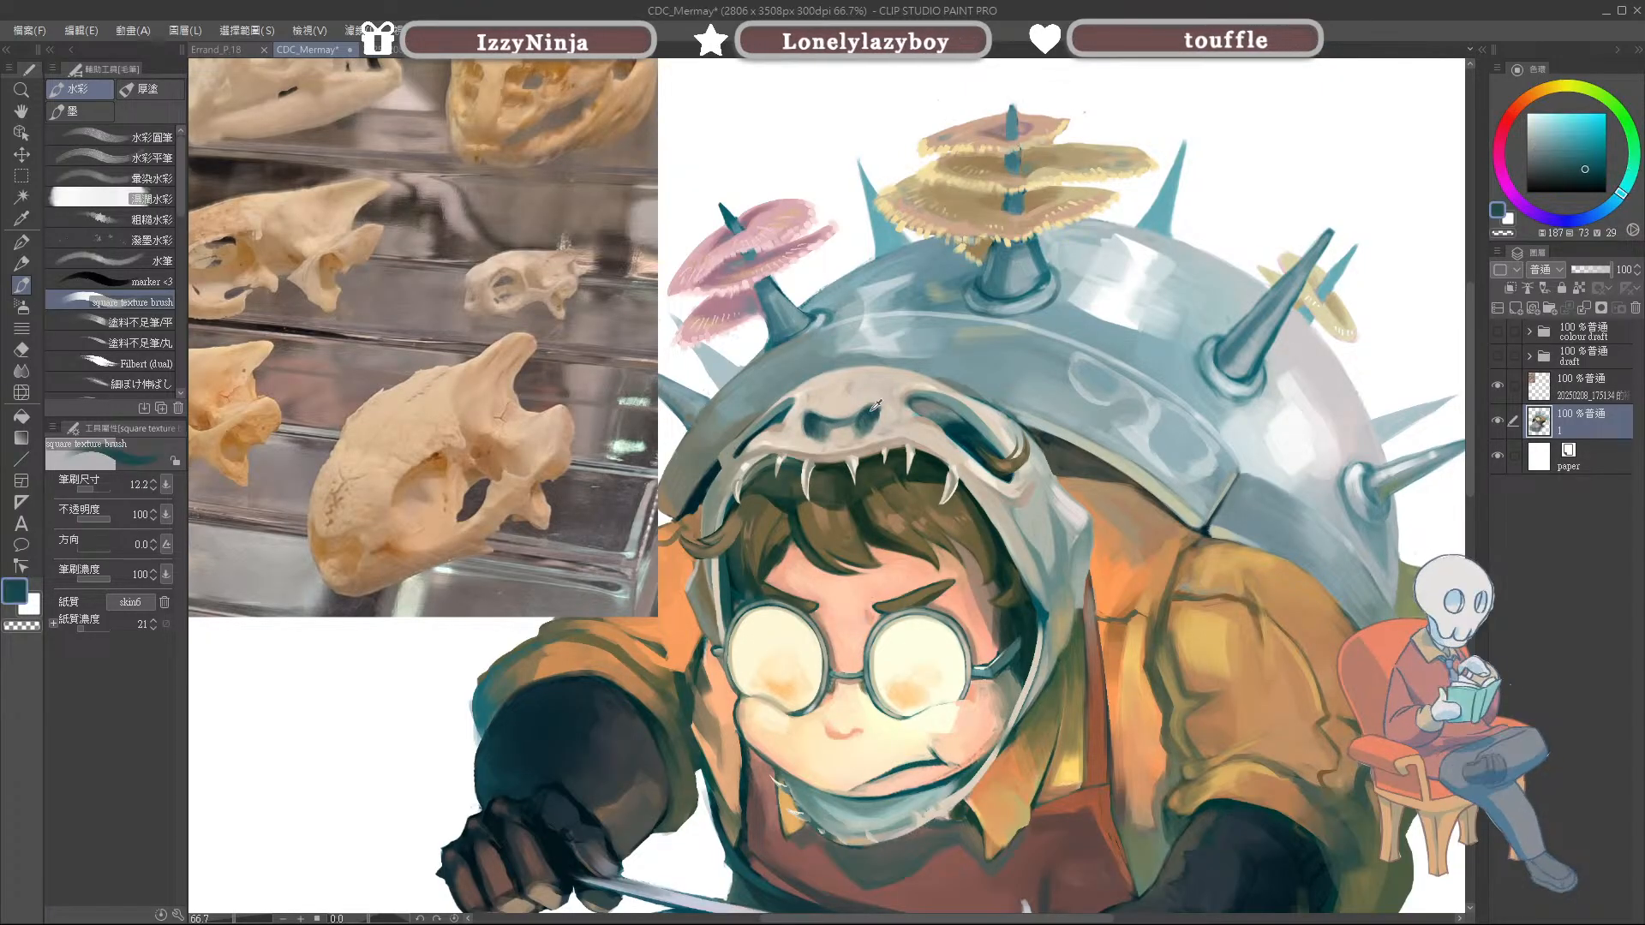
alt+click(865, 424)
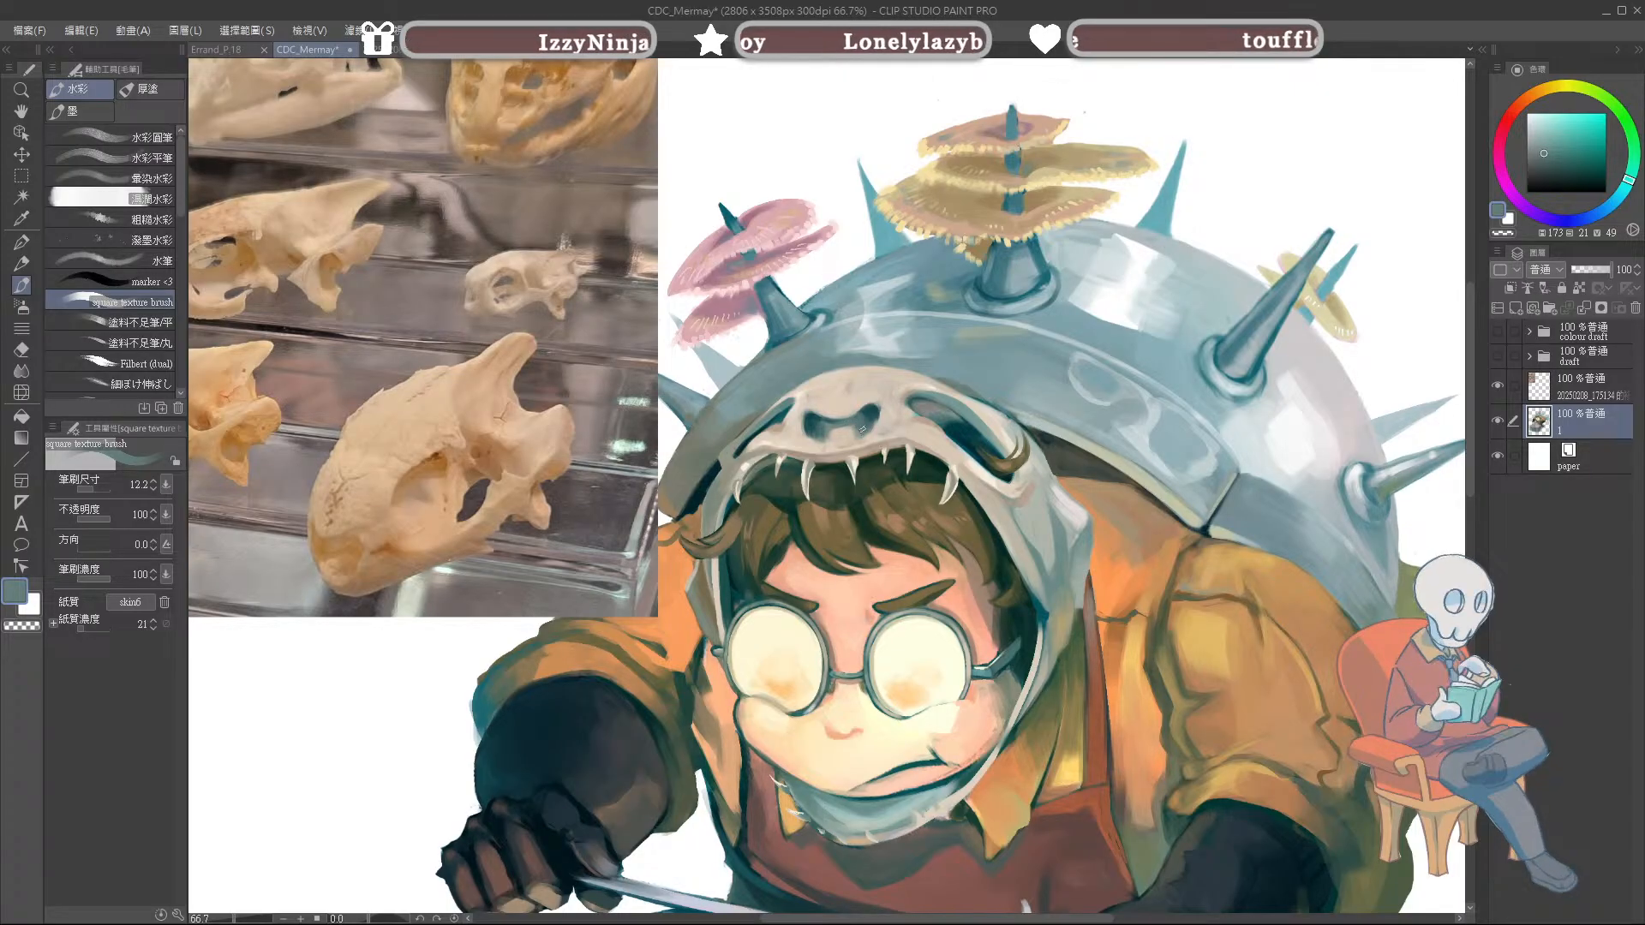
alt+click(856, 422)
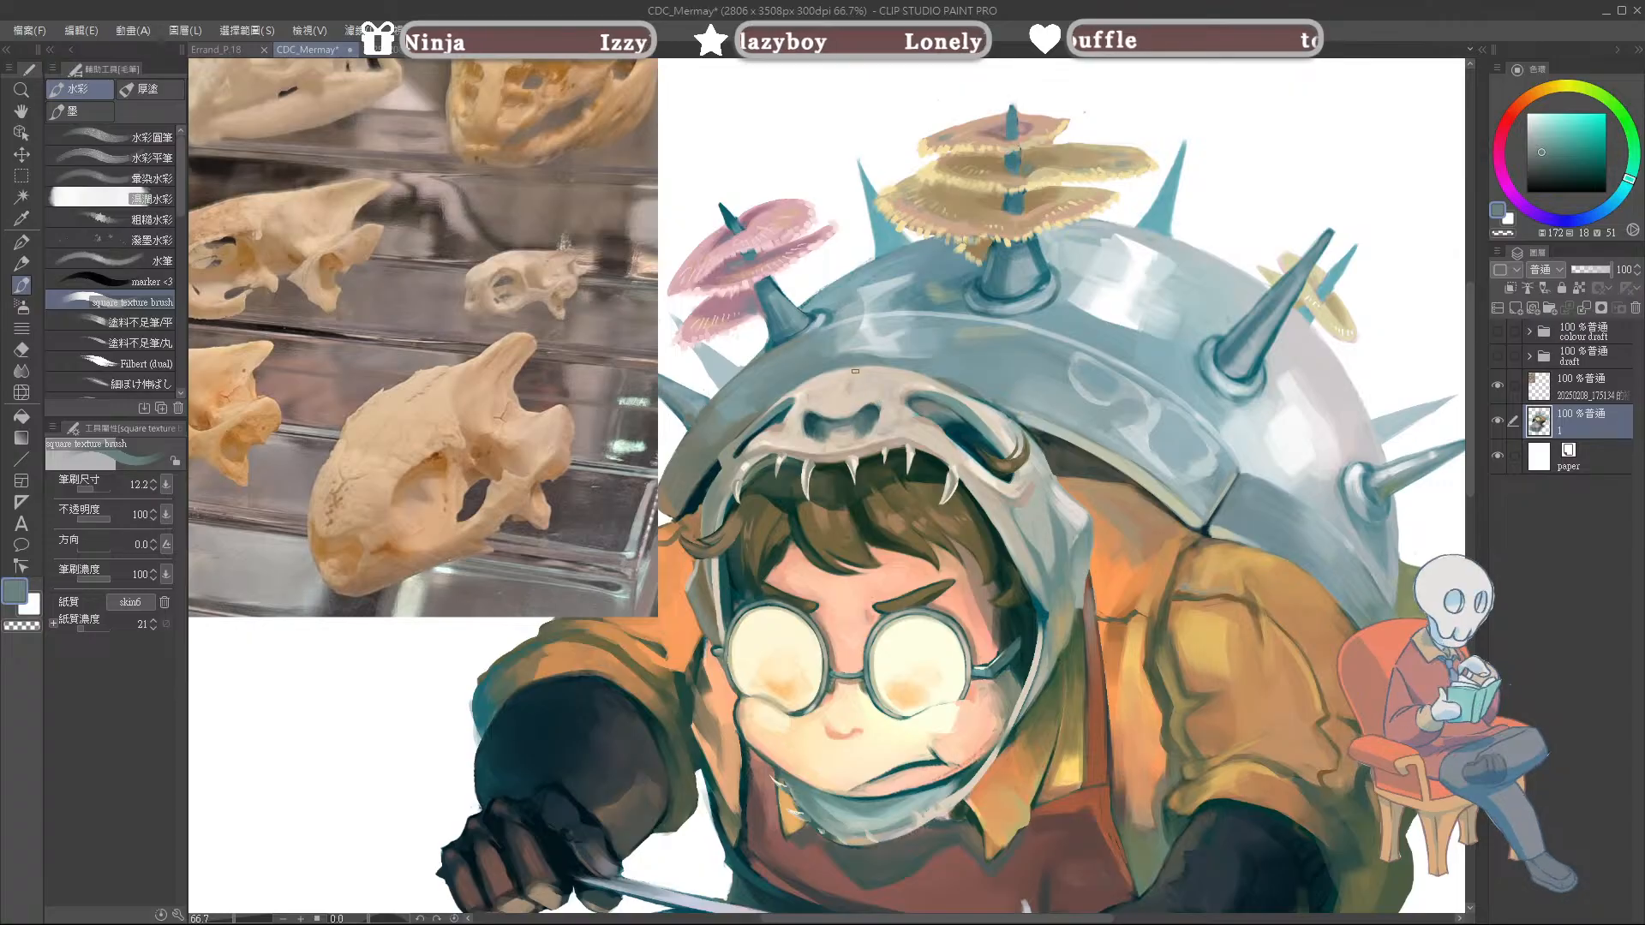
Step: Glaze a sampled orange accent inside the nasal opening at brush size 11.1 and soften it with sampled teal tones
alt+click(713, 565)
key(bracketleft)
drag(845, 420, 827, 420)
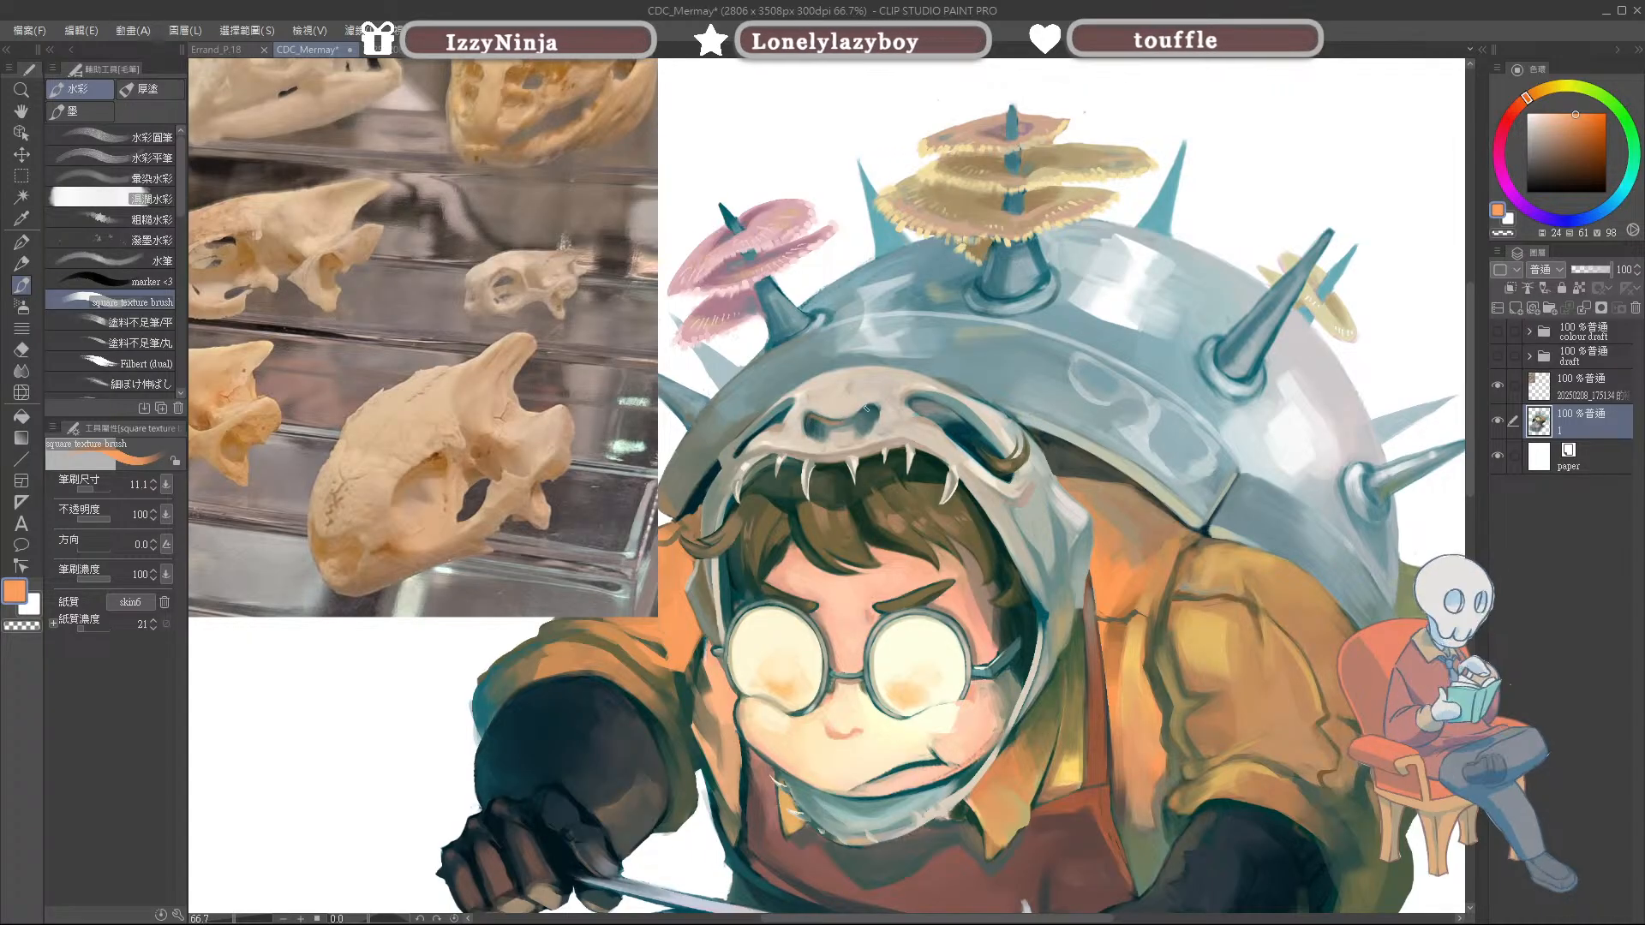
alt+click(826, 425)
alt+click(812, 424)
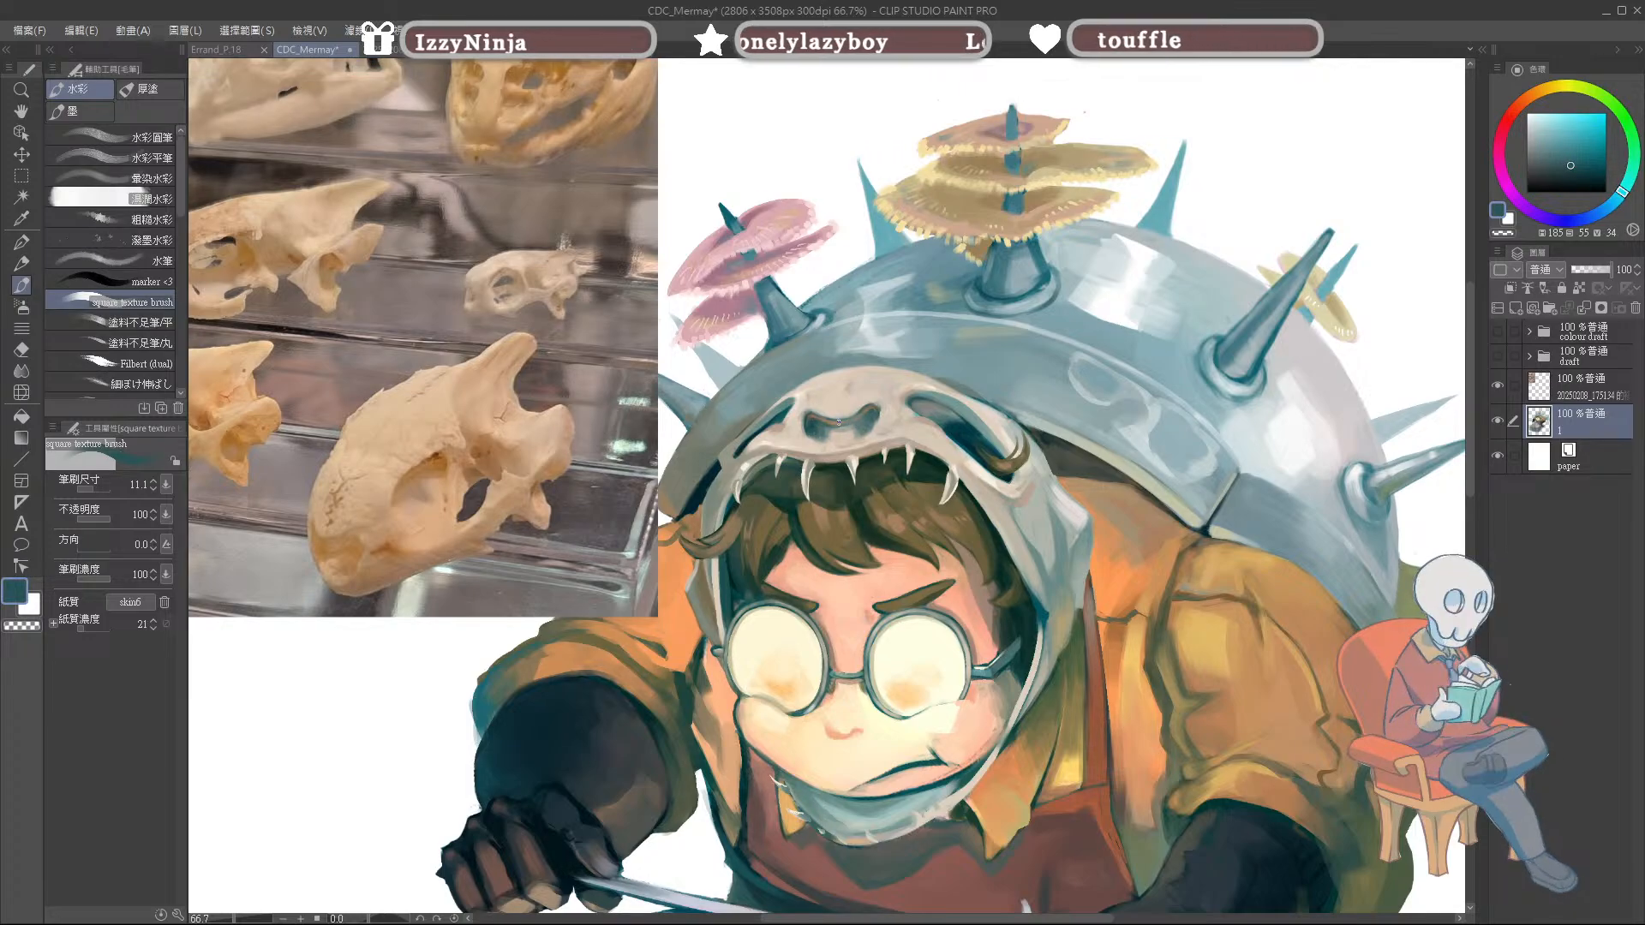
alt+click(825, 426)
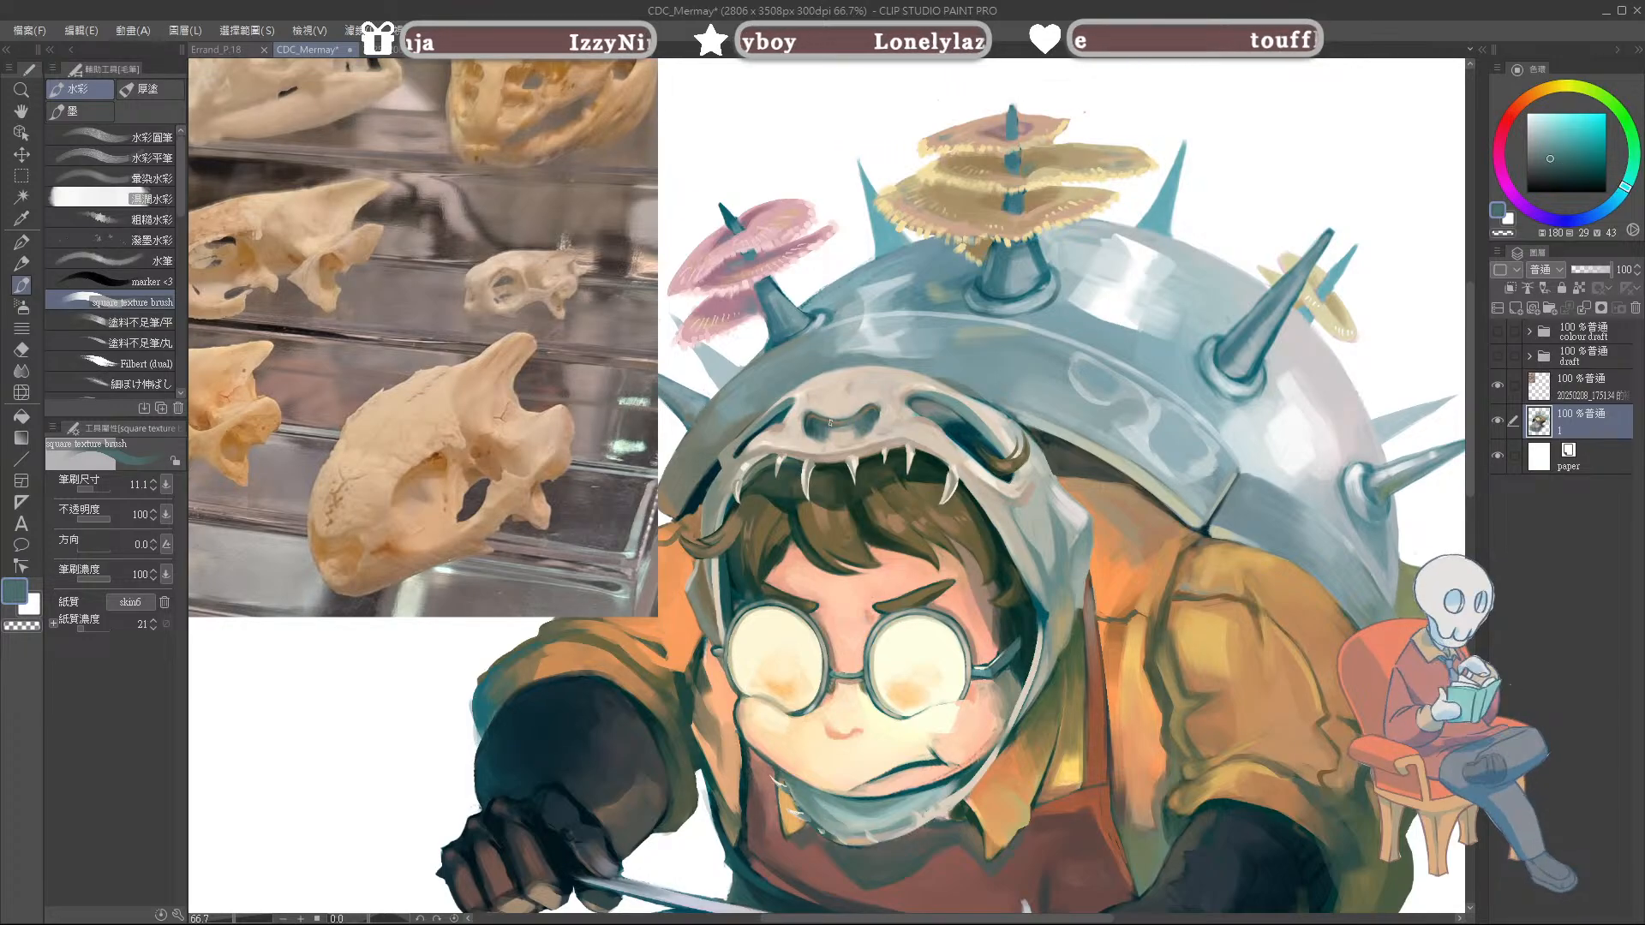
alt+click(855, 423)
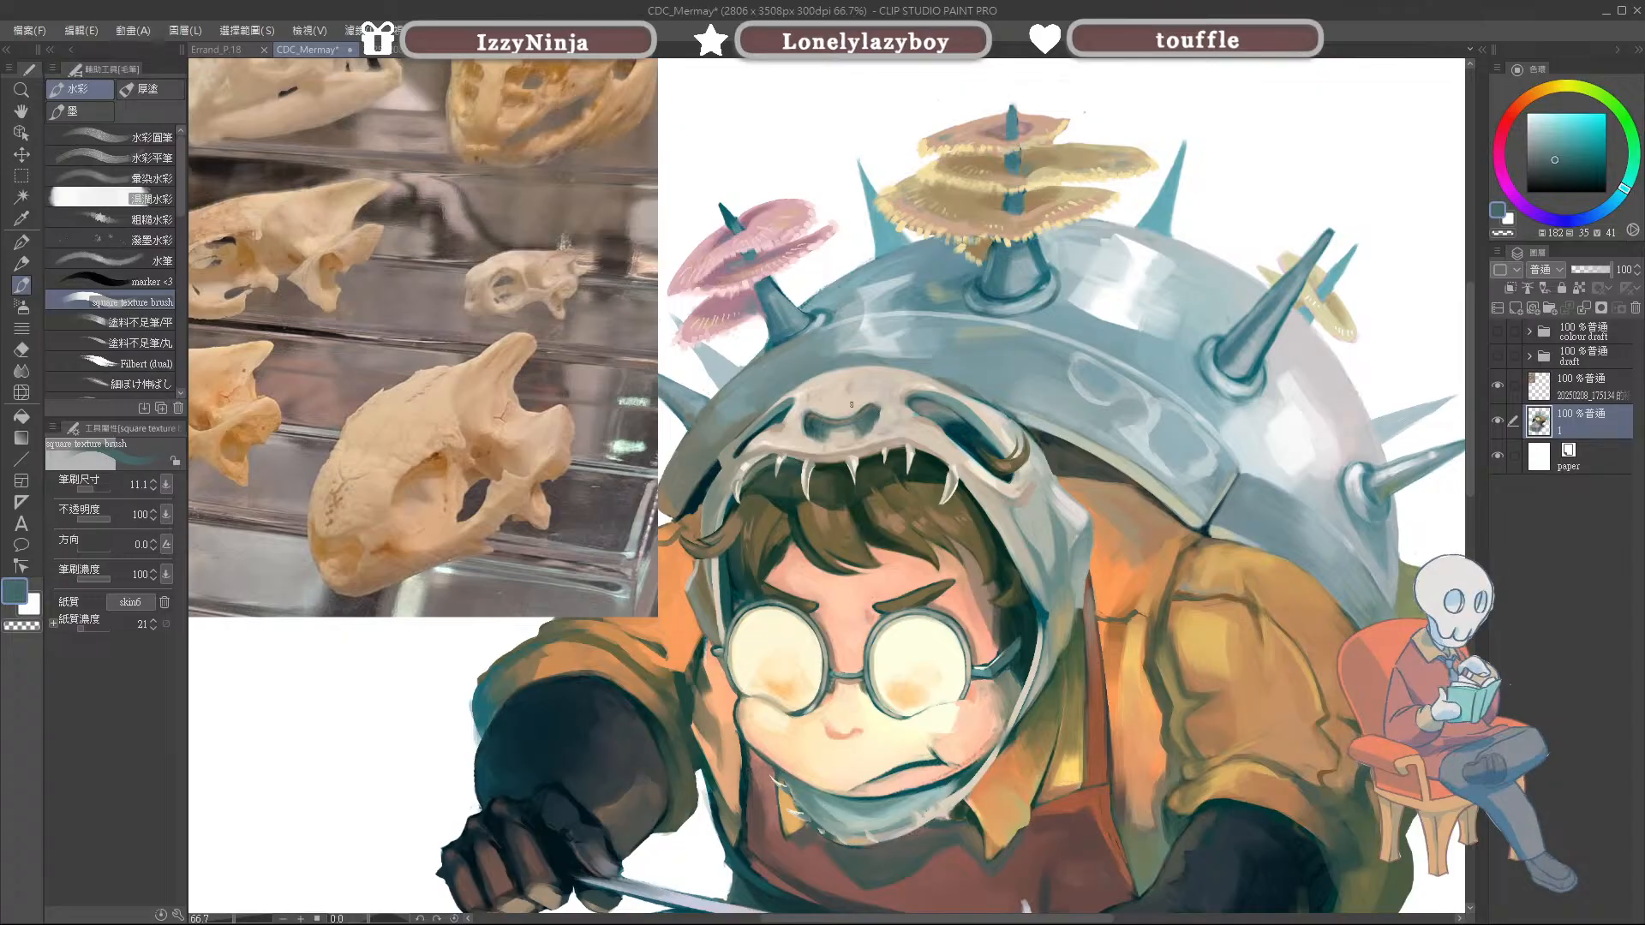
Step: Vary the nasal opening's interior with sampled muted brown and blue-grey tones at brush size 11.1
alt+click(818, 410)
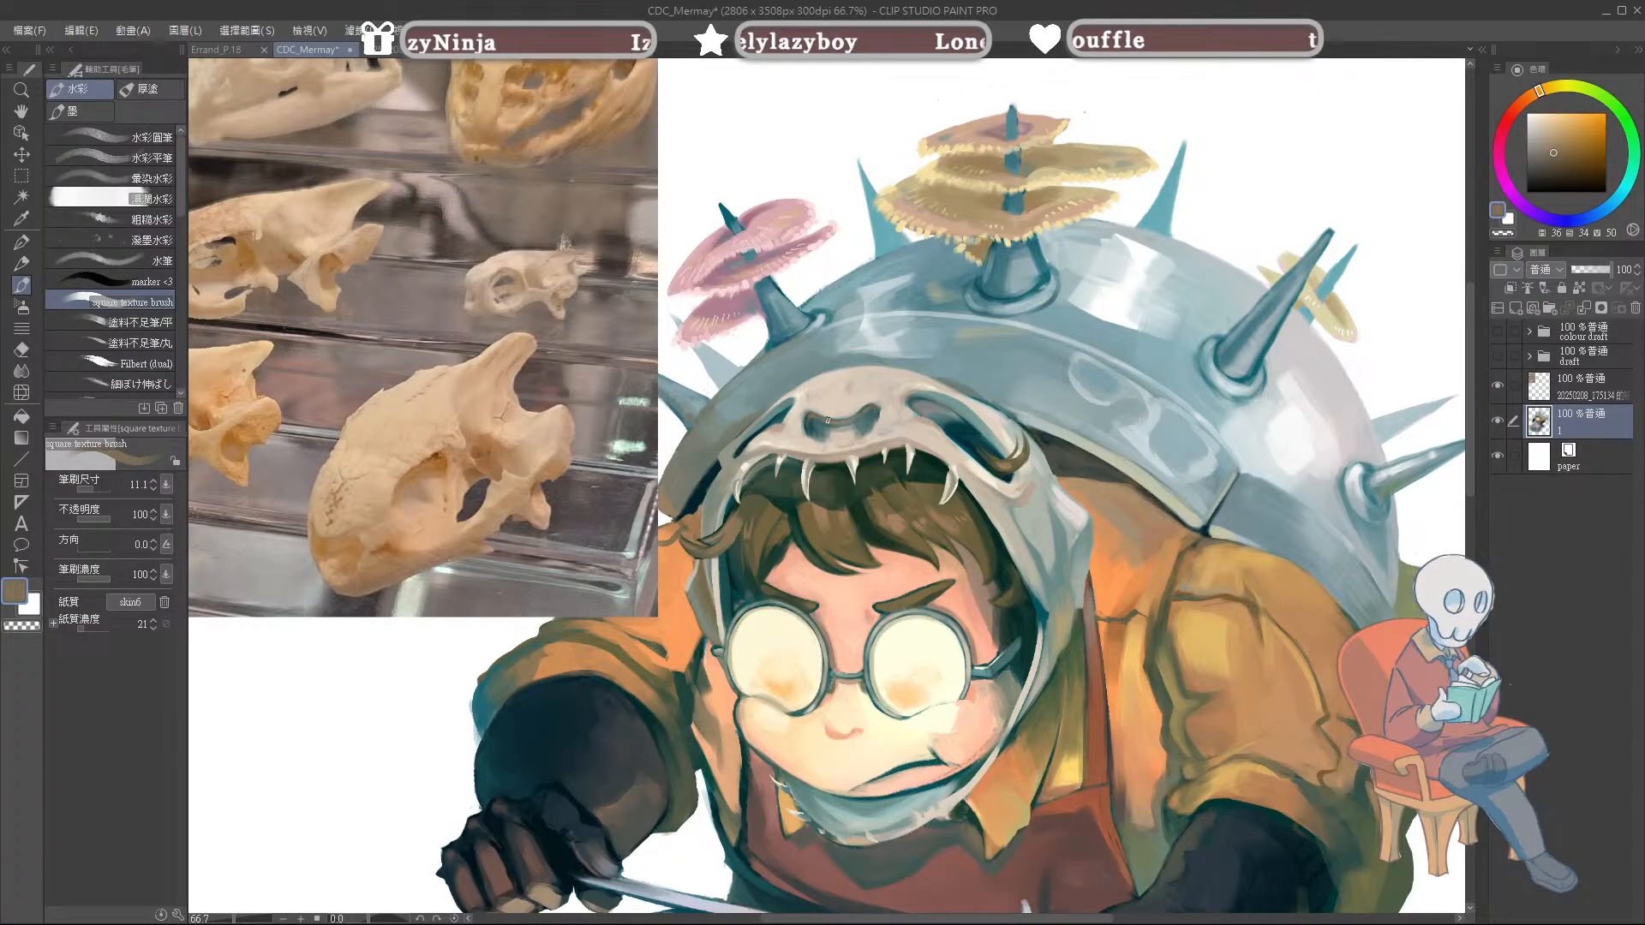
alt+click(864, 408)
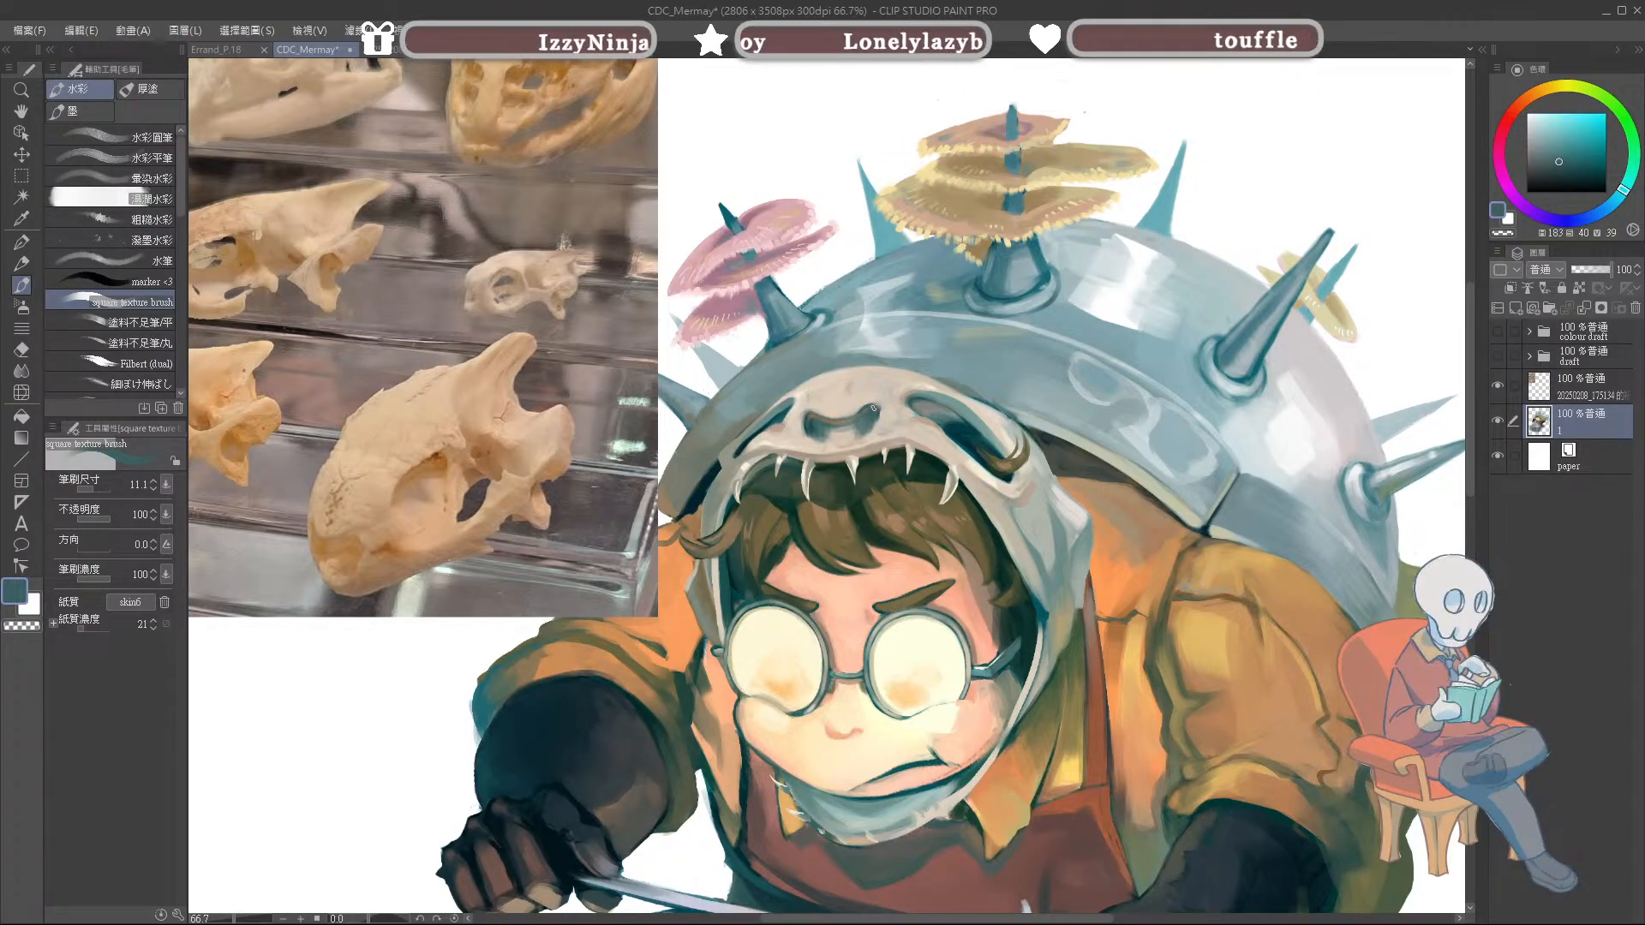
alt+click(845, 418)
alt+click(848, 420)
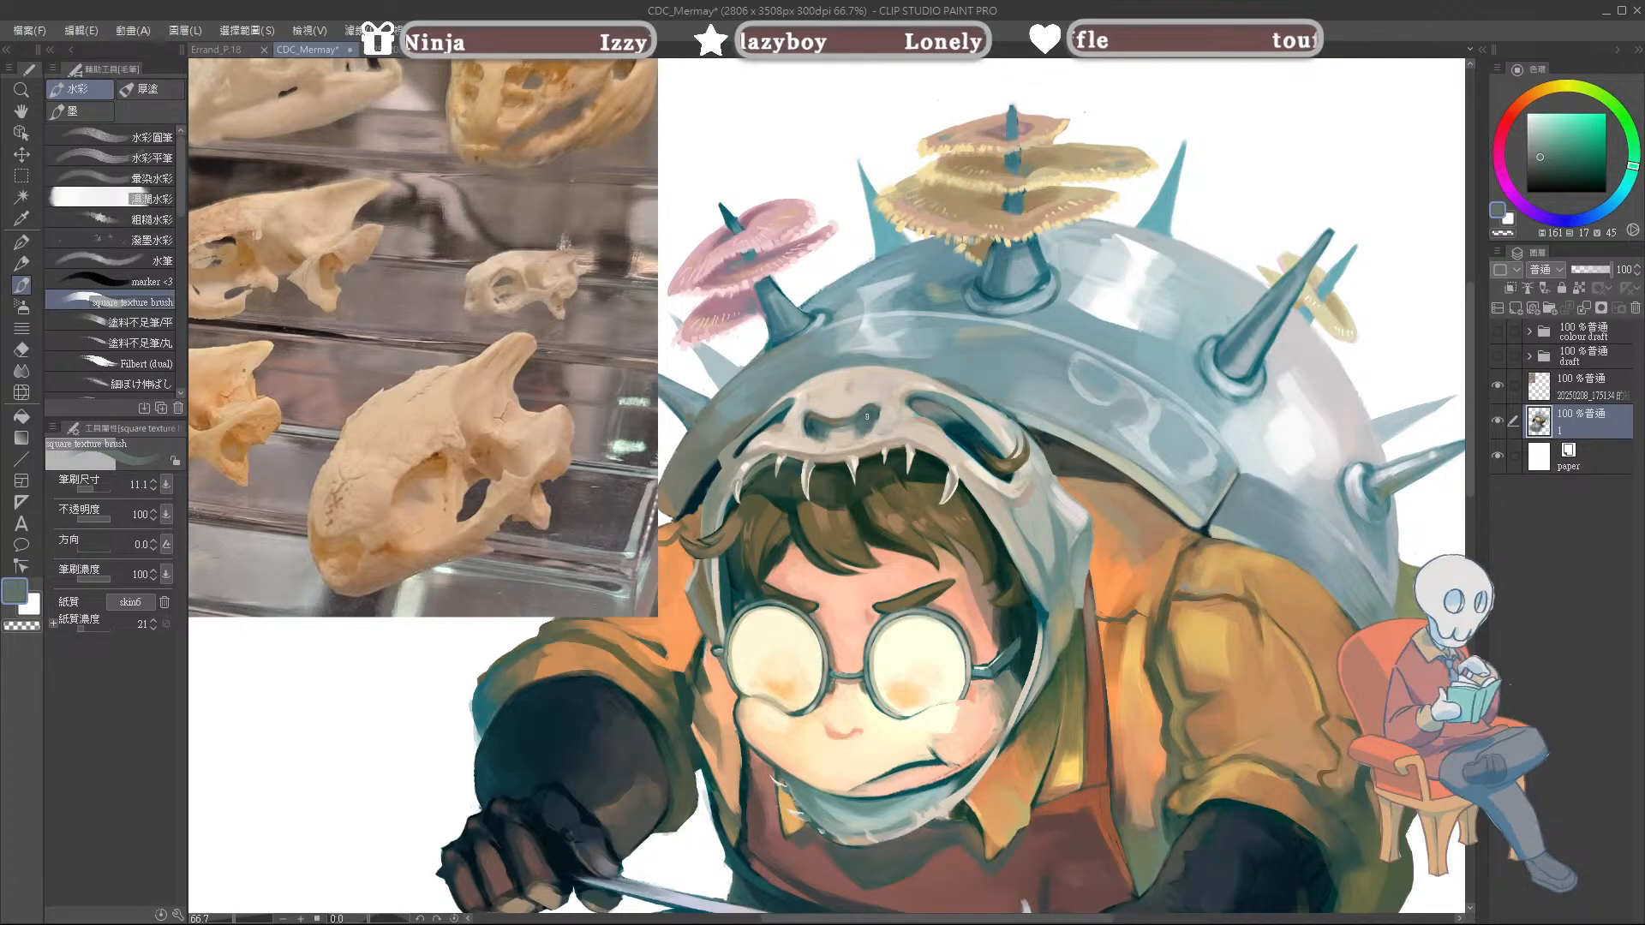
alt+click(814, 417)
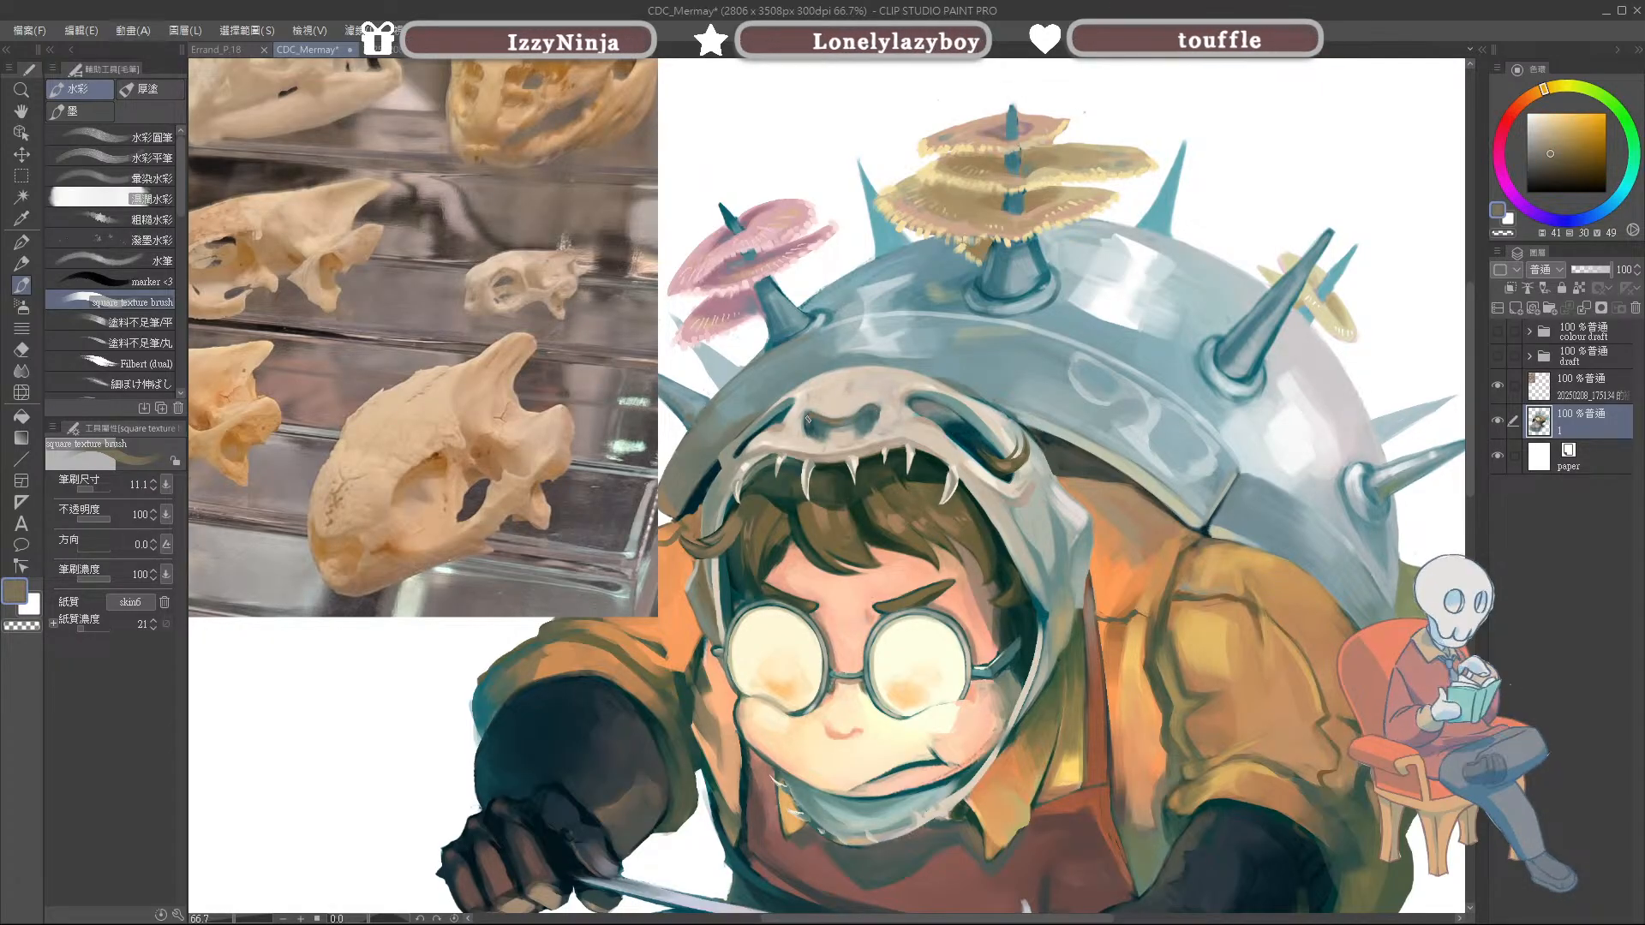
alt+click(815, 428)
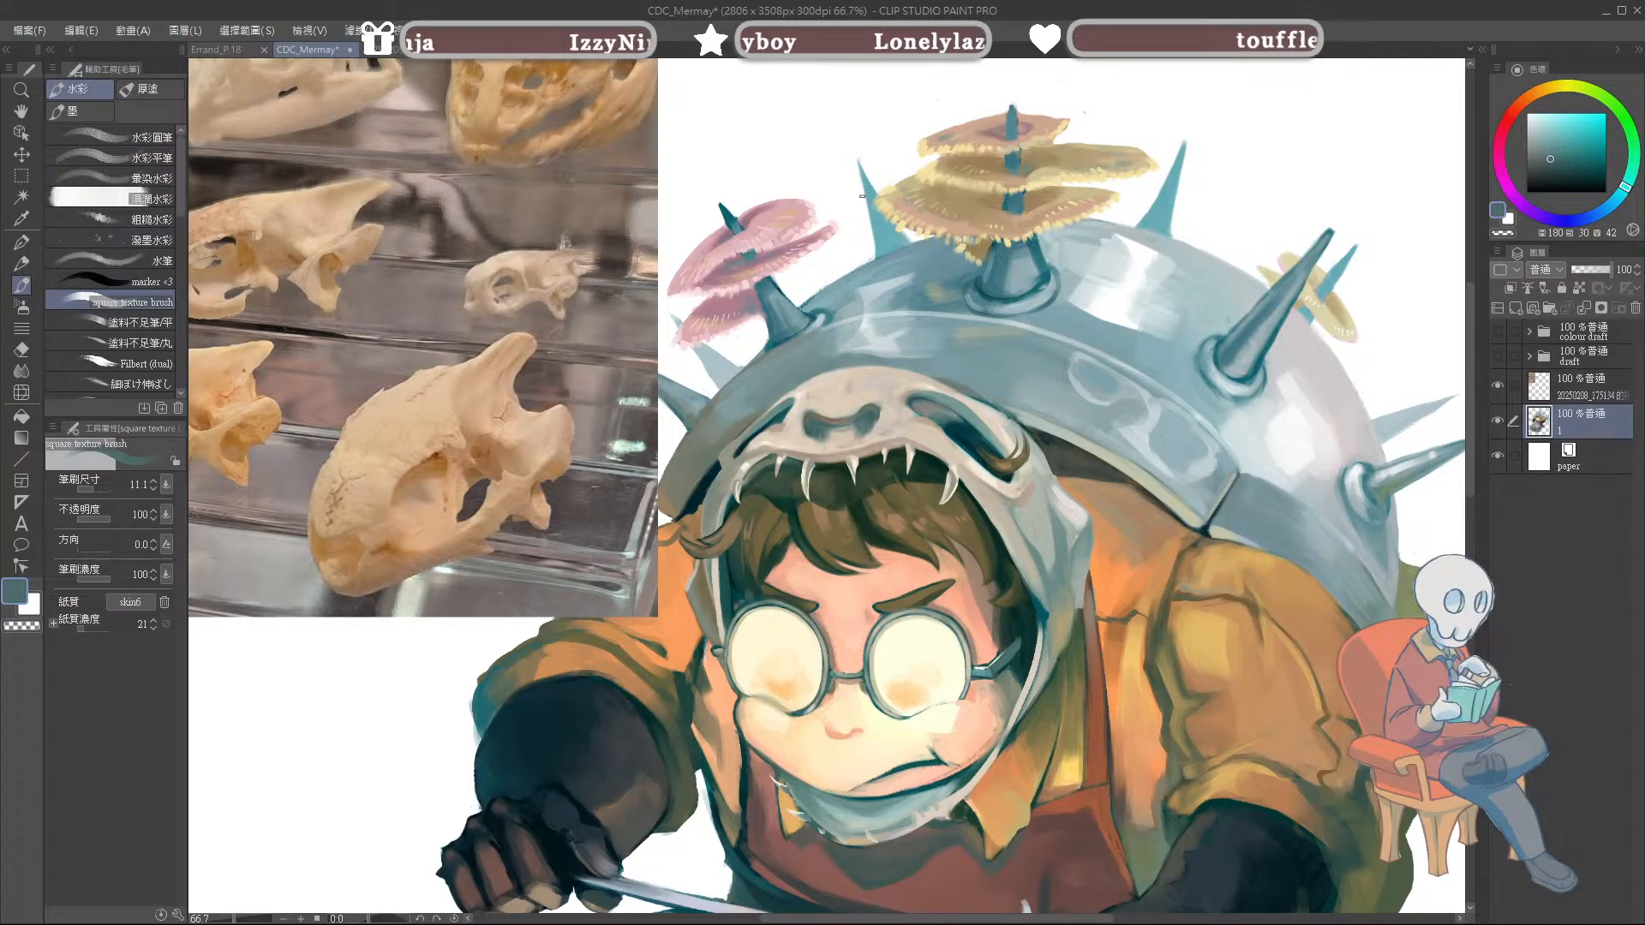
Step: Reshape the nasal opening's lower rim with sampled bone colour at brush size 14.0 and touch up its fill with teal
alt+click(822, 407)
key(bracketleft)
alt+click(833, 433)
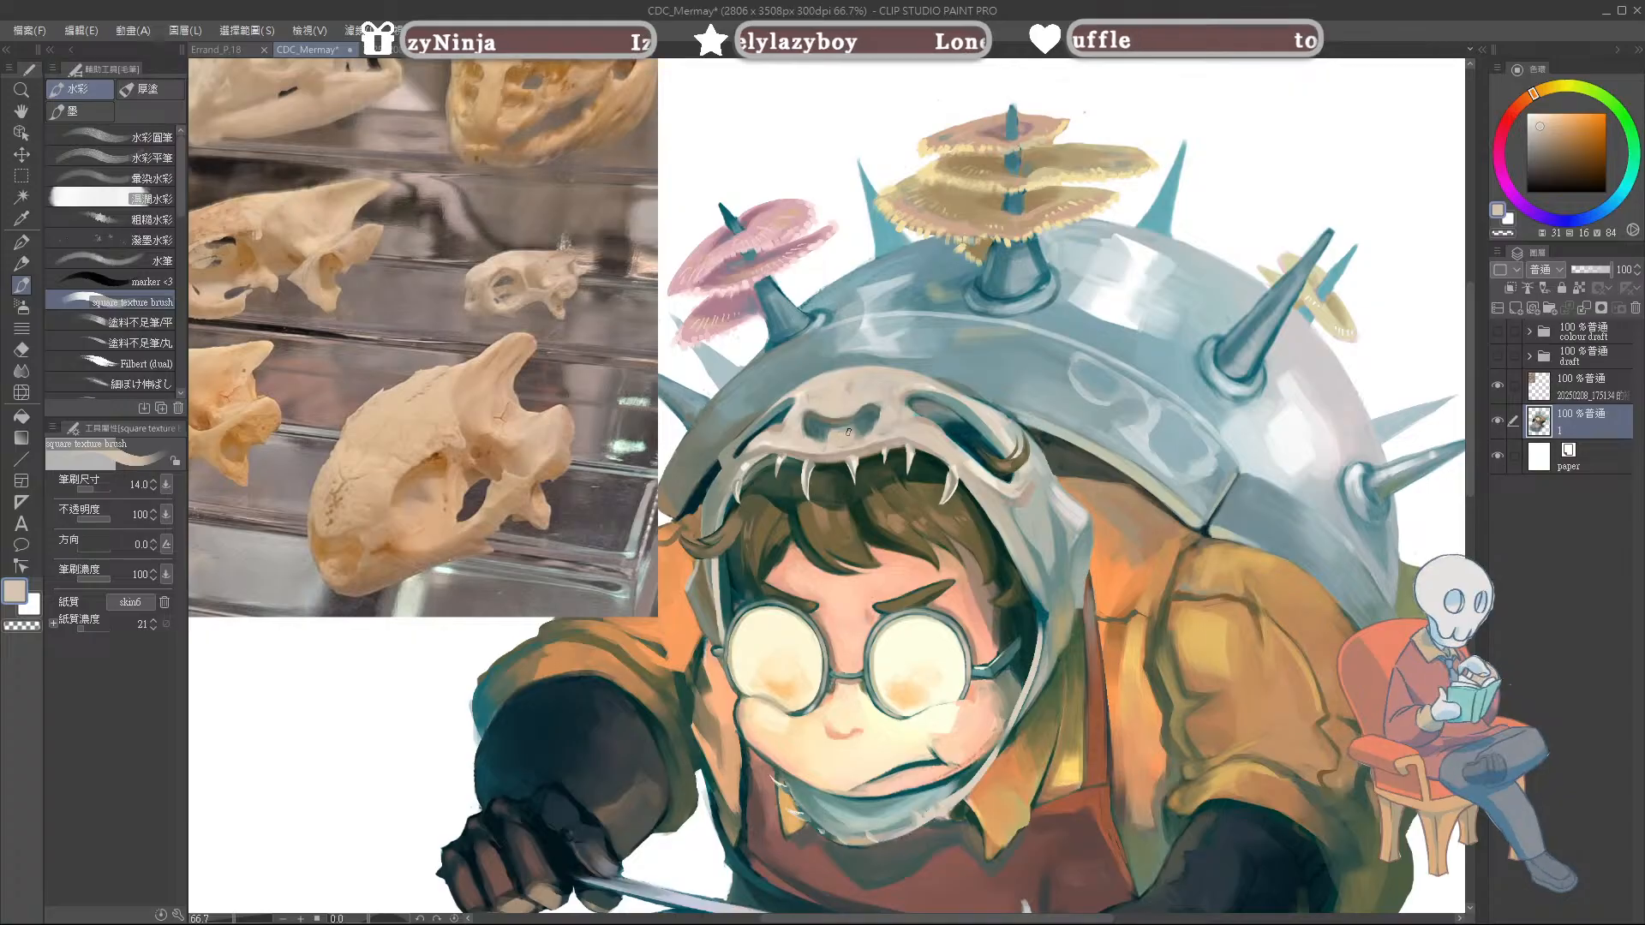
alt+click(840, 420)
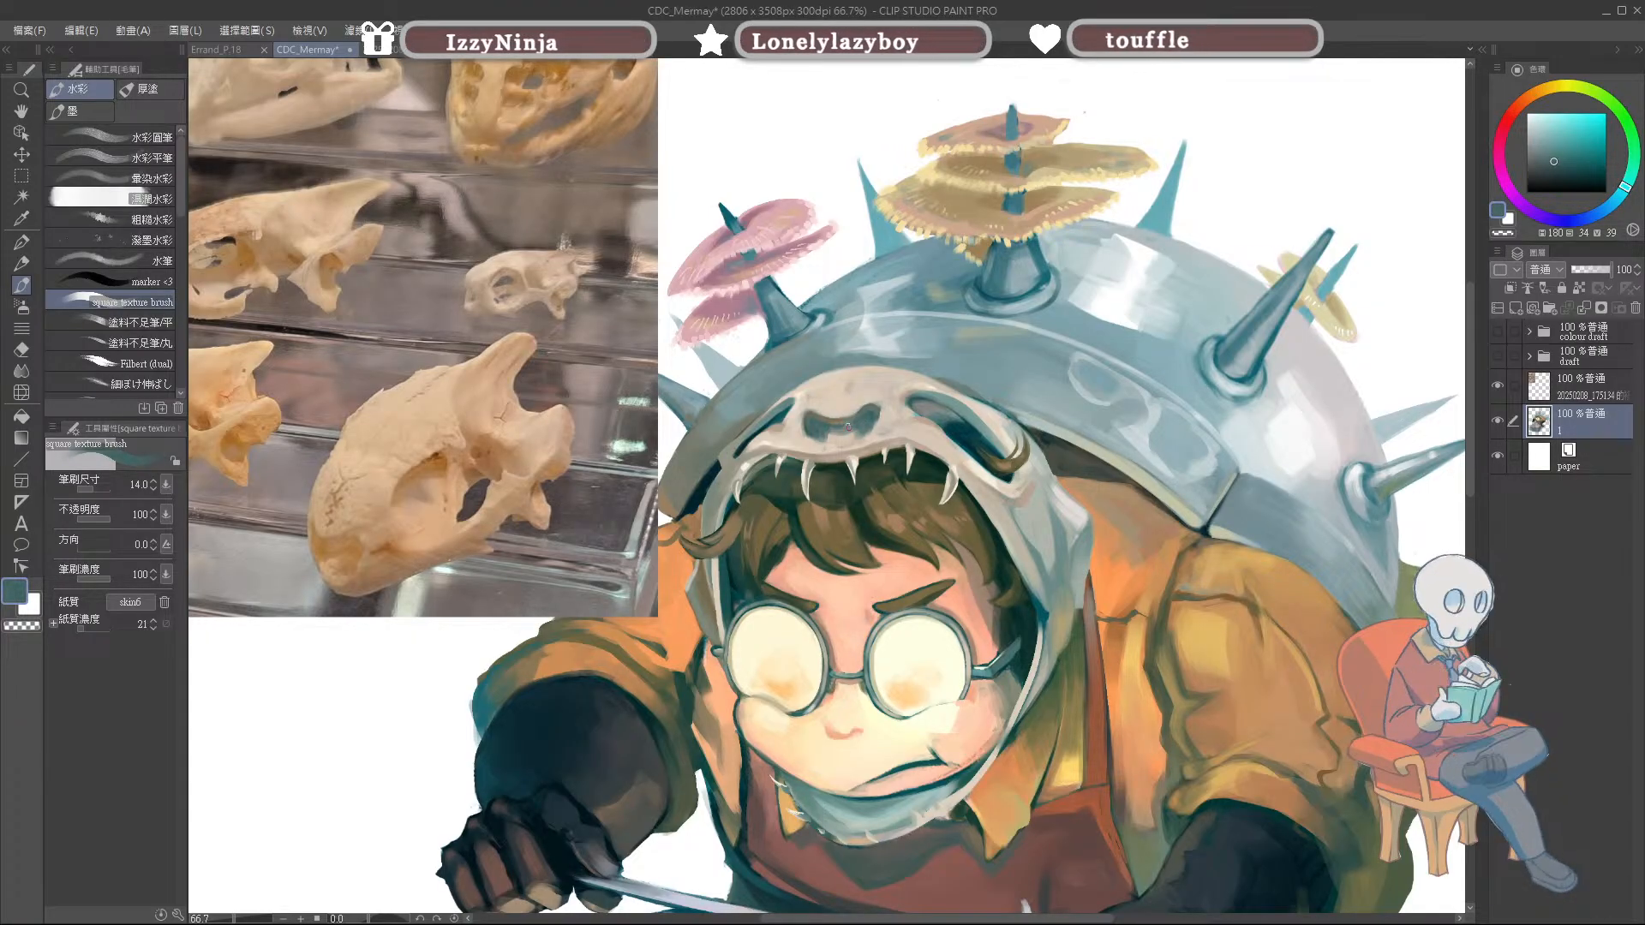
Step: Sample the opening's dark teal and reinforce the nasal opening's shadowed edges at brush size 9.3
alt+click(824, 428)
key(bracketright)
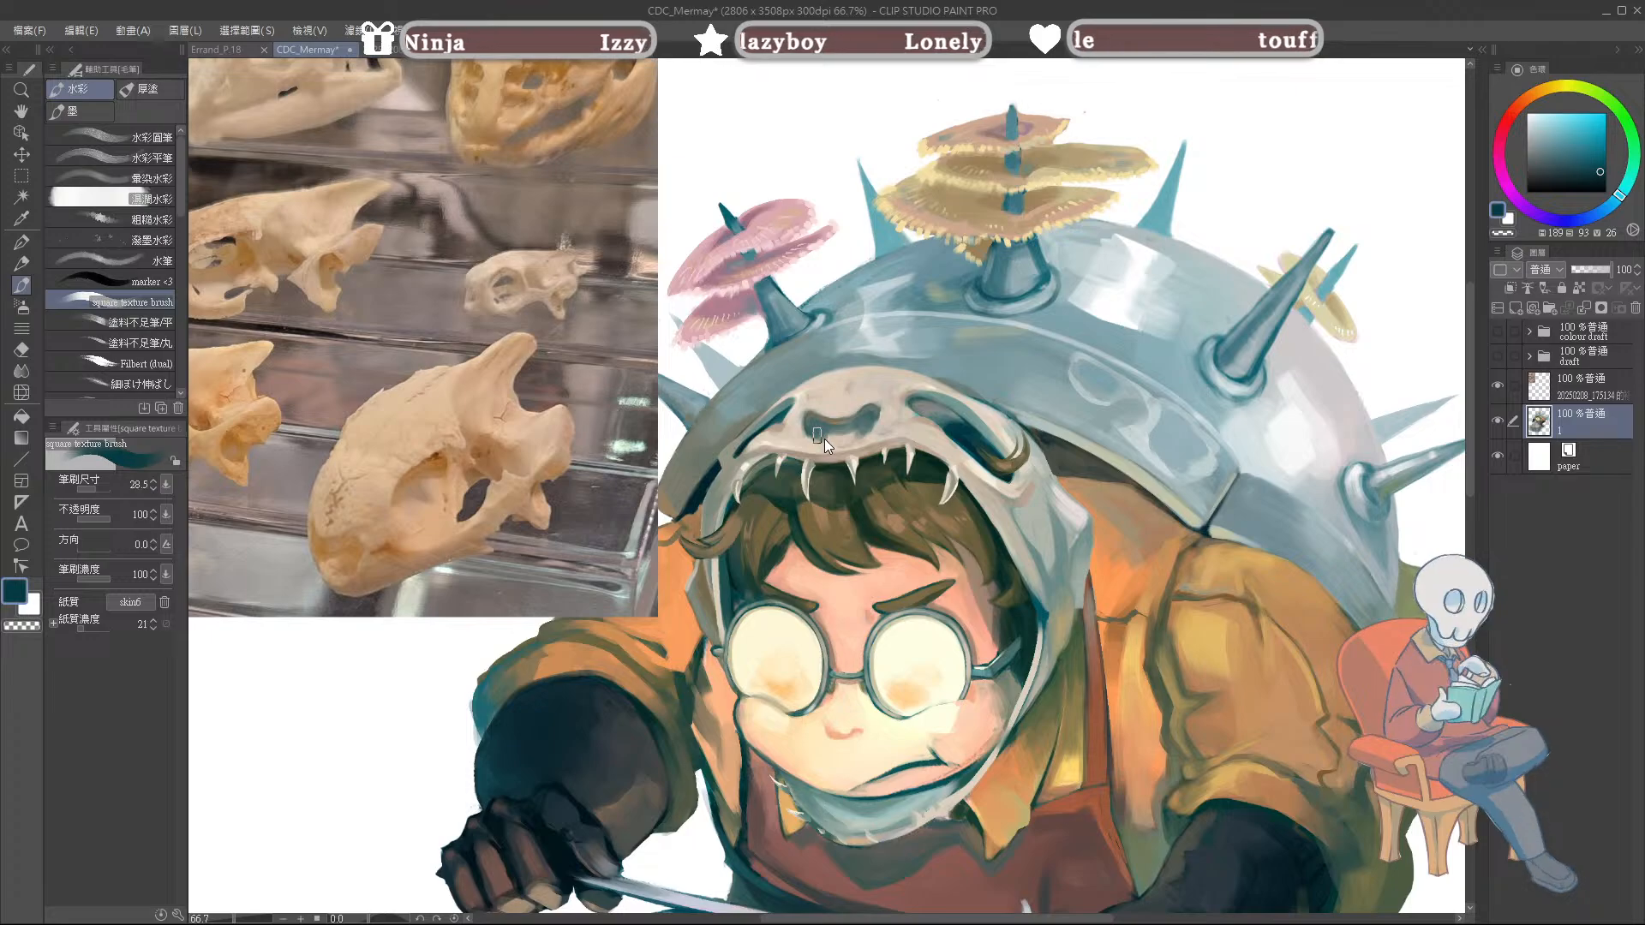
key(bracketleft)
key(bracketleft)
key(bracketleft)
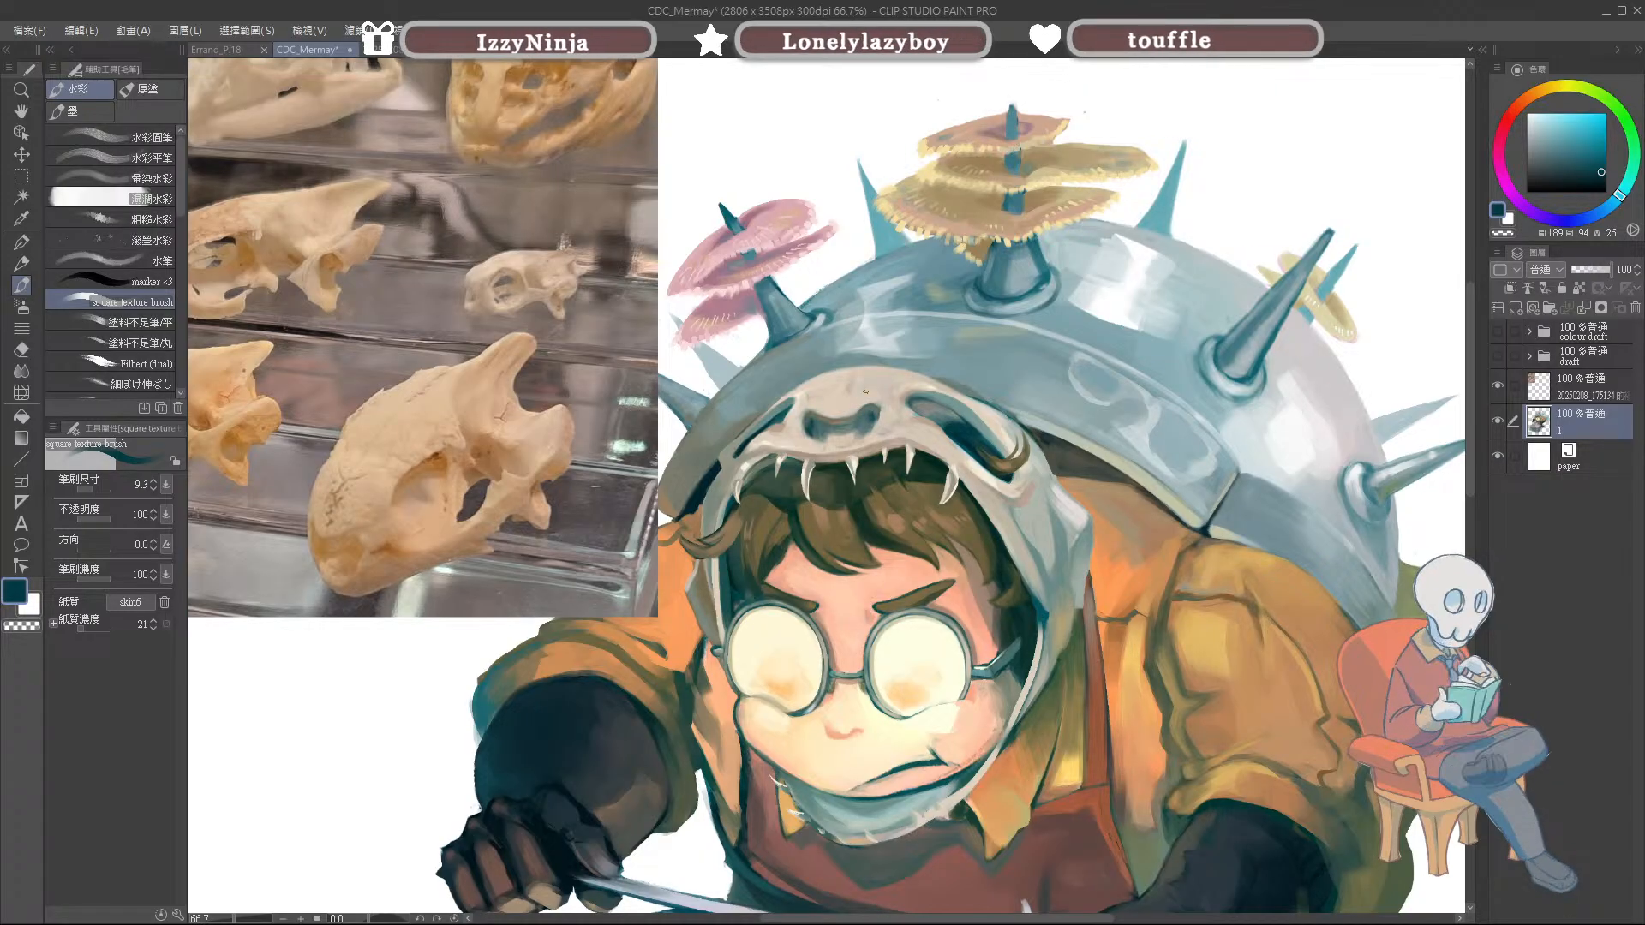
Step: Warp the skull hood's nasal opening with Liquify at brush sizes up to 73.6, checking its shape on a mirrored canvas
key(j)
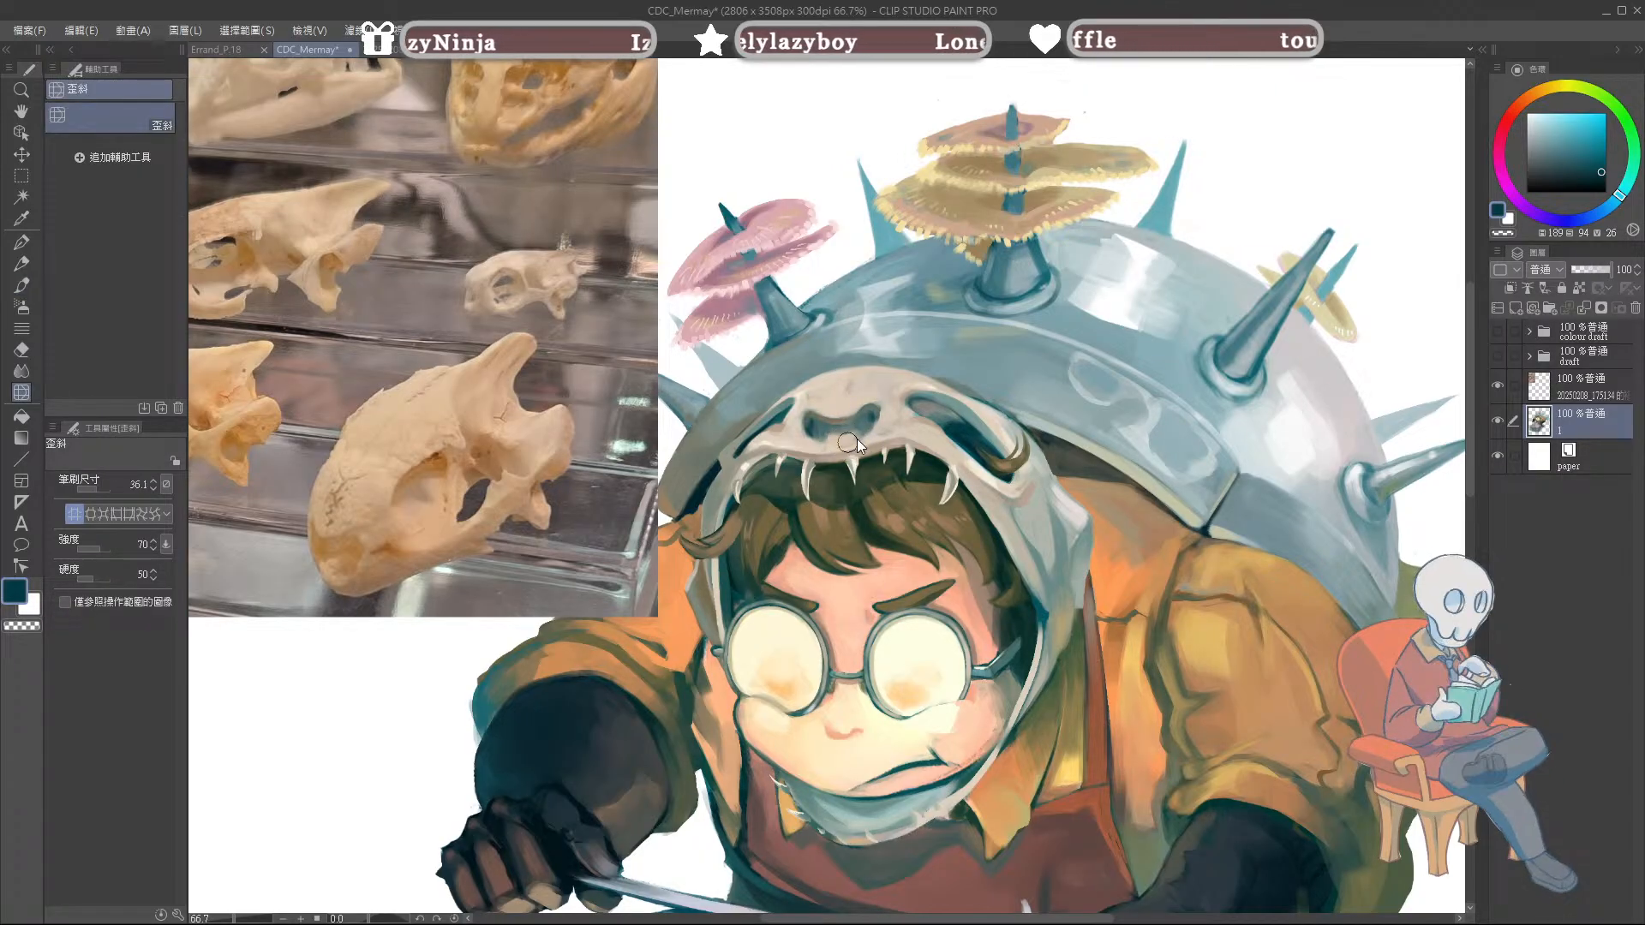
mouse_move(808, 422)
mouse_down()
mouse_move(828, 441)
mouse_move(891, 390)
mouse_move(846, 389)
mouse_up()
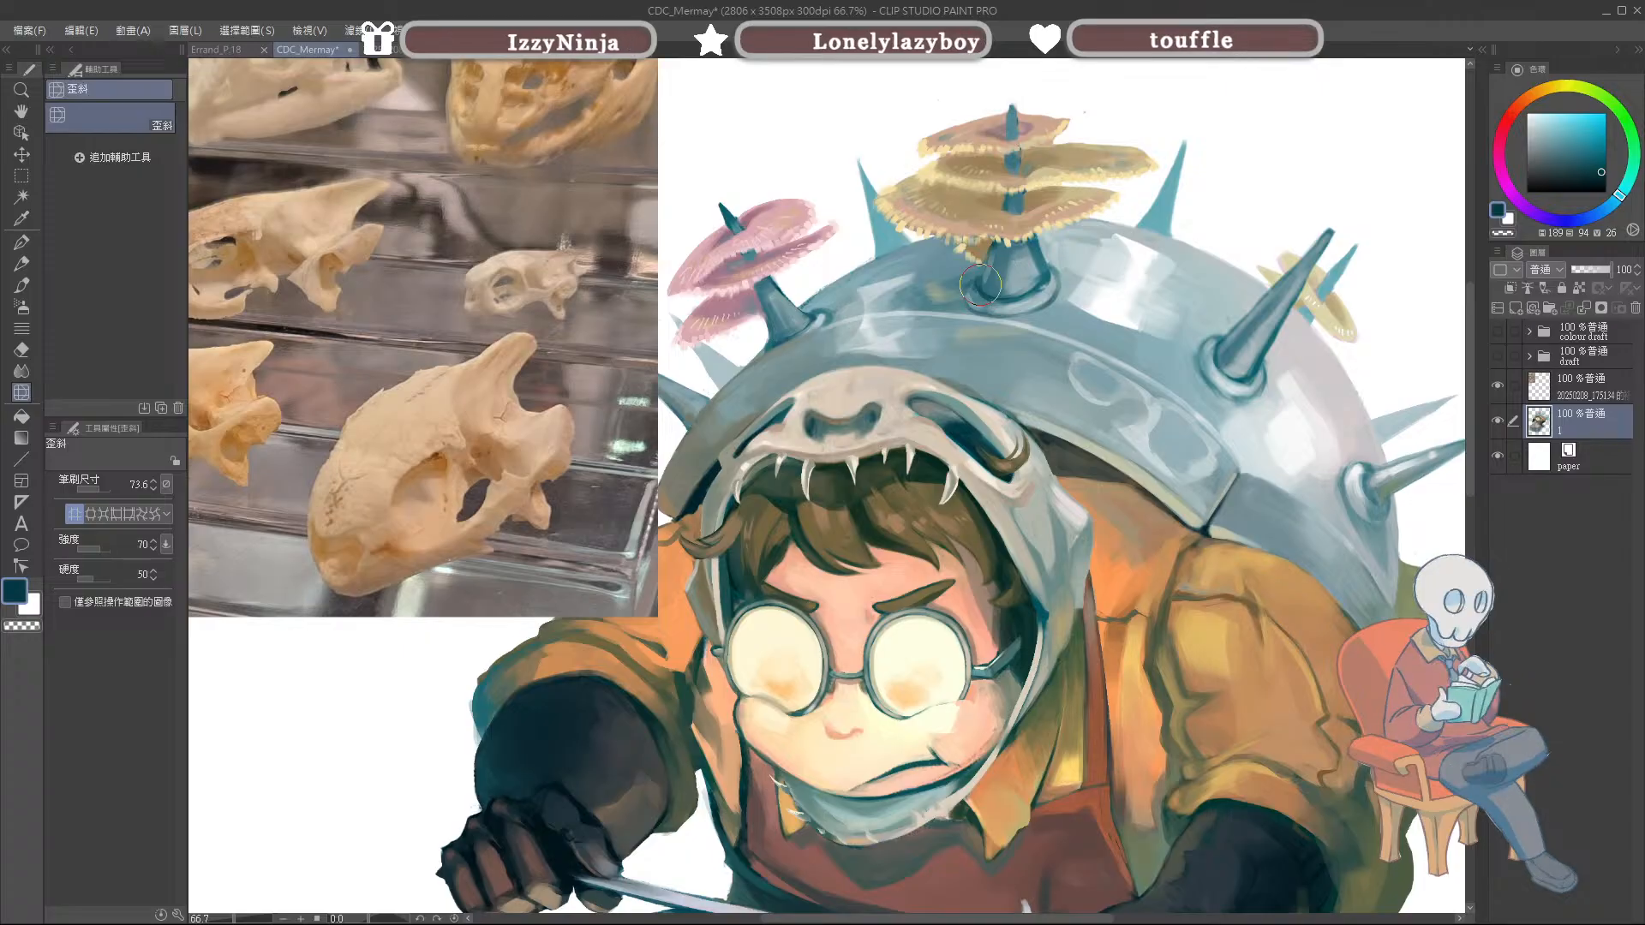
key(h)
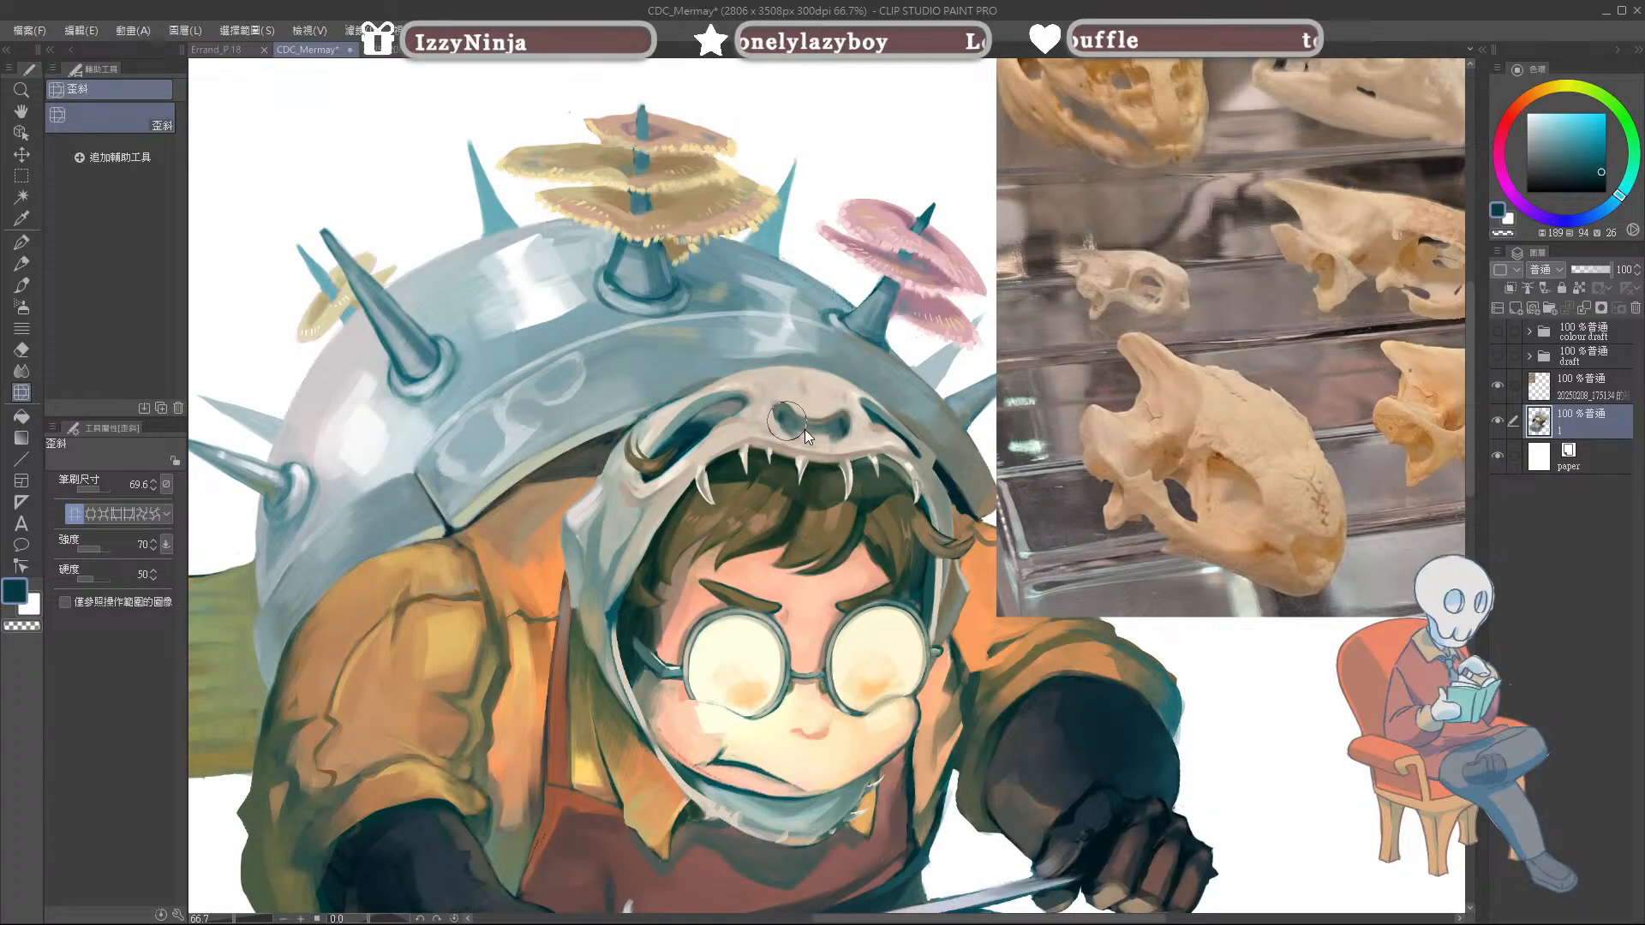
drag(757, 377, 746, 377)
Step: Touch up the nasal opening's edge with sampled bone and dark teal at brush size 9.3
key(b)
alt+click(781, 419)
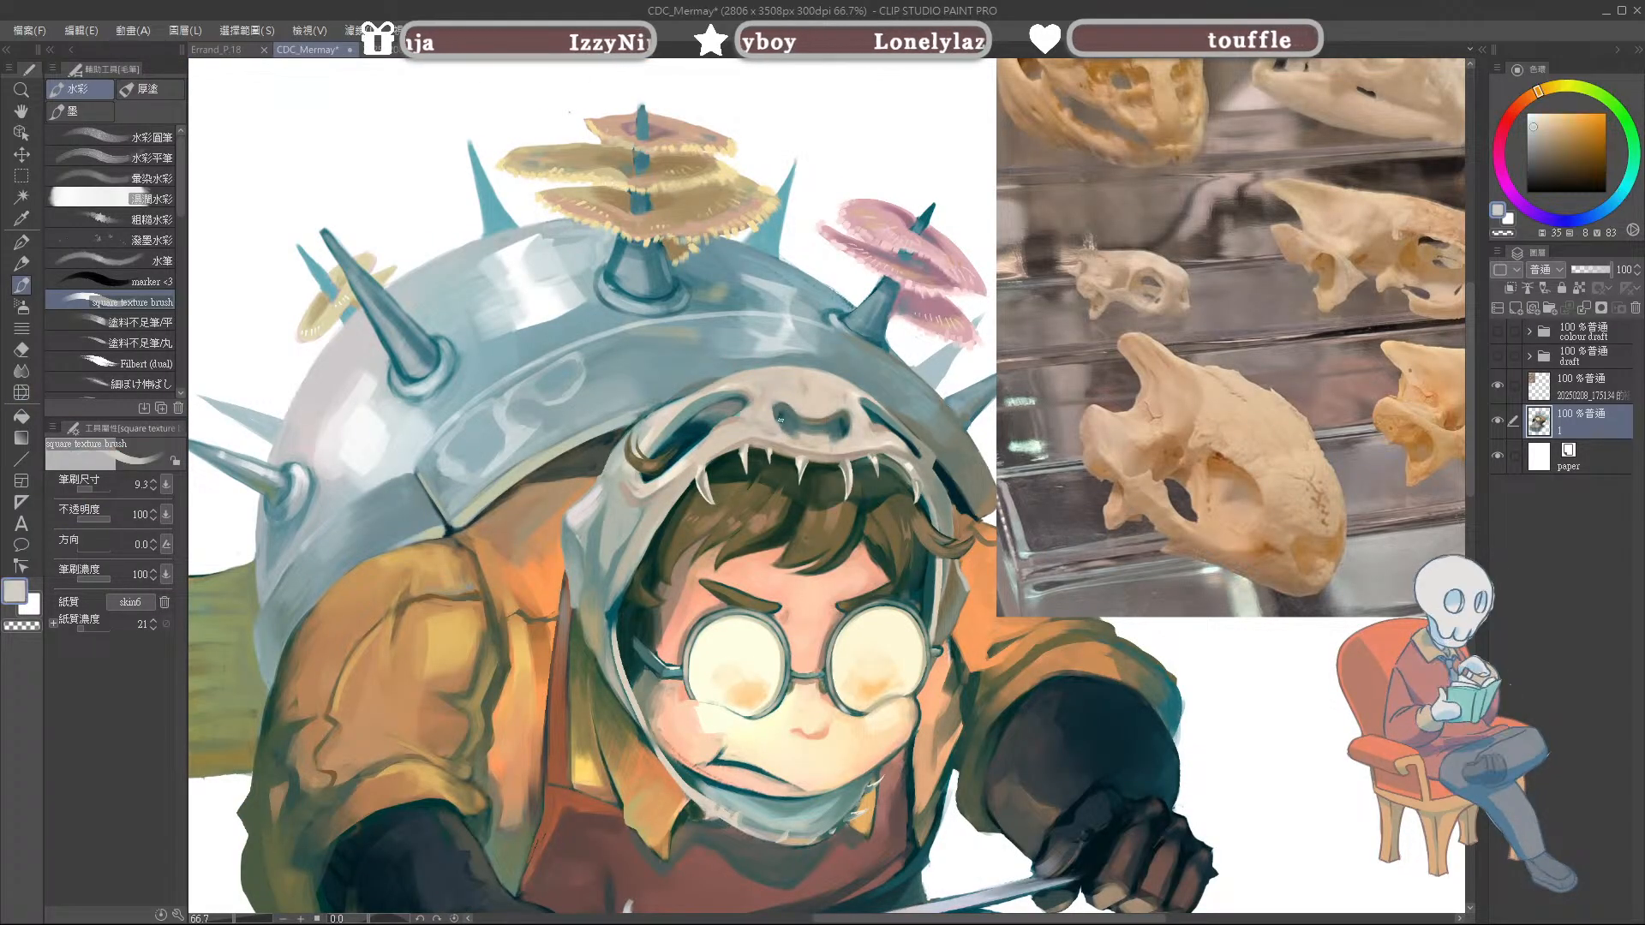
alt+click(781, 415)
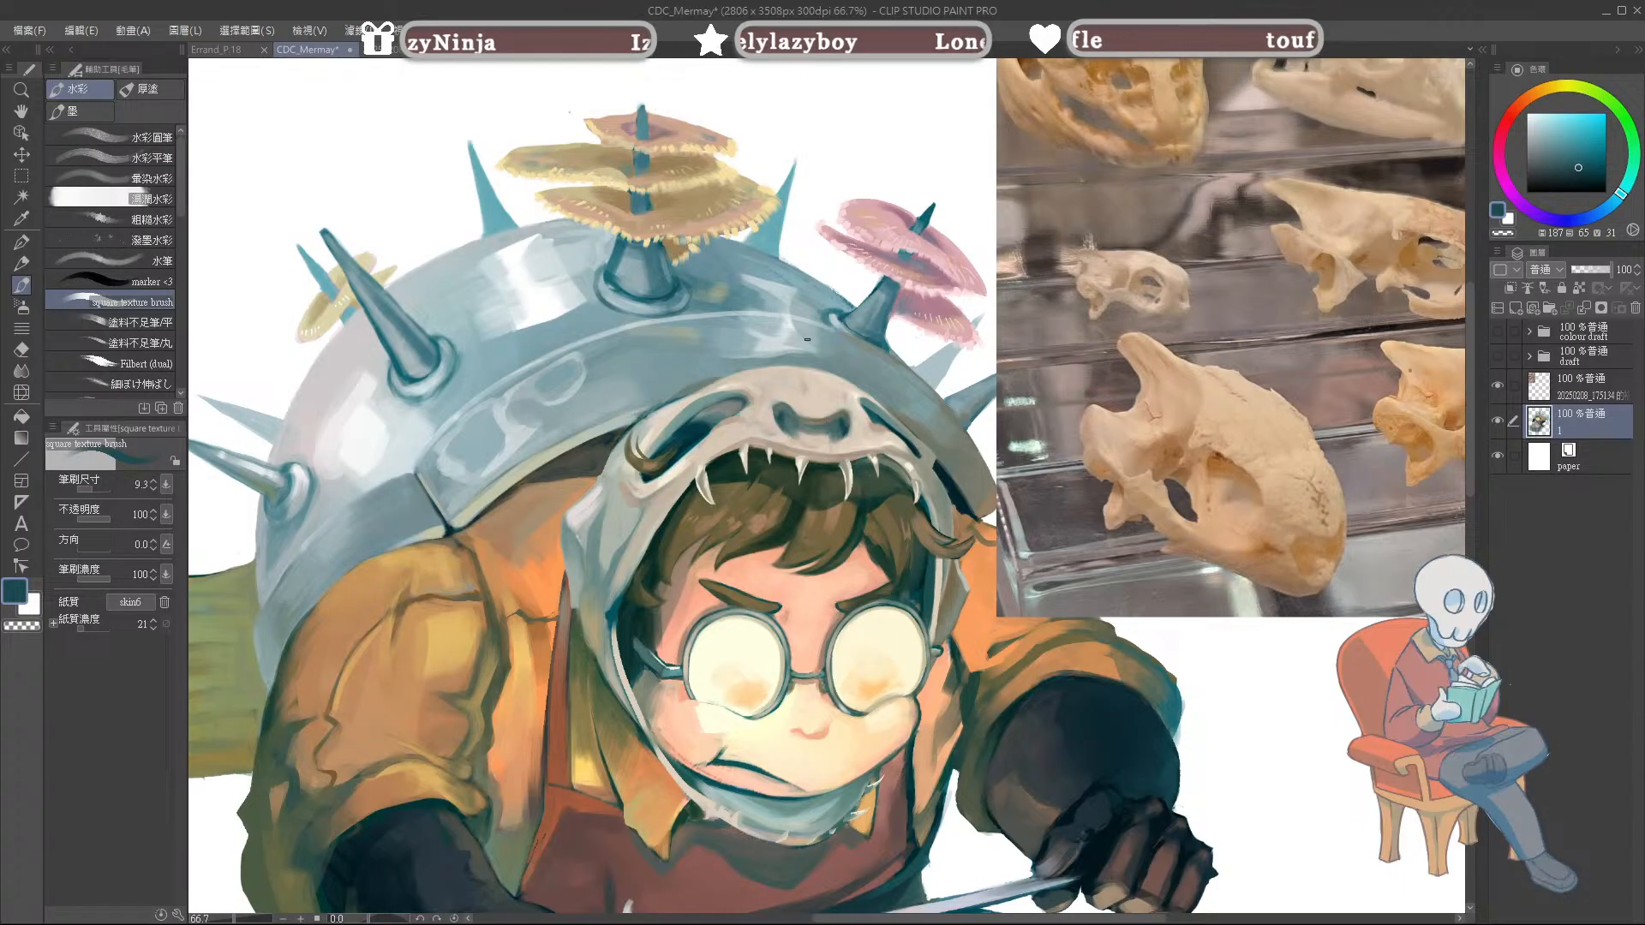
Step: Fine-tune the nasal opening with Liquify at brush sizes 45.2 to 74.8, restore the canvas orientation and save the file
key(j)
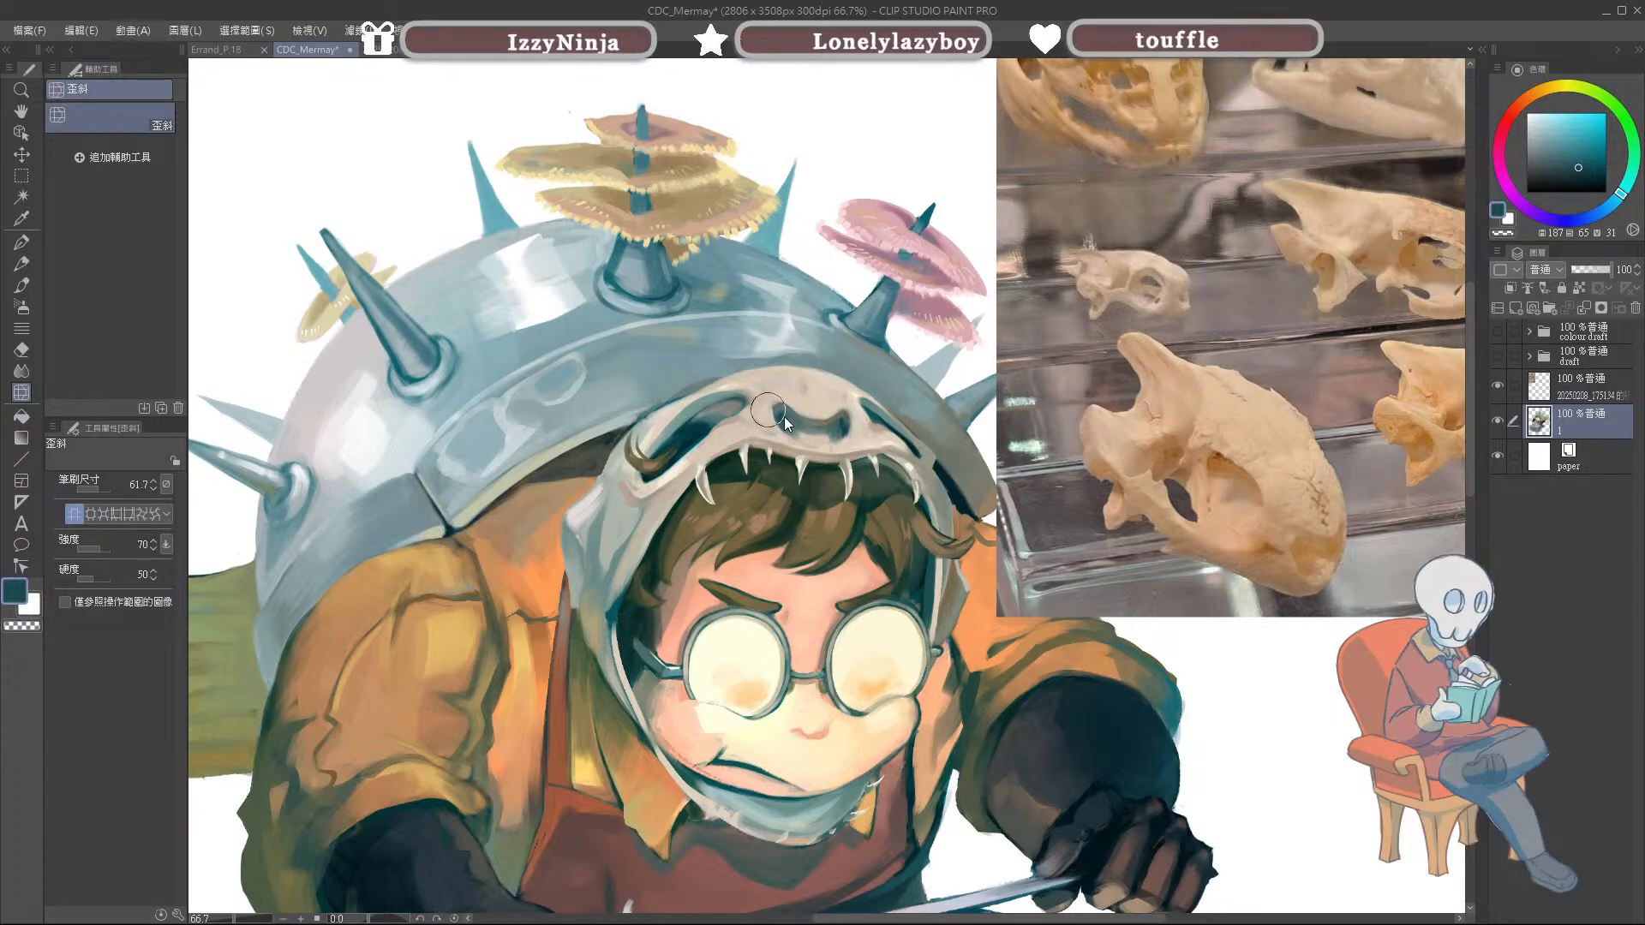
key(bracketright)
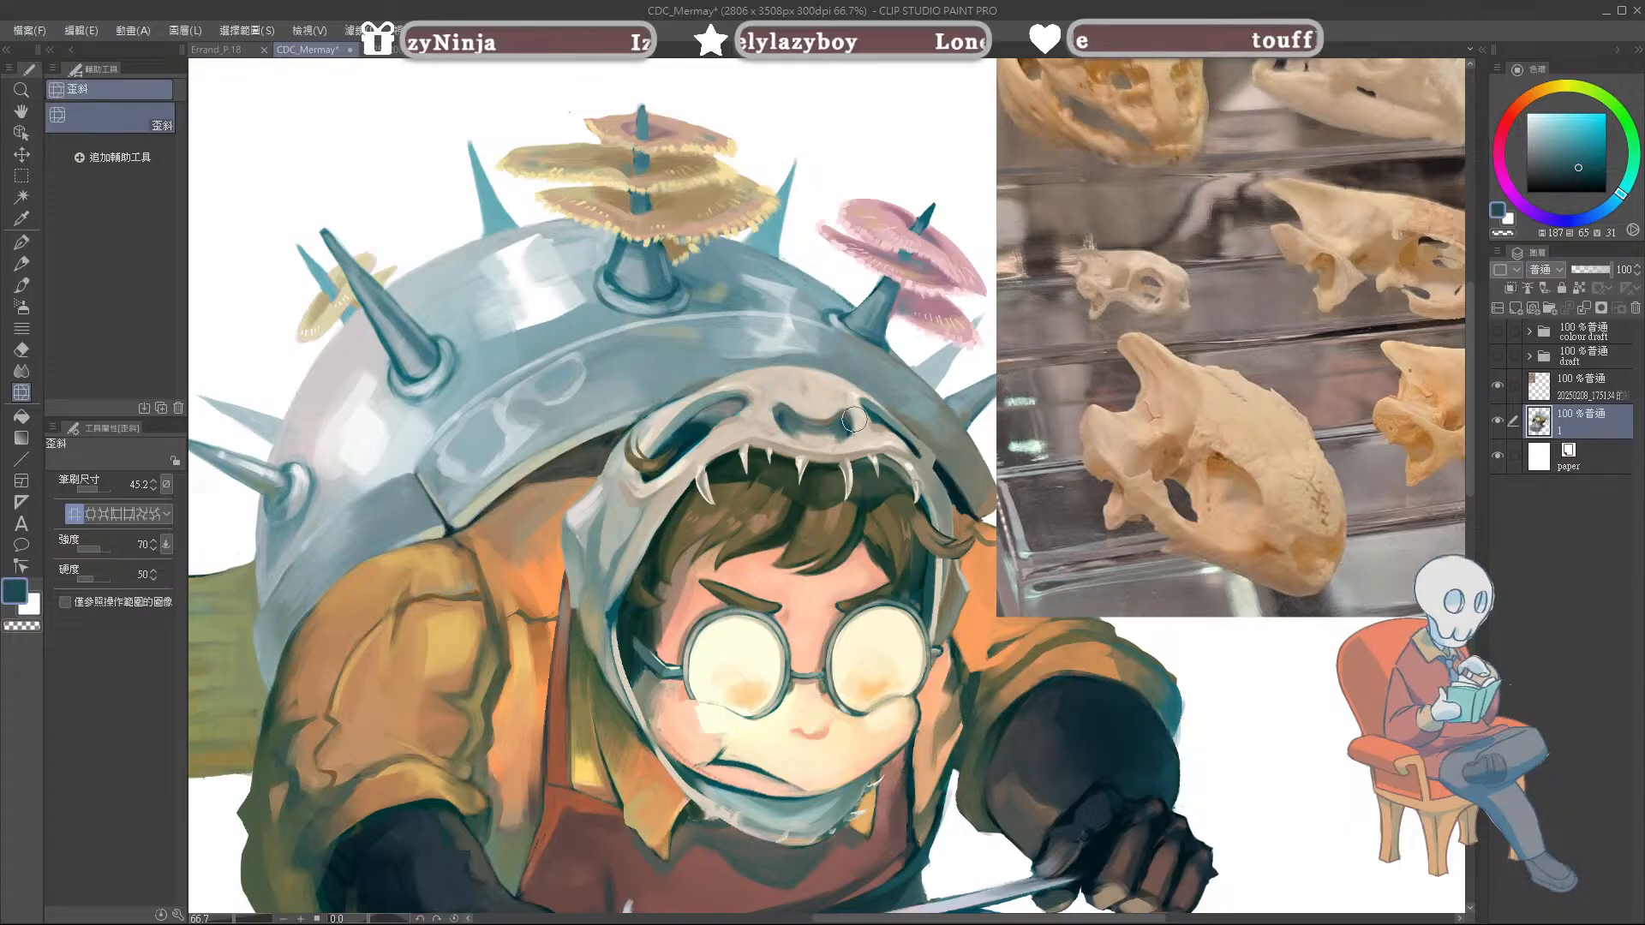
key(bracketright)
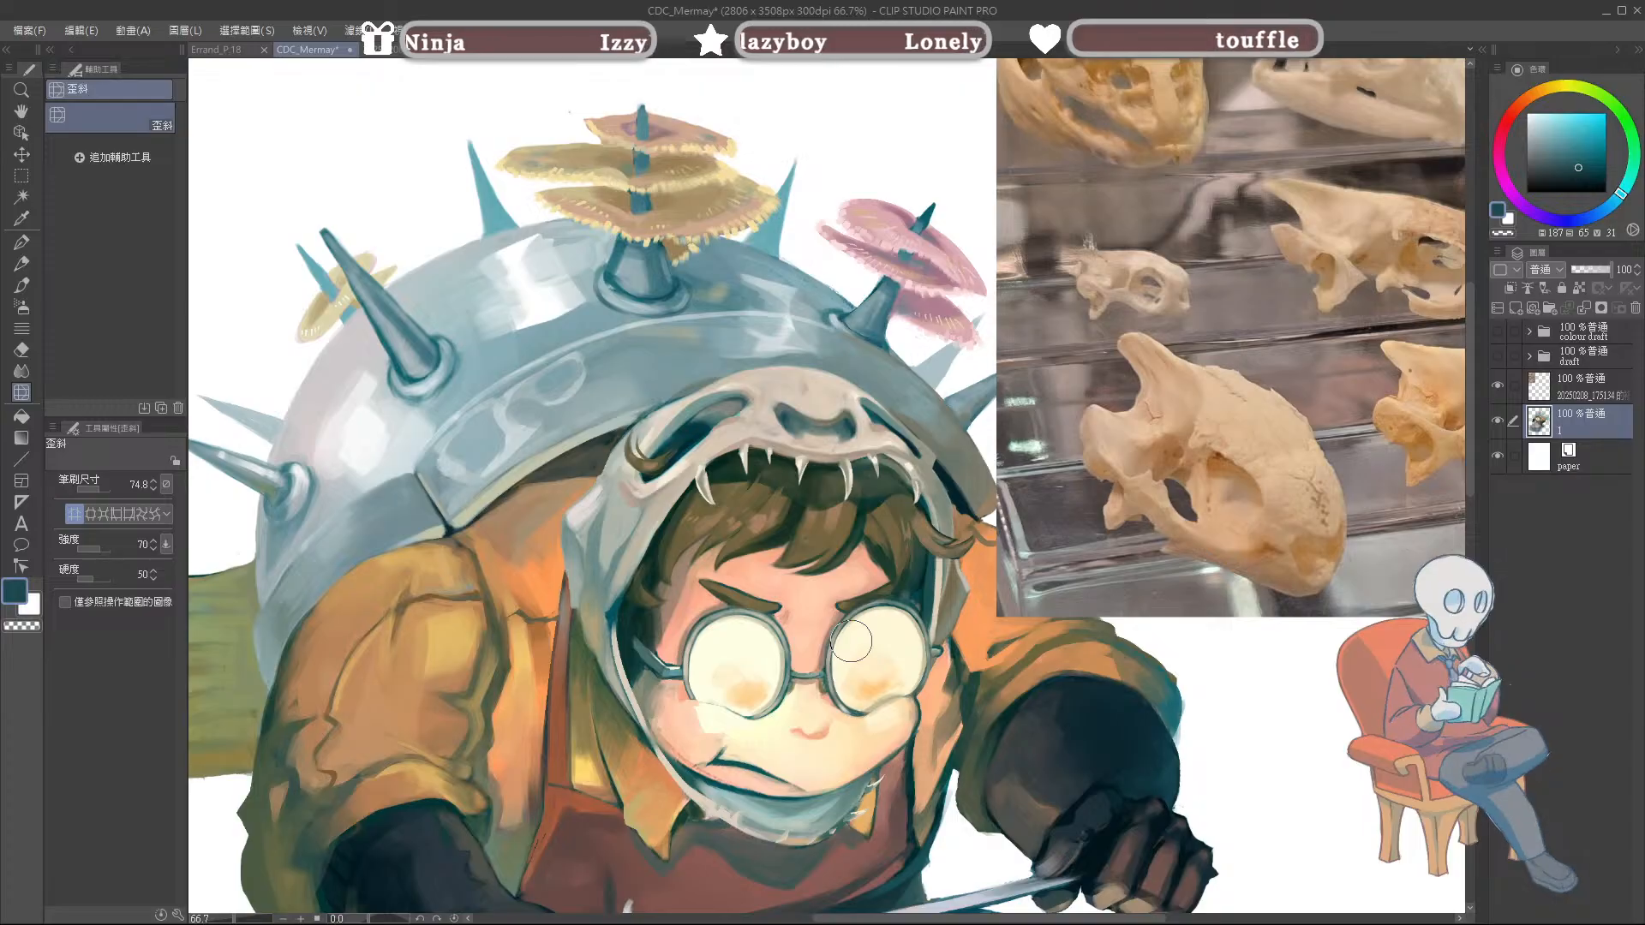
key(h)
key(ctrl+s)
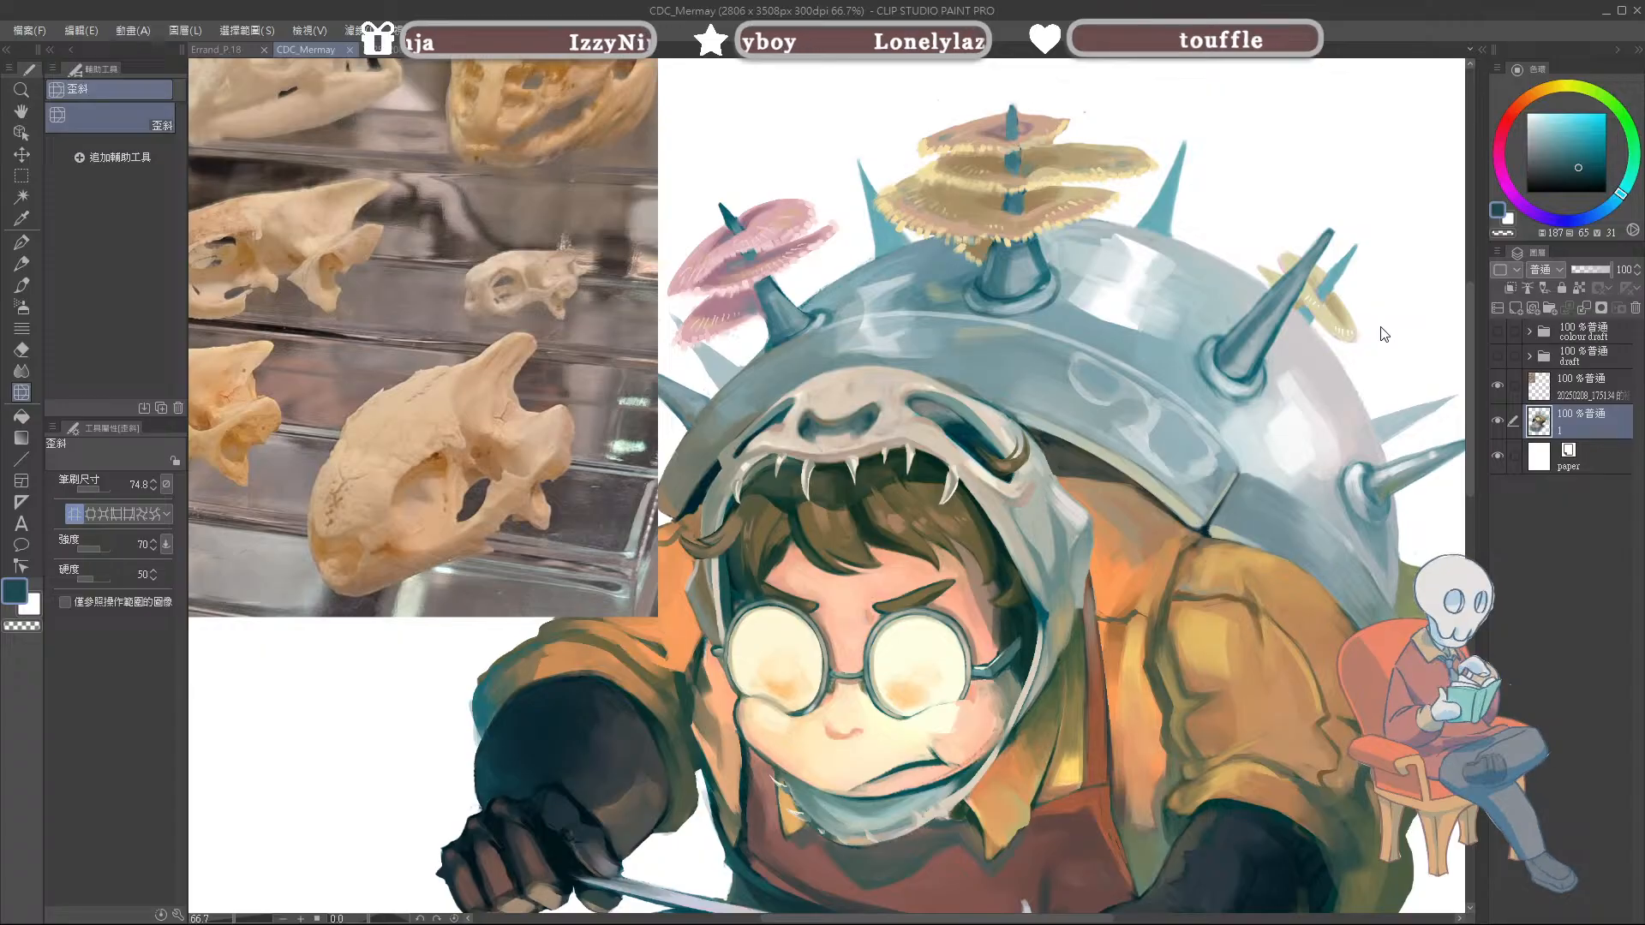
Step: Sketch an arched bone crest above the skull's eye socket on a new layer, using sampled bone colour at brush size 9.3
alt+click(891, 368)
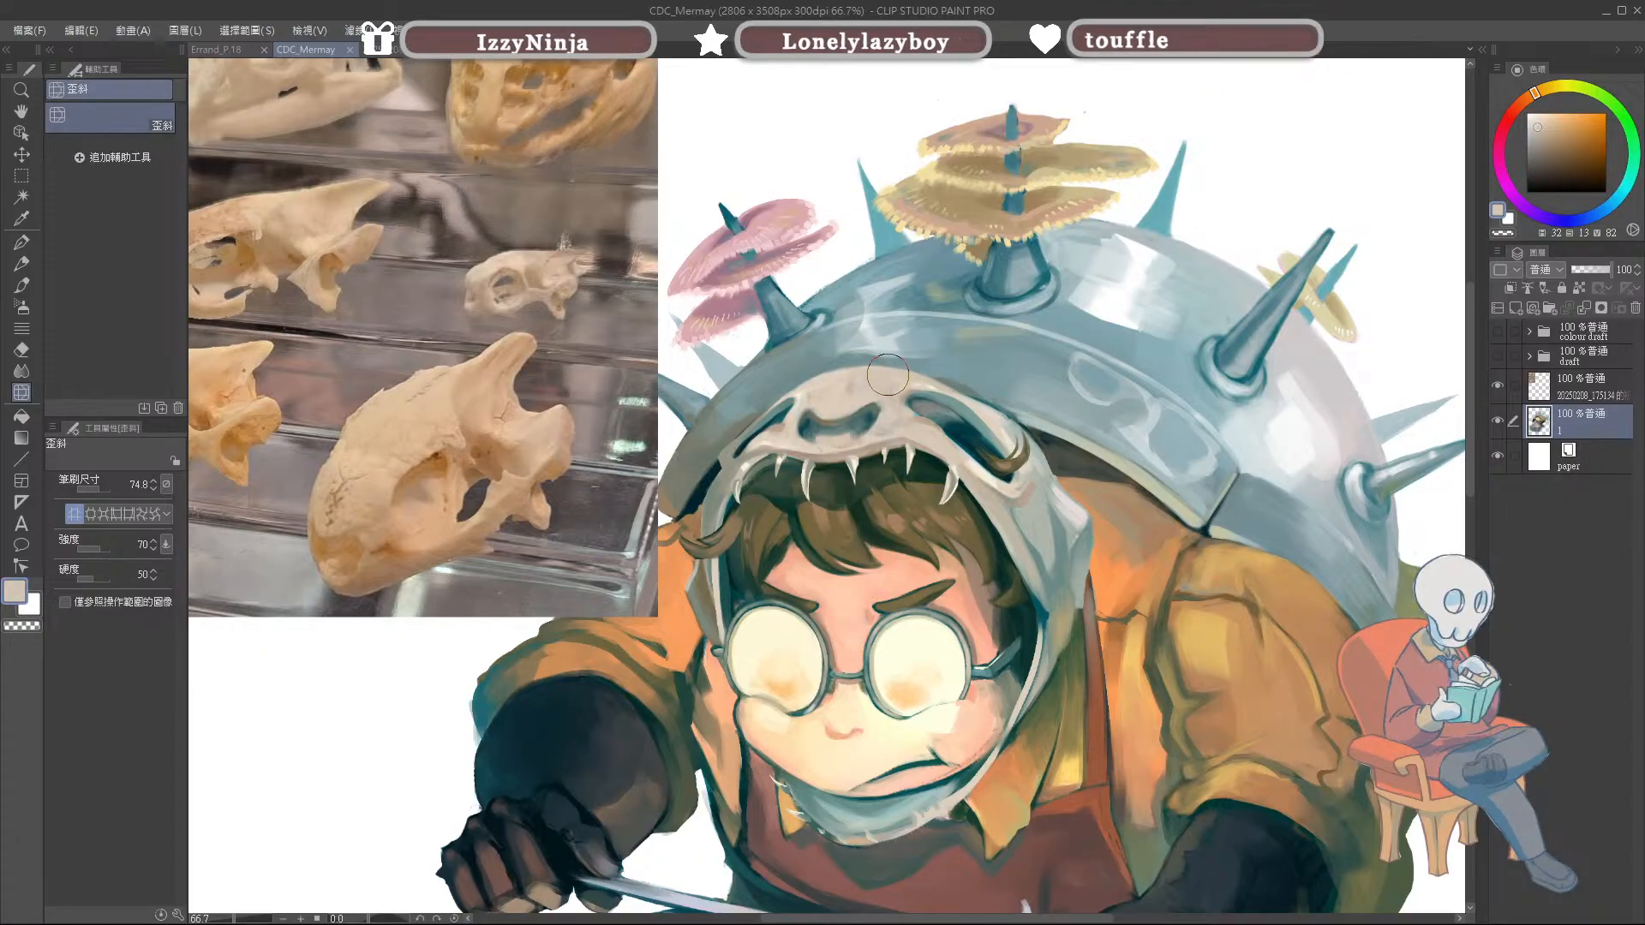
key(b)
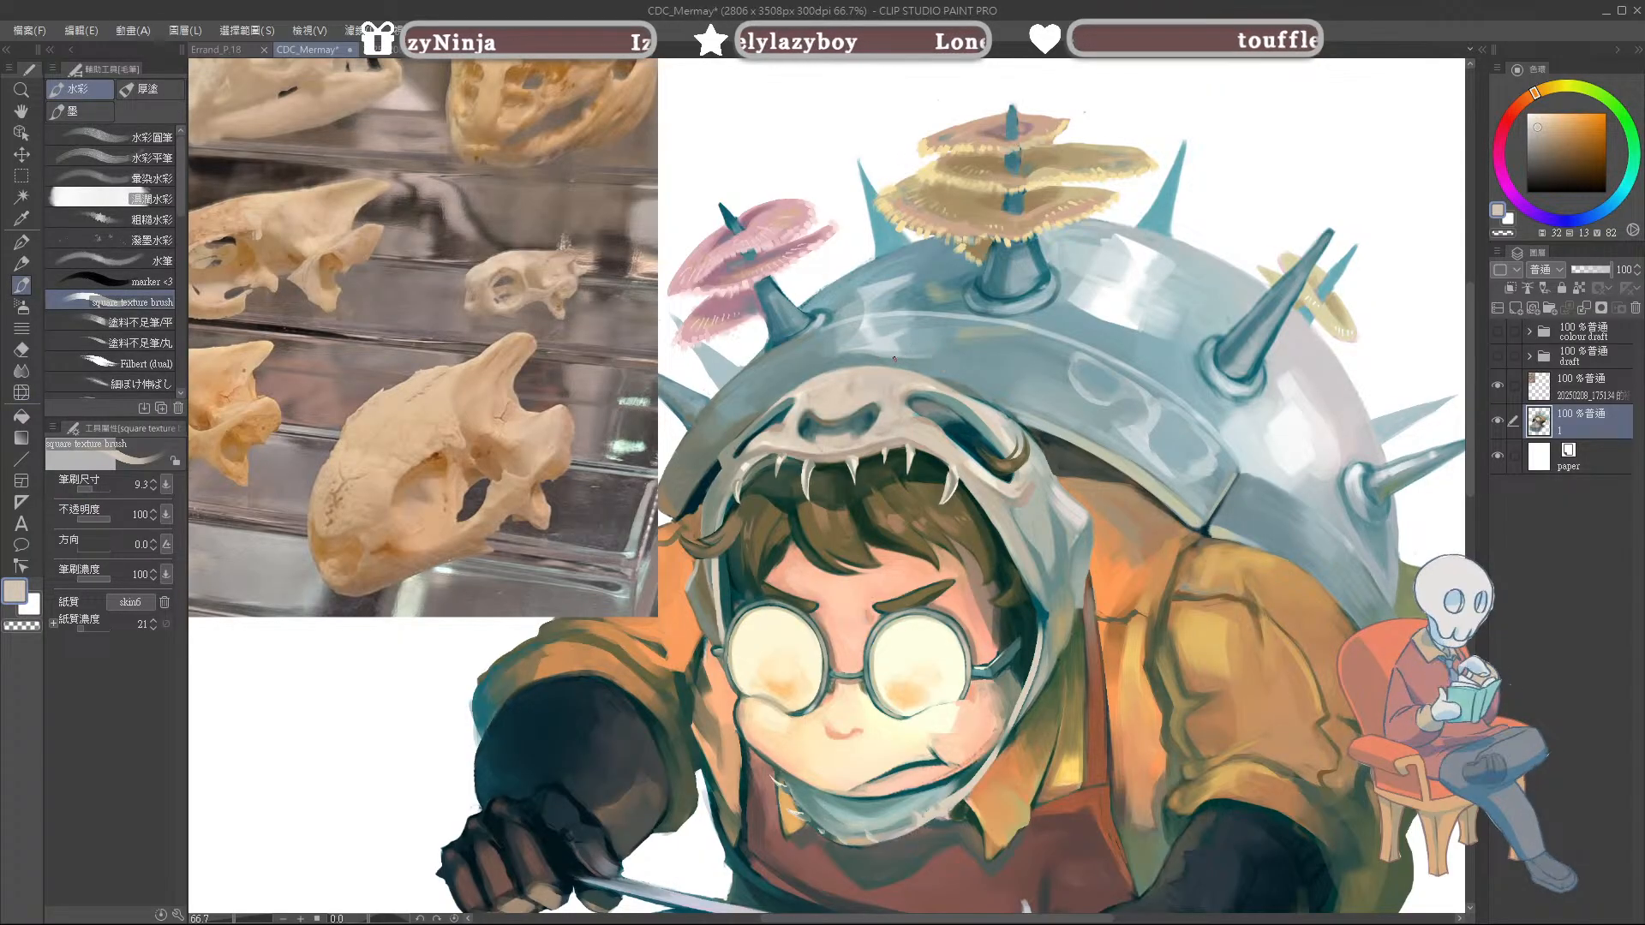
key(ctrl+z)
drag(912, 359, 953, 382)
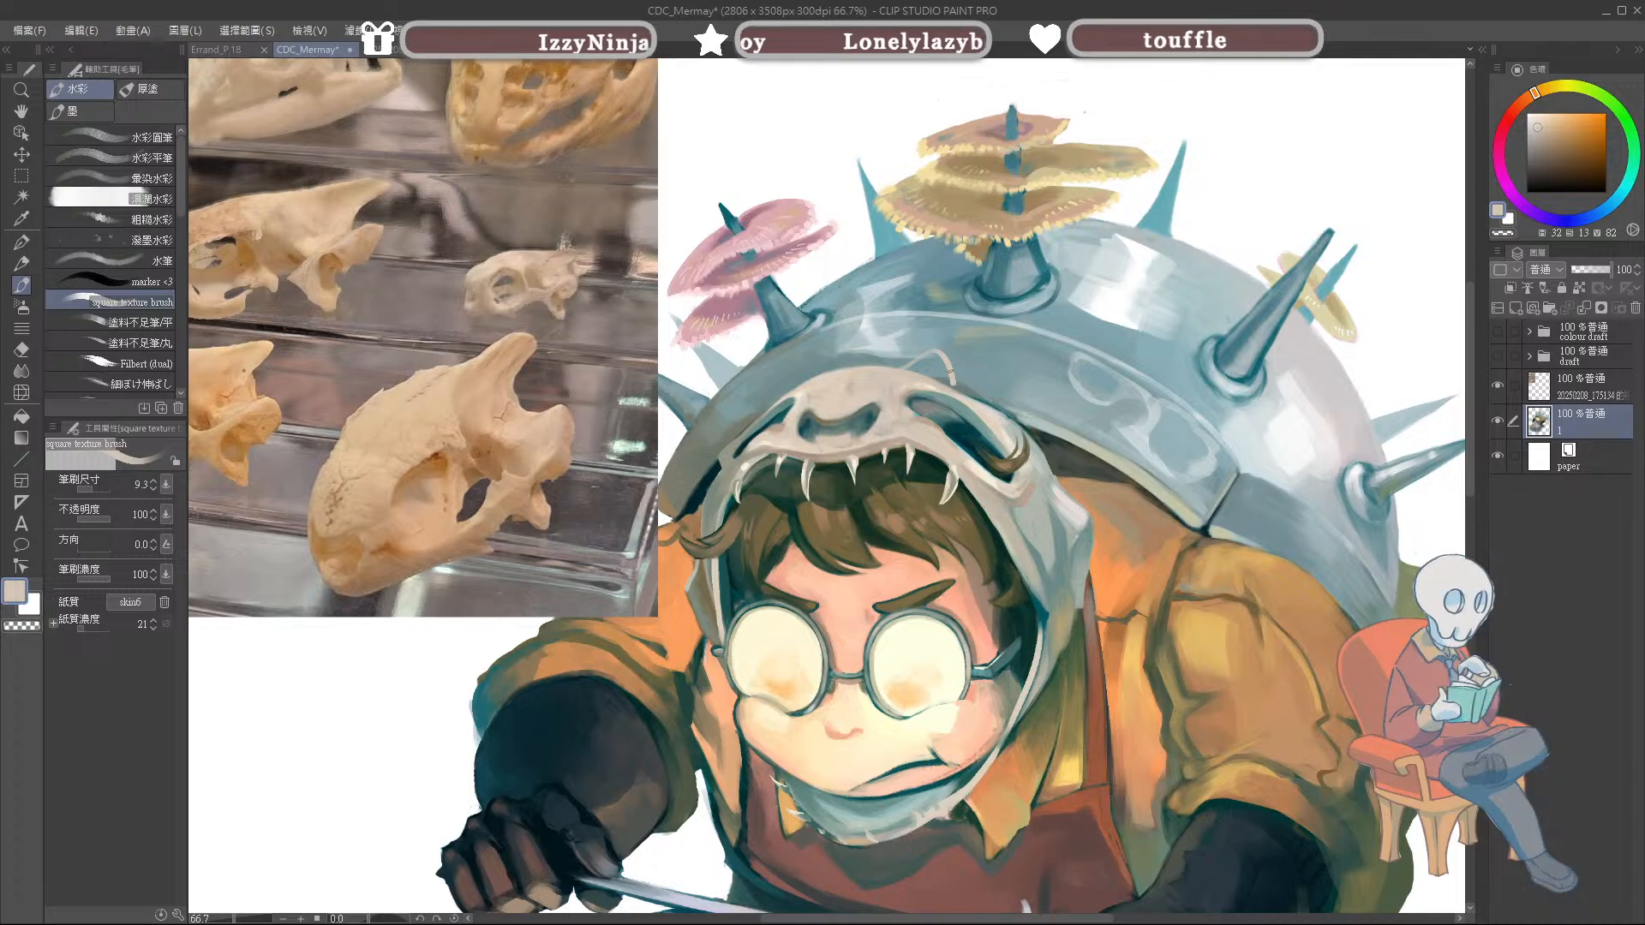
click(1495, 308)
mouse_move(910, 368)
mouse_down()
mouse_move(942, 348)
mouse_move(960, 376)
mouse_up()
key(ctrl+z)
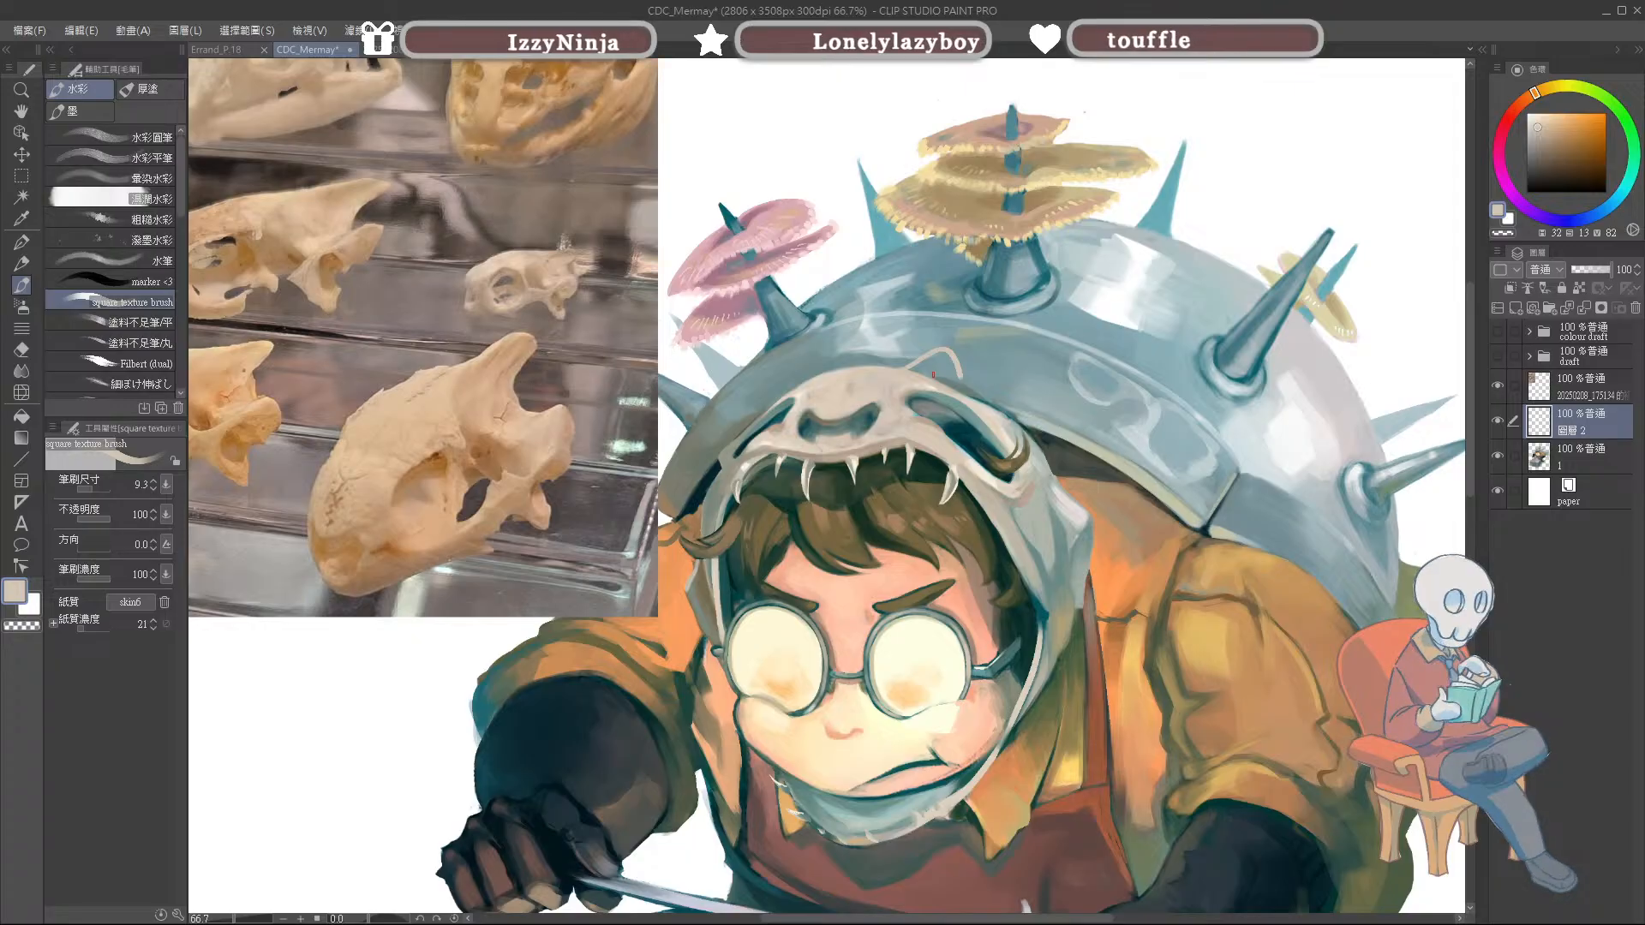
key(ctrl+z)
mouse_move(904, 369)
mouse_down()
mouse_move(943, 360)
mouse_move(961, 387)
mouse_up()
key(ctrl+z)
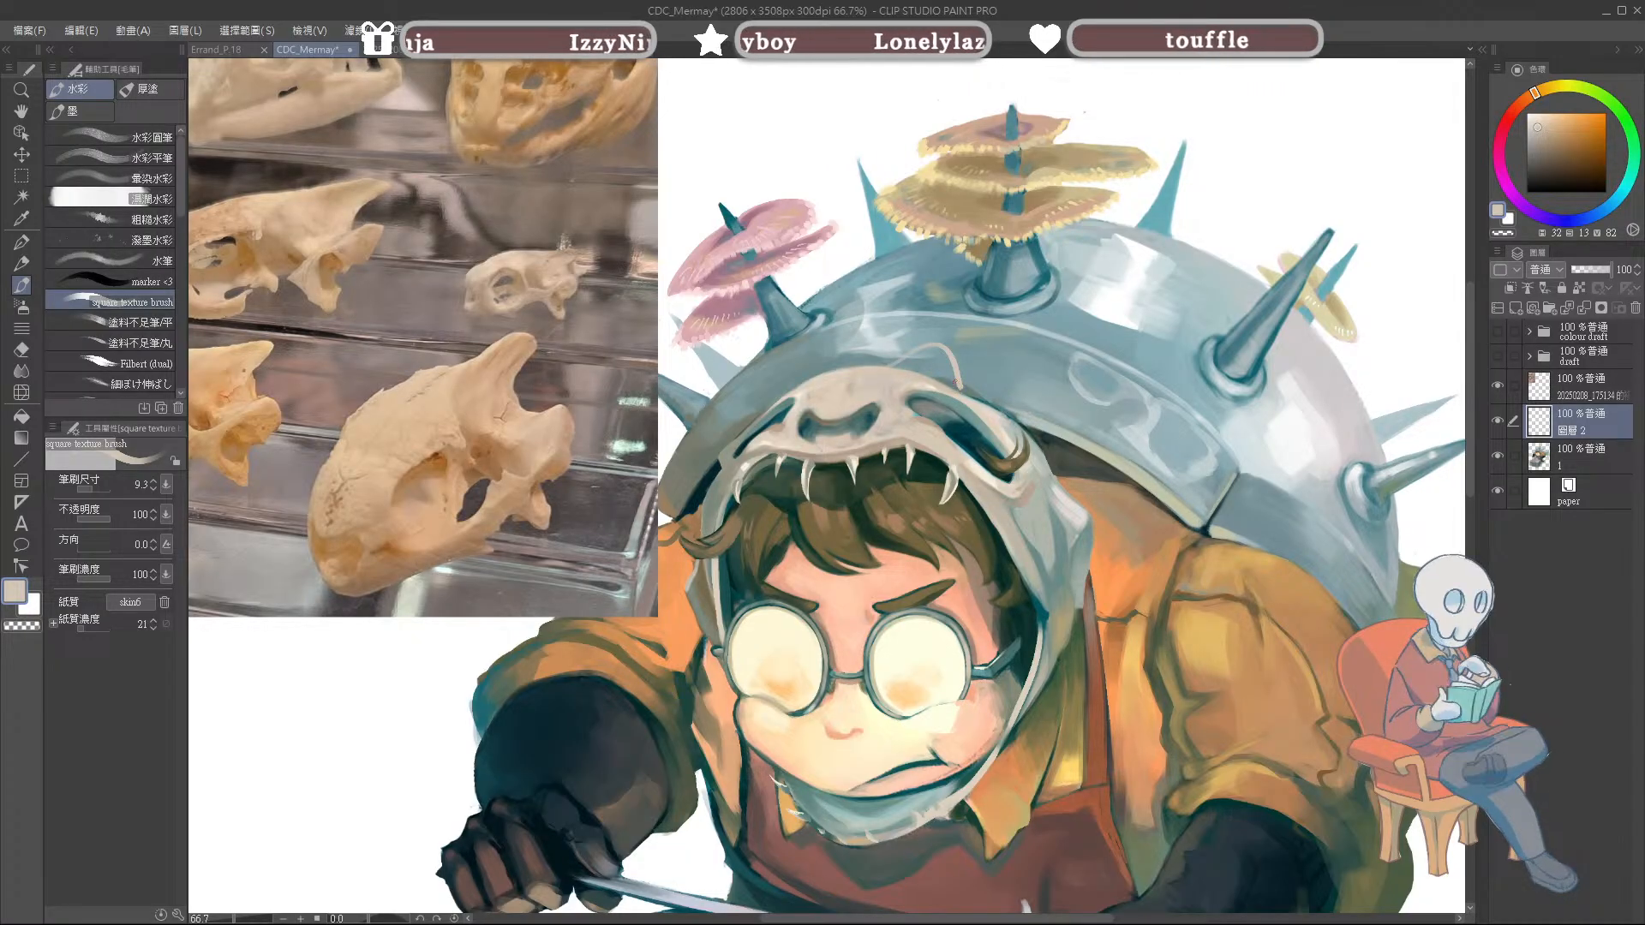
Step: Thicken and blend the crest's outline into the skull with repeatedly sampled bone tones at brush size 9.3
alt+click(944, 370)
mouse_move(947, 373)
mouse_down()
mouse_move(907, 375)
mouse_move(940, 372)
mouse_up()
alt+click(908, 375)
alt+click(940, 363)
alt+click(939, 363)
alt+click(940, 363)
alt+click(941, 365)
alt+click(920, 379)
alt+click(940, 366)
alt+click(934, 362)
alt+click(928, 364)
alt+click(953, 378)
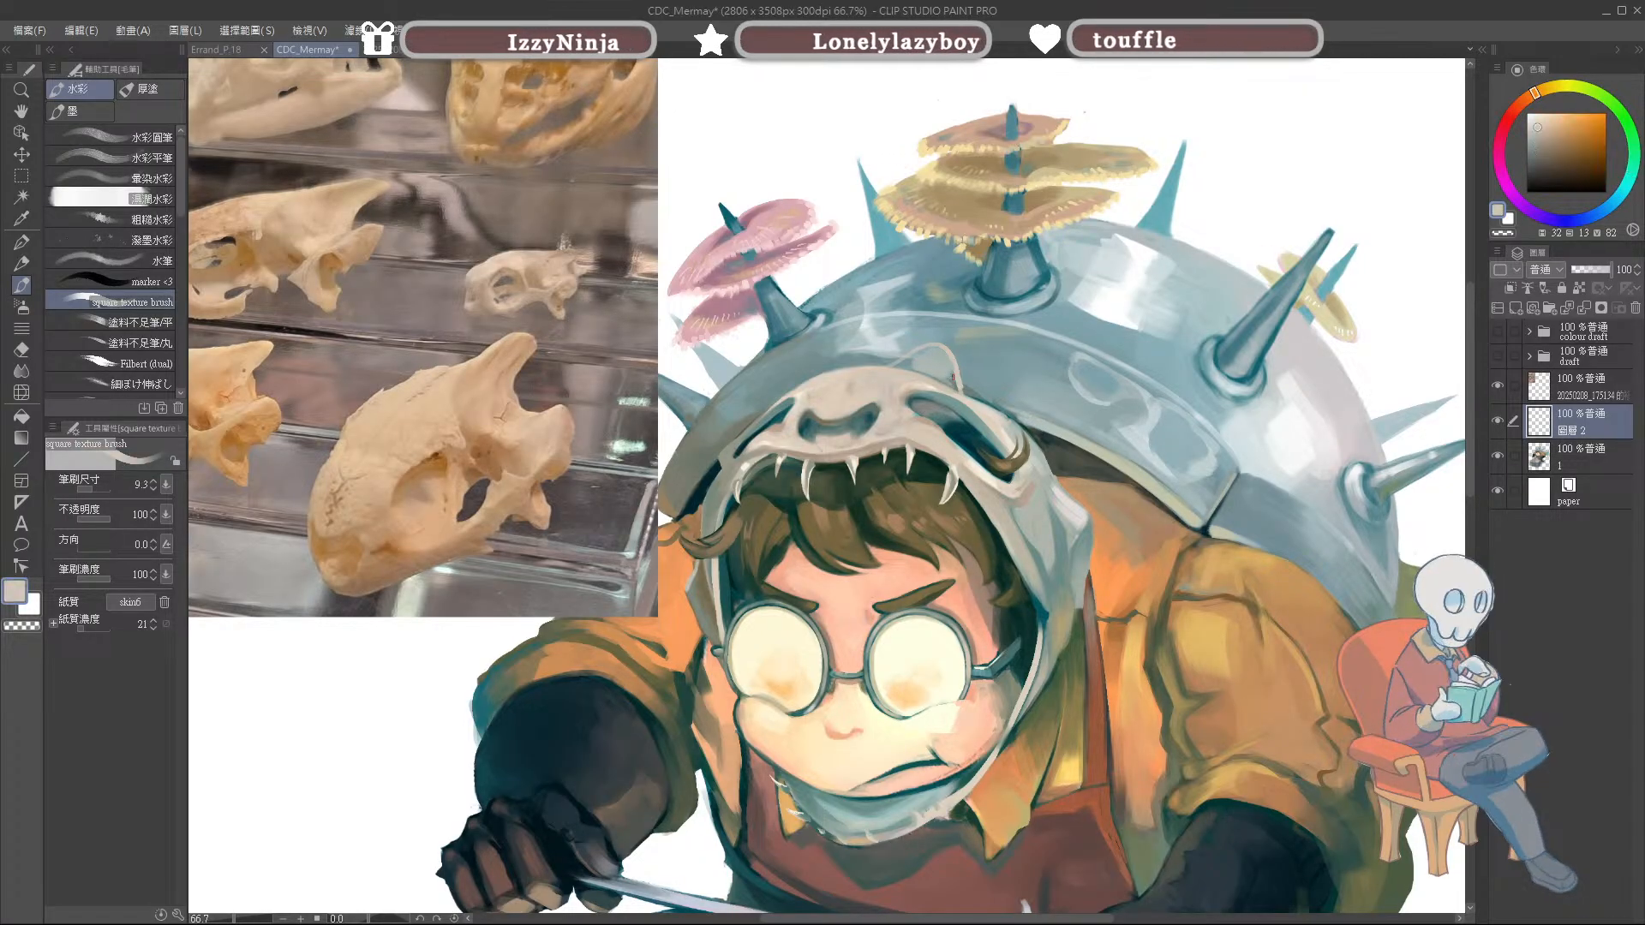
Step: Fill the crest with sampled blue-grey and bone colours at brush sizes 19.1 and 23.1, and reshape it with Liquify
drag(951, 377, 956, 382)
alt+click(956, 383)
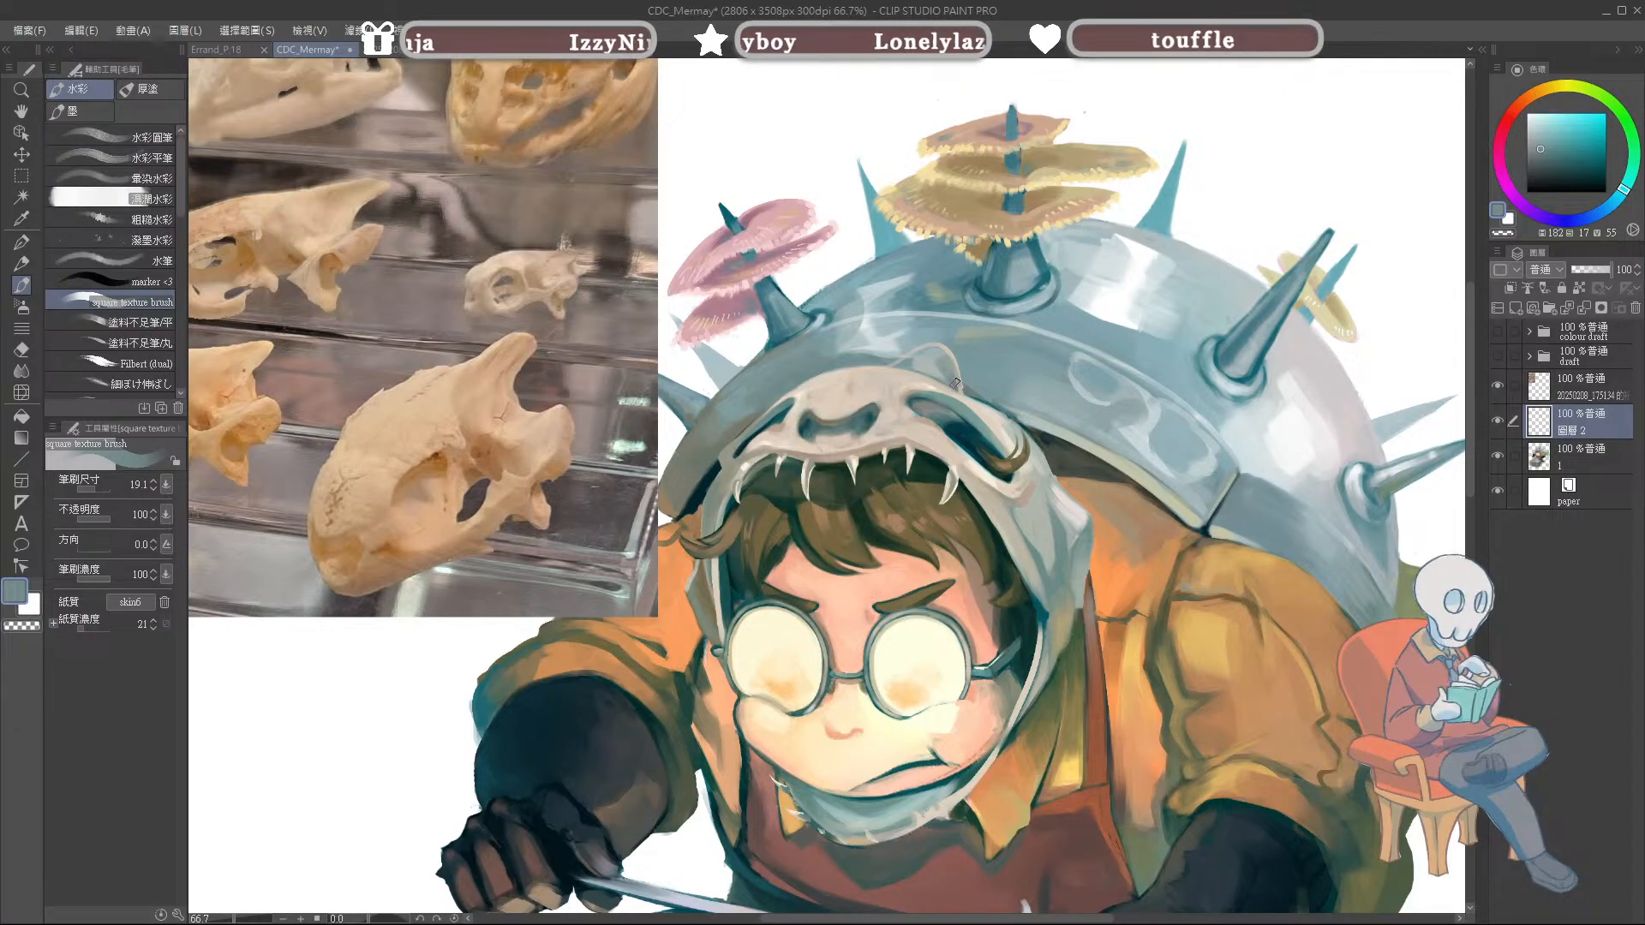
alt+click(889, 382)
drag(900, 365, 920, 353)
alt+click(901, 367)
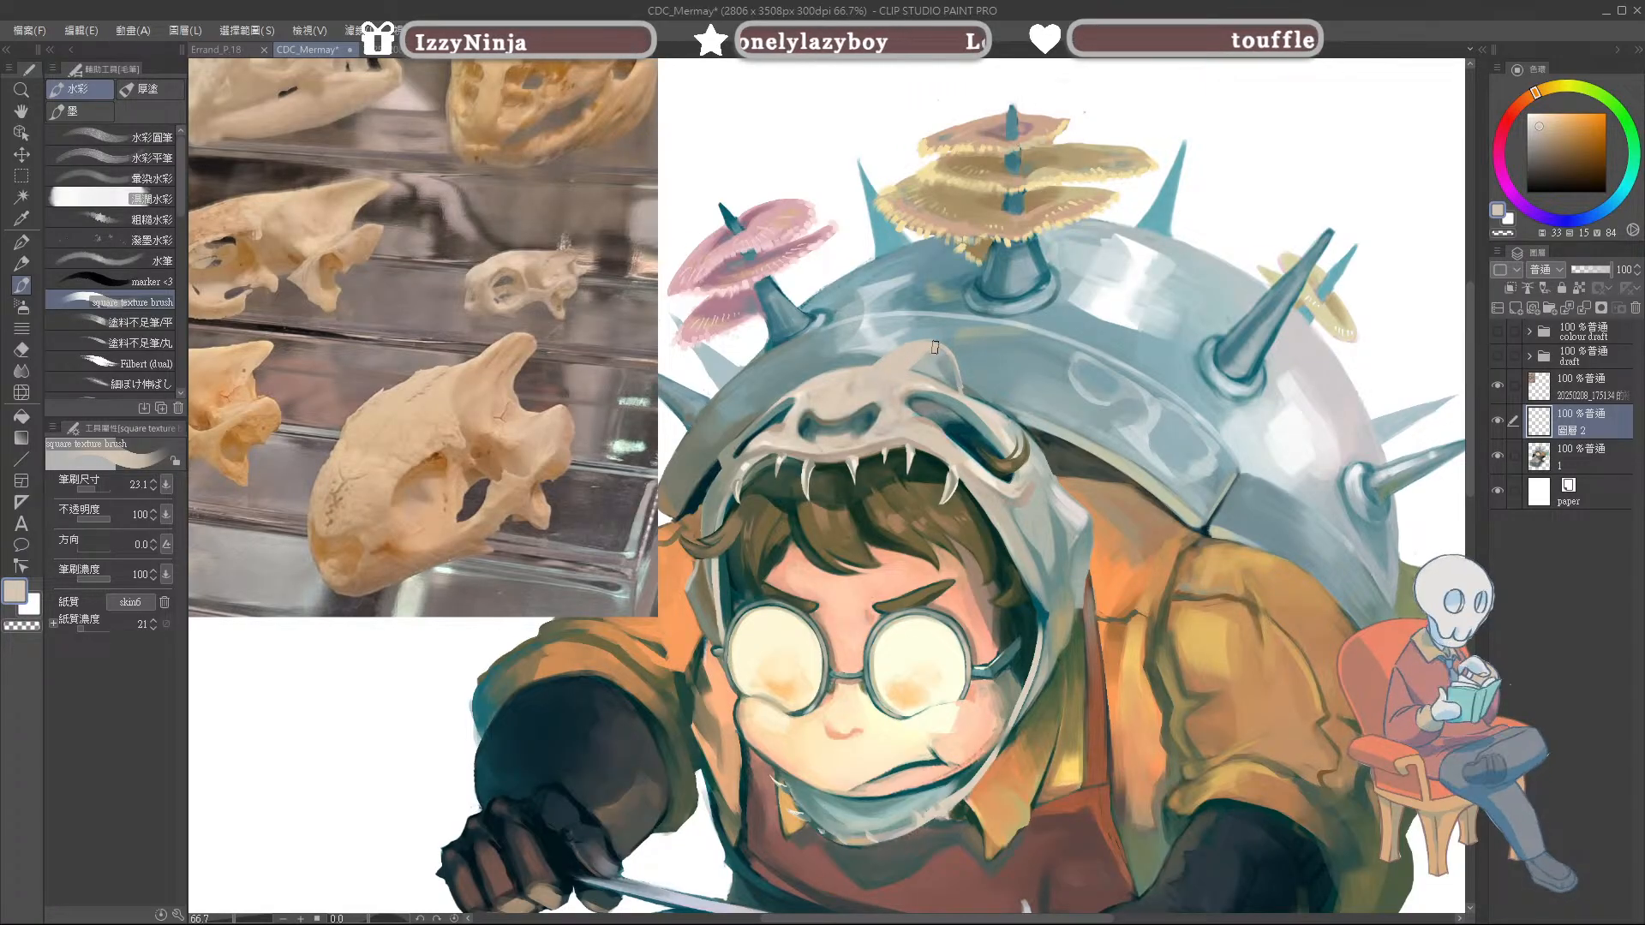
key(j)
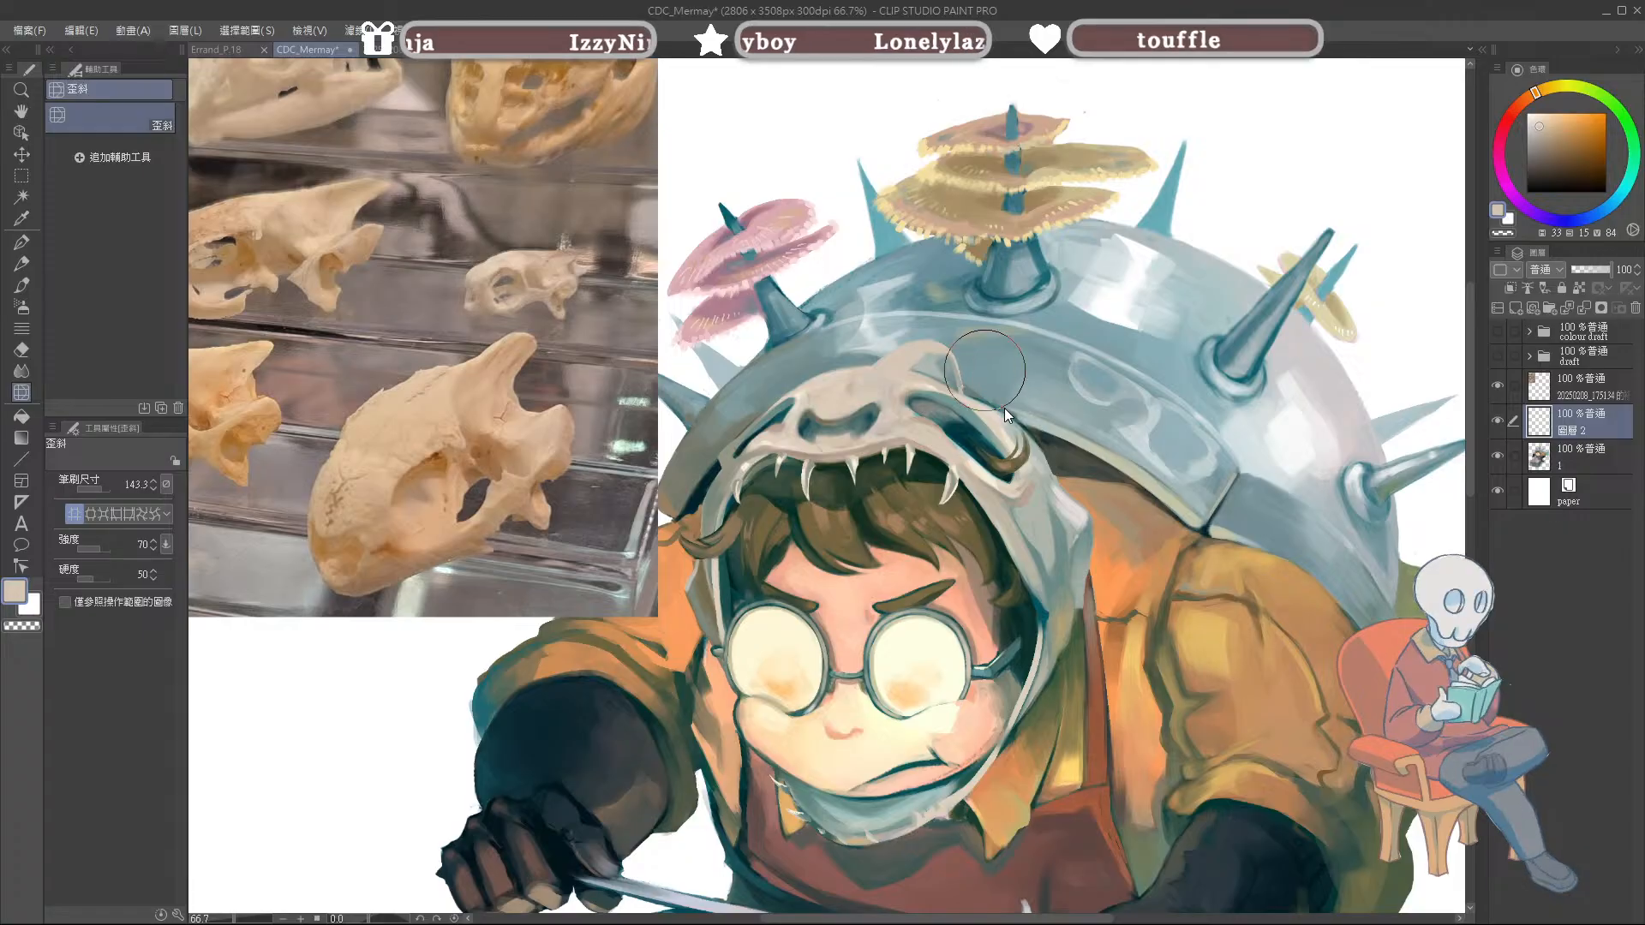
mouse_move(998, 376)
mouse_down()
mouse_move(924, 351)
mouse_move(1010, 353)
mouse_move(933, 375)
mouse_move(874, 363)
mouse_move(998, 377)
mouse_up()
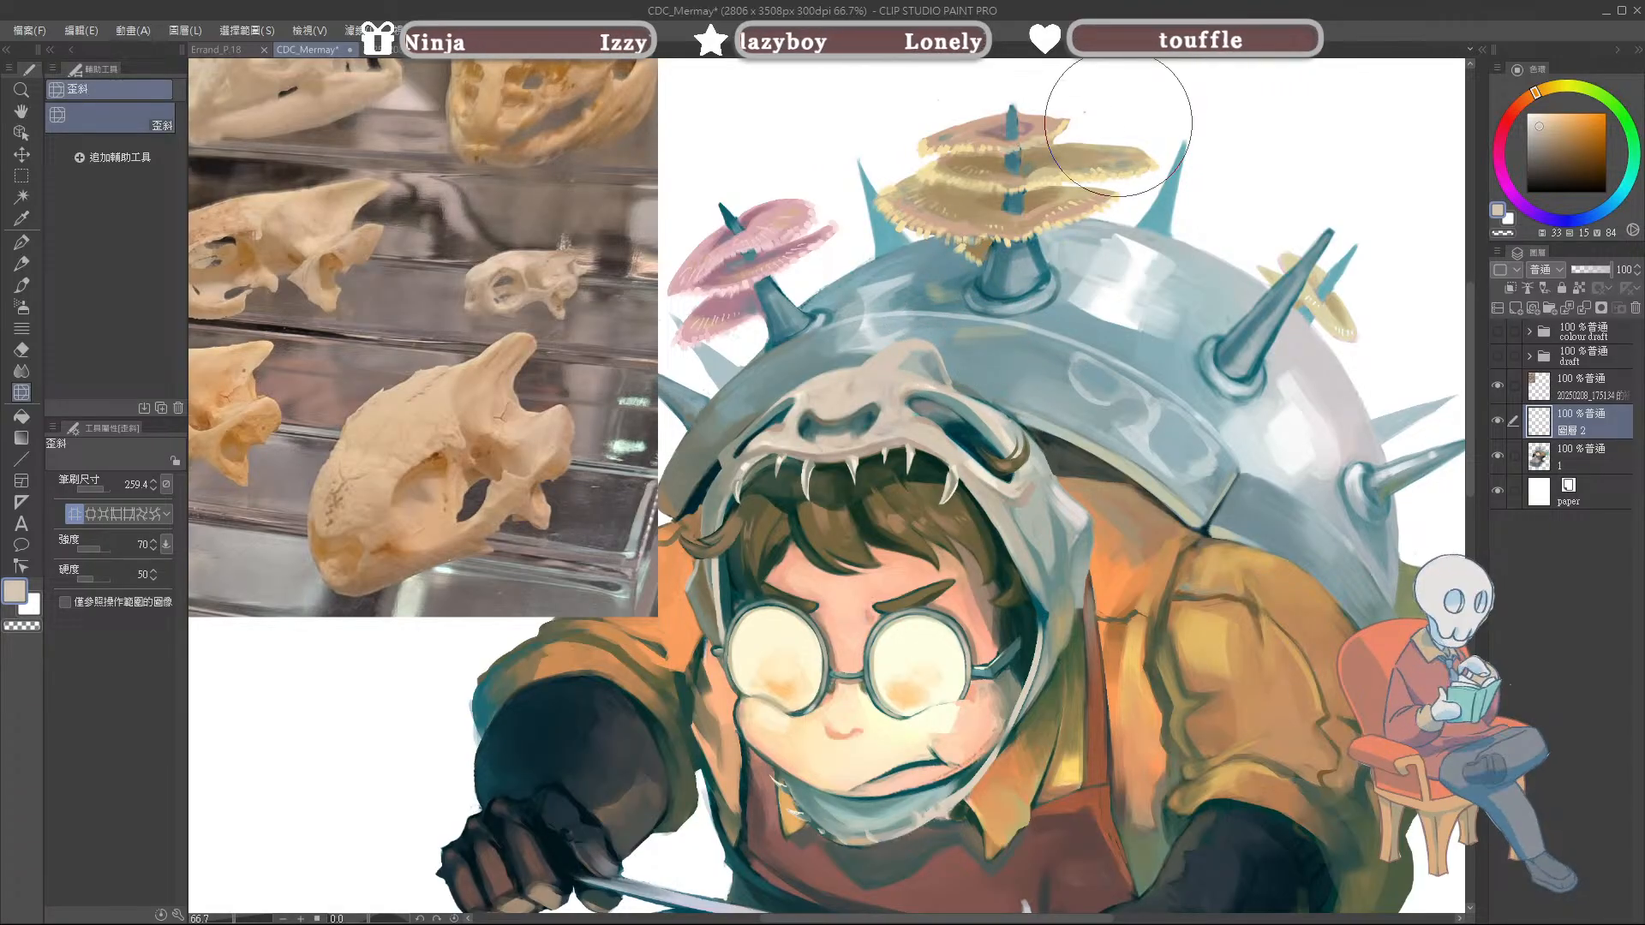
Step: Shade the crest with sampled blue-grey, warm tan and bone tones at brush sizes 23.1 and 19.0
key(b)
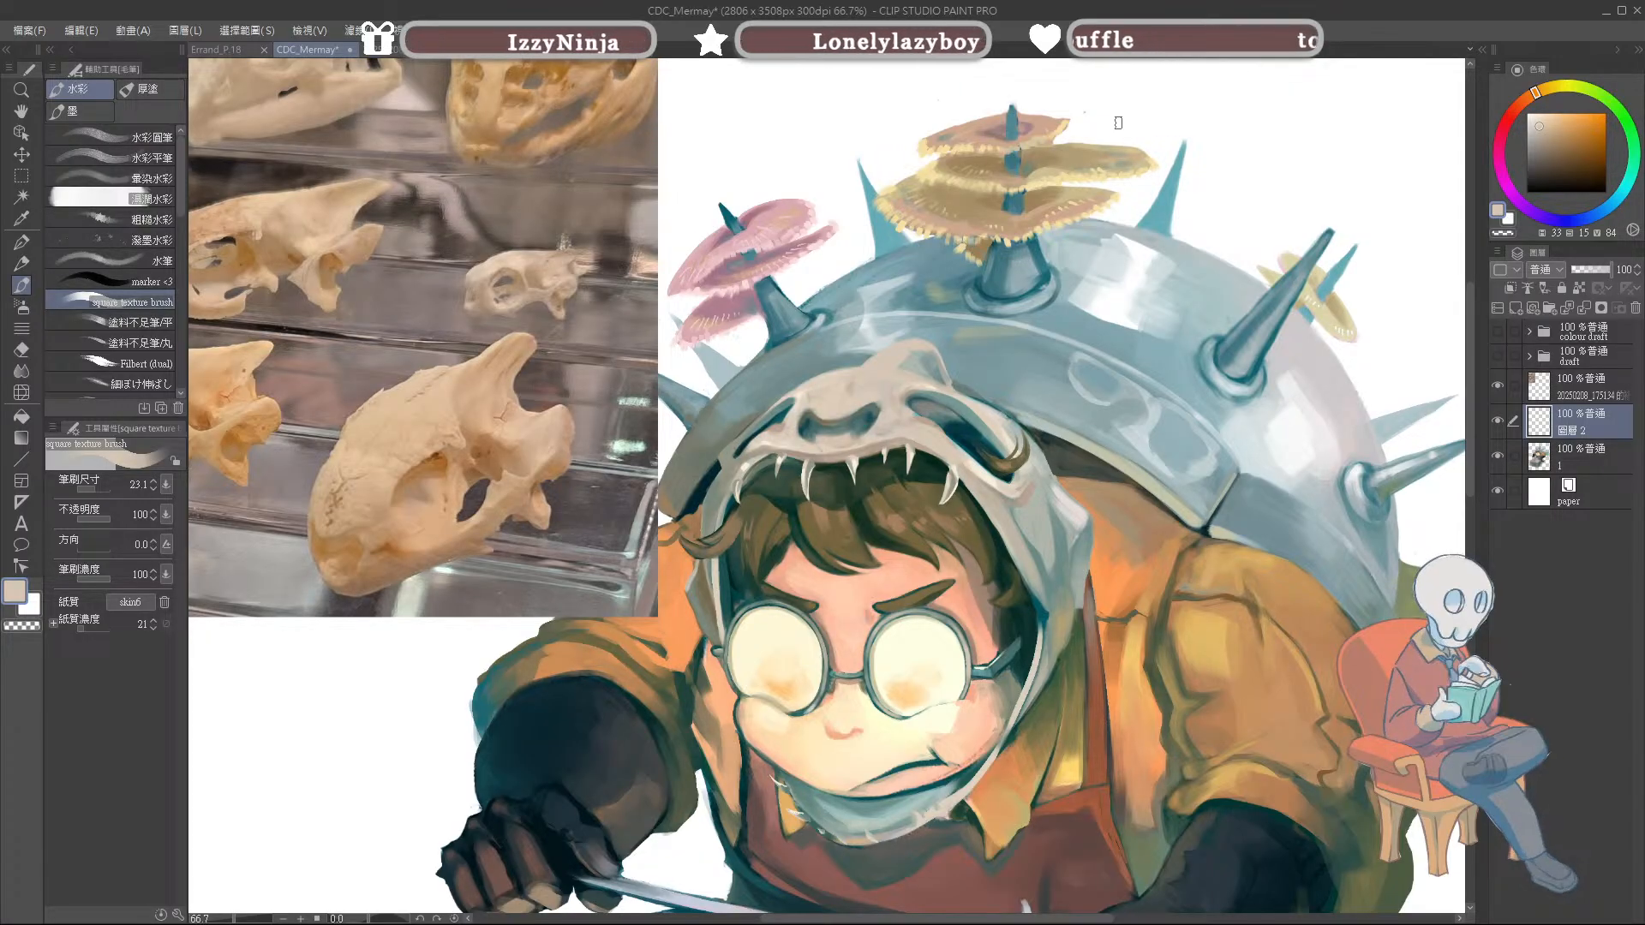
alt+click(908, 344)
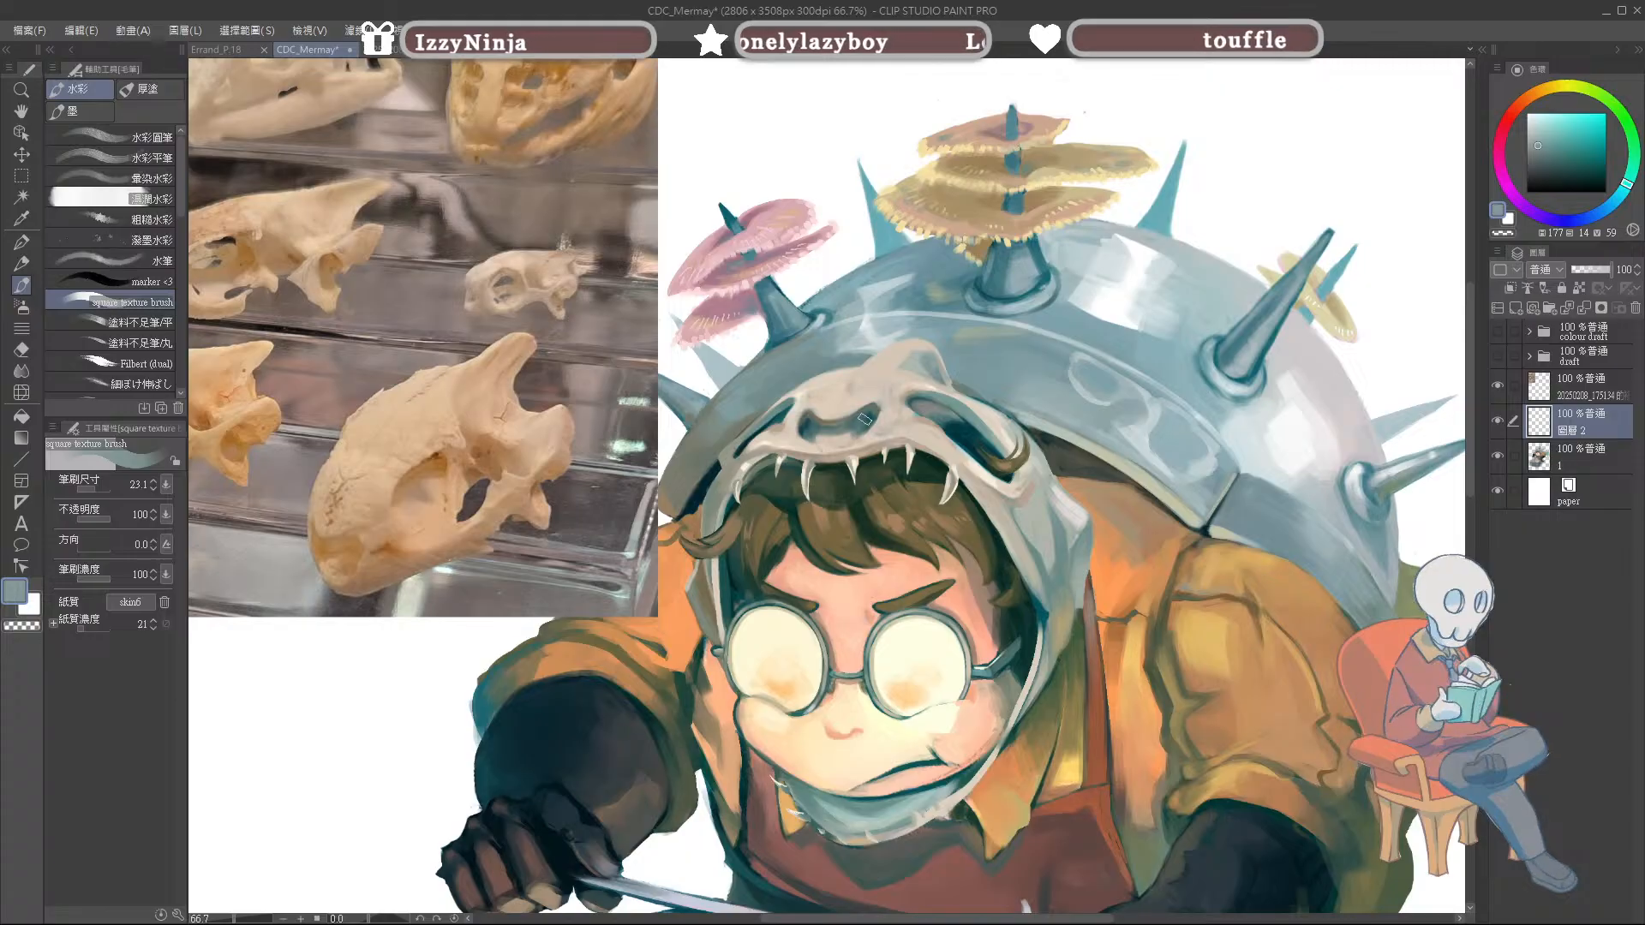
alt+click(901, 395)
alt+click(920, 416)
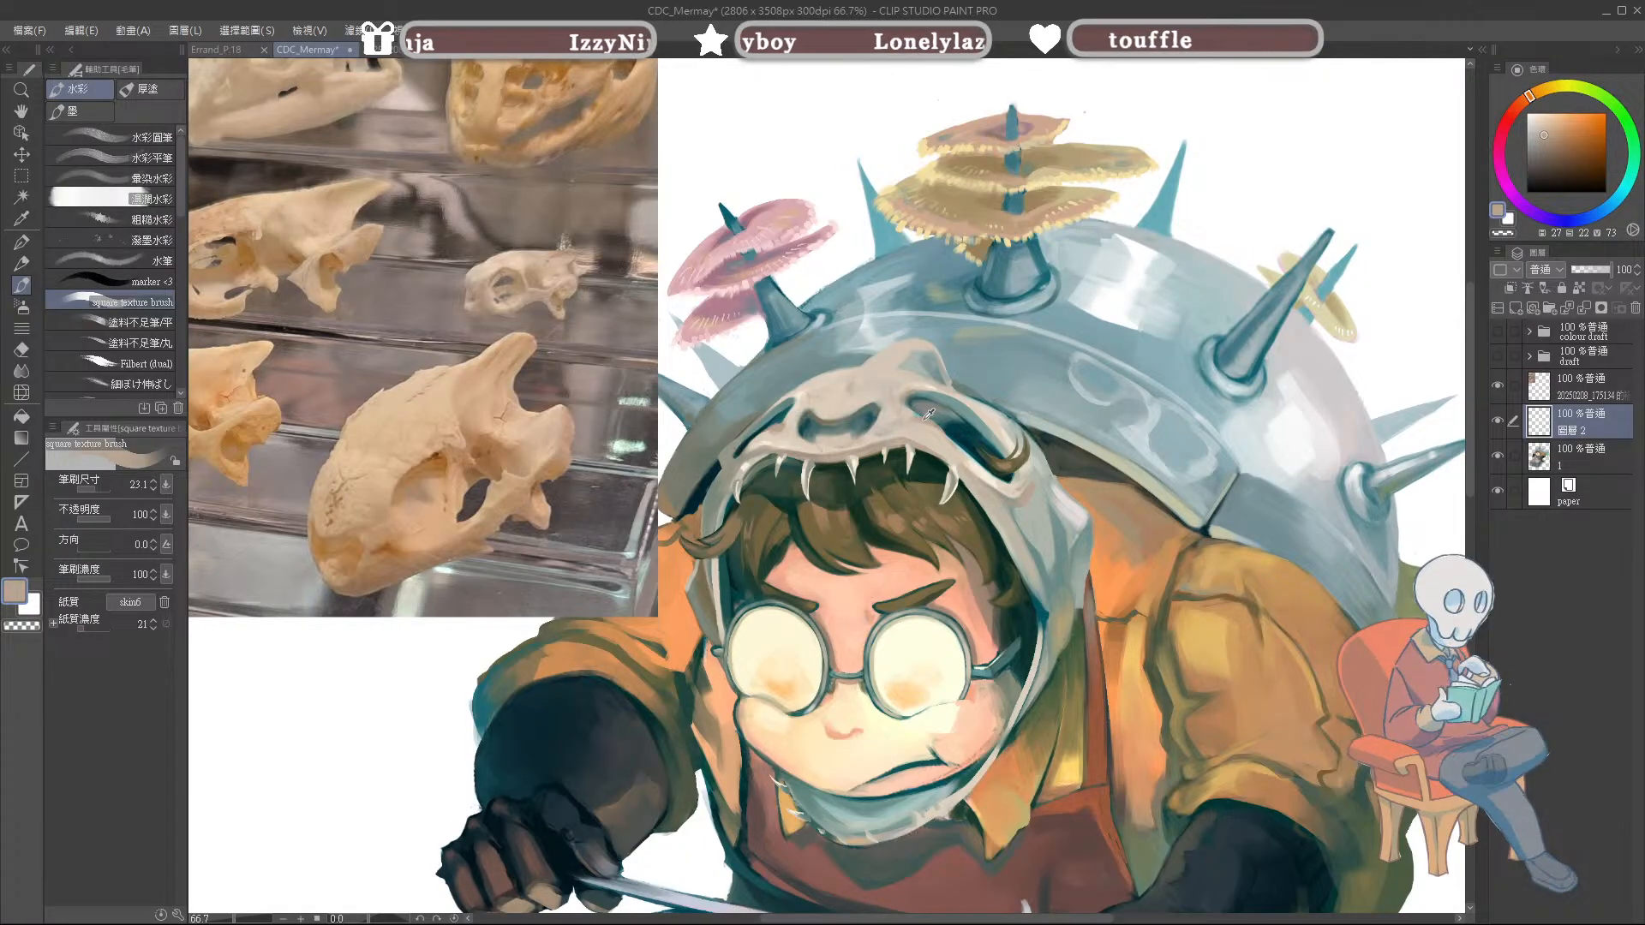
key(bracketleft)
key(bracketleft)
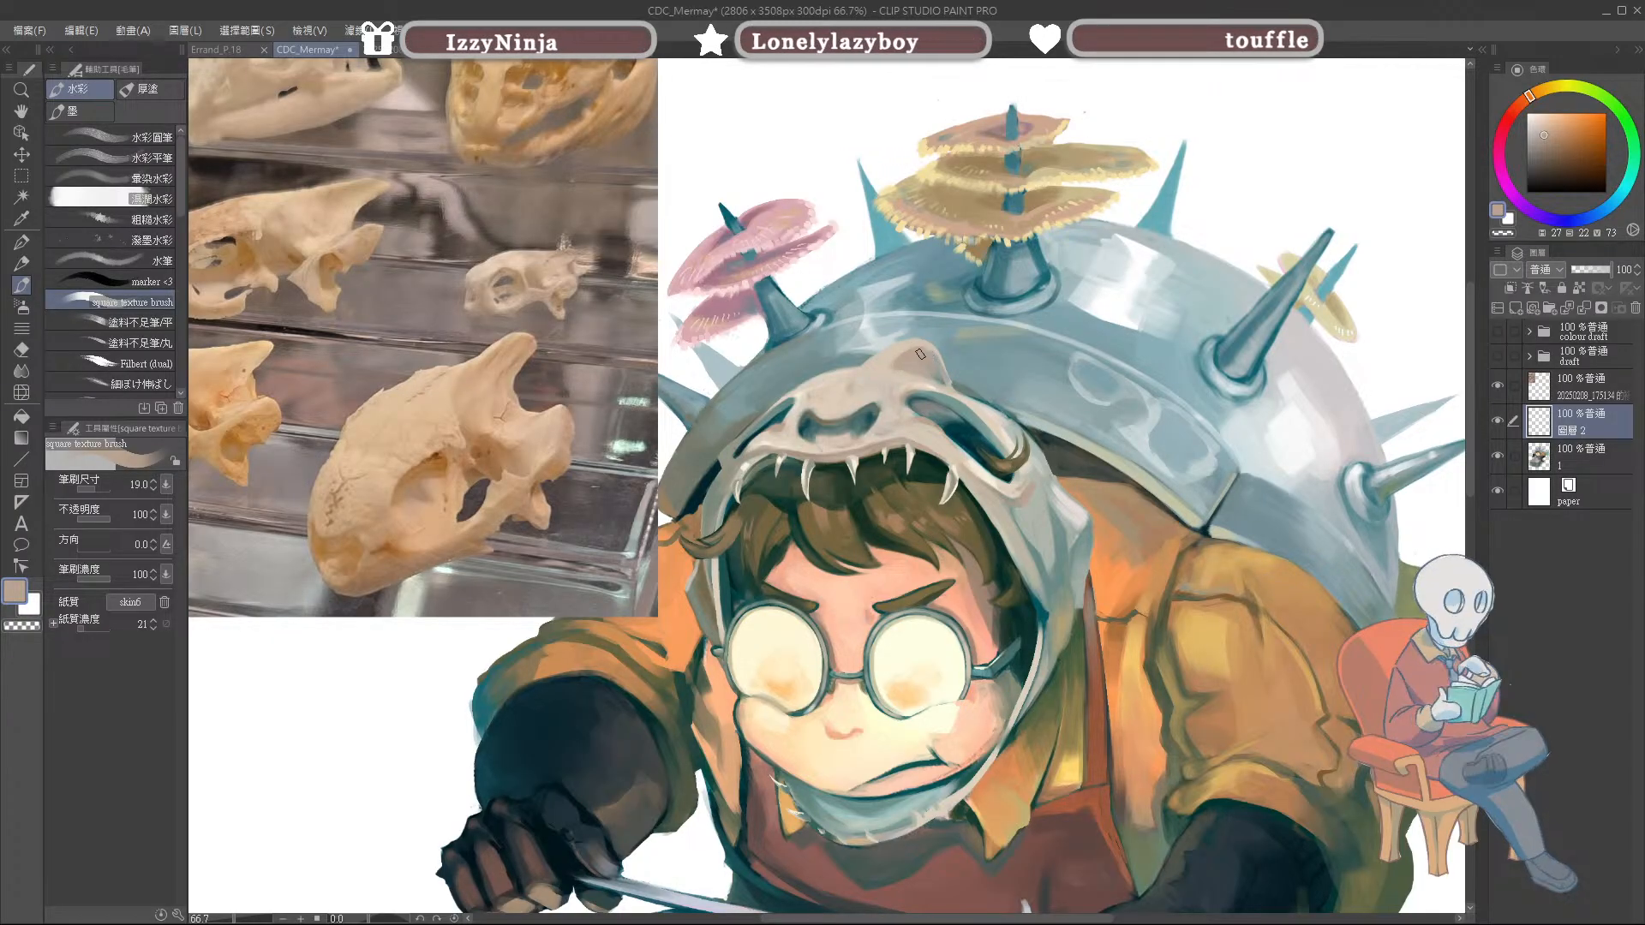
alt+click(910, 355)
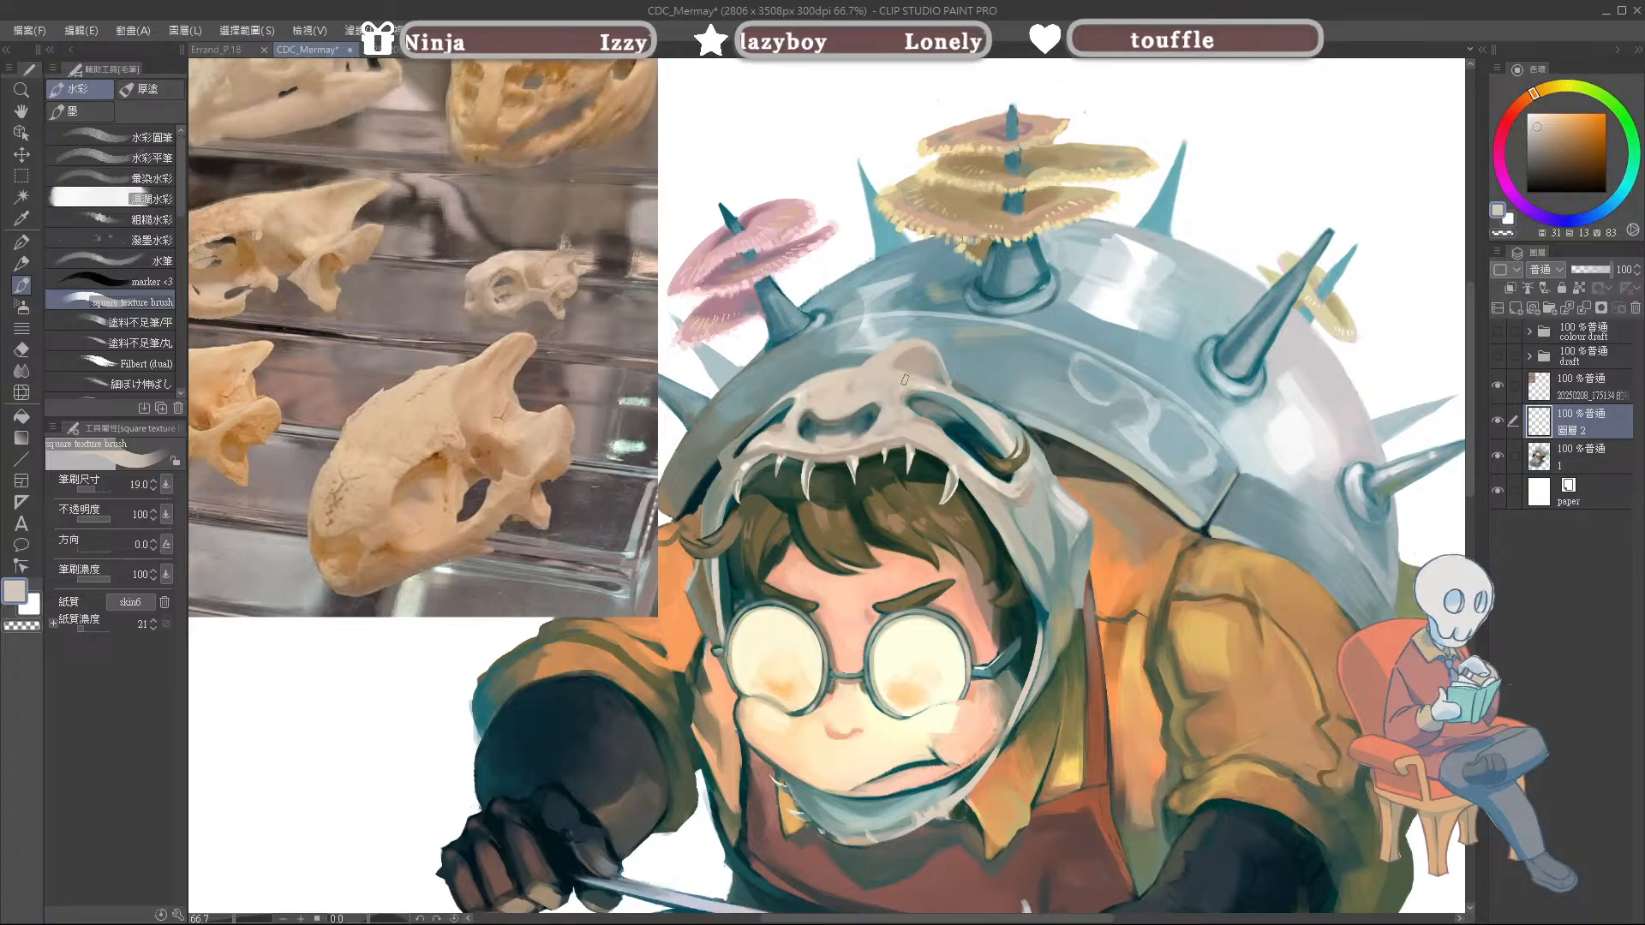
Step: Add small white highlights along the skull's upper jaw rim above the teeth at brush sizes 8.3 and 7.8
key(bracketleft)
key(bracketleft)
key(bracketleft)
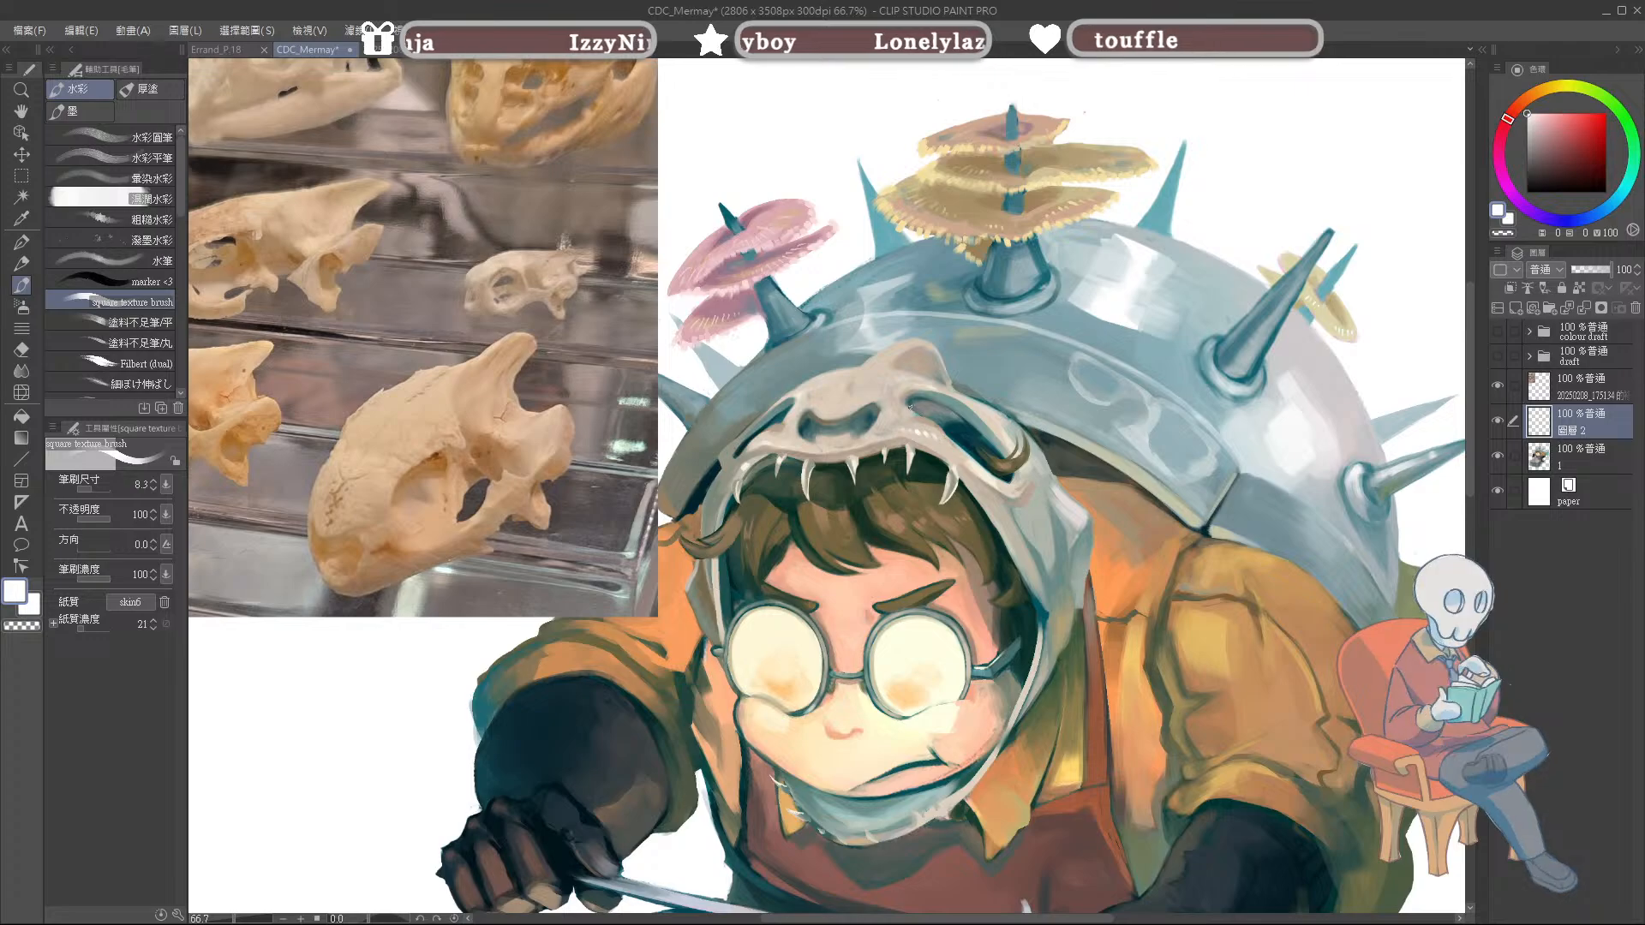
key(bracketleft)
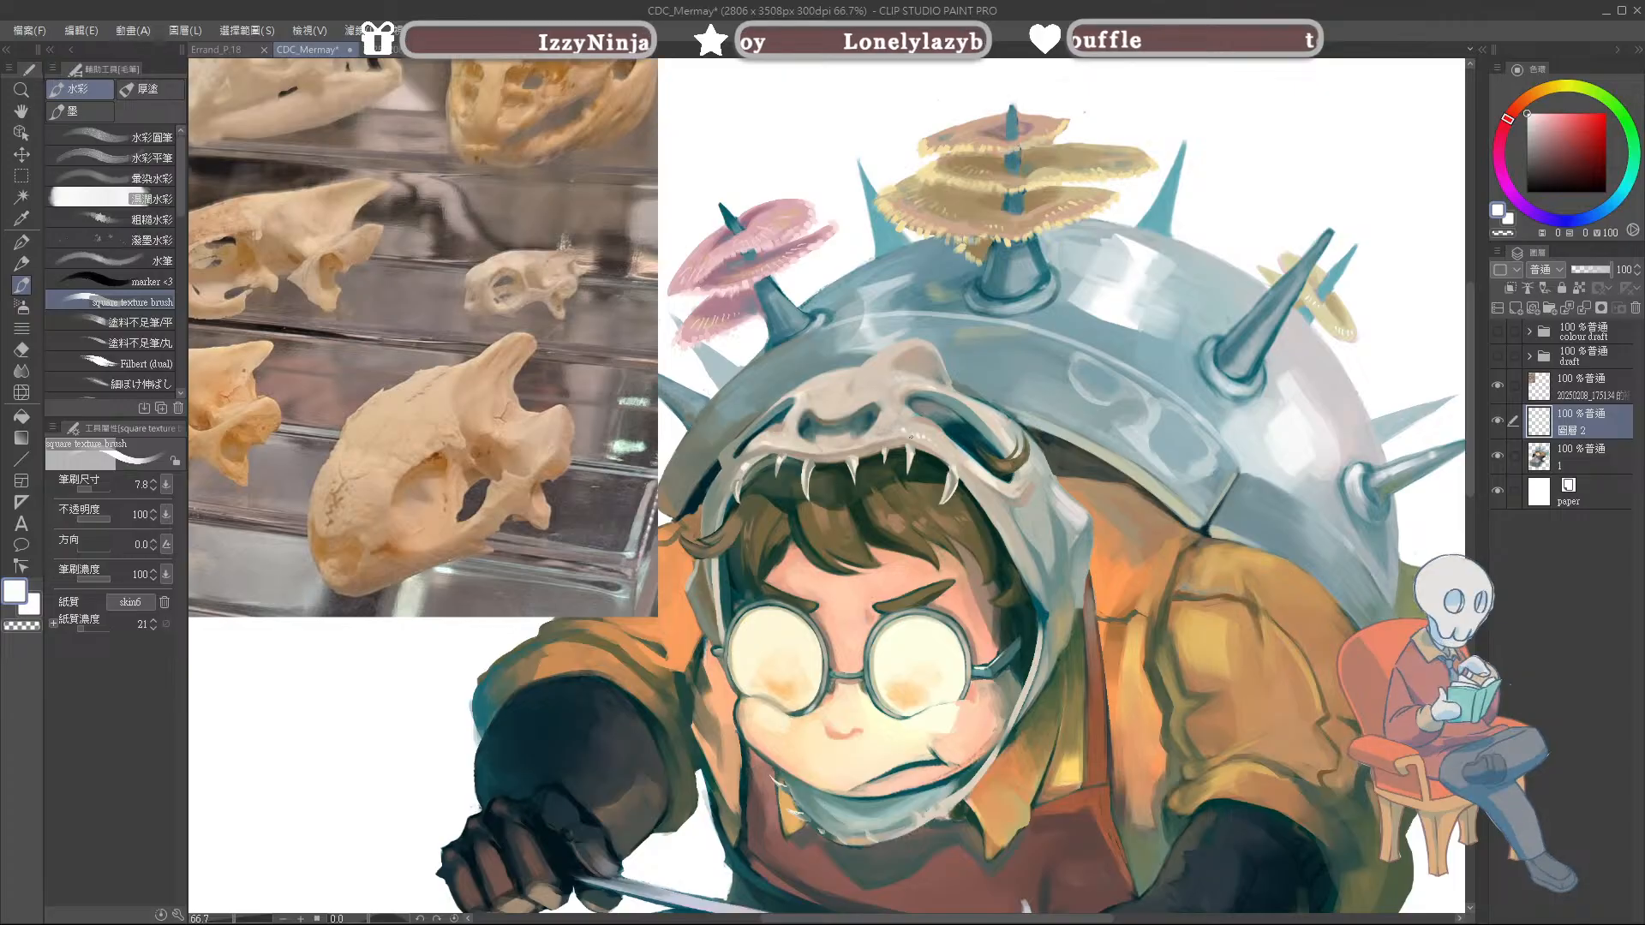
Step: Draw branching crack lines on the skull's top above the nasal opening in sampled brown at brush size 8.3
alt+click(876, 460)
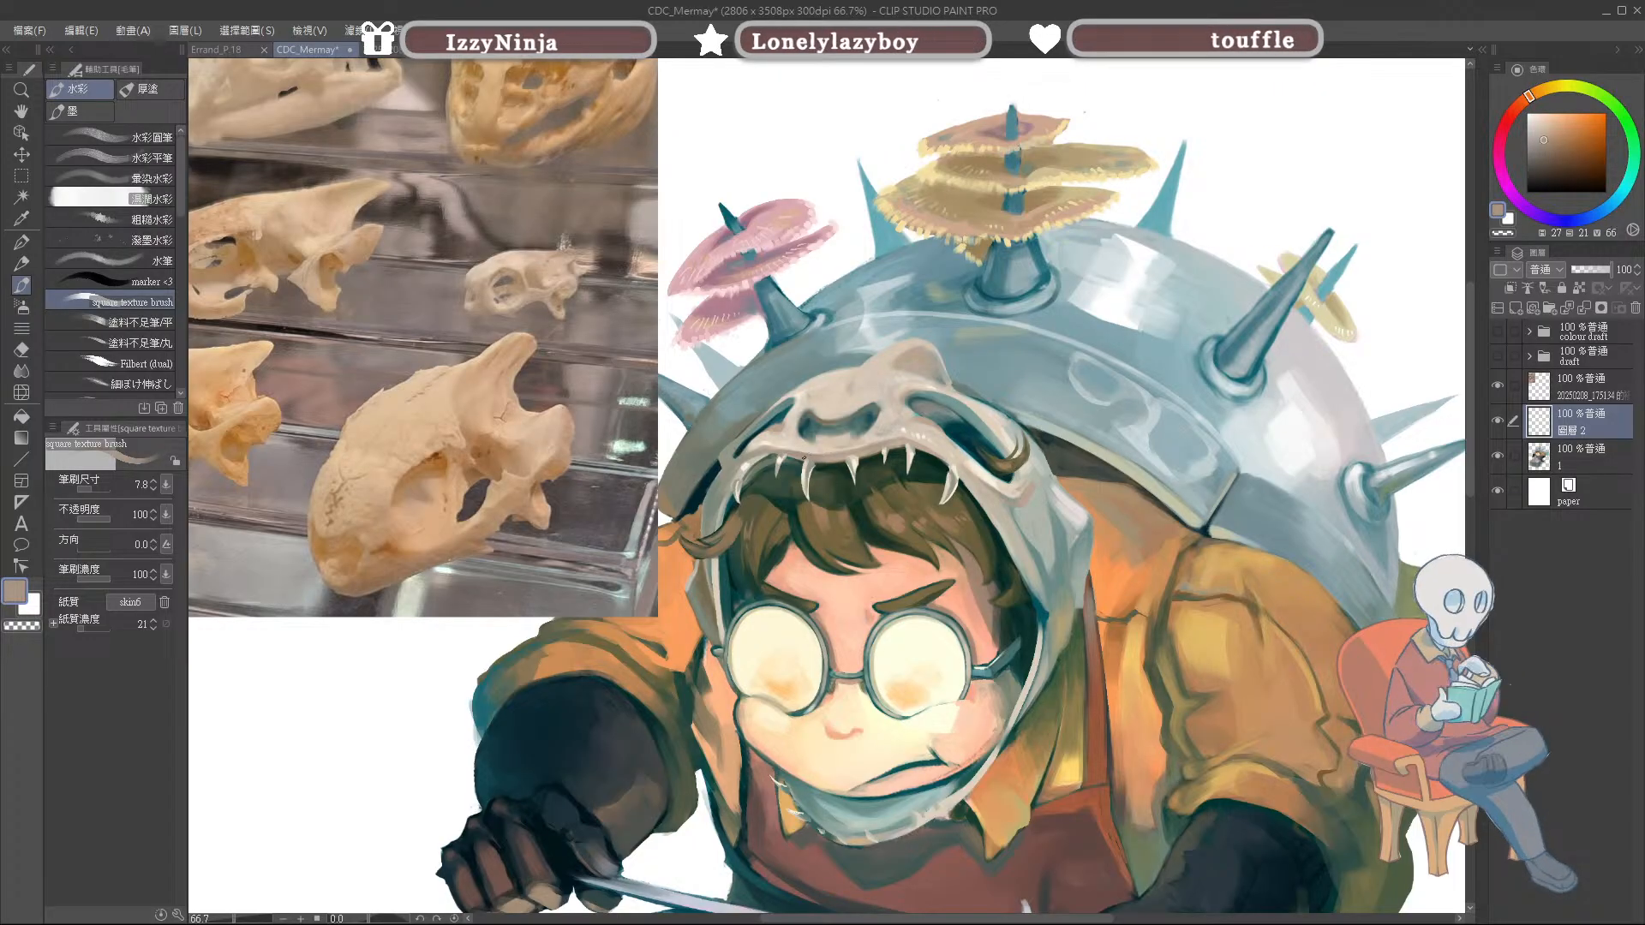
key(bracketright)
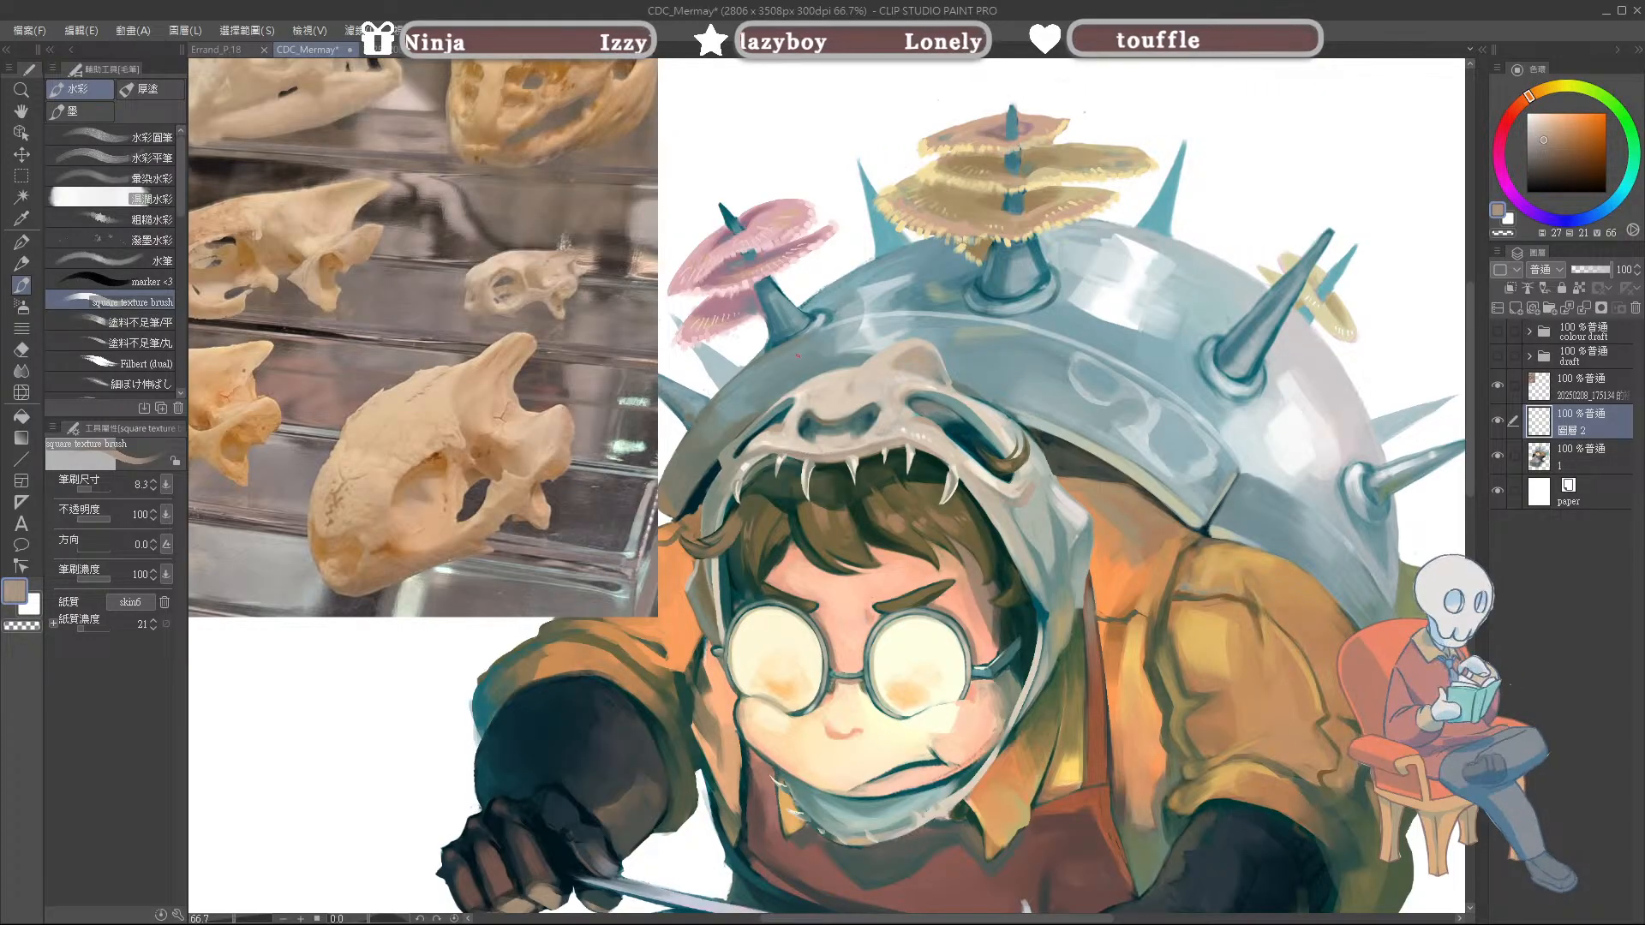
alt+click(850, 388)
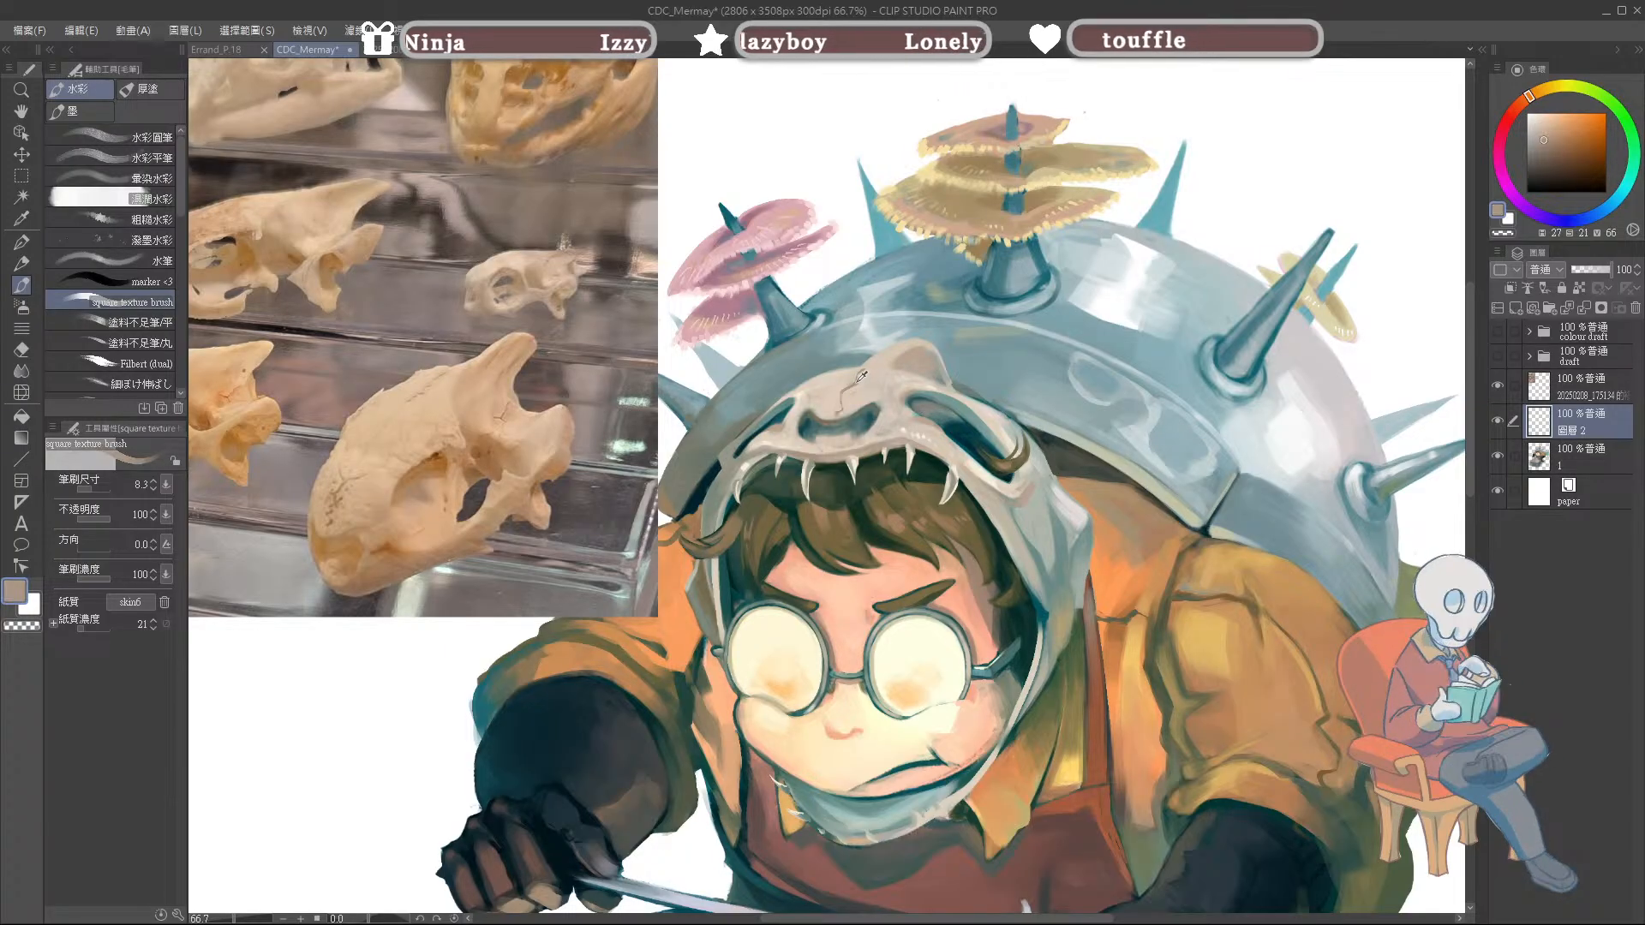
alt+click(868, 367)
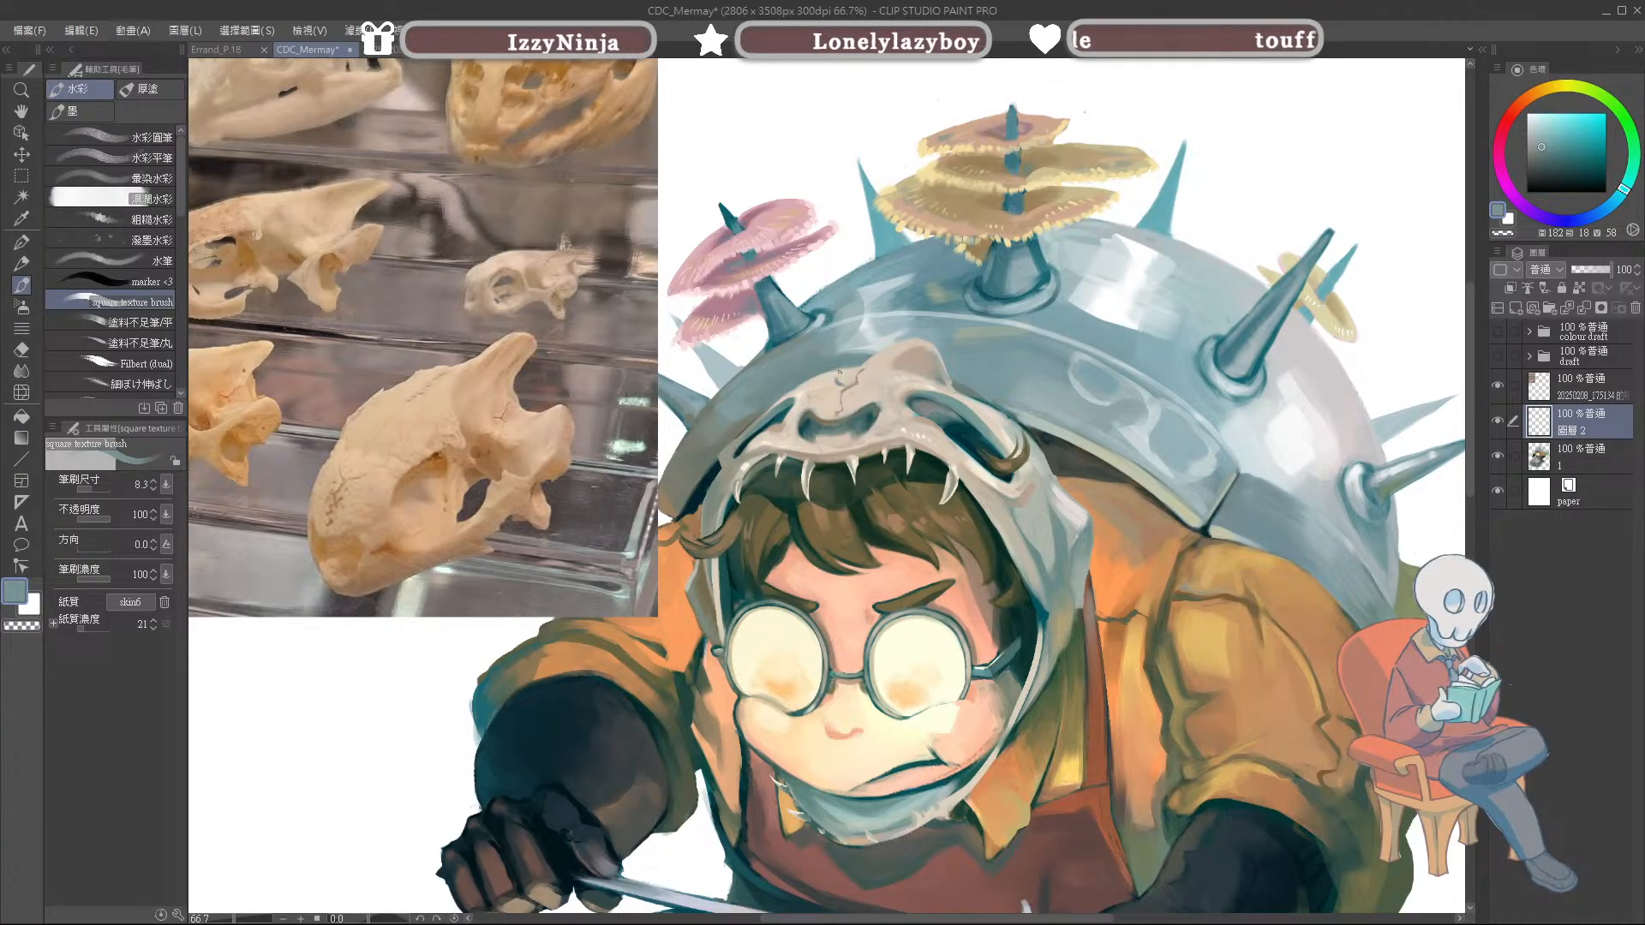
Step: Clean up the crack lines above the skull's nasal opening with sampled bone and blue-grey colours at brush size 8.3
alt+click(844, 386)
alt+click(845, 384)
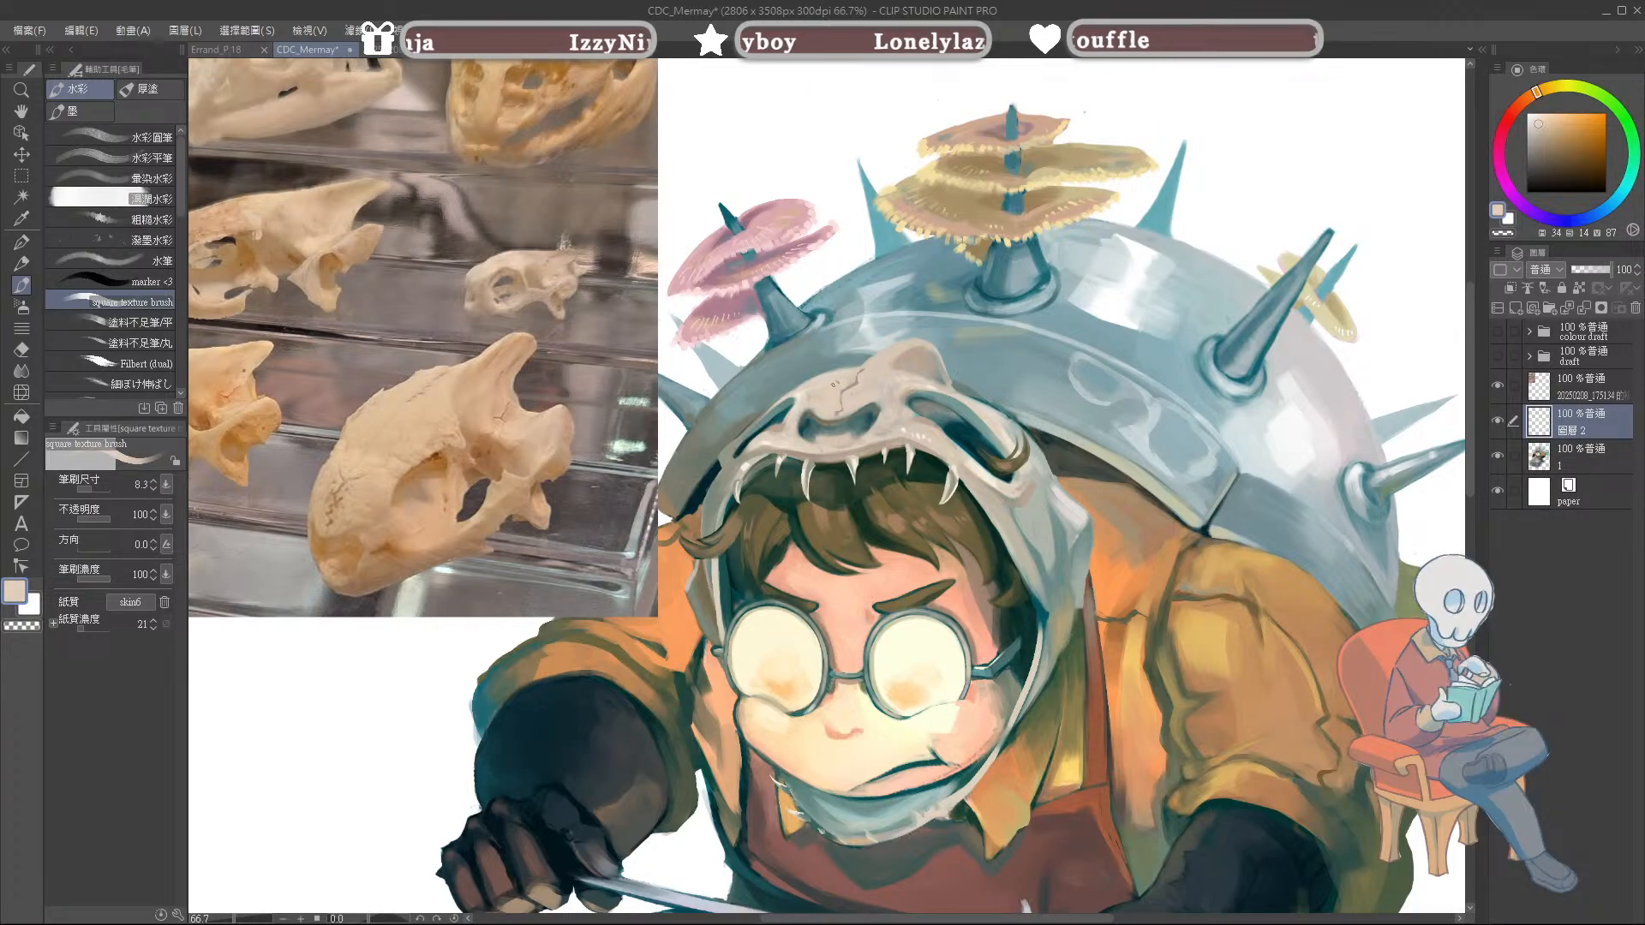
alt+click(859, 378)
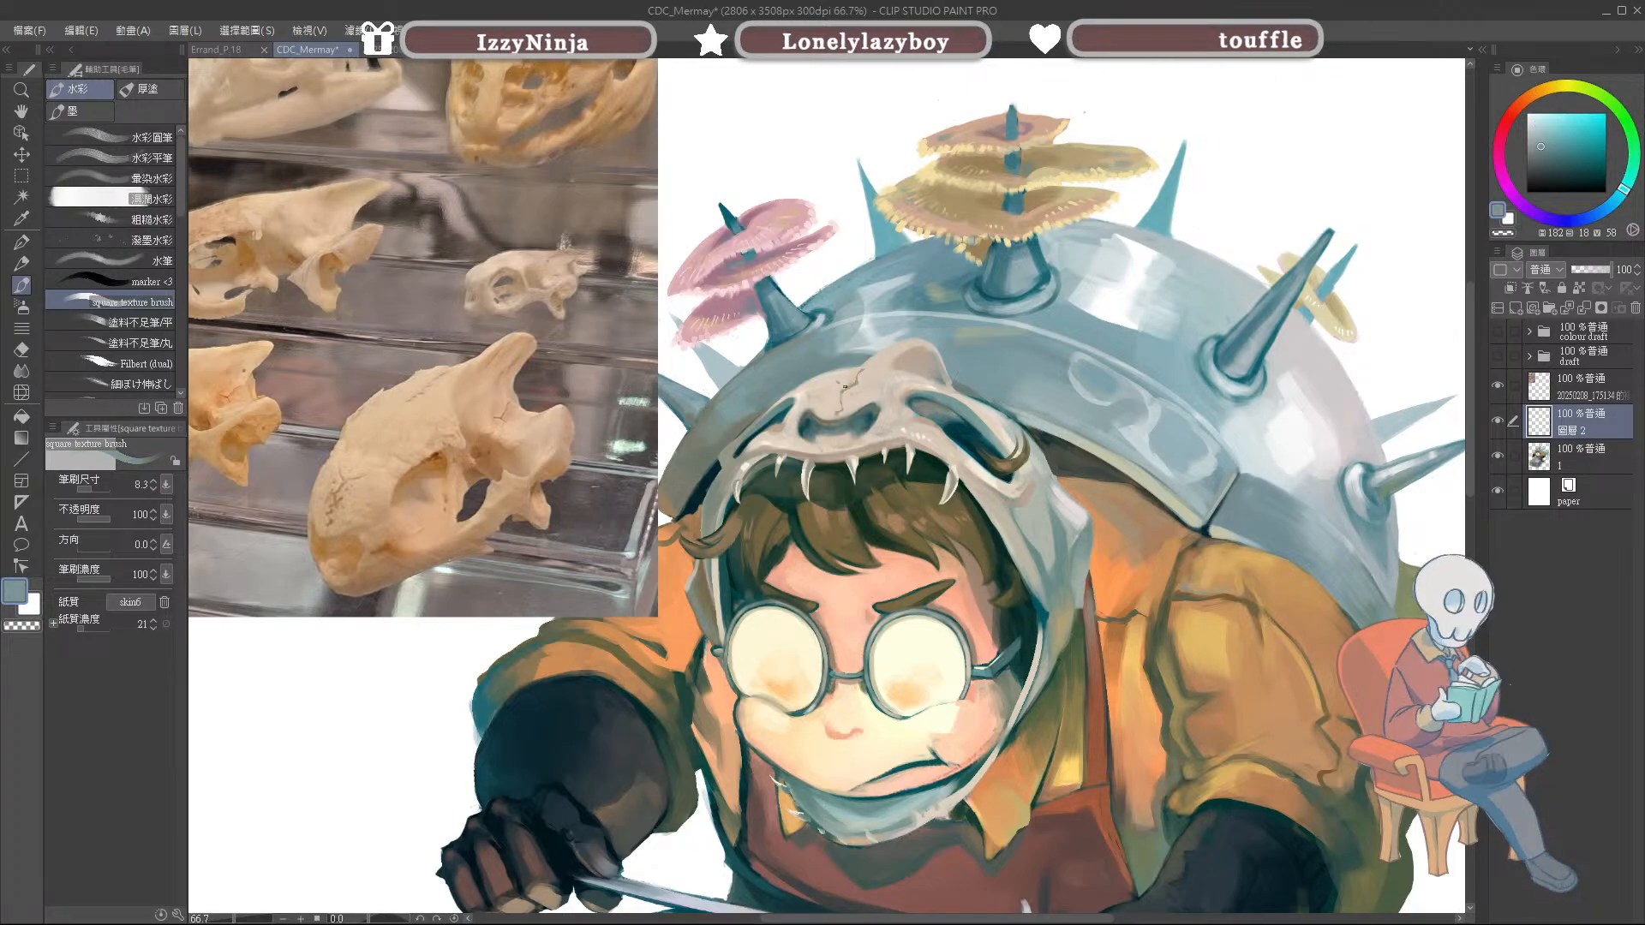
alt+click(845, 385)
alt+click(843, 382)
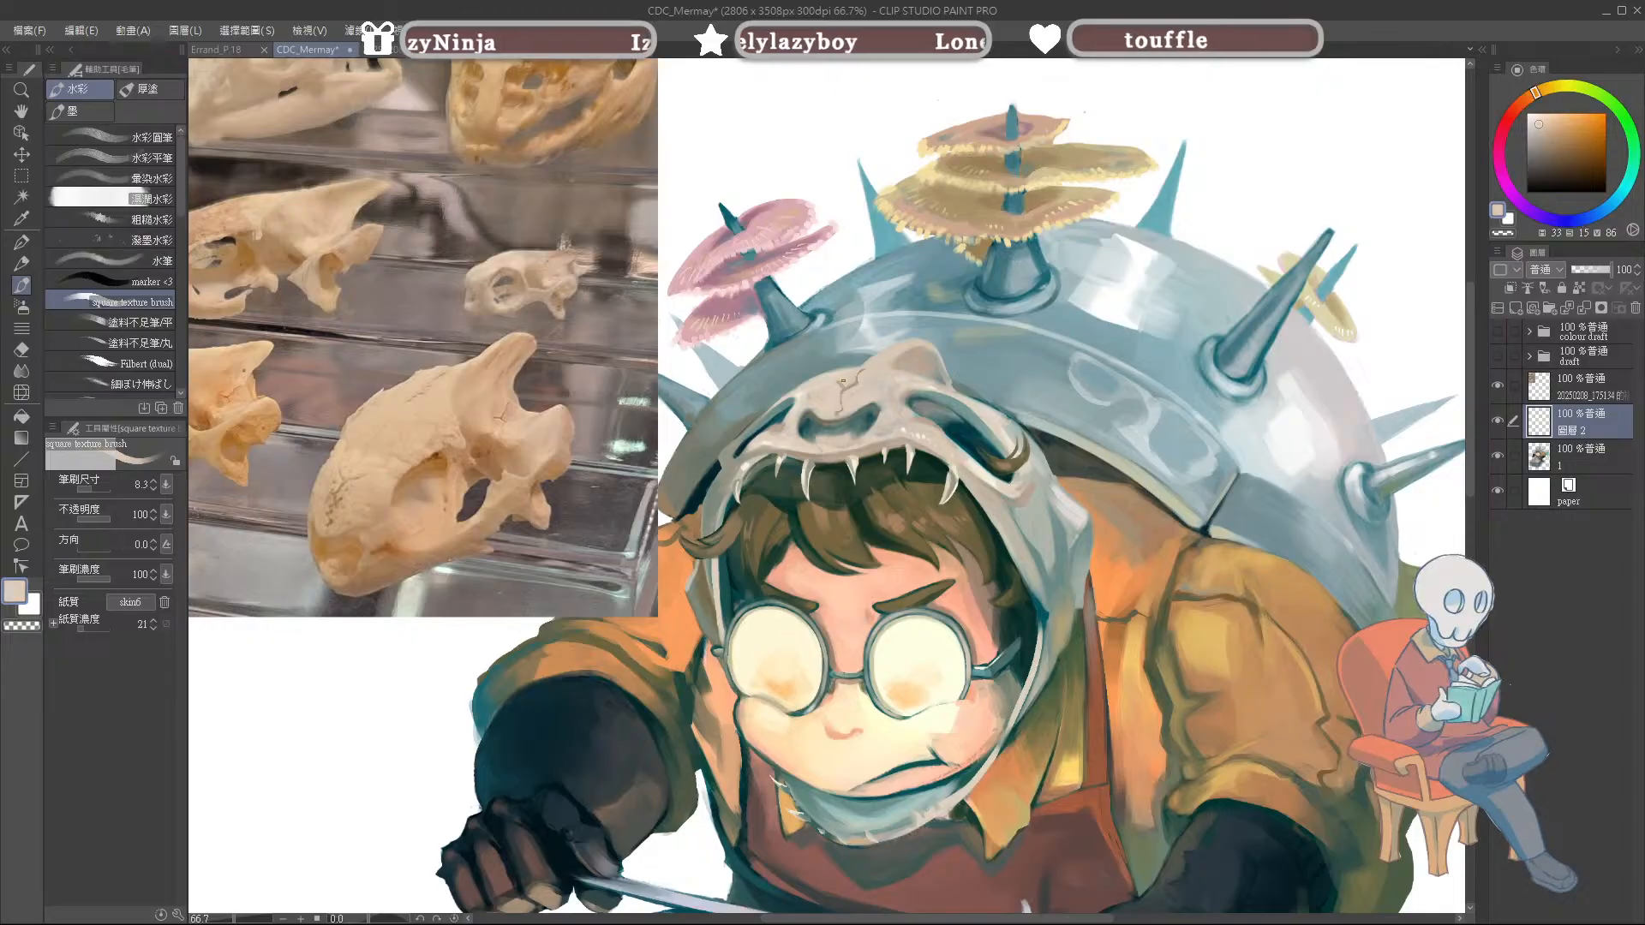
alt+click(846, 386)
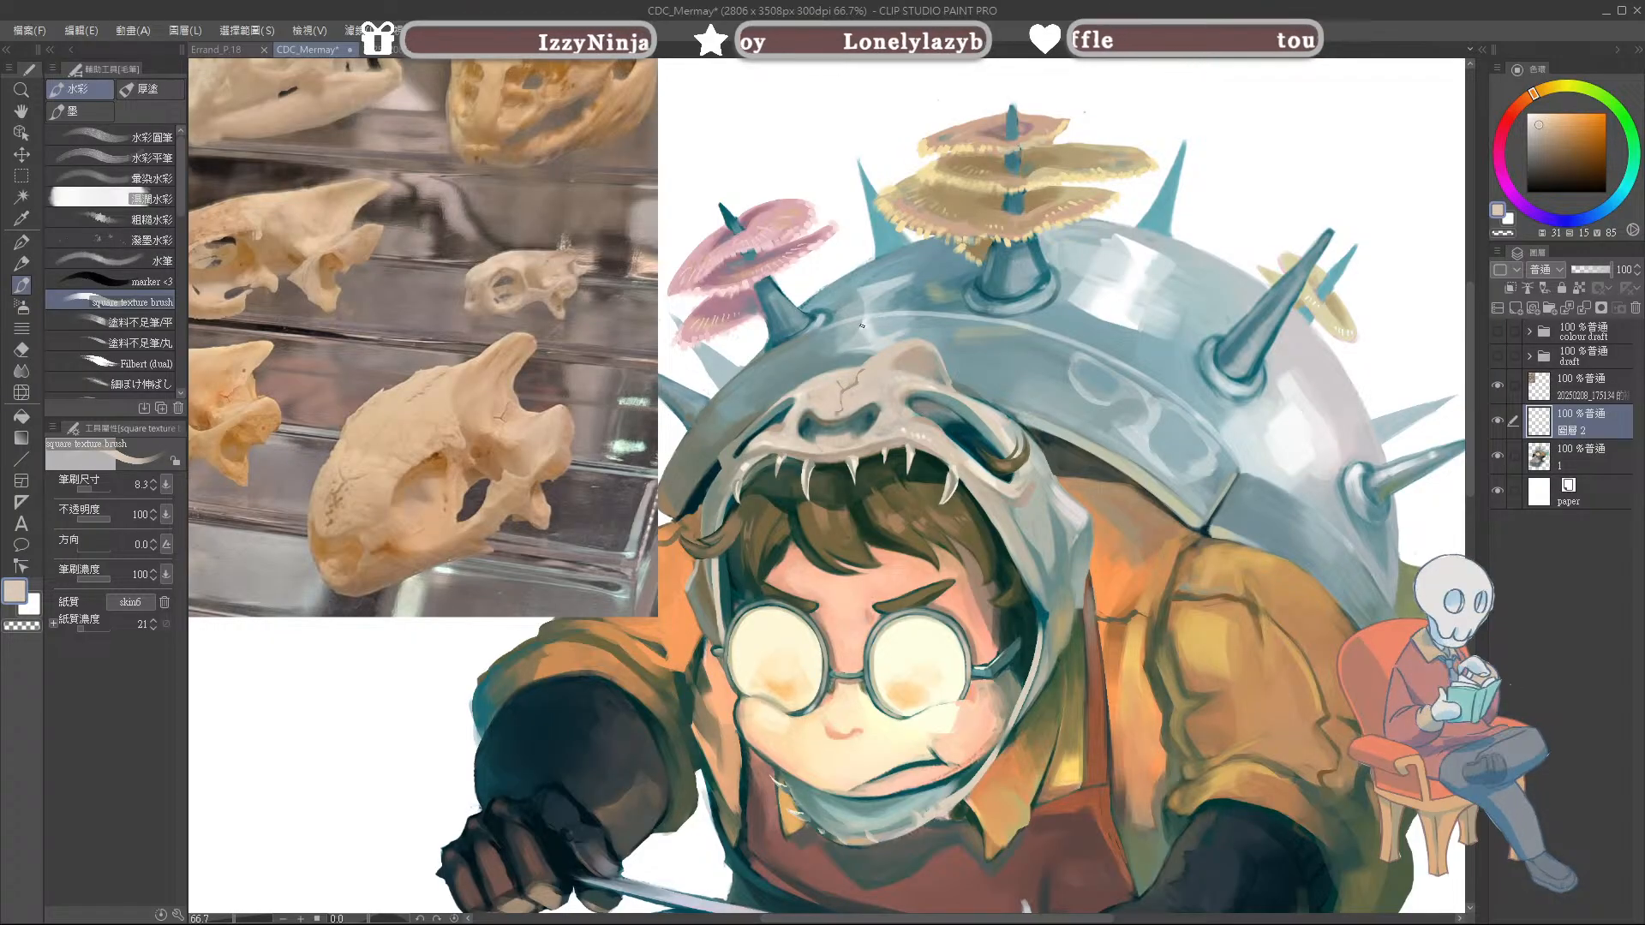
alt+click(858, 378)
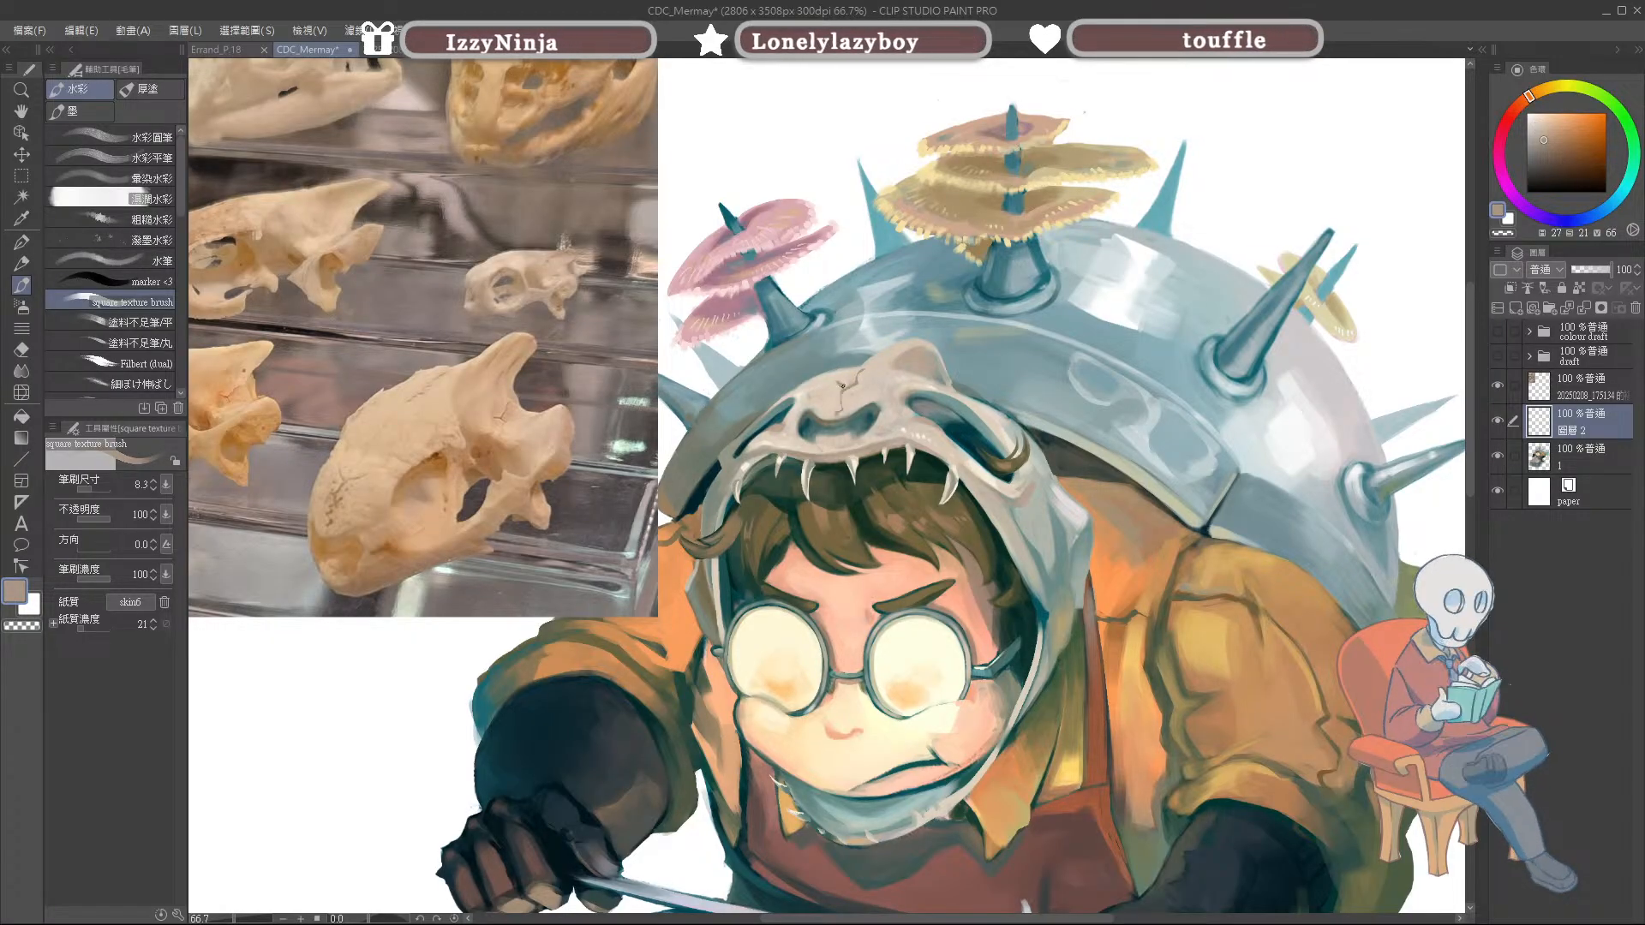
Step: Redraw the small crack branches above the nasal opening with sampled tan and bone tones at brush size 8.3
alt+click(835, 379)
alt+click(854, 385)
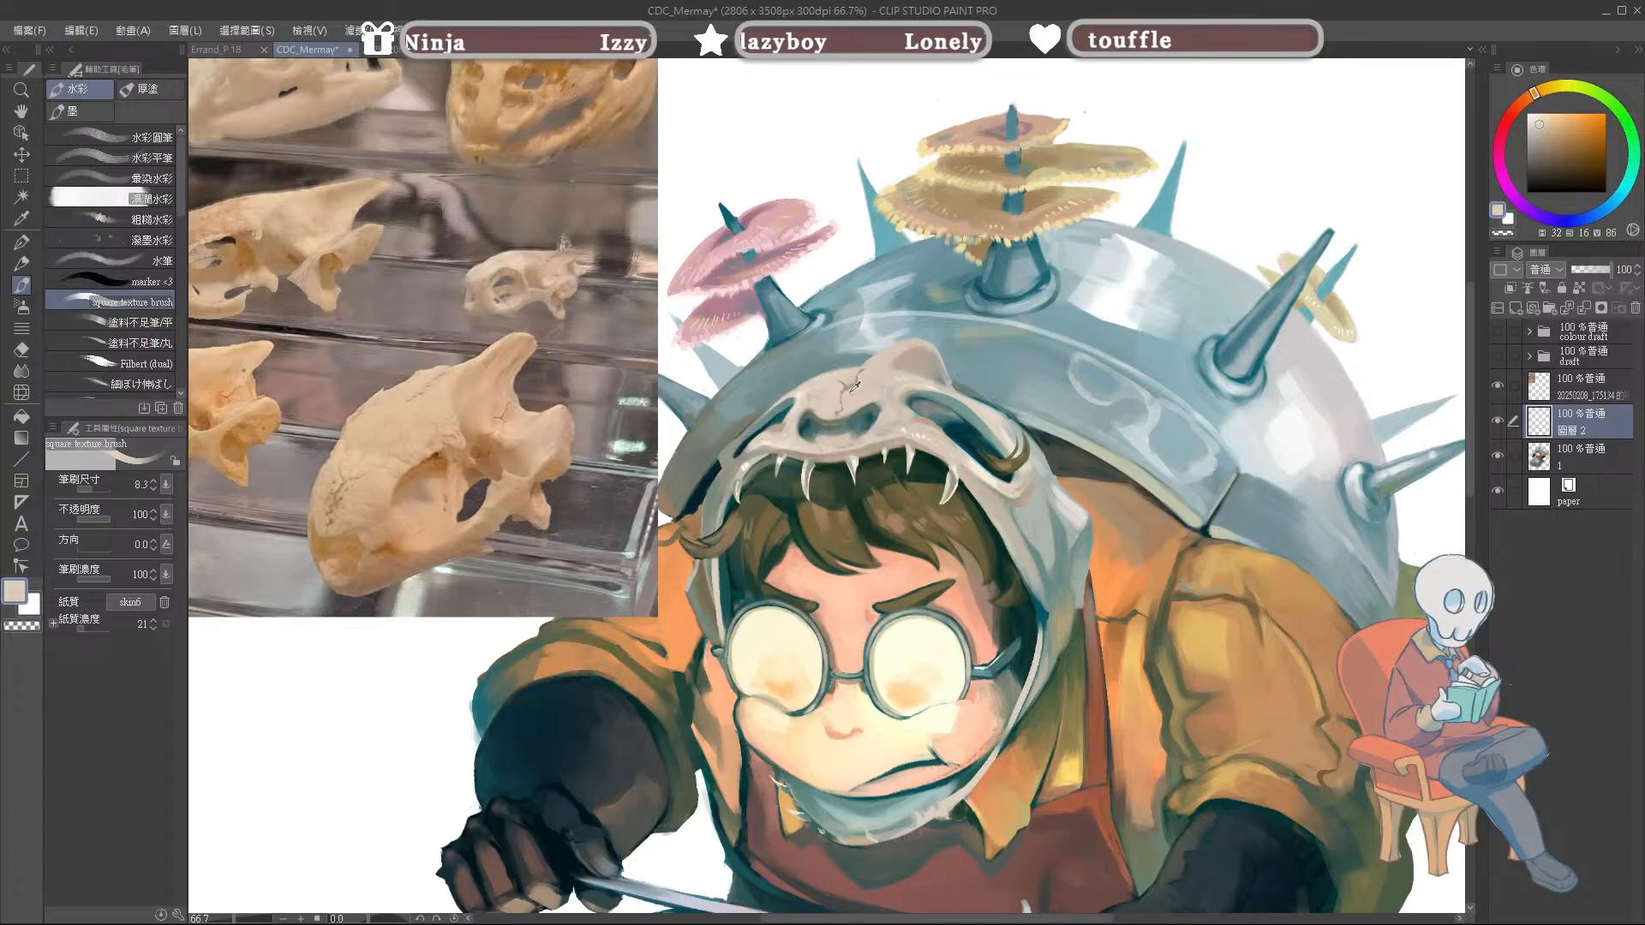
alt+click(859, 377)
alt+click(853, 393)
drag(855, 390, 844, 393)
alt+click(846, 391)
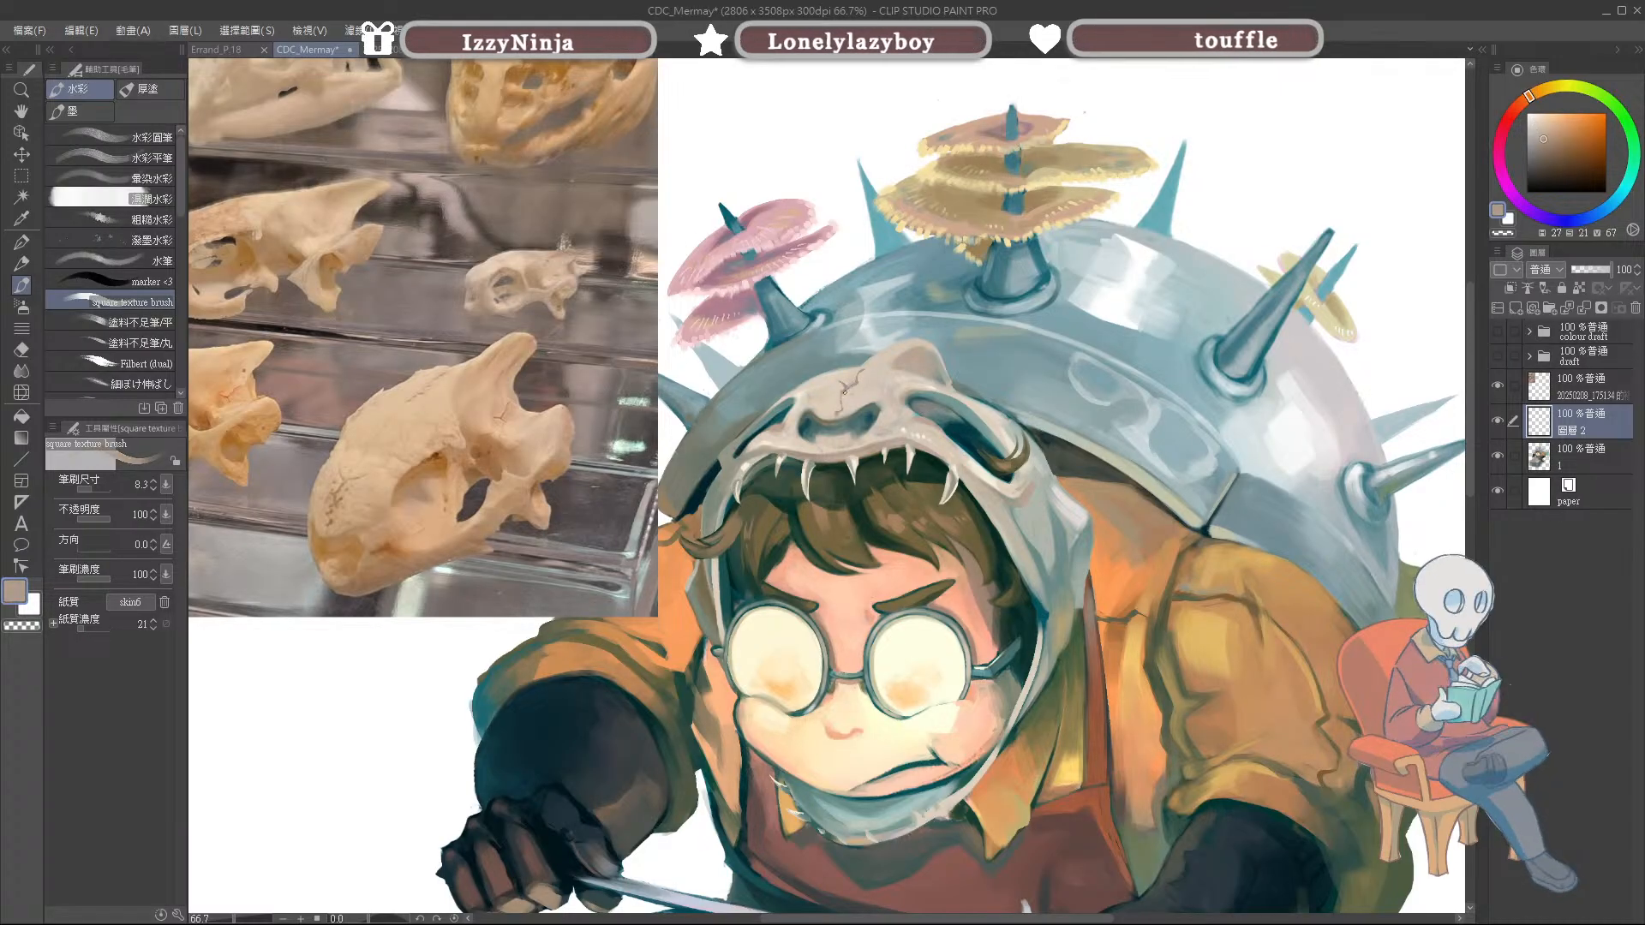
Step: Touch up the crest's base and the adjoining crack with sampled blue-grey, tan and bone colours
alt+click(888, 350)
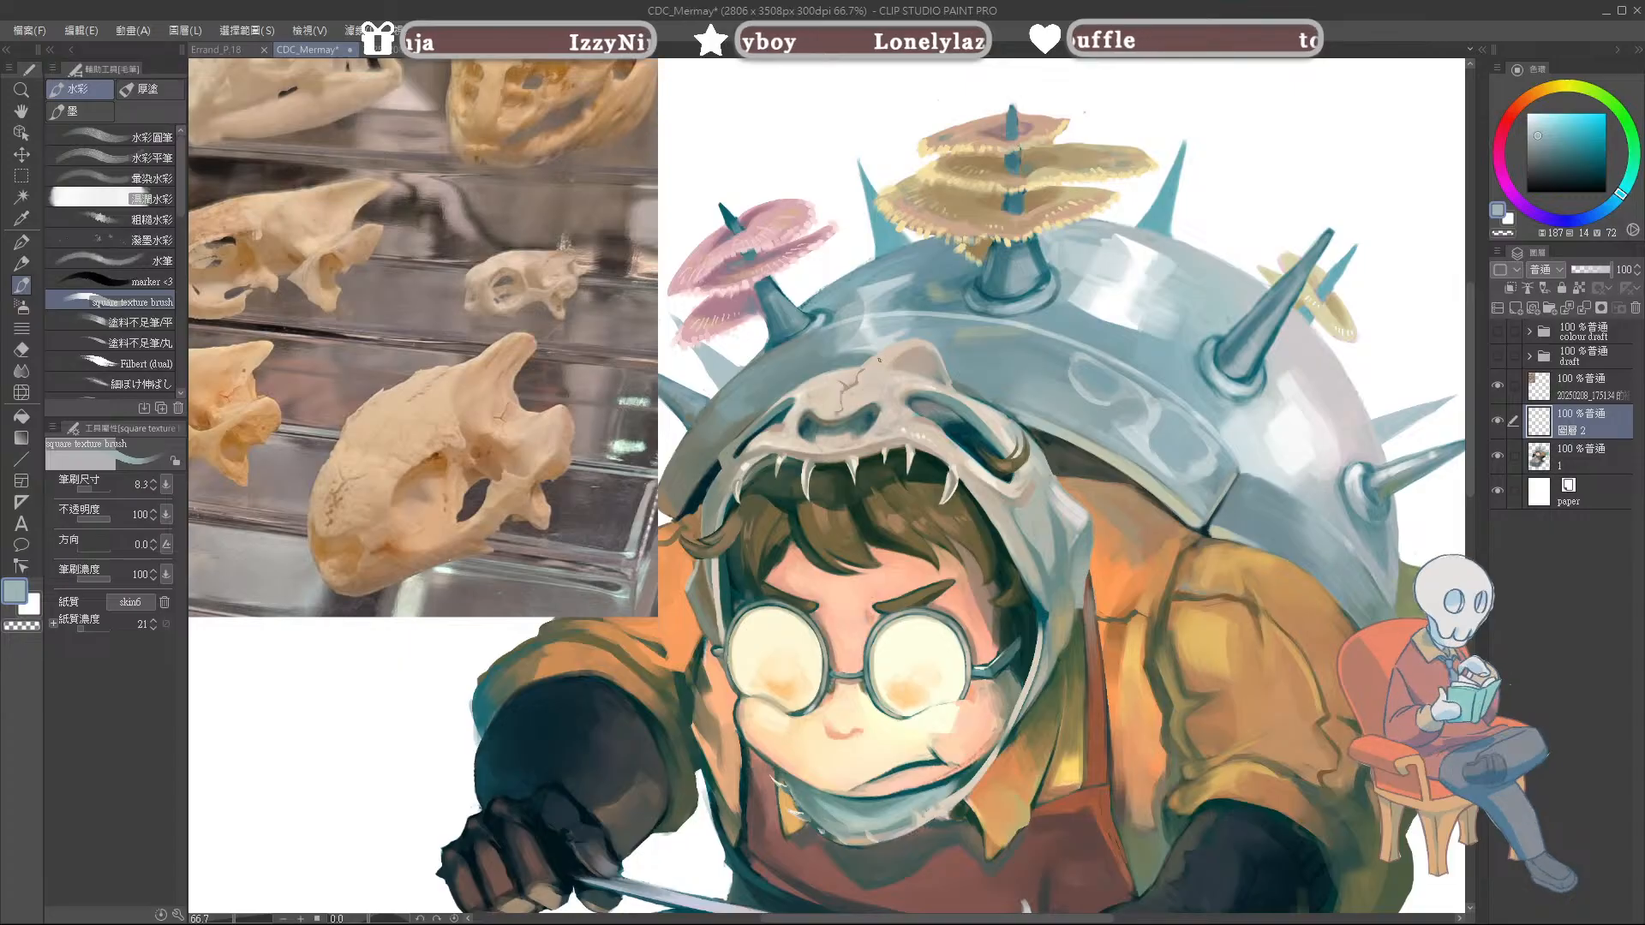
alt+click(865, 370)
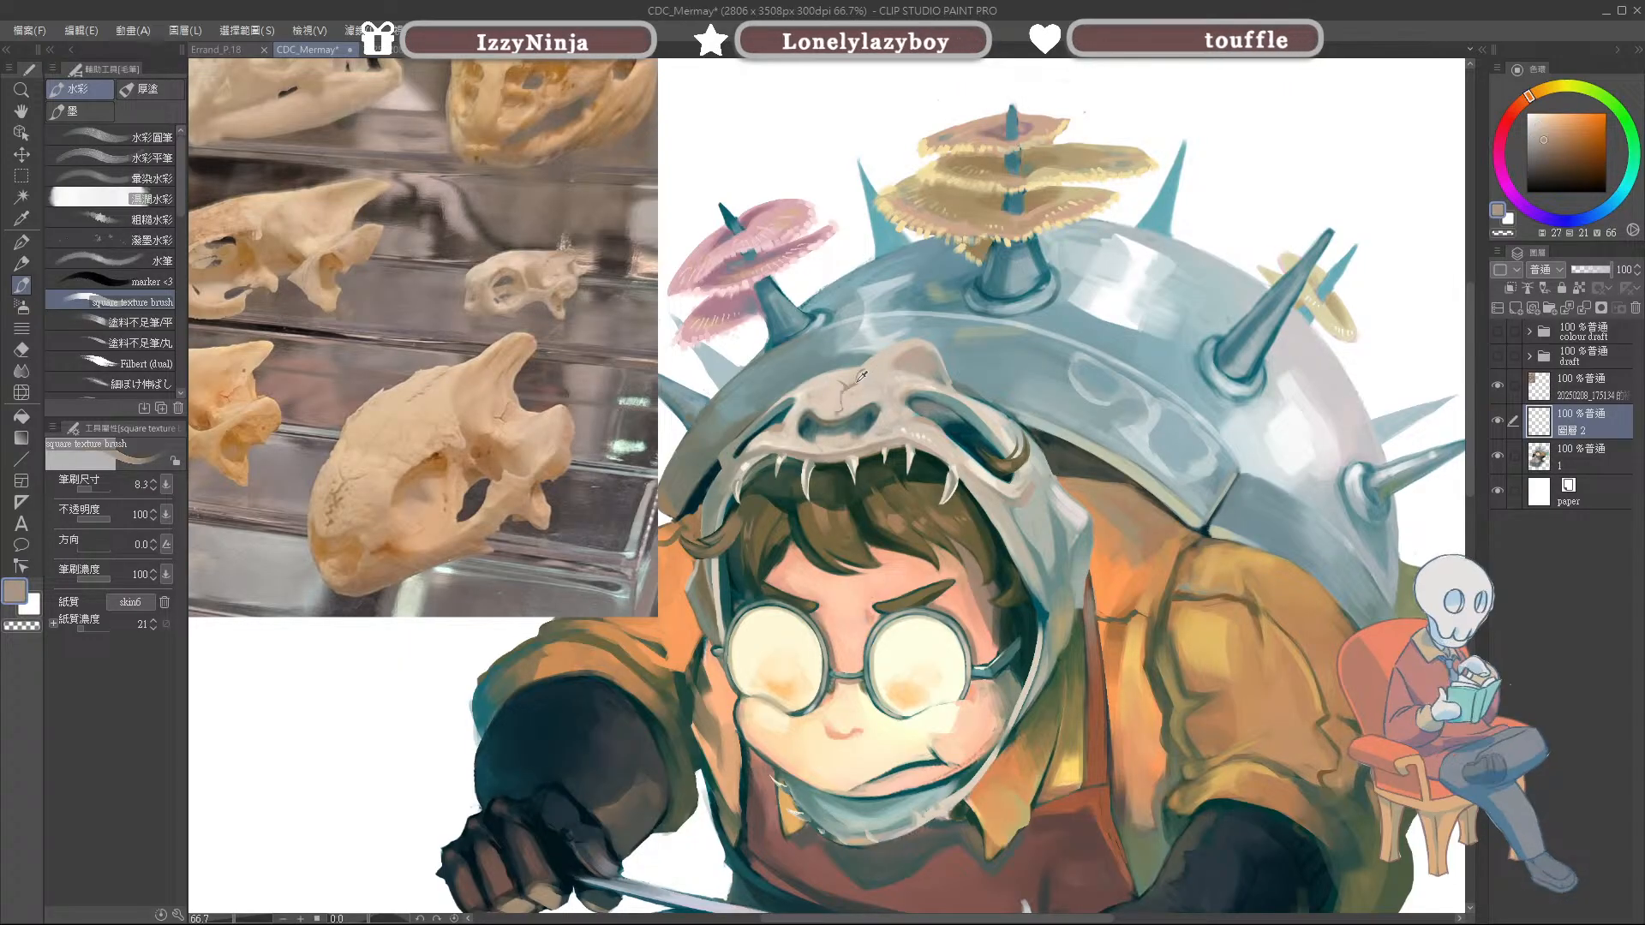
alt+click(891, 350)
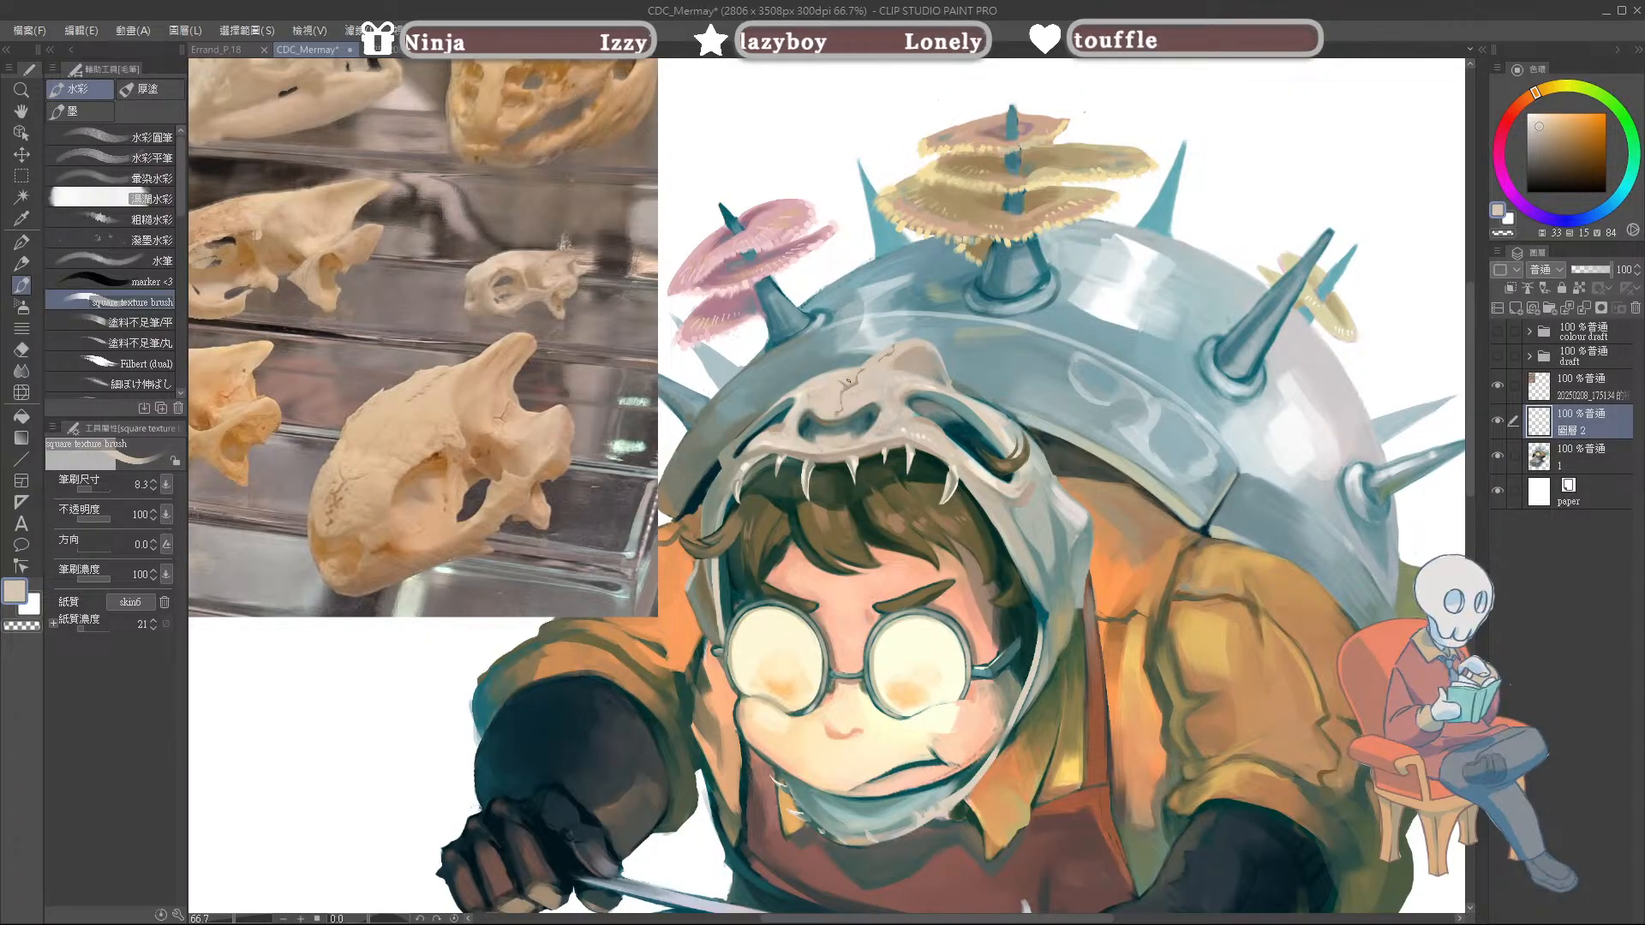
Step: Refine the upper rim of the skull's eye socket with sampled dark teal, bone and blue-grey colours at brush size 8.3
alt+click(964, 426)
alt+click(966, 425)
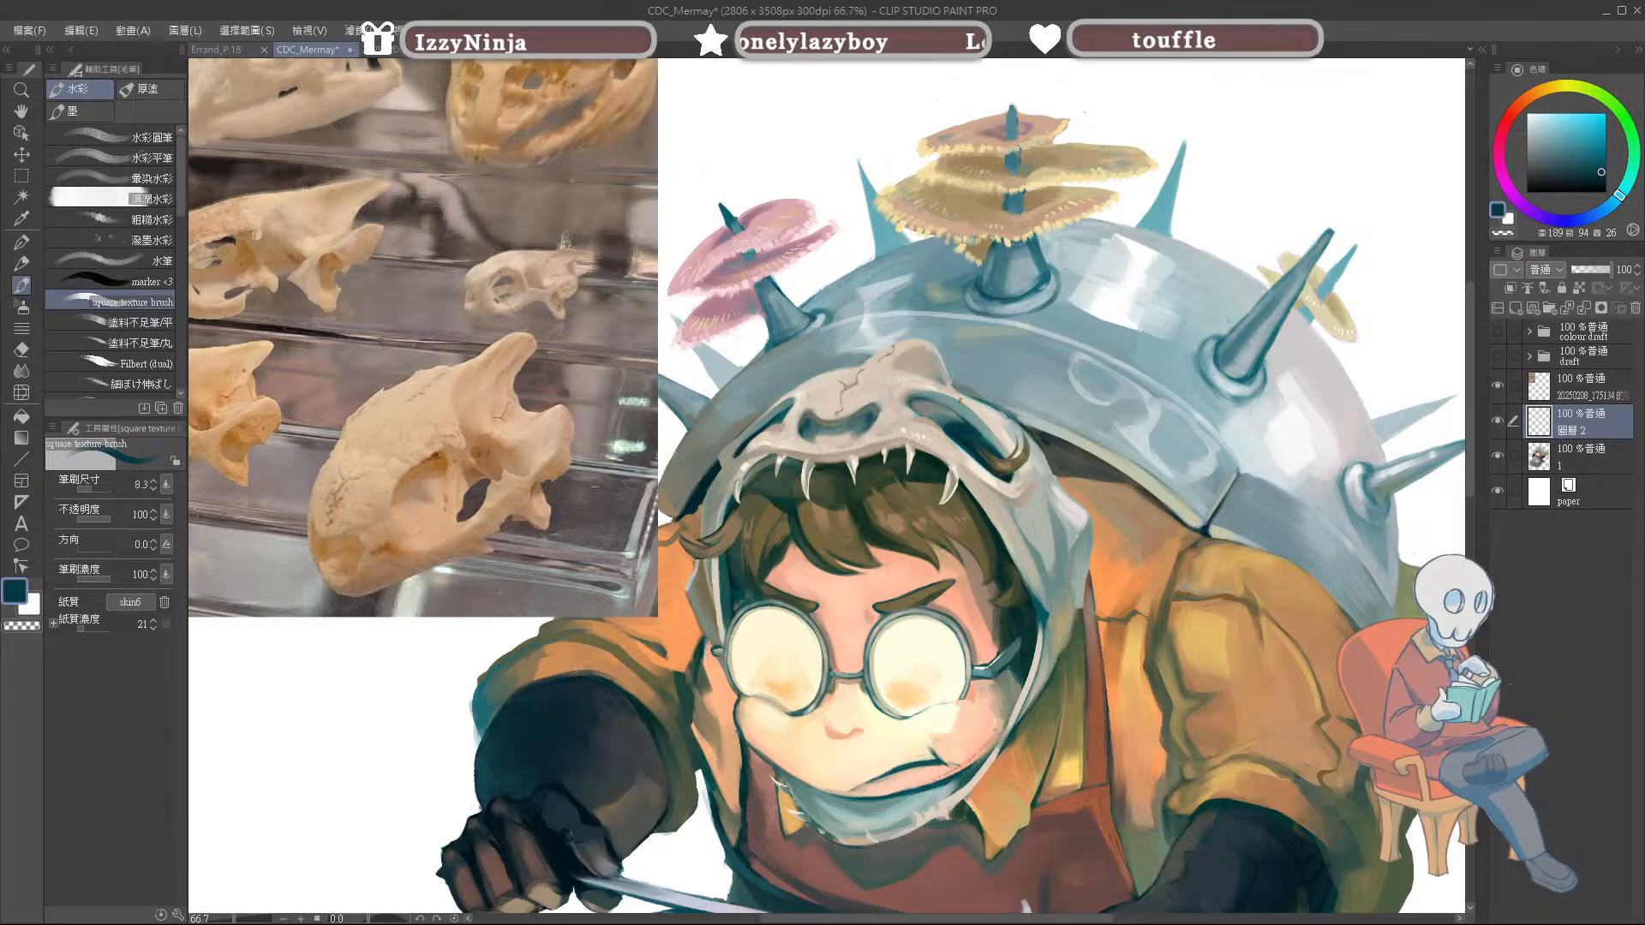
alt+click(954, 391)
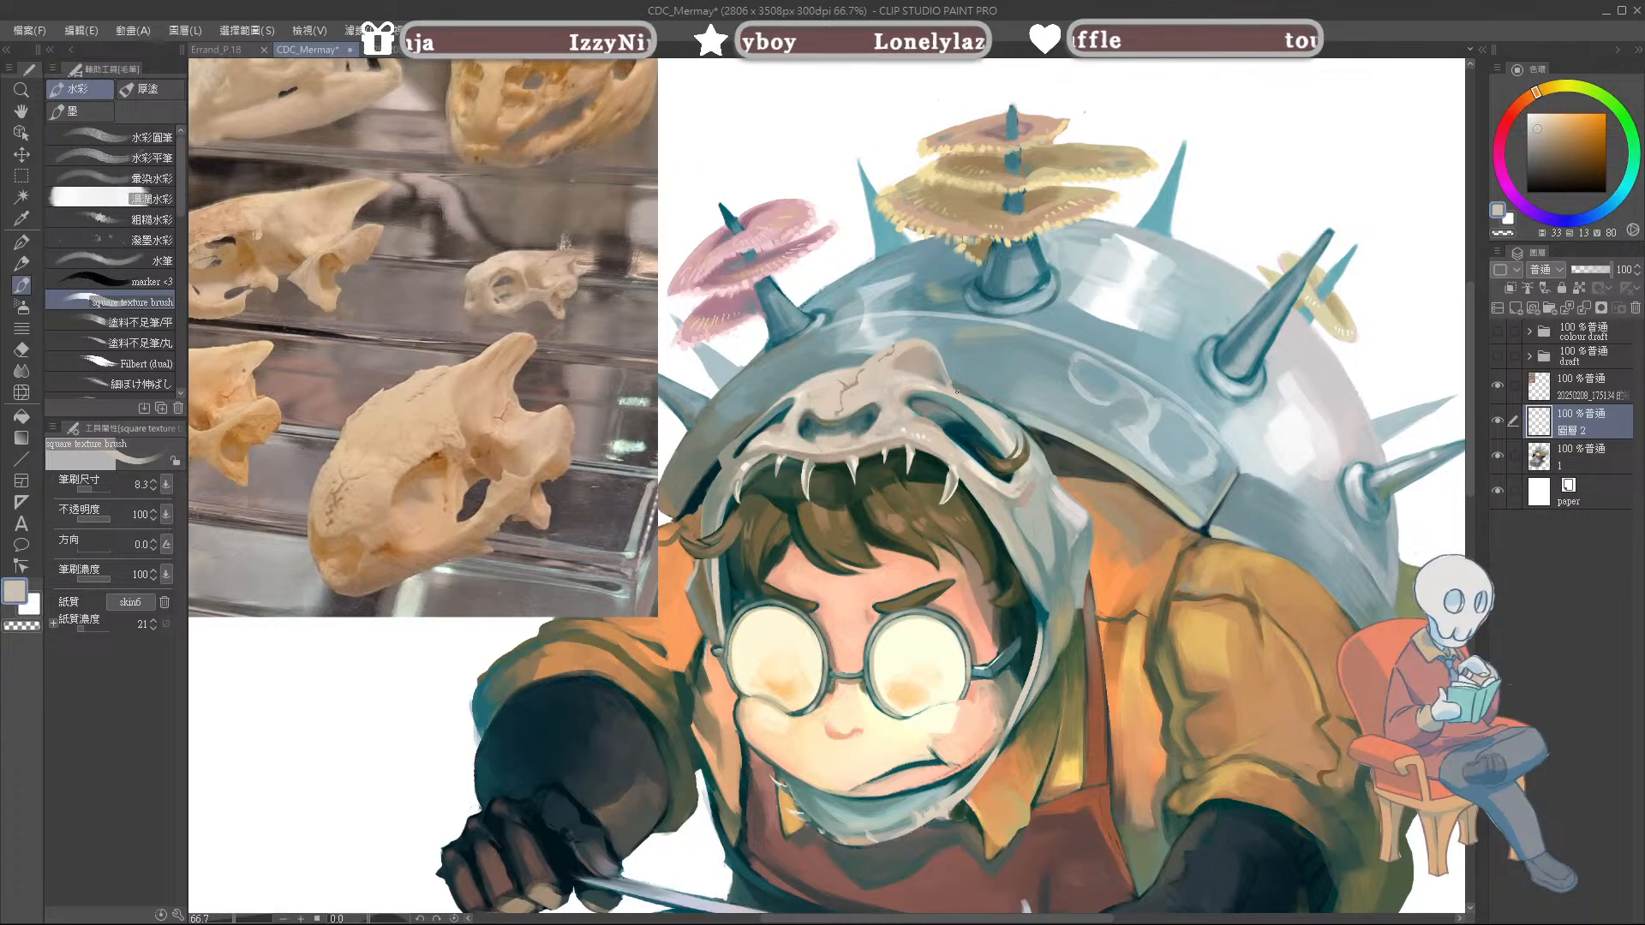
drag(953, 385, 1008, 421)
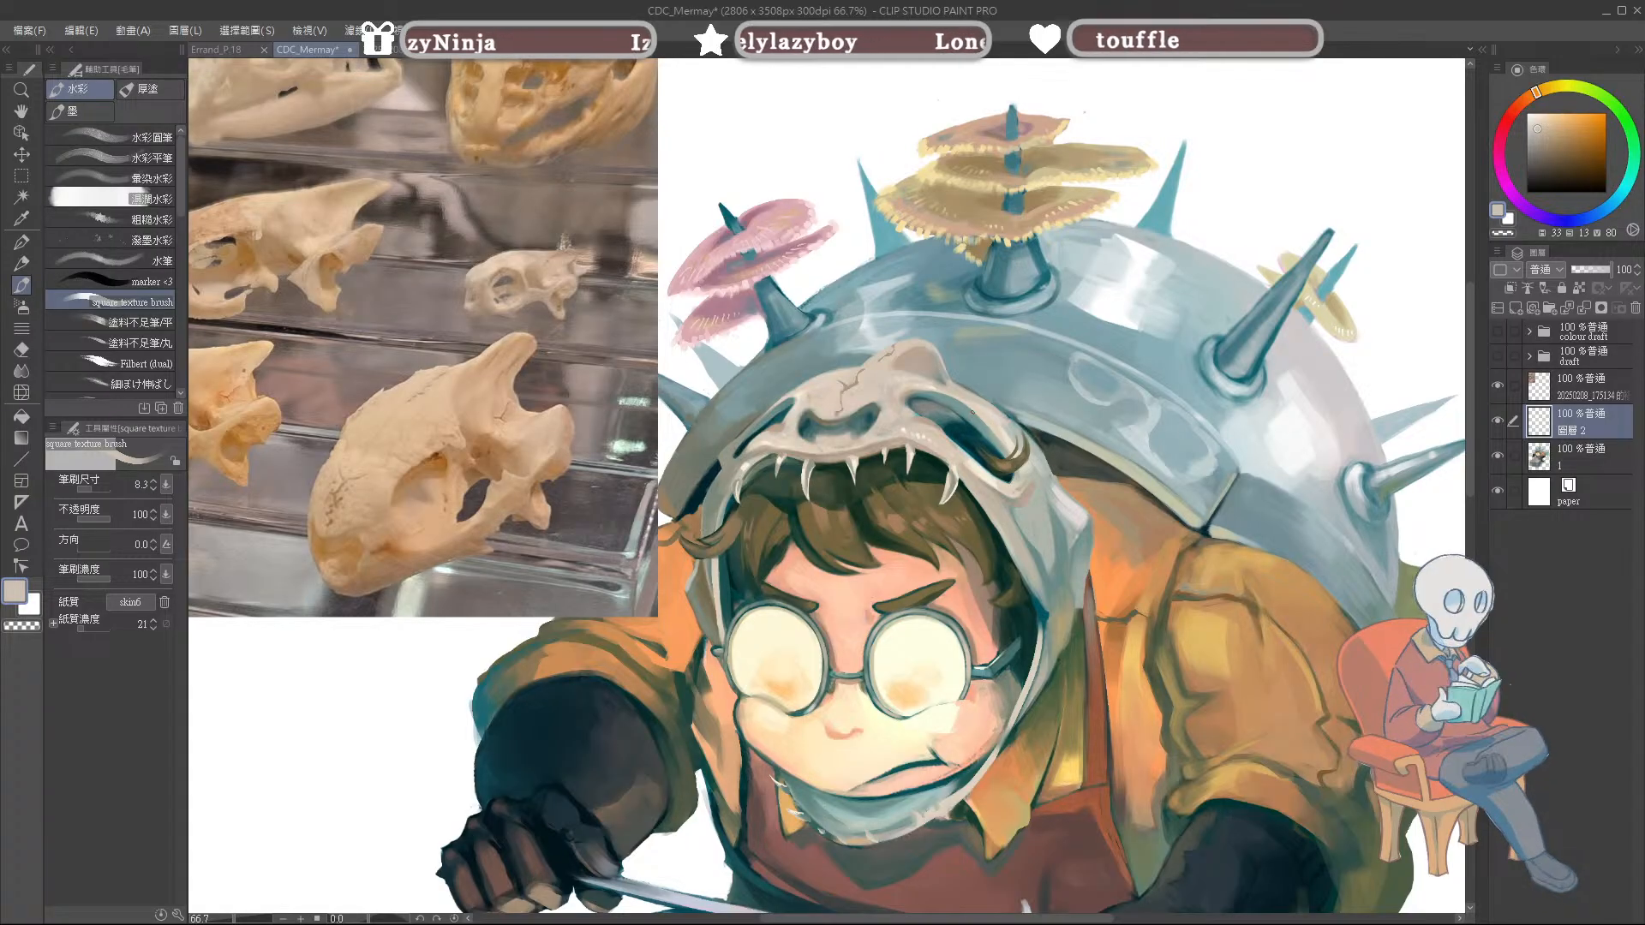
alt+click(965, 394)
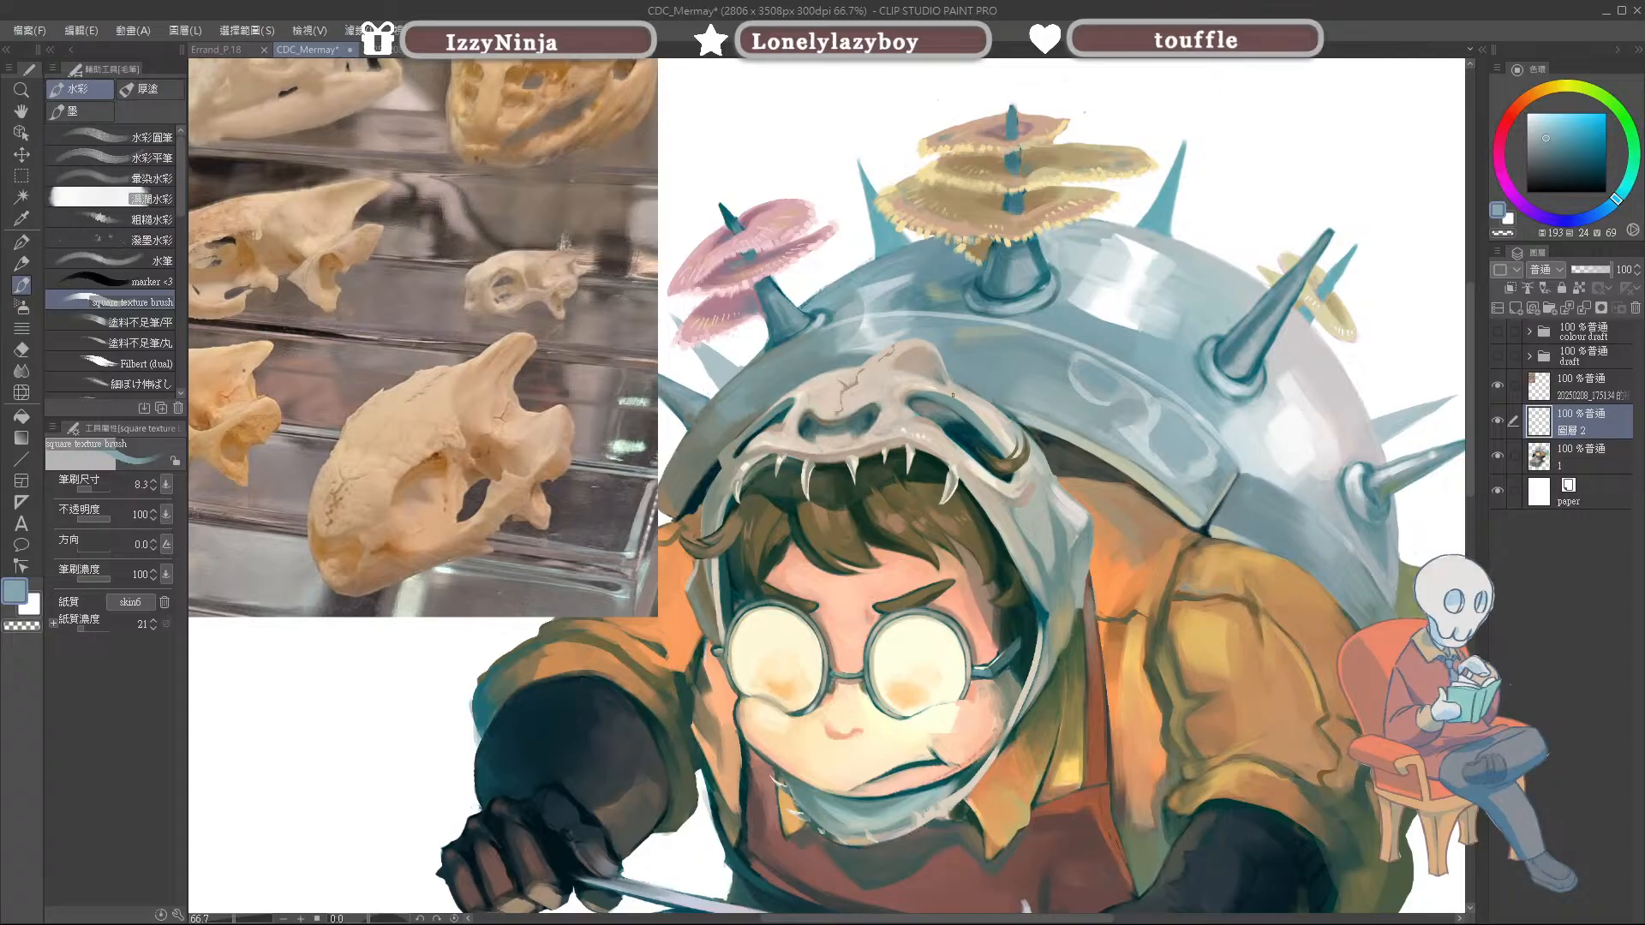
Step: Add a white highlight on the skull's top beside the crack lines at brush size 8.3
alt+click(920, 342)
alt+click(872, 383)
alt+click(1198, 182)
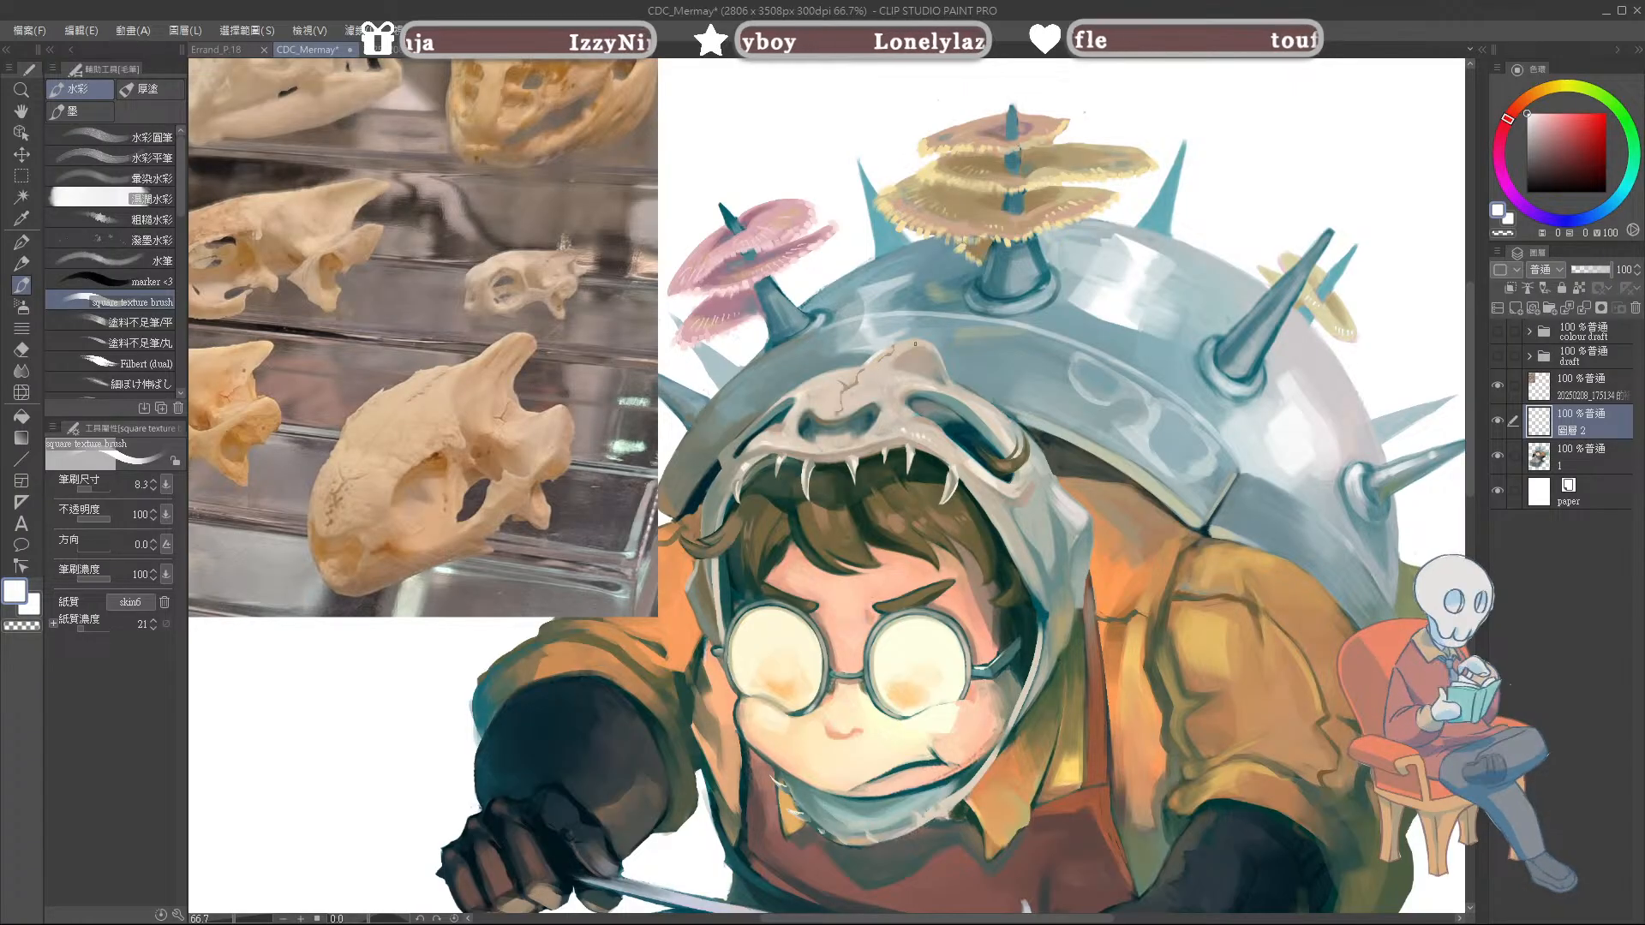
mouse_move(835, 373)
mouse_down()
mouse_move(858, 367)
mouse_move(833, 372)
mouse_up()
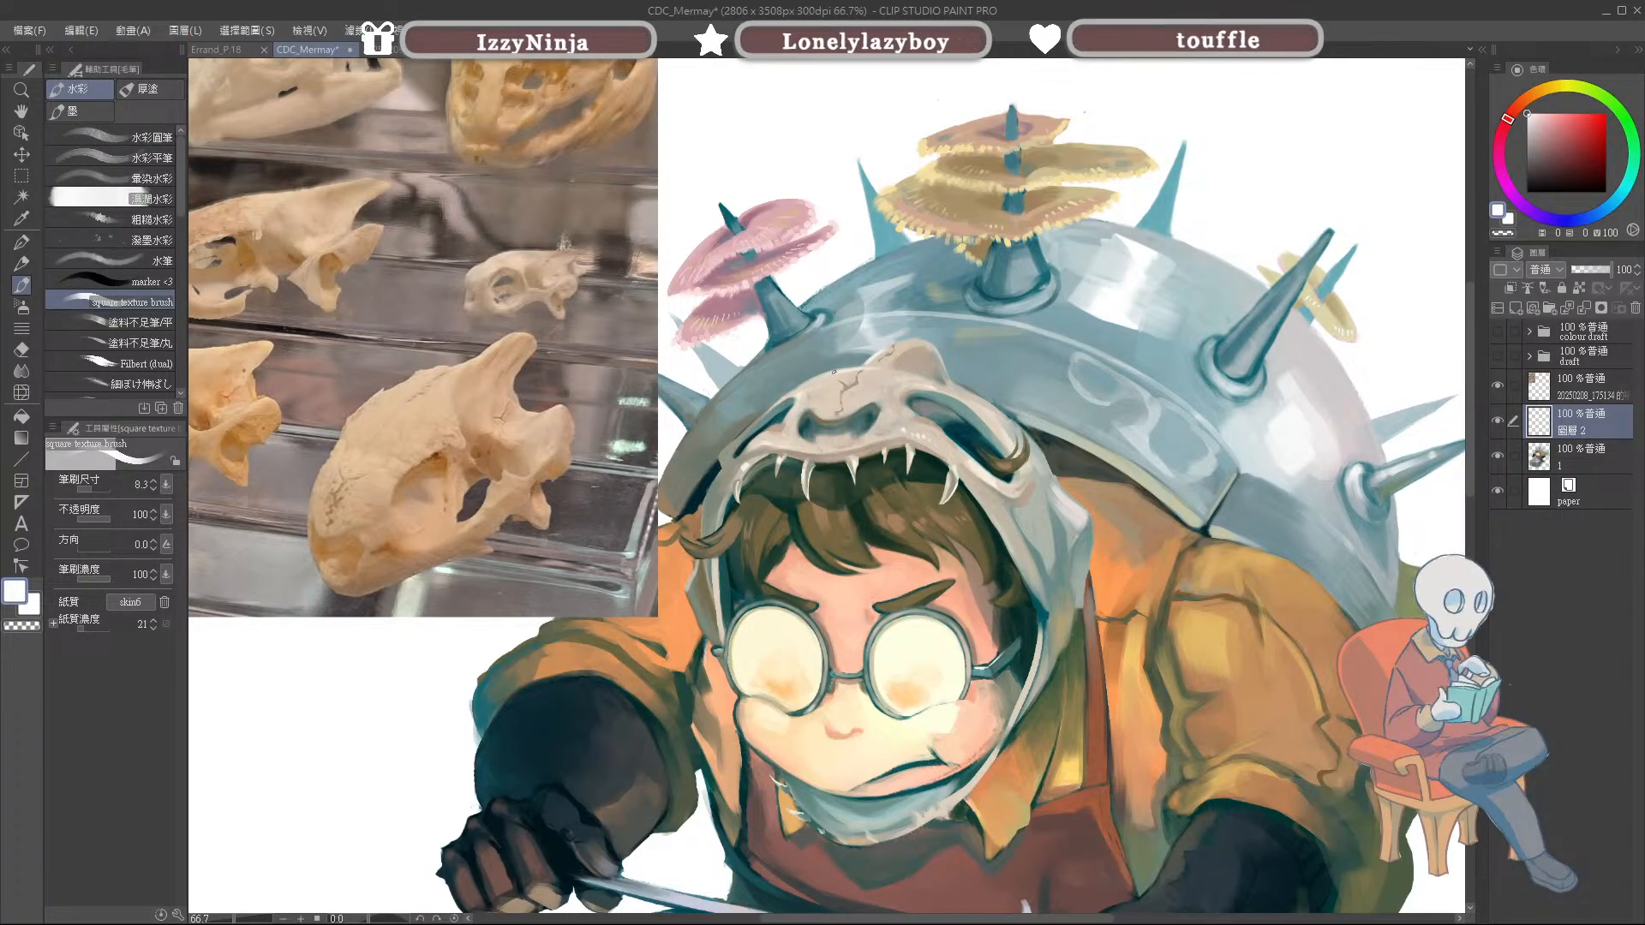
Step: Paint a white highlight along the crest's upper edge at brush size 7.5
key(bracketleft)
key(bracketleft)
key(bracketleft)
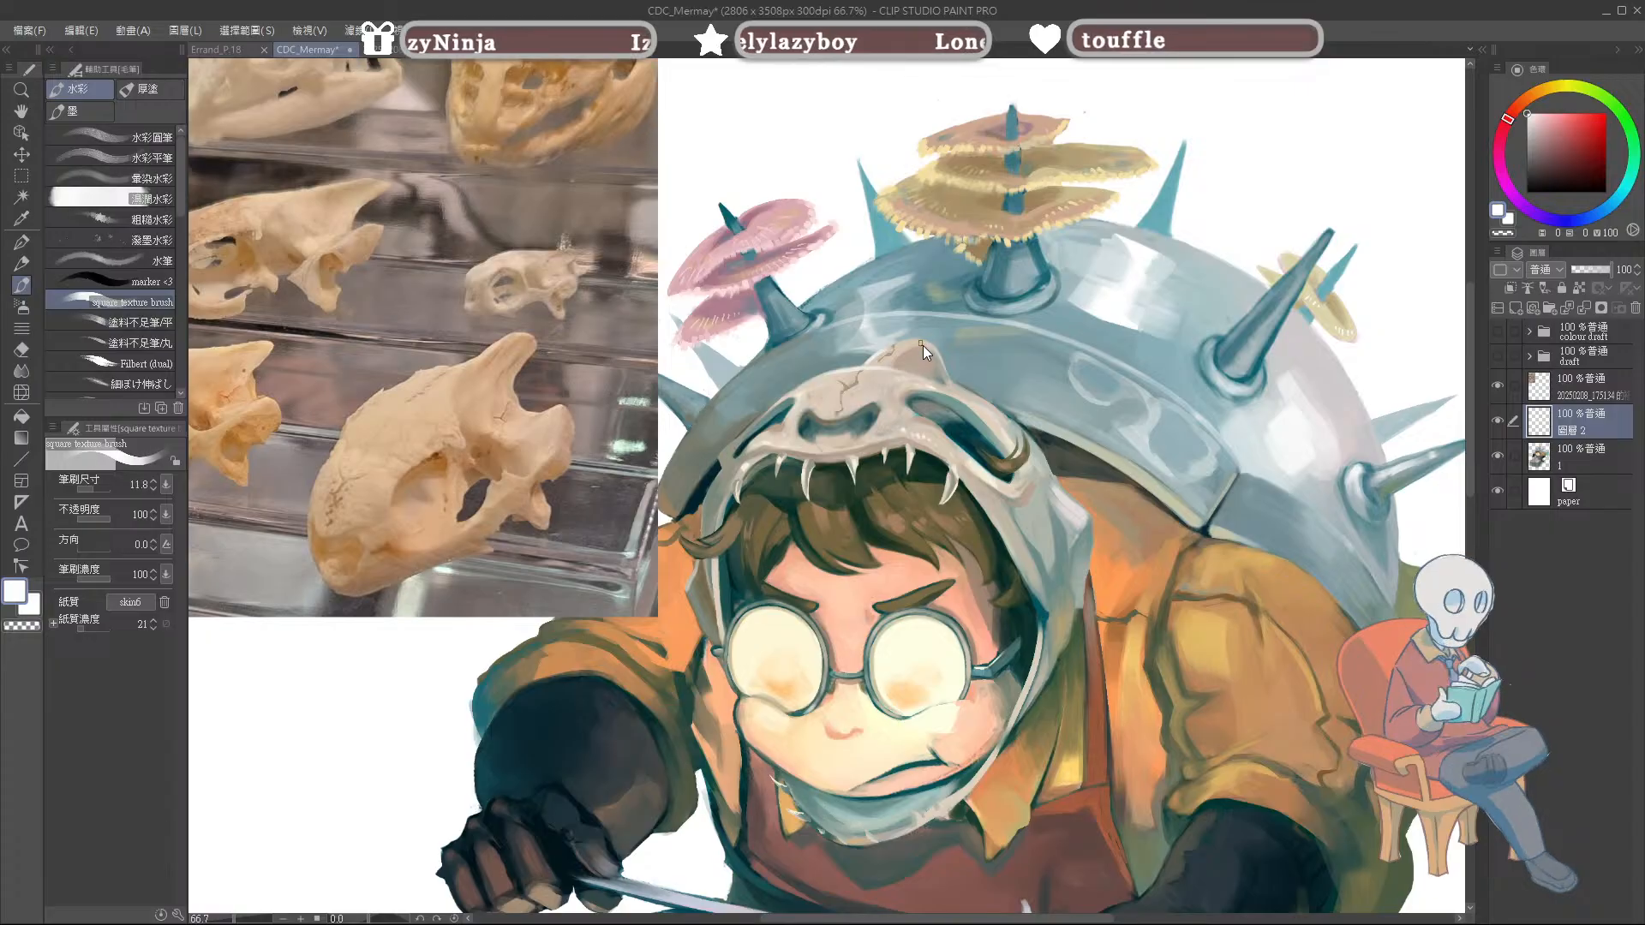
key(bracketright)
key(bracketright)
key(bracketright)
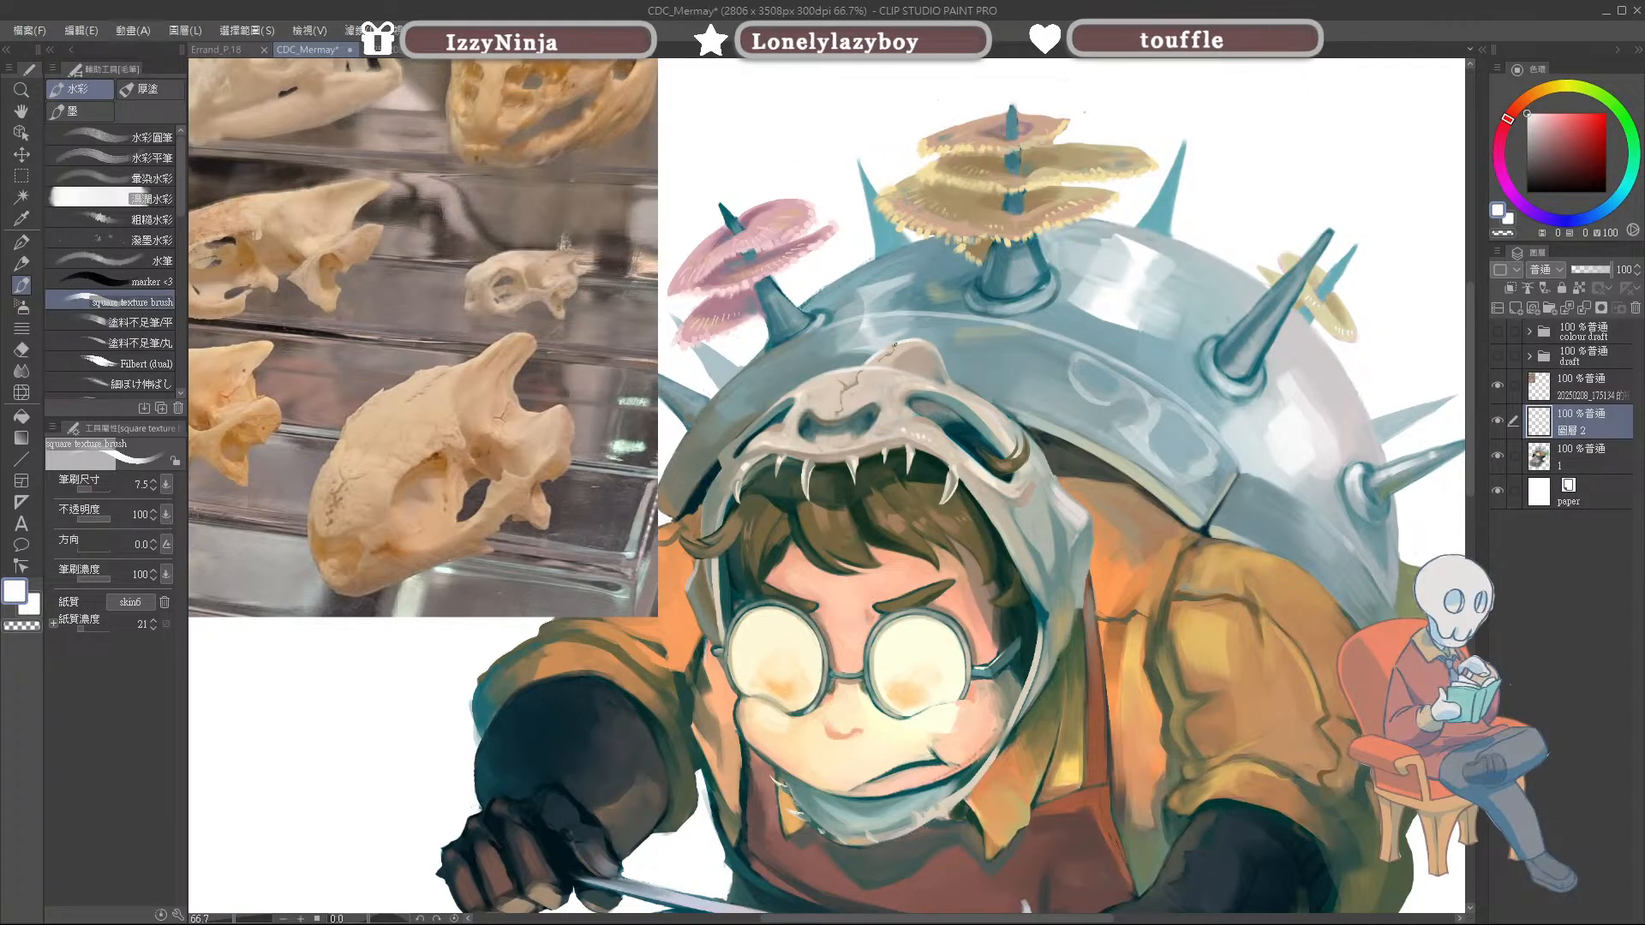
drag(921, 341, 948, 367)
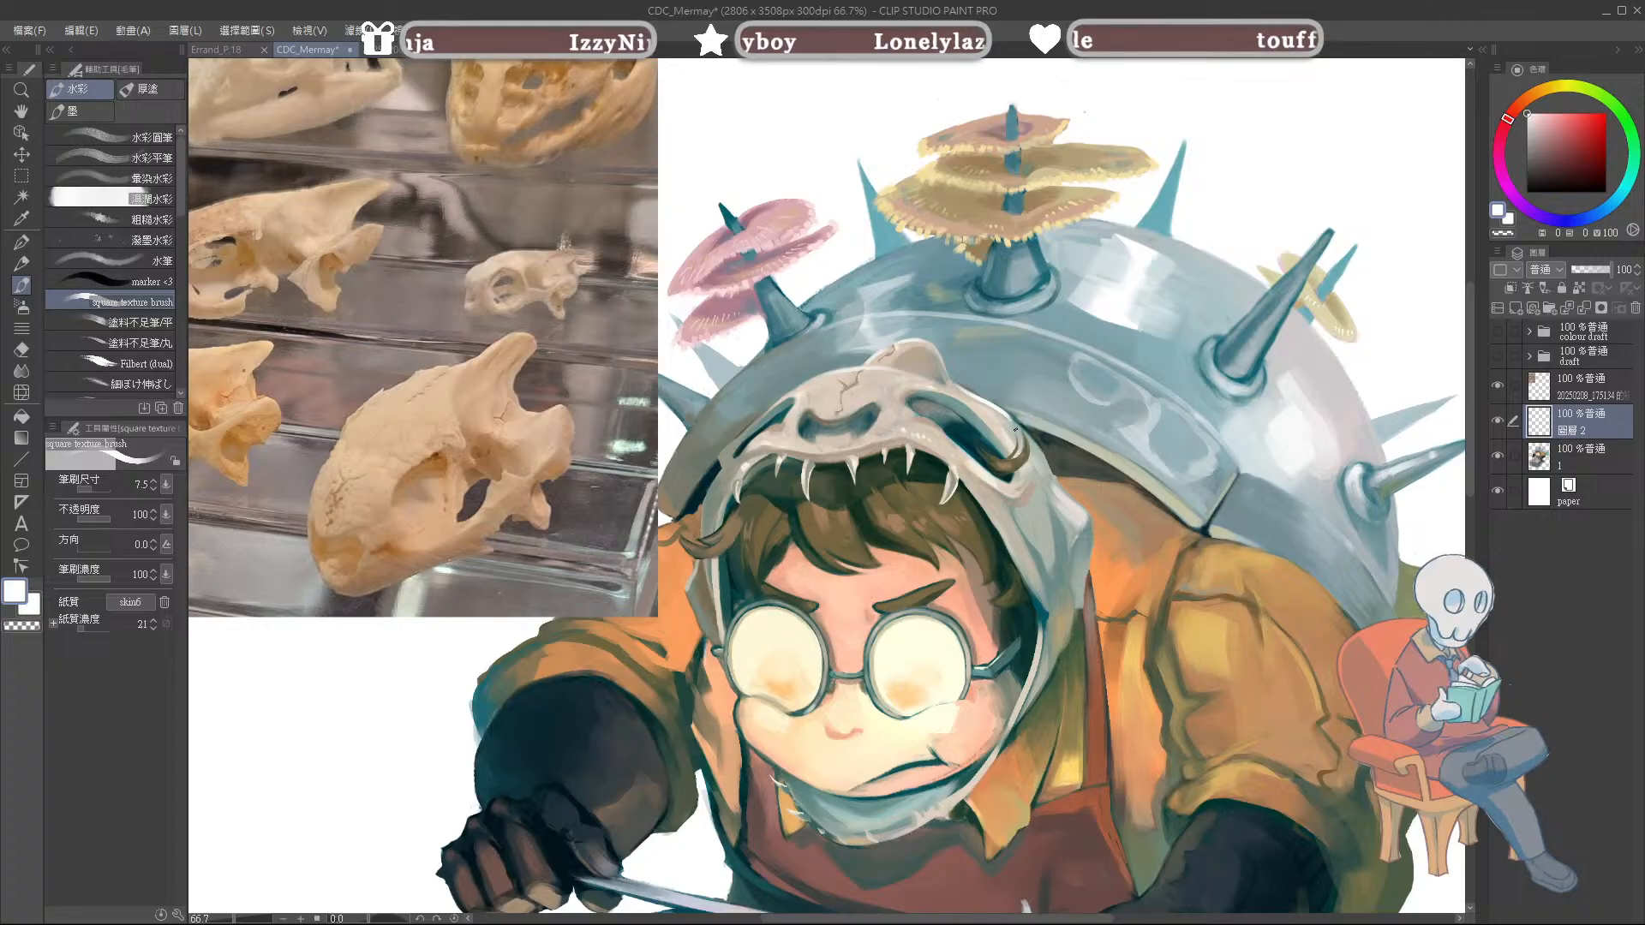
Step: Touch up the skull around the eye socket and crack with sampled bone and blue-grey tones at brush sizes 7.5 and 7.2
alt+click(972, 400)
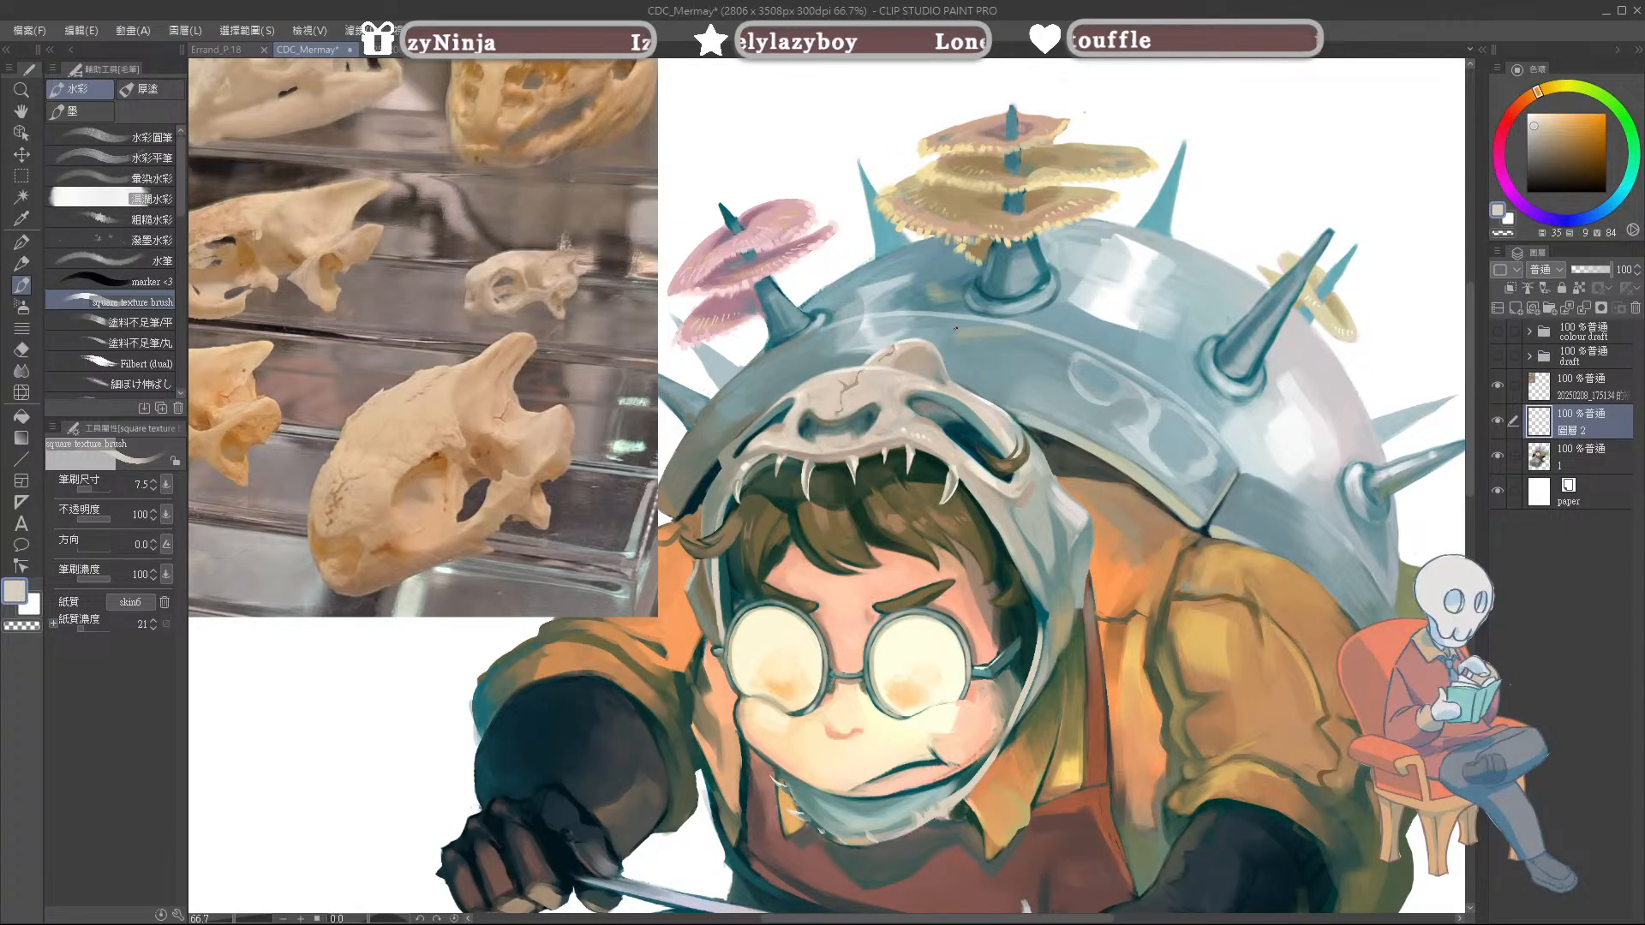
alt+click(864, 377)
alt+click(865, 294)
key([)
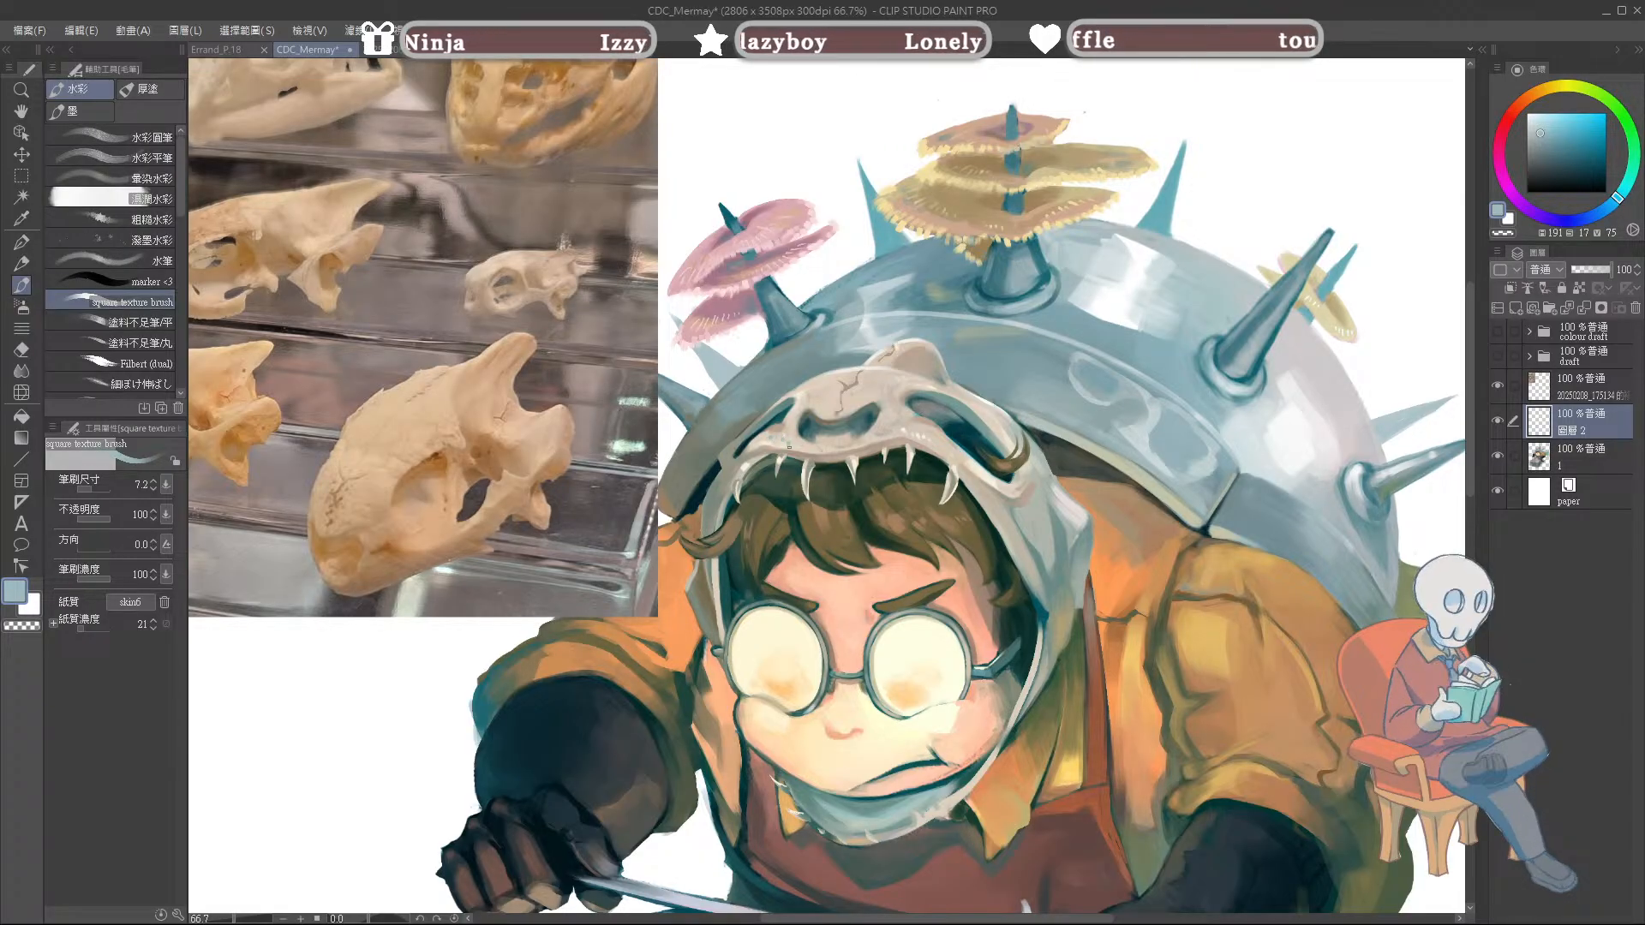
Step: Brighten the upper jaw rim and the edge of the nasal opening with white and sampled bone at brush sizes 7.2 and 9.2
alt+click(765, 424)
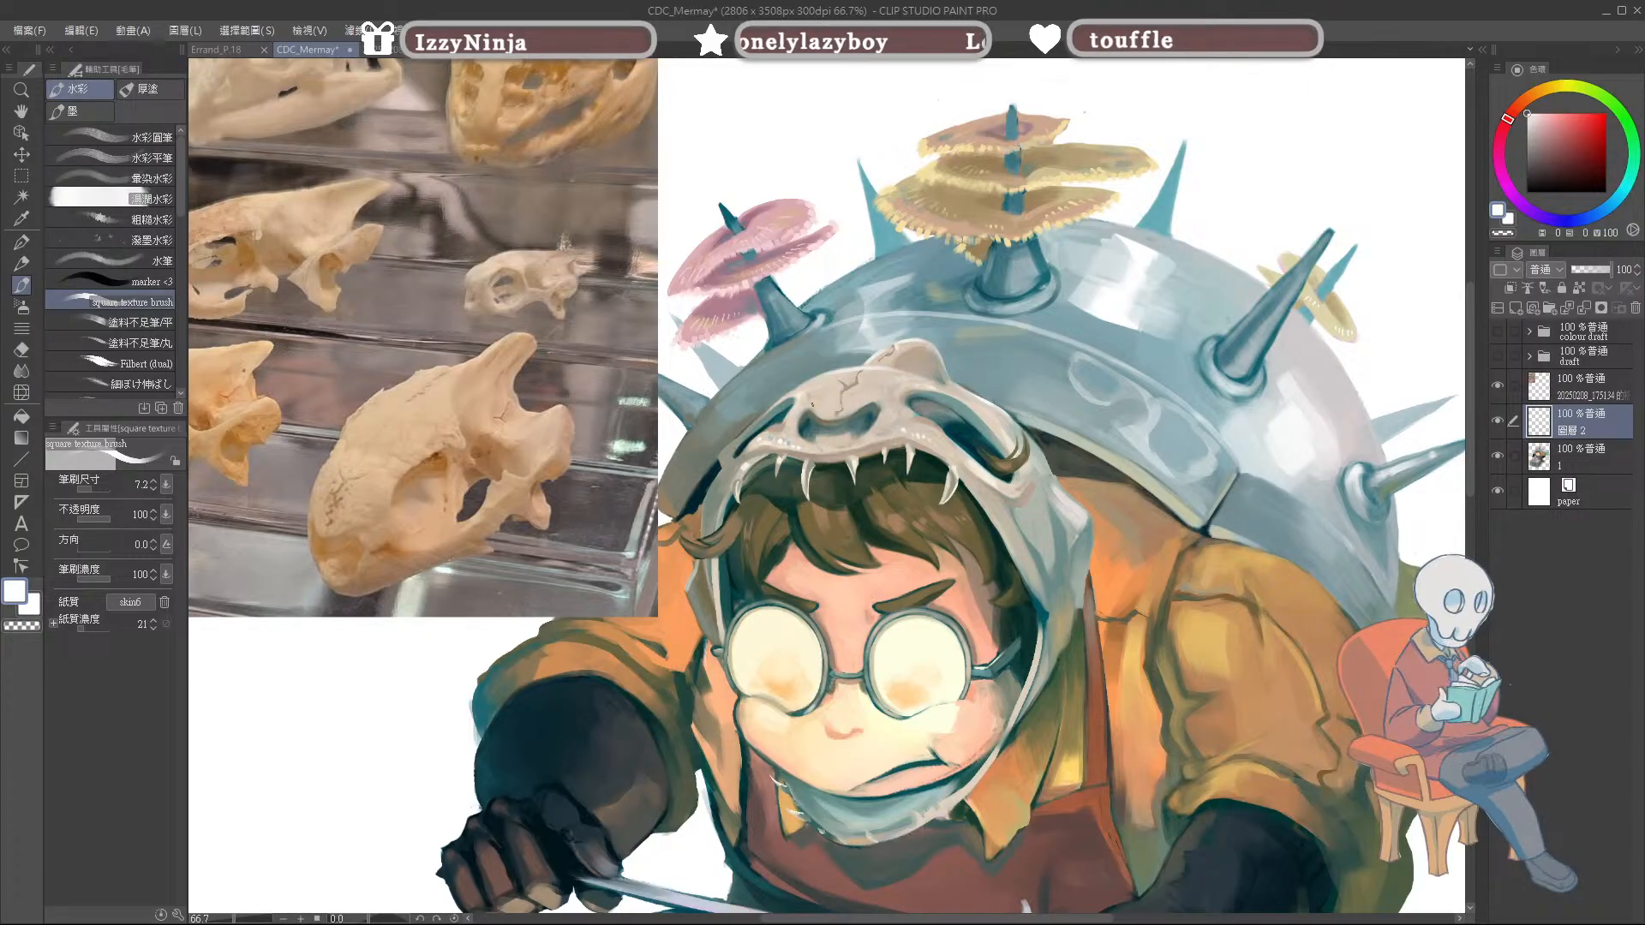
alt+click(822, 415)
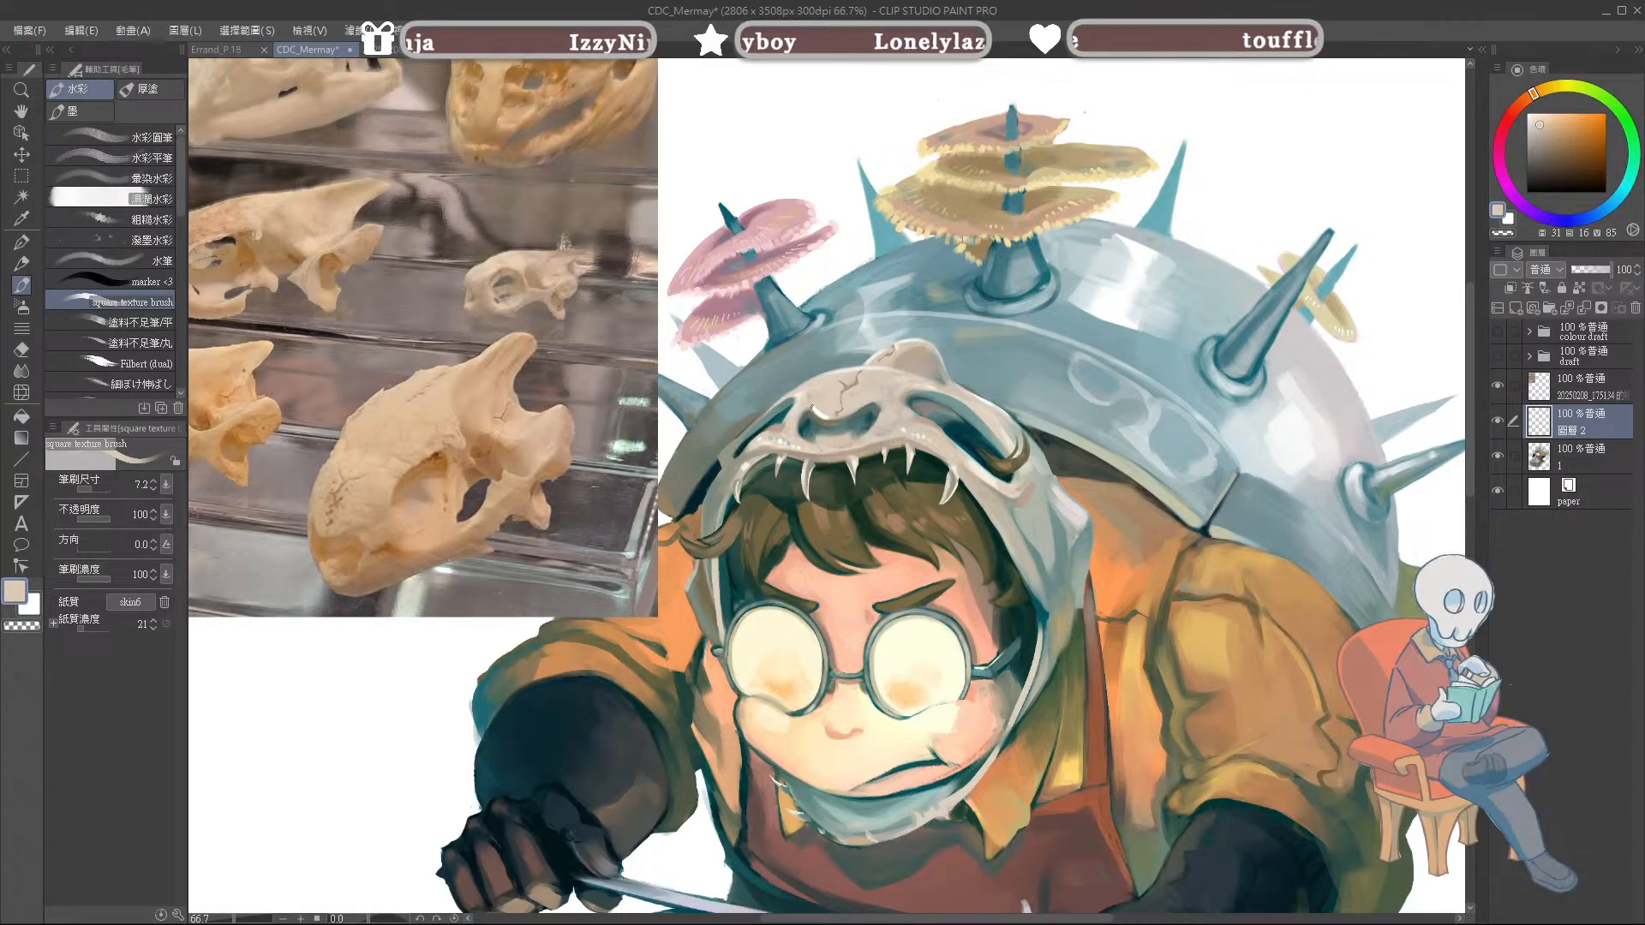
alt+click(871, 273)
drag(867, 410, 875, 401)
key(ctrl+z)
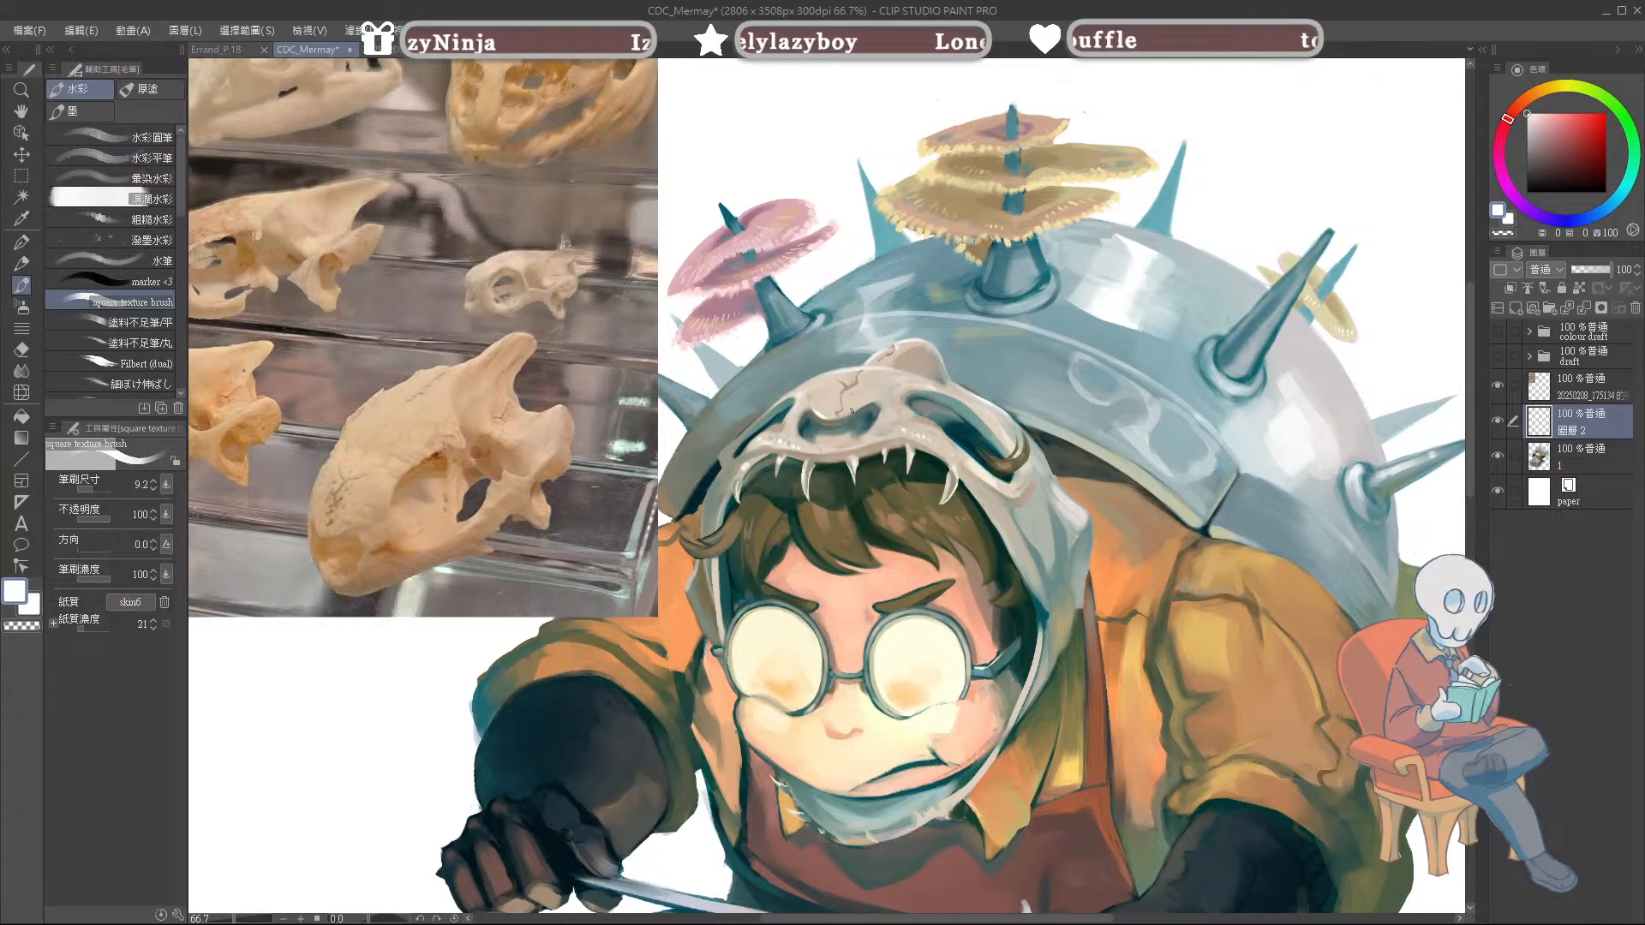
alt+click(883, 406)
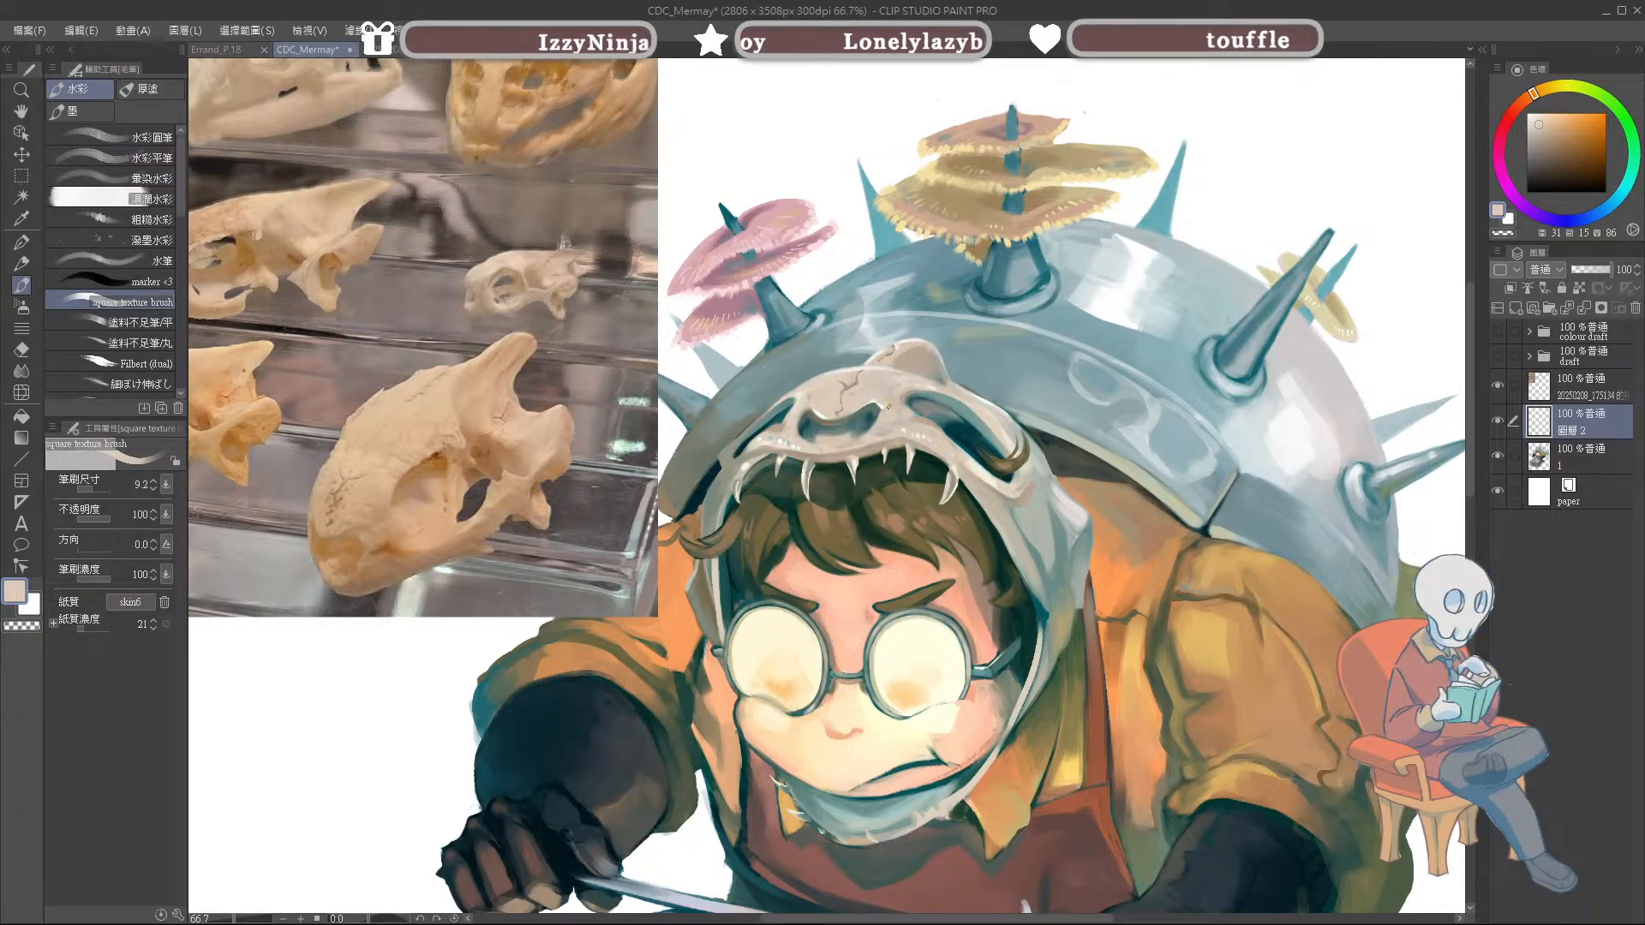
alt+click(948, 224)
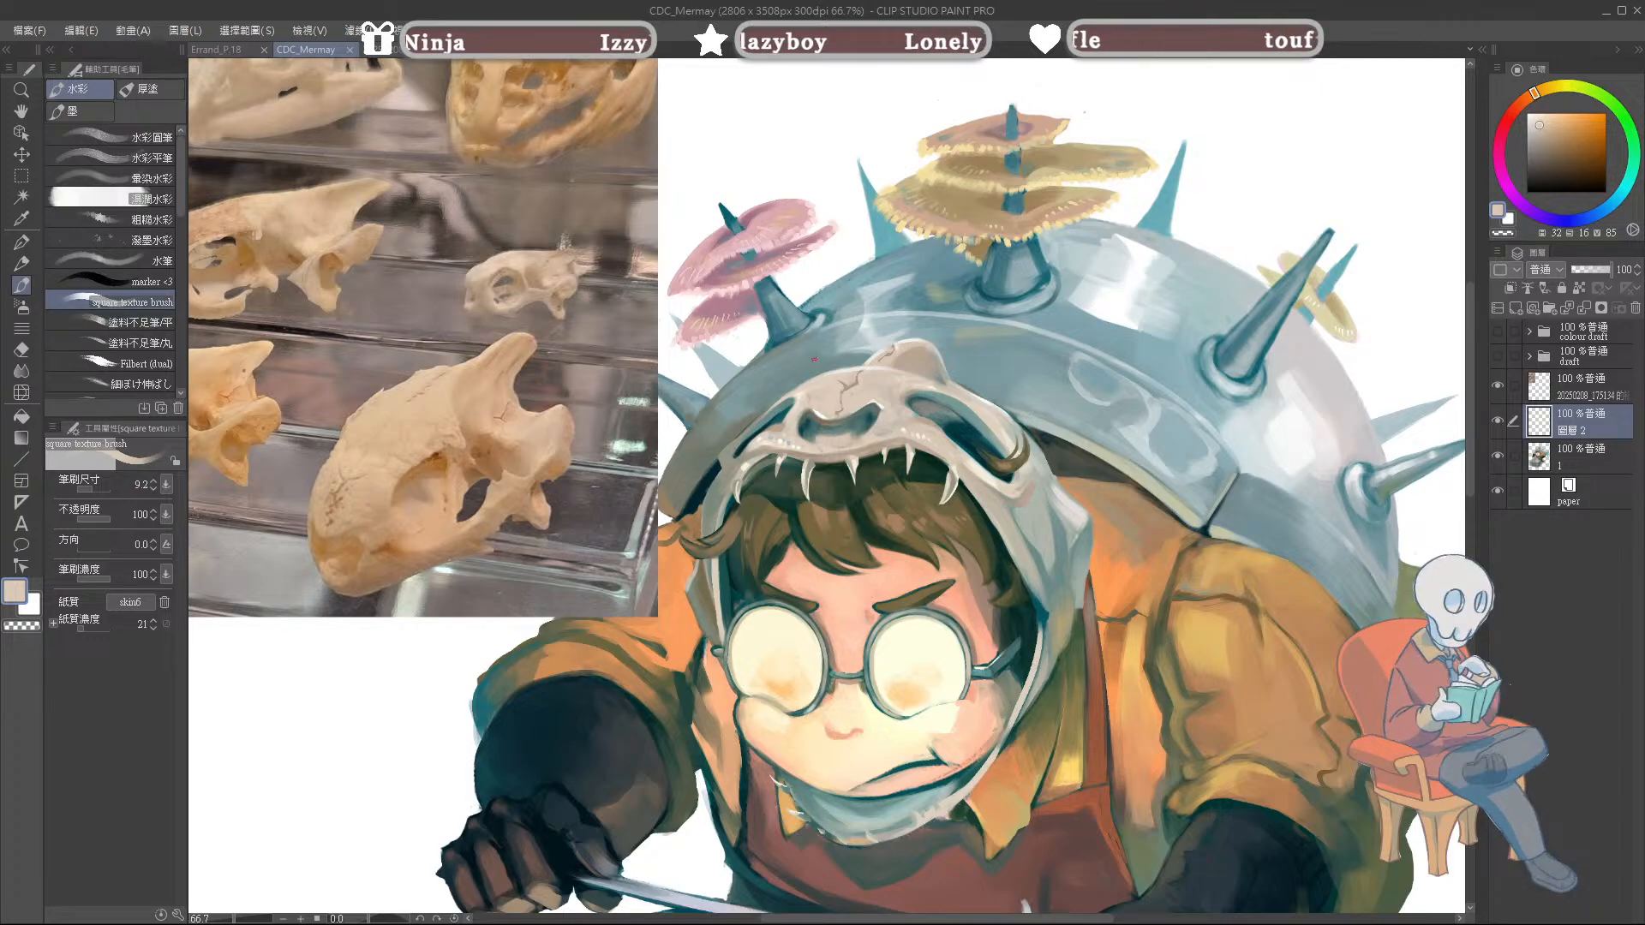
Step: Define the nasal opening's edge with thin strokes of sampled brown at brush size 5.9
key([)
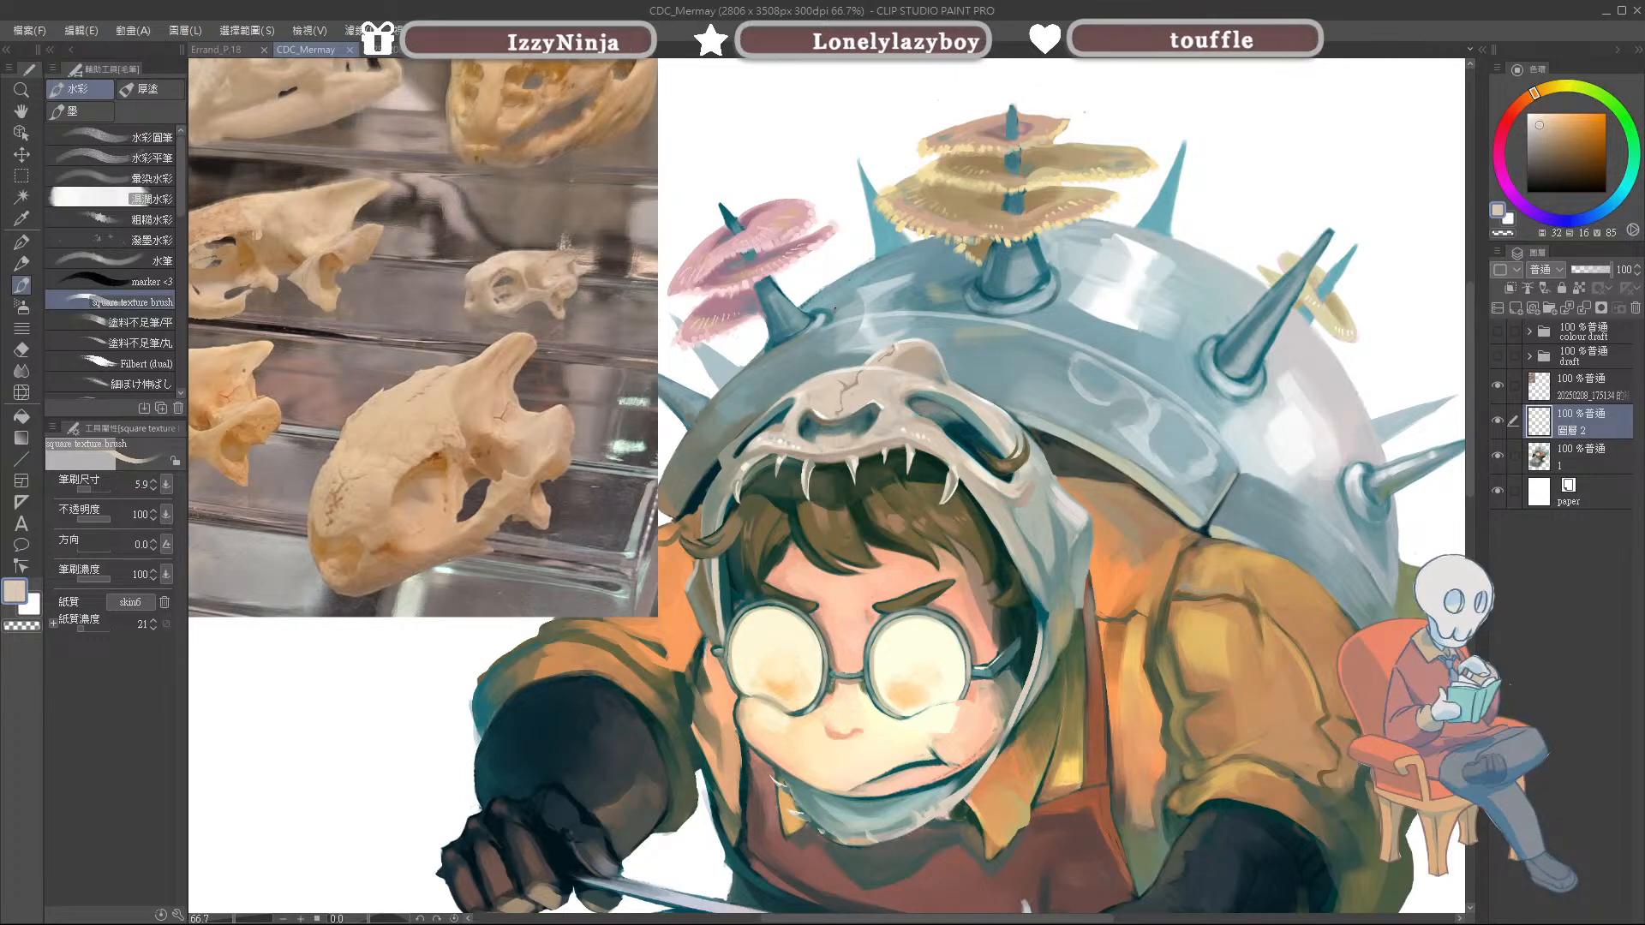
alt+click(818, 415)
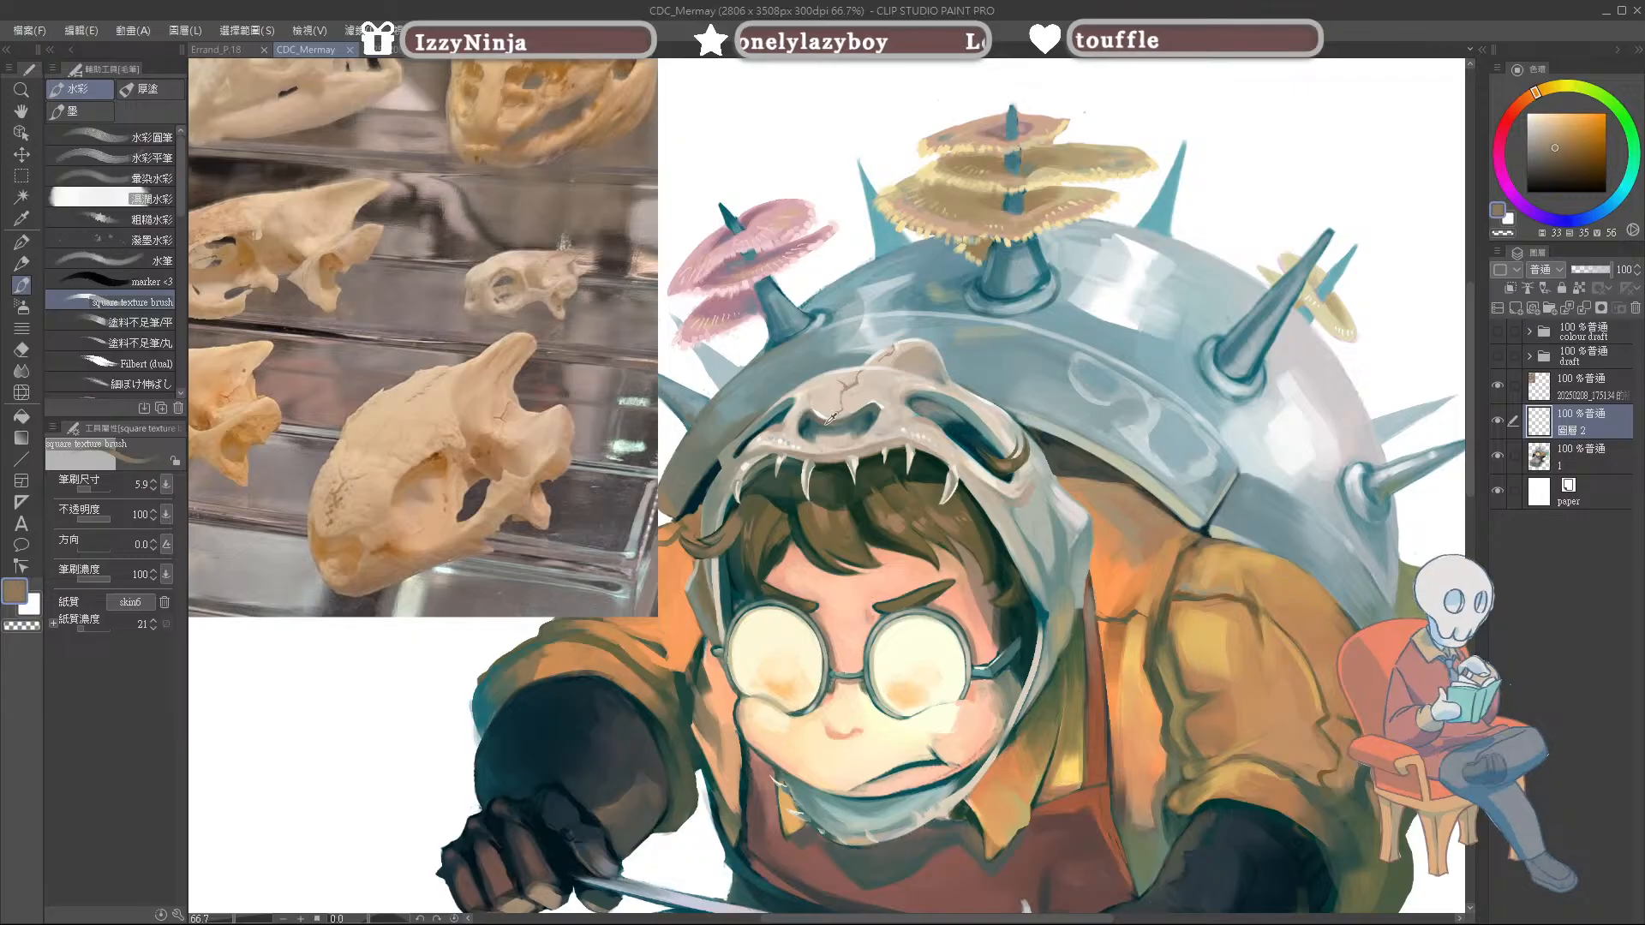
alt+click(815, 414)
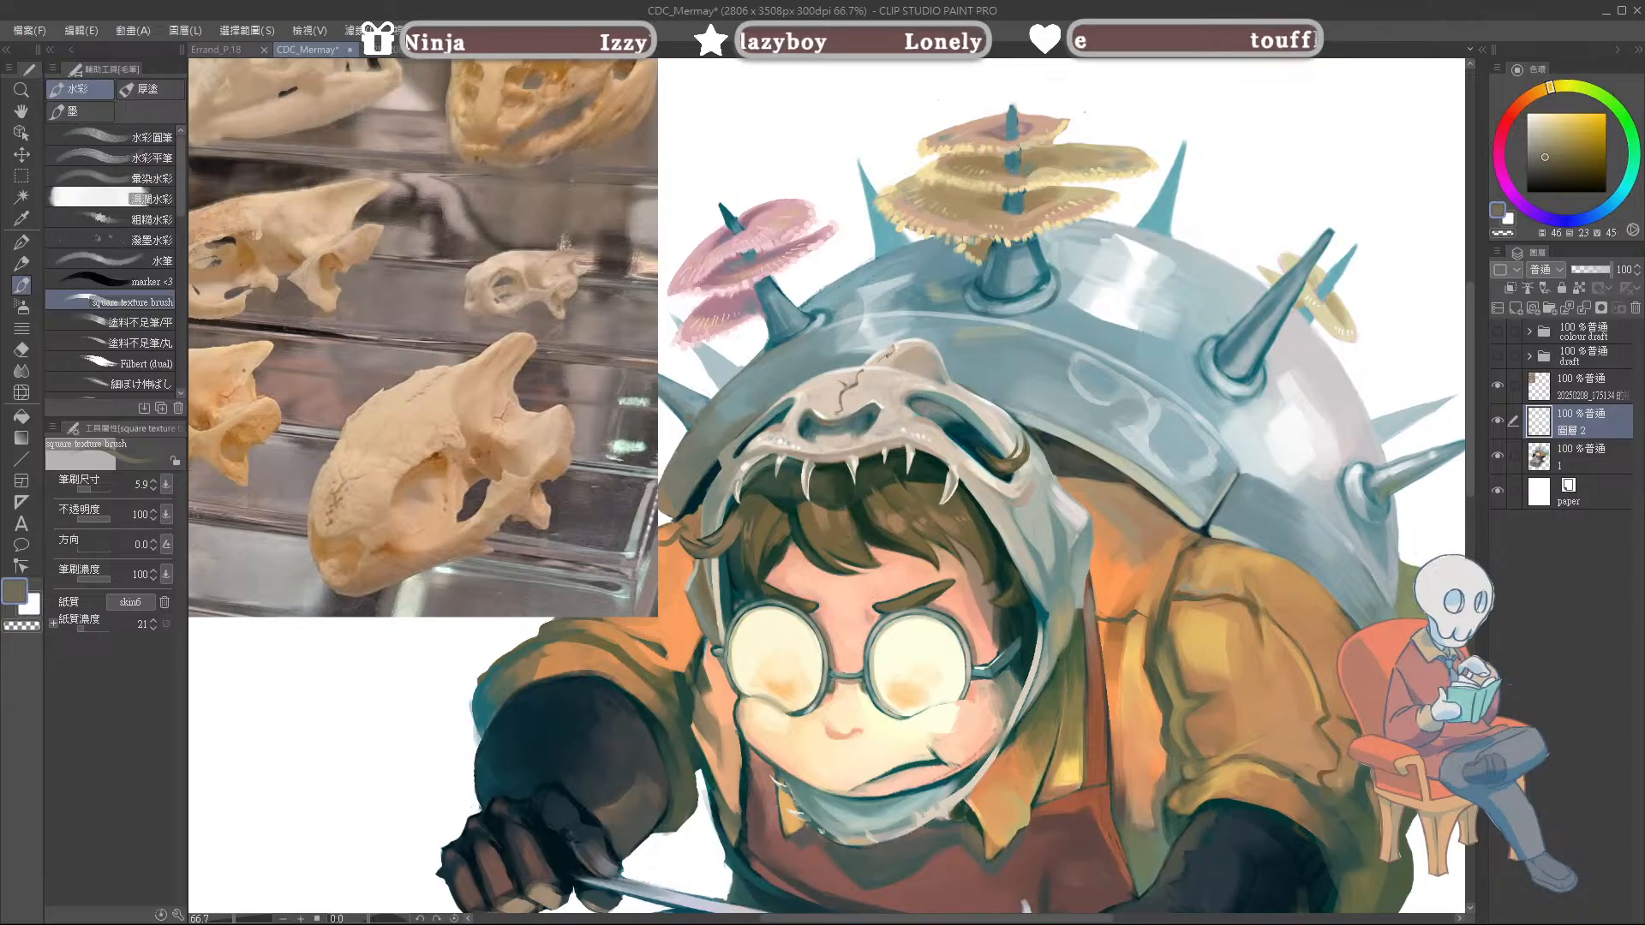
Step: Add white highlights along the crack and crest at brush sizes 3.1 and 9.0
alt+click(896, 349)
alt+click(900, 161)
key([)
key([)
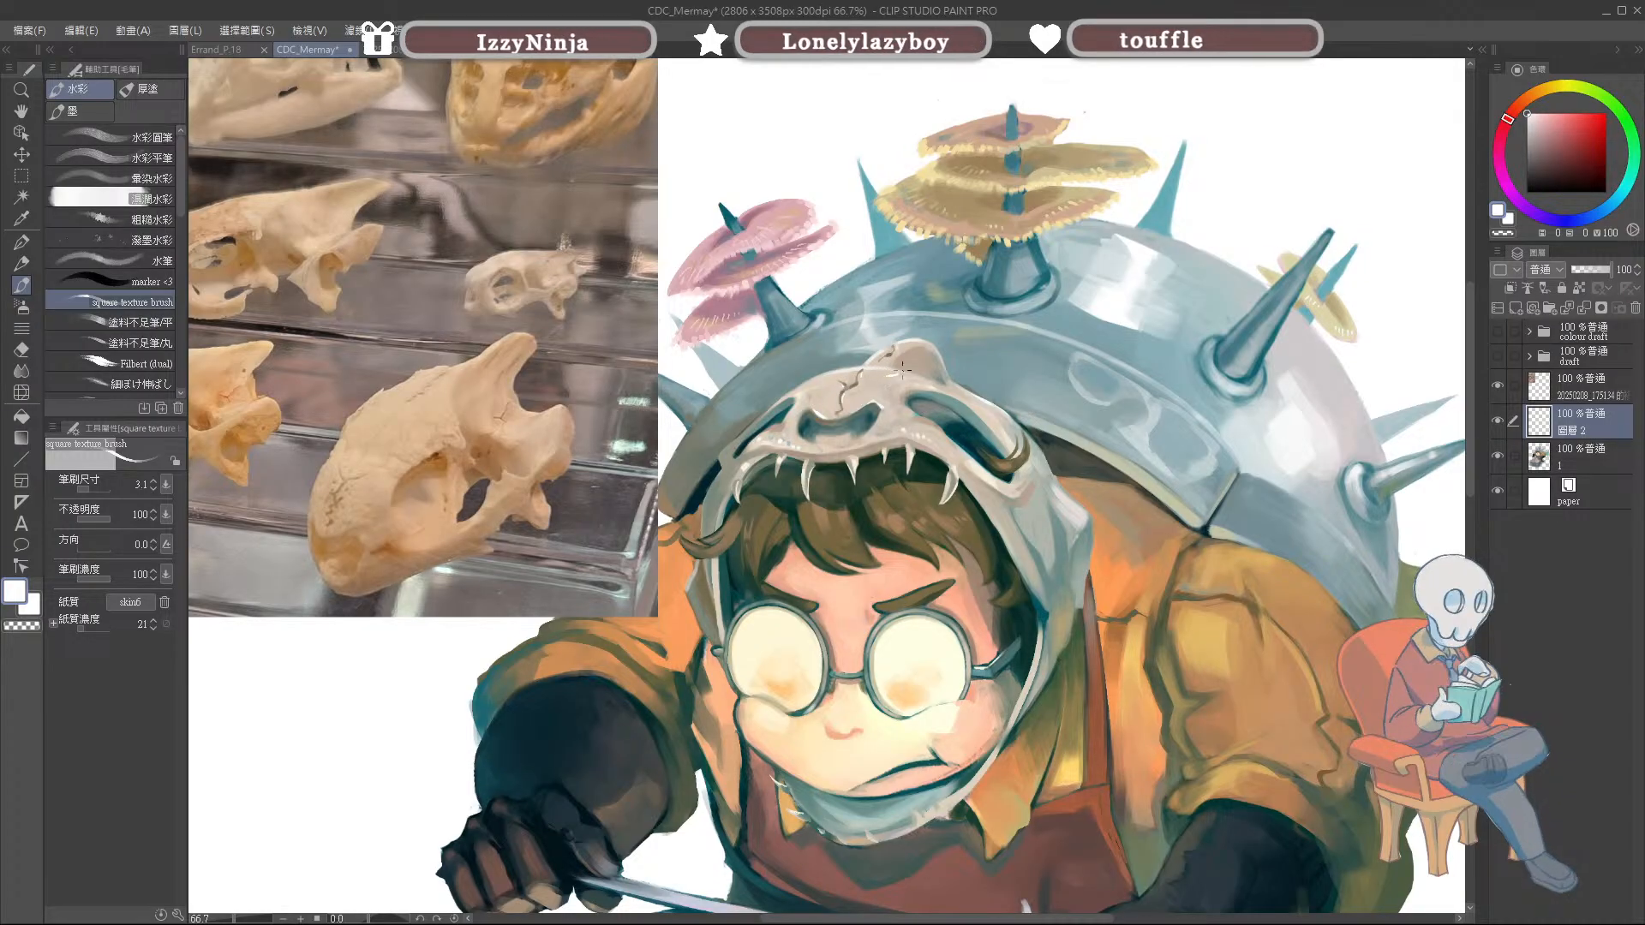
key(bracketright)
key(bracketright)
key(bracketright)
key(bracketright)
key(bracketright)
key(bracketright)
key(bracketright)
key(bracketright)
key(bracketleft)
key(bracketleft)
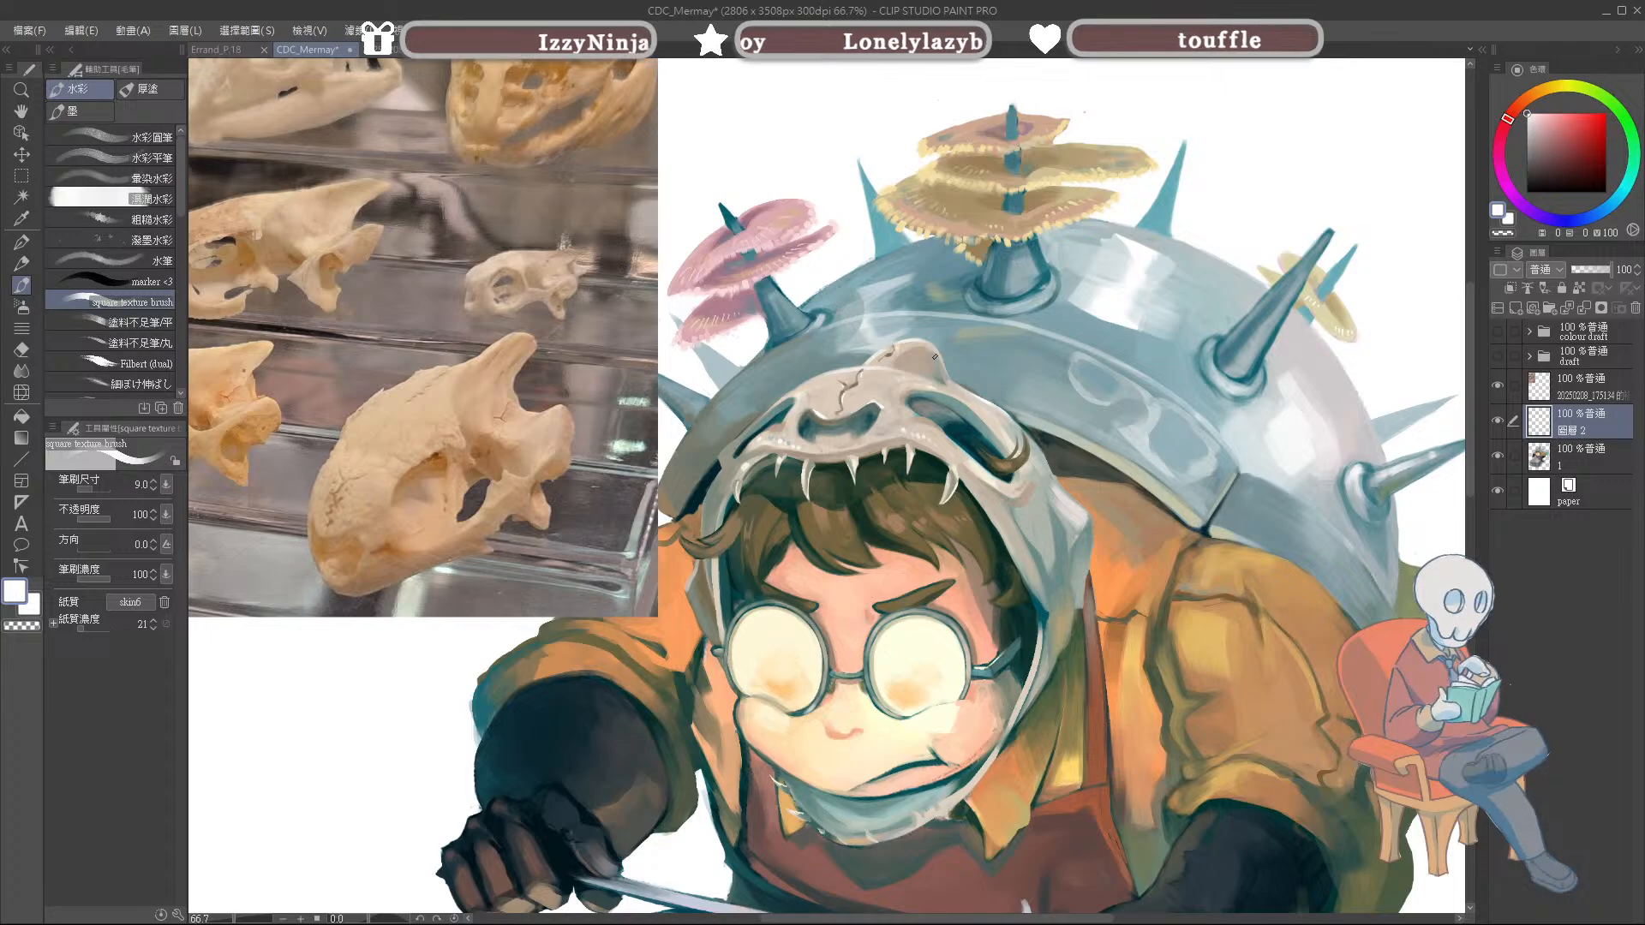
Step: Sharpen the eye socket's upper rim with sampled bone and dark teal colours at brush size 9.0
alt+click(950, 394)
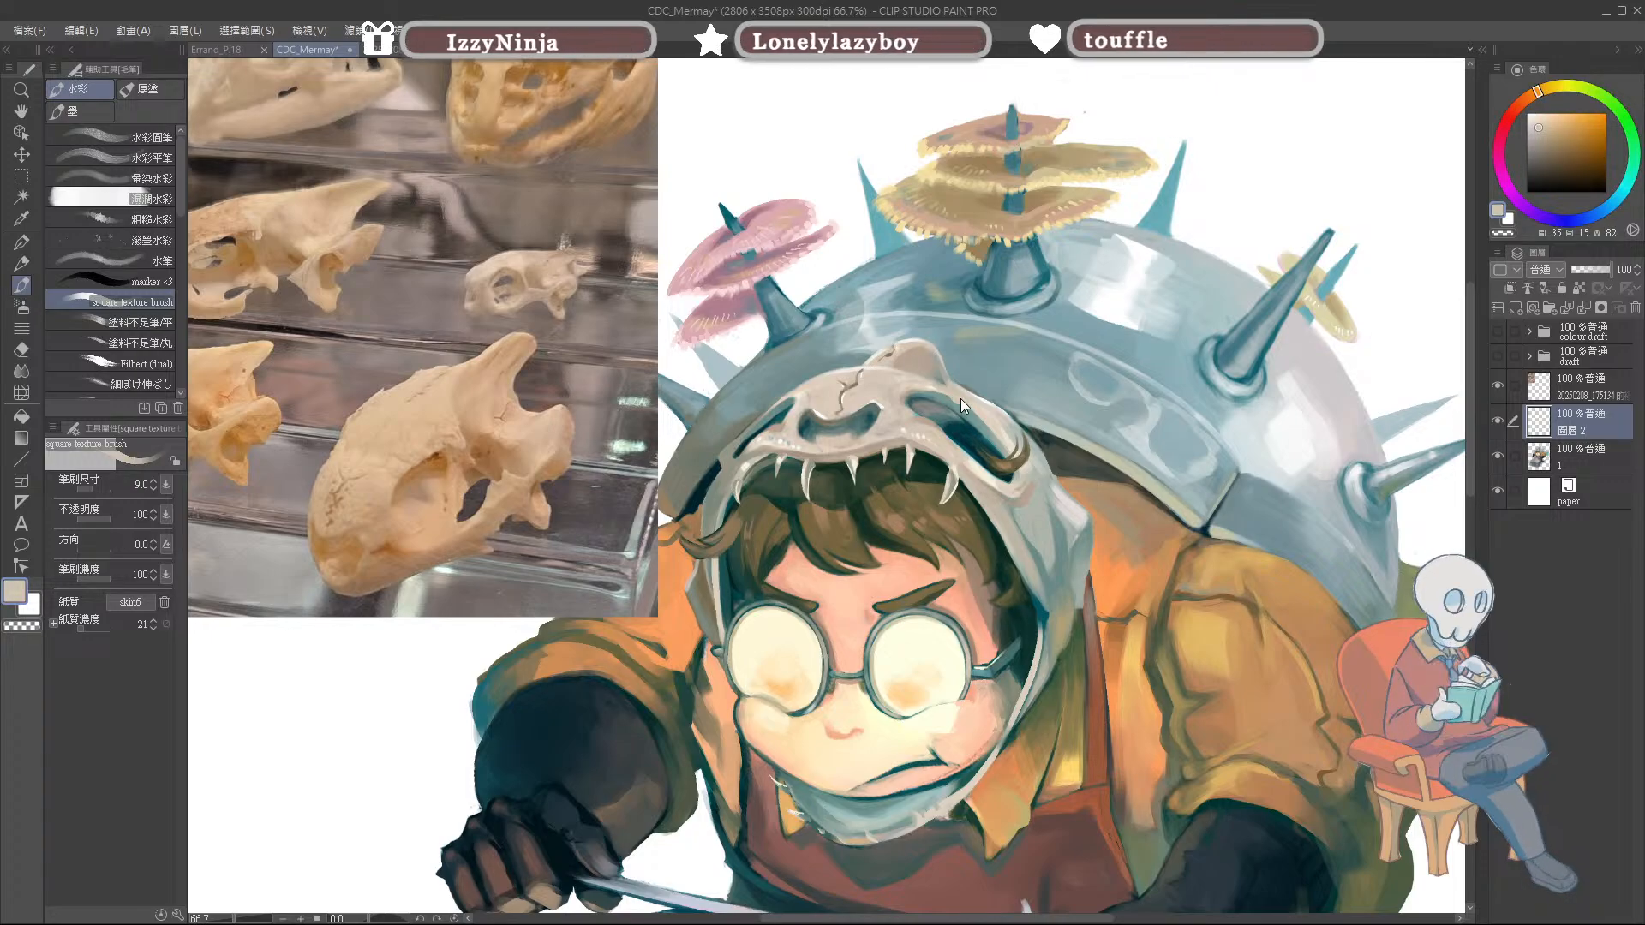
alt+click(954, 402)
alt+click(951, 398)
alt+click(955, 400)
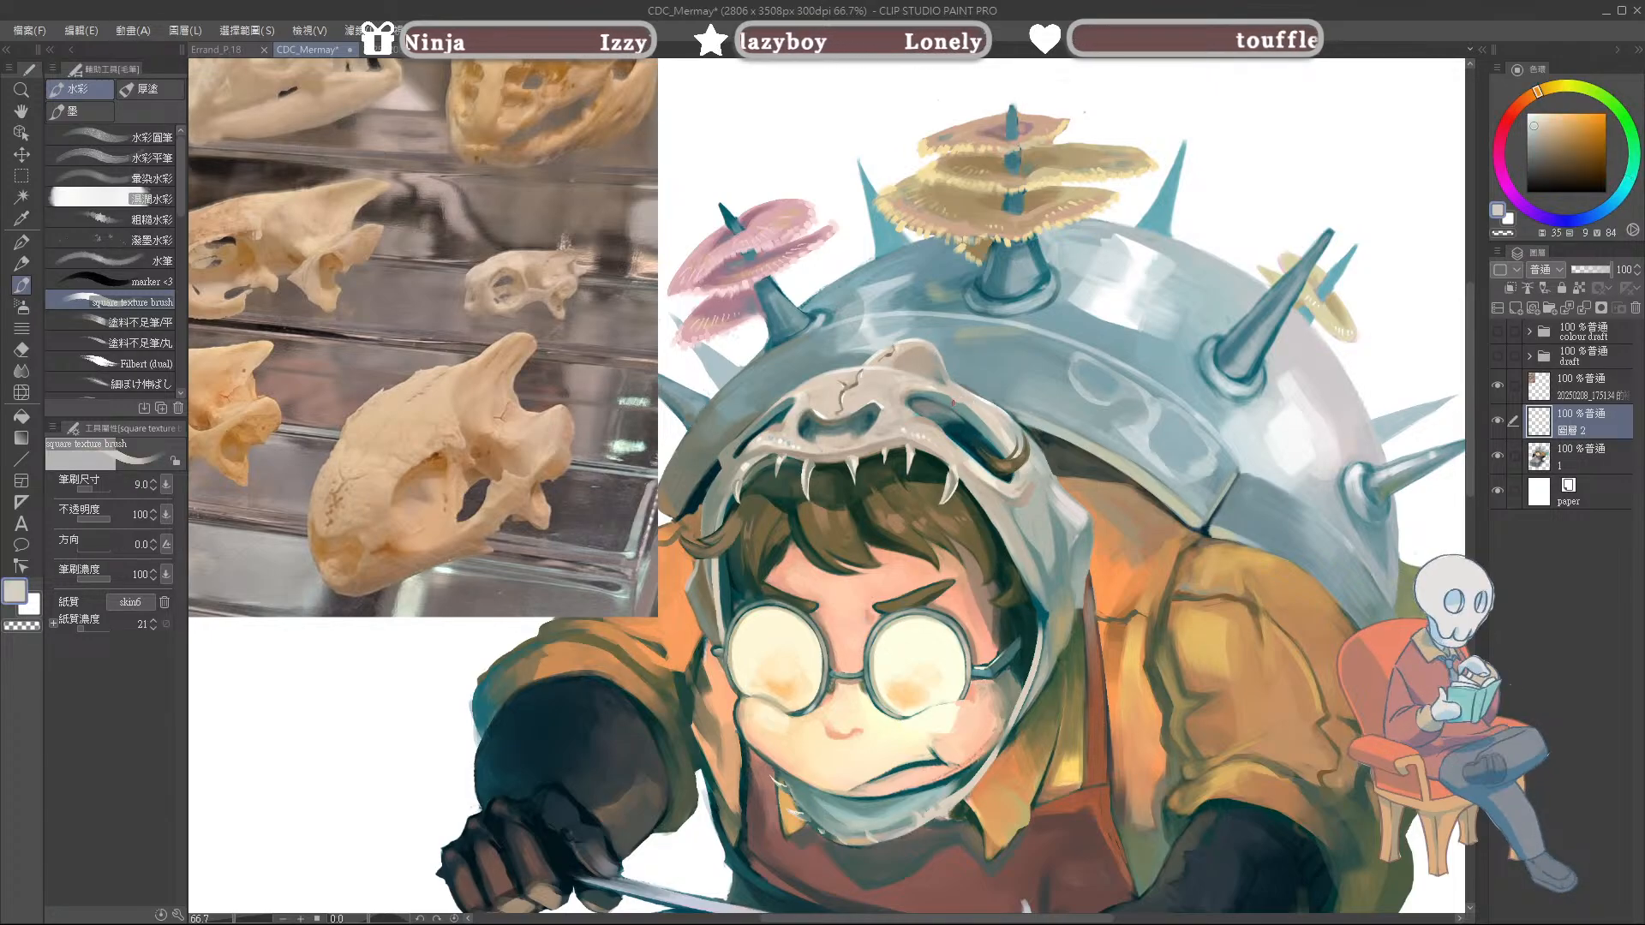
alt+click(965, 419)
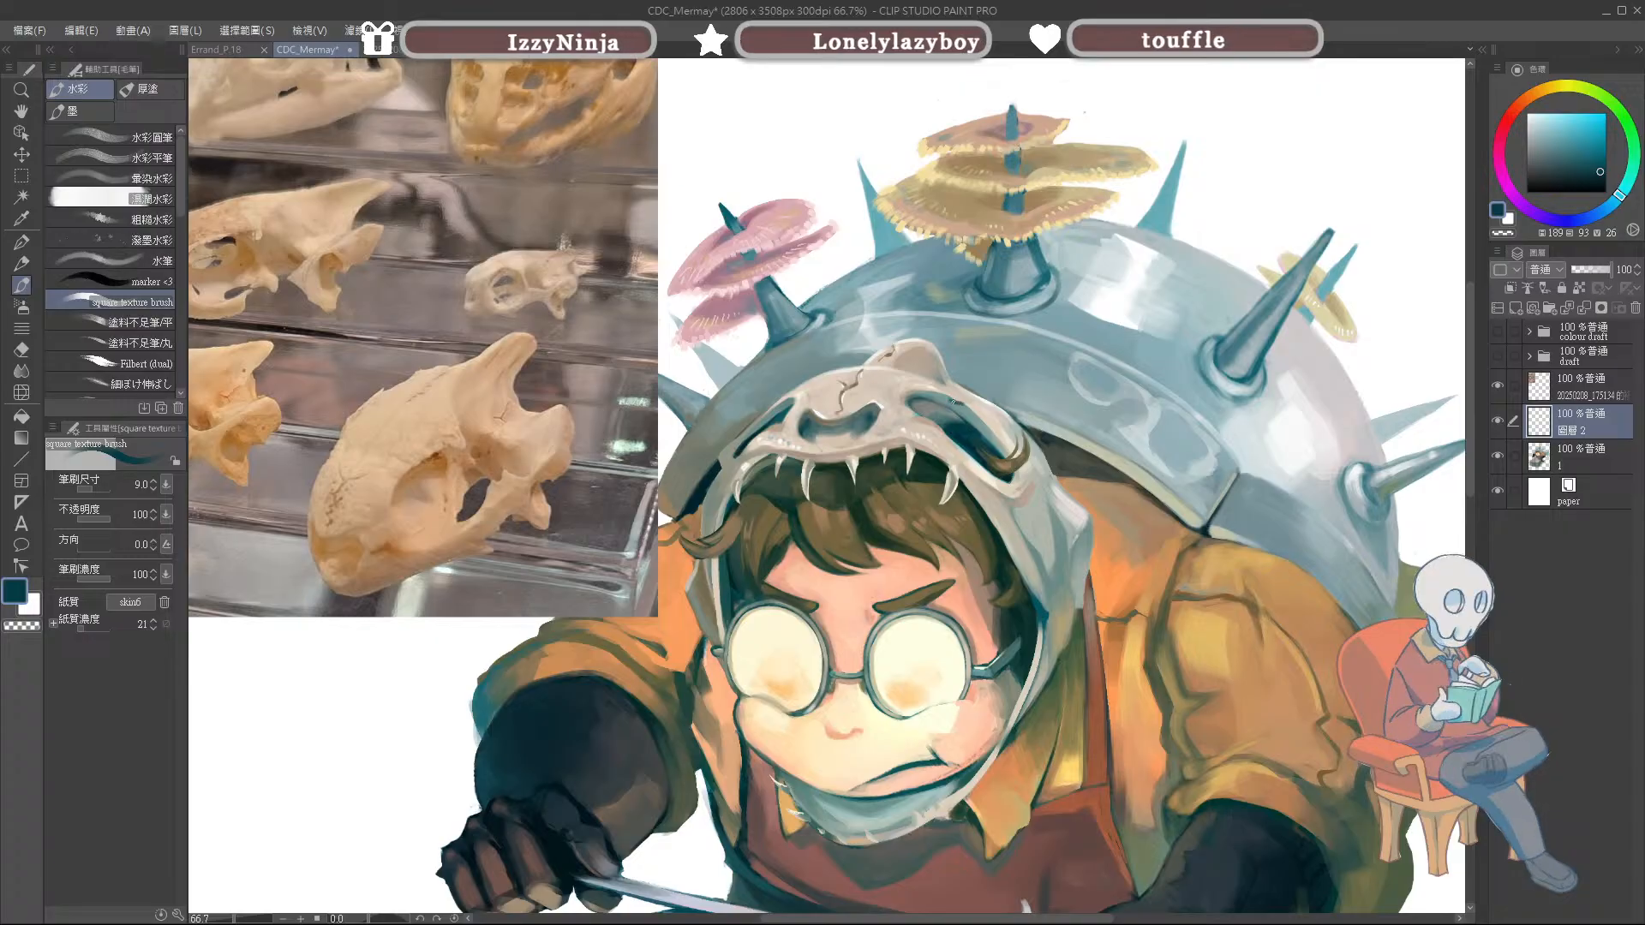
alt+click(954, 402)
alt+click(970, 401)
Step: Refine the nasal opening's interior and rim with colours sampled around it at brush size 9.0
alt+click(833, 421)
alt+click(829, 433)
alt+click(805, 411)
alt+click(802, 411)
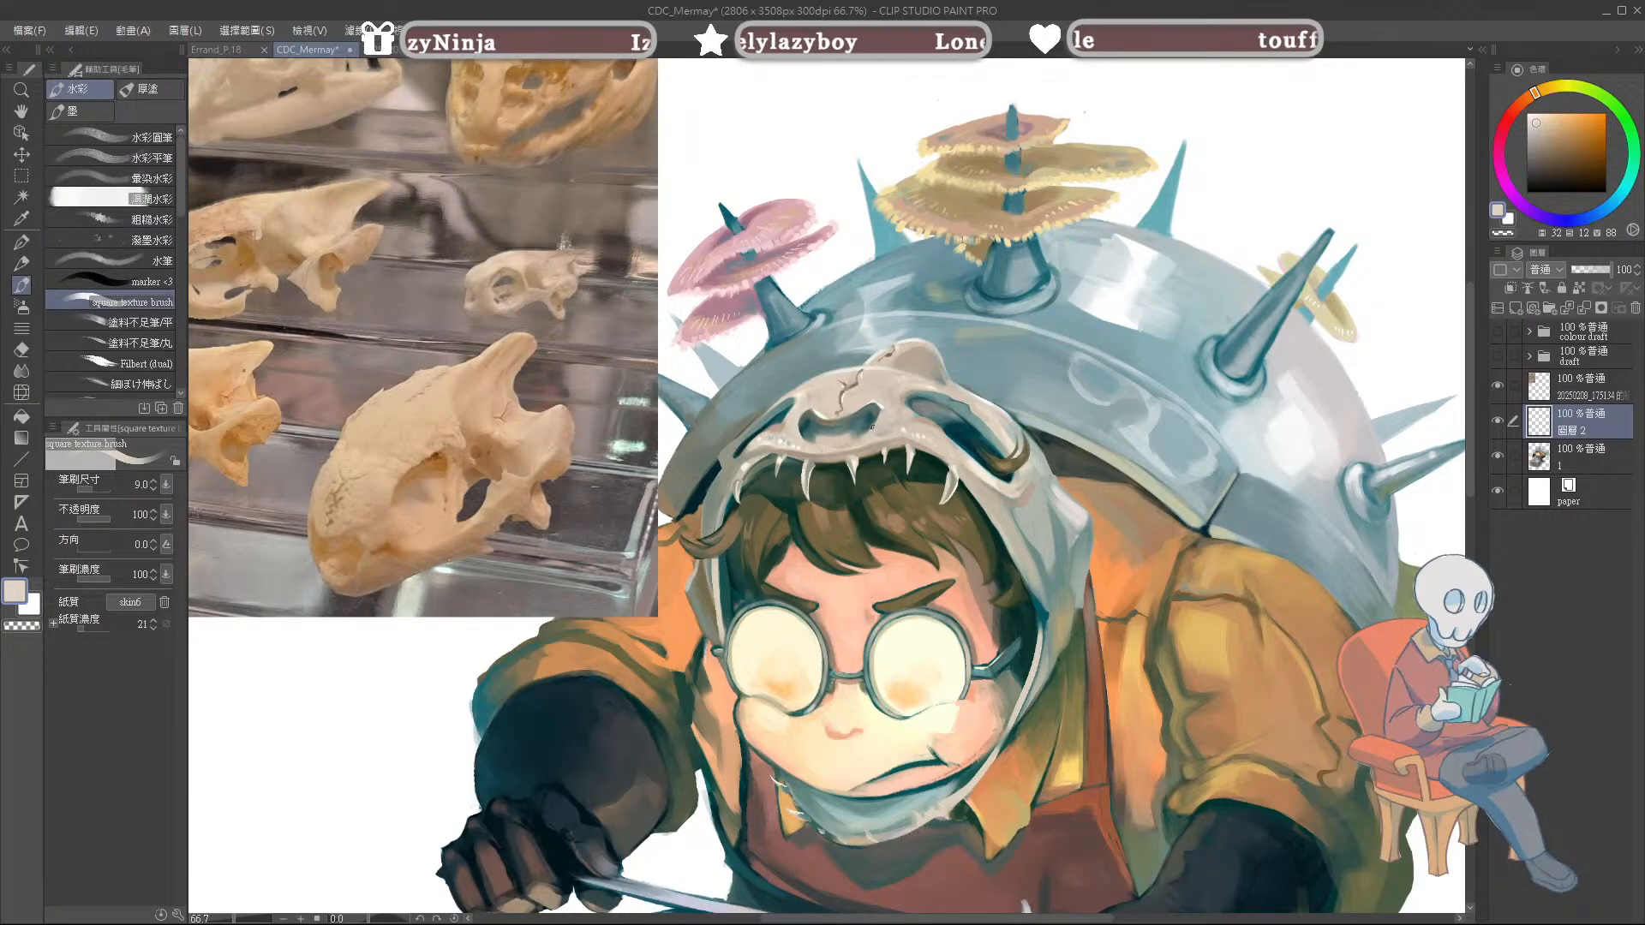
Step: Touch up the bone beside the nasal opening with sampled beige and grey-teal at brush size 9.0, and save the painting
alt+click(844, 434)
alt+click(809, 410)
alt+click(791, 397)
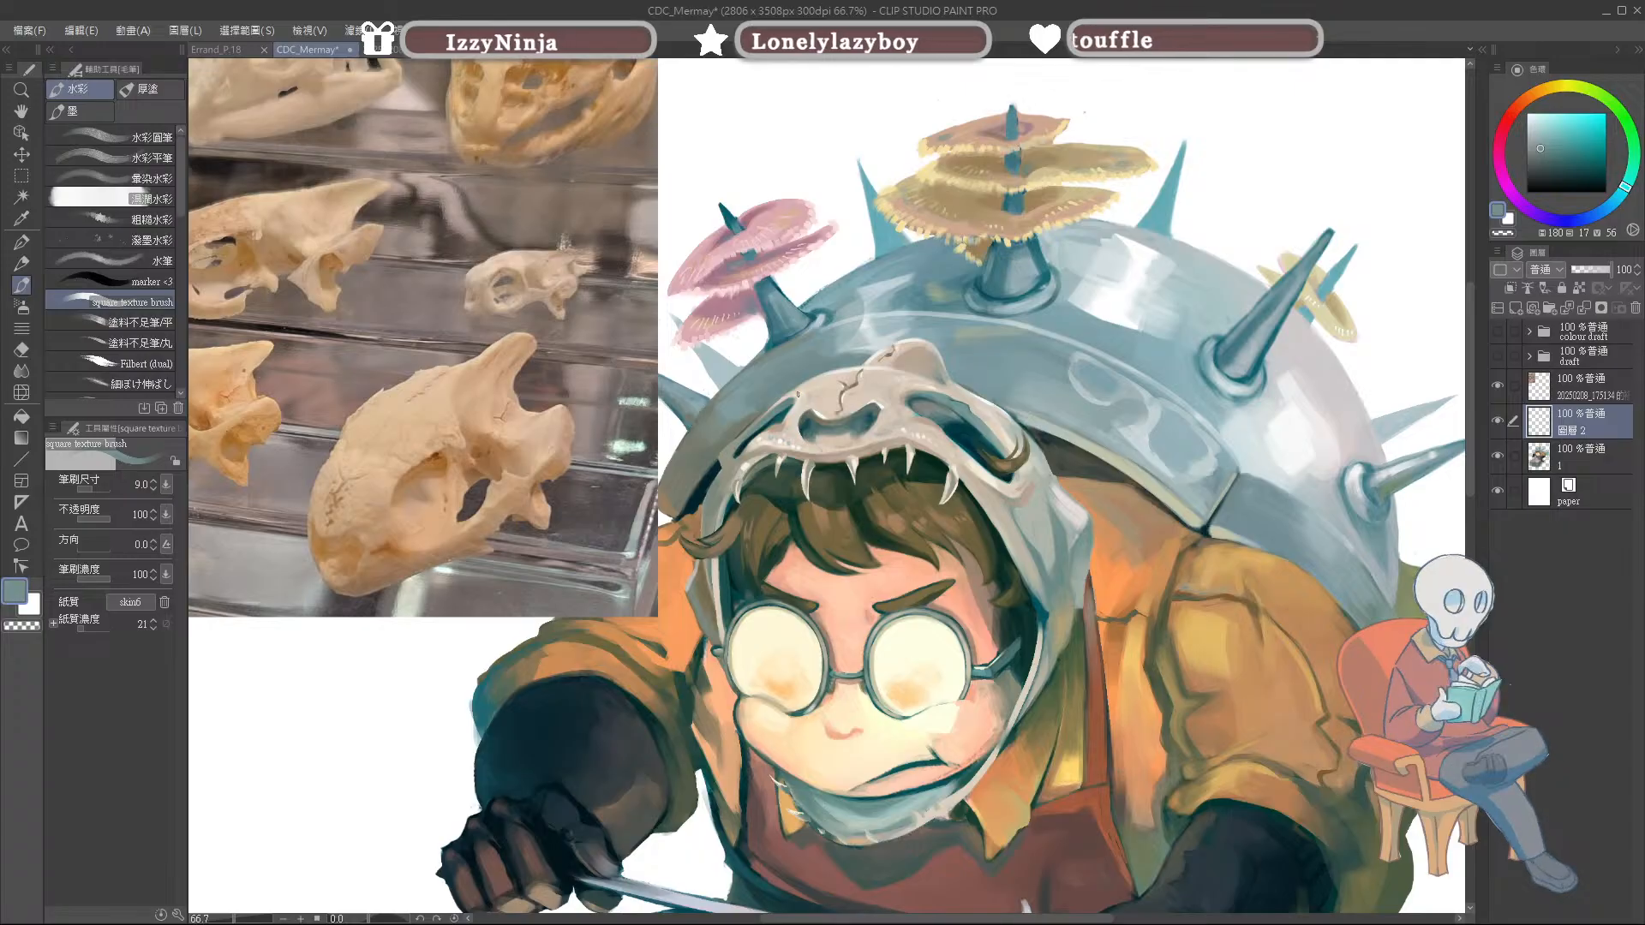
alt+click(798, 397)
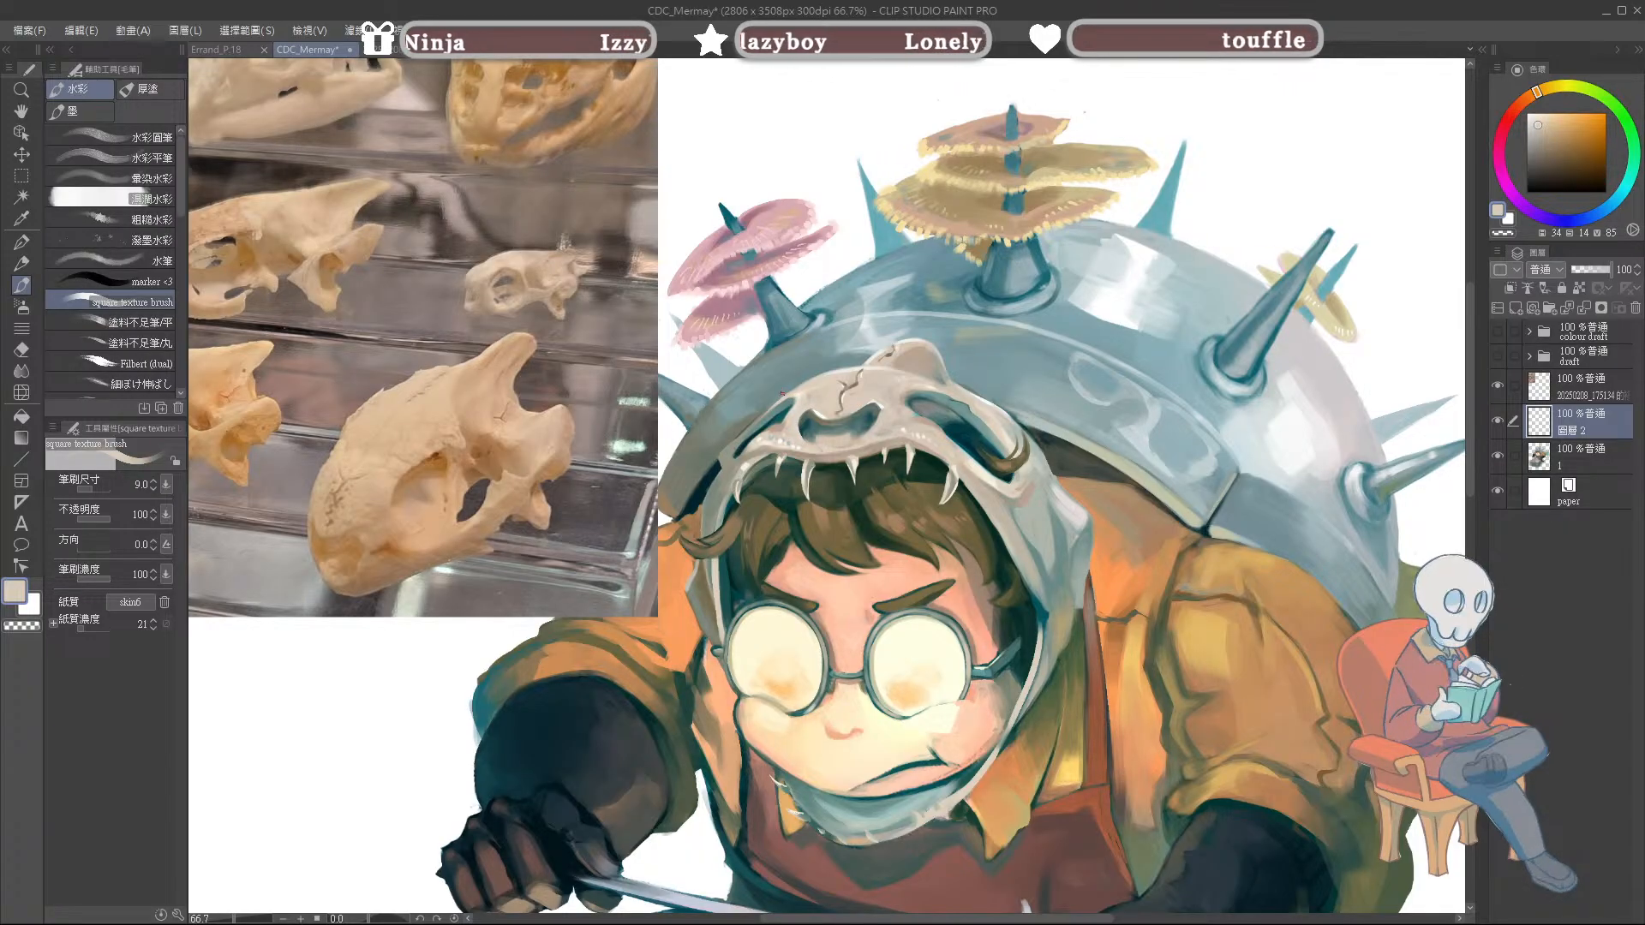
alt+click(788, 405)
alt+click(789, 401)
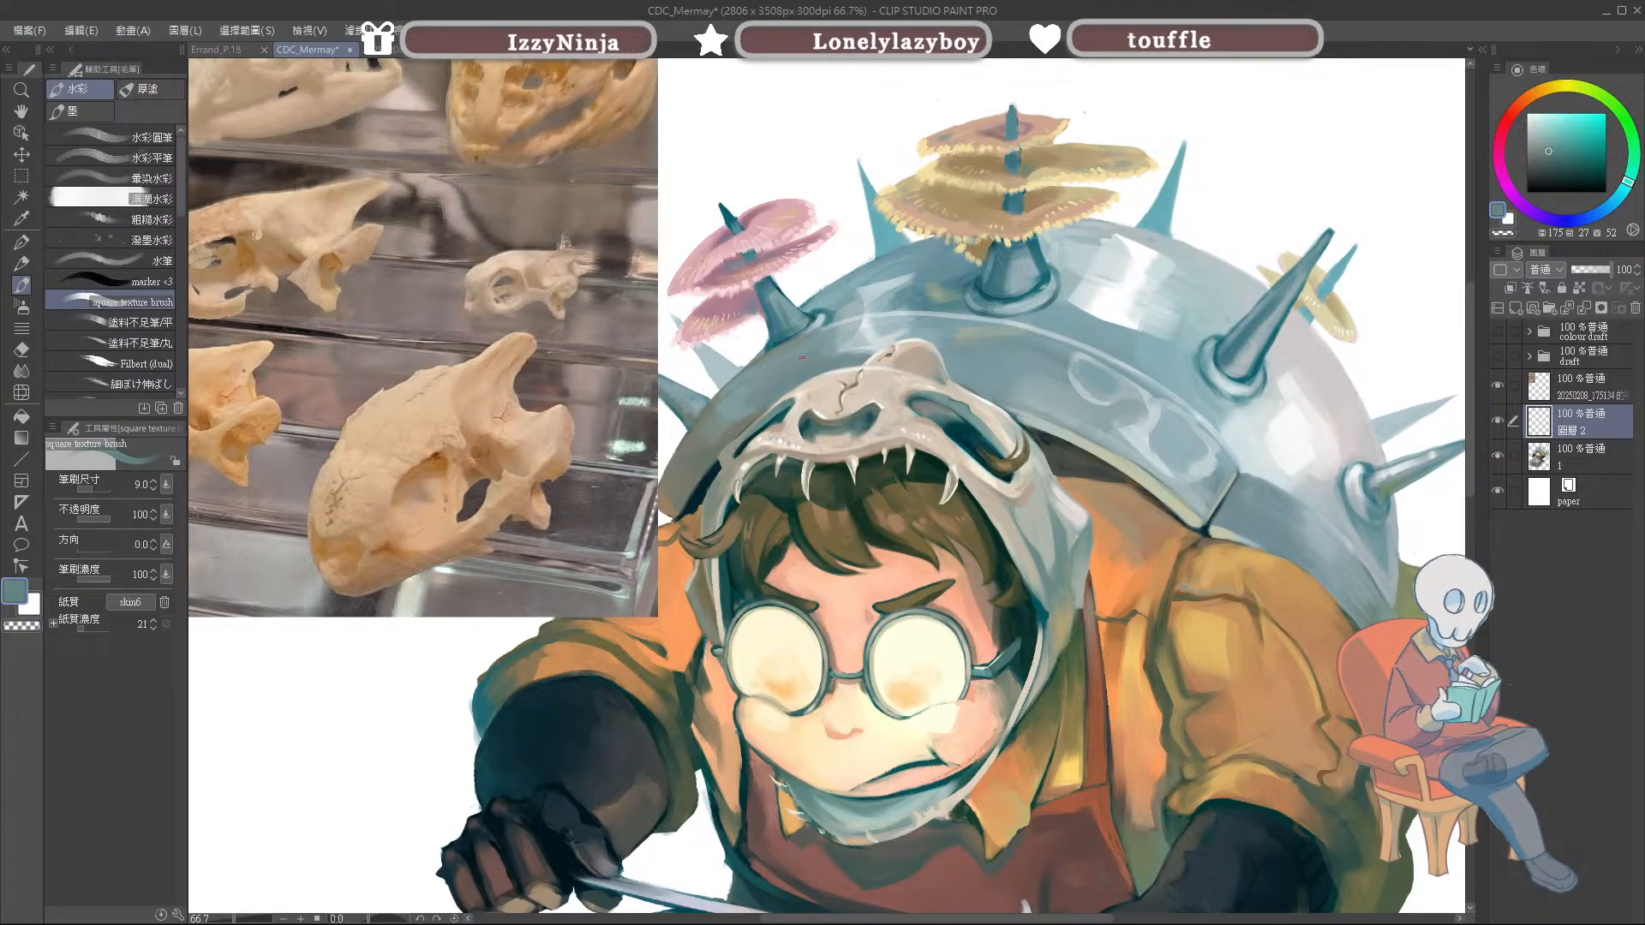
key(ctrl+s)
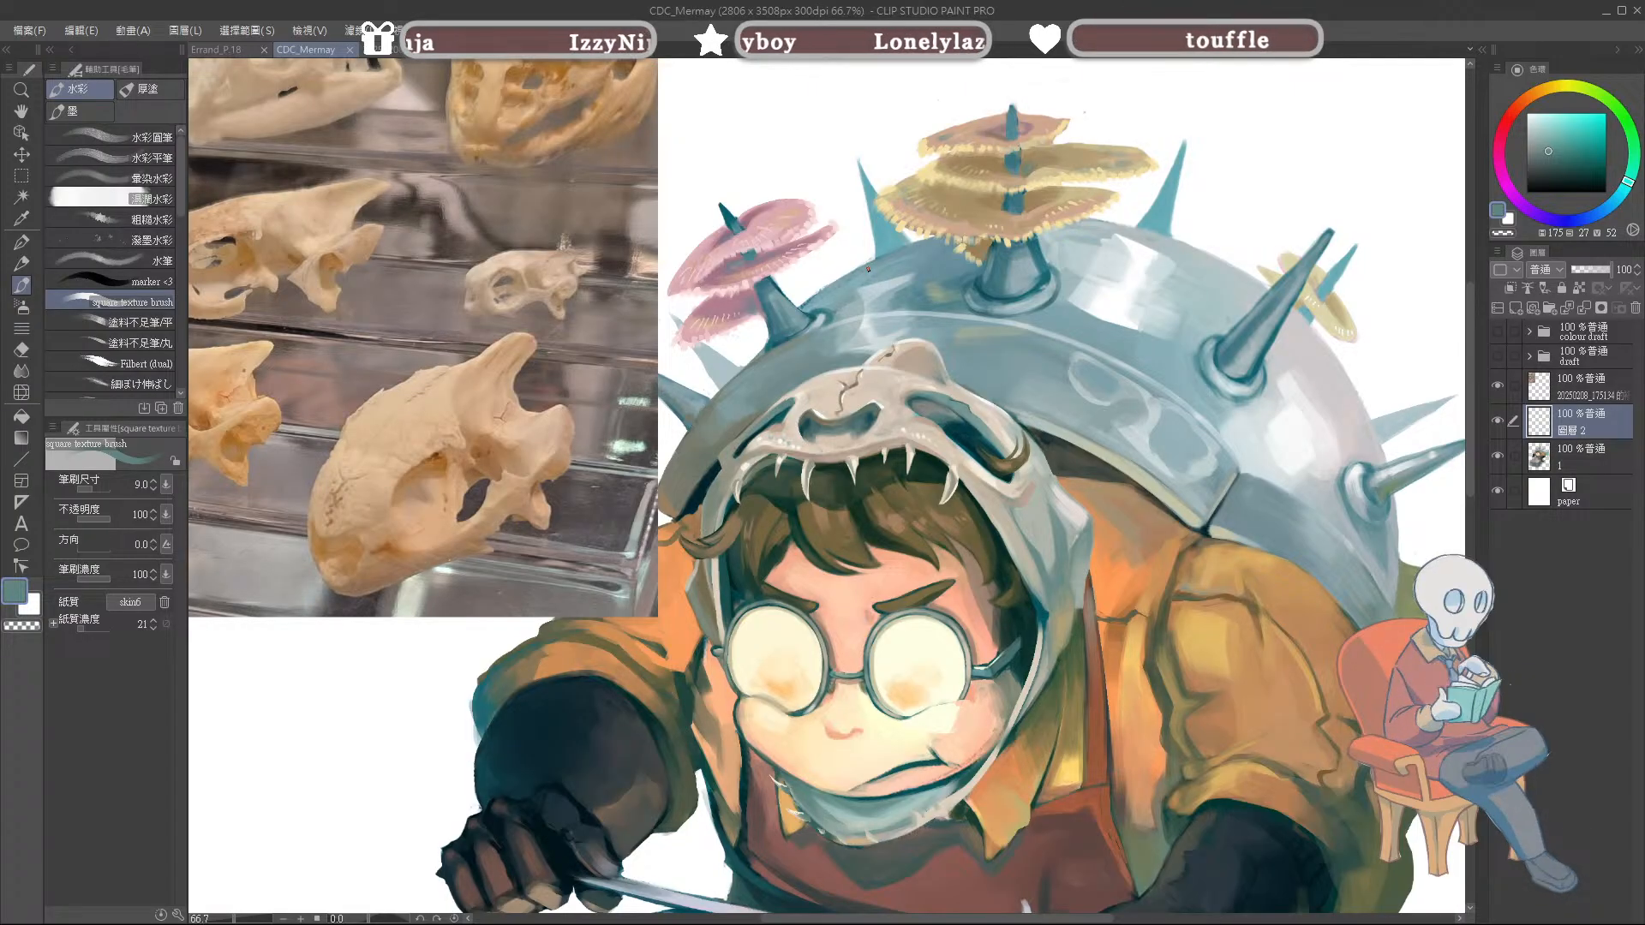
Step: Add fine grey-teal texture marks to the skull hood's side below the eye socket at brush size 5.0
alt+click(1064, 558)
drag(985, 516, 999, 510)
key(ctrl+z)
key(bracketleft)
key(bracketleft)
key(bracketleft)
key(bracketleft)
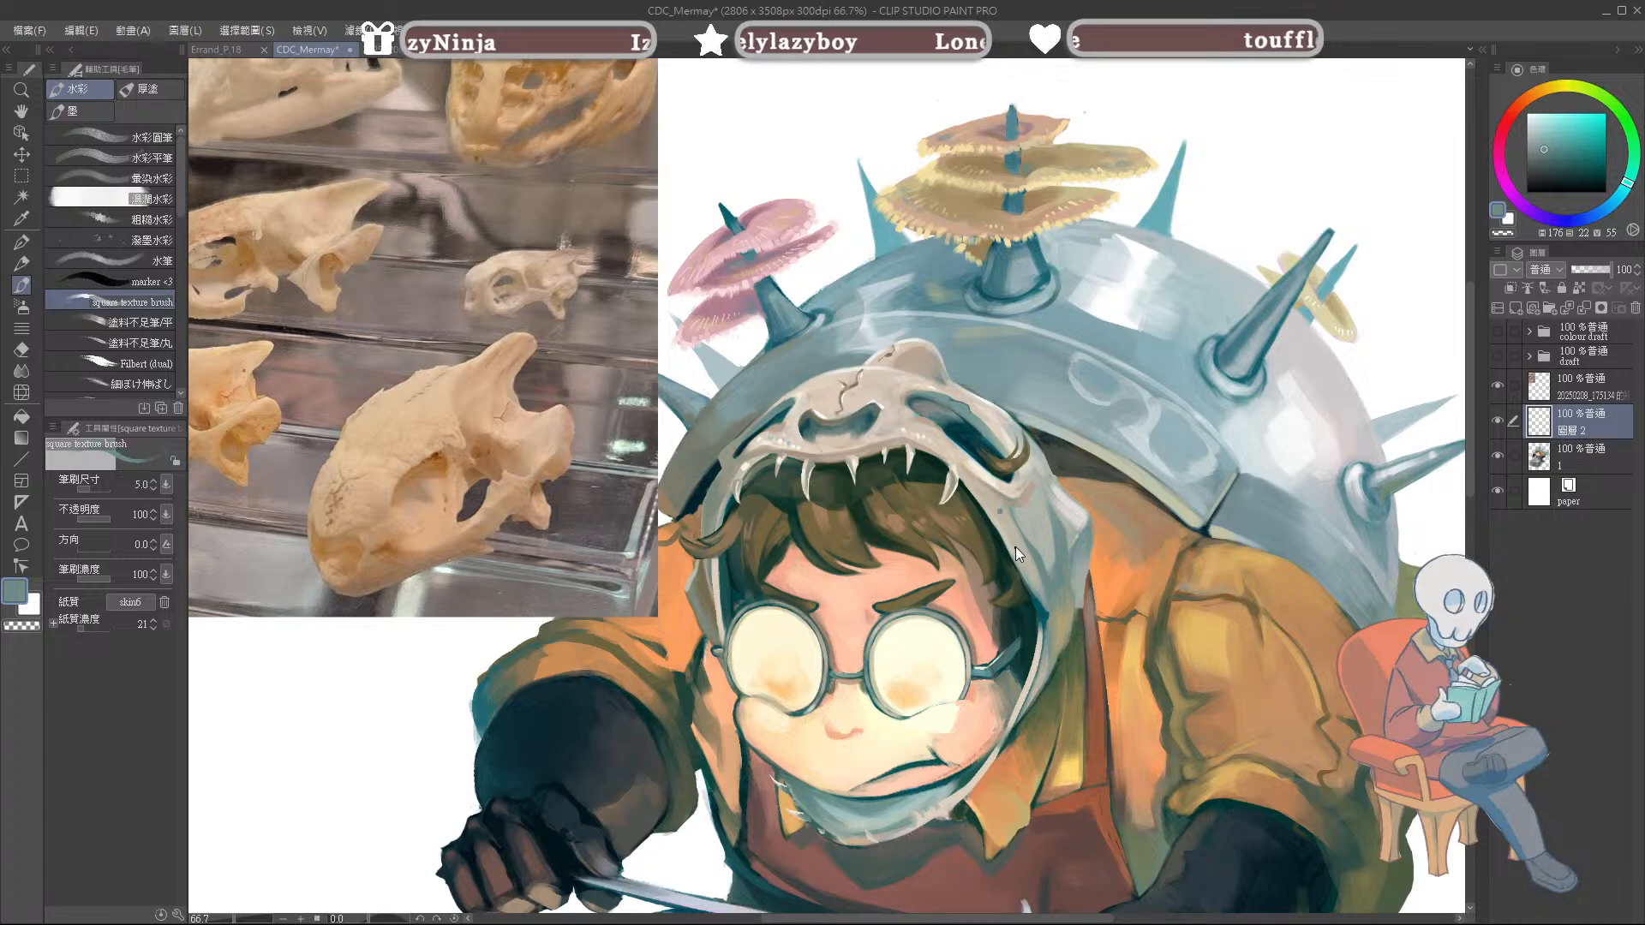
click(1006, 522)
click(1008, 530)
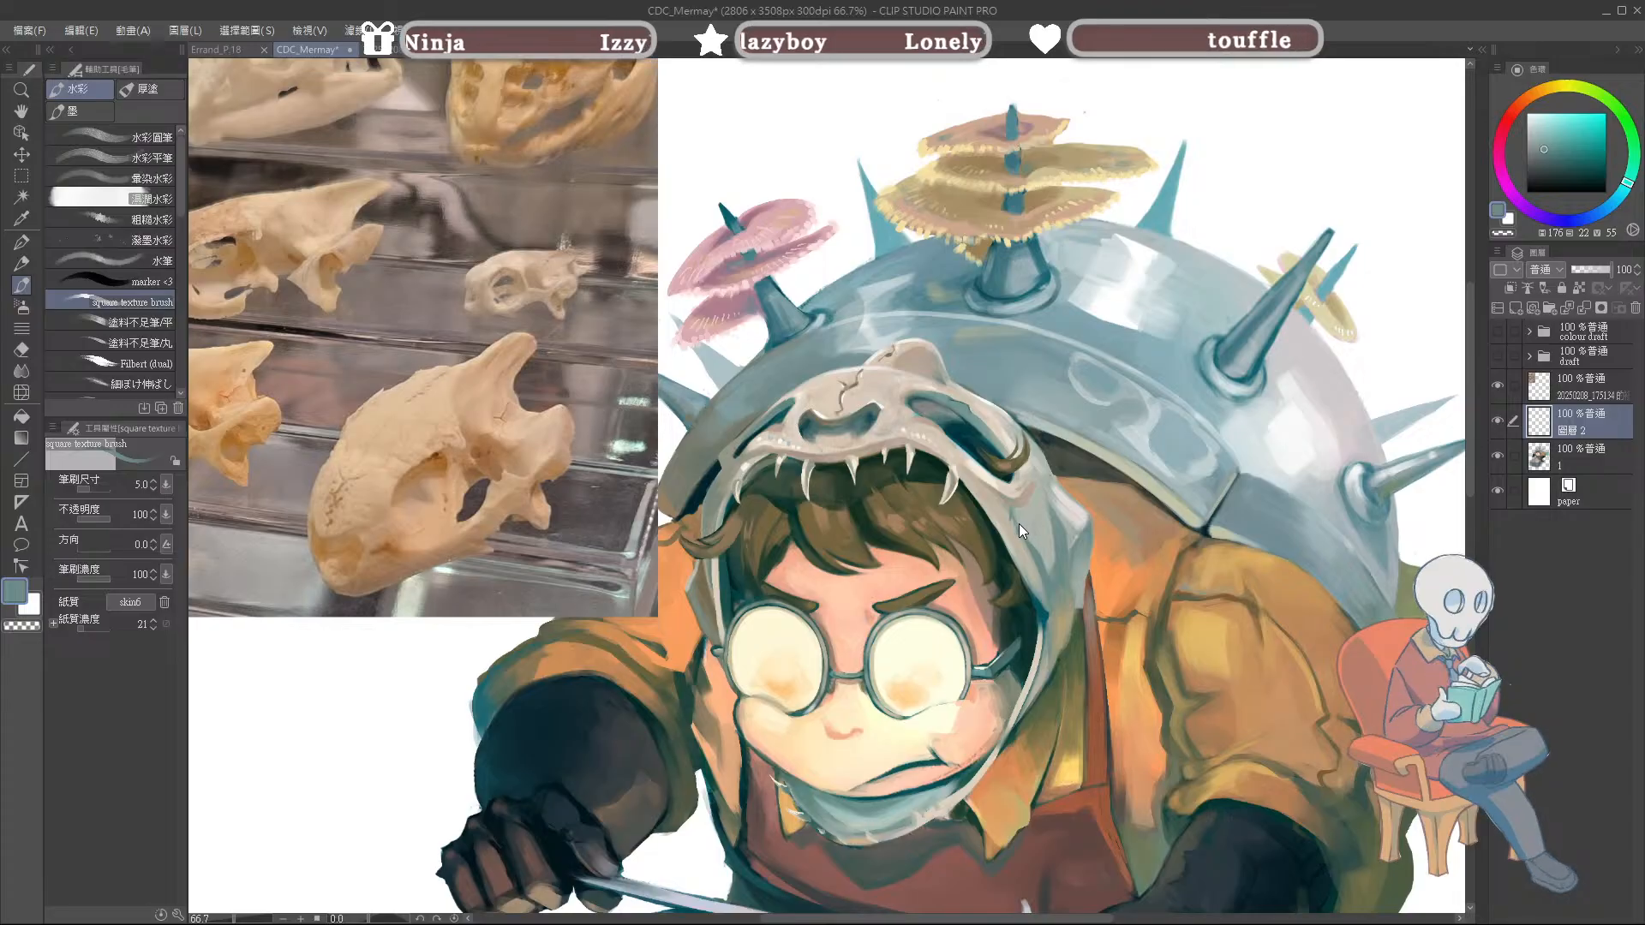
Step: Refine the hood side's fine texture with sampled grey-teal and beige tones at brush size 5.0
alt+click(1057, 517)
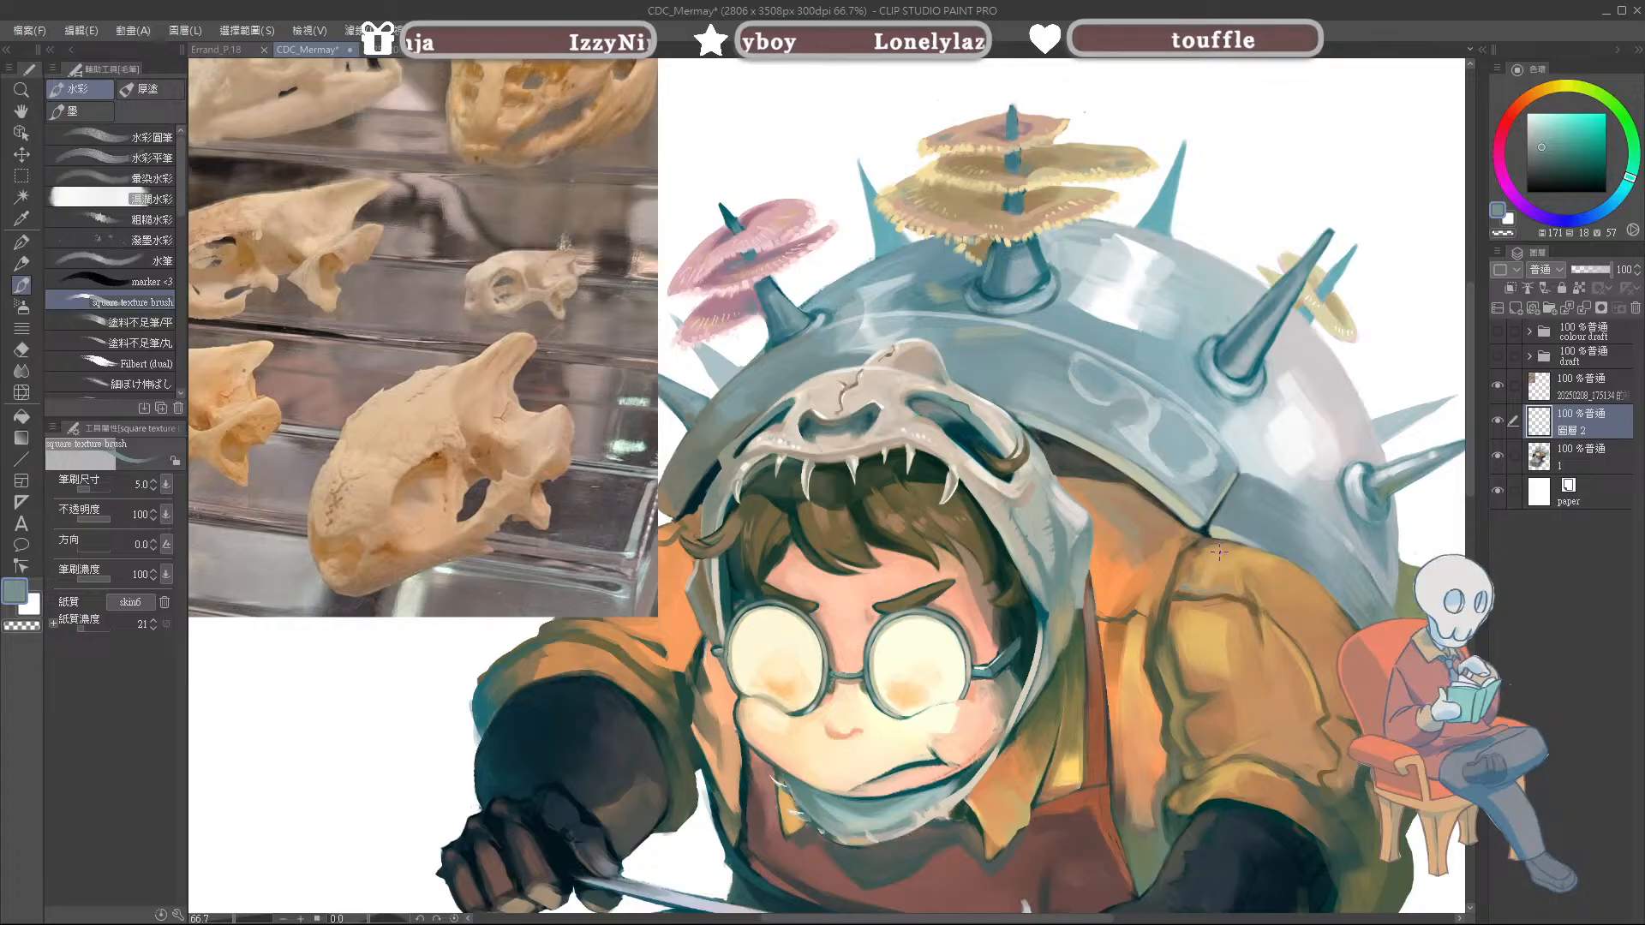
alt+click(1016, 537)
alt+click(1025, 529)
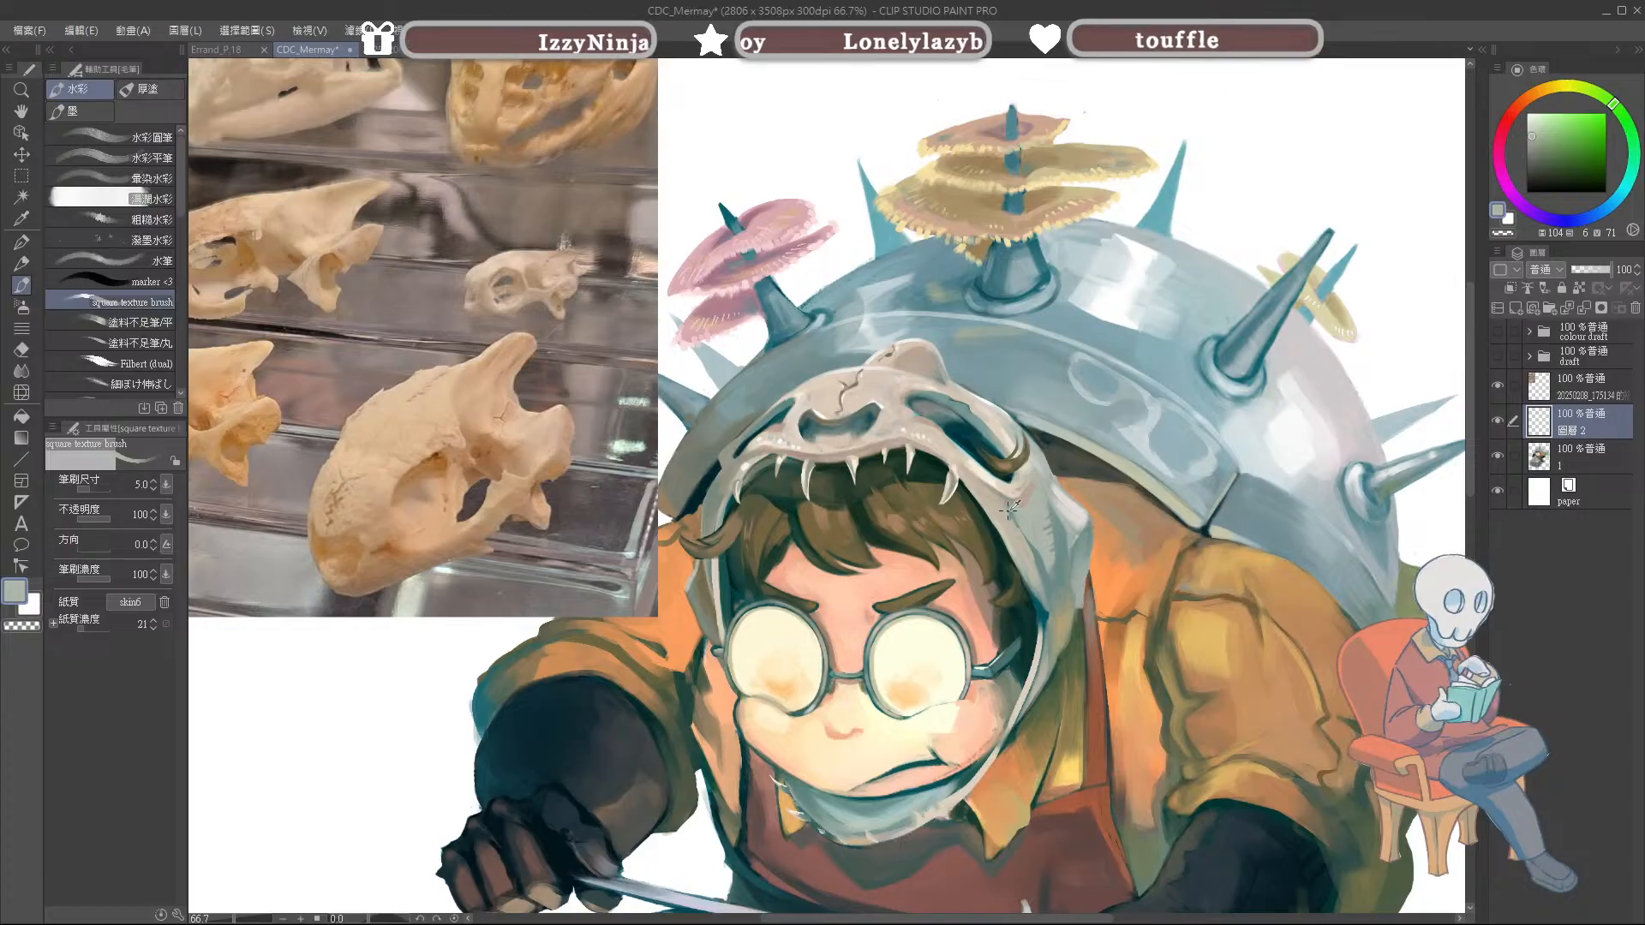
alt+click(1015, 523)
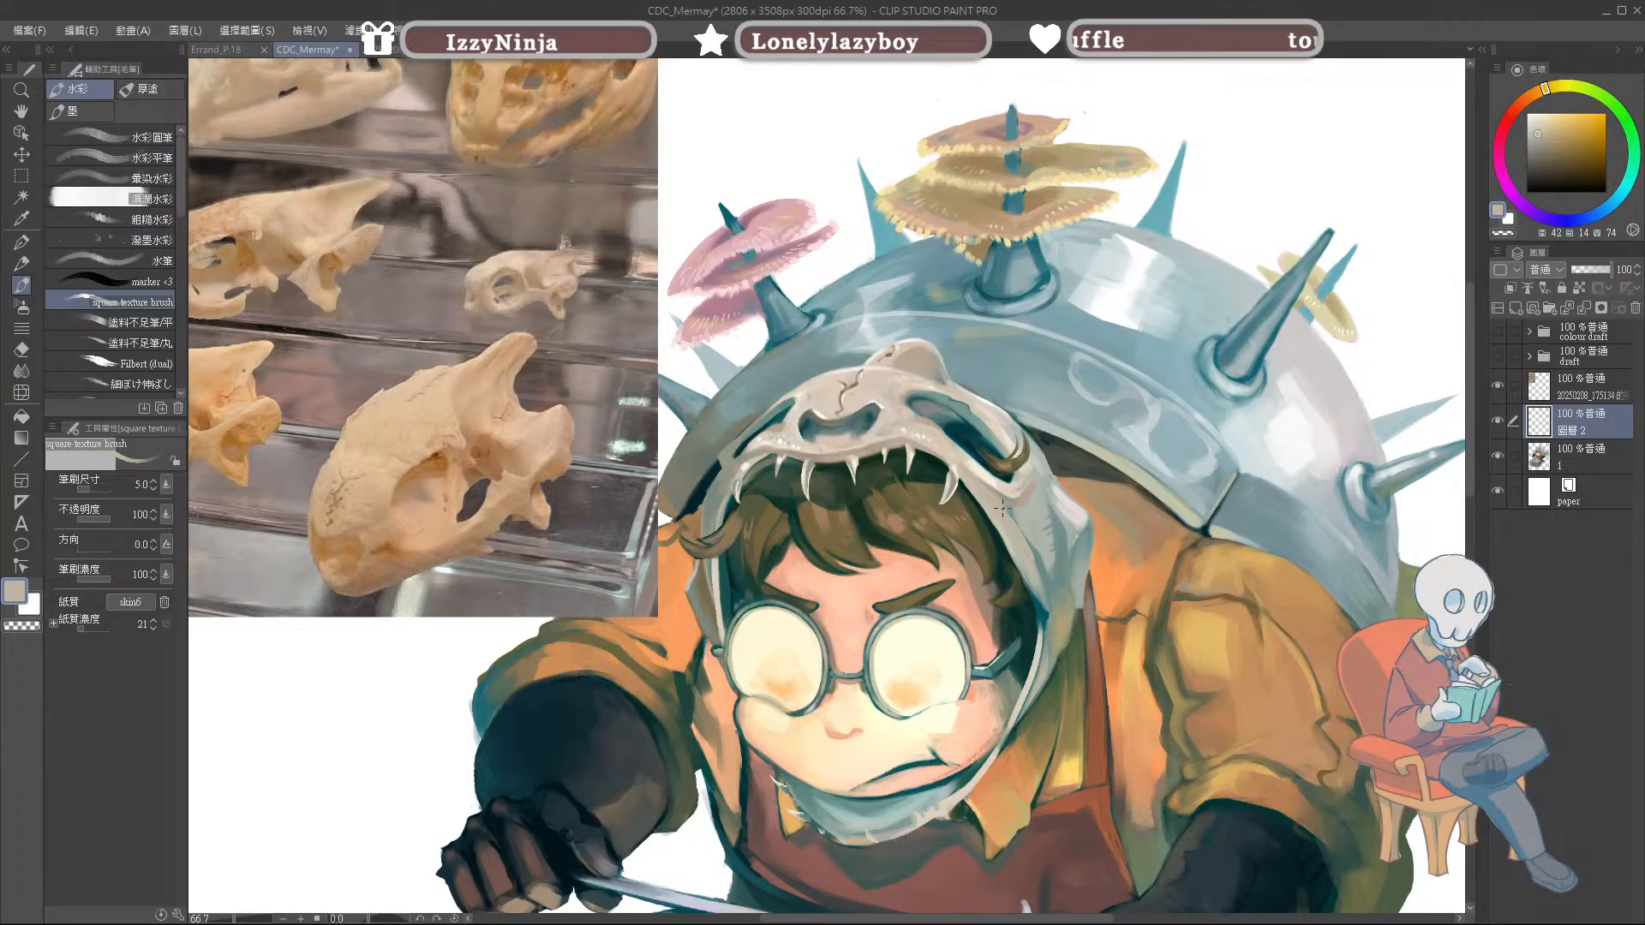
Step: Hide the skull reference photo and merge layer 圖層 2 with layer 1
mouse_move(1336, 149)
mouse_down()
mouse_move(1375, 152)
mouse_move(1381, 172)
mouse_move(1398, 151)
mouse_move(1367, 156)
mouse_up()
click(1497, 386)
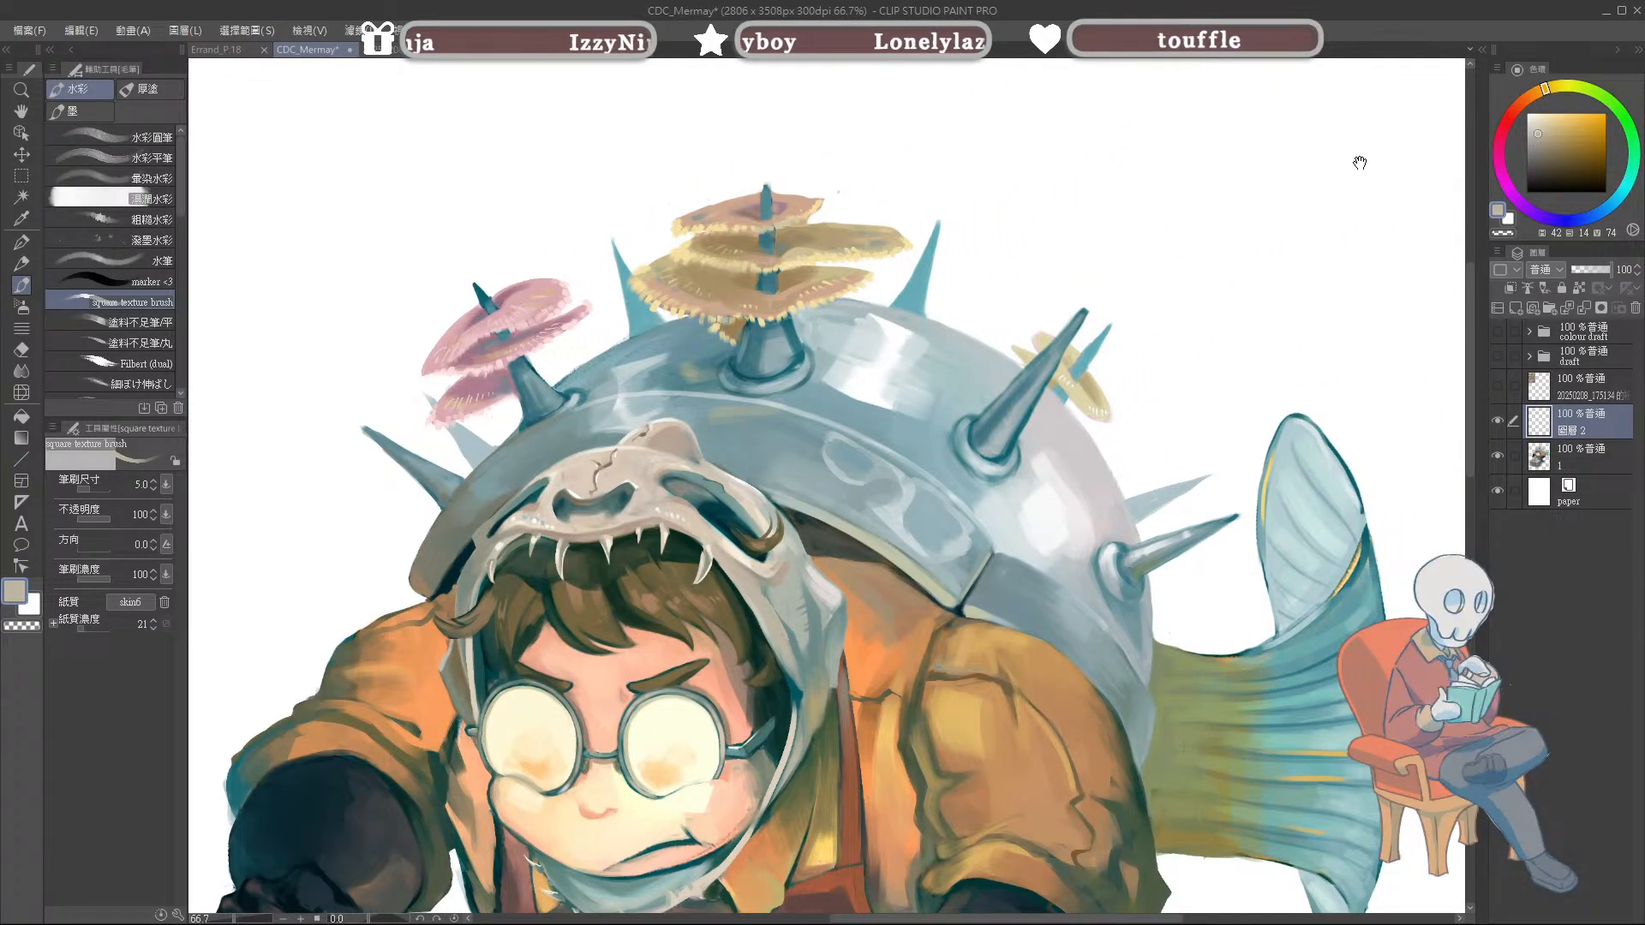
drag(1054, 497, 1063, 497)
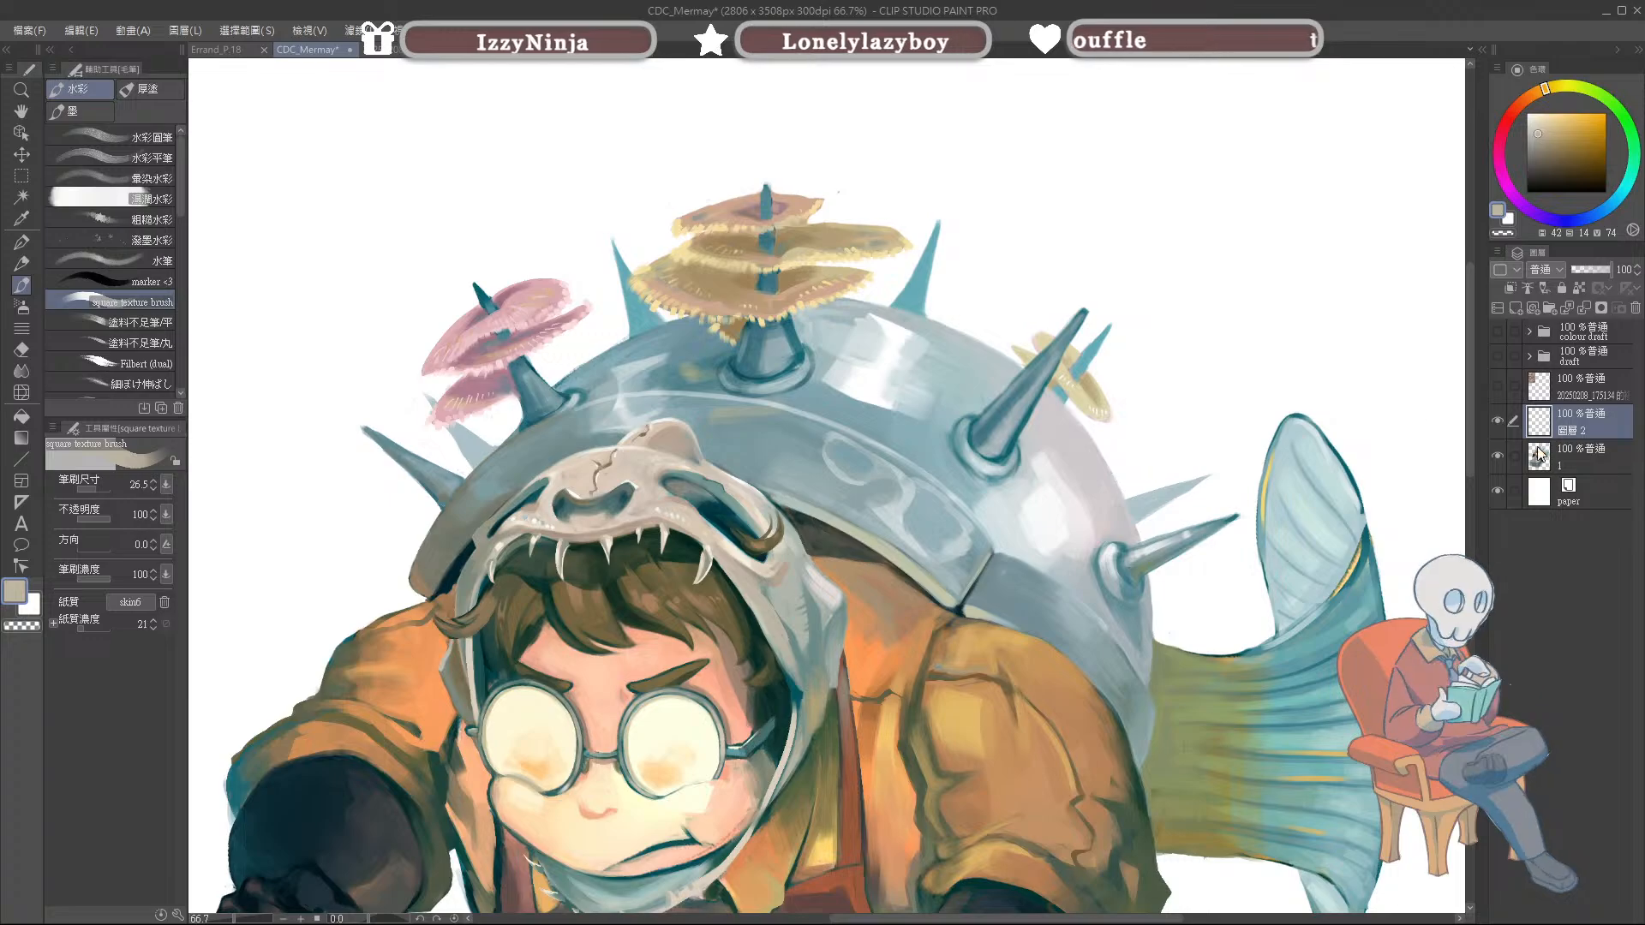
click(1569, 455)
shift+click(1569, 425)
key(shift+alt+e)
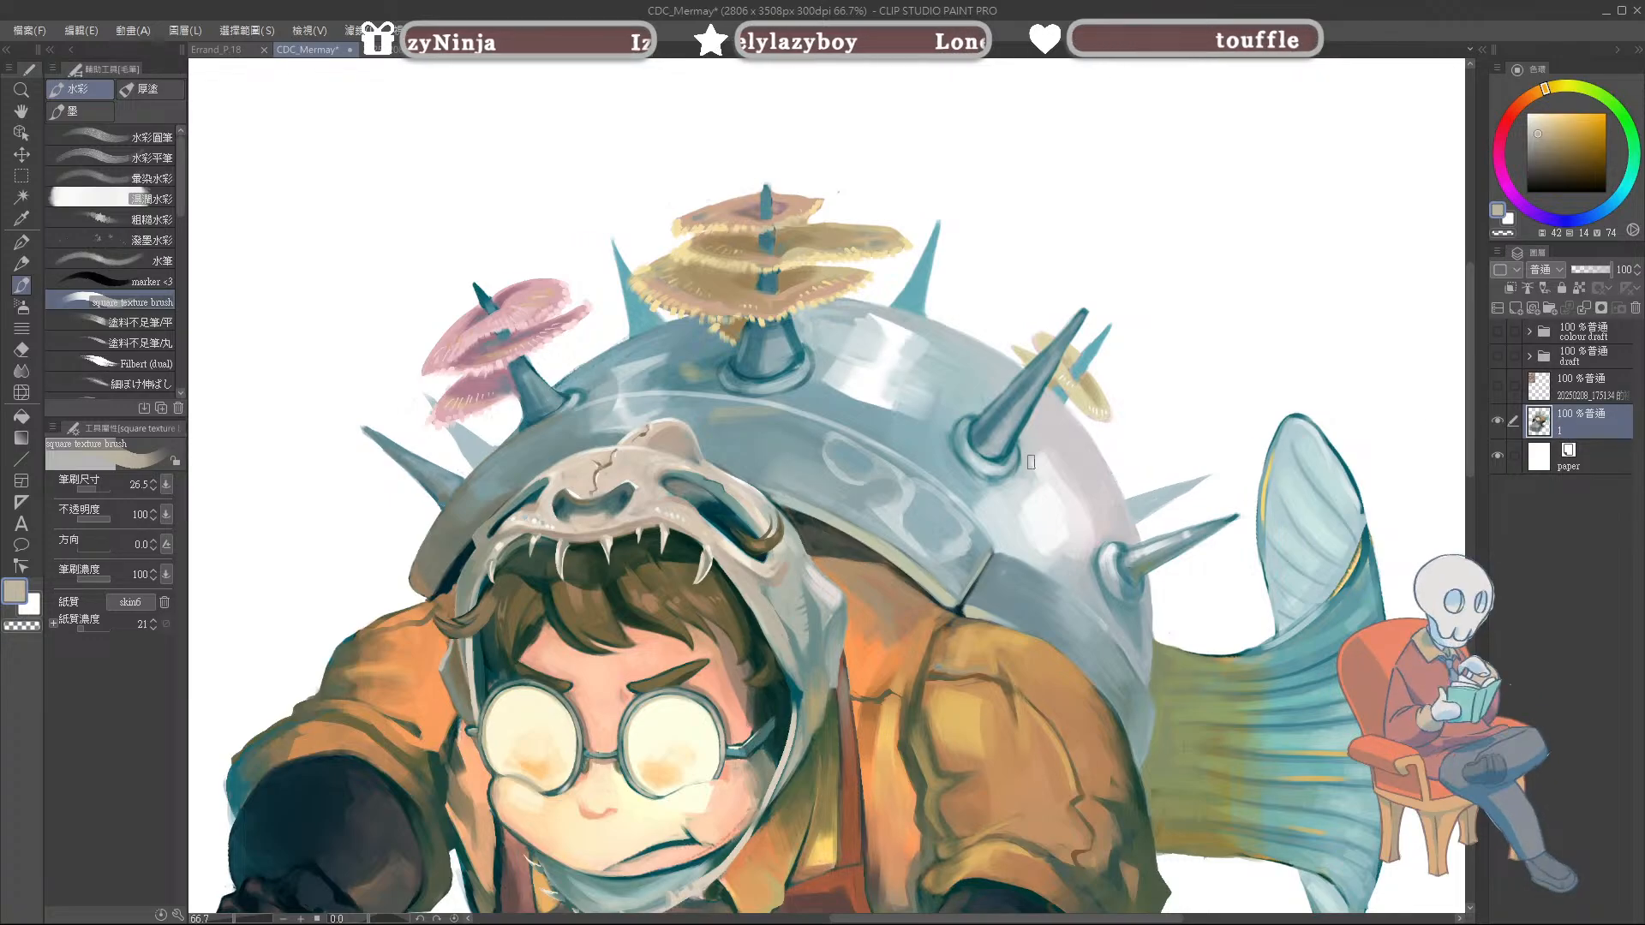
Step: Repaint the shell's pale highlight between the two right-hand spikes using the 塗料不足筆/平 brush at sizes 80.4 and 40.0
click(154, 324)
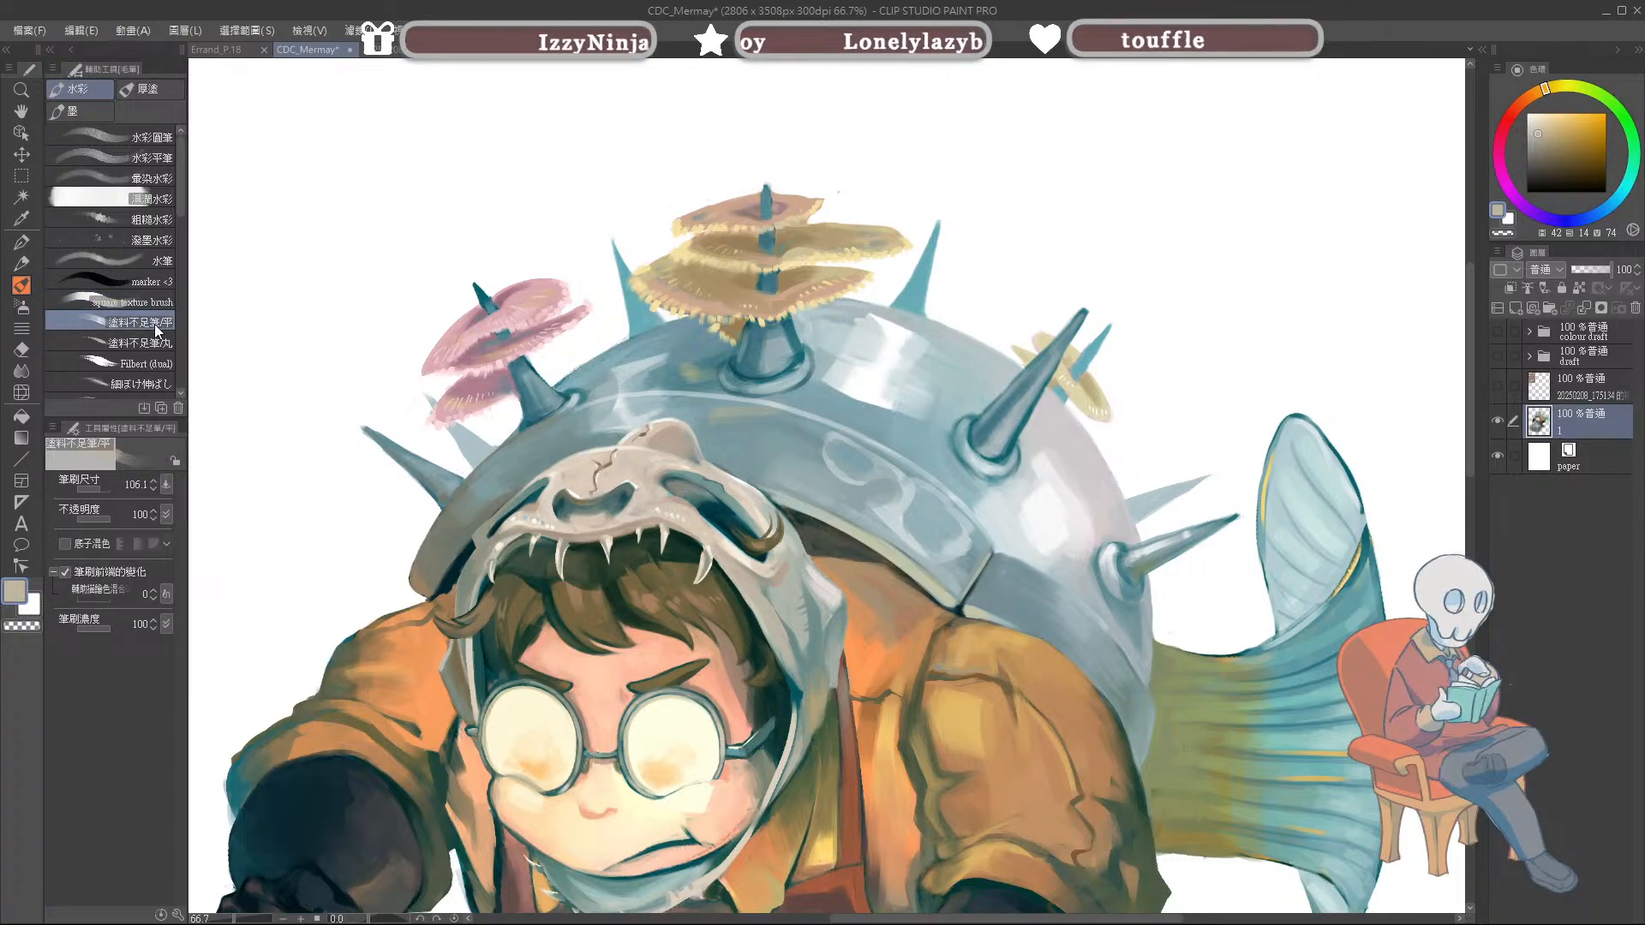
drag(1071, 485, 1026, 477)
alt+click(1015, 484)
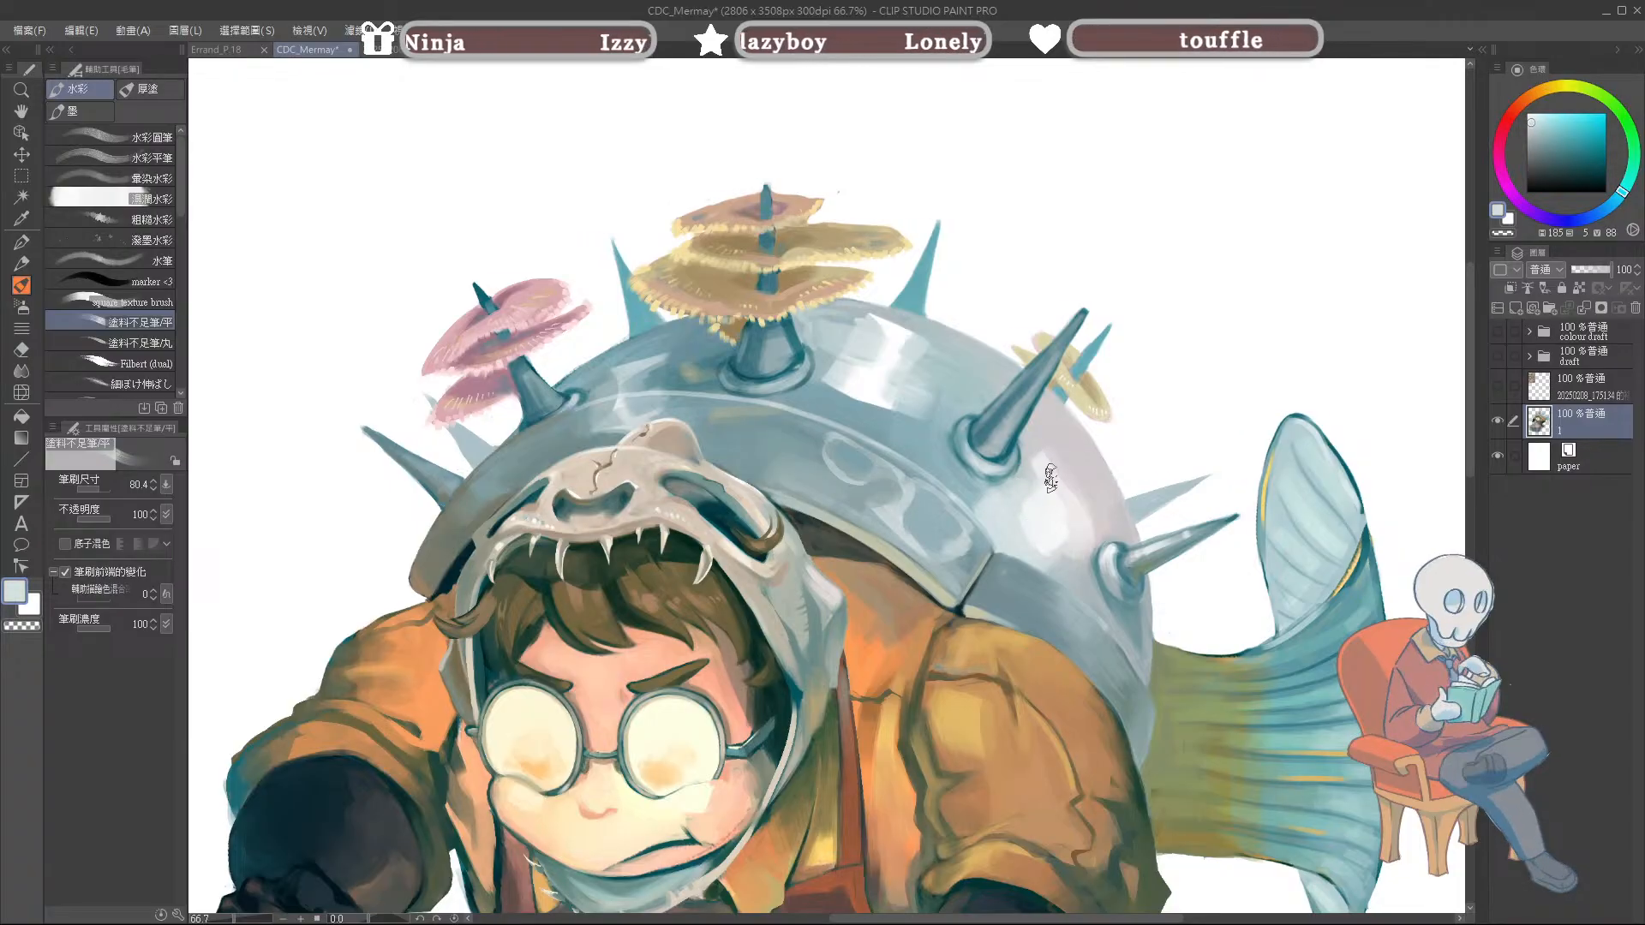
alt+click(1049, 477)
key(bracketleft)
key(bracketleft)
key(bracketleft)
key(bracketleft)
key(bracketleft)
mouse_move(1081, 497)
mouse_down()
mouse_move(1043, 458)
mouse_move(1081, 470)
mouse_move(1060, 427)
mouse_move(1041, 454)
mouse_move(1045, 494)
mouse_up()
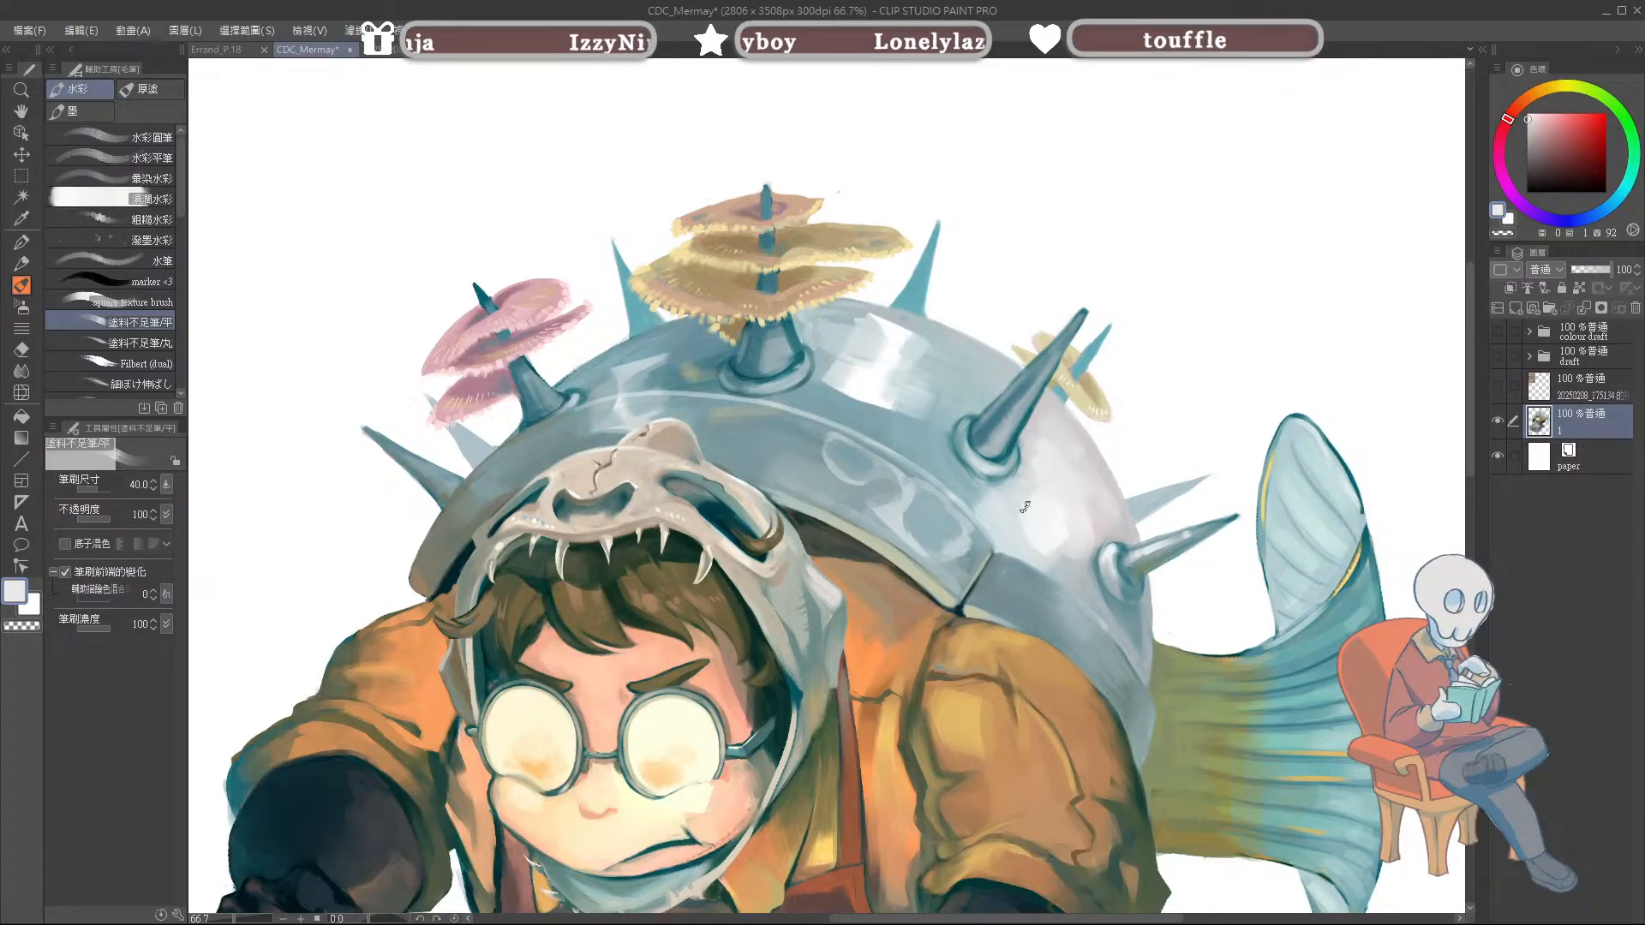
Step: Blend the right-hand highlight into the shell below the large spike with sampled whites and pale blues at brush sizes 40.0 and 30.7
alt+click(1015, 503)
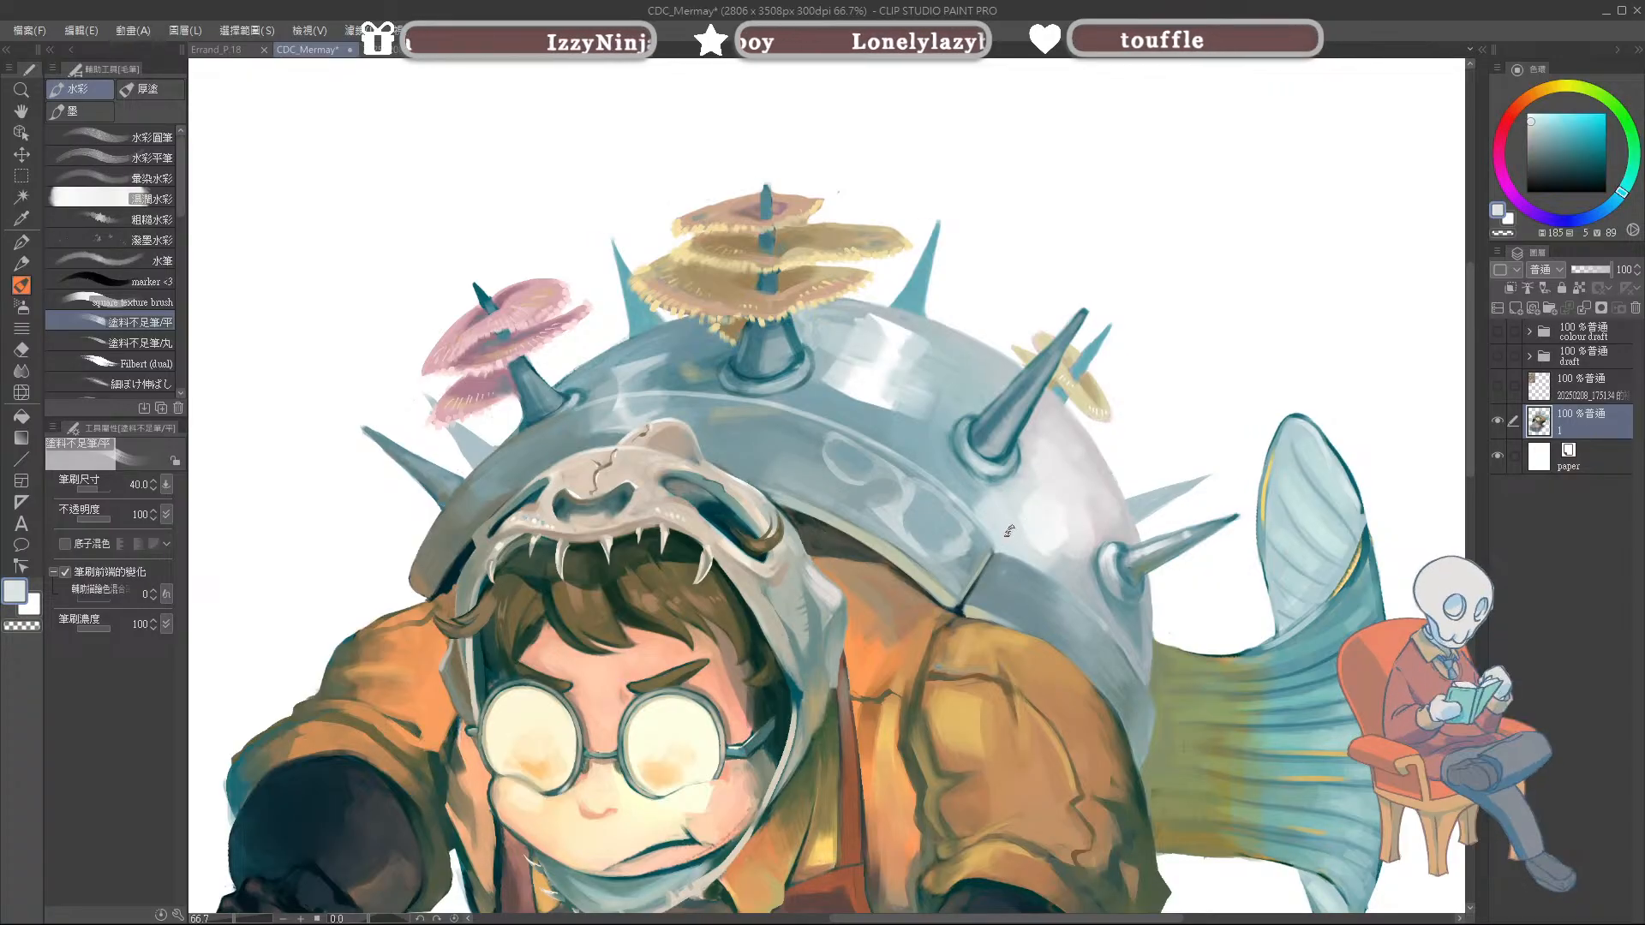
alt+click(1059, 512)
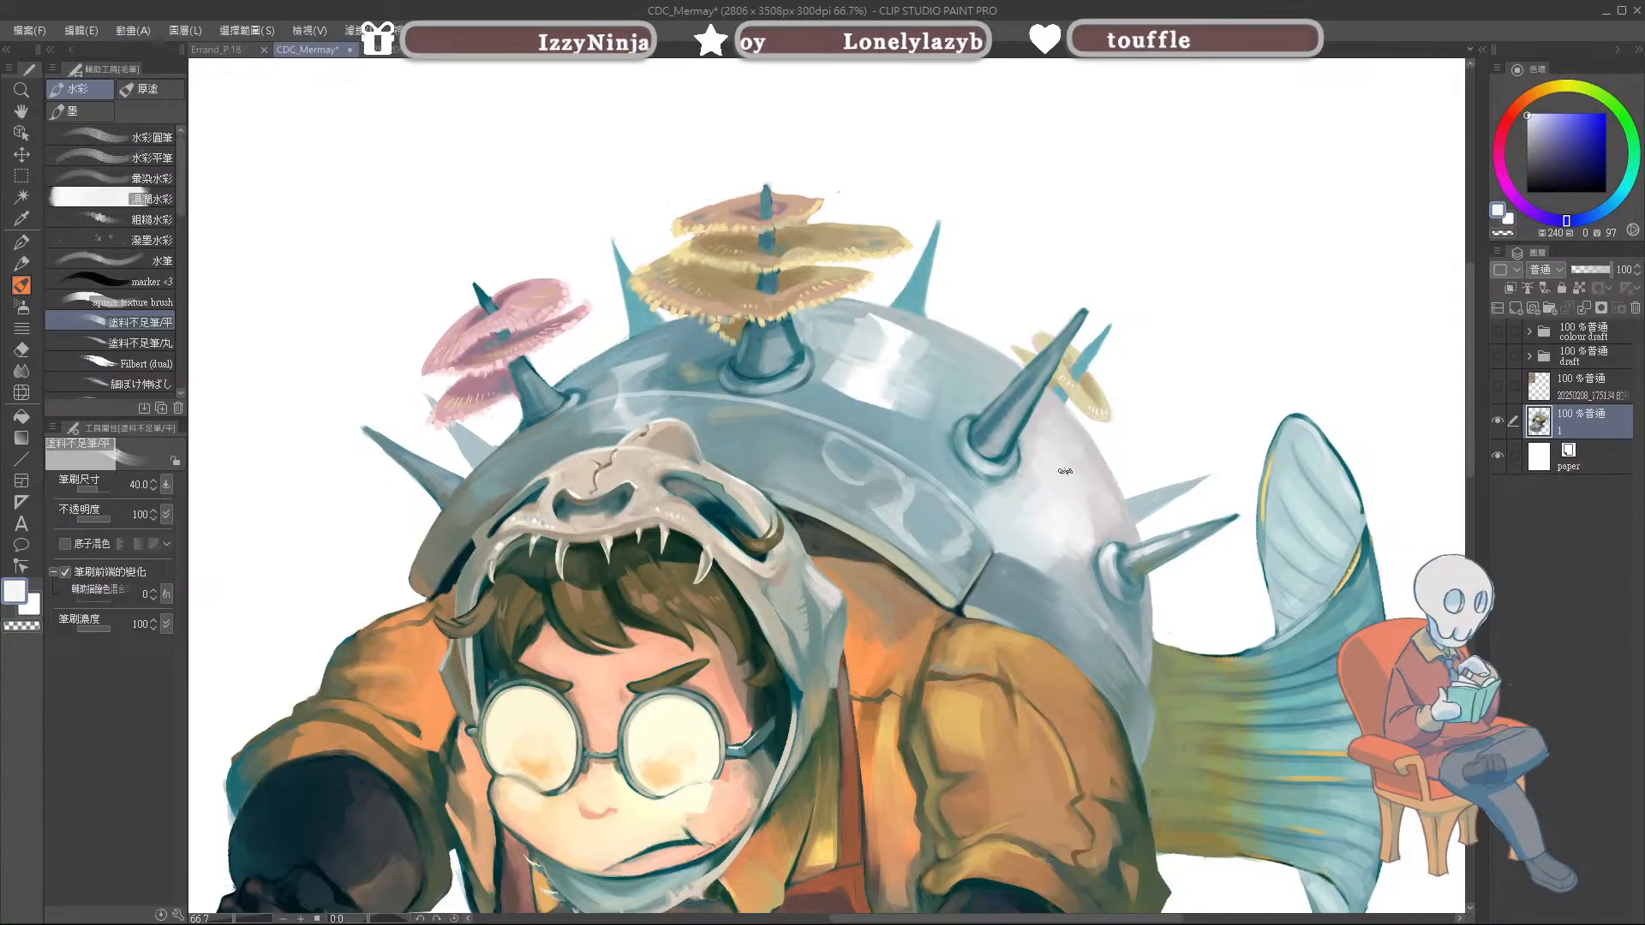
drag(1030, 509, 953, 473)
alt+click(954, 475)
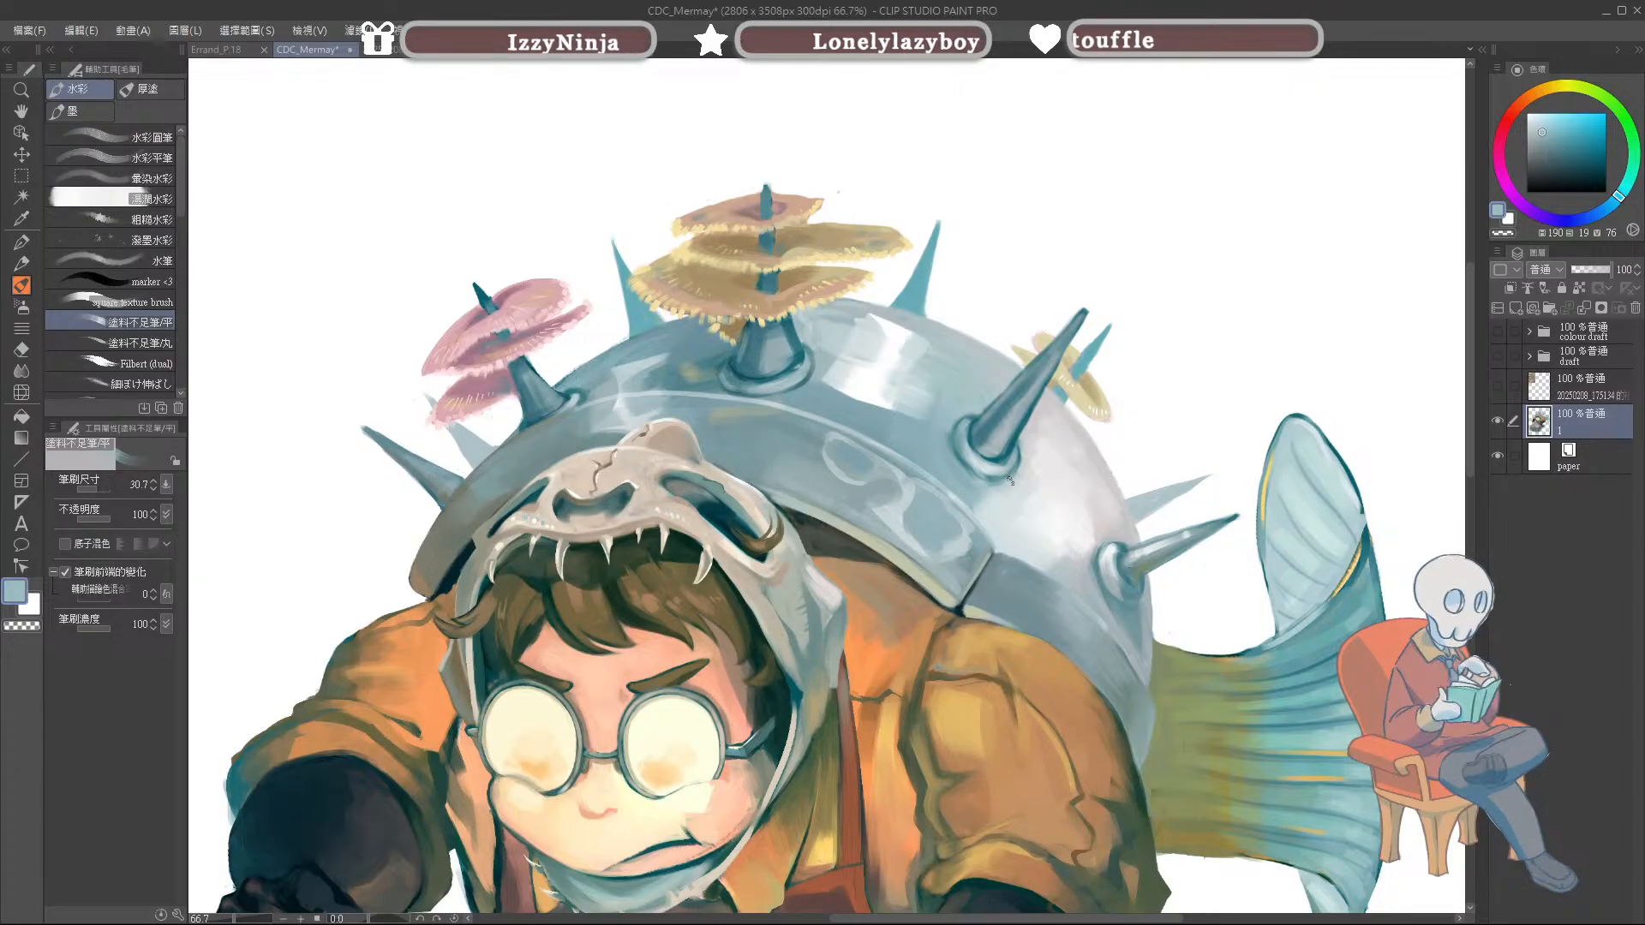
alt+click(981, 510)
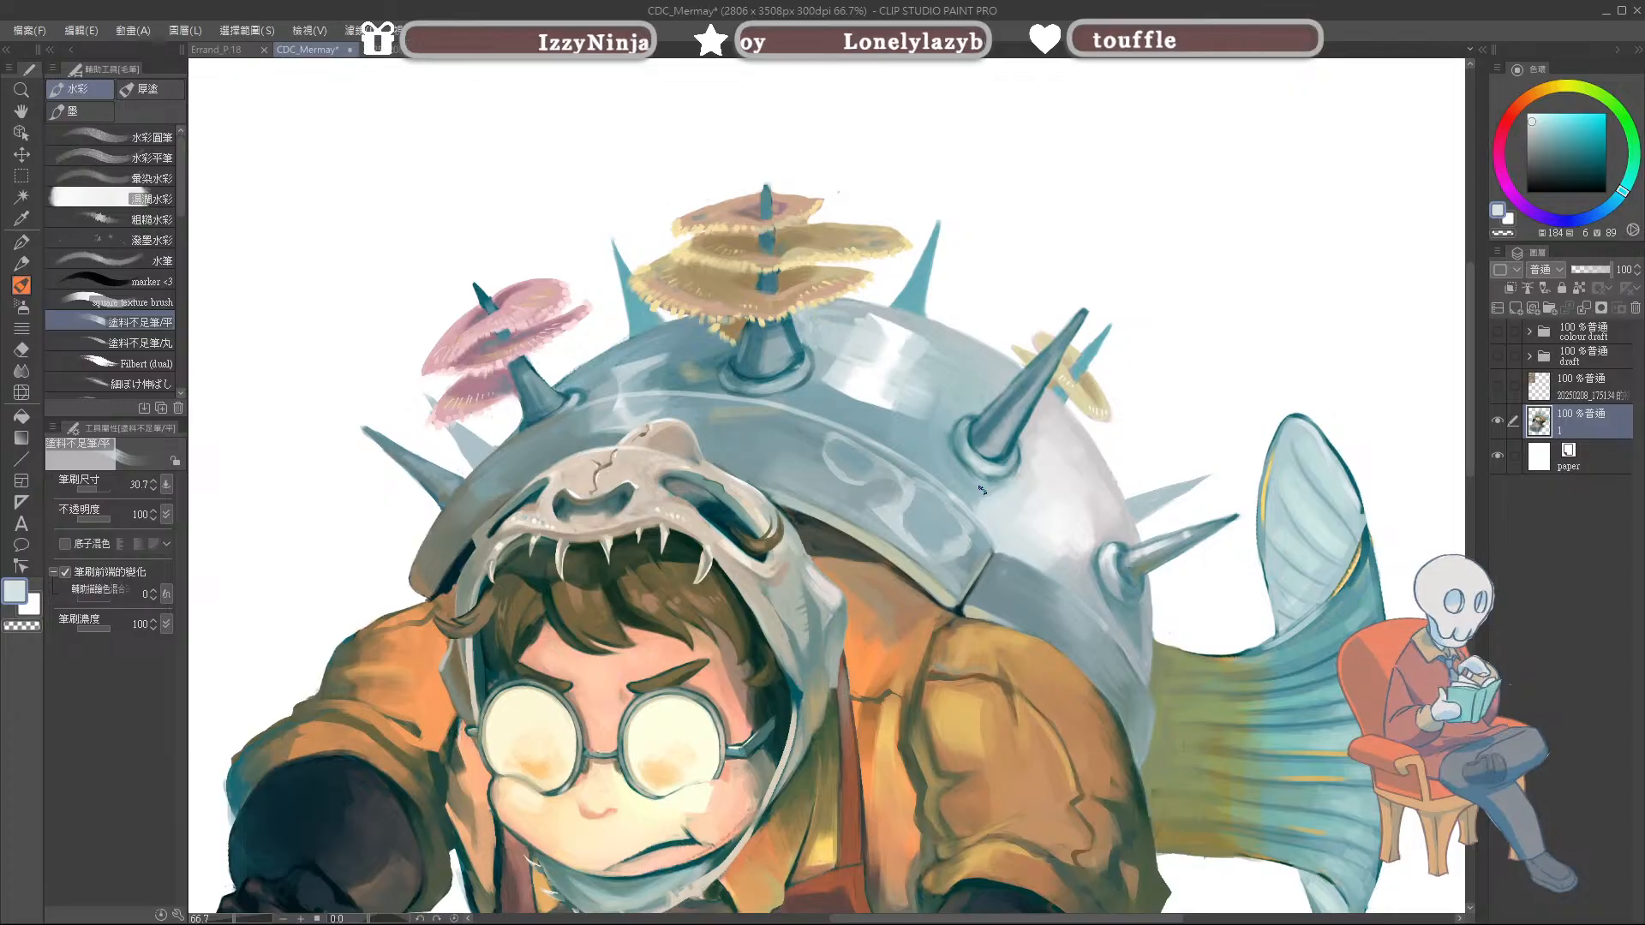
Step: Broaden the shell's central highlight with sampled pale tones at brush sizes 37.0 and 65.8
key(bracketright)
key(bracketright)
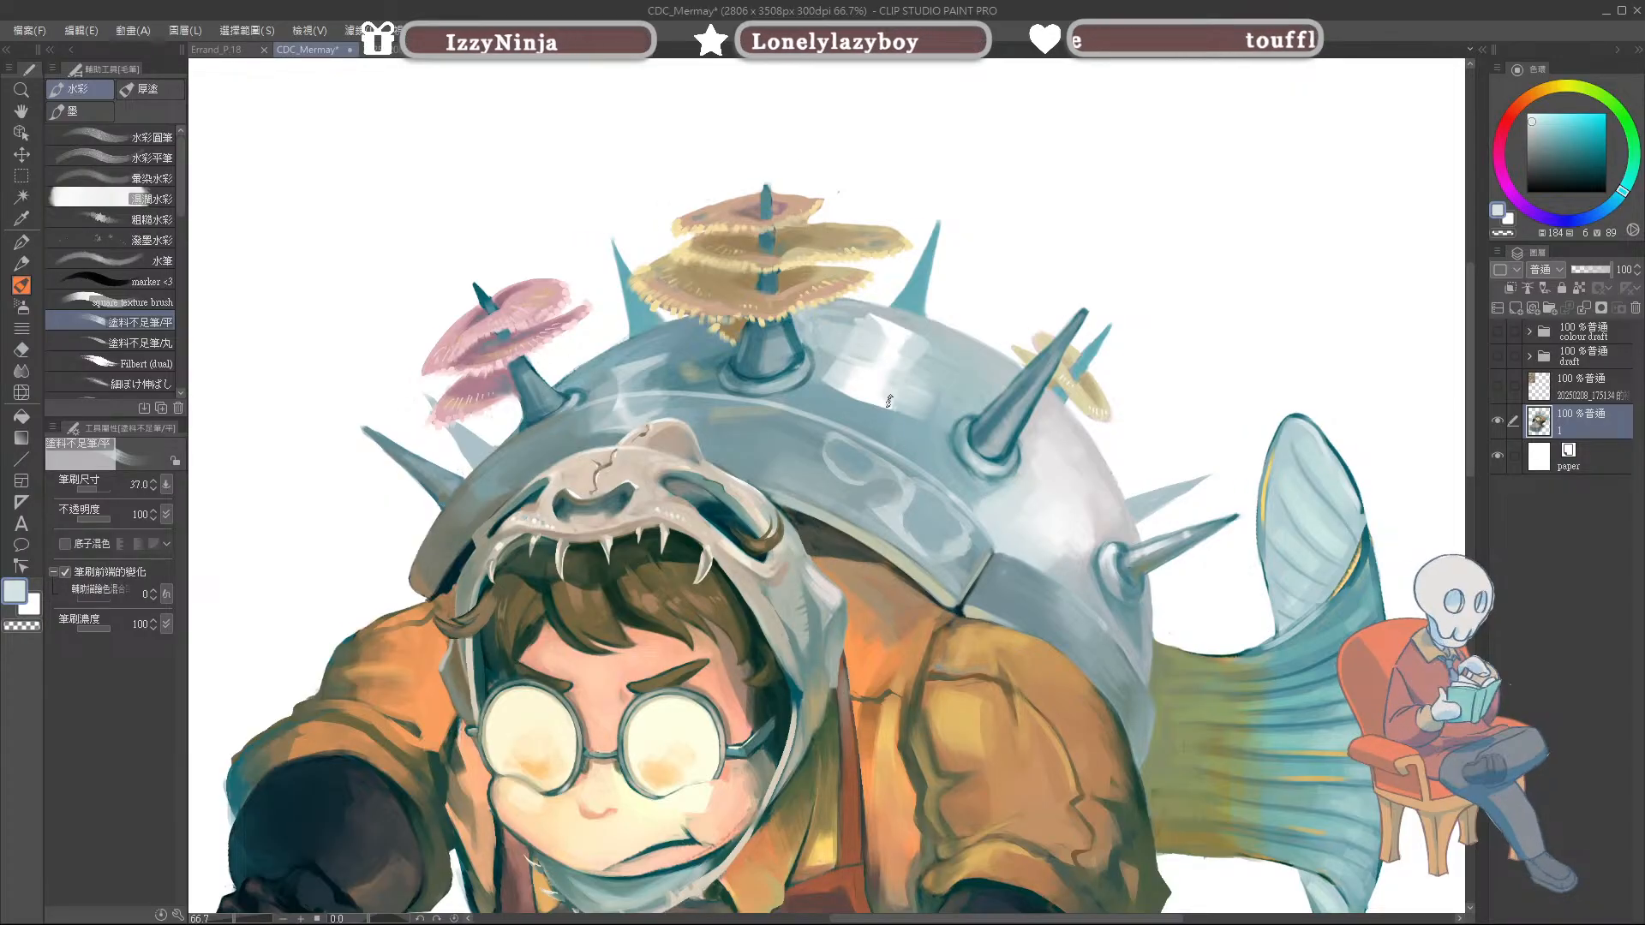
alt+click(857, 394)
mouse_move(831, 390)
mouse_down()
mouse_move(925, 416)
mouse_move(847, 385)
mouse_move(915, 405)
mouse_move(921, 346)
mouse_move(960, 374)
mouse_move(936, 373)
mouse_move(927, 420)
mouse_up()
alt+click(886, 407)
key(])
alt+click(939, 404)
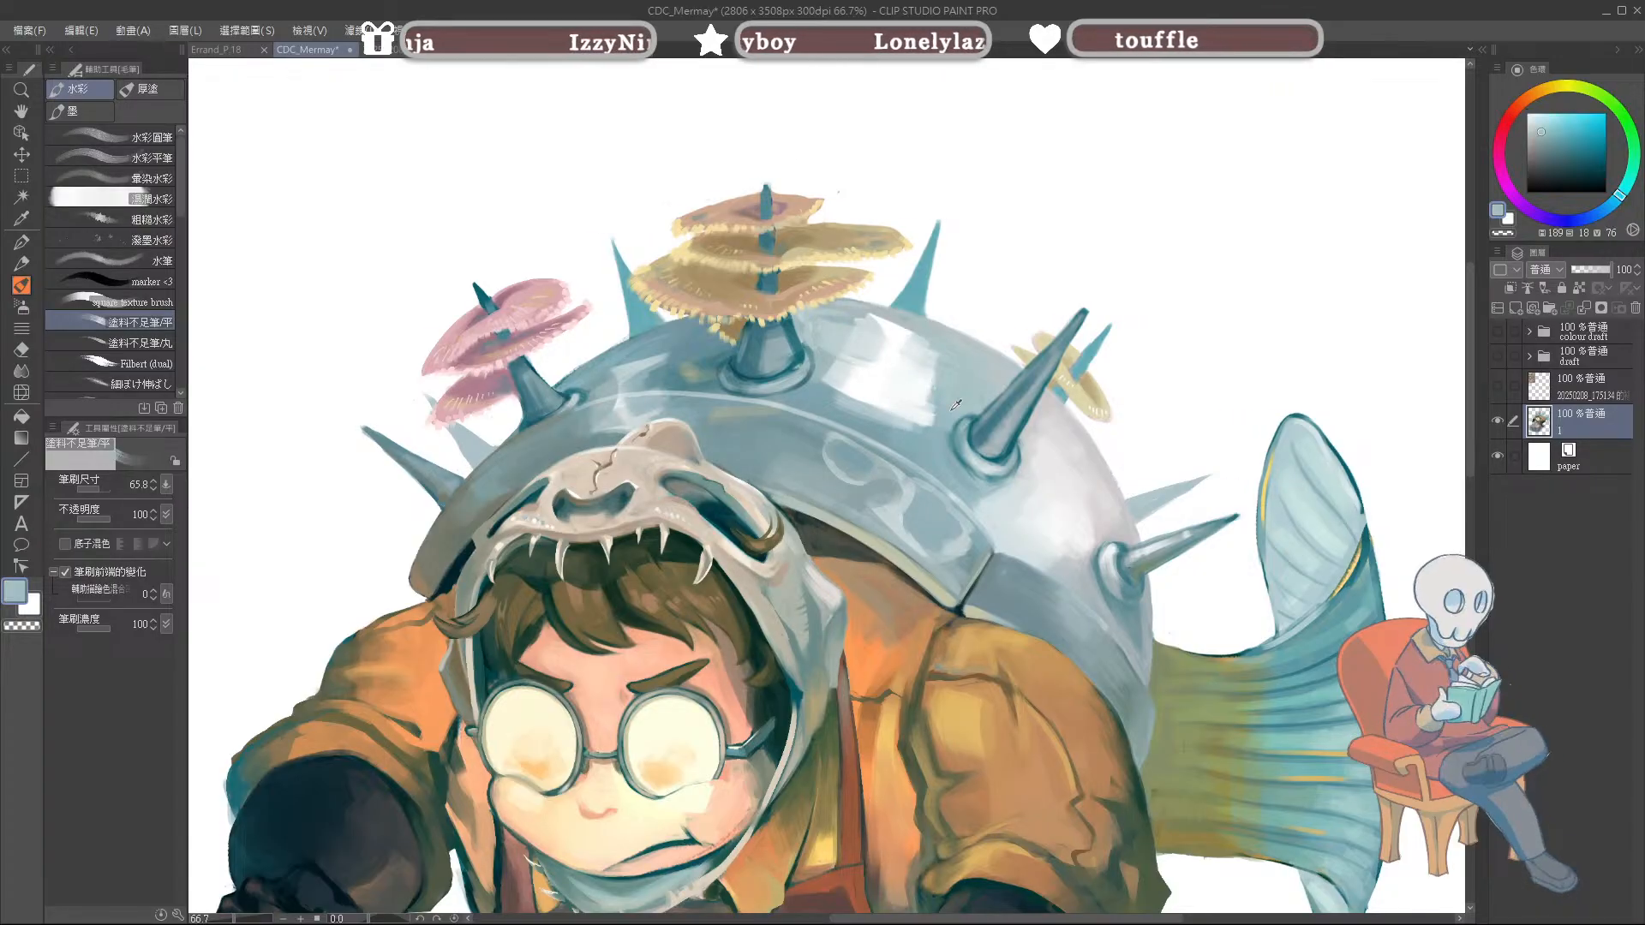
Step: Soften and trim the central highlight's edges with sampled shell blues at brush sizes 50.8, 38.4 and 50.4
key([)
alt+click(936, 406)
alt+click(942, 397)
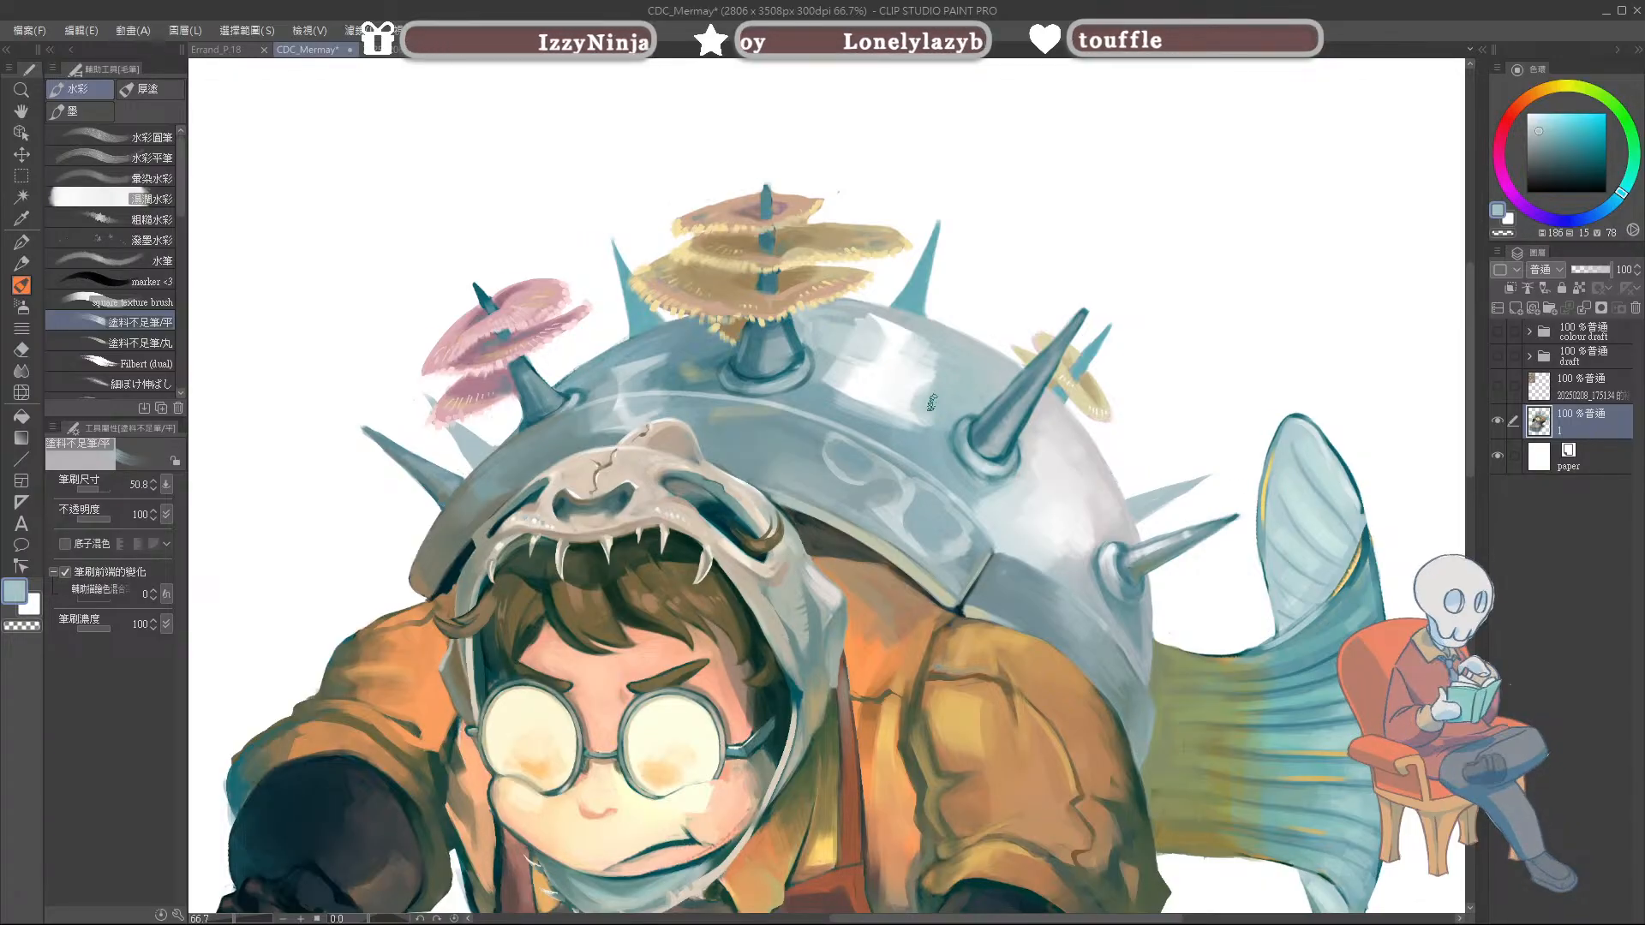
alt+click(863, 425)
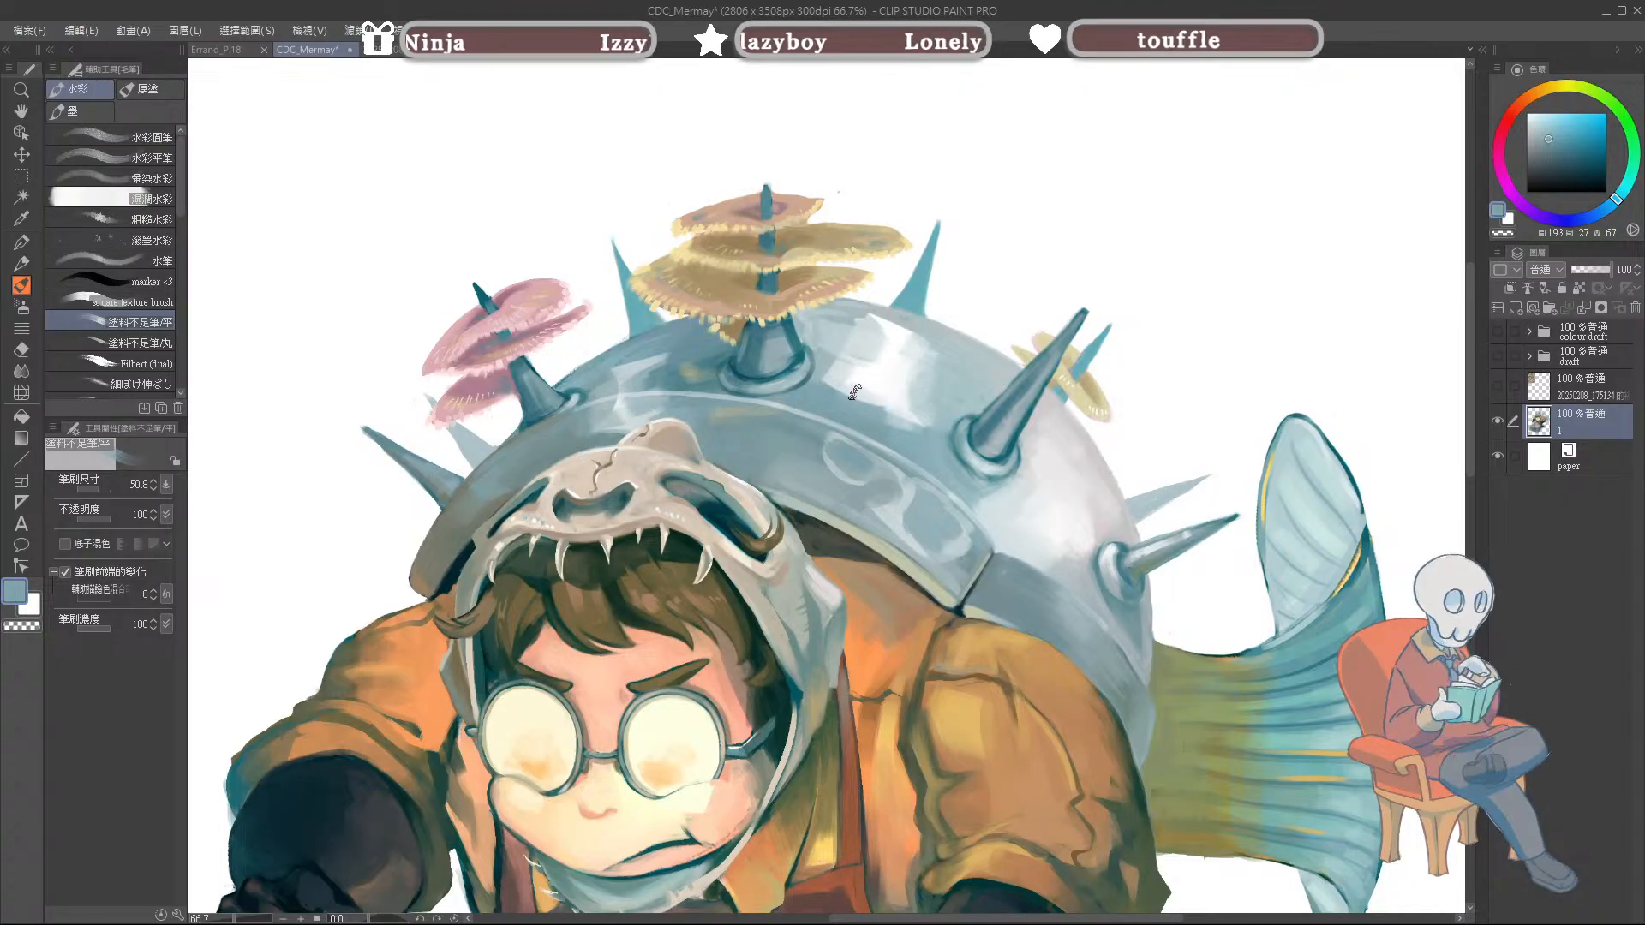
alt+click(823, 354)
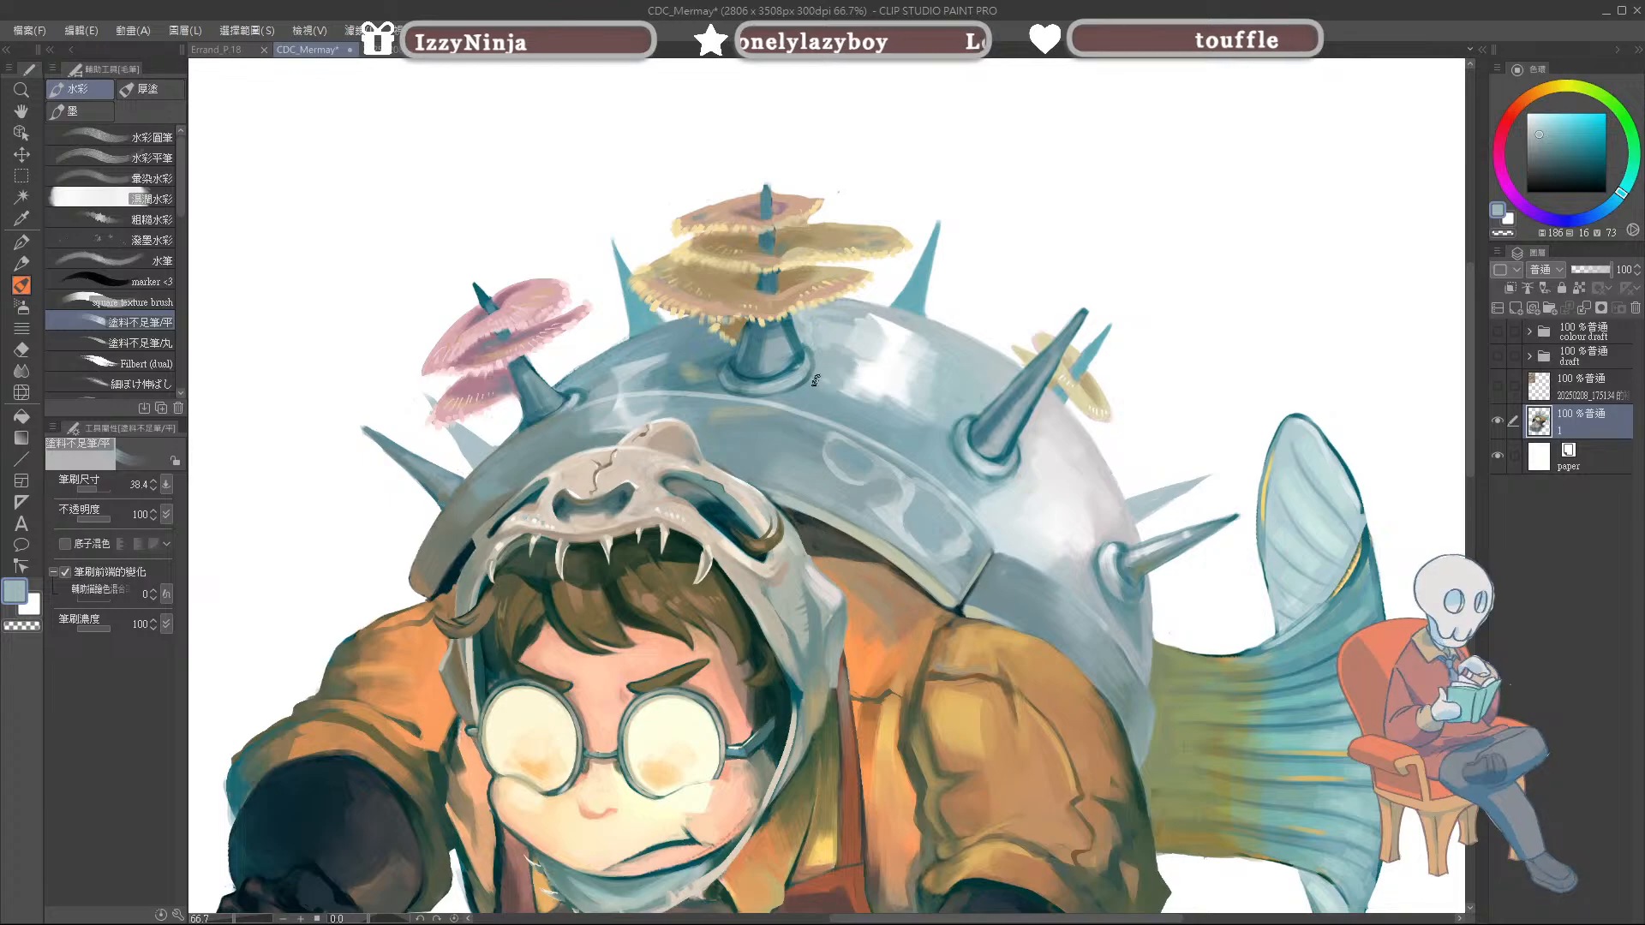
key(])
mouse_move(858, 334)
mouse_down()
mouse_move(900, 343)
mouse_move(859, 321)
mouse_up()
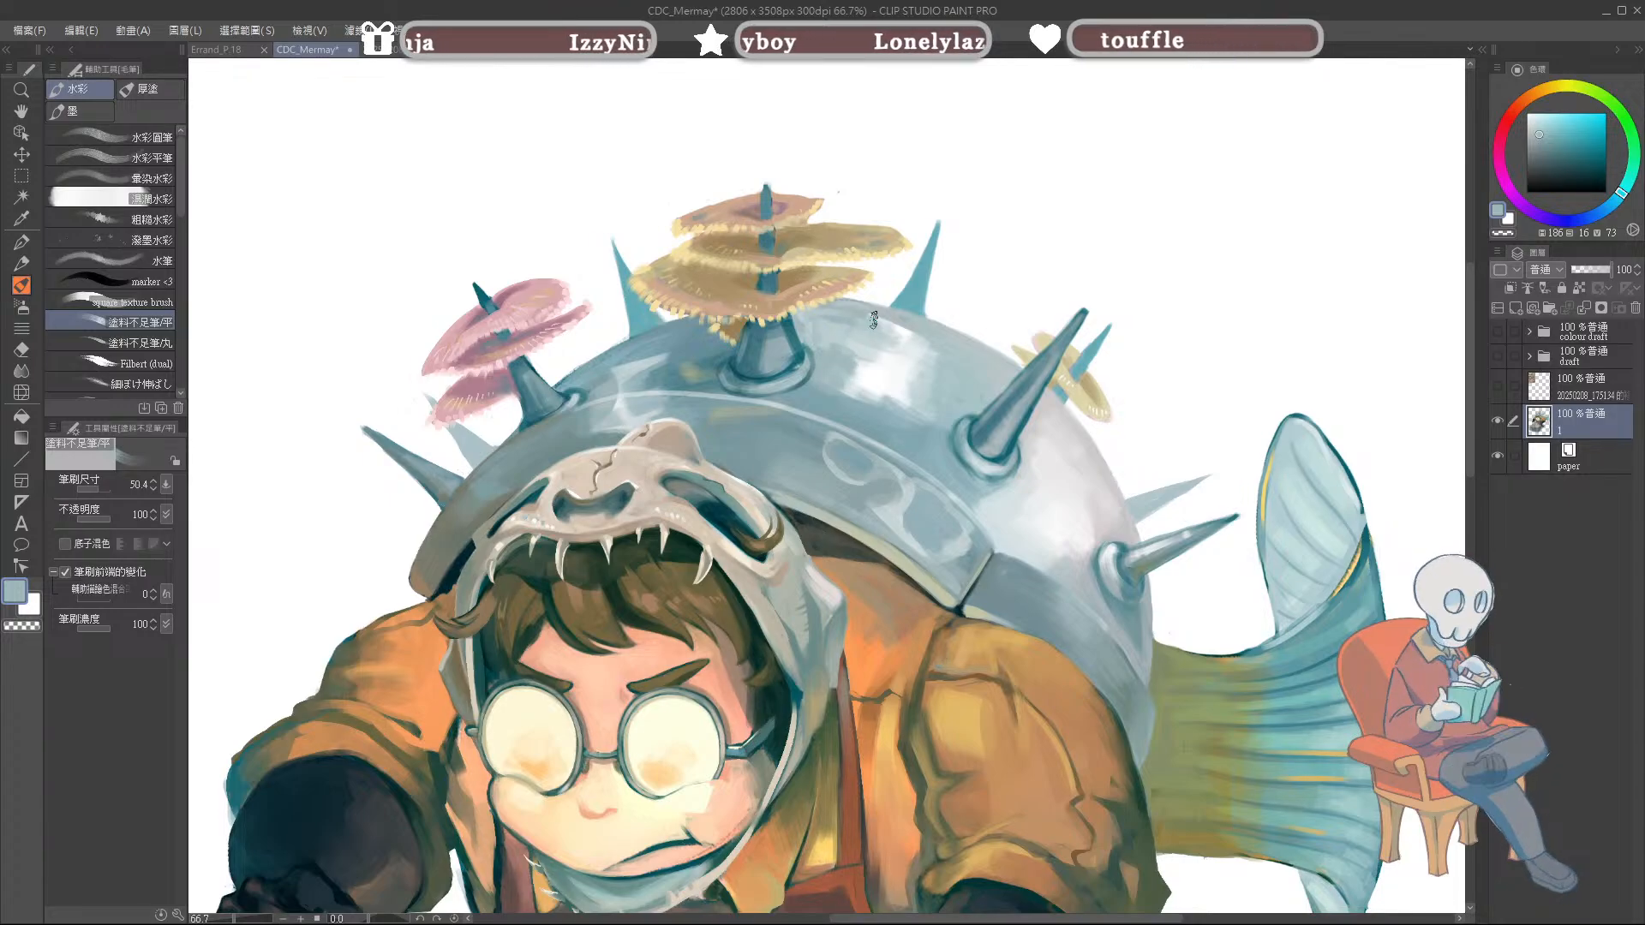
Step: Refine the central highlight's upper part along the shell's rim with sampled white and pale blue at brush size 29.2
alt+click(866, 351)
key([)
key([)
alt+click(904, 342)
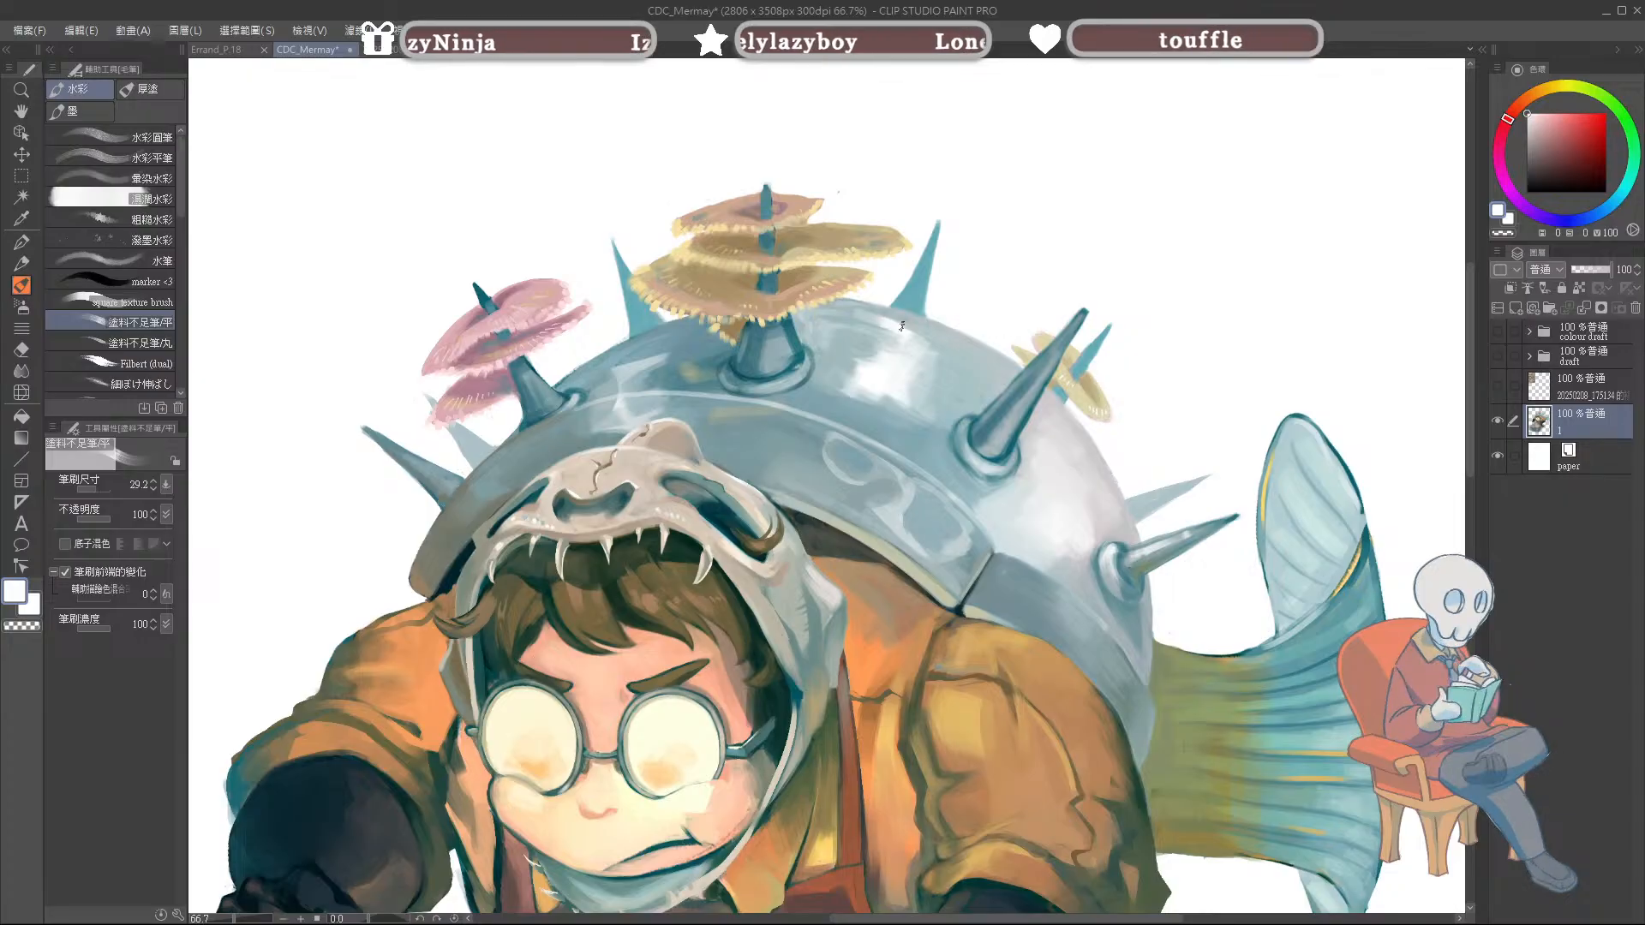
alt+click(884, 315)
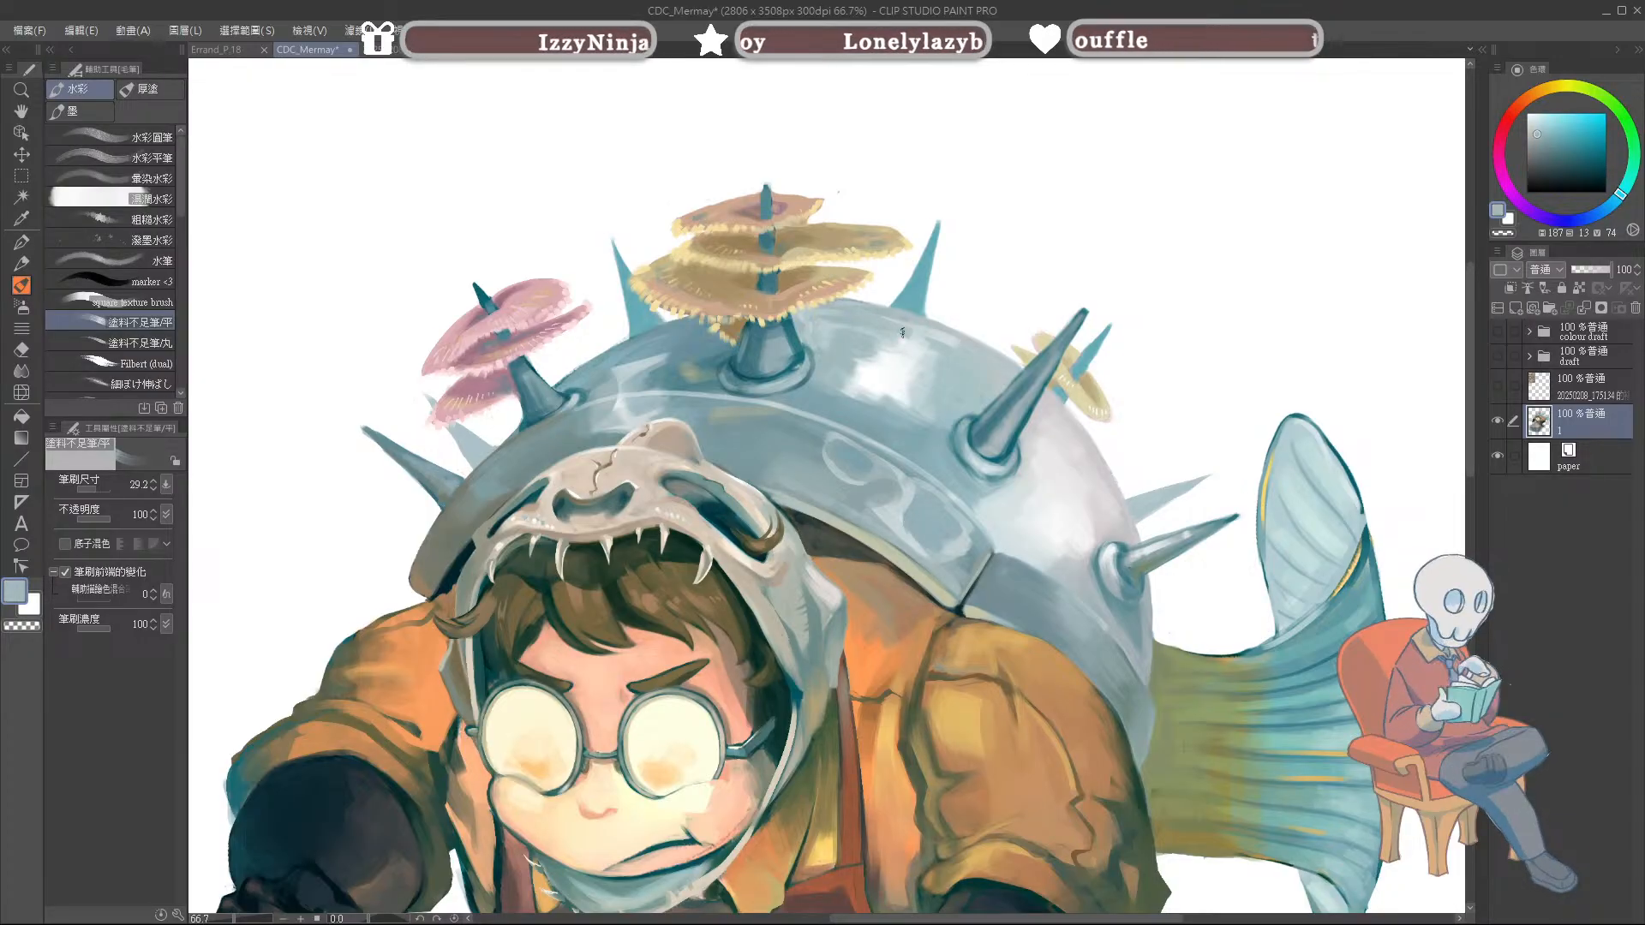
alt+click(933, 315)
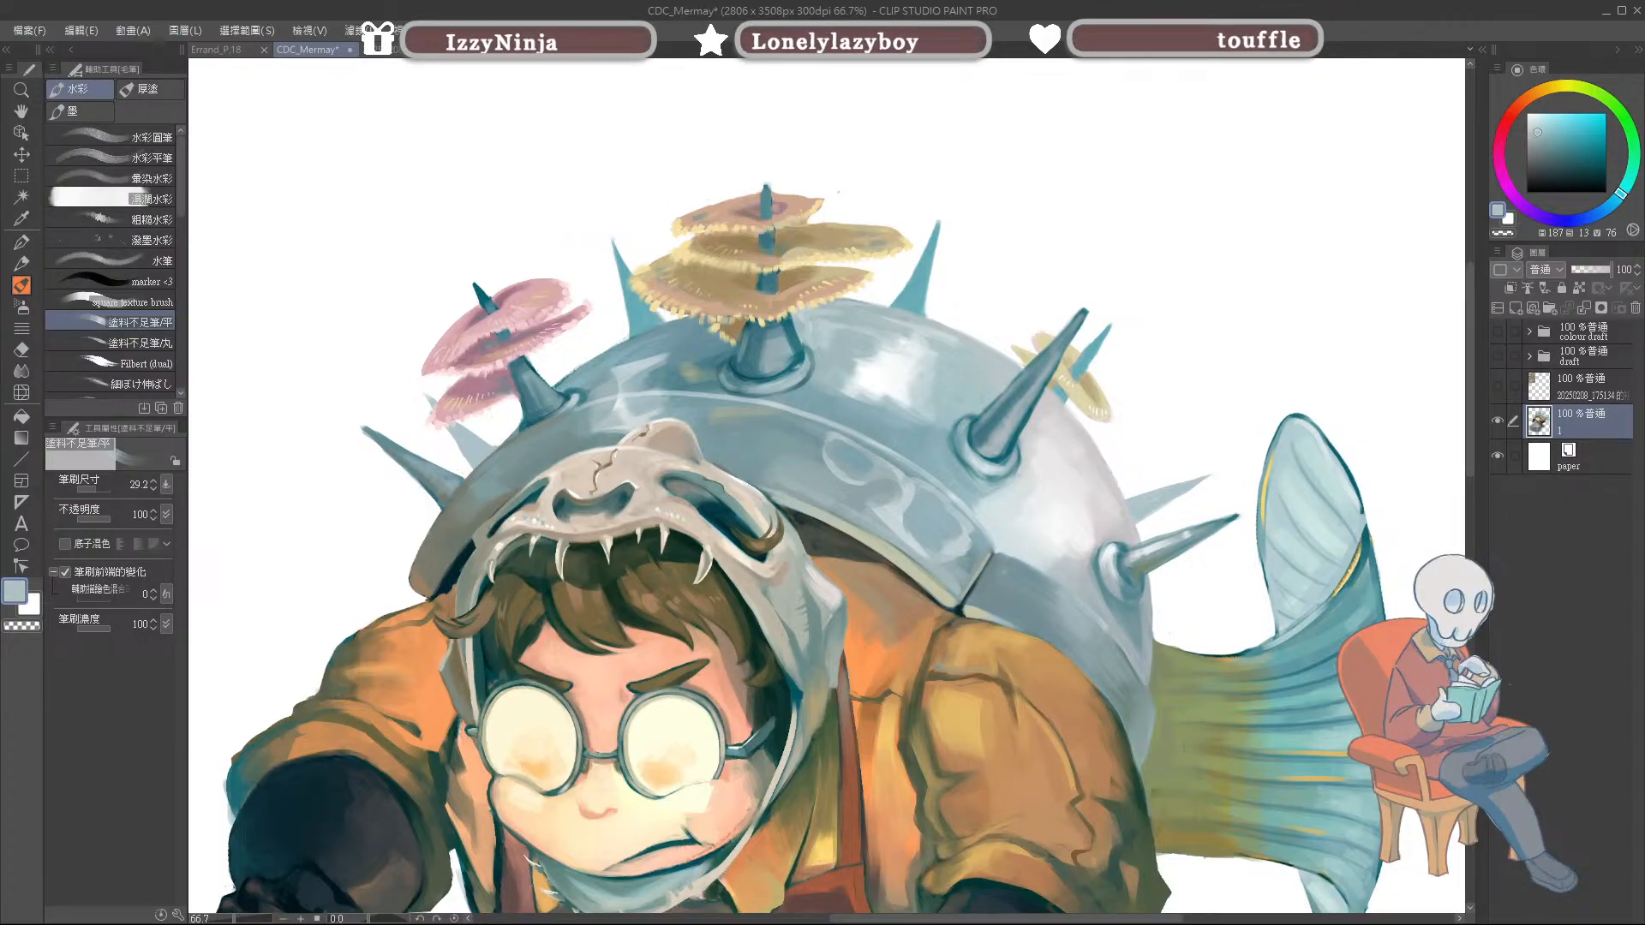
Step: Blend the central highlight's right side into the shell with sampled light blues at brush size 21.8
key([)
alt+click(946, 357)
alt+click(908, 358)
alt+click(964, 365)
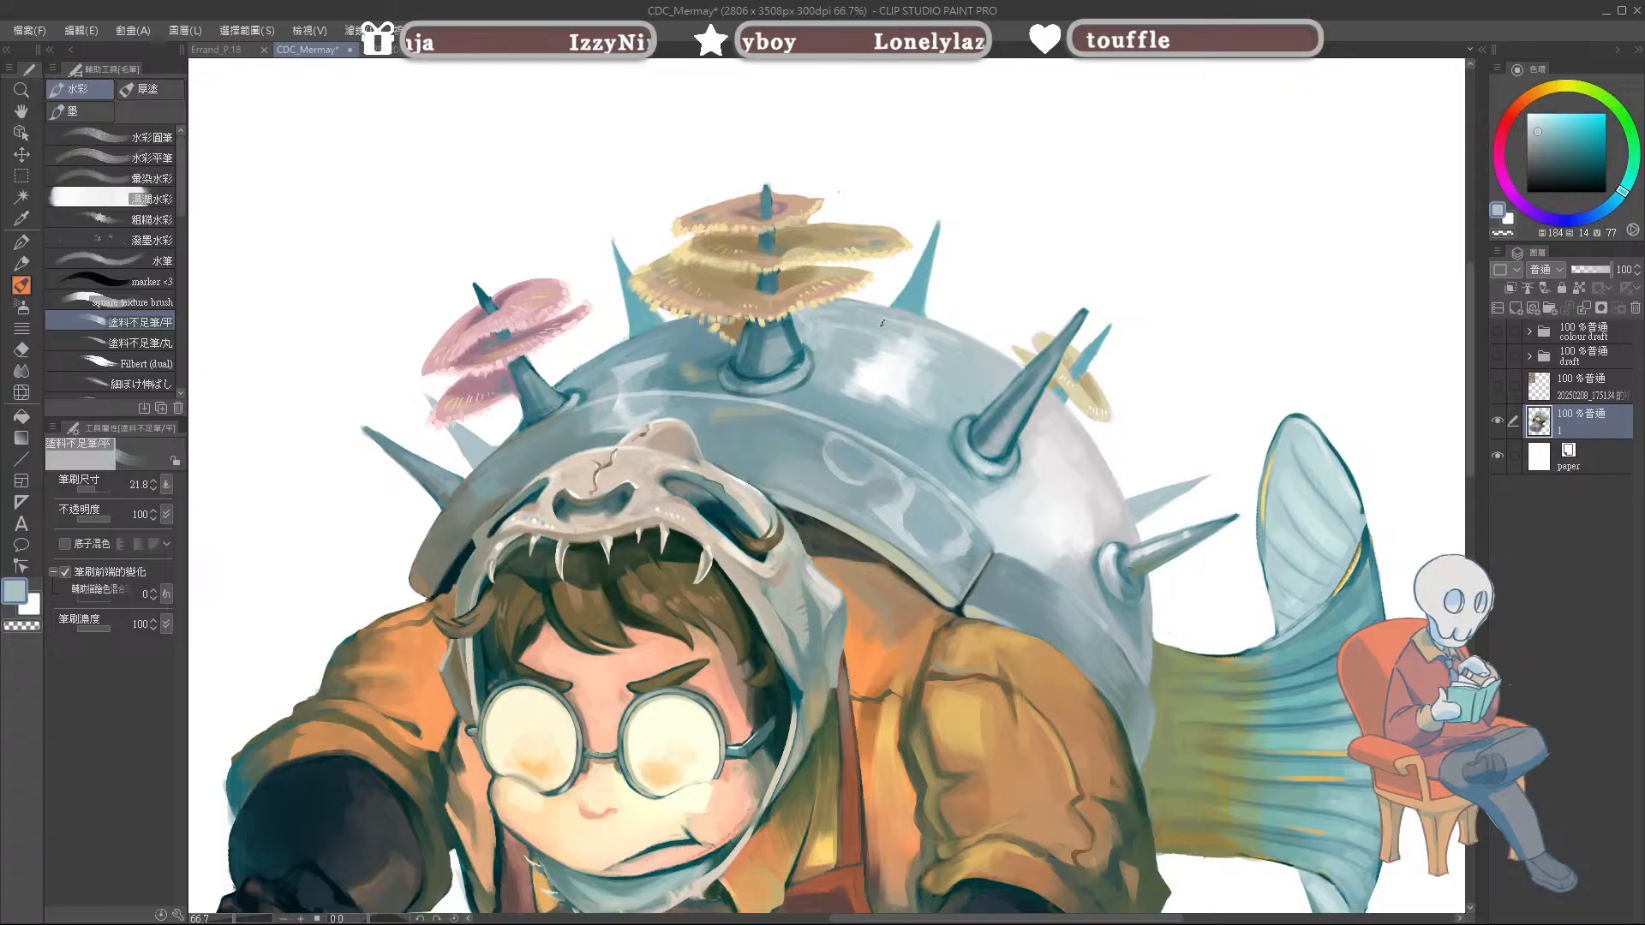
Step: Define the base of the central mushroom spike with sampled dark blue at brush size 24.7
alt+click(747, 383)
key([)
alt+click(757, 389)
alt+click(745, 378)
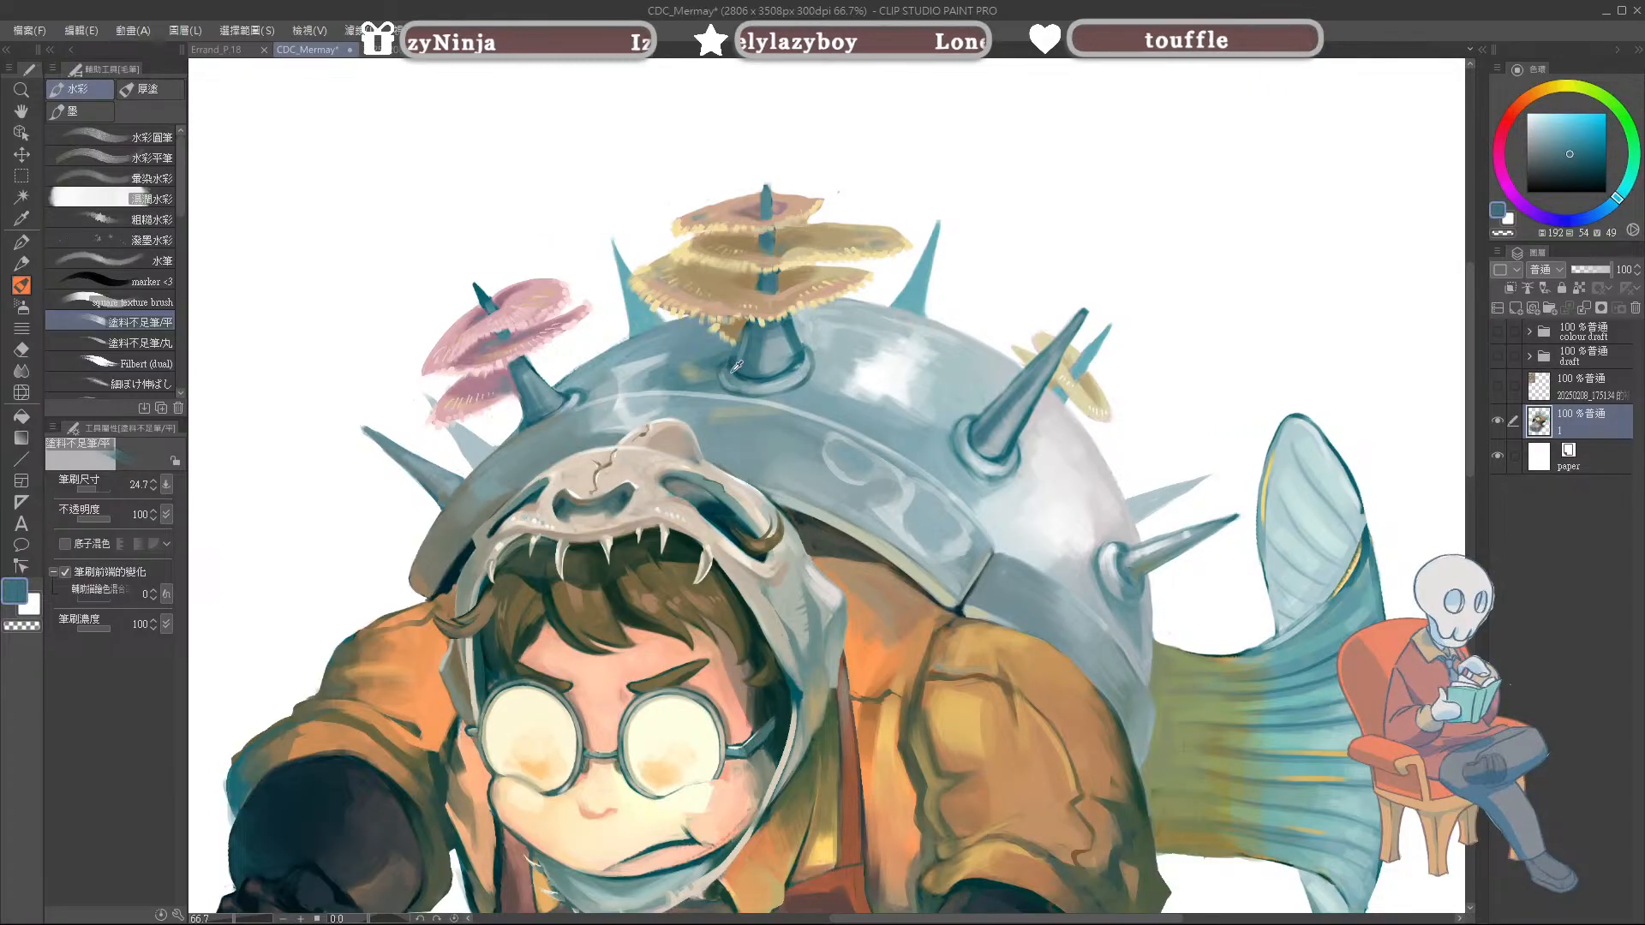
mouse_move(742, 382)
mouse_down()
mouse_move(779, 380)
mouse_move(701, 355)
mouse_up()
Step: Blend the shell surface beside the central spike's base with sampled blues at brush size 28.3
alt+click(711, 361)
alt+click(703, 366)
key(])
key(])
key(bracketleft)
alt+click(707, 351)
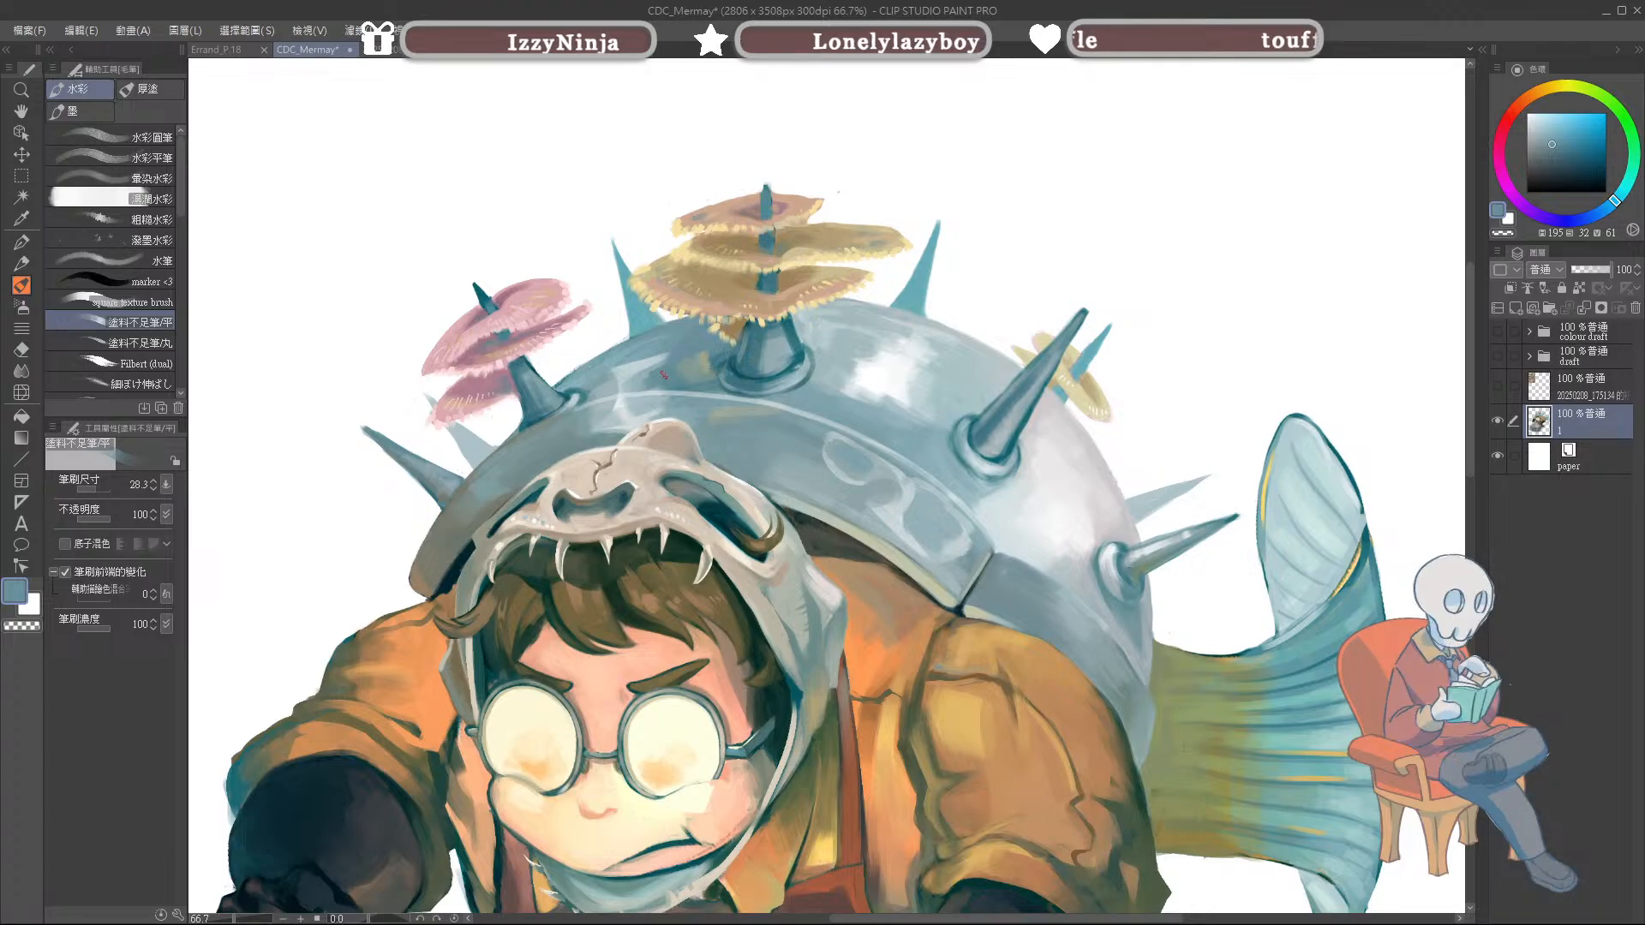
Step: Blend the mushroom's warm reflection into the shell beside the central spike with sampled grey-greens and blues at brush size 28.3
alt+click(697, 349)
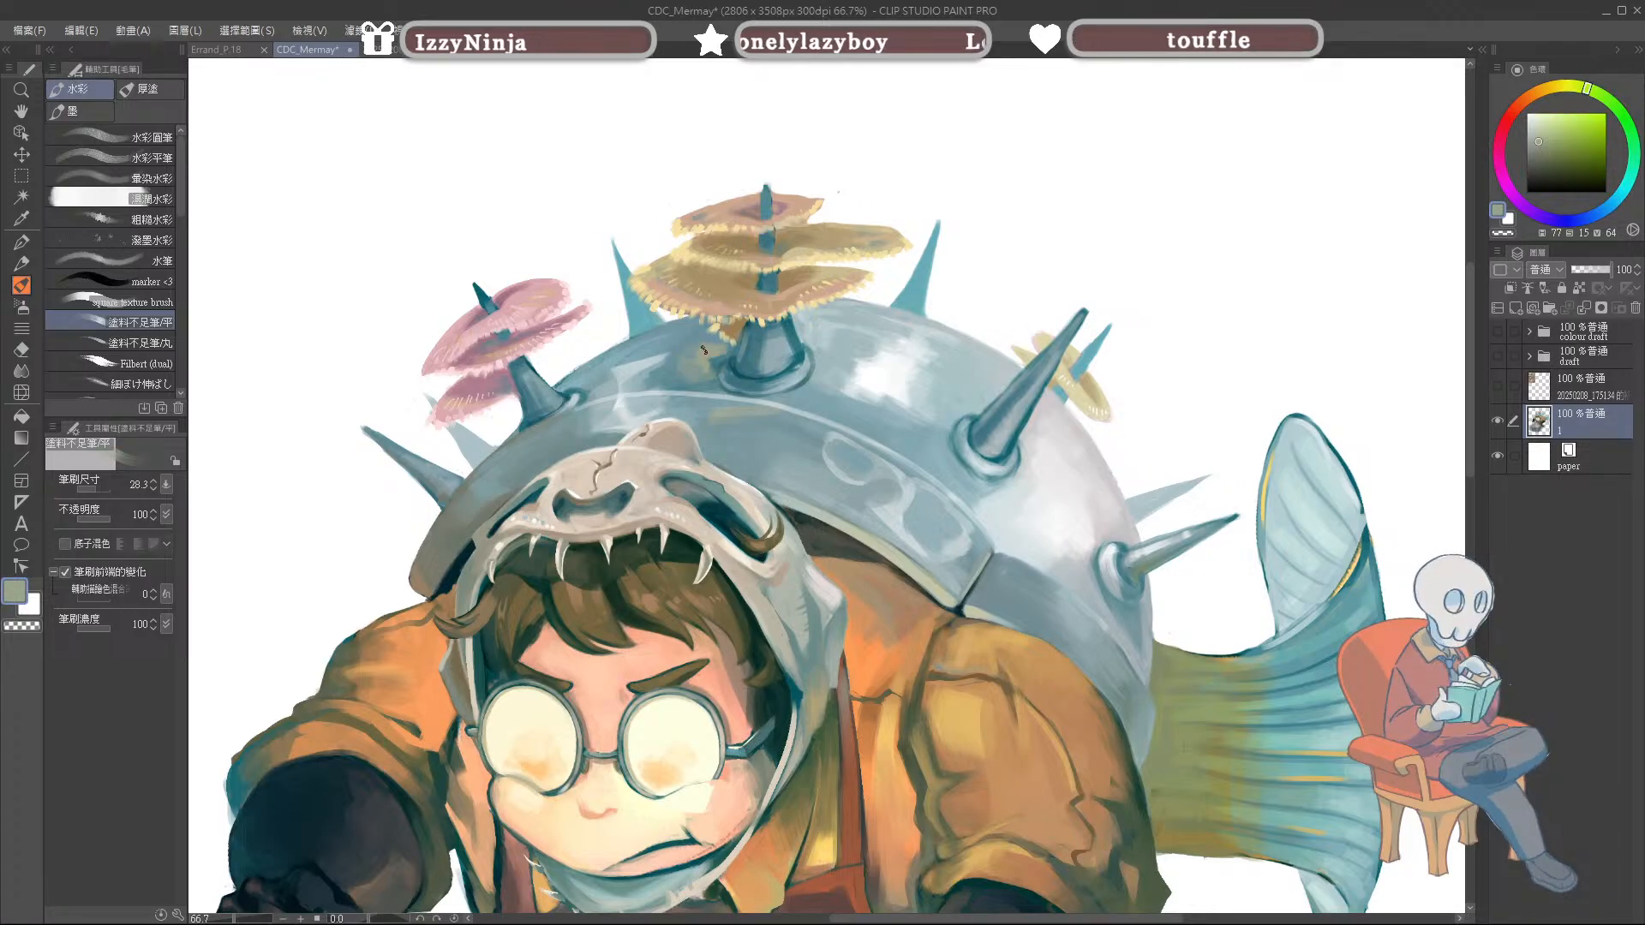
alt+click(698, 353)
mouse_move(682, 343)
mouse_down()
mouse_move(688, 368)
mouse_move(724, 349)
mouse_move(688, 361)
mouse_up()
alt+click(718, 357)
alt+click(714, 360)
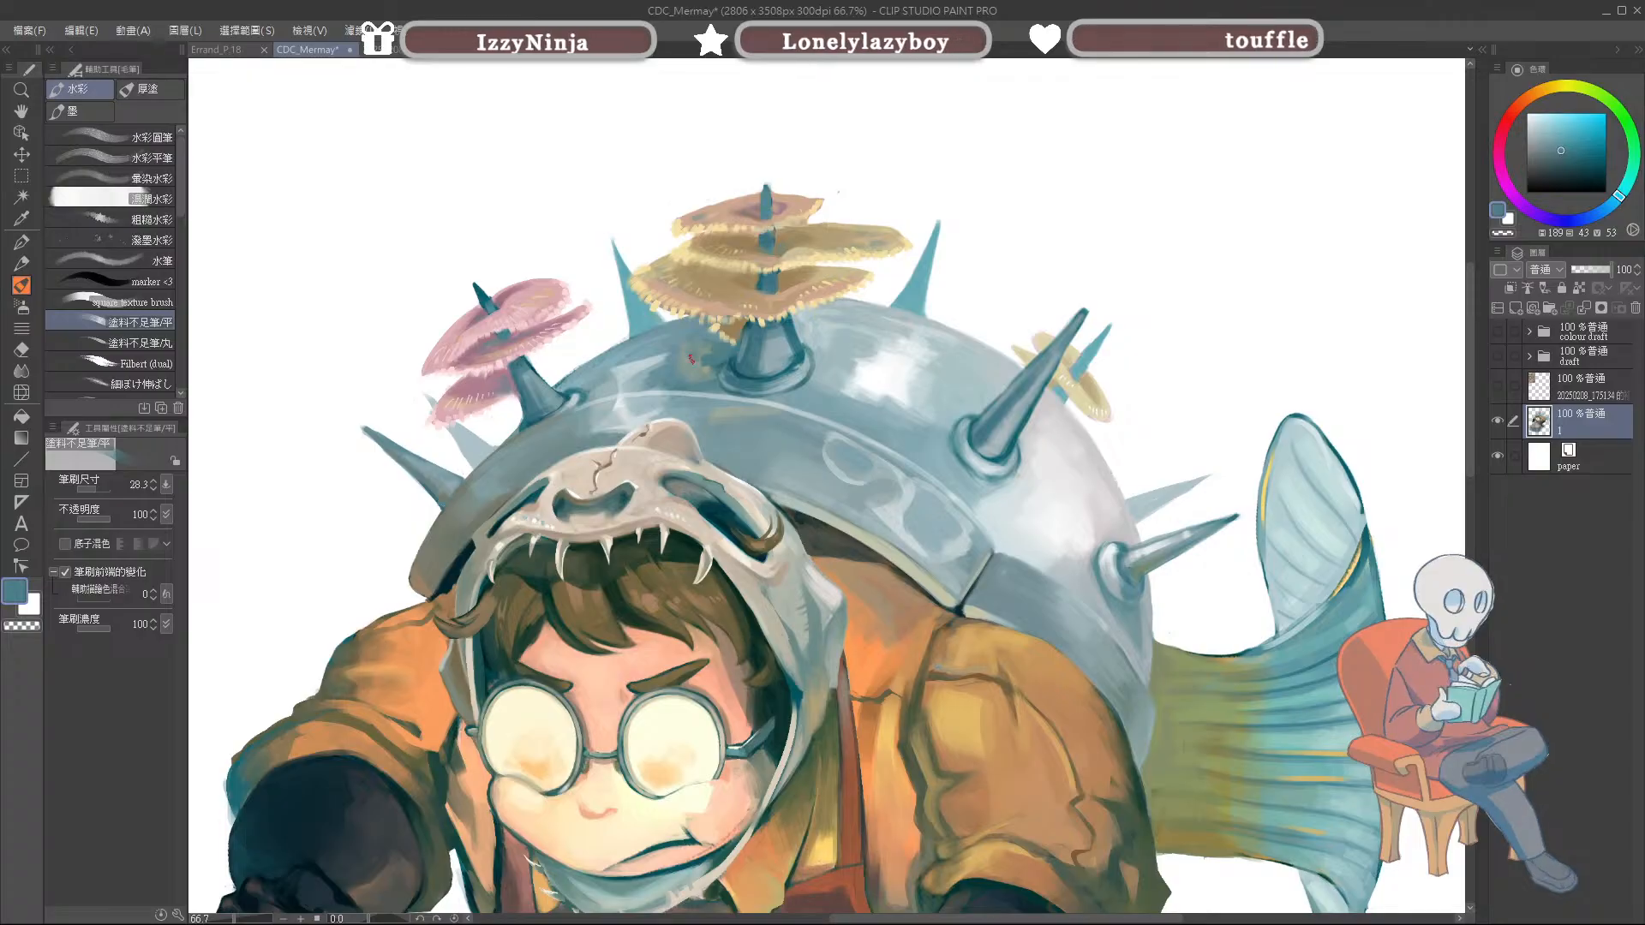
alt+click(709, 353)
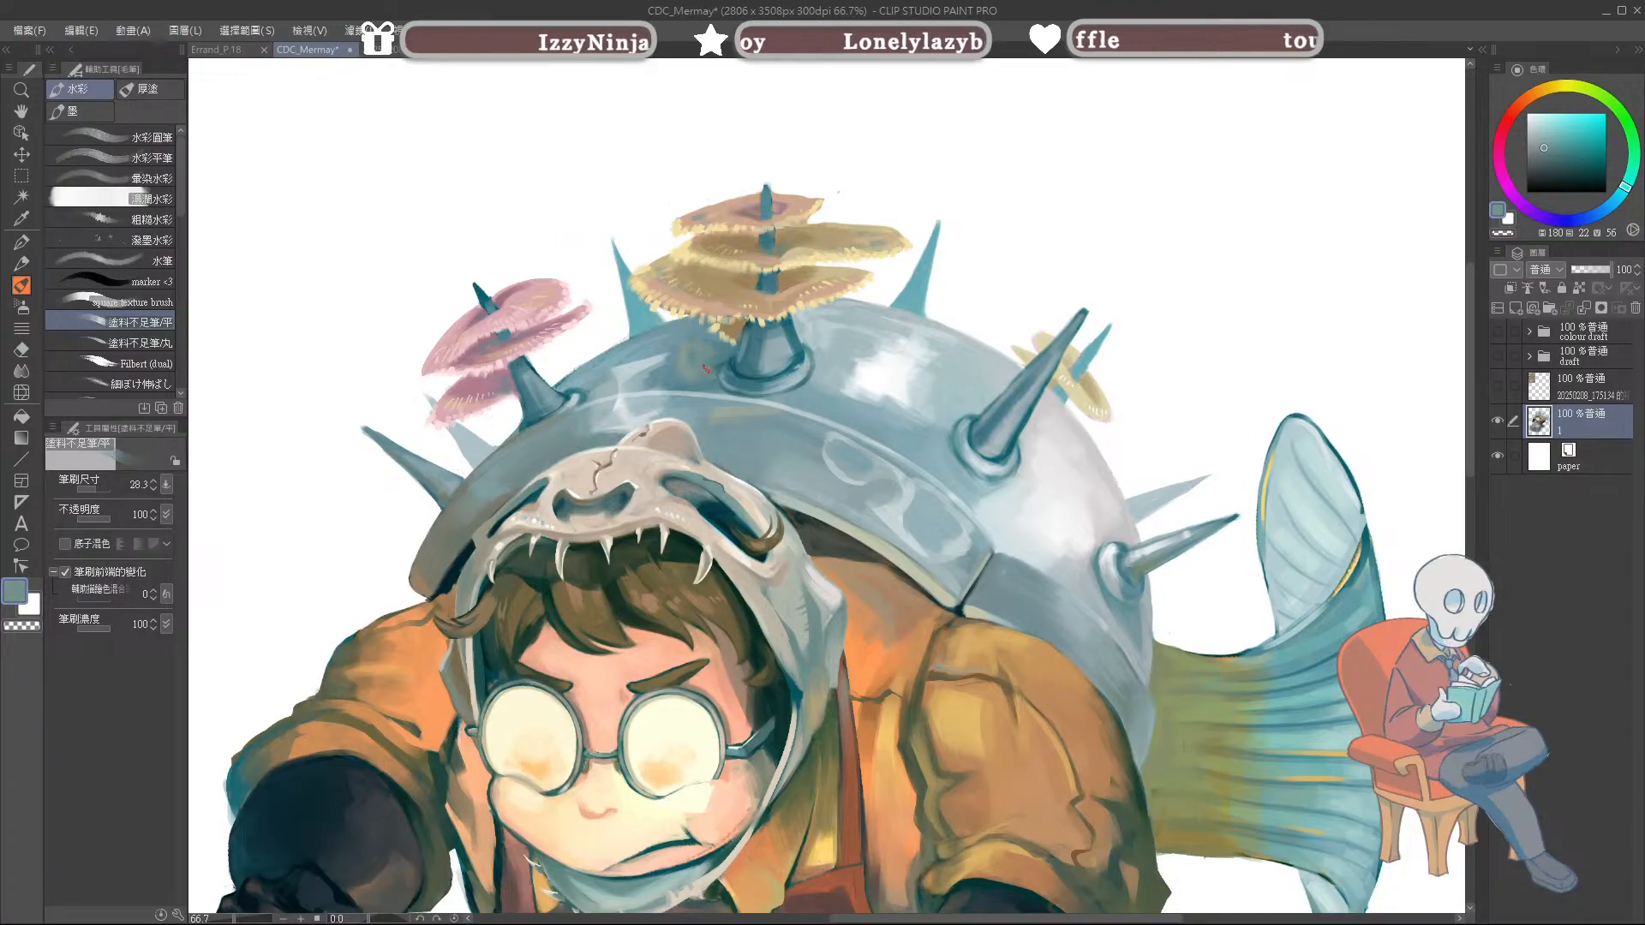
Step: Smooth the shell's rim band between the central spike and the skull hood with sampled blues at brush size 33.0
alt+click(739, 426)
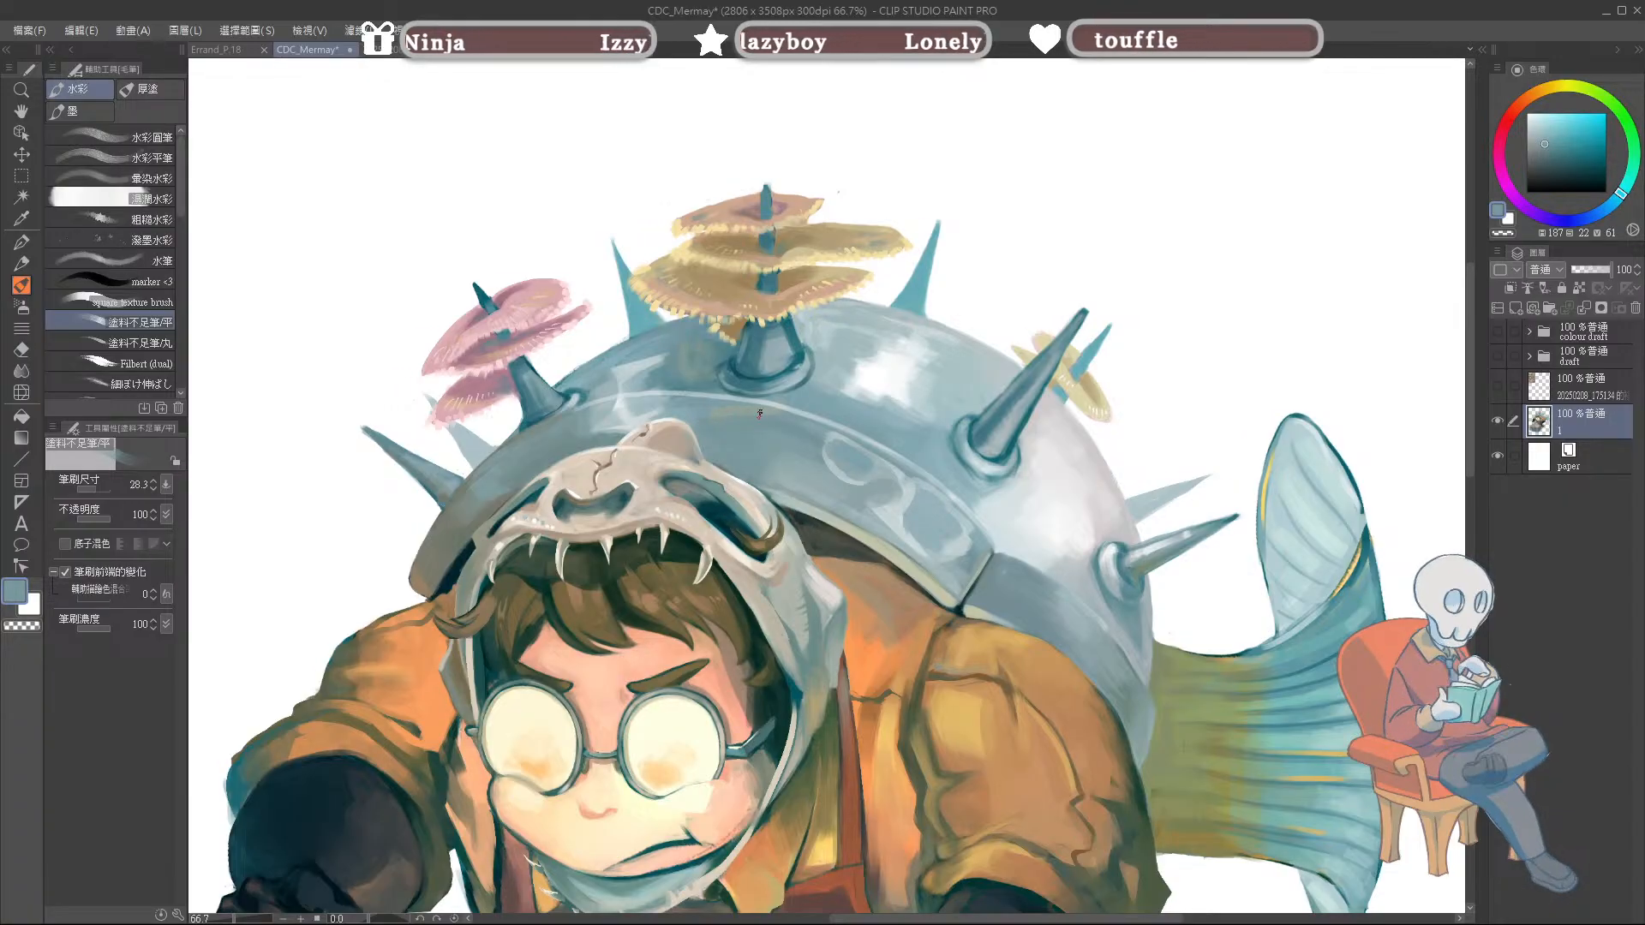
key(bracketright)
alt+click(722, 411)
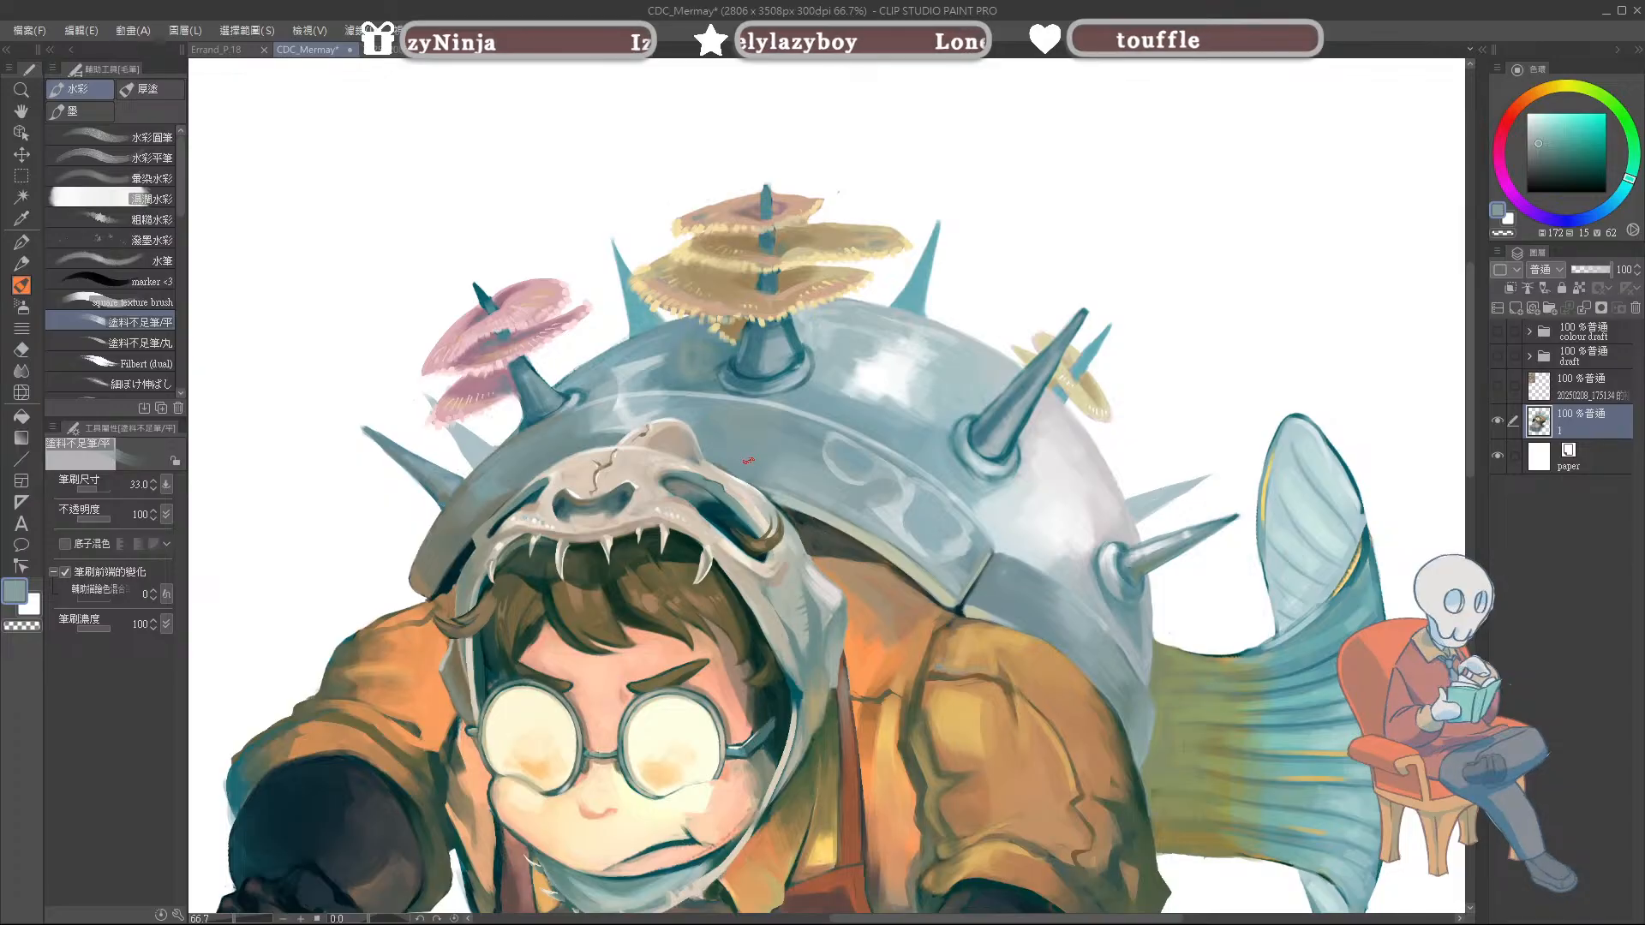
alt+click(631, 408)
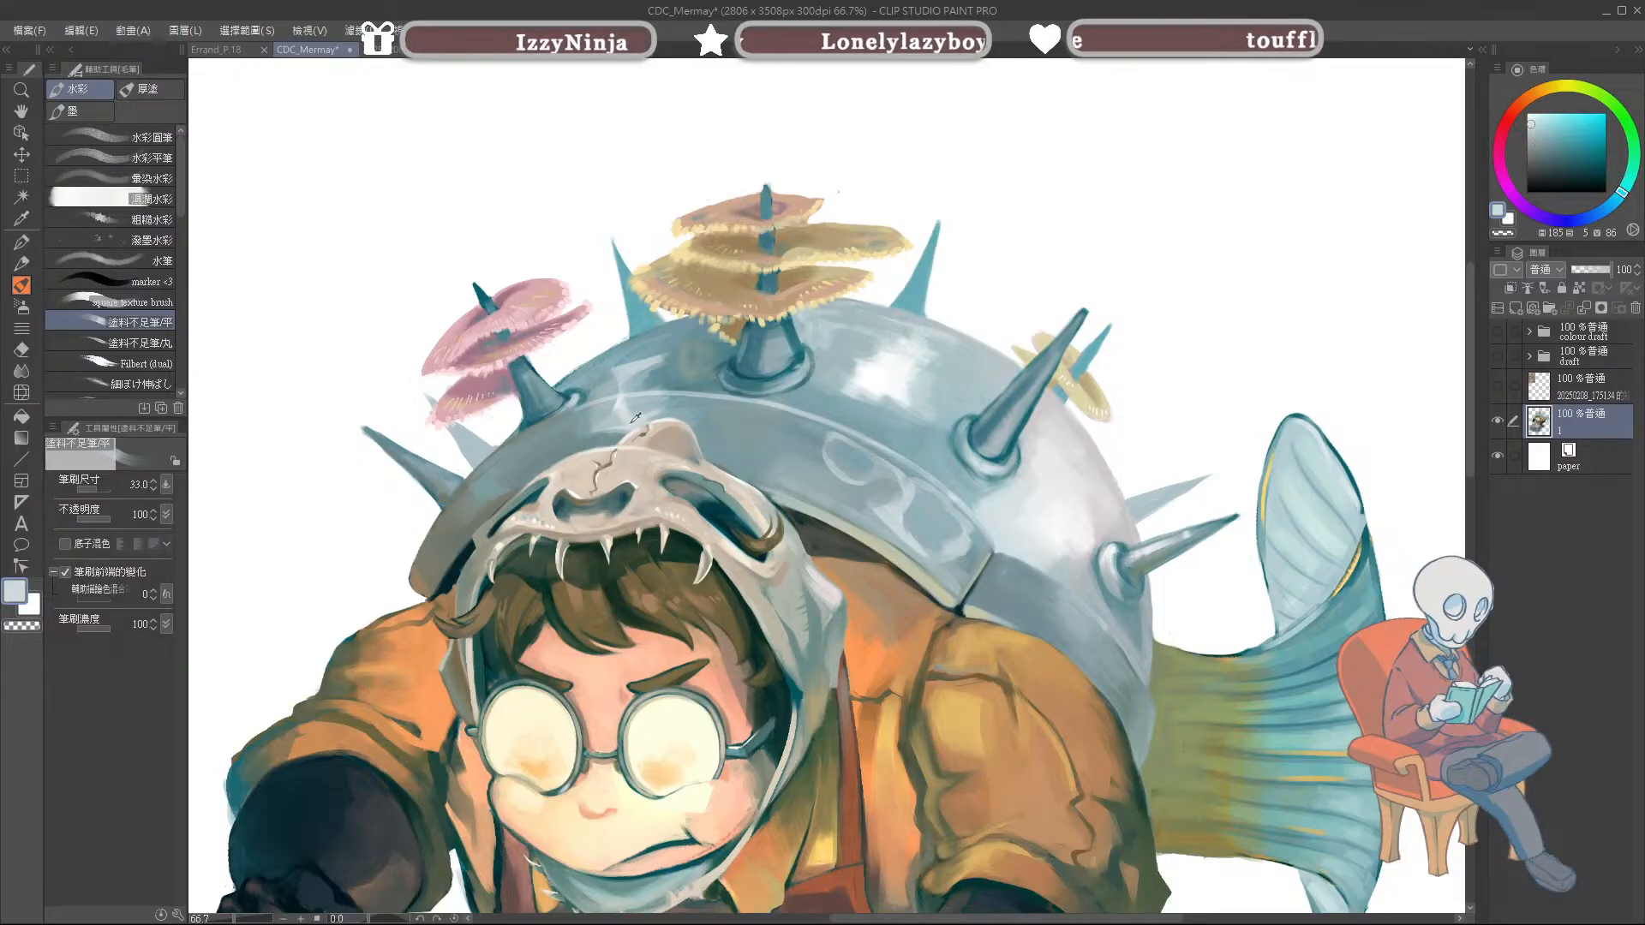
alt+click(588, 432)
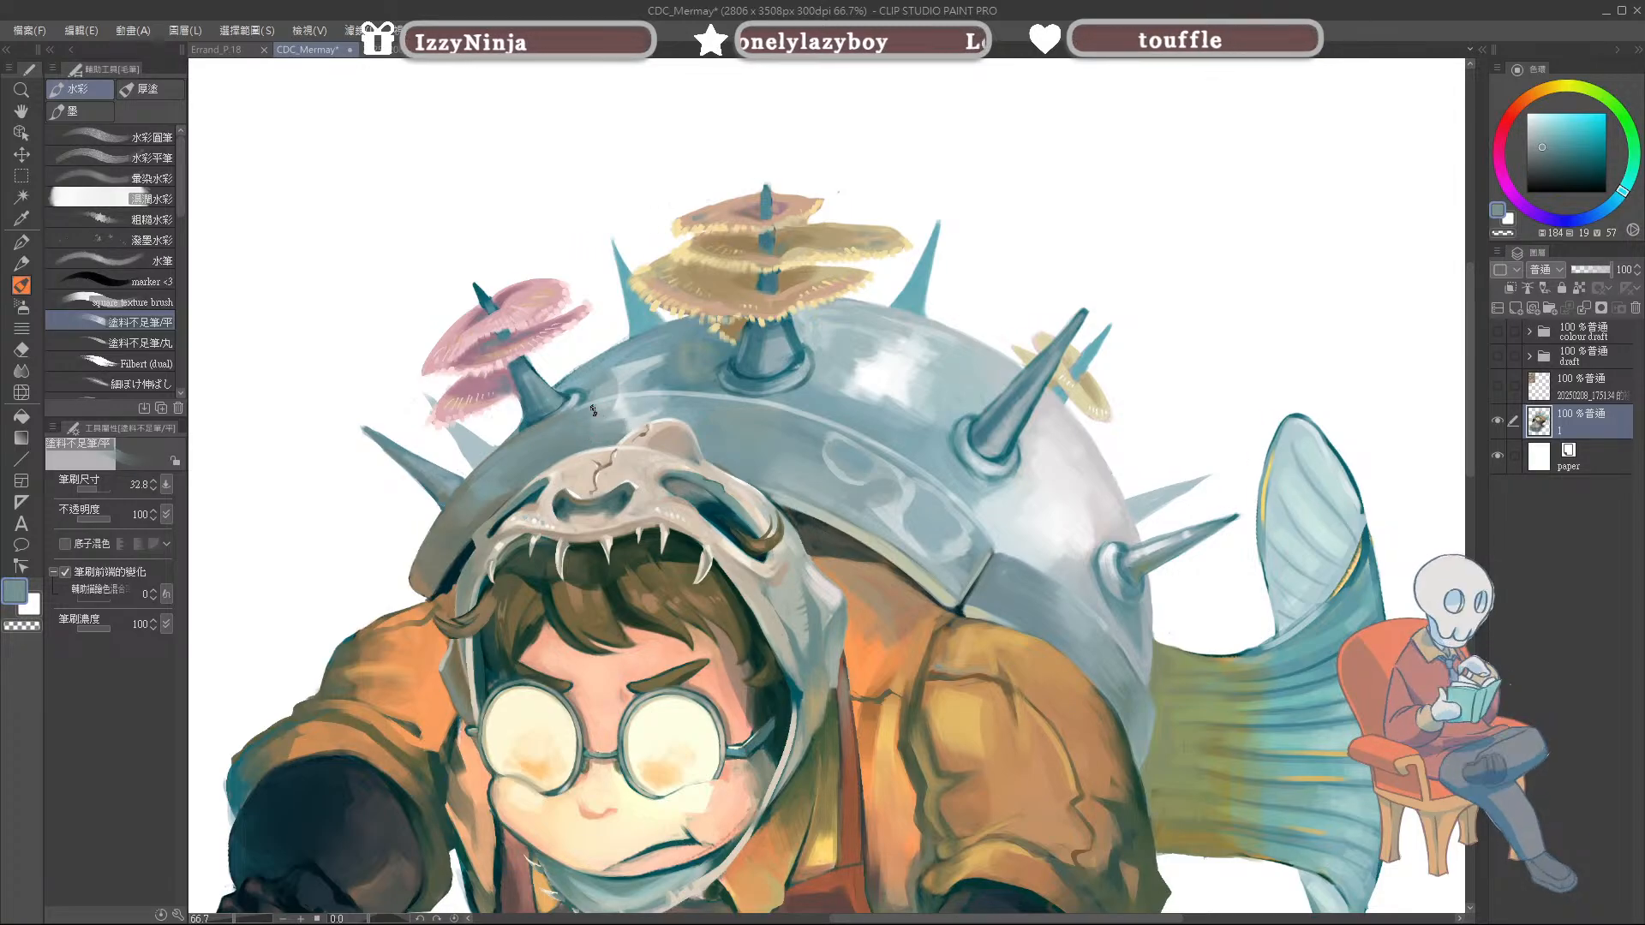
Step: Reshape the lower part of the shell's left highlight along the rim with sampled light blues at brush sizes 32.8 and 25.1
alt+click(663, 400)
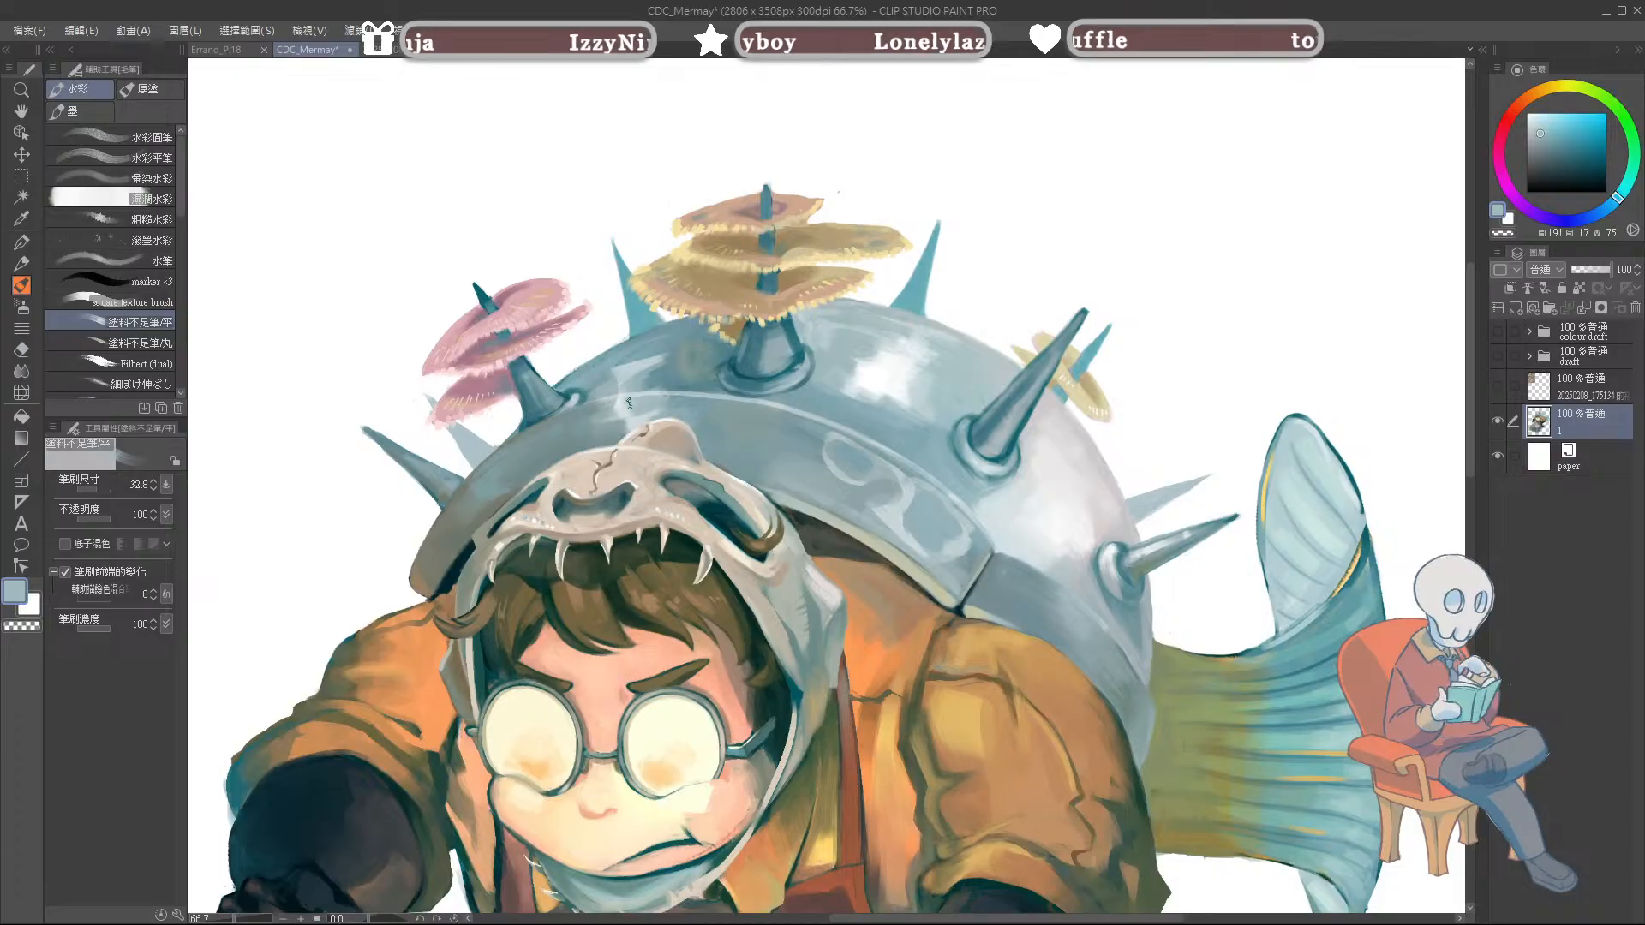
alt+click(656, 409)
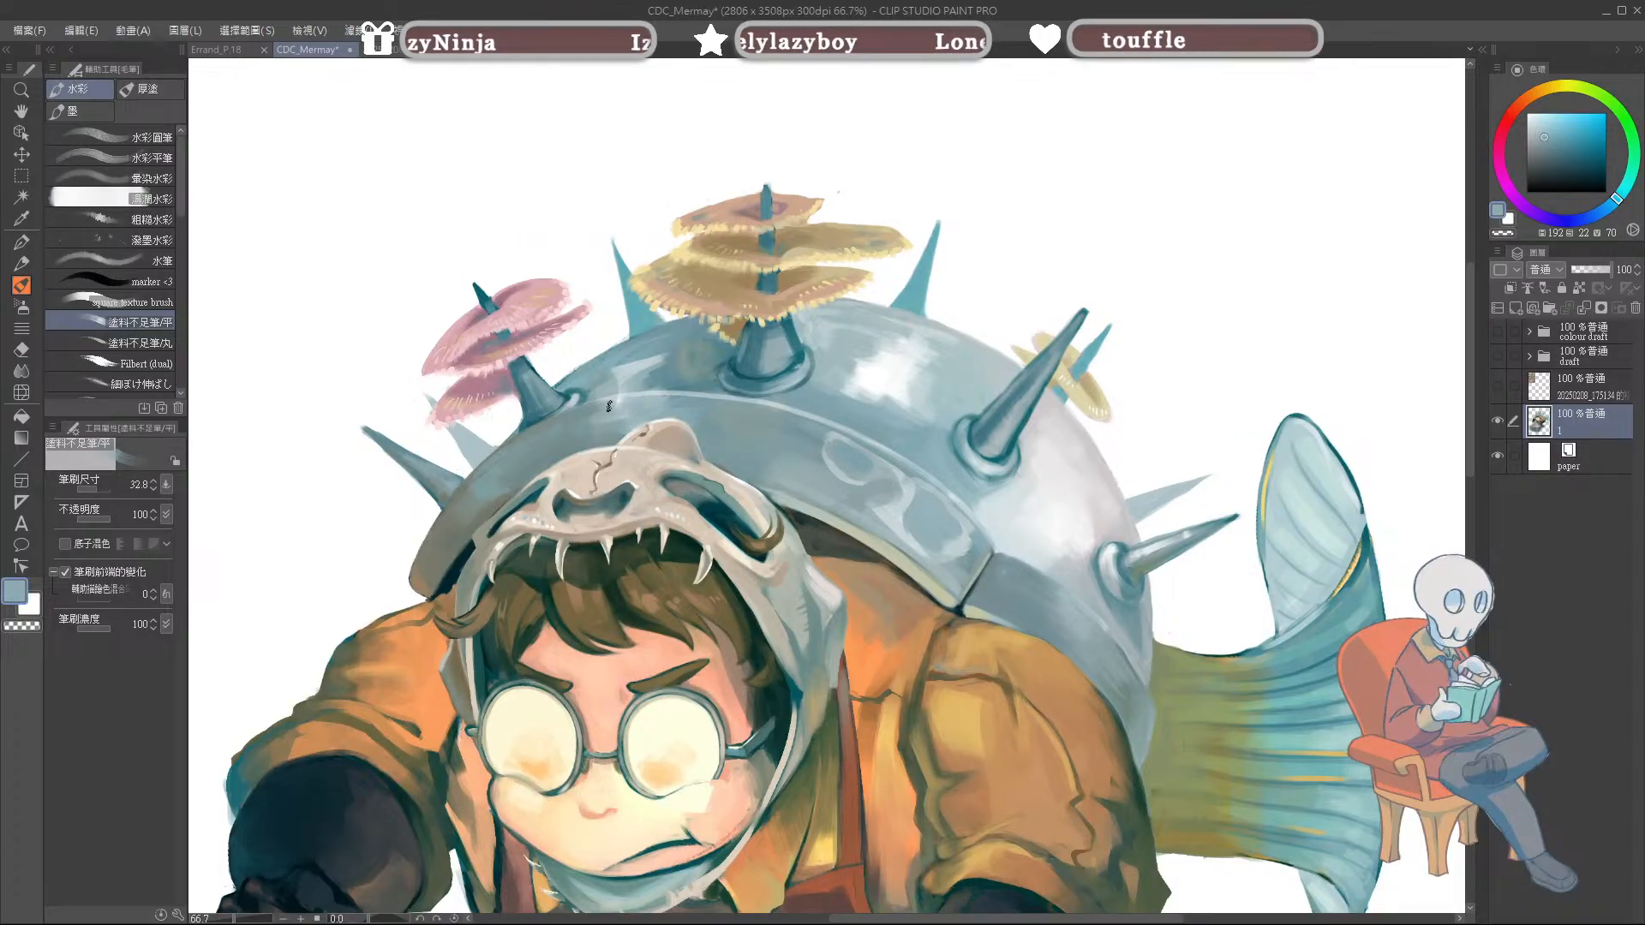
key(bracketright)
key(bracketright)
alt+click(667, 398)
key(bracketleft)
key(bracketleft)
key(bracketleft)
key(bracketleft)
key(bracketleft)
key(bracketleft)
alt+click(682, 409)
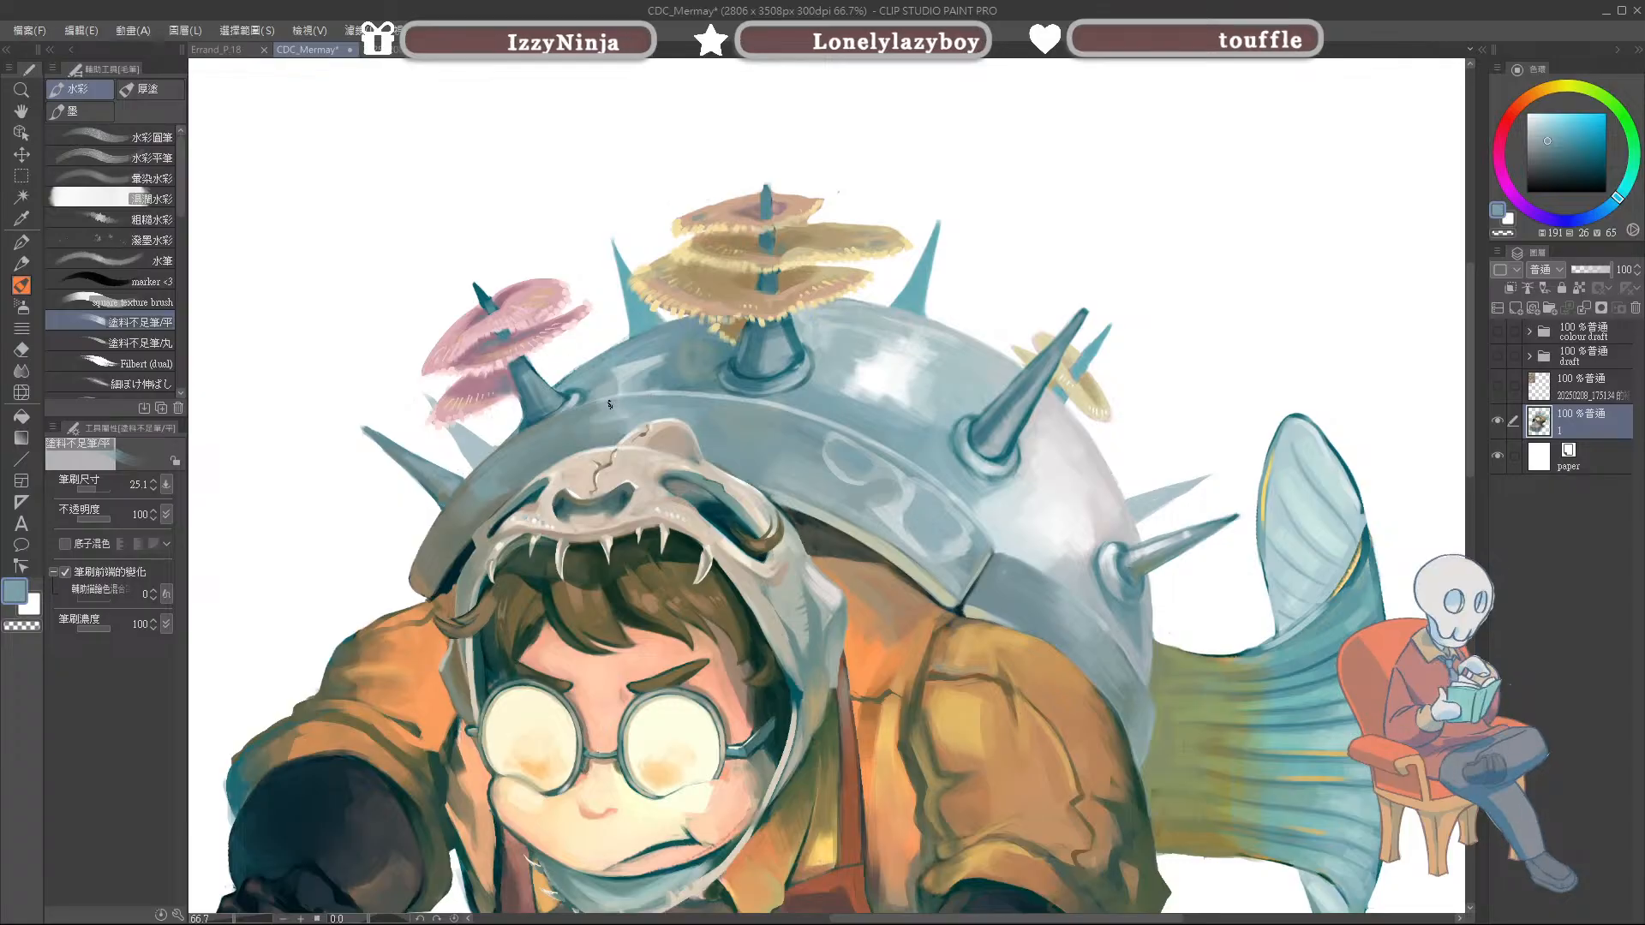
Step: Refine the shell's left highlight up toward the outer edge with sampled pale and mid blues at brush size 25.1
alt+click(655, 404)
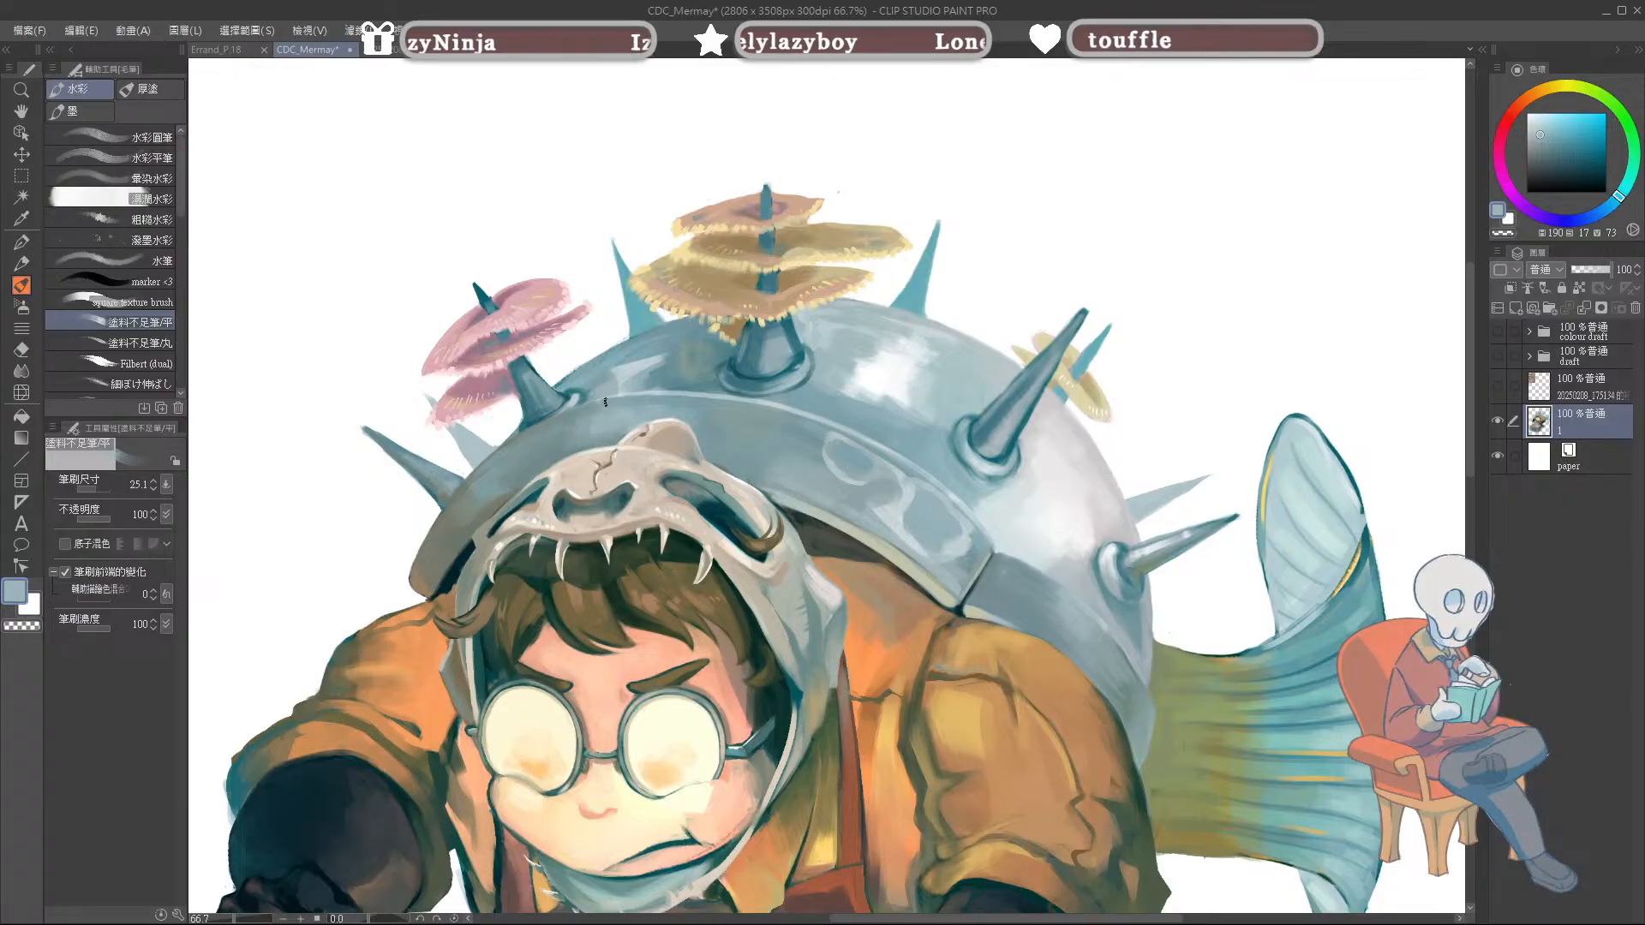
alt+click(594, 382)
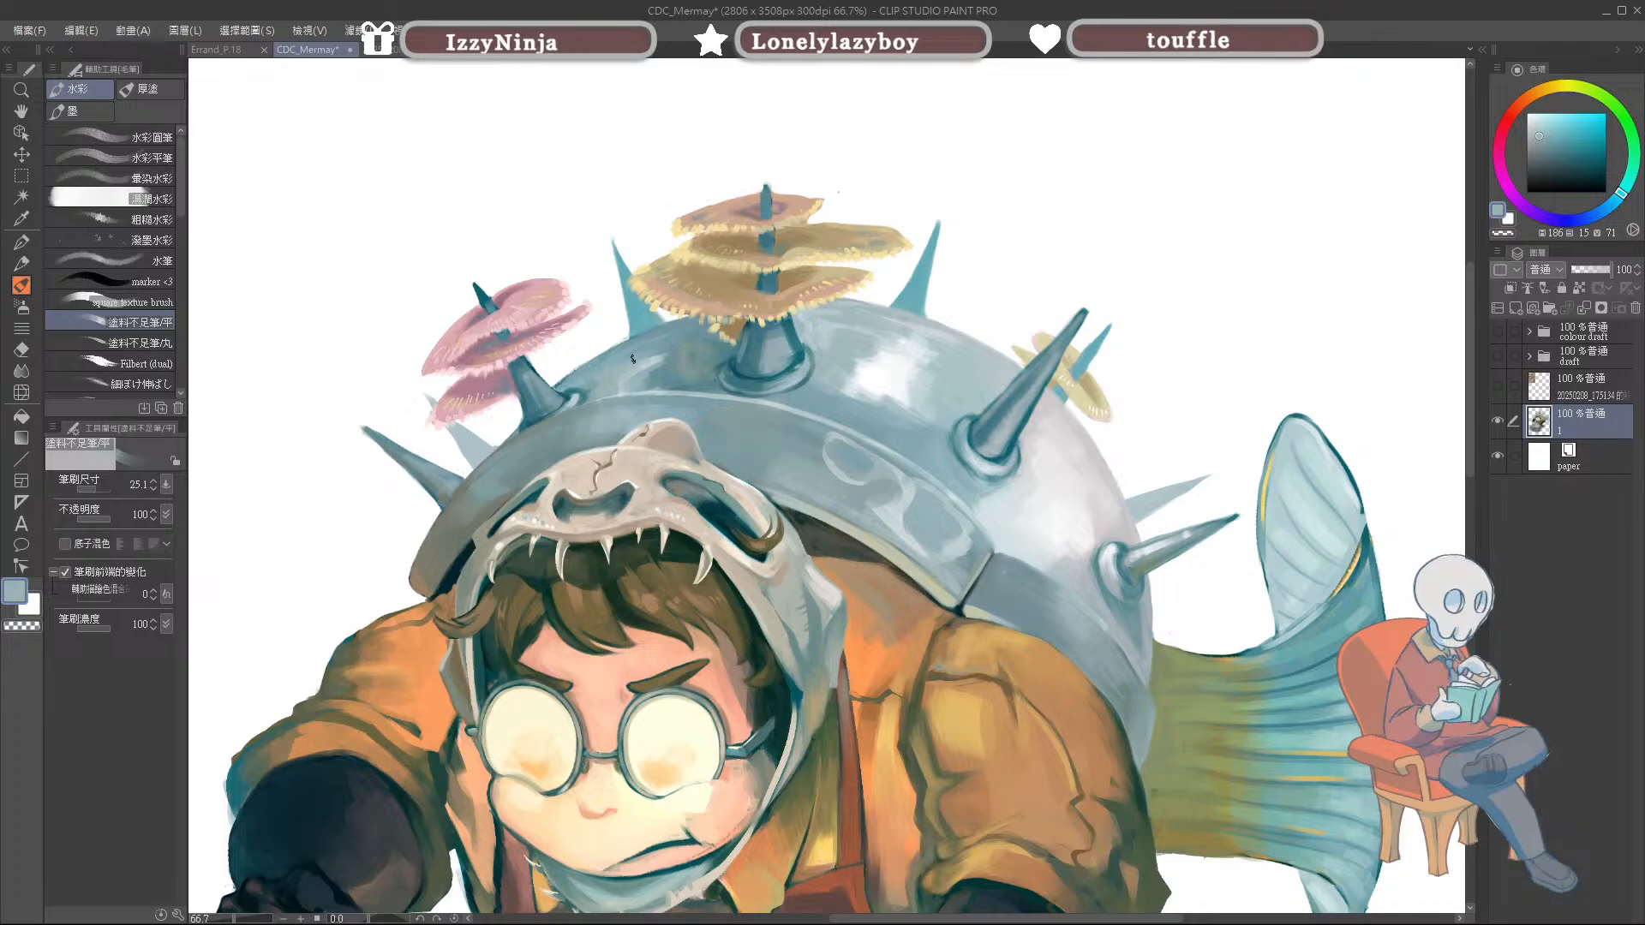
alt+click(641, 368)
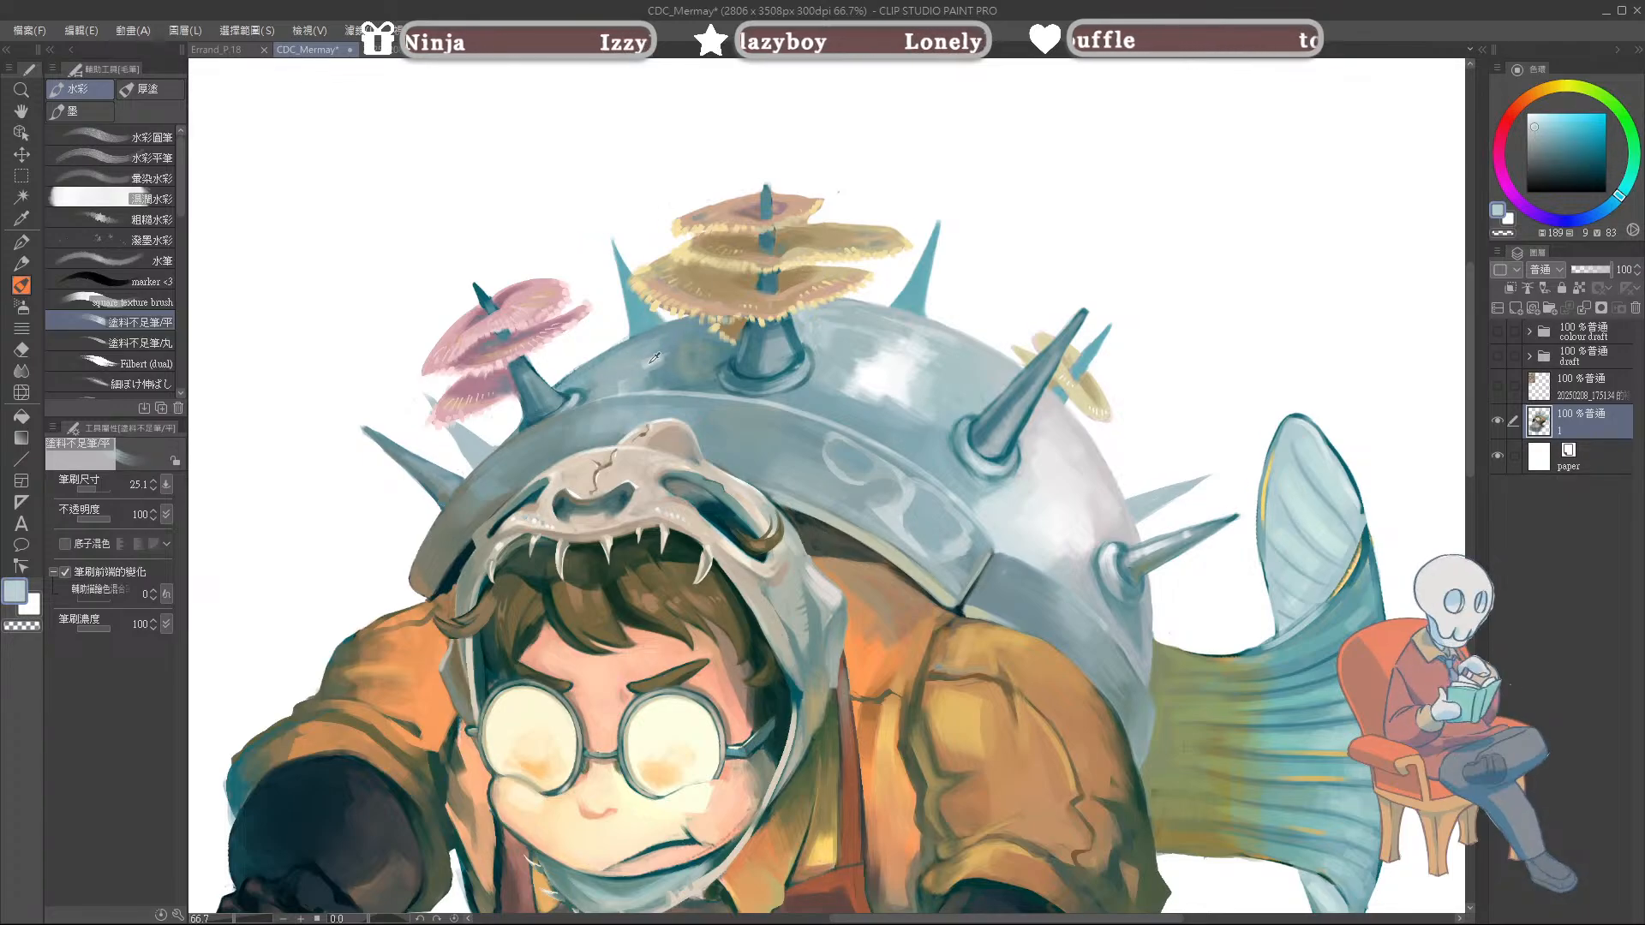
alt+click(638, 353)
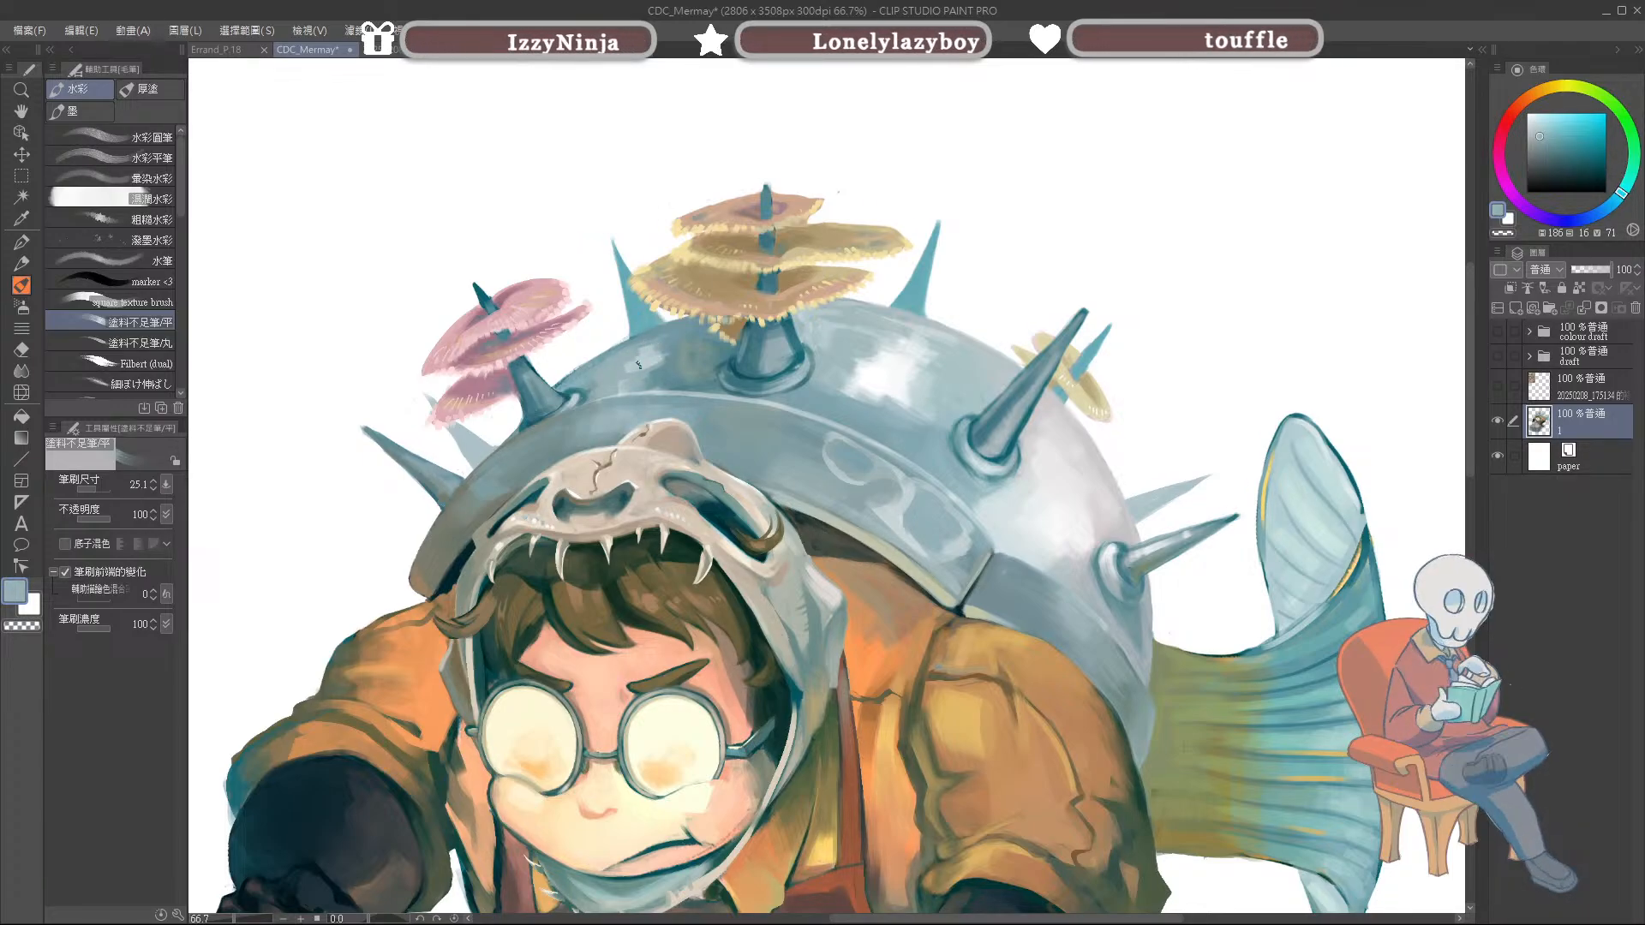
alt+click(654, 339)
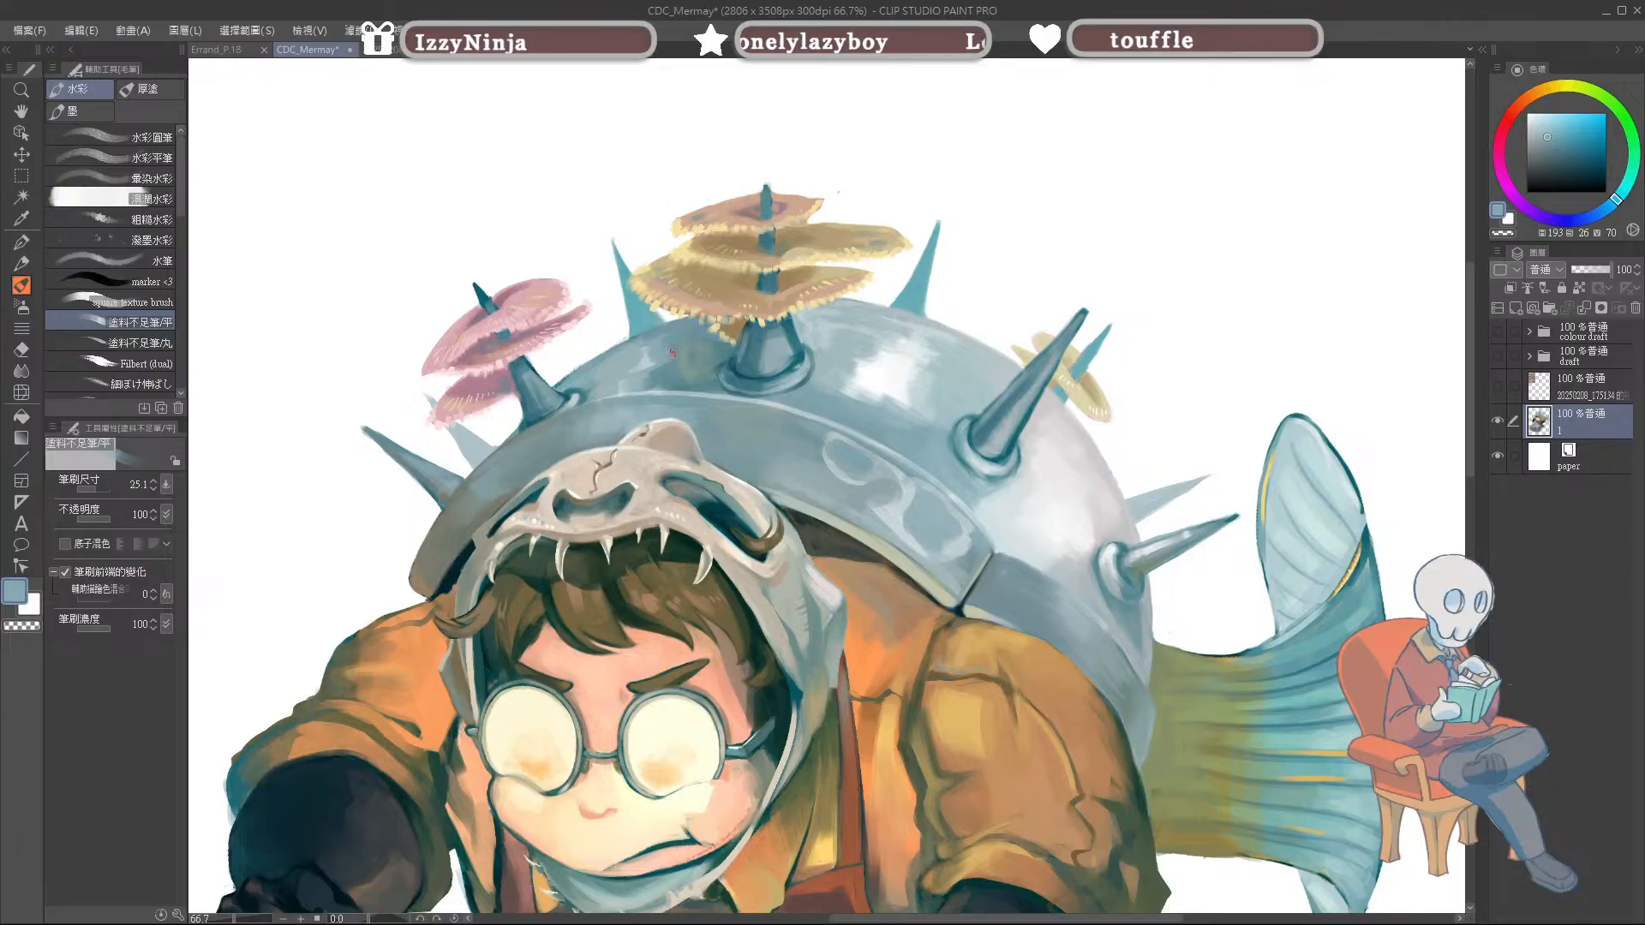
alt+click(650, 355)
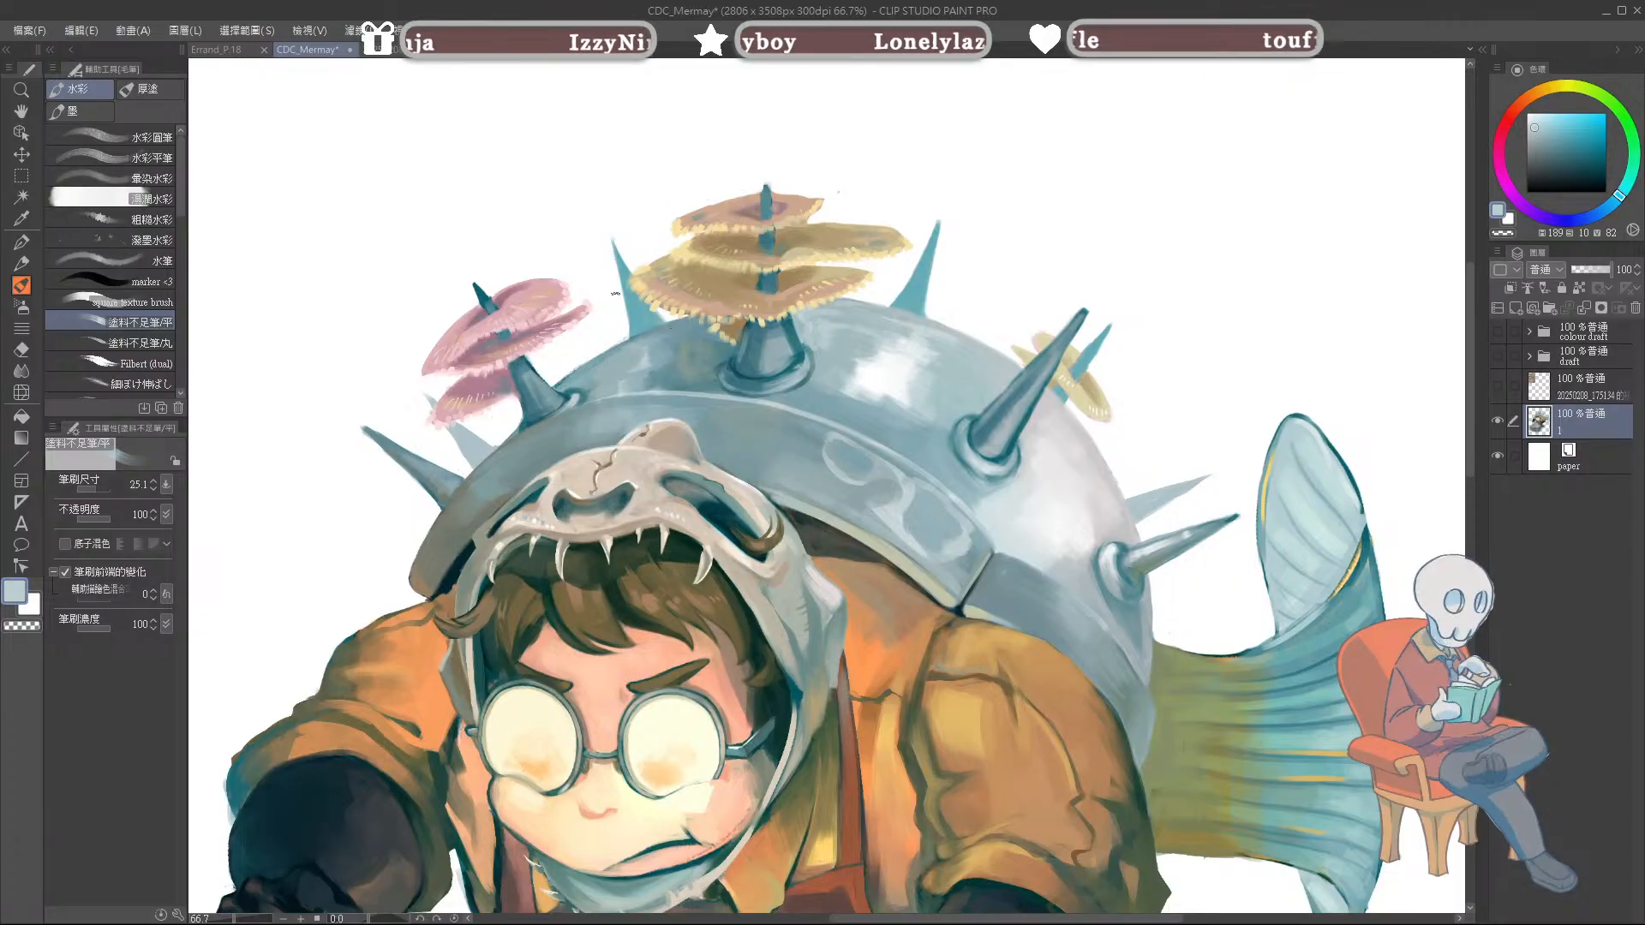
alt+click(591, 369)
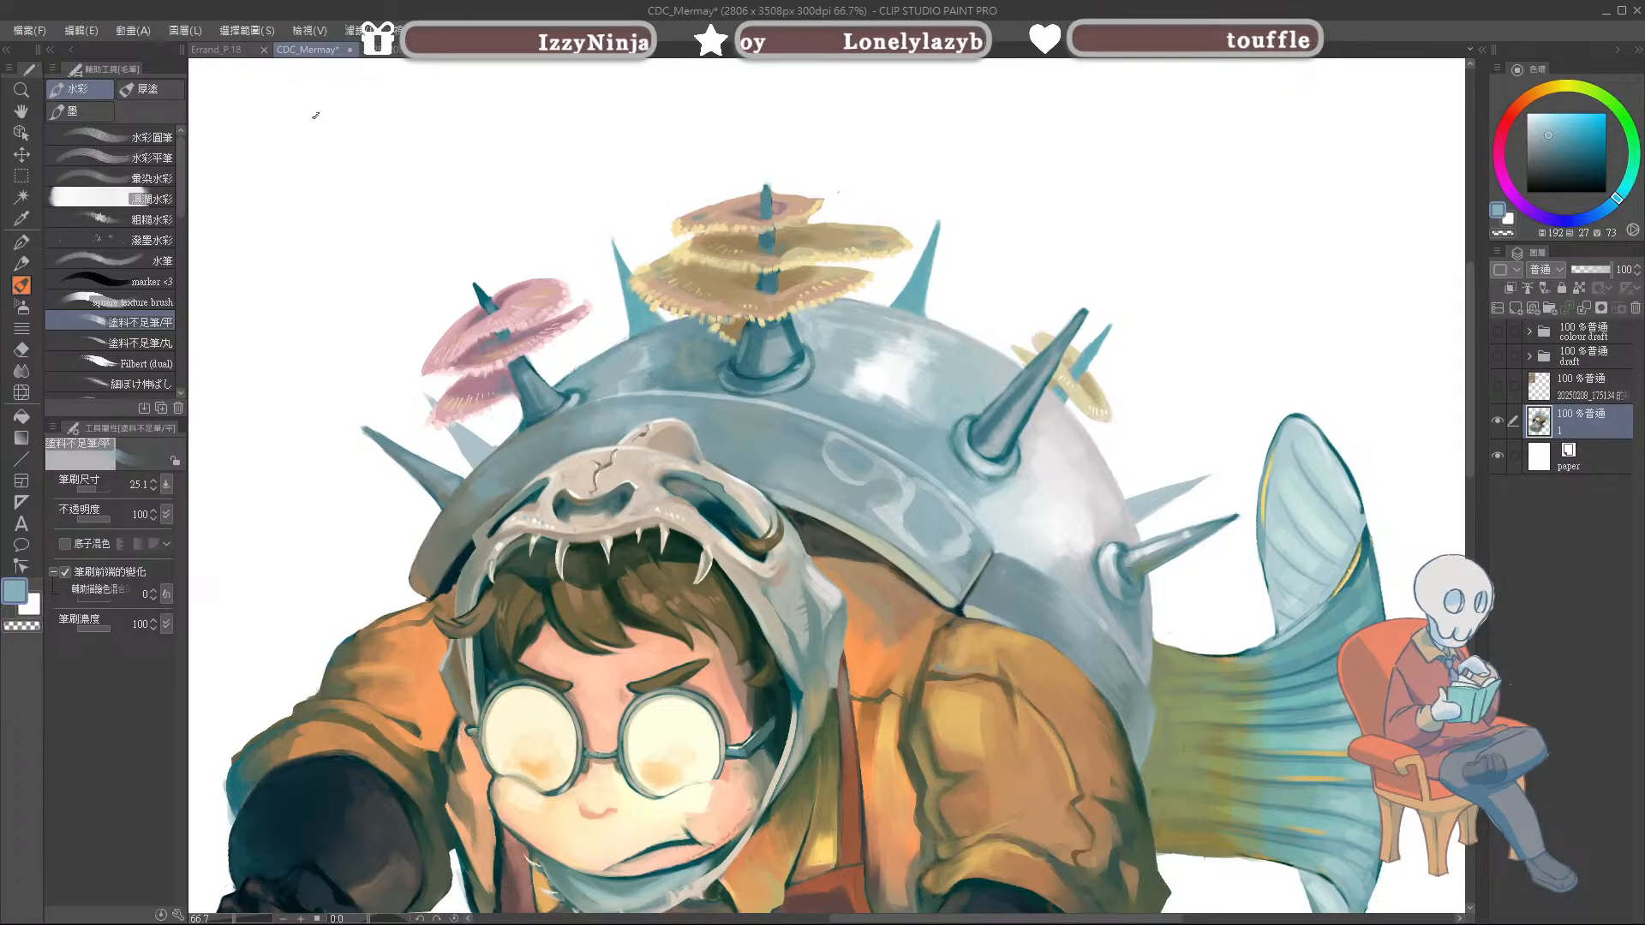
Step: Examine the full figure and the shell's highlights at reduced magnification
scroll(820, 533, down, 2)
scroll(819, 533, down, 2)
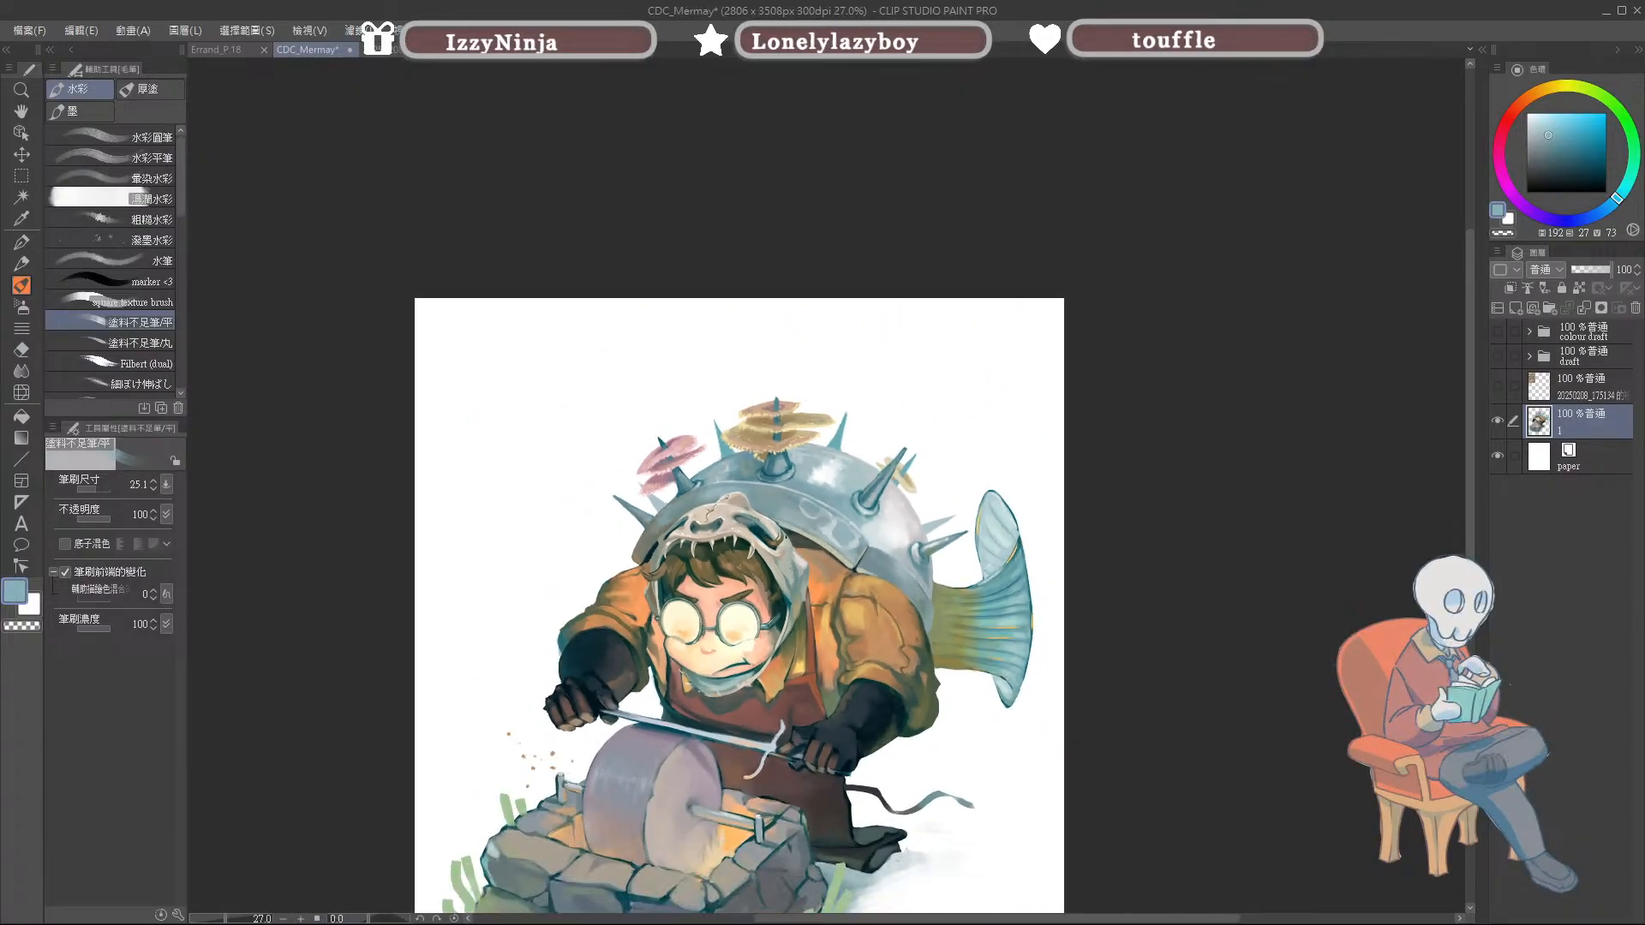
scroll(583, 366, up, 3)
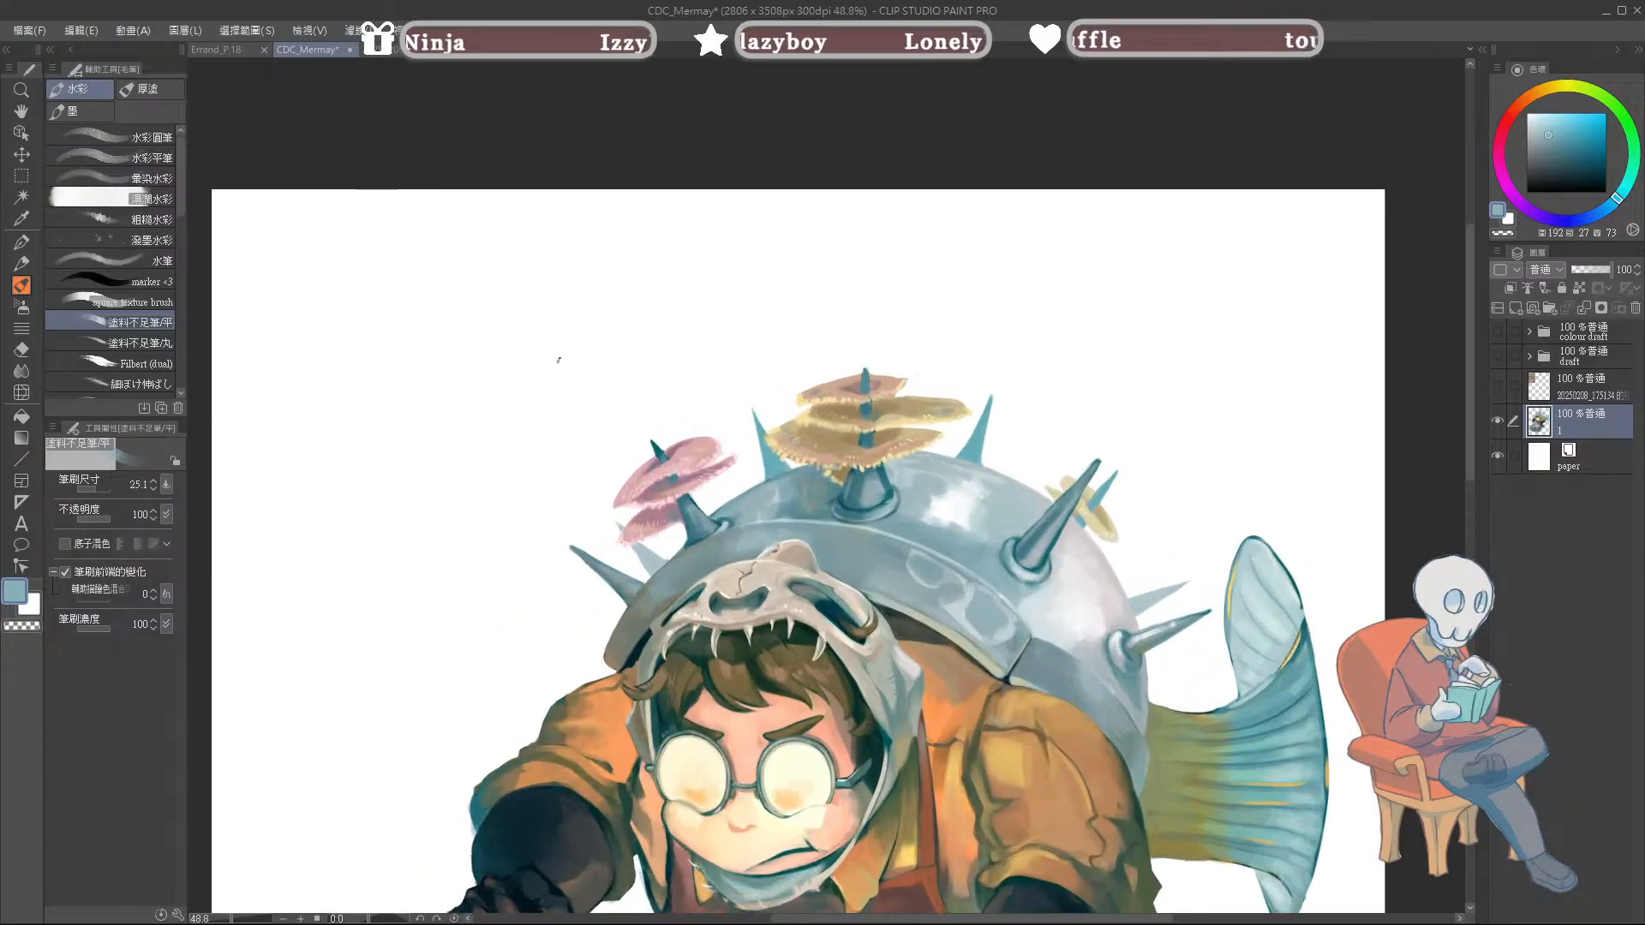
scroll(1254, 582, down, 3)
drag(1254, 376, 1254, 716)
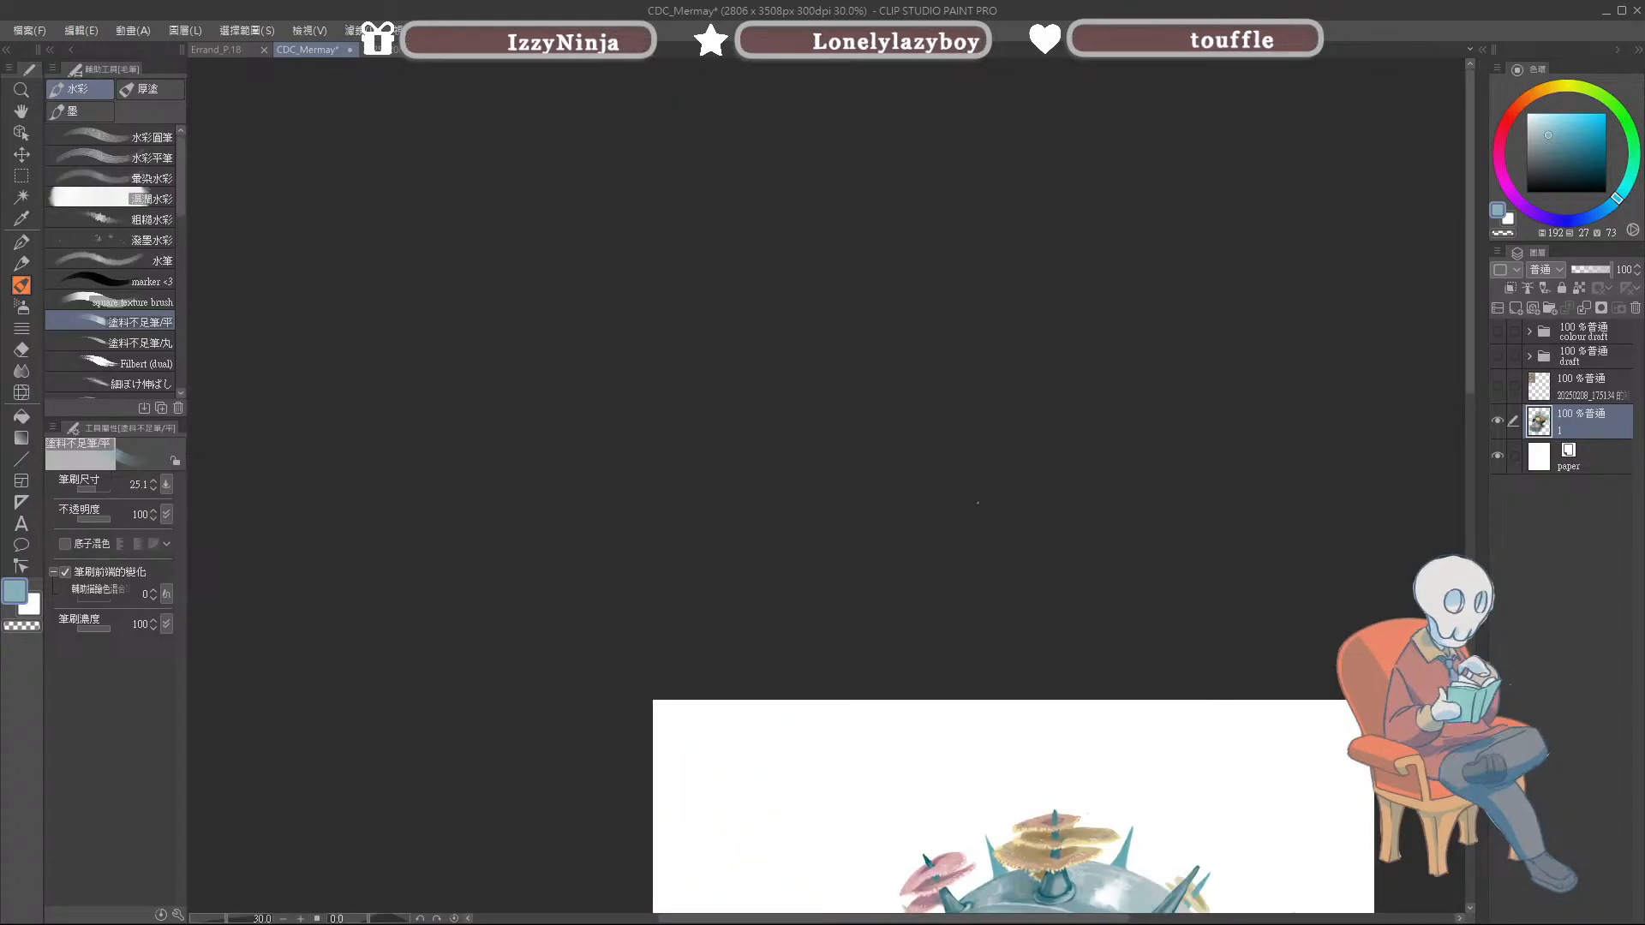
drag(1456, 716, 1335, 140)
scroll(1027, 292, up, 4)
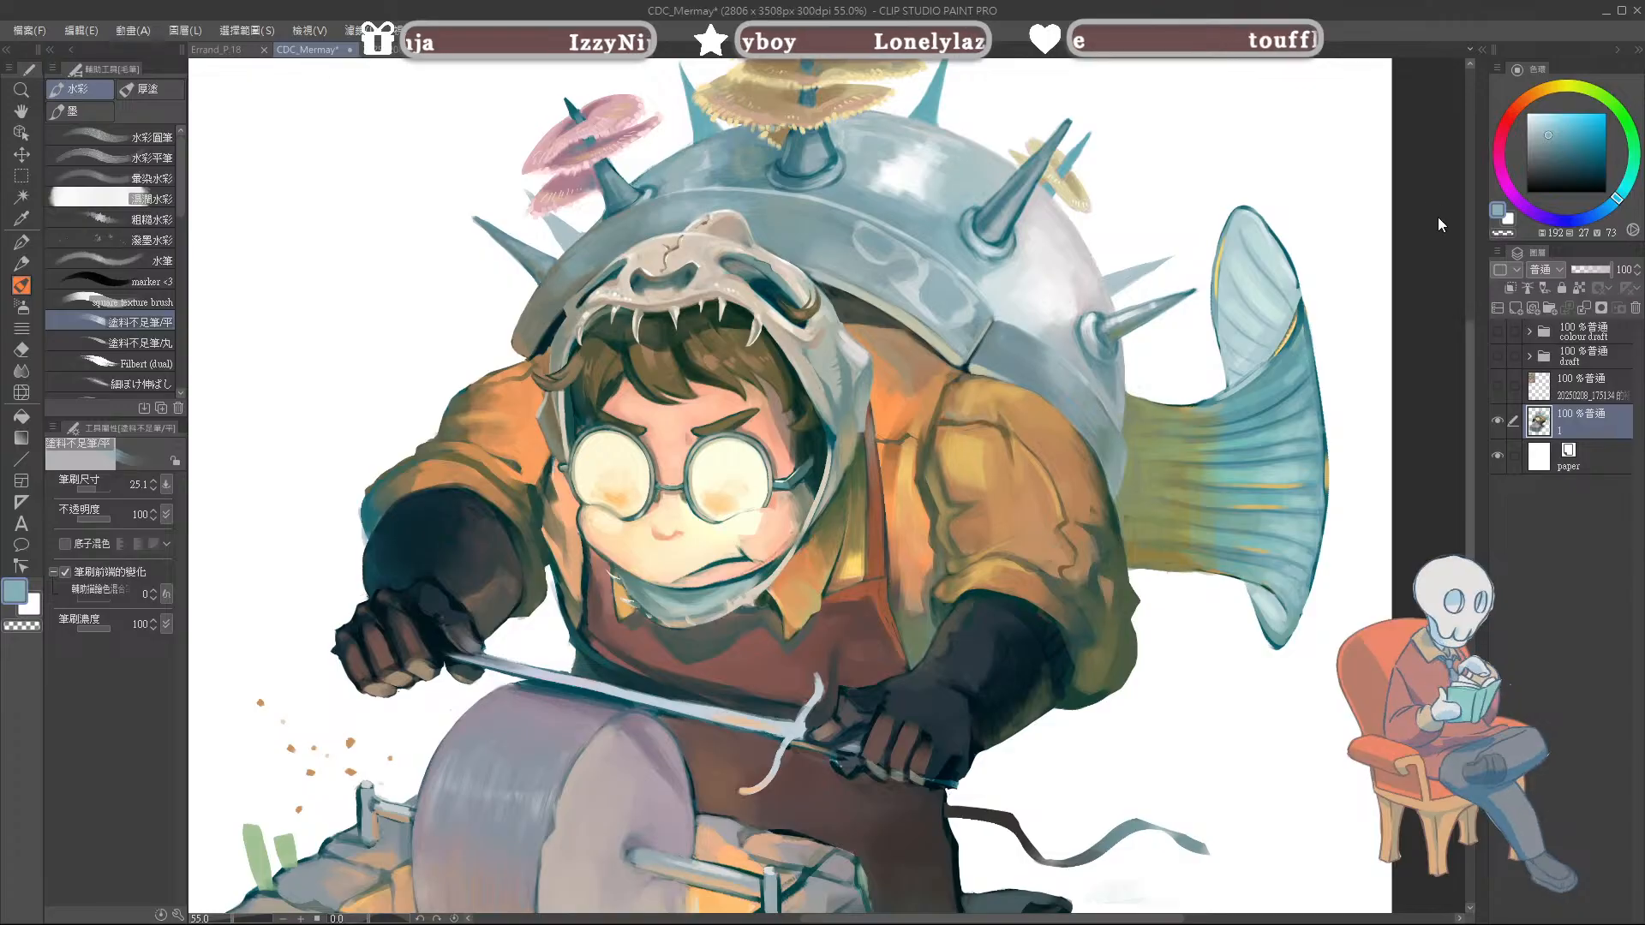
drag(1404, 148, 1368, 272)
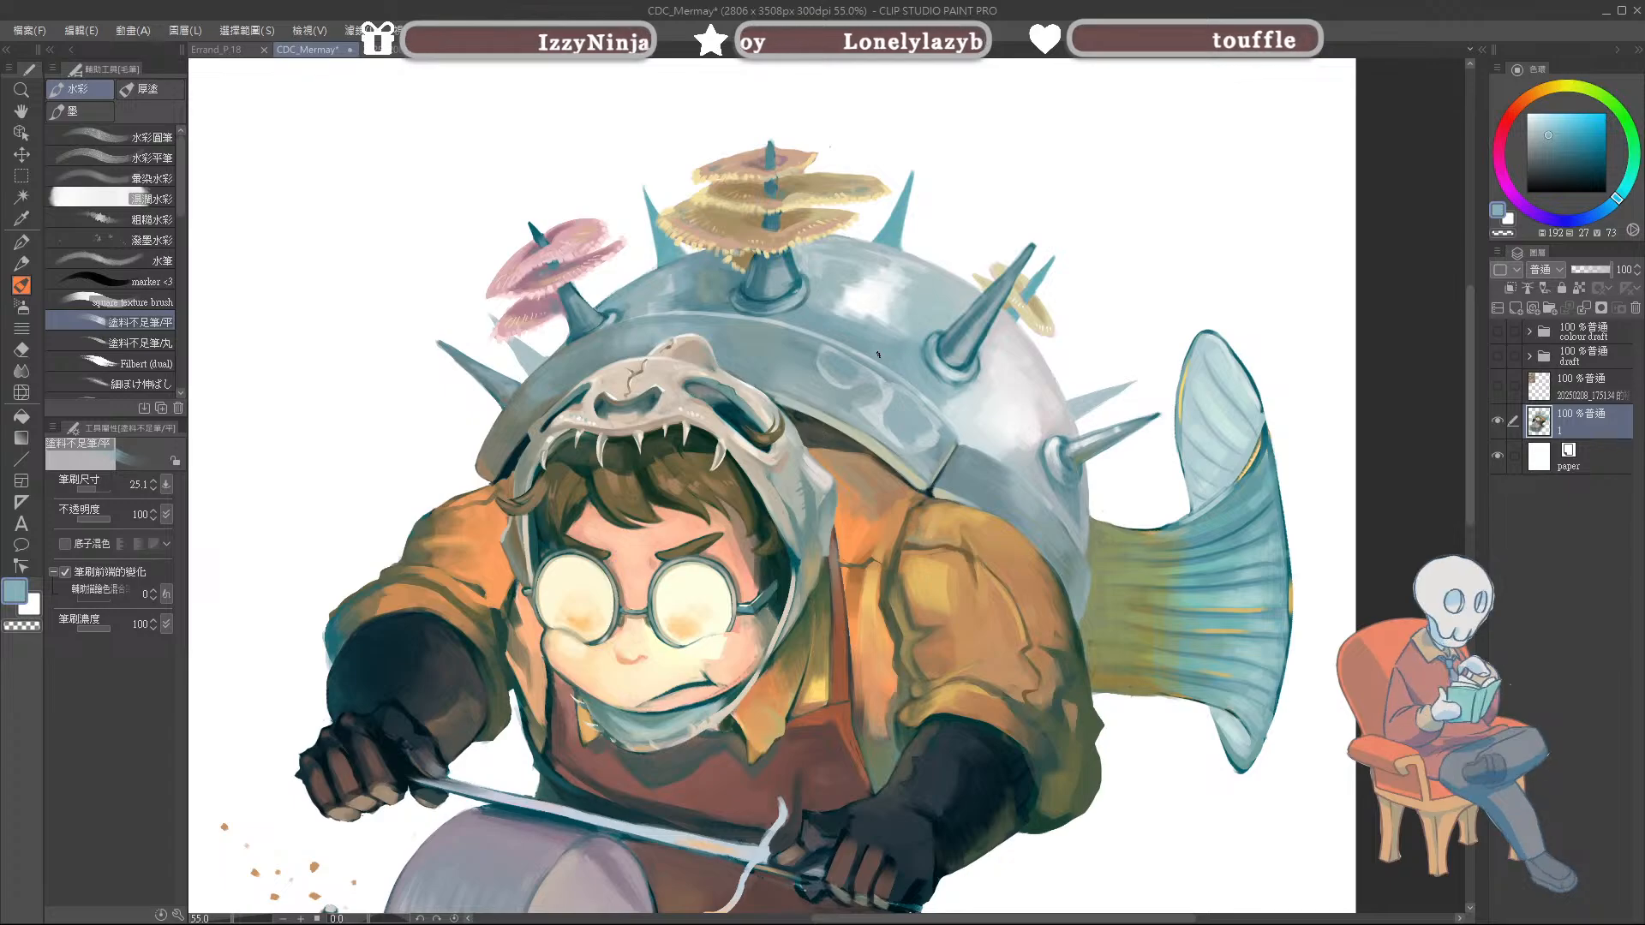
Step: Brighten the shell's highlights with white sampled from the central highlight at brush sizes 44.4 and 36.5
alt+click(879, 288)
alt+click(877, 297)
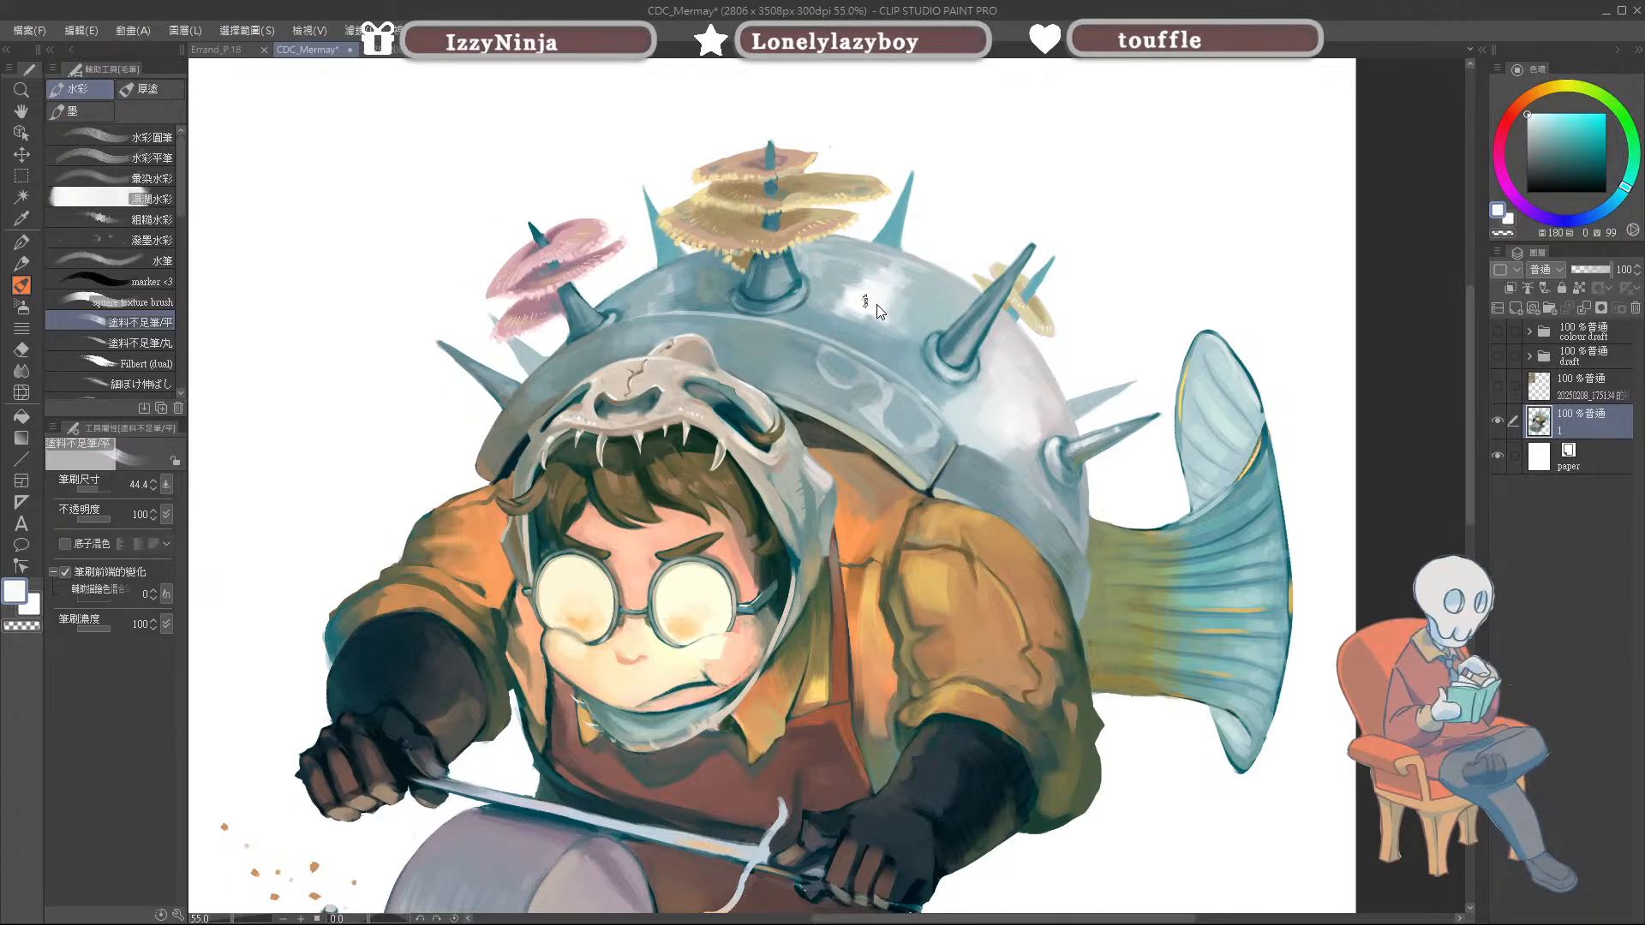
key(bracketright)
key(bracketright)
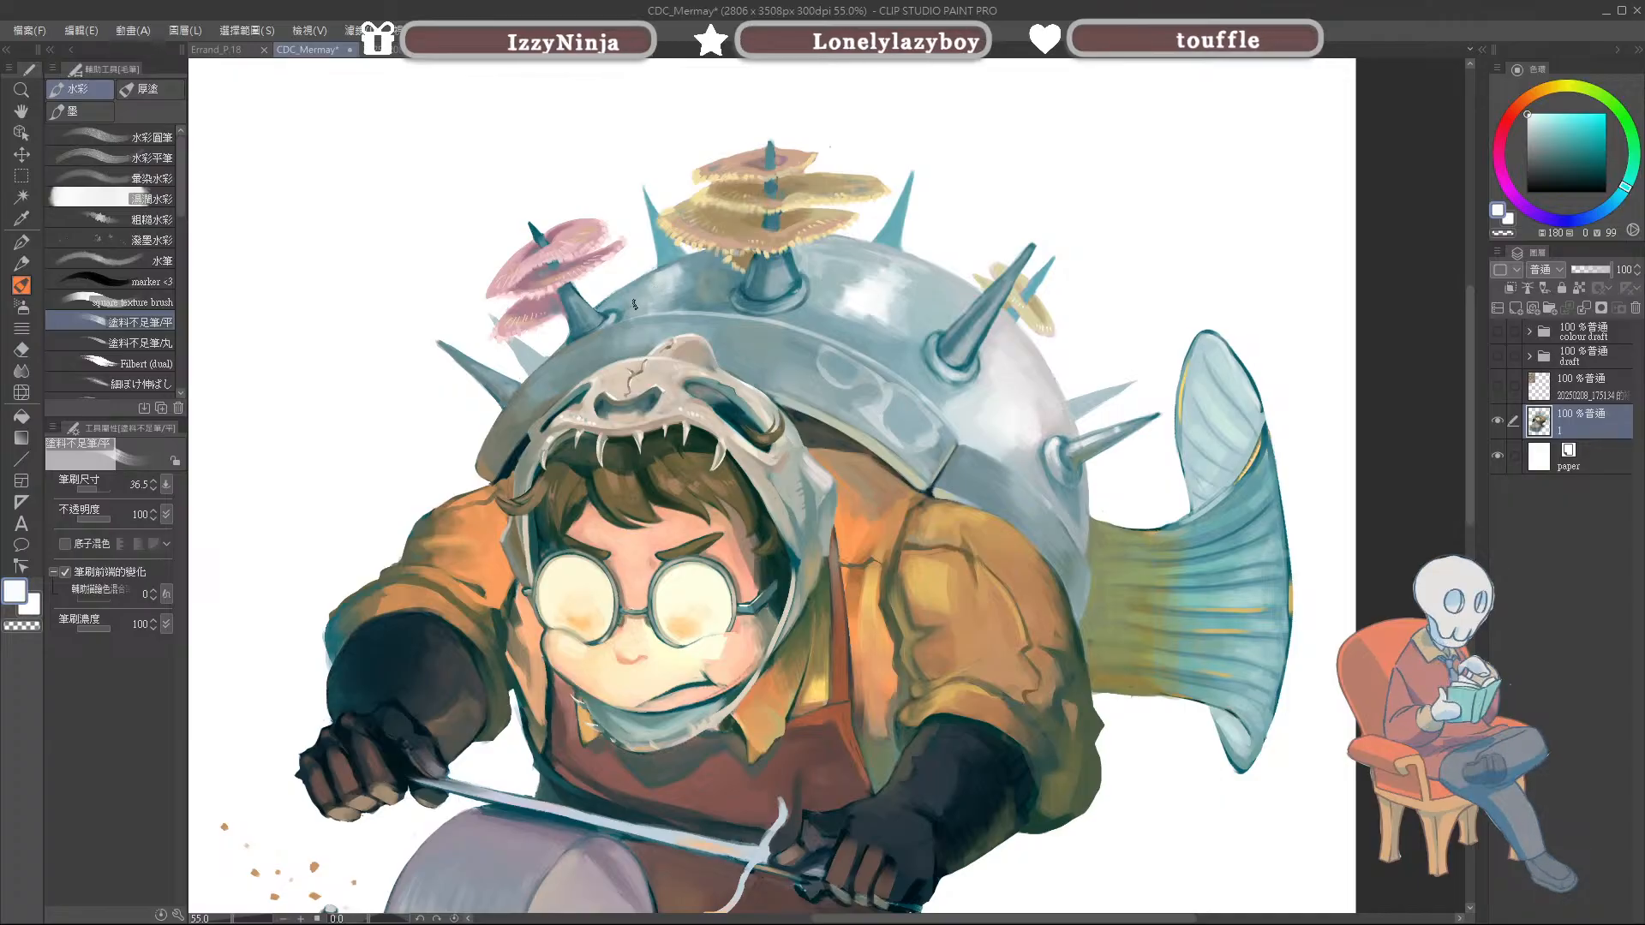
Step: Soften the shell's left highlight beside the pink mushroom's spike with sampled light blues at brush sizes 21.5 and 28.7
alt+click(684, 268)
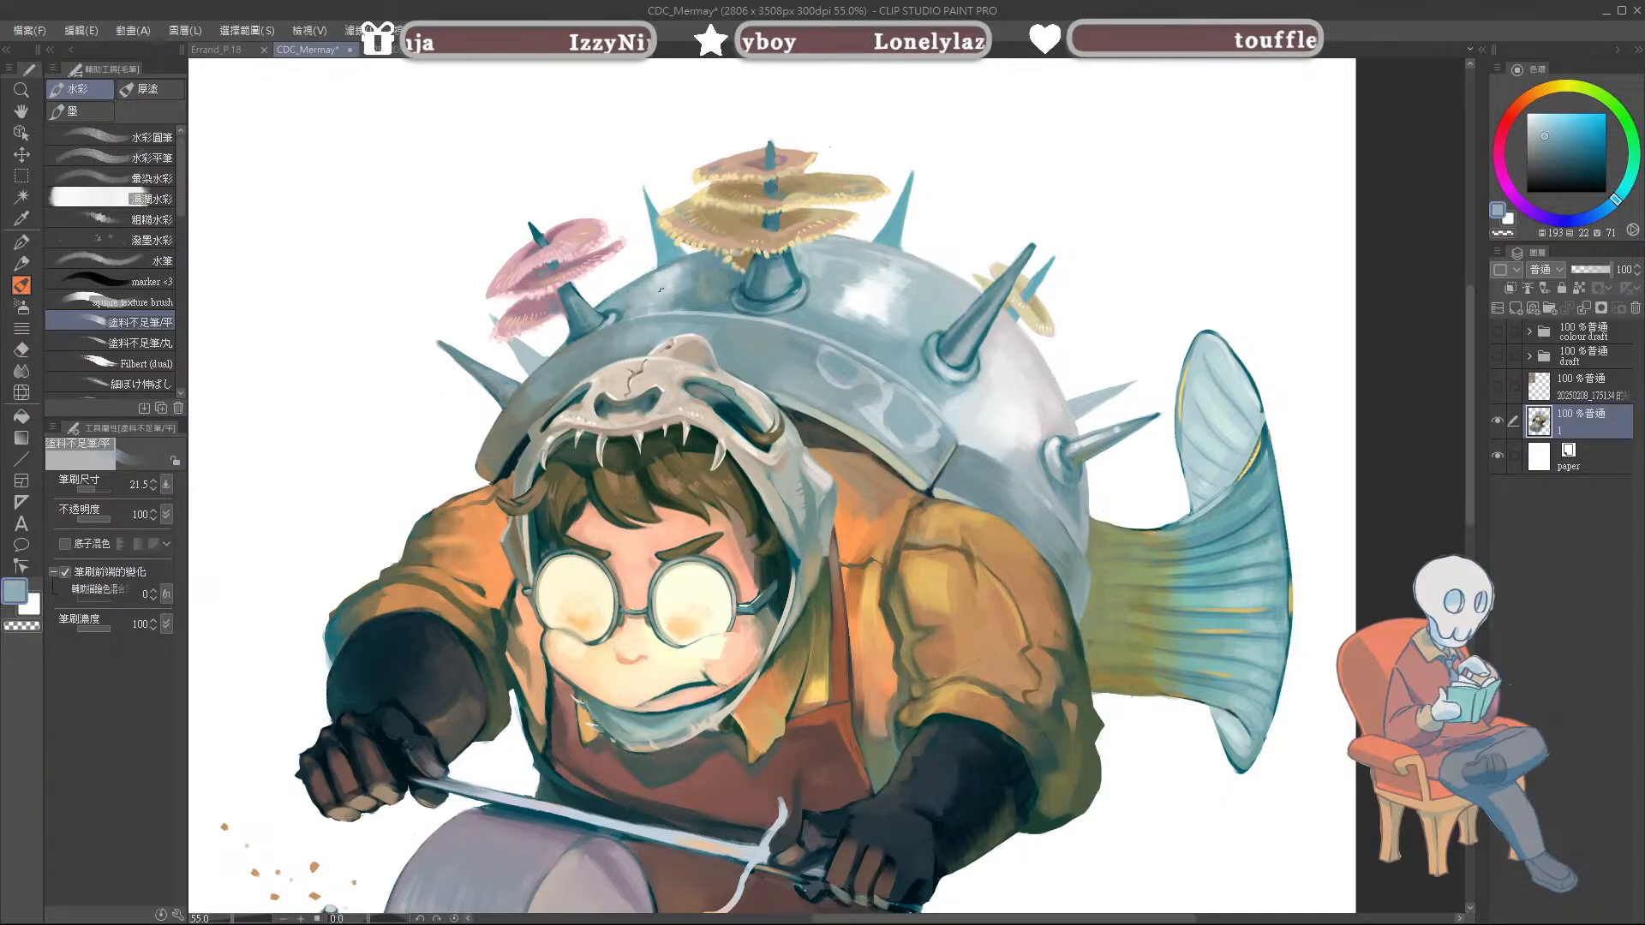
alt+click(567, 230)
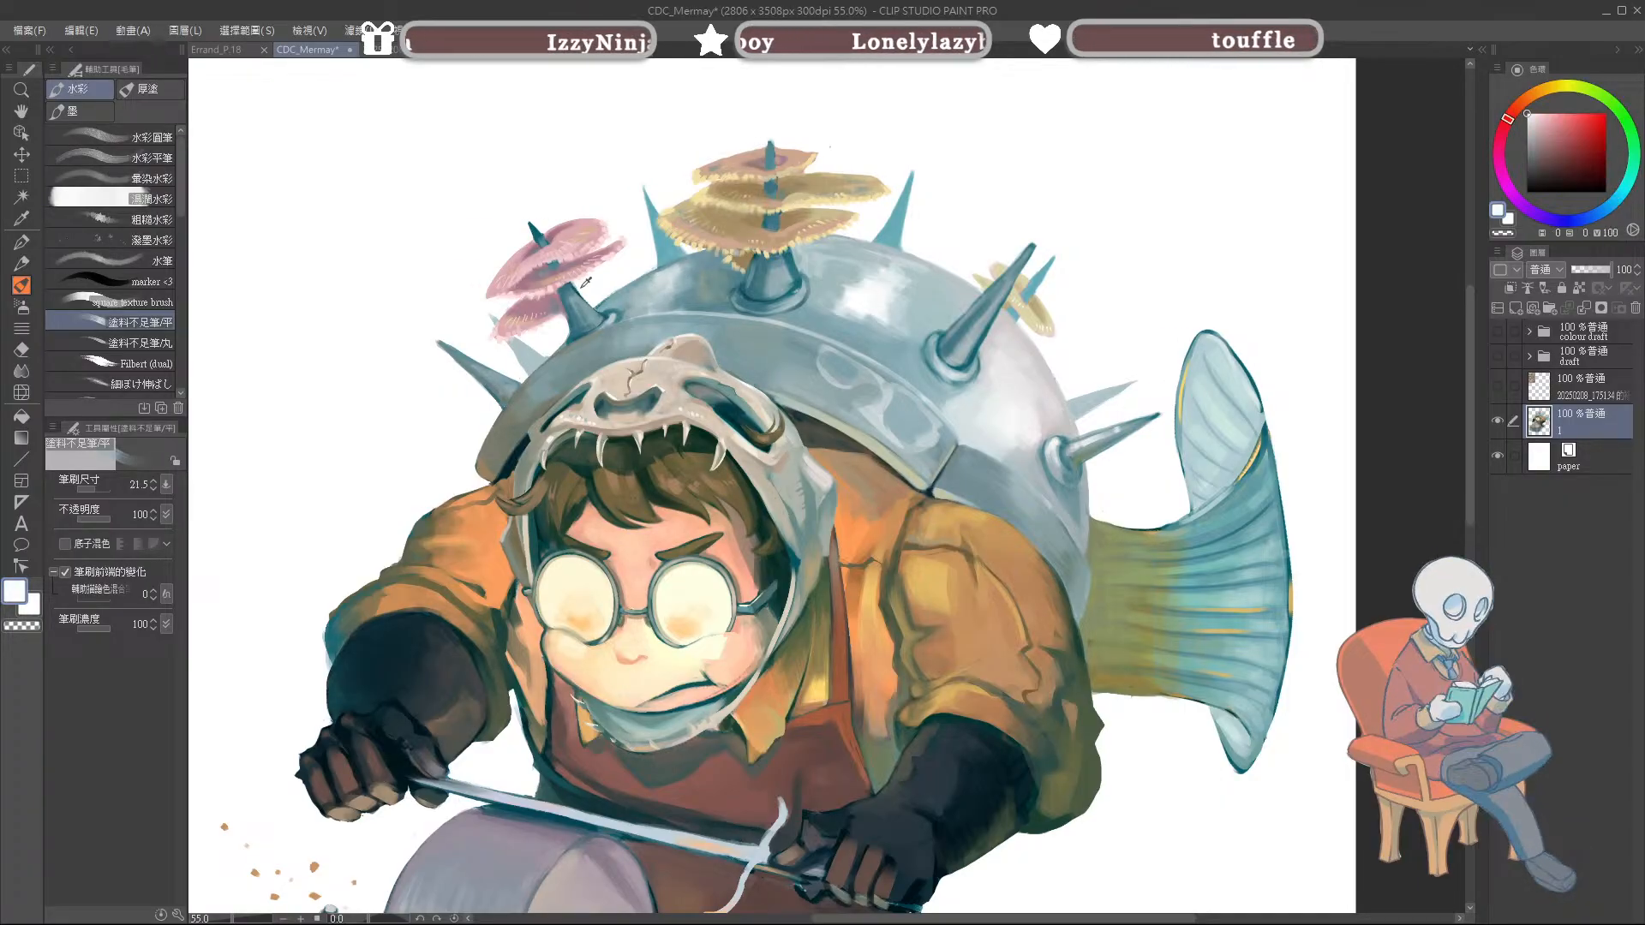
alt+click(645, 300)
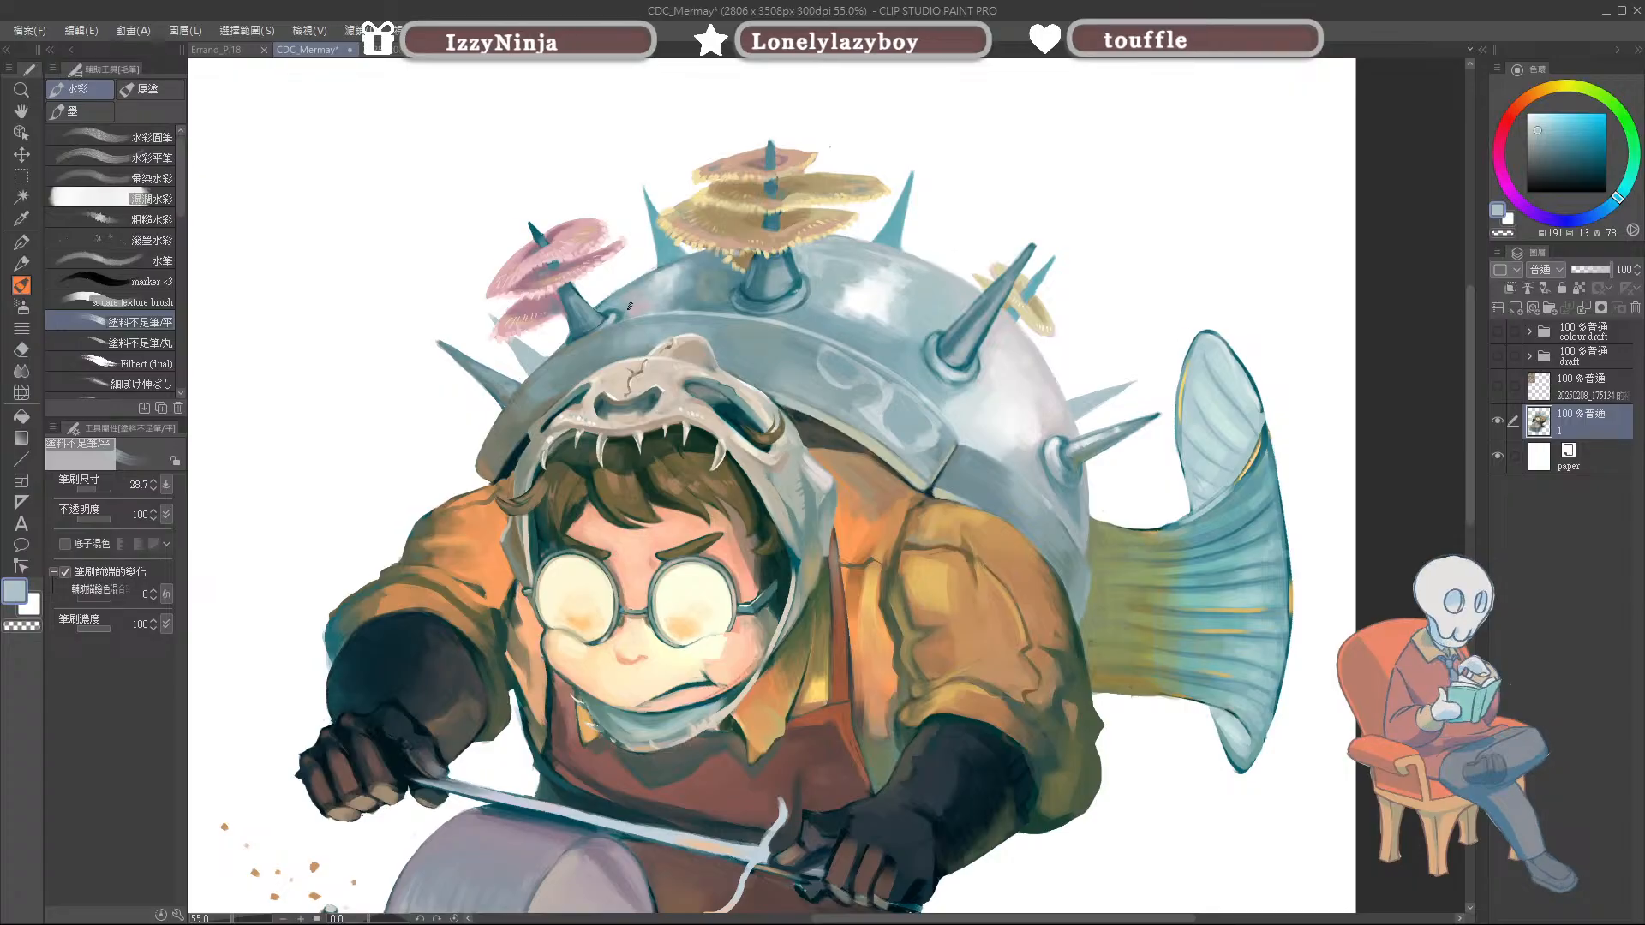
Step: Paint the central mushroom's yellow reflection on the shell between its spike and the central highlight at brush size 28.7
alt+click(809, 287)
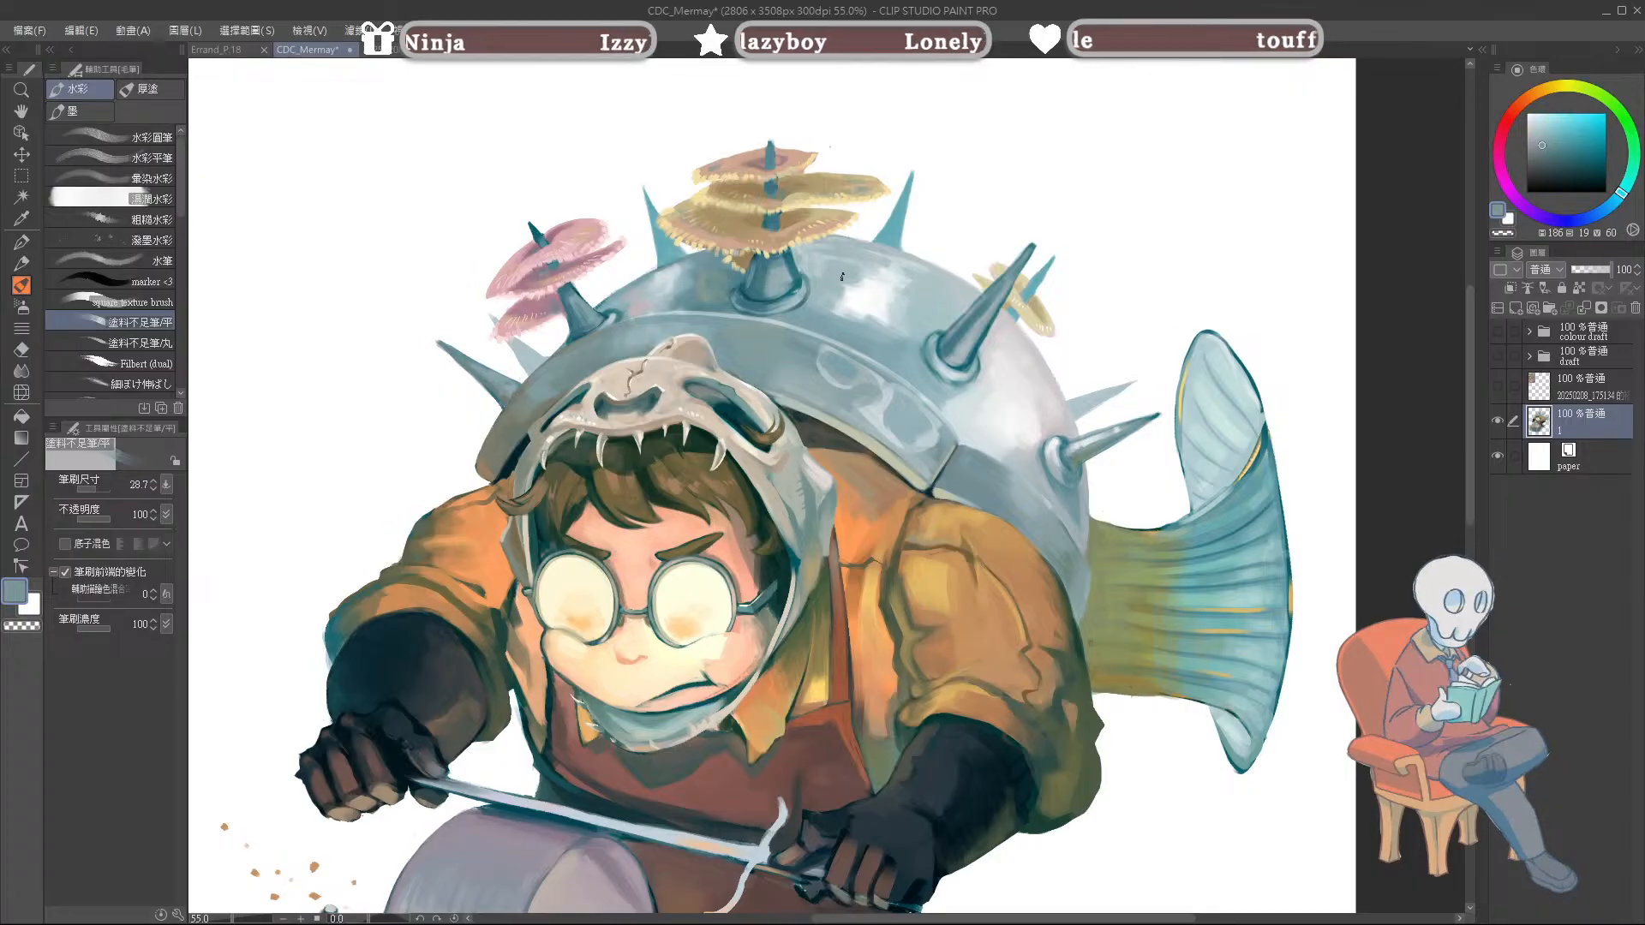
alt+click(782, 240)
alt+click(805, 190)
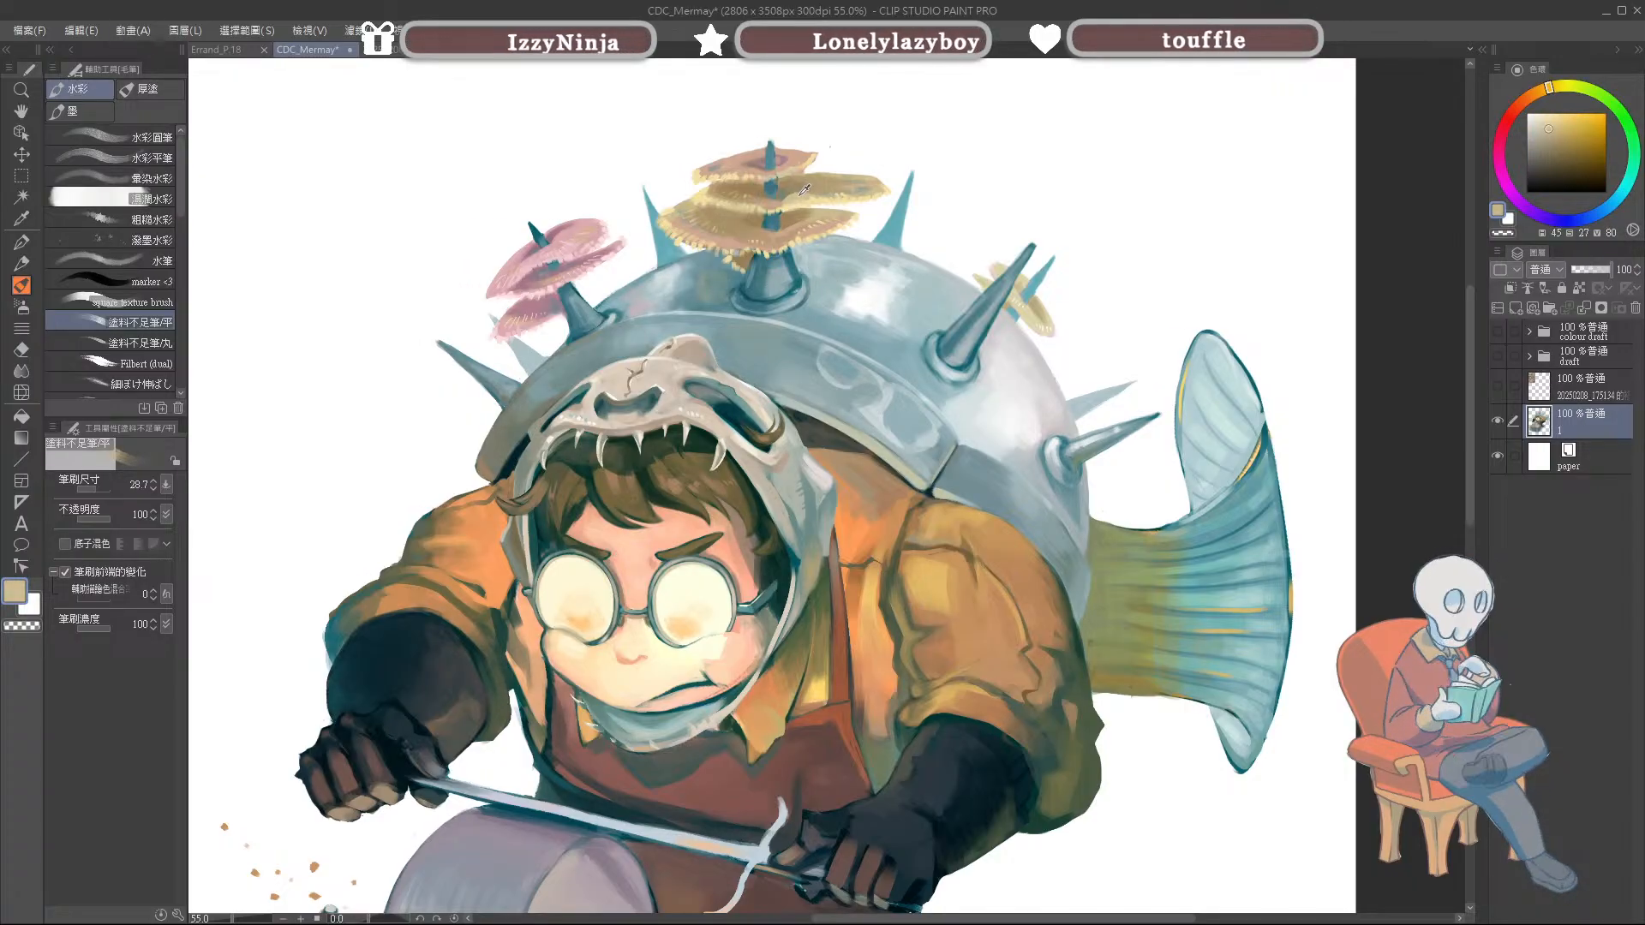
alt+click(830, 300)
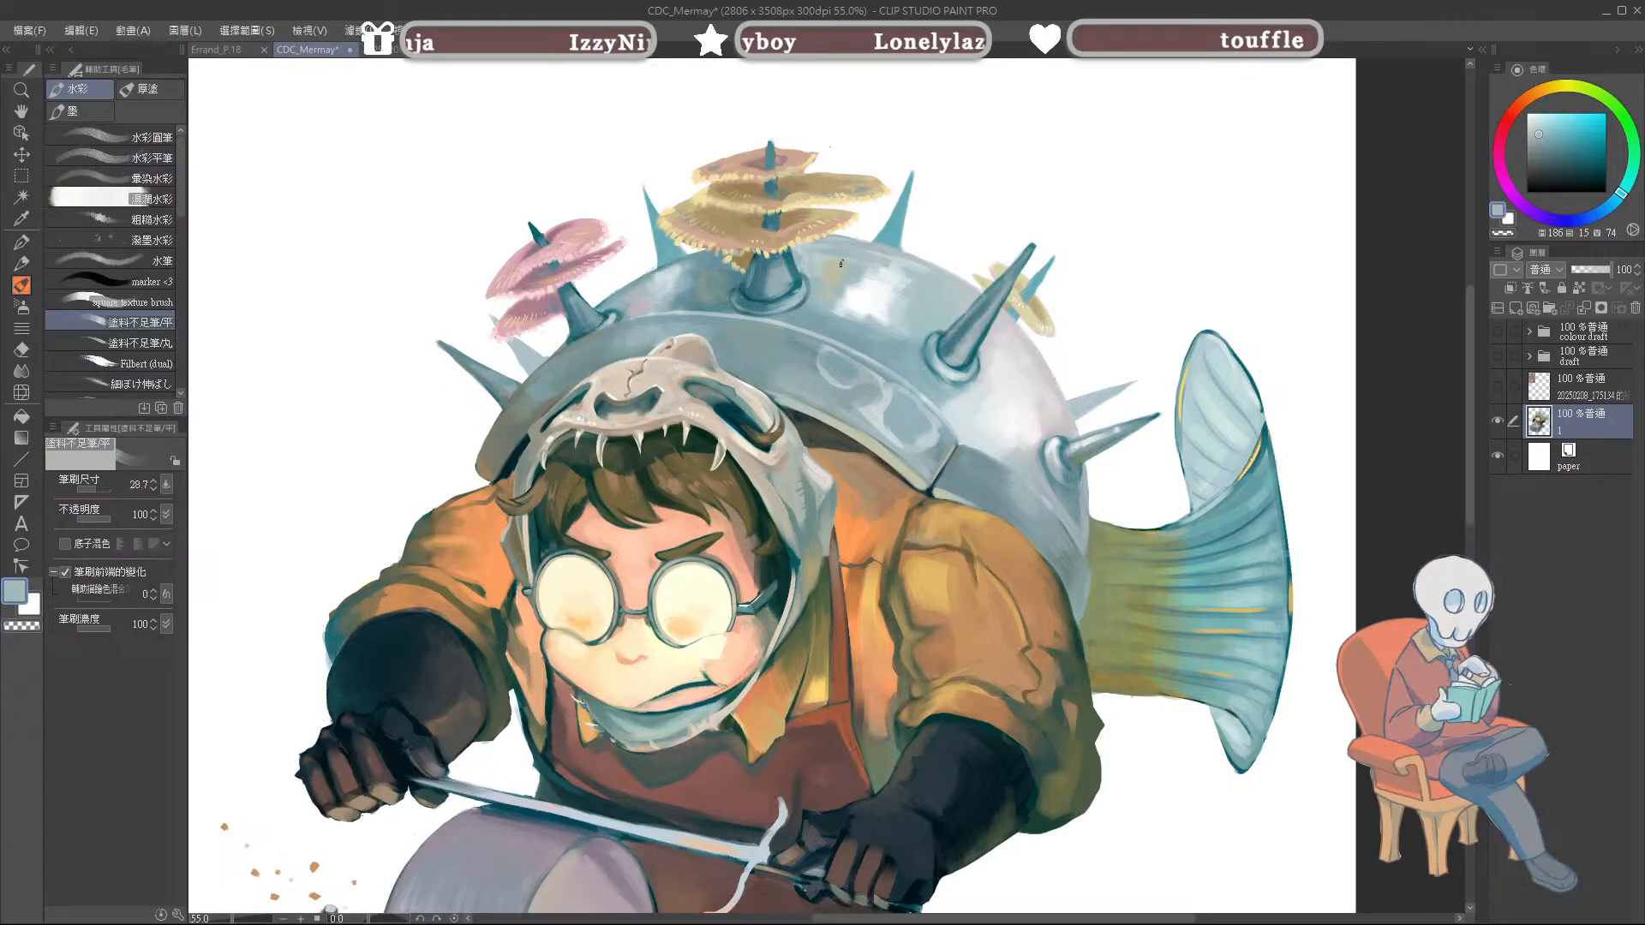
Step: Add a soft peach reflection on the shell below the small yellow mushroom with sampled mushroom and shell colours at brush size 28.7
alt+click(743, 225)
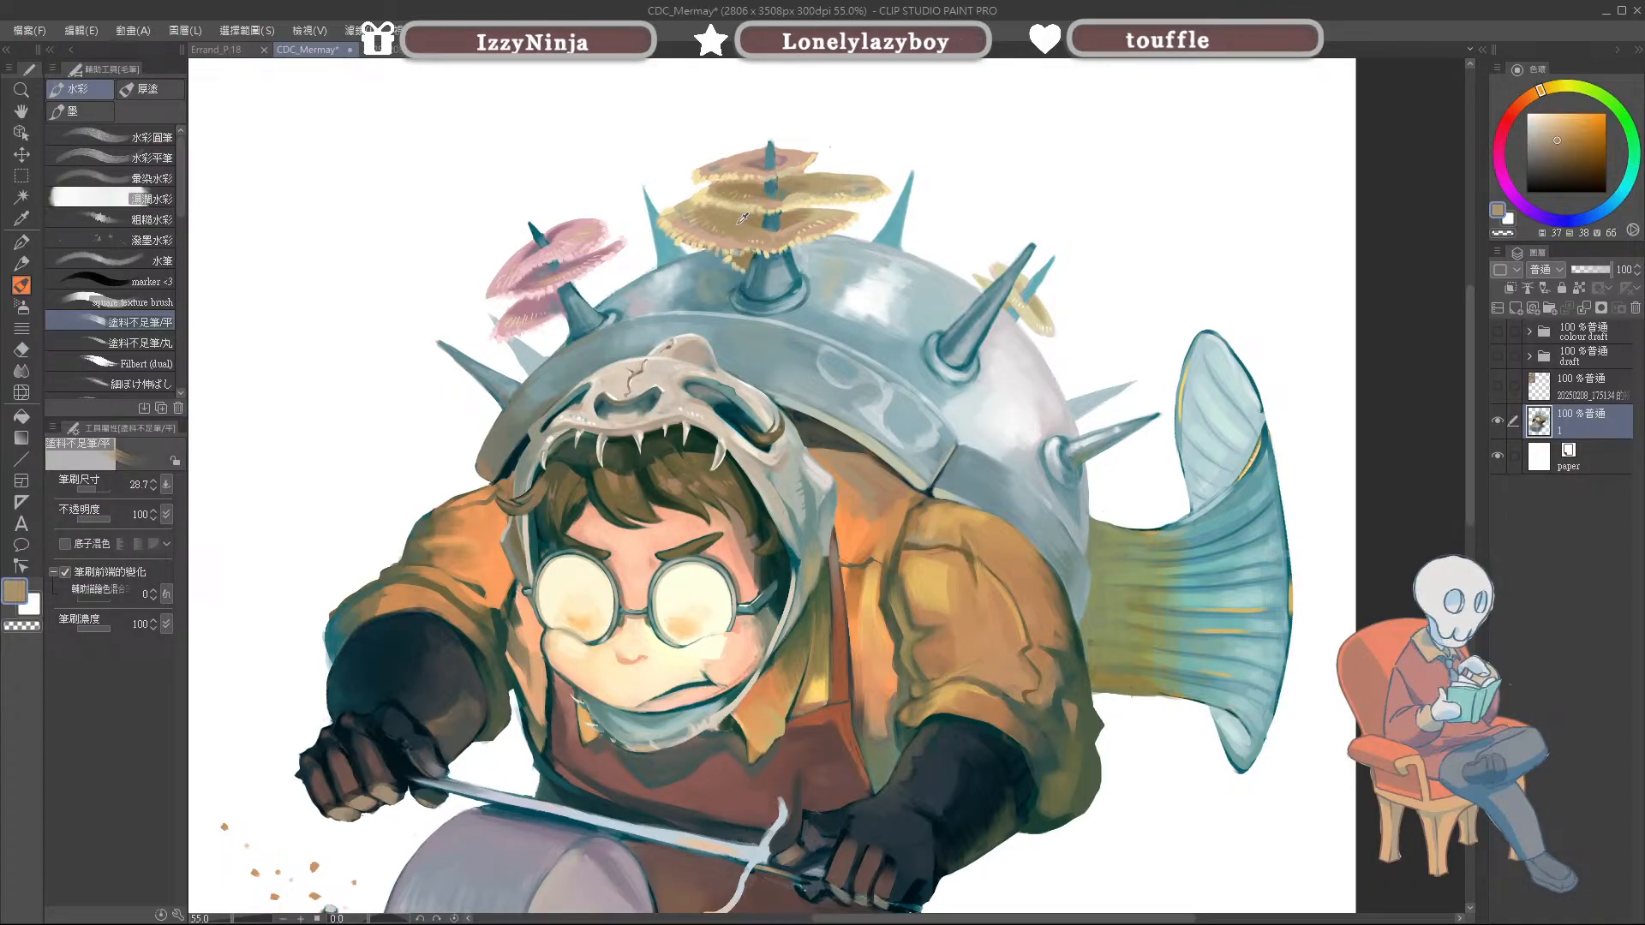
alt+click(746, 231)
alt+click(730, 220)
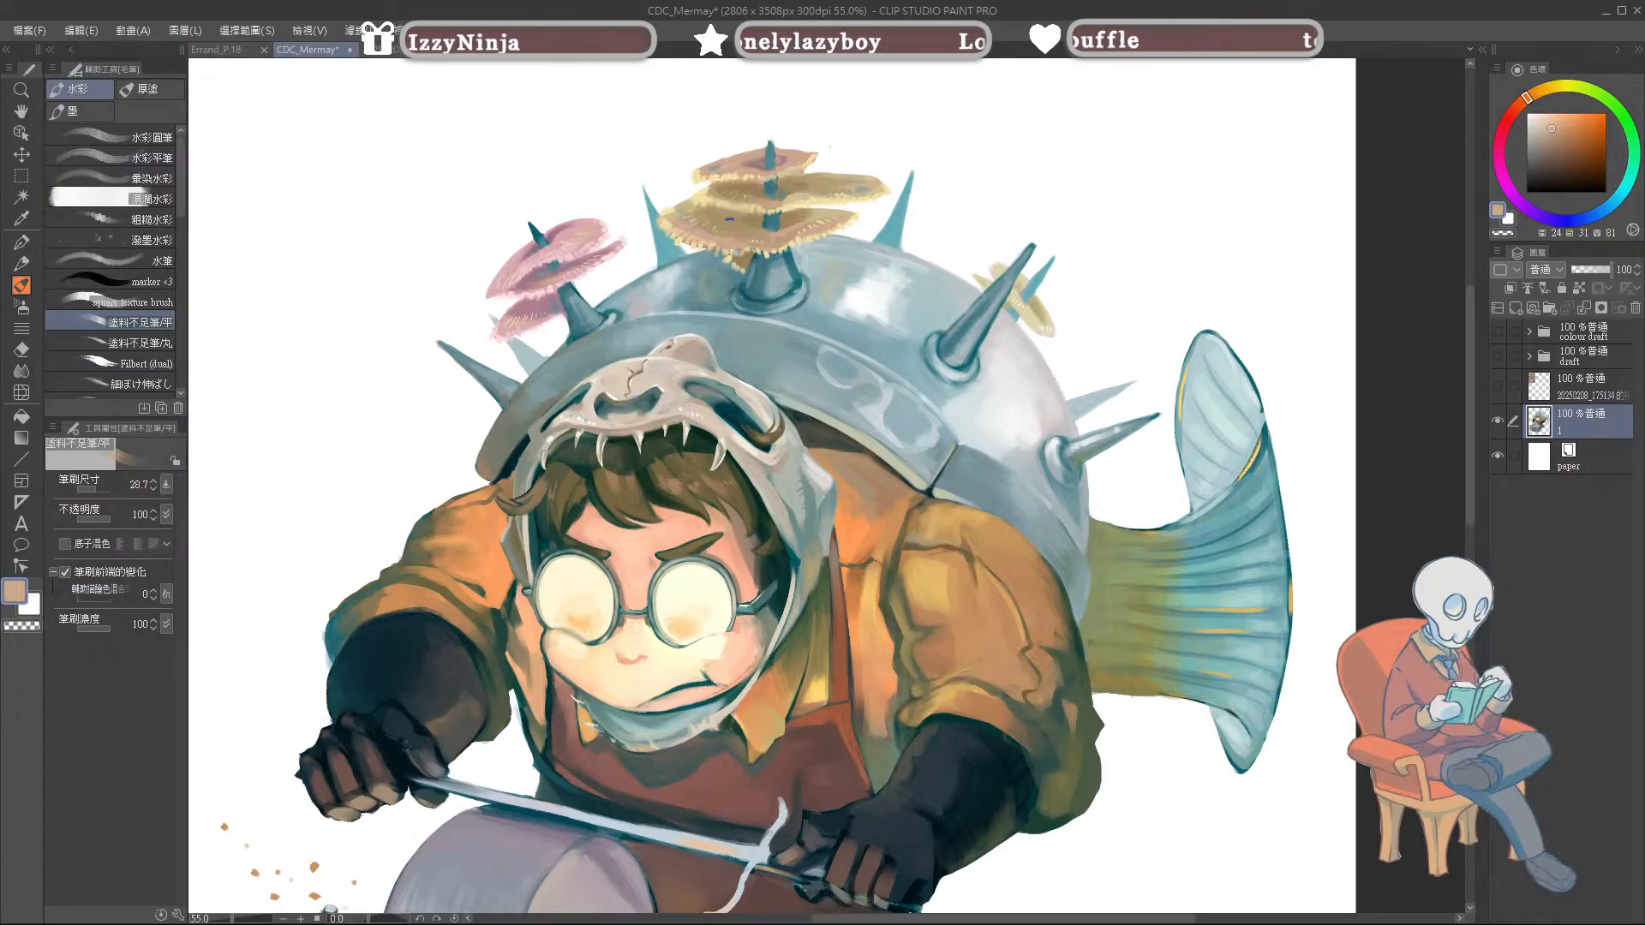
drag(1010, 332, 1024, 347)
key(ctrl+z)
alt+click(1010, 344)
alt+click(1004, 346)
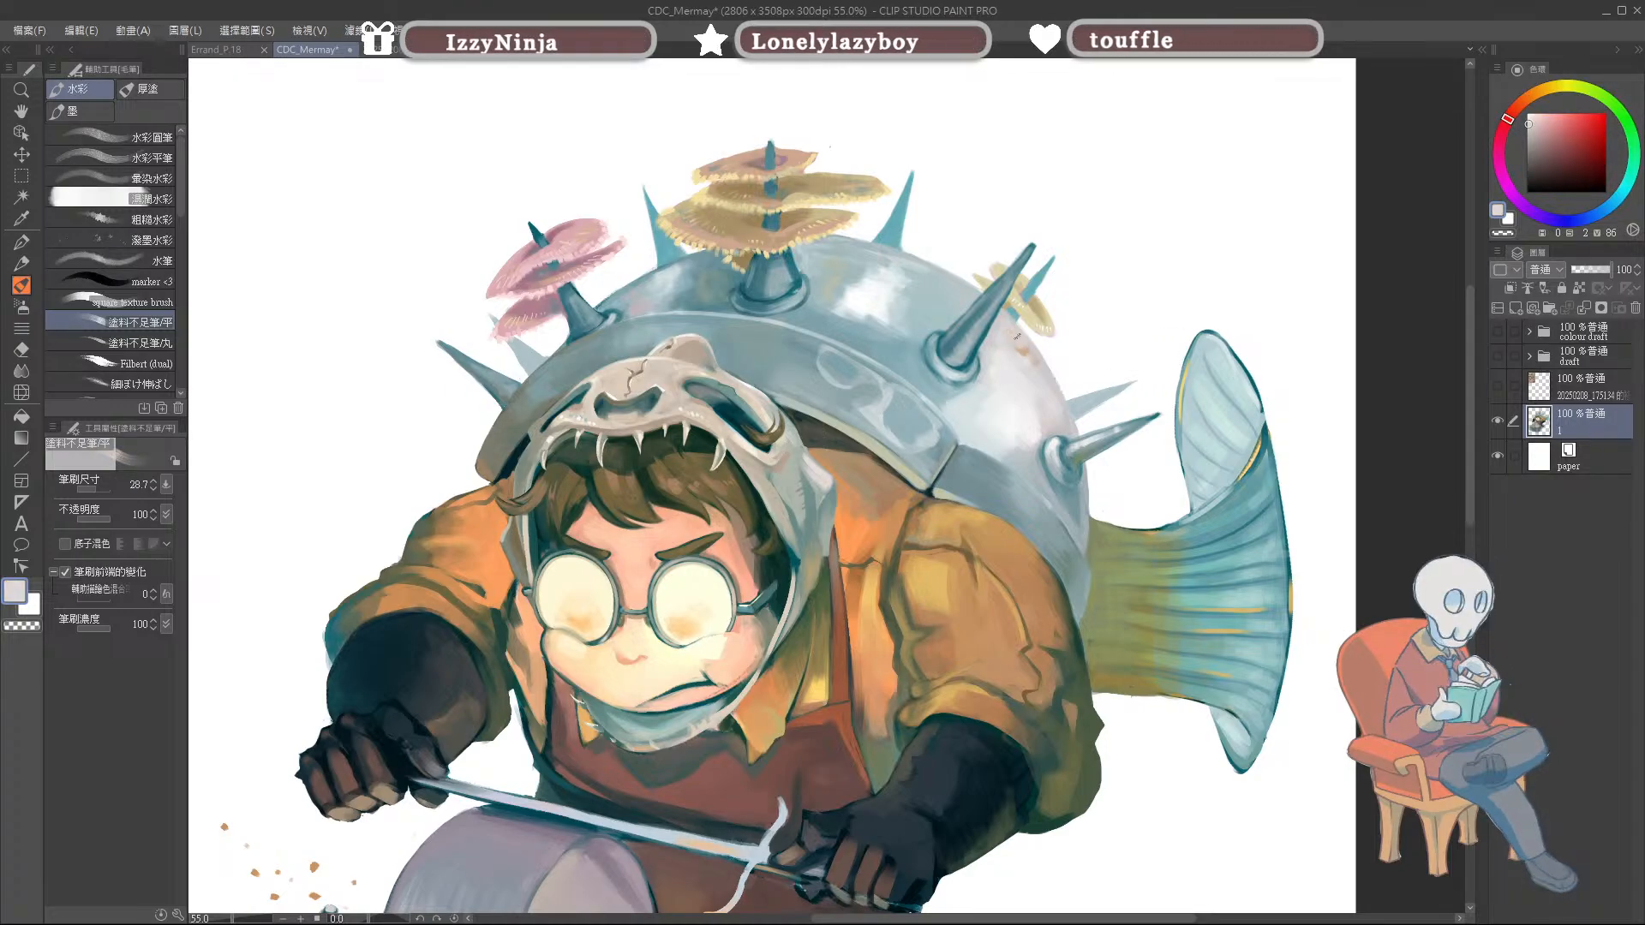
alt+click(1027, 352)
alt+click(1033, 362)
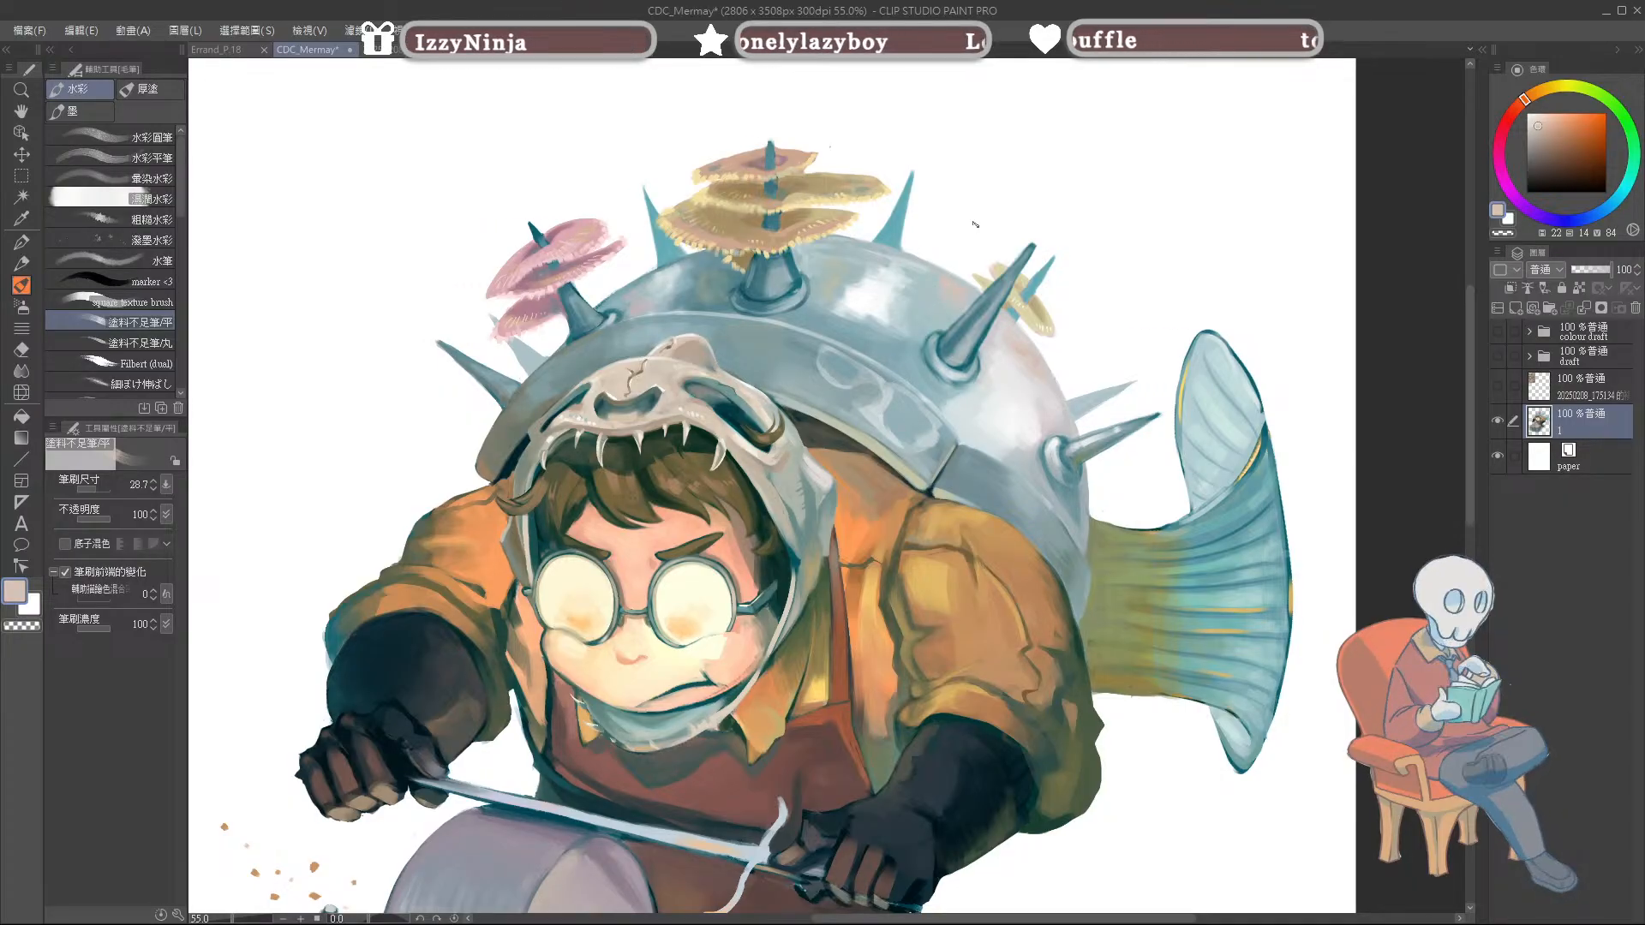
Step: Paint pale blue highlights along the shell's front rim above the skull with sampled rim colours at brush sizes 28.7 and 18.0
alt+click(773, 331)
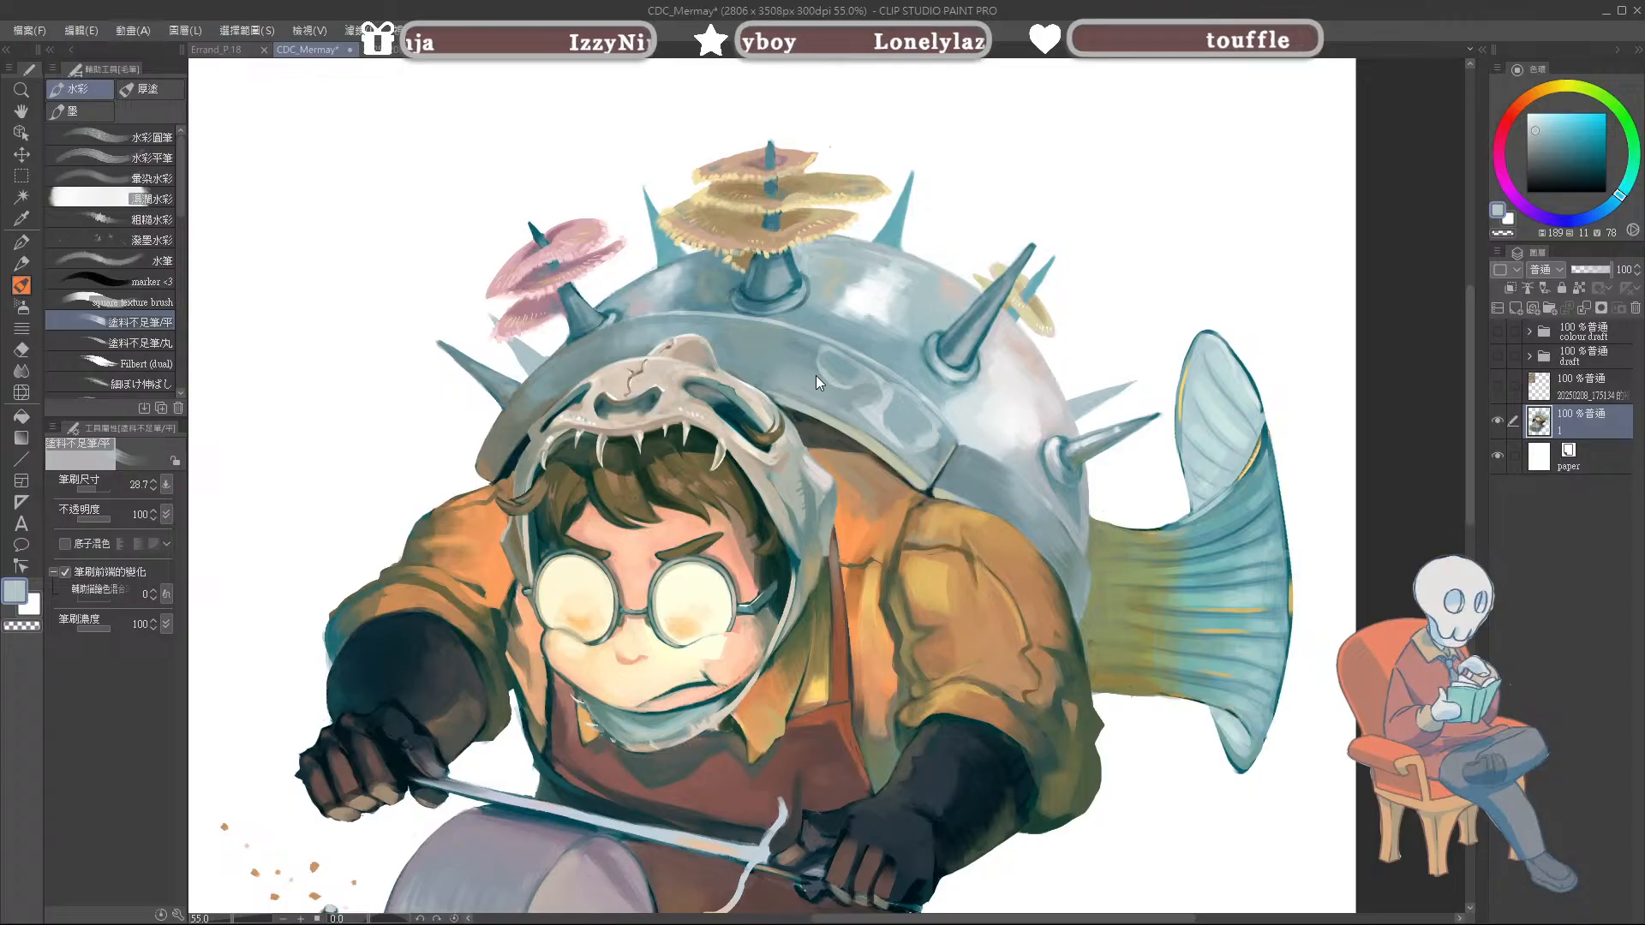
alt+click(795, 356)
alt+click(778, 370)
alt+click(830, 364)
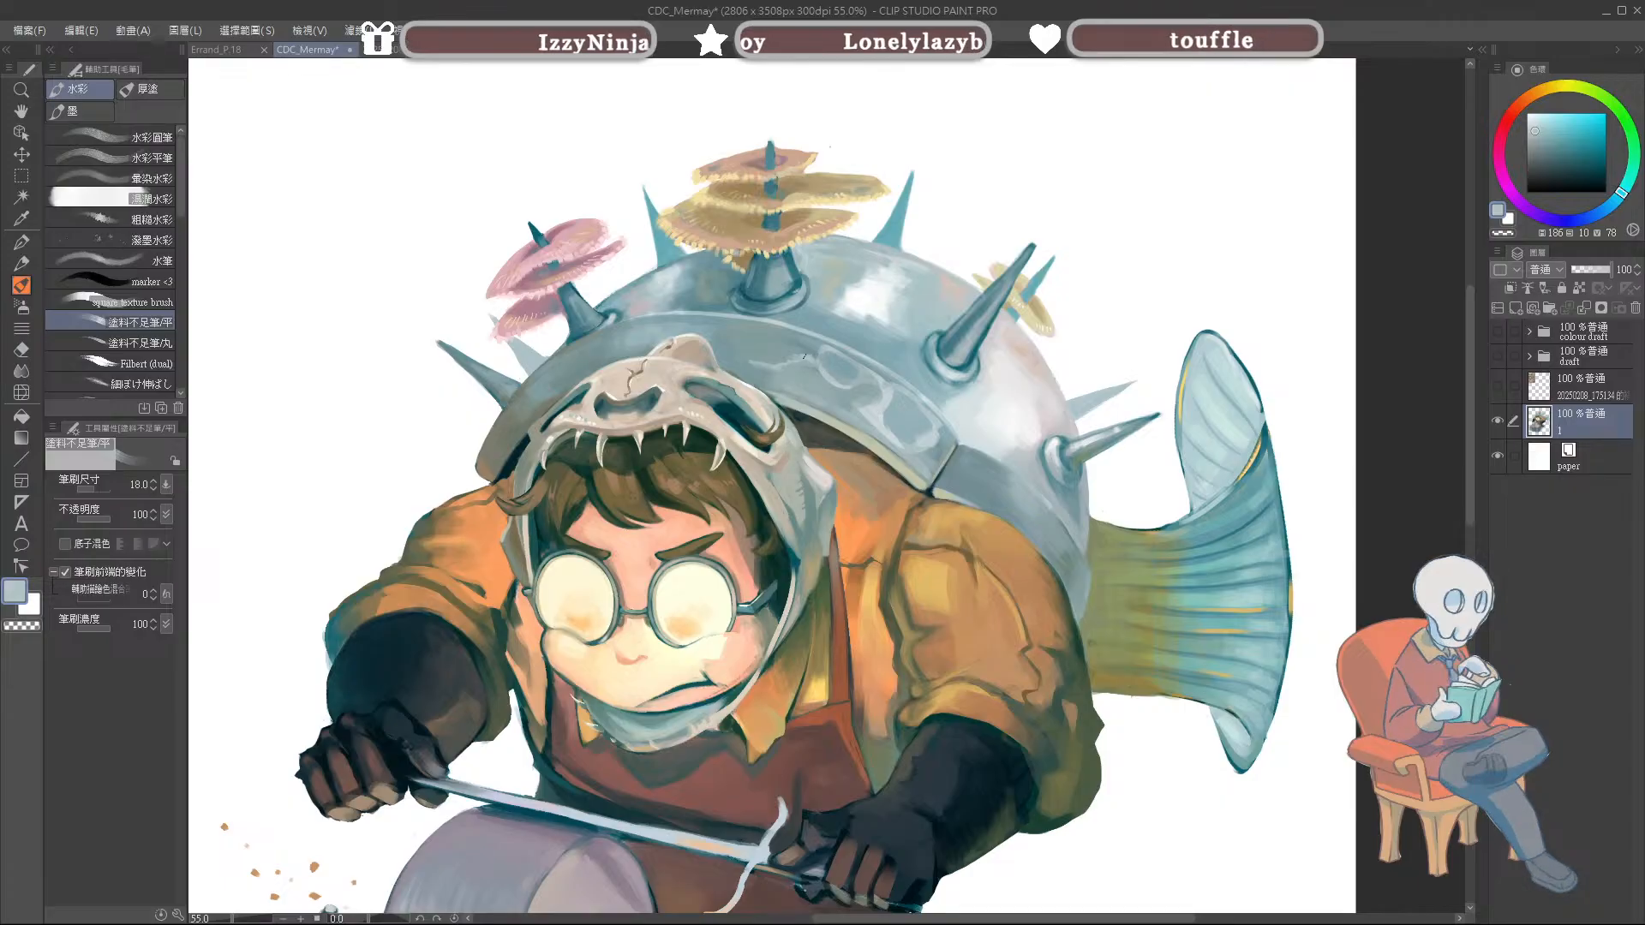
alt+click(804, 334)
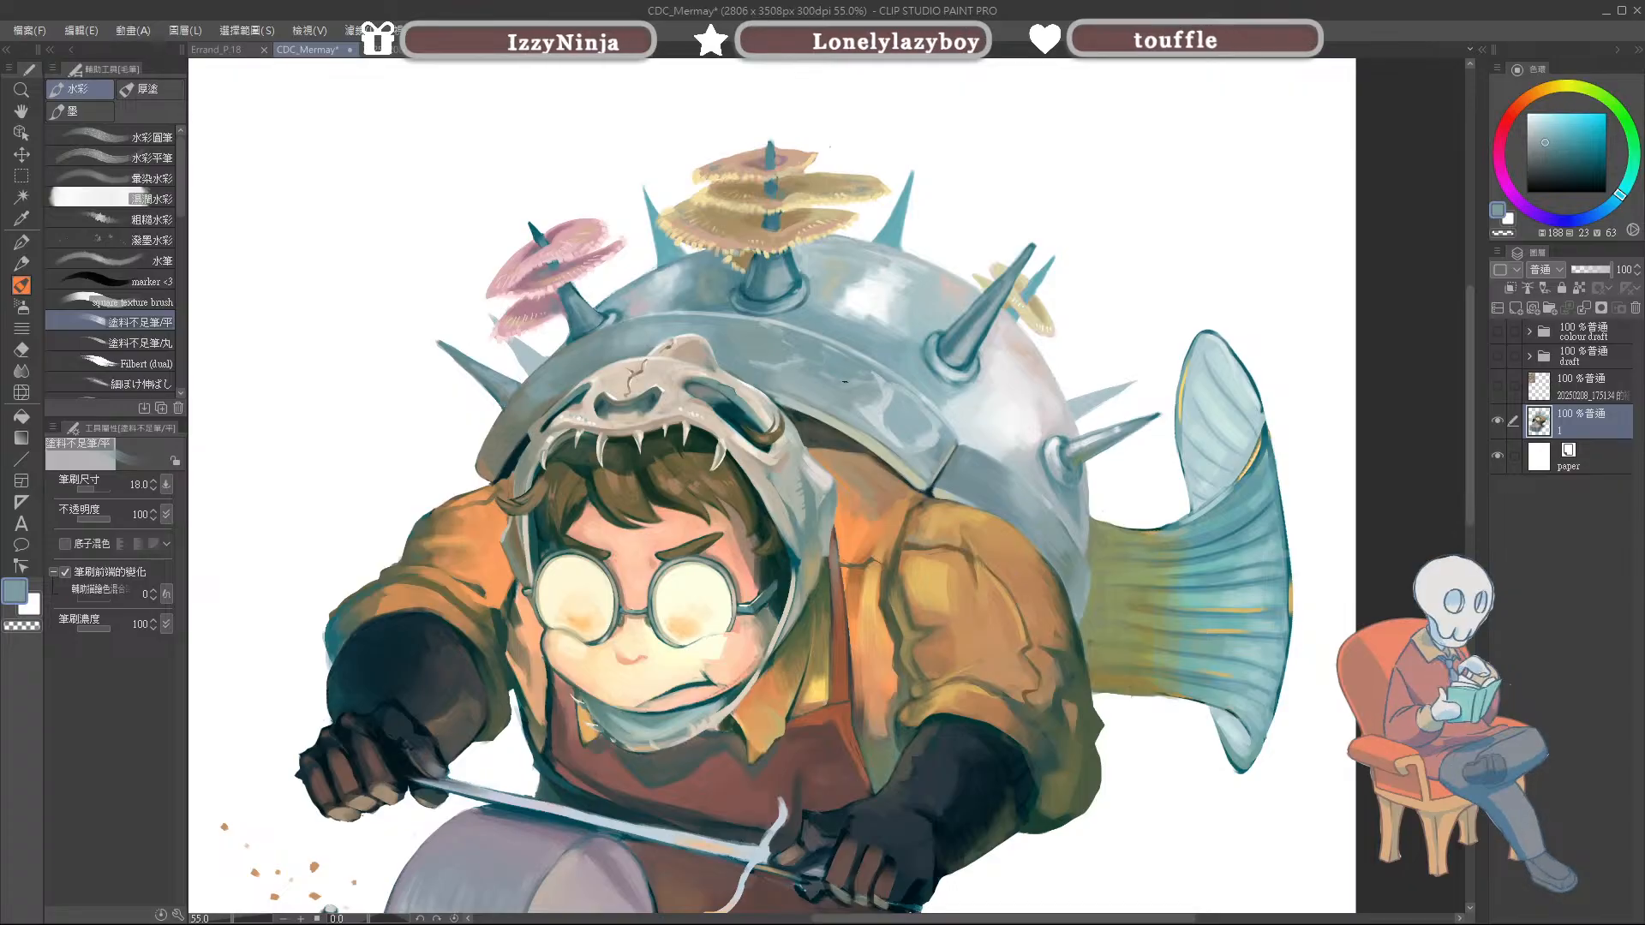
Step: Reshape the front rim's reflection beside the gap into broad blue-grey and pale patches with sampled colours at brush size 61.6
alt+click(921, 437)
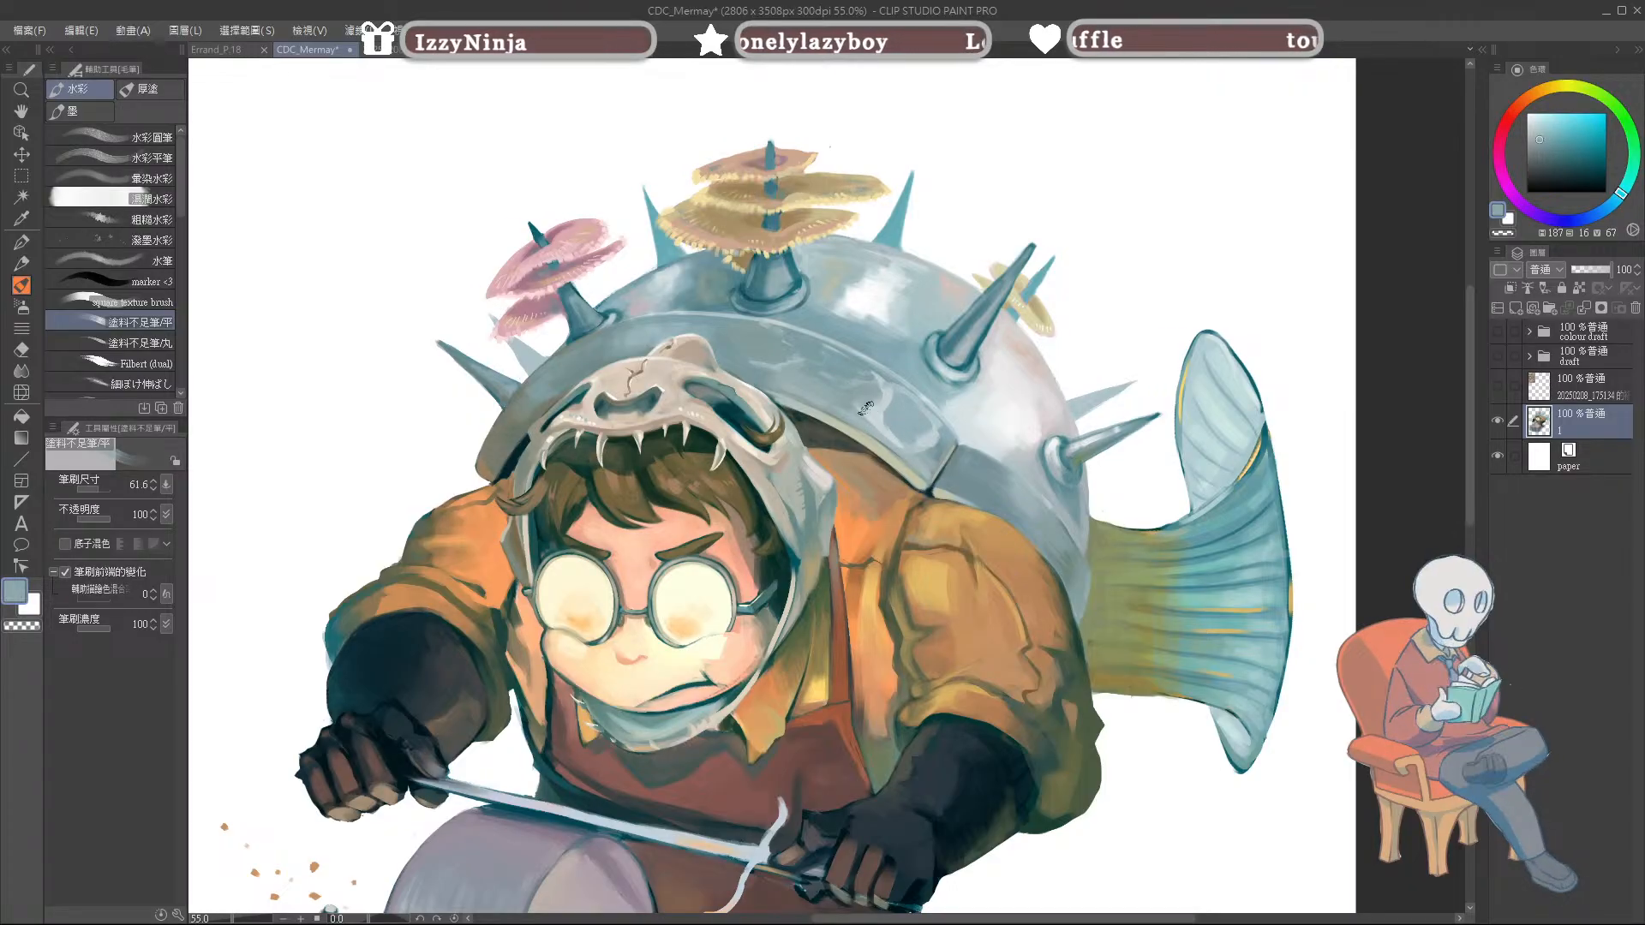
alt+click(887, 403)
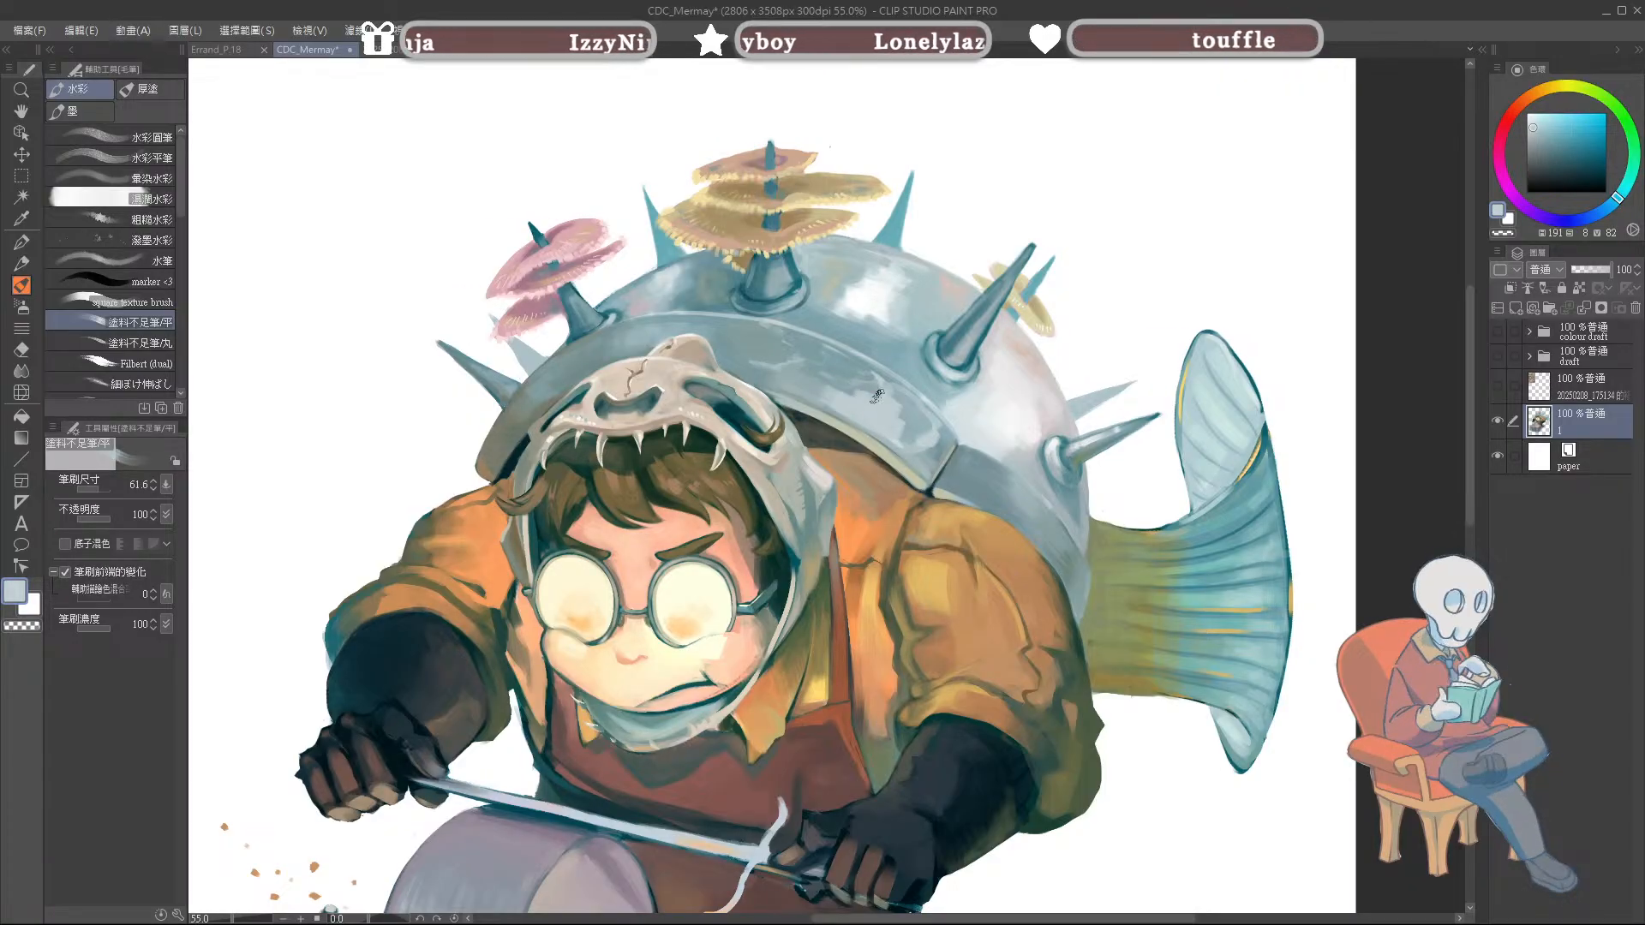
alt+click(895, 409)
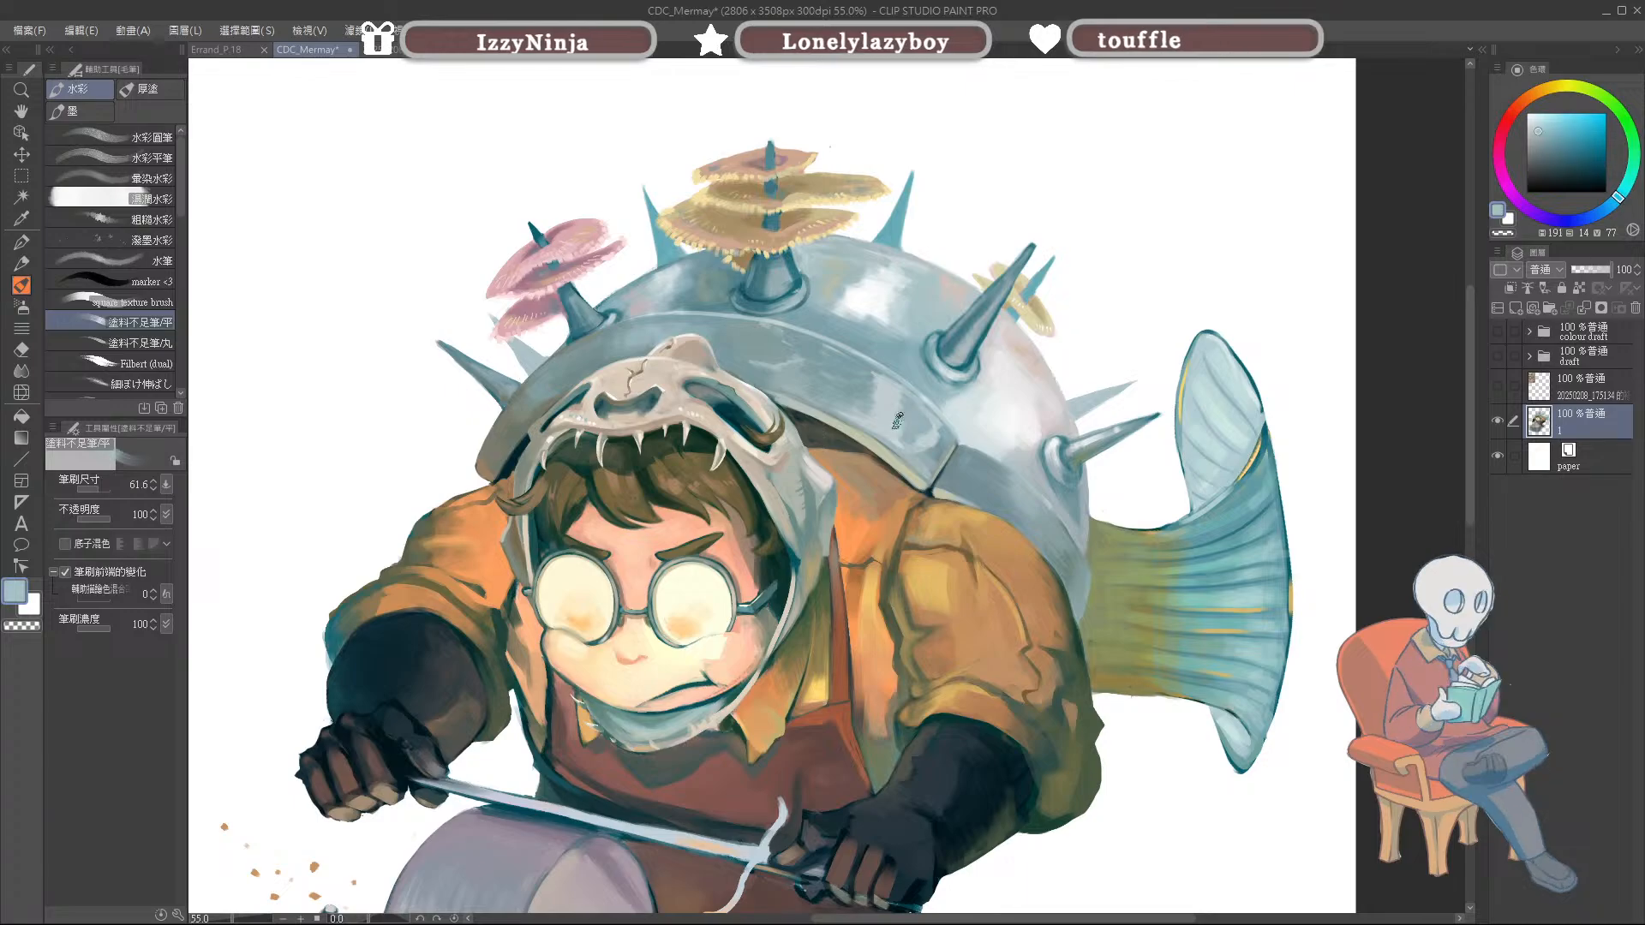
drag(902, 409, 891, 418)
alt+click(891, 418)
alt+click(905, 413)
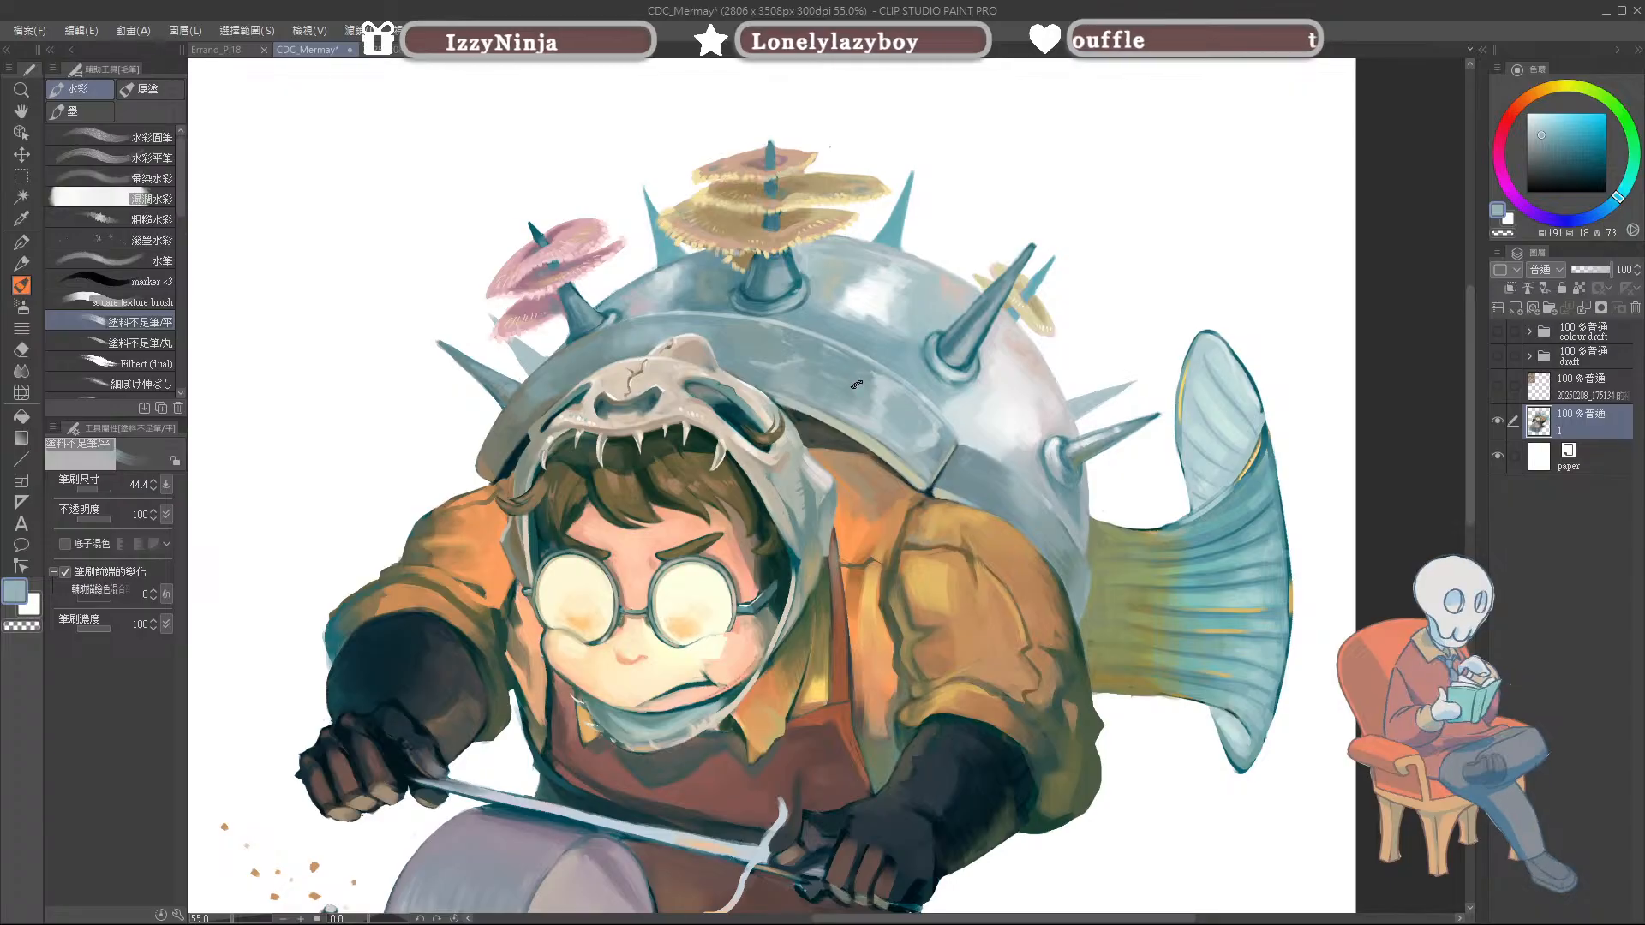
Step: Blend the front rim's midsection into the reflection near the gap with sampled blue-greys at brush size 44.4
alt+click(857, 402)
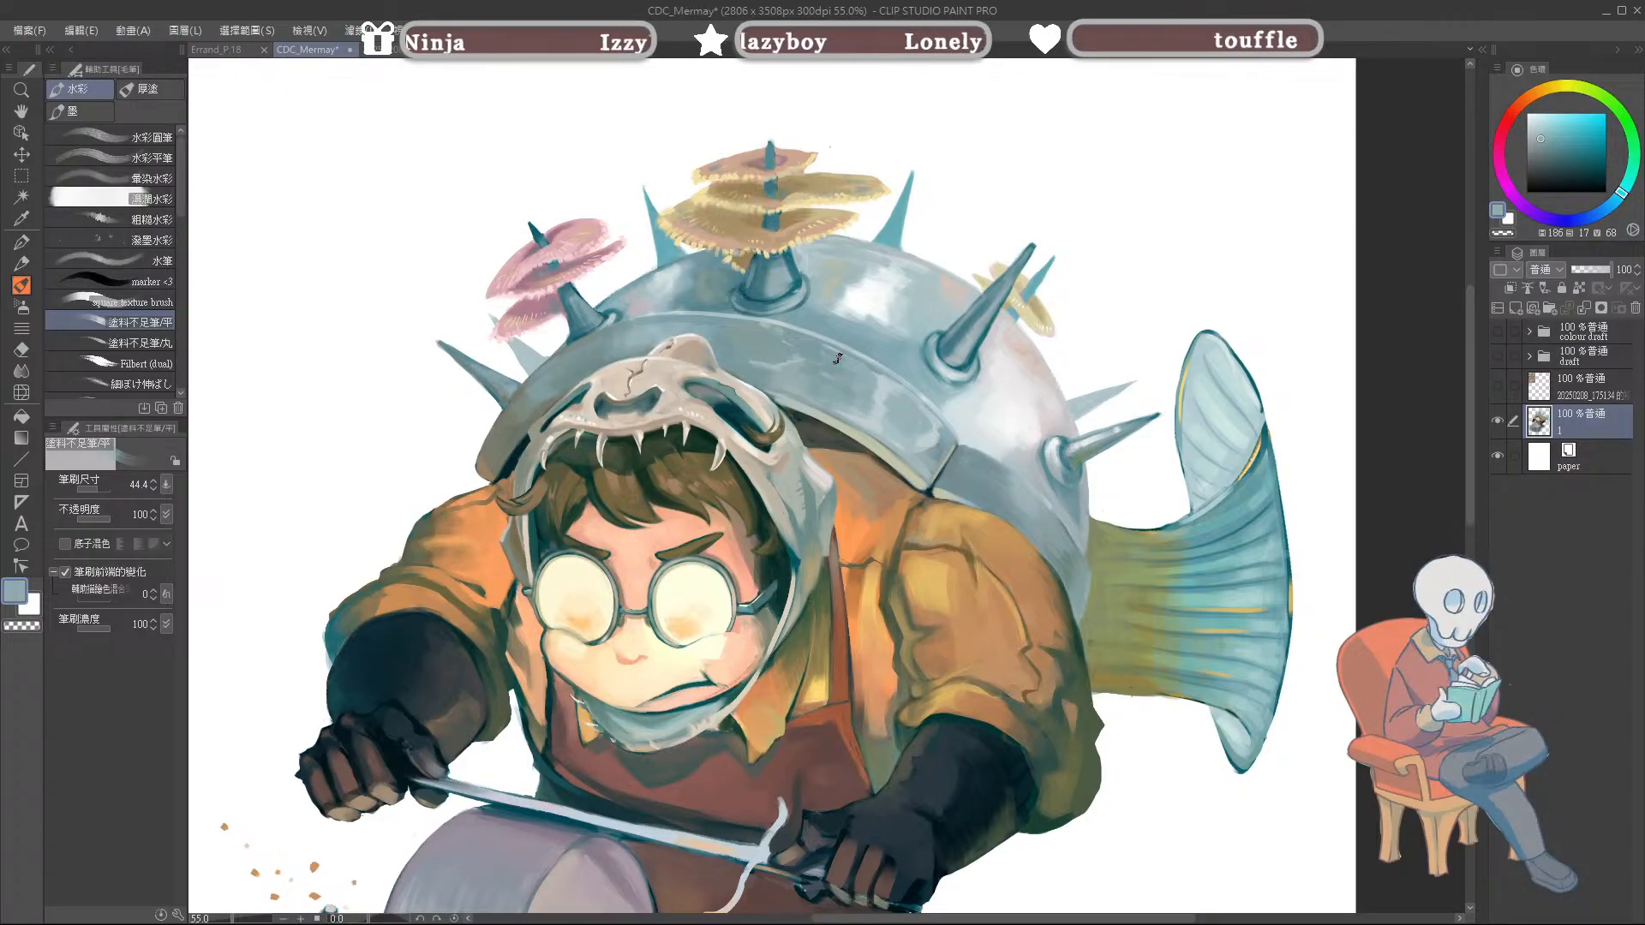
alt+click(769, 344)
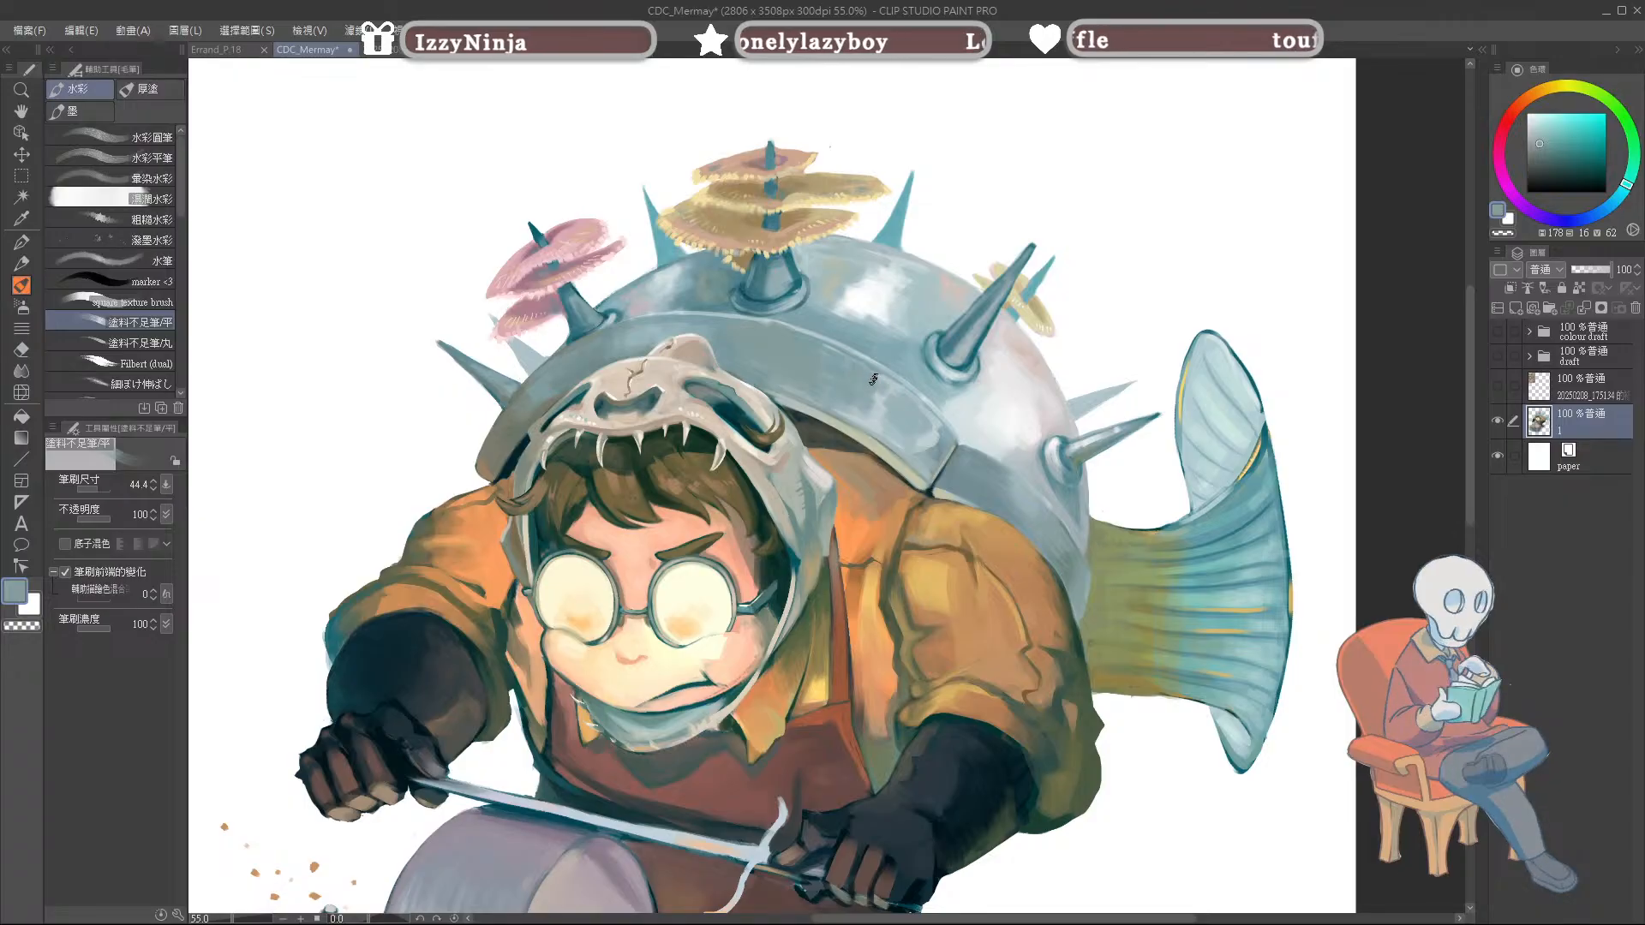
alt+click(925, 440)
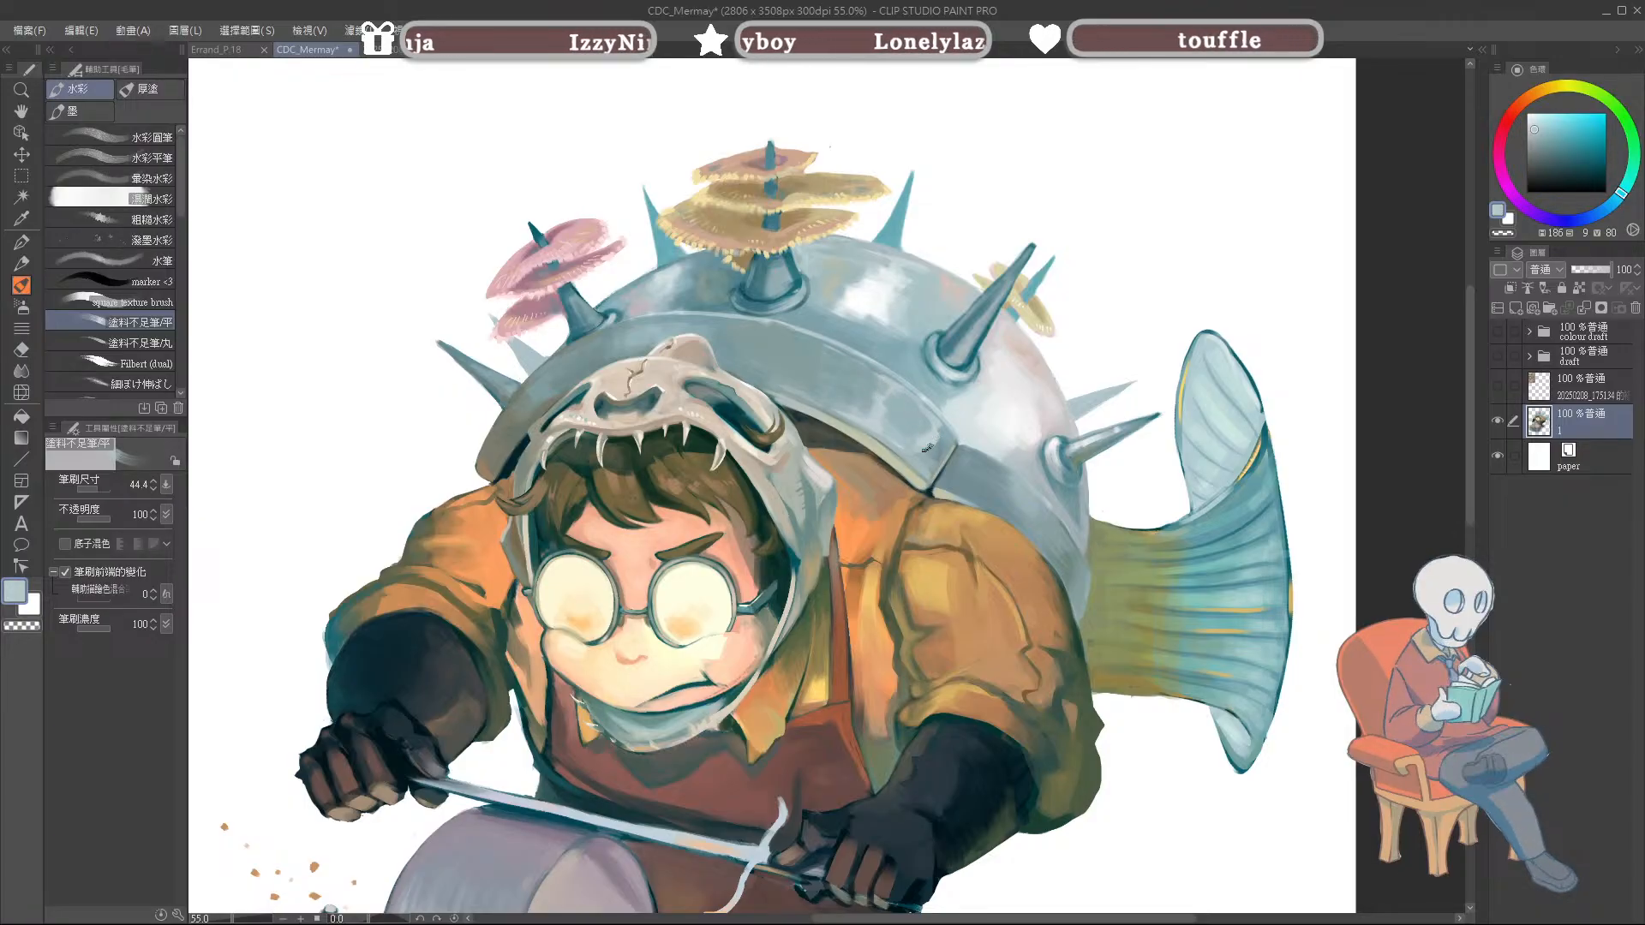
alt+click(922, 418)
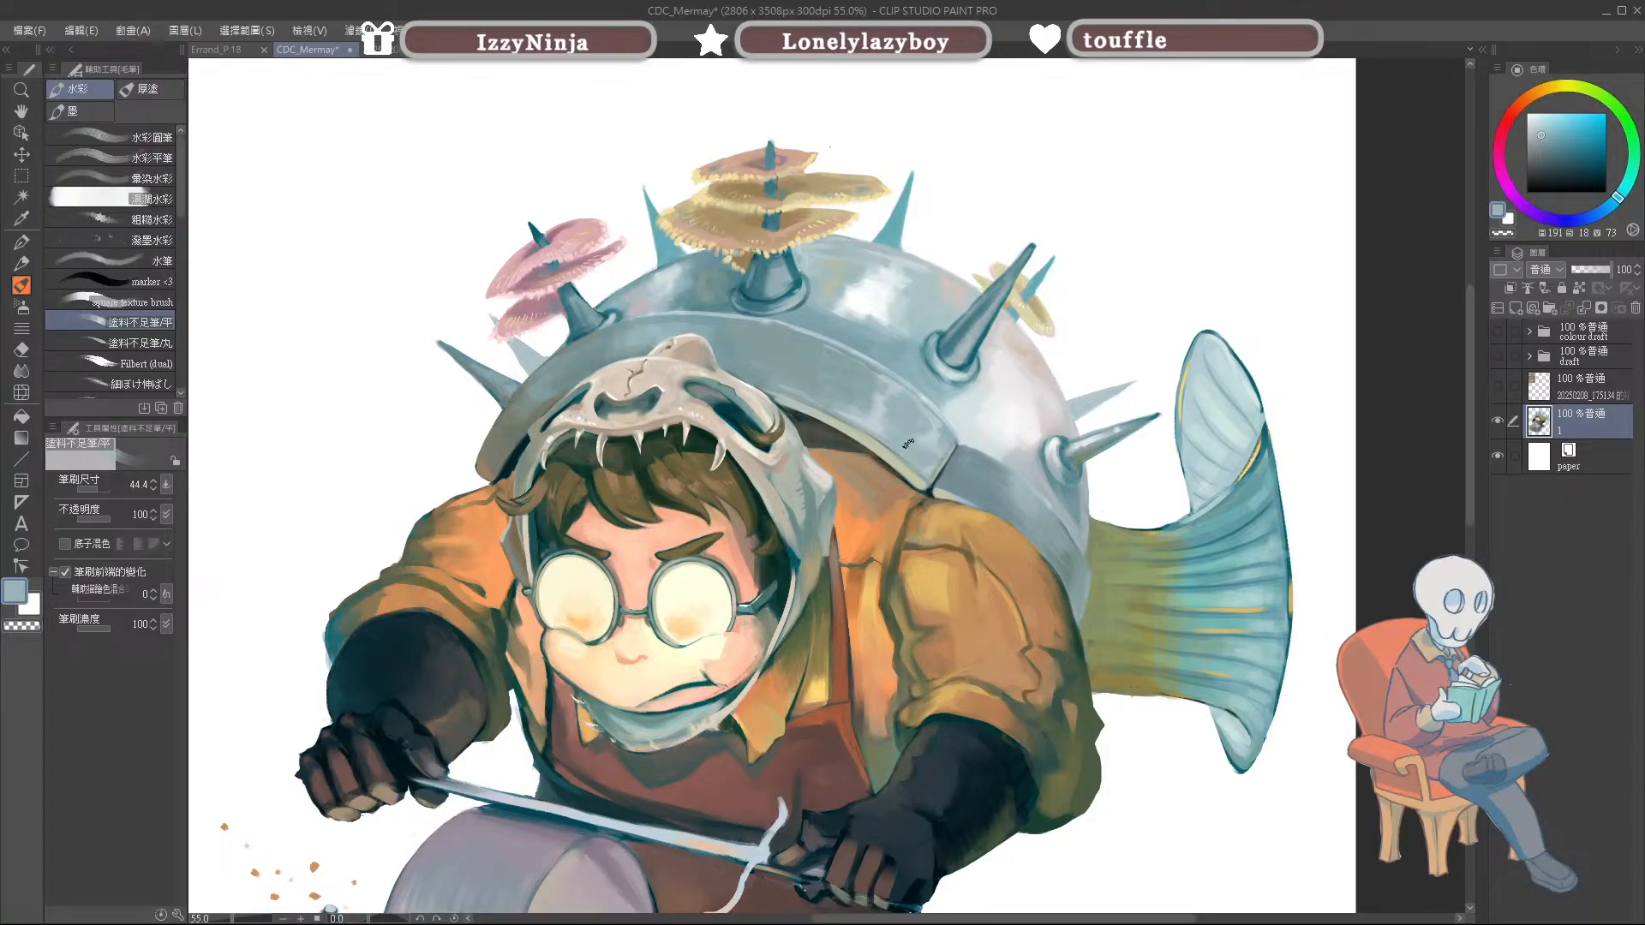
Step: Add a soft pale streak to the front rim below the central mushroom's spike at brush size 44.4
alt+click(760, 359)
alt+click(758, 350)
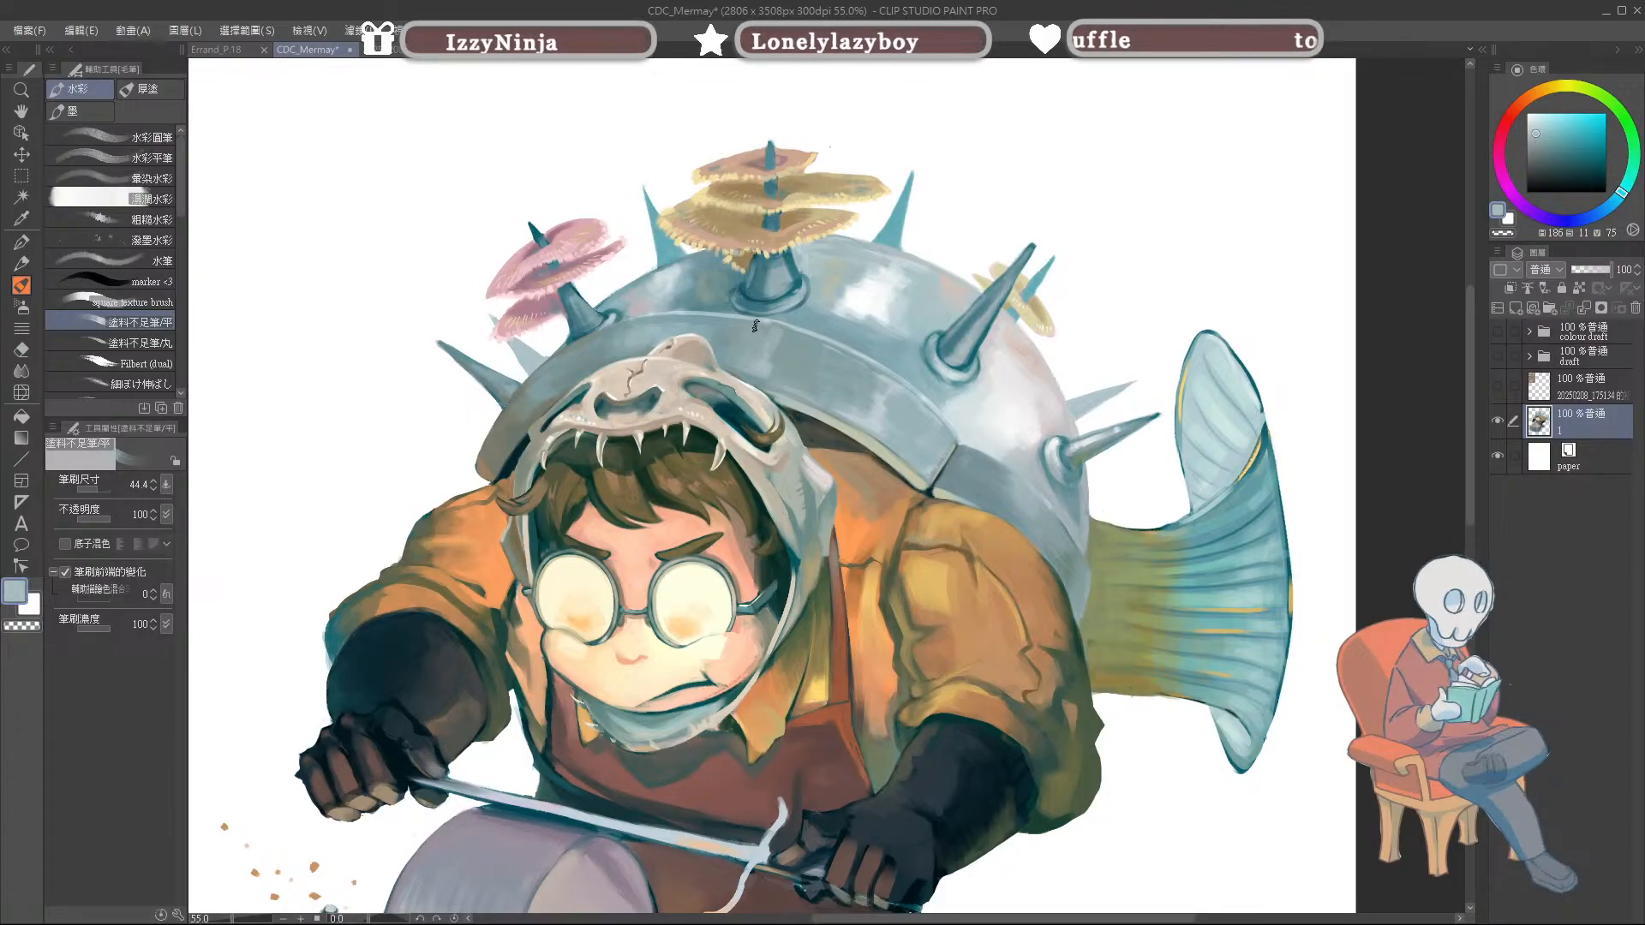
alt+click(804, 357)
alt+click(771, 356)
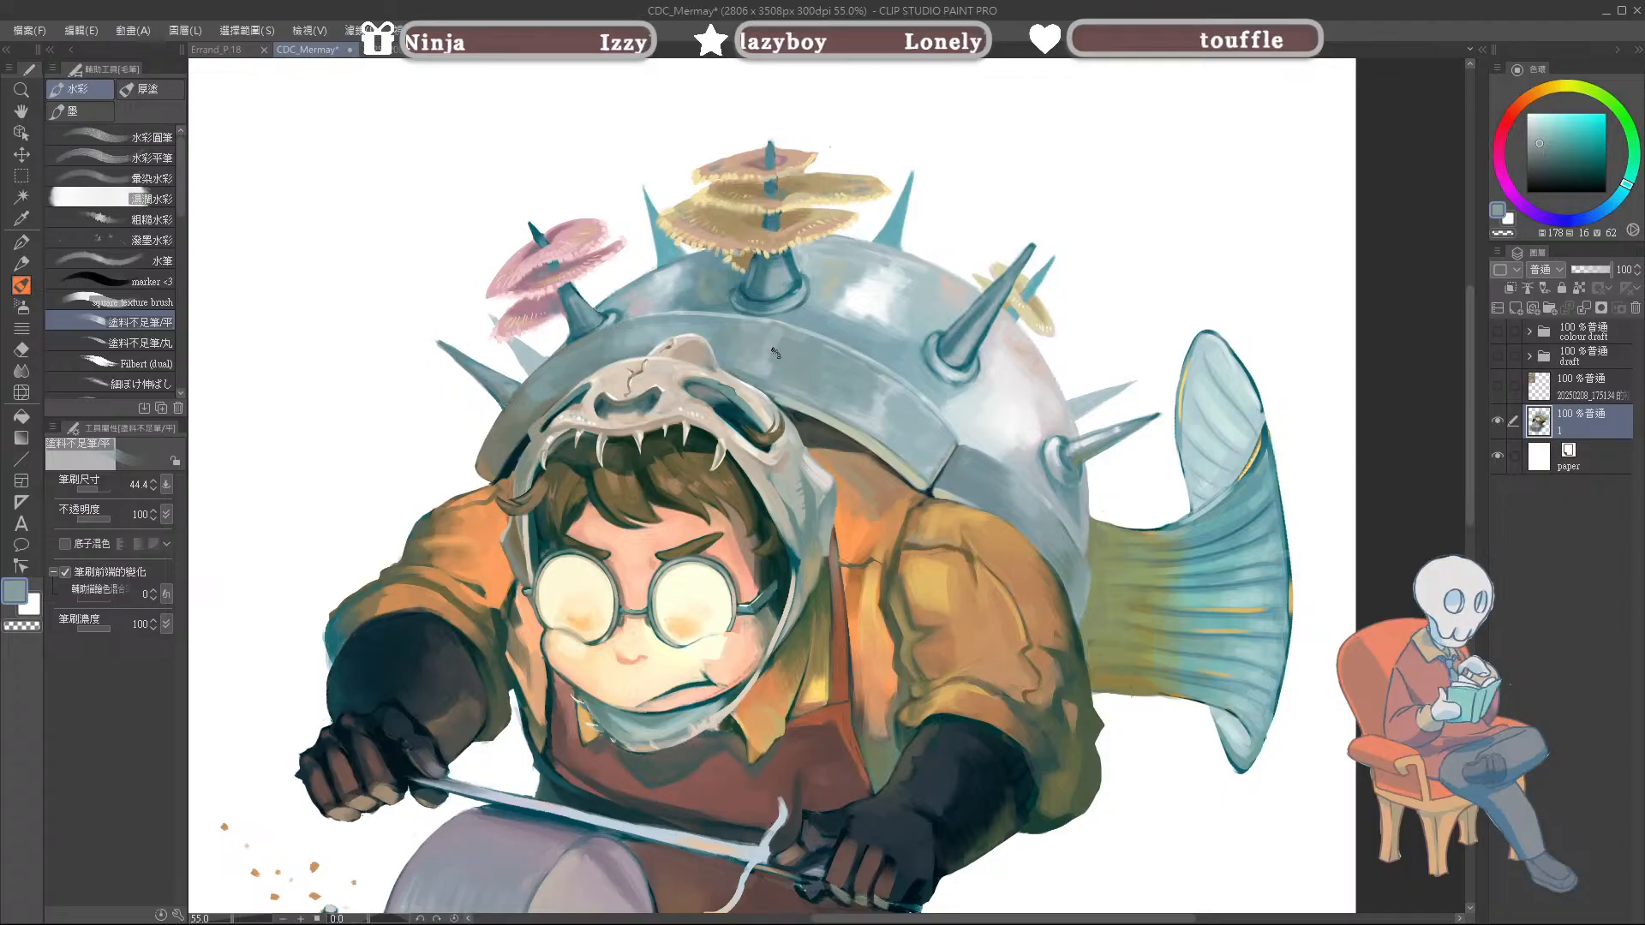
Step: Lighten and blend the front rim below the pink mushroom's spike with sampled shell and rim blues at brush size 35.4
alt+click(671, 288)
key(bracketleft)
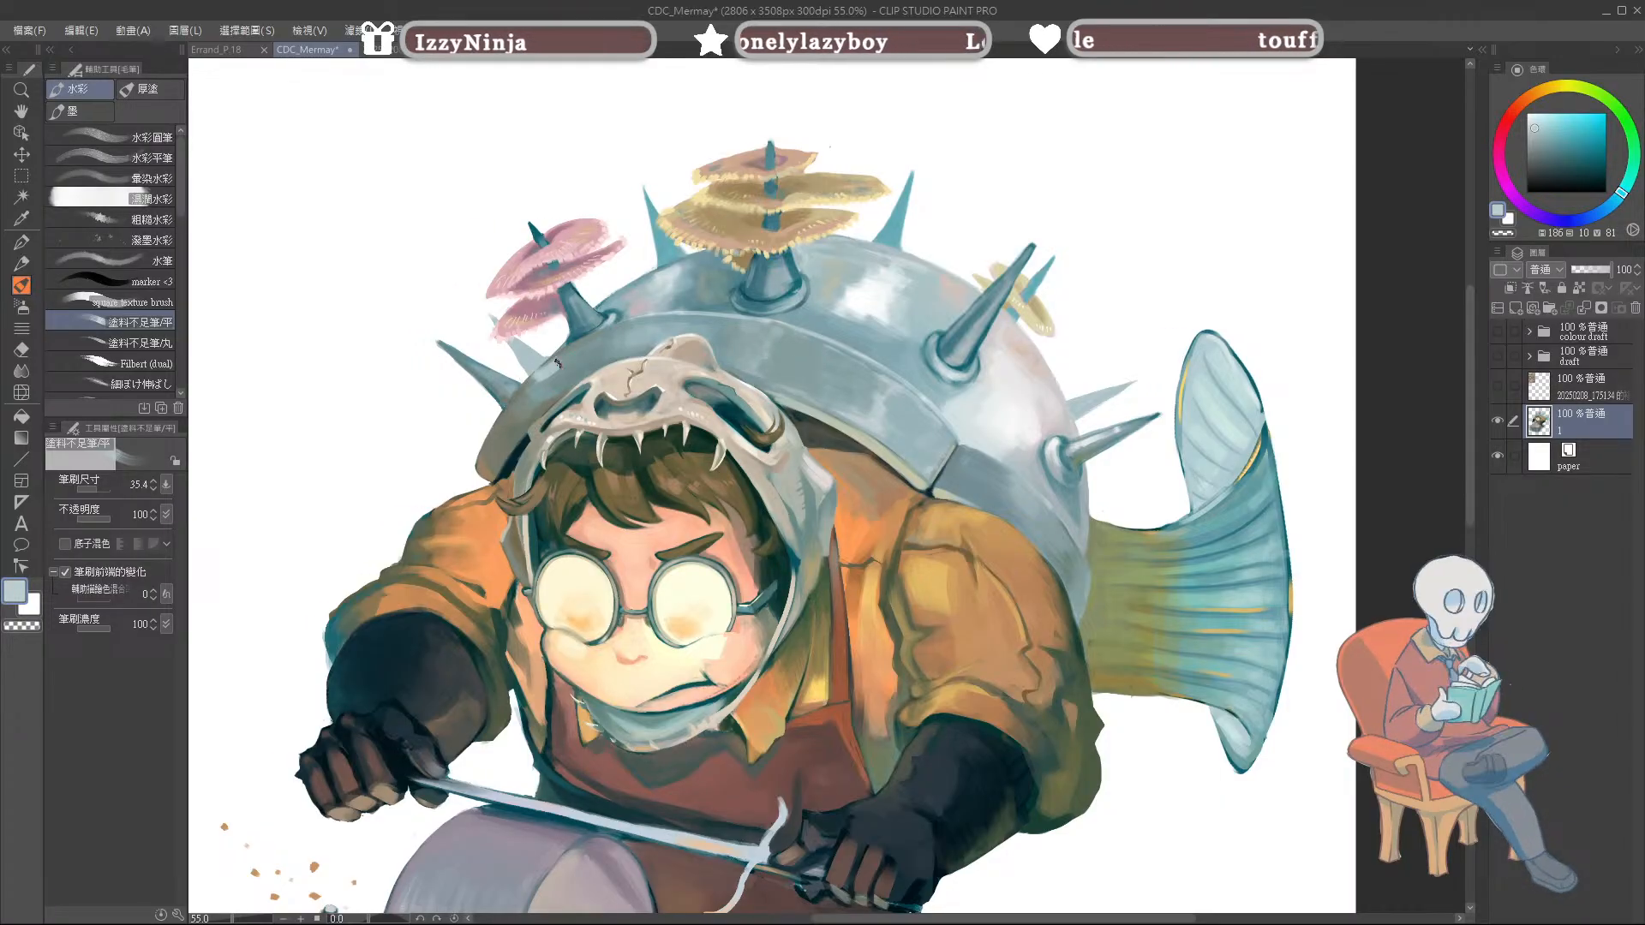
alt+click(567, 377)
alt+click(586, 348)
alt+click(582, 375)
alt+click(552, 390)
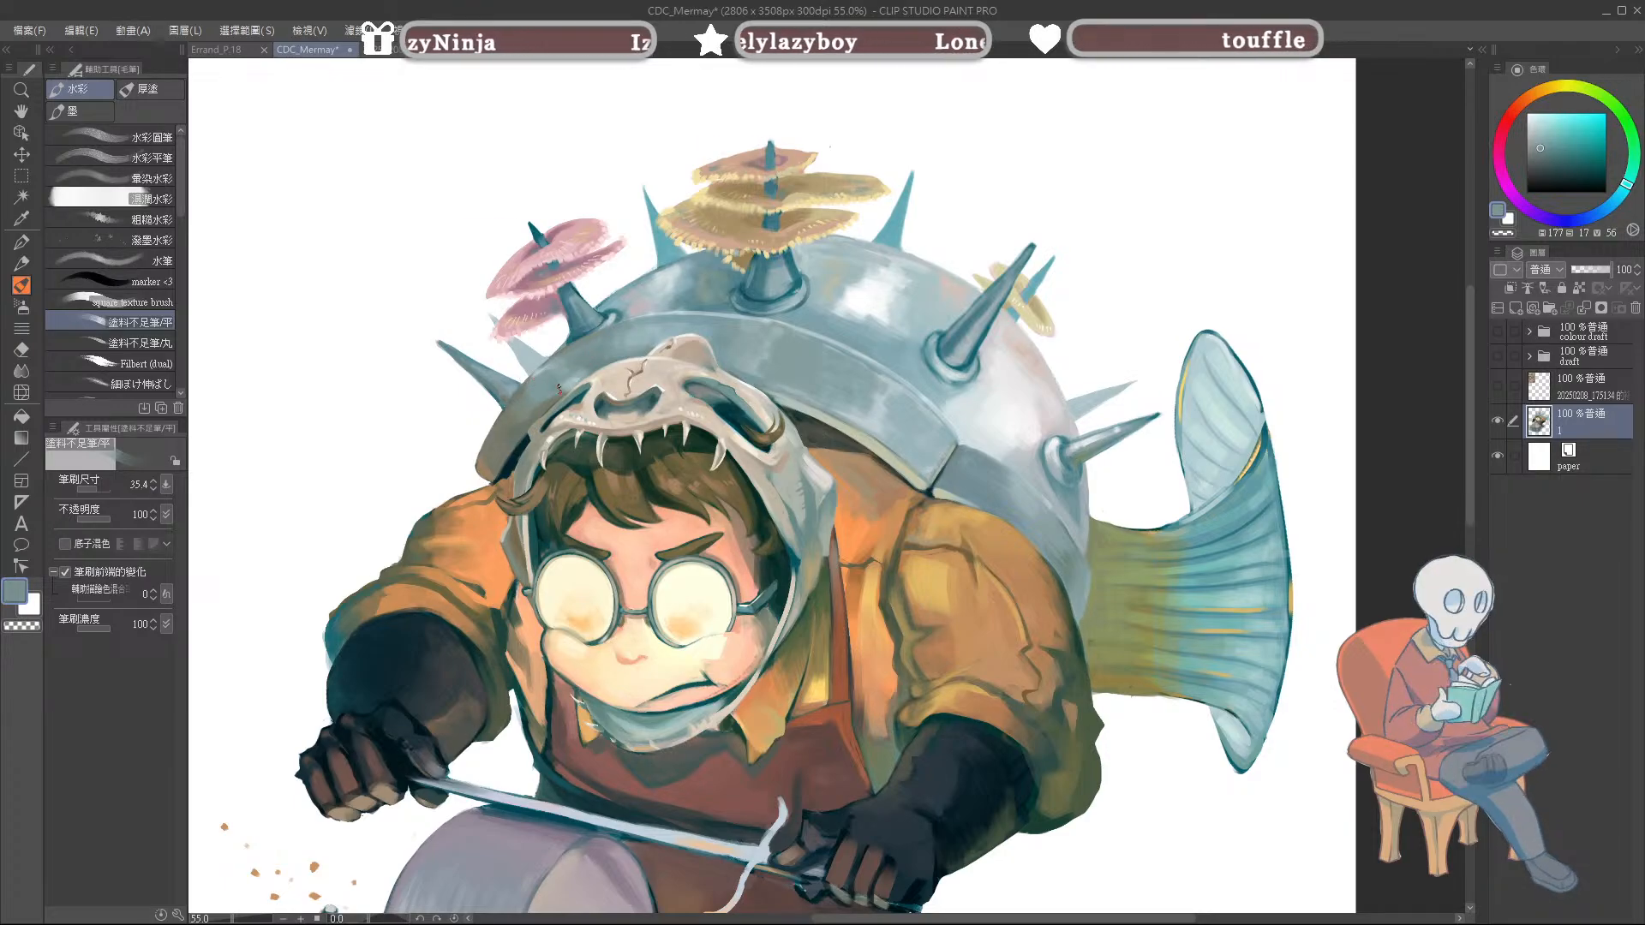
Step: Refine the shading of the short rim segment beyond the gap with sampled blues, going down to brush size 10.9
alt+click(1037, 499)
alt+click(989, 473)
alt+click(995, 497)
alt+click(1023, 525)
alt+click(1031, 501)
alt+click(1019, 483)
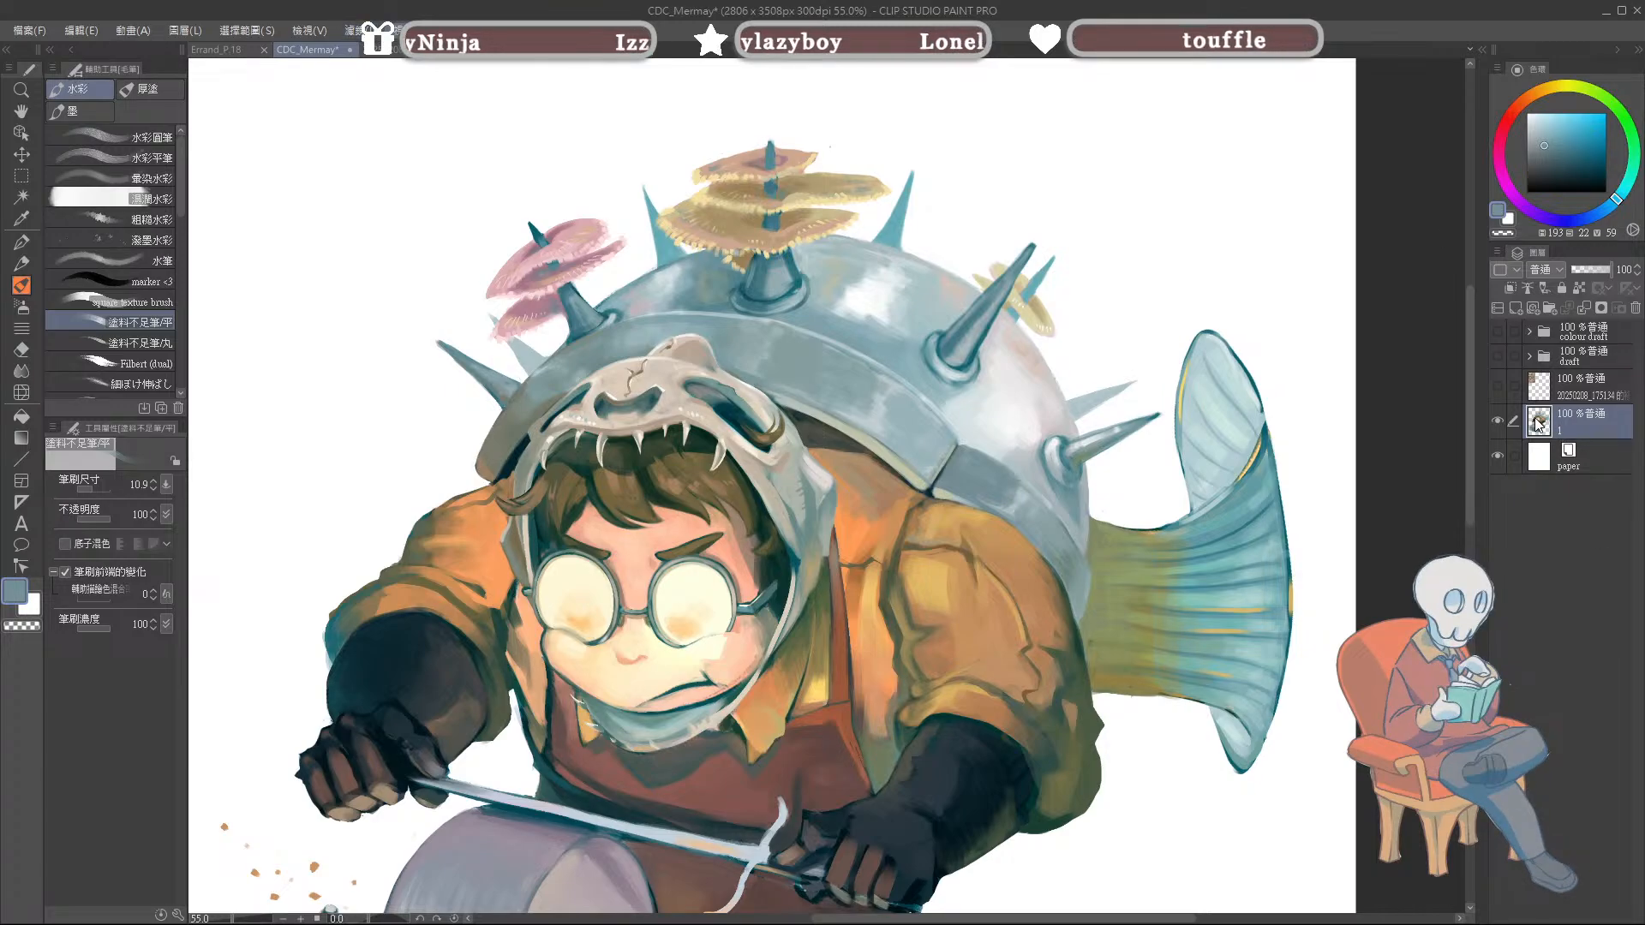
Step: Duplicate layer 1 and apply a colour correction to the copy that brings out varied pink, green, teal and violet patches
key(ctrl+c)
key(ctrl+v)
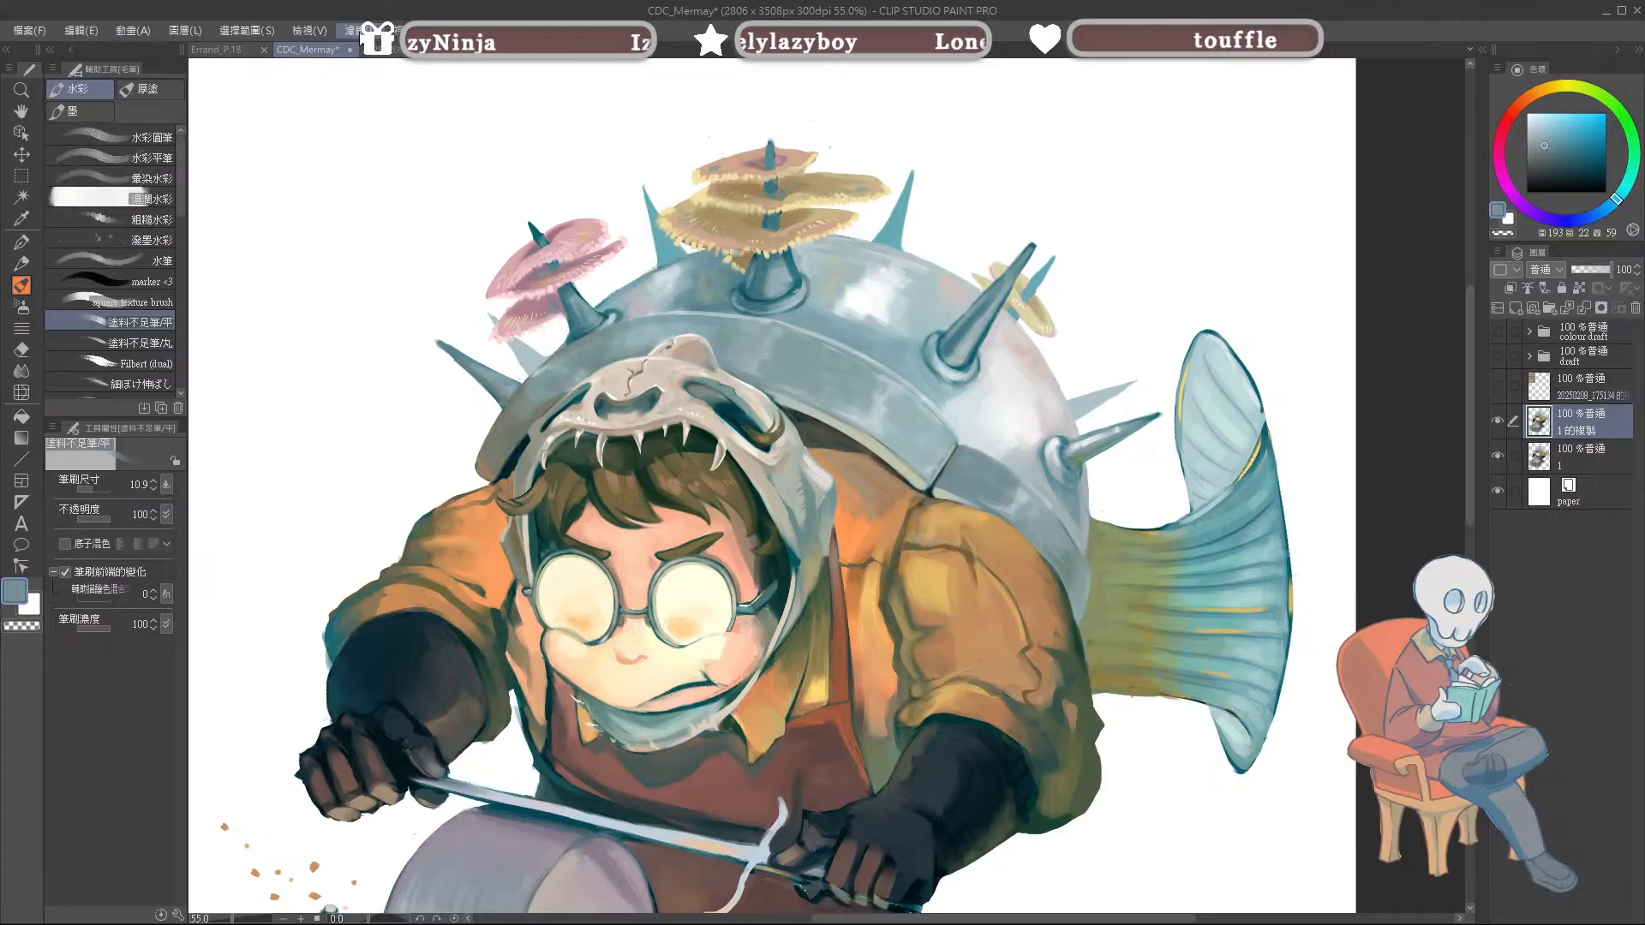
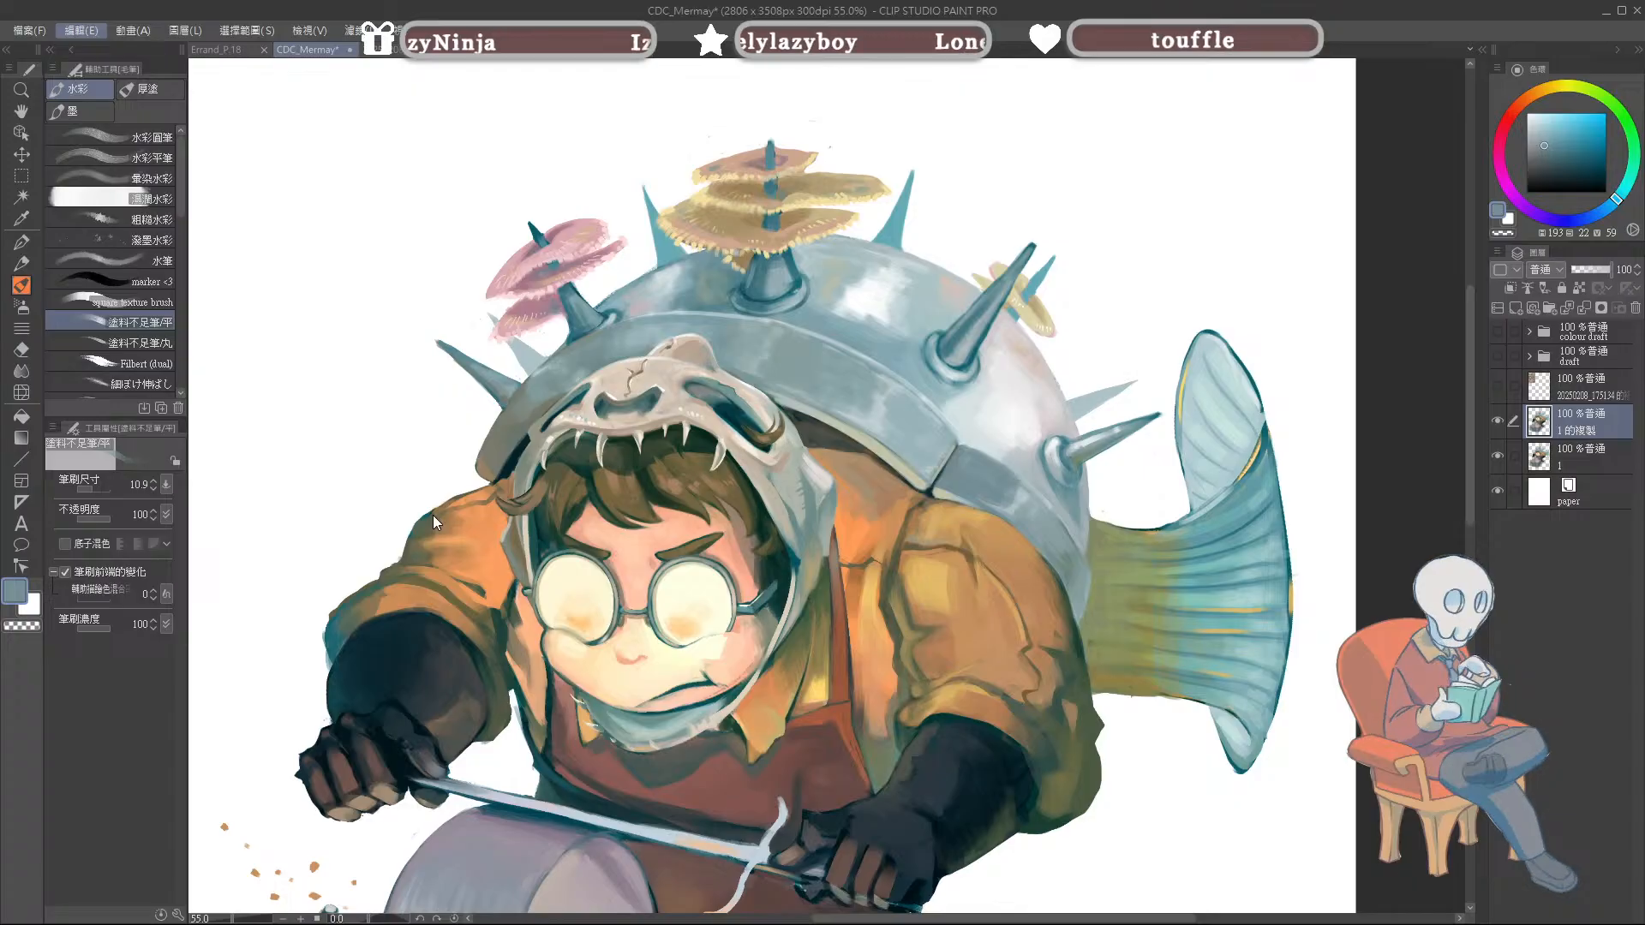
click(385, 512)
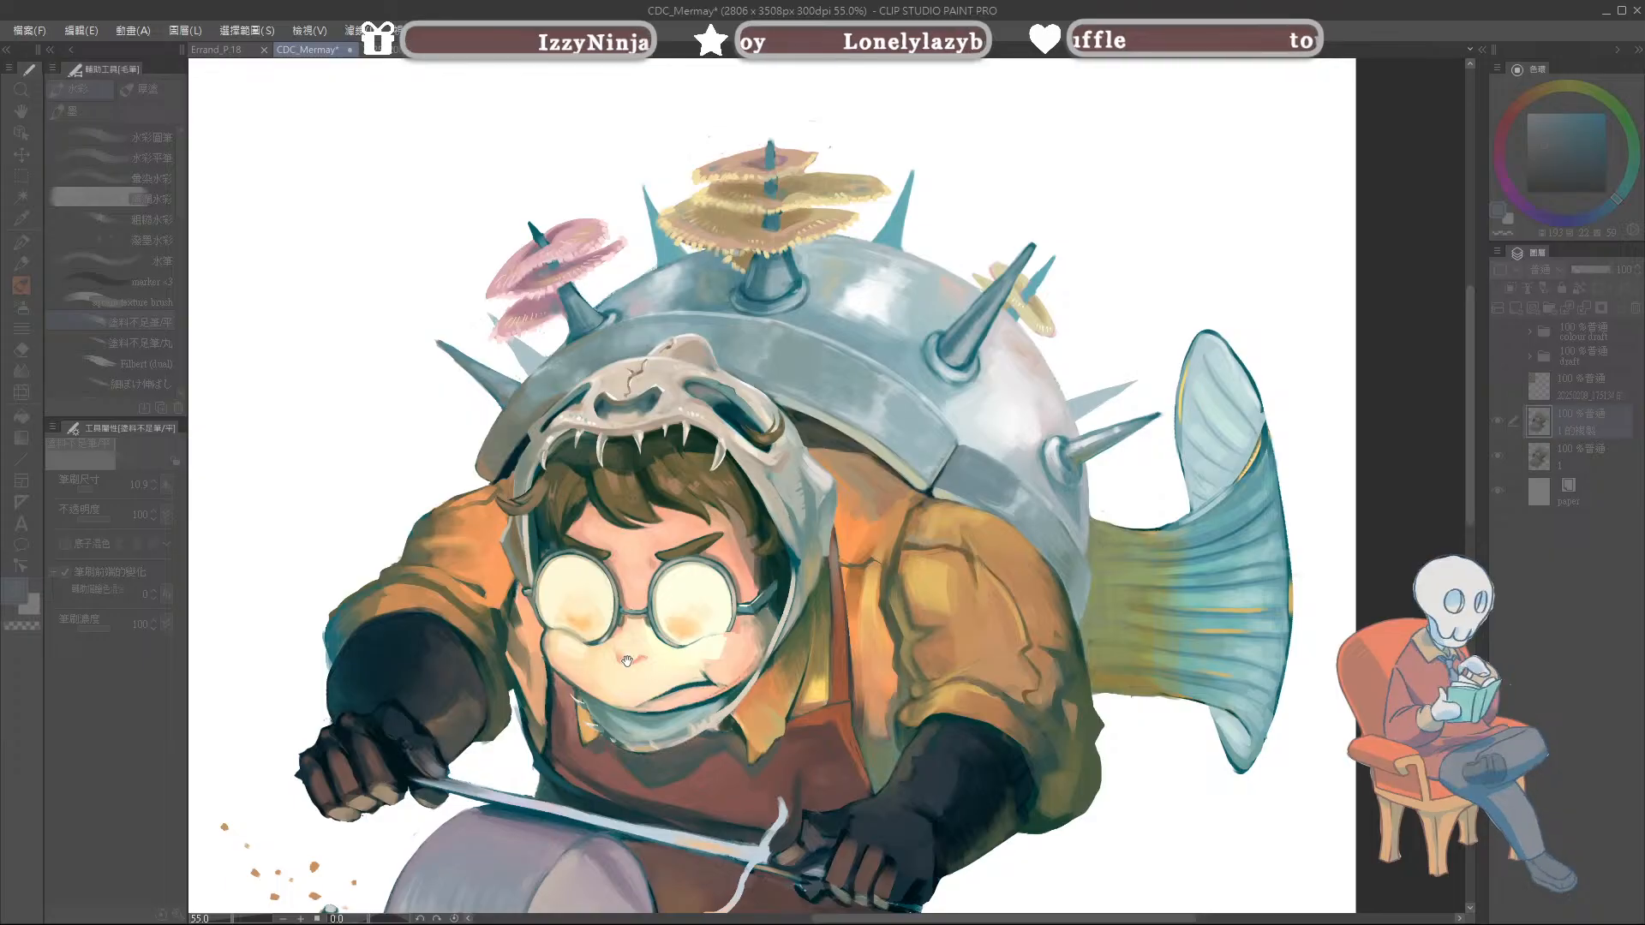
scroll(620, 672, down, 4)
scroll(755, 653, up, 2)
scroll(879, 206, up, 1)
scroll(963, 315, down, 3)
scroll(921, 369, up, 3)
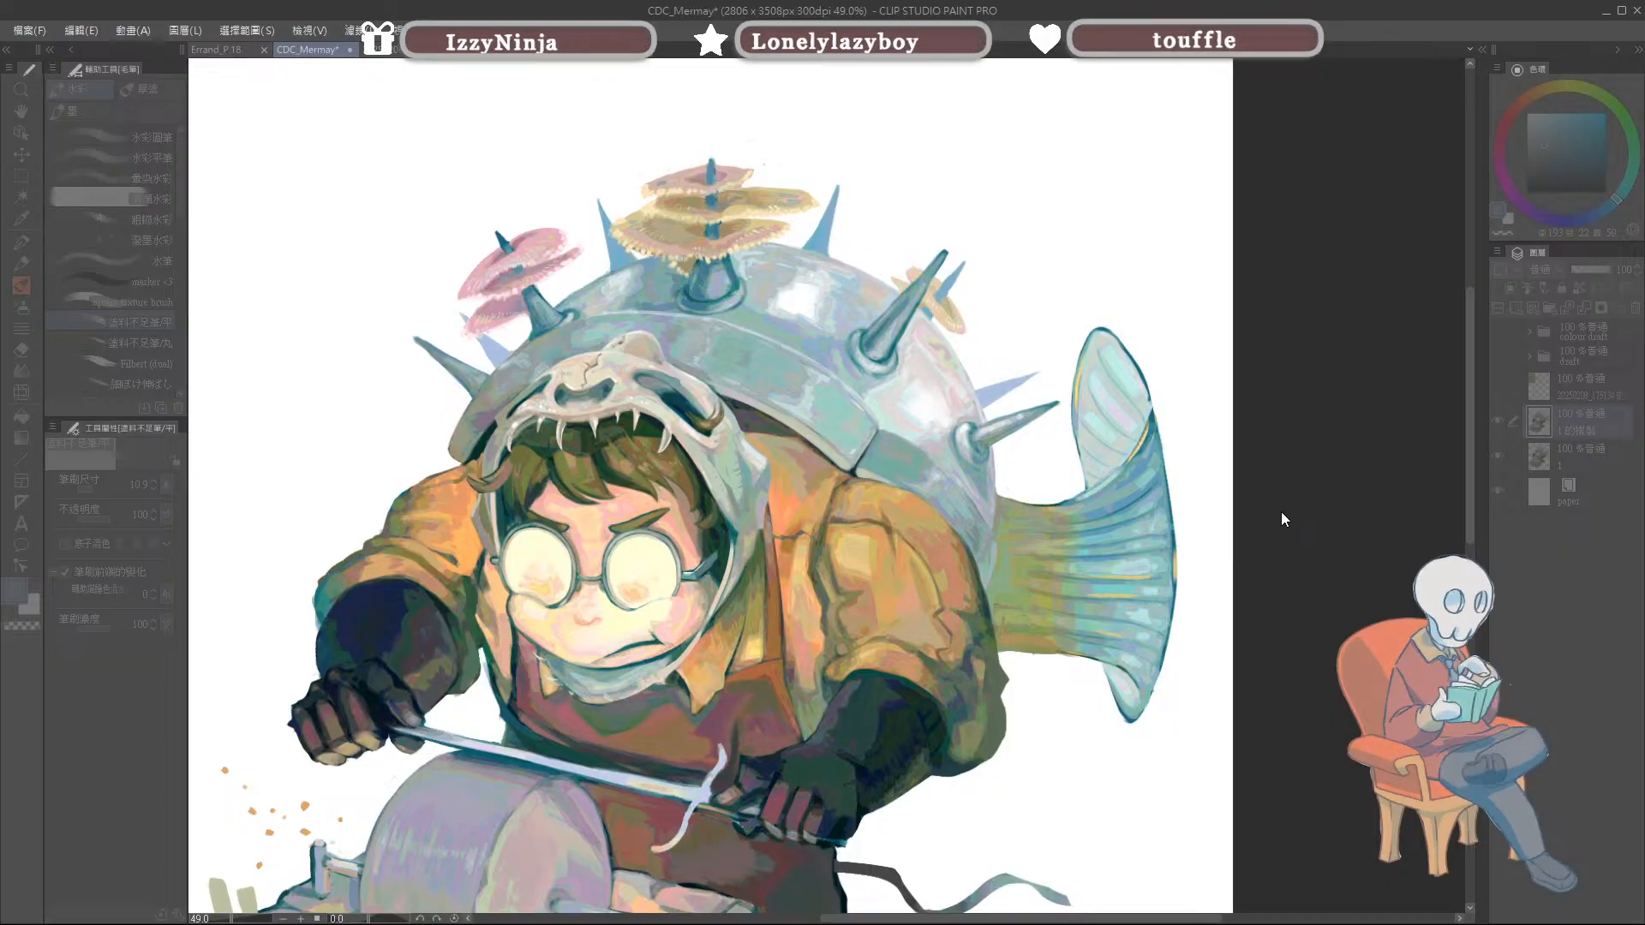
scroll(1226, 775, up, 1)
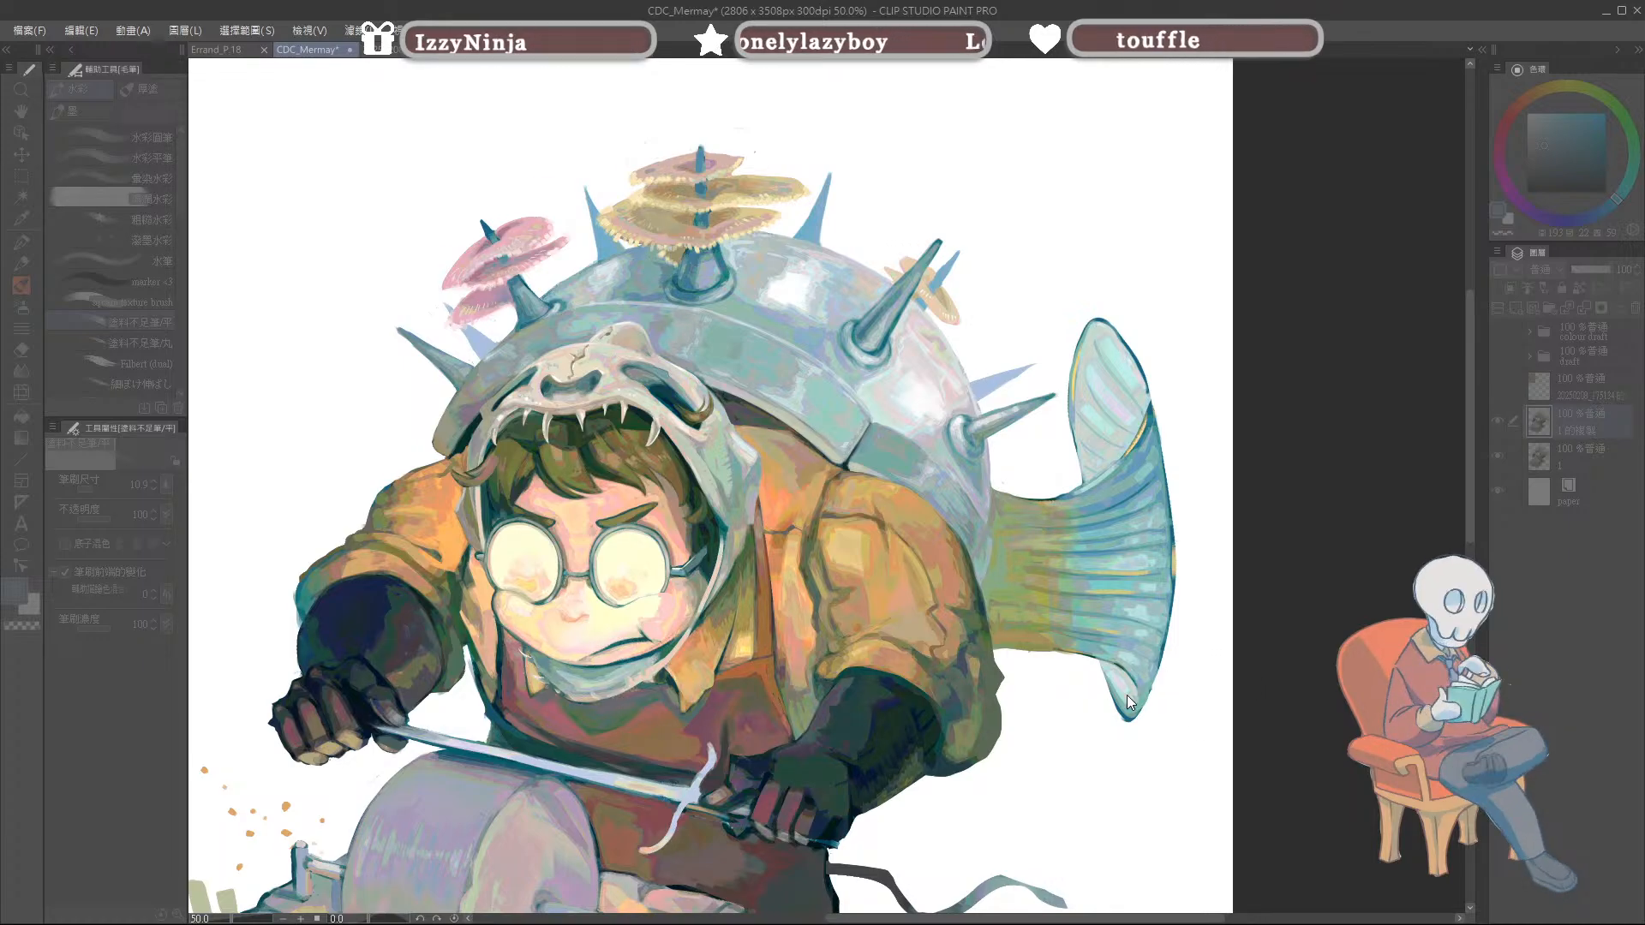
drag(611, 548, 658, 501)
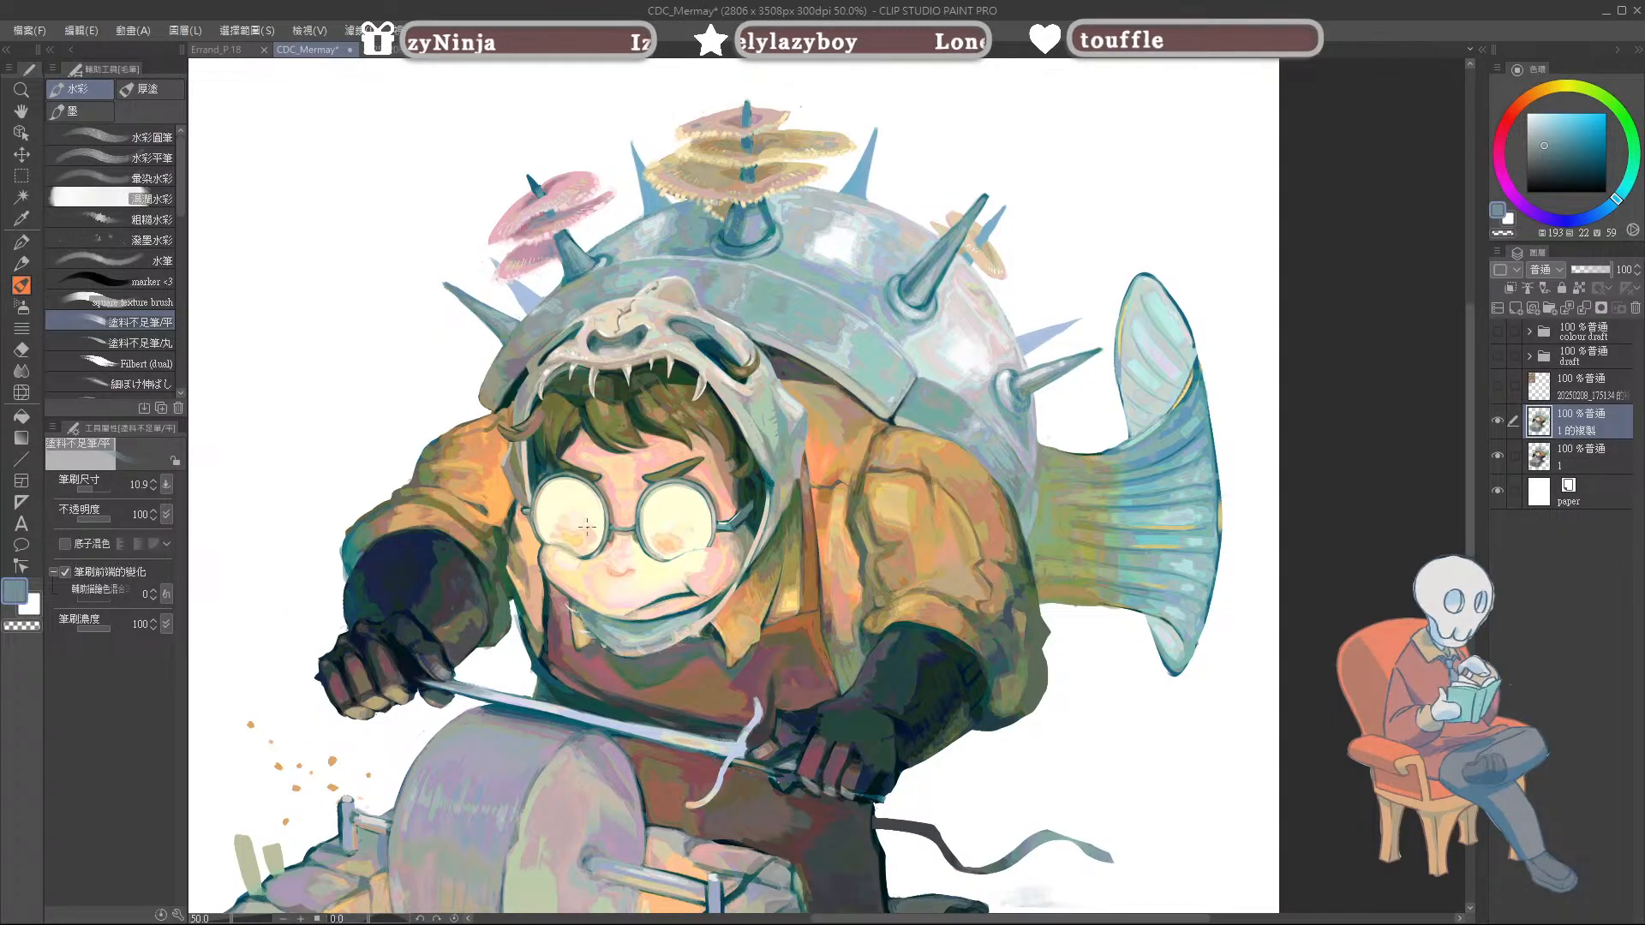
Step: Compare the colour-corrected copy with the original by toggling the copy's visibility, examining the shell rim up close and the whole figure
key(ctrl+plus)
click(1498, 424)
click(1498, 424)
click(1499, 424)
scroll(799, 304, up, 4)
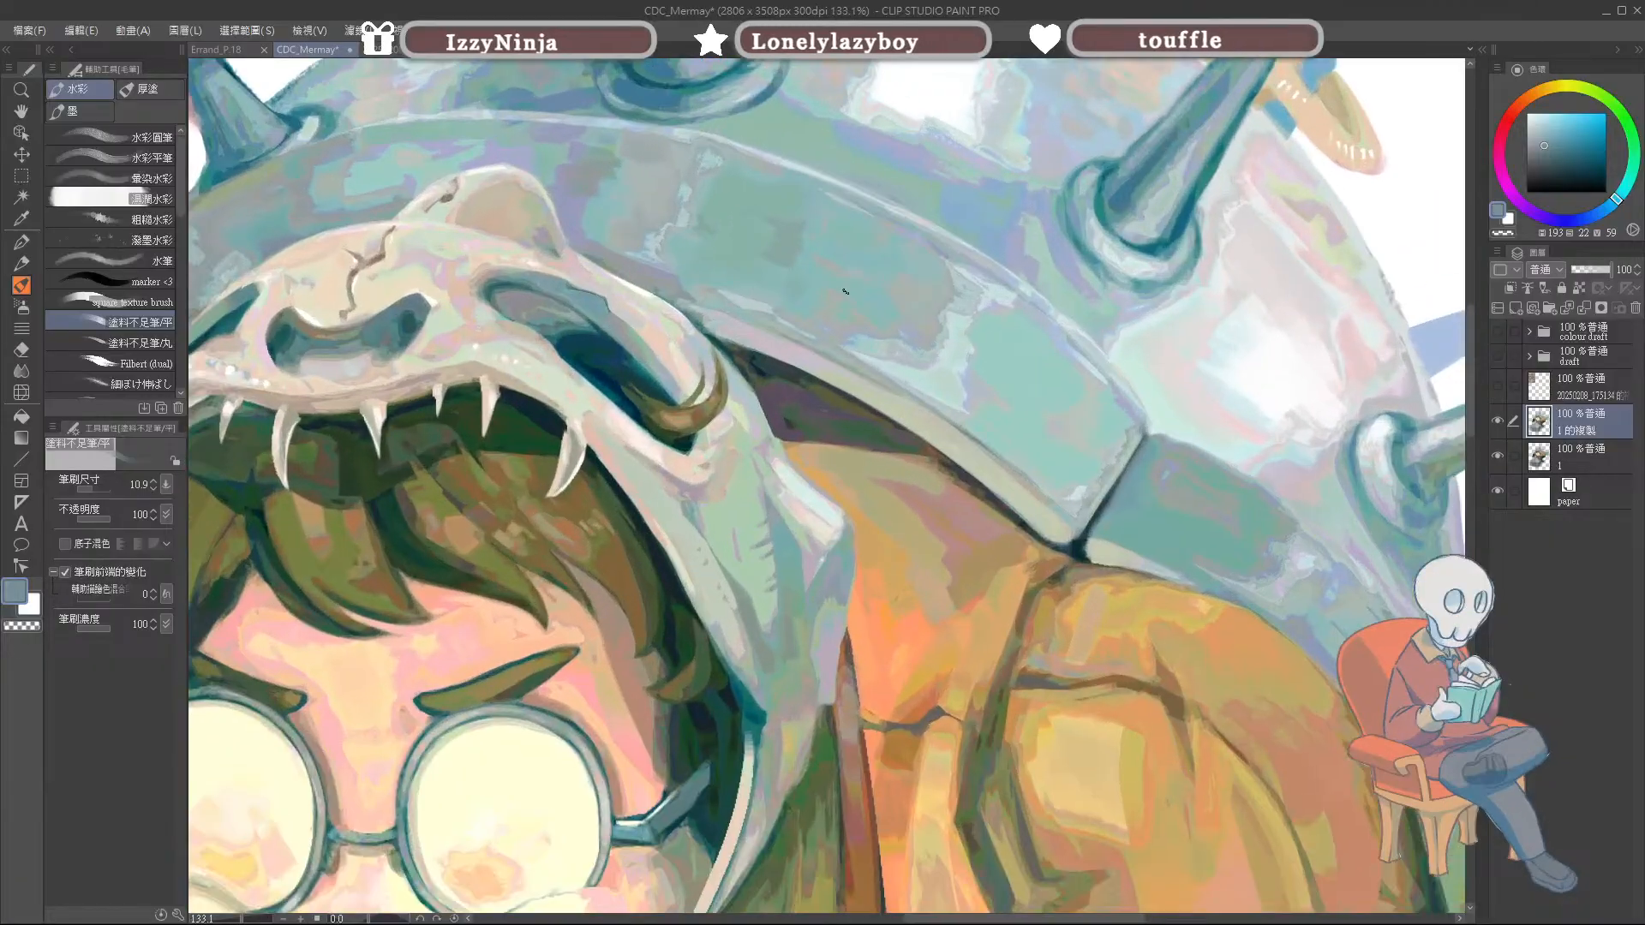
scroll(764, 212, up, 5)
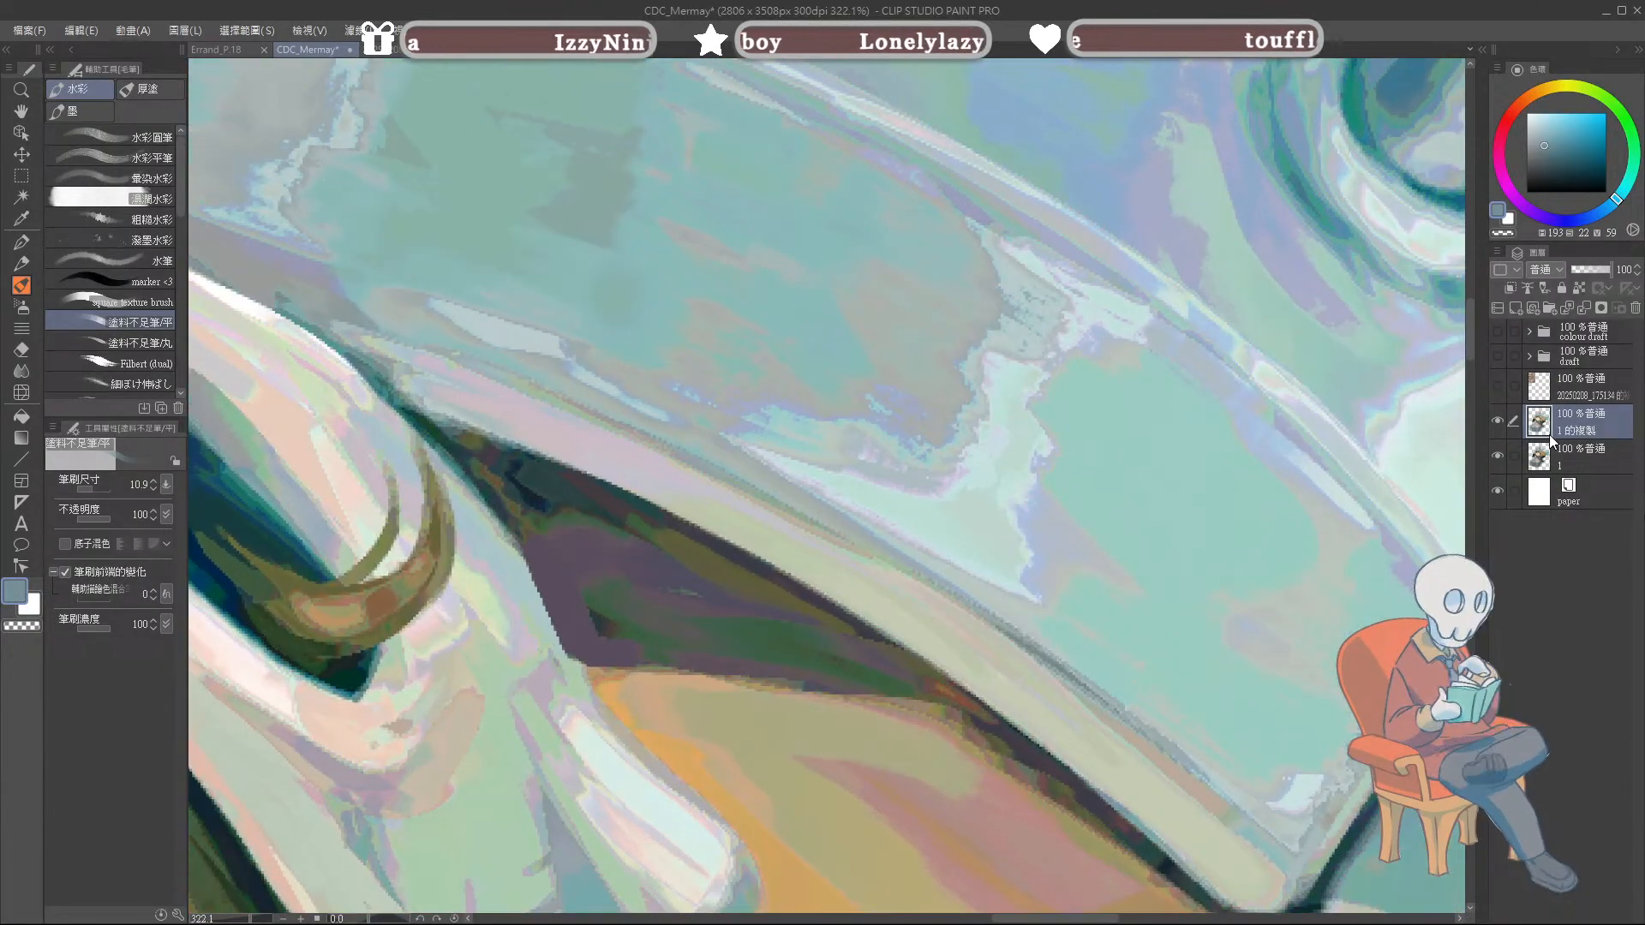
click(1500, 420)
click(1500, 421)
click(1500, 420)
scroll(823, 360, down, 5)
scroll(992, 504, down, 4)
scroll(1002, 500, up, 4)
click(1497, 420)
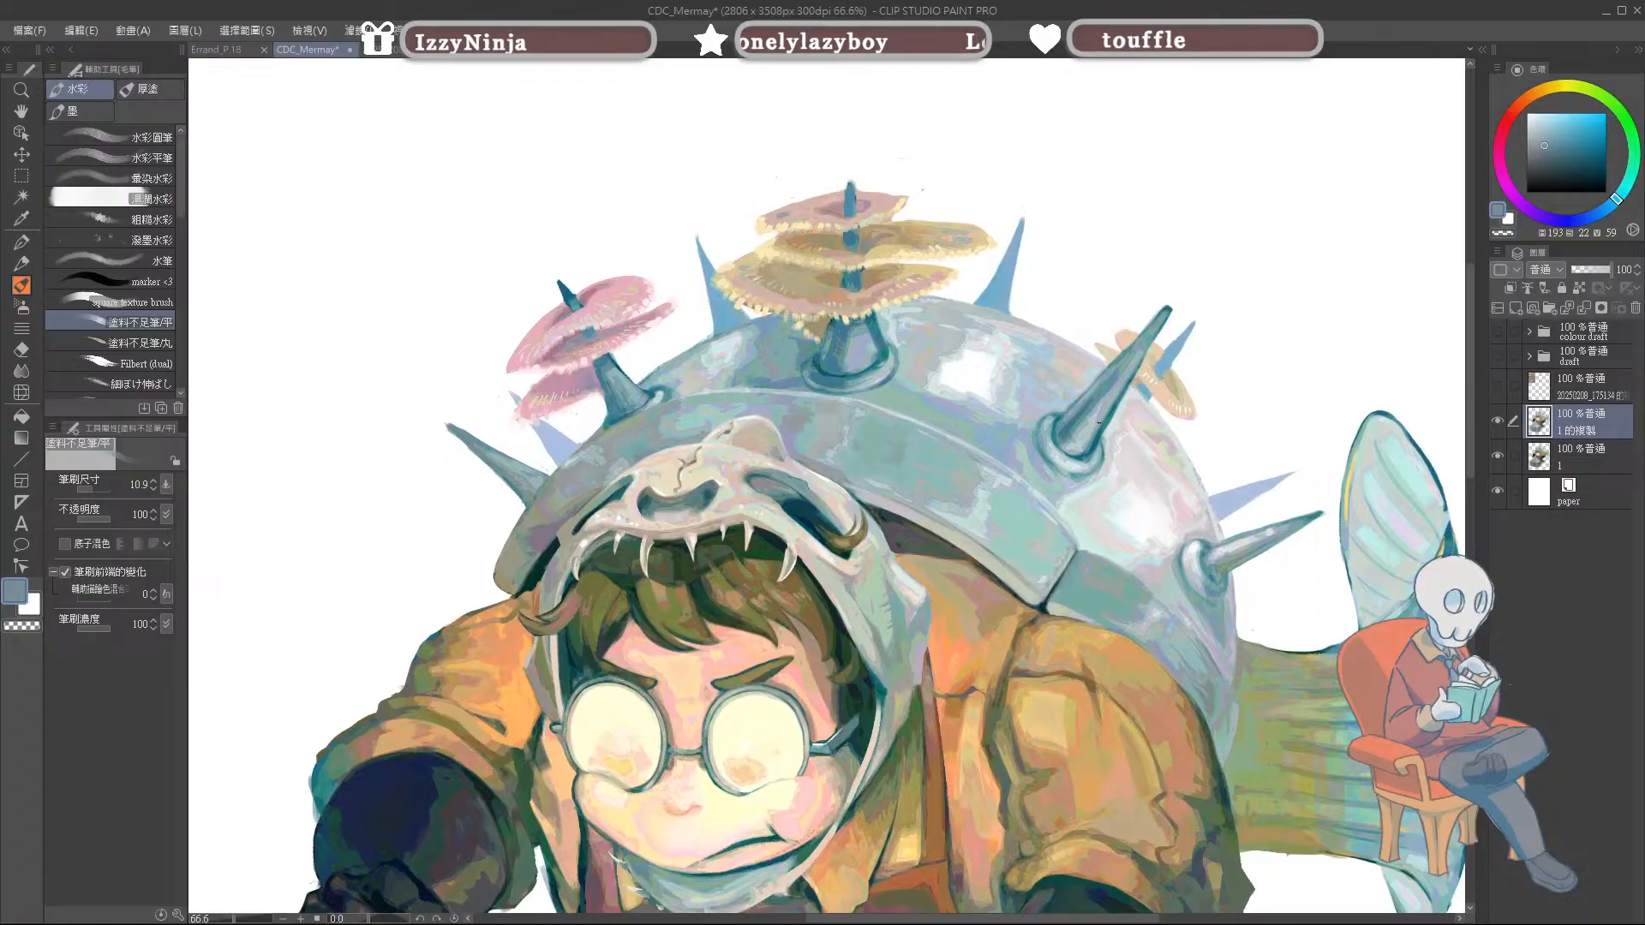
click(1497, 420)
Step: Examine the colour variation of the corrected copy across the shell, tail, face and jacket, and in the overall composition
scroll(923, 570, up, 2)
scroll(923, 570, down, 2)
scroll(924, 570, up, 2)
scroll(923, 569, down, 2)
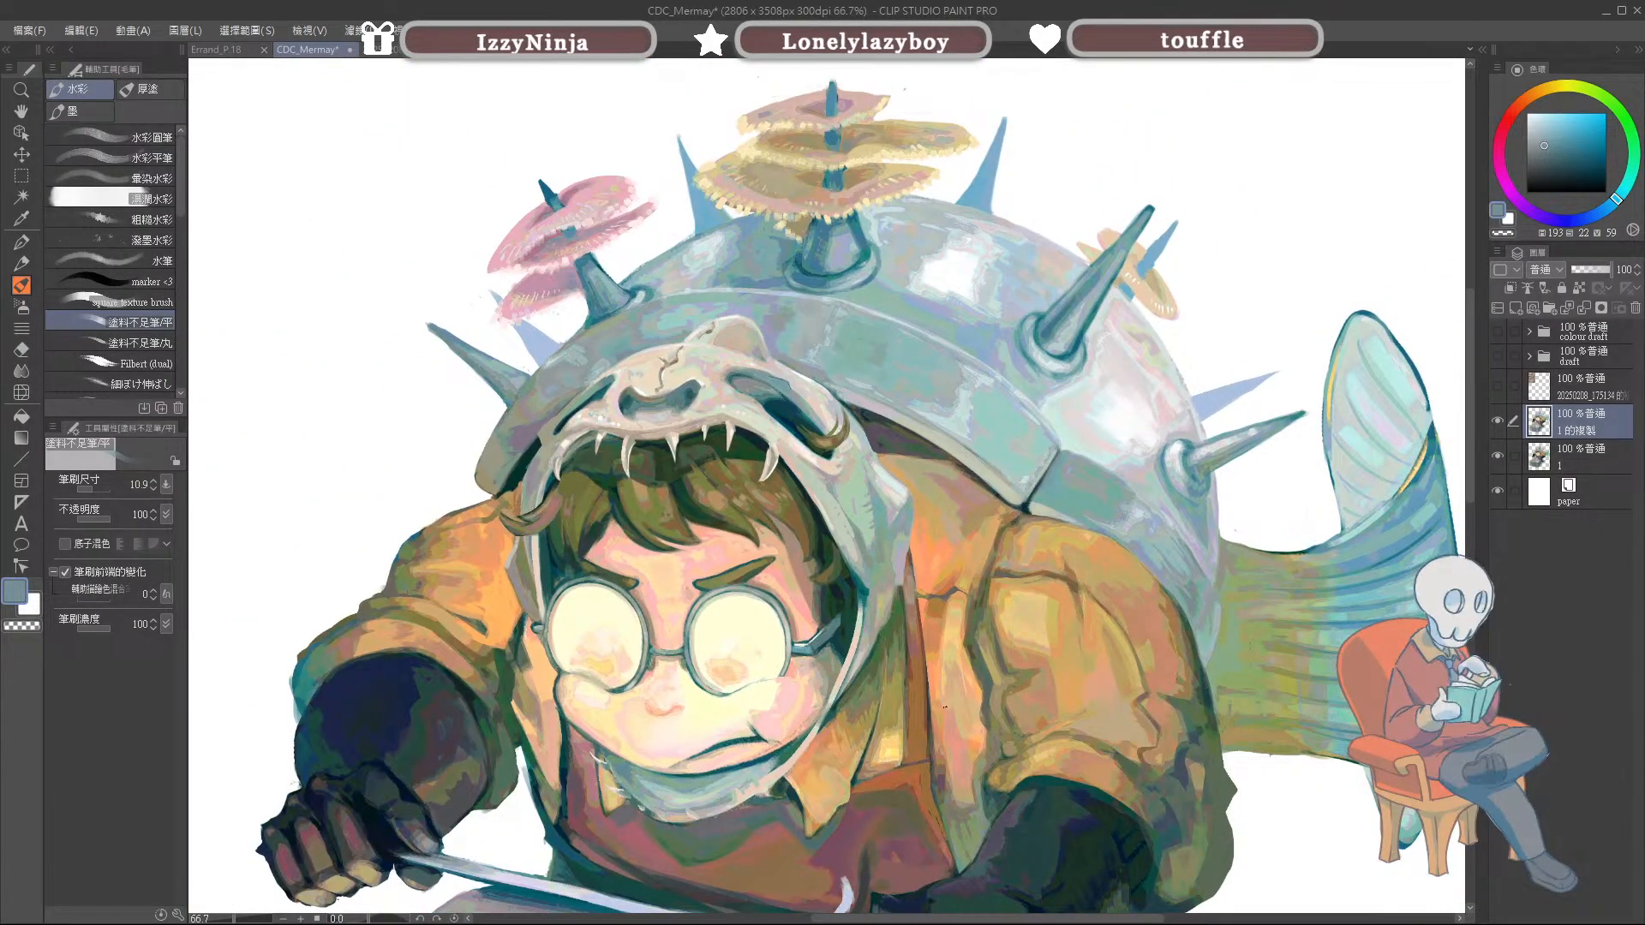
scroll(857, 548, down, 1)
scroll(857, 548, up, 2)
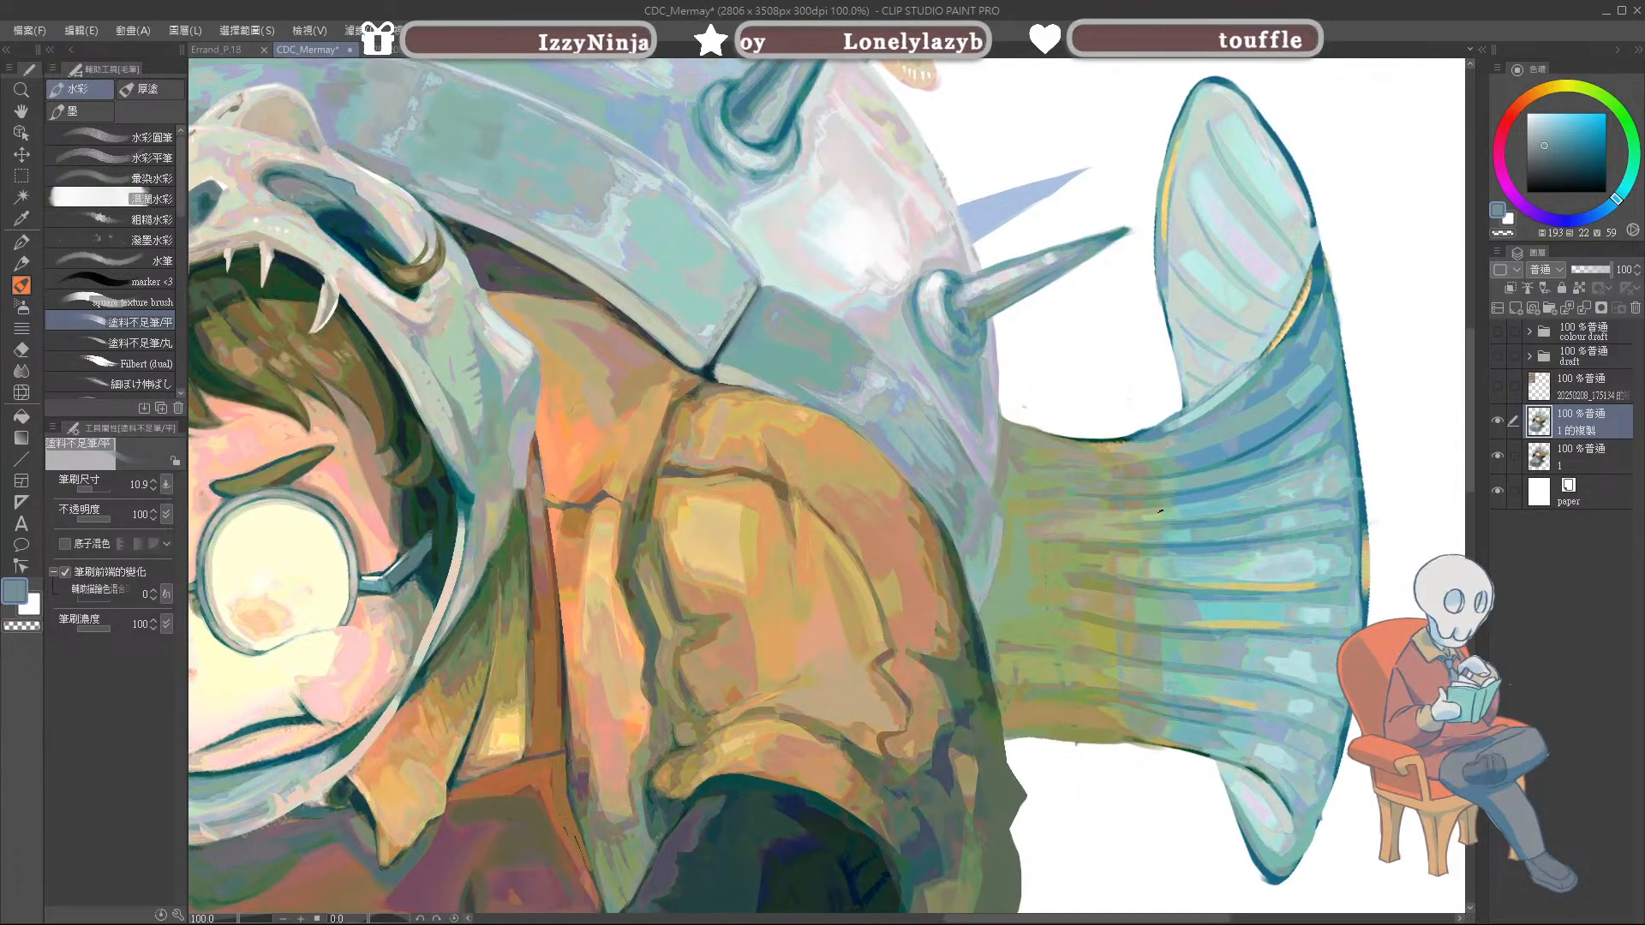
scroll(856, 548, down, 1)
scroll(856, 548, up, 1)
scroll(591, 548, up, 2)
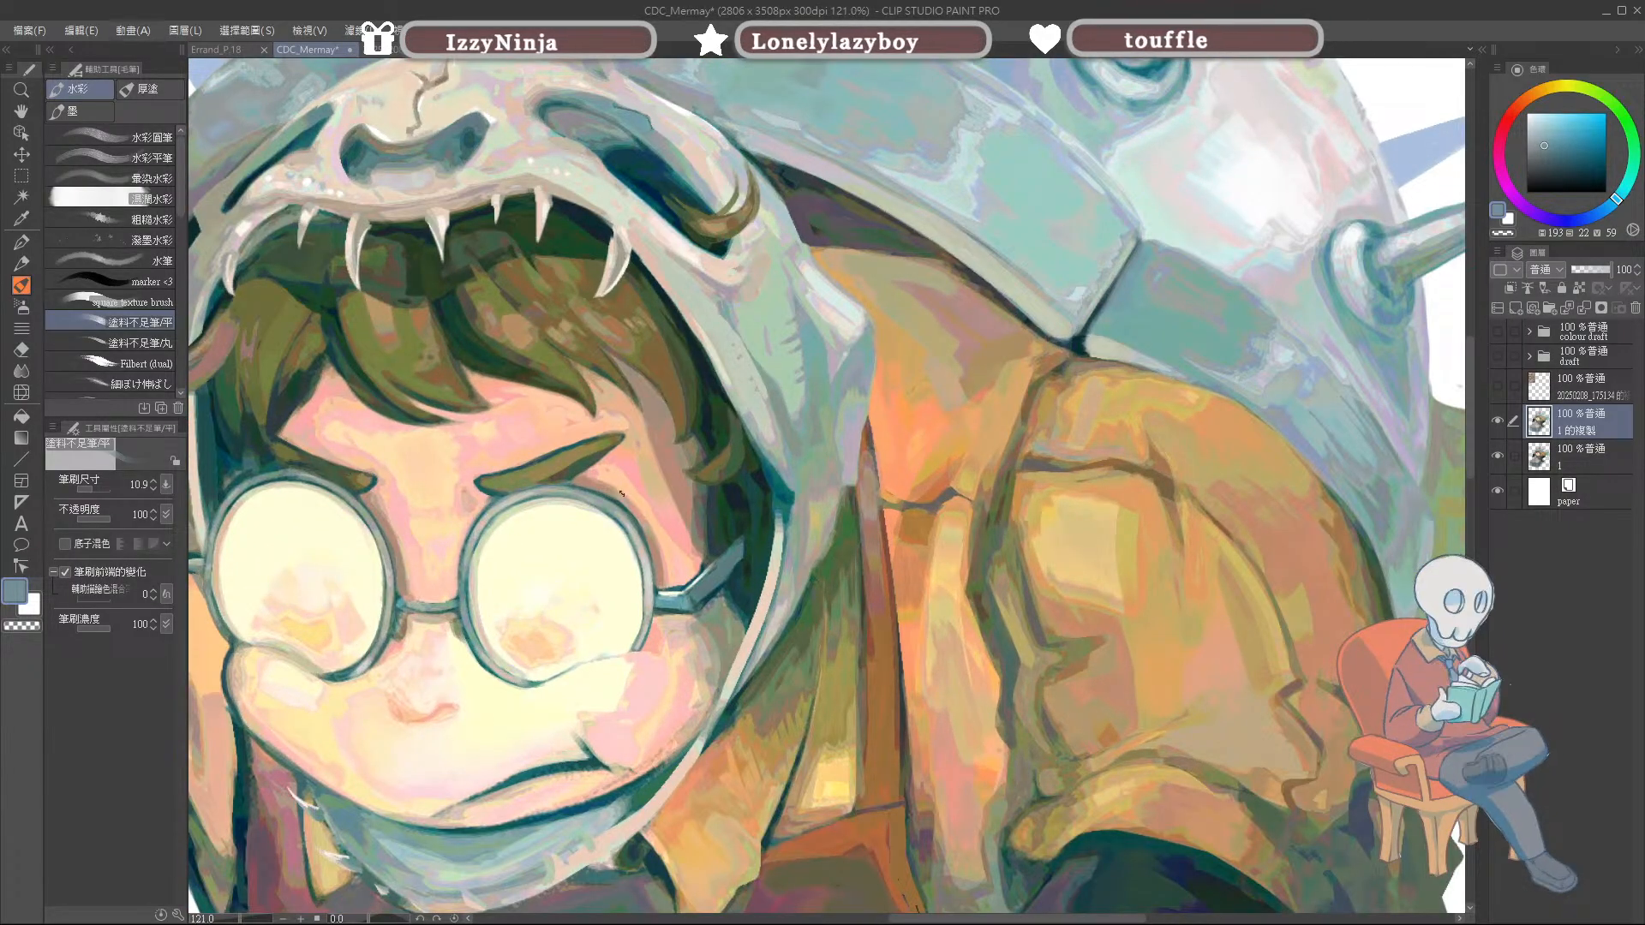
scroll(929, 408, down, 2)
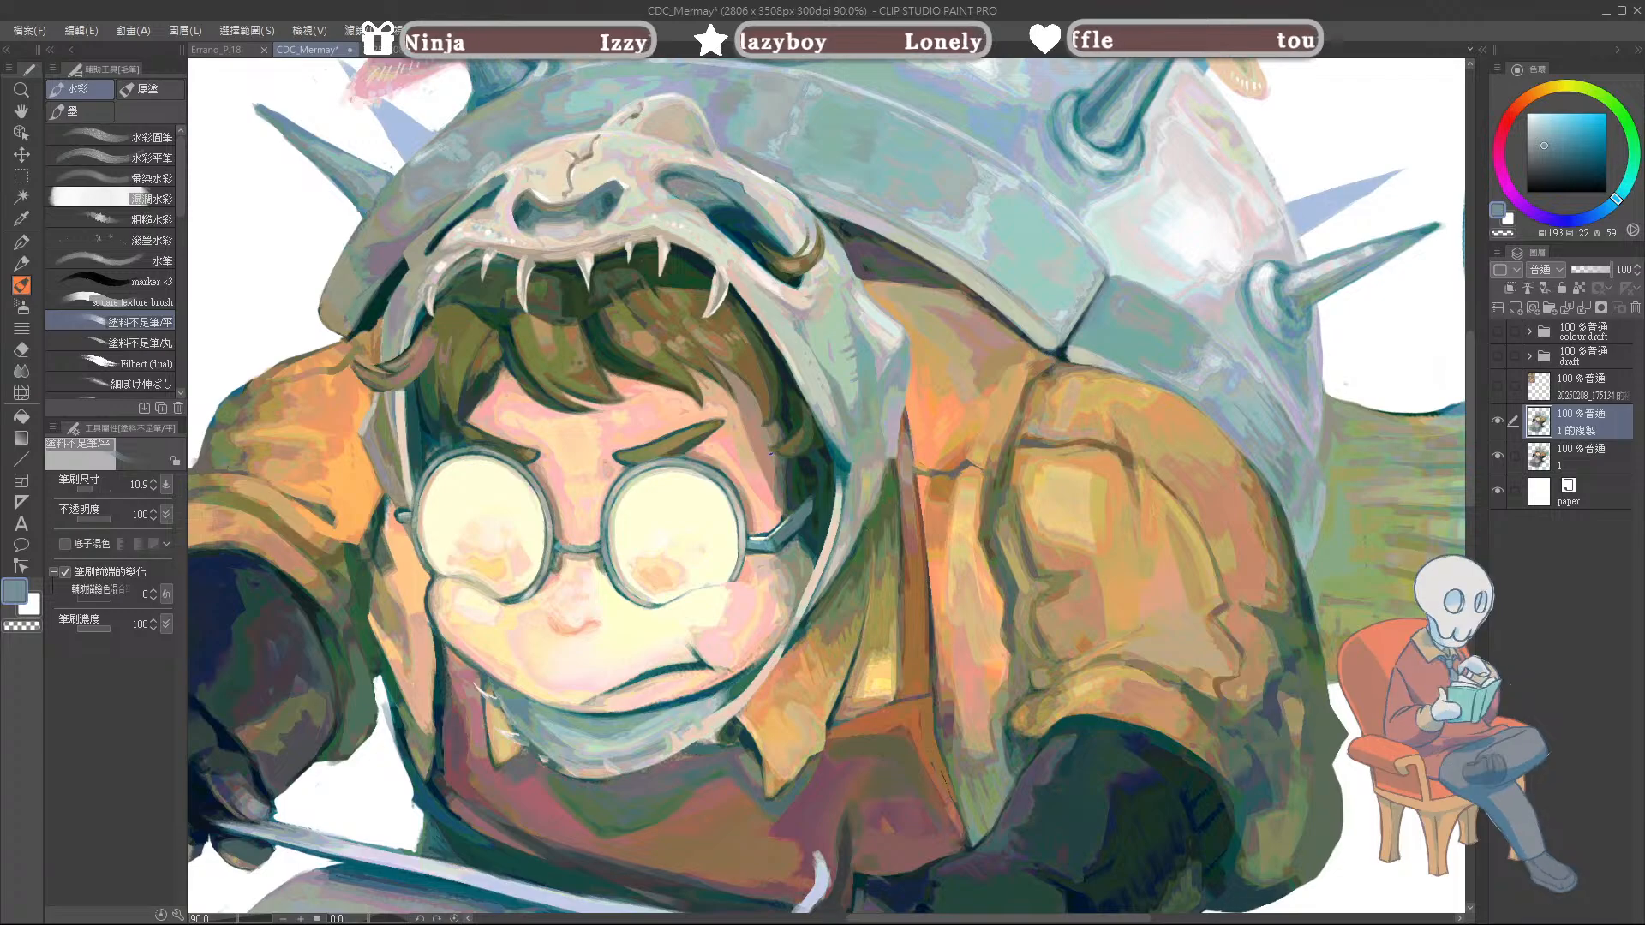
key(space)
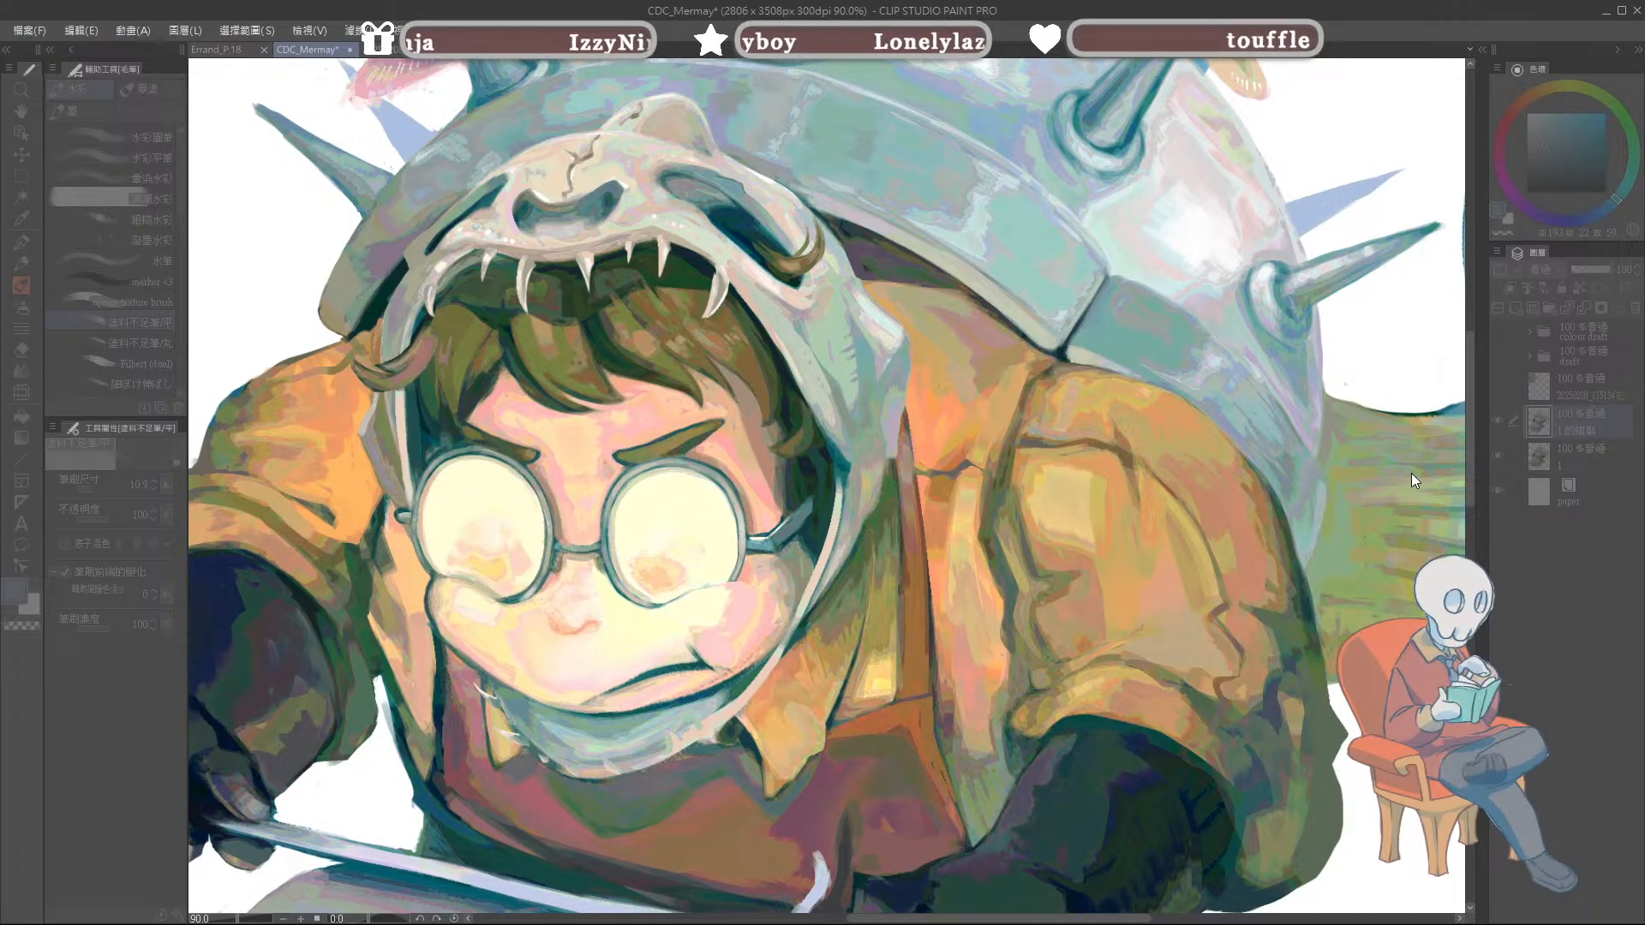
scroll(1417, 466, down, 5)
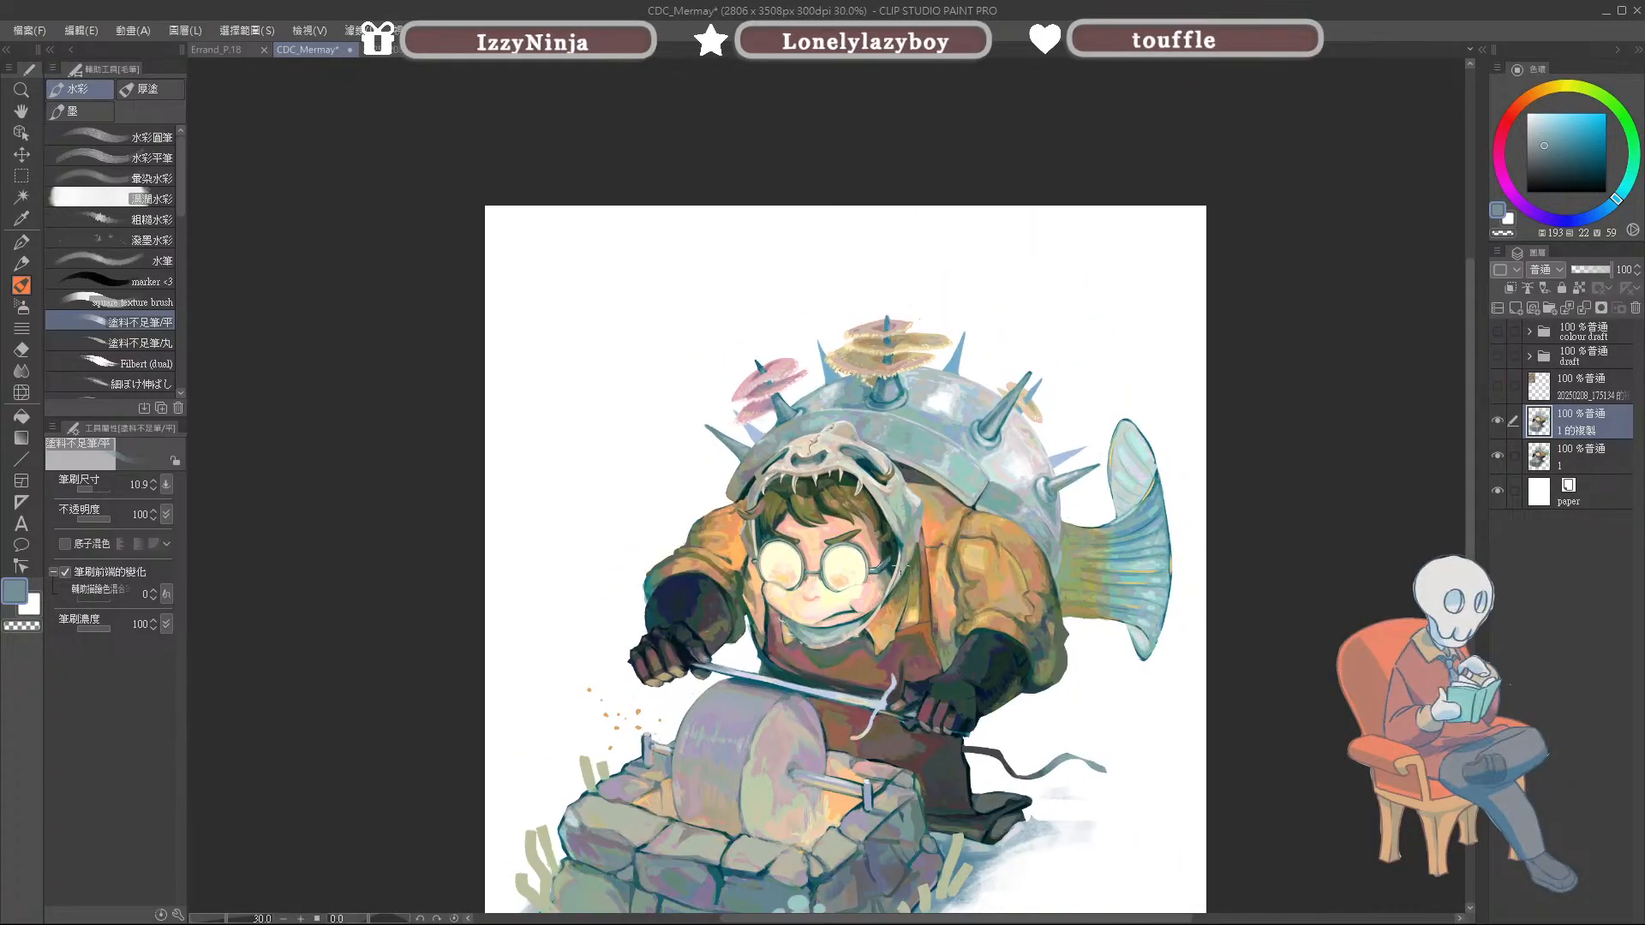
scroll(1092, 381, up, 3)
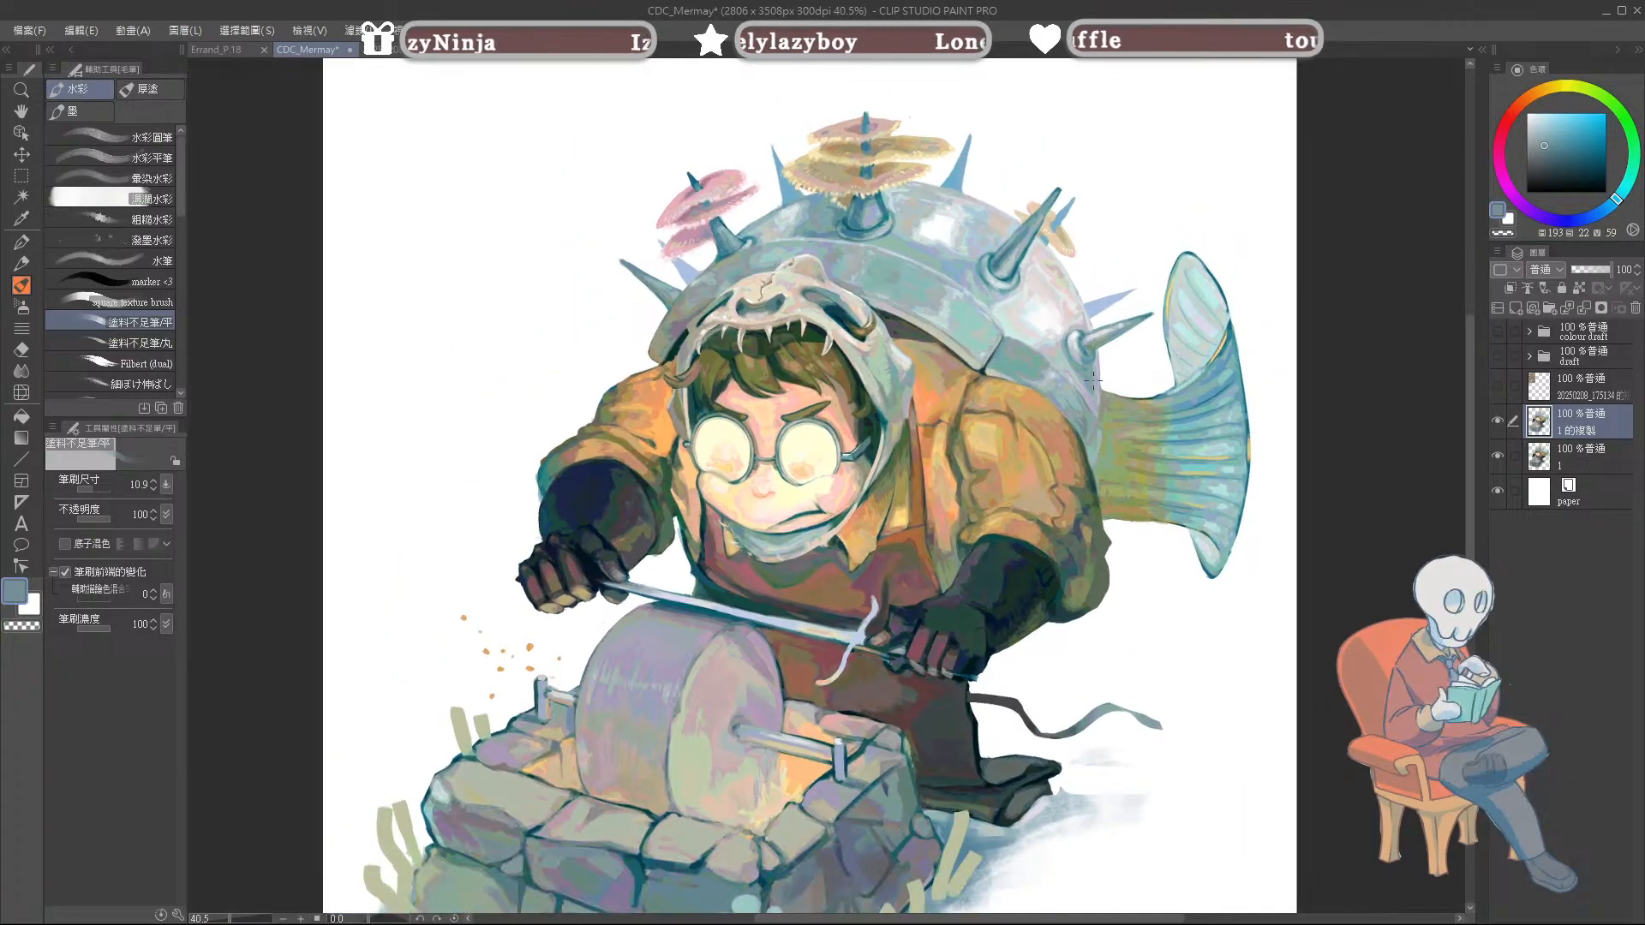
scroll(1093, 381, up, 2)
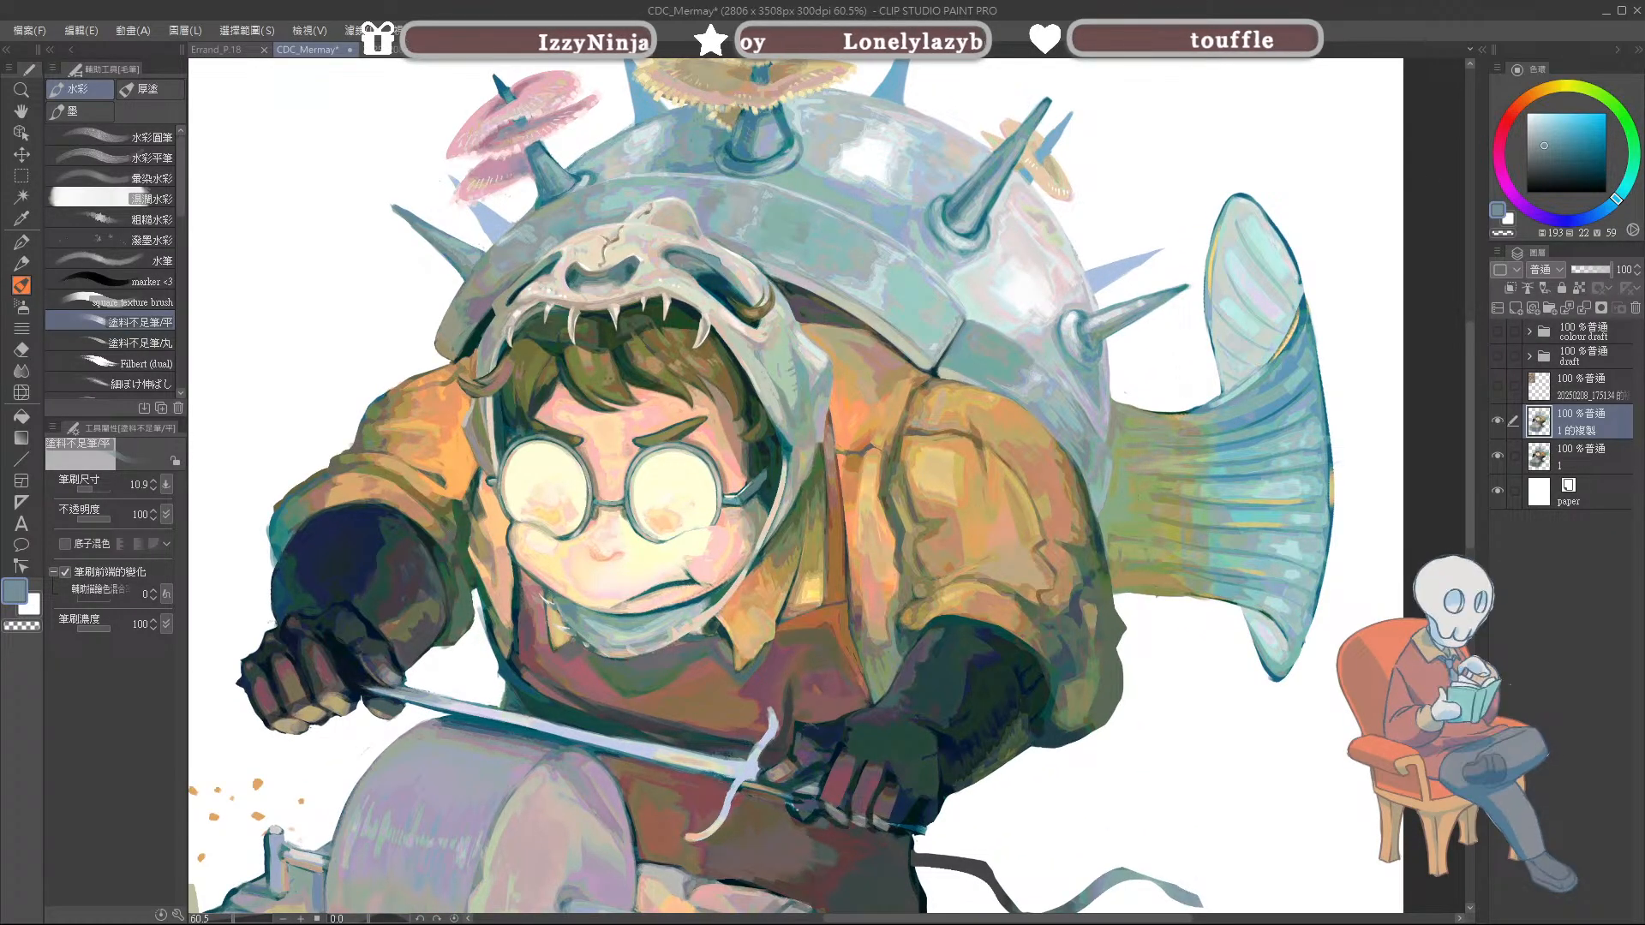
Step: Sketch a simple graph in black pen beside the figure, with two axes, an arrowhead and a rising zigzag curve
key(p)
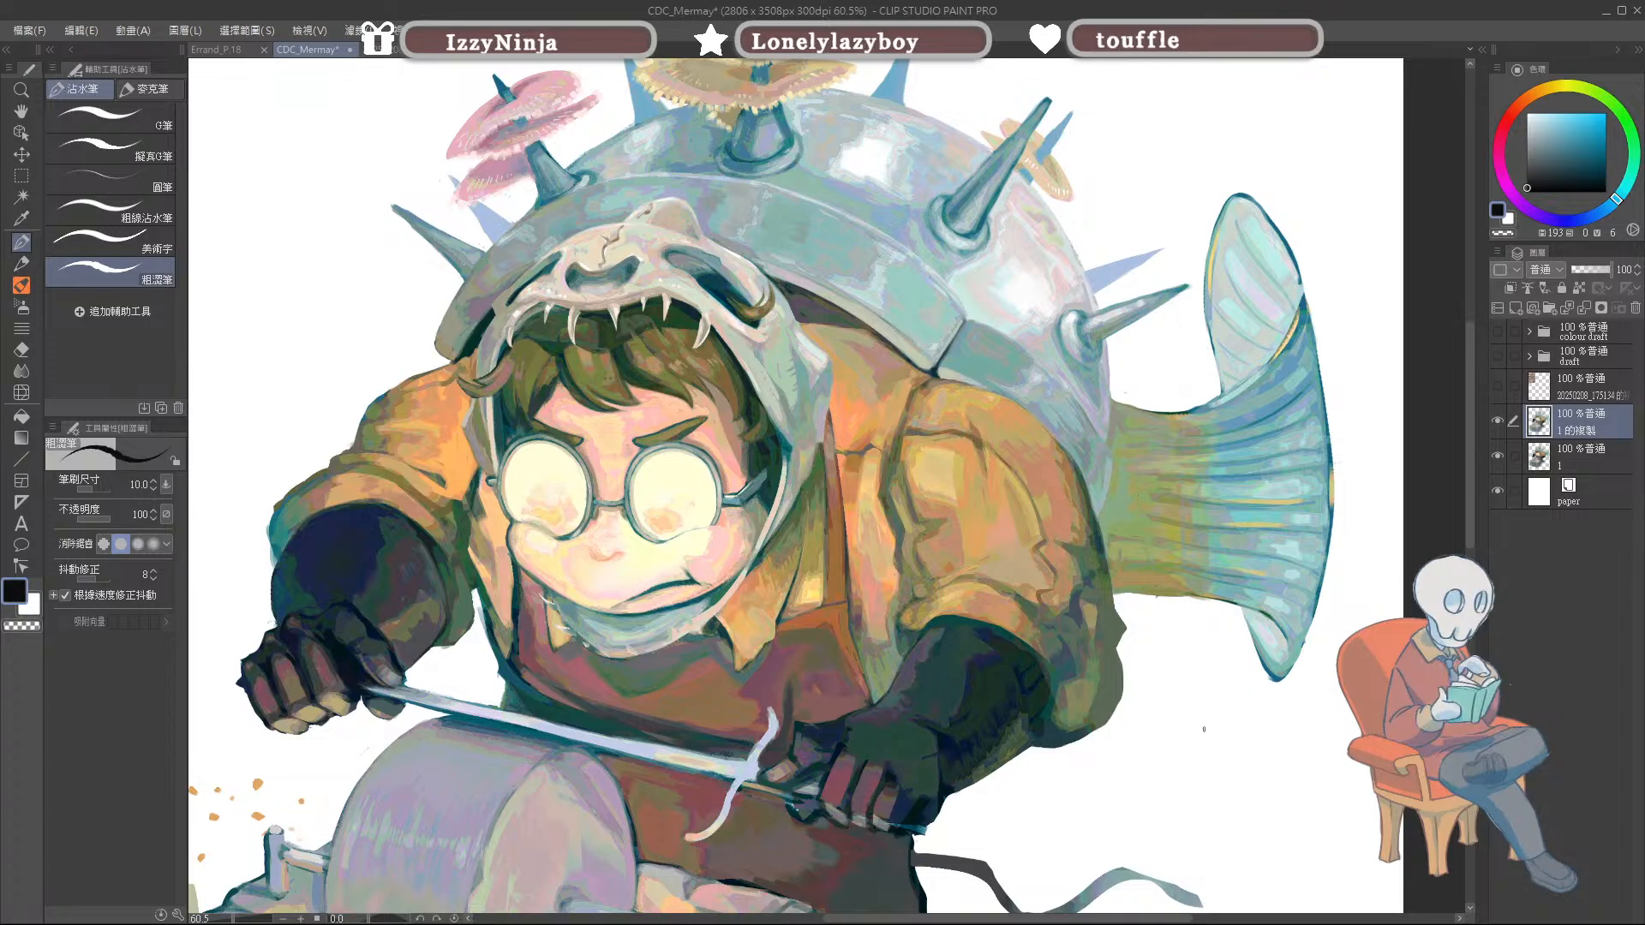
mouse_move(1139, 656)
mouse_down()
mouse_move(1141, 823)
mouse_move(1379, 823)
mouse_up()
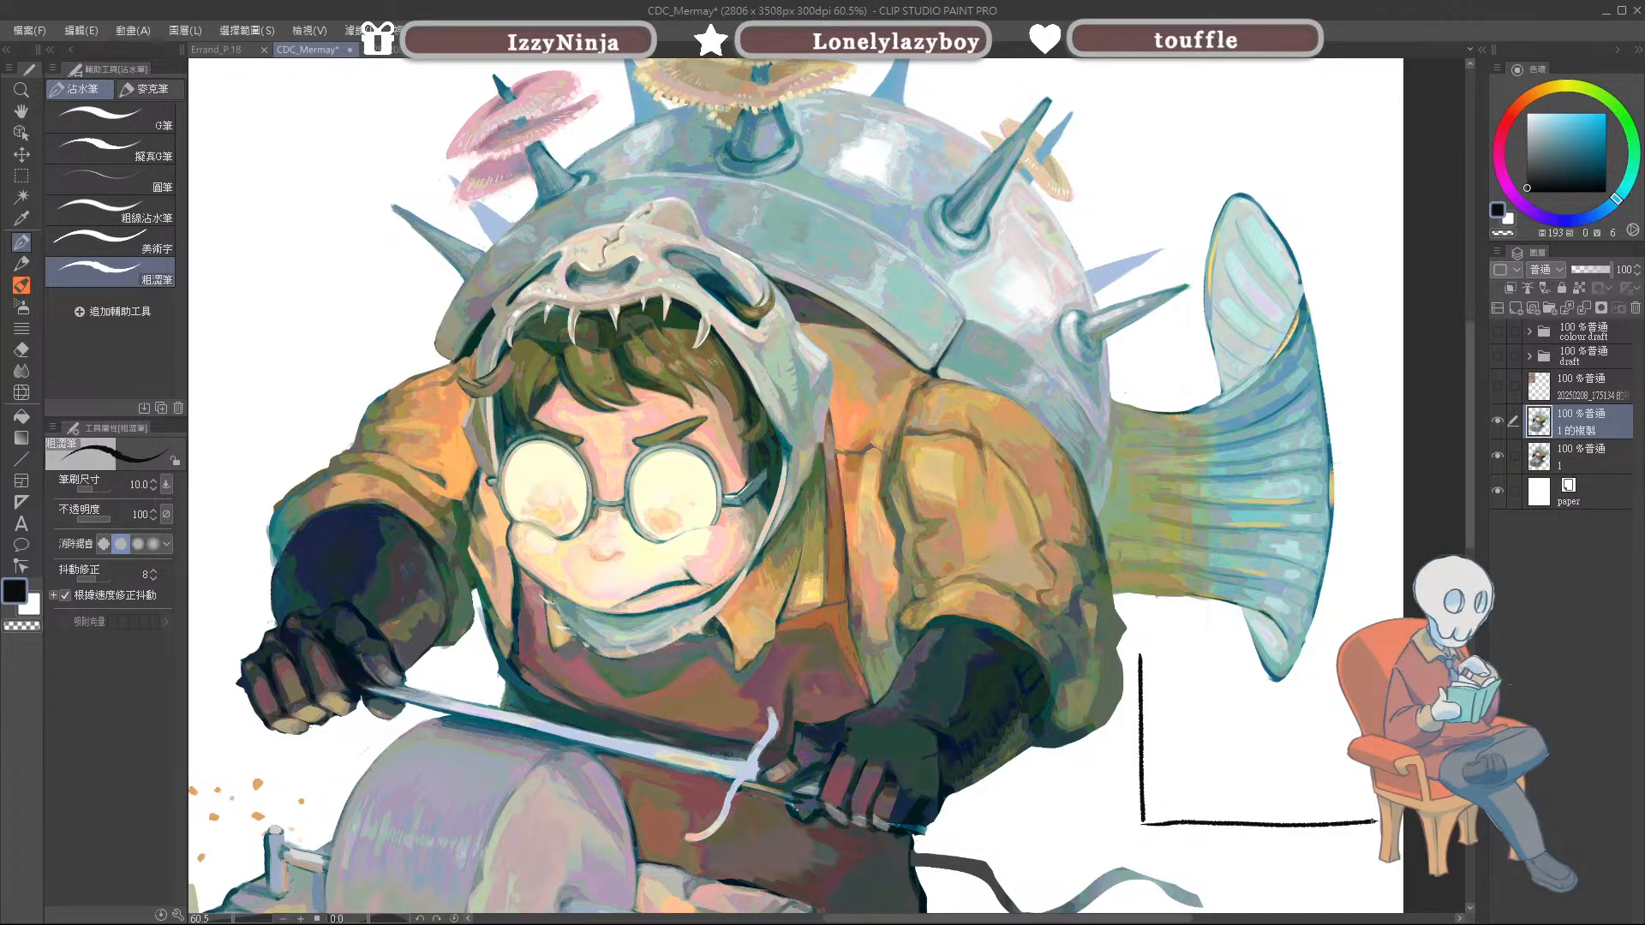
drag(1148, 820, 1322, 636)
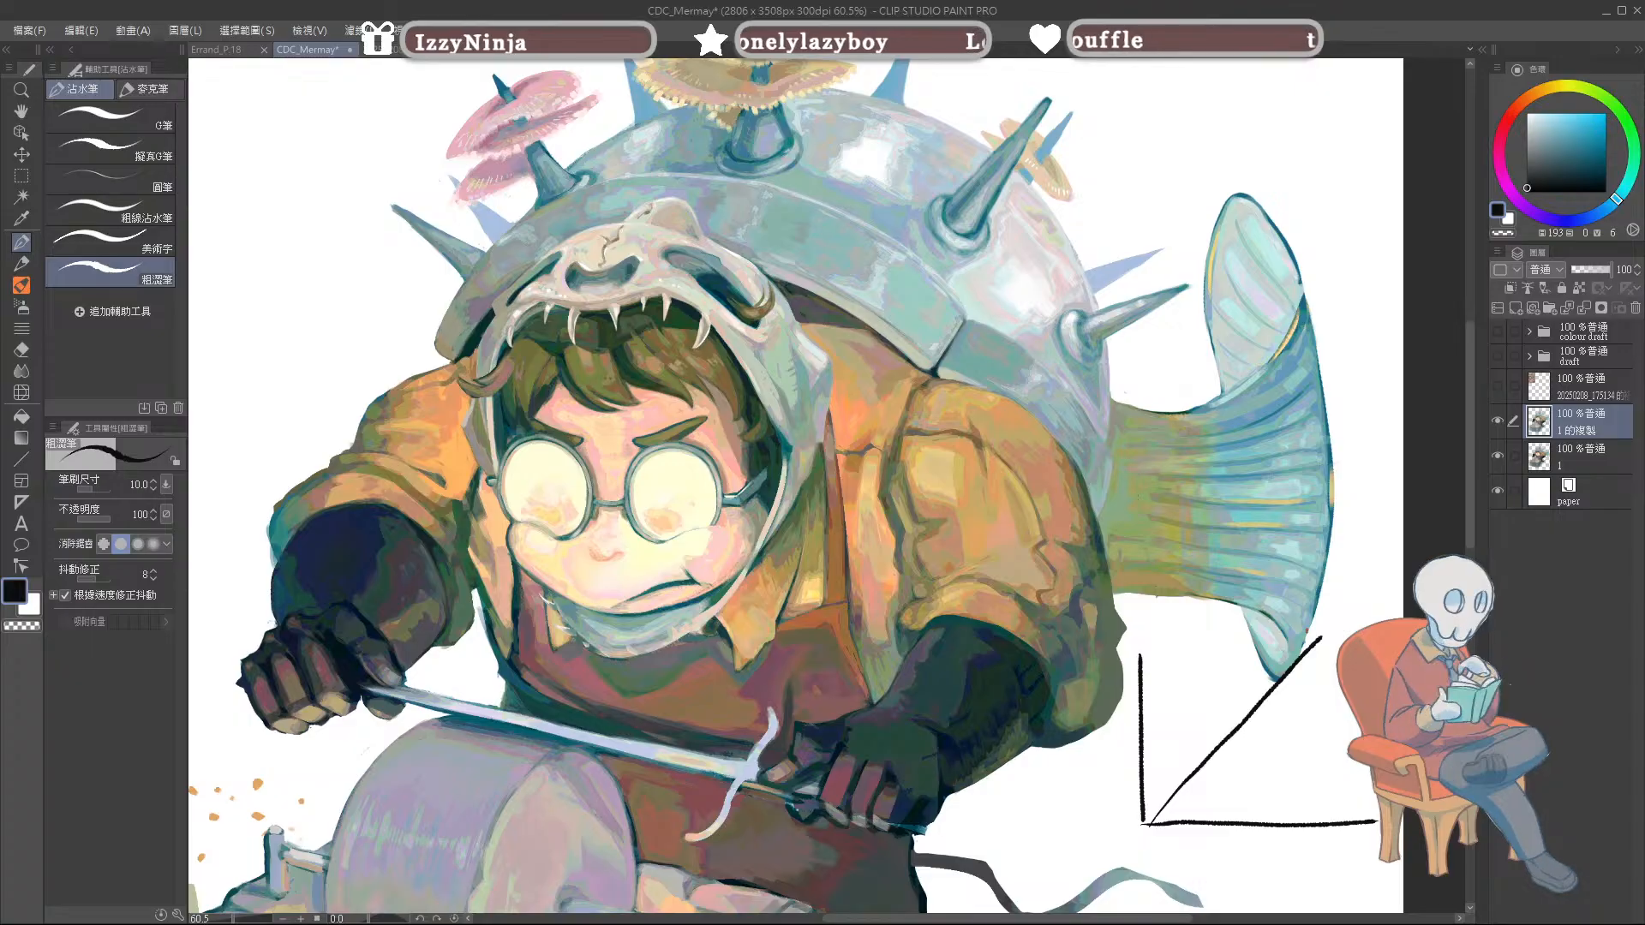
key(ctrl+z)
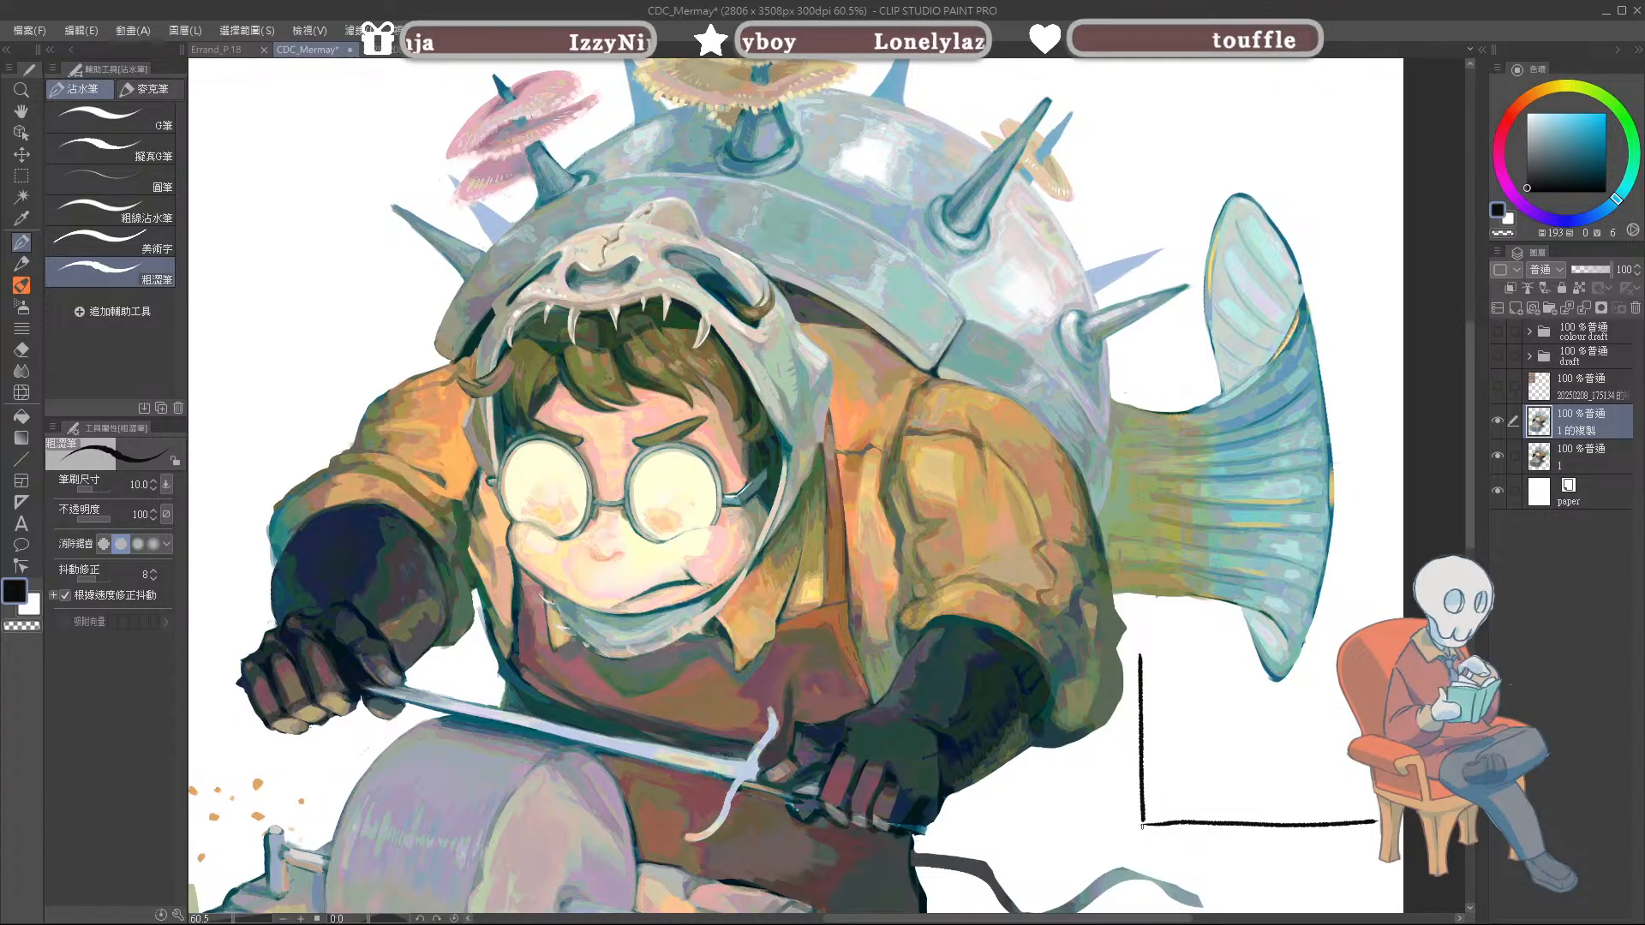
mouse_move(1168, 818)
mouse_down()
mouse_move(1205, 734)
mouse_move(1324, 682)
mouse_up()
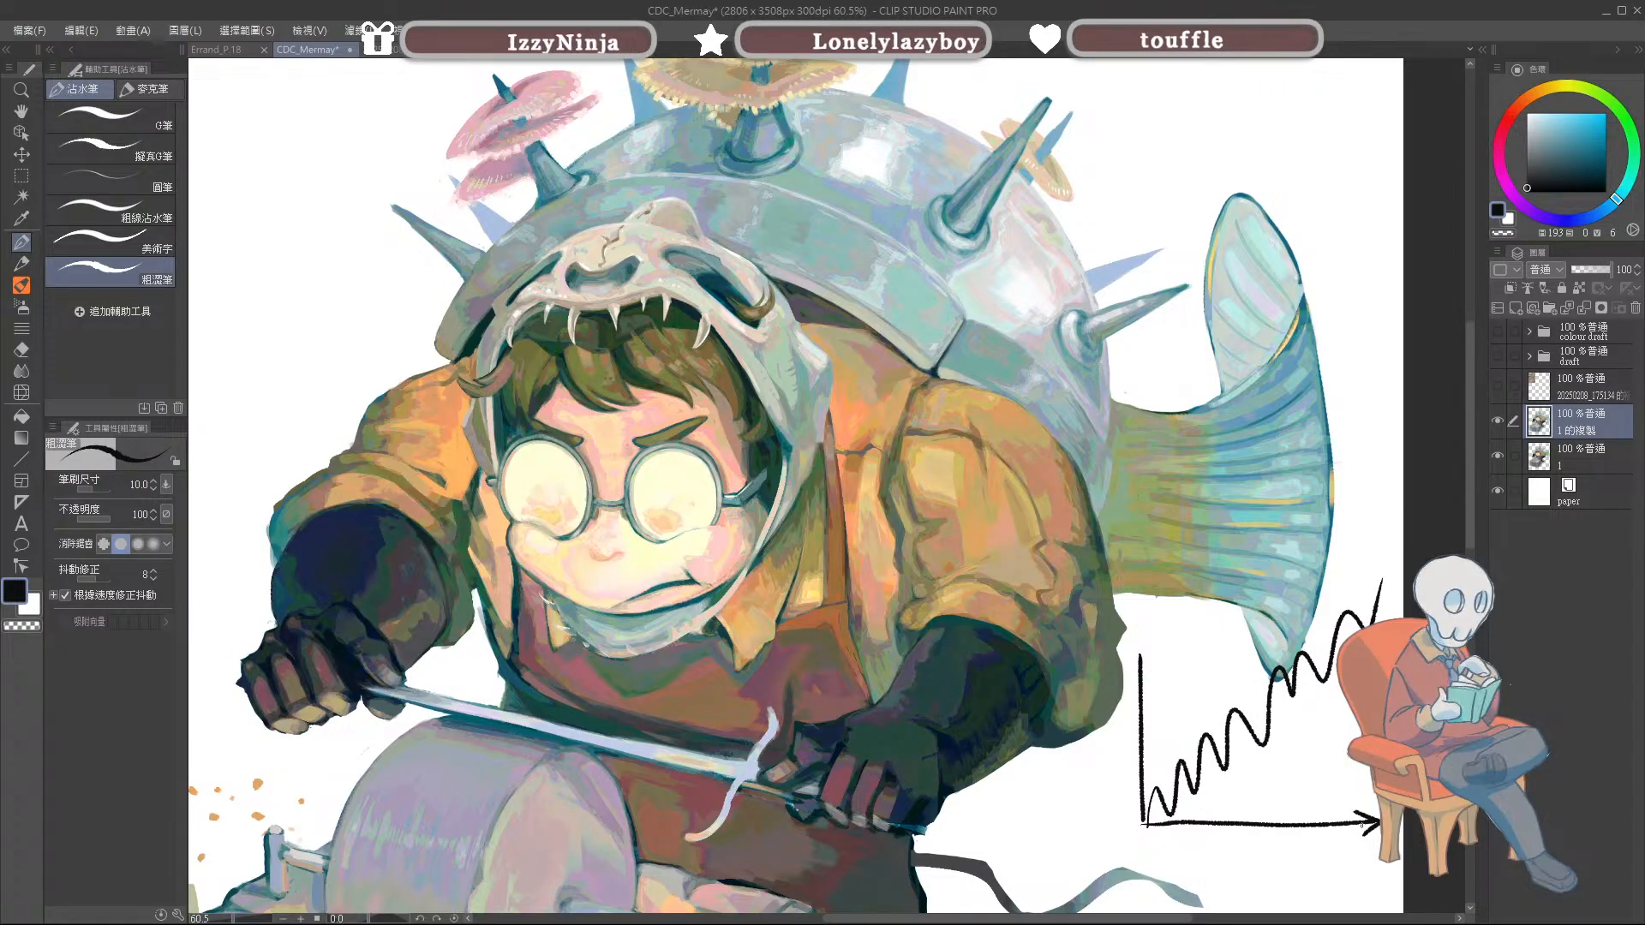
drag(1347, 176, 1371, 141)
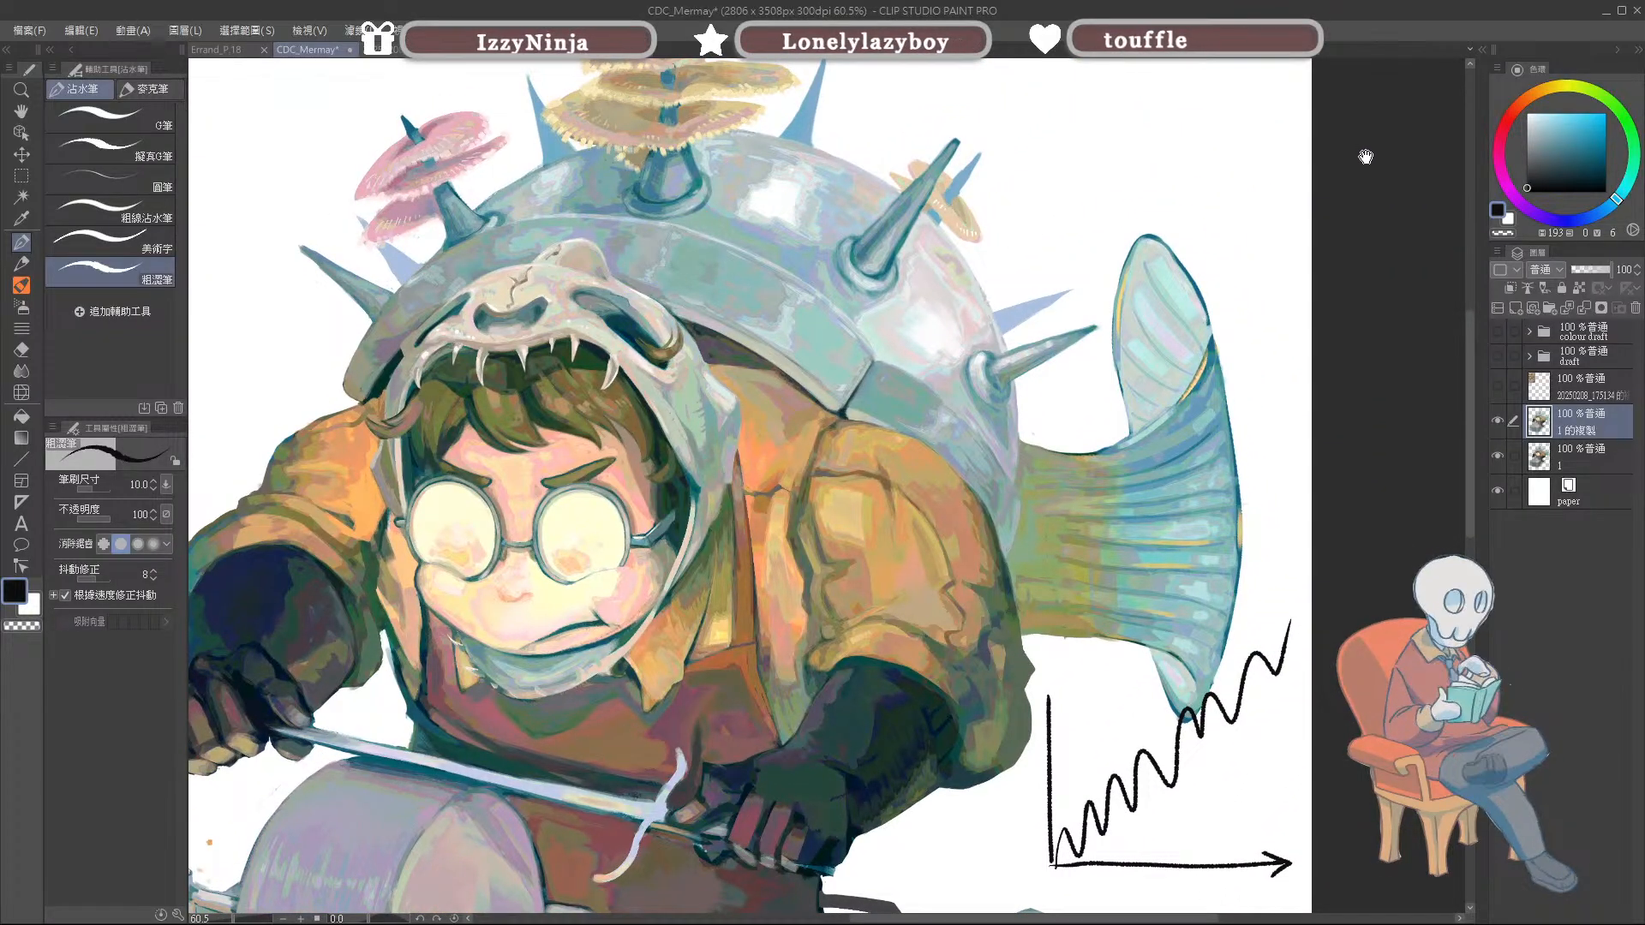
mouse_move(1374, 169)
mouse_down()
mouse_move(1336, 160)
mouse_move(1378, 180)
mouse_up()
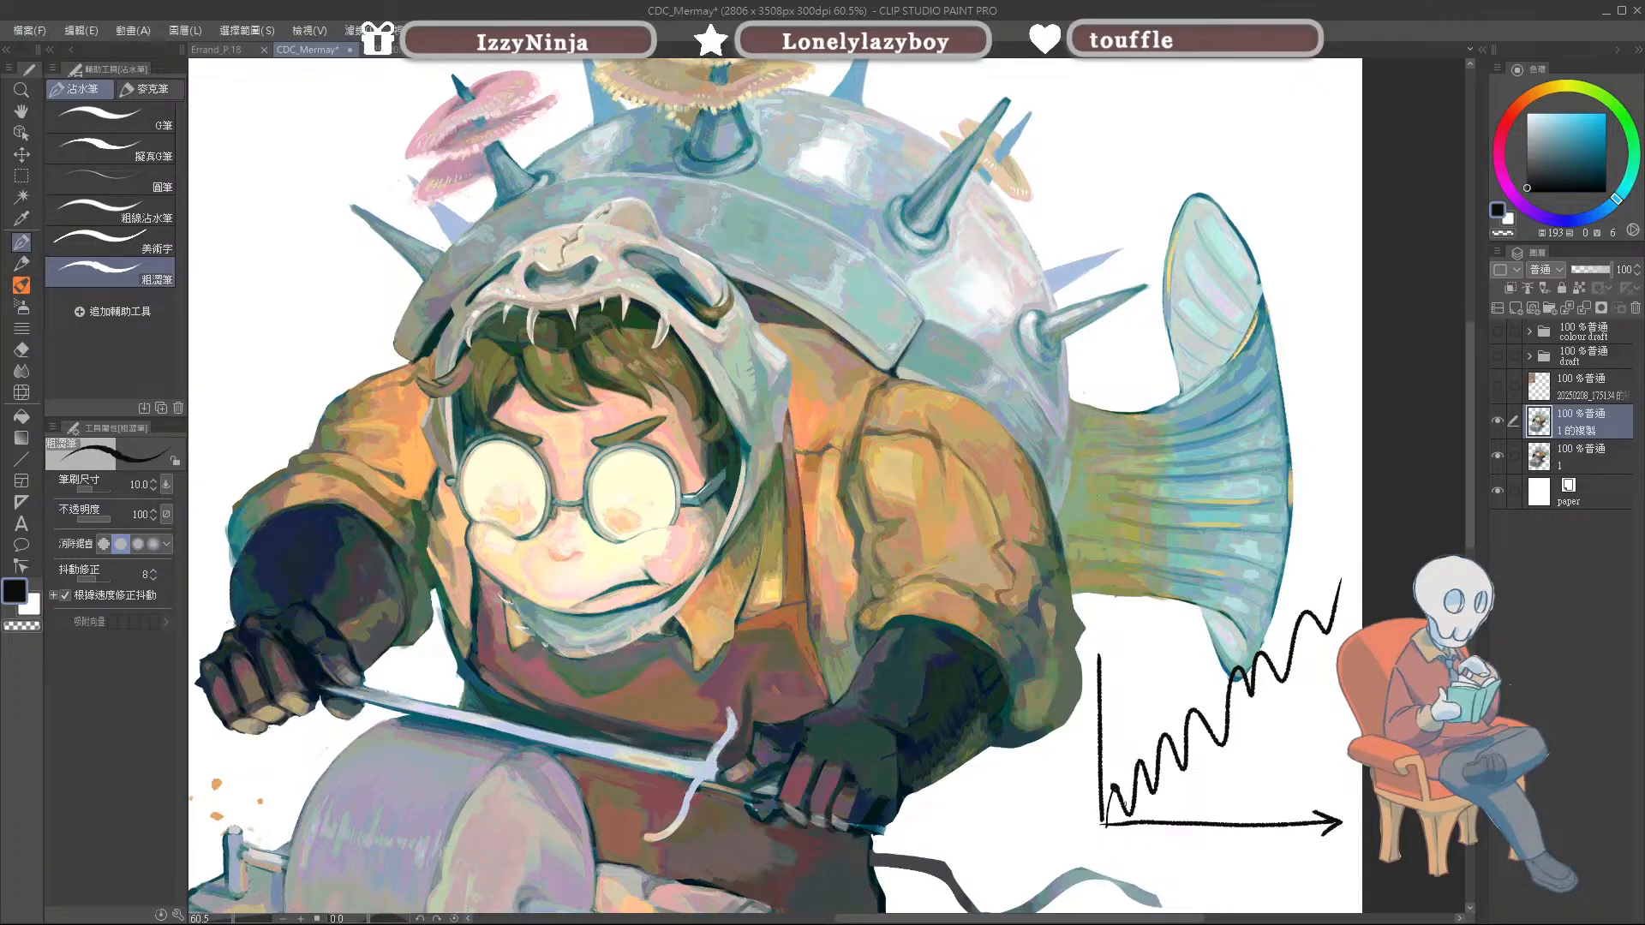
Step: Draw a straight blue diagonal line through the graph's zigzag curve, and set the pen colour back to black
click(1573, 139)
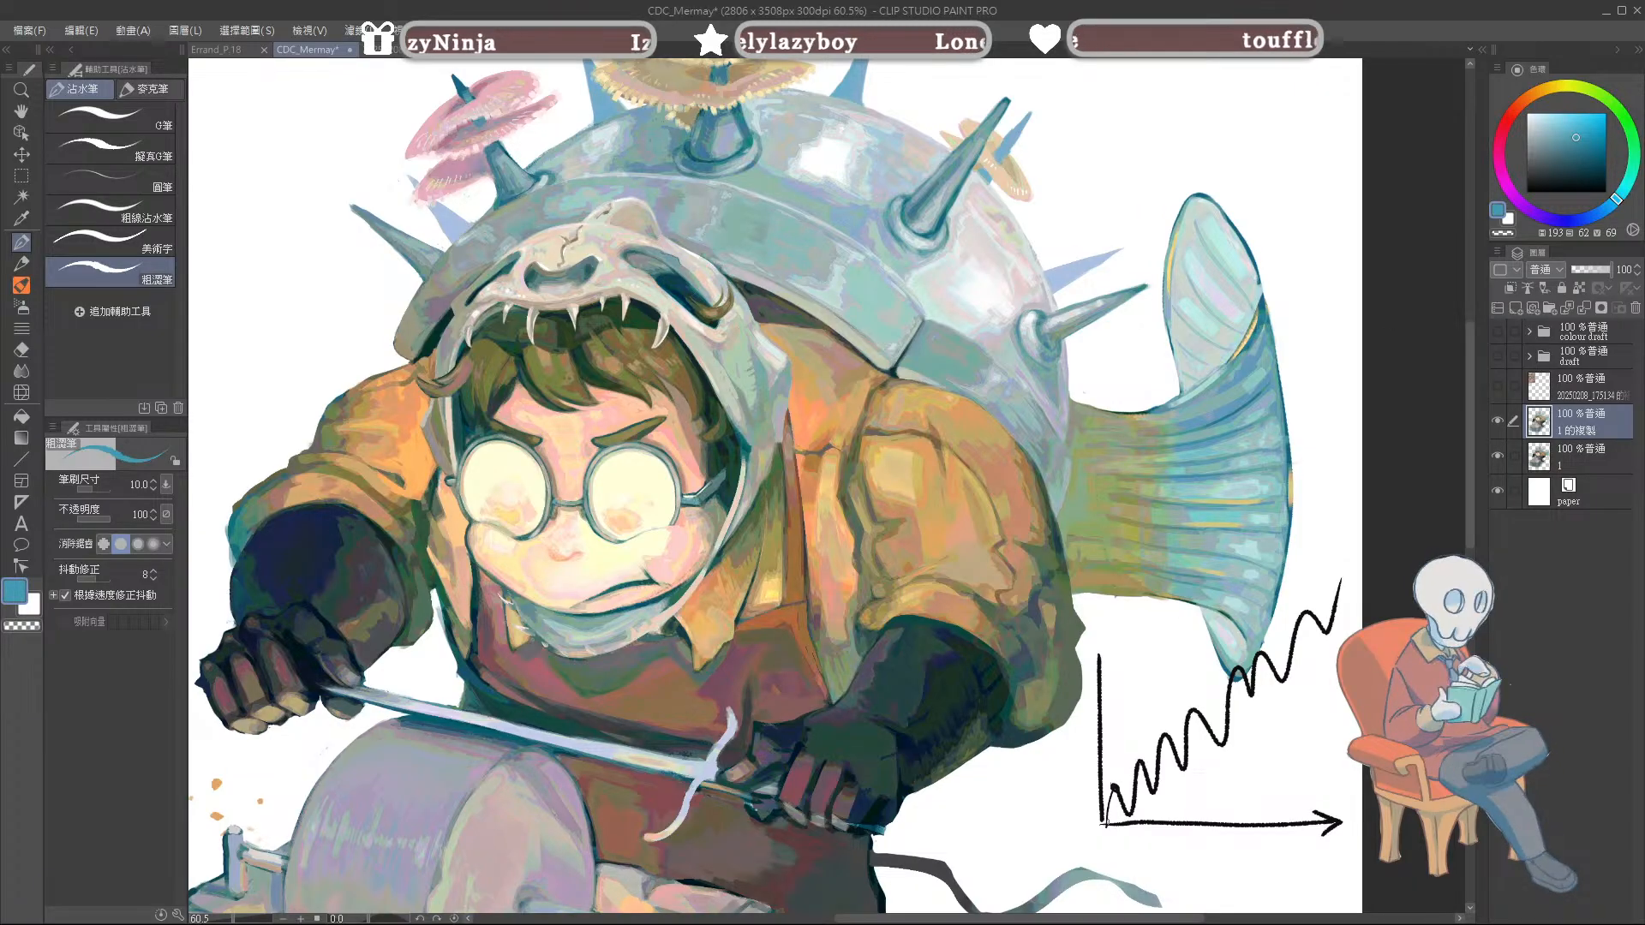
drag(1134, 792, 1249, 678)
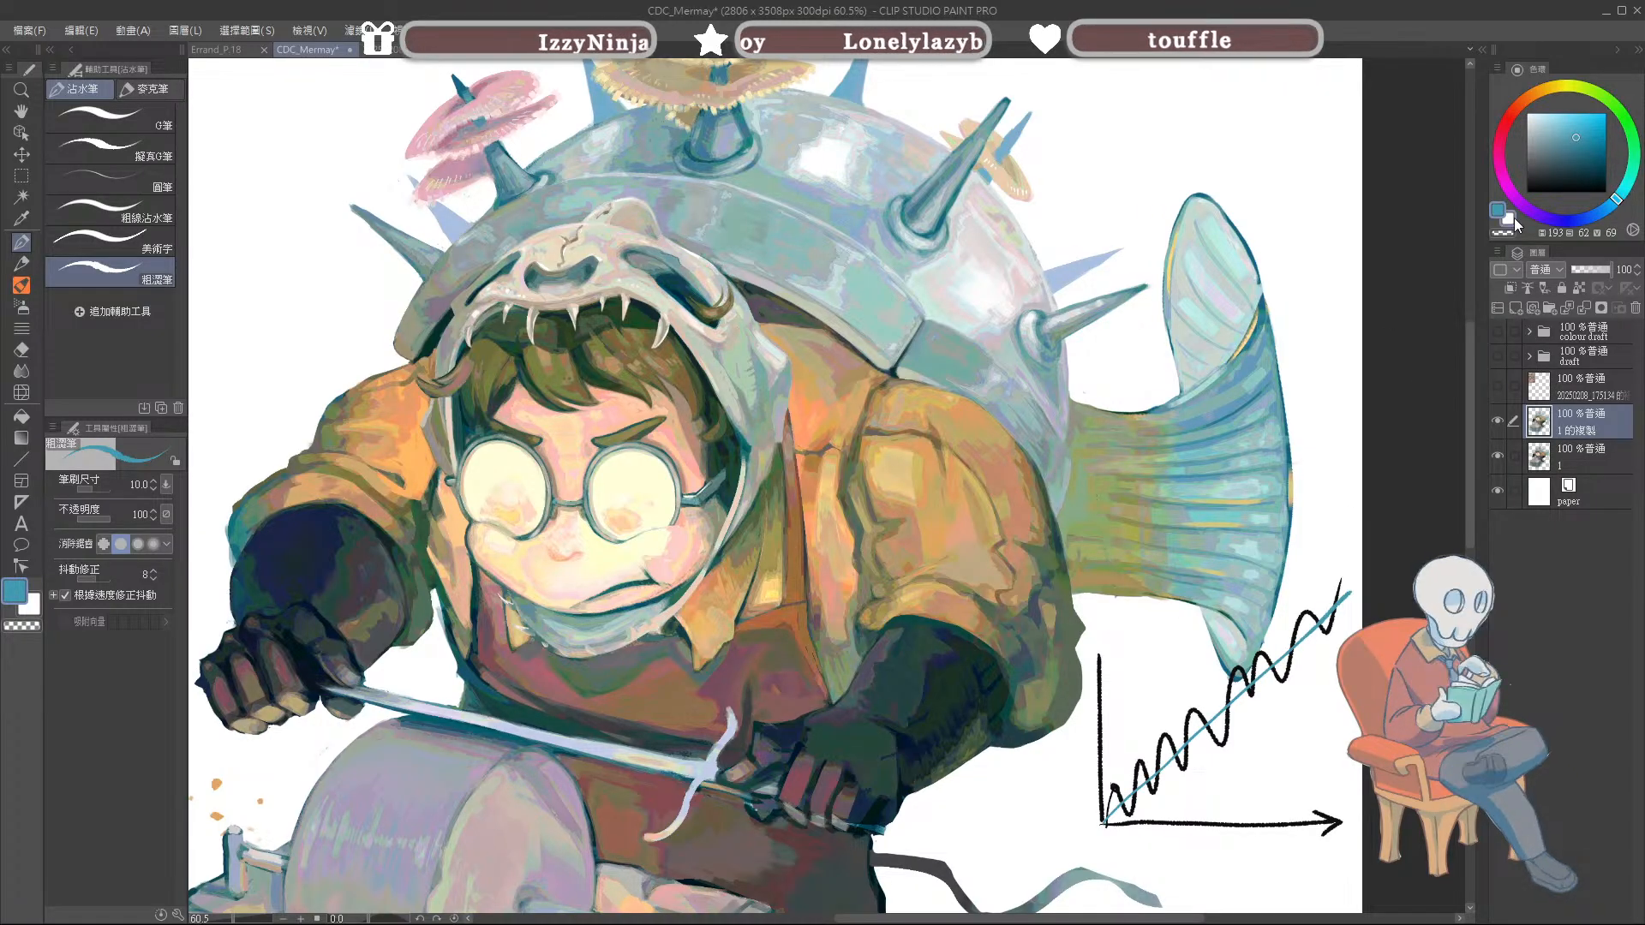
drag(1527, 127, 1484, 236)
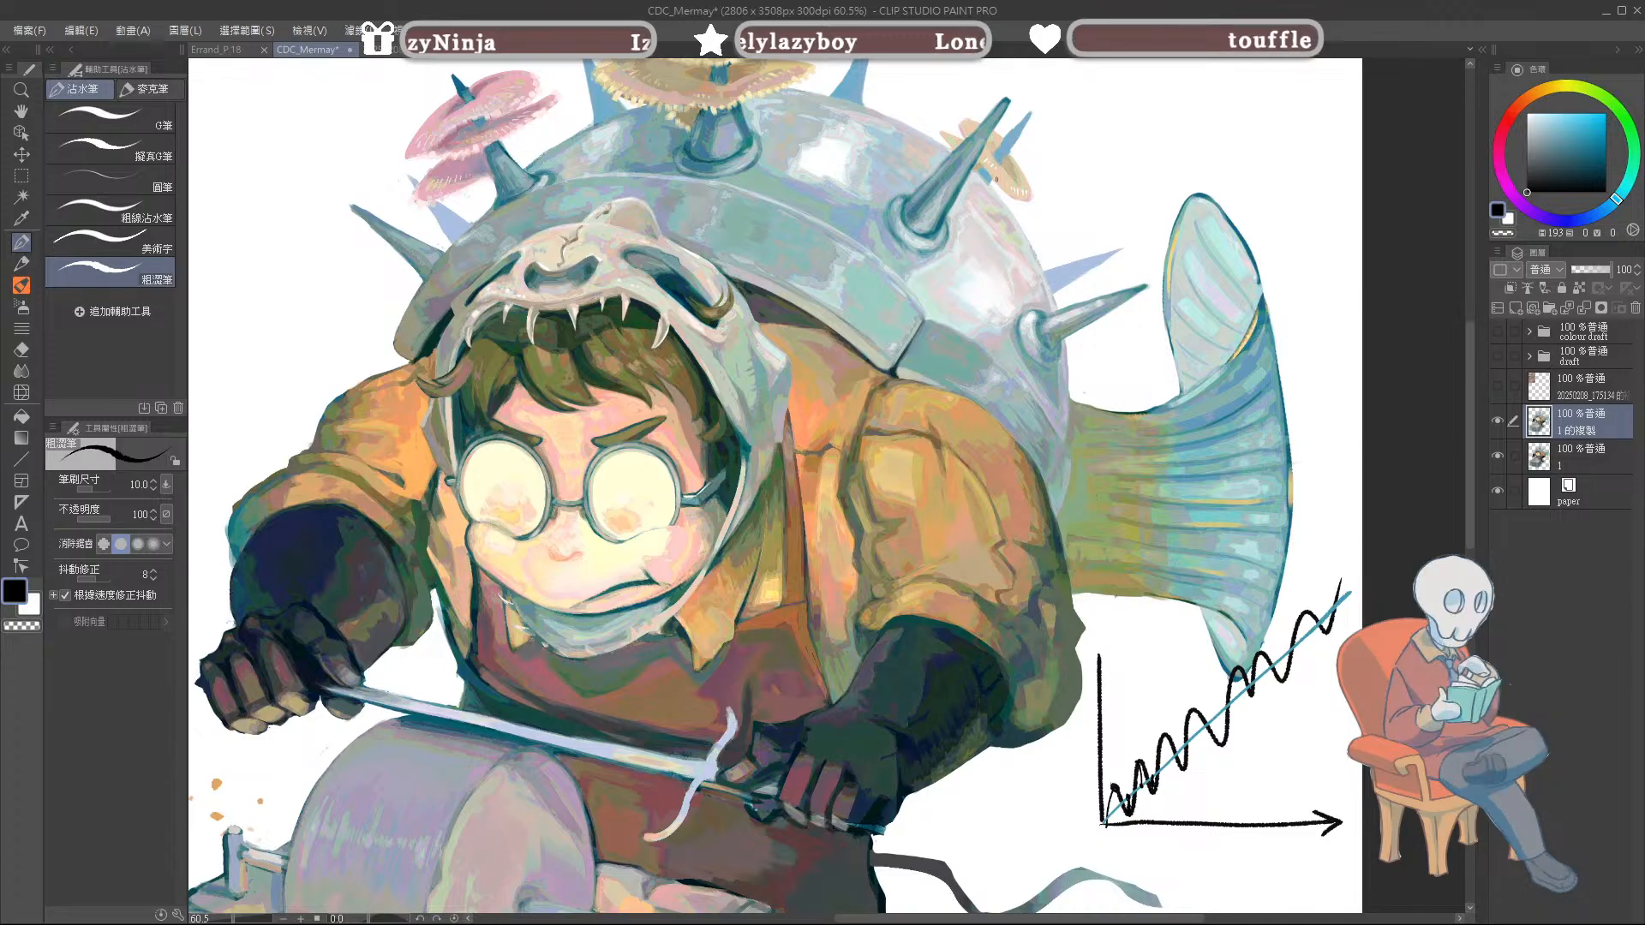
Step: Undo all the strokes of the graph sketch beside the figure
scroll(912, 173, up, 14)
scroll(709, 413, down, 10)
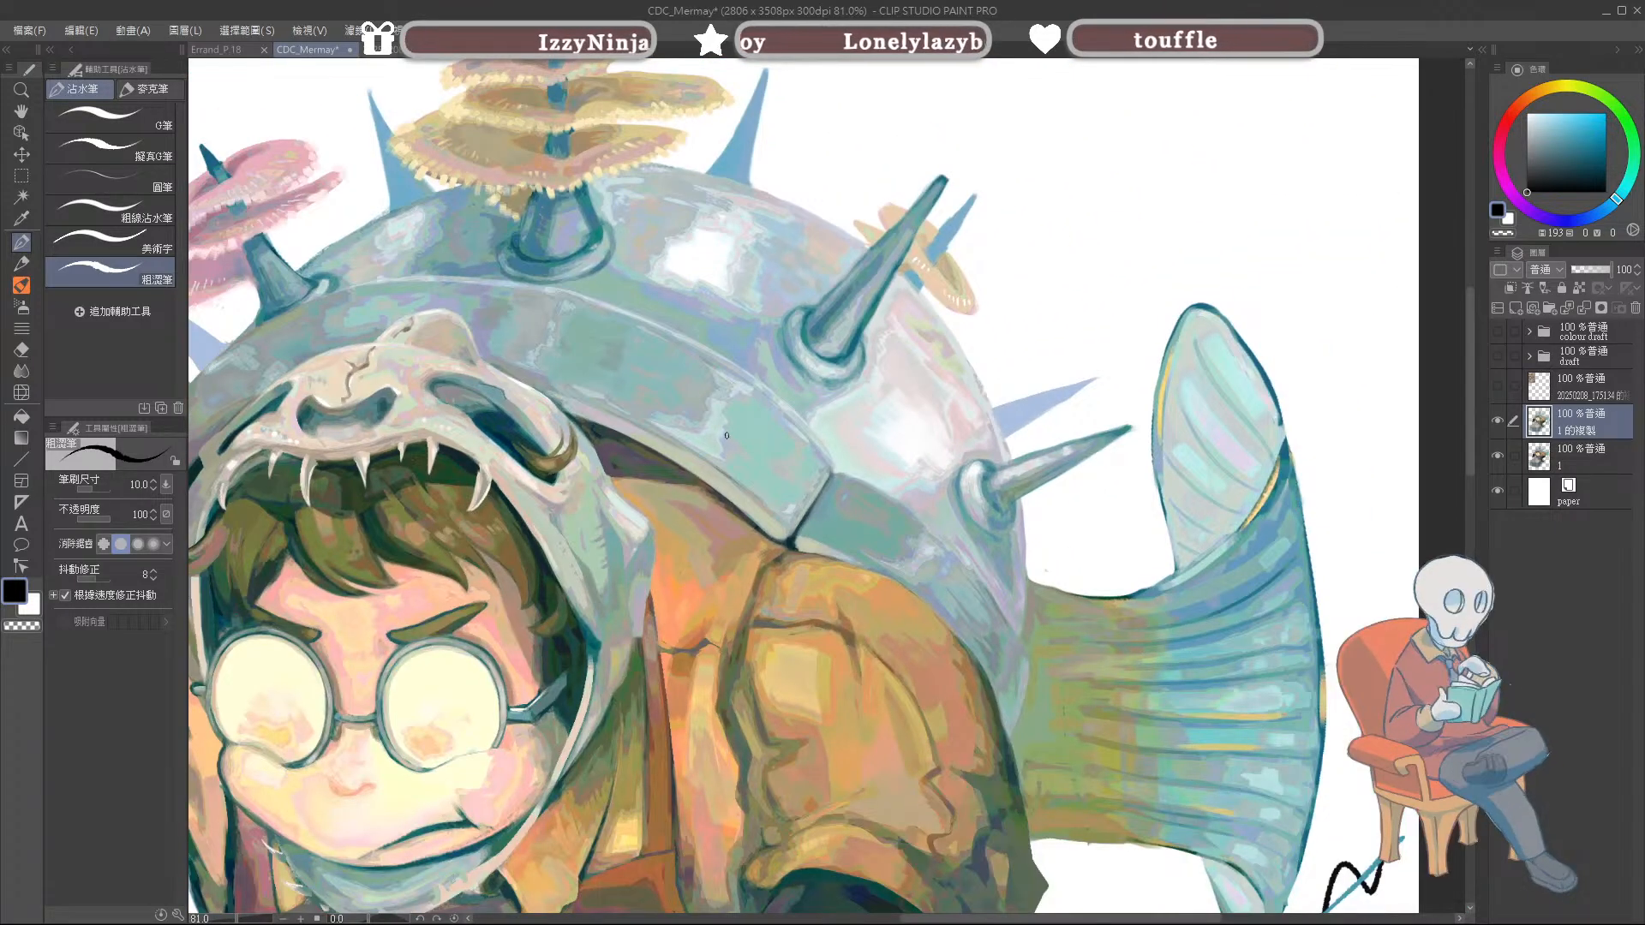
scroll(726, 435, down, 7)
scroll(942, 686, up, 5)
scroll(1007, 722, down, 6)
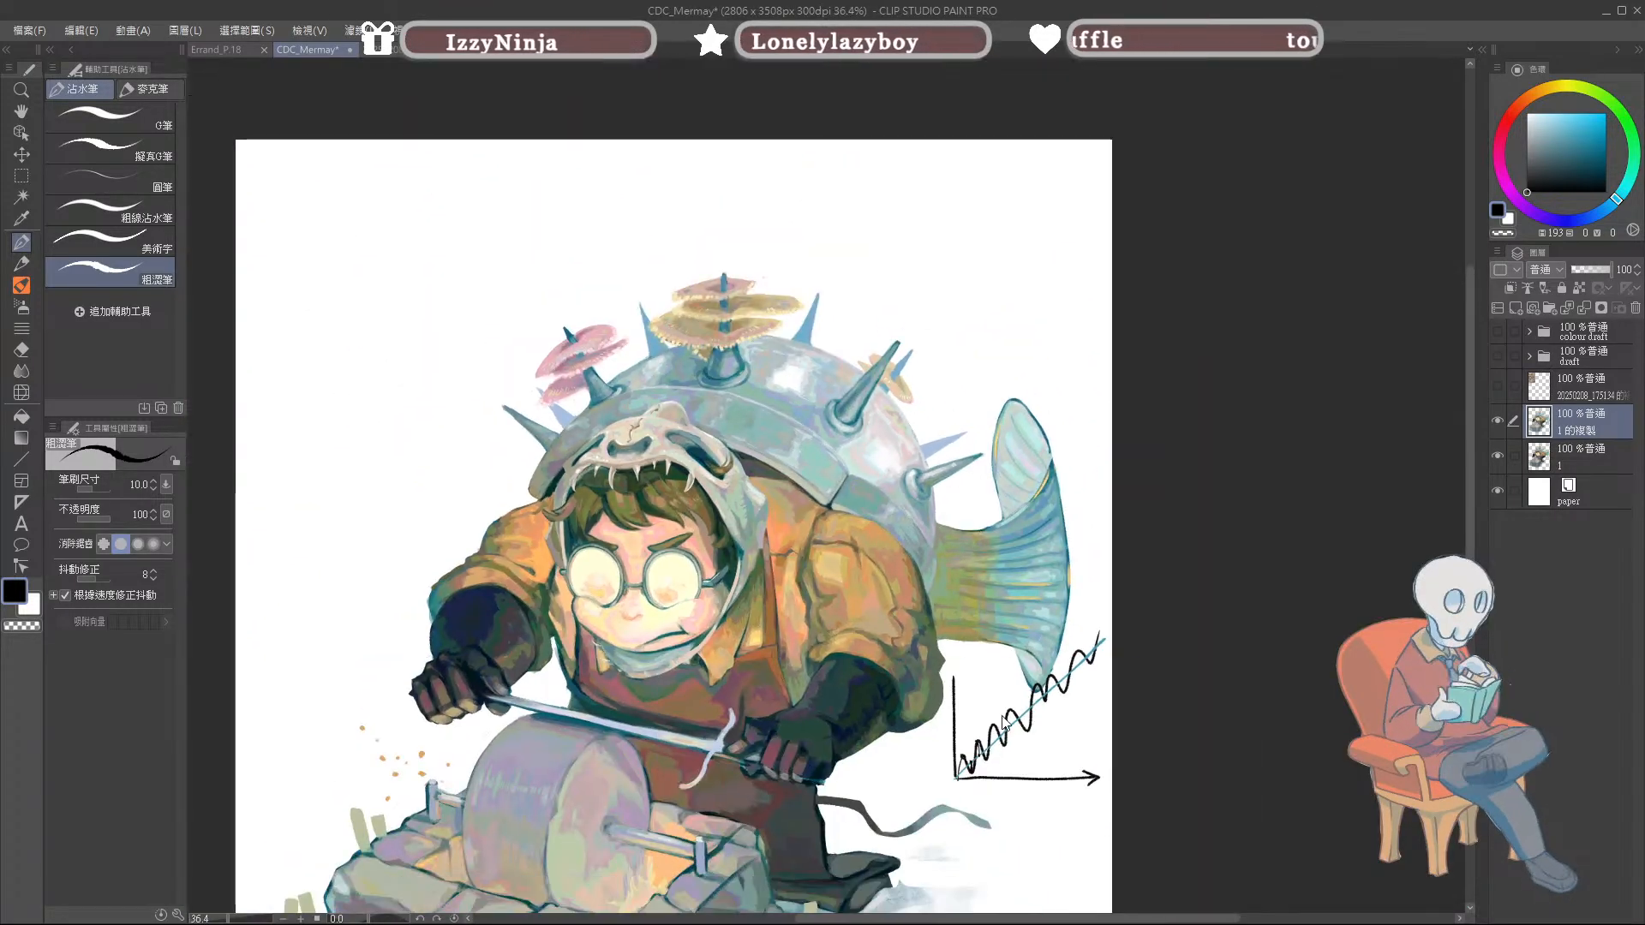
key(ctrl+z)
key(ctrl+z)
key(ctrl+z)
key(ctrl+z)
key(ctrl+z)
key(ctrl+z)
key(ctrl+y)
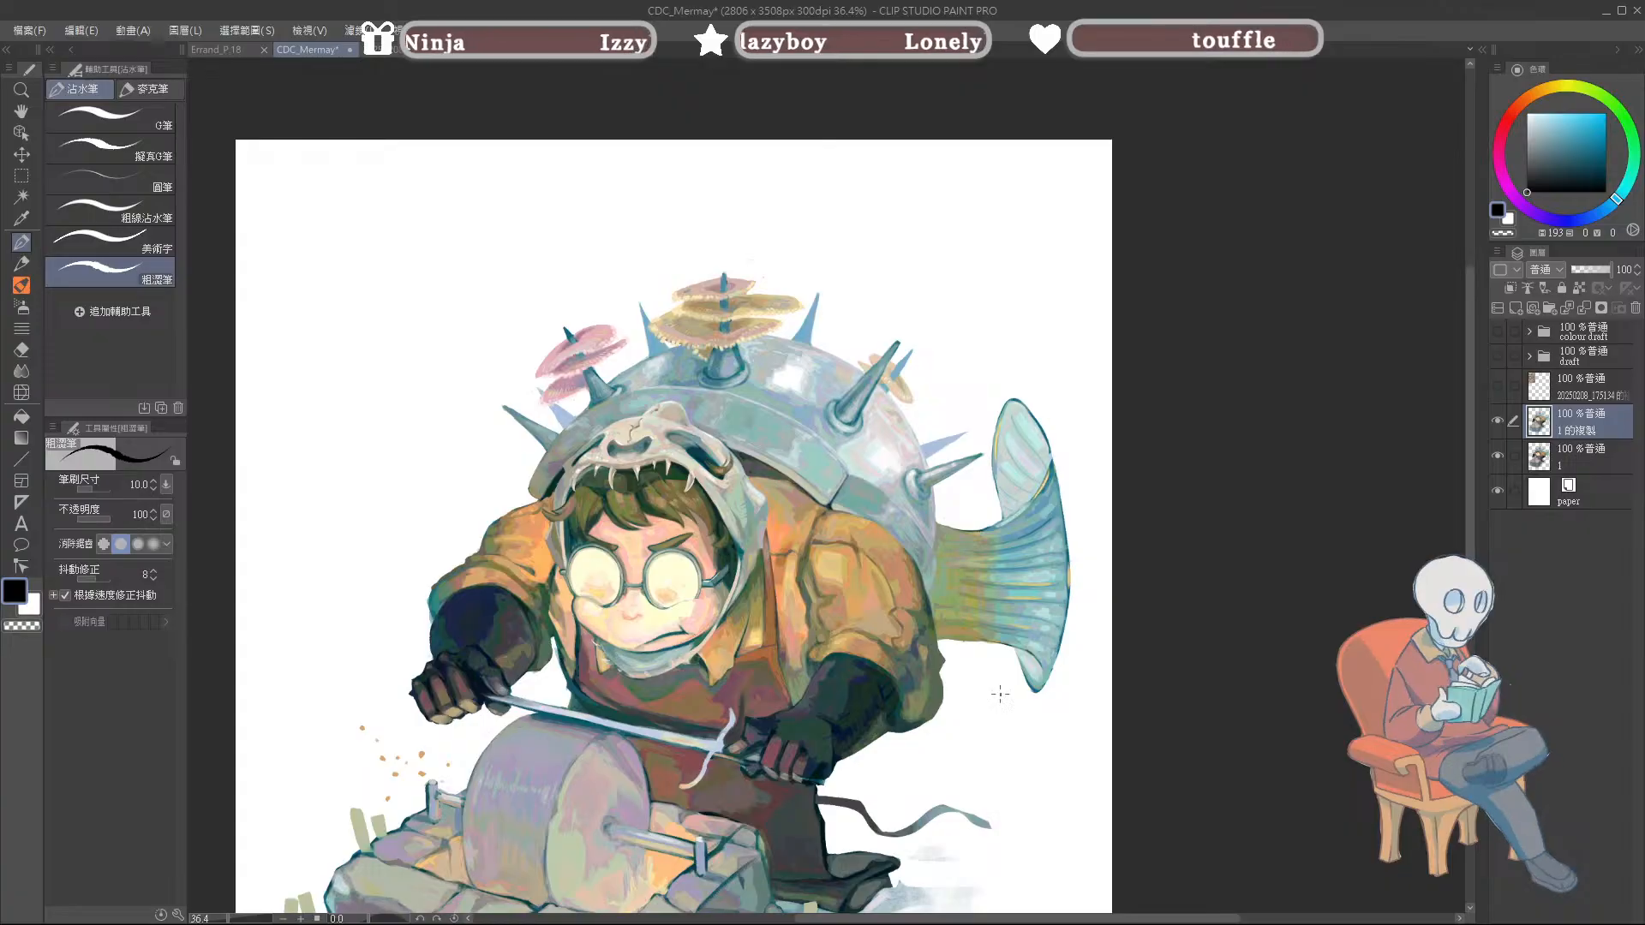
Step: Examine the colour patches of the corrected copy on the face, jacket and shell, both up close and from a distance
scroll(951, 591, up, 3)
scroll(942, 531, down, 4)
scroll(548, 668, up, 7)
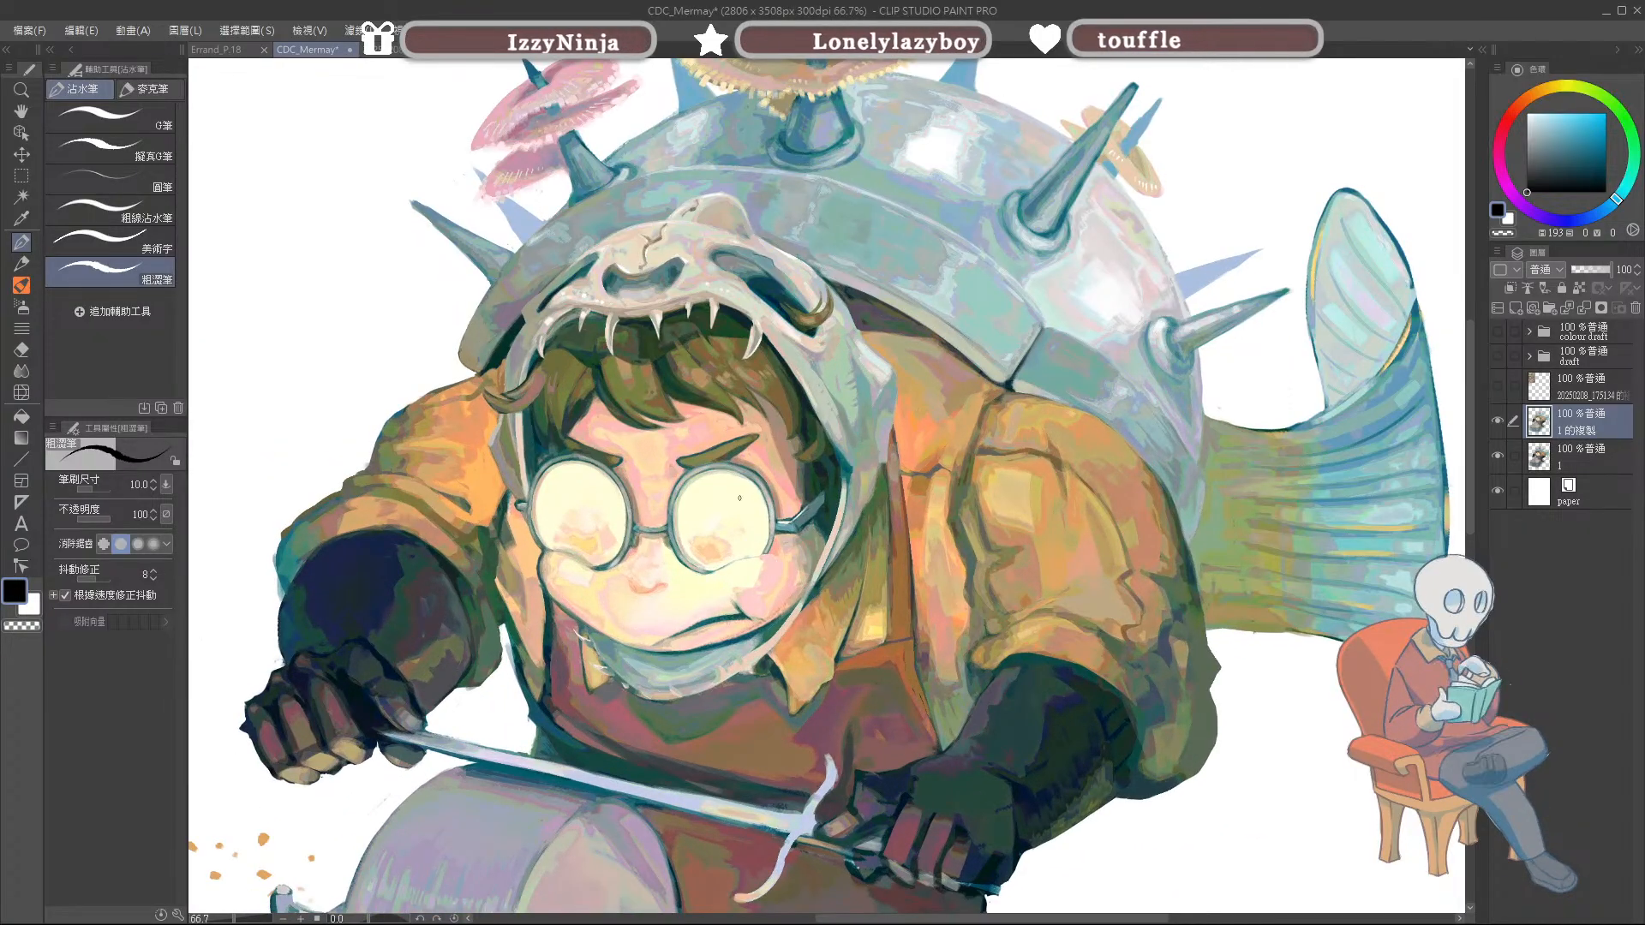
scroll(736, 501, down, 2)
scroll(893, 398, up, 1)
scroll(913, 382, up, 4)
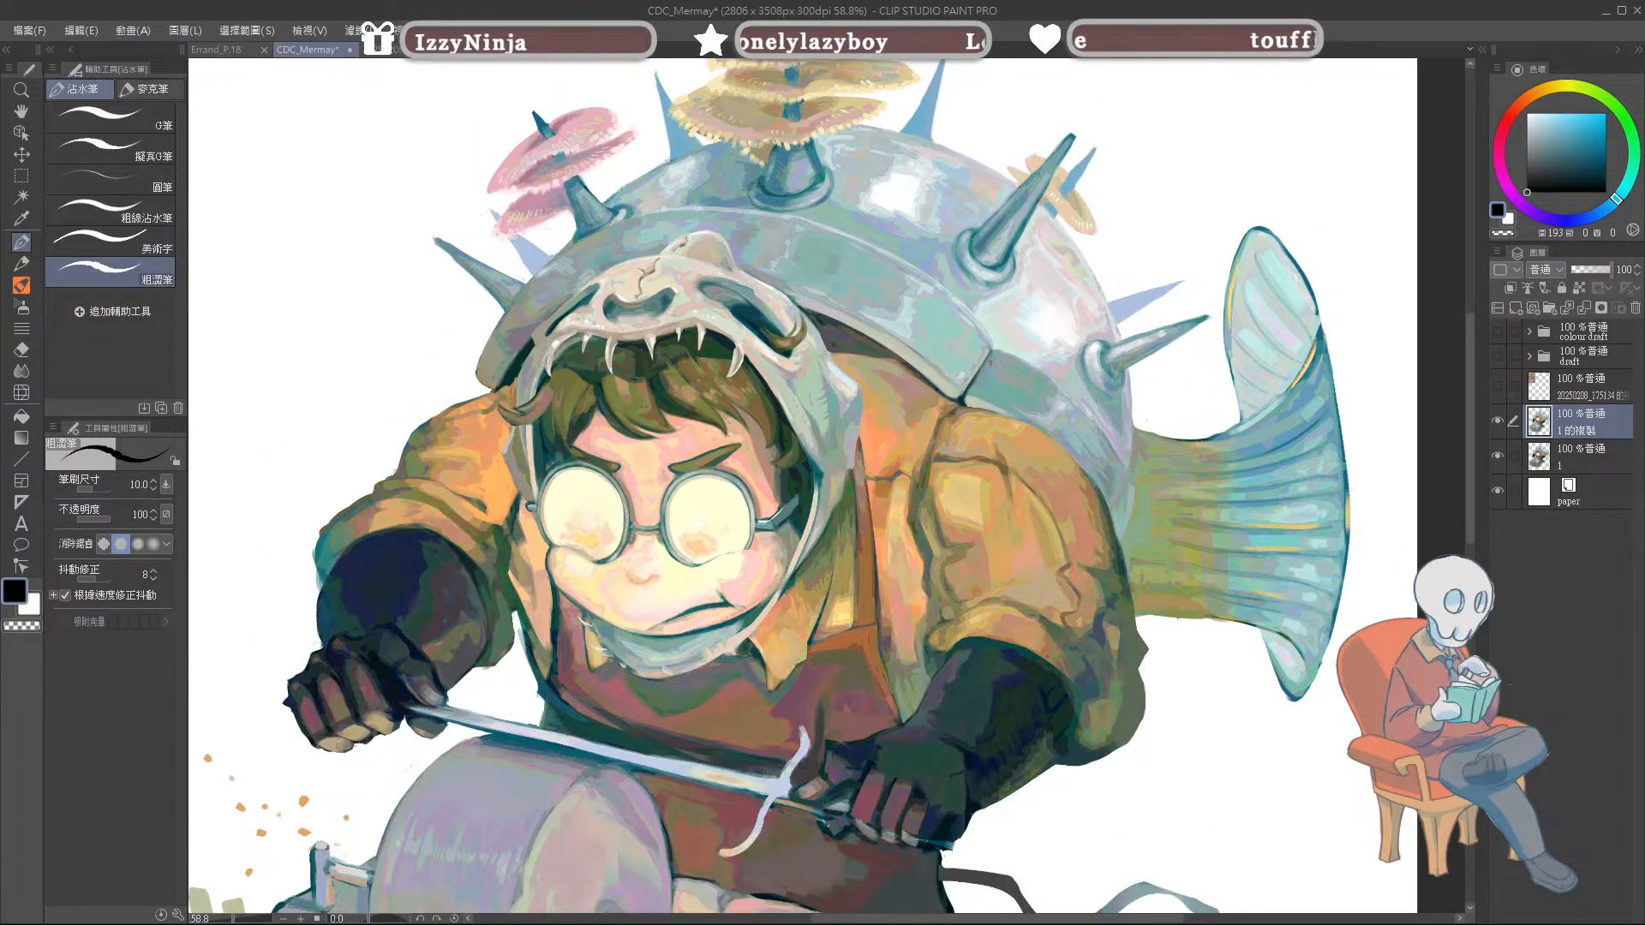
scroll(983, 200, down, 7)
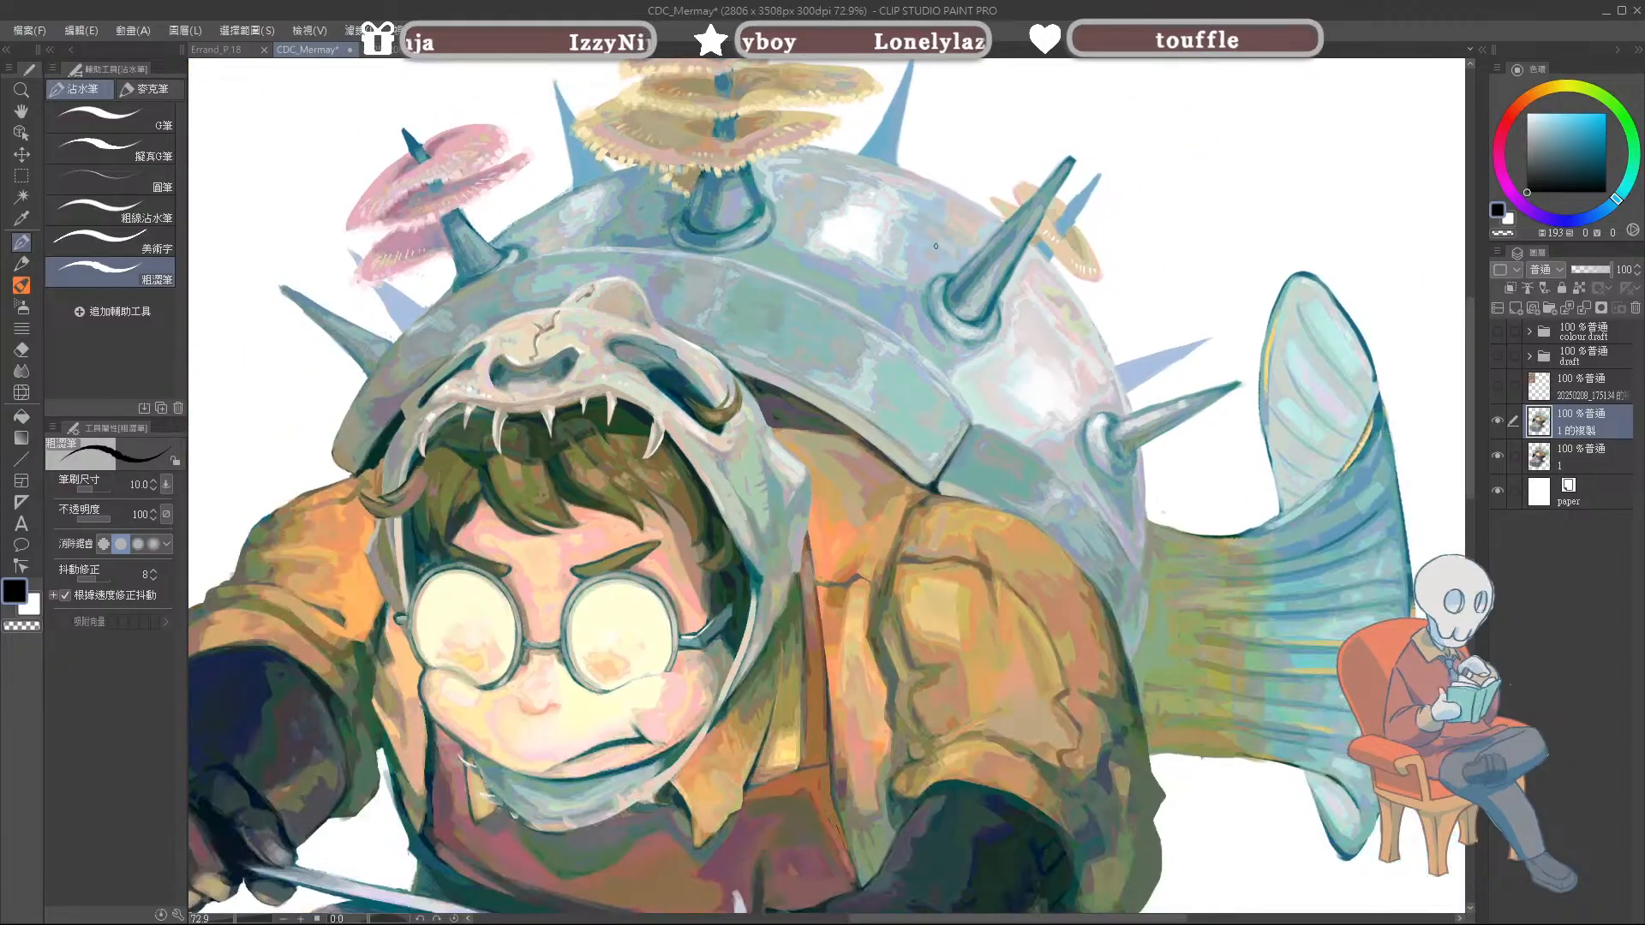
scroll(942, 257, up, 2)
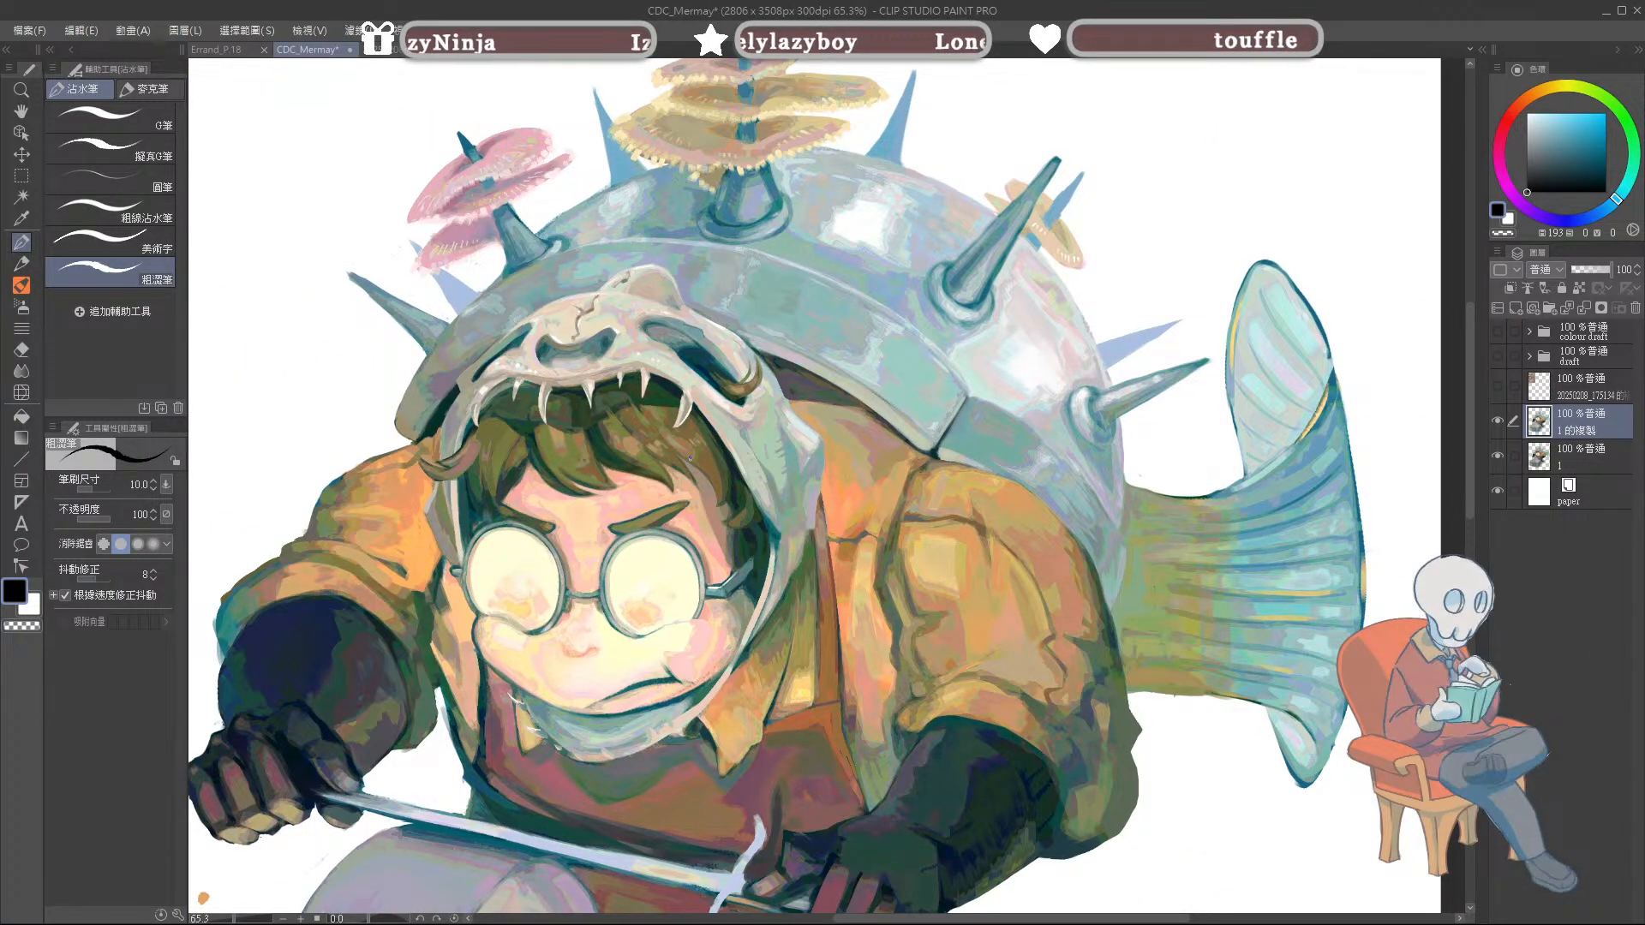
Step: Compare the corrected colours with the original layer 1 by hiding the copy and showing it again
click(1569, 458)
scroll(694, 70, down, 2)
key(ctrl+plus)
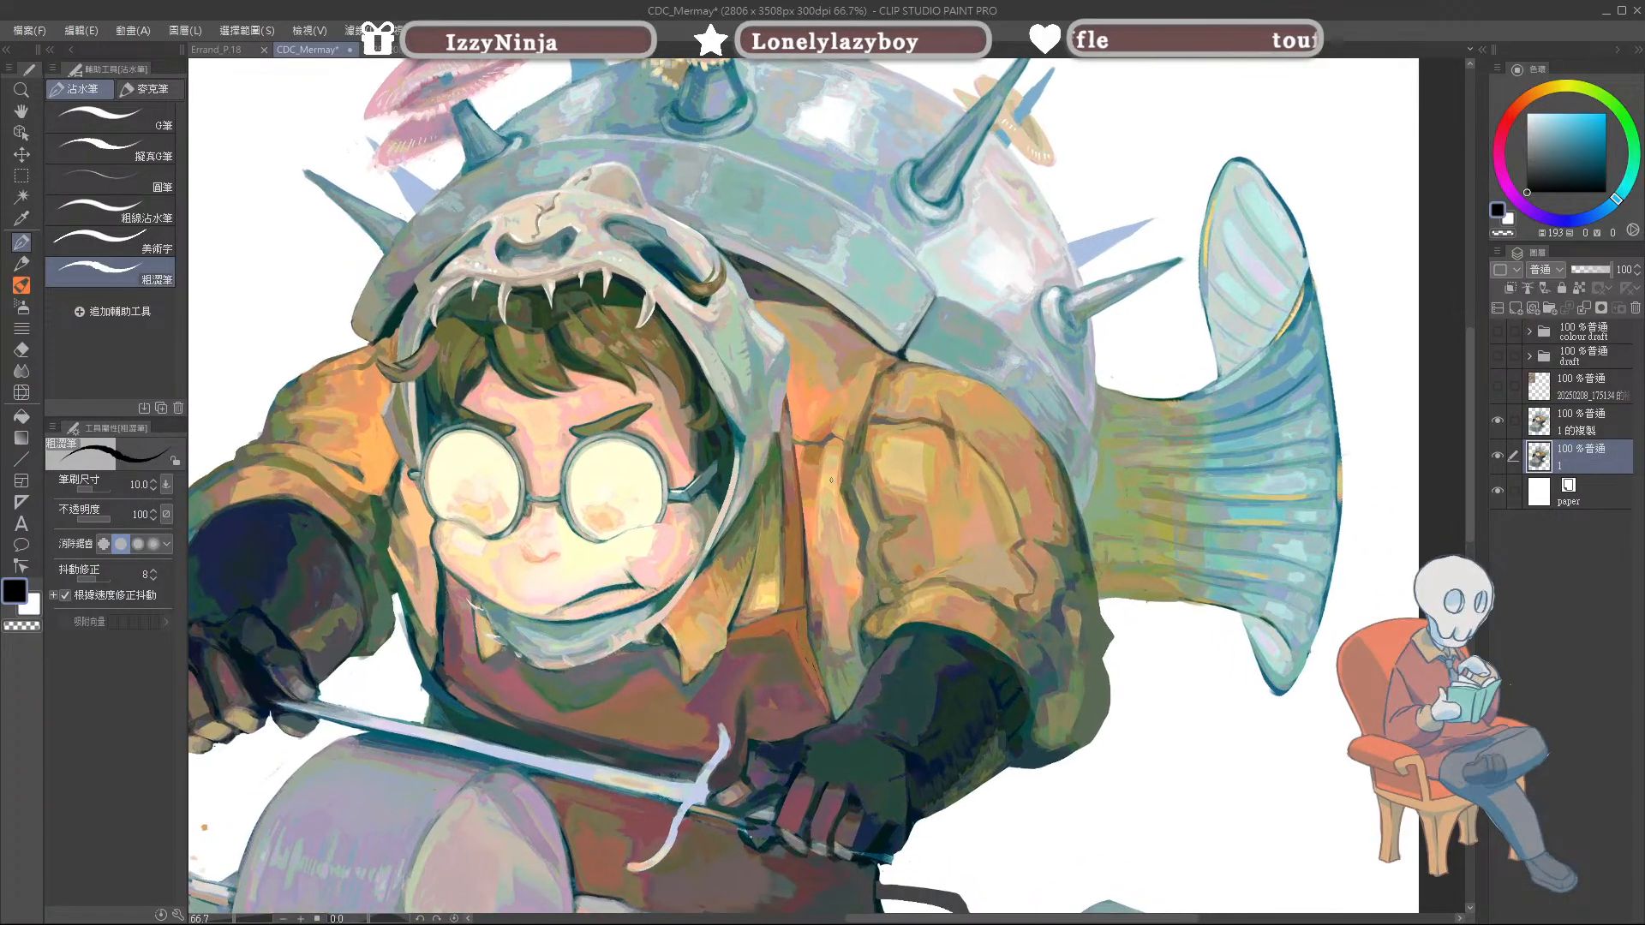
key(e)
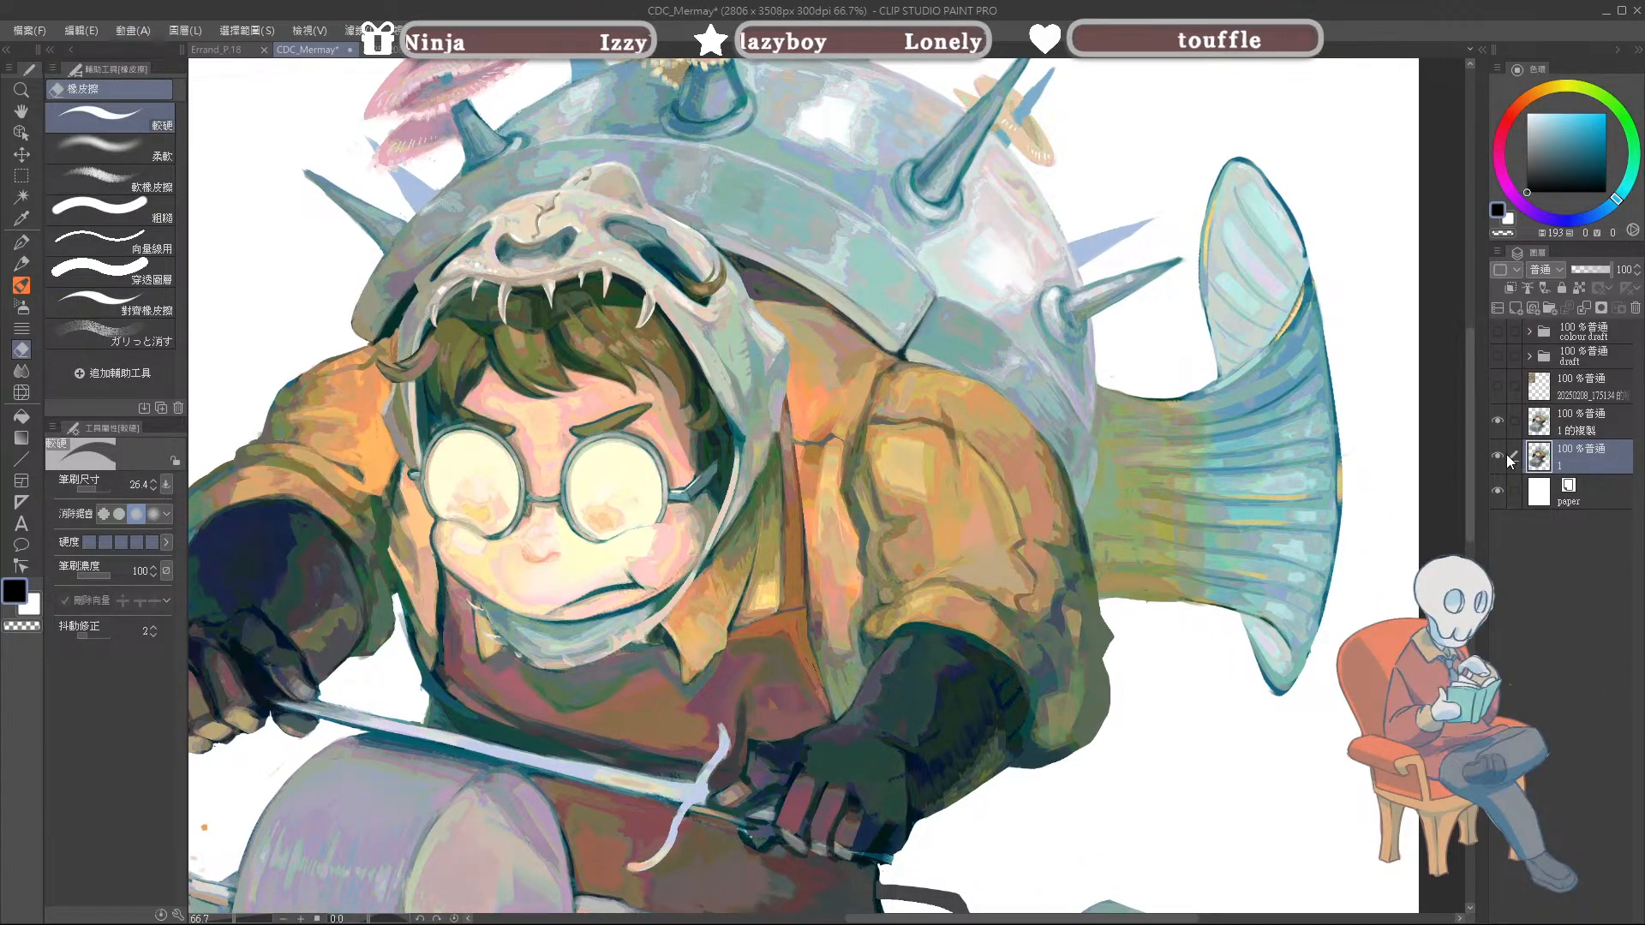
click(1497, 421)
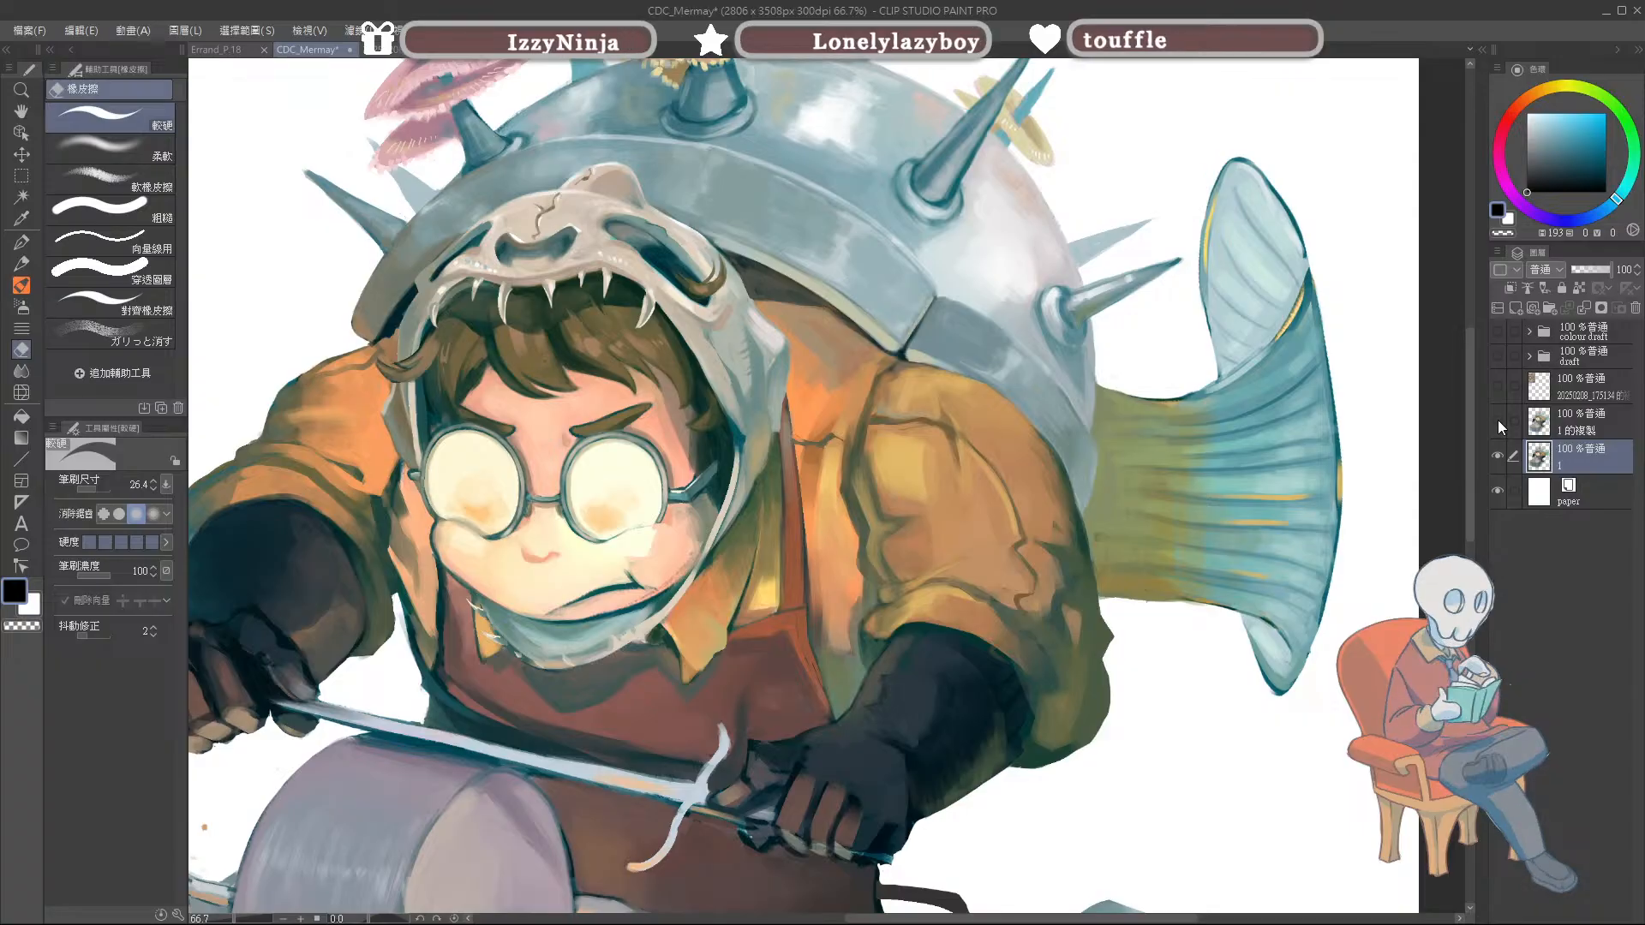
scroll(908, 557, down, 2)
click(1498, 421)
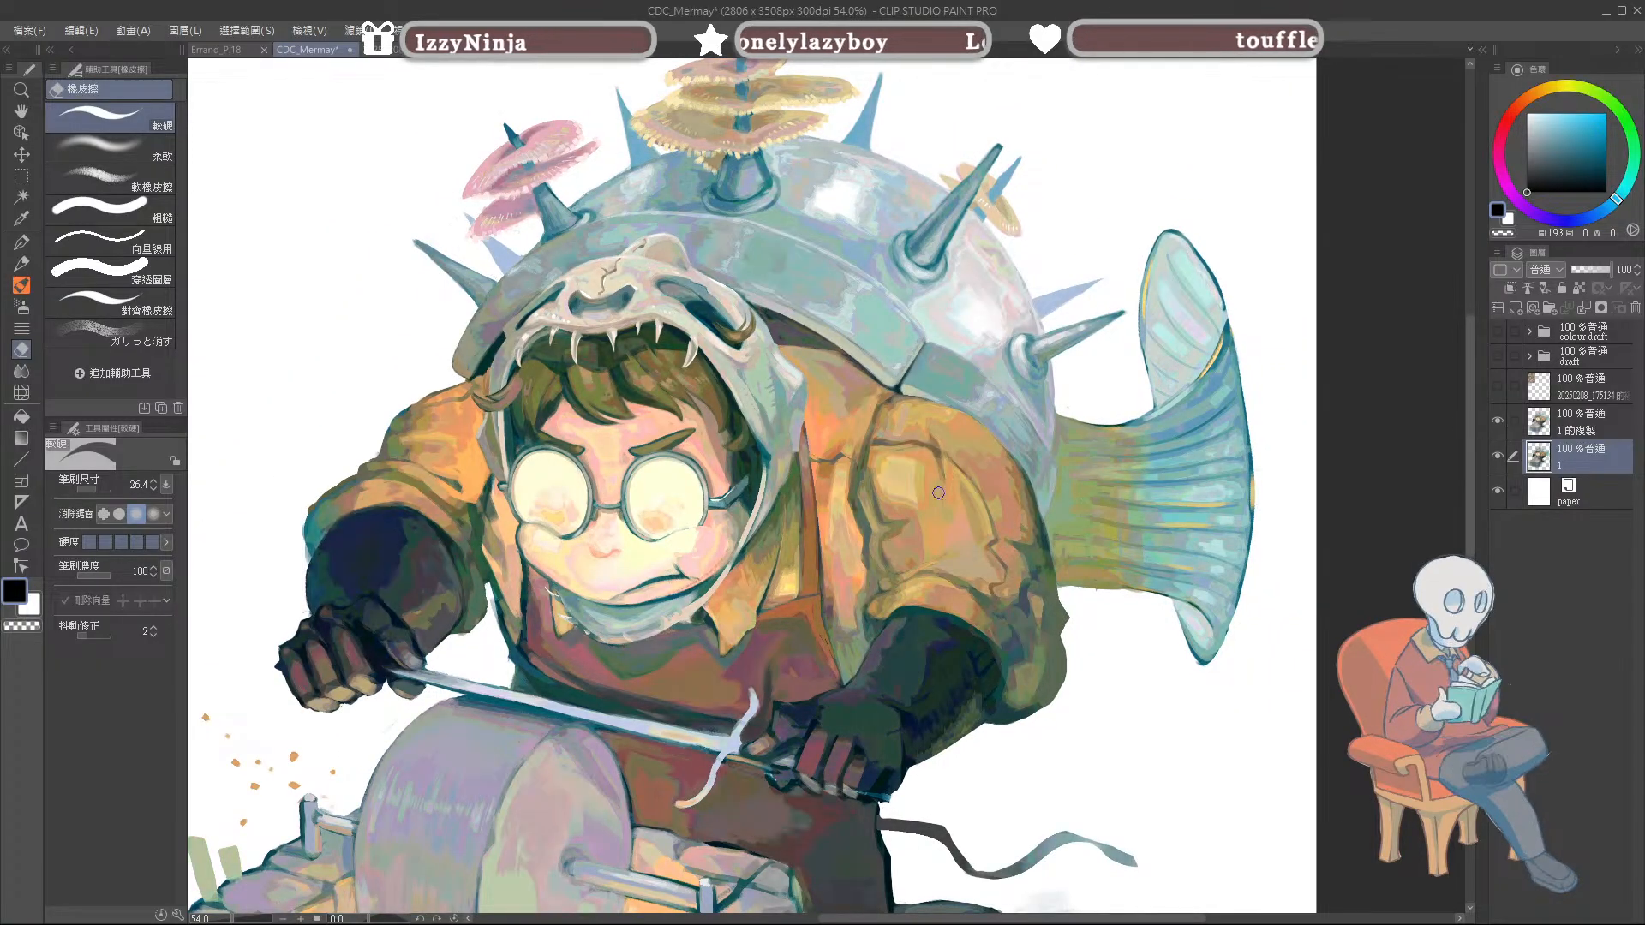
scroll(386, 347, up, 2)
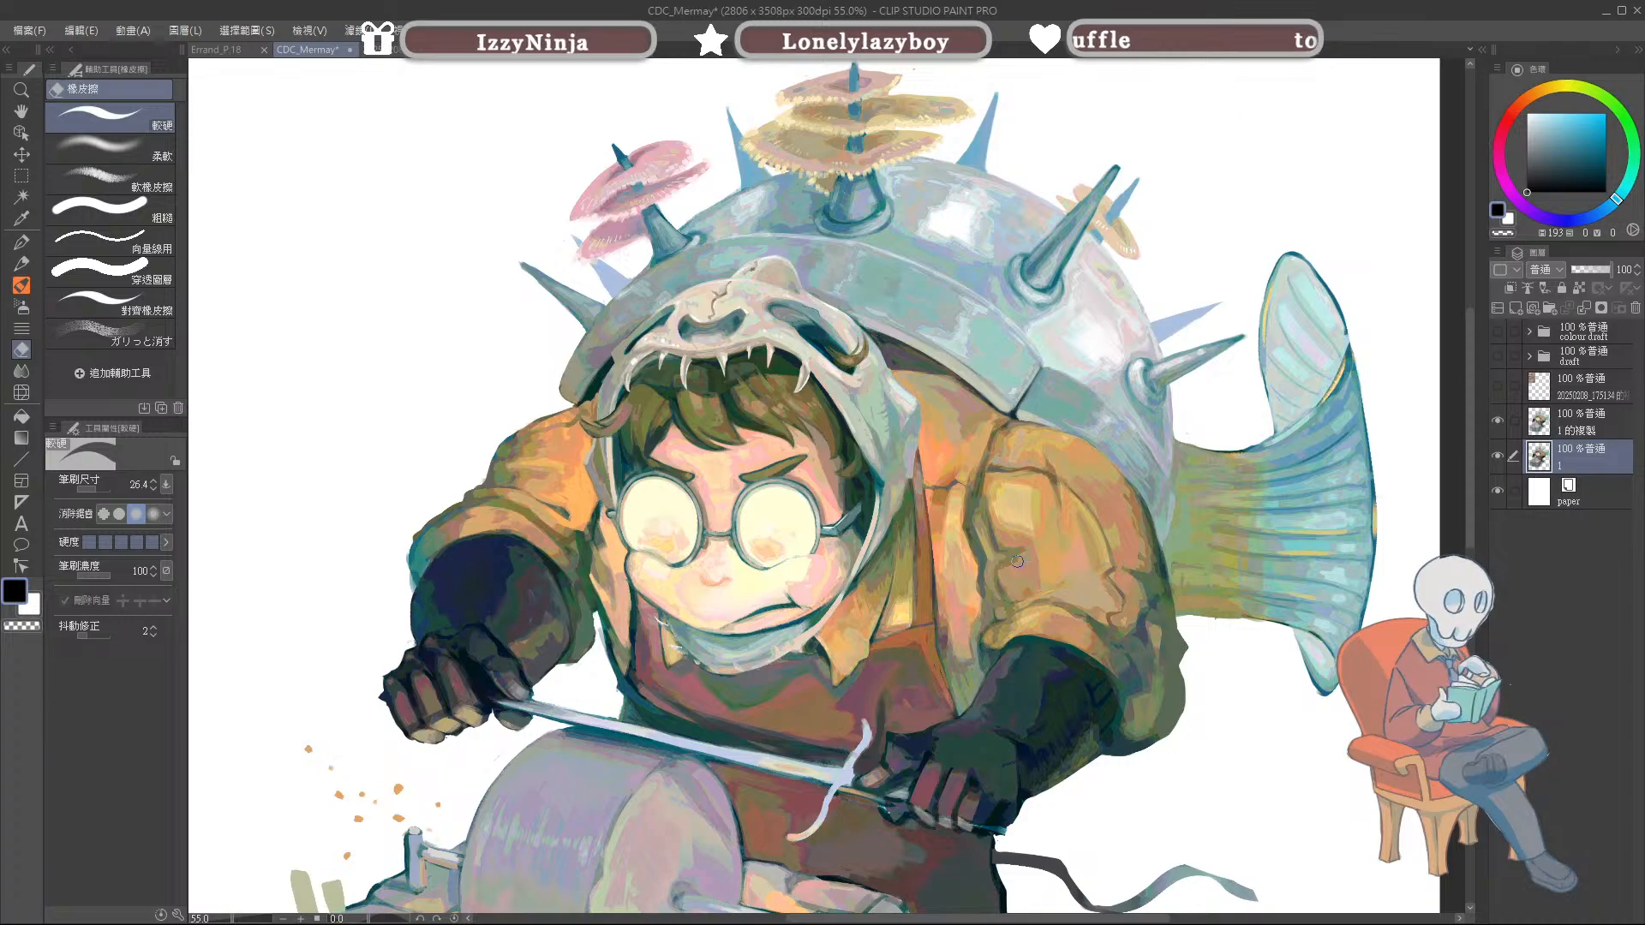
Step: Set up the soft eraser at size 229.9 and make the colour-corrected copy the active layer
key(period)
key(bracketright)
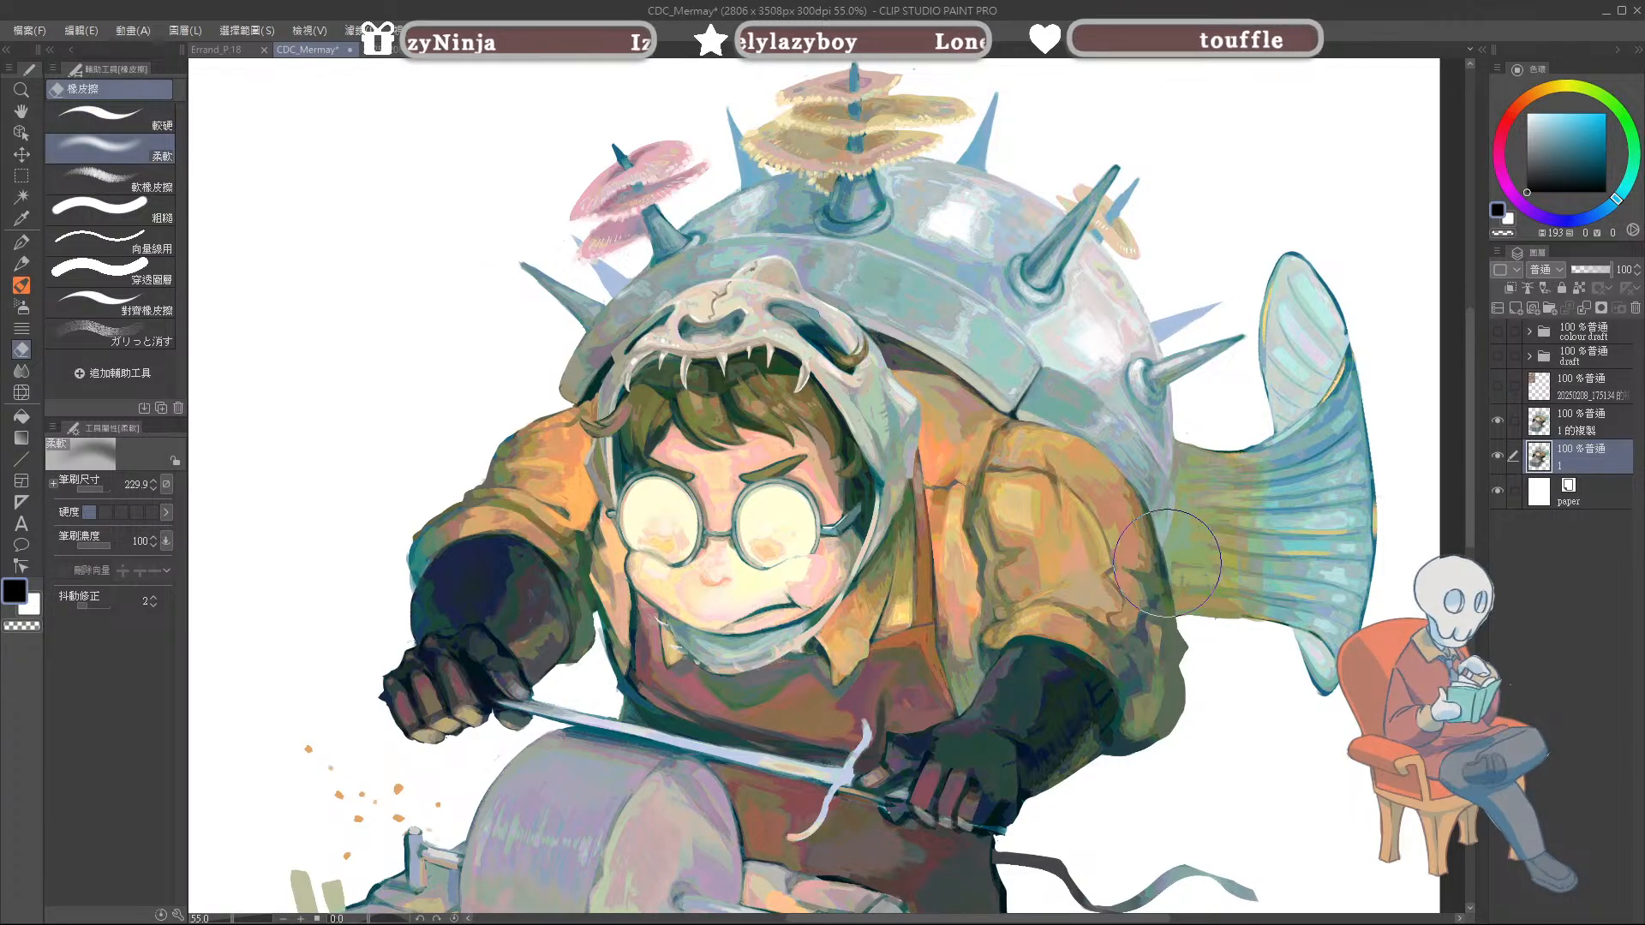
click(1589, 422)
mouse_move(1158, 681)
mouse_down()
mouse_move(1352, 238)
mouse_move(1257, 287)
mouse_up()
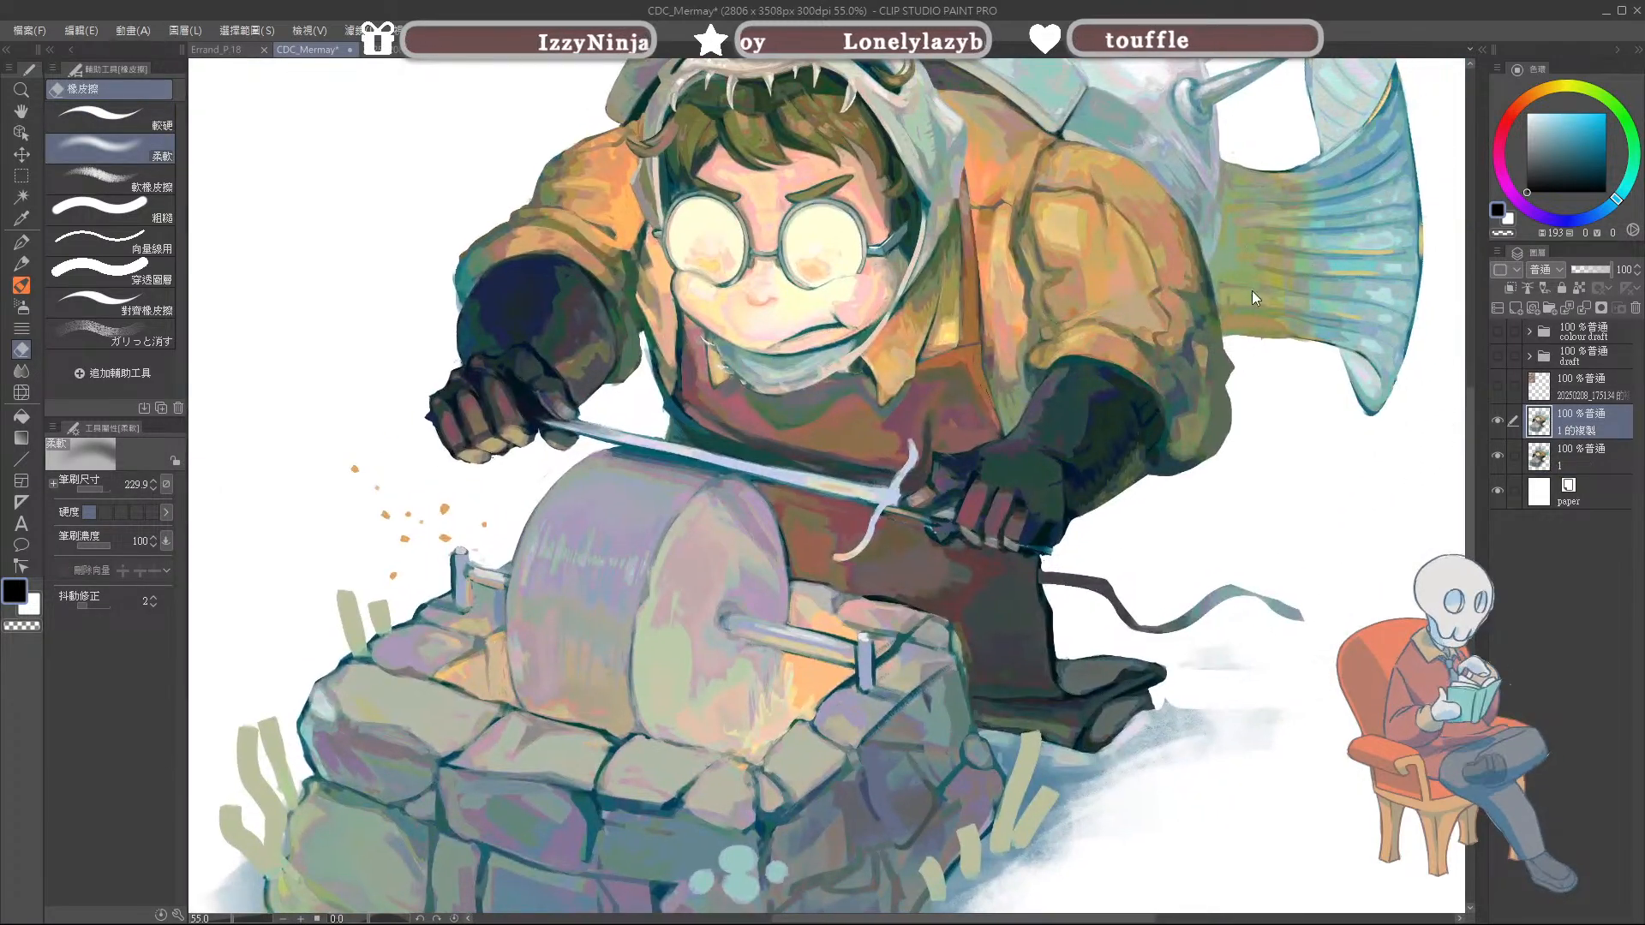
scroll(1151, 209, down, 3)
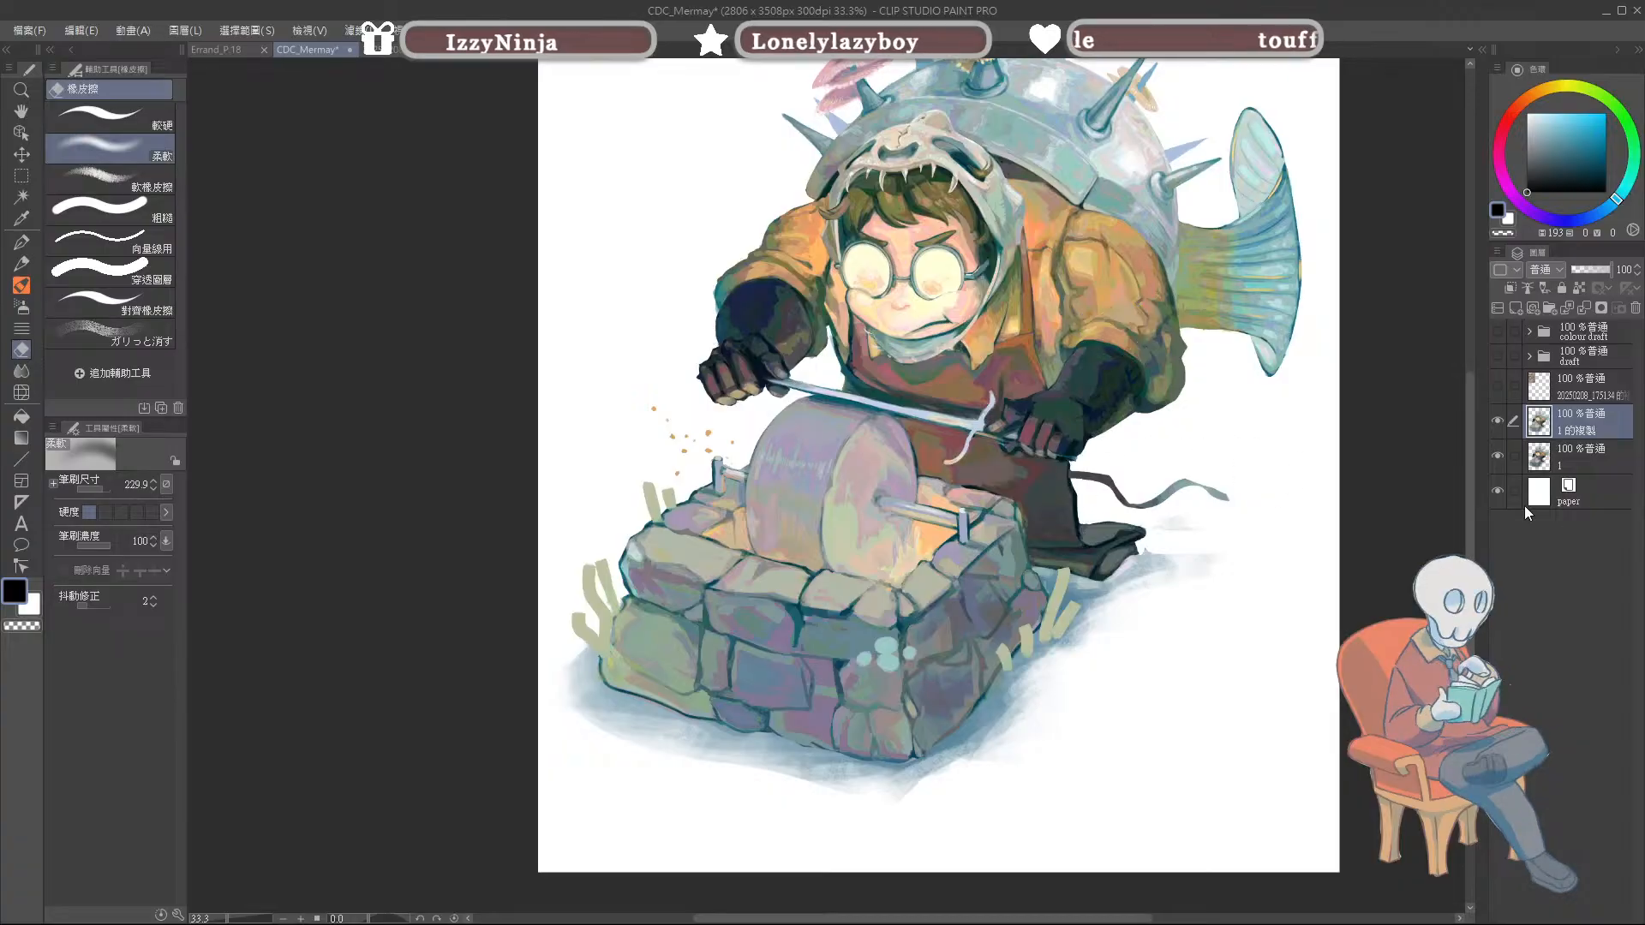
scroll(1081, 257, up, 1)
scroll(1081, 257, up, 2)
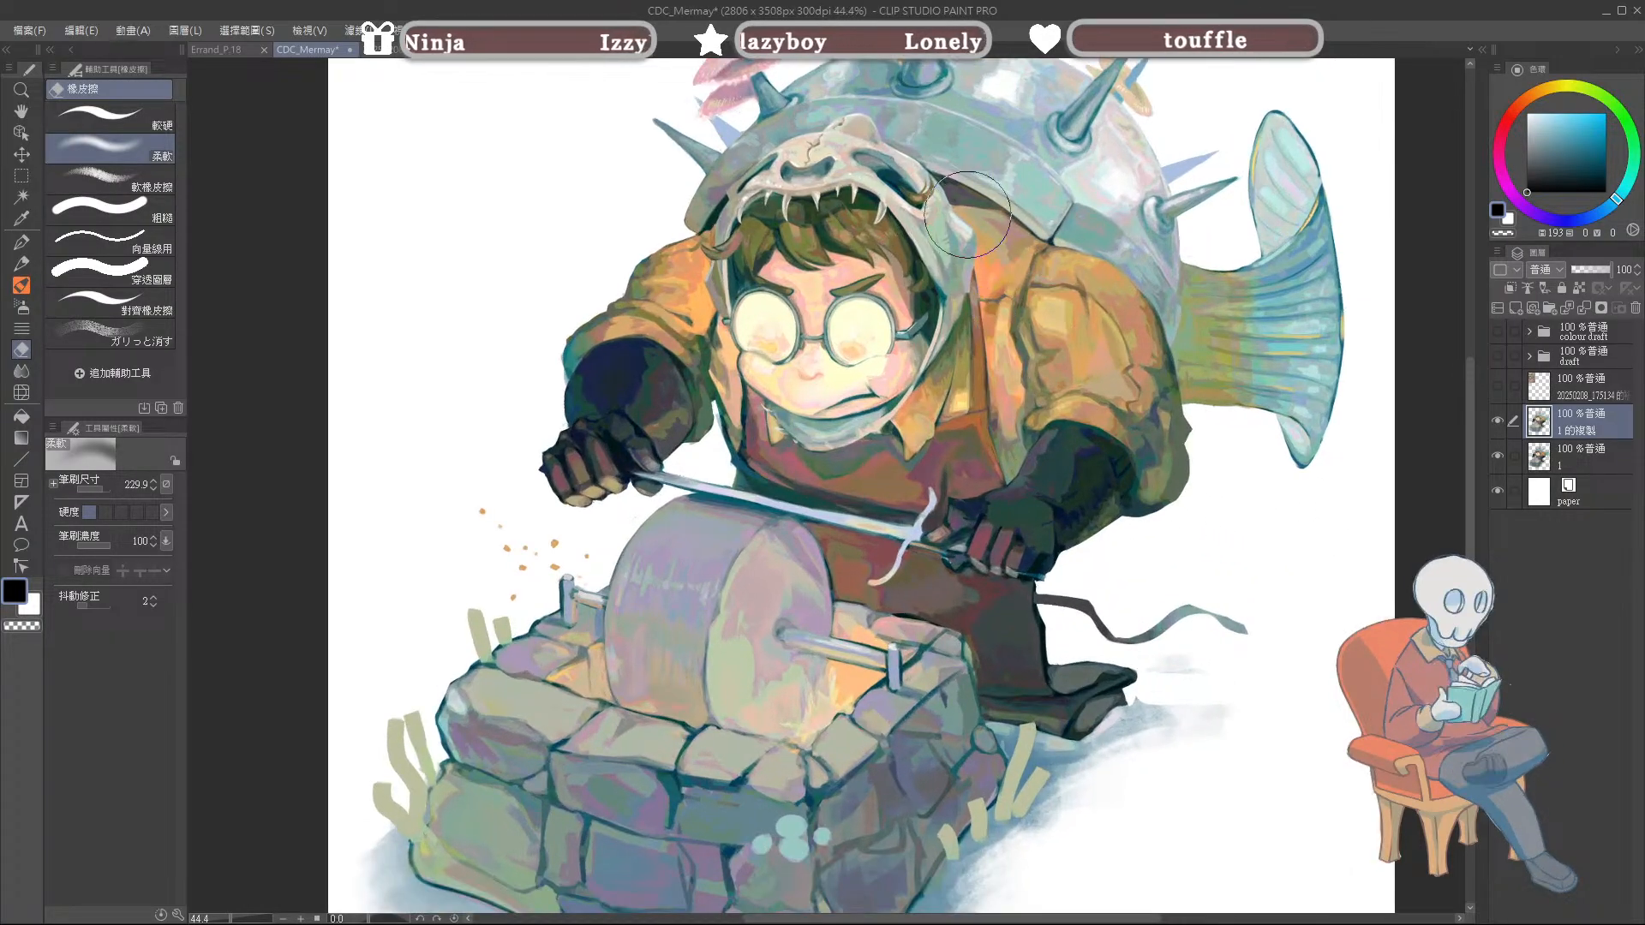
scroll(1081, 257, down, 1)
Step: Try erasing the corrected copy over the grindstone and stone base with broad soft strokes
mouse_move(976, 666)
mouse_down()
mouse_move(795, 868)
mouse_move(692, 643)
mouse_move(555, 632)
mouse_move(502, 828)
mouse_move(756, 852)
mouse_move(545, 839)
mouse_up()
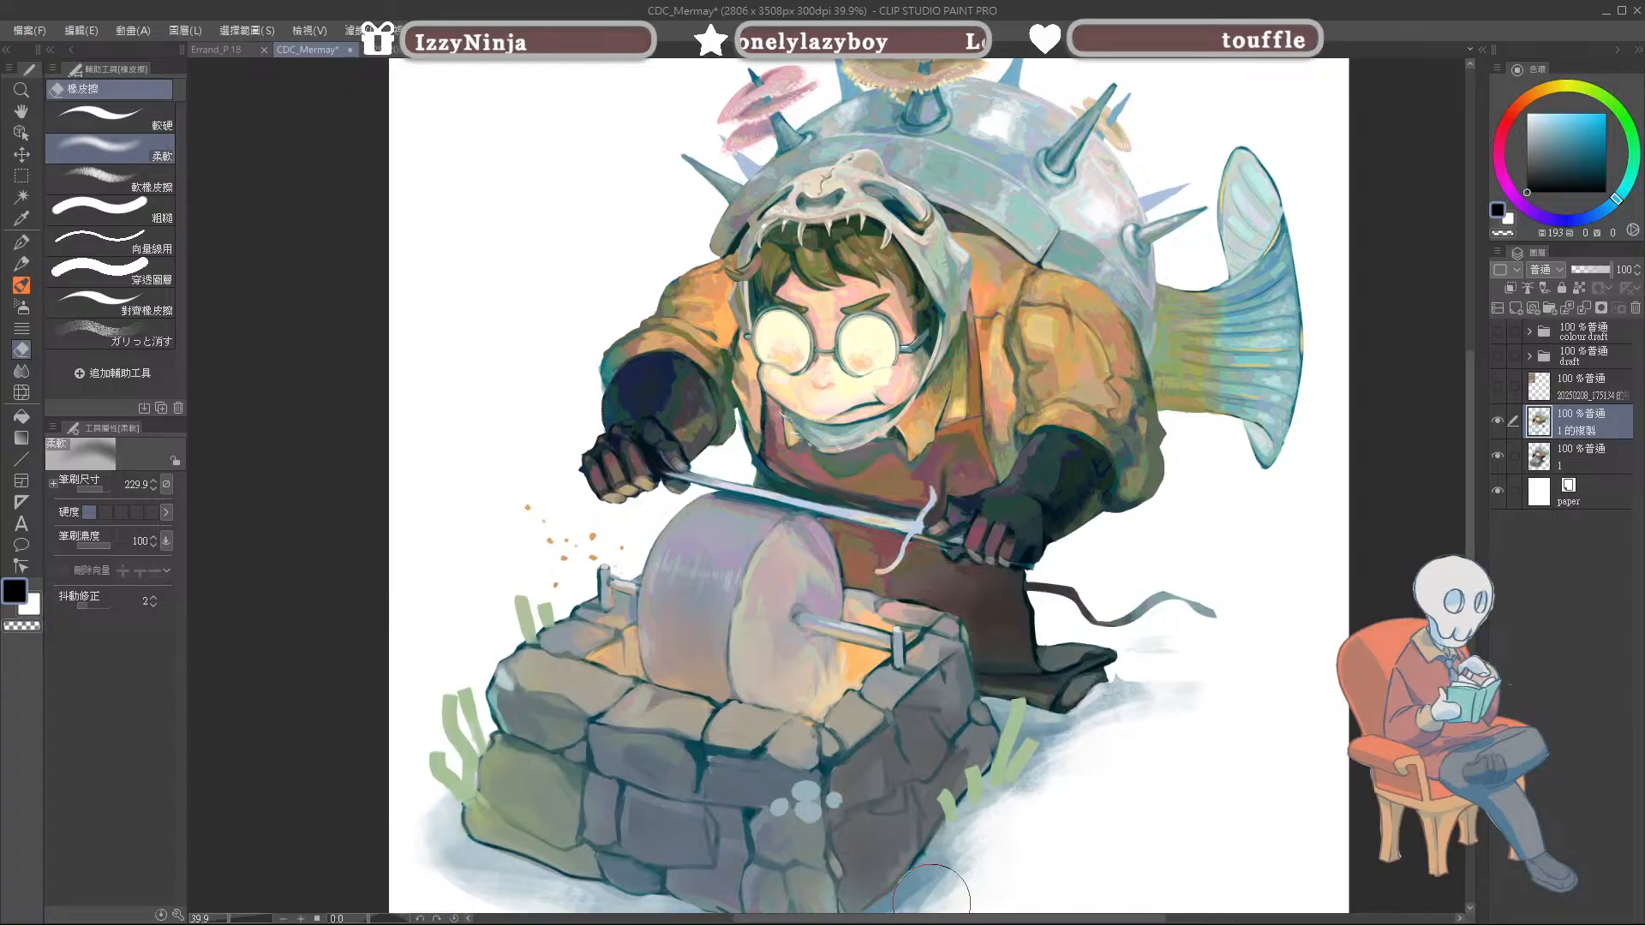
key(ctrl+z)
drag(1157, 646, 1121, 572)
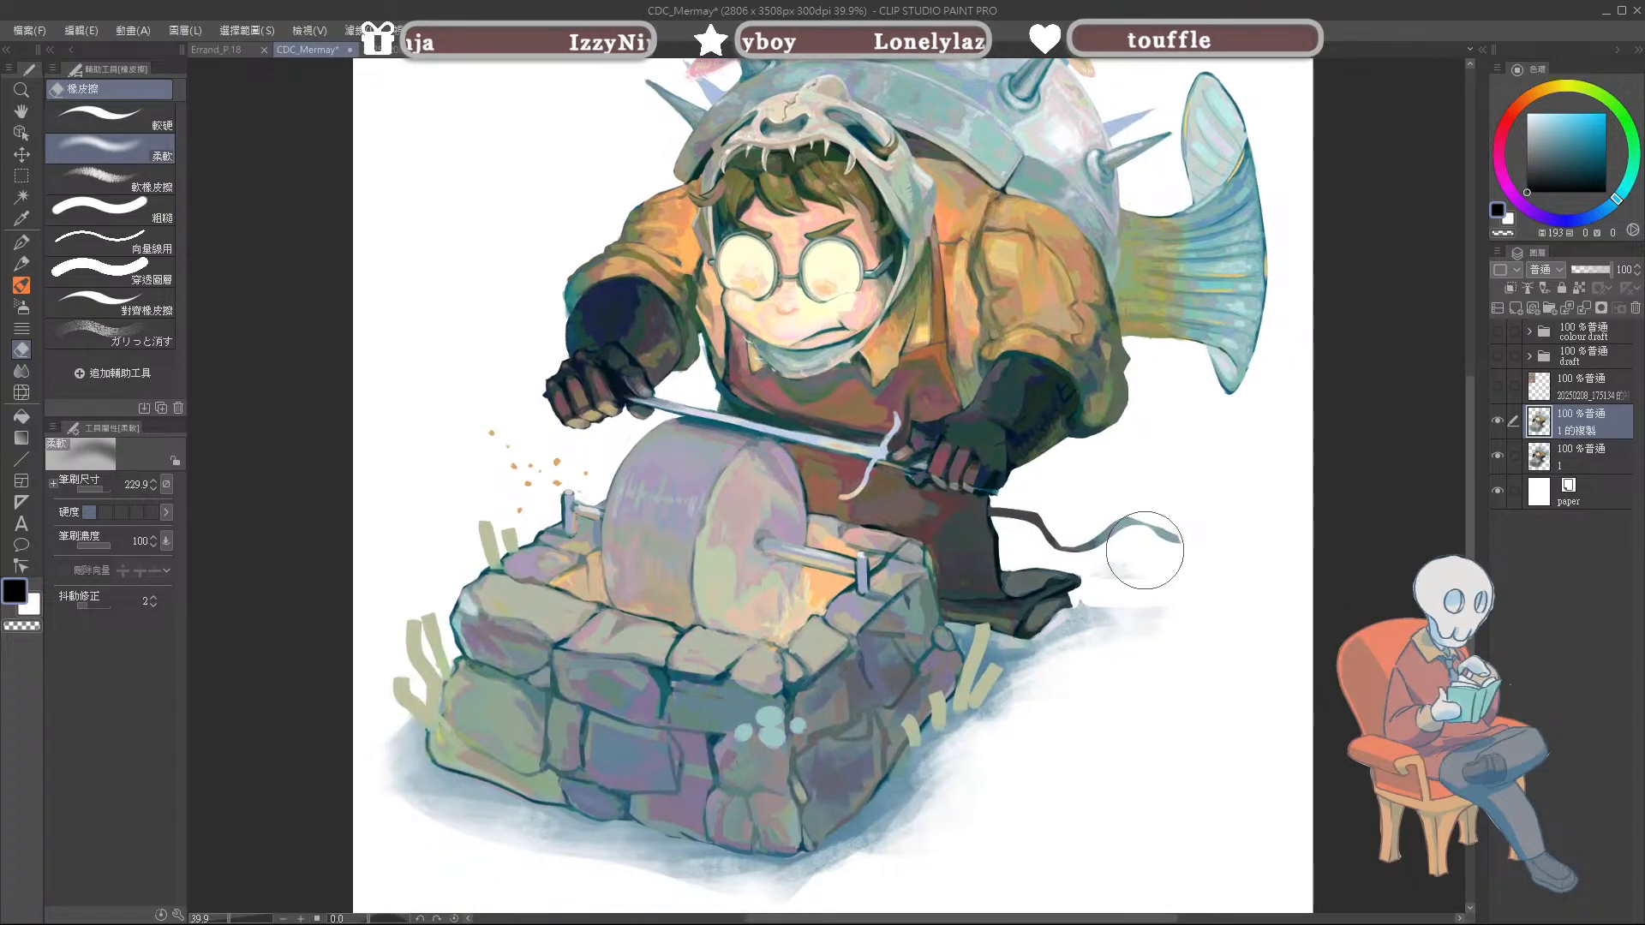
mouse_move(792, 818)
mouse_down()
mouse_move(481, 656)
mouse_move(495, 762)
mouse_move(1046, 698)
mouse_up()
key(ctrl+z)
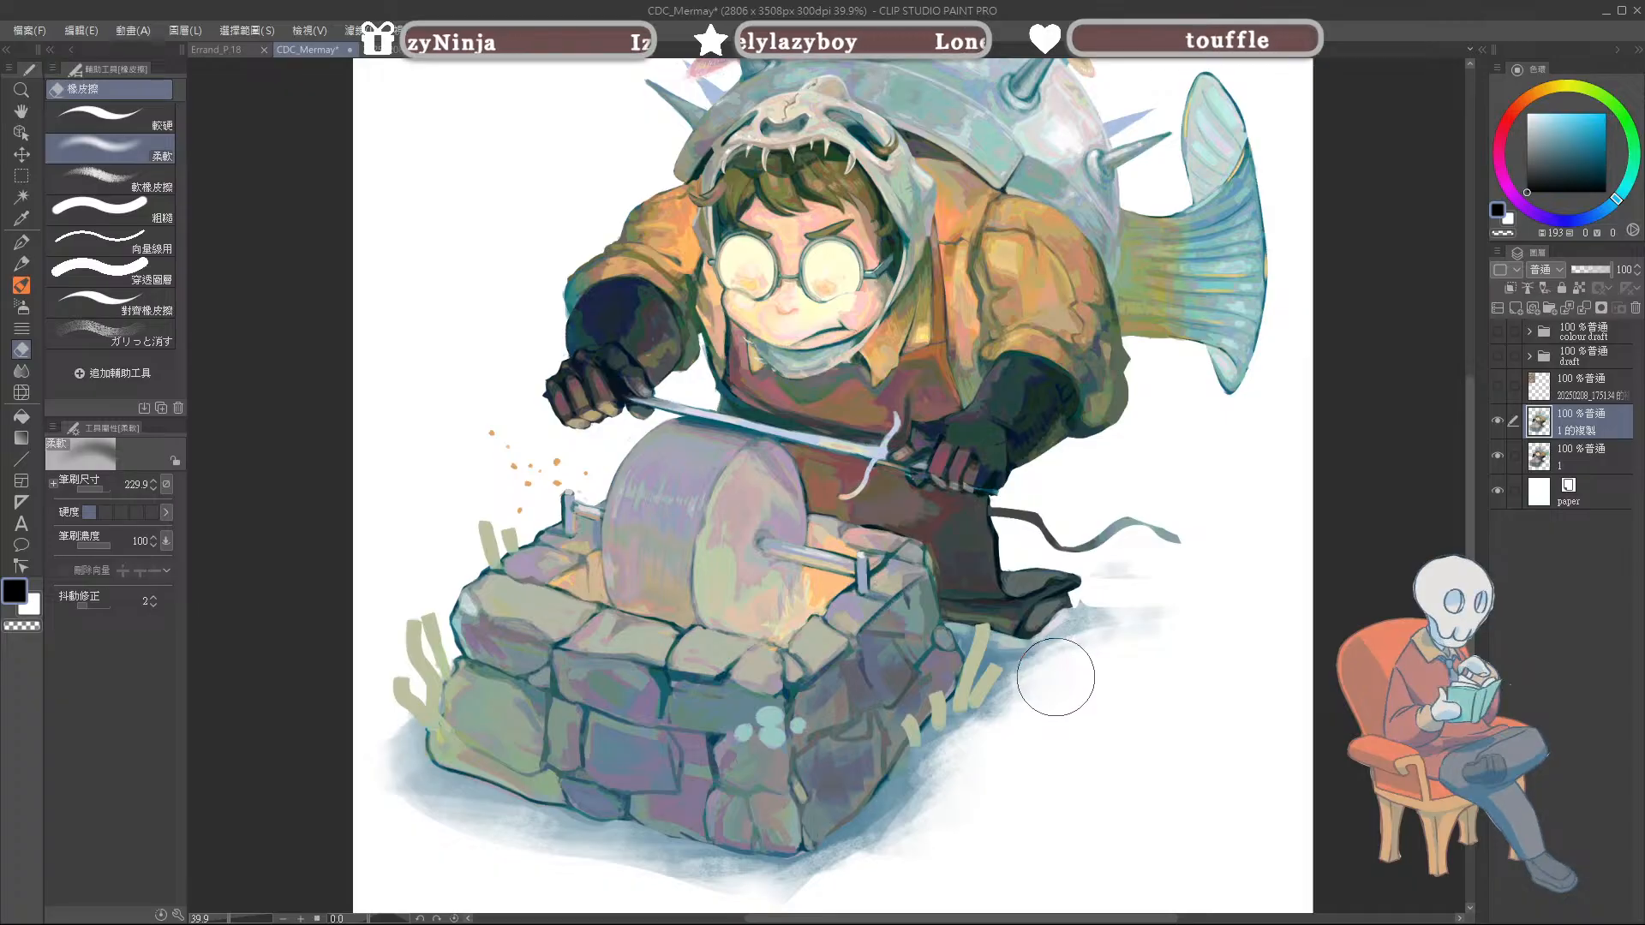
Step: Soft-erase the corrected copy over the stone base, grindstone and lower apron to bring back the original colours
mouse_move(856, 796)
mouse_down()
mouse_move(494, 648)
mouse_move(533, 625)
mouse_move(593, 861)
mouse_up()
mouse_move(677, 584)
mouse_down()
mouse_move(660, 654)
mouse_move(813, 726)
mouse_move(793, 654)
mouse_move(731, 559)
mouse_move(602, 578)
mouse_move(530, 645)
mouse_move(501, 861)
mouse_up()
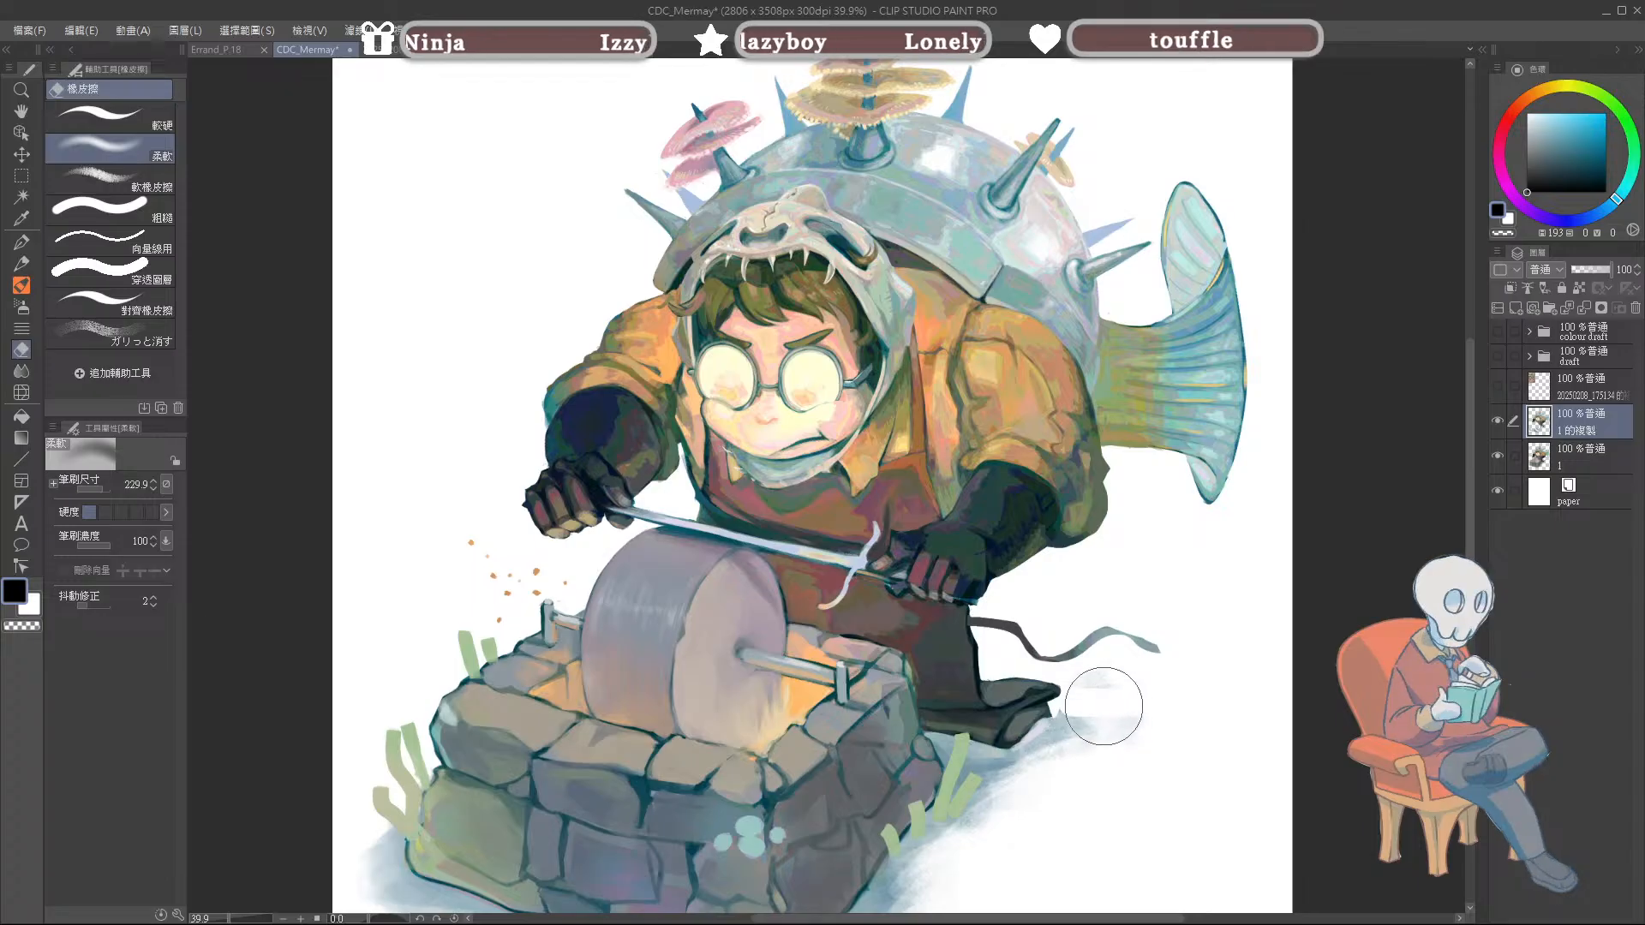
mouse_move(1032, 716)
mouse_down()
mouse_move(980, 827)
mouse_move(872, 852)
mouse_move(860, 725)
mouse_up()
drag(803, 825, 684, 848)
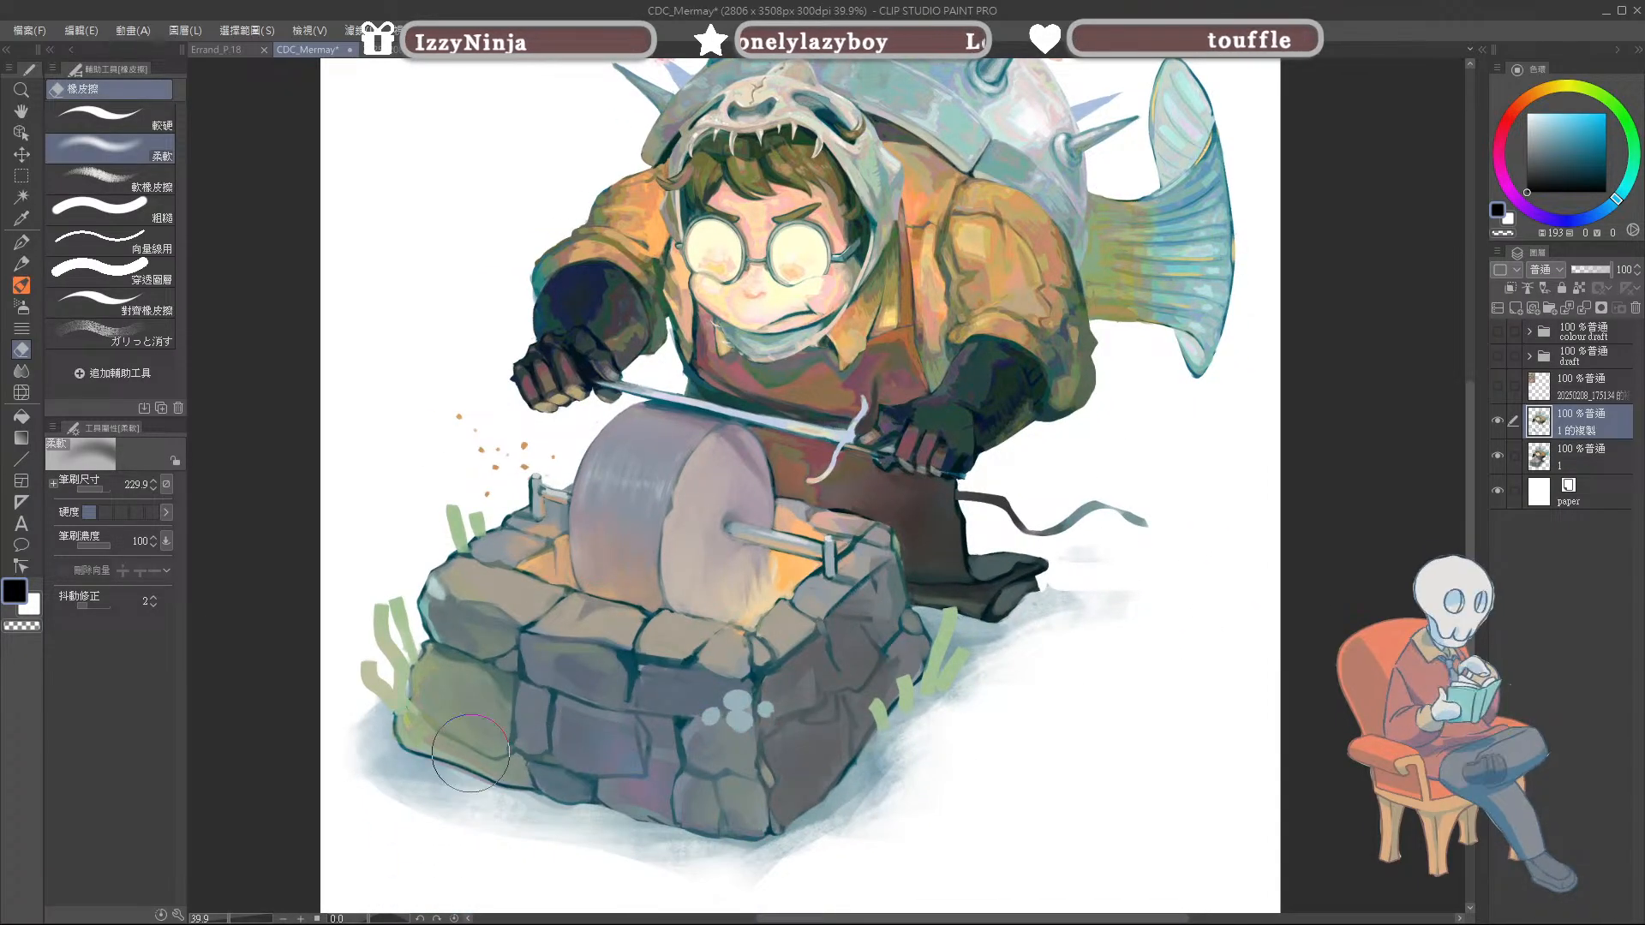
Step: Clear the corrected copy inside a rectangular selection from the face down past the stone base, and deselect
key(m)
drag(1154, 645, 1153, 446)
click(1100, 463)
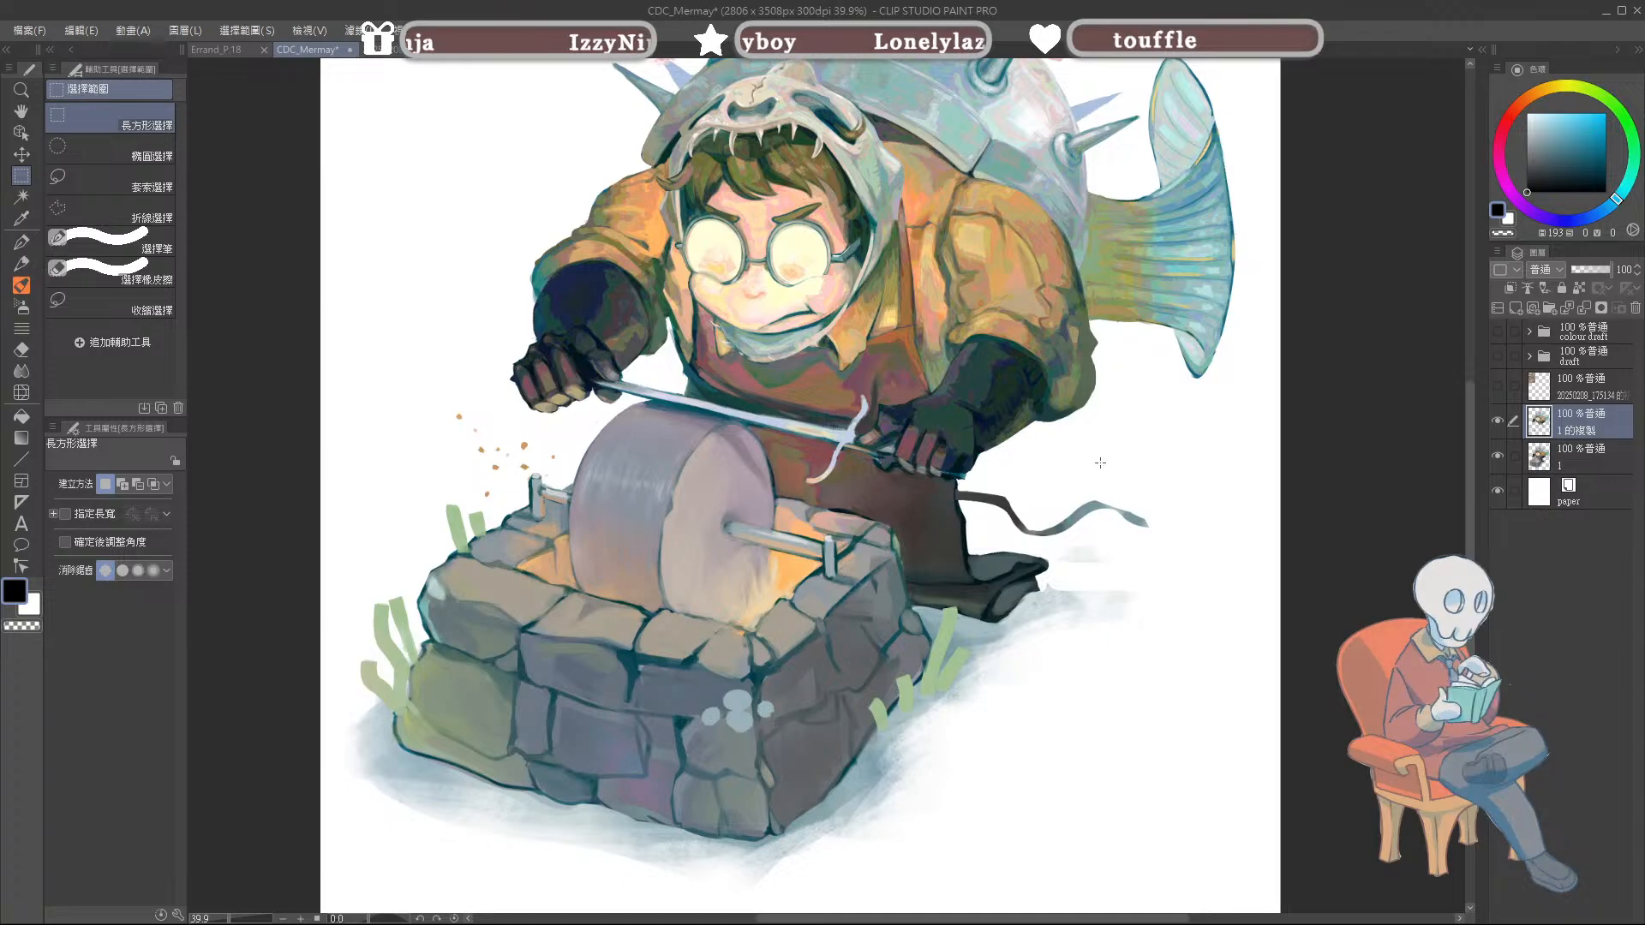
drag(286, 244, 1145, 898)
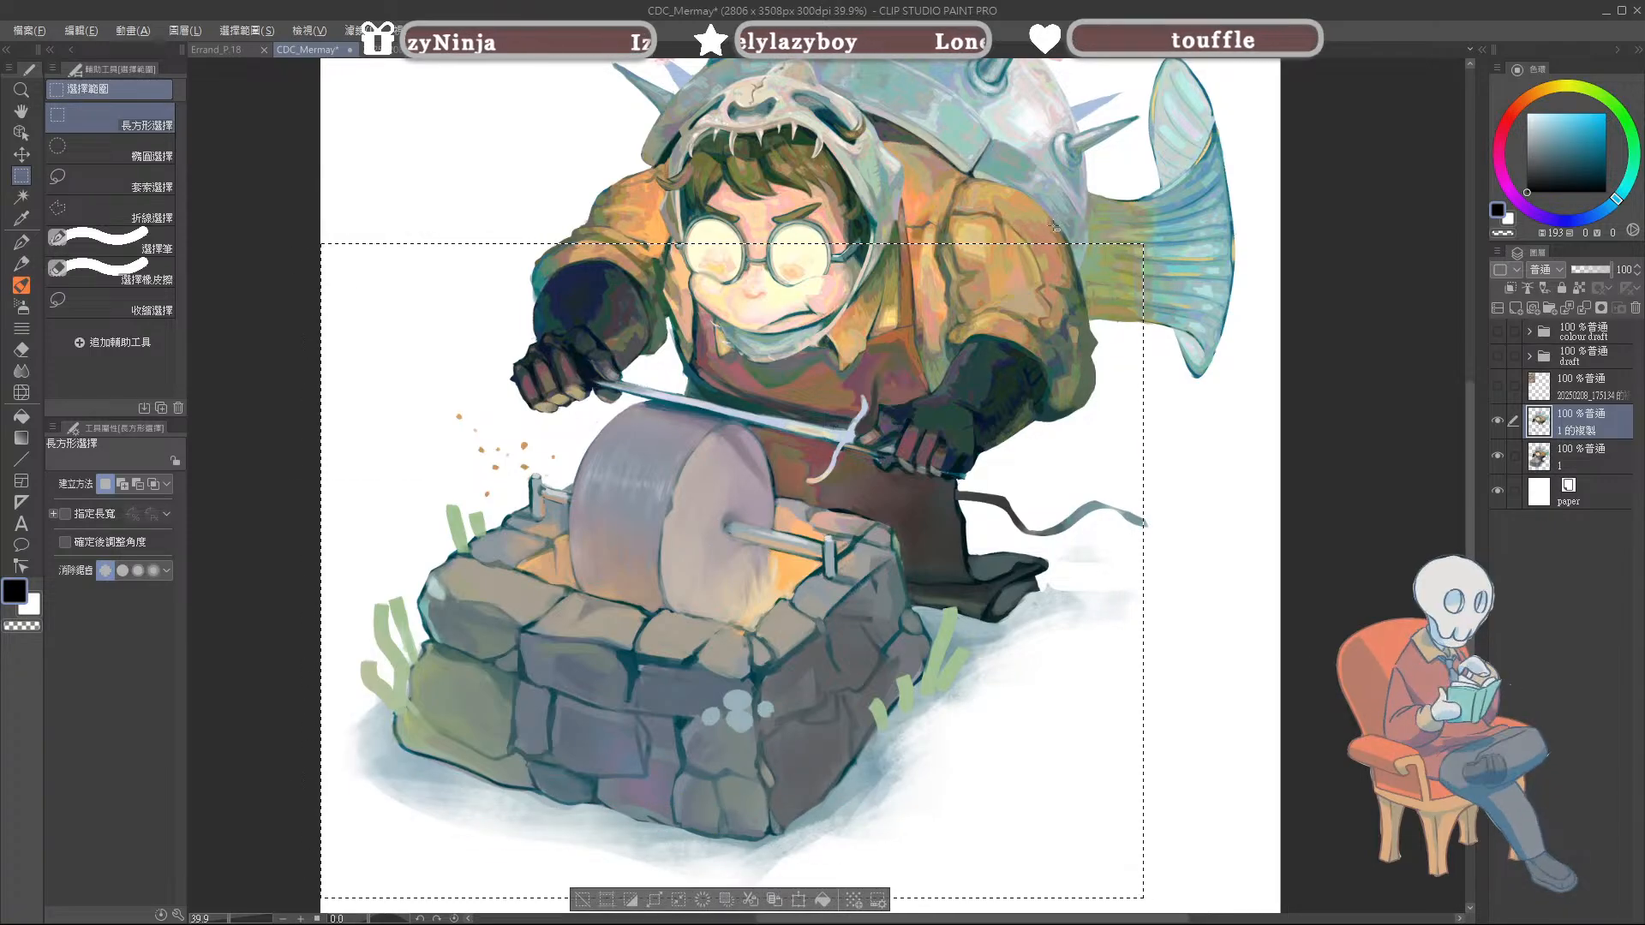
key(ctrl+d)
Step: Soft-erase the corrected copy over the fish tail with the eraser at size 172.2
drag(1243, 318, 1187, 609)
key(e)
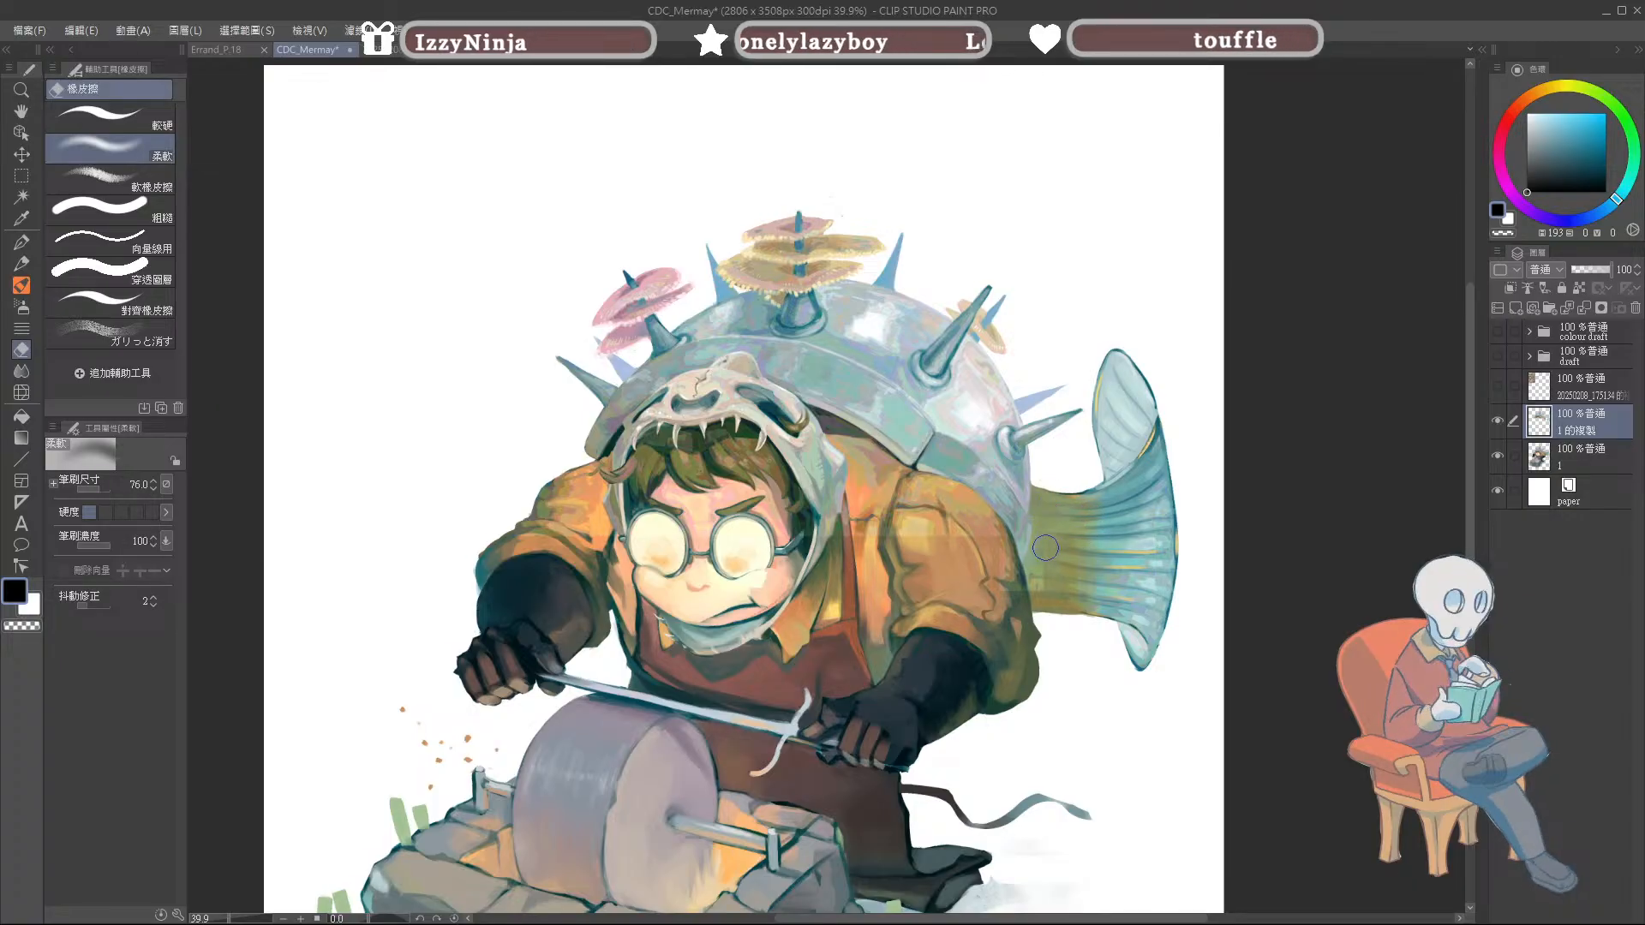
drag(1138, 549, 1148, 672)
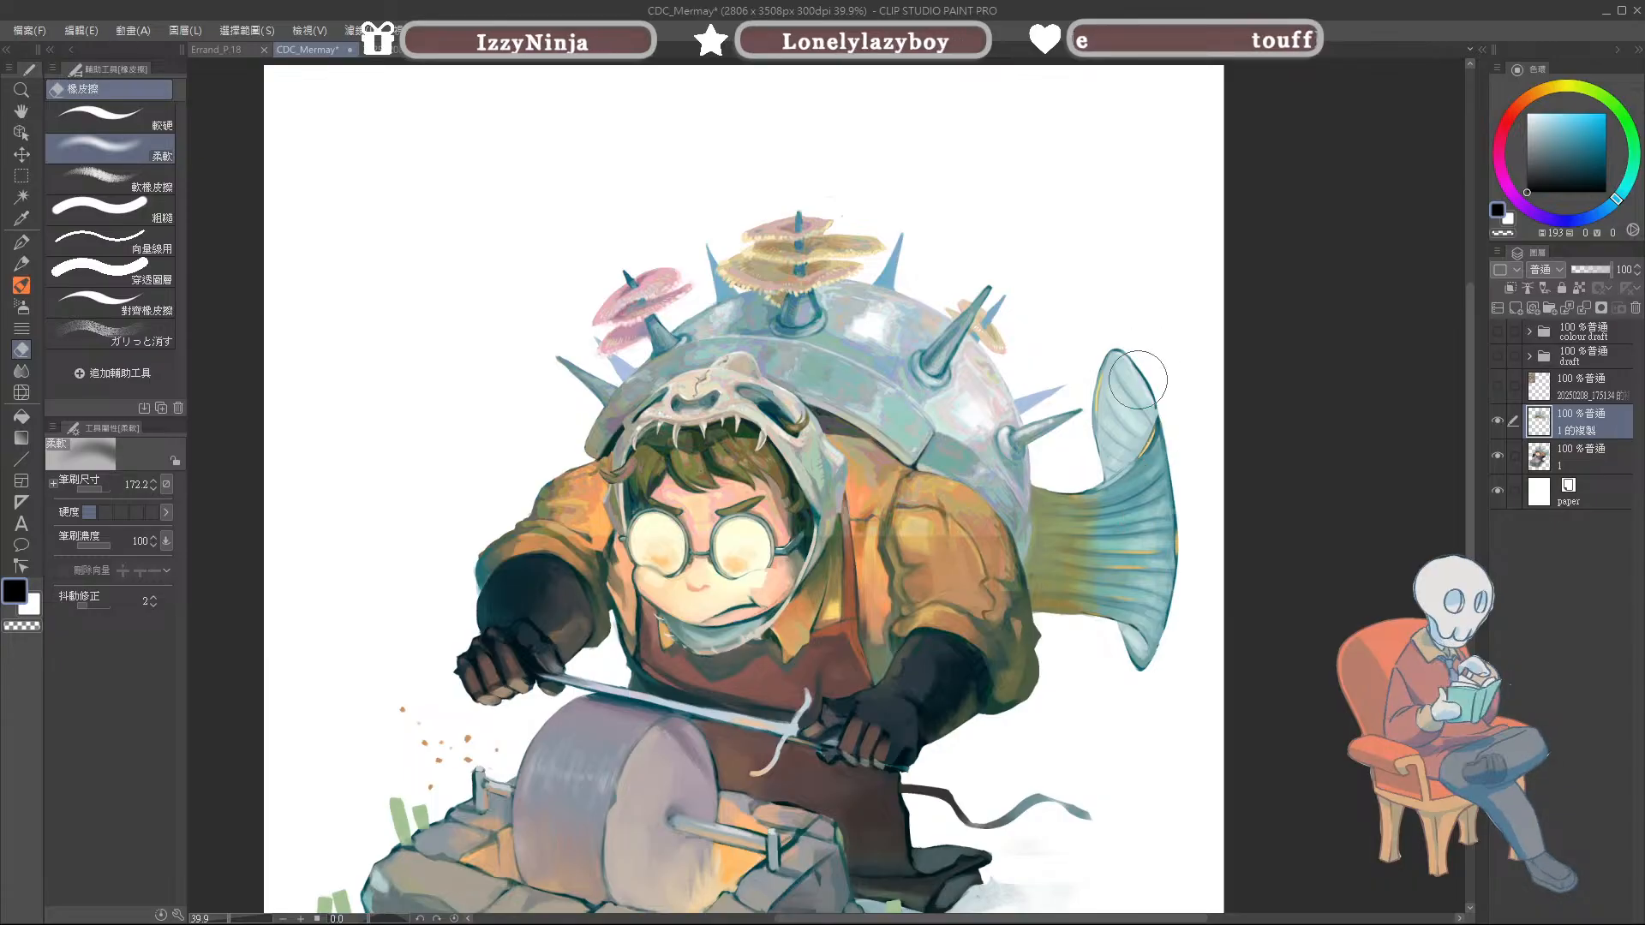
Step: Soft-erase the corrected copy over the face, hair and orange jacket to bring back the original colours, removing the hard selection edge
scroll(1137, 803, down, 3)
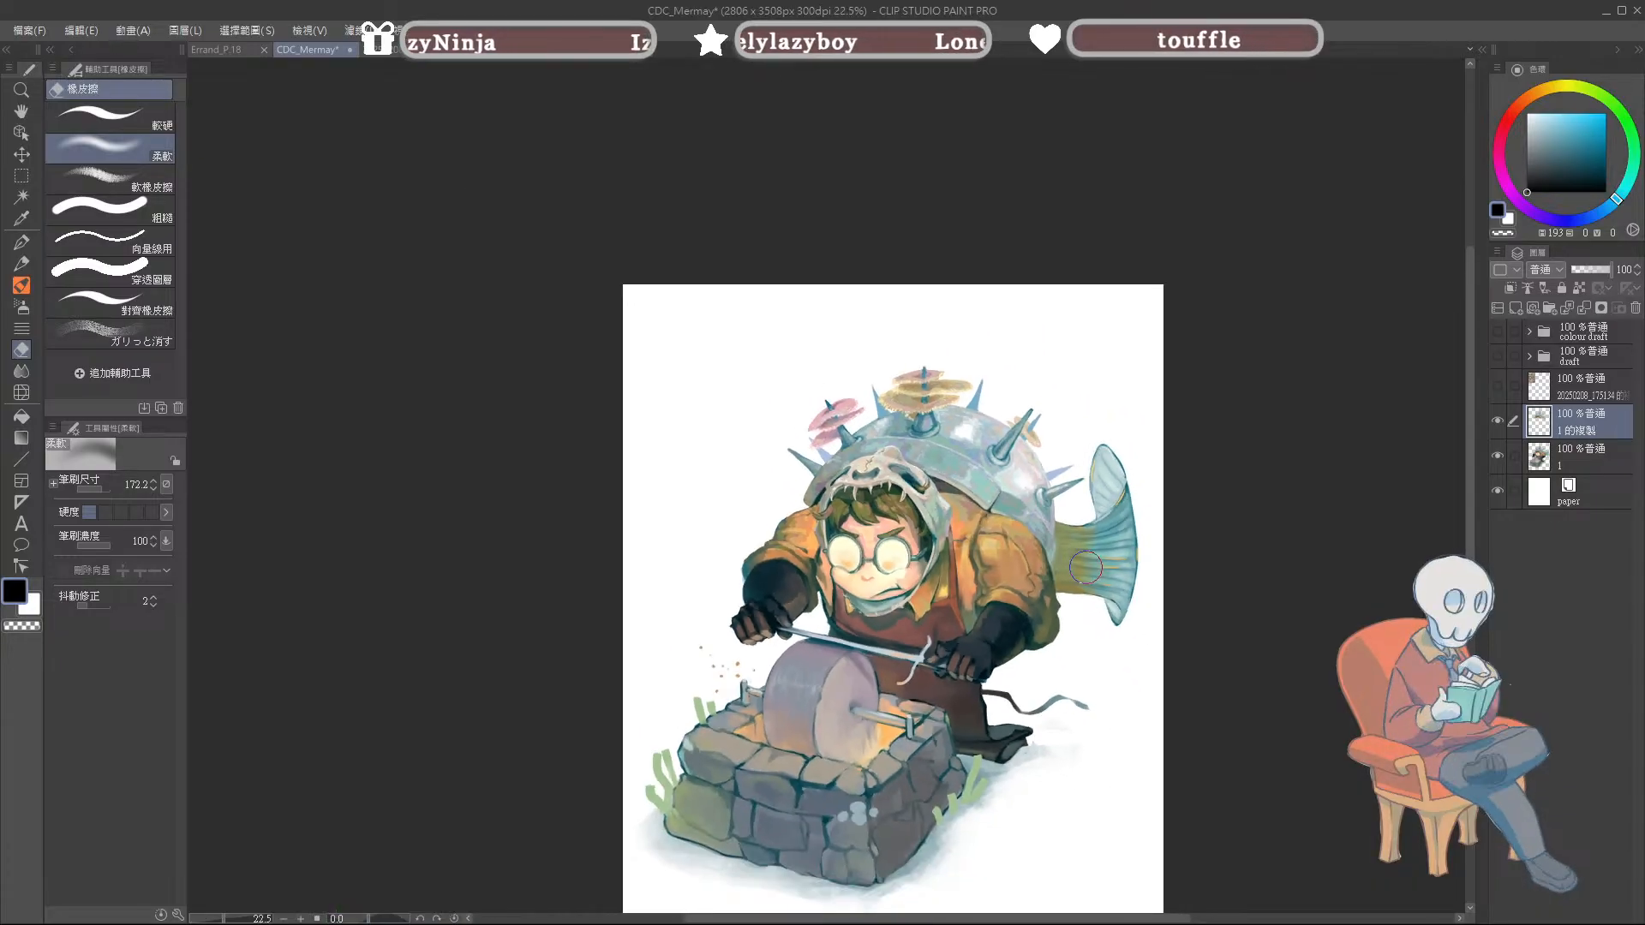
scroll(950, 609, up, 2)
scroll(1074, 395, up, 1)
scroll(1053, 462, down, 2)
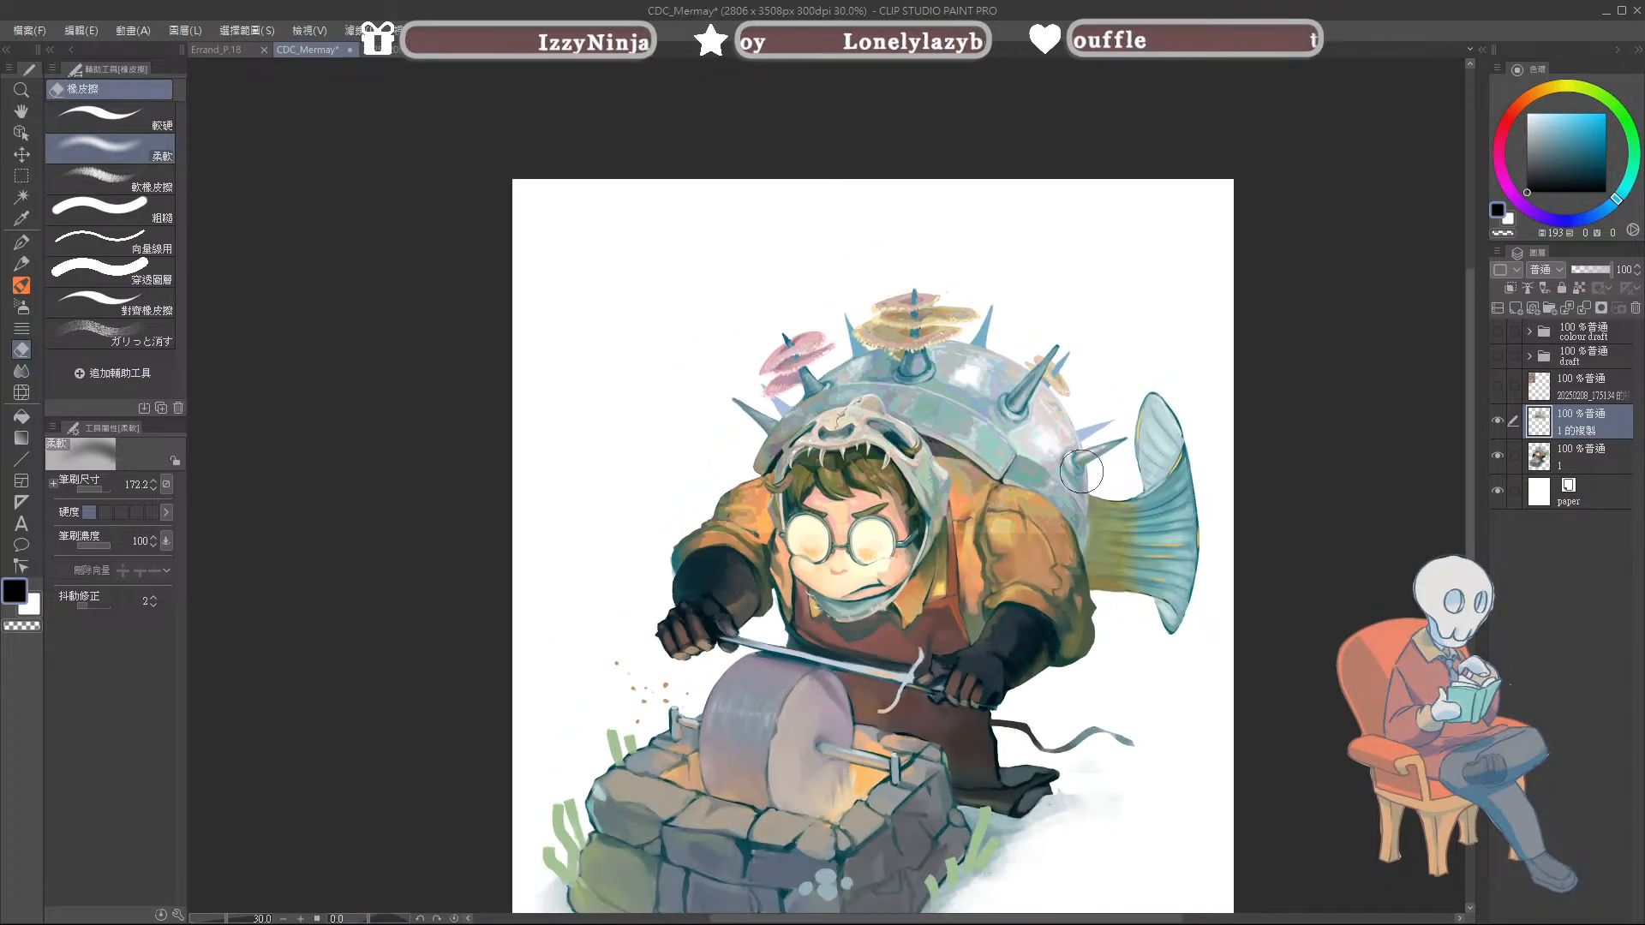
scroll(1035, 537, up, 2)
scroll(1035, 536, up, 5)
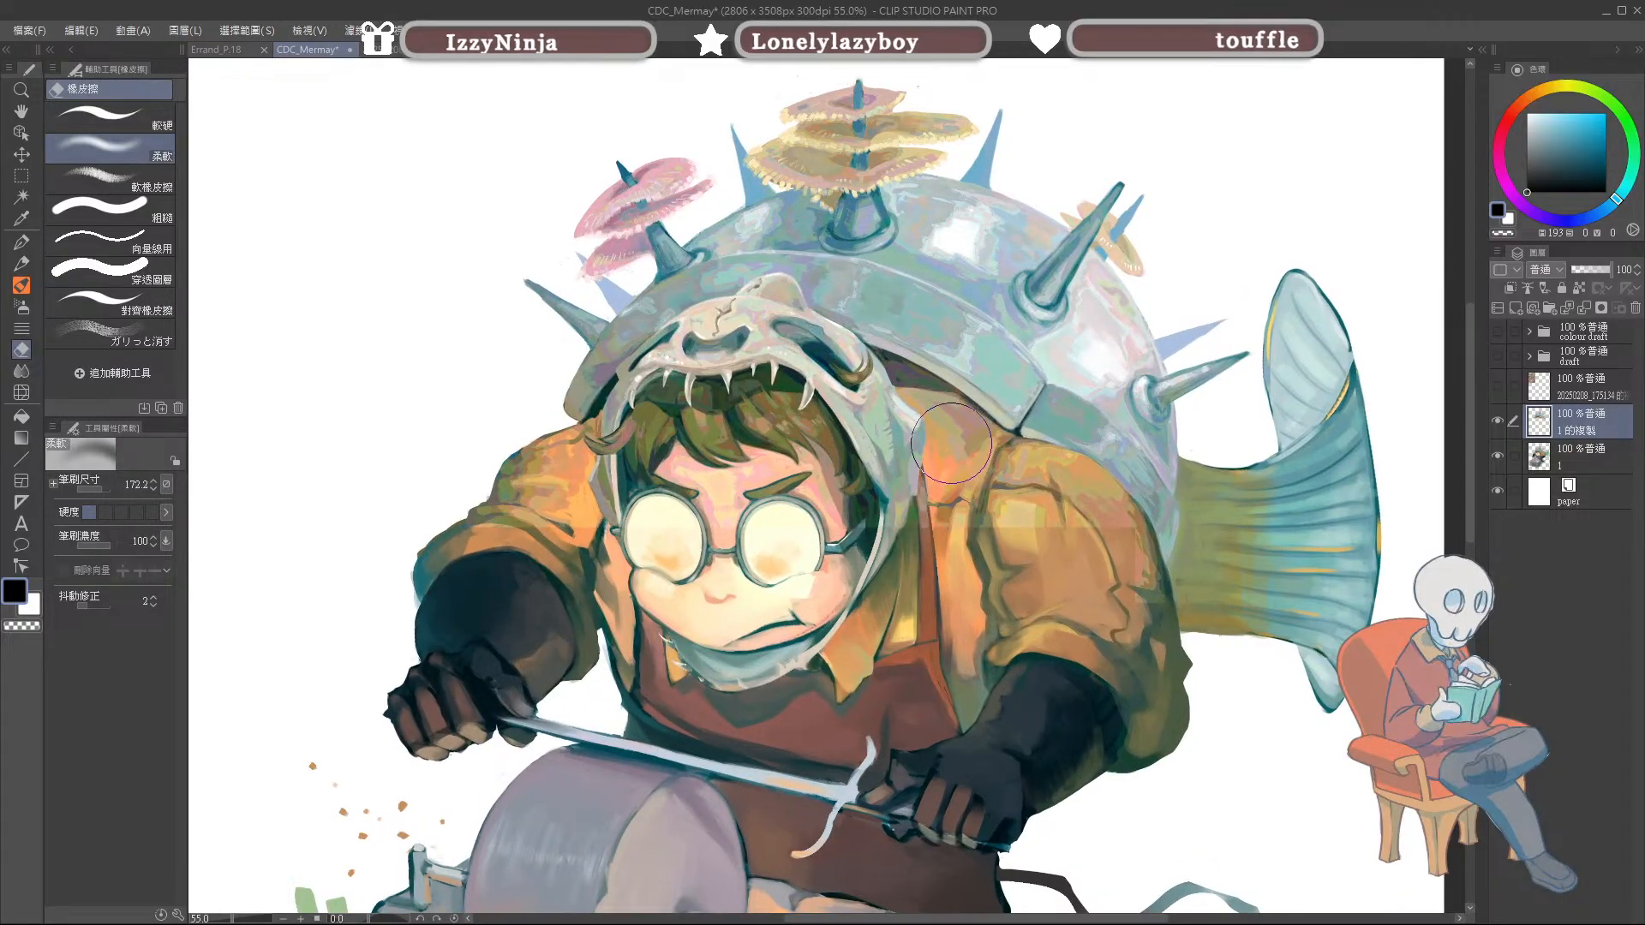
scroll(965, 425, up, 7)
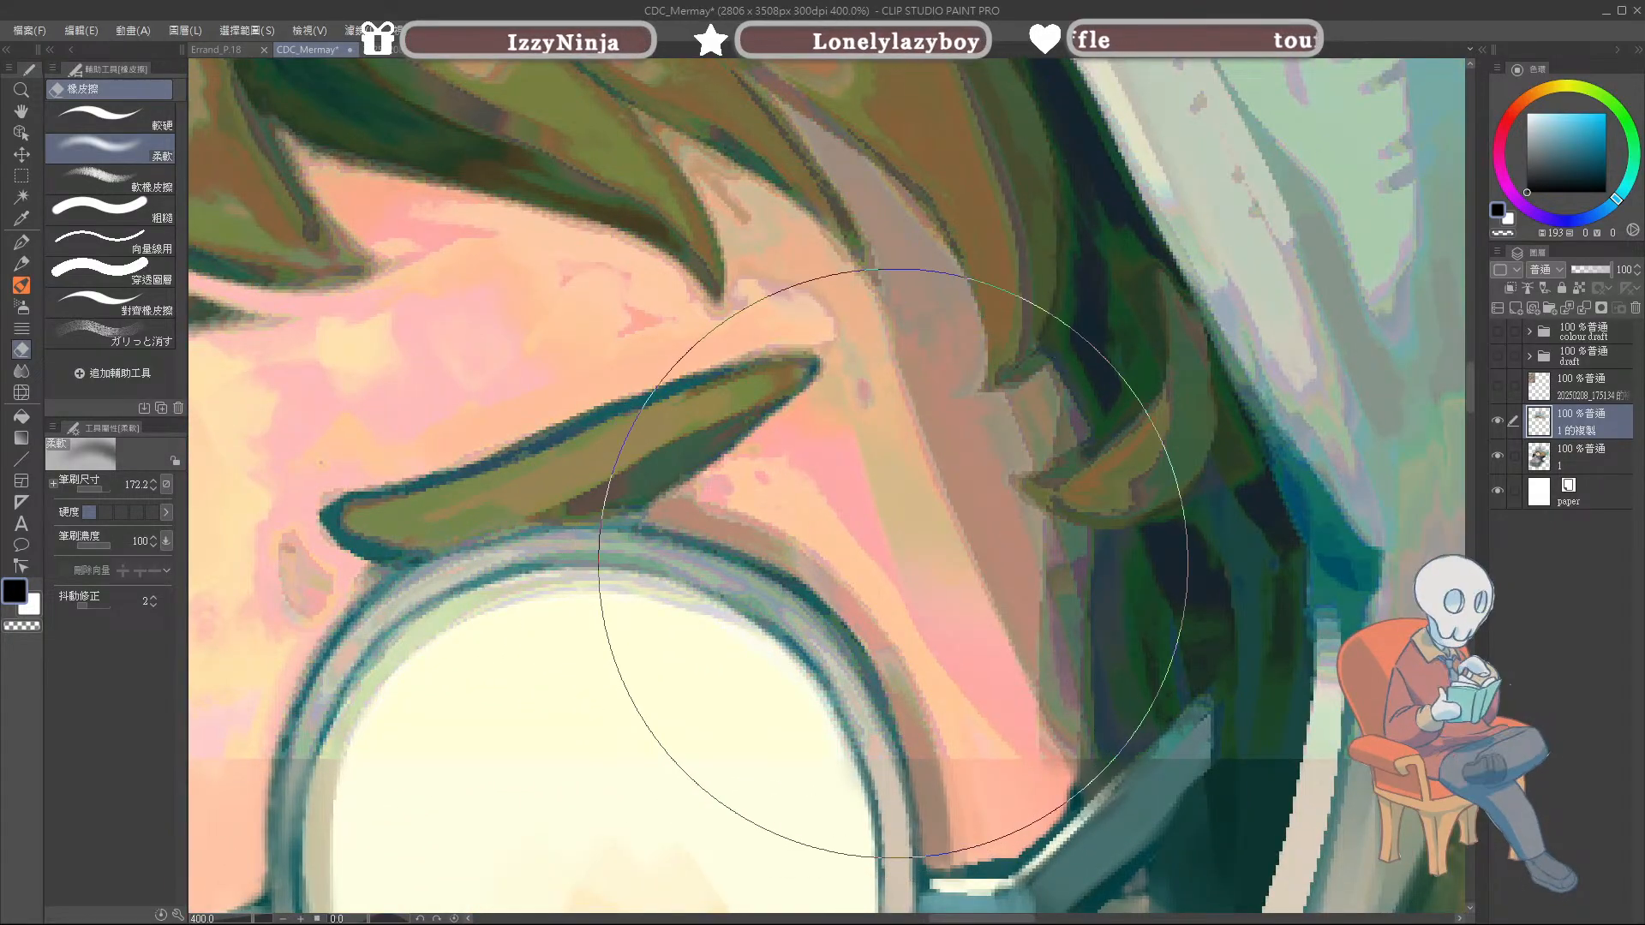
scroll(856, 591, down, 4)
scroll(848, 572, down, 4)
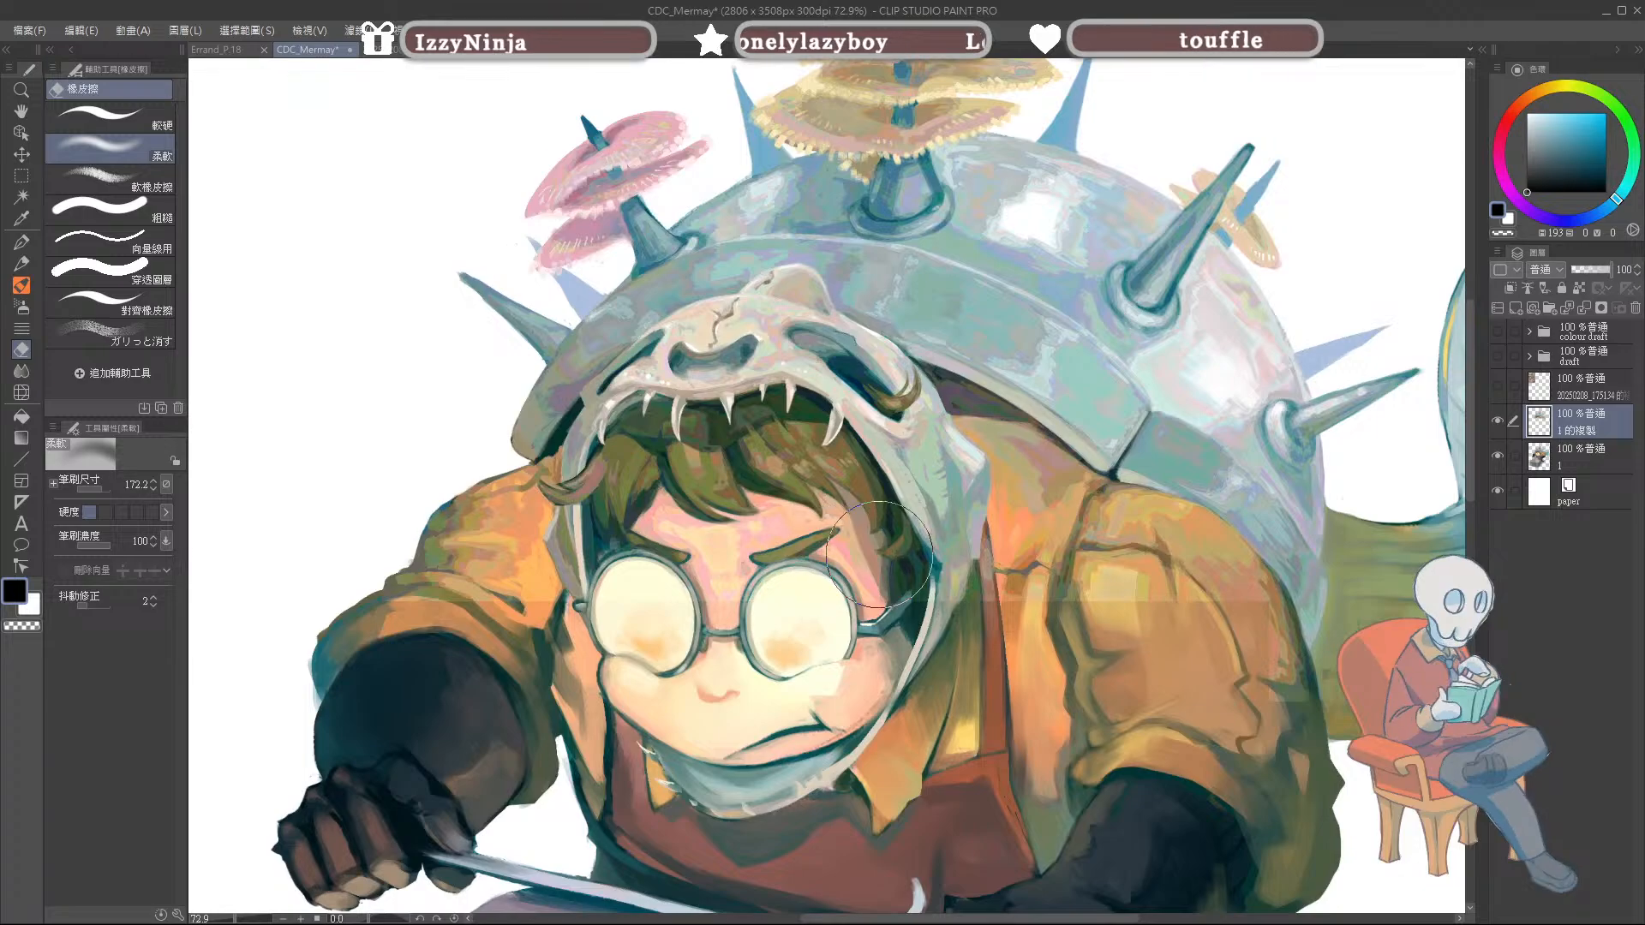
scroll(1204, 552, up, 1)
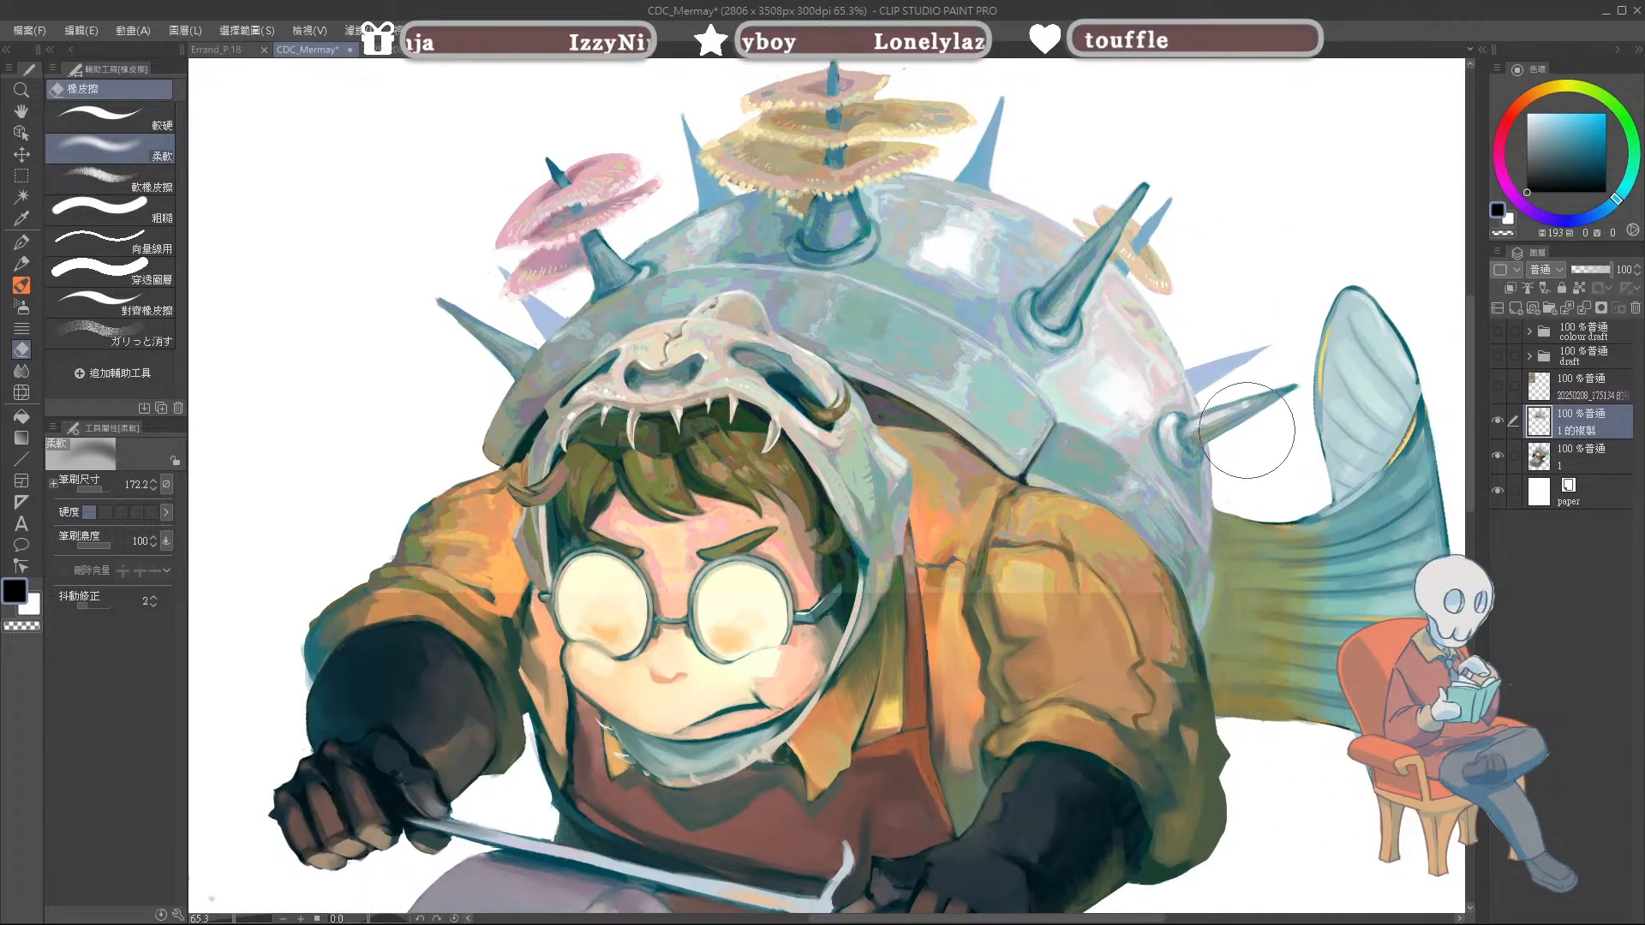
mouse_move(1327, 134)
mouse_down()
mouse_move(1343, 126)
mouse_move(1322, 152)
mouse_move(1336, 141)
mouse_up()
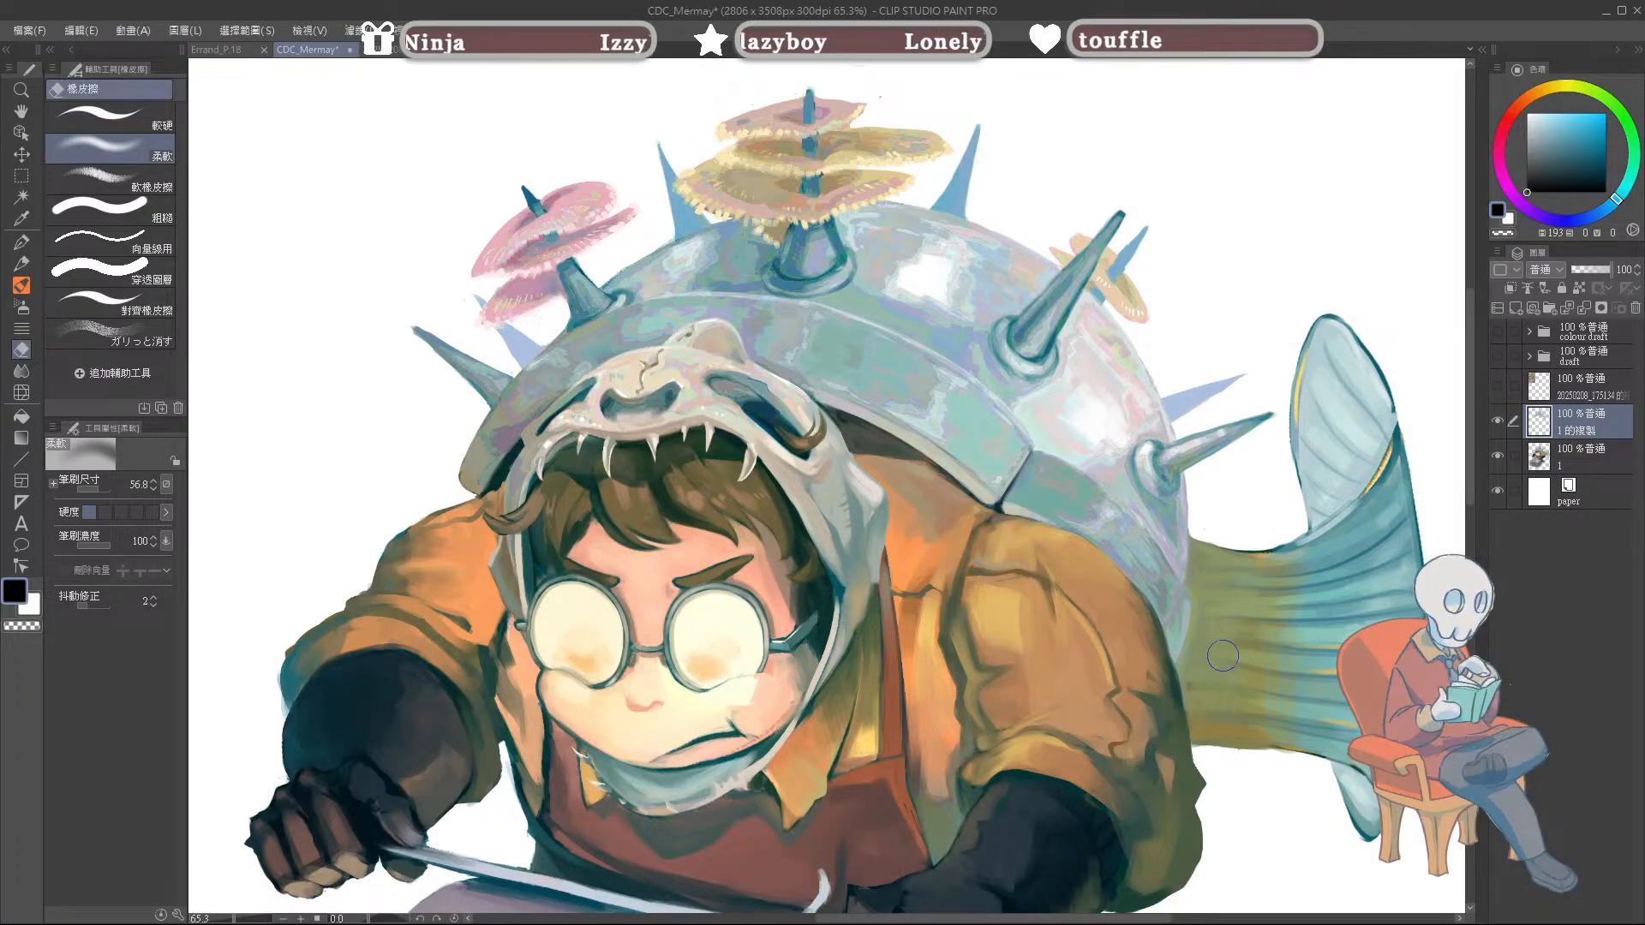
Step: Erase the corrected copy over the skull hood with the soft eraser at size 56.8
drag(1242, 563, 1230, 700)
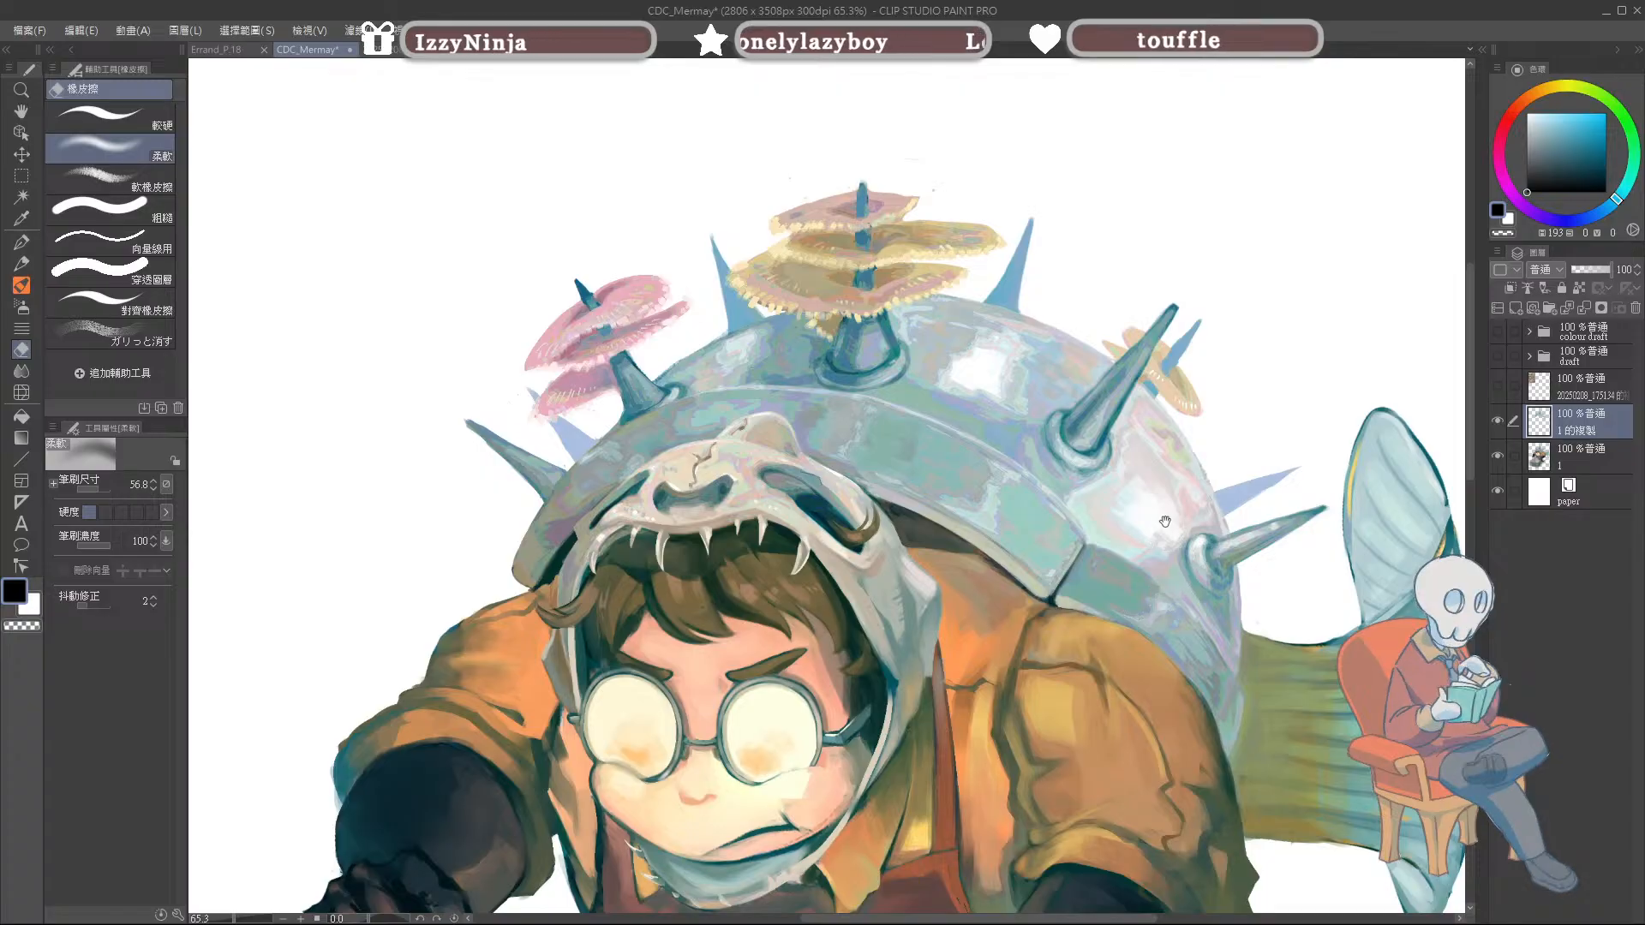
drag(1163, 525, 1135, 648)
drag(1291, 689, 1282, 625)
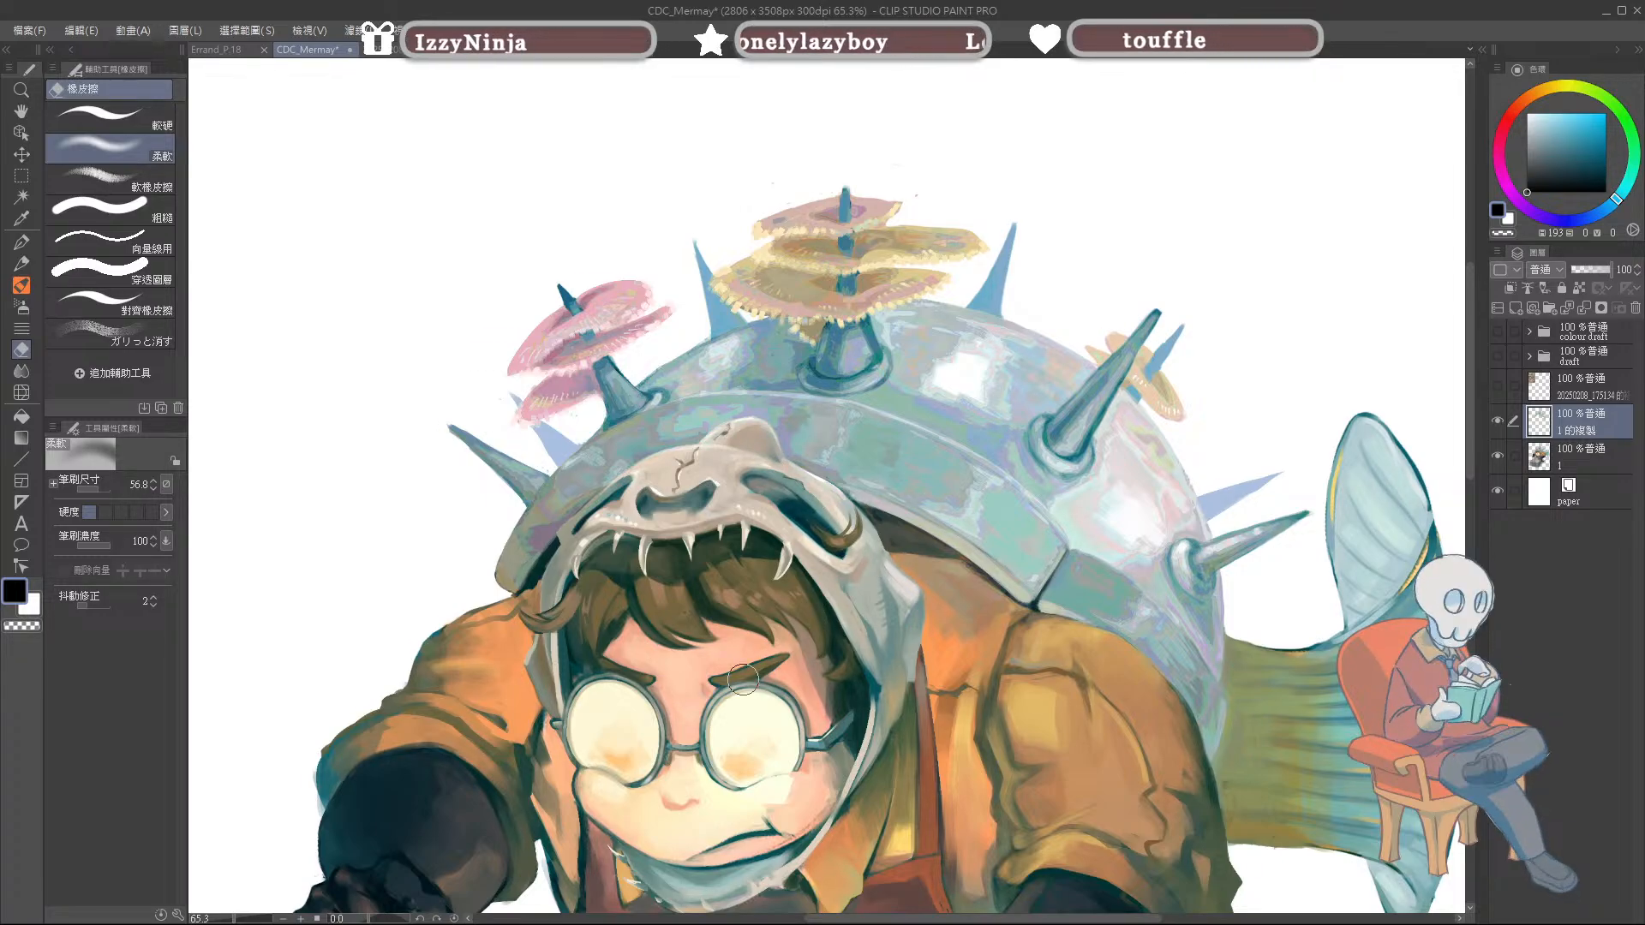
Step: Restore the original colours of the mushrooms on top of the shell, soft-erasing the corrected copy at sizes 61.6 and 47
scroll(1206, 621, up, 2)
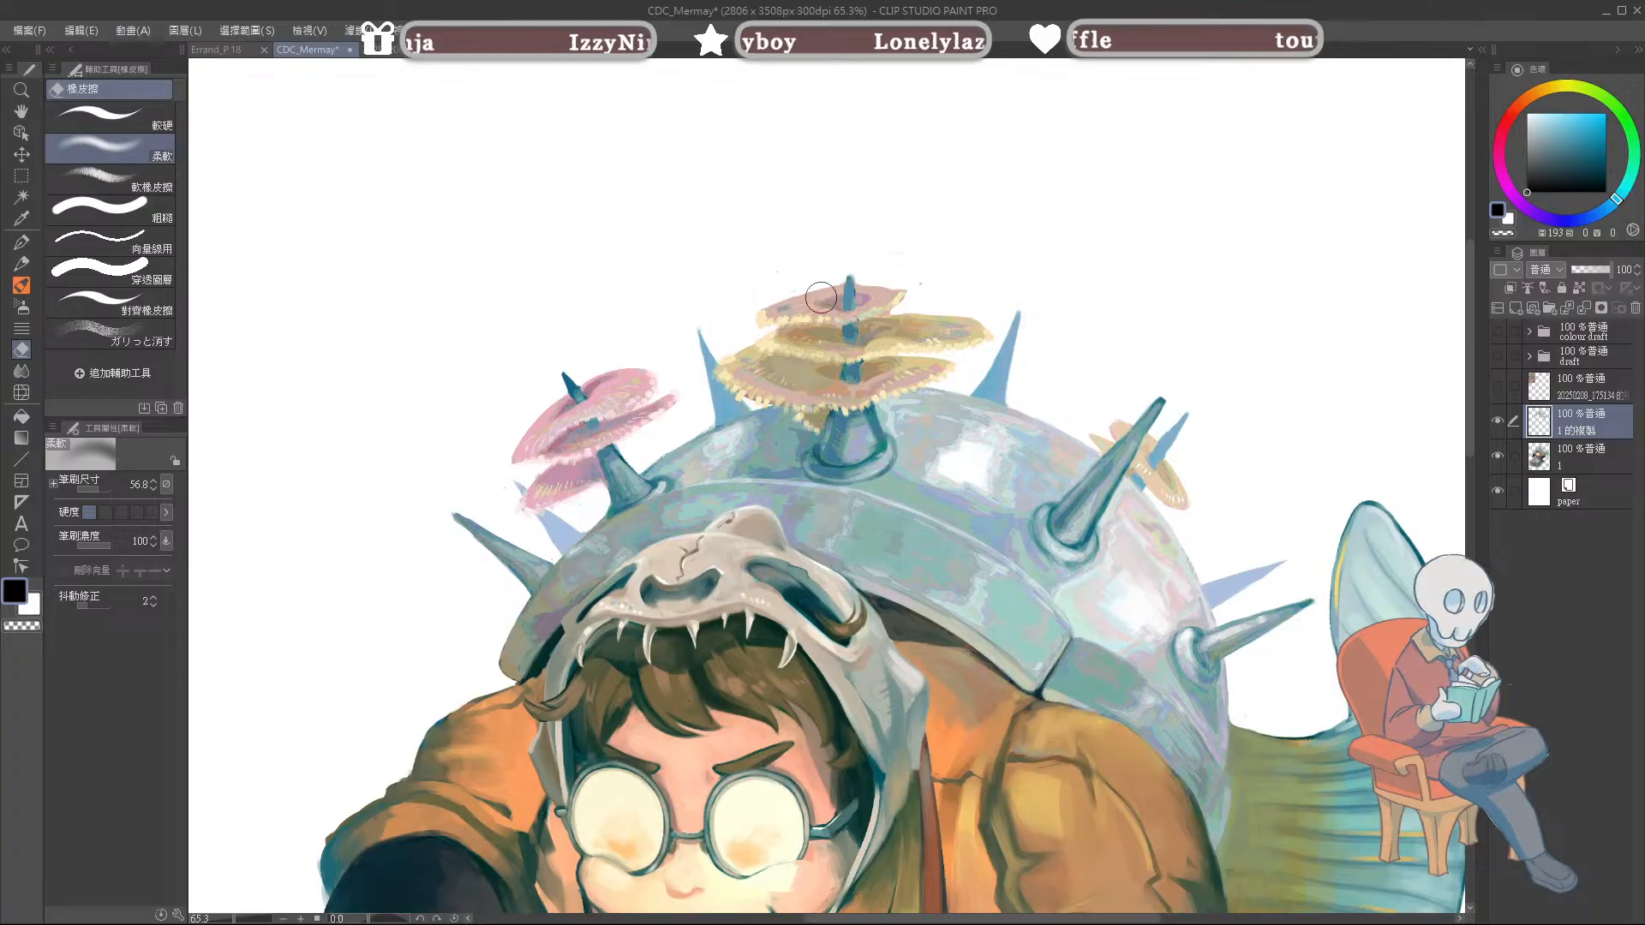
mouse_move(796, 314)
mouse_down()
mouse_move(784, 350)
mouse_move(806, 365)
mouse_up()
ctrl+alt+drag(877, 307, 818, 310)
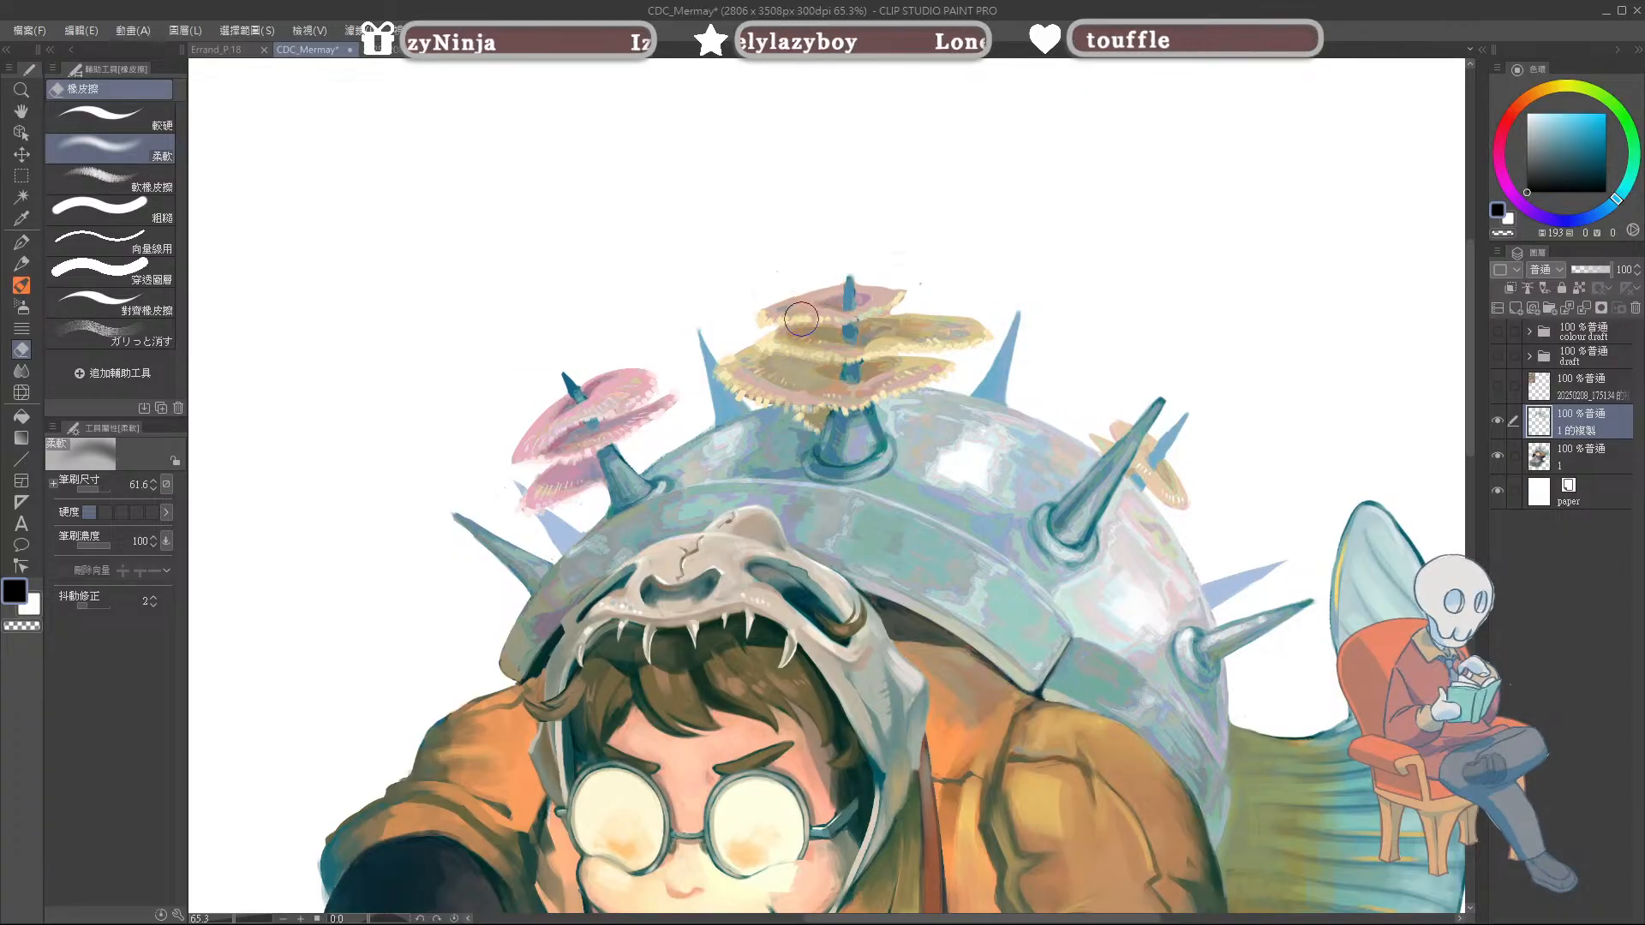
ctrl+alt+drag(836, 365, 801, 370)
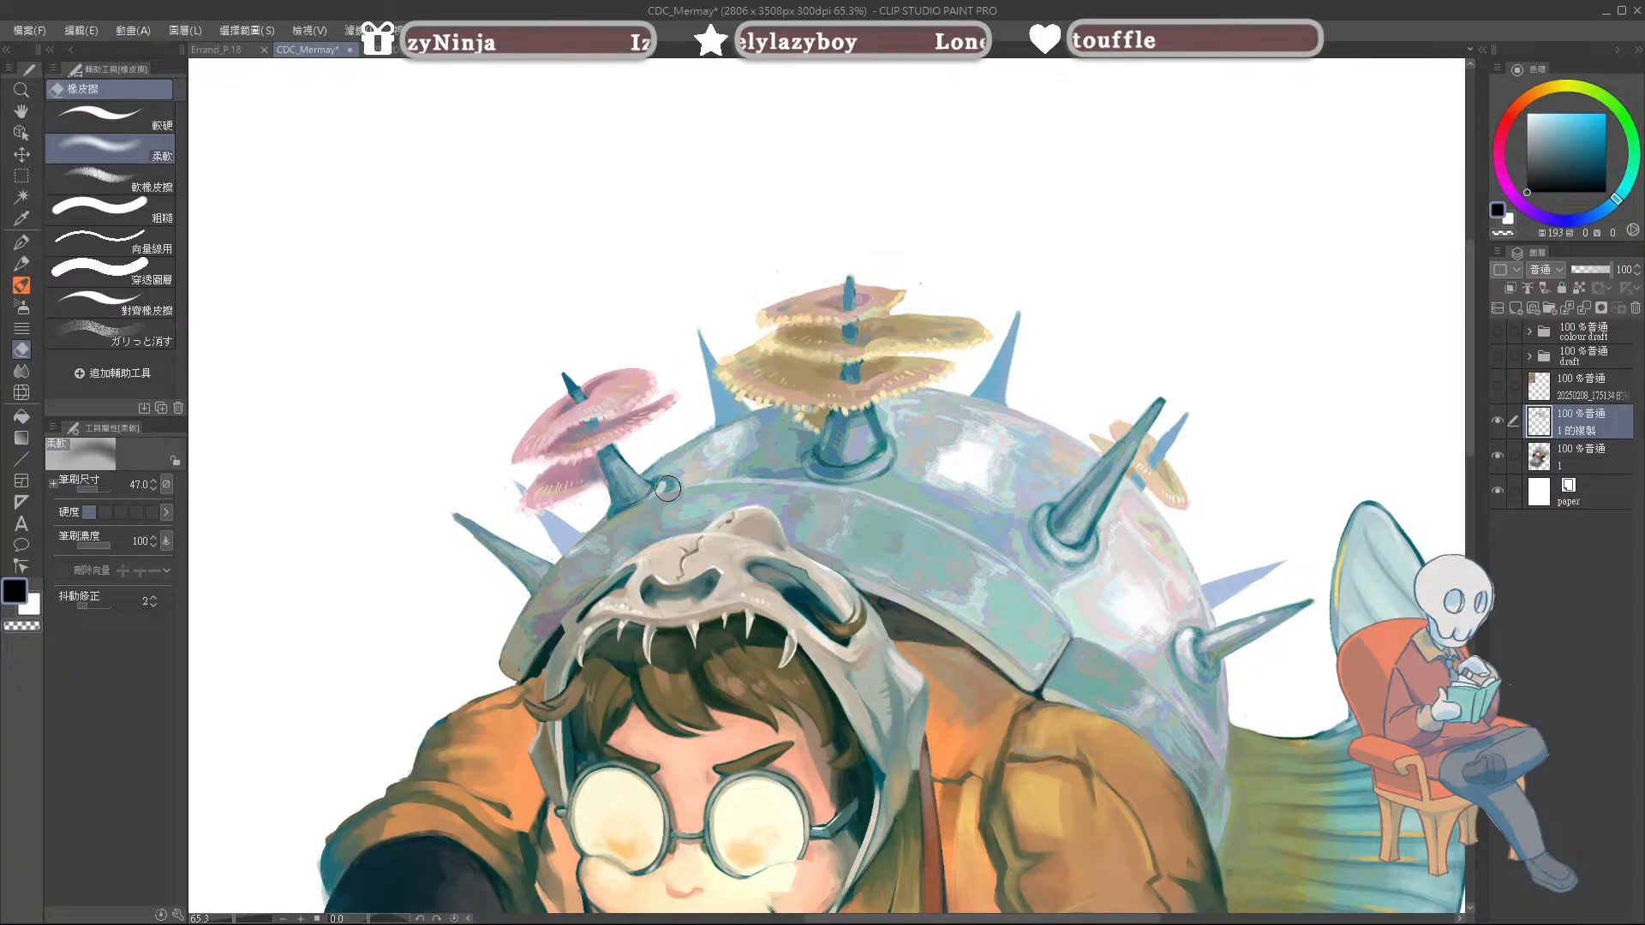
Step: Toggle the corrected copy's visibility repeatedly to compare the shell colours with and without it
scroll(863, 755, down, 3)
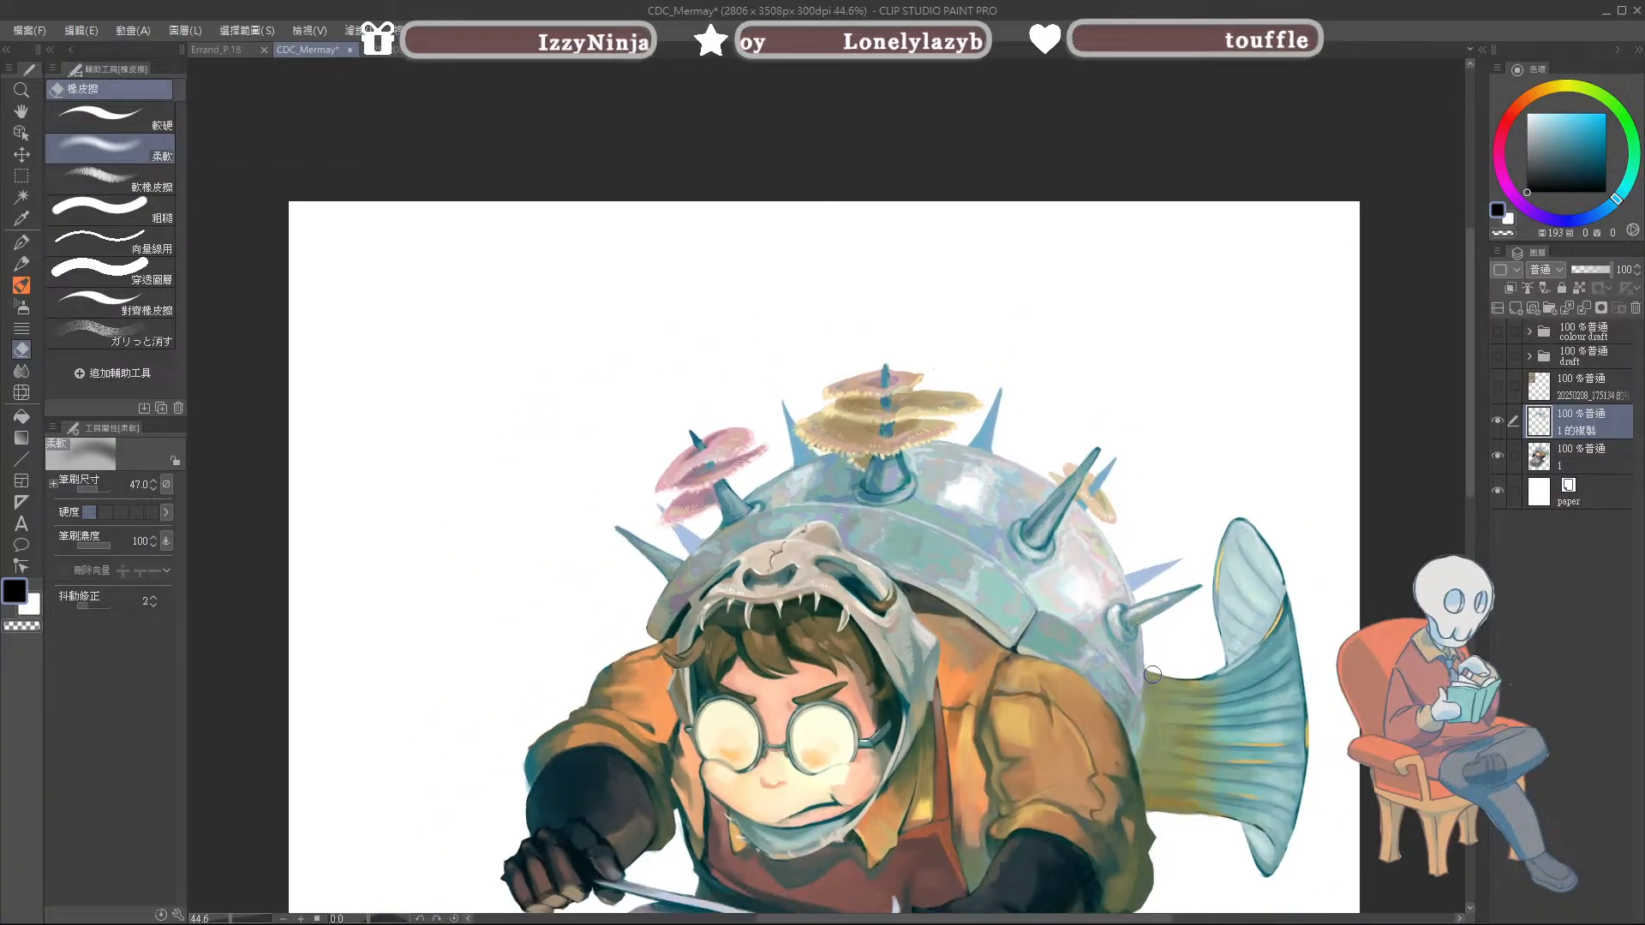
scroll(999, 682, down, 5)
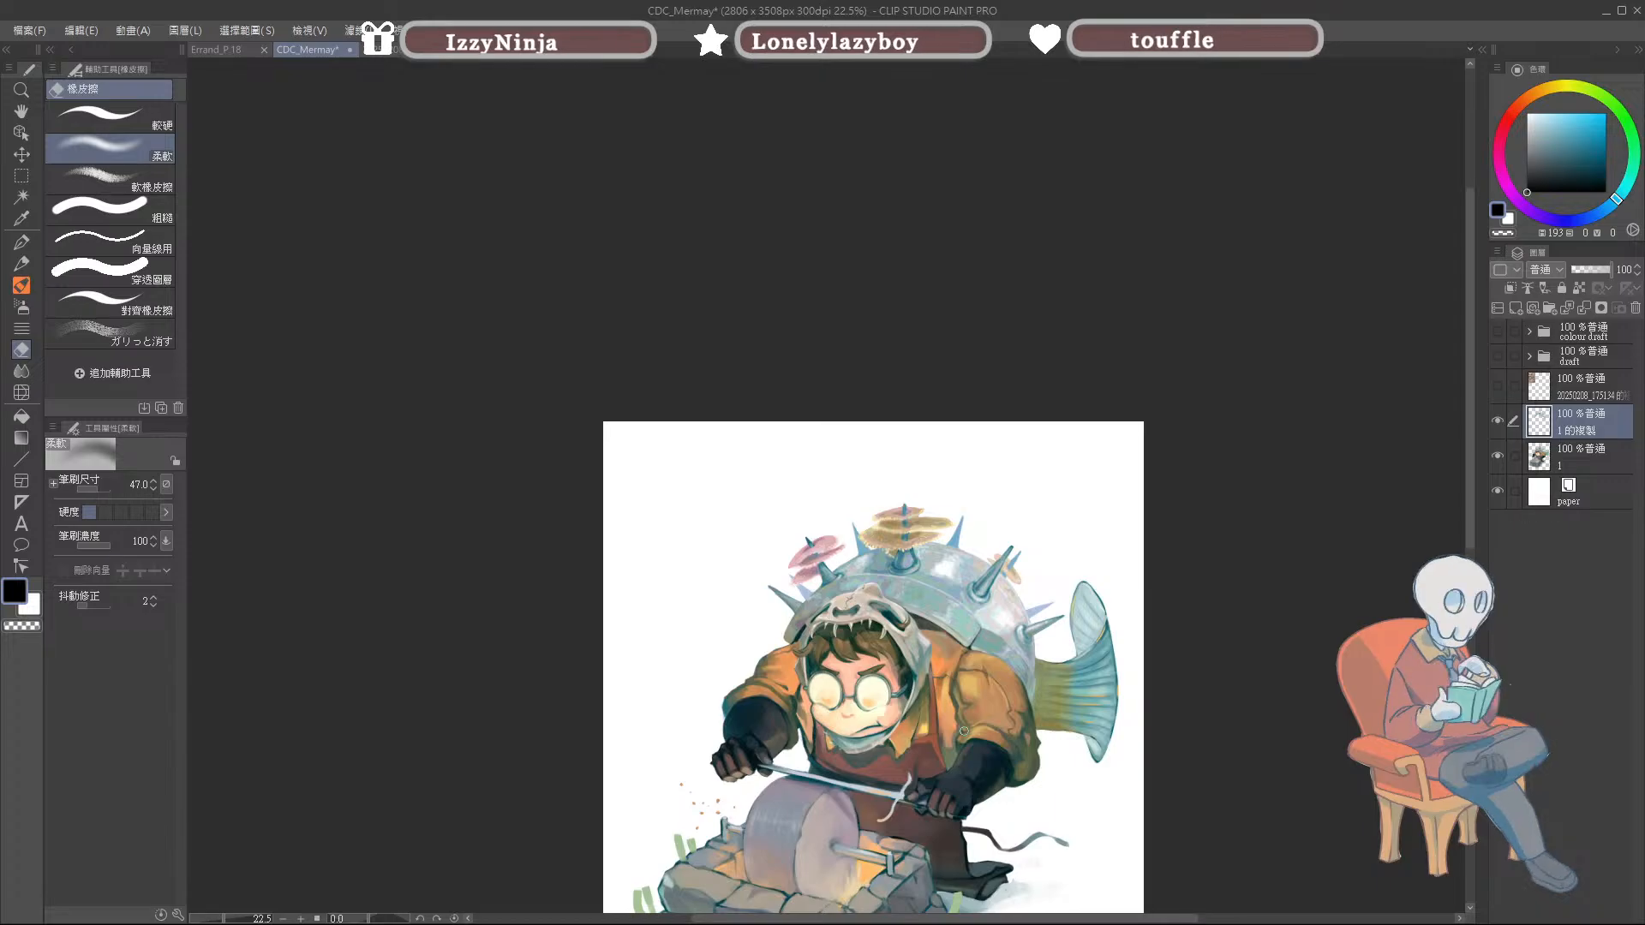
scroll(955, 678, up, 3)
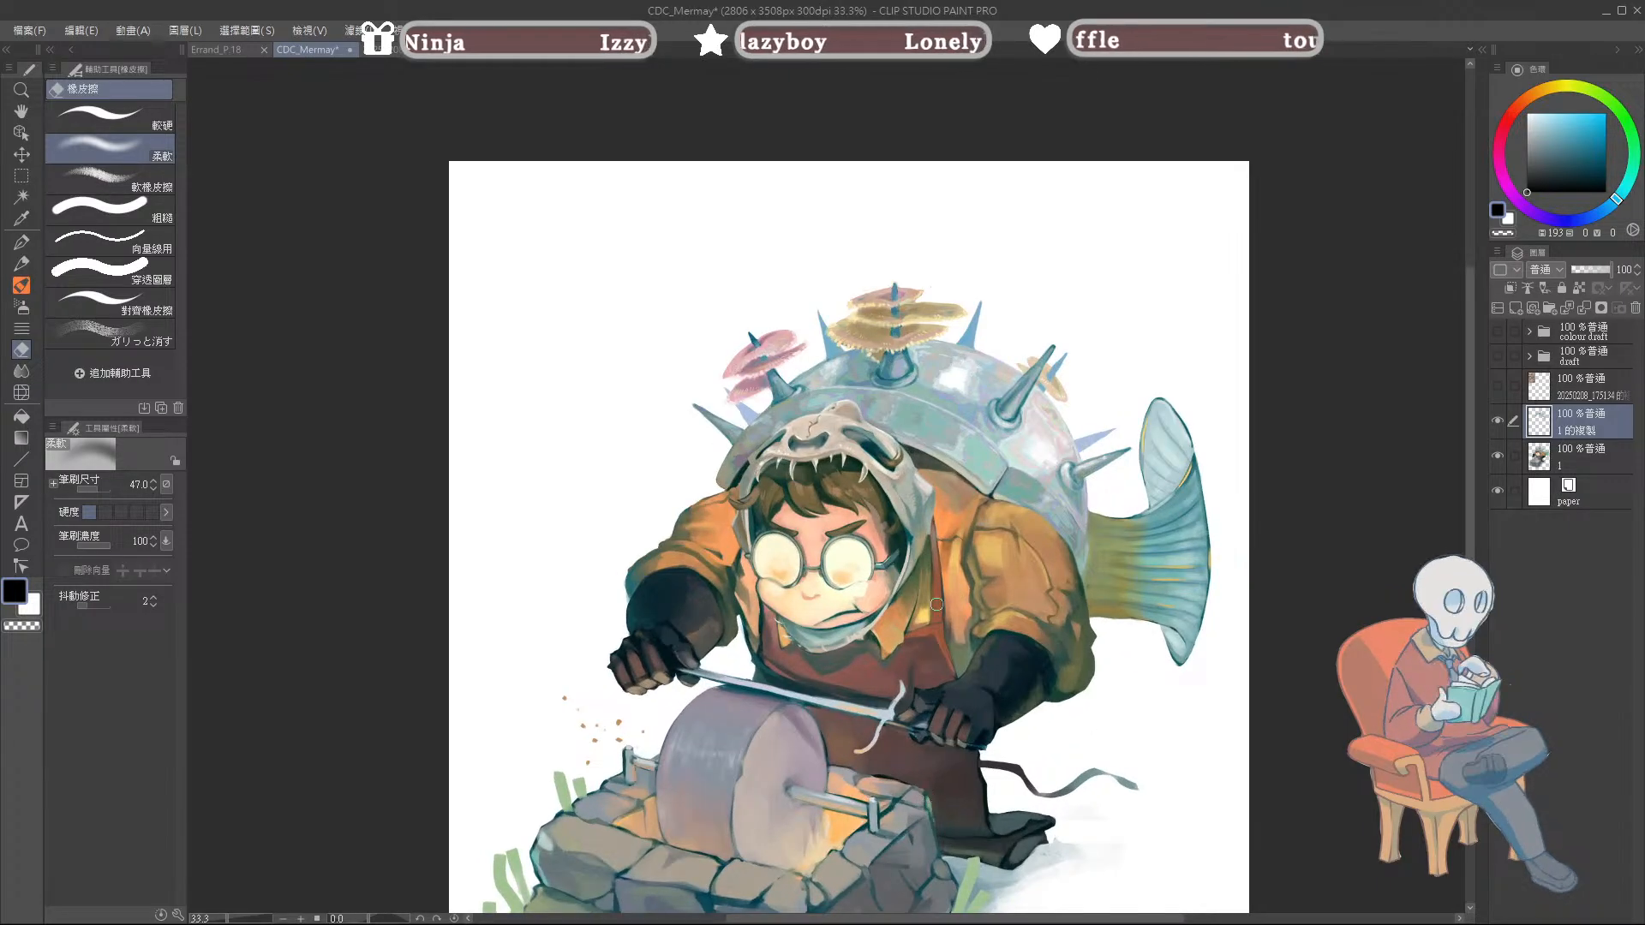
scroll(967, 313, up, 3)
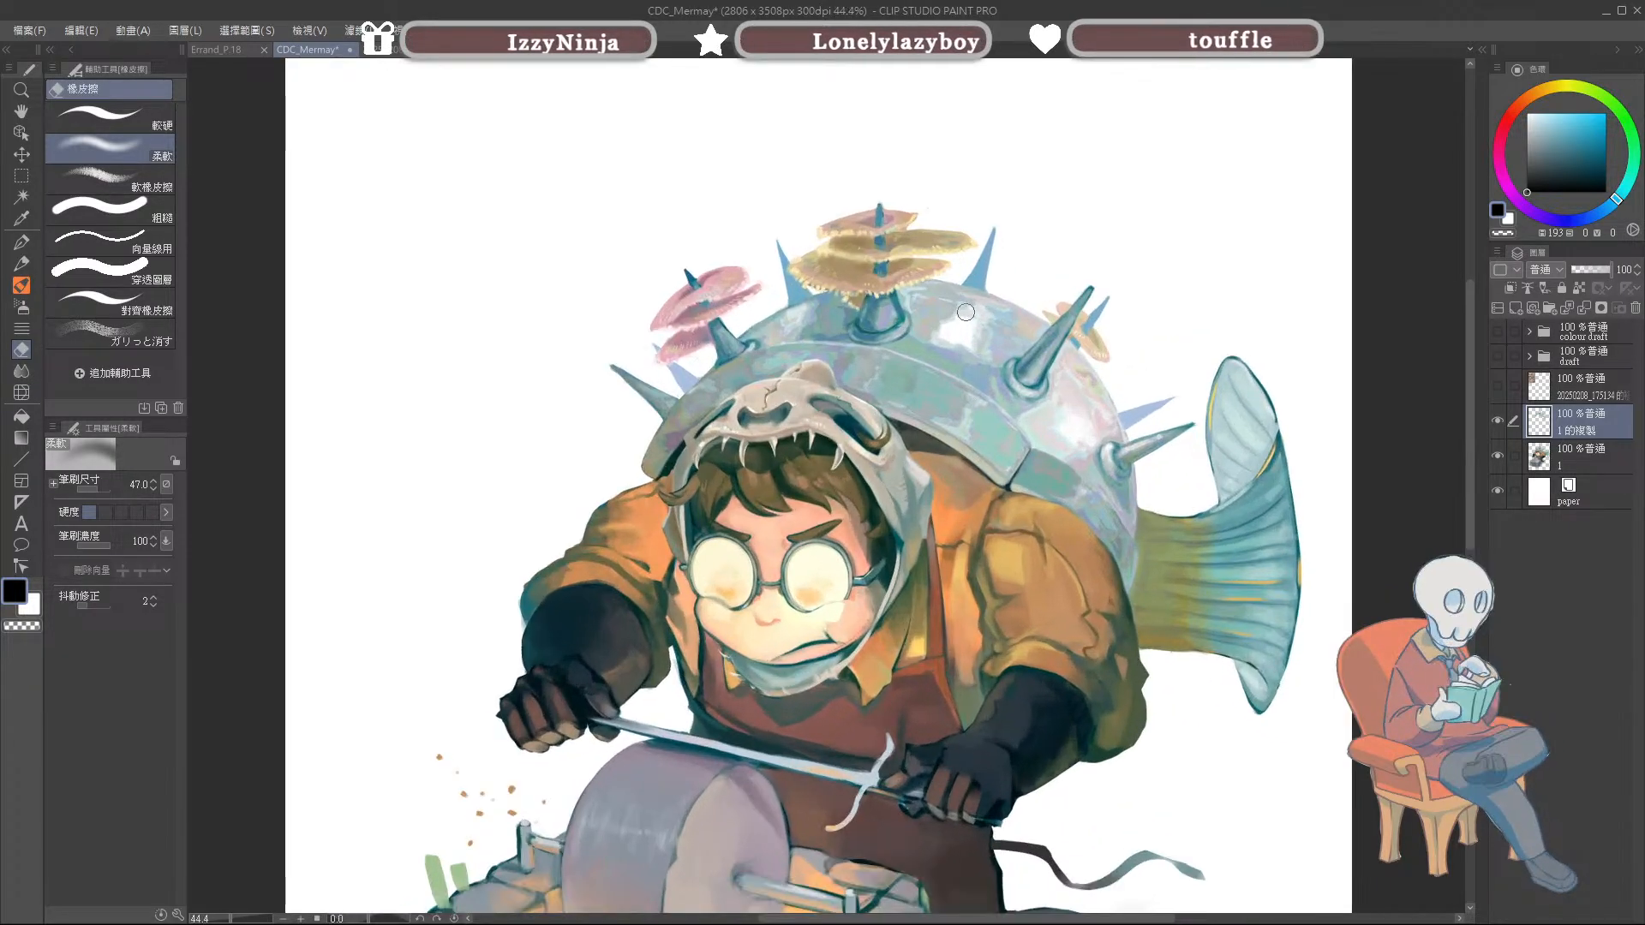
click(1499, 423)
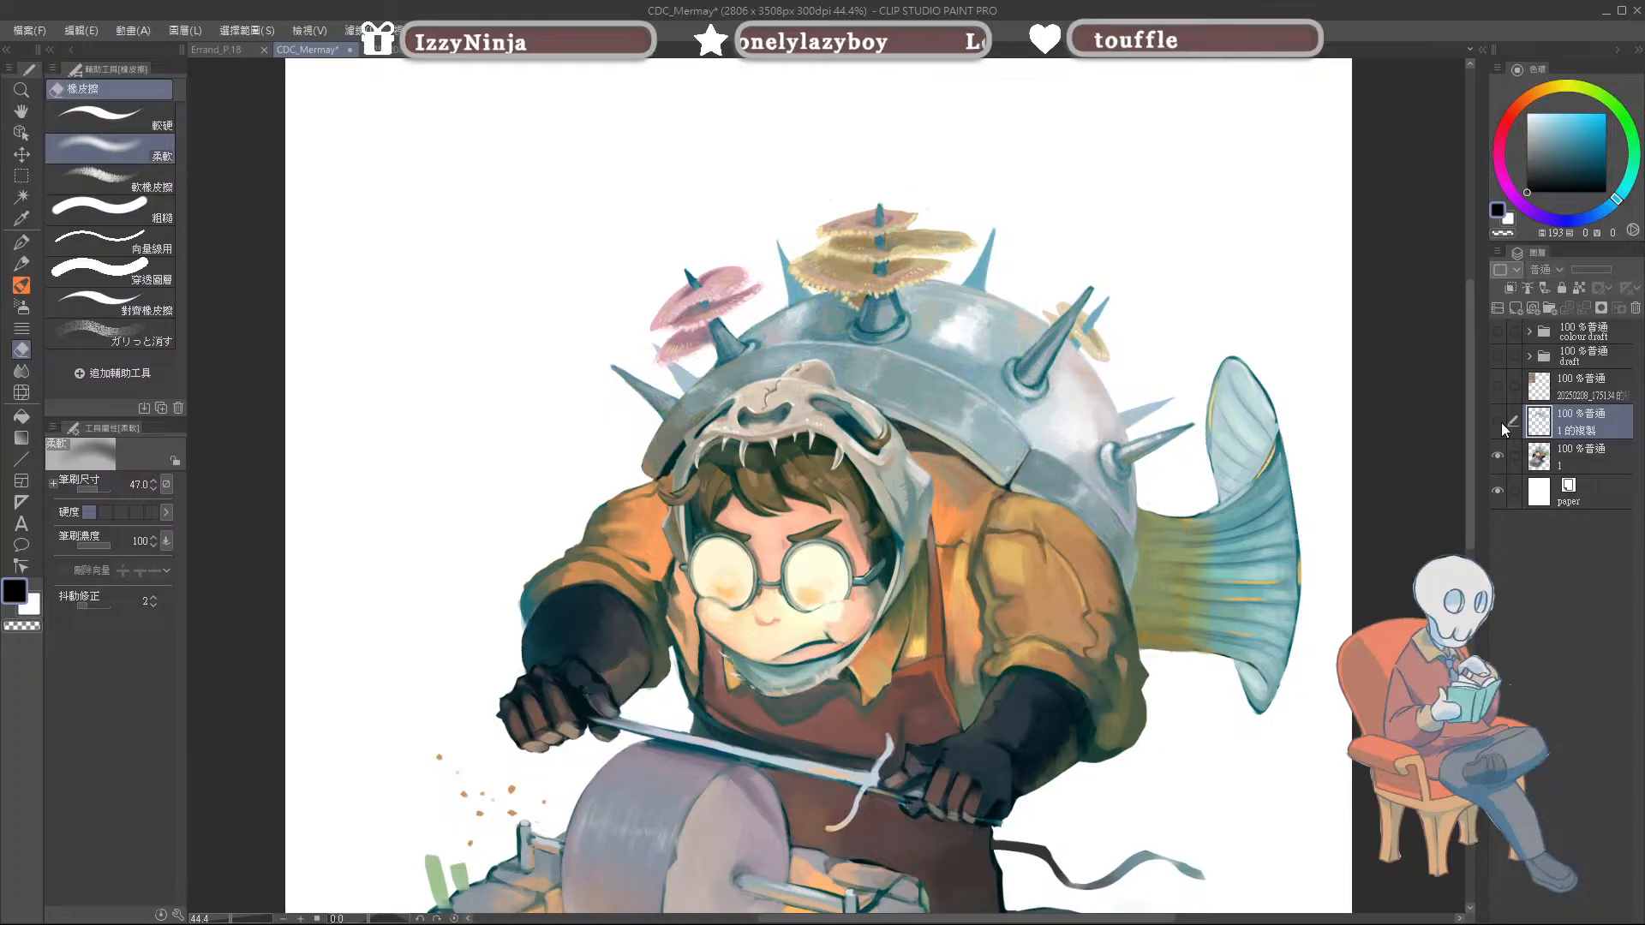
click(1493, 428)
click(1492, 430)
click(1492, 430)
click(1492, 430)
click(1493, 430)
click(1492, 430)
click(1492, 430)
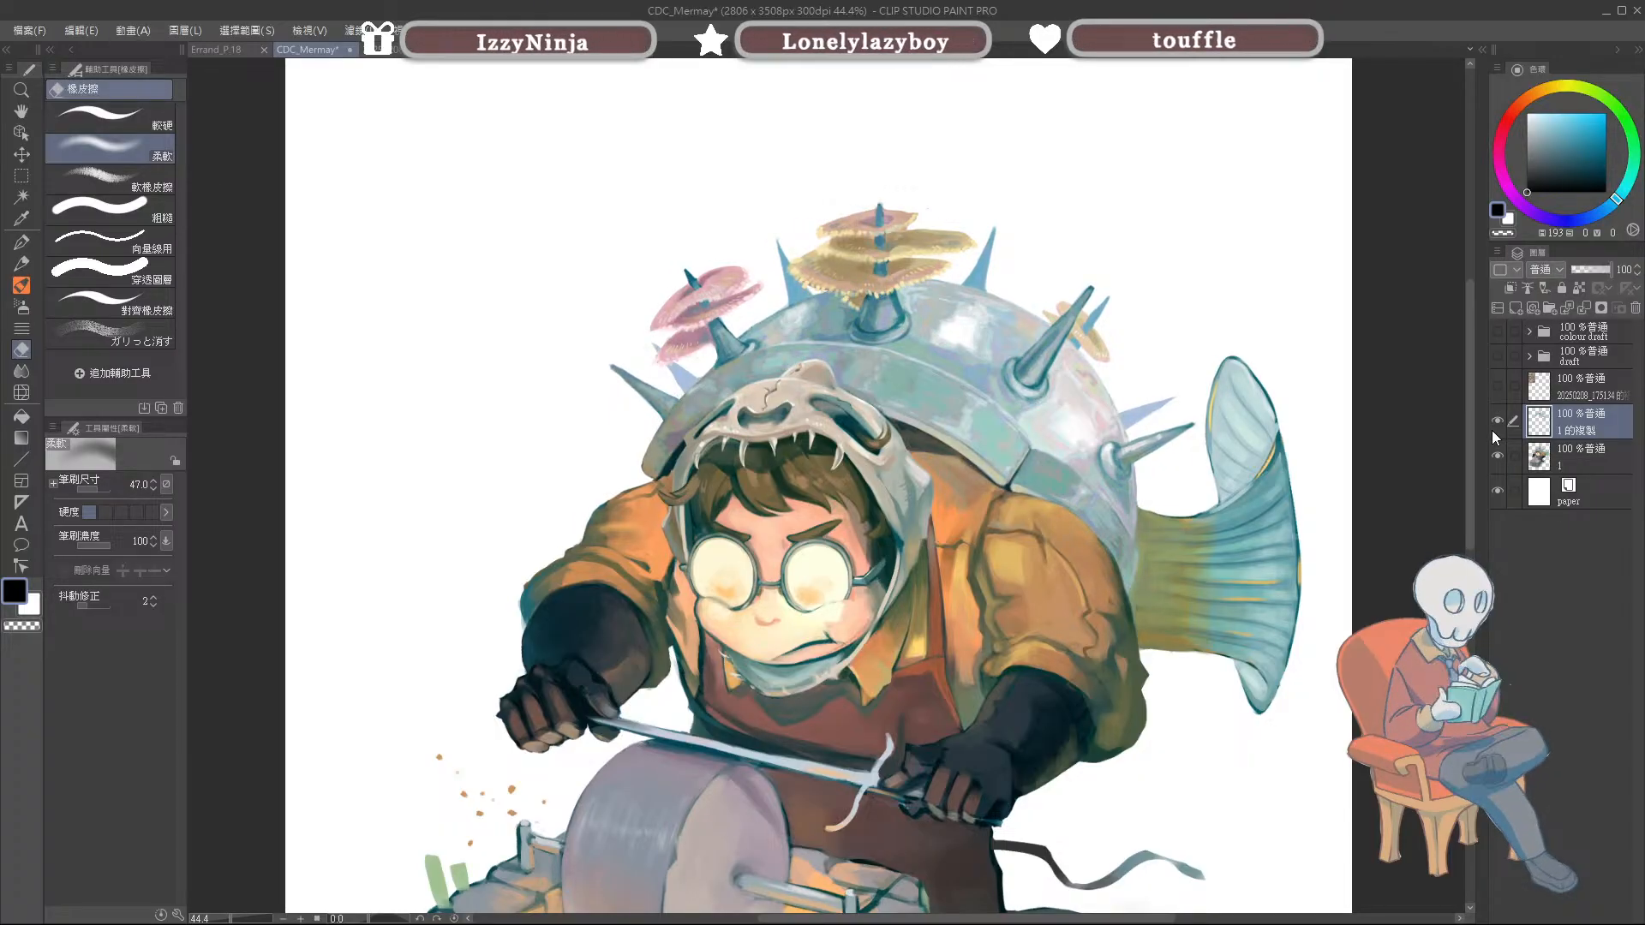
click(1492, 431)
click(1492, 430)
click(1492, 430)
click(1492, 430)
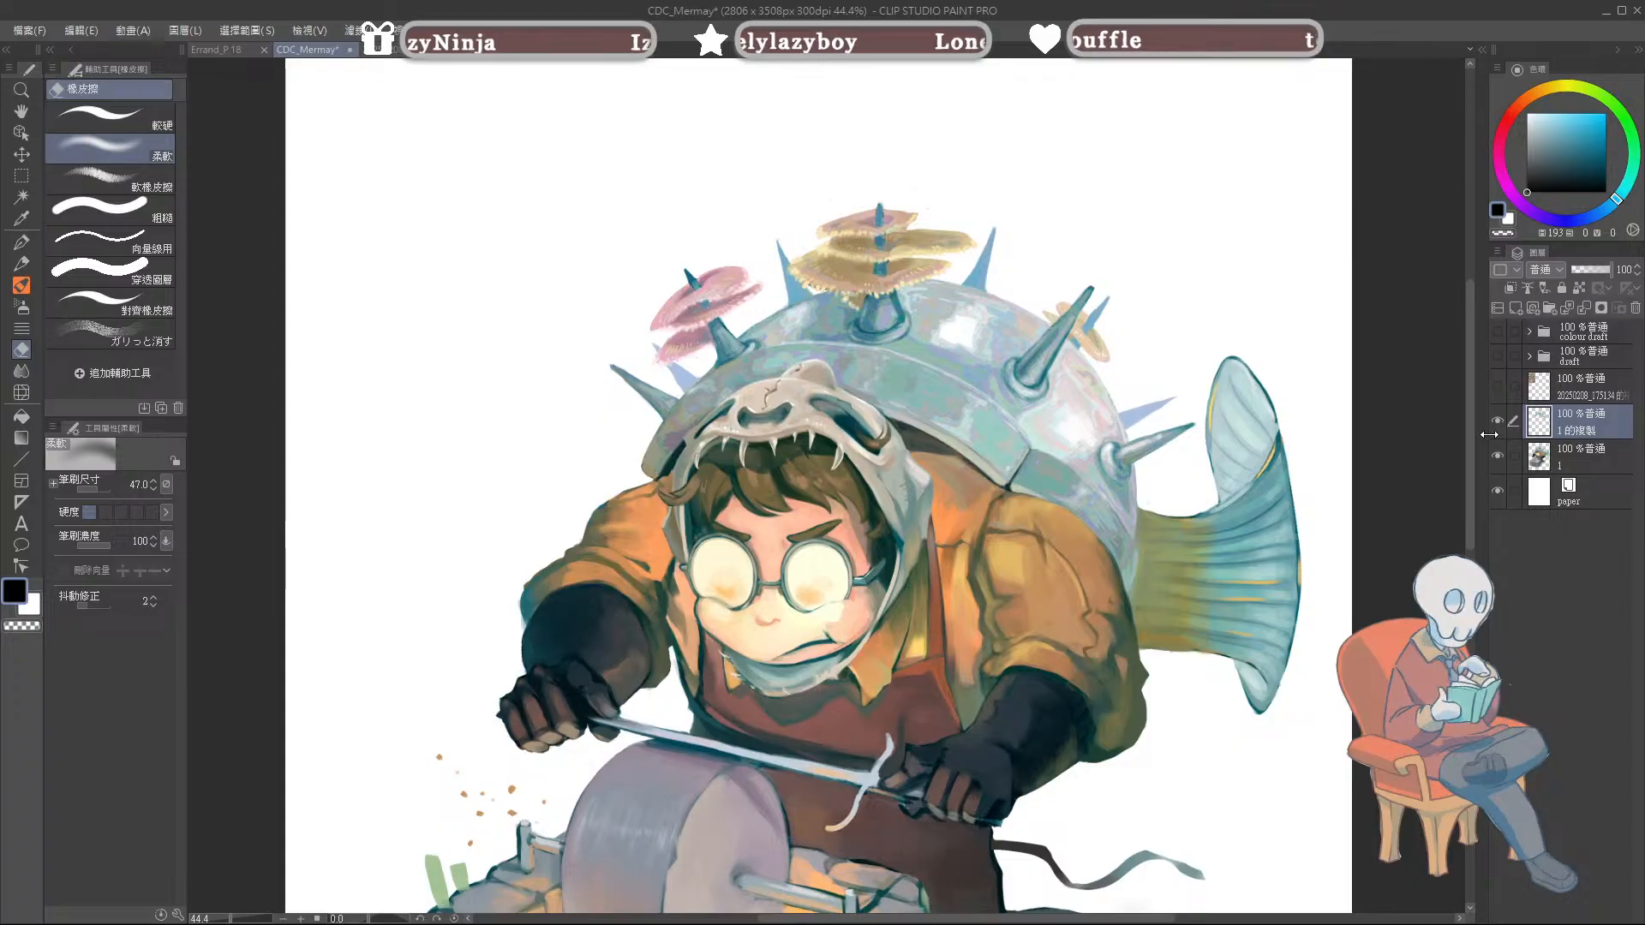
click(1498, 433)
click(1498, 433)
click(1498, 432)
click(1498, 433)
key(ctrl+s)
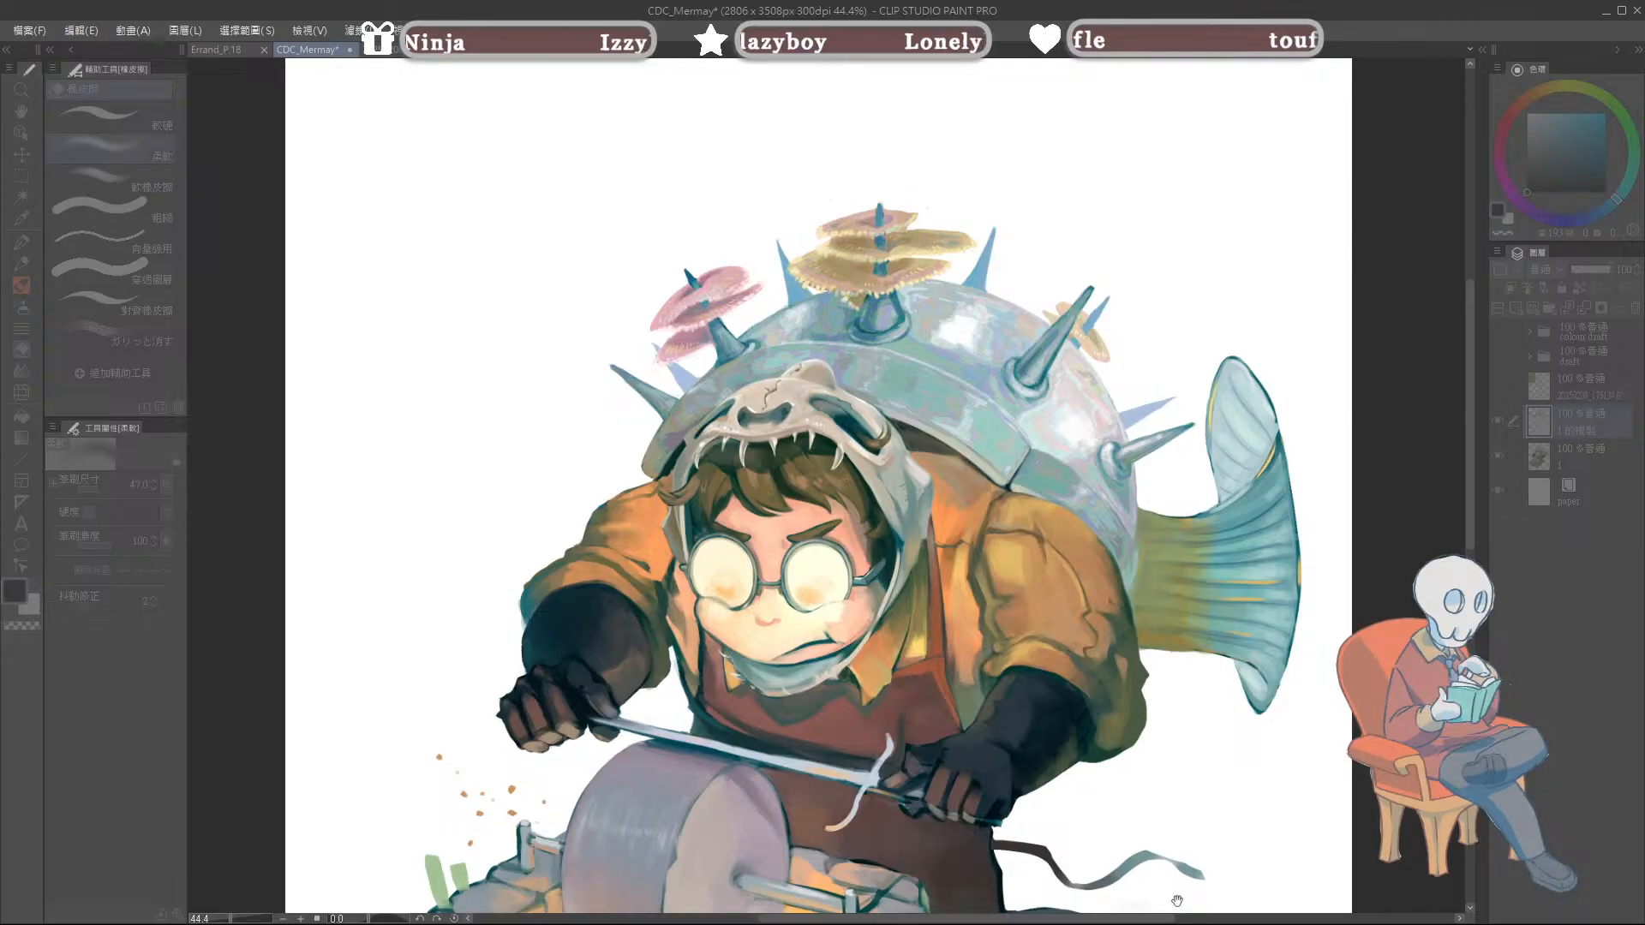
click(1089, 893)
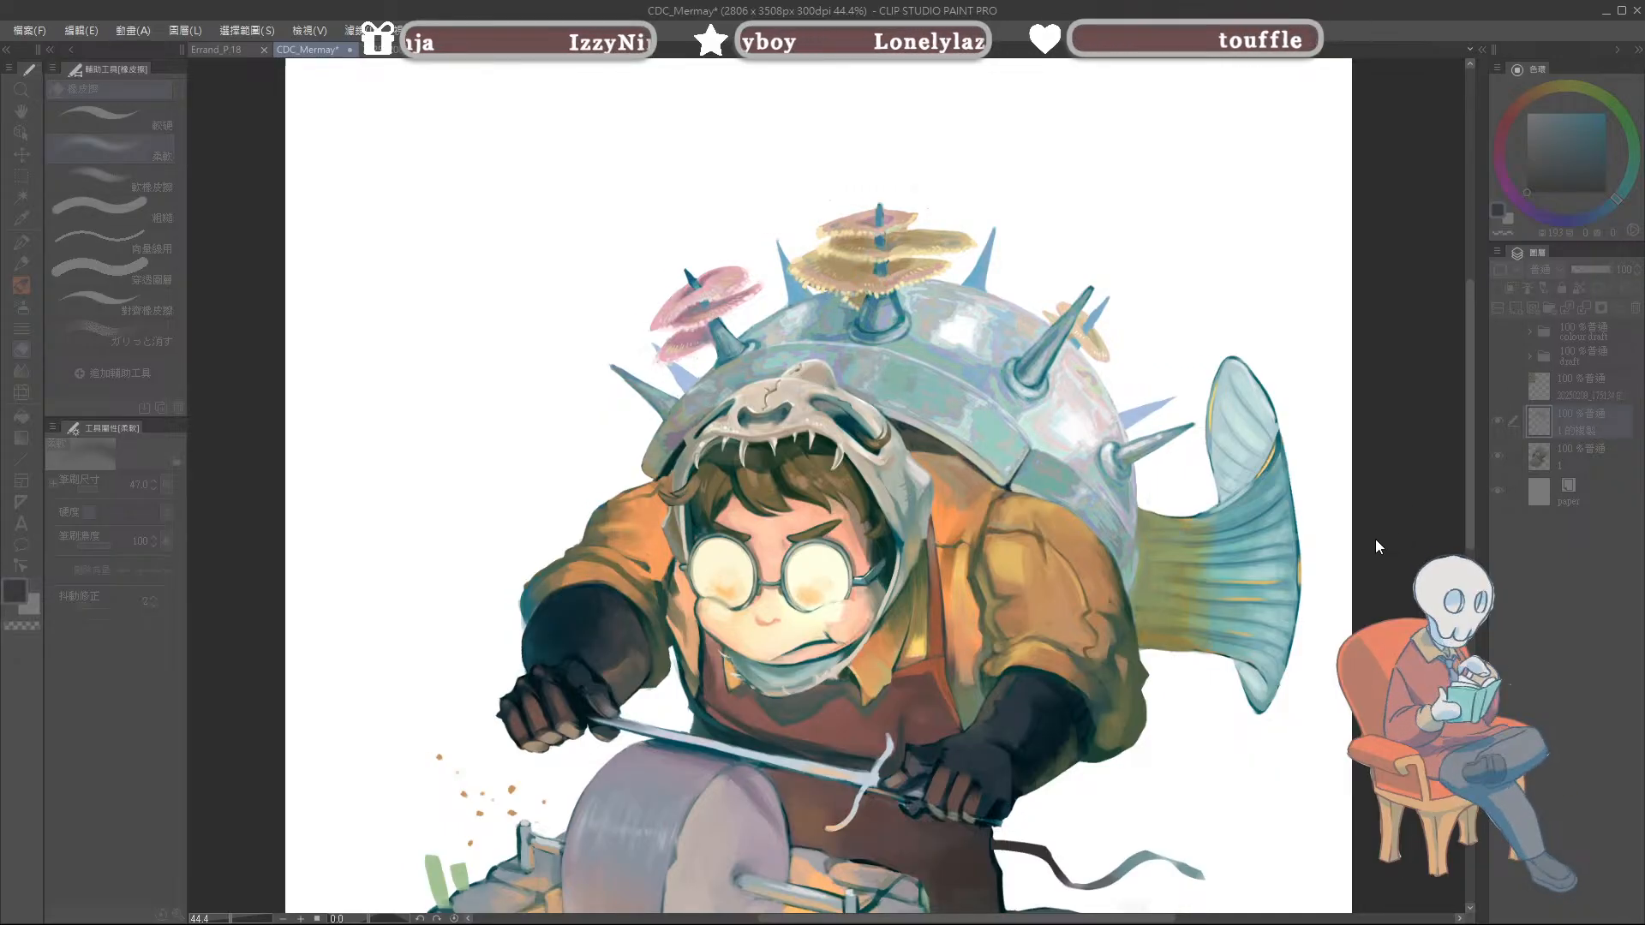
click(1406, 486)
Step: Compare the shell against the original painting again by switching the corrected copy off and on
click(1497, 424)
click(1498, 424)
click(1497, 424)
click(1497, 424)
click(1497, 424)
click(1498, 424)
click(1497, 424)
click(1498, 424)
click(1498, 424)
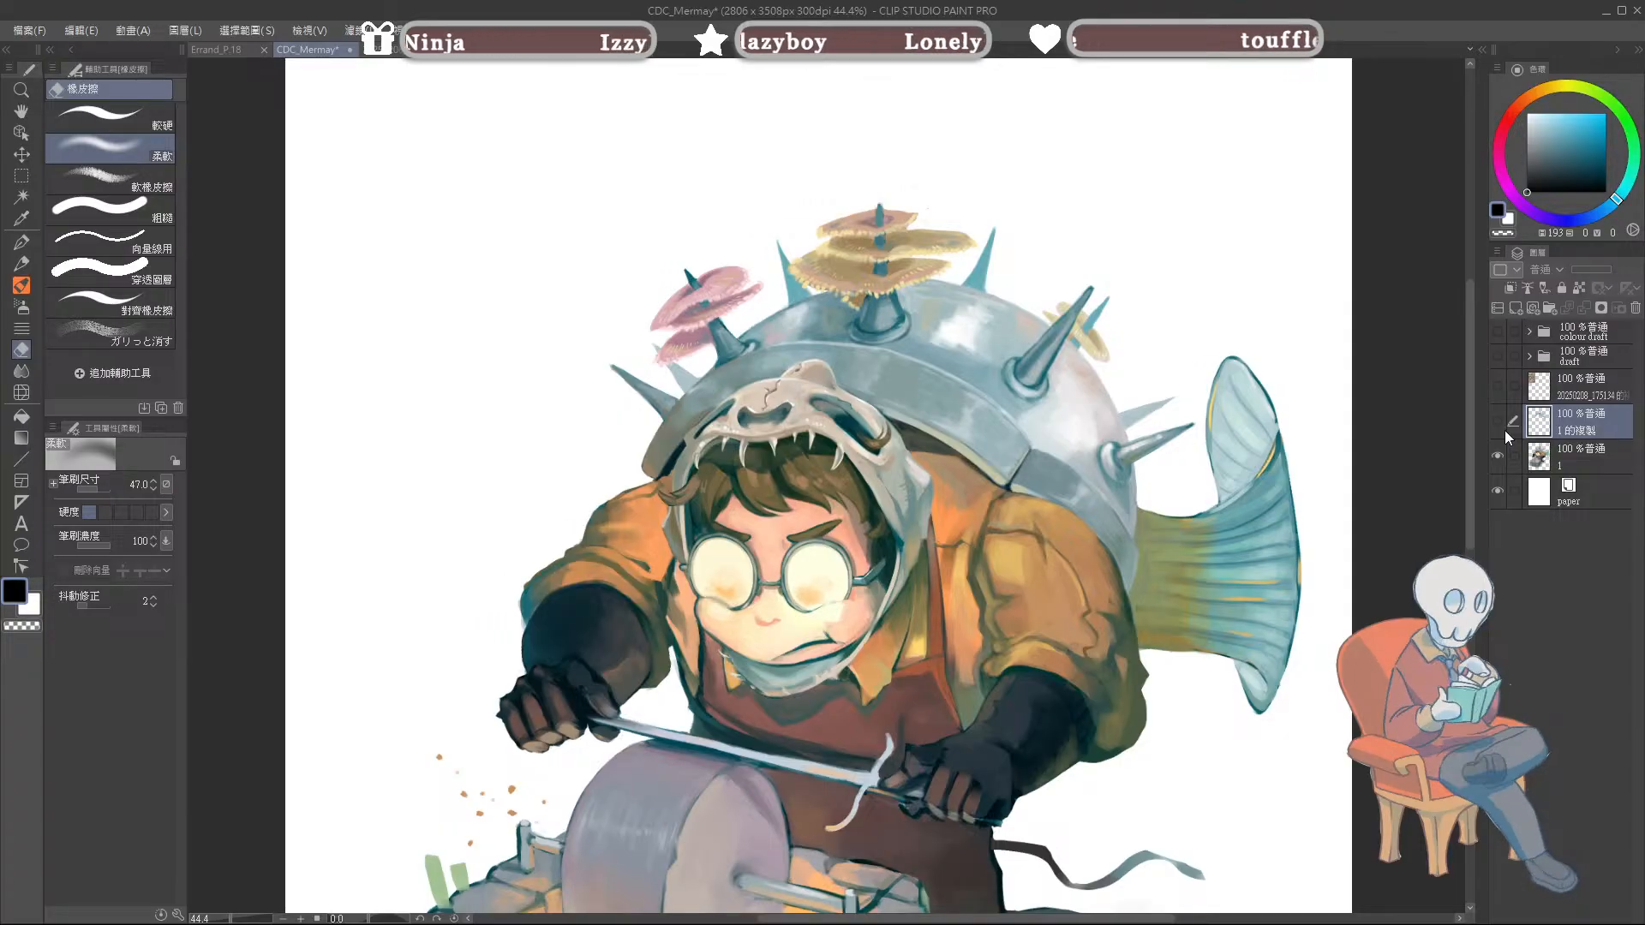
click(1502, 428)
click(1500, 426)
click(1499, 425)
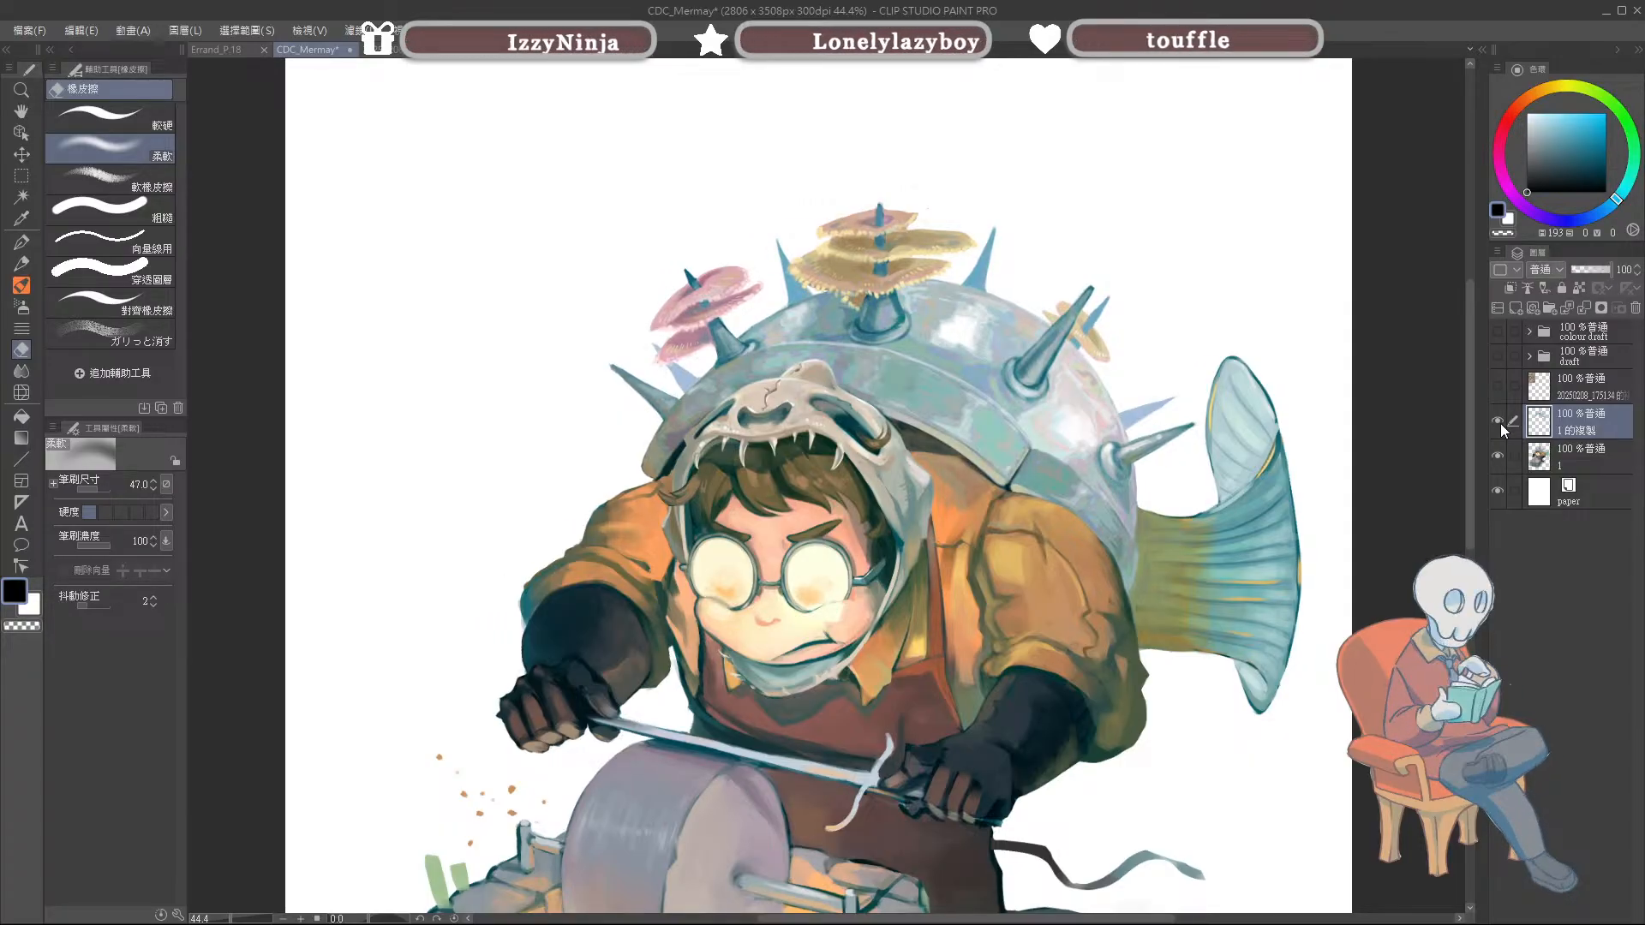
click(1499, 425)
click(1499, 425)
click(1499, 424)
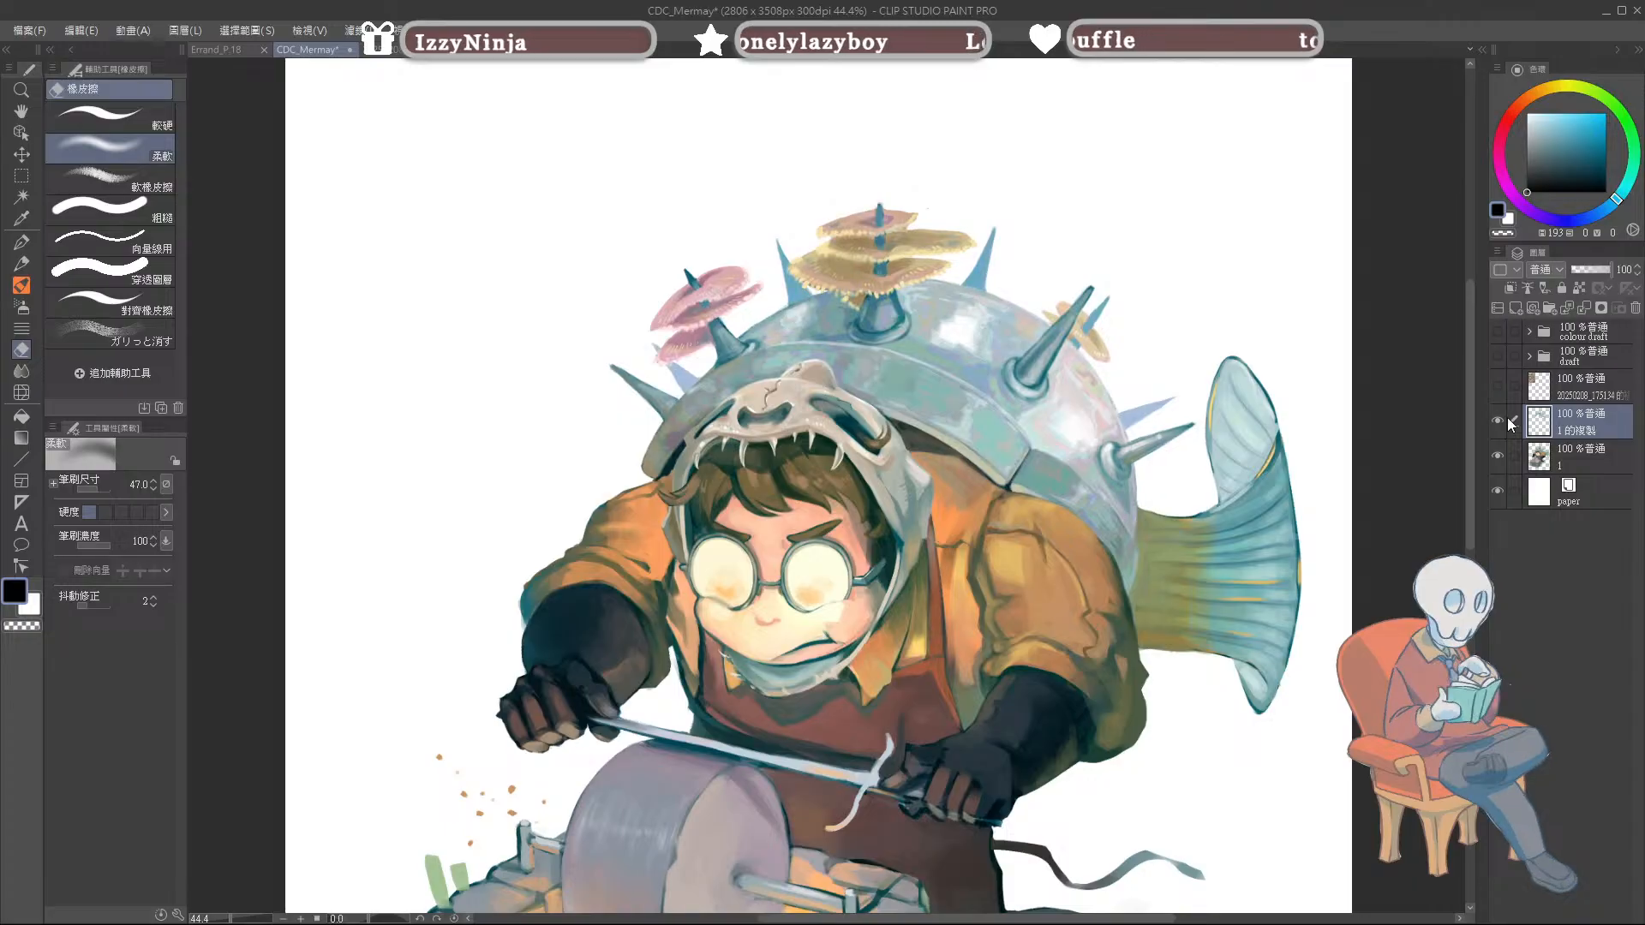
Step: Try a Hue/Saturation adjustment on the corrected copy, taking the shell from fully grey to extremely vivid, and cancel it
scroll(1176, 297, down, 5)
scroll(1120, 402, up, 2)
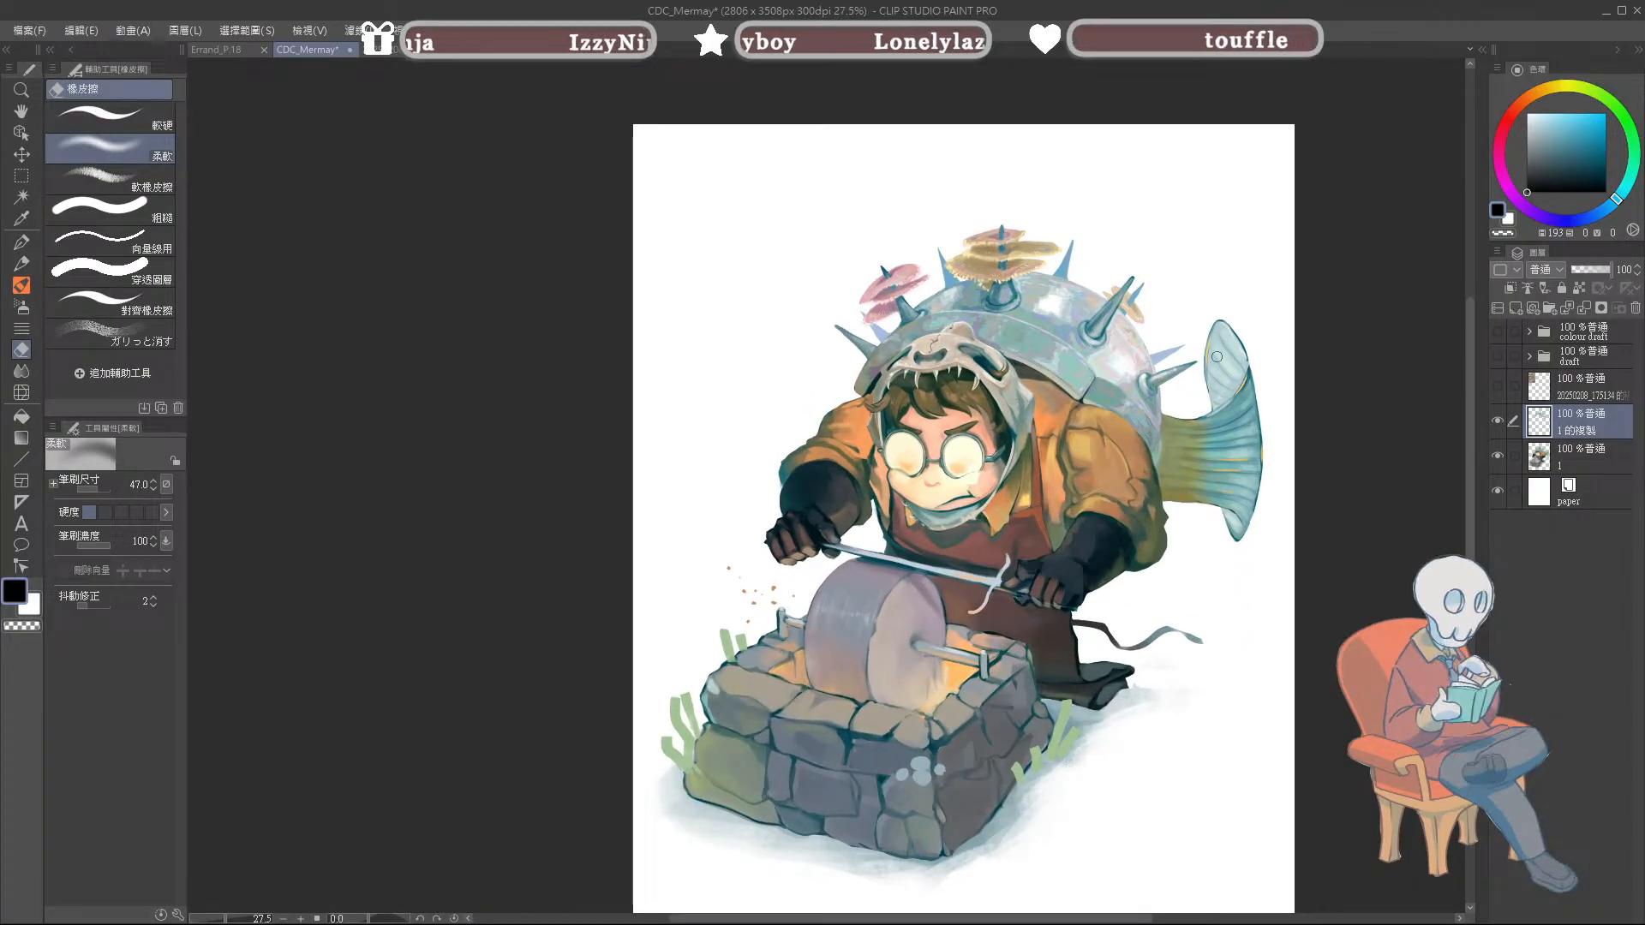
scroll(1121, 402, up, 1)
key(ctrl+u)
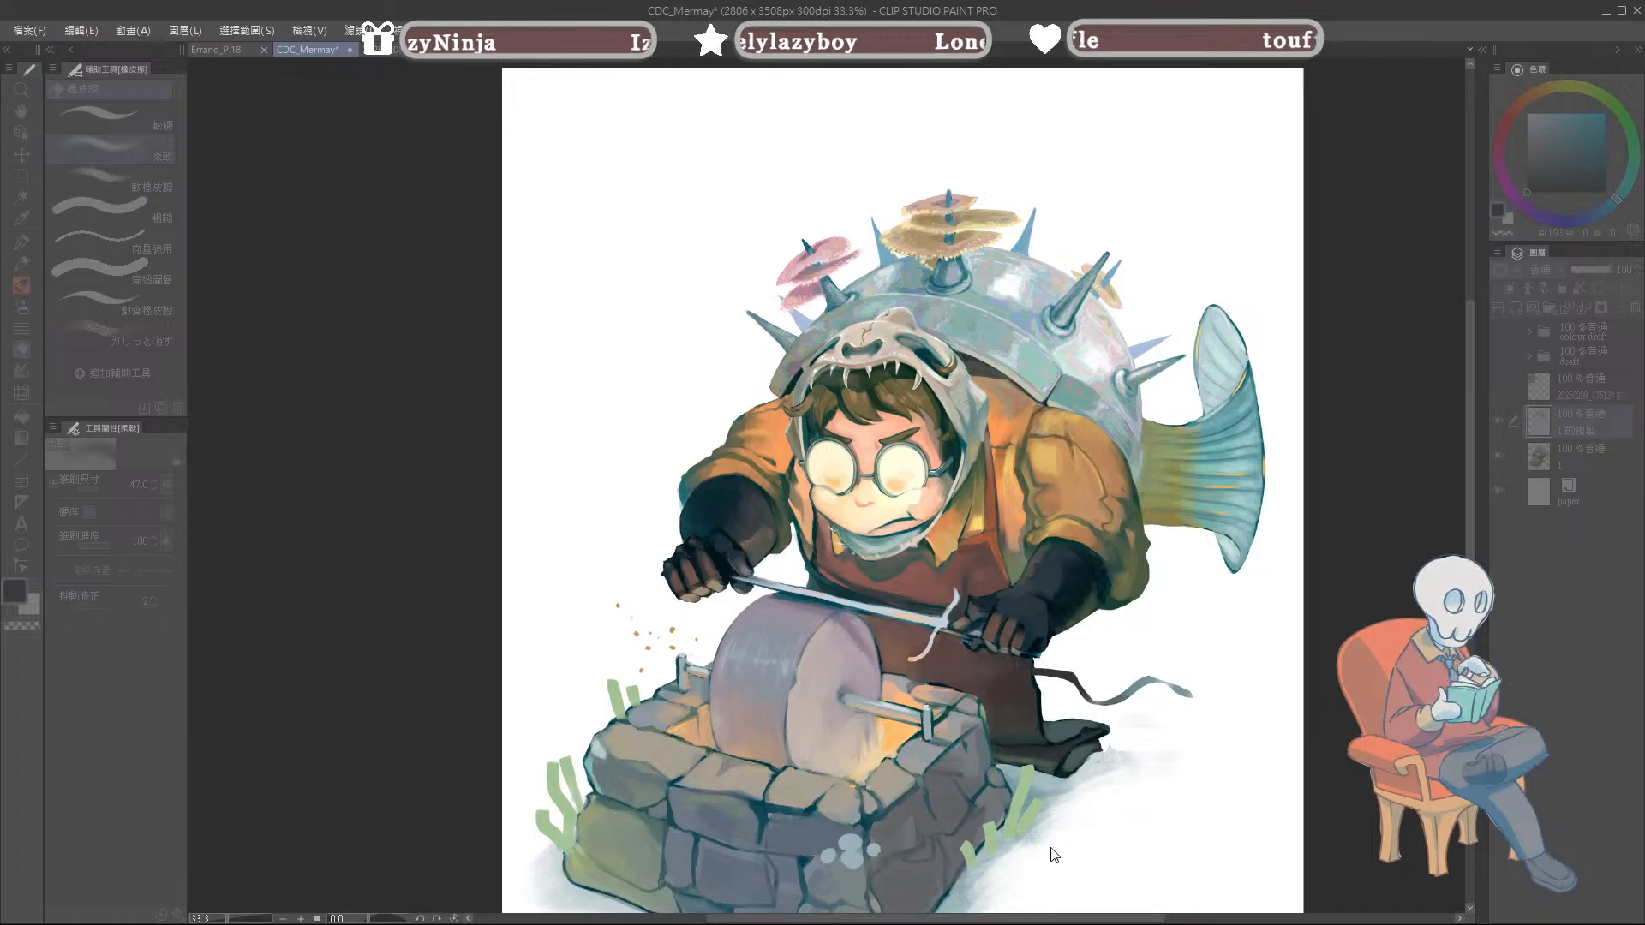
drag(1020, 854, 954, 852)
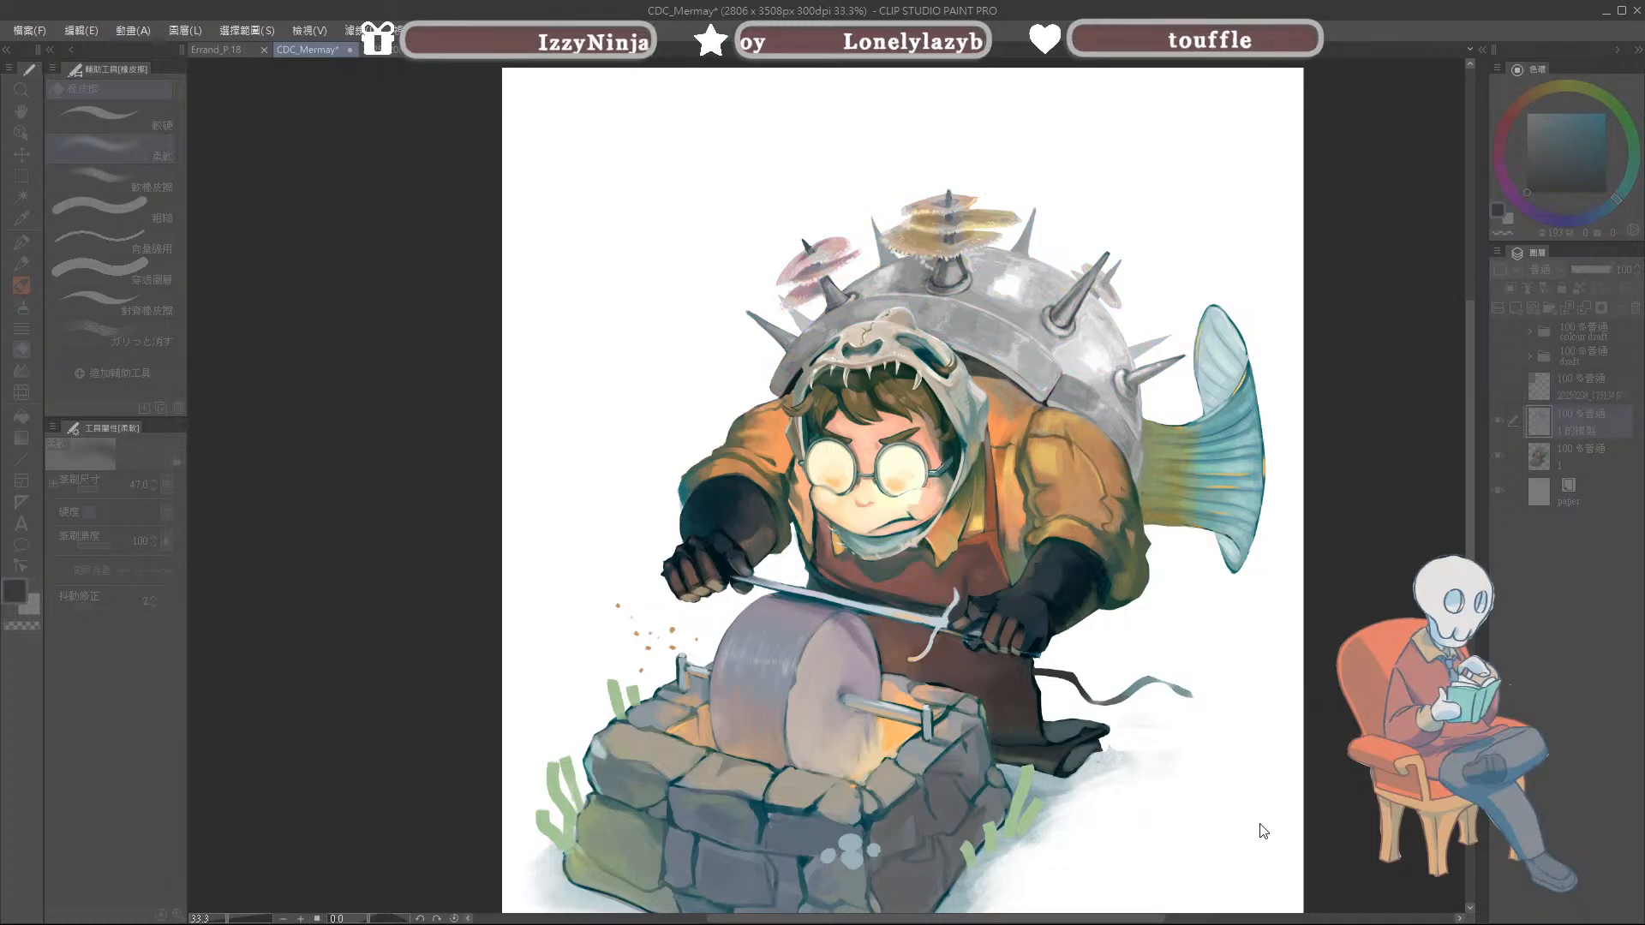
click(1159, 859)
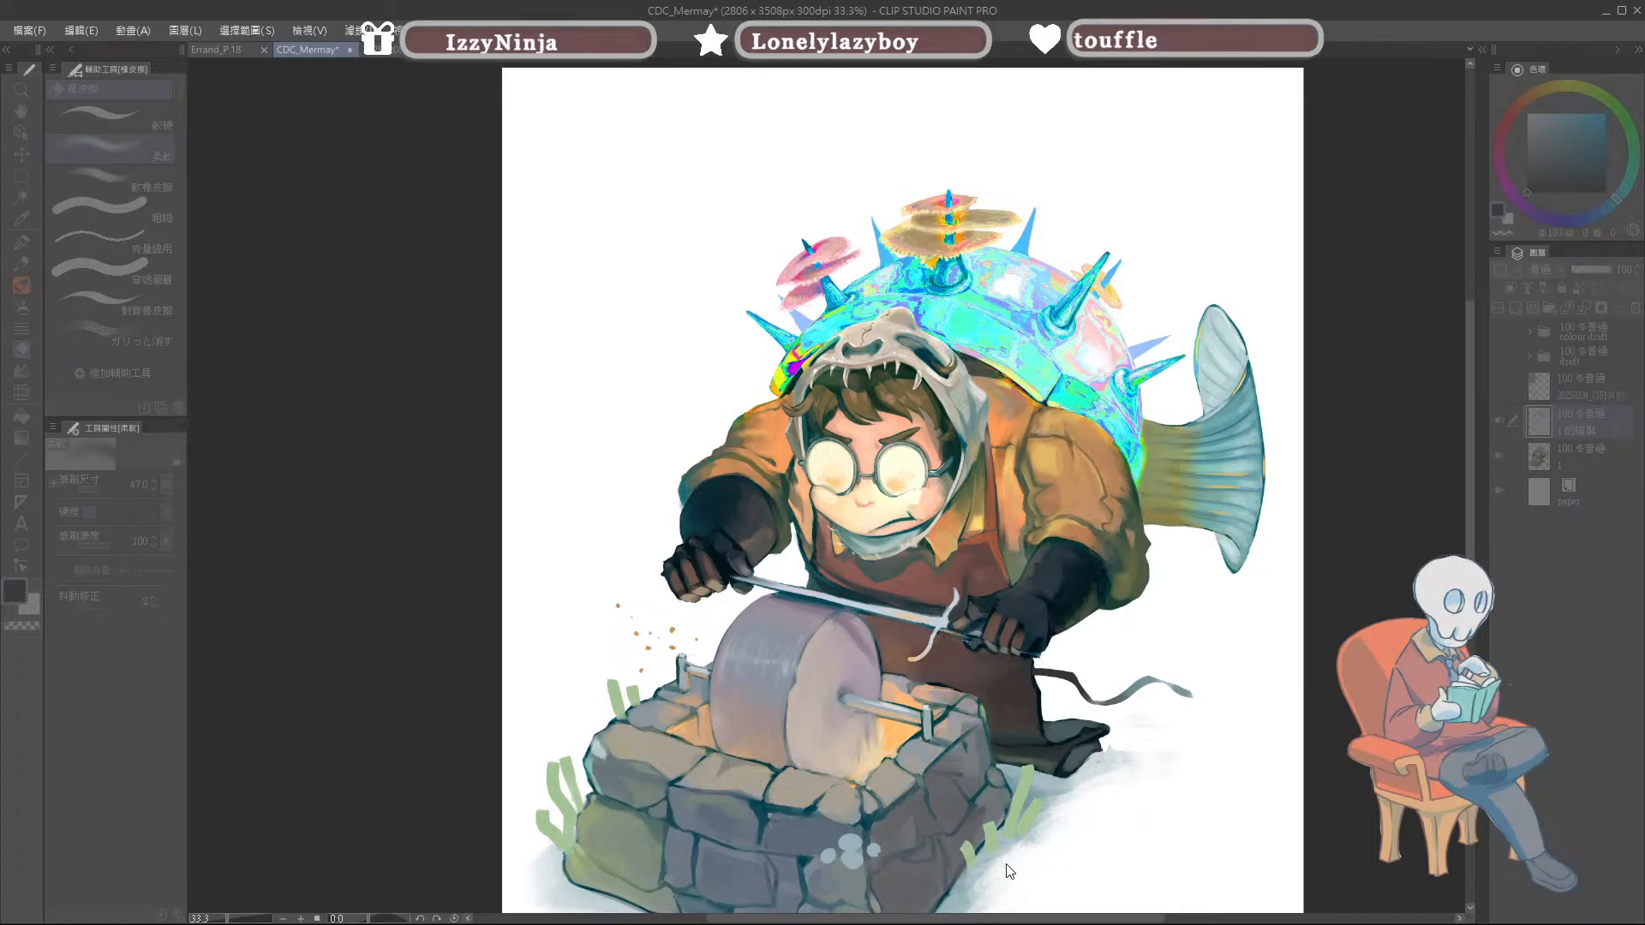
click(1097, 840)
click(1192, 840)
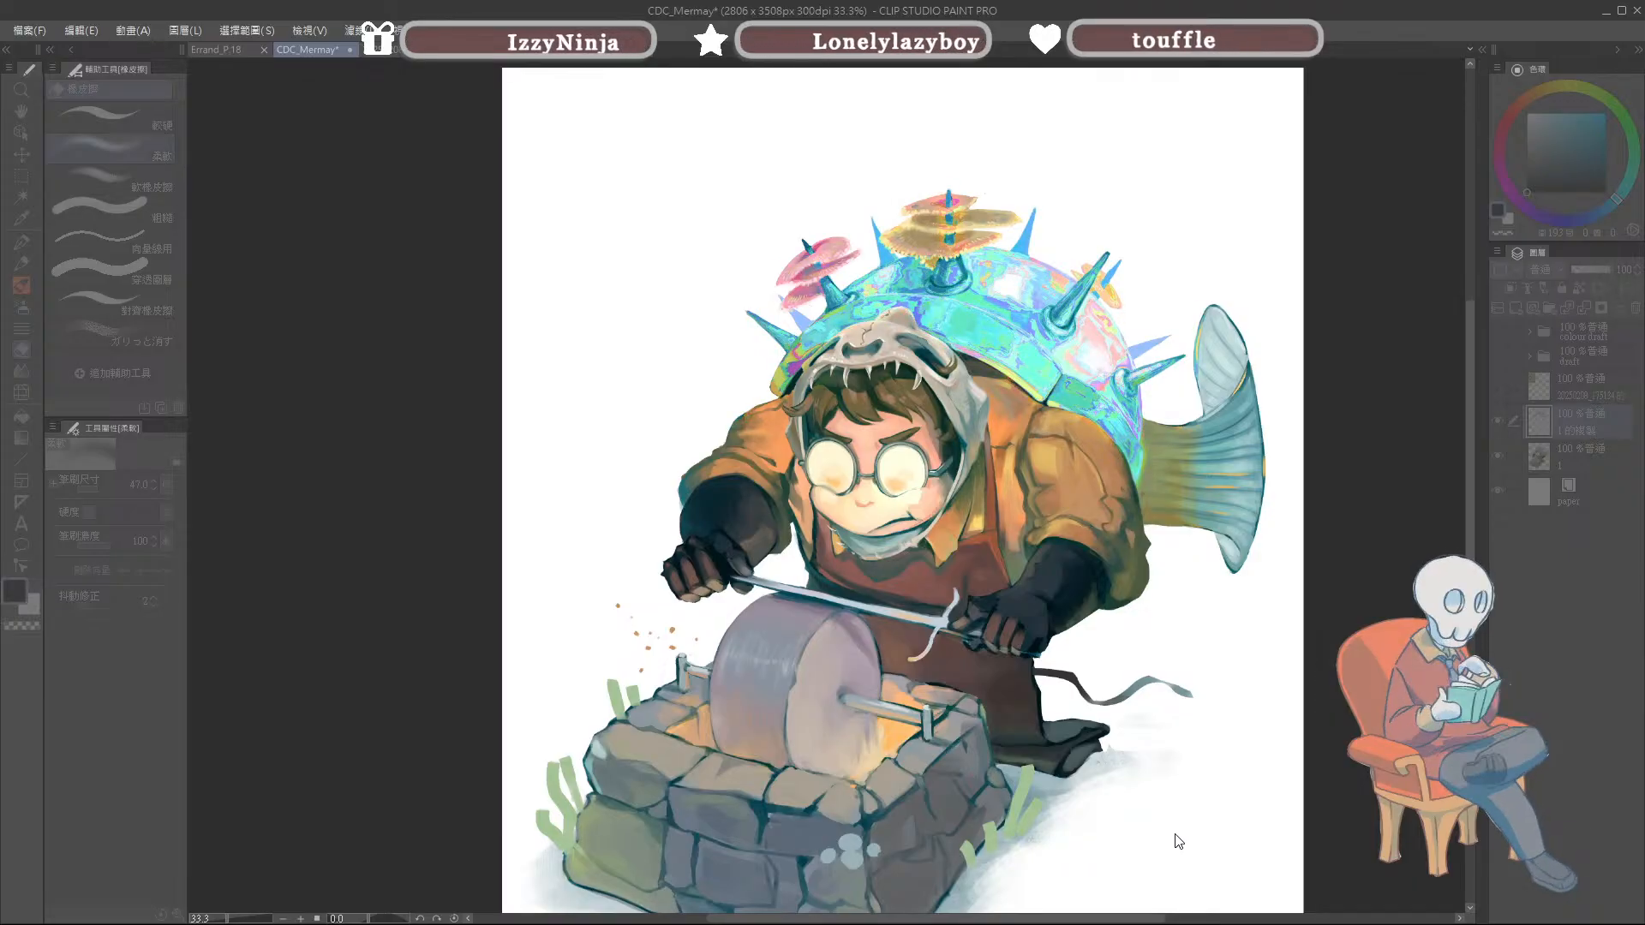
click(1085, 843)
Step: Check the corrected copy's effect on the shell by hiding and showing it, and review the whole painting
scroll(1133, 434, up, 2)
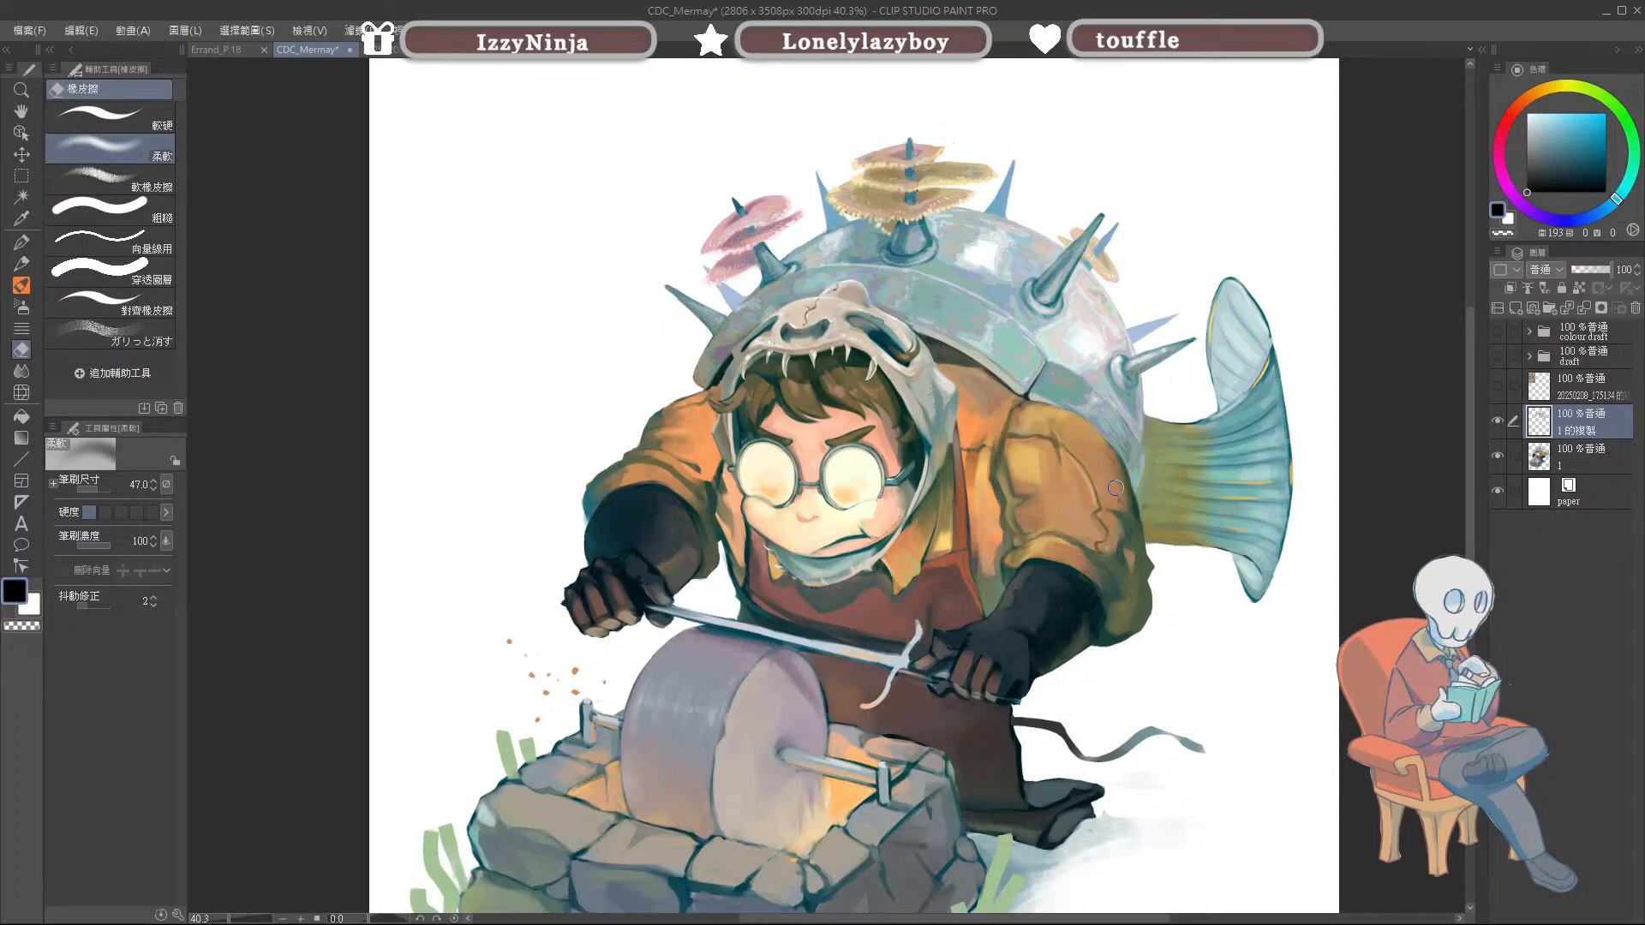
click(1498, 420)
click(1498, 420)
click(1498, 420)
click(1497, 420)
click(1498, 420)
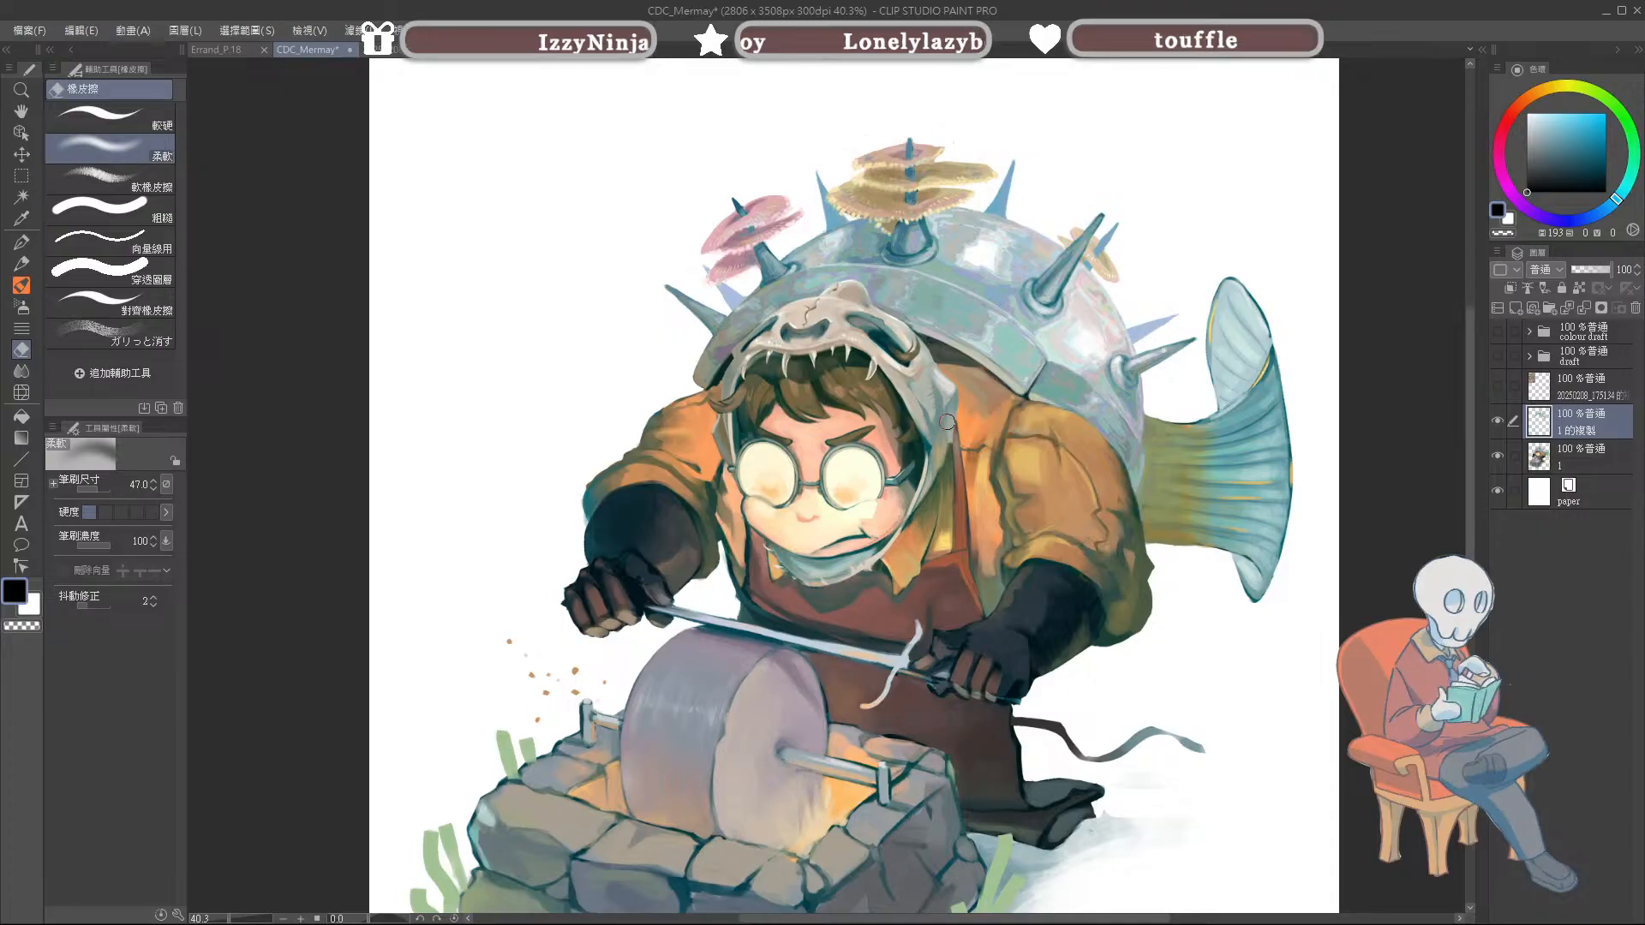
scroll(938, 420, down, 2)
drag(1328, 162, 1406, 135)
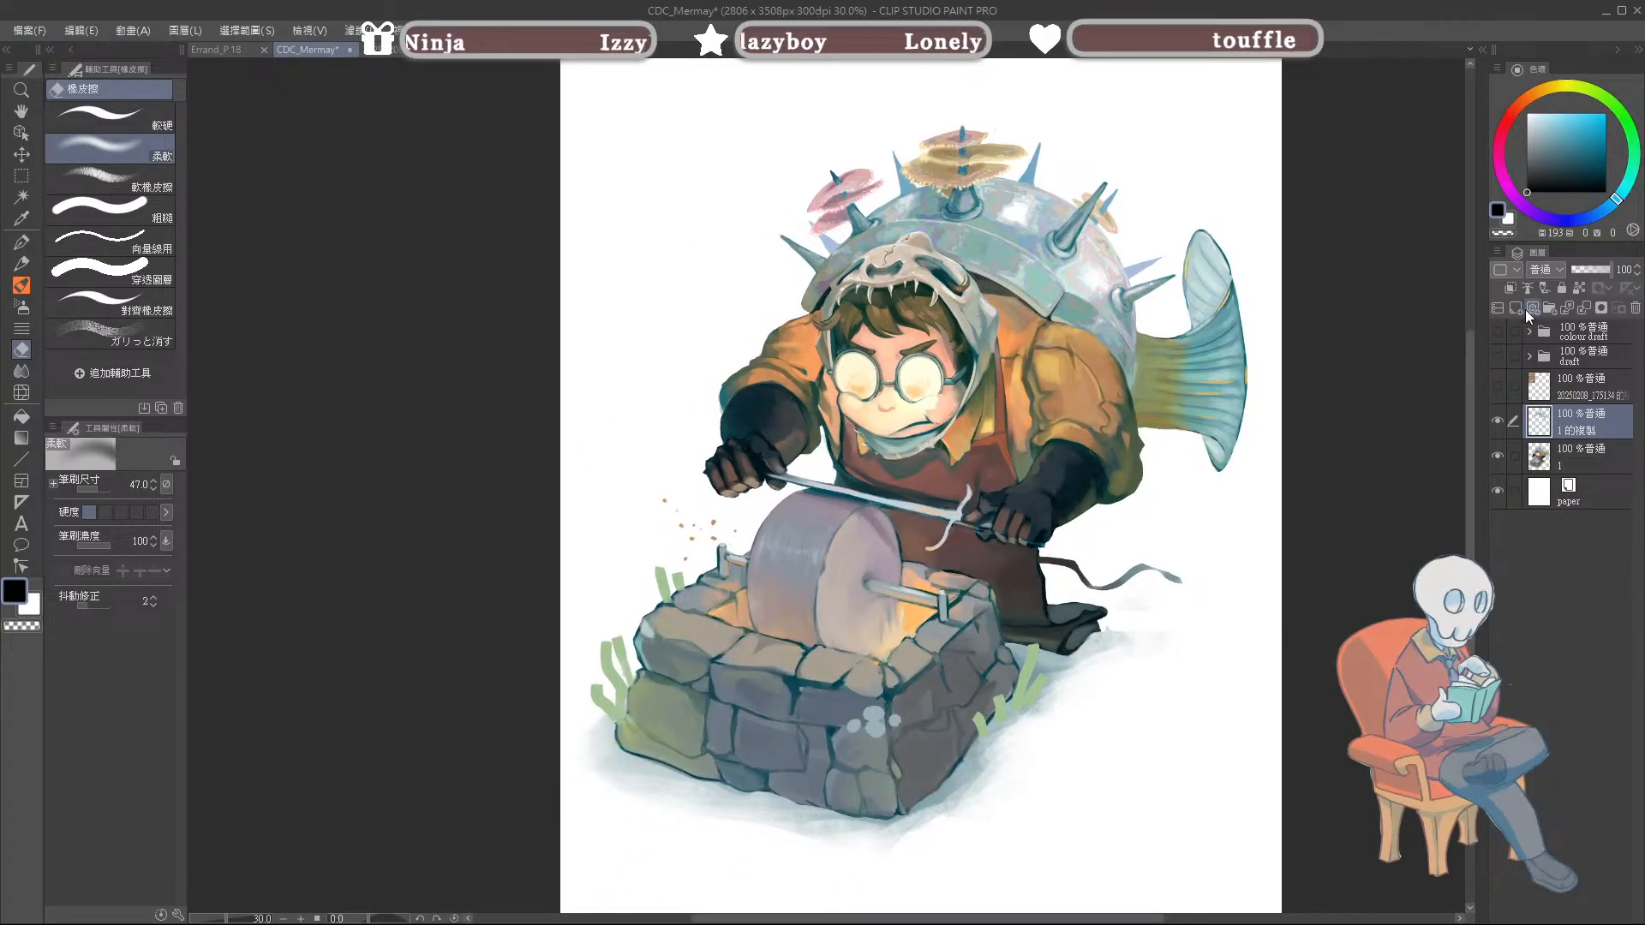
scroll(1020, 360, up, 2)
scroll(1012, 368, up, 3)
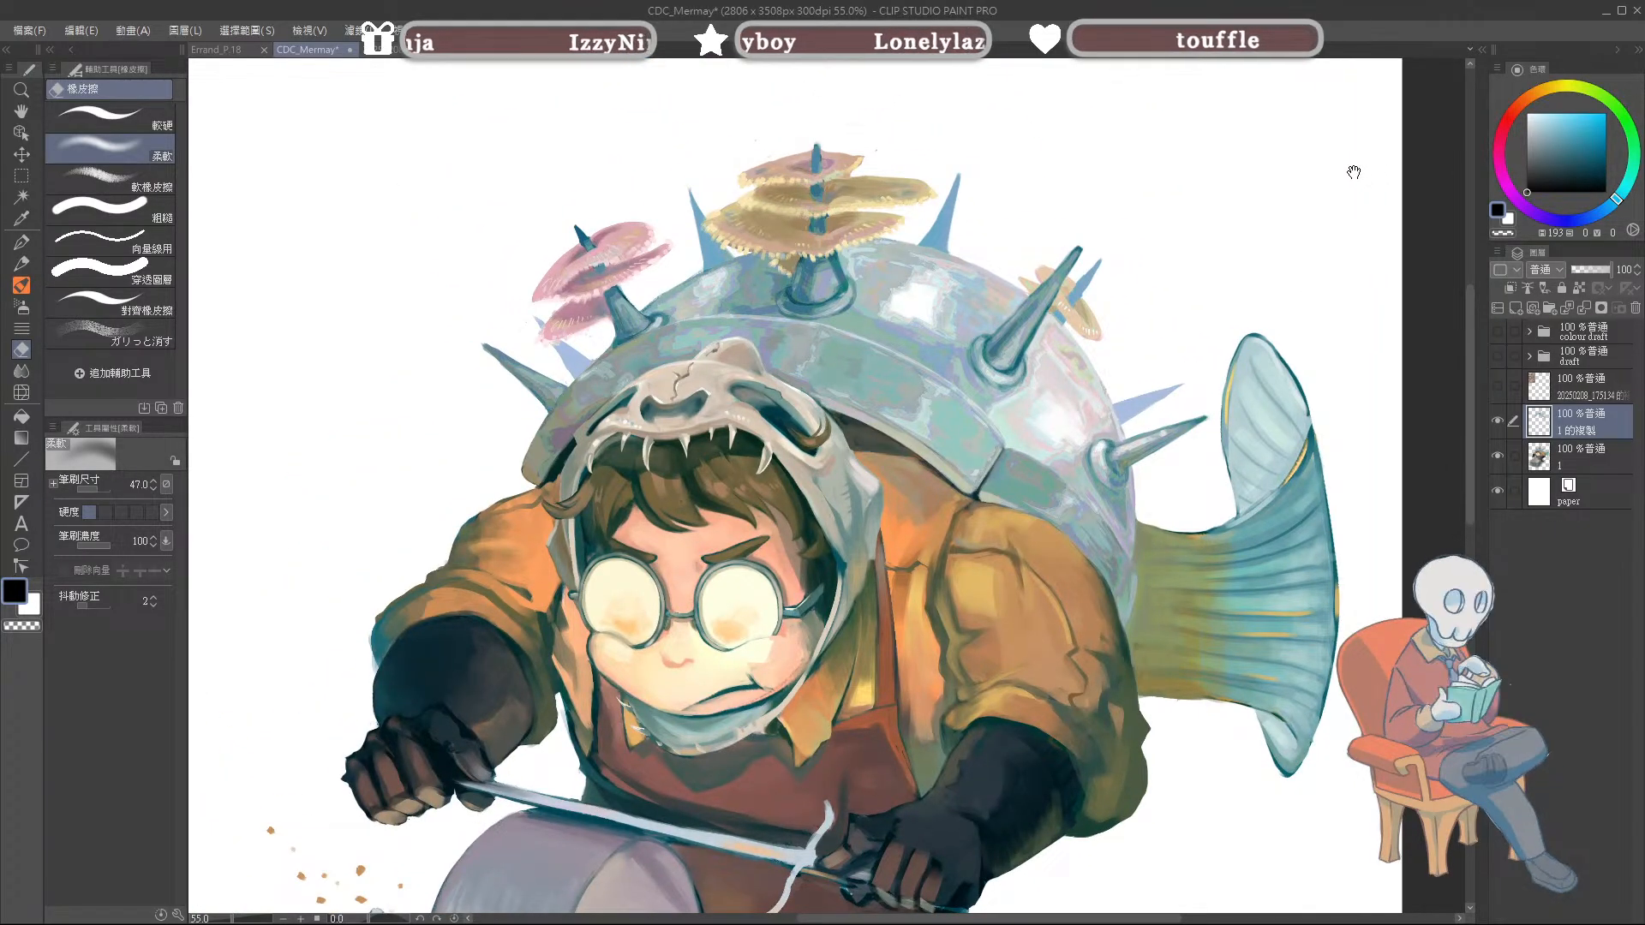
Step: On base painting layer 1, retouch the folded upper tail fin's edge with dark teal and pale blue sampled from the fin
click(1577, 460)
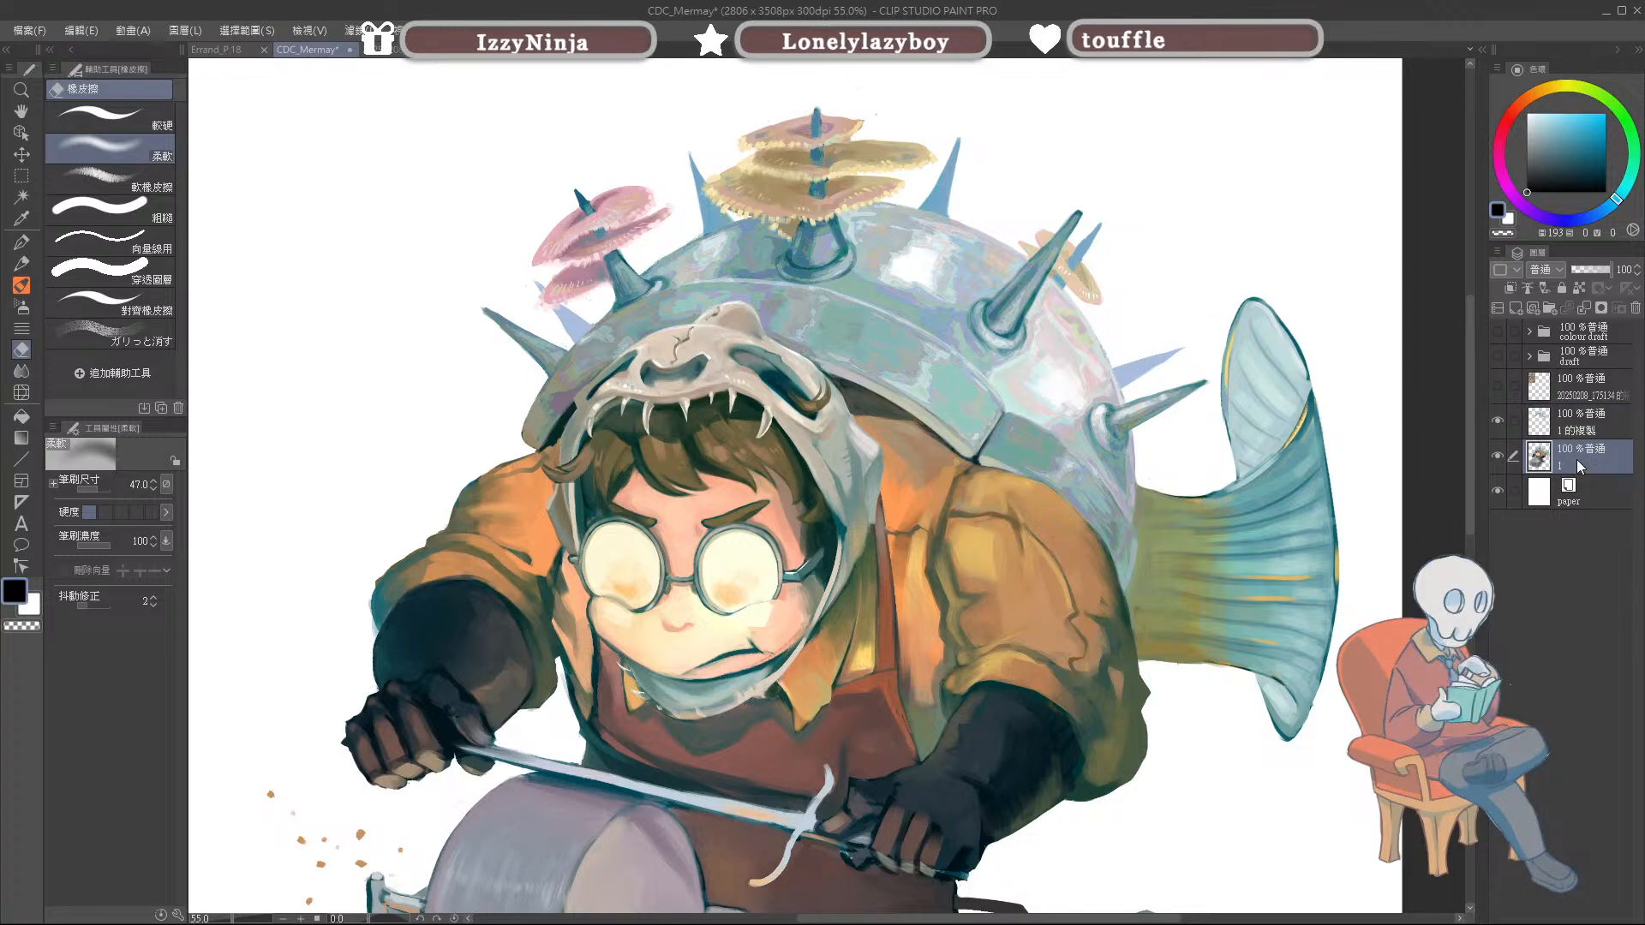
drag(1322, 409, 1236, 414)
key(b)
key(bracketleft)
alt+click(1226, 408)
alt+click(1225, 395)
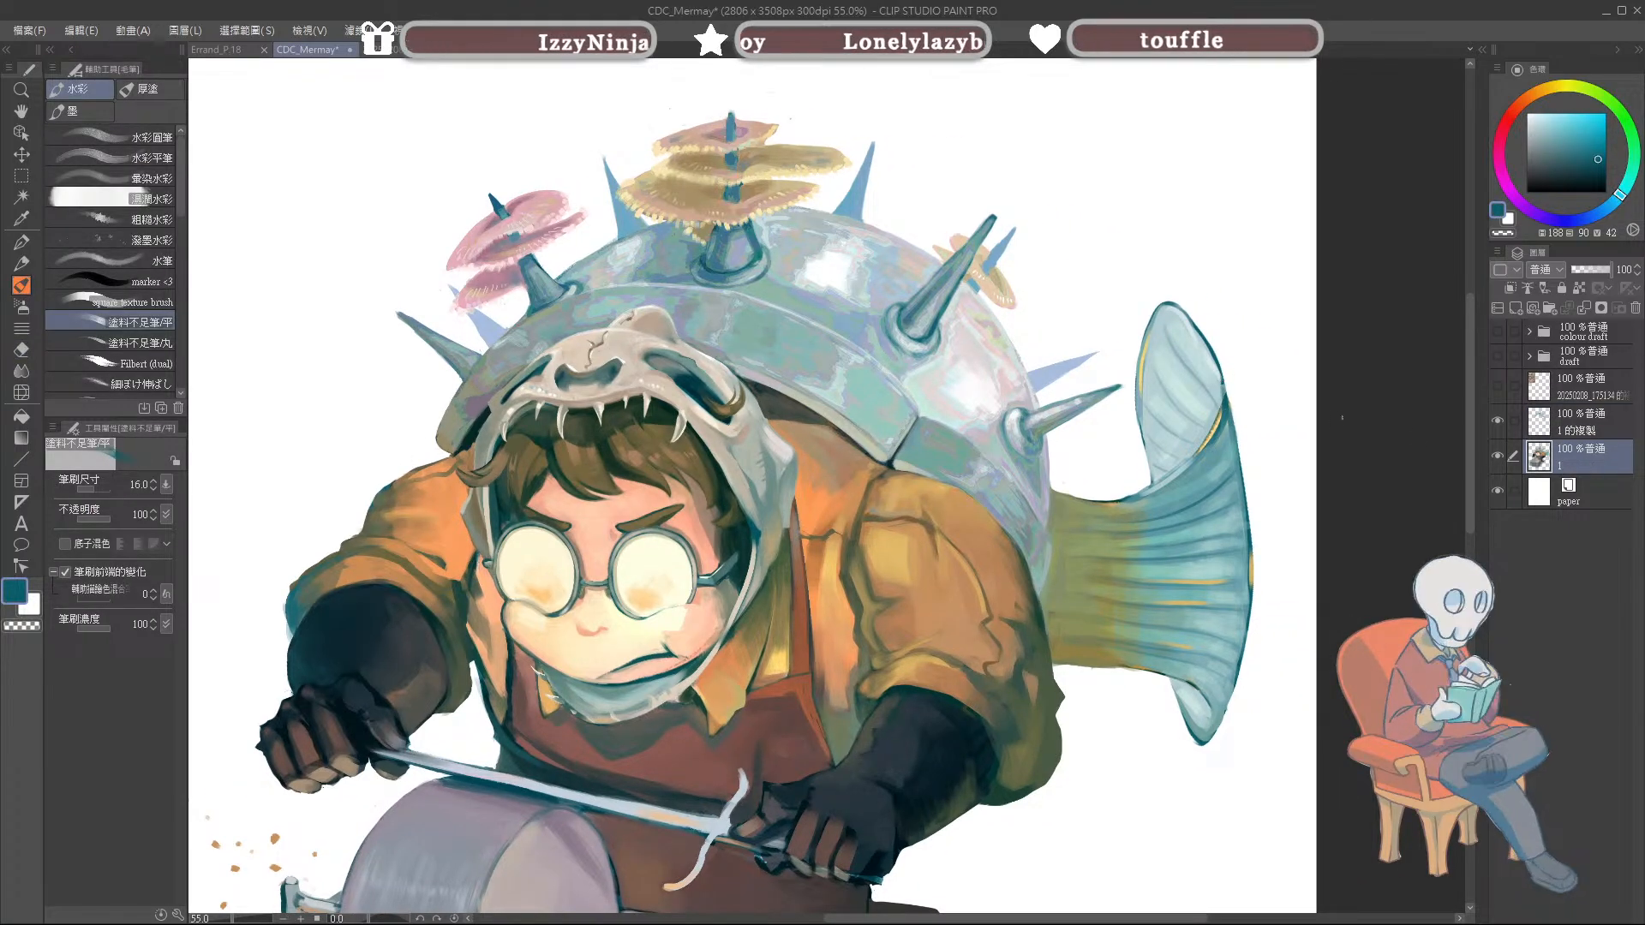
alt+click(1221, 374)
drag(1208, 424, 1213, 388)
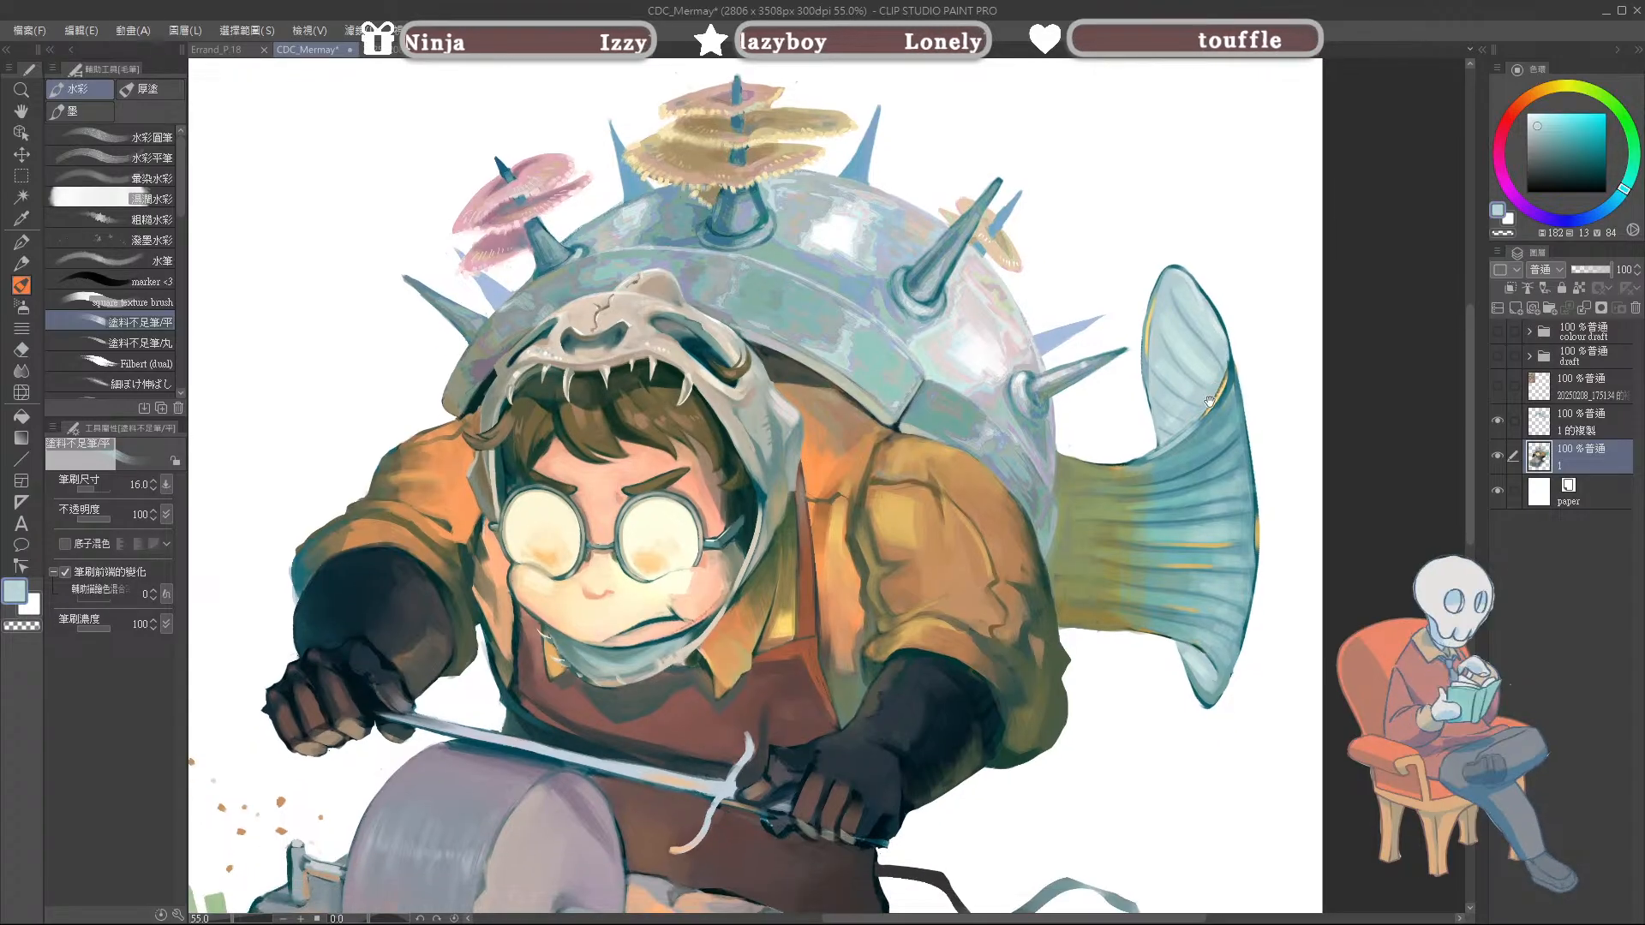
Step: Clean up the tail's lower outline against the white background, replacing the soft eraser with a small hard eraser
key(e)
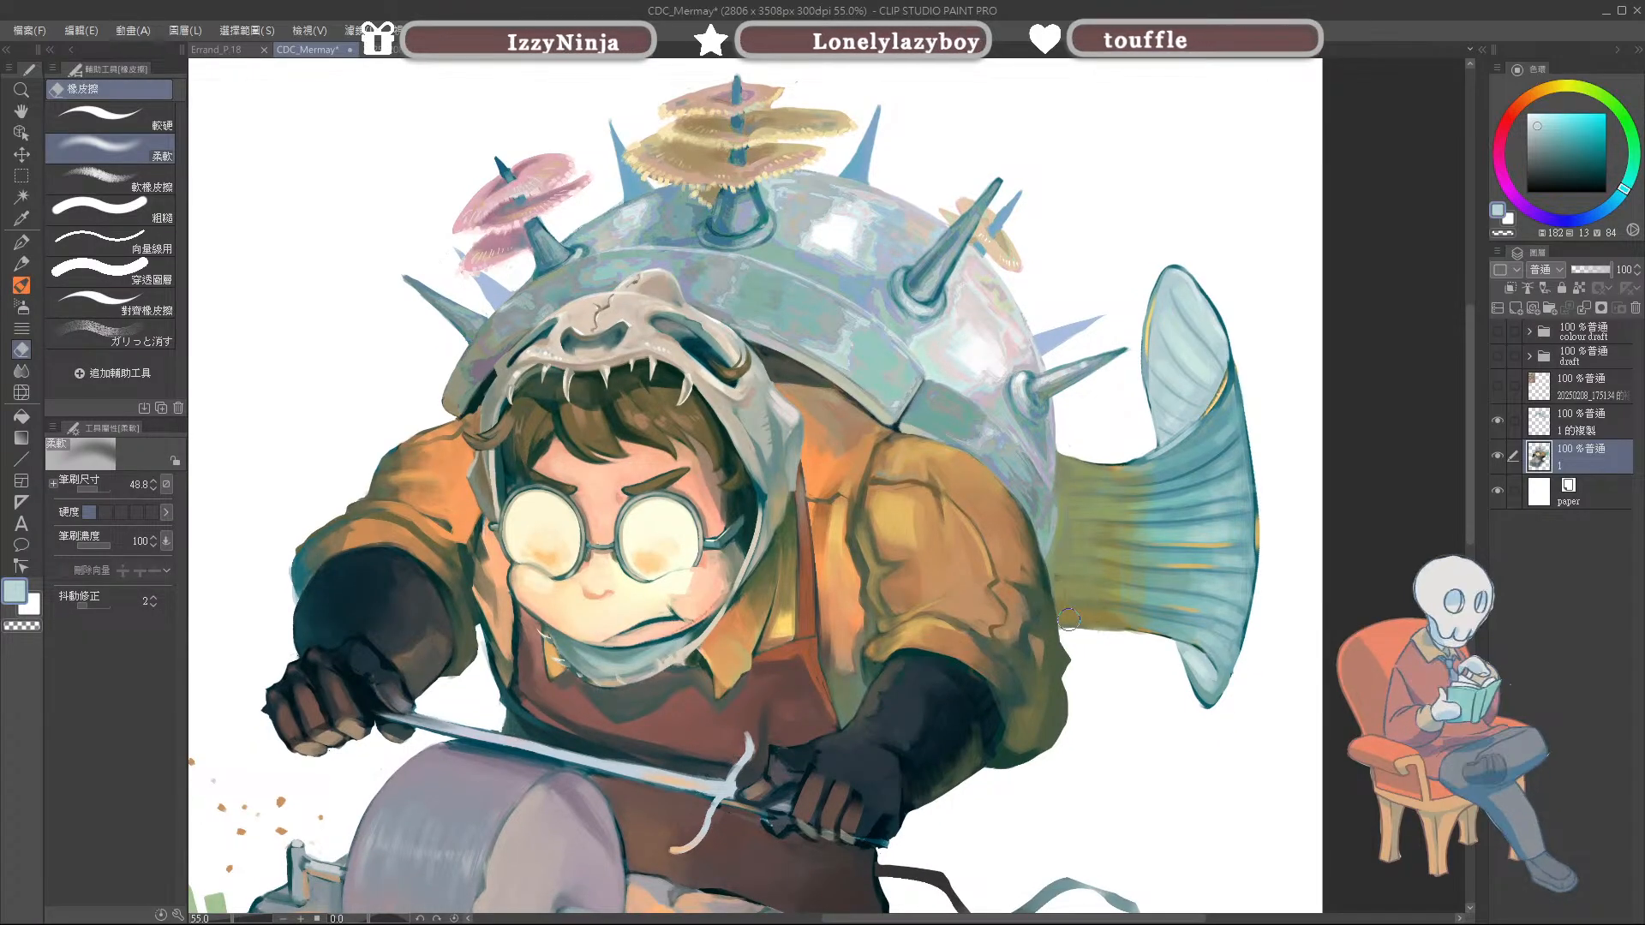
ctrl+alt+drag(1155, 642, 1147, 643)
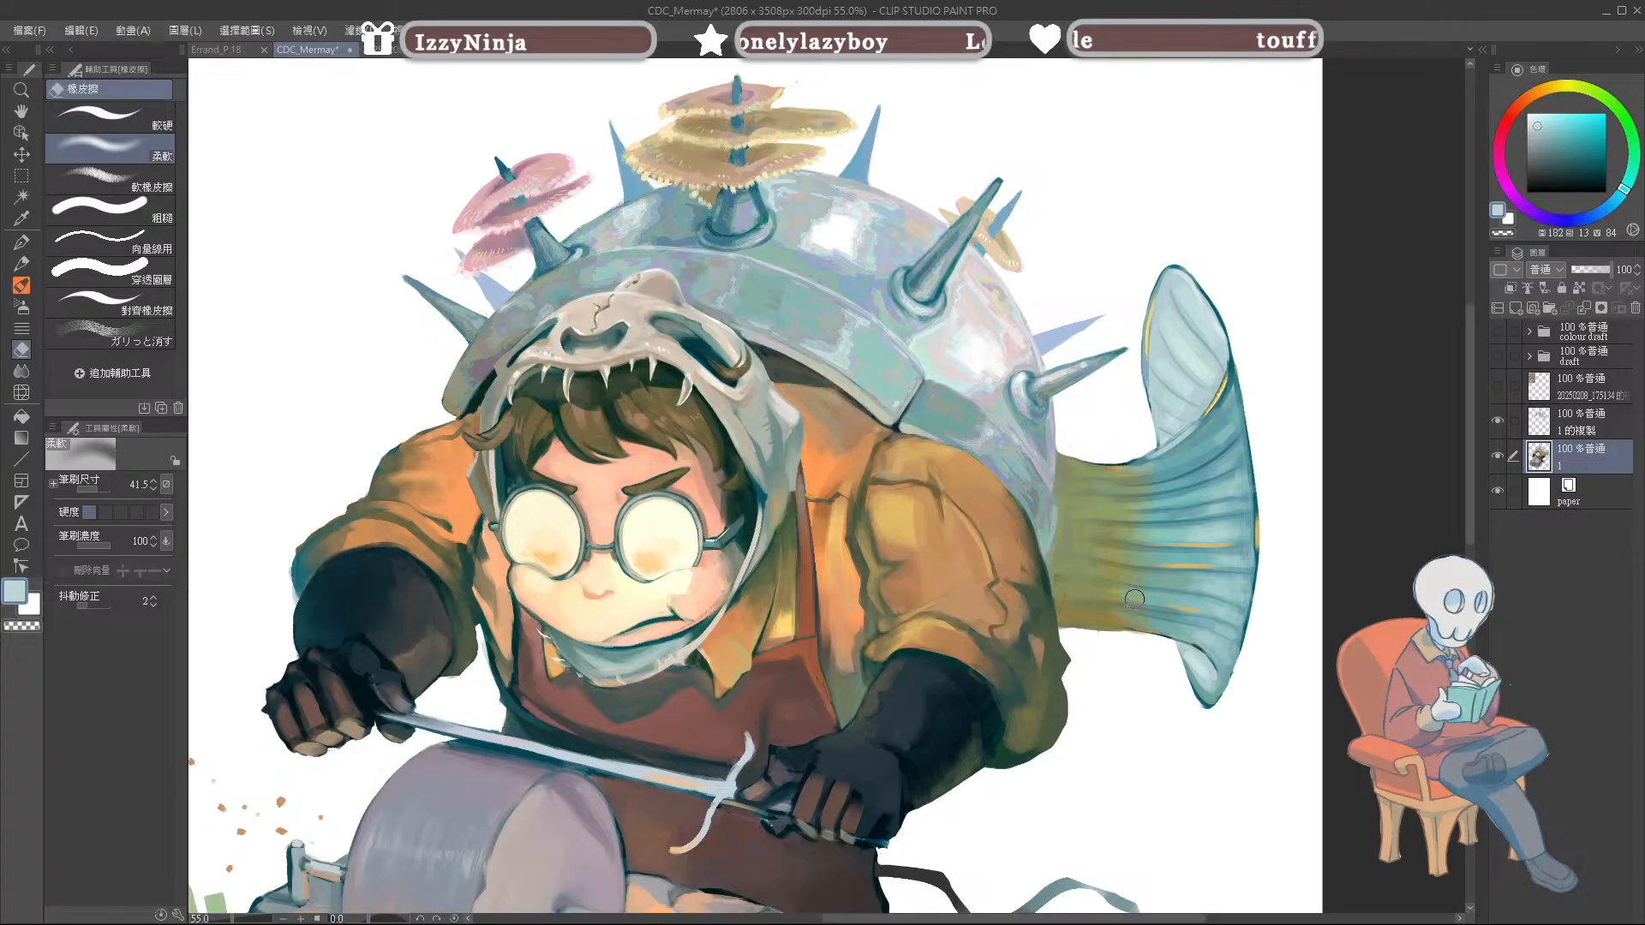
ctrl+alt+drag(1207, 543, 1217, 555)
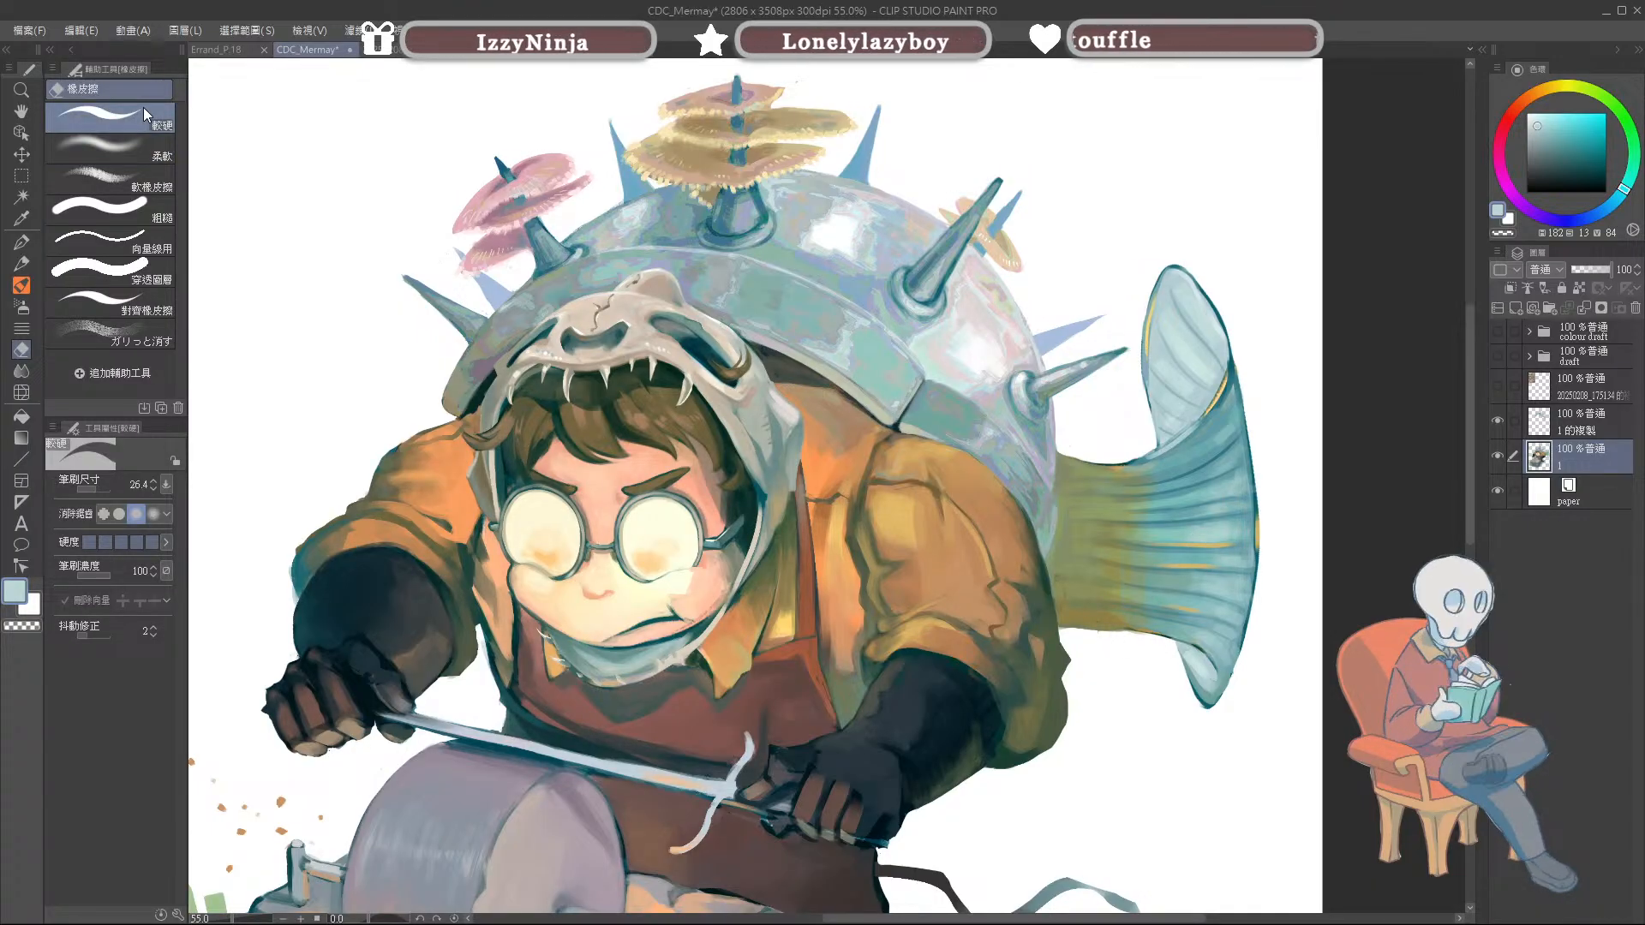
key(b)
key(e)
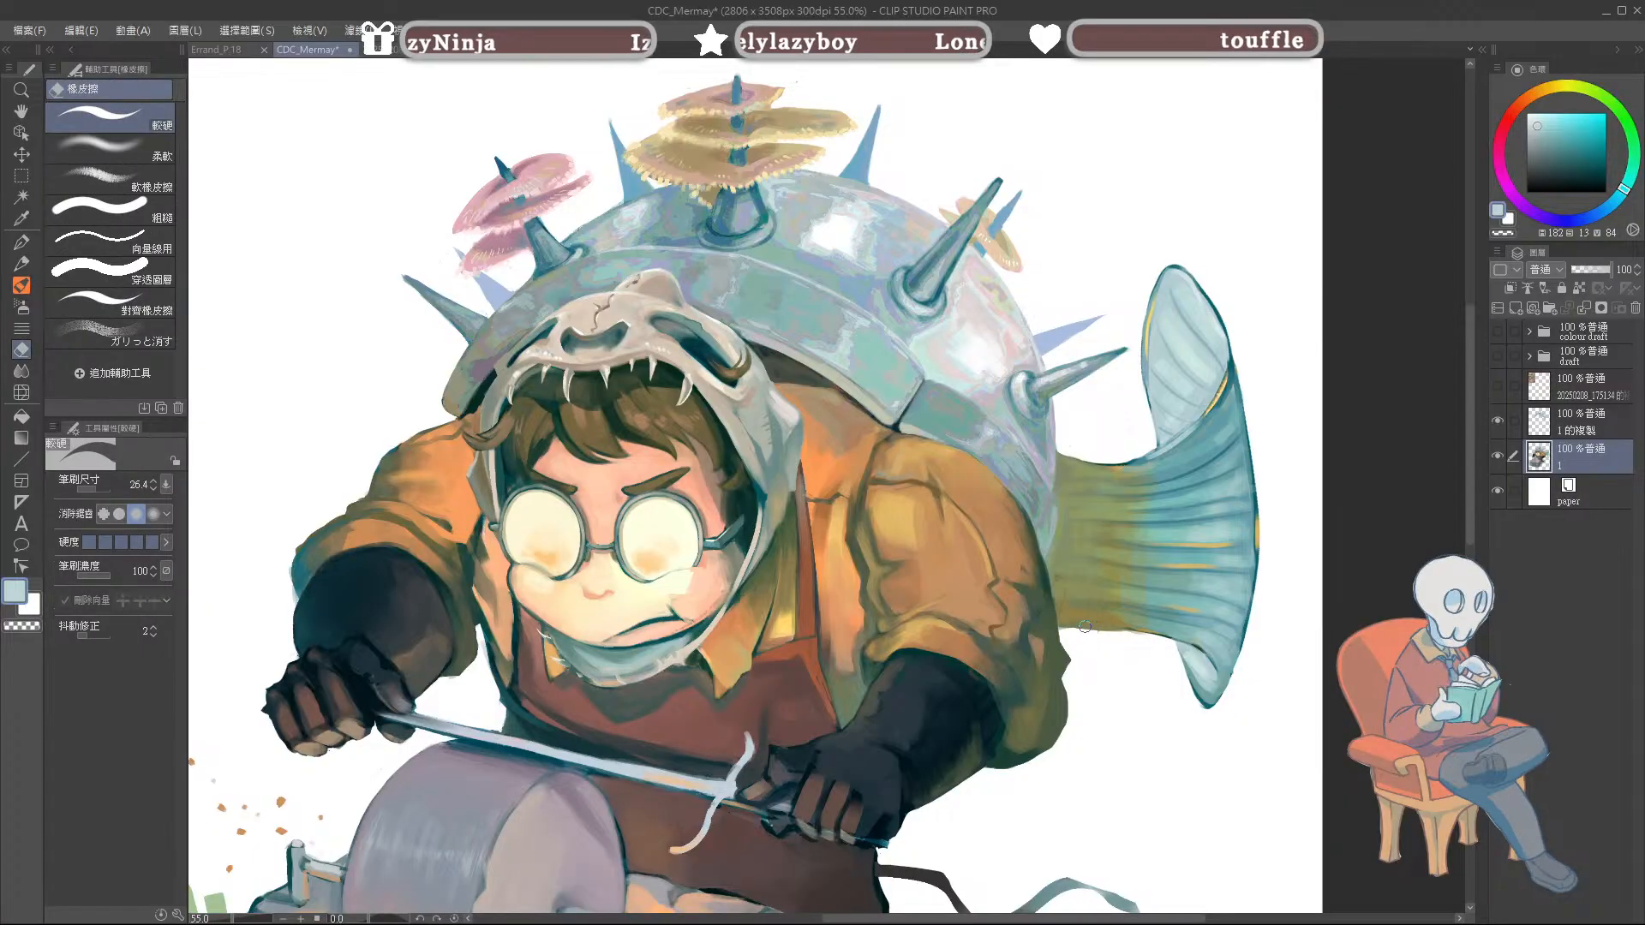
ctrl+alt+drag(1113, 643, 1108, 638)
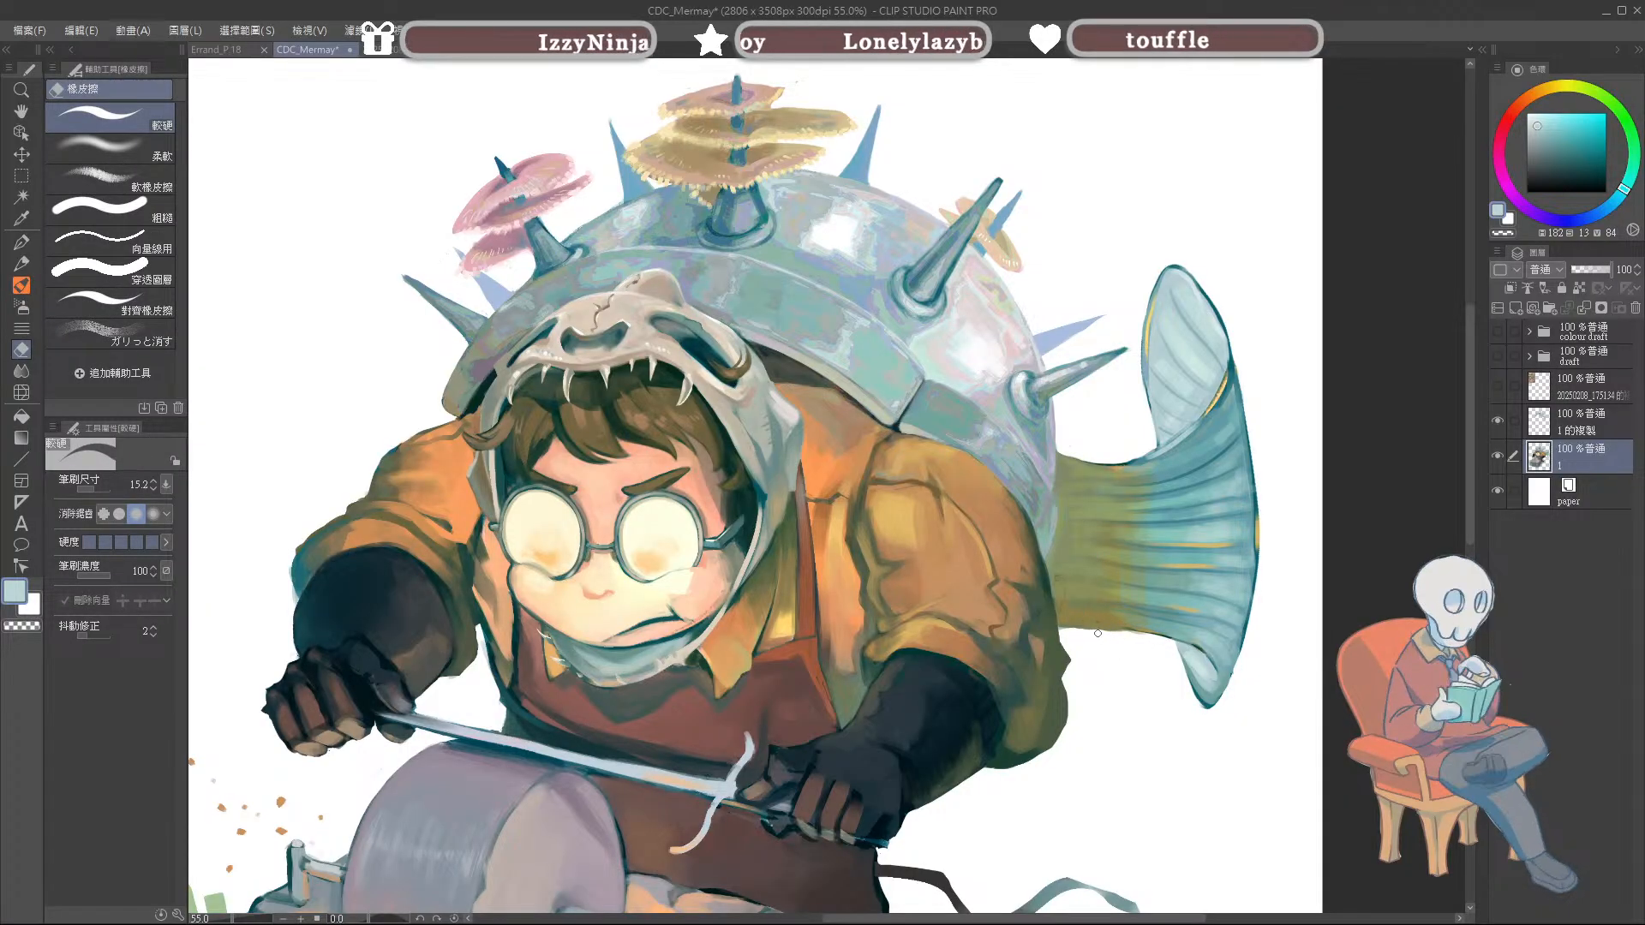
drag(1266, 545, 1223, 521)
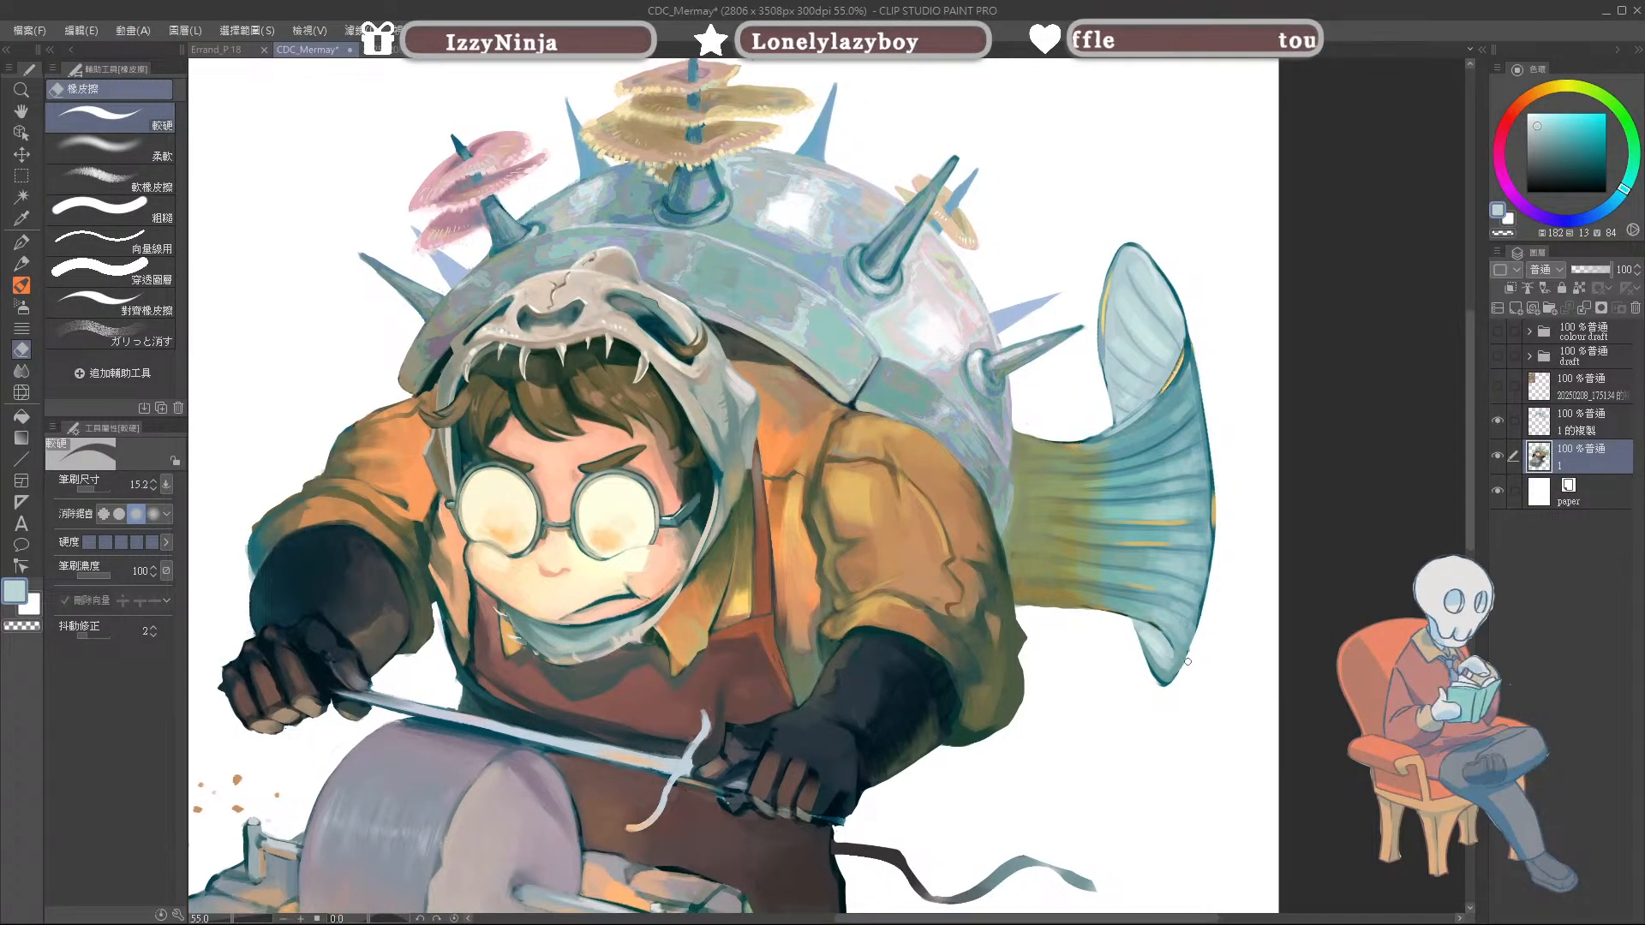
mouse_move(1181, 689)
mouse_down()
mouse_move(1205, 644)
mouse_move(1164, 542)
mouse_up()
Step: Blend sampled oranges and olive browns on the jacket front beside the apron strap, using the square texture brush at size 29.8
key(b)
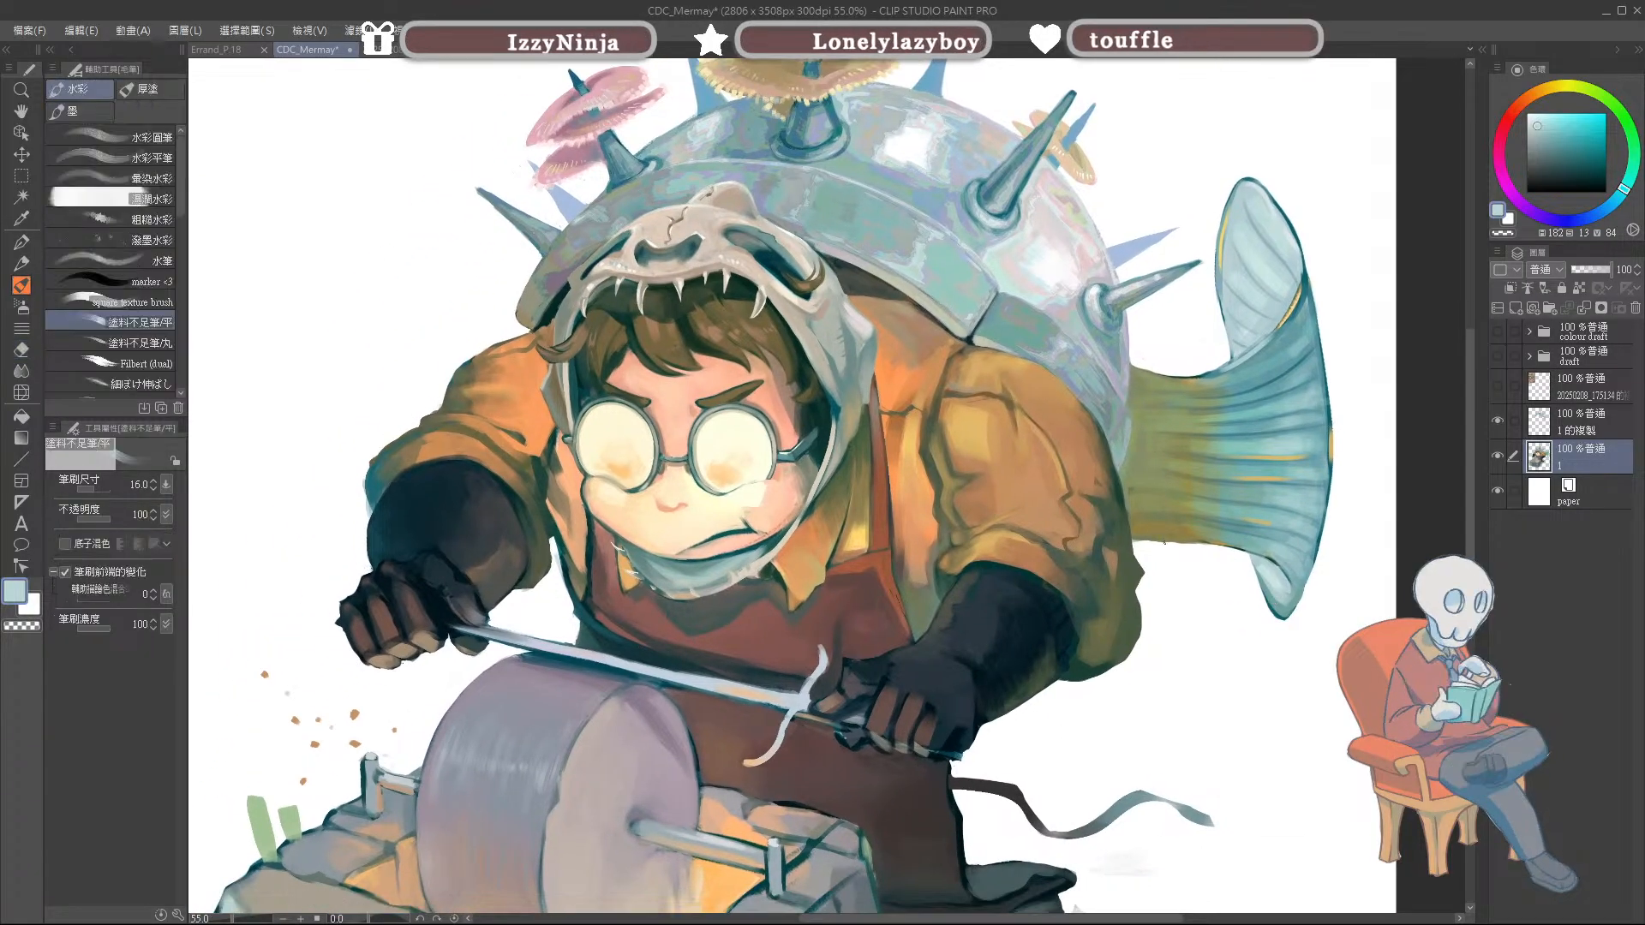
alt+click(915, 455)
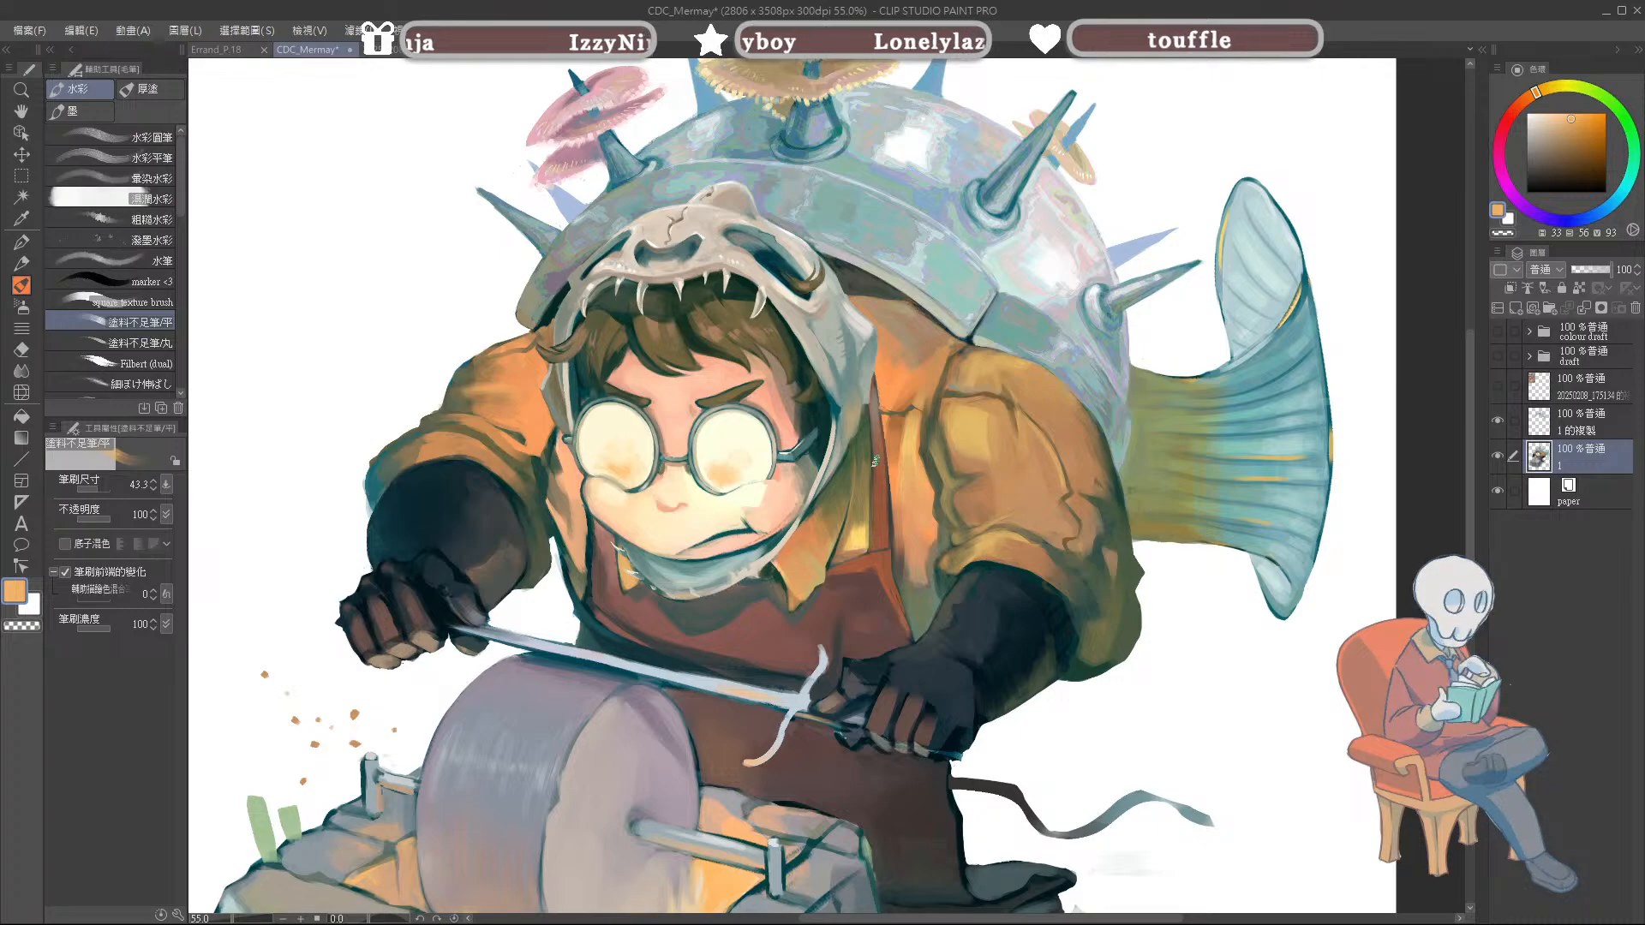
click(133, 306)
alt+click(924, 484)
key(bracketleft)
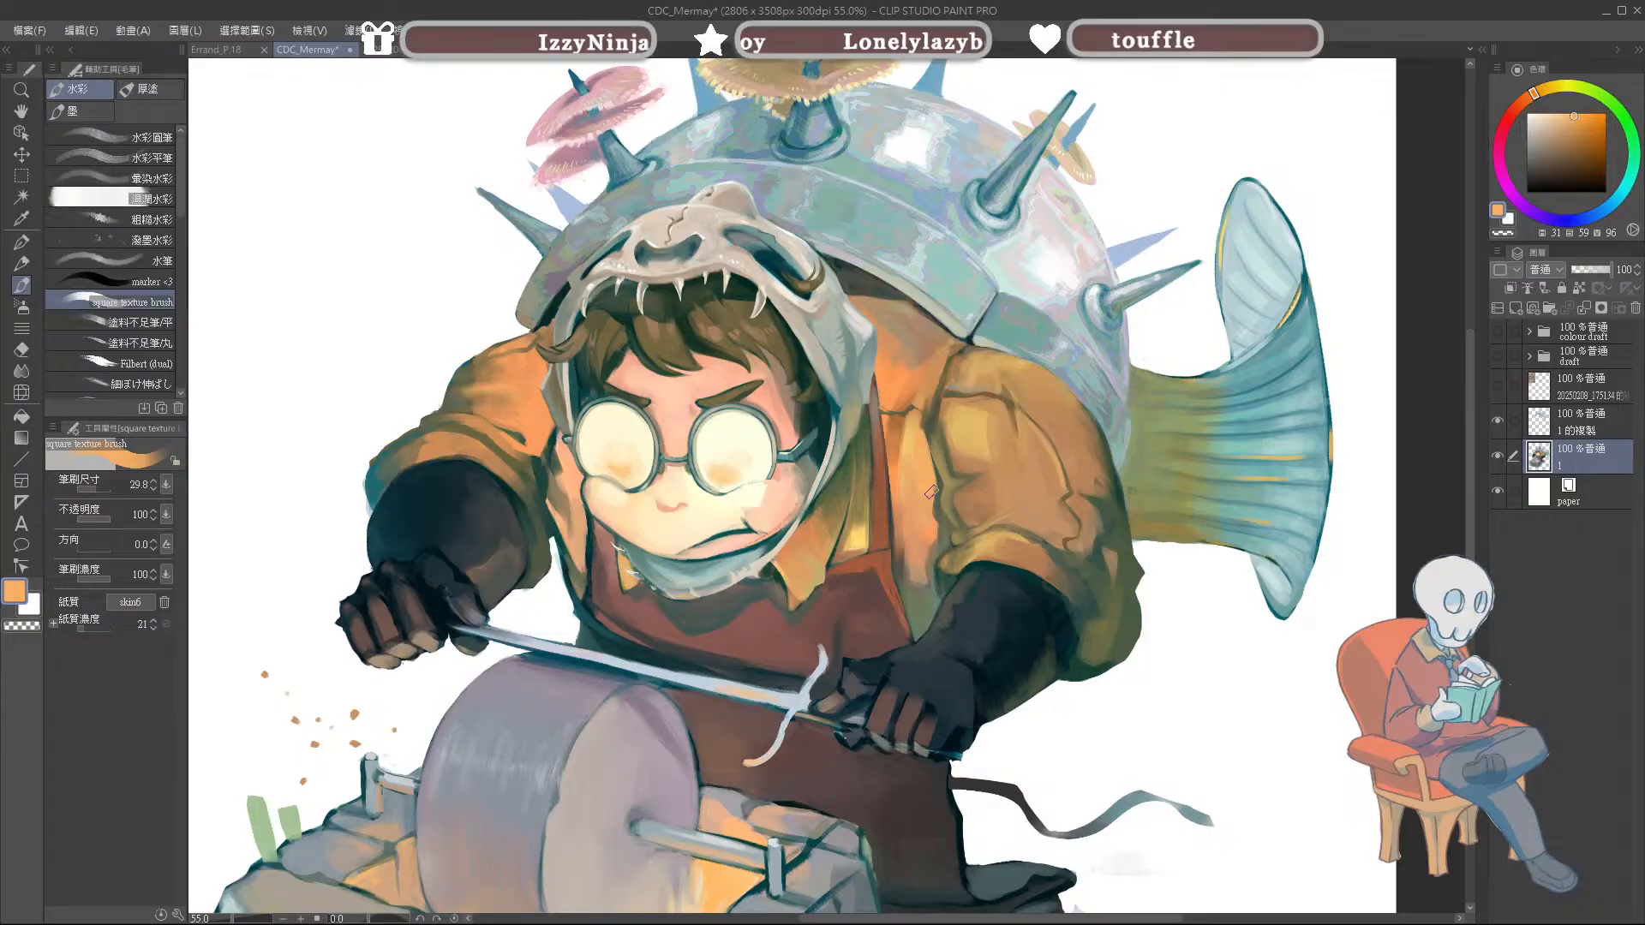
alt+click(929, 424)
alt+click(925, 443)
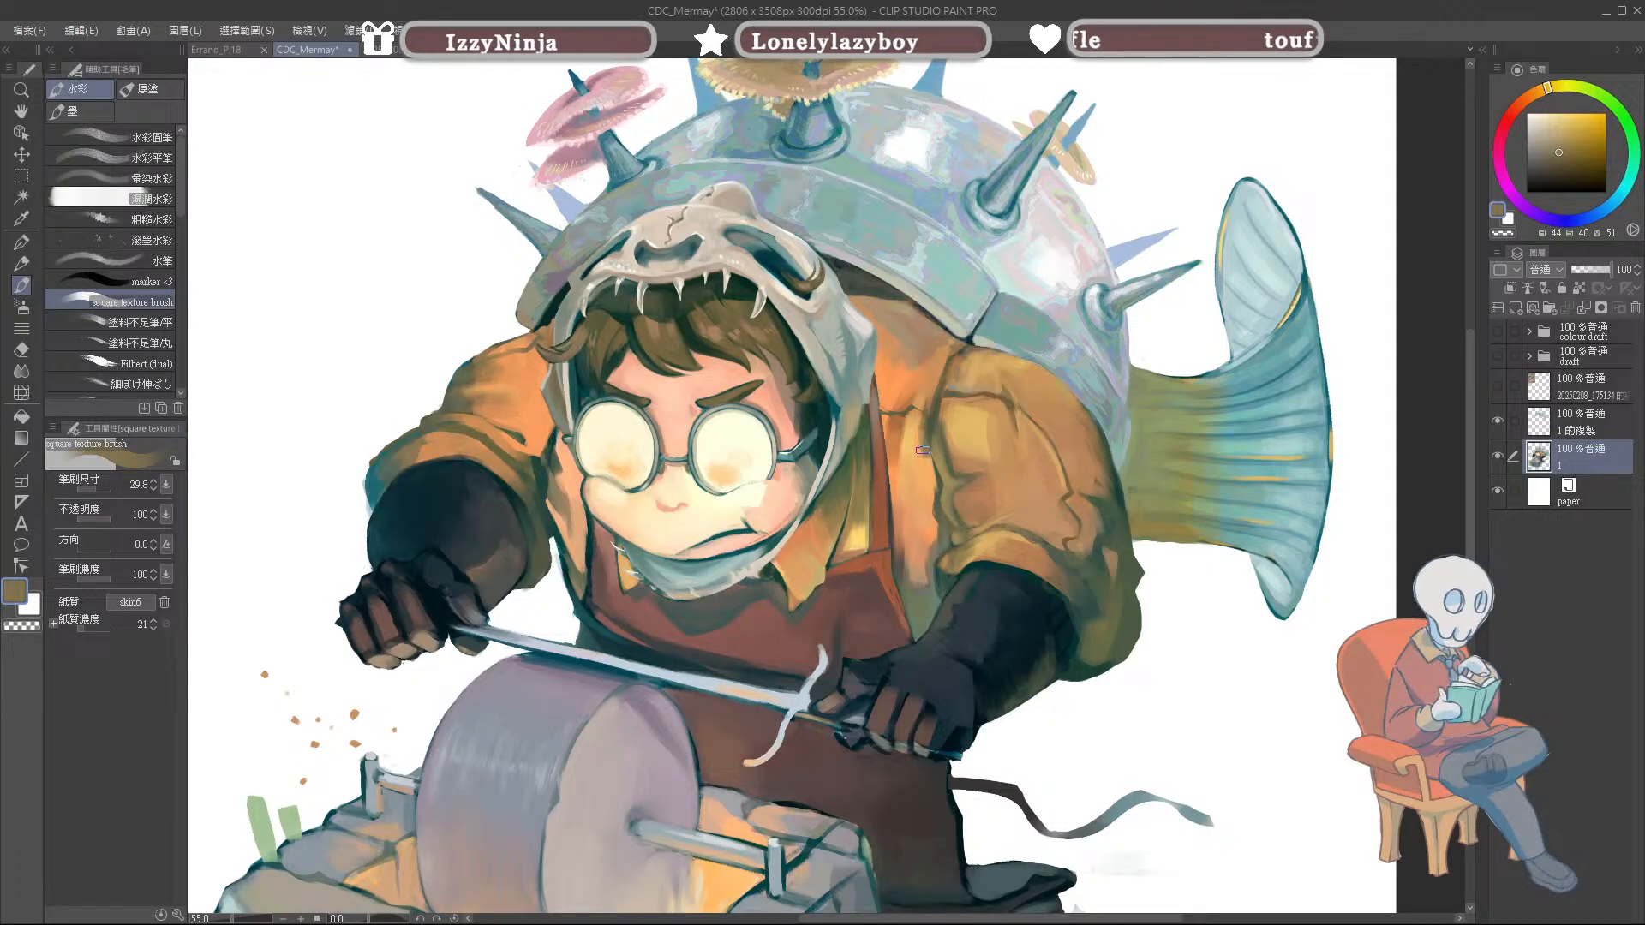
alt+click(925, 451)
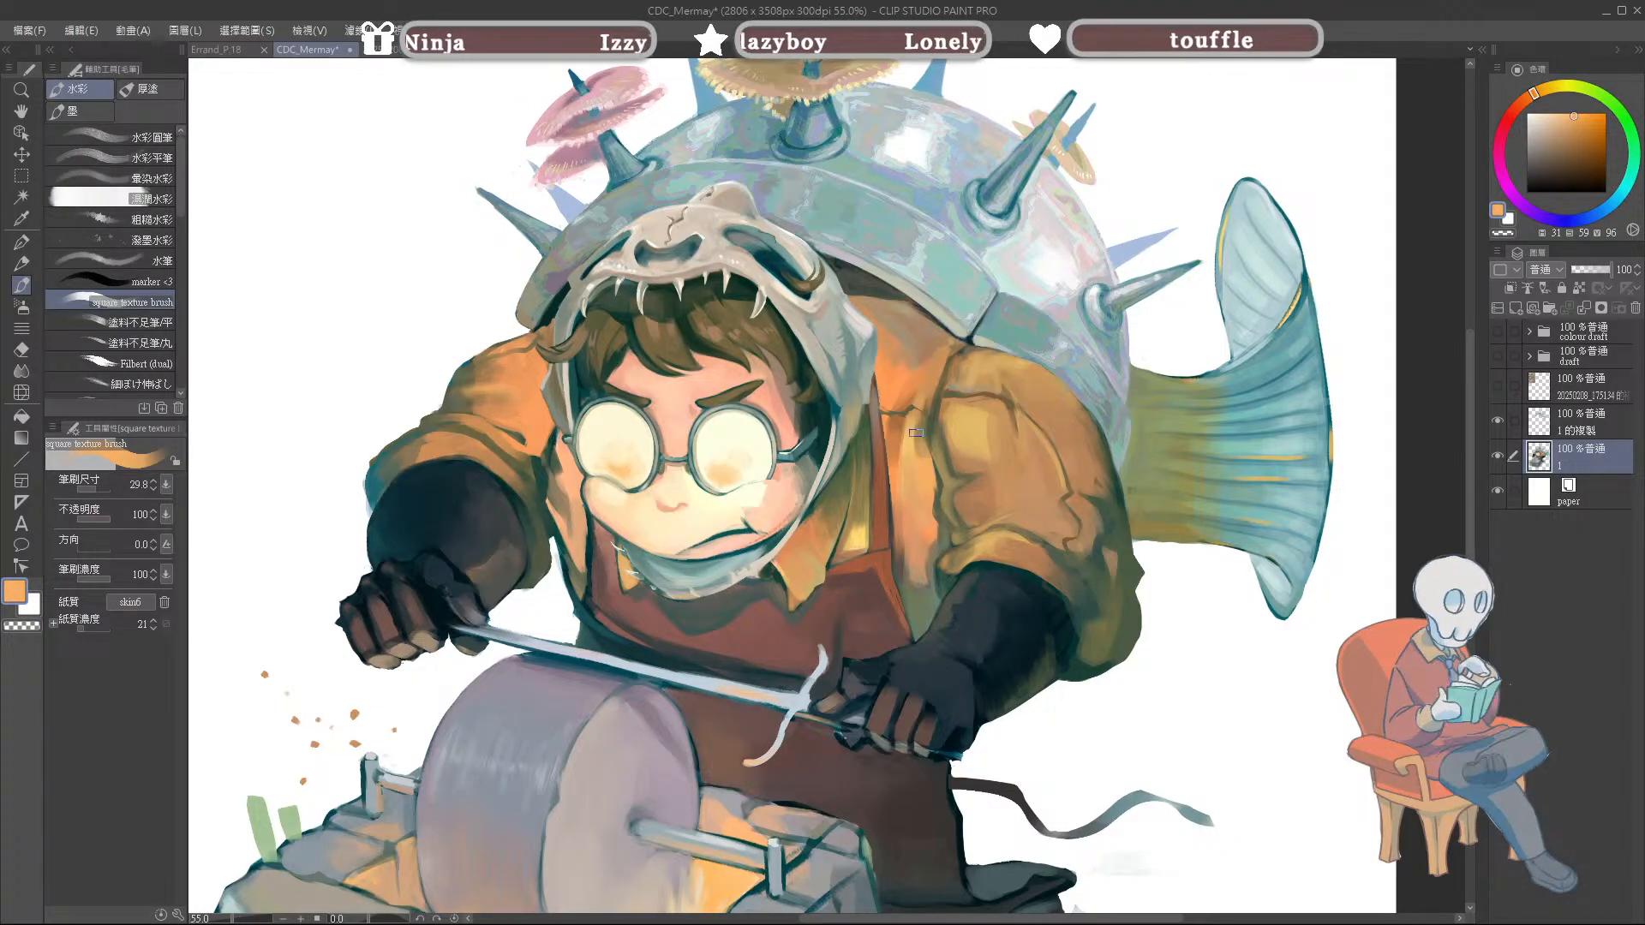
alt+click(923, 445)
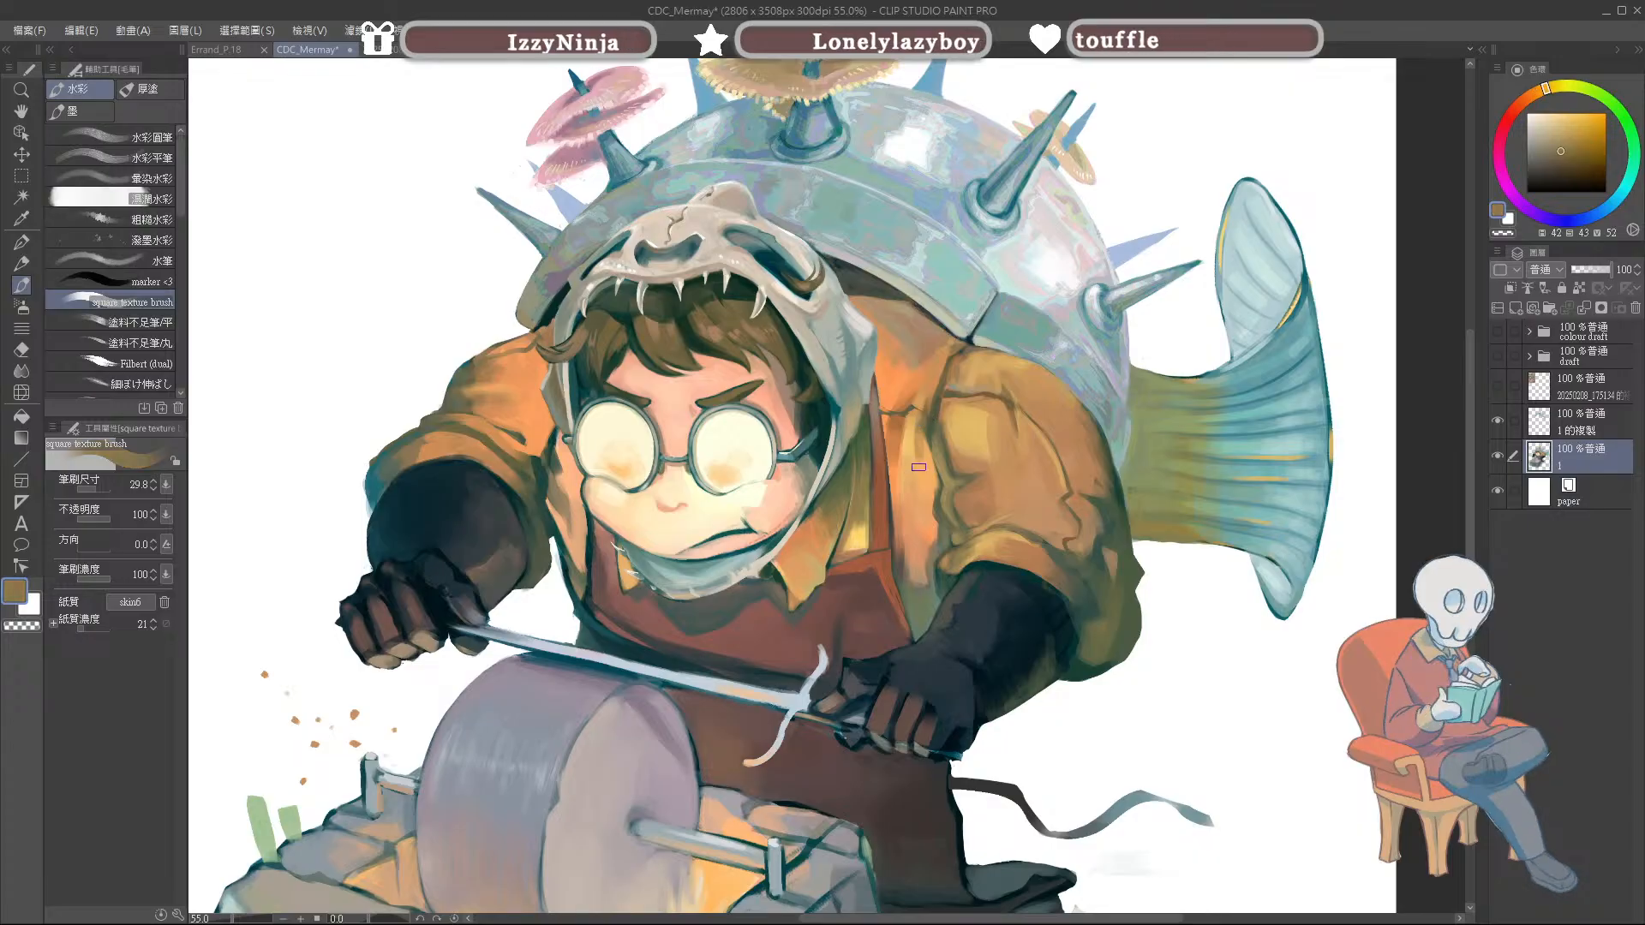
alt+click(925, 478)
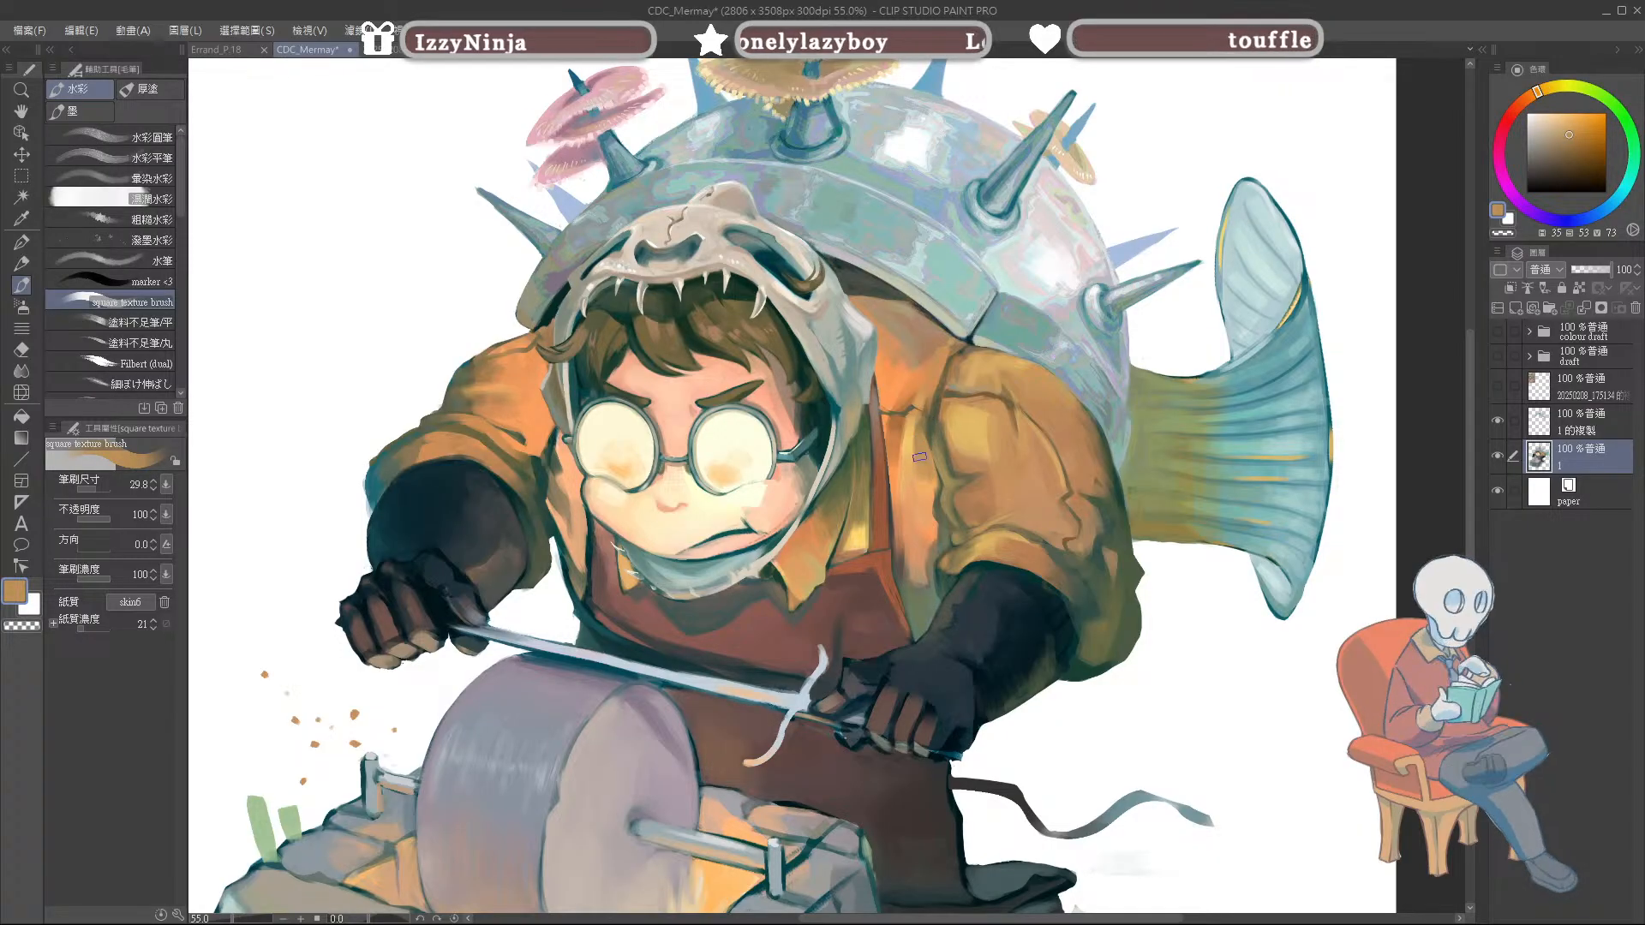
Step: Refine the jacket front where it meets the sleeve with sampled orange and reddish brown, using brush size 24.4
alt+click(941, 512)
key([)
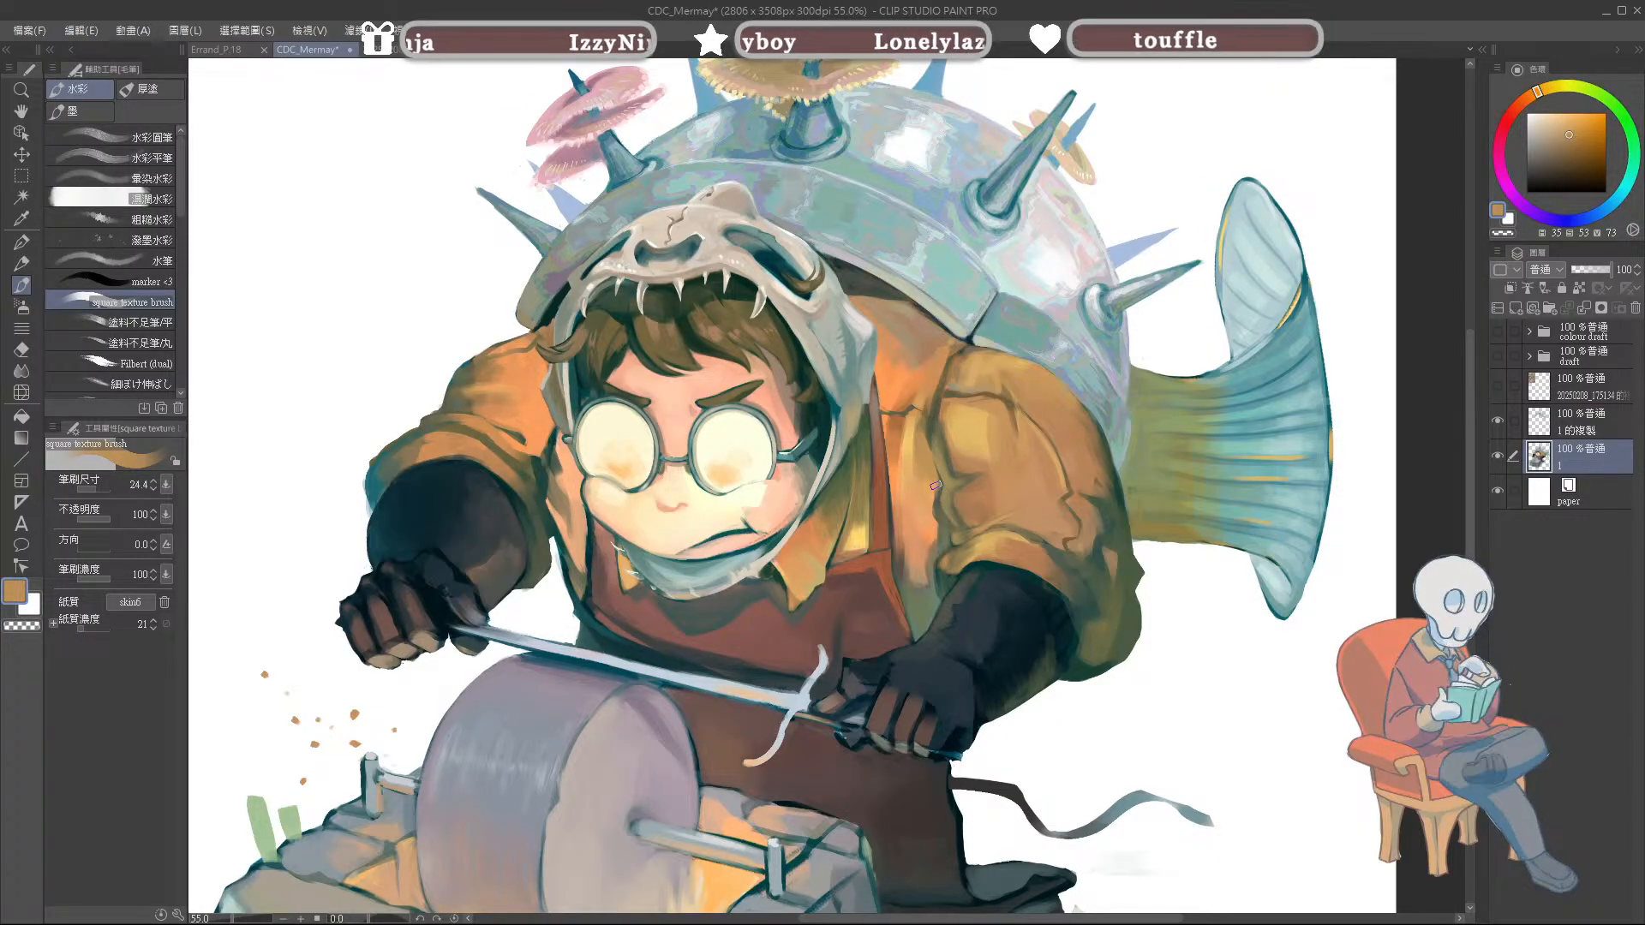
alt+click(936, 509)
alt+click(932, 510)
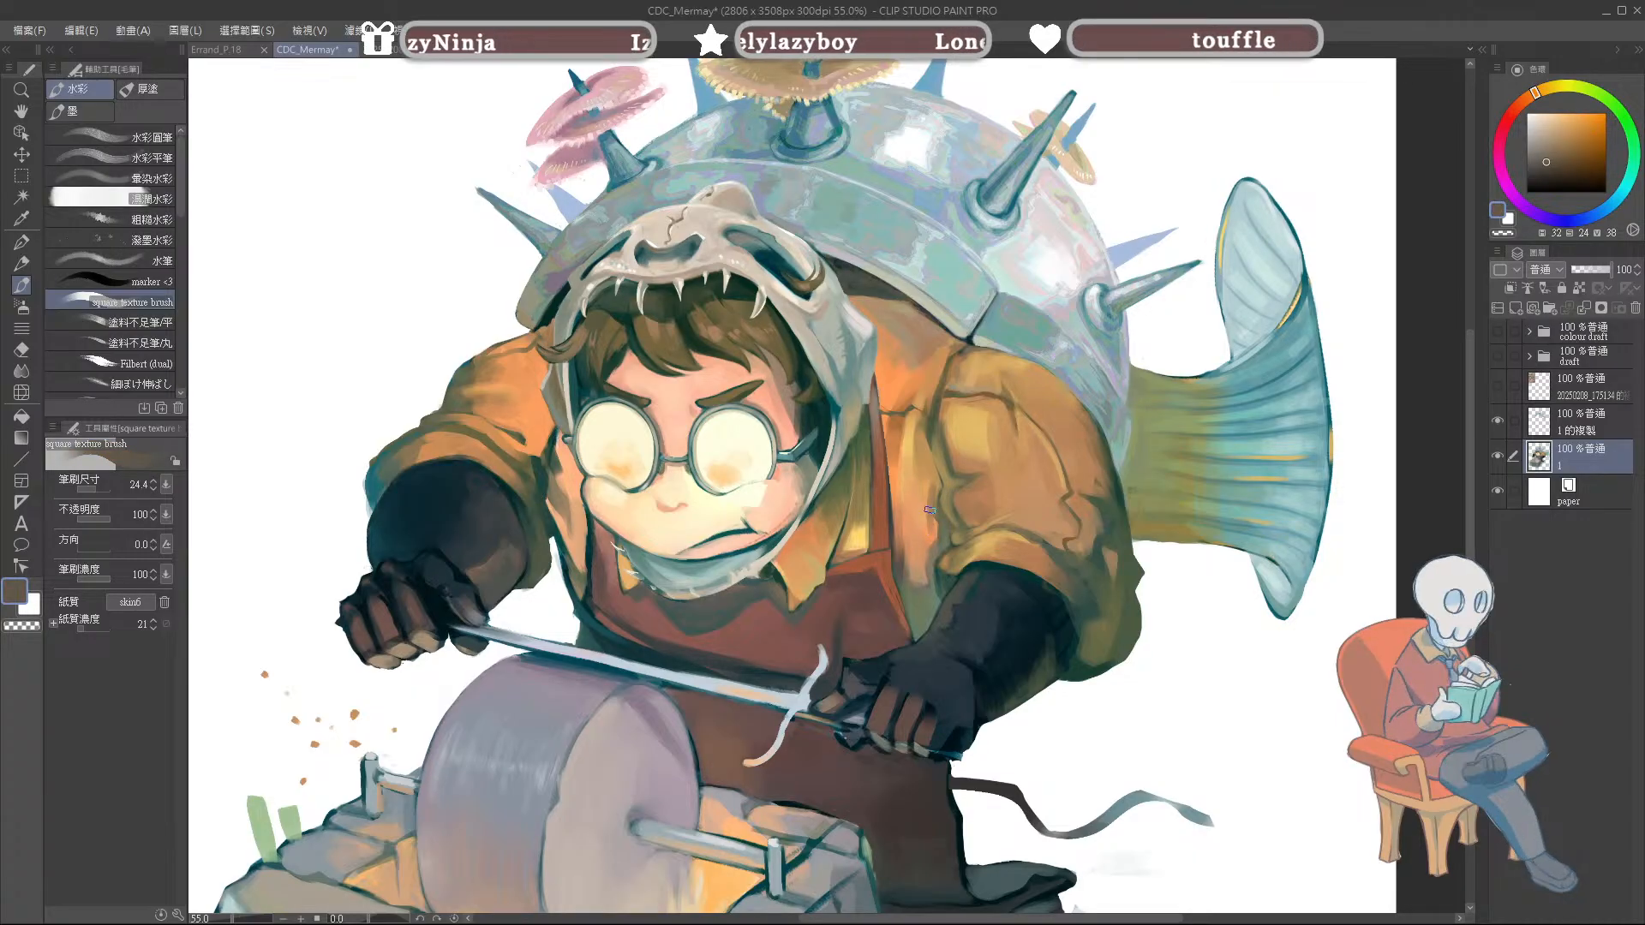
alt+click(927, 510)
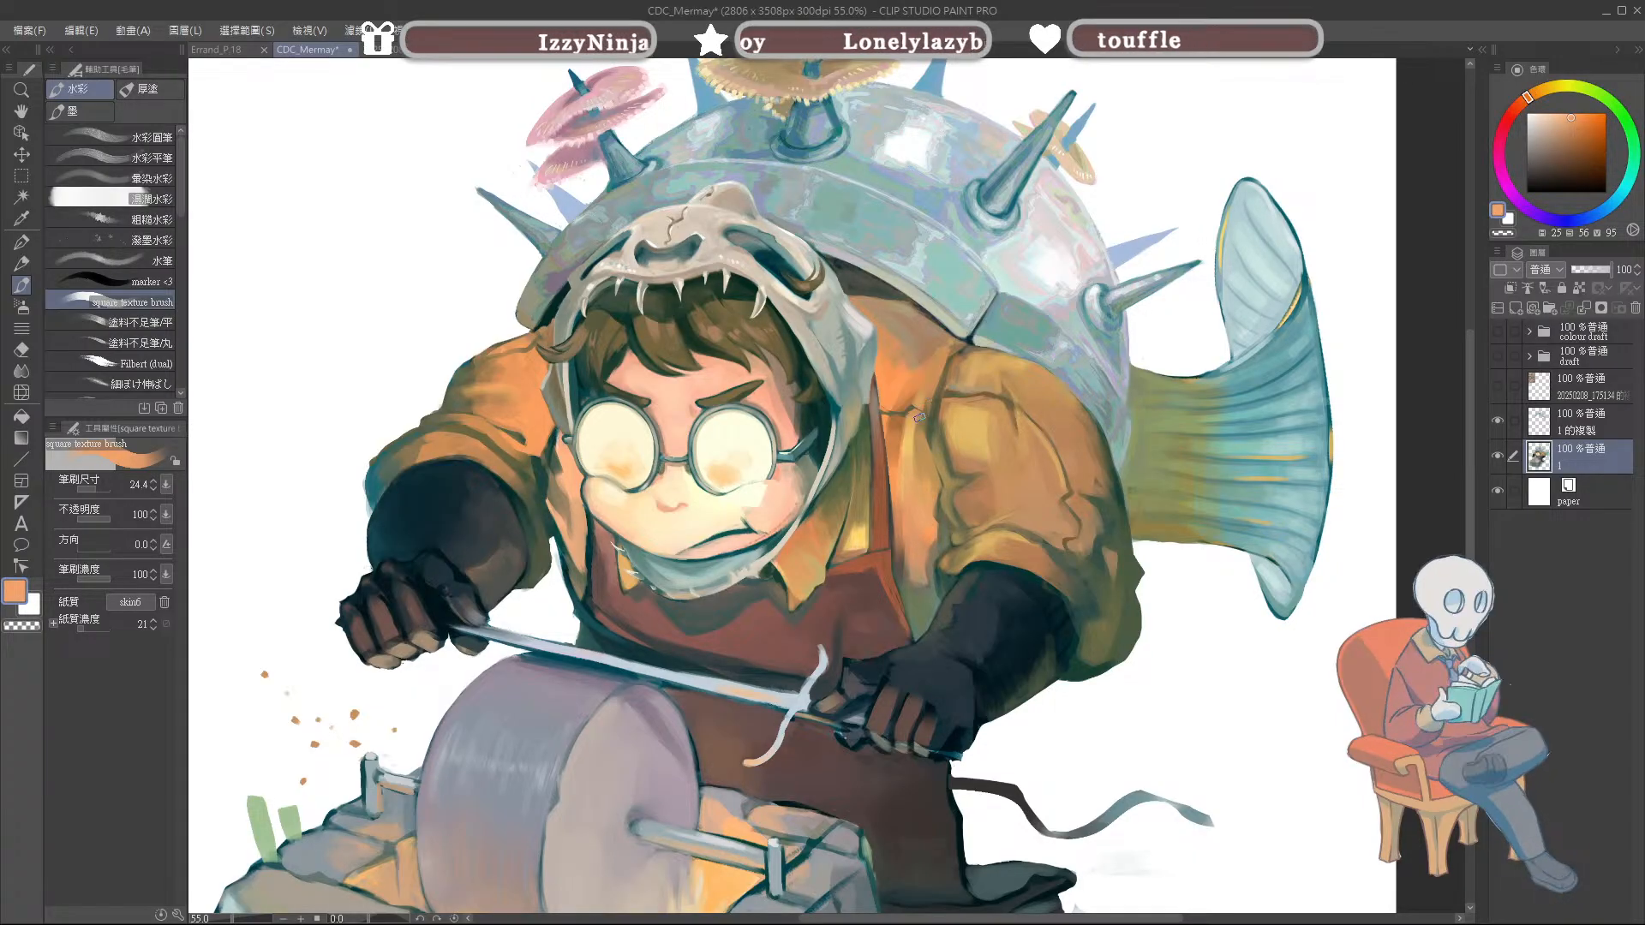
alt+click(892, 478)
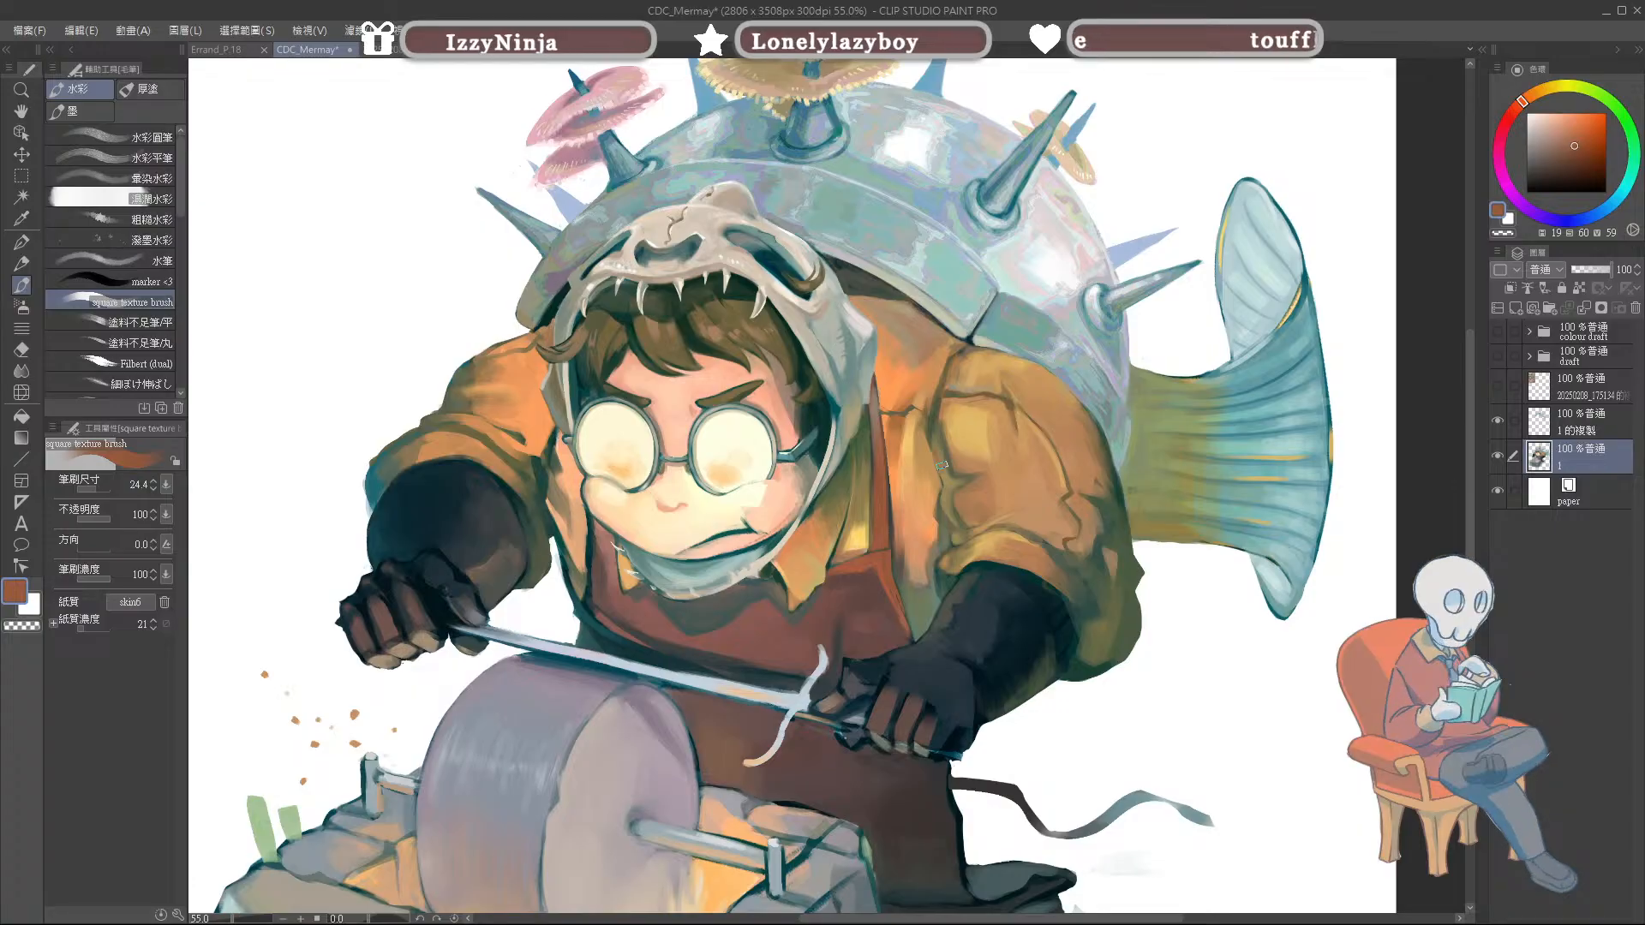
alt+click(941, 450)
alt+click(911, 458)
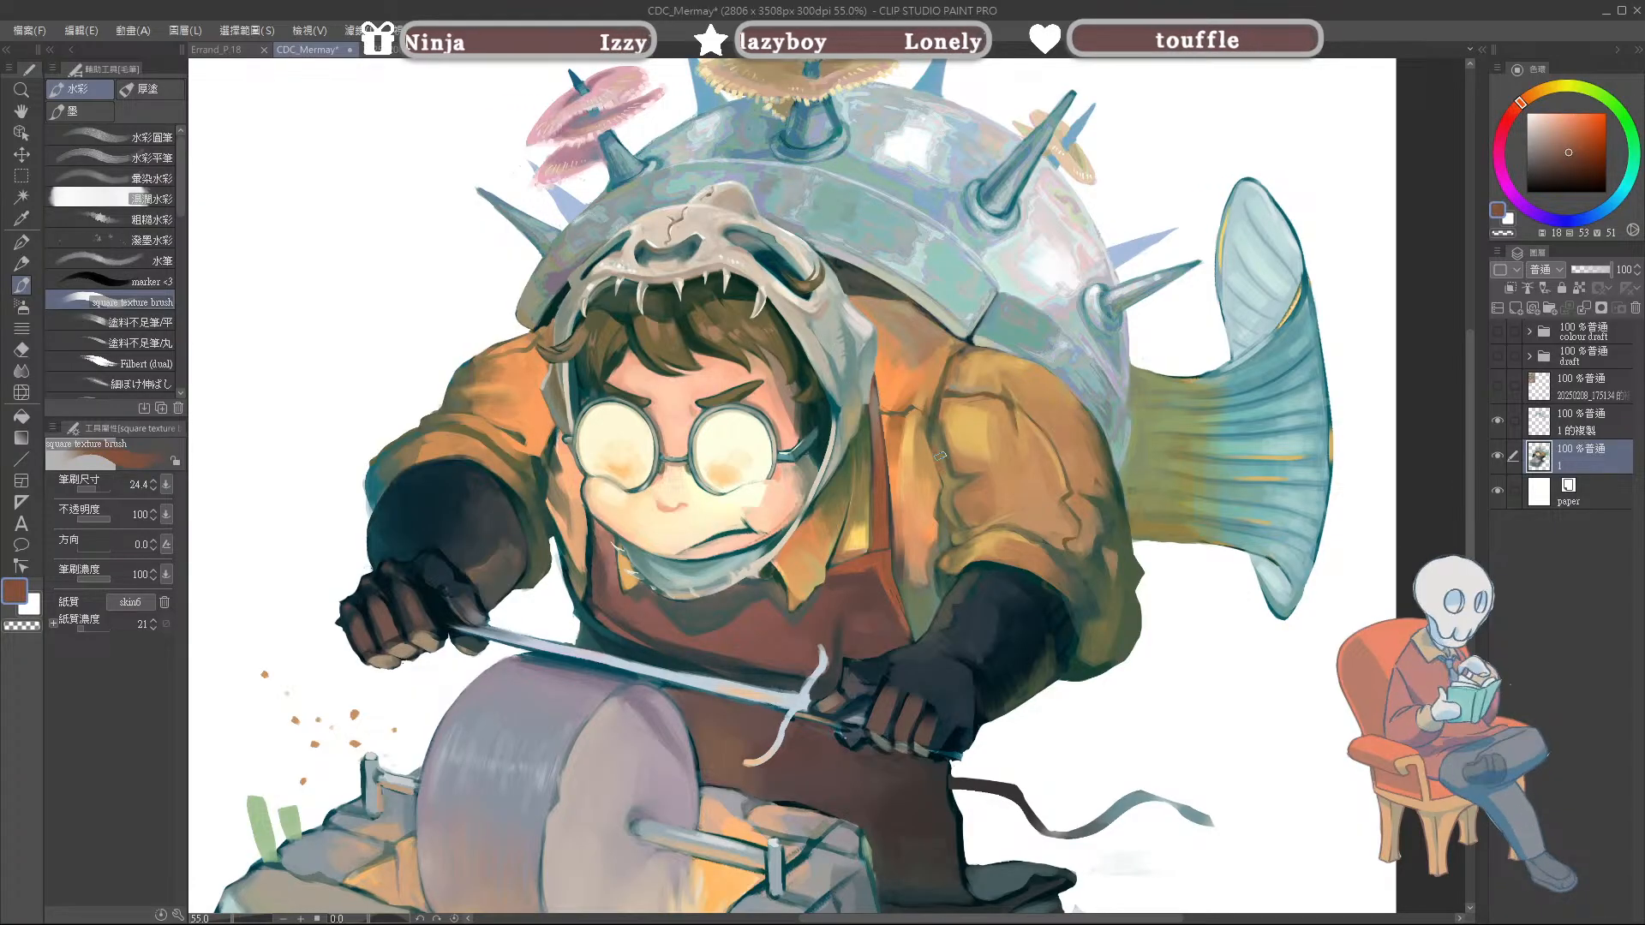
alt+click(940, 455)
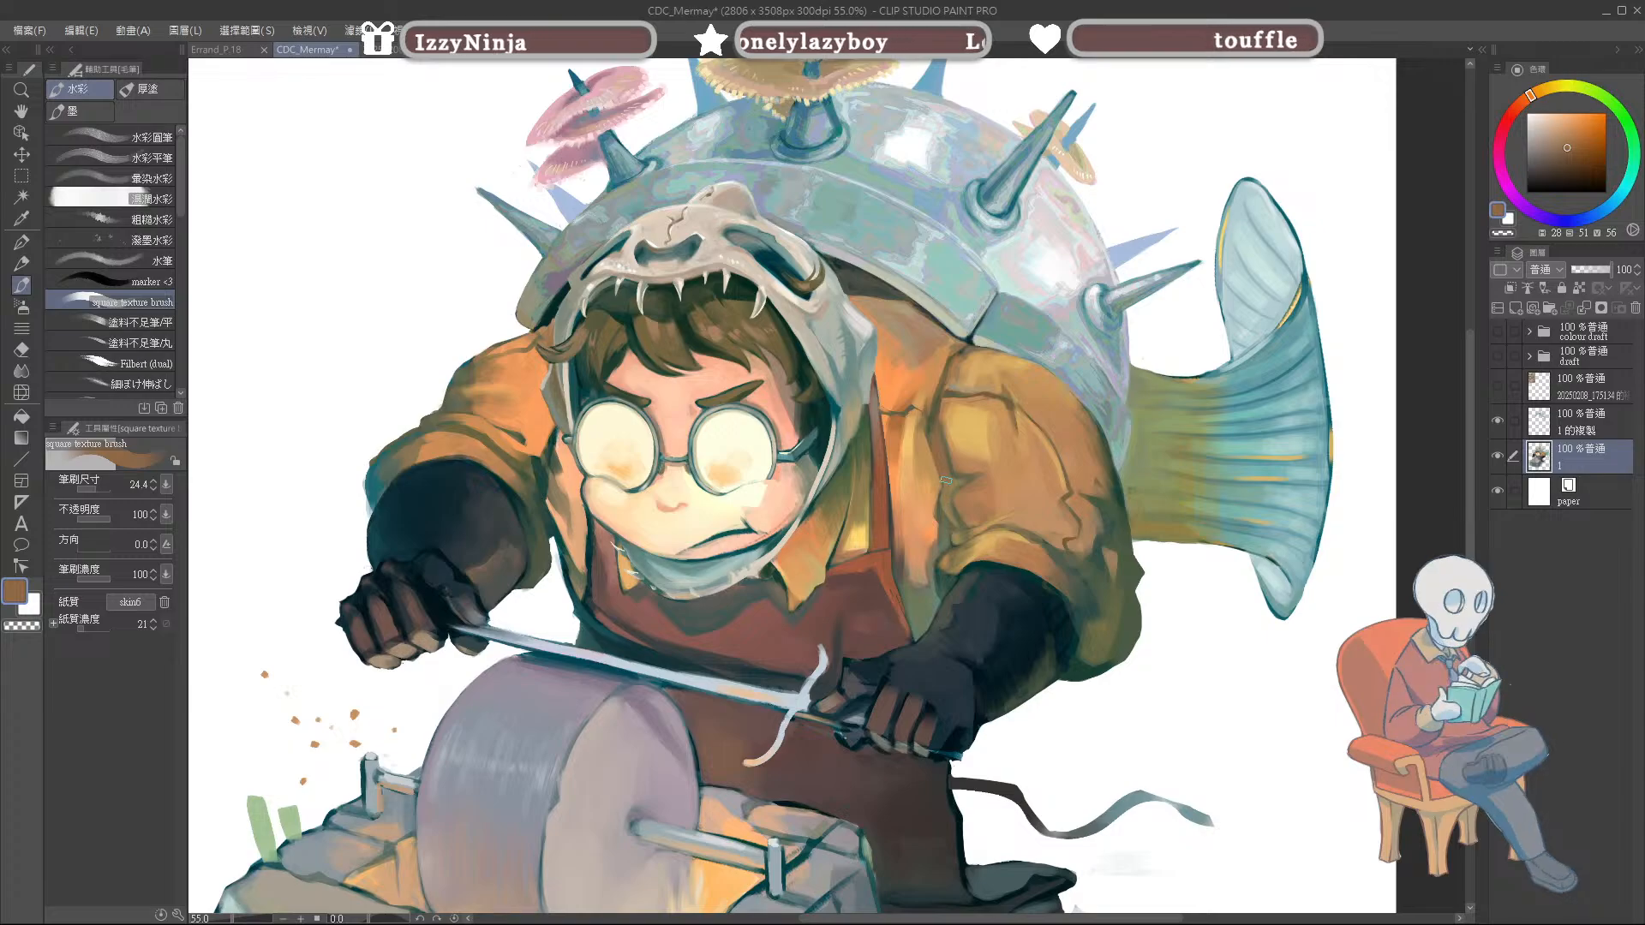
alt+click(943, 469)
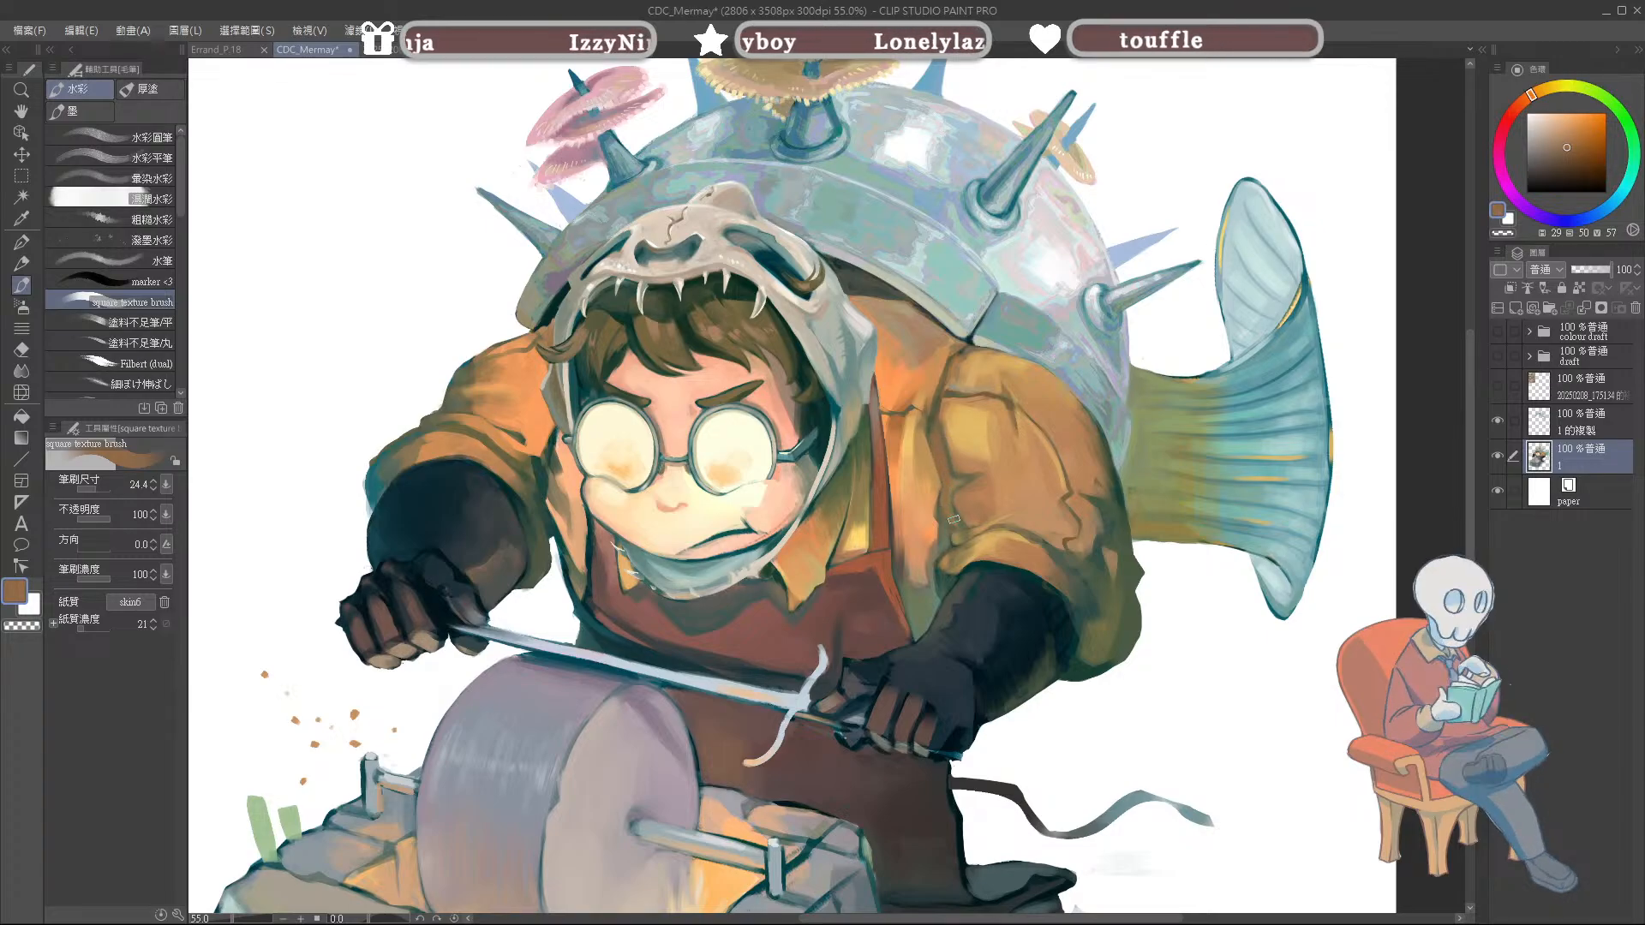
Step: Rework the seam at the top of the sleeve with sampled olive green and brown tones at brush size 18.5
alt+click(934, 412)
key([)
alt+click(937, 422)
alt+click(930, 431)
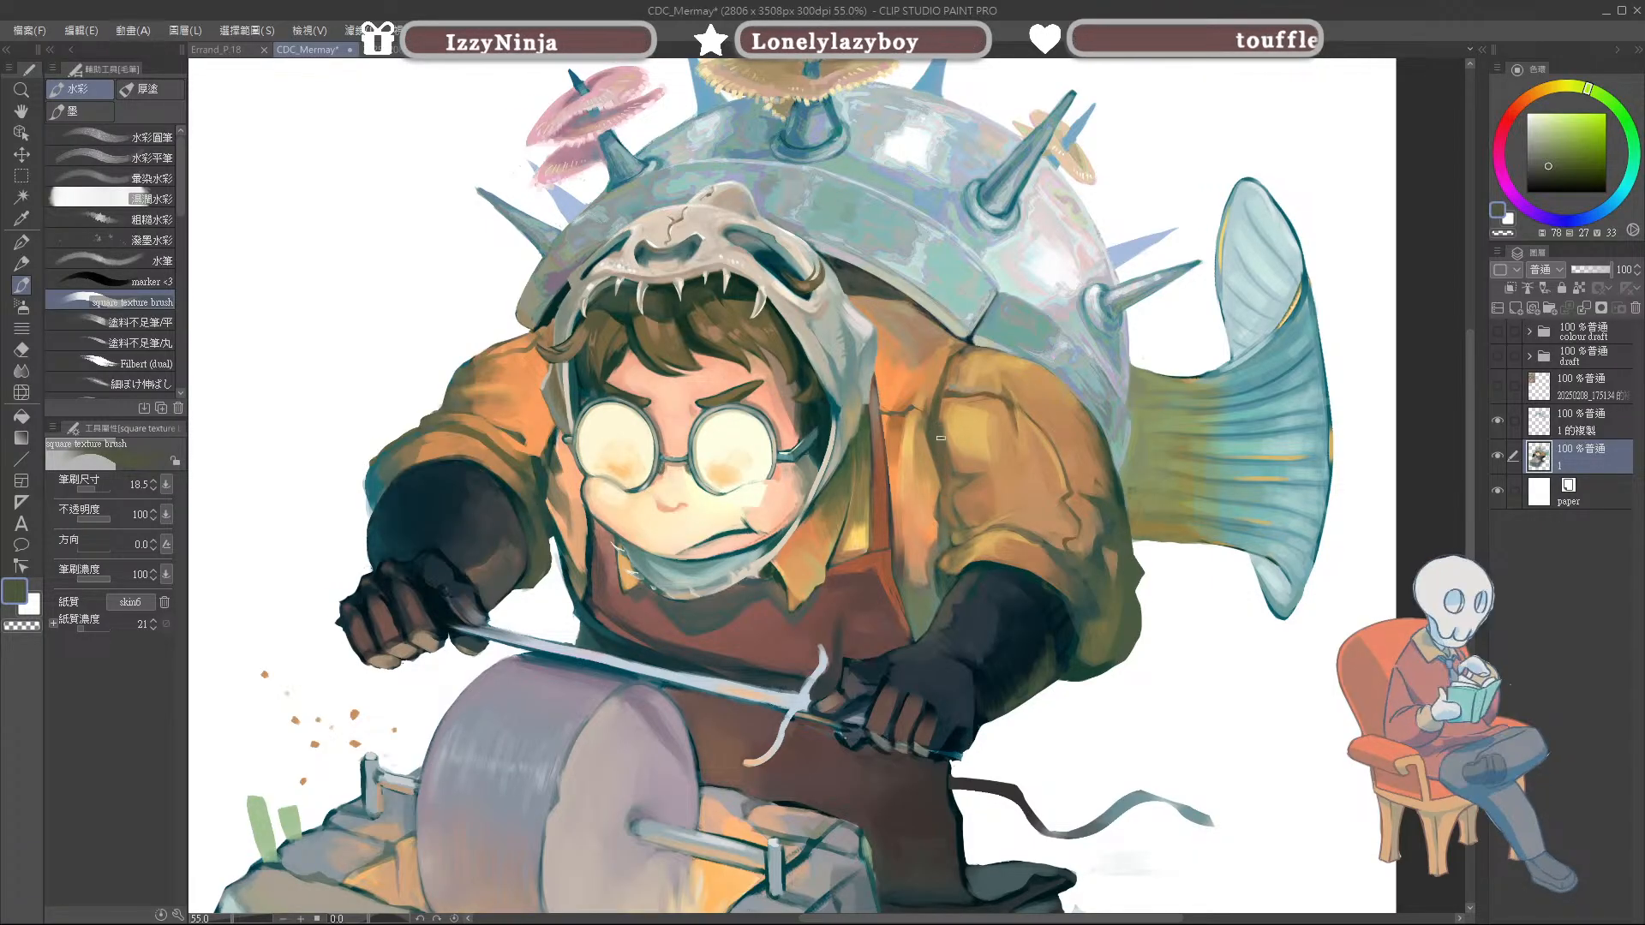
alt+click(945, 420)
alt+click(962, 427)
alt+click(885, 489)
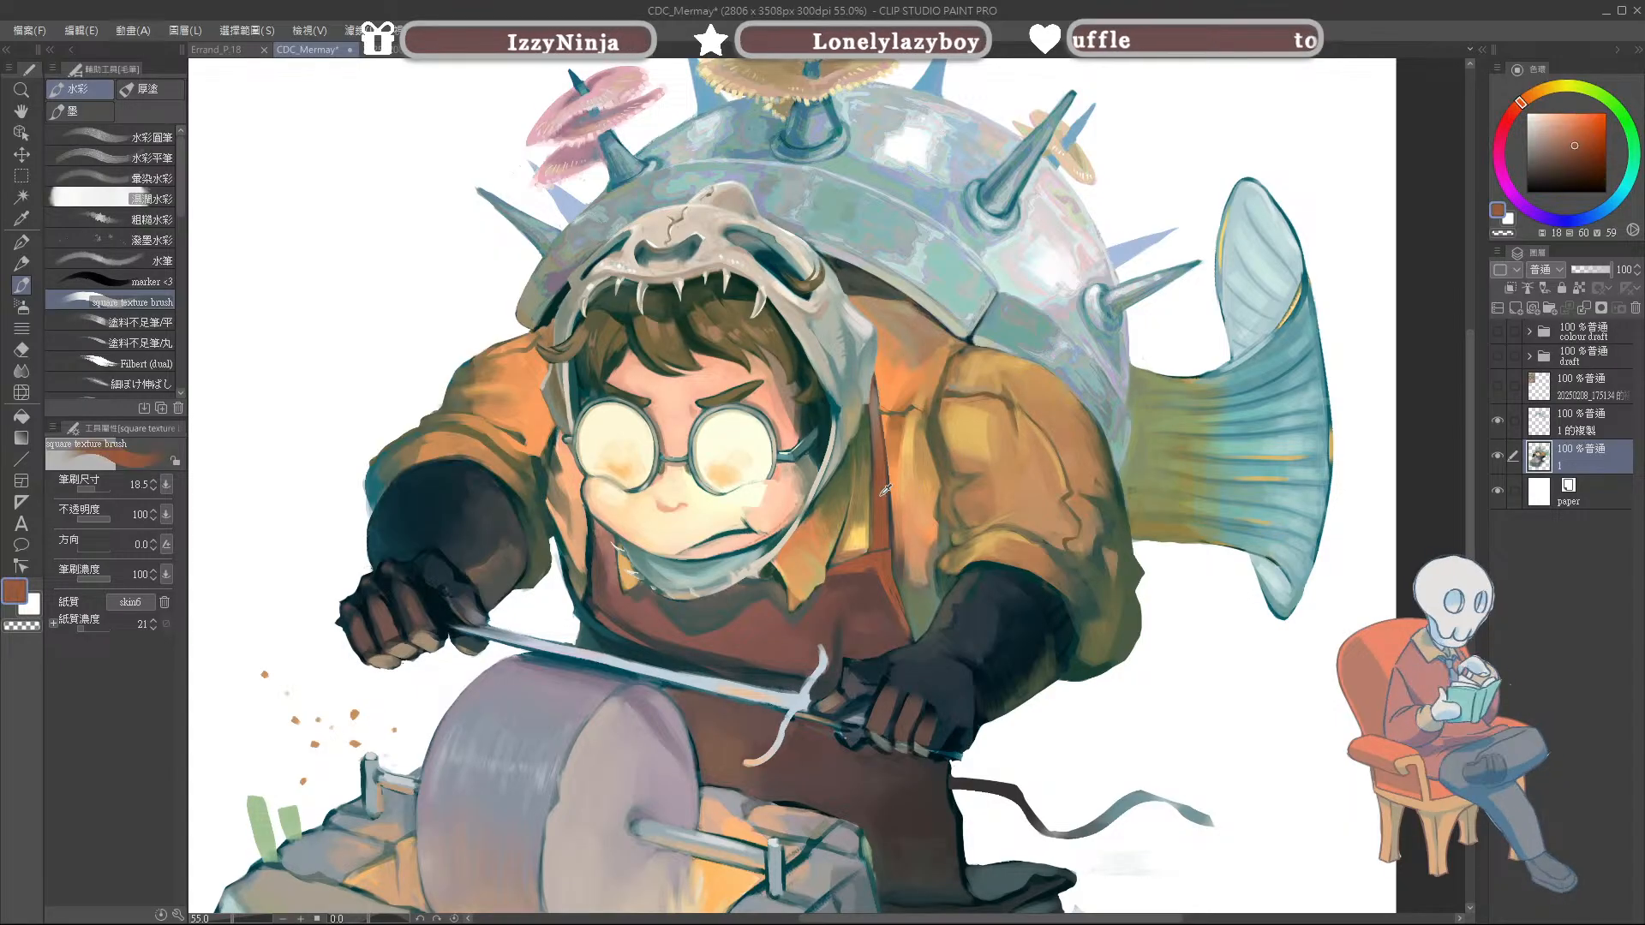
alt+click(930, 442)
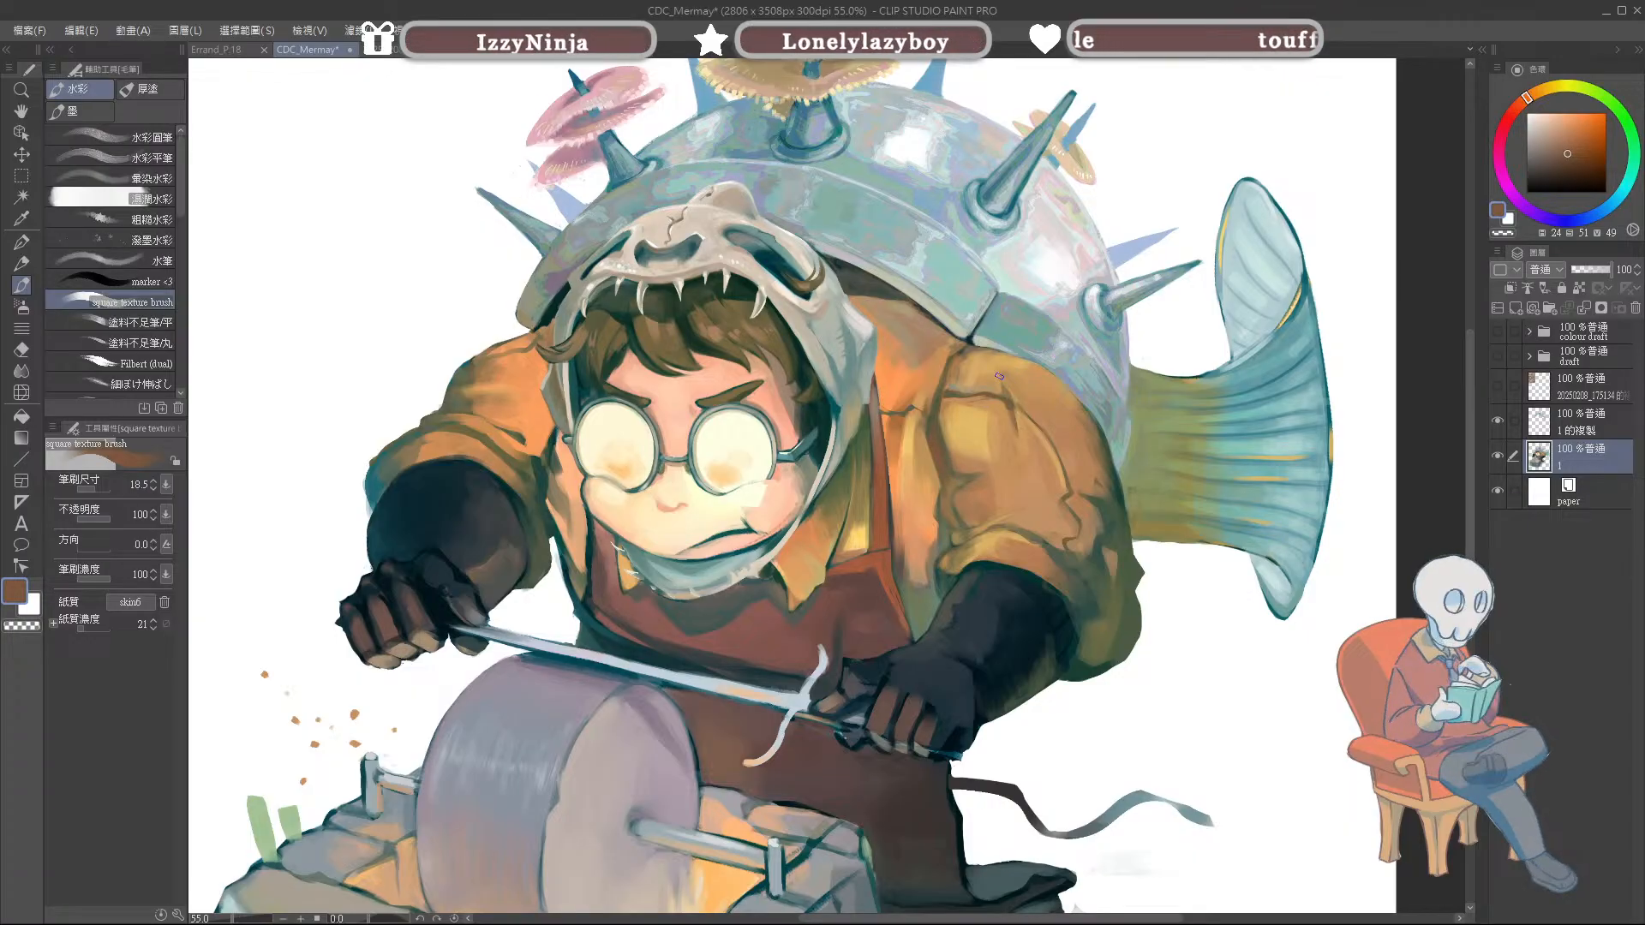
Step: Paint the fold shadows along the sleeve's inner edge with sampled dark green and olive tones at brush size 13.2
alt+click(945, 569)
ctrl+alt+drag(968, 549, 938, 561)
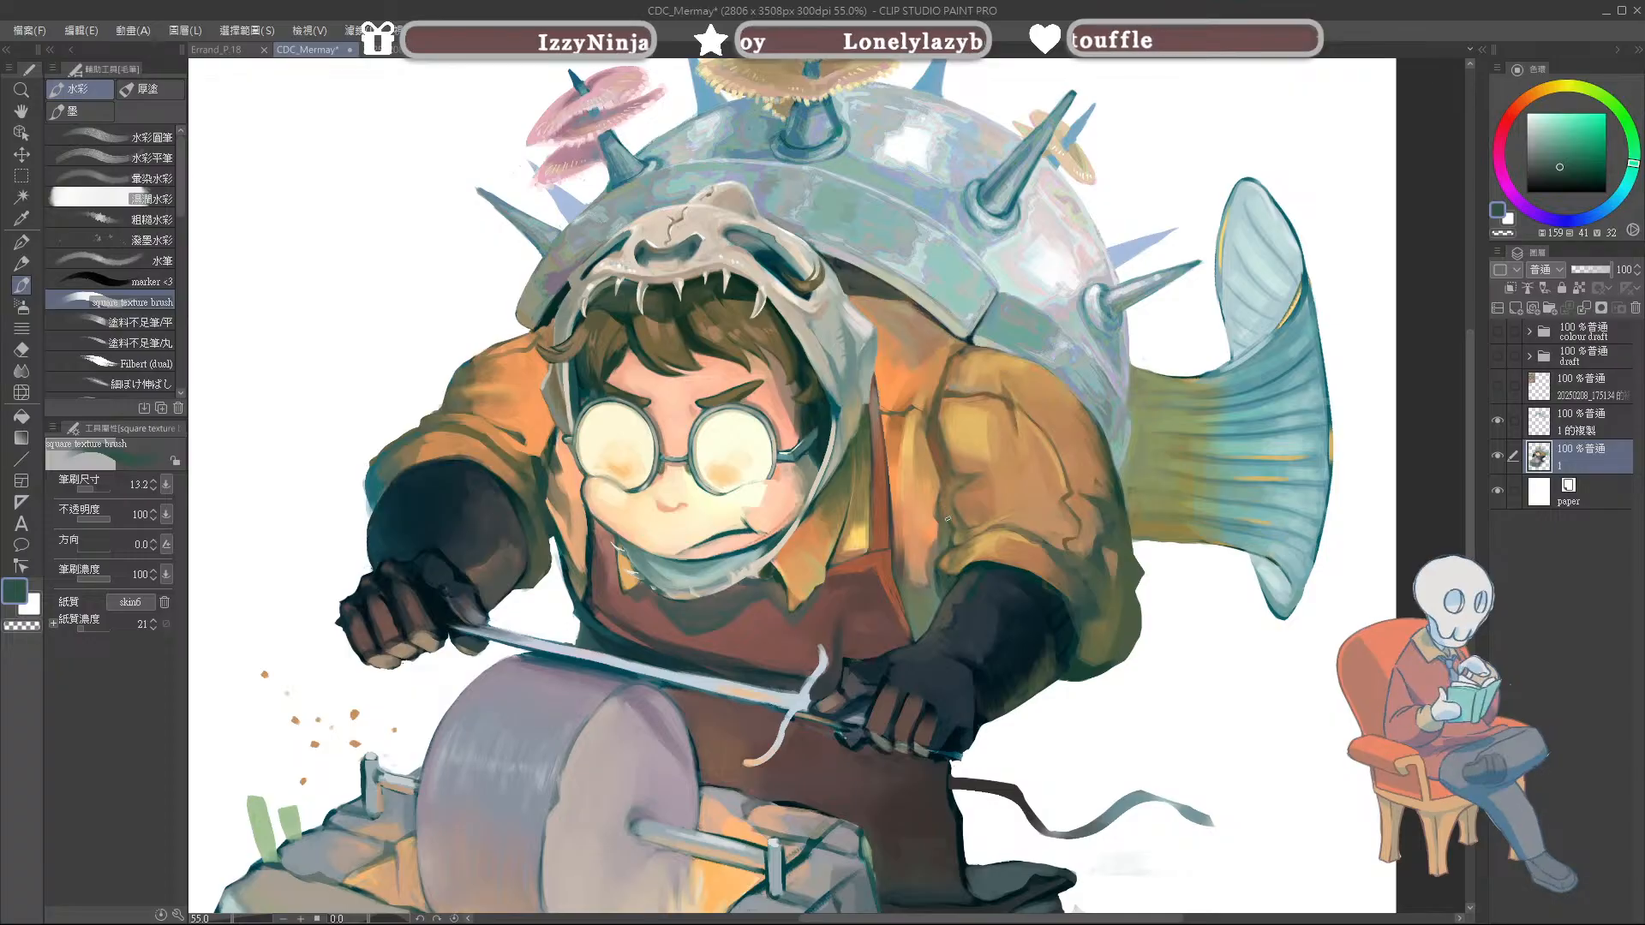
alt+click(943, 474)
alt+click(941, 507)
drag(943, 506, 946, 521)
alt+click(948, 508)
alt+click(943, 517)
alt+click(947, 516)
alt+click(959, 526)
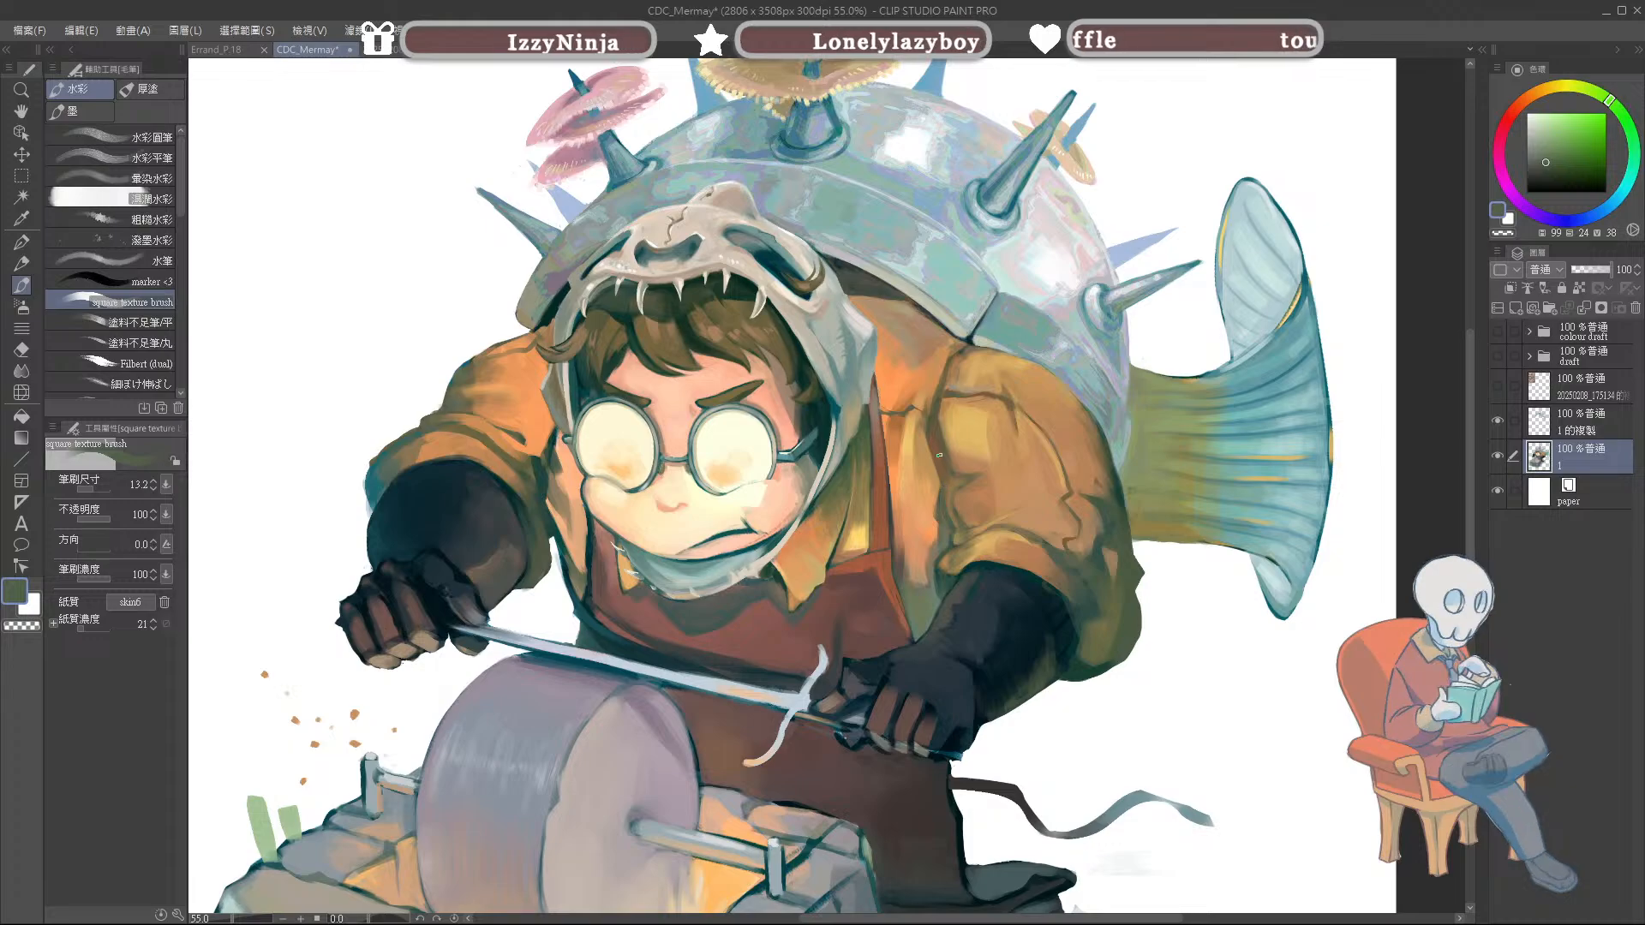
alt+click(949, 518)
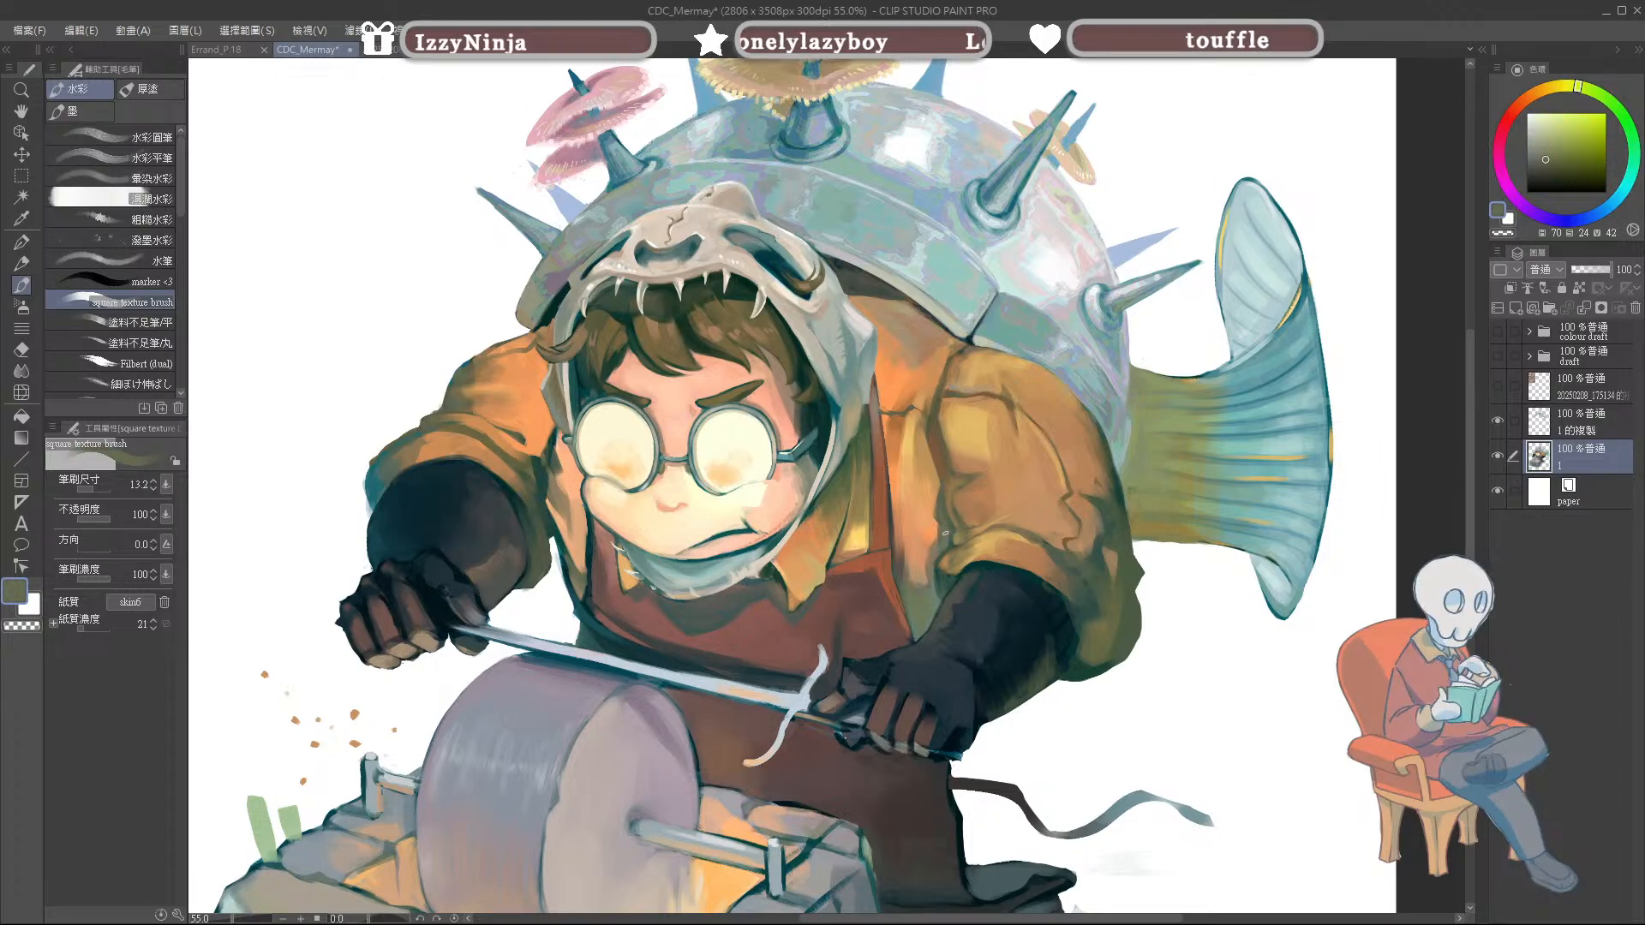
Step: Touch up the jacket's edge along the apron strap with sampled brown and orange at brush size 21.6
alt+click(903, 551)
key(bracketright)
alt+click(901, 559)
alt+click(899, 566)
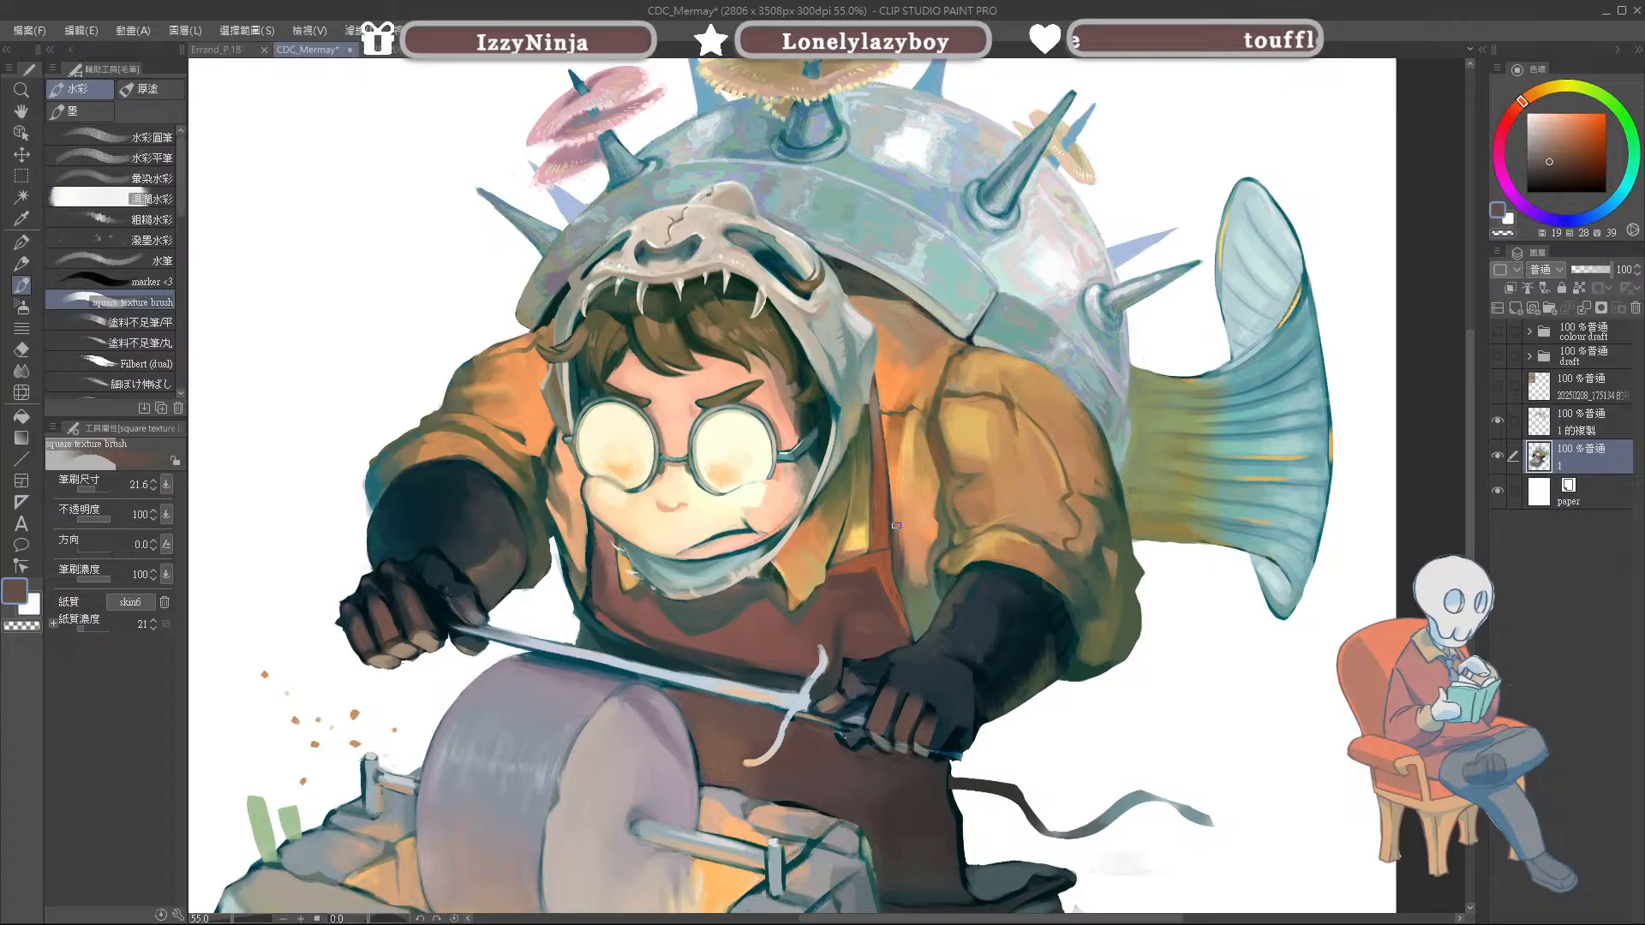
alt+click(901, 539)
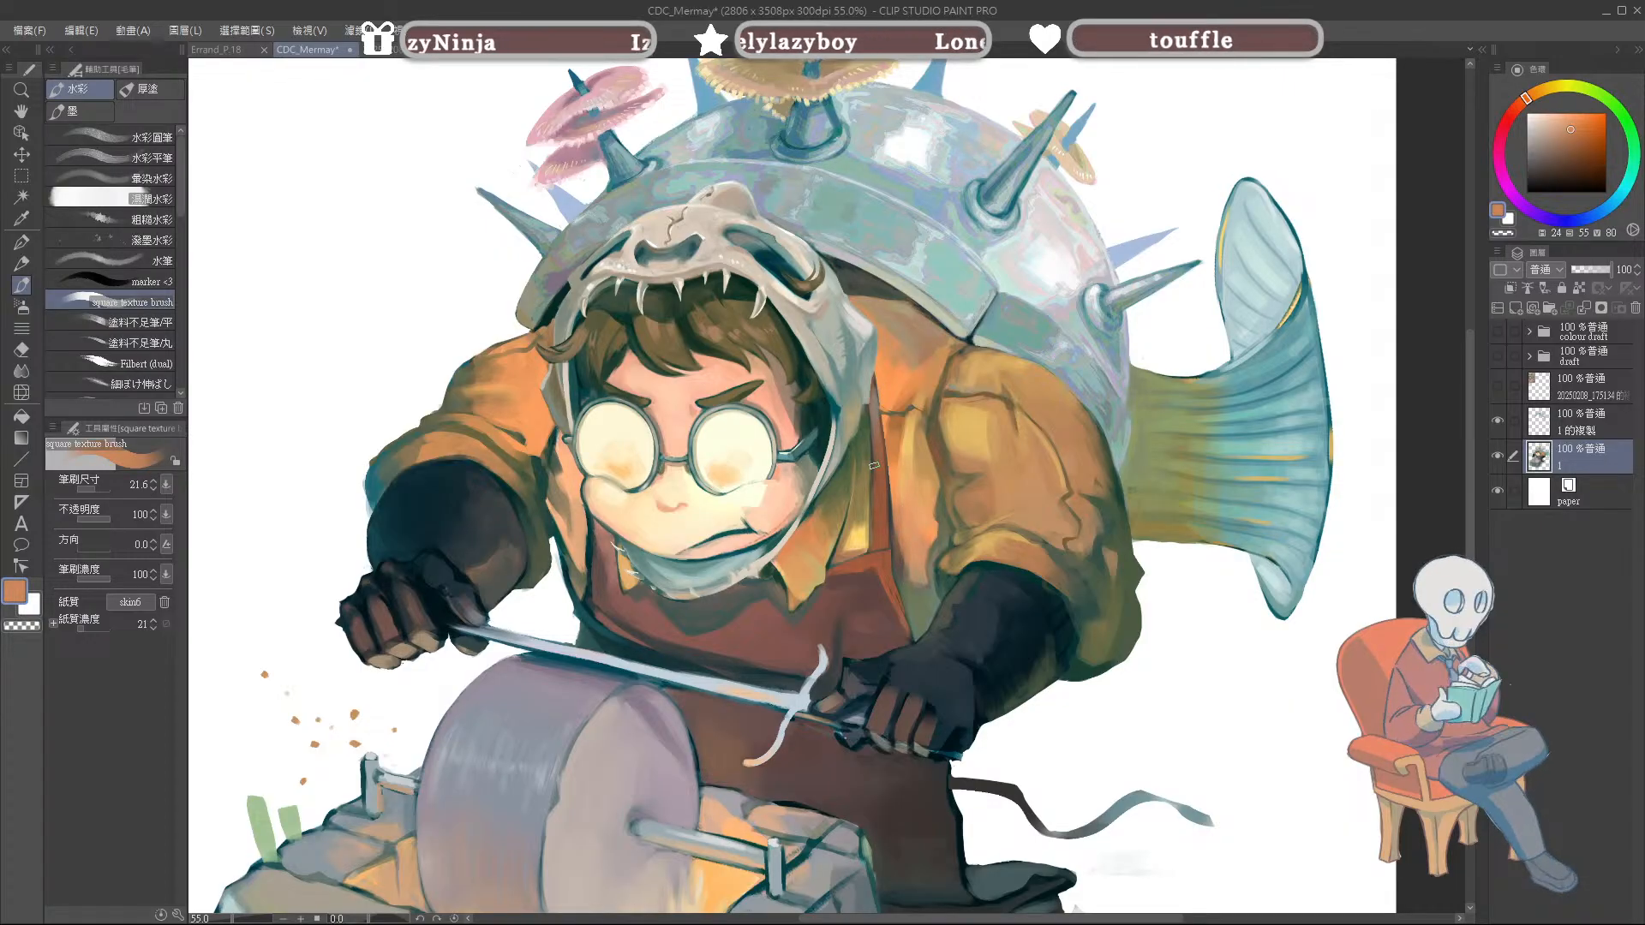
key(alt+Tab)
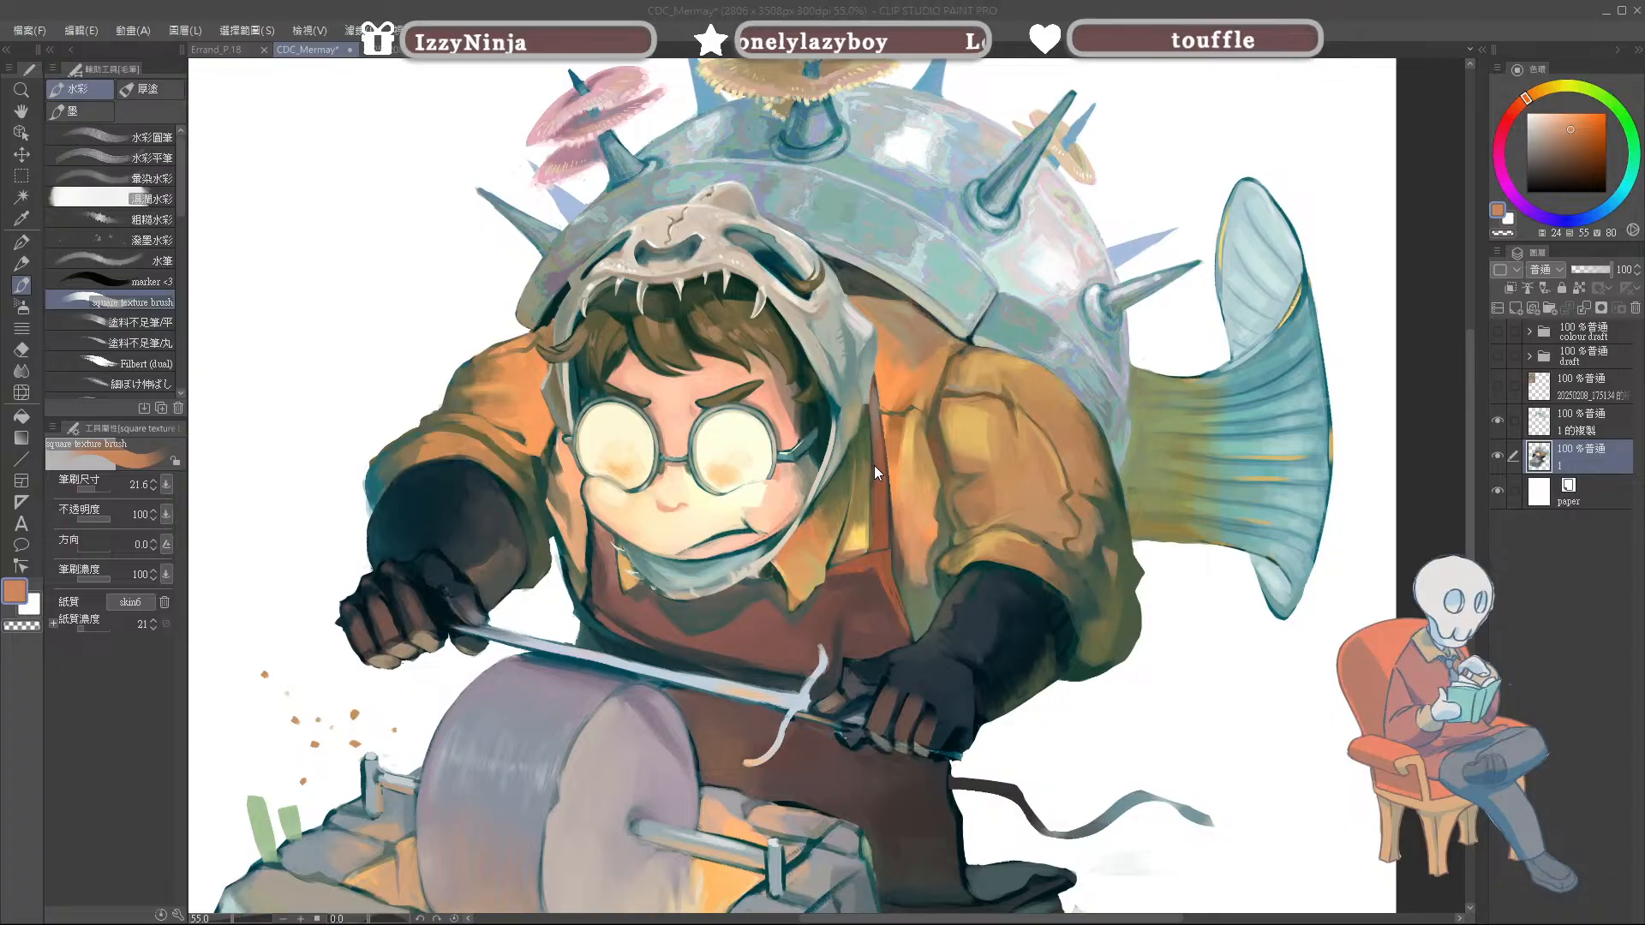
click(874, 466)
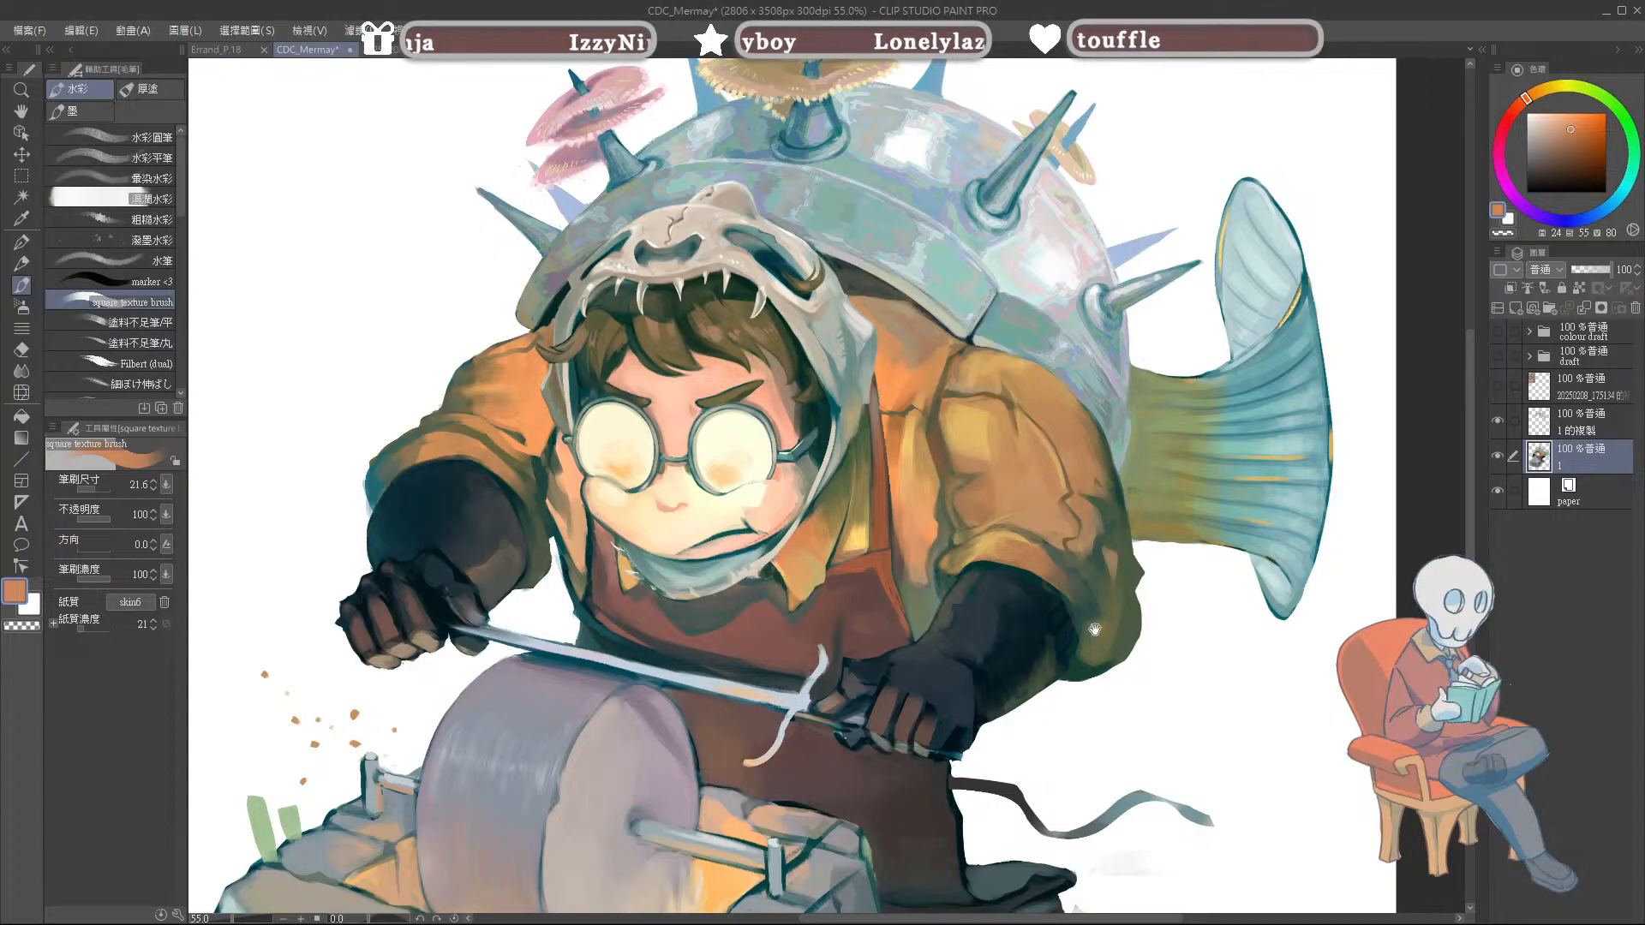
Step: Touch up the apron's shadowed edge along the sword blade with sampled dark blue tones at brush size 15.5
drag(1075, 564, 1097, 534)
mouse_move(805, 619)
mouse_down()
mouse_move(796, 659)
mouse_move(813, 659)
mouse_up()
alt+click(810, 647)
alt+click(786, 660)
alt+click(802, 648)
drag(786, 533, 805, 541)
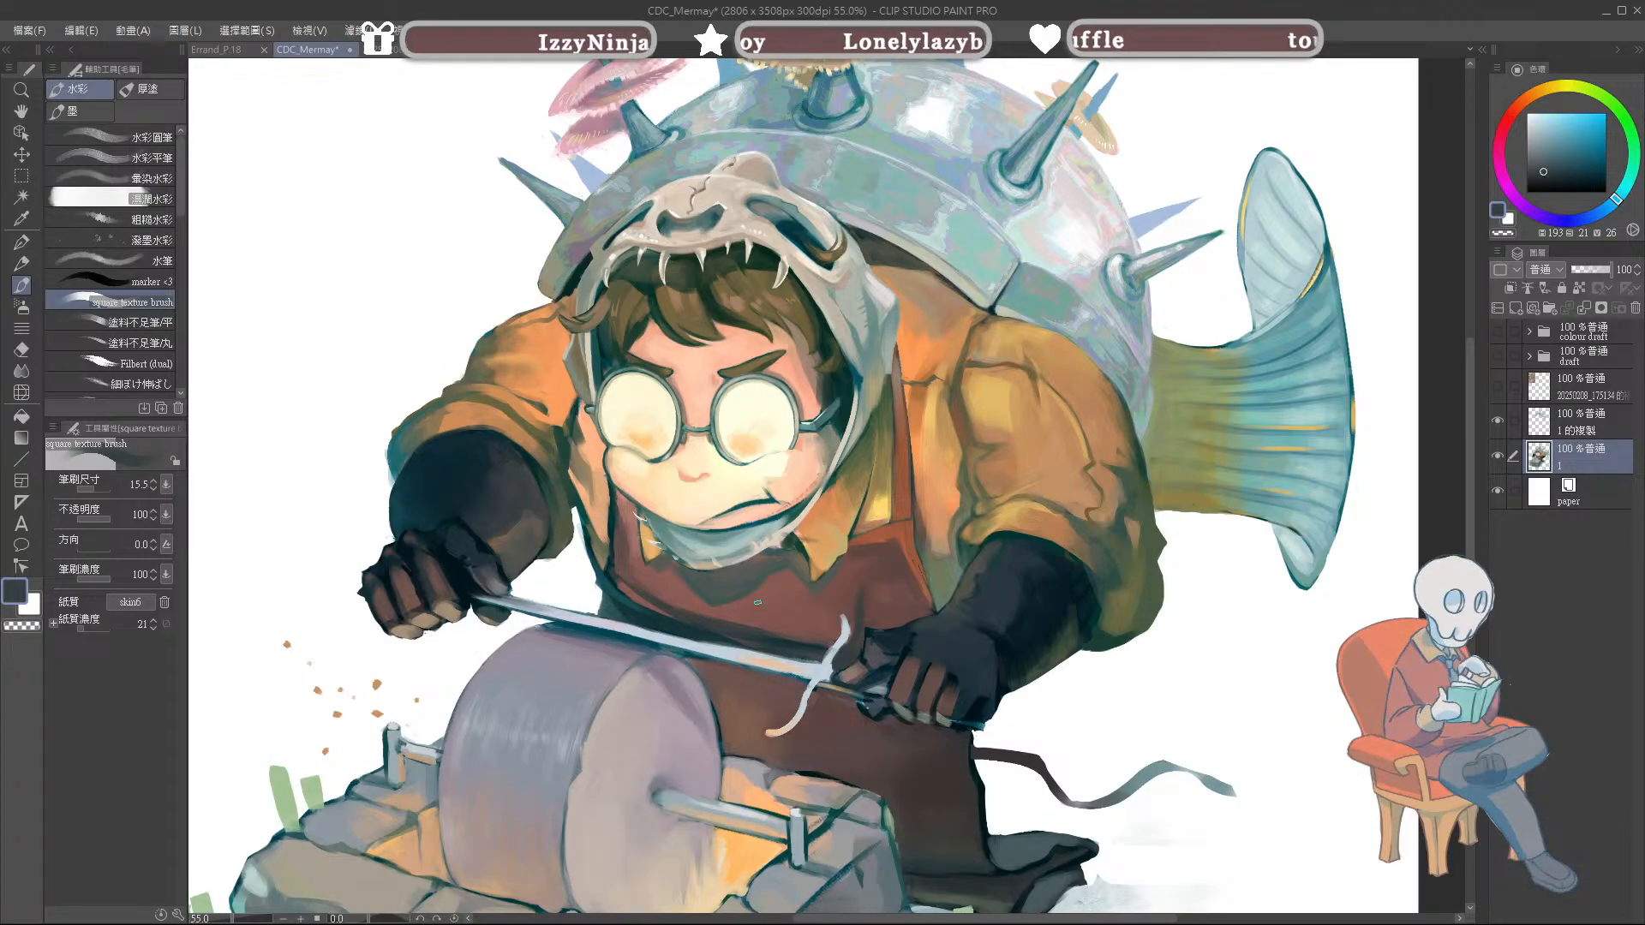
alt+click(801, 654)
alt+click(805, 652)
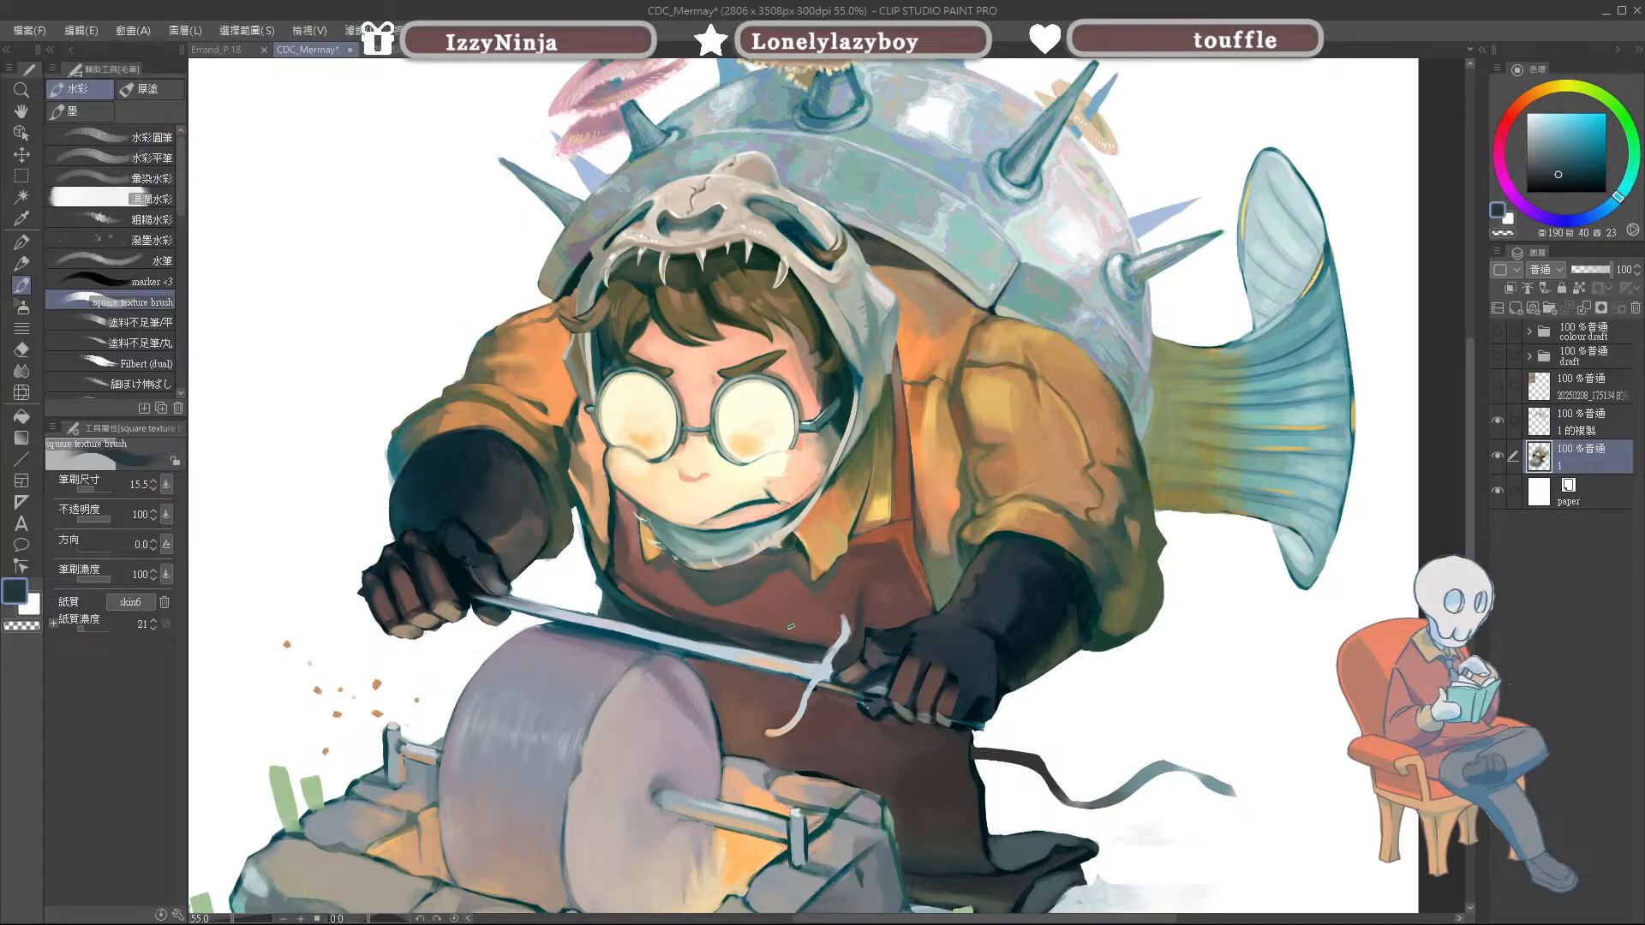
Step: Refine the skin of the cheek and around the mouth line with sampled peach and cream tones at brush sizes 15.5, 23.6 and 12.4
alt+click(781, 503)
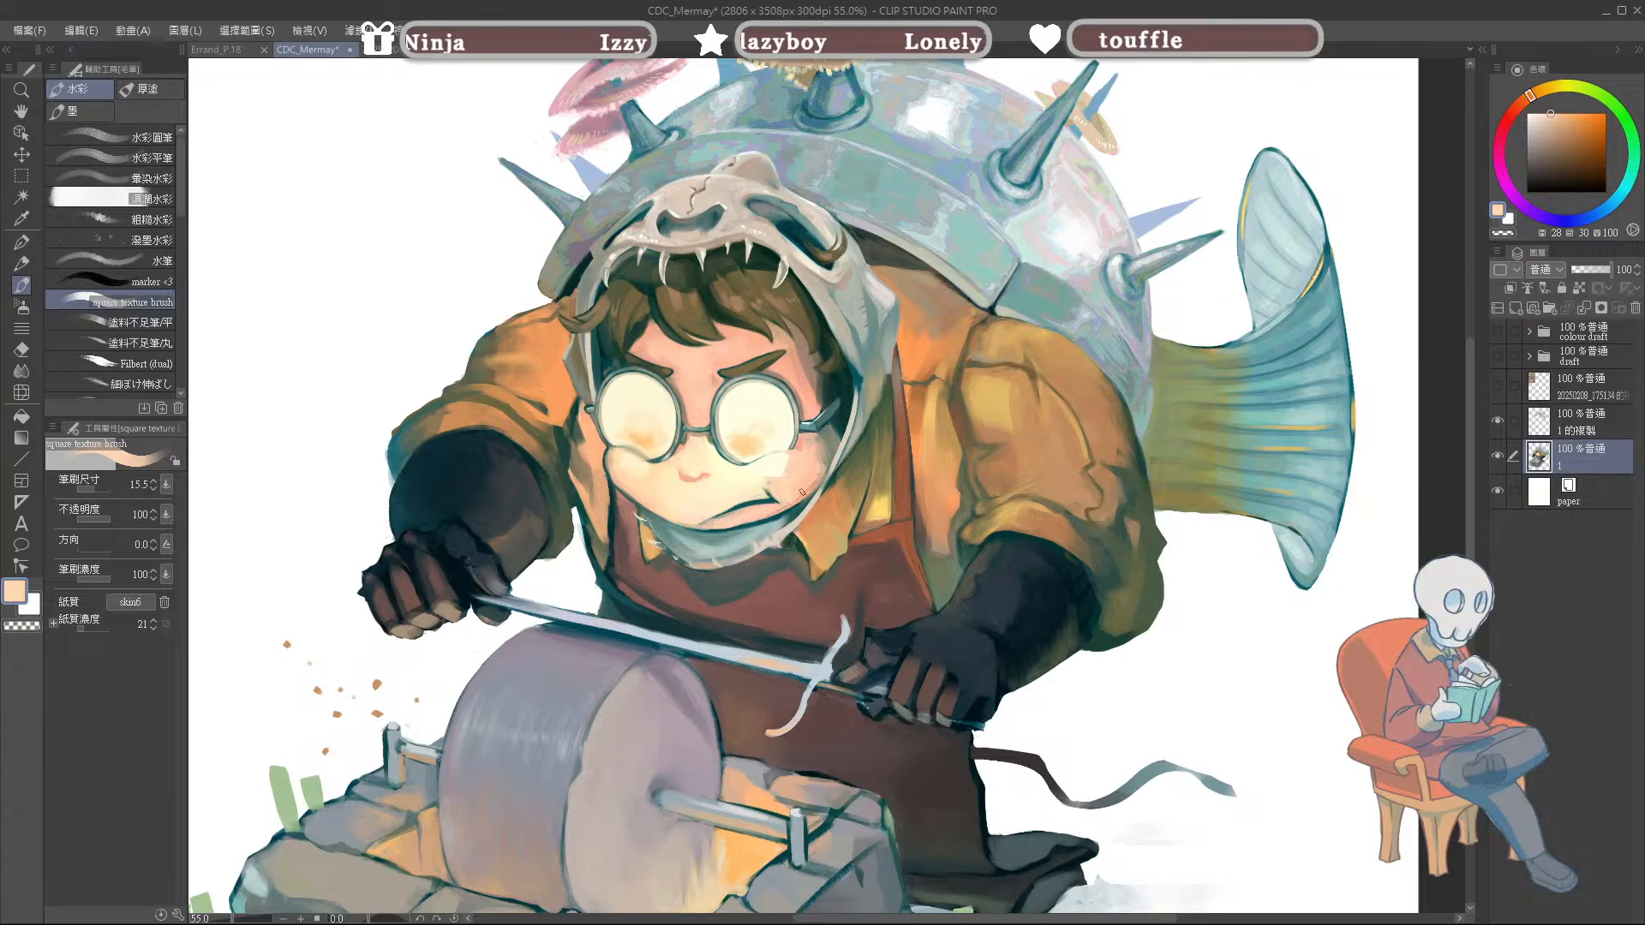
alt+click(804, 490)
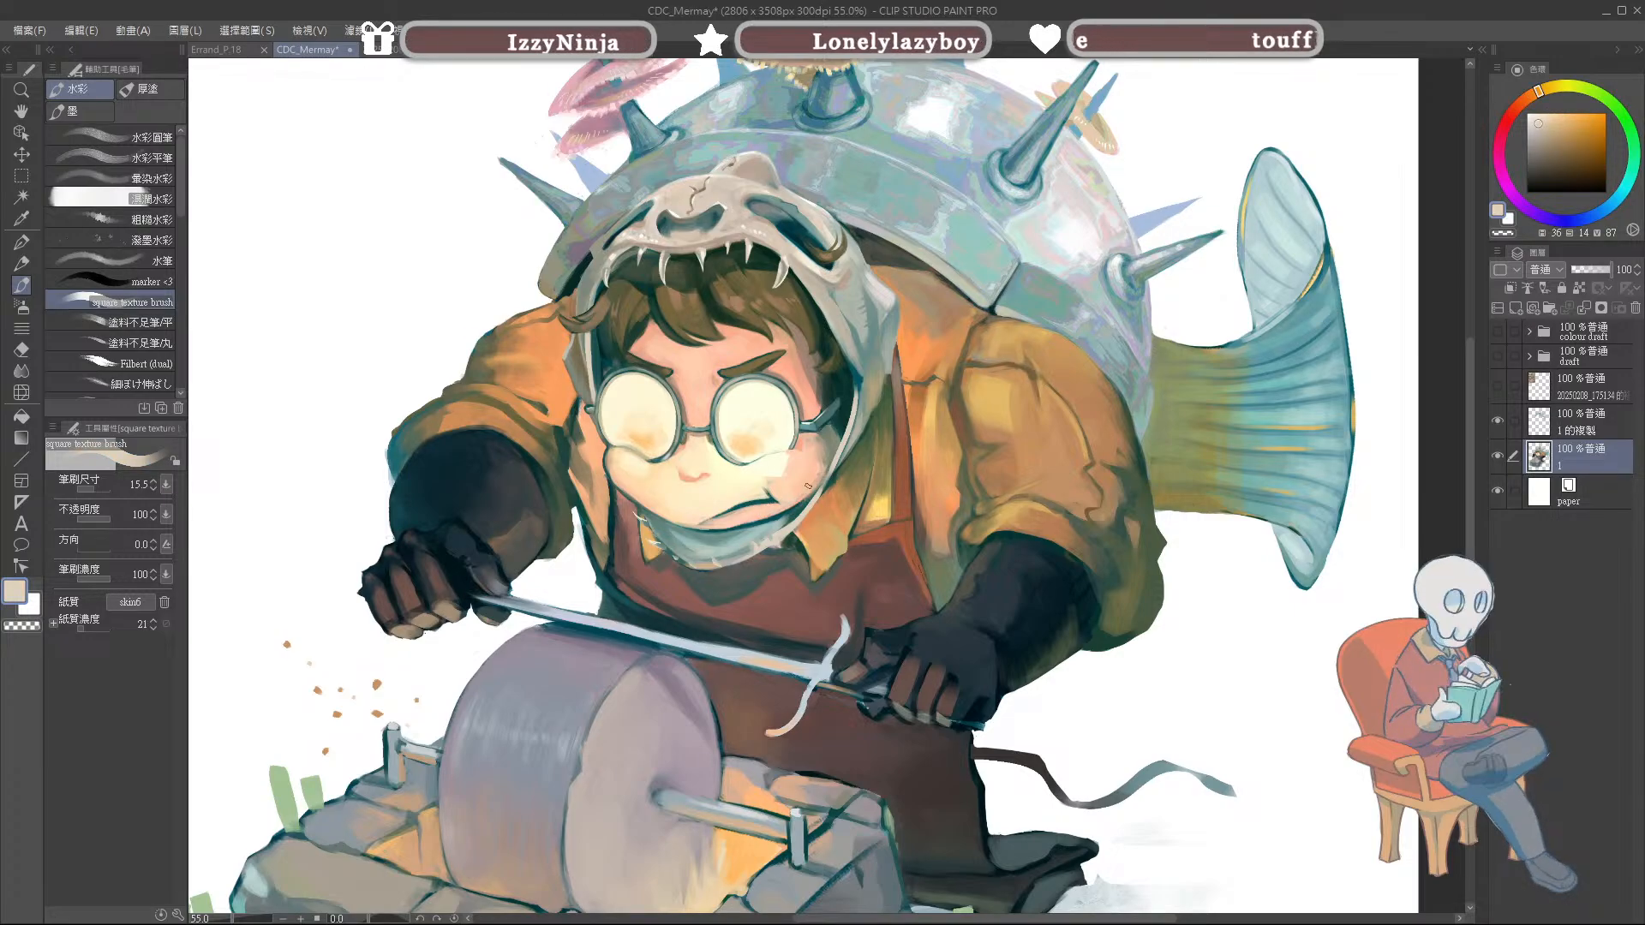
alt+click(812, 483)
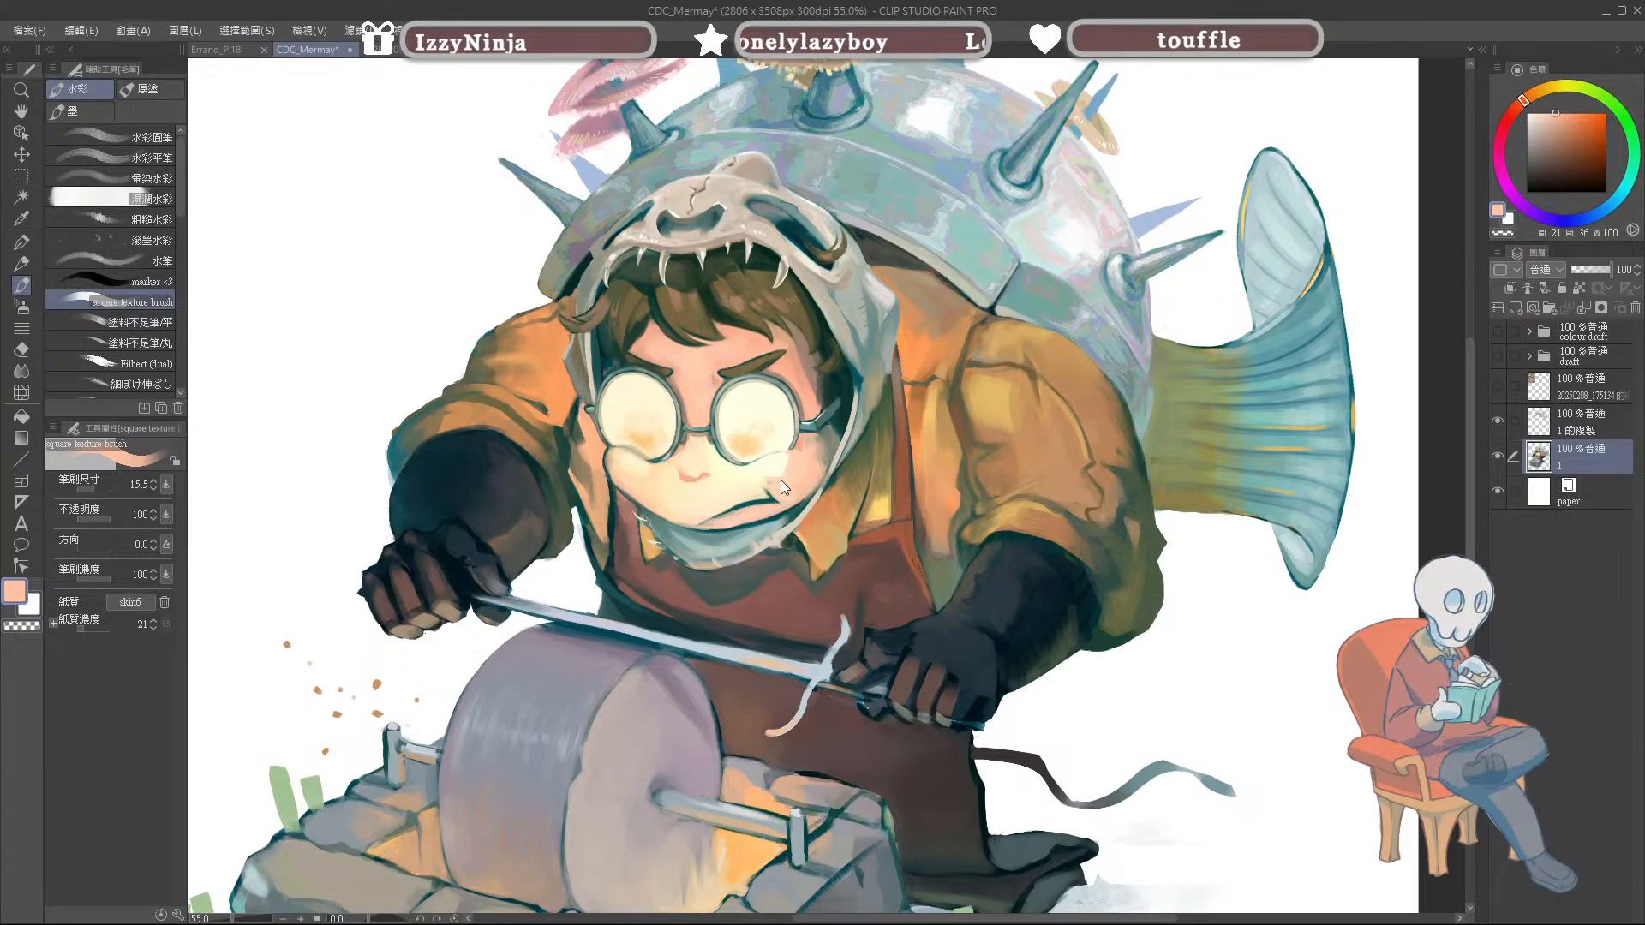
alt+click(771, 479)
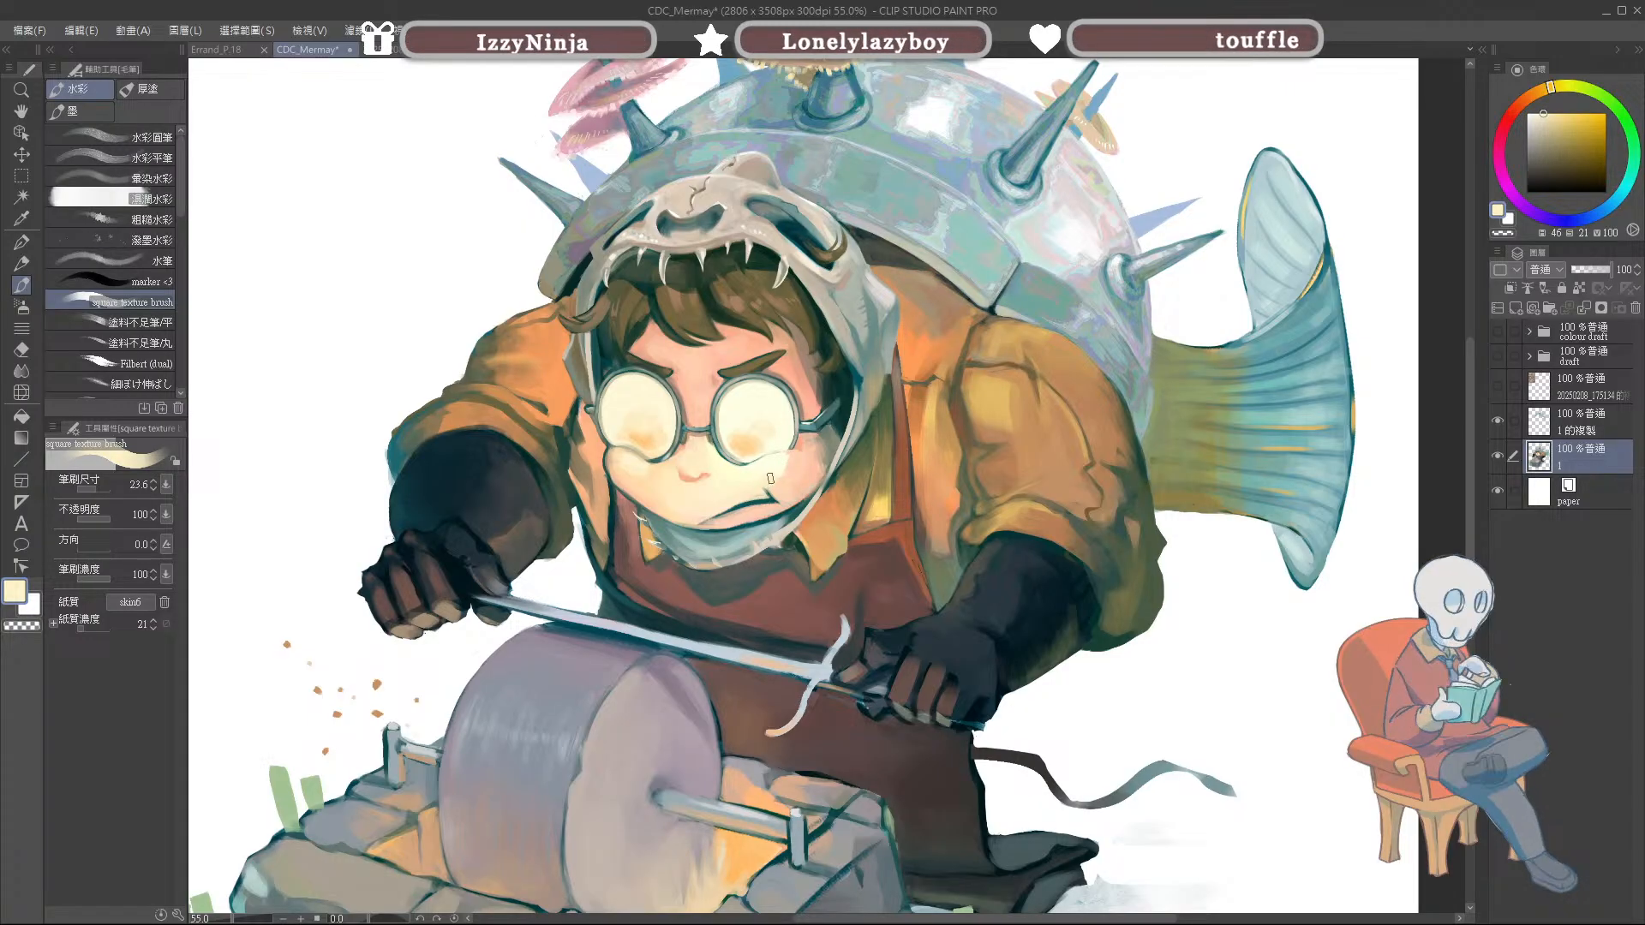
alt+click(770, 478)
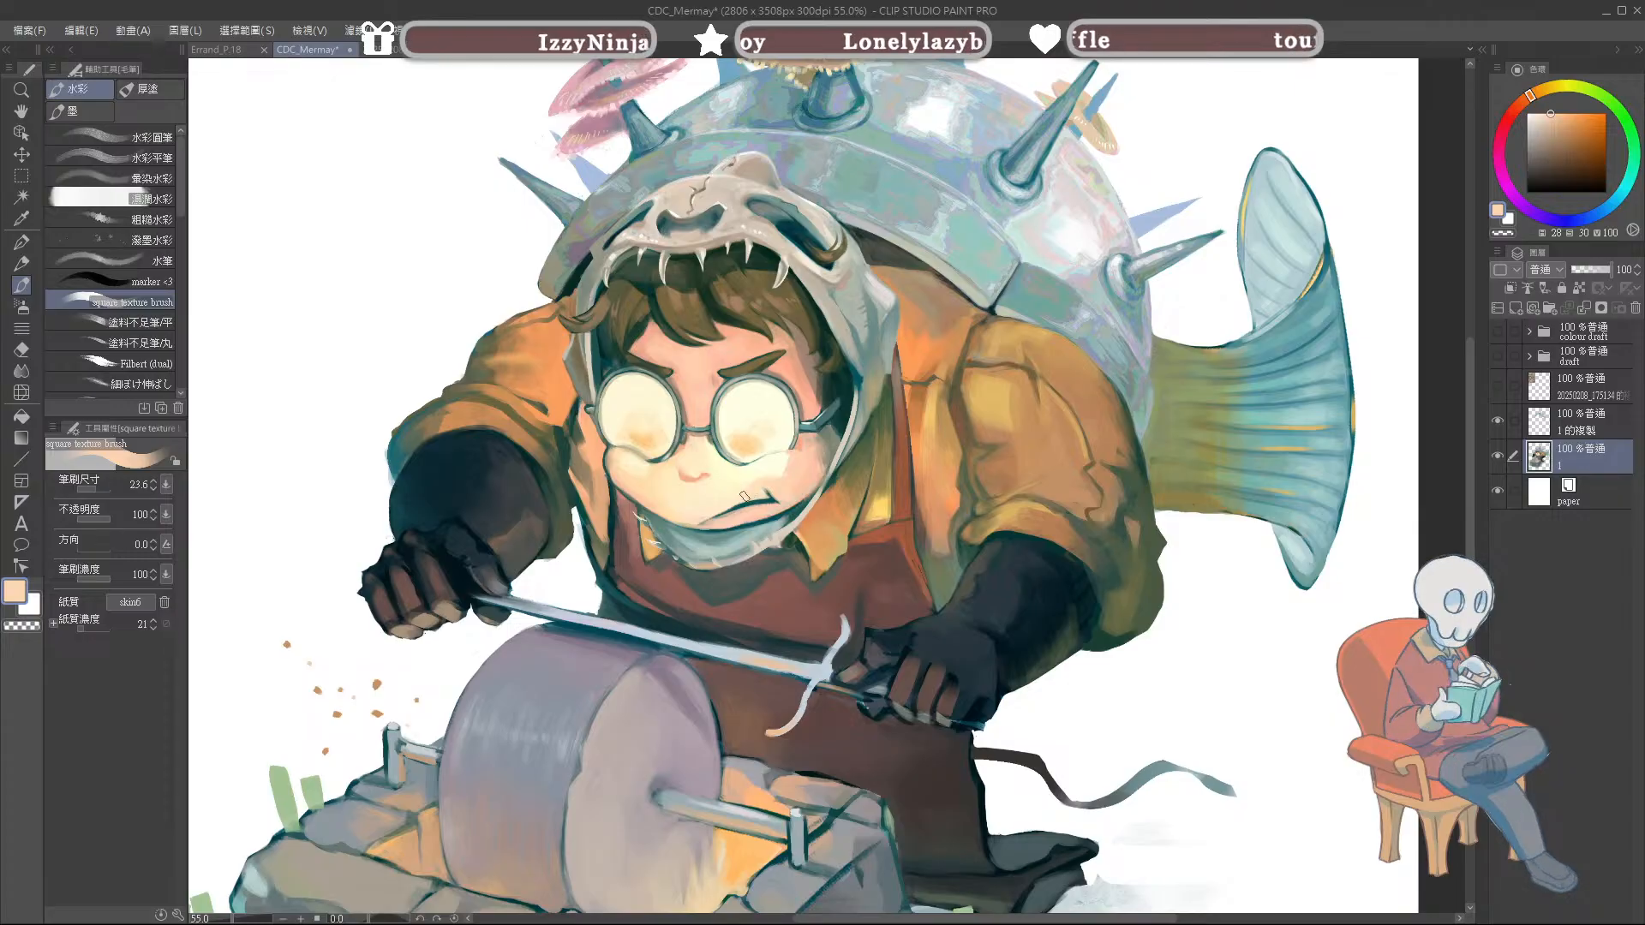
alt+click(743, 472)
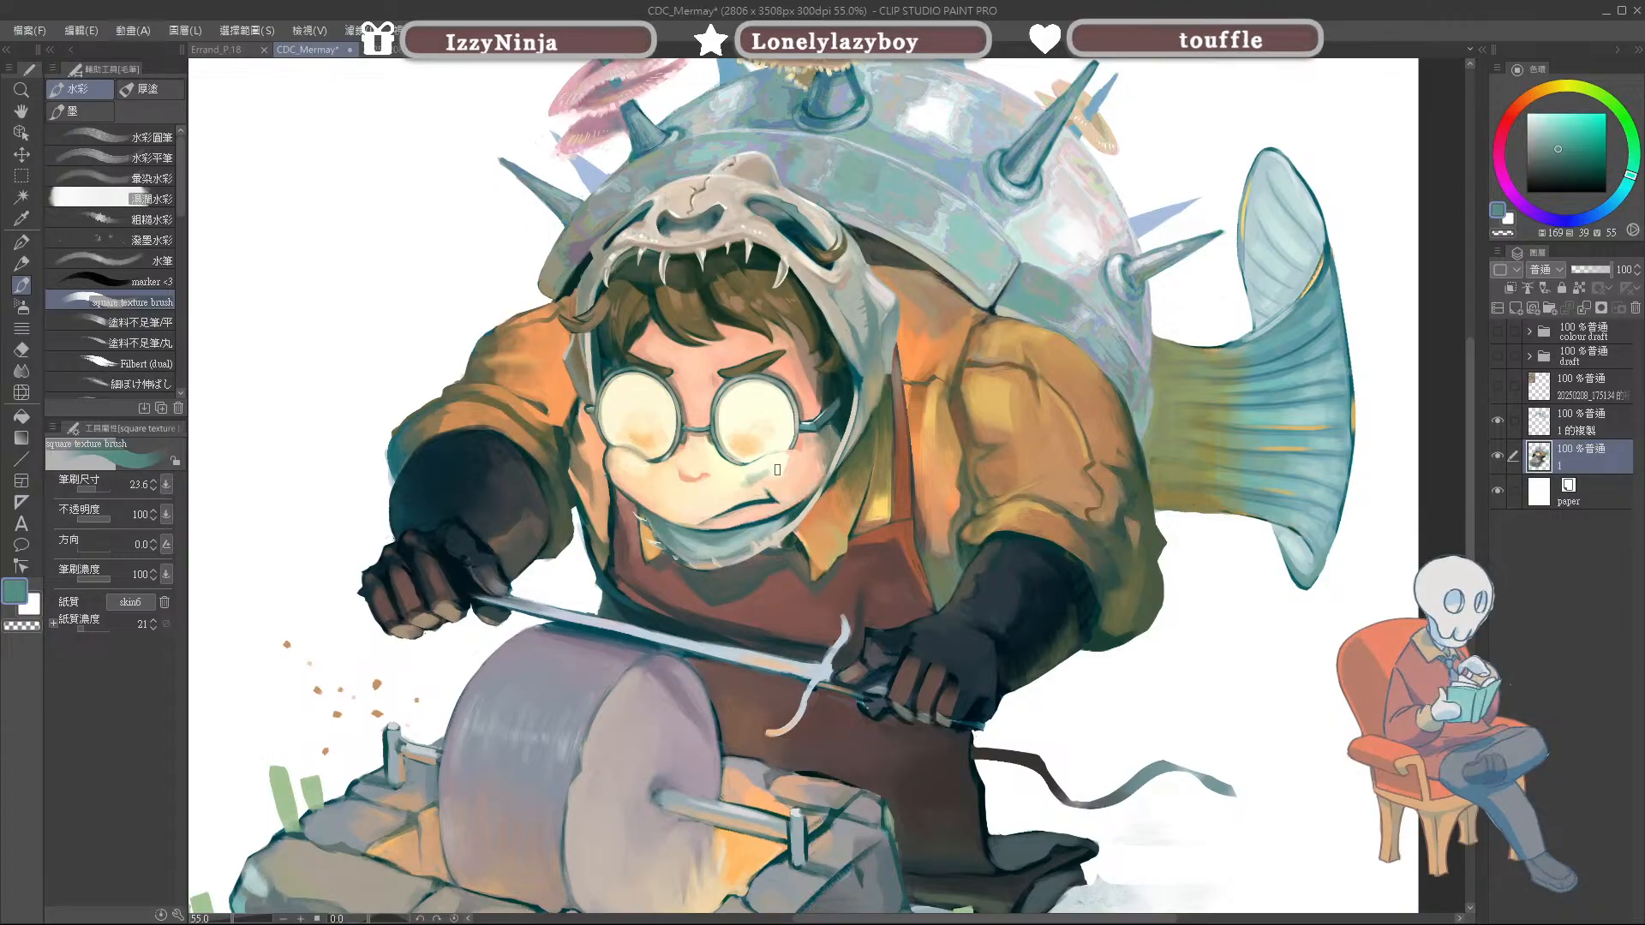
alt+click(746, 512)
drag(722, 523, 707, 524)
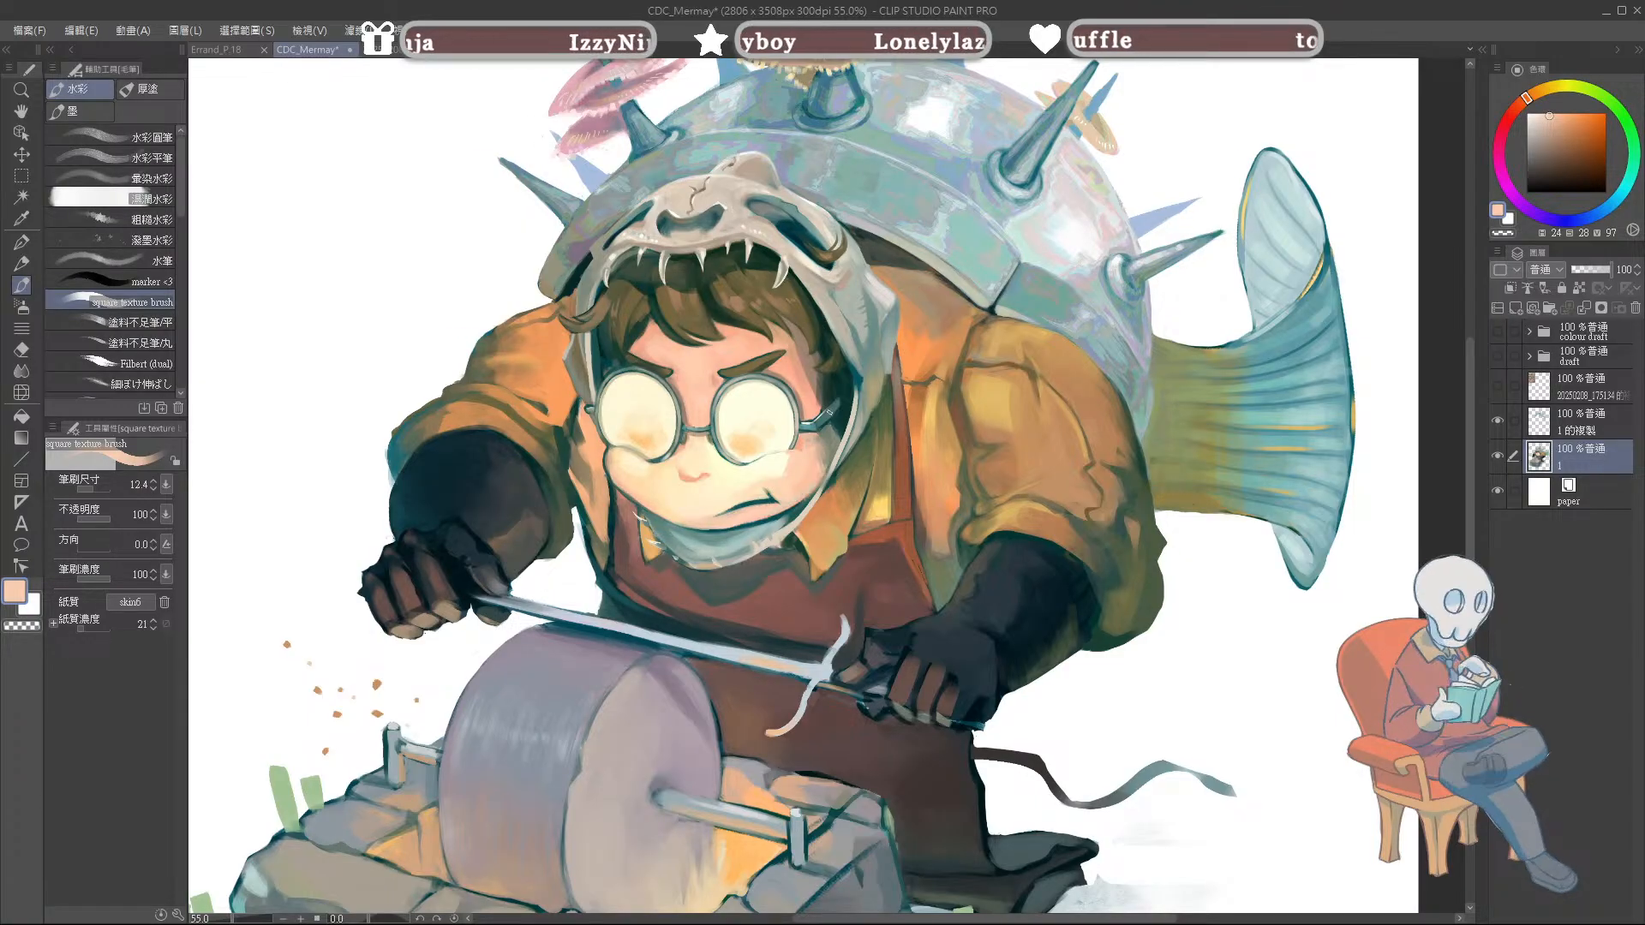
Step: Switch to the hard eraser for cleaning up the painting on the base layer
drag(848, 533, 844, 523)
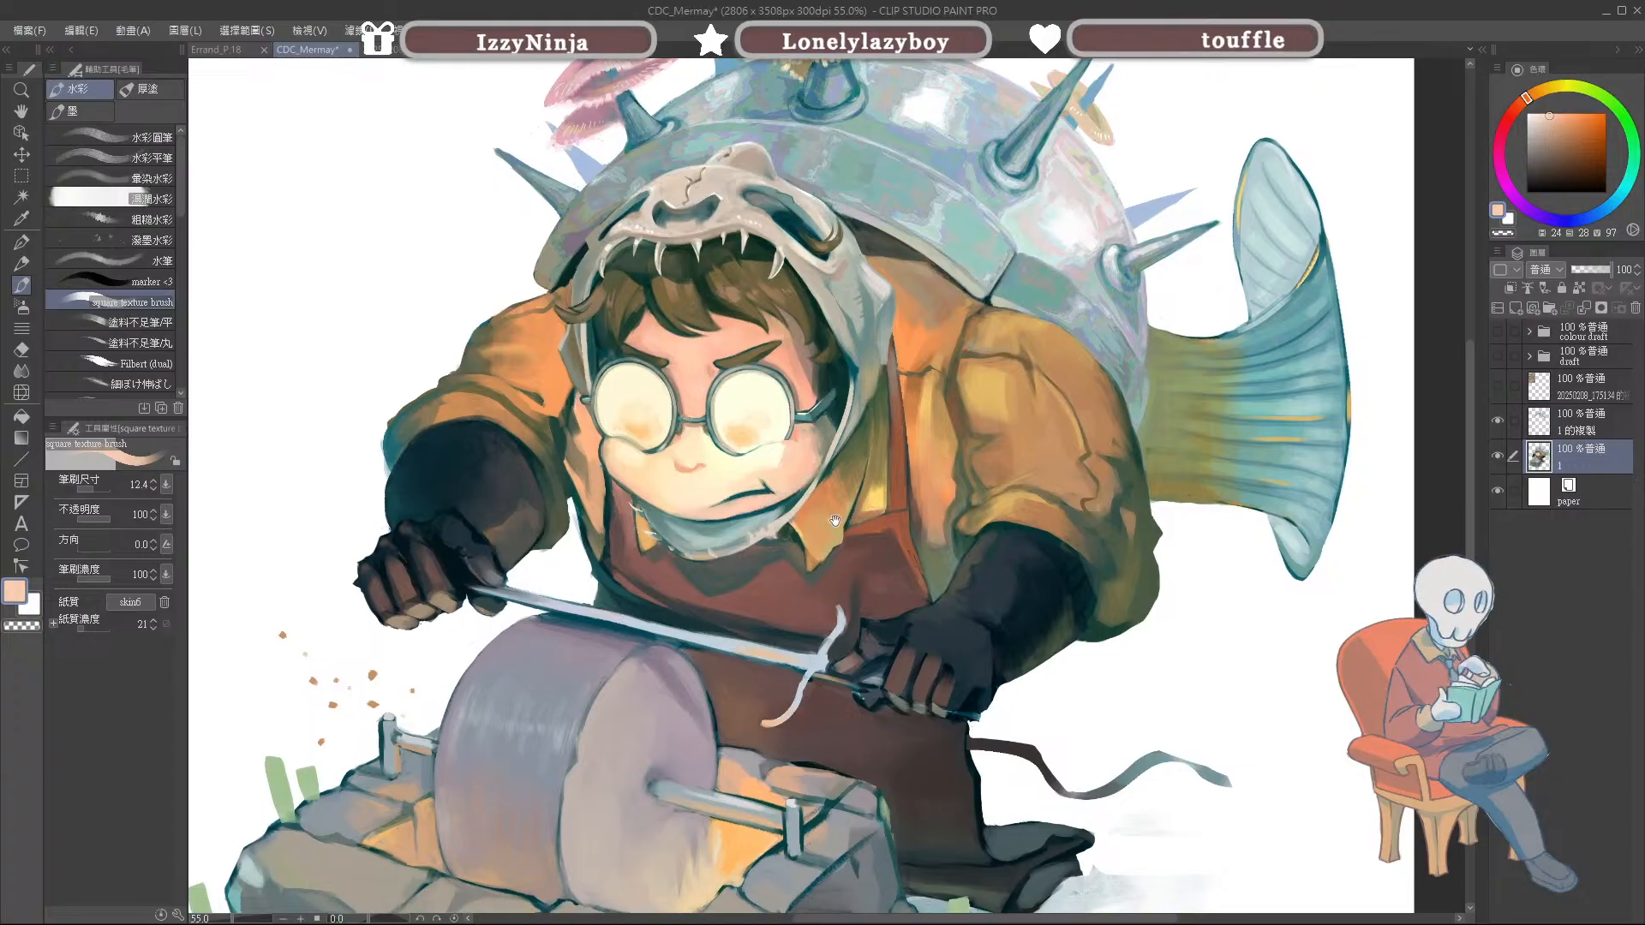
key(e)
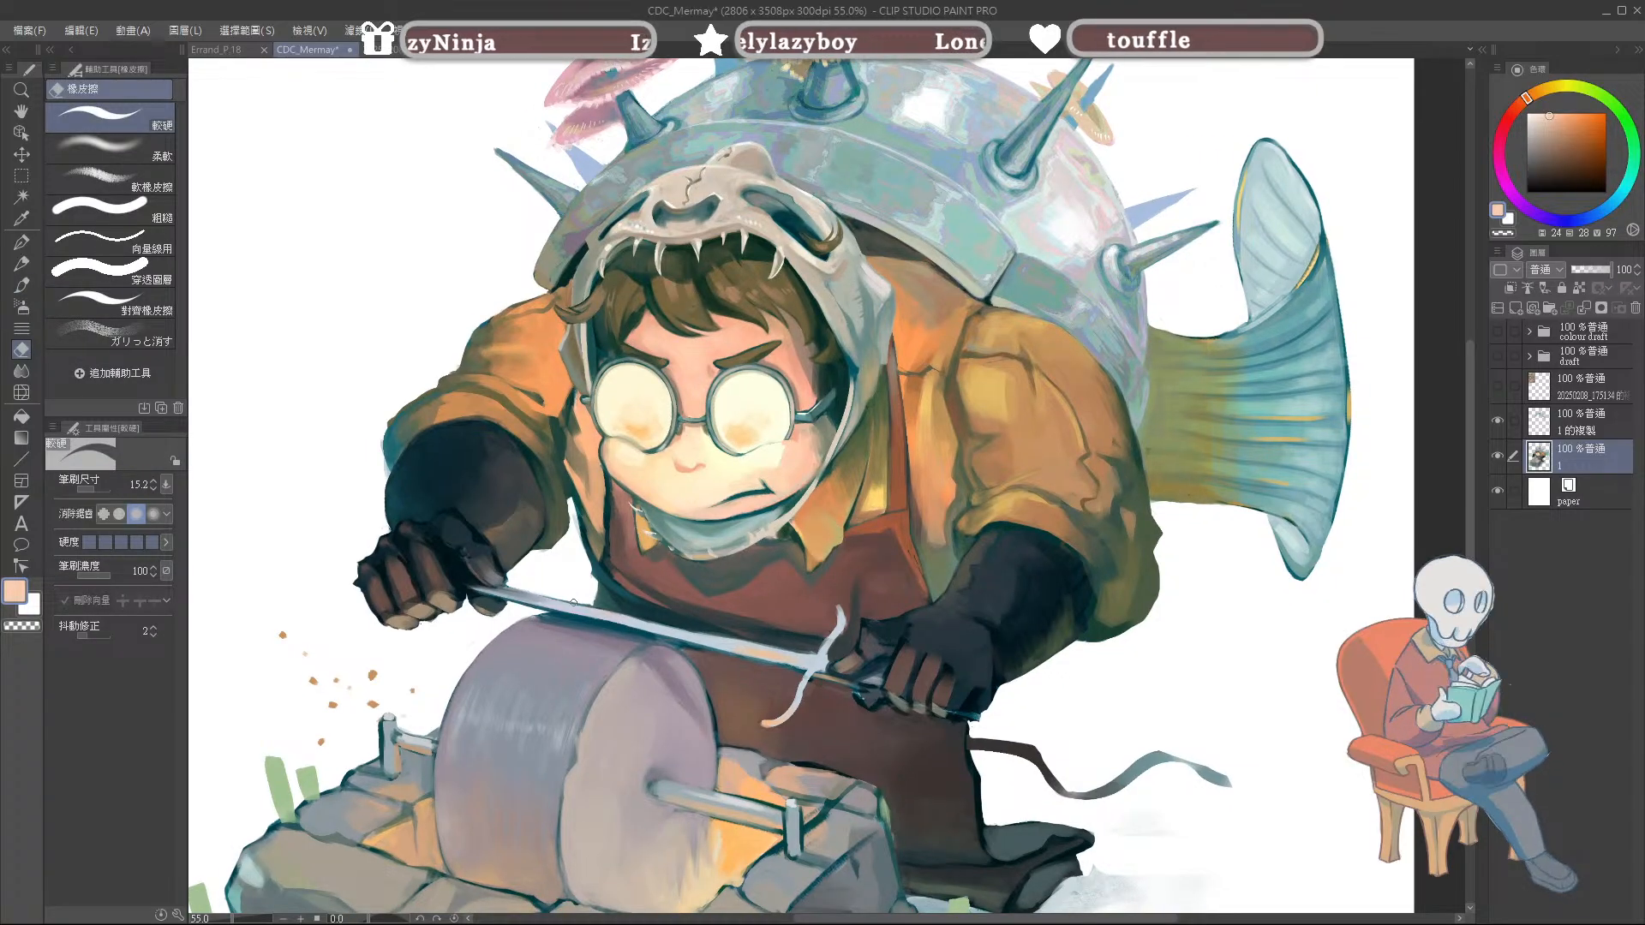
Step: Try a pale yellow highlight along the sword blade with the square texture brush
key(b)
alt+click(681, 634)
alt+click(694, 476)
alt+click(696, 473)
key([)
drag(589, 612, 652, 628)
key(ctrl+z)
key(ctrl+z)
key(ctrl+z)
drag(555, 605, 665, 630)
key(ctrl+z)
key(ctrl+z)
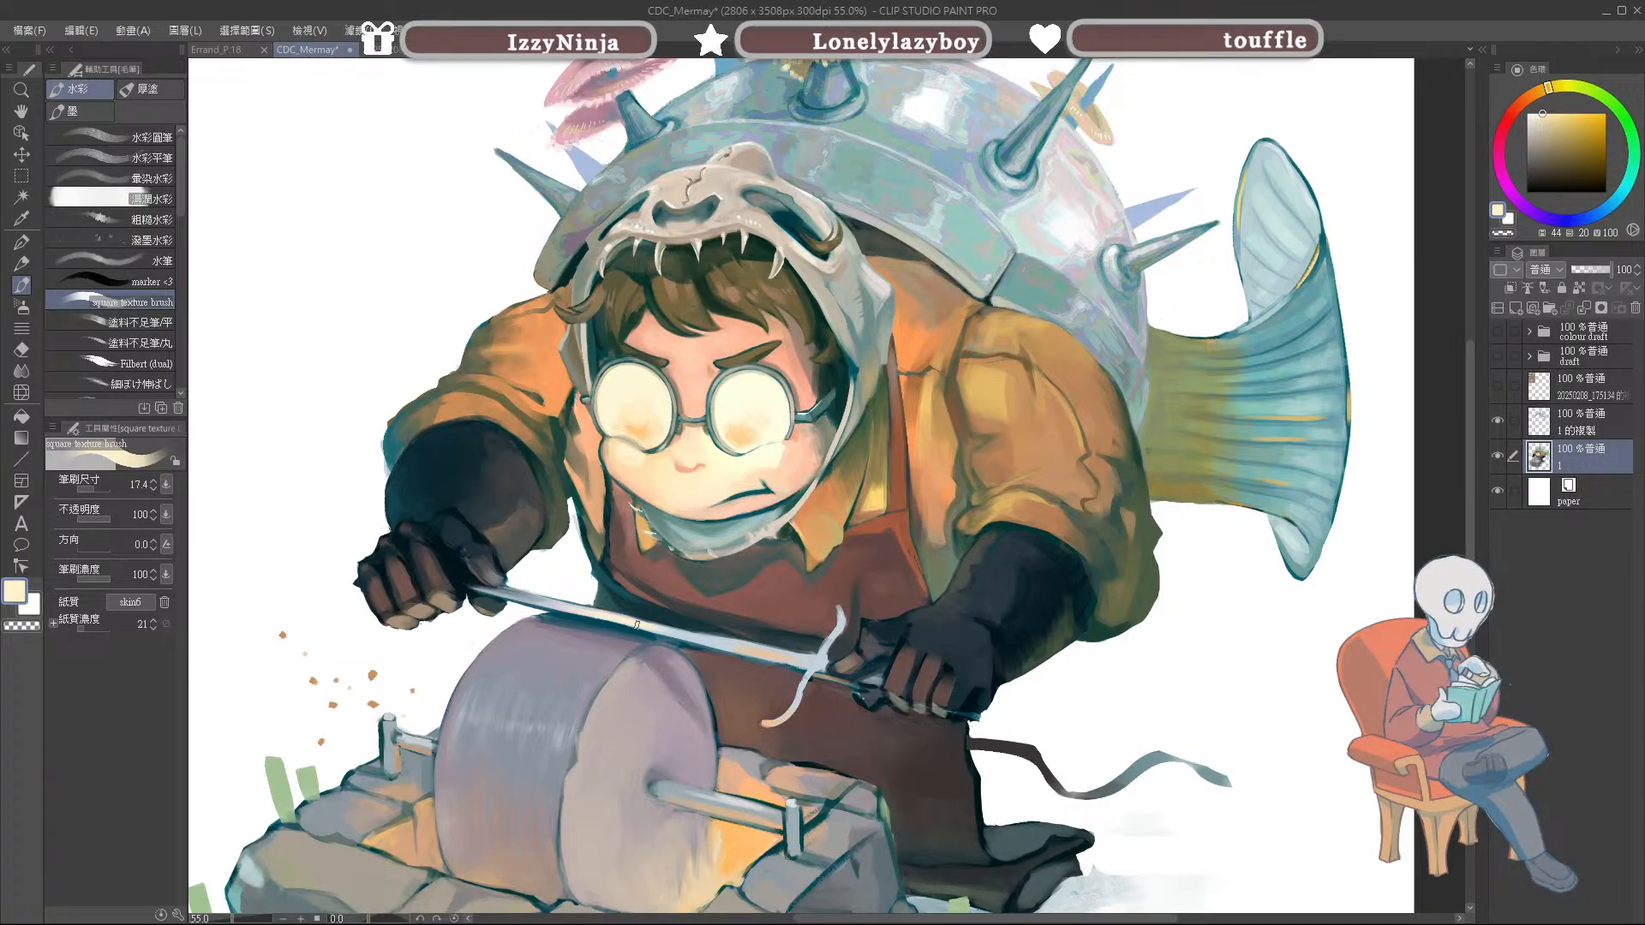
Step: Refine the sword blade with thin lines in a blue-grey sampled from it, at brush size 0.8
drag(954, 486, 937, 465)
alt+click(531, 581)
key([)
key([)
key([)
key([)
key([)
key([)
key([)
key([)
drag(524, 581, 582, 594)
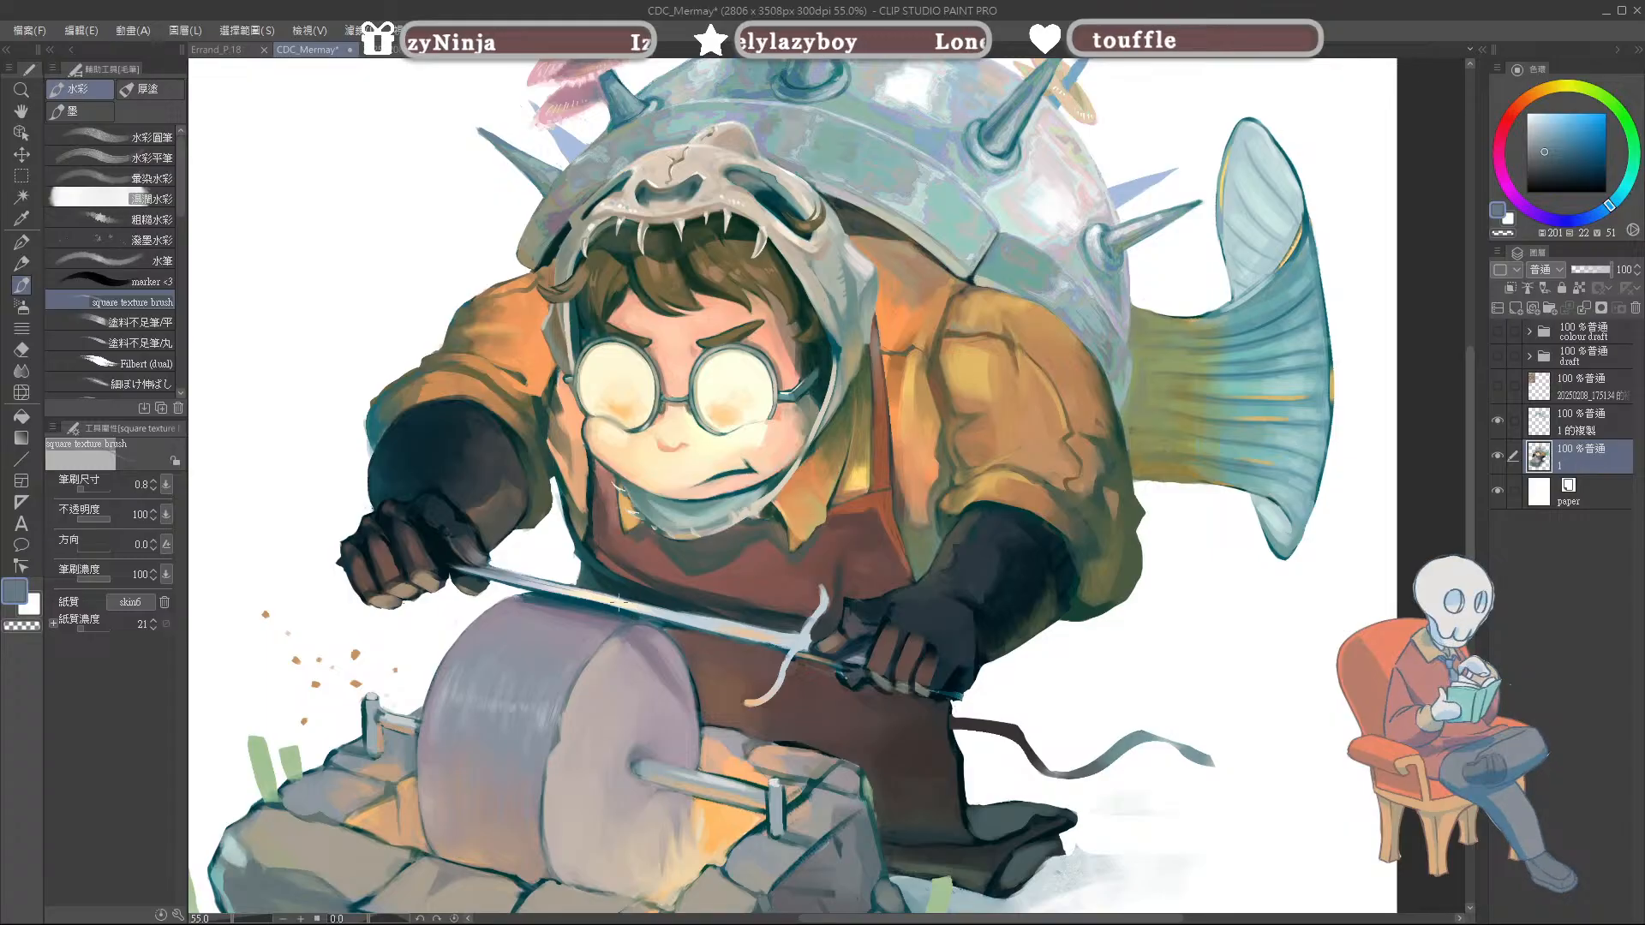
drag(677, 619, 750, 631)
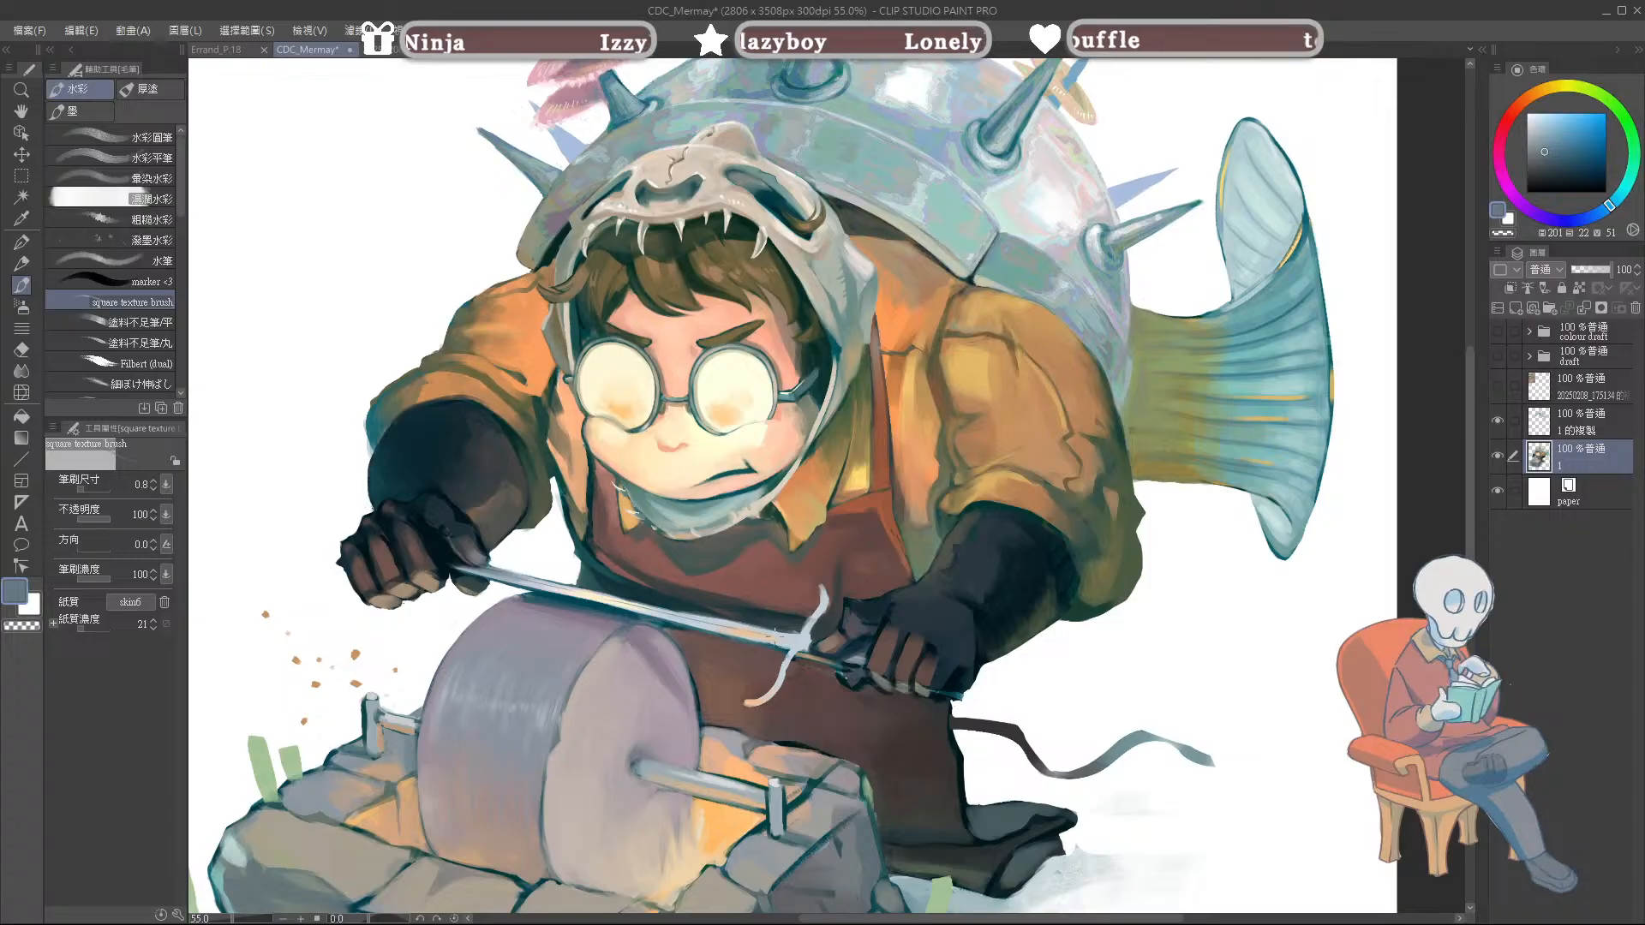
Step: Paint pale blue and white highlights on the blade near the crossguard at brush size 4.4
alt+click(794, 639)
mouse_move(735, 633)
mouse_down()
mouse_move(757, 635)
mouse_move(720, 630)
mouse_up()
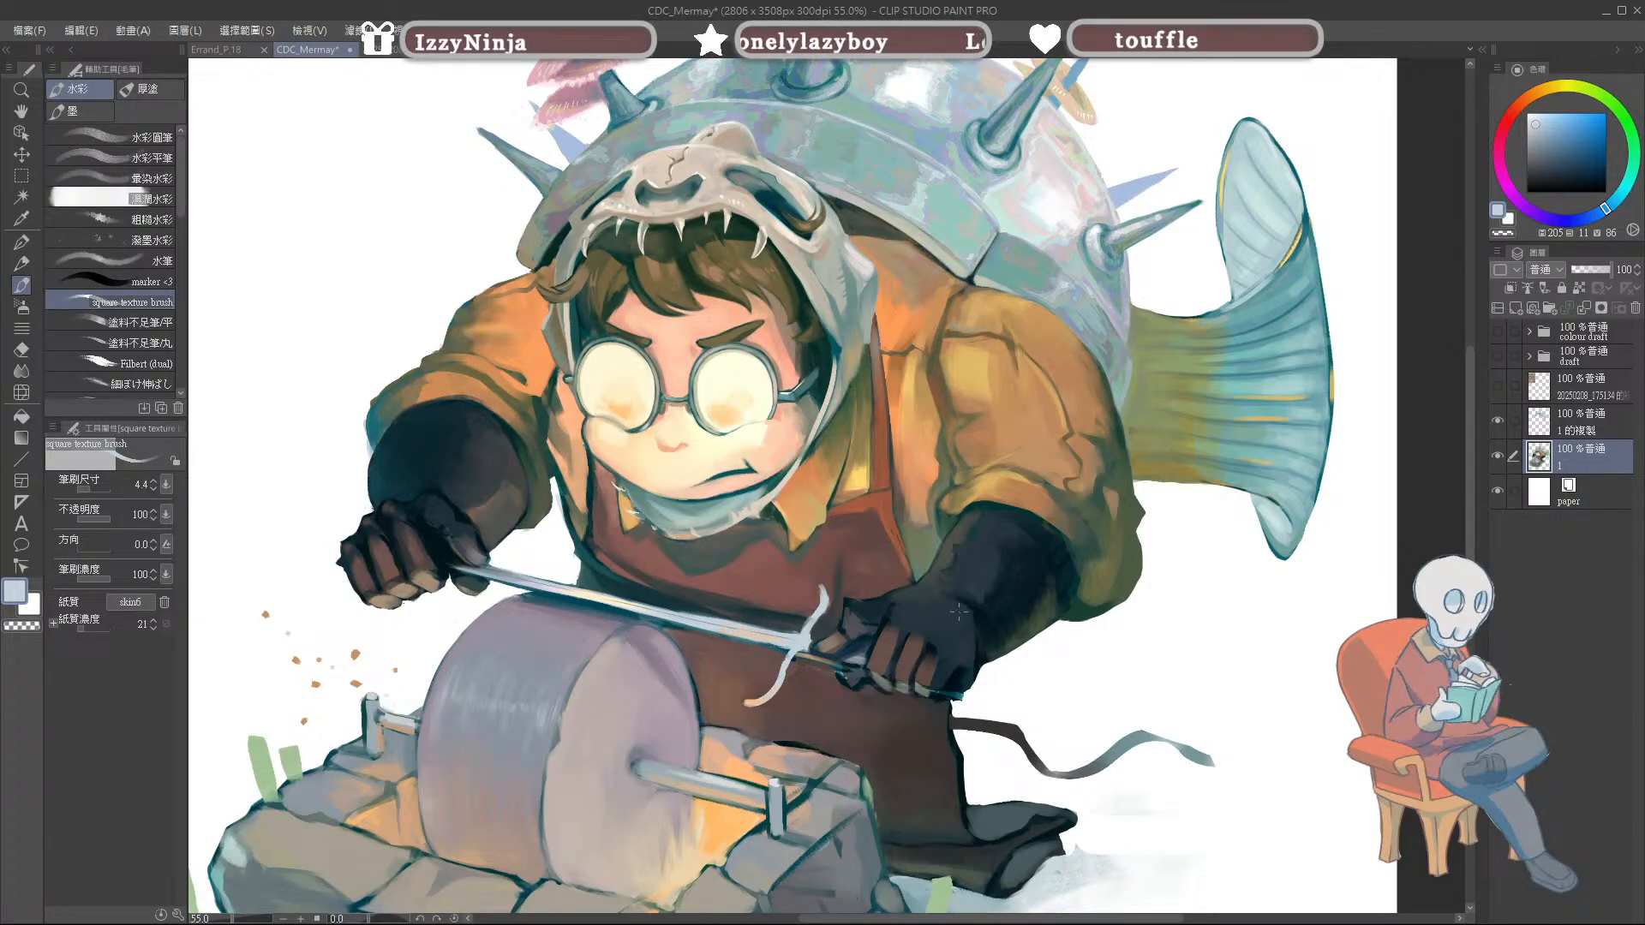
alt+click(1078, 644)
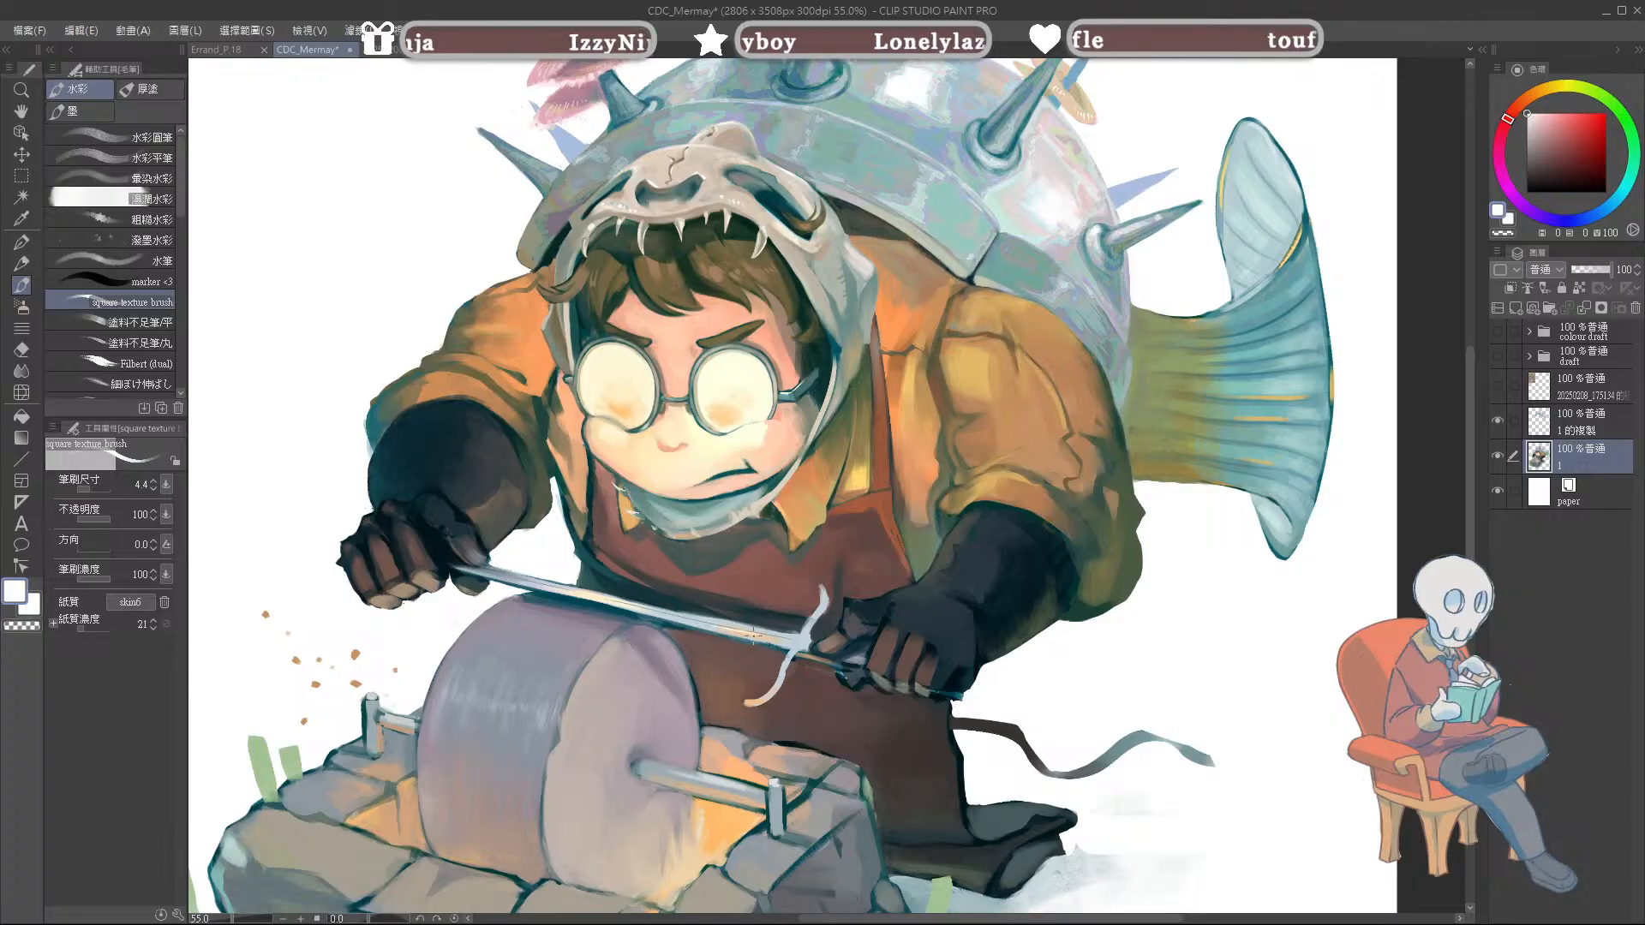
drag(769, 638, 799, 641)
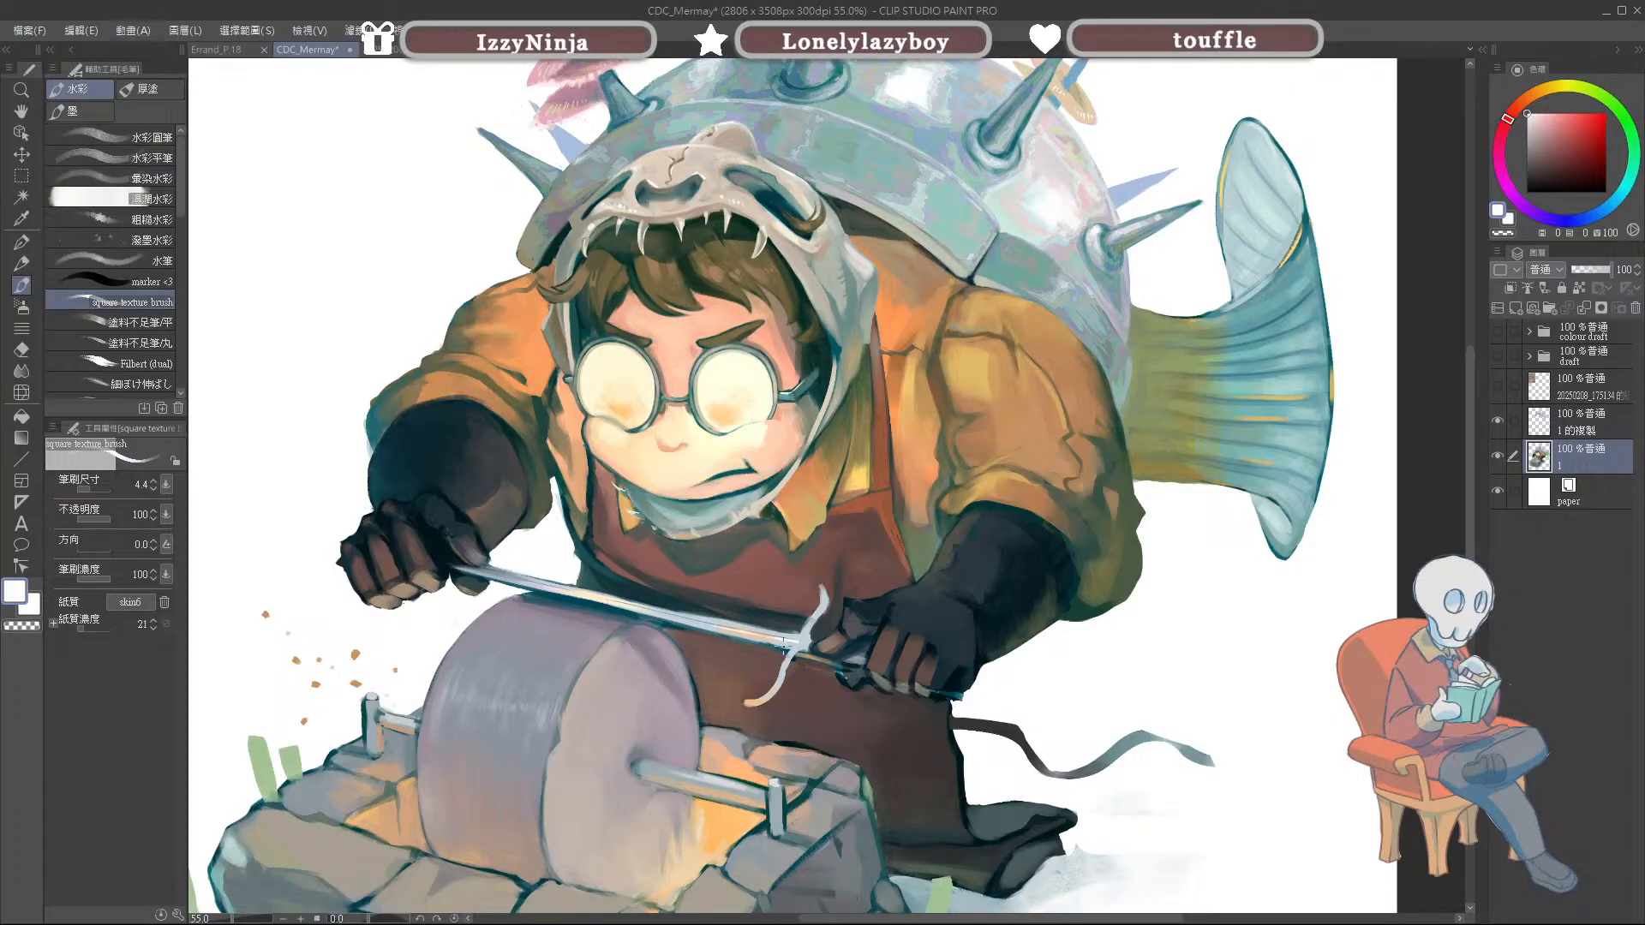
Step: Shade the junction of blade and crossguard with sampled dark teal and pale blue, enlarging the brush to 17.5
alt+click(795, 641)
alt+click(783, 642)
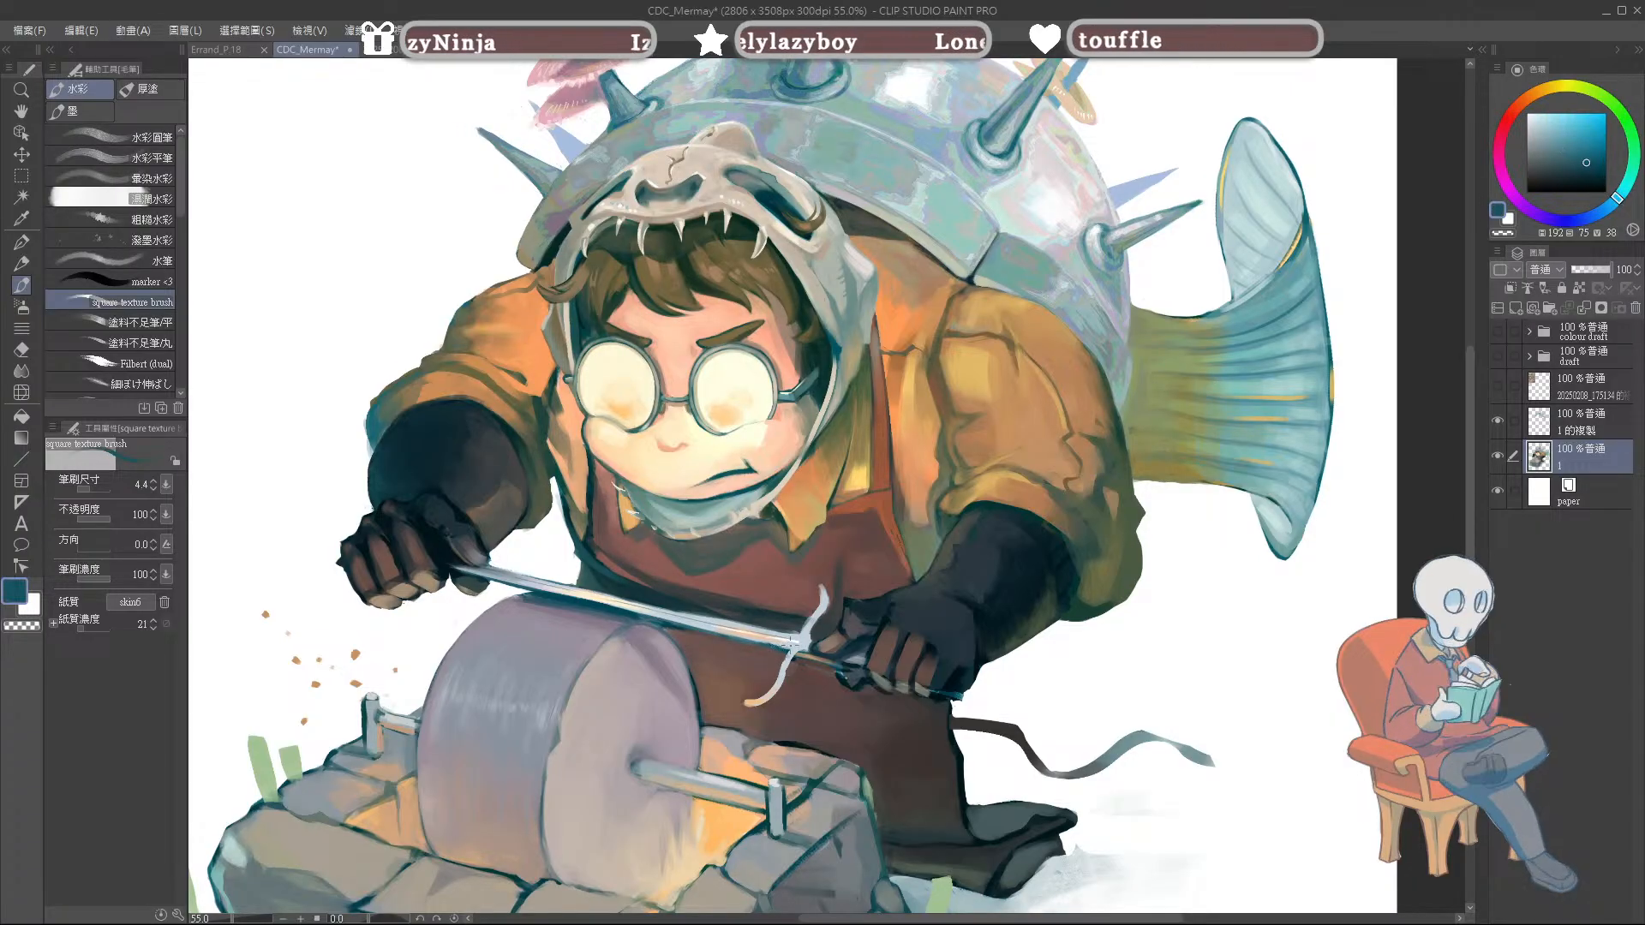
drag(800, 644, 808, 644)
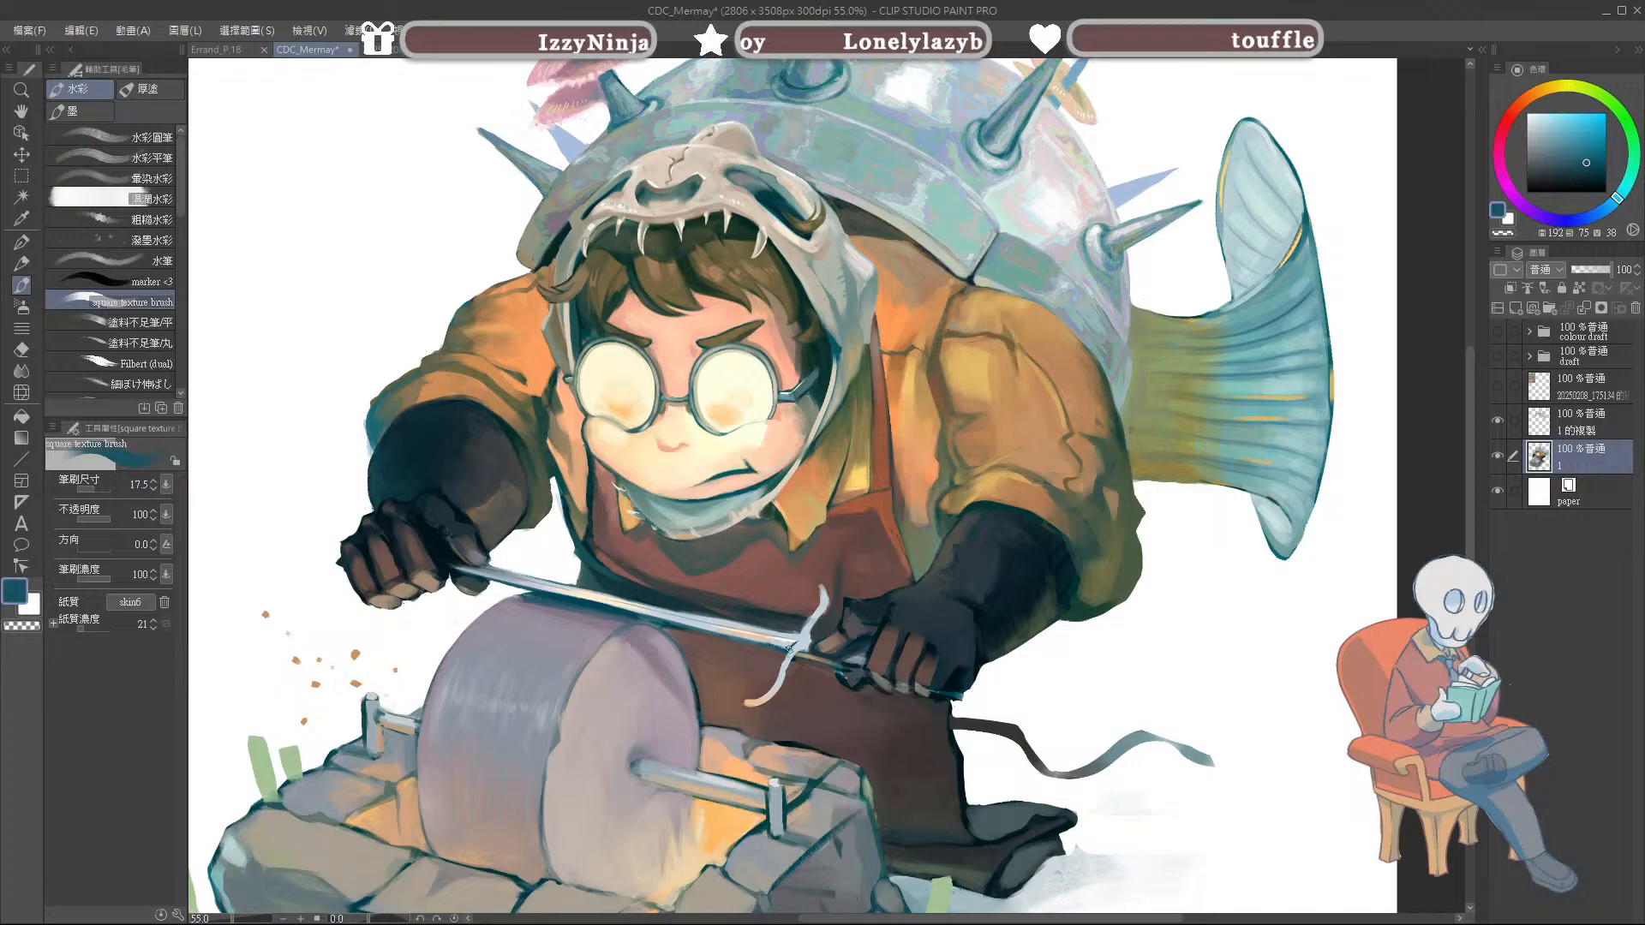
alt+click(795, 643)
alt+click(797, 640)
alt+click(797, 640)
alt+click(790, 636)
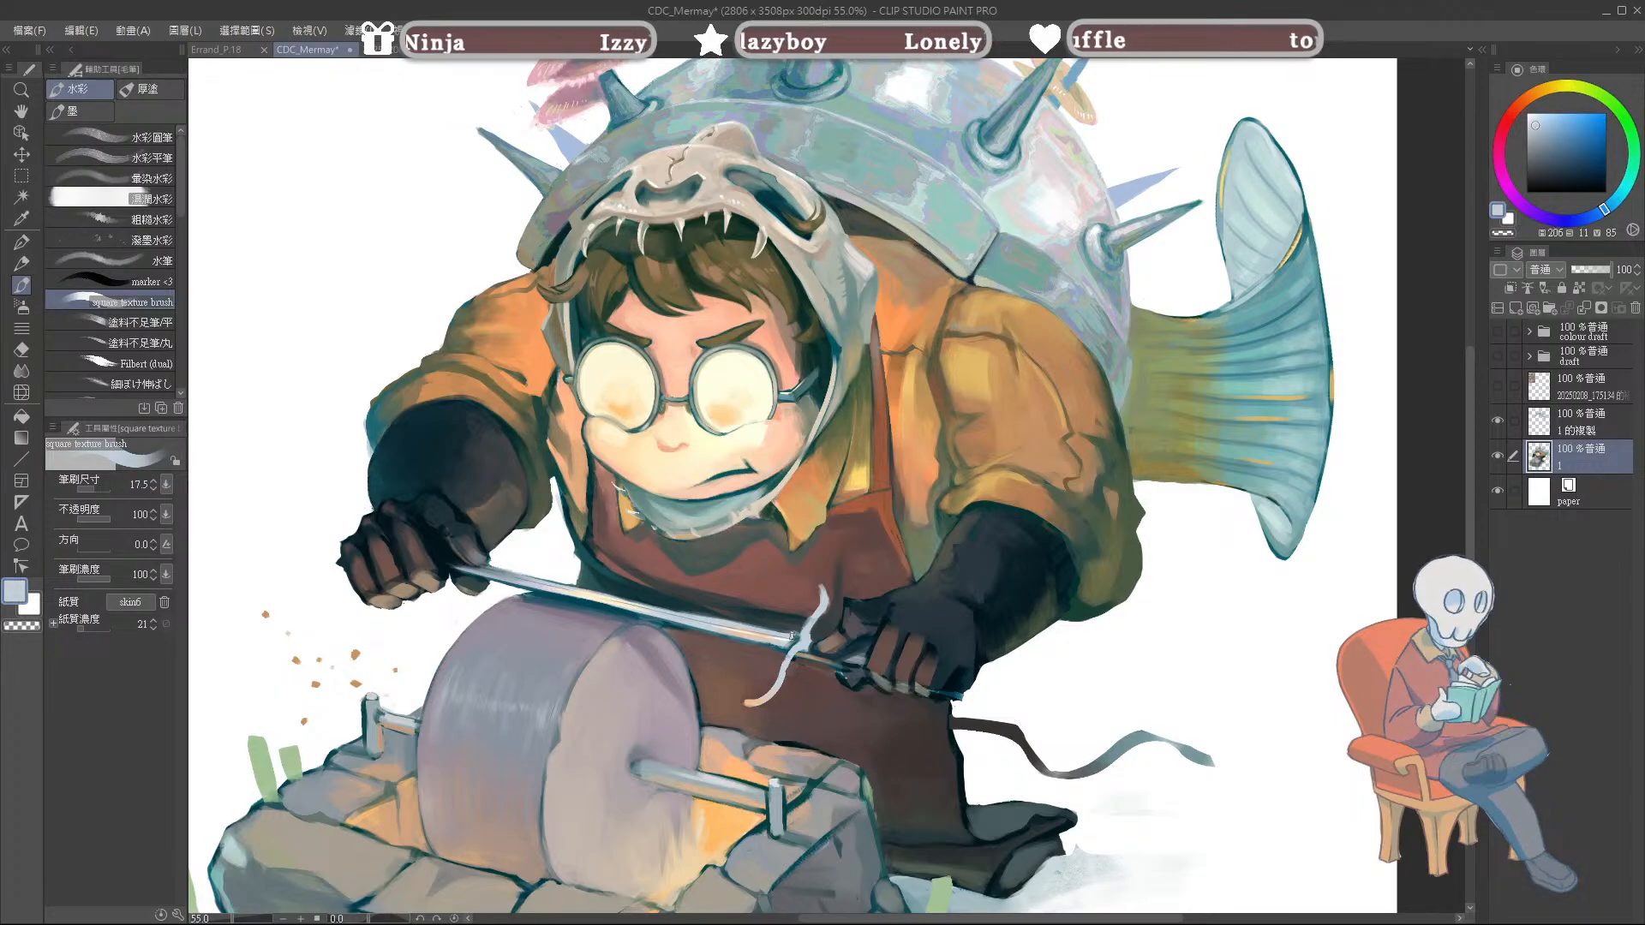
alt+click(798, 634)
alt+click(799, 632)
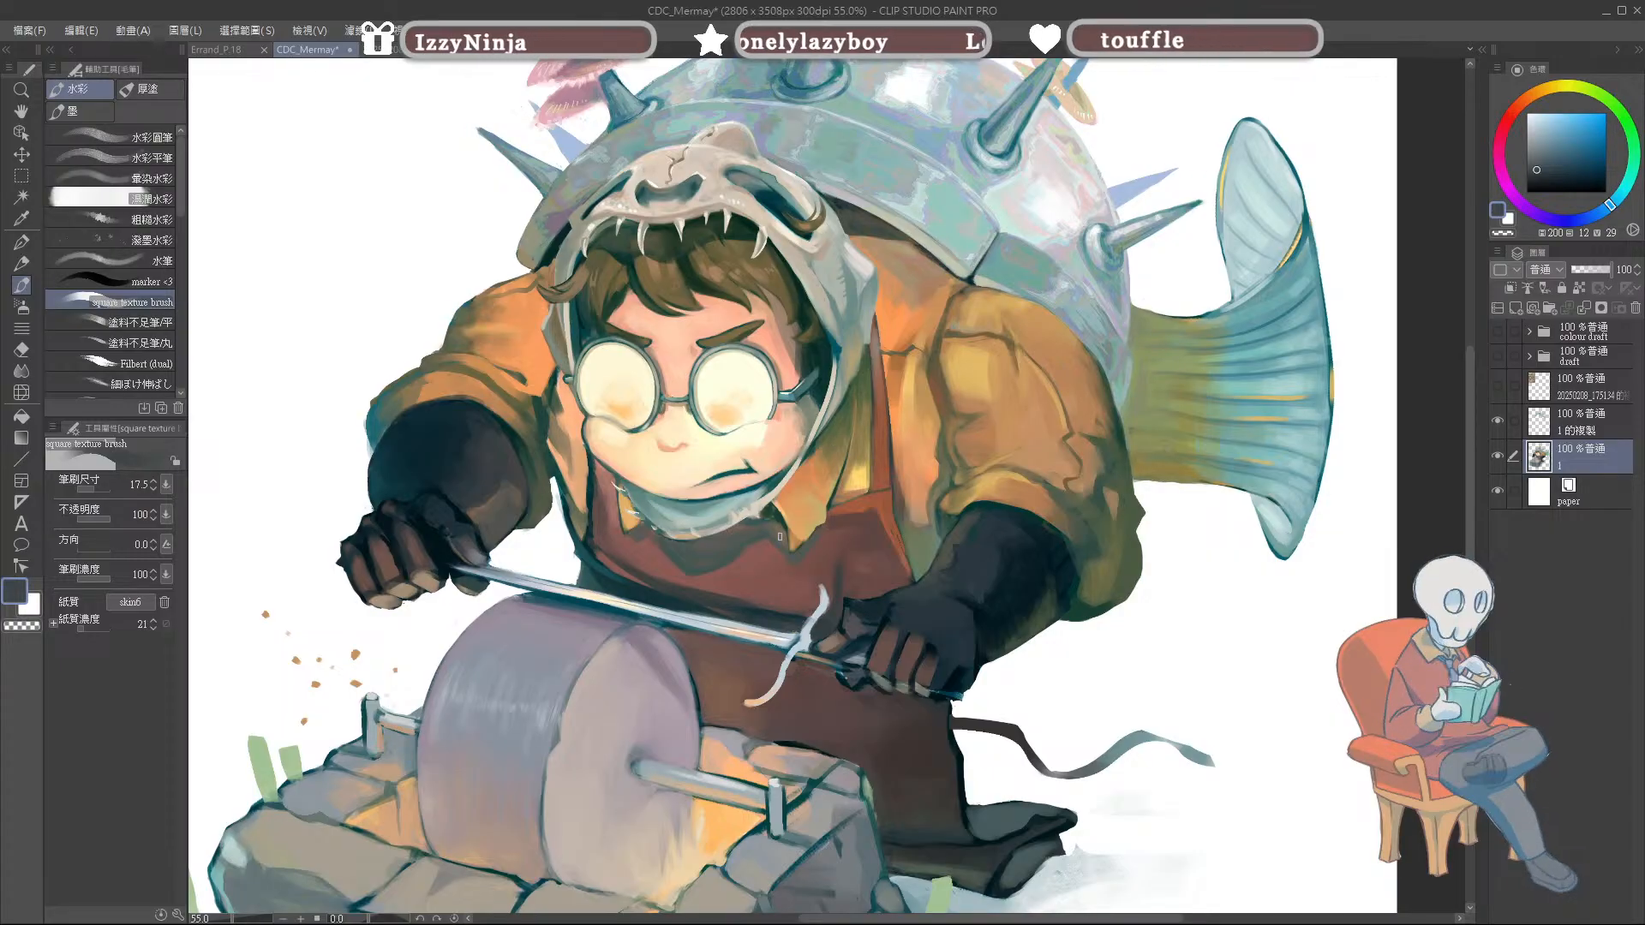
Step: Refine the crossguard's upper arm with colors sampled around it, at brush size 7.4
key(bracketleft)
key(bracketleft)
key(bracketleft)
alt+click(798, 622)
alt+click(795, 624)
drag(804, 619, 792, 633)
alt+click(805, 635)
alt+click(805, 636)
alt+click(803, 637)
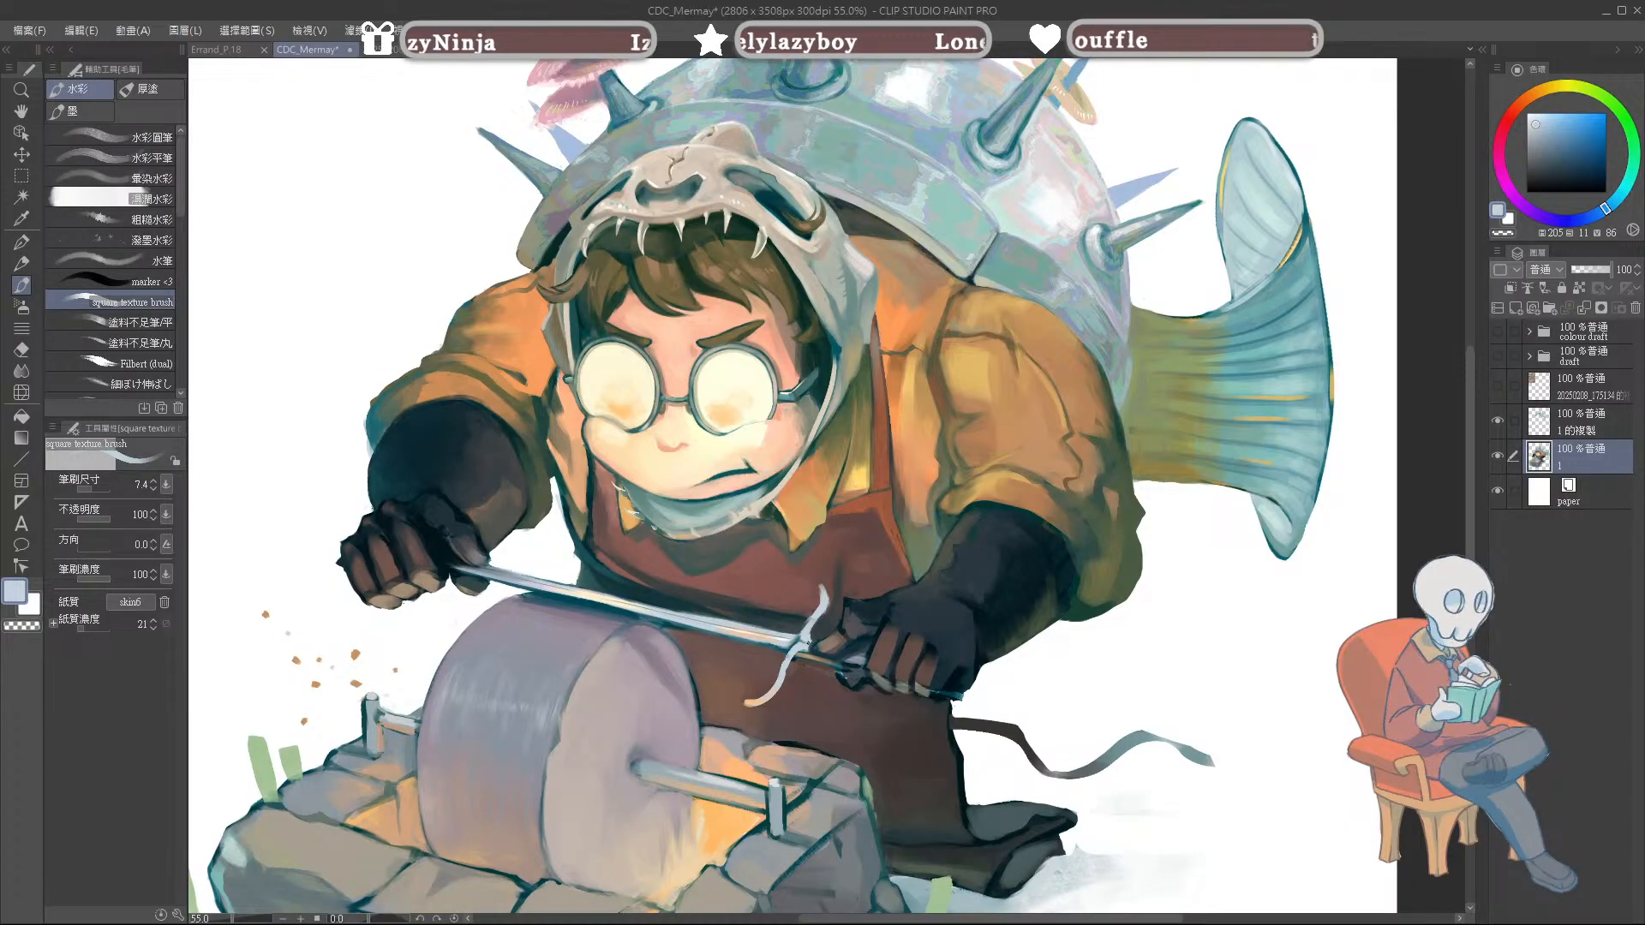
Step: Trim and define the crossguard's lower arm with sampled apron brown and dark blue at brush size 7.5
alt+click(807, 667)
alt+click(797, 667)
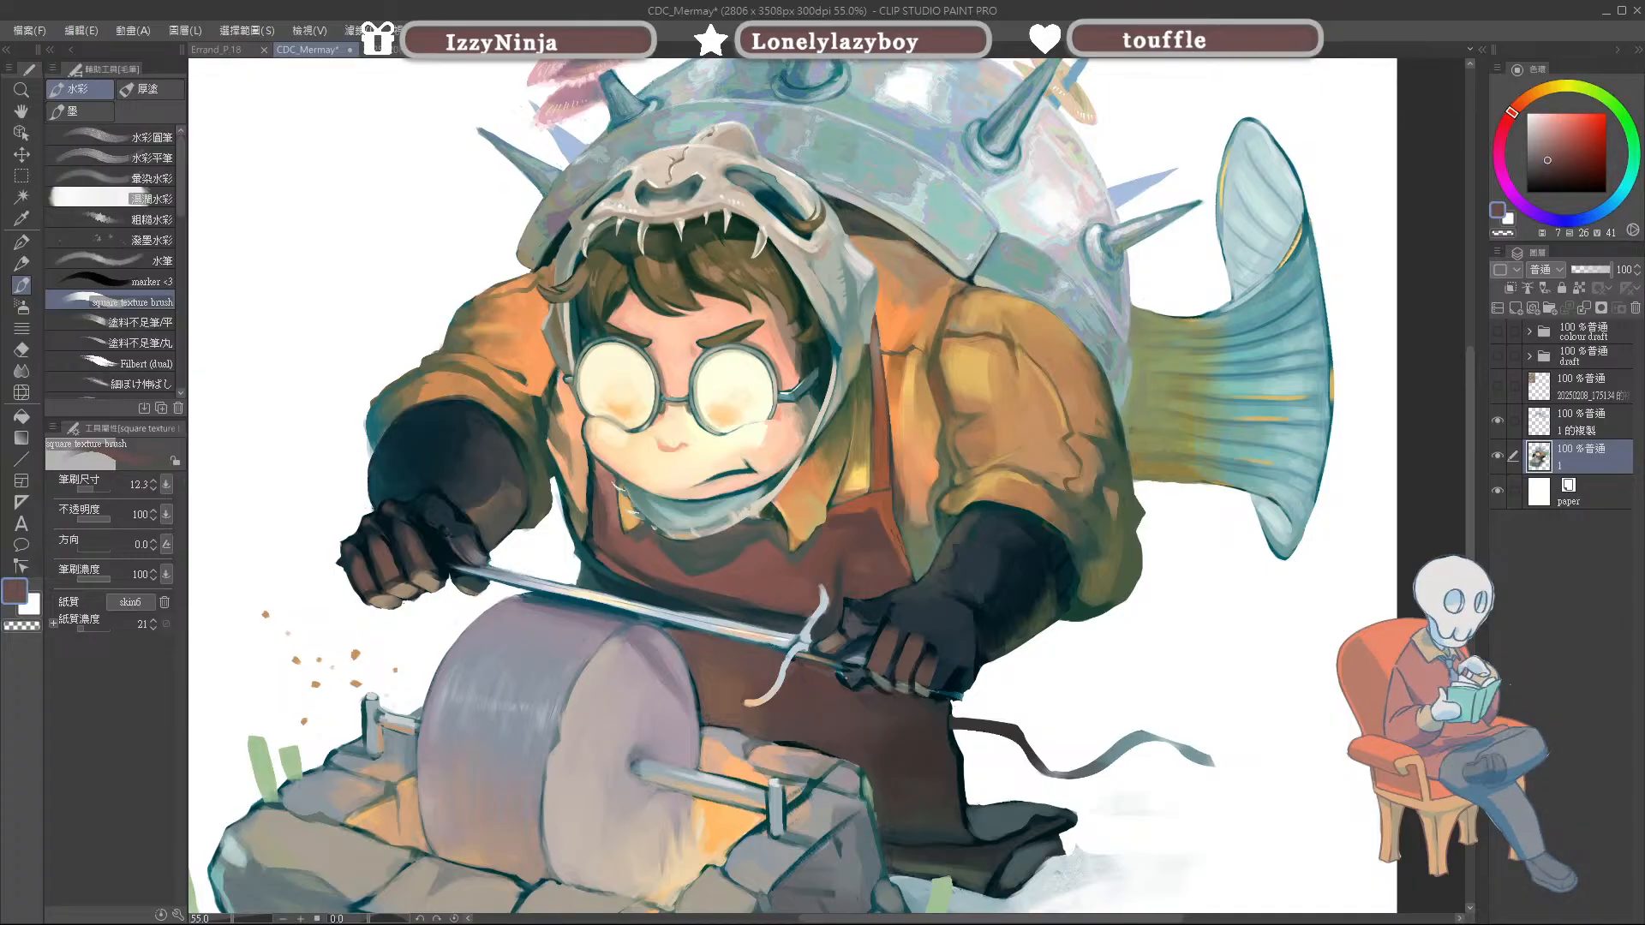
key([)
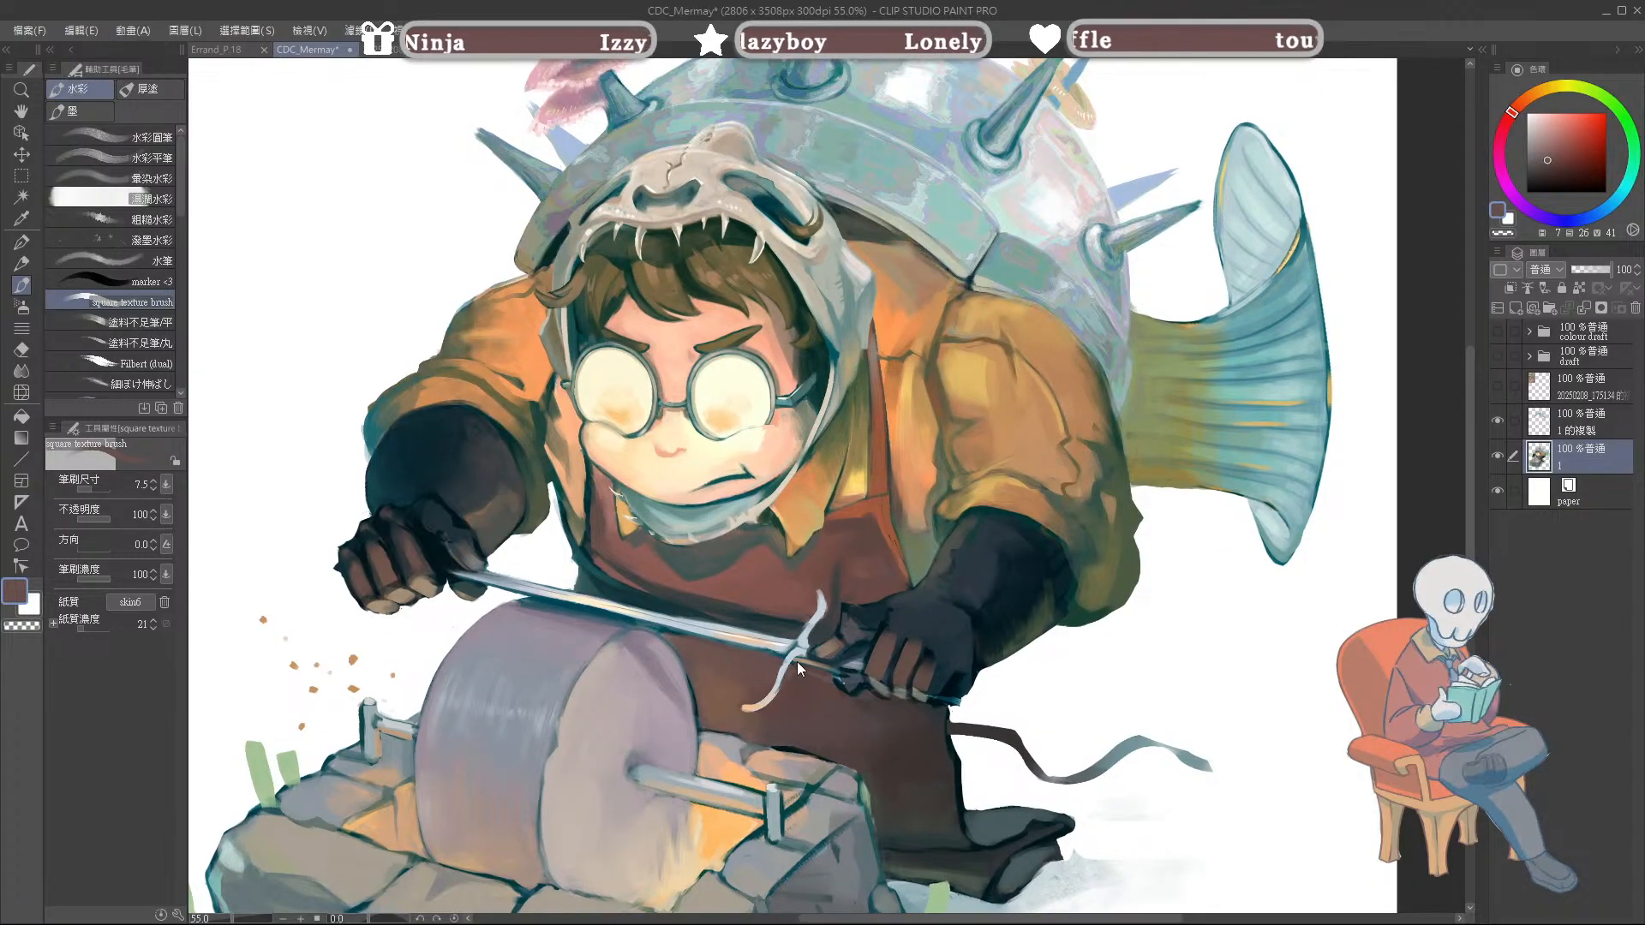
alt+click(796, 663)
alt+click(795, 663)
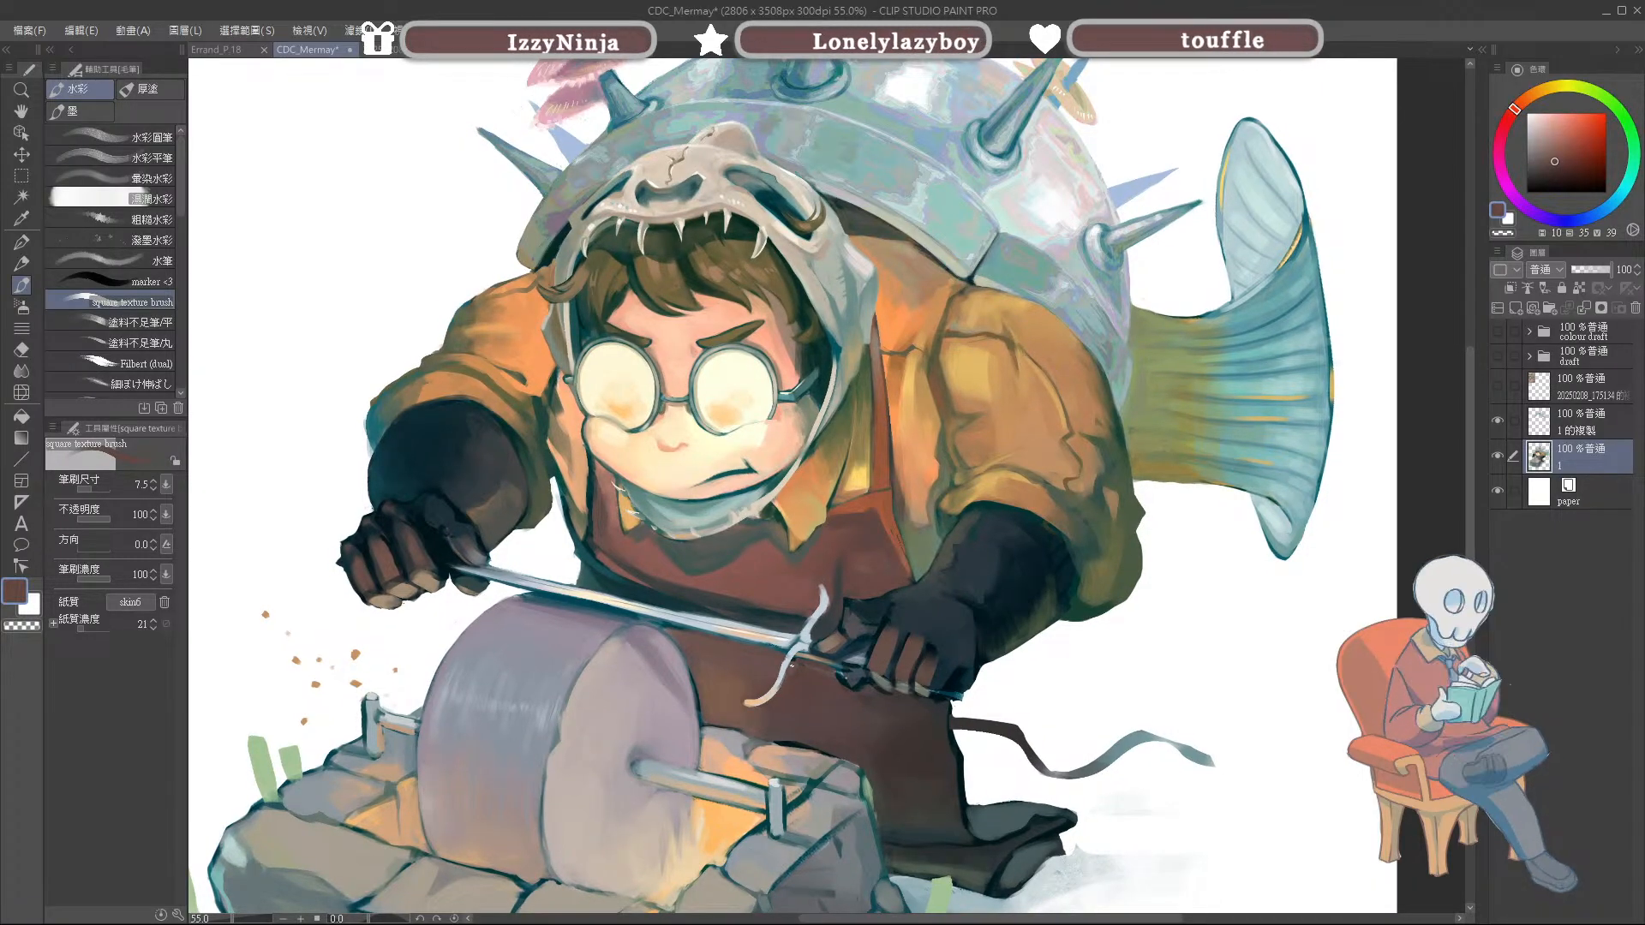
alt+click(794, 658)
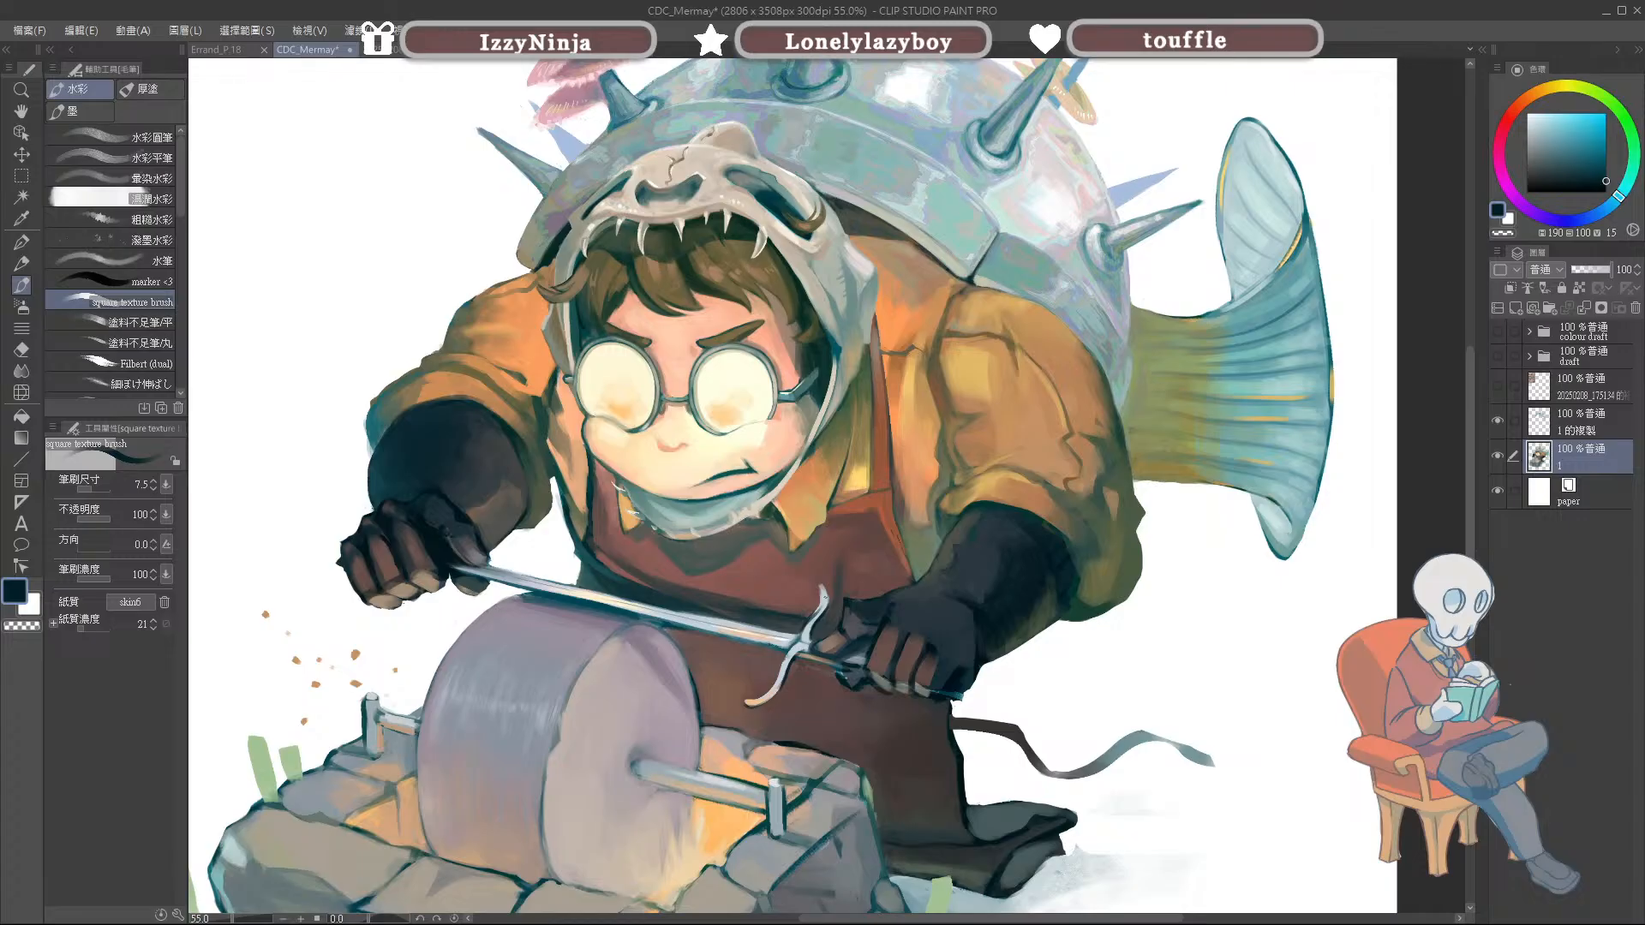
Step: Enable the eyedropper's sampling color ring and test it by sampling colors from the apron and glove
alt+click(799, 639)
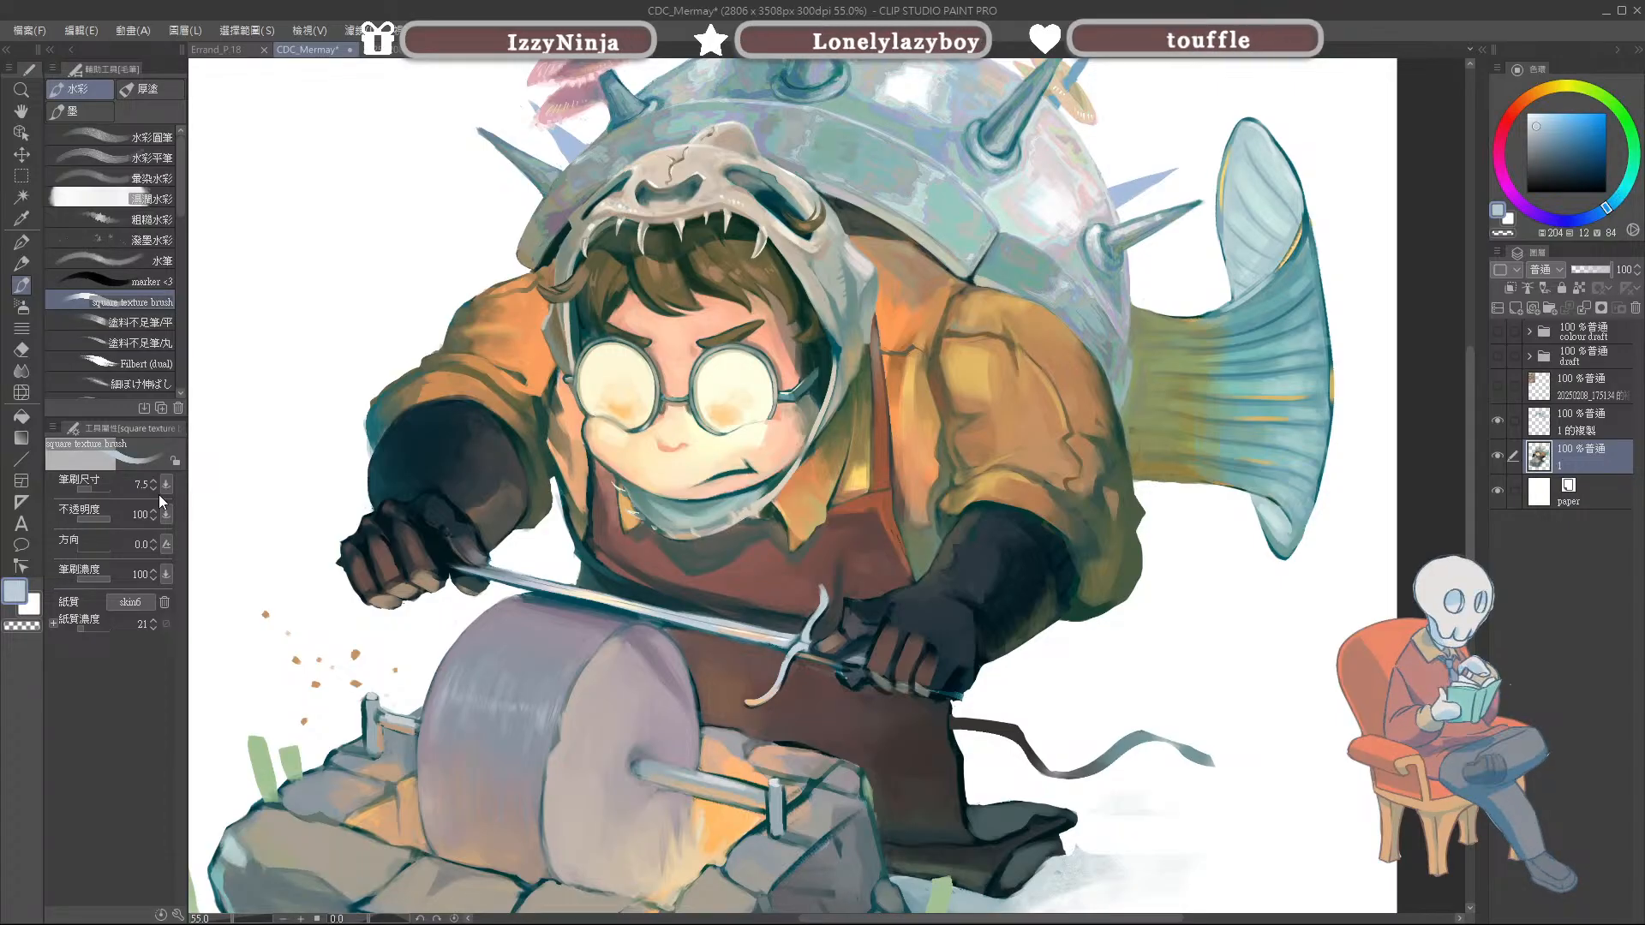
key(i)
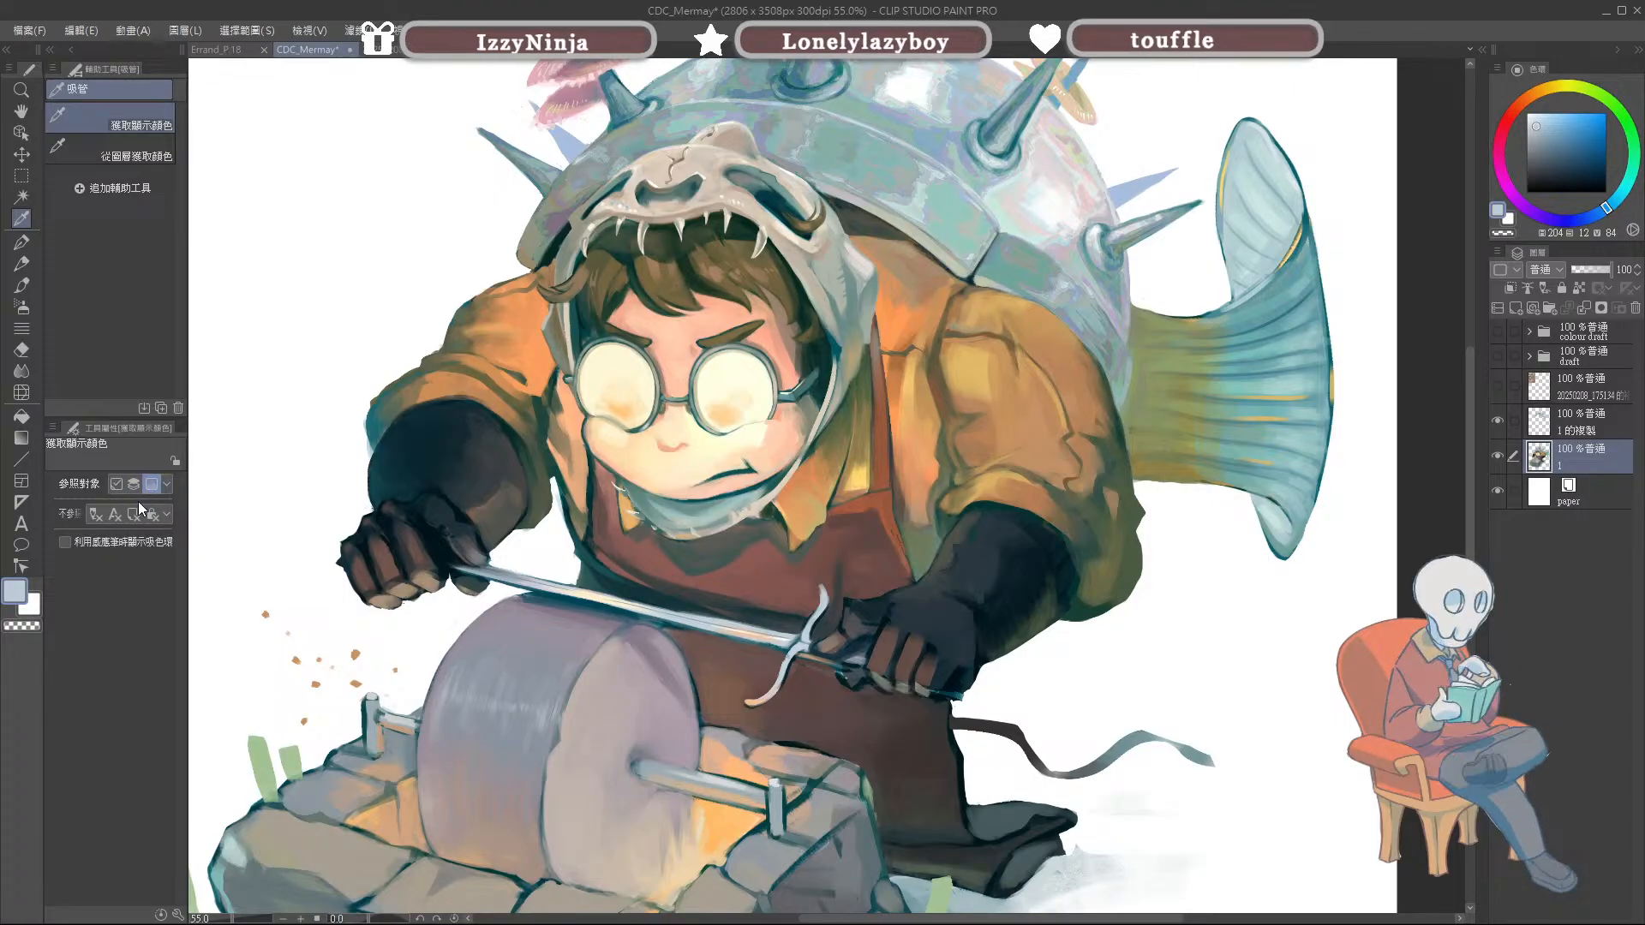
click(89, 542)
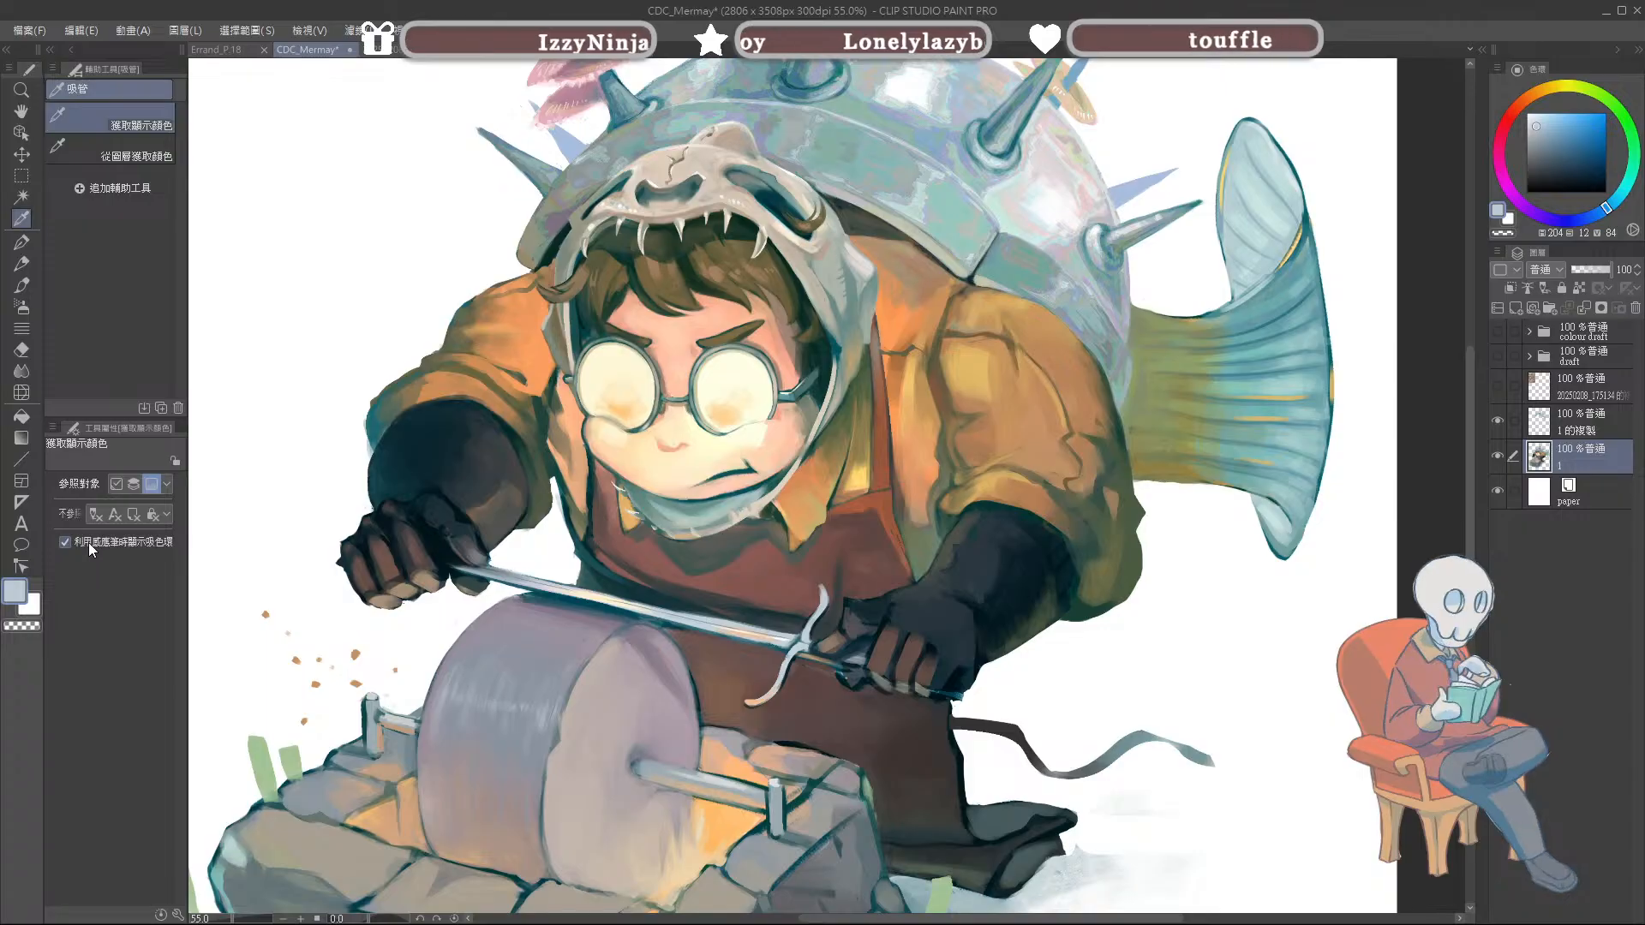
click(850, 582)
click(847, 590)
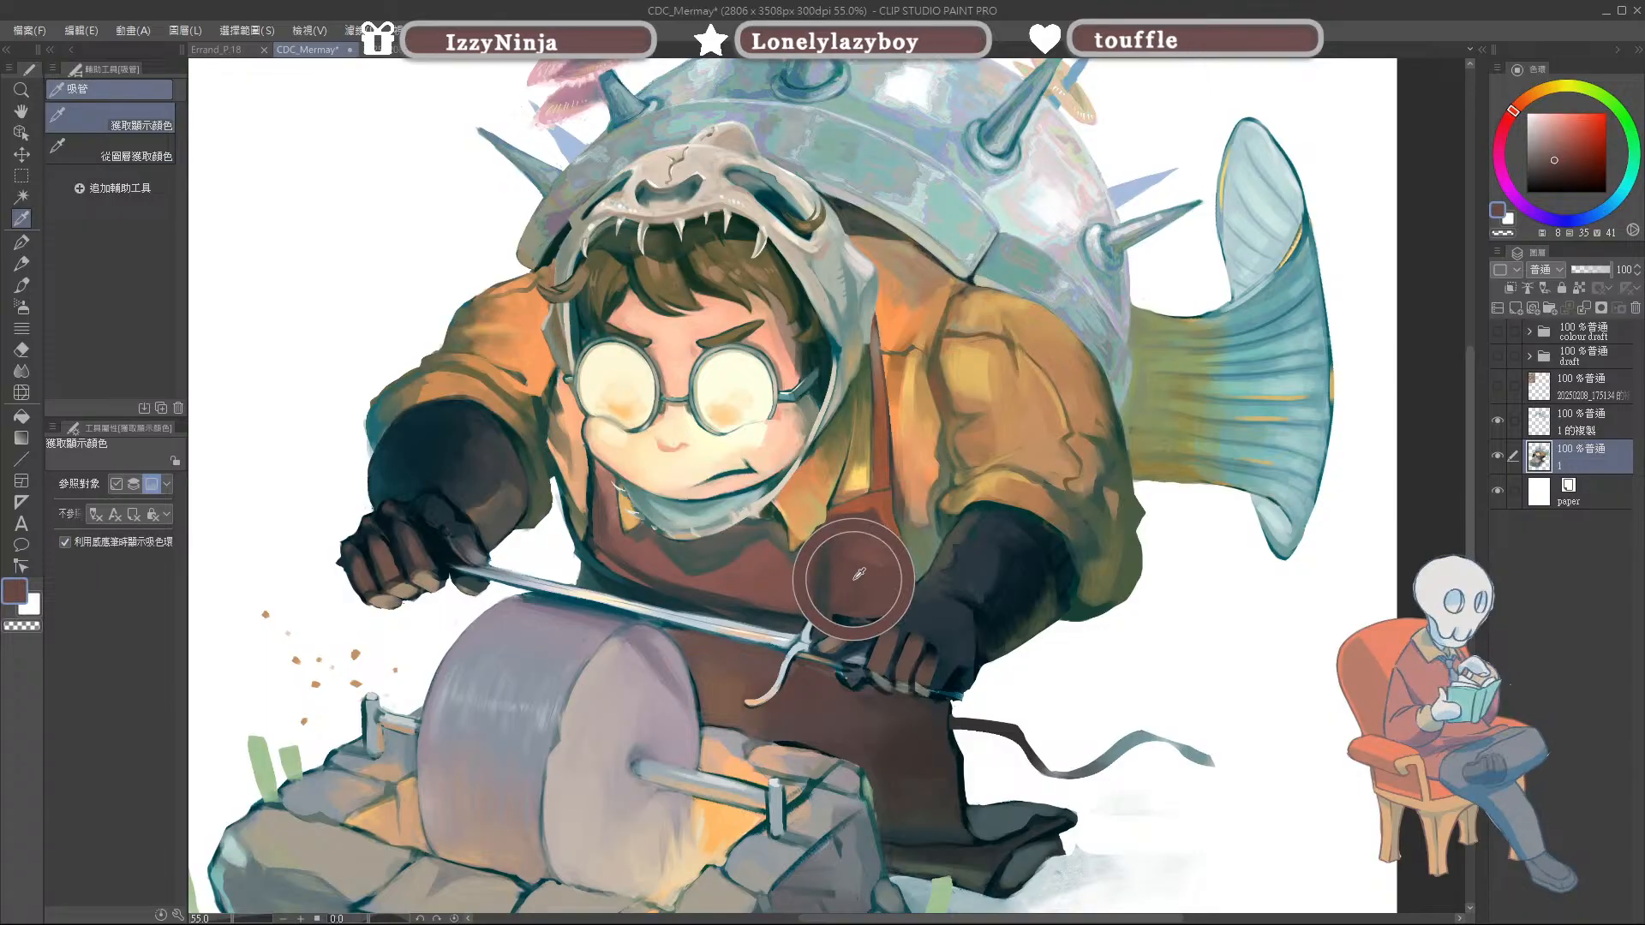
drag(846, 595, 905, 612)
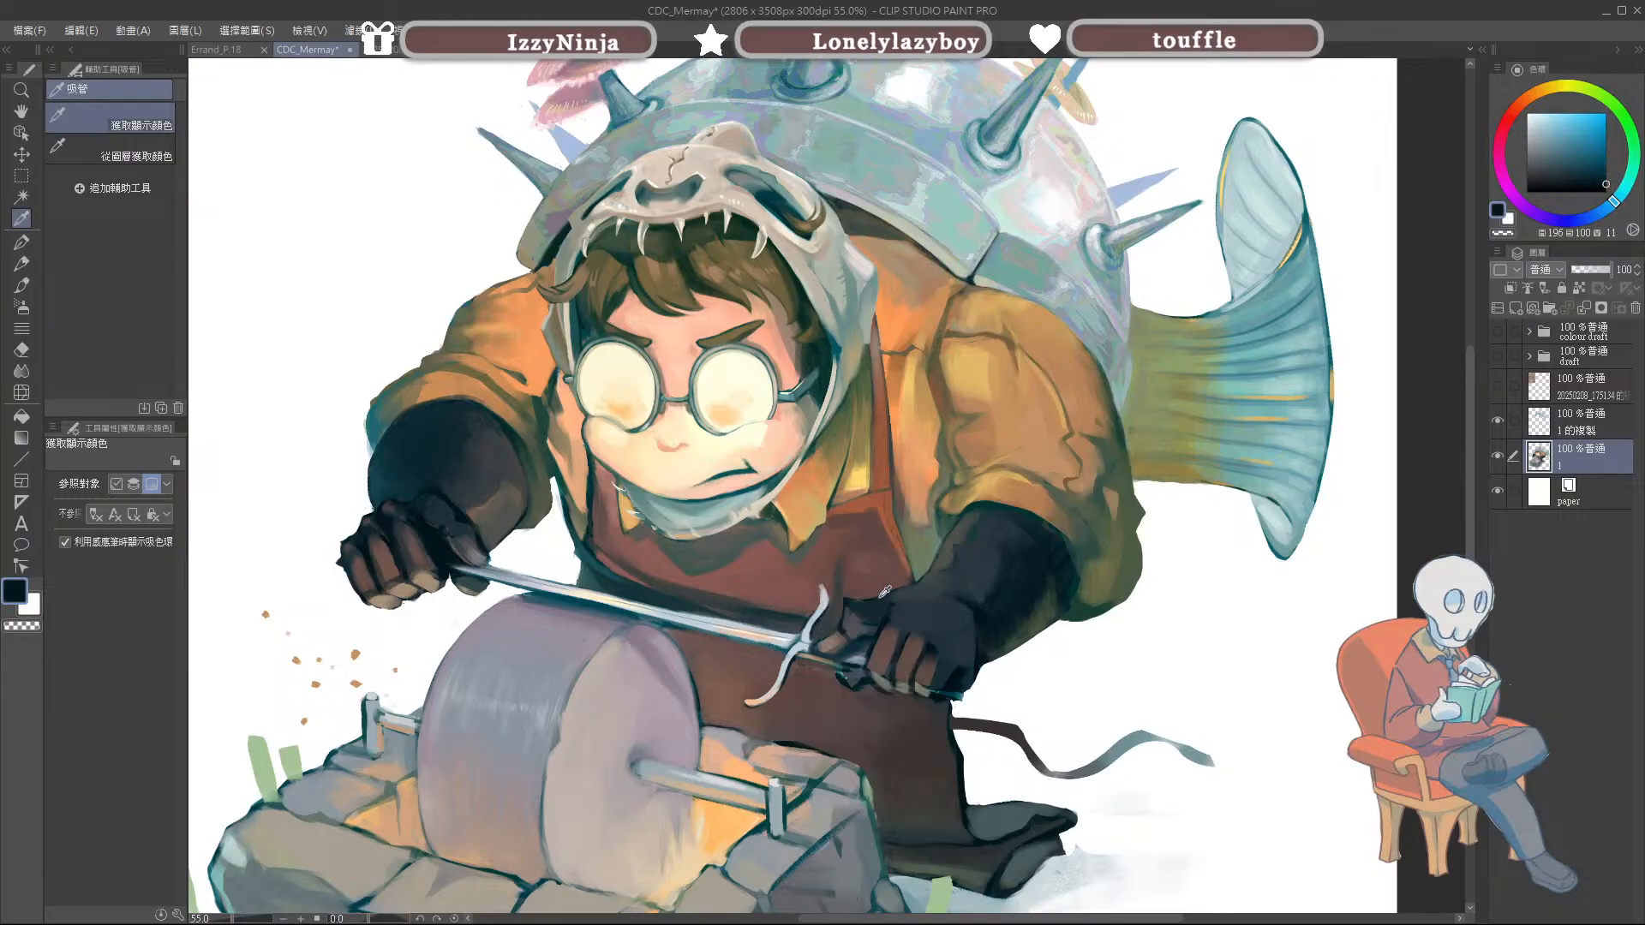
Step: Paint the apron behind the crossguard in sampled reddish brown at brush size 20.5
key(b)
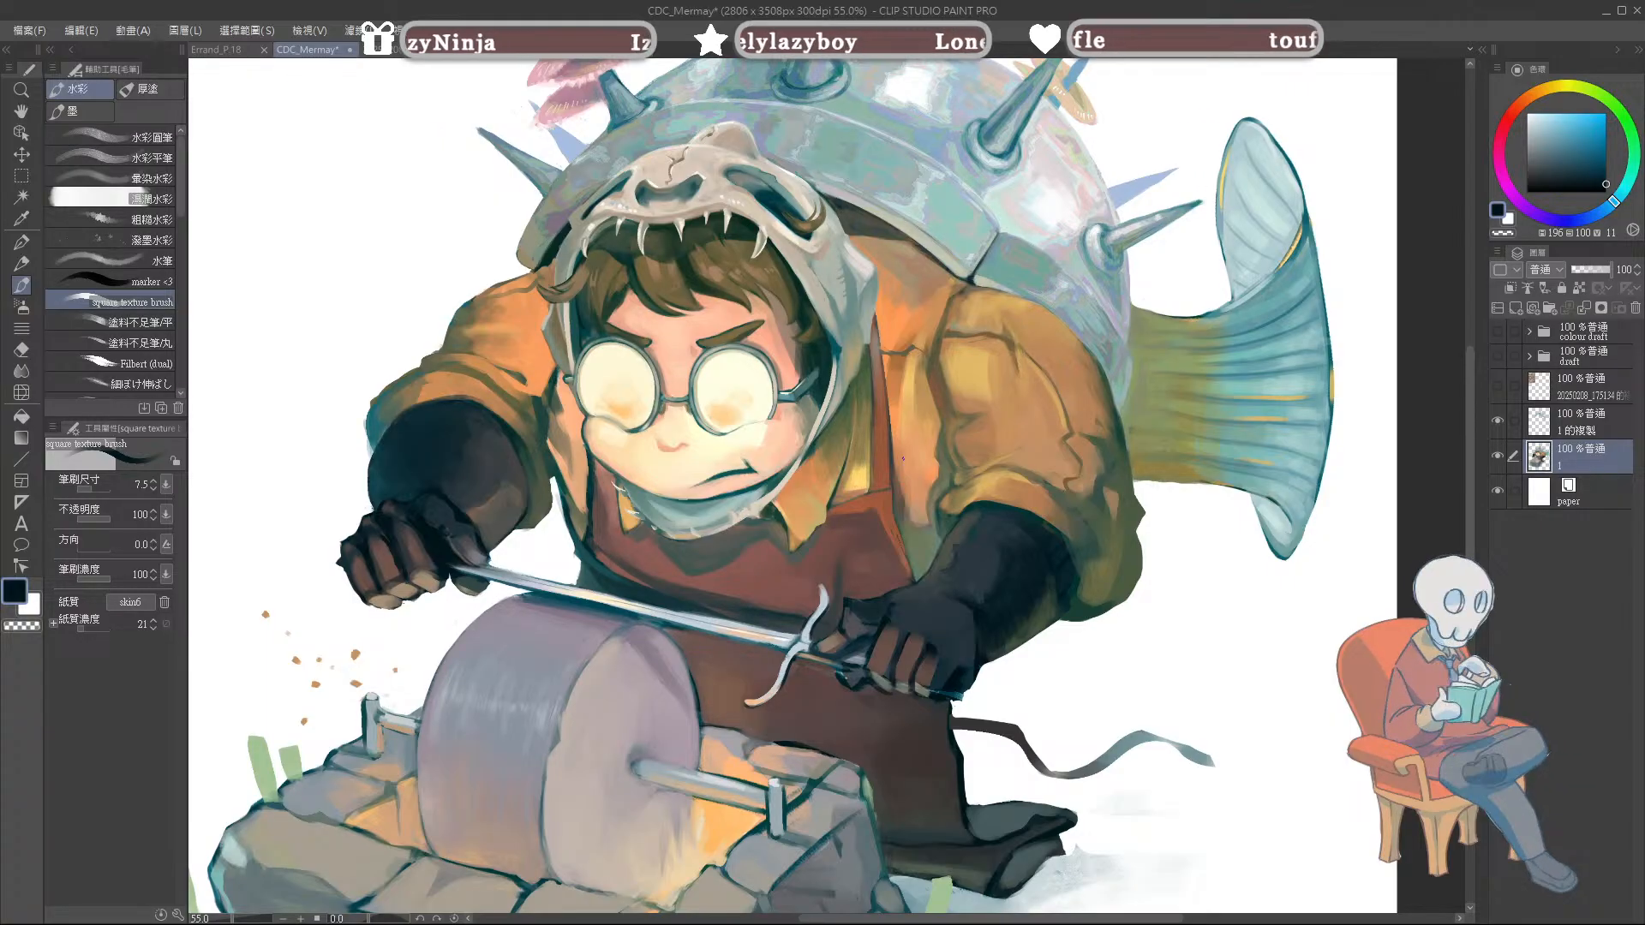
alt+click(793, 604)
alt+click(796, 597)
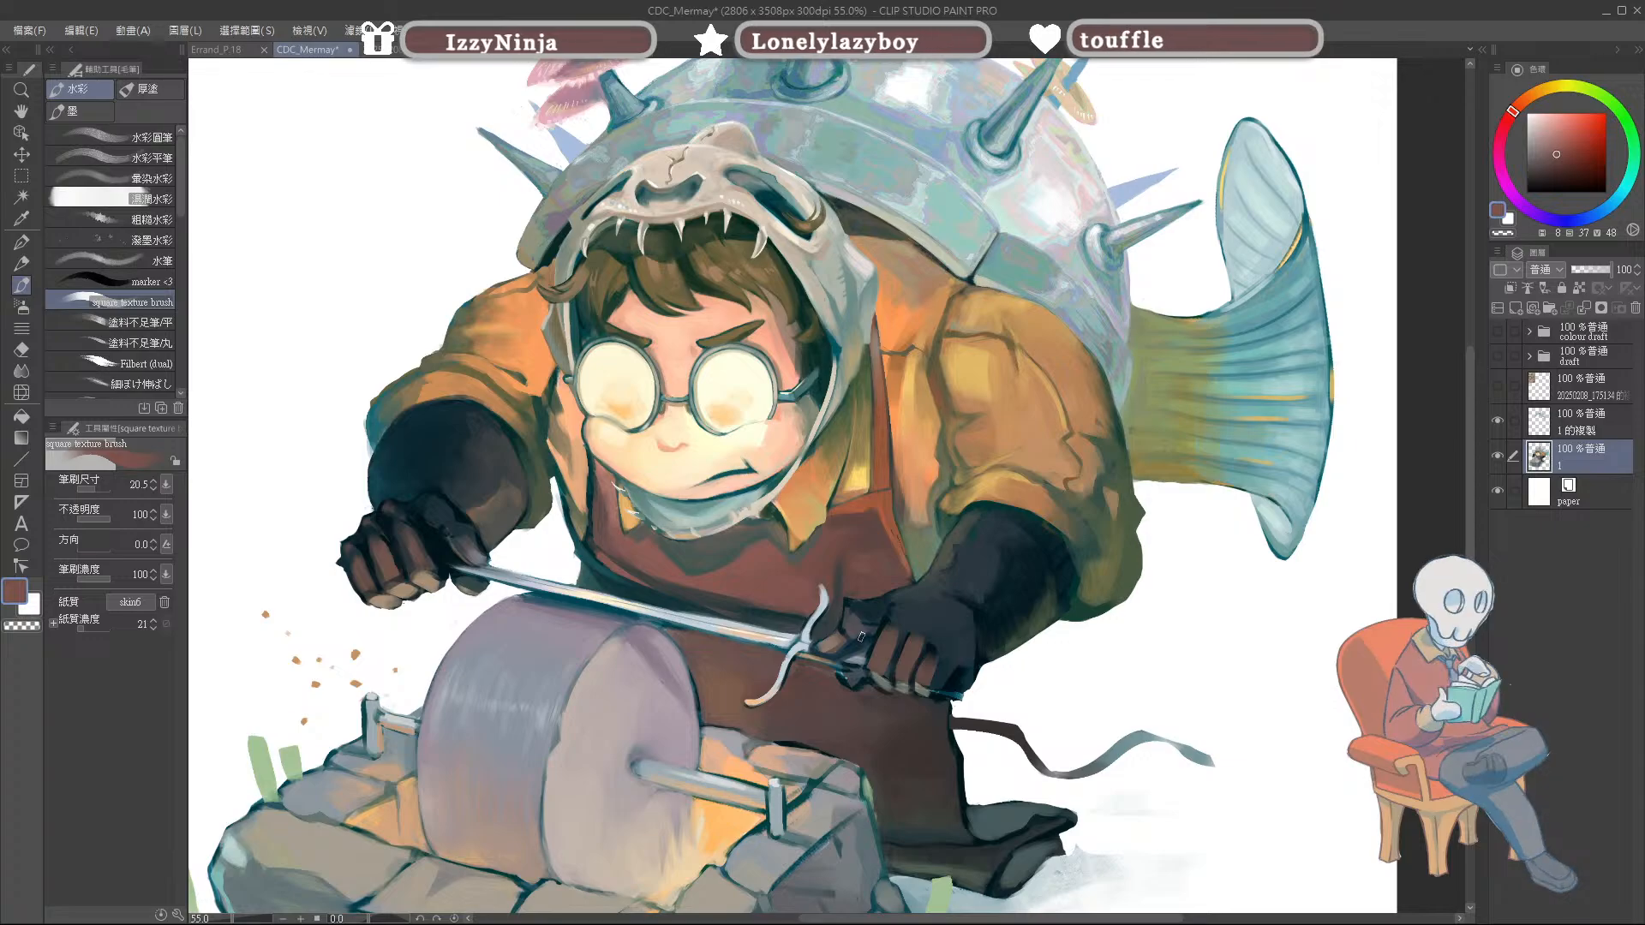
Step: Model the fingers of the glove gripping the hilt with dark grey and blue tones sampled from it
alt+click(851, 628)
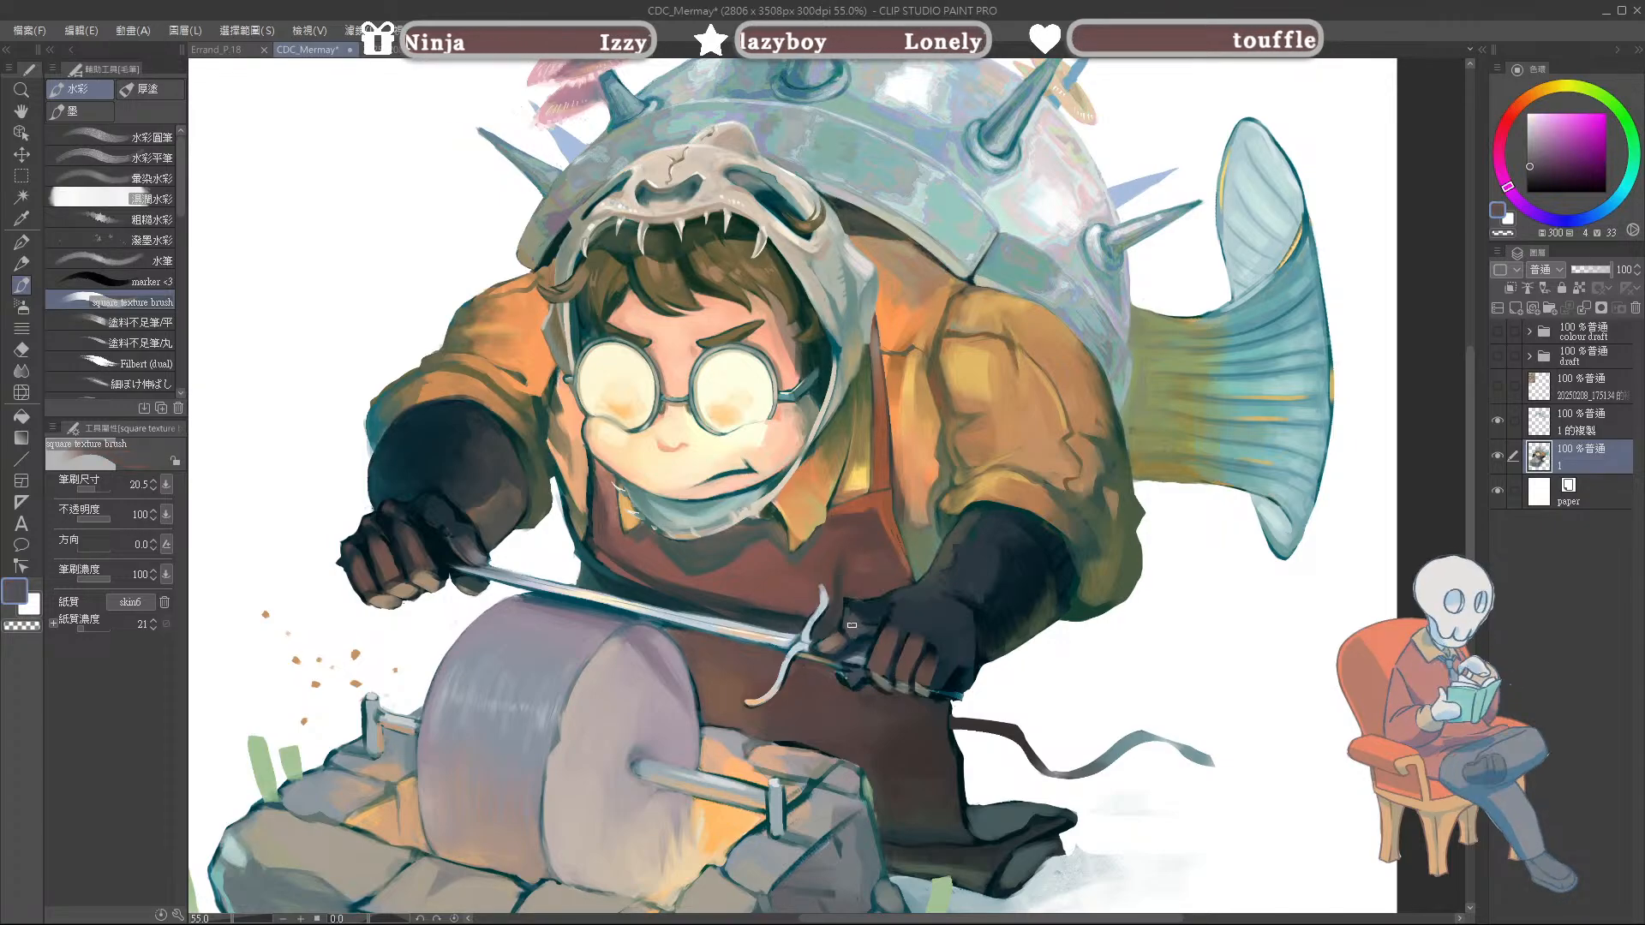
alt+click(851, 617)
alt+click(863, 632)
drag(867, 634, 882, 631)
alt+click(876, 625)
alt+click(876, 630)
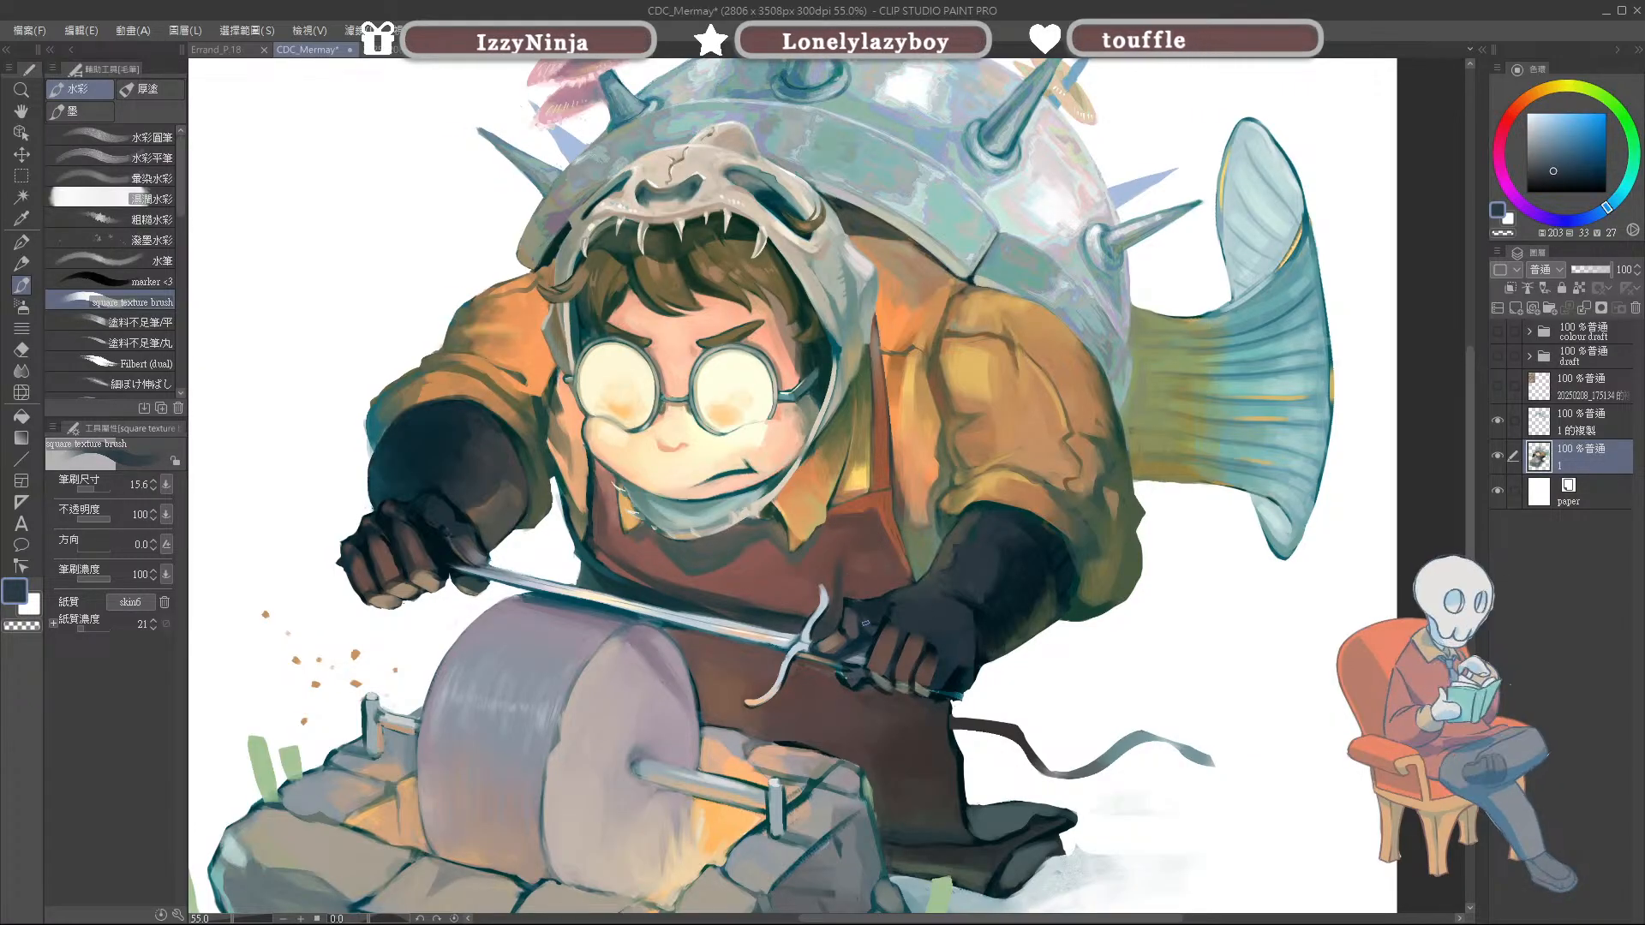
Step: Refine the glove's upper edge against the apron with sampled brown and dark blue, reducing the brush to 4.3
alt+click(852, 610)
alt+click(845, 594)
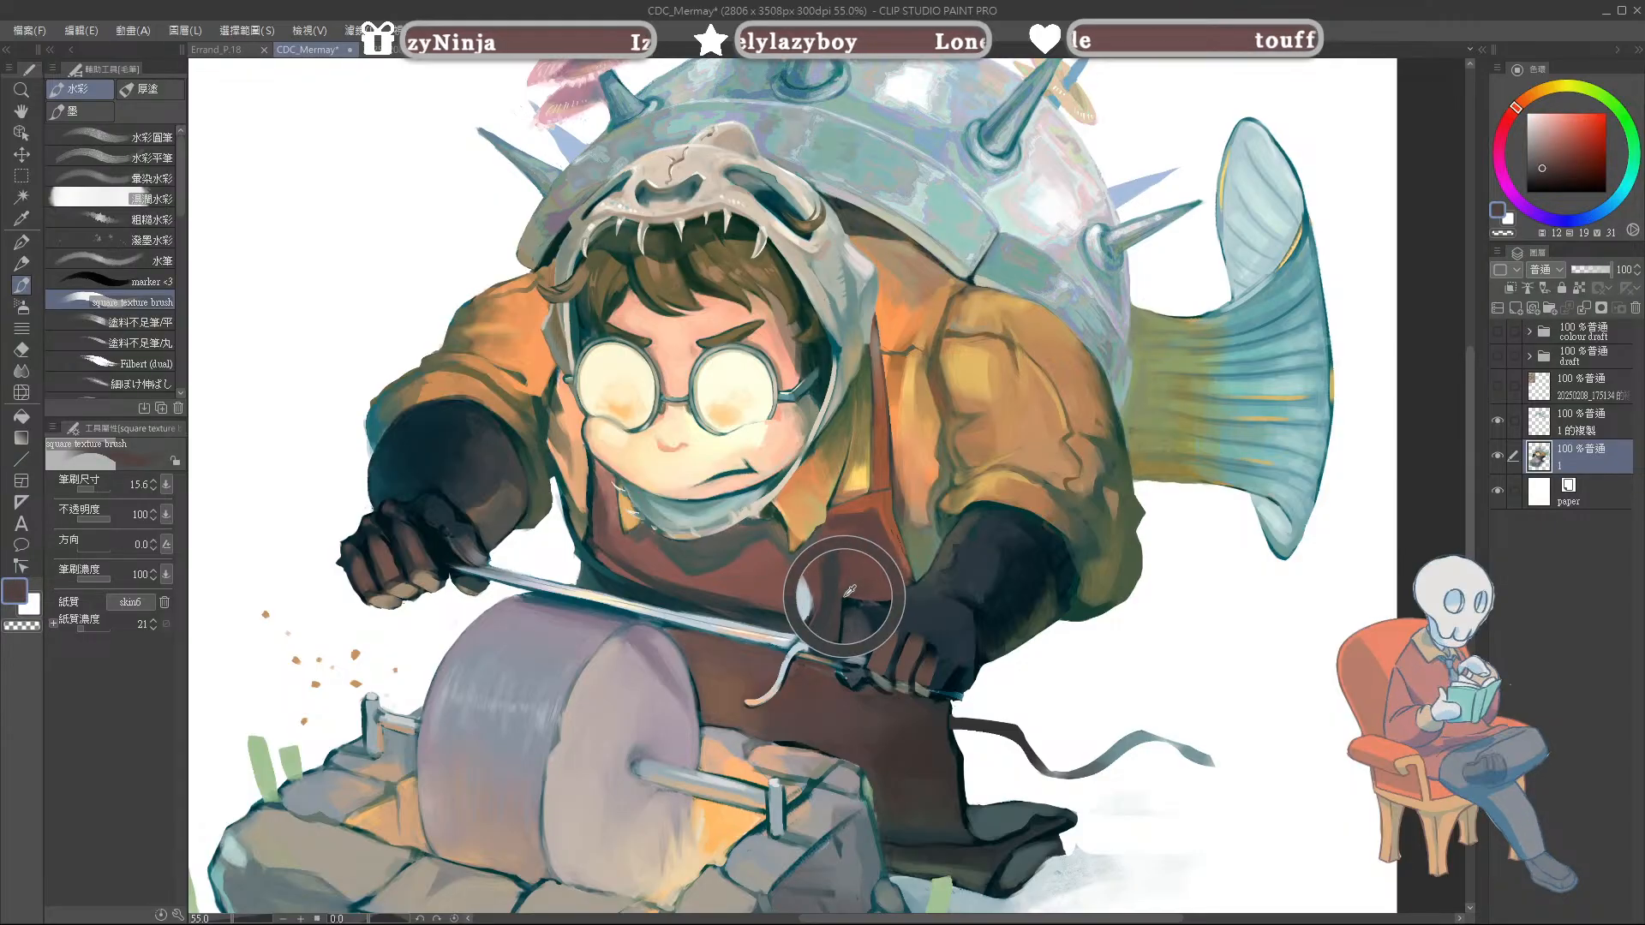
alt+click(864, 595)
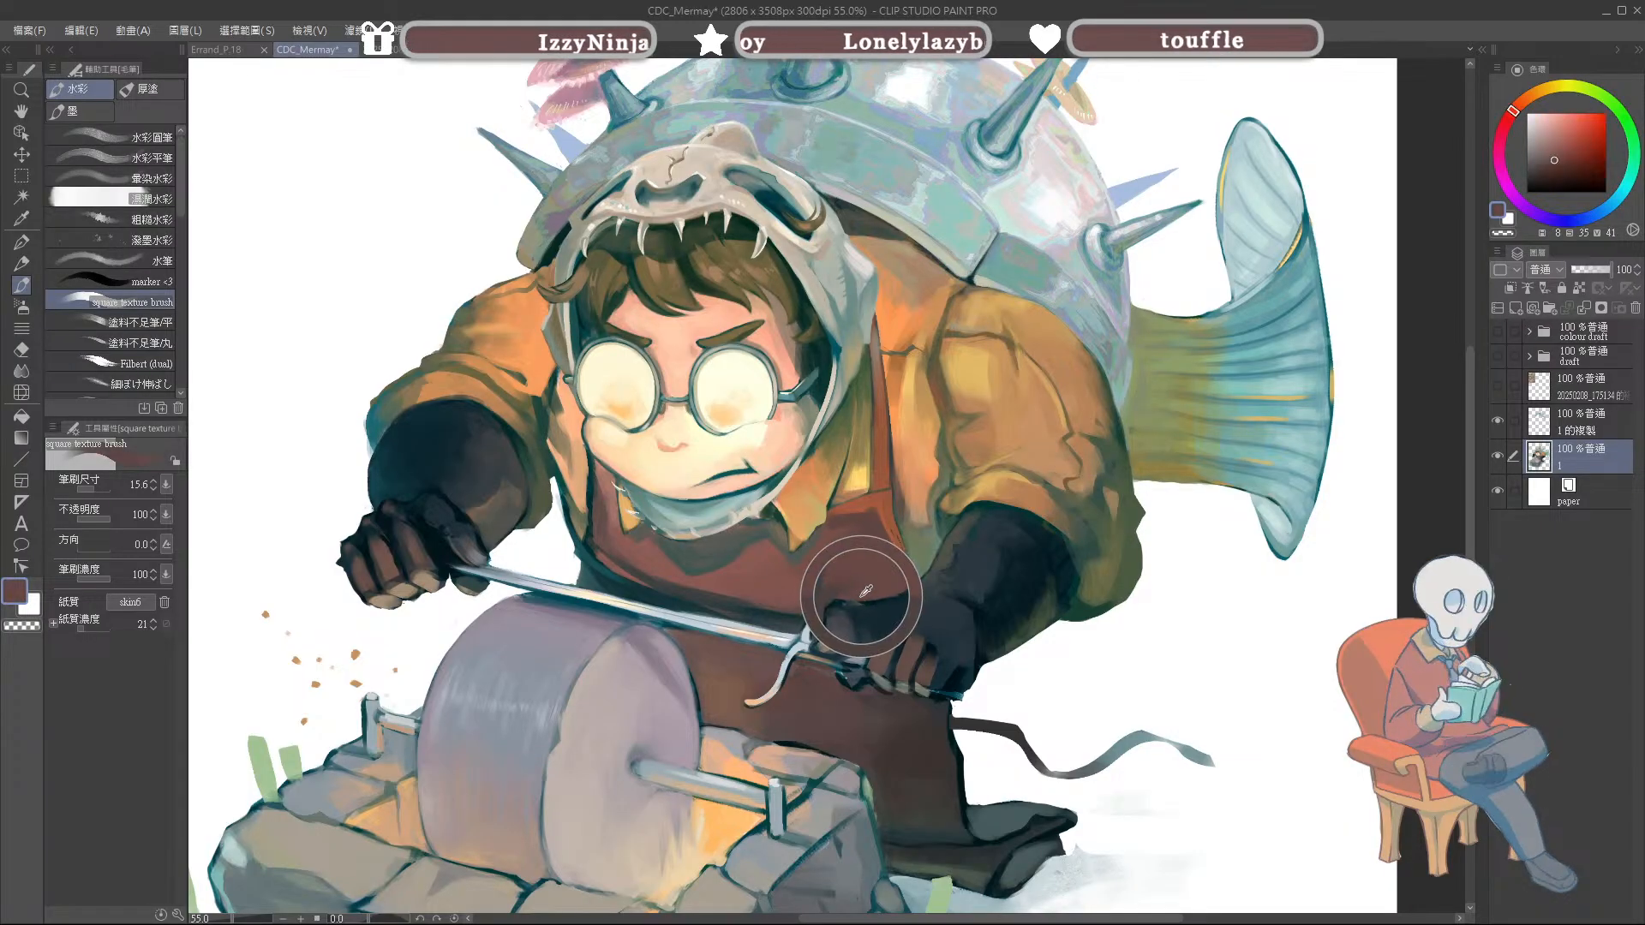
alt+click(877, 606)
drag(881, 608, 870, 608)
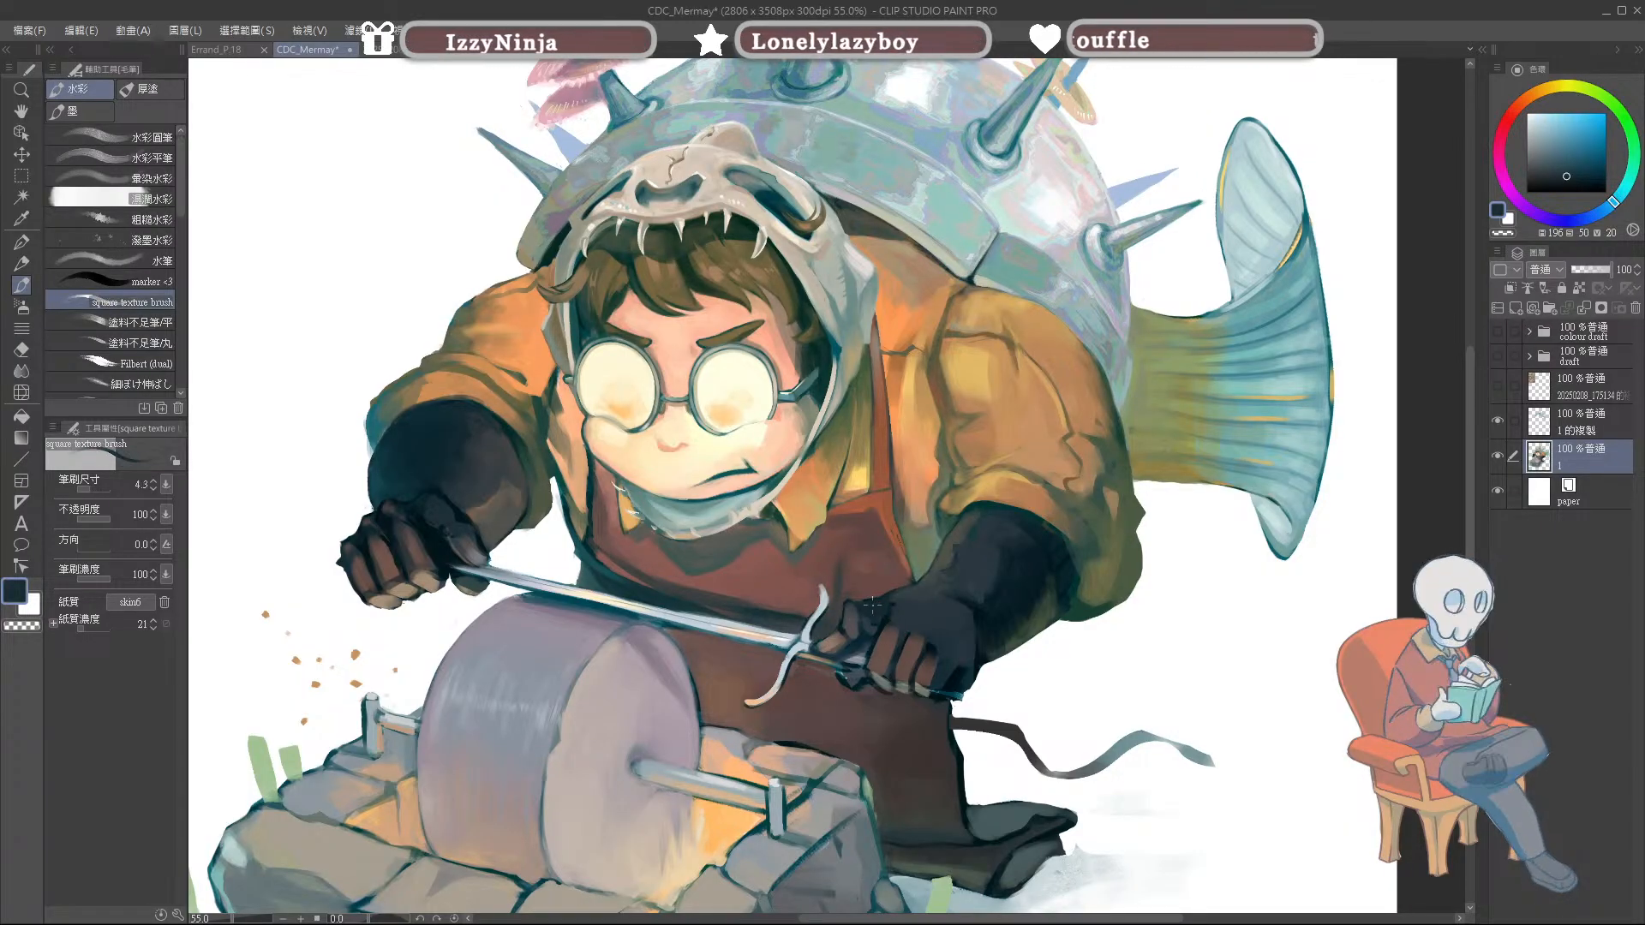
Step: Disable the eyedropper's color ring and paint an orange-red accent along the glove's upper edge at brush size 10.5
alt+click(876, 495)
key(i)
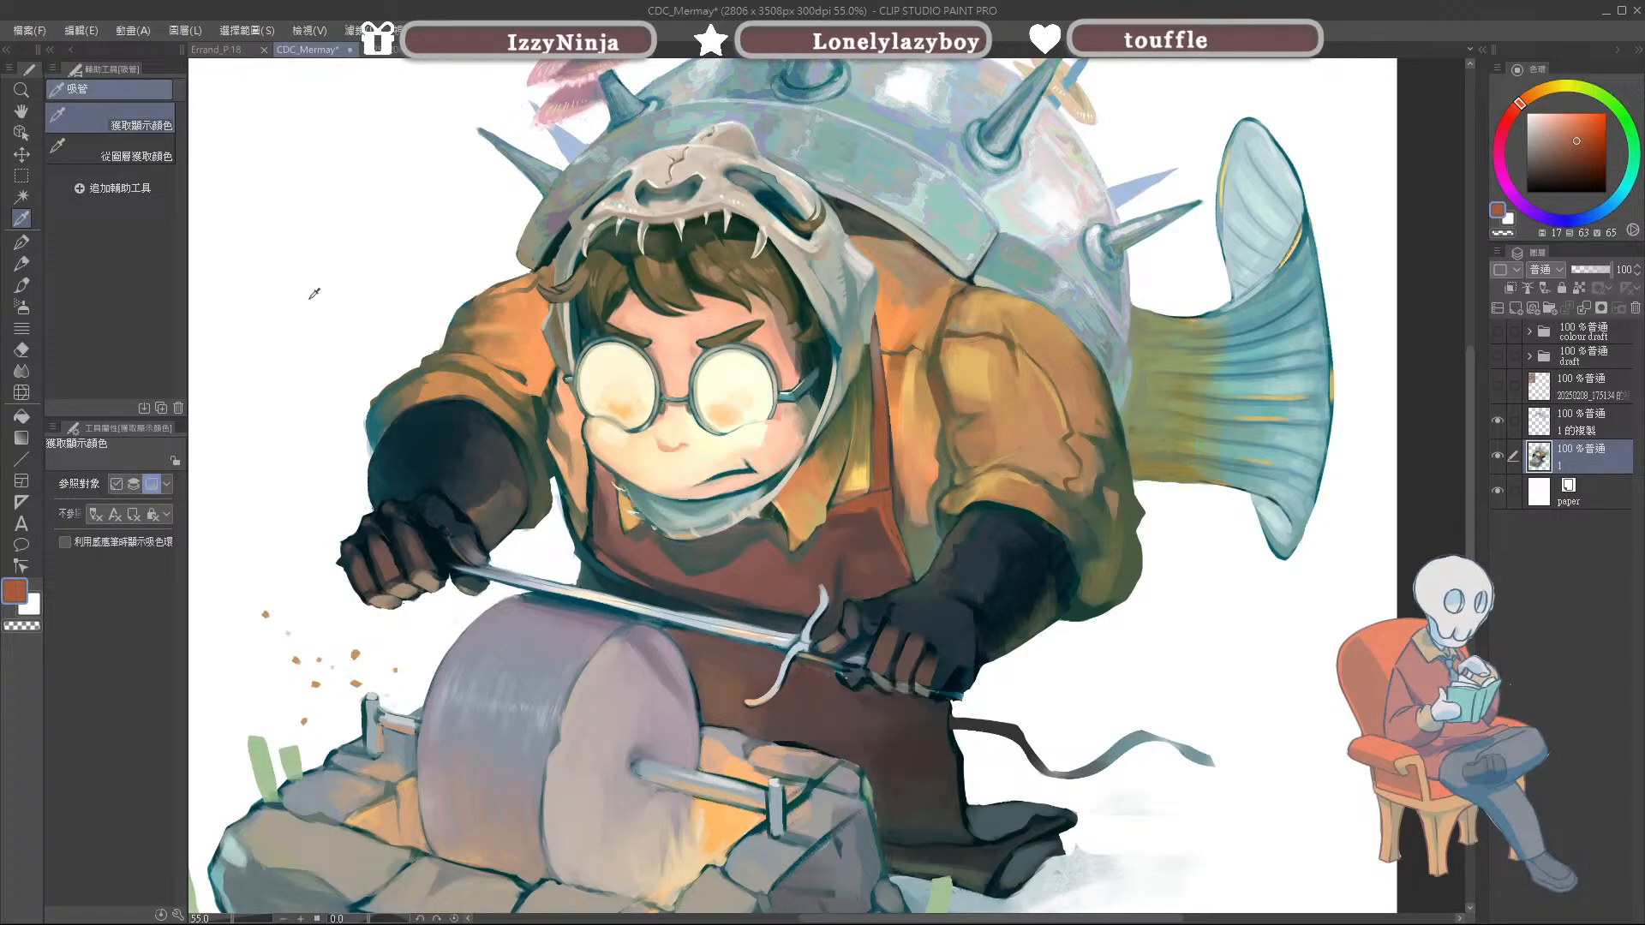
key(b)
drag(875, 601, 866, 600)
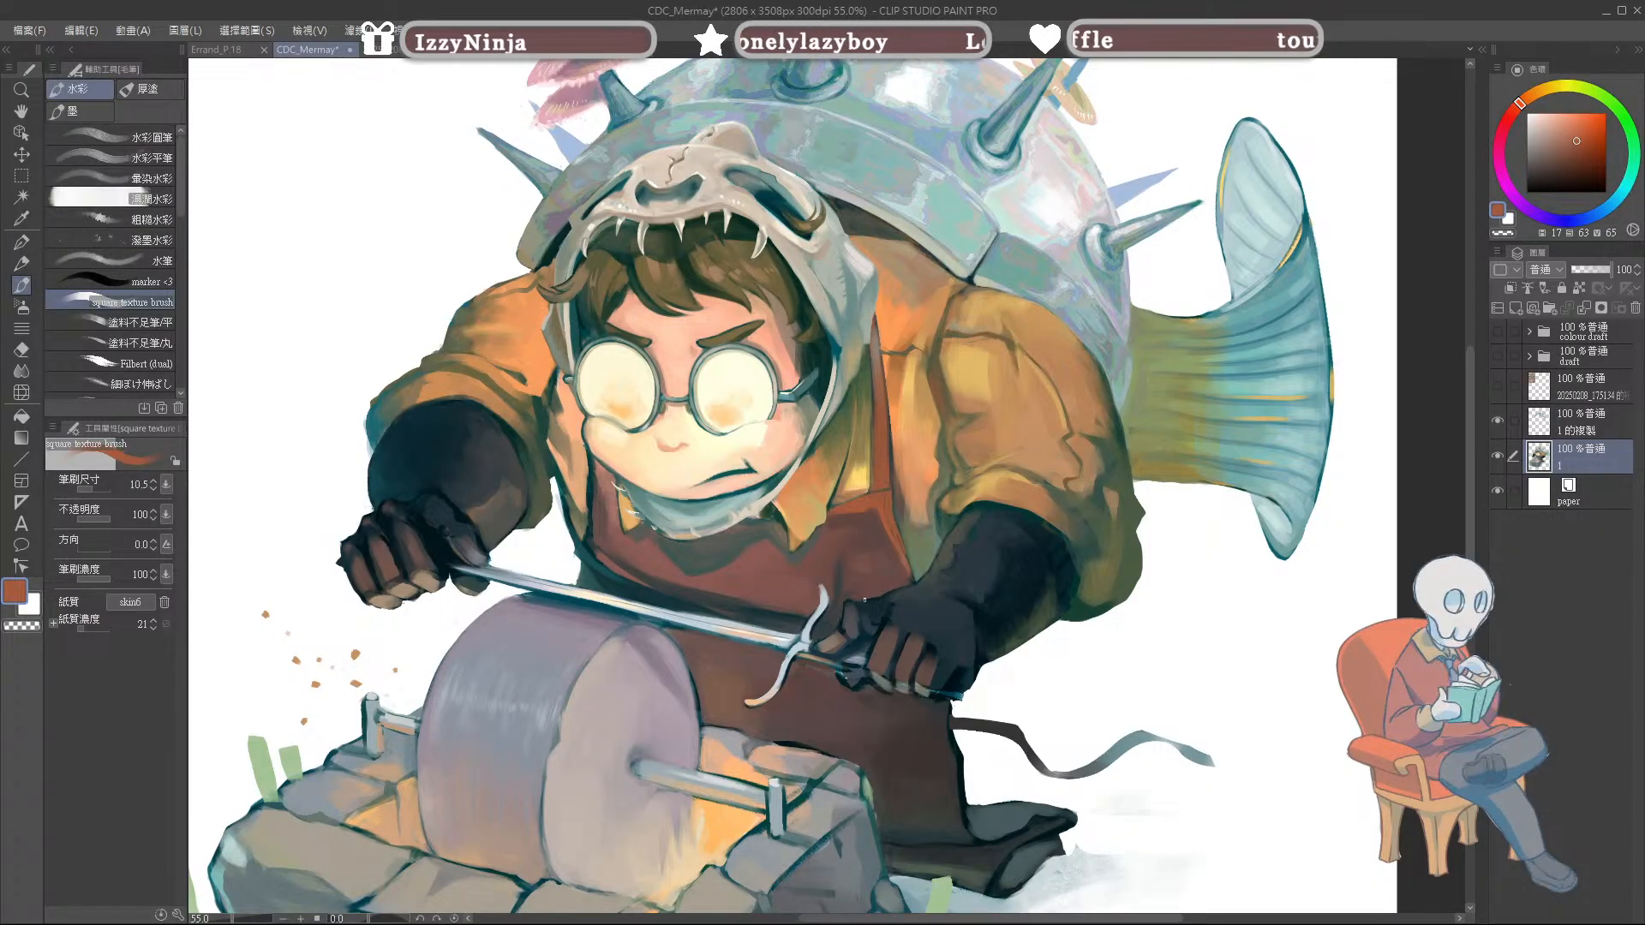
Step: Rework the knuckles of the hilt glove with sampled dark grey and deep blue at brush size 10.5
alt+click(863, 599)
alt+click(855, 595)
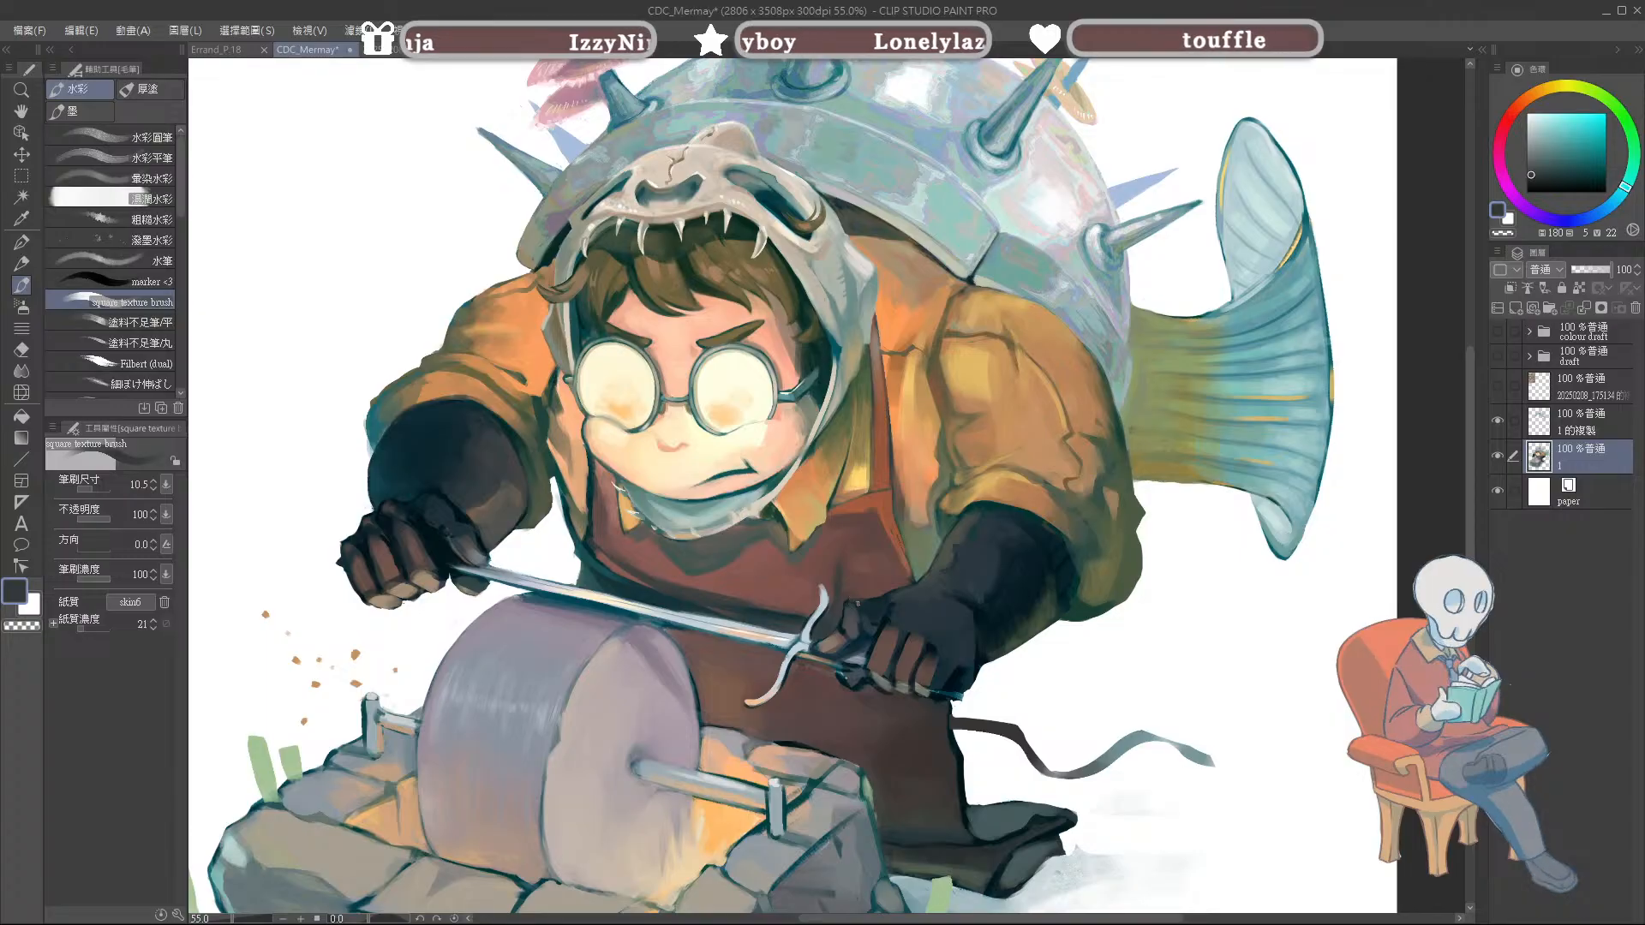
alt+click(880, 604)
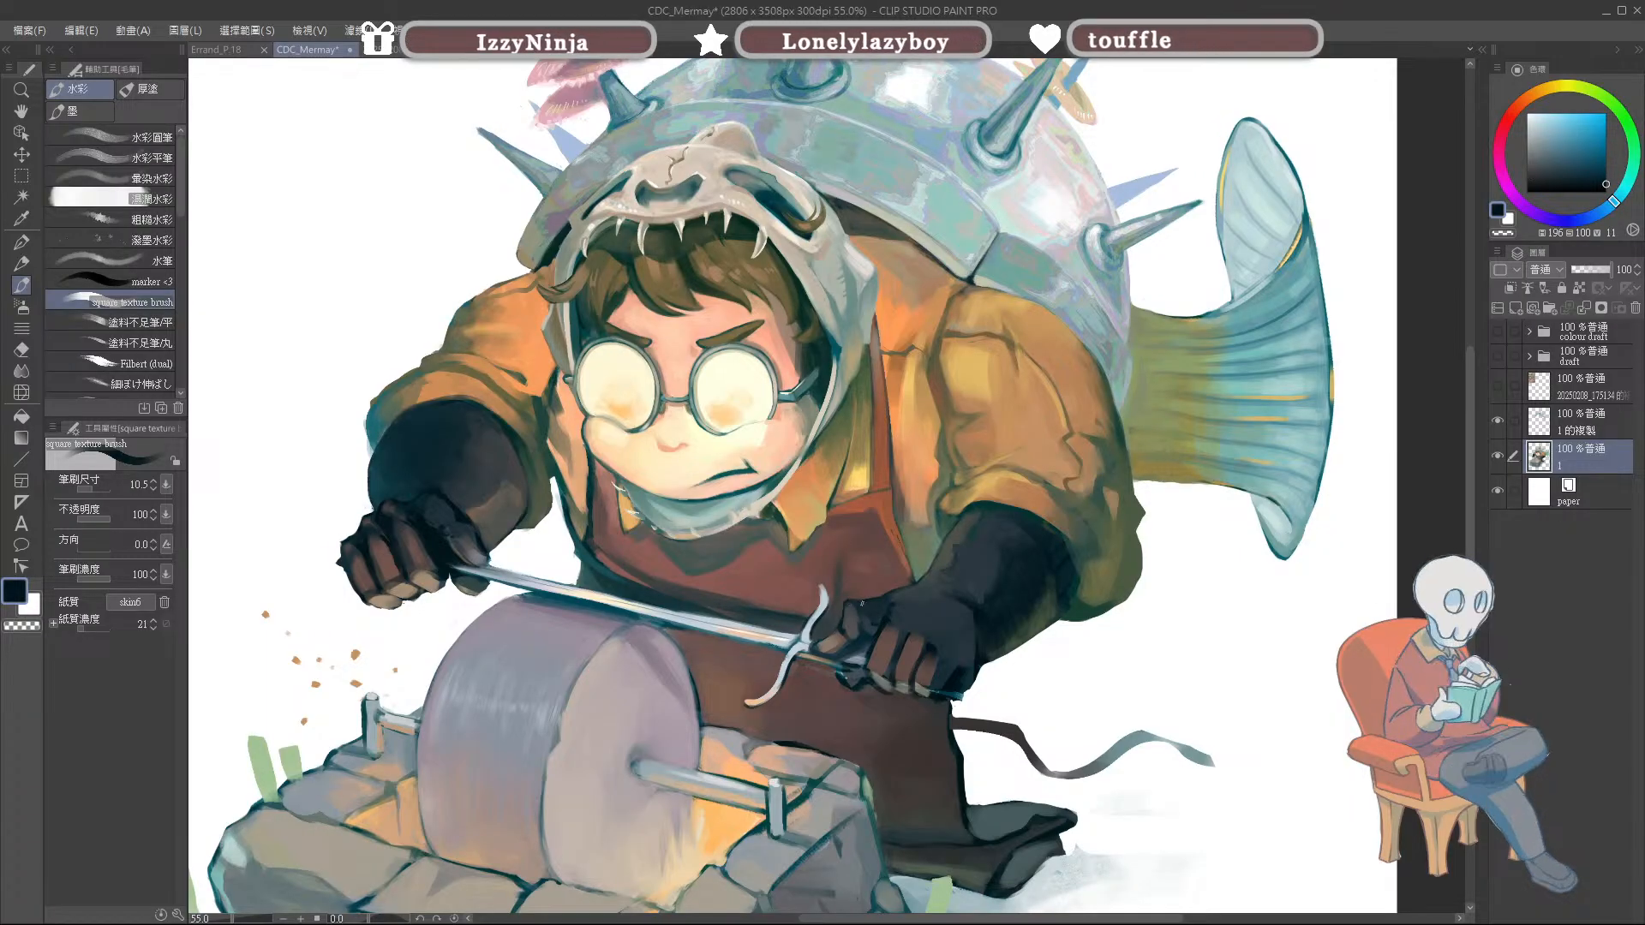
alt+click(882, 599)
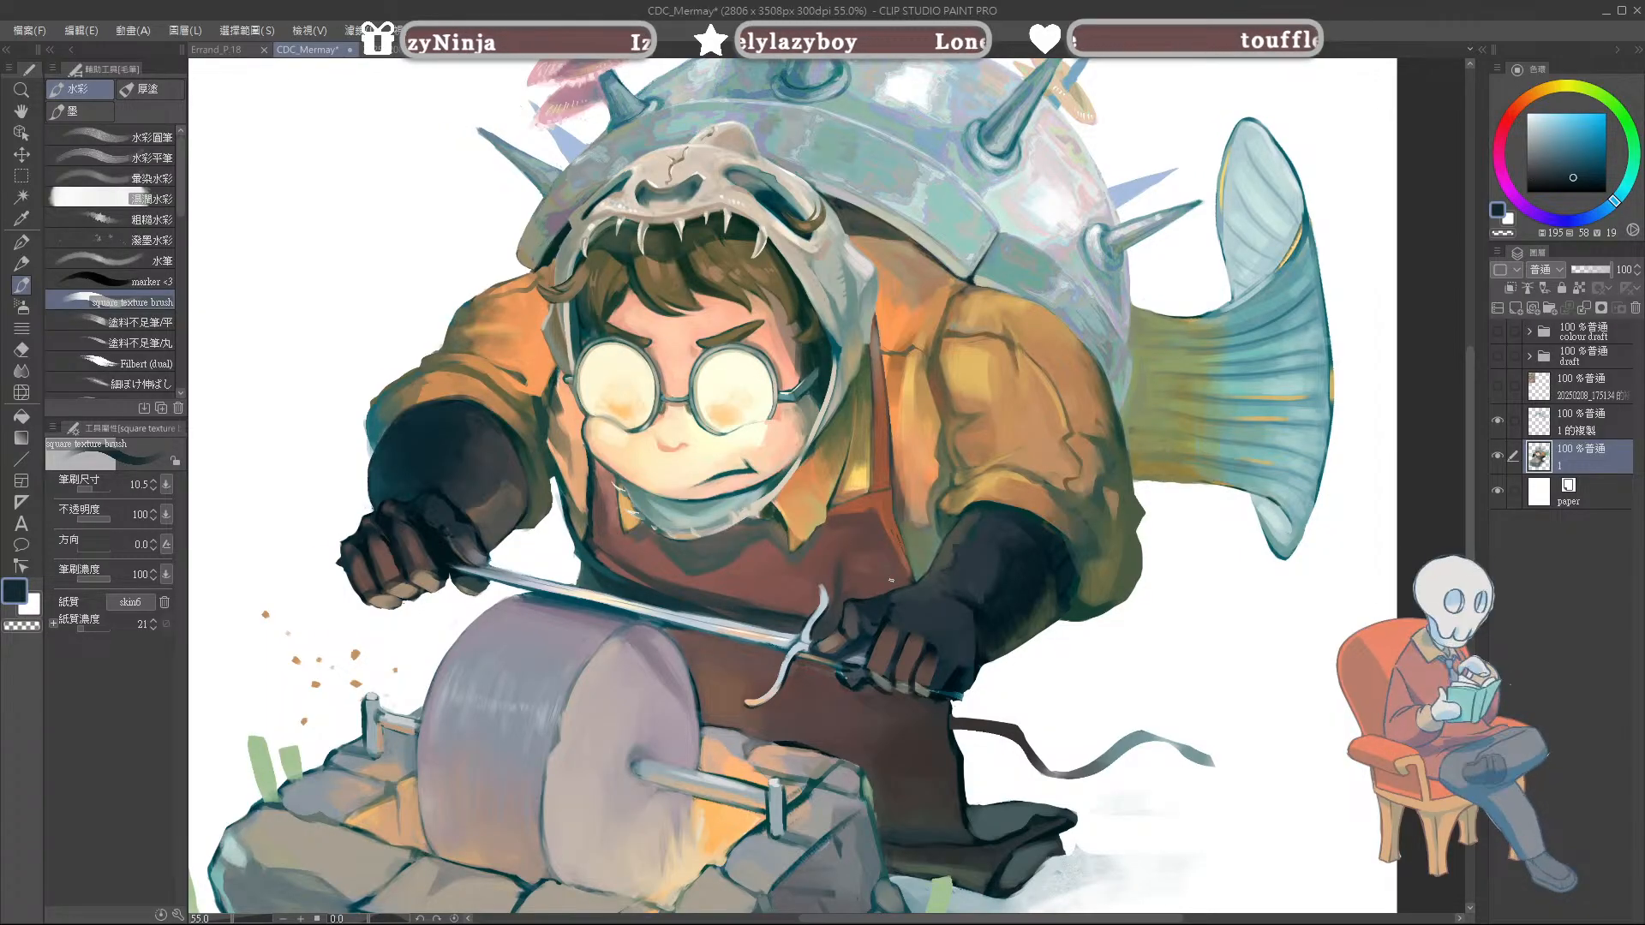
Step: Add a sampled yellow accent to the glove's upper edge and blend it with olive grey and dark blue
alt+click(860, 486)
key(])
key(])
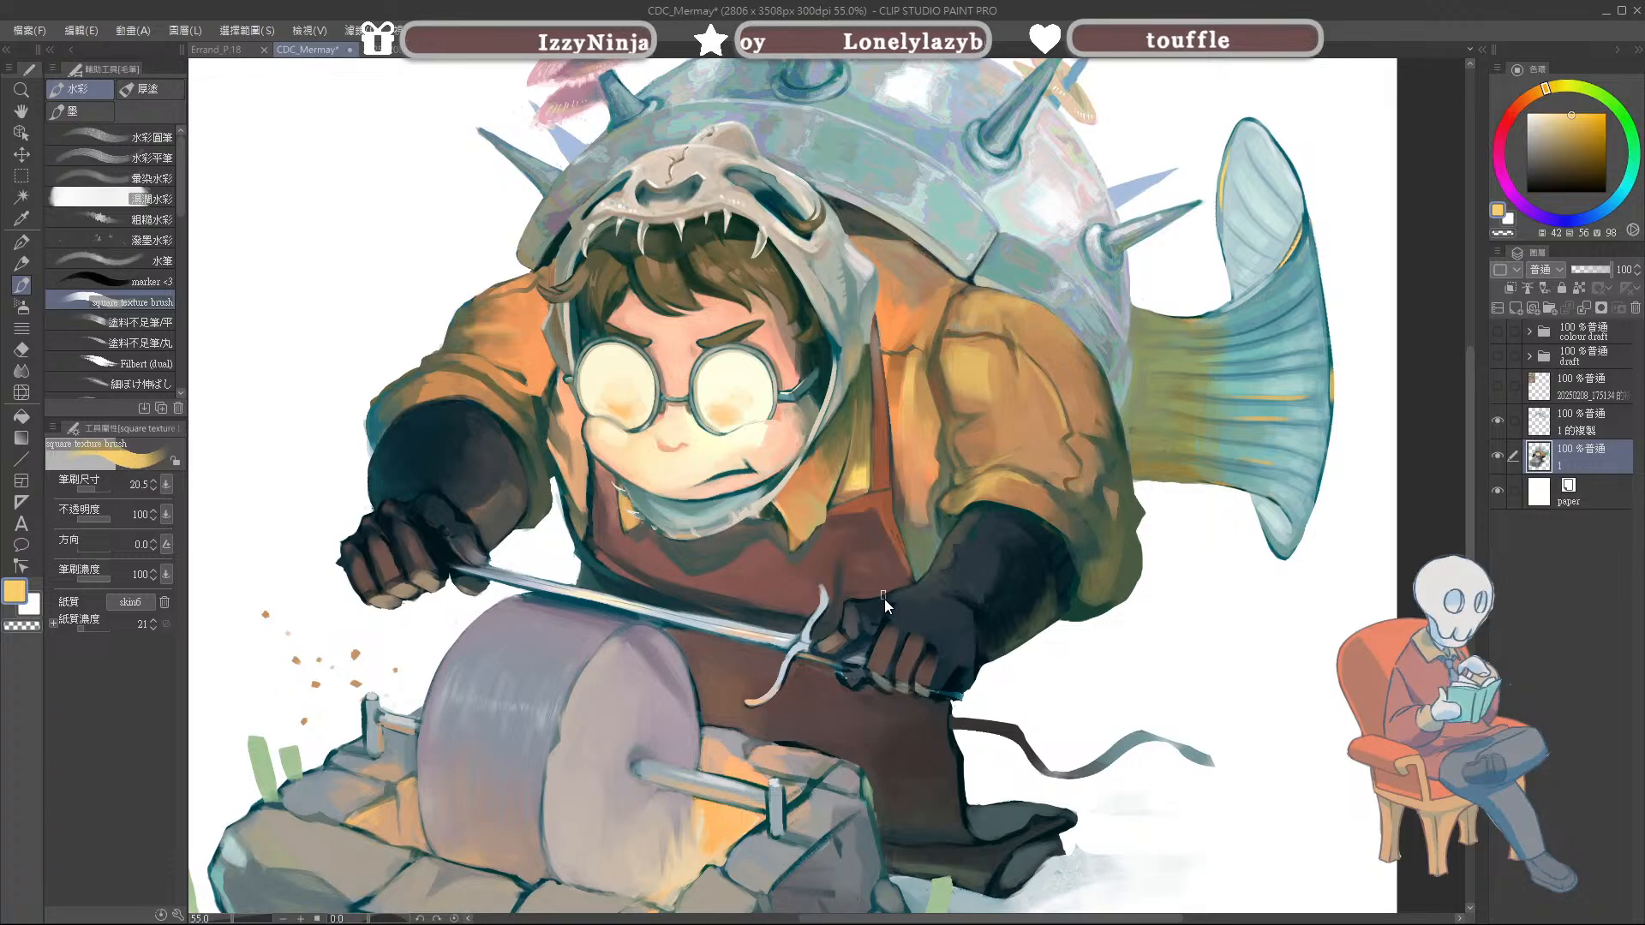
alt+click(884, 600)
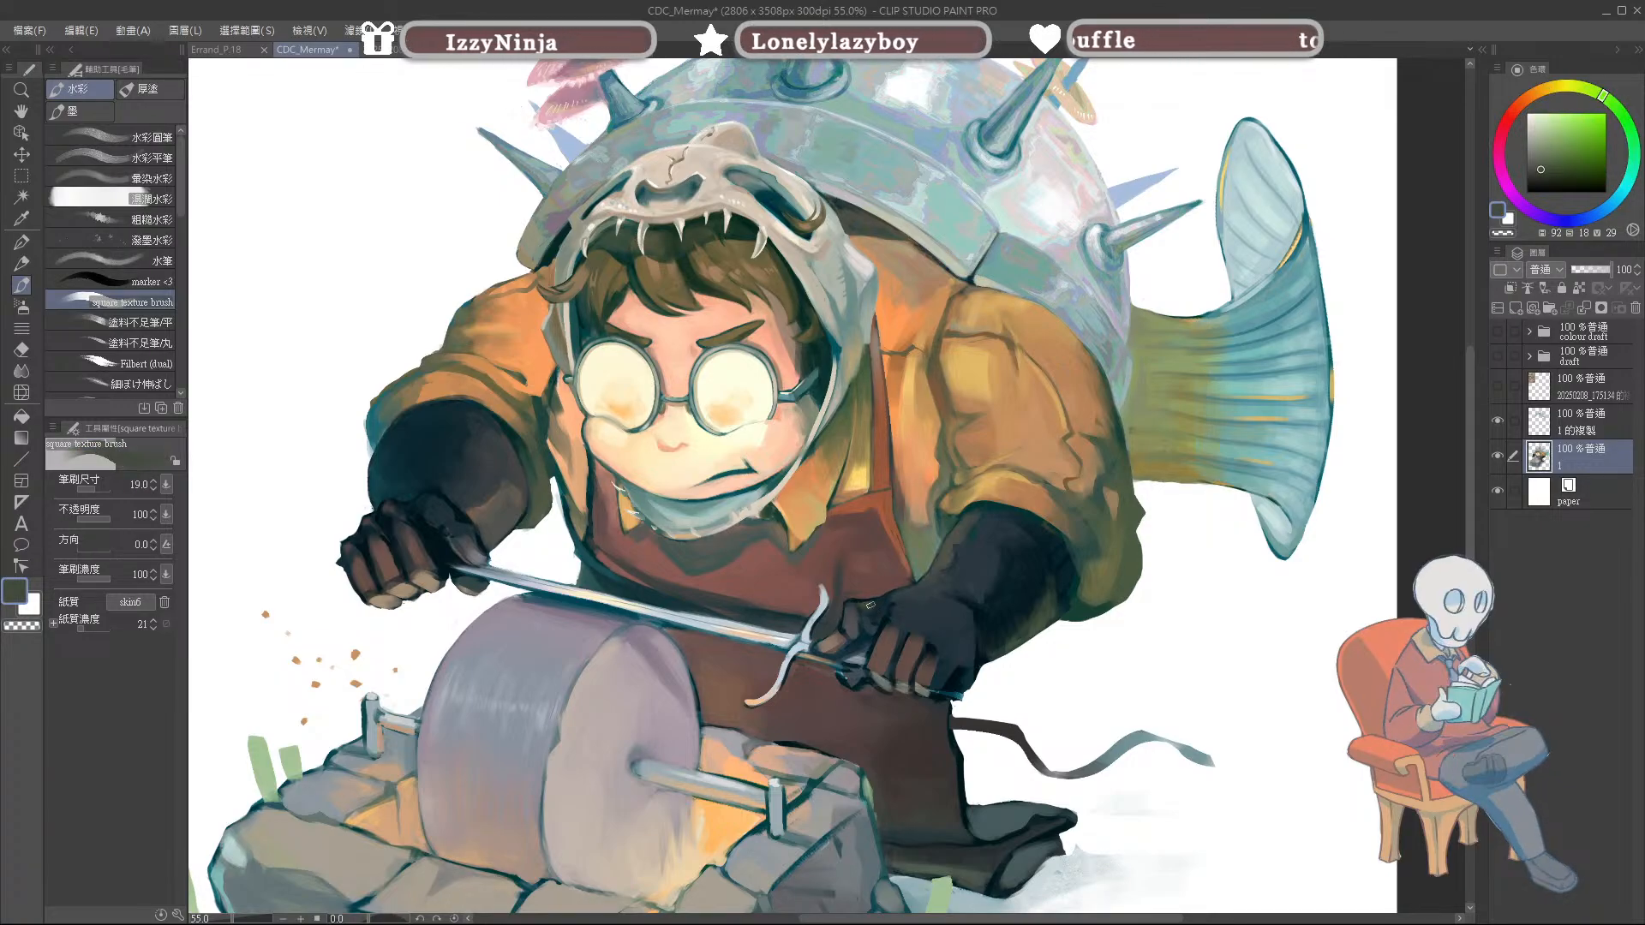
alt+click(878, 609)
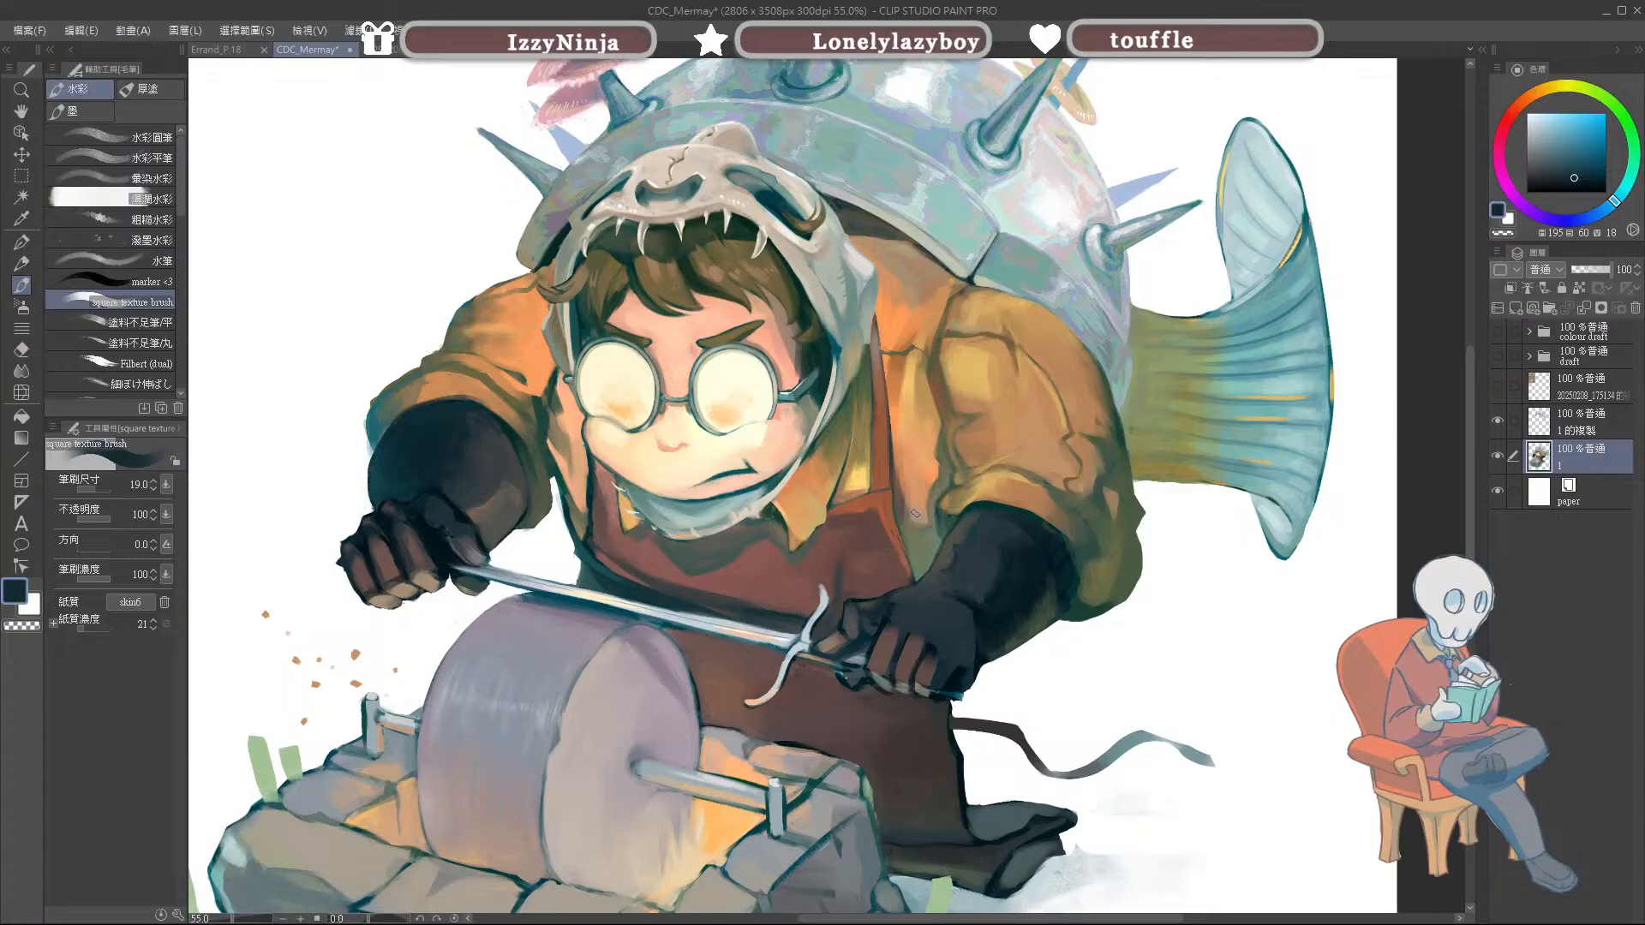
Step: Rework the back of the hilt glove with sampled near-black blue and slate blue at brush size 19.0
alt+click(899, 597)
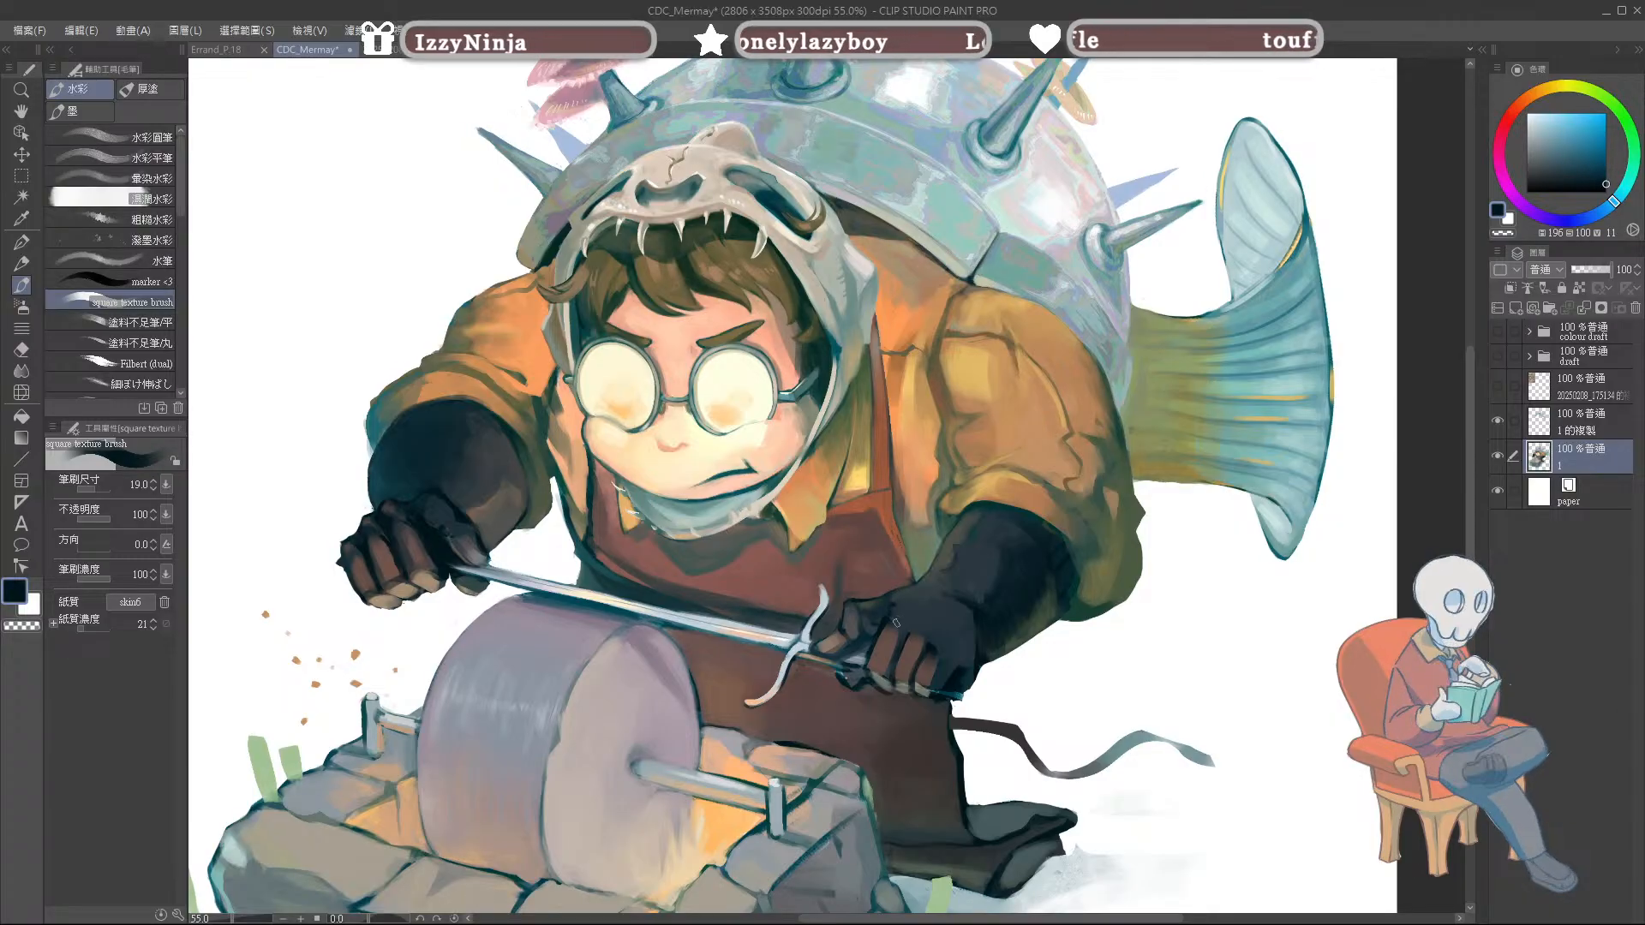
alt+click(891, 612)
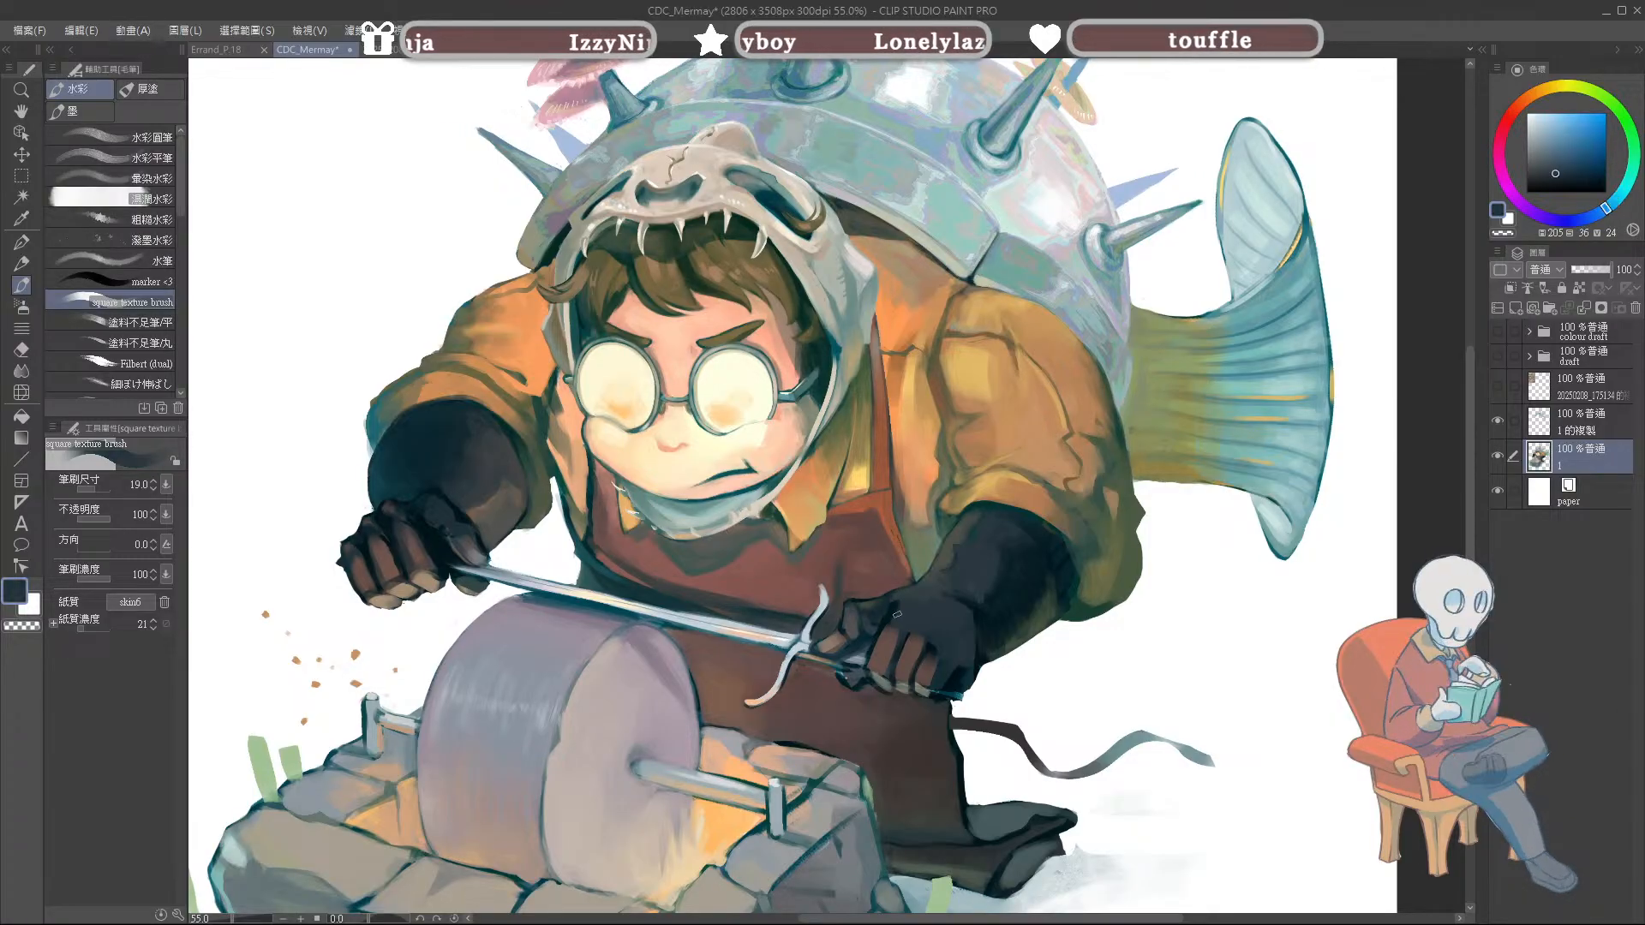
alt+click(894, 604)
alt+click(895, 605)
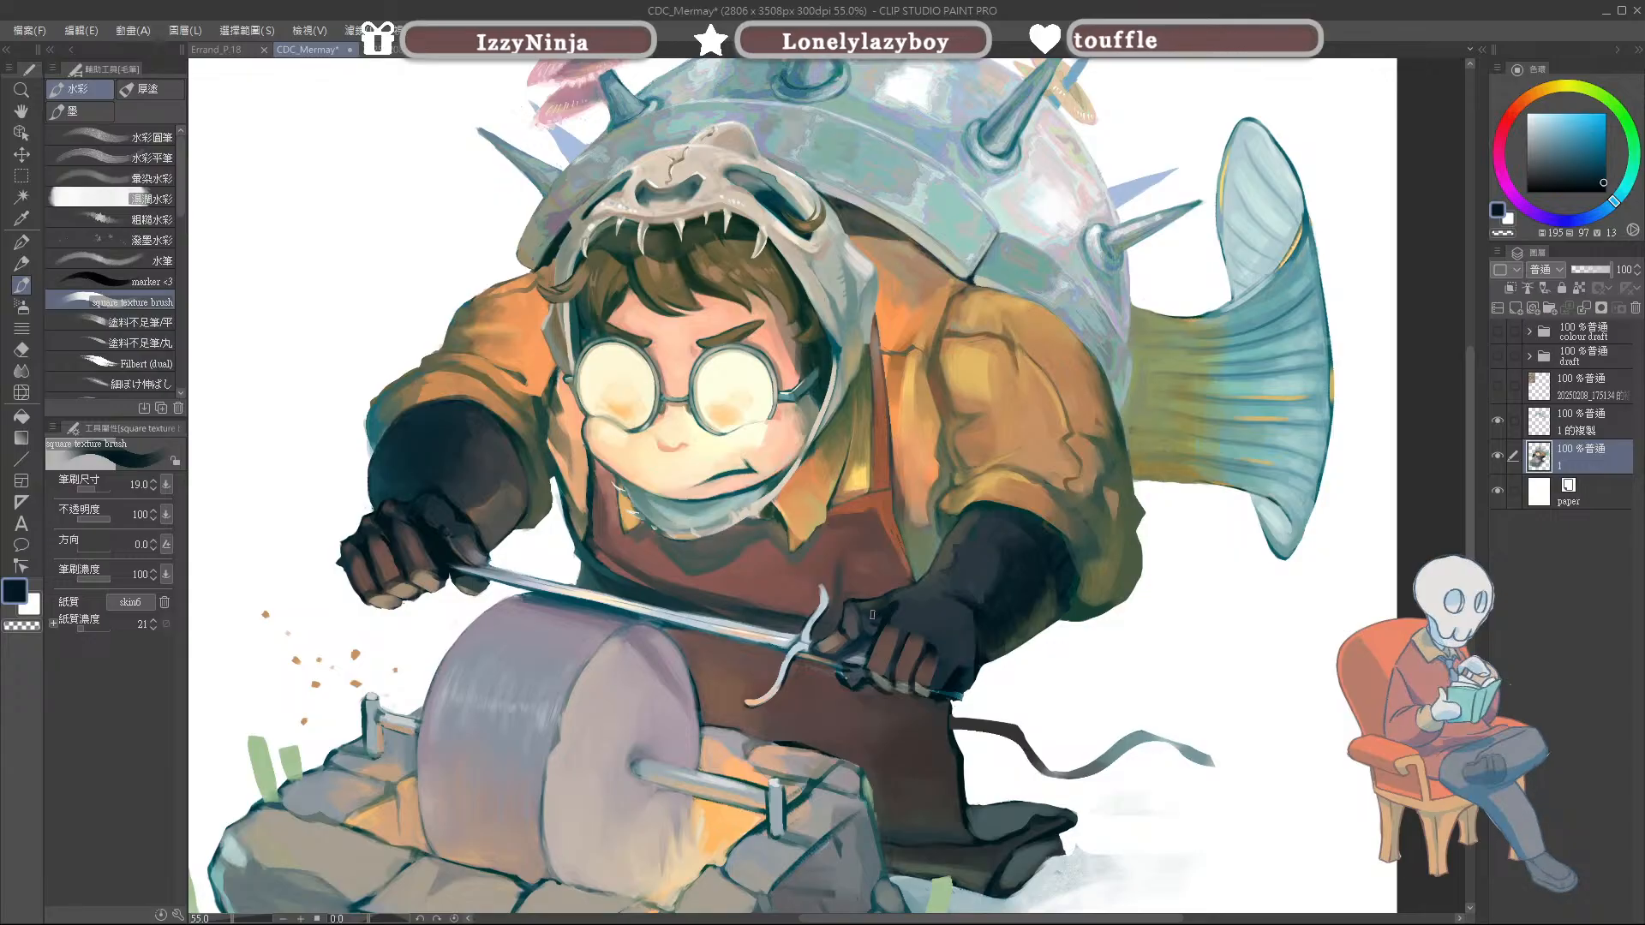
alt+click(903, 604)
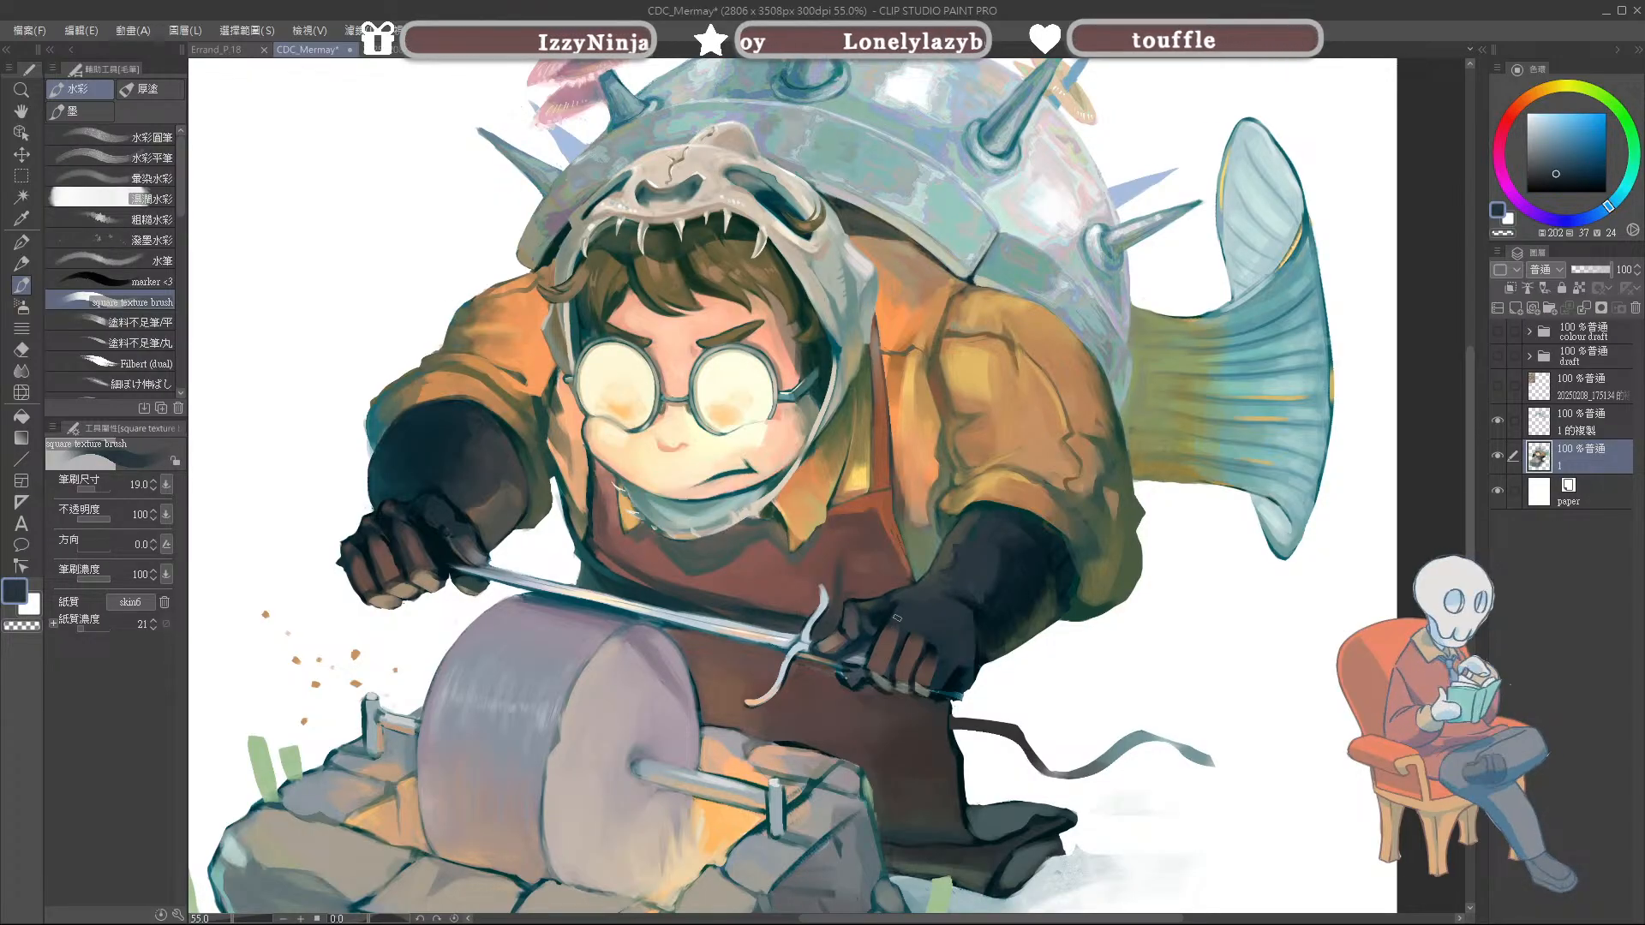
Step: Refine the hilt glove's knuckles and finger bases with sampled reddish brown and slate blue
alt+click(888, 632)
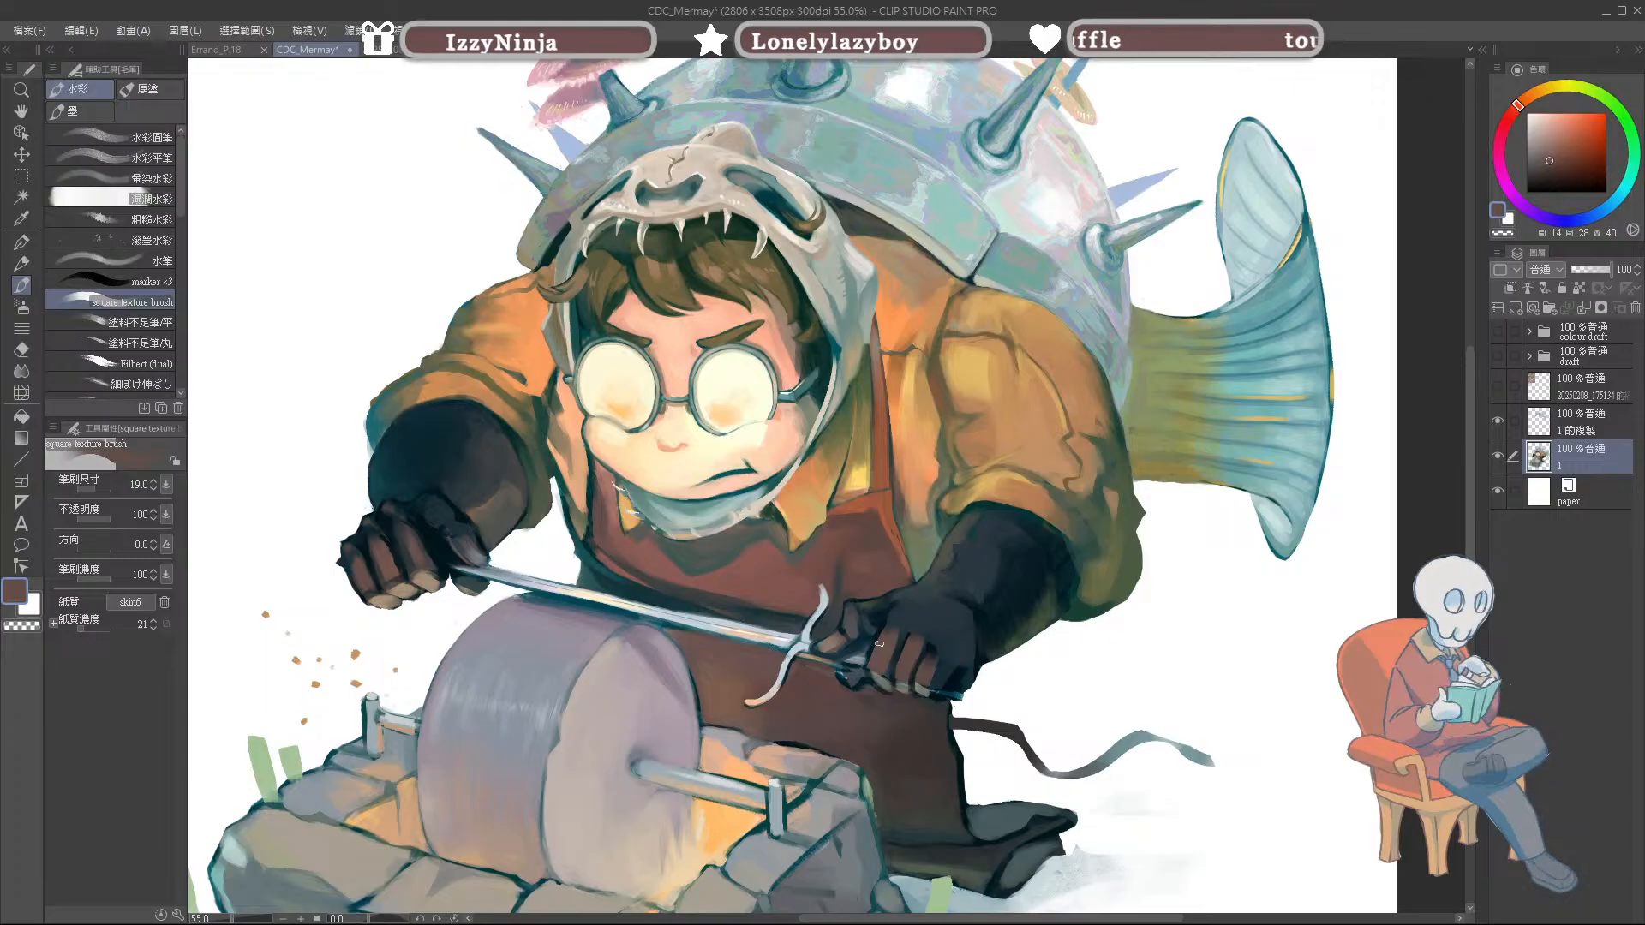
alt+click(891, 628)
alt+click(889, 632)
alt+click(885, 637)
alt+click(902, 613)
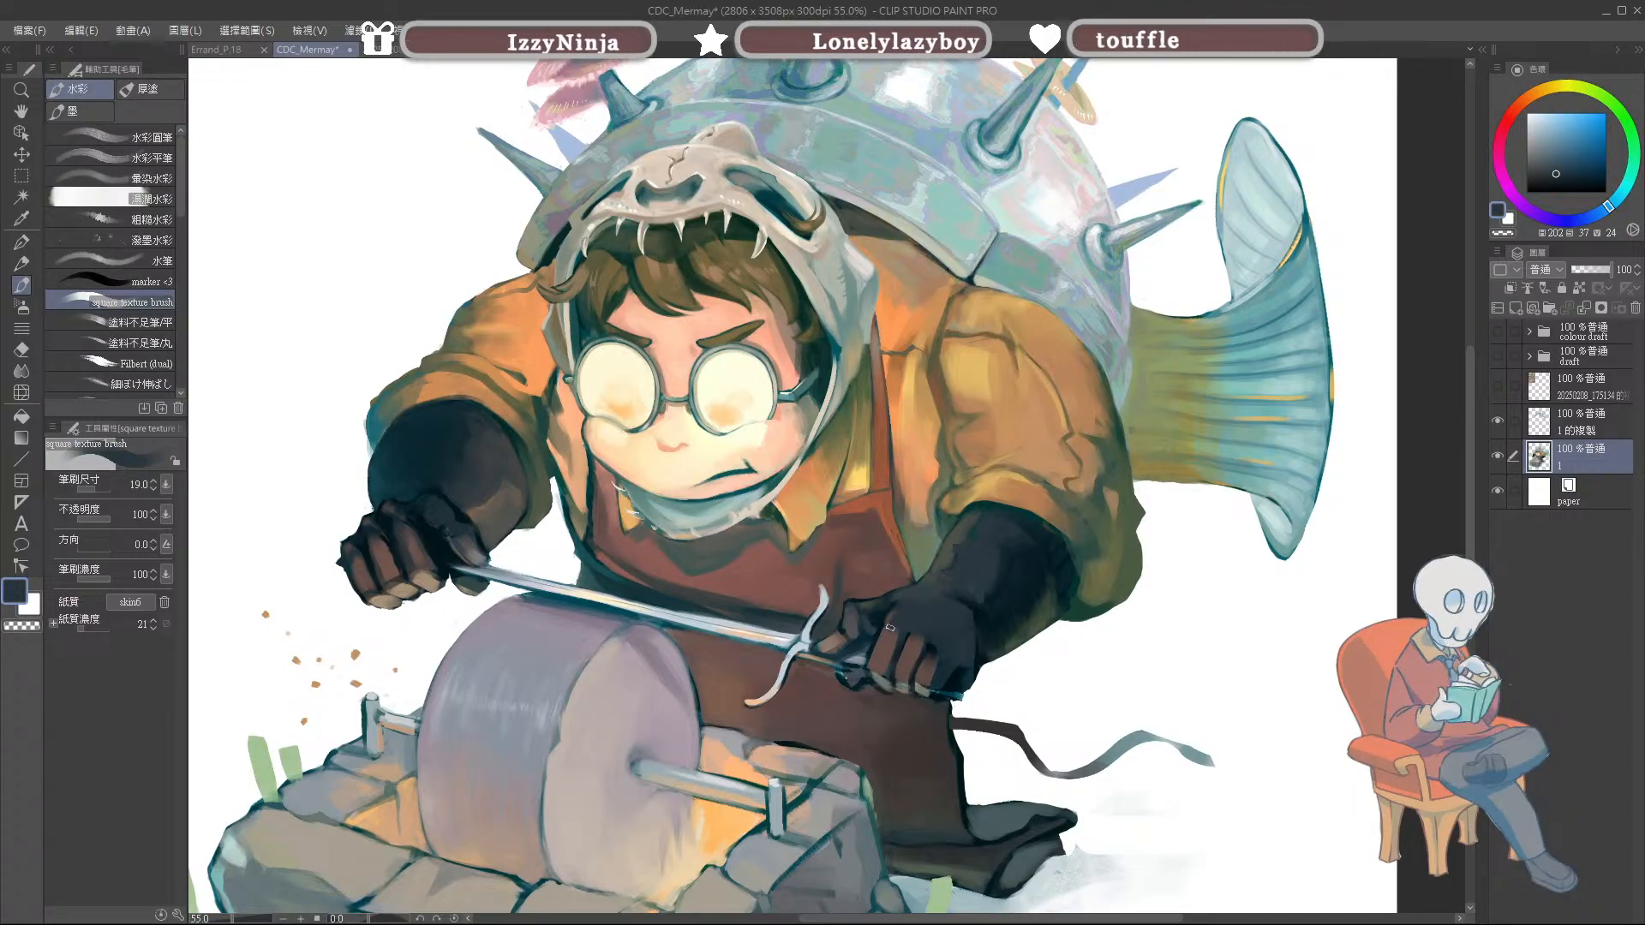
alt+click(891, 634)
alt+click(904, 618)
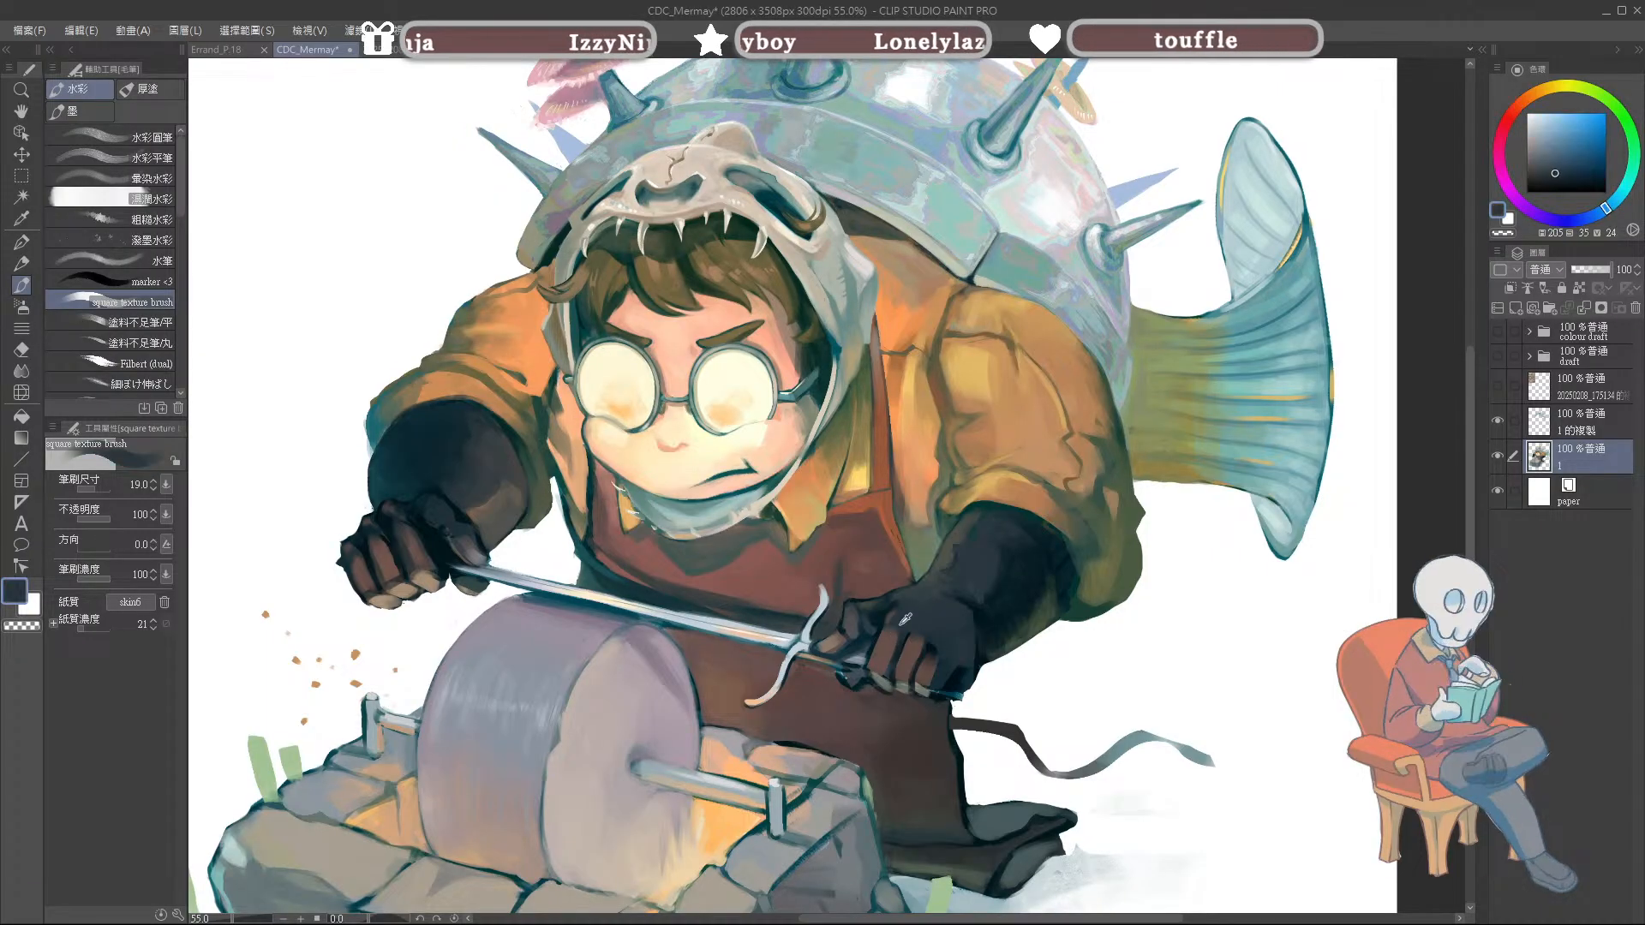
alt+click(905, 618)
alt+click(899, 626)
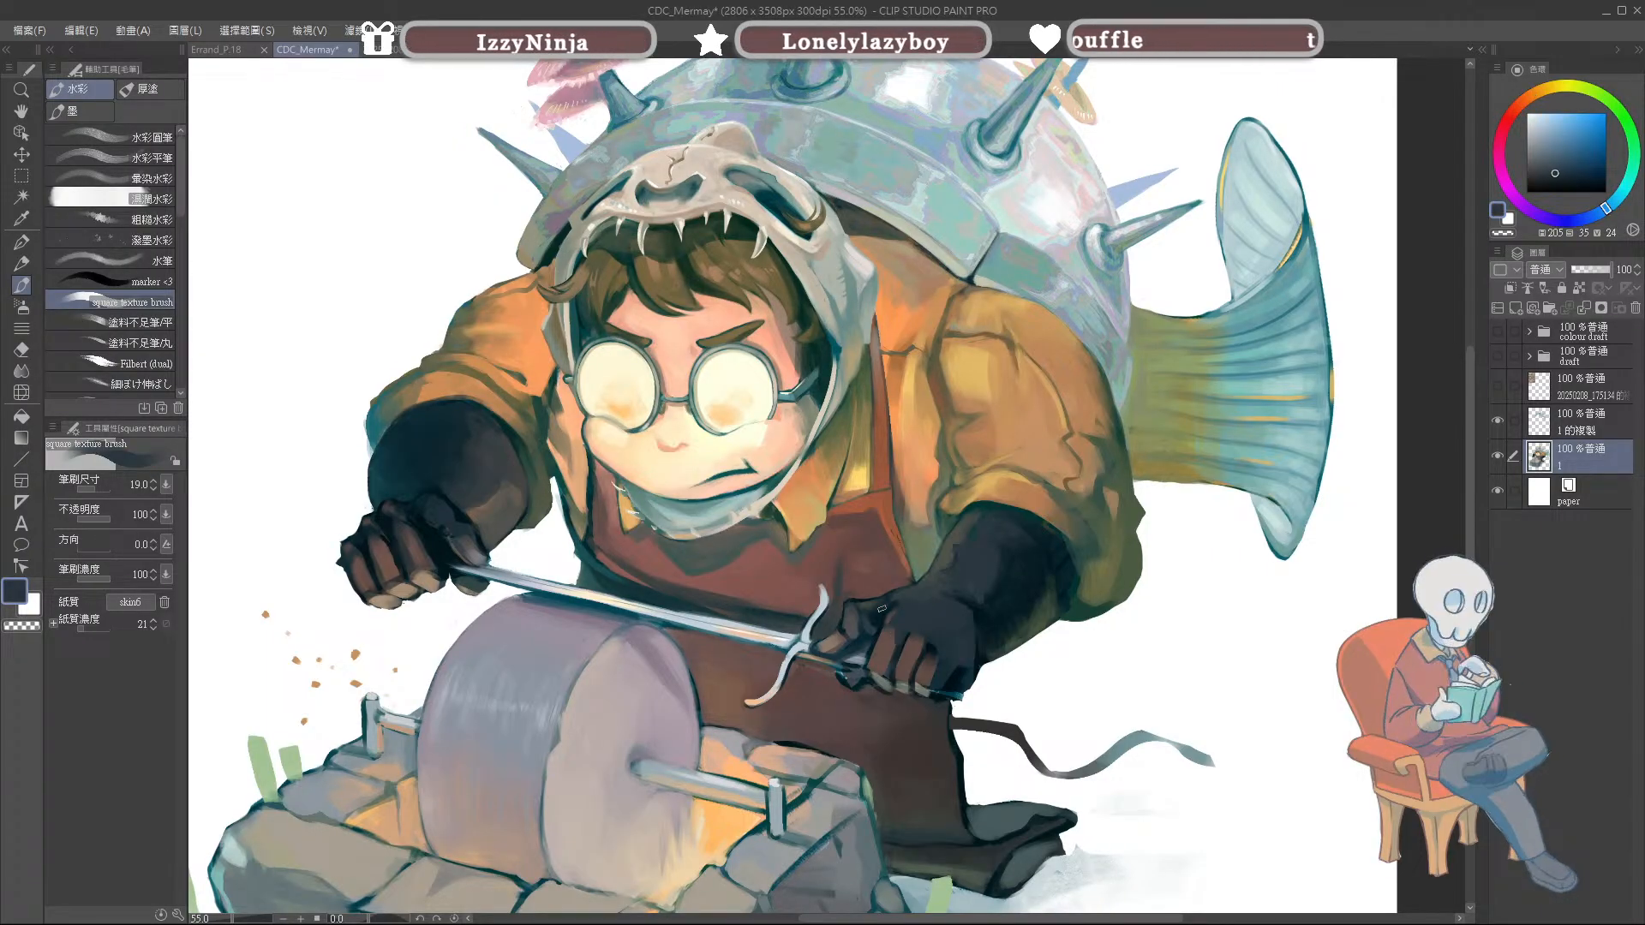
Step: Repaint the crossguard's centre with sampled pale blue, dark grey and deep blue at brush size 10.9
drag(841, 659, 818, 654)
alt+click(809, 643)
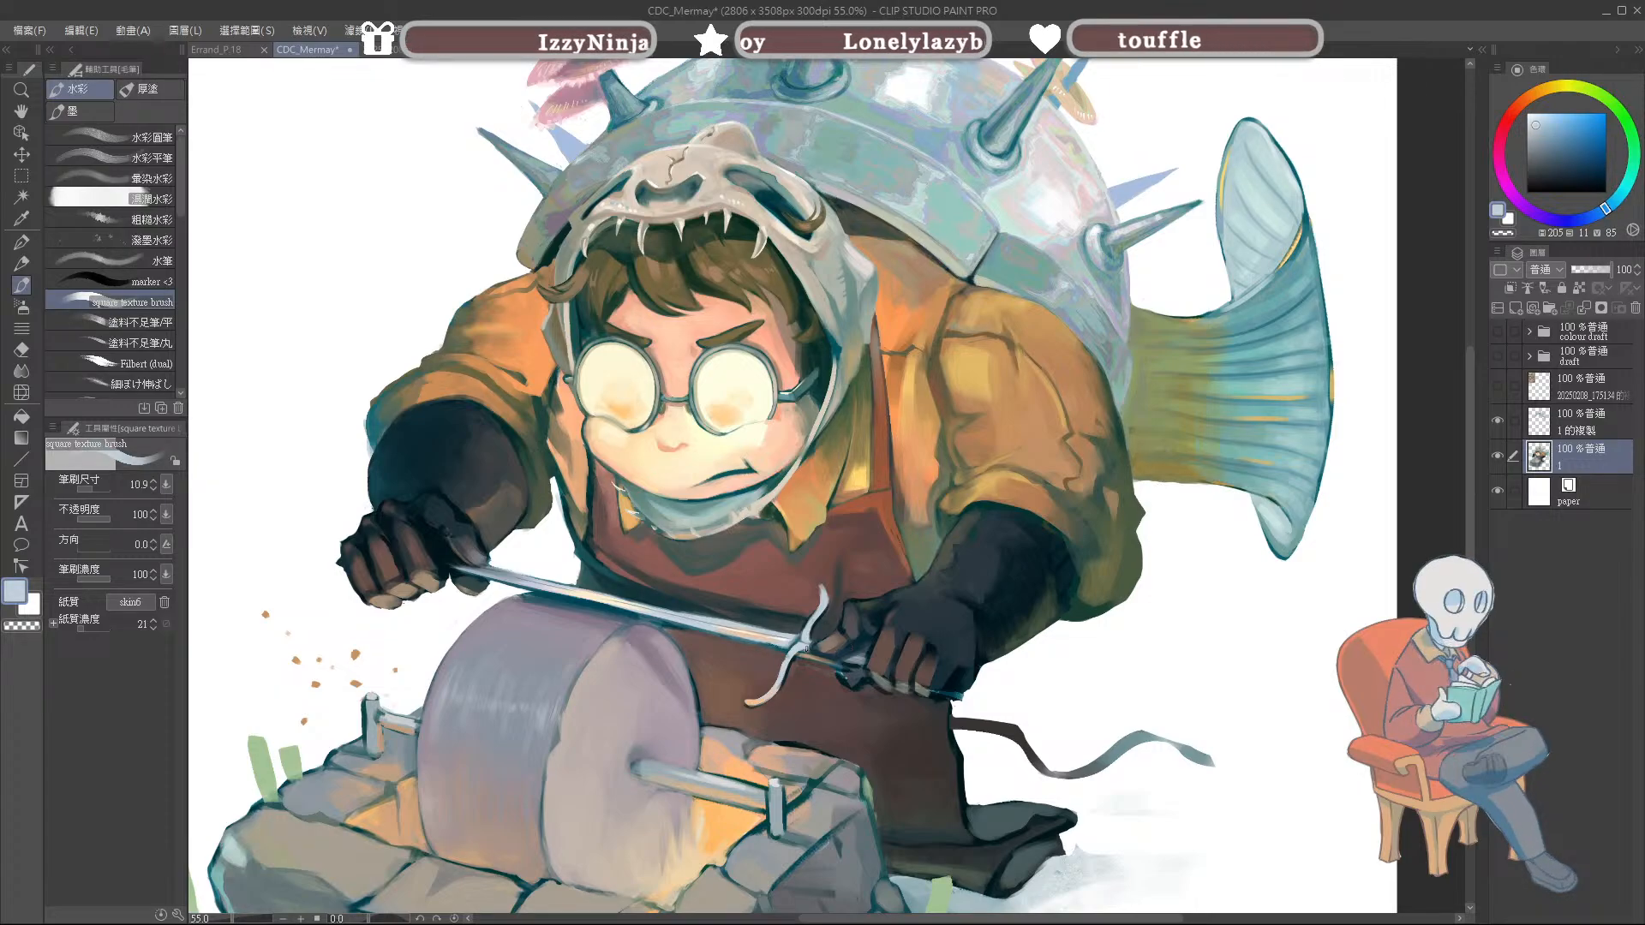
alt+click(815, 638)
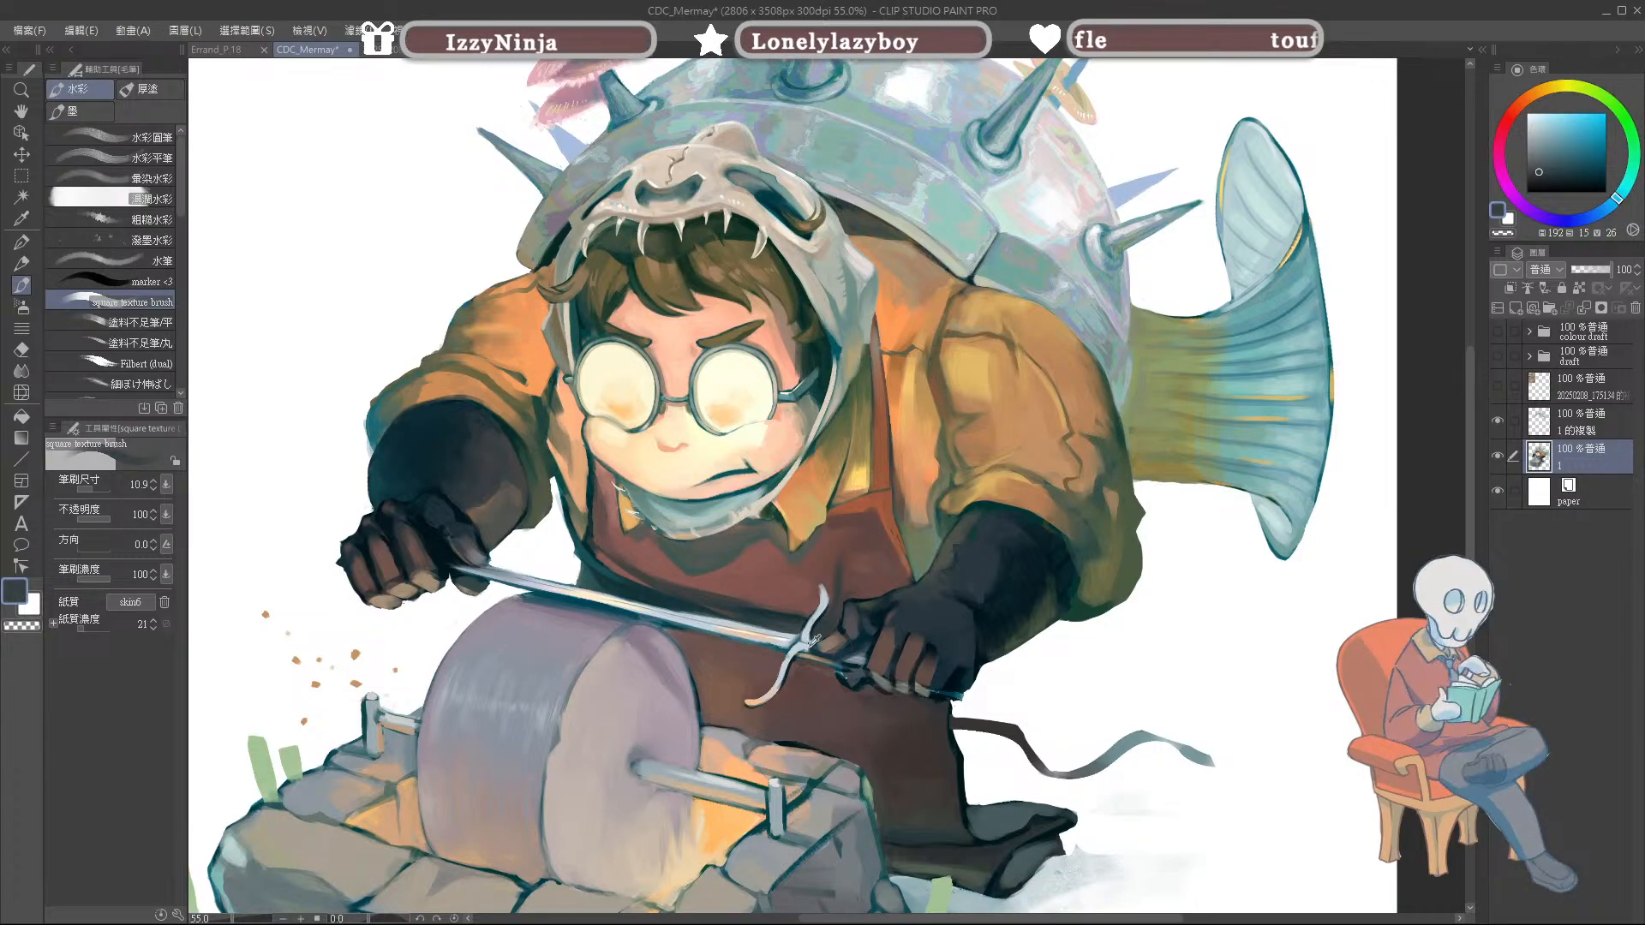
alt+click(809, 643)
alt+click(811, 646)
alt+click(813, 648)
alt+click(814, 649)
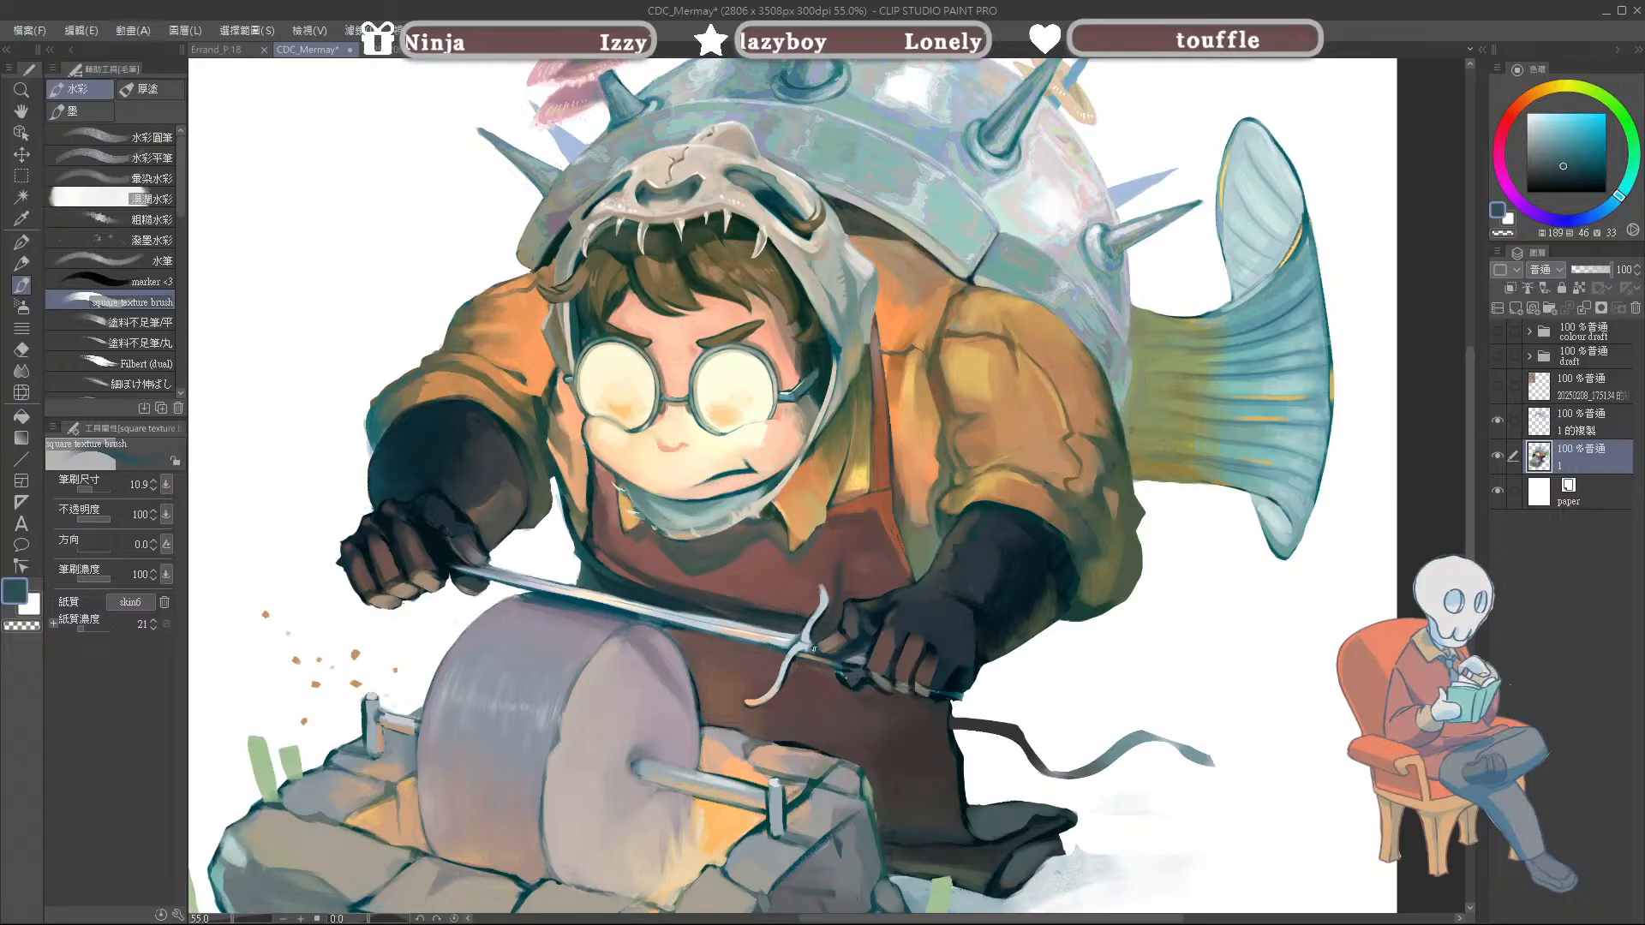
Step: Define the sword grip between the crossguard and the glove with sampled dark blue and light grey-blue
alt+click(831, 648)
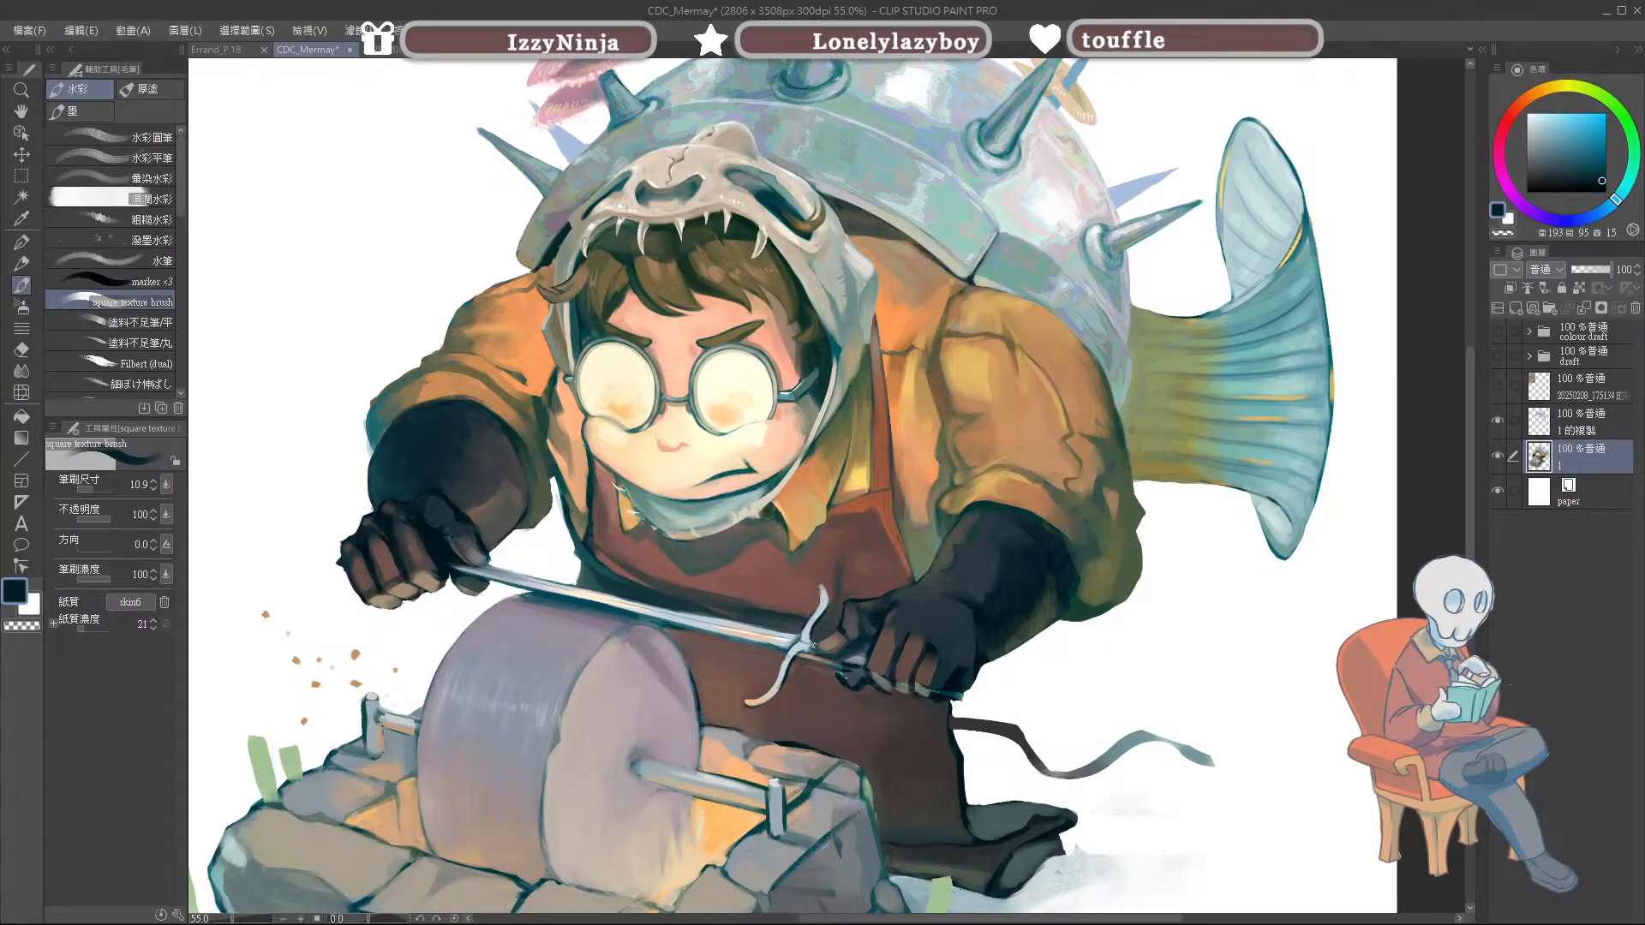
alt+click(837, 658)
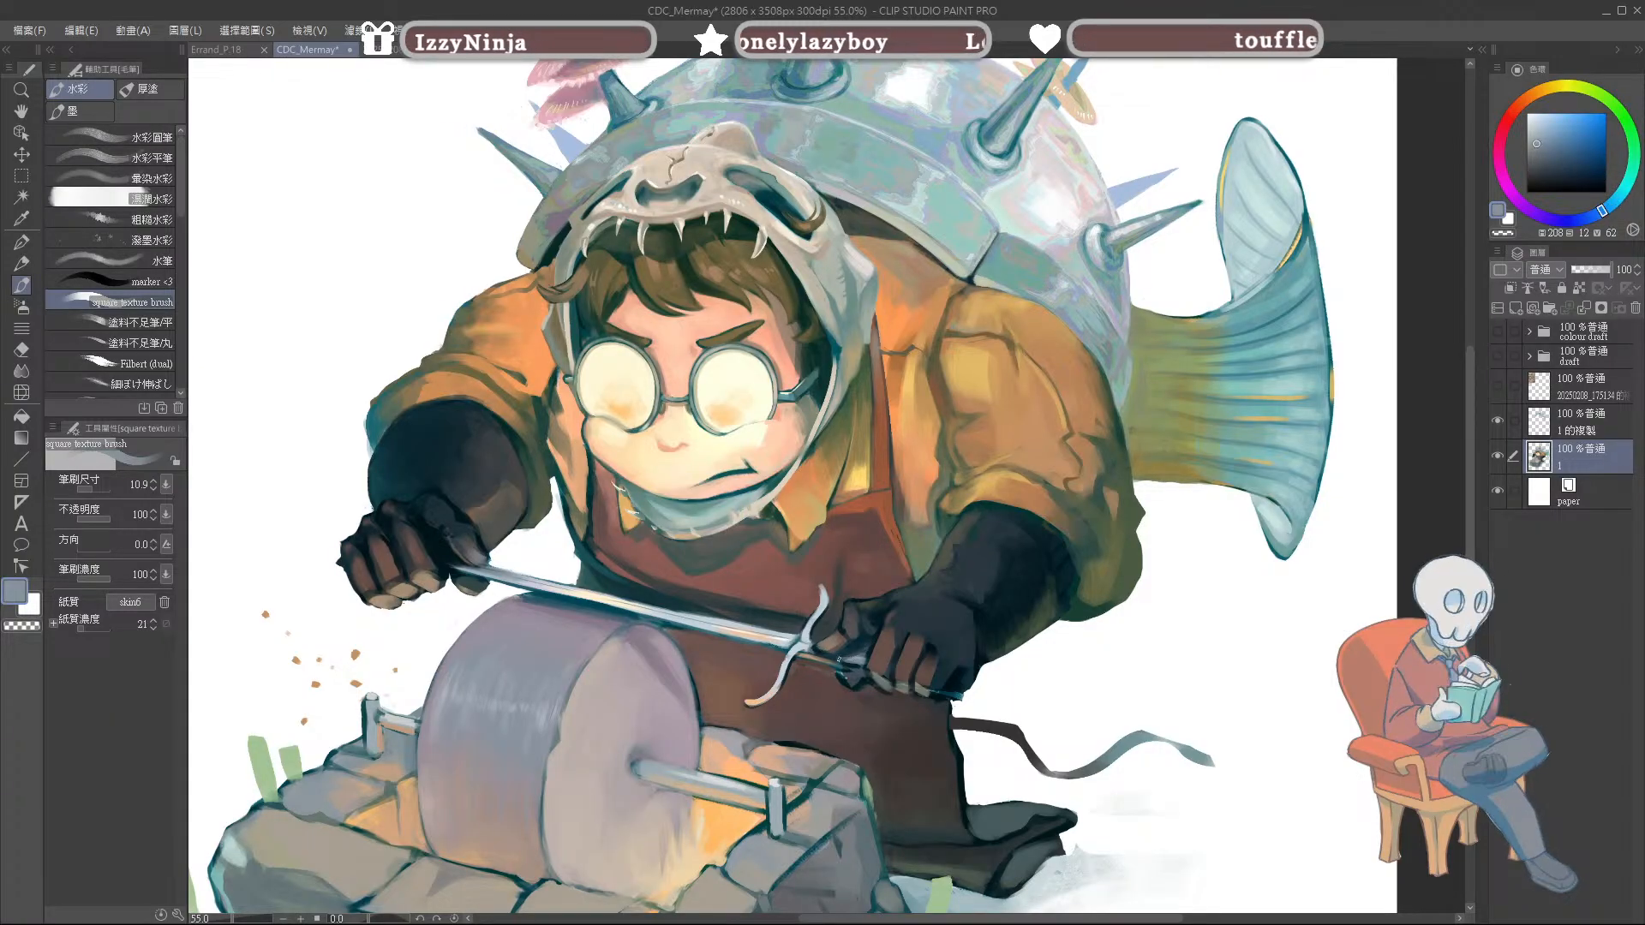
alt+click(845, 668)
alt+click(851, 670)
alt+click(844, 661)
drag(836, 657, 863, 660)
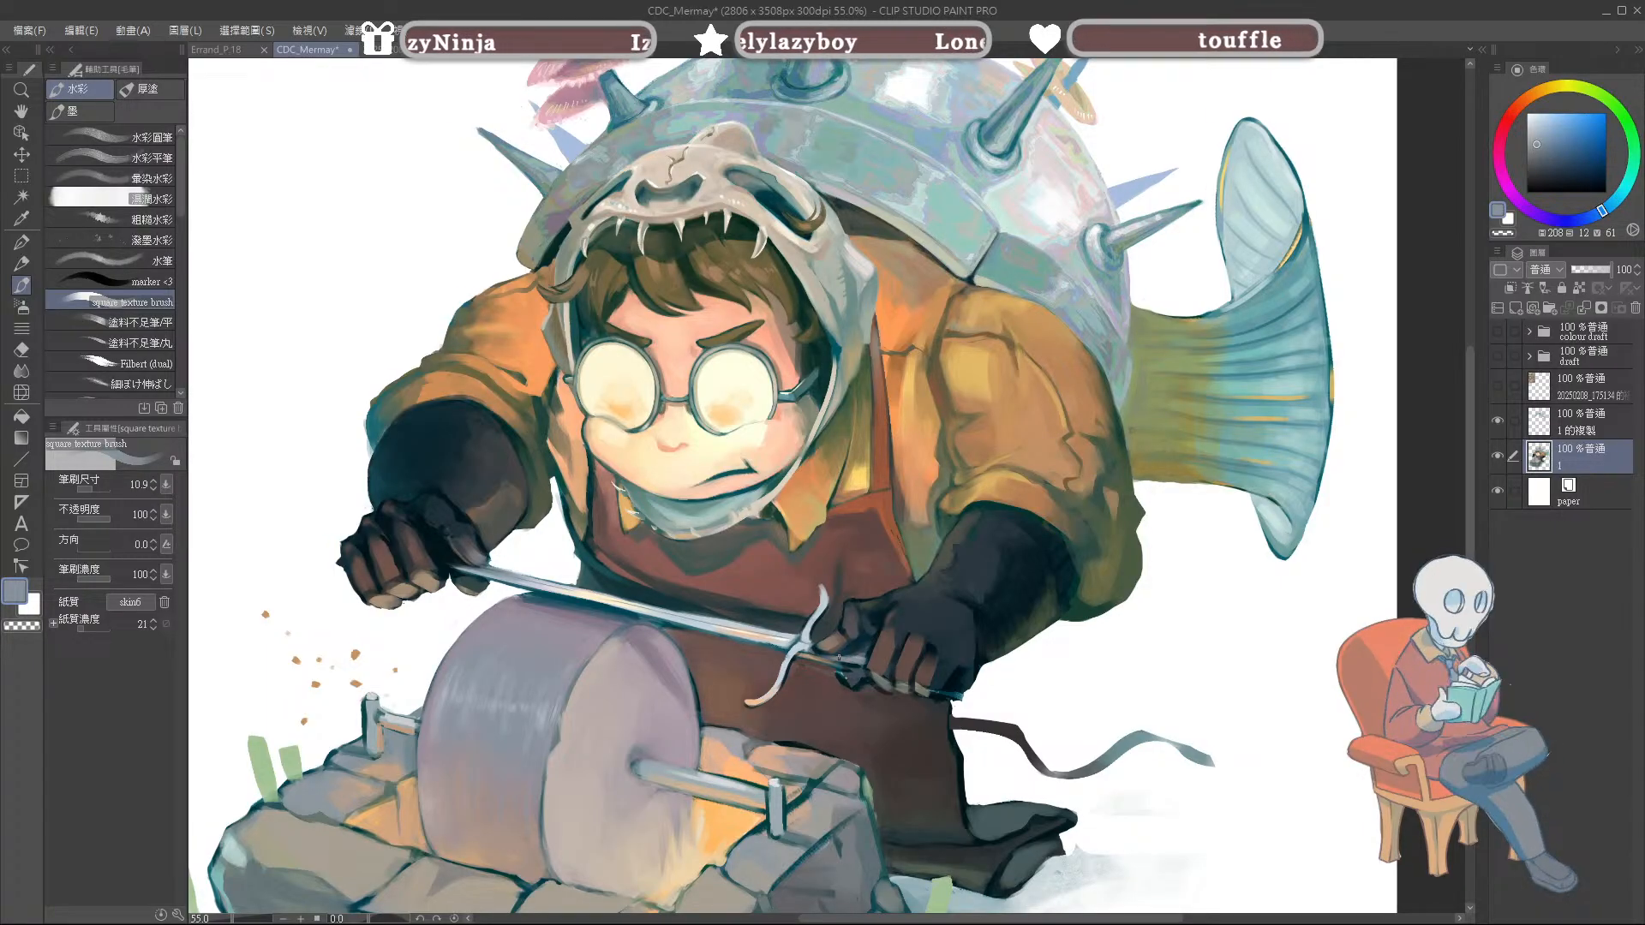
Step: Refine the glove fingers around the sword grip with sampled dark slate, grey-blue and deep blue
alt+click(859, 650)
alt+click(855, 644)
alt+click(846, 641)
alt+click(857, 641)
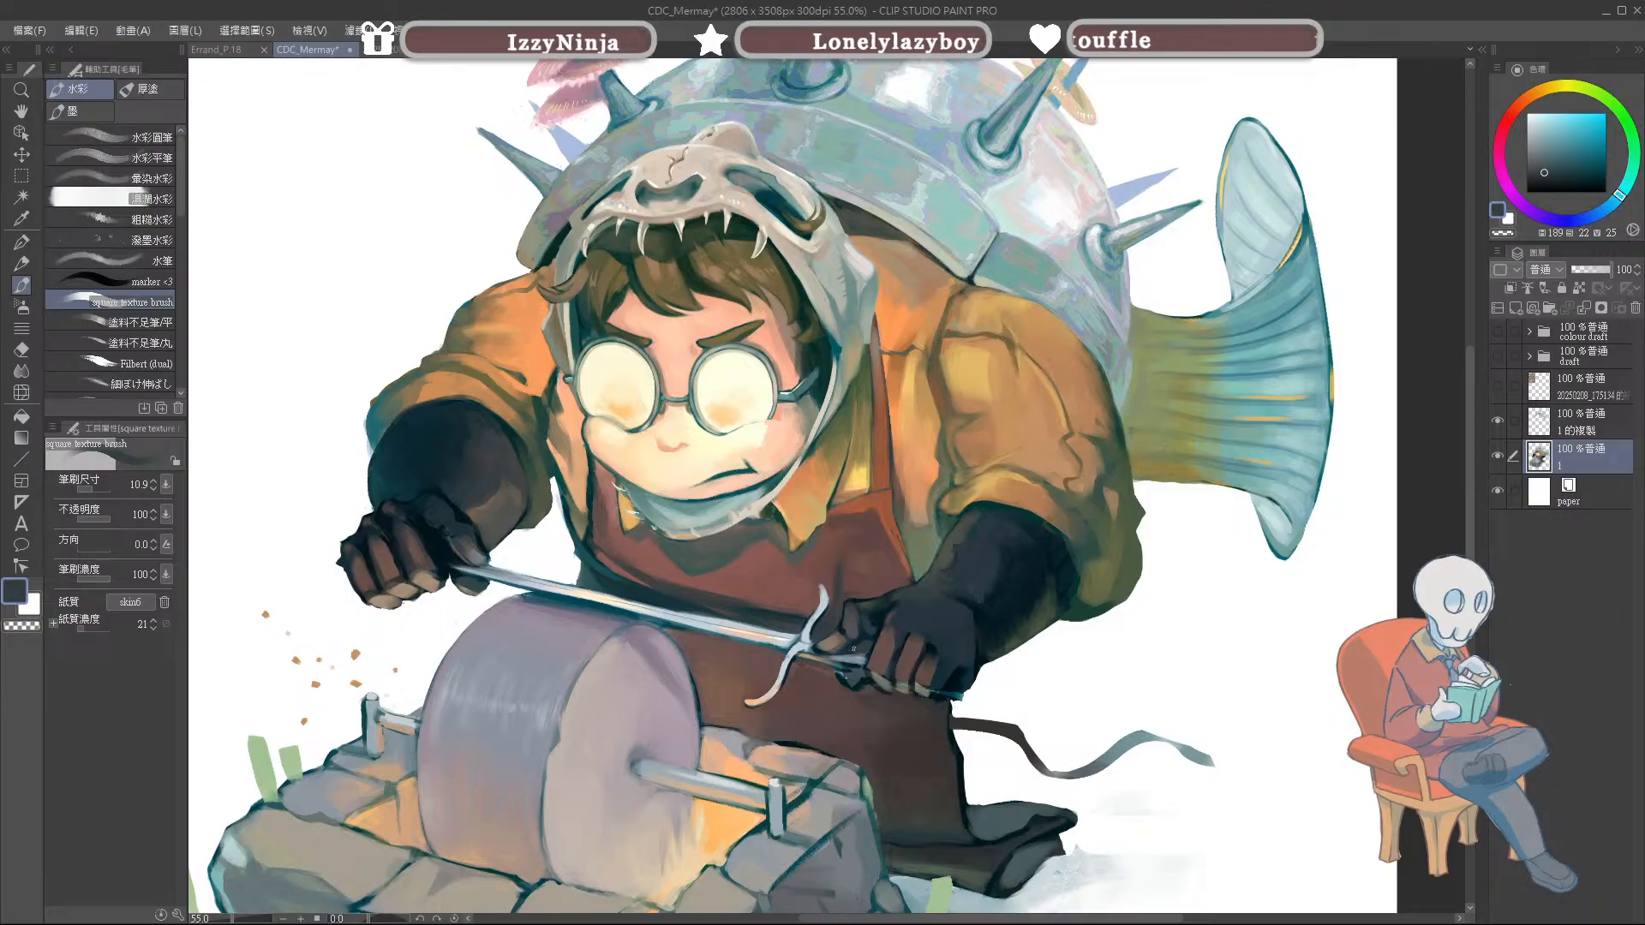
alt+click(861, 639)
alt+click(862, 658)
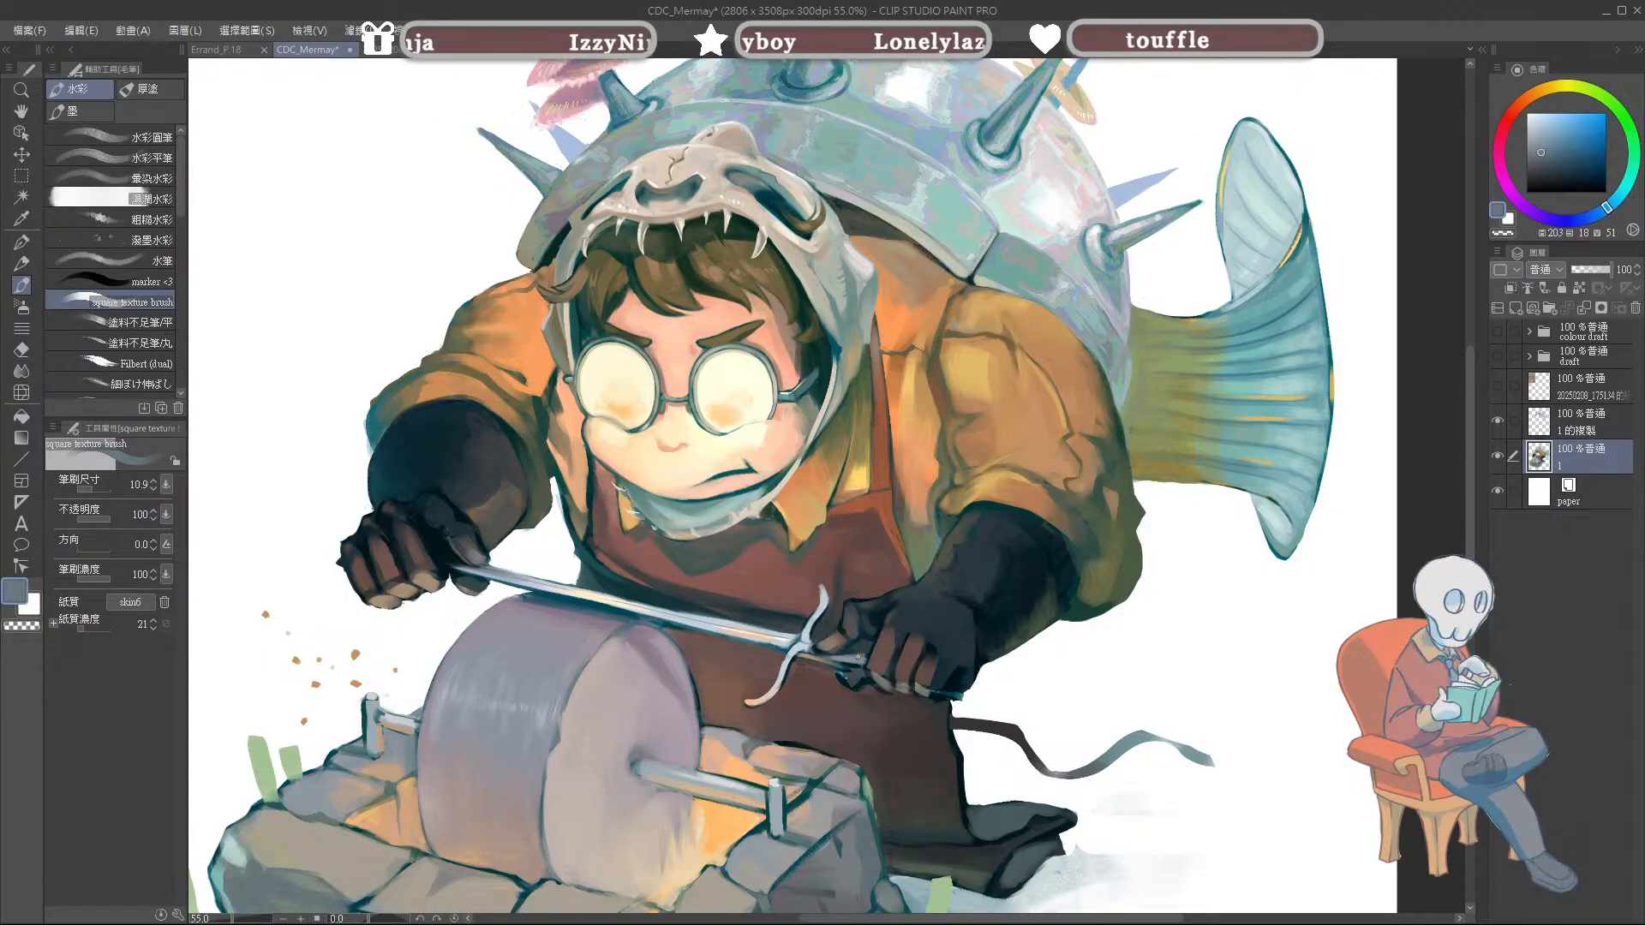
alt+click(840, 653)
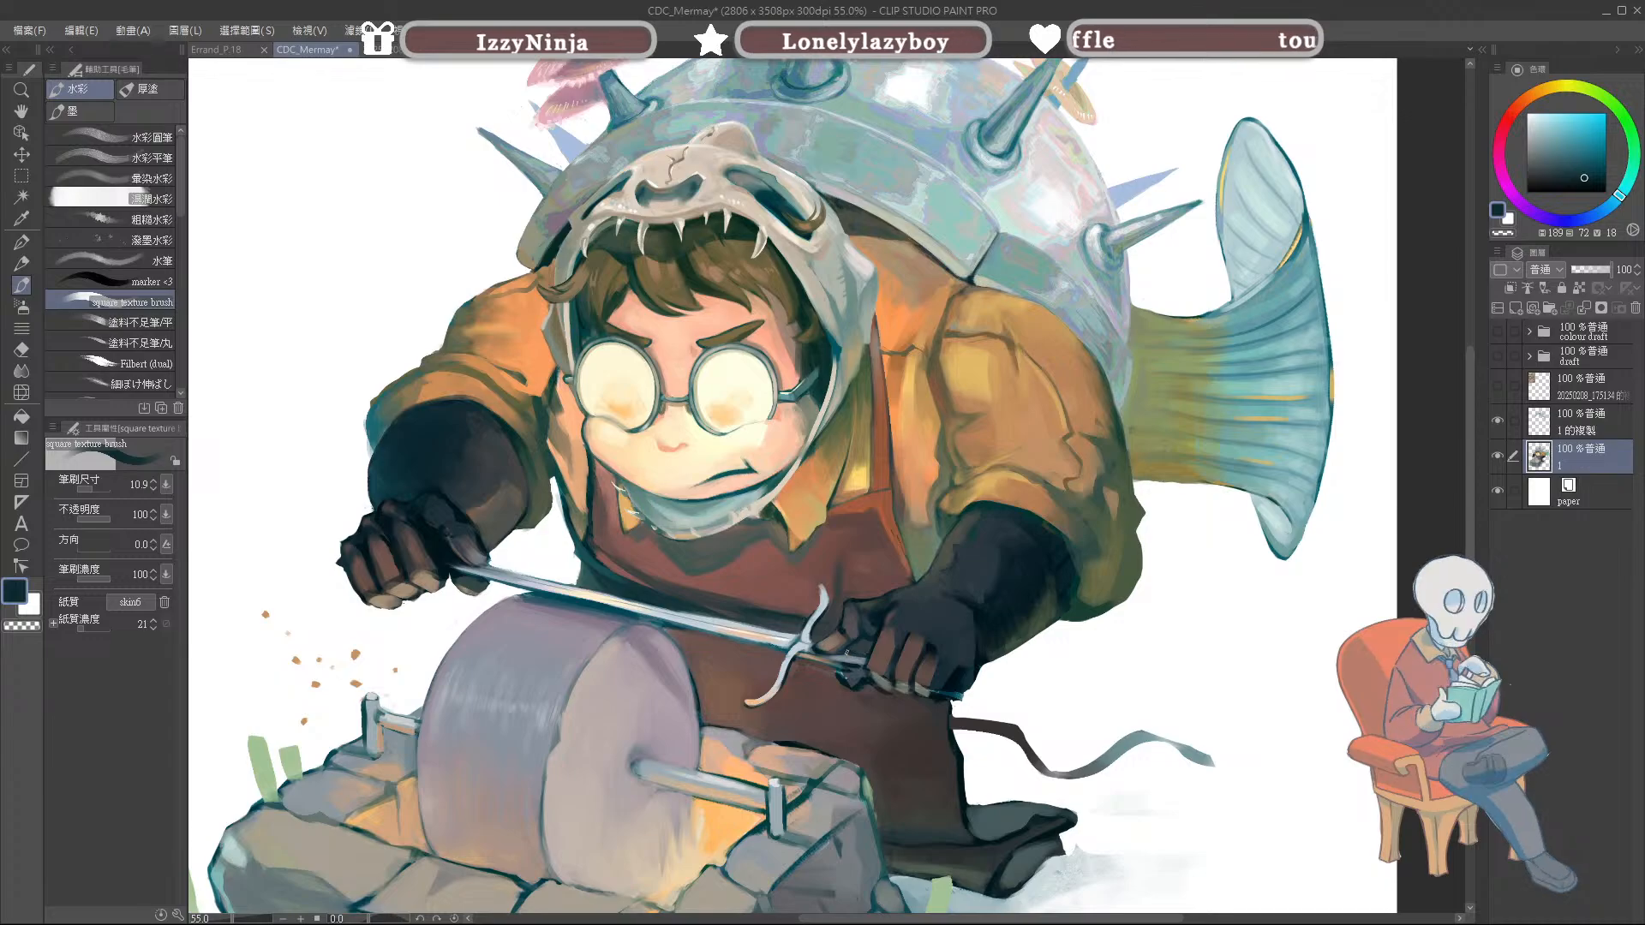
alt+click(854, 656)
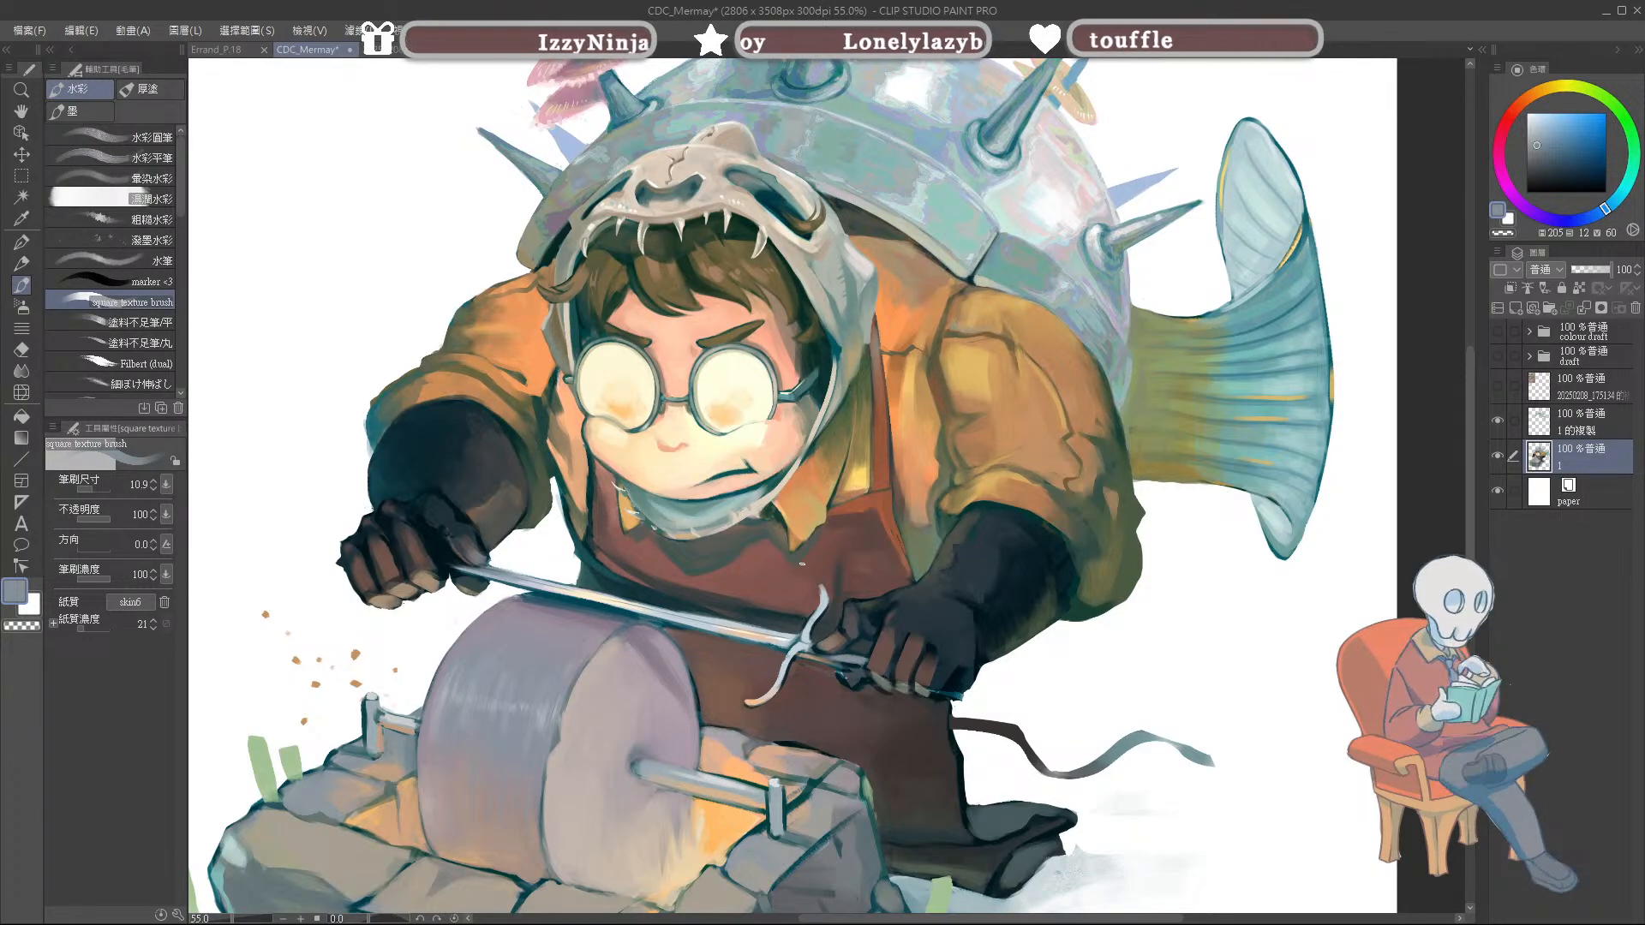
Step: Touch up the apron above the hilt glove and the glove's edge with sampled reddish brown and dark blue
alt+click(878, 541)
alt+click(866, 553)
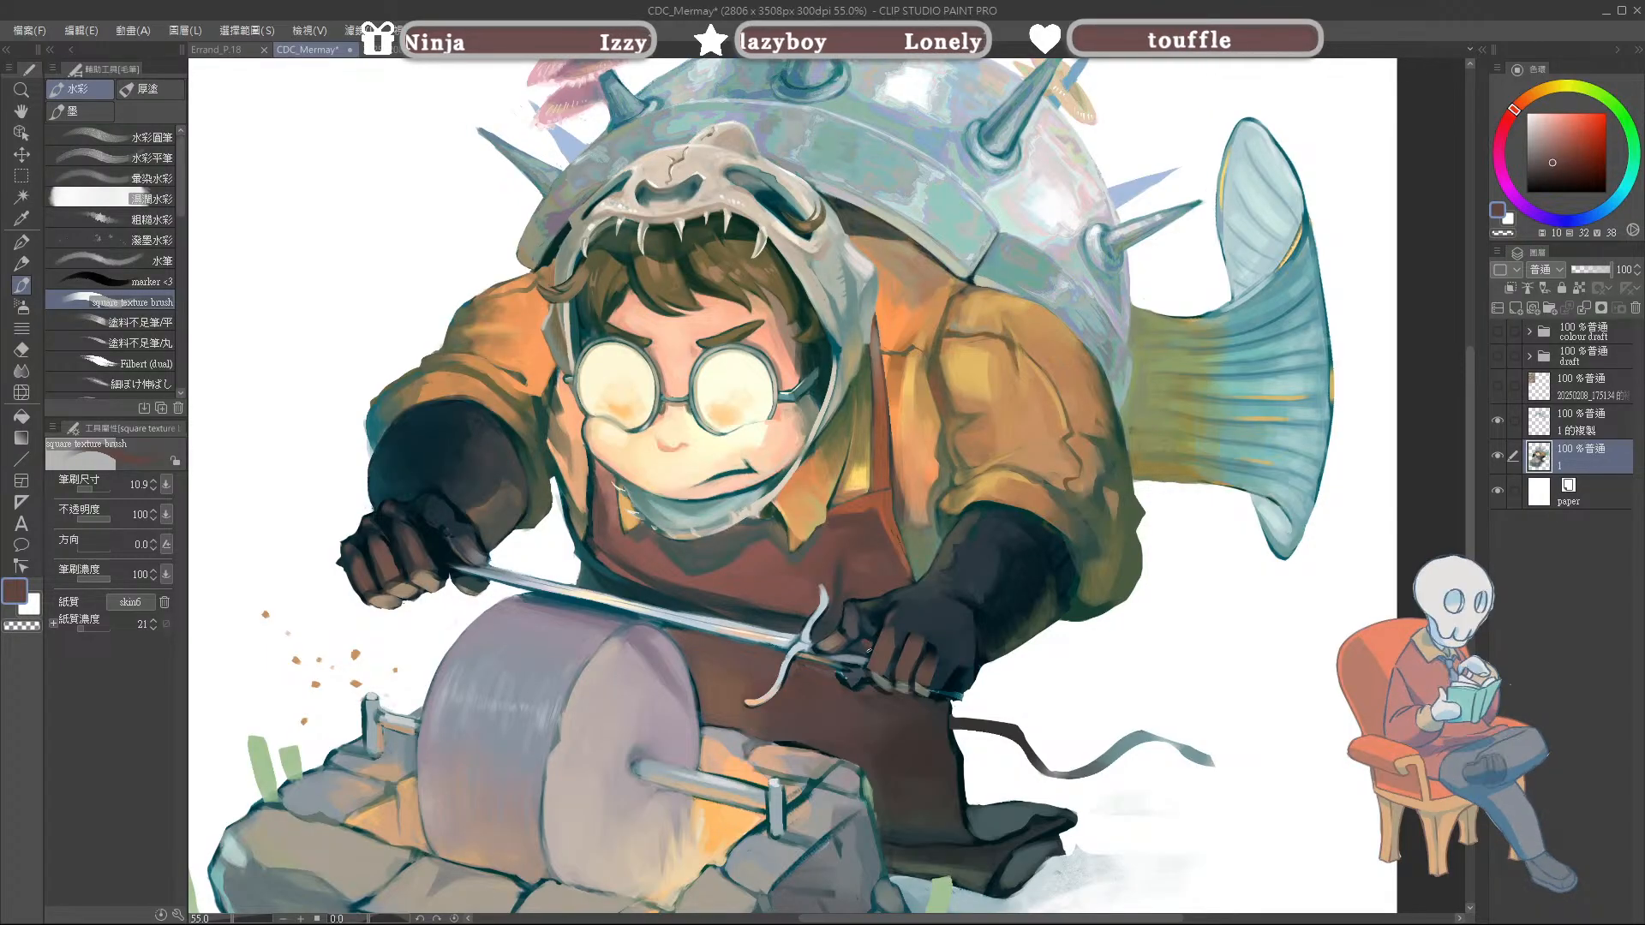
alt+click(868, 634)
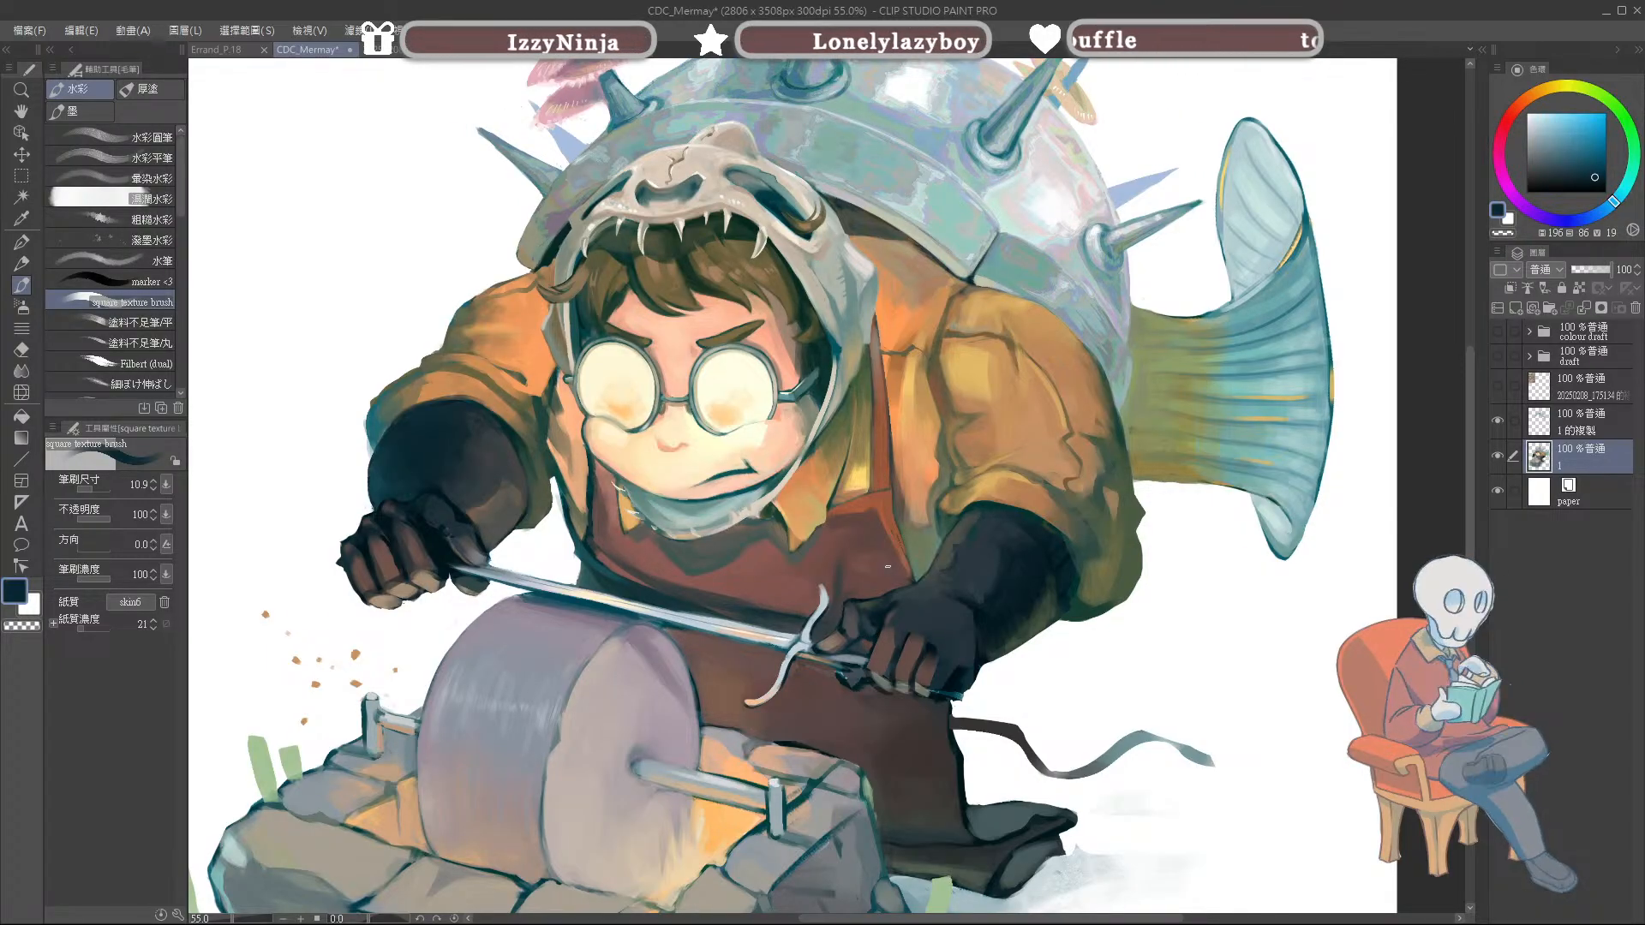
Step: Paint a thin orange highlight along the apron bib's edge at brush size 4.4 and blend it with sampled reddish brown and olive
alt+click(887, 520)
alt+click(900, 548)
ctrl+alt+drag(893, 524, 891, 531)
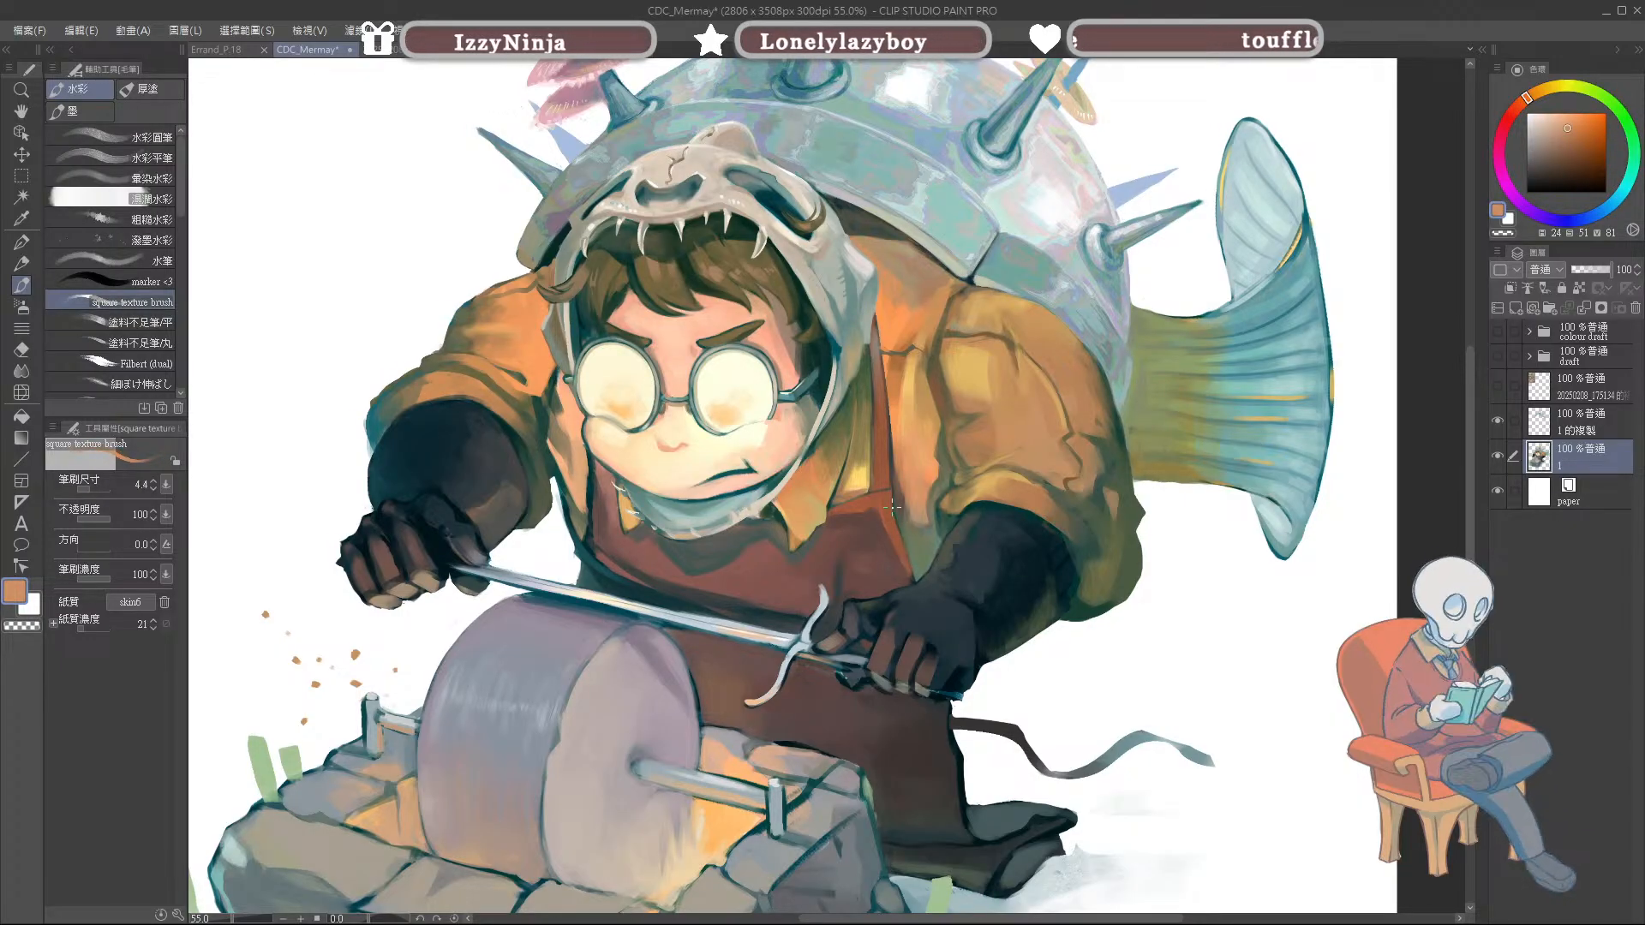
alt+click(901, 569)
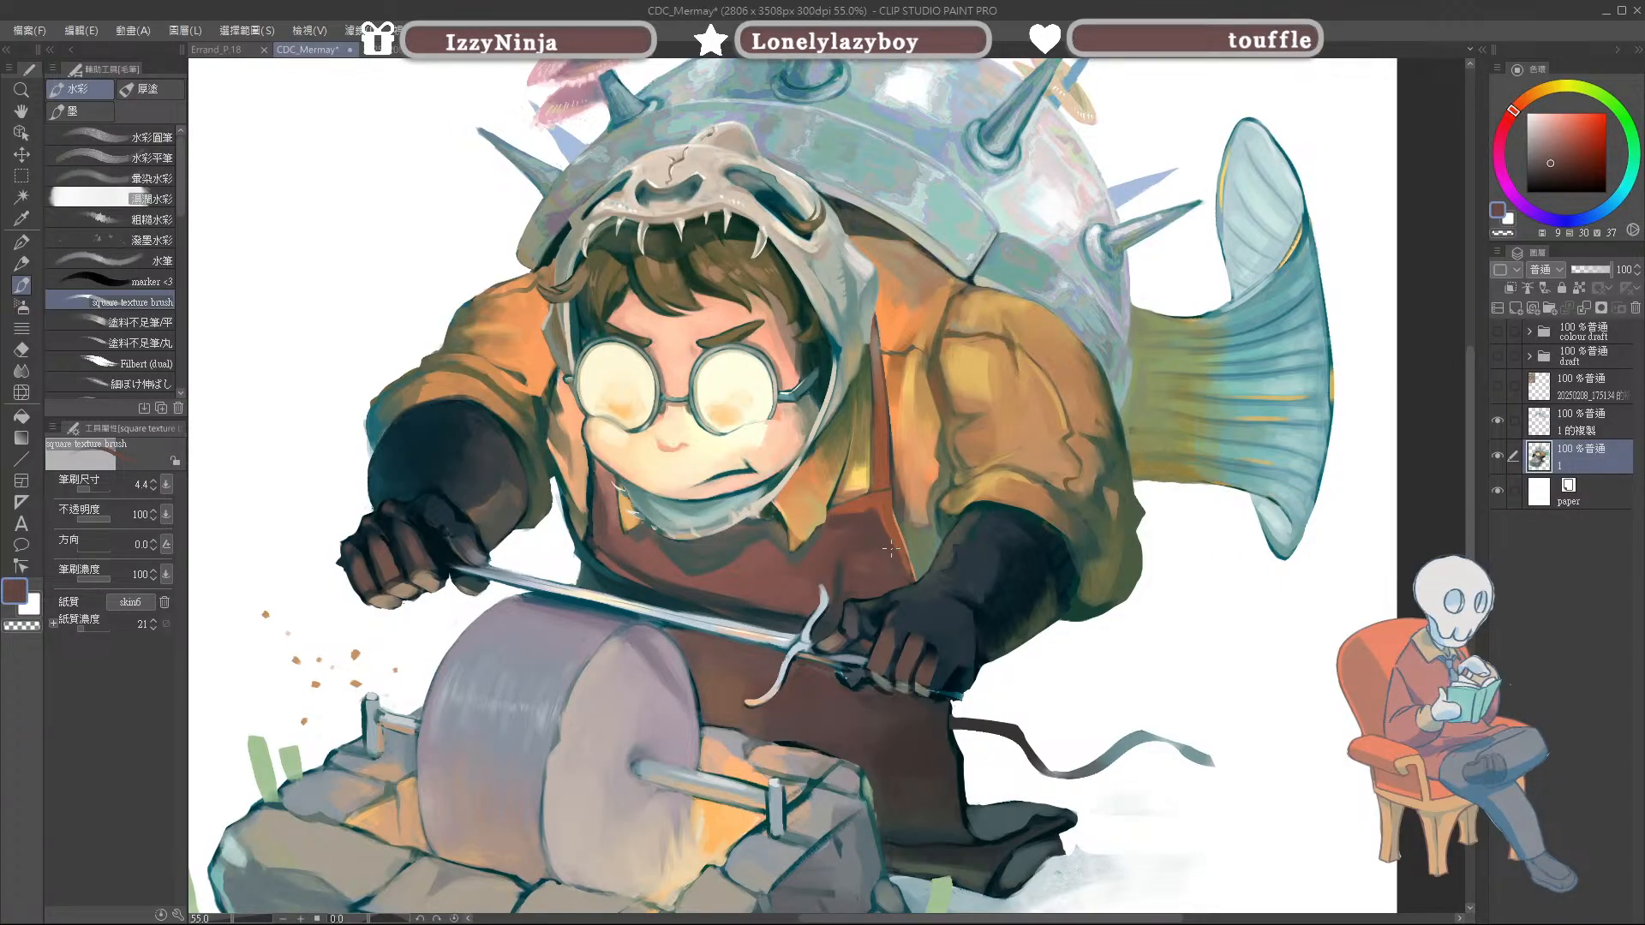
alt+click(895, 553)
alt+click(891, 540)
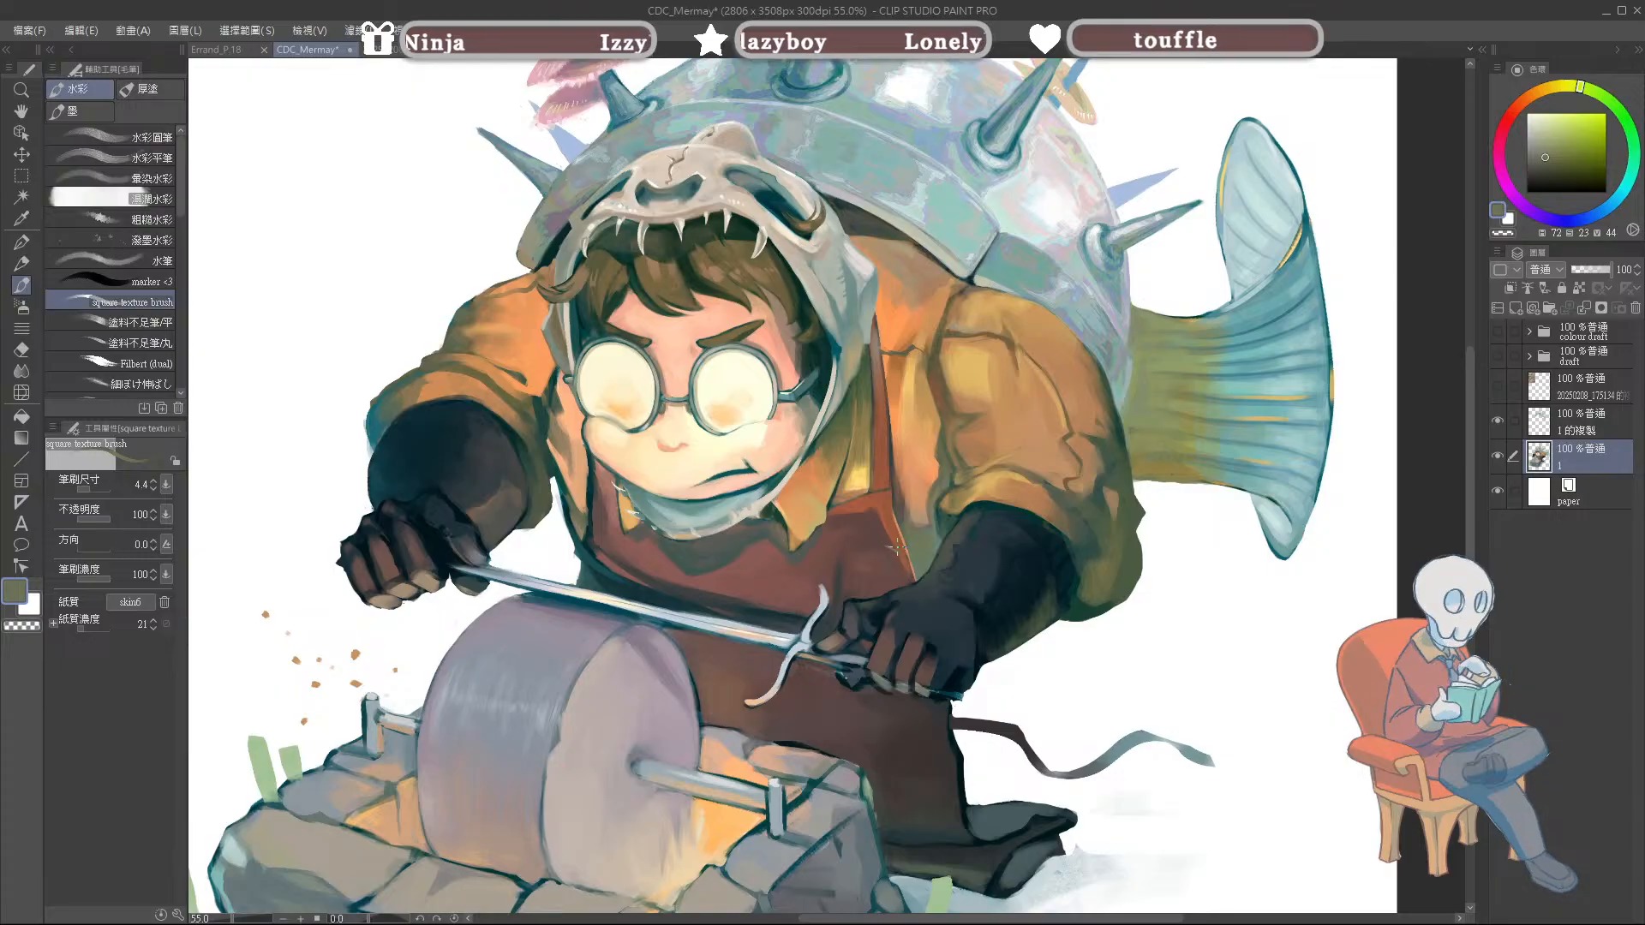
alt+click(894, 536)
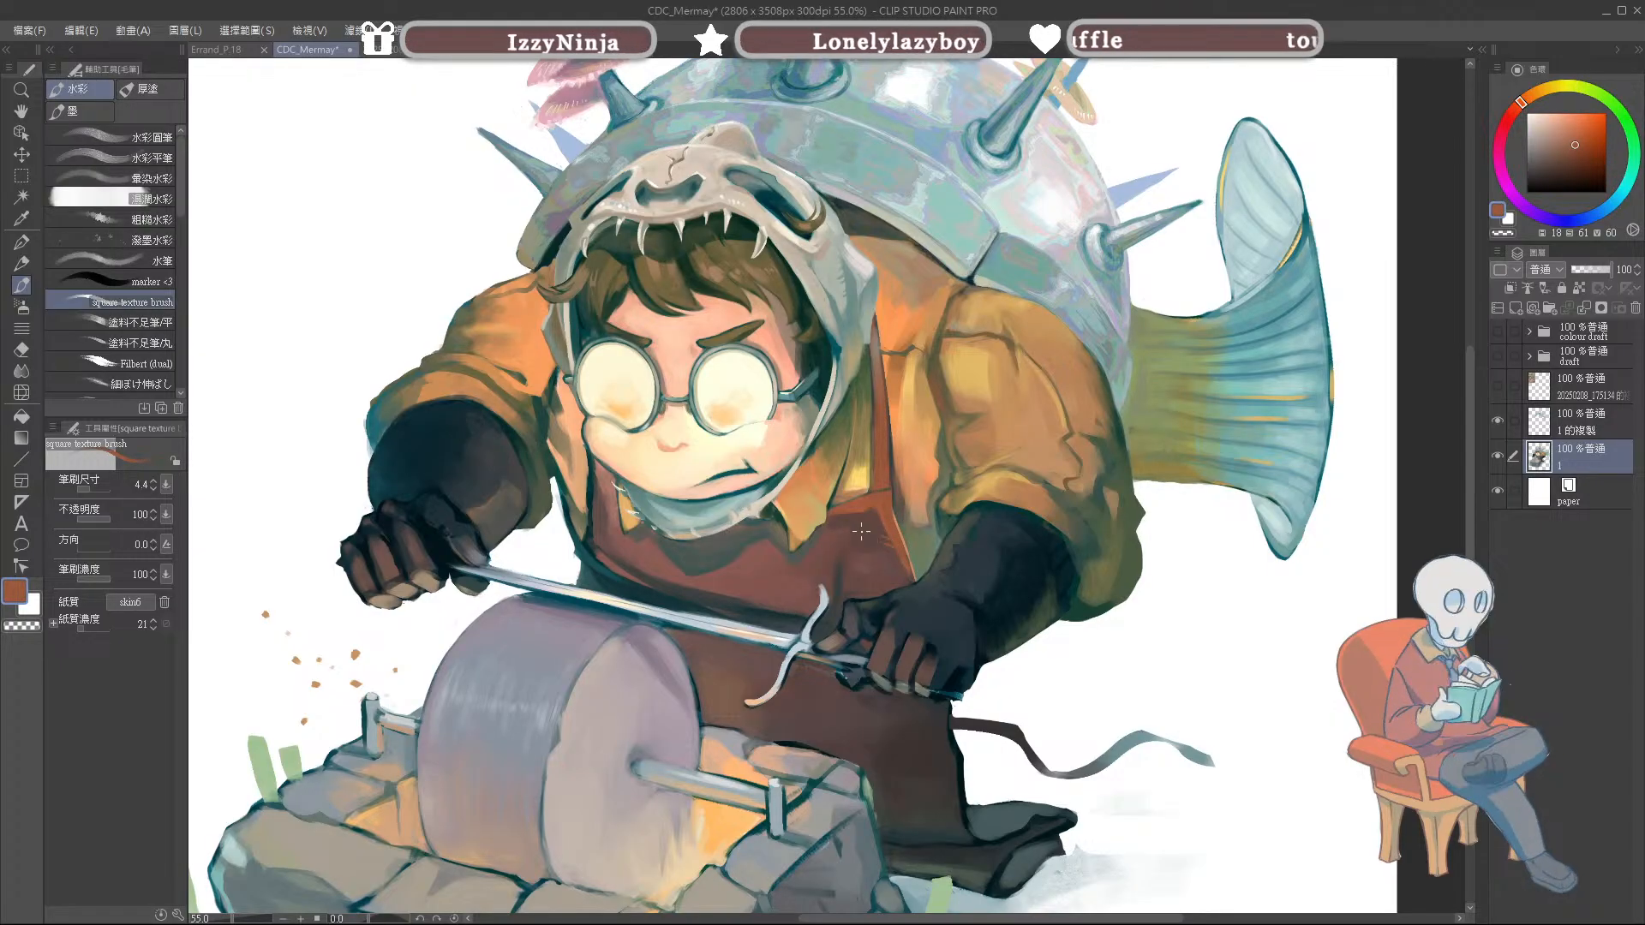
Step: Add a warm reflection to the sword grip with light orange sampled from the stone base's glow at brush size 10.6
drag(1227, 602, 1192, 555)
alt+click(772, 598)
alt+click(803, 593)
alt+click(685, 771)
drag(809, 588, 791, 604)
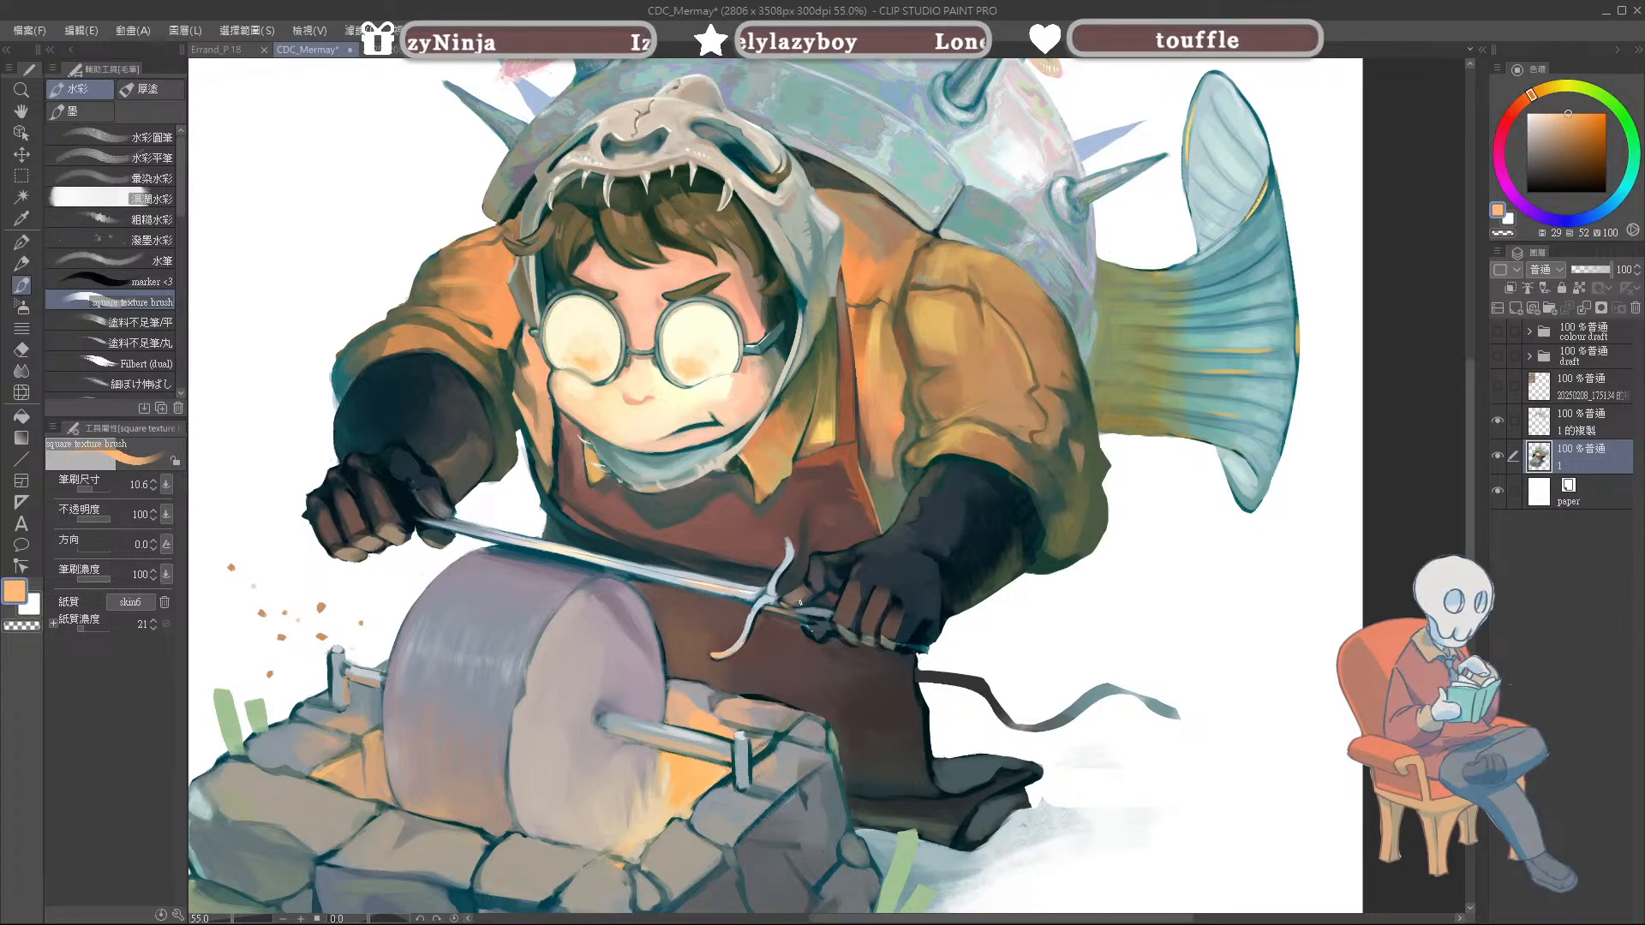
alt+click(790, 603)
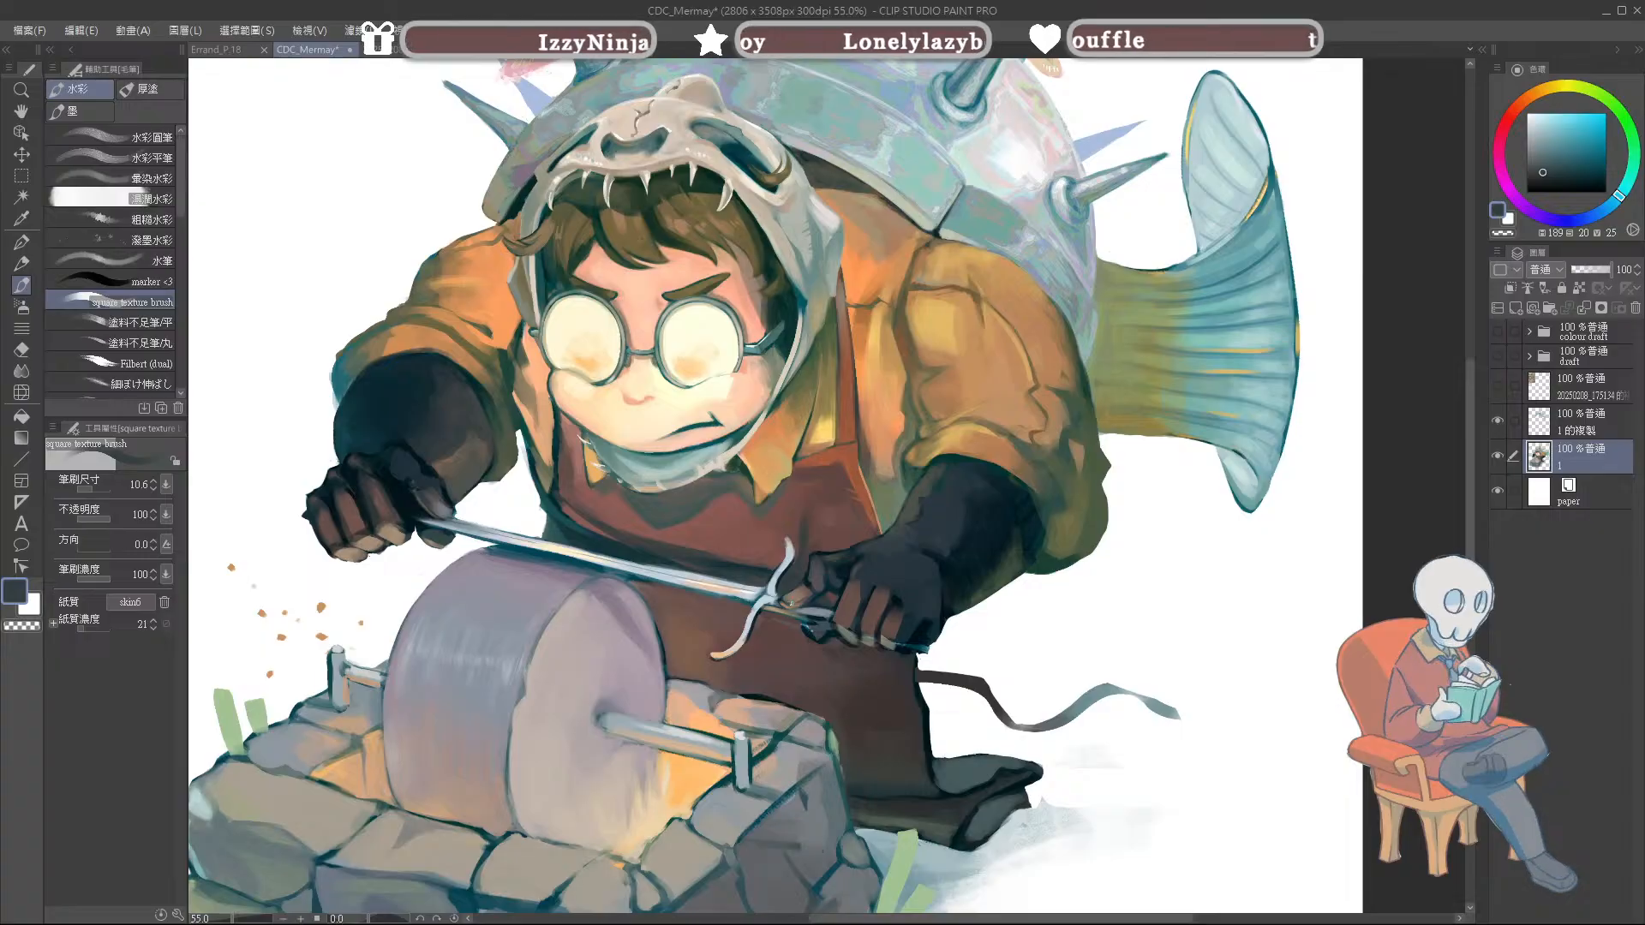
alt+click(797, 603)
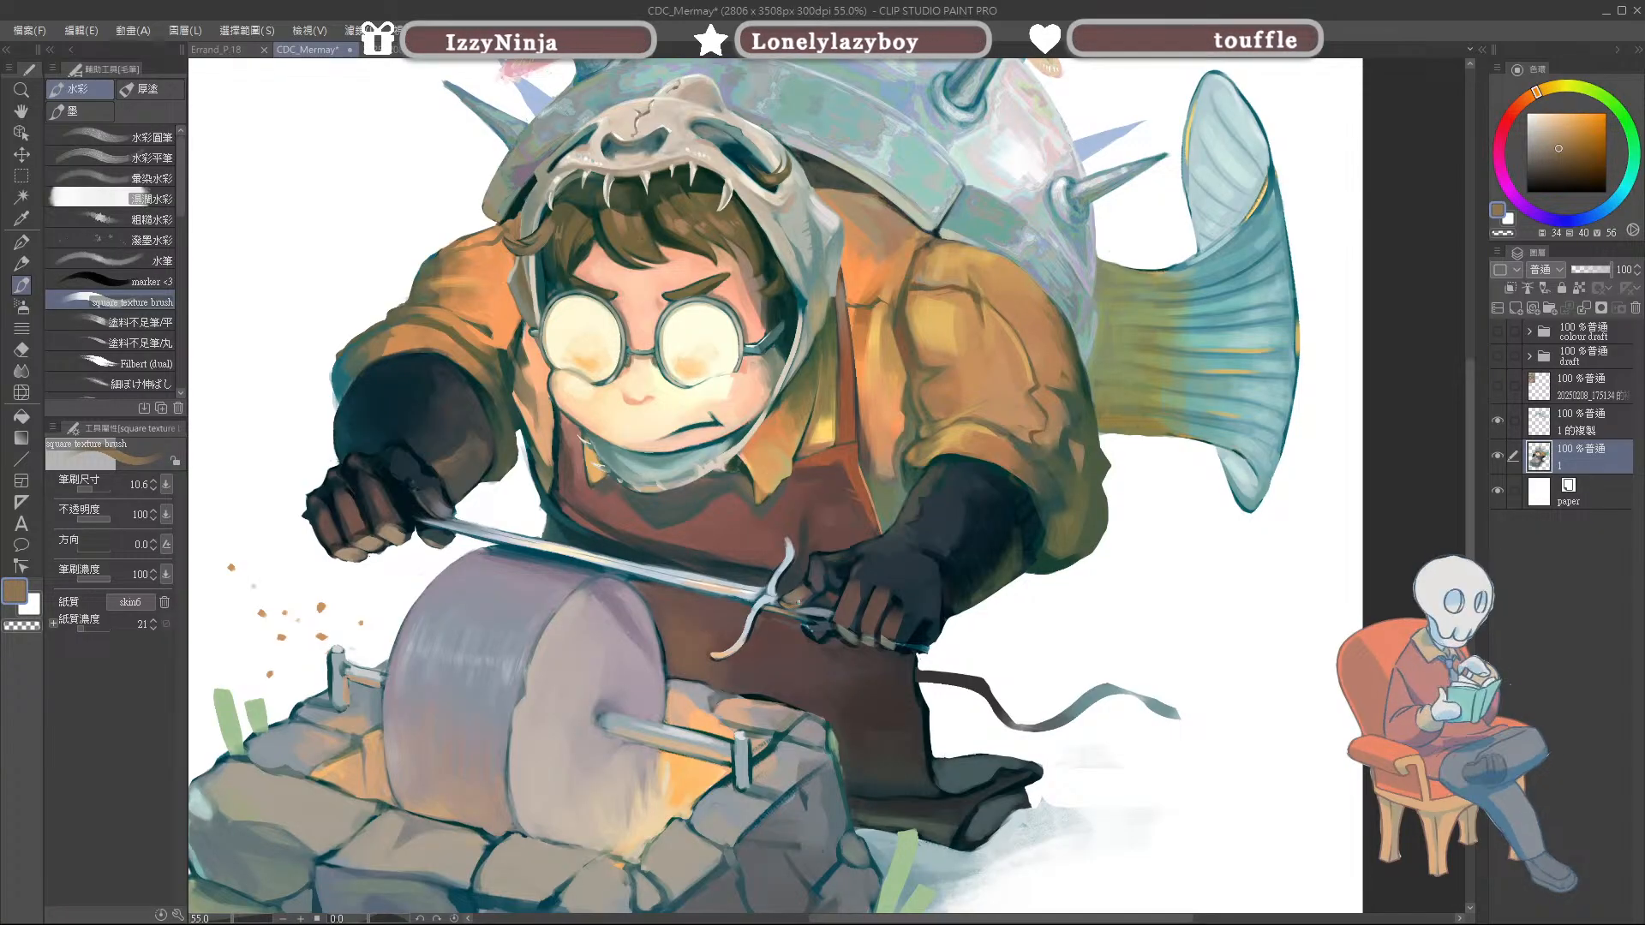
Step: Reshape the glove's lower fingers beneath the grip with sampled dark blue at brush size 17.8
drag(824, 643, 818, 634)
alt+click(814, 626)
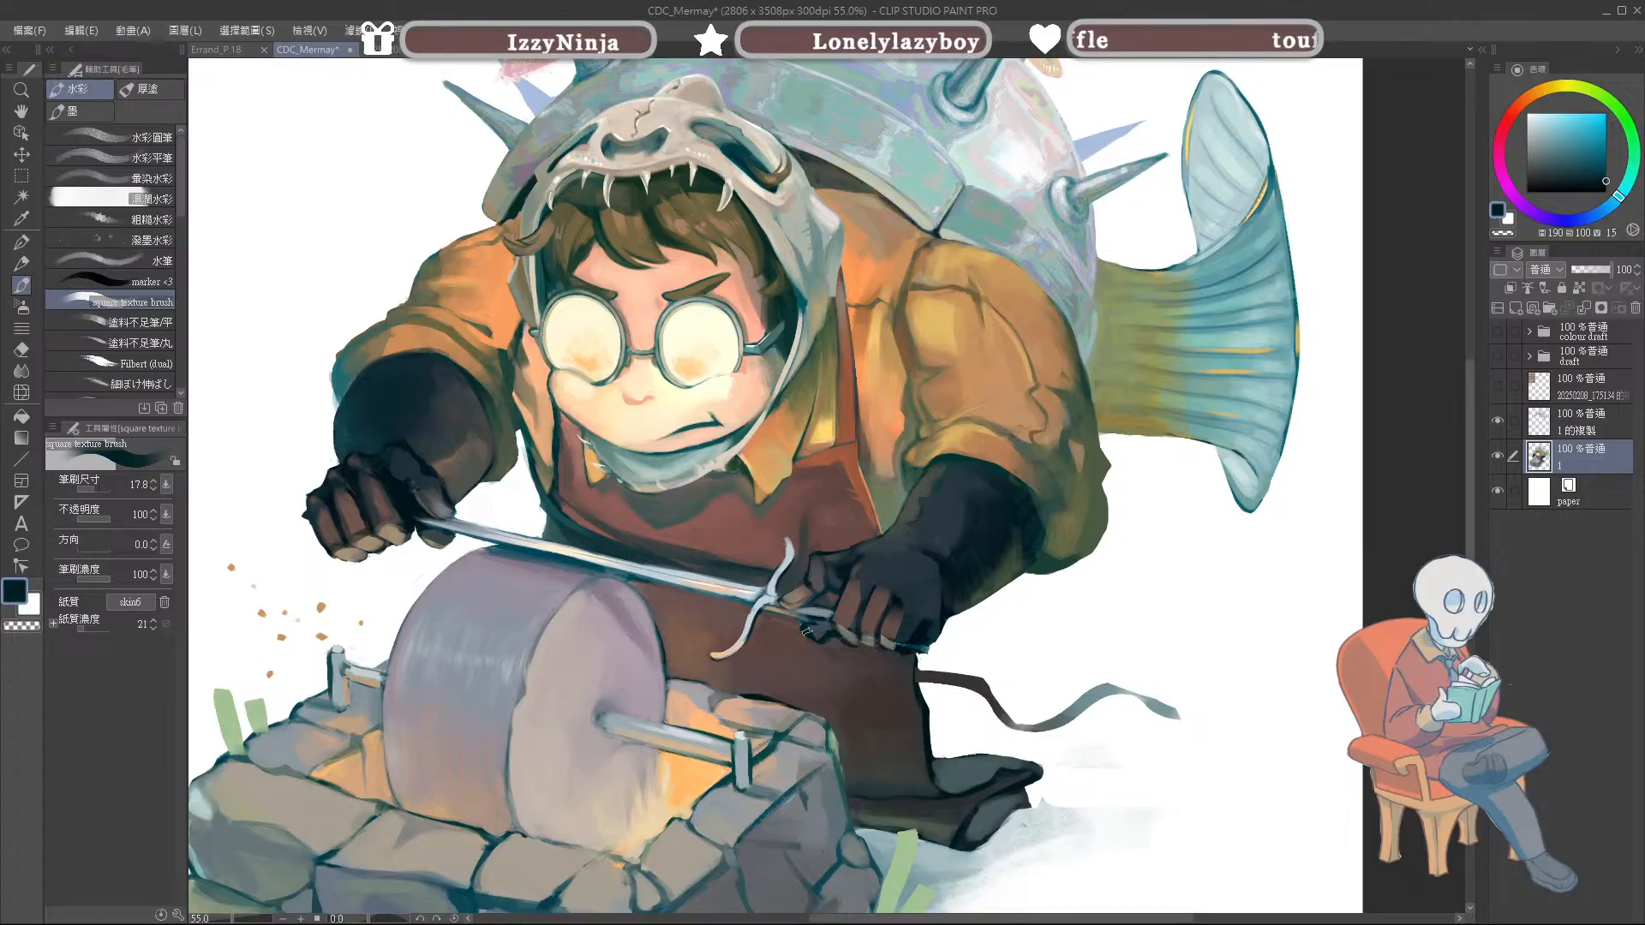
alt+click(820, 635)
drag(827, 641, 814, 637)
alt+click(817, 620)
alt+click(813, 628)
Step: Add a light orange accent under the gripping fingers and blend it with sampled reddish brown and dark blue
alt+click(720, 717)
alt+click(722, 713)
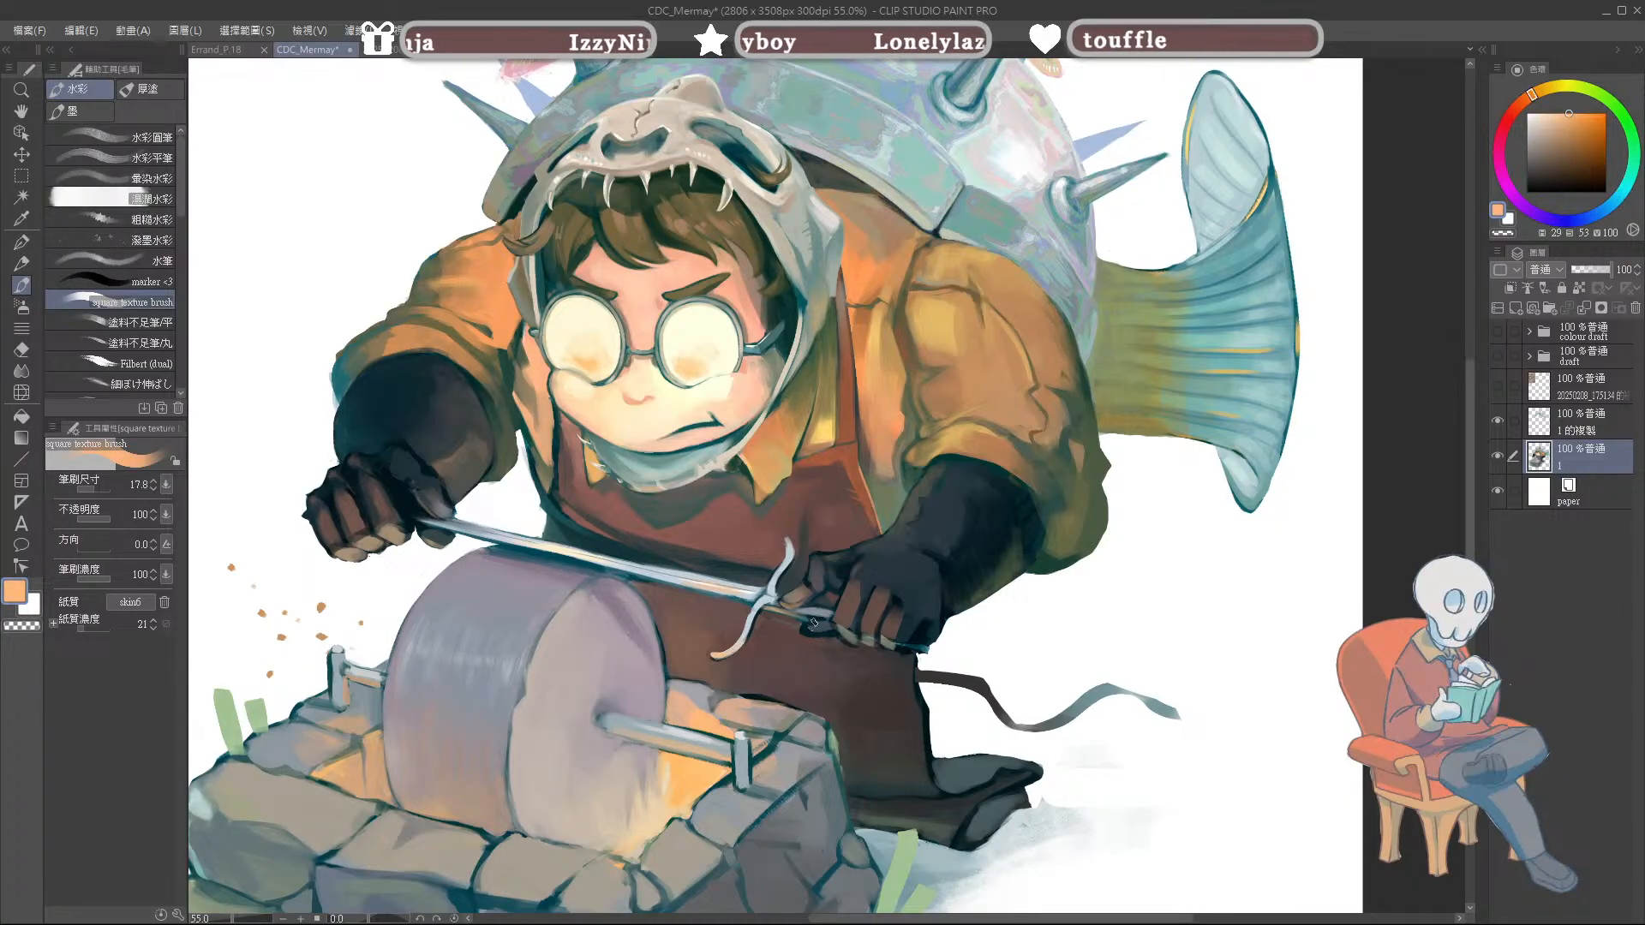
alt+click(804, 633)
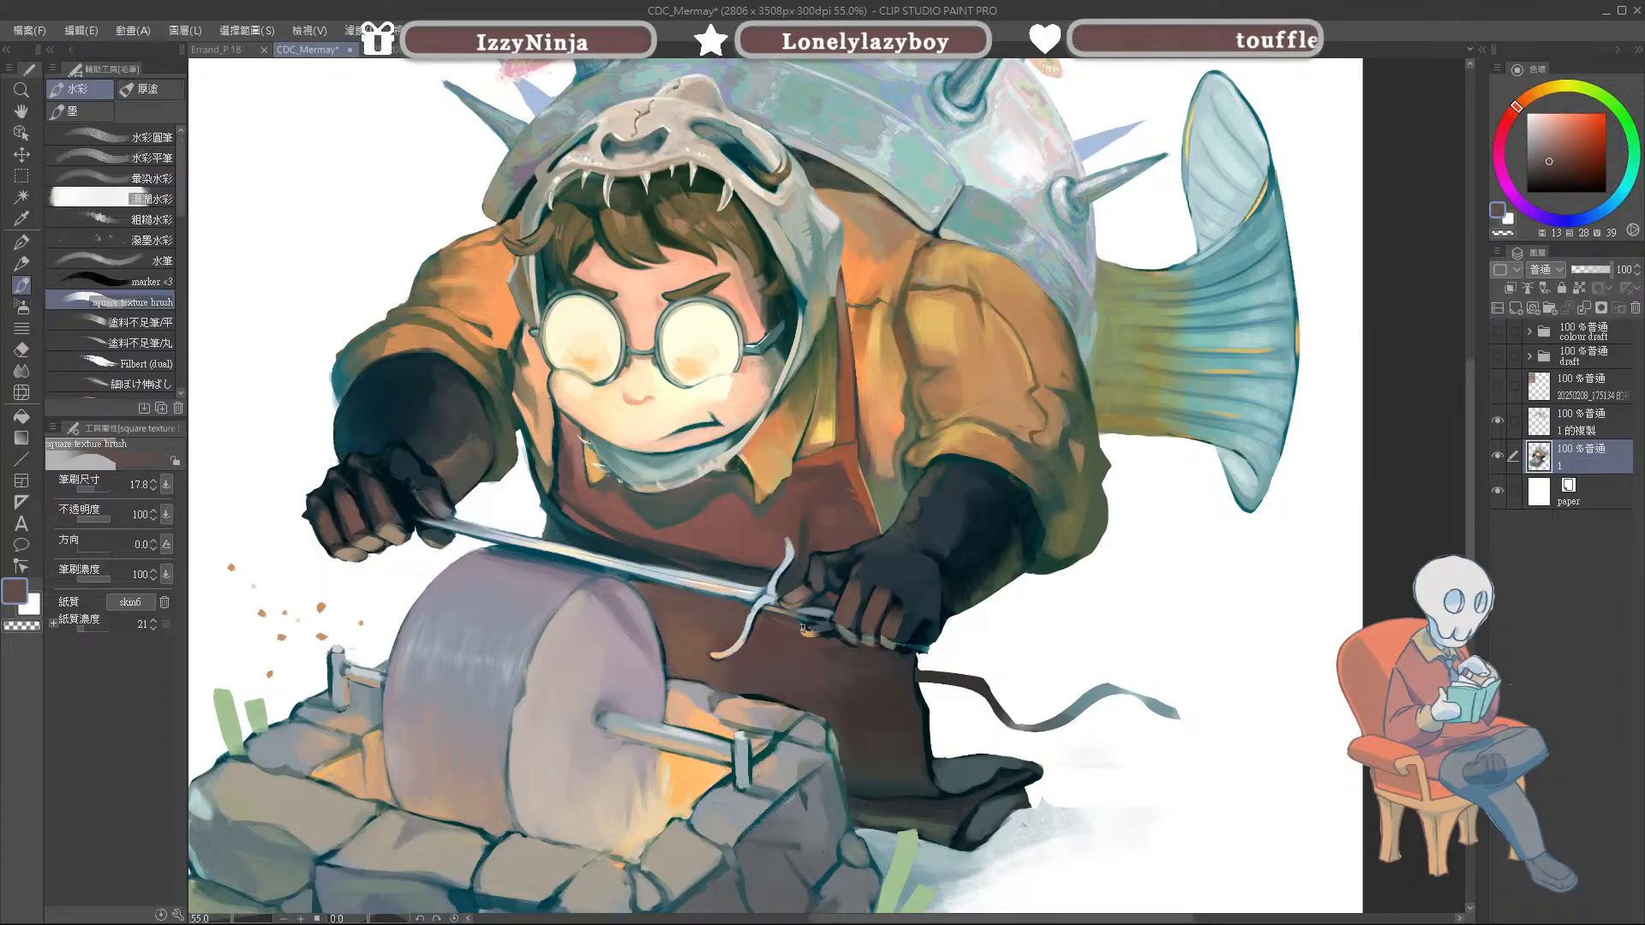
alt+click(814, 632)
alt+click(812, 626)
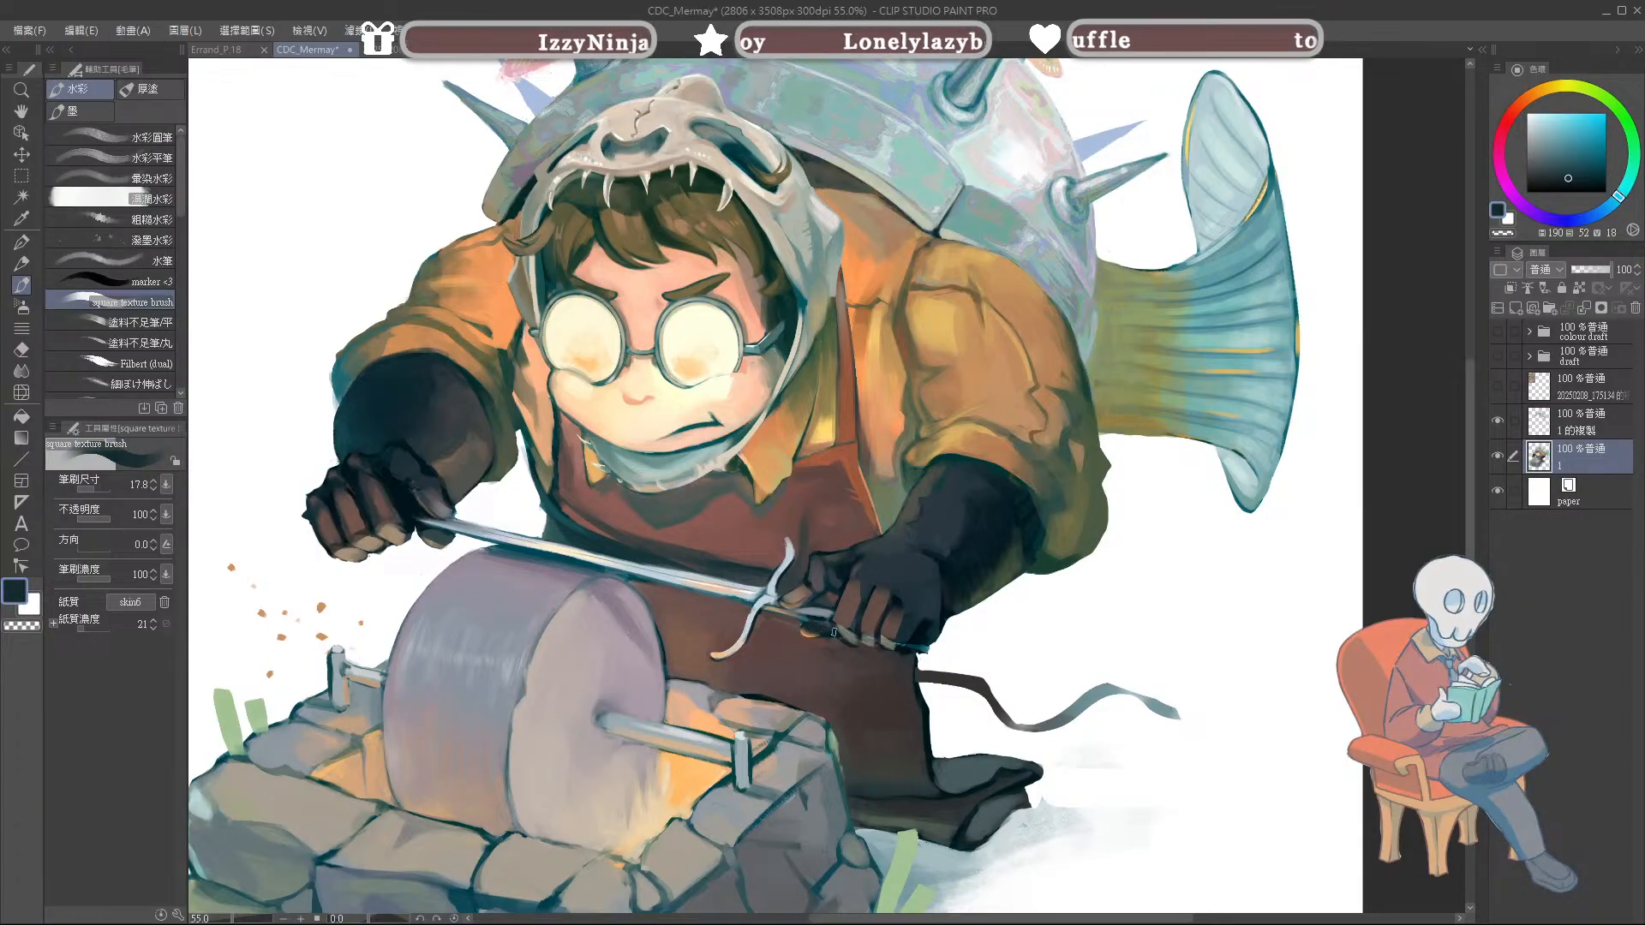
Step: Clean up the apron beneath the grip and lower fingers with sampled reddish brown, reducing the brush to 7.4
alt+click(781, 622)
alt+click(781, 623)
alt+click(778, 623)
drag(769, 622, 765, 616)
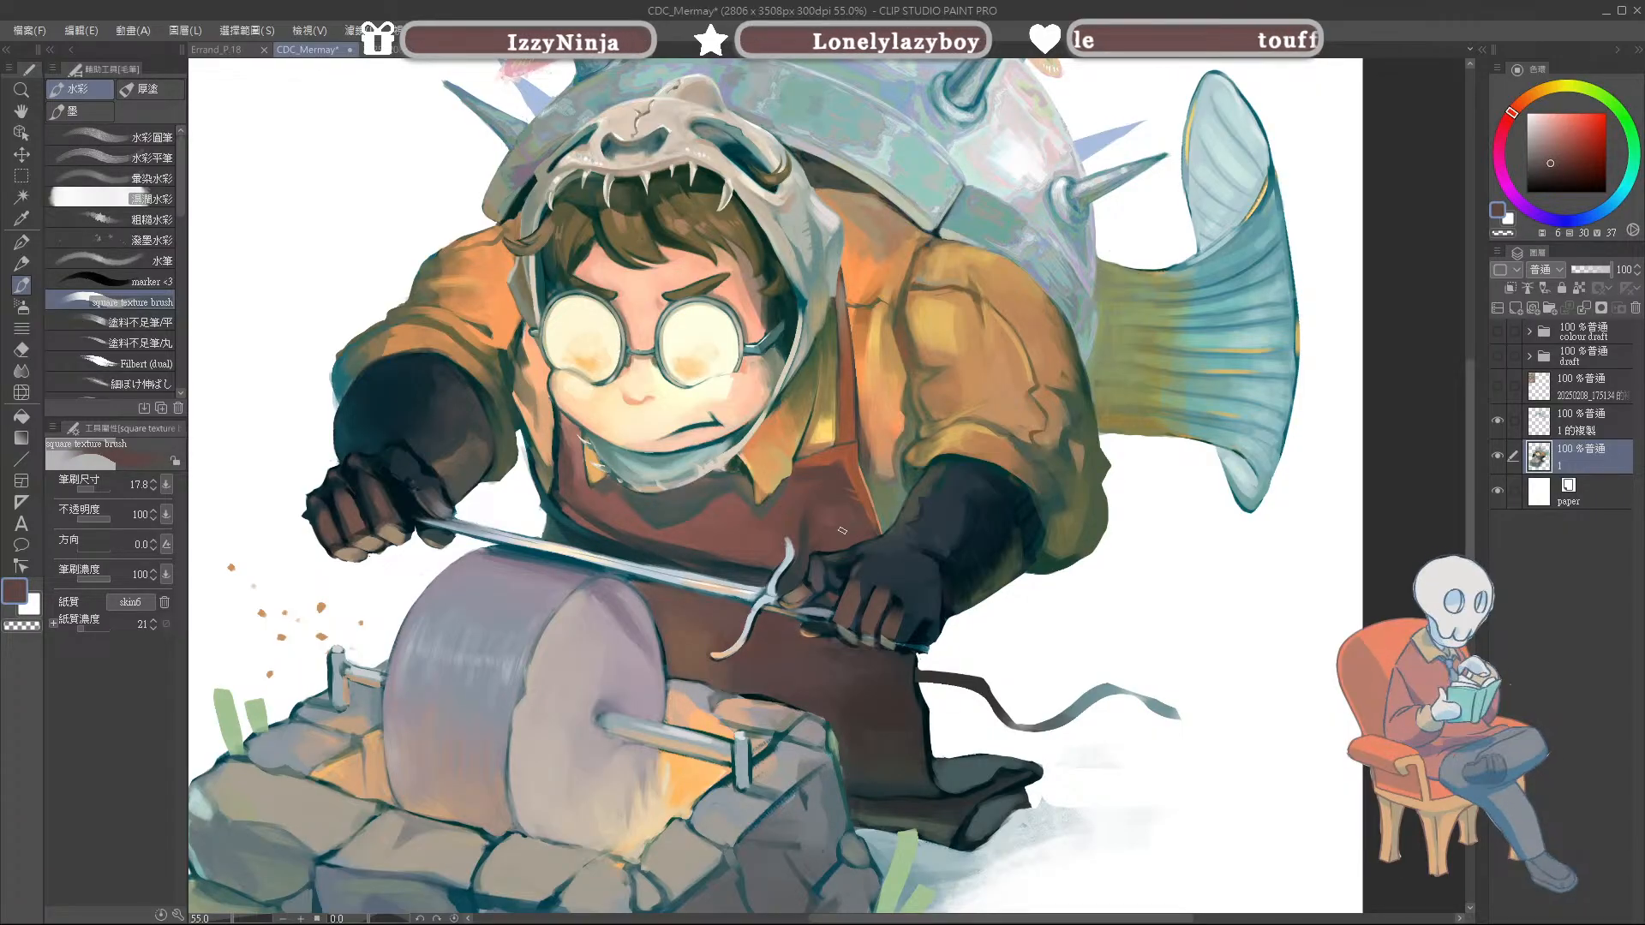
key(bracketleft)
alt+click(828, 637)
key(bracketleft)
alt+click(827, 640)
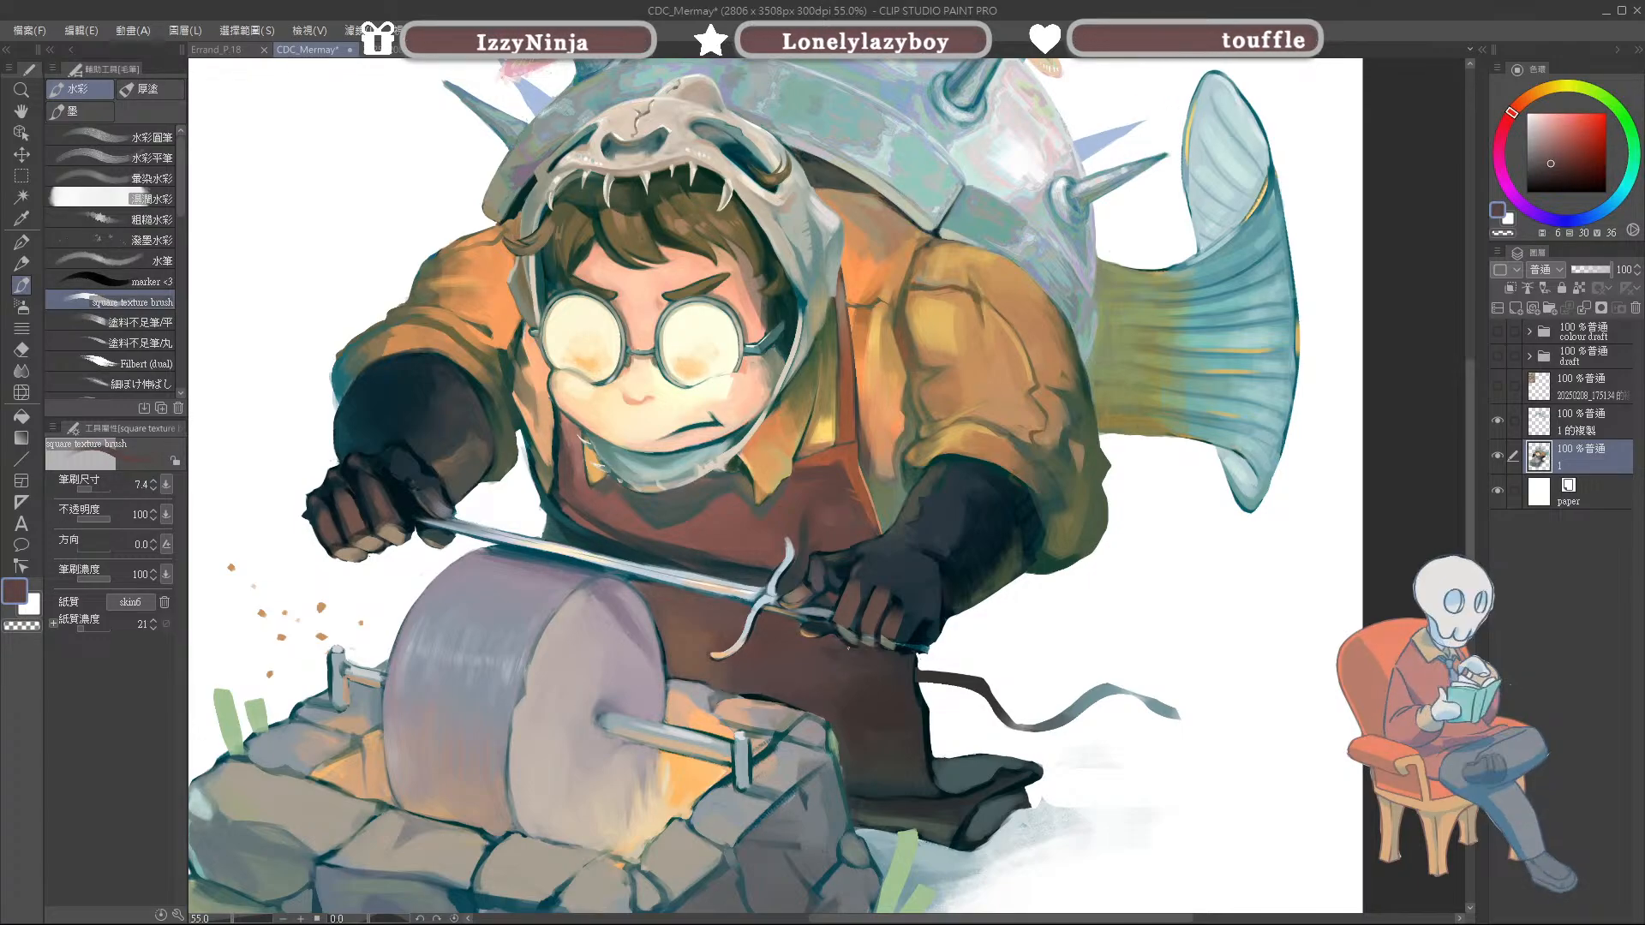
Step: Sharpen the hilt glove's finger contours with sampled dark brown and near-black blue at brush size 7.4
alt+click(842, 651)
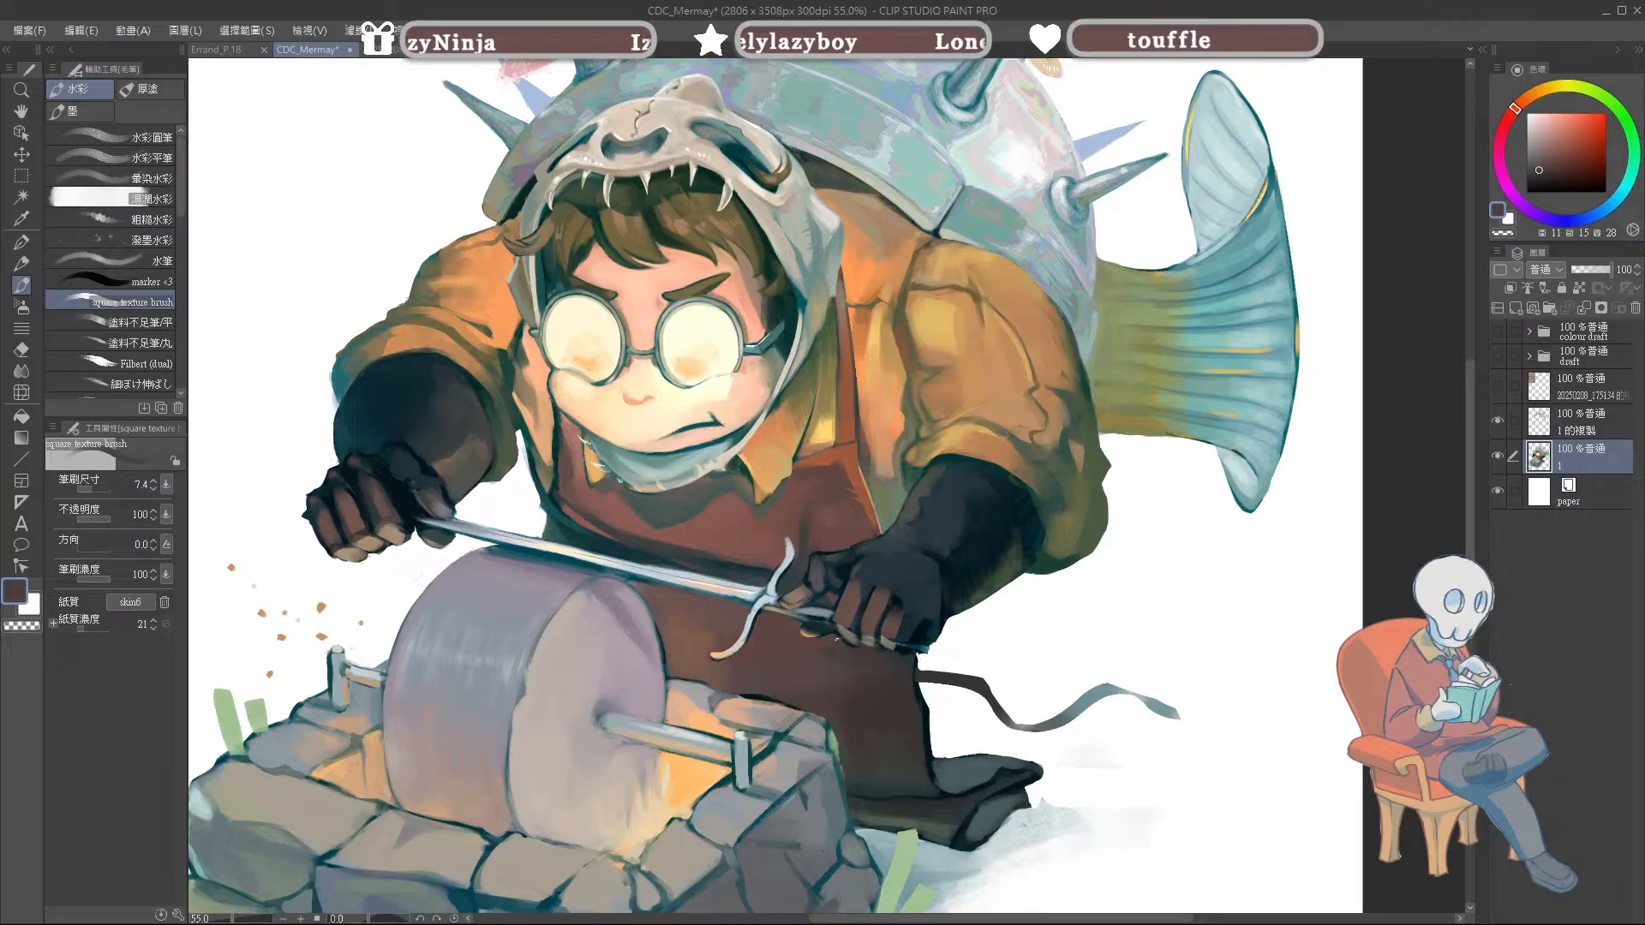
alt+click(848, 626)
alt+click(845, 620)
alt+click(838, 615)
alt+click(840, 610)
alt+click(831, 540)
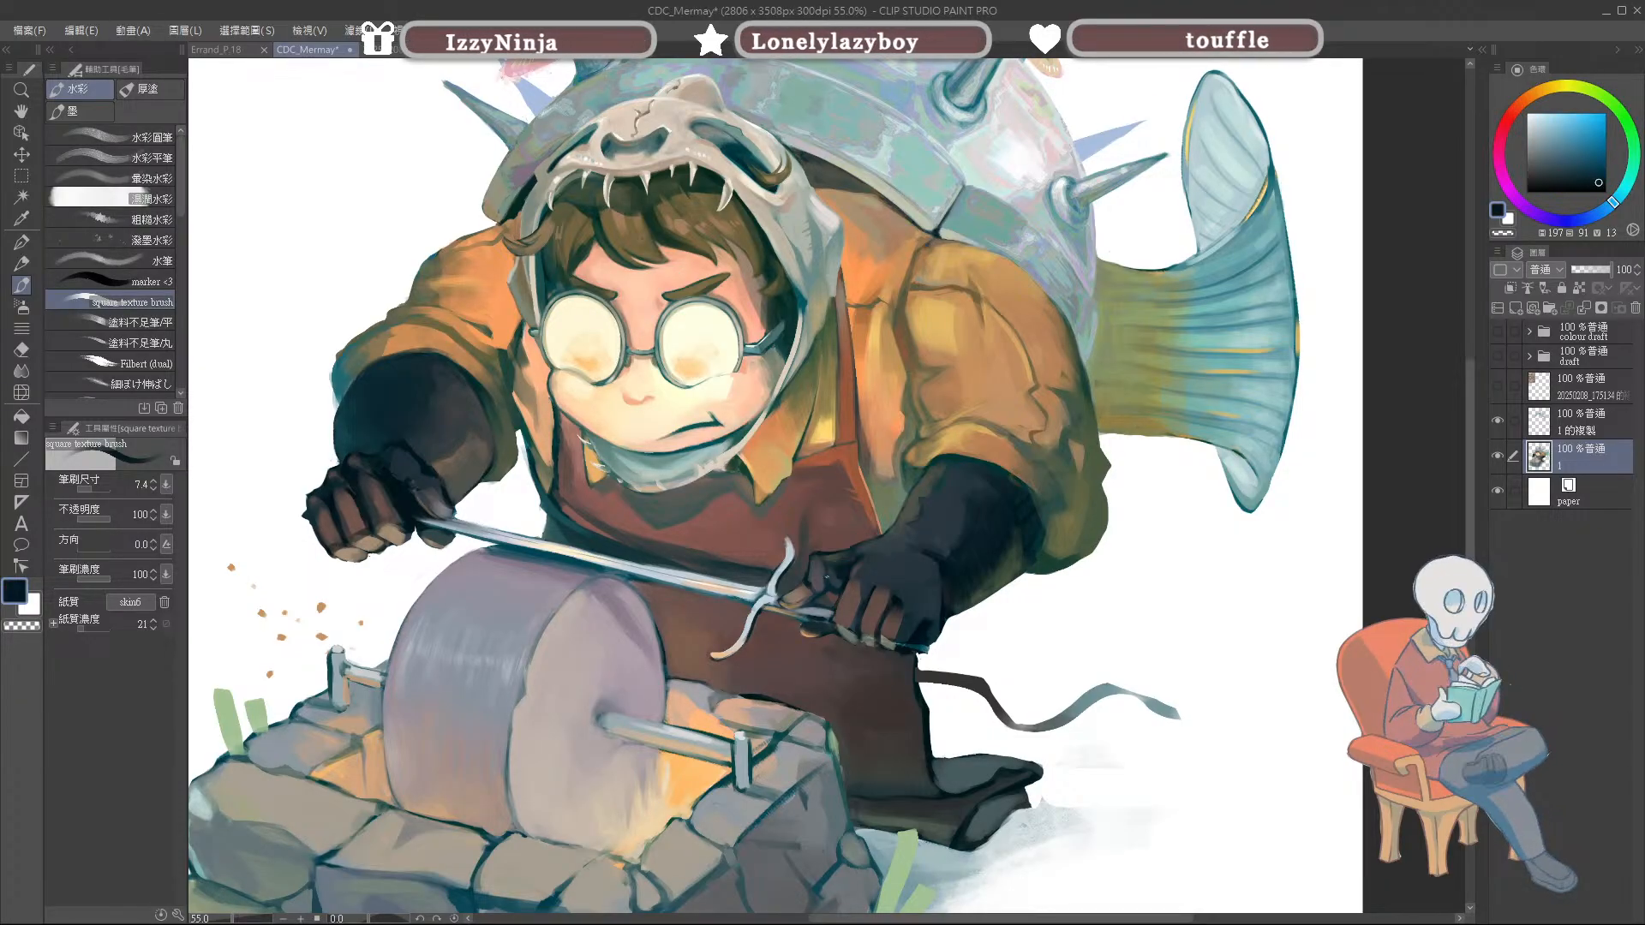
Step: Tone the gripping fingertips with sampled grey-green at brush size 25.5 and define the finger gap with near-black blue at size 3.0
alt+click(852, 633)
drag(852, 632, 839, 623)
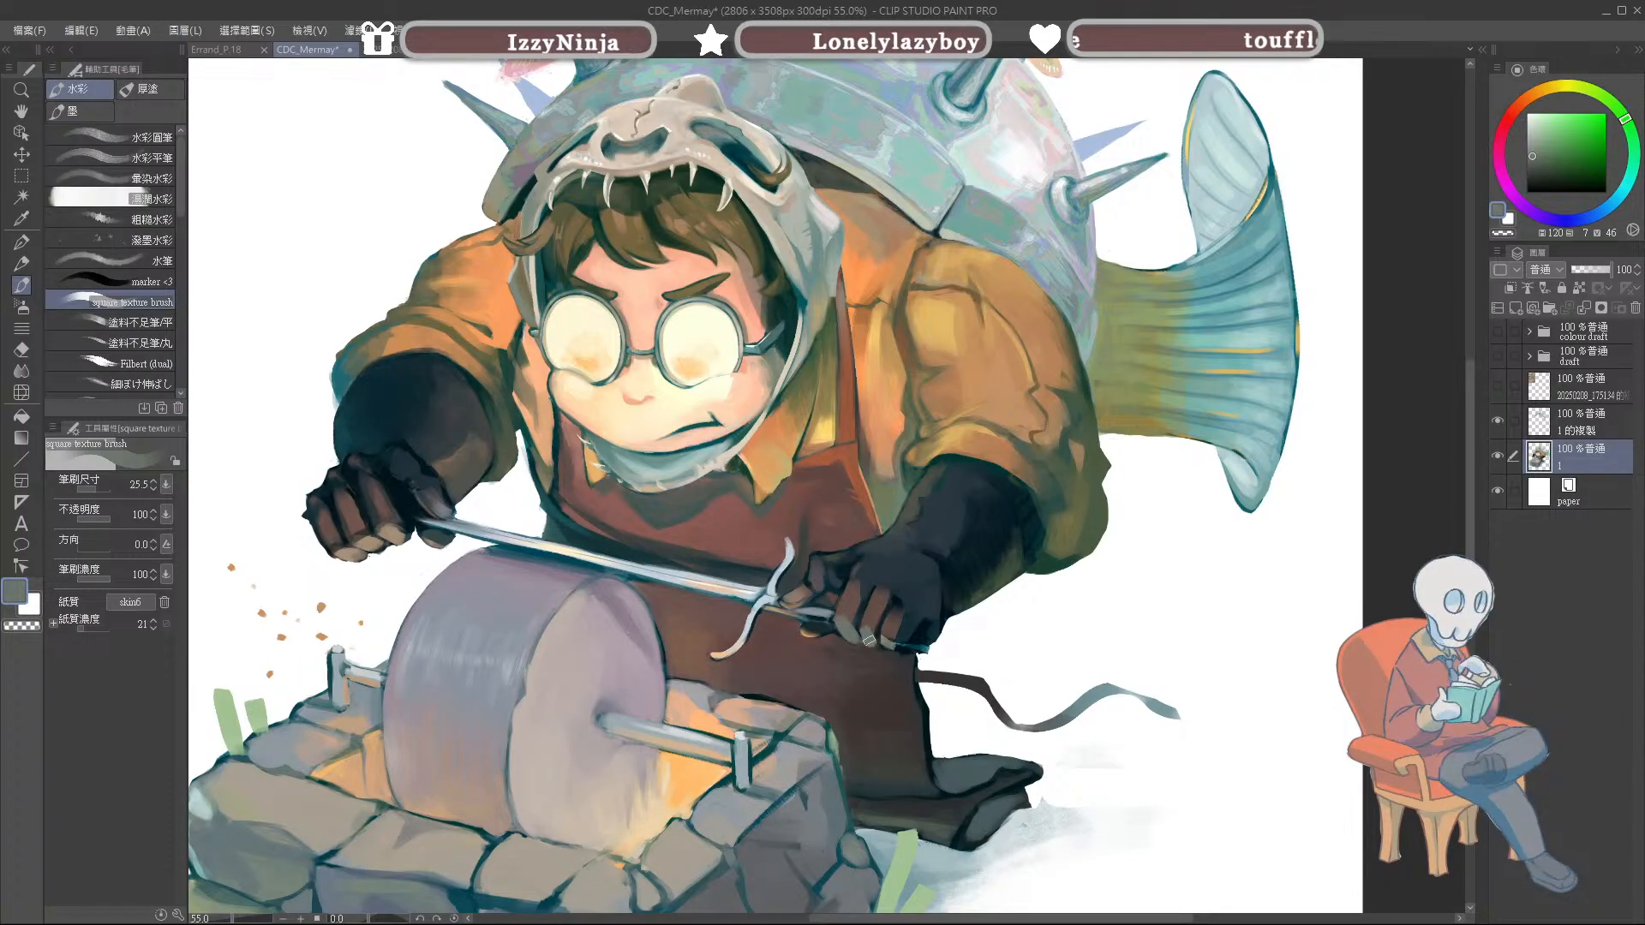
drag(858, 617, 851, 609)
alt+click(848, 584)
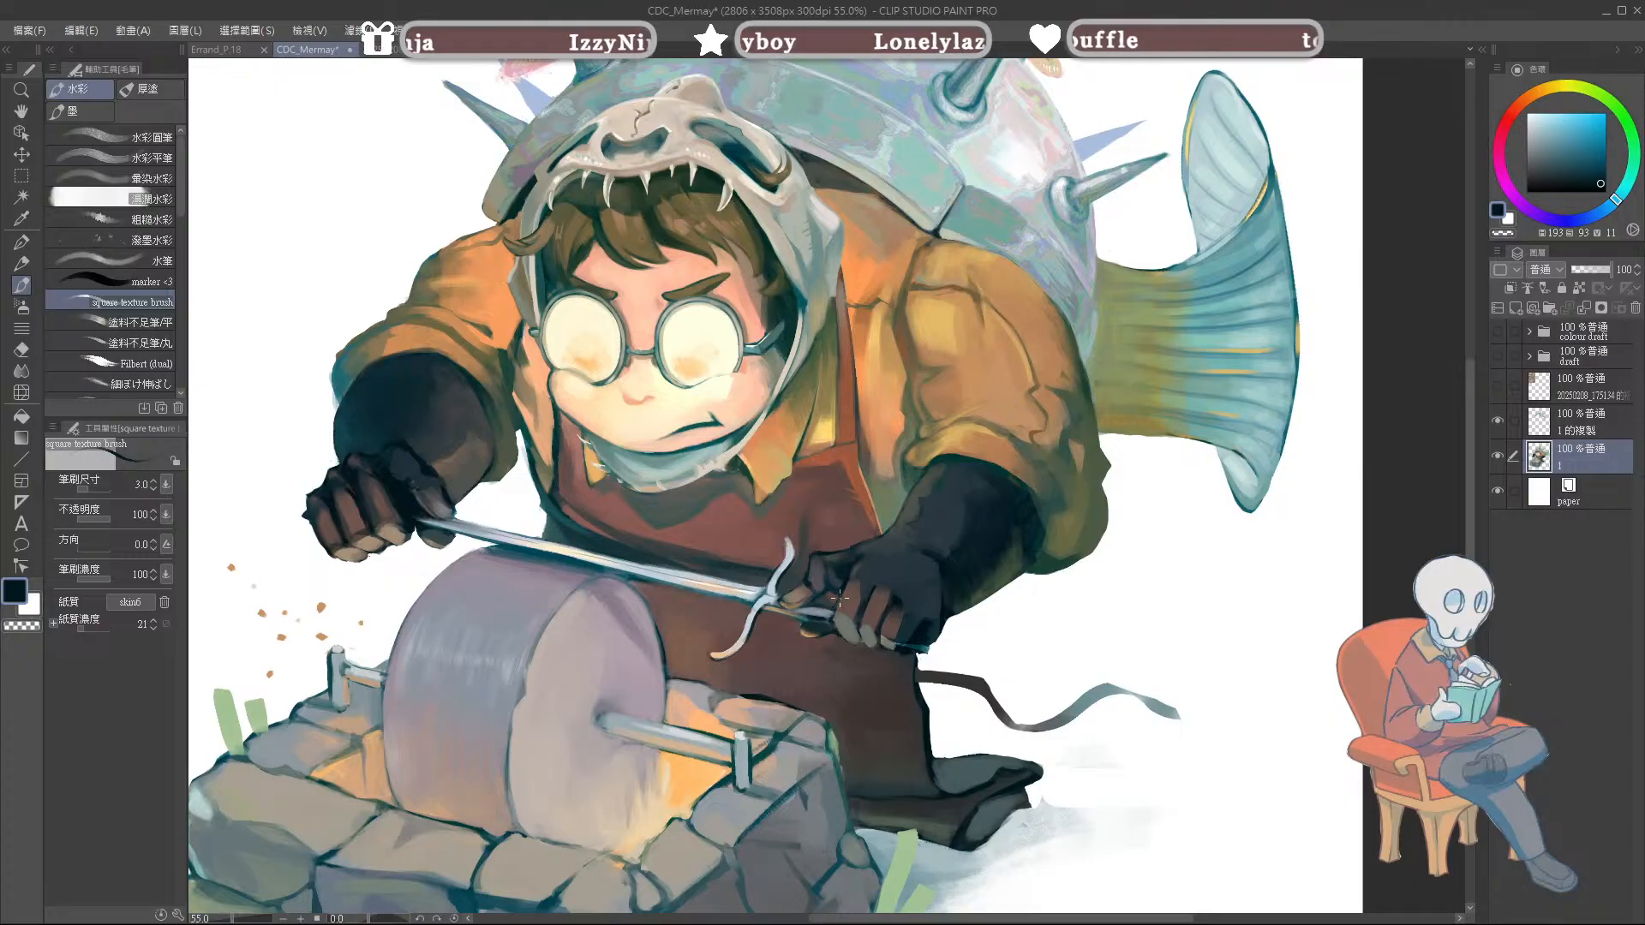
drag(841, 606, 841, 606)
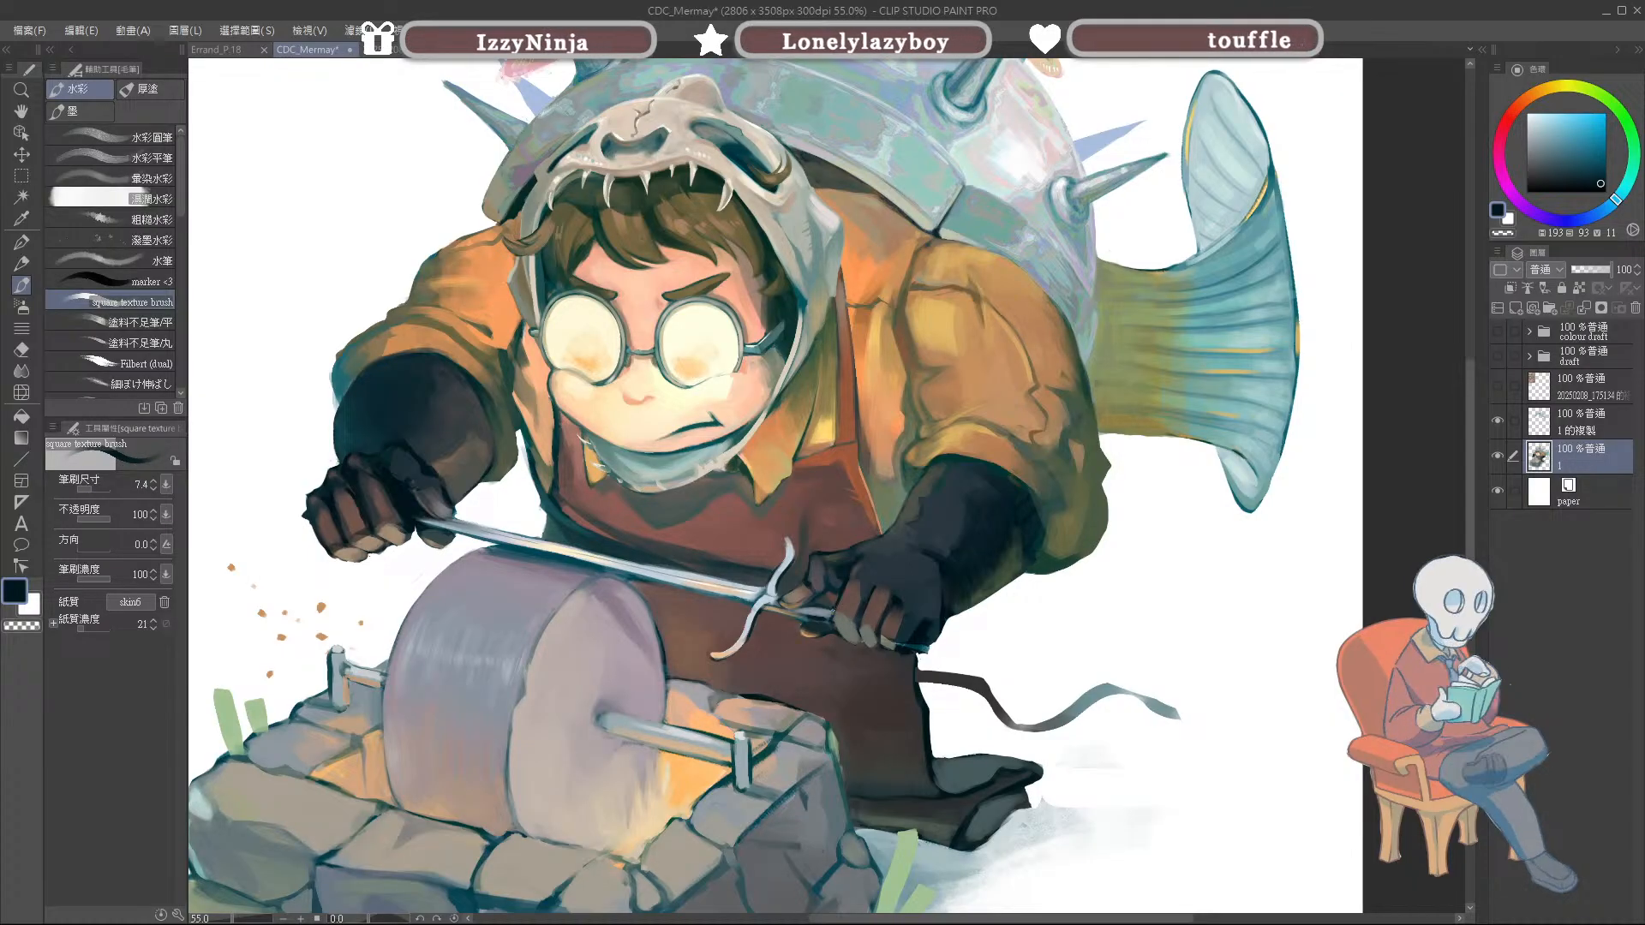
Step: Refine the front gripping finger's shading with sampled dark brown and reddish brown at brush size 7.4
alt+click(844, 633)
alt+click(854, 629)
alt+click(850, 623)
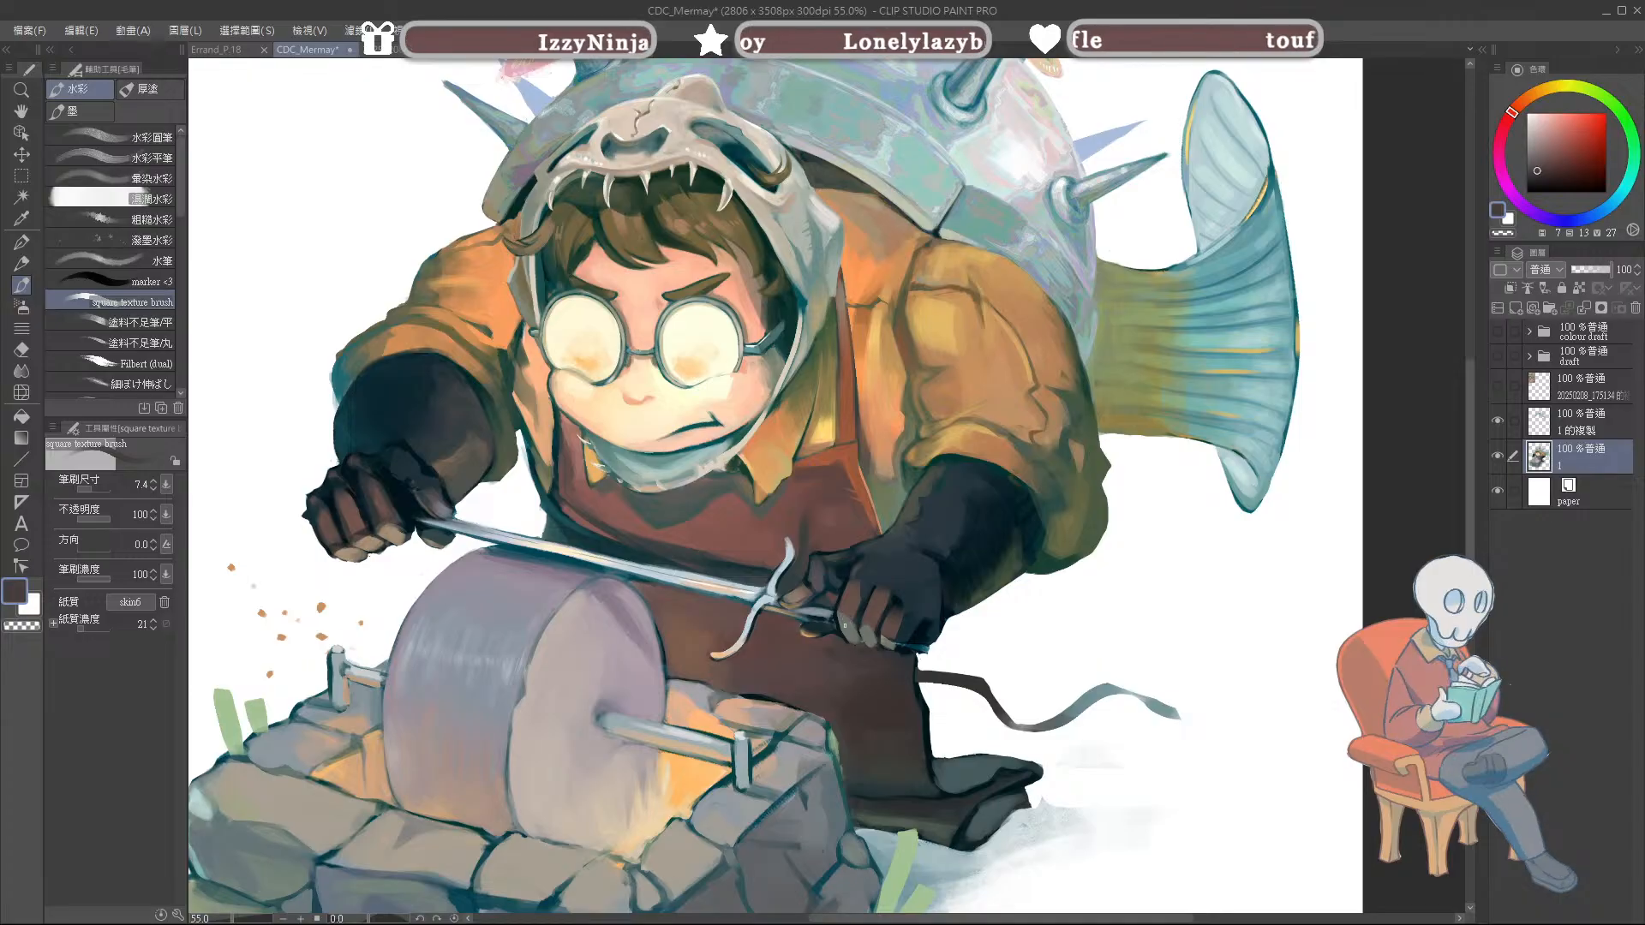
alt+click(855, 629)
alt+click(847, 619)
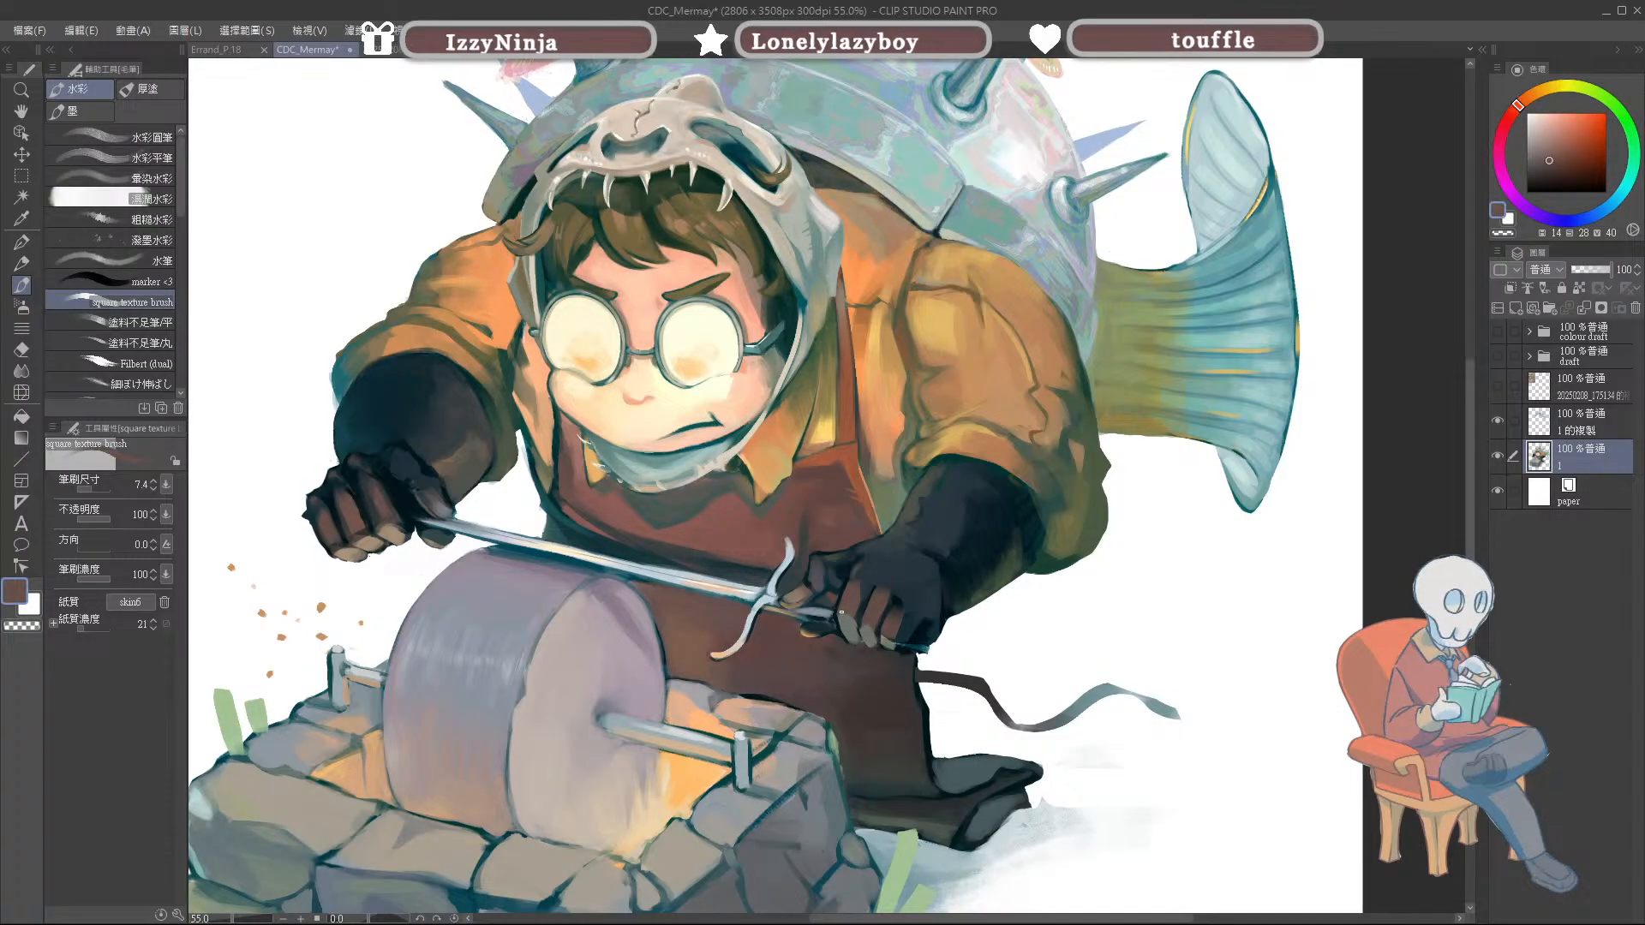
Step: Touch up the exposed sword grip beside the fingers with sampled greyish blue and dark teal at brush size 7.4
alt+click(827, 610)
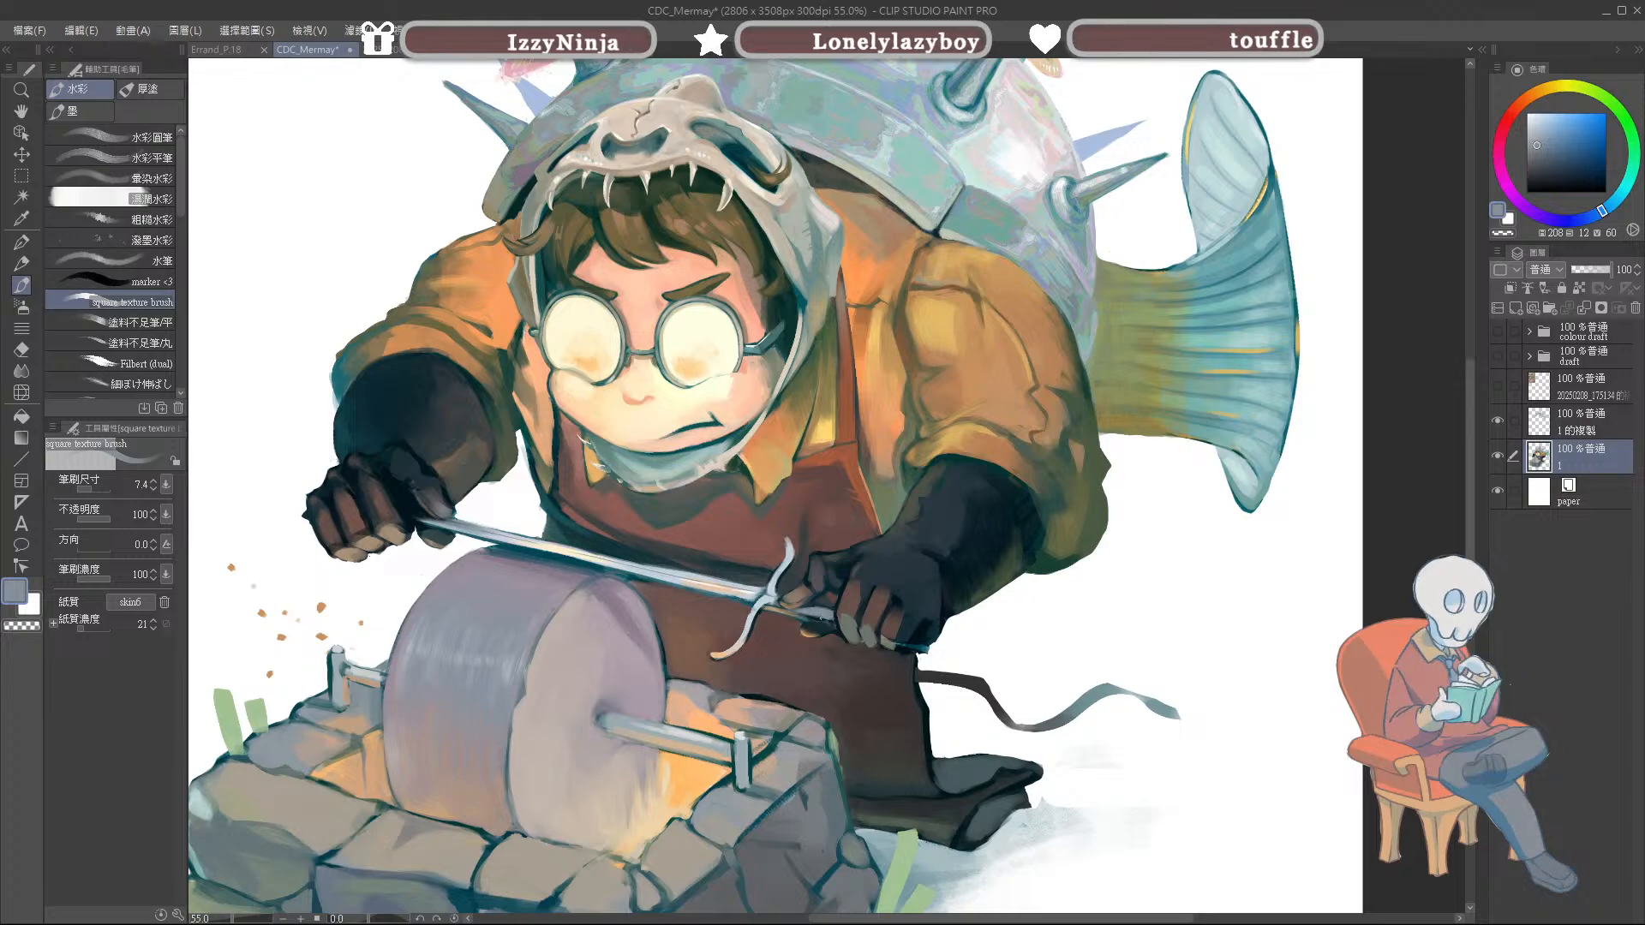
alt+click(814, 614)
alt+click(812, 611)
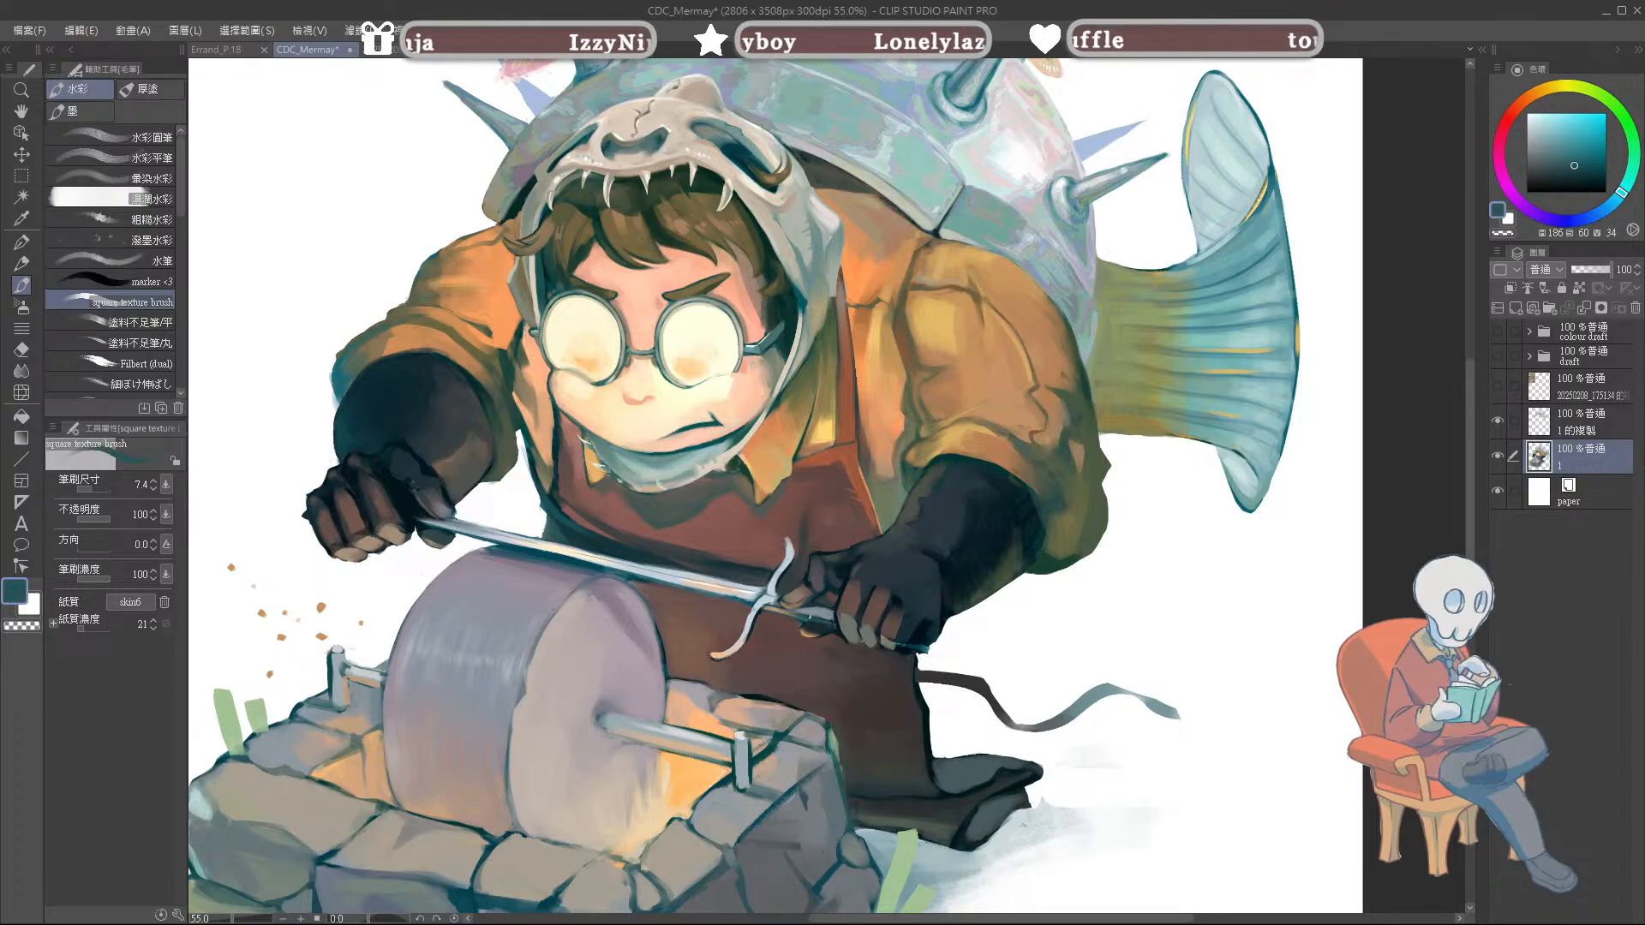
alt+click(825, 608)
Step: Brighten the sword blade just before the crossguard with sampled pale blue at brush size 7.4
key(bracketright)
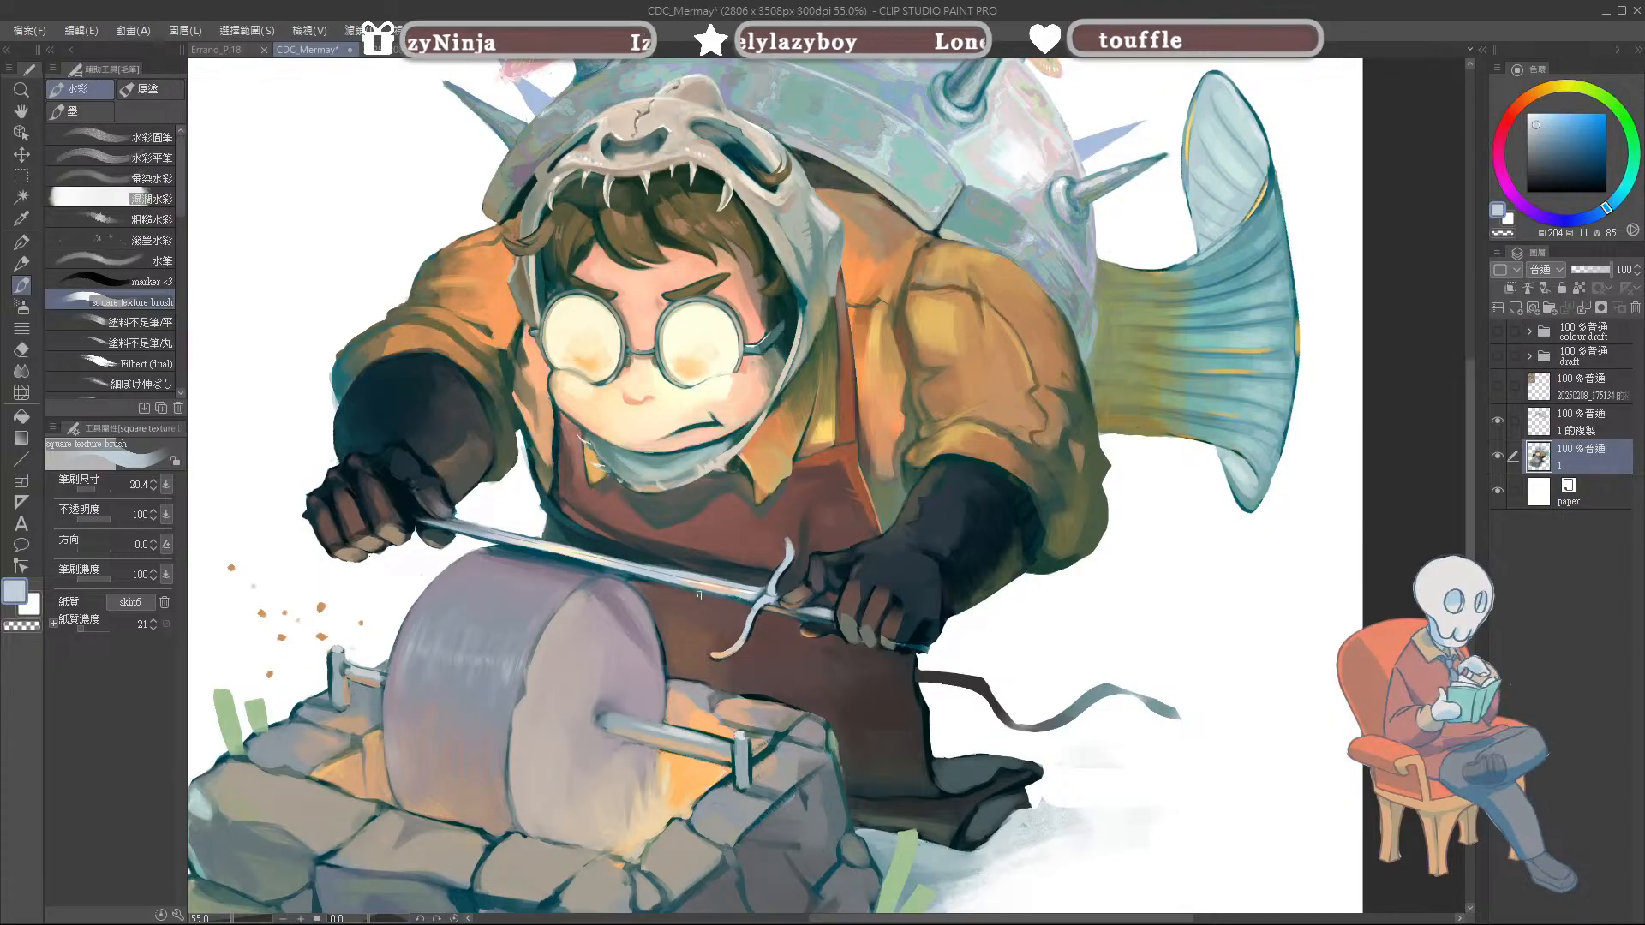
key(bracketleft)
key(bracketleft)
key(bracketleft)
alt+click(730, 594)
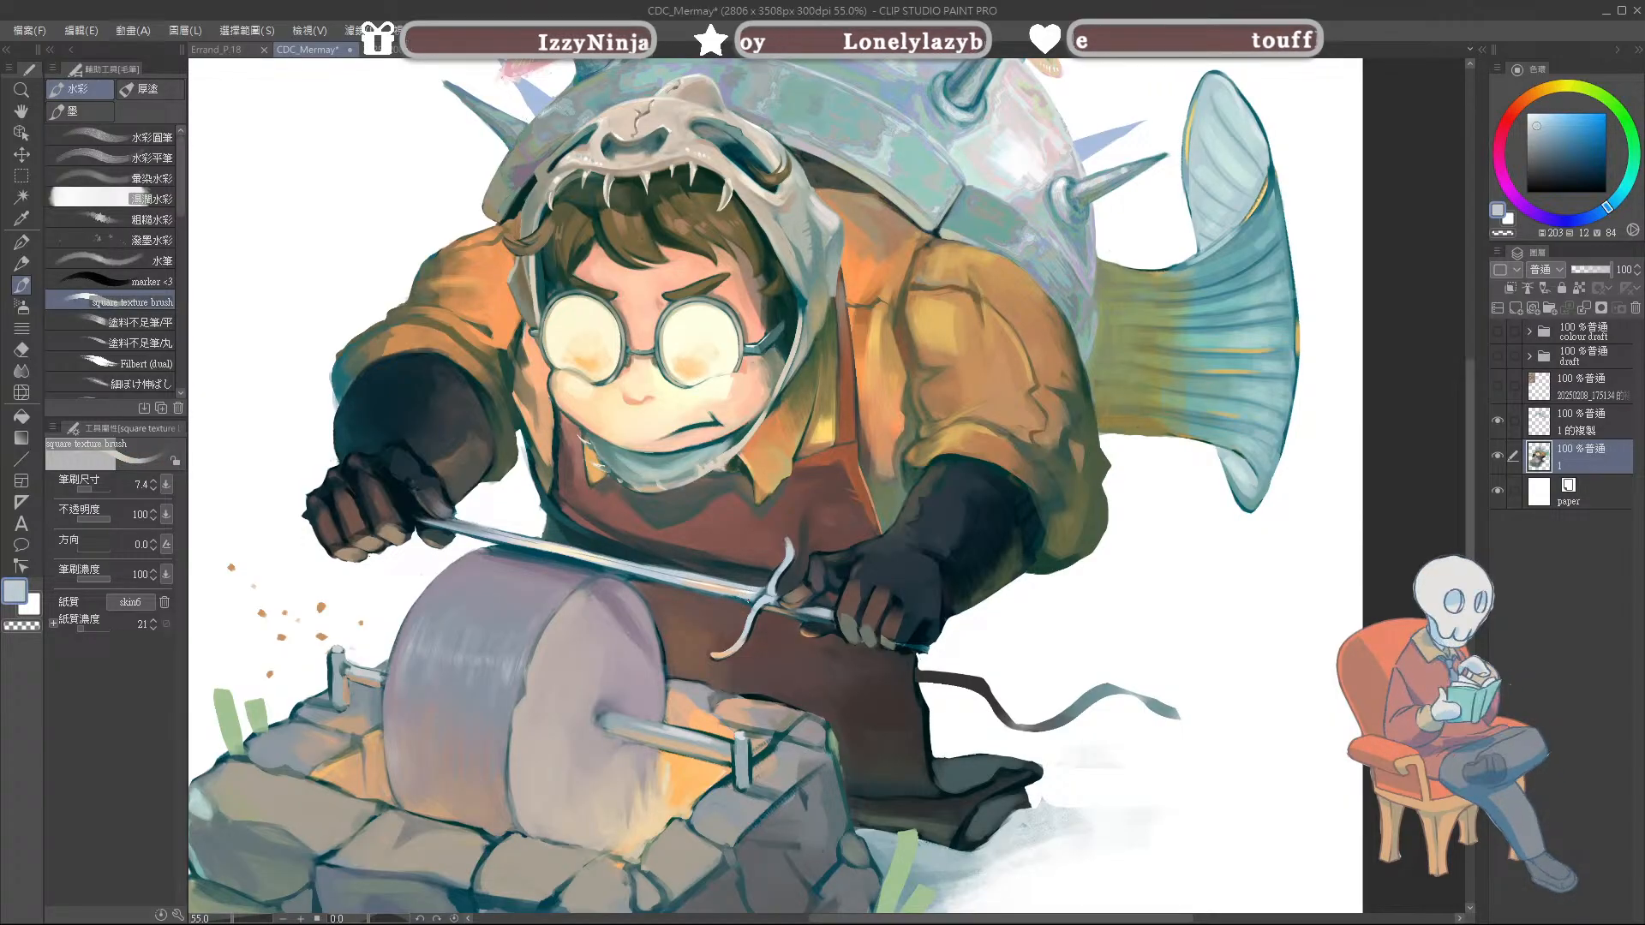
alt+click(754, 594)
drag(750, 598, 722, 592)
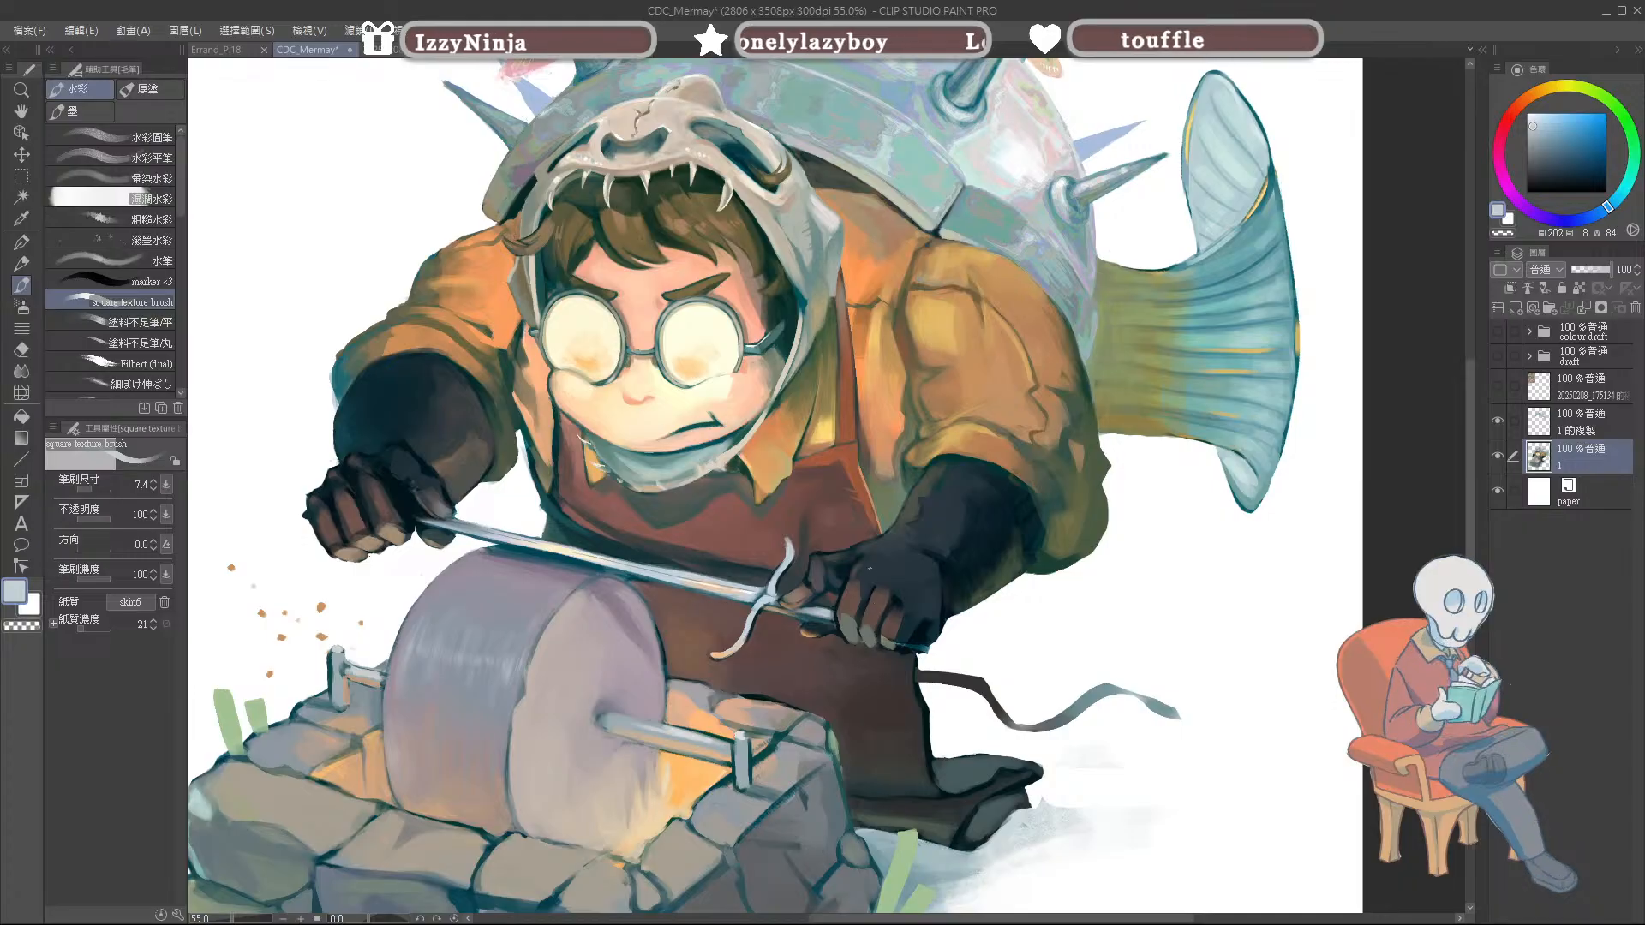
Step: Blend the gripping fingers with sampled dark blue, reddish brown and grey-green at brush size 12.4
alt+click(865, 611)
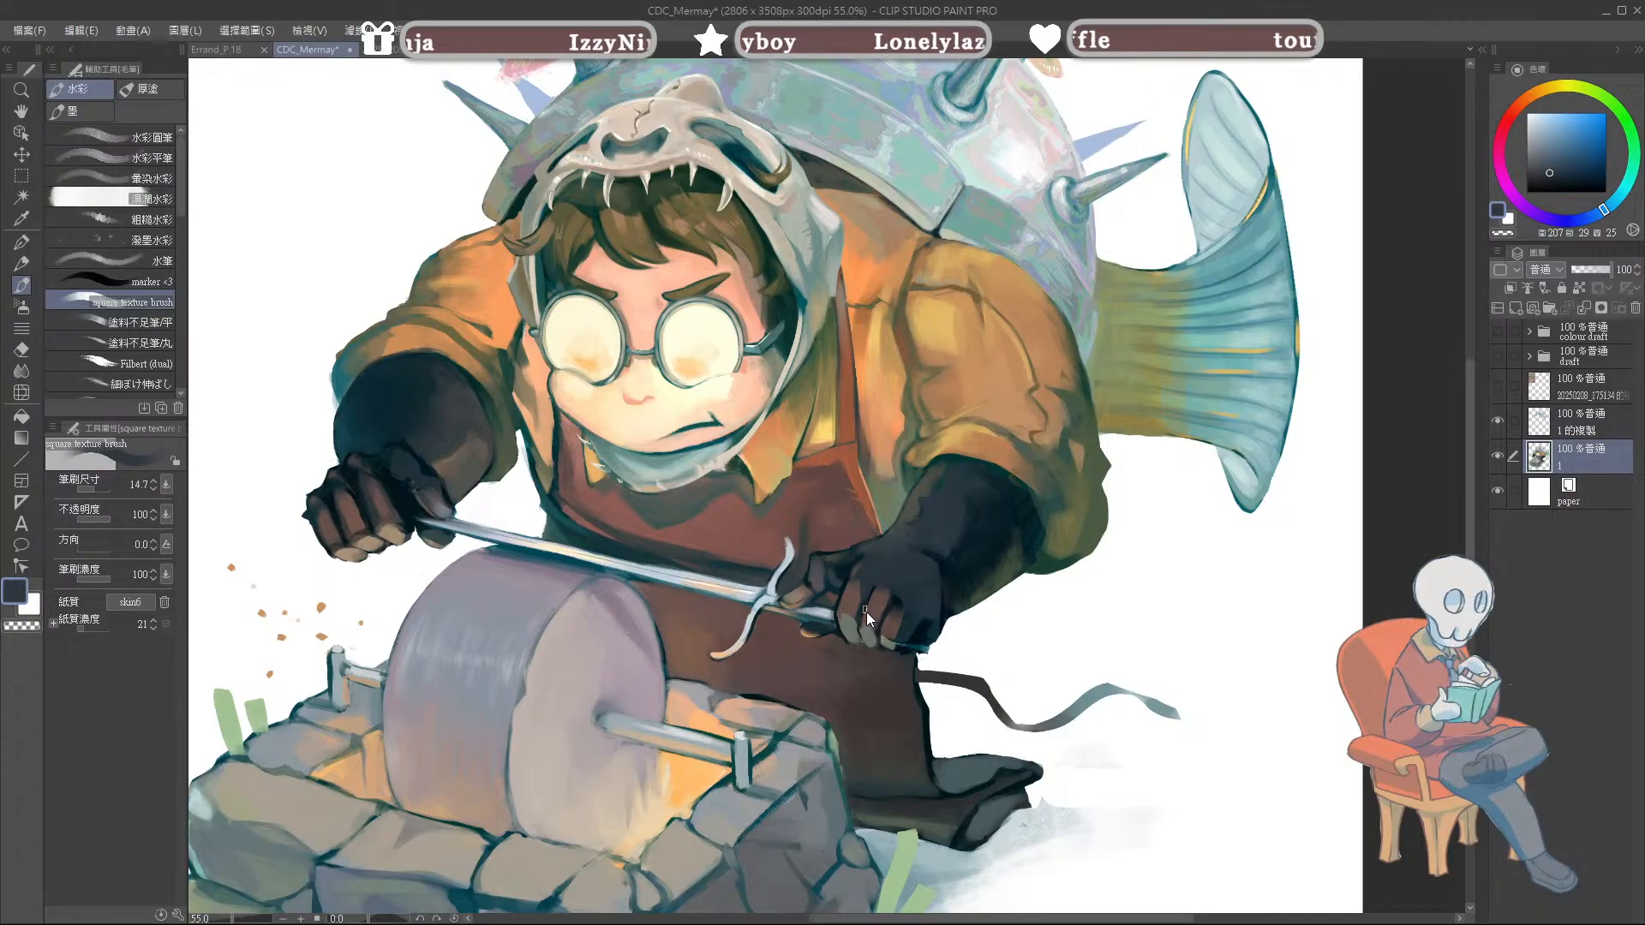
alt+click(846, 627)
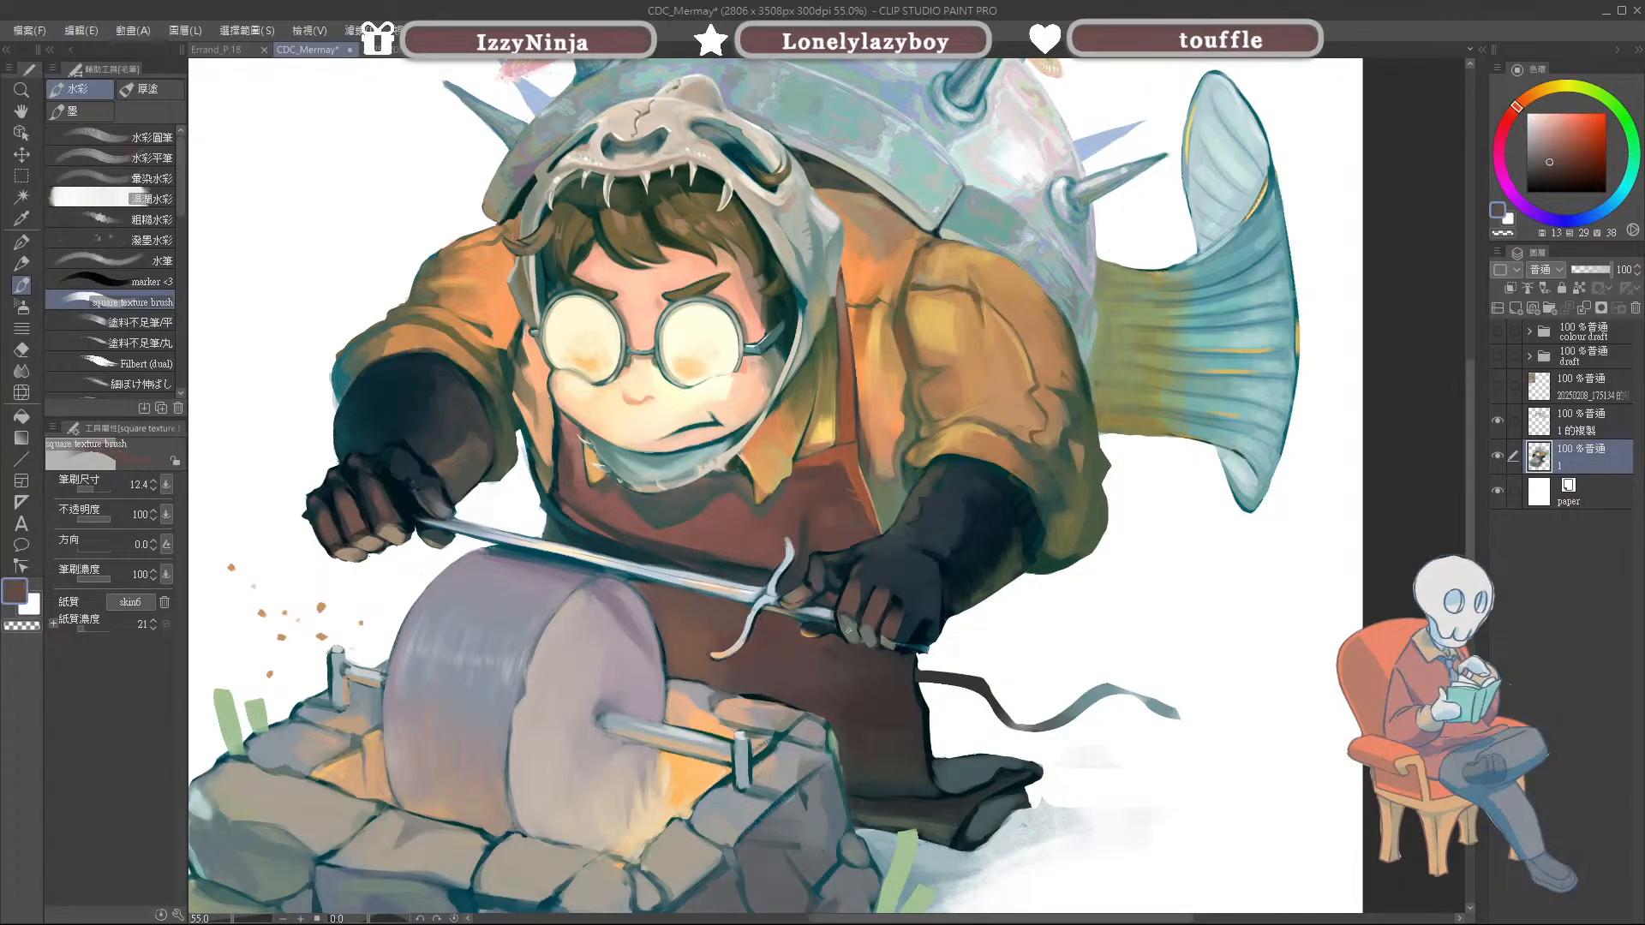
alt+click(848, 633)
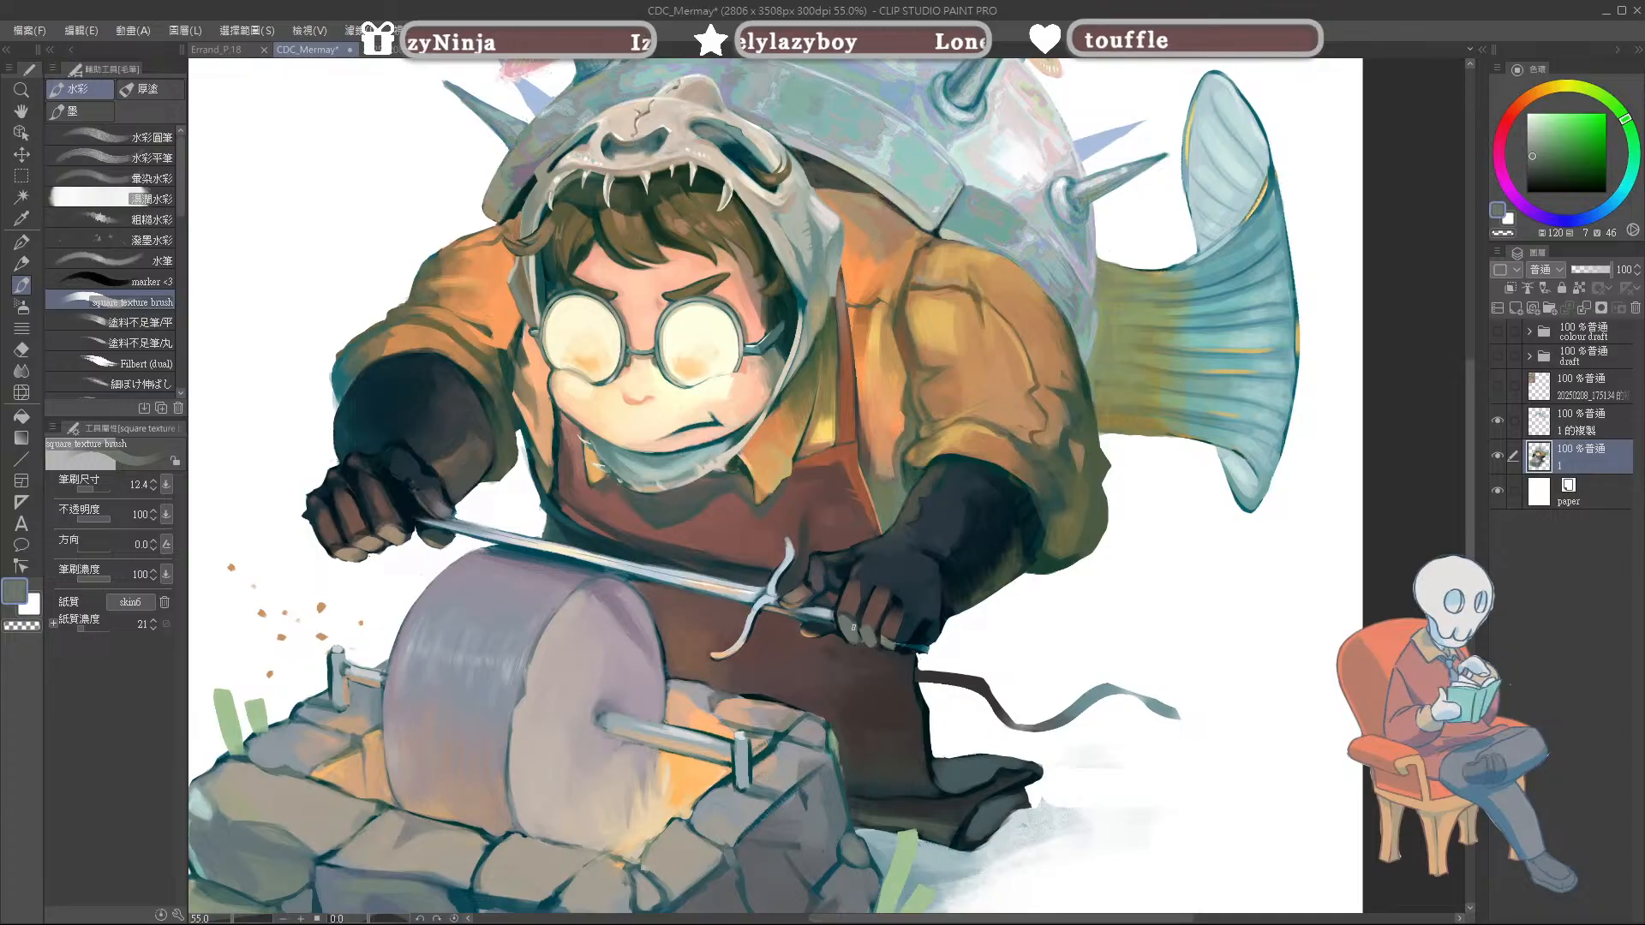
alt+click(857, 632)
alt+click(853, 618)
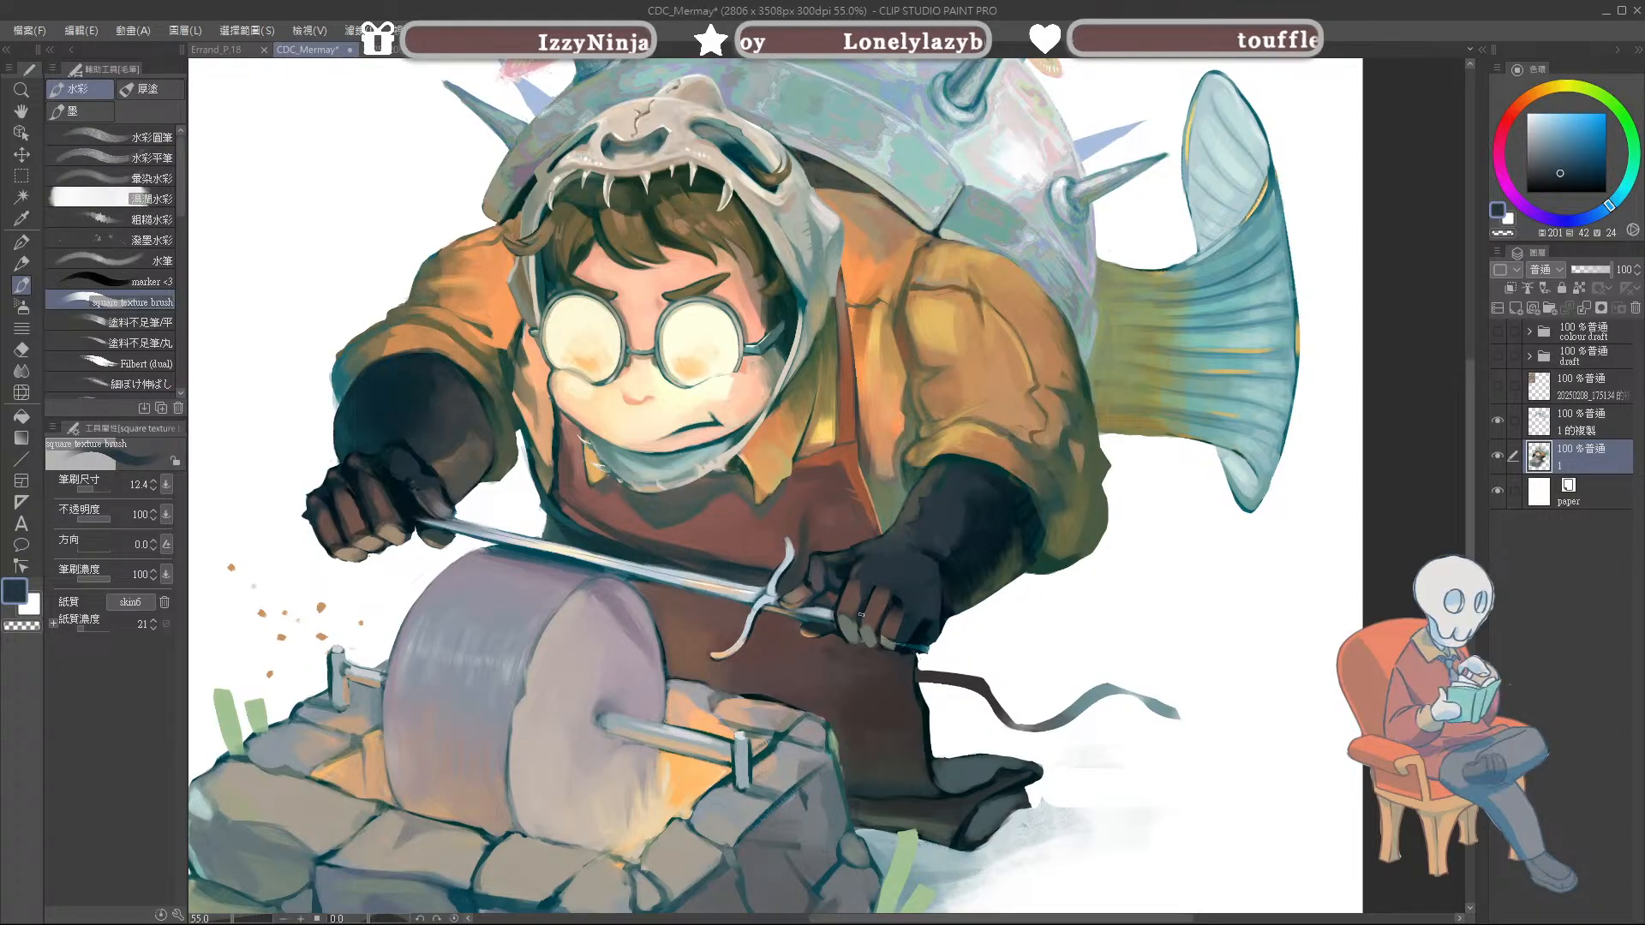
Step: Shade the hilt glove's knuckles above the gripping fingers with sampled dark blue at brush size 12.4
click(896, 502)
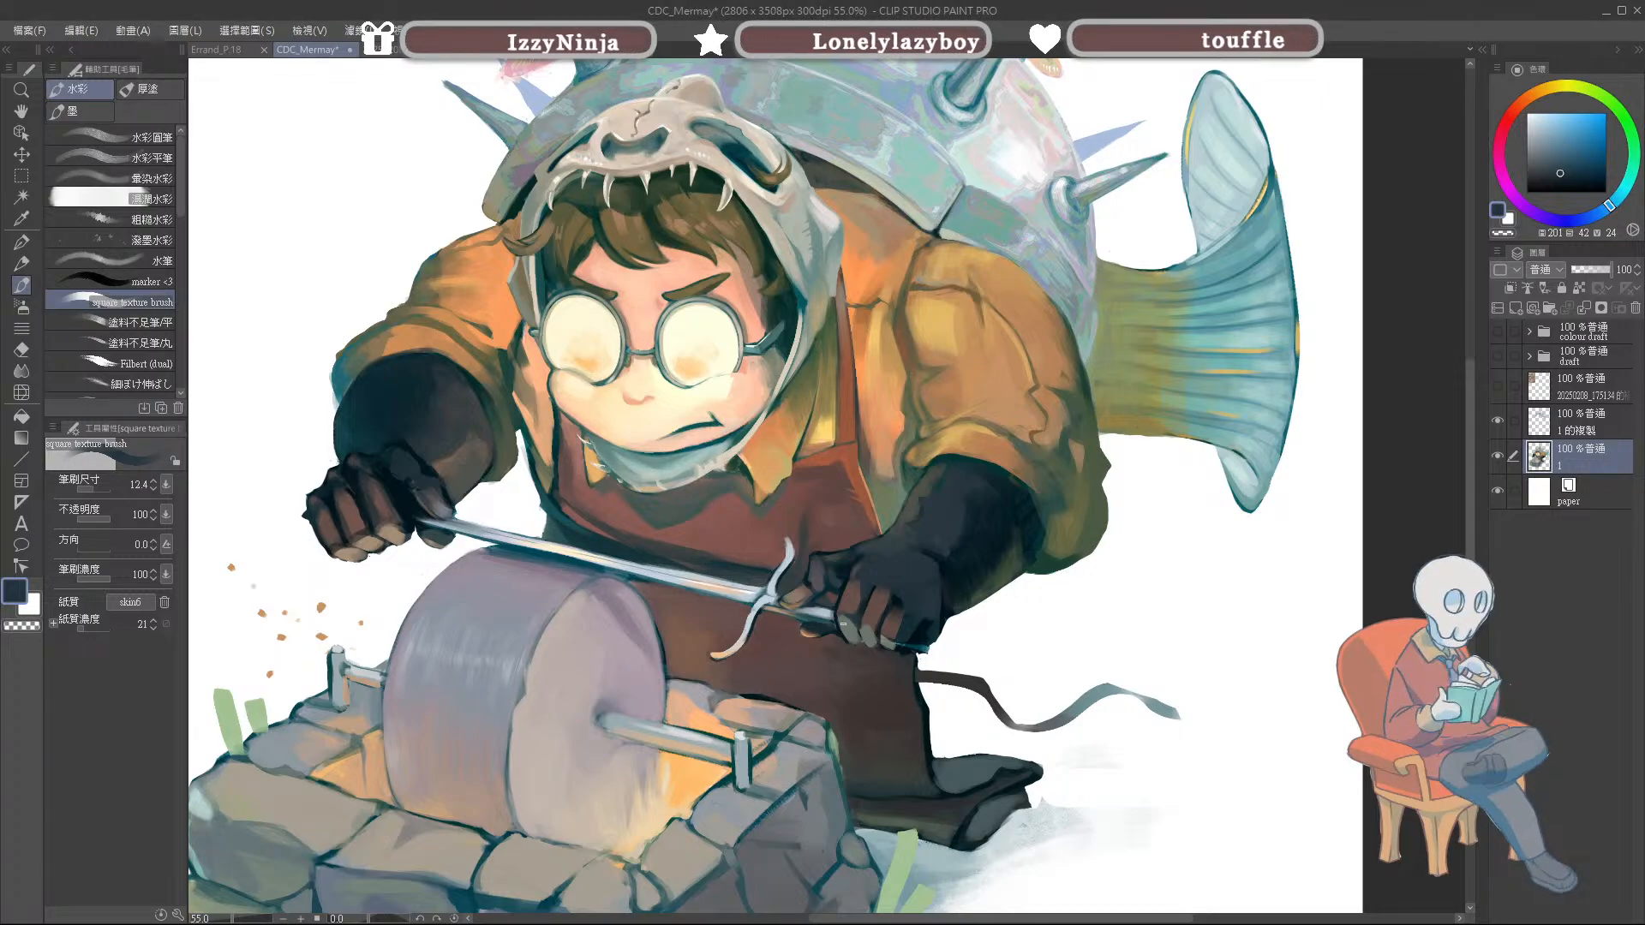
alt+click(874, 600)
mouse_move(895, 591)
mouse_down()
mouse_move(864, 627)
mouse_move(877, 632)
mouse_up()
alt+click(877, 580)
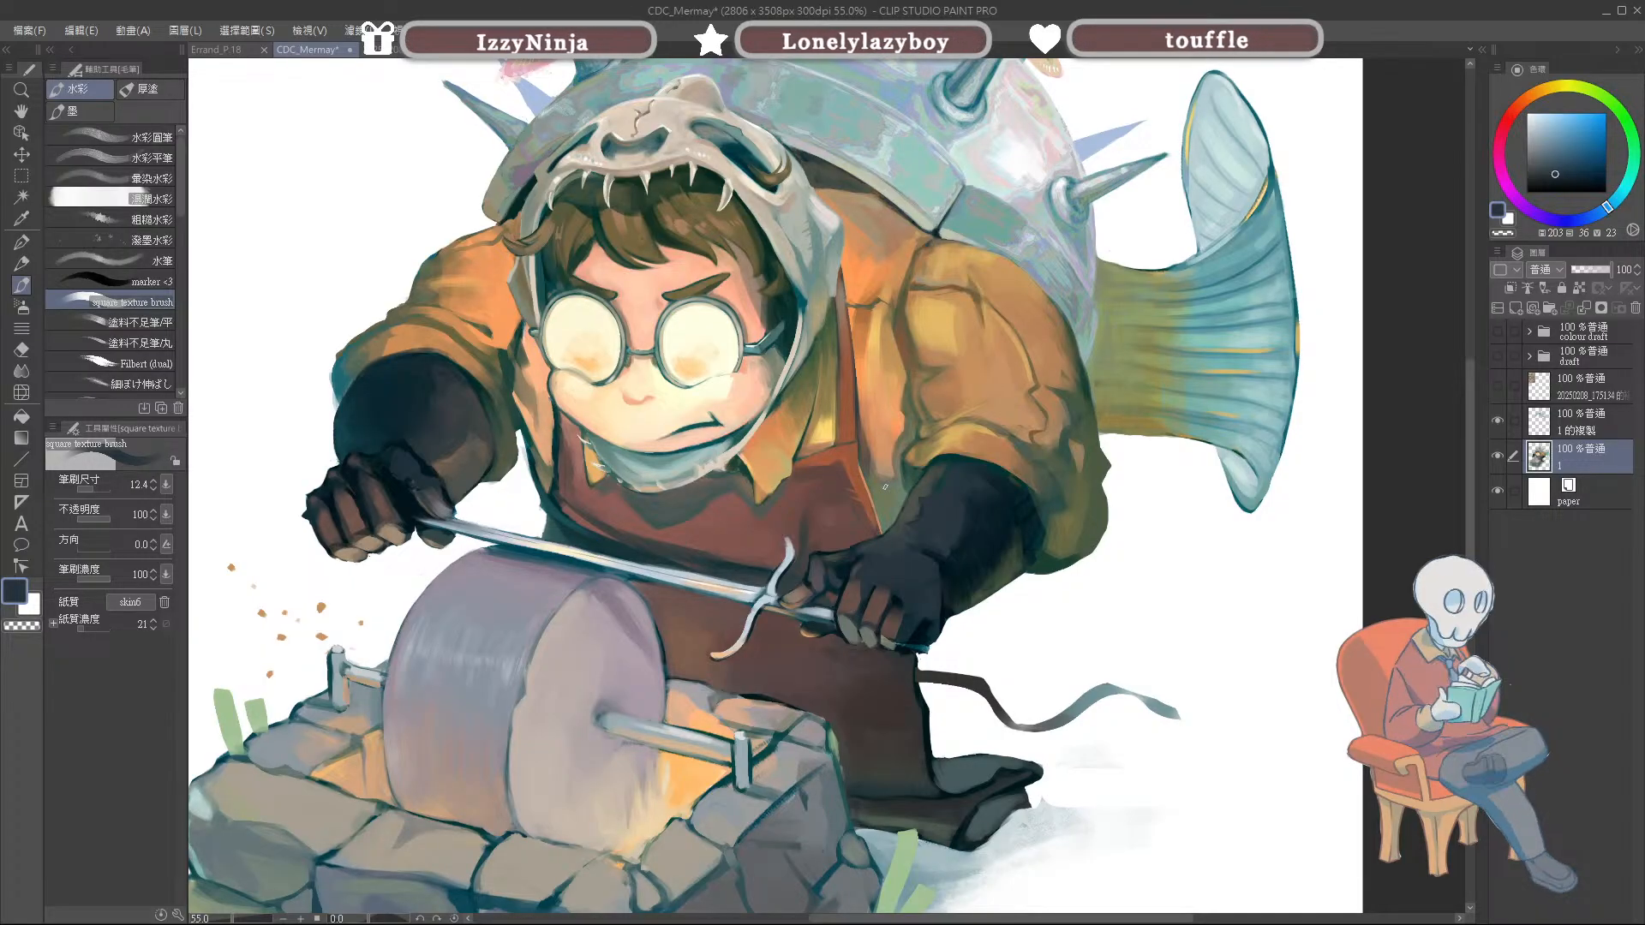
Step: Extend the grey-green light across the front and middle fingertips at brush size 12.4
alt+click(848, 627)
drag(841, 608, 846, 619)
alt+click(853, 624)
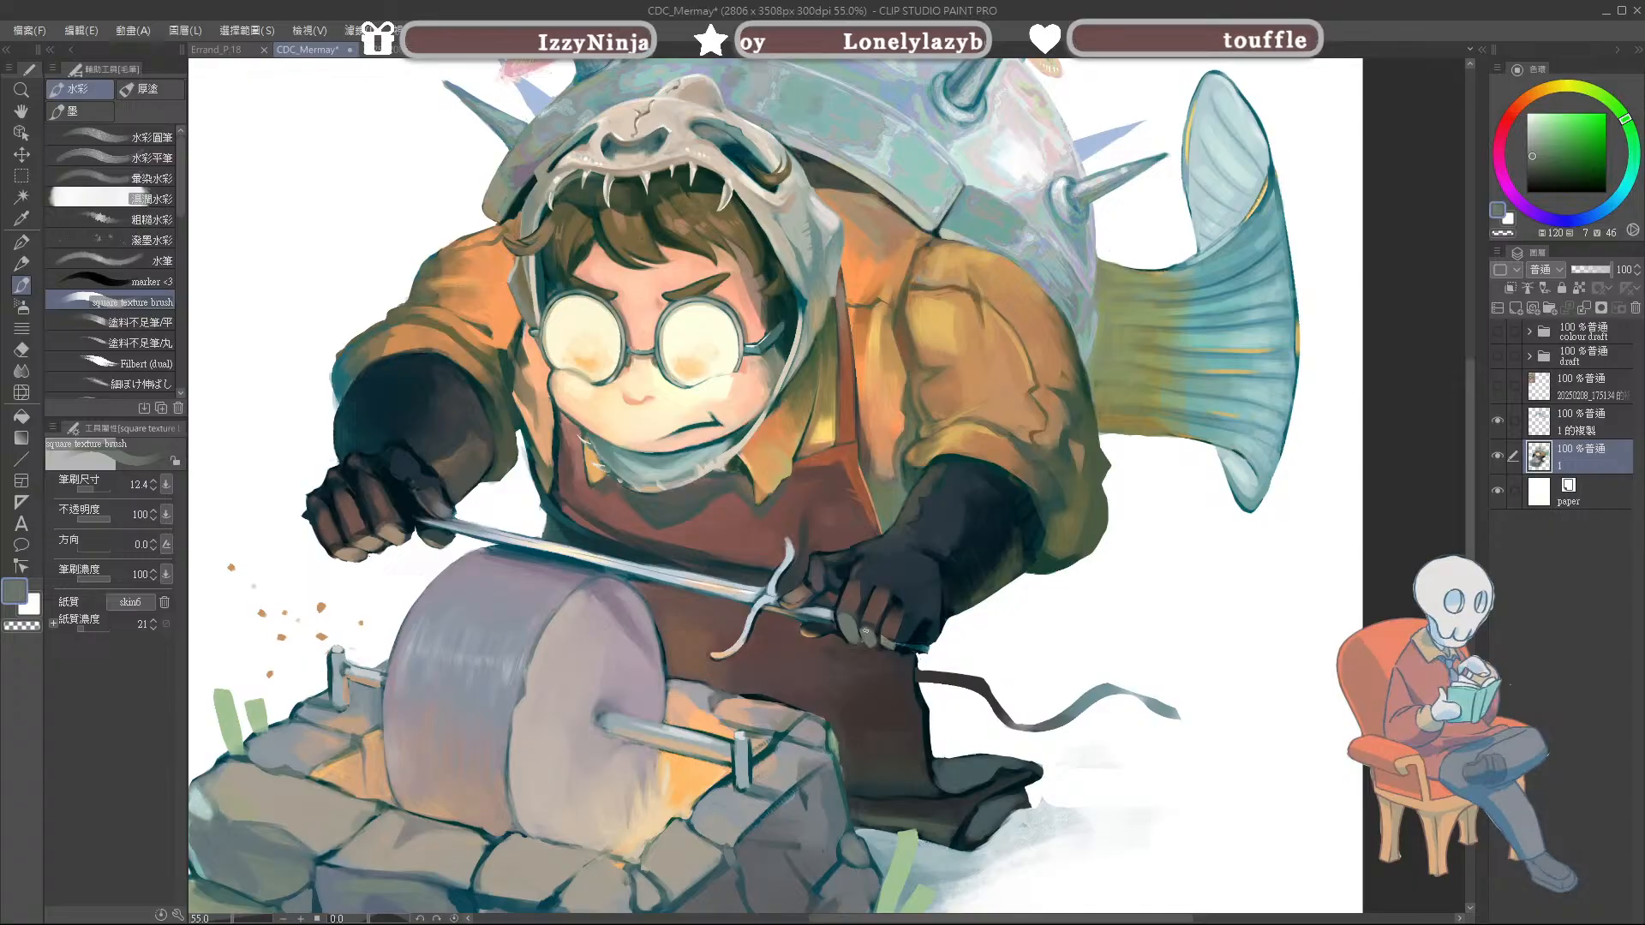
alt+click(863, 631)
alt+click(867, 635)
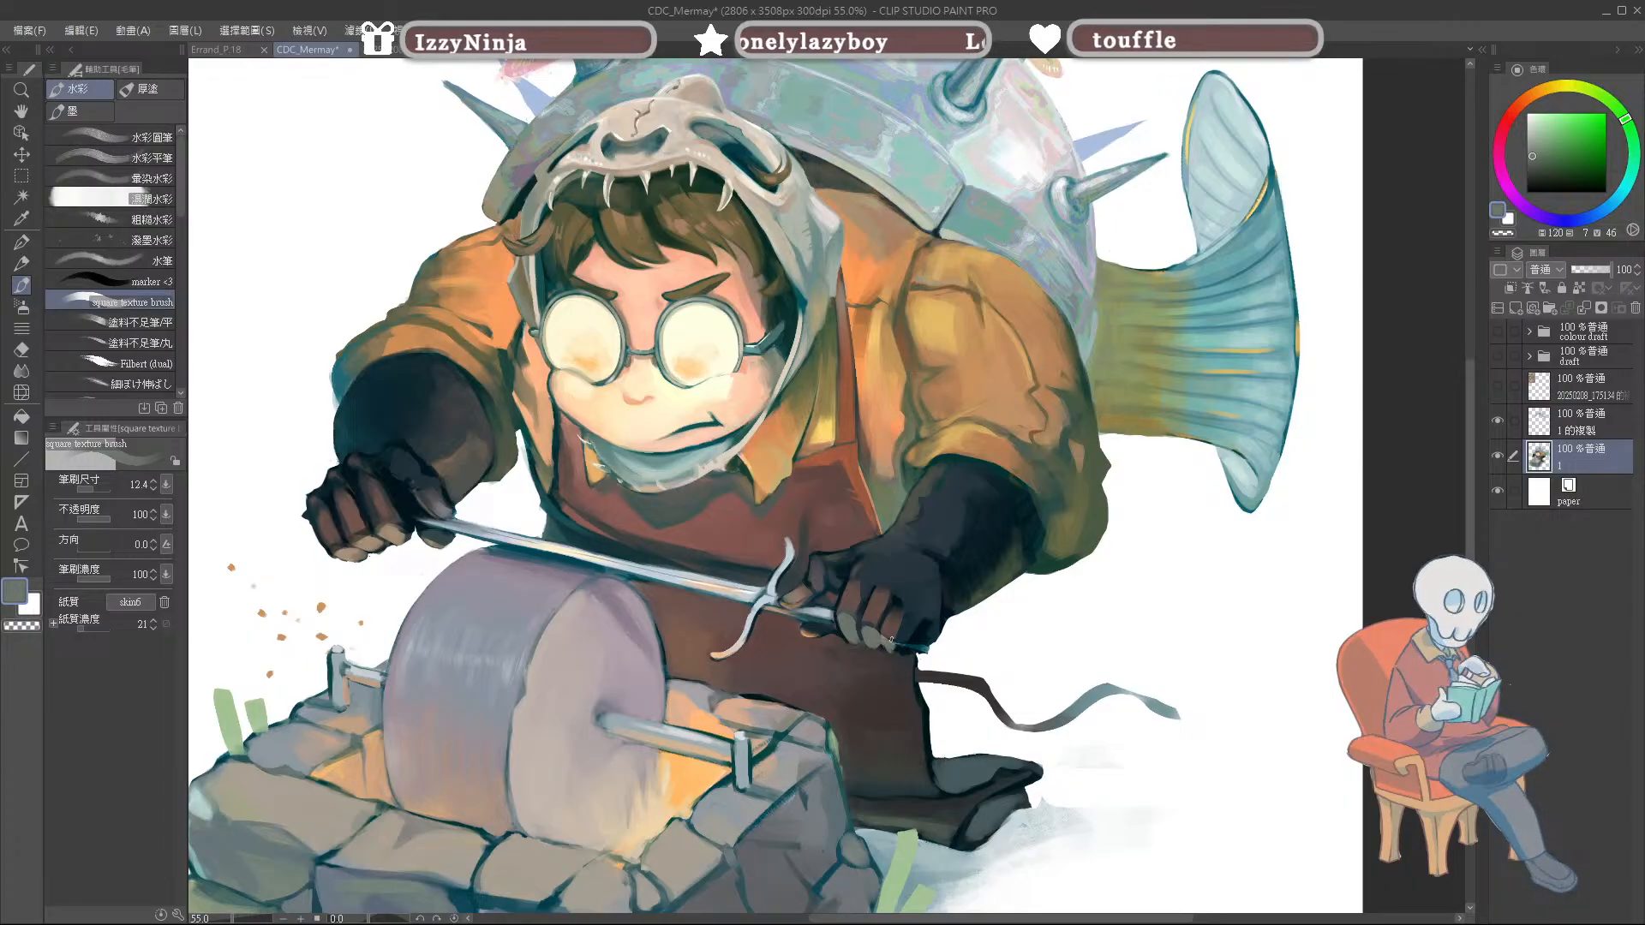
Step: Shape the rear fingertips of the hilt hand with sampled grey-green and dark teal blue
alt+click(891, 635)
alt+click(888, 632)
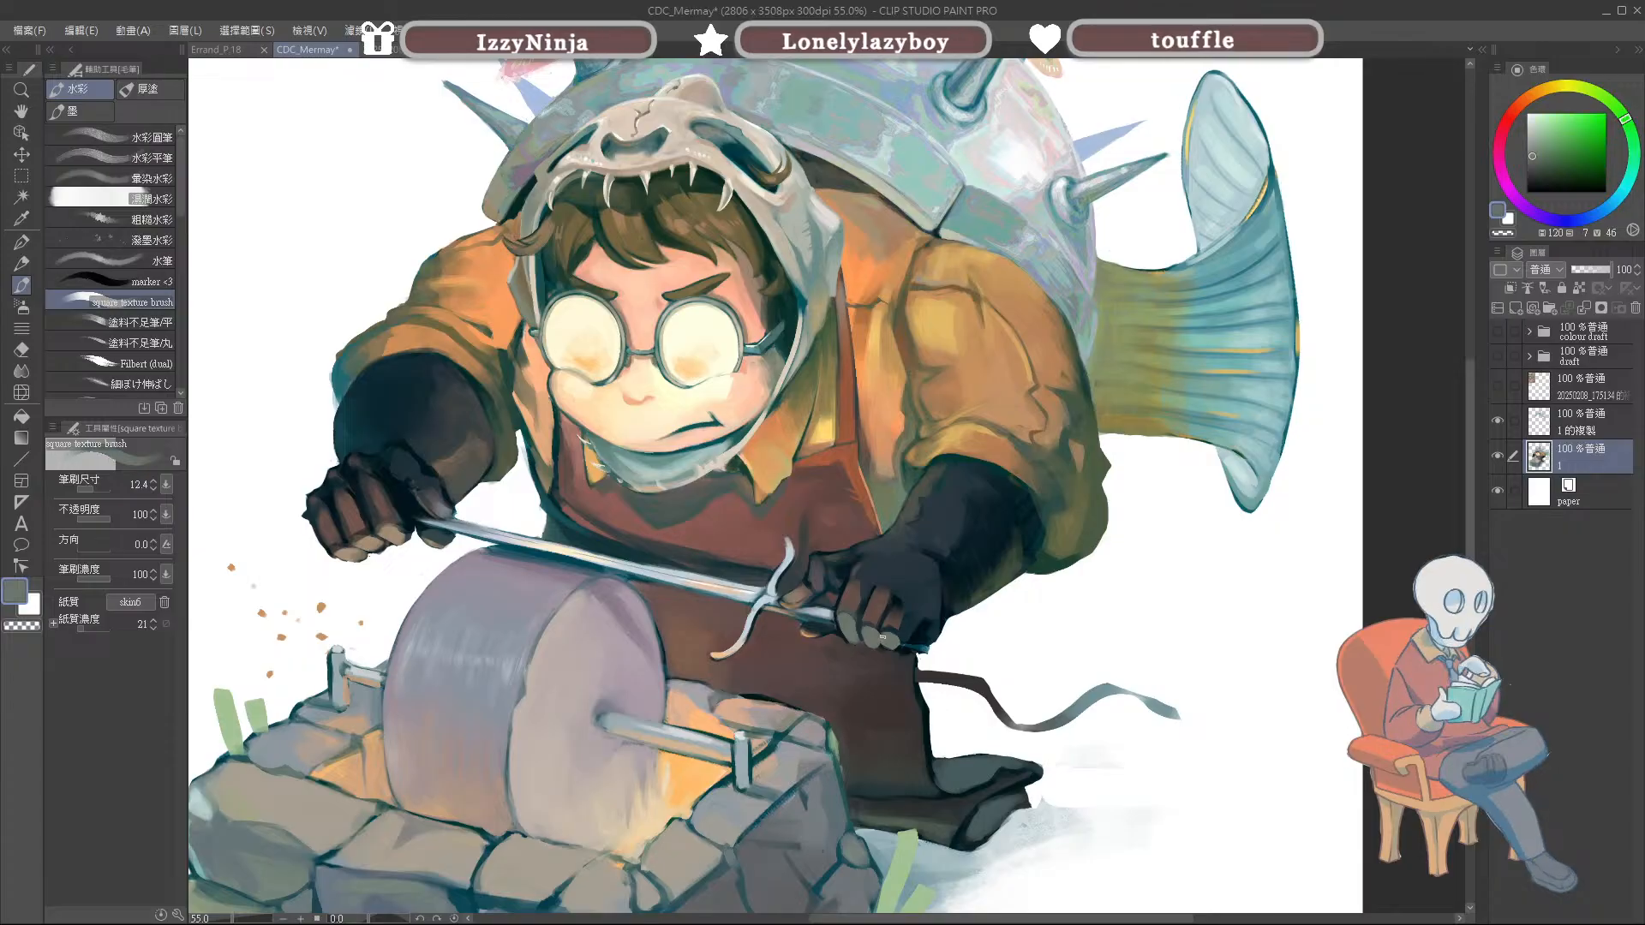
alt+click(888, 635)
alt+click(884, 636)
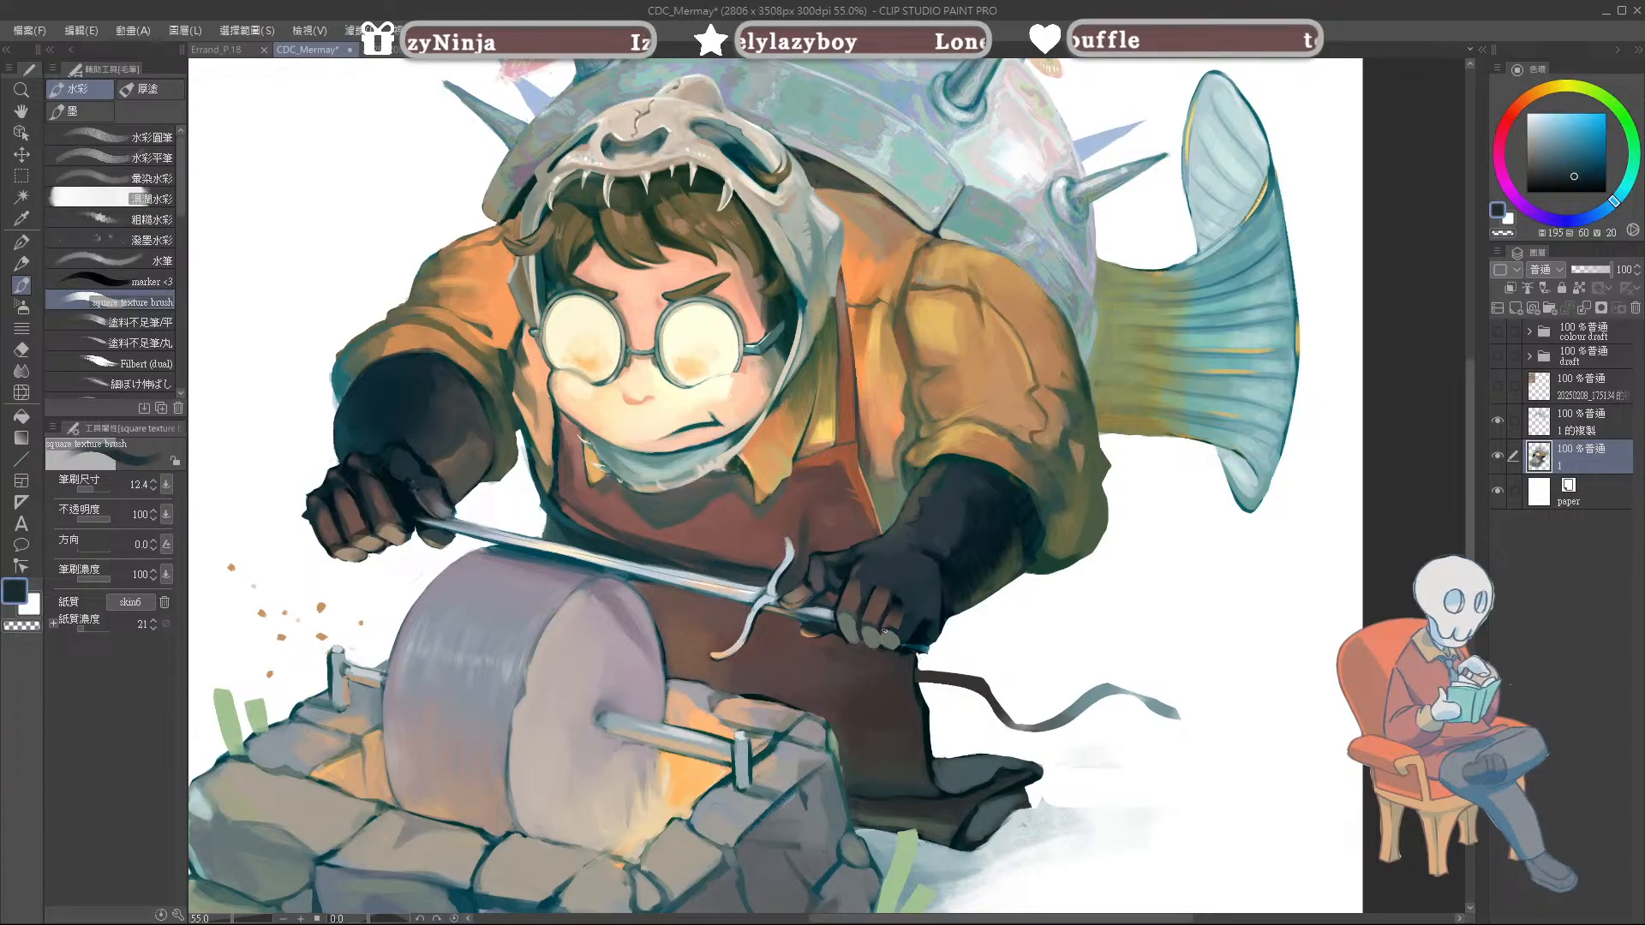
alt+click(888, 638)
alt+click(891, 639)
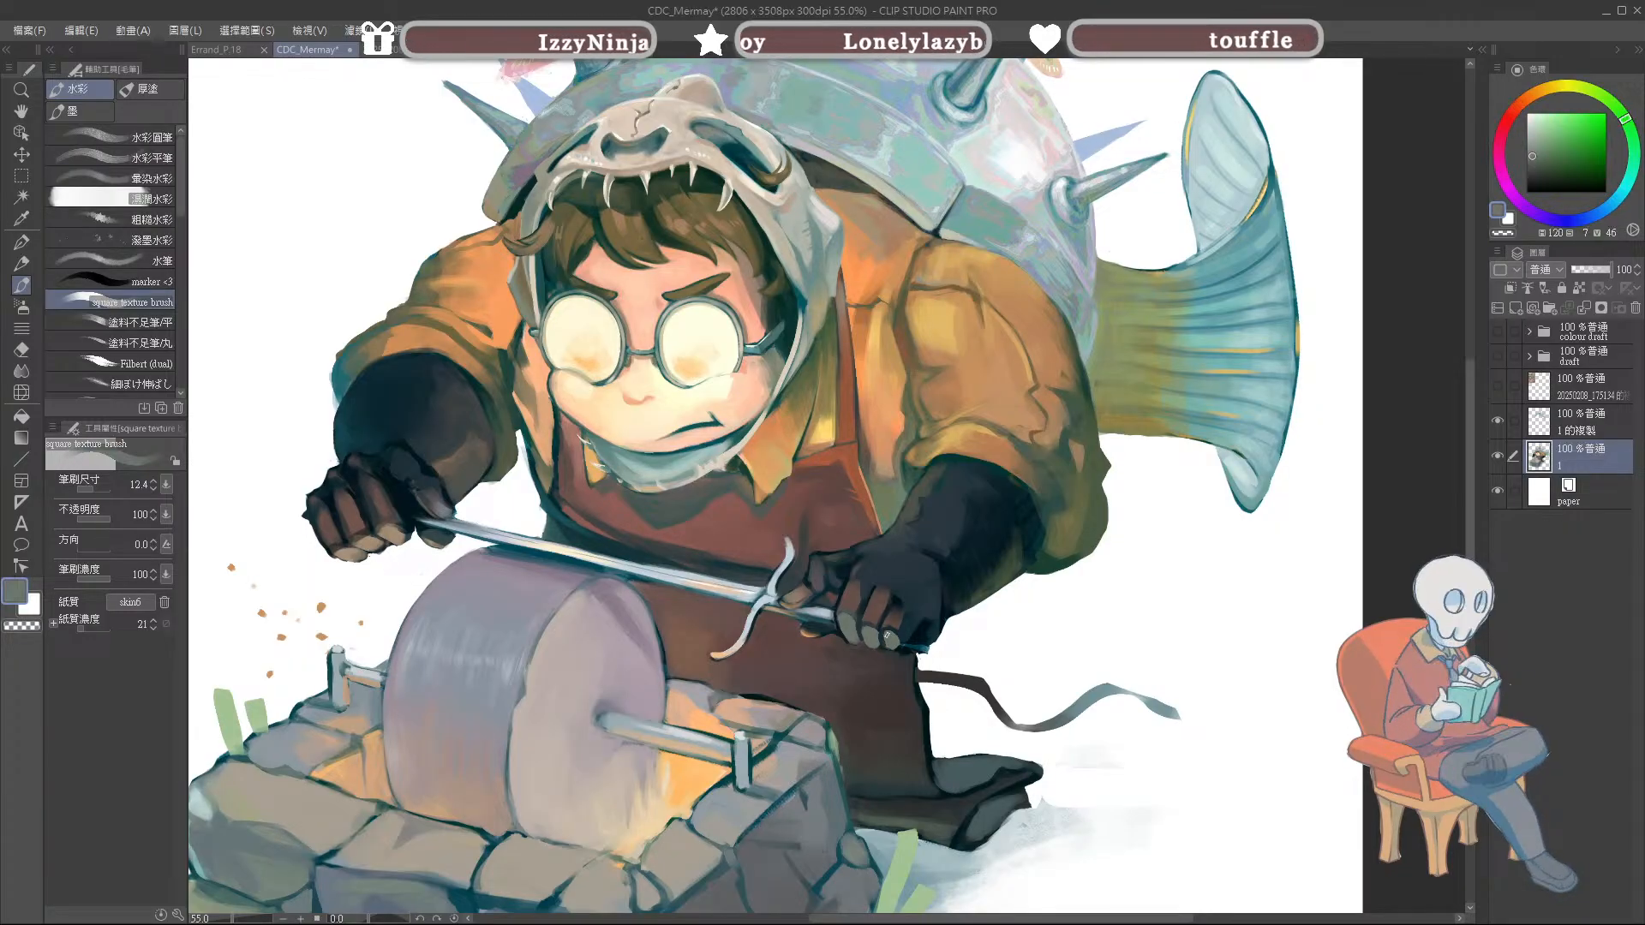
Step: Reduce the brush to 4.4 and sharpen the lower outline of the front fingertips with sampled near-black blue
key(bracketleft)
key(bracketleft)
key(bracketleft)
key(bracketleft)
key(bracketleft)
key(bracketleft)
key(bracketleft)
key(bracketleft)
alt+click(847, 639)
alt+click(846, 640)
alt+click(848, 638)
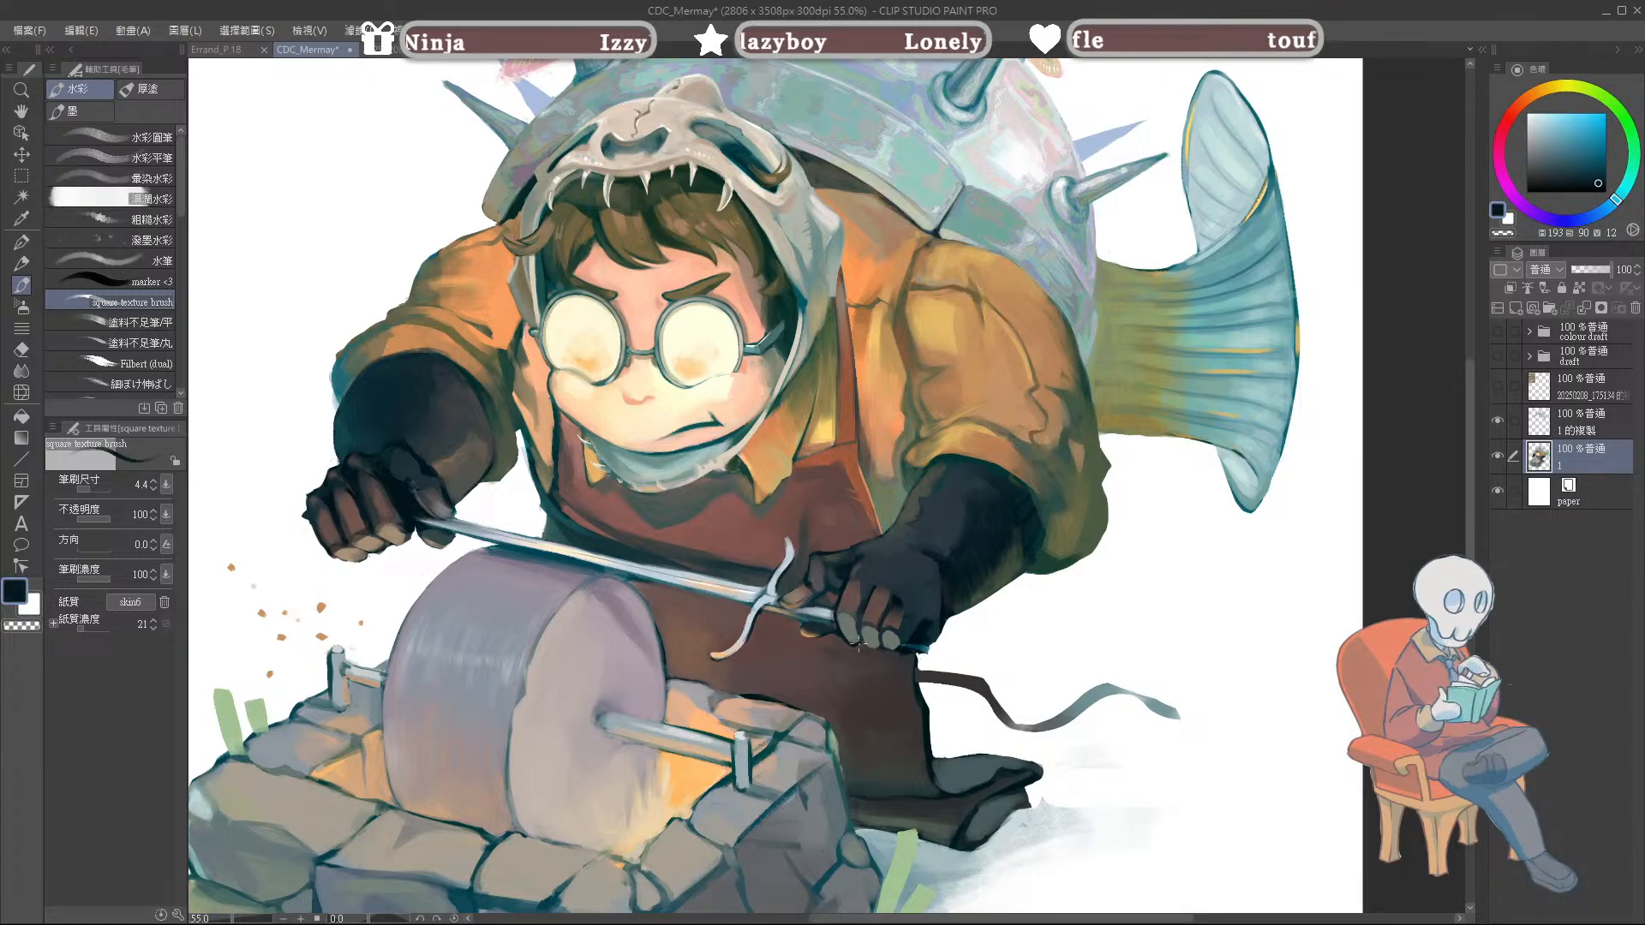
Step: Clean up the edge beneath the rear fingers with sampled dark blues, enlarging the brush to 25.0
alt+click(887, 644)
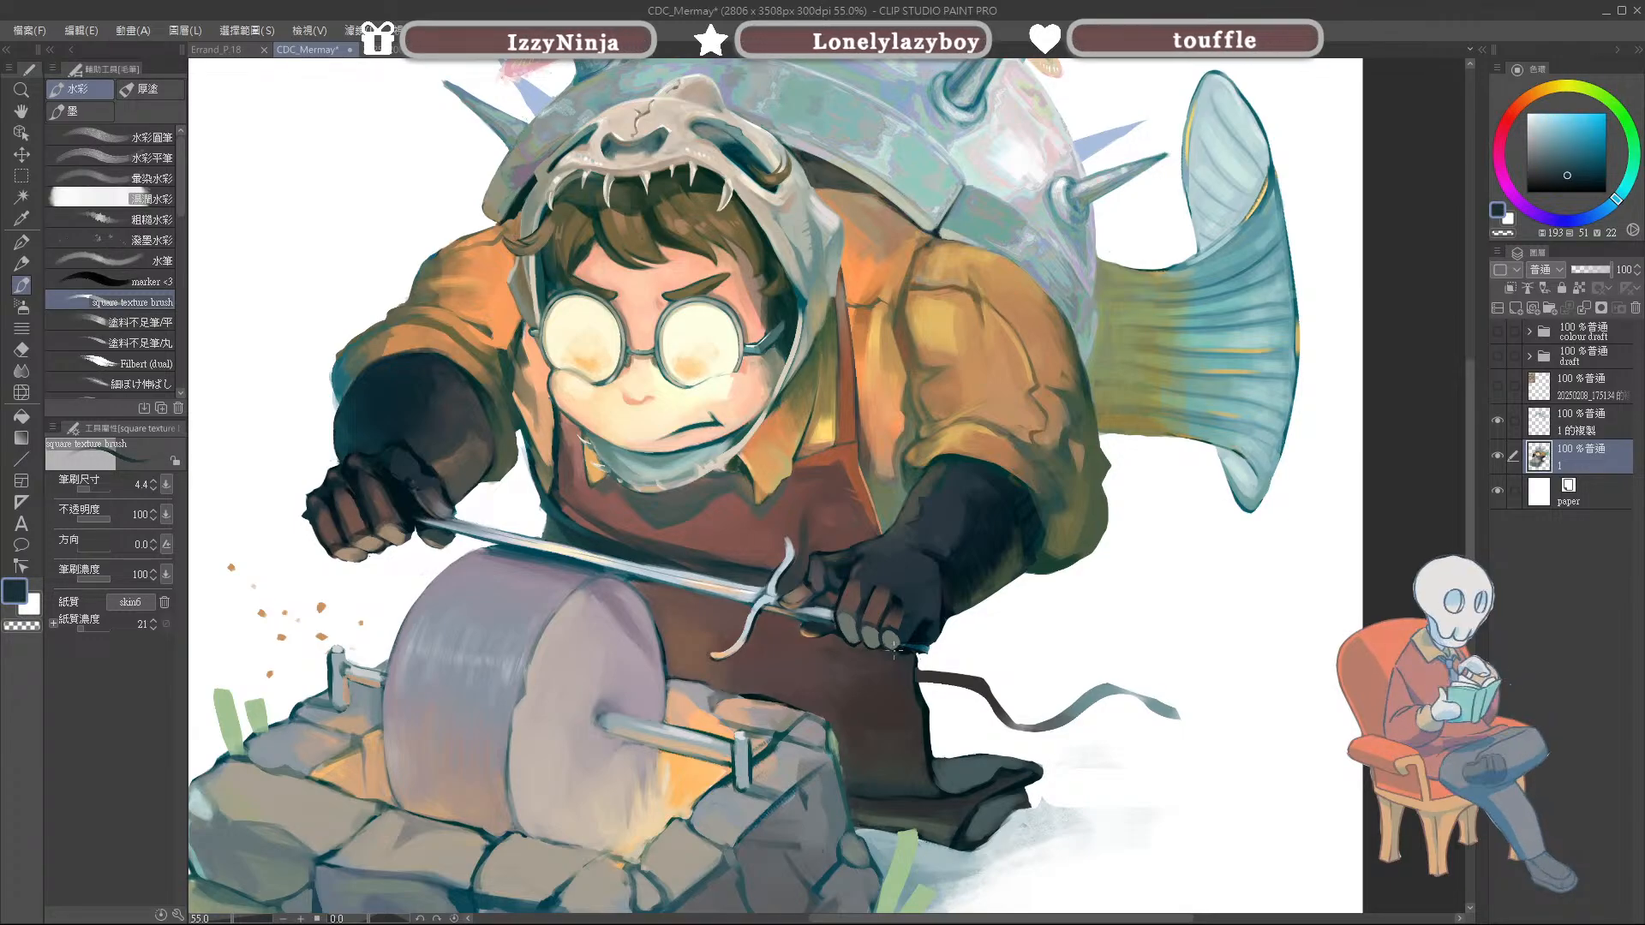
drag(884, 658, 891, 658)
alt+click(881, 654)
alt+click(903, 656)
key(bracketright)
alt+click(902, 657)
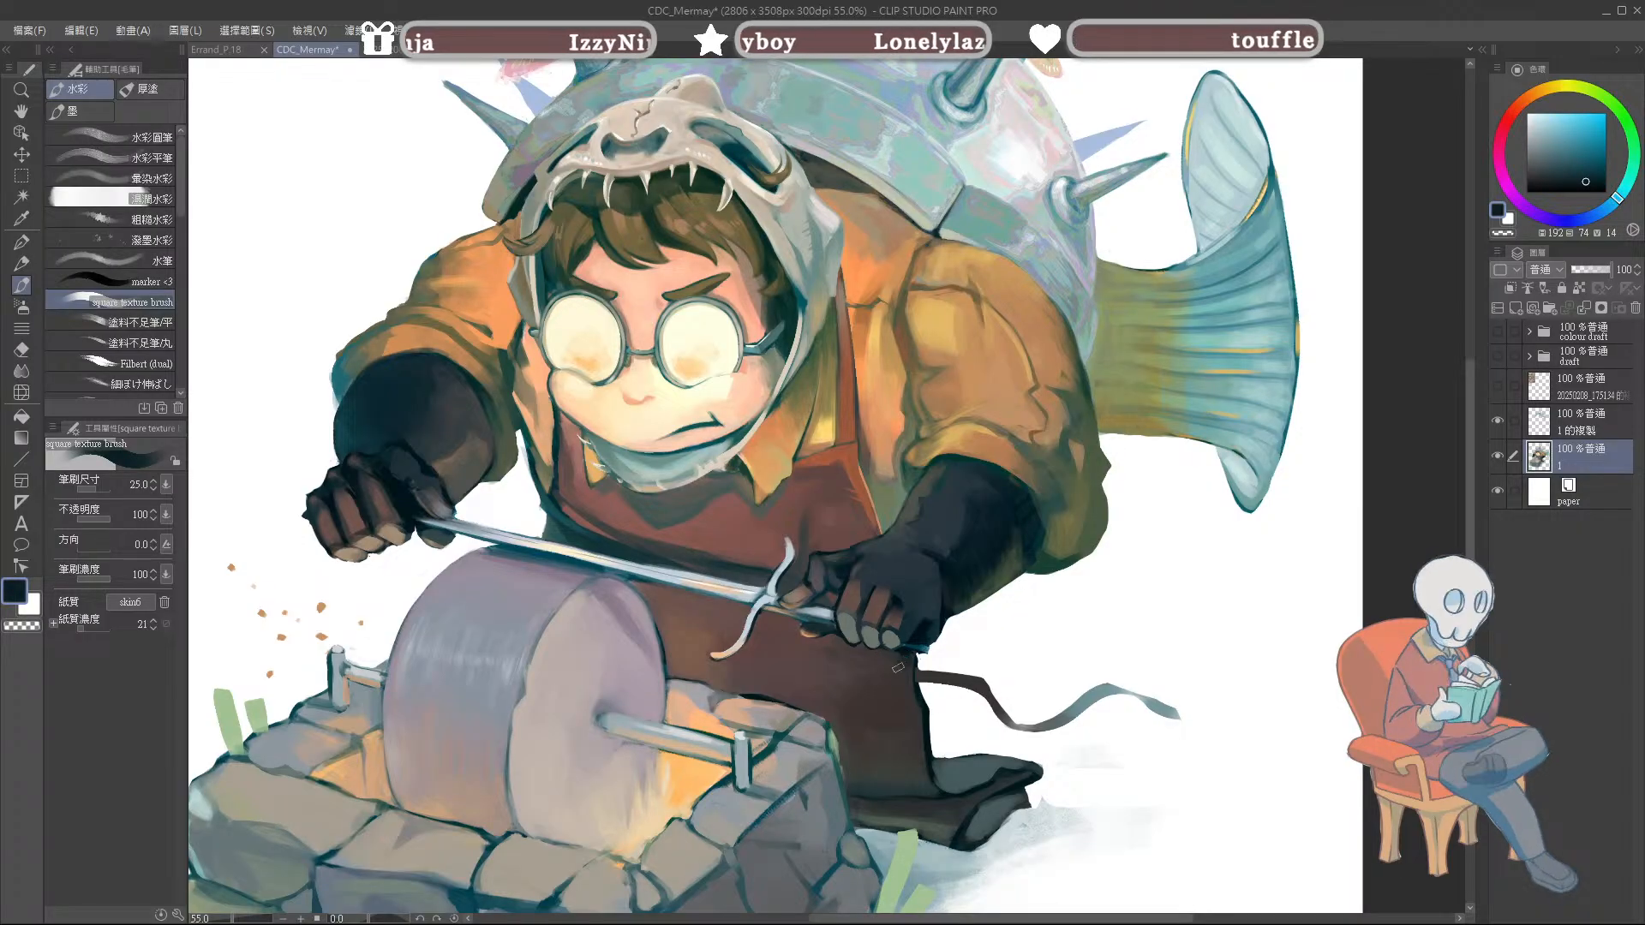
alt+click(898, 659)
Step: Rework the pommel end behind the rear finger with sampled pale blue and dark blue, and erase its protruding tip
alt+click(826, 613)
drag(947, 653, 939, 653)
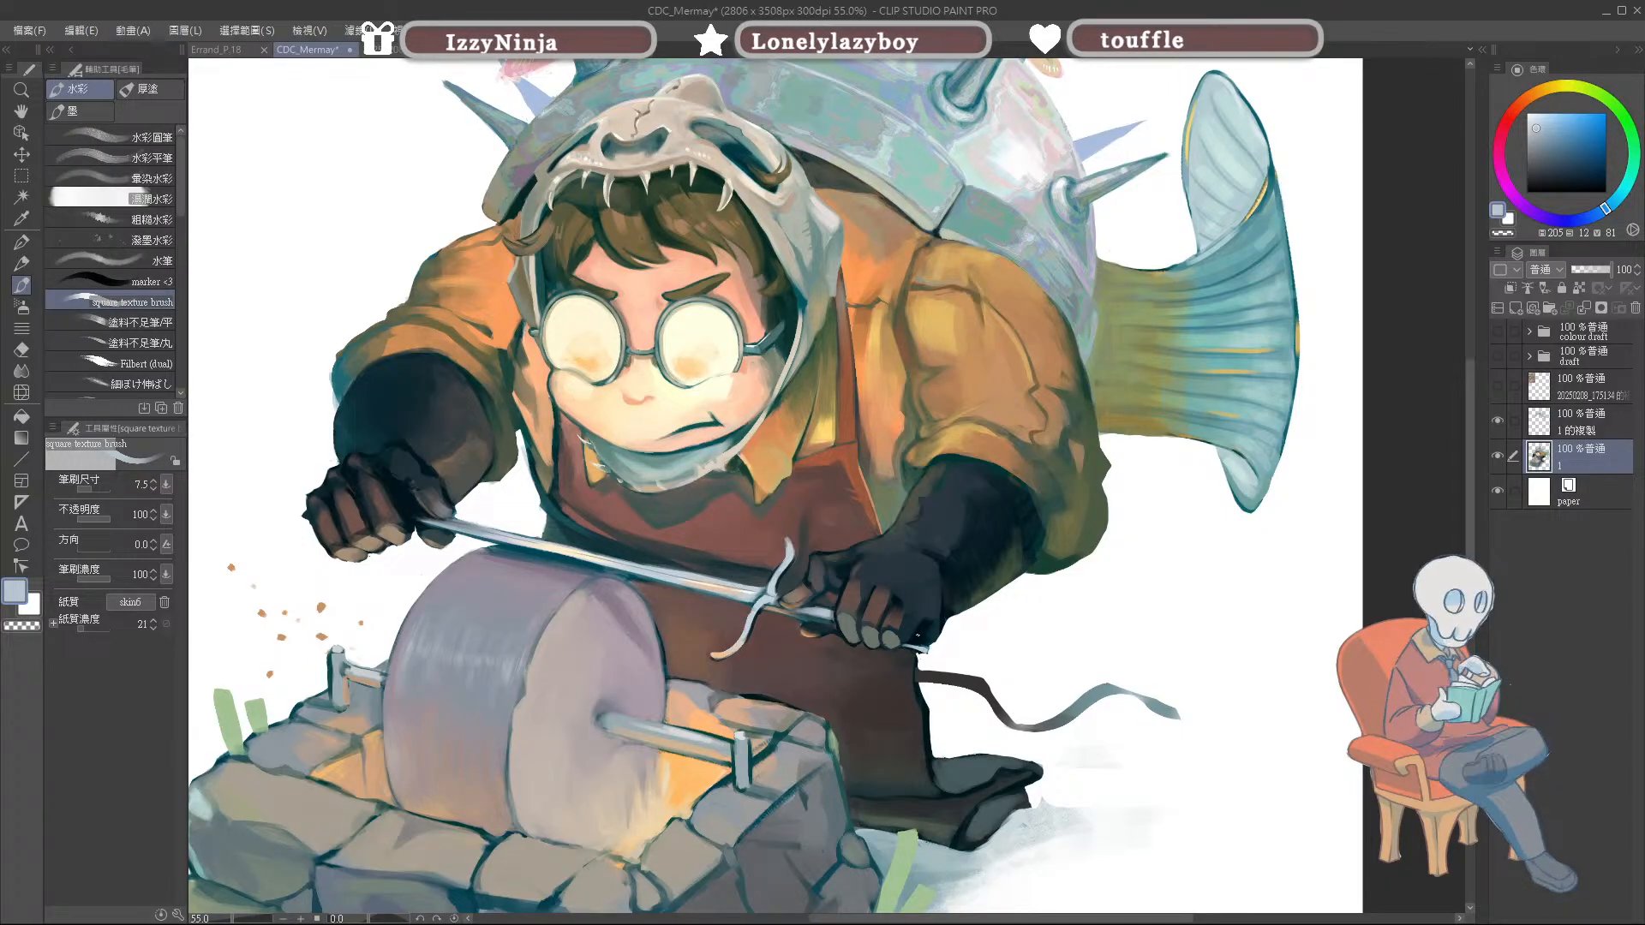
alt+click(897, 668)
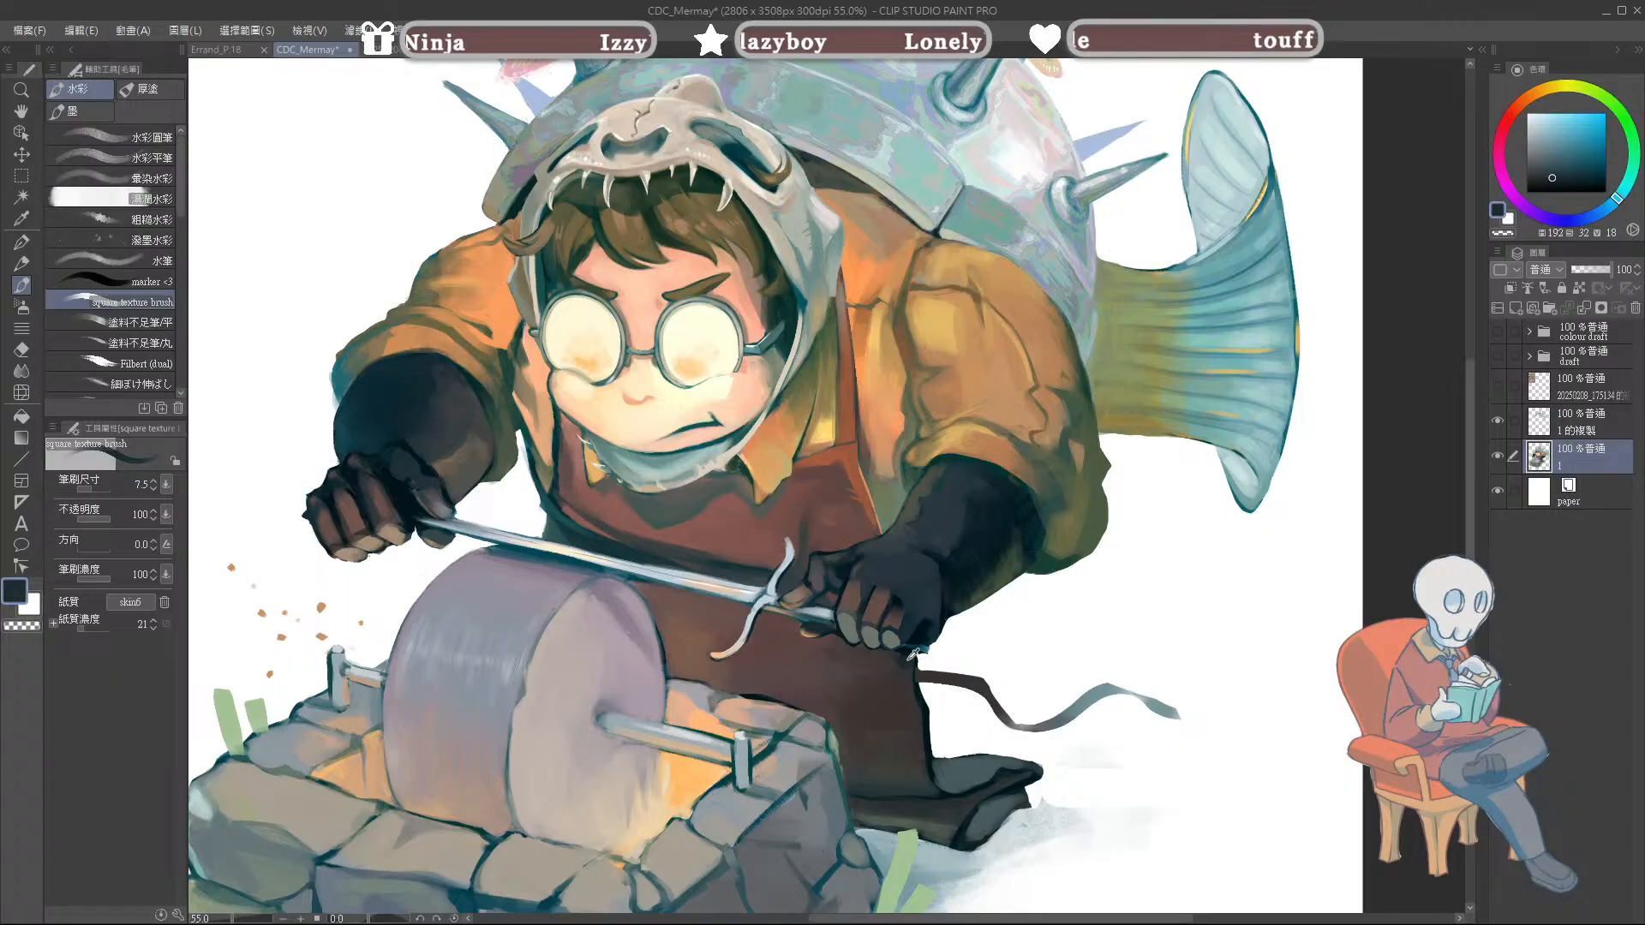
drag(897, 670, 902, 669)
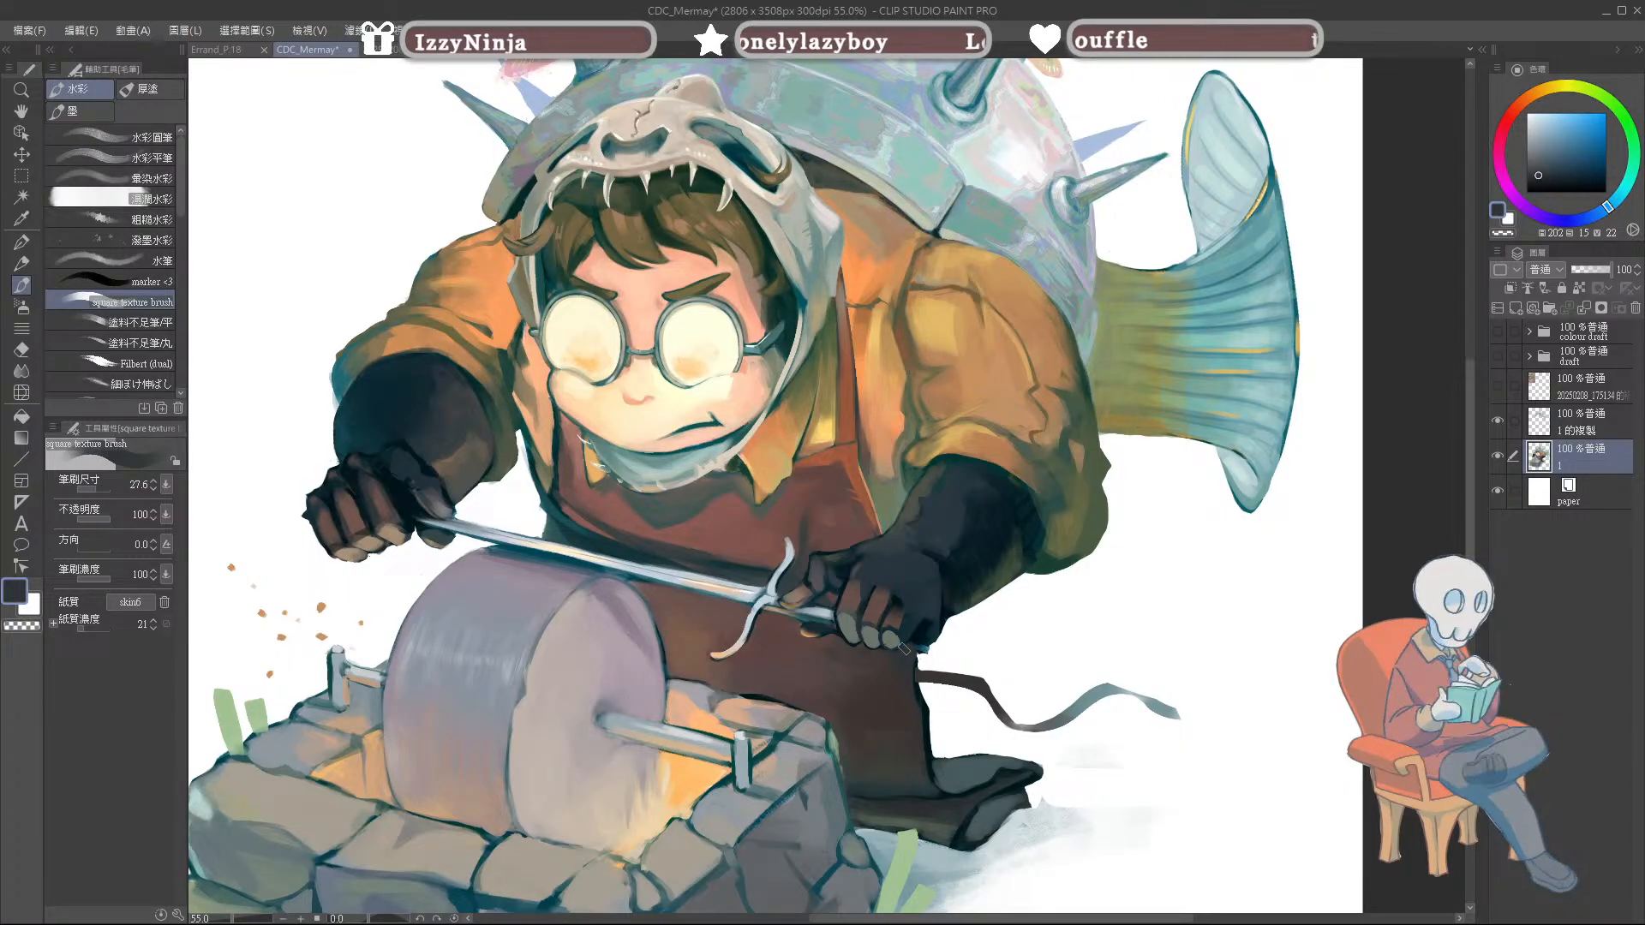
key(e)
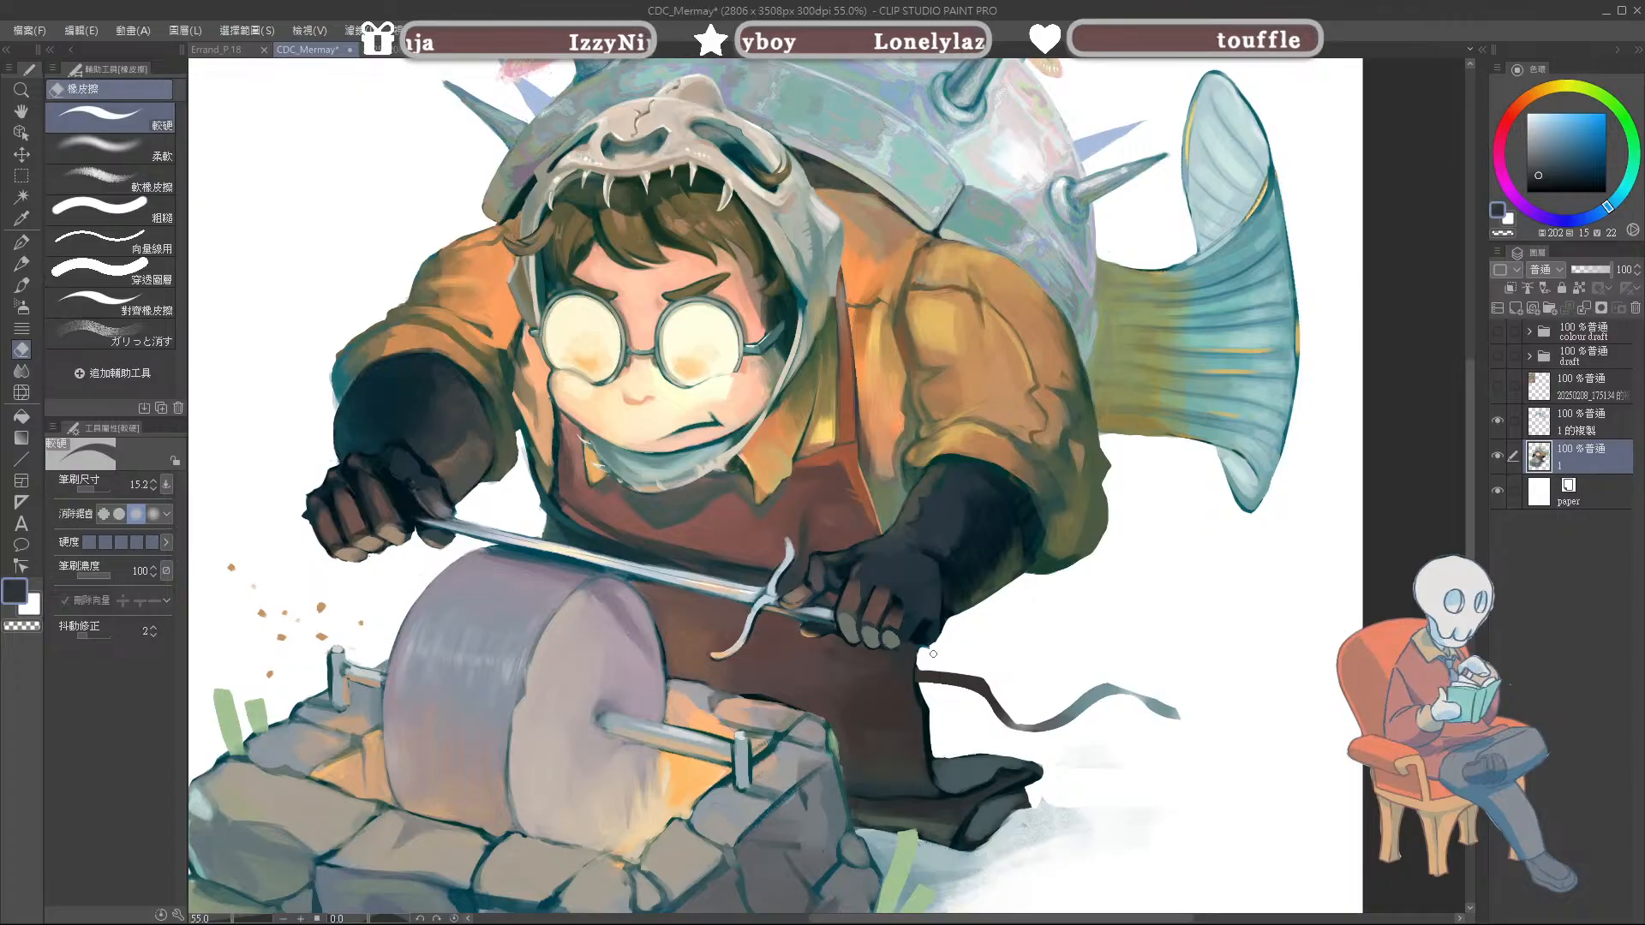
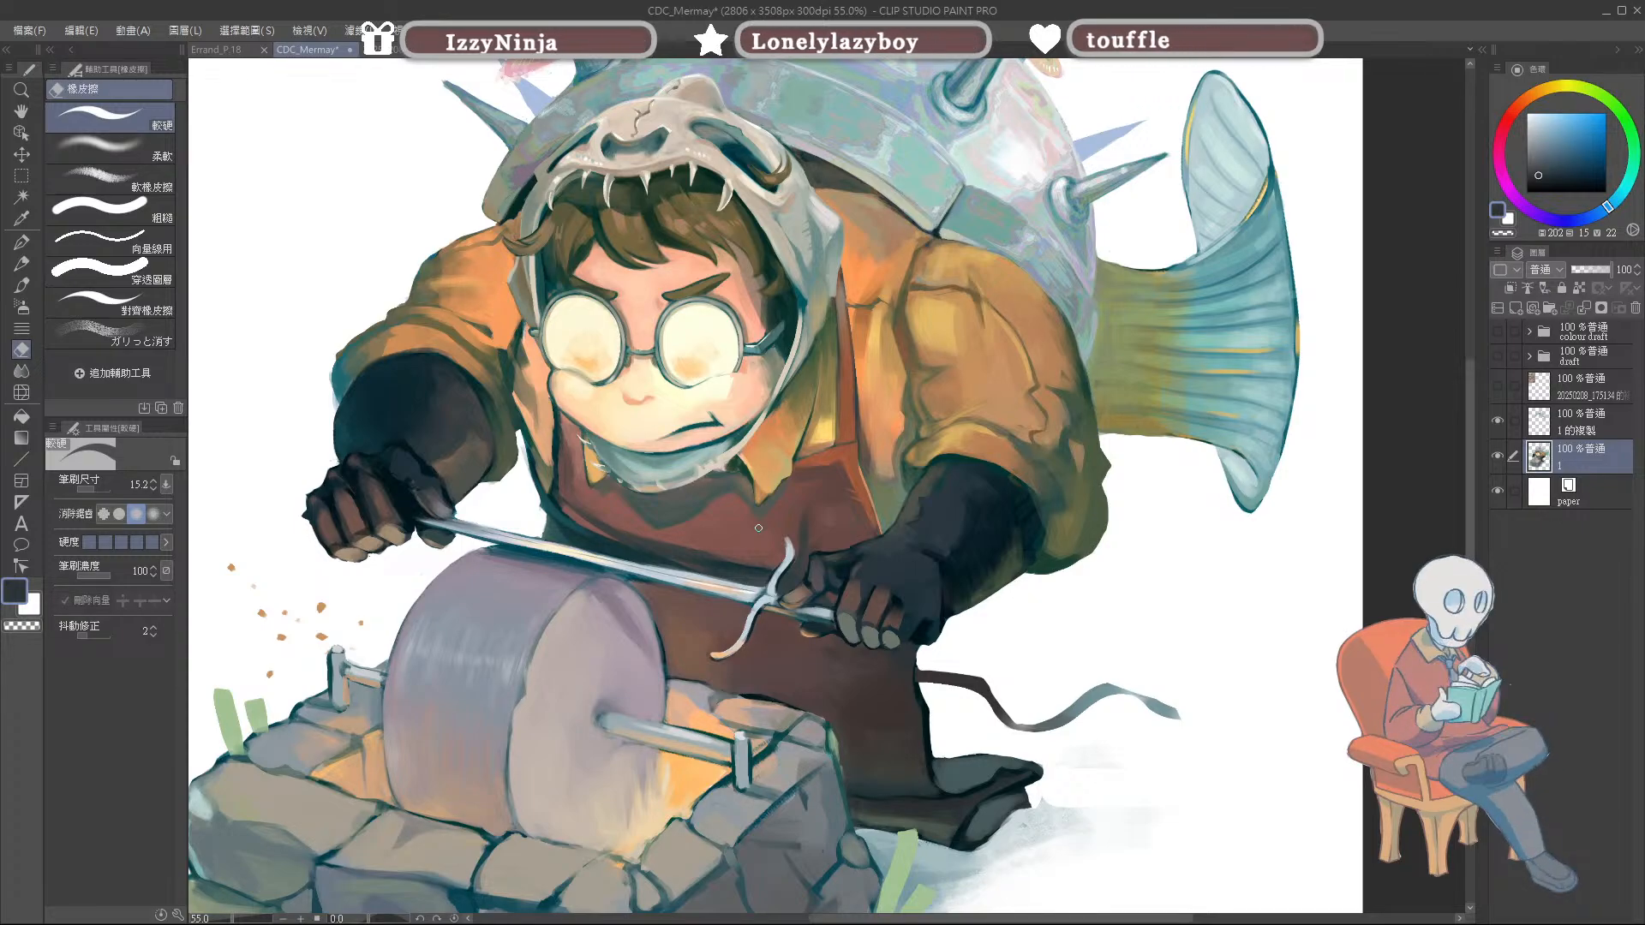
Step: Add fine highlights from the crossguard along the grip with sampled light and pale blue at brush size 3.0
alt+click(779, 594)
key(b)
ctrl+alt+drag(776, 588, 783, 598)
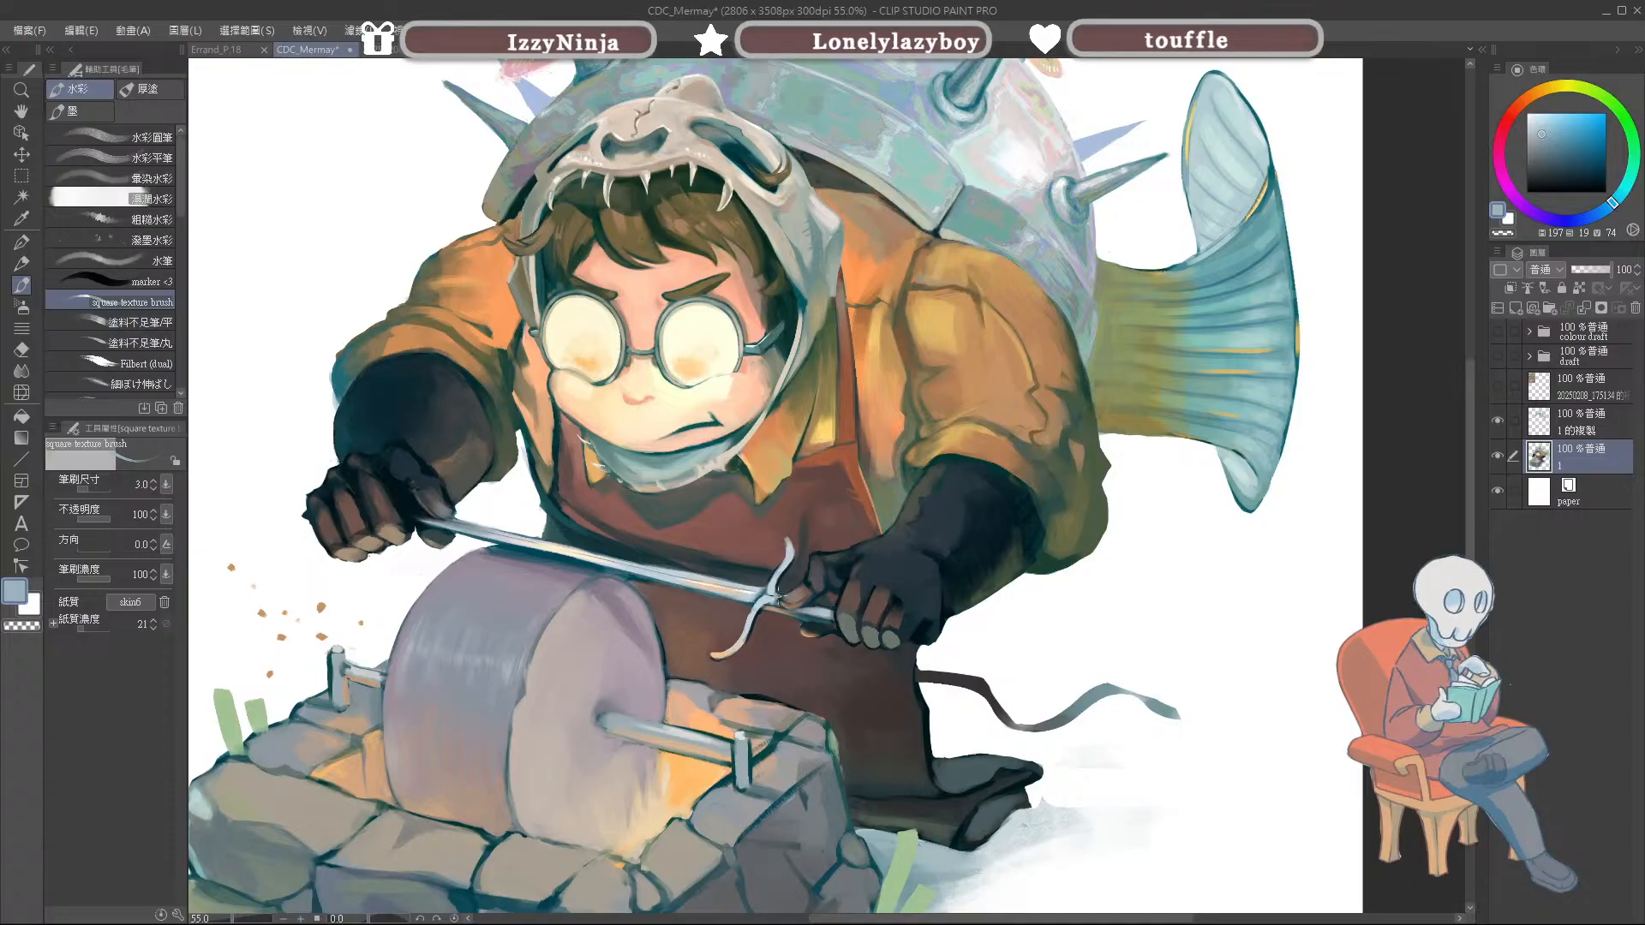
drag(776, 593, 833, 607)
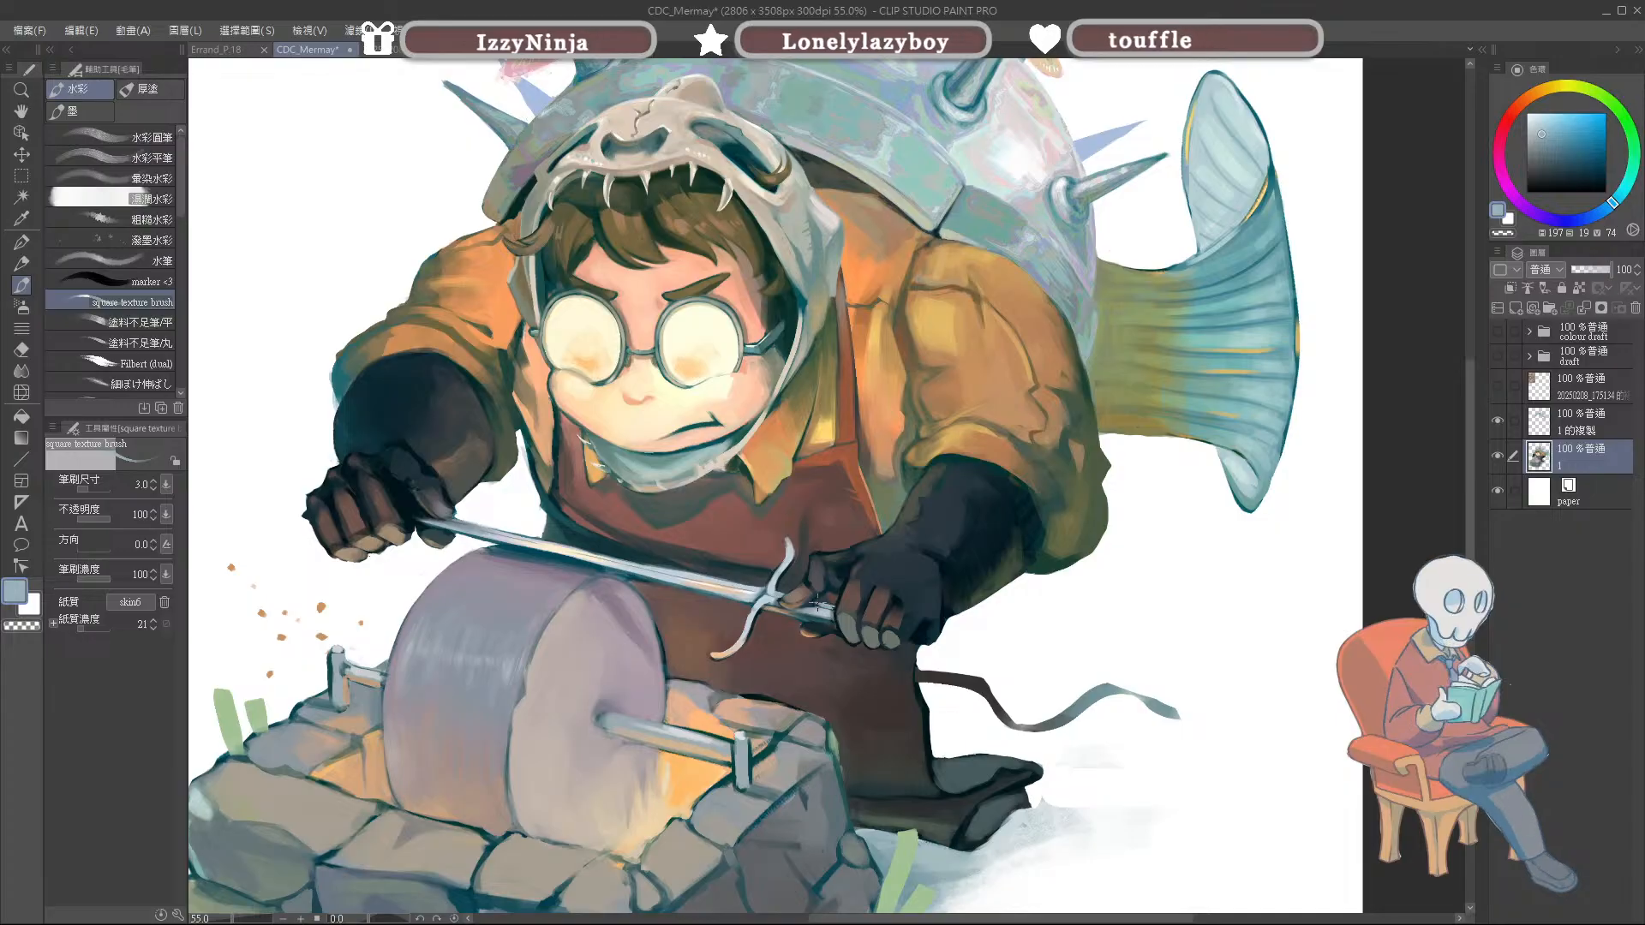
alt+click(822, 607)
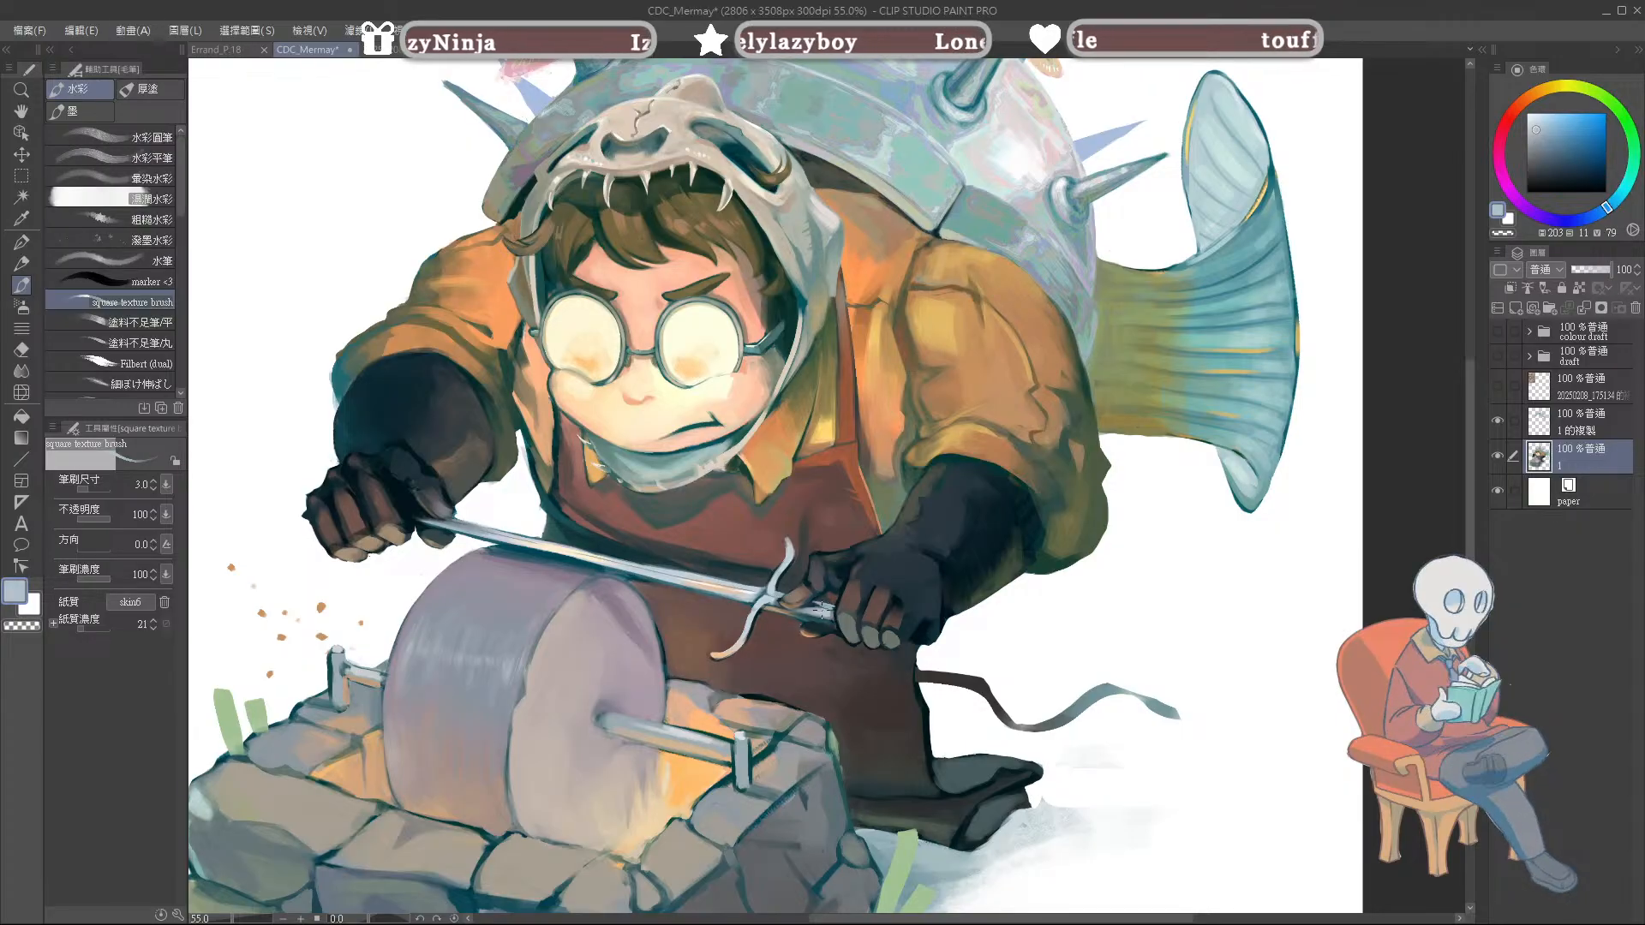
drag(822, 607, 834, 611)
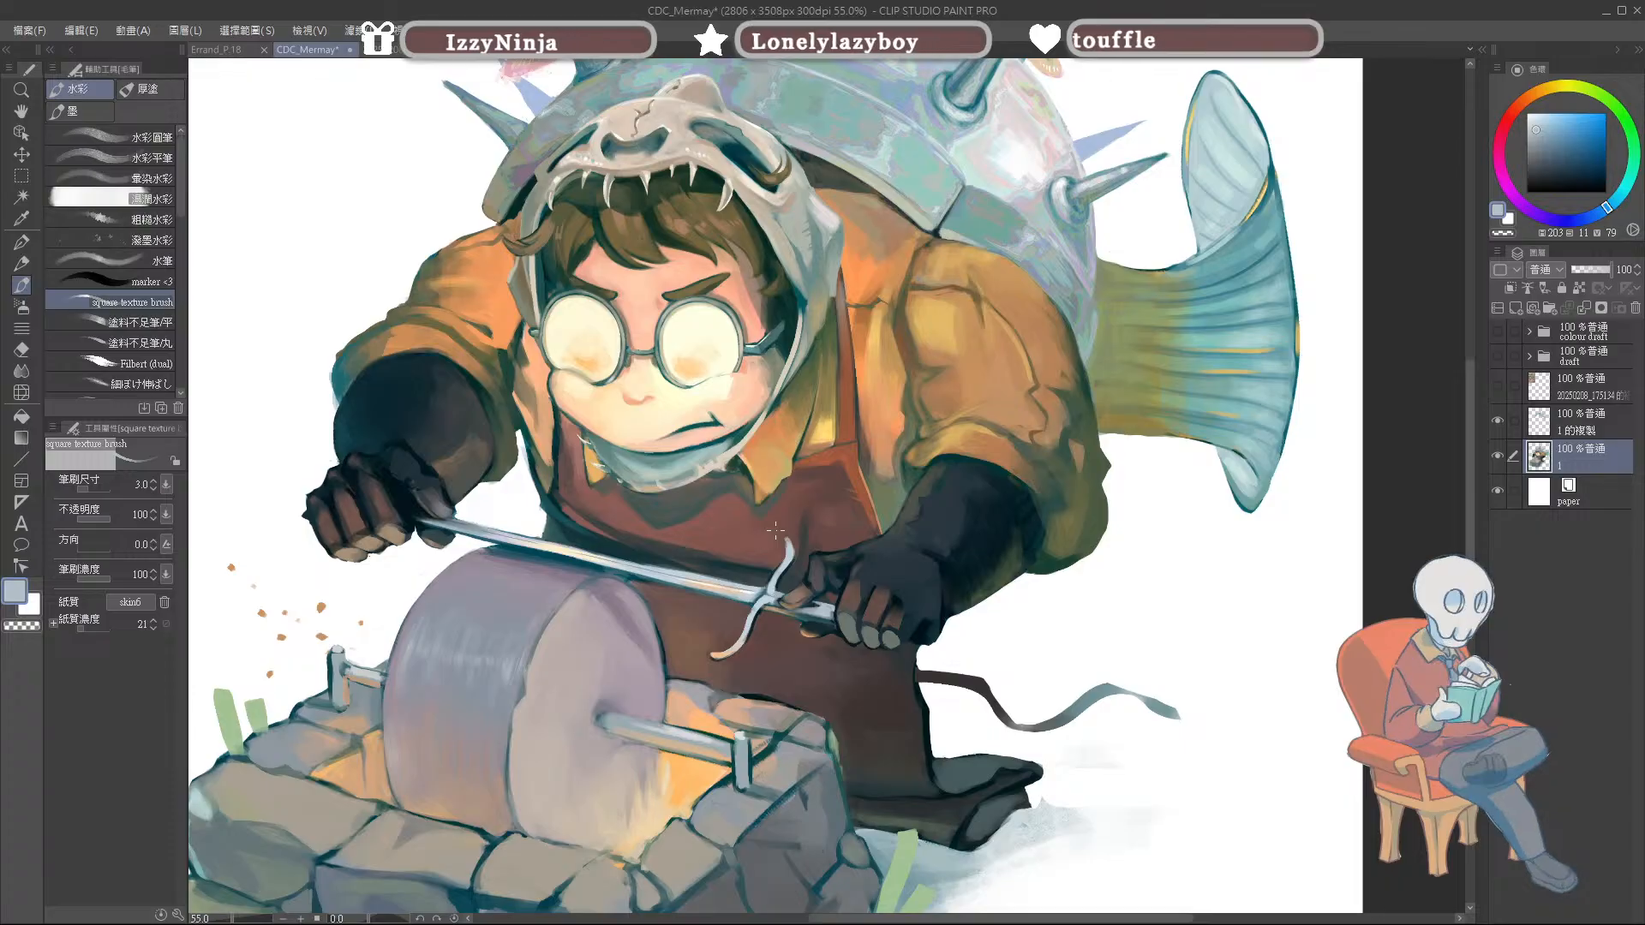
Step: Touch up the sword blade above the grindstone with sampled pale blue at brush size 3.0
alt+click(614, 572)
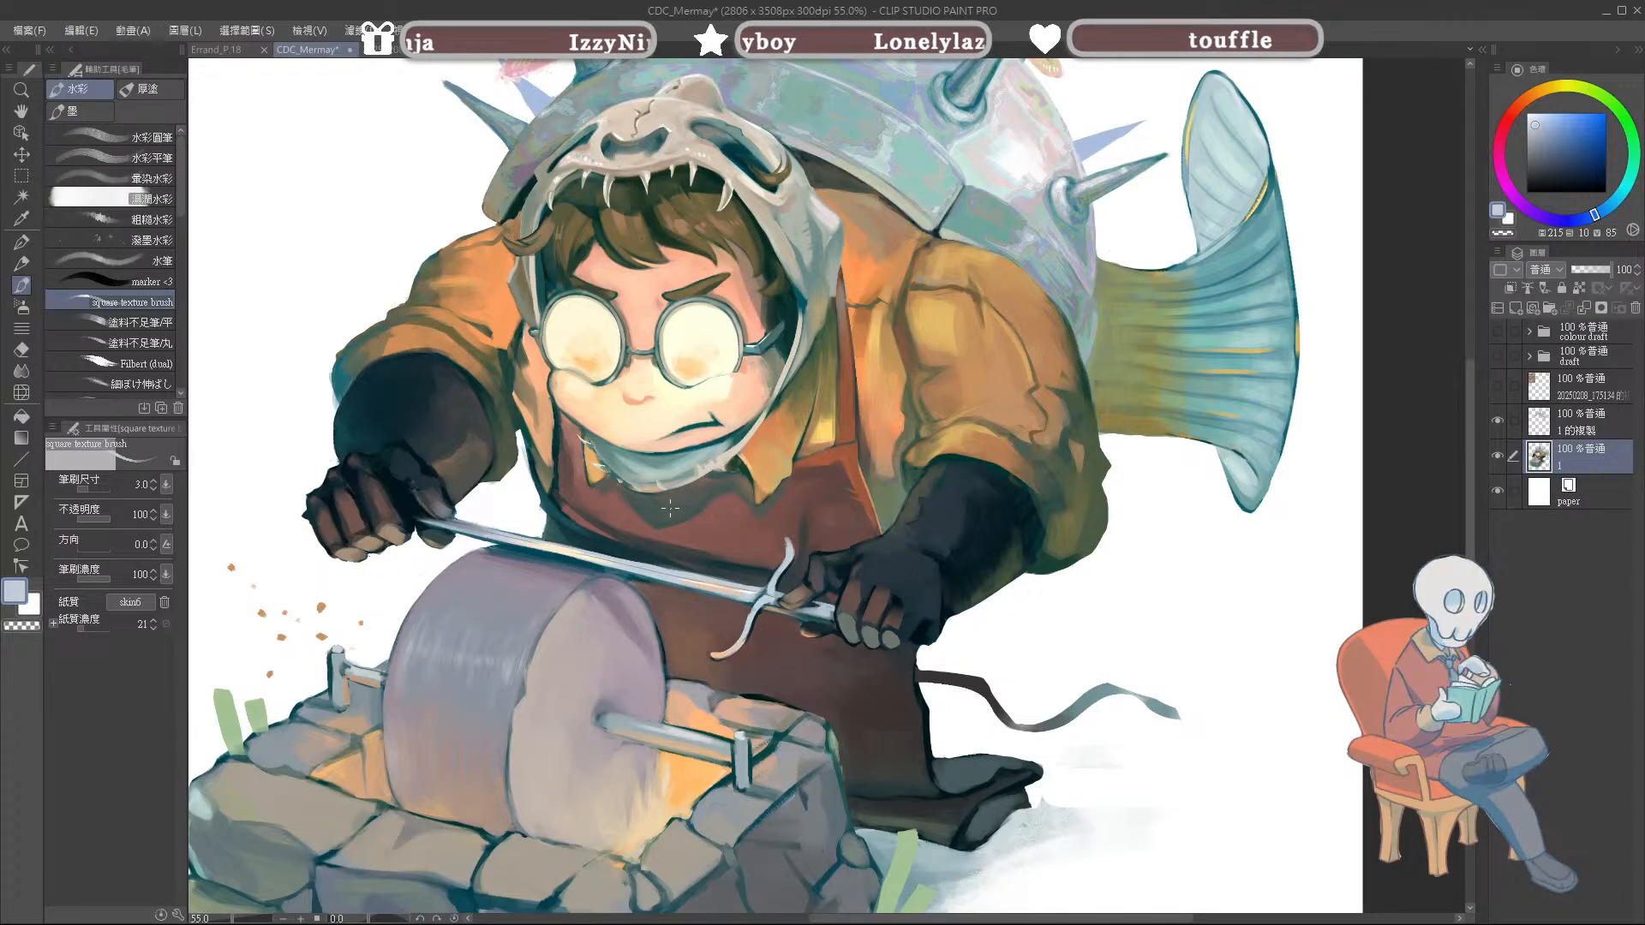
key(e)
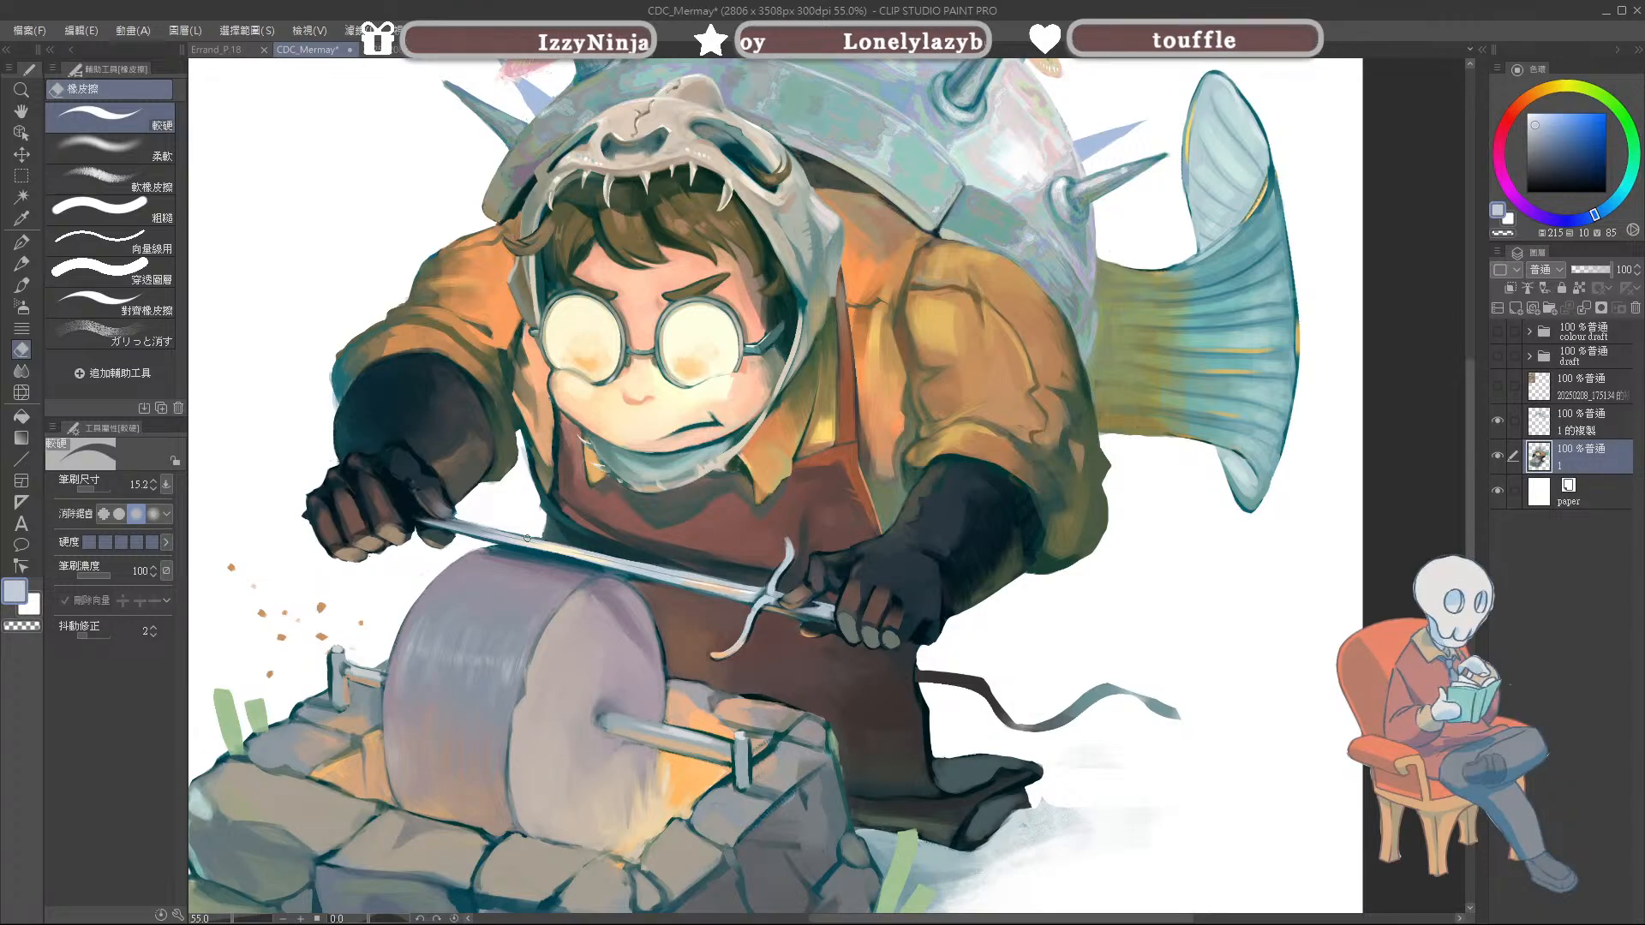
key(b)
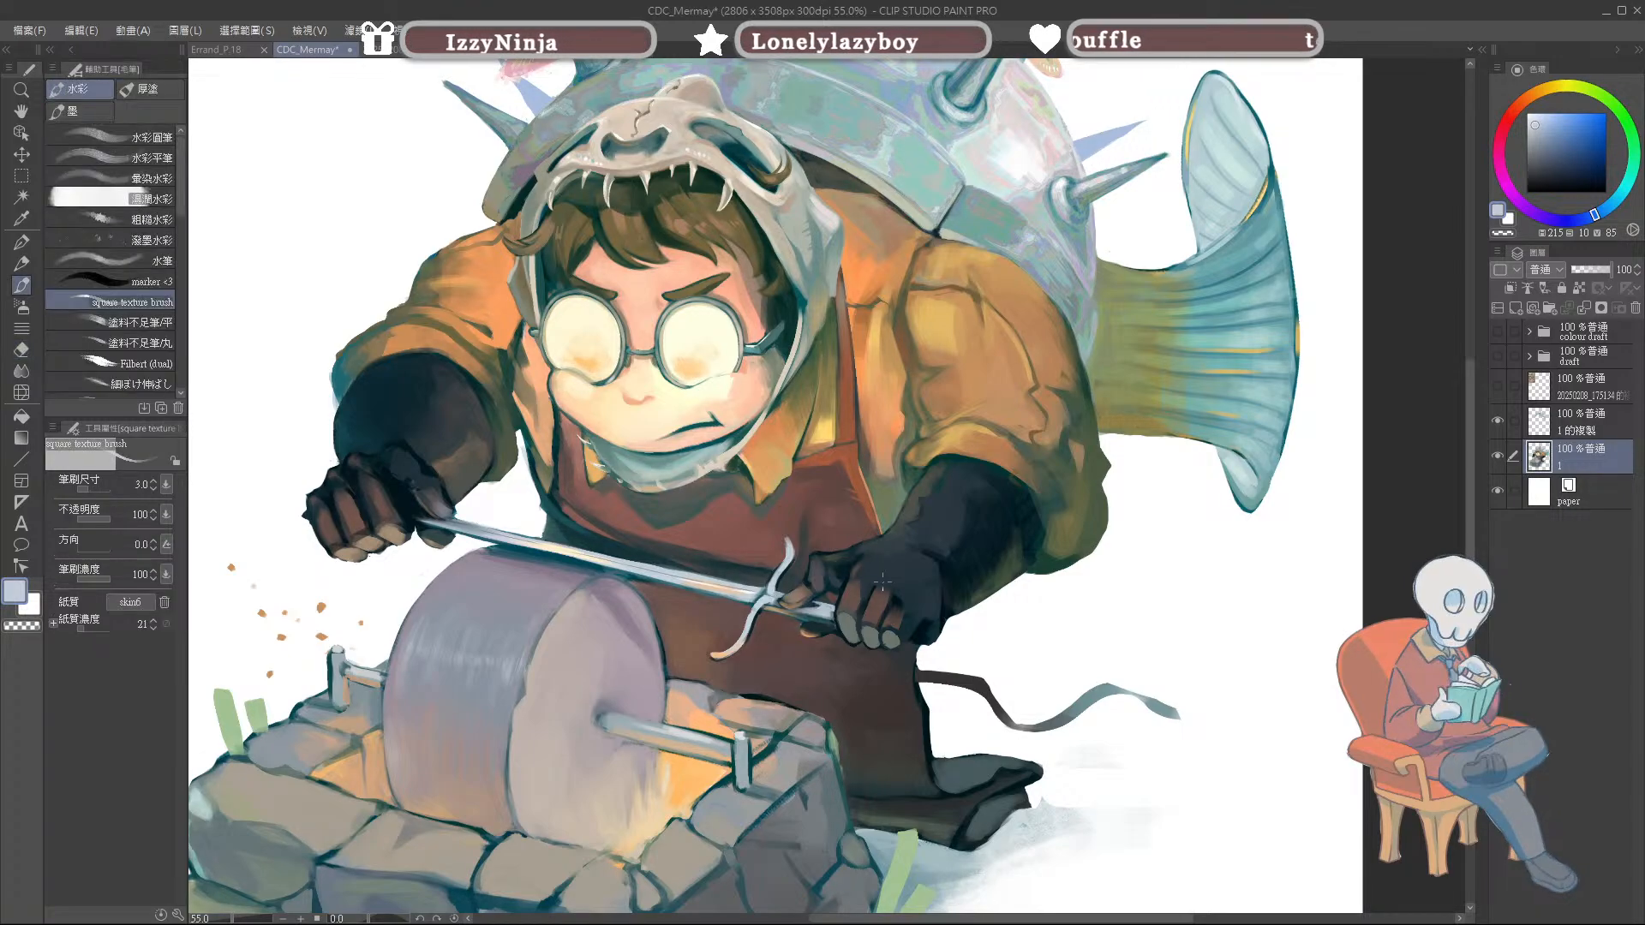
Step: Enlarge the brush to 20.5 and repaint the knuckles of the hand on the grip with sampled dark blue, grey and reddish brown
alt+click(874, 589)
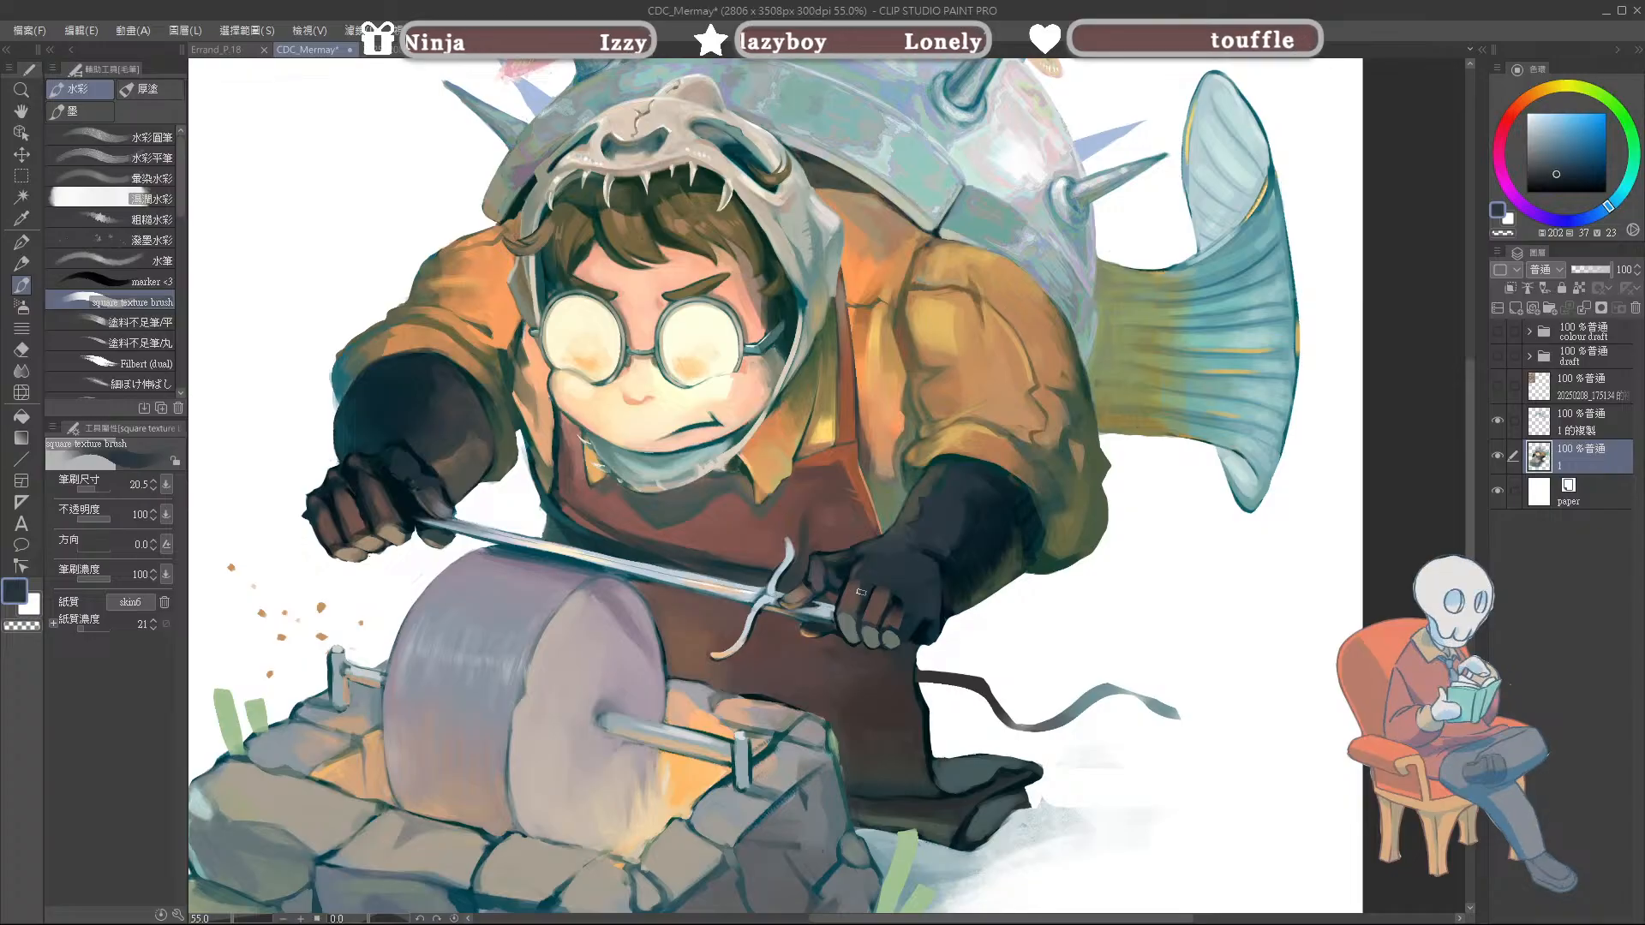
alt+click(856, 599)
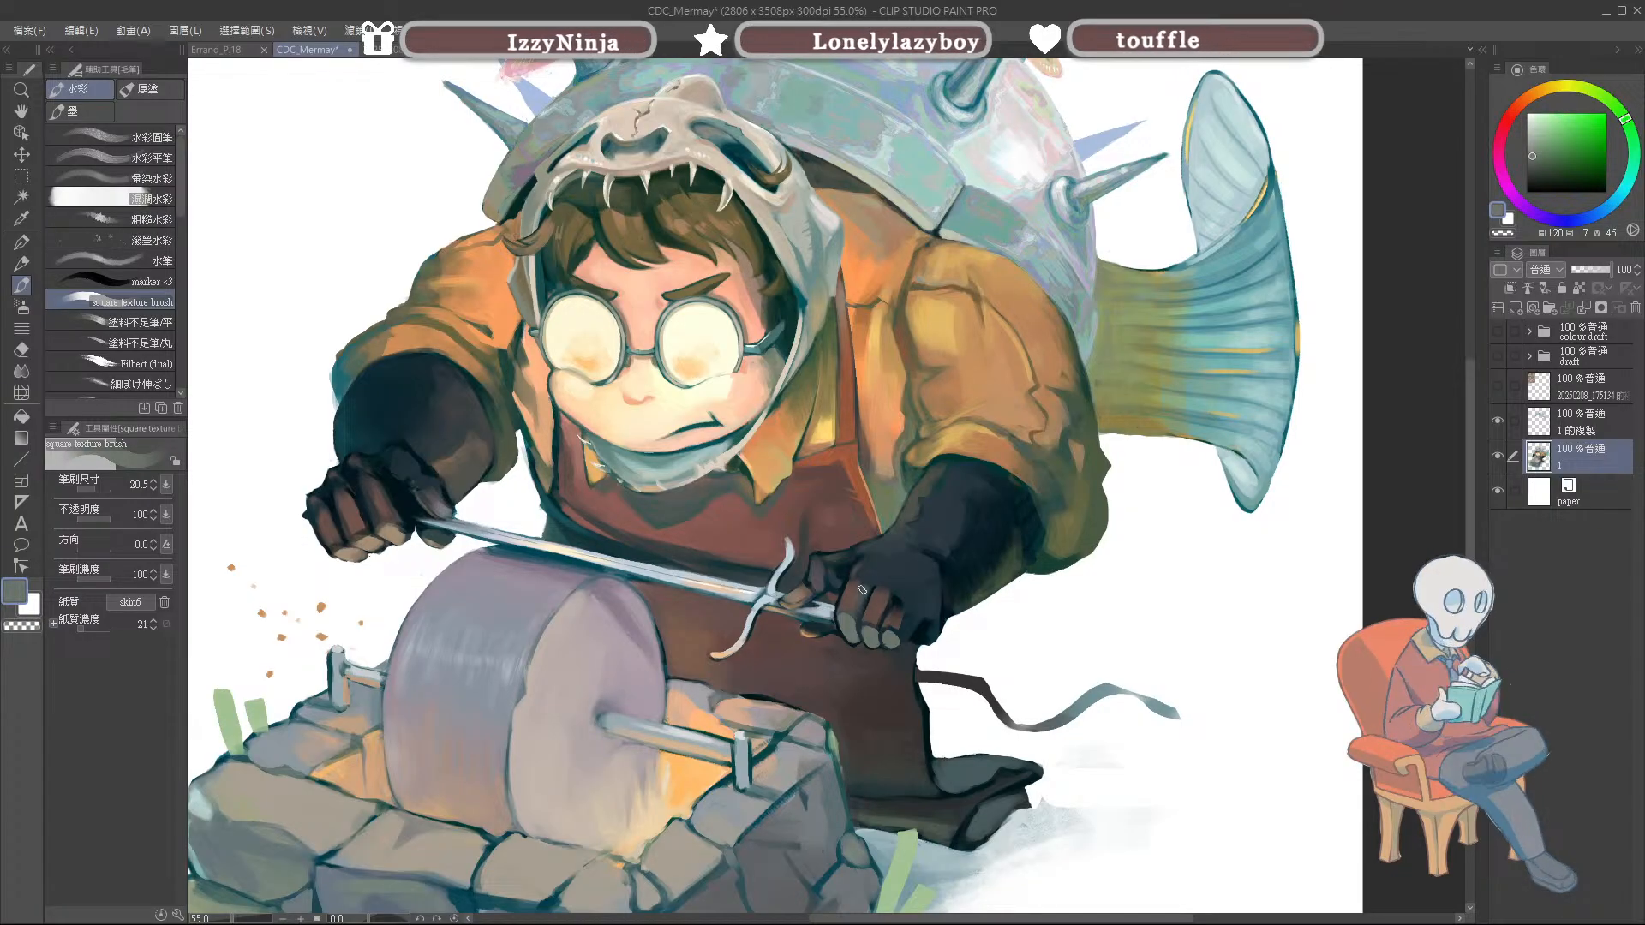
alt+click(860, 598)
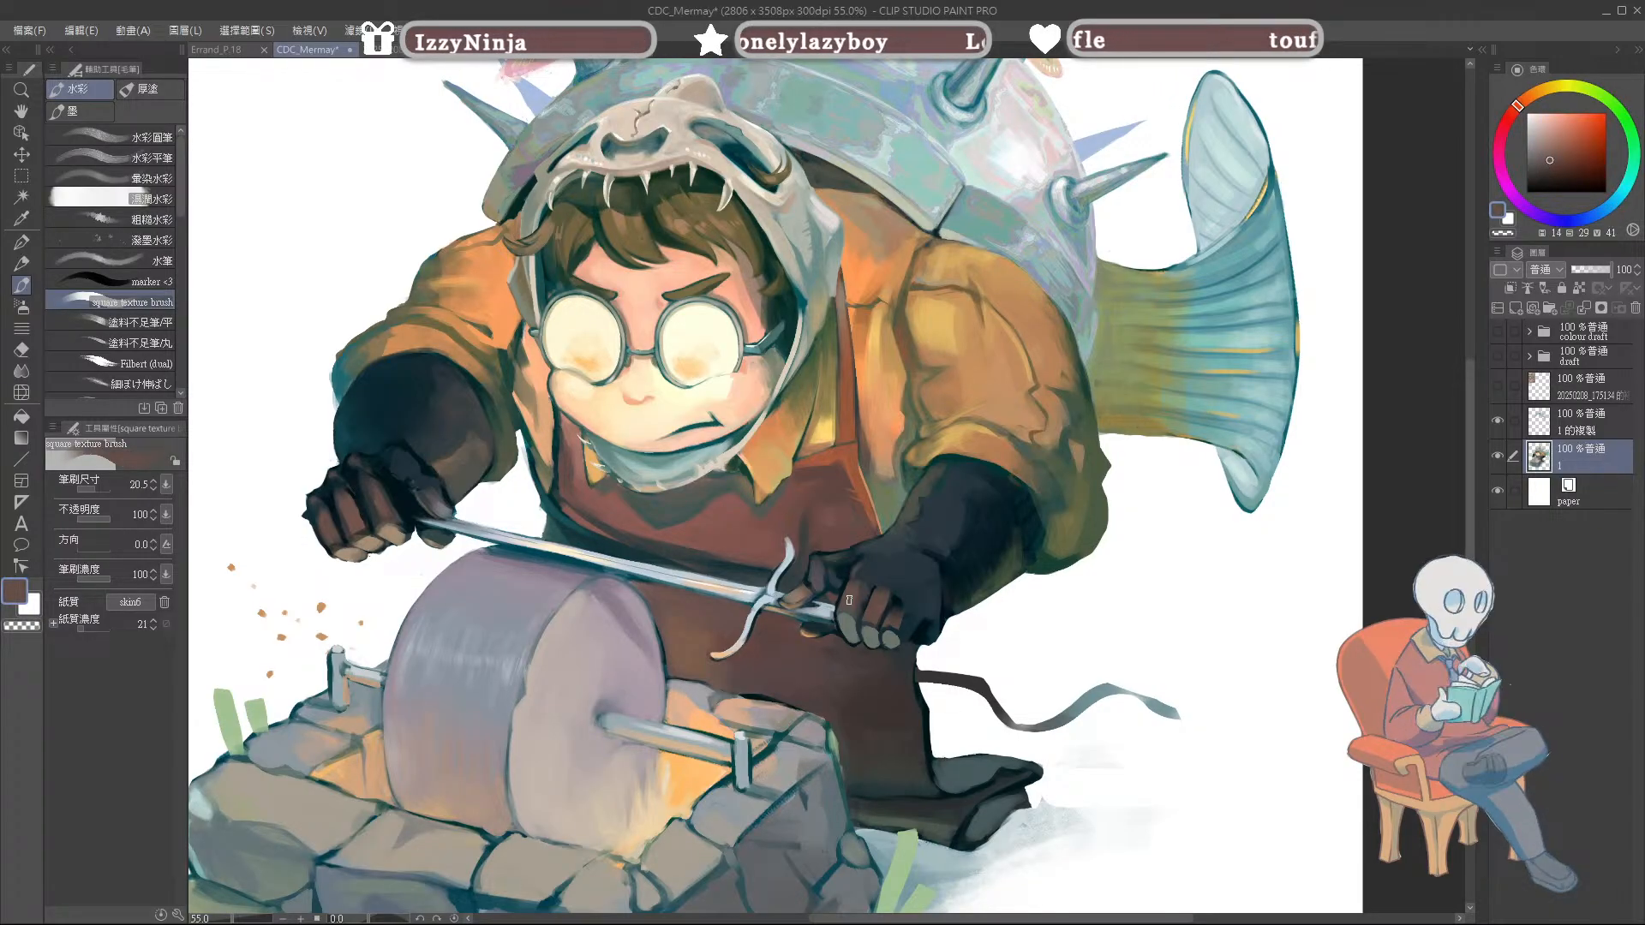
alt+click(857, 600)
alt+click(886, 597)
drag(891, 593, 866, 611)
Step: Refine the finger edges and fingertips of the gripping hand with sampled dark blue and muted grey at brush size 10.7
alt+click(895, 602)
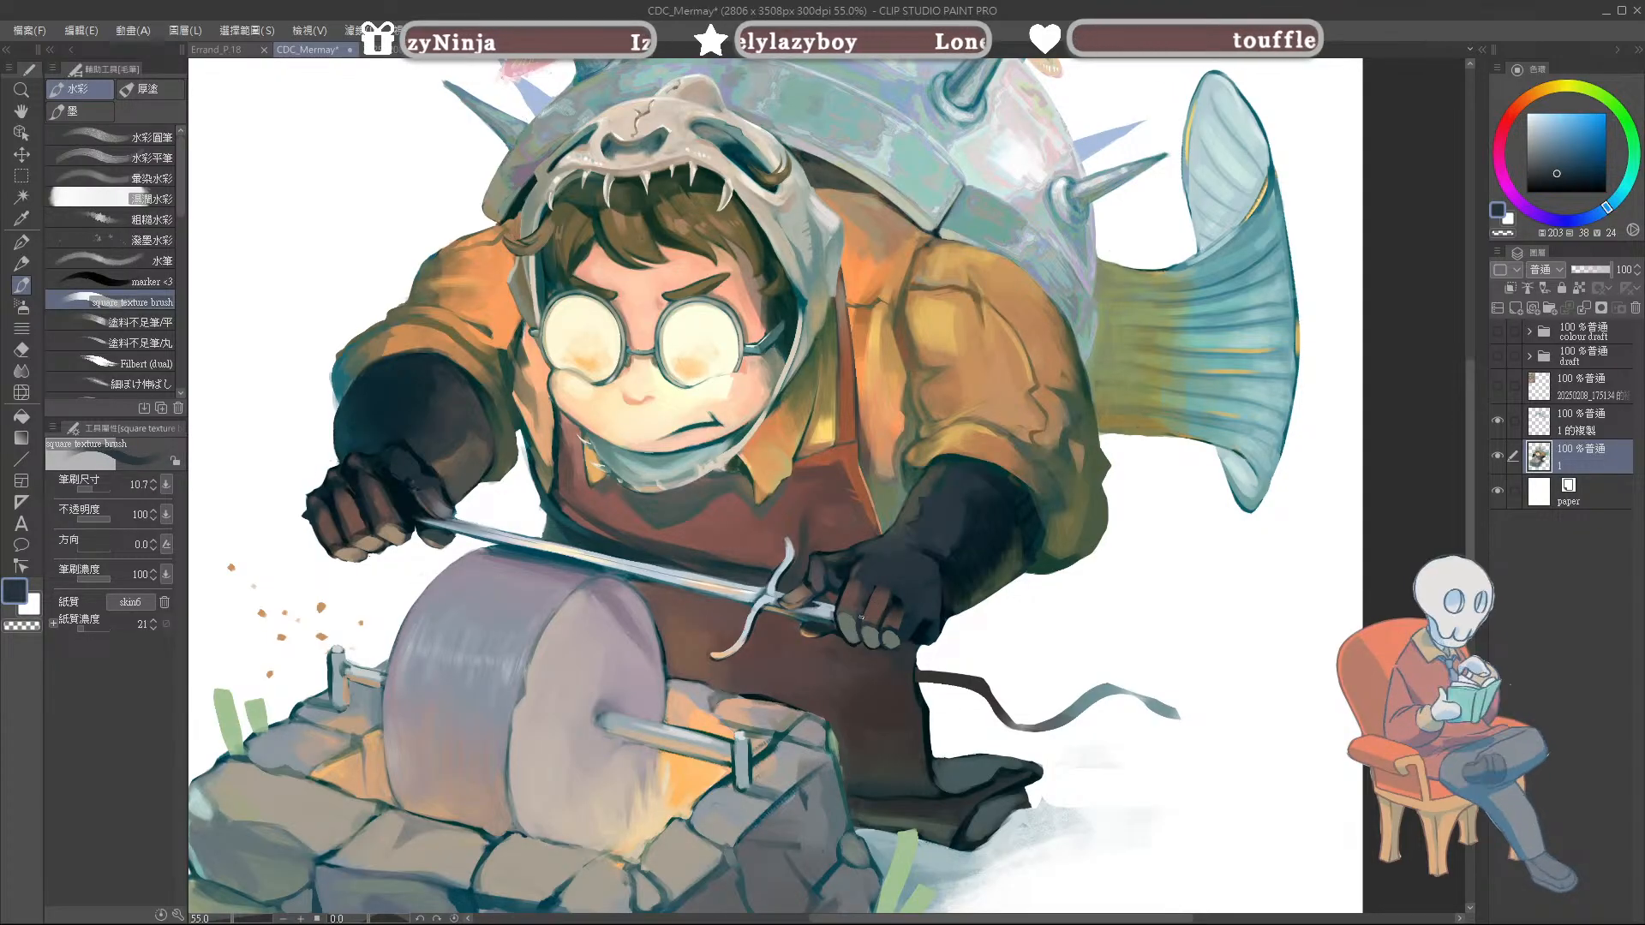
alt+click(901, 596)
alt+click(898, 598)
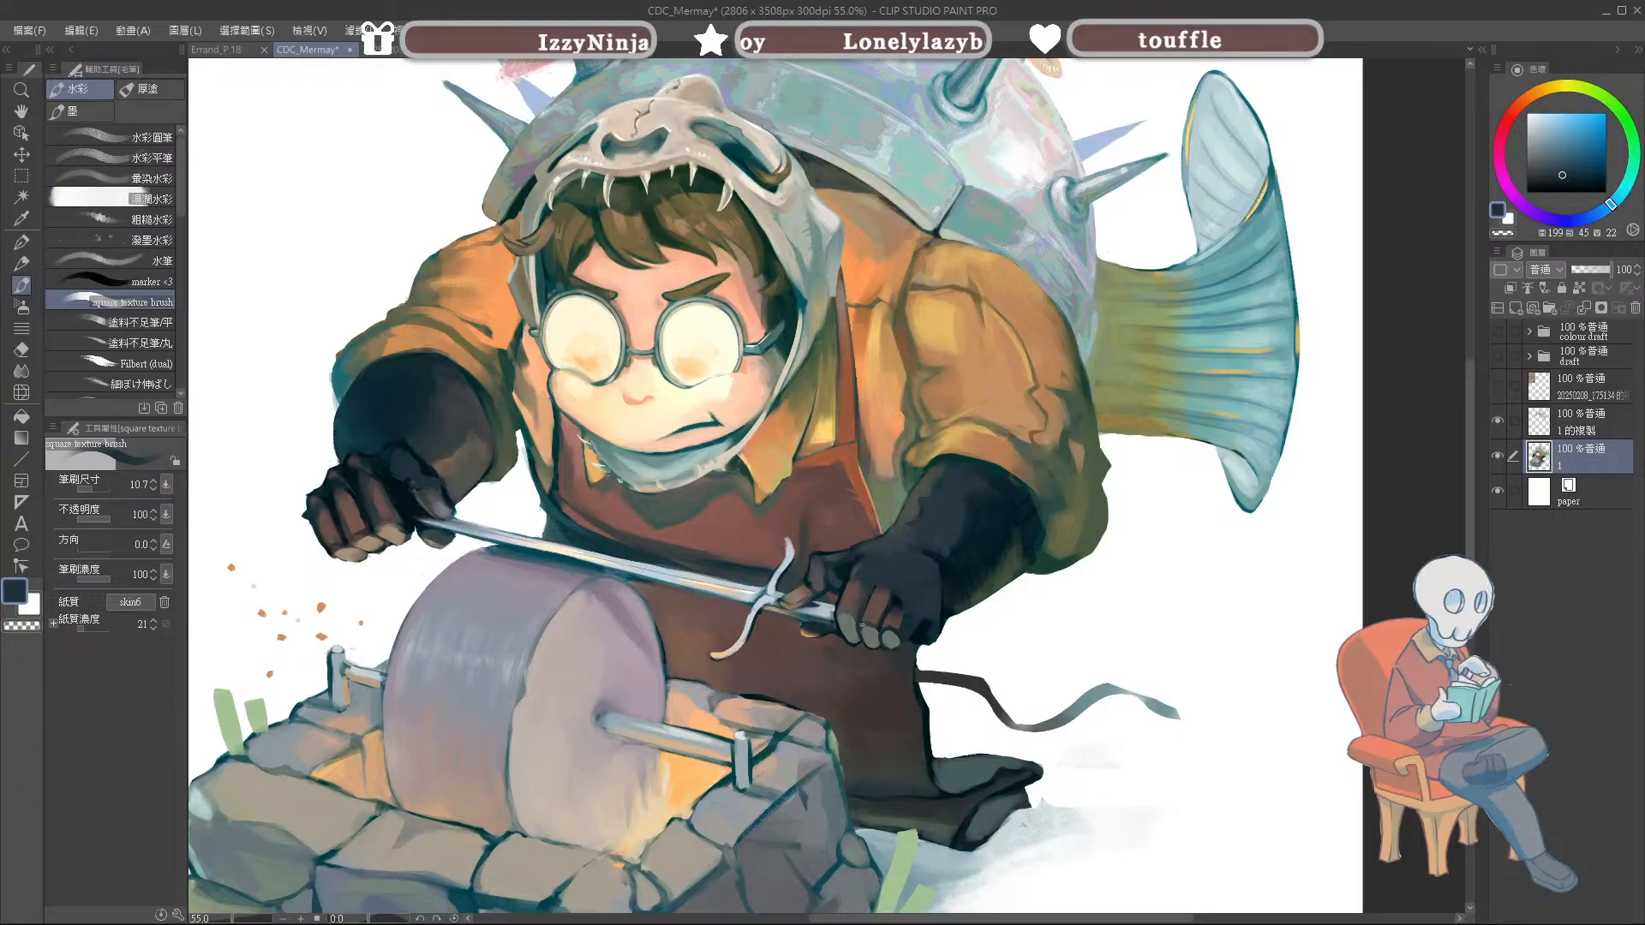
alt+click(861, 623)
alt+click(856, 628)
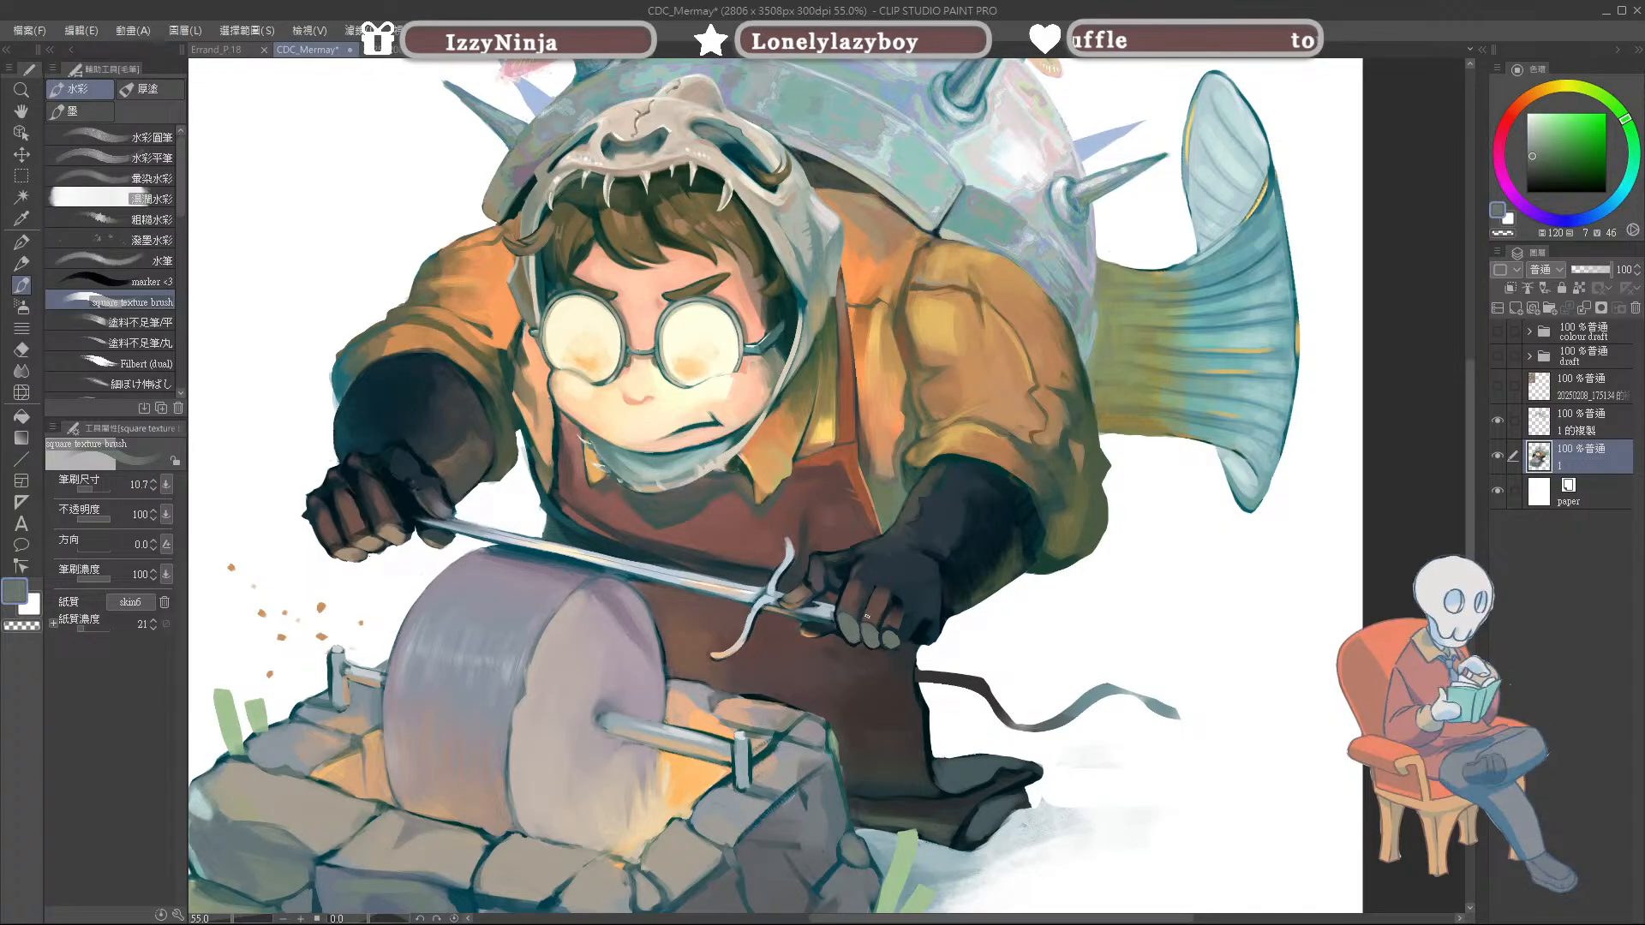
alt+click(873, 616)
alt+click(867, 609)
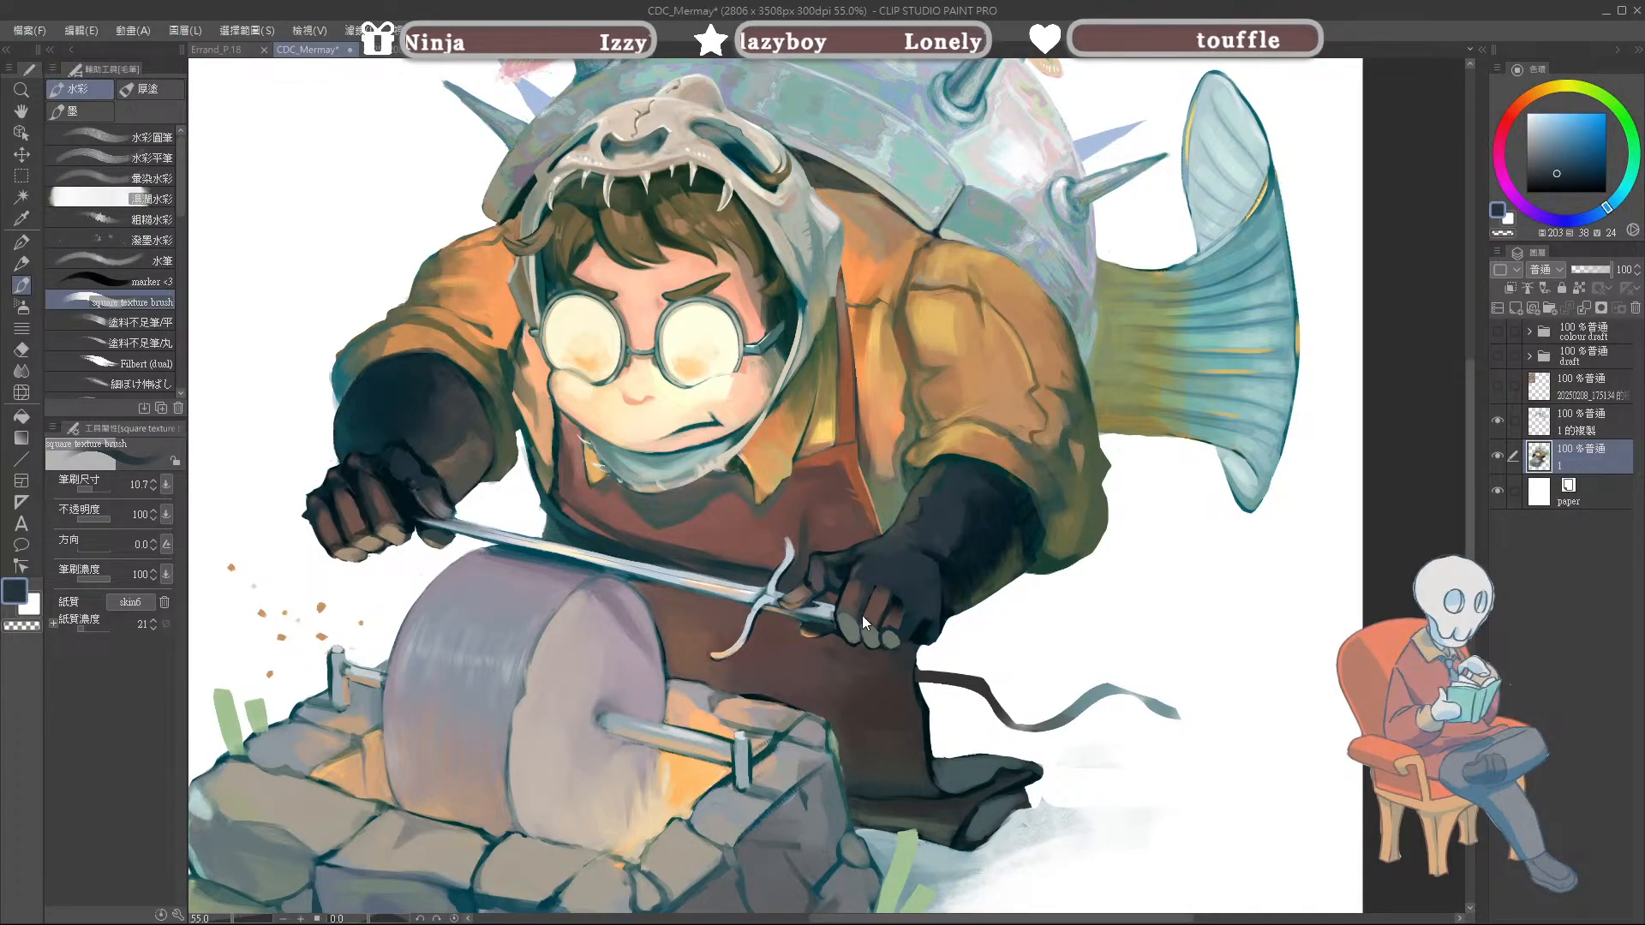
Step: Define the gaps between the knuckles with sampled near-black blue, and rework them with dark blue at brush size 17.4
alt+click(893, 599)
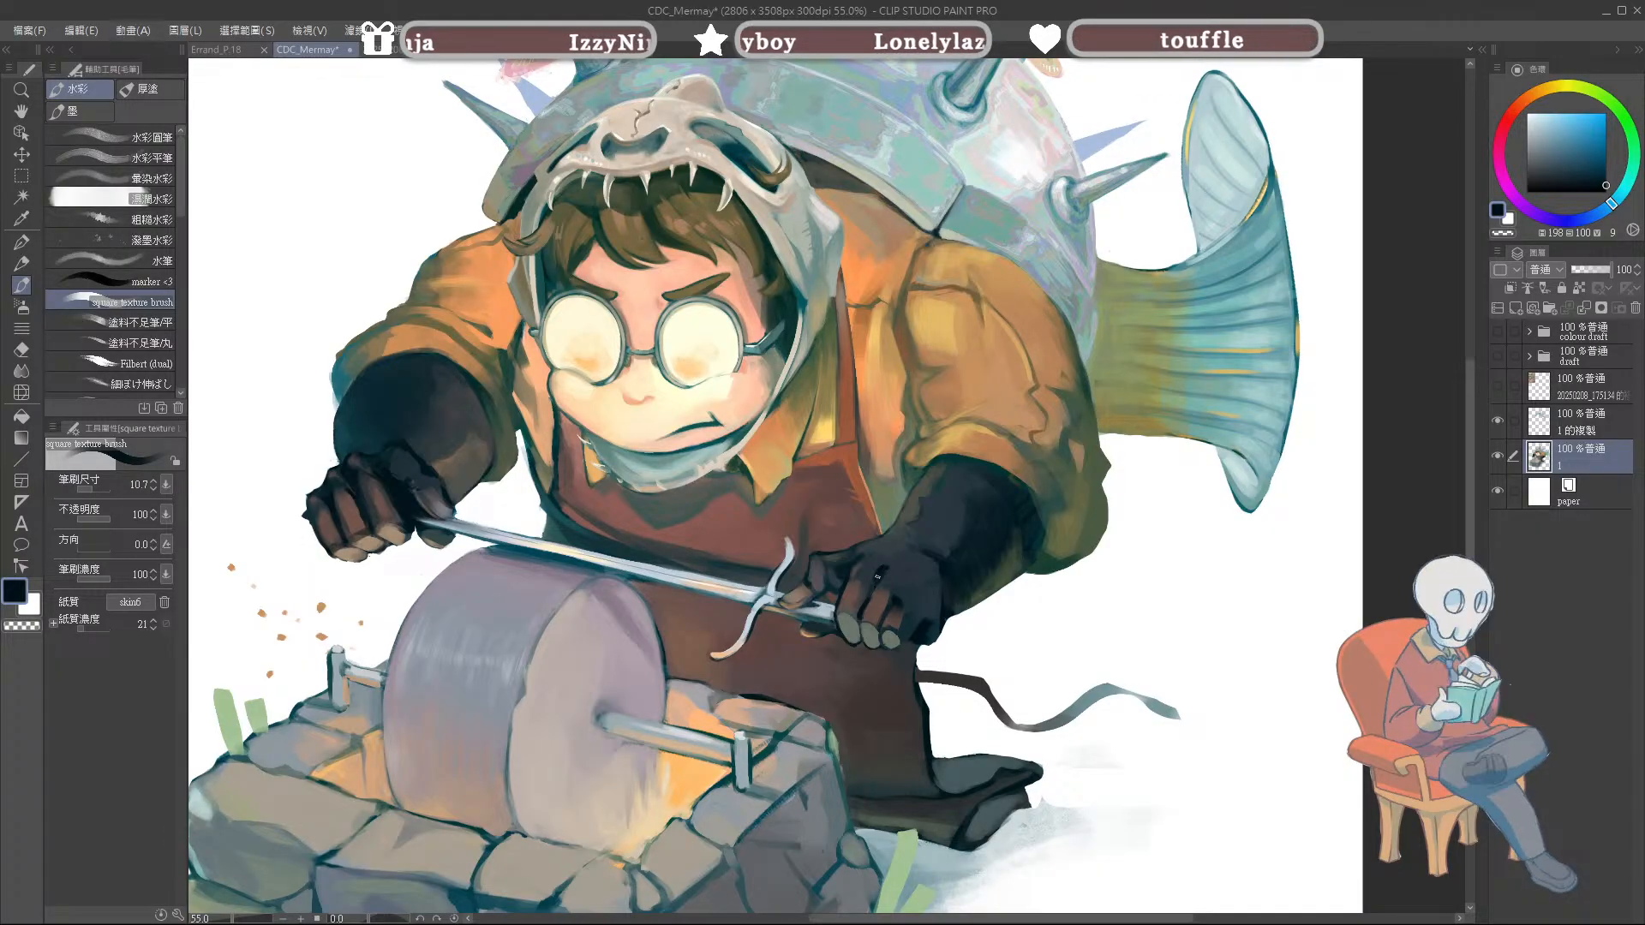
key(bracketleft)
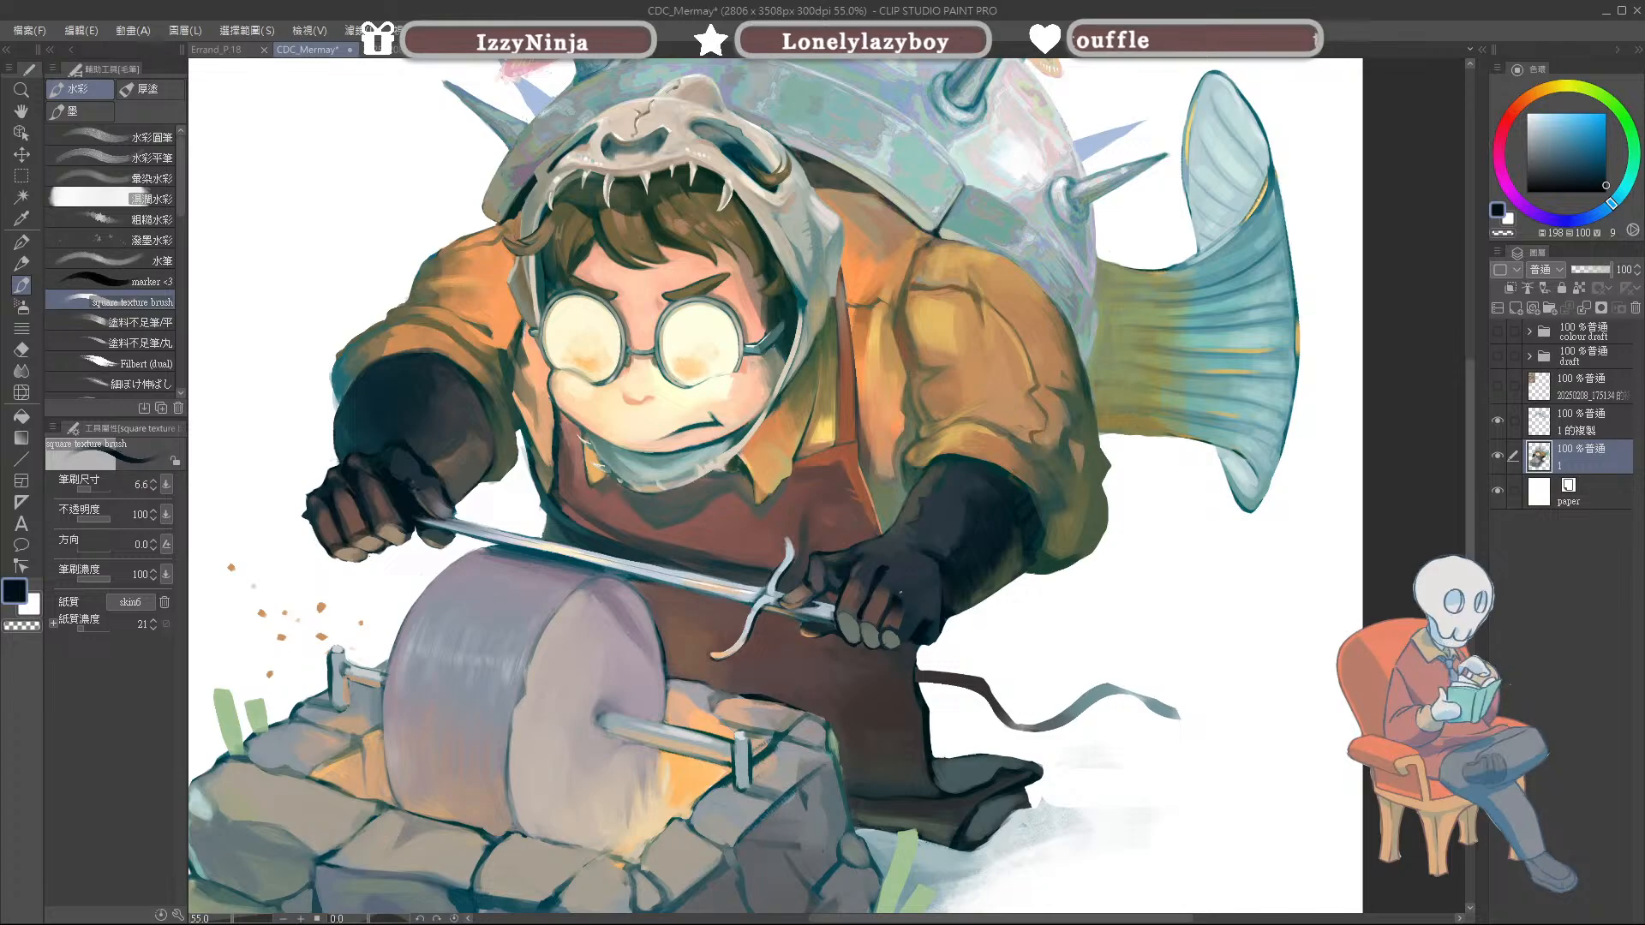
key(bracketright)
key(bracketright)
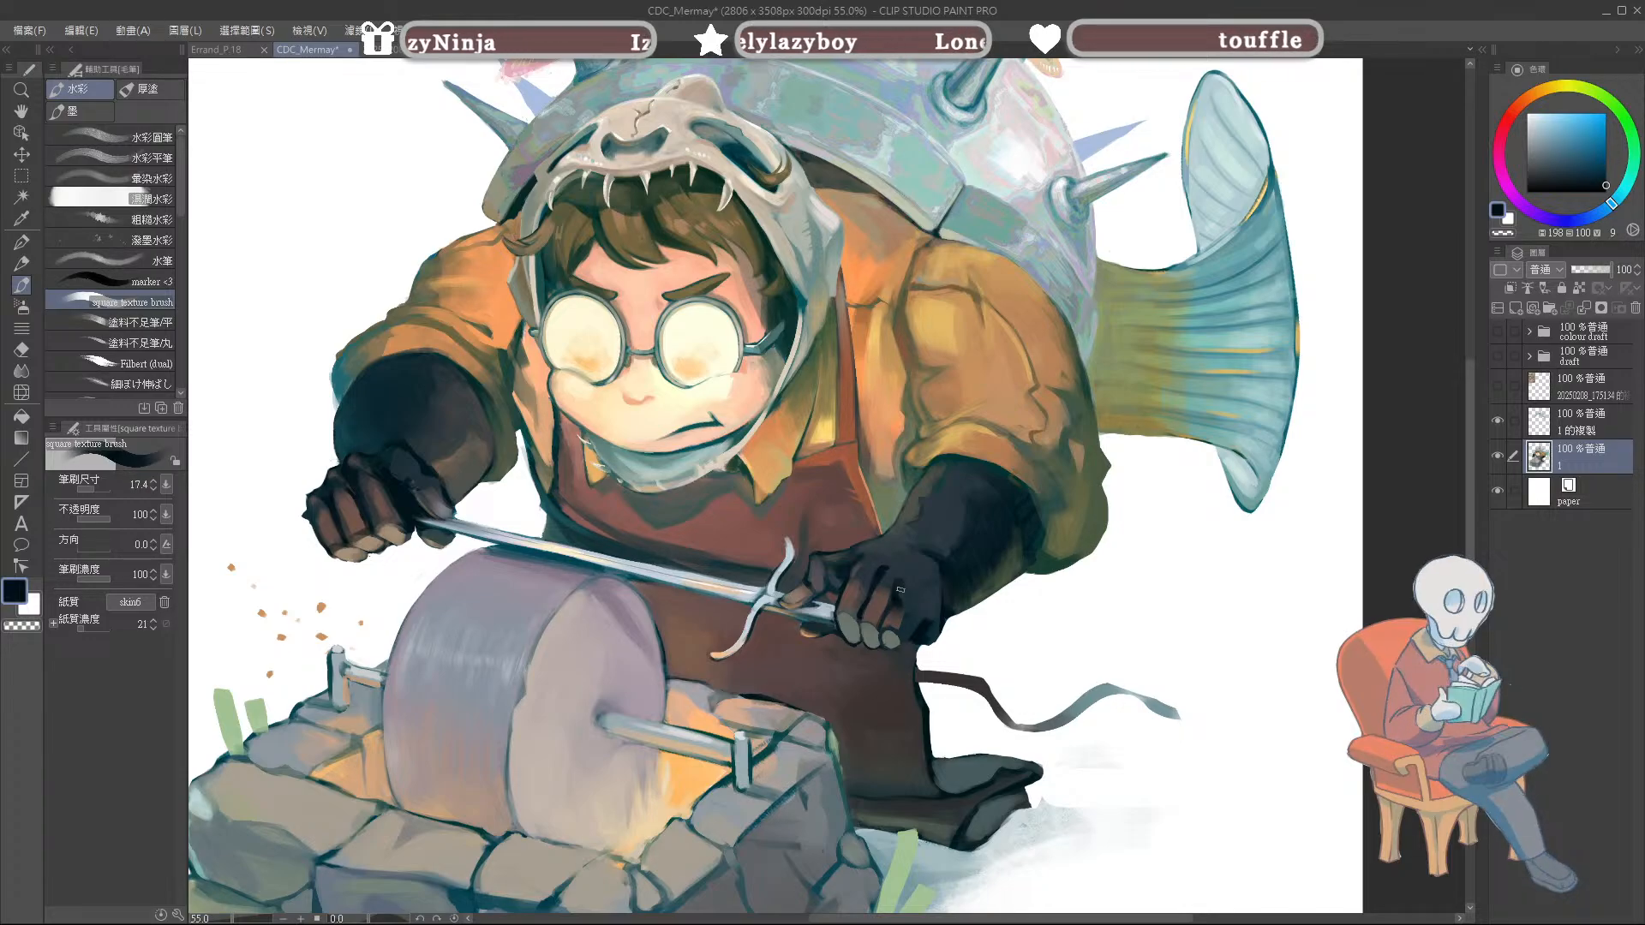
alt+click(895, 591)
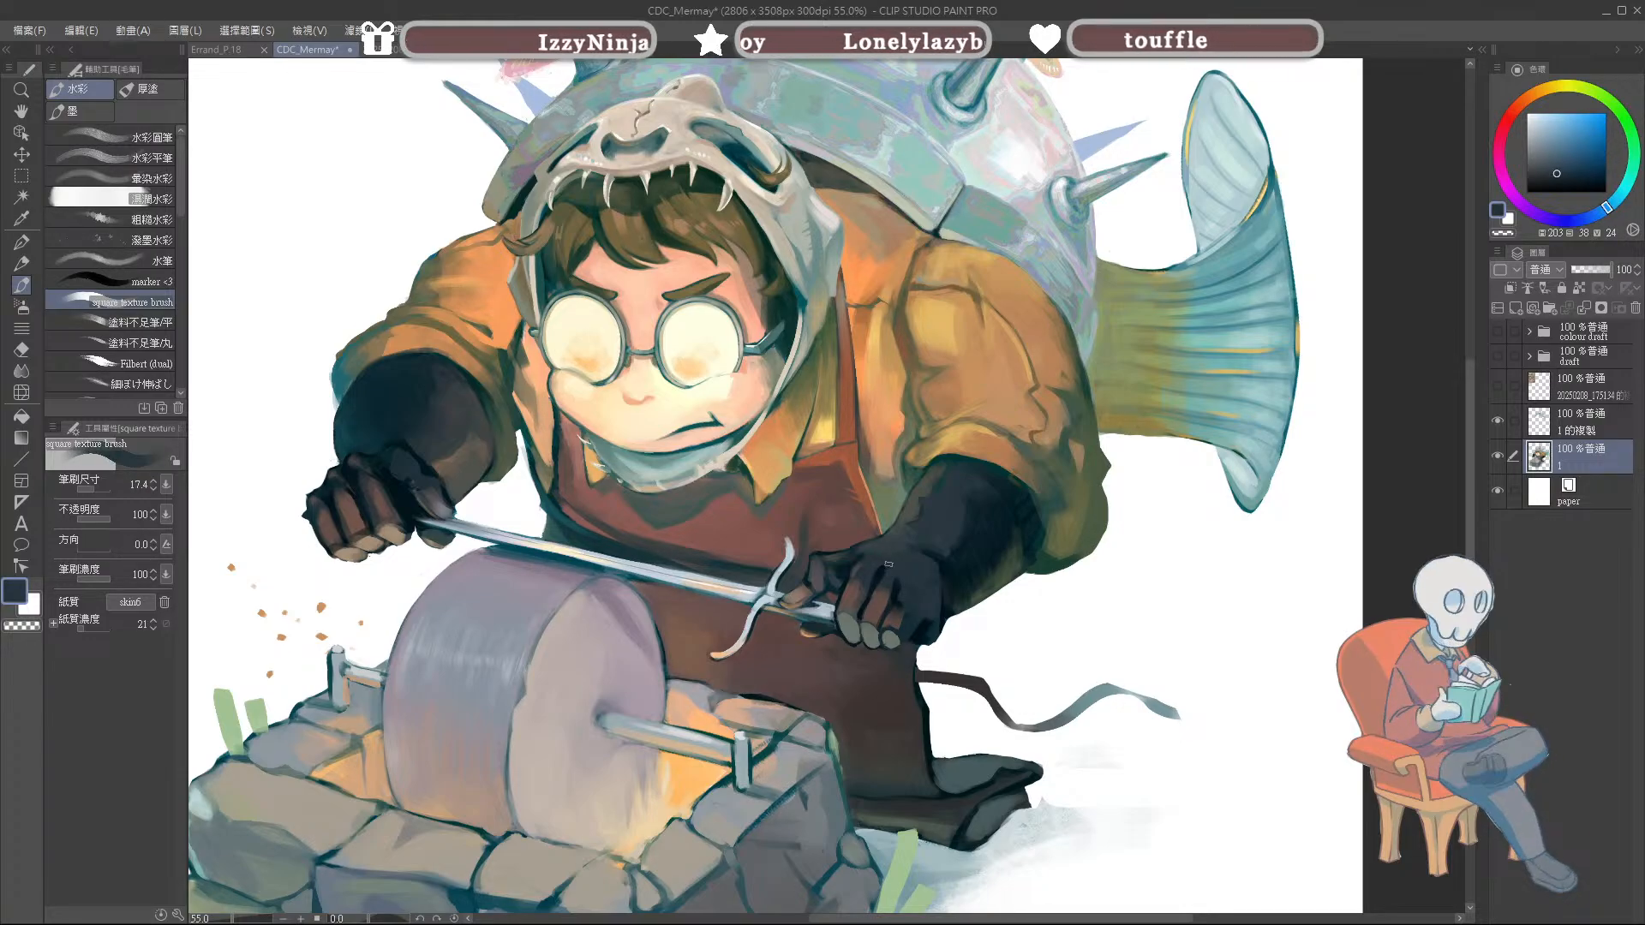
alt+click(882, 601)
mouse_move(884, 591)
mouse_down()
mouse_move(890, 571)
mouse_move(911, 590)
mouse_up()
Step: Blend the back of the glove above the knuckles with sampled dark blues at brush size 17.4
alt+click(896, 575)
alt+click(891, 590)
alt+click(912, 592)
alt+click(891, 582)
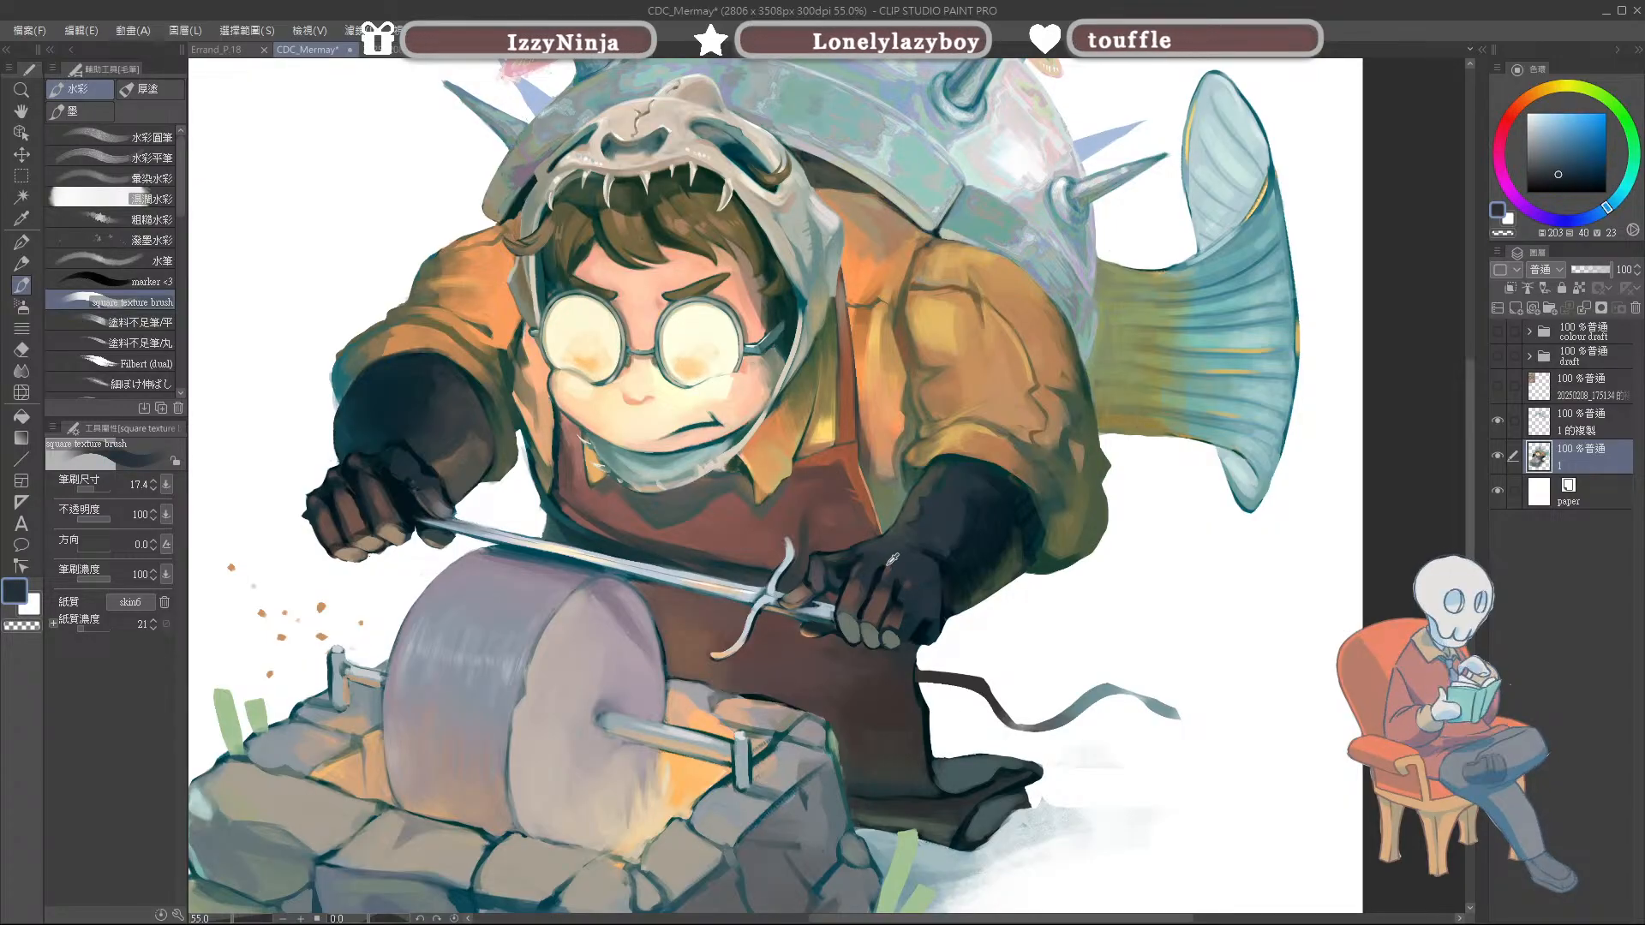
alt+click(865, 566)
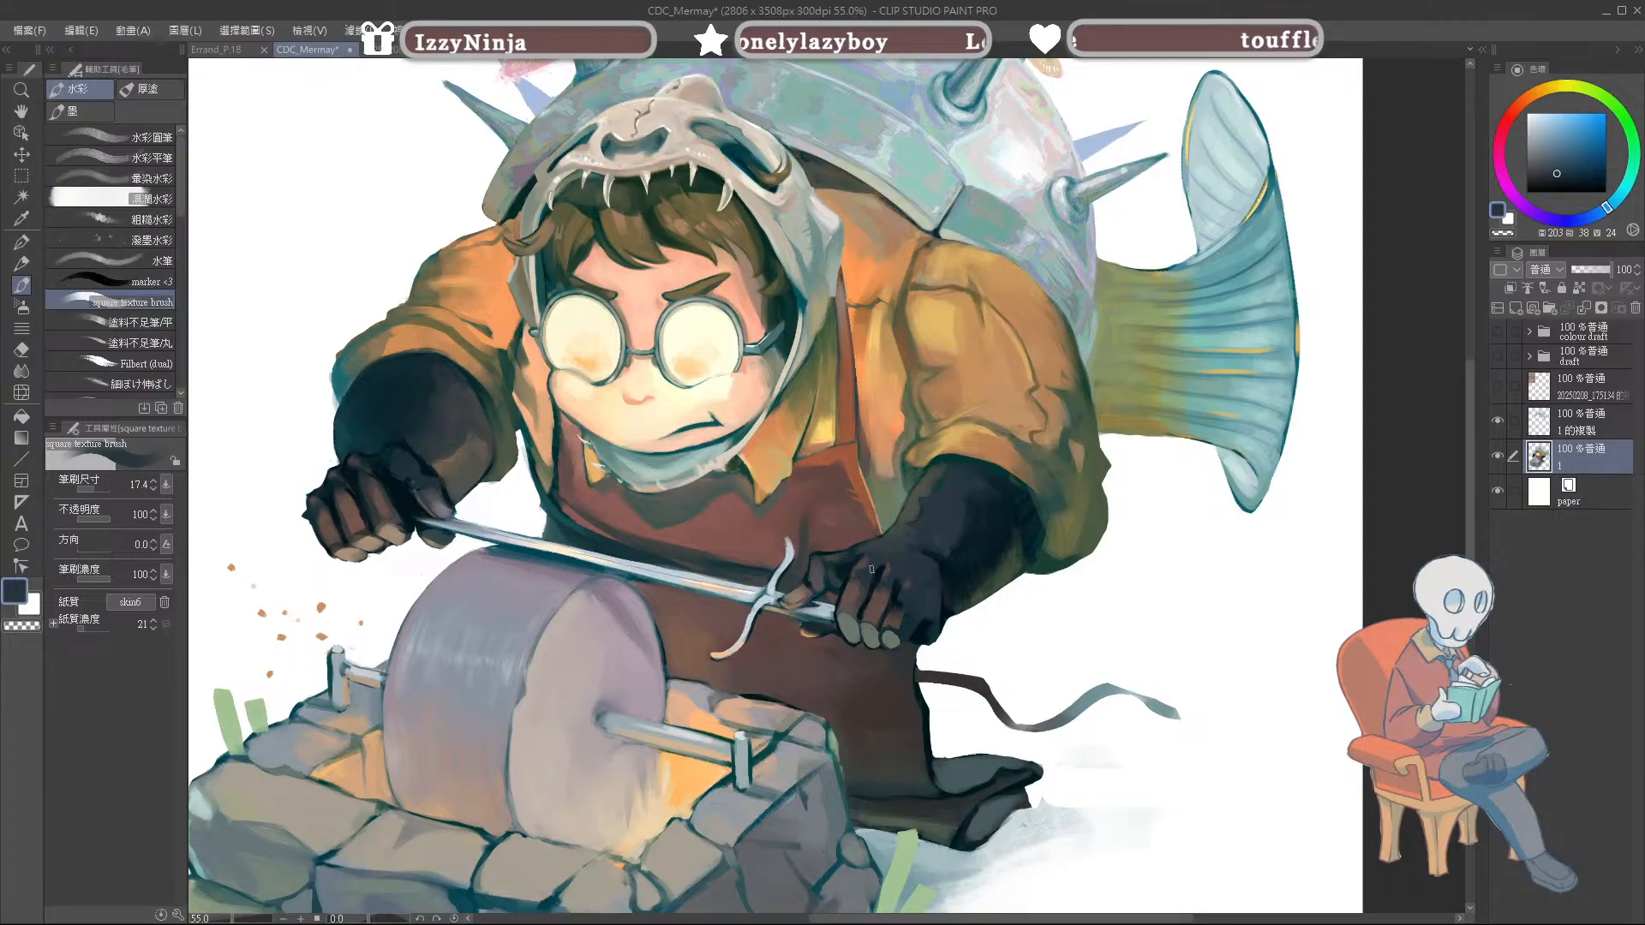
Step: Warm the front fingertip on the grip with sampled reddish brown, fire-glow orange and muted tan
alt+click(857, 592)
alt+click(853, 604)
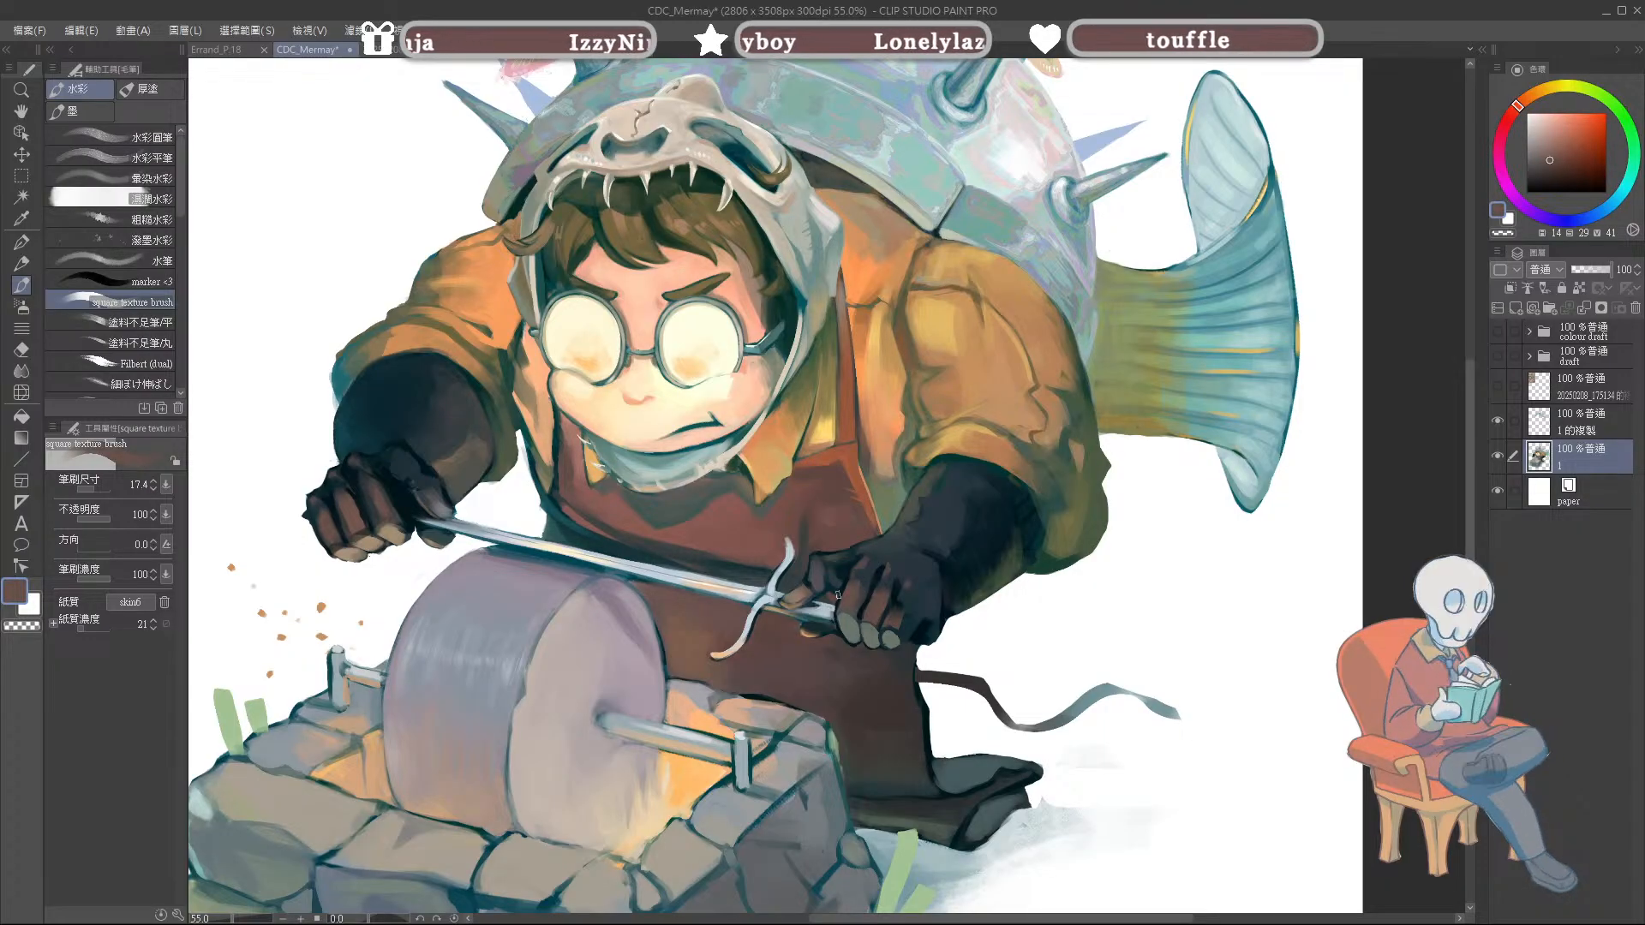
alt+click(720, 724)
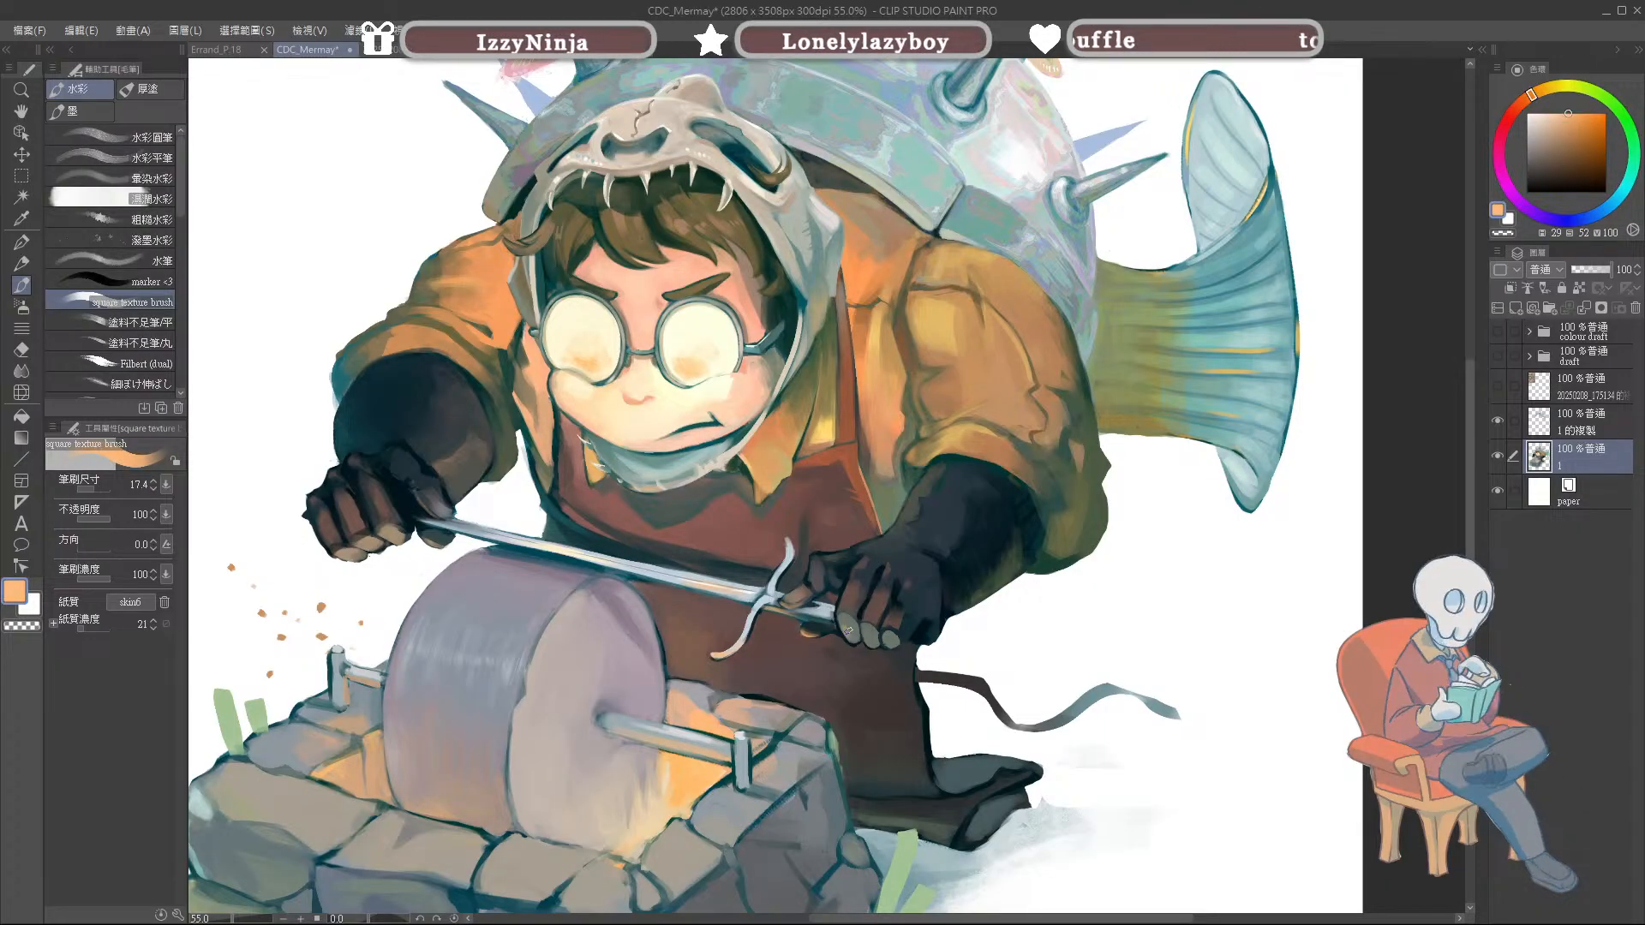
alt+click(846, 630)
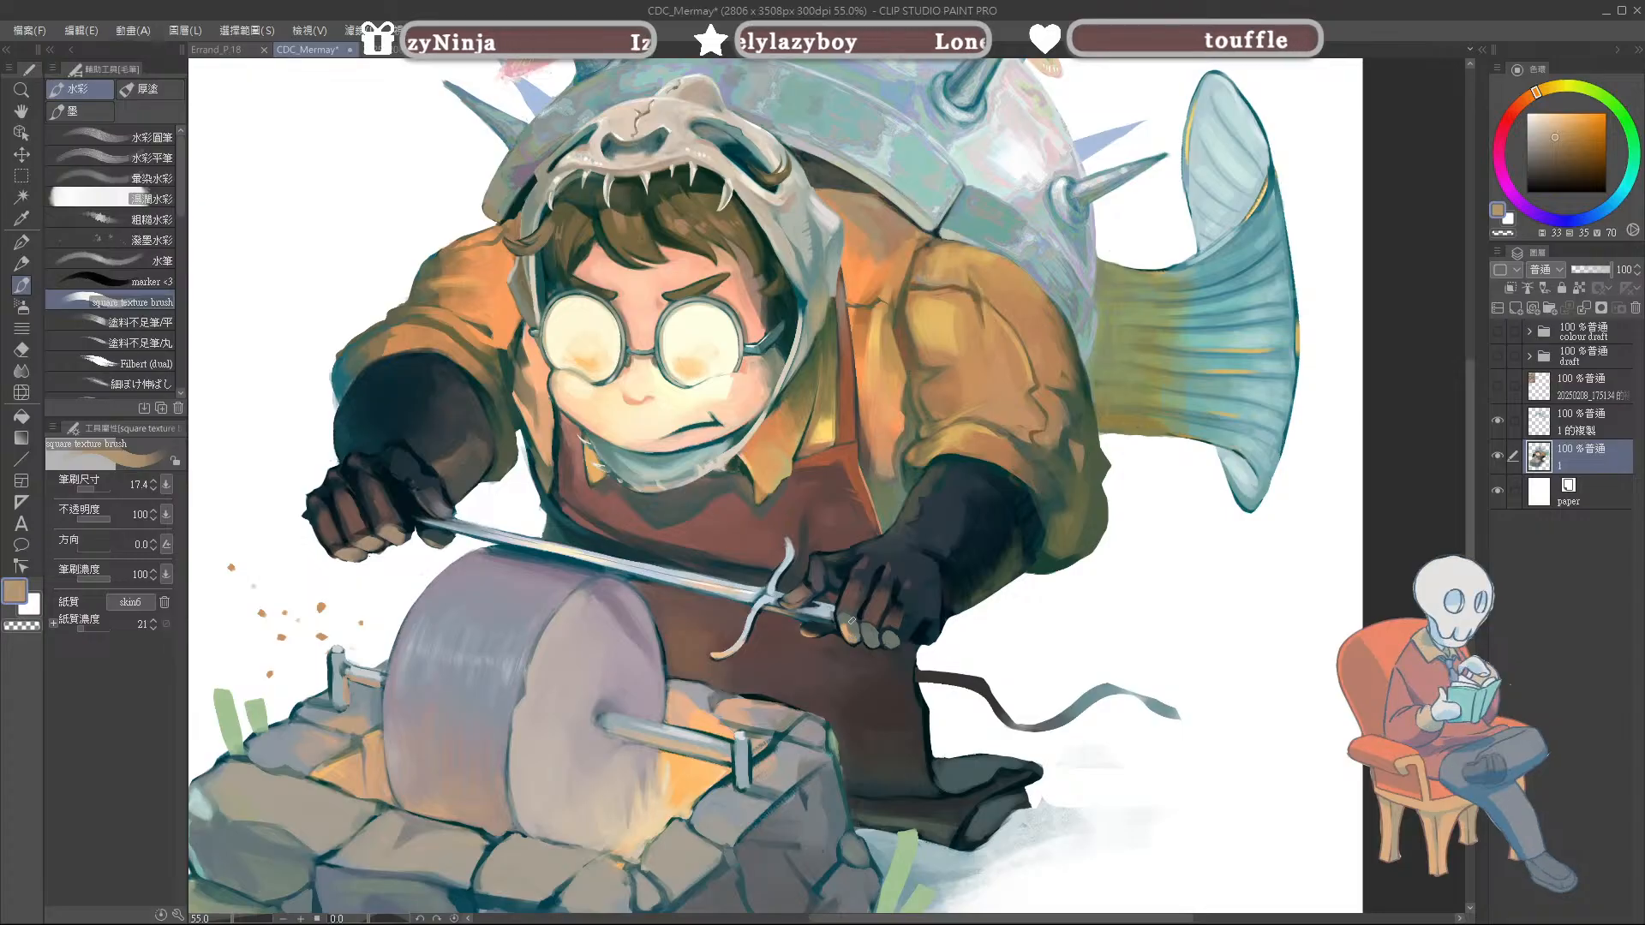
alt+click(854, 623)
alt+click(843, 629)
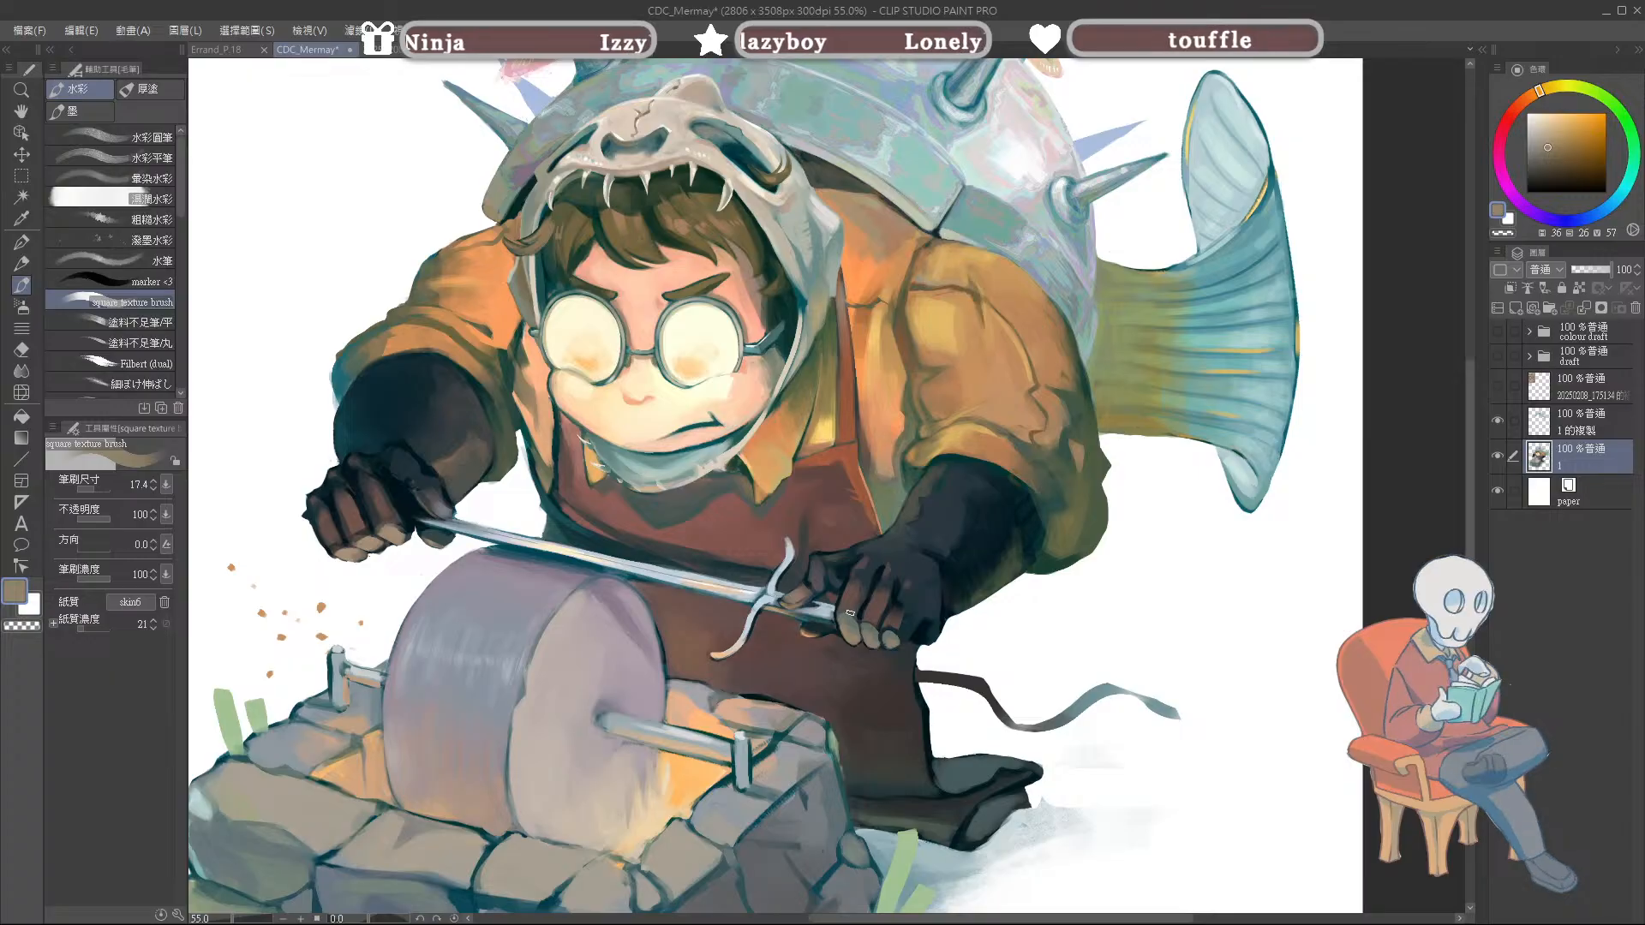
Step: Reduce the brush to 15.5 and separate the front fingers with sampled near-black blue
drag(864, 622, 858, 617)
alt+click(860, 615)
alt+click(861, 614)
alt+click(861, 613)
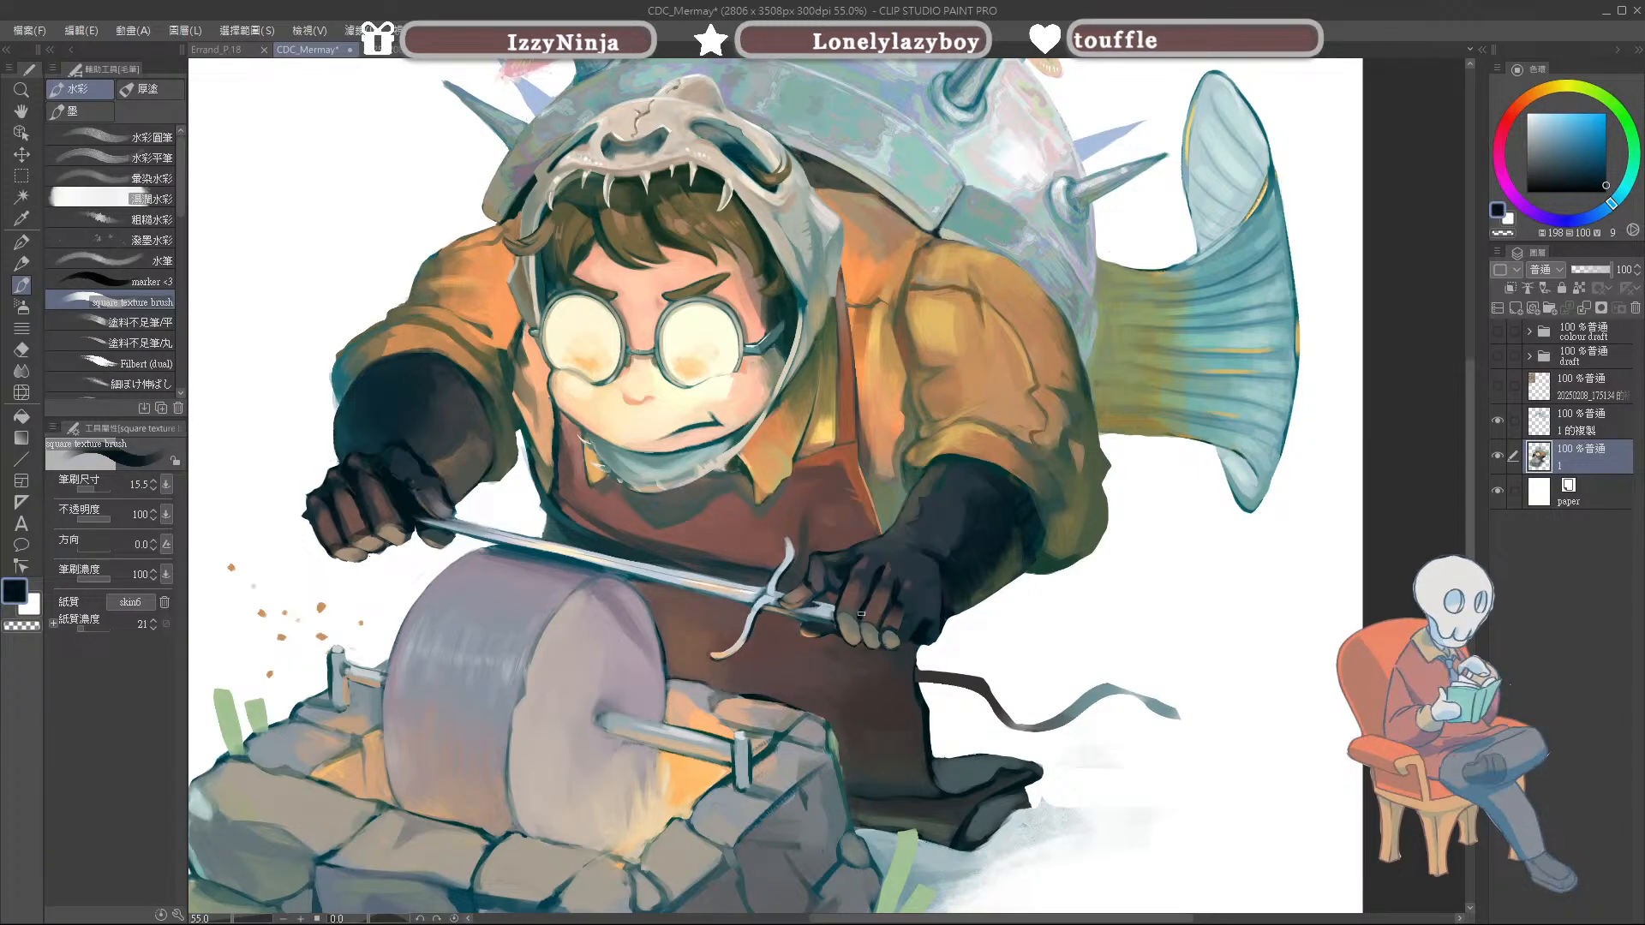
Step: Model the front finger where it meets the grip with sampled muted tan, dark teal blue and dark brownish grey
alt+click(842, 618)
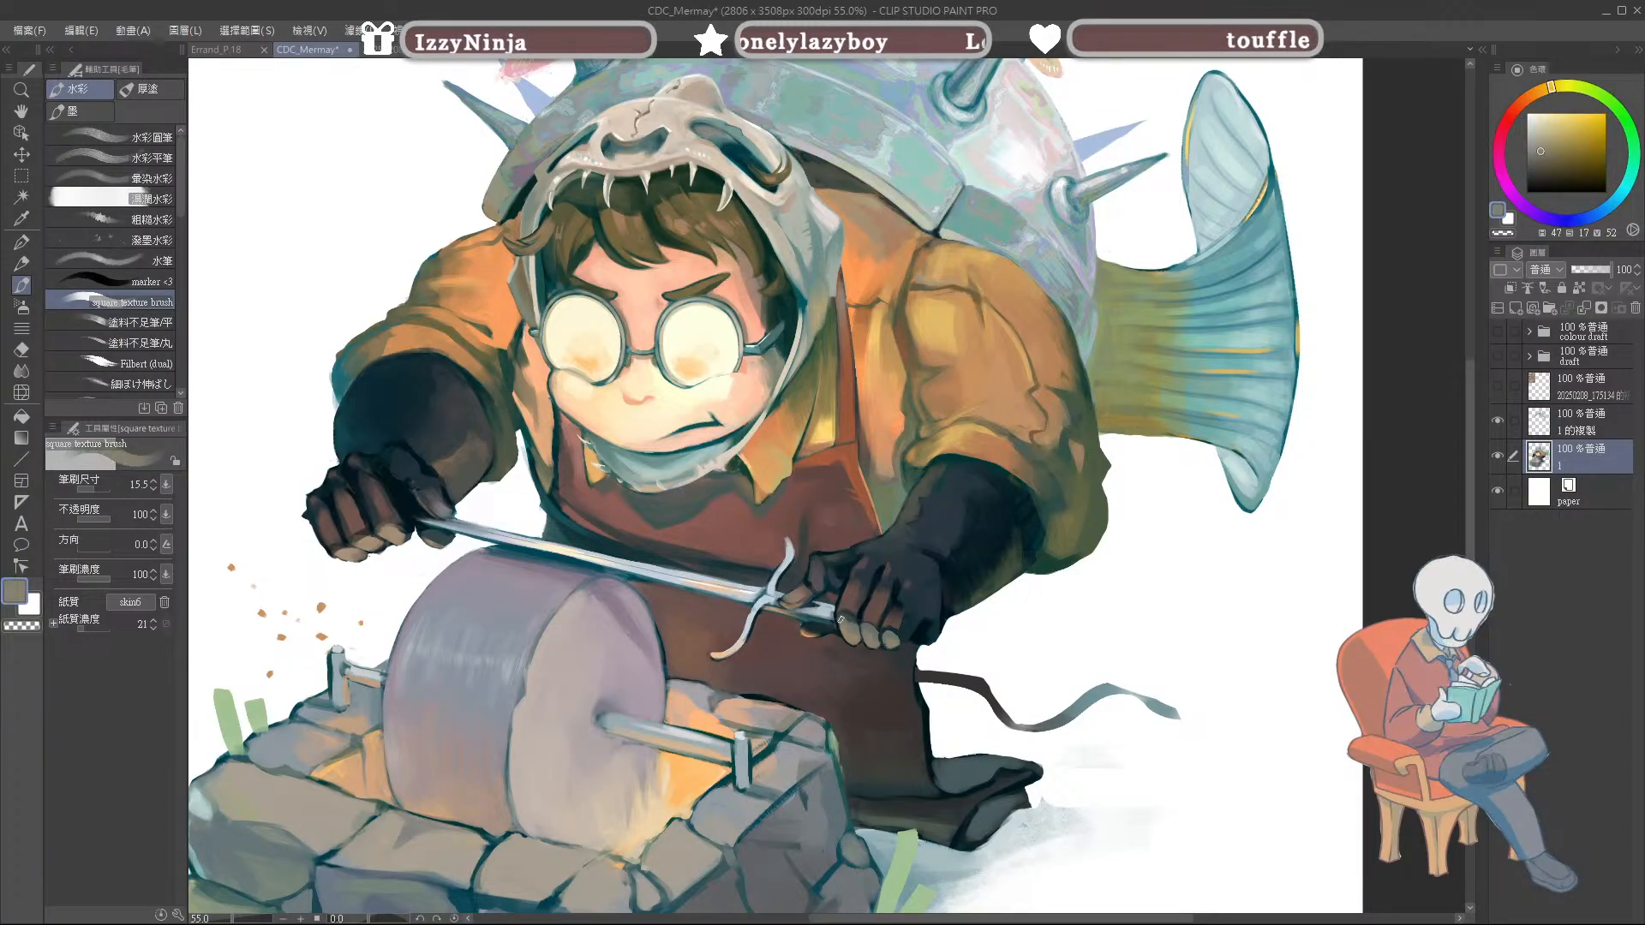
alt+click(847, 617)
alt+click(849, 619)
alt+click(854, 626)
alt+click(846, 619)
alt+click(855, 628)
alt+click(841, 610)
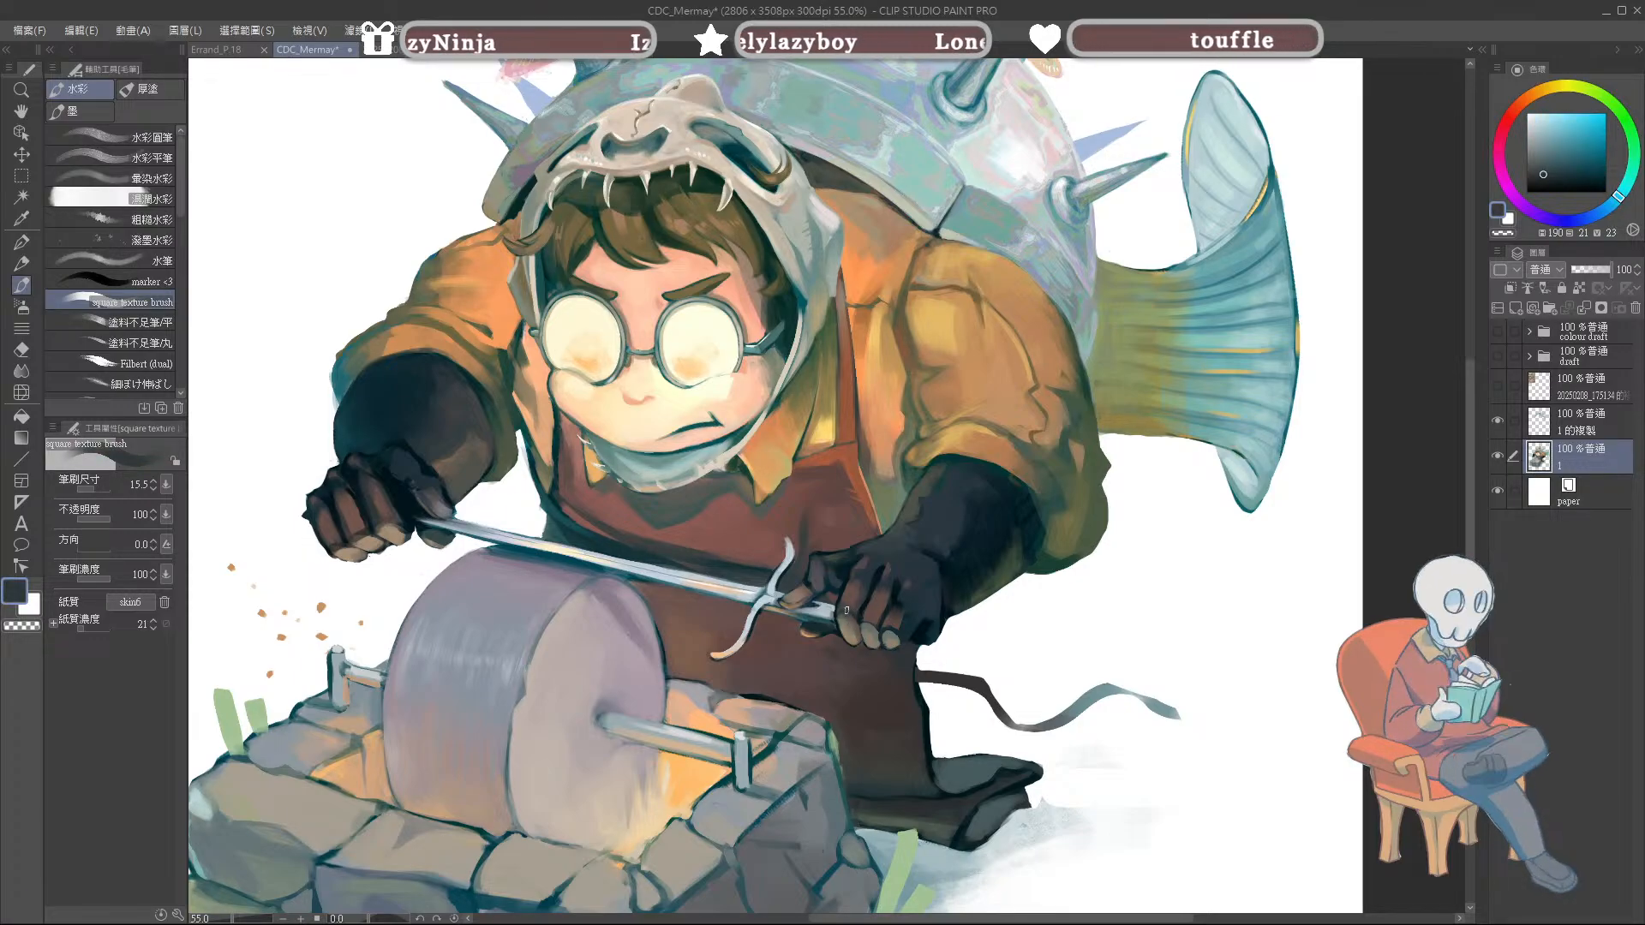
alt+click(843, 606)
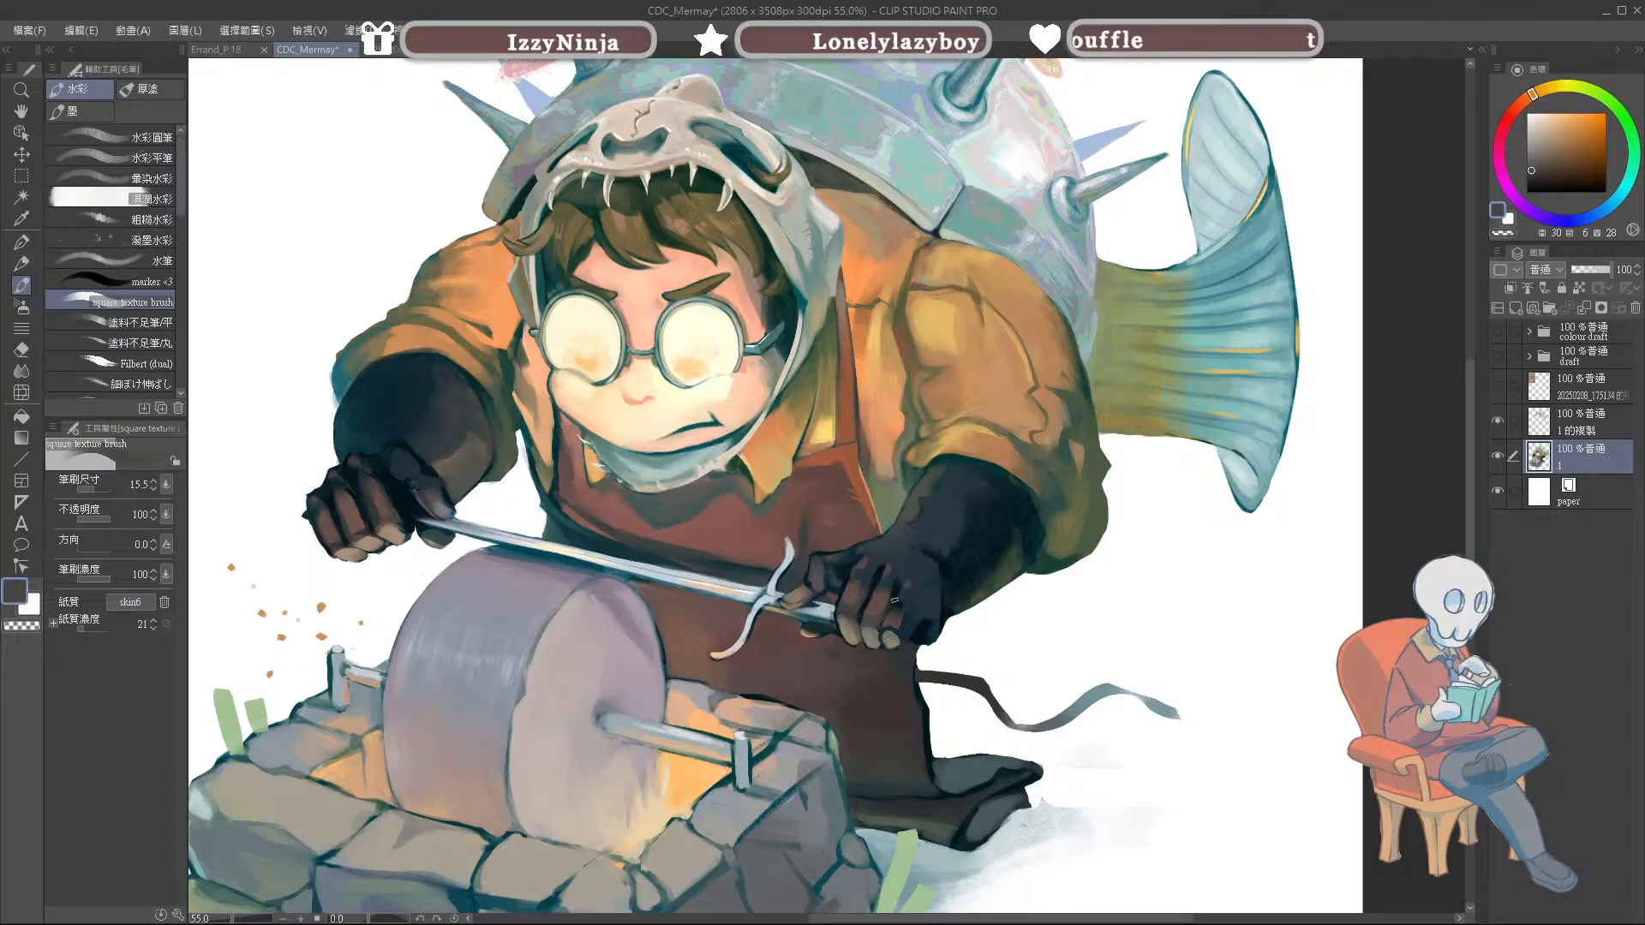
Step: Repaint the rear fingertips and the edge of the rear knuckle with sampled grey and dark blues at brush size 15.5
alt+click(875, 635)
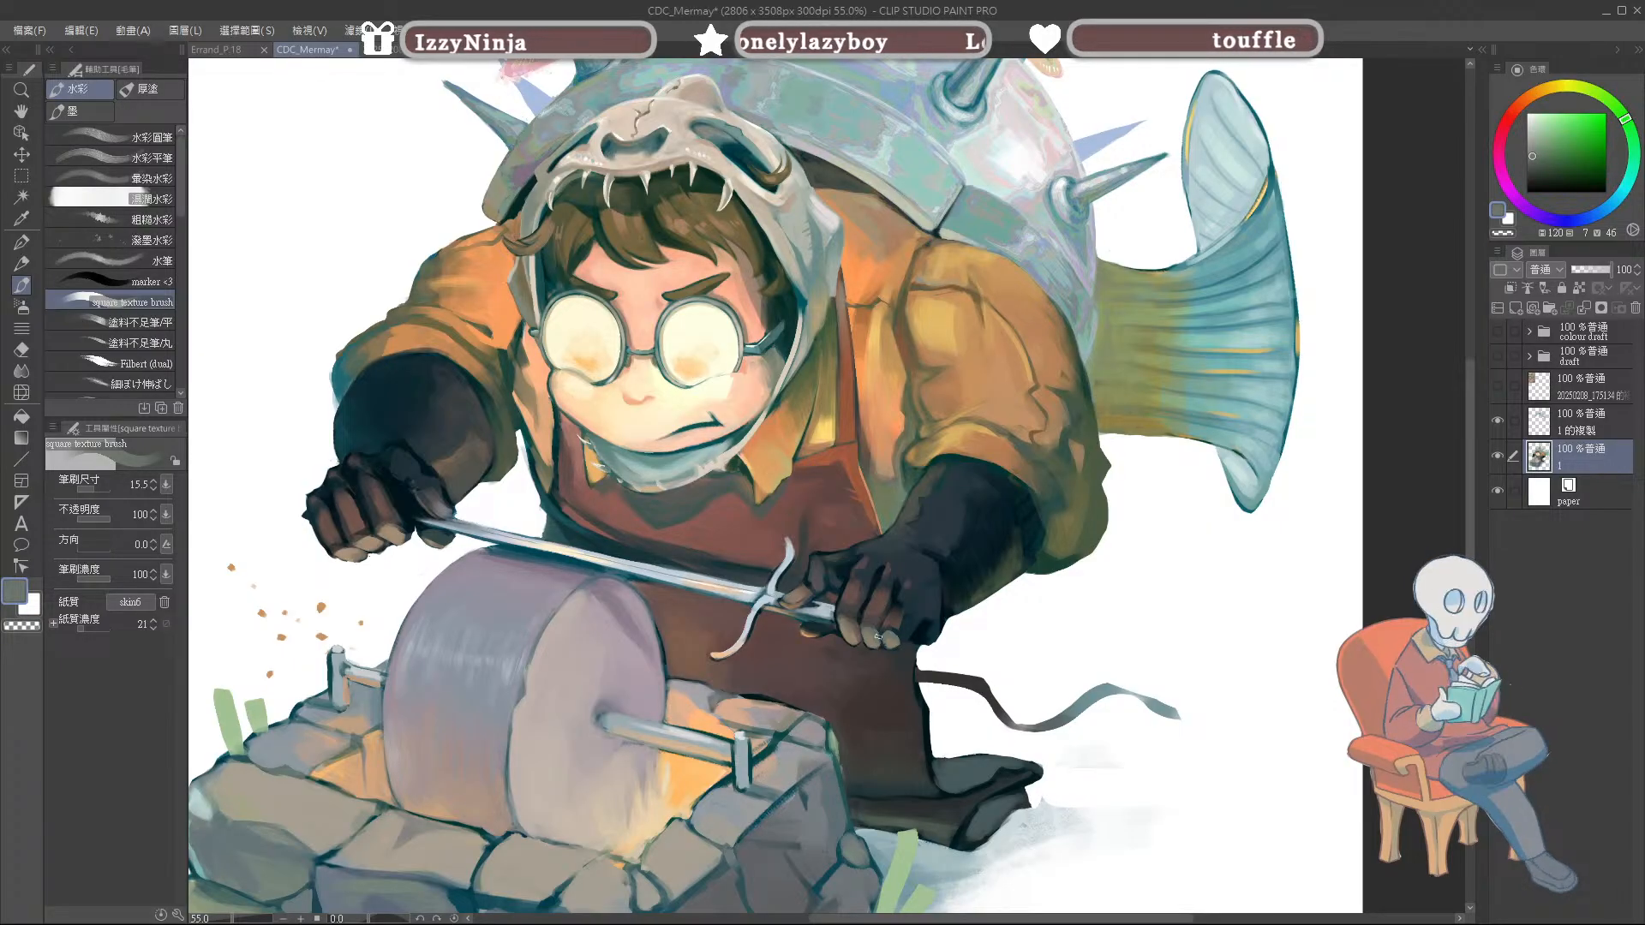
alt+click(887, 629)
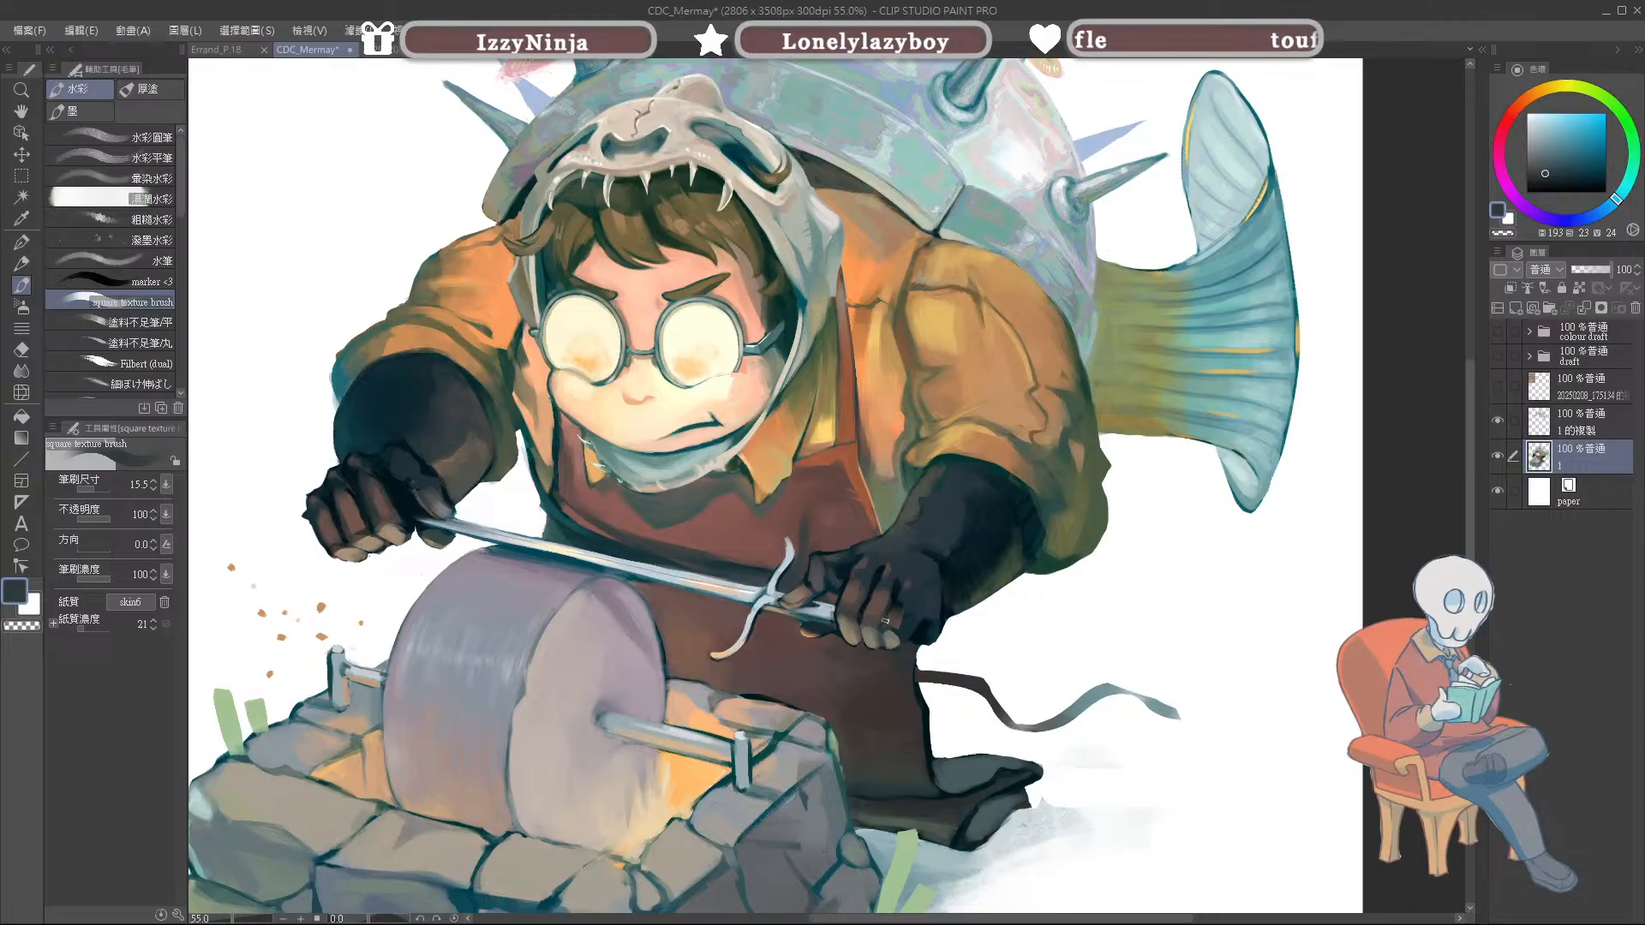
alt+click(893, 601)
drag(896, 597, 901, 606)
alt+click(891, 622)
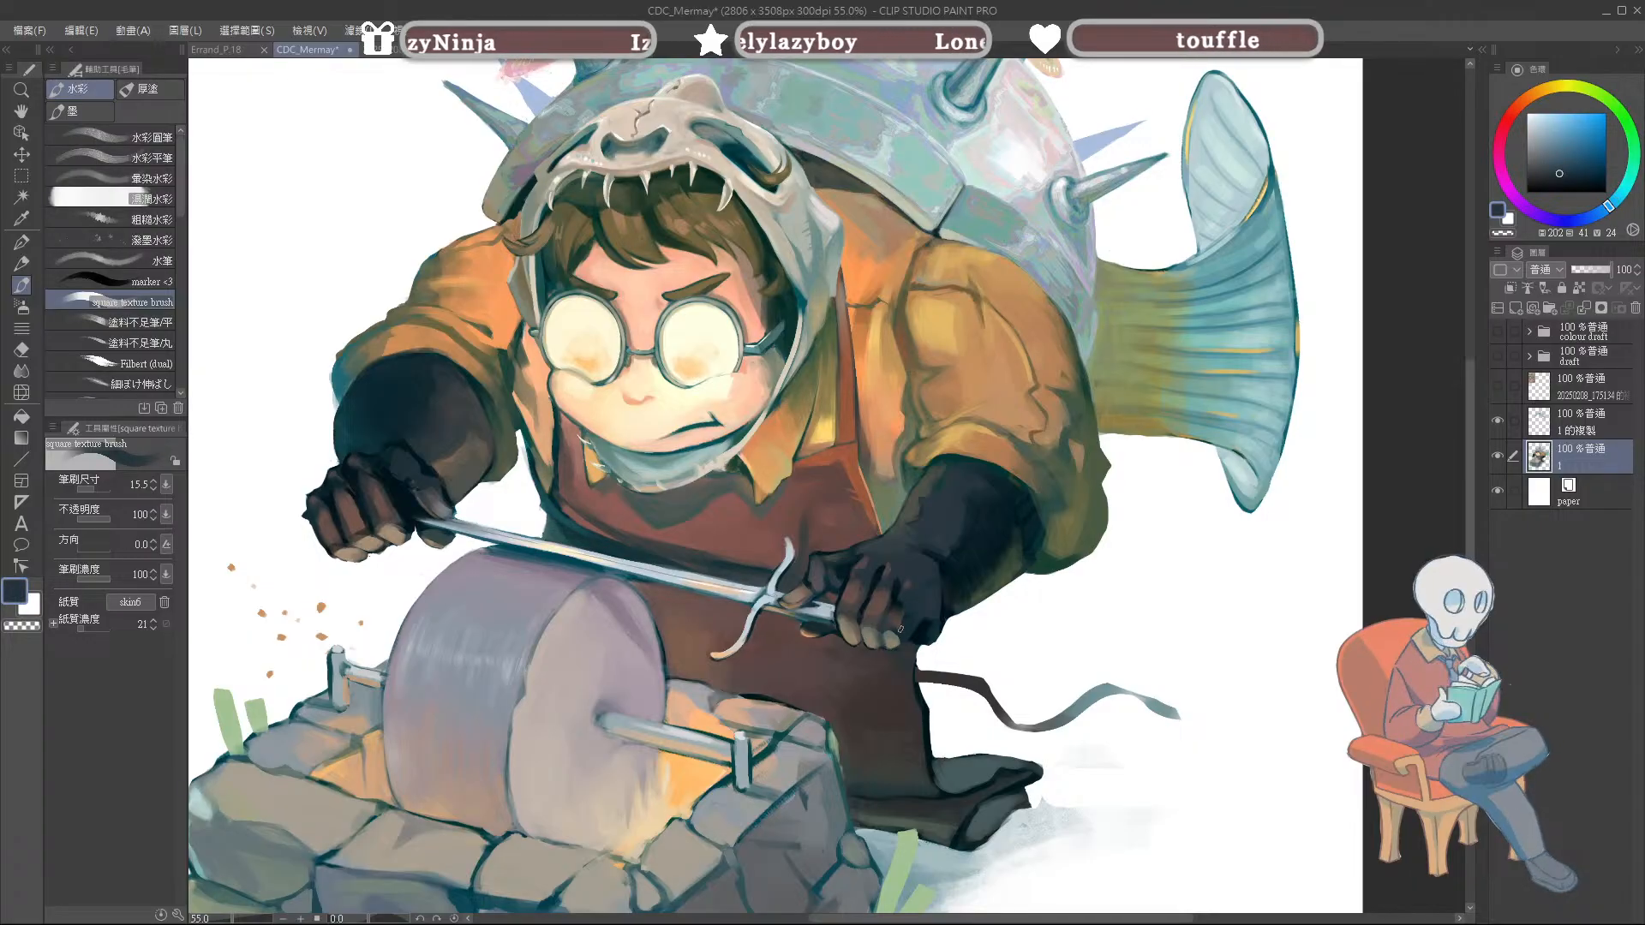
alt+click(892, 609)
alt+click(901, 609)
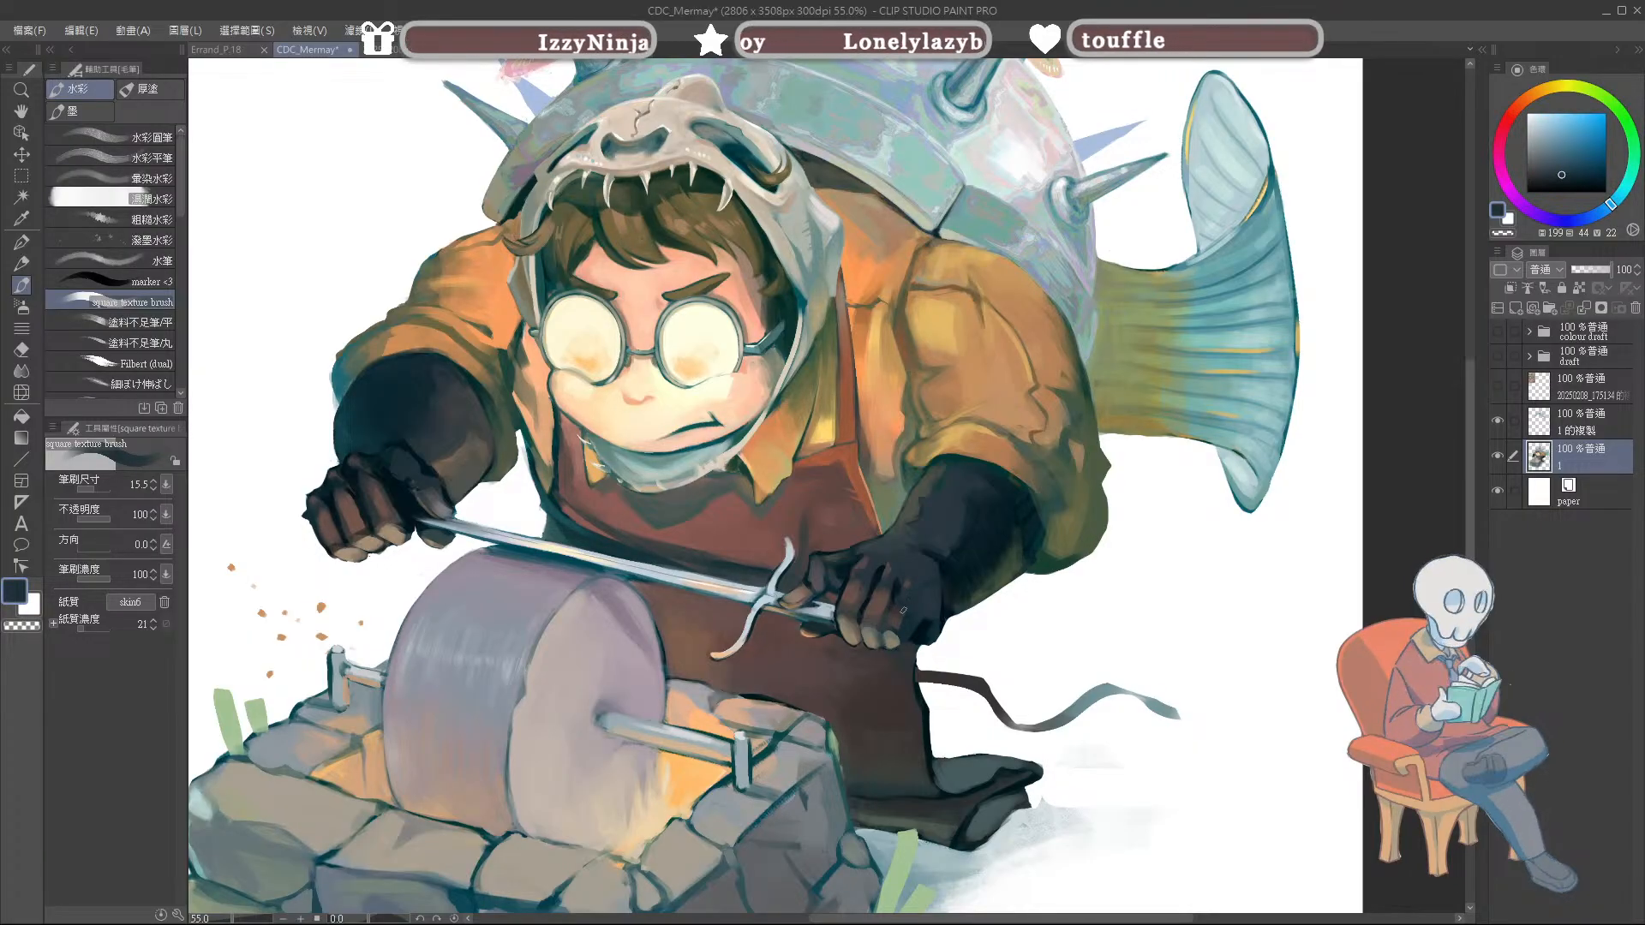
Step: Clean up the outline behind the rear fingertip with sampled near-black blue, white and dark blue
alt+click(906, 623)
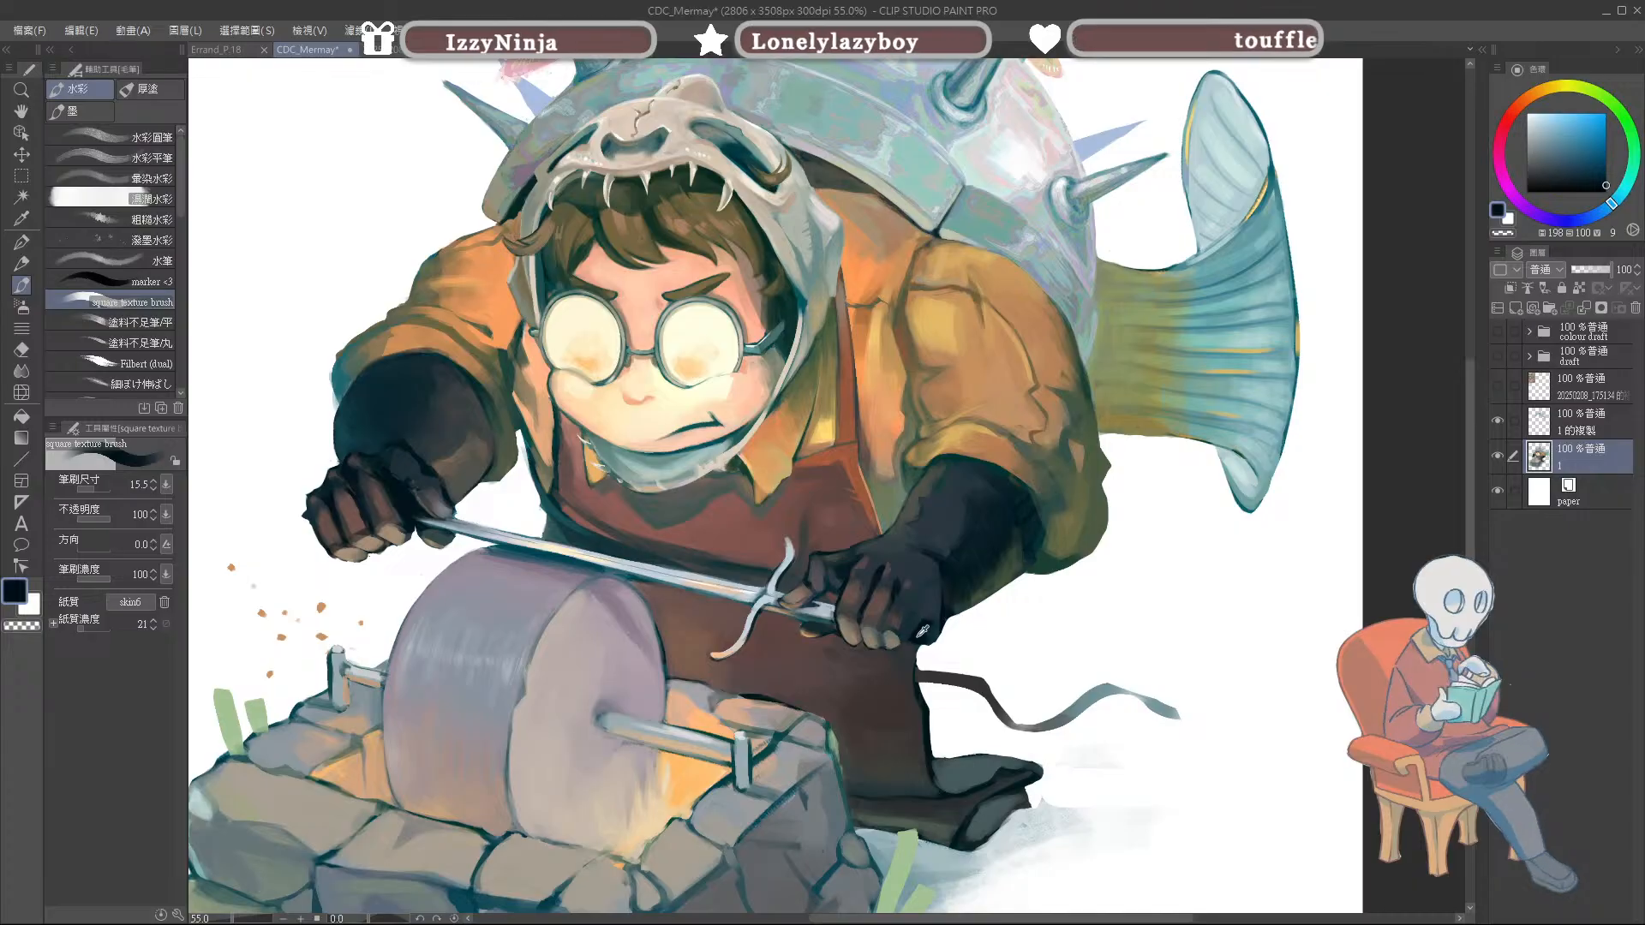
alt+click(903, 644)
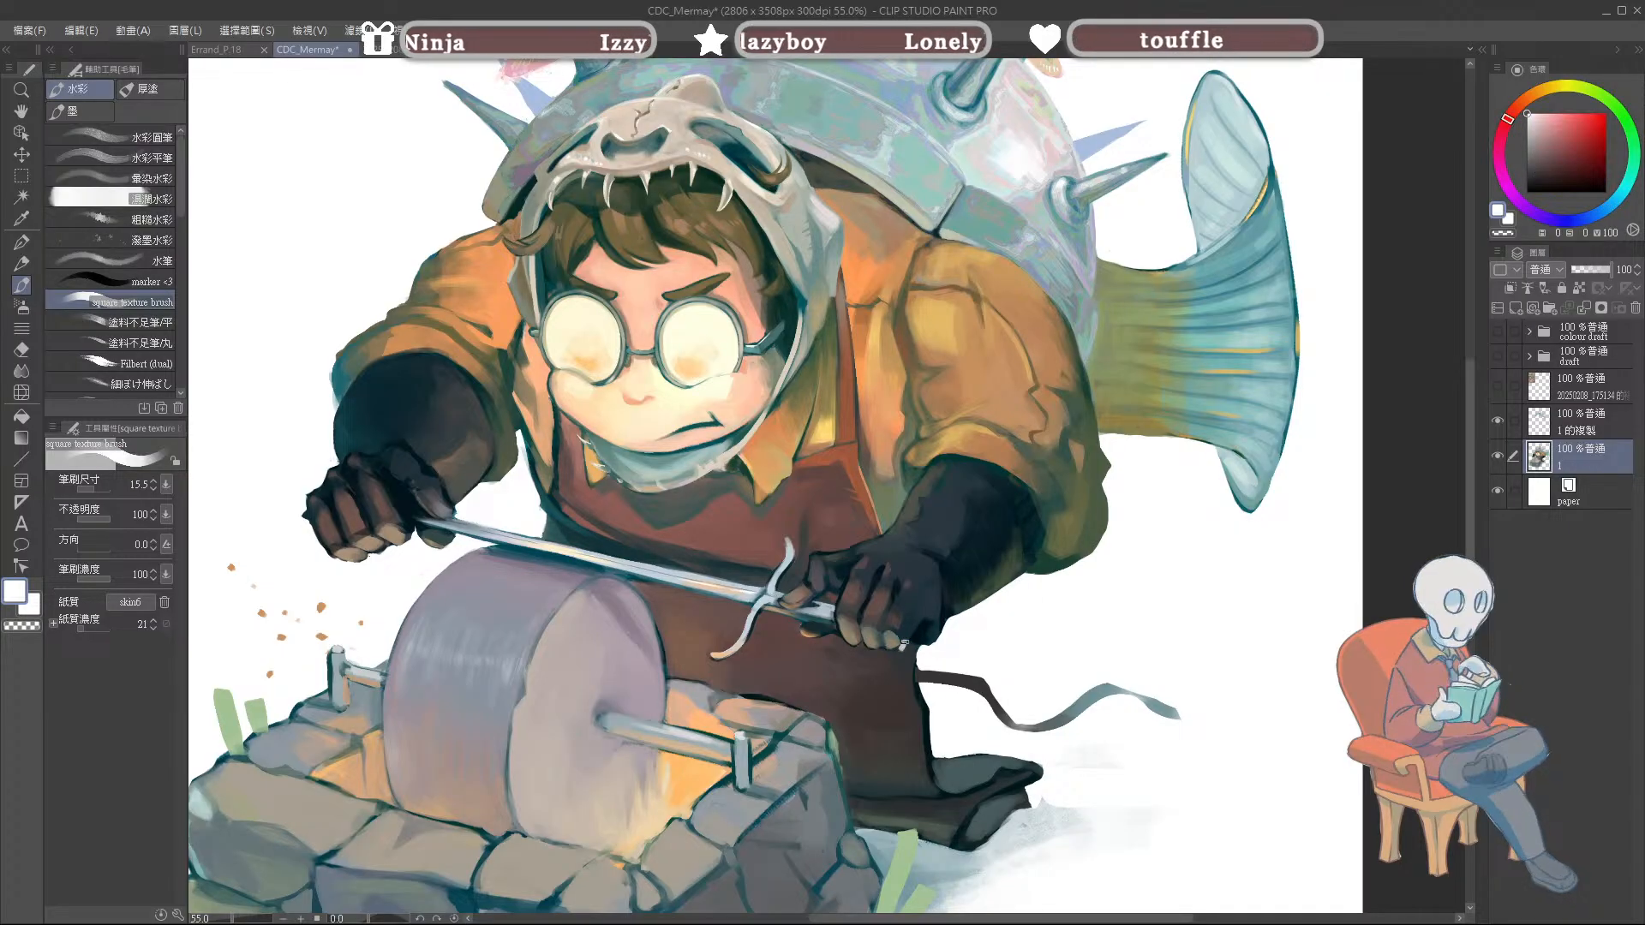
alt+click(907, 644)
alt+click(903, 641)
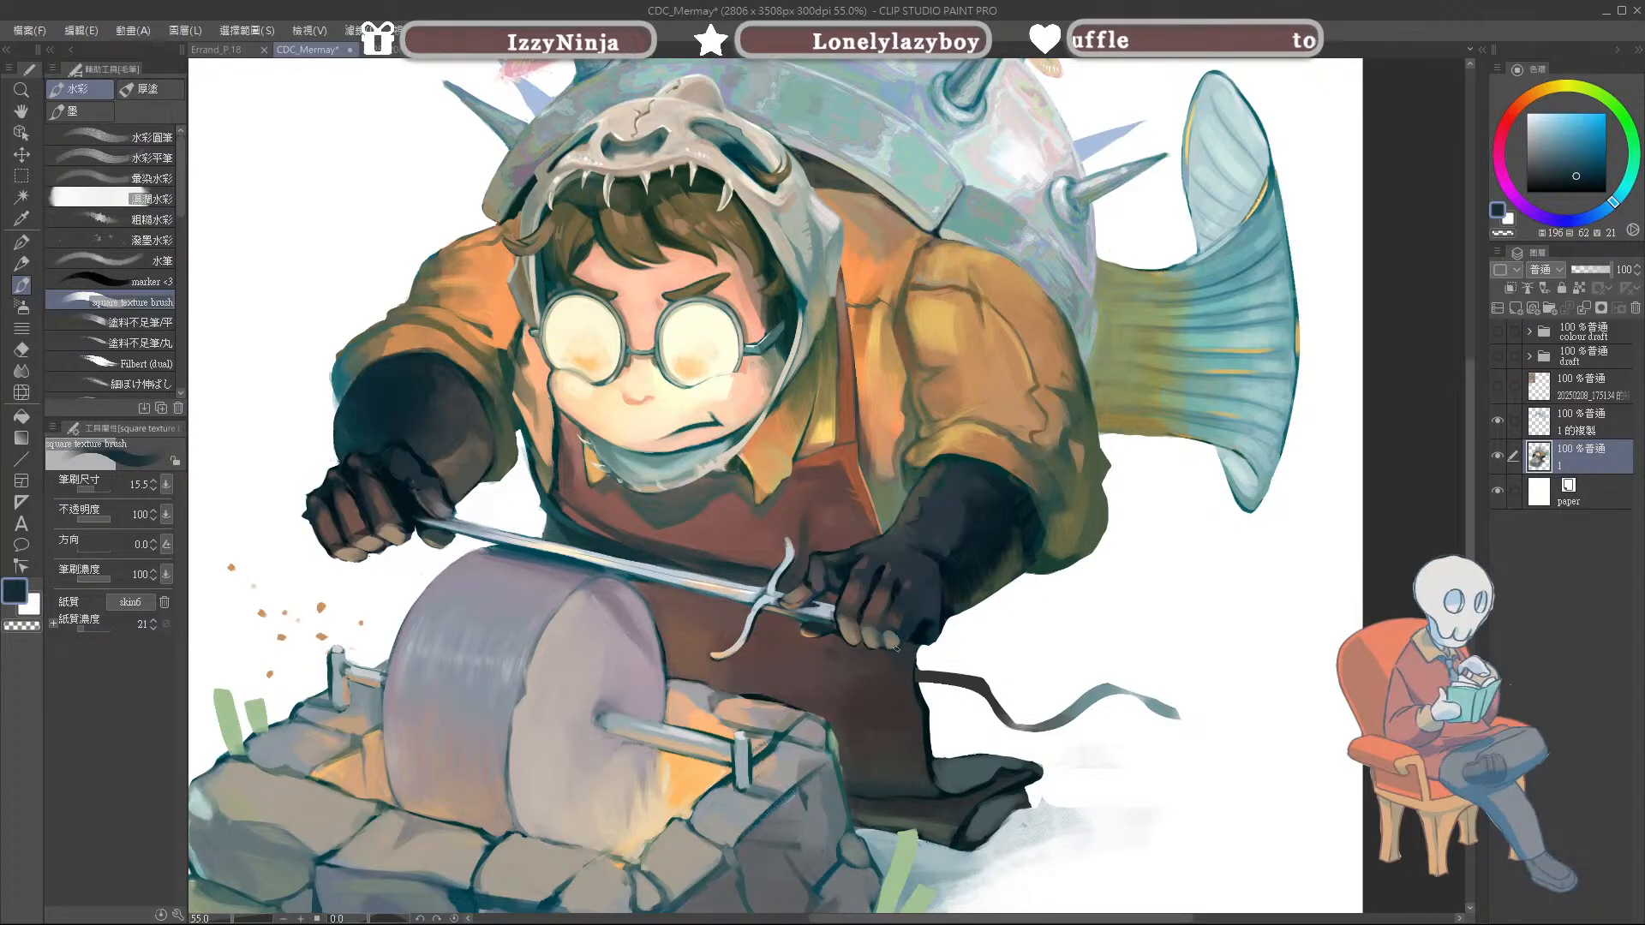
Step: Model the heel of the hand gripping the hilt with sampled near-black blue, dark slate blue and dark green, enlarging the brush to 22.6
alt+click(915, 623)
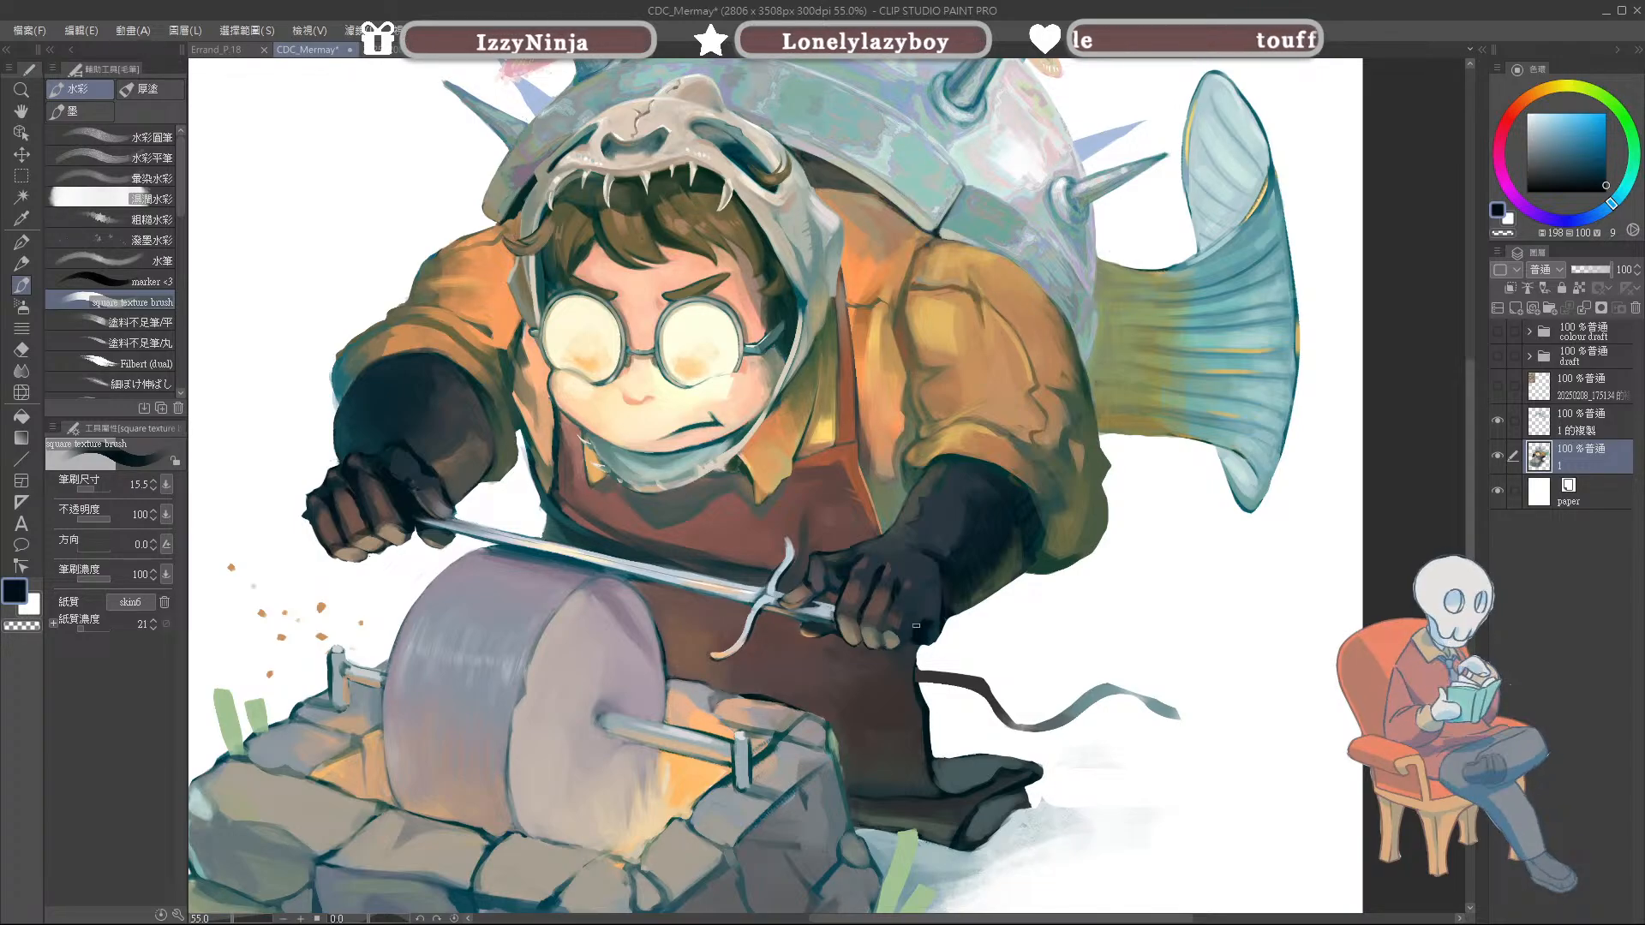
alt+click(921, 616)
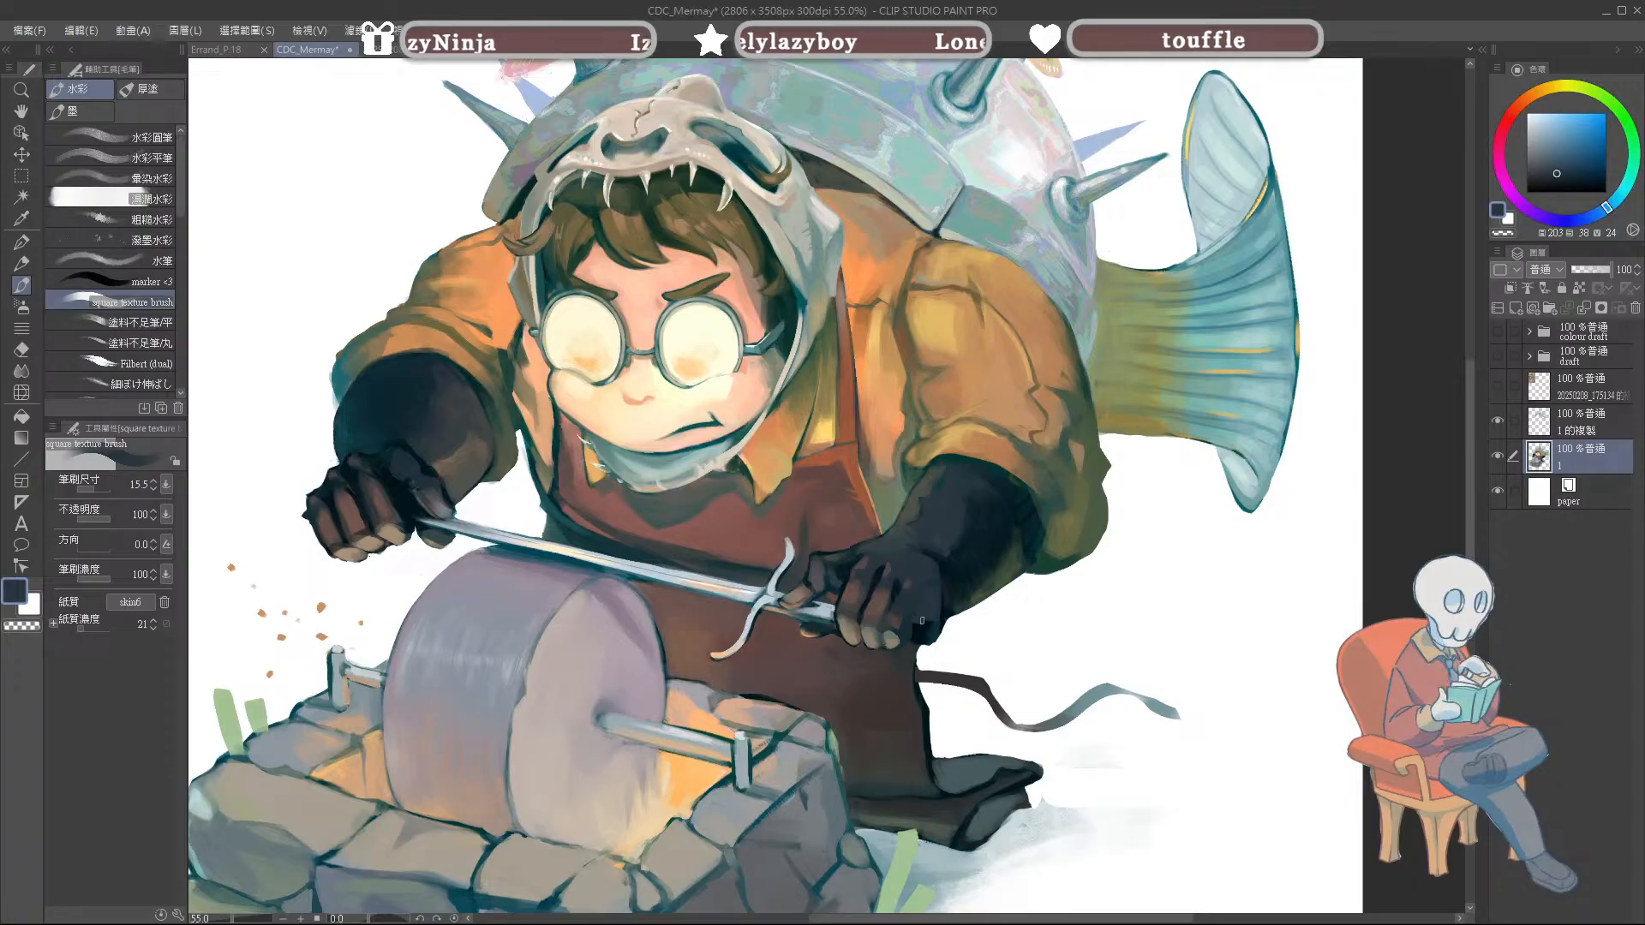
alt+click(919, 630)
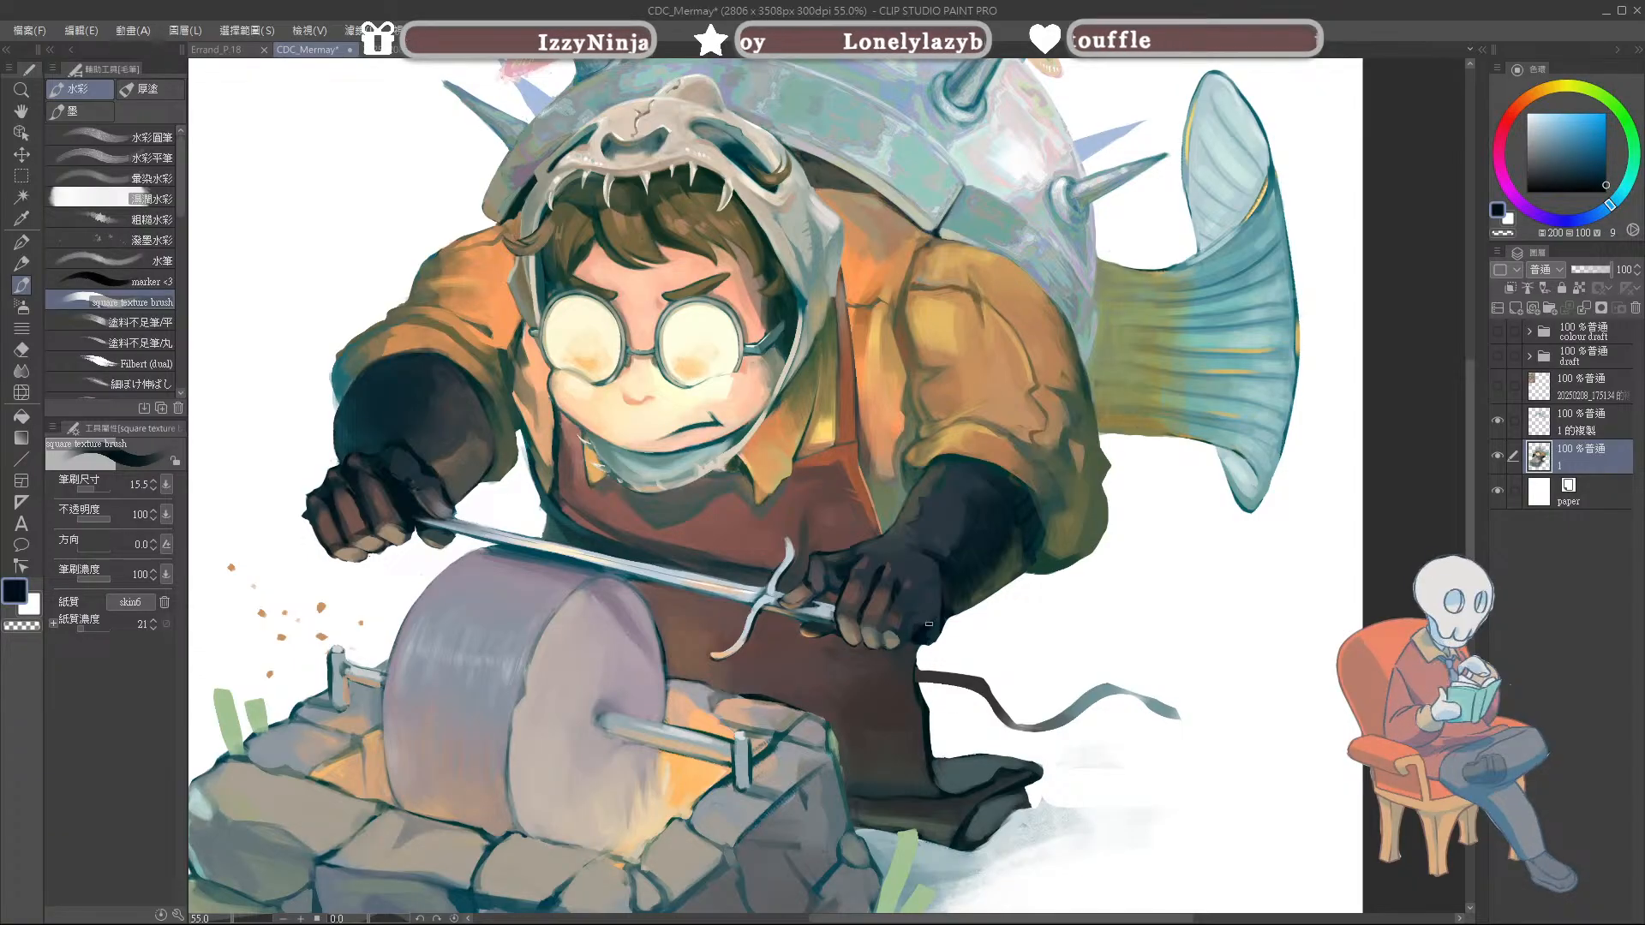
alt+click(919, 614)
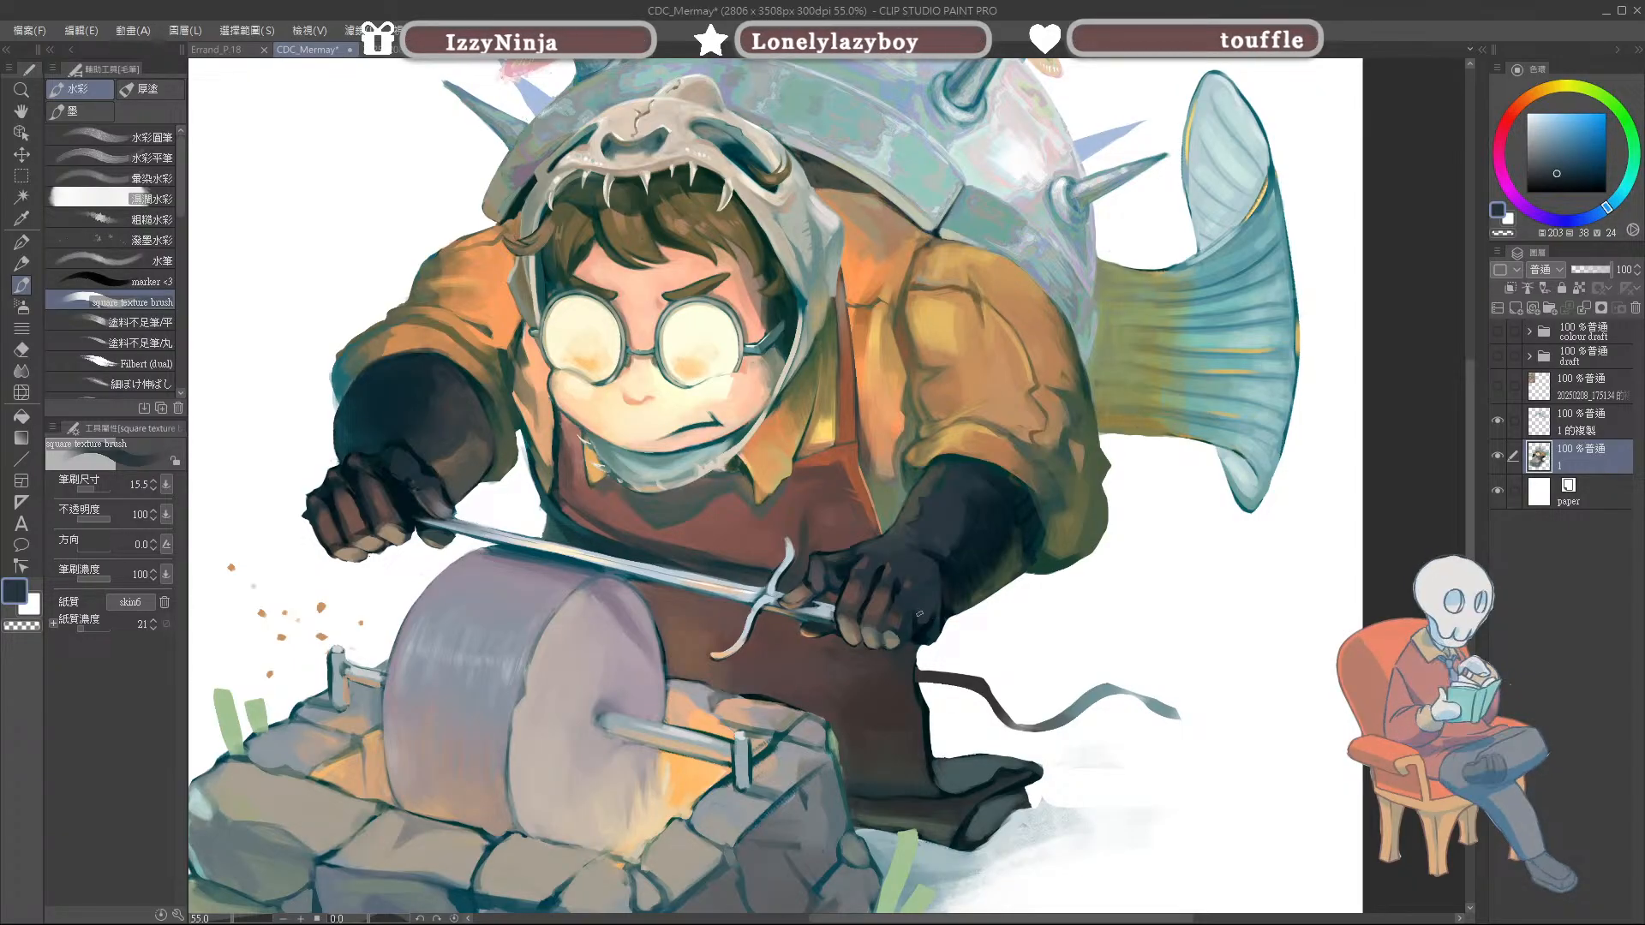
alt+click(932, 590)
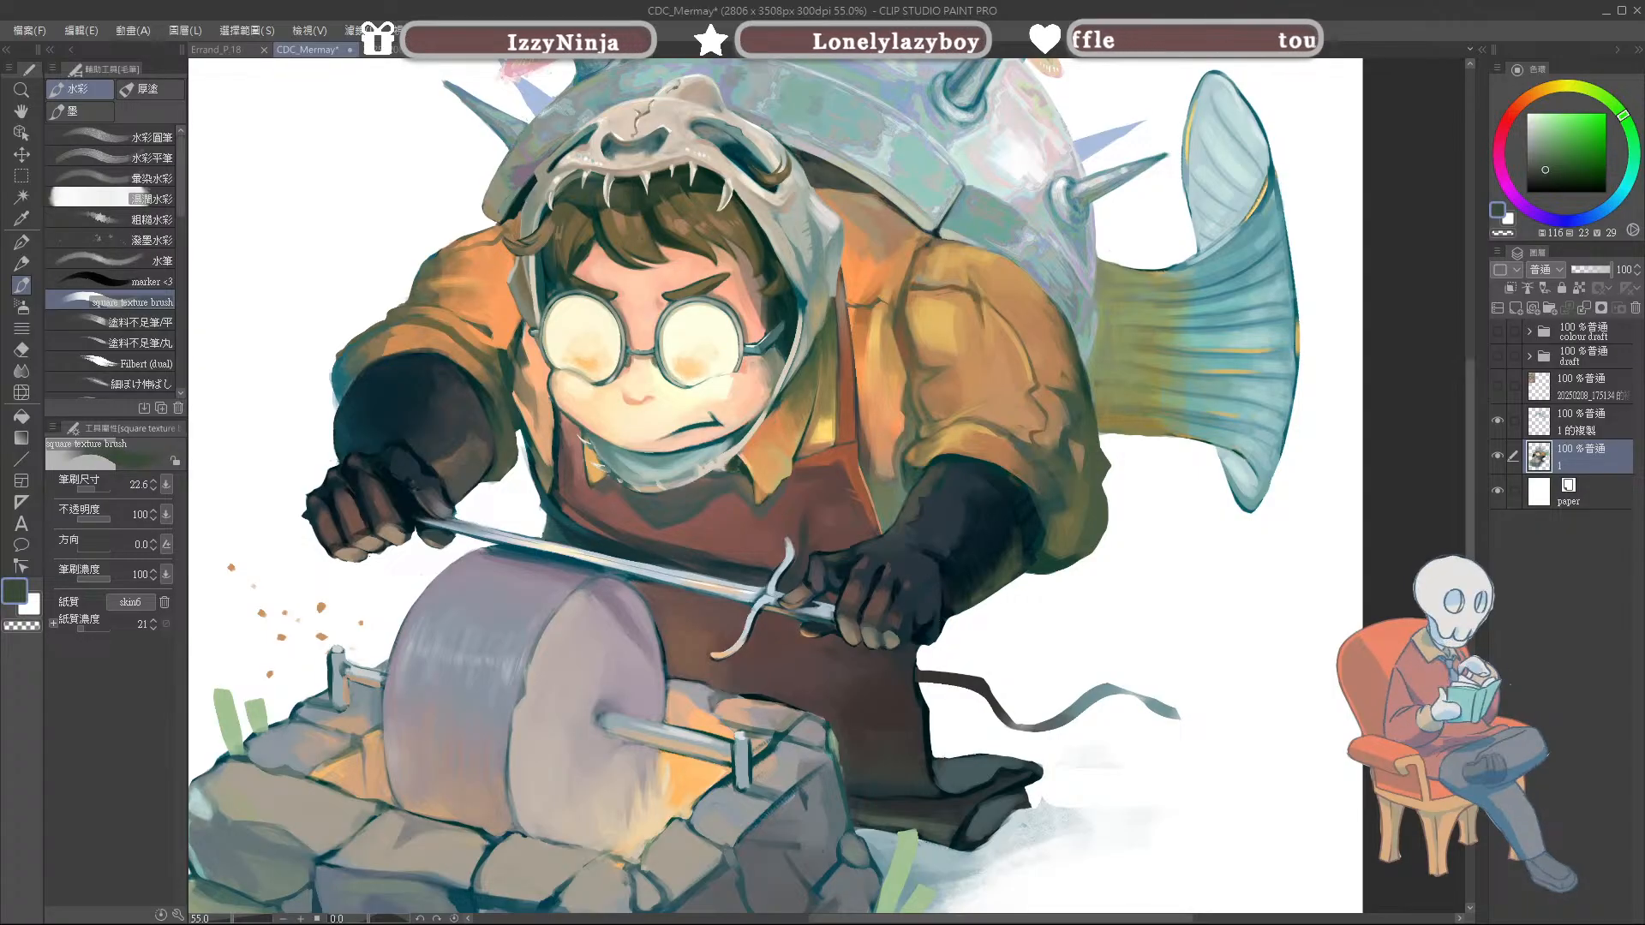
alt+click(921, 618)
alt+click(923, 617)
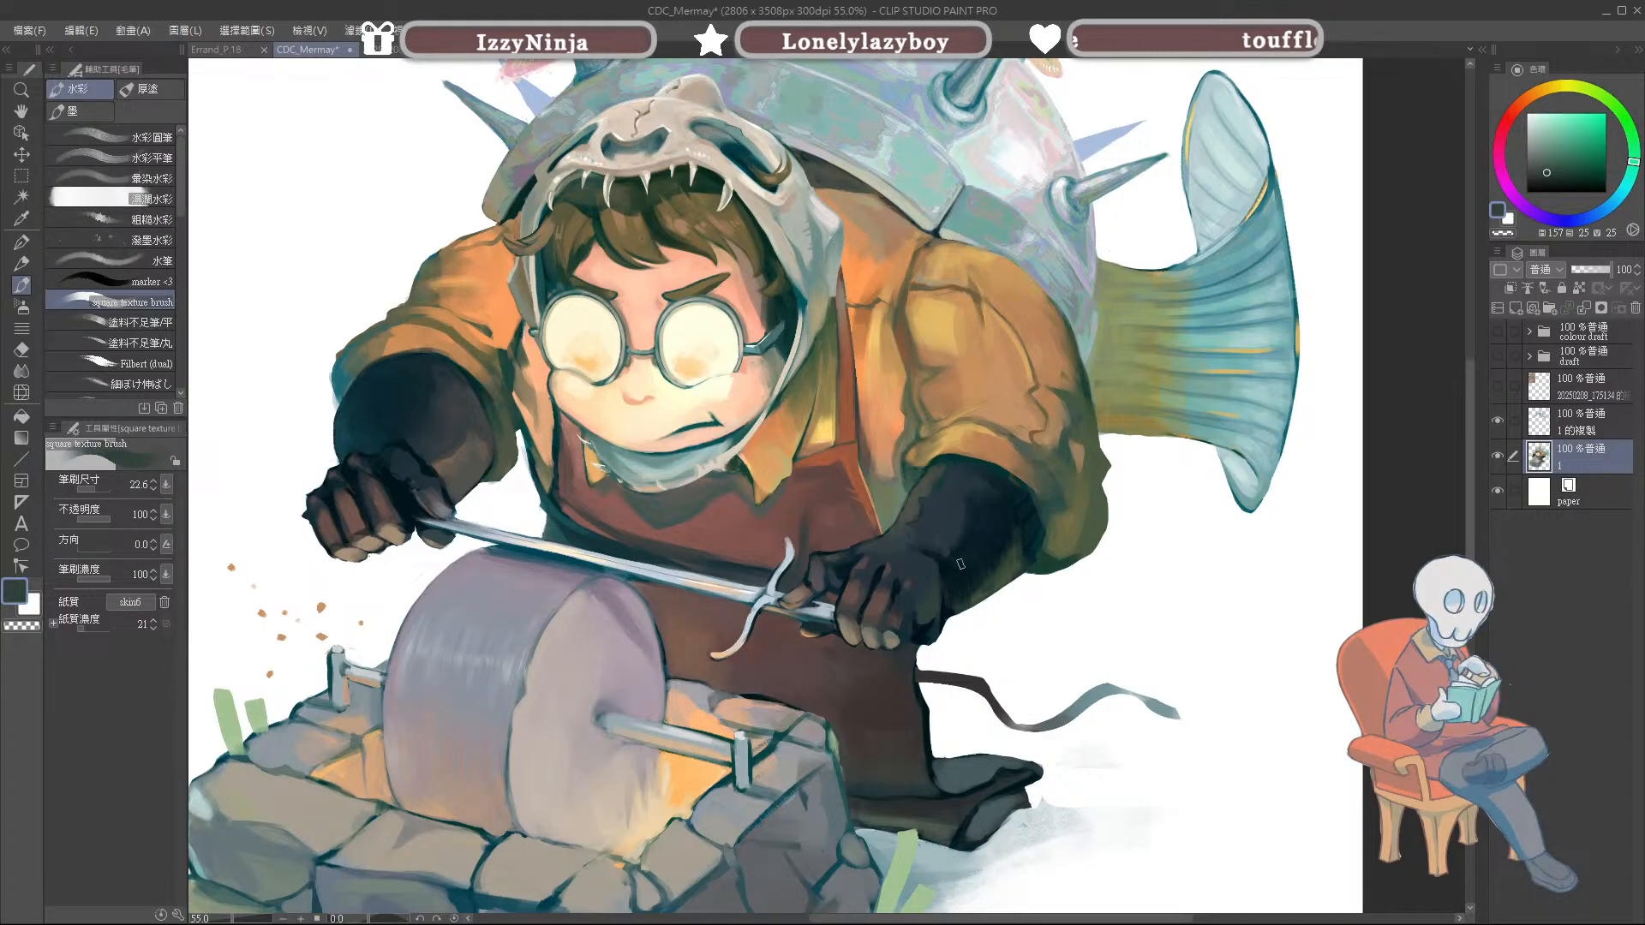
Step: Shade the underside of the gloved forearm behind the hilt using the 塗料不足筆/平 brush at size 43.3 with sampled dark green and near-black blue
click(163, 342)
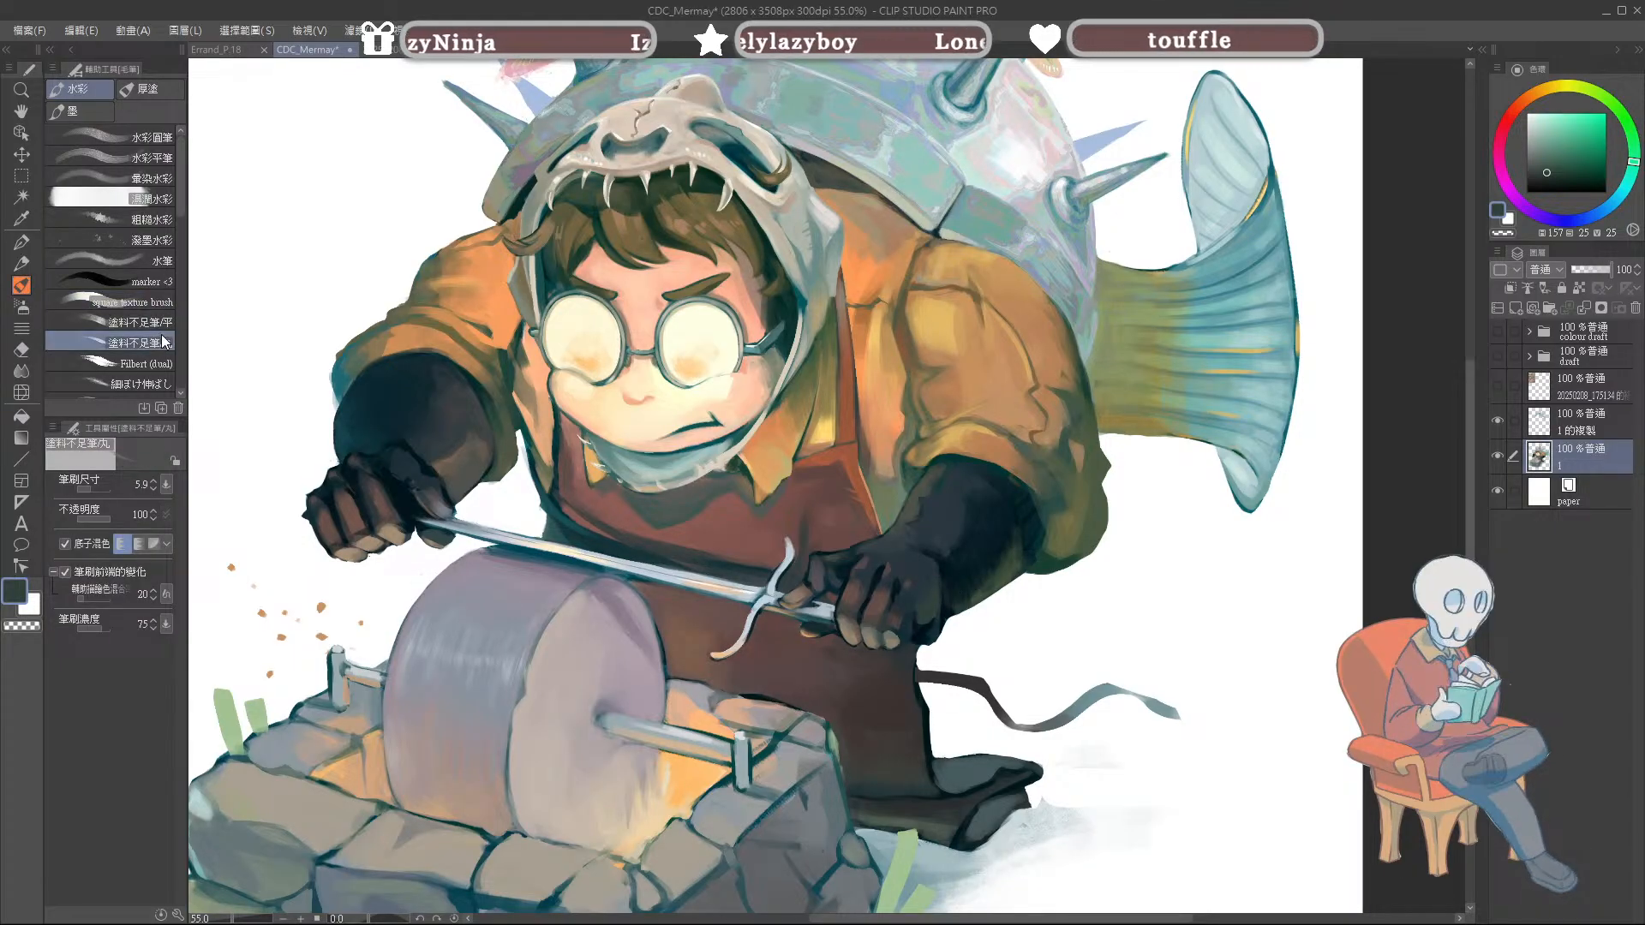
click(141, 322)
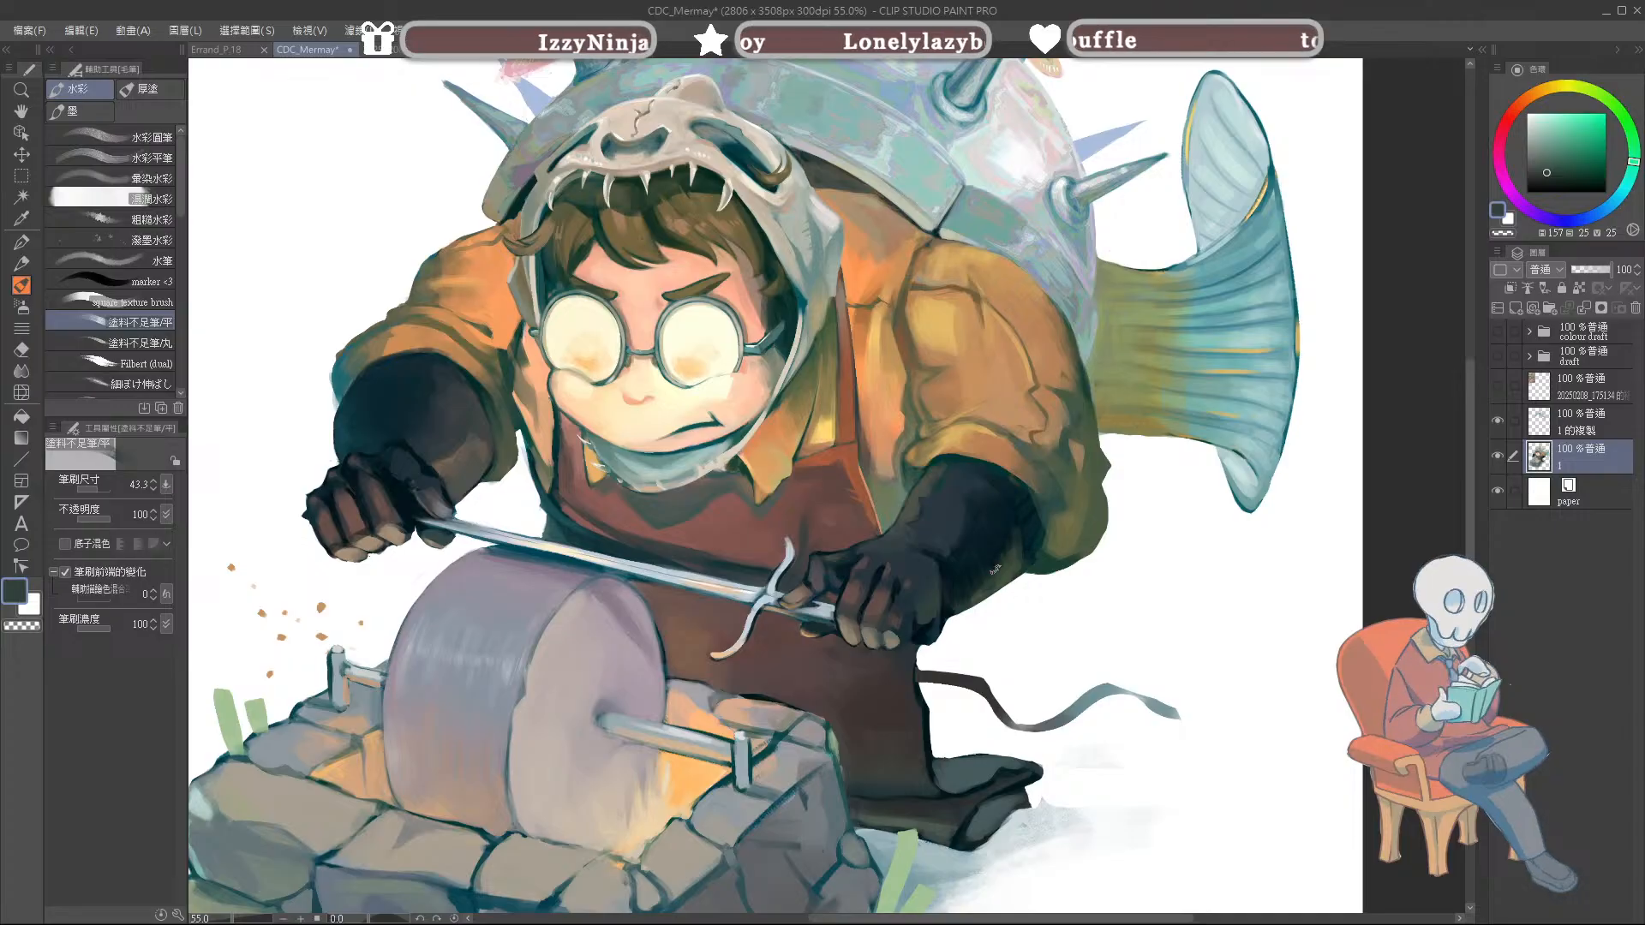
alt+click(1009, 562)
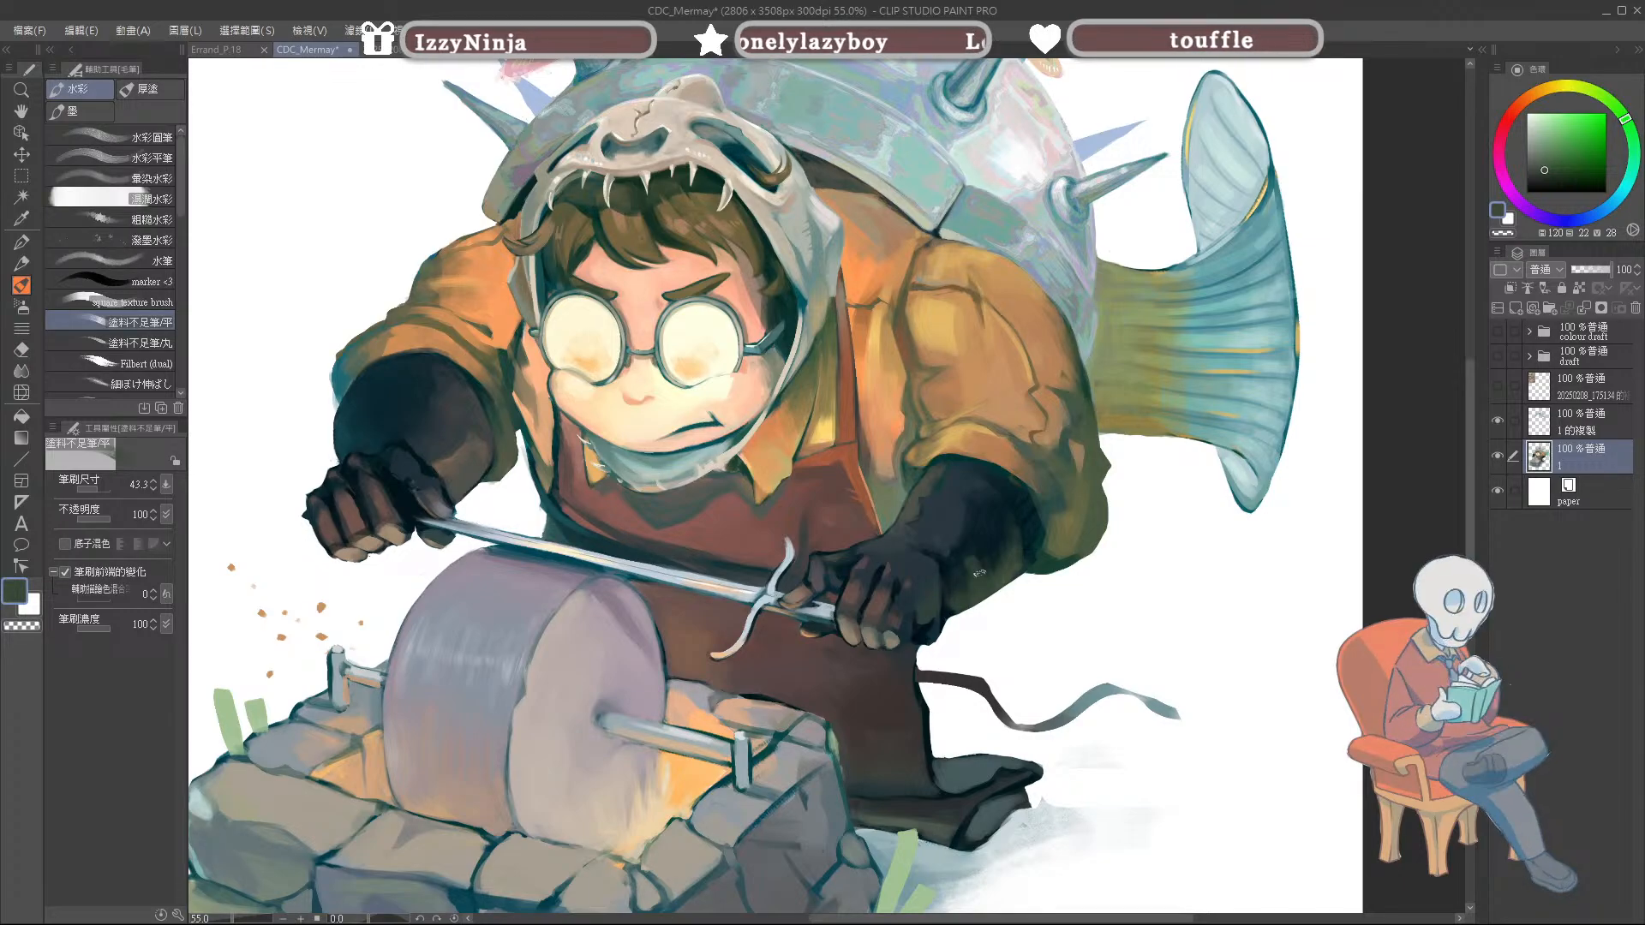
alt+click(992, 541)
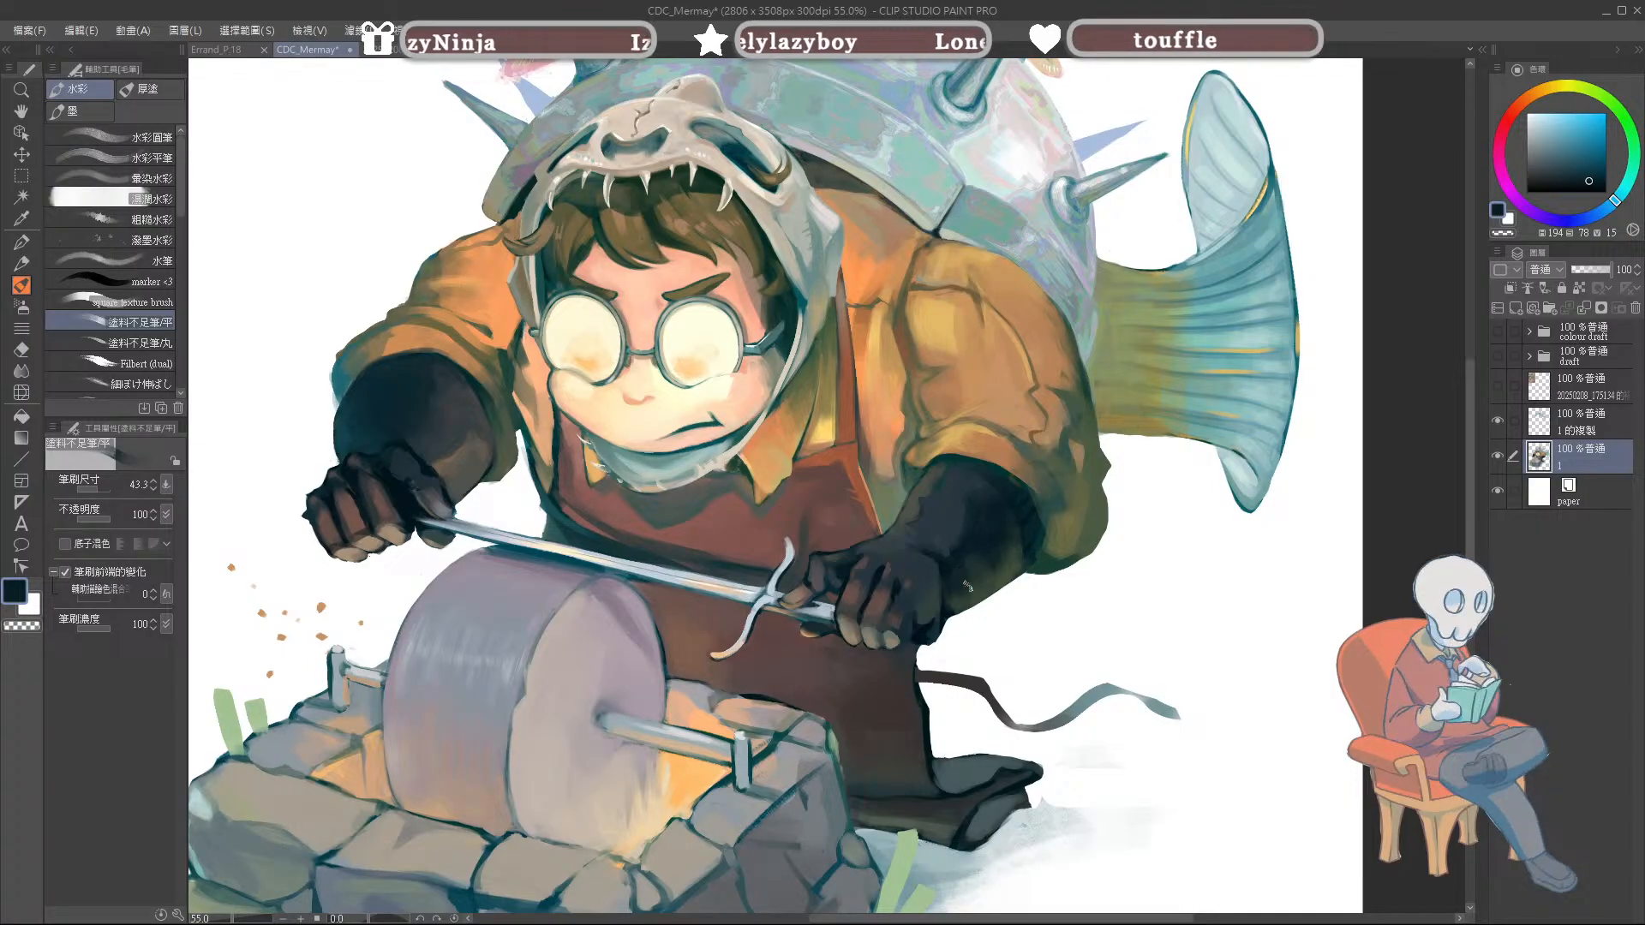
alt+click(1003, 550)
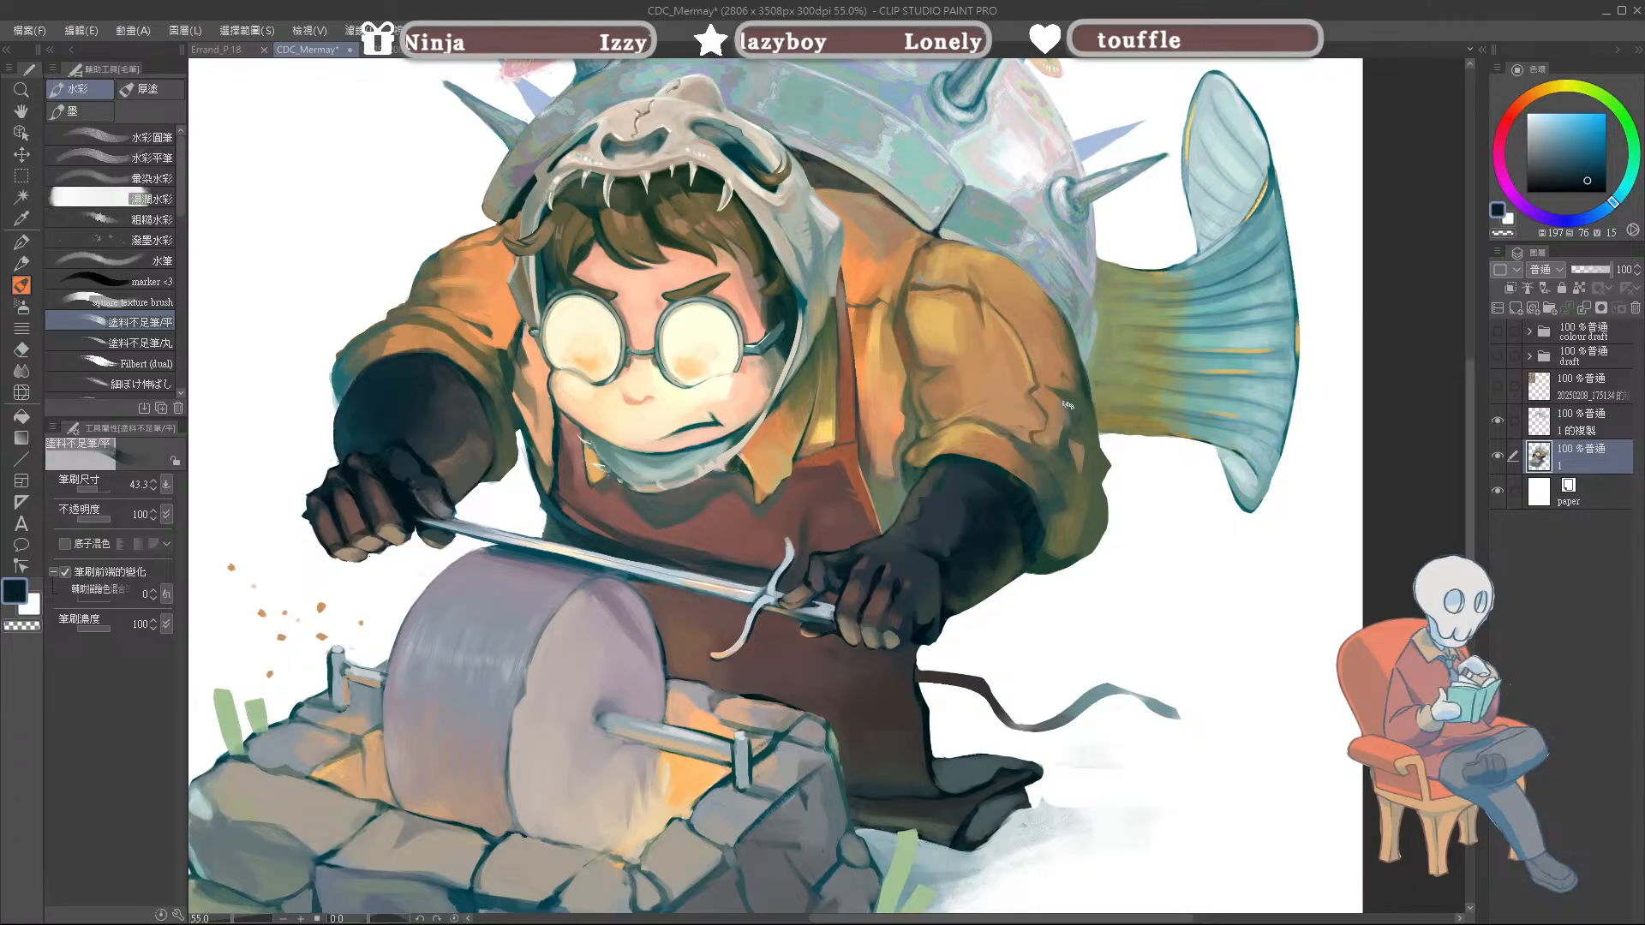
Step: Rework the glove where it meets the sleeve with sampled near-black blue, dark teal and dark olive grey, undoing the last stroke
alt+click(1029, 533)
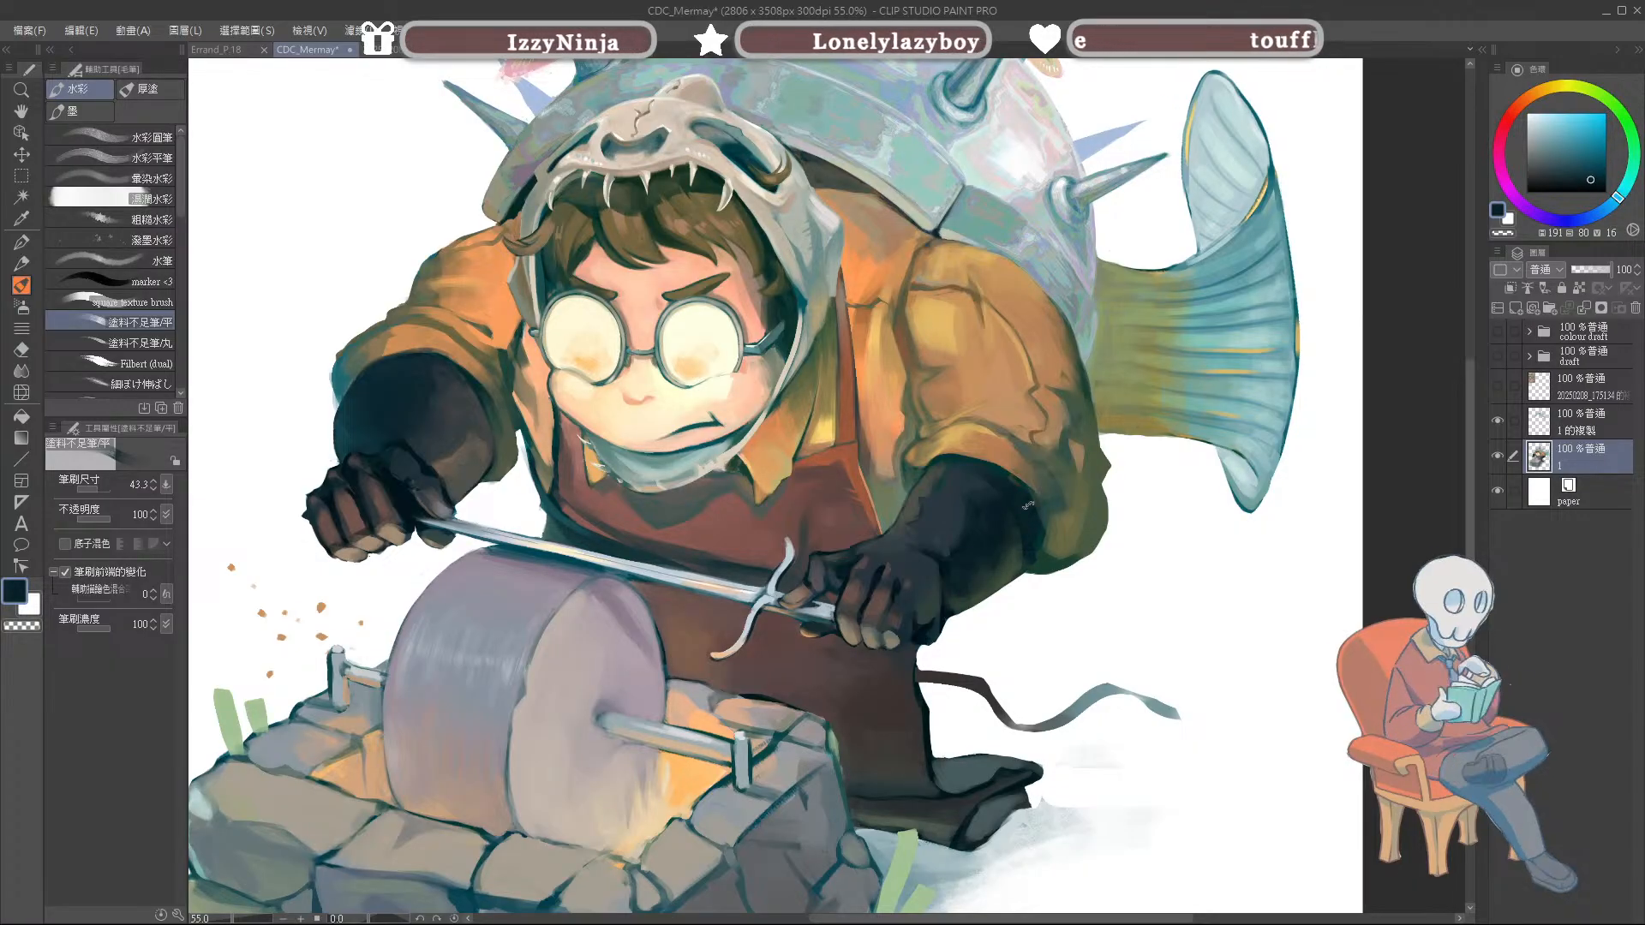
alt+click(1035, 499)
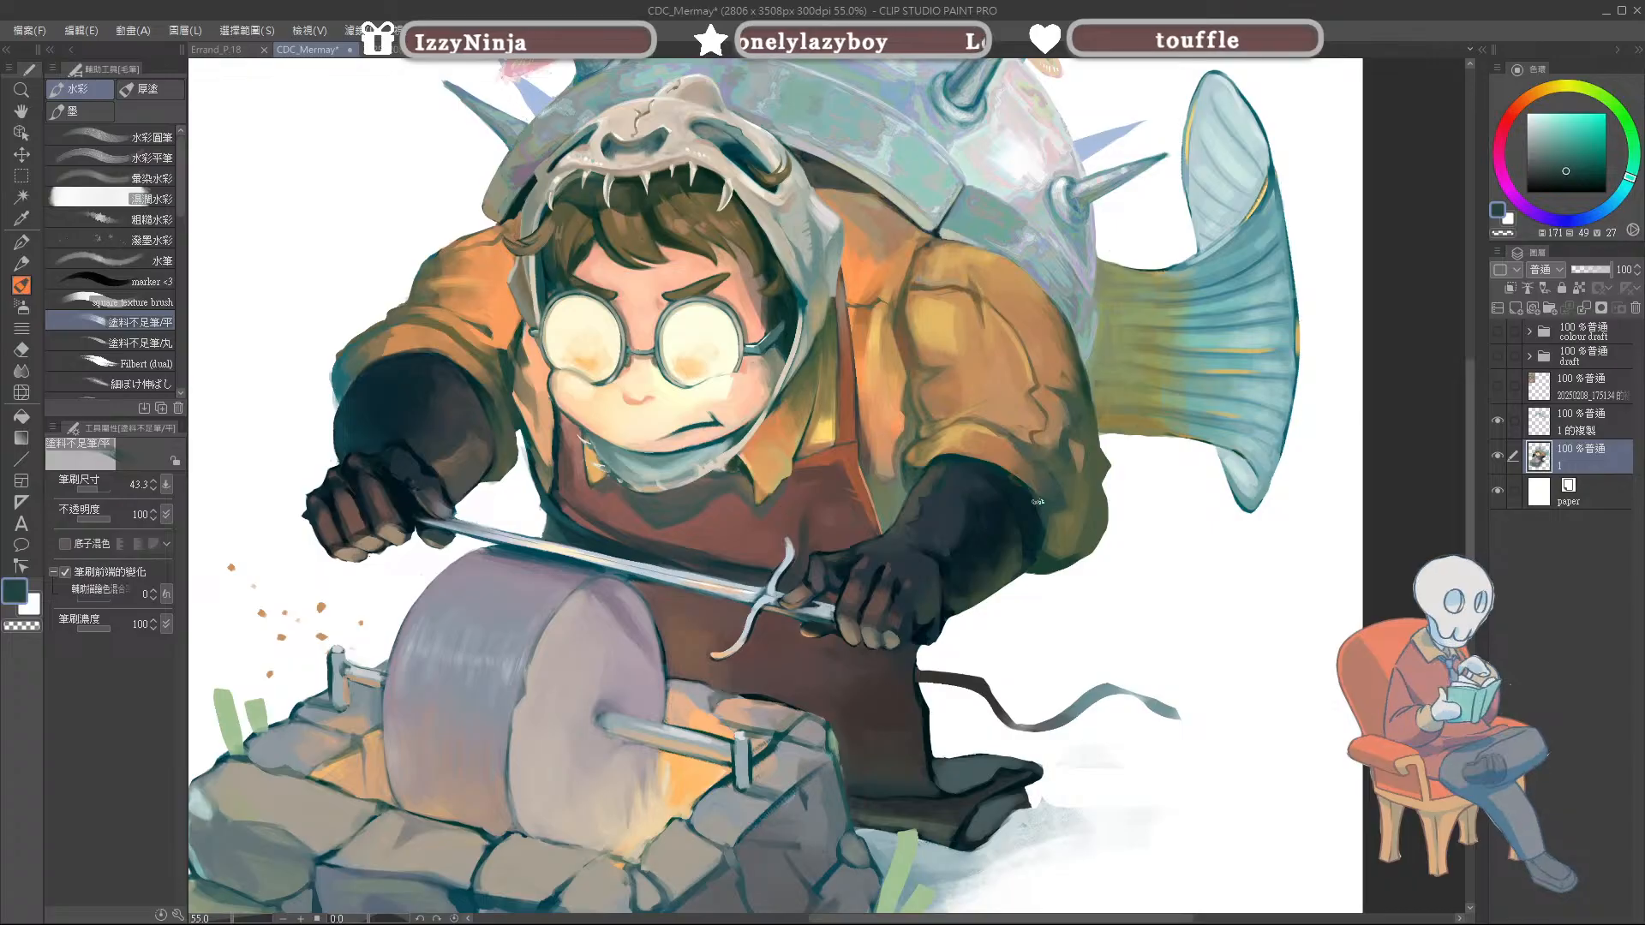
alt+click(1043, 510)
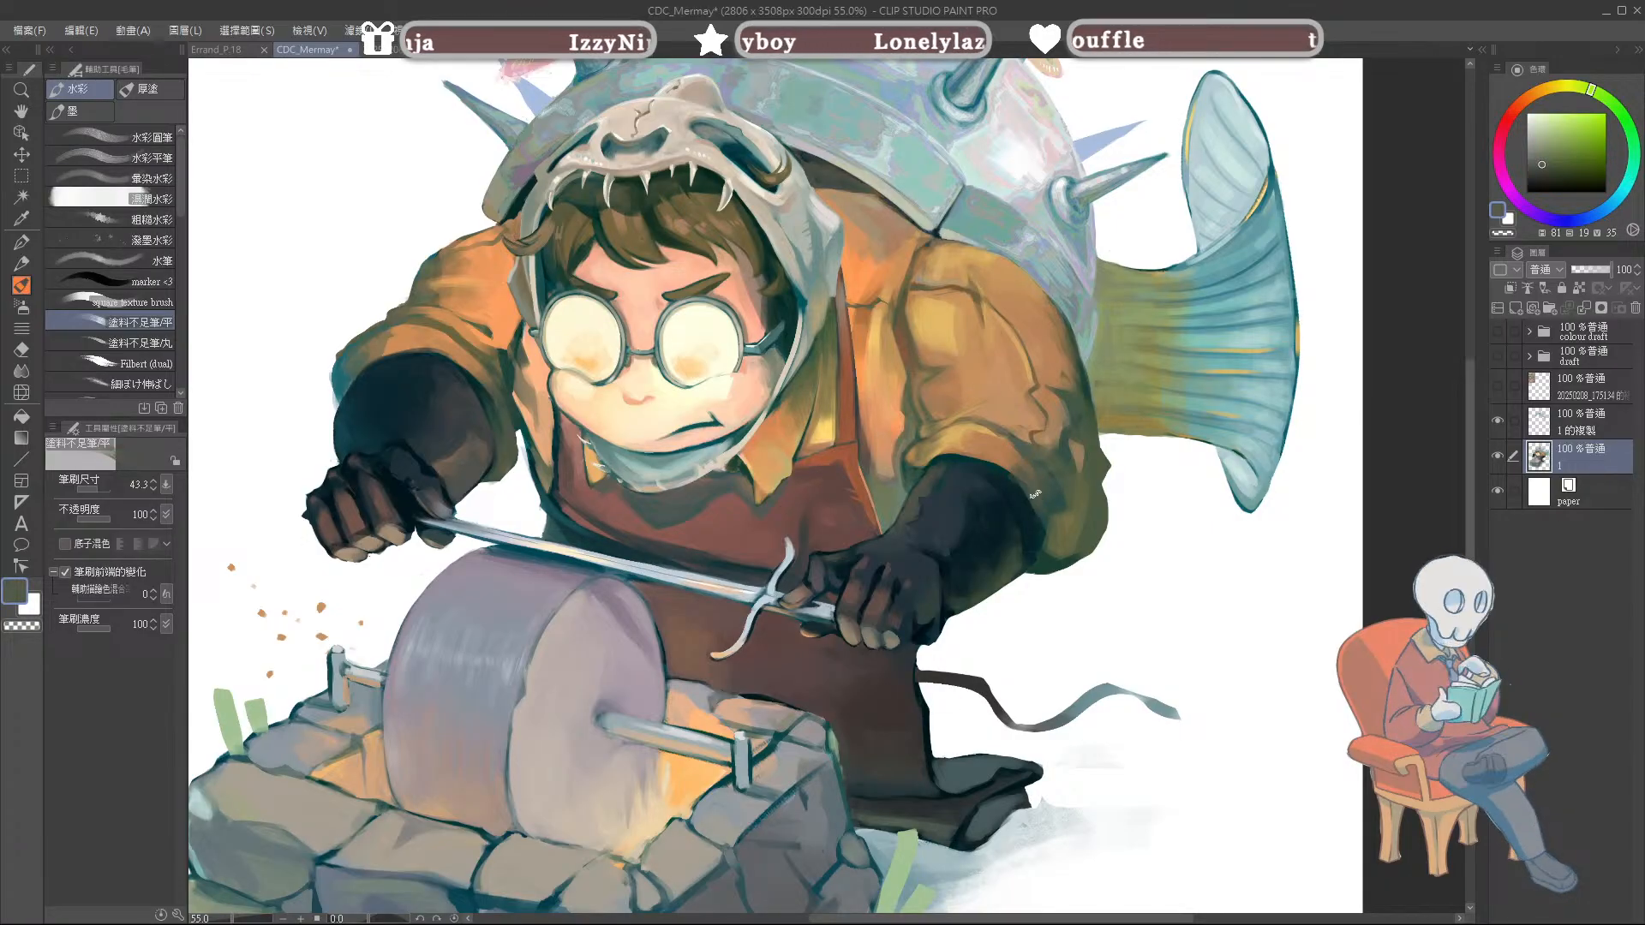
alt+click(979, 489)
alt+click(1004, 504)
drag(1008, 497, 1028, 541)
key(ctrl+z)
Step: Repaint the shadow side of the gloved forearm beside the sleeve cuff with sampled near-black blue and dark green
alt+click(1016, 503)
alt+click(1000, 512)
alt+click(1005, 517)
alt+click(1022, 529)
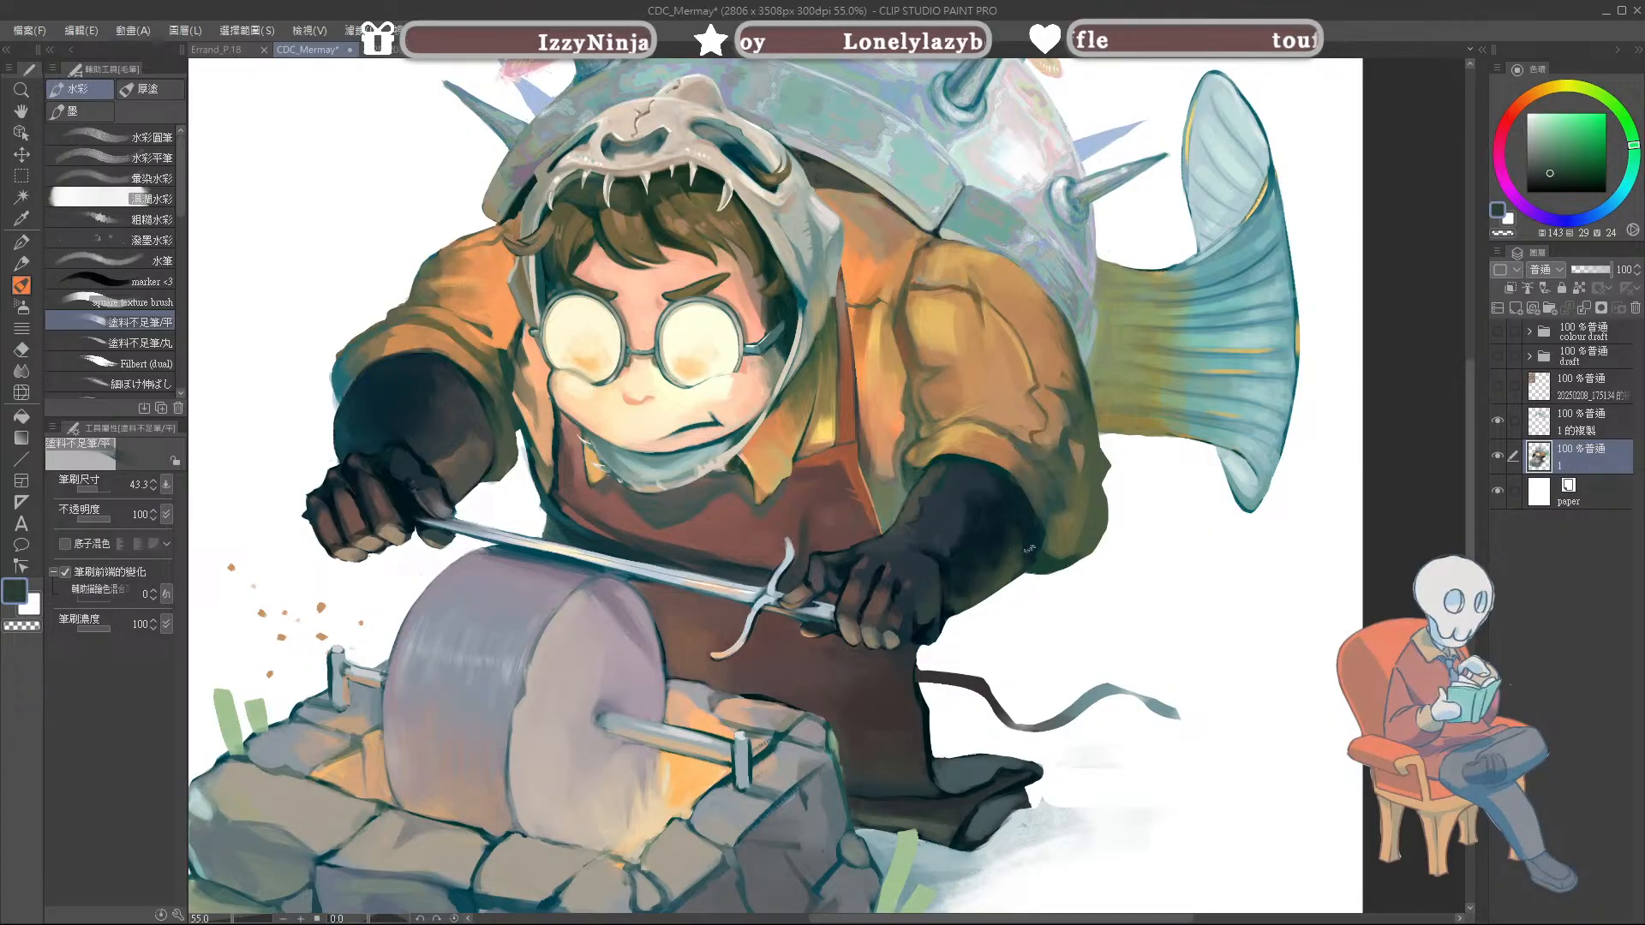
alt+click(1012, 512)
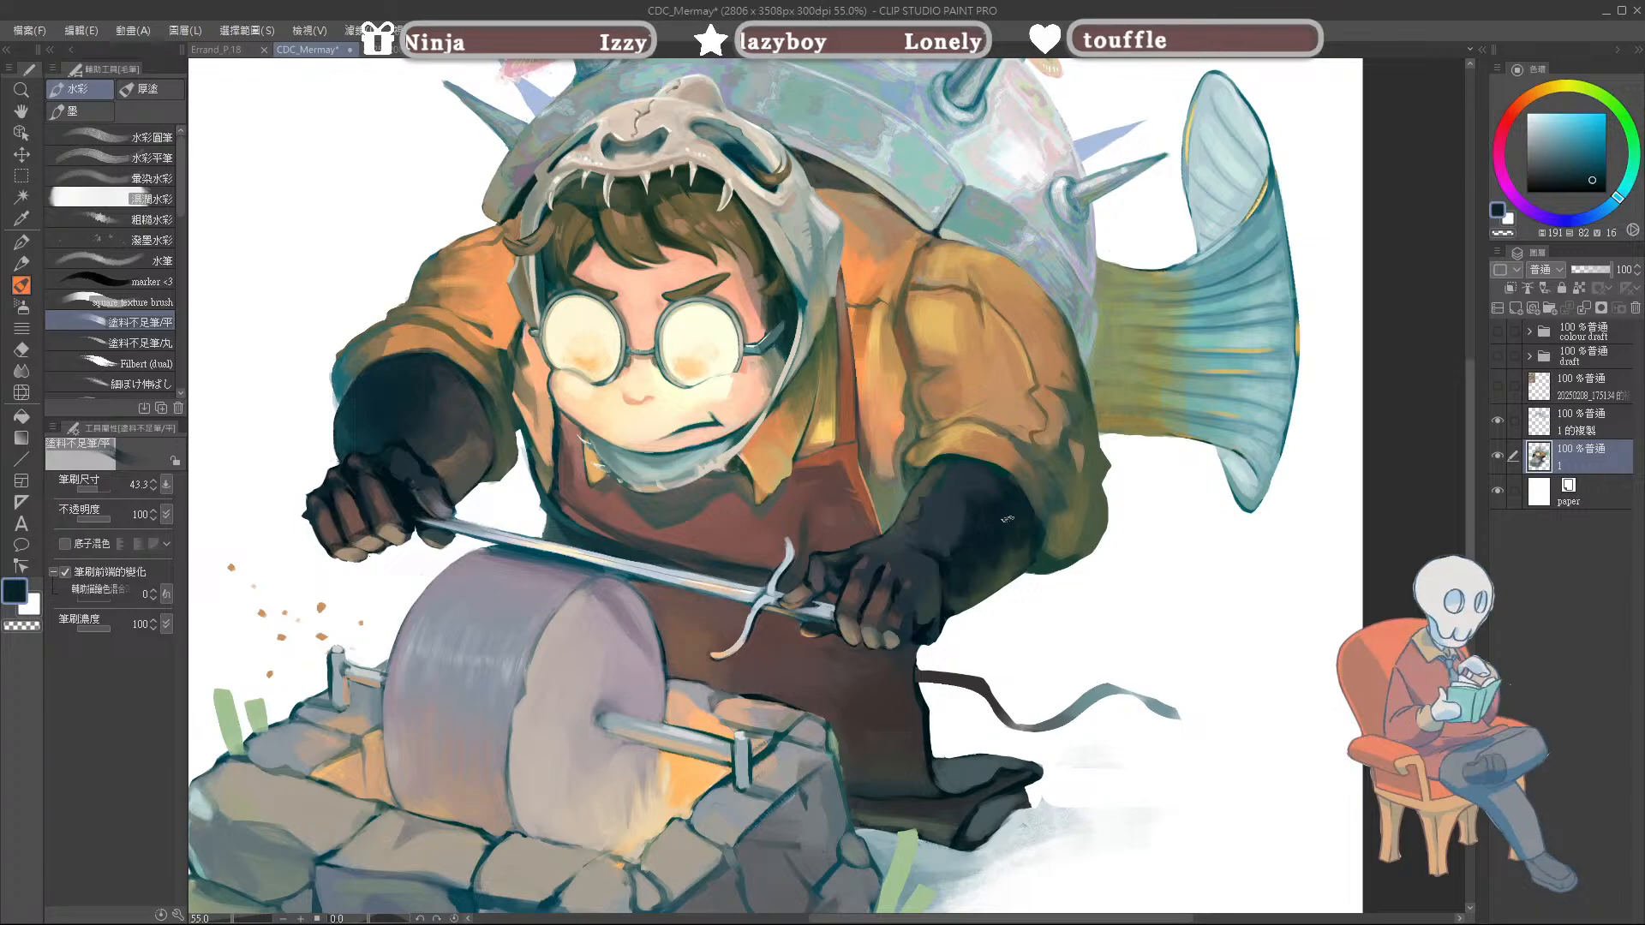
alt+click(1030, 561)
alt+click(1032, 558)
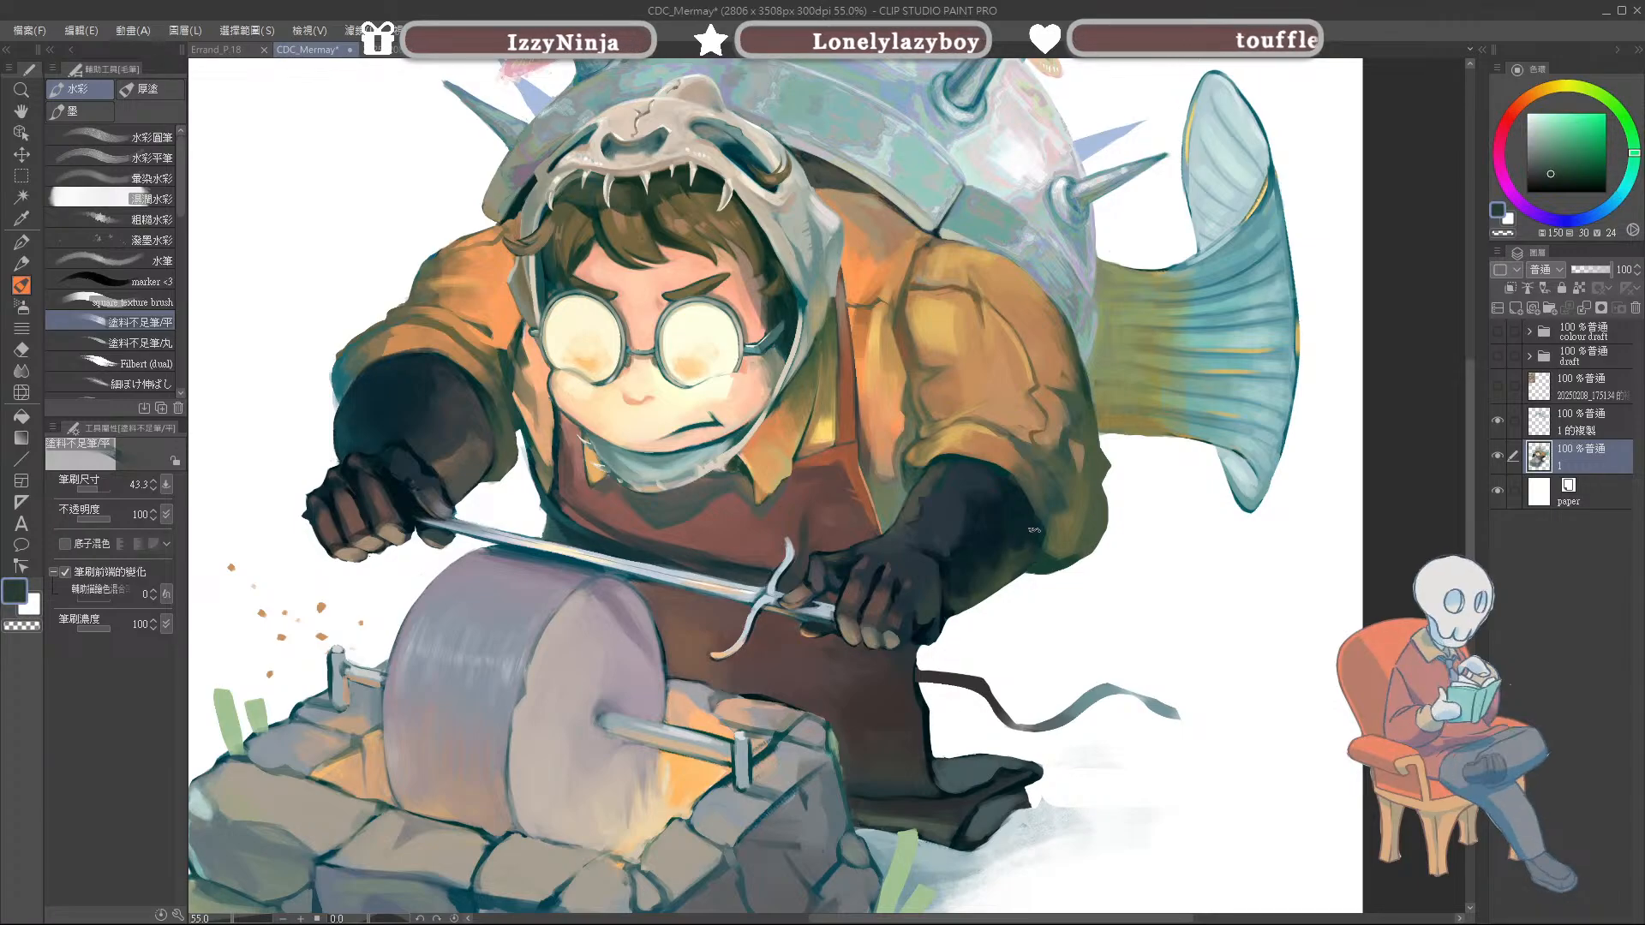
Step: Reduce the brush to 20.1, refine the glove's edge under the cuff with sampled dark blue and dark green, and save the illustration
key(bracketleft)
key(bracketleft)
key(bracketleft)
key(bracketleft)
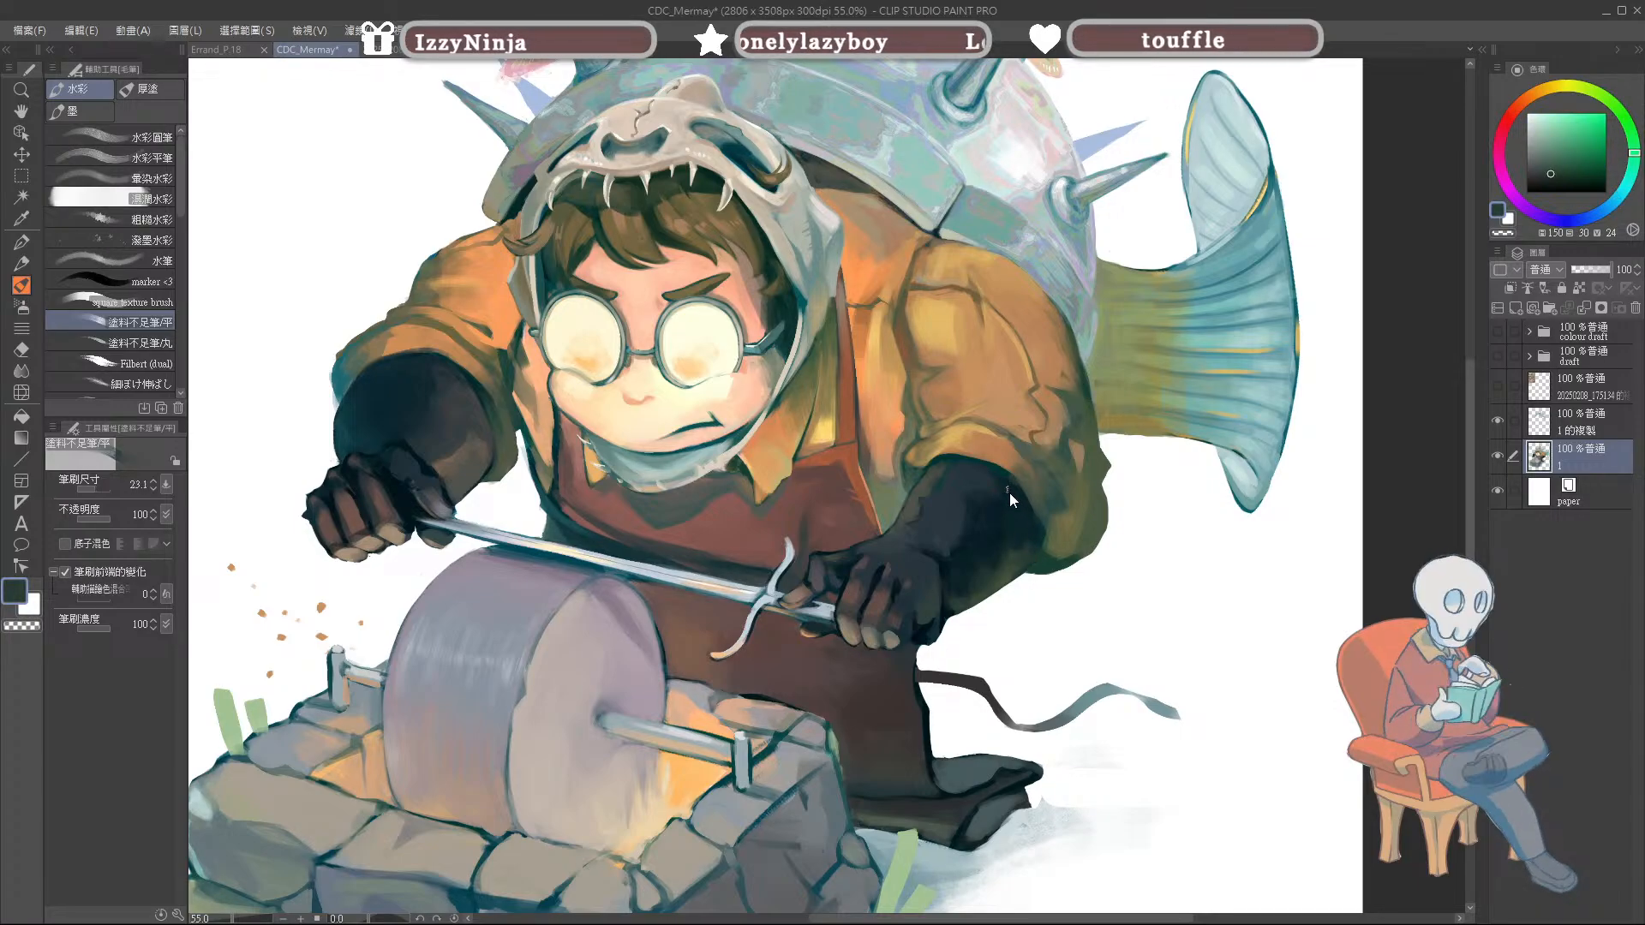
alt+click(1018, 511)
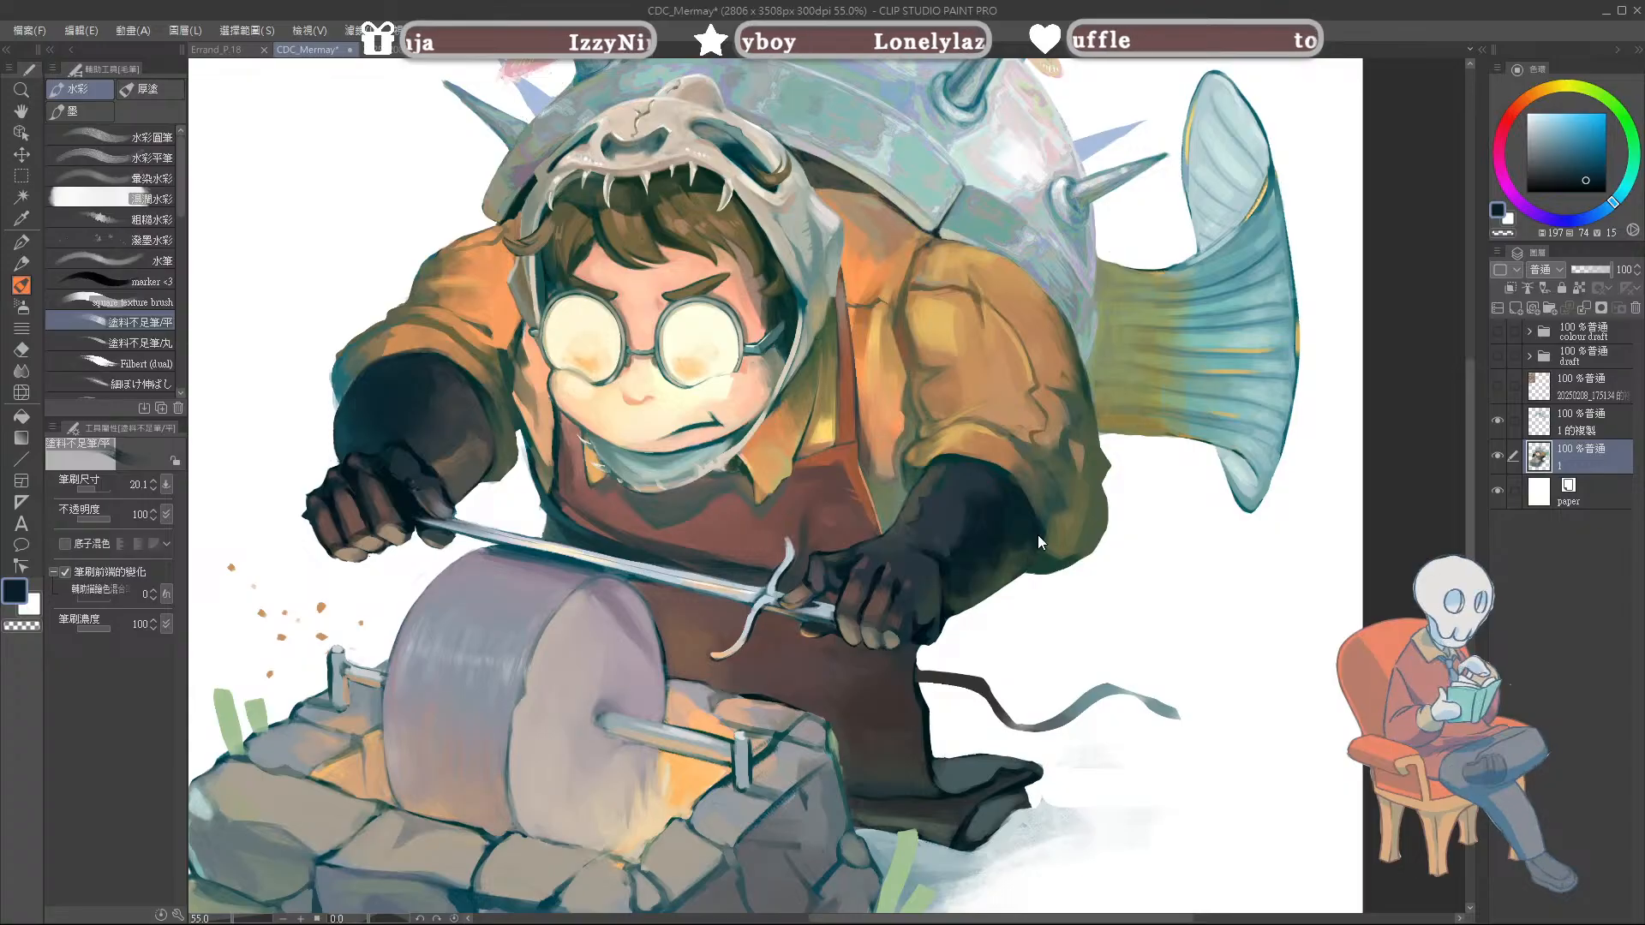
alt+click(1028, 566)
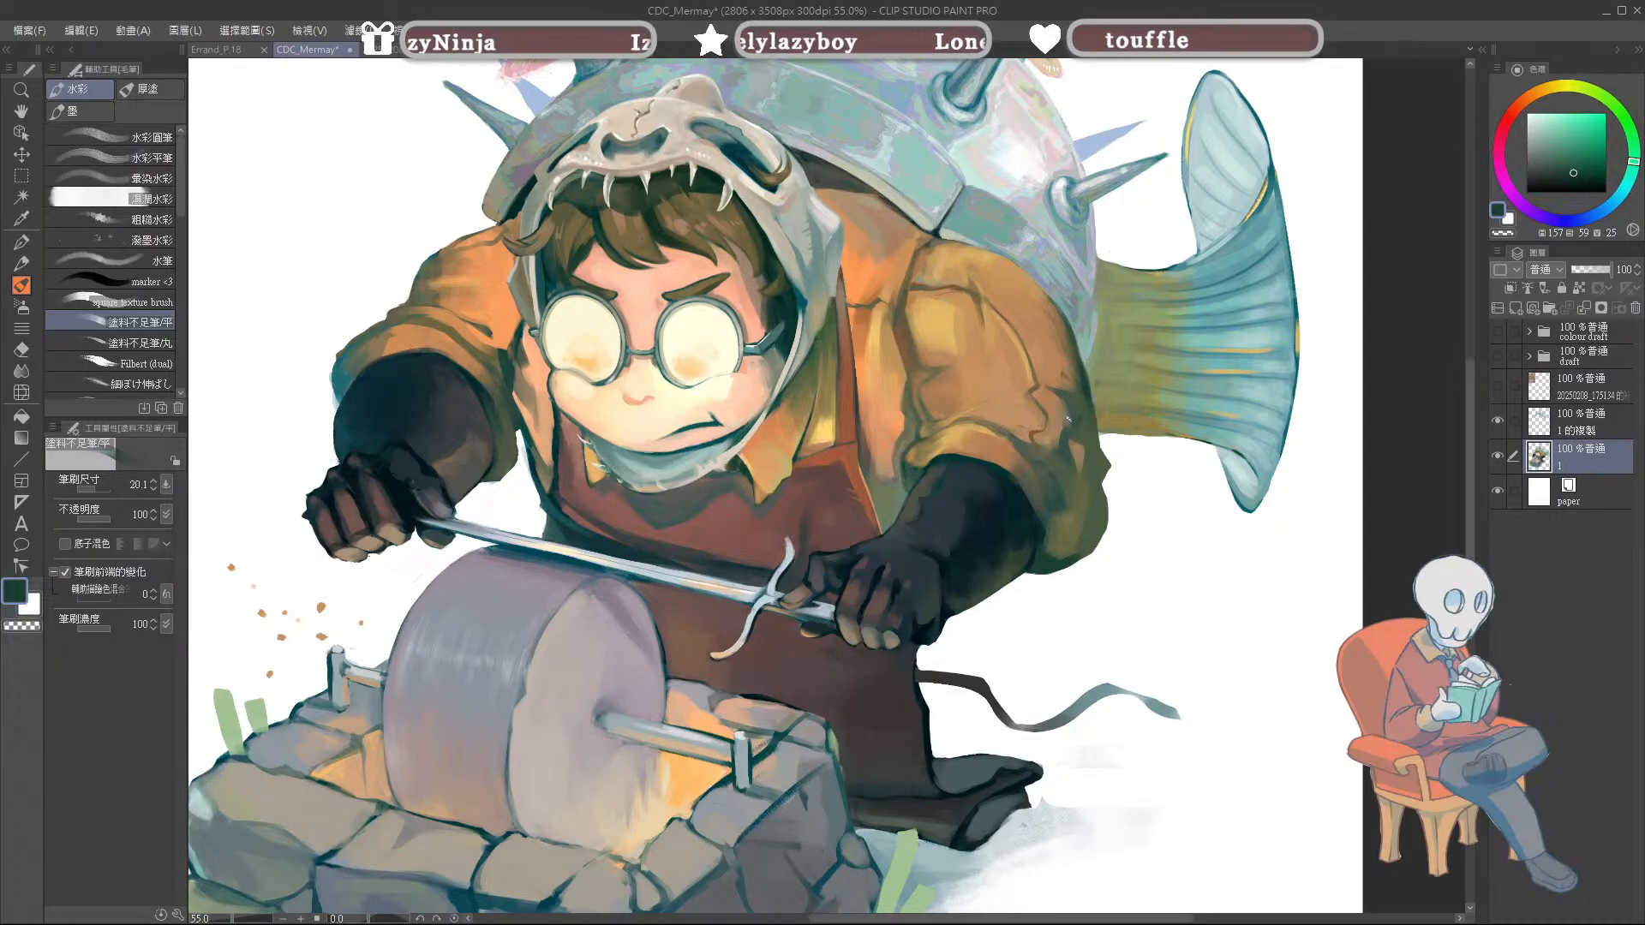
key(ctrl+s)
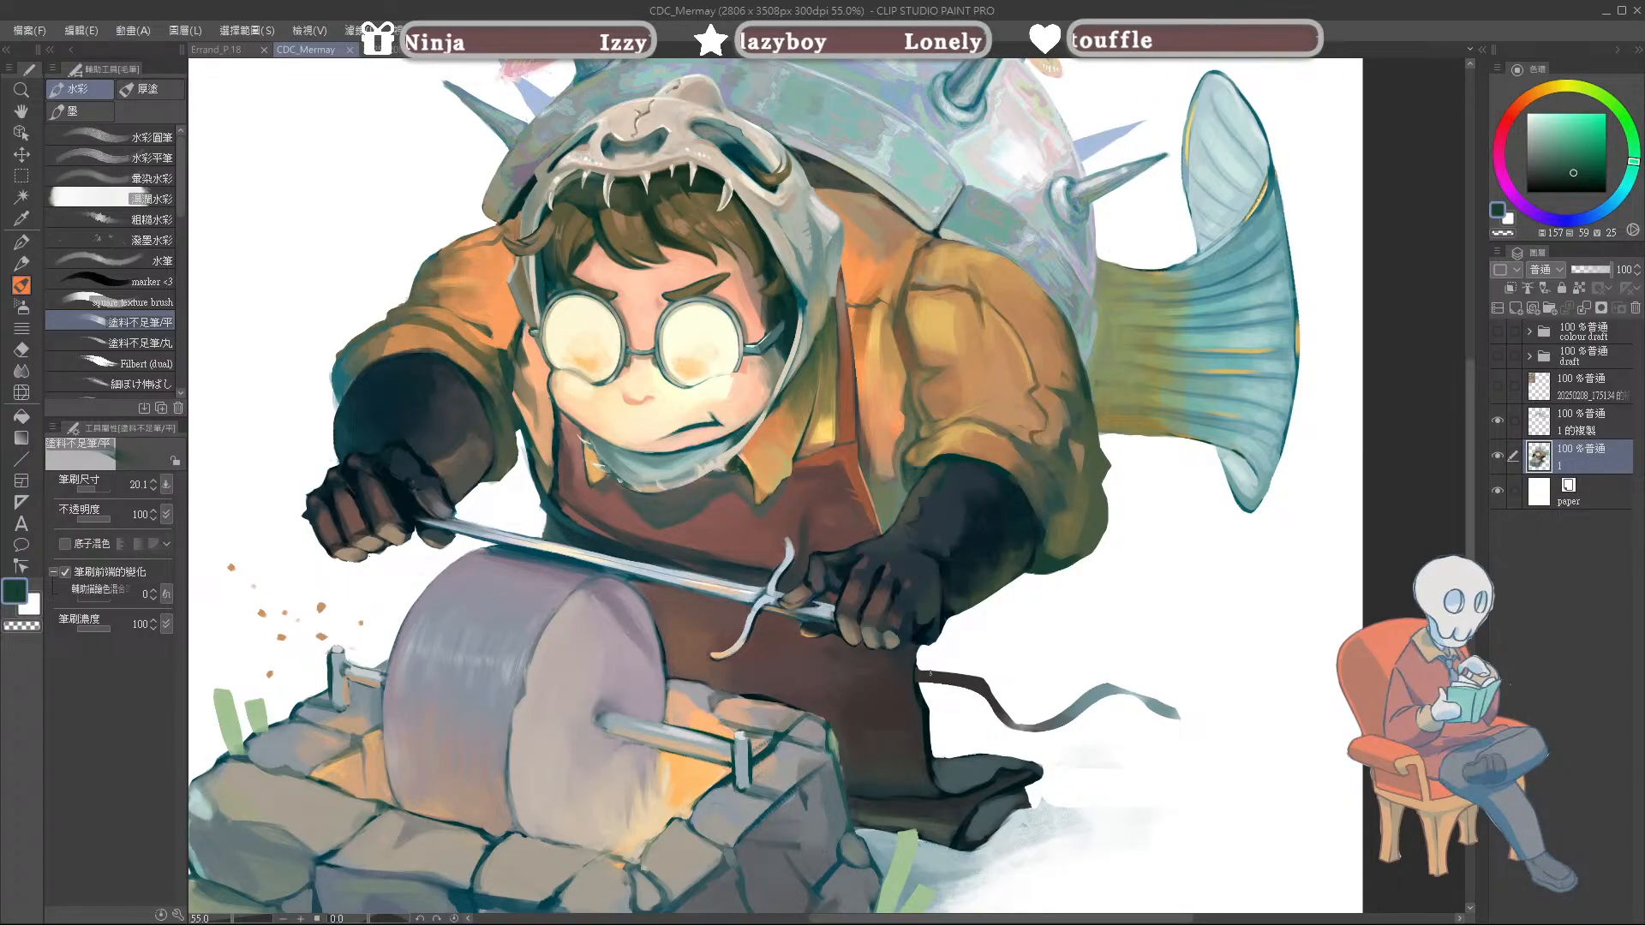
Step: Clean up the front rim of the grindstone using the square texture brush at size 13.9 with sampled muted blue and lavender grey
scroll(741, 538, down, 5)
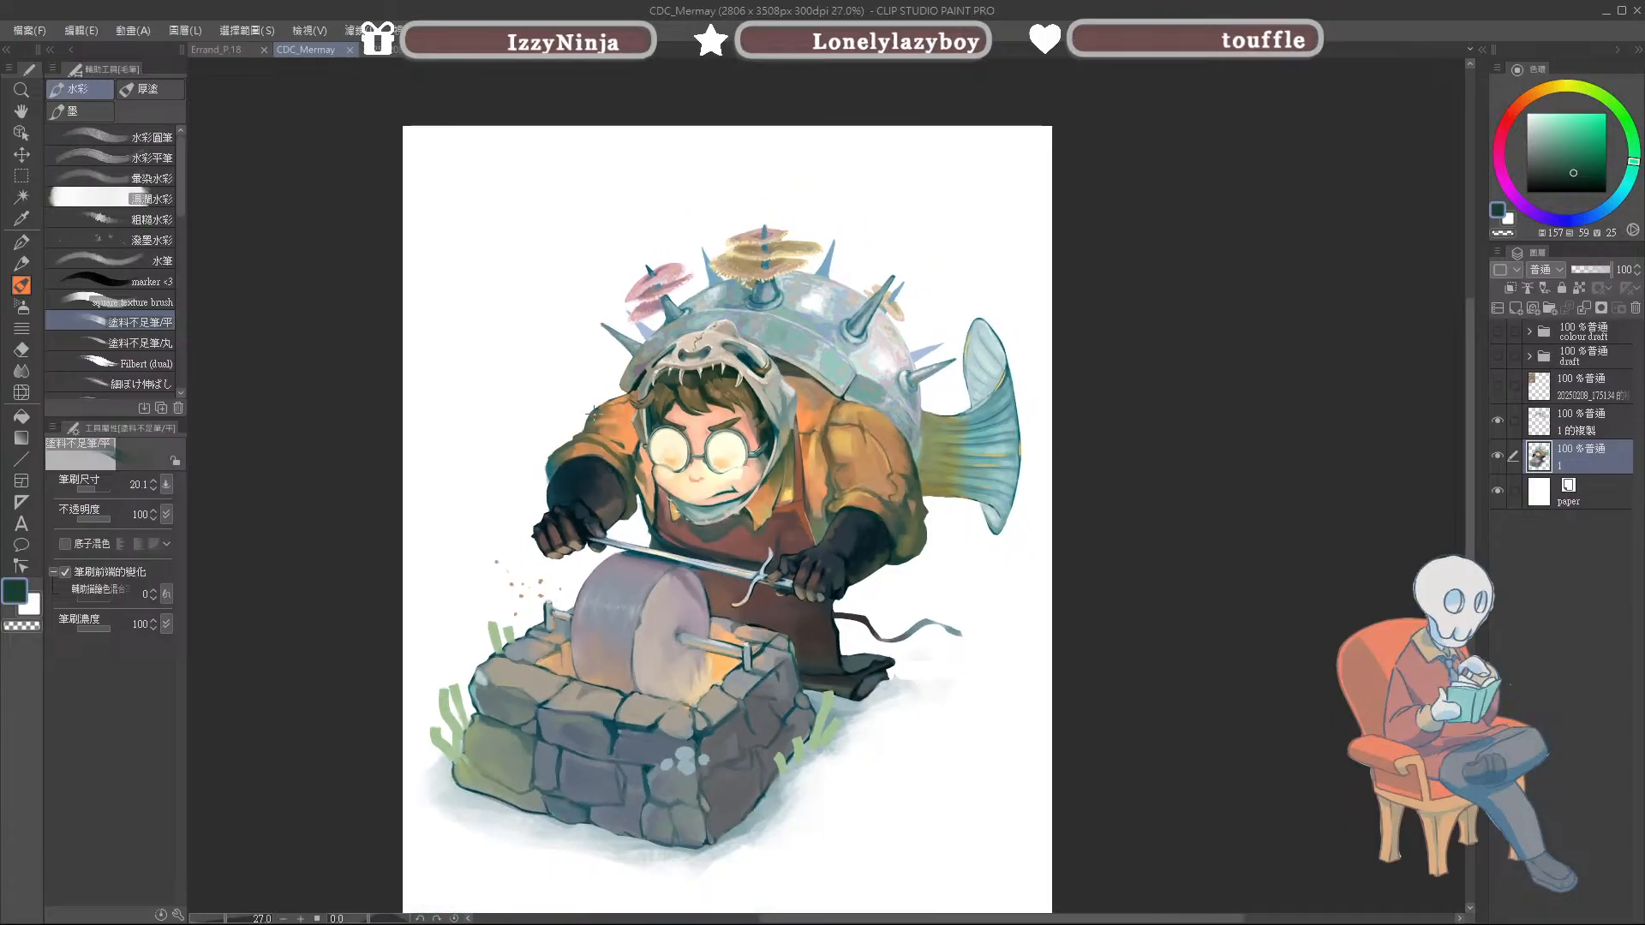
scroll(594, 412, up, 4)
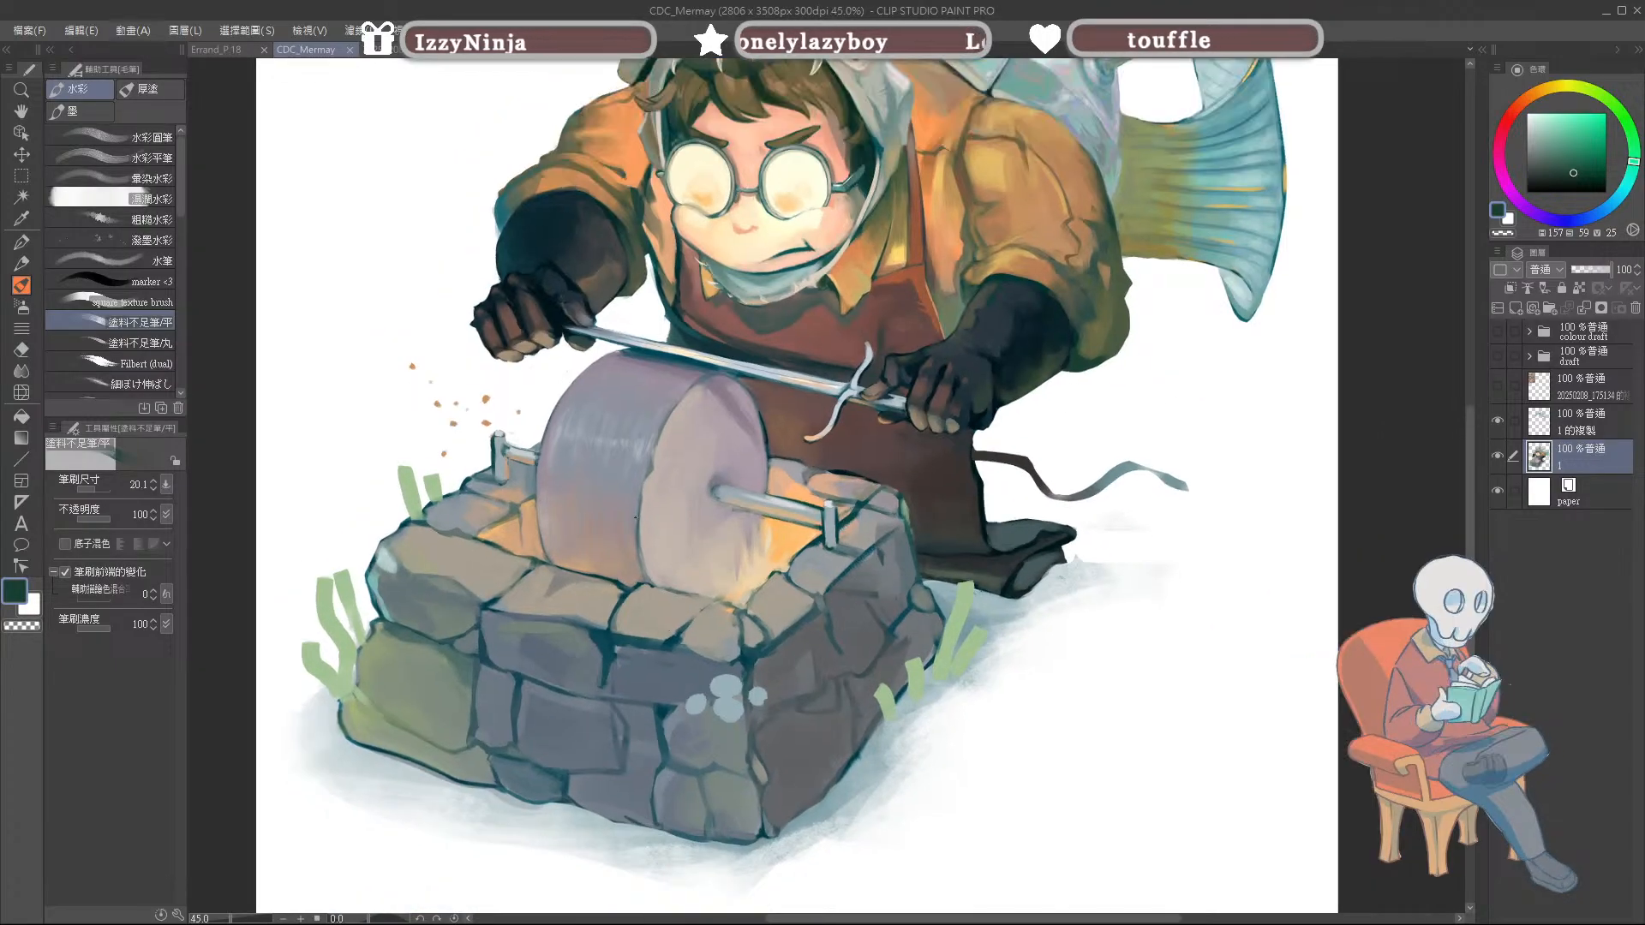
scroll(634, 518, up, 1)
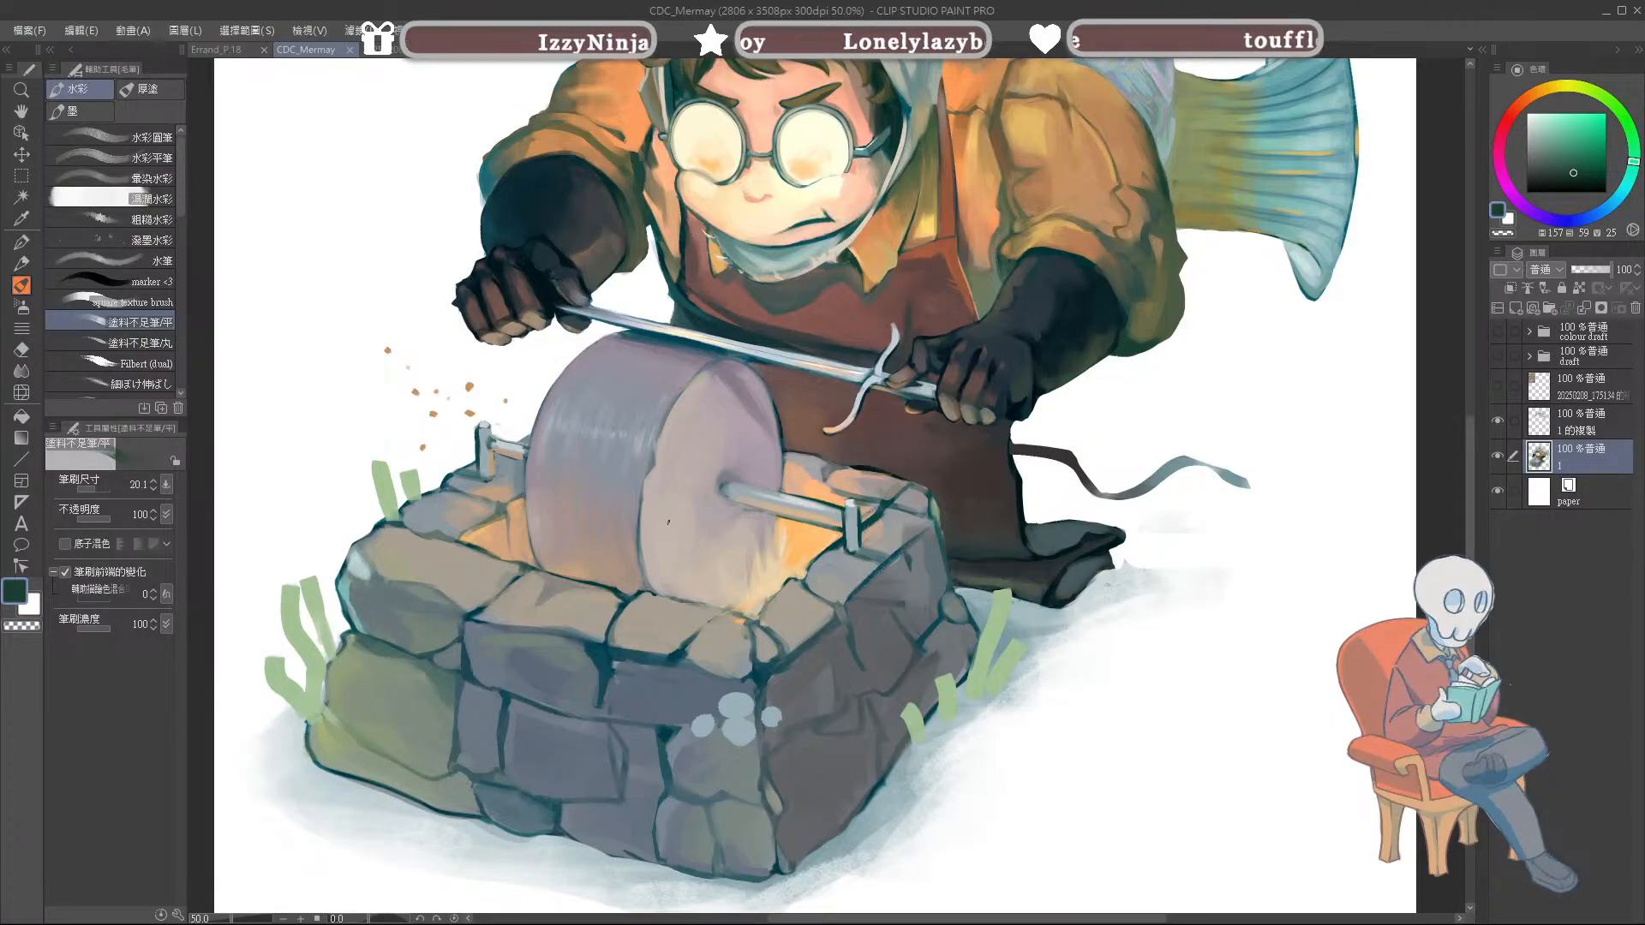
click(132, 302)
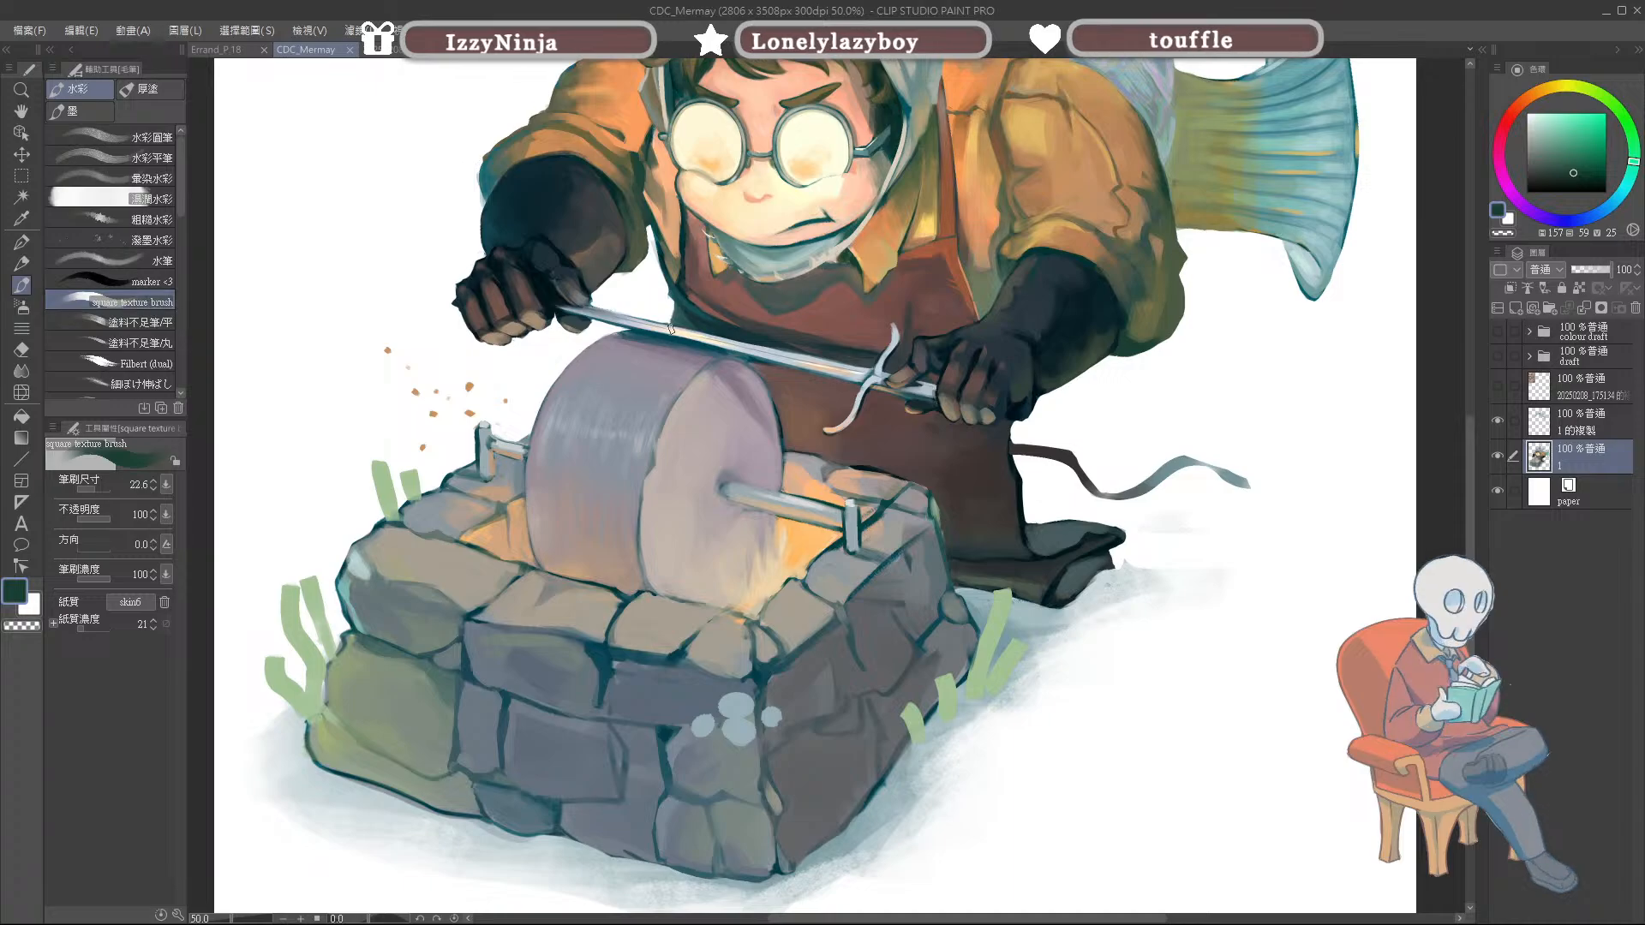
key(bracketleft)
key(bracketleft)
key(bracketright)
alt+click(643, 582)
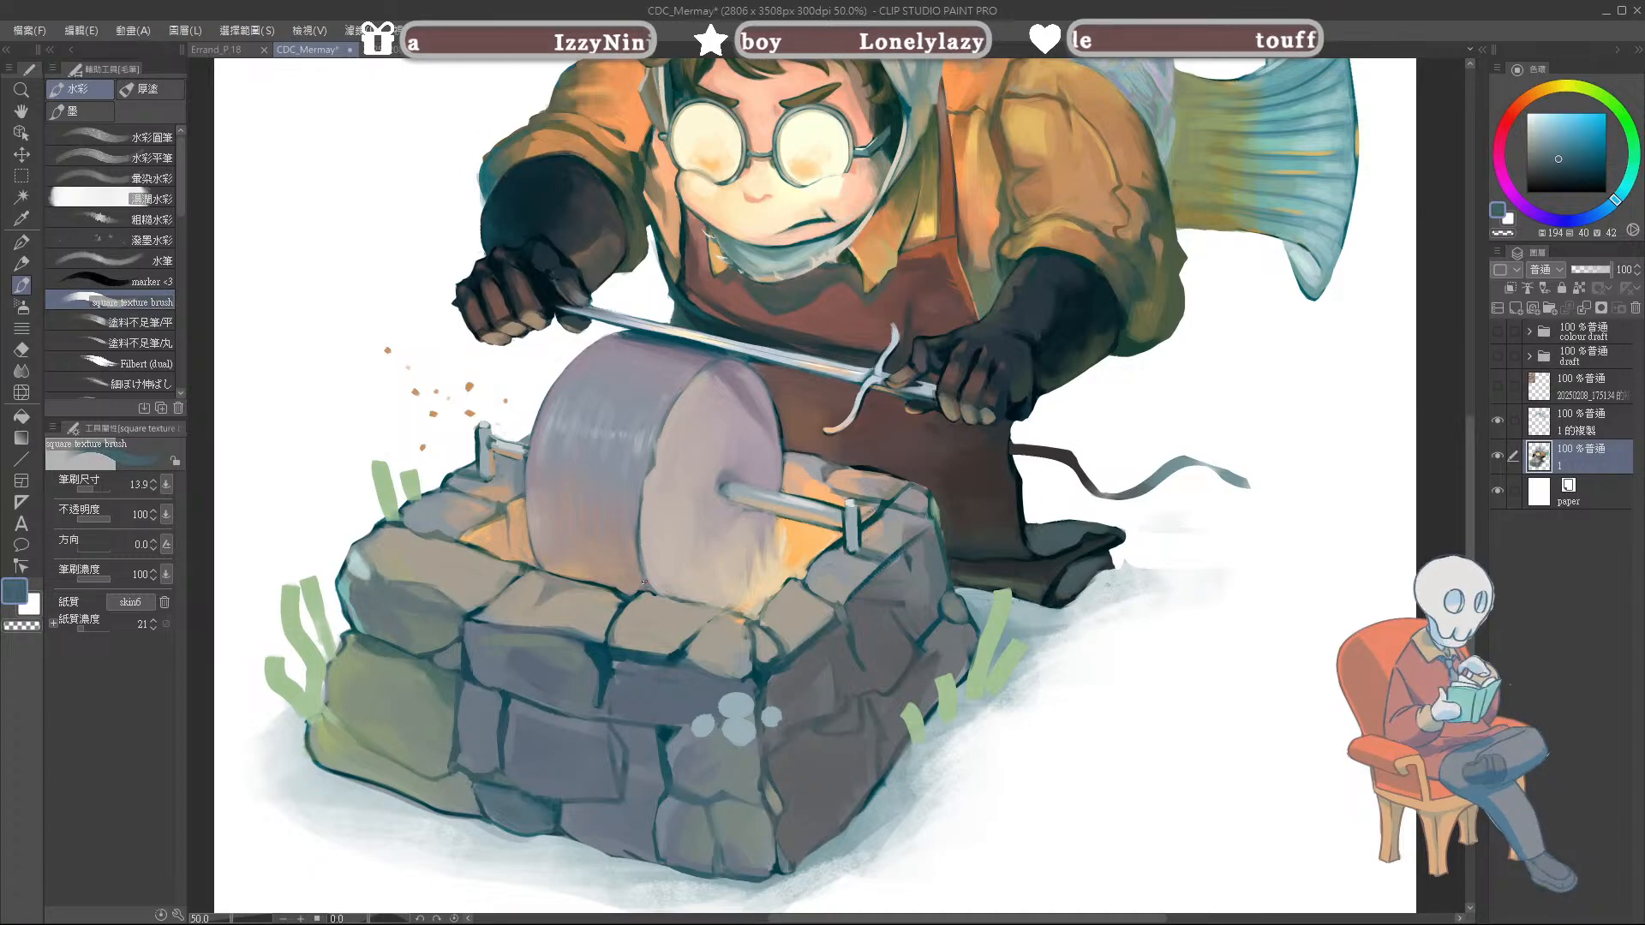
alt+click(632, 502)
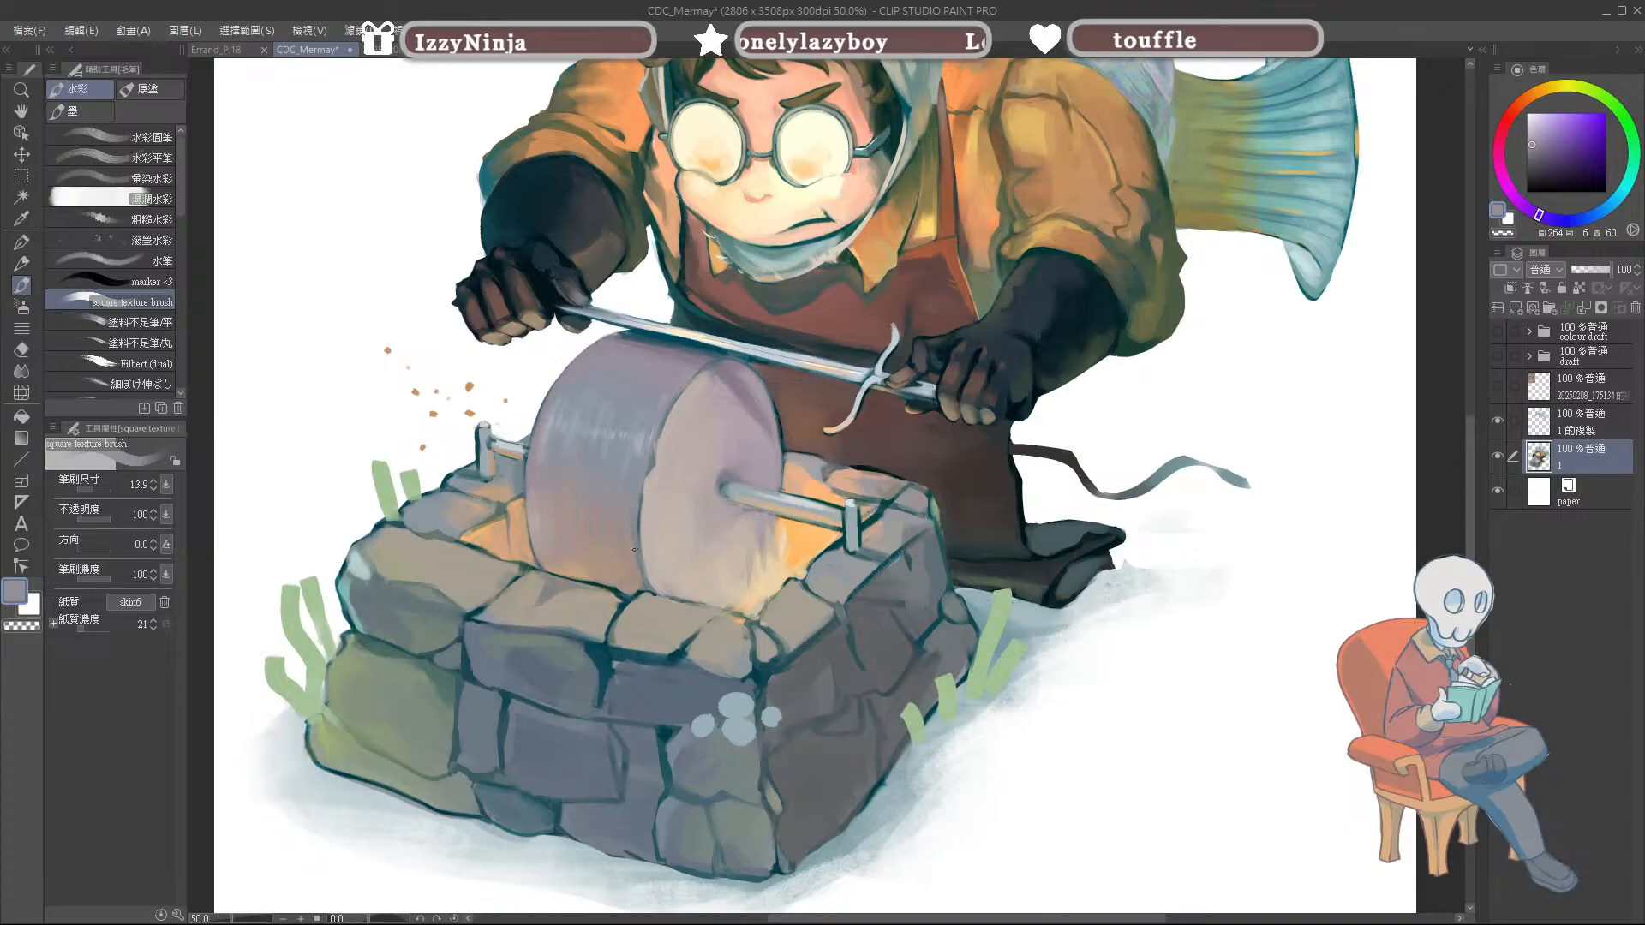
alt+click(638, 552)
Step: Refine the grindstone's rear edge with sampled mauve grey and the base of its axle with sampled greyish blues
alt+click(757, 405)
alt+click(778, 414)
drag(772, 403, 778, 435)
alt+click(768, 401)
alt+click(779, 432)
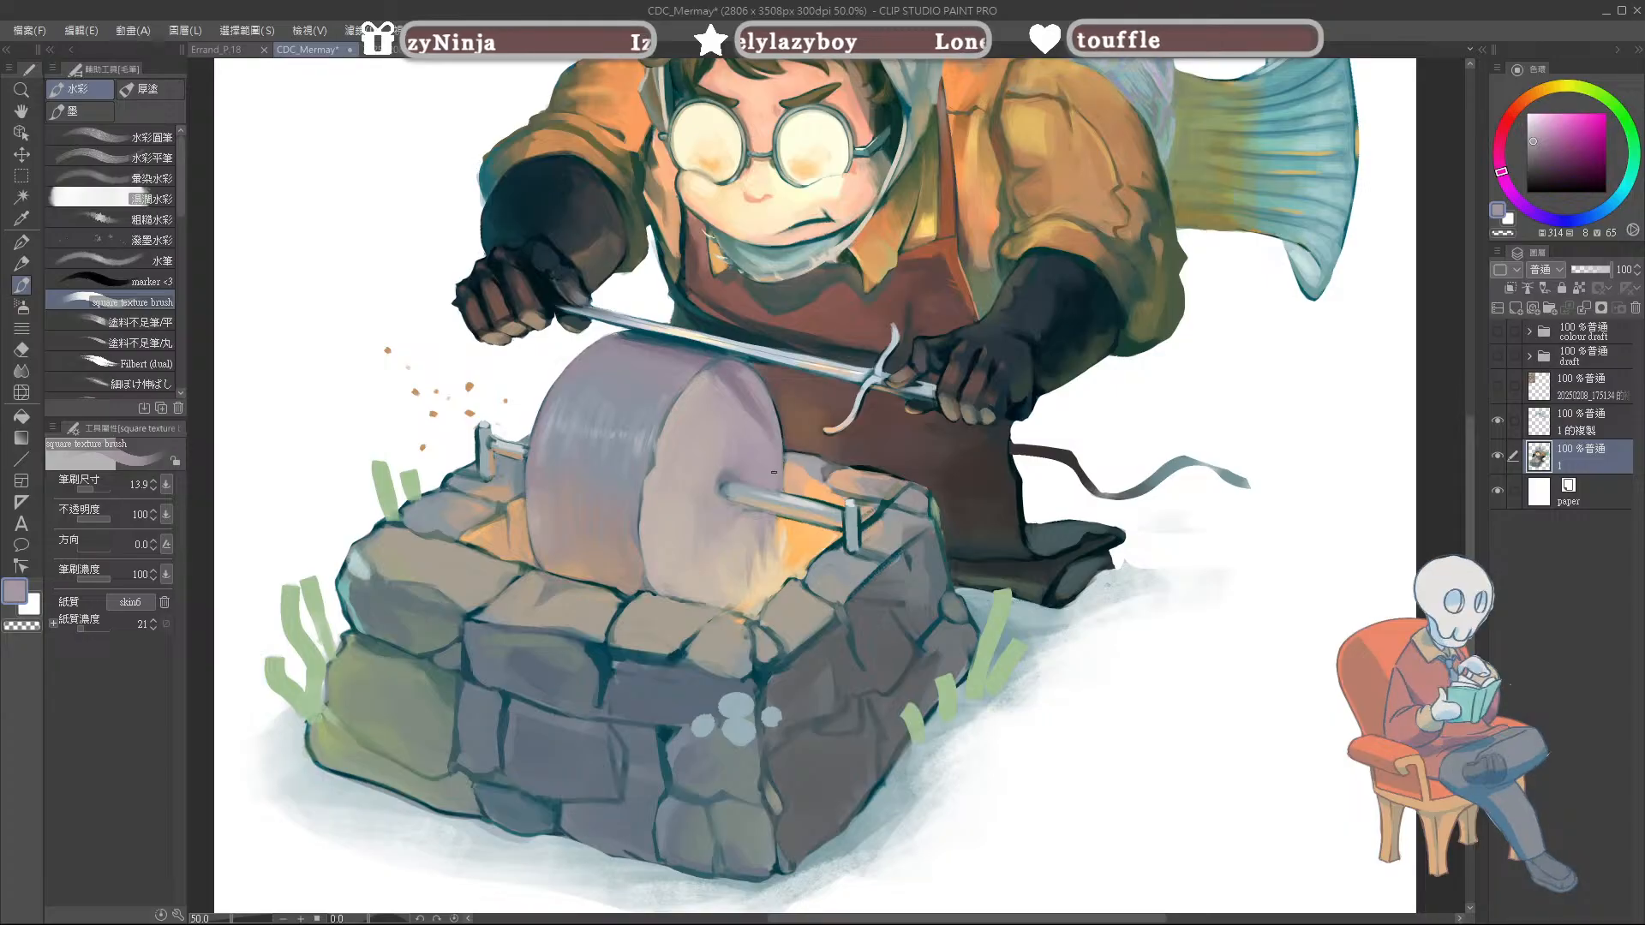
alt+click(724, 484)
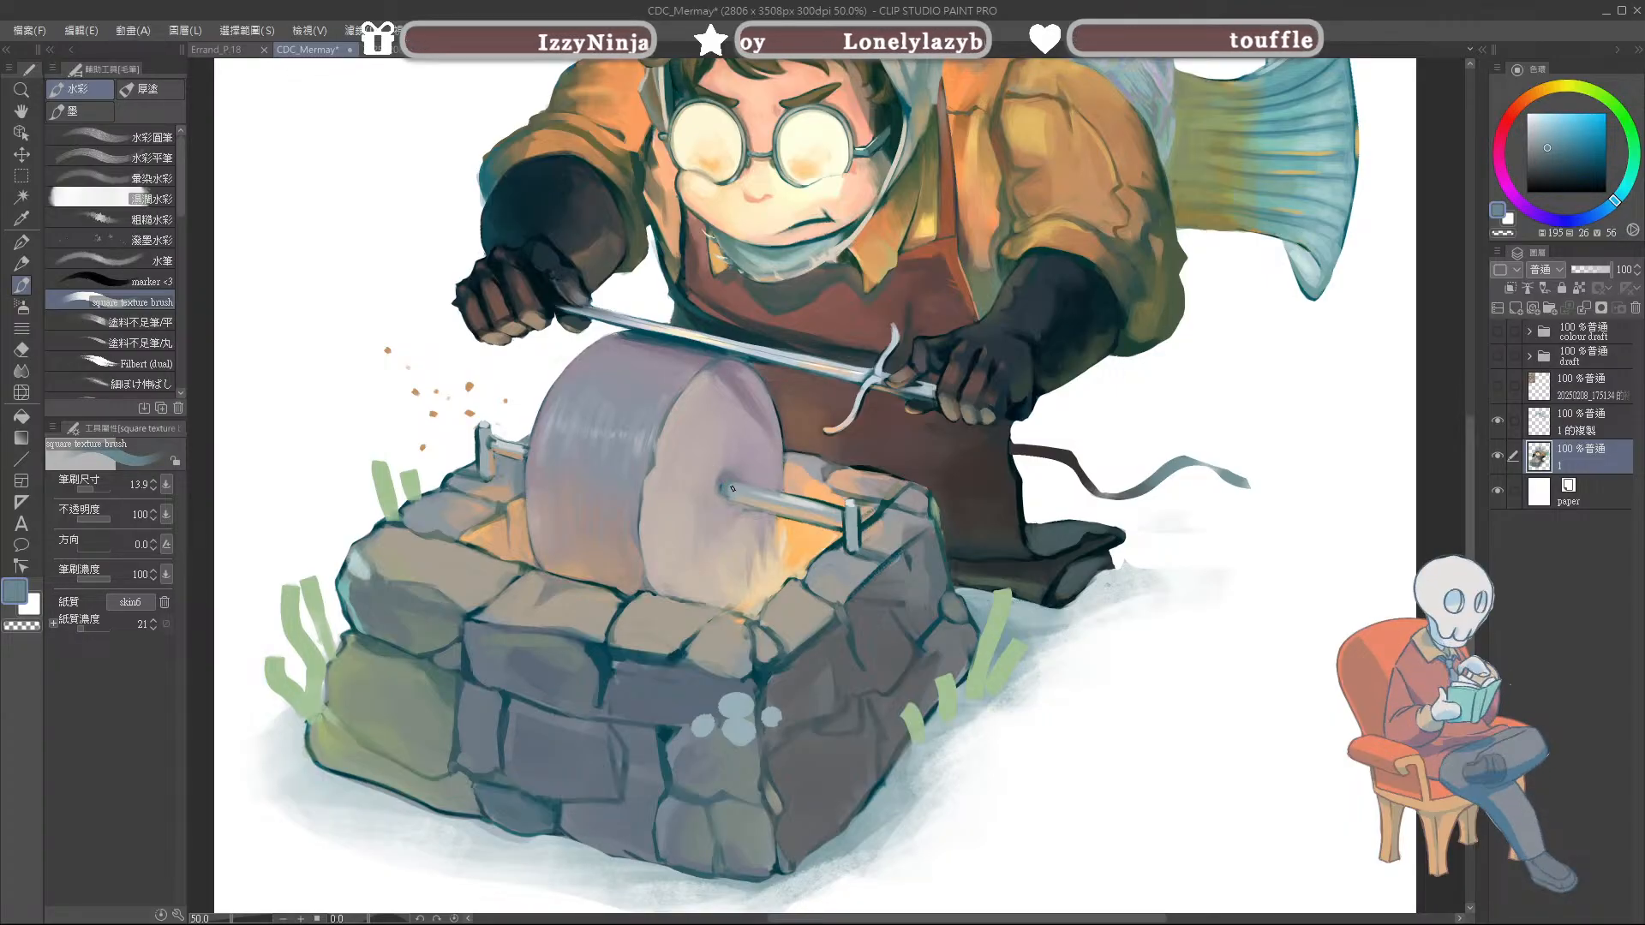
alt+click(733, 484)
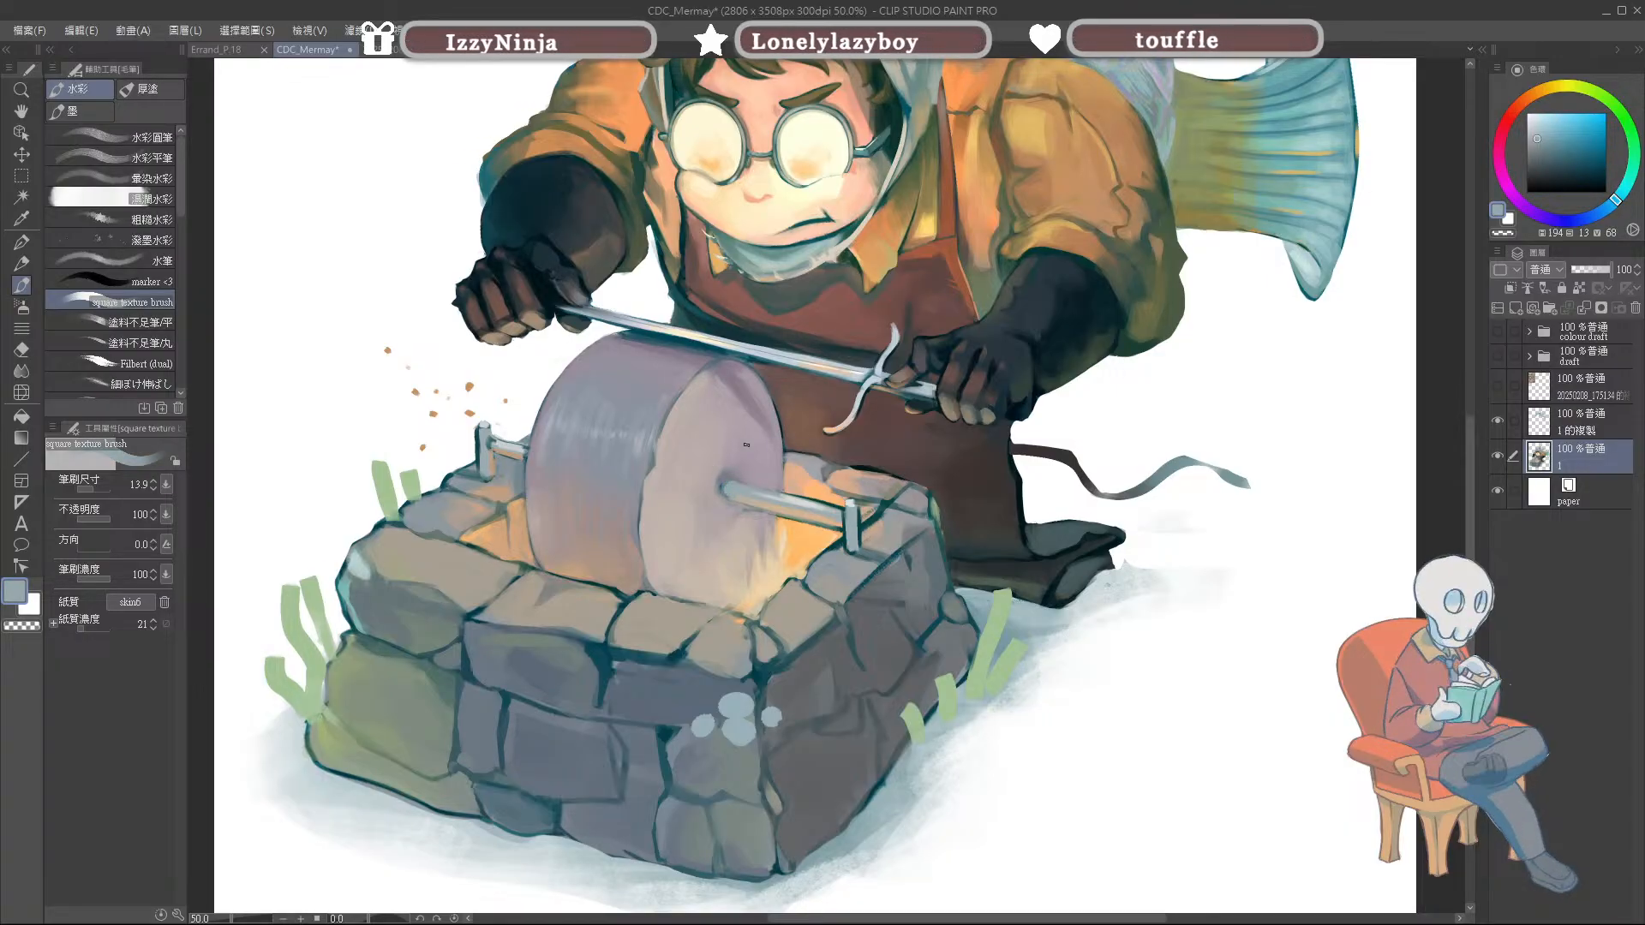
Step: Touch up the front axle support post and the stone behind it with sampled peach, olive grey and grey-green
alt+click(861, 484)
alt+click(868, 506)
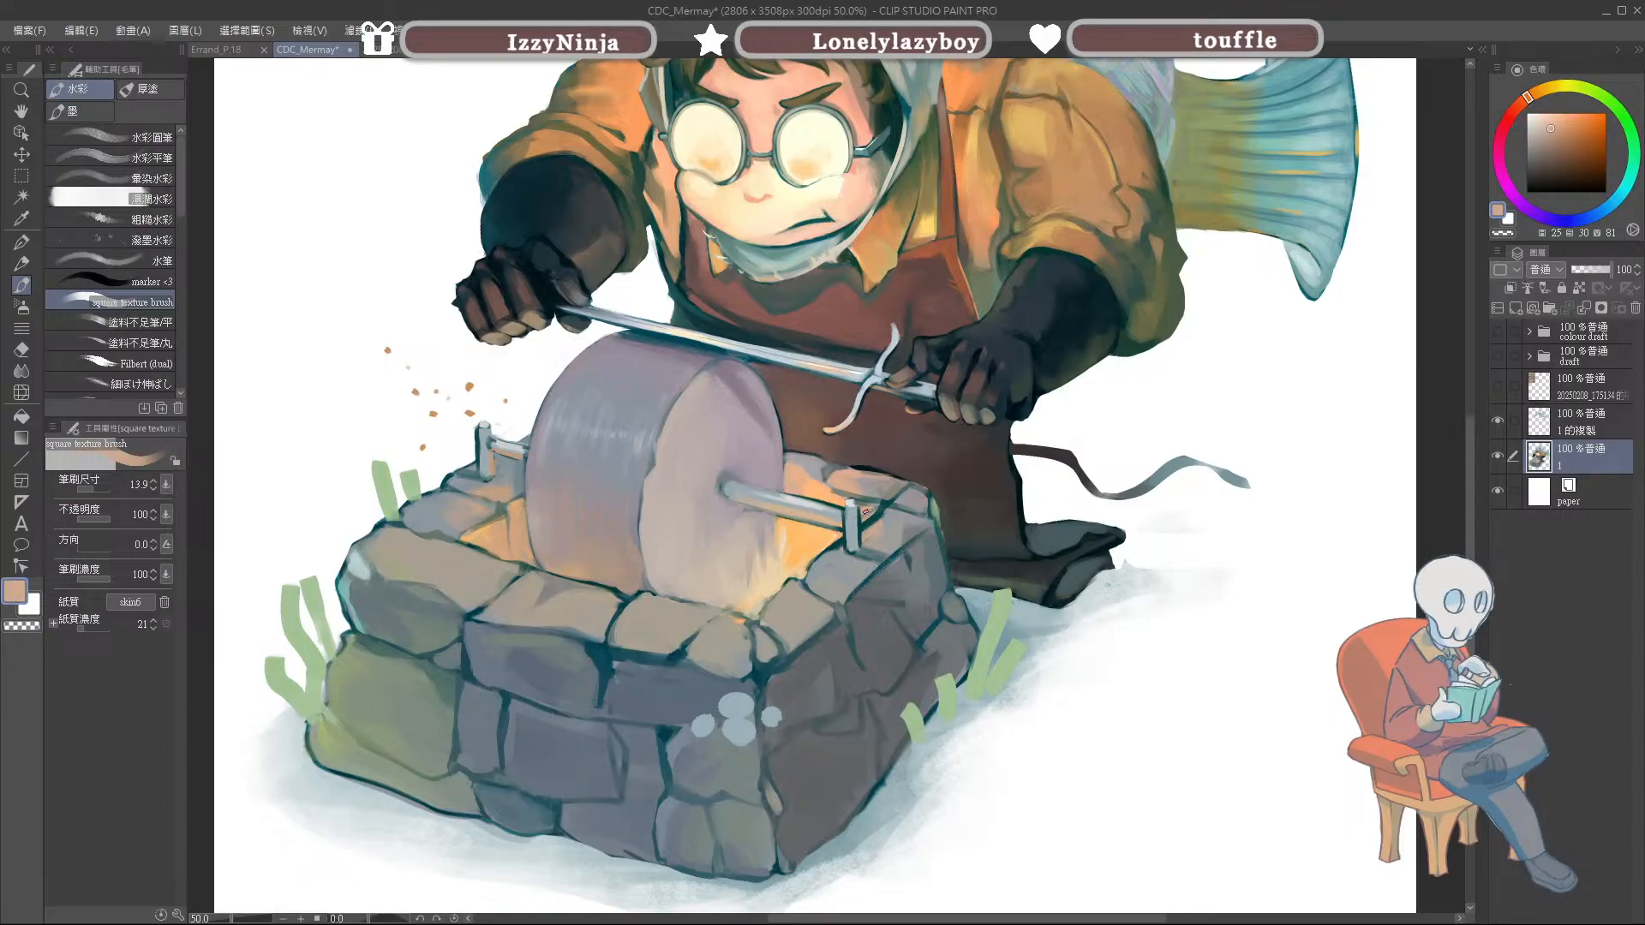
alt+click(854, 500)
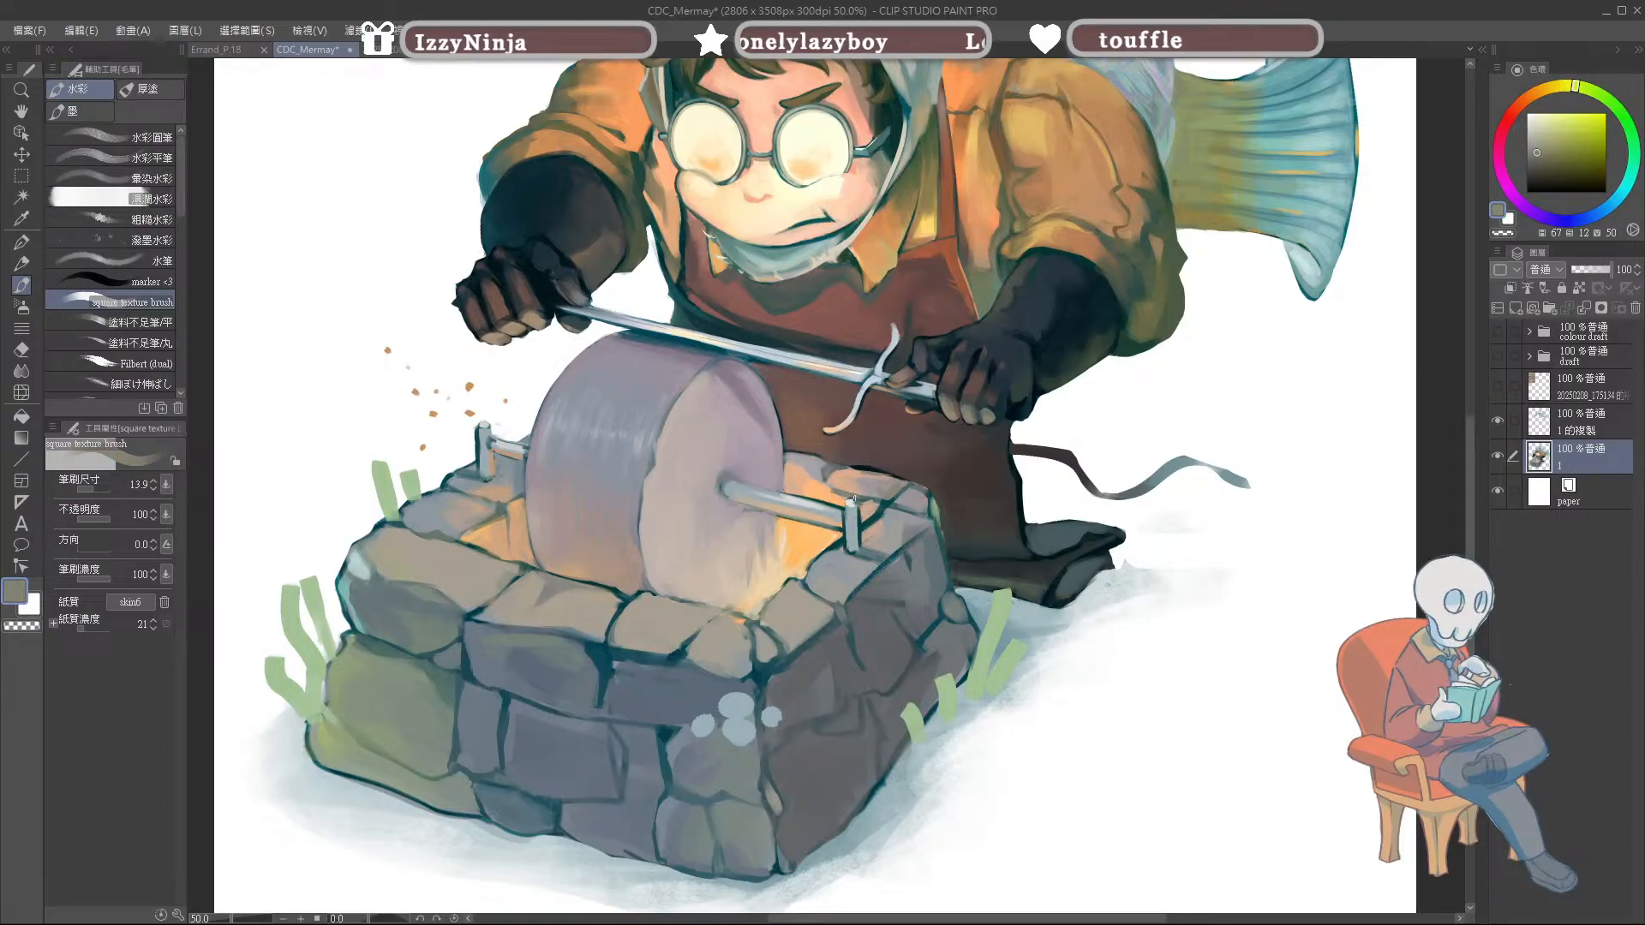
alt+click(855, 496)
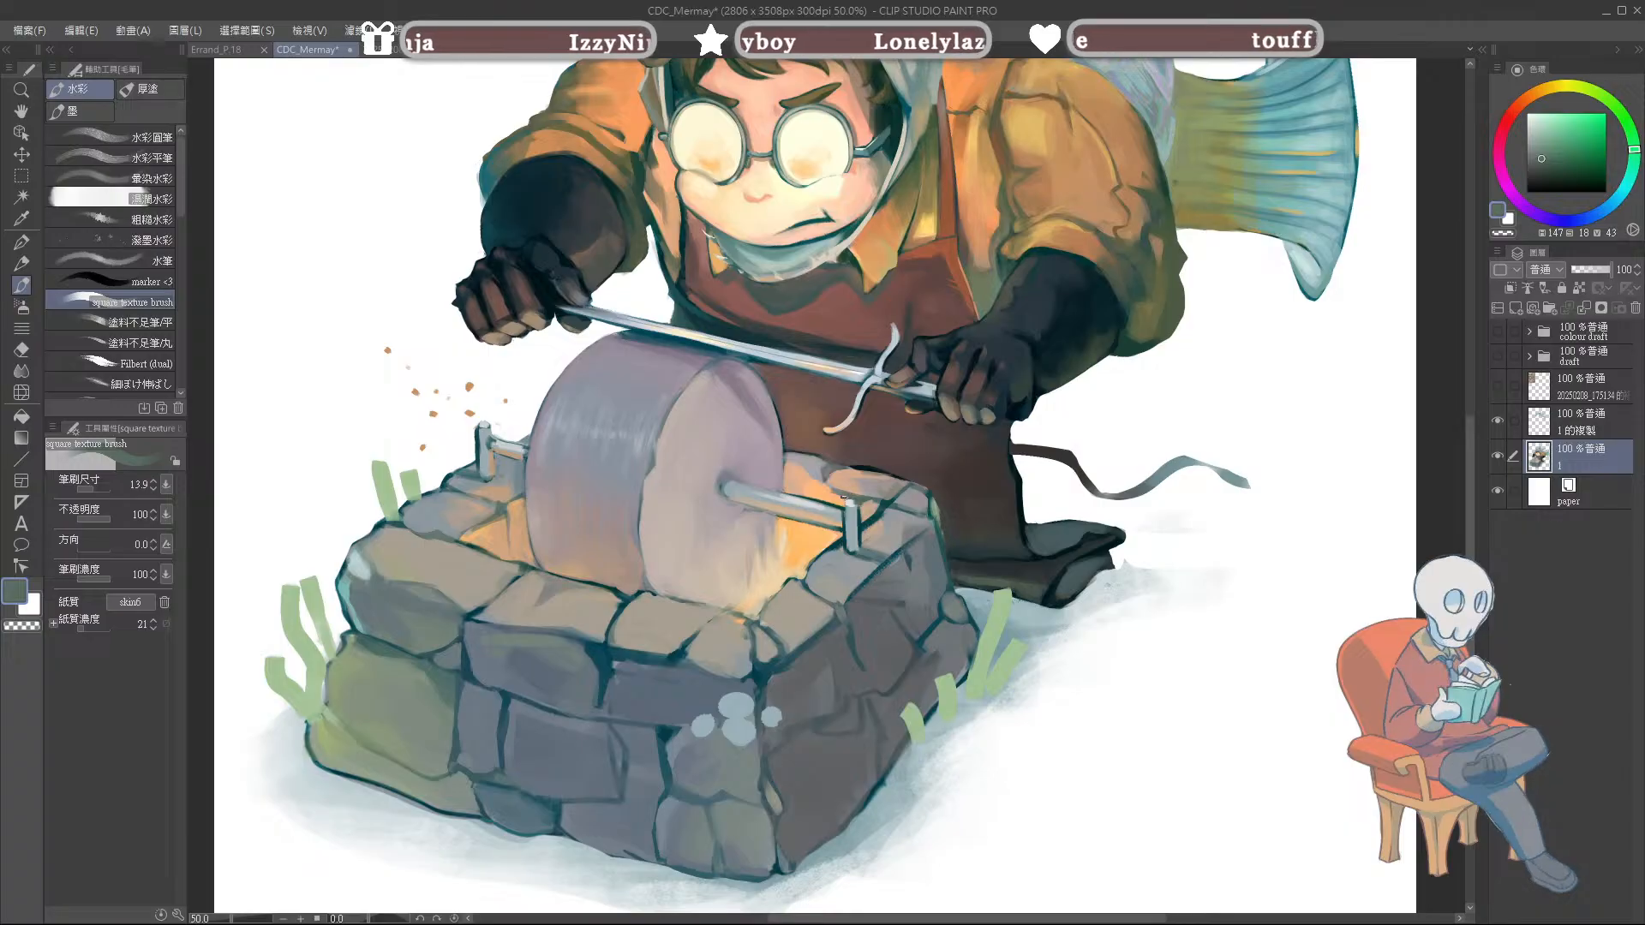
alt+click(844, 496)
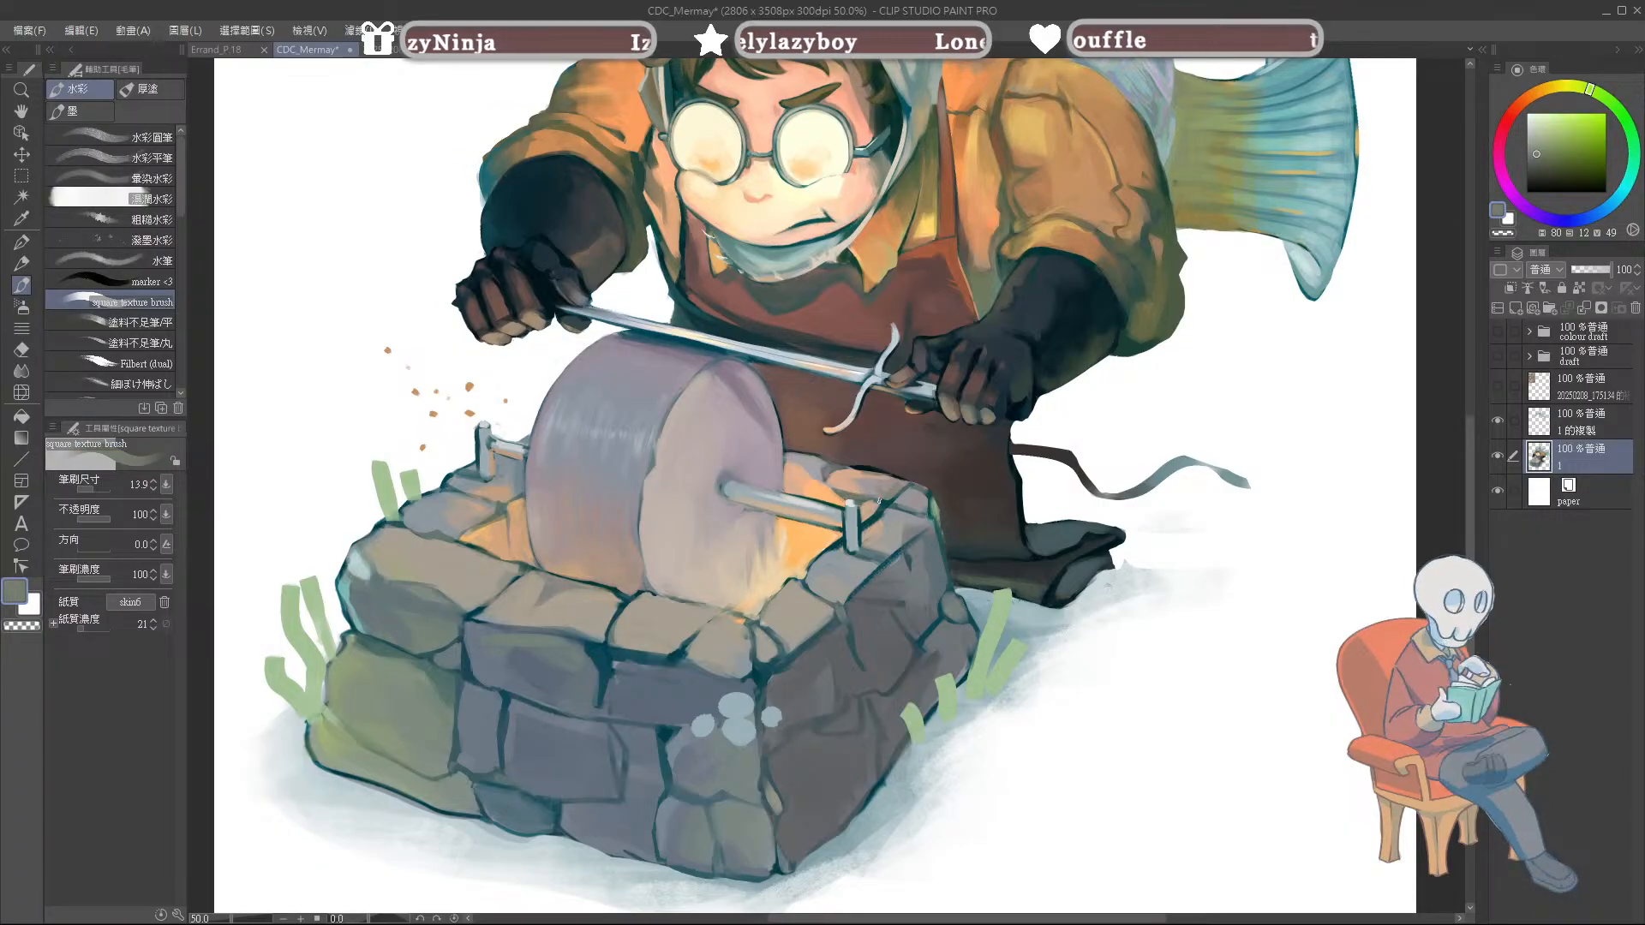
alt+click(875, 500)
alt+click(861, 505)
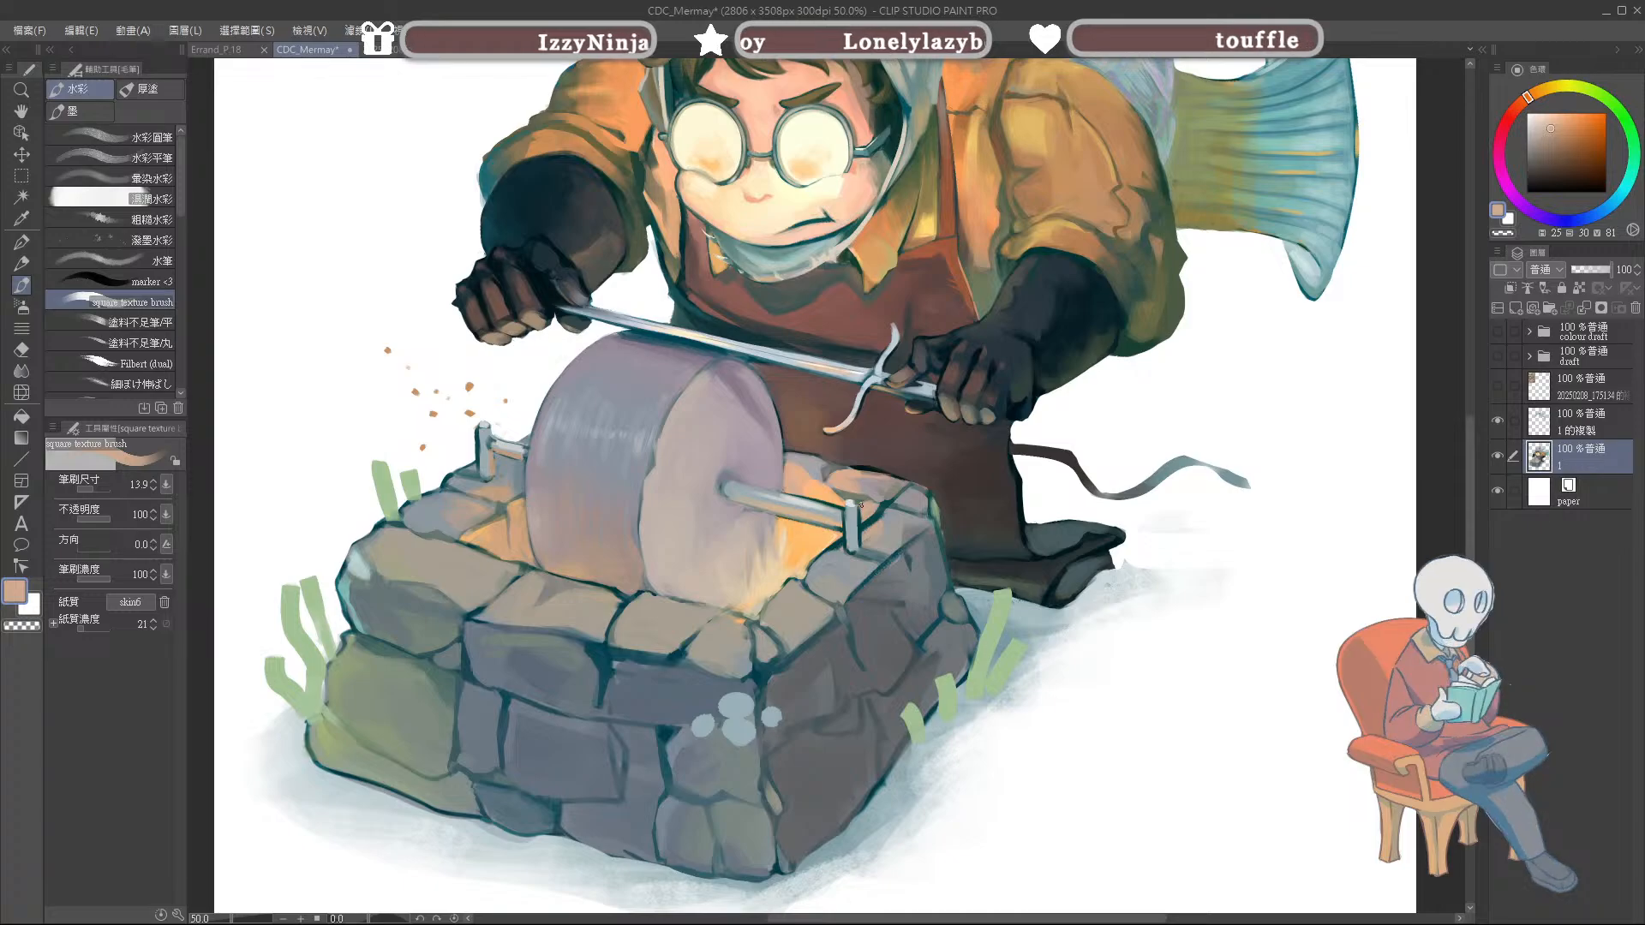
Step: Refine the front axle support post with sampled light blue, pale lavender, dark teal and grey-blue, reducing the brush to 8.2
alt+click(851, 504)
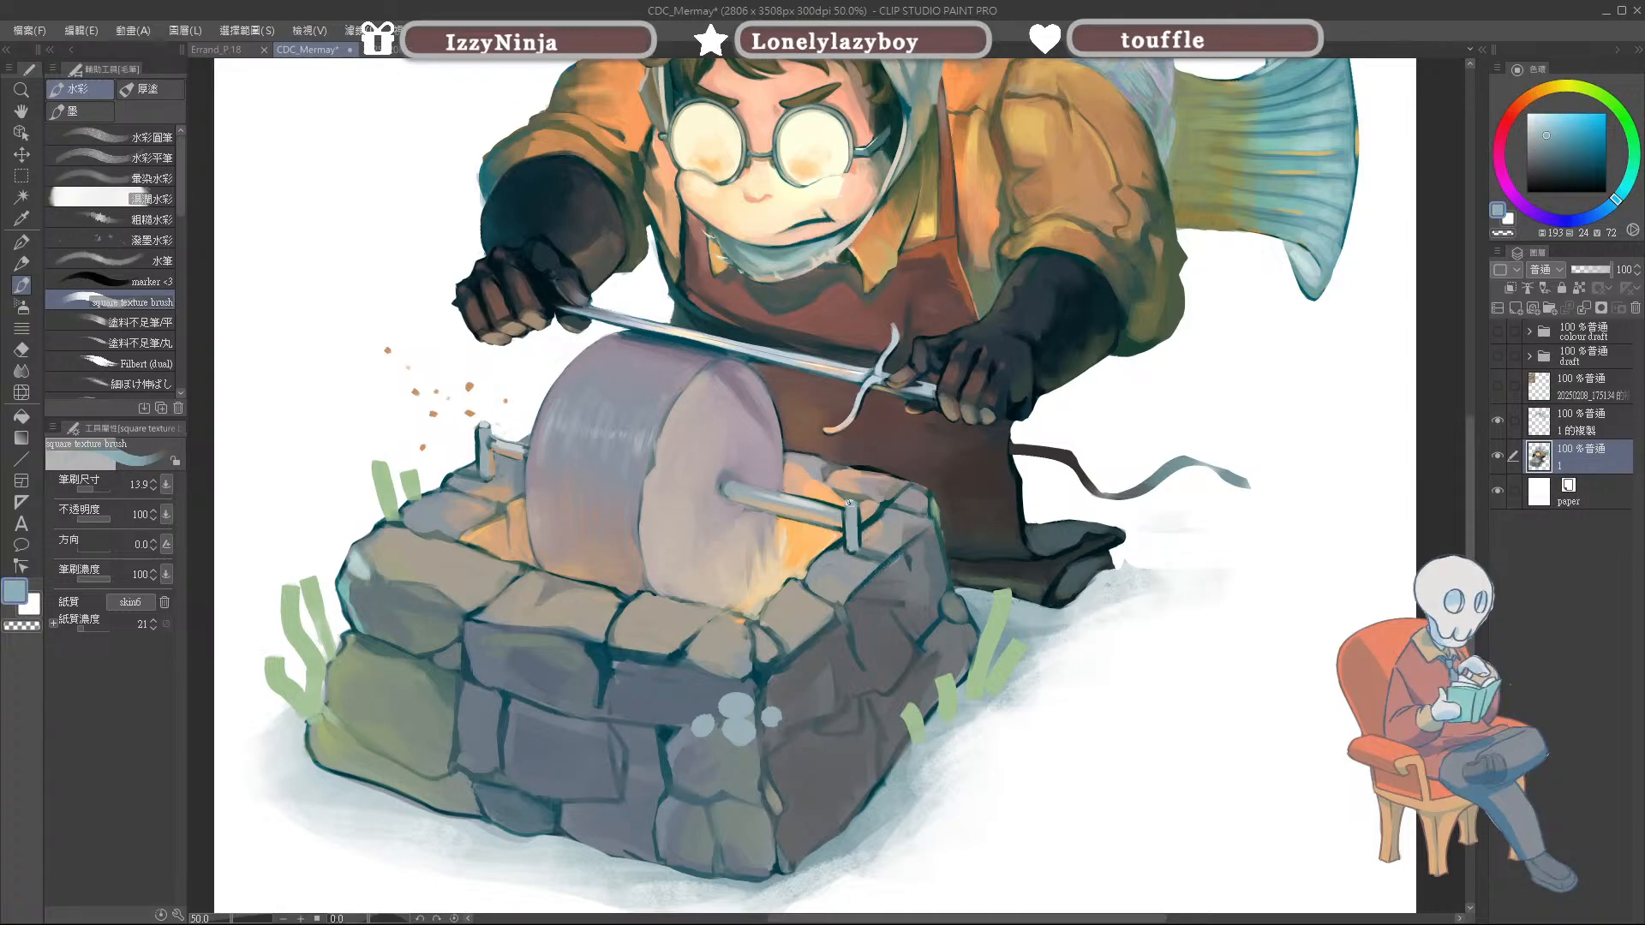
alt+click(855, 495)
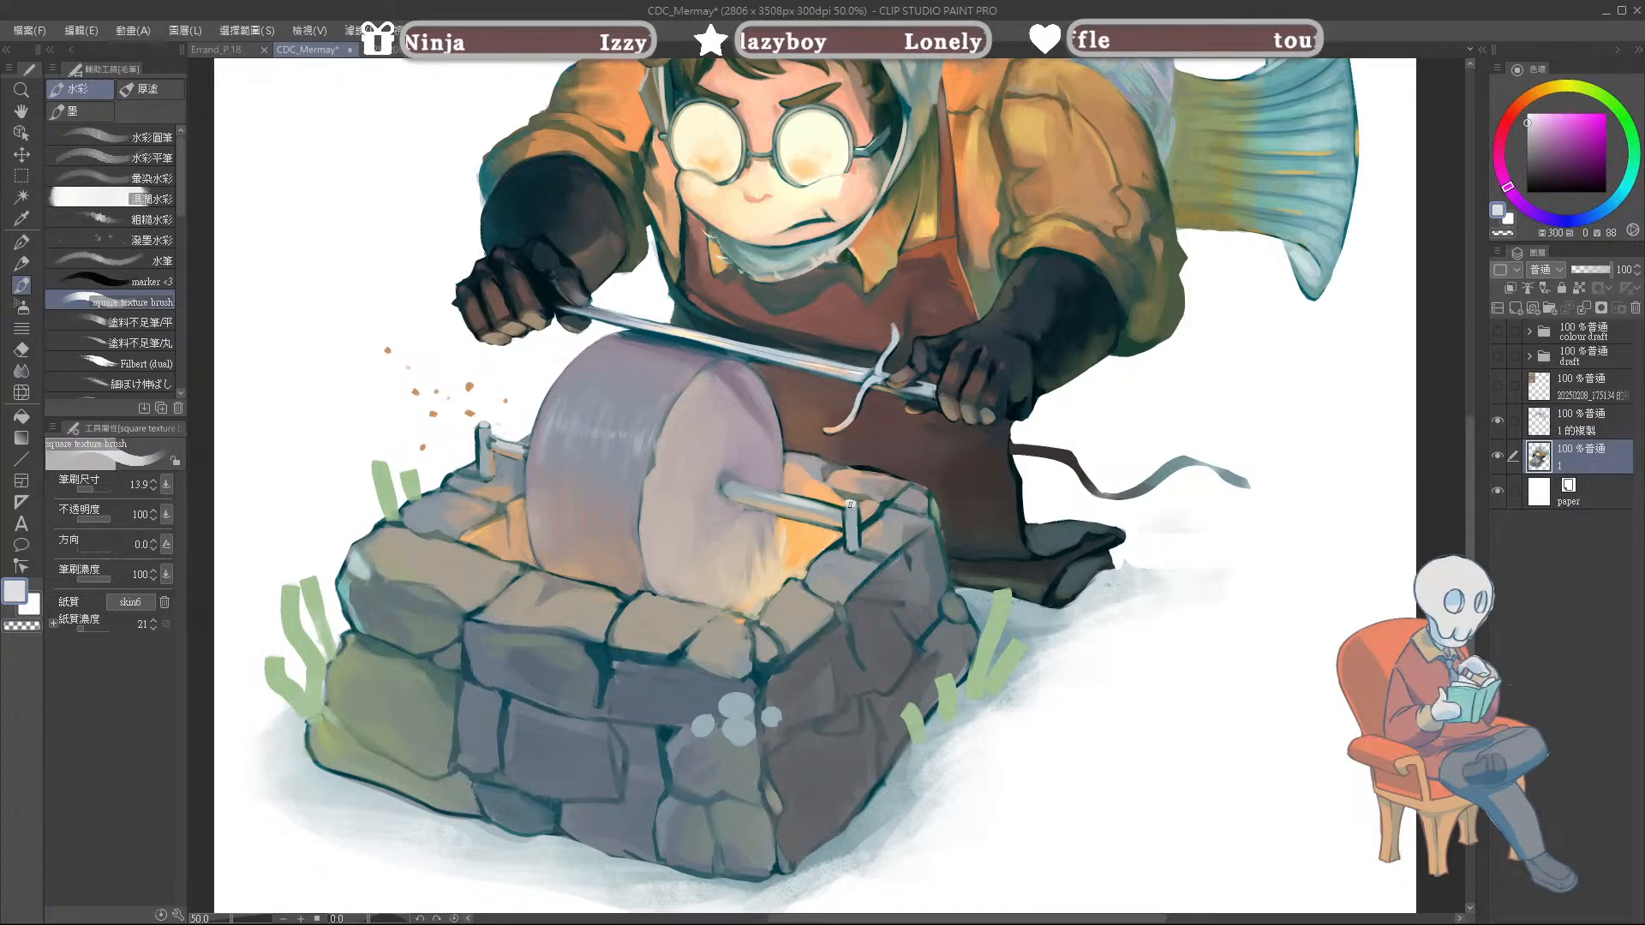
alt+click(880, 515)
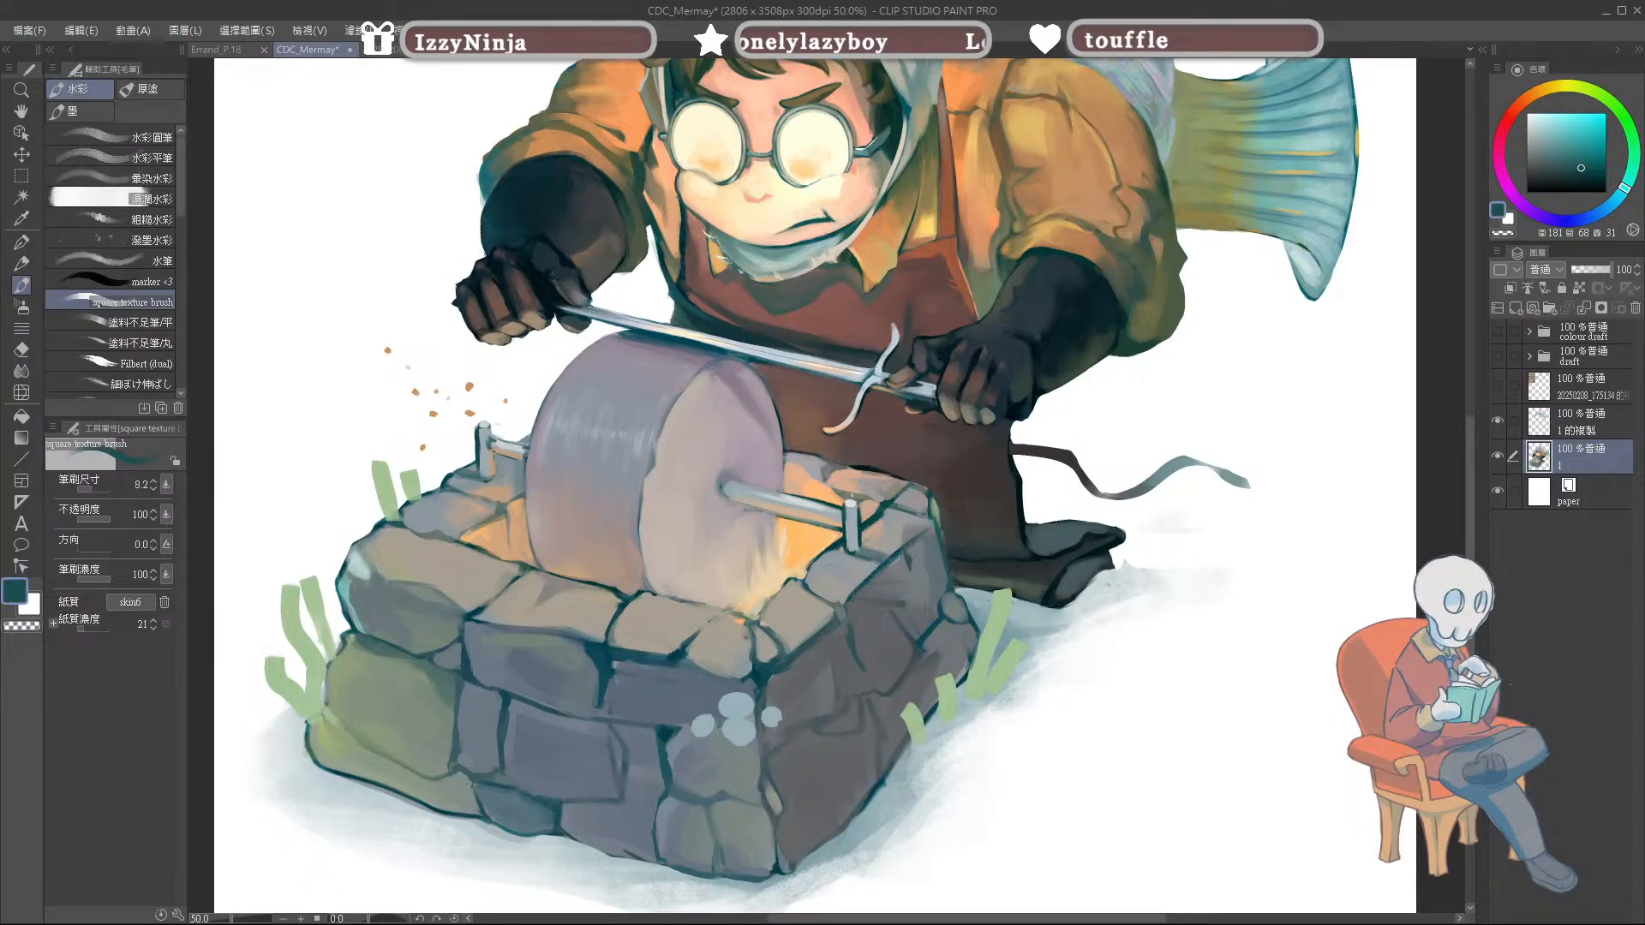
alt+click(849, 506)
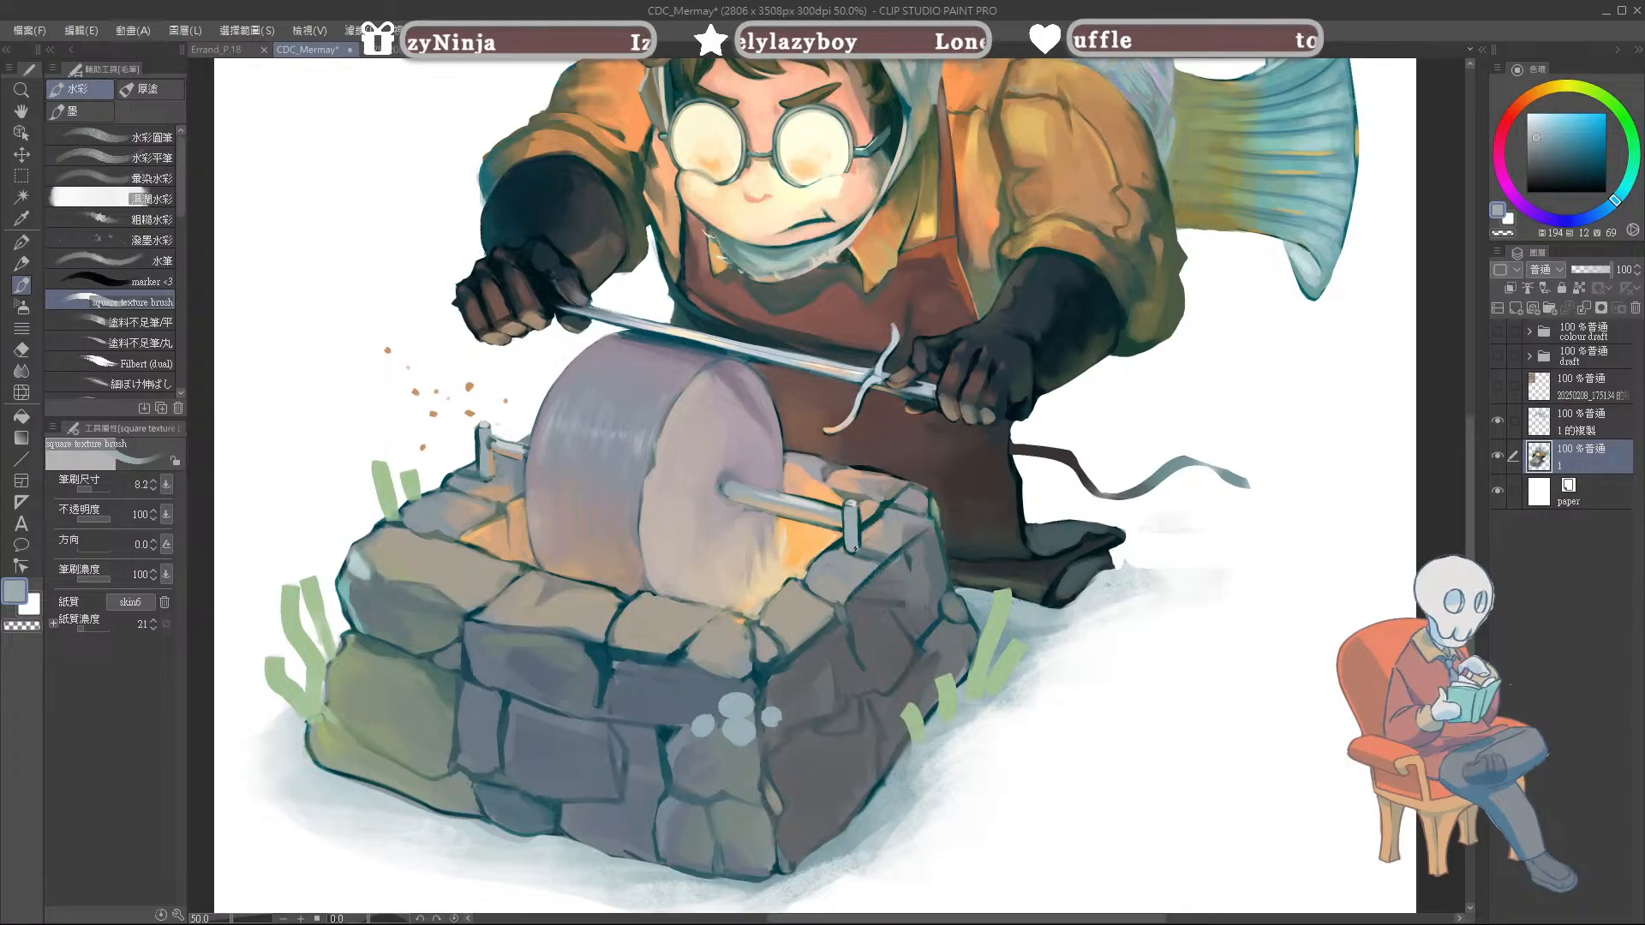
alt+click(836, 508)
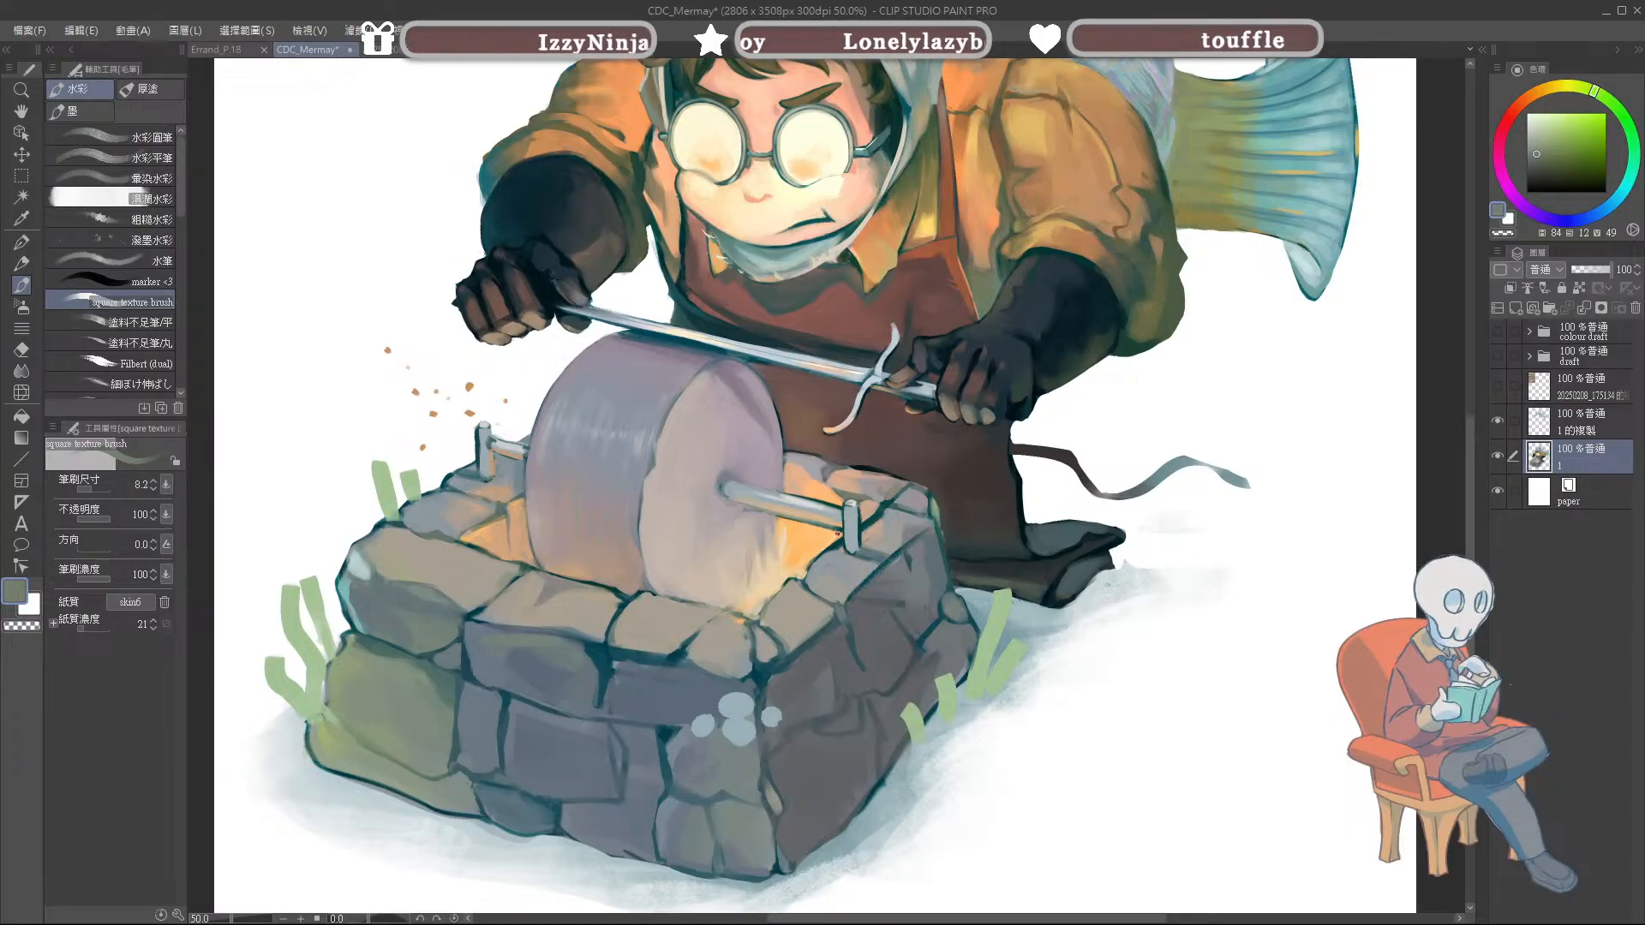
Step: Sharpen the shadowed edge of the front axle post with sampled dark blue at brush size 8.2
alt+click(895, 584)
alt+click(864, 560)
key(bracketright)
key(bracketleft)
drag(857, 522, 856, 550)
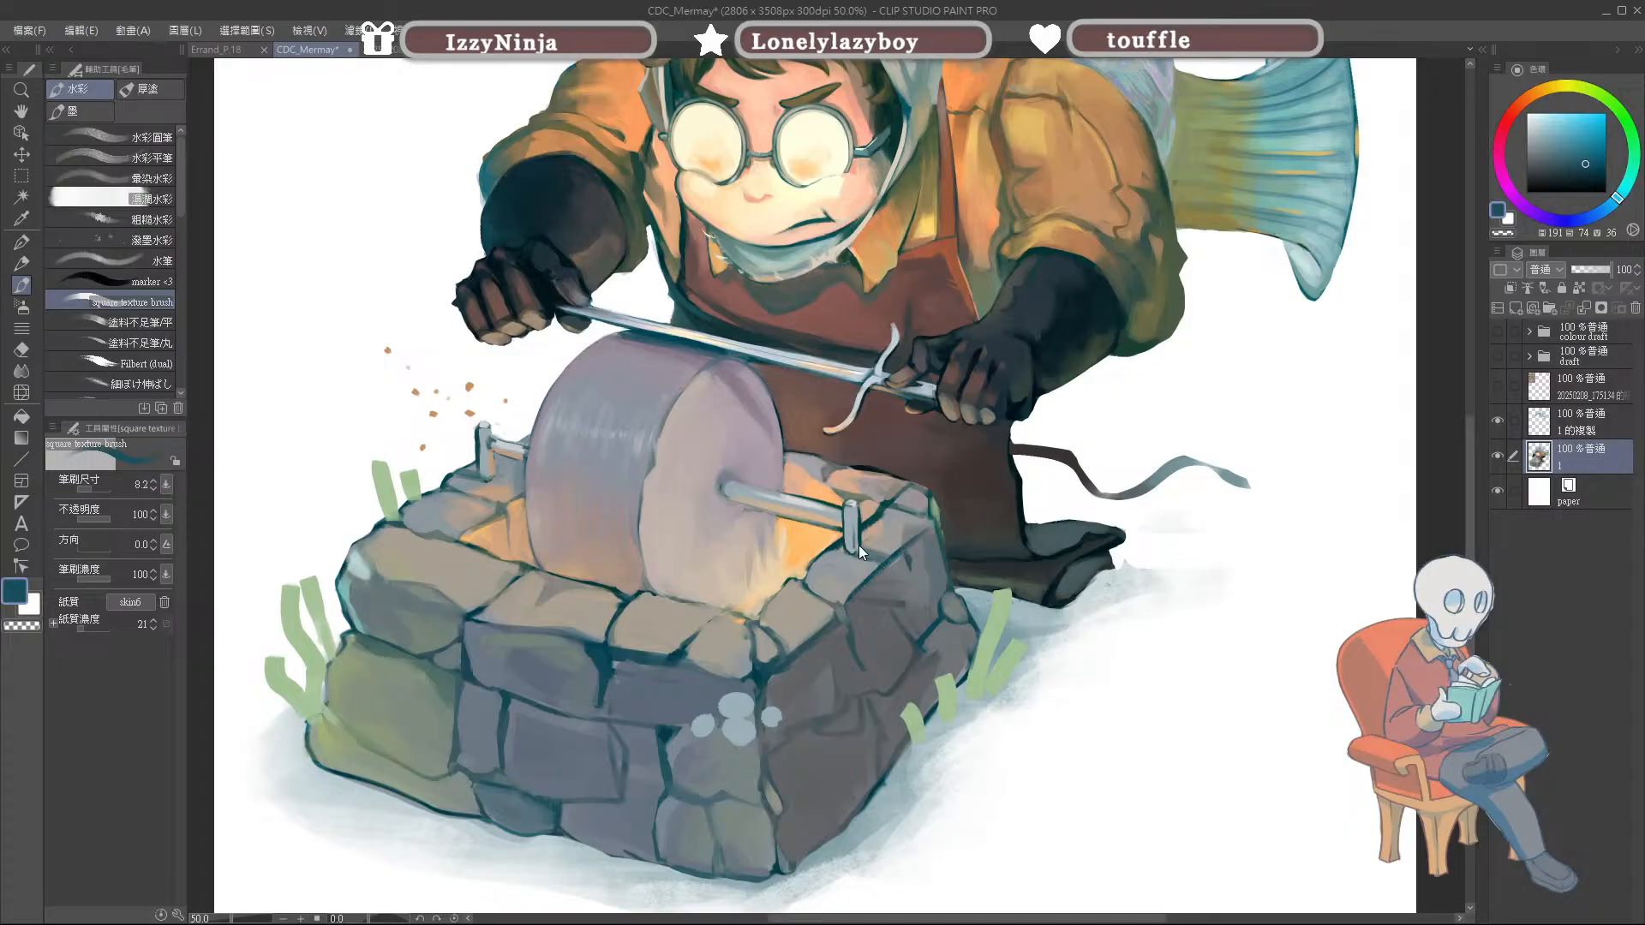
Step: Blend the front post and the stone at its base with sampled greyish blue and light orange at brush size 17.0
alt+click(883, 554)
alt+click(895, 537)
alt+click(874, 563)
key(bracketright)
mouse_move(857, 514)
mouse_down()
mouse_move(851, 549)
mouse_move(853, 534)
mouse_up()
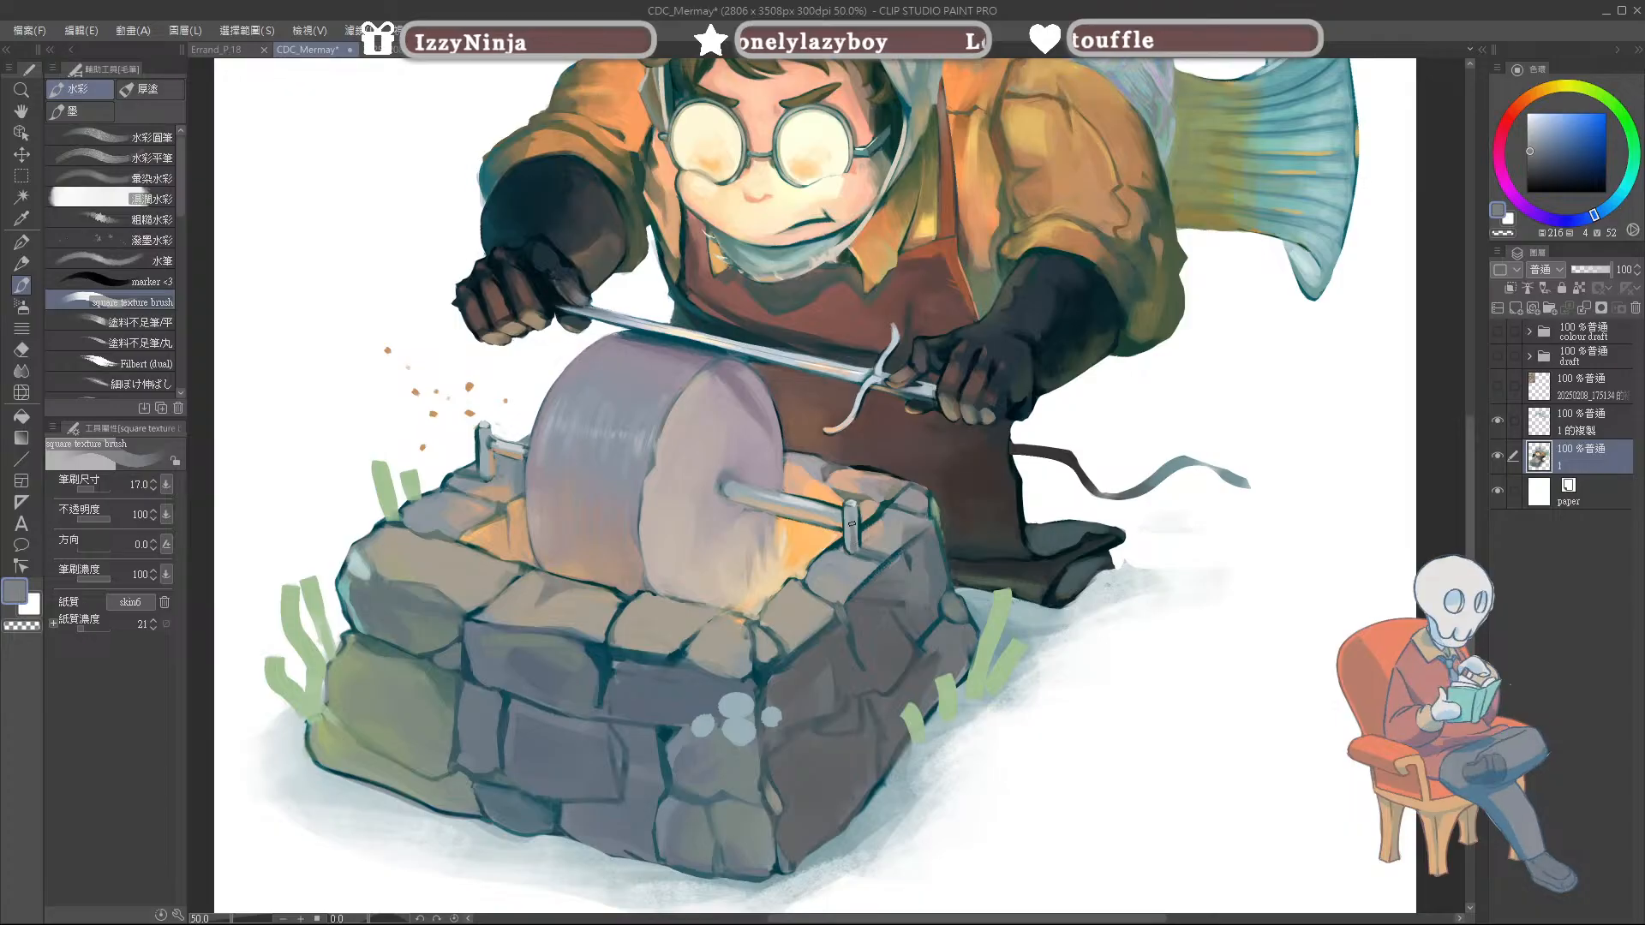
alt+click(848, 536)
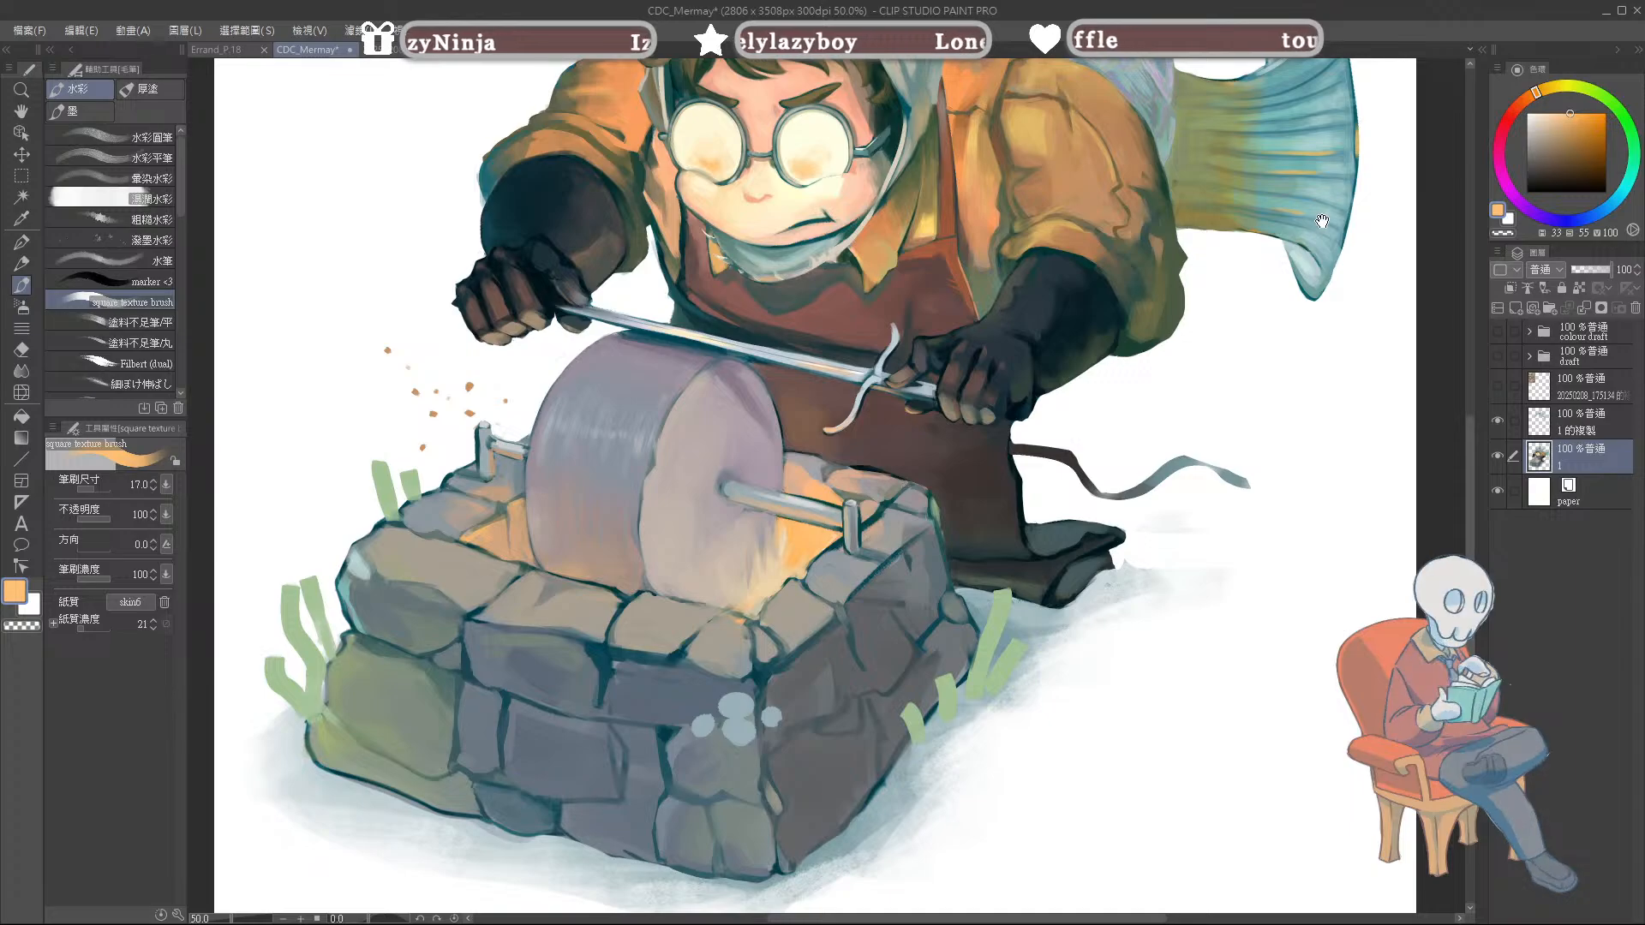
Step: Outline the taller seaweed blade behind the wall's rear corner with sampled dark teal at brush size 13.8
scroll(1318, 221, down, 2)
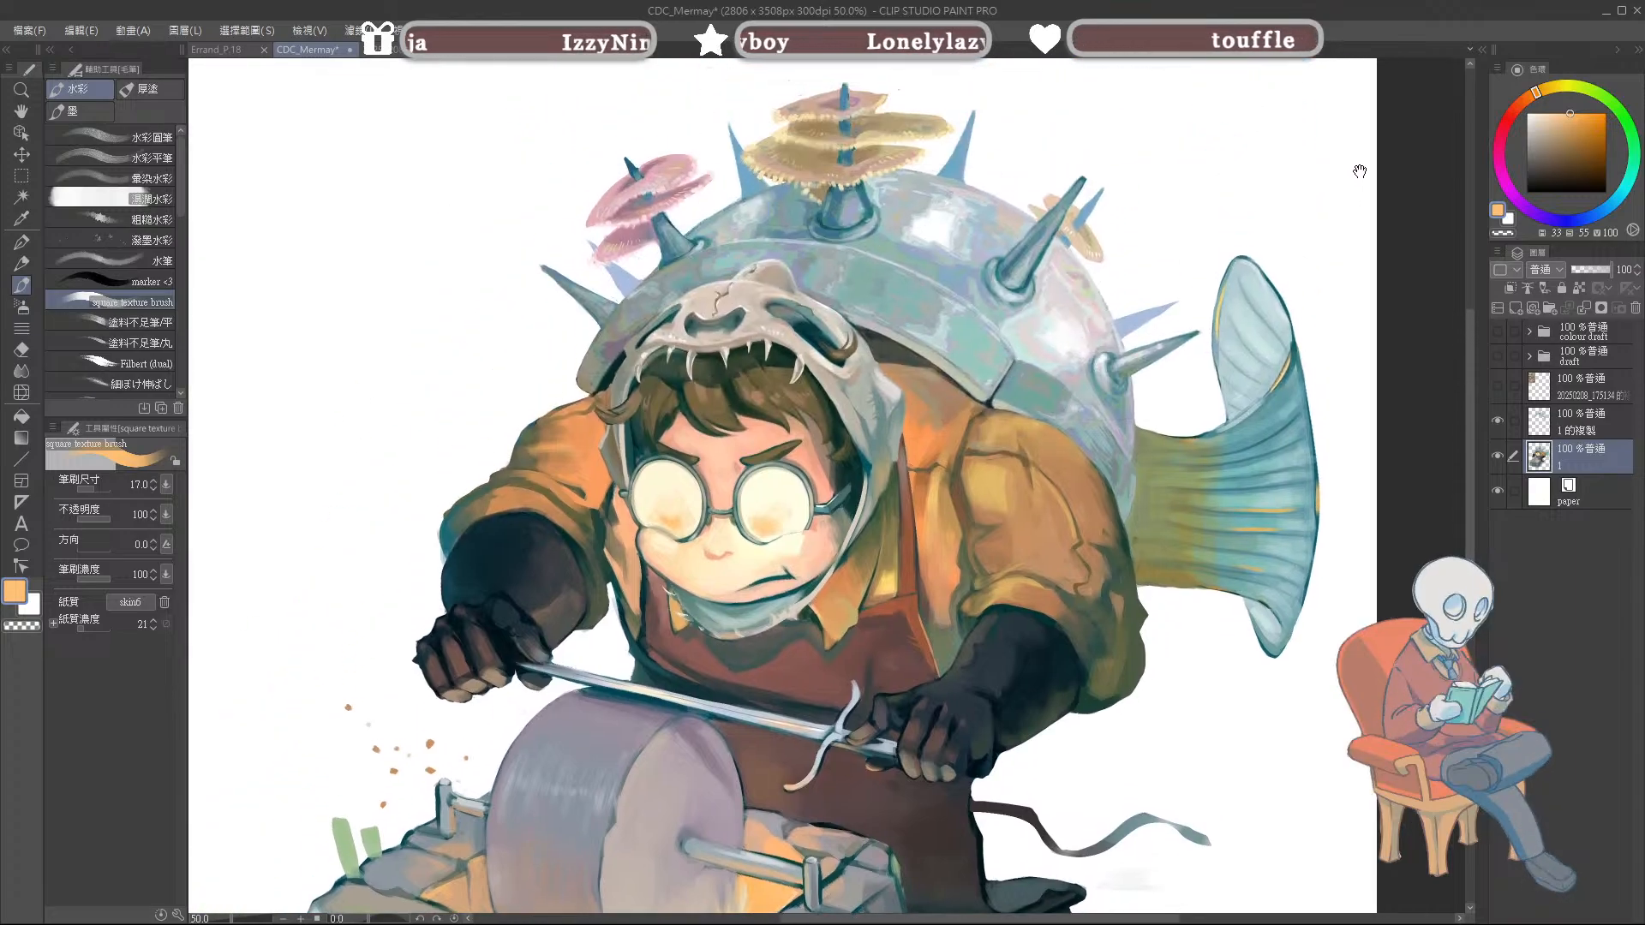
scroll(1349, 221, up, 2)
drag(1354, 221, 1344, 288)
drag(1208, 415, 1327, 224)
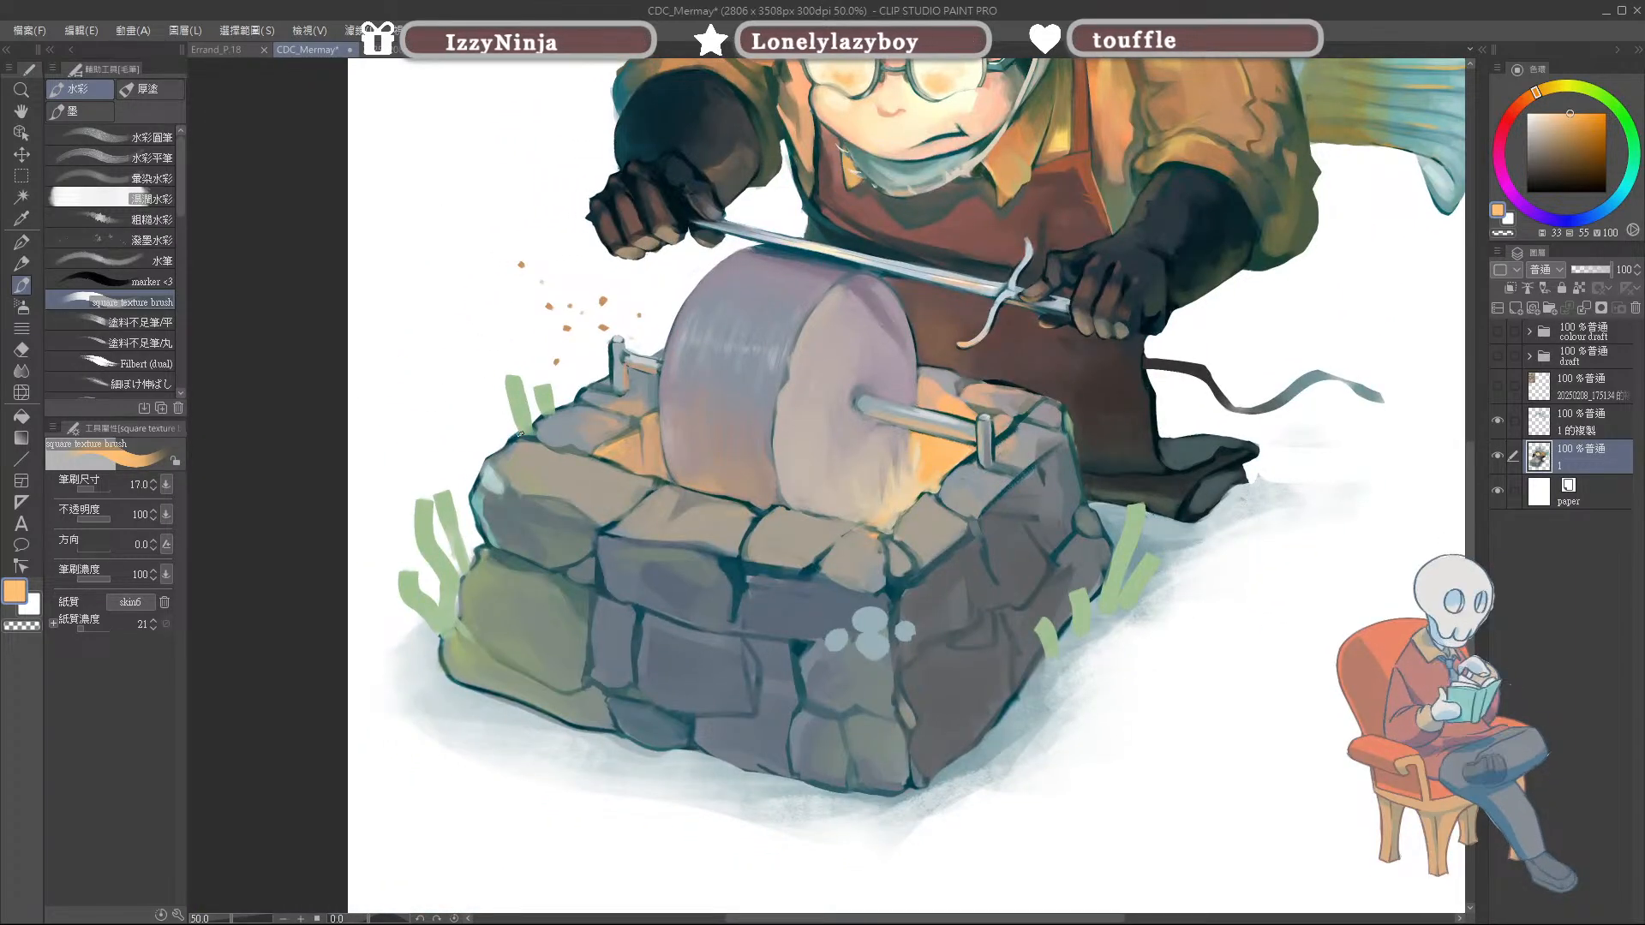
drag(540, 453, 528, 436)
alt+click(530, 437)
alt+click(526, 433)
alt+click(530, 434)
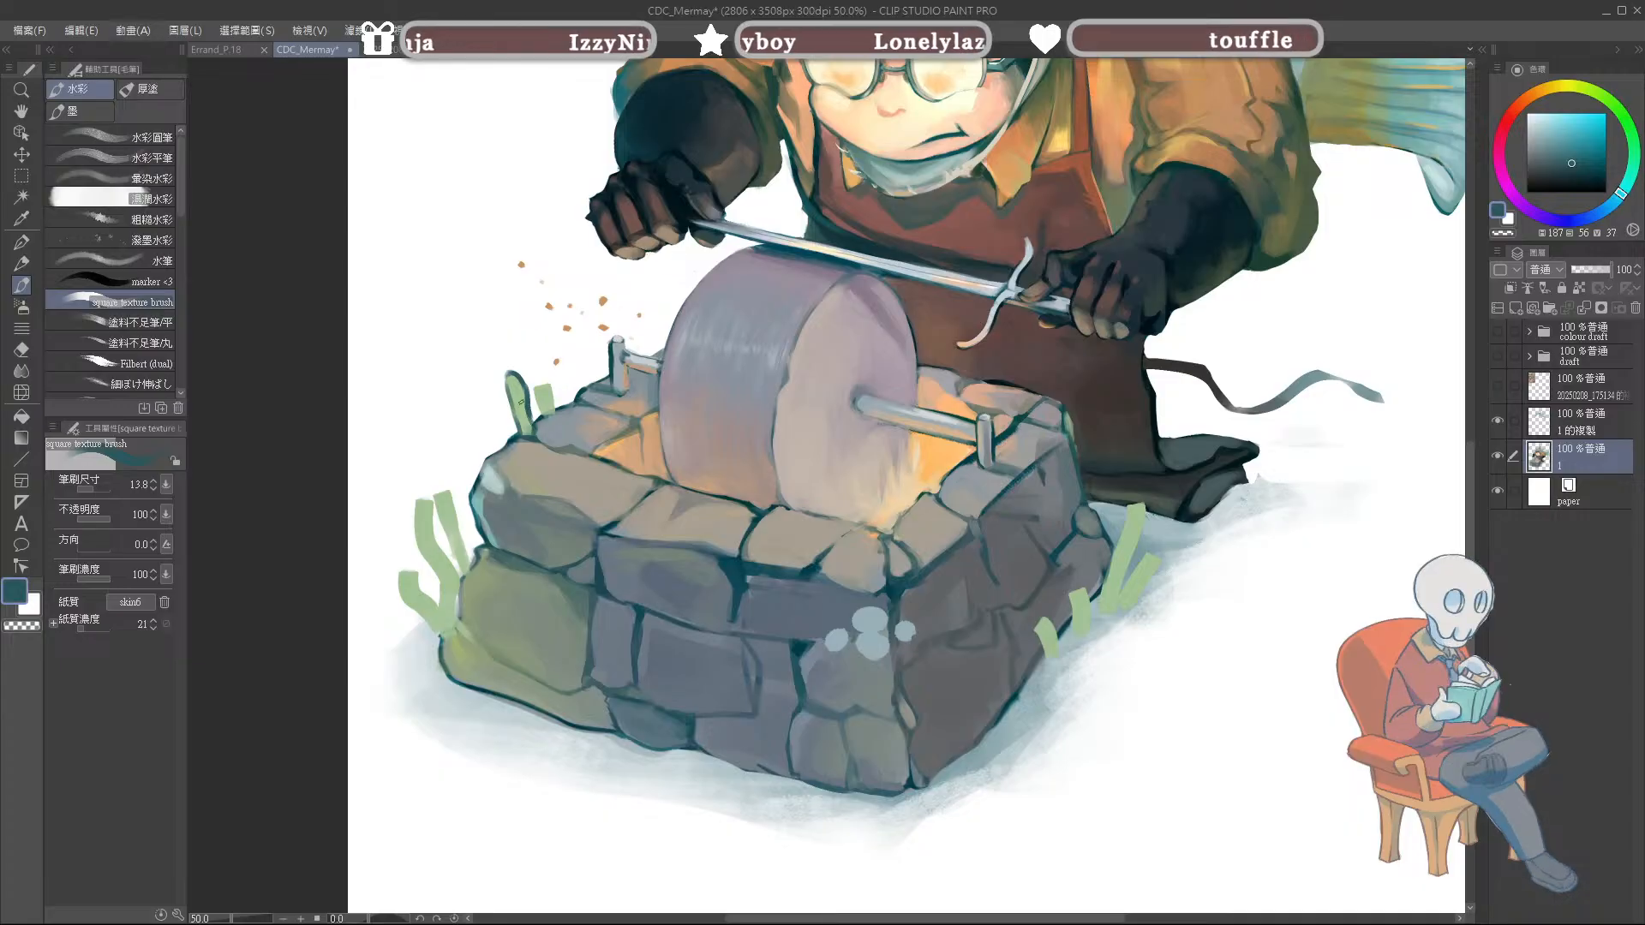
Step: Shade the taller rear seaweed blade with sampled light green and a darker green, and tint it with sampled orange at size 20.3
alt+click(519, 387)
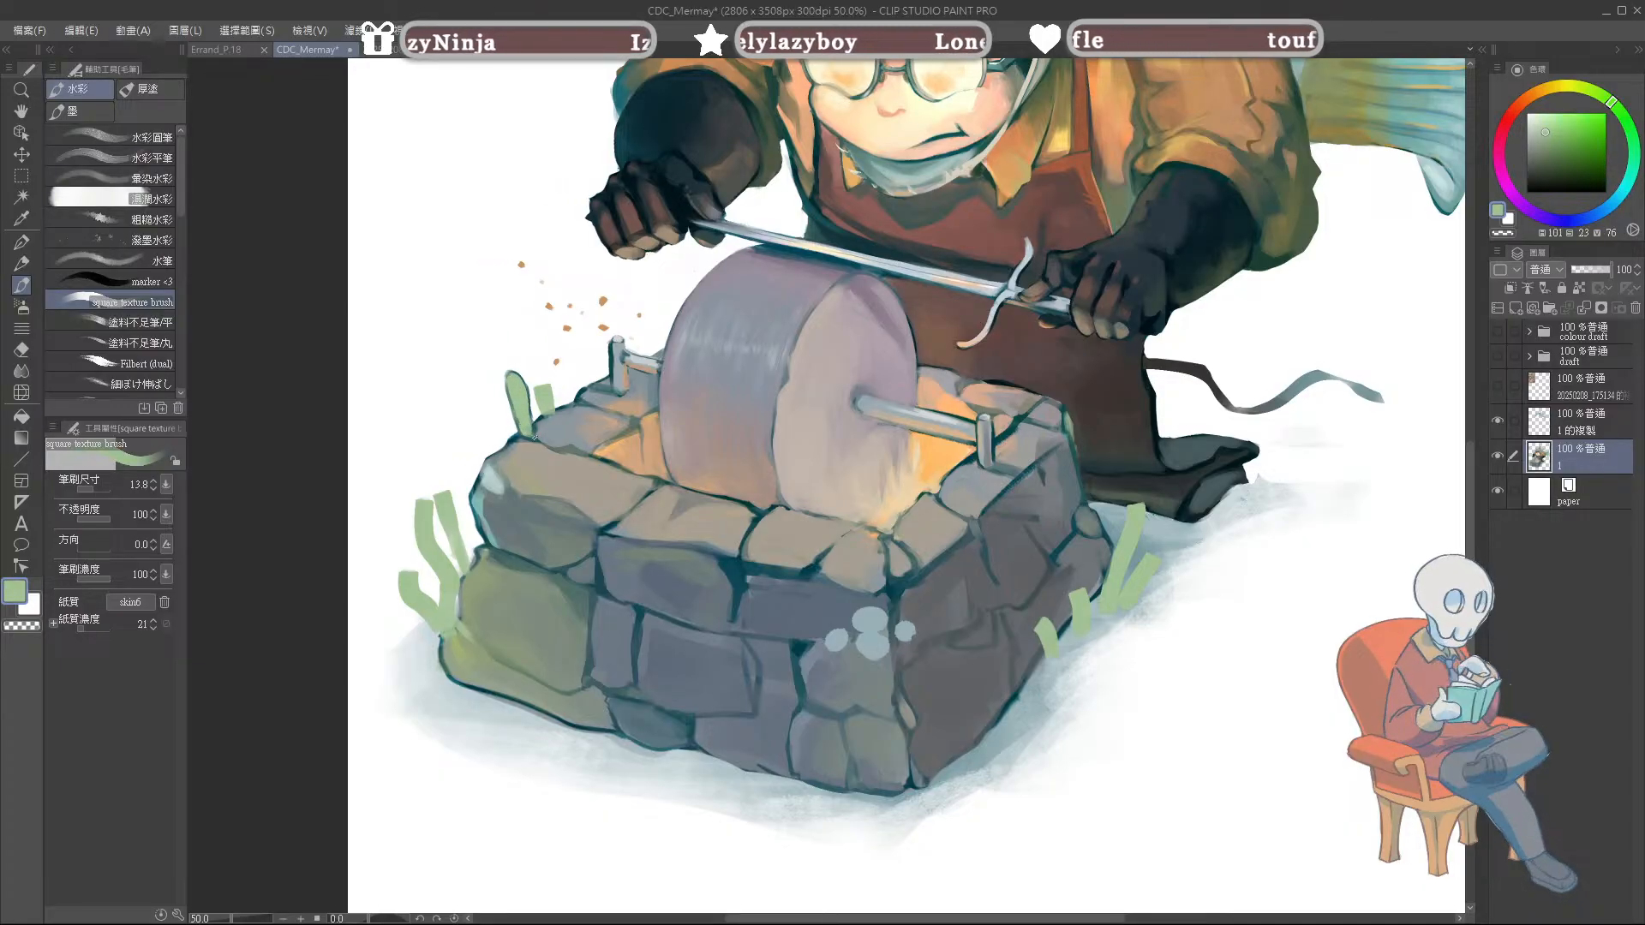
click(1555, 155)
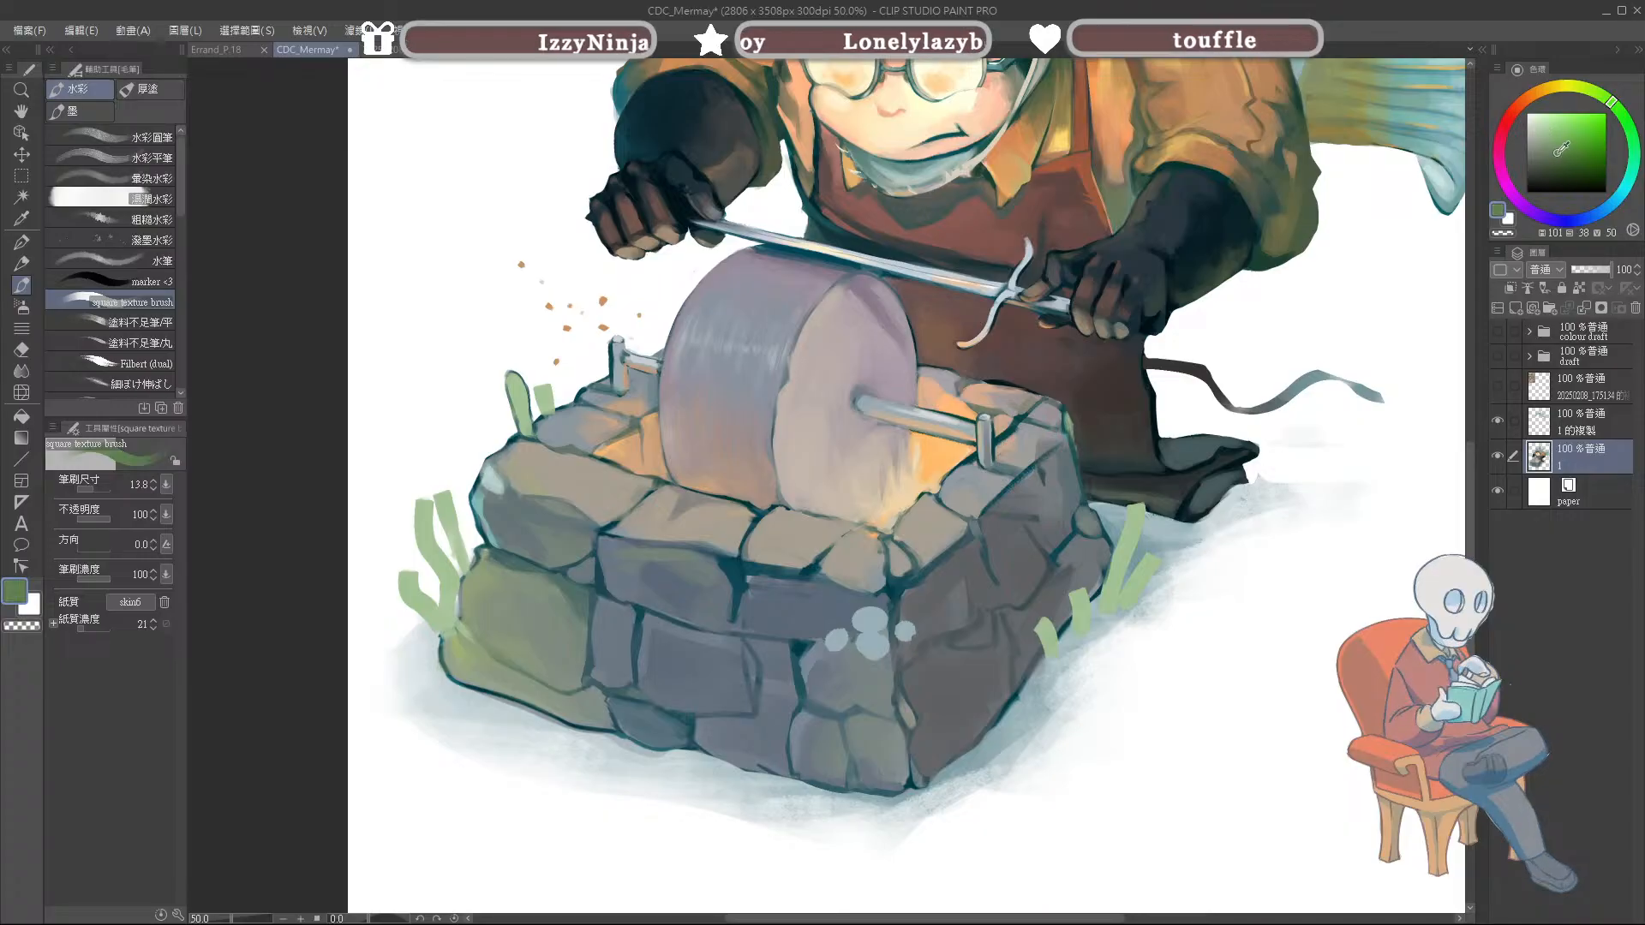
alt+click(523, 428)
mouse_move(524, 434)
mouse_down()
mouse_move(511, 375)
mouse_move(526, 419)
mouse_up()
alt+click(511, 378)
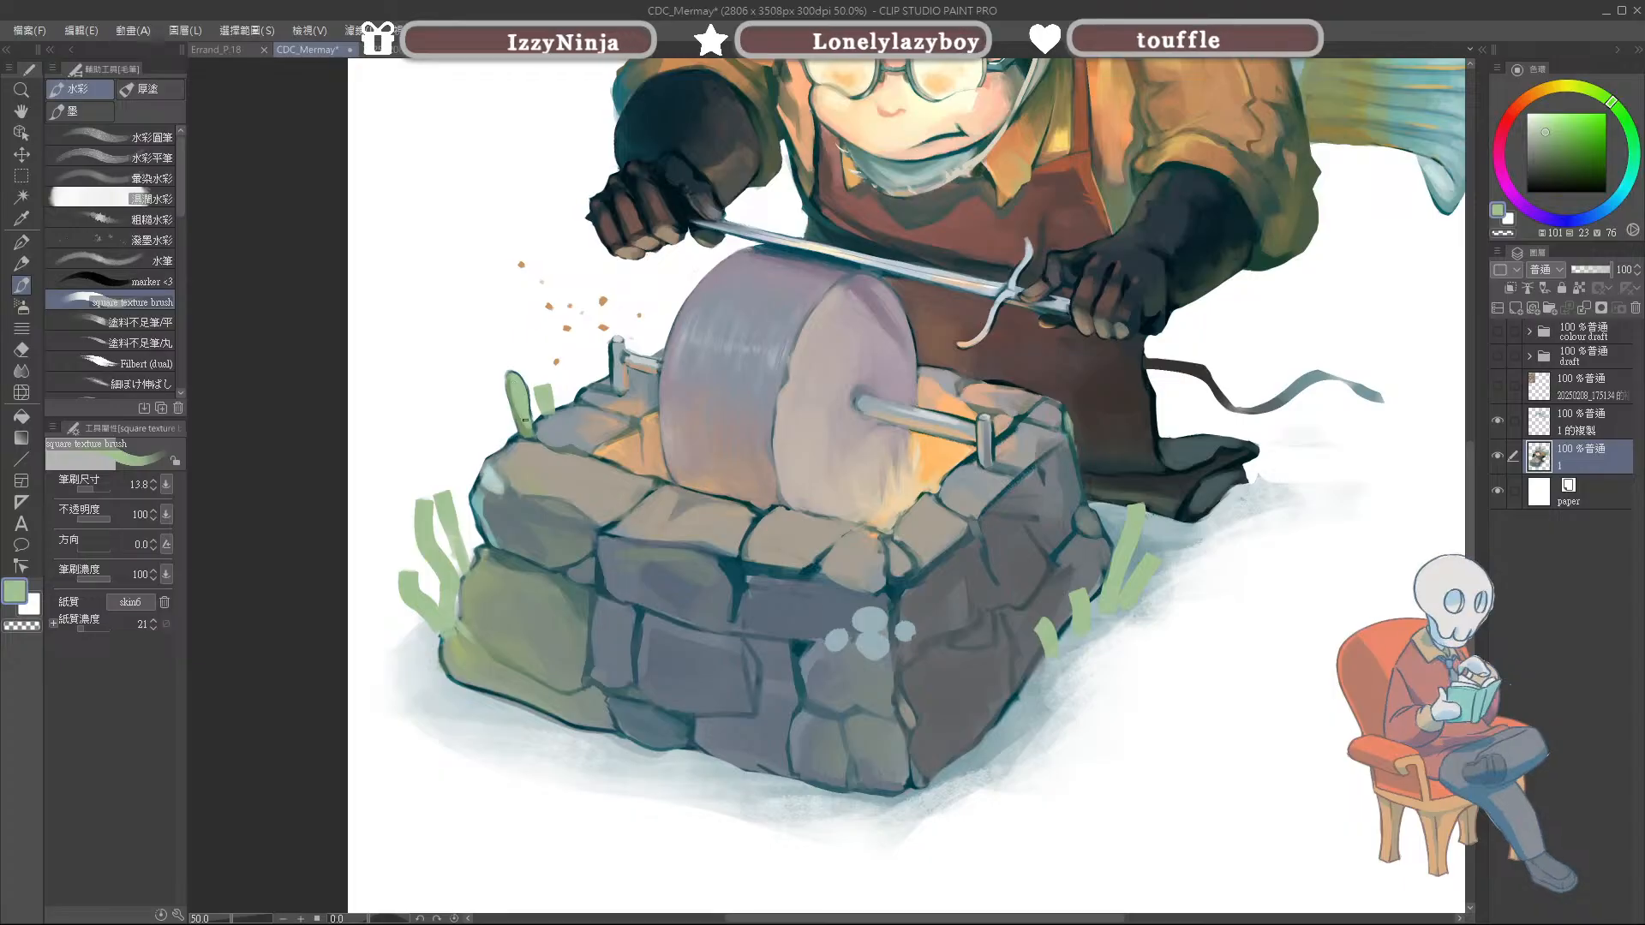
alt+click(604, 451)
key(])
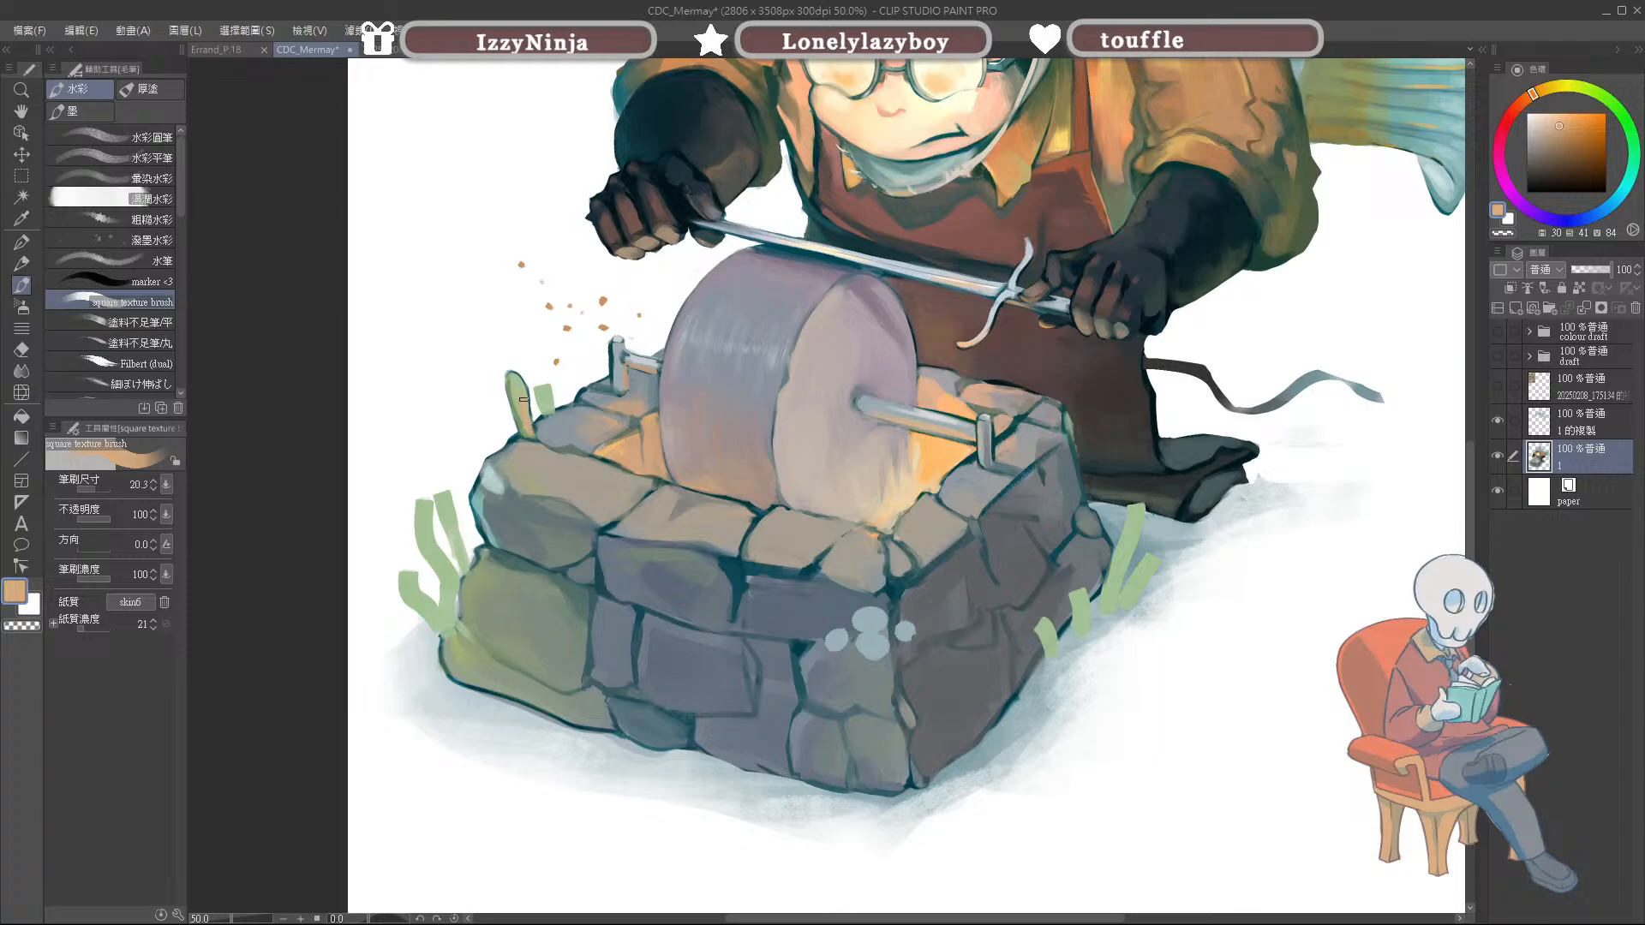
Step: Outline the shorter rear seaweed blade in sampled dark blue at size 6.0 and touch up its fill in light green at 19.5
alt+click(548, 396)
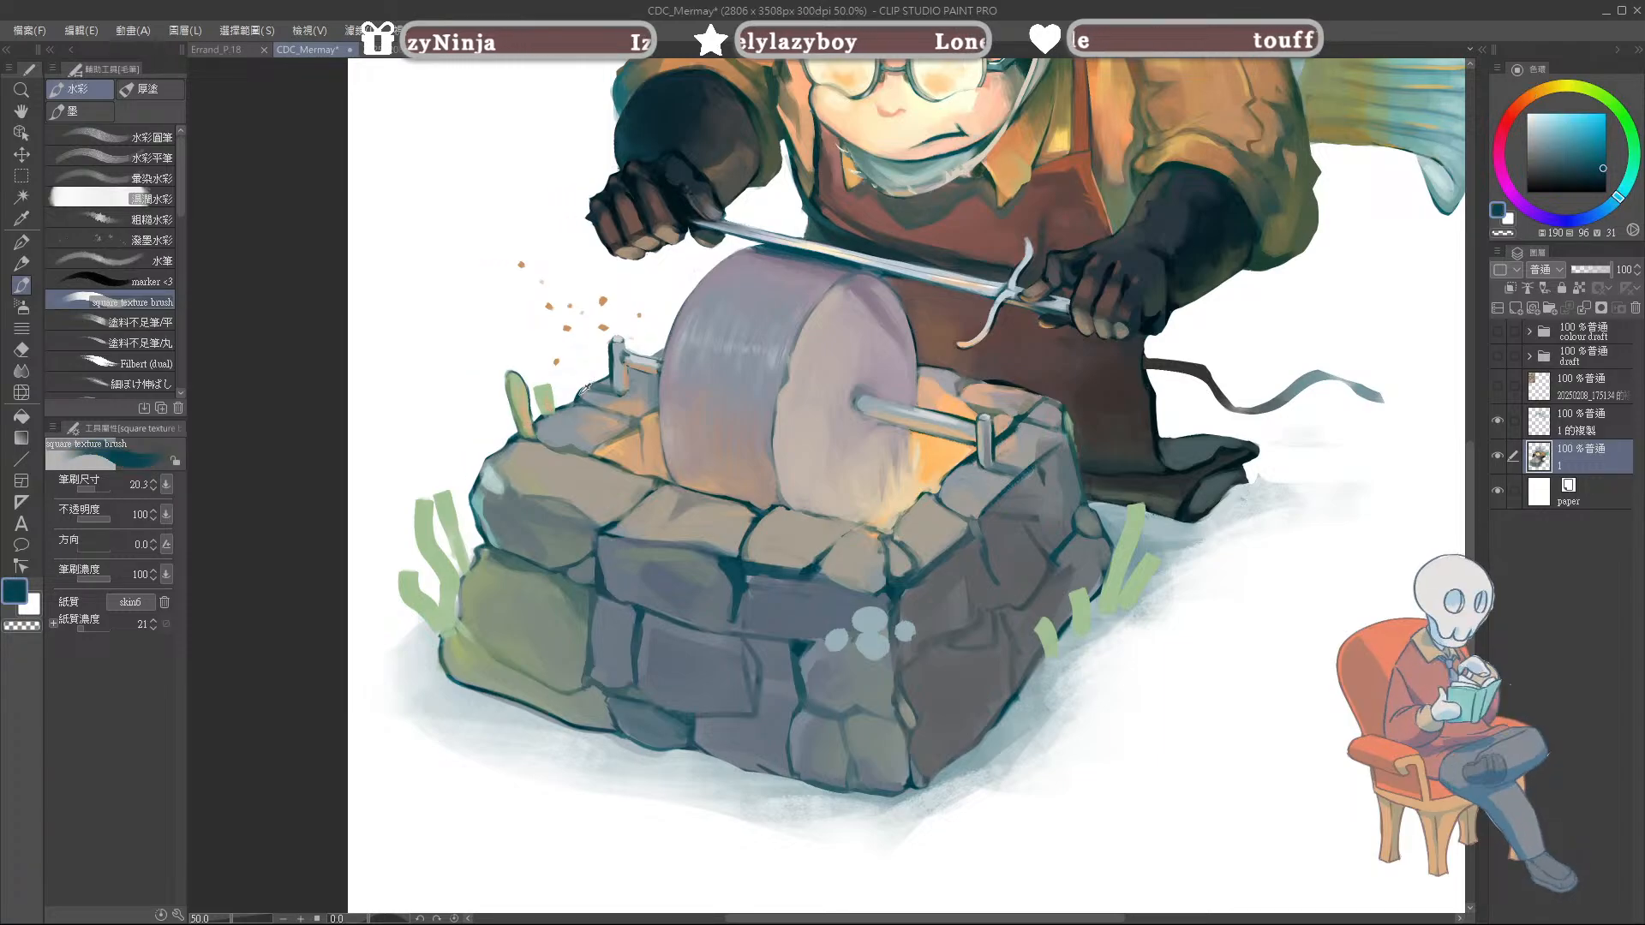
key([)
key([)
key([)
alt+click(537, 417)
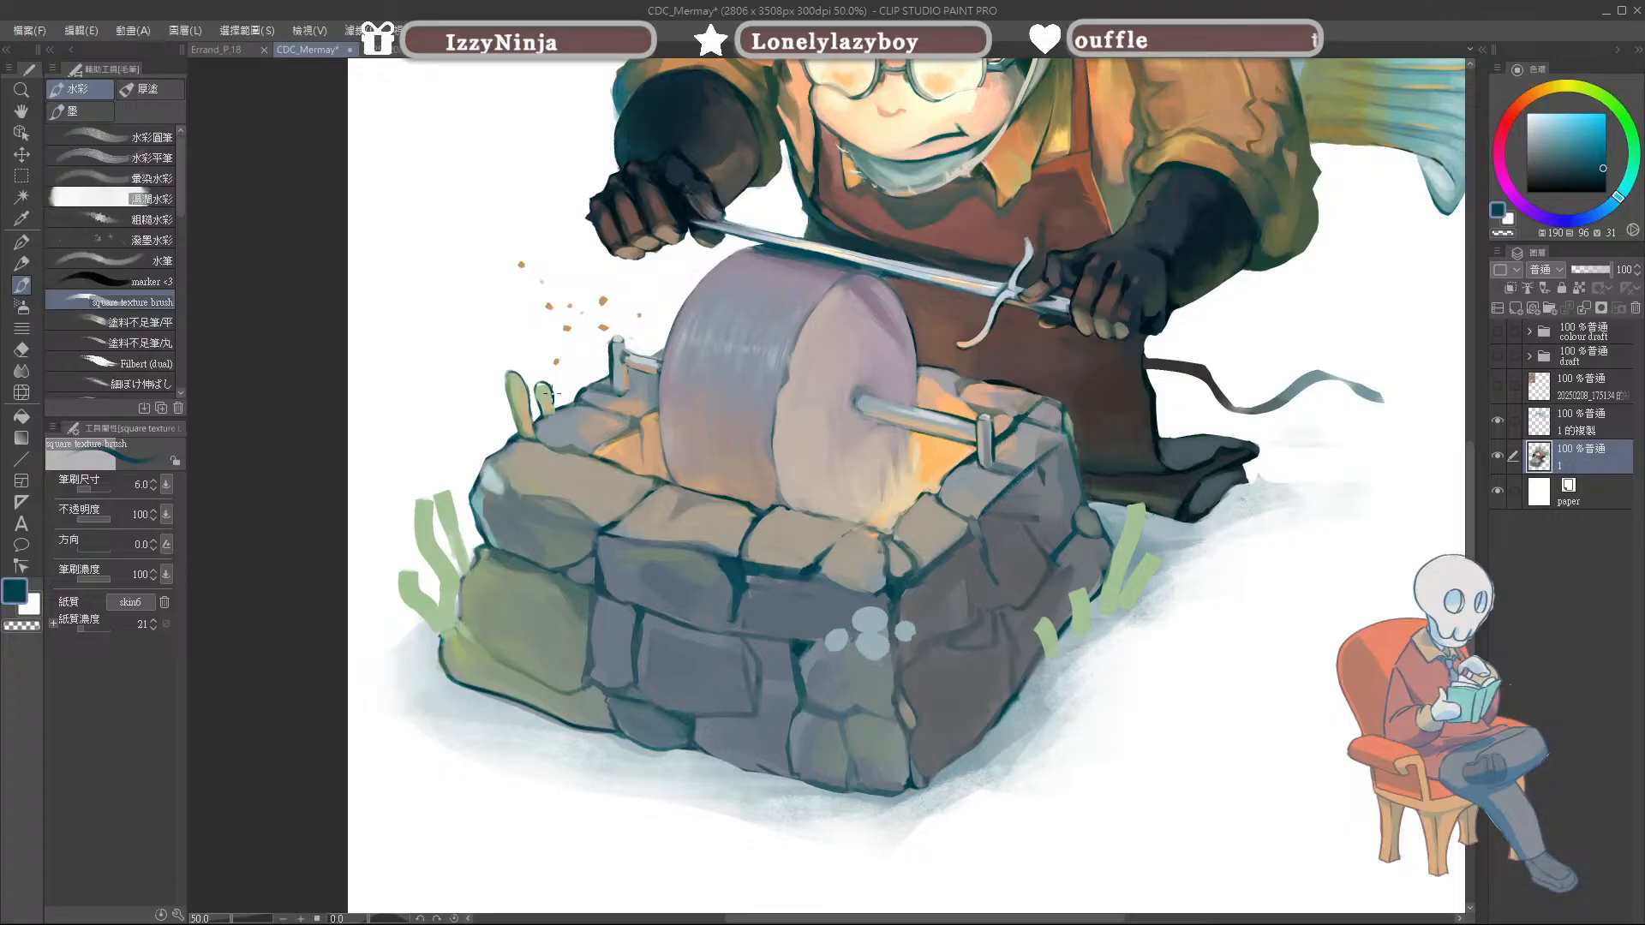
alt+click(545, 396)
key(])
key(])
key(])
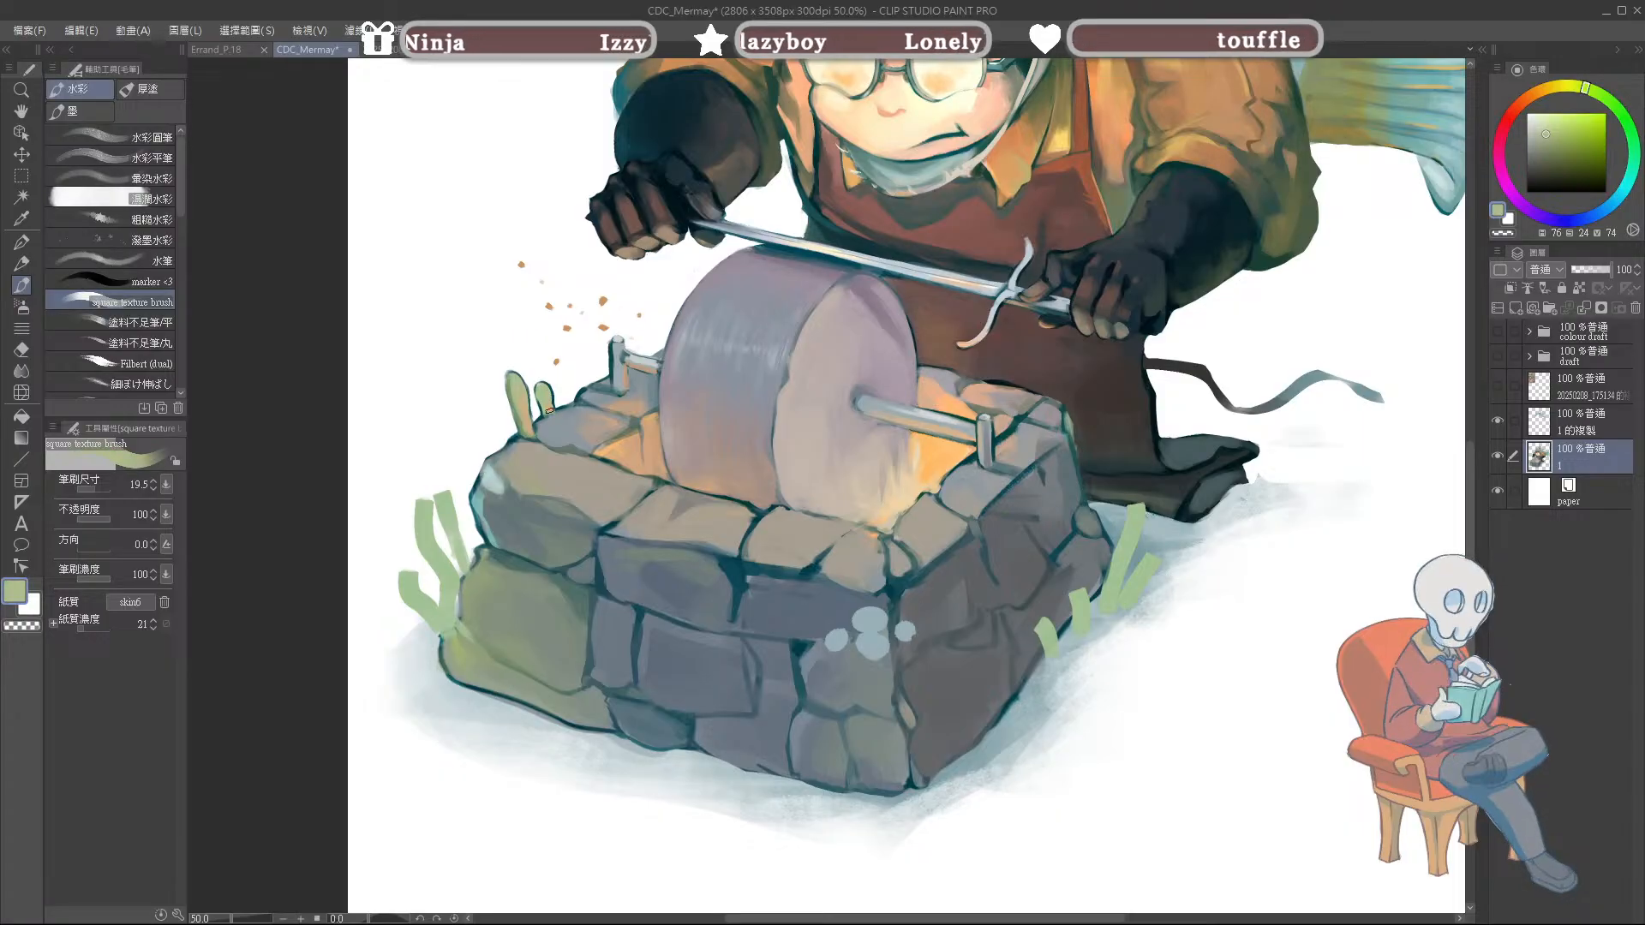
Step: Clean up the stone edge under the shorter rear blade with sampled greyish blue and tan
alt+click(552, 405)
alt+click(554, 409)
drag(554, 412, 545, 418)
alt+click(552, 426)
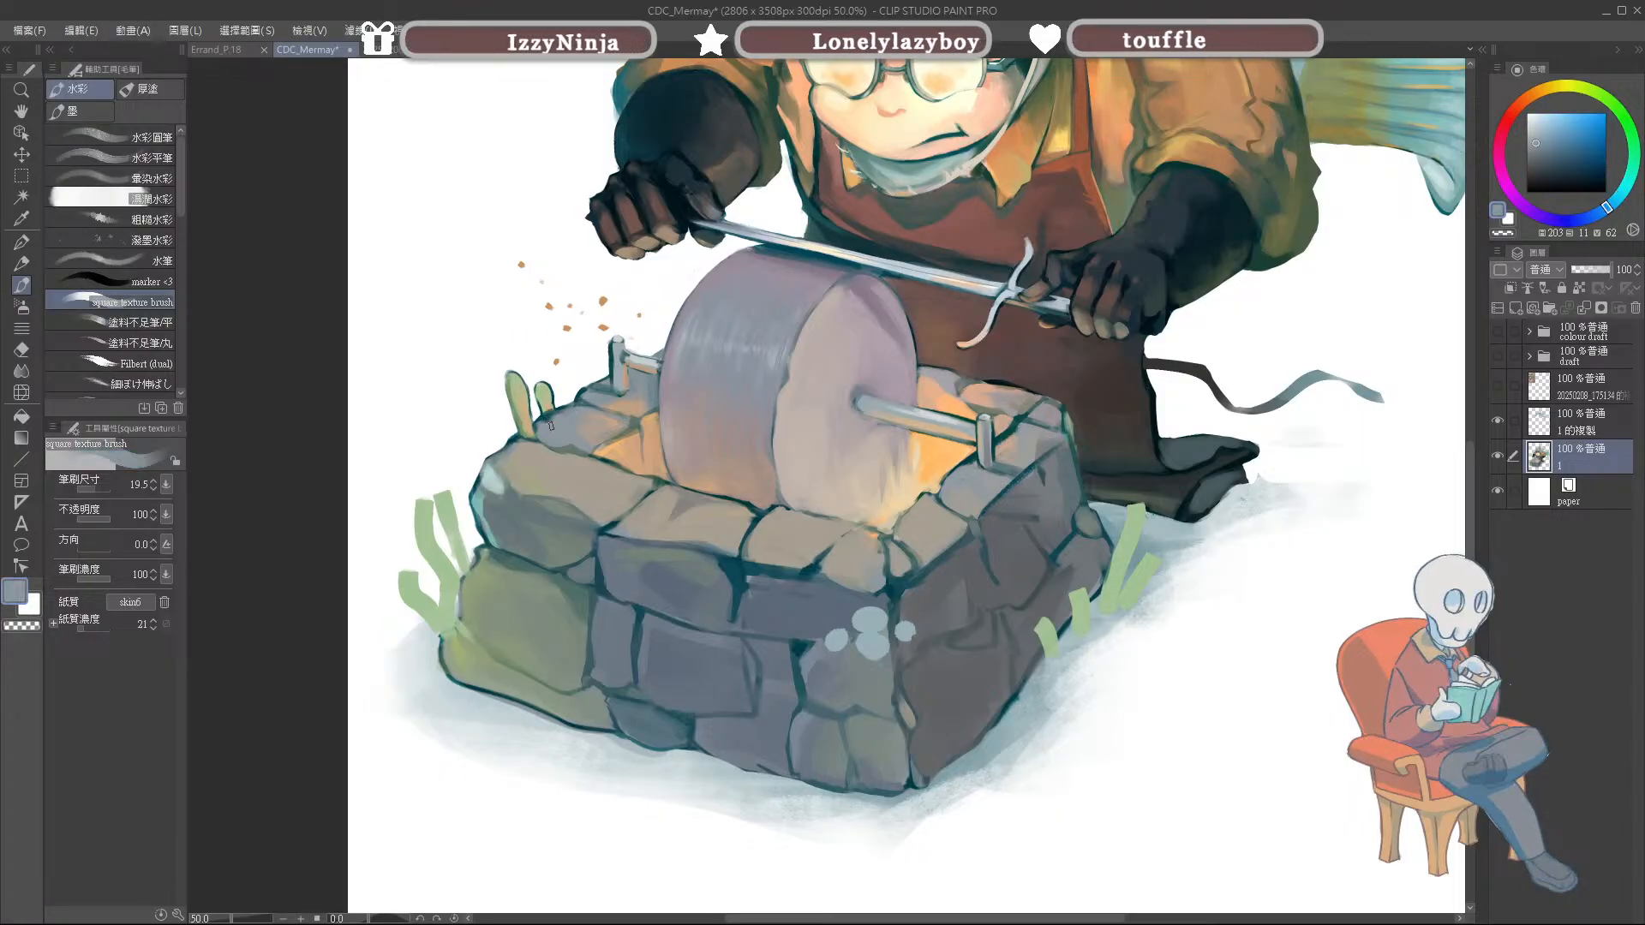
alt+click(569, 410)
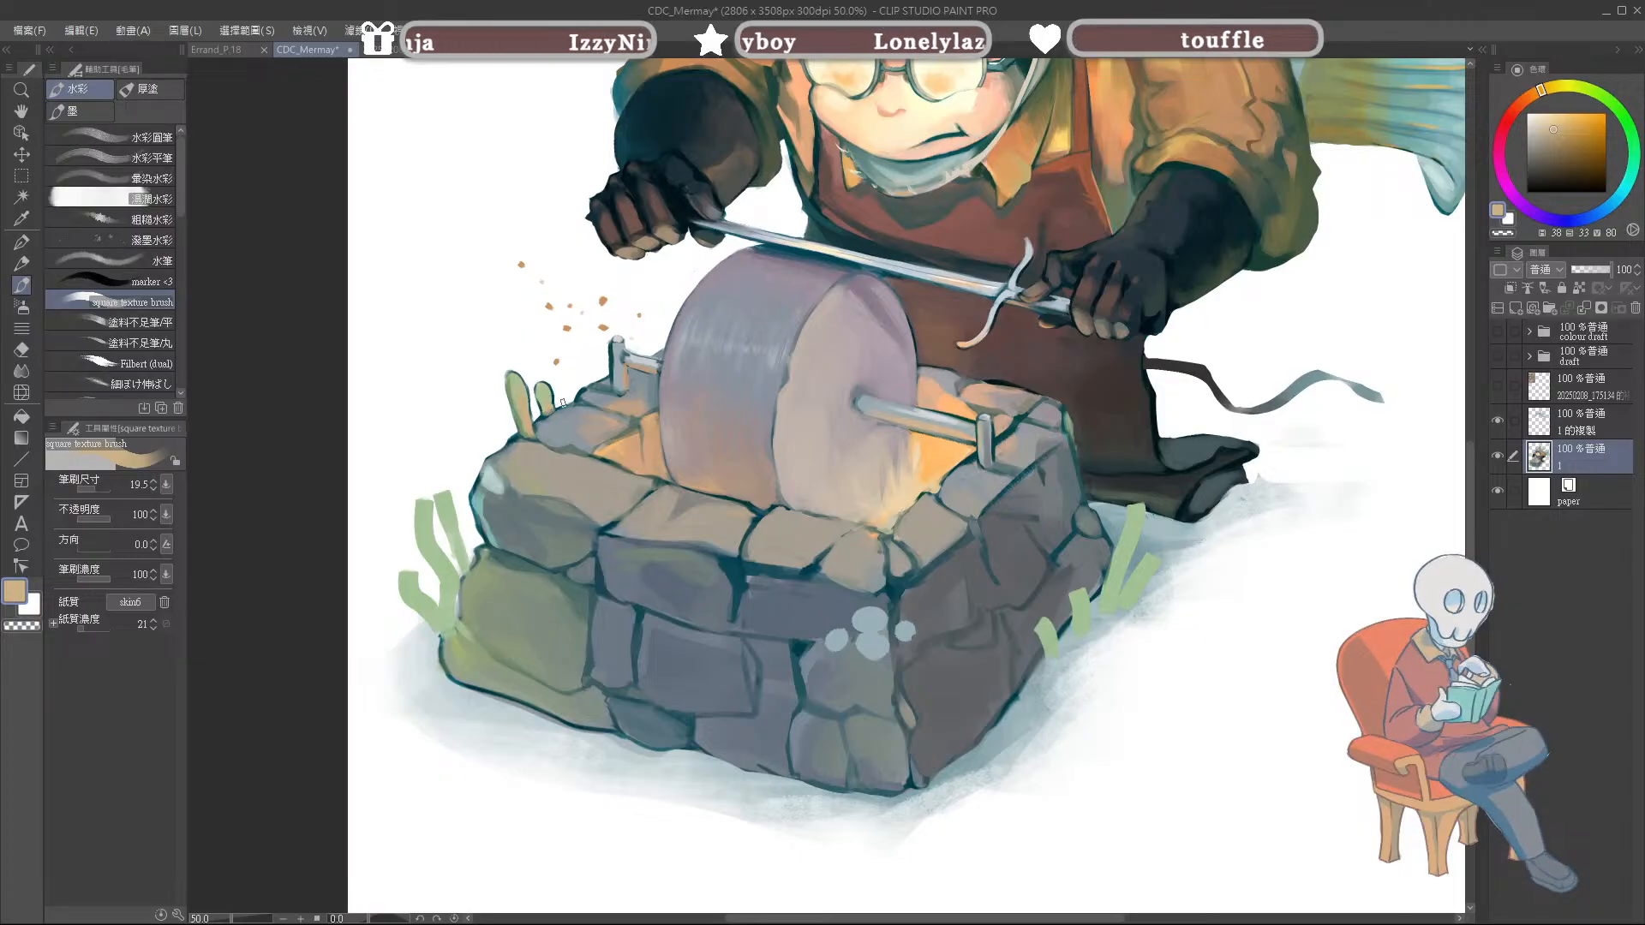
Step: Refine the bases of both rear seaweed blades with sampled dark teal, yellow-green and dark blue at brush size 19.5
alt+click(548, 407)
alt+click(551, 407)
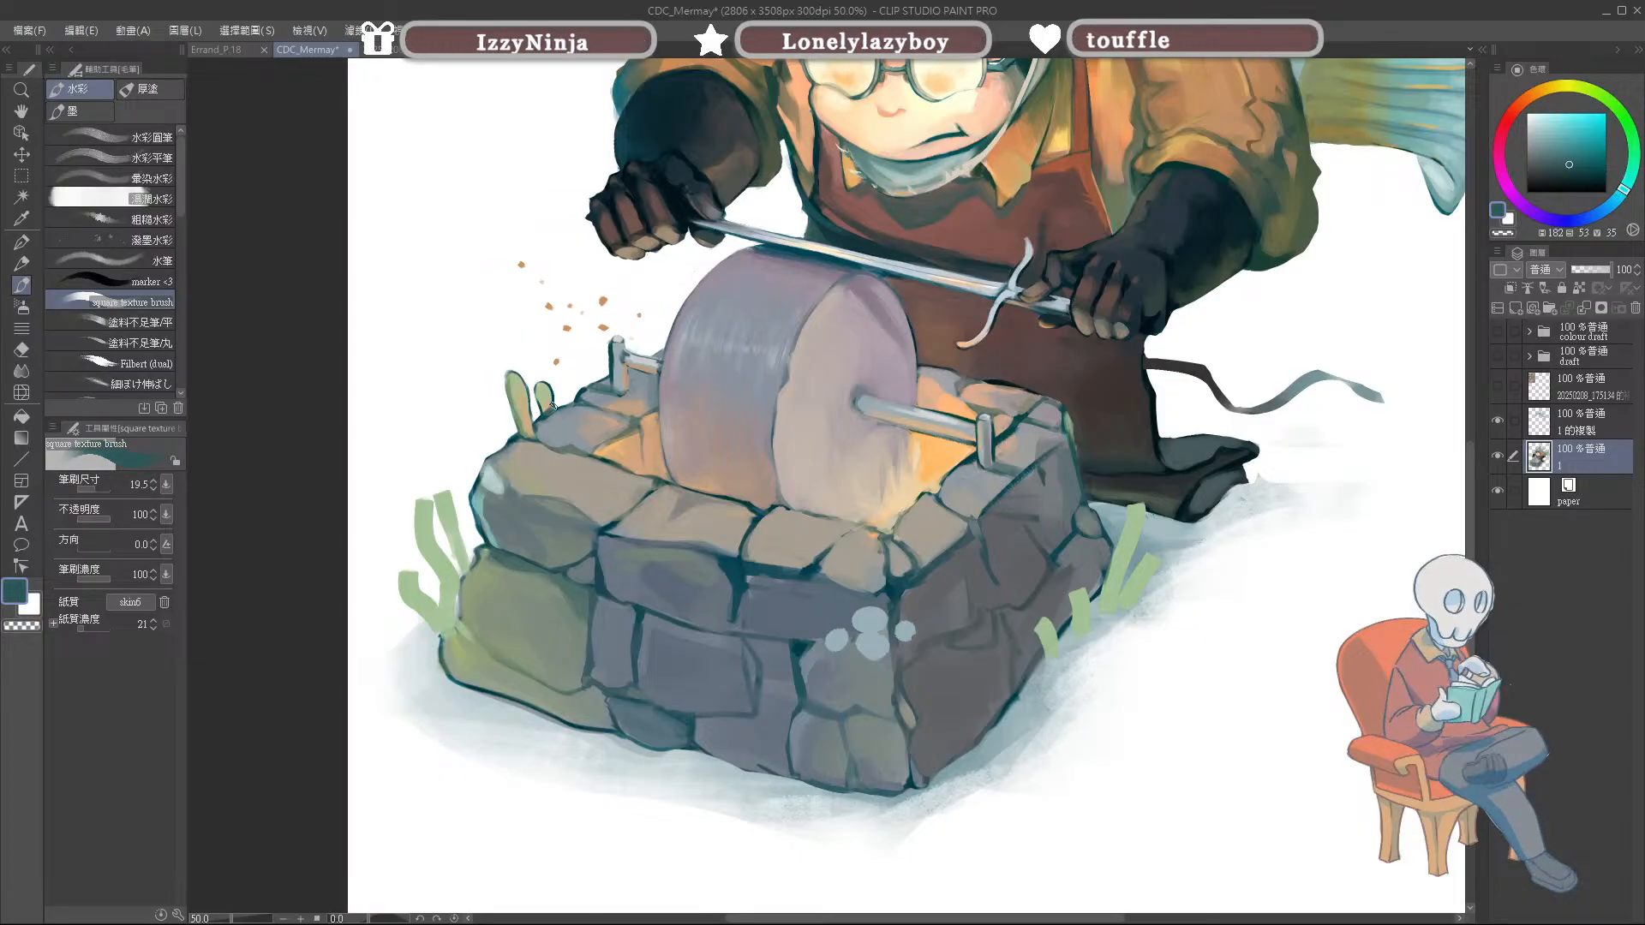
alt+click(546, 399)
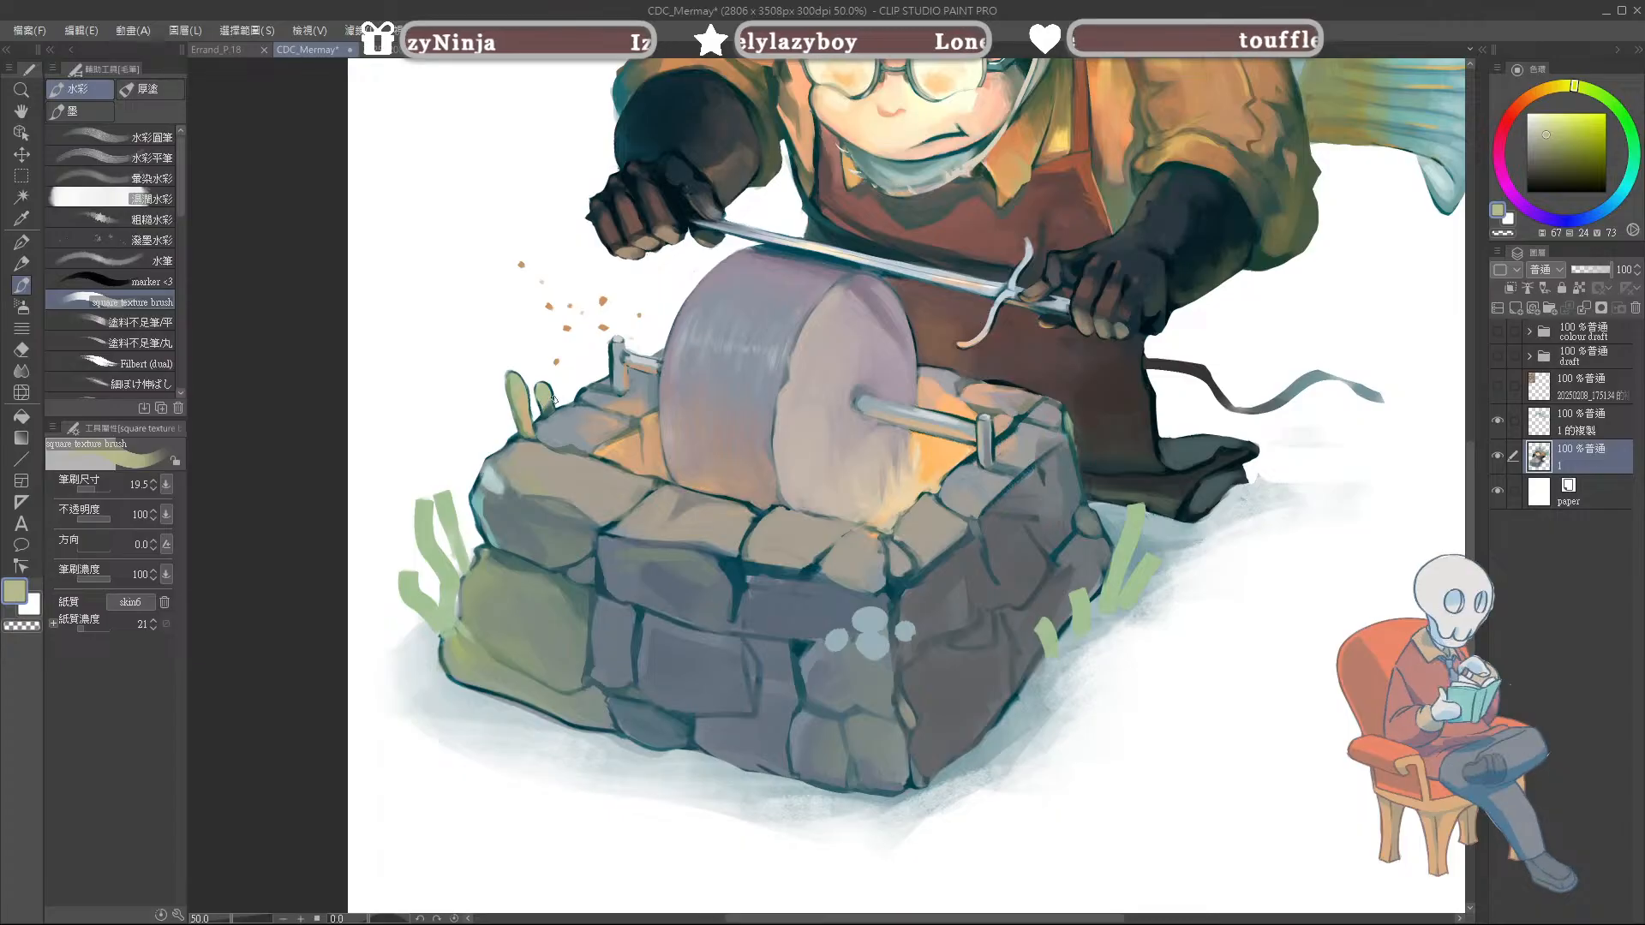
alt+click(537, 412)
alt+click(528, 433)
alt+click(533, 435)
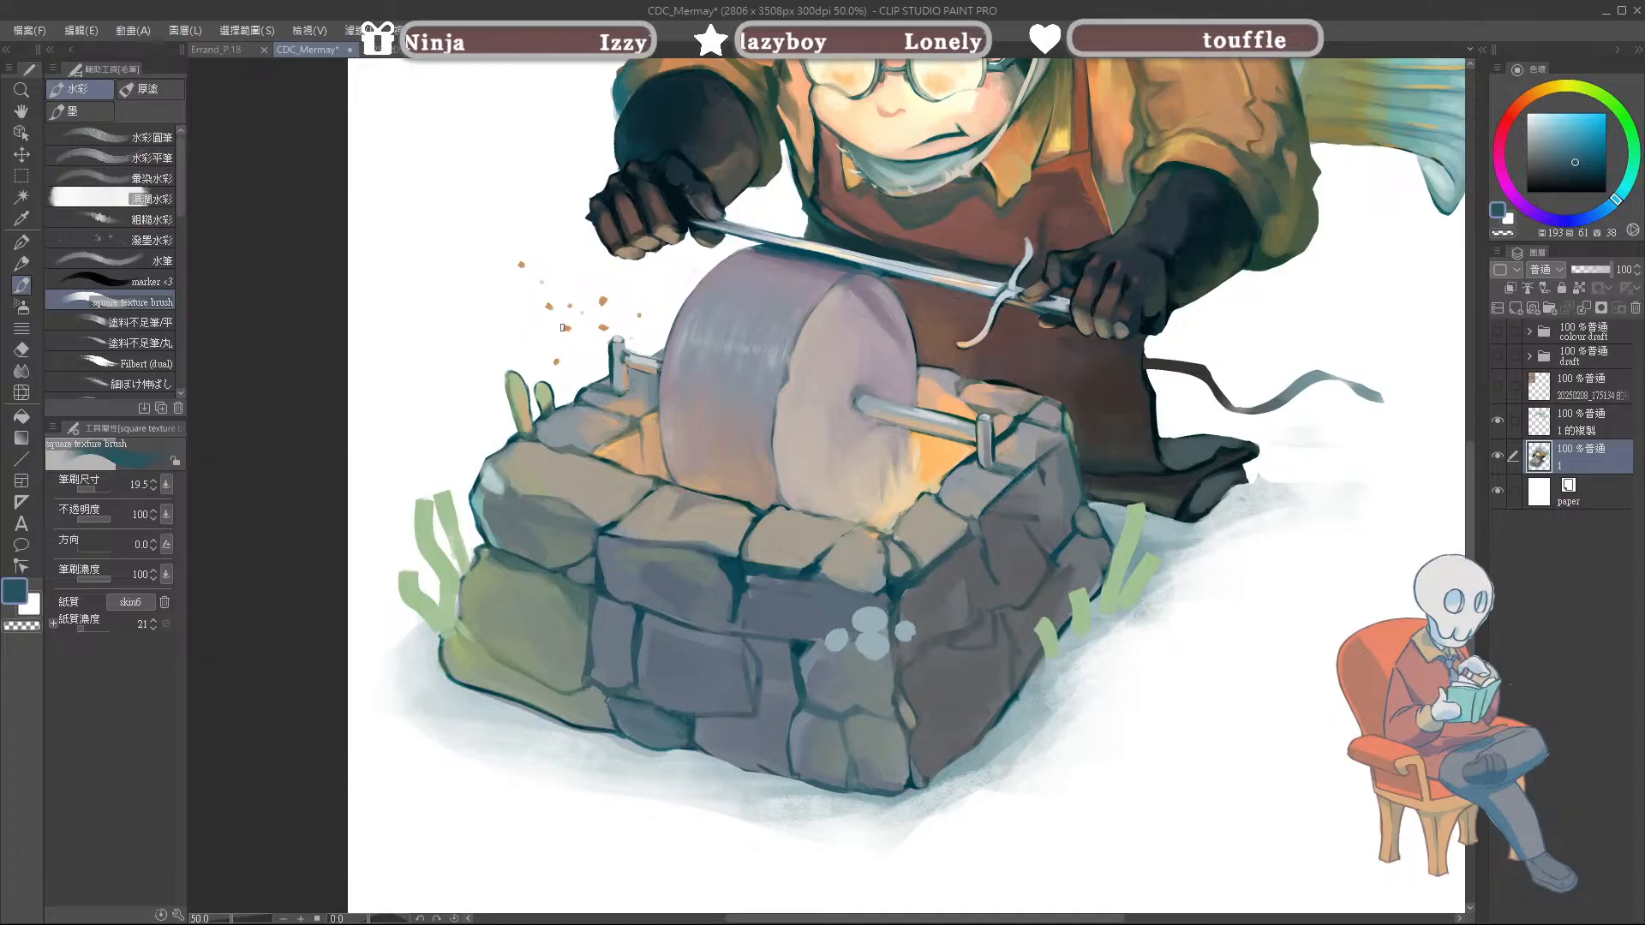
Step: Touch up the joint between the wall's upper front stones with dark blue at brush size 22.4
drag(622, 536, 608, 531)
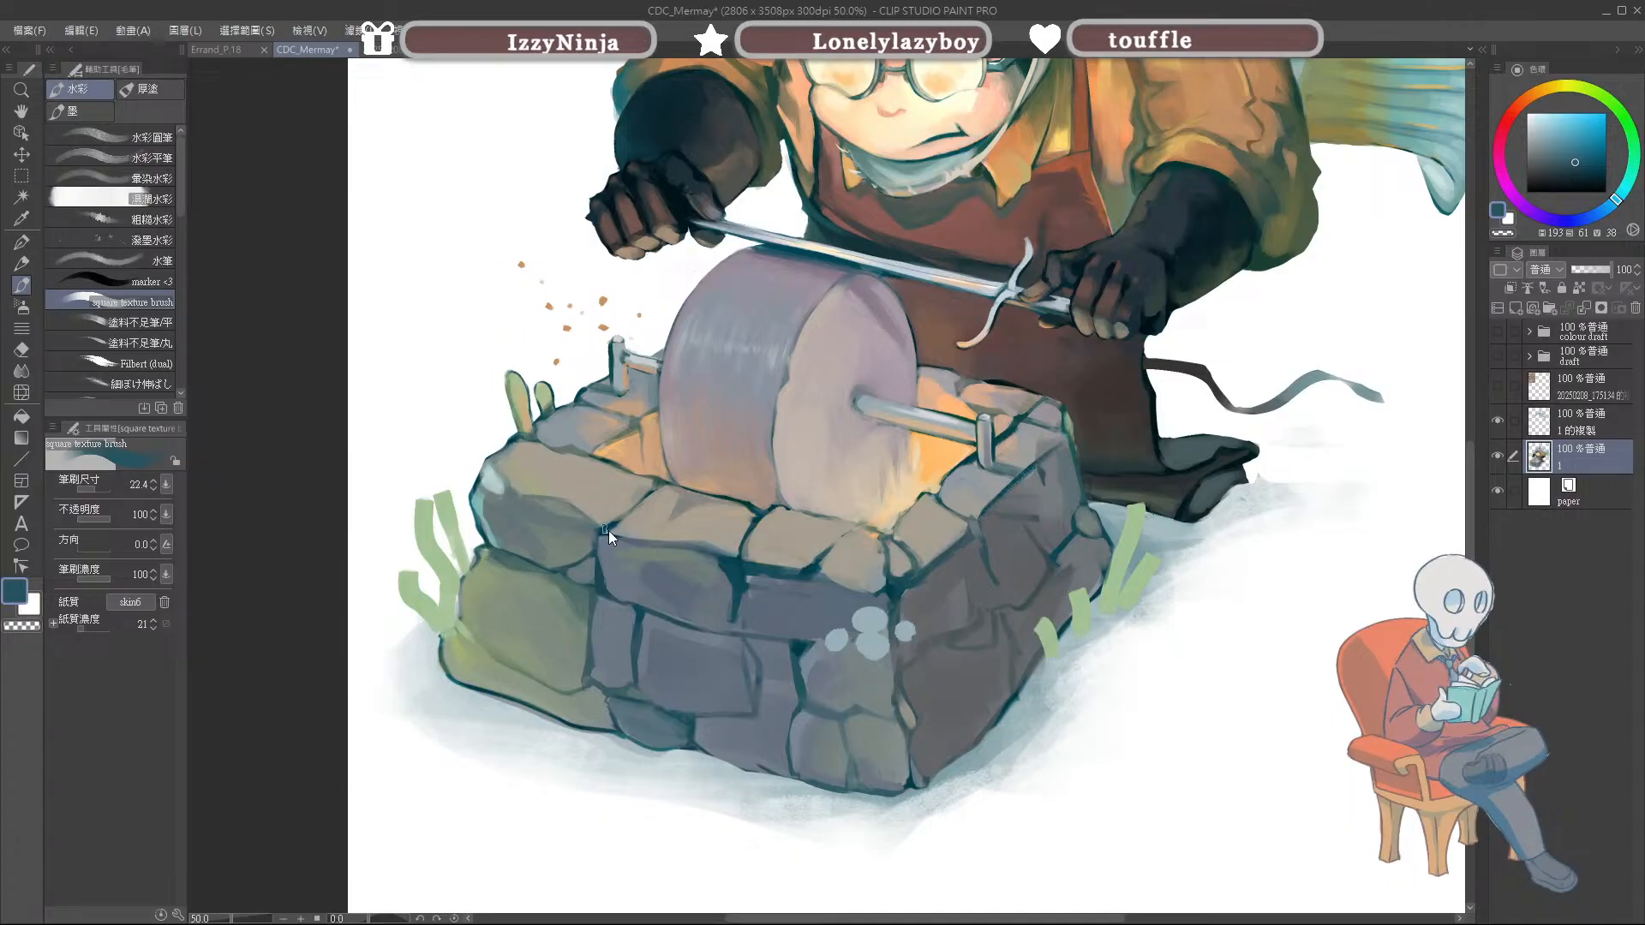
alt+click(591, 527)
alt+click(593, 530)
Step: Outline the tall seaweed blades beside the mossy stone in sampled teal at size 17.7 and refine their fill with sampled light green
alt+click(477, 555)
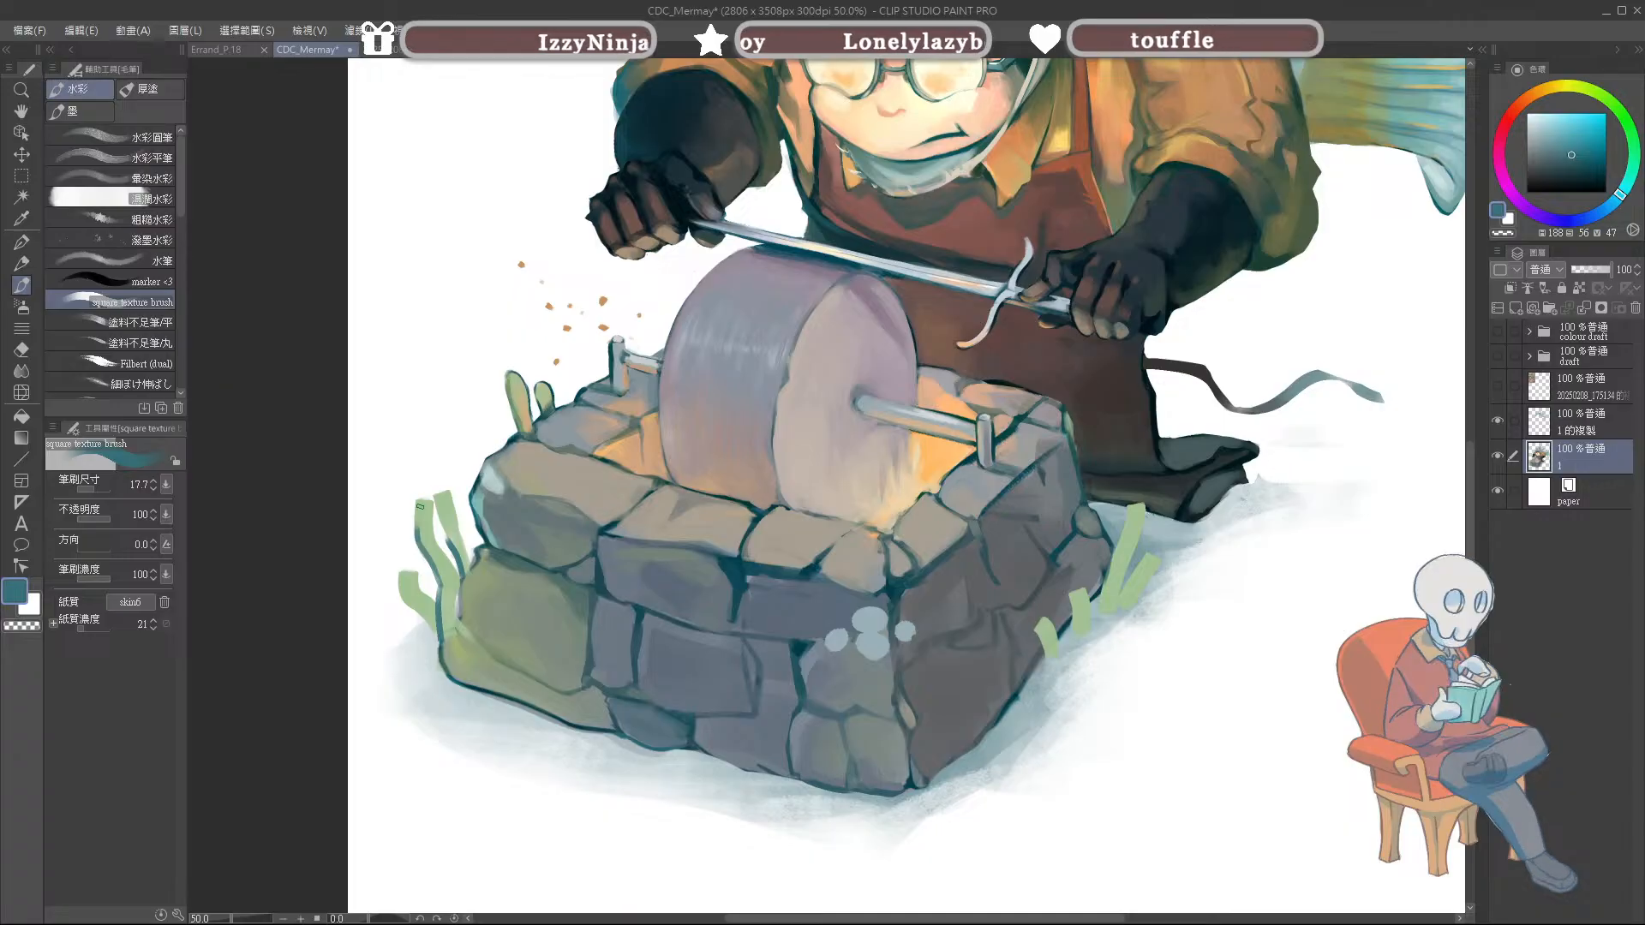
drag(429, 501, 454, 588)
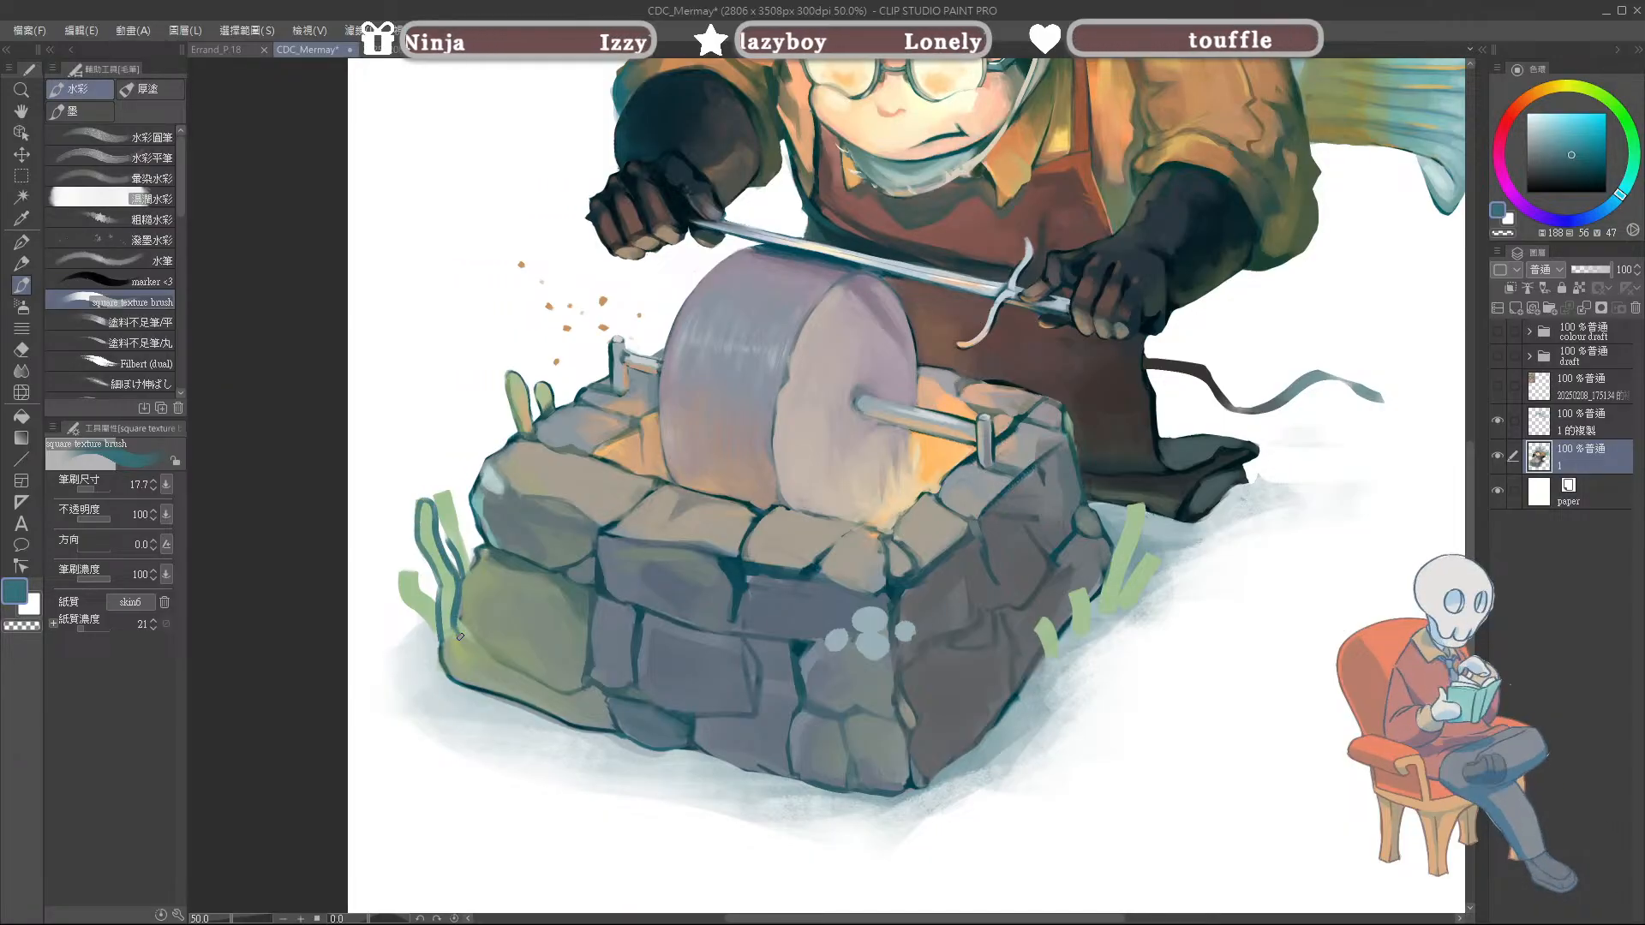
alt+click(452, 591)
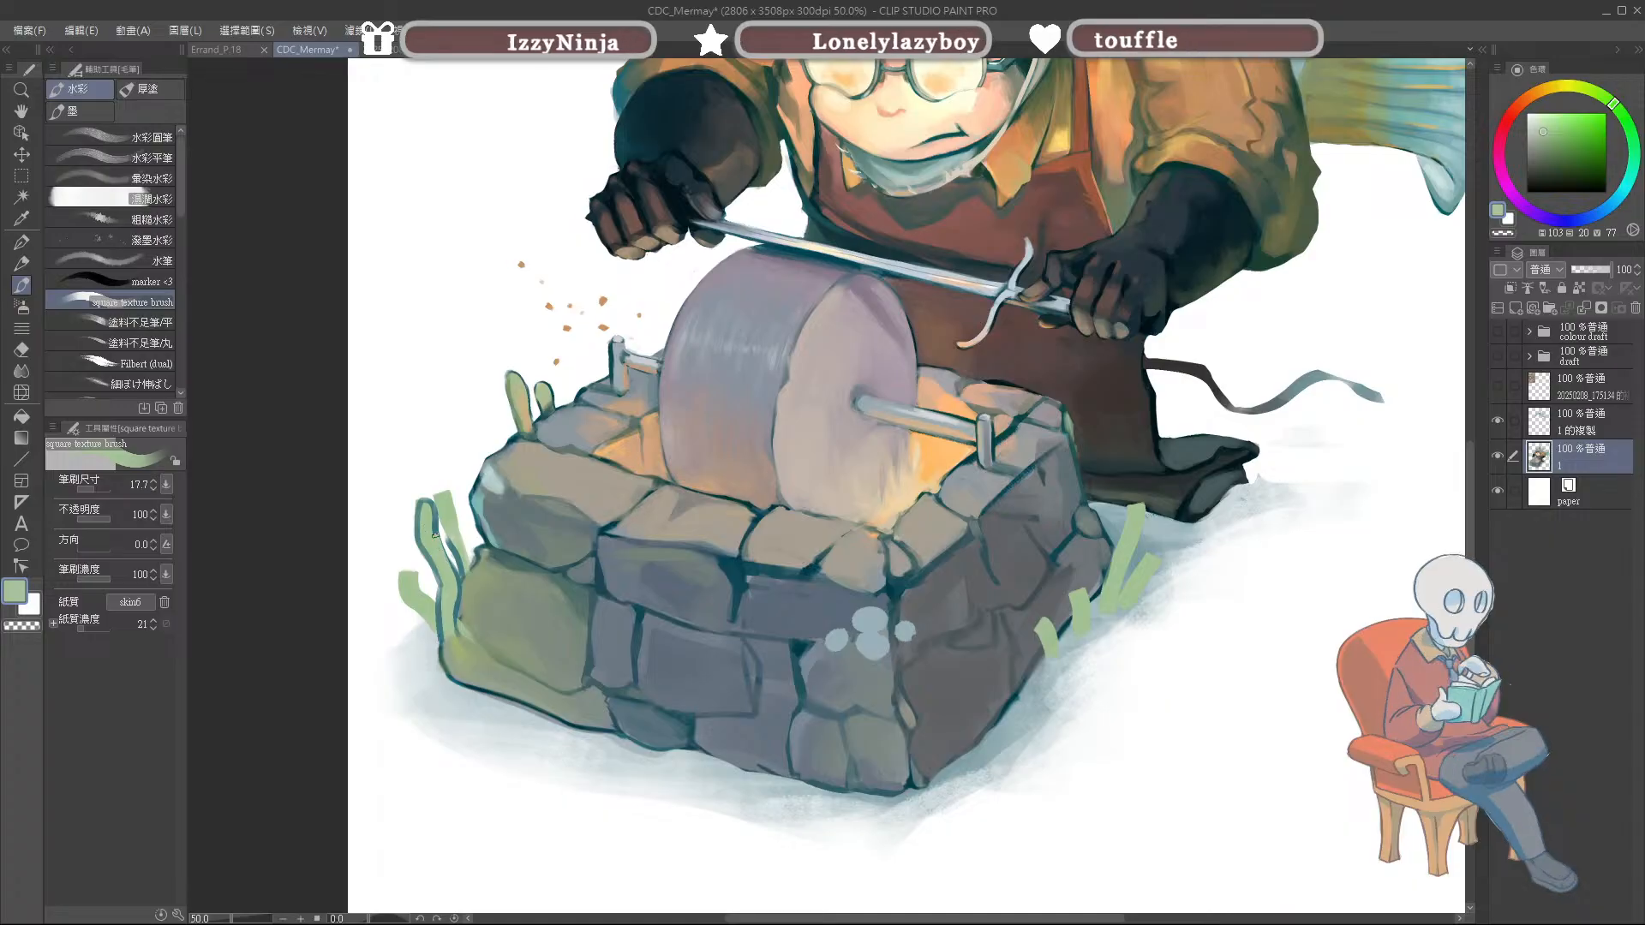
drag(428, 509, 440, 617)
alt+click(447, 629)
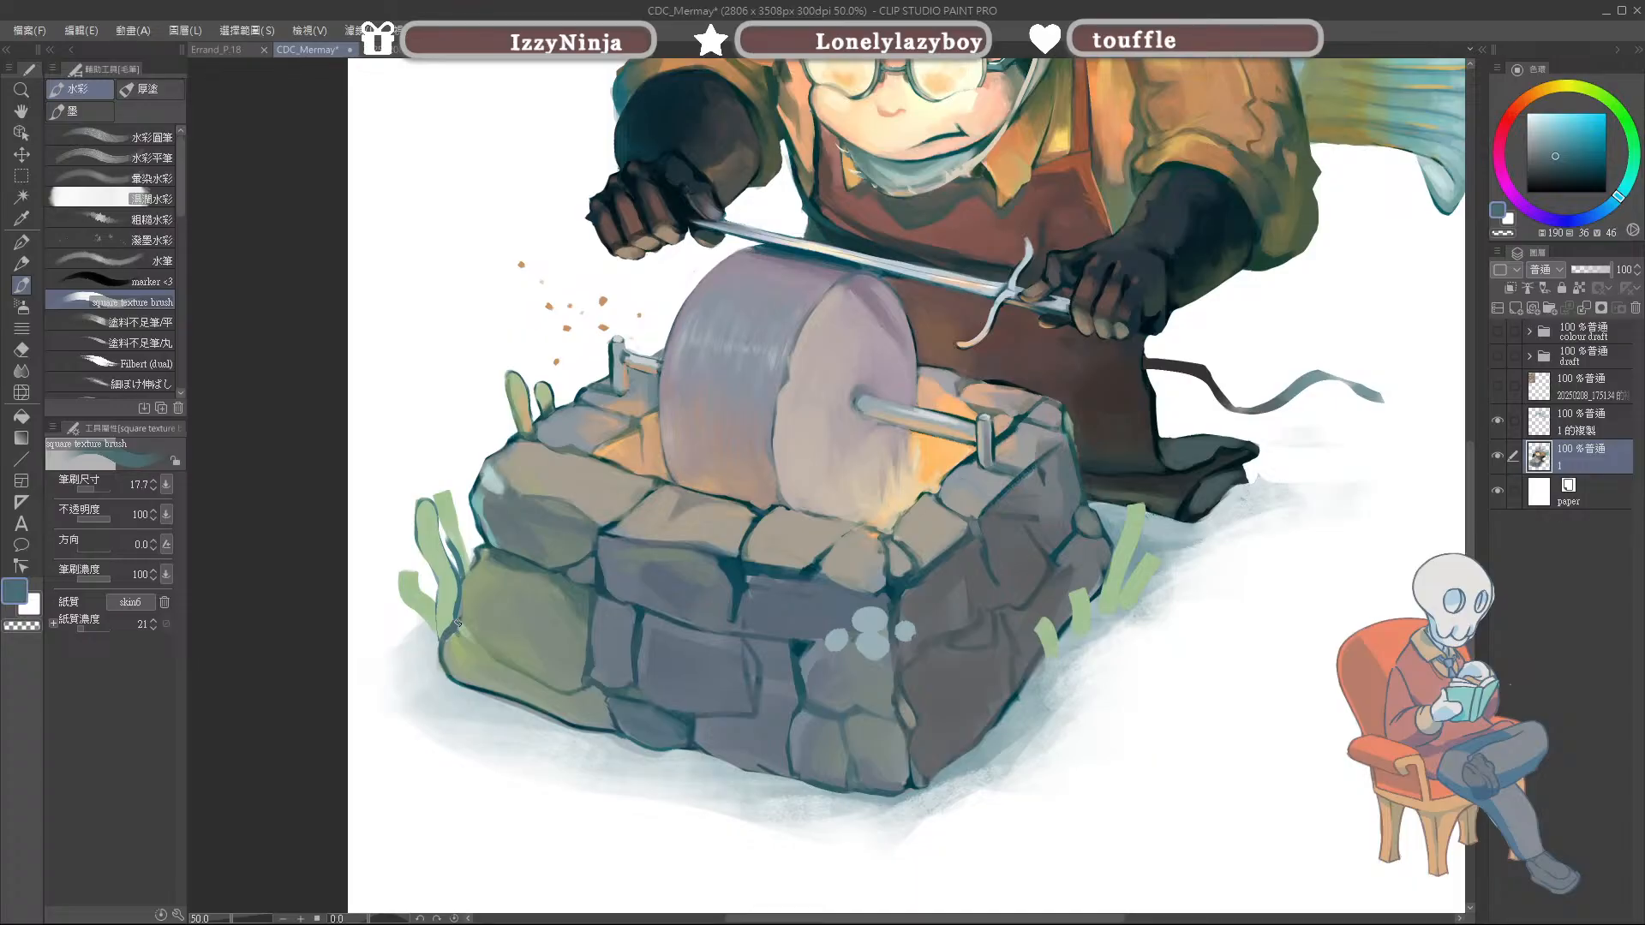
Step: Rework the crease between the mossy green stones with sampled dark green and softer greens at brush sizes 43.6 and 18.6
alt+click(470, 631)
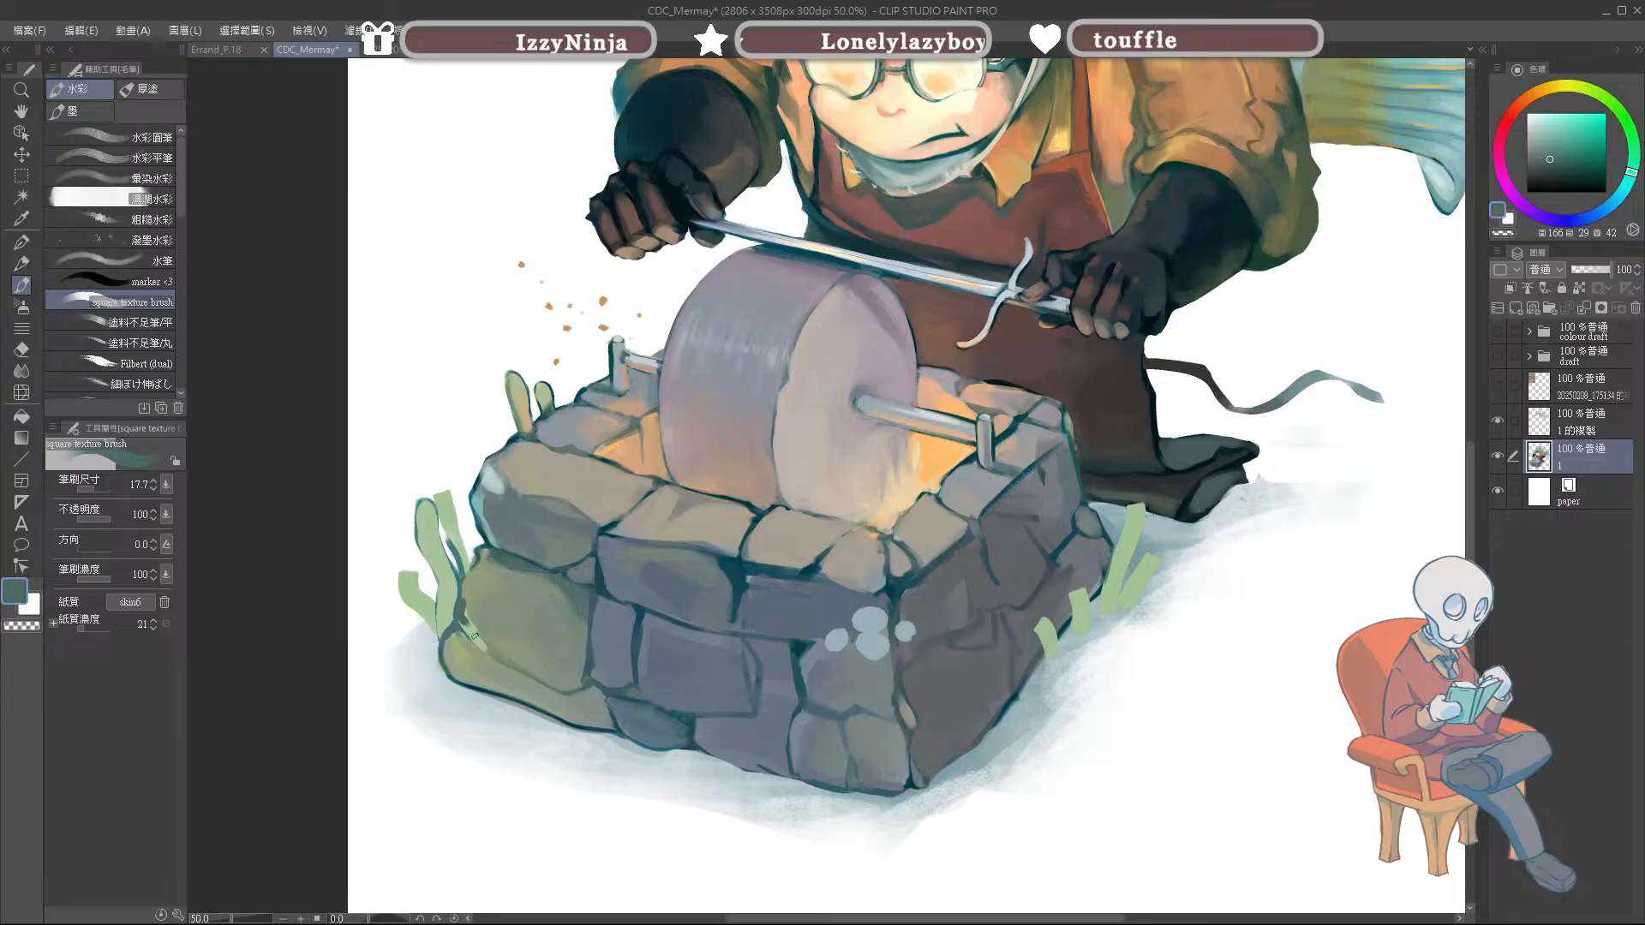
key(ctrl+z)
key(ctrl+z)
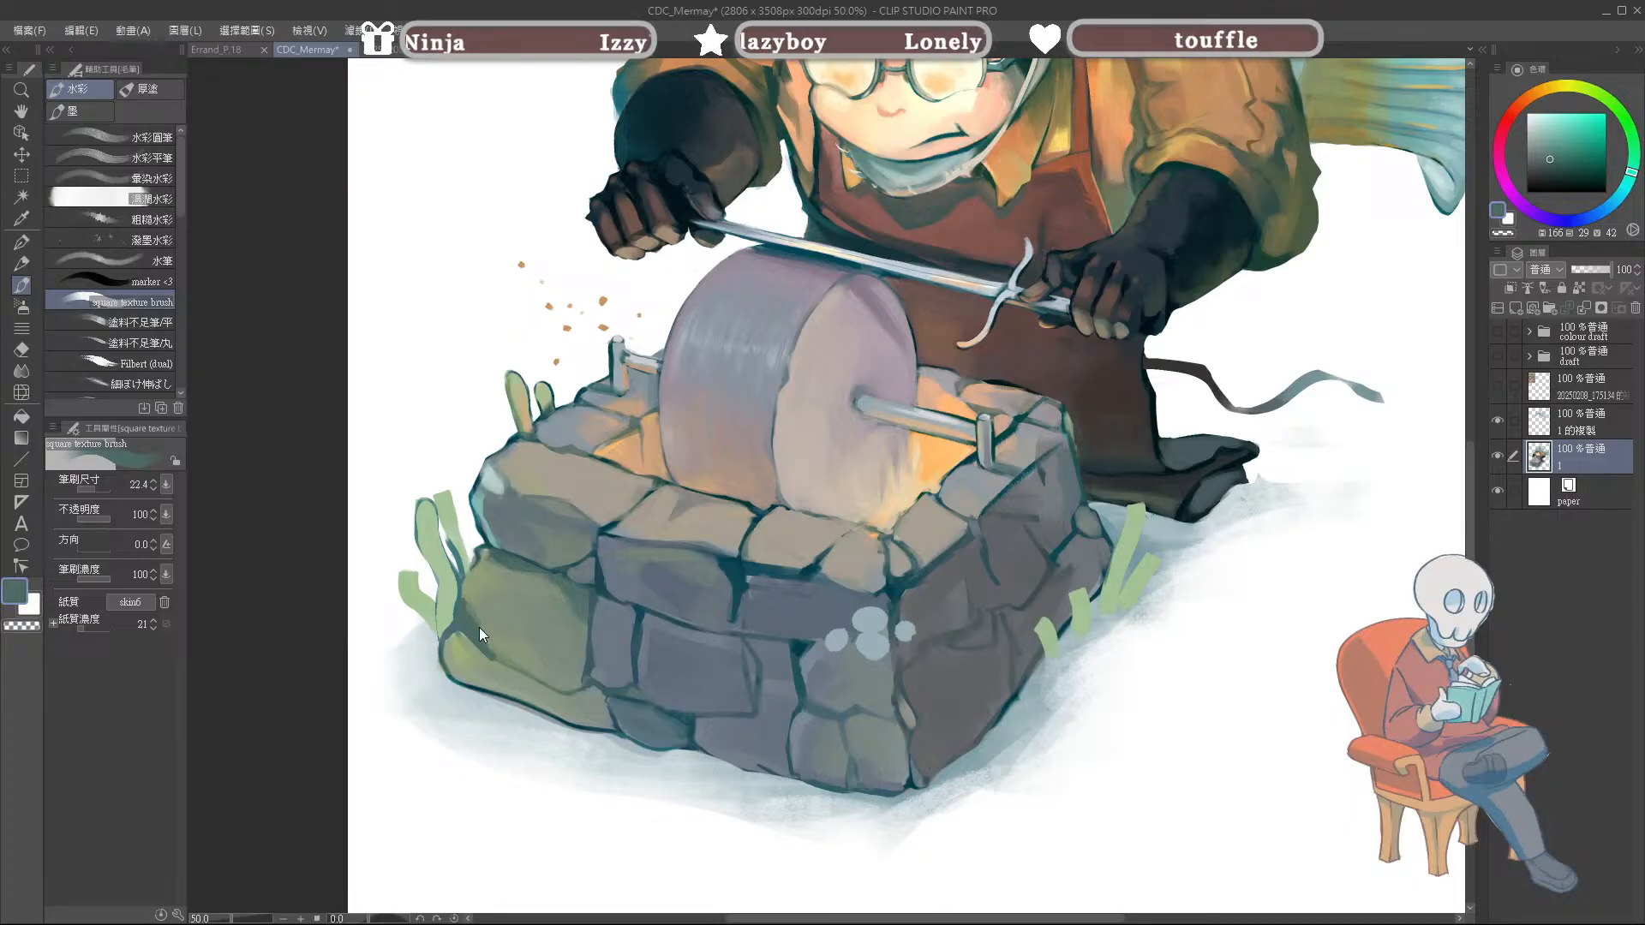
alt+click(471, 594)
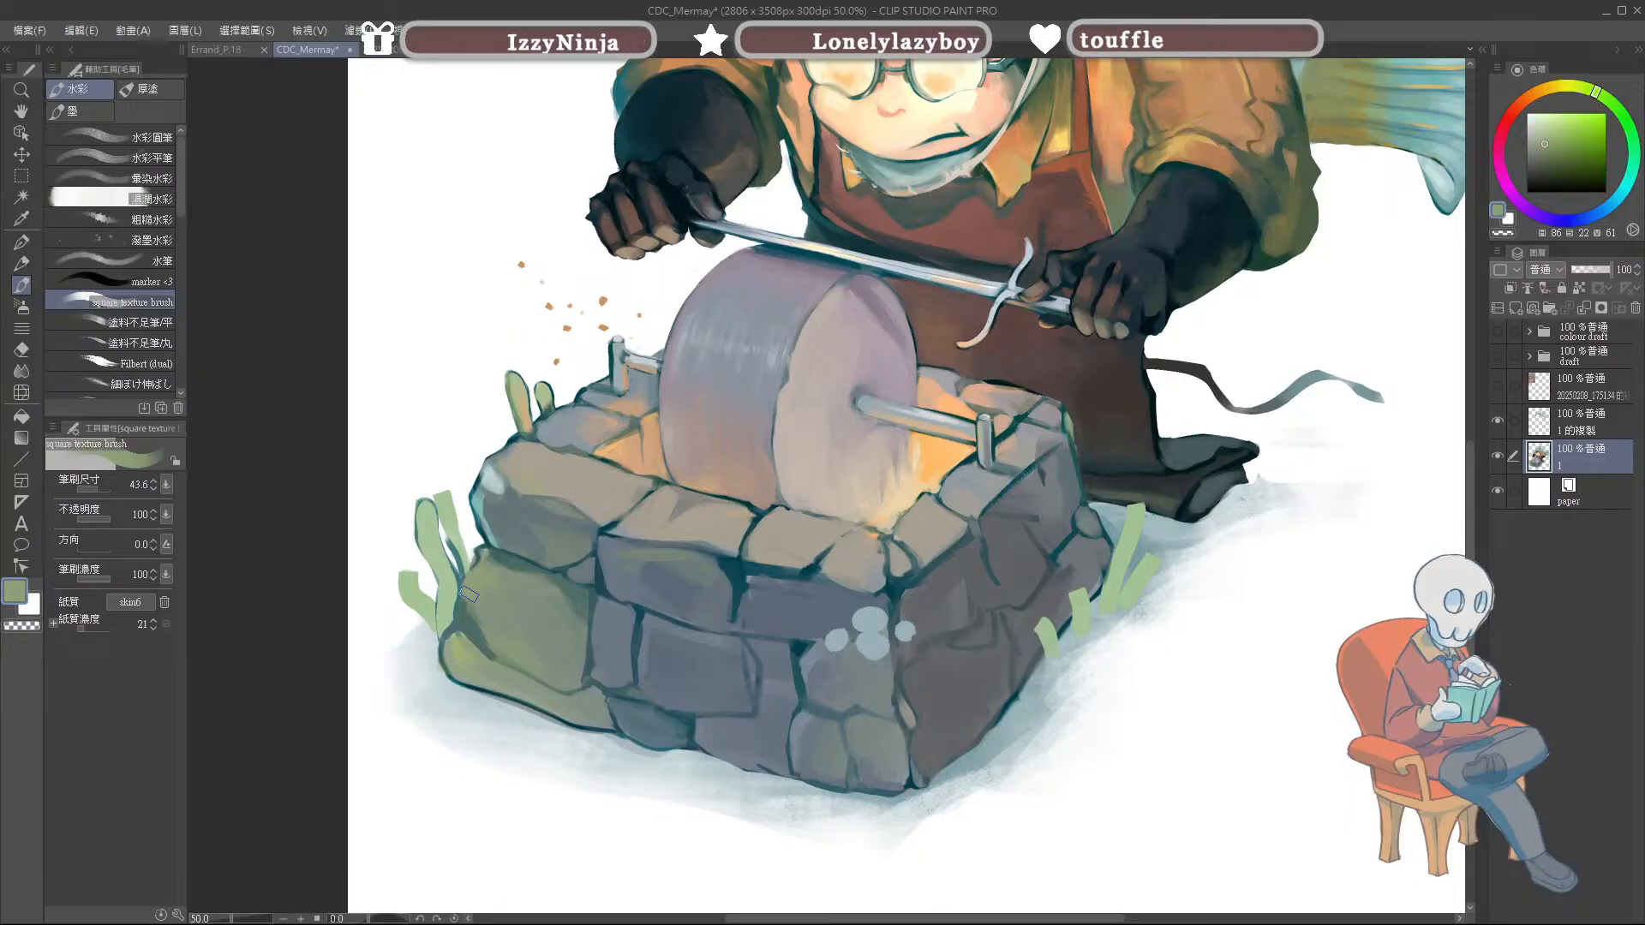
mouse_move(501, 641)
mouse_down()
mouse_move(460, 633)
mouse_move(506, 669)
mouse_up()
alt+click(483, 648)
alt+click(471, 653)
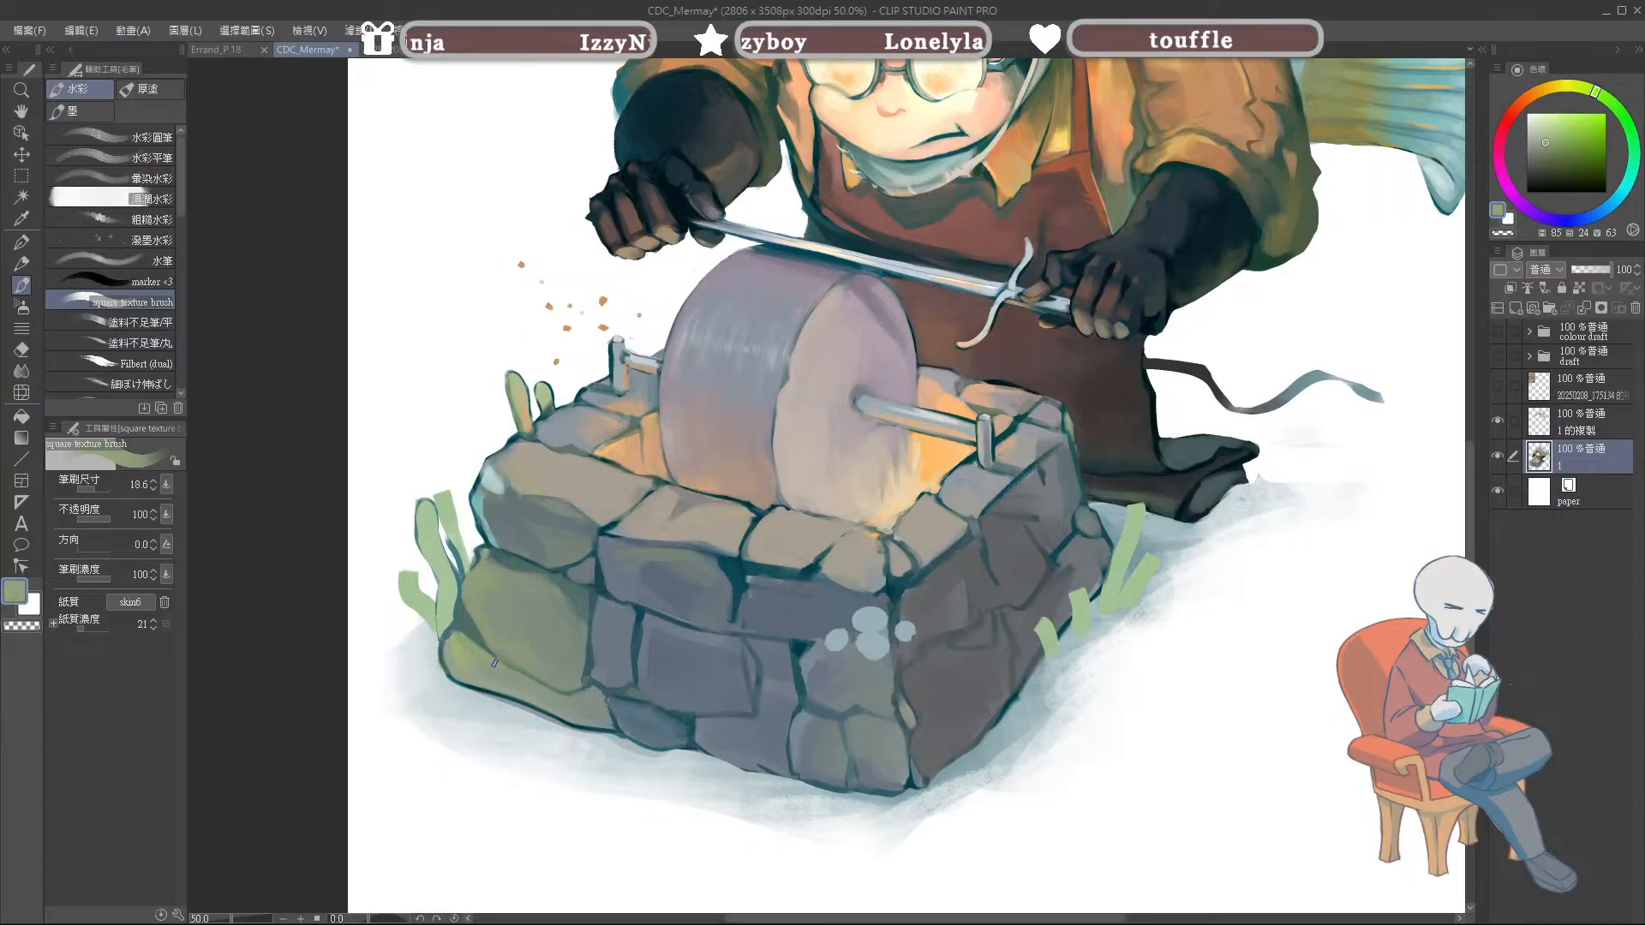
Step: Touch up the tall blades beside the mossy stone in light green and tint their tips with sampled orange at sizes 40.1 and 22.4
alt+click(460, 498)
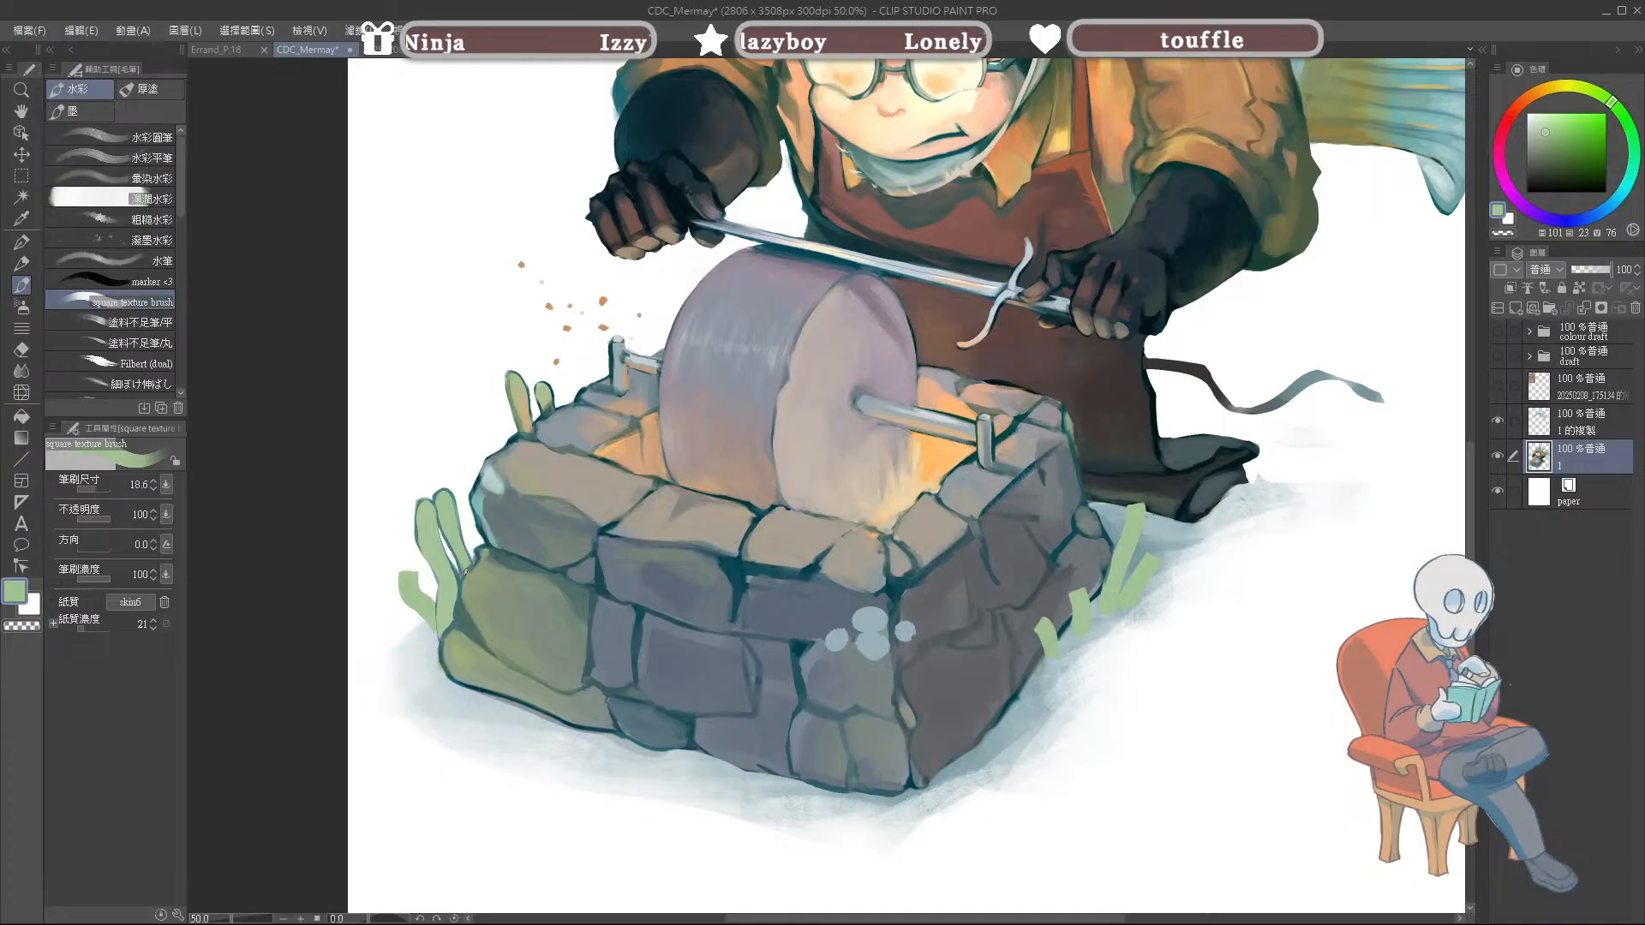
alt+click(624, 447)
drag(426, 504, 436, 528)
key(bracketright)
key(bracketright)
key(bracketright)
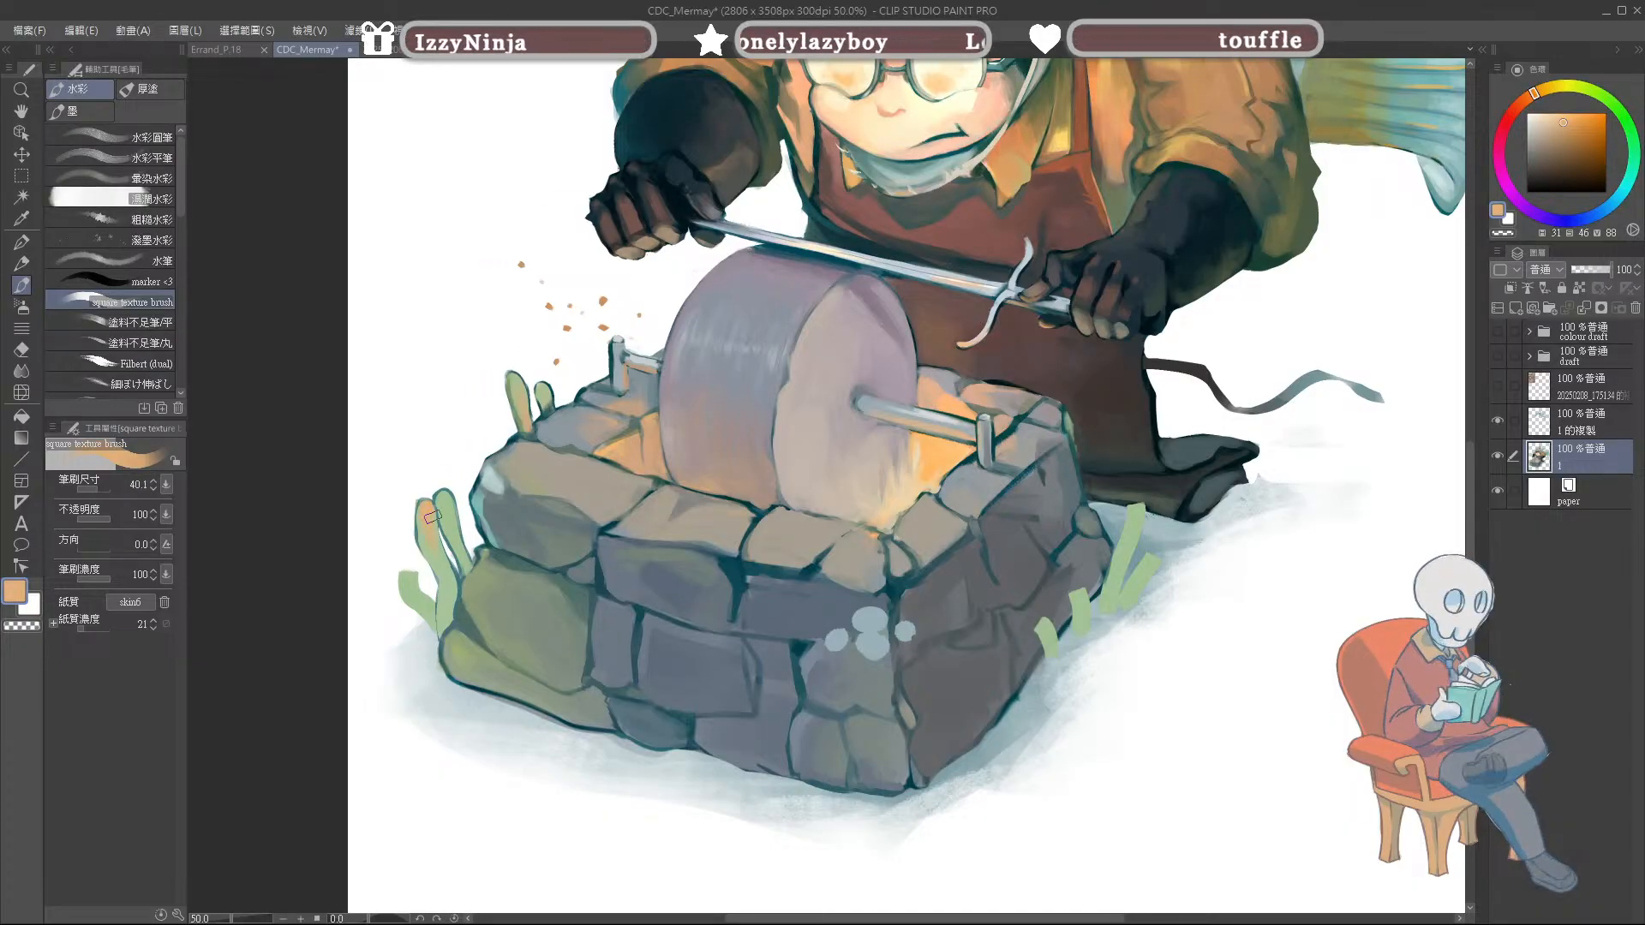
key(bracketleft)
key(bracketleft)
key(bracketleft)
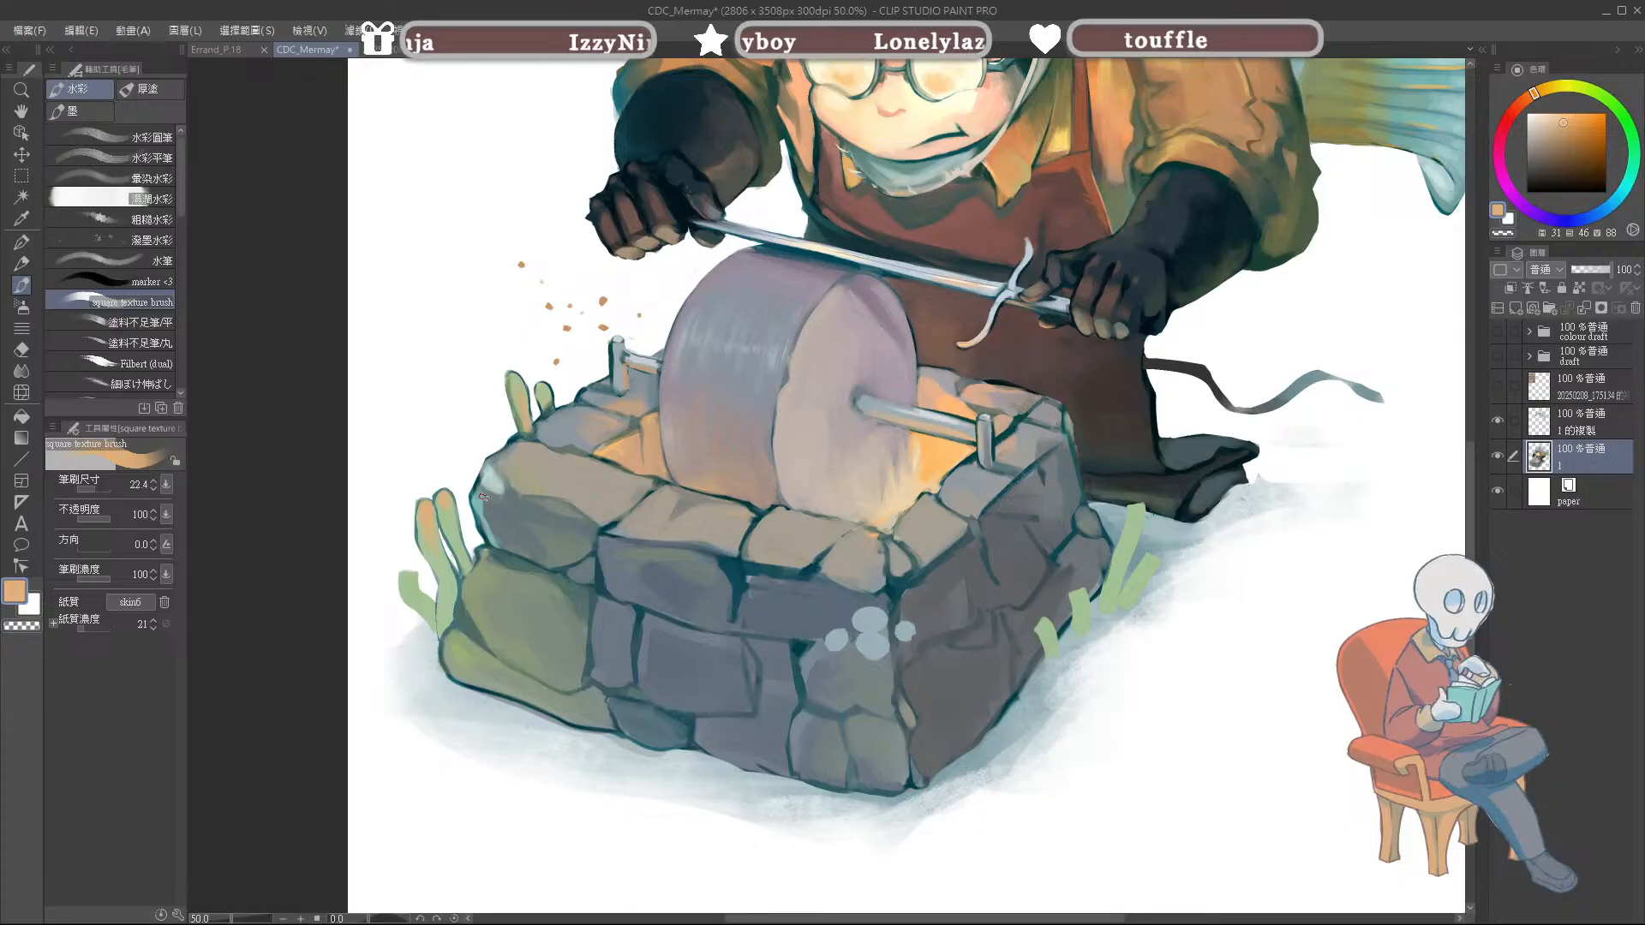
Step: Repaint the base of the tall seaweed blades and the short outer blade in sampled teal greens at brush size 22.4
alt+click(480, 501)
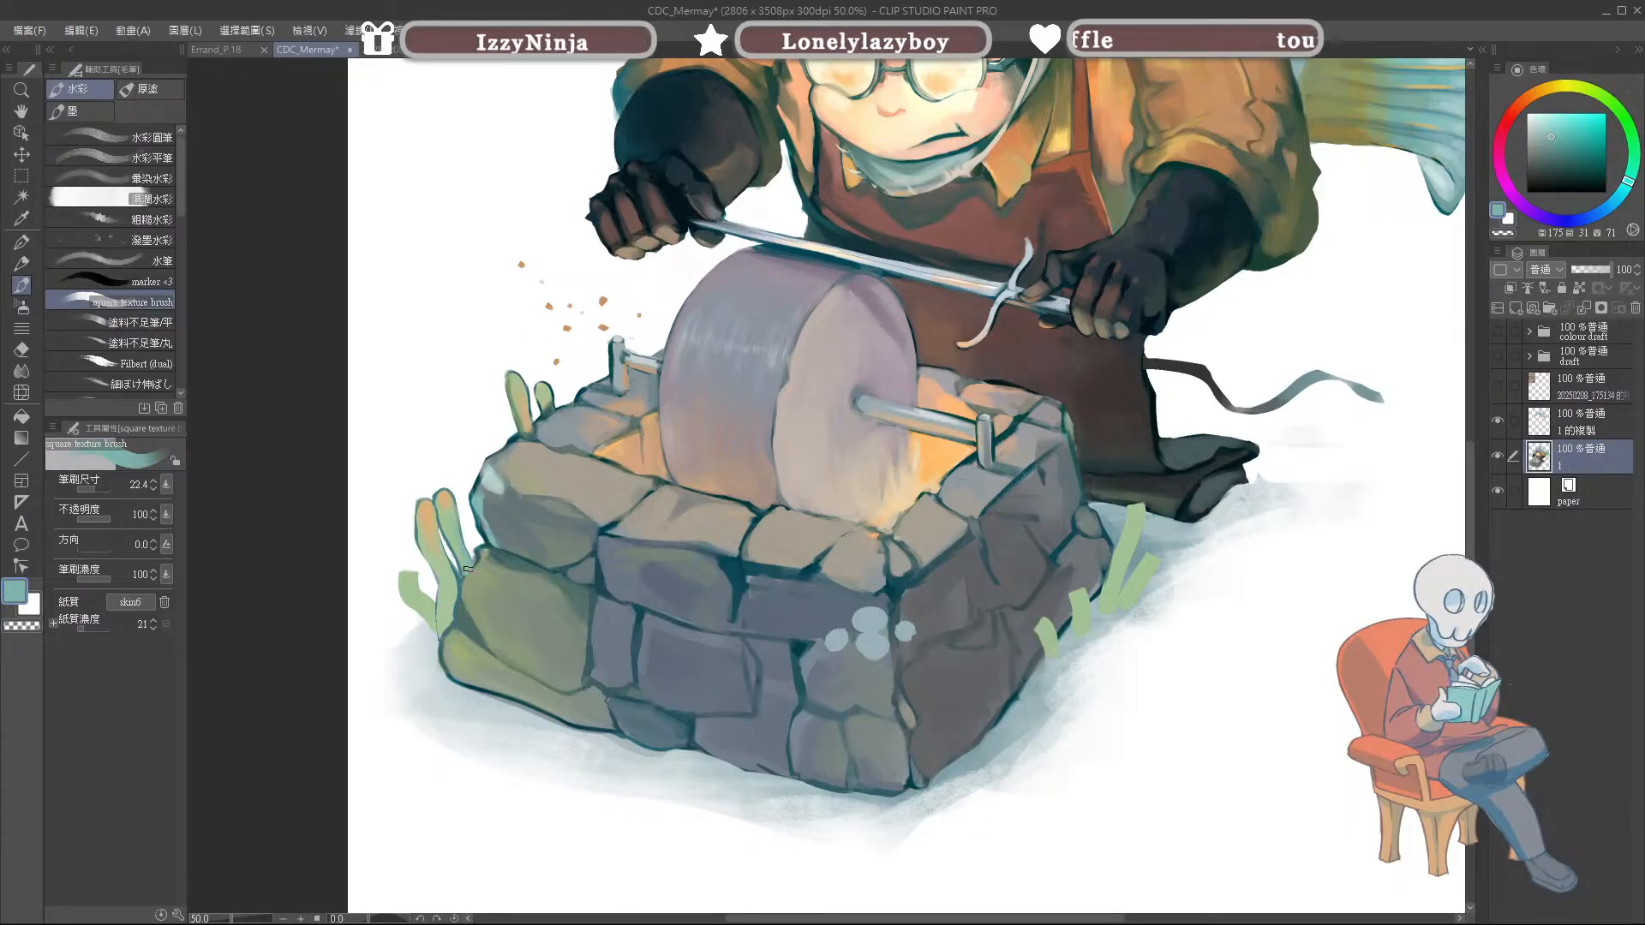
alt+click(469, 616)
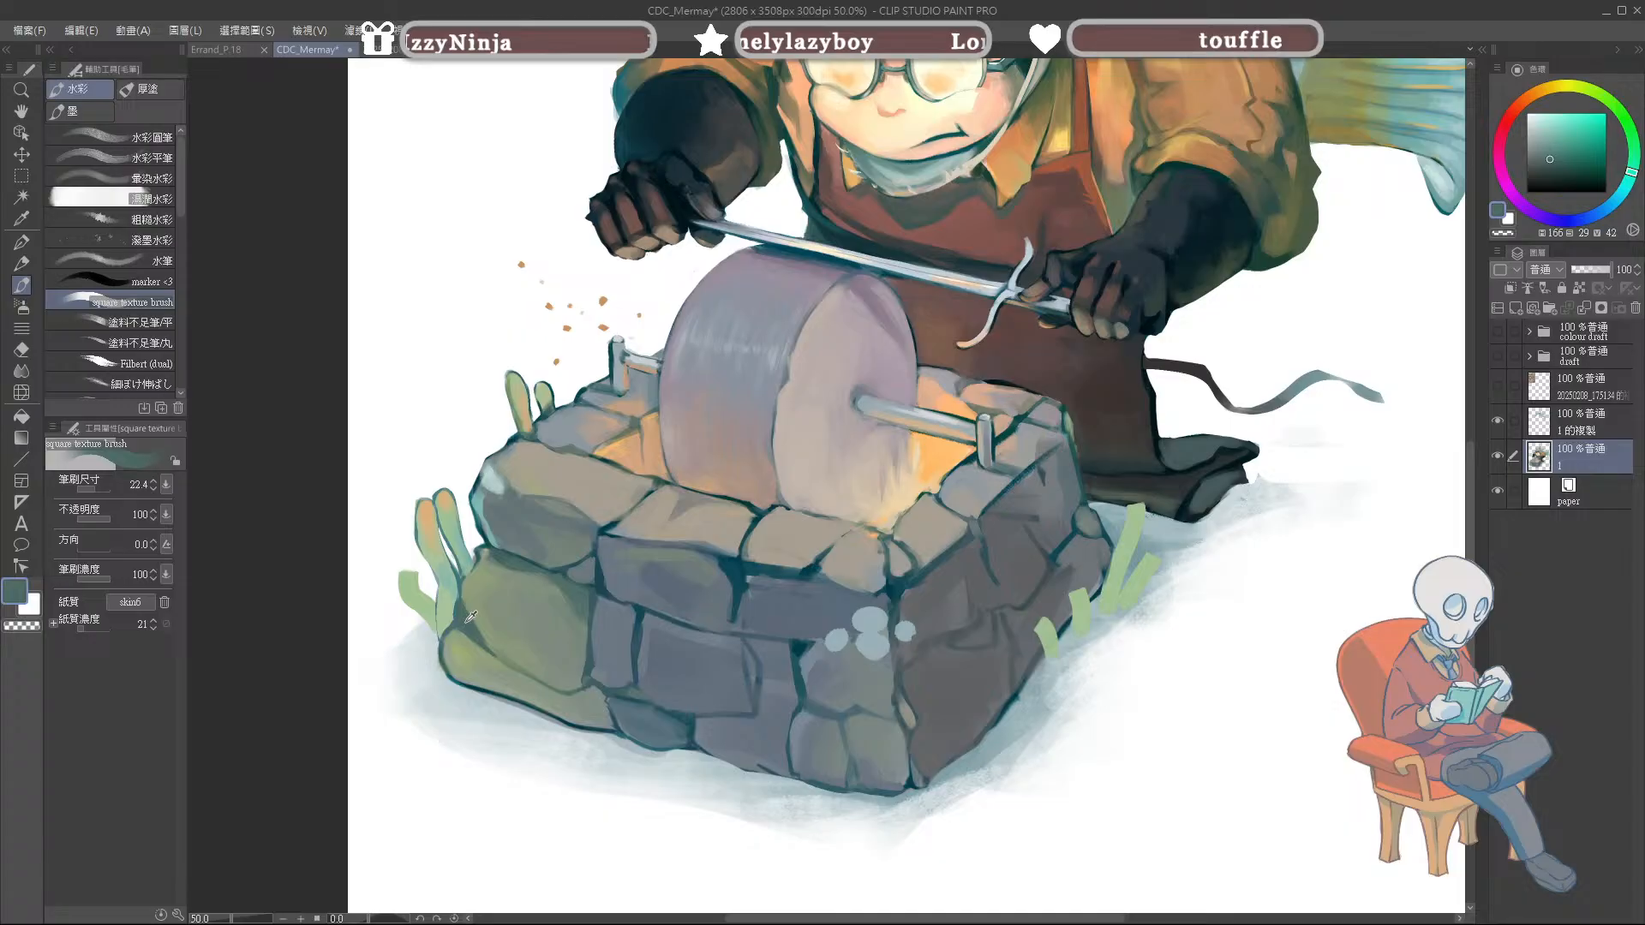
drag(455, 591, 442, 632)
alt+click(448, 584)
alt+click(446, 565)
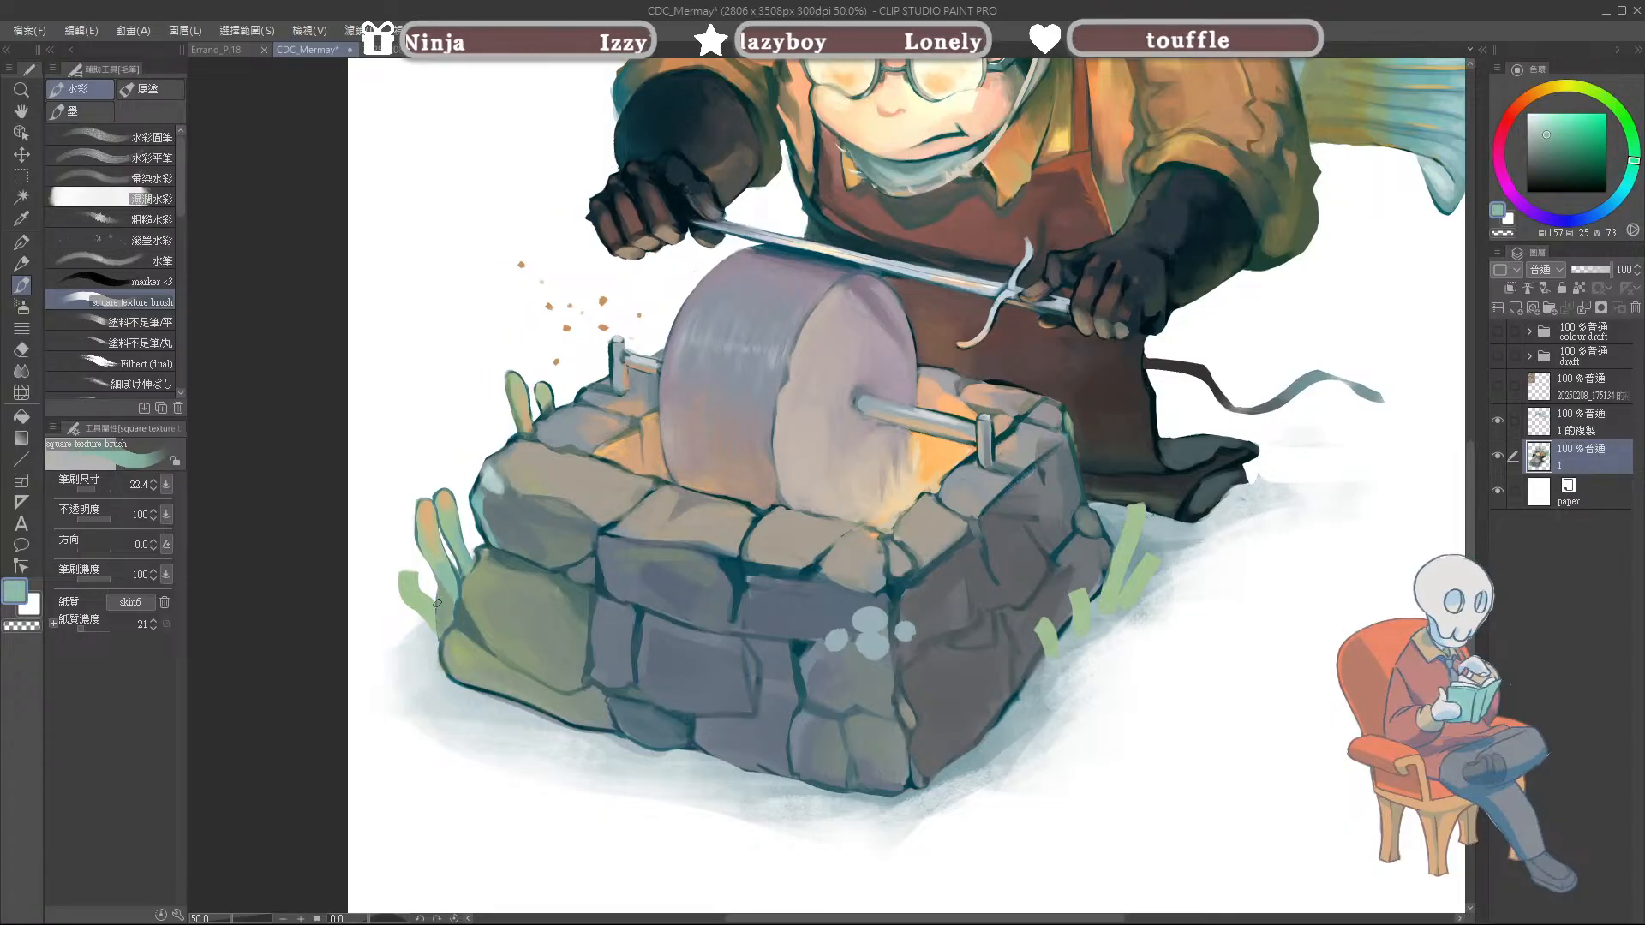
drag(402, 580, 424, 611)
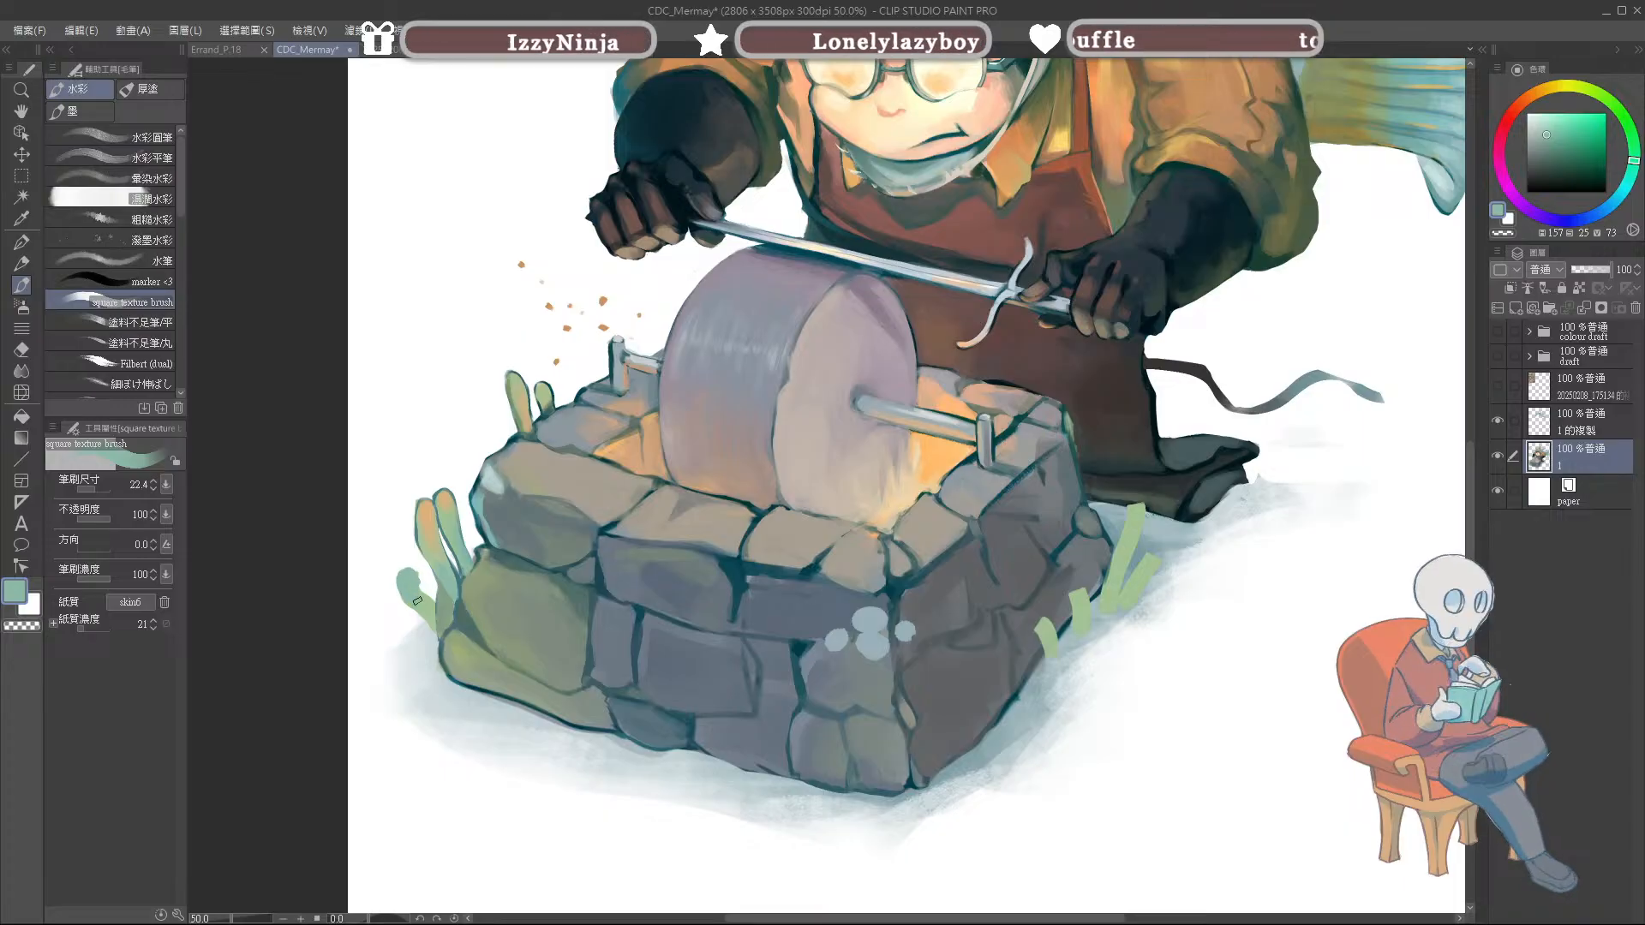
Step: Trim the seaweed blades beside the mossy stone with the eraser at size 15.2 and refine their stems in sampled green at brush size 13.9
key(e)
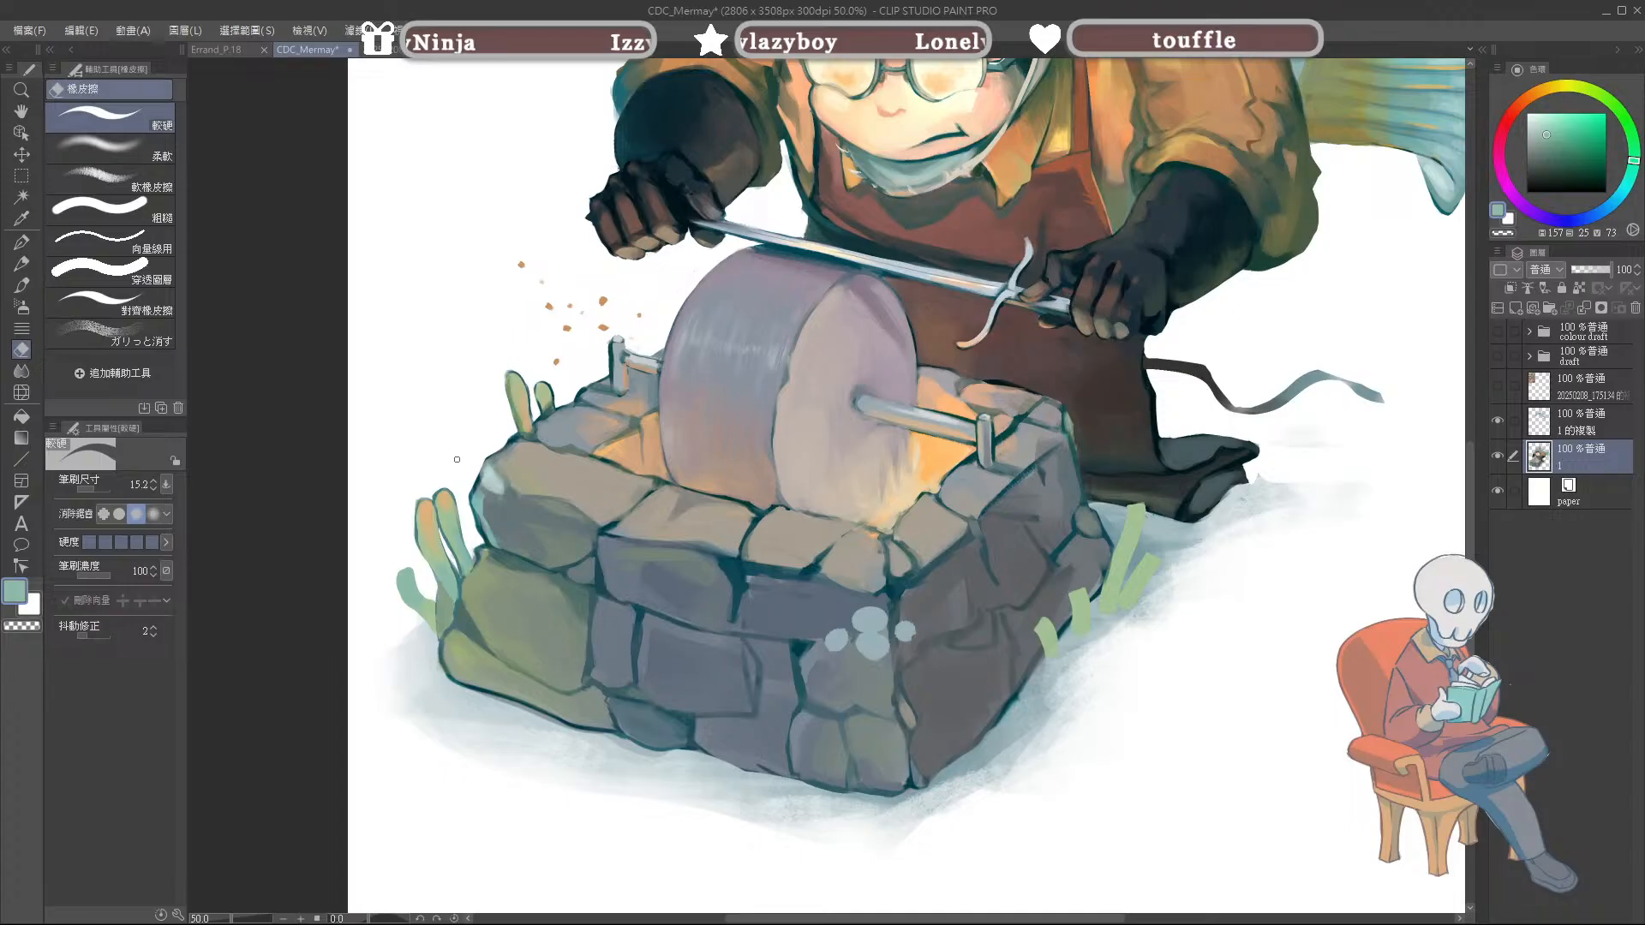
key(b)
alt+click(424, 541)
drag(418, 503, 421, 557)
key(e)
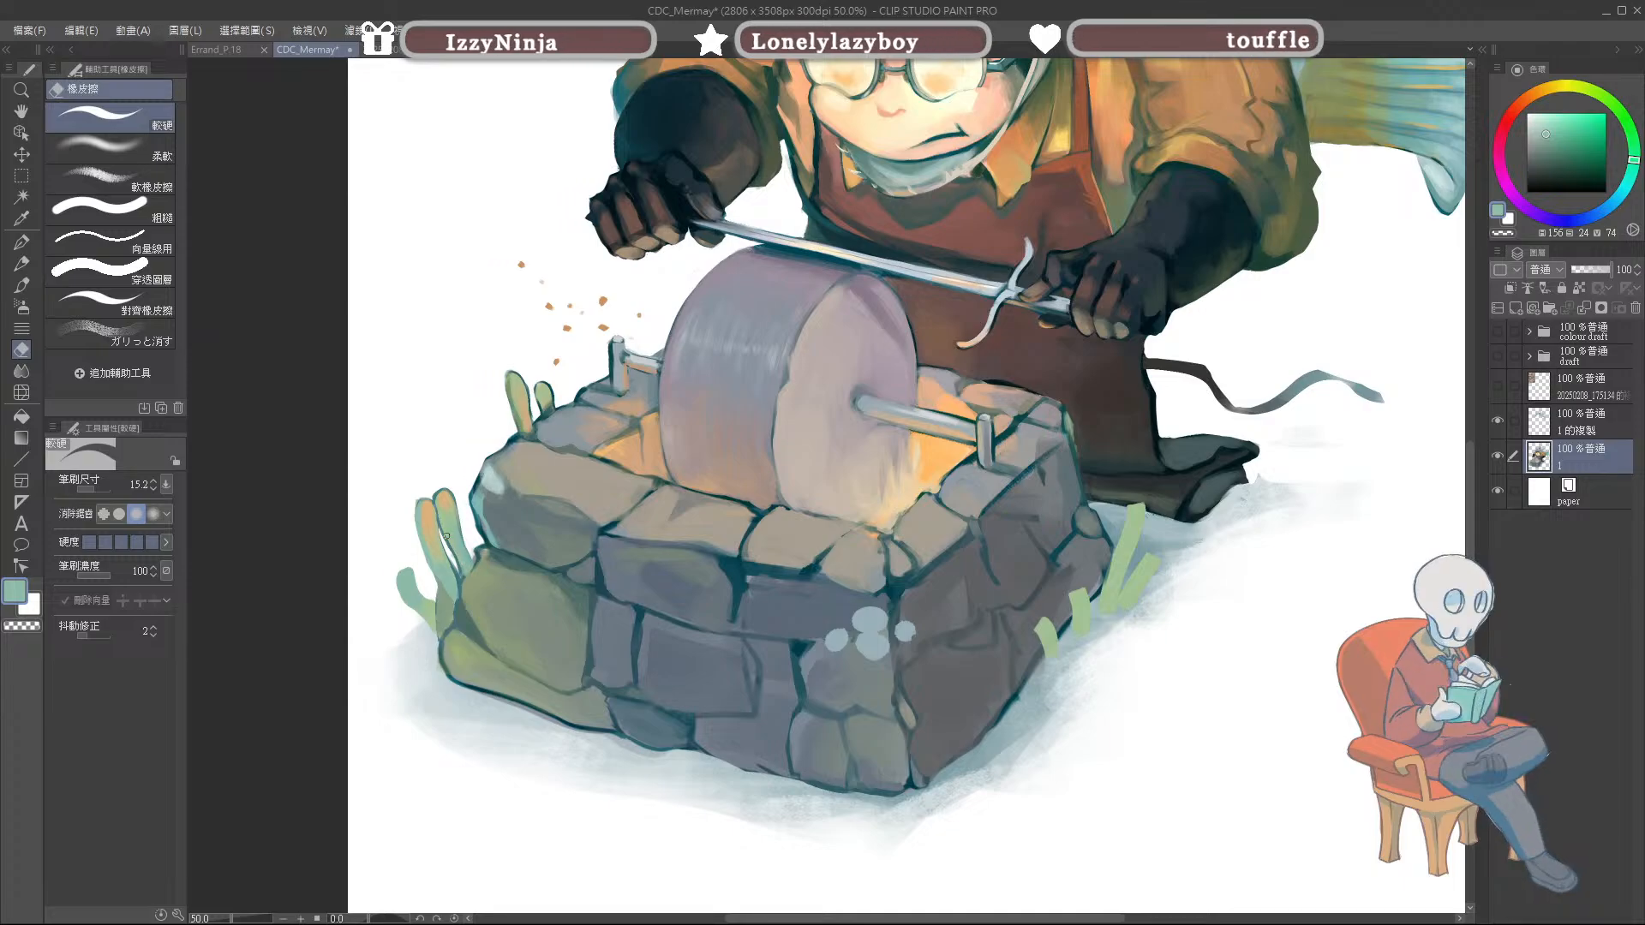
key(b)
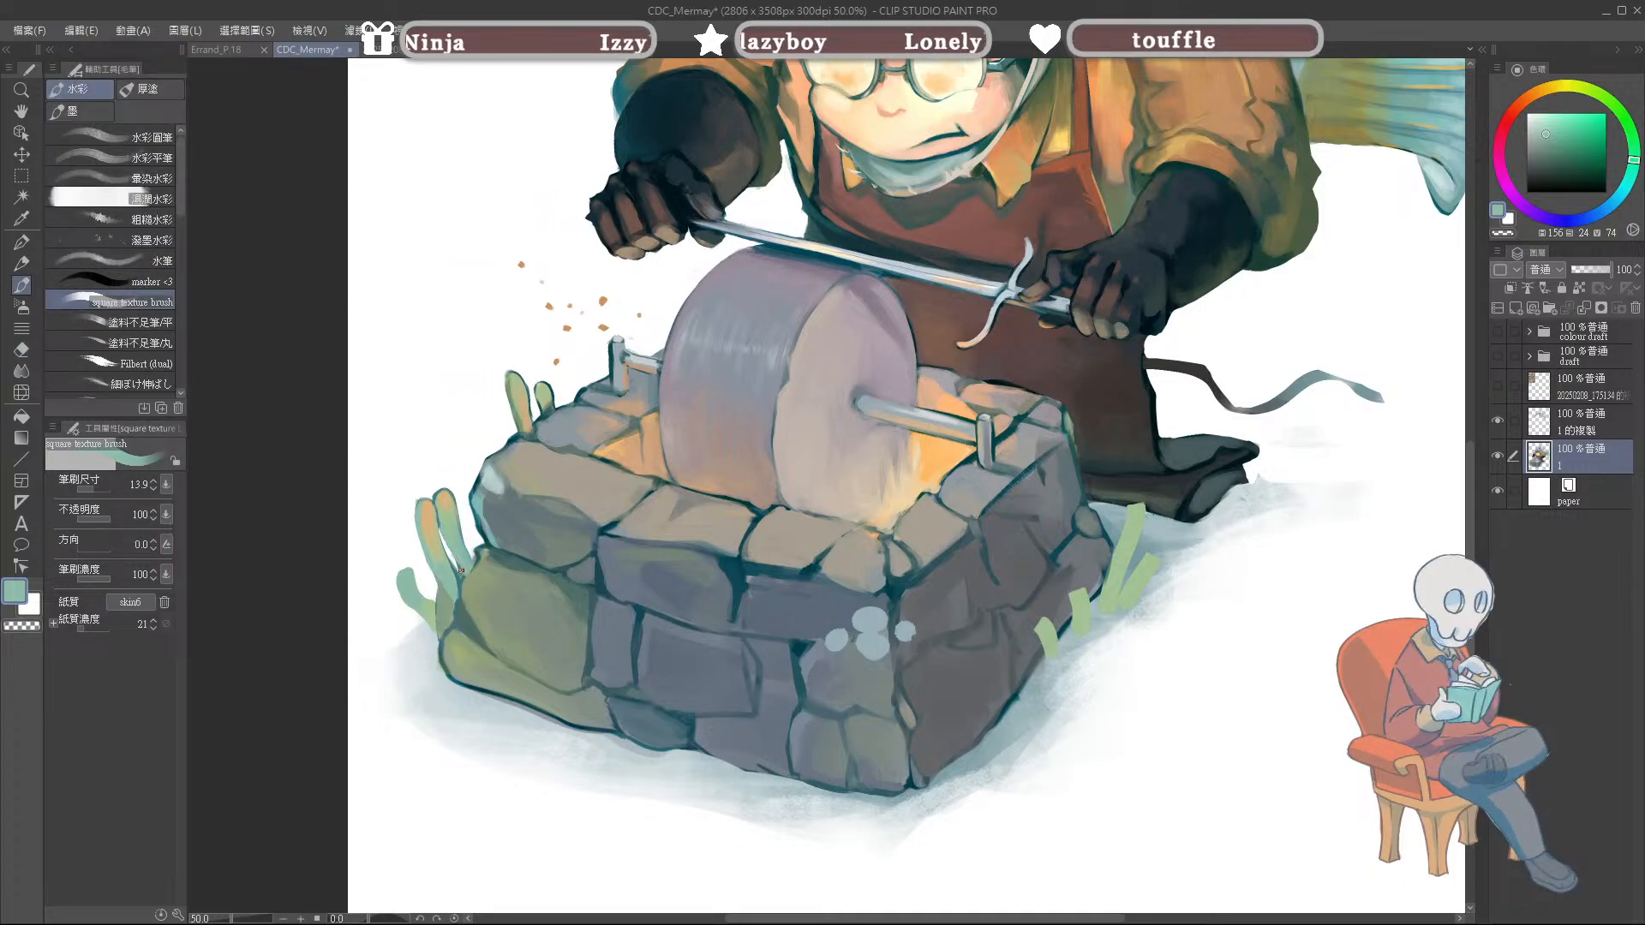
drag(439, 521, 460, 563)
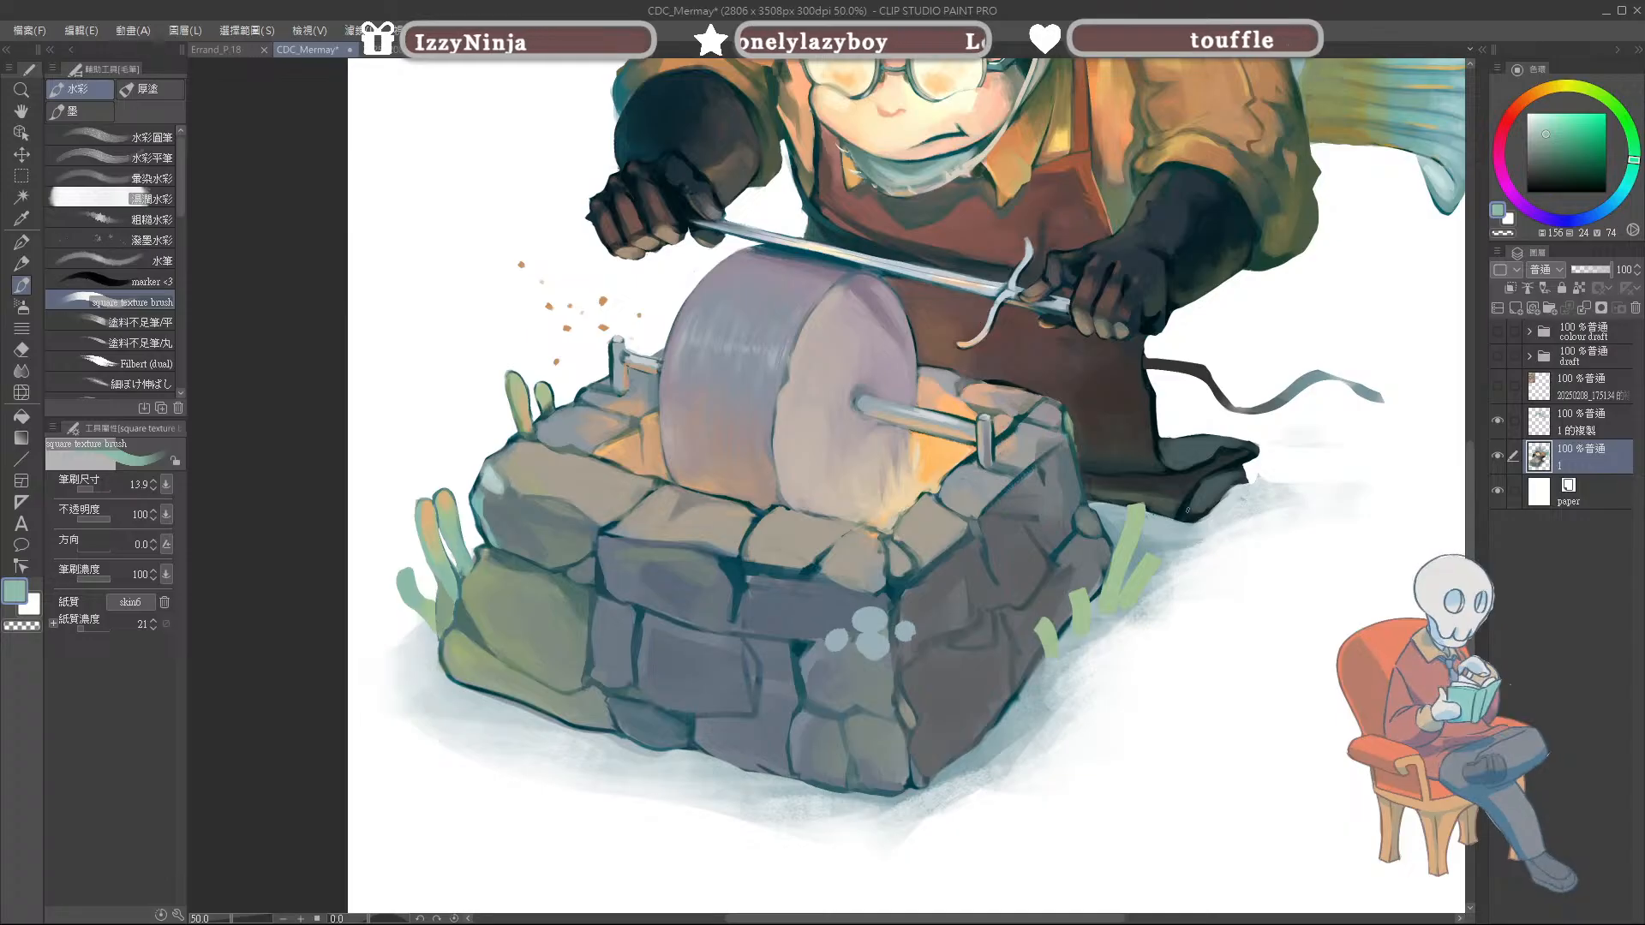
Step: Paint a thin teal sliver of seaweed against the outer edge of the upper corner stone at brush size 13.9
alt+click(476, 524)
alt+click(484, 521)
drag(476, 508, 480, 528)
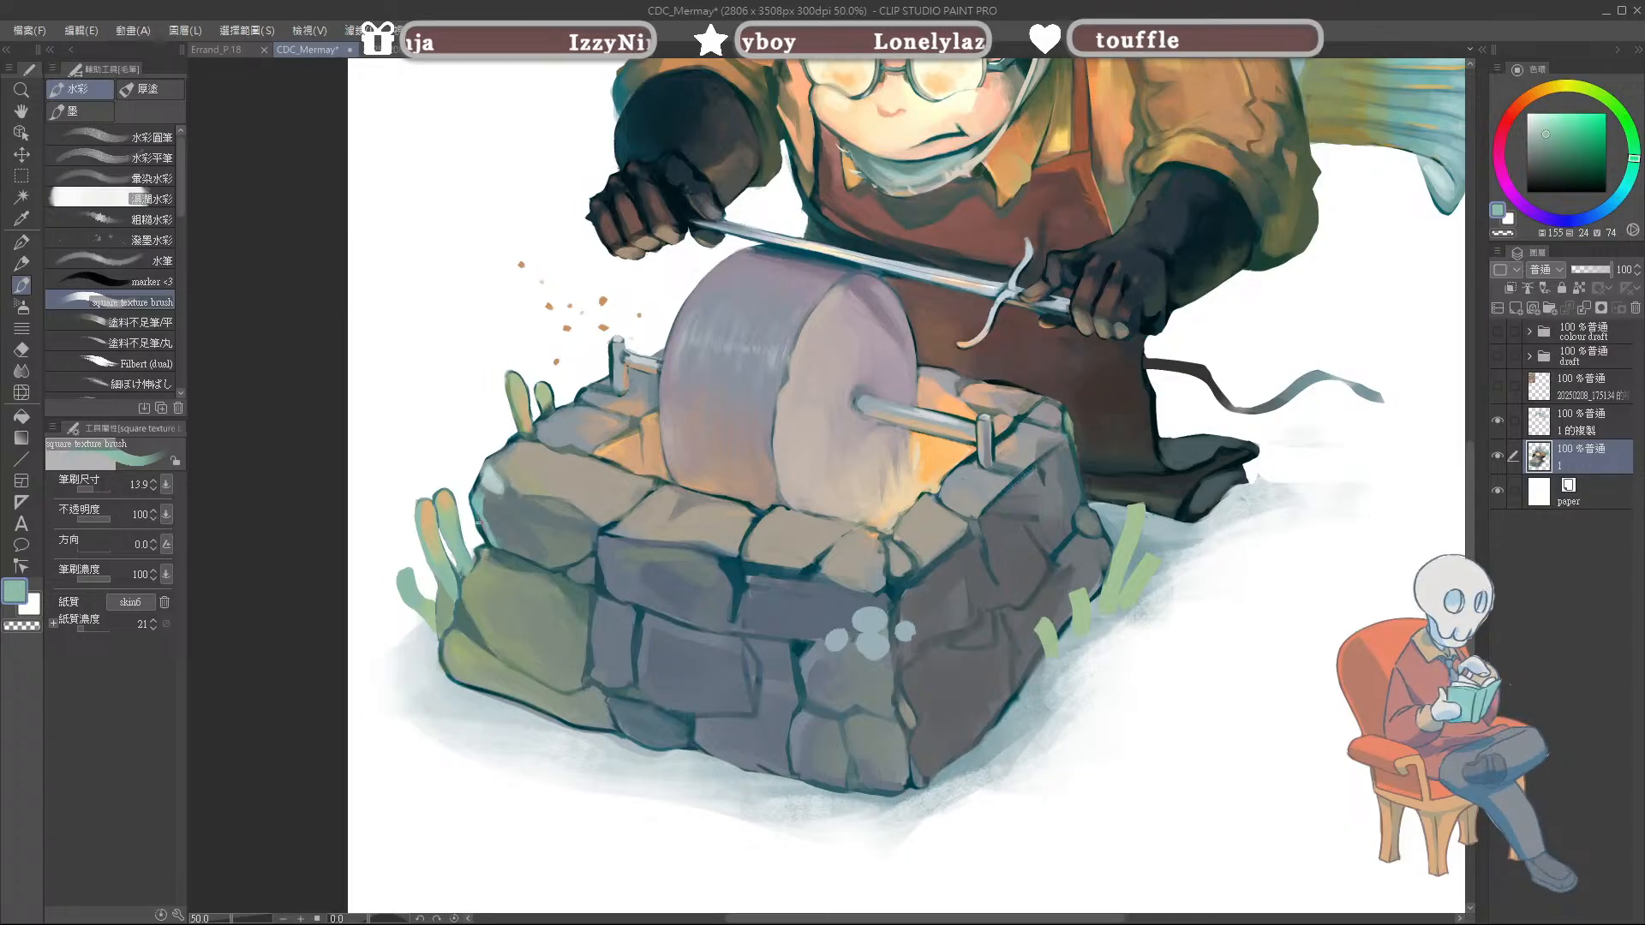
alt+click(474, 500)
alt+click(483, 521)
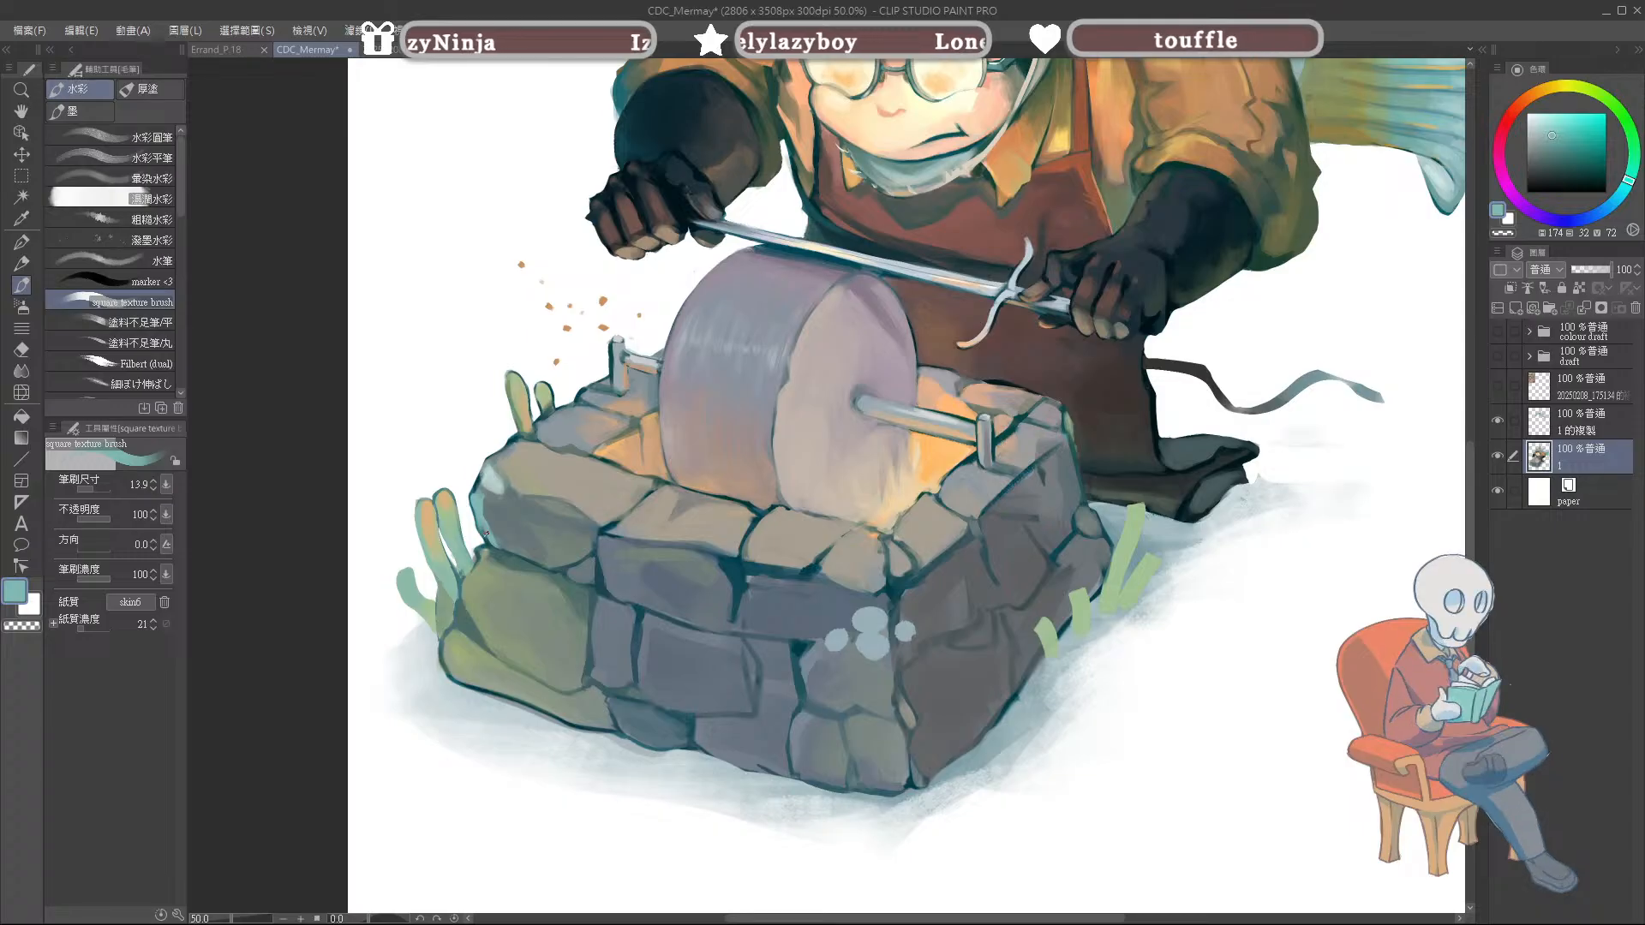
alt+click(486, 536)
alt+click(490, 542)
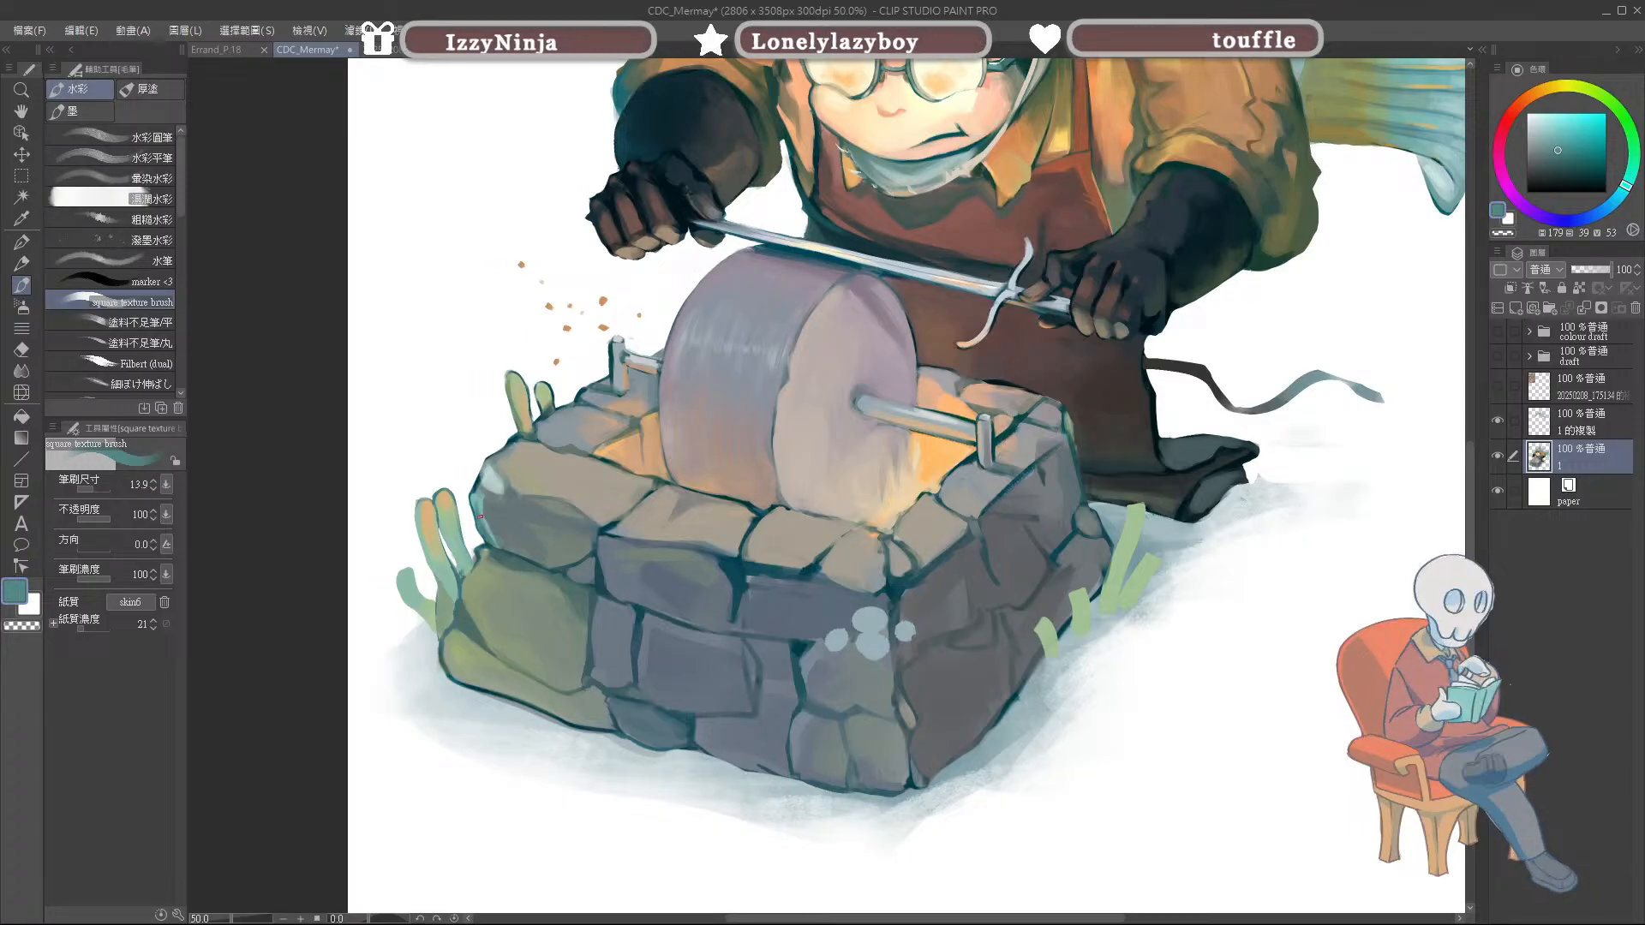
alt+click(486, 529)
Step: Refine the outer edge and highlight of the upper corner stone with sampled blue-greys at brush size 13.9
alt+click(484, 497)
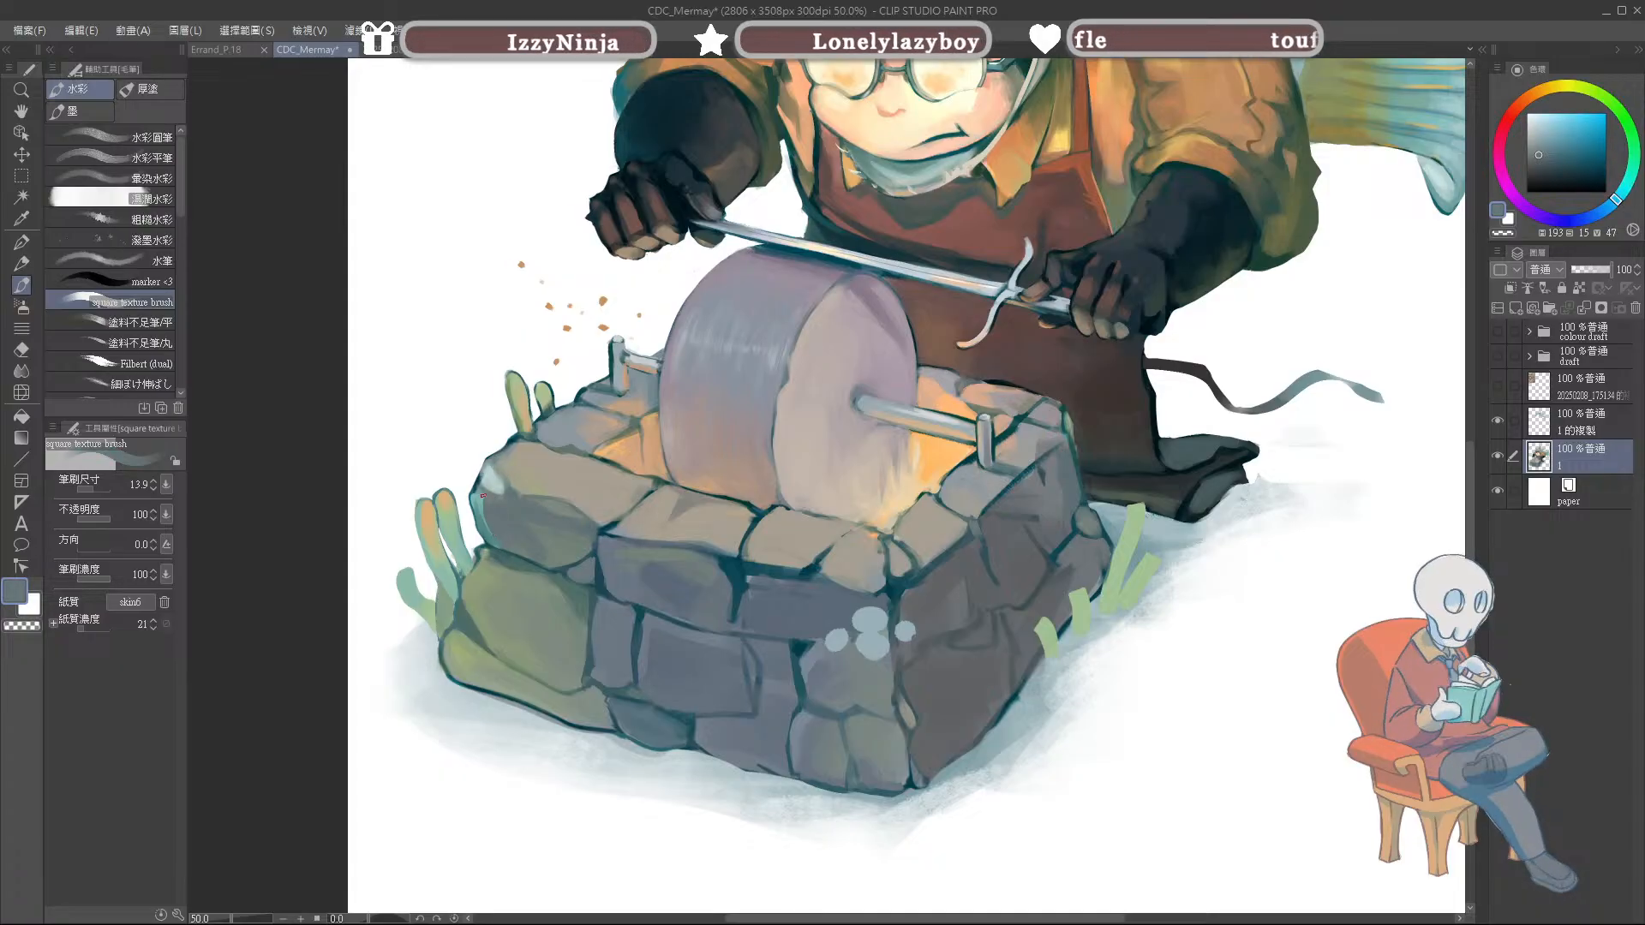
alt+click(476, 495)
alt+click(474, 489)
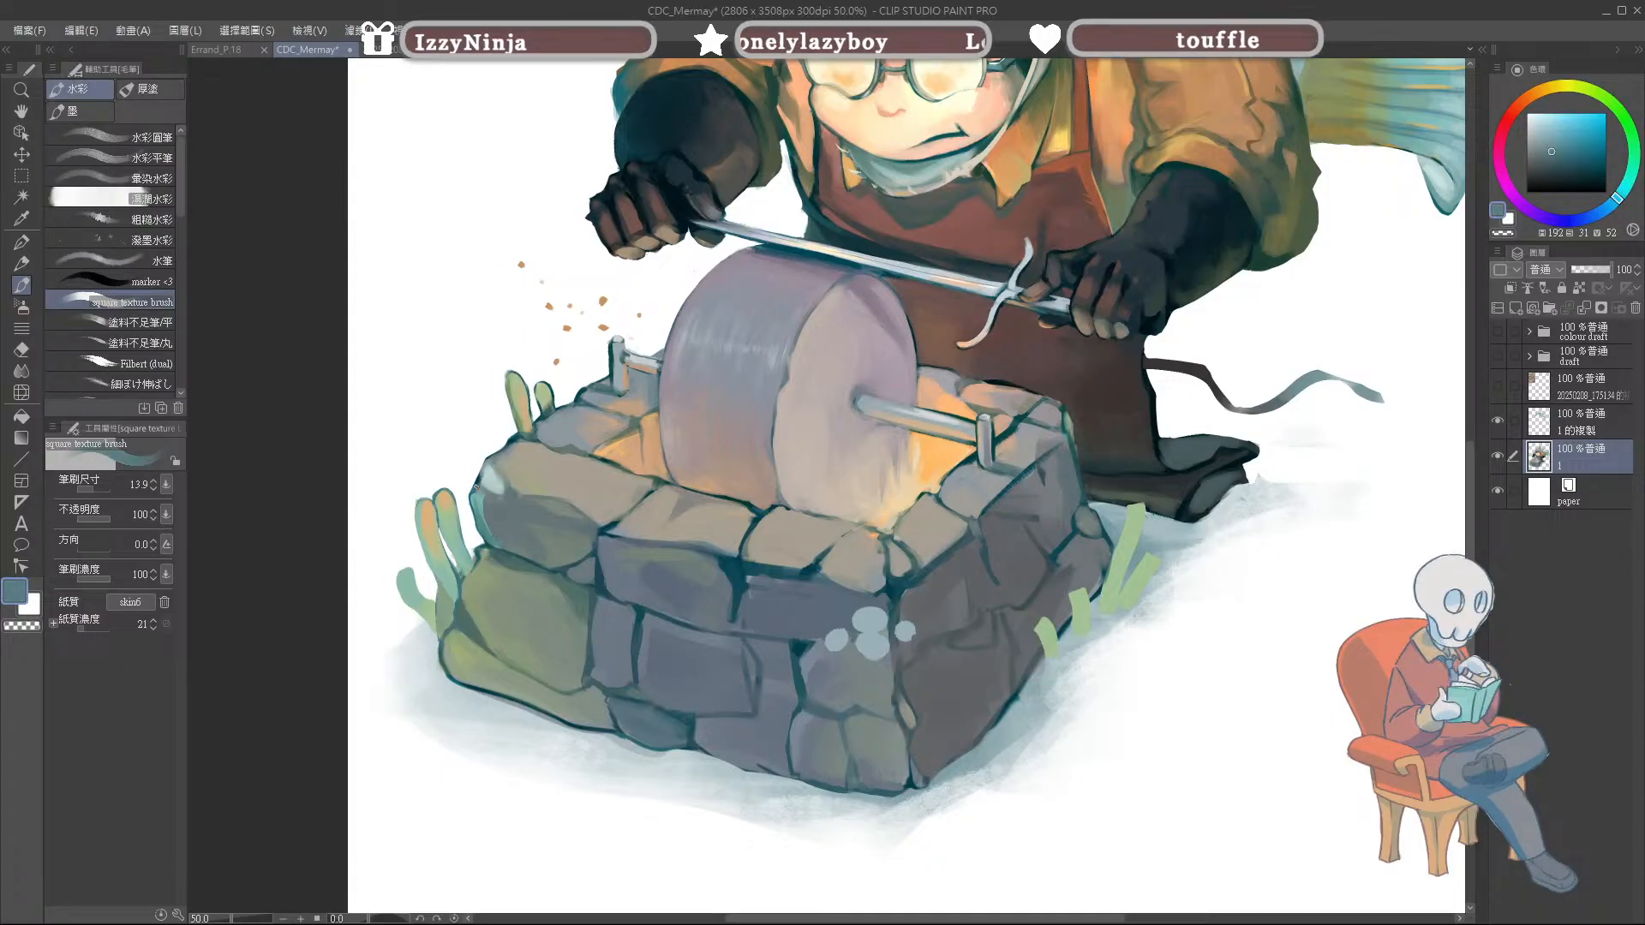
alt+click(482, 491)
alt+click(480, 489)
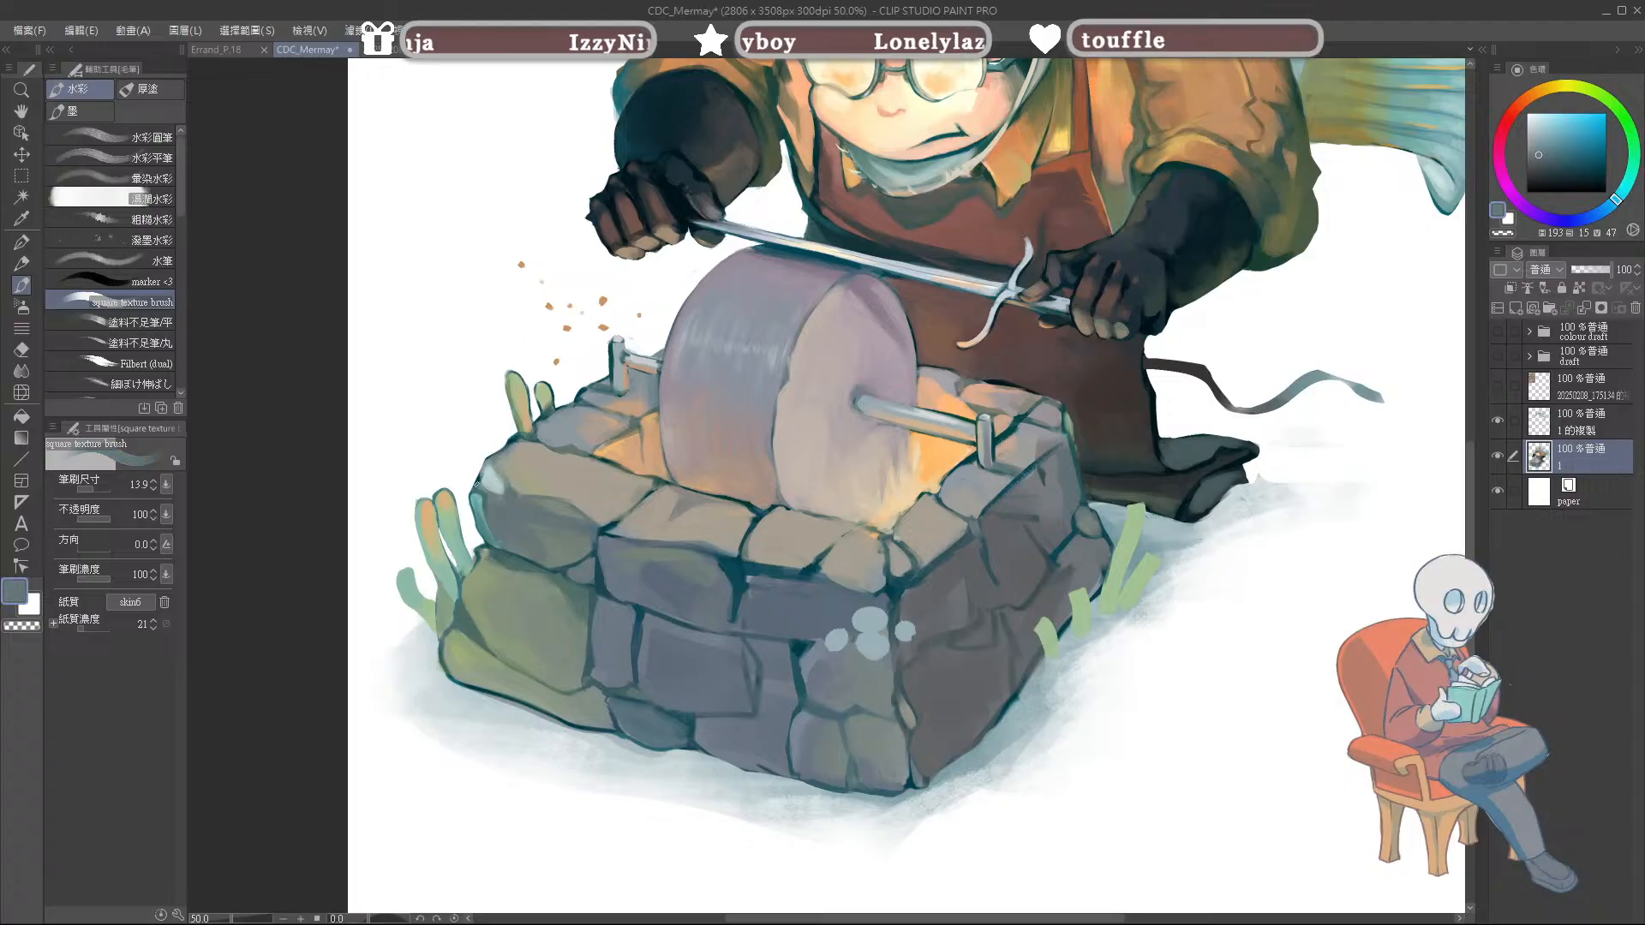
alt+click(491, 480)
drag(487, 468, 490, 498)
alt+click(489, 497)
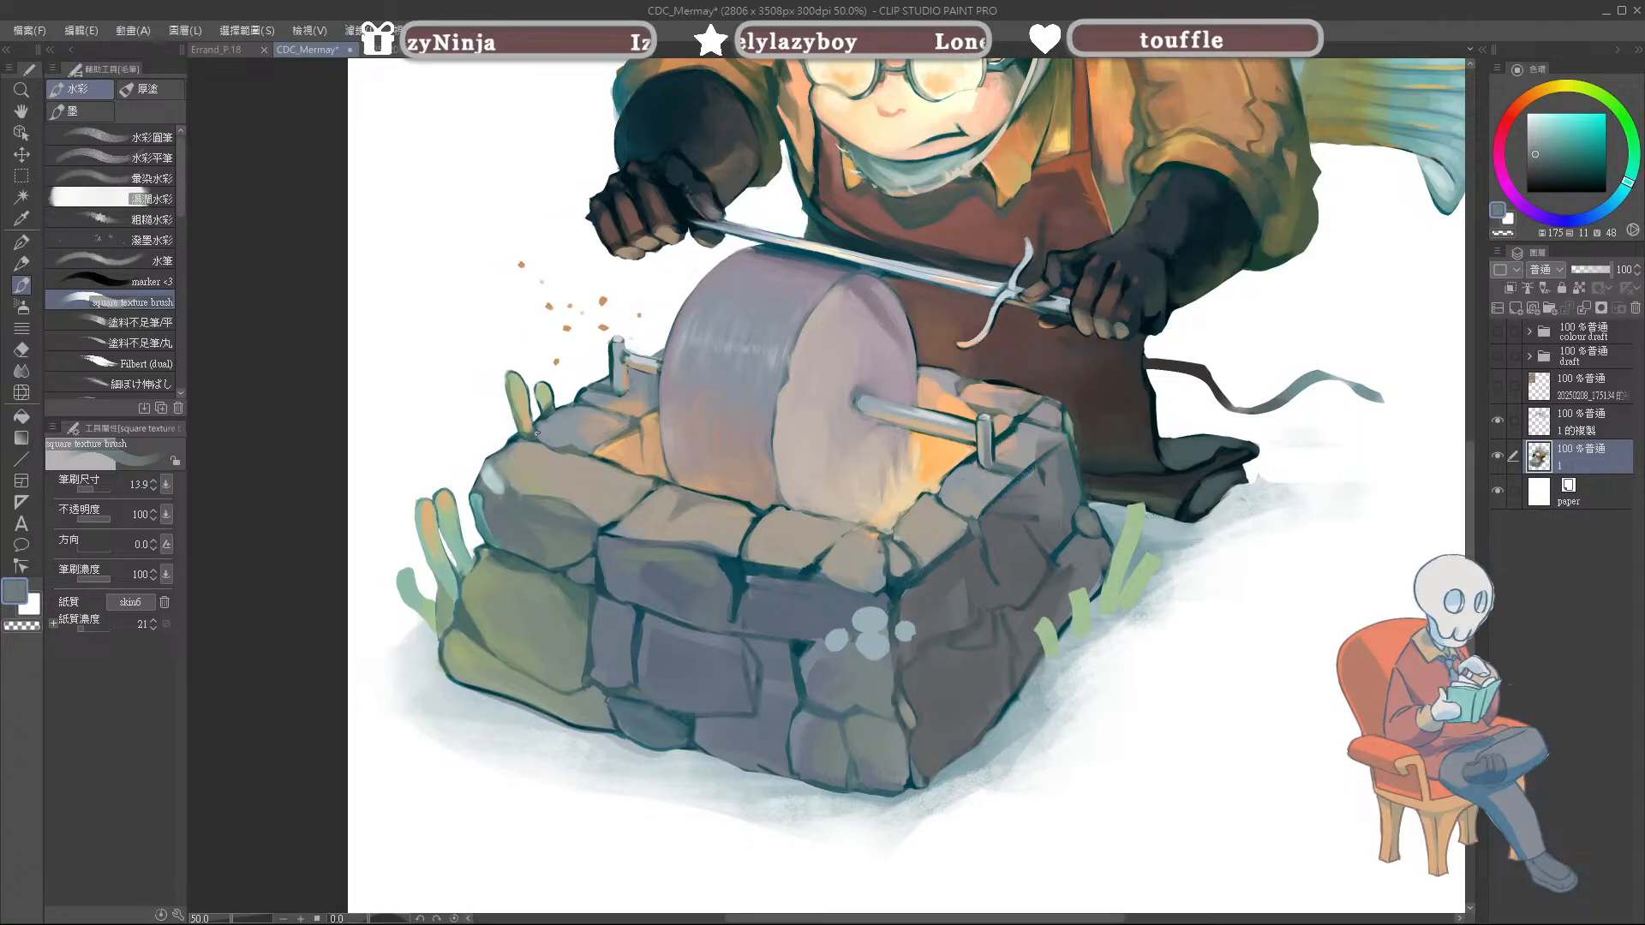
Step: Touch up the top face of the upper corner stone with sampled beige and blue-grey at brush size 13.8
key(bracketright)
alt+click(509, 474)
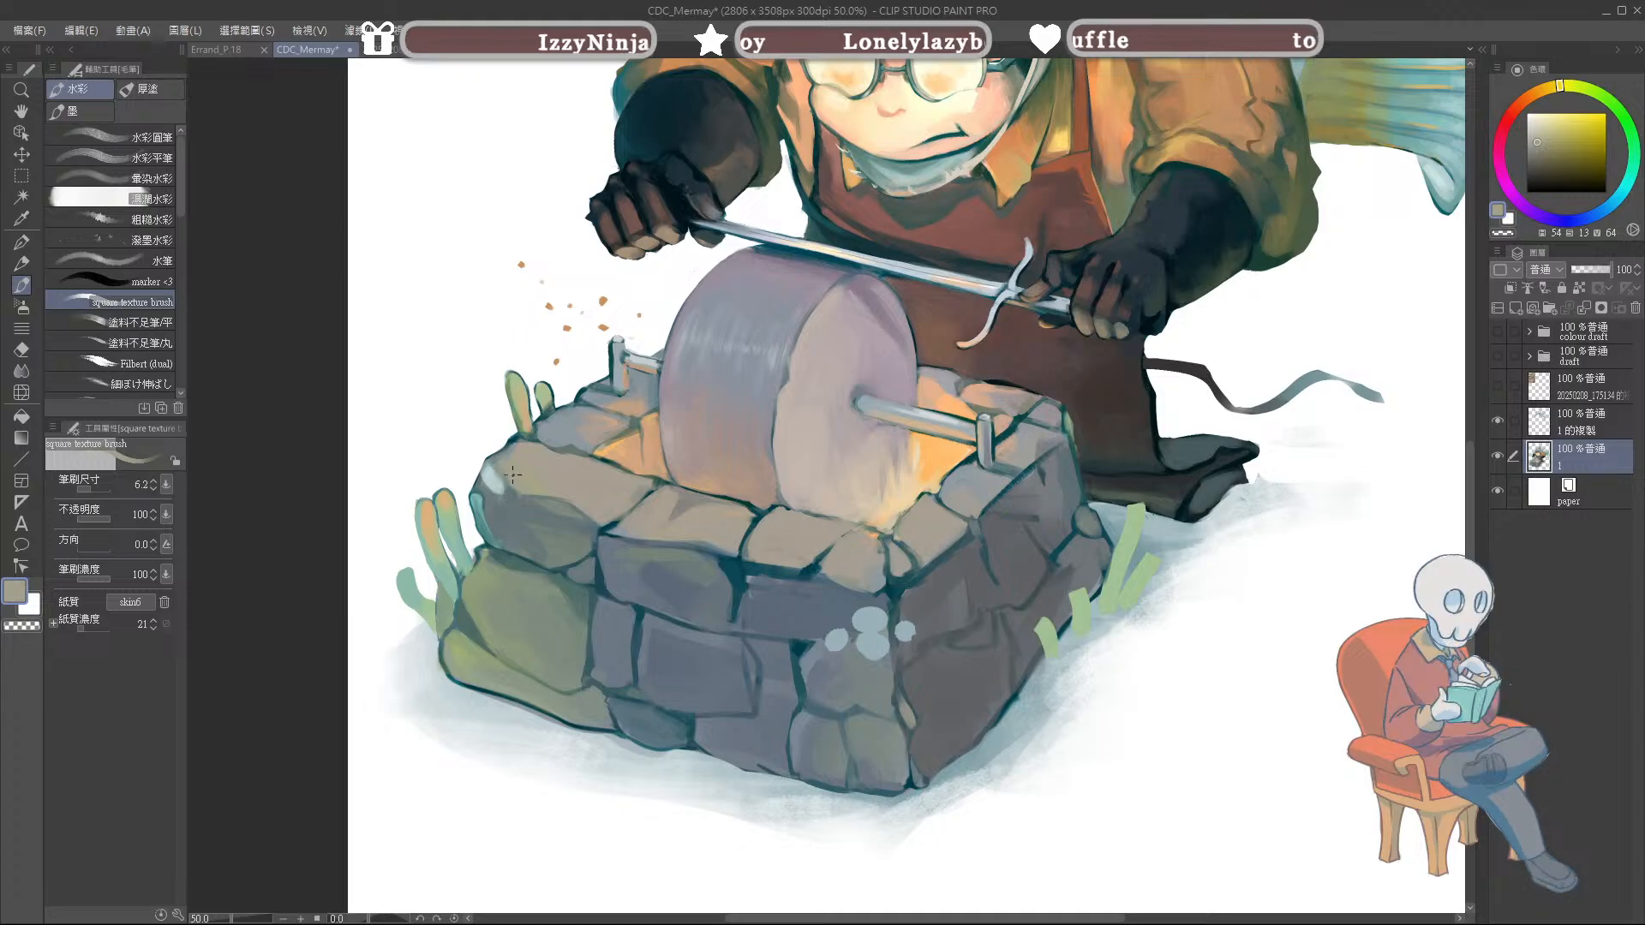
key(bracketleft)
alt+click(513, 473)
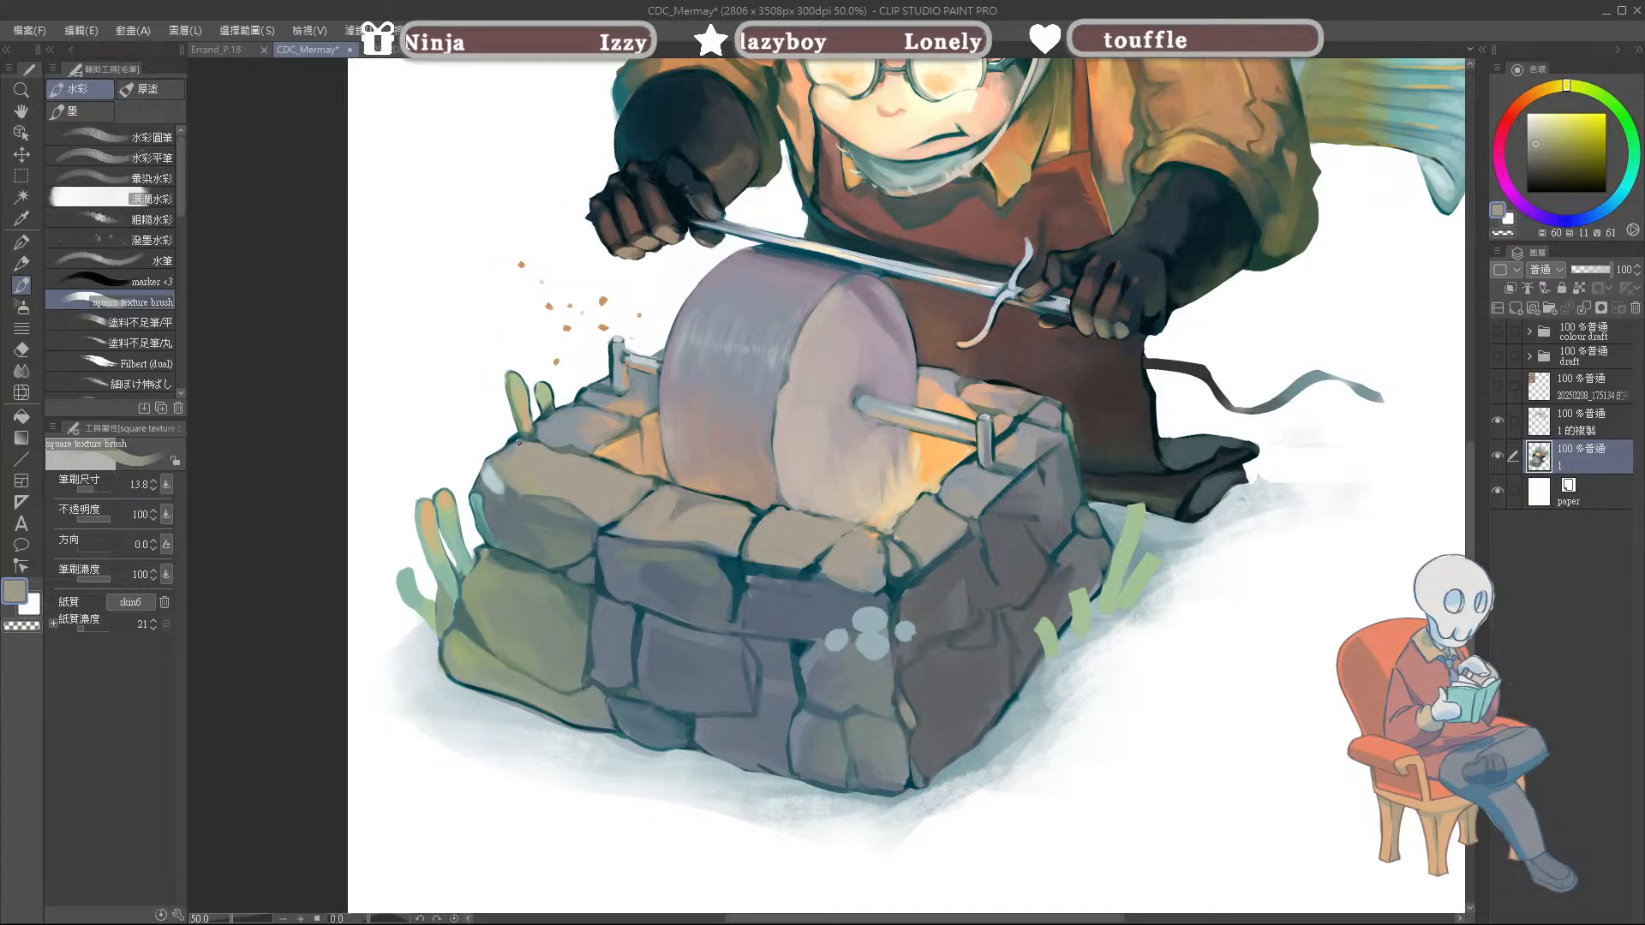
alt+click(517, 442)
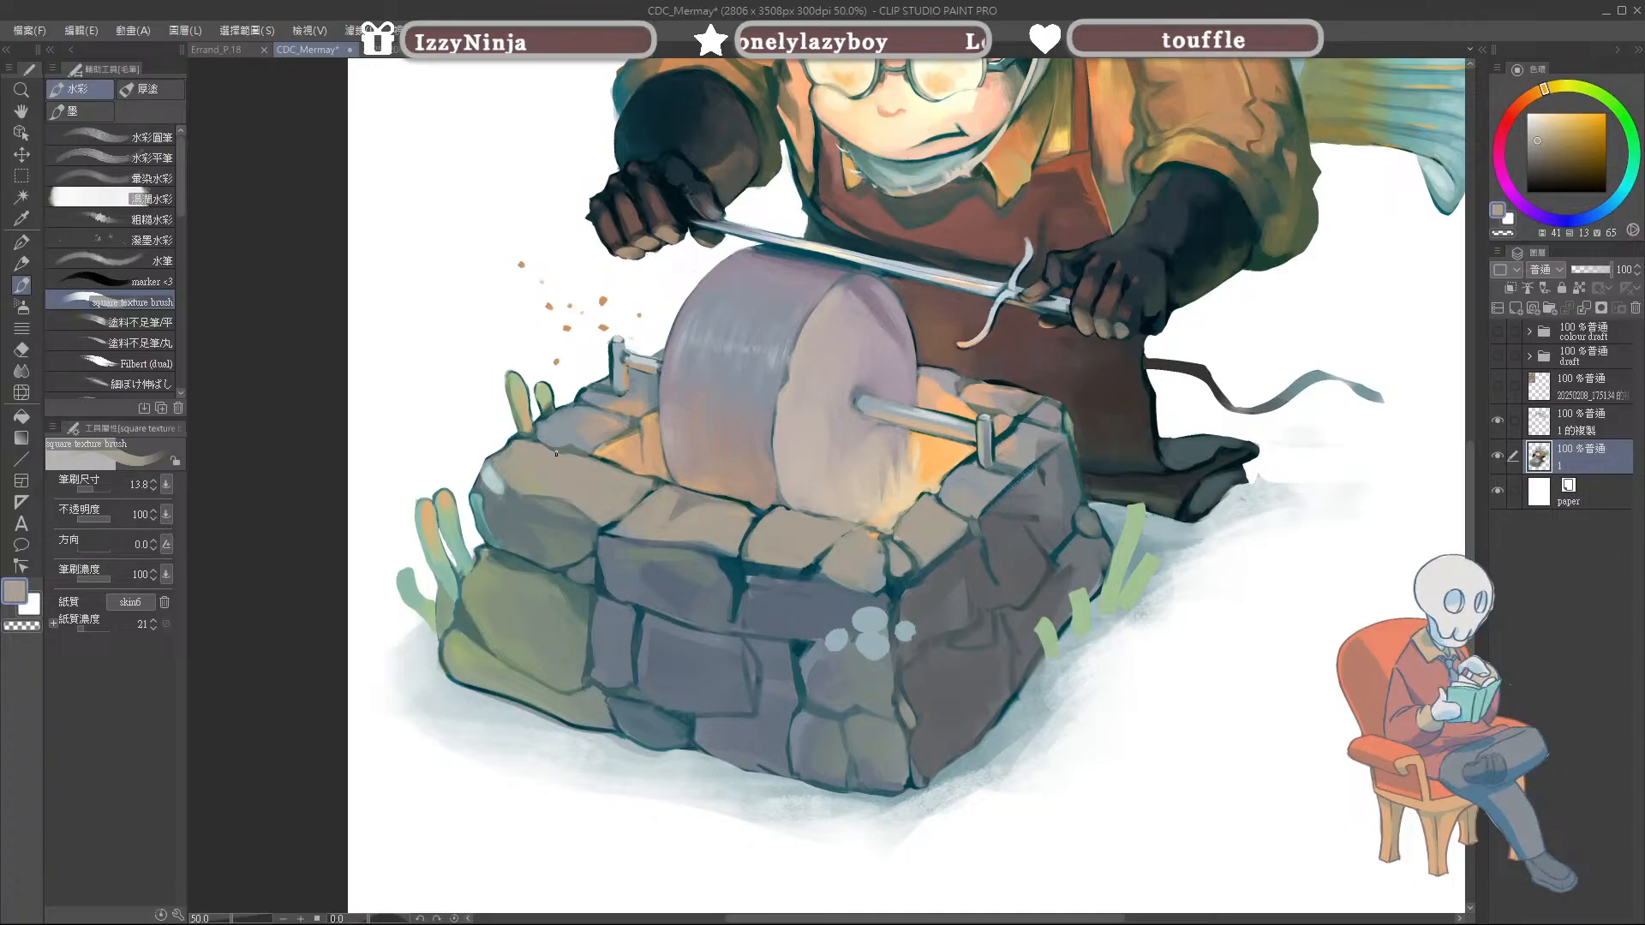
alt+click(525, 482)
alt+click(527, 495)
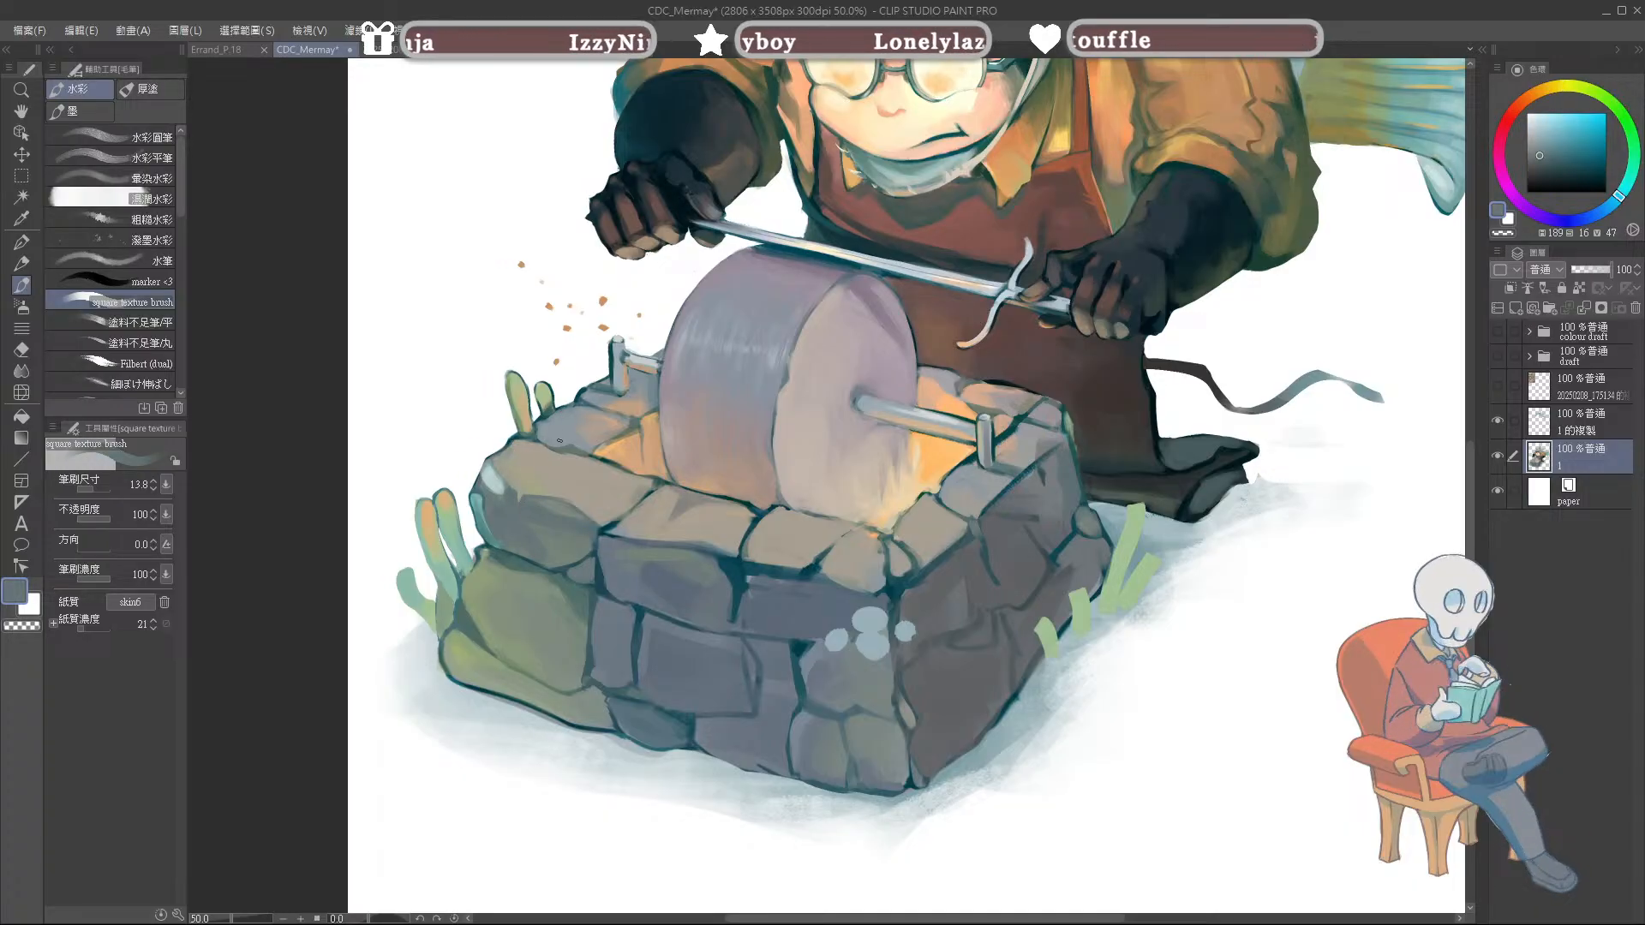
alt+click(571, 489)
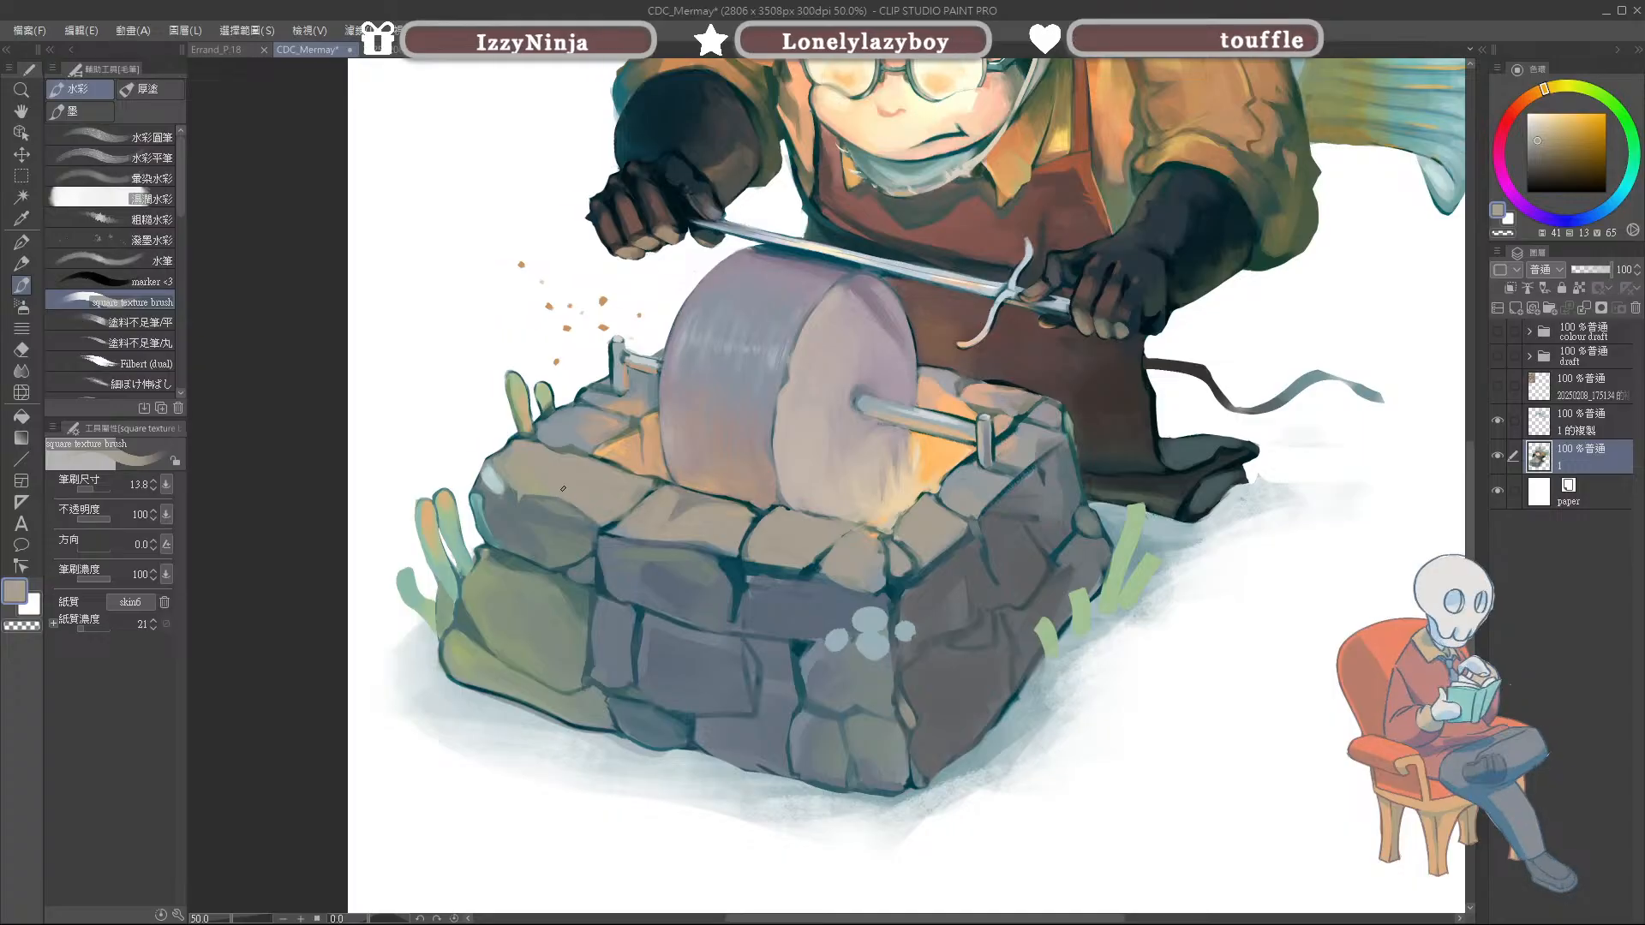
Step: Rework the joints between the mossy stones and the small bottom stone with sampled grey-green and dark blue at brush size 13.8
alt+click(608, 694)
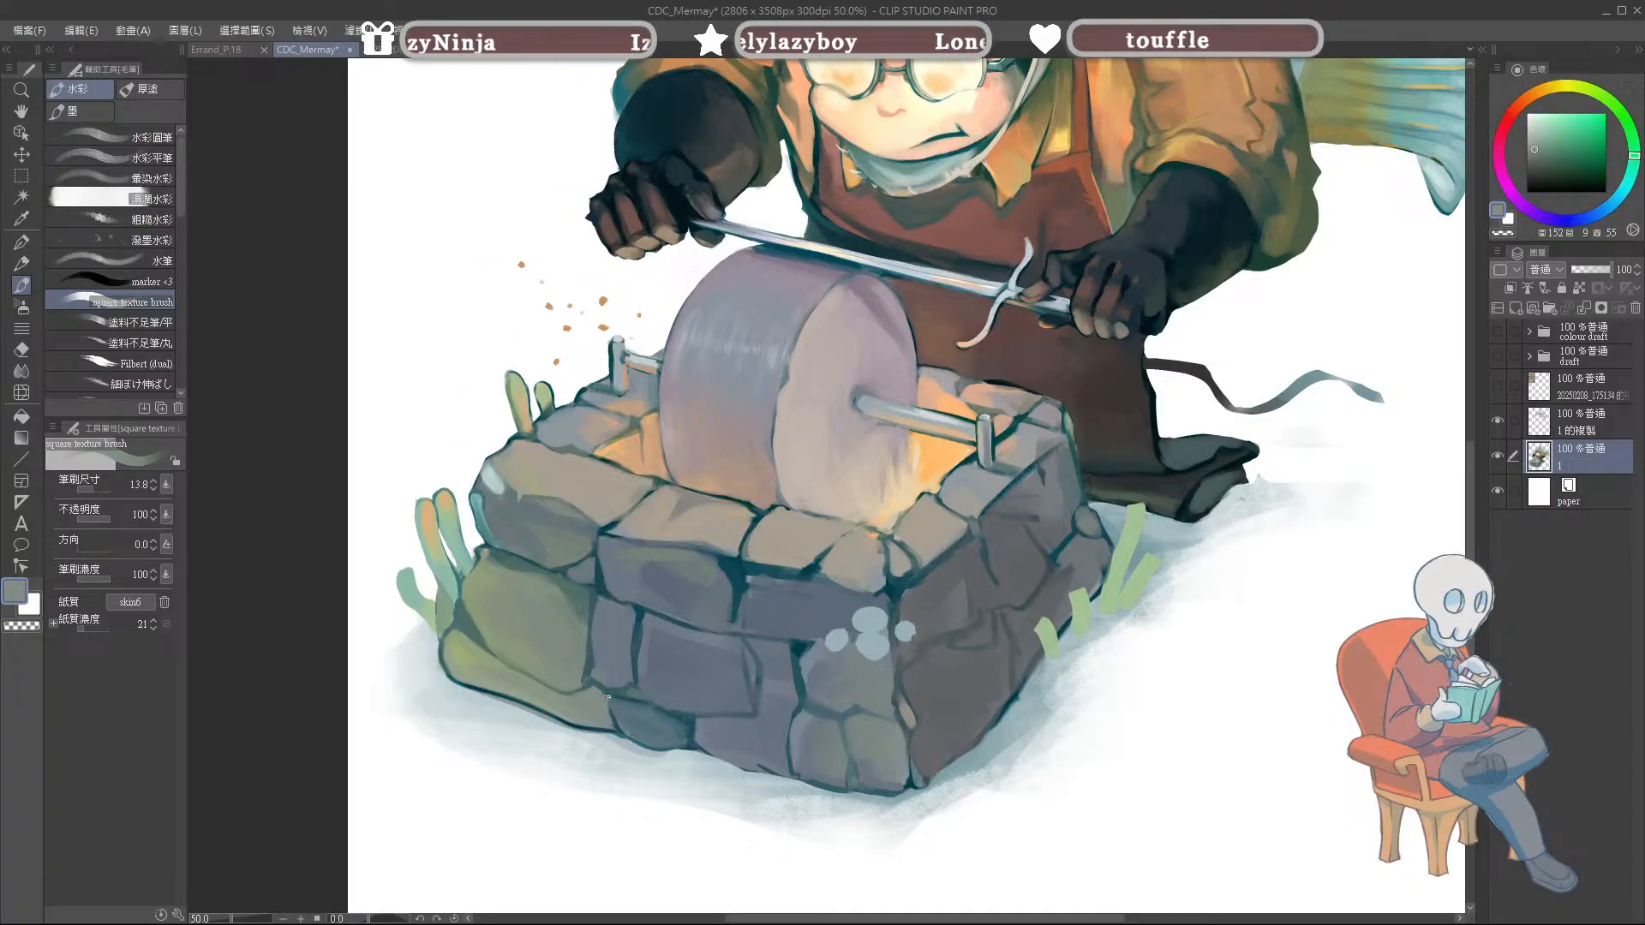
alt+click(634, 714)
alt+click(614, 727)
alt+click(621, 720)
alt+click(604, 714)
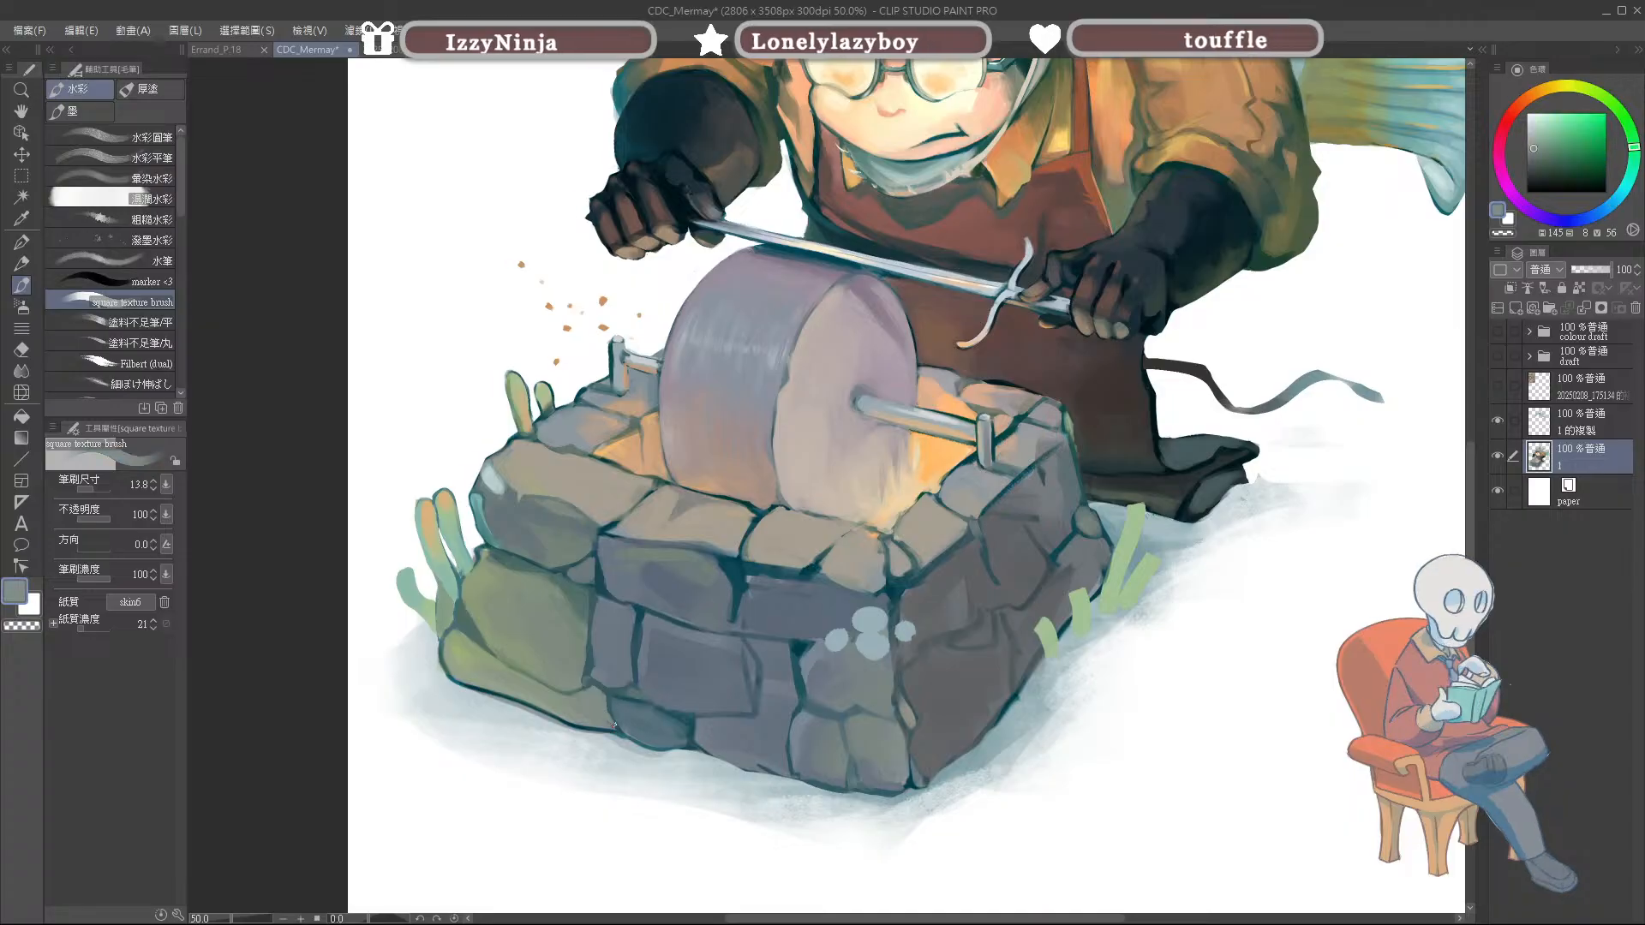
alt+click(626, 693)
drag(617, 688, 599, 680)
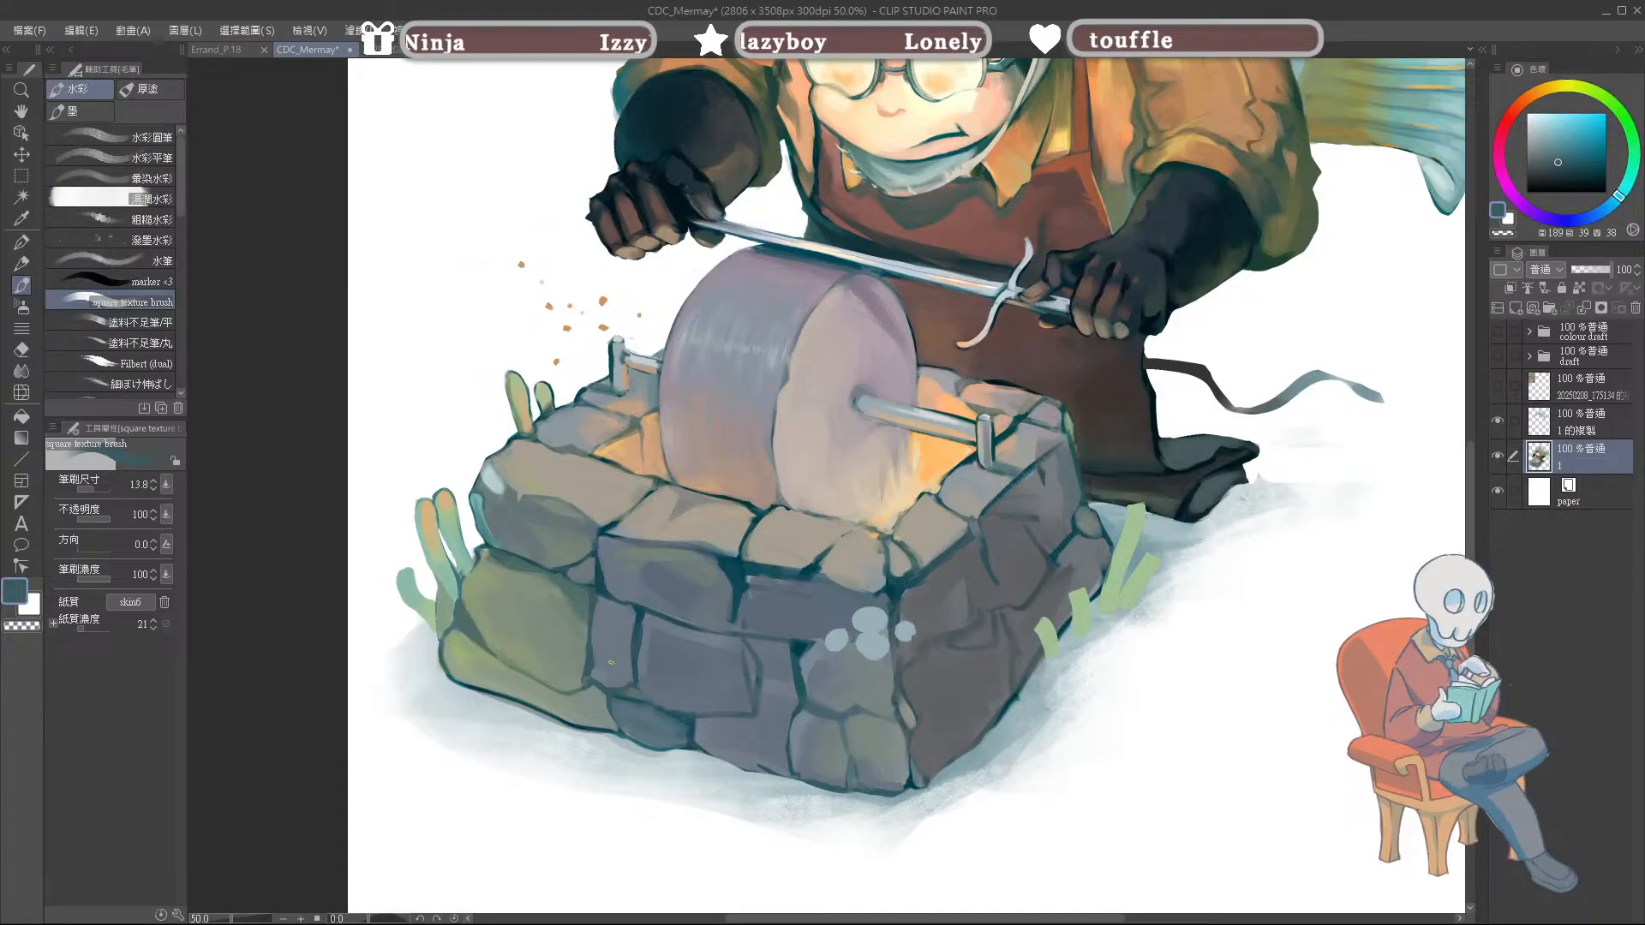
Step: Soften the lower corner of the mossy stones with sampled grey-green at brush size 25.8
alt+click(606, 684)
key(bracketright)
key(bracketright)
key(bracketright)
key(bracketright)
alt+click(591, 699)
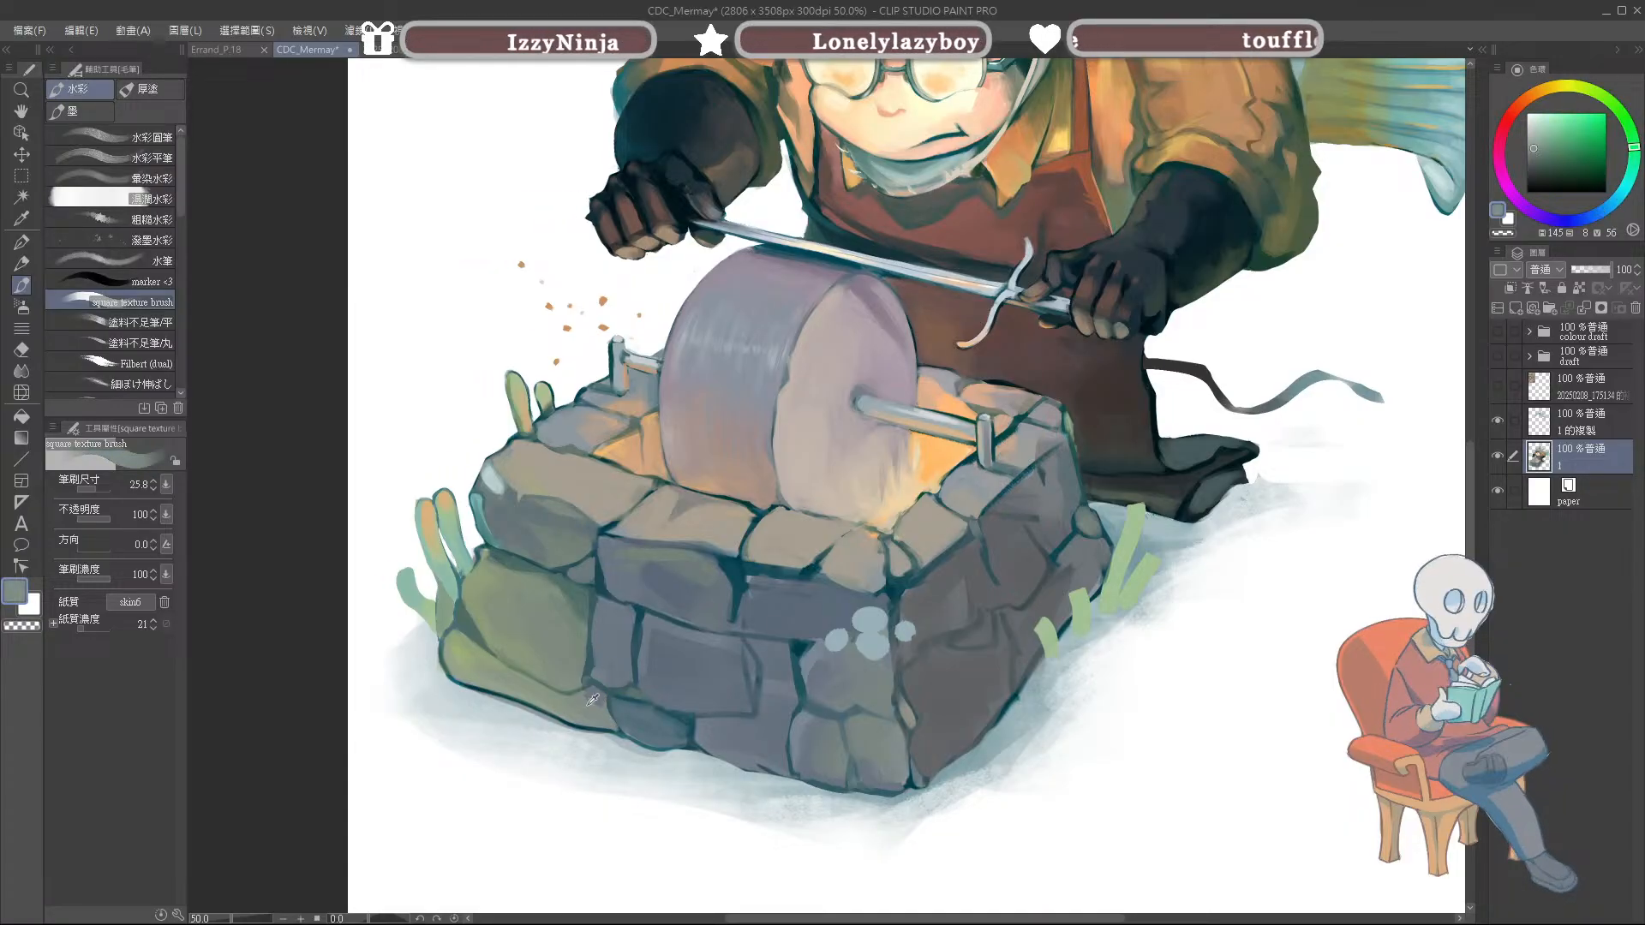
Step: Add a sampled beige highlight to the narrow stone beside the mossy one and blend it with grey-green and blue-grey at size 25.8
alt+click(649, 482)
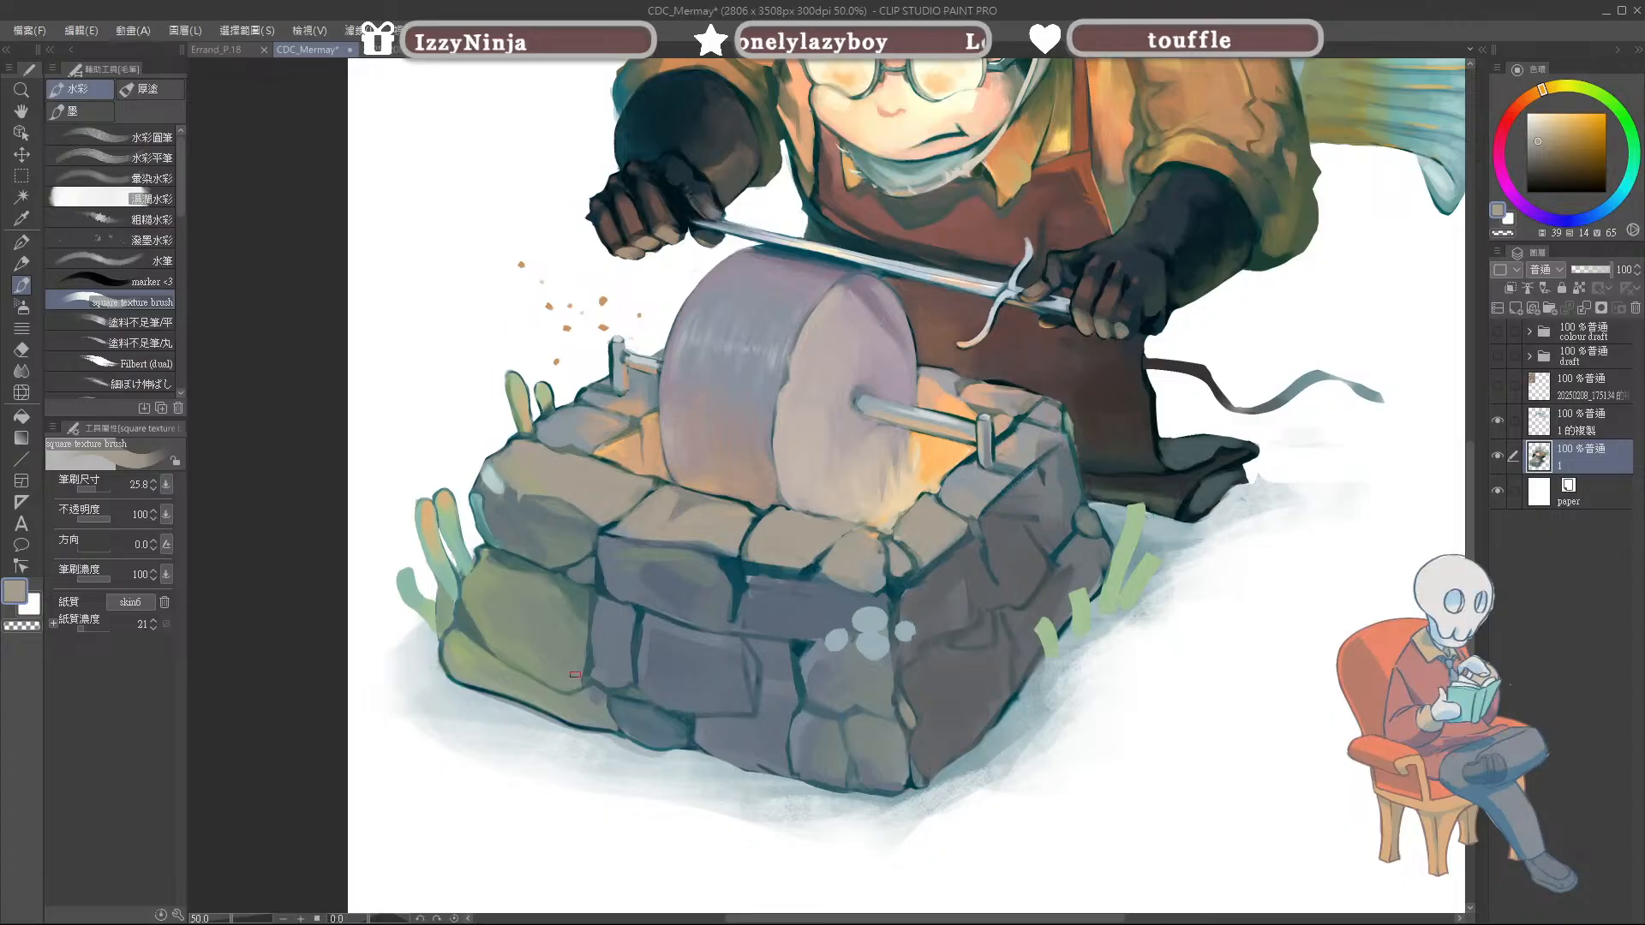
alt+click(626, 615)
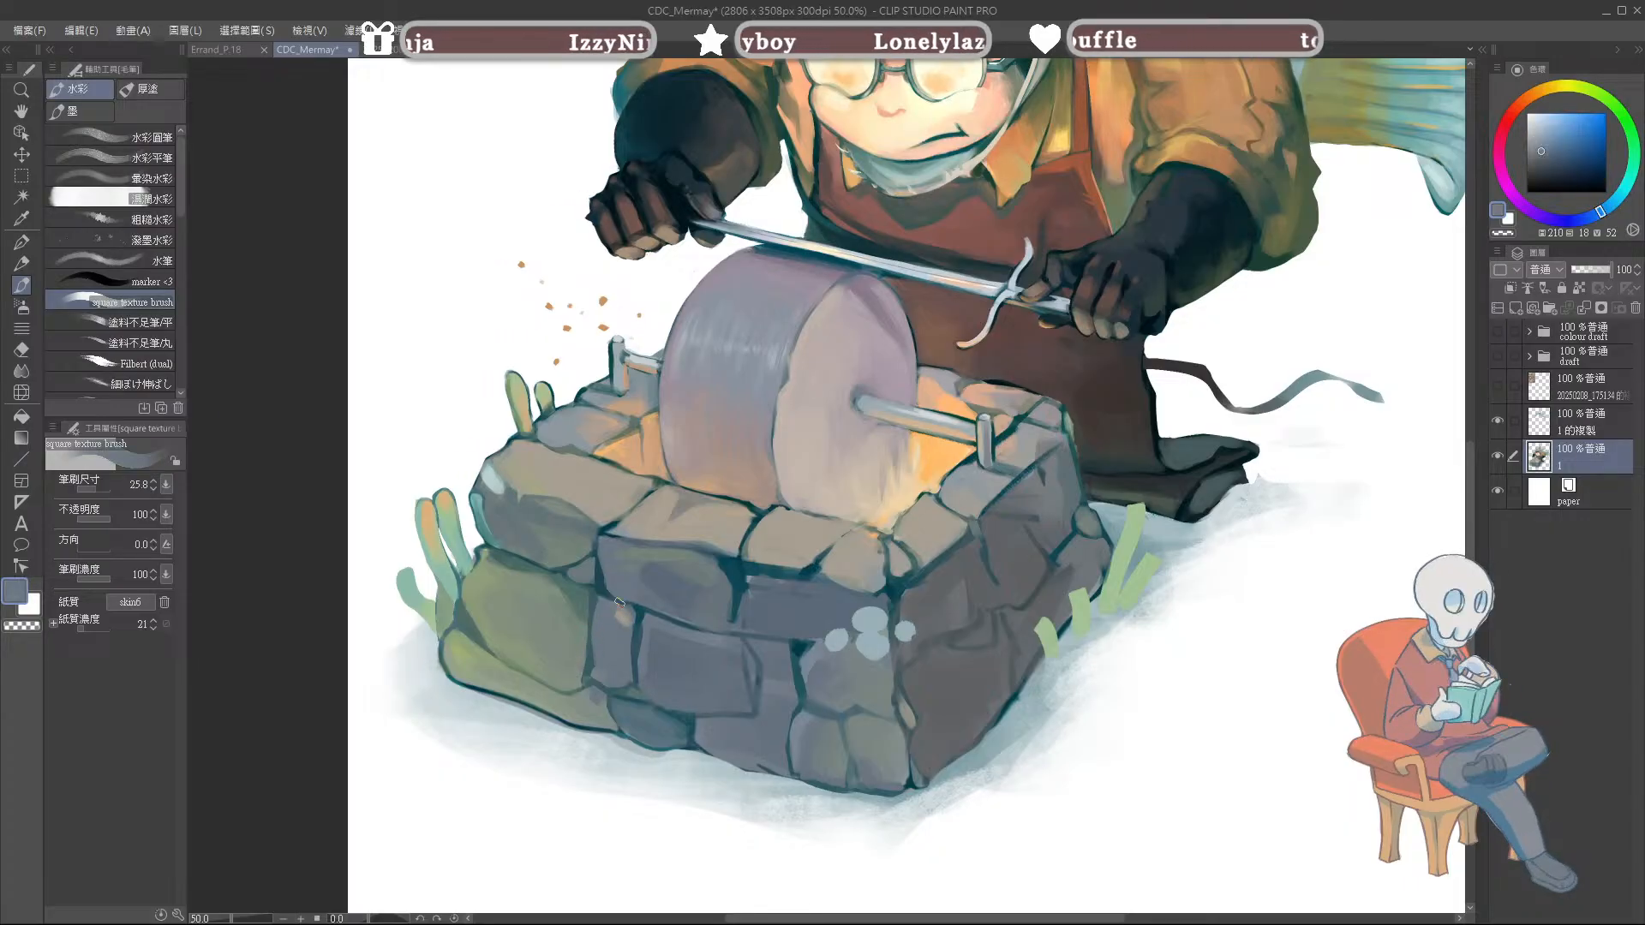
alt+click(619, 618)
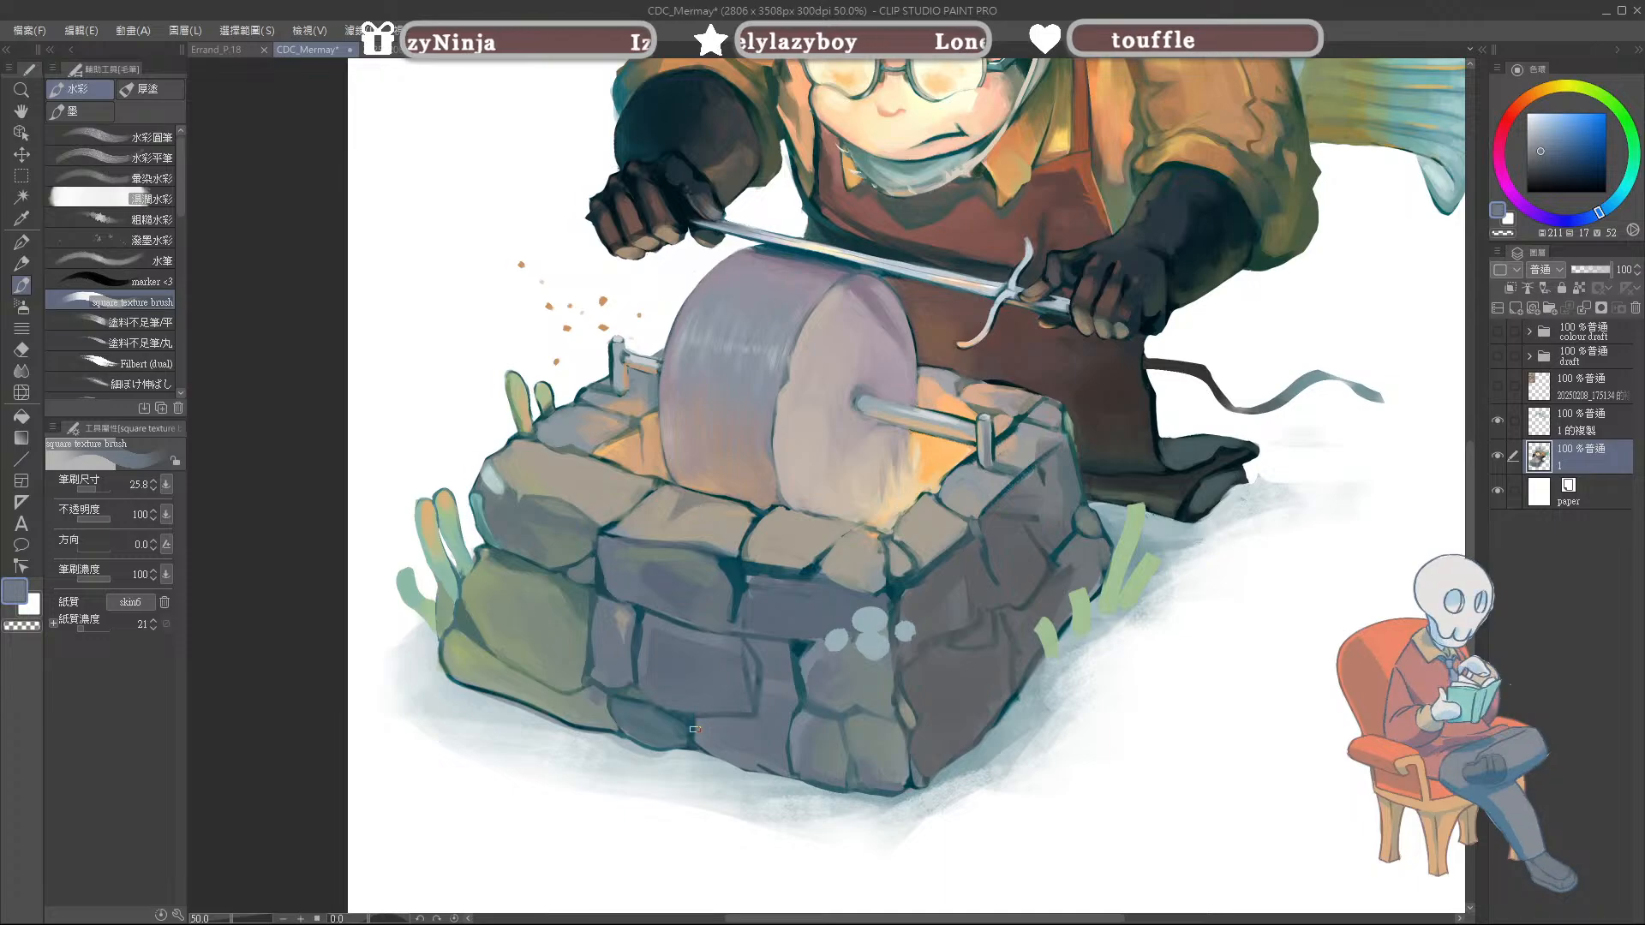
drag(732, 596, 699, 573)
alt+click(576, 587)
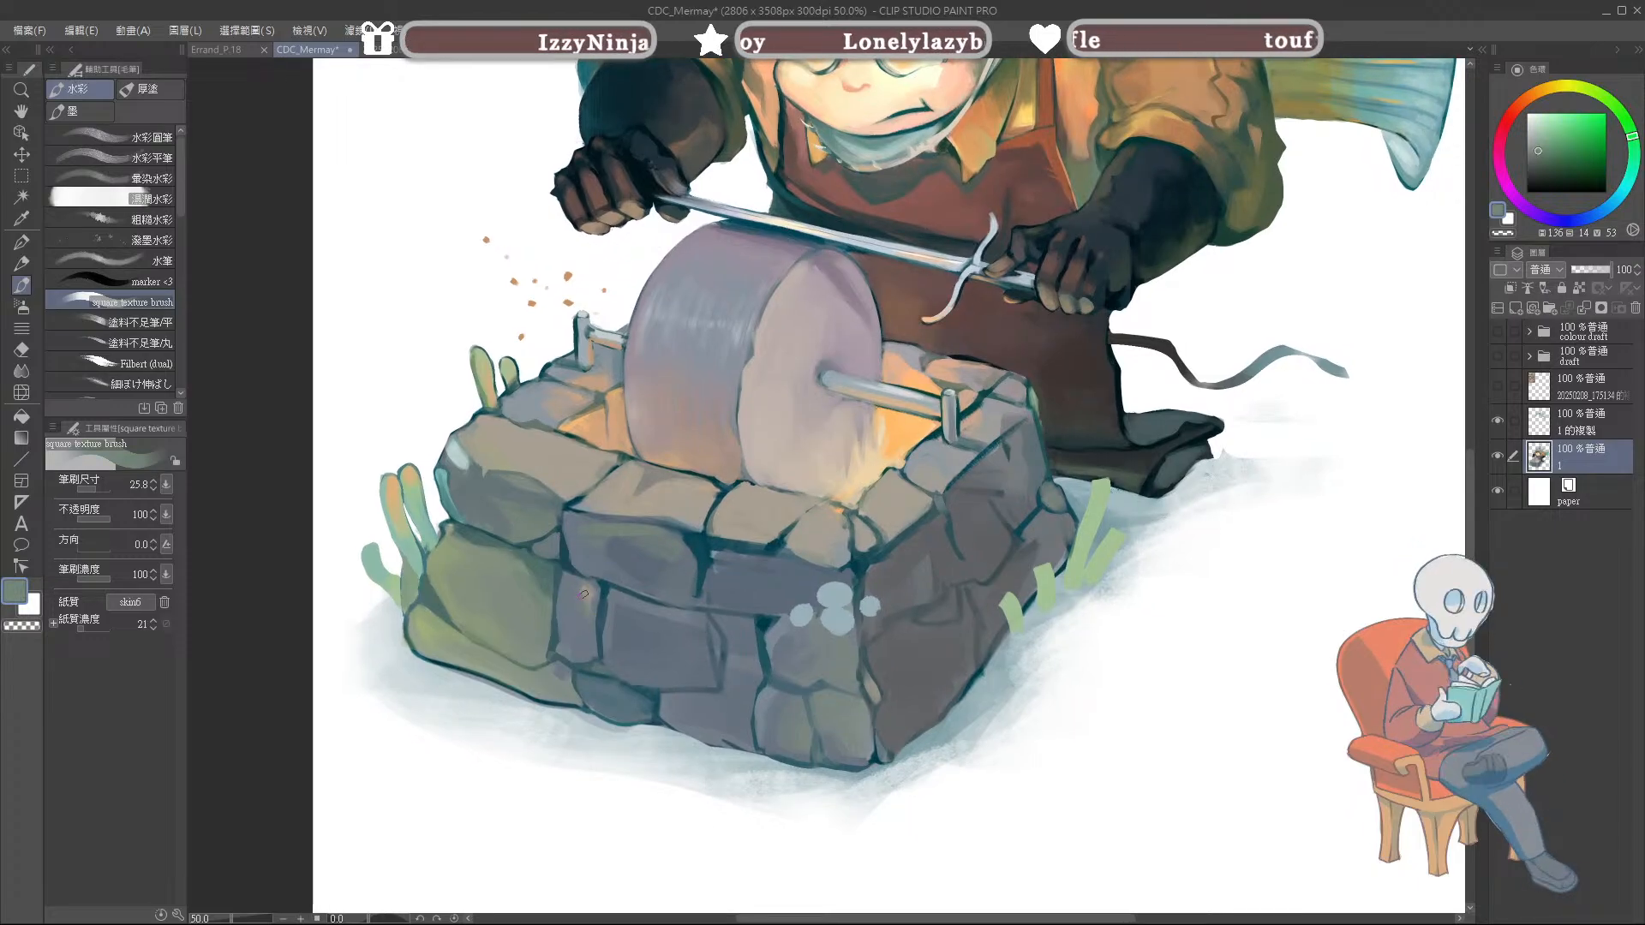
alt+click(585, 593)
drag(582, 589, 605, 654)
alt+click(588, 607)
alt+click(592, 628)
Step: Highlight the upper edge of the large middle front stone with sampled beige and blue-grey at brush size 9.8
alt+click(608, 611)
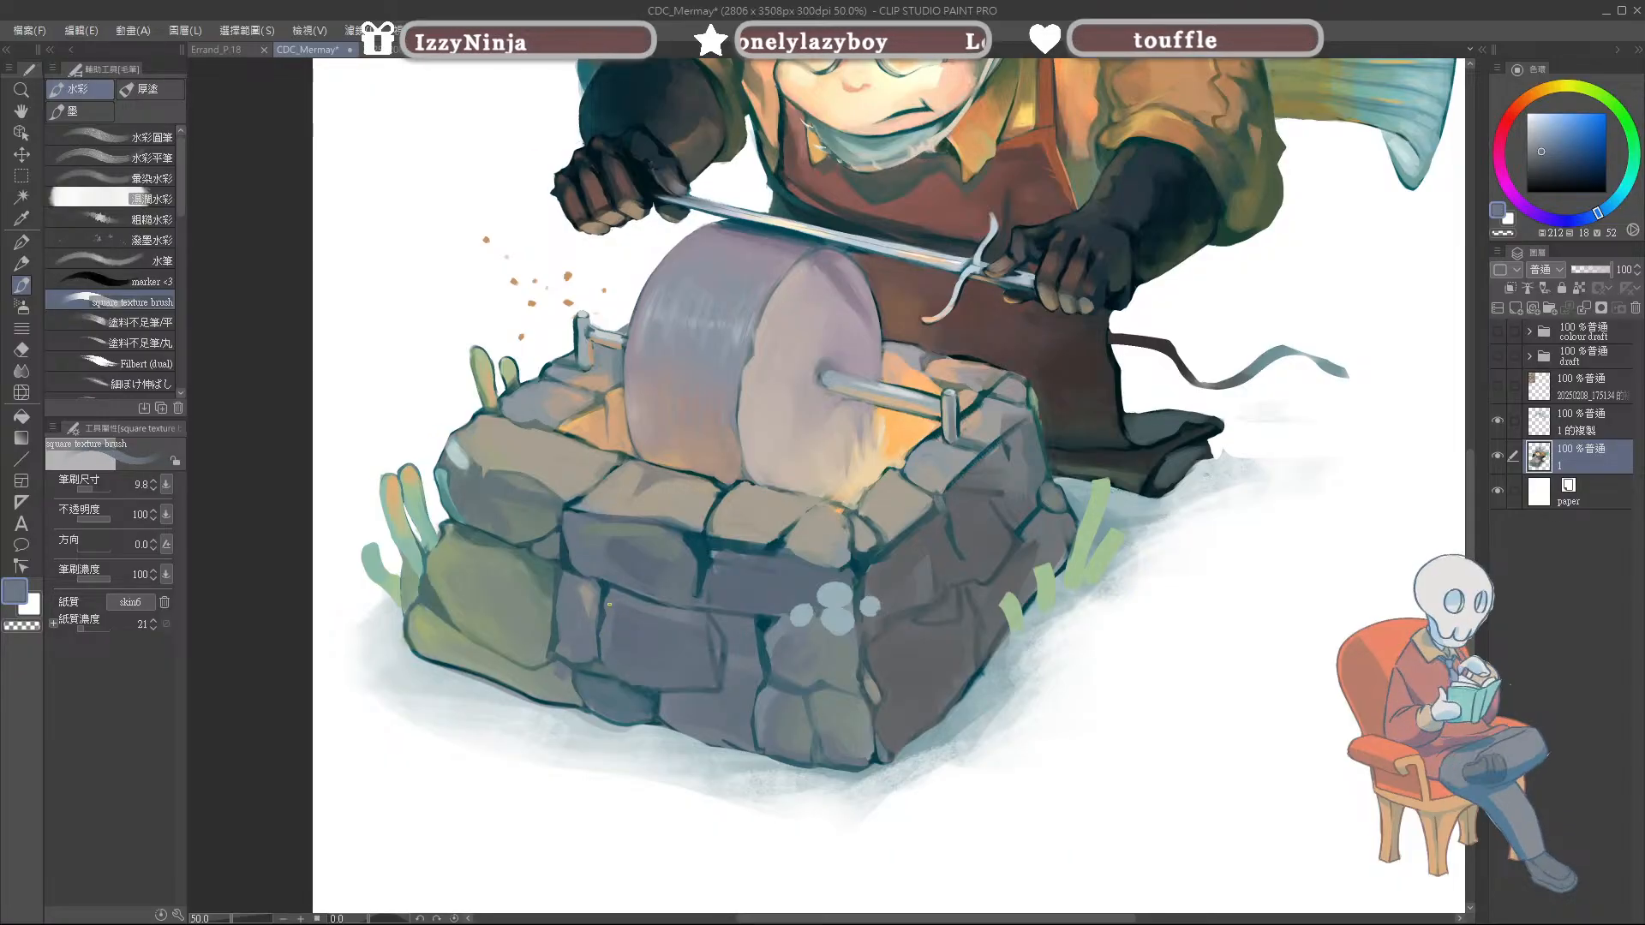
alt+click(683, 512)
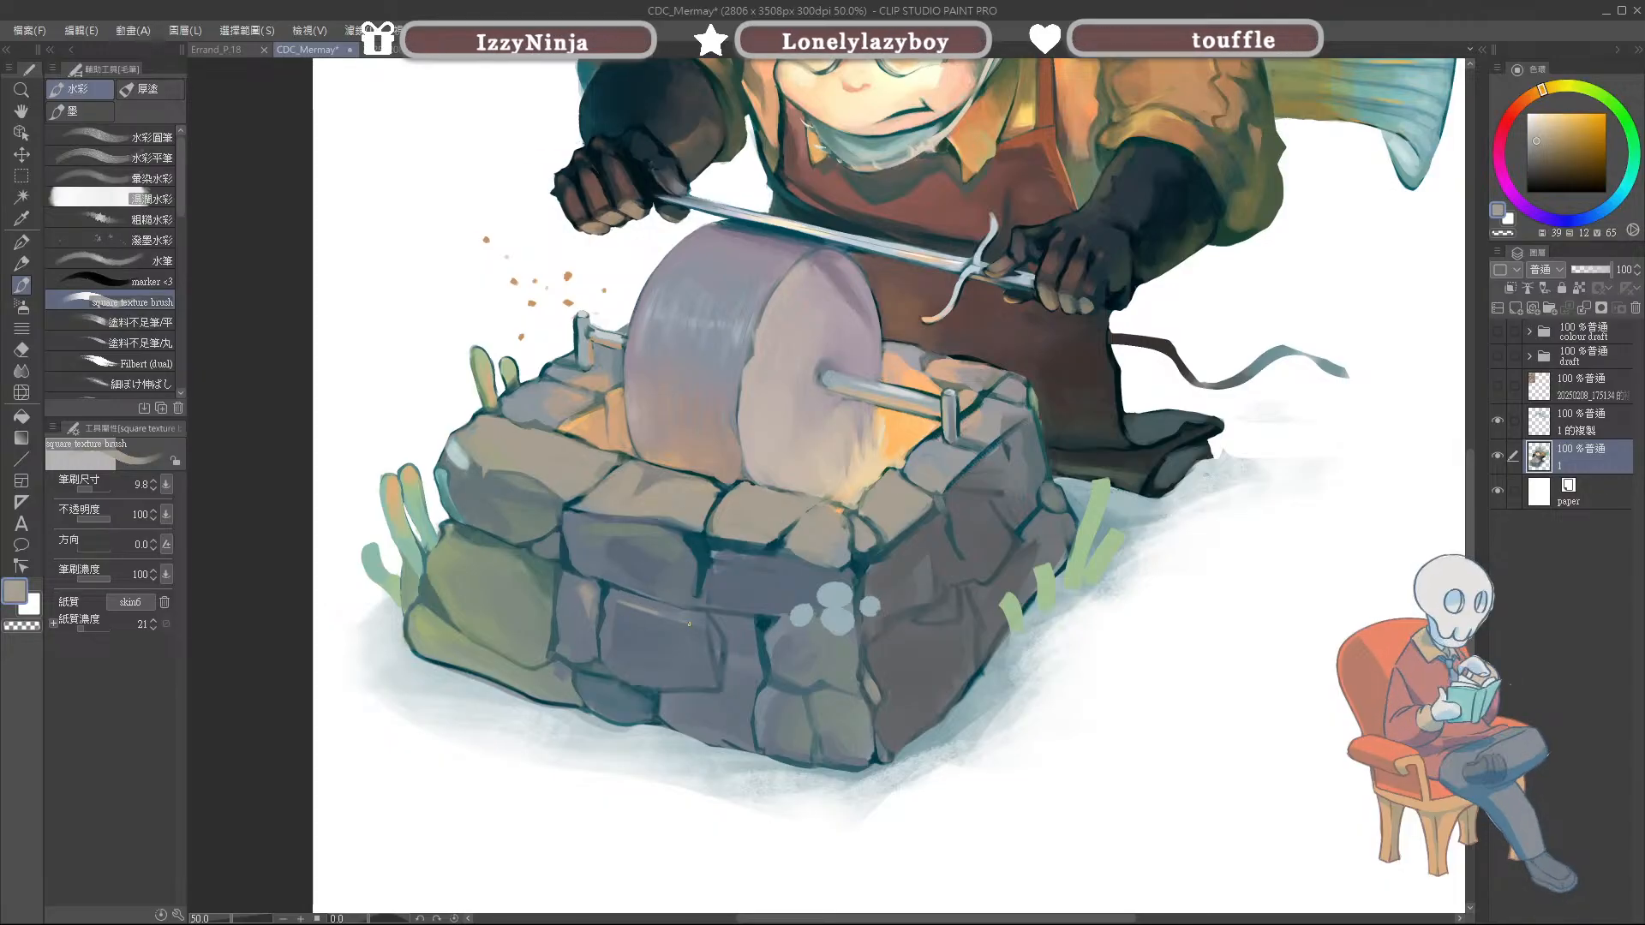
alt+click(645, 607)
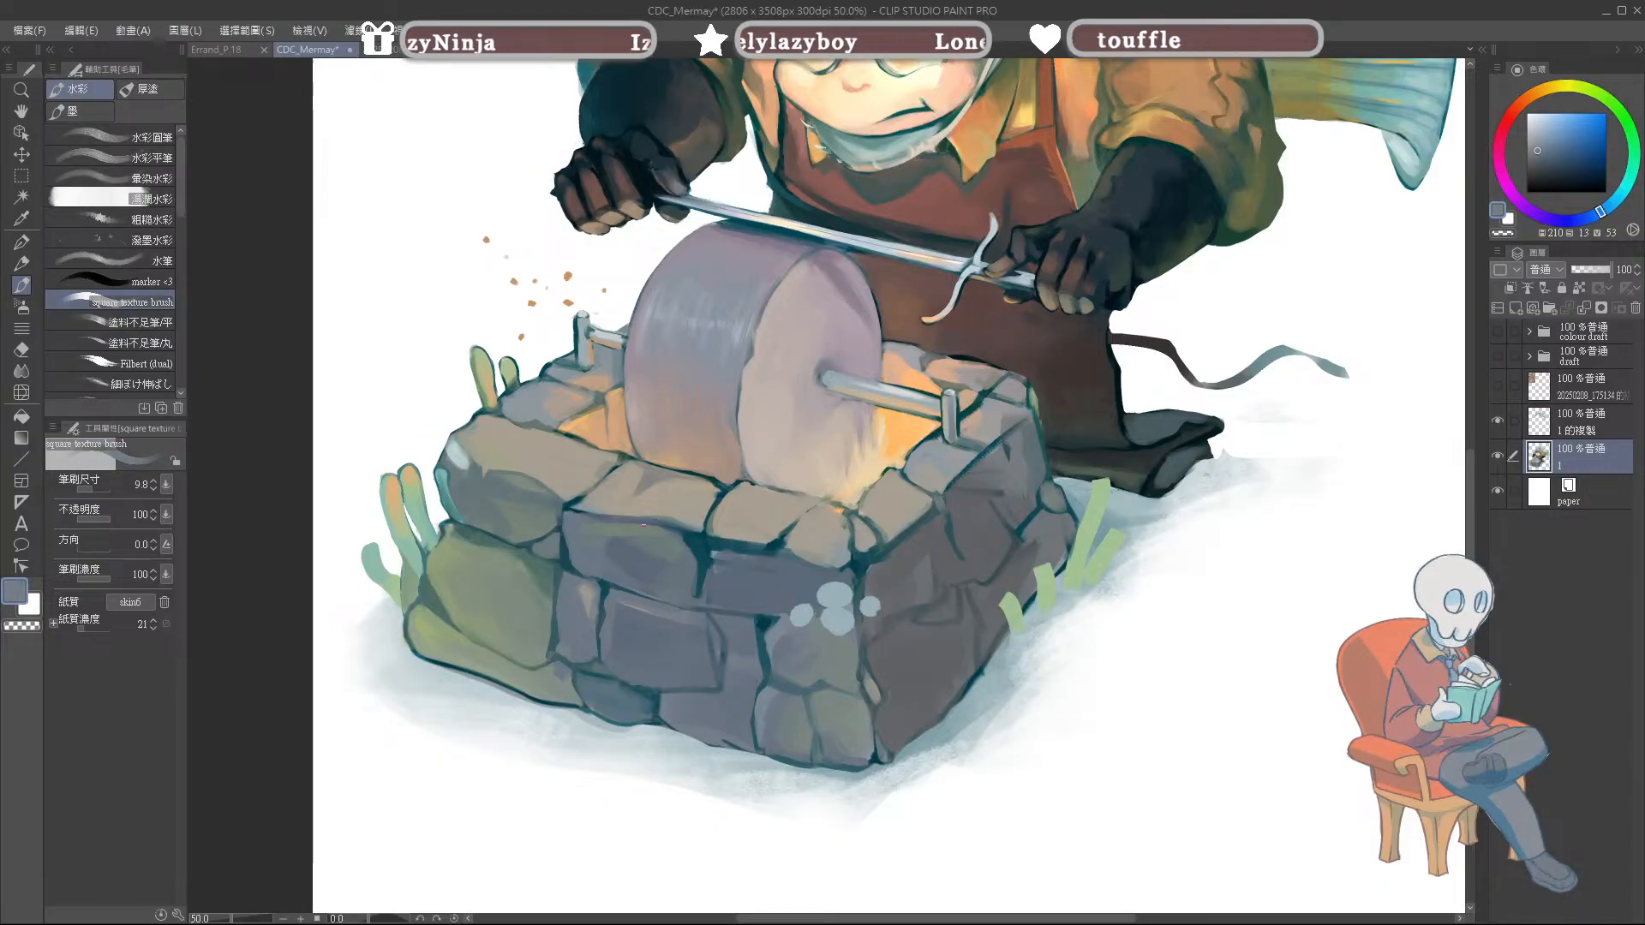
Step: Rework the vertical joint between the upper front stones with sampled dark blue and blue-grey at brush sizes 28.1 and 16.9
drag(731, 570, 739, 570)
alt+click(718, 588)
alt+click(709, 579)
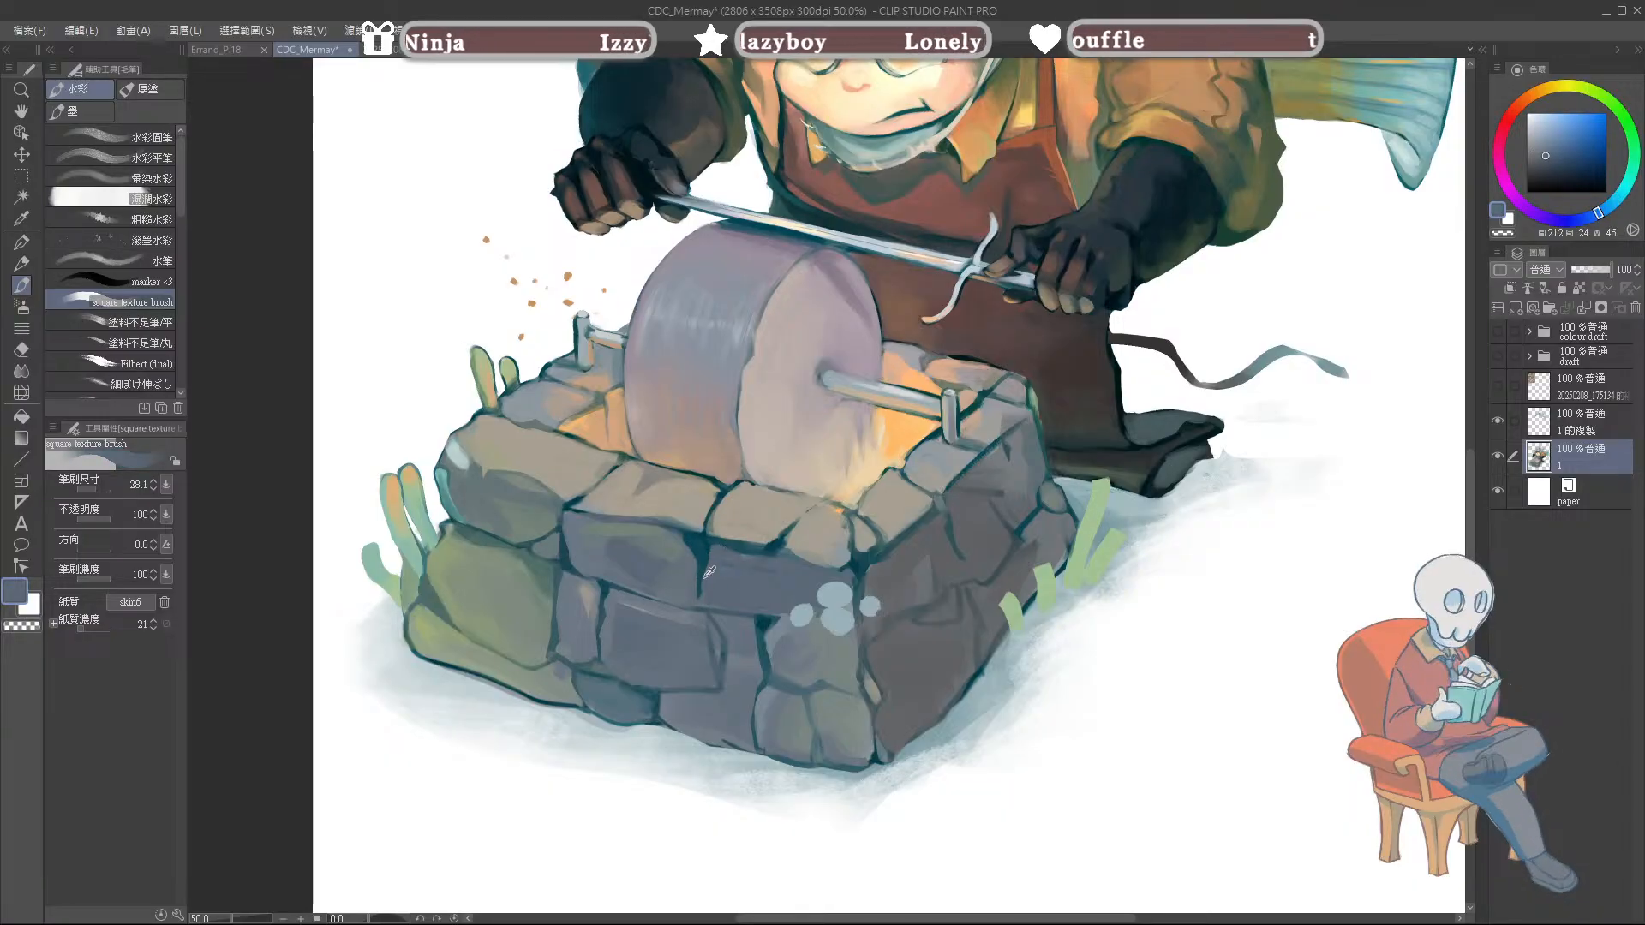
alt+click(707, 567)
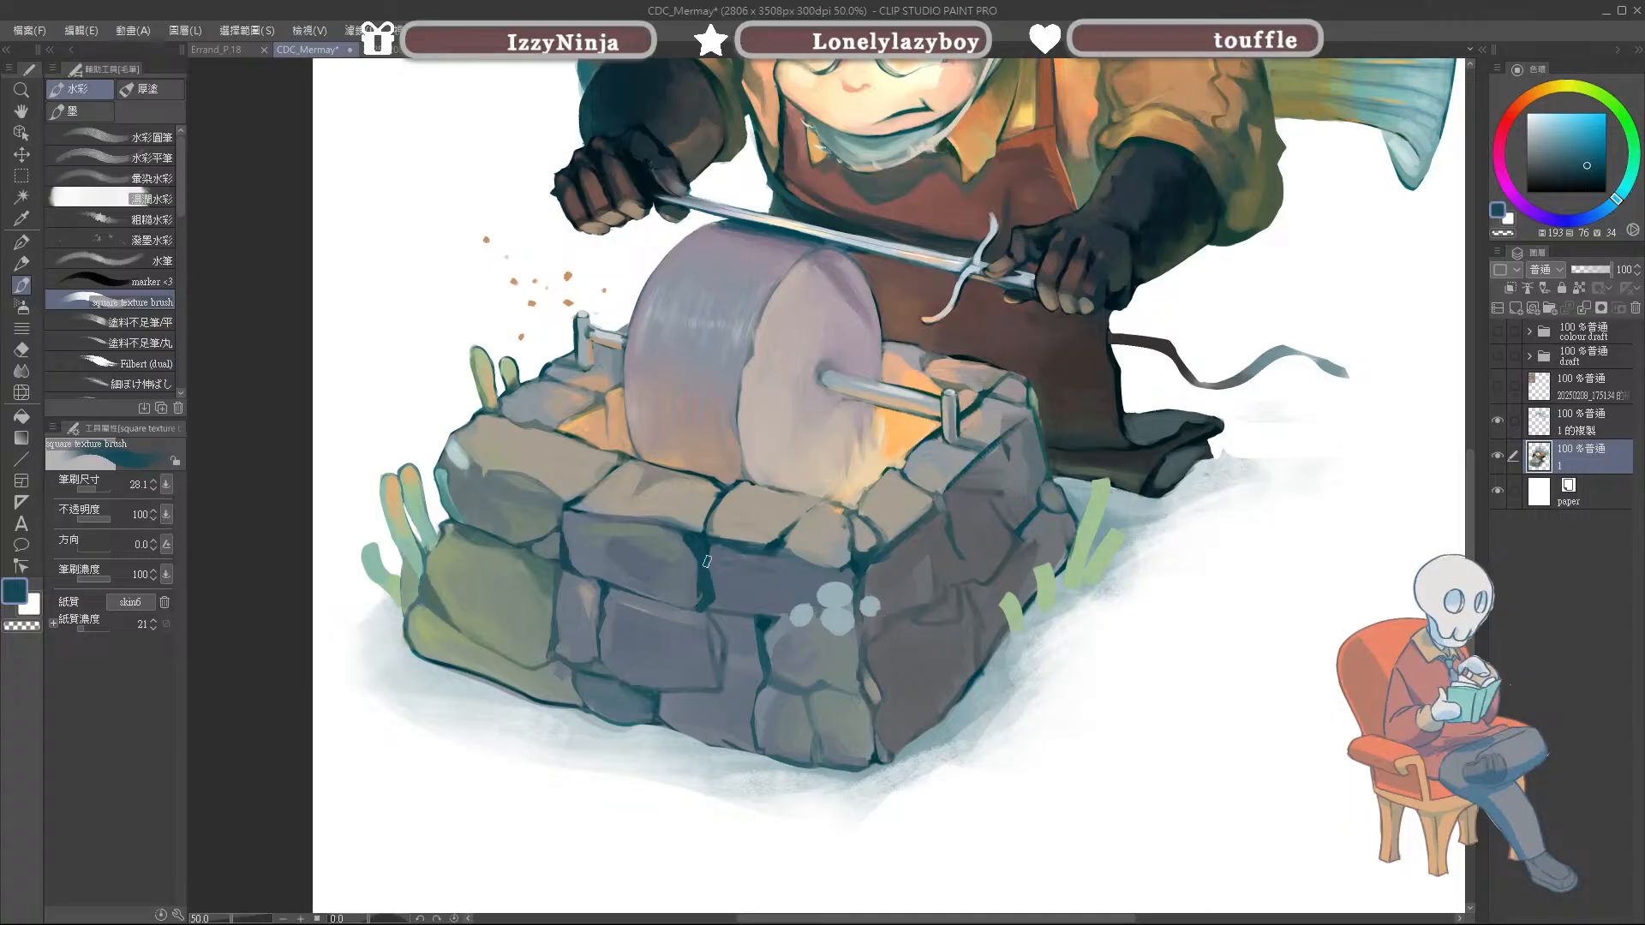
alt+click(709, 575)
key(bracketleft)
key(bracketleft)
key(bracketleft)
key(bracketleft)
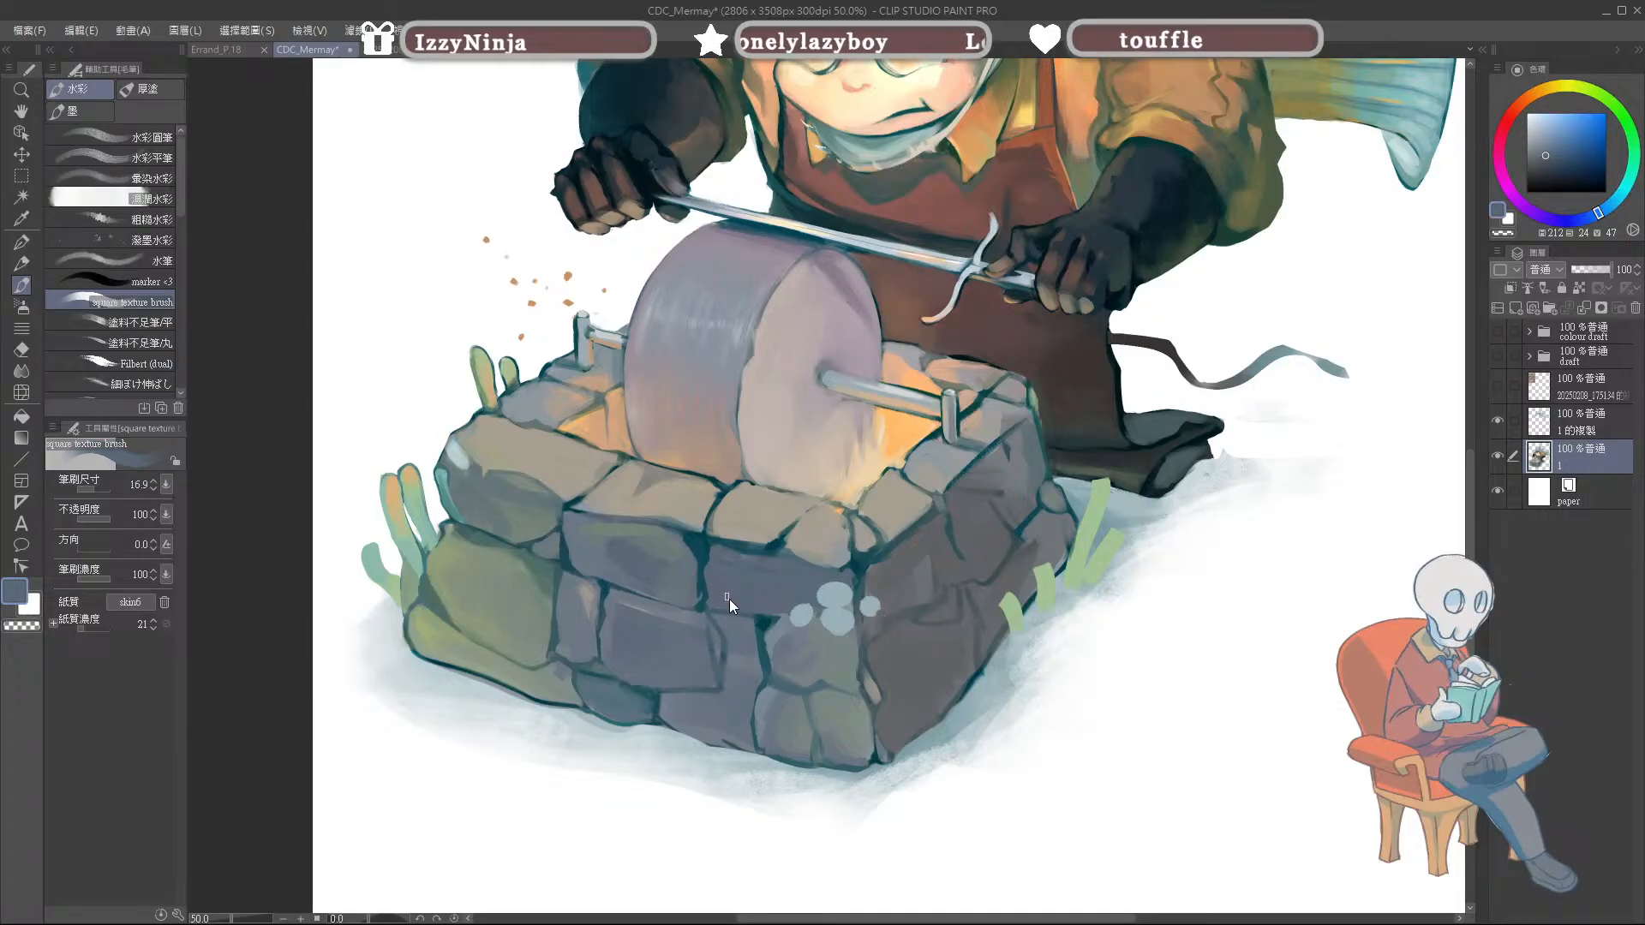
Step: Add a sampled beige highlight to the upper right corner of the large middle front stone at brush size 22.5
alt+click(713, 616)
alt+click(700, 613)
key(bracketright)
key(bracketright)
key(bracketright)
key(bracketright)
alt+click(717, 641)
drag(705, 615, 713, 641)
alt+click(718, 531)
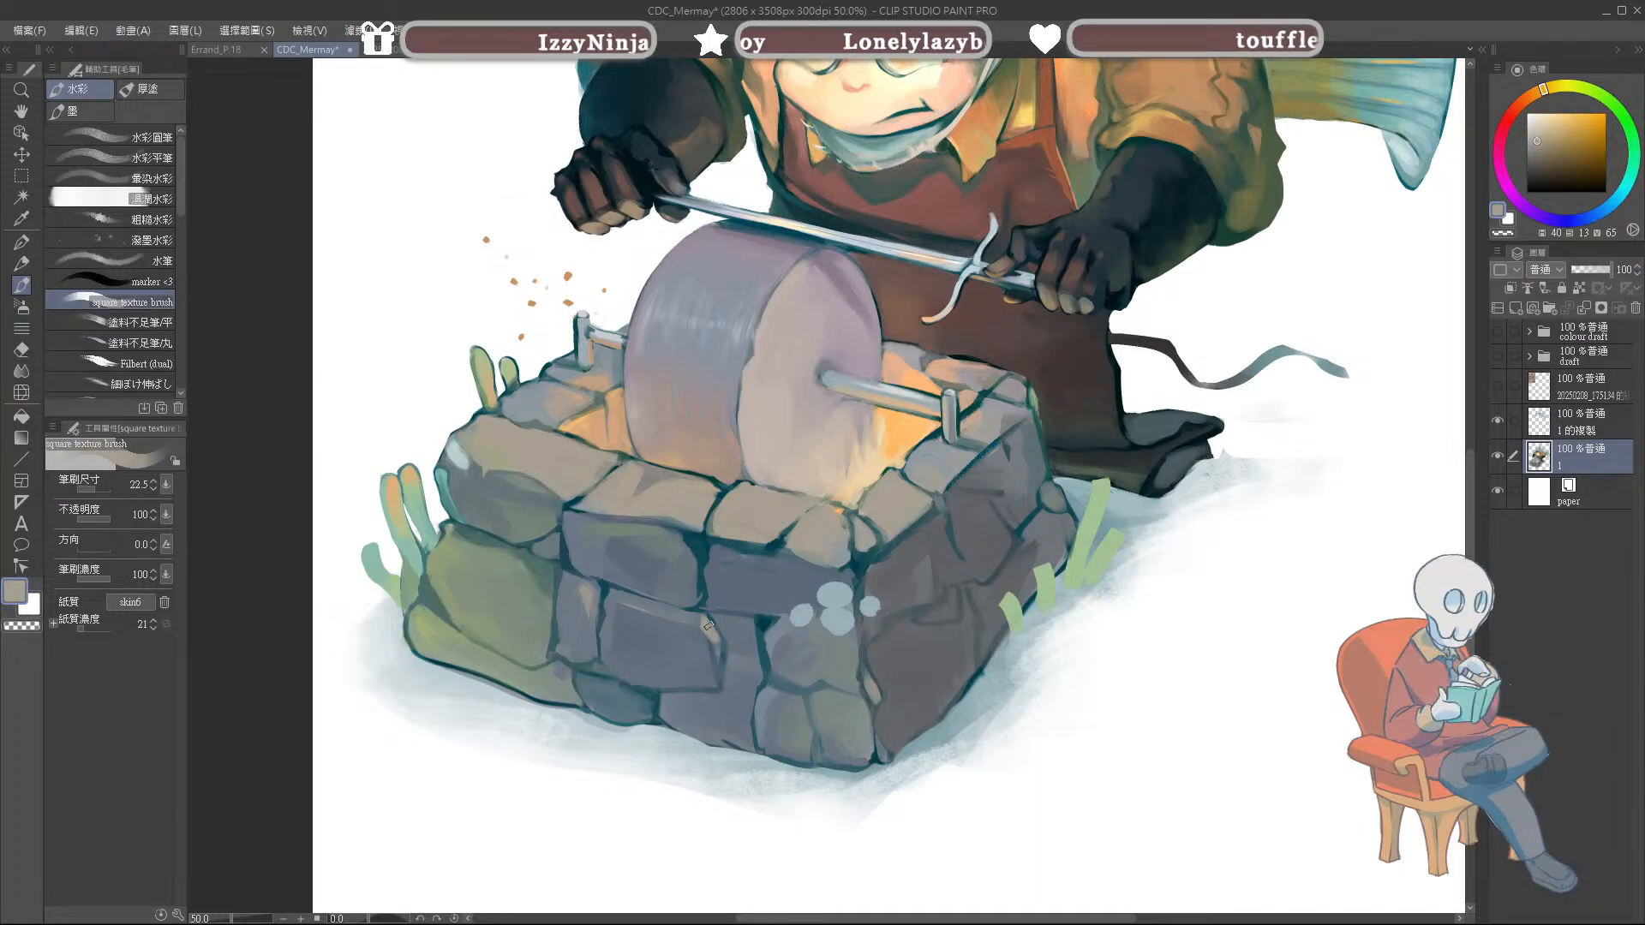
alt+click(707, 641)
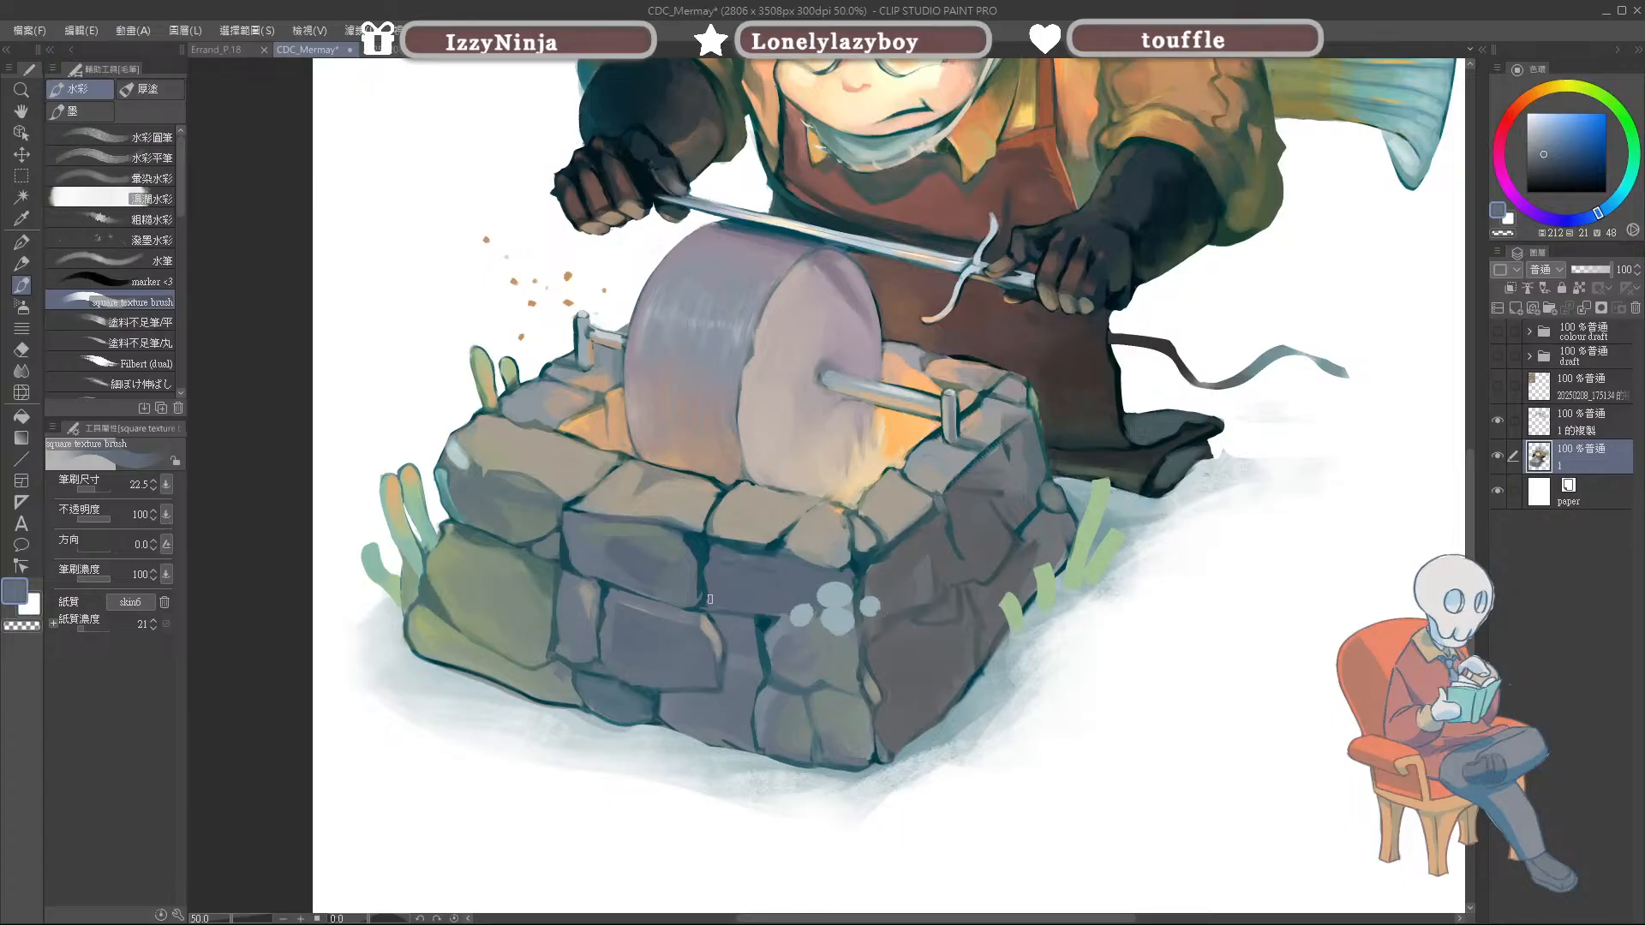
Step: Rework the joint above the large middle front stone's highlighted corner with sampled blue-grey at brush size 25.9
key(bracketleft)
key(bracketleft)
key(bracketleft)
key(bracketleft)
key(bracketleft)
alt+click(706, 615)
key(bracketright)
key(bracketright)
key(bracketright)
key(bracketright)
alt+click(713, 617)
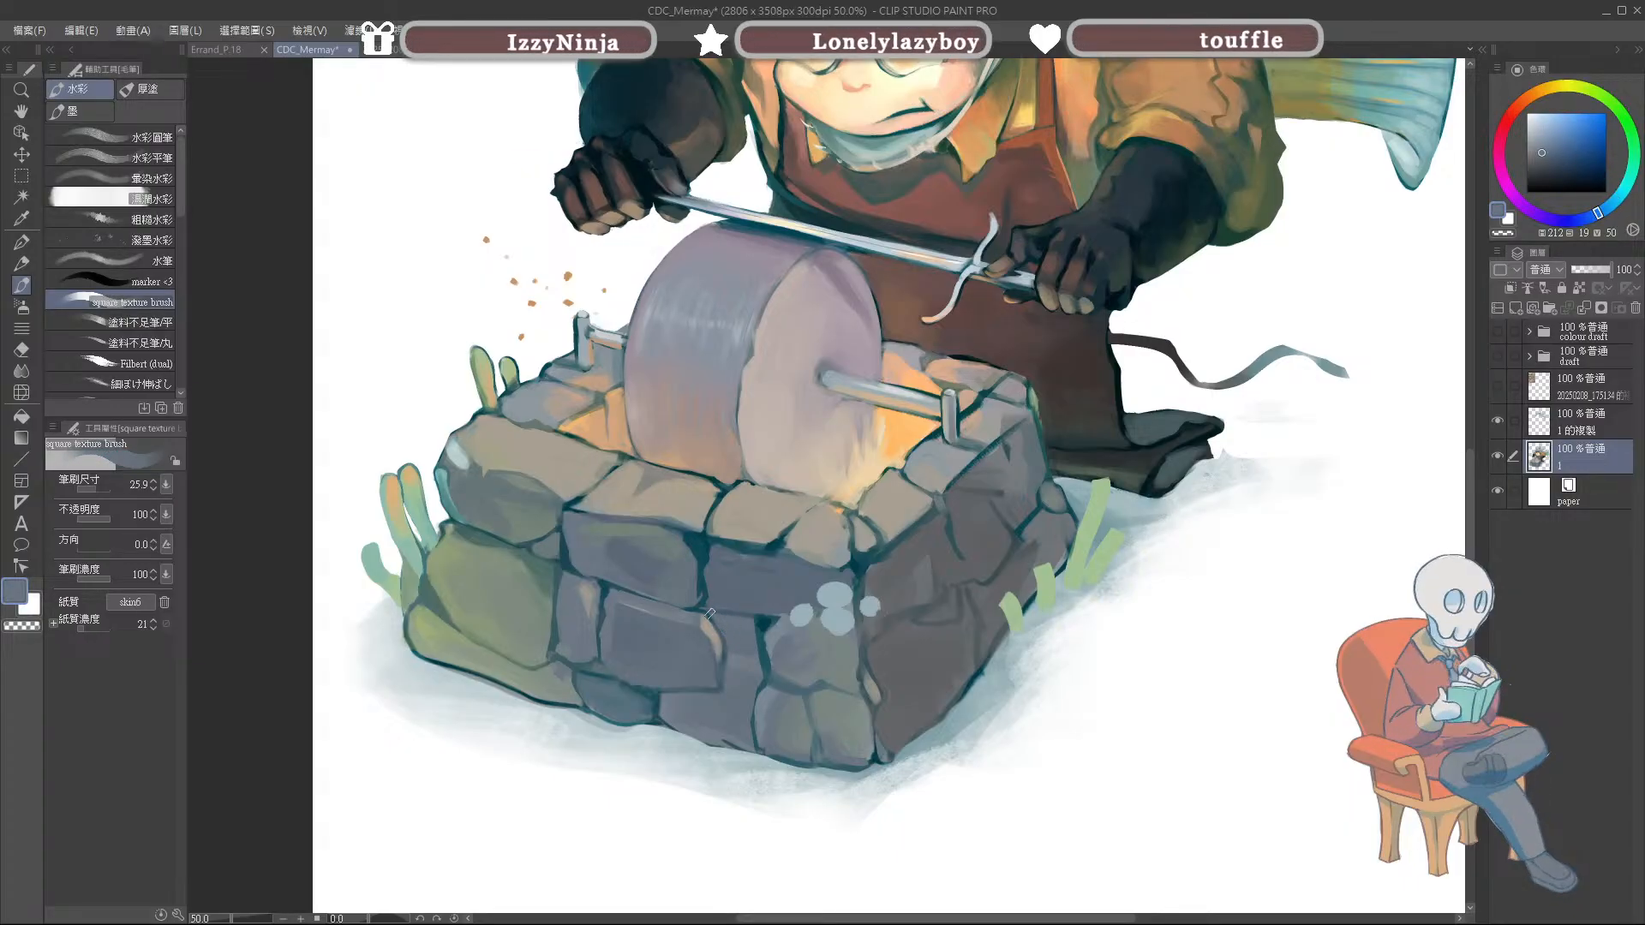
Step: Blend the right edge of the large middle front stone with sampled blue-grey and grey-beige at brush size 25.9
alt+click(734, 634)
alt+click(728, 647)
alt+click(724, 658)
alt+click(721, 657)
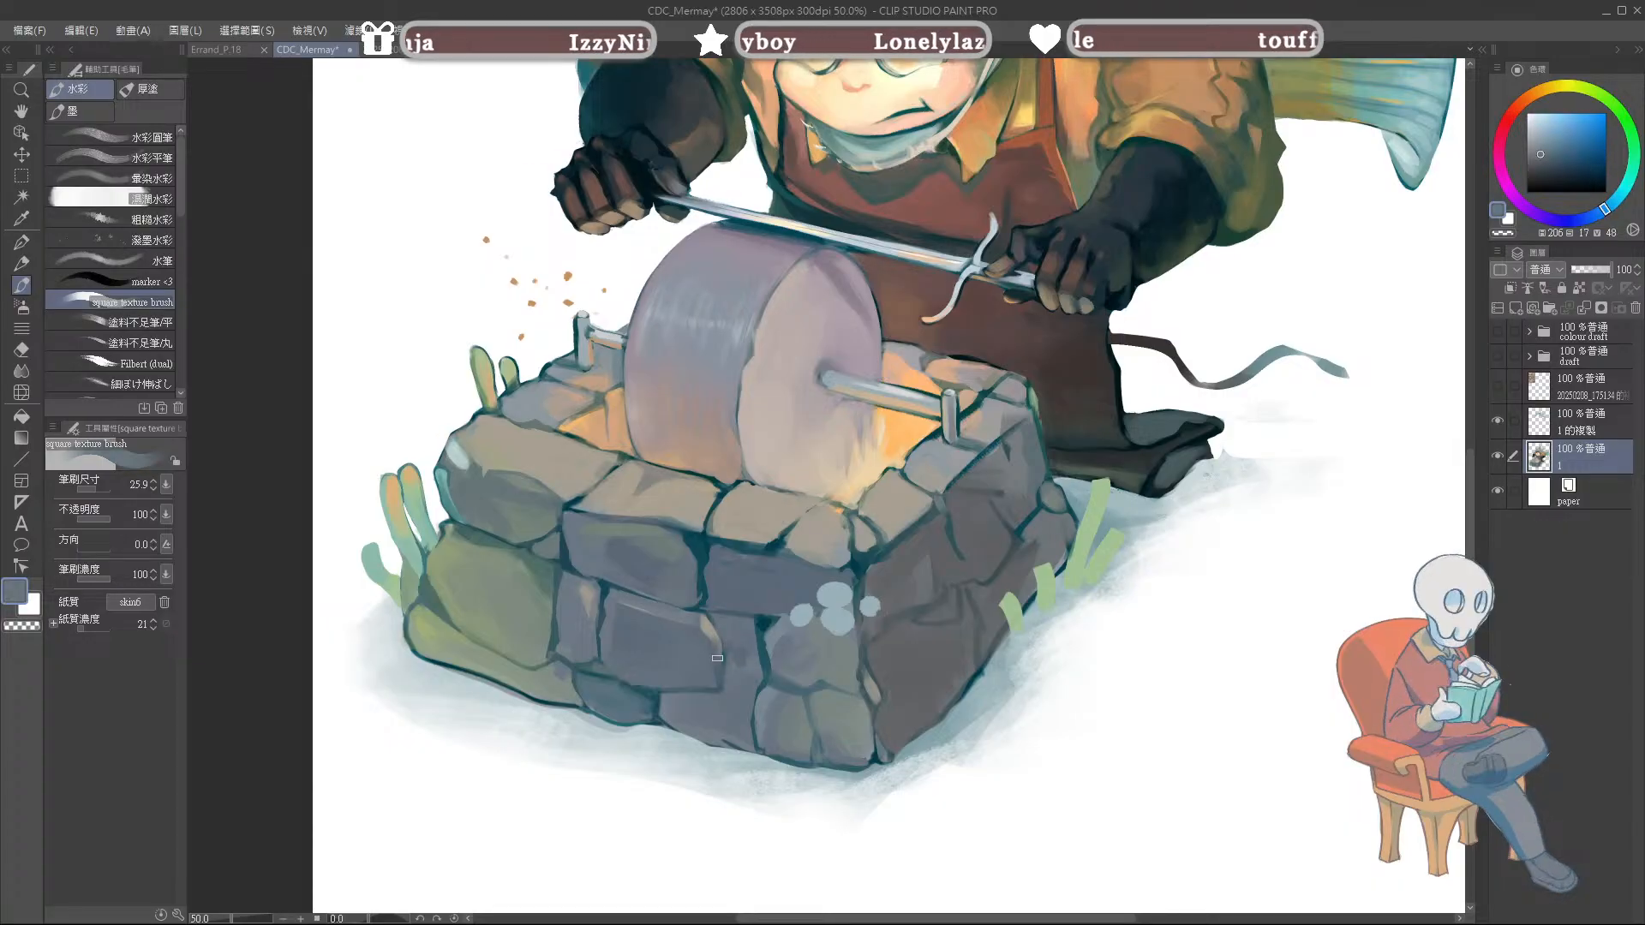
alt+click(700, 619)
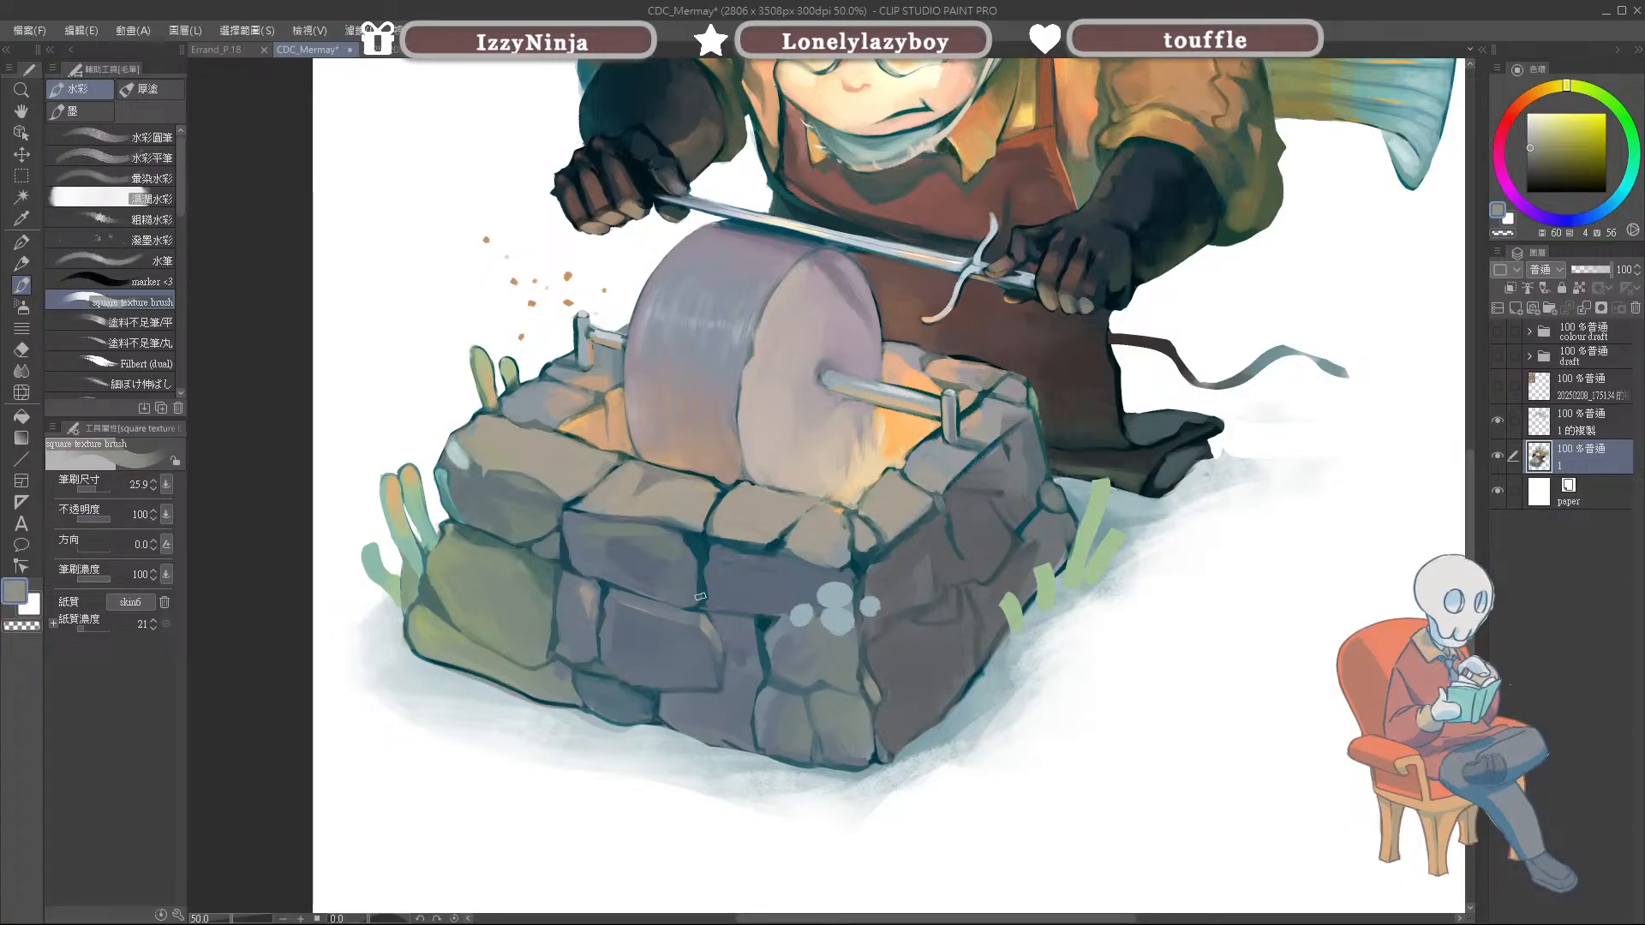
alt+click(737, 634)
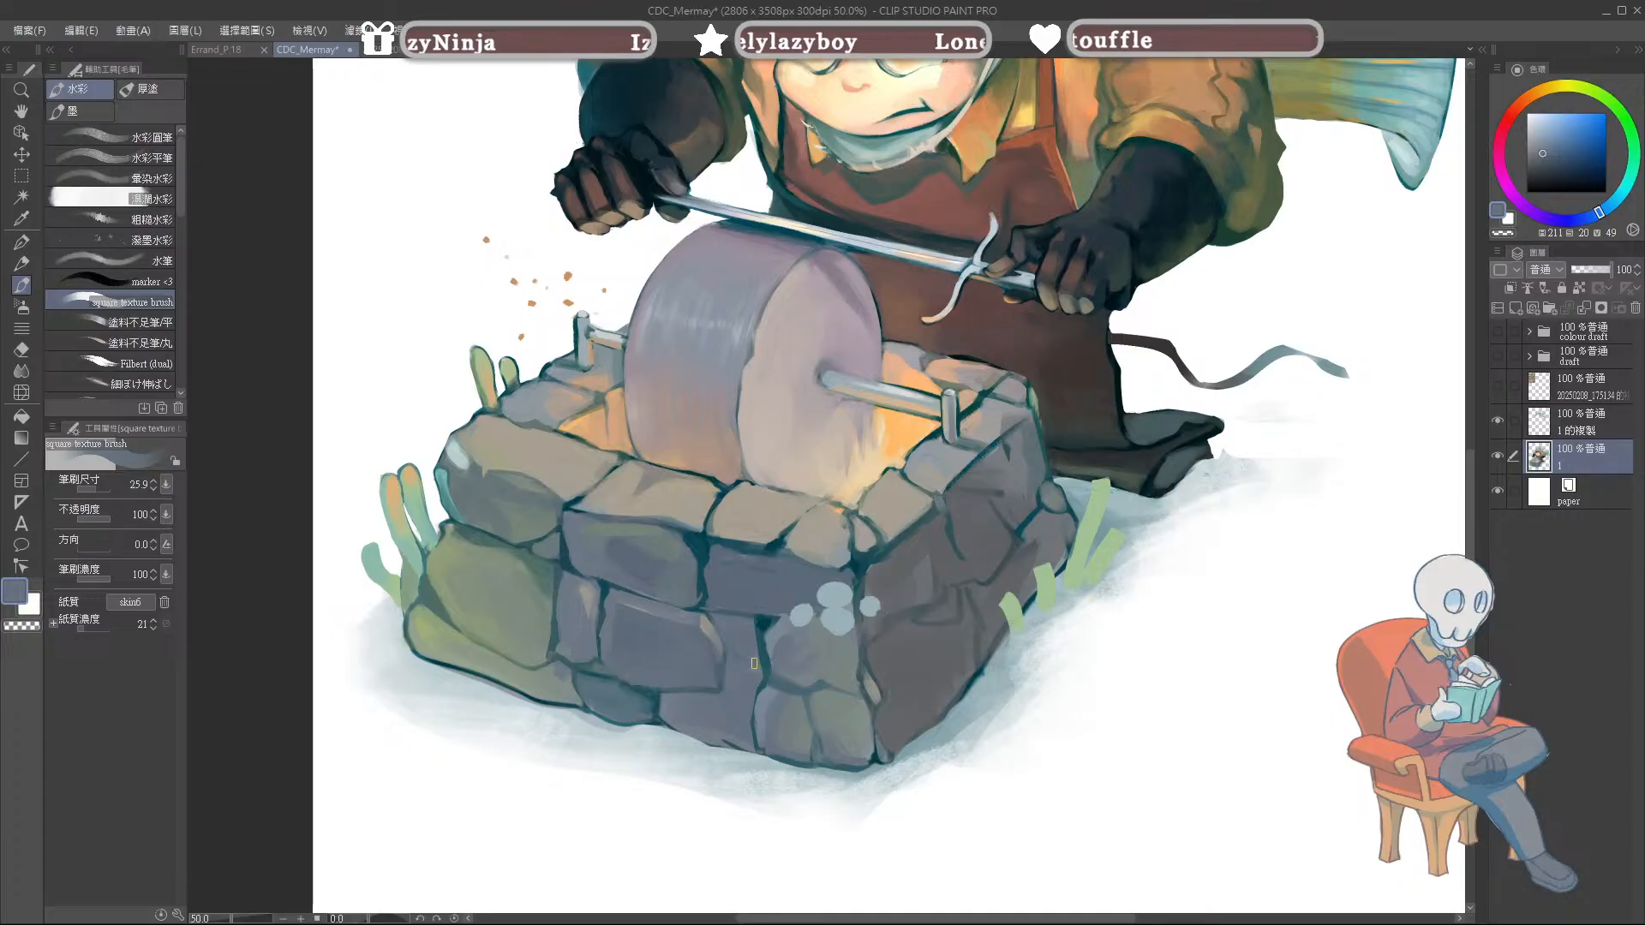
Step: Dab a small sampled beige chip highlight onto the upper right front stone and blend it with blue-grey at size 25.9
alt+click(775, 592)
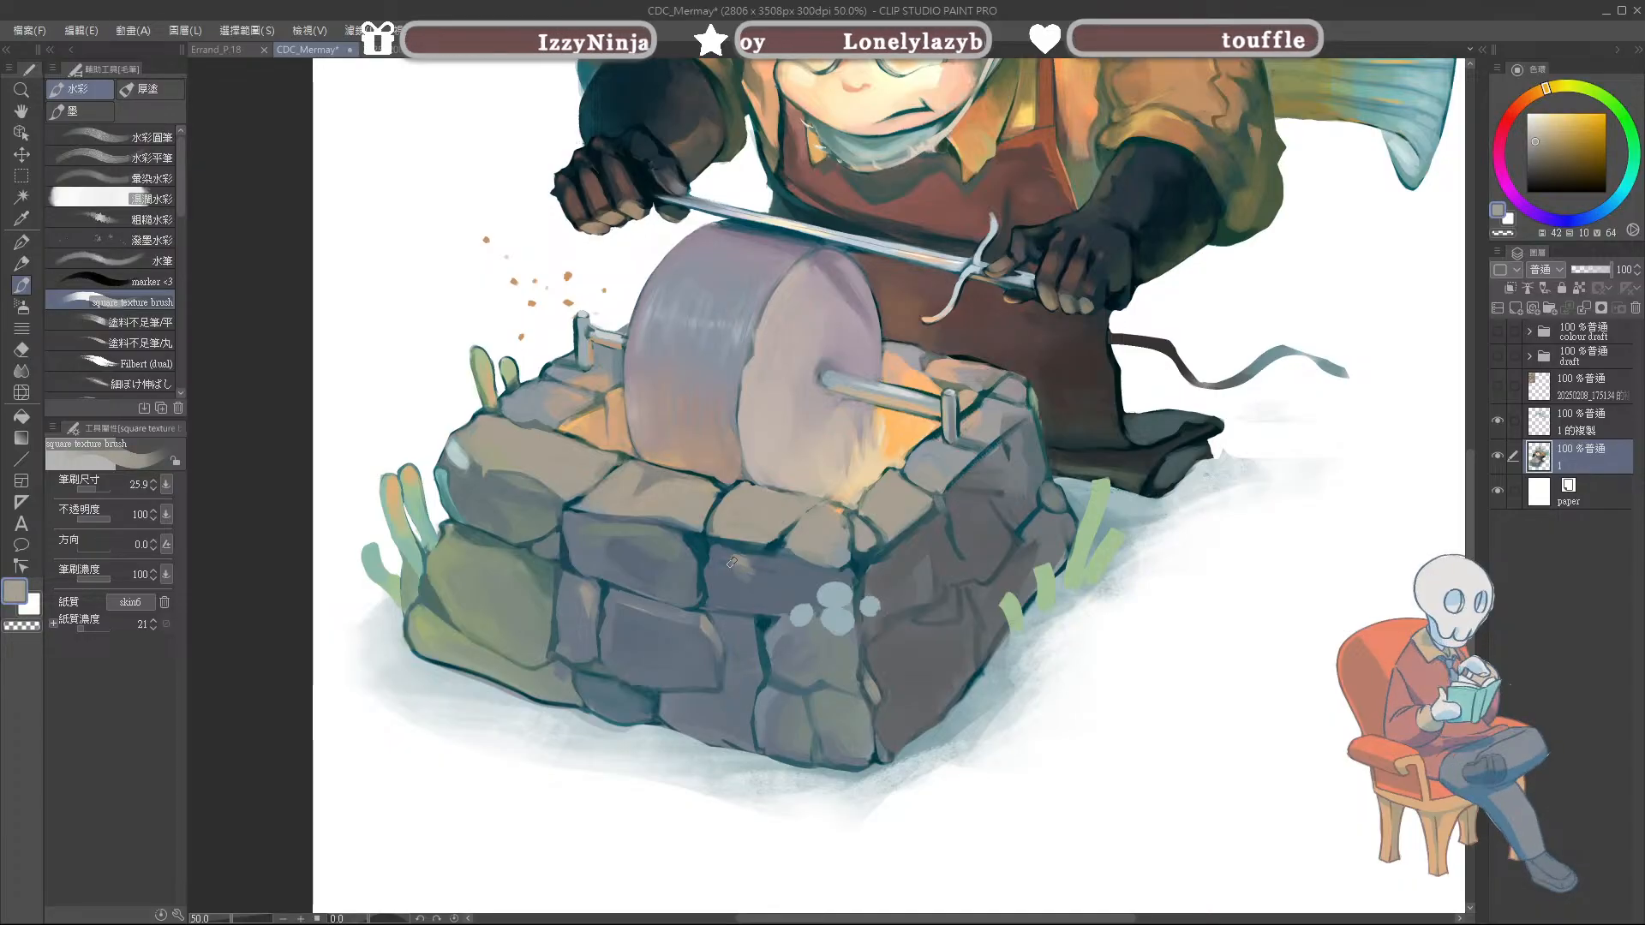
alt+click(742, 585)
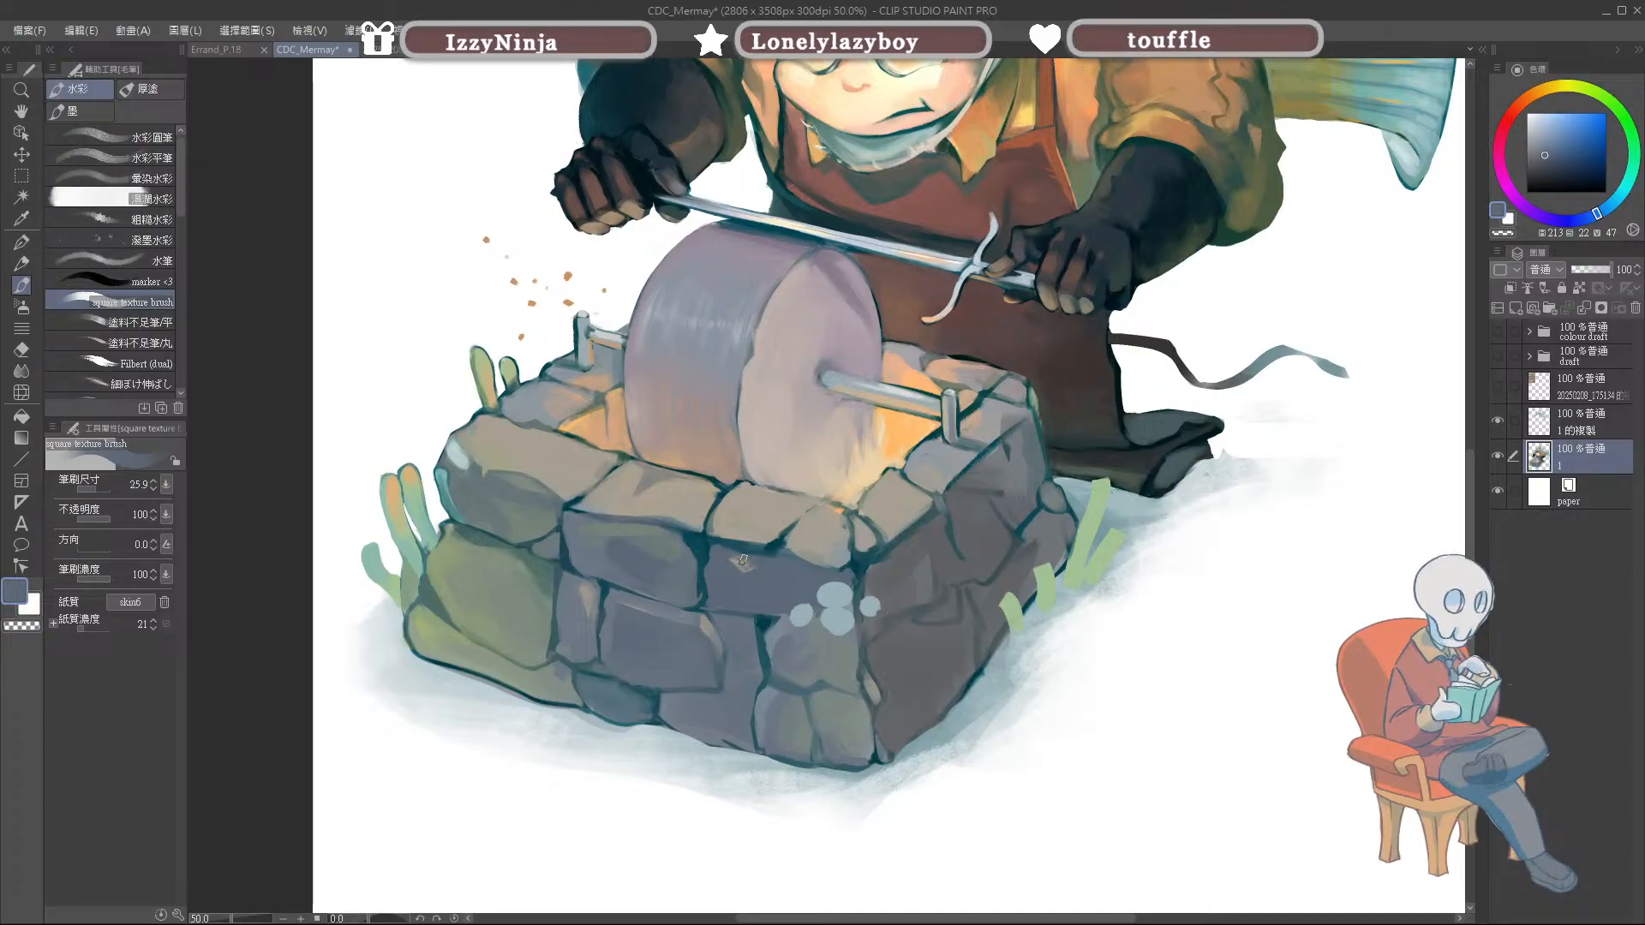
alt+click(749, 562)
alt+click(747, 555)
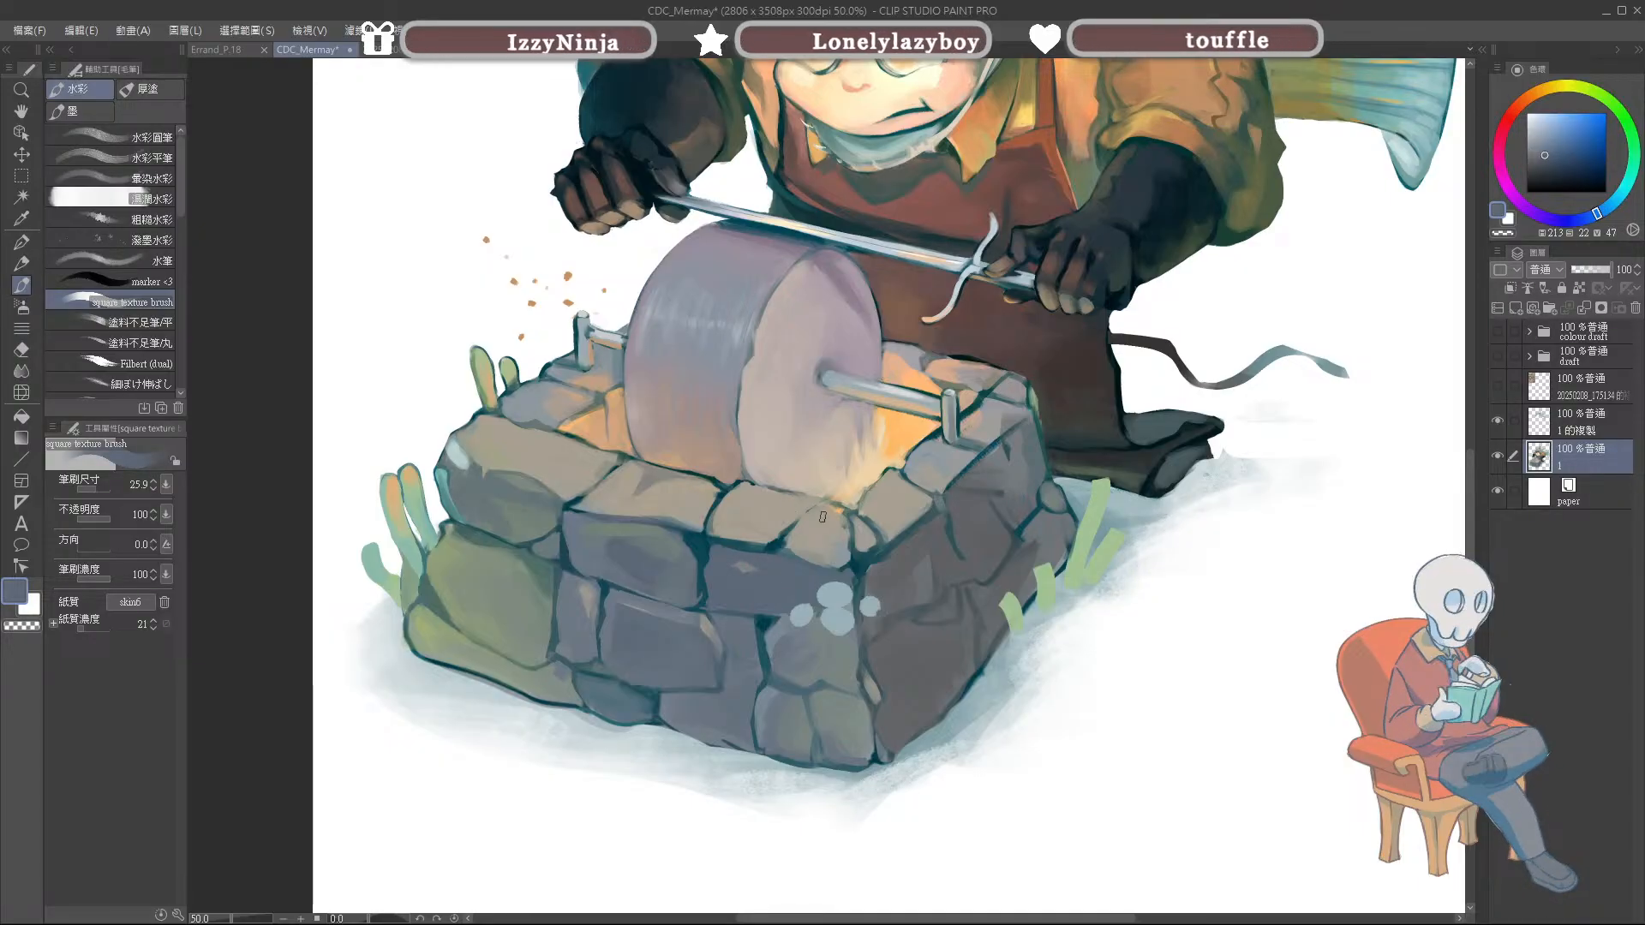
Step: Paint a vertical teal crack in the upper right front stone and rework the joint below it with sampled dark blue and blue-grey
alt+click(782, 543)
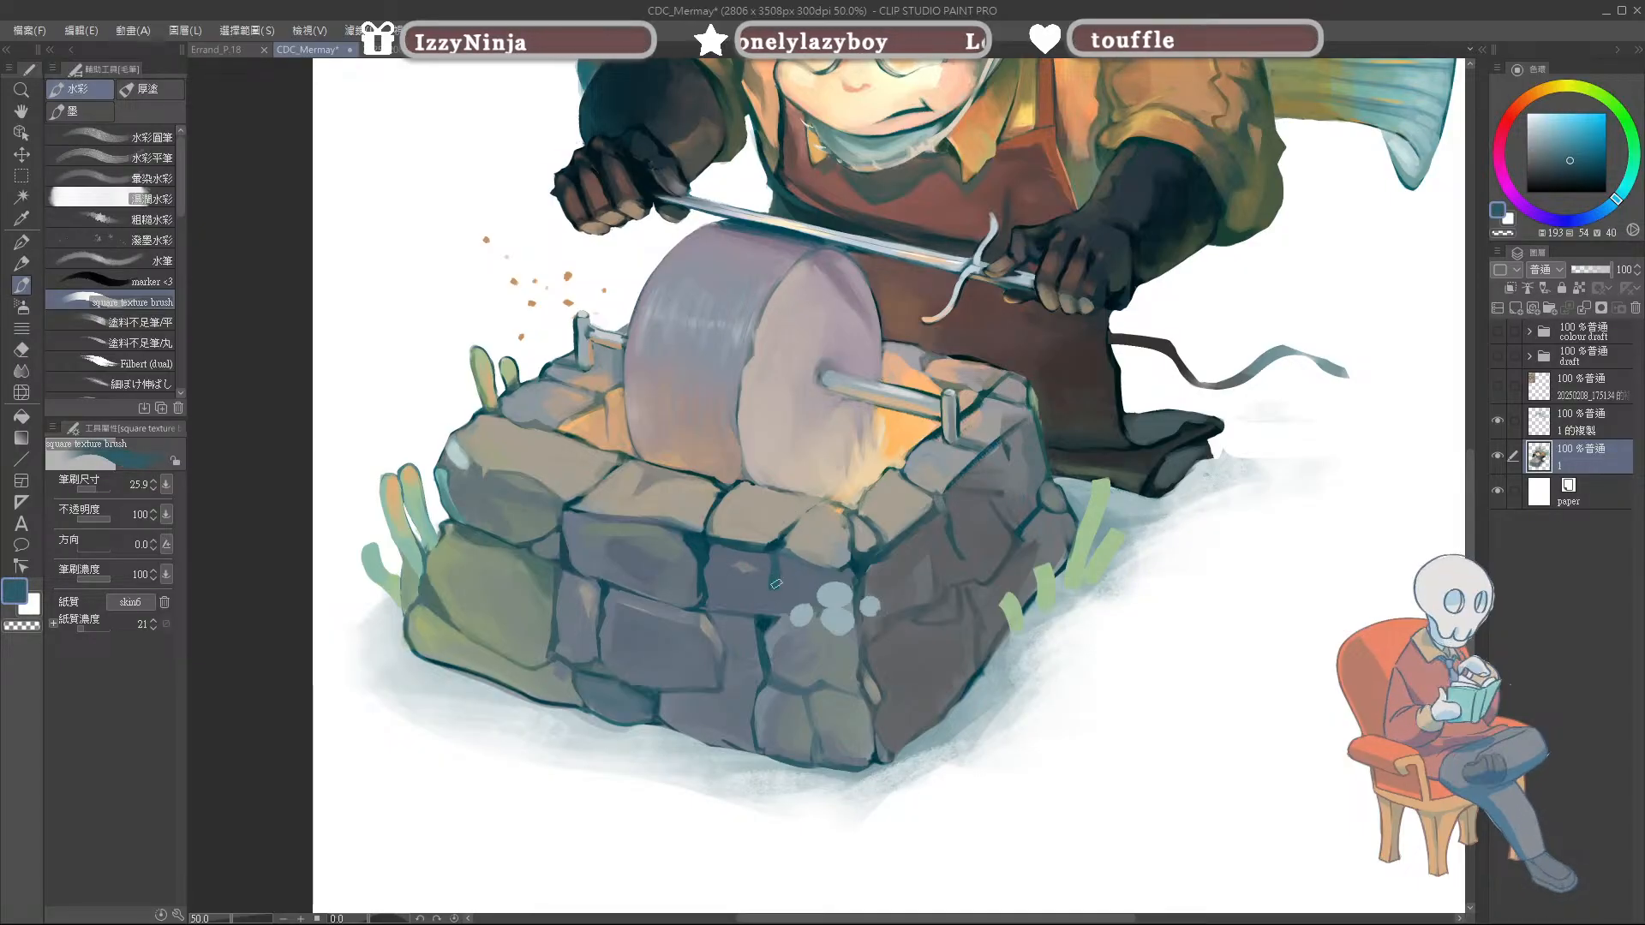
alt+click(775, 595)
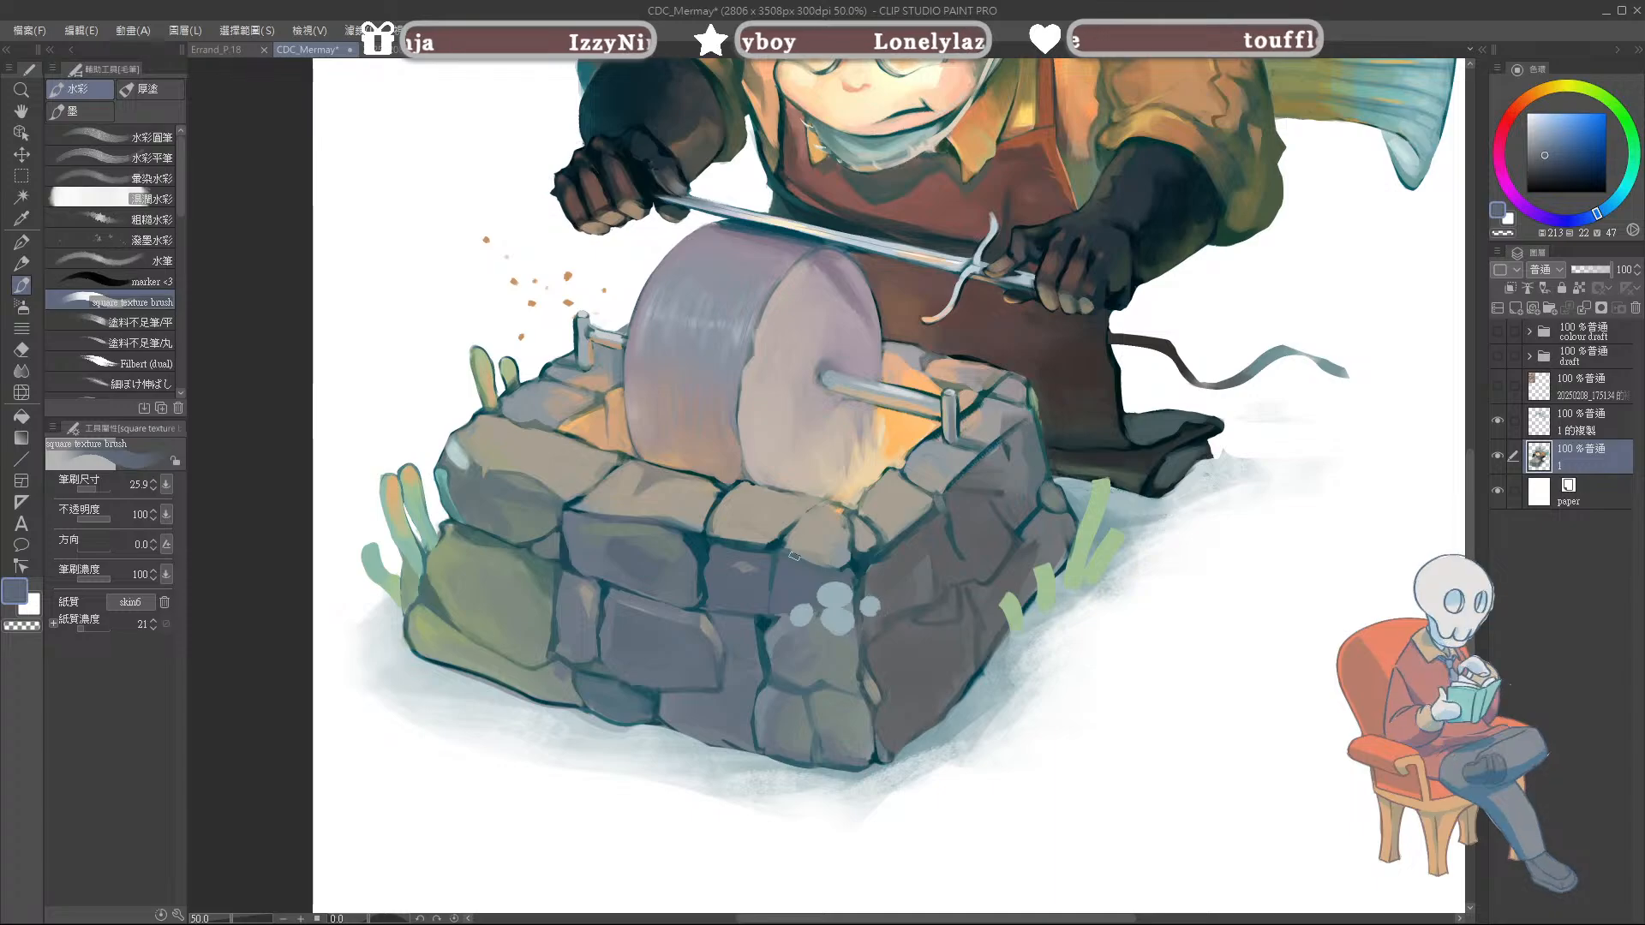
alt+click(766, 614)
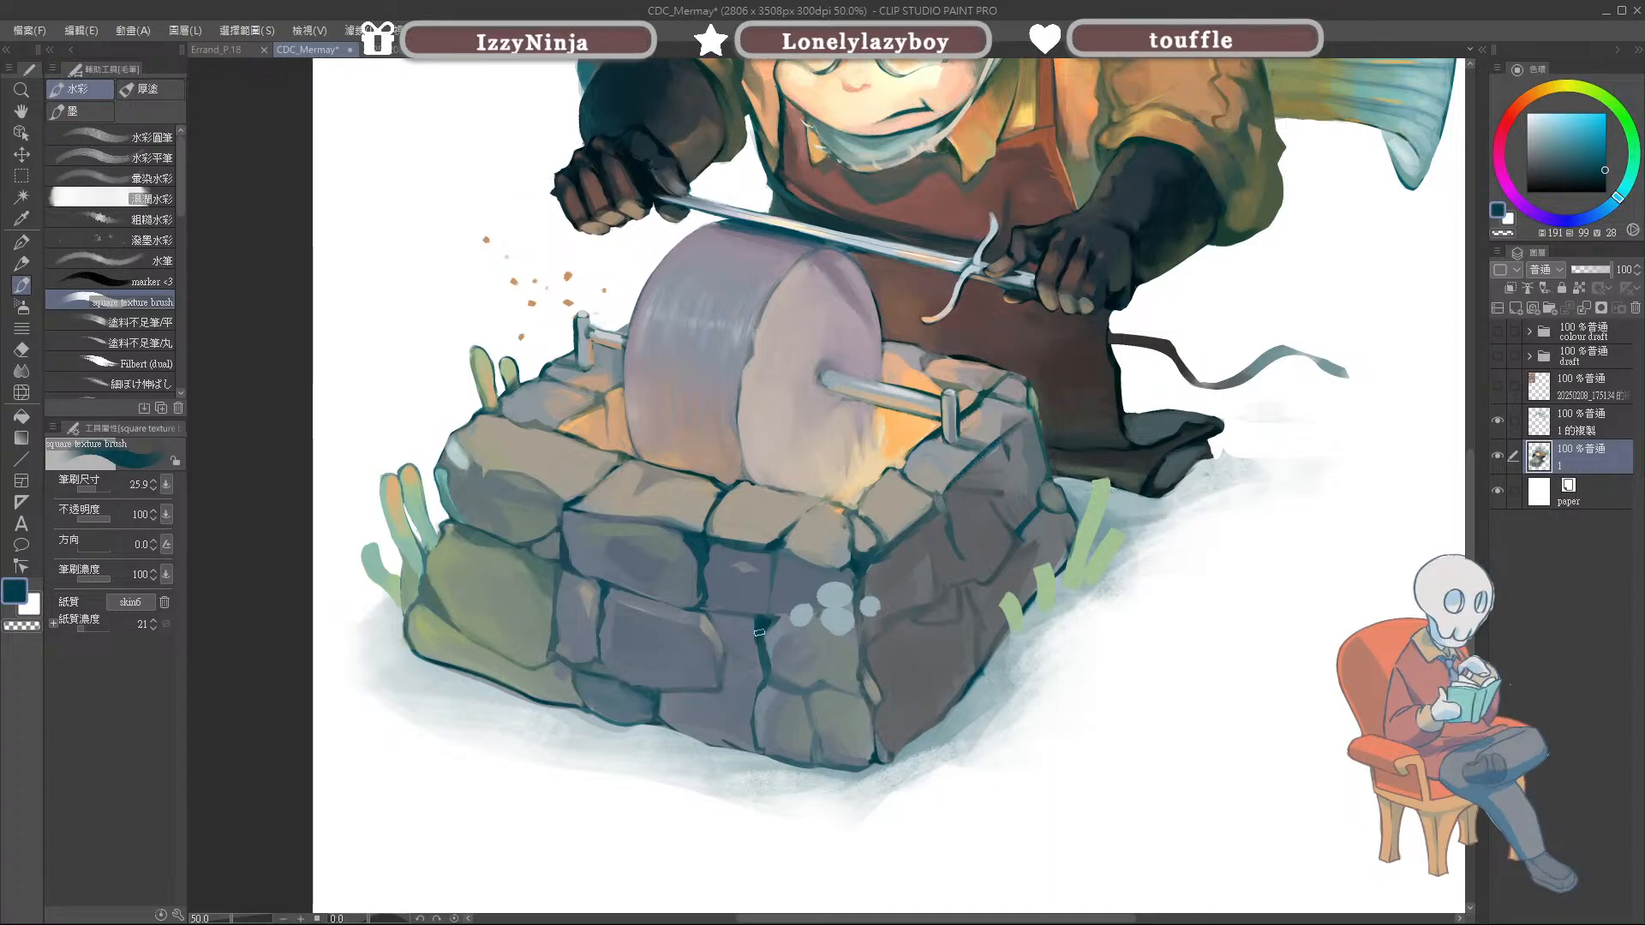
alt+click(781, 618)
alt+click(763, 654)
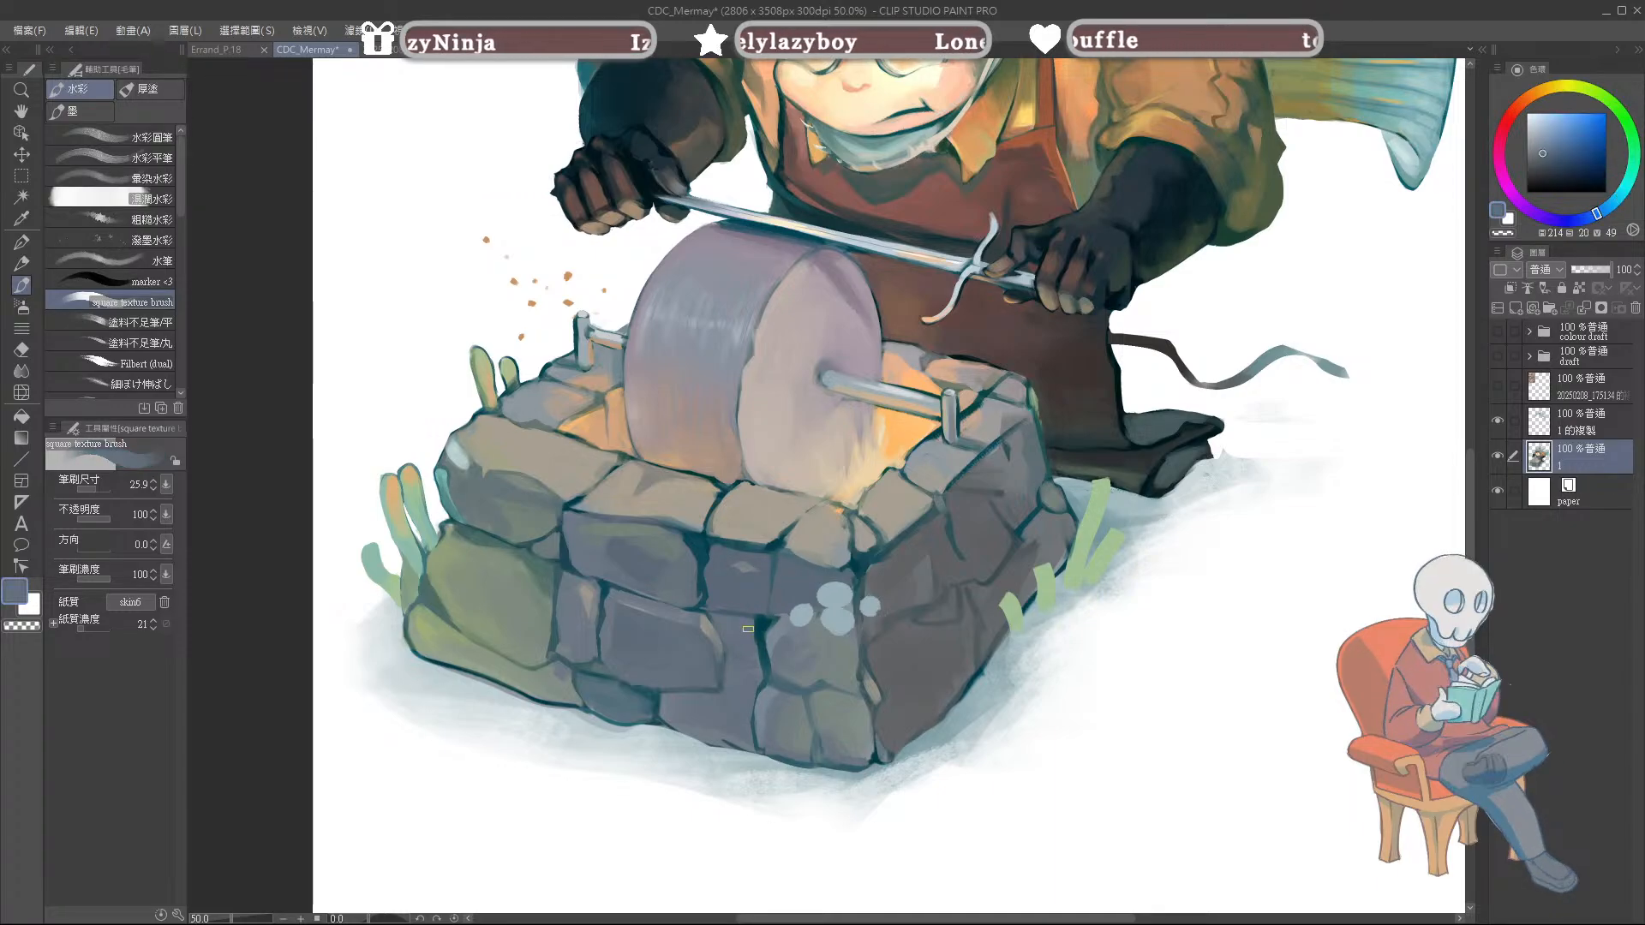
alt+click(778, 619)
Step: Refine the joint below the upper right front stone and highlight the edge beneath it with sampled beige at brush sizes 11.9 and 29.4
mouse_move(783, 605)
ctrl+alt+mouse_down()
mouse_move(736, 614)
mouse_move(756, 618)
ctrl+alt+mouse_up()
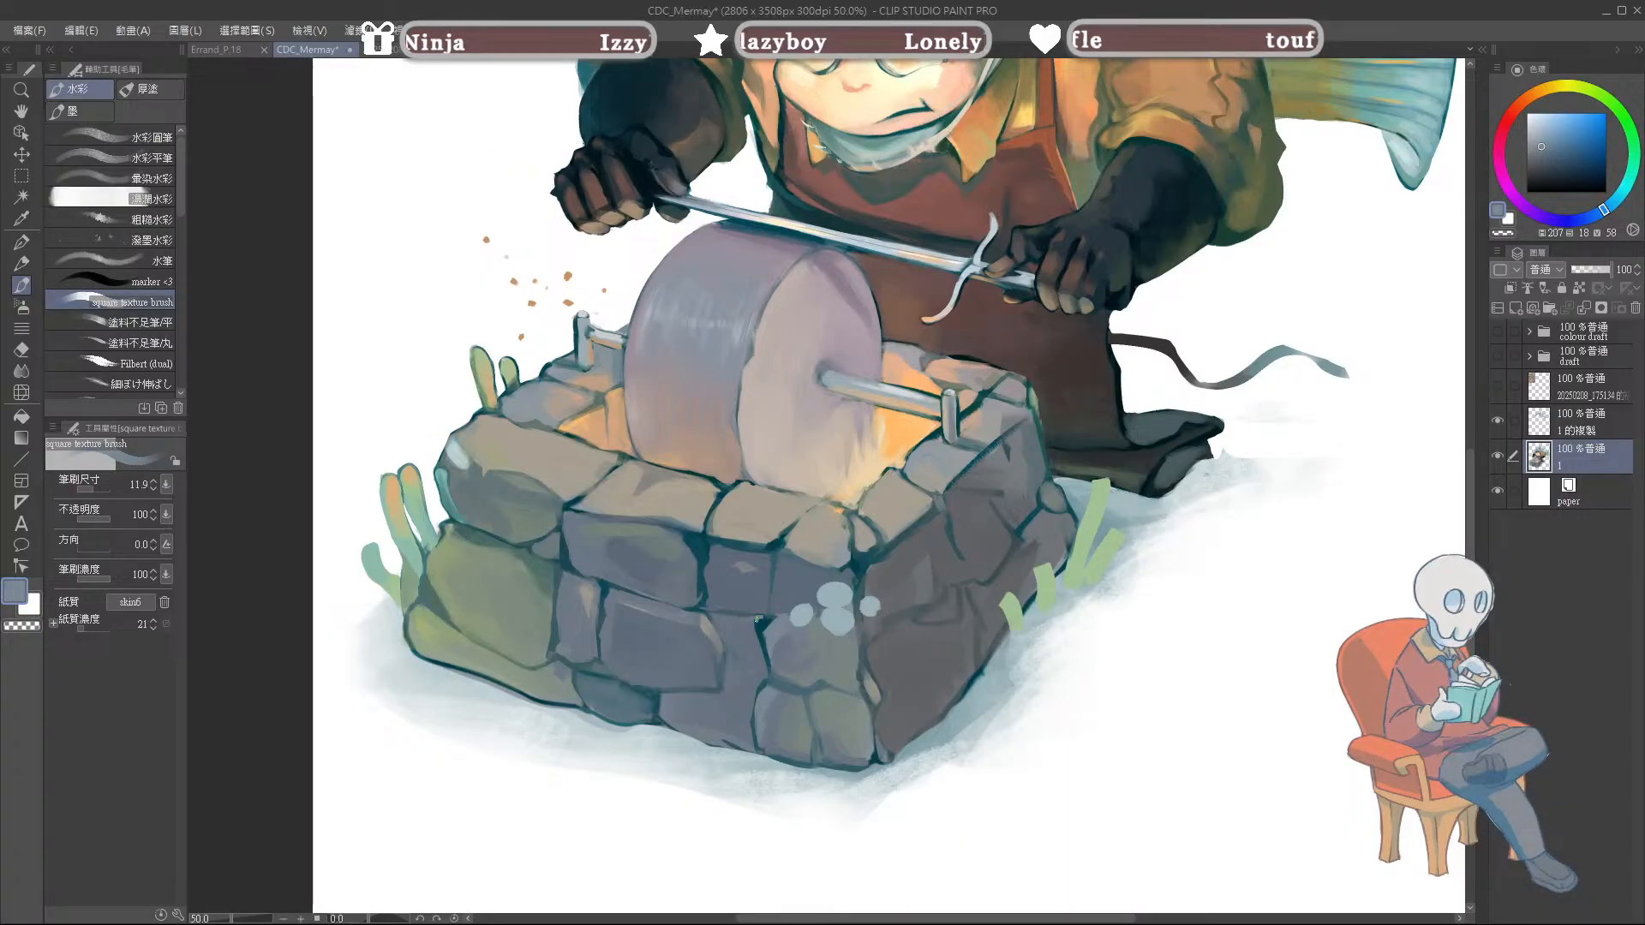
alt+click(761, 617)
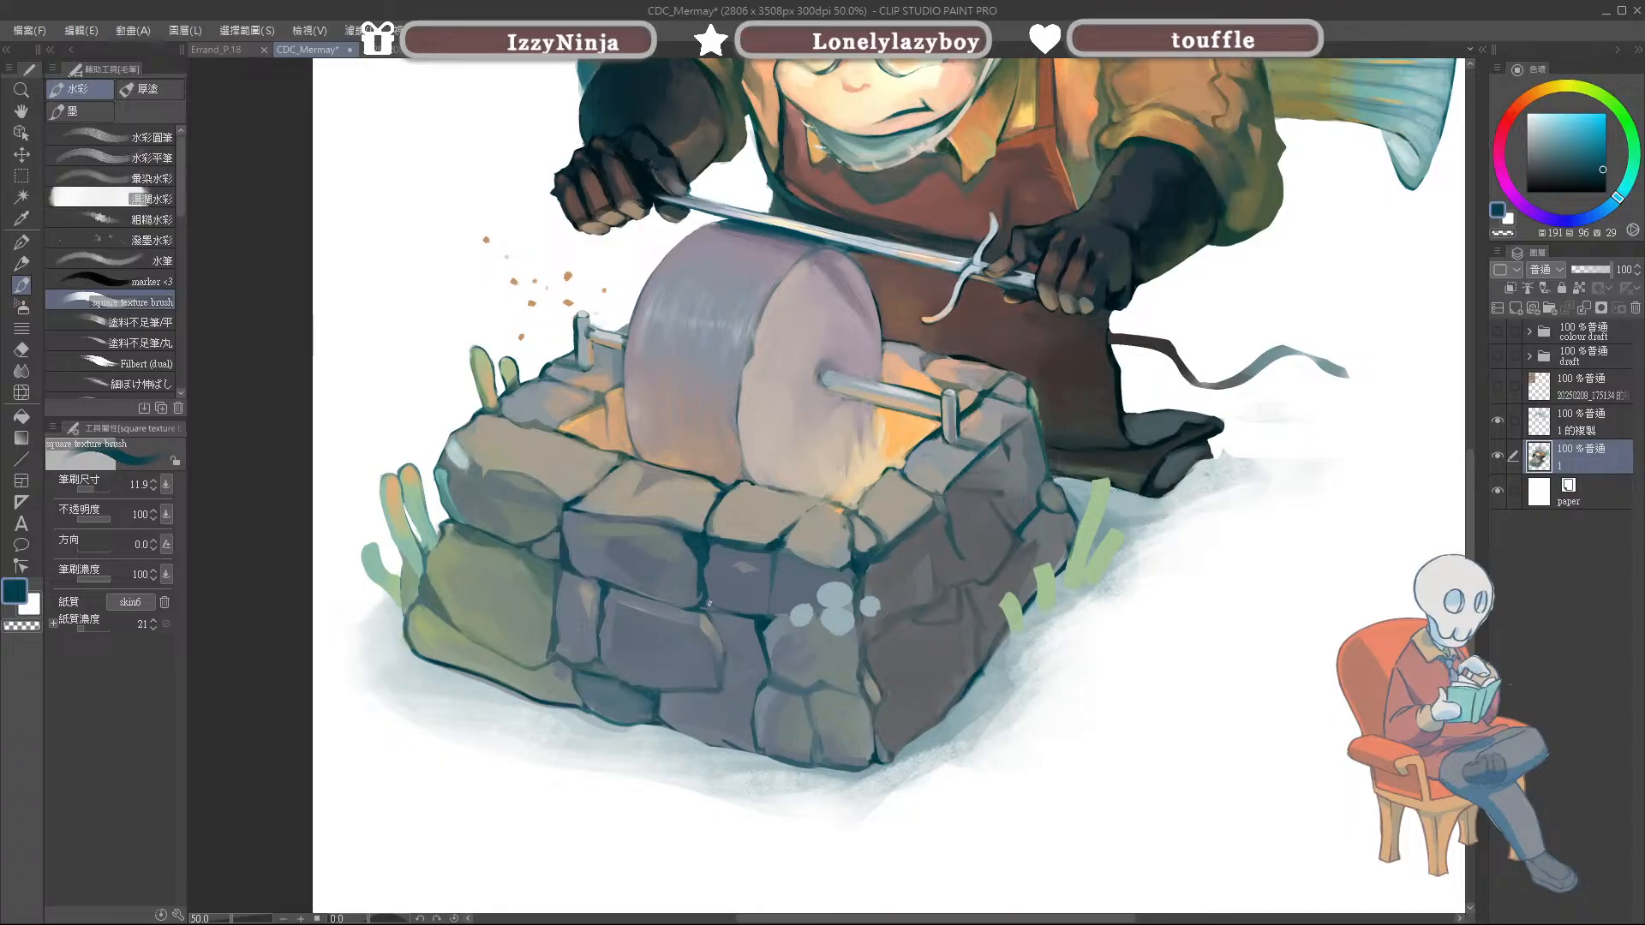
alt+click(728, 608)
alt+click(758, 617)
drag(746, 622, 754, 622)
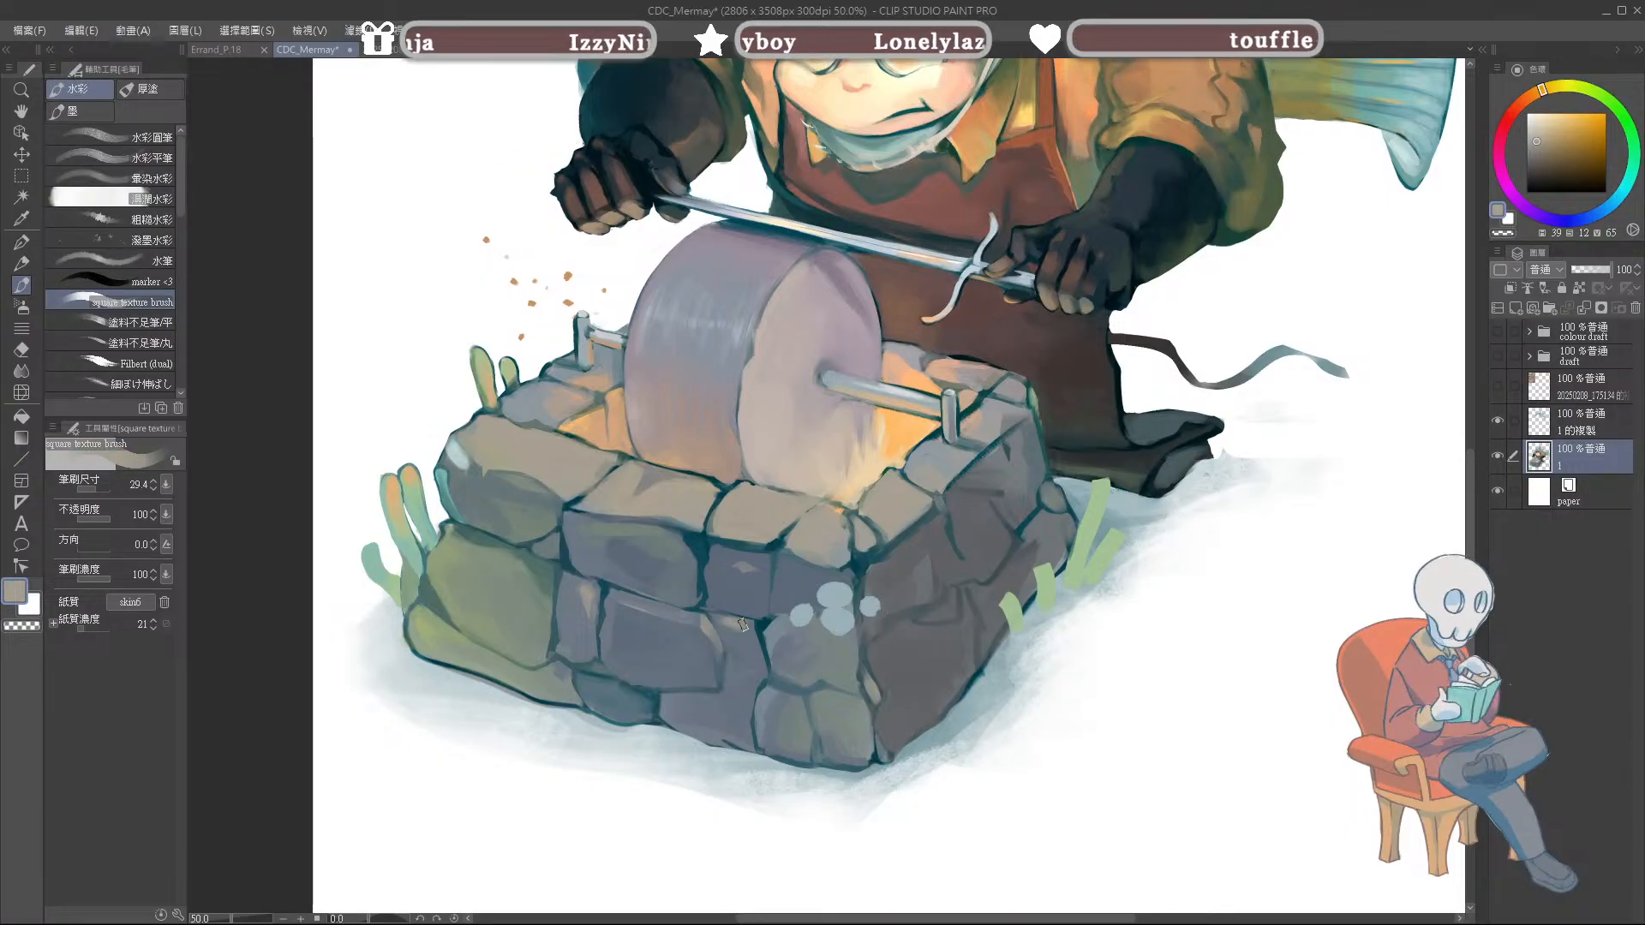
alt+click(741, 626)
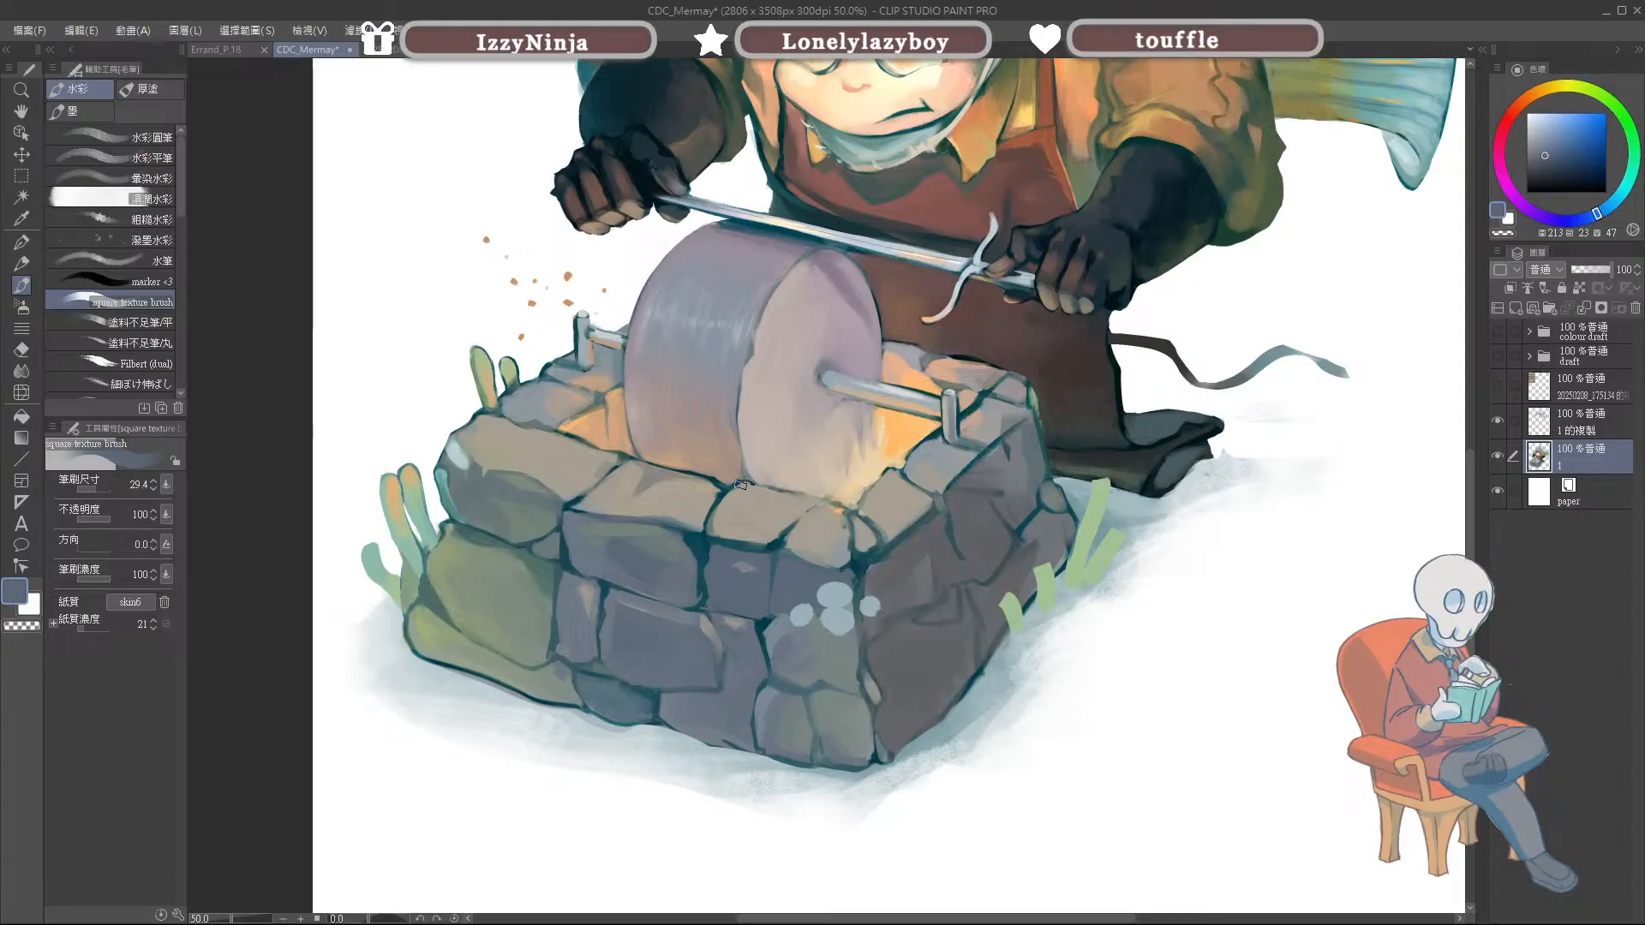
Step: Touch up the leftmost pale round shape near the base's front corner with sampled light blue at brush size 6.0
drag(855, 608, 814, 609)
alt+click(804, 609)
click(805, 610)
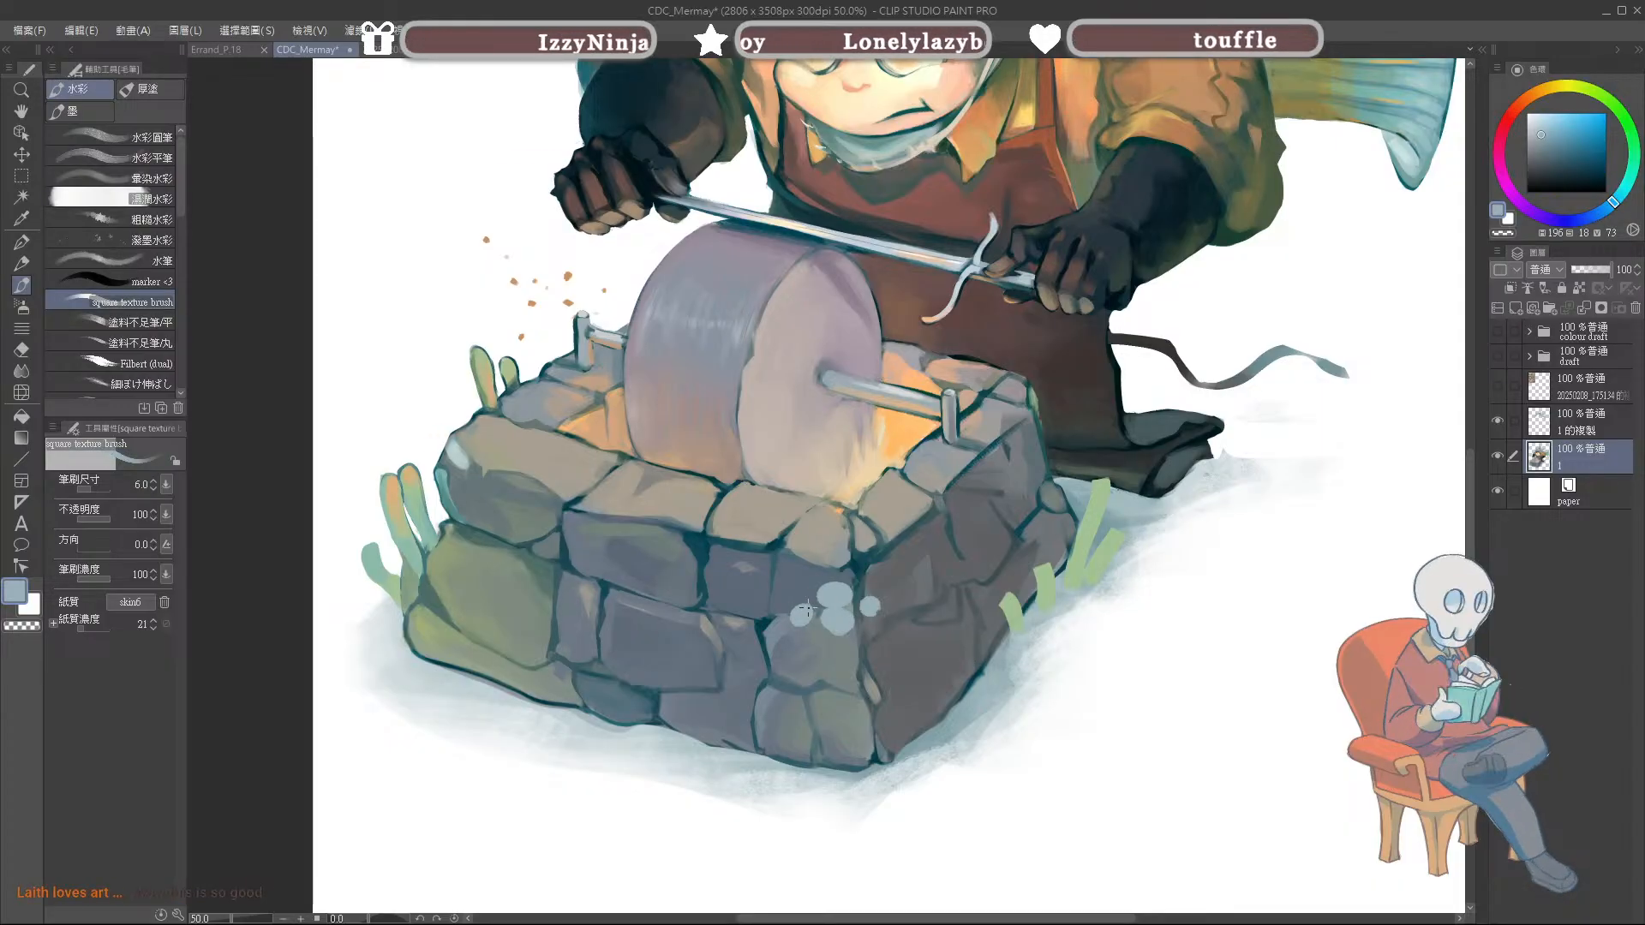
drag(841, 604, 805, 610)
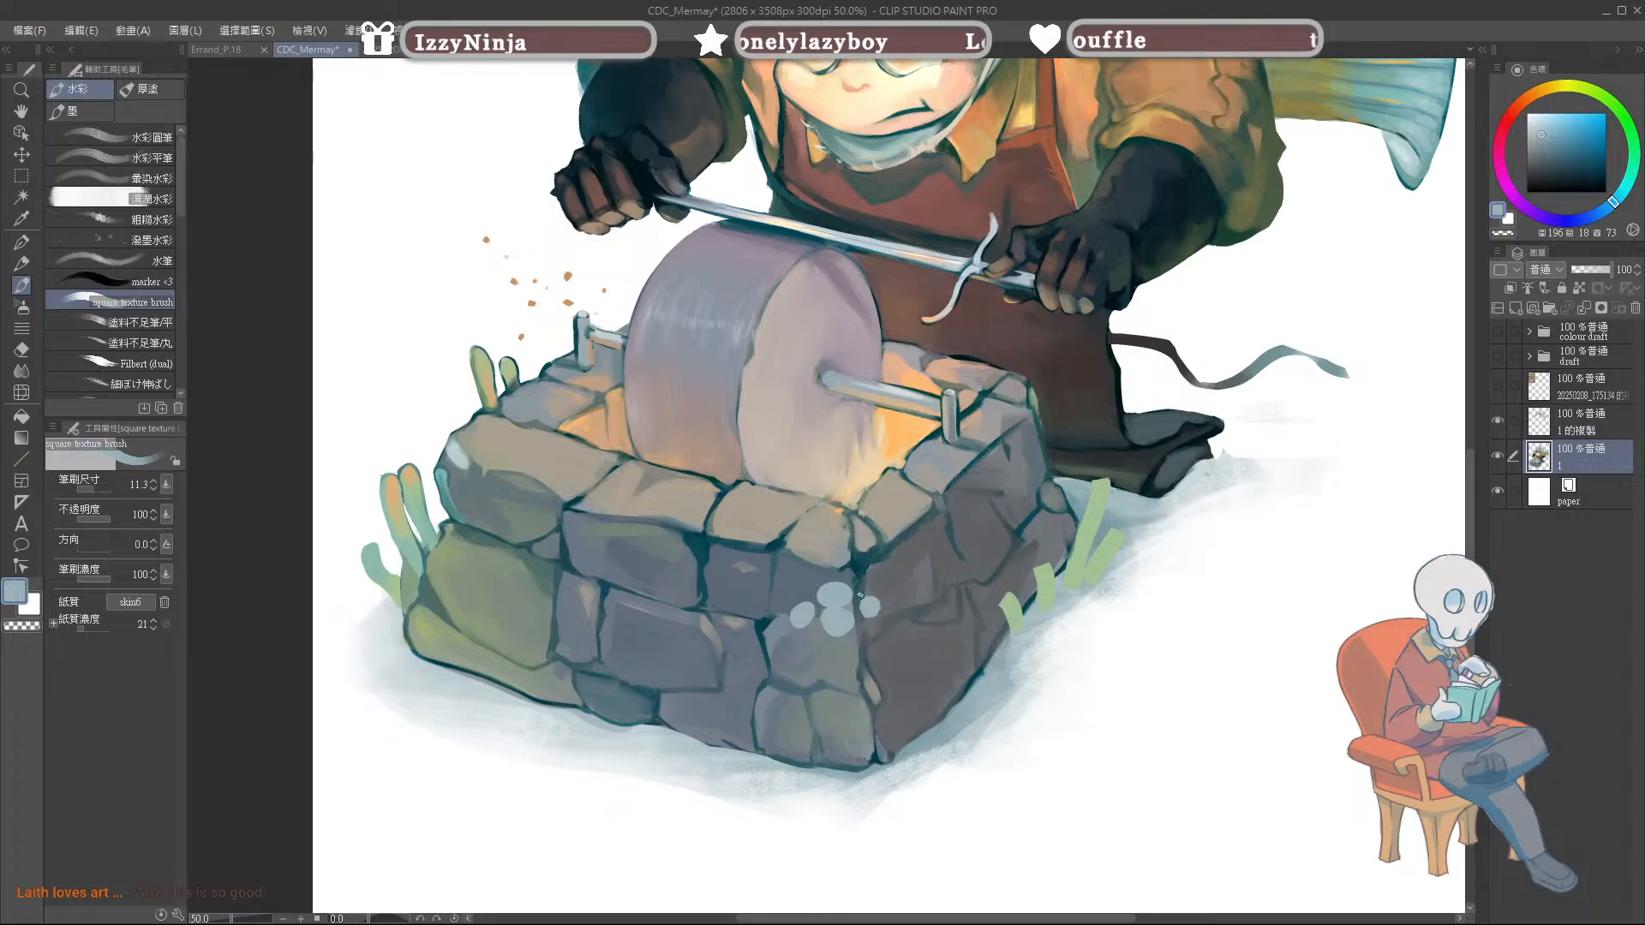
Step: Separate the pale round shapes at the front corner with sampled dark blue and light blue at brush size 11.3
alt+click(860, 558)
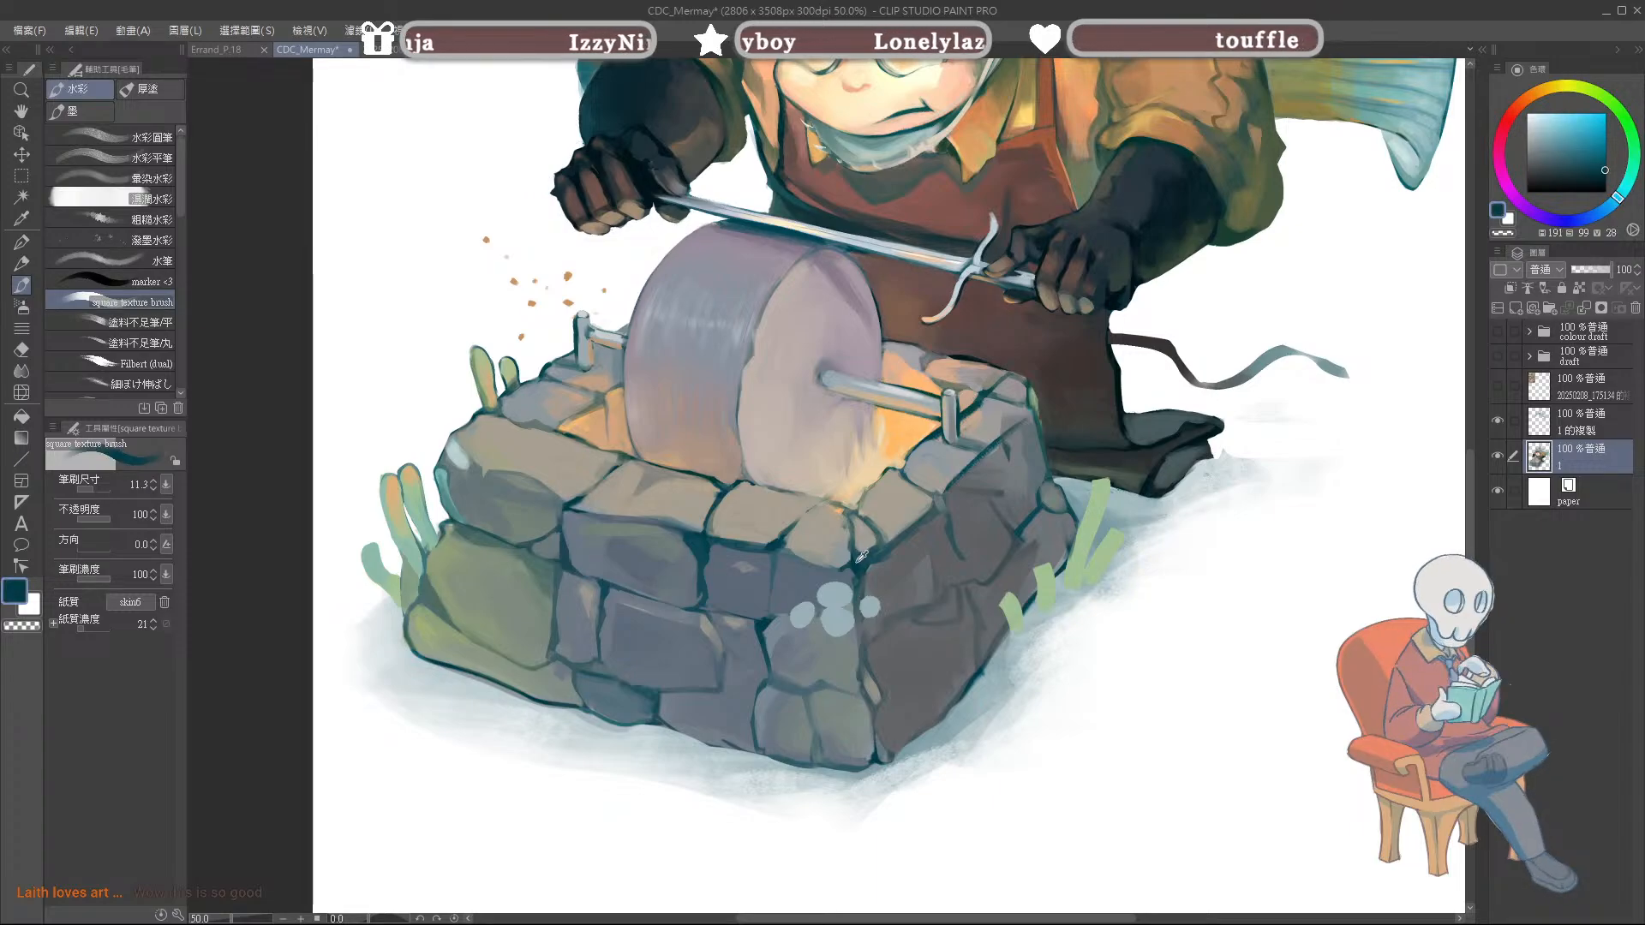
alt+click(826, 597)
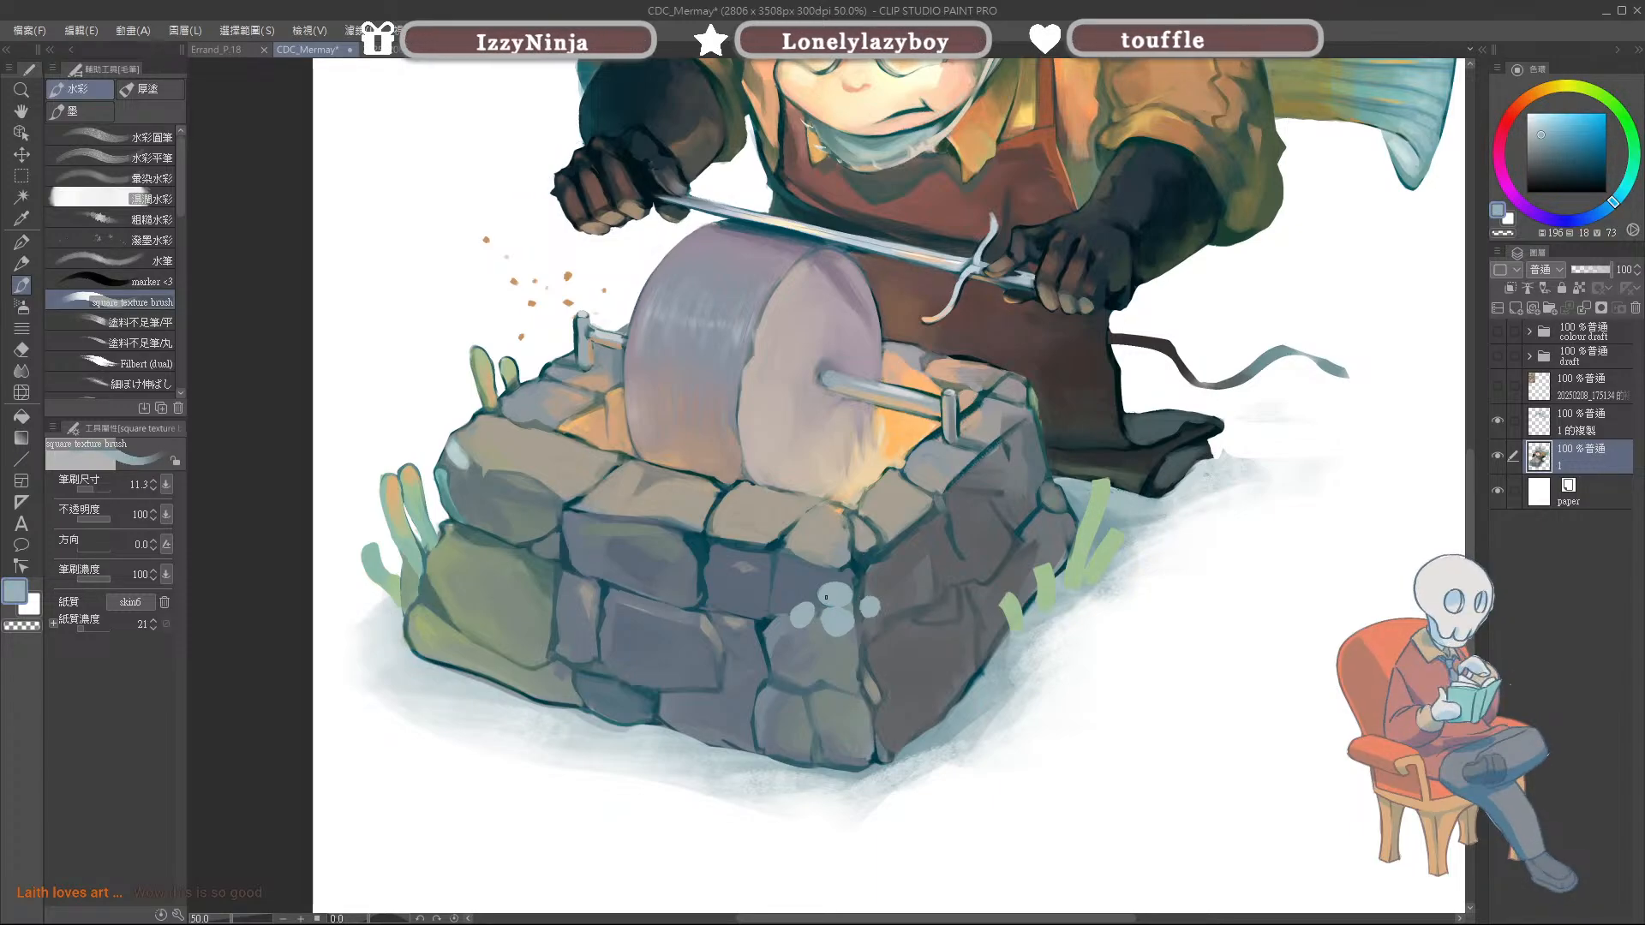
alt+click(858, 561)
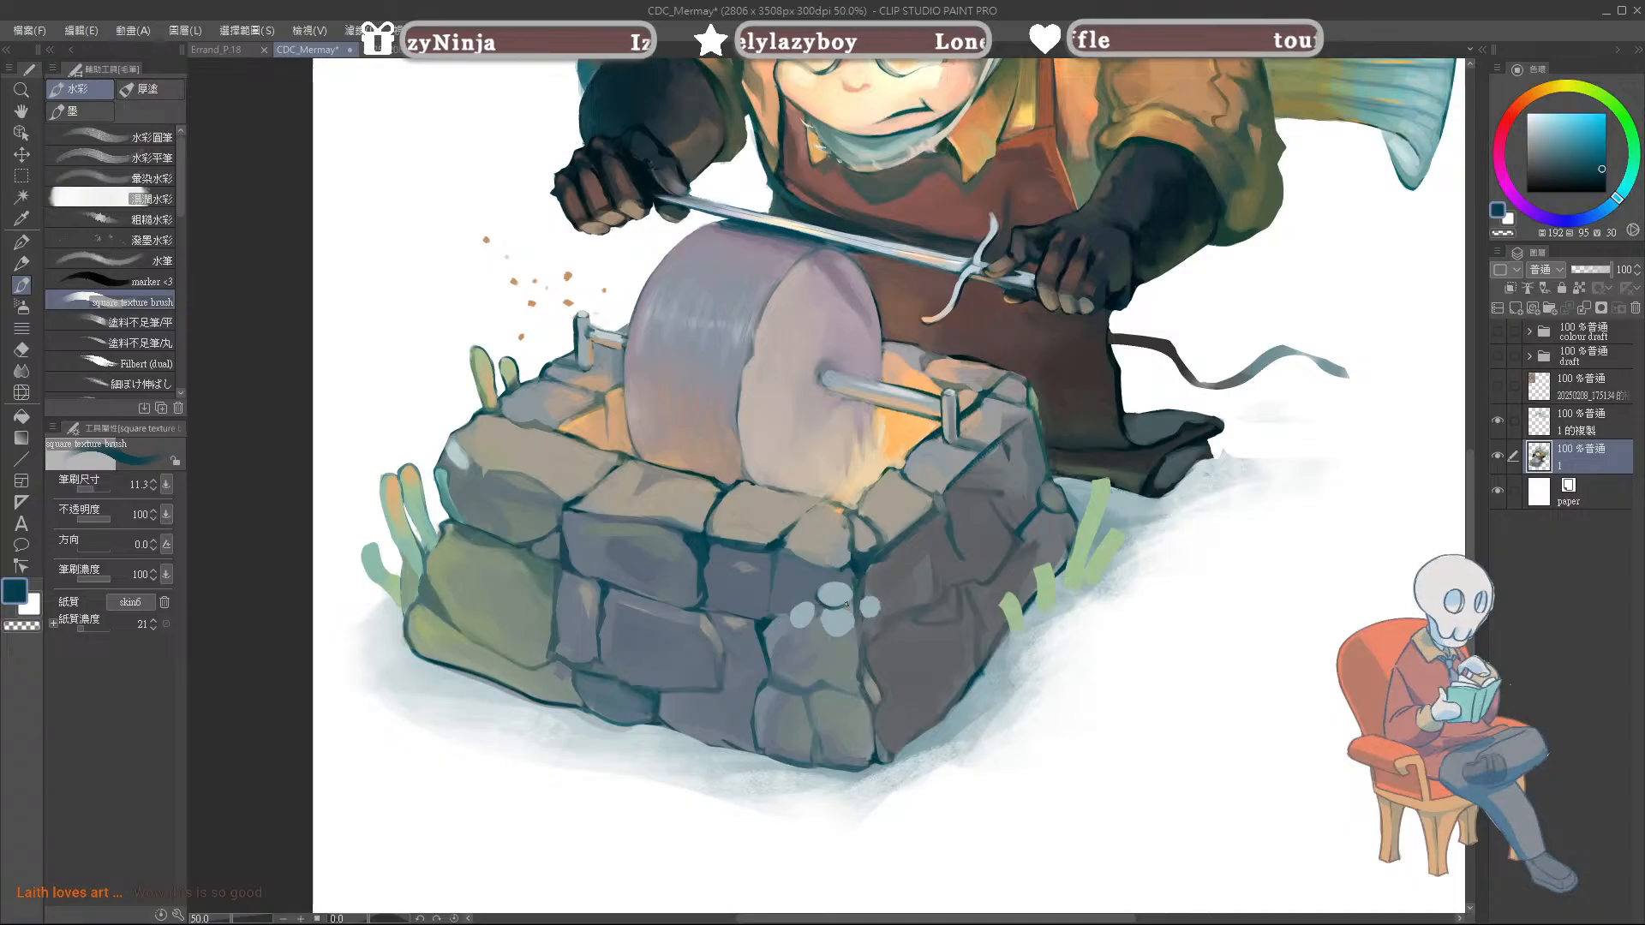
alt+click(826, 600)
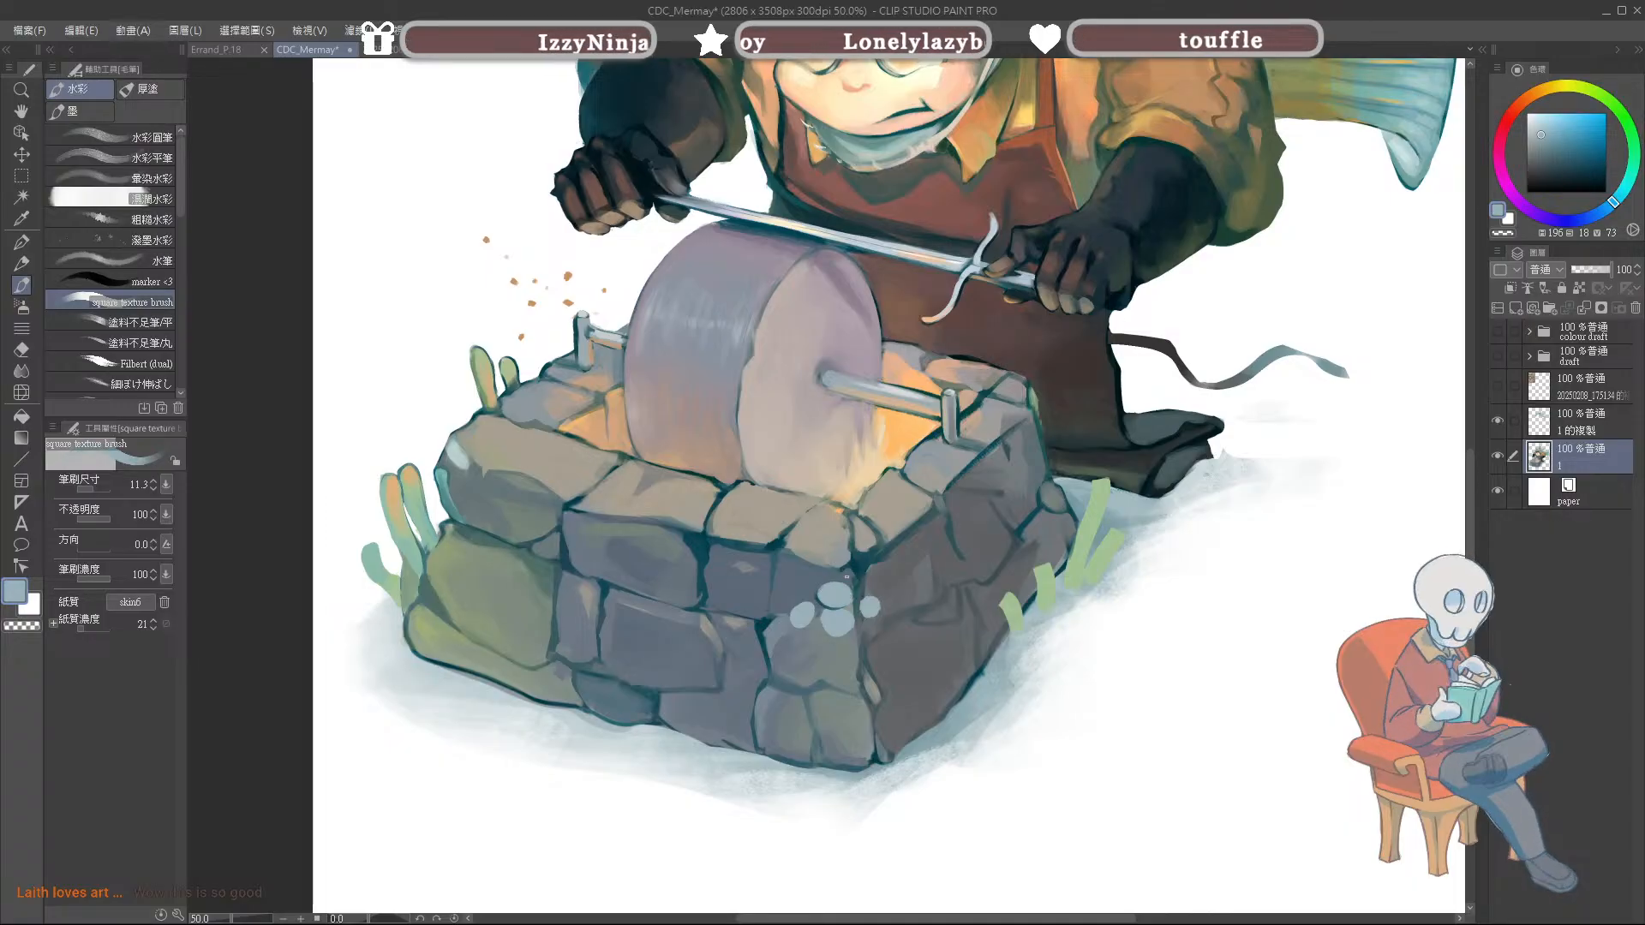
Step: Detail the pale round shapes with sampled light blue and a darker grey-blue at brush size 6.2
alt+click(826, 597)
key([)
key([)
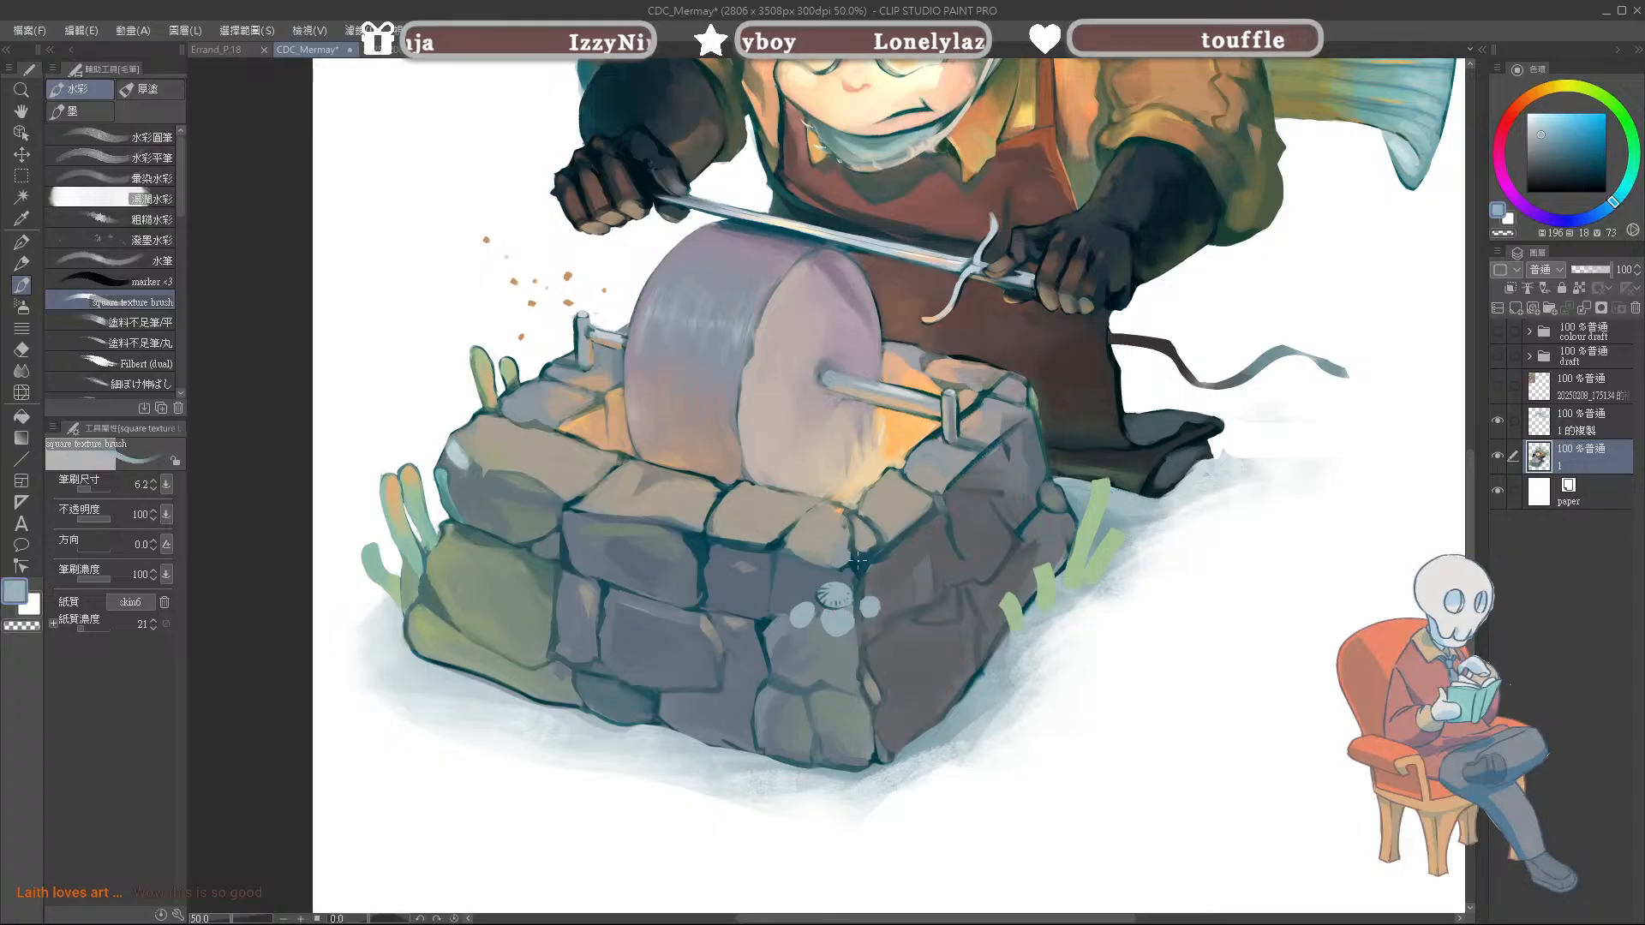
click(1552, 149)
click(1546, 156)
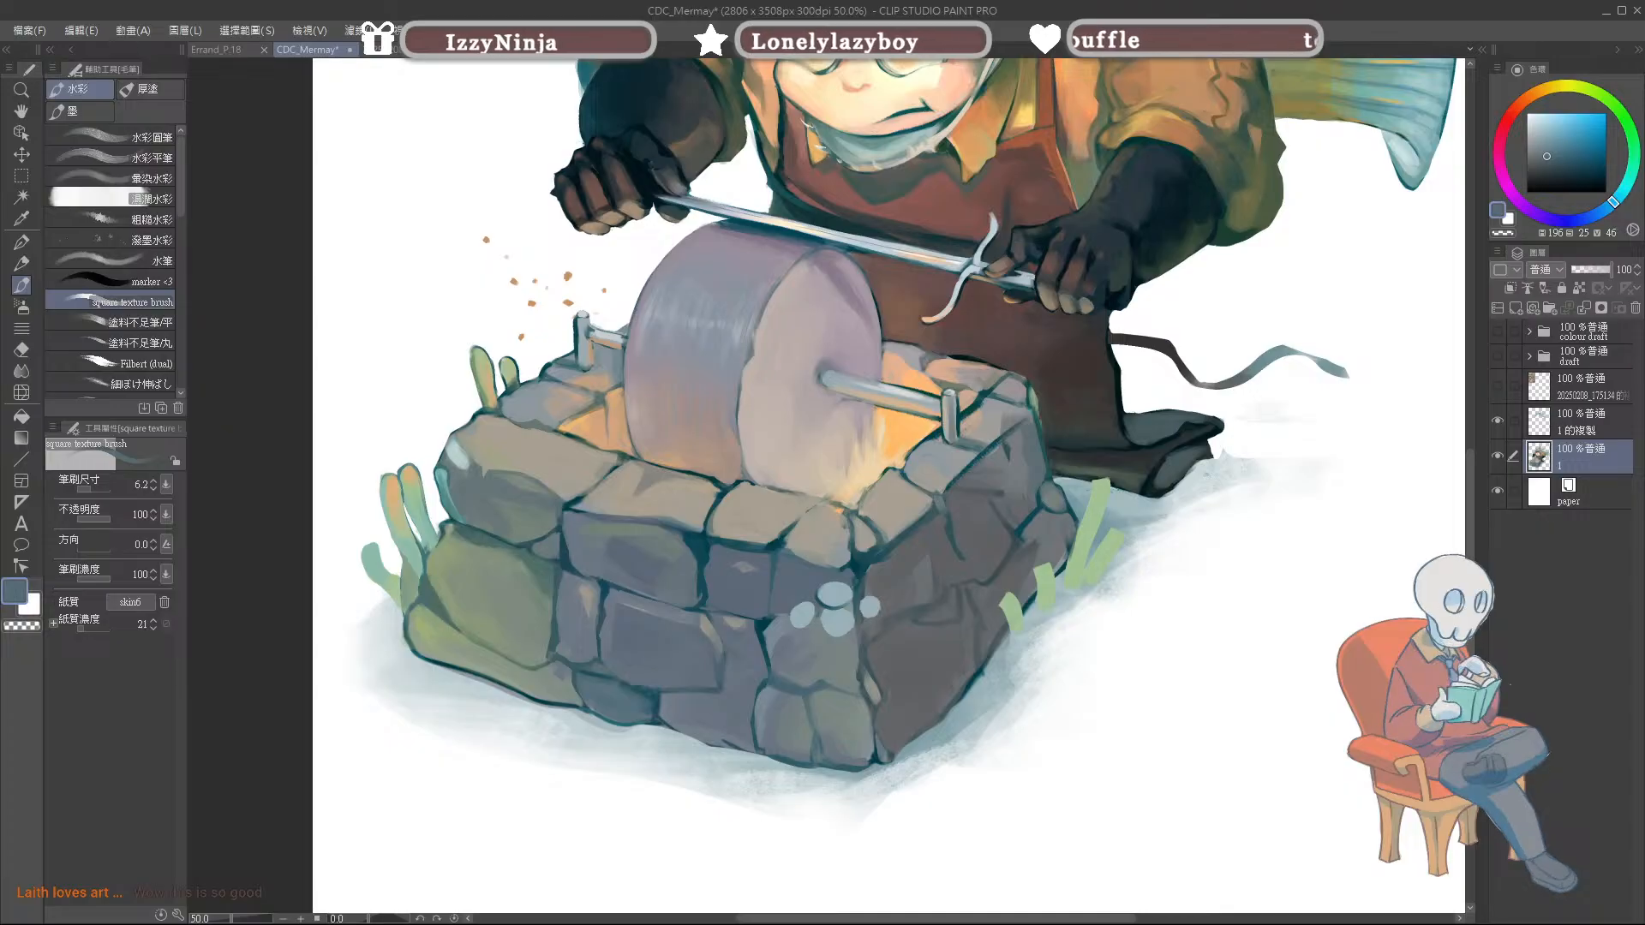
Step: Rework the base's front corner edge around the pale round shapes with sampled grey-green and blue at brush size 20.4
drag(879, 666, 887, 666)
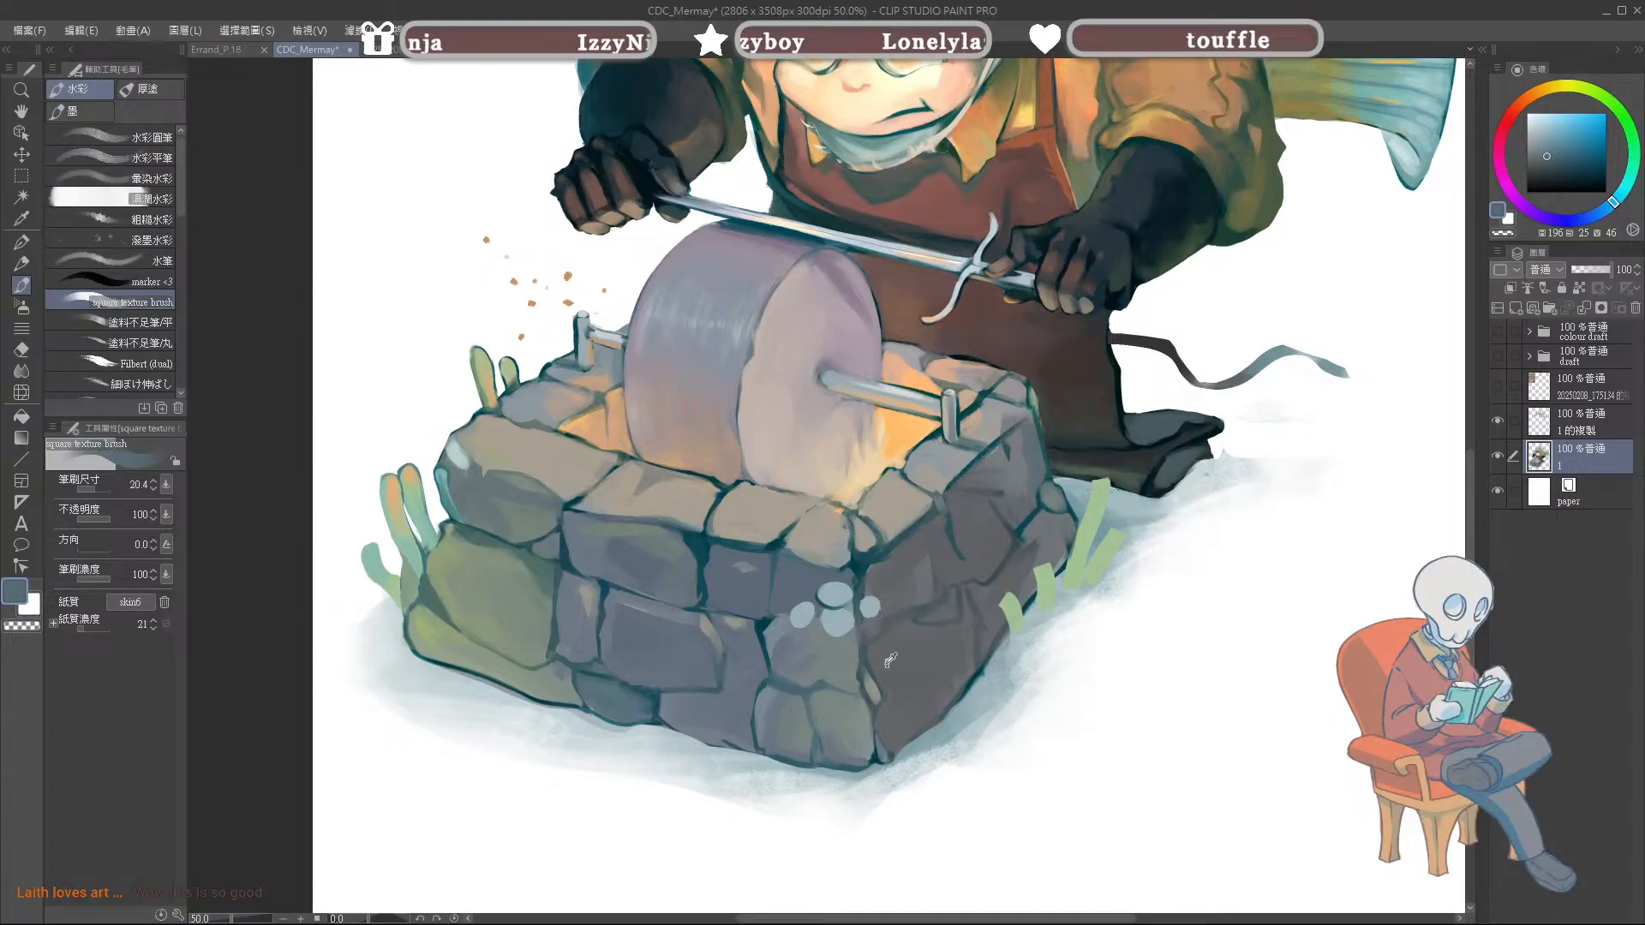
alt+click(866, 531)
alt+click(859, 630)
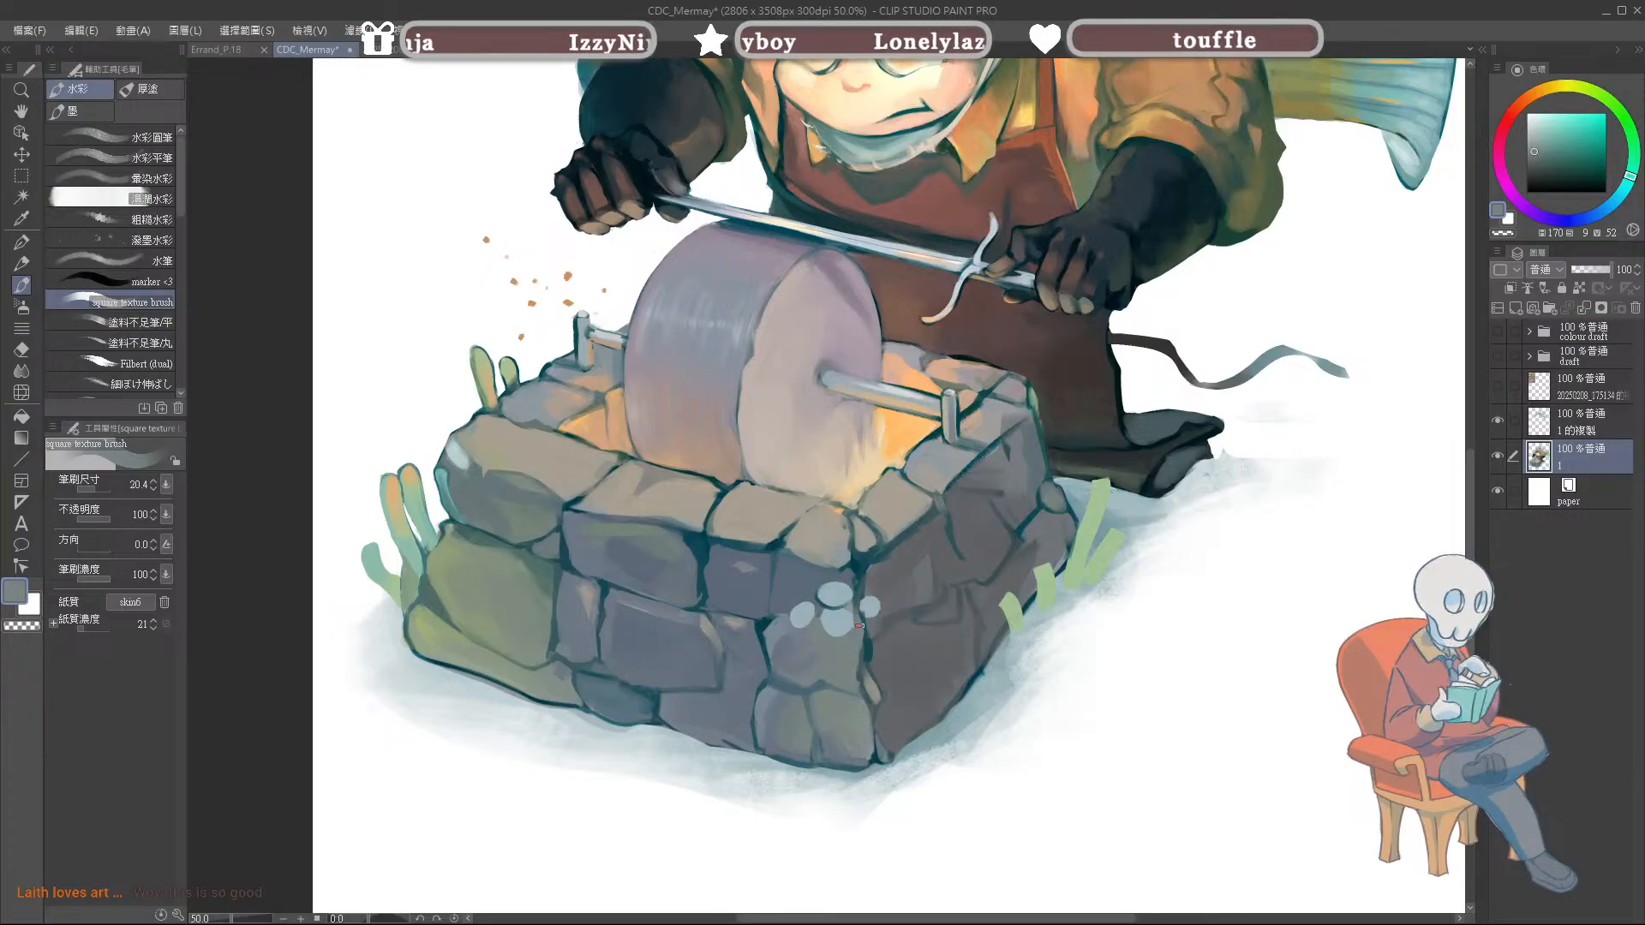
alt+click(866, 608)
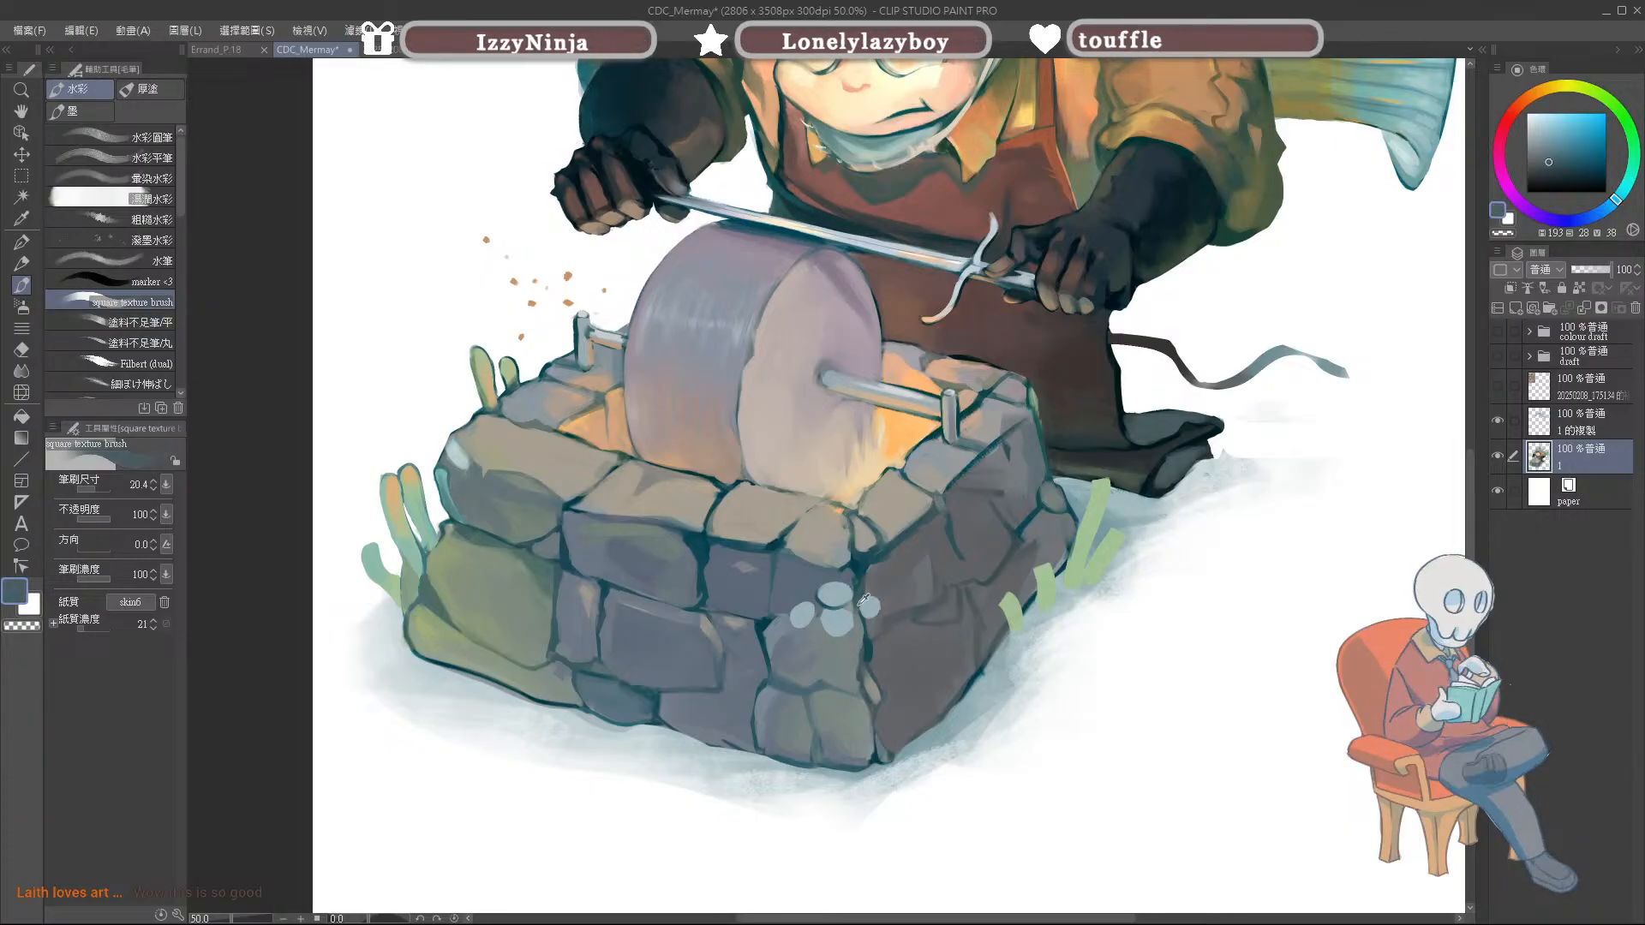
alt+click(857, 604)
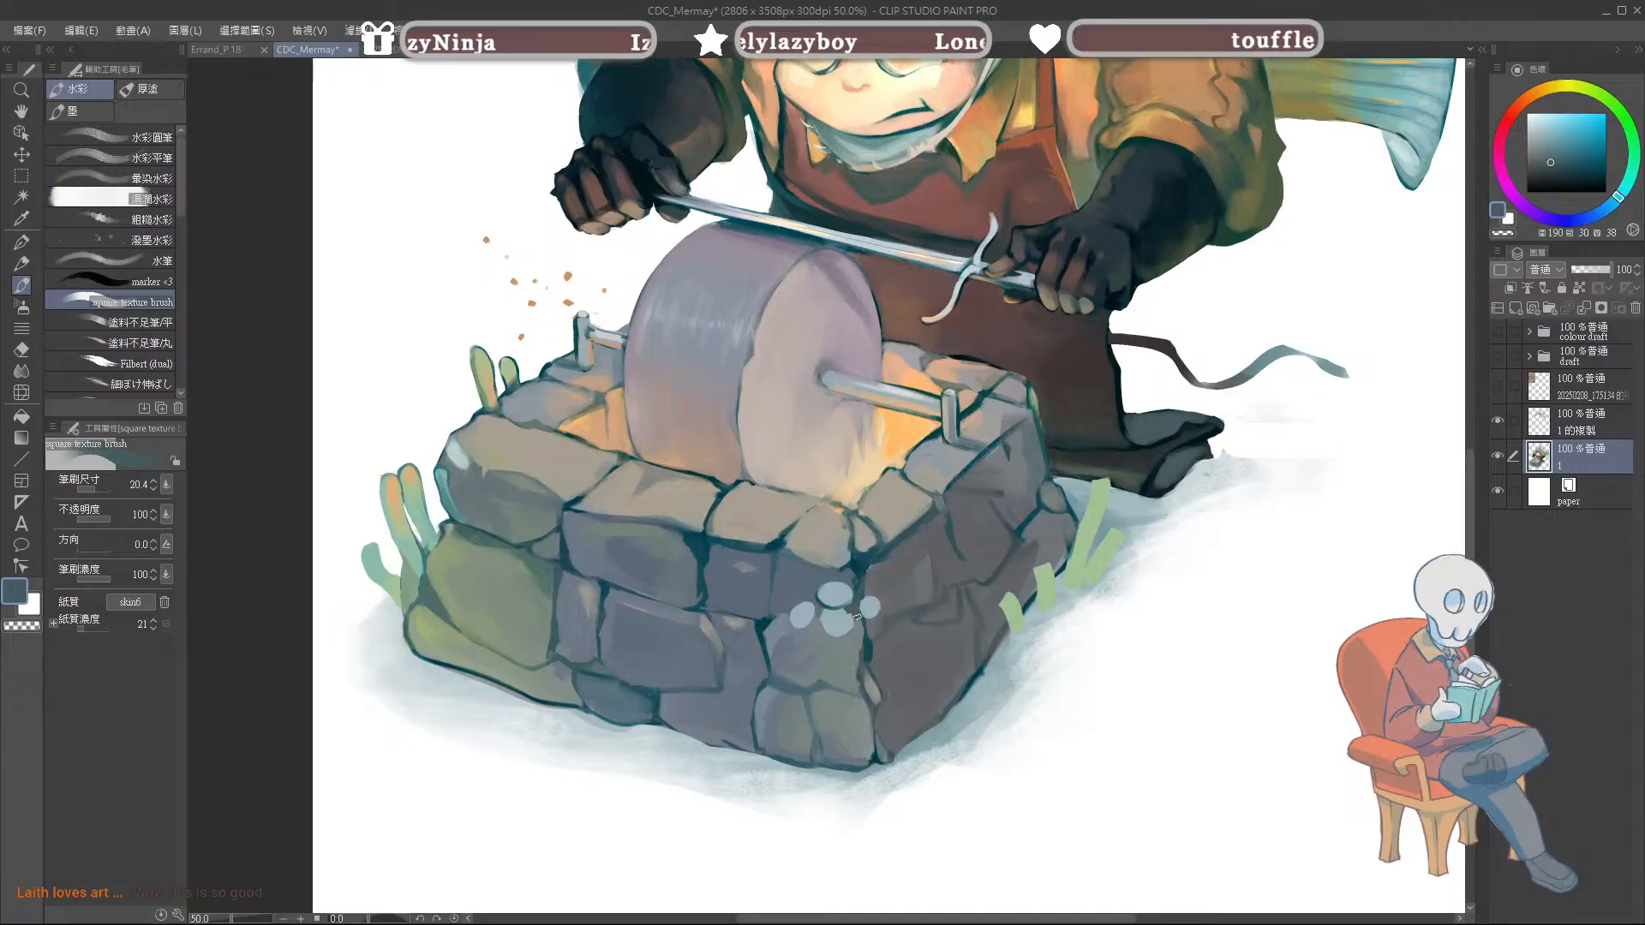
alt+click(845, 613)
Step: Darken the horizontal joint on the side wall beside the front corner with sampled dark blue at brush size 20.4
alt+click(900, 609)
mouse_move(898, 616)
mouse_down()
mouse_move(870, 634)
mouse_move(900, 618)
mouse_up()
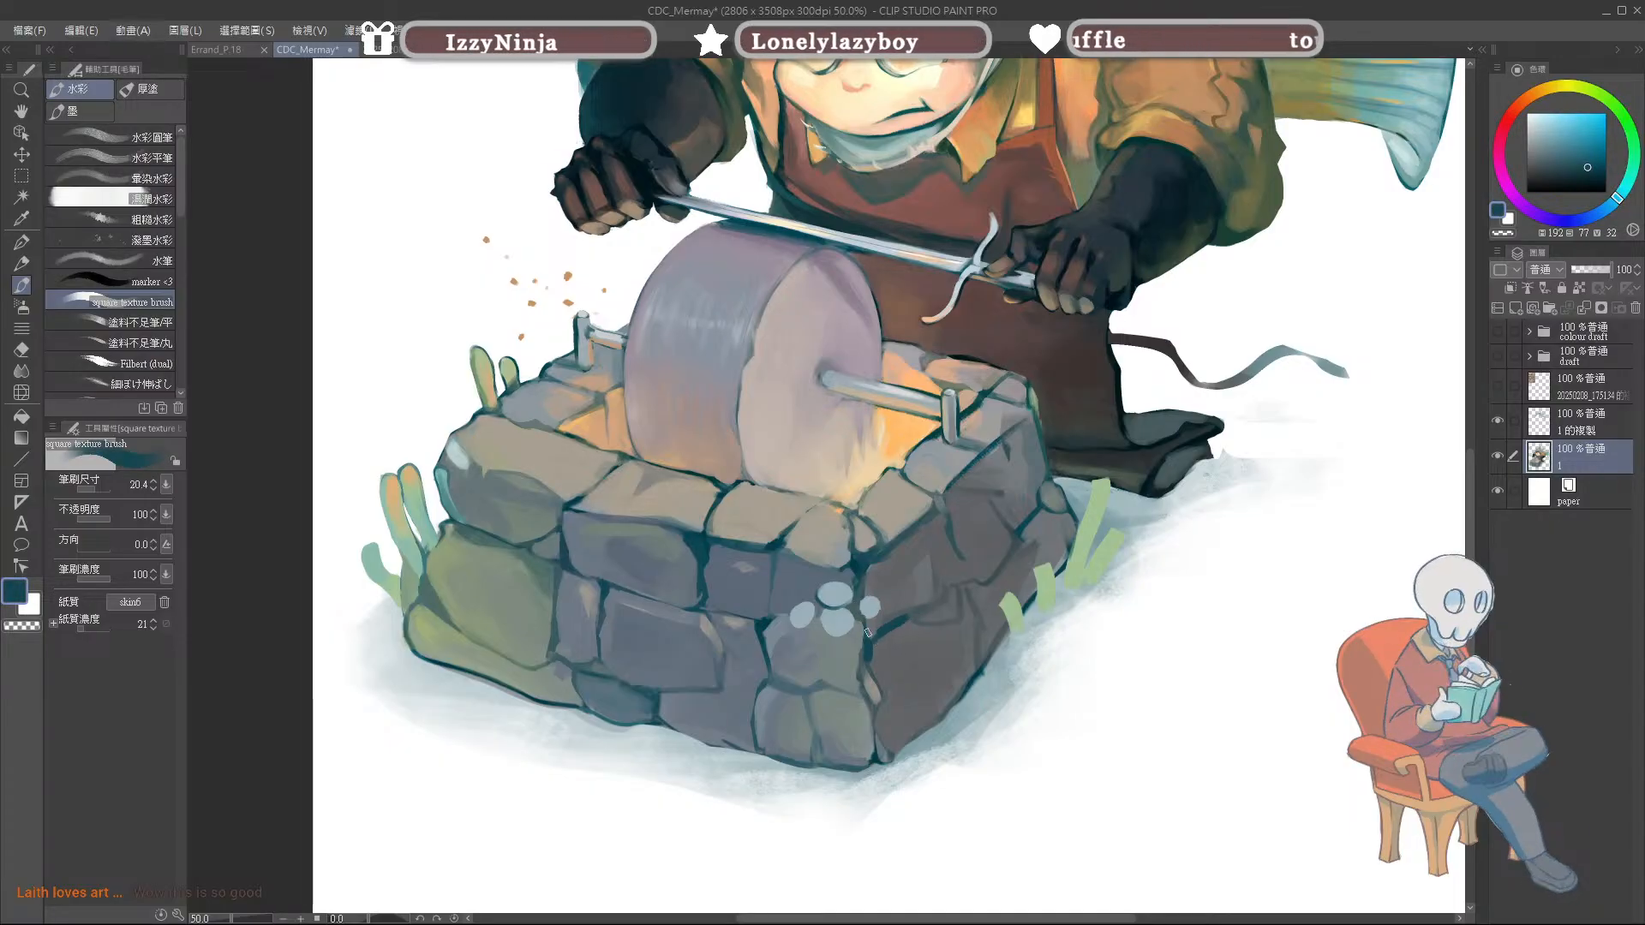
alt+click(877, 638)
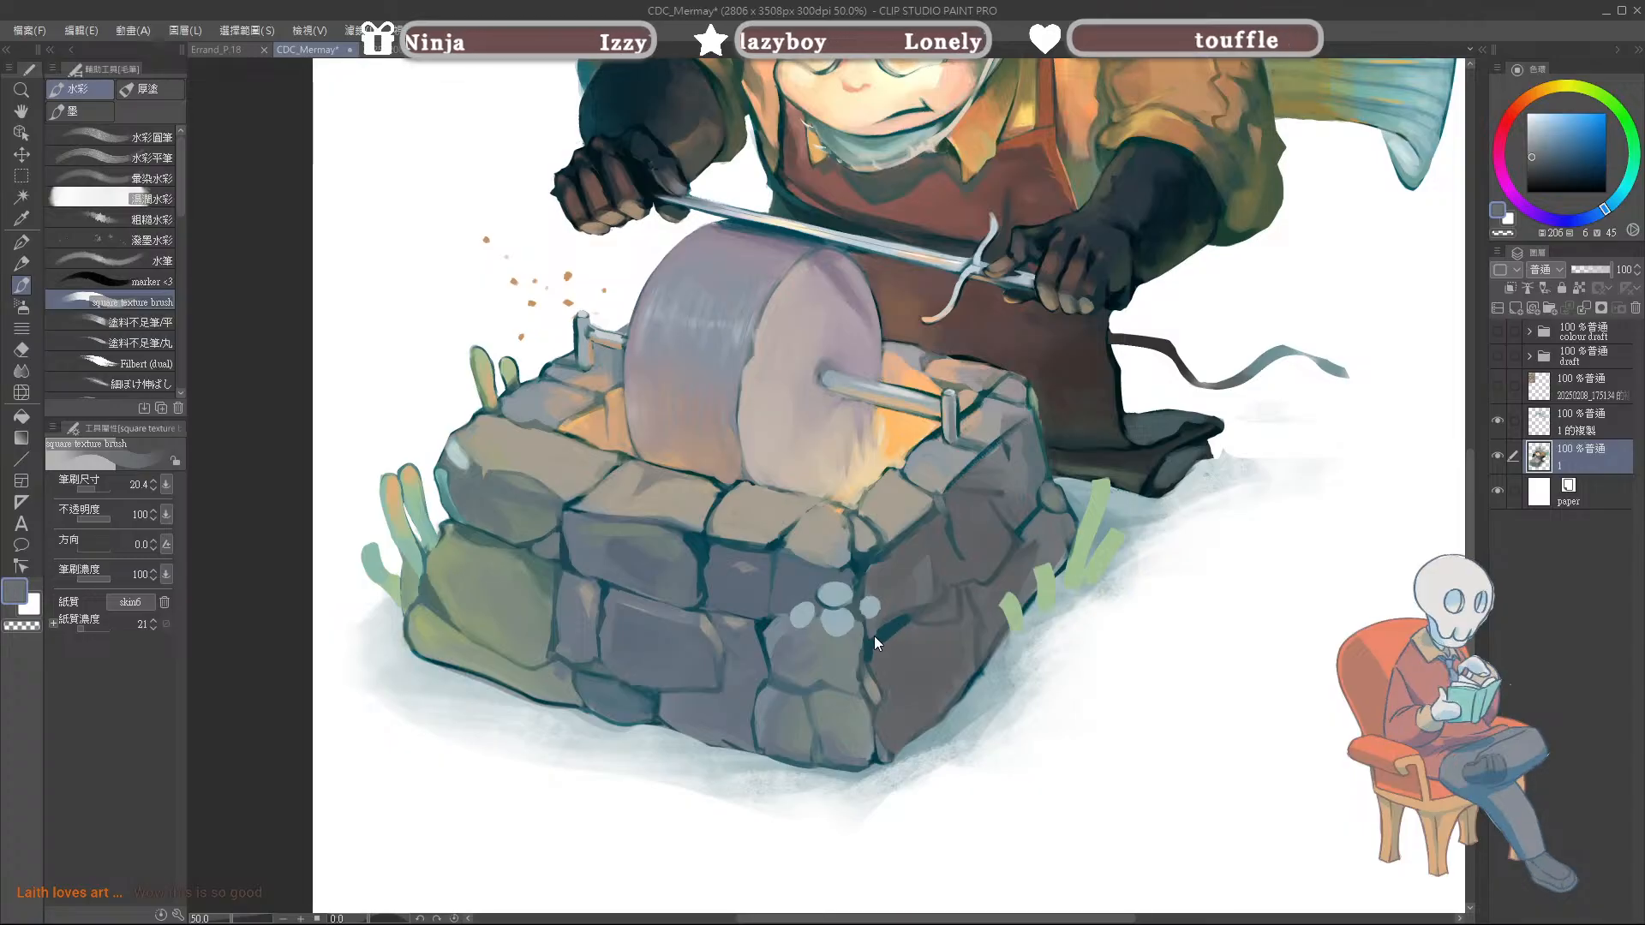
Step: Define the far edge of the side wall's upper front stone and smooth its face with sampled dark grey at brush size 46.0
alt+click(943, 600)
alt+click(959, 570)
mouse_move(958, 563)
mouse_down()
mouse_move(919, 610)
mouse_move(944, 575)
mouse_move(919, 568)
mouse_move(905, 527)
mouse_move(936, 532)
mouse_move(903, 555)
mouse_move(946, 572)
mouse_up()
alt+click(868, 584)
alt+click(883, 579)
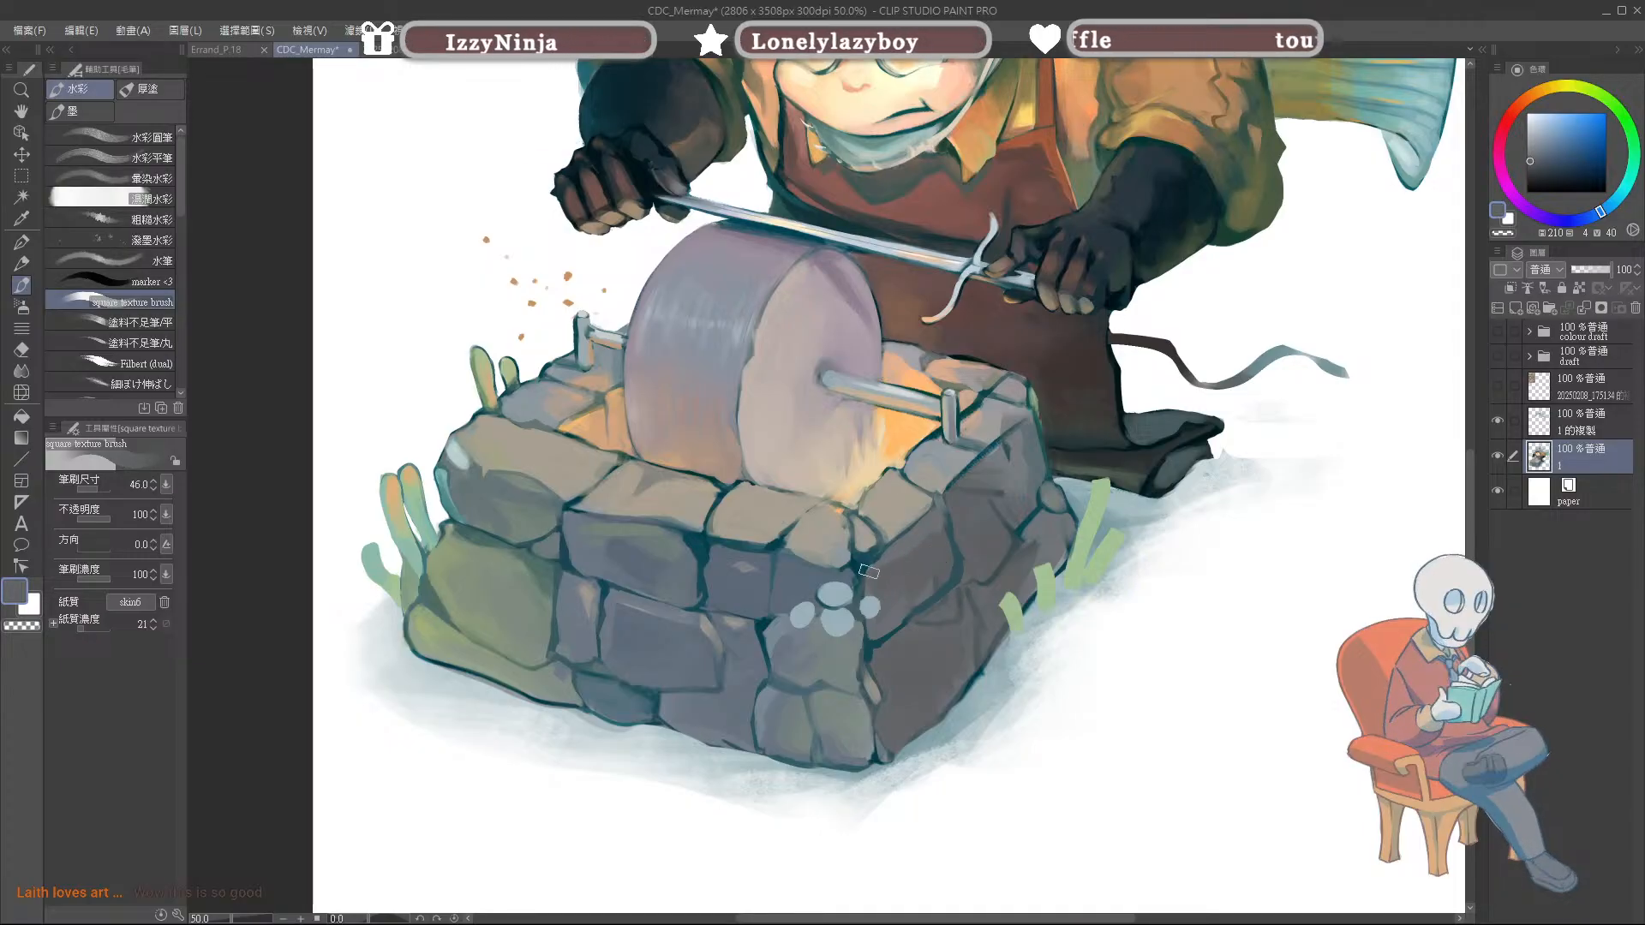
alt+click(869, 576)
drag(868, 569, 872, 597)
alt+click(891, 586)
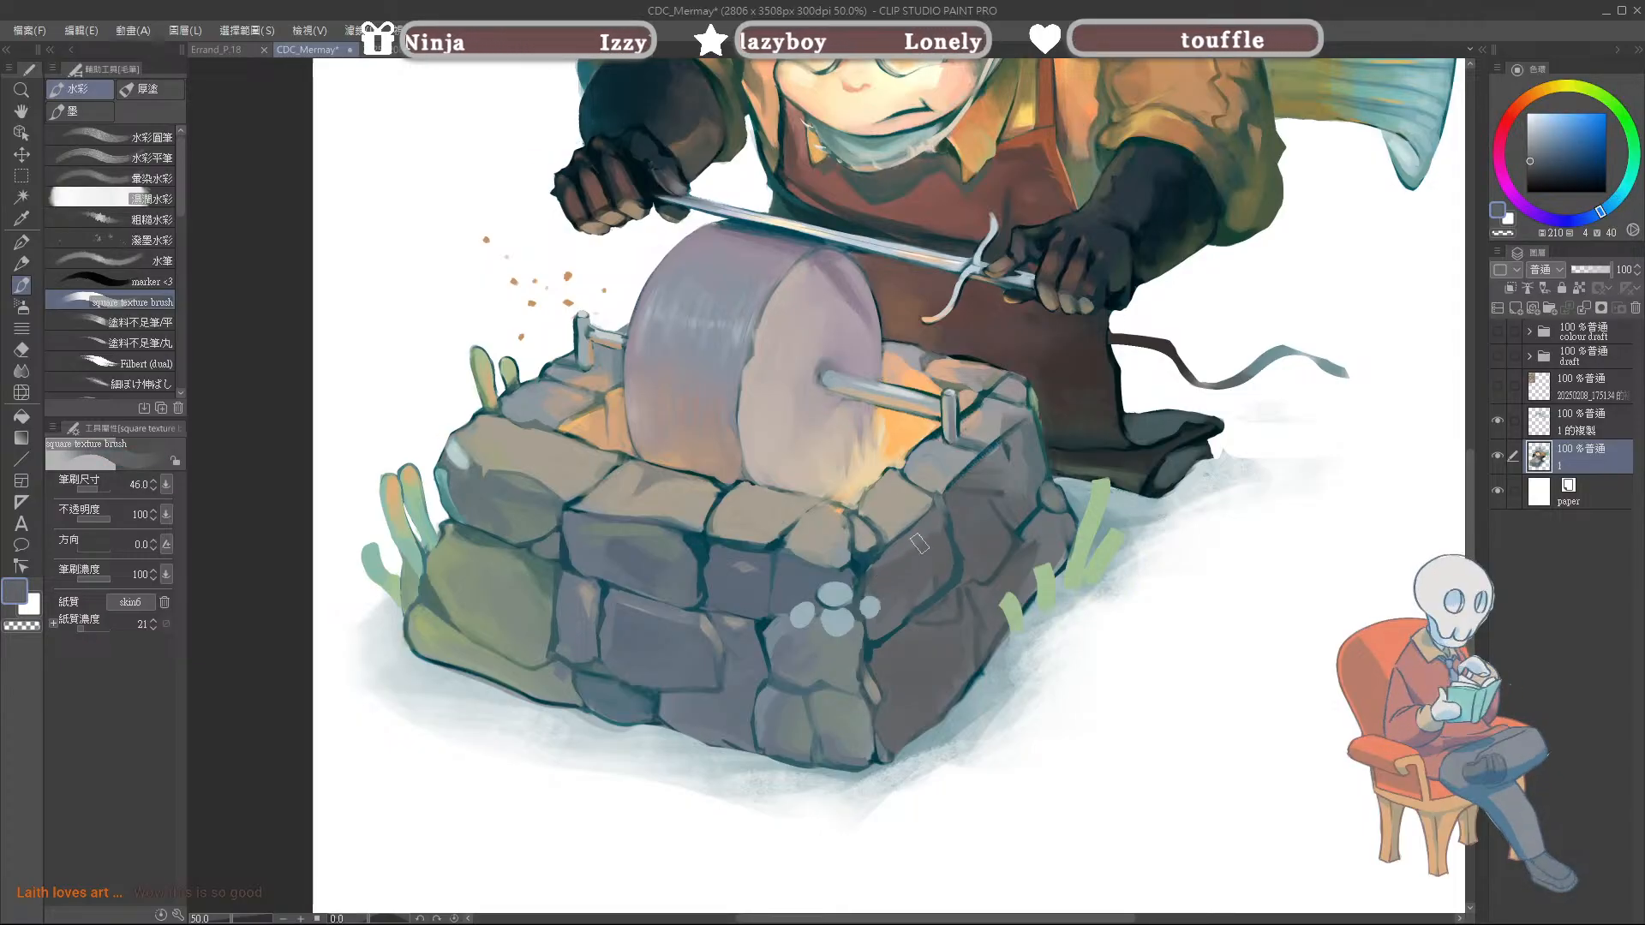
Step: Strengthen the vertical joint between the side wall's upper stones with sampled dark teal at brush size 22.1
alt+click(932, 476)
alt+click(962, 522)
alt+click(956, 533)
drag(961, 526, 948, 526)
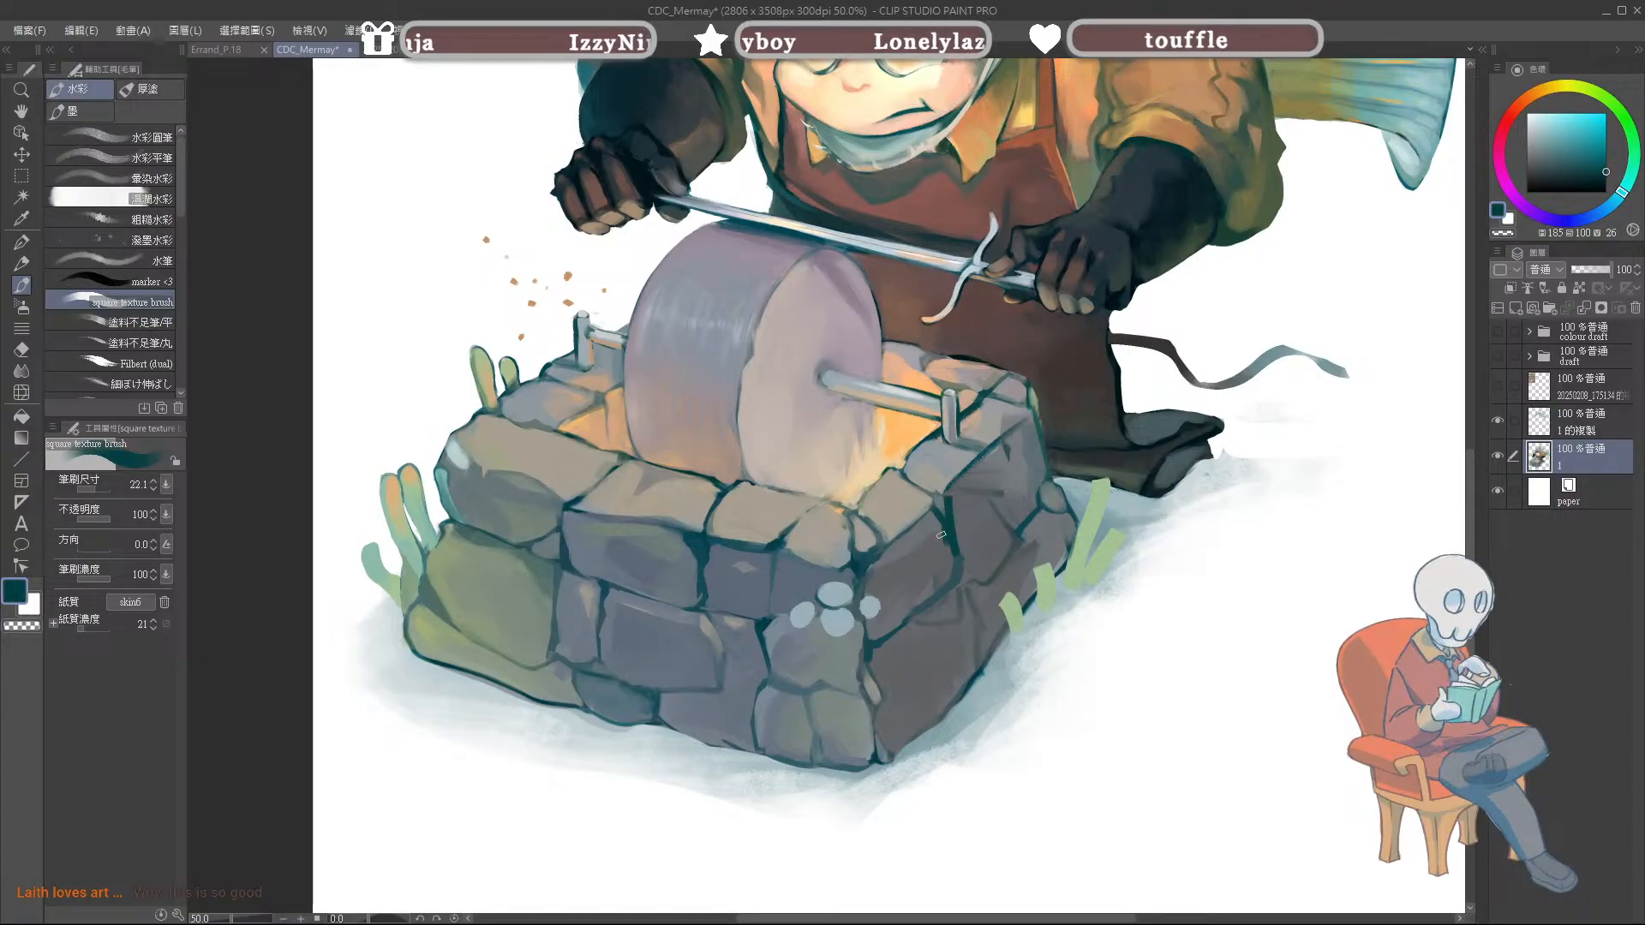
alt+click(942, 524)
mouse_move(947, 548)
mouse_down()
mouse_move(952, 561)
mouse_move(951, 495)
mouse_up()
alt+click(945, 550)
alt+click(952, 514)
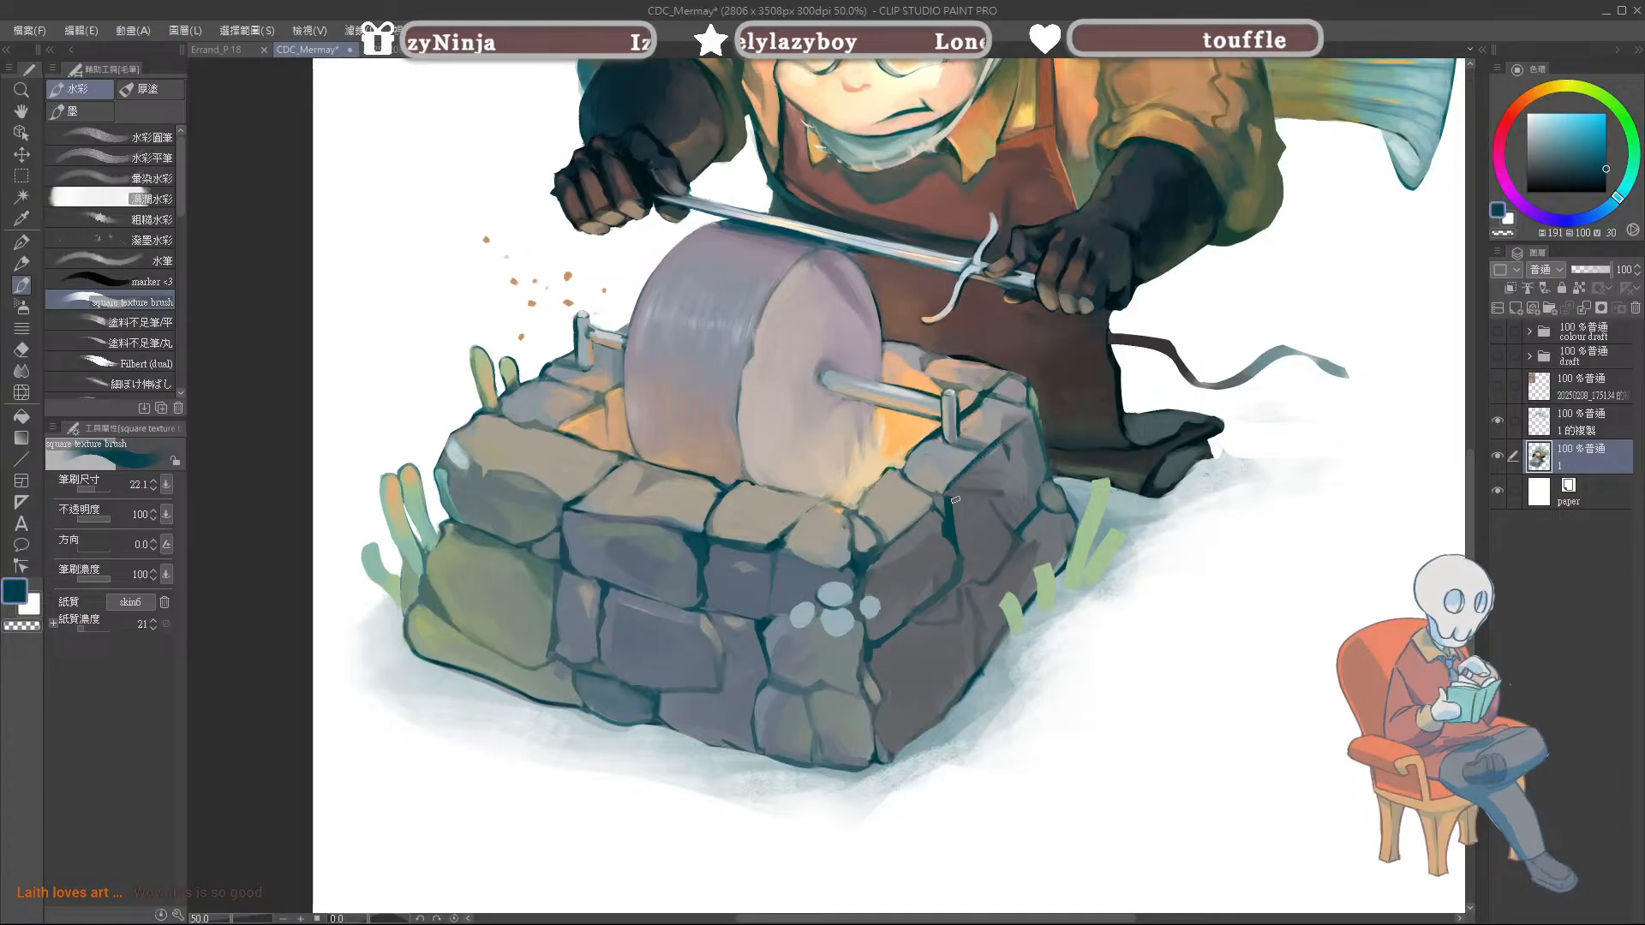
Step: Refine the joints around the side wall's middle upper stone with sampled dark blue and grey at brush size 22.1
alt+click(949, 523)
alt+click(951, 580)
mouse_move(963, 581)
mouse_down()
mouse_move(1011, 549)
mouse_move(976, 467)
mouse_up()
alt+click(961, 500)
alt+click(982, 465)
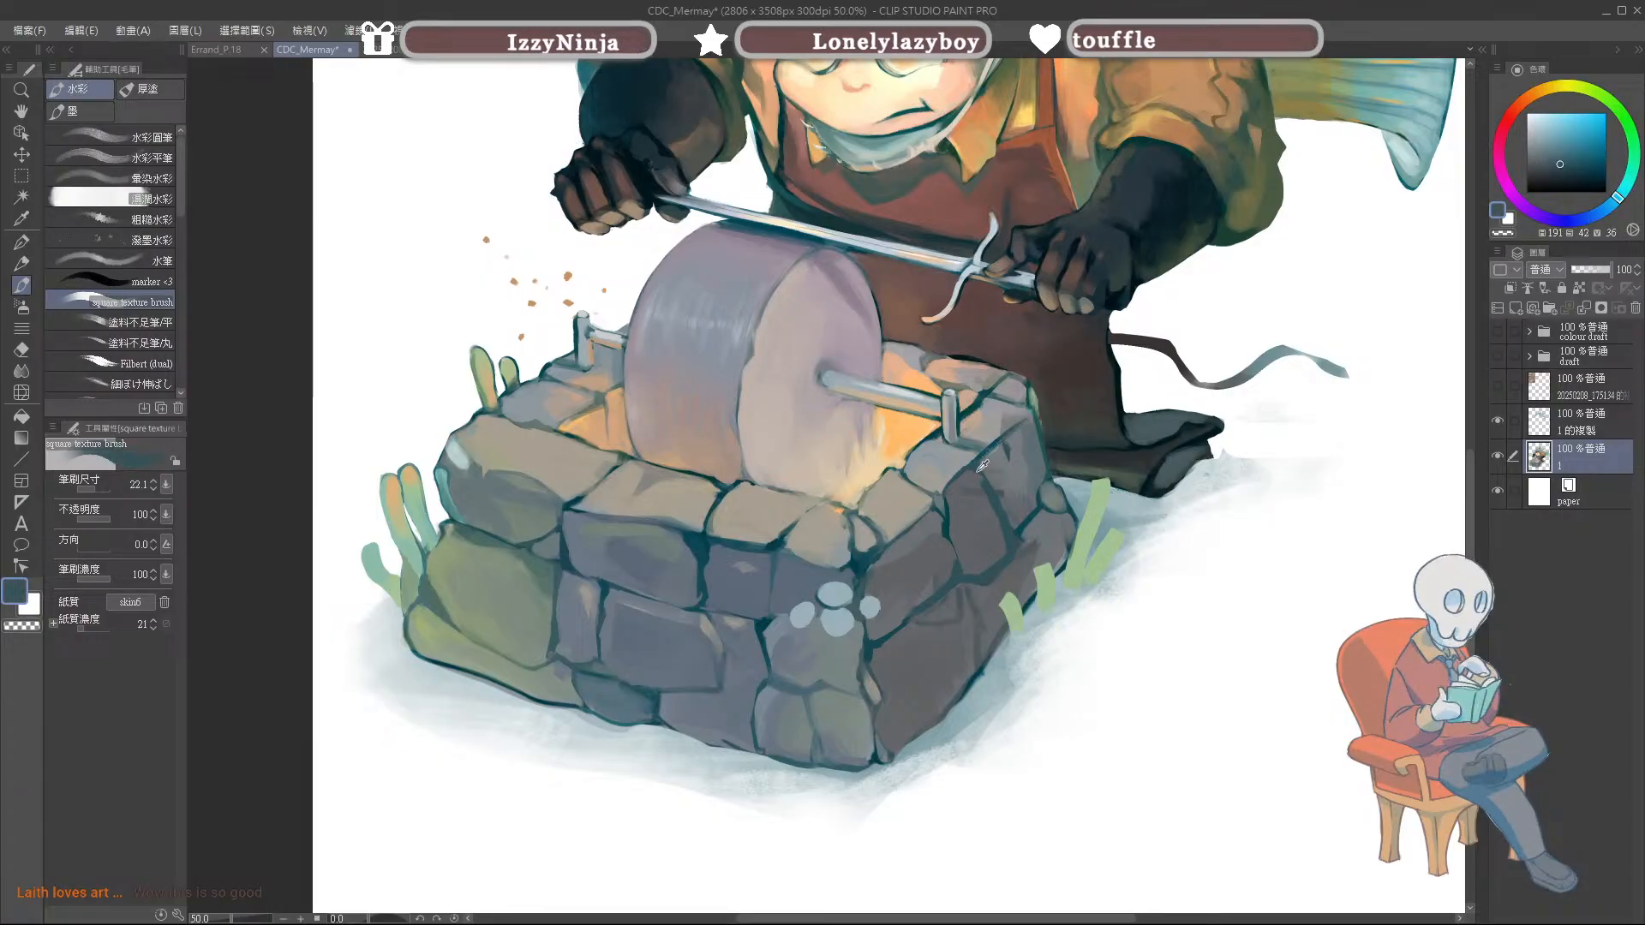
alt+click(968, 494)
mouse_move(968, 495)
mouse_down()
mouse_move(994, 484)
mouse_move(1015, 525)
mouse_up()
Step: Rework the side rim's outer edge below the axle post with sampled pale grey and dark blue at brush sizes 22.1 and 8.8
alt+click(1004, 479)
alt+click(983, 463)
drag(983, 459, 975, 468)
alt+click(968, 461)
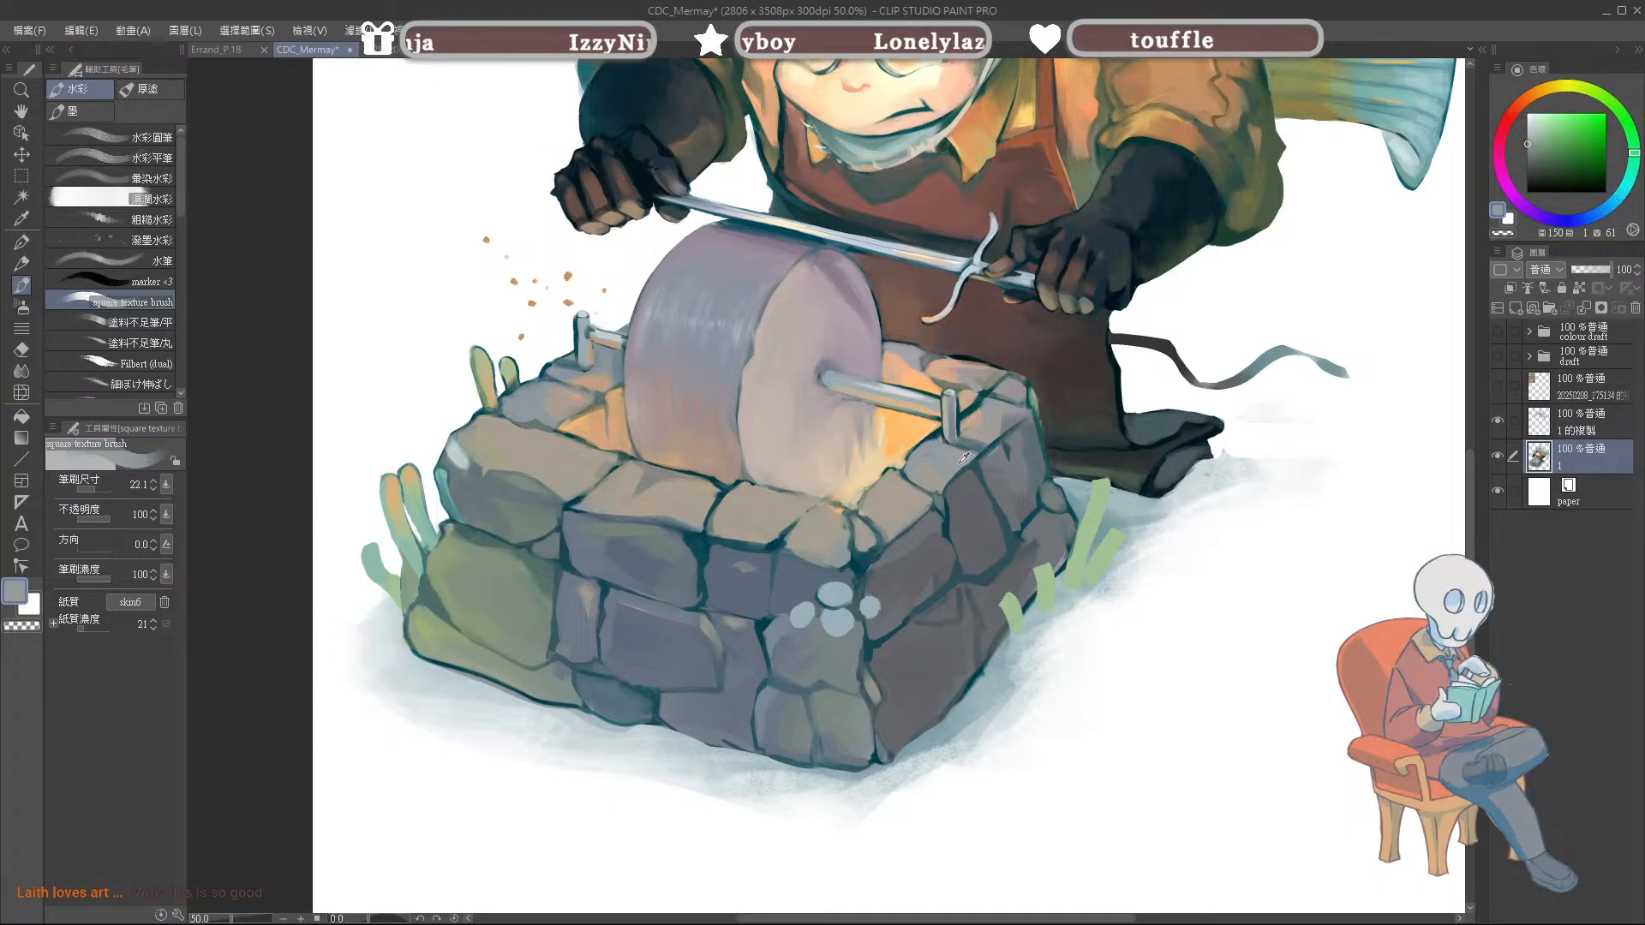
alt+click(963, 467)
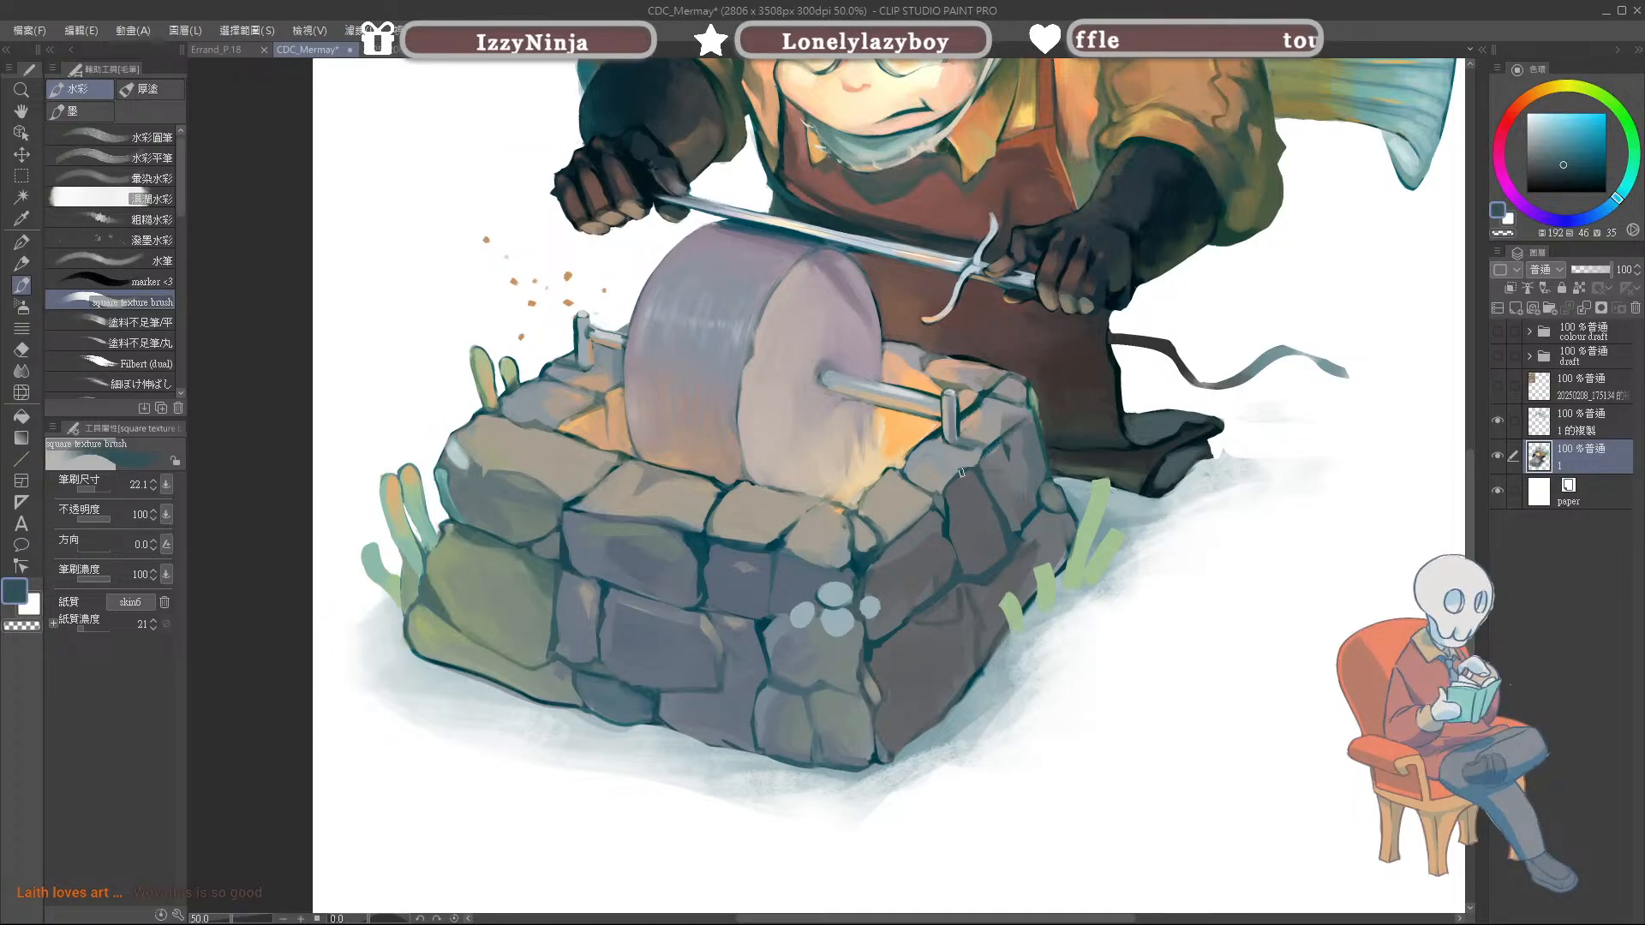
alt+click(974, 454)
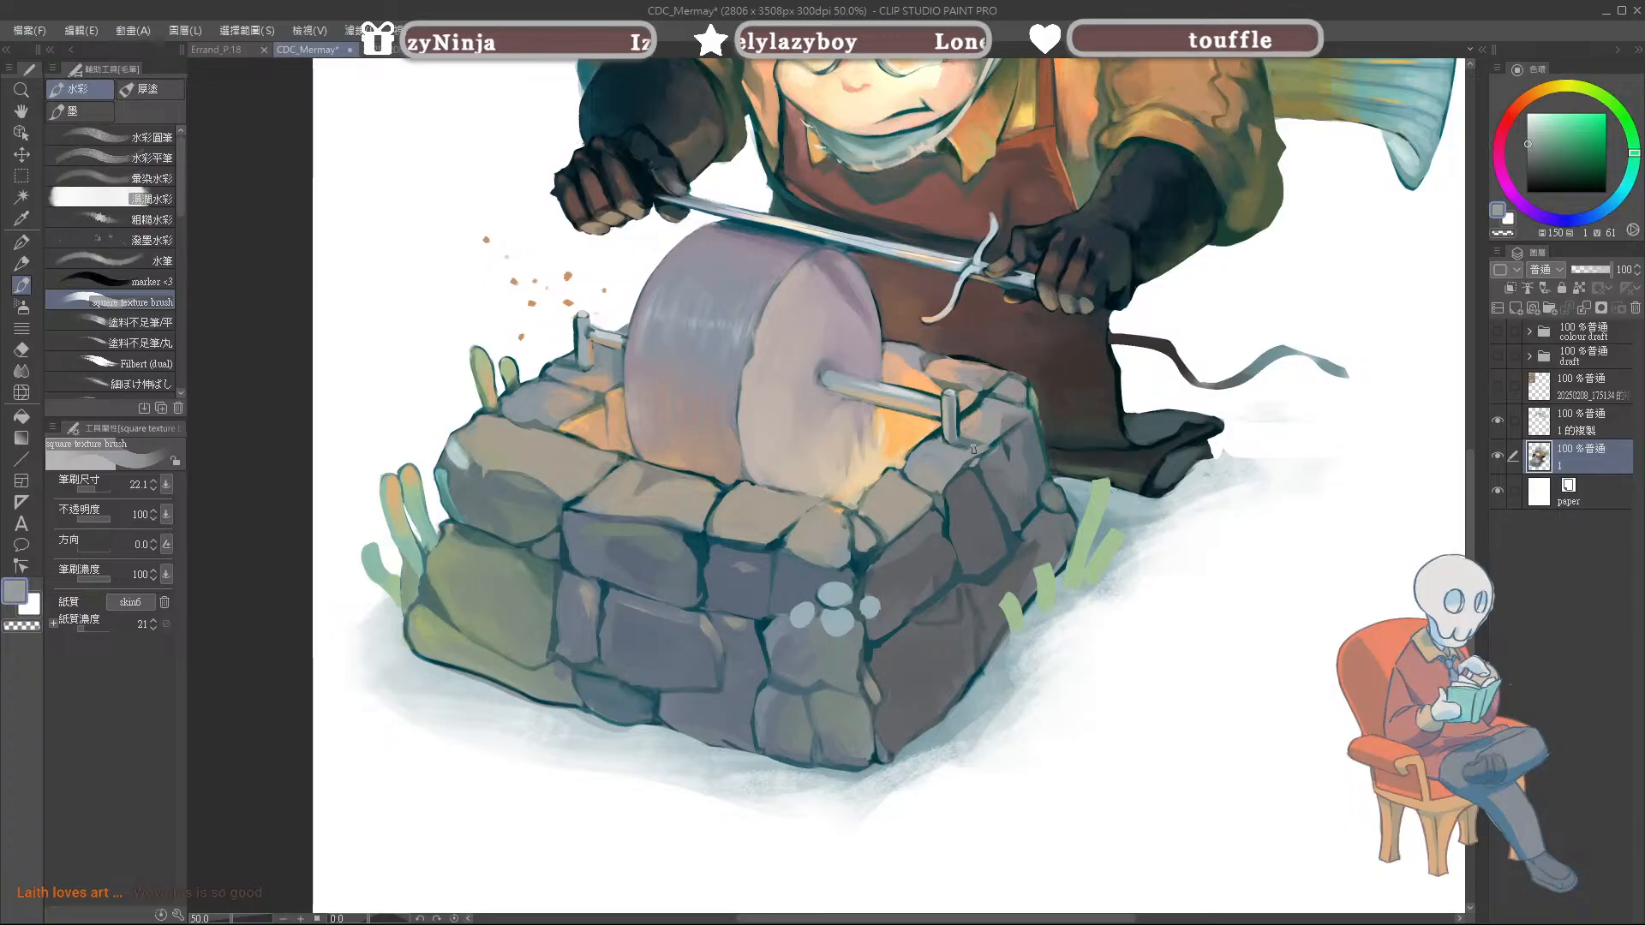
alt+click(970, 448)
alt+click(975, 421)
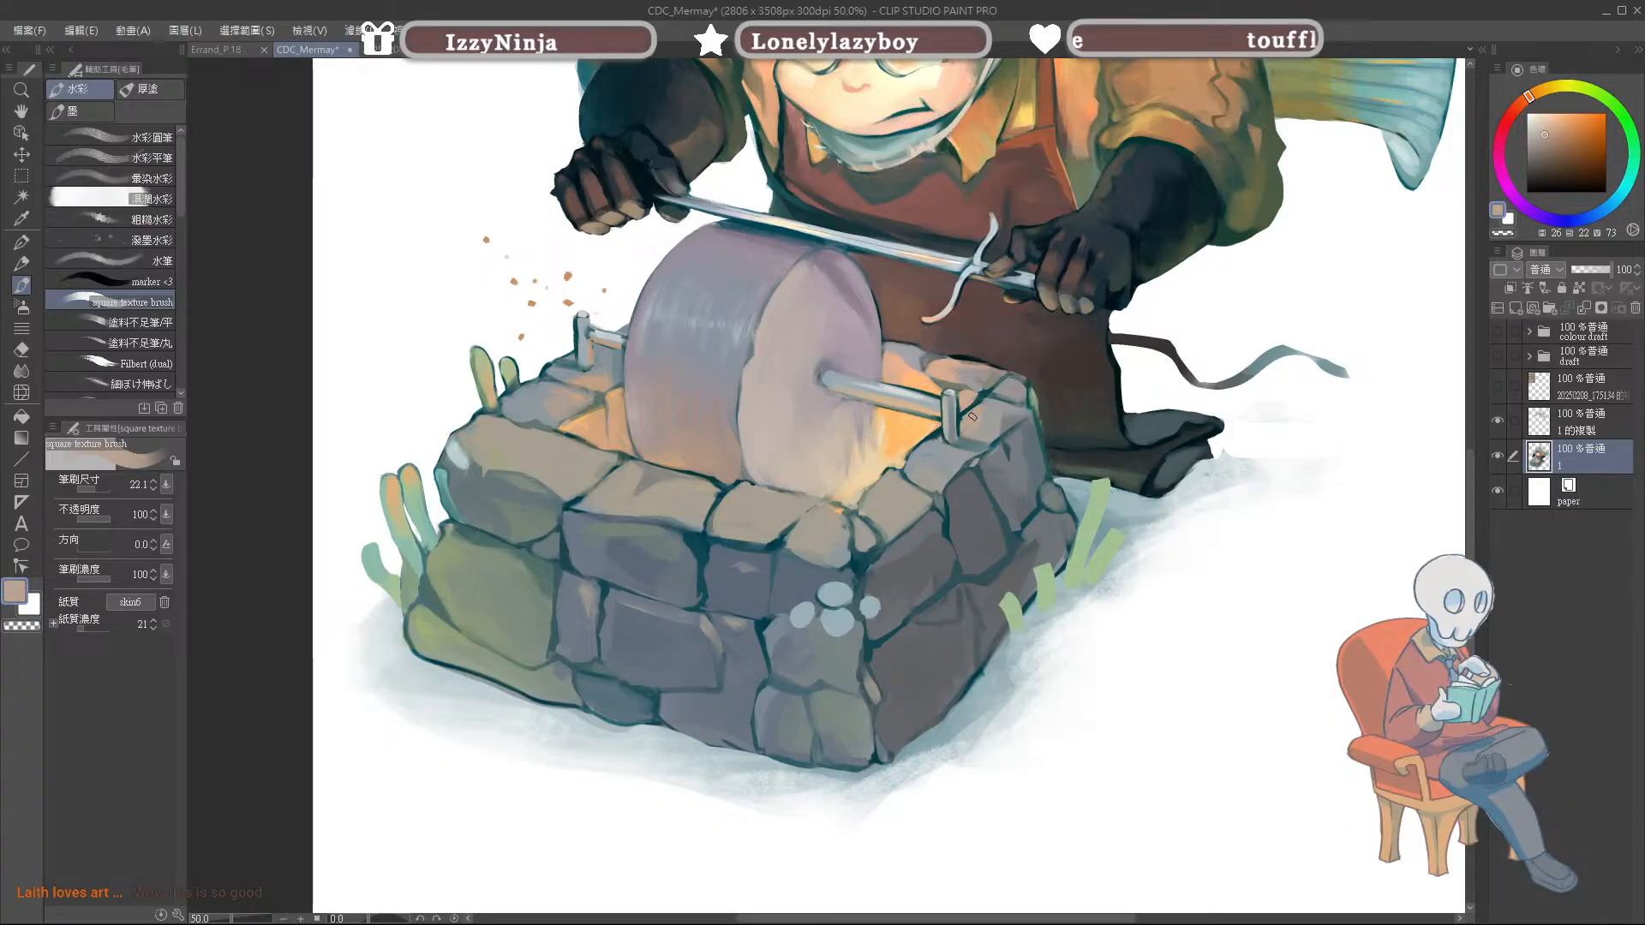
alt+click(929, 448)
ctrl+alt+drag(945, 452, 942, 448)
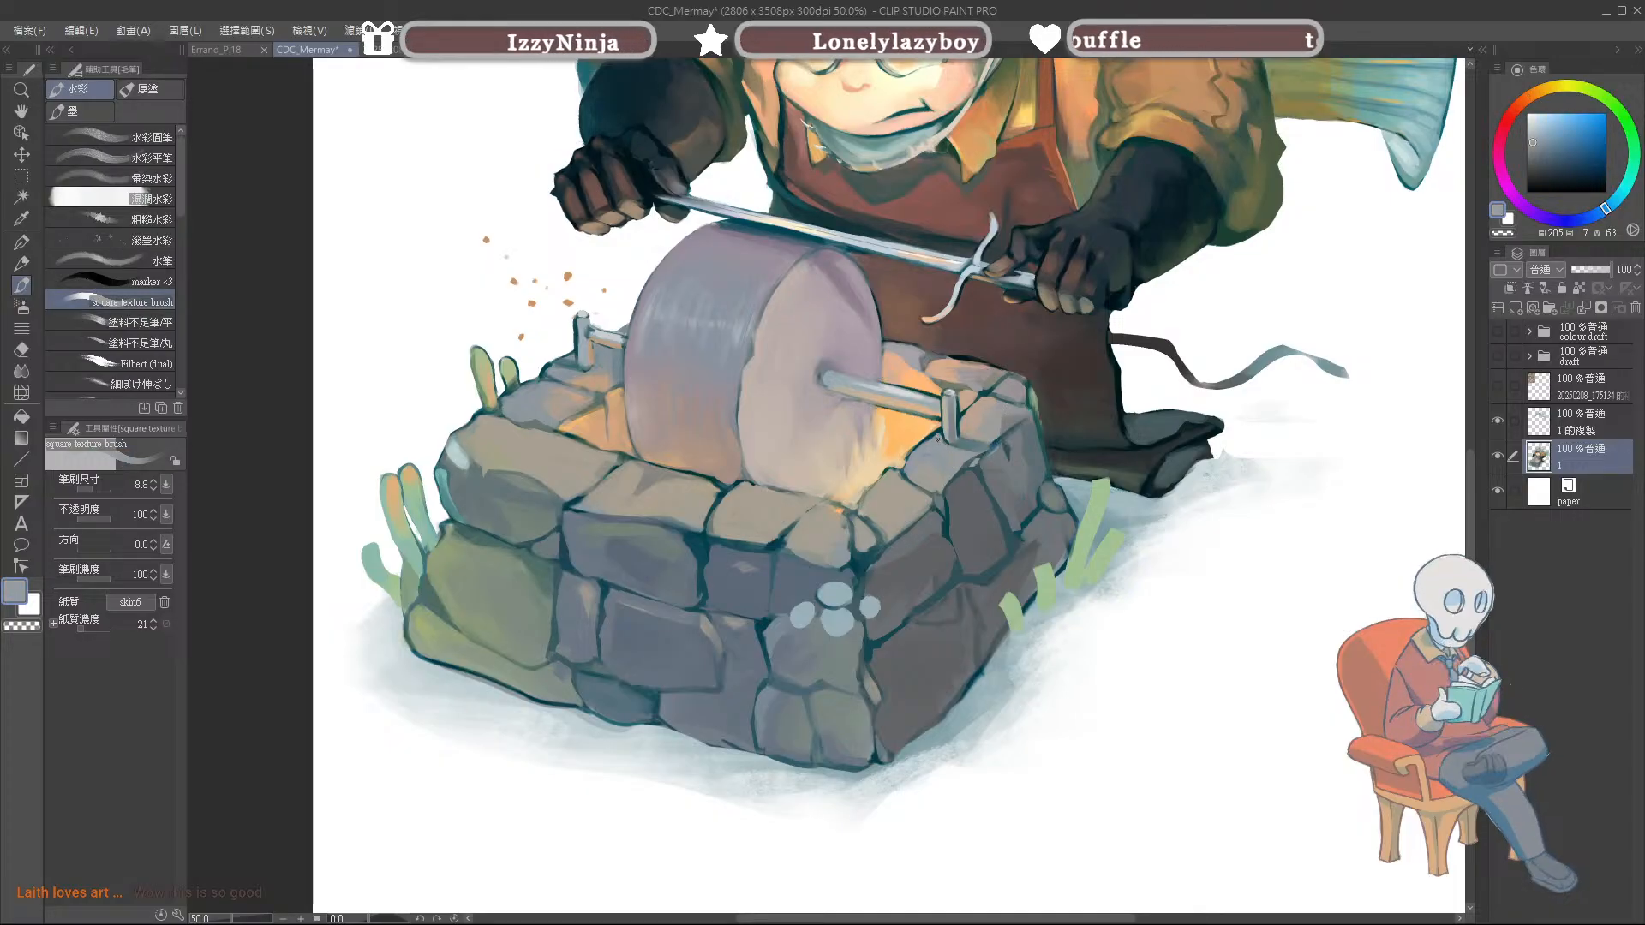
Step: Touch up the top stone at the base's far corner with sampled muted teal and pale grey at brush size 11.3
ctrl+alt+drag(955, 383, 1009, 392)
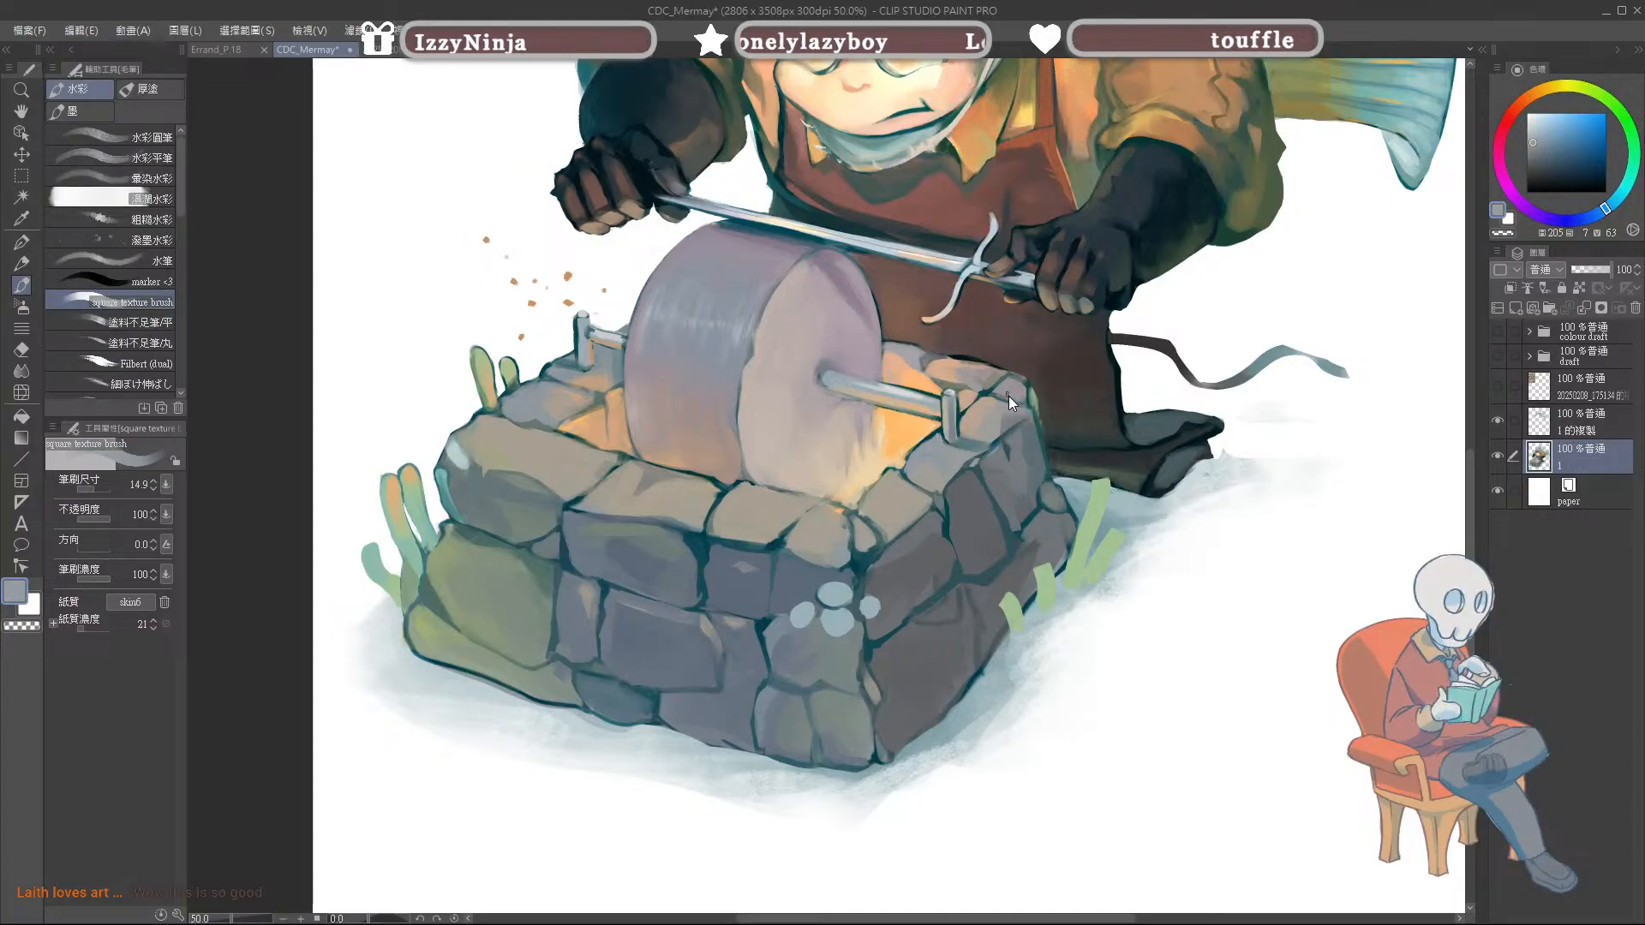
alt+click(987, 383)
alt+click(1009, 394)
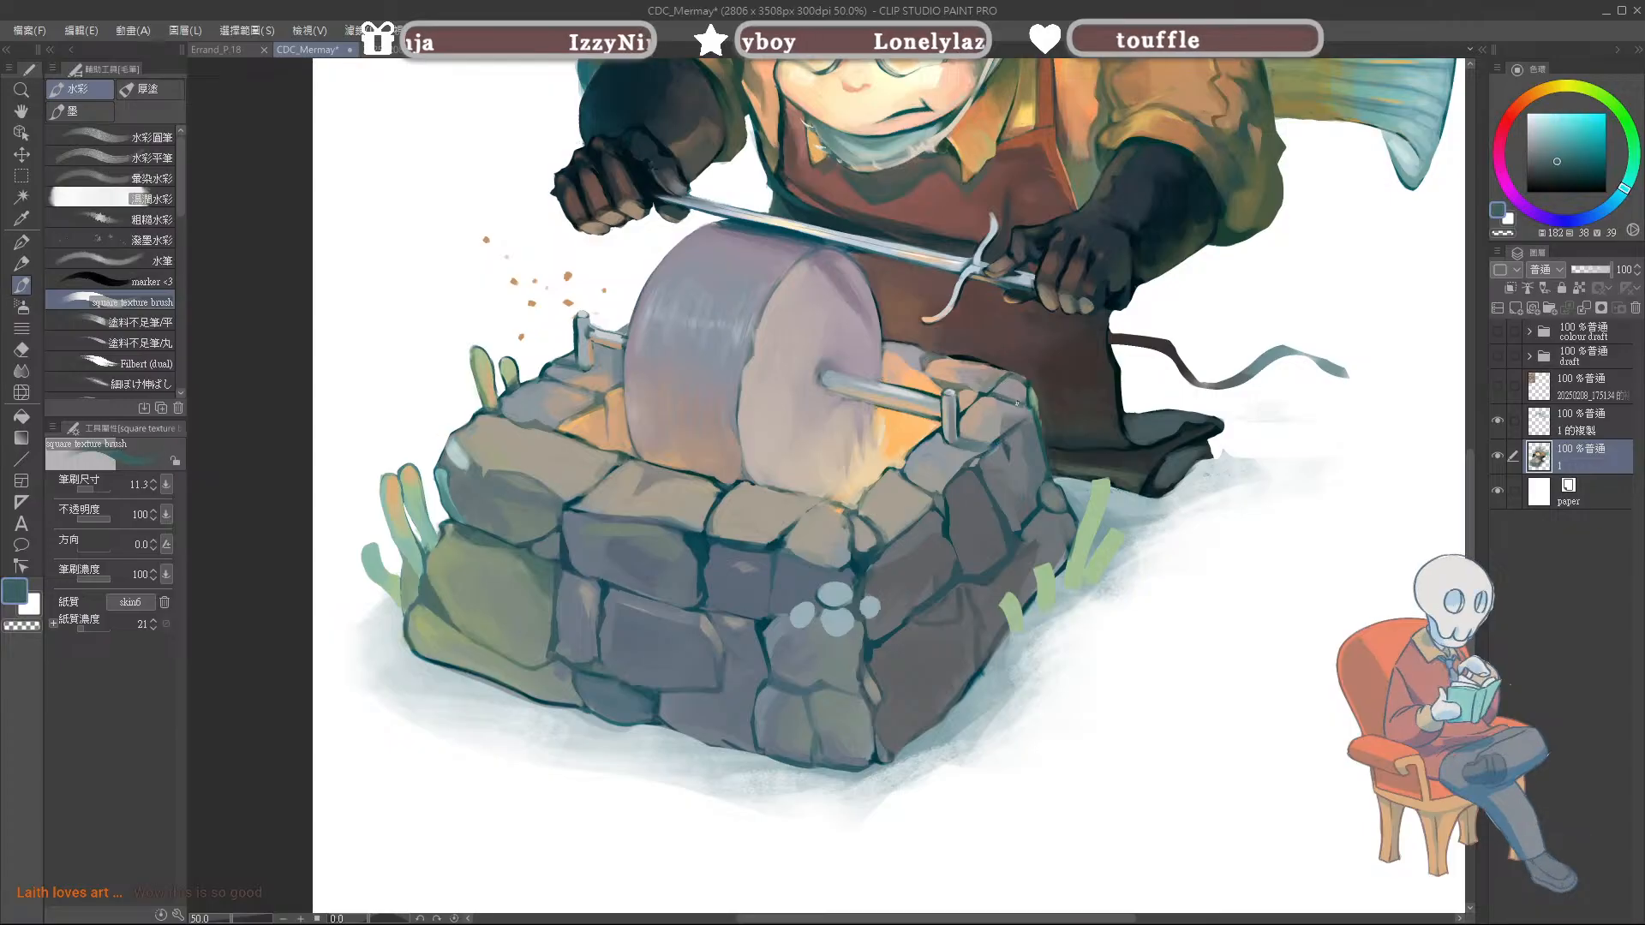
alt+click(1001, 396)
alt+click(998, 393)
alt+click(1011, 400)
alt+click(1014, 383)
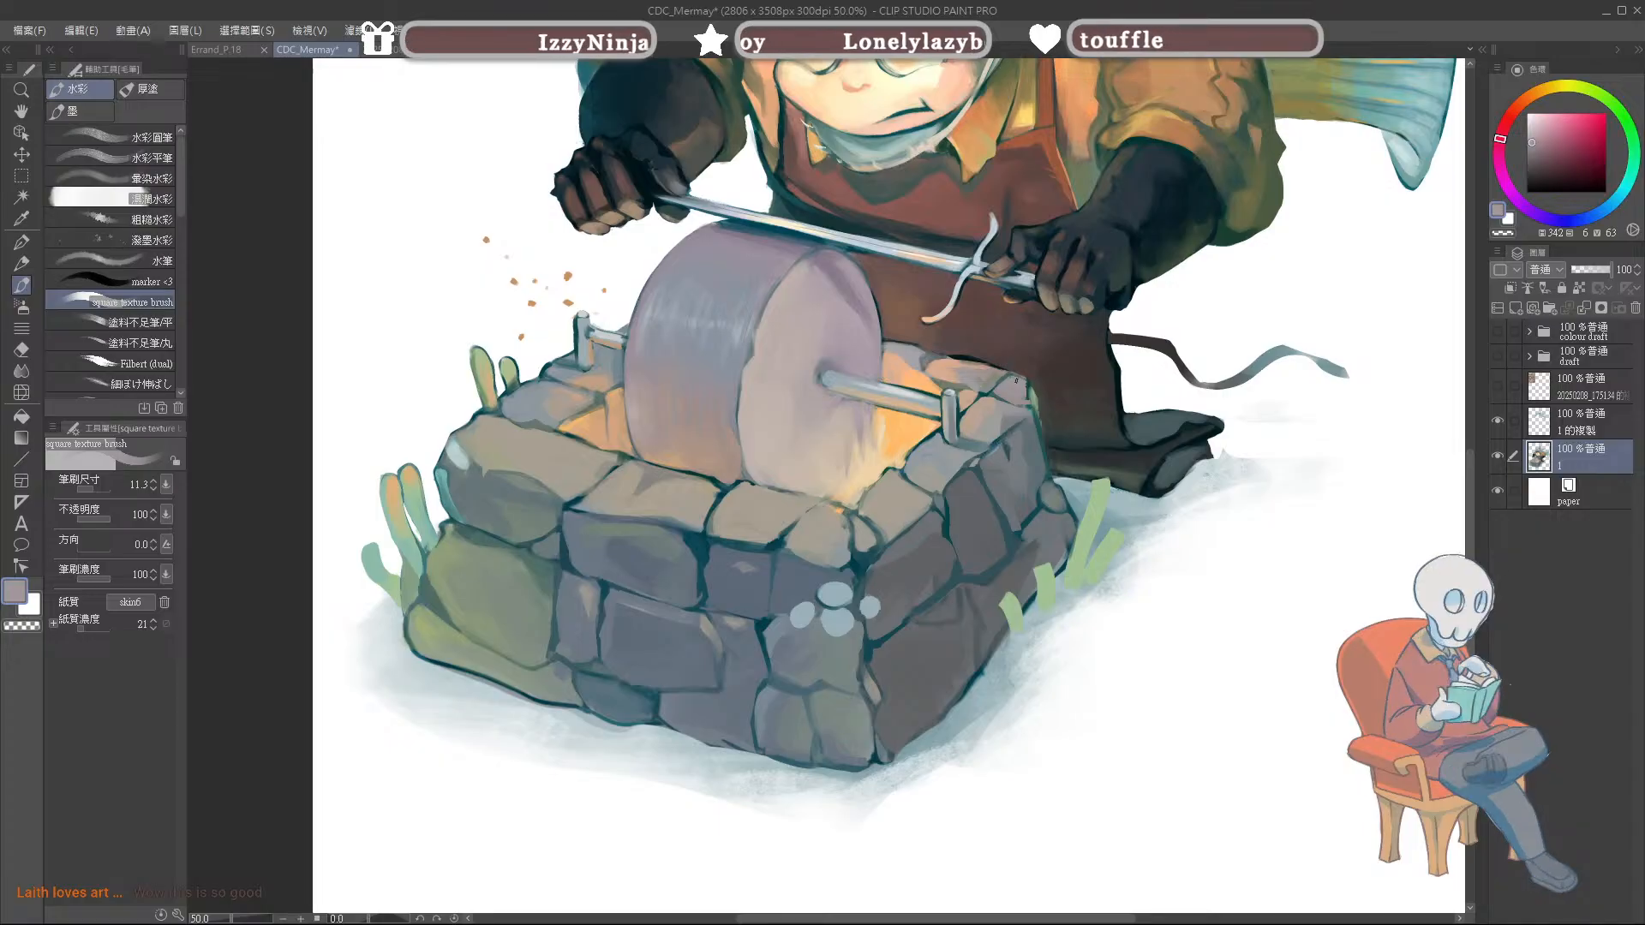
Step: Clean up the far corner's outer outline against the apron with sampled dark teal, brown and grey-green at brush size 11.3
alt+click(1006, 374)
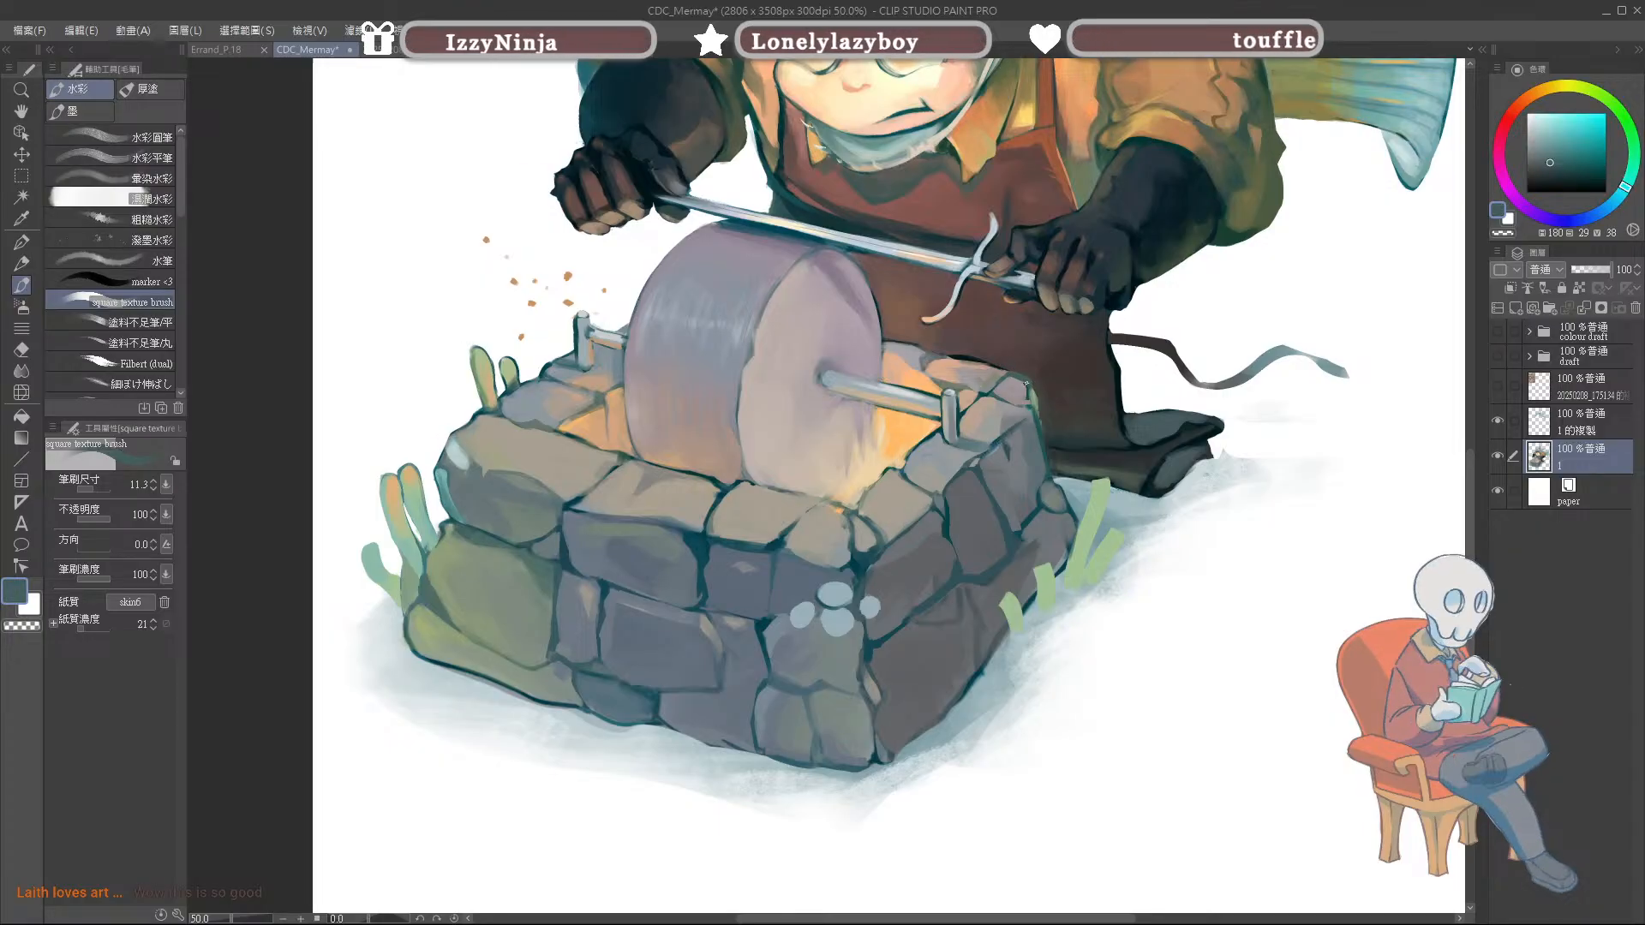
alt+click(993, 369)
alt+click(974, 358)
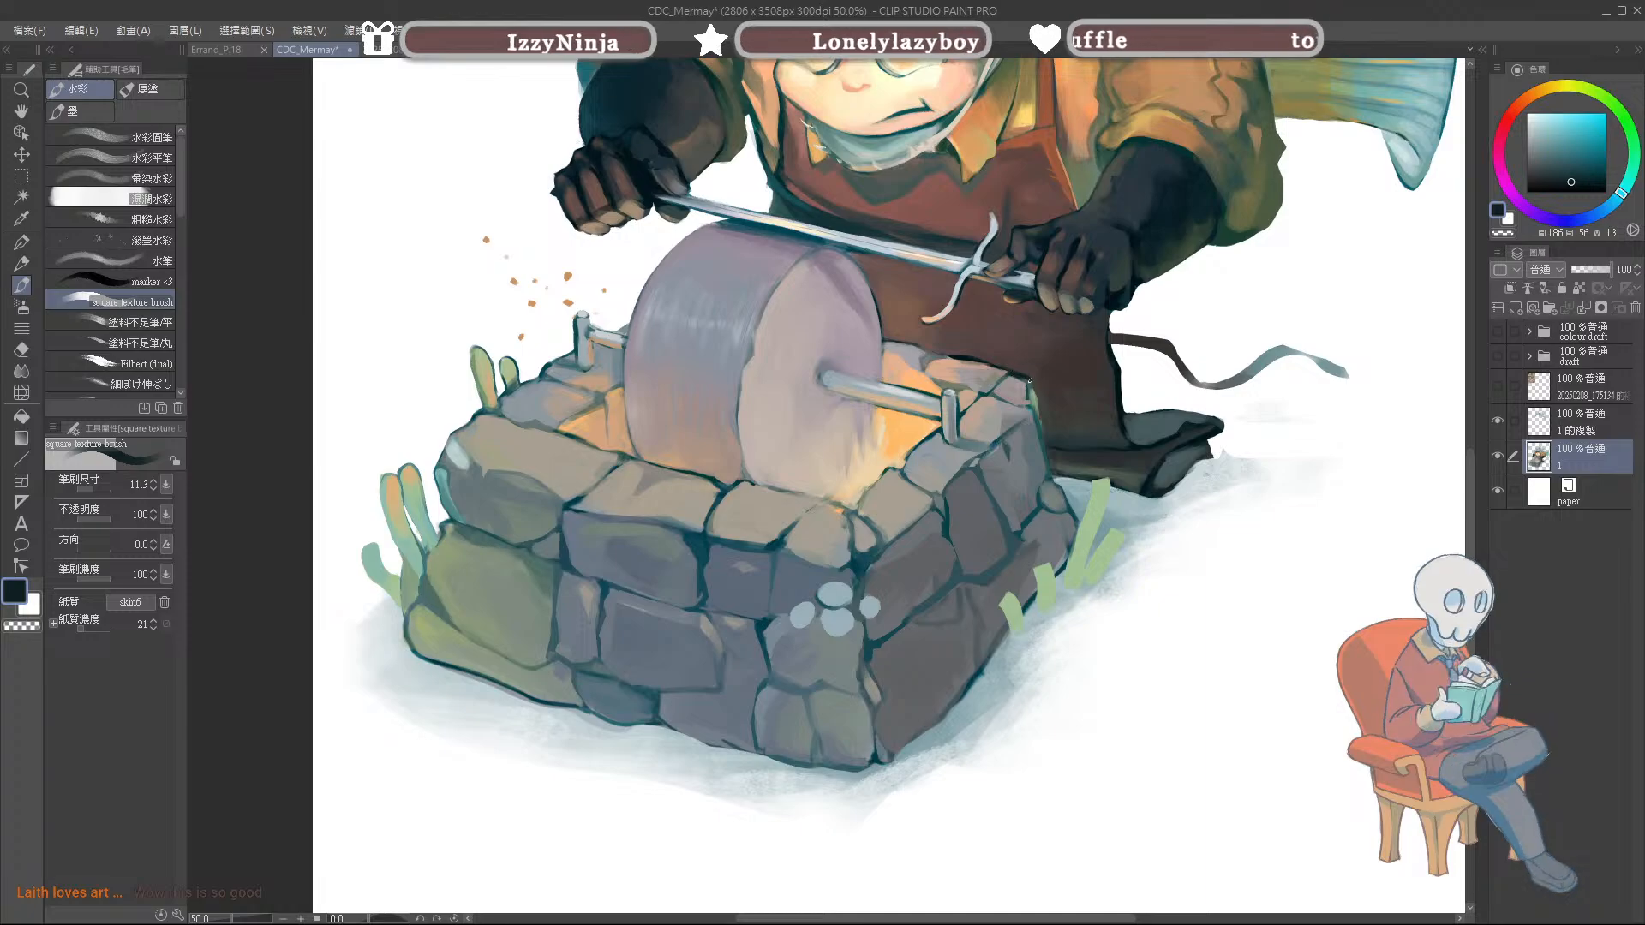
alt+click(1017, 368)
alt+click(1029, 389)
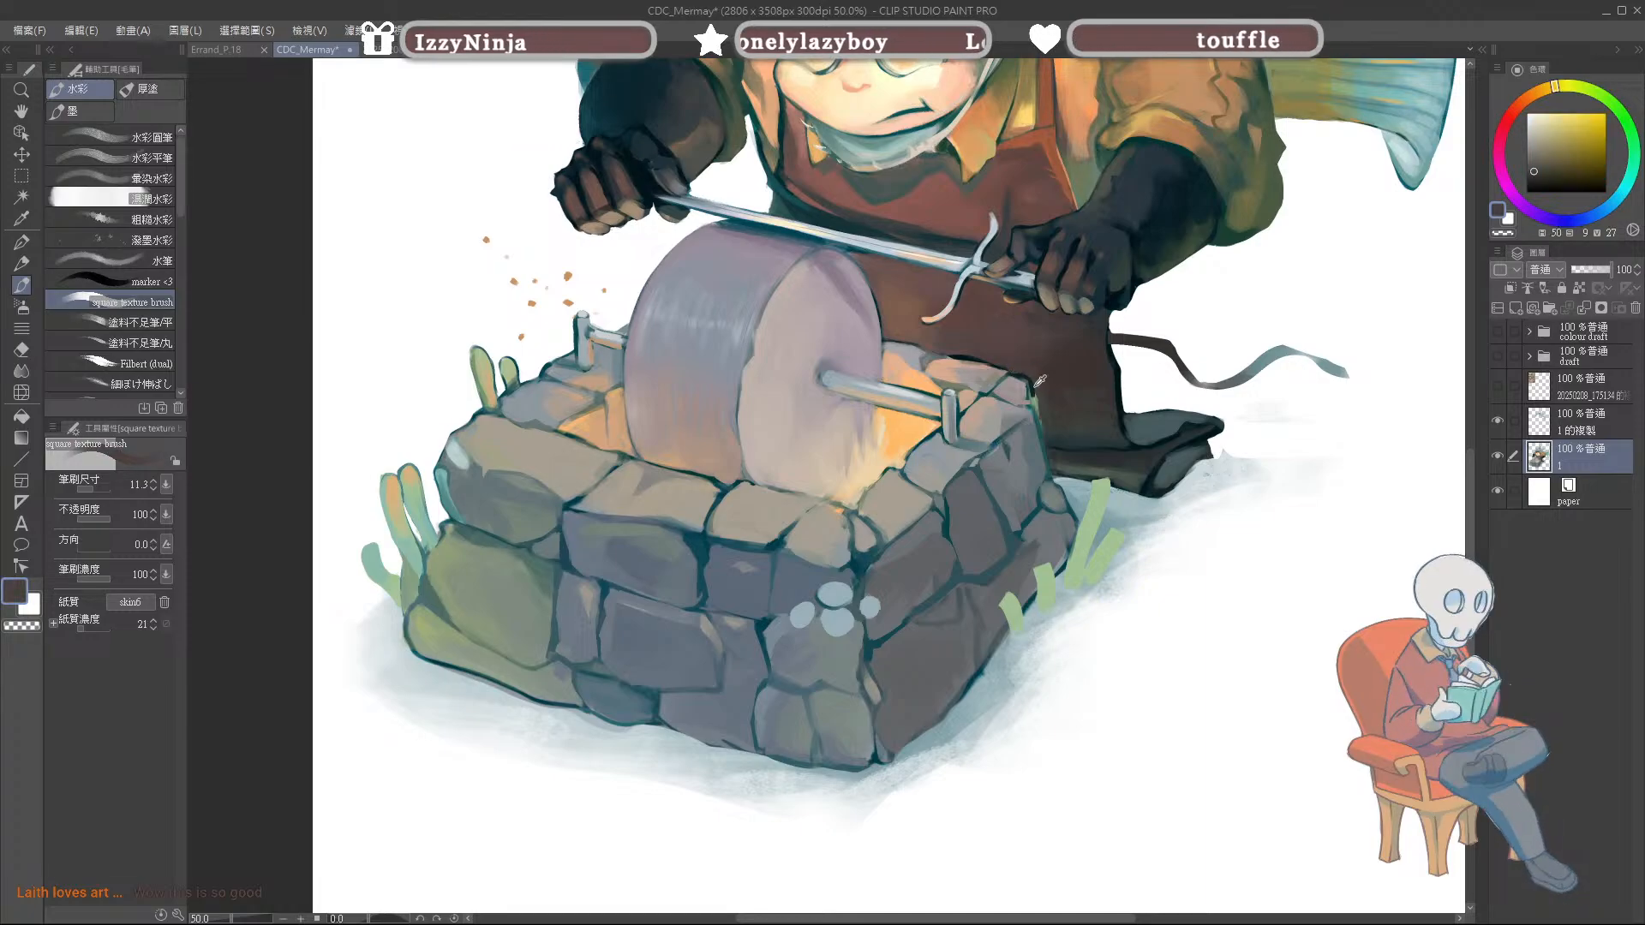
alt+click(1035, 407)
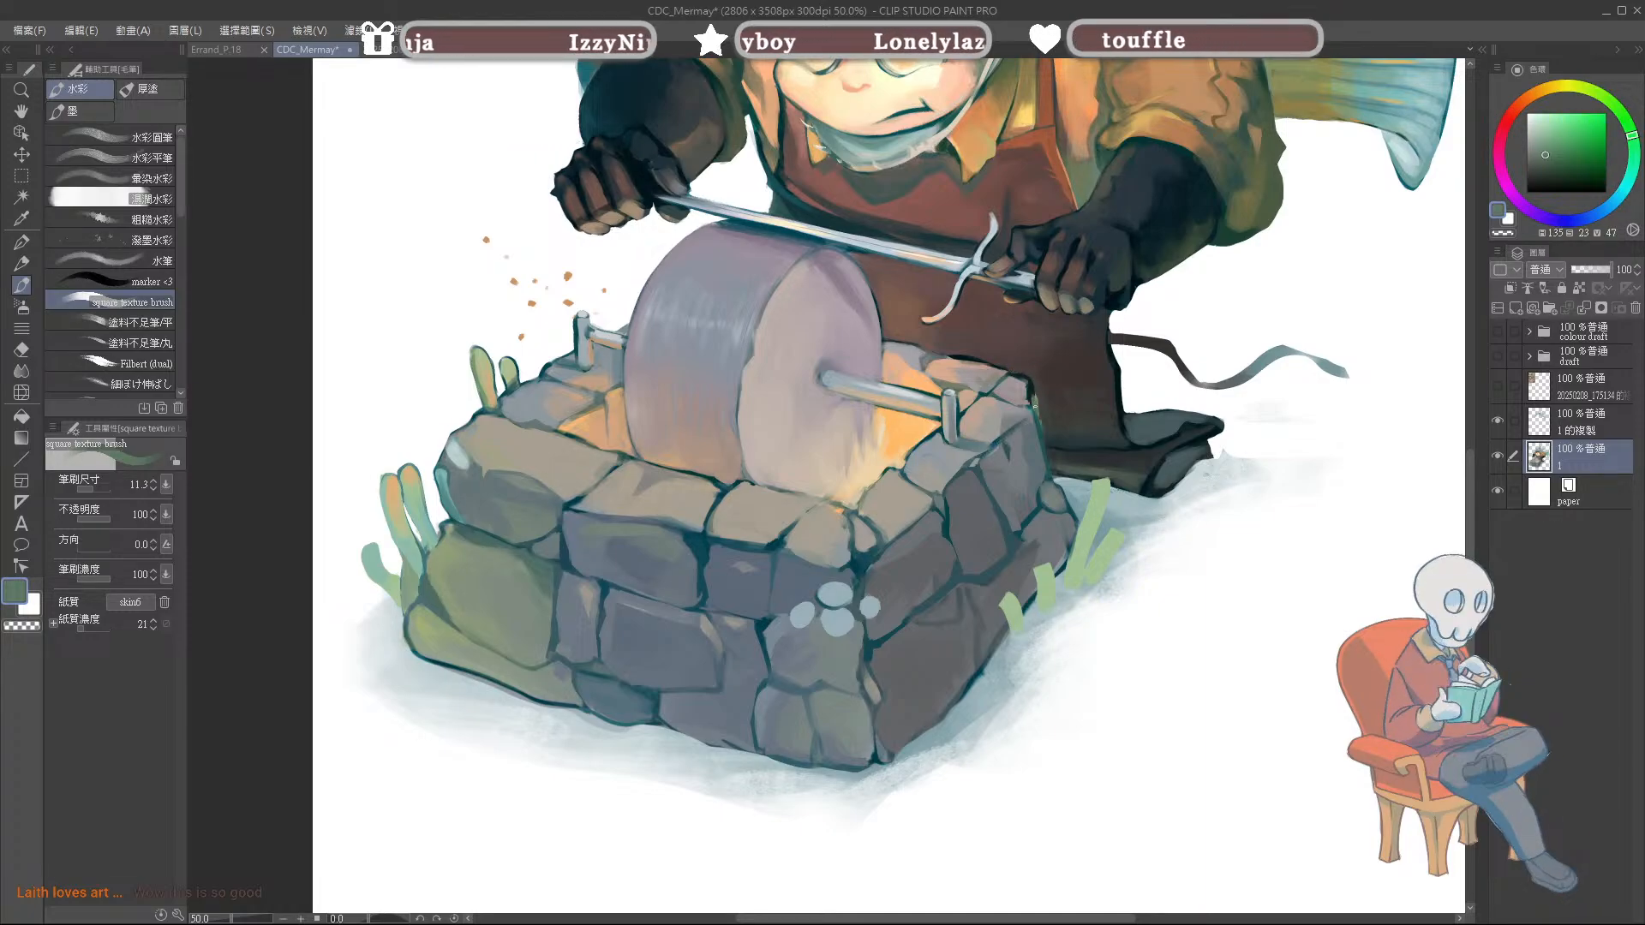
Step: Sharpen the upper edge of the side wall's far upper stone with sampled dark blue and light grey at brush size 17.7
key(bracketright)
key(bracketright)
alt+click(984, 458)
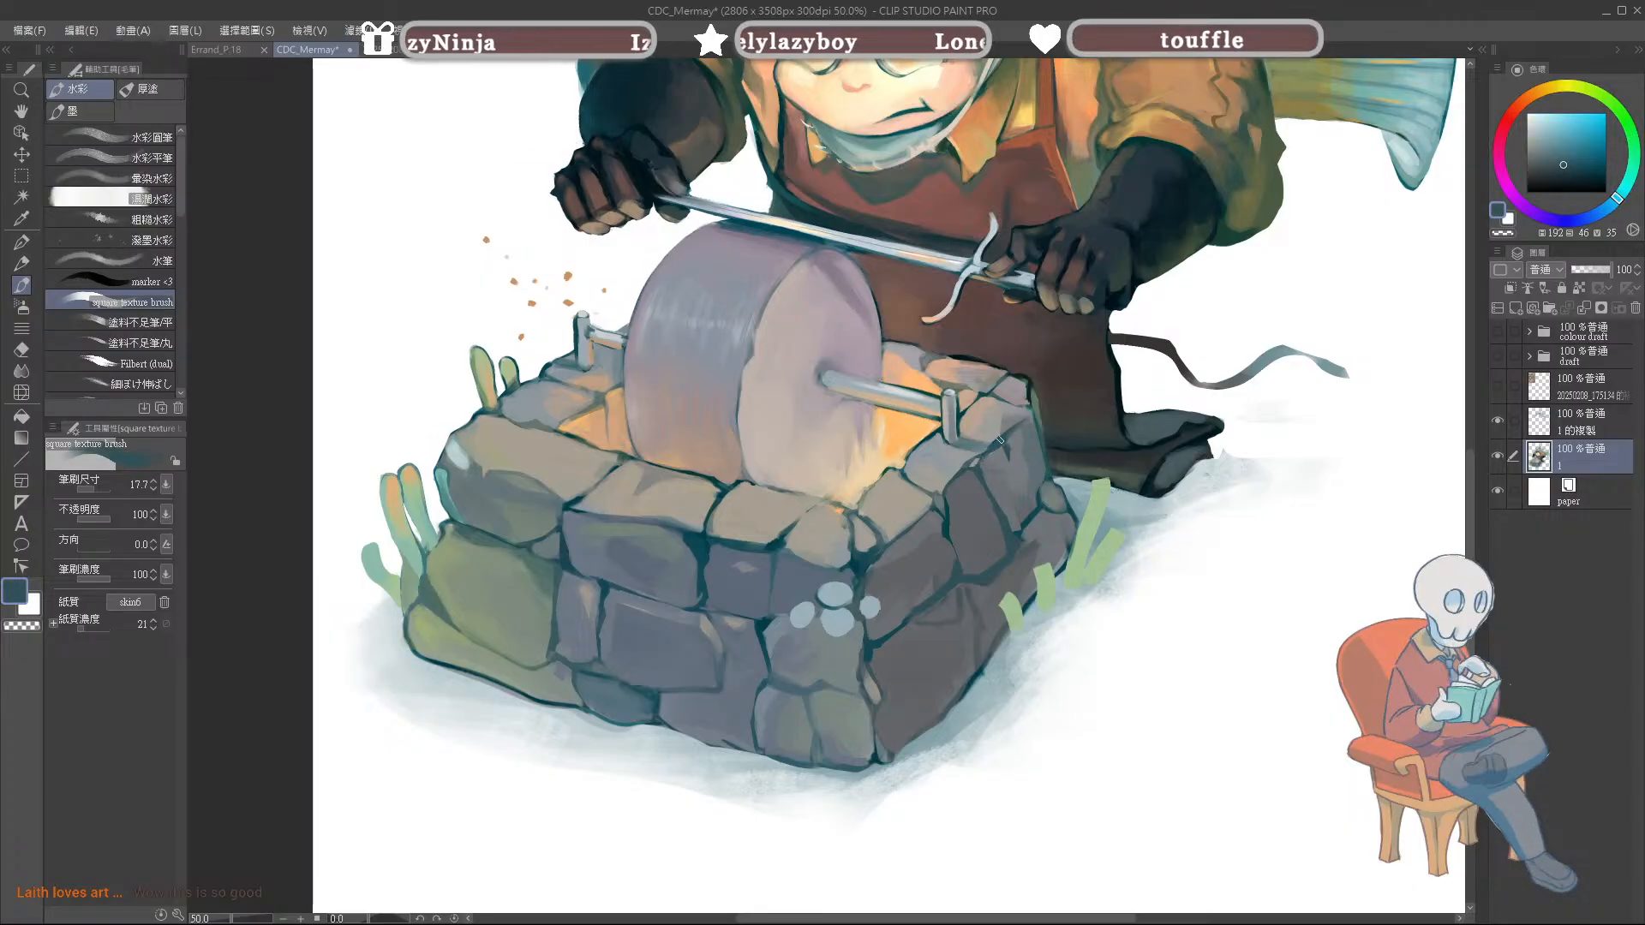
alt+click(987, 461)
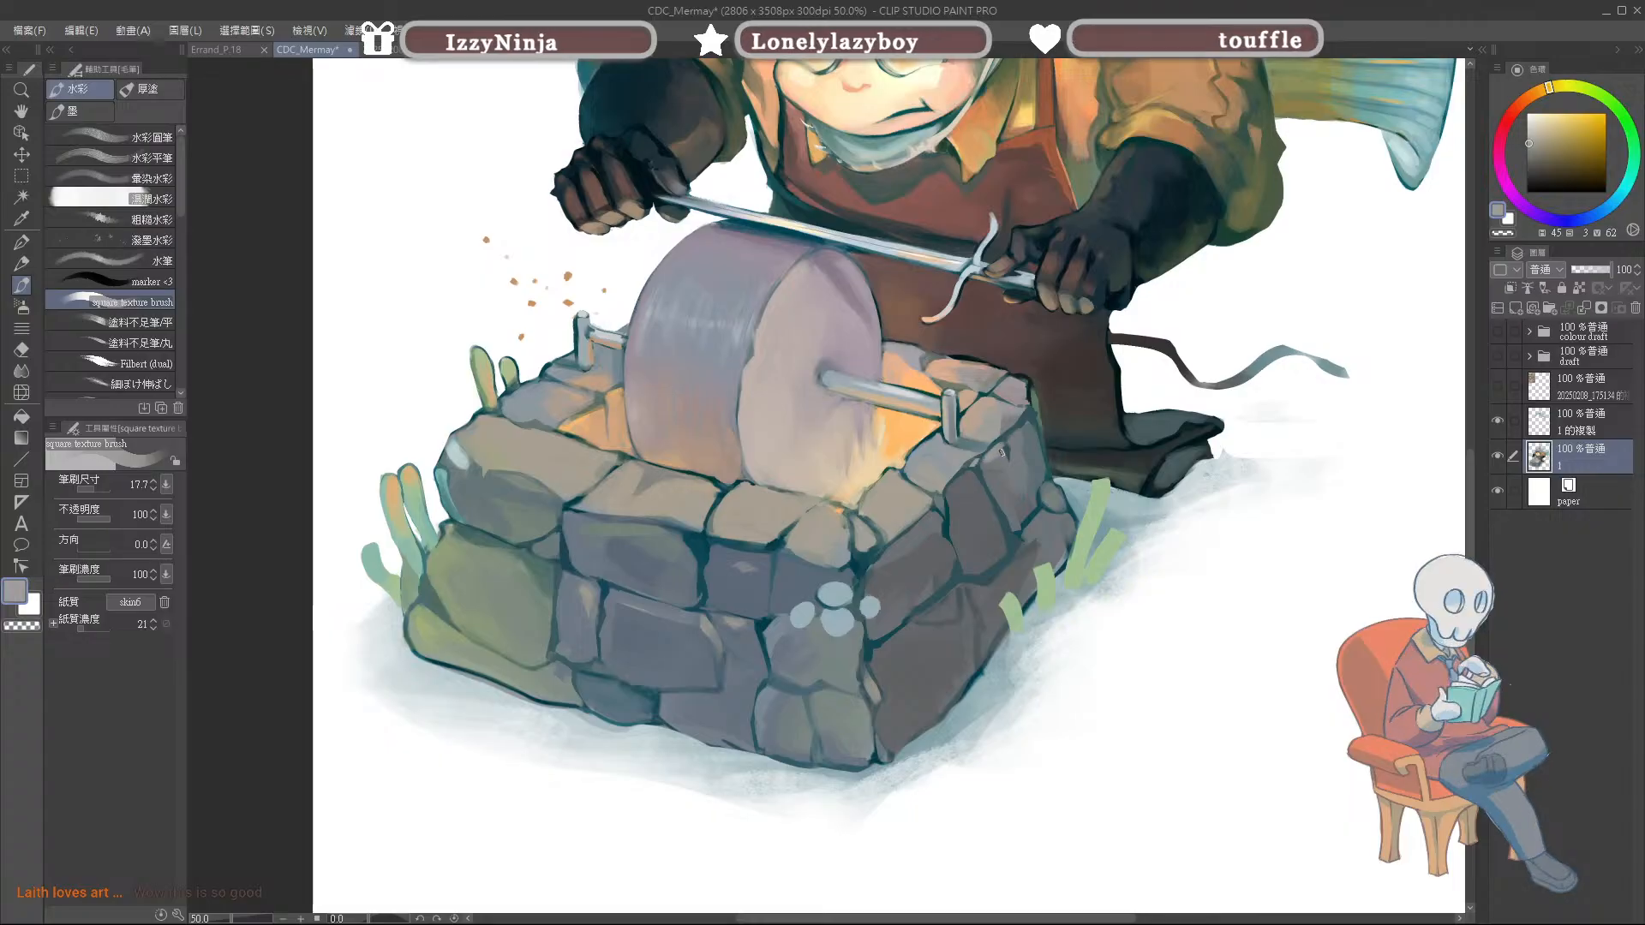
alt+click(997, 463)
alt+click(1010, 460)
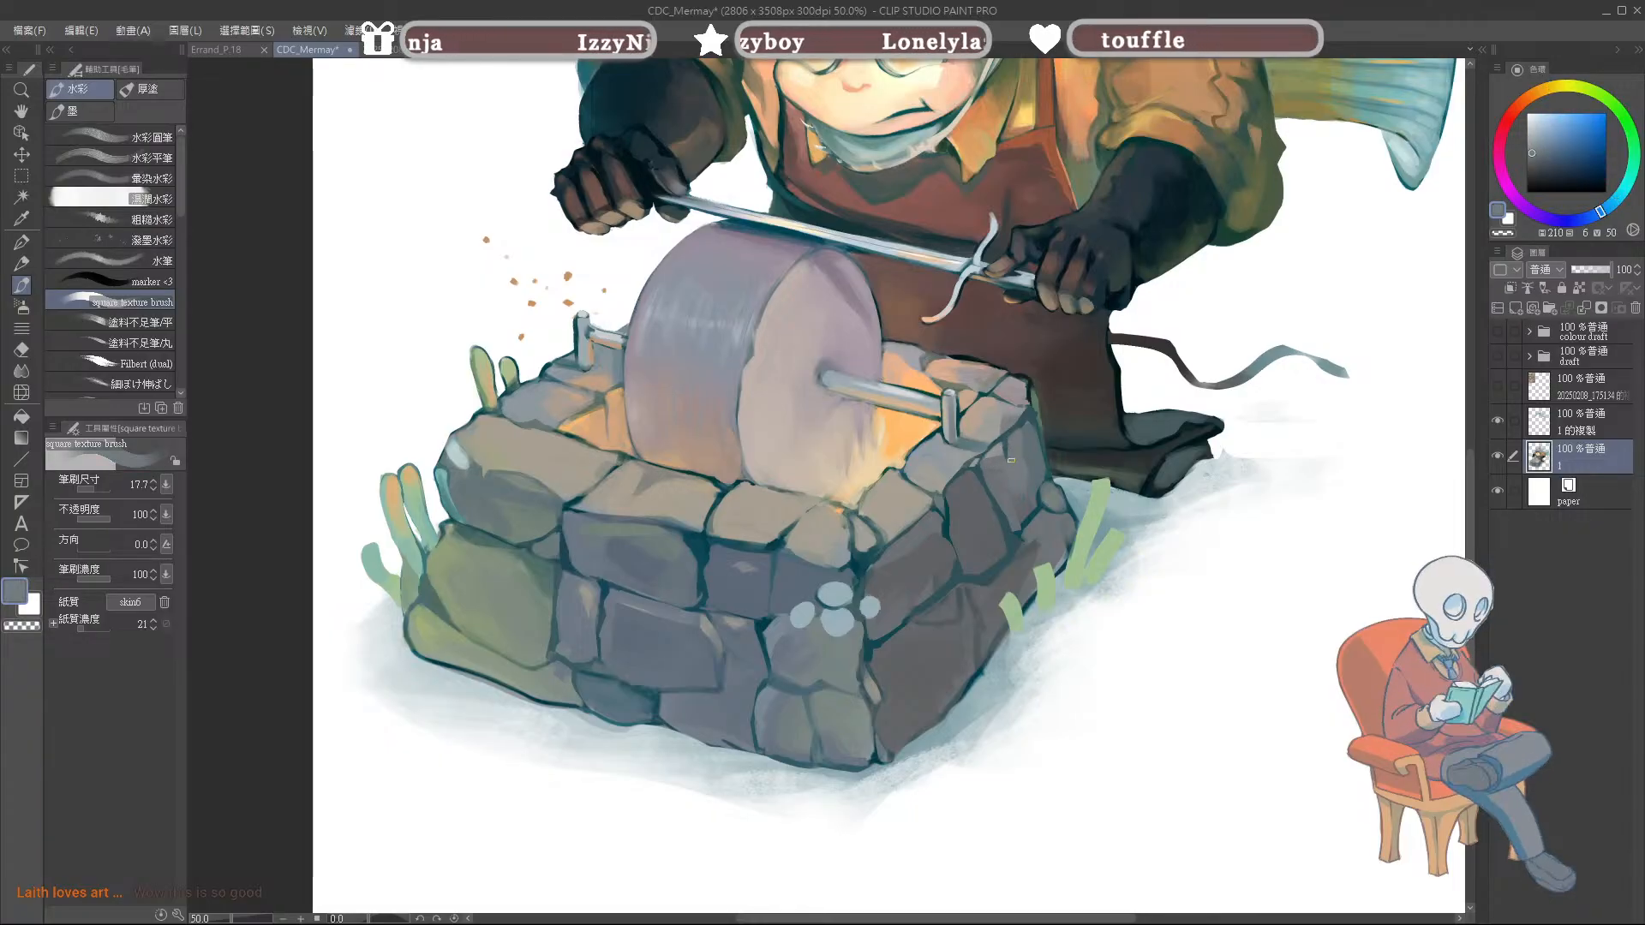
Step: Paint a lighter blue-grey facet on the side wall's middle upper stone at brush sizes 43.6 and 27.5
alt+click(968, 487)
alt+click(992, 537)
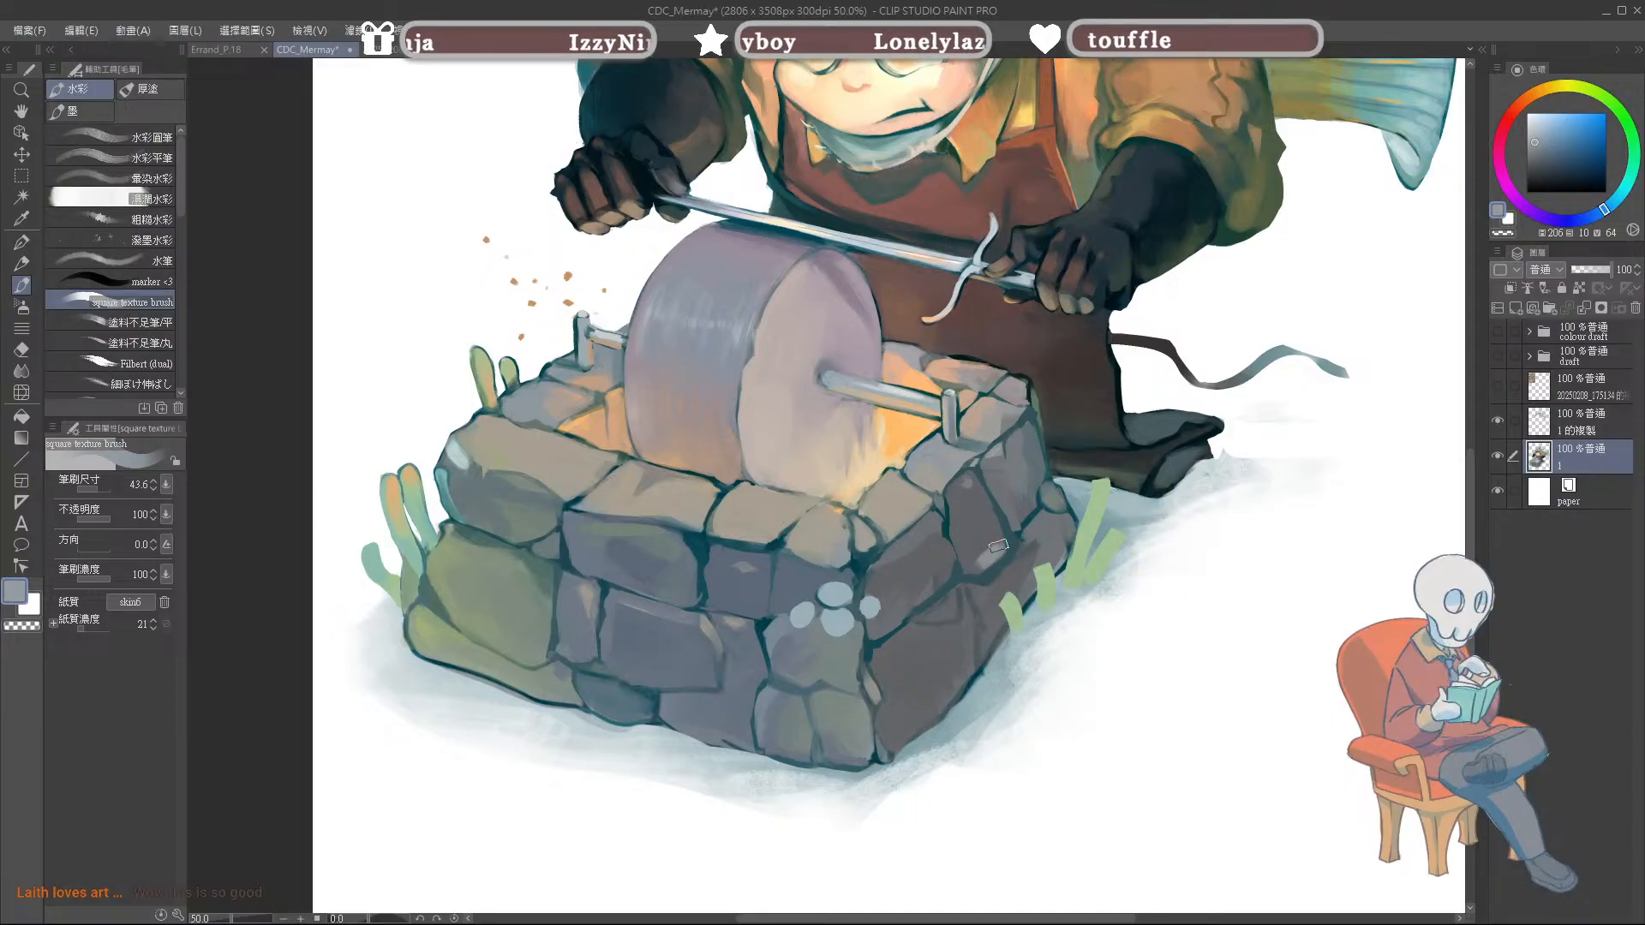
alt+click(981, 555)
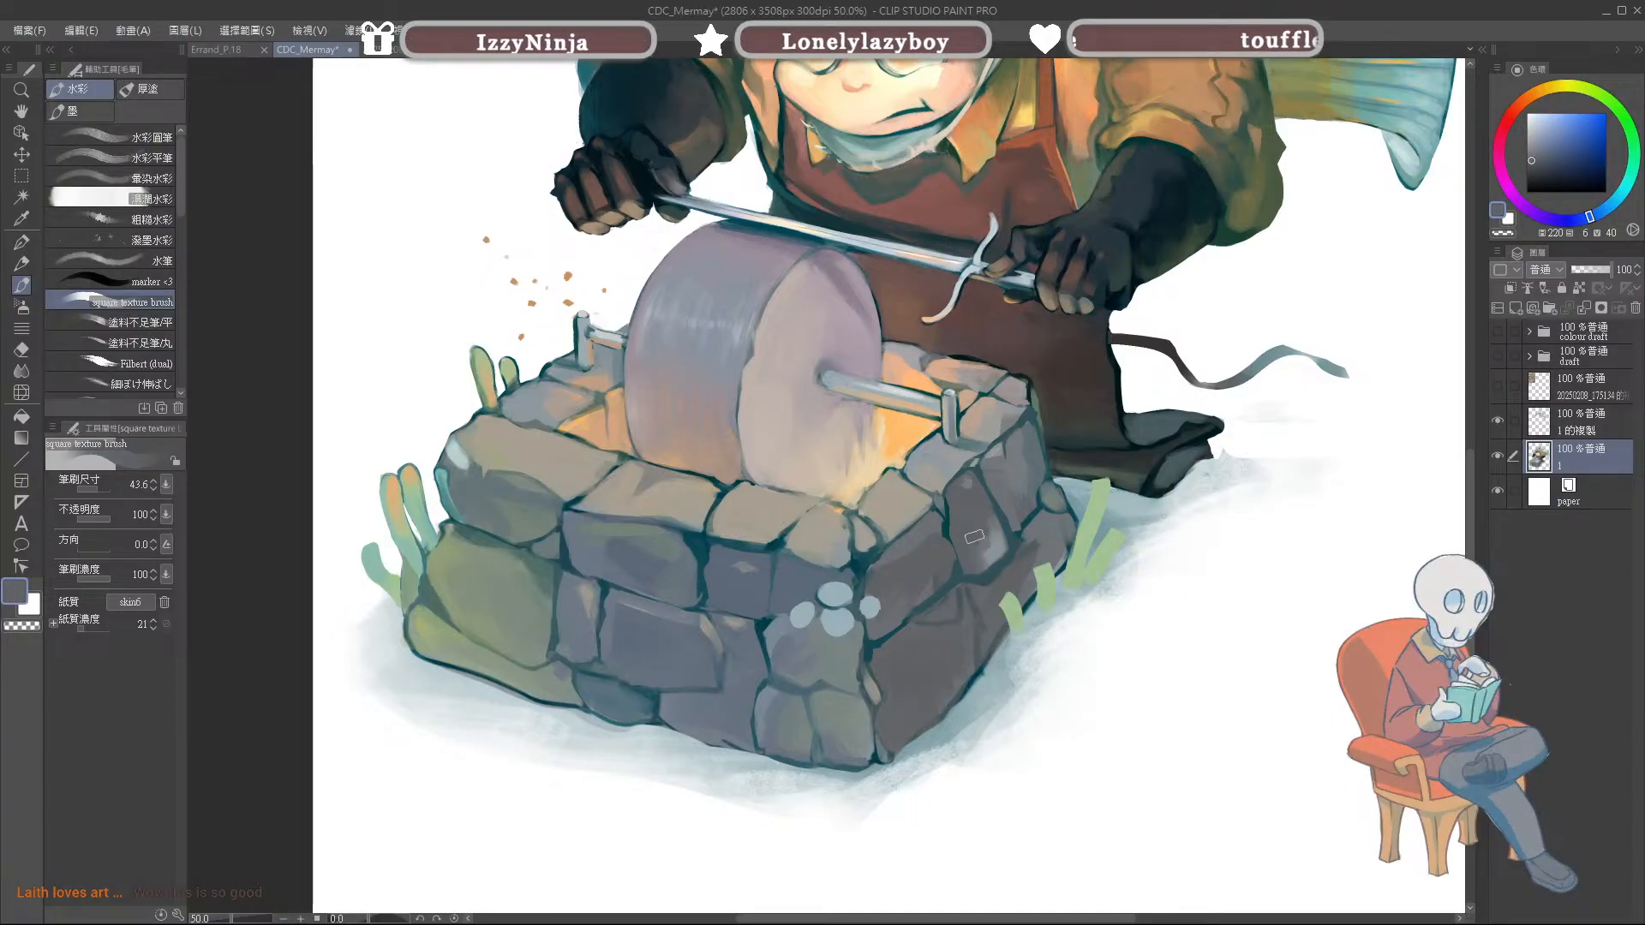
alt+click(999, 544)
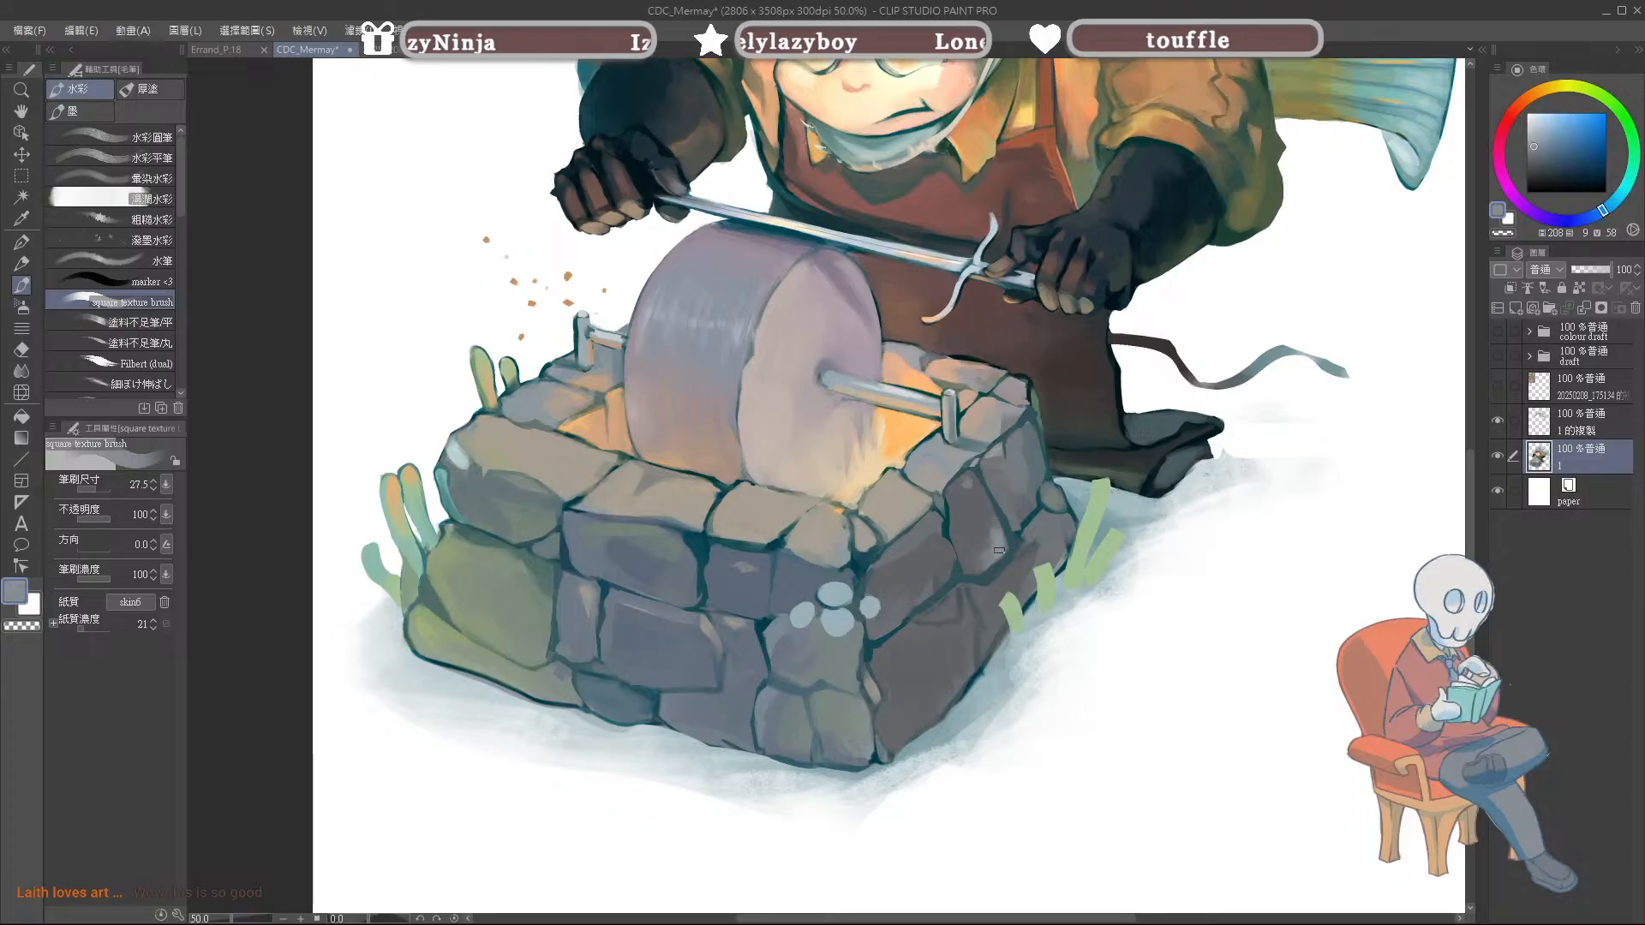
alt+click(987, 546)
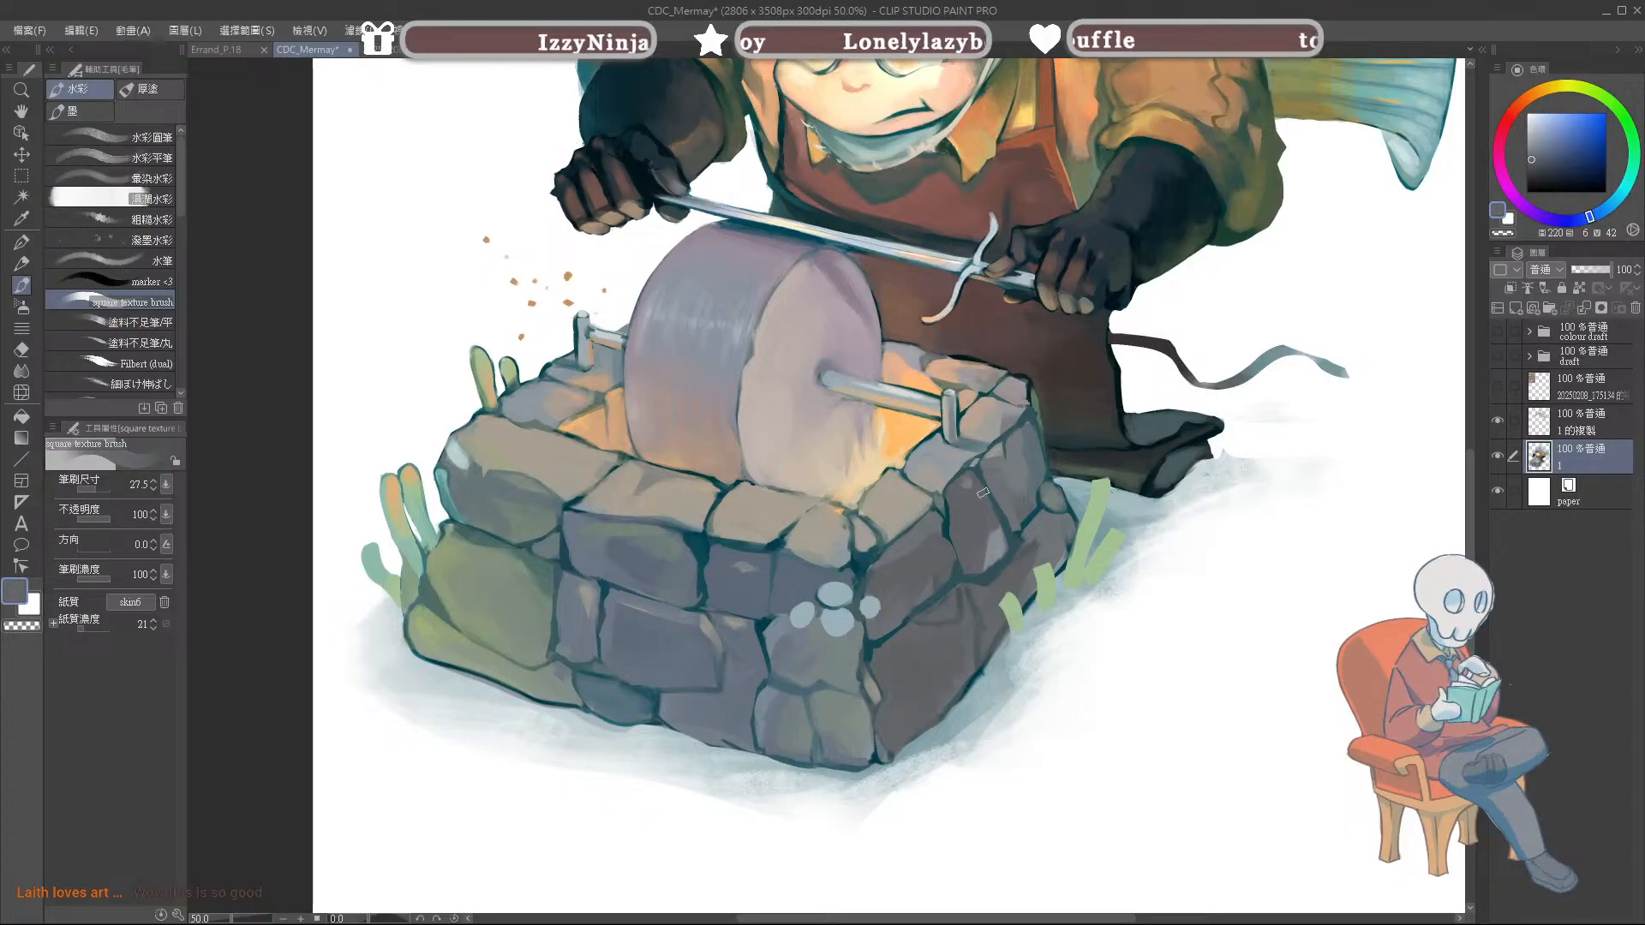
Step: Shade the far lower stones of the side wall behind the grass with sampled blue-greys at brush size 27.5
alt+click(1039, 514)
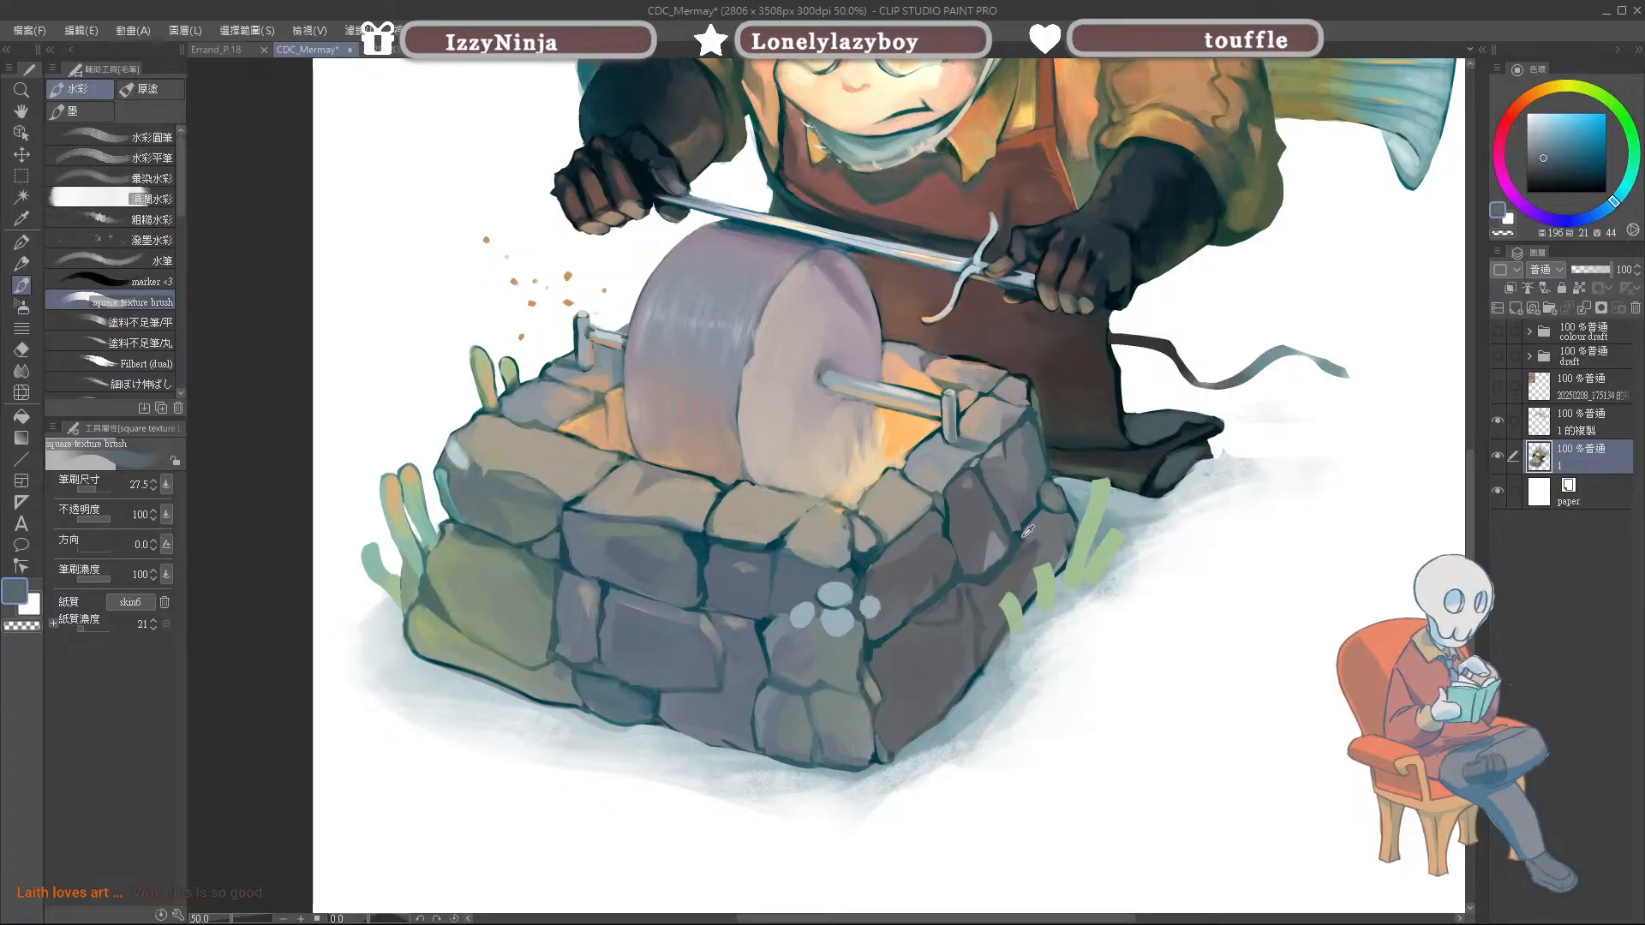
alt+click(1045, 498)
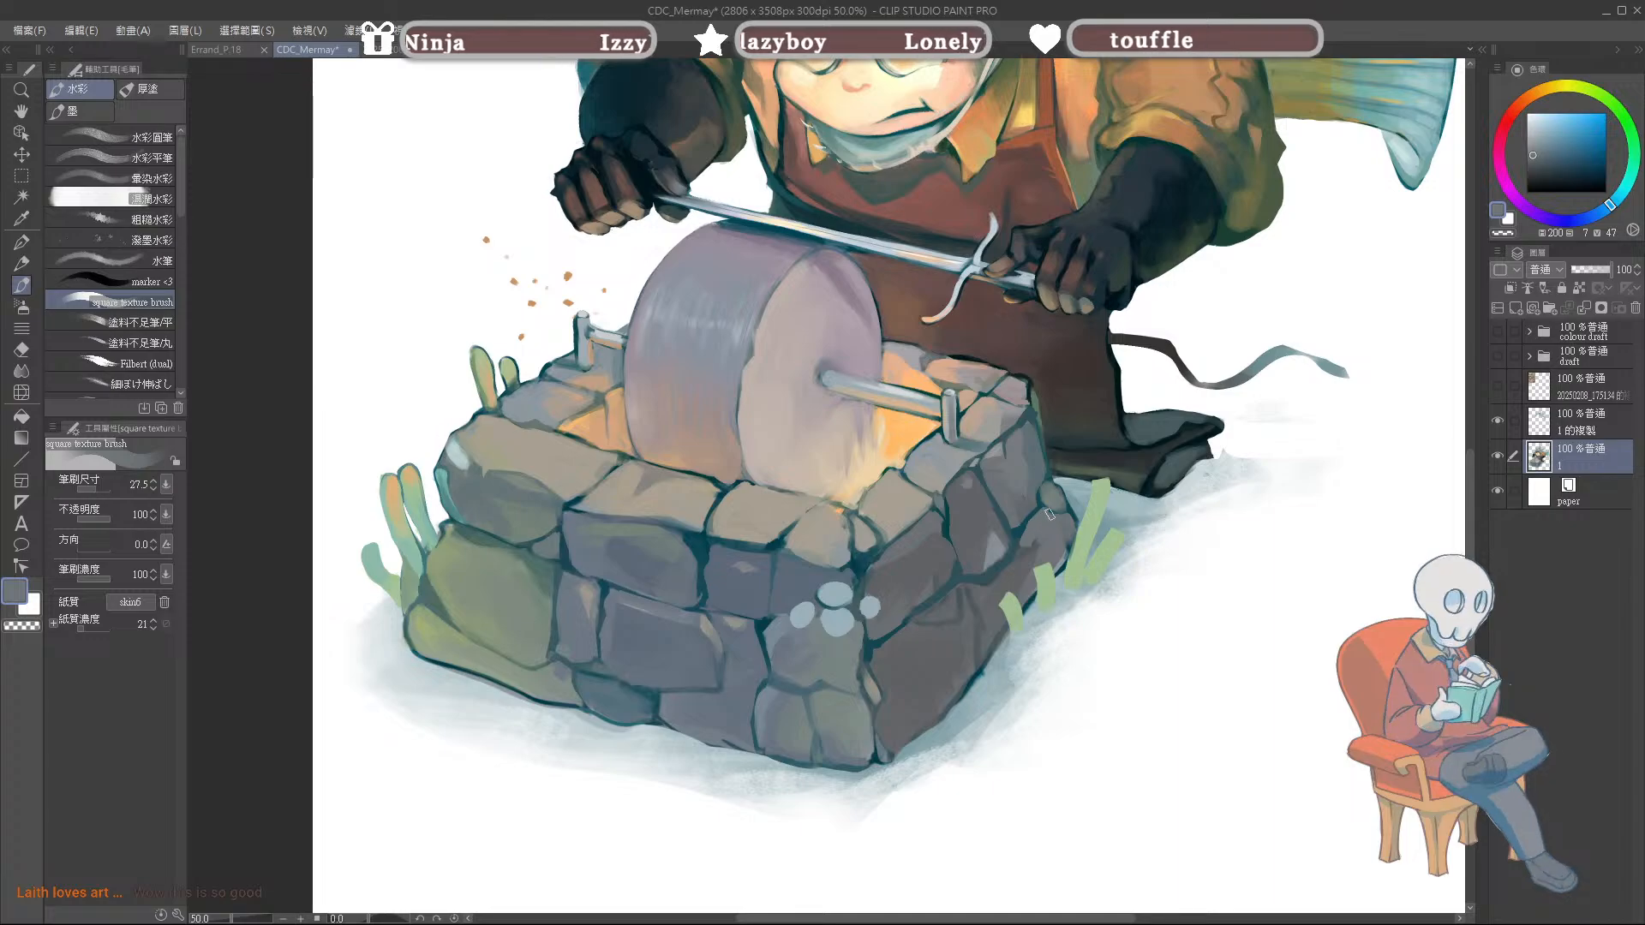
alt+click(1012, 563)
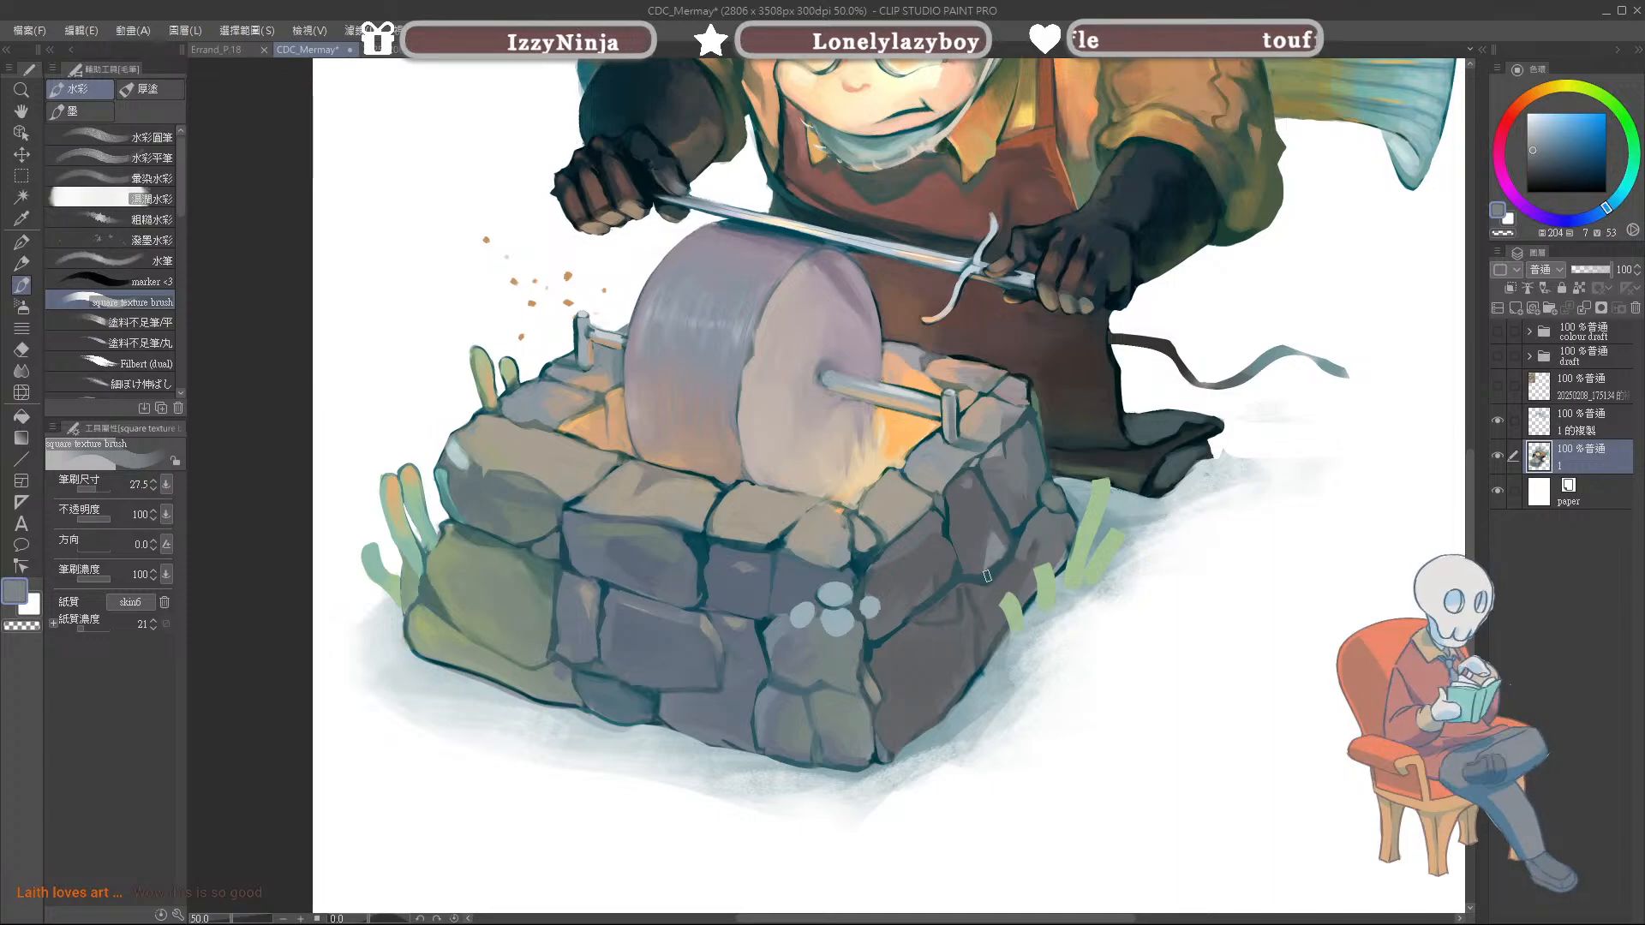
alt+click(993, 573)
alt+click(997, 584)
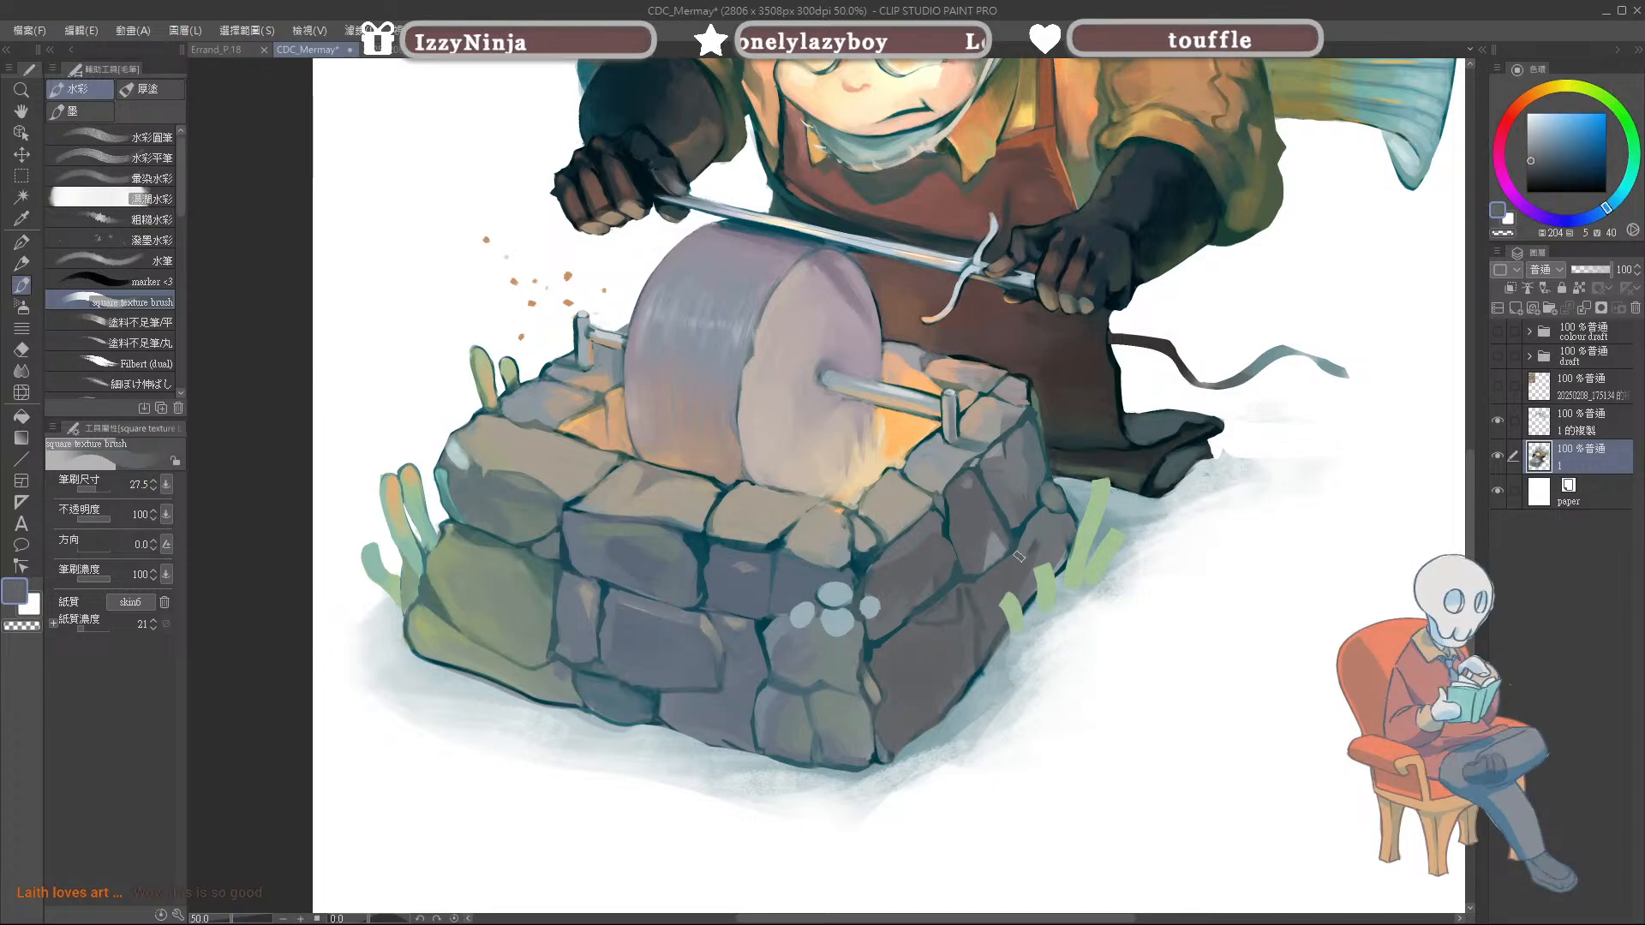
alt+click(1017, 559)
alt+click(992, 570)
alt+click(1023, 548)
alt+click(1033, 538)
Step: Lighten the small wedge stone in the middle of the side wall with sampled blue-grey at brush size 30.2
alt+click(962, 597)
alt+click(938, 568)
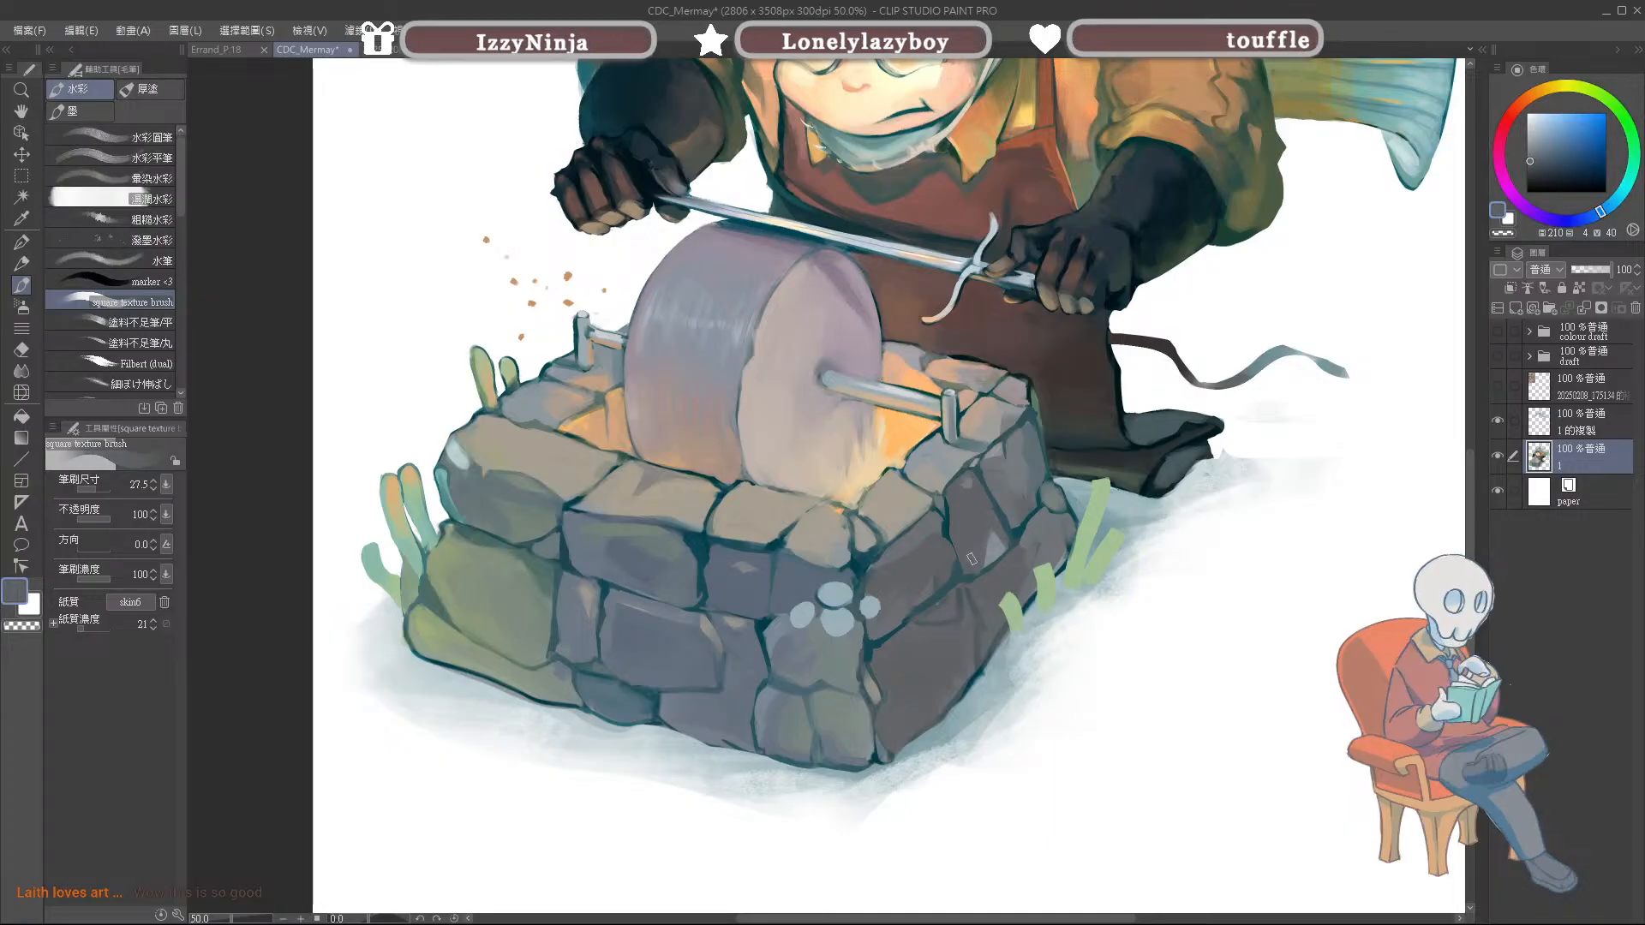
alt+click(997, 542)
key(bracketright)
alt+click(925, 618)
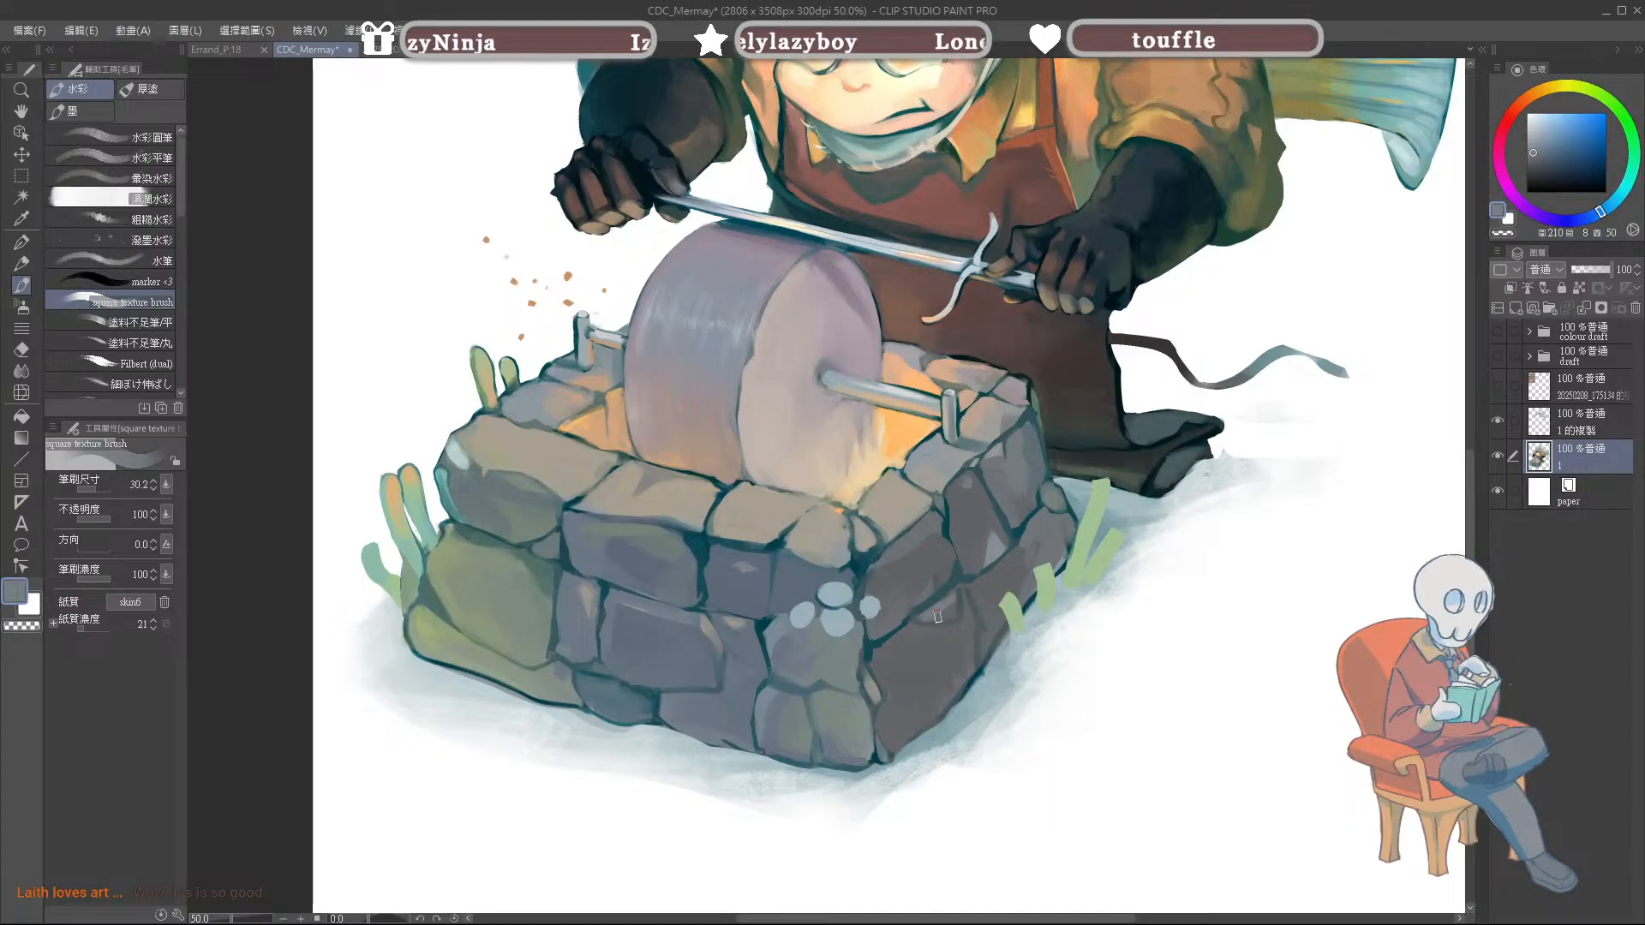
drag(951, 603, 921, 614)
alt+click(929, 607)
Step: Define the joints around the side wall's small wedge stone with sampled dark blue at brush size 14.9
key(bracketleft)
key(bracketleft)
key(bracketleft)
key(bracketleft)
key(bracketleft)
key(bracketleft)
key(bracketleft)
alt+click(928, 608)
alt+click(913, 622)
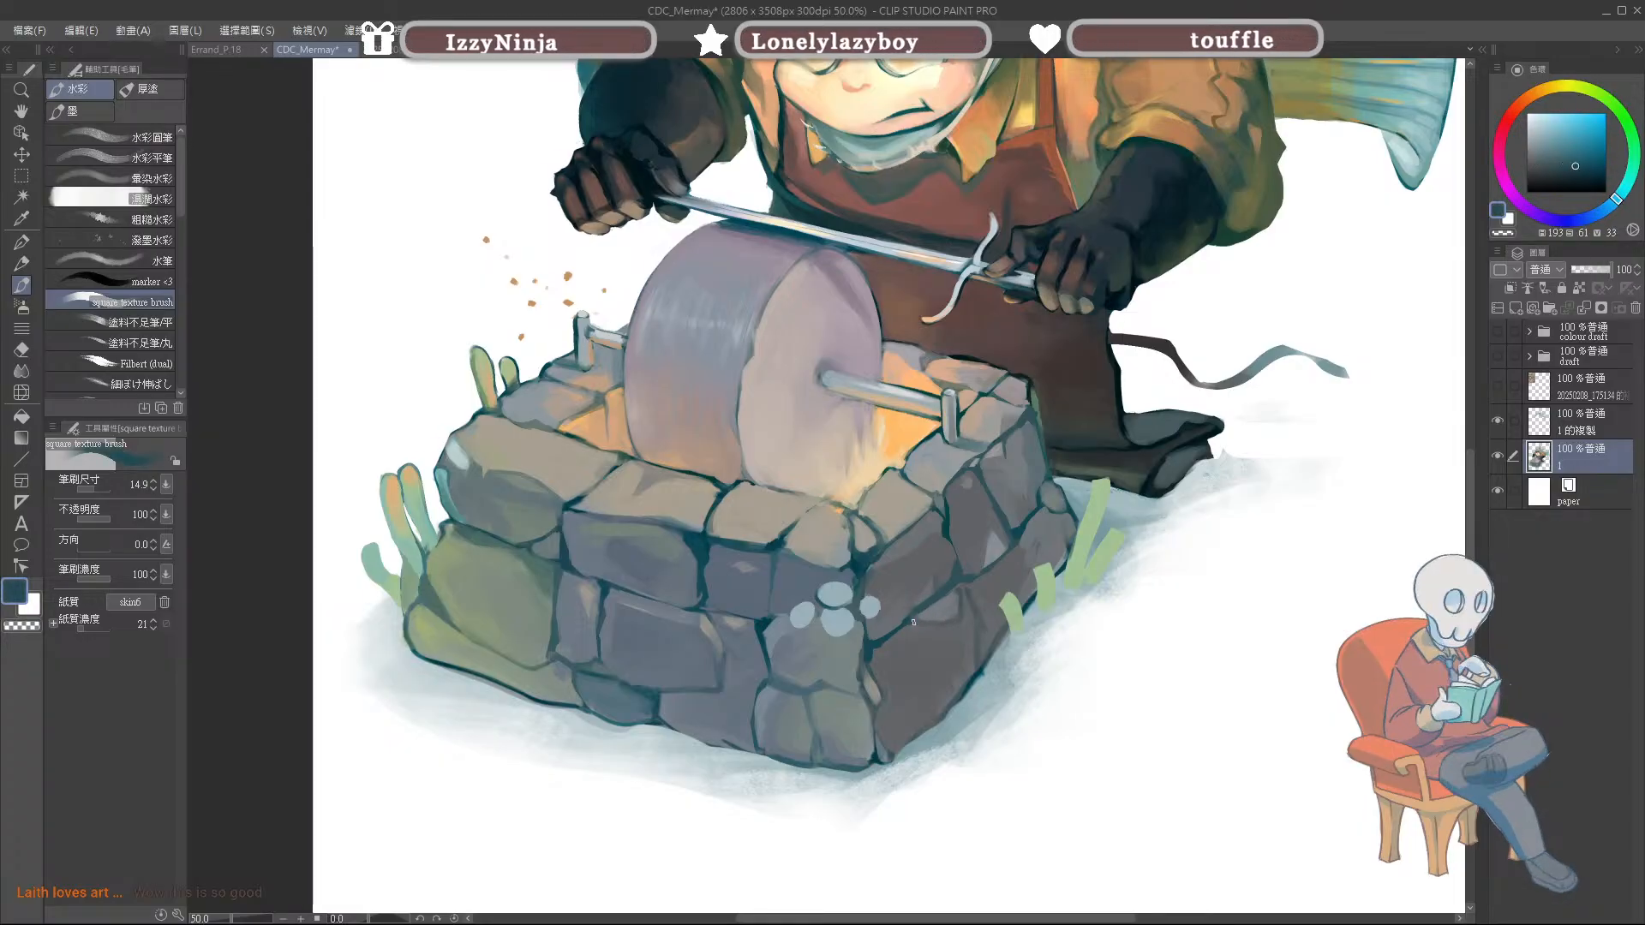
alt+click(911, 628)
alt+click(959, 594)
alt+click(958, 587)
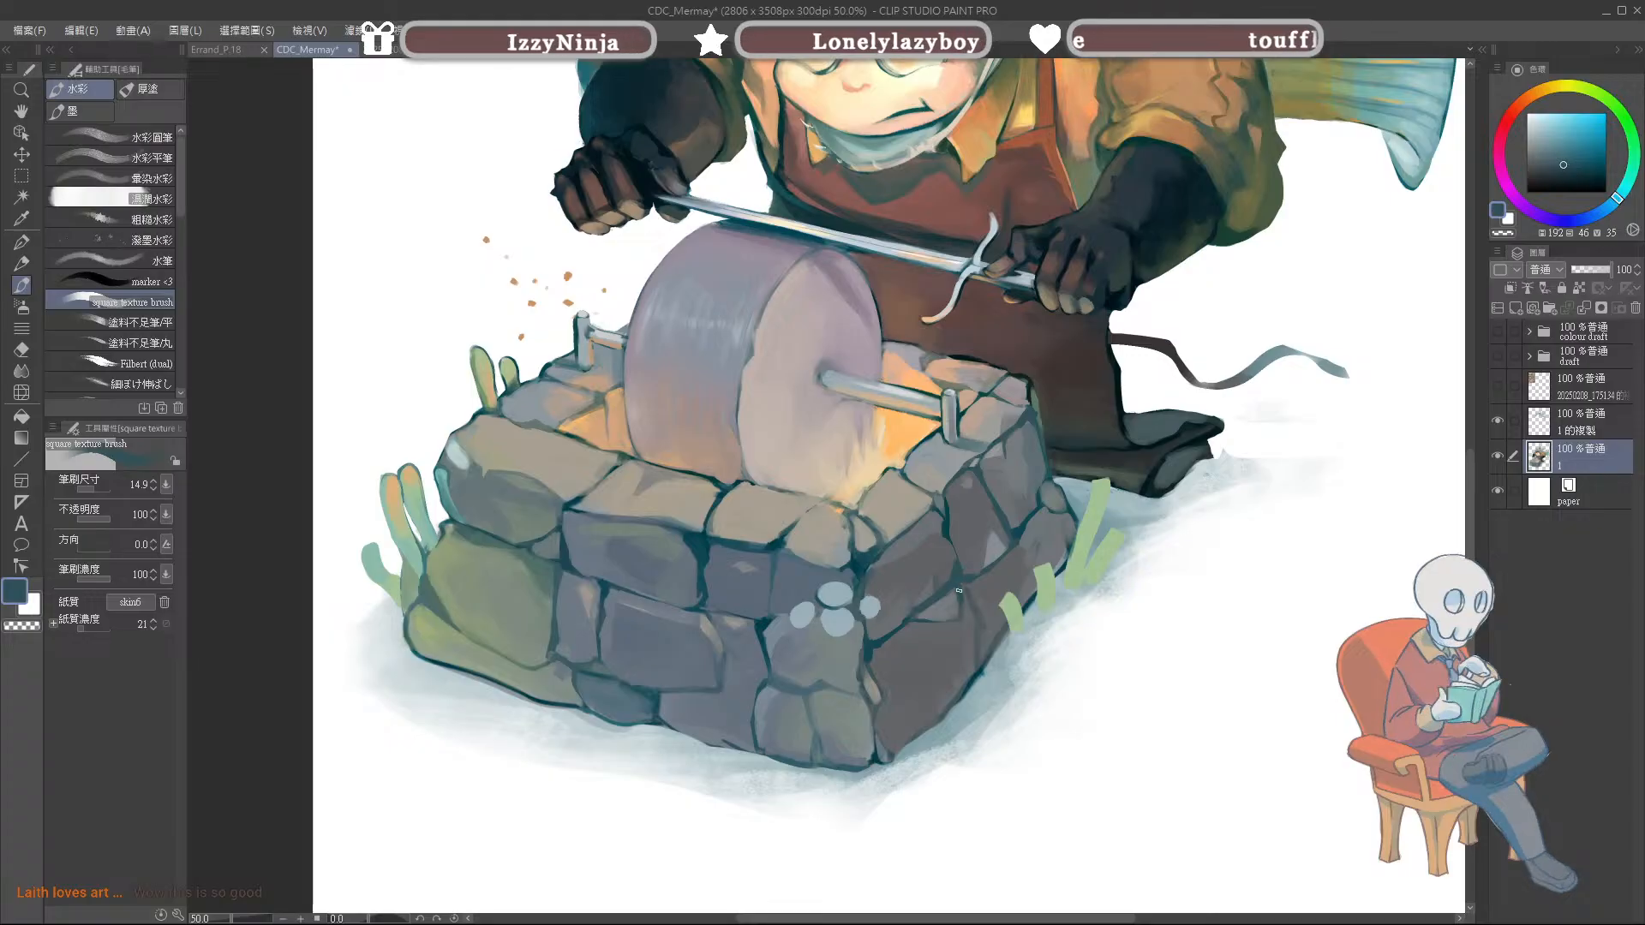
Step: Refine the joint beside the wedge stone at brush size 9.8 and the wall's lower outline with sampled pale blue at 18.6
key(bracketleft)
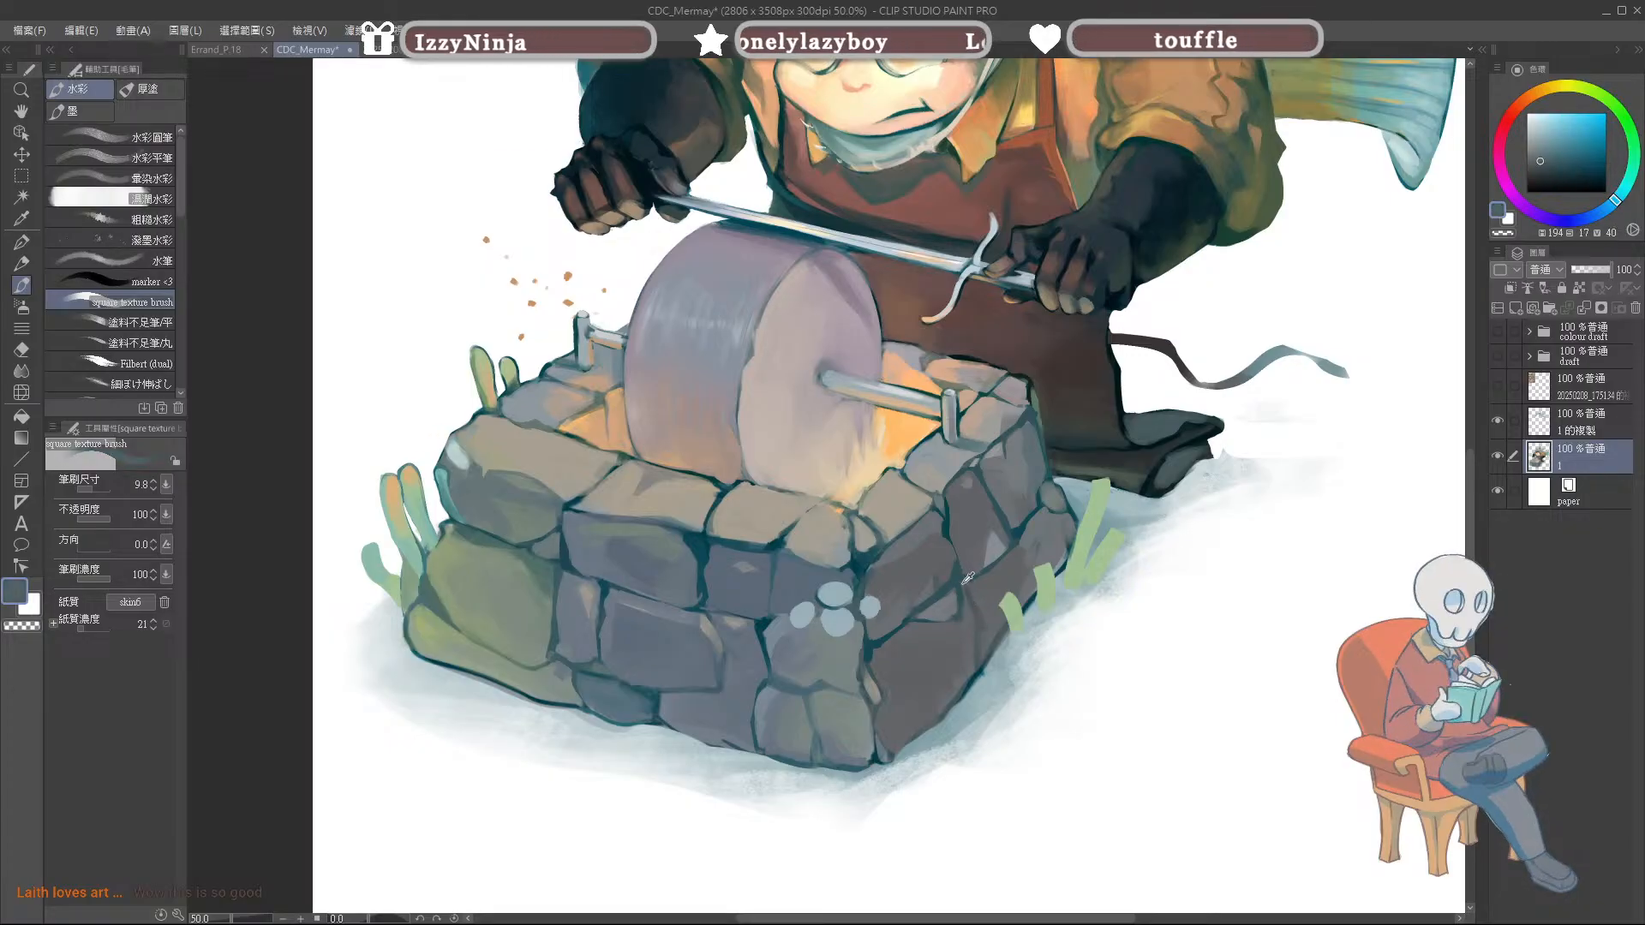
alt+click(962, 592)
alt+click(973, 623)
key(bracketright)
key(bracketright)
alt+click(983, 663)
alt+click(982, 662)
alt+click(984, 666)
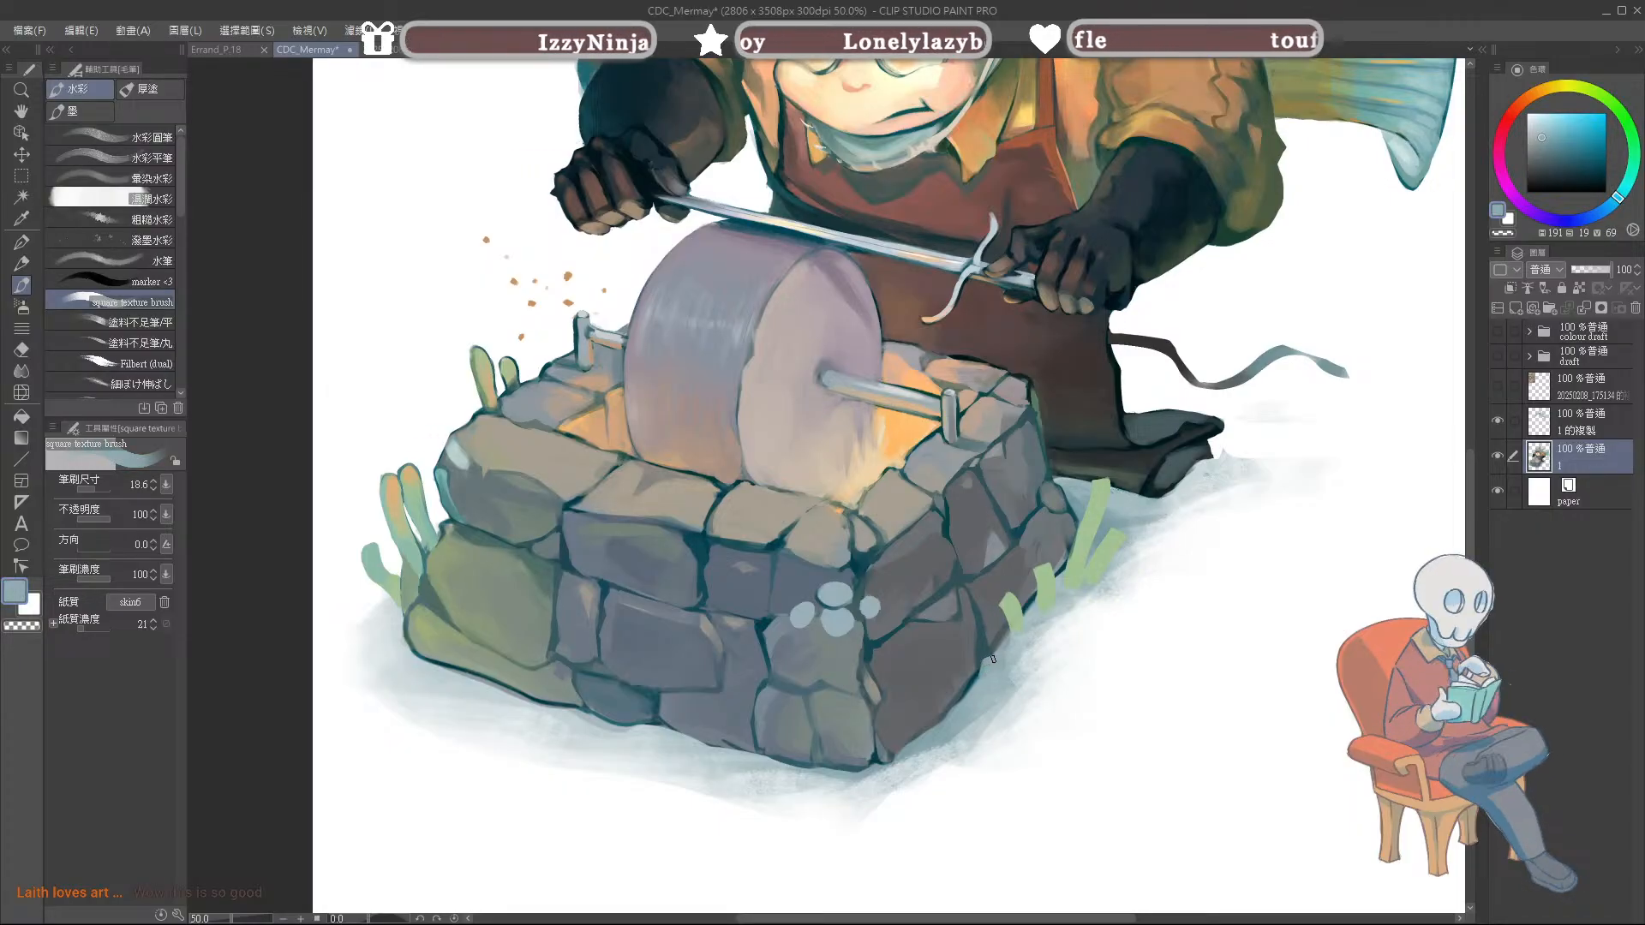
Step: Add pale blue-grey touches to the side wall's far lower stone beside the grass at brush size 18.6
alt+click(1004, 597)
alt+click(991, 601)
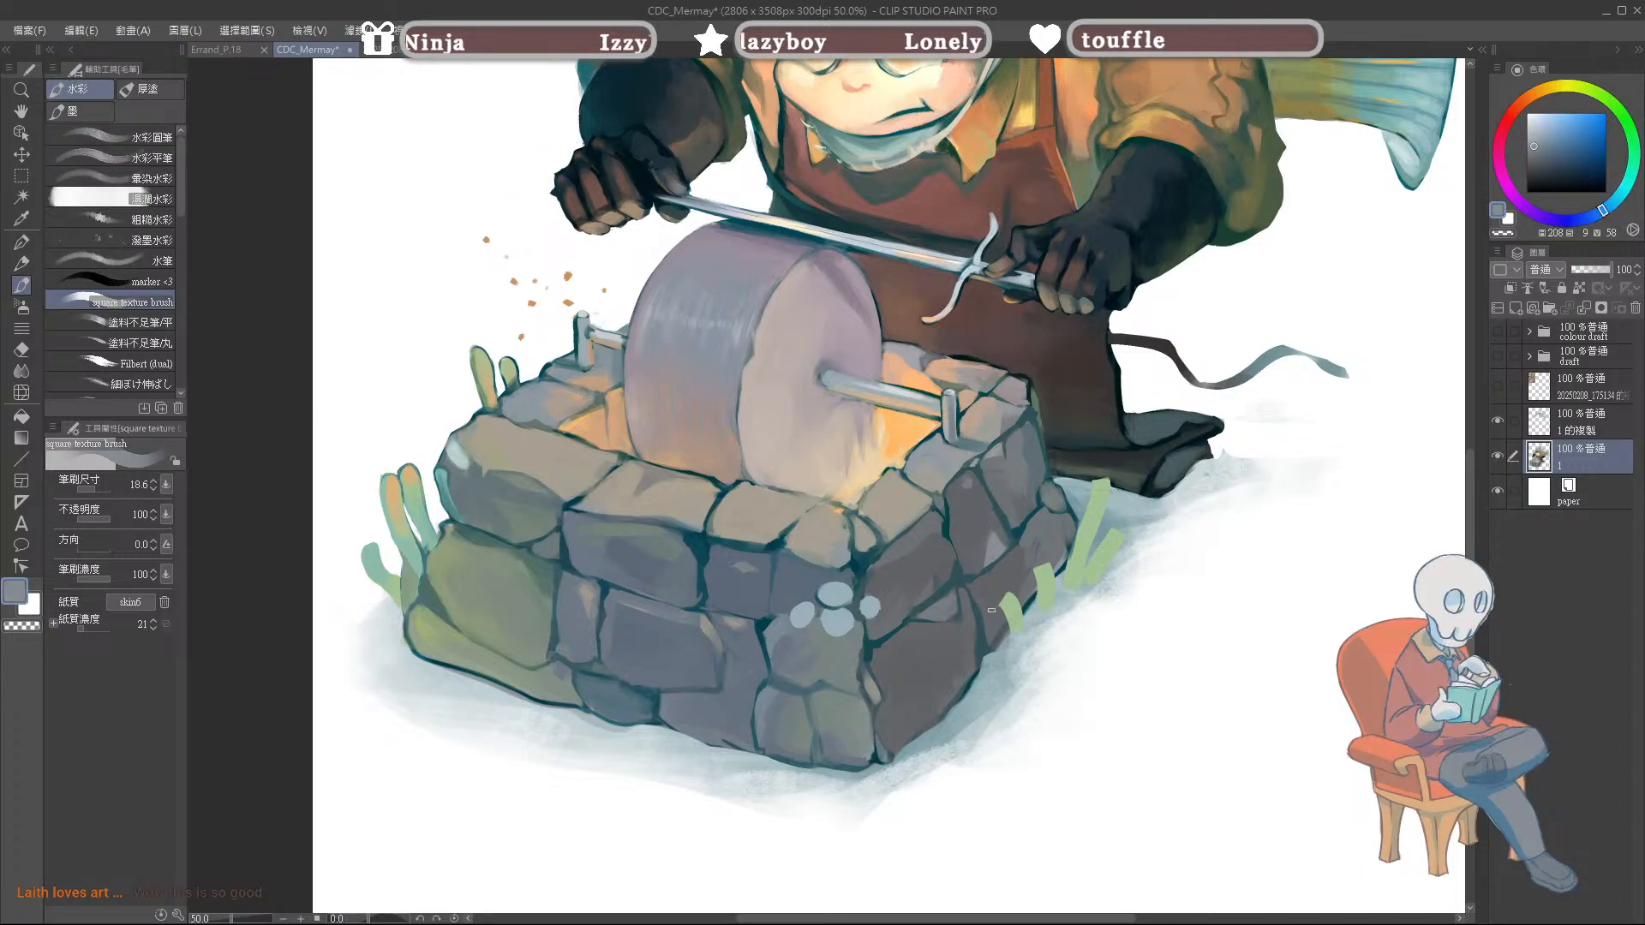
alt+click(991, 604)
alt+click(1003, 636)
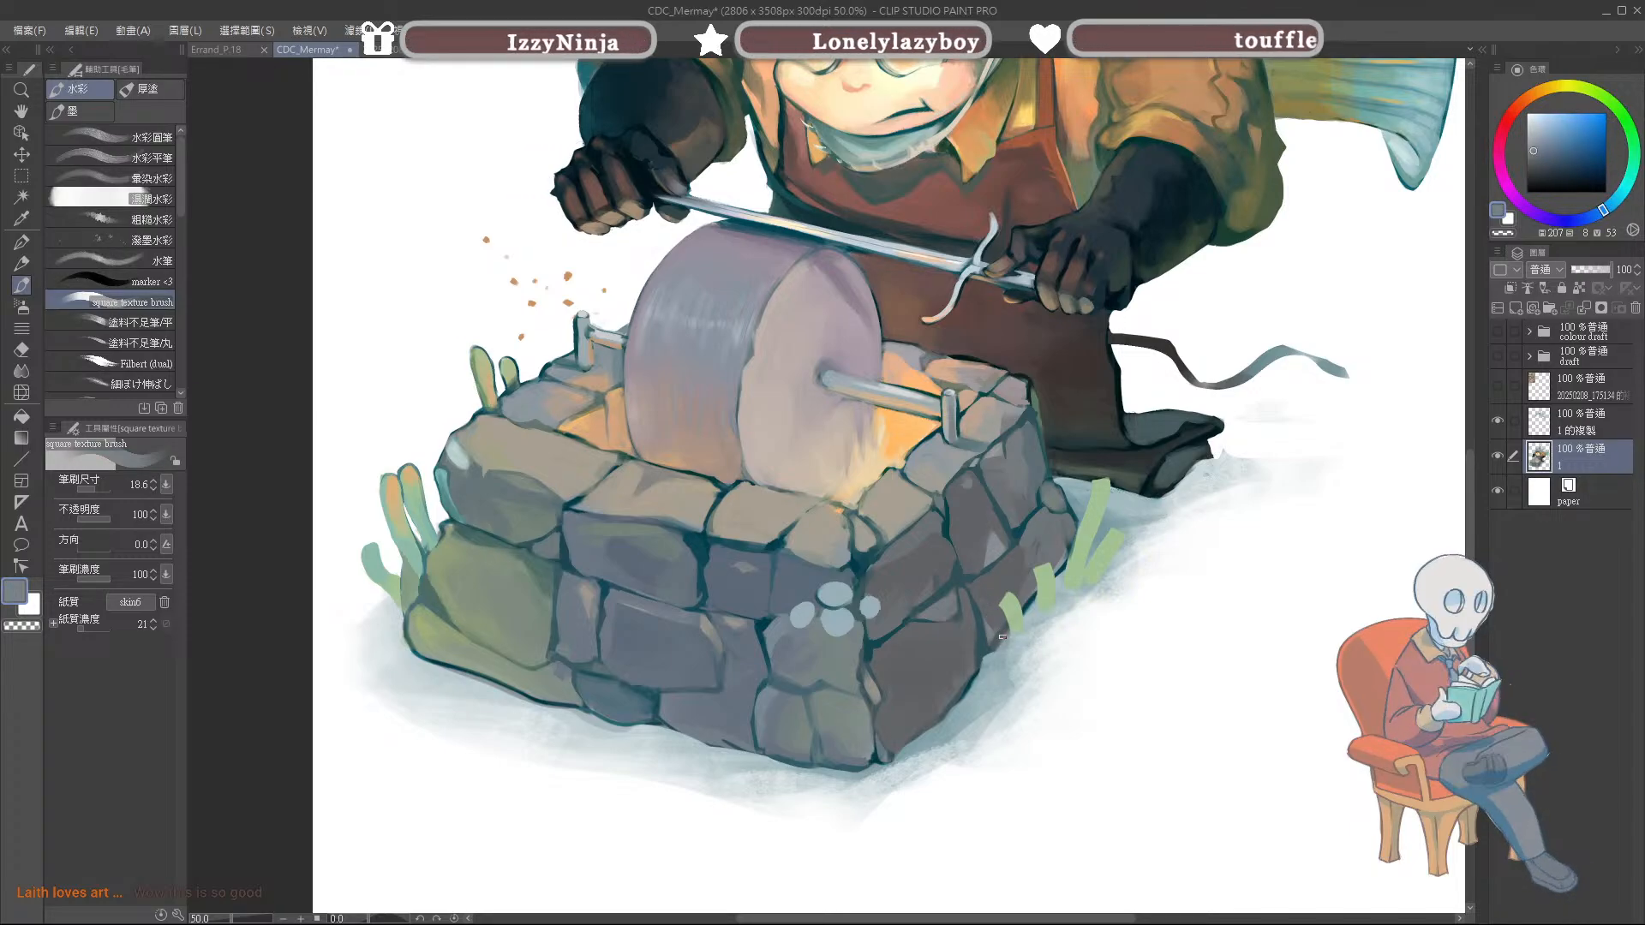
Step: Blend the top stones of the side rim and front corner with sampled blue-grey and warm beige at brush size 18.6
alt+click(1009, 471)
alt+click(936, 447)
alt+click(933, 454)
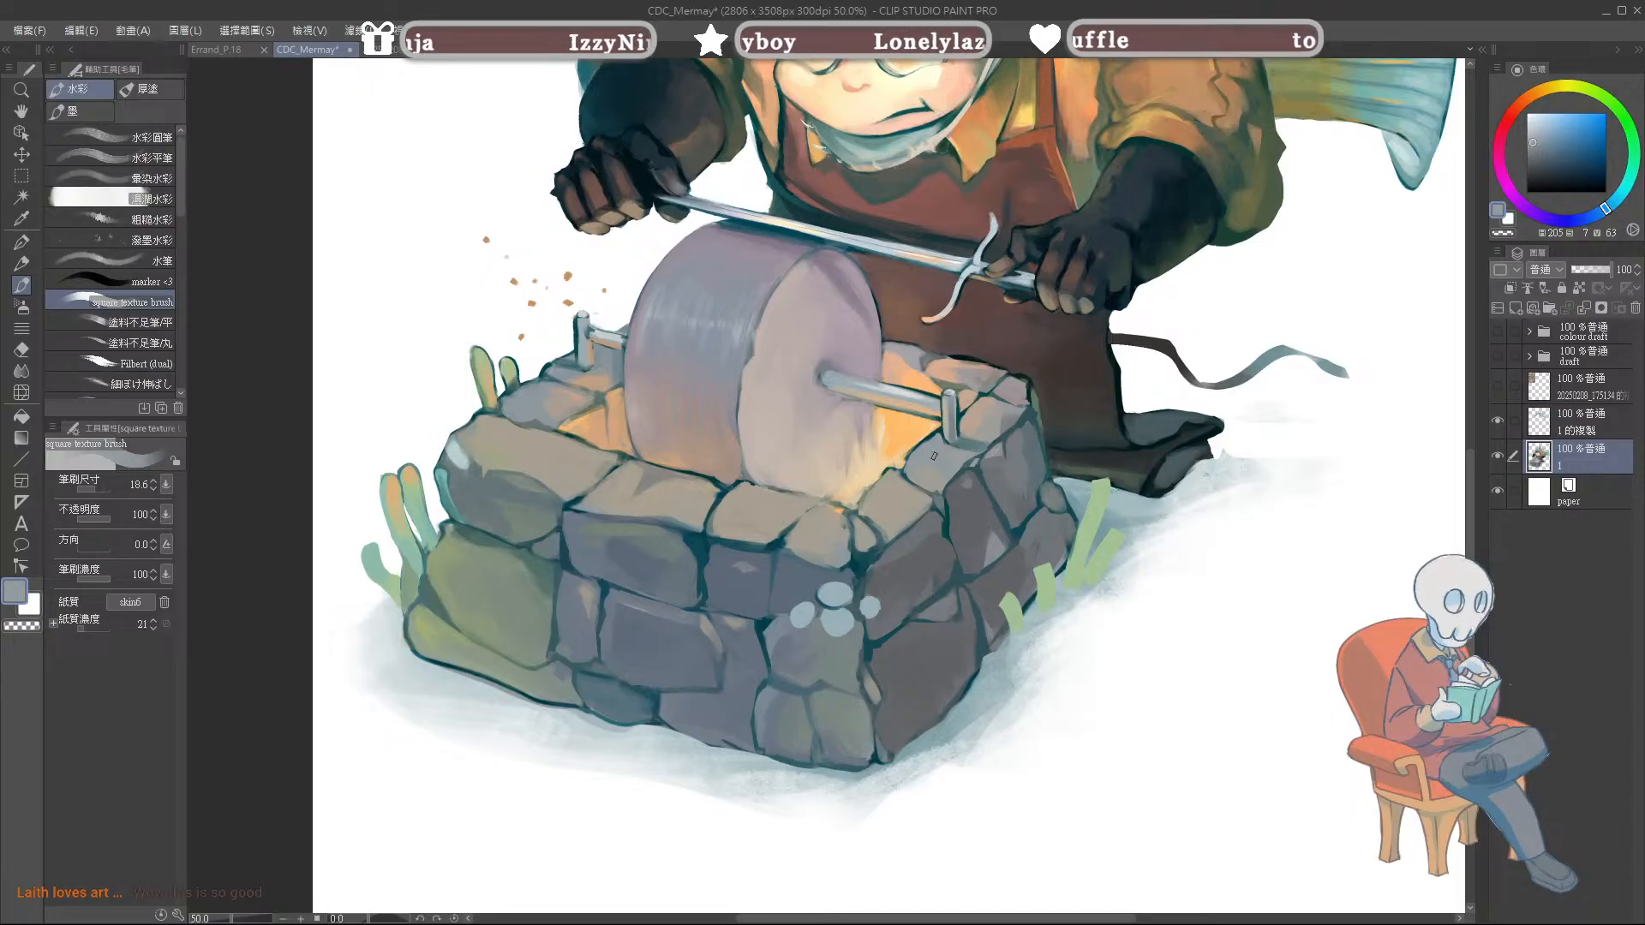
alt+click(836, 509)
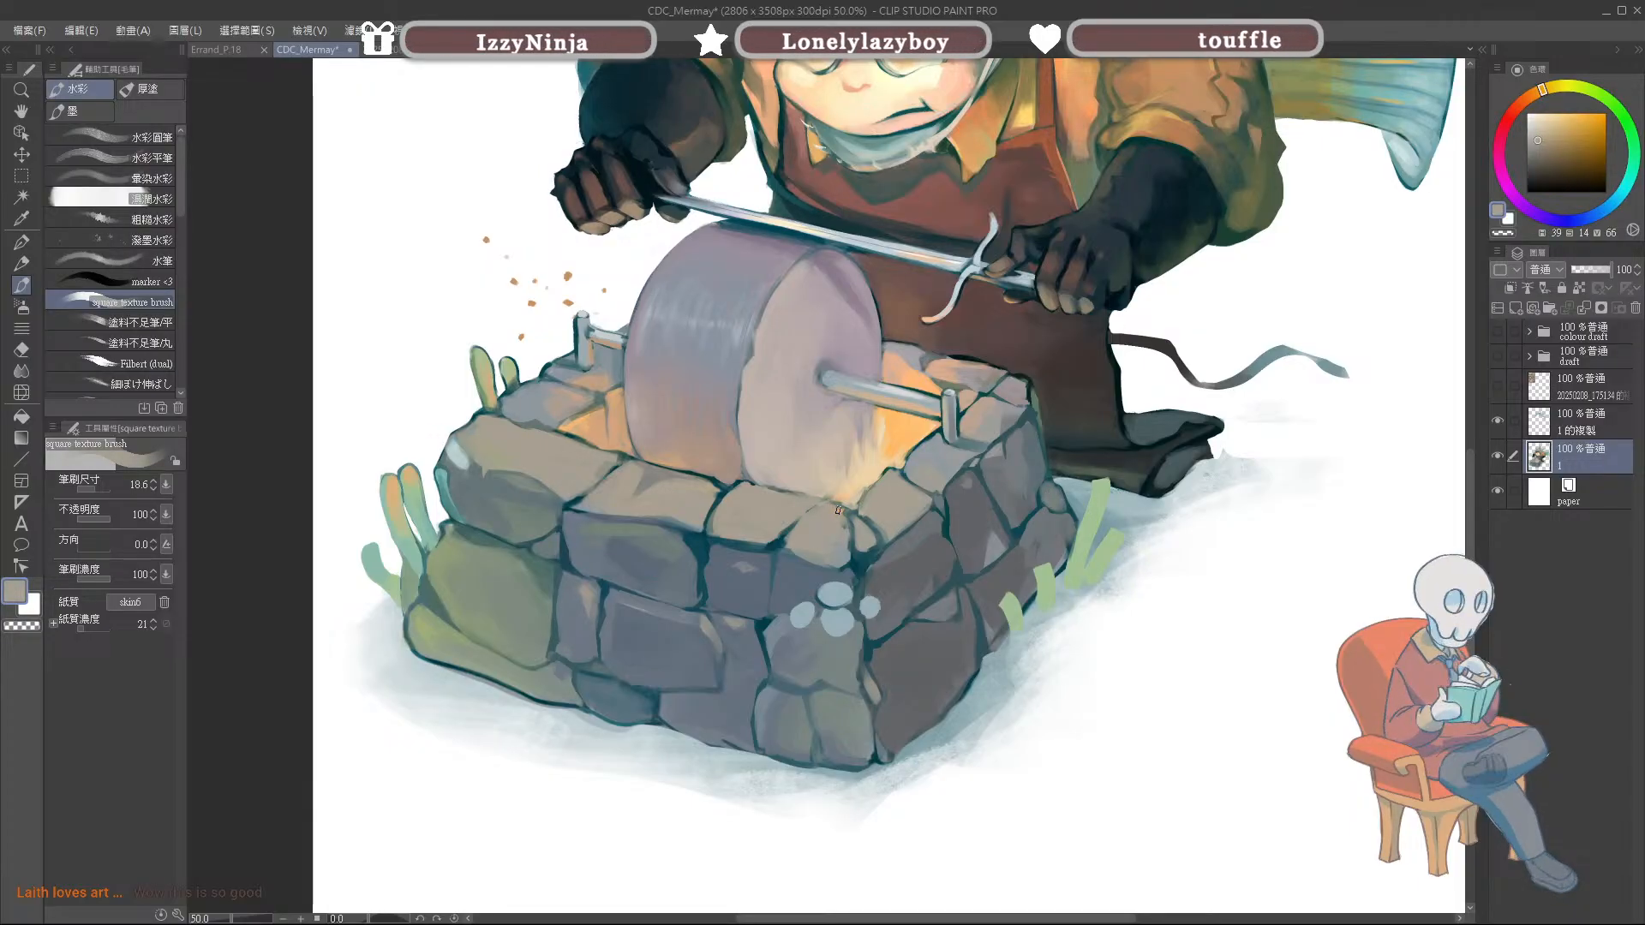
alt+click(840, 507)
drag(833, 503, 852, 509)
alt+click(836, 512)
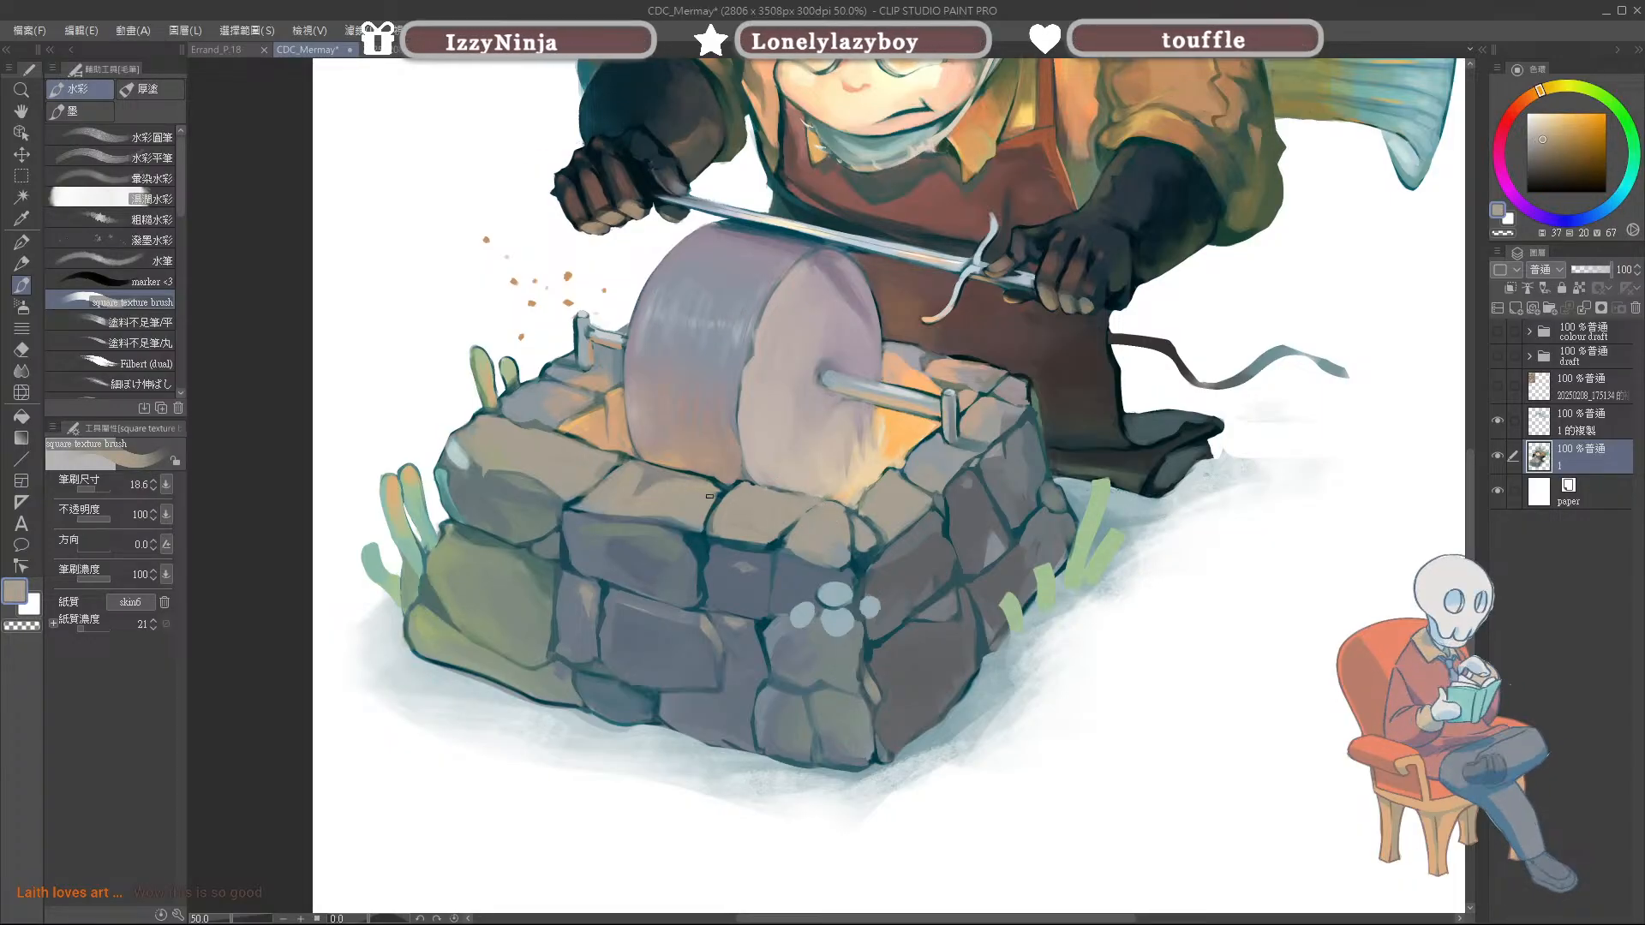
Step: Add a warm glow to the front rim stone beside the wheel with sampled orange and beige at brush size 29.7
alt+click(723, 488)
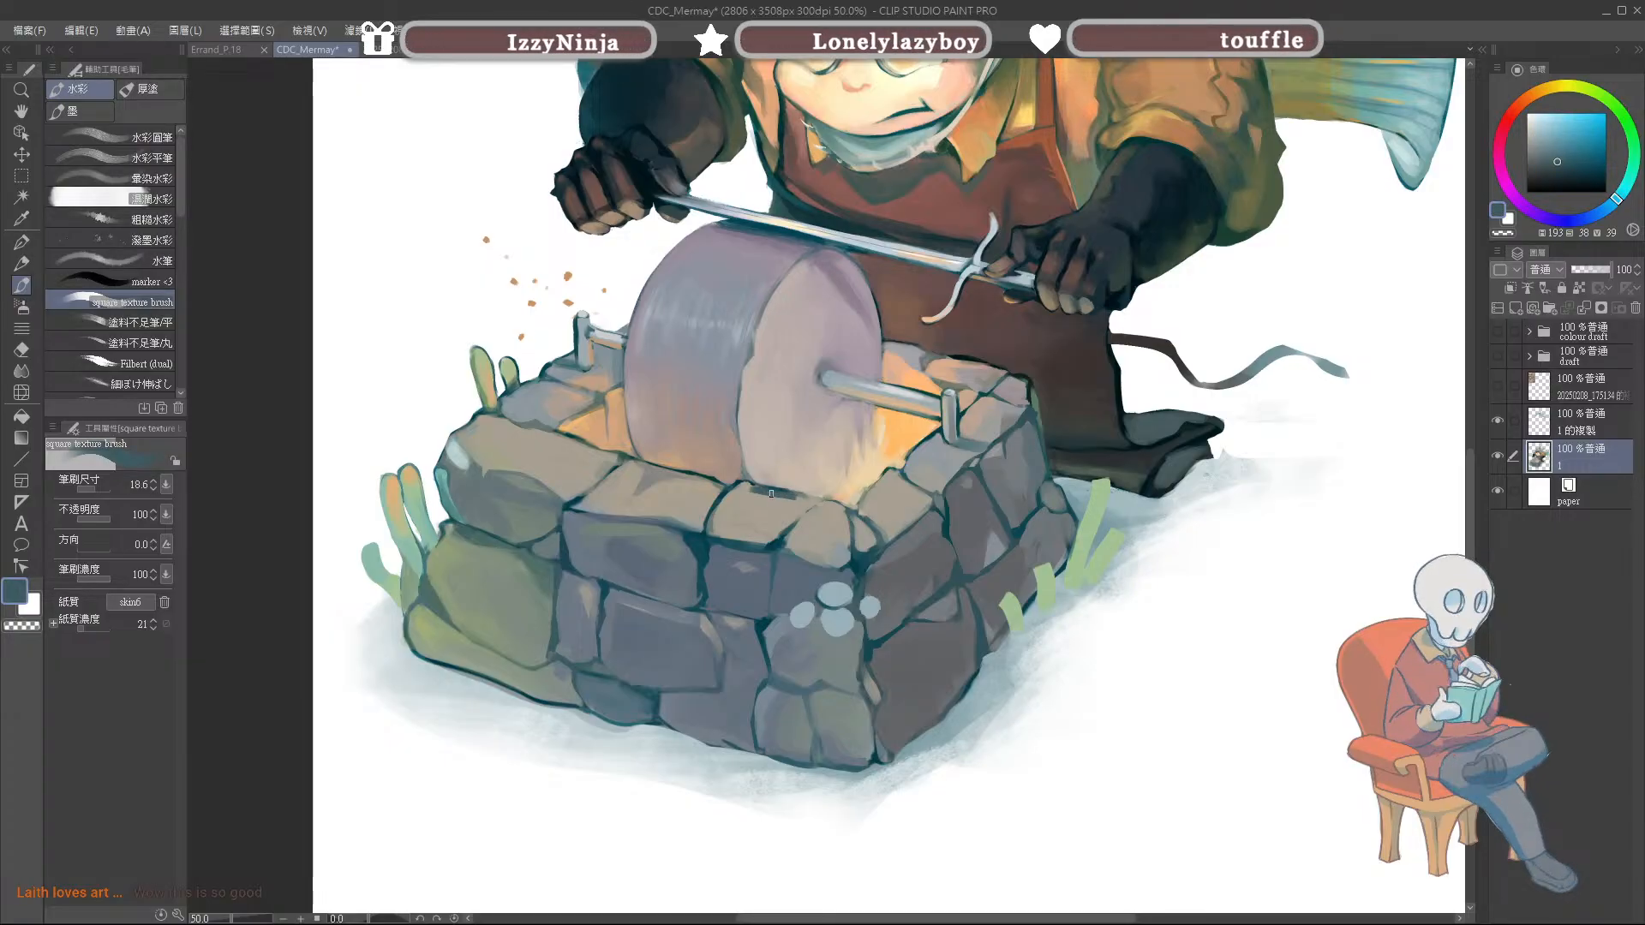
alt+click(771, 493)
alt+click(894, 445)
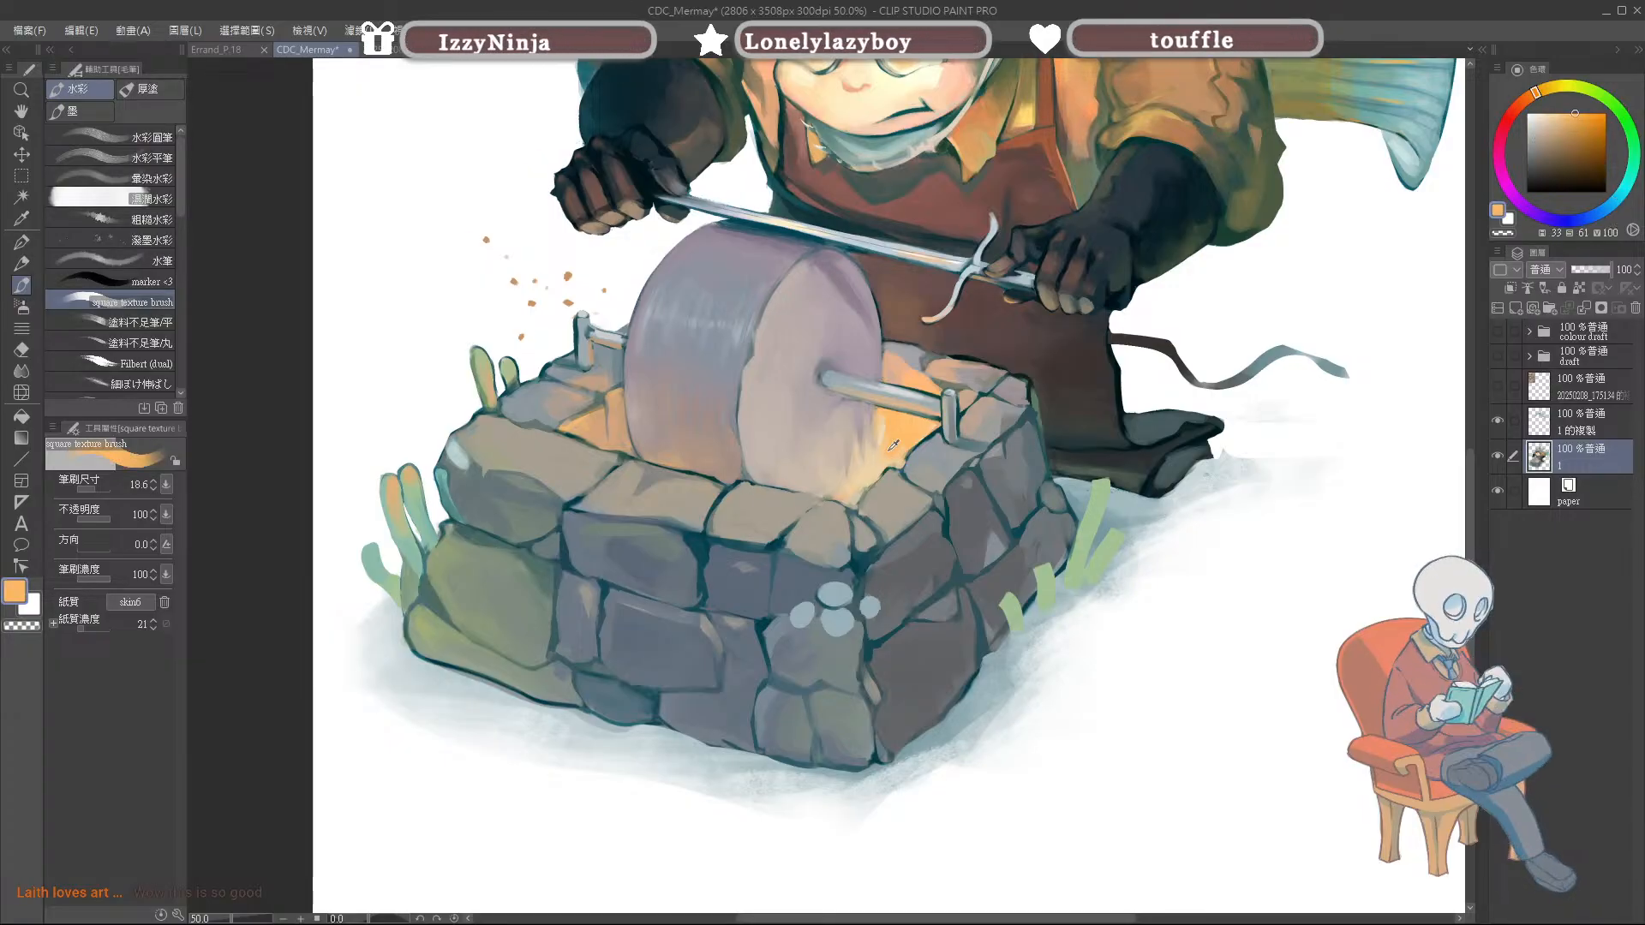
alt+click(789, 500)
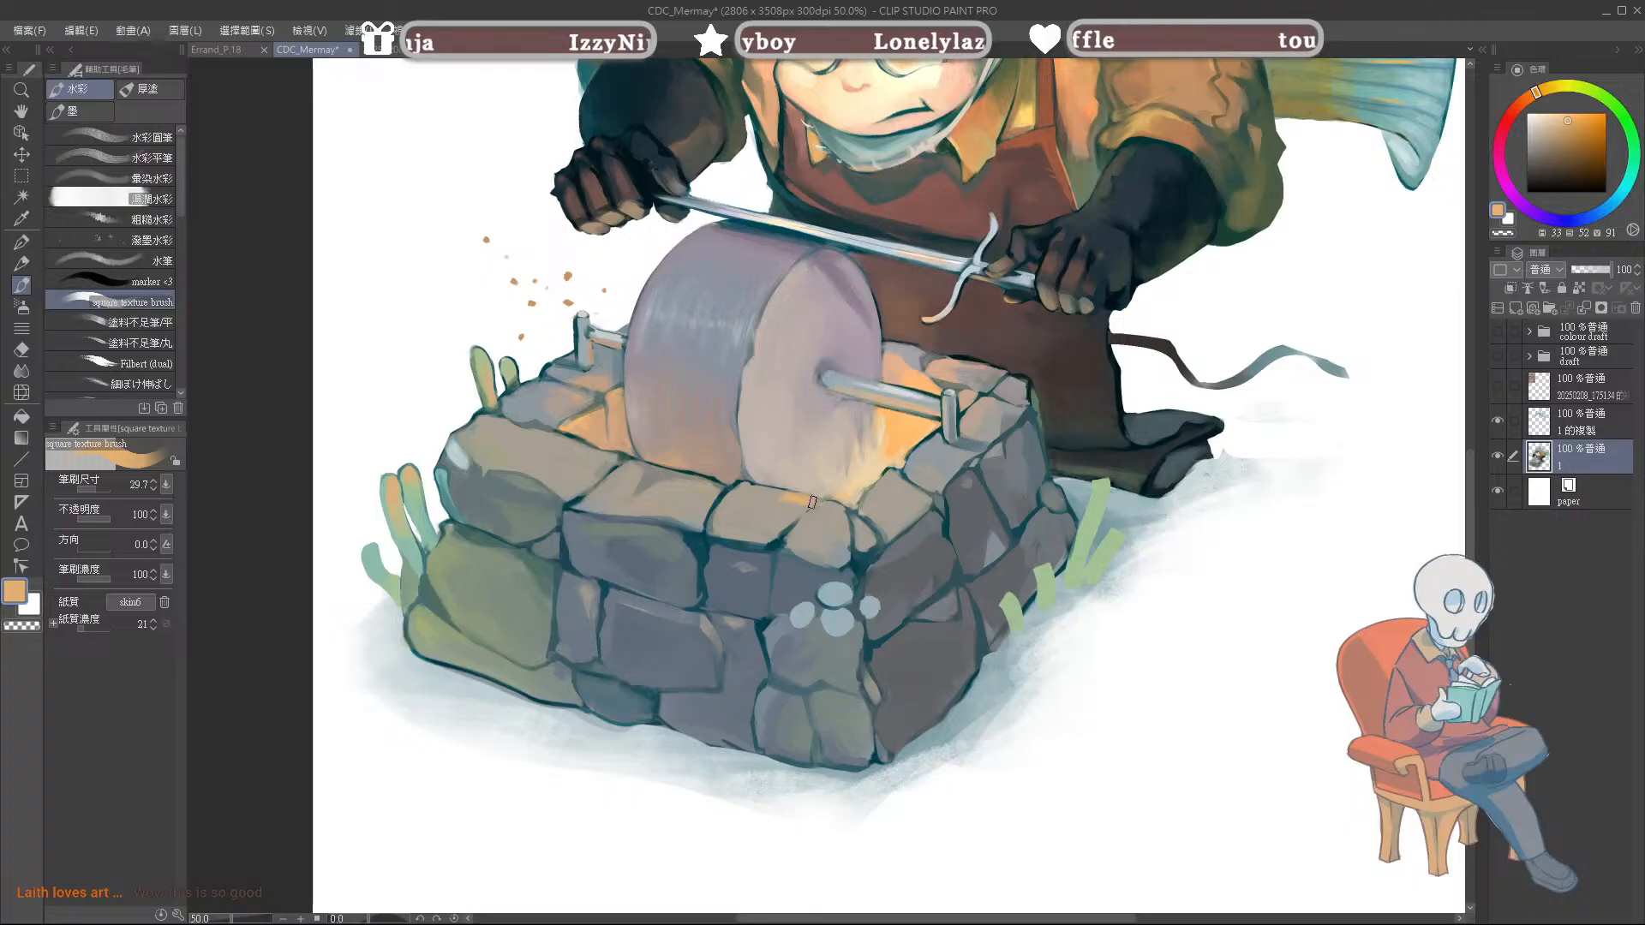
alt+click(773, 517)
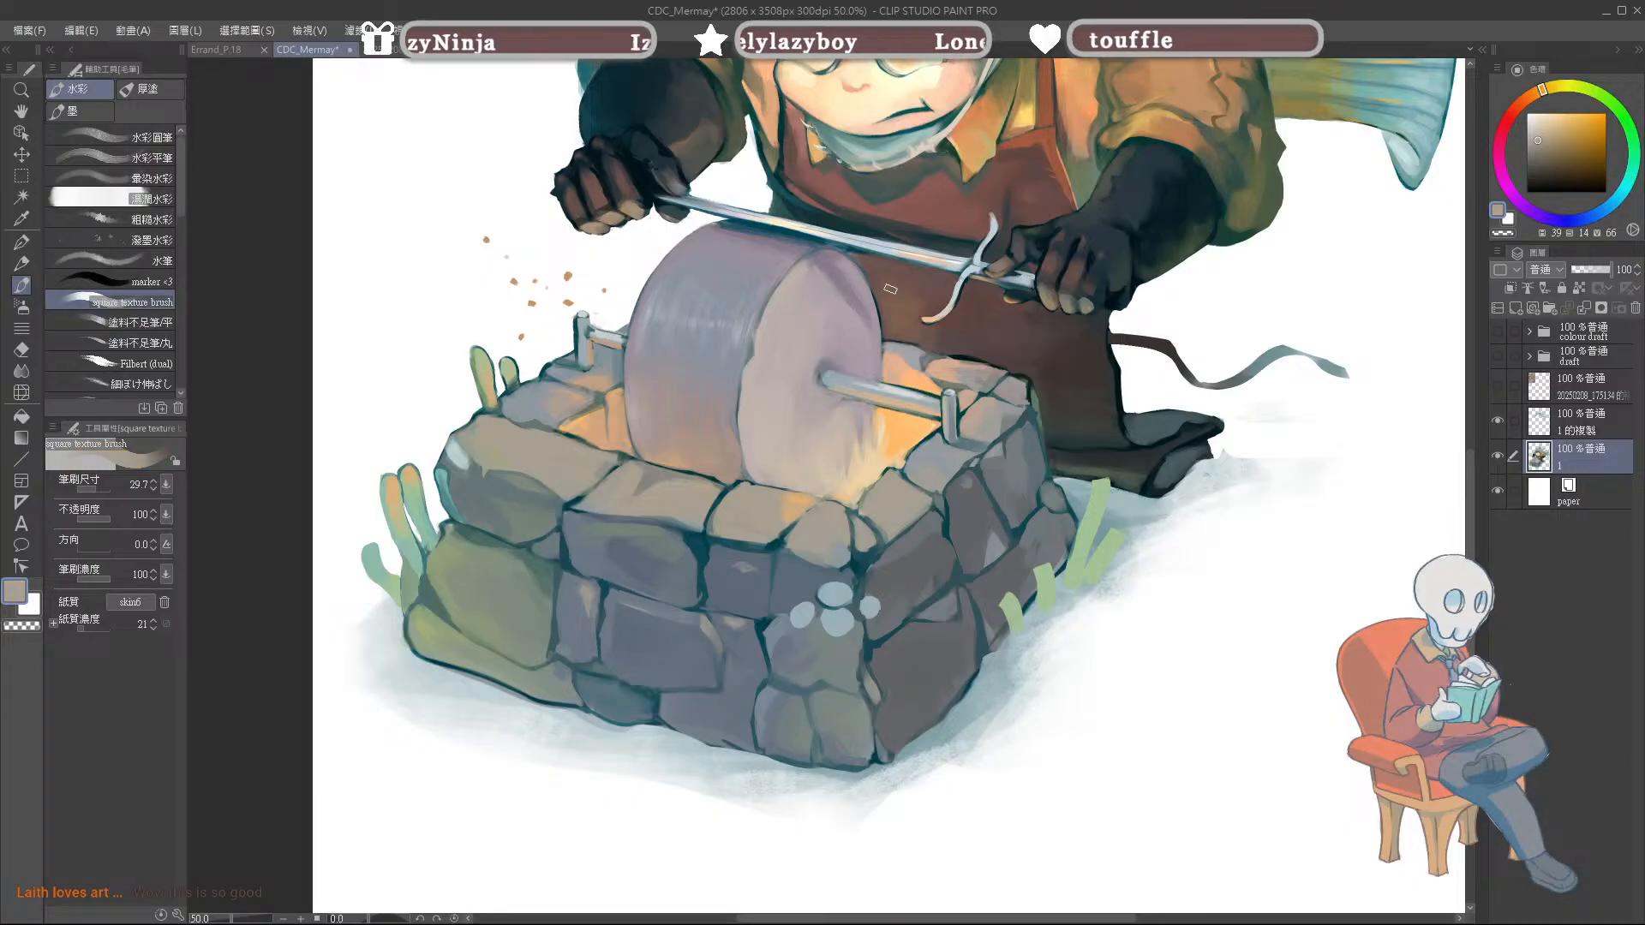
Step: Blend sampled warm orange and beige into the front corner's top stone, finishing at brush size 24.0
alt+click(859, 485)
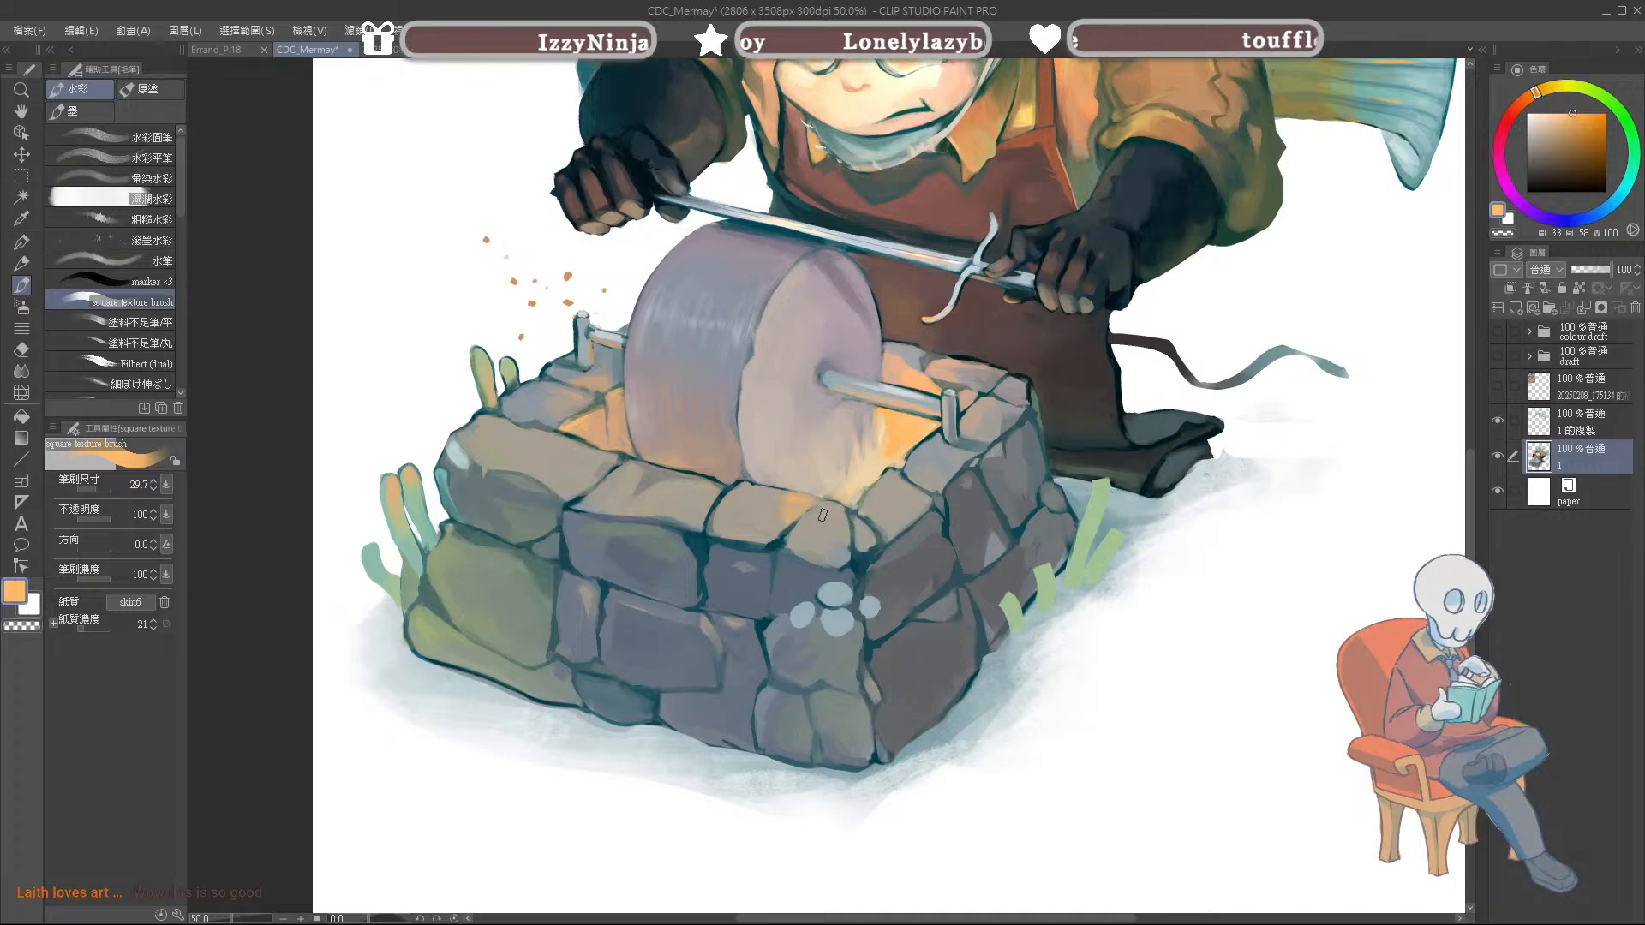
alt+click(820, 520)
alt+click(882, 471)
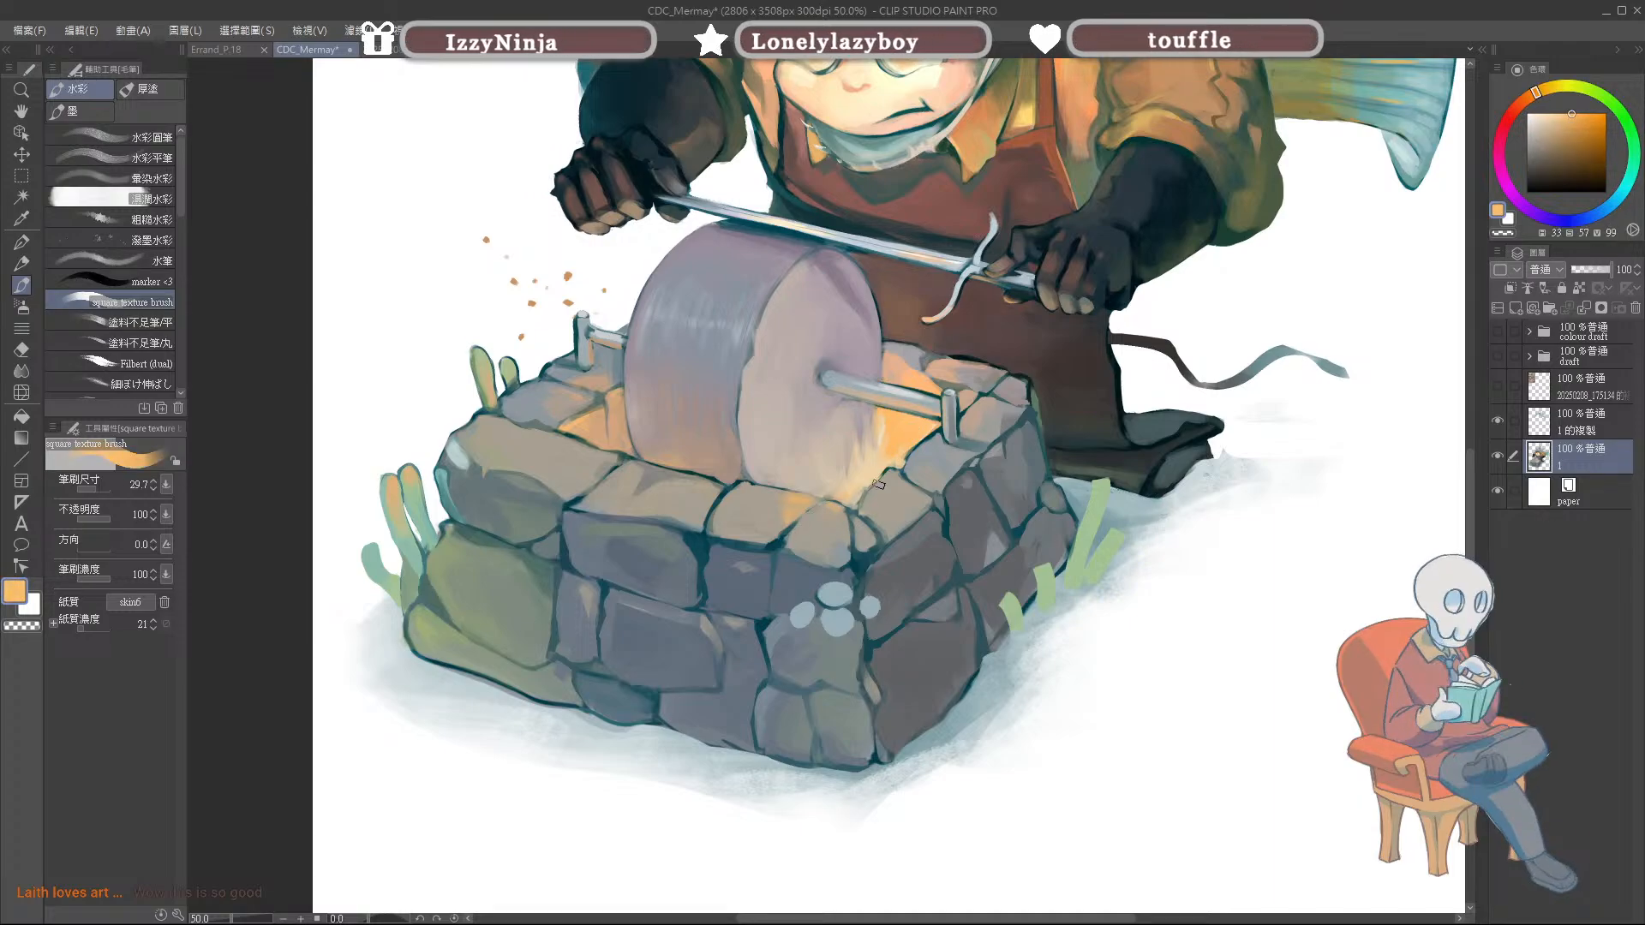
alt+click(858, 536)
alt+click(855, 516)
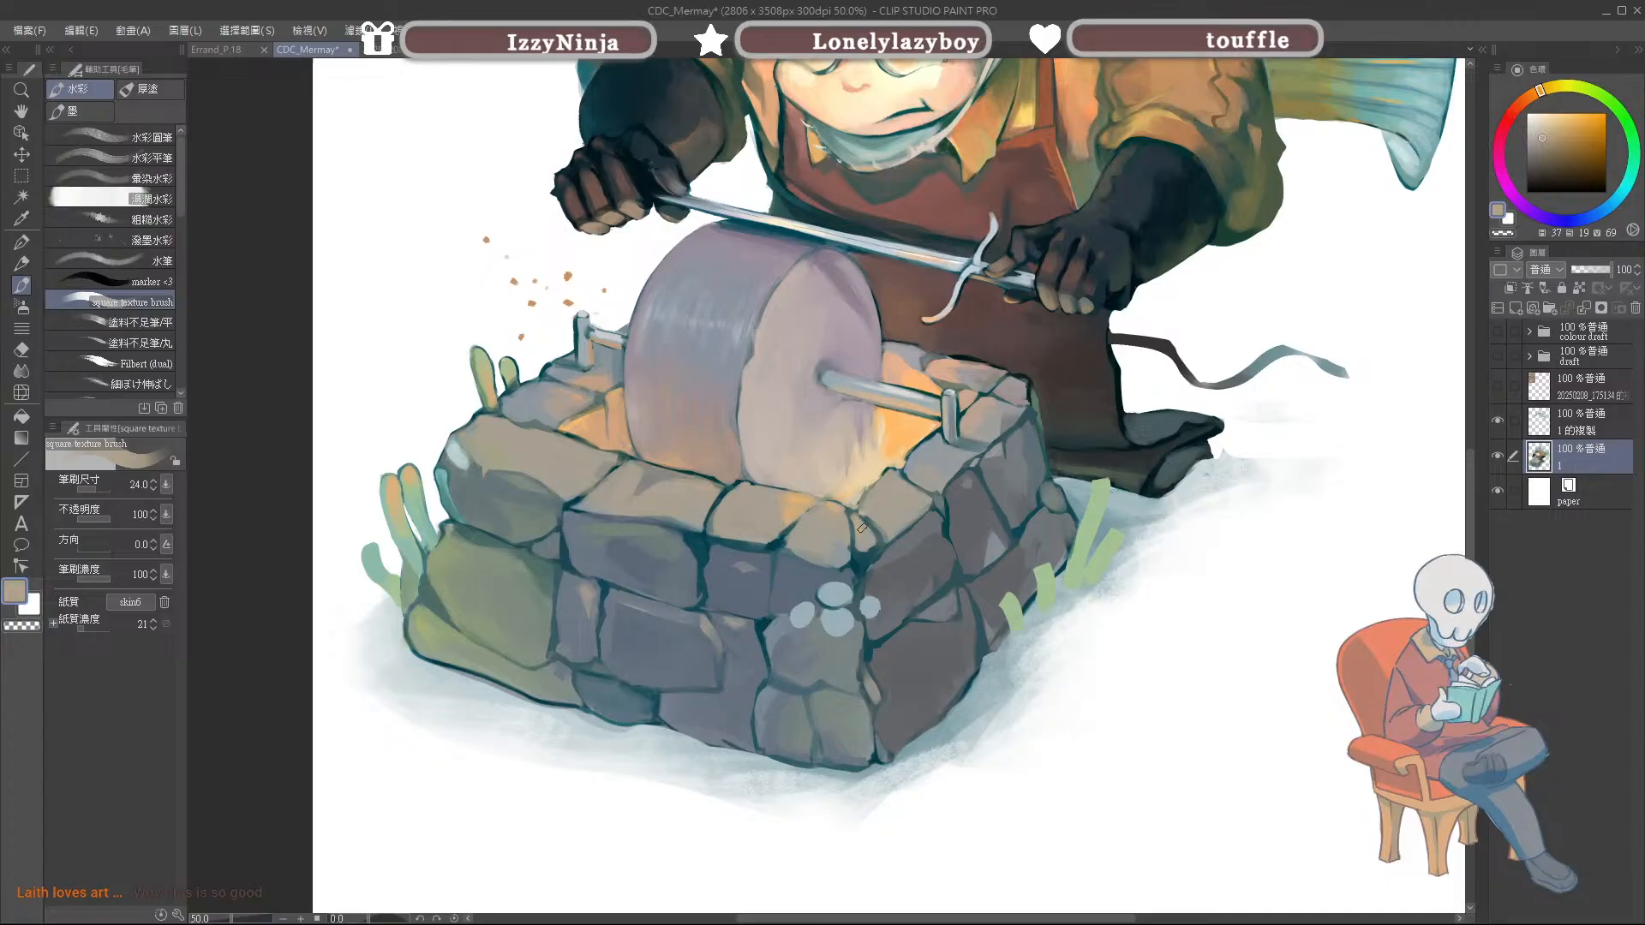
Step: Paint sampled orange and beige light along the inner edge of the side rim stone next to the corner
alt+click(915, 441)
drag(883, 486, 867, 520)
alt+click(858, 512)
alt+click(879, 516)
alt+click(885, 484)
alt+click(896, 485)
alt+click(887, 467)
drag(893, 466, 883, 476)
alt+click(903, 467)
alt+click(876, 478)
alt+click(894, 473)
alt+click(903, 472)
Step: Refine the side rim stone's inner edge and joint with sampled dark blue and warm orange at brush size 19.1
key(bracketleft)
key(bracketleft)
key(bracketleft)
alt+click(905, 474)
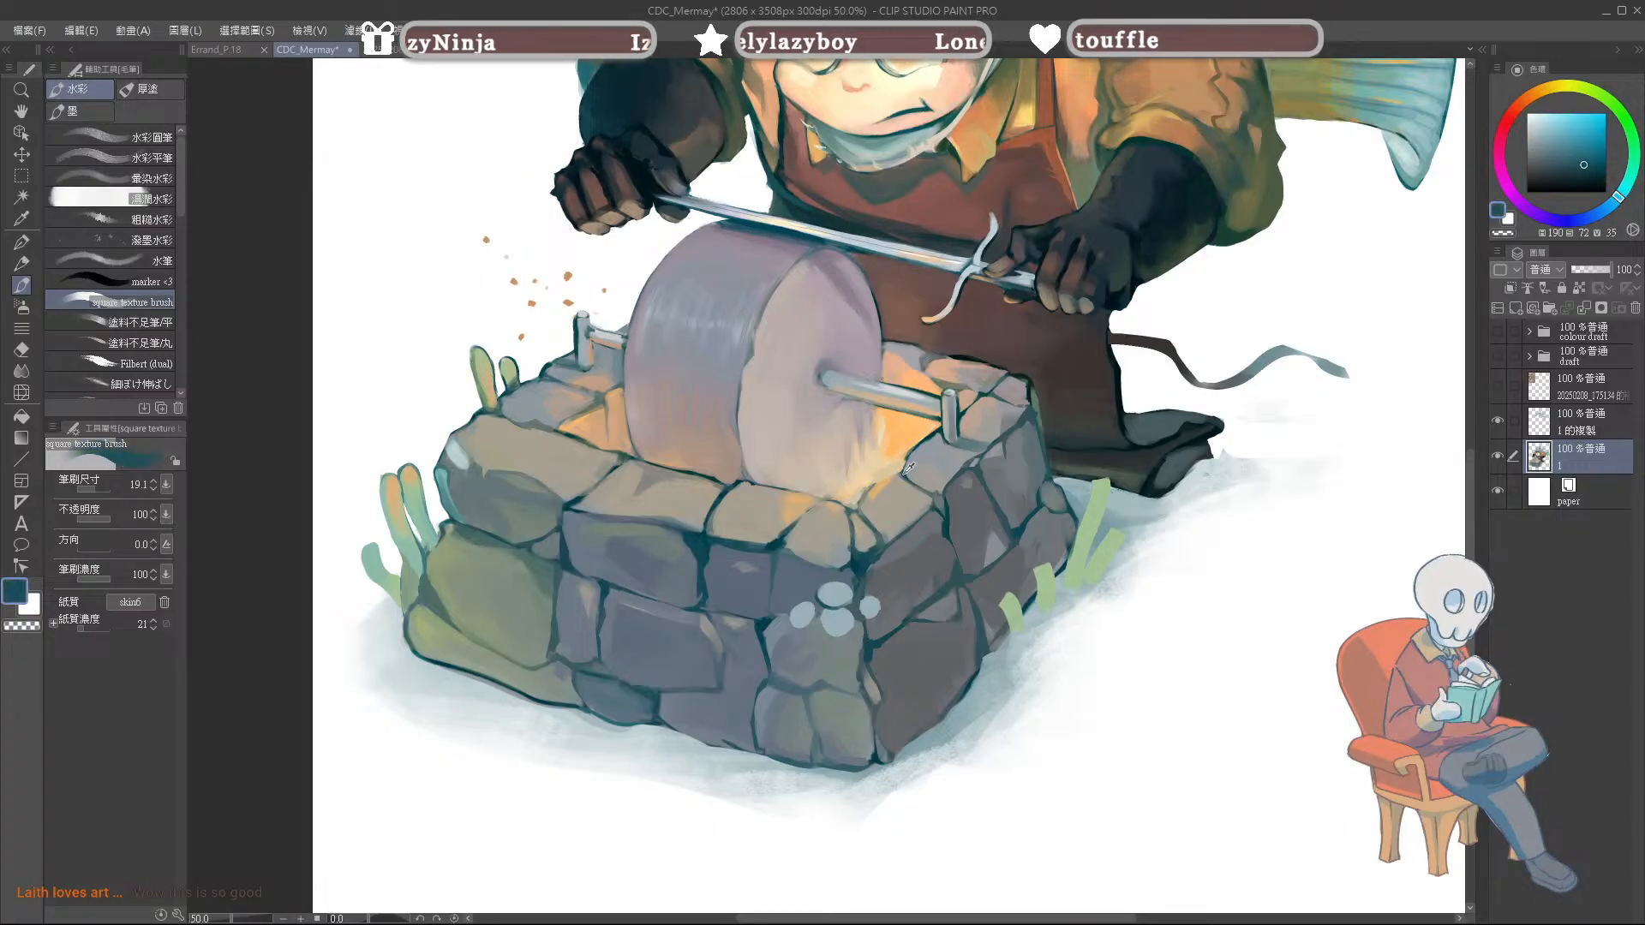
alt+click(873, 497)
alt+click(879, 491)
drag(877, 488, 903, 479)
alt+click(891, 480)
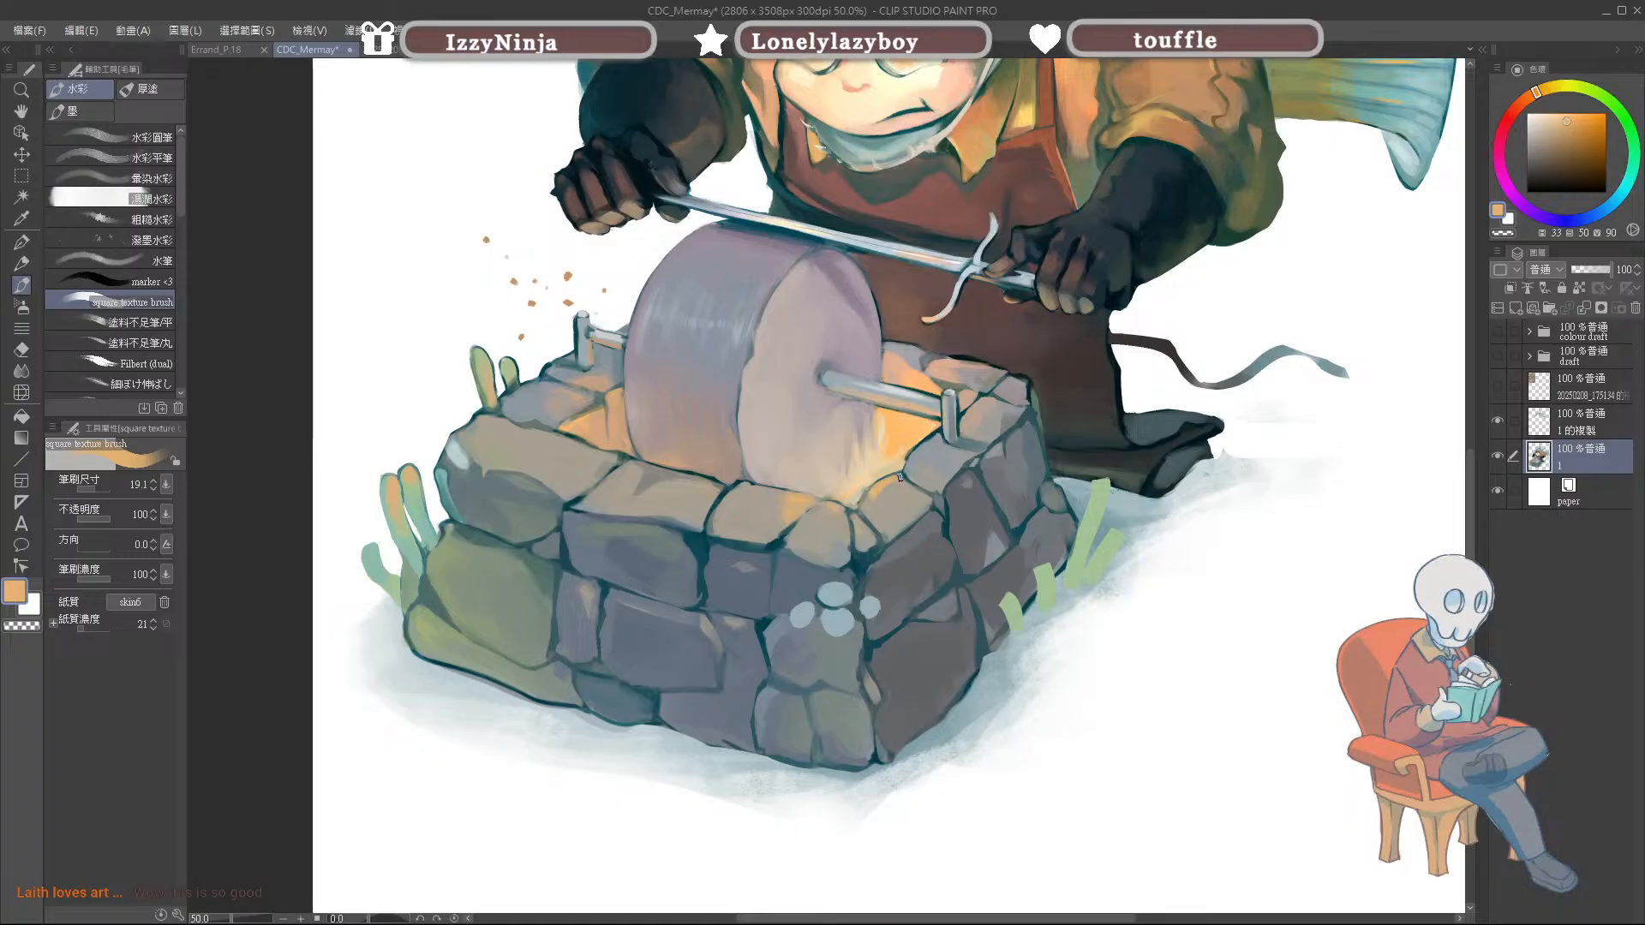
Step: Blend the side rim stone's top with sampled beige and light orange at brush size 37.0, and save the file
alt+click(887, 494)
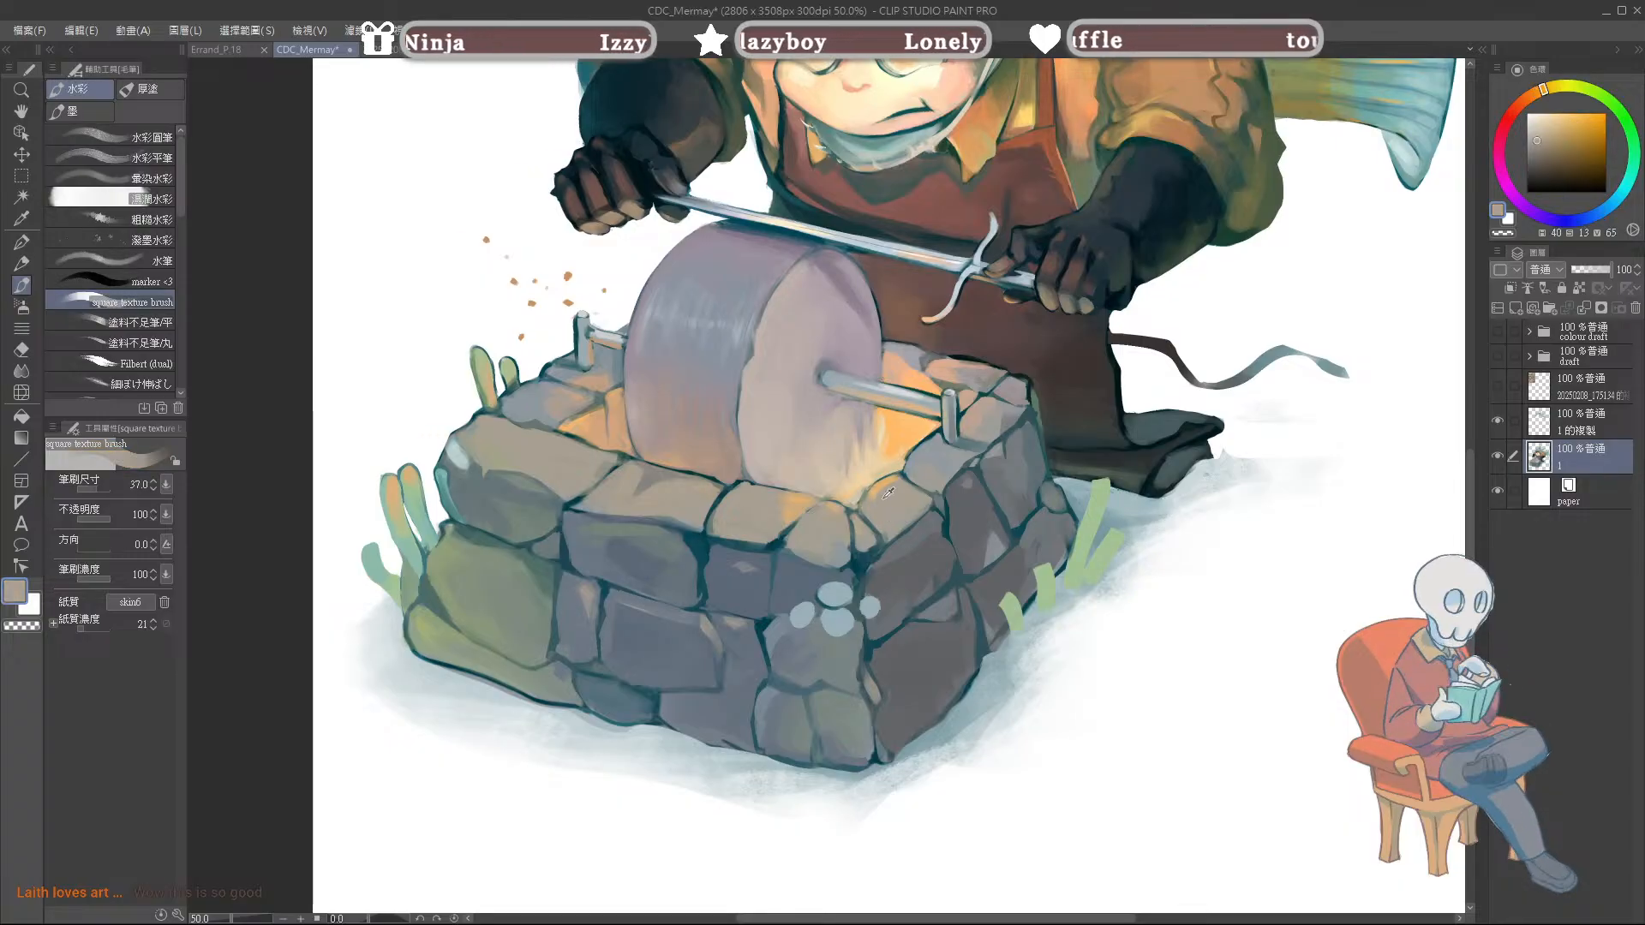
alt+click(889, 487)
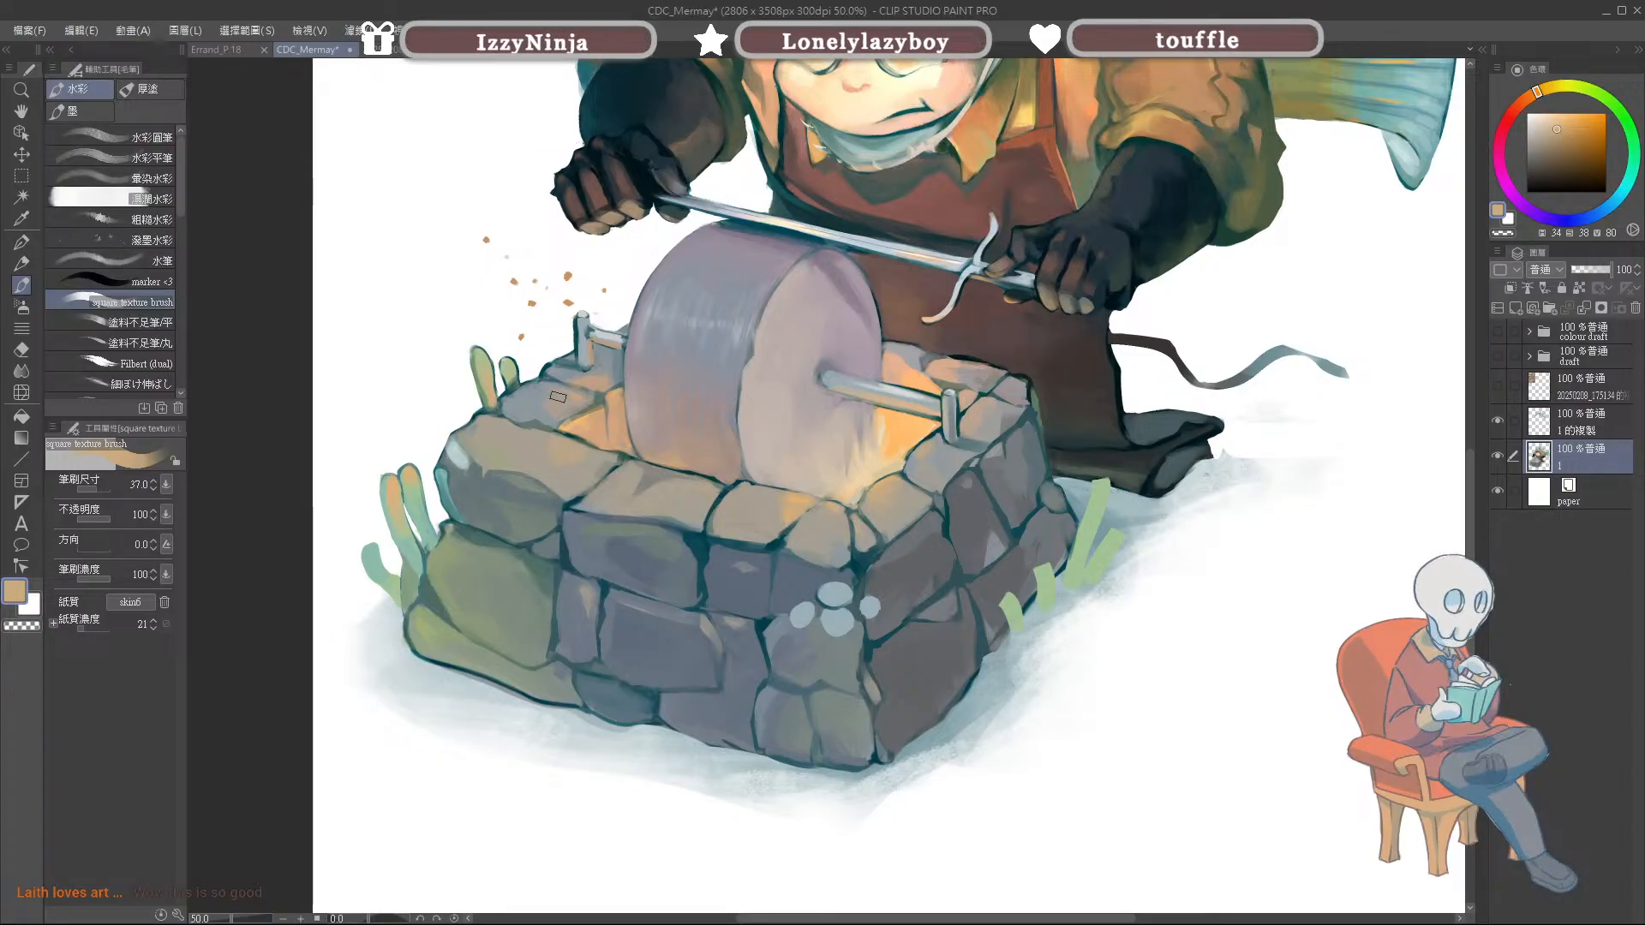
key(ctrl+s)
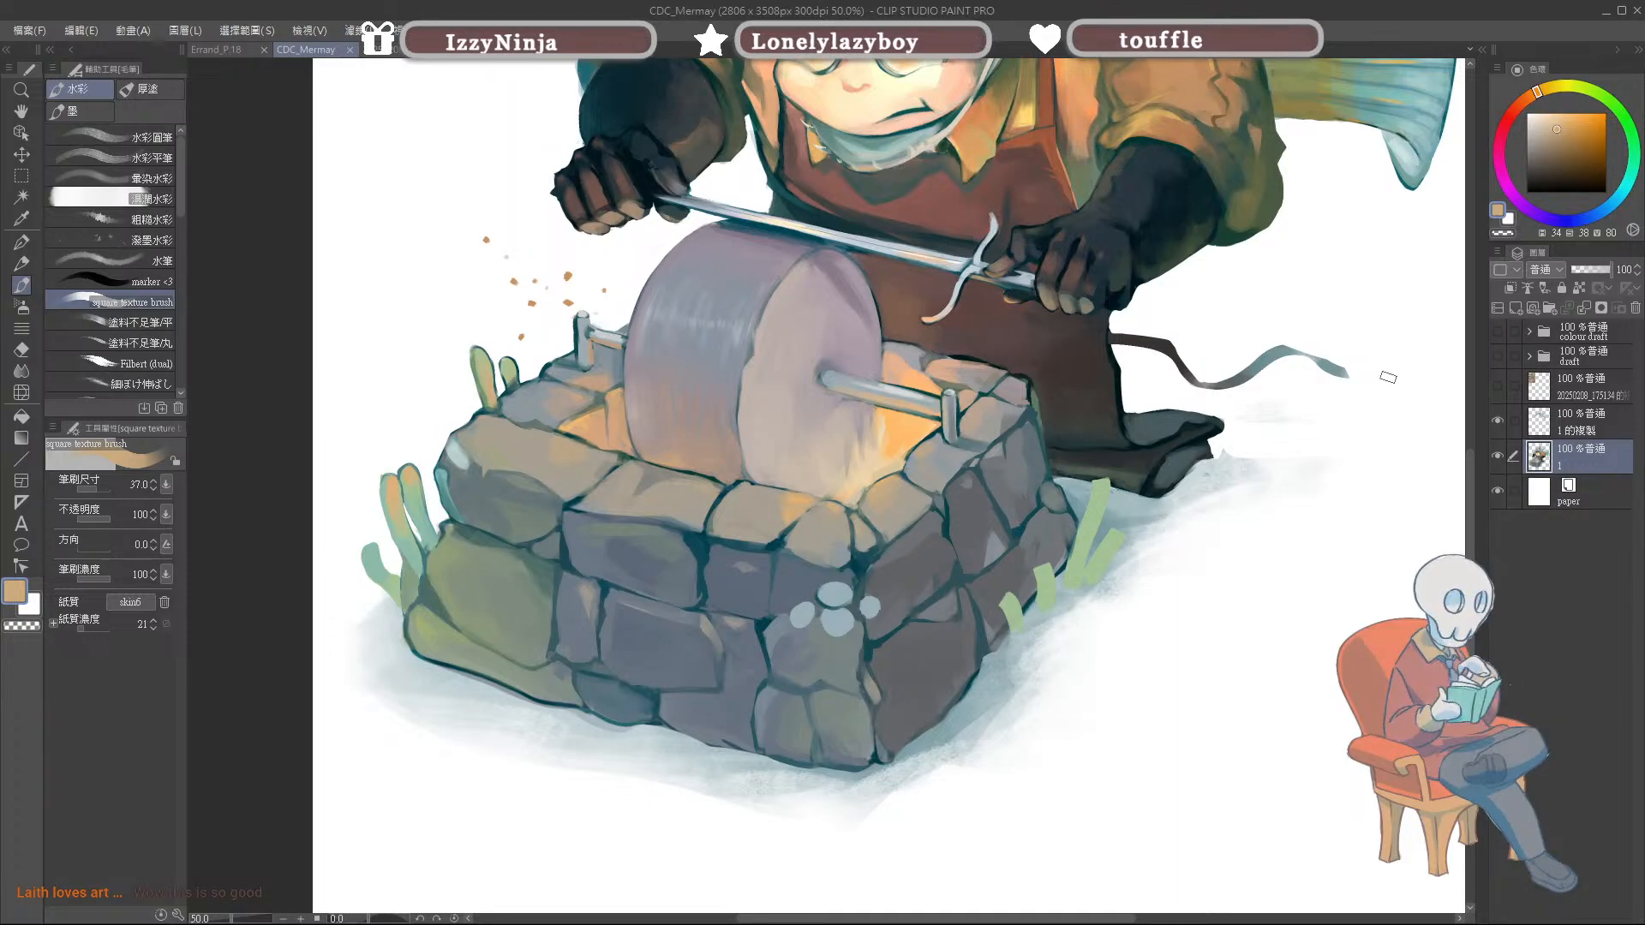
Step: Soften the front wall's large central stones with sampled blue-grey and grey-green at brush size 37.0
alt+click(694, 654)
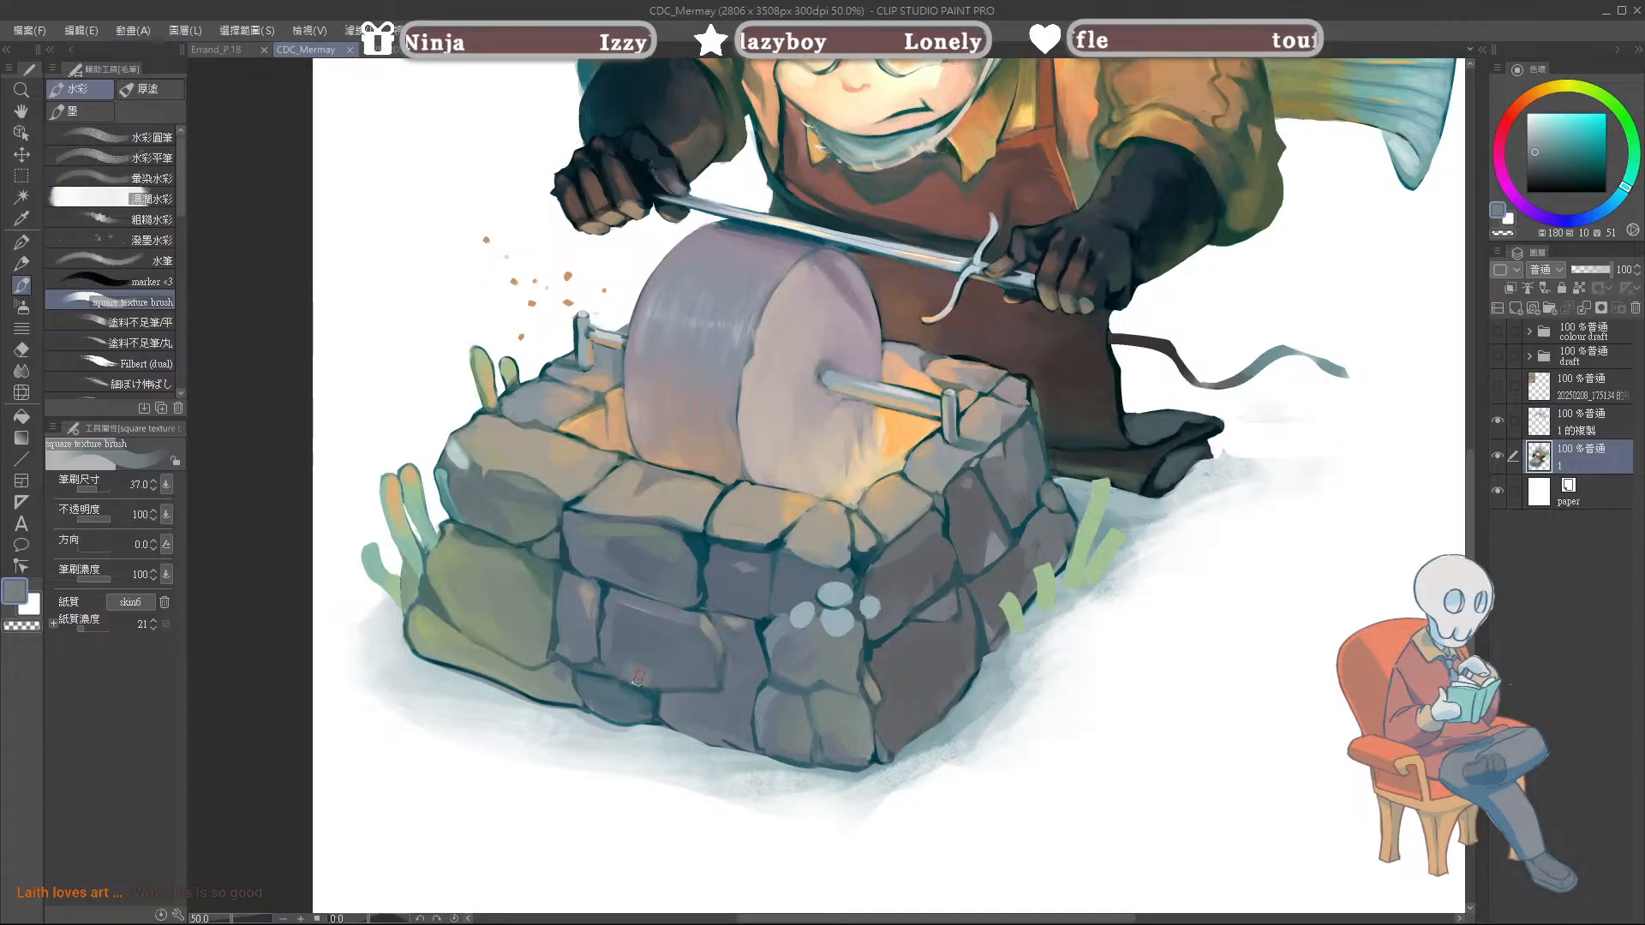
drag(617, 666, 697, 680)
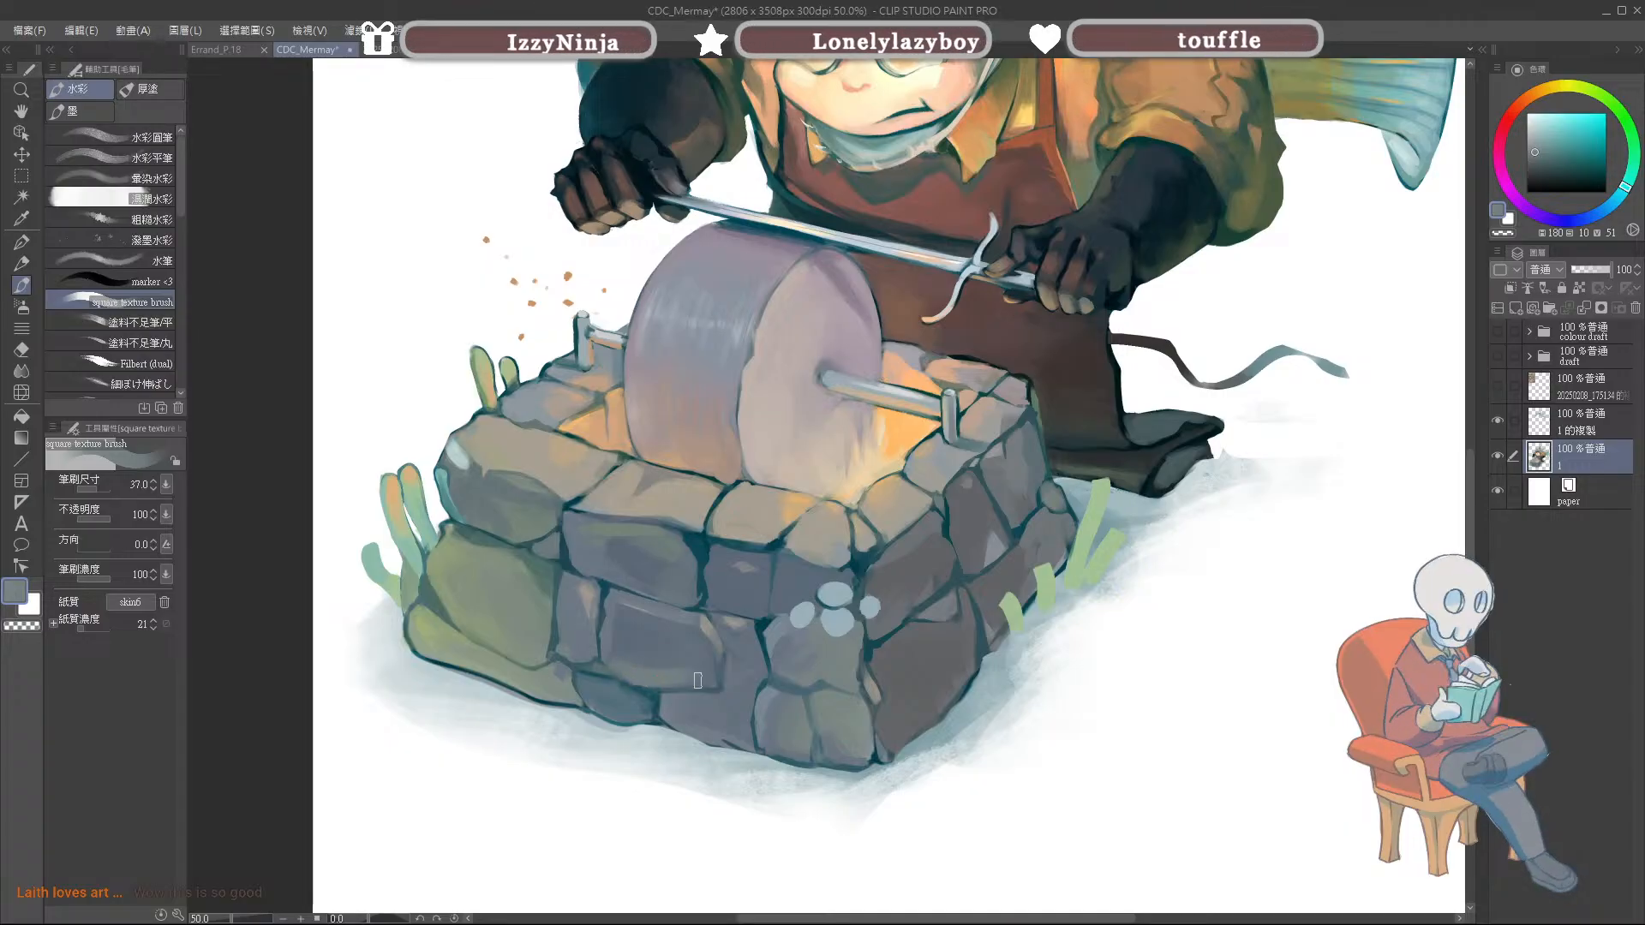
alt+click(690, 680)
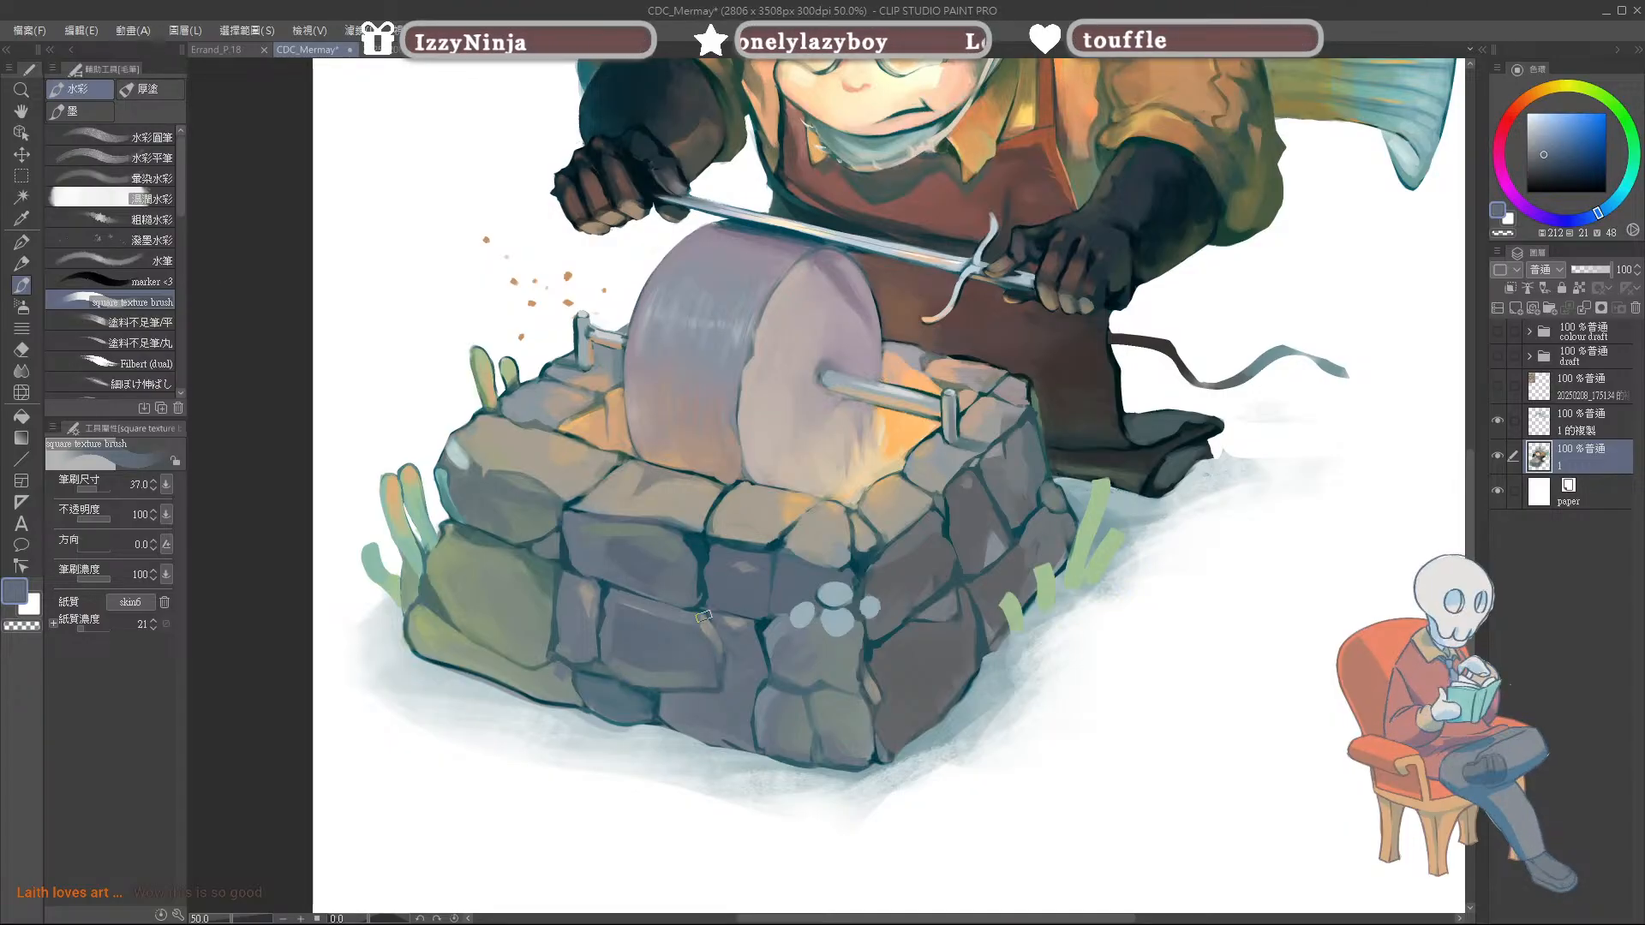
alt+click(603, 550)
alt+click(658, 552)
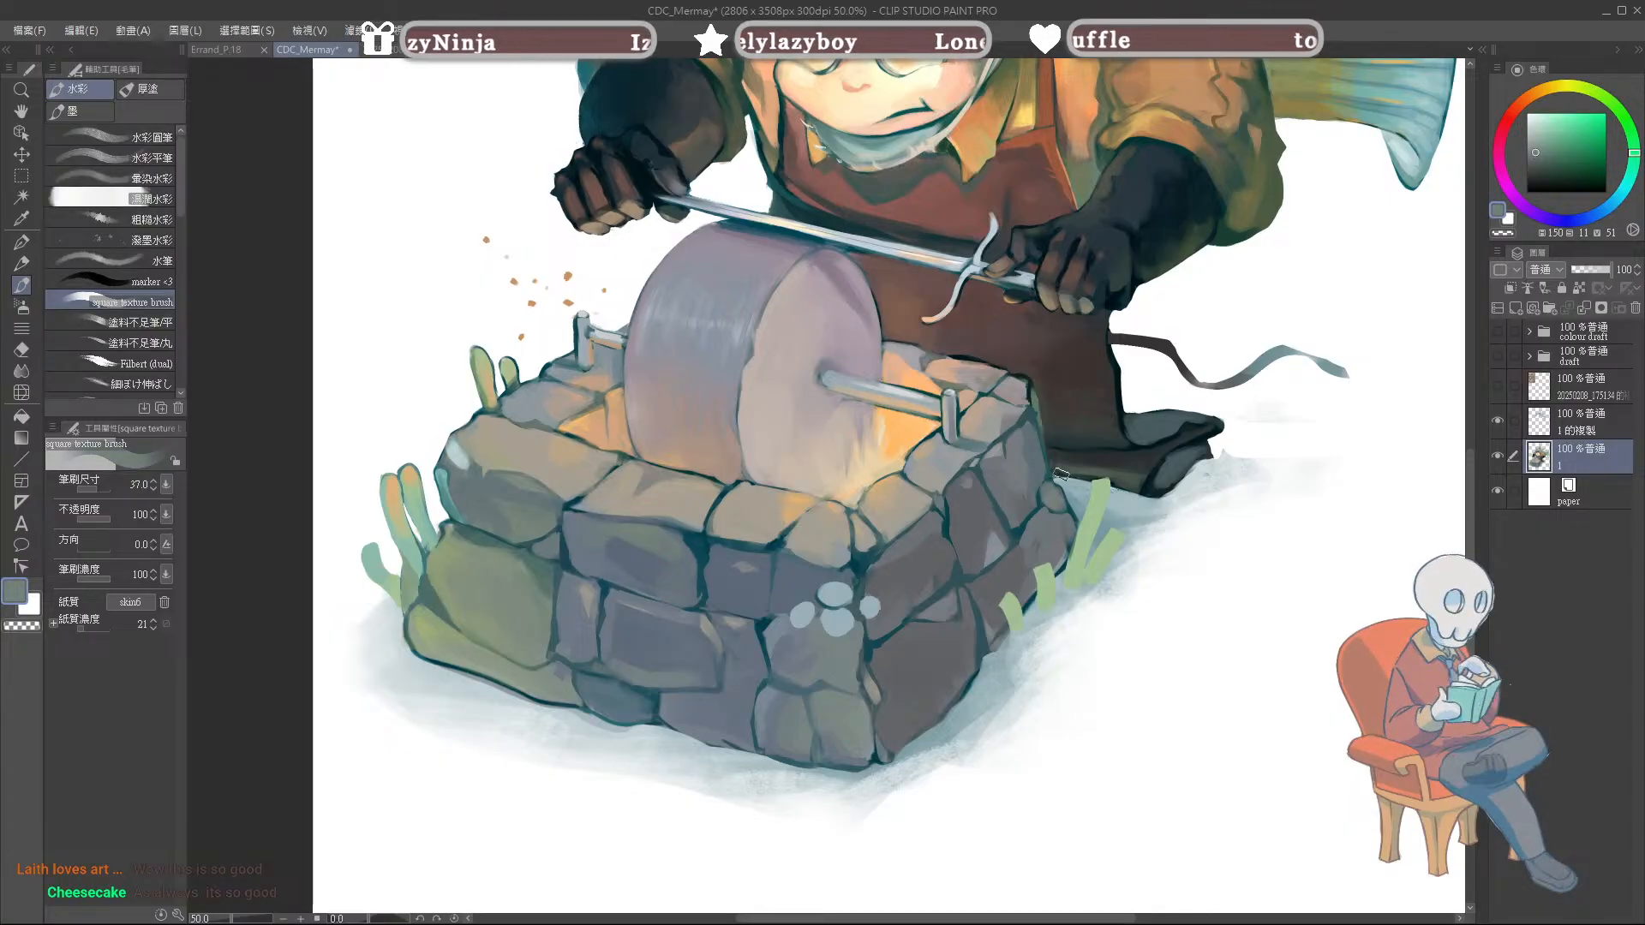
Step: Paint sampled stone grey around the short grass blades beside the side wall to clean up their shapes
alt+click(1026, 500)
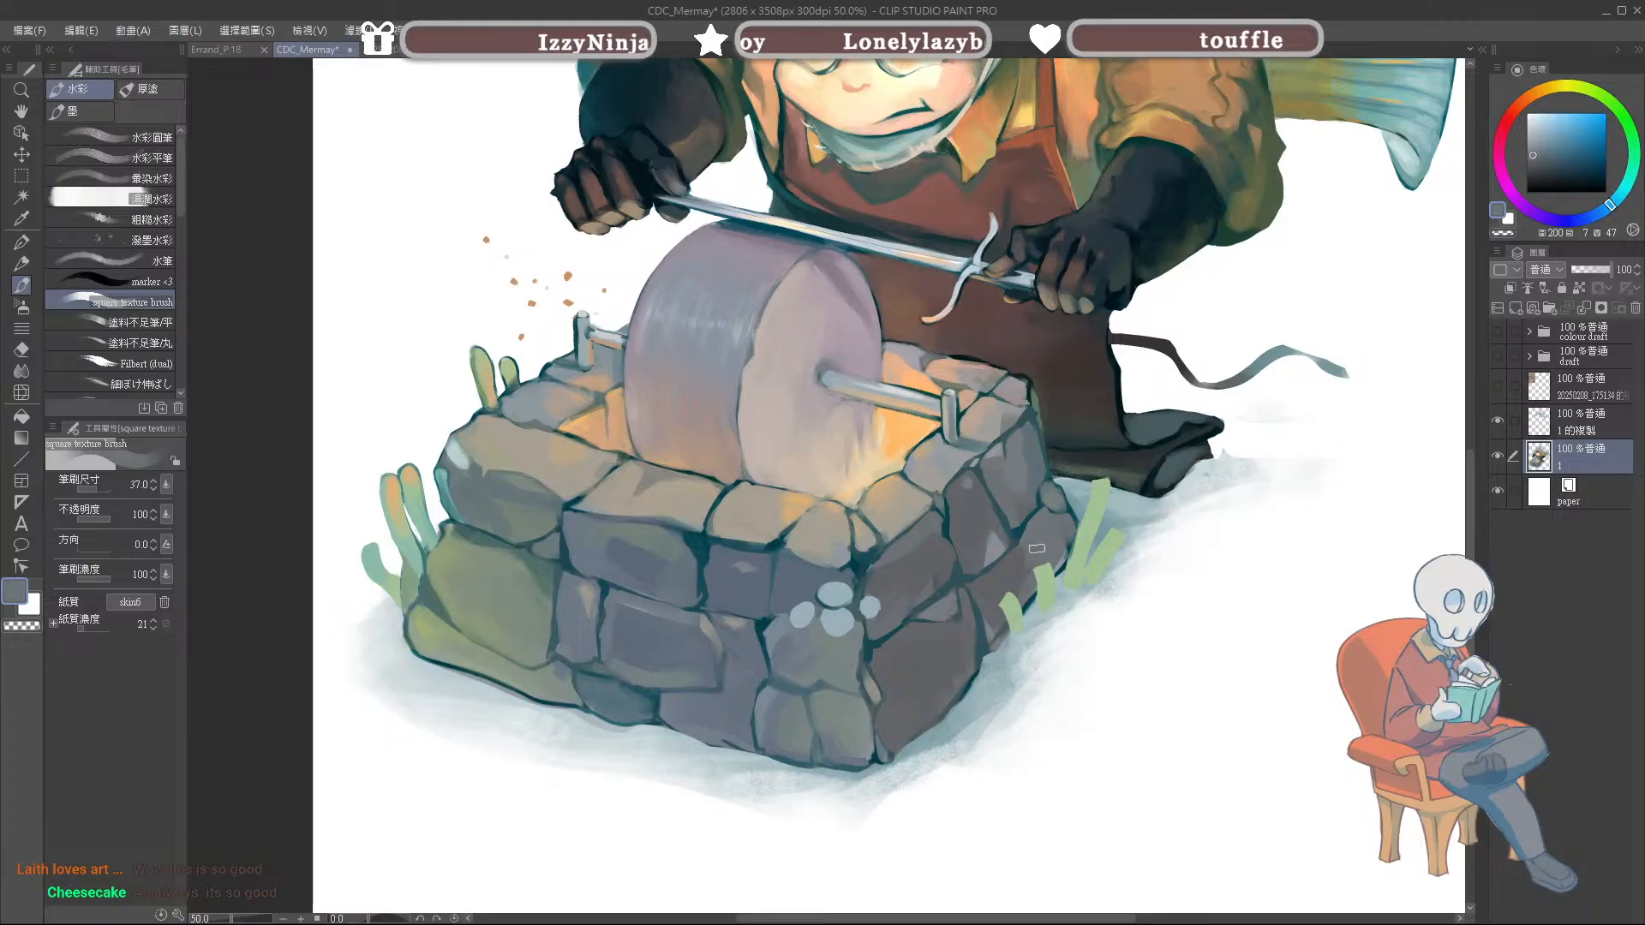
mouse_move(1055, 549)
mouse_down()
mouse_move(1065, 567)
mouse_move(1020, 629)
mouse_move(1012, 618)
mouse_move(1038, 599)
mouse_move(1020, 631)
mouse_up()
alt+click(1070, 552)
alt+click(991, 639)
alt+click(1002, 632)
alt+click(1011, 610)
alt+click(1033, 591)
alt+click(1042, 591)
alt+click(1025, 606)
Step: Round off the grass blades against the side wall's far stones with sampled colours, and undo the last stroke
drag(1020, 631, 1032, 572)
mouse_move(1033, 552)
mouse_down()
mouse_move(1047, 609)
mouse_move(1036, 555)
mouse_move(1052, 574)
mouse_move(1040, 586)
mouse_move(1068, 572)
mouse_move(1092, 489)
mouse_move(1070, 567)
mouse_up()
alt+click(1043, 581)
alt+click(1066, 577)
alt+click(1078, 571)
alt+click(1062, 569)
alt+click(1063, 570)
key(ctrl+z)
Step: Shape the tall and outermost grass blades beside the side wall with sampled pale green and dark tones at brush size 14.9
alt+click(1096, 484)
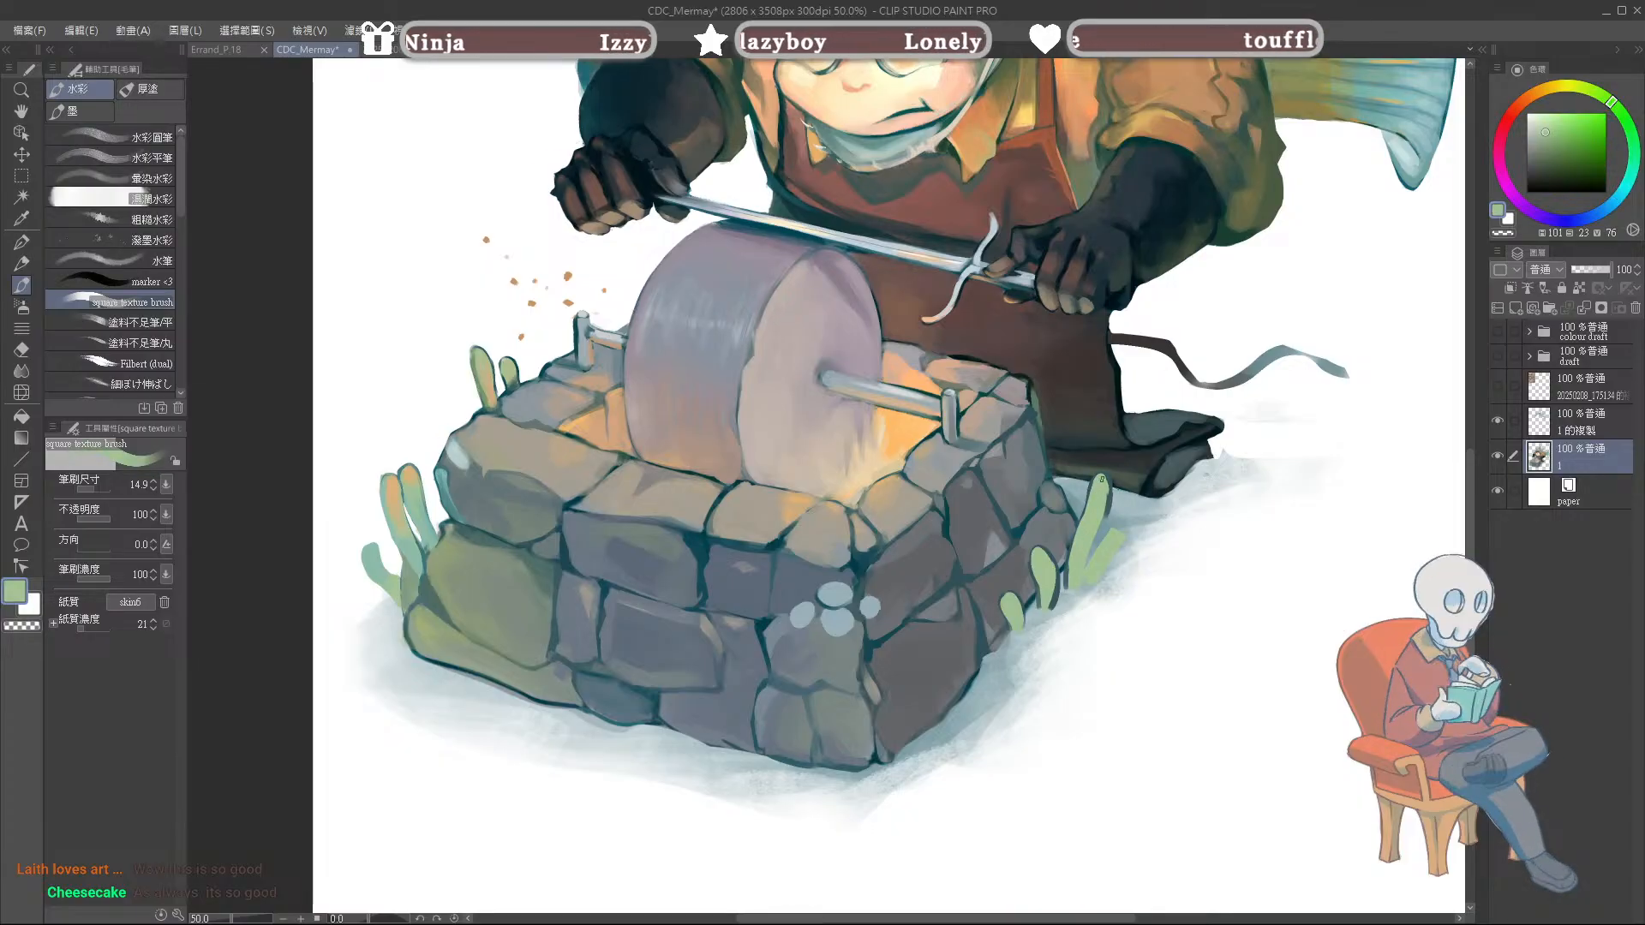
alt+click(1106, 488)
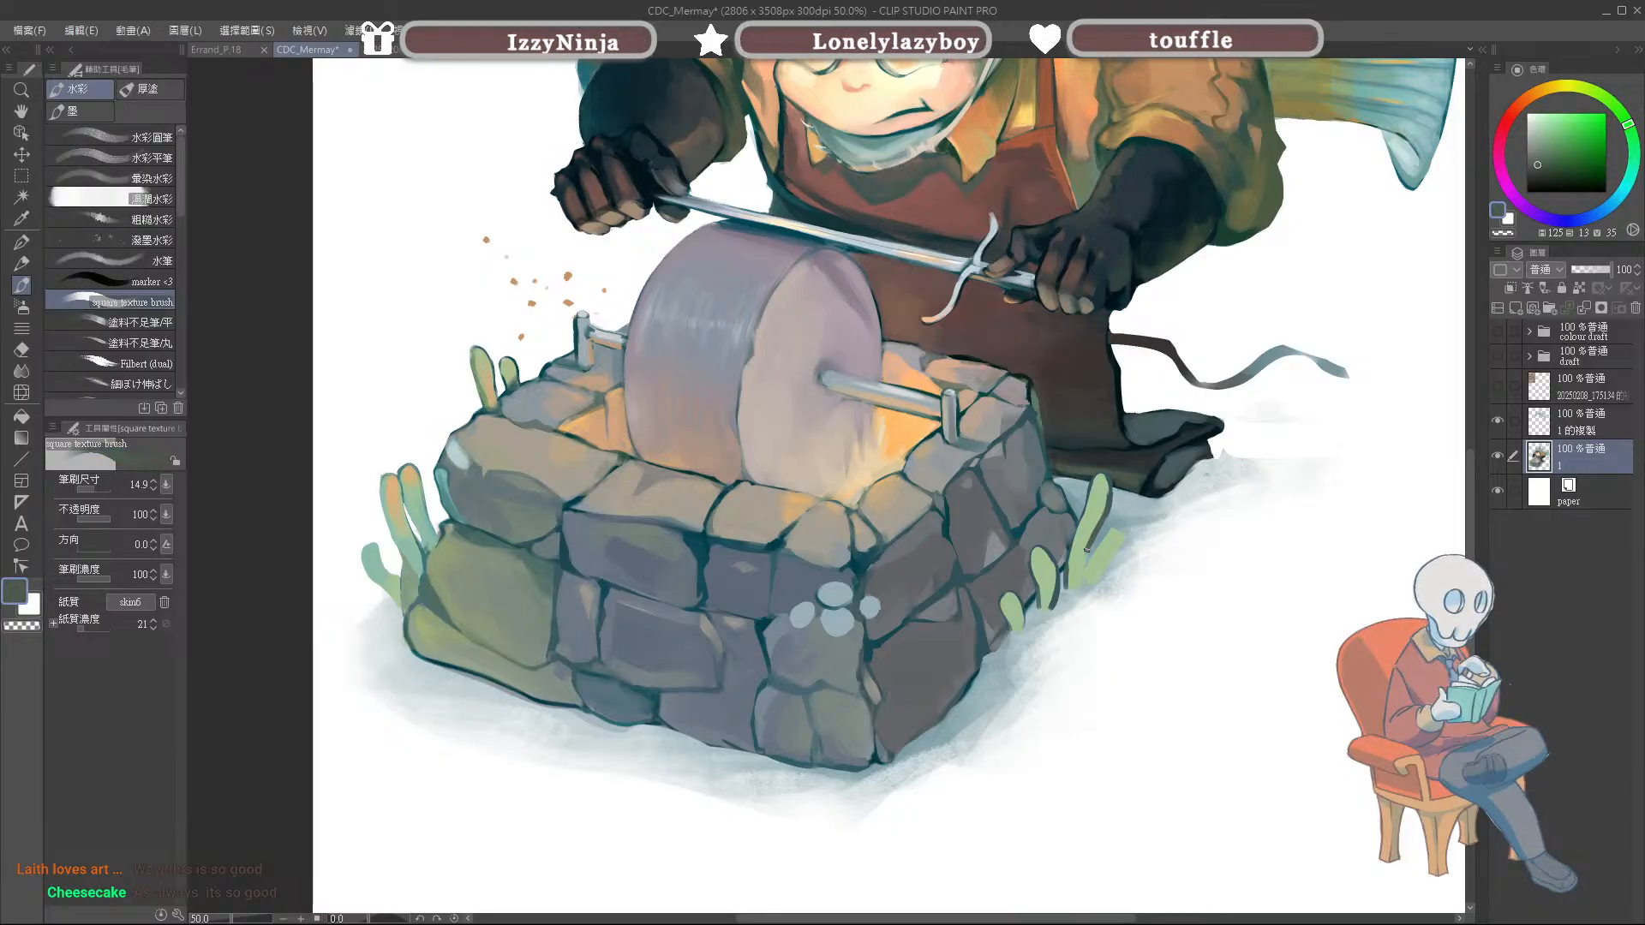
alt+click(1080, 575)
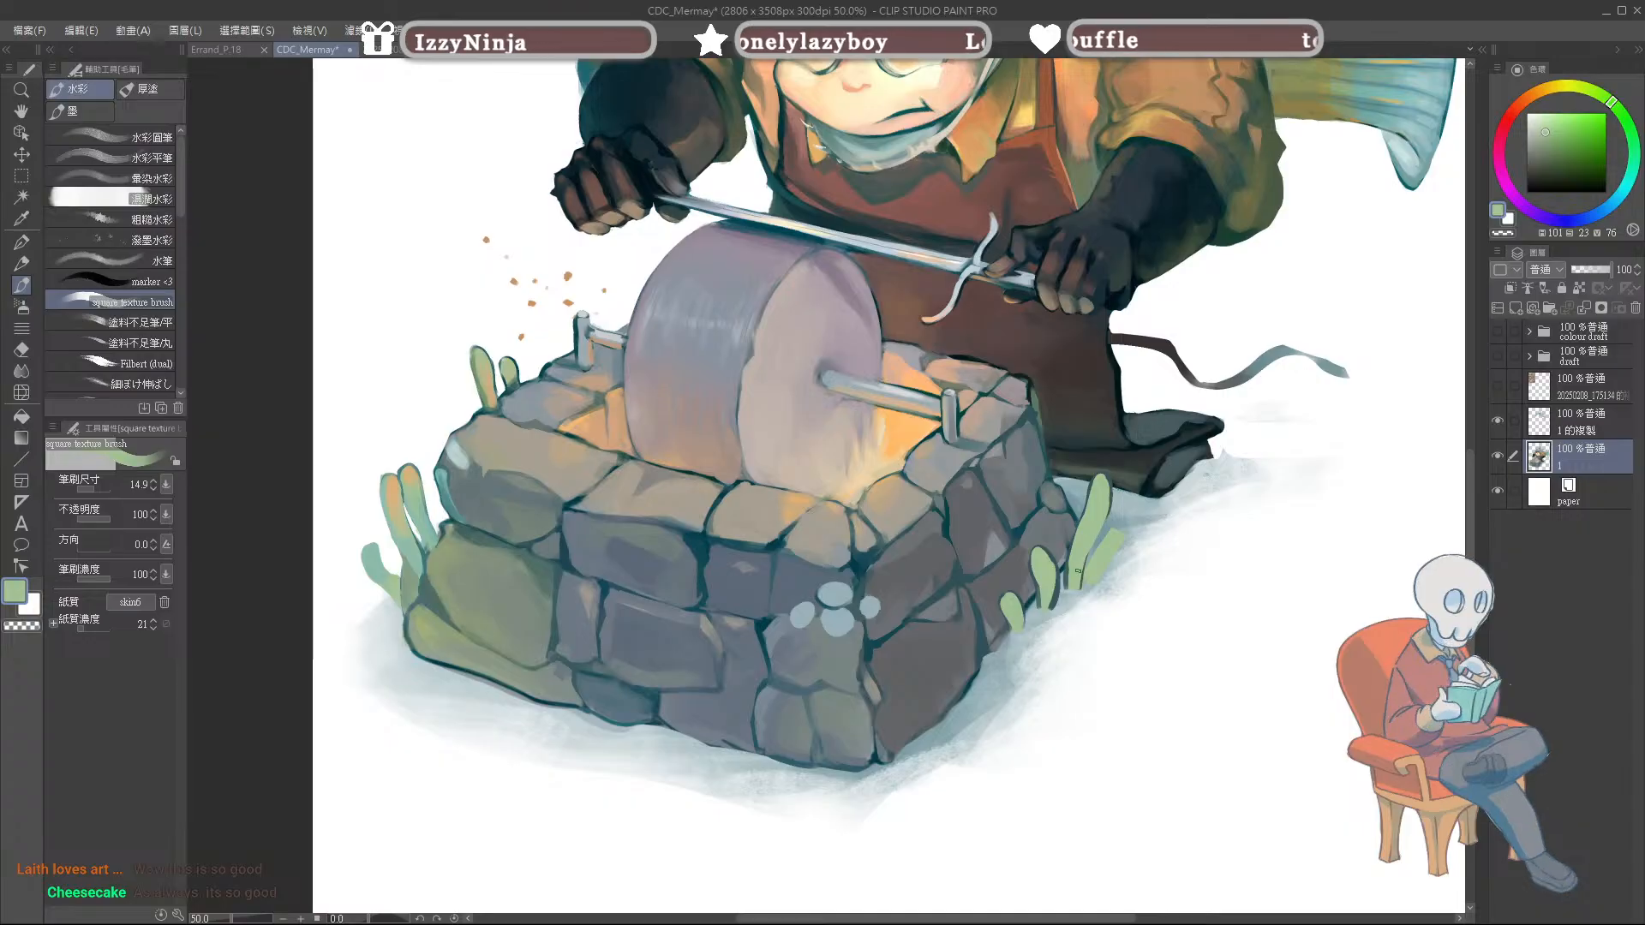
alt+click(1062, 567)
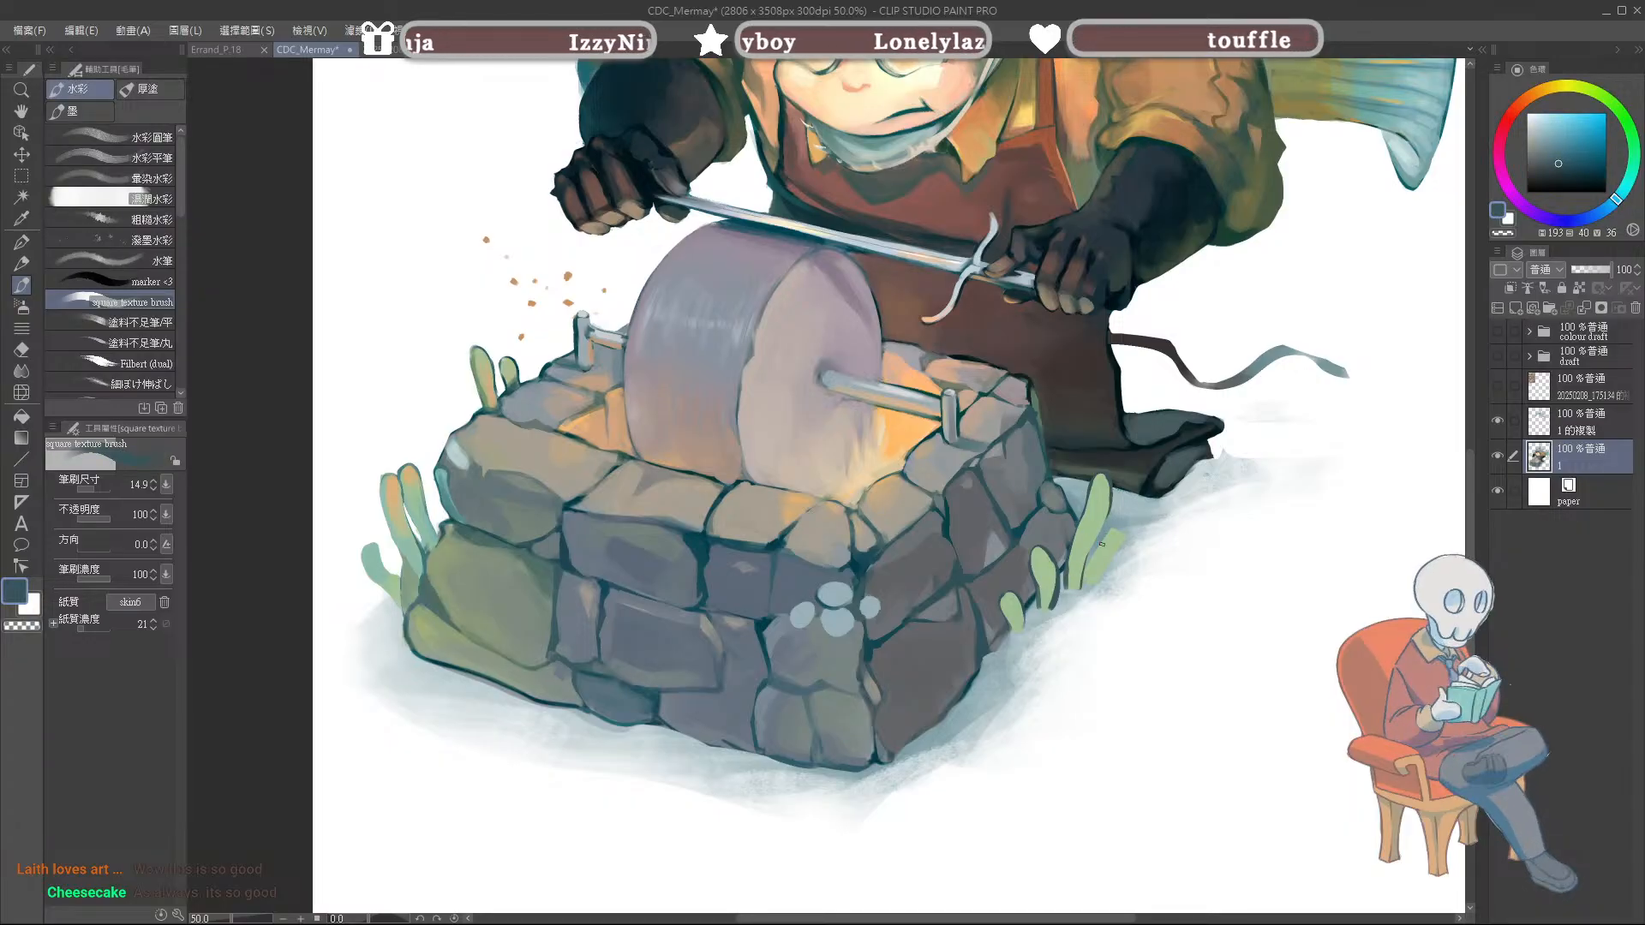
alt+click(1095, 572)
mouse_move(1090, 581)
mouse_down()
mouse_move(1118, 533)
mouse_move(1086, 577)
mouse_up()
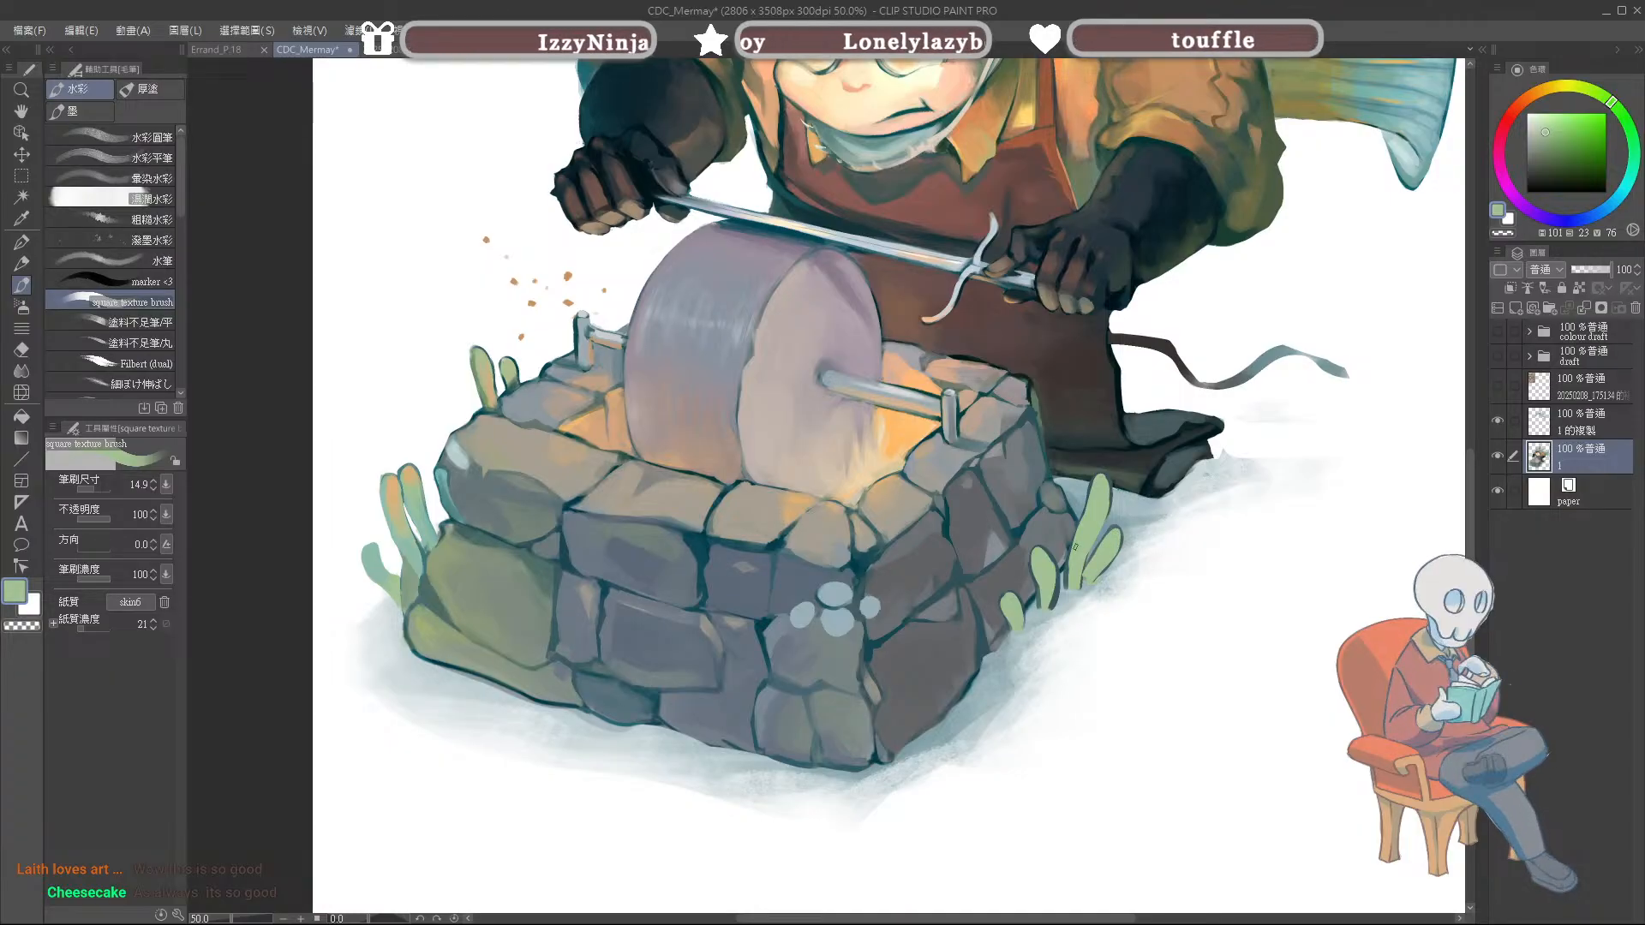
Step: Shade the grass blades beside the side wall with sampled muted blue-green at brush size 30.1, and save the file
alt+click(419, 542)
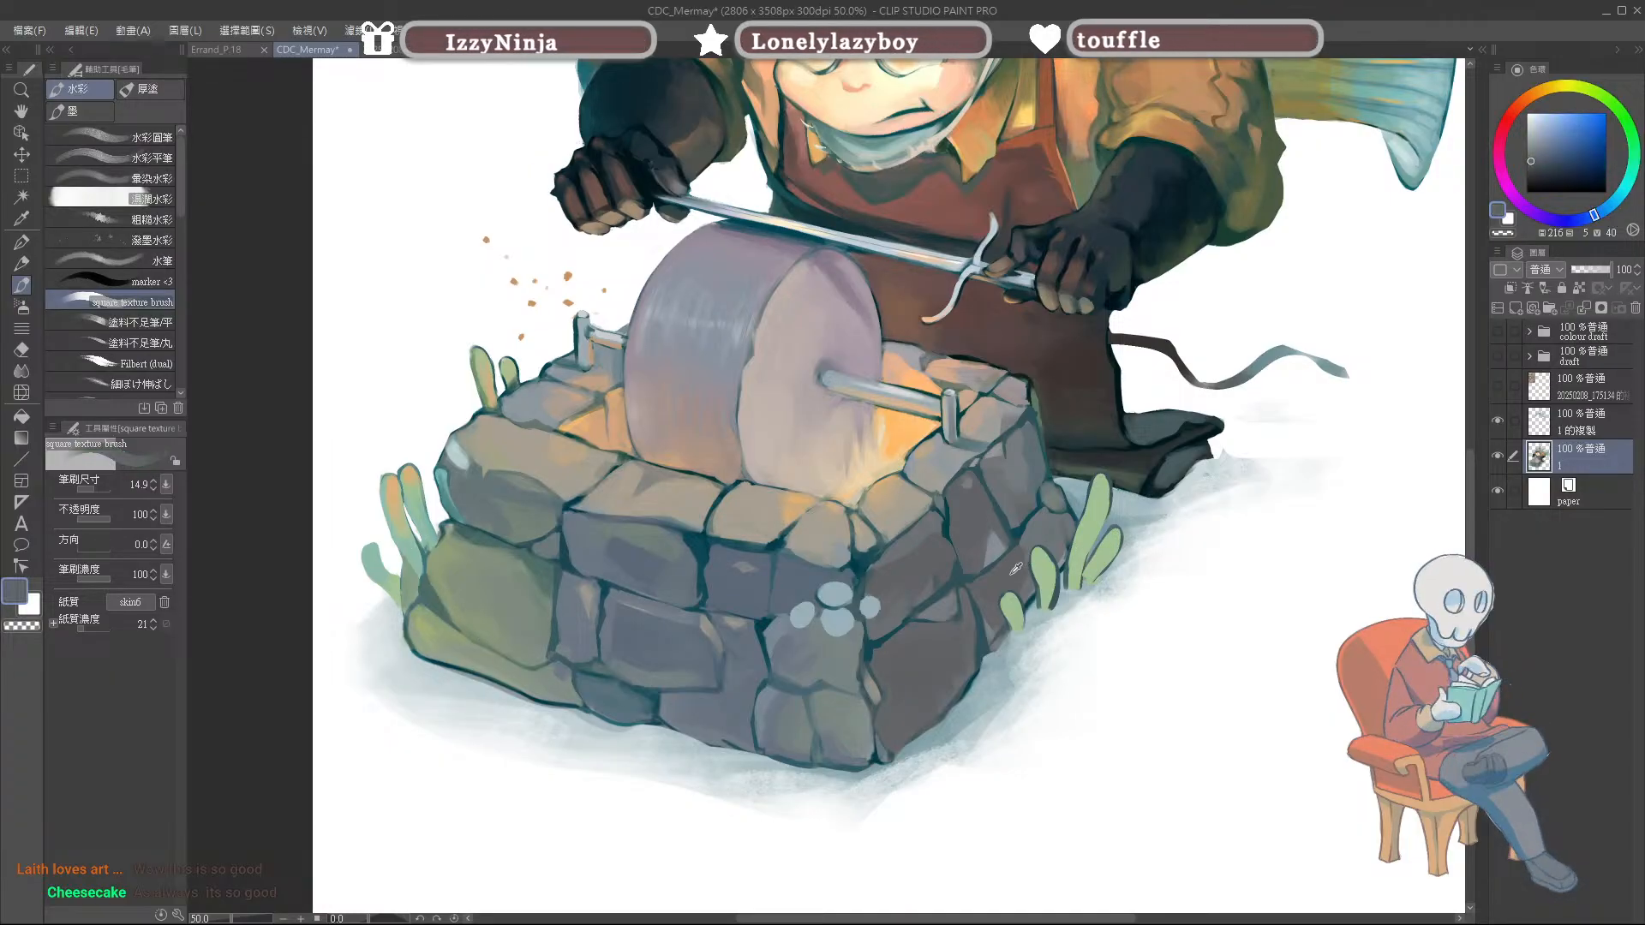
alt+click(1071, 496)
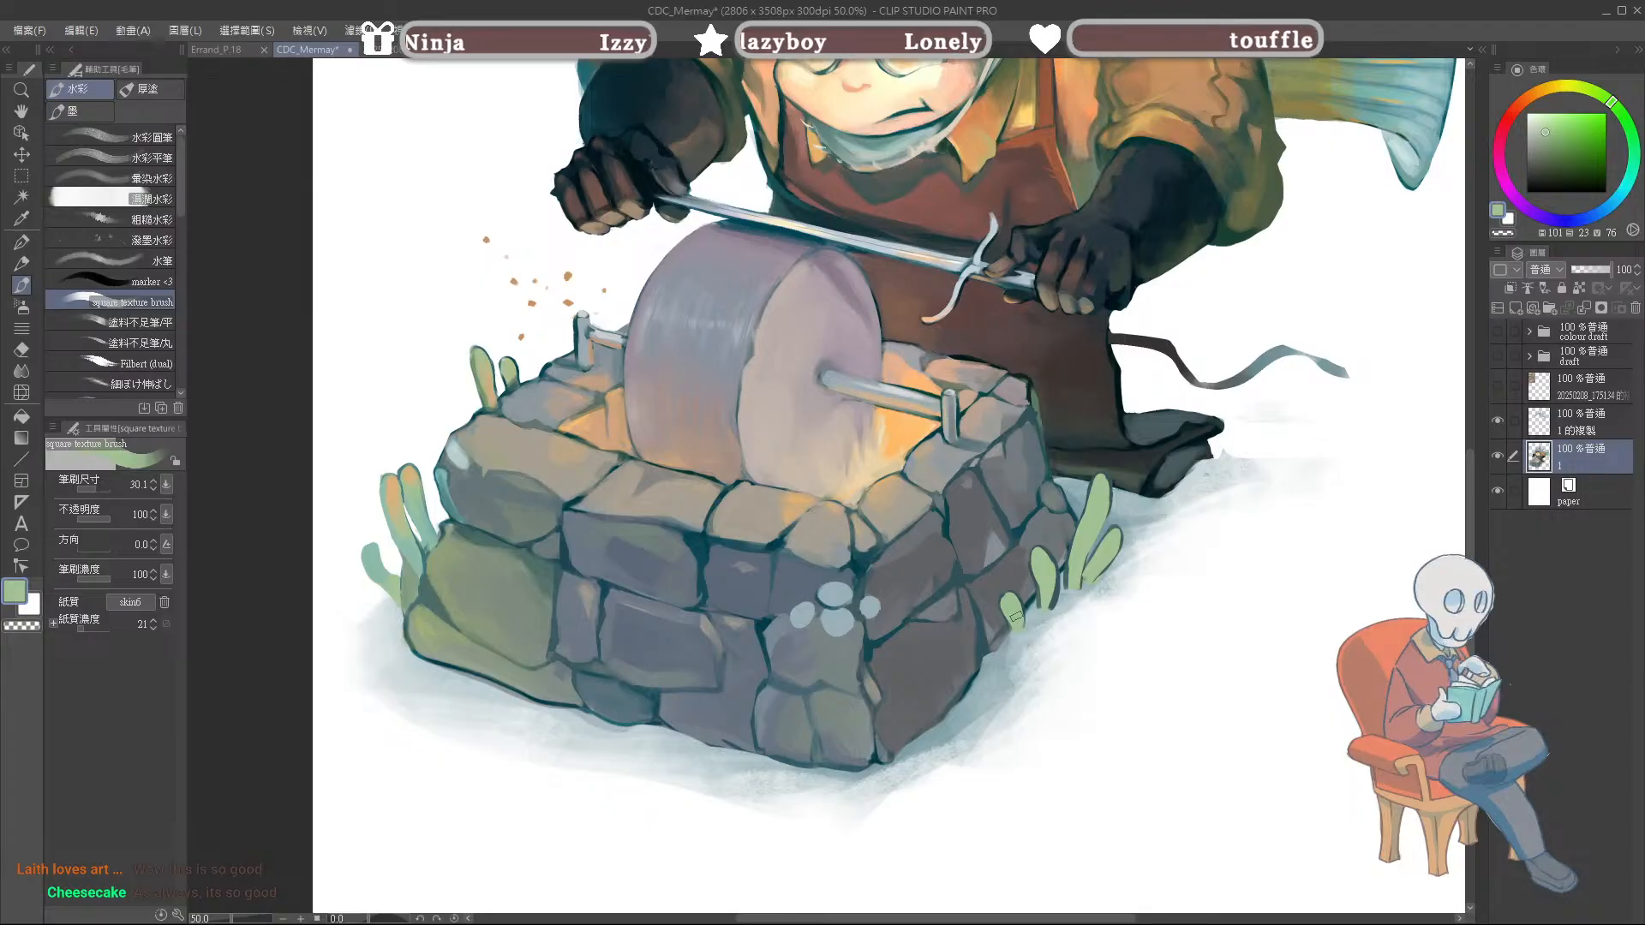
alt+click(1076, 494)
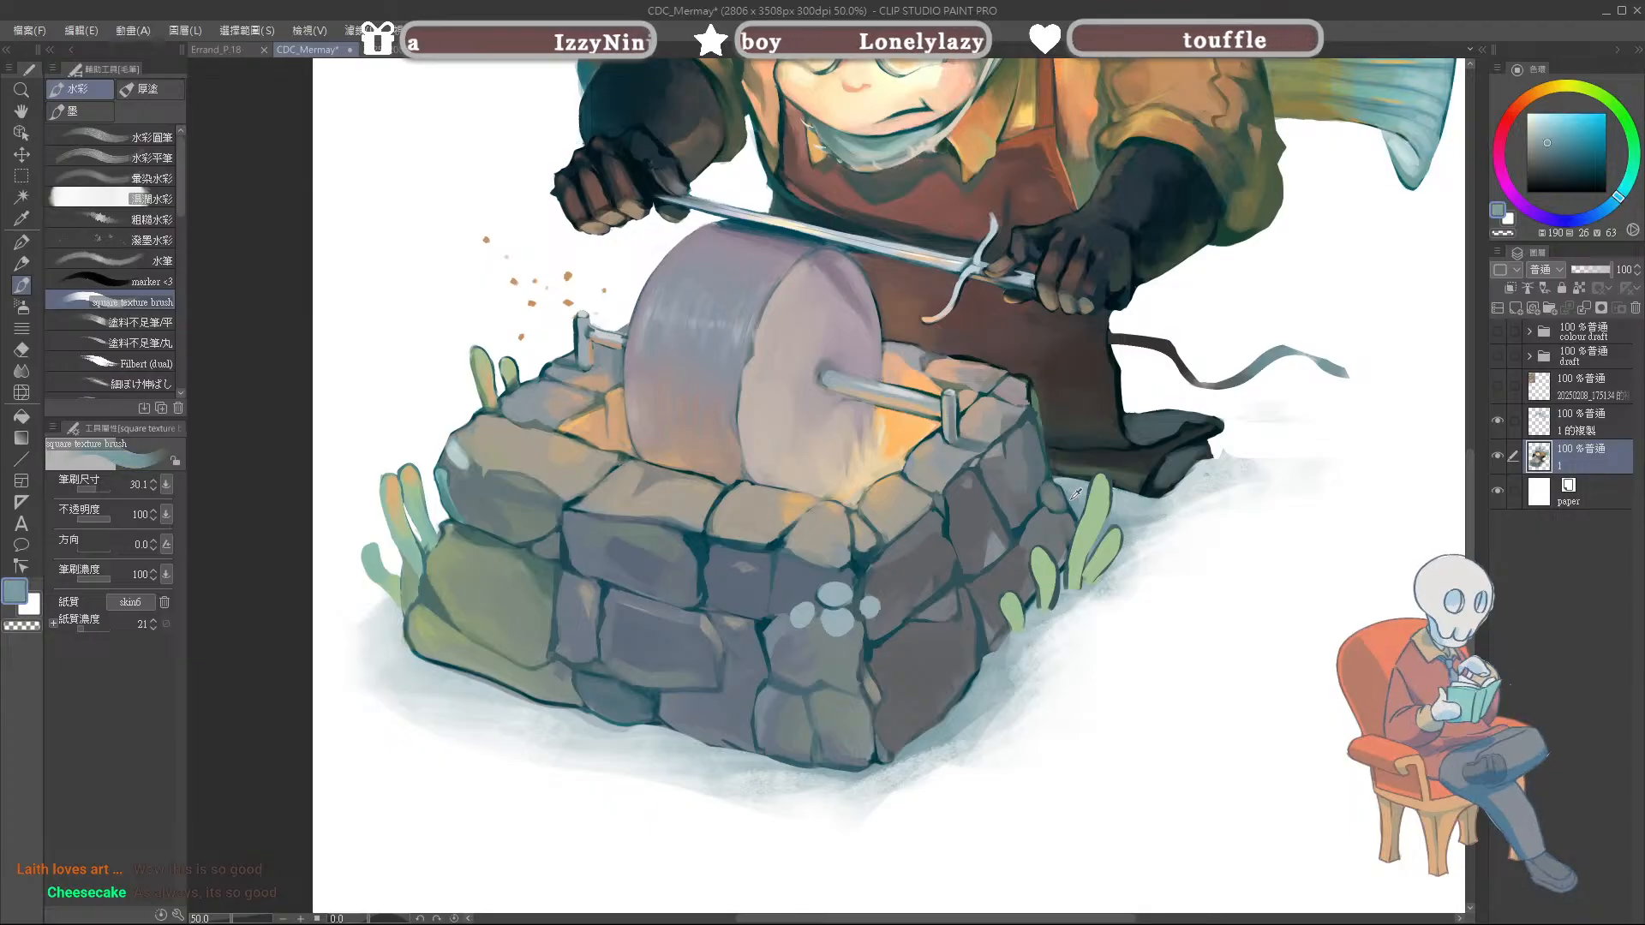
alt+click(1011, 608)
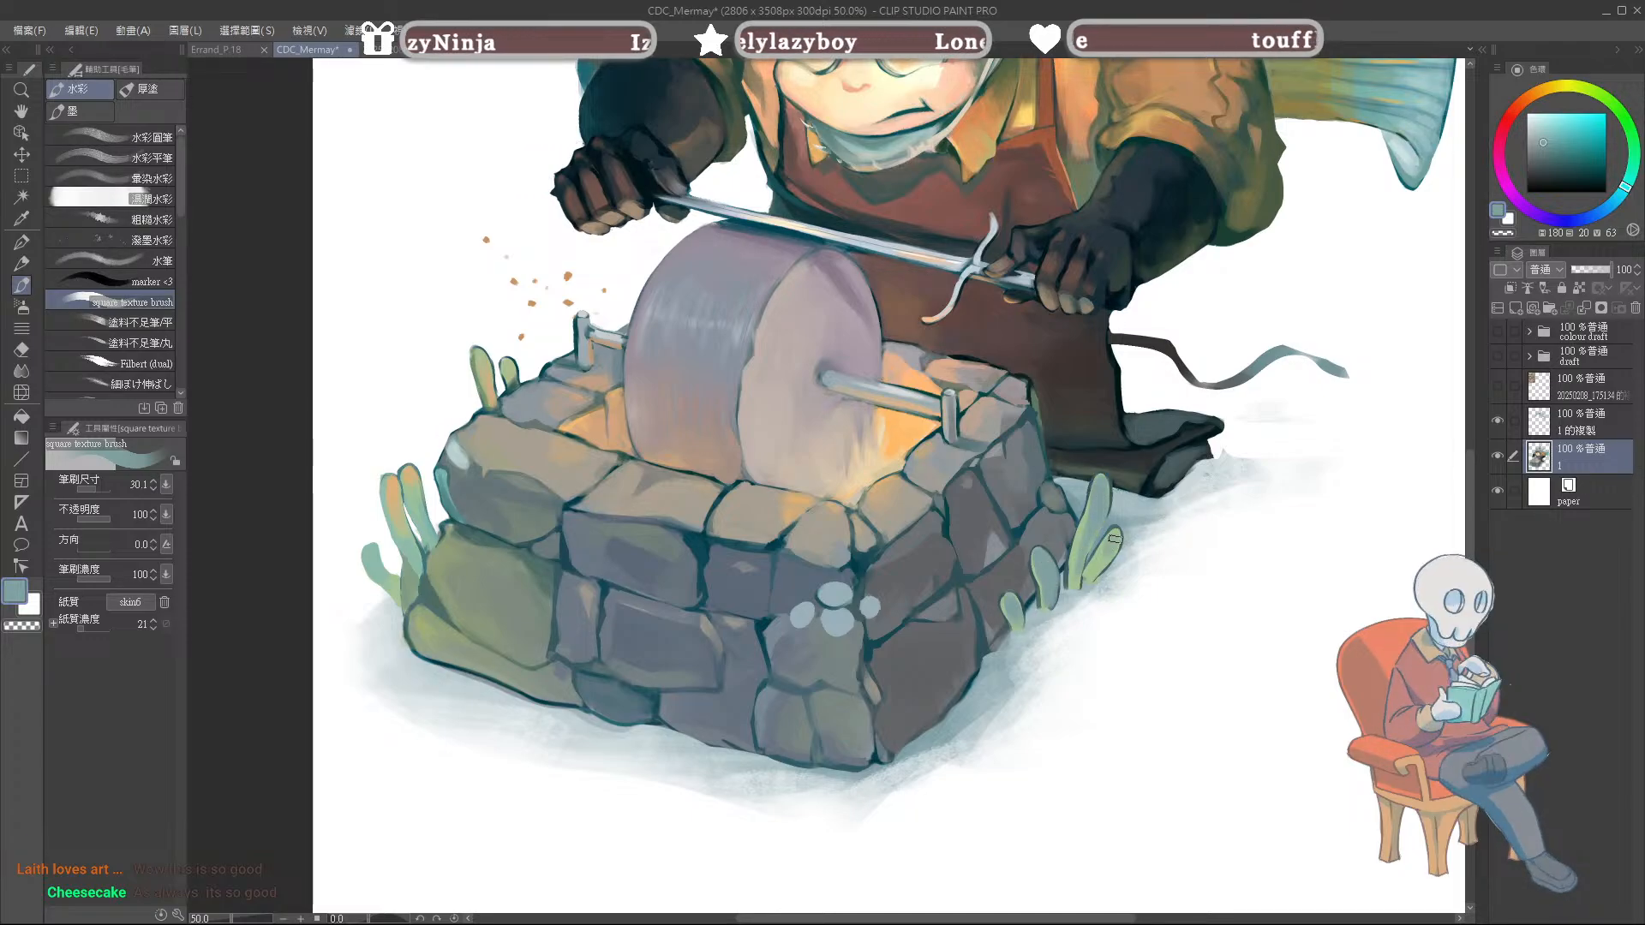
alt+click(1099, 441)
alt+click(1100, 486)
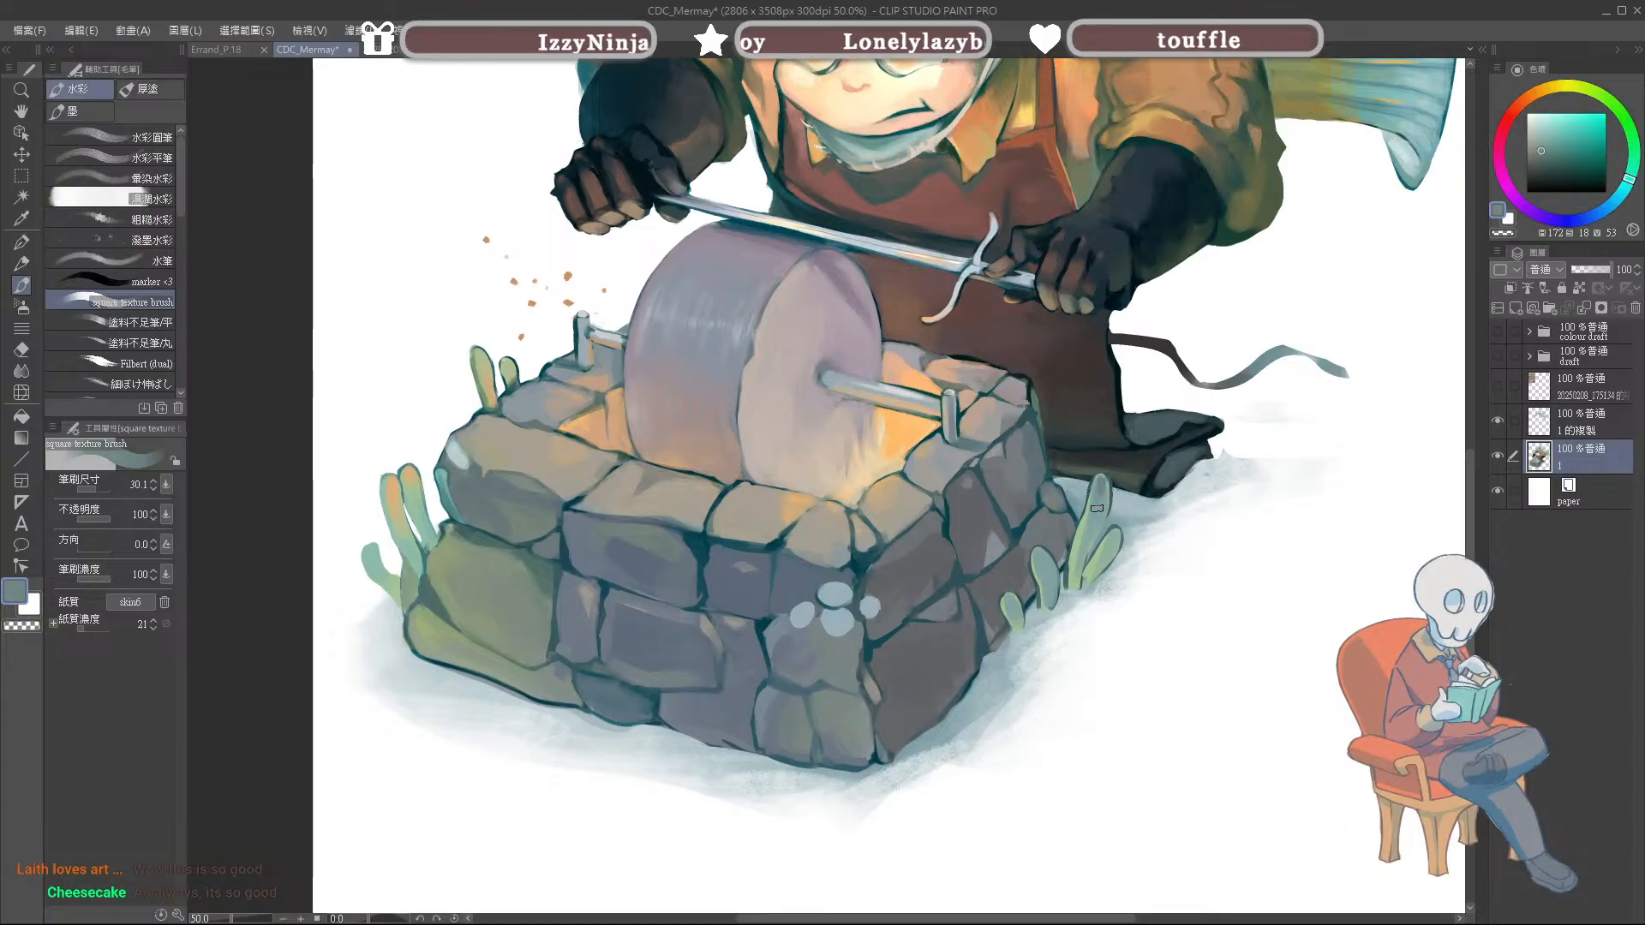
alt+click(1079, 555)
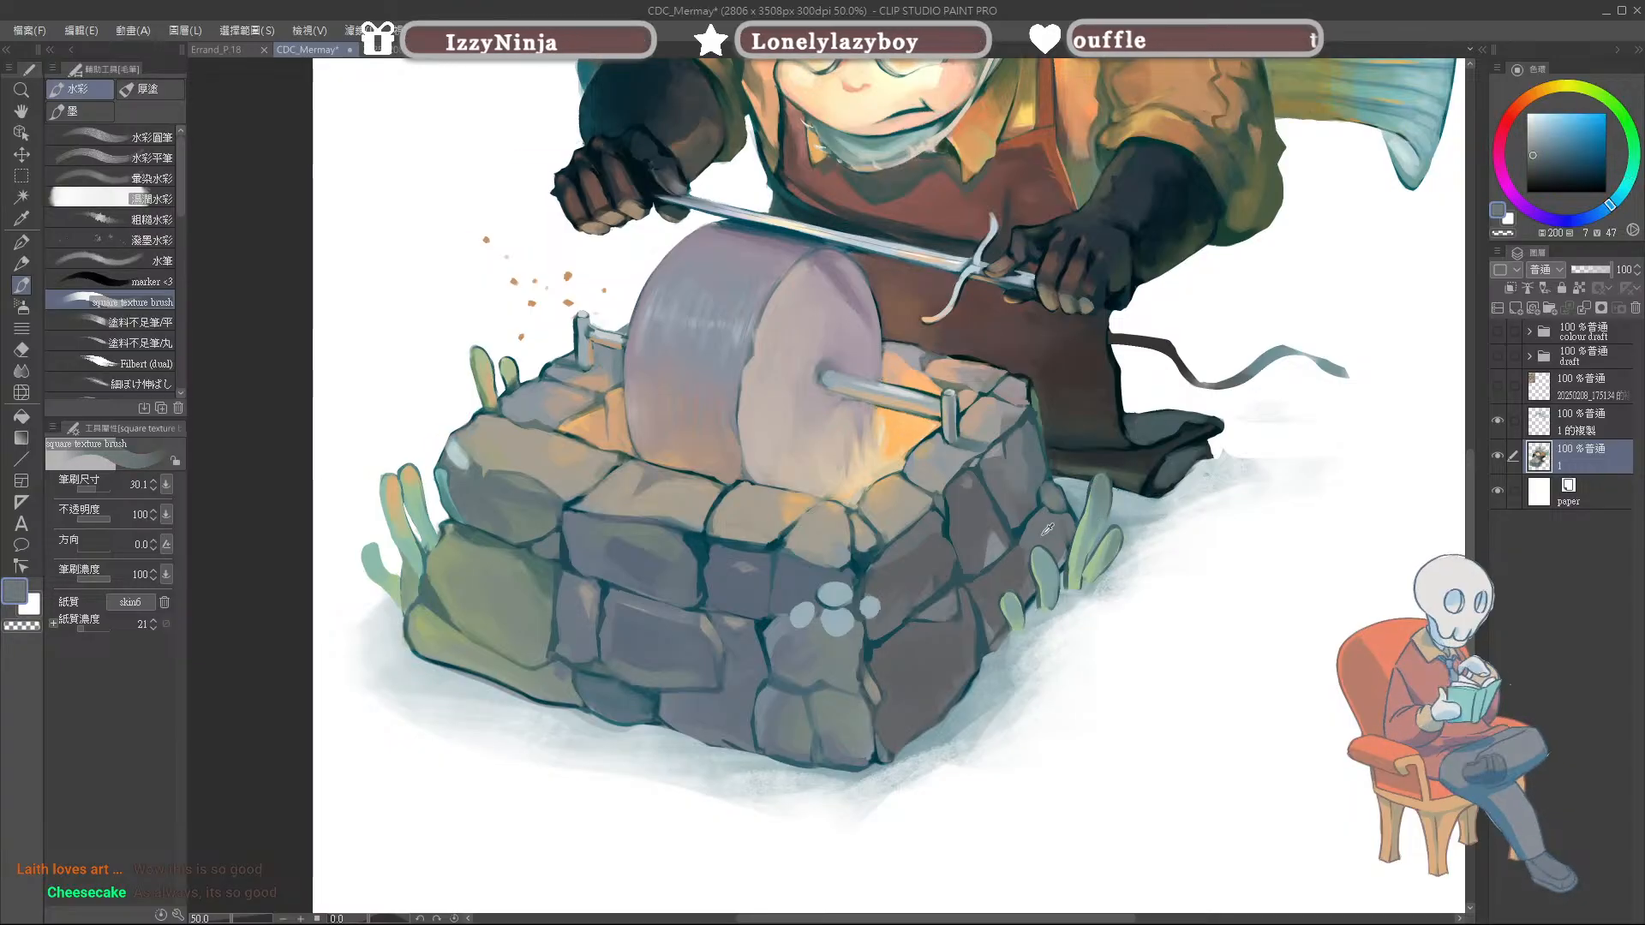
alt+click(1048, 574)
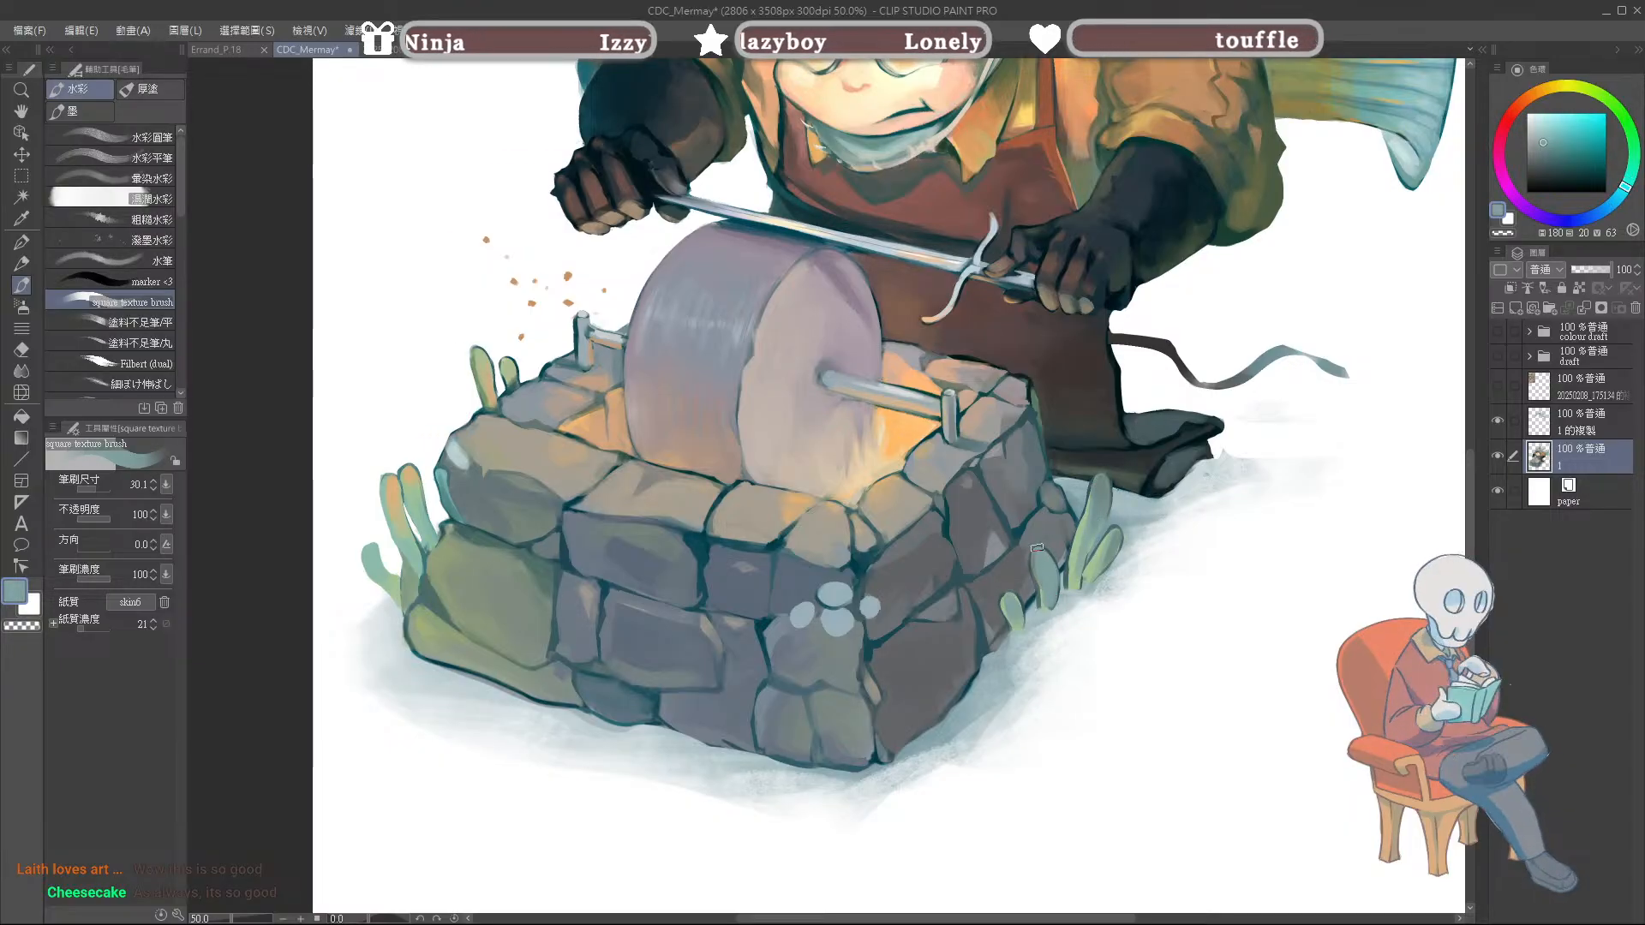
alt+click(1002, 570)
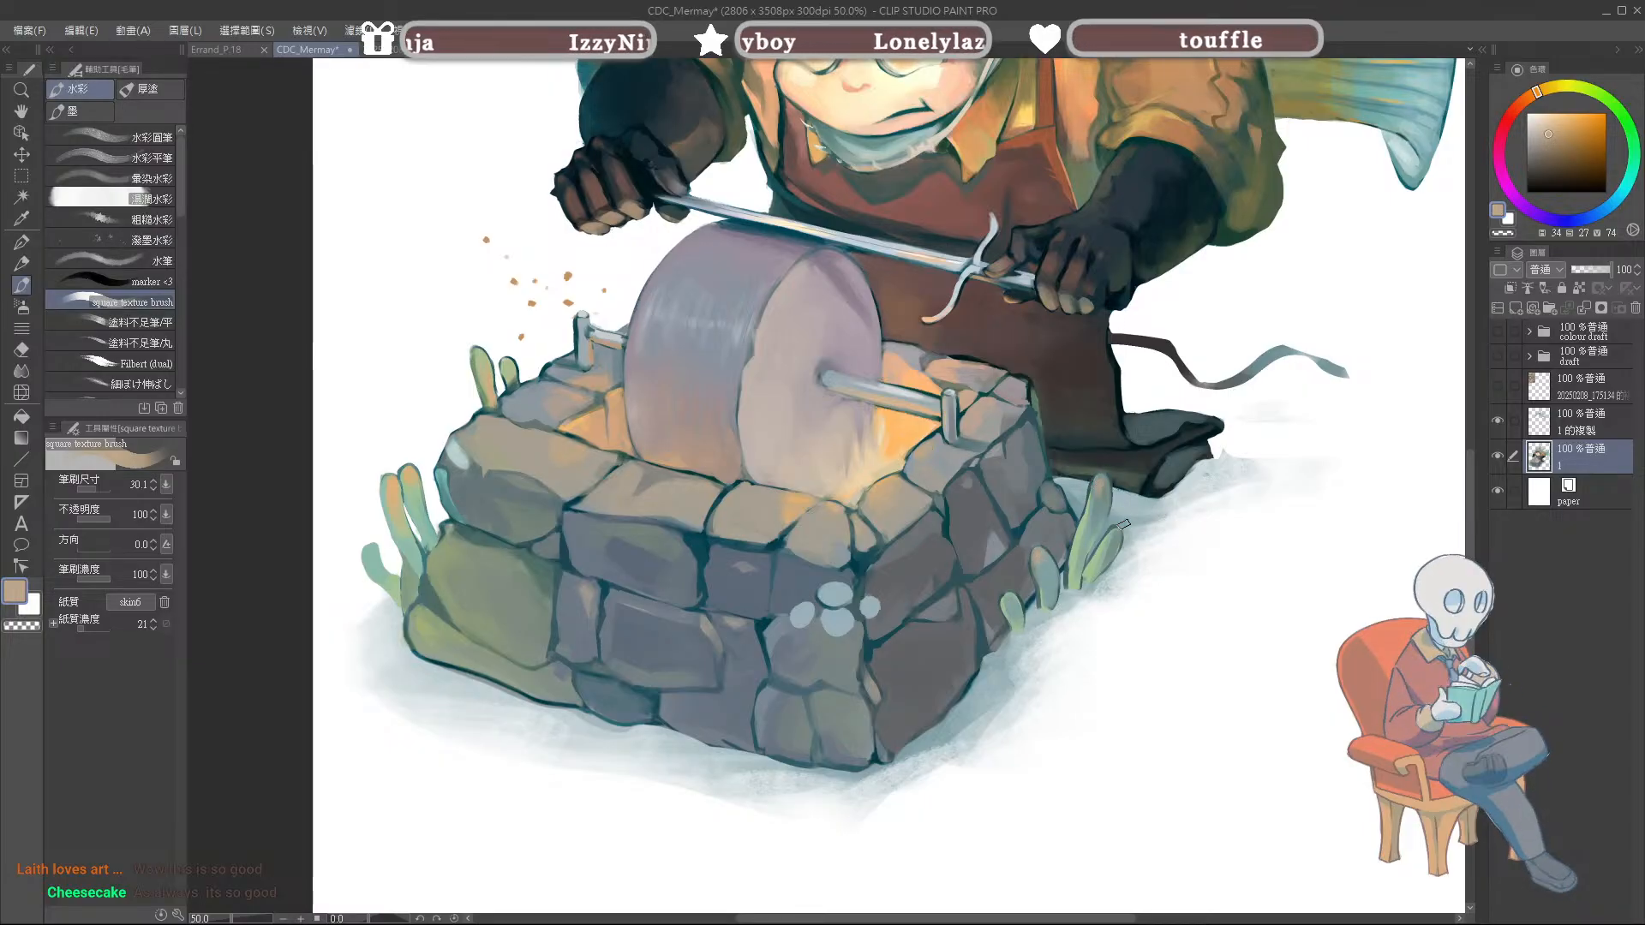
key(ctrl+s)
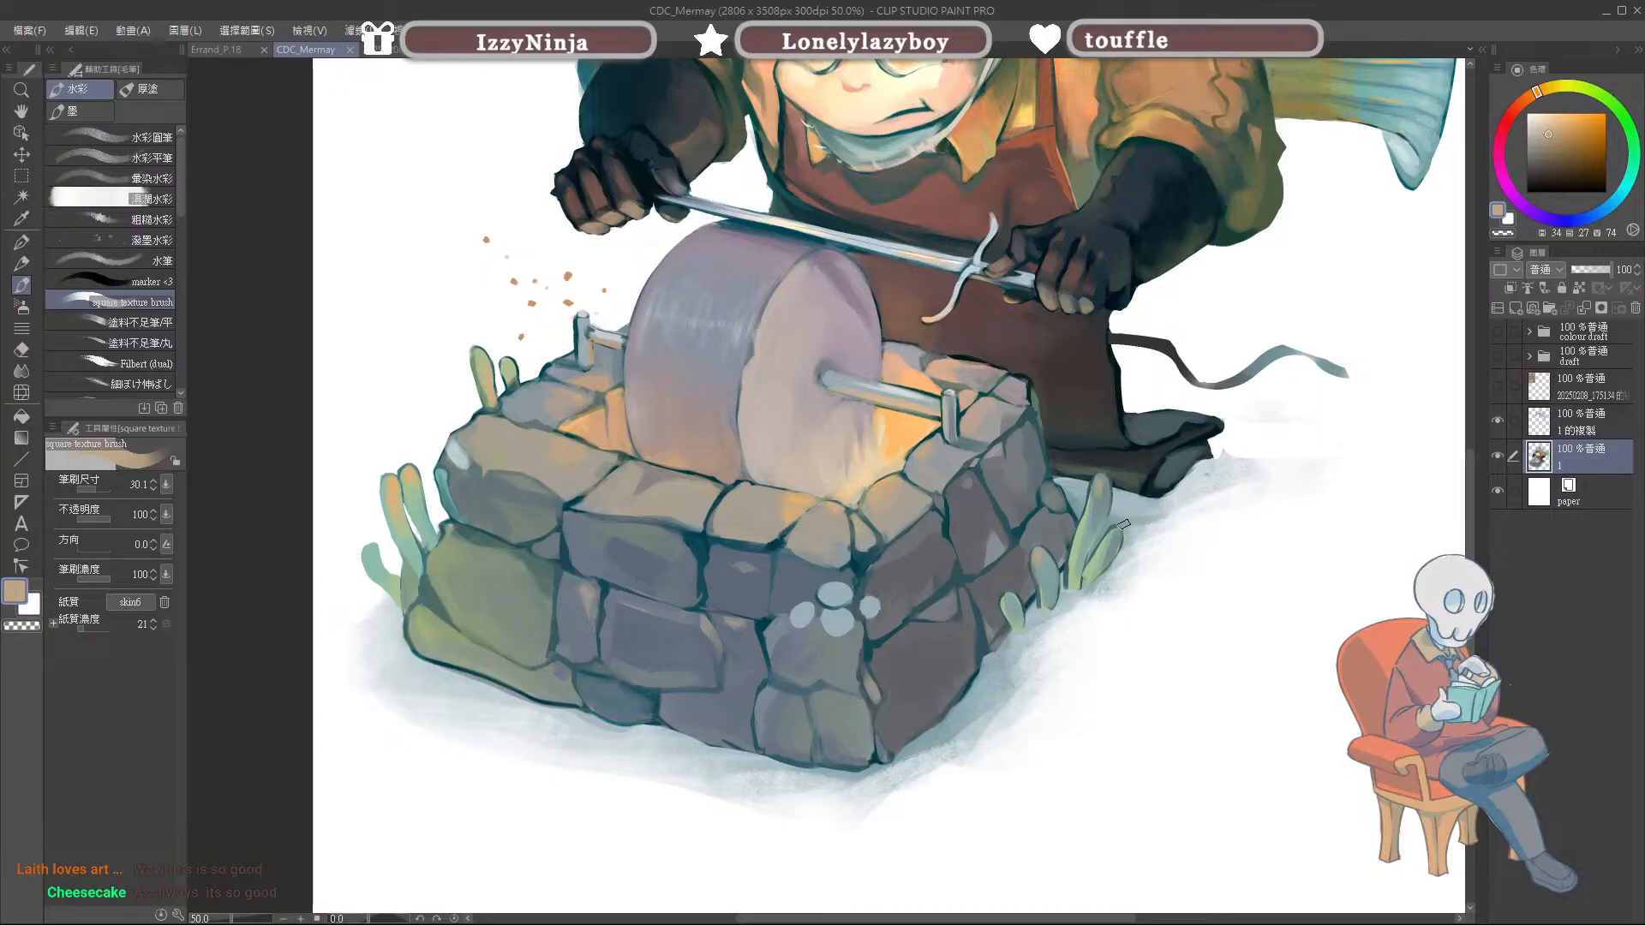
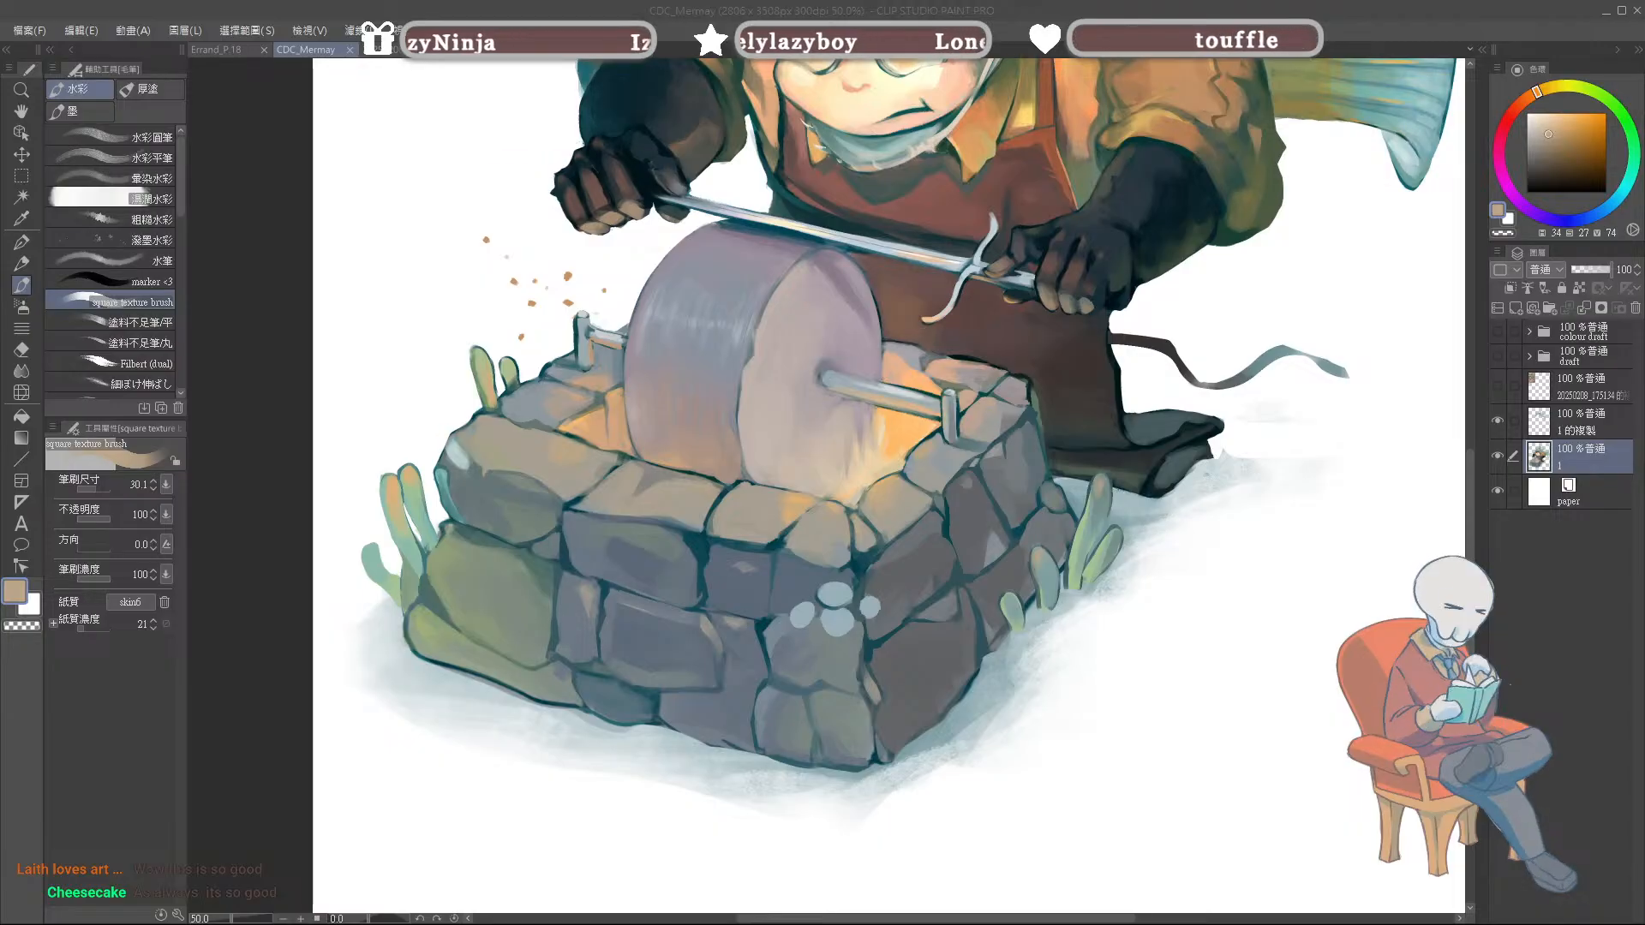
Step: Touch up the outermost pale blue barnacle on the front corner stone with sampled light blue at brush size 20.8
click(909, 487)
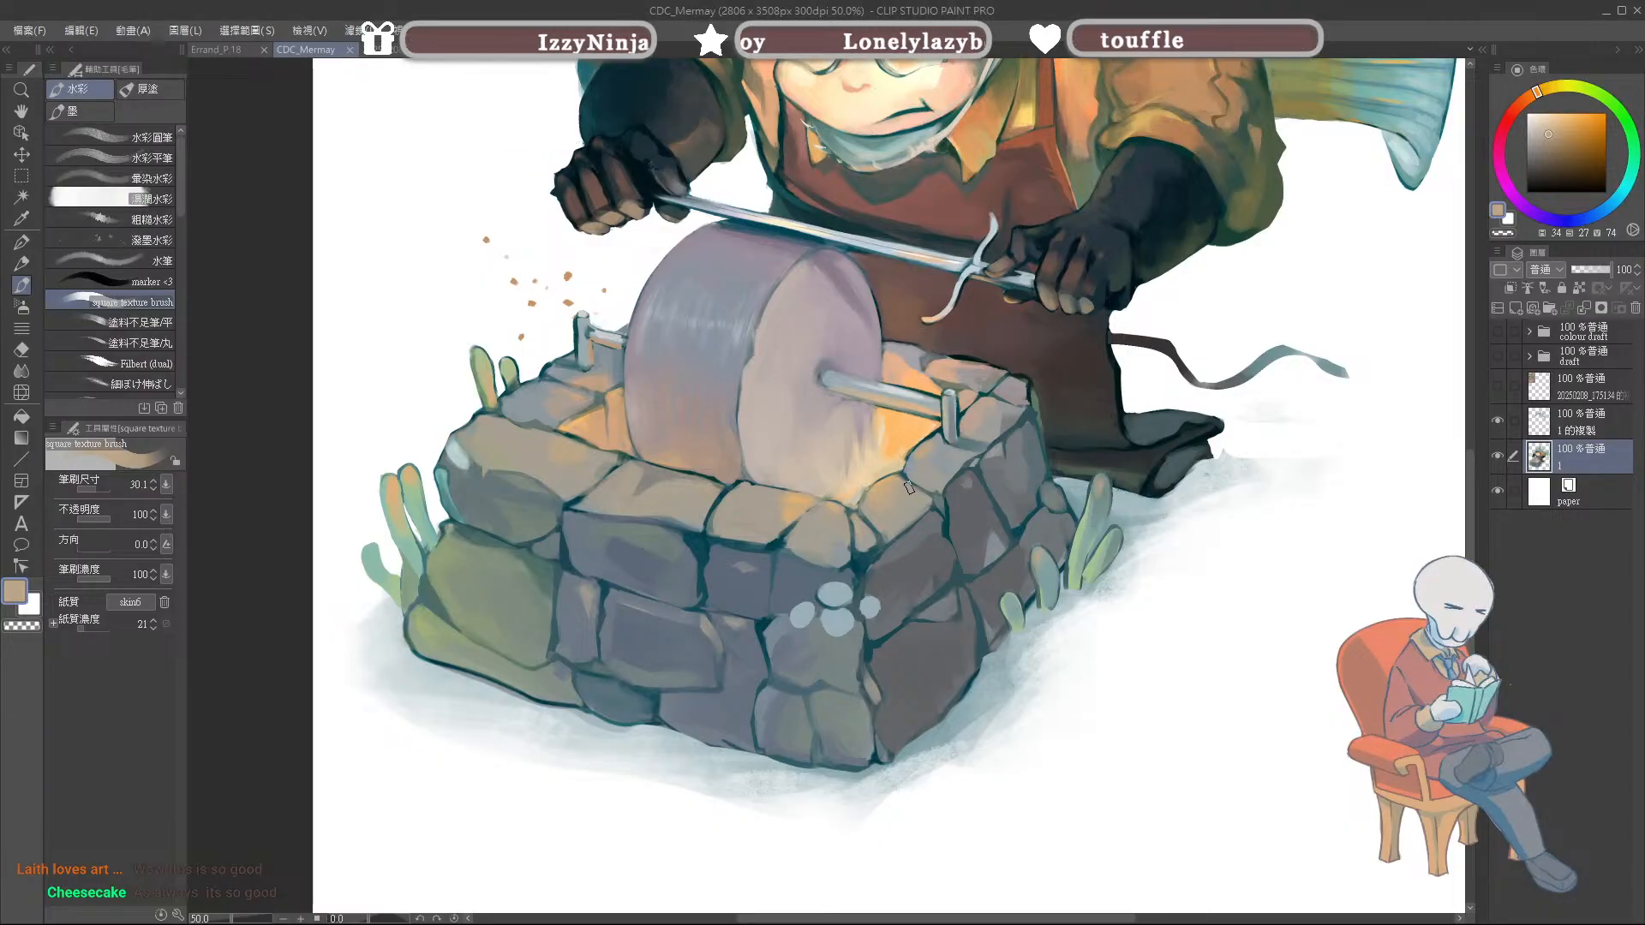
alt+click(759, 614)
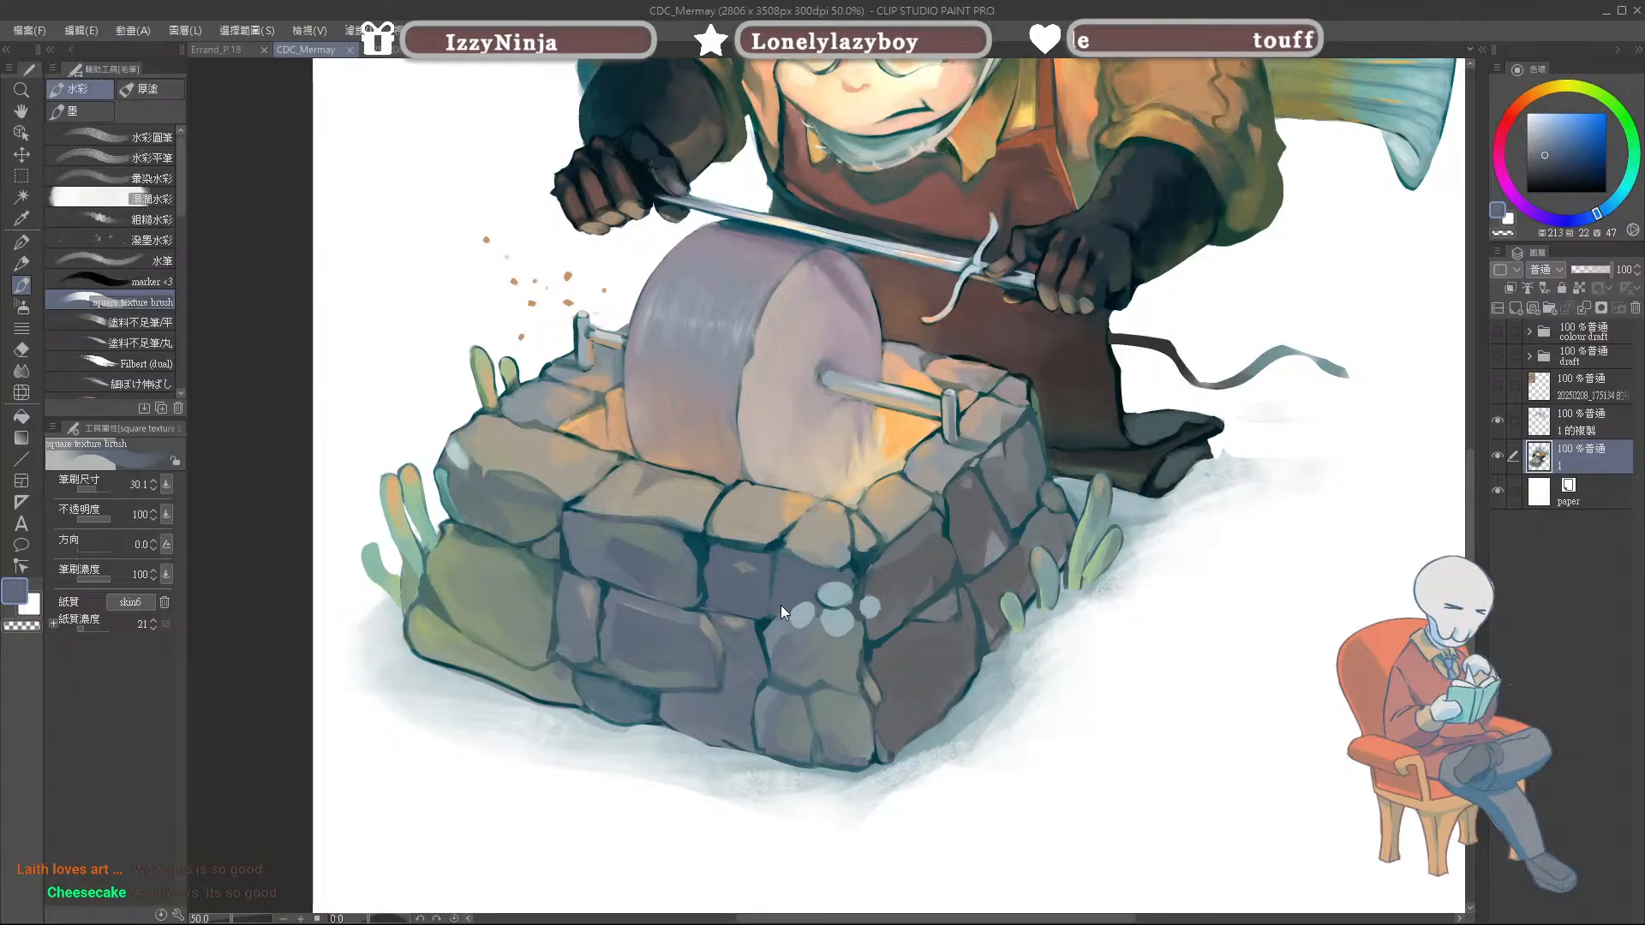
alt+click(798, 615)
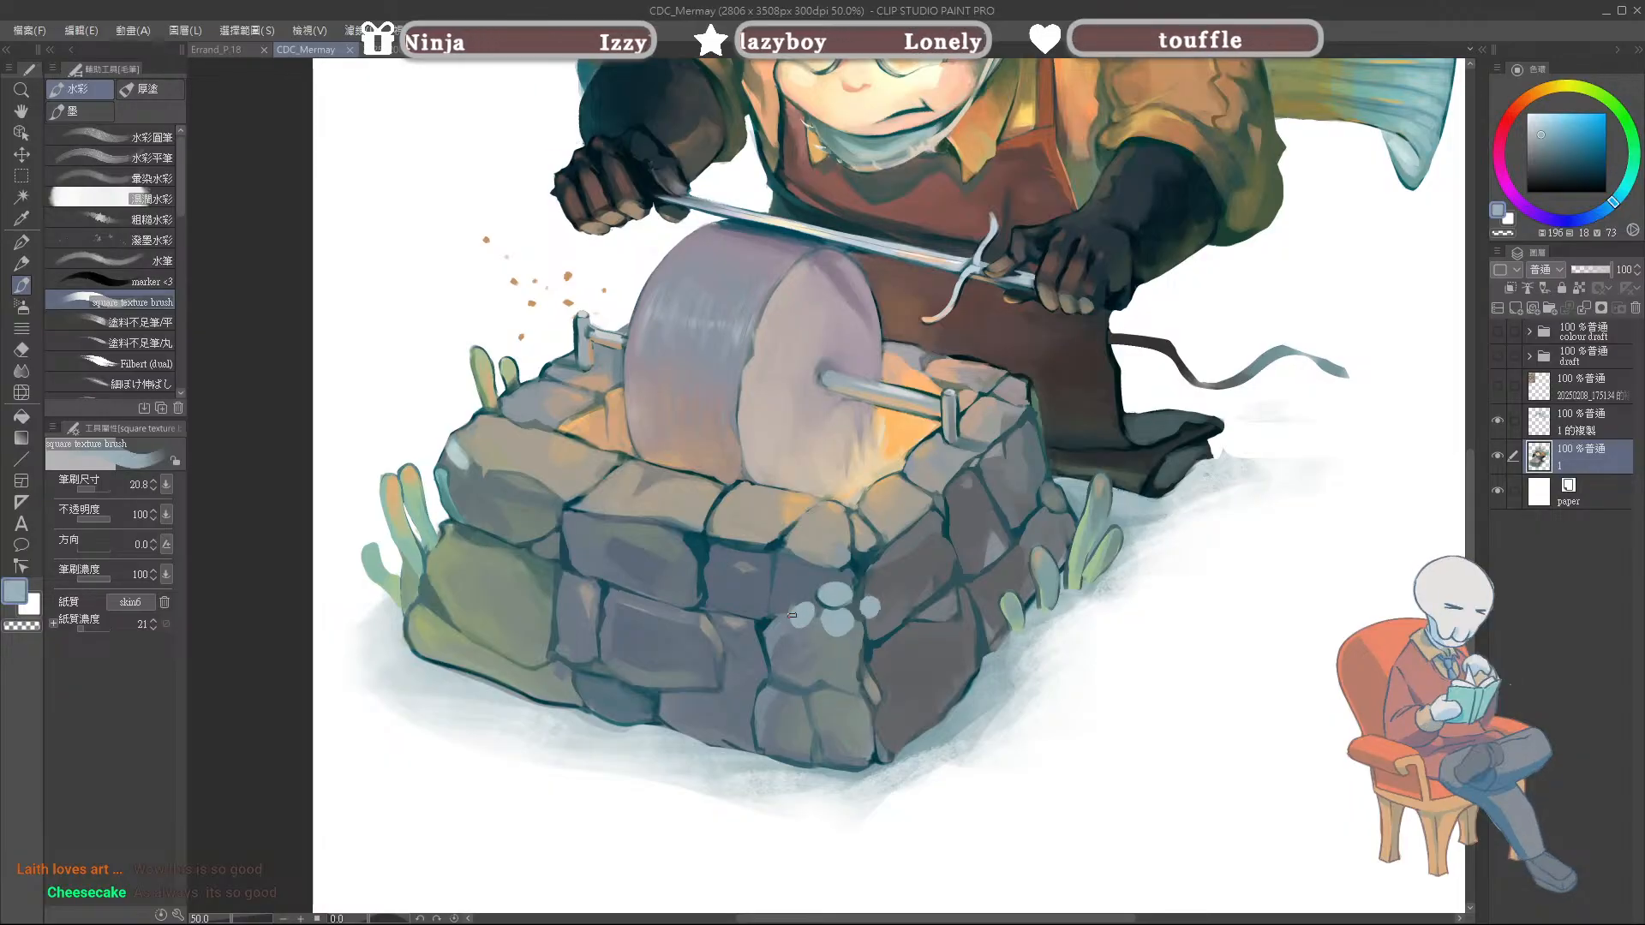
click(799, 614)
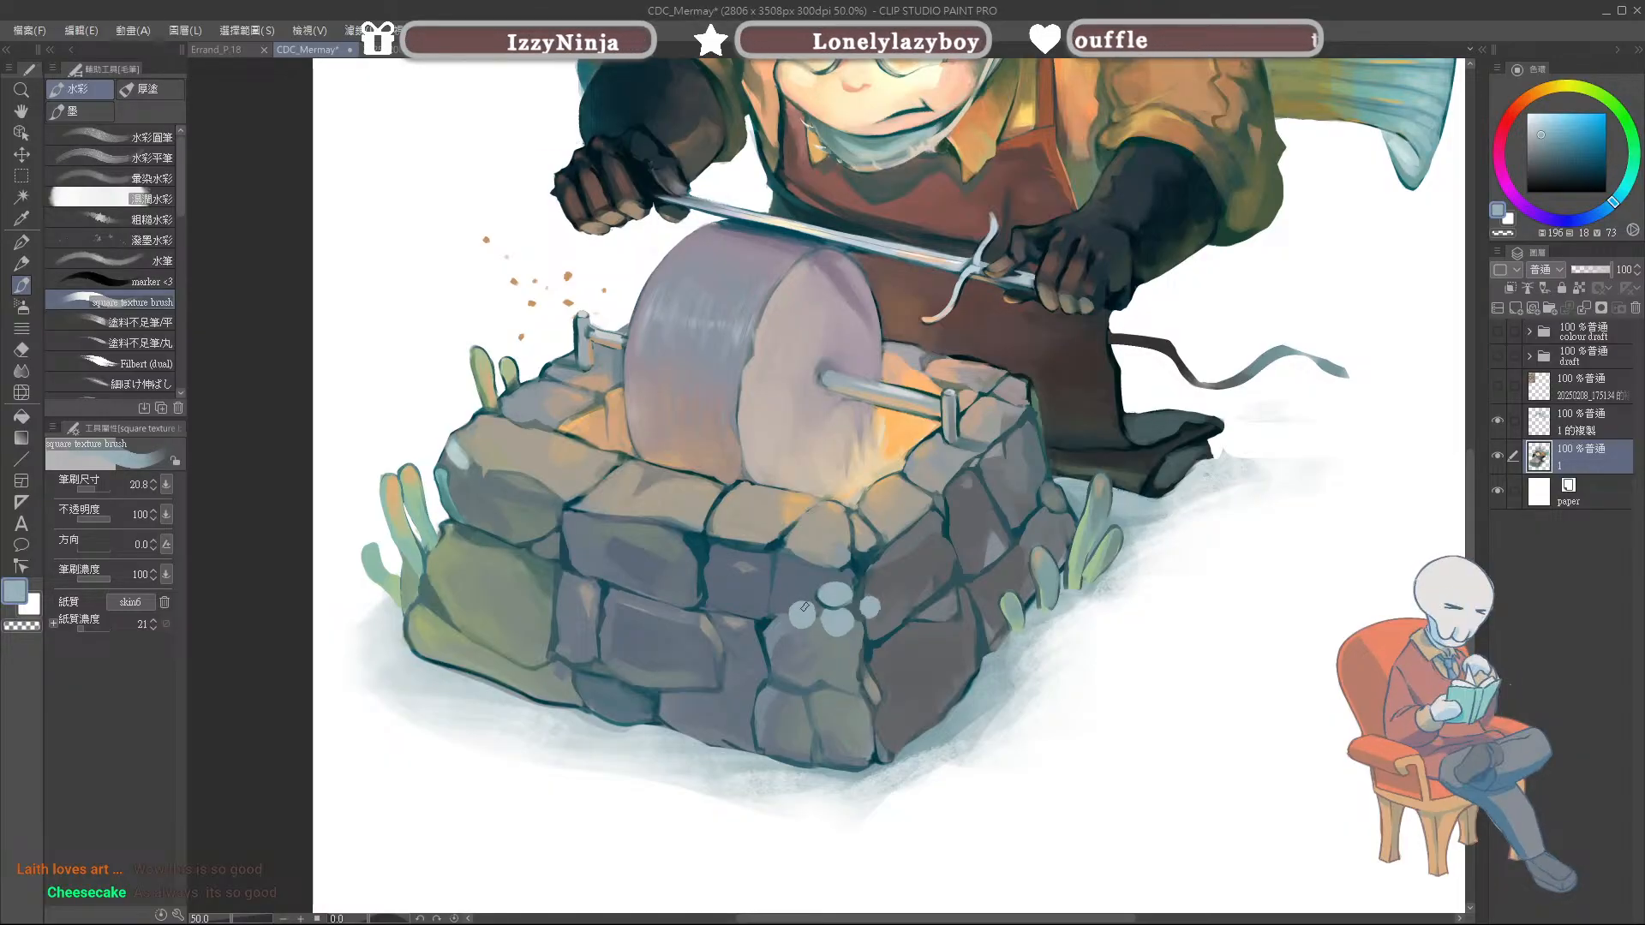
Step: Paint dark teal openings into the three larger barnacles with sampled colours, and clean up their pale blue rims
alt+click(800, 610)
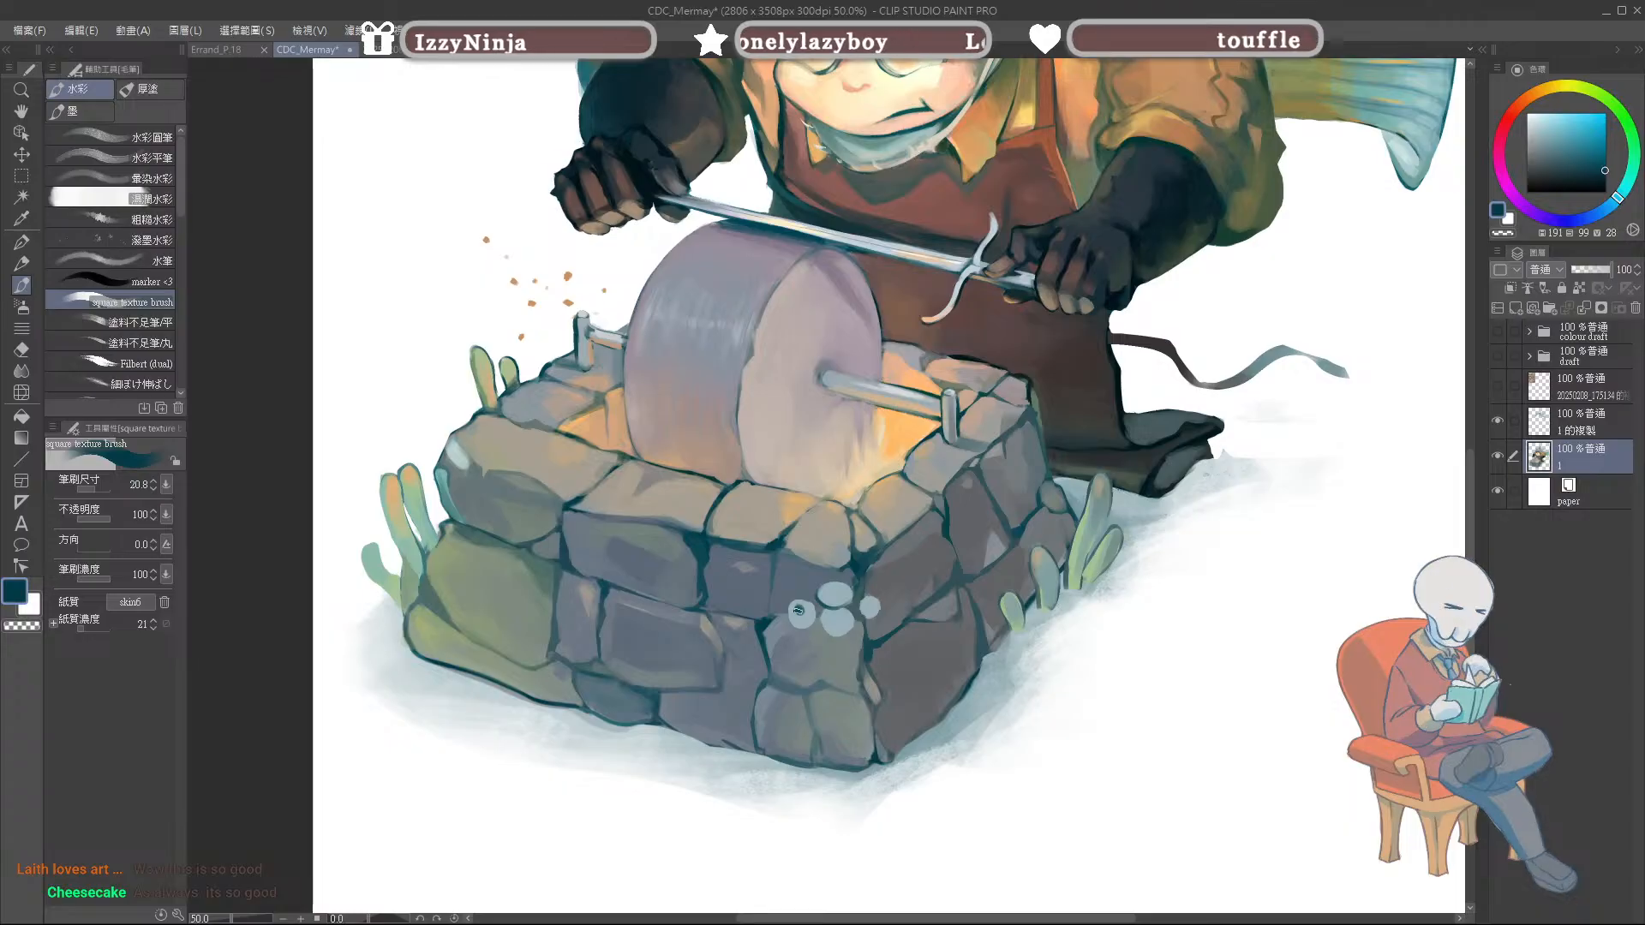
click(799, 611)
click(832, 592)
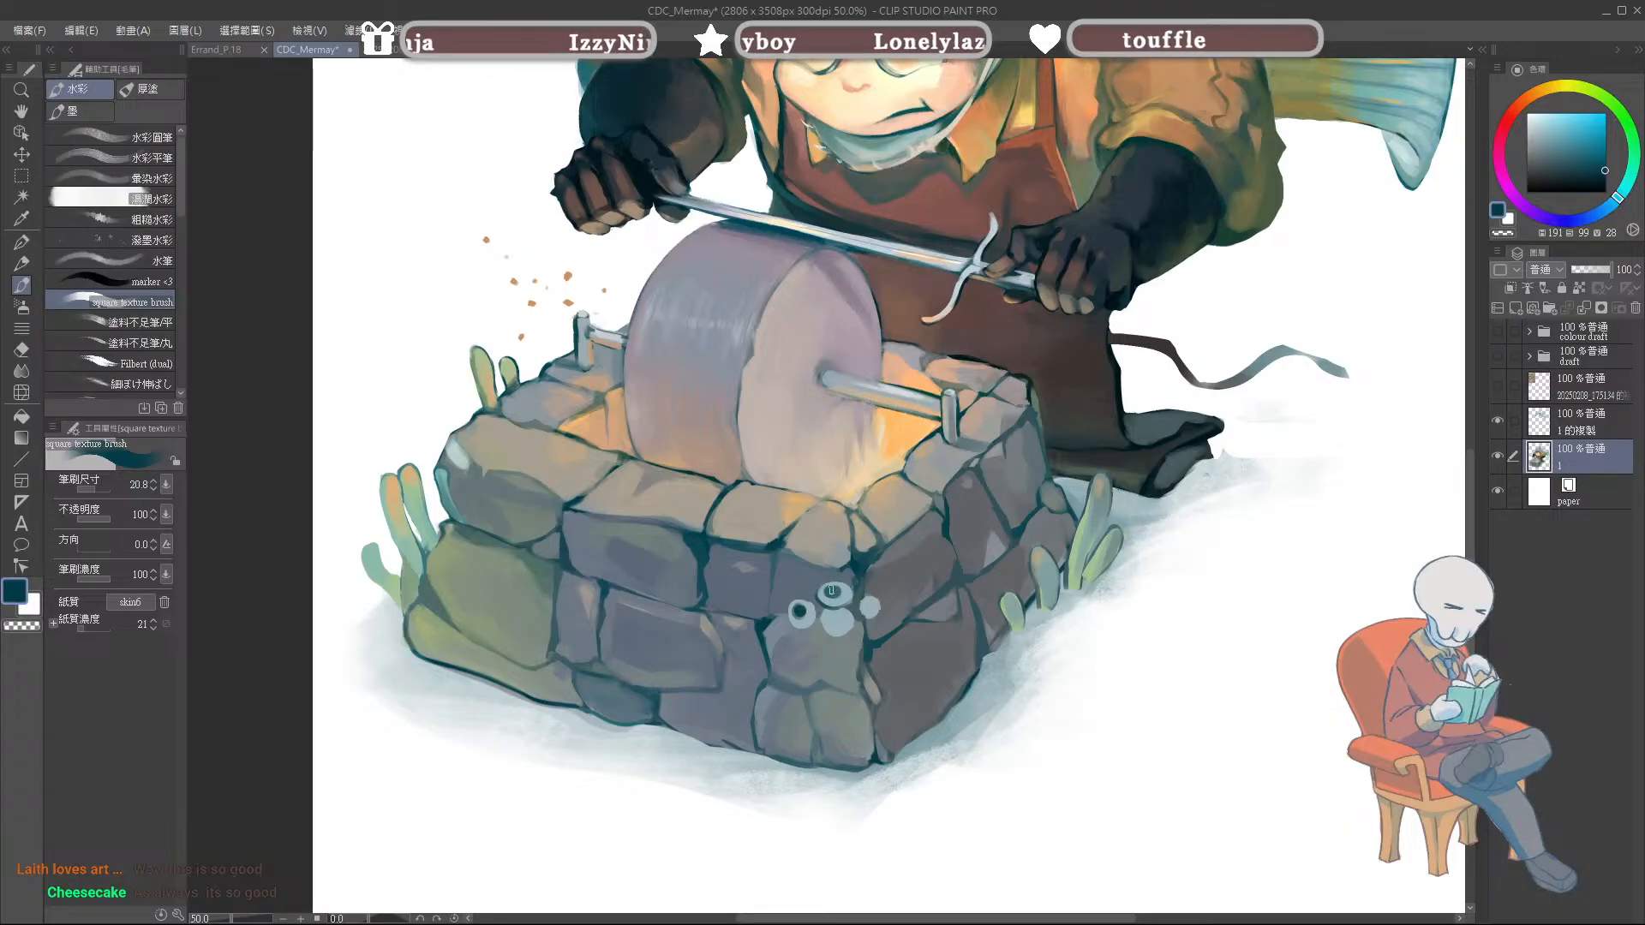
alt+click(823, 598)
drag(824, 597, 838, 623)
alt+click(837, 590)
alt+click(834, 615)
alt+click(835, 604)
alt+click(829, 610)
alt+click(843, 621)
alt+click(801, 612)
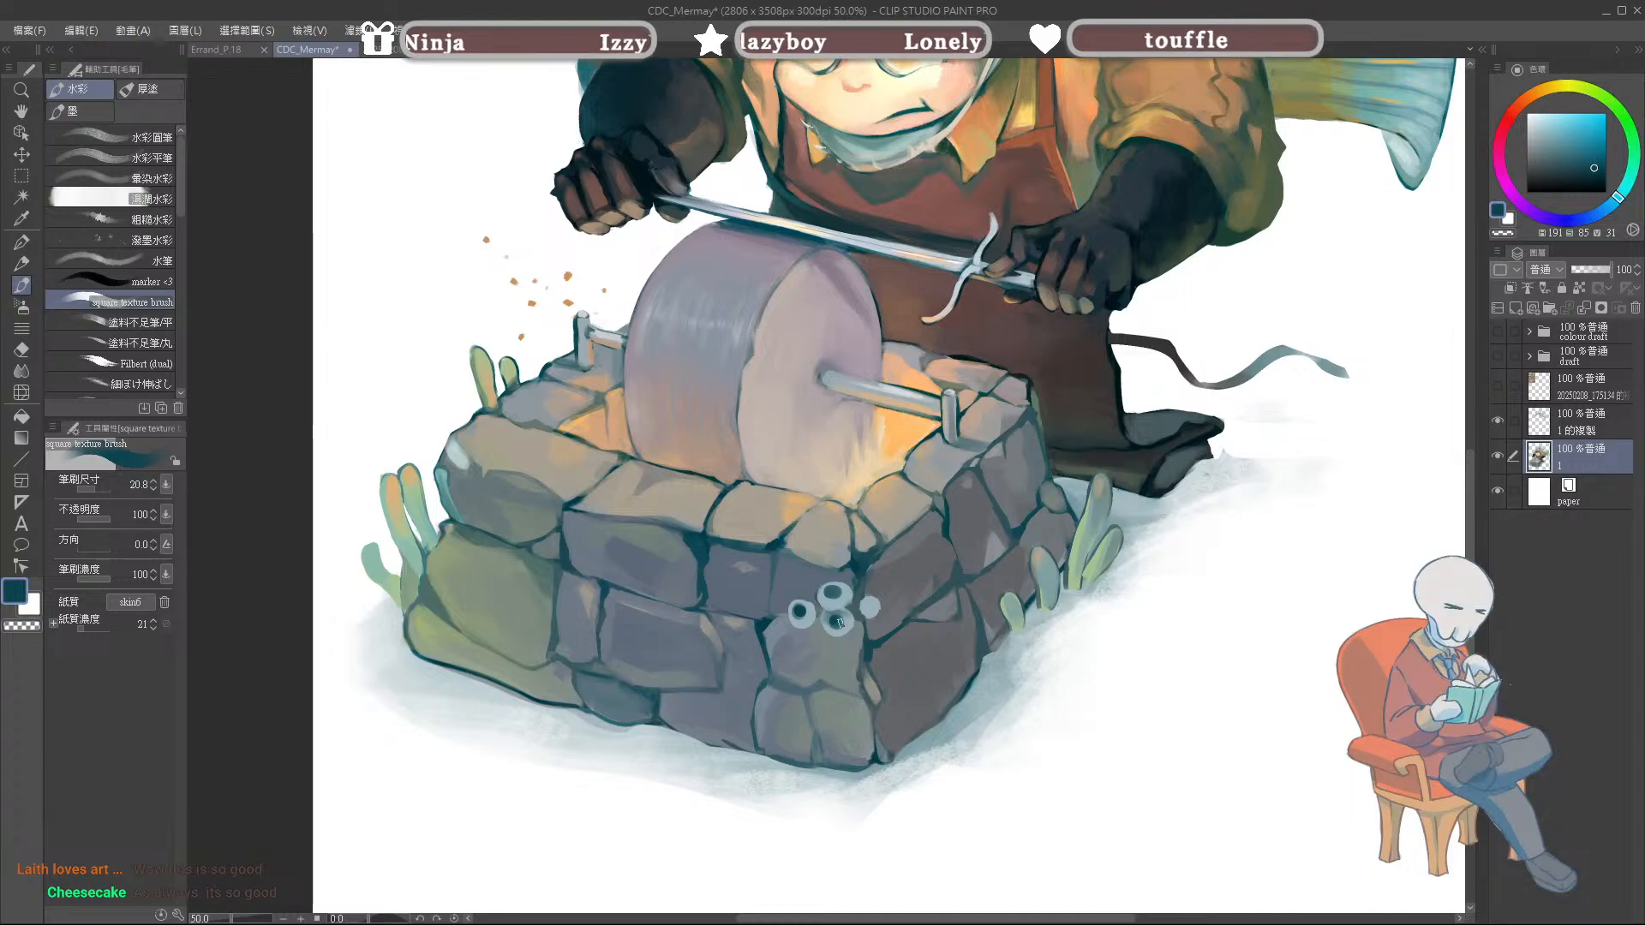
Step: Paint a dark teal opening into the smallest barnacle by the corner edge at brush size 17.4, and tidy its rim with pale blue
key(bracketleft)
drag(869, 608, 869, 604)
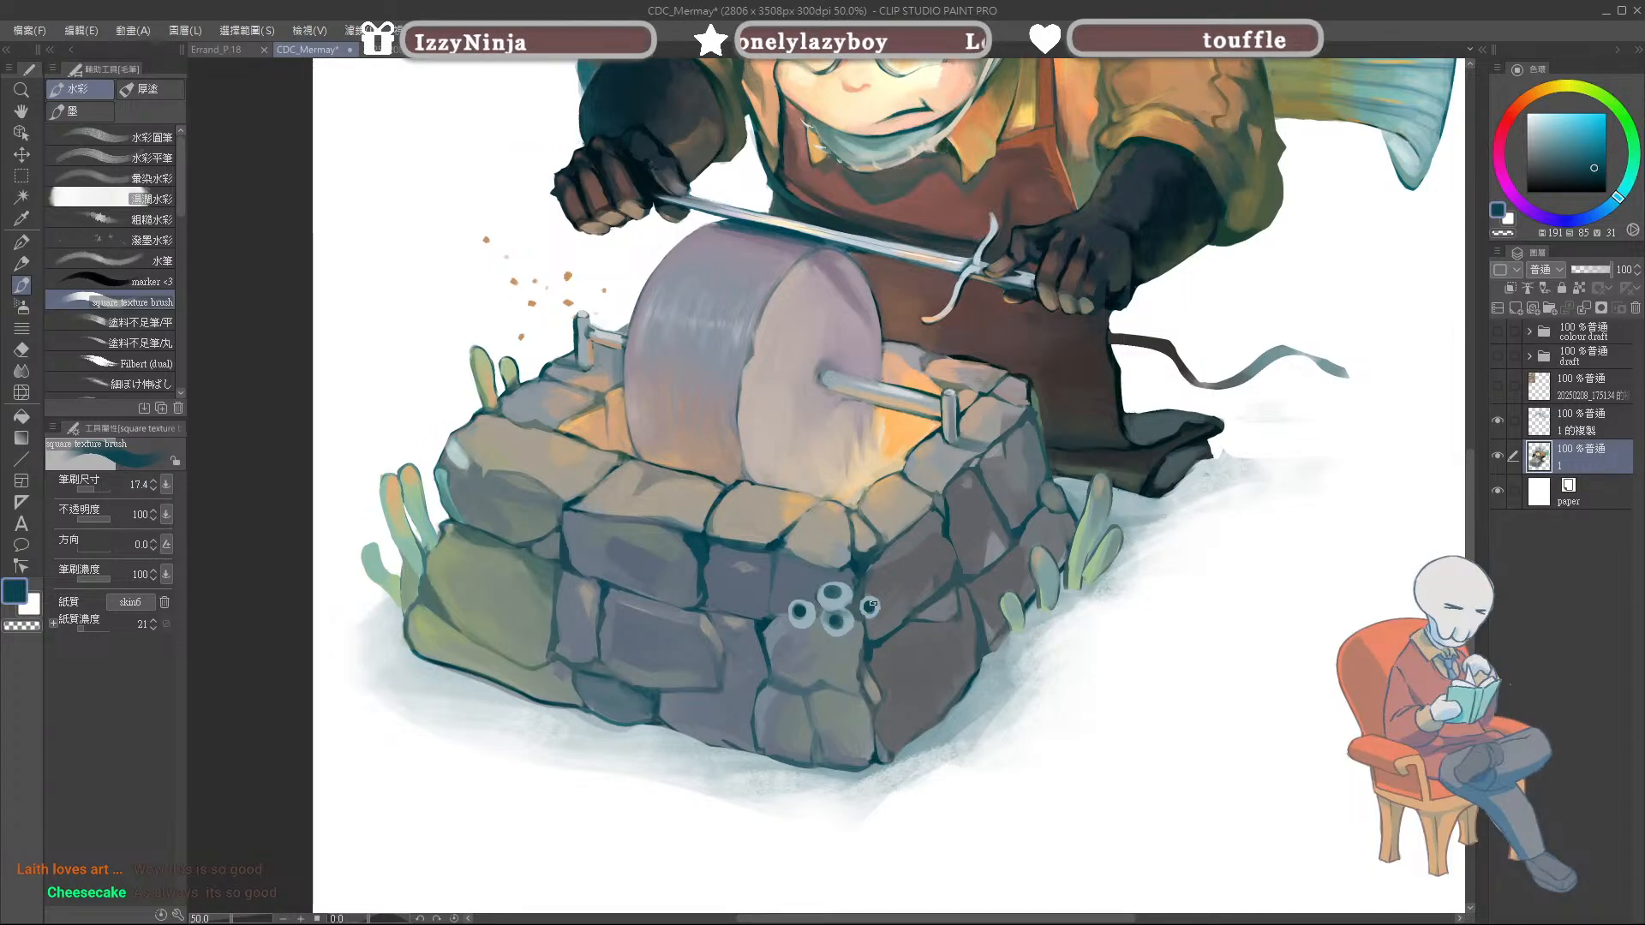
alt+click(867, 608)
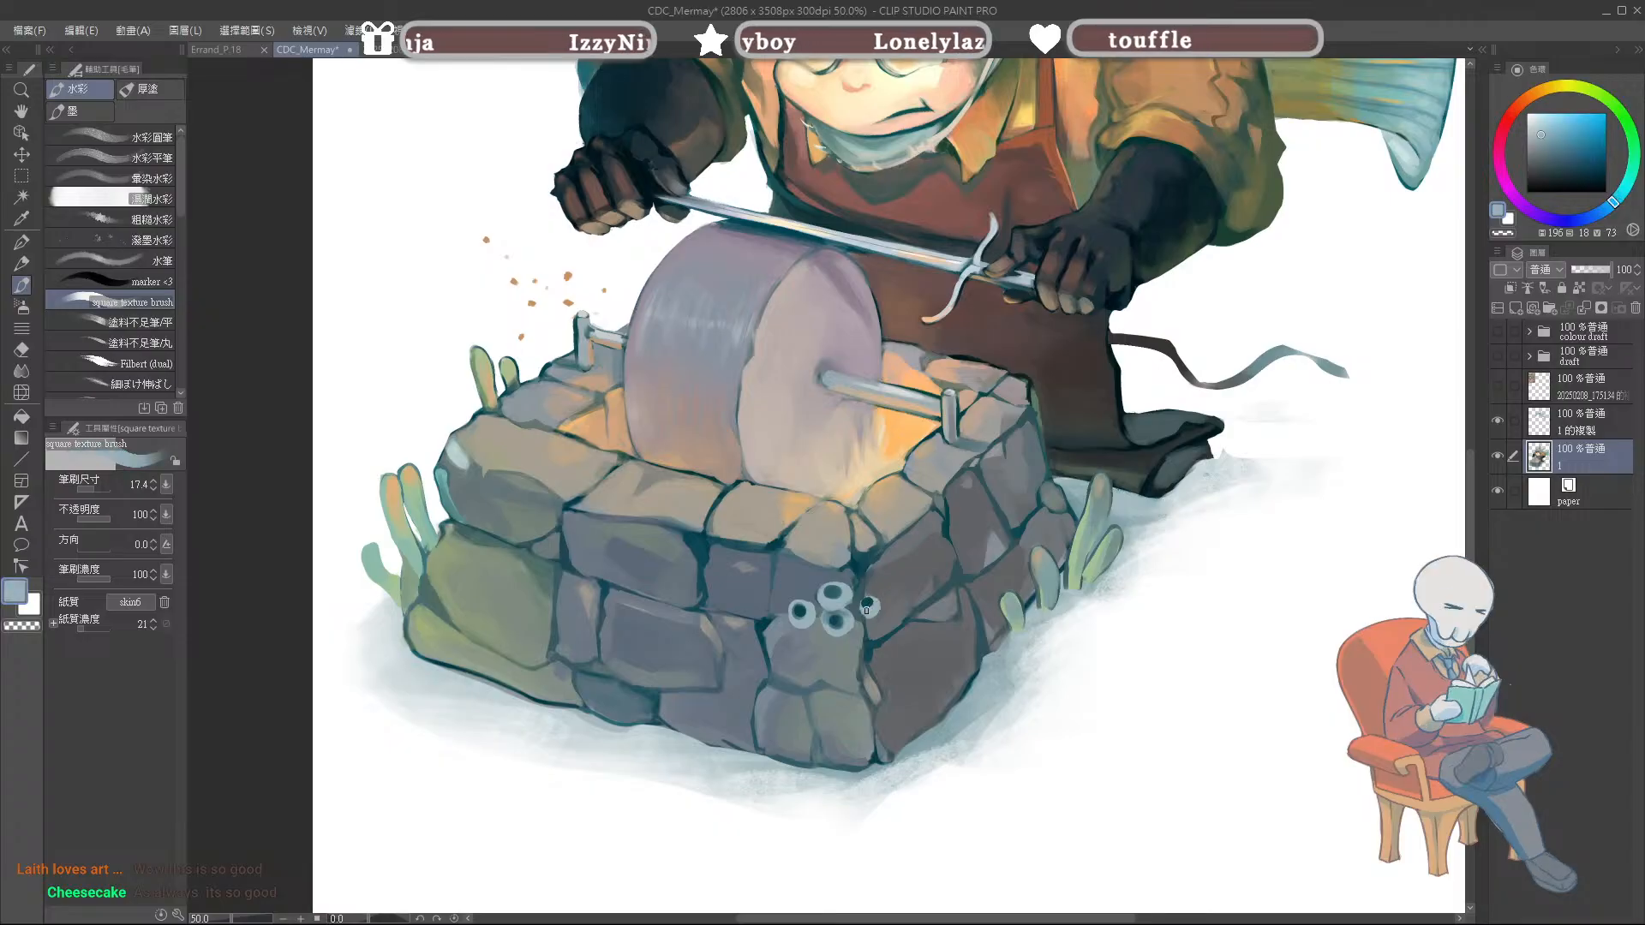
alt+click(868, 605)
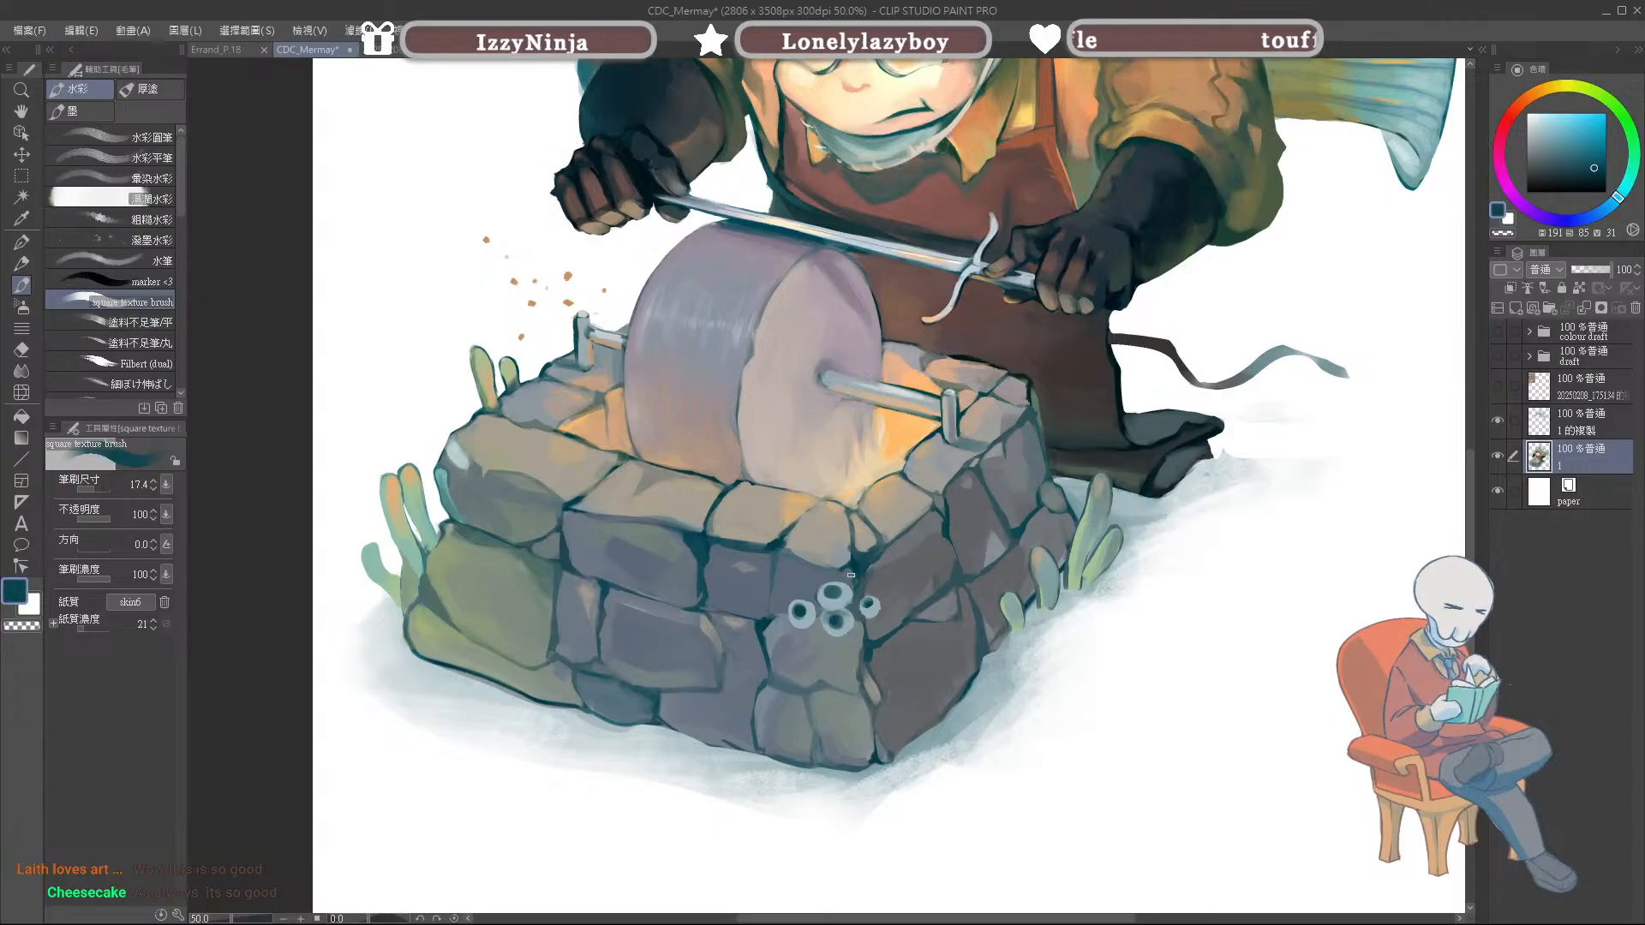
alt+click(869, 604)
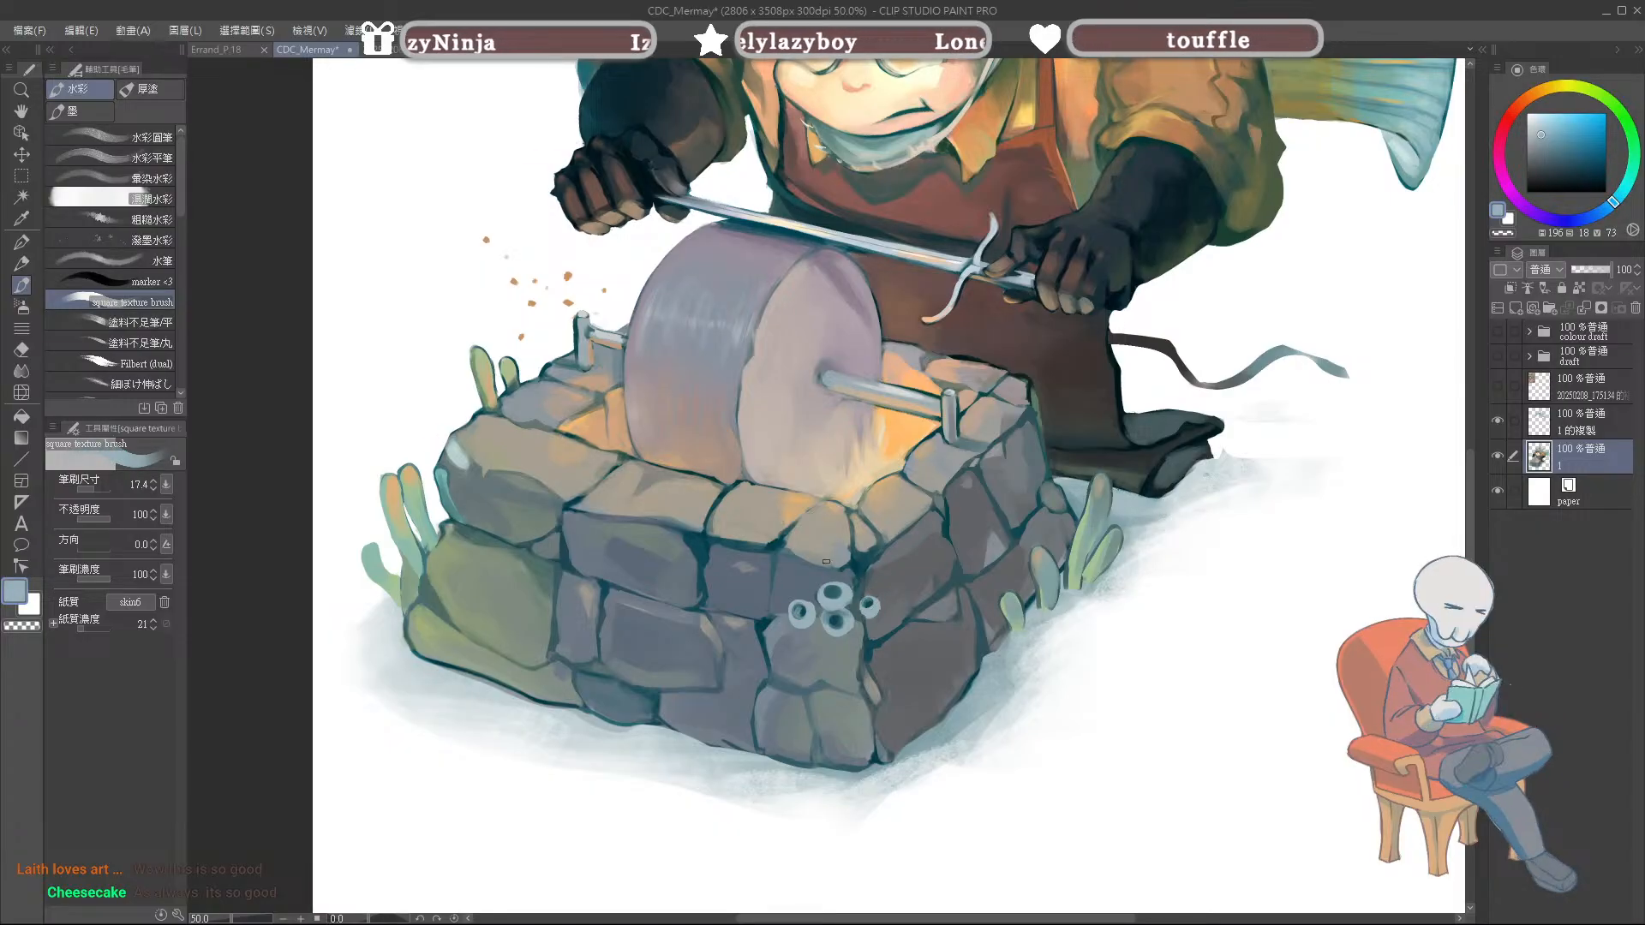
Step: Refine the barnacle rims and the gaps between them with sampled pale blue and stone grey tones
click(800, 609)
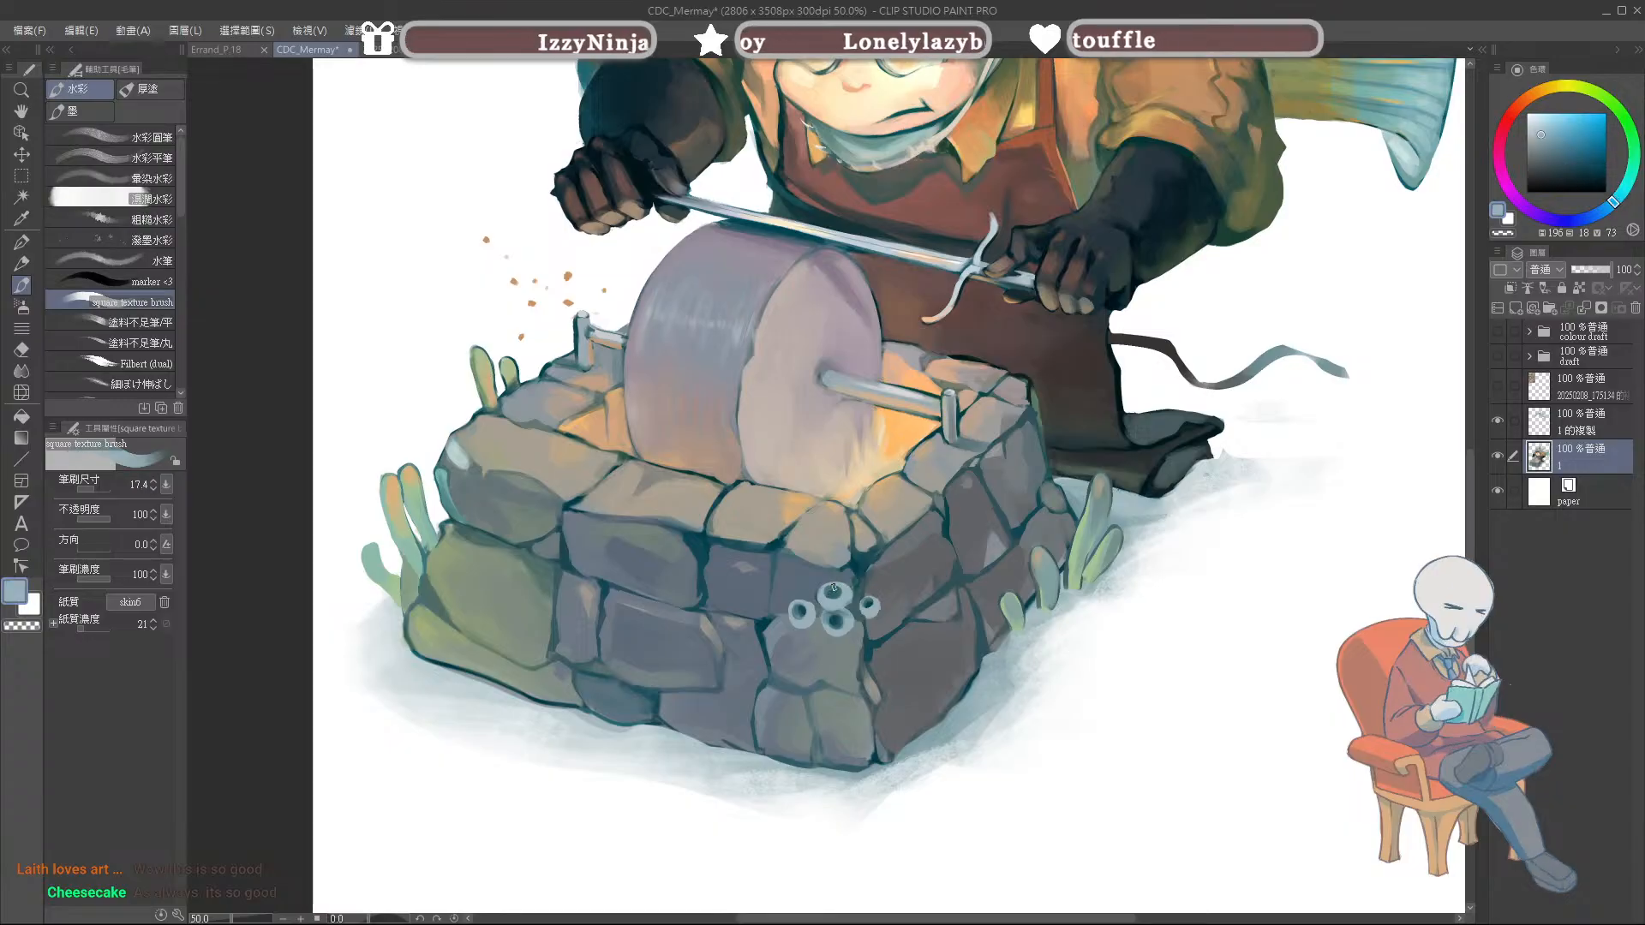
alt+click(827, 591)
alt+click(831, 600)
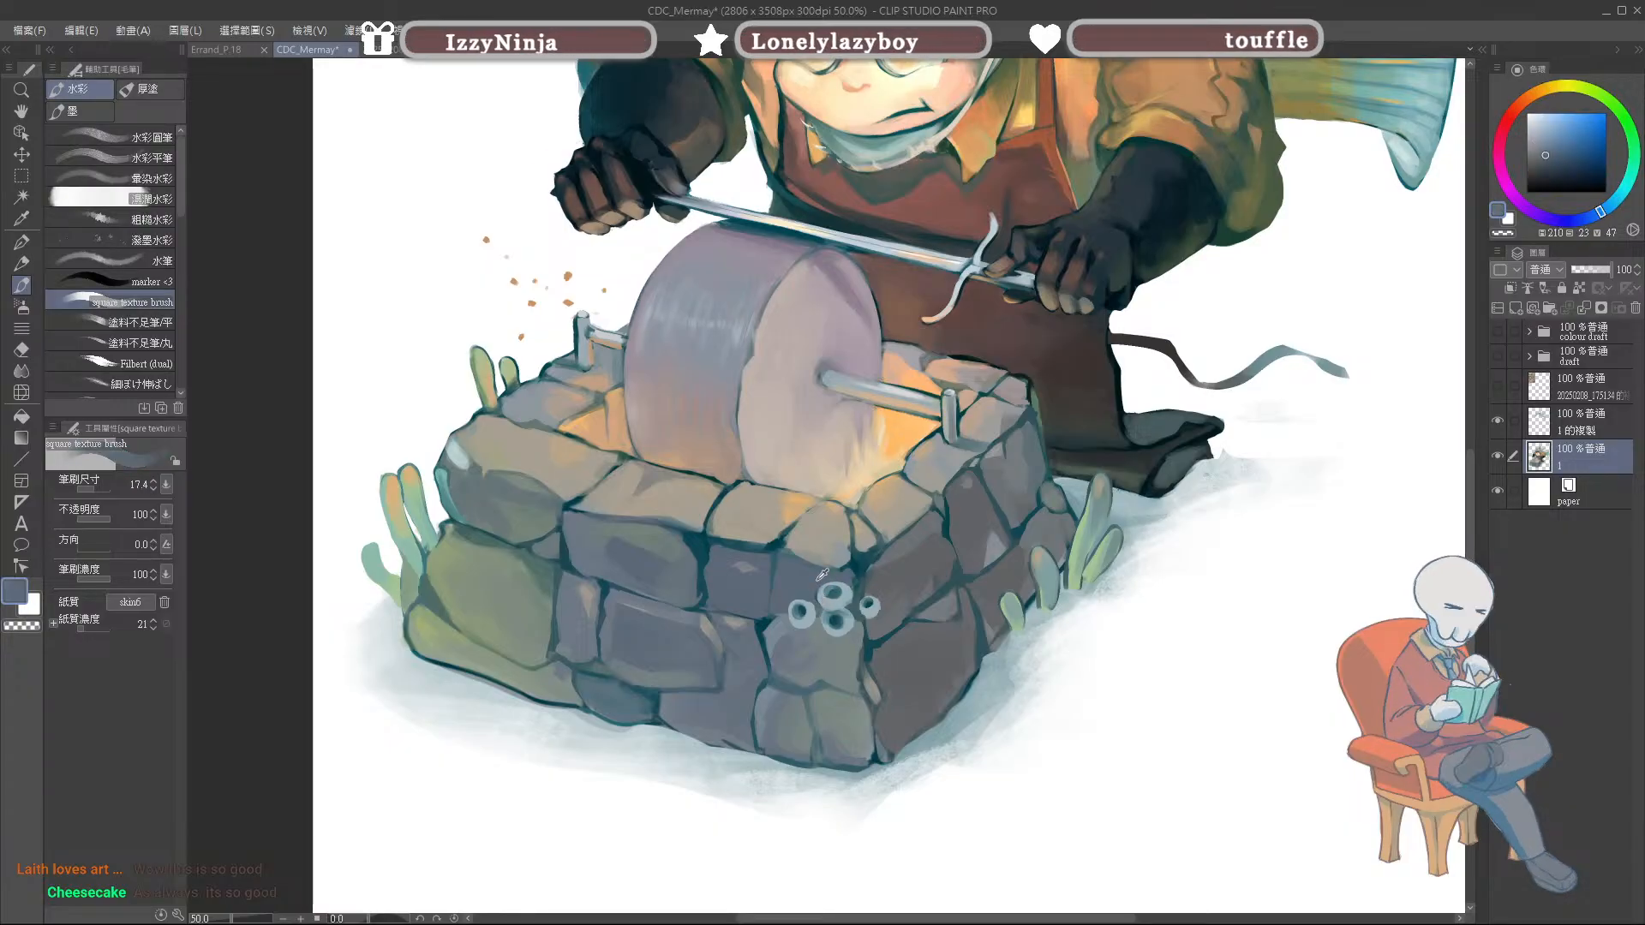
alt+click(834, 594)
drag(828, 605, 835, 608)
alt+click(839, 639)
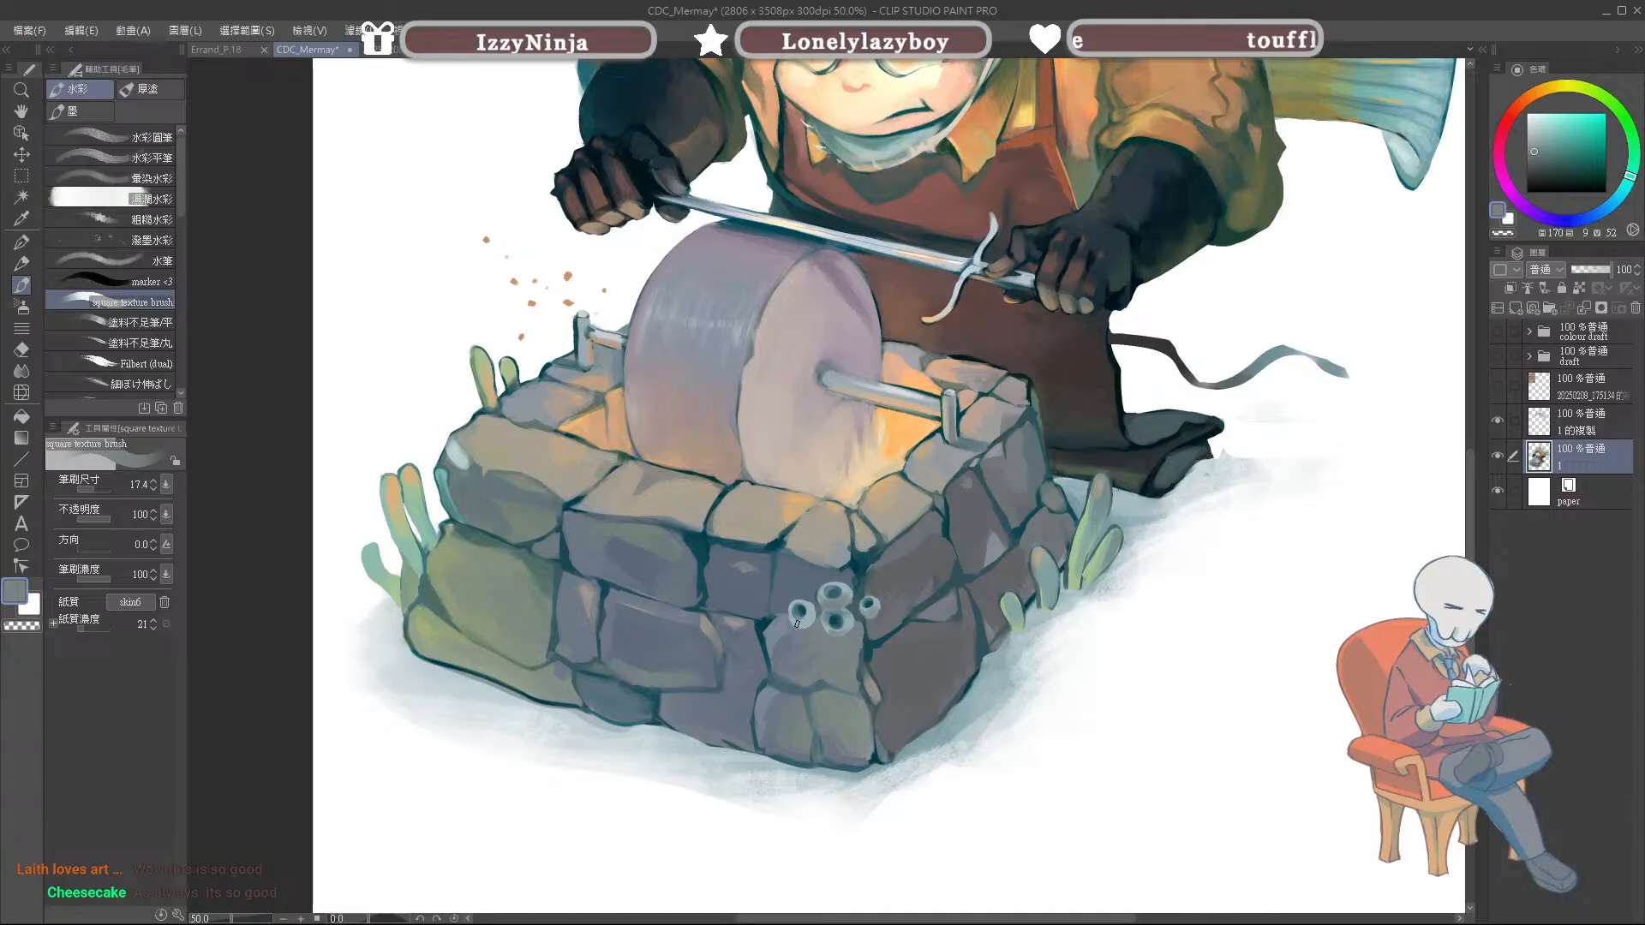
Step: Add fine accents with warm tan sampled from the top stone at brush size 8.8, and save the file
alt+click(824, 524)
key(bracketleft)
key(bracketleft)
key(bracketleft)
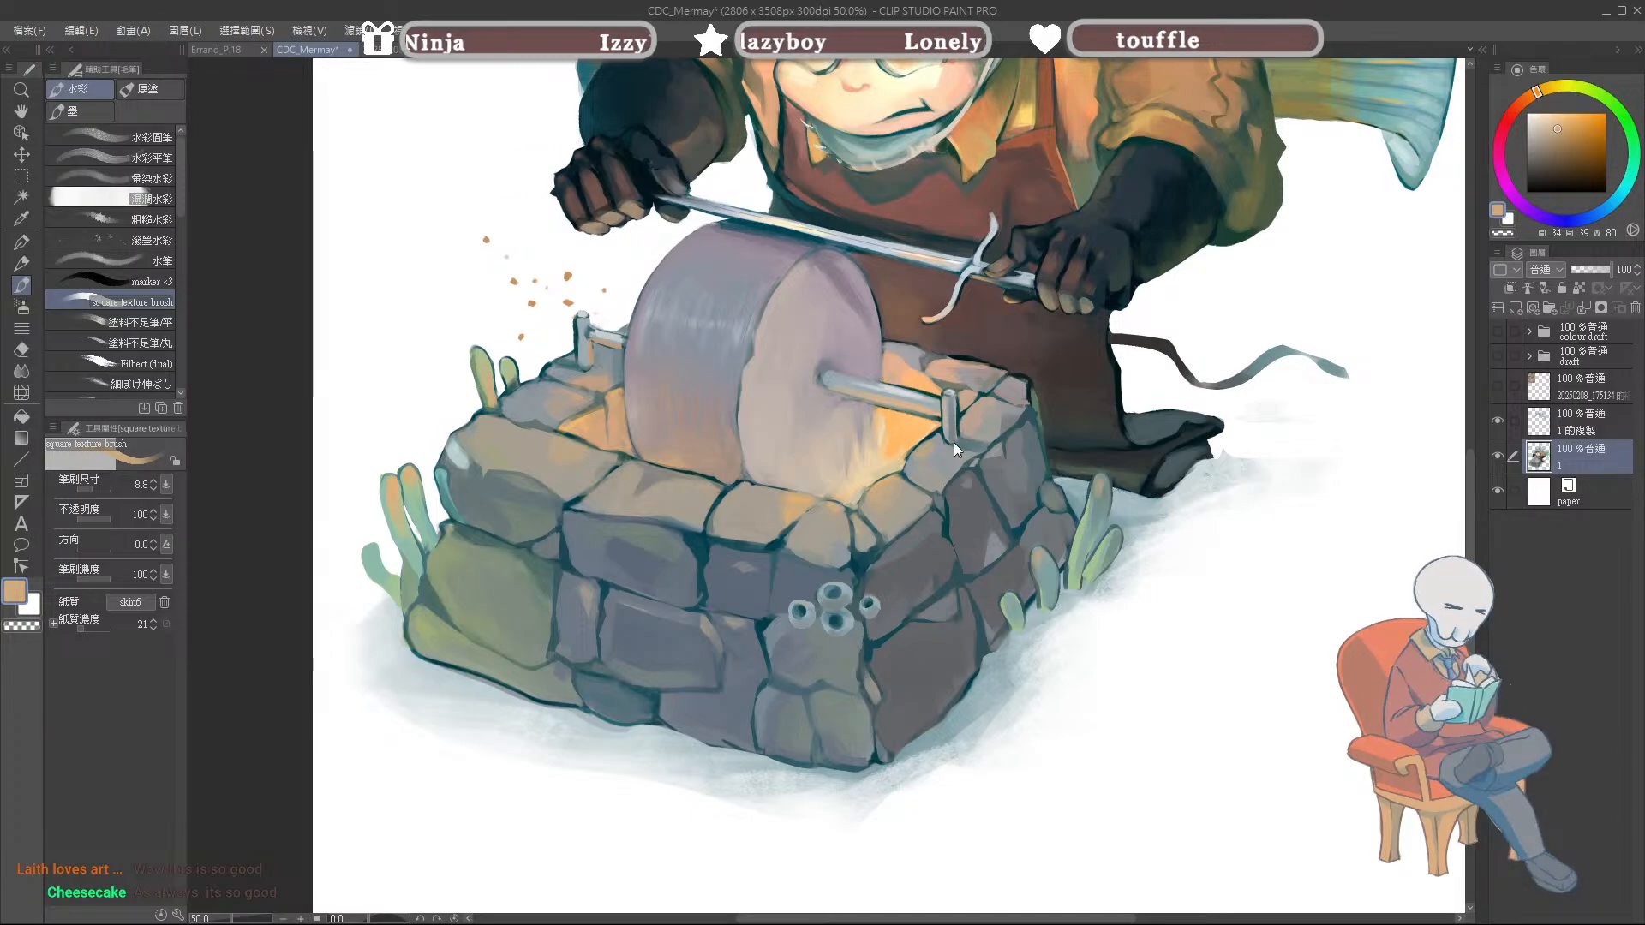
alt+click(867, 556)
key(bracketright)
key(bracketright)
key(bracketright)
key(ctrl+s)
Step: Draw thin dark teal outlines around the barnacles with brush sizes between 2.6 and 6.0
key(bracketleft)
key(bracketleft)
key(bracketleft)
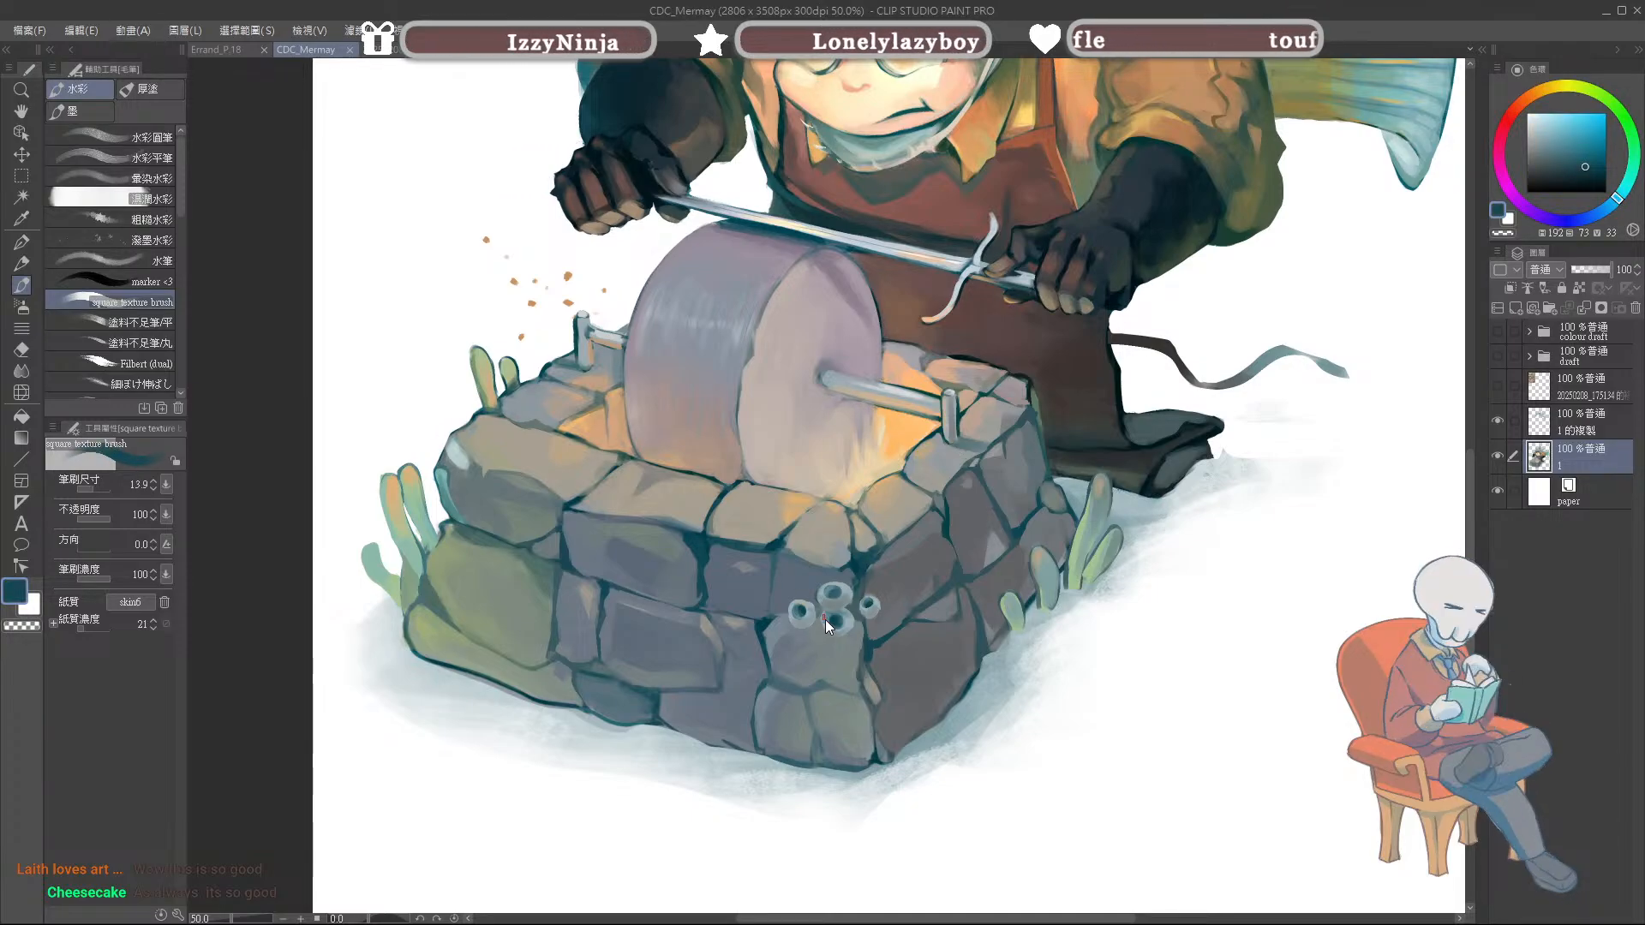
mouse_move(792, 603)
mouse_down()
mouse_move(788, 621)
mouse_move(807, 619)
mouse_up()
key(bracketleft)
key(bracketleft)
key(bracketleft)
key(bracketleft)
key(bracketleft)
key(bracketleft)
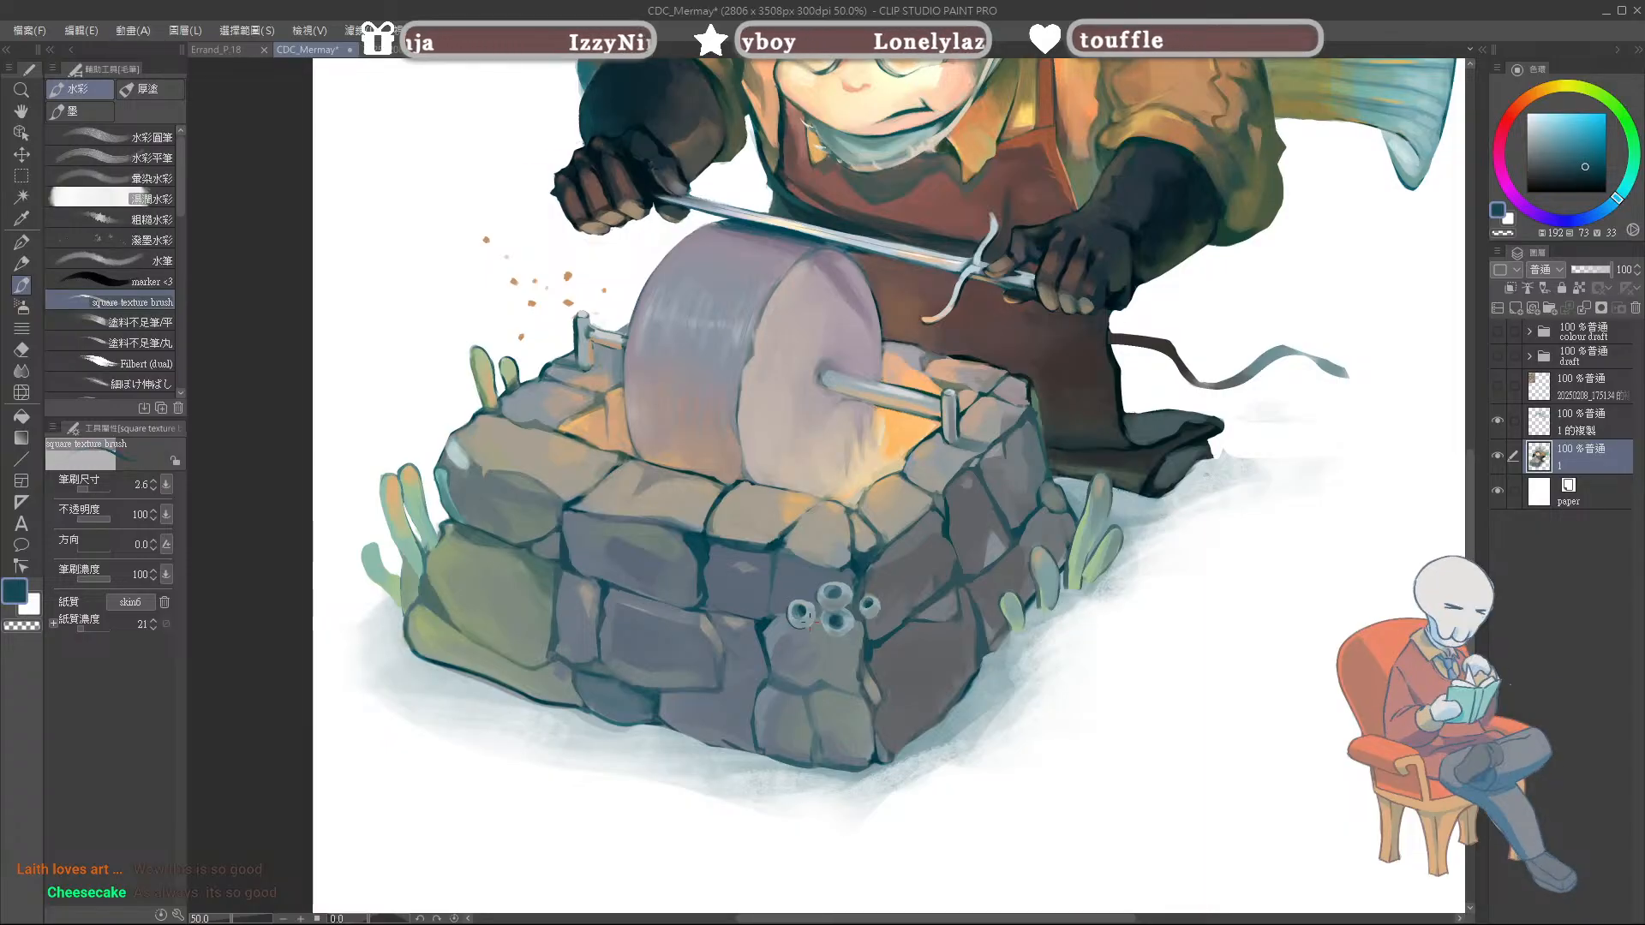
key(bracketright)
key(bracketright)
key(bracketright)
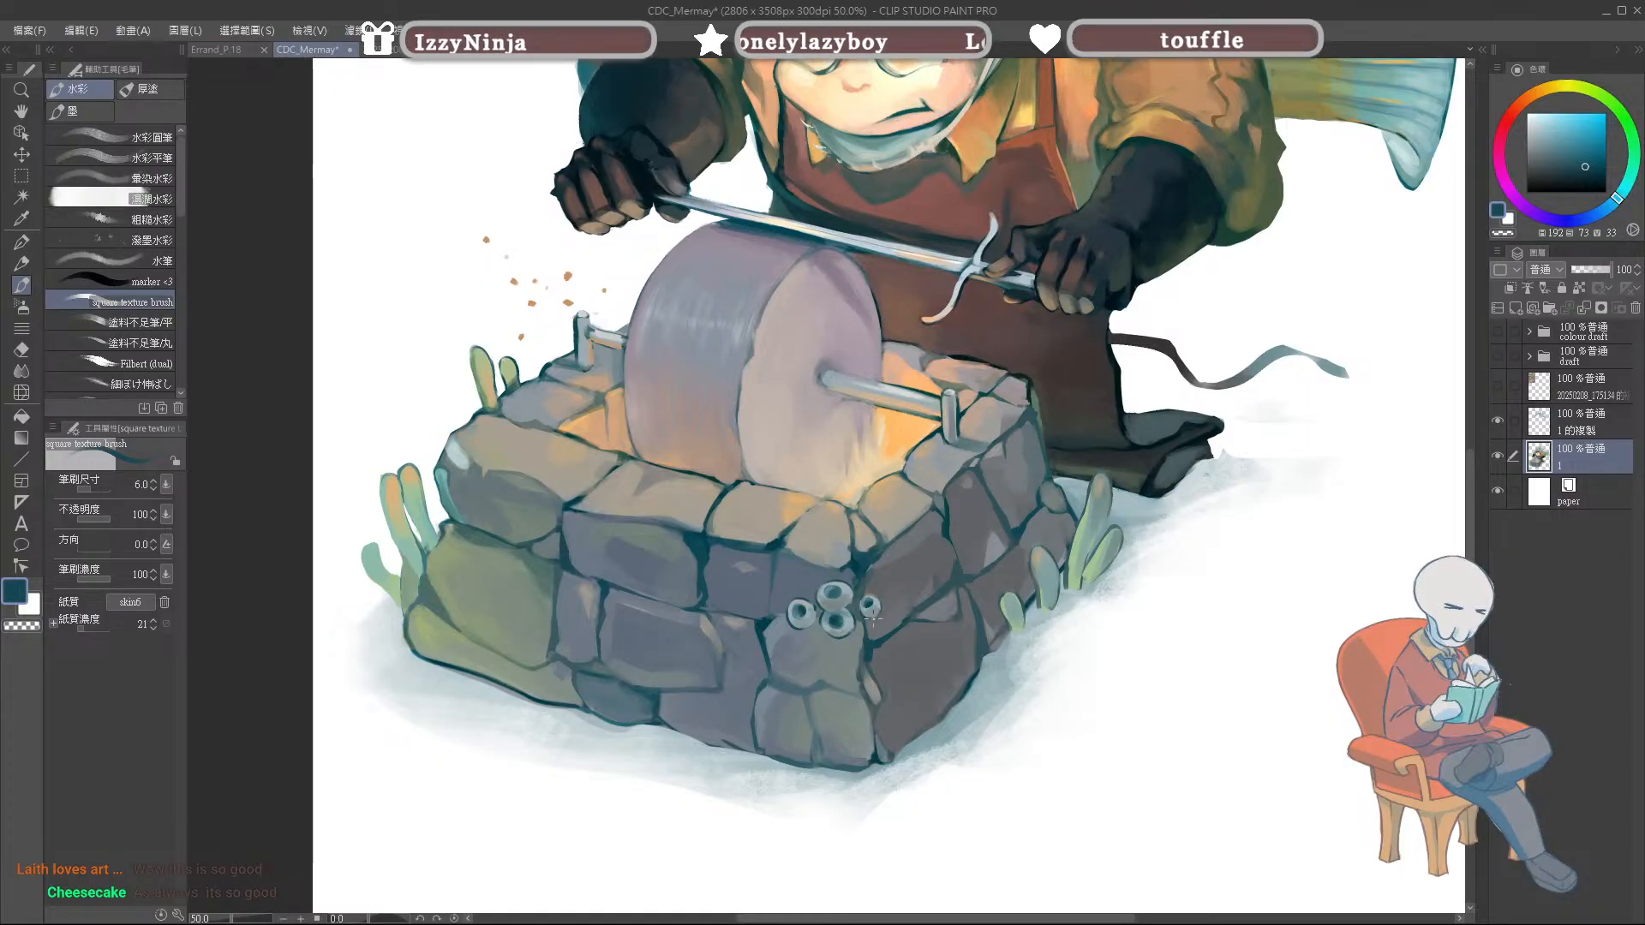
Step: Shade the stone around and below the outermost barnacle with sampled grey and muted blue at brush size 14.9
drag(788, 579, 783, 577)
alt+click(793, 572)
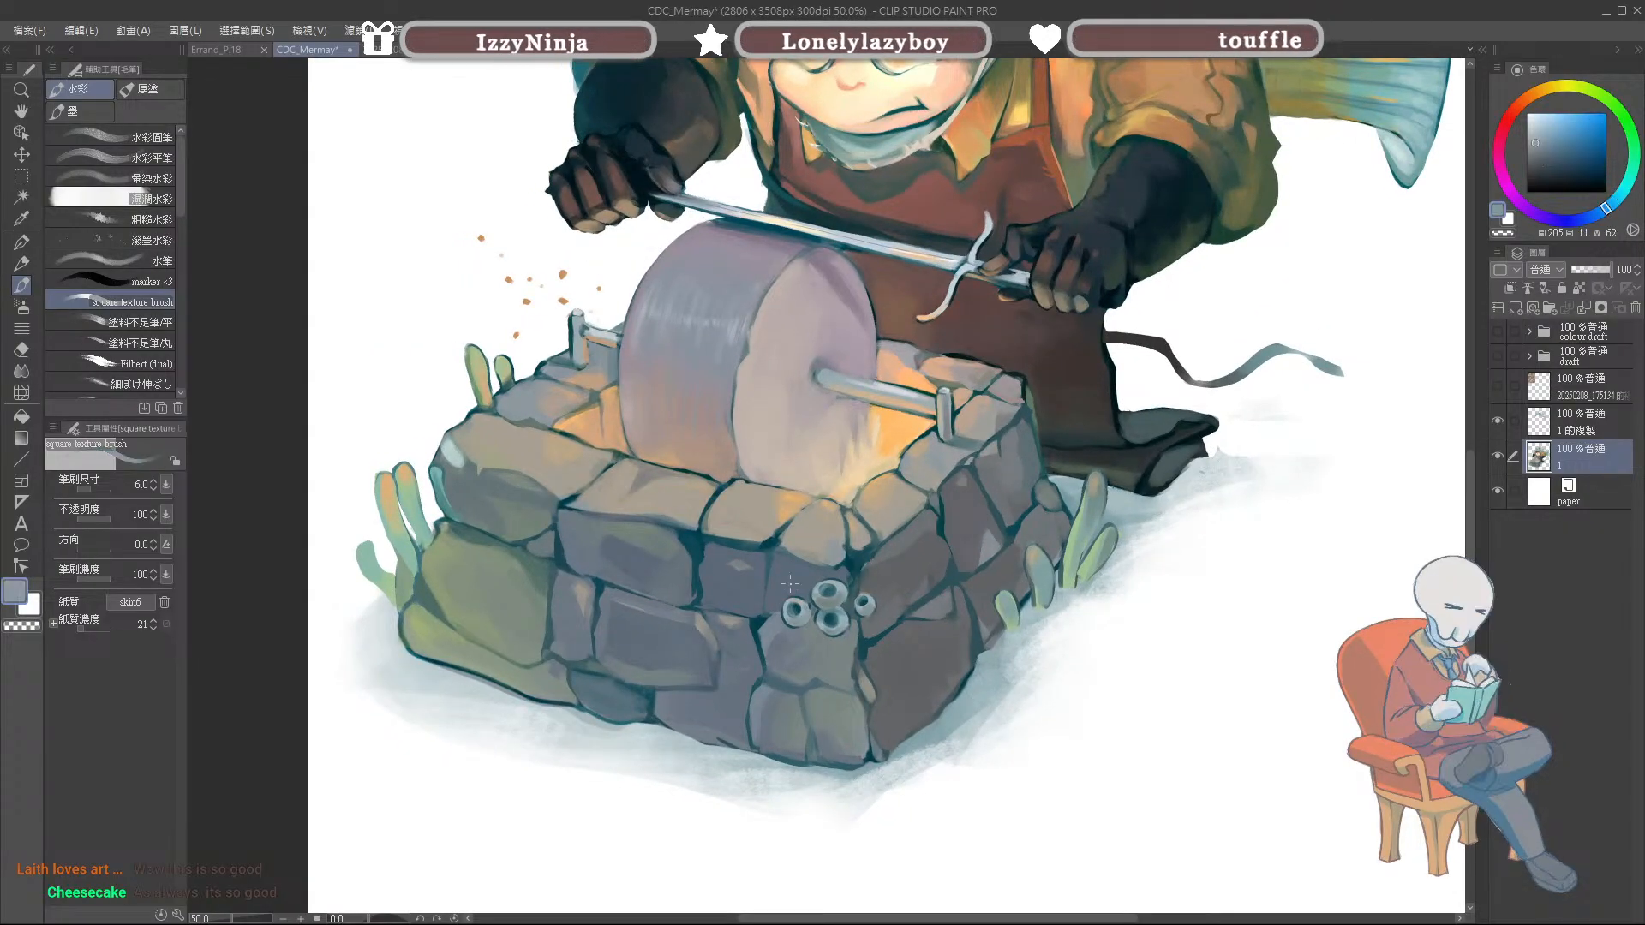
drag(817, 634, 803, 635)
alt+click(860, 551)
alt+click(810, 514)
alt+click(794, 635)
alt+click(796, 632)
alt+click(800, 634)
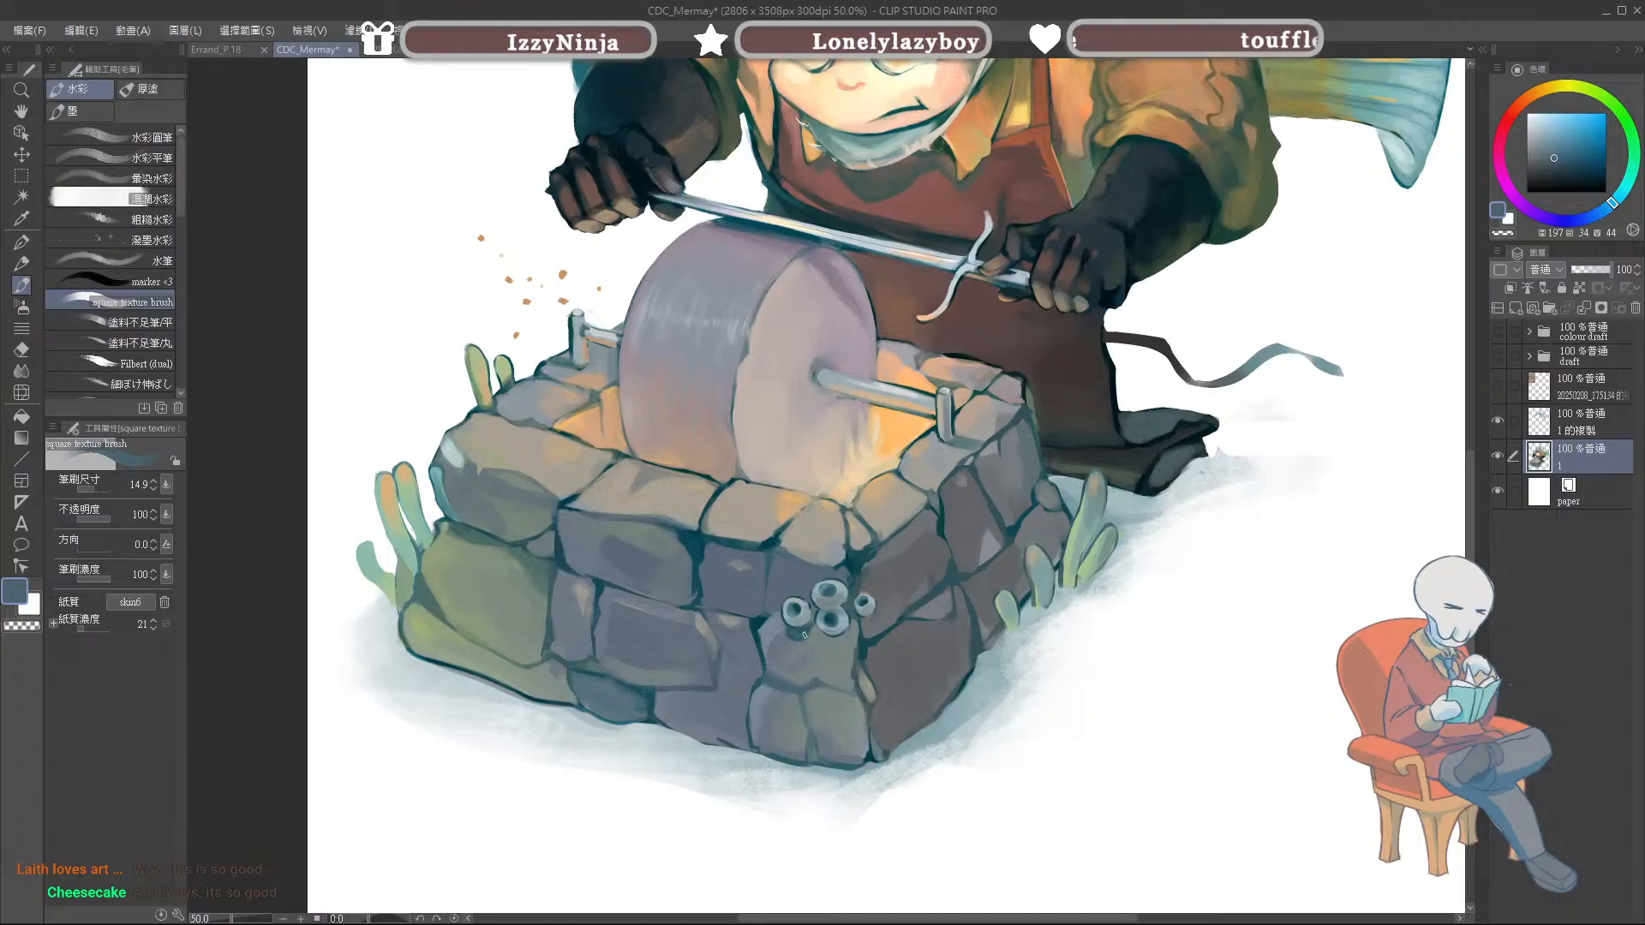
alt+click(809, 624)
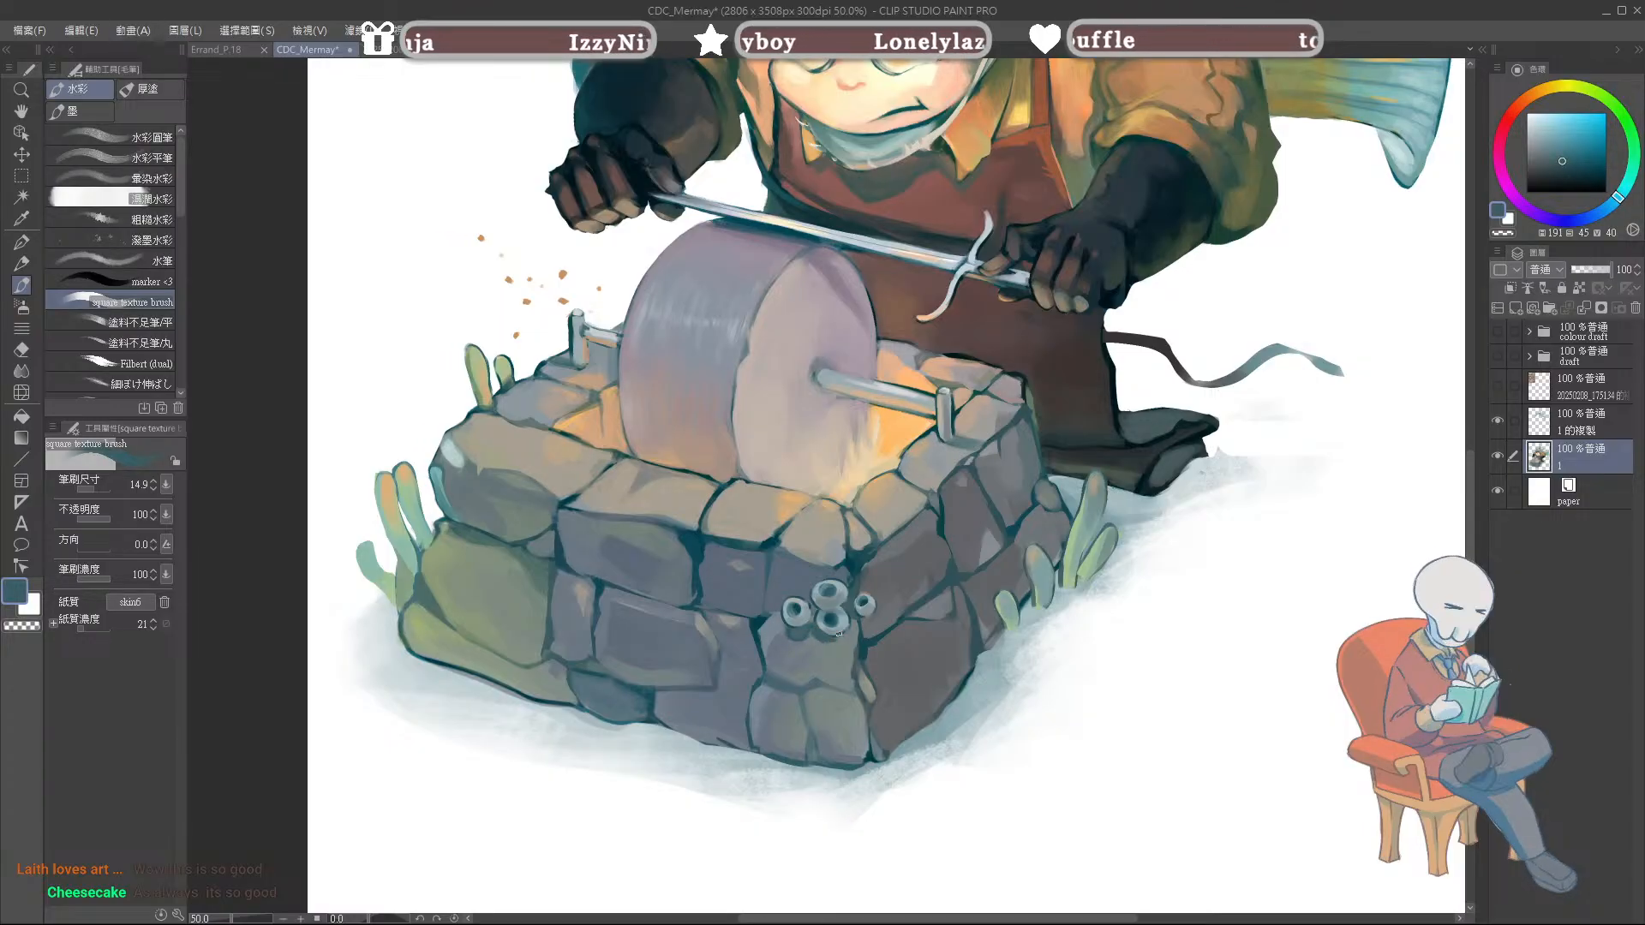
Step: Paint the cast shadow below the lower barnacle with sampled muted blue and stone grey-green
alt+click(841, 631)
alt+click(824, 633)
drag(816, 634, 826, 631)
alt+click(816, 630)
alt+click(827, 634)
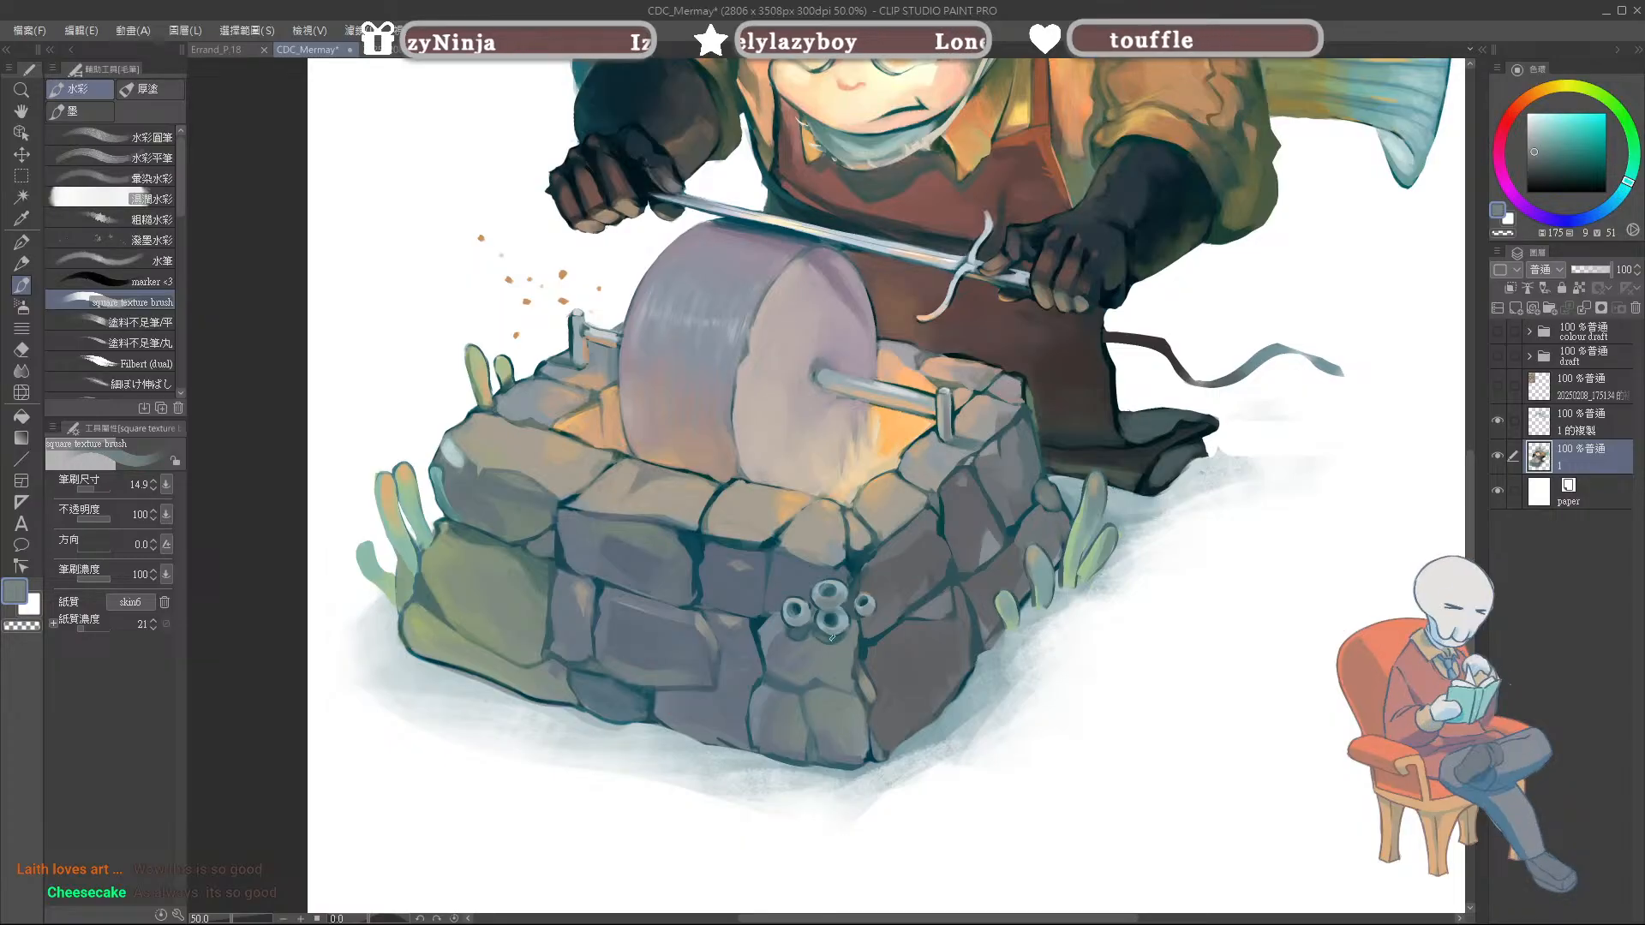
alt+click(838, 636)
alt+click(820, 635)
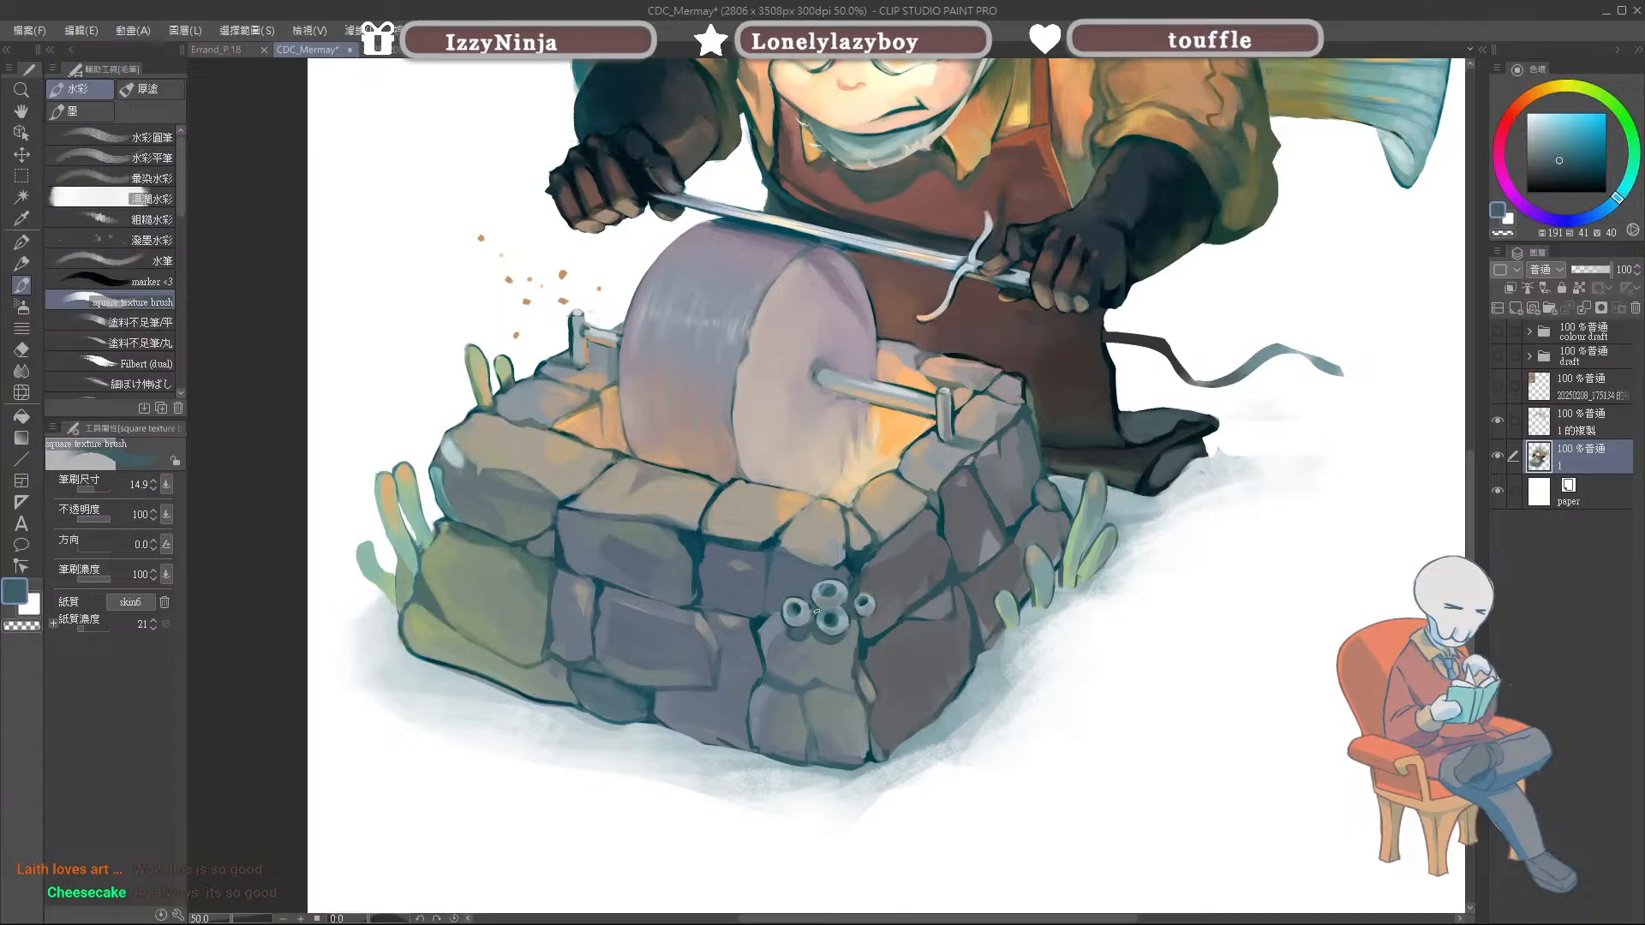
Step: Blend sampled muted blue shadows into the gaps between the barnacles and around the smallest one at the corner edge
alt+click(820, 601)
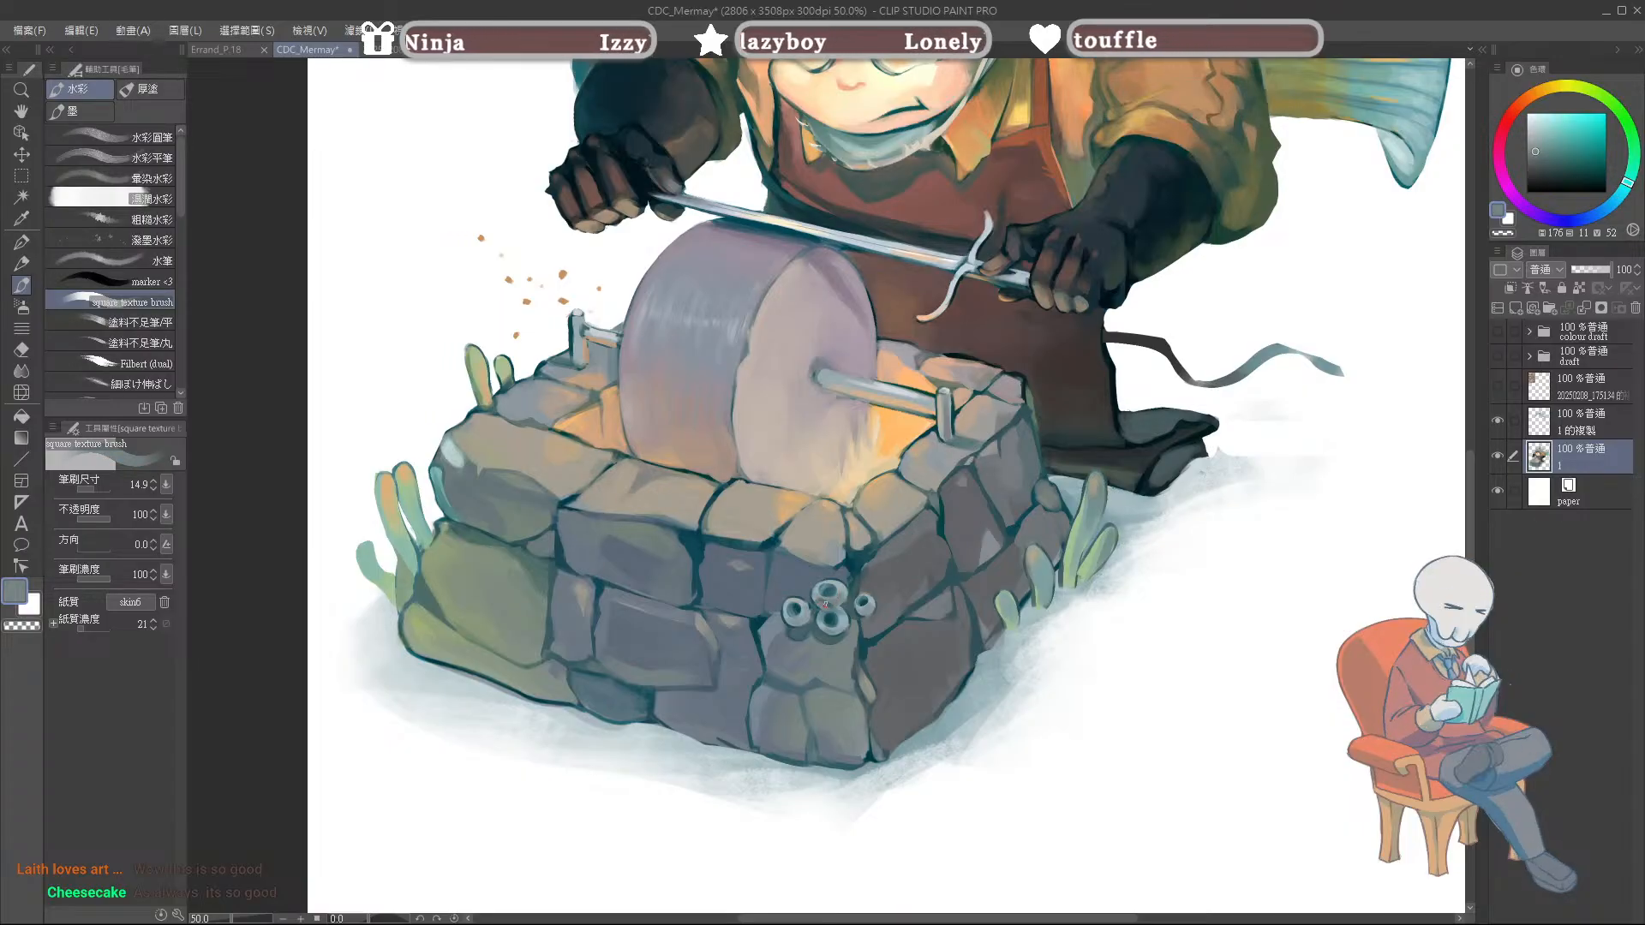
alt+click(835, 602)
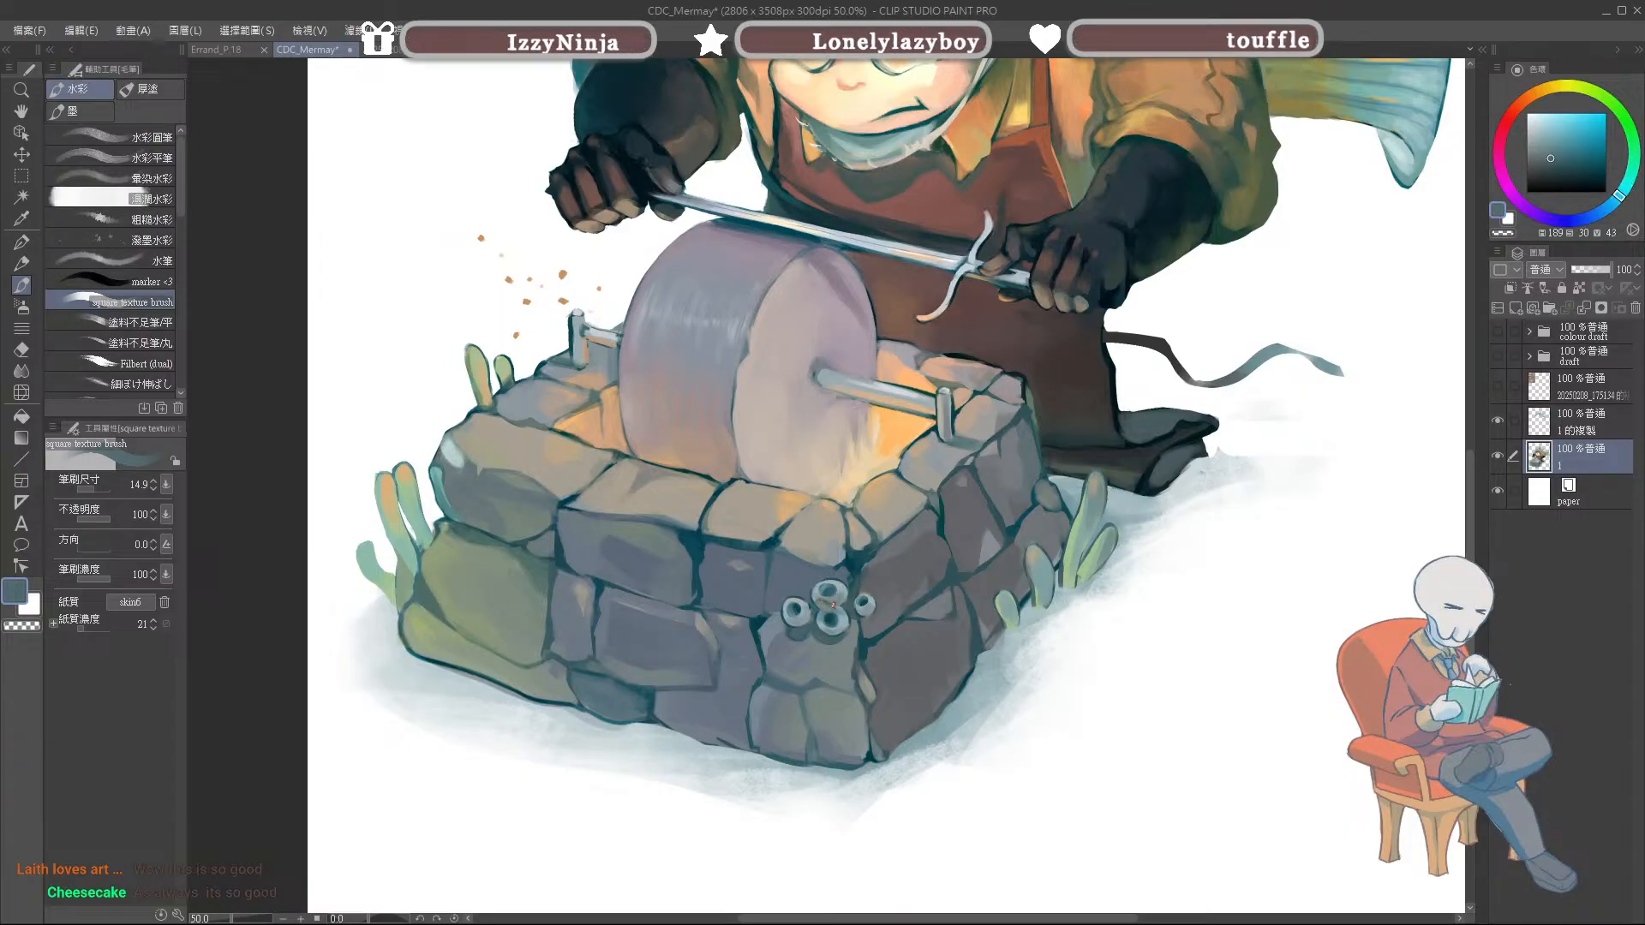
alt+click(823, 602)
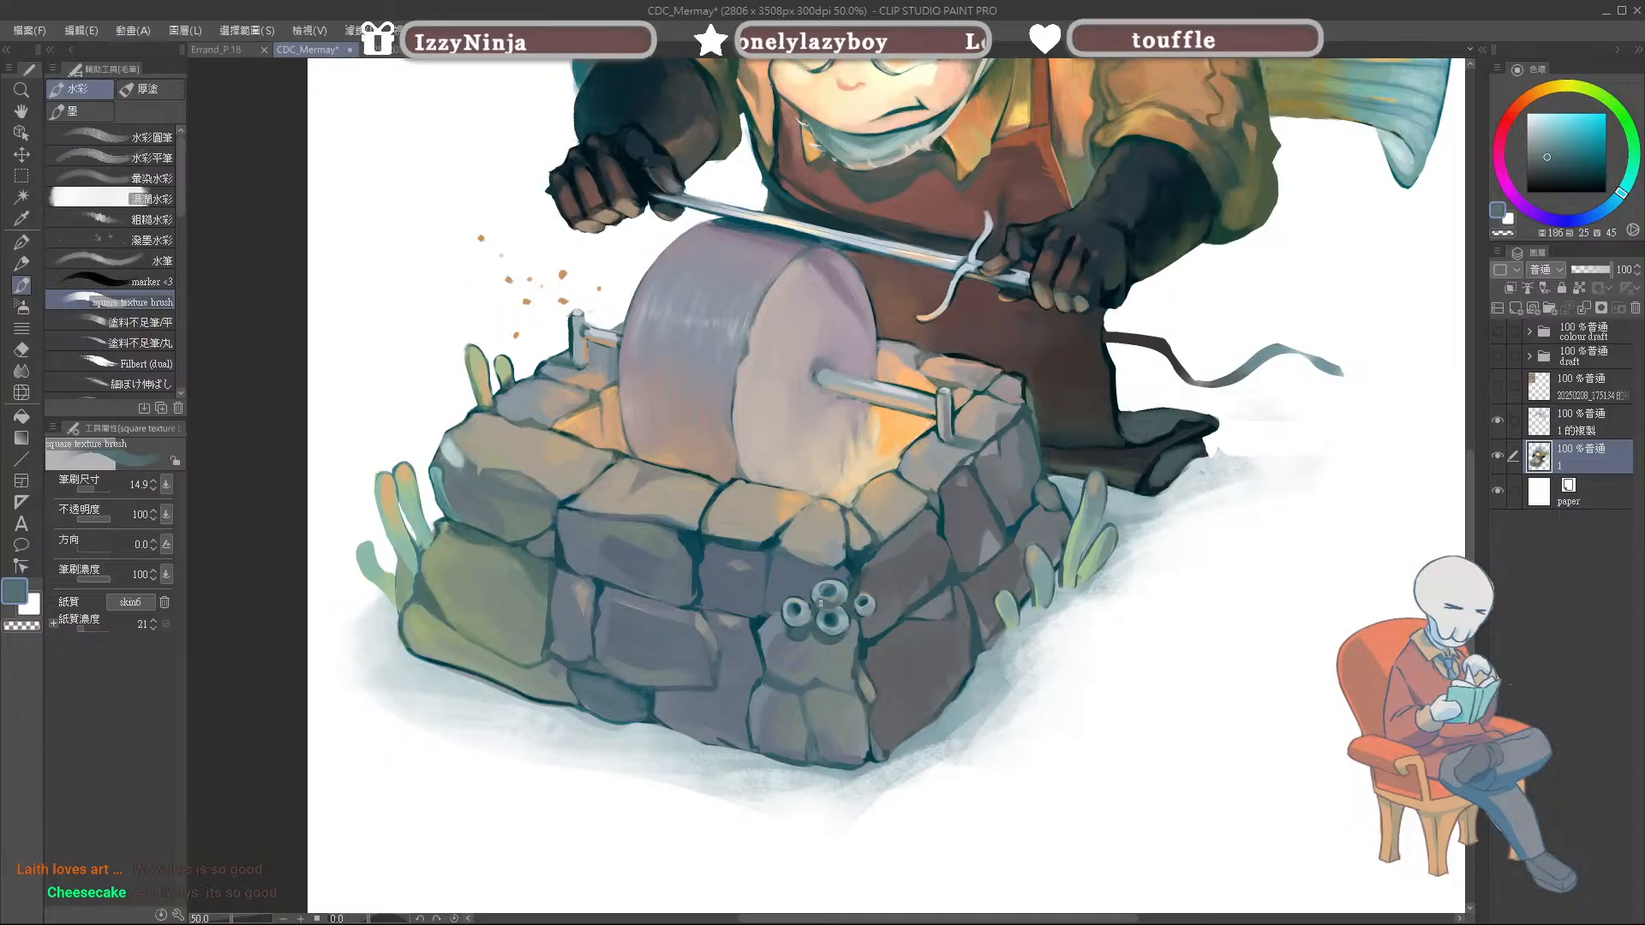
alt+click(854, 606)
drag(854, 610, 867, 619)
alt+click(871, 612)
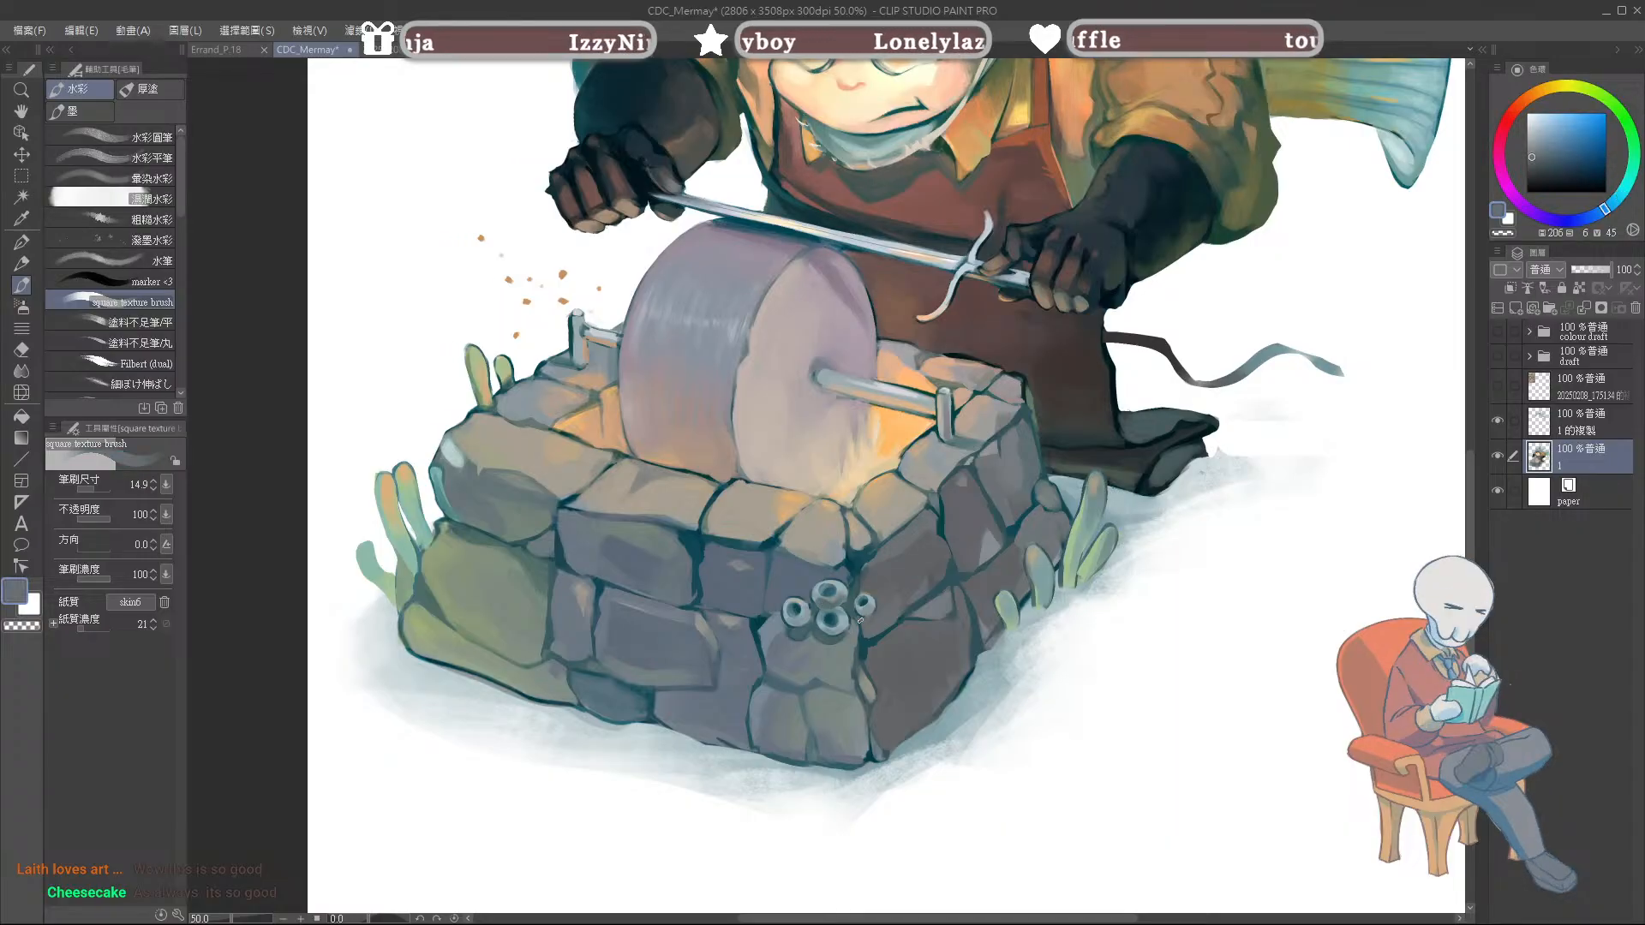
alt+click(858, 617)
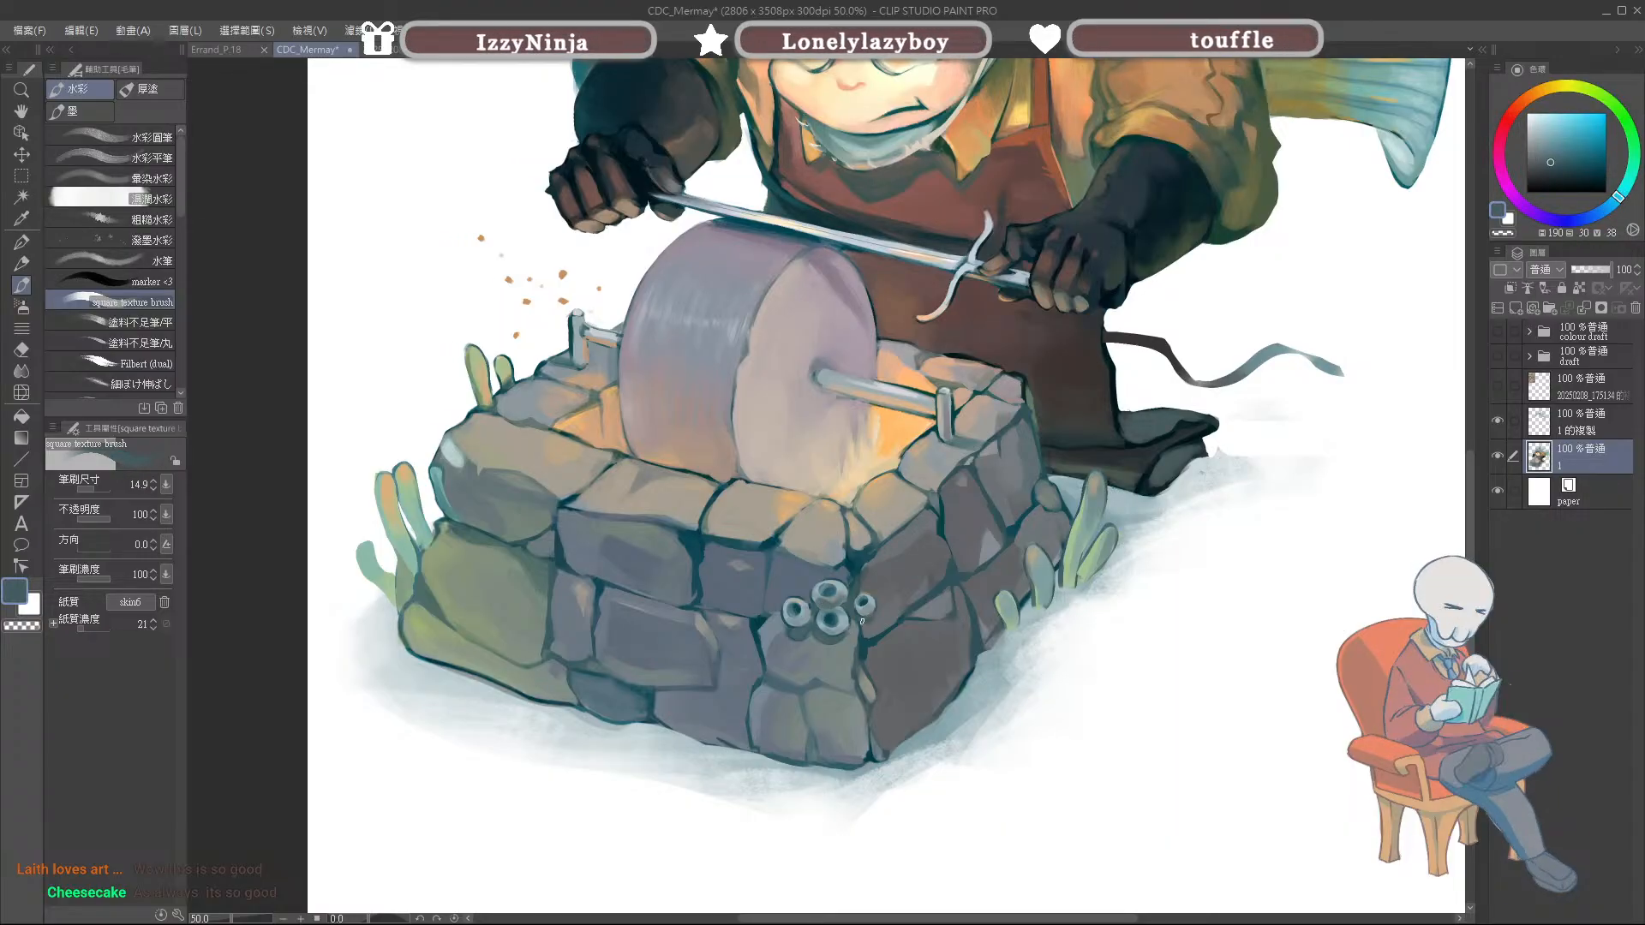
alt+click(875, 612)
alt+click(872, 613)
Step: Soften the lower edge of the barnacle cluster's shadow on the corner stone with sampled grey and blue tones
alt+click(840, 635)
alt+click(827, 637)
alt+click(837, 642)
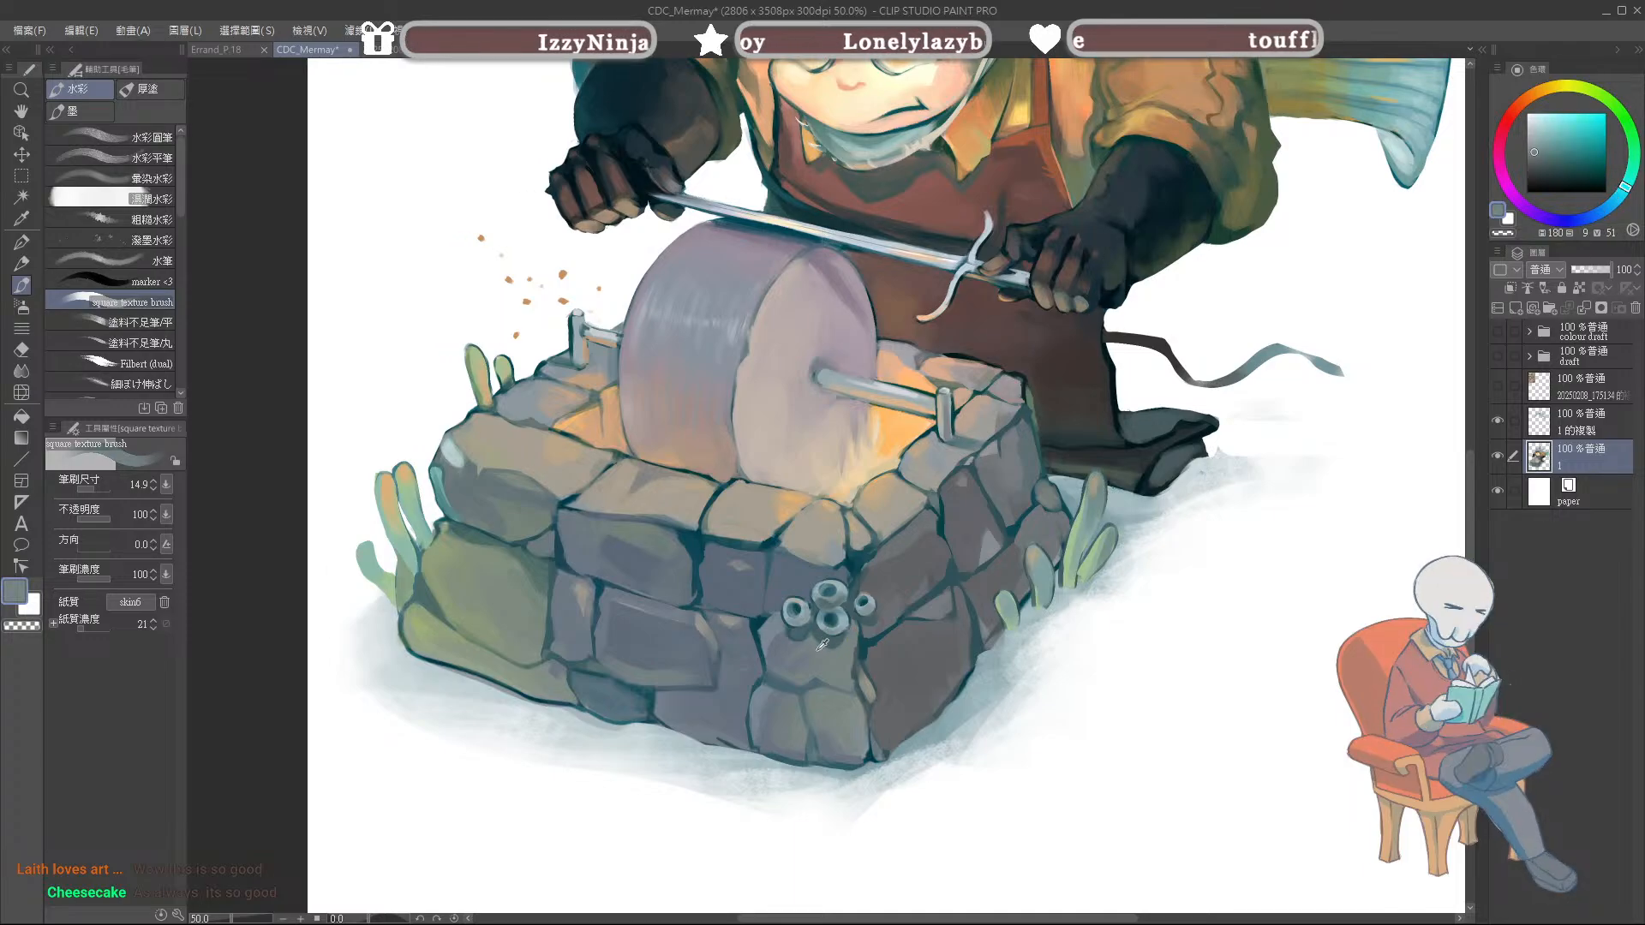
alt+click(822, 638)
alt+click(818, 631)
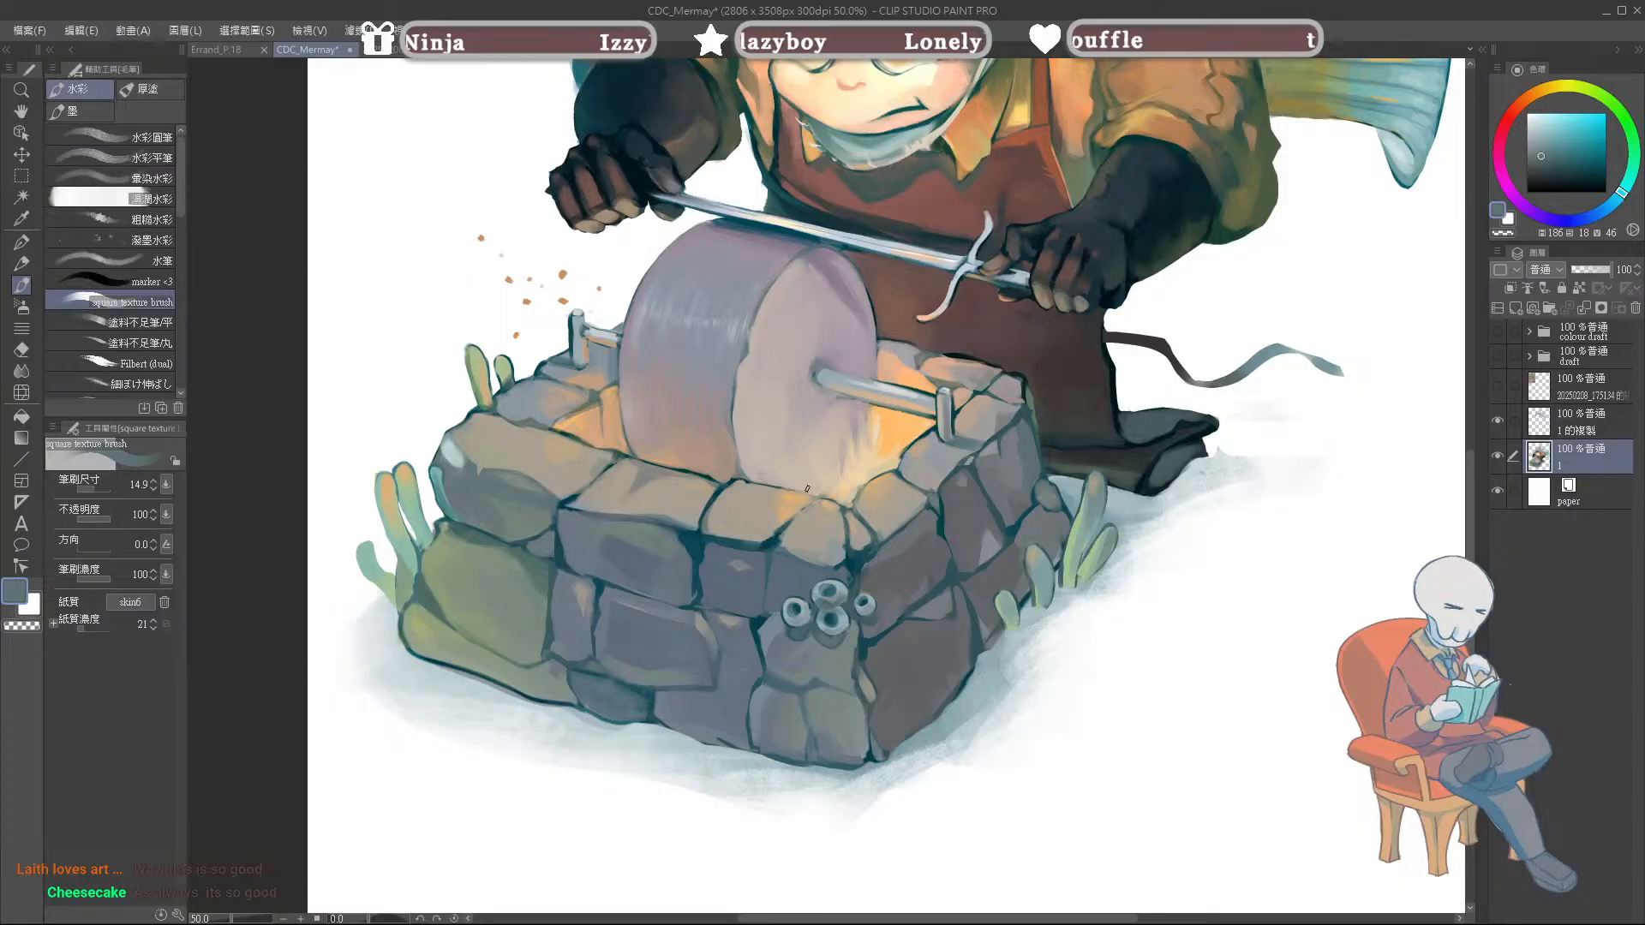
Step: Shade the side wall's stones behind the grass blades with sampled muted blue-greys, enlarging the brush to 45.1
alt+click(996, 612)
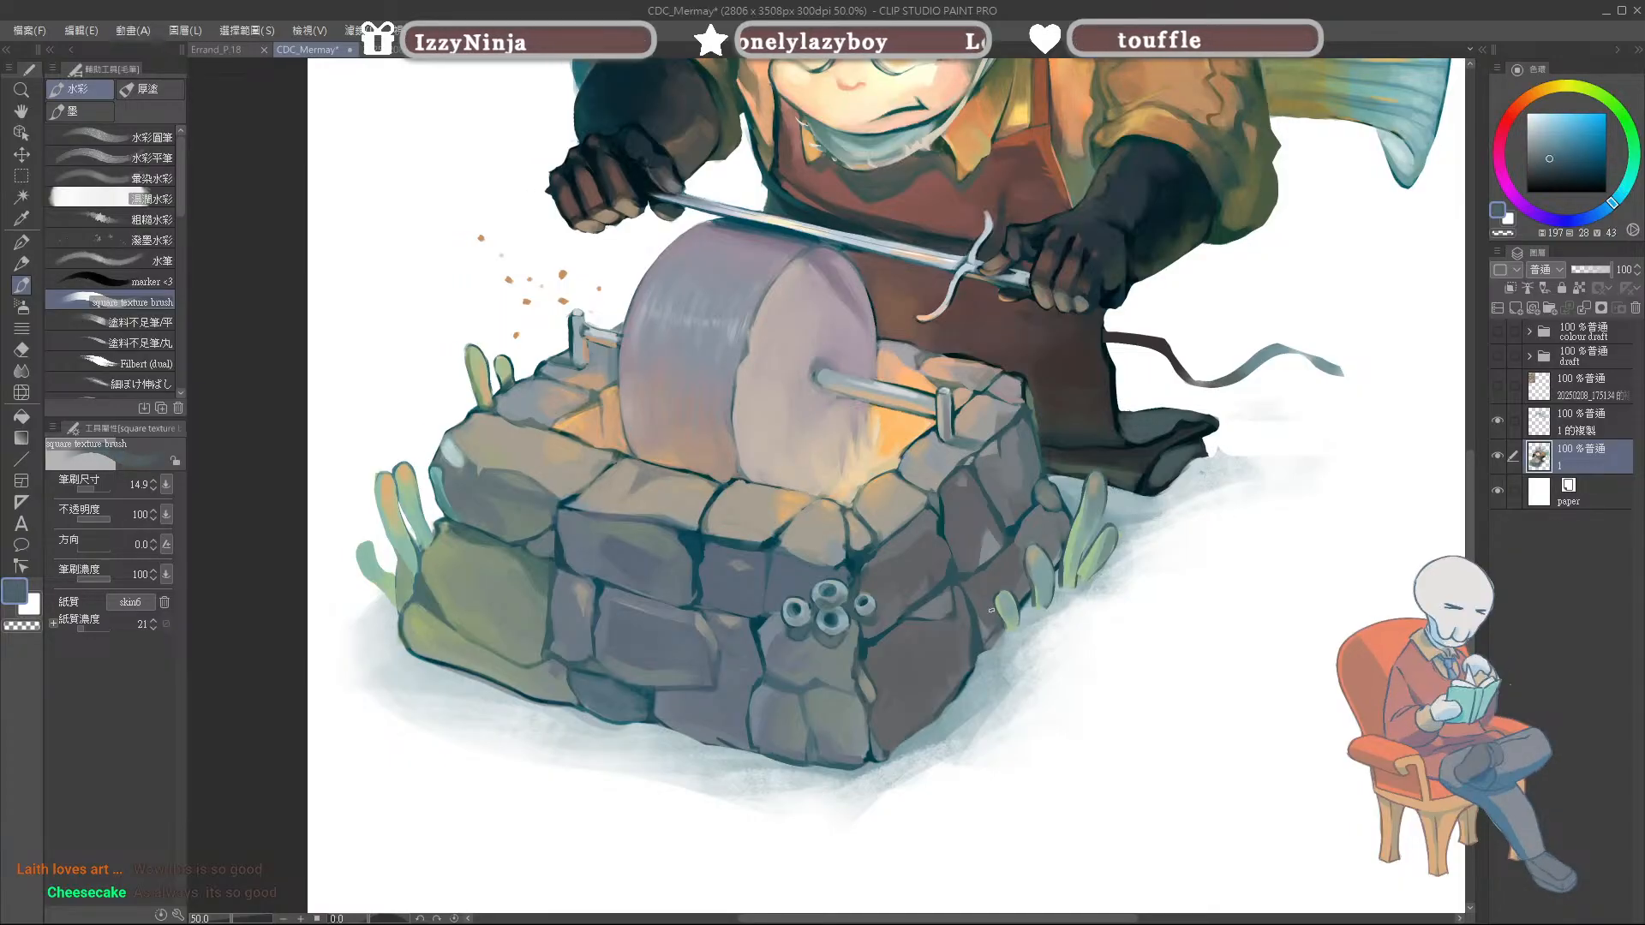
alt+click(997, 631)
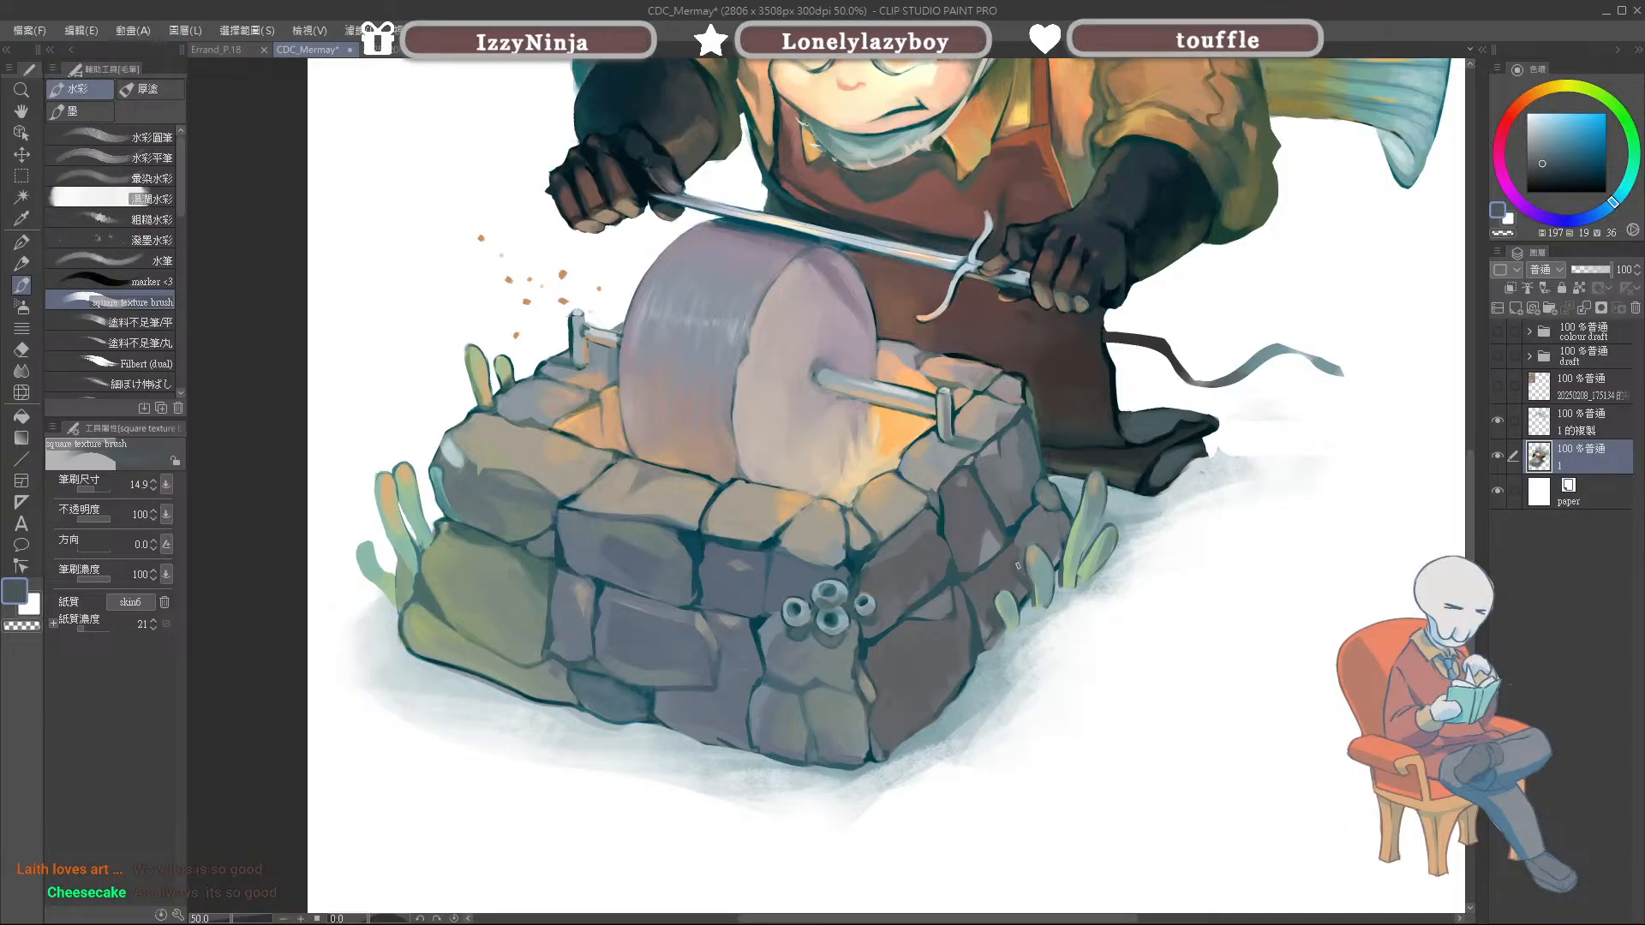
key(bracketright)
alt+click(1061, 533)
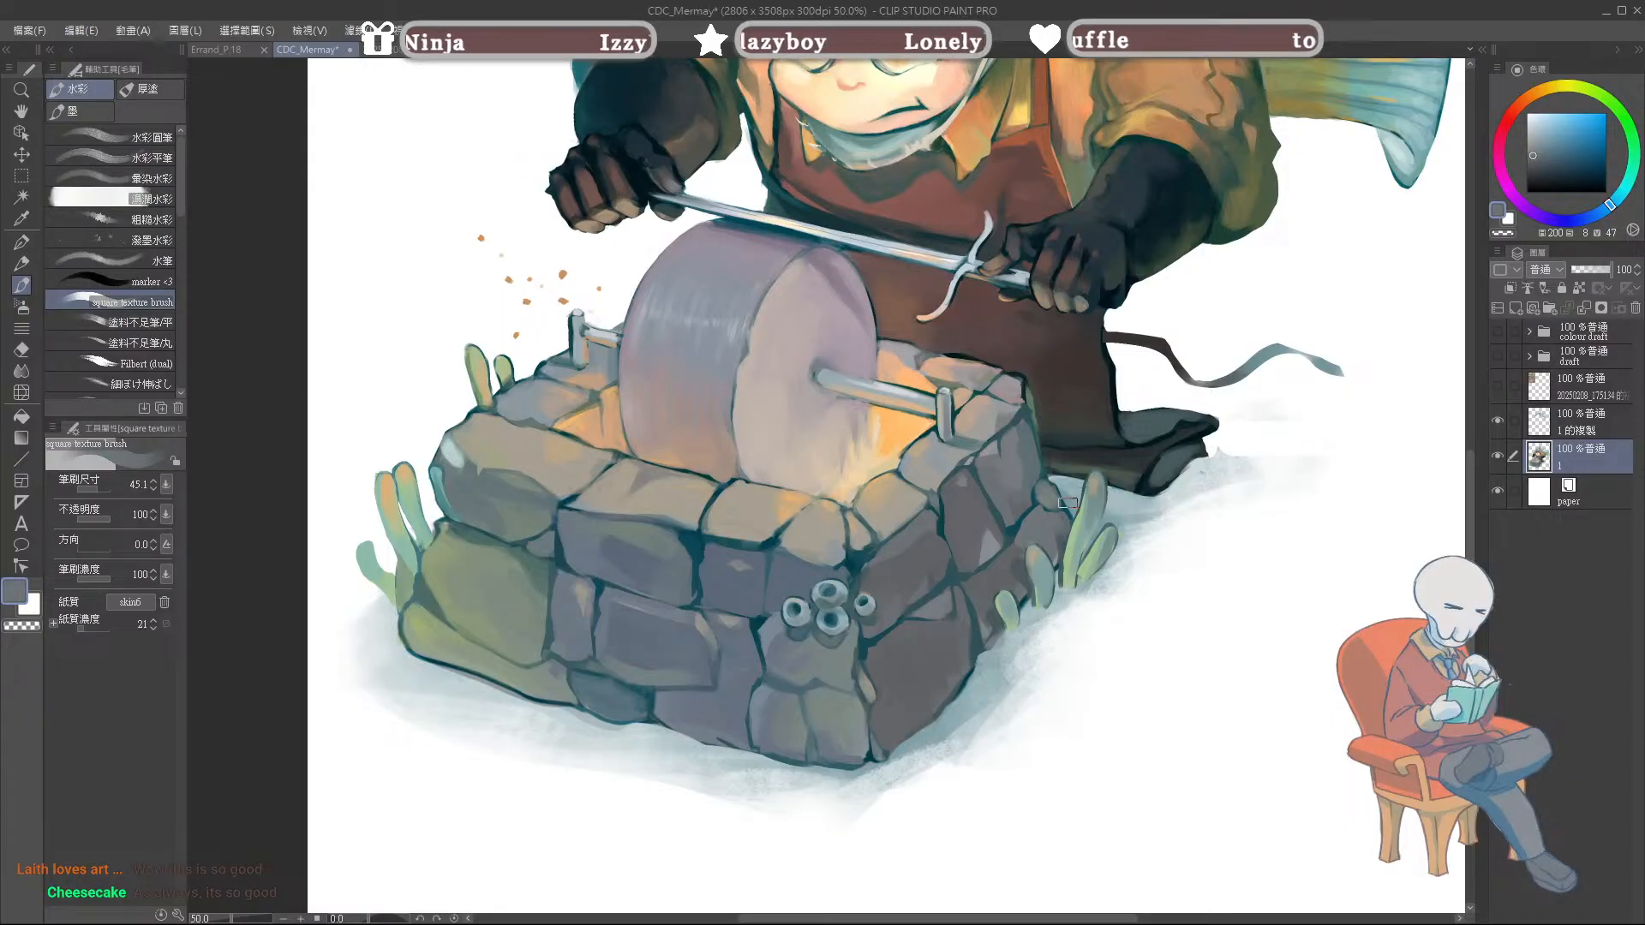
Step: Blend the mossy stone's edge into the grass beside it with sampled muted greens at brush size 25.9
key(bracketleft)
key(bracketleft)
alt+click(421, 565)
key(bracketleft)
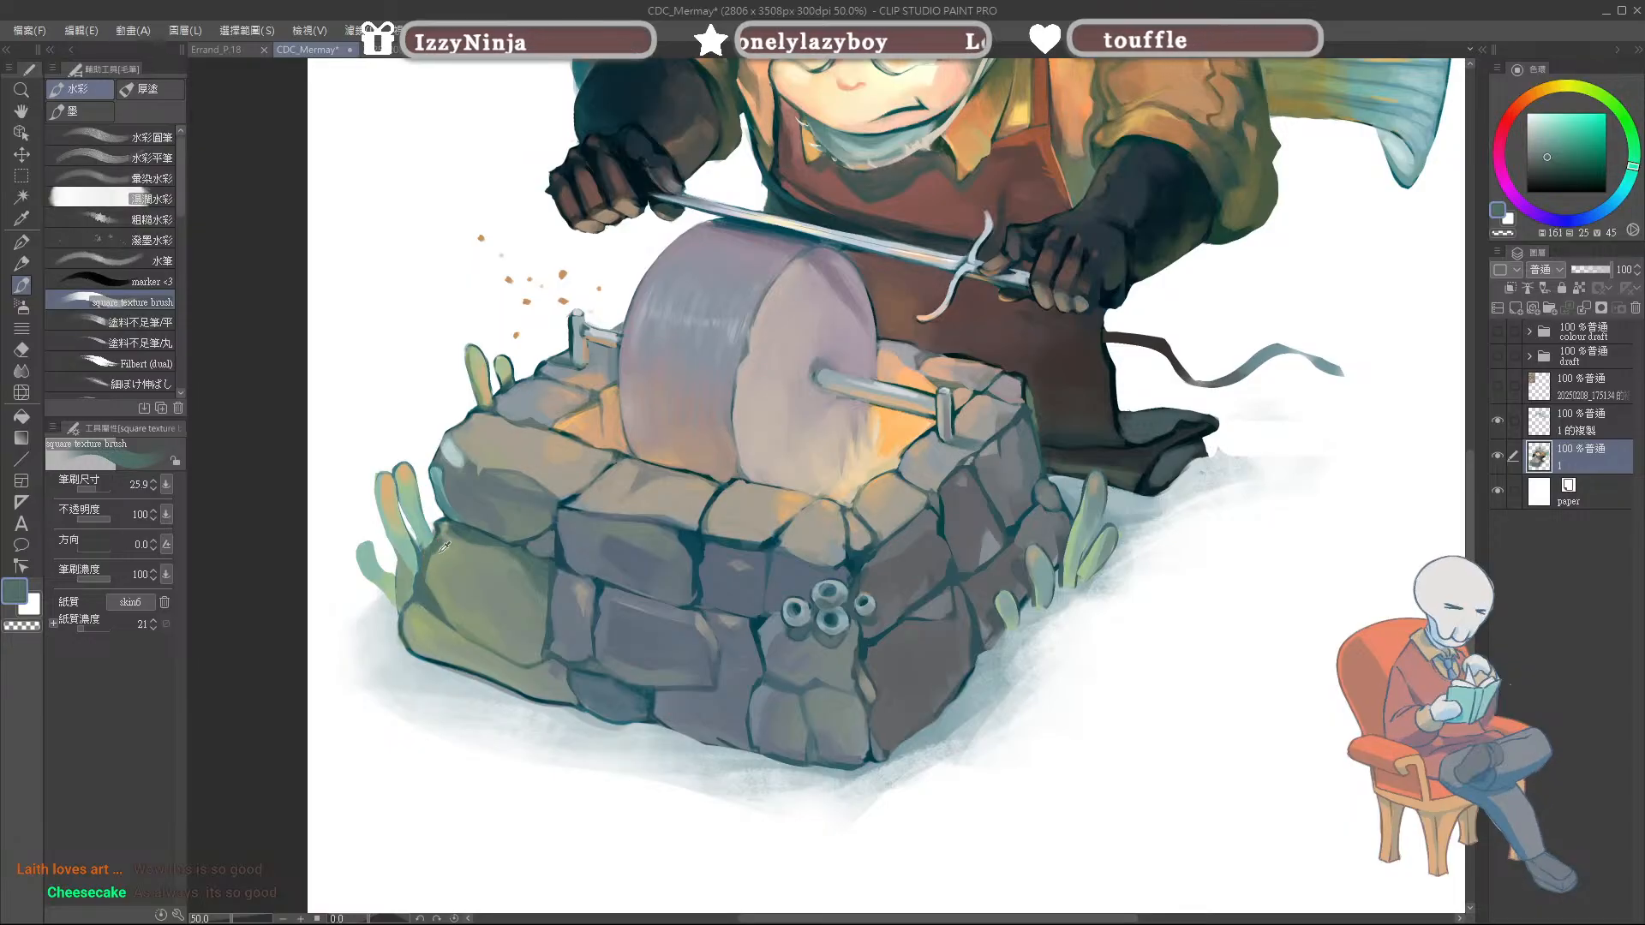
alt+click(429, 579)
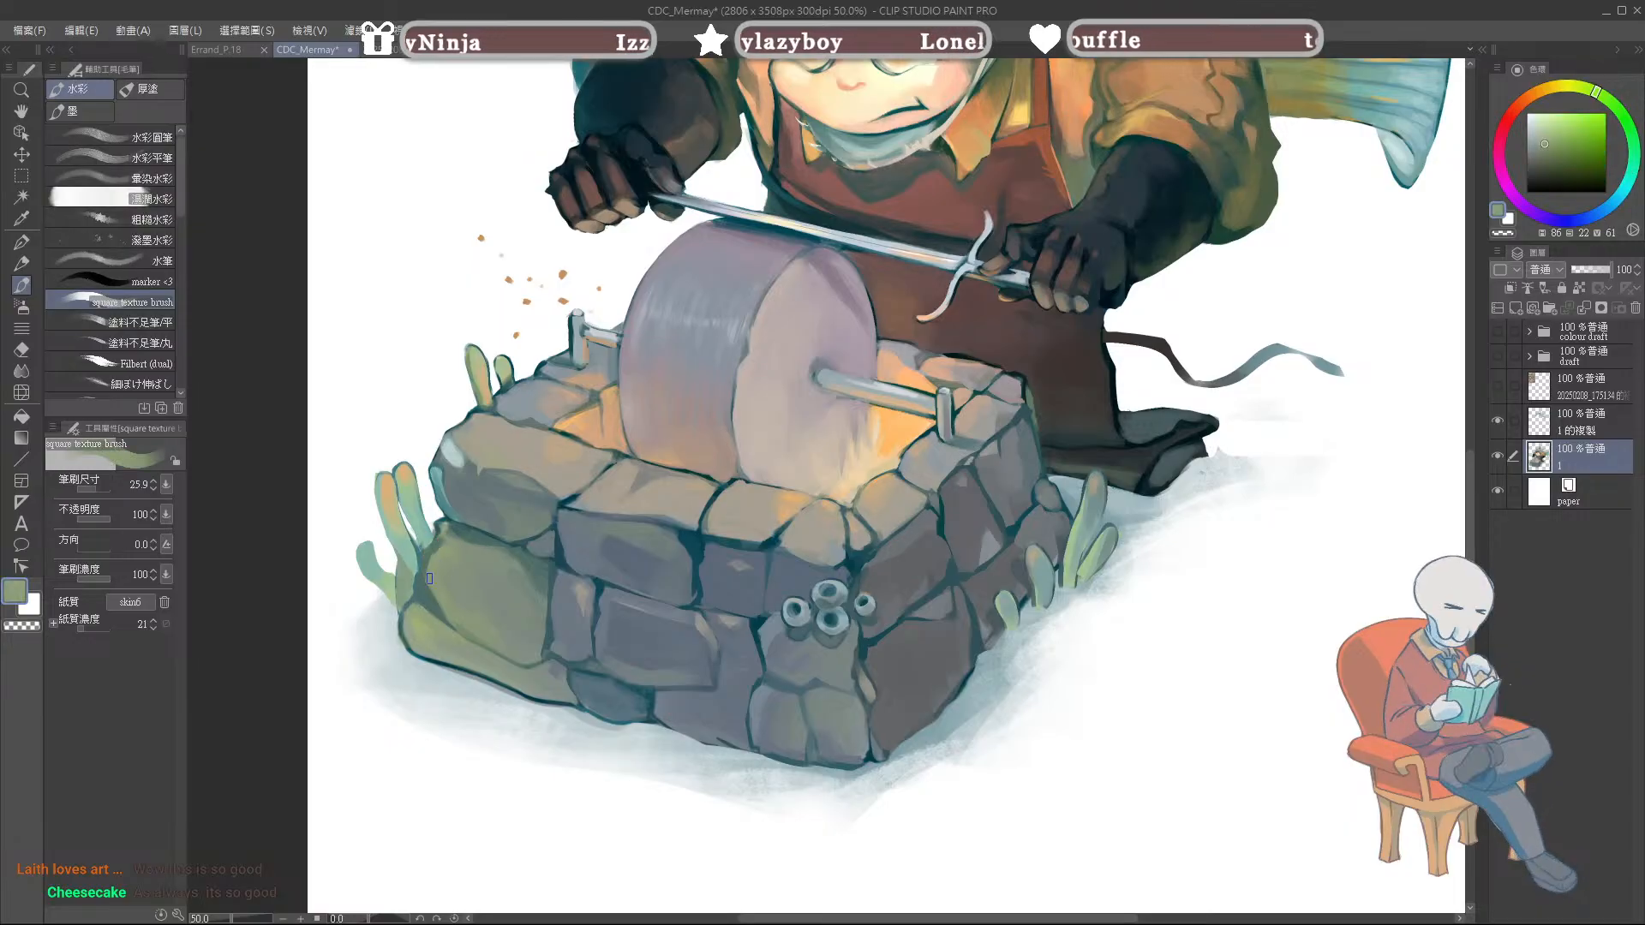
alt+click(447, 538)
alt+click(443, 534)
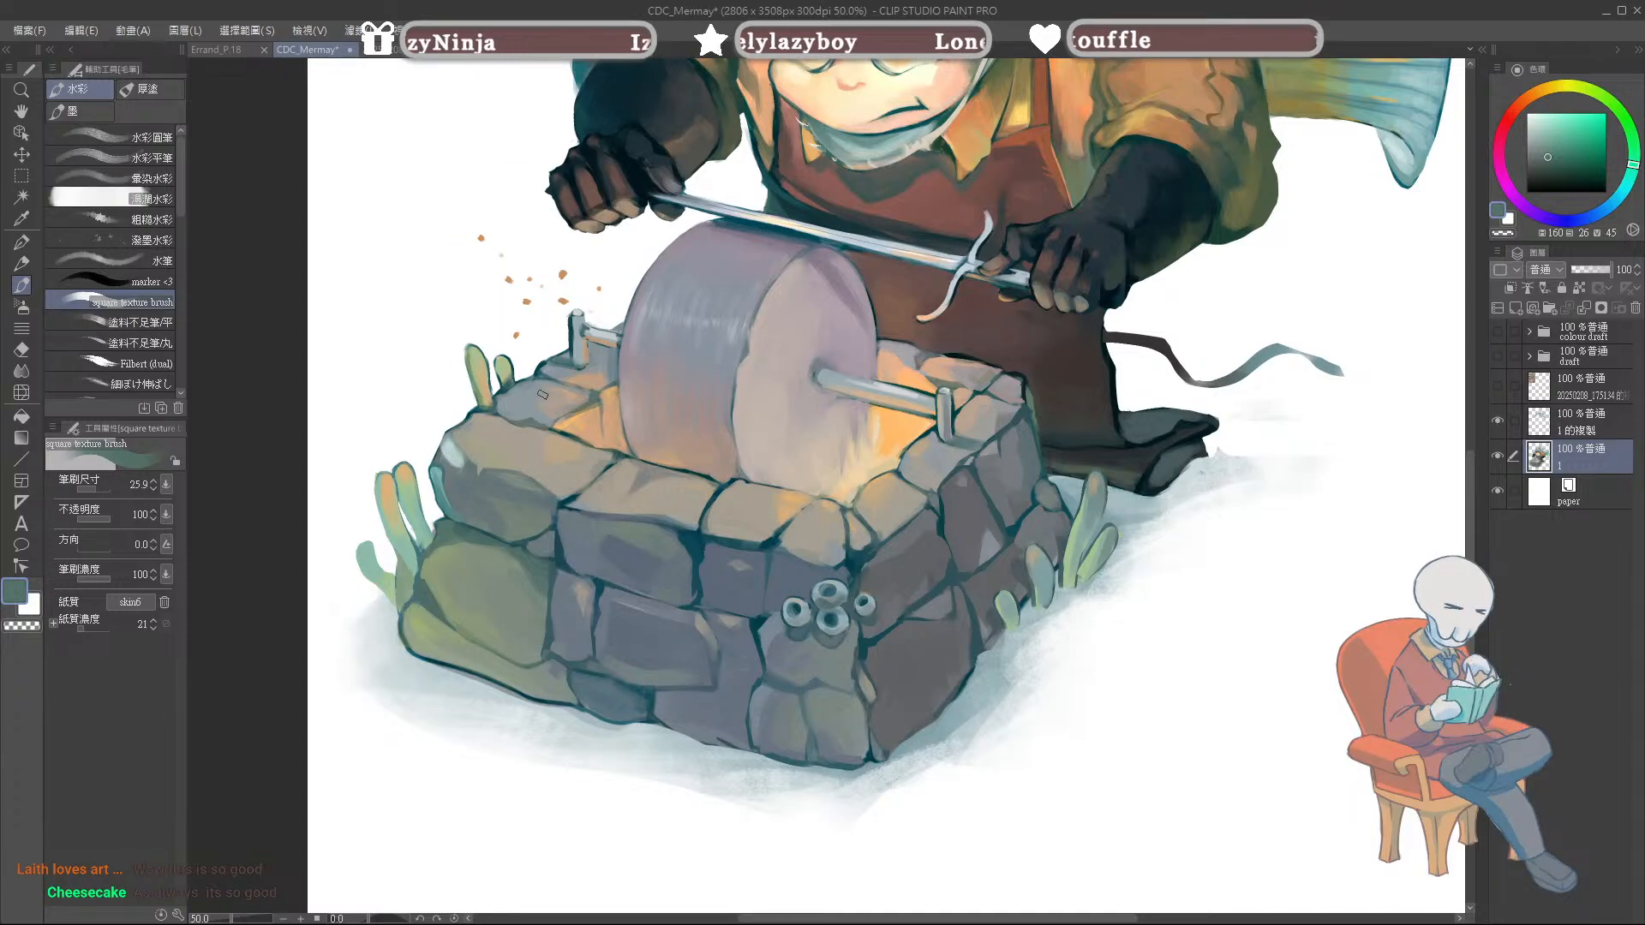
Step: Save the illustration and touch up the left axle post with its sampled blue-grey at brush size 10
key(ctrl+s)
scroll(977, 587, down, 1)
scroll(932, 497, up, 3)
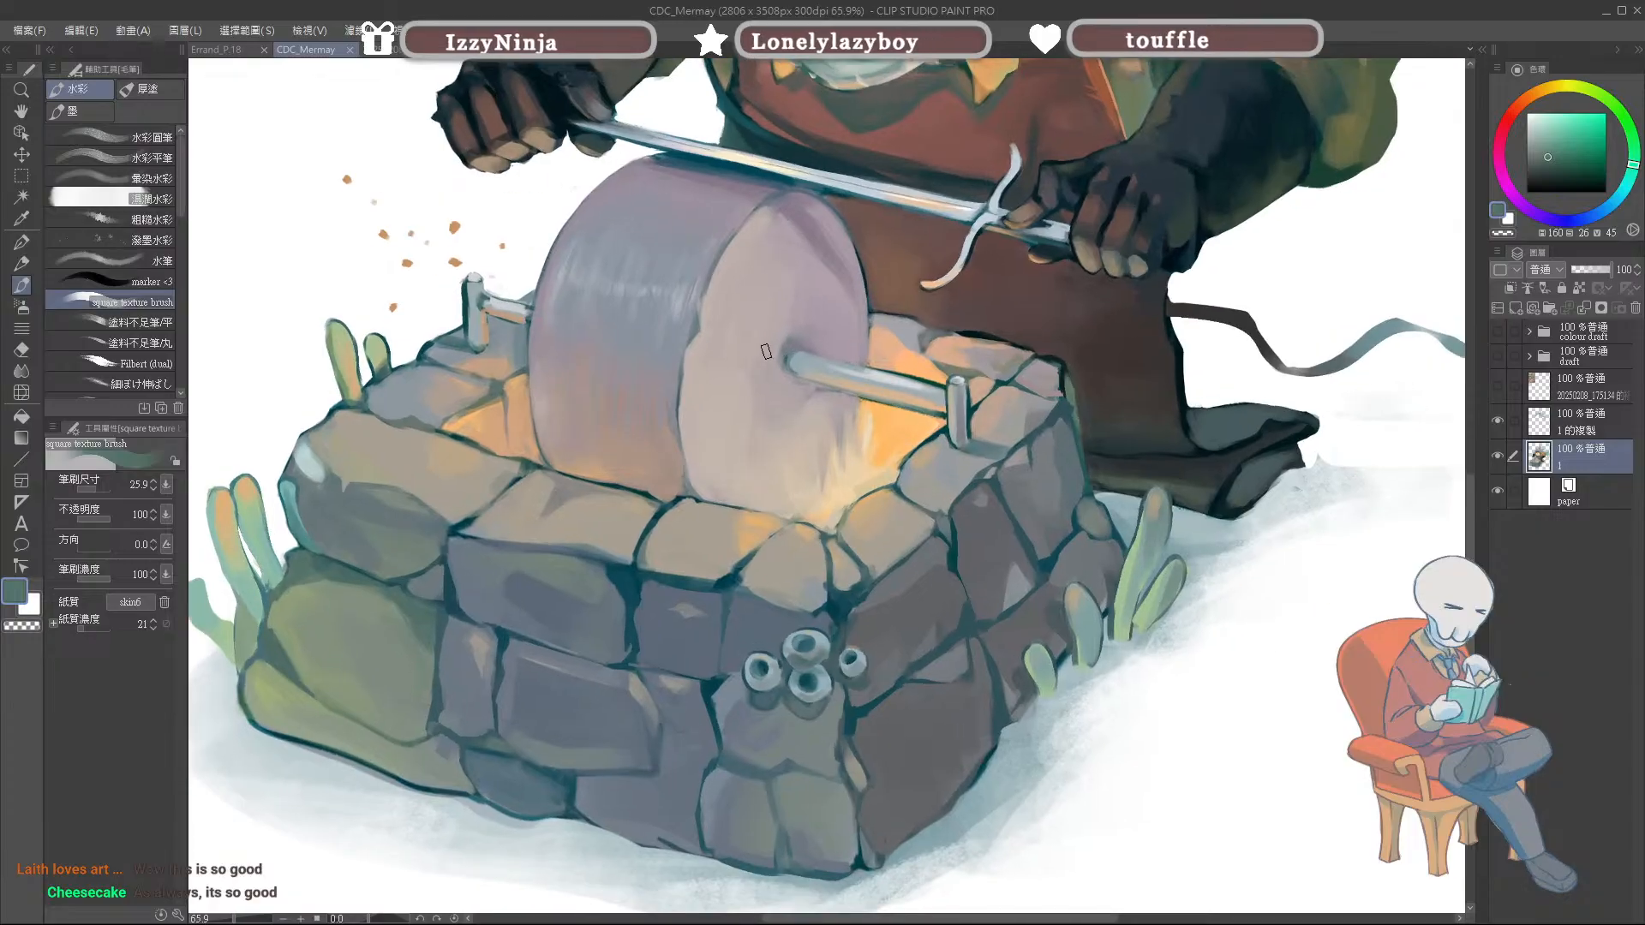
alt+click(476, 293)
mouse_move(486, 317)
mouse_down()
mouse_move(465, 294)
mouse_move(472, 335)
mouse_up()
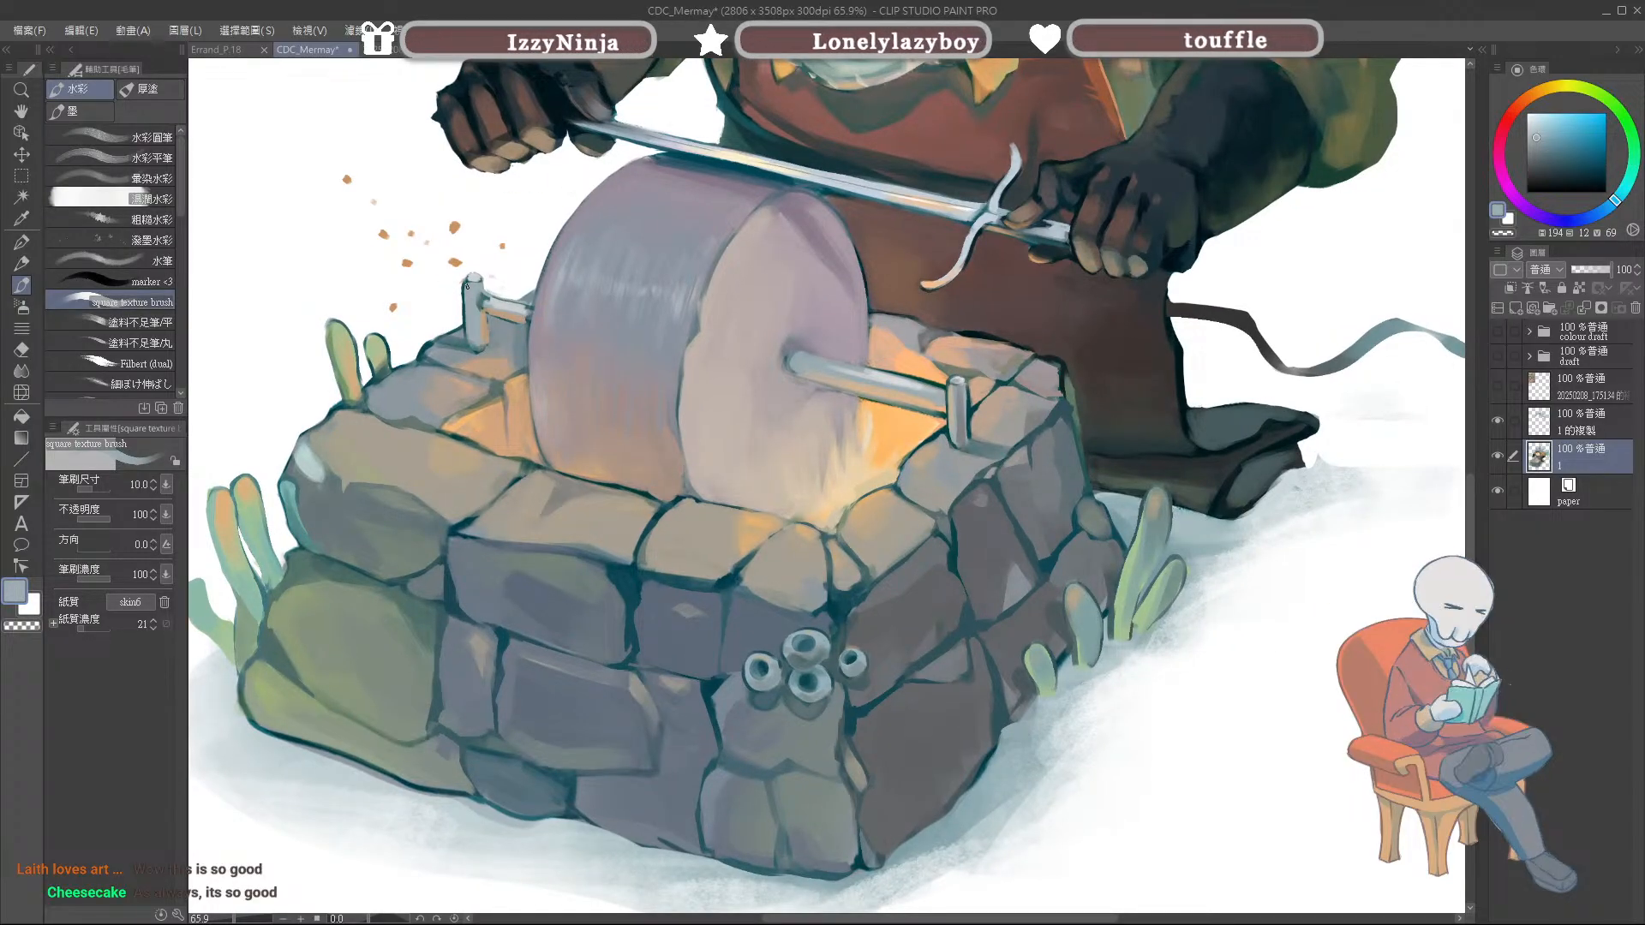
Step: Tidy the outline around the top of the left axle post with sampled dark teal and background white
alt+click(476, 274)
alt+click(470, 280)
alt+click(468, 278)
alt+click(468, 285)
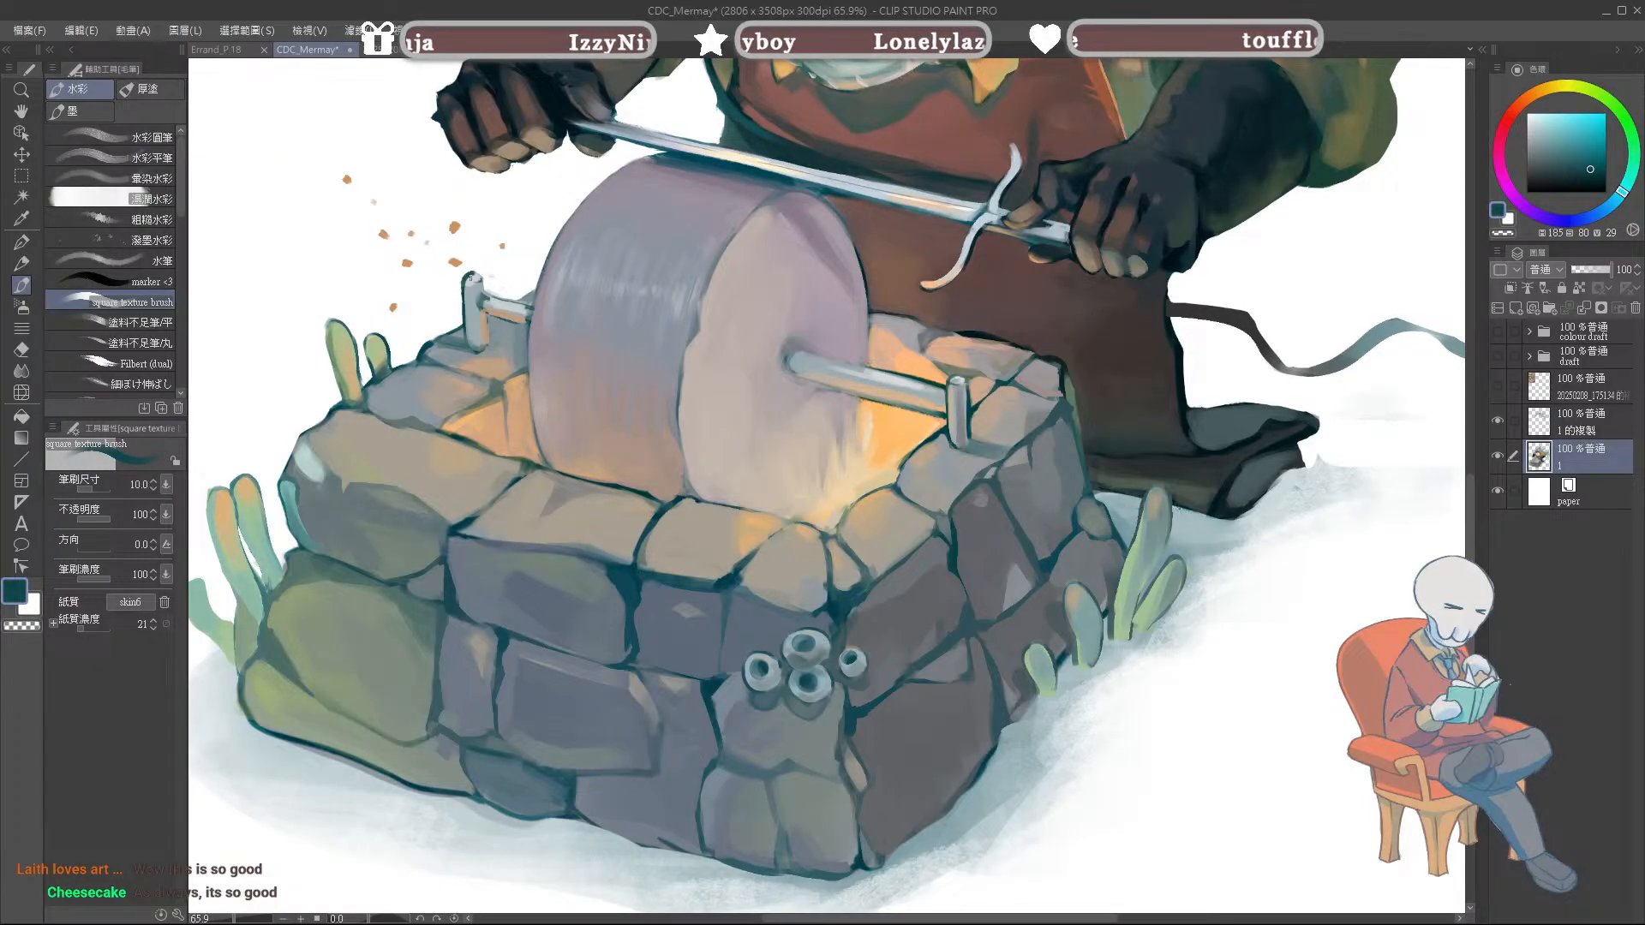
alt+click(470, 280)
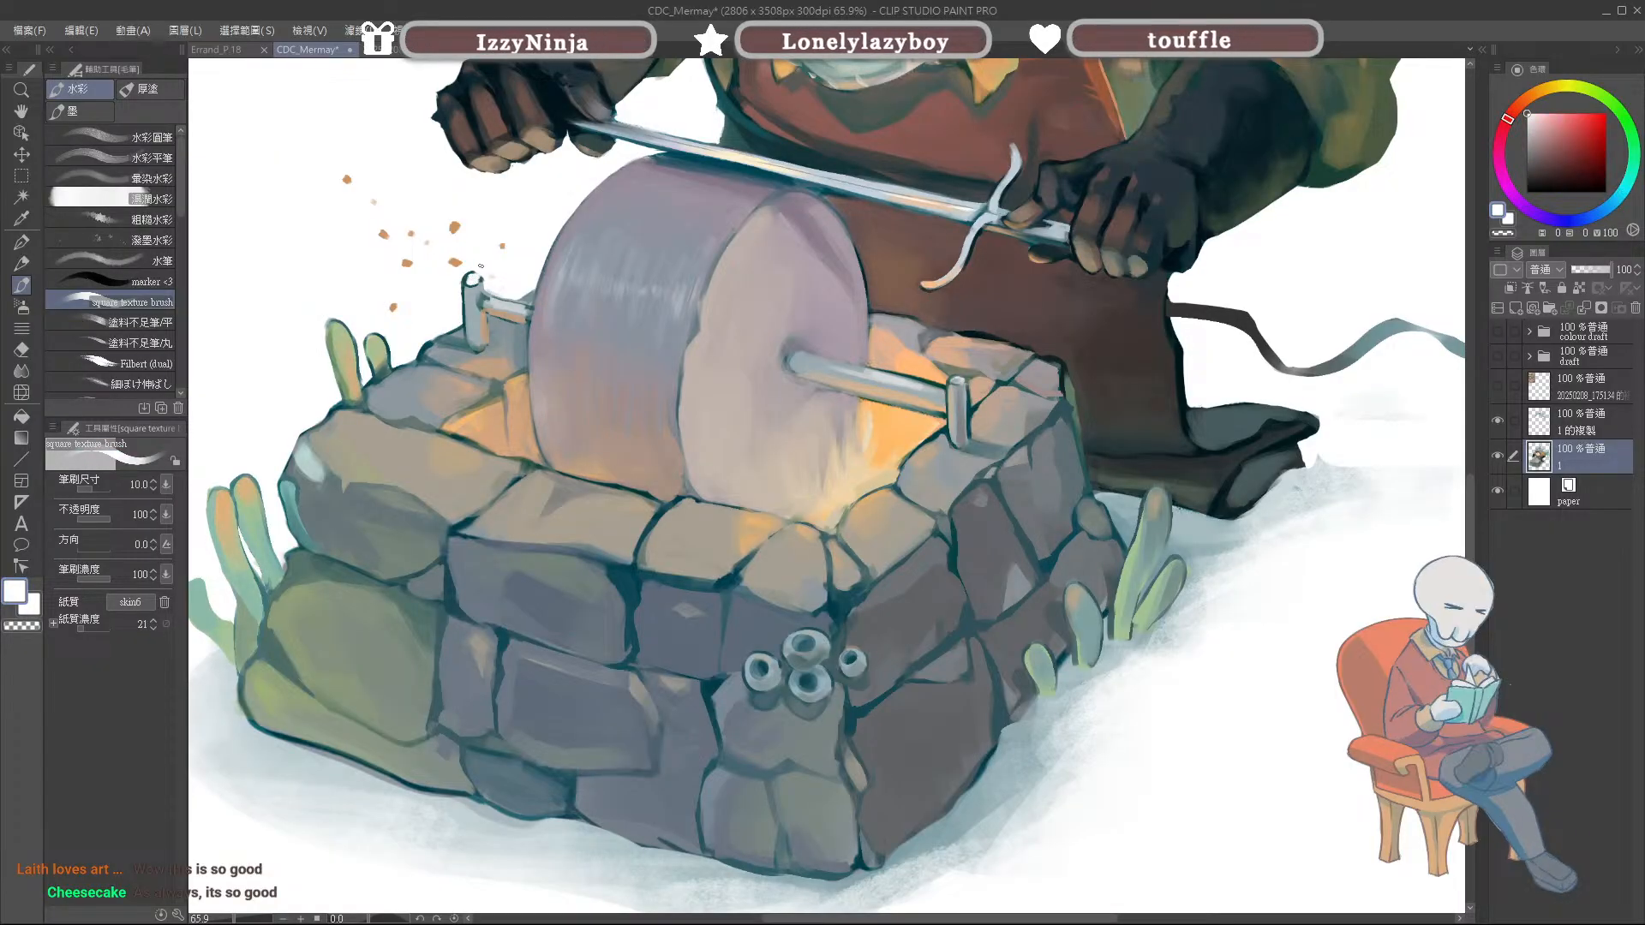
key(e)
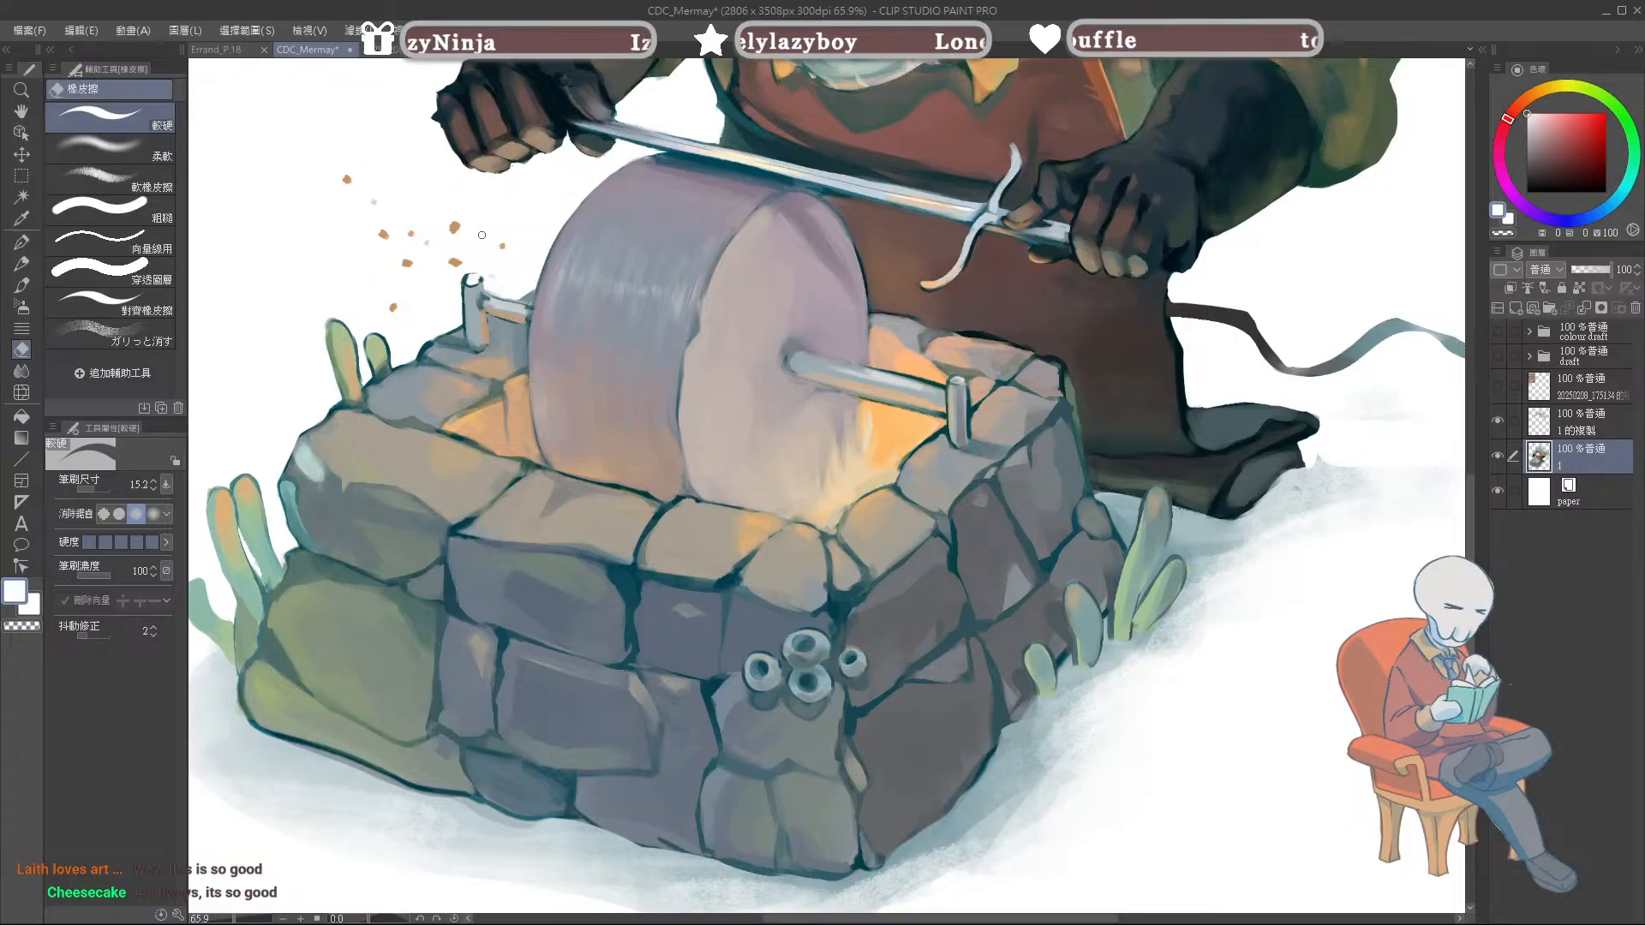
Step: Refine the cap and shaft of the left axle post with colours sampled from it, mainly blue-grey
key(b)
alt+click(472, 280)
alt+click(472, 280)
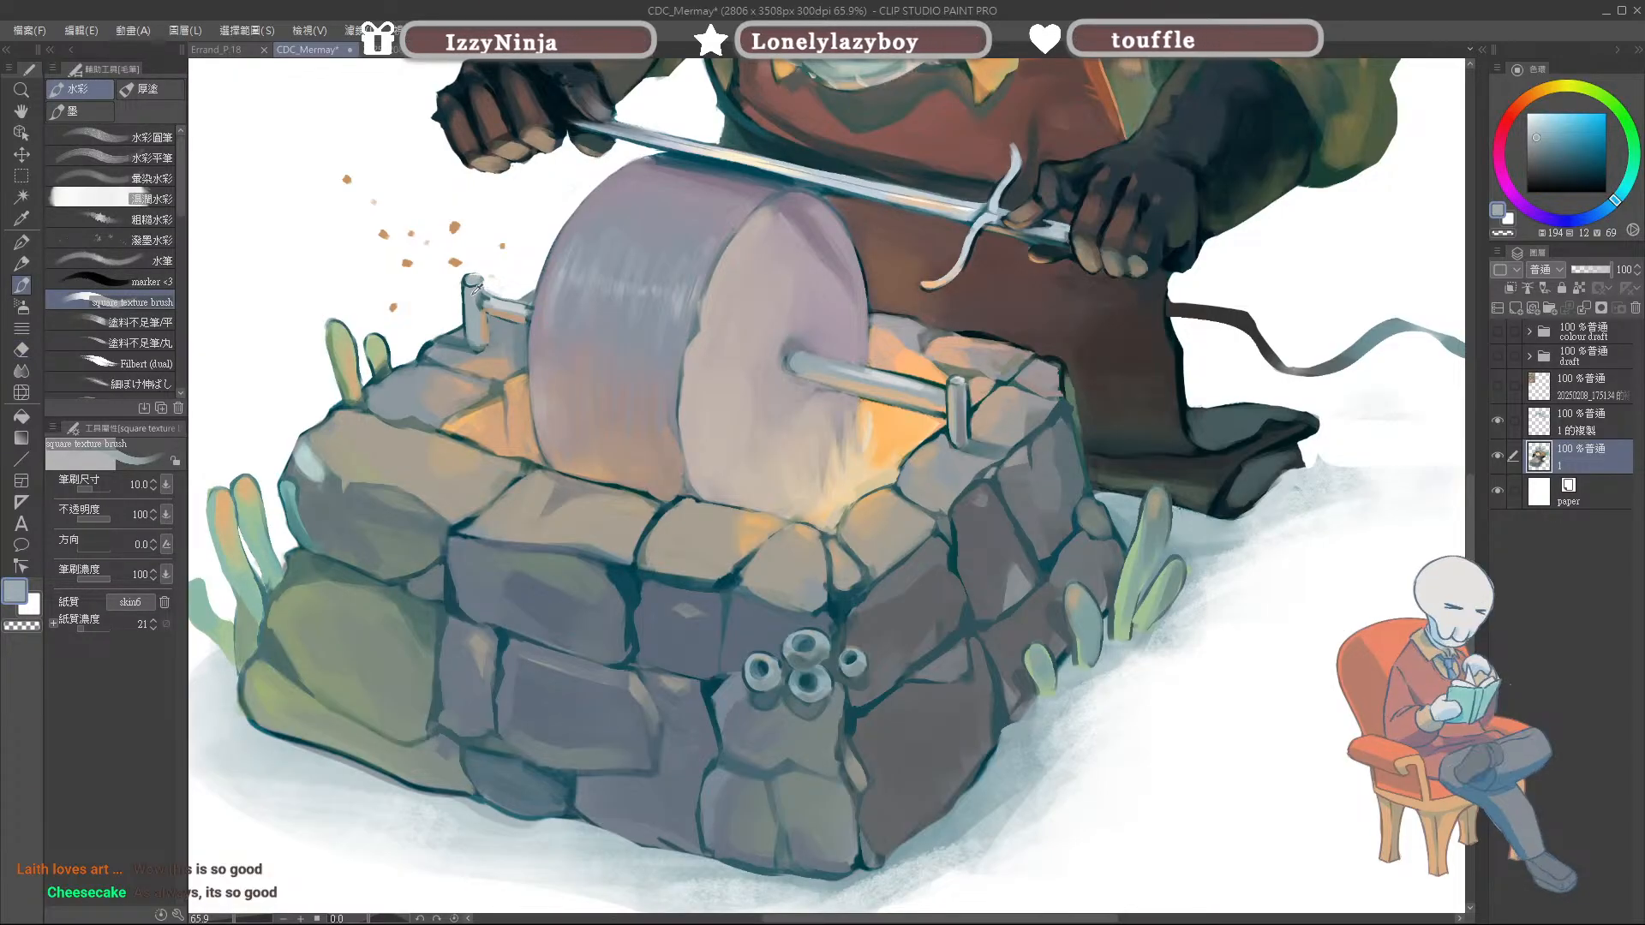
alt+click(470, 276)
alt+click(473, 283)
drag(482, 285, 481, 312)
alt+click(494, 304)
alt+click(482, 304)
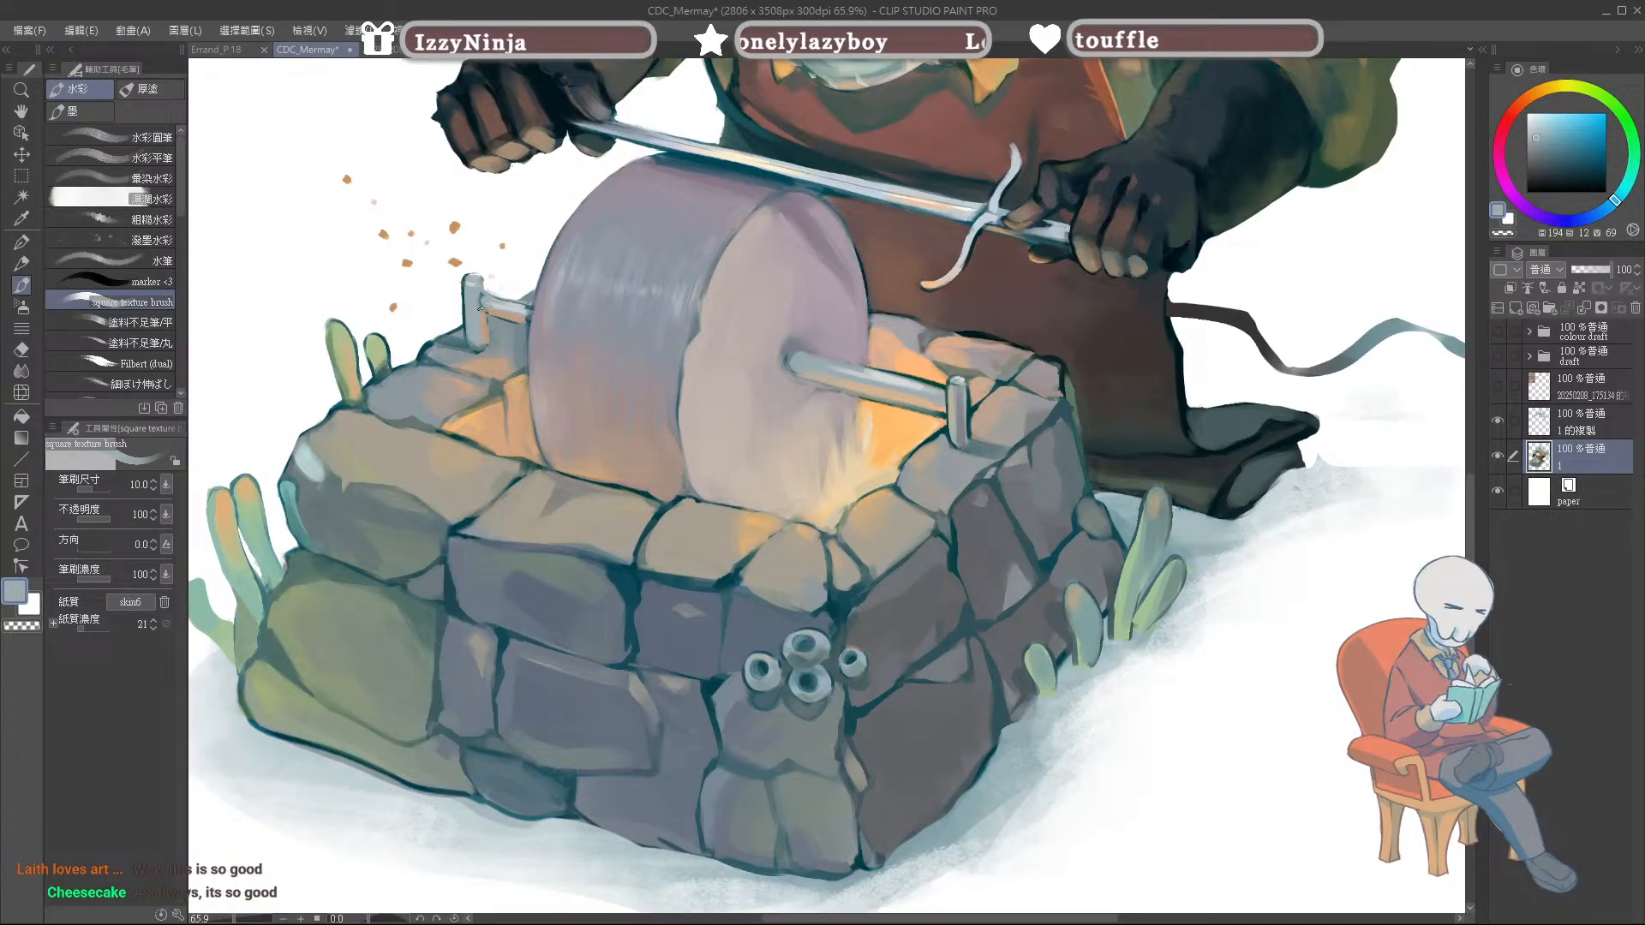
Step: Refine the left post's base and the short axle section beside it with sampled warm tan, teal and white
alt+click(505, 323)
alt+click(485, 326)
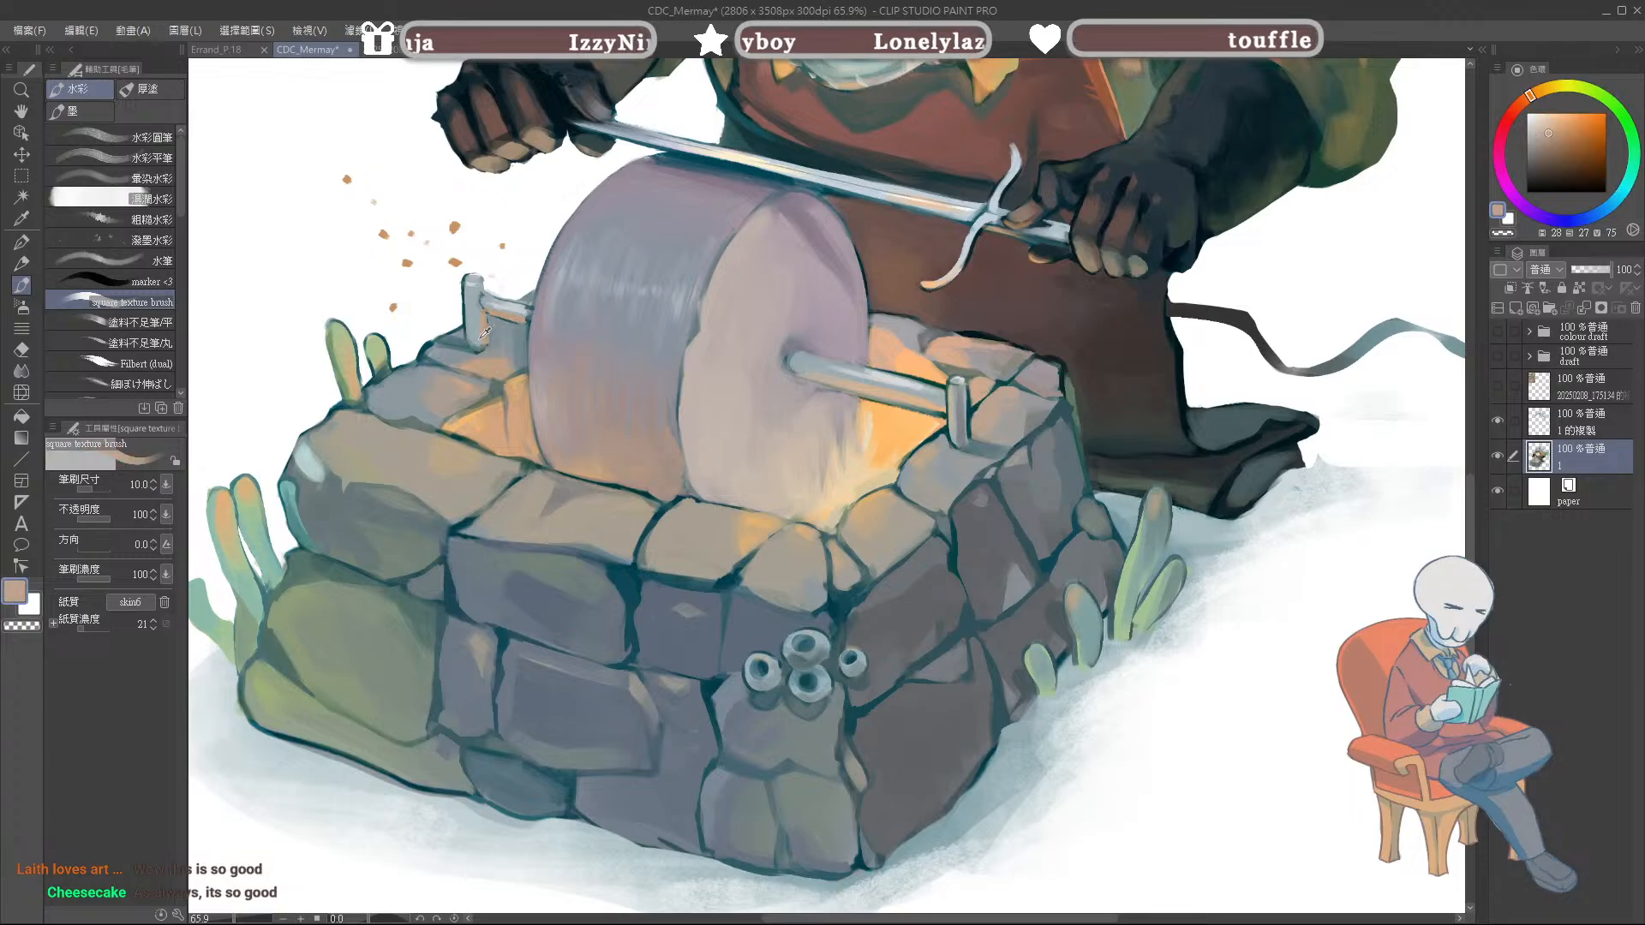
alt+click(469, 348)
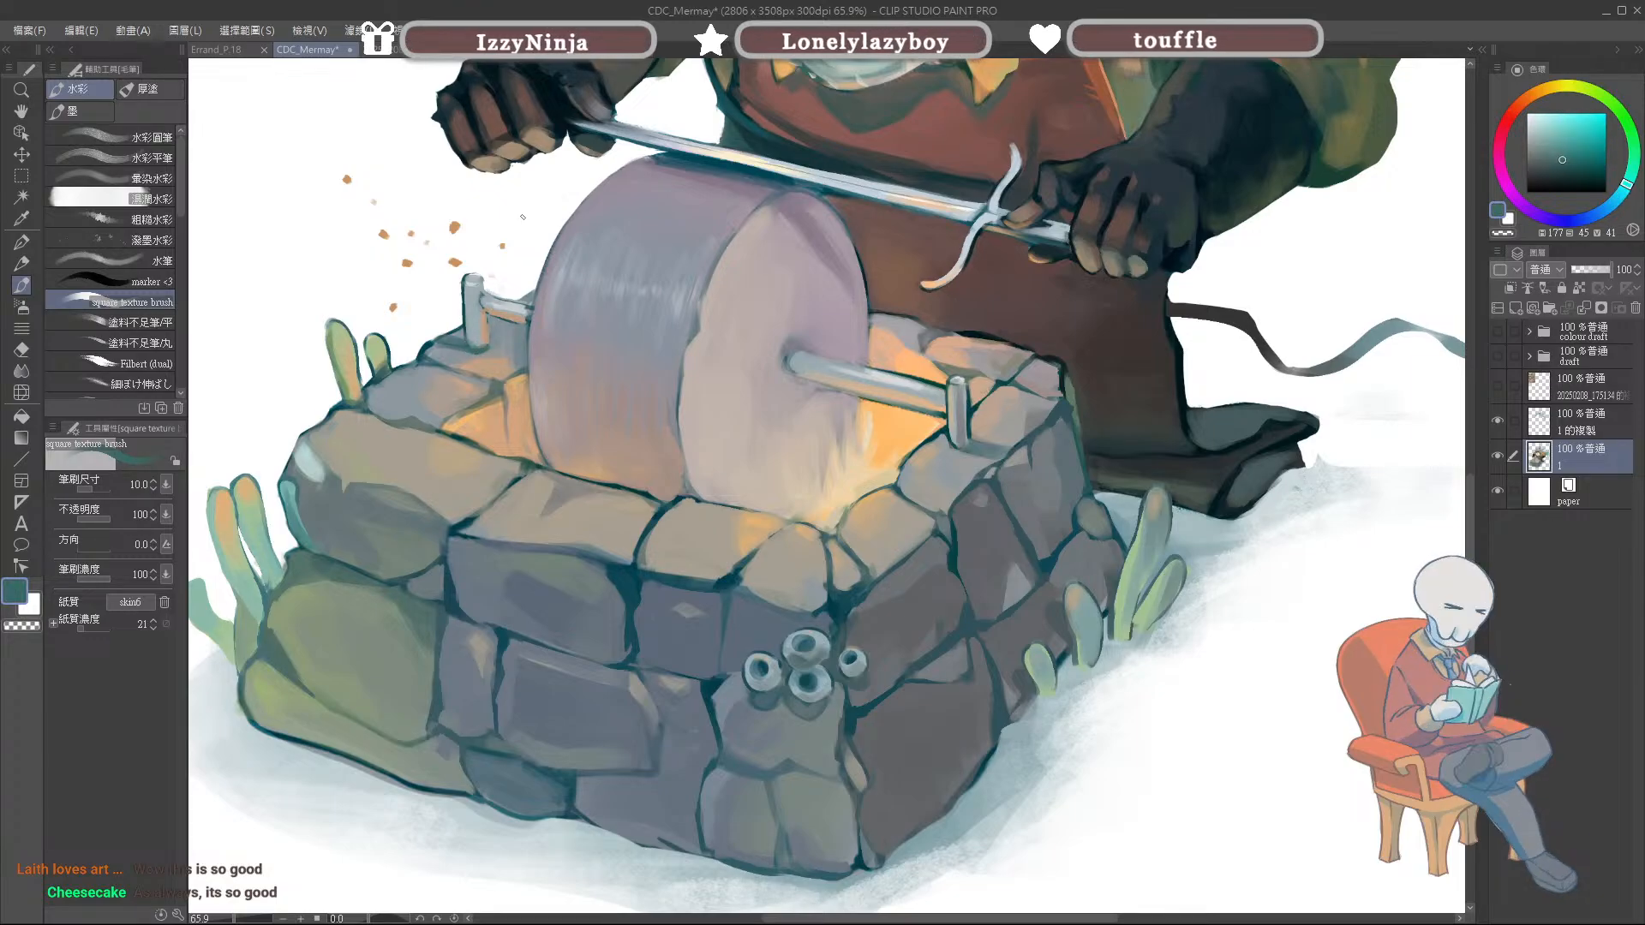
alt+click(522, 313)
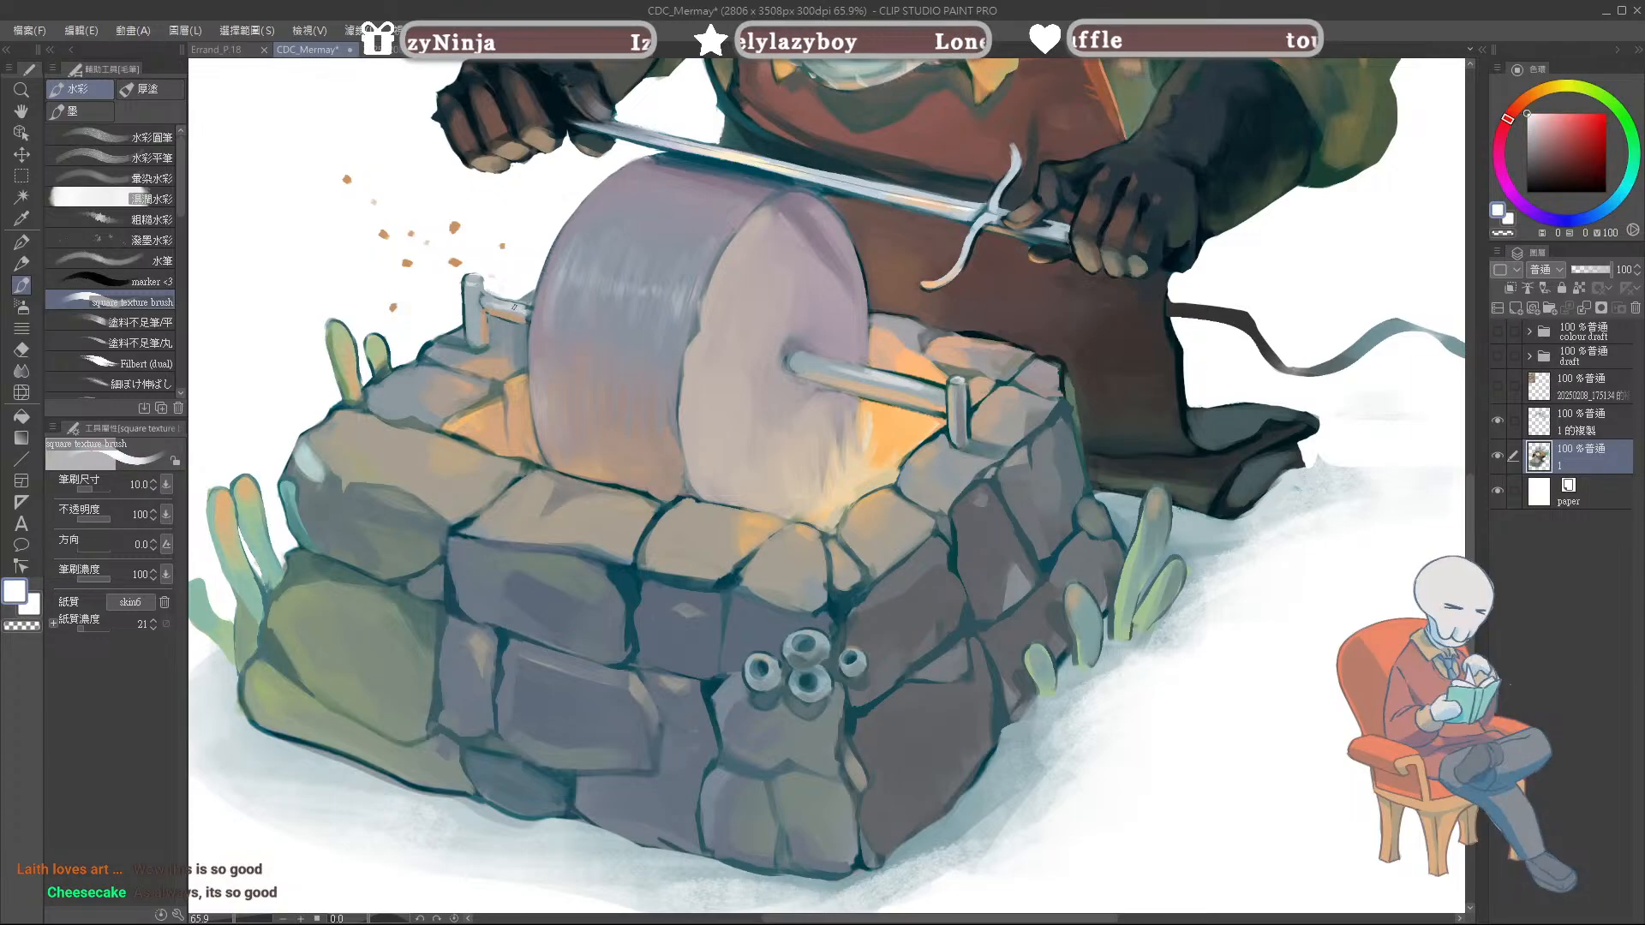
alt+click(522, 307)
alt+click(526, 321)
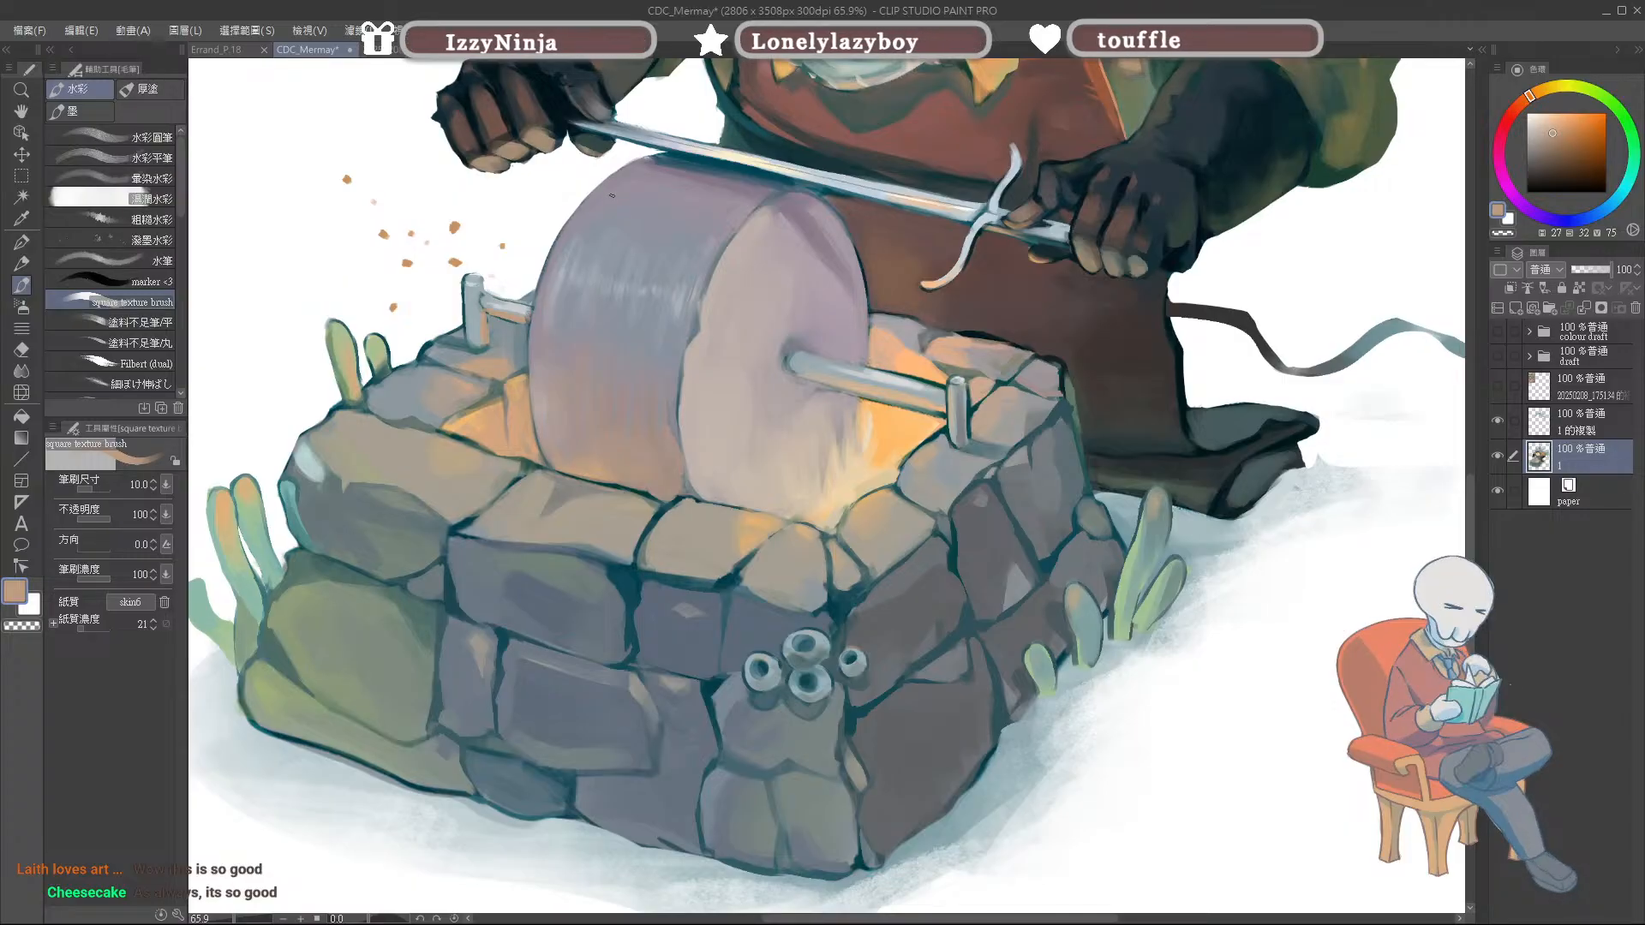
Step: Blend the grindstone face around and below the front axle with sampled greyish mauves
alt+click(804, 391)
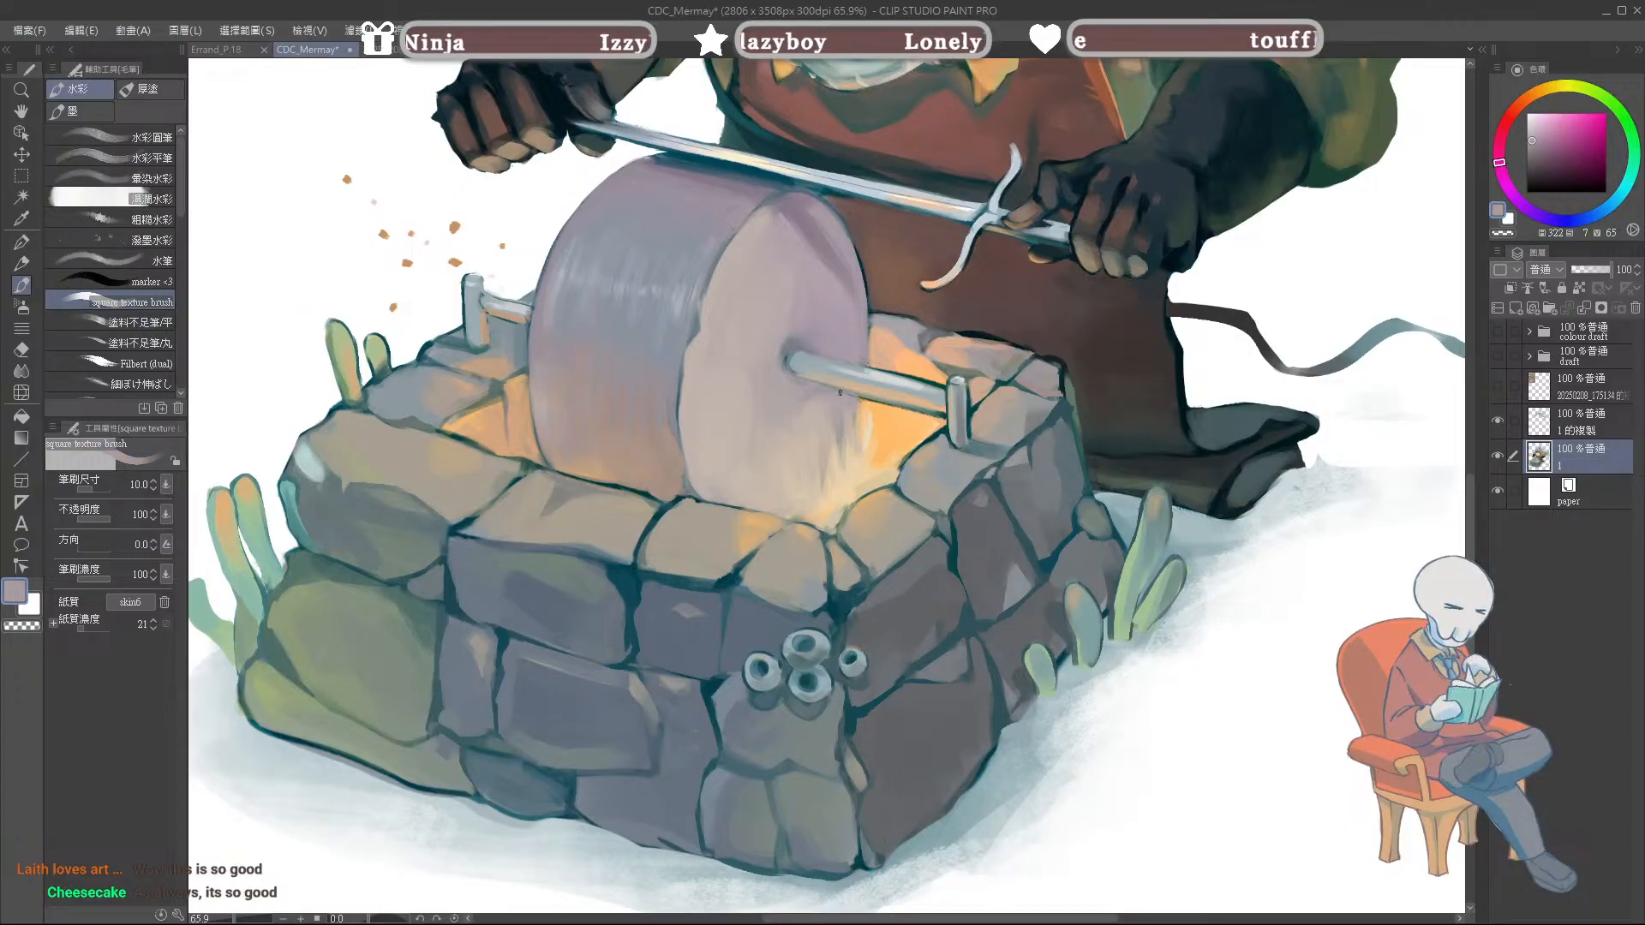
alt+click(854, 406)
alt+click(852, 401)
alt+click(859, 386)
alt+click(867, 363)
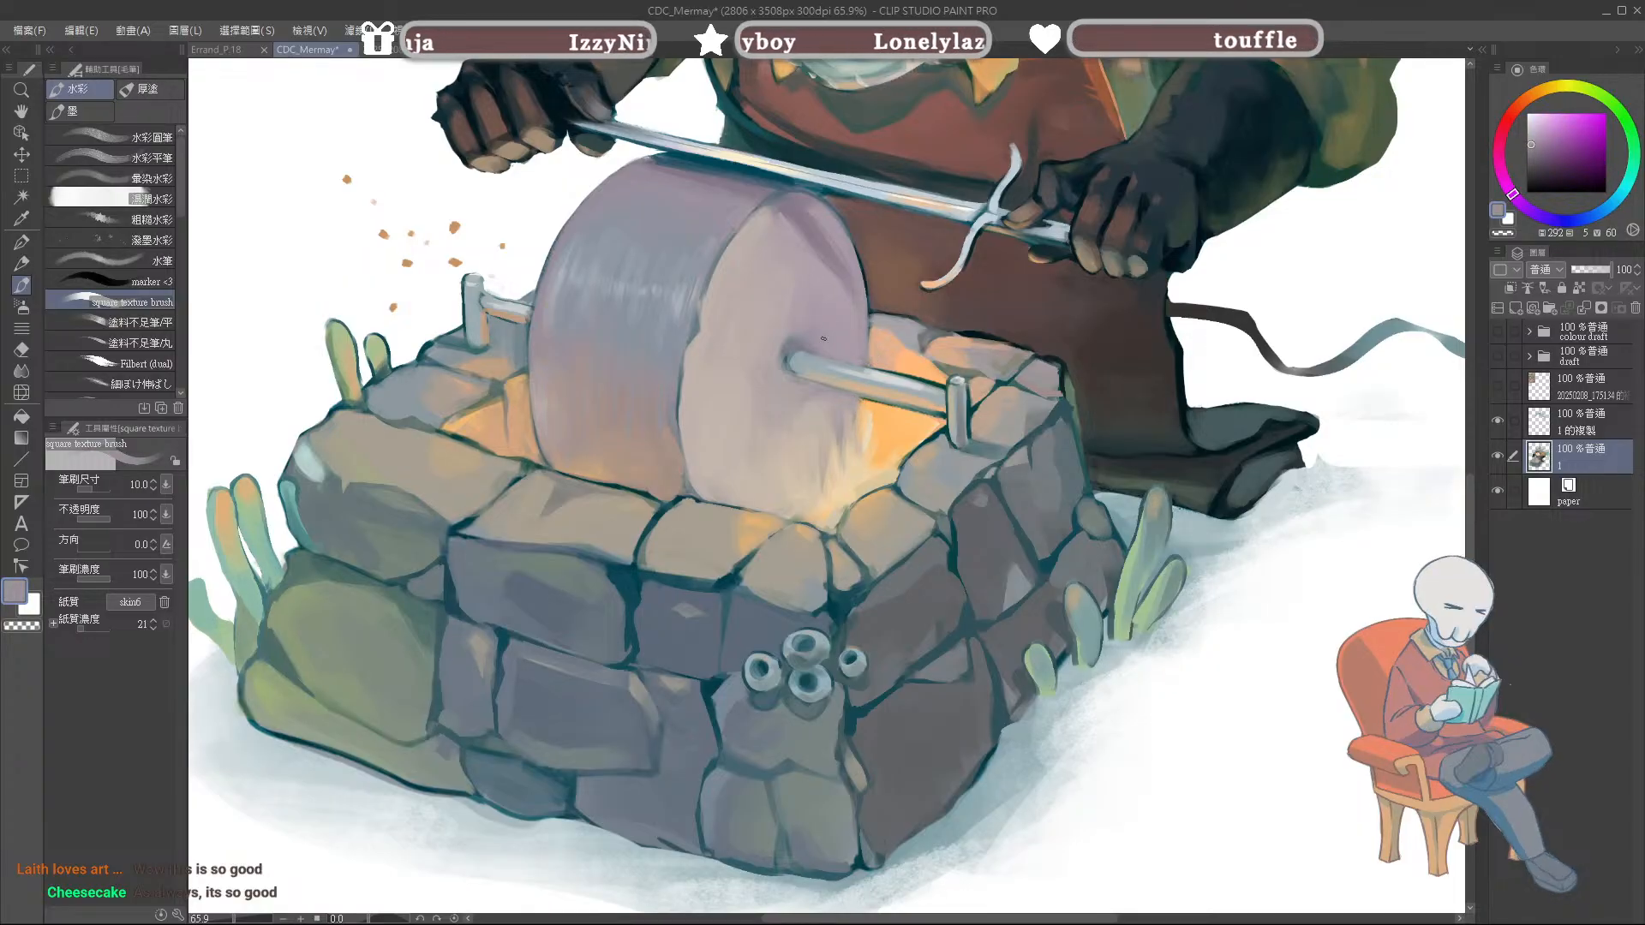
Step: Repaint the upper edges of the stones behind the front axle post with sampled grey-mauve and peach
scroll(829, 321, up, 5)
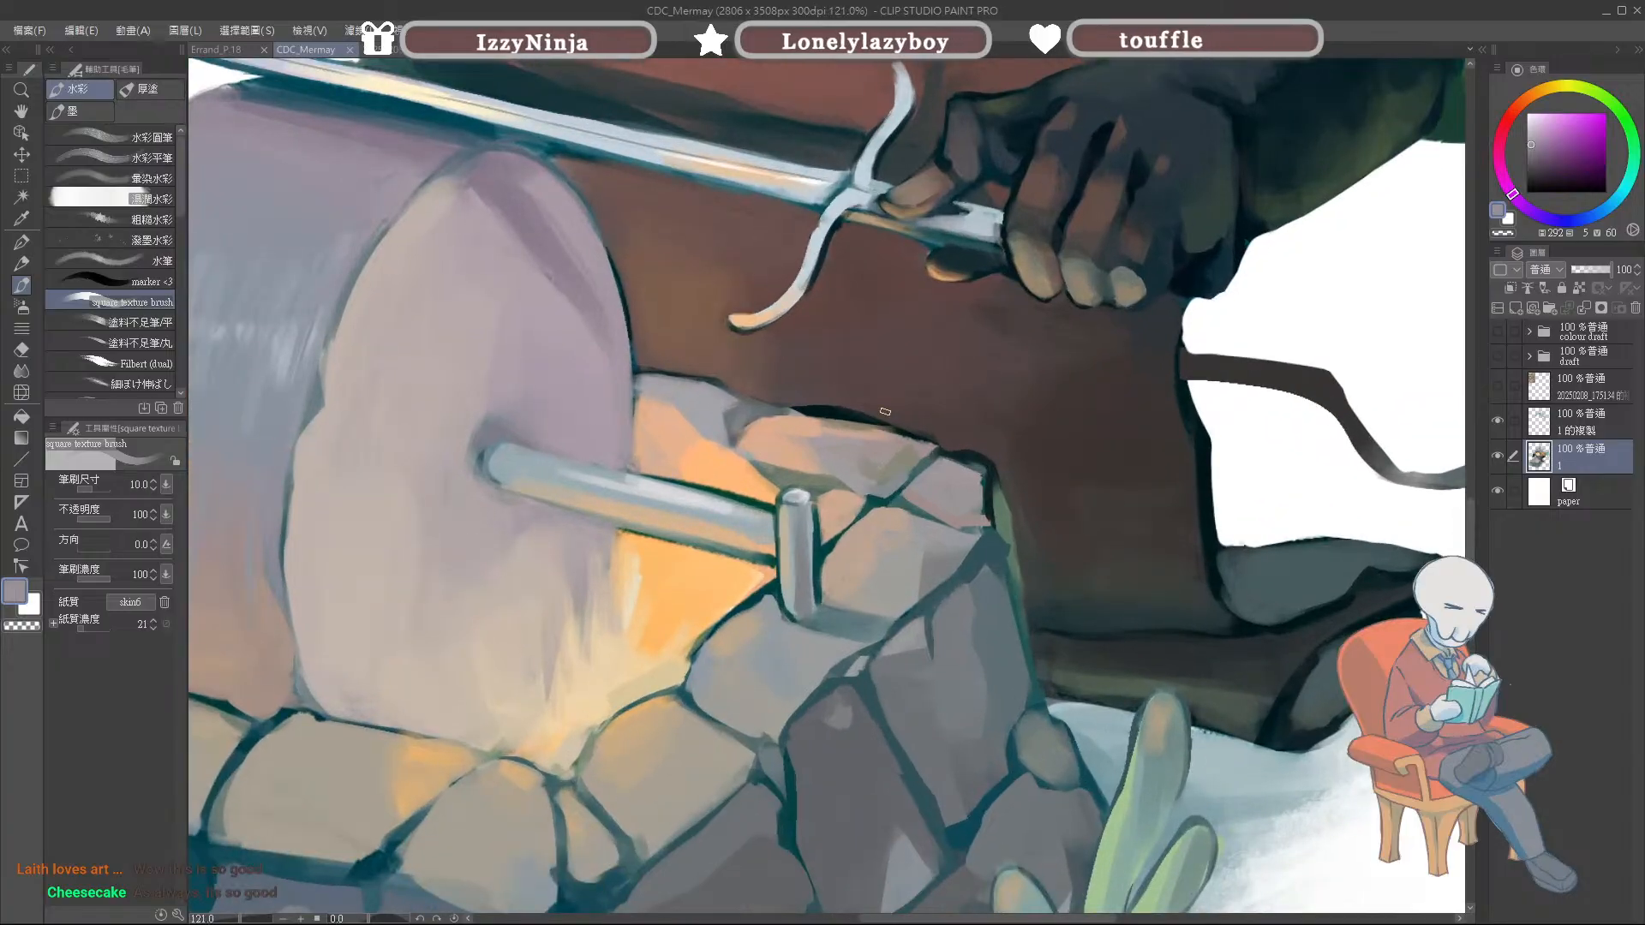
alt+click(975, 470)
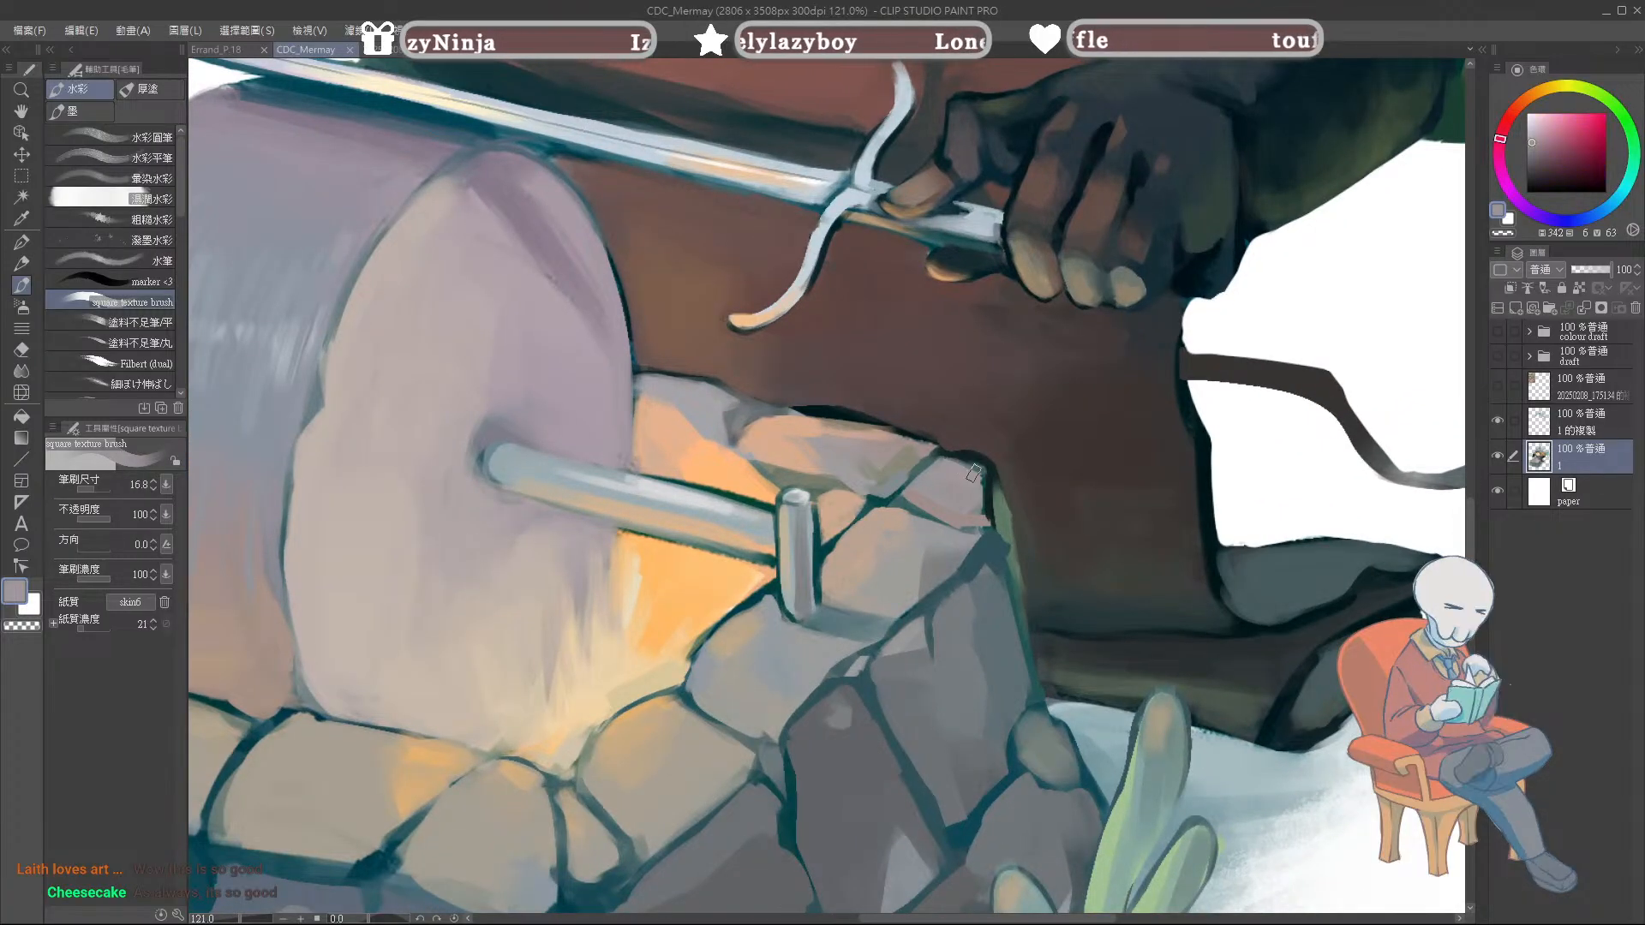
mouse_move(975, 470)
ctrl+alt+mouse_down()
mouse_move(956, 470)
mouse_move(986, 499)
ctrl+alt+mouse_up()
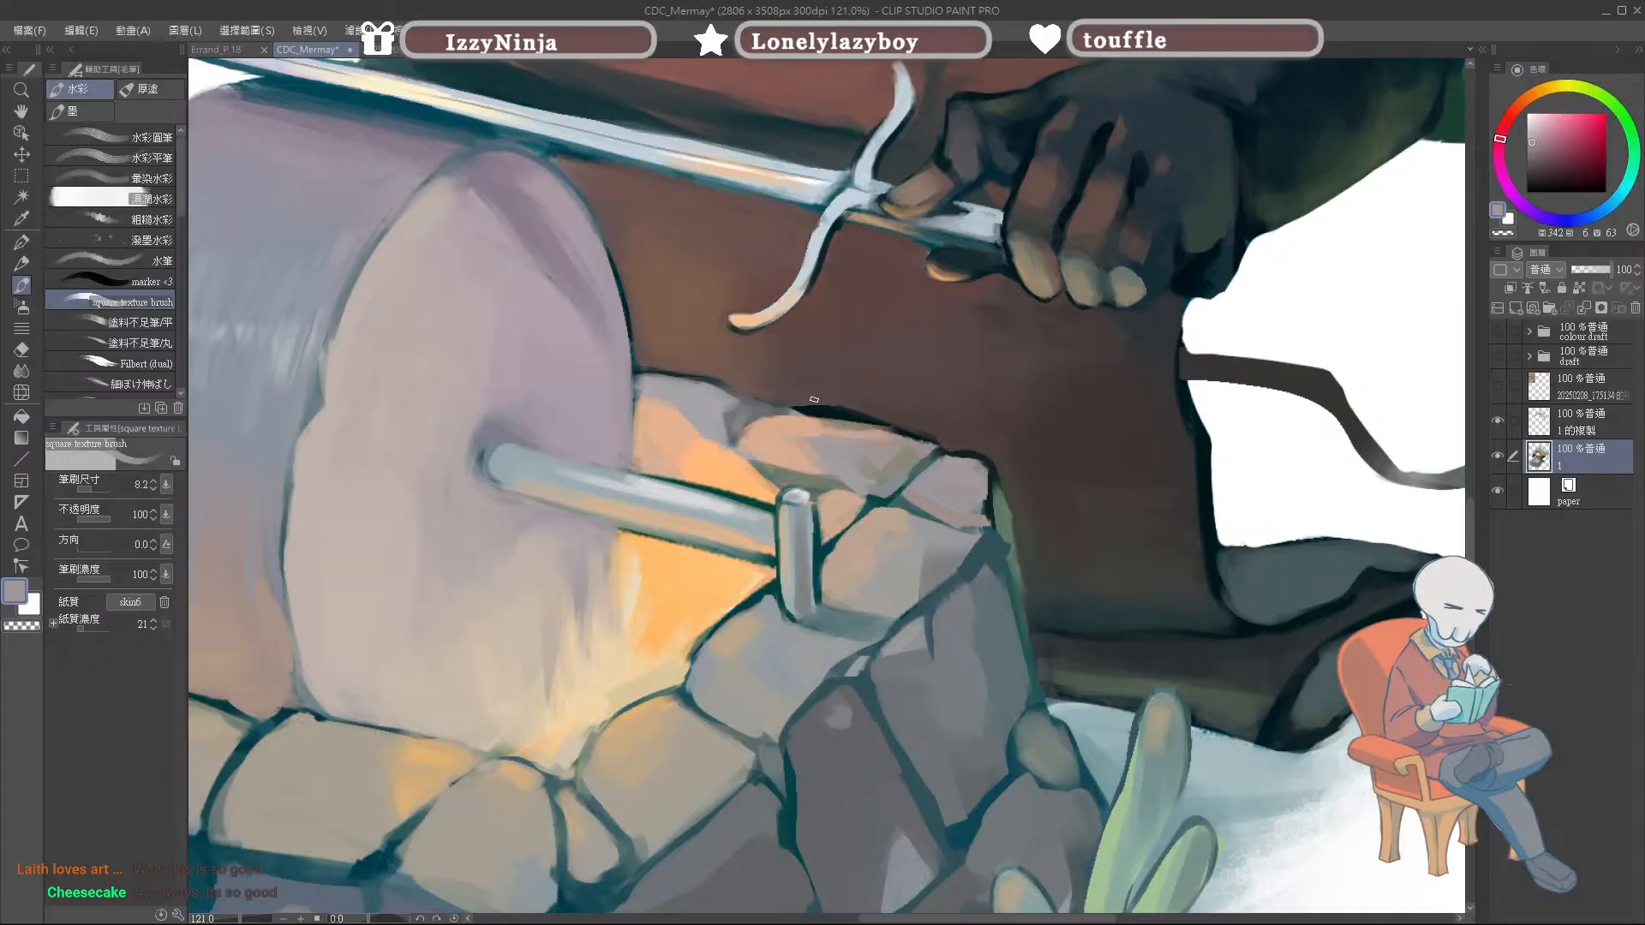
alt+click(833, 430)
ctrl+alt+drag(831, 420, 922, 443)
alt+click(844, 428)
drag(822, 426, 858, 431)
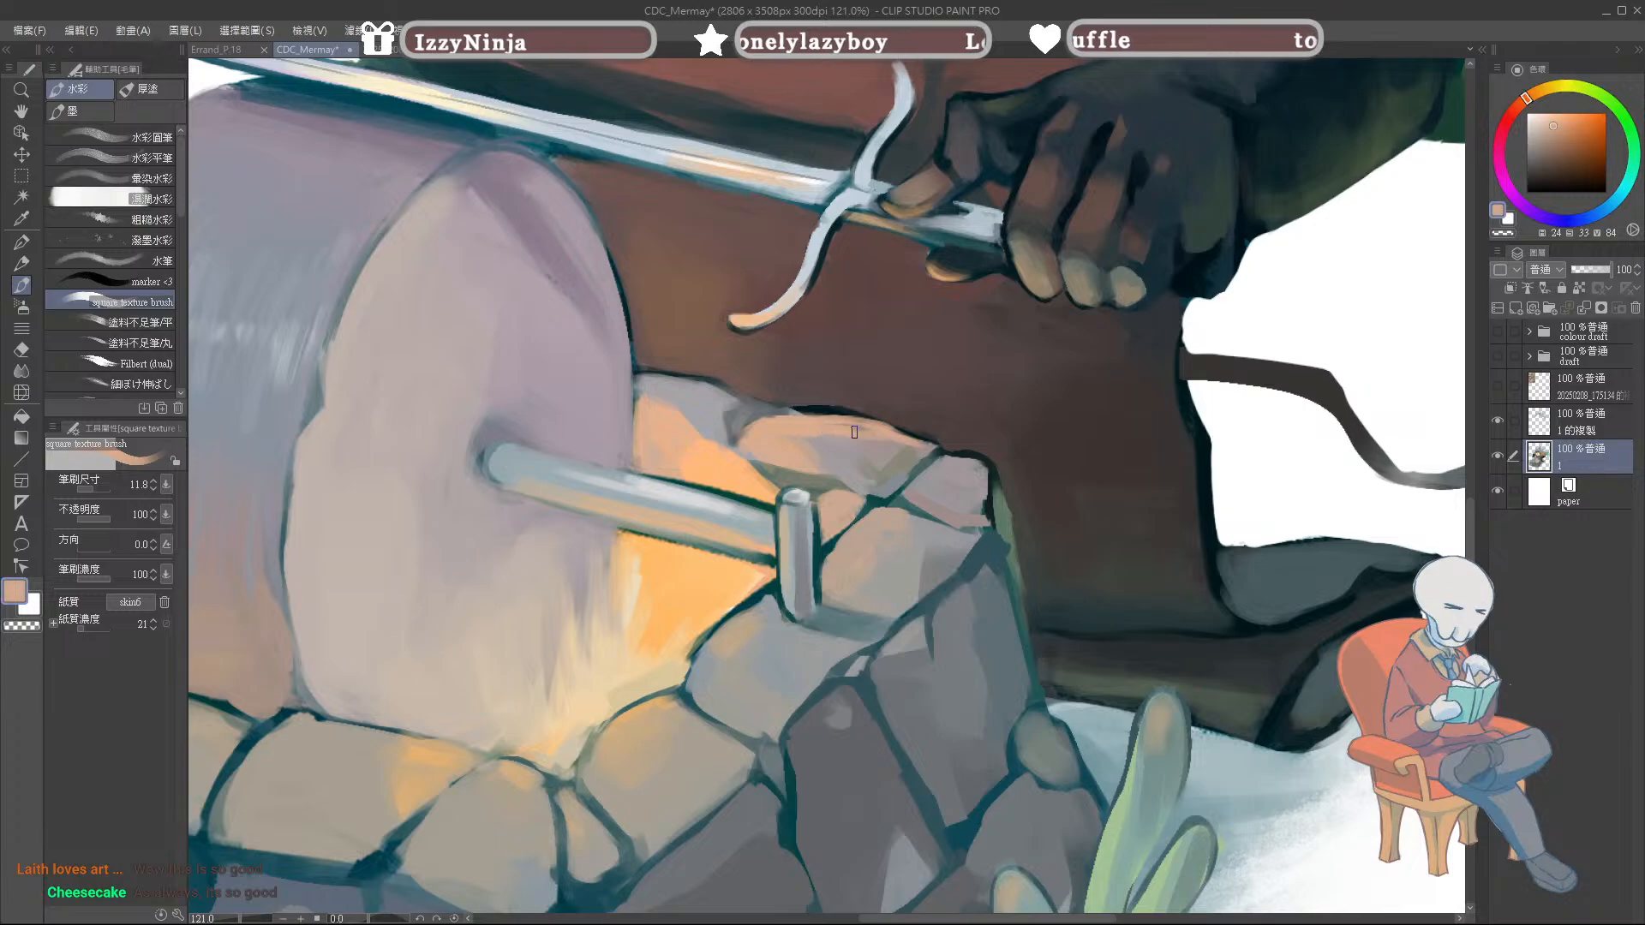
Step: Select the orange sparks beside the grindstone with a freehand lasso
scroll(793, 448, down, 10)
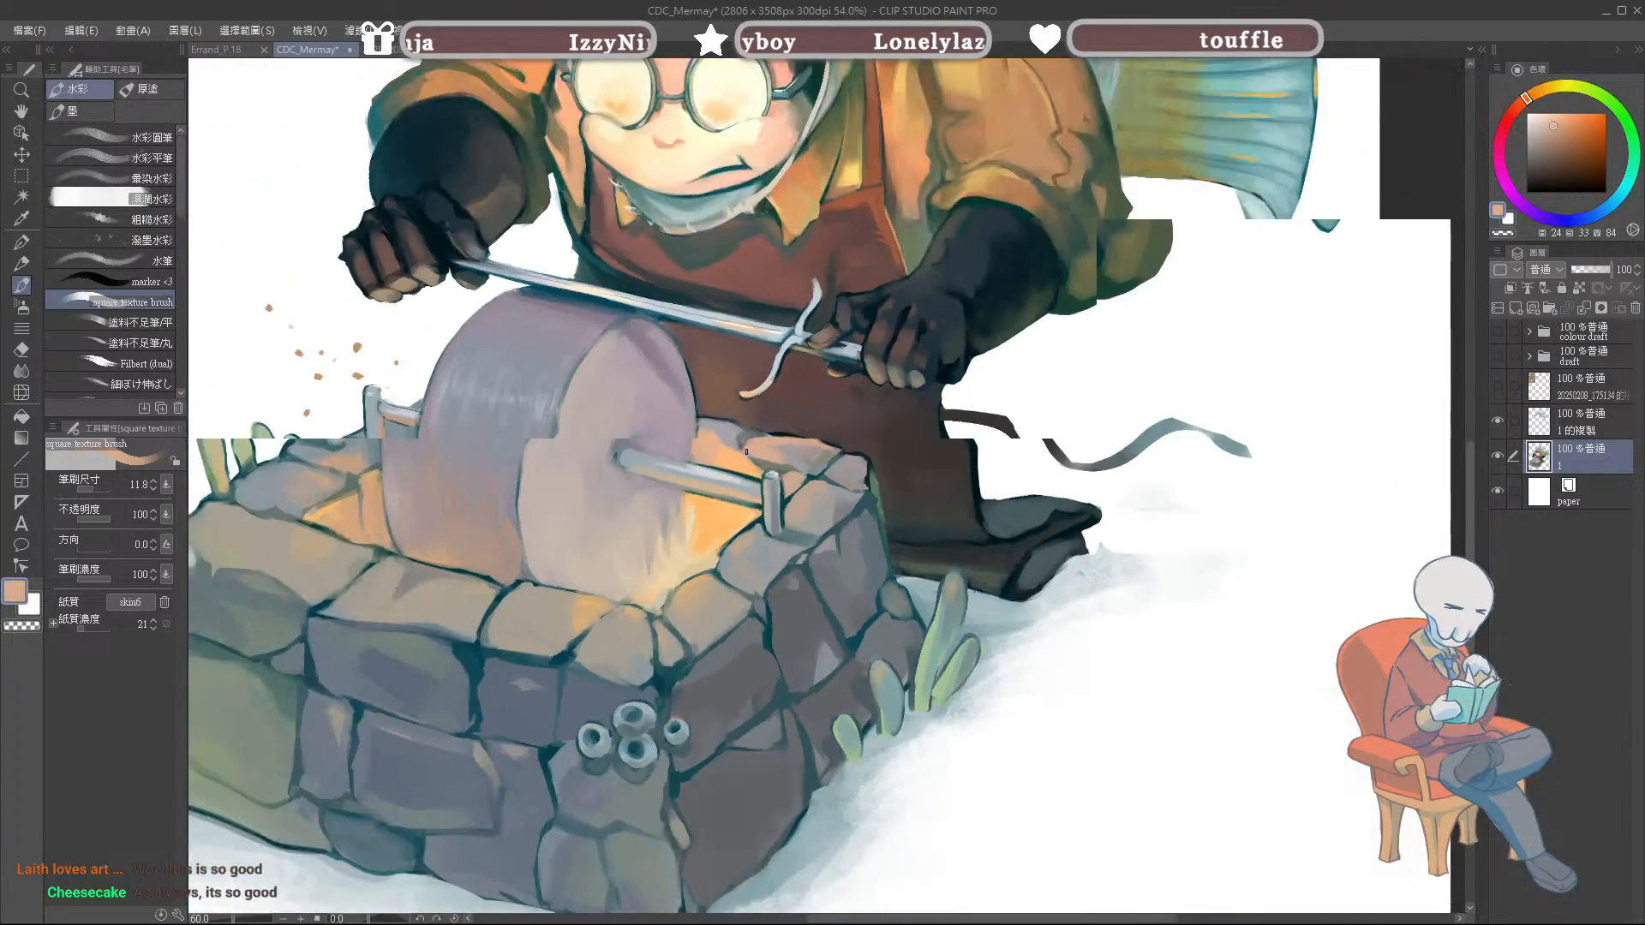
scroll(765, 477, up, 5)
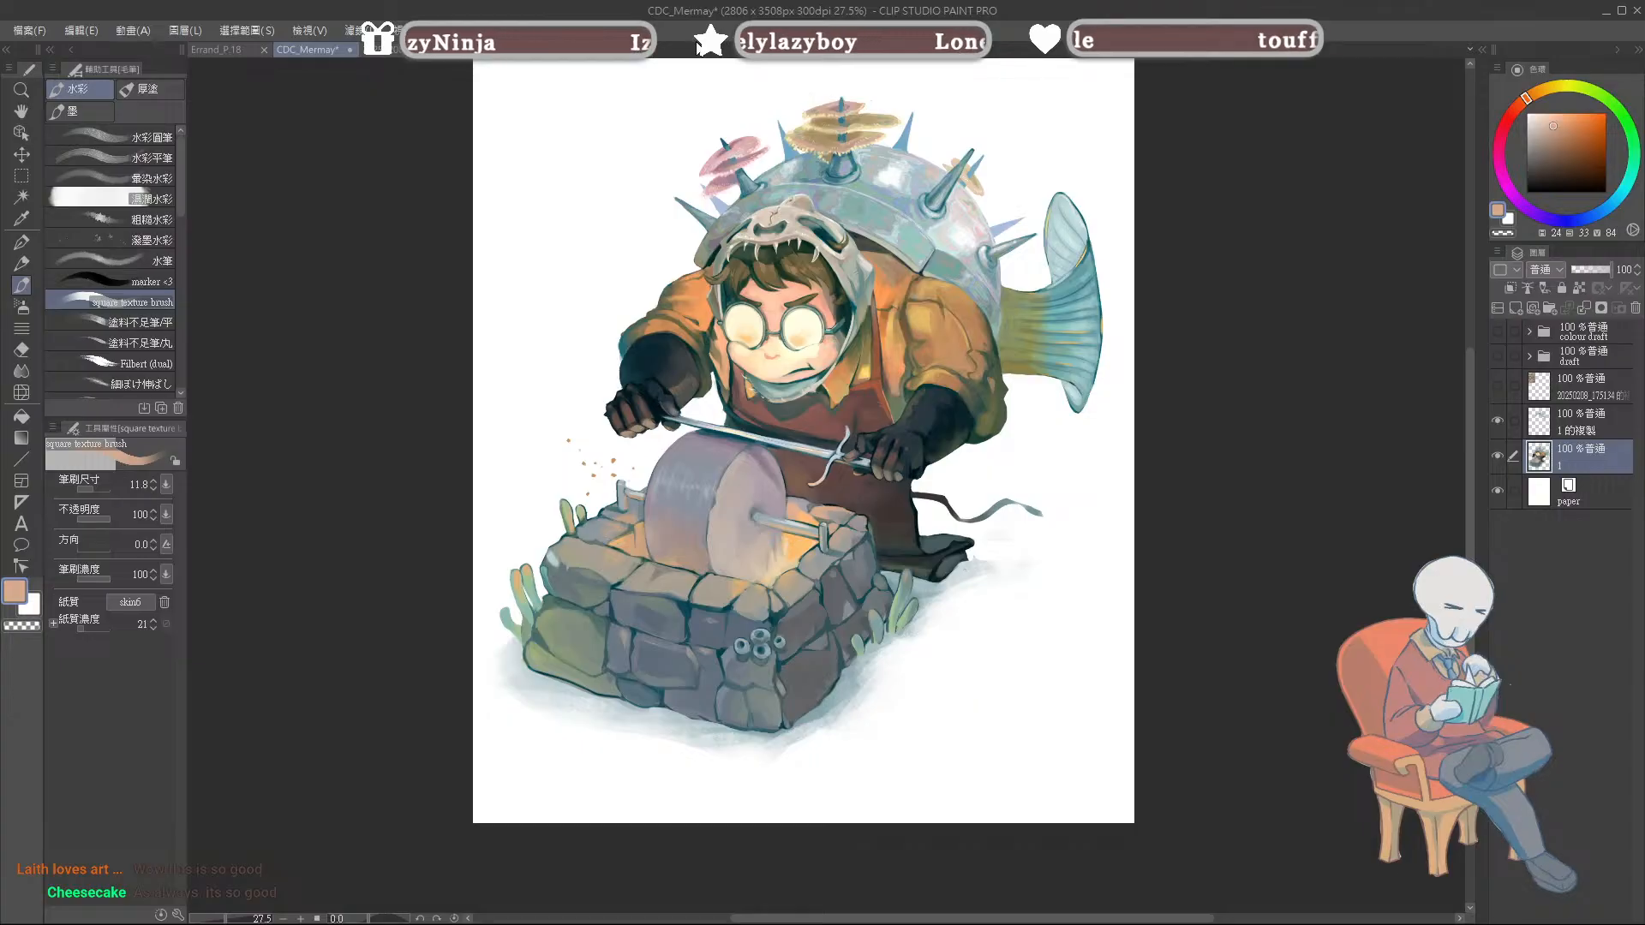
scroll(1023, 367, up, 2)
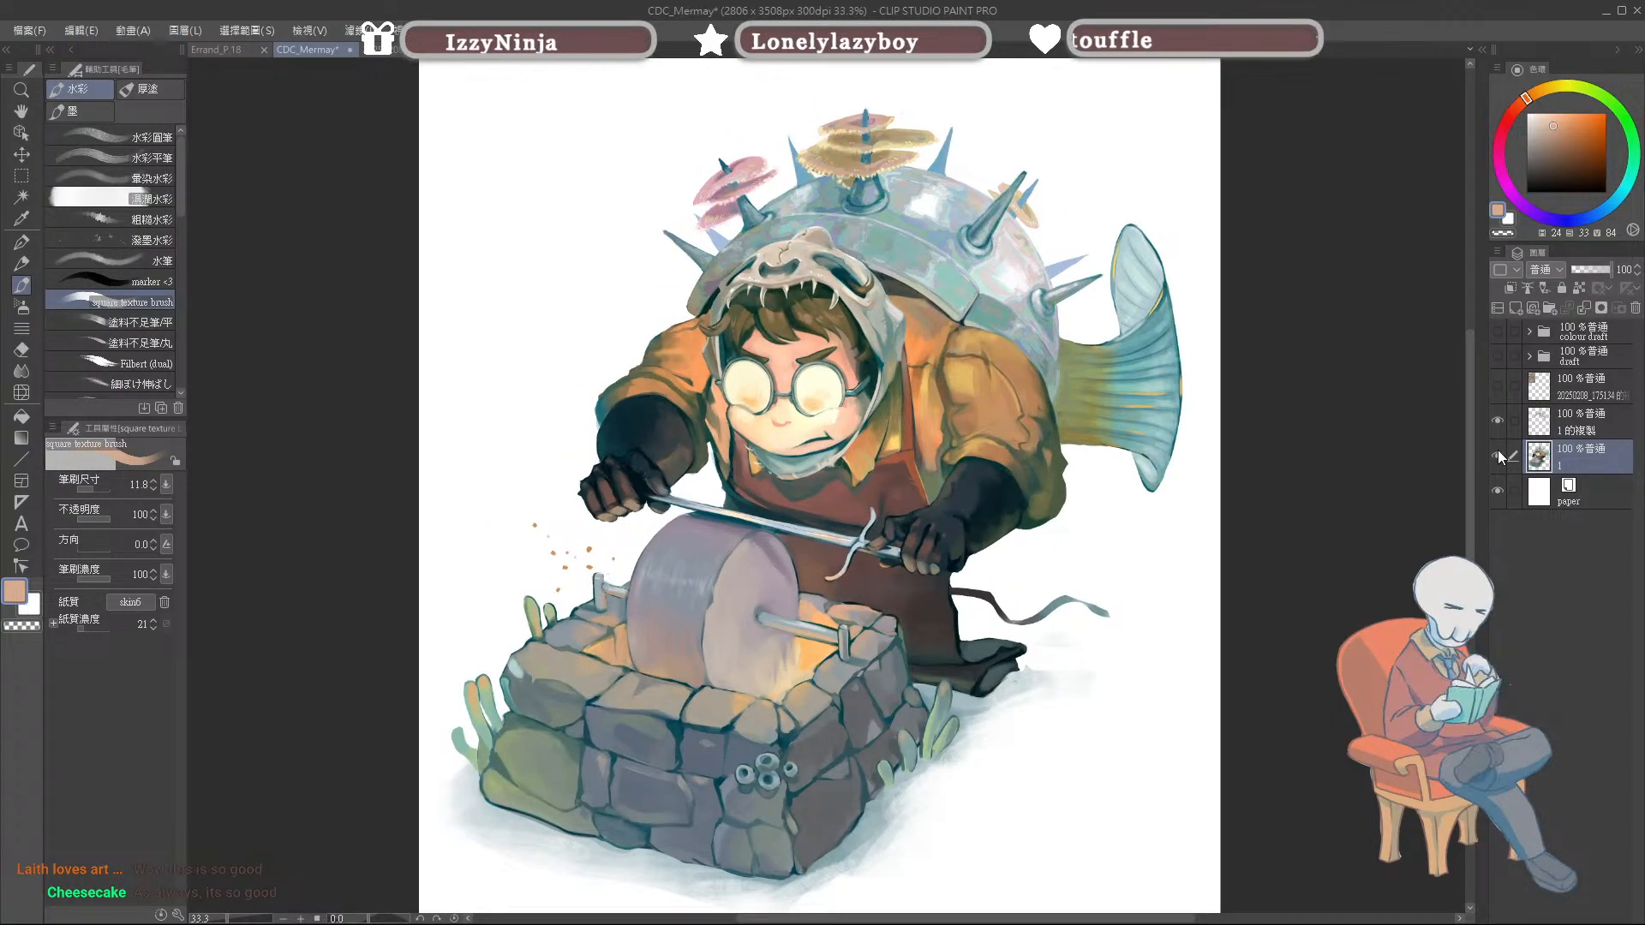
key(e)
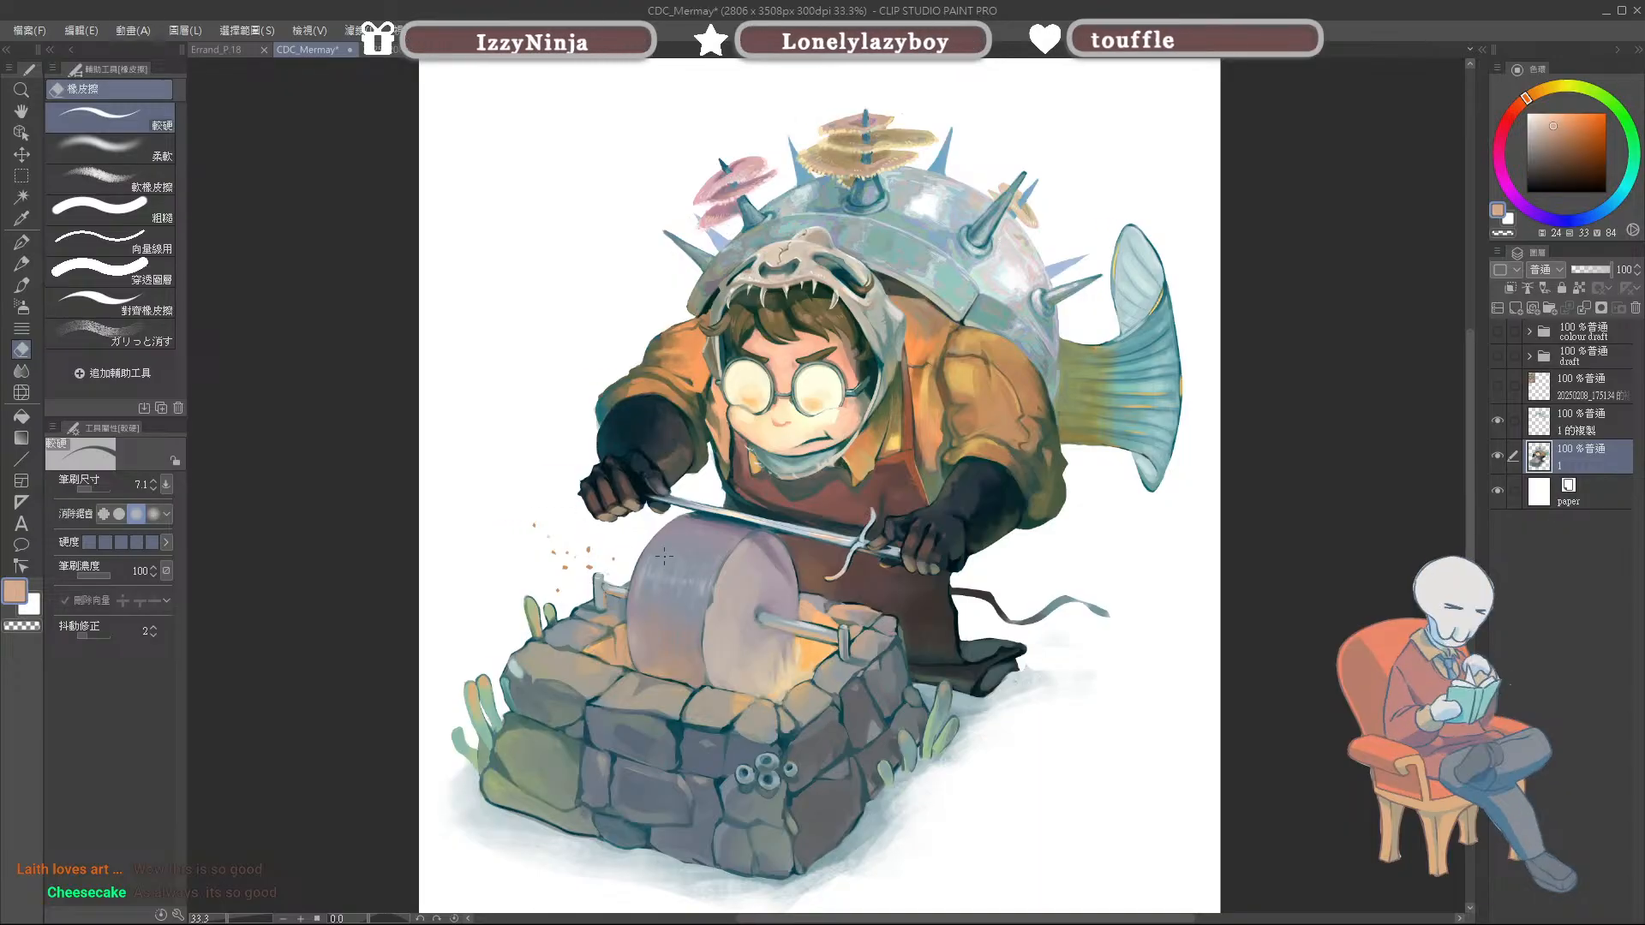
key(m)
click(149, 178)
mouse_move(557, 519)
mouse_down()
mouse_move(546, 591)
mouse_move(634, 562)
mouse_move(559, 520)
mouse_up()
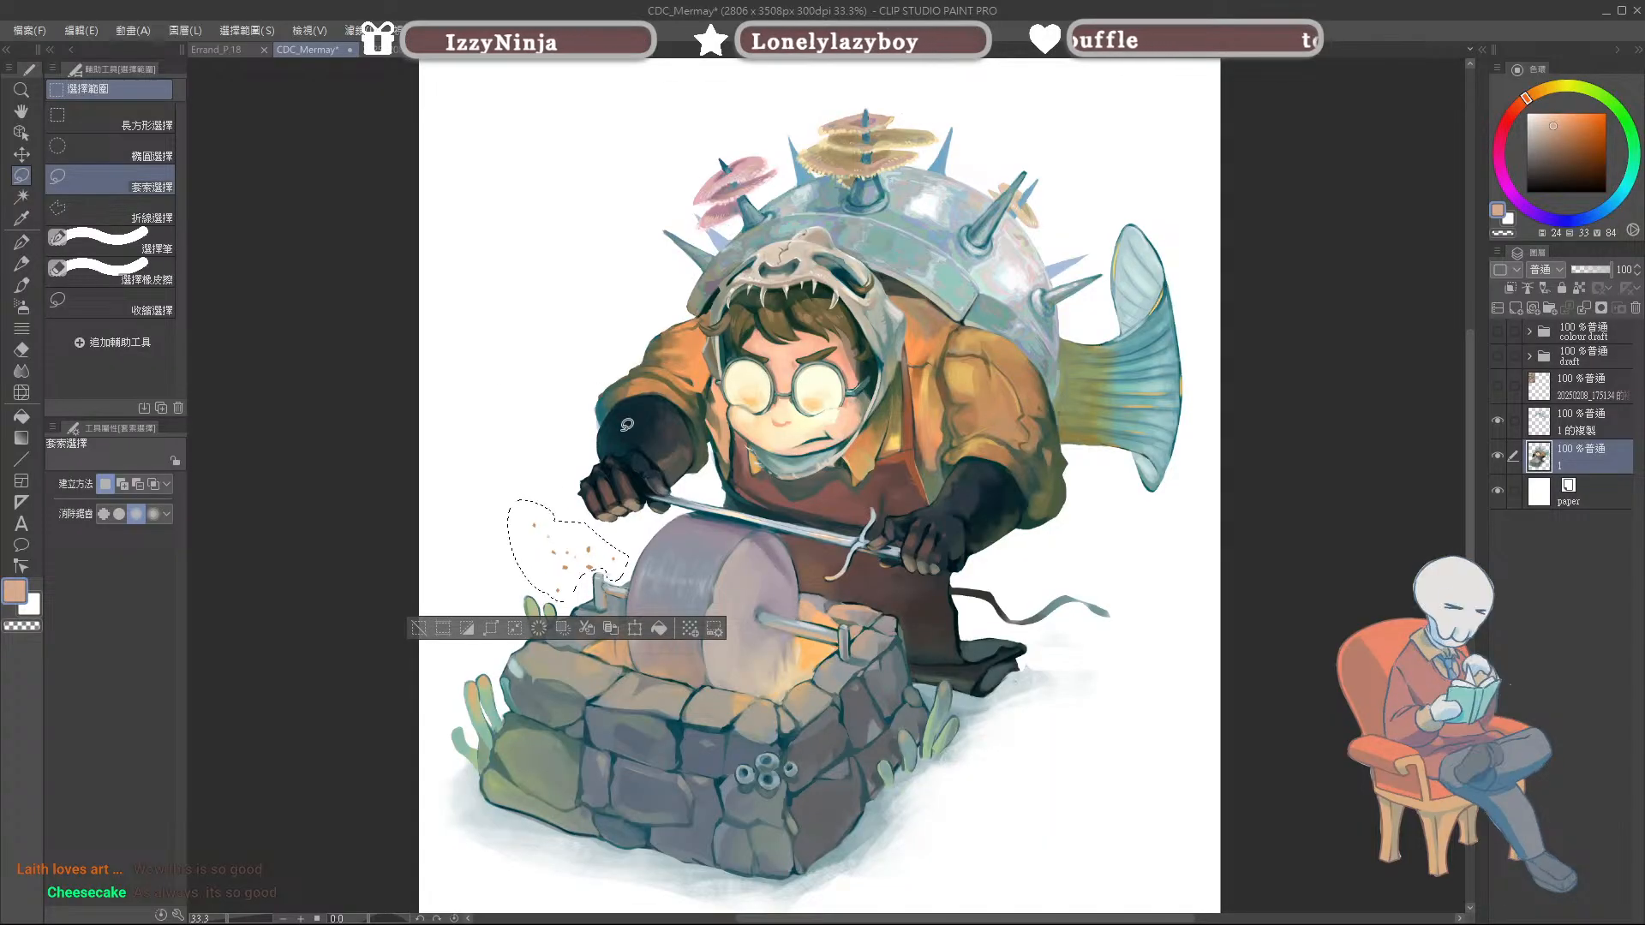
key(ctrl+d)
key(e)
key(m)
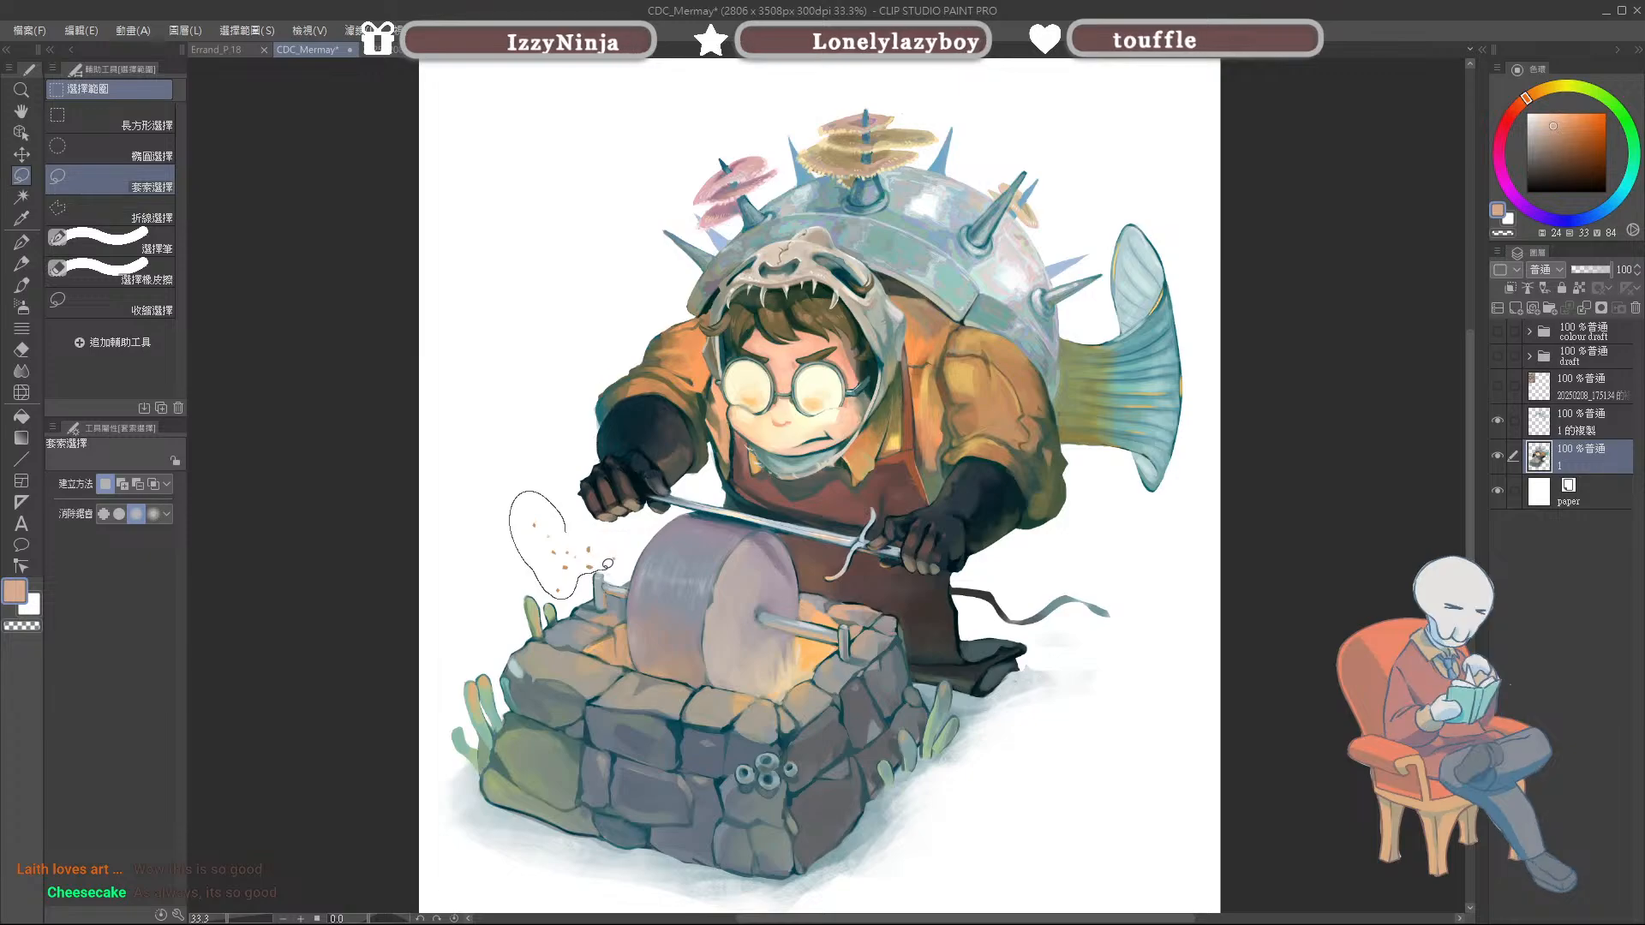
drag(633, 546, 524, 487)
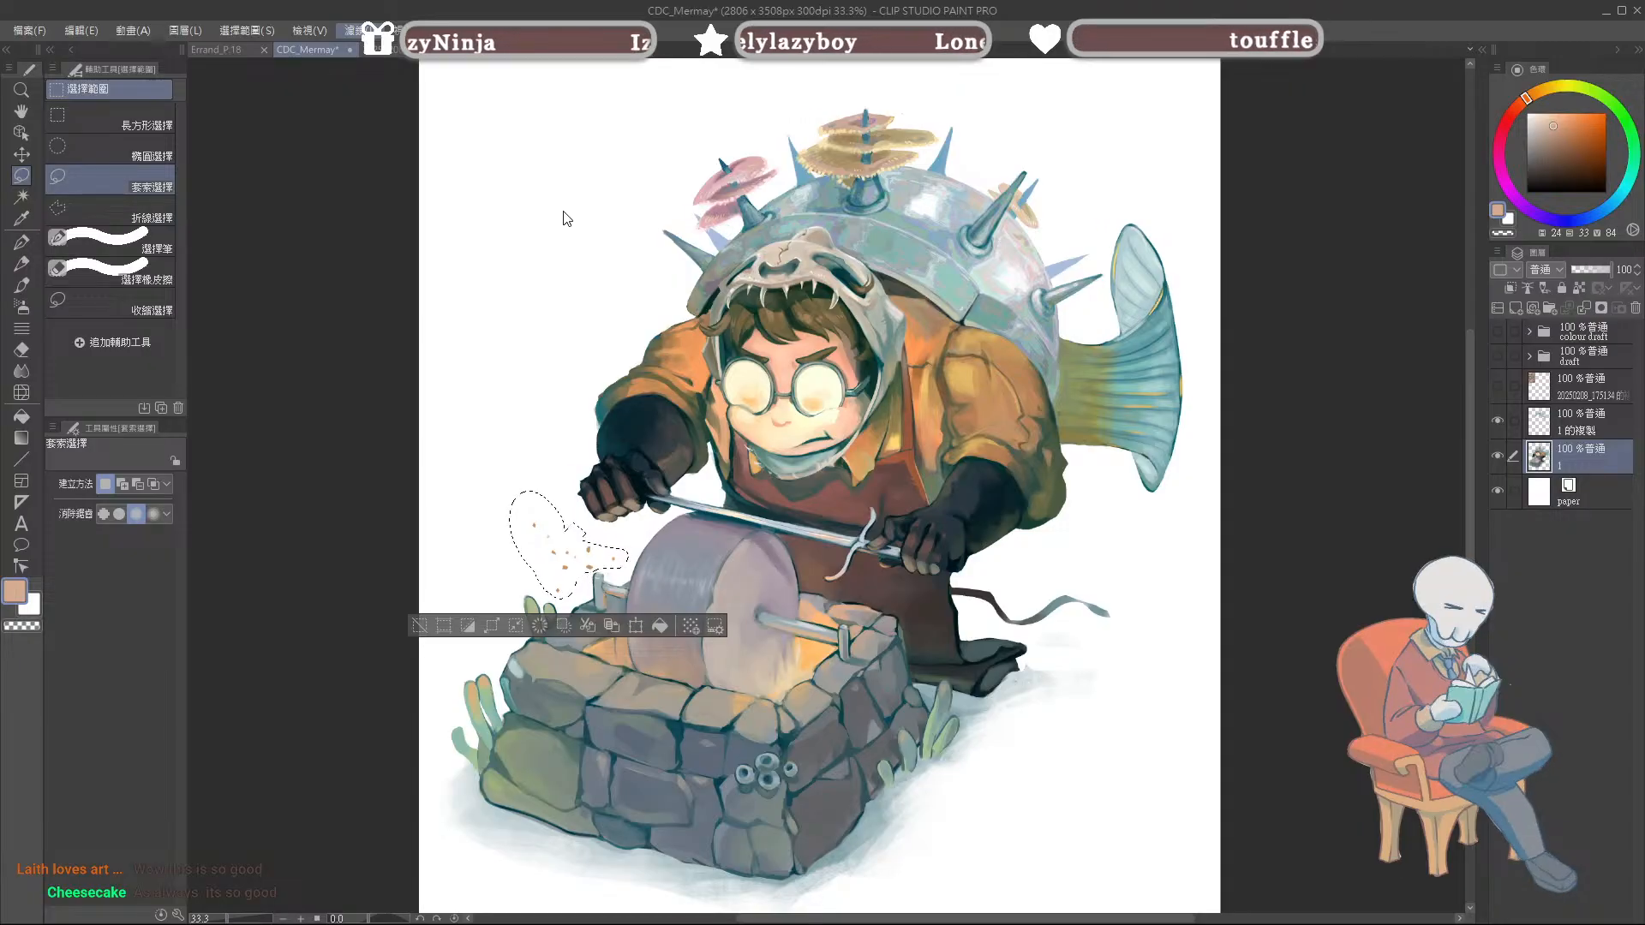
Step: Adjust the selected sparks' colour to a brighter, more saturated orange and clear the selection
key(Delete)
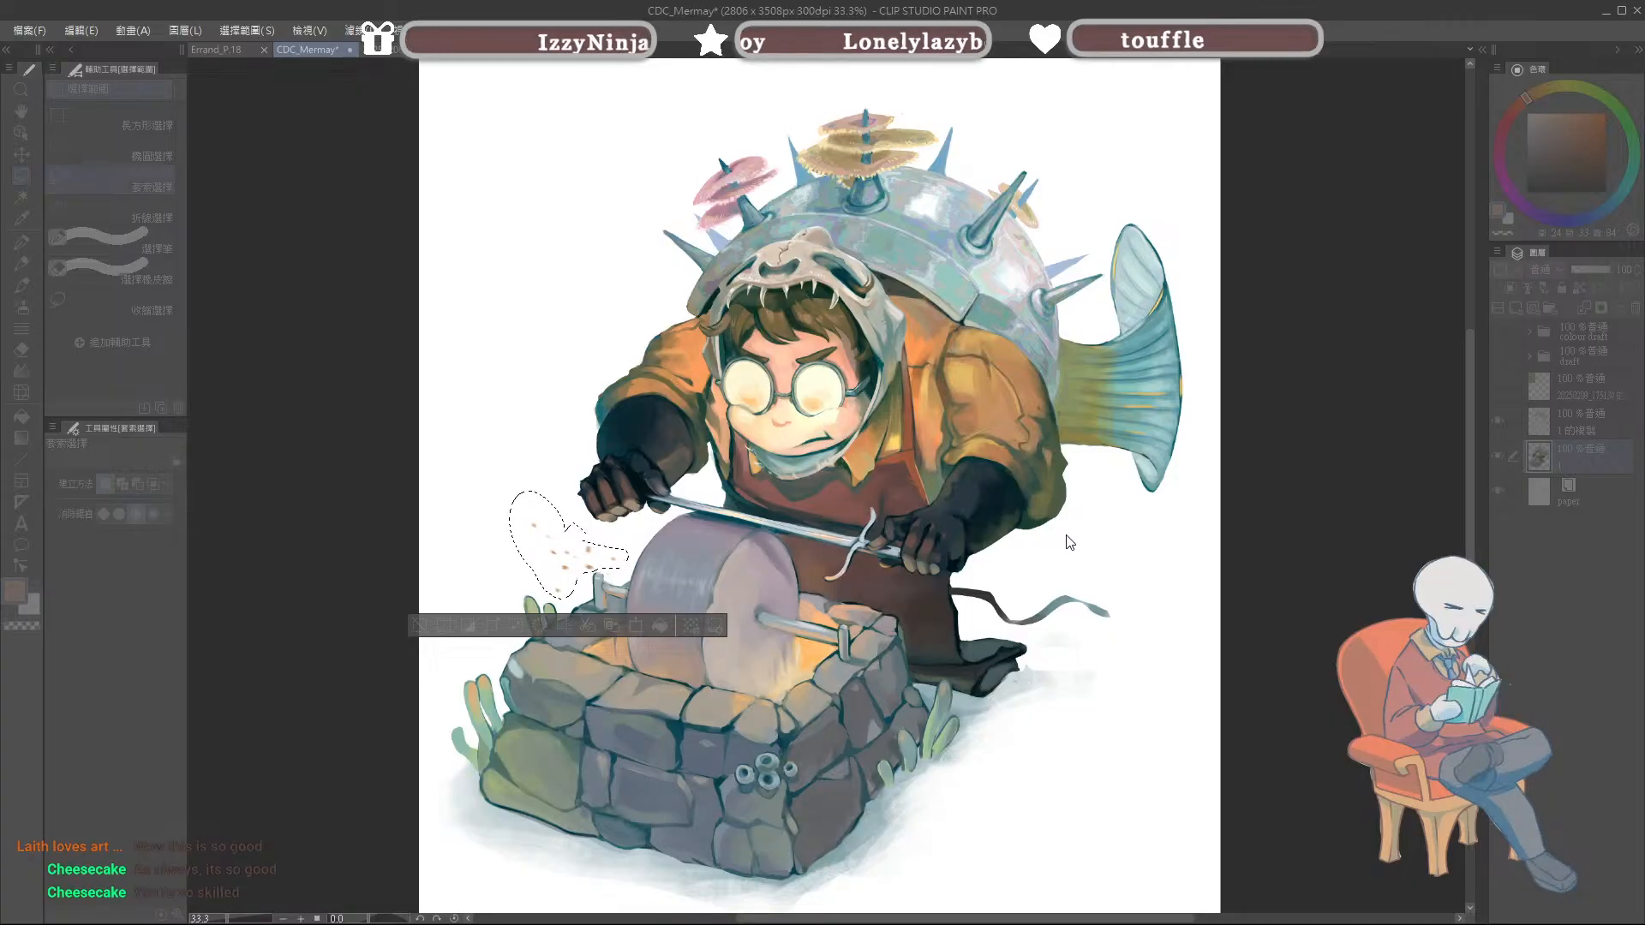
scroll(516, 549, up, 4)
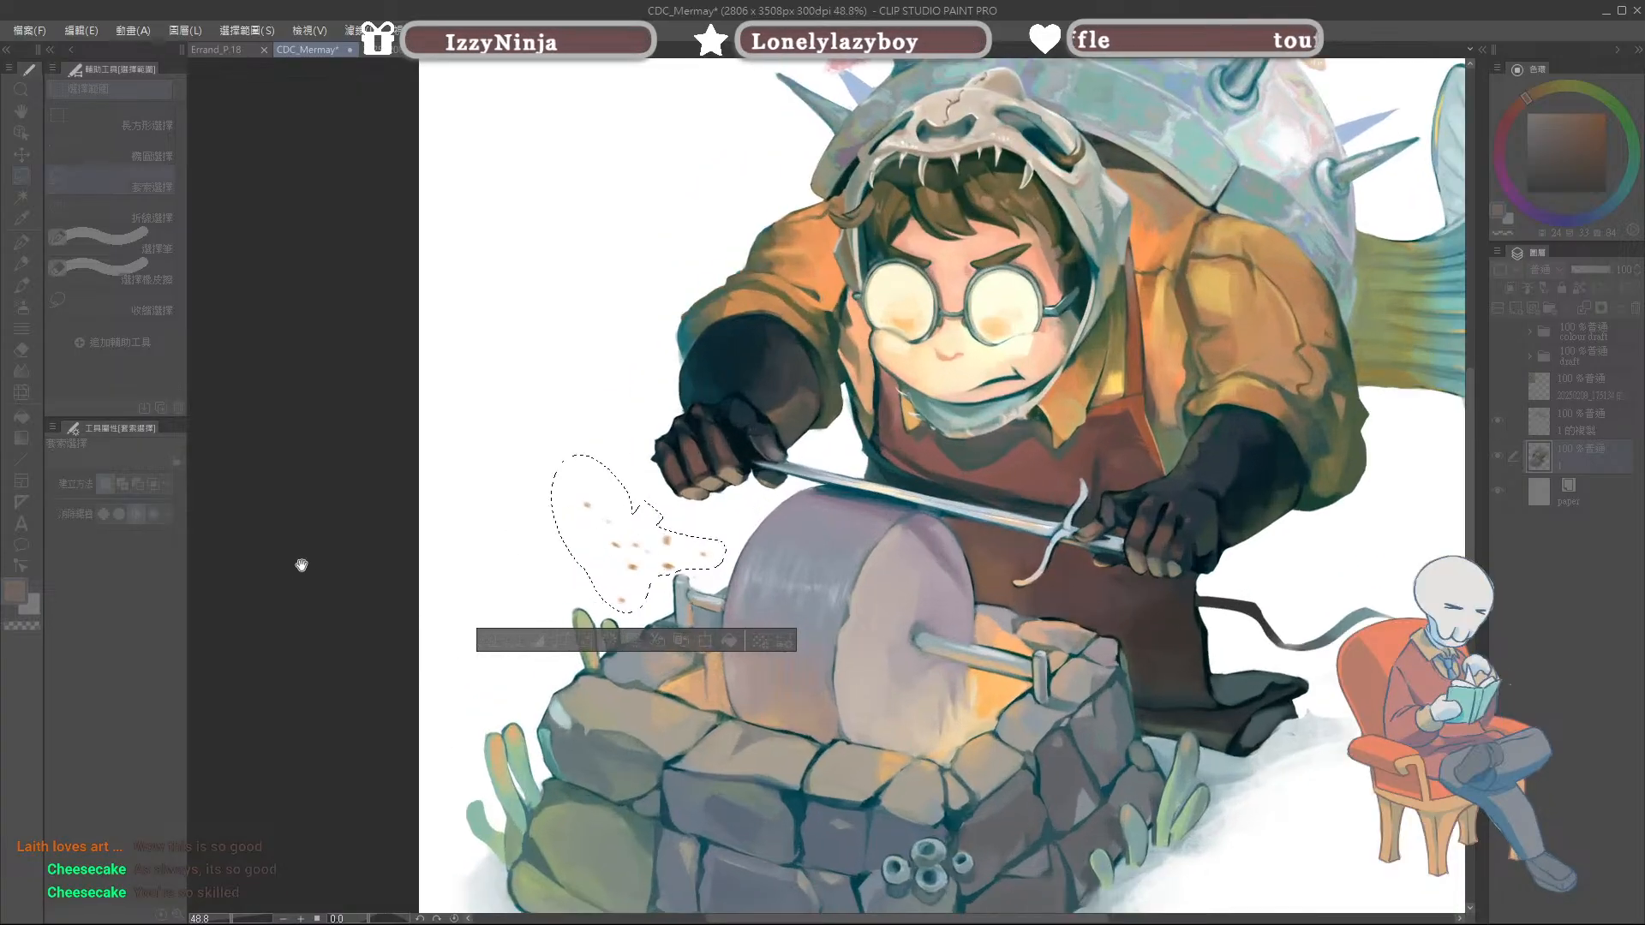
scroll(653, 522, up, 1)
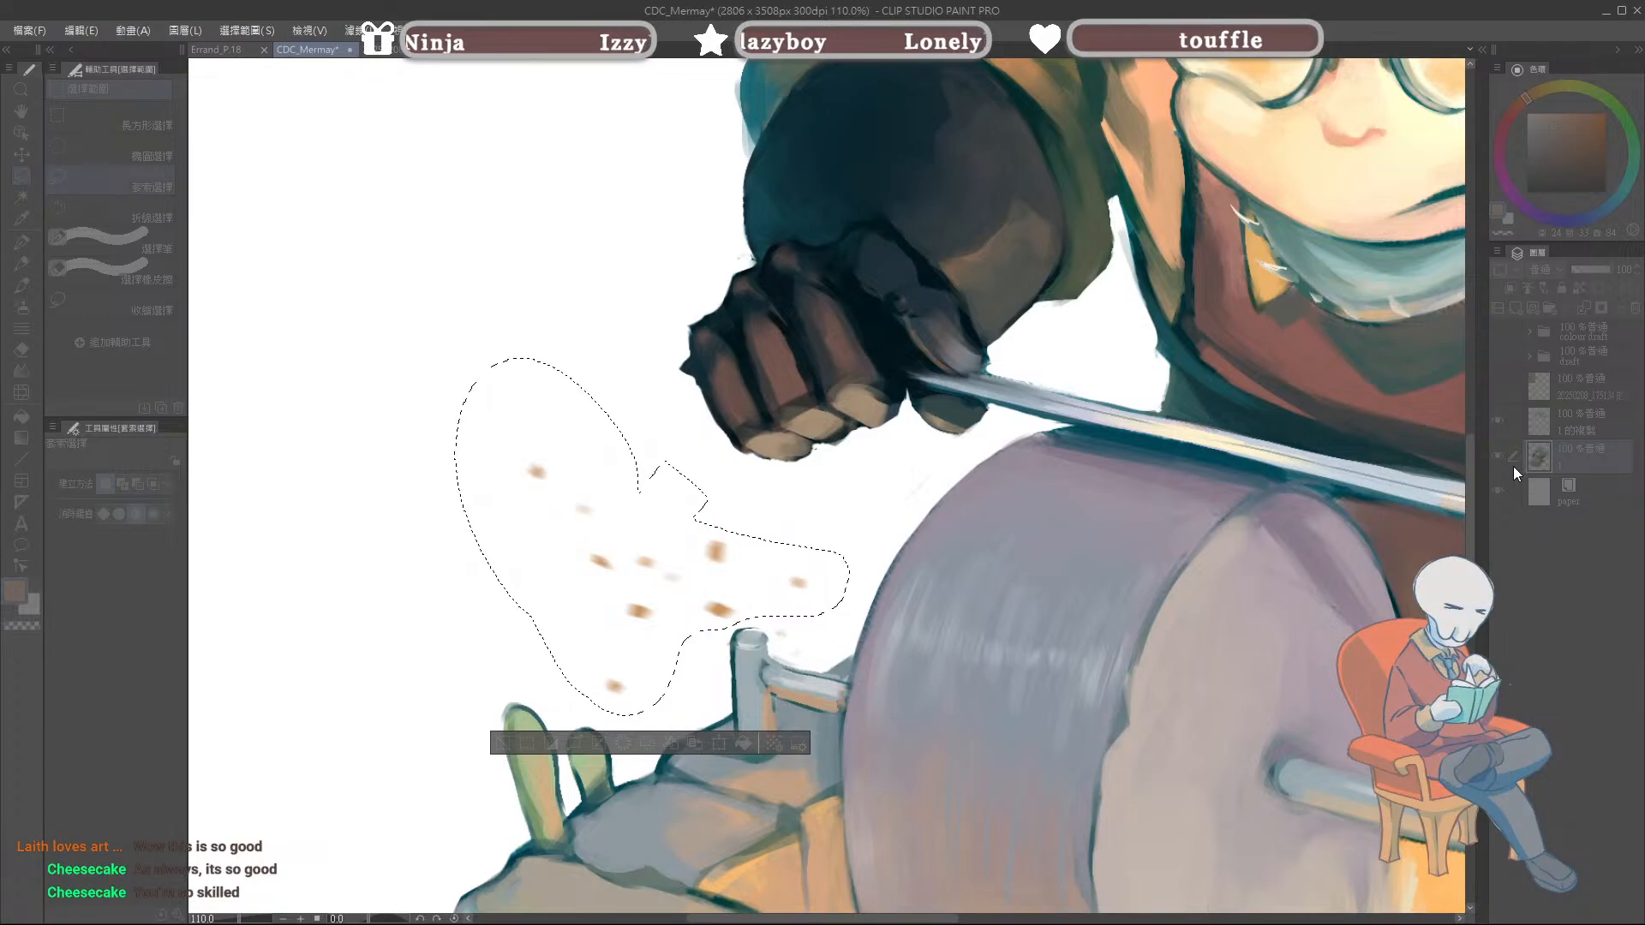
scroll(293, 559, down, 1)
scroll(292, 559, down, 8)
scroll(371, 562, up, 4)
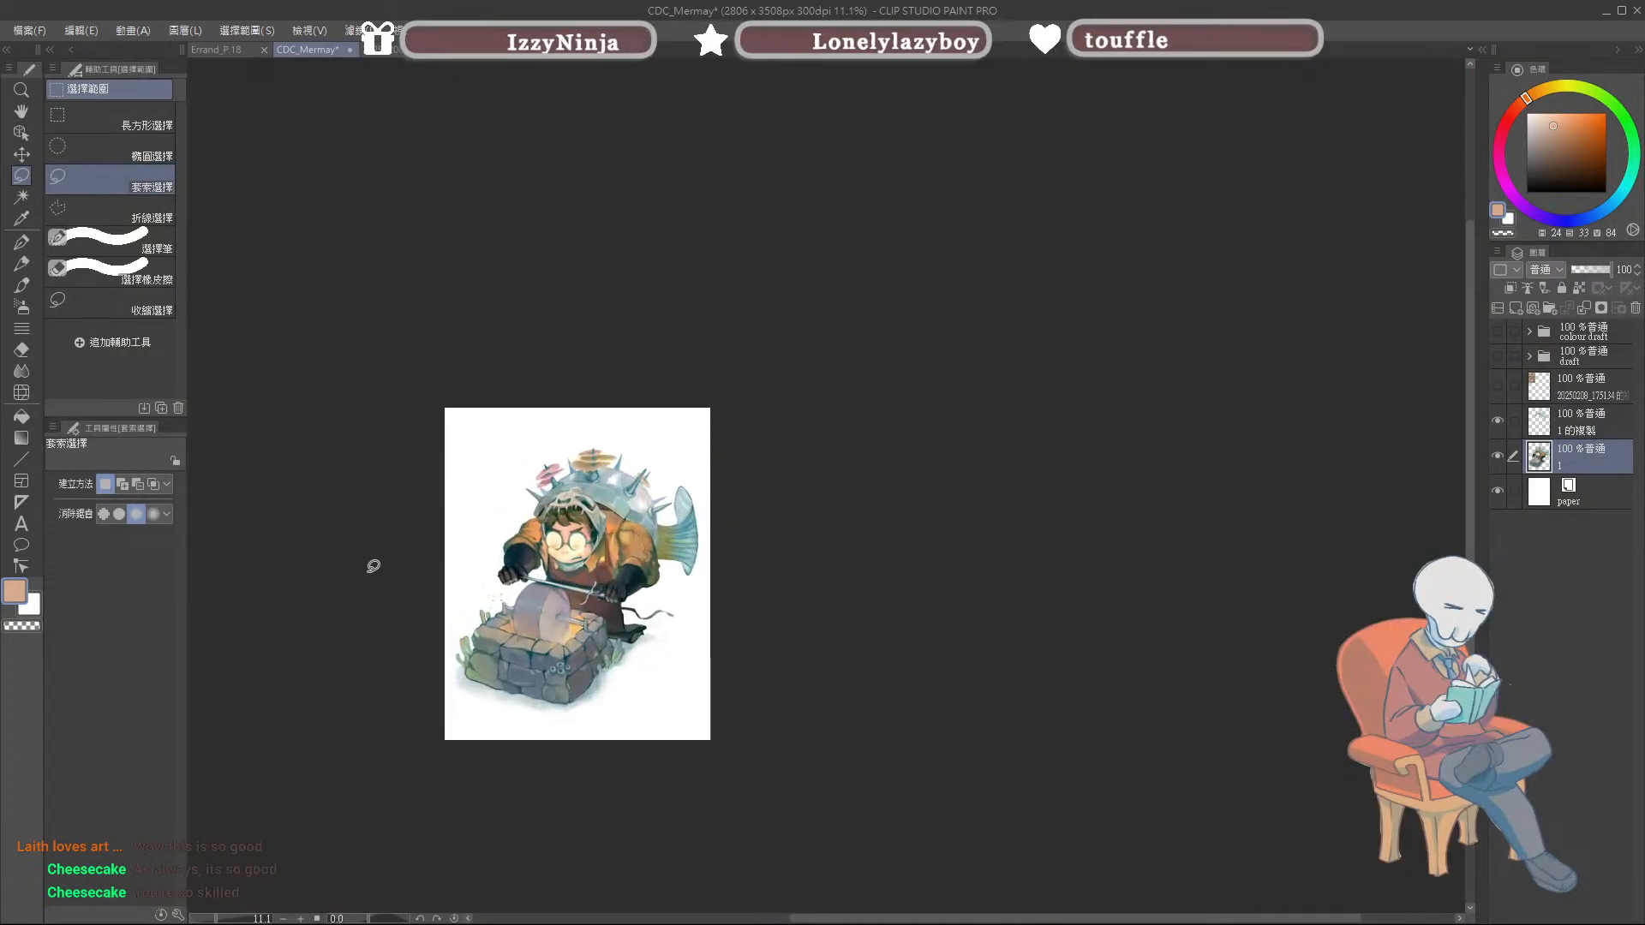
scroll(442, 610, up, 2)
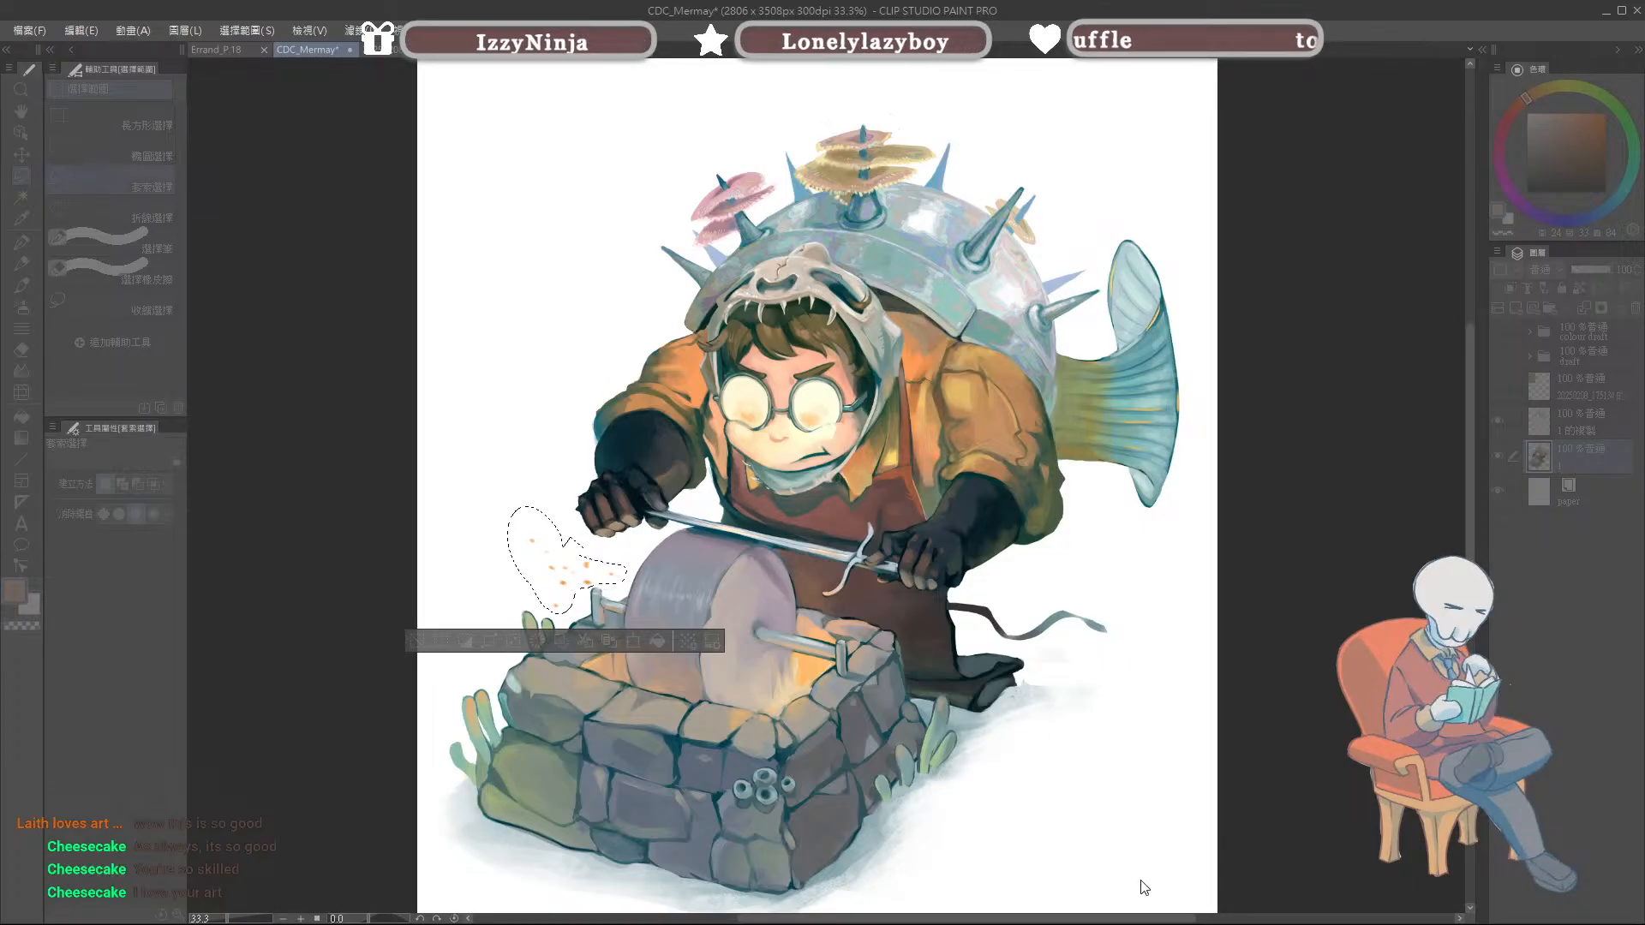
click(1216, 696)
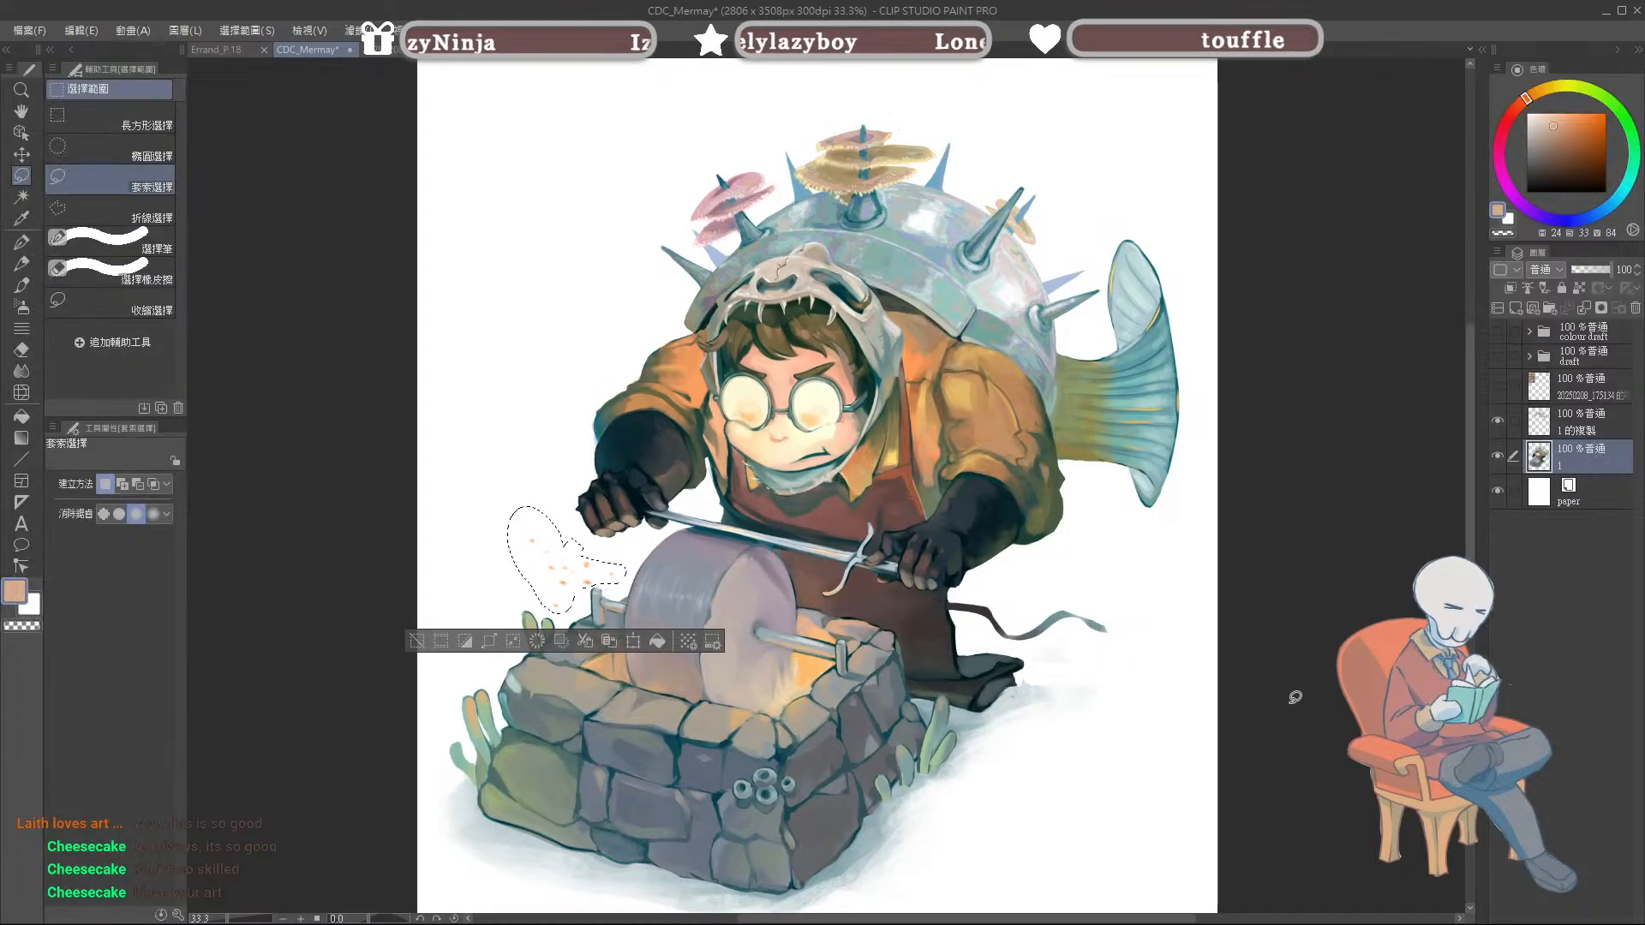
key(ctrl+d)
scroll(805, 479, up, 1)
scroll(780, 497, down, 1)
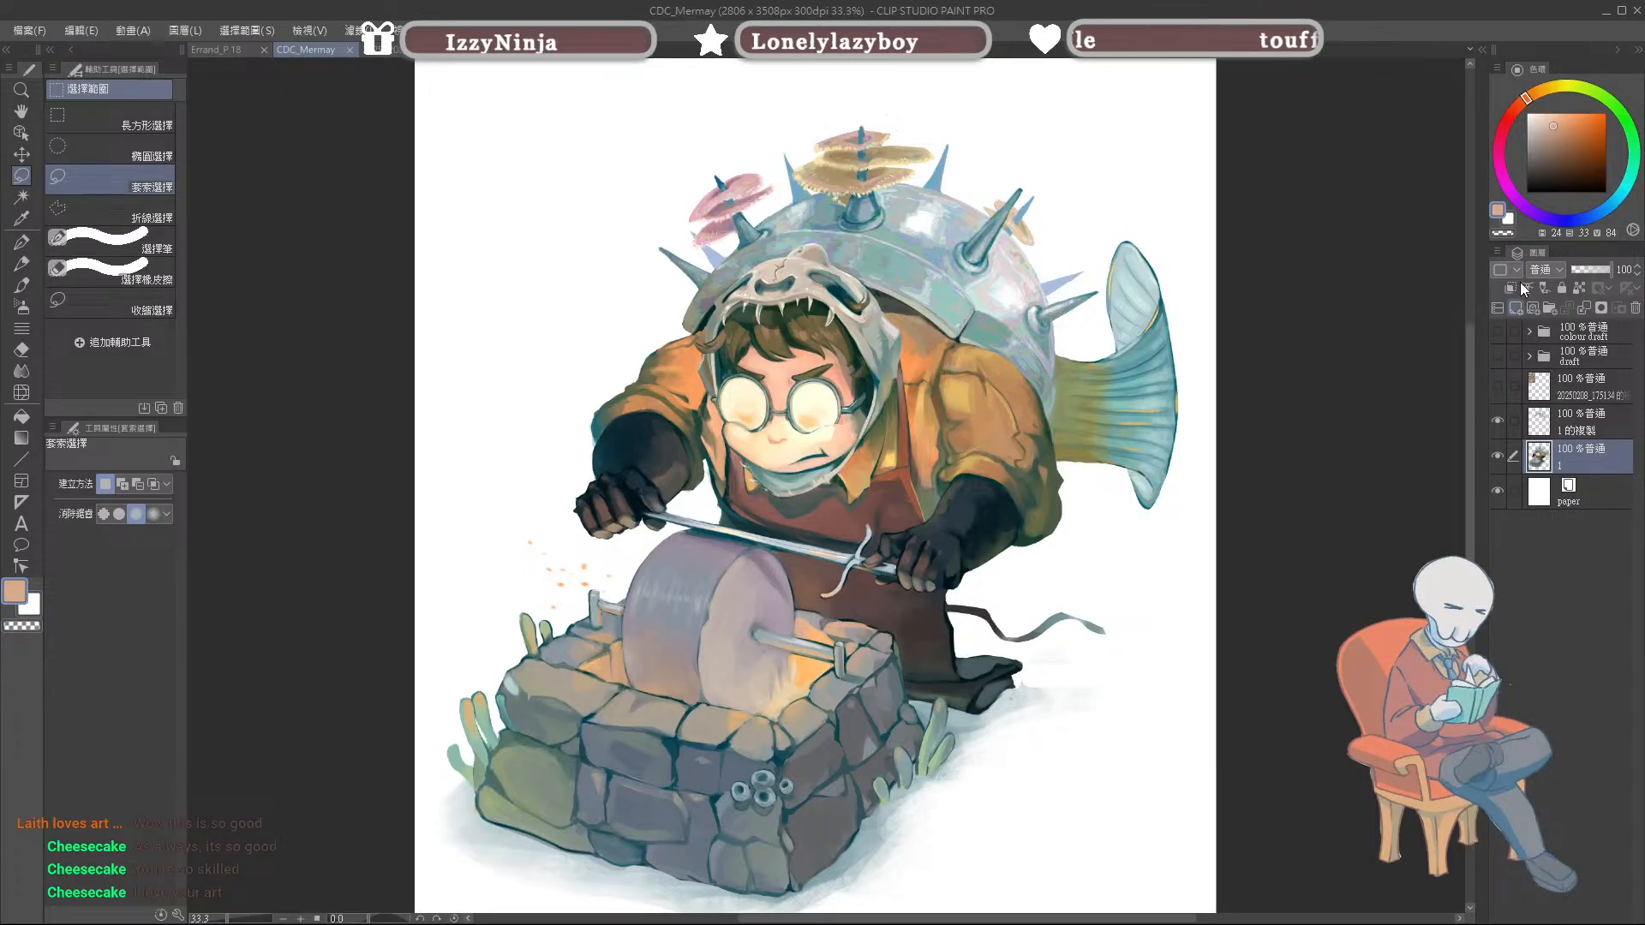
Step: Compare the artwork with the layer "1 的複製" hidden and shown
click(1498, 423)
click(1497, 421)
click(1497, 420)
click(1497, 422)
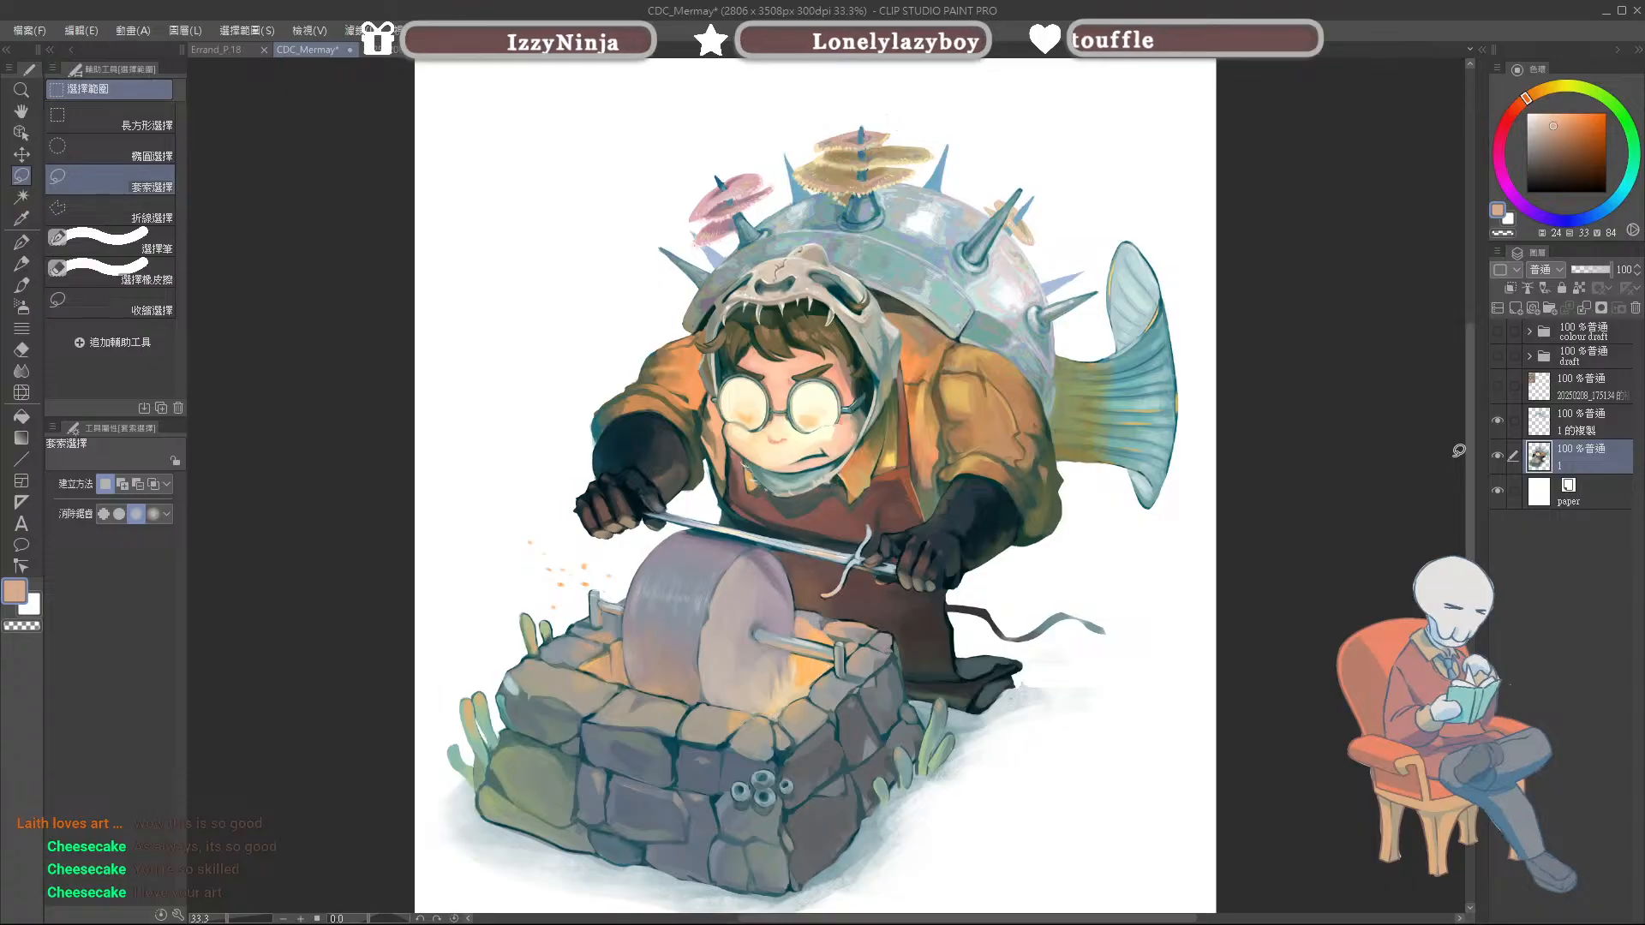
Step: Touch up the skin just under the mouth line using the square texture brush and sampled peach and pale yellow skin tones
scroll(810, 692, up, 4)
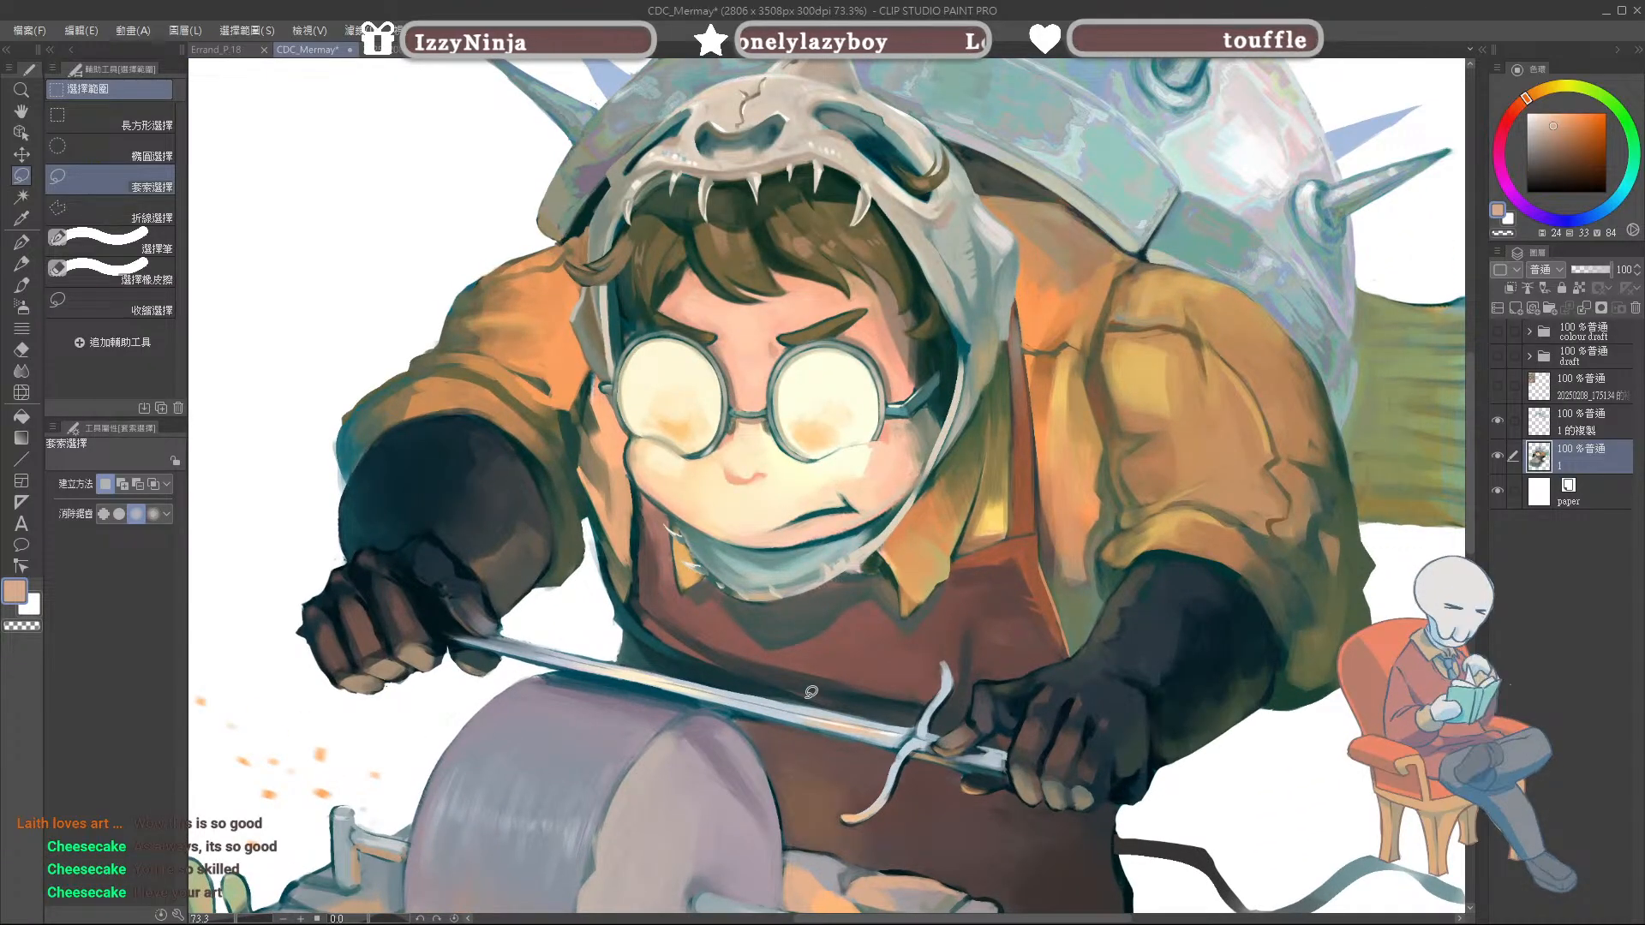
right_click(843, 512)
right_click(852, 507)
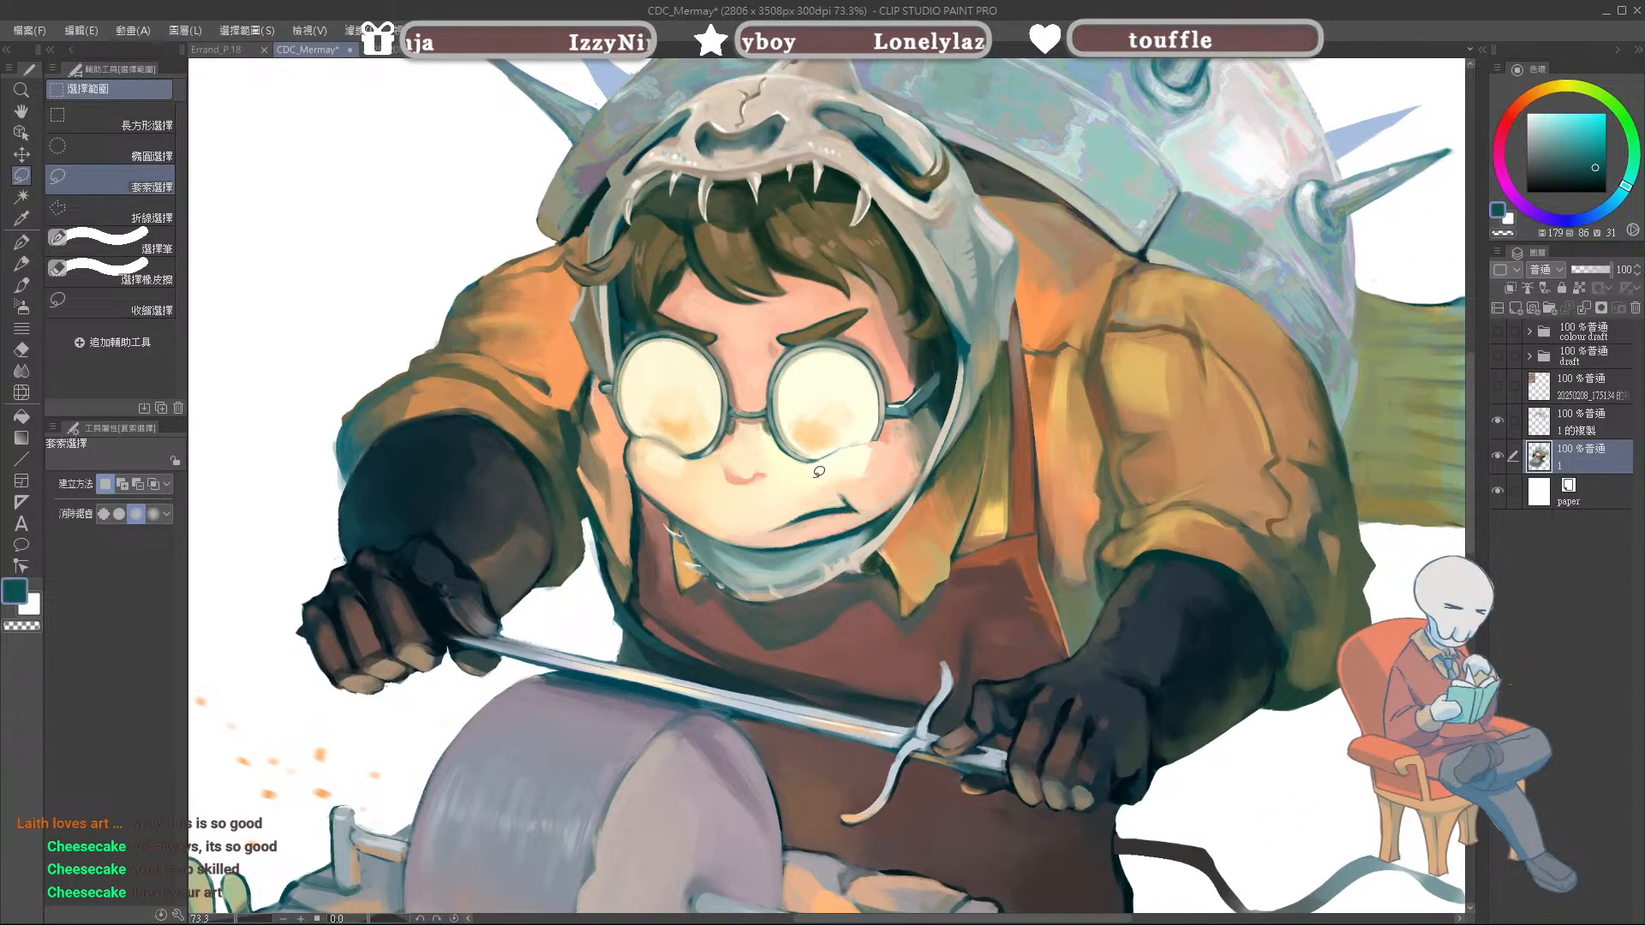
key(b)
click(1558, 154)
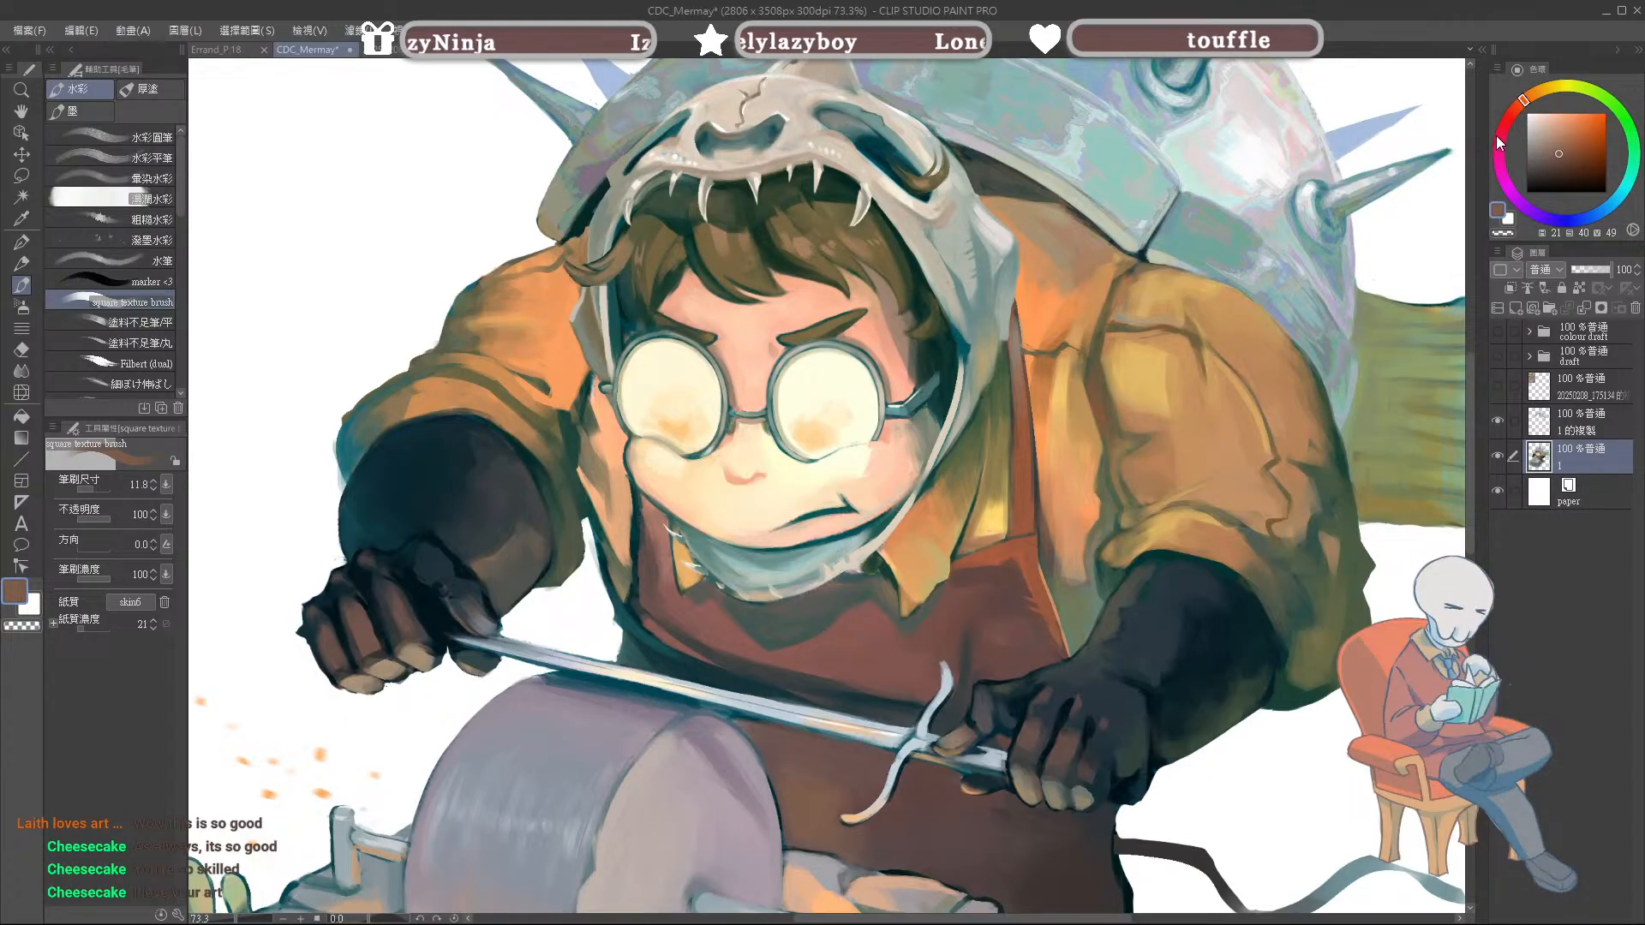
key(bracketleft)
key(bracketleft)
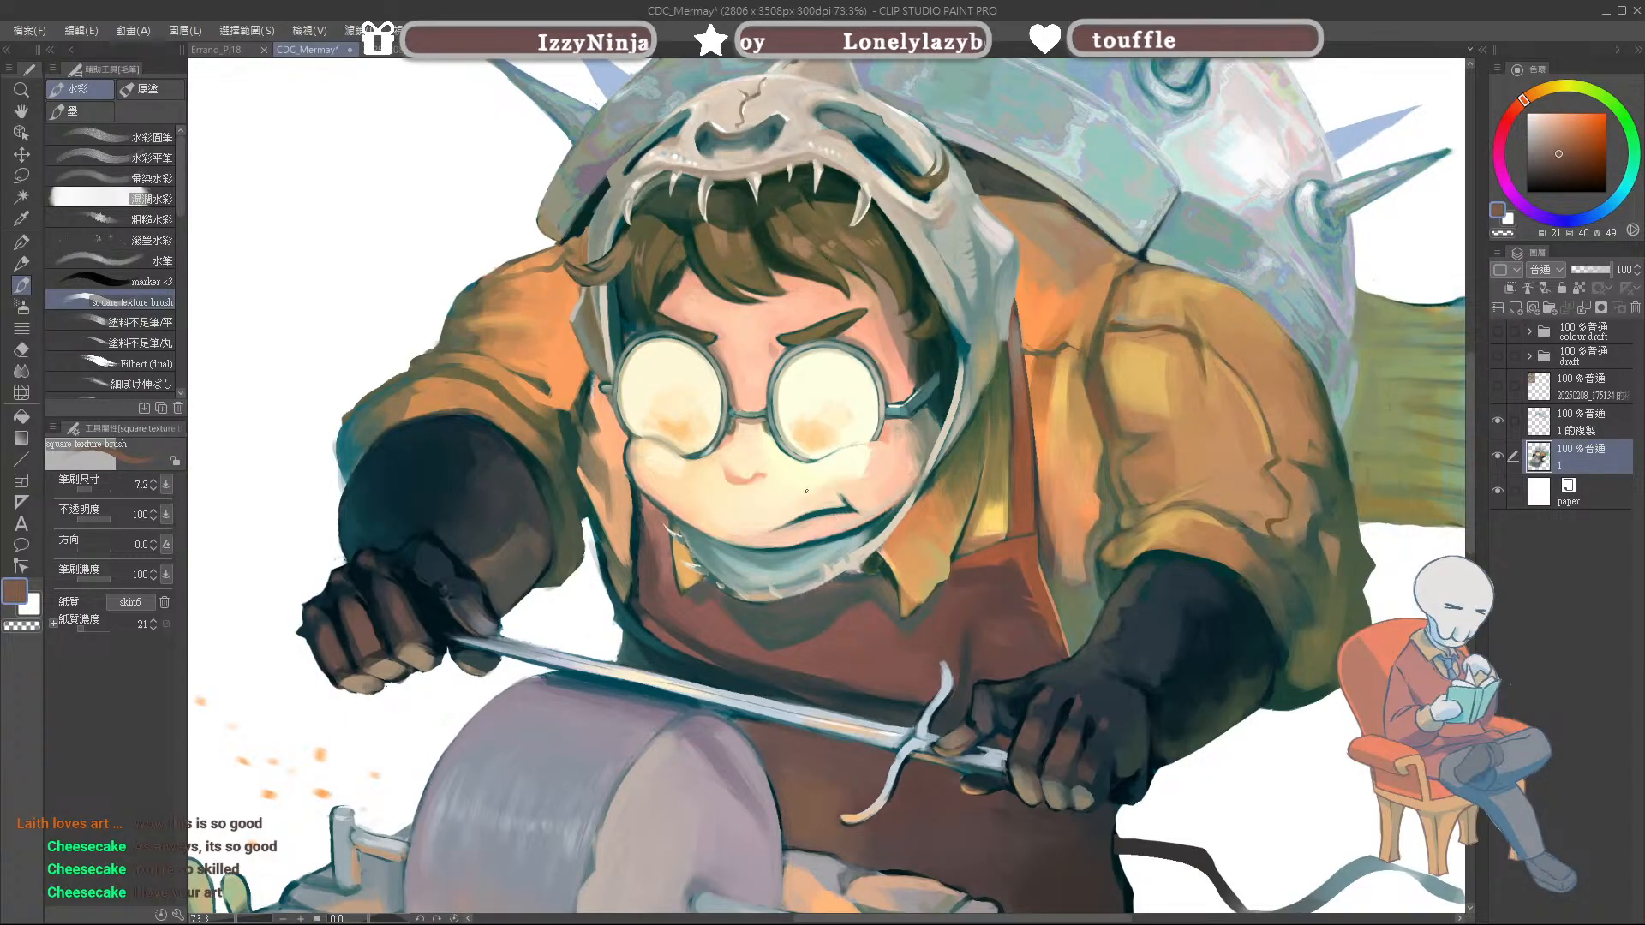
right_click(810, 527)
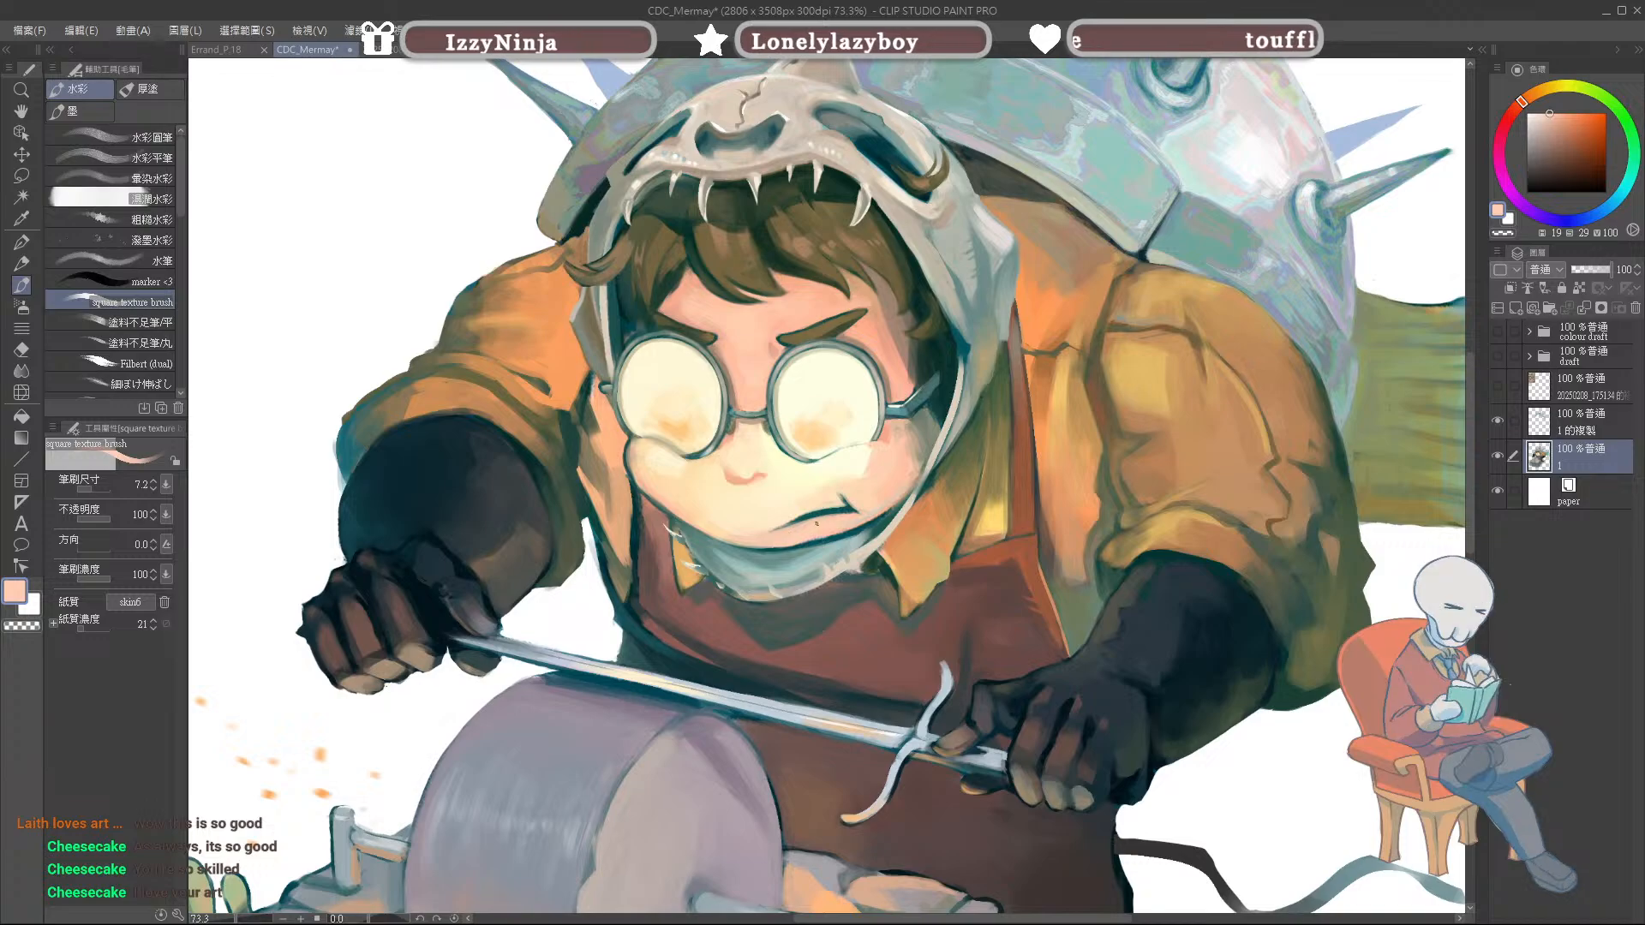
right_click(775, 495)
key(bracketright)
key(bracketright)
drag(812, 534, 806, 536)
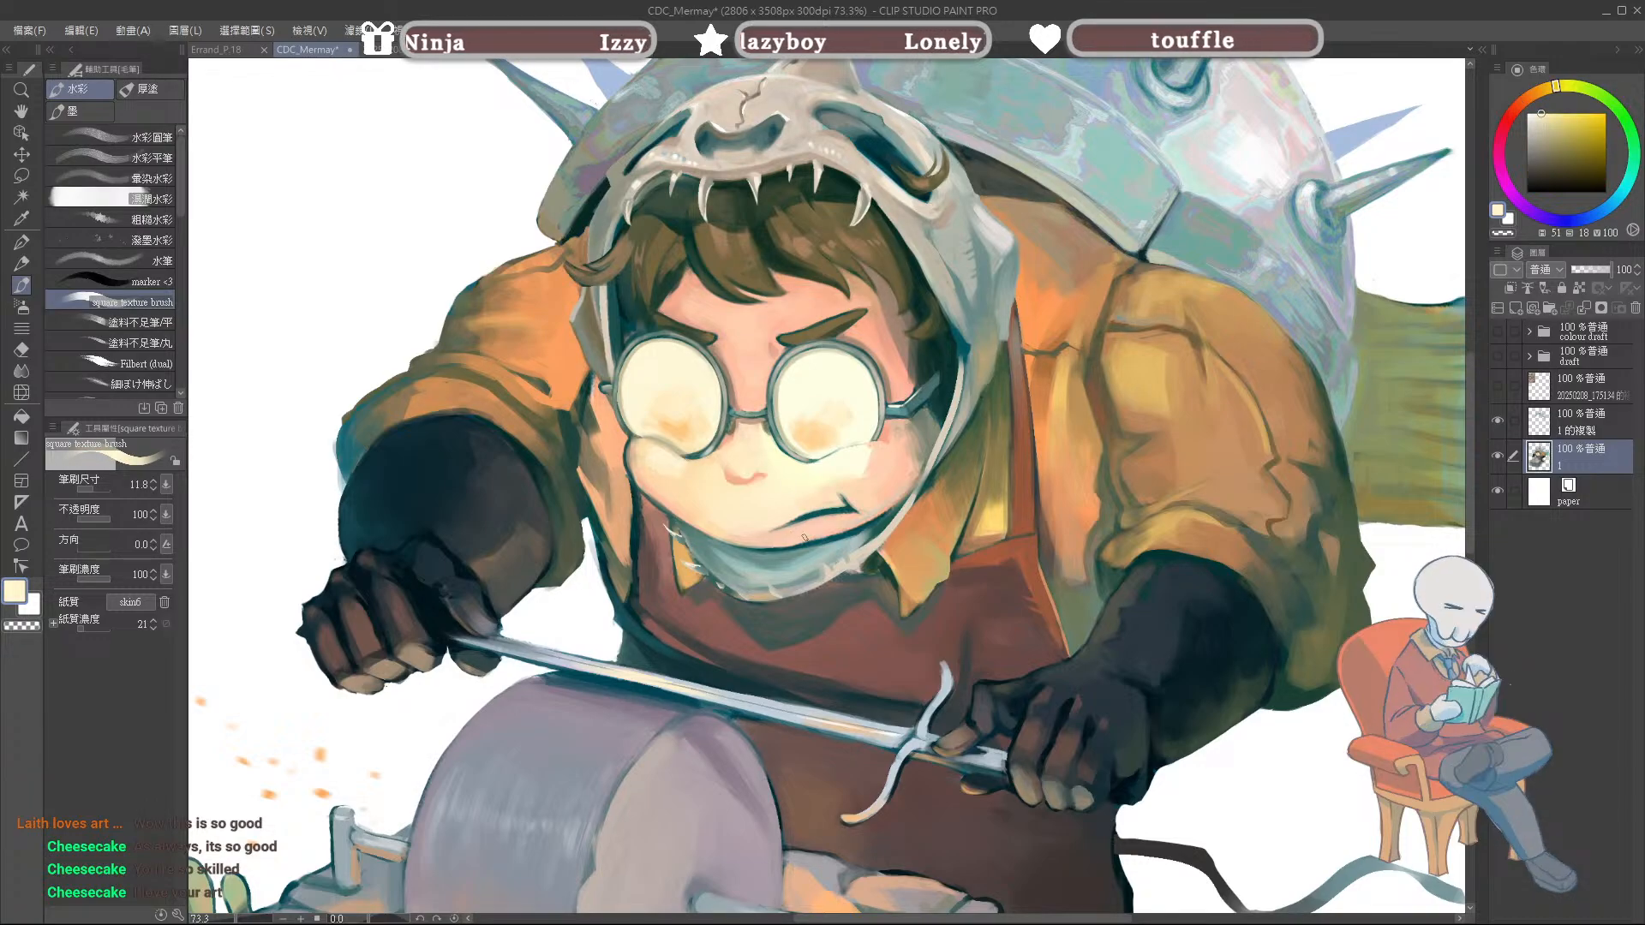
right_click(806, 535)
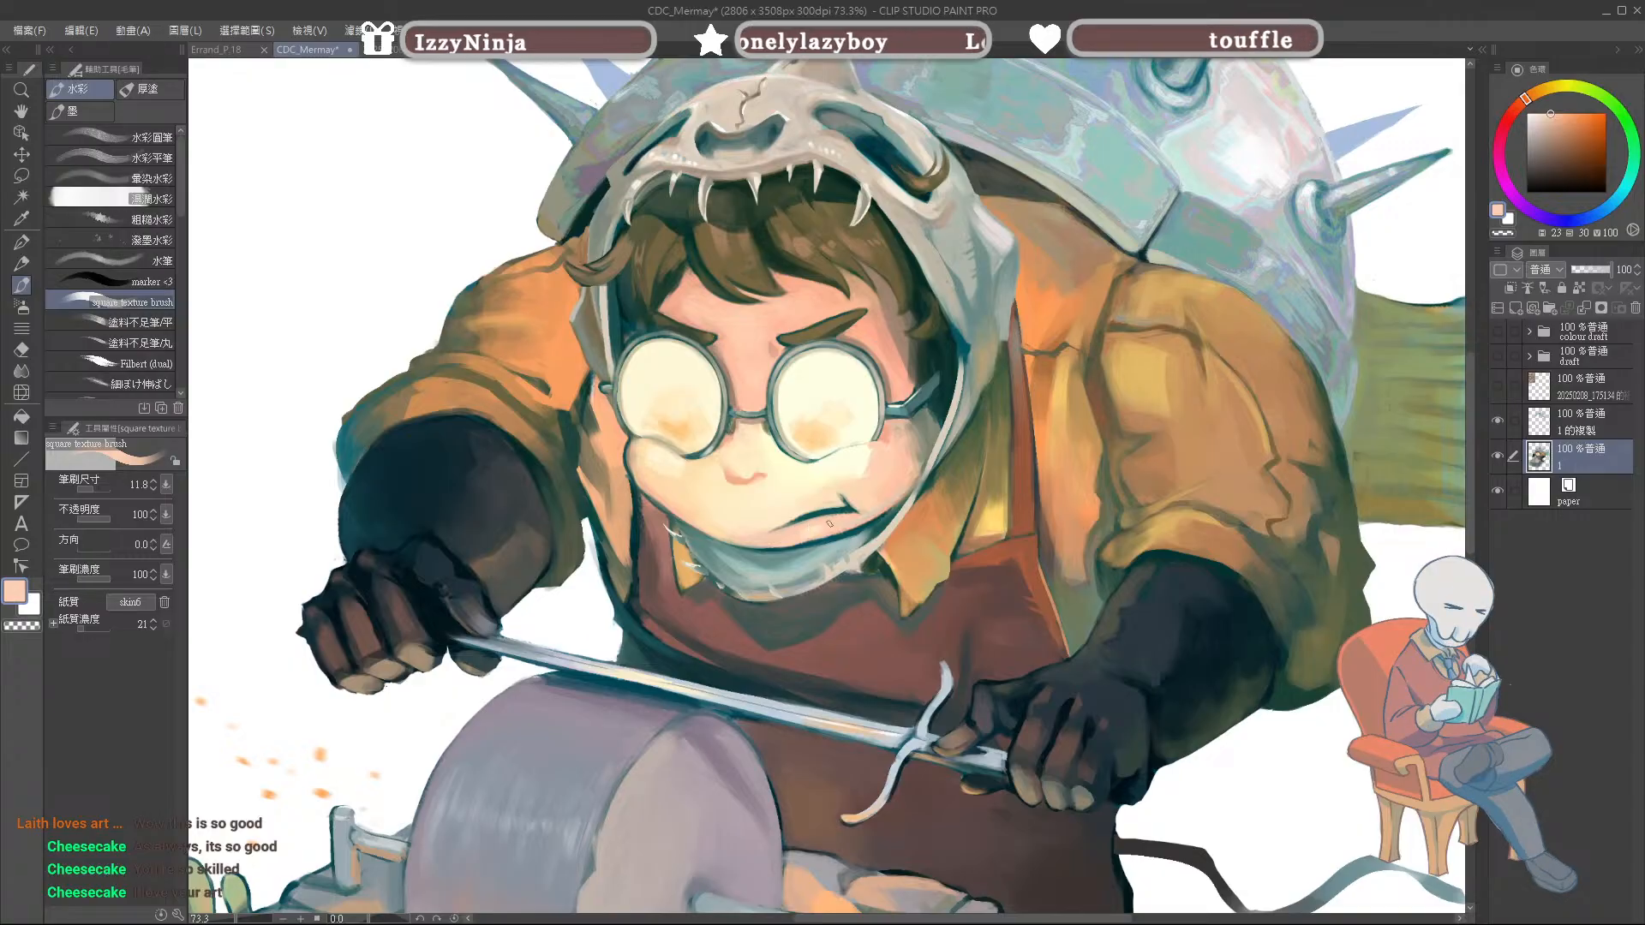
Step: Refine the chin-side end of the mouth line at brush size 5.8 with sampled skin and dark teal tones
key(bracketleft)
key(bracketleft)
key(bracketleft)
alt+click(803, 505)
alt+click(787, 524)
drag(798, 512, 746, 536)
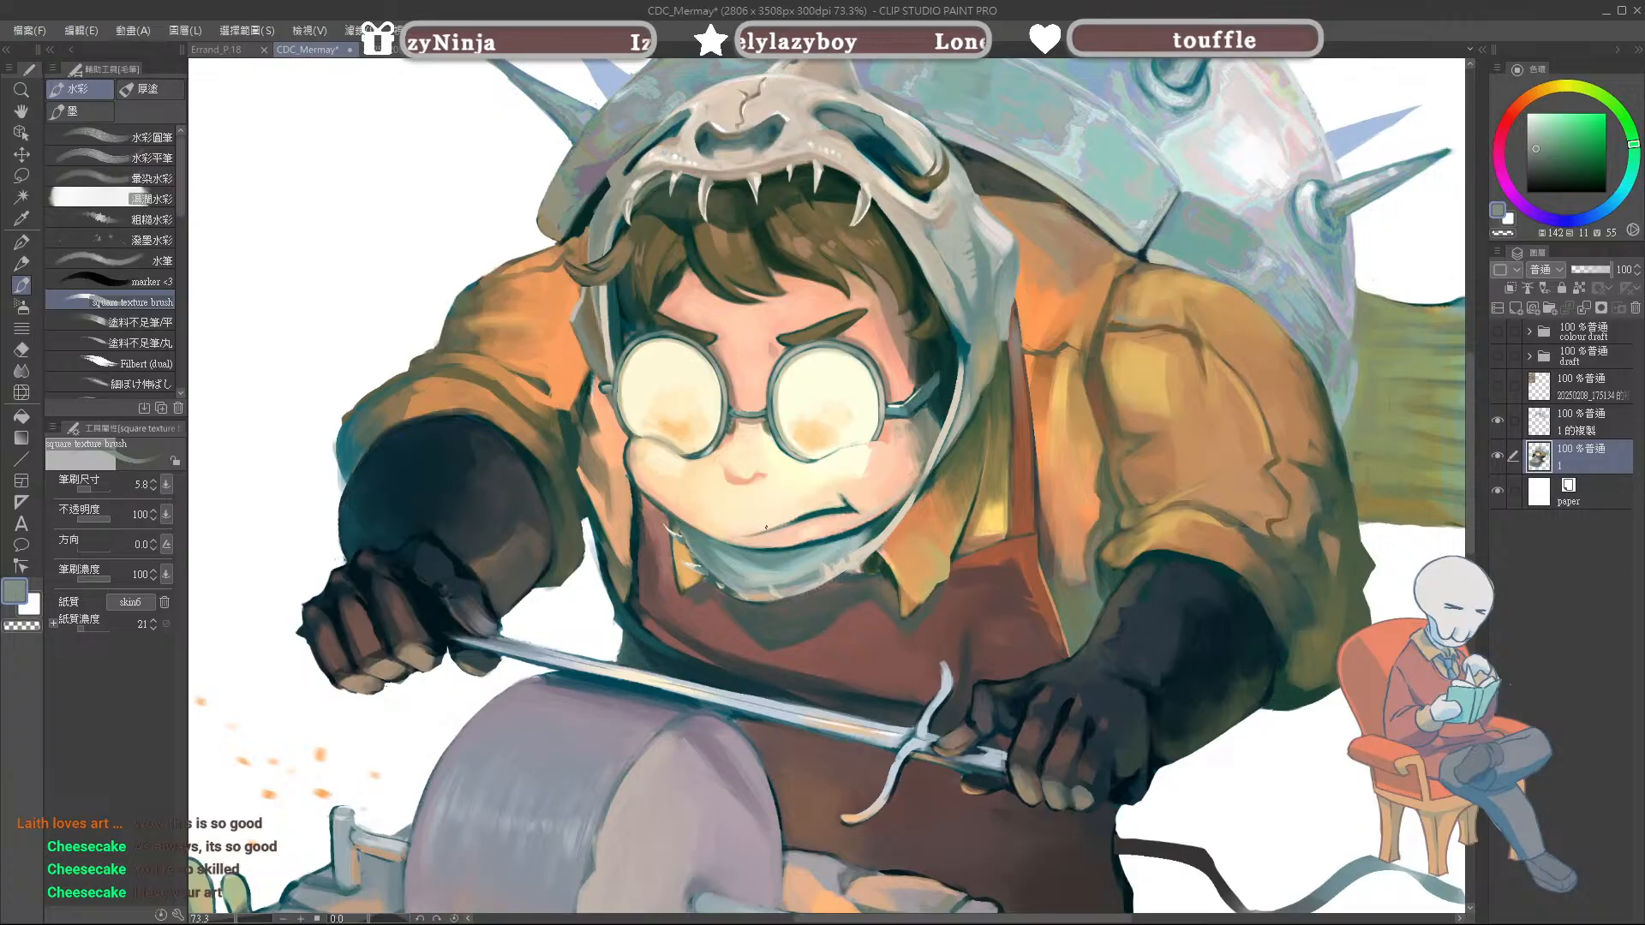
key(ctrl+z)
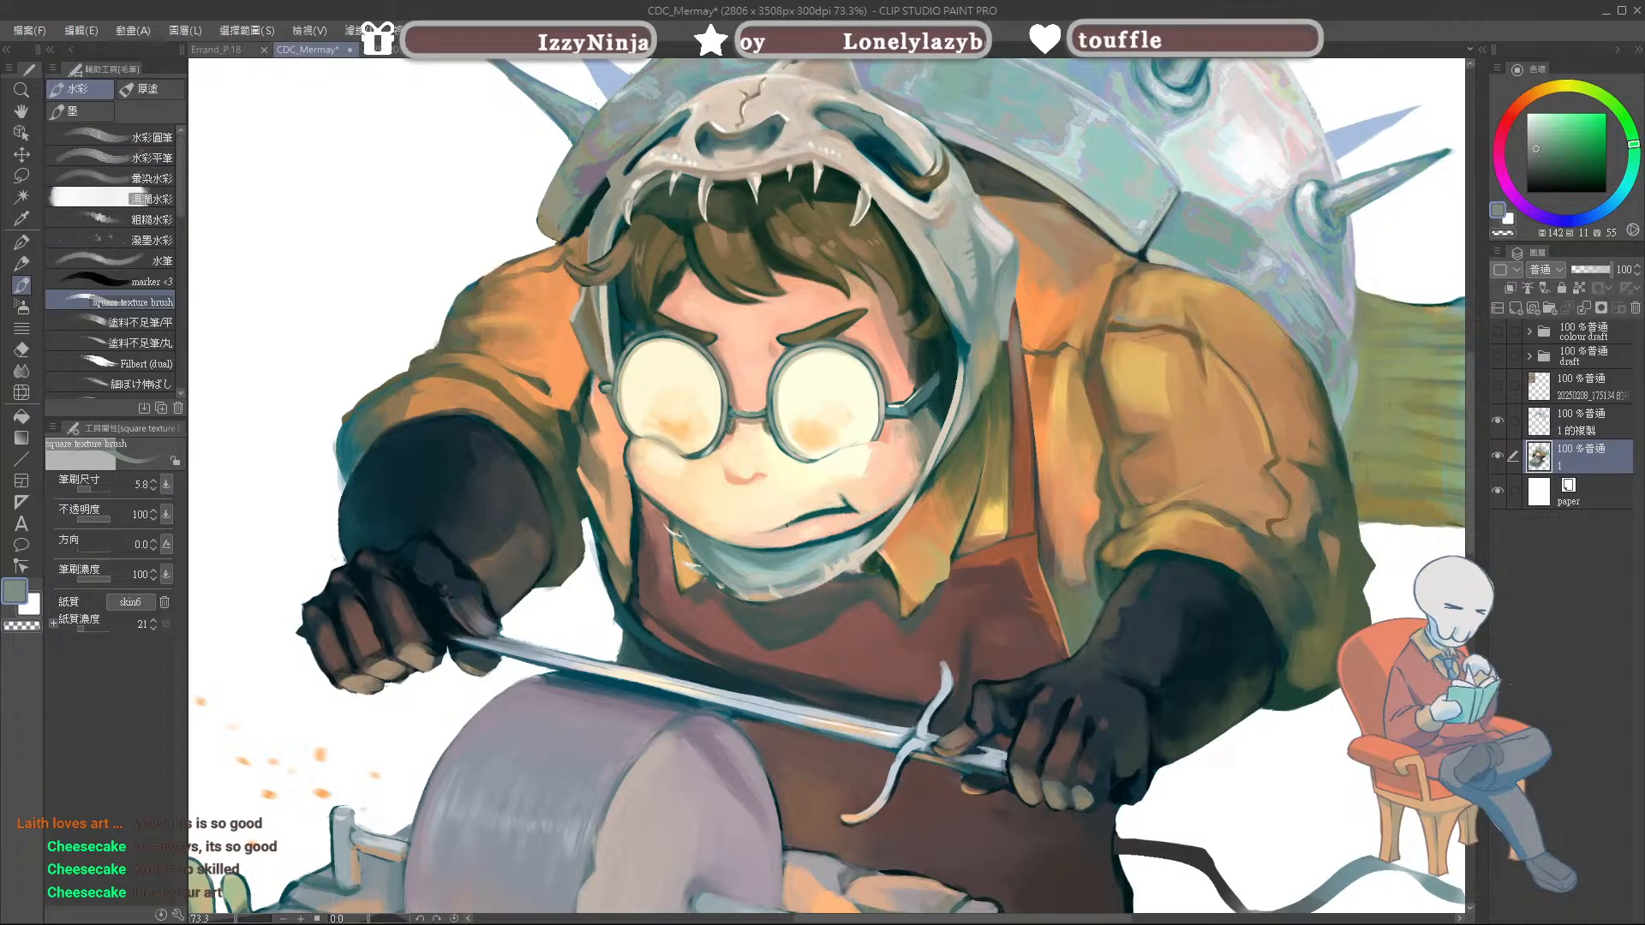
alt+click(777, 535)
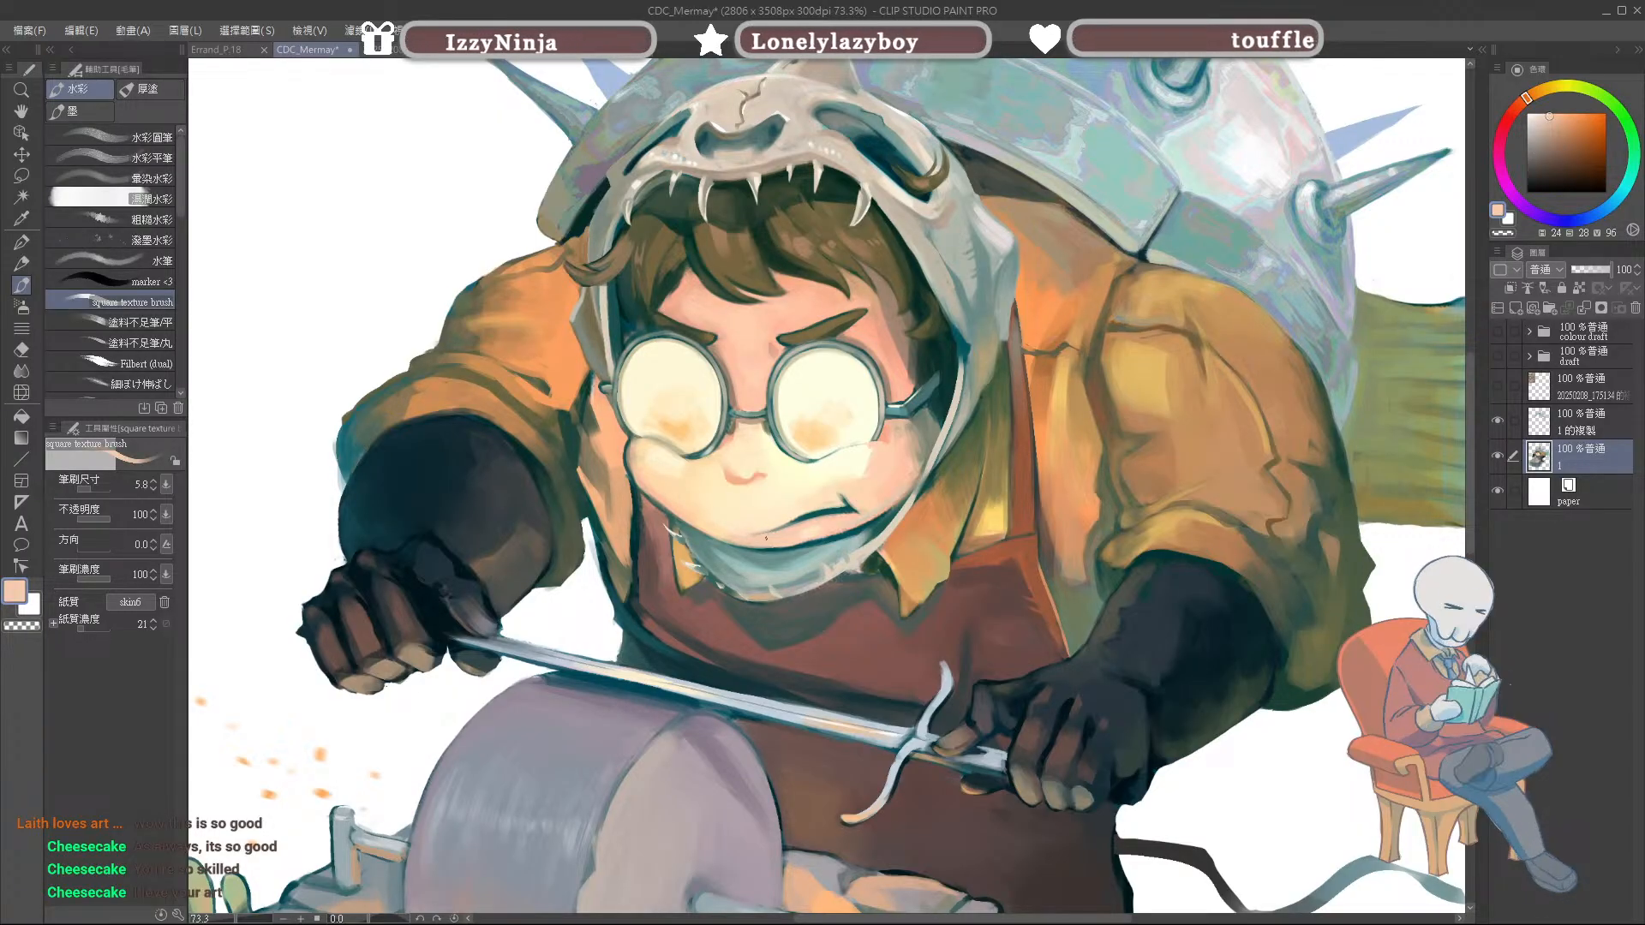
alt+click(802, 517)
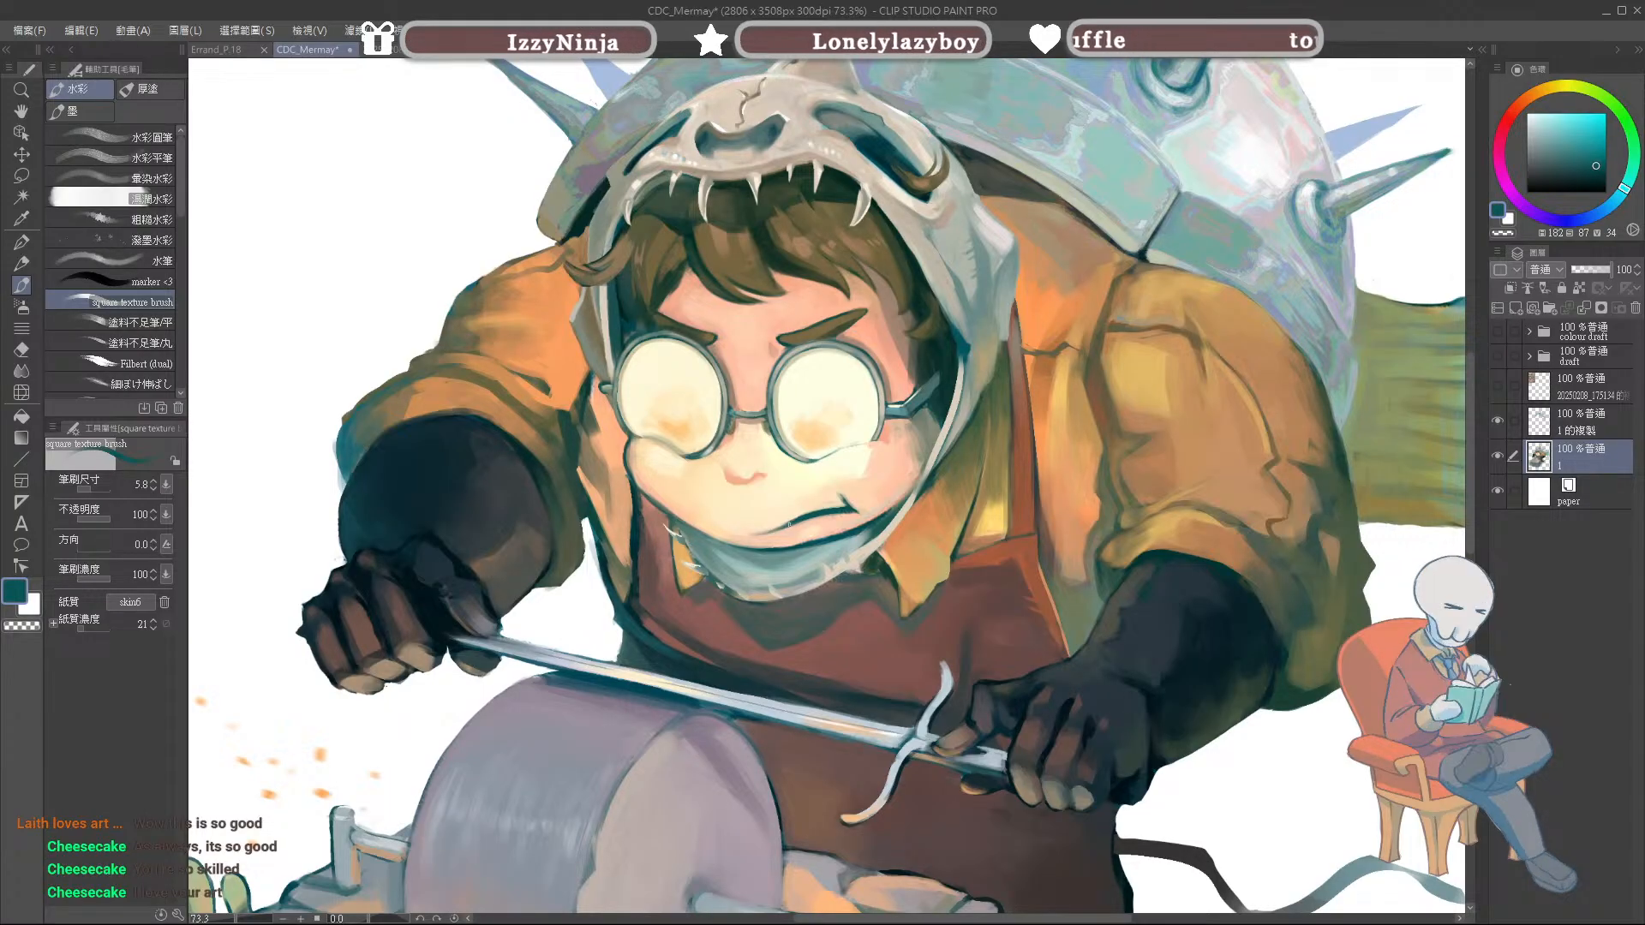
alt+click(765, 524)
alt+click(761, 532)
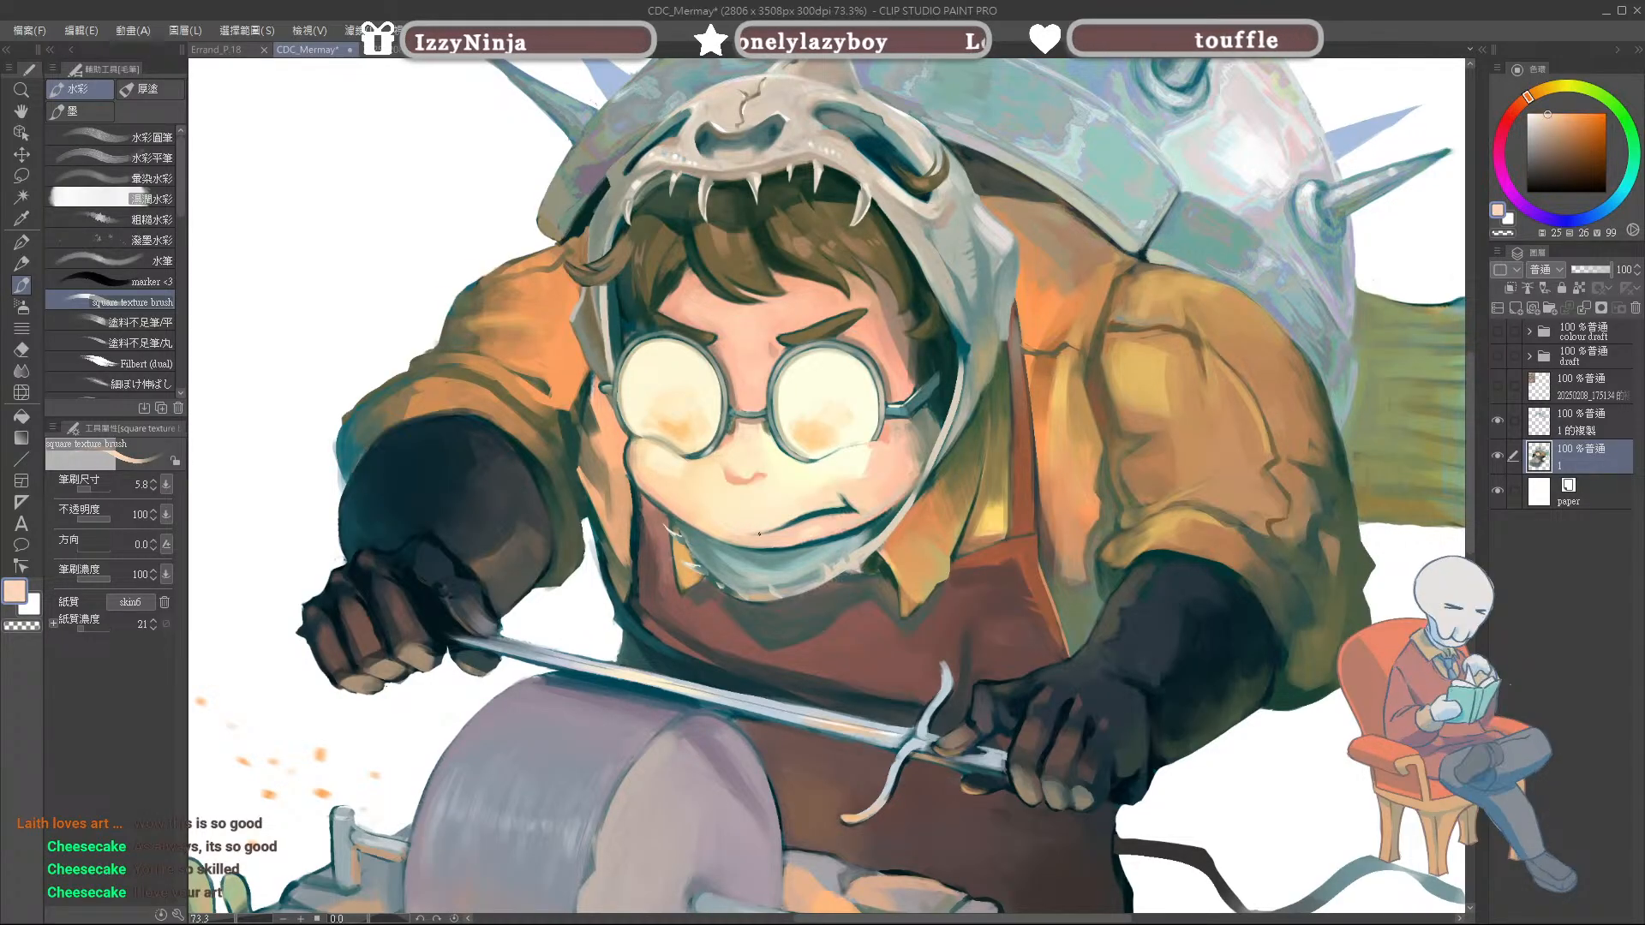
Step: Paint over the dark mark at the mouth corner with sampled peach skin tones at brush size 13.9
alt+click(848, 490)
mouse_move(888, 485)
mouse_down()
mouse_move(856, 507)
mouse_move(851, 490)
mouse_up()
alt+click(889, 454)
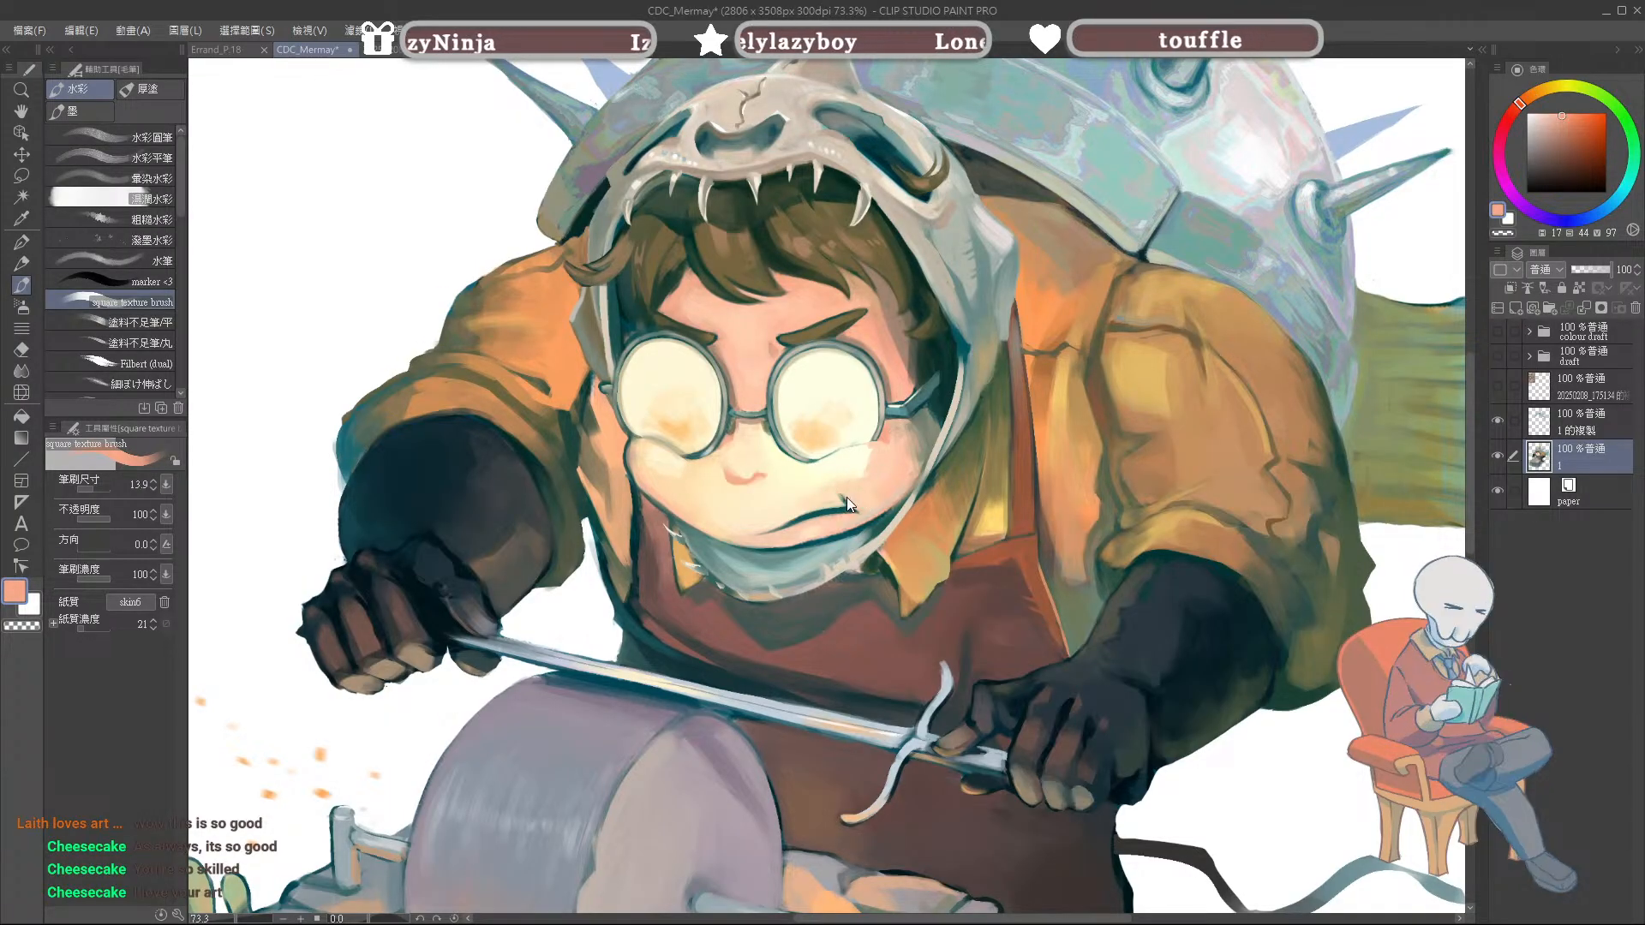
alt+click(847, 493)
alt+click(851, 499)
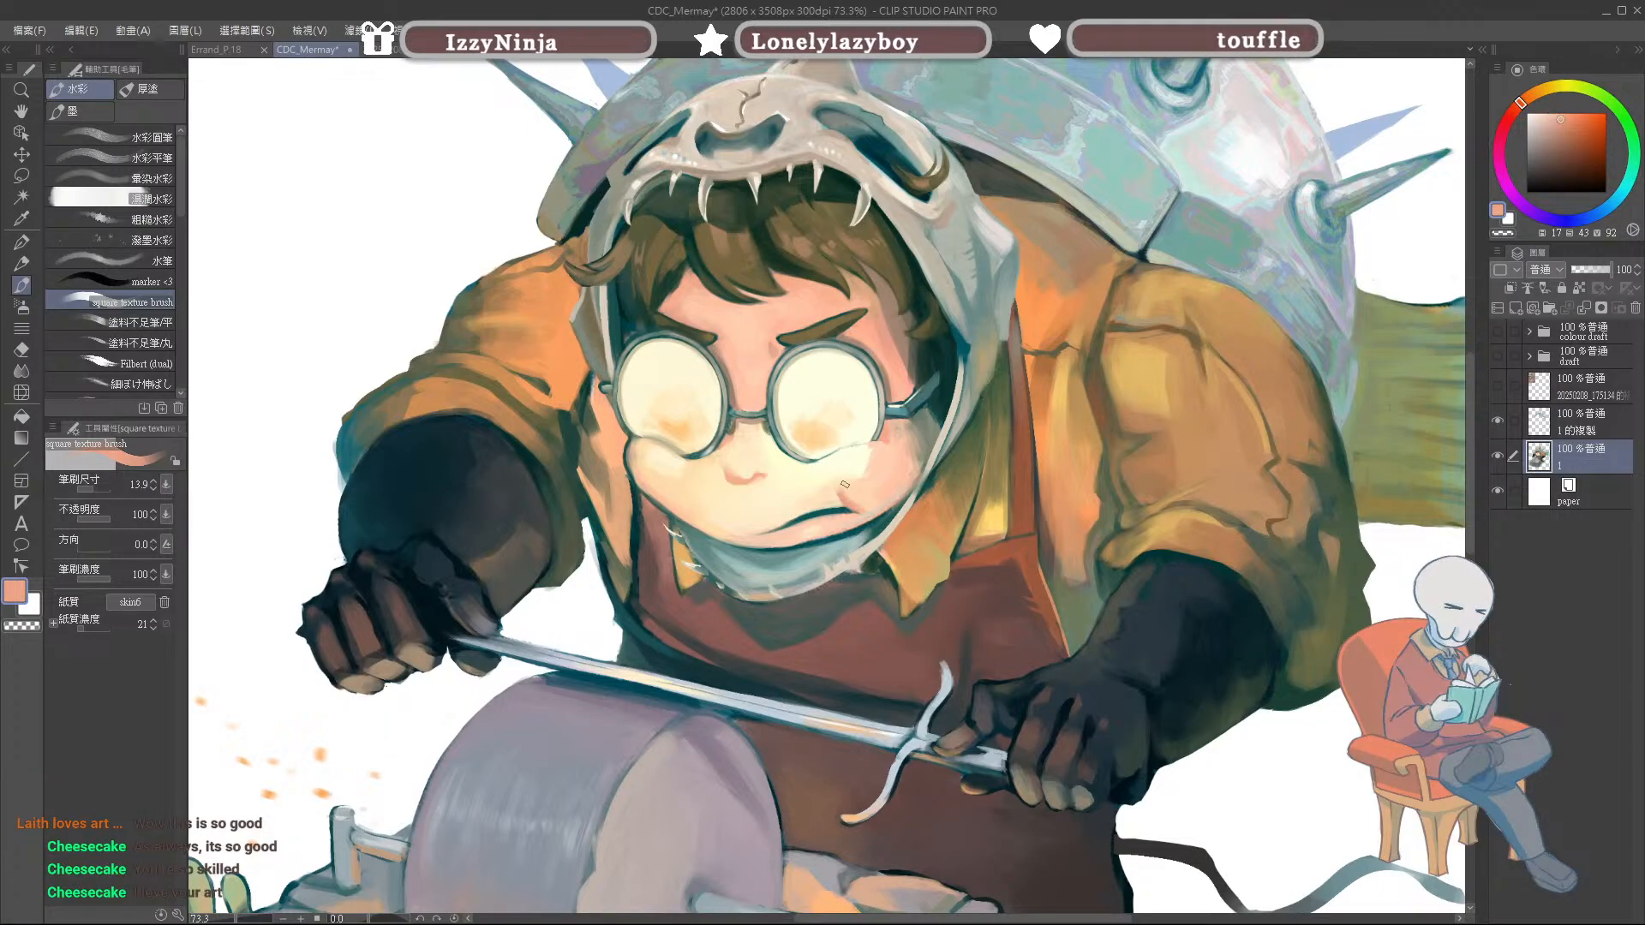
alt+click(844, 487)
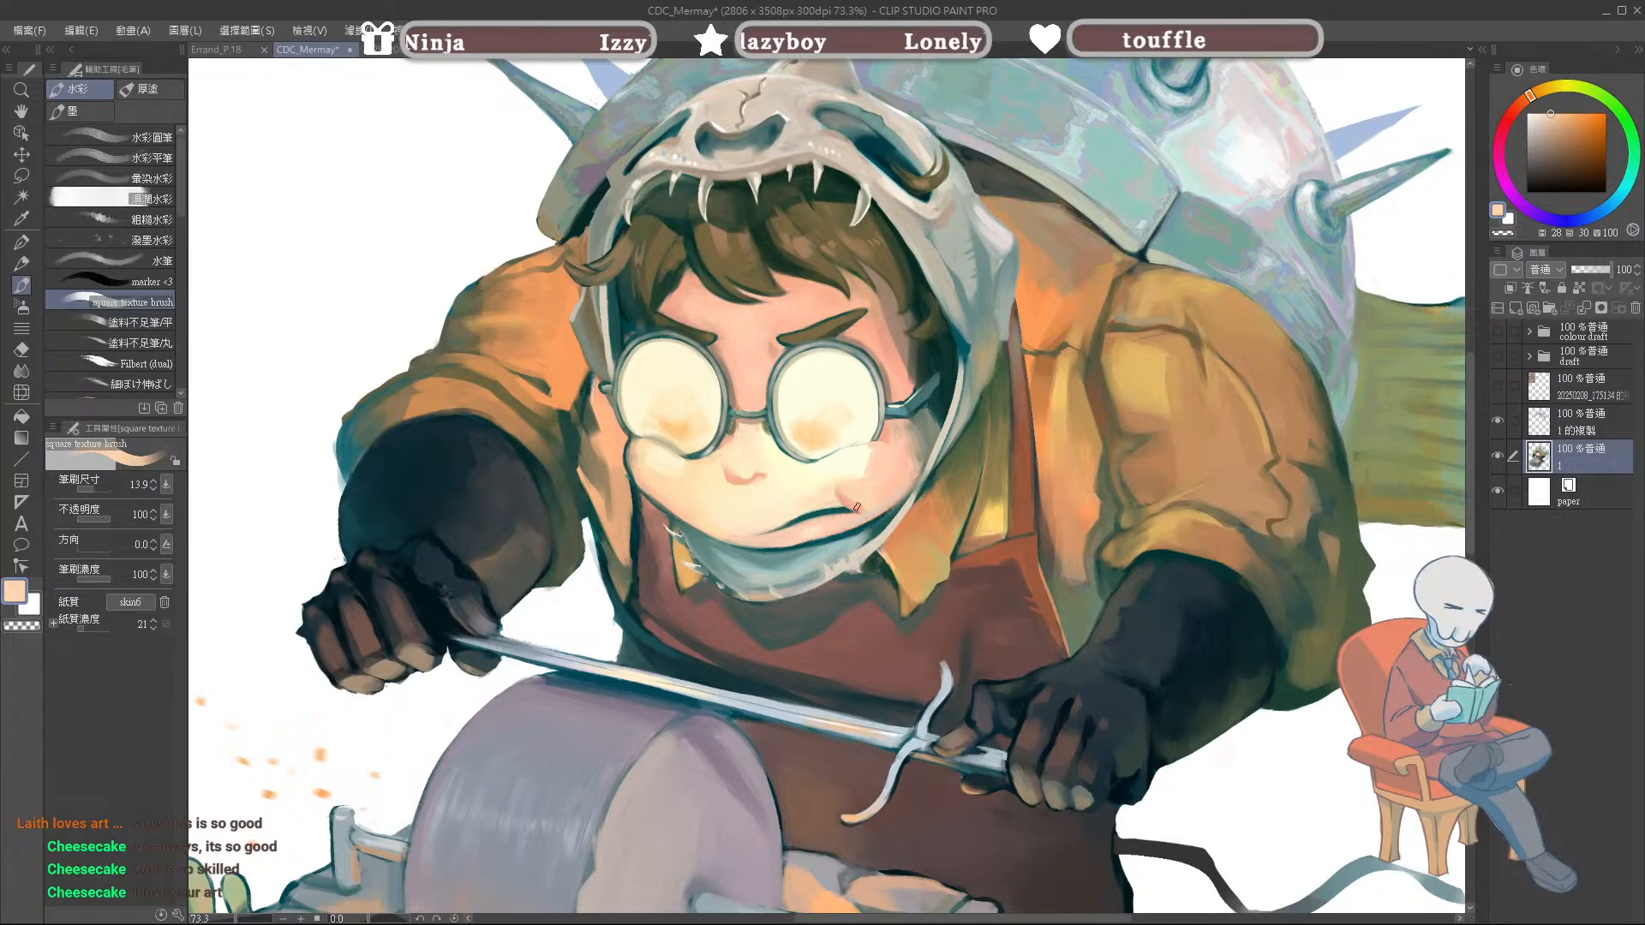
alt+click(844, 493)
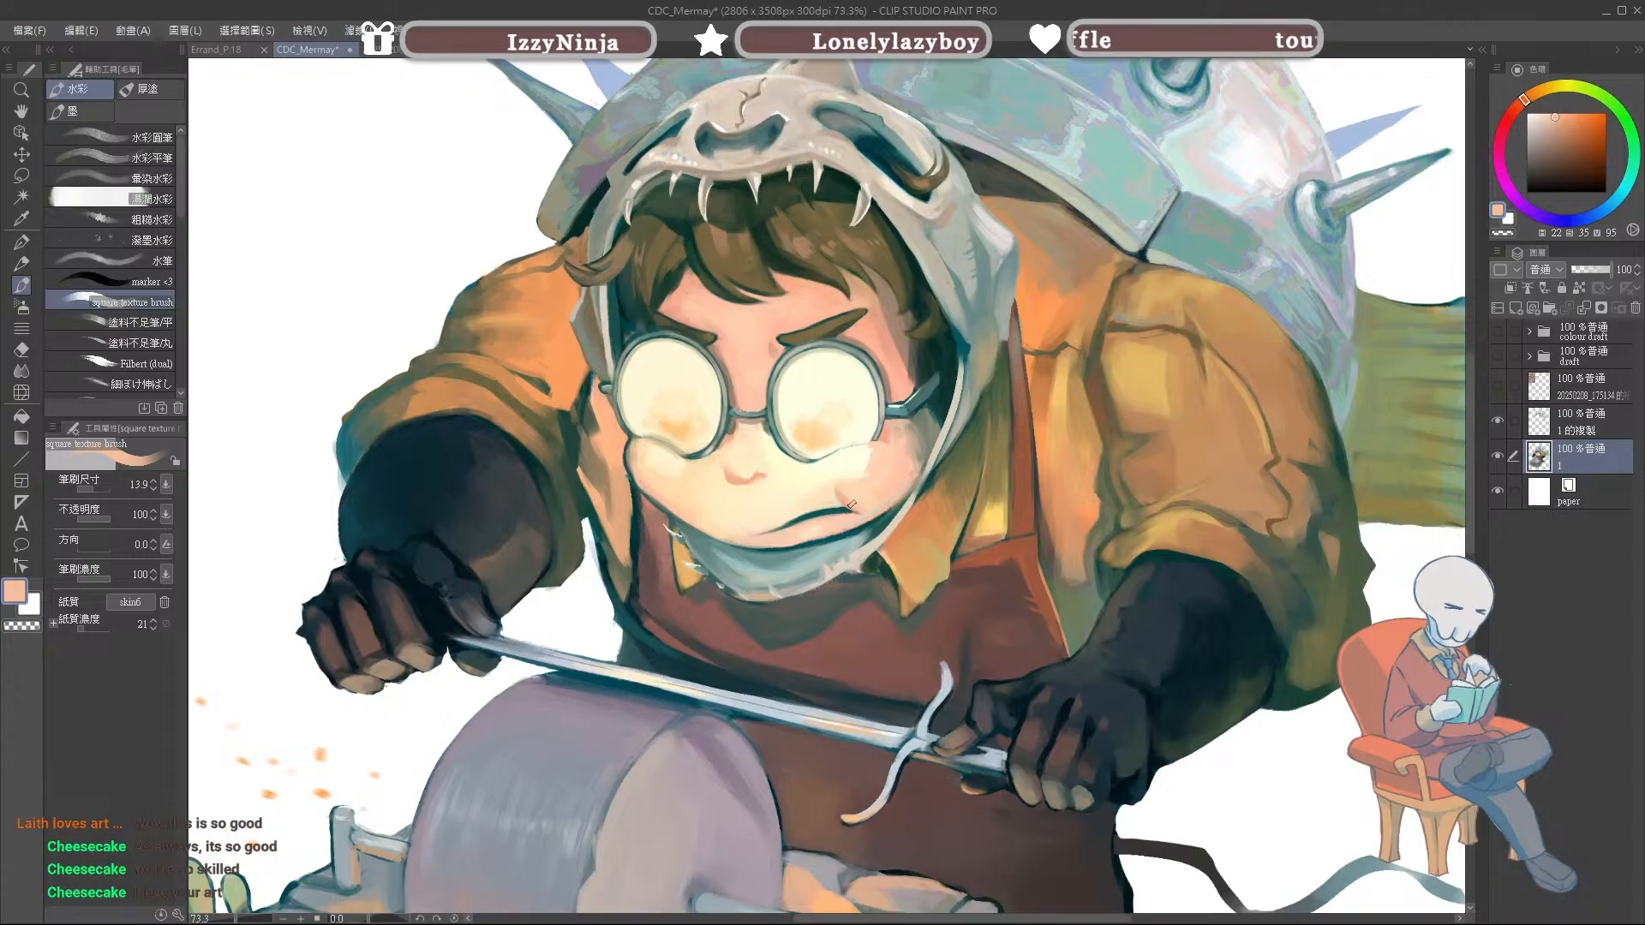
alt+click(837, 482)
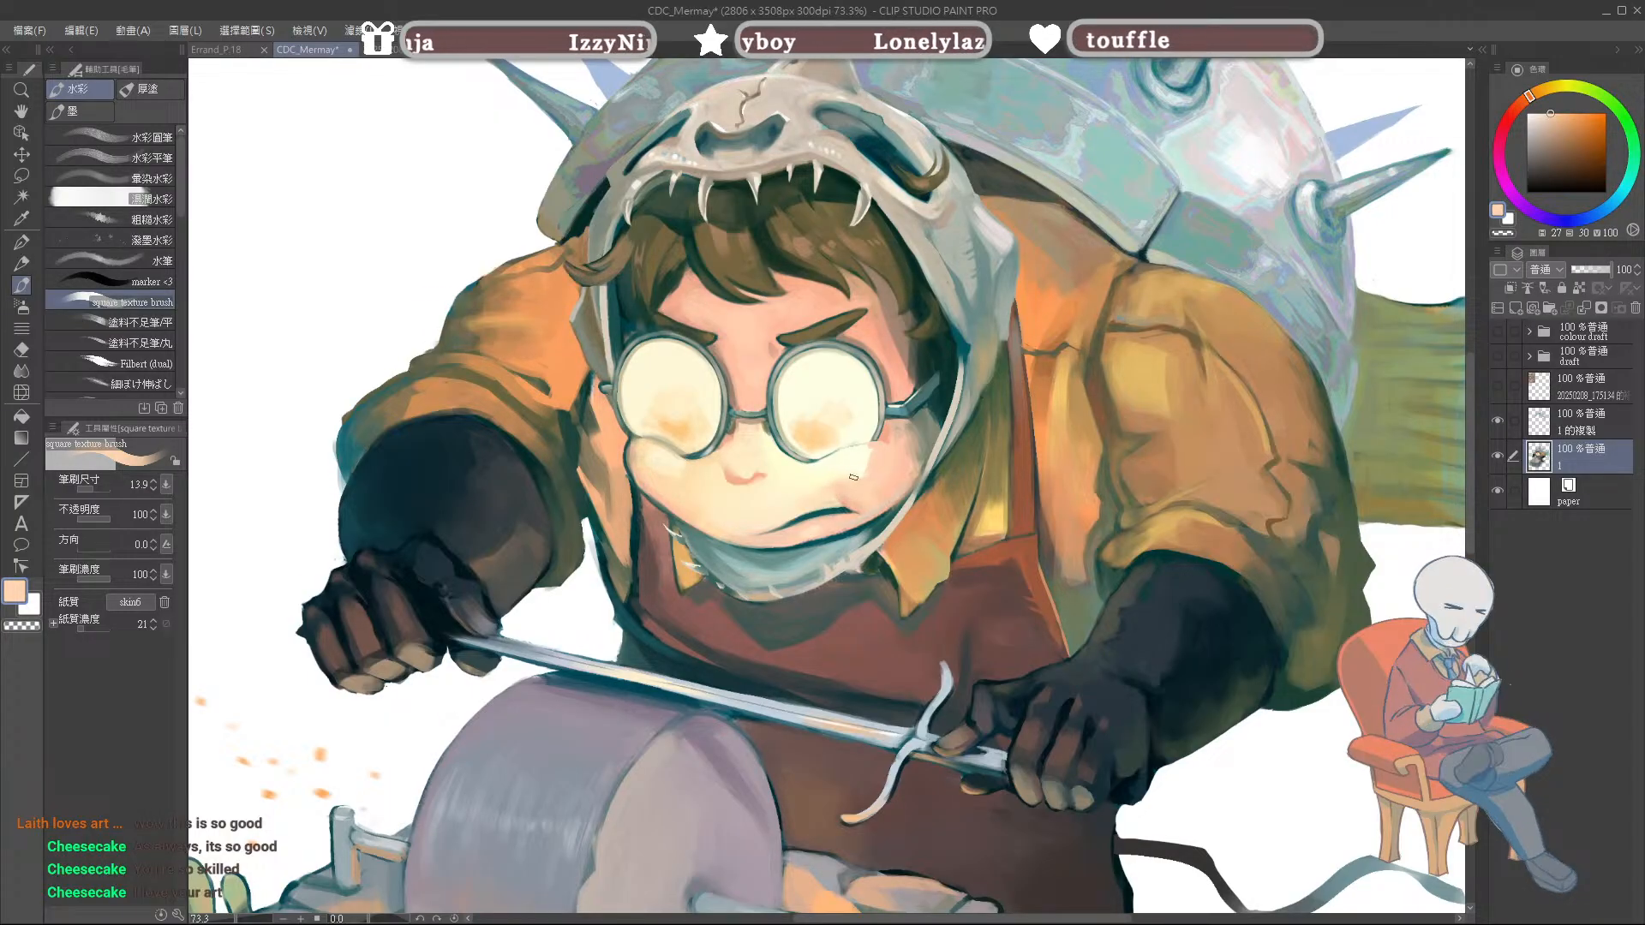
alt+click(835, 484)
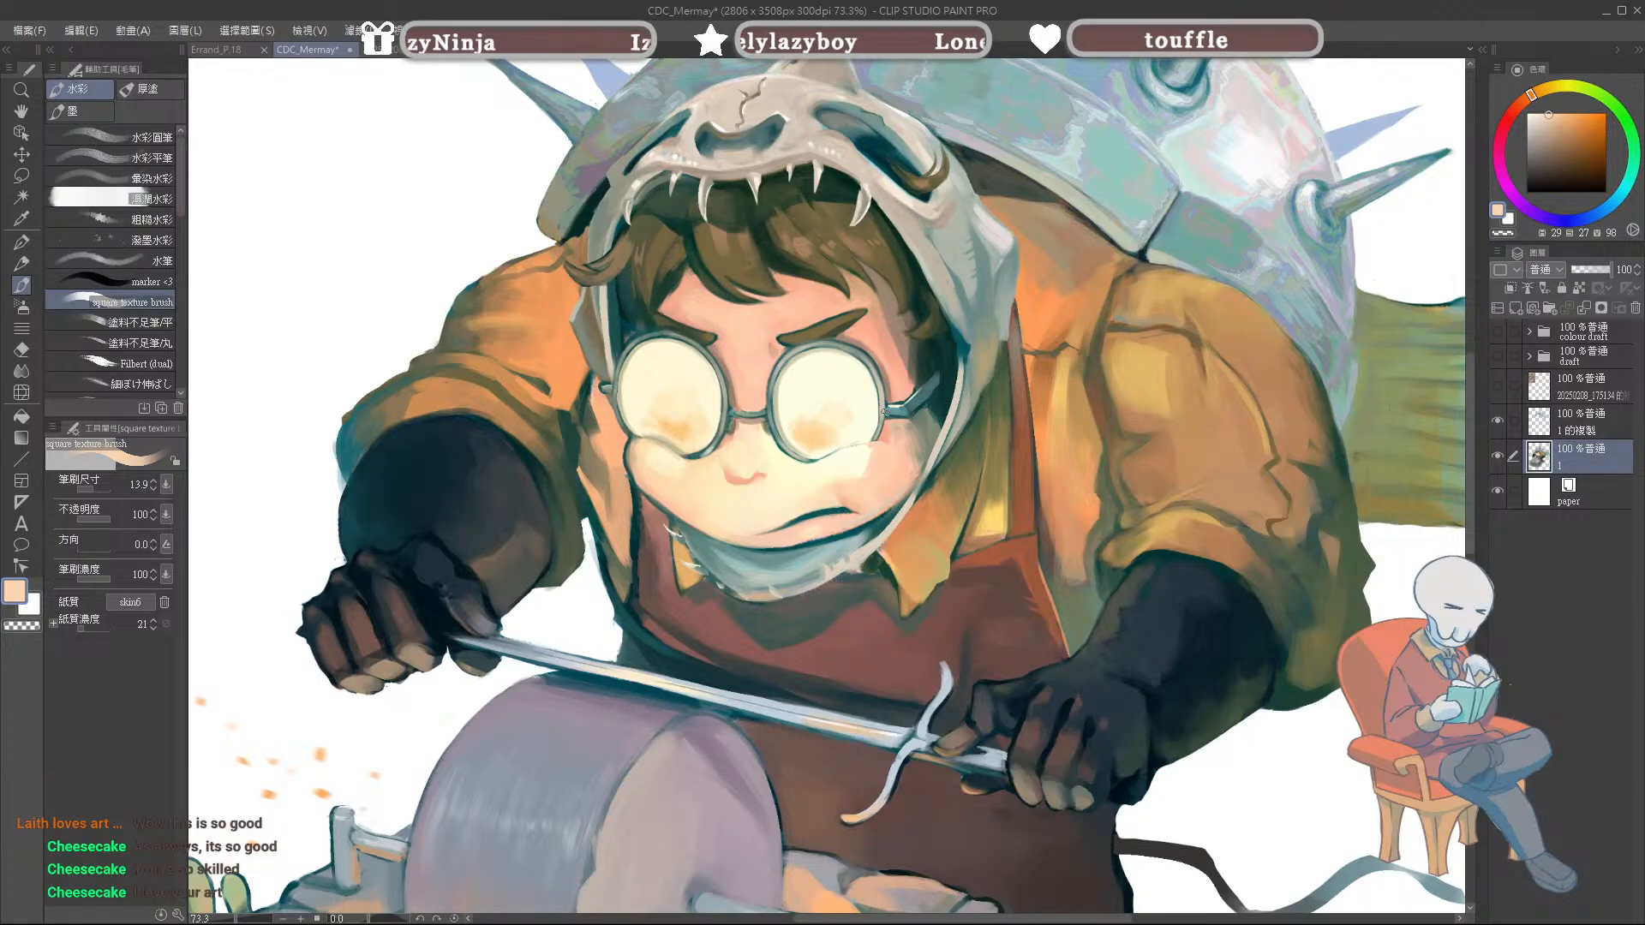
Step: Repaint the cheek below the glasses and its outer edge at brush size 19.7 with sampled pale yellow, peach and grey-green
key(bracketright)
key(bracketright)
alt+click(862, 454)
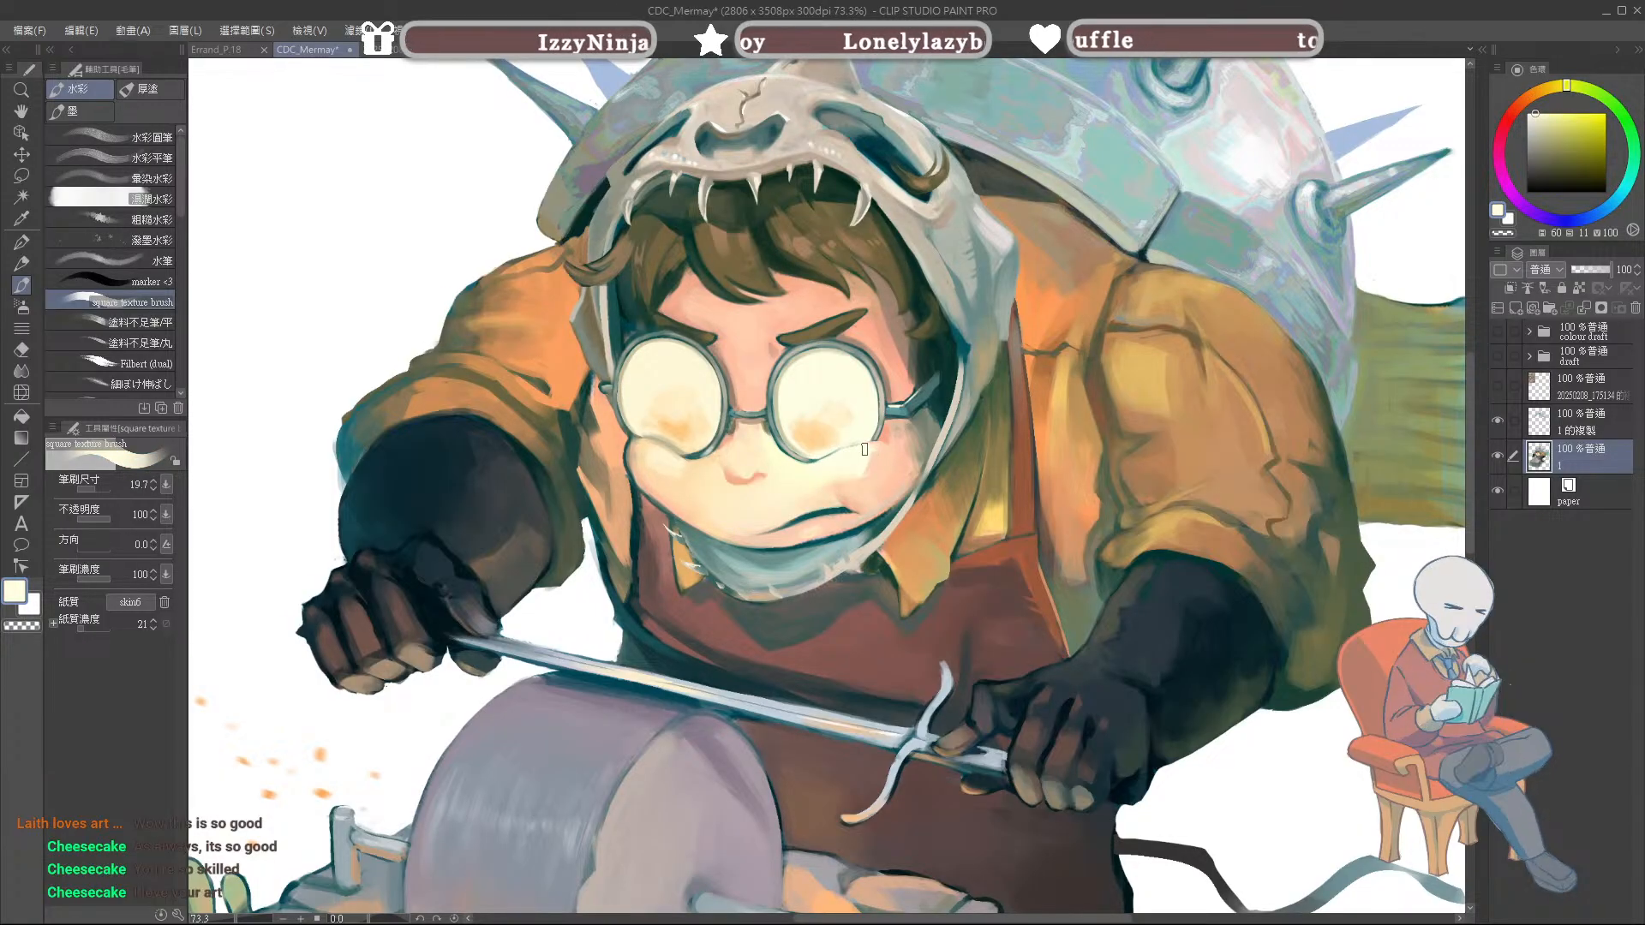
alt+click(891, 454)
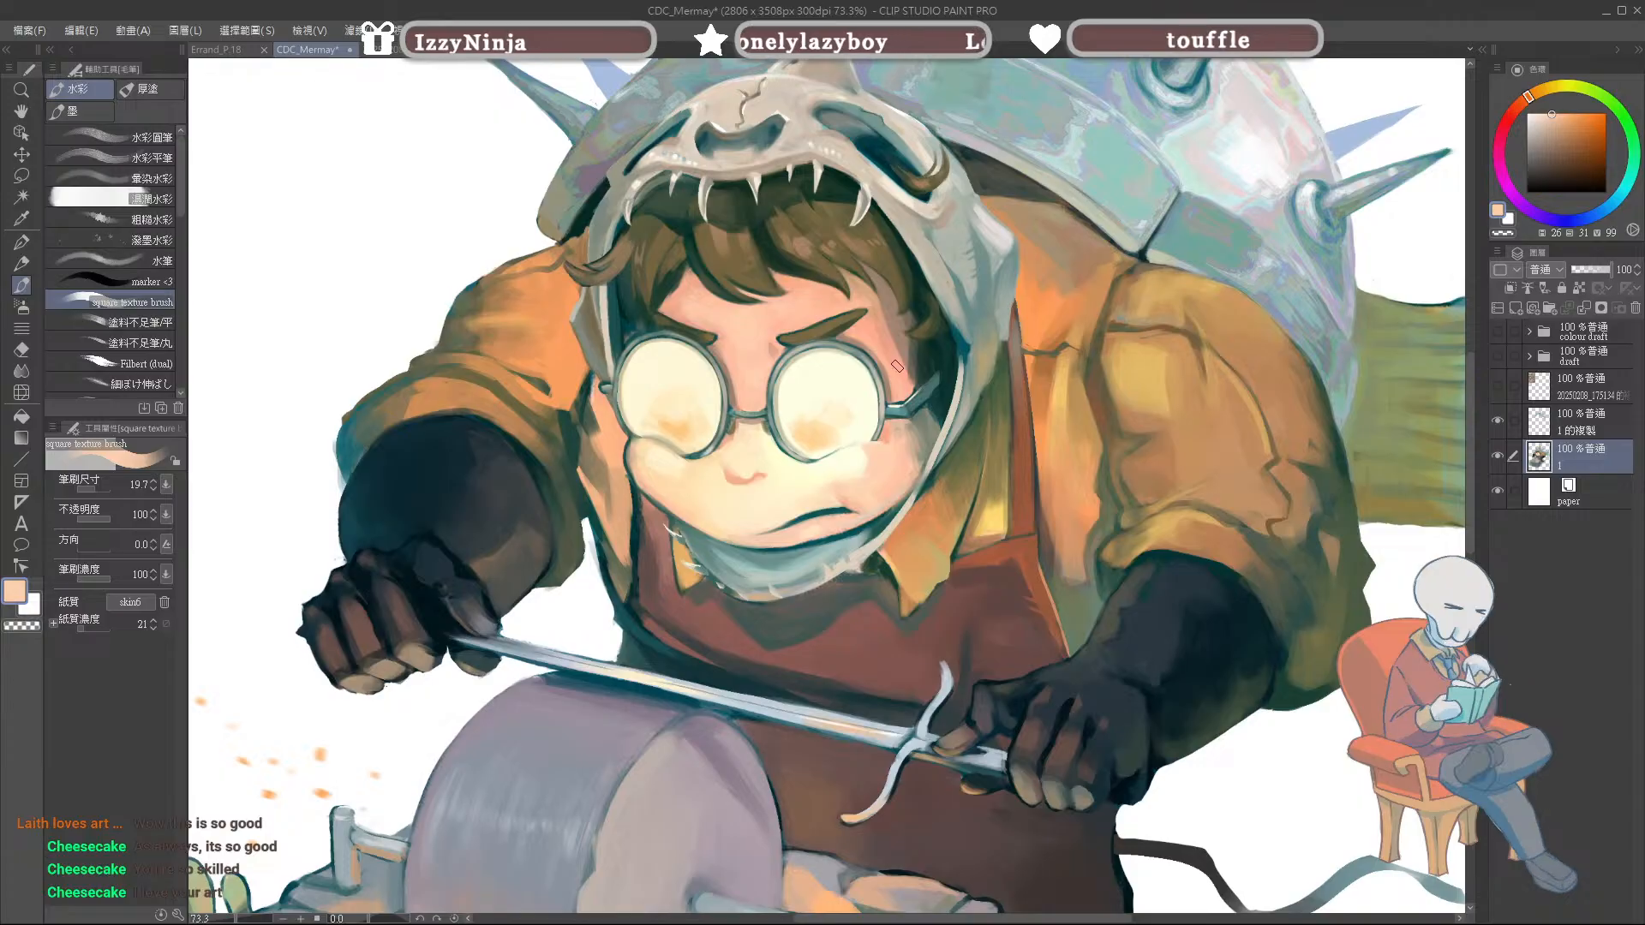
alt+click(898, 440)
alt+click(917, 441)
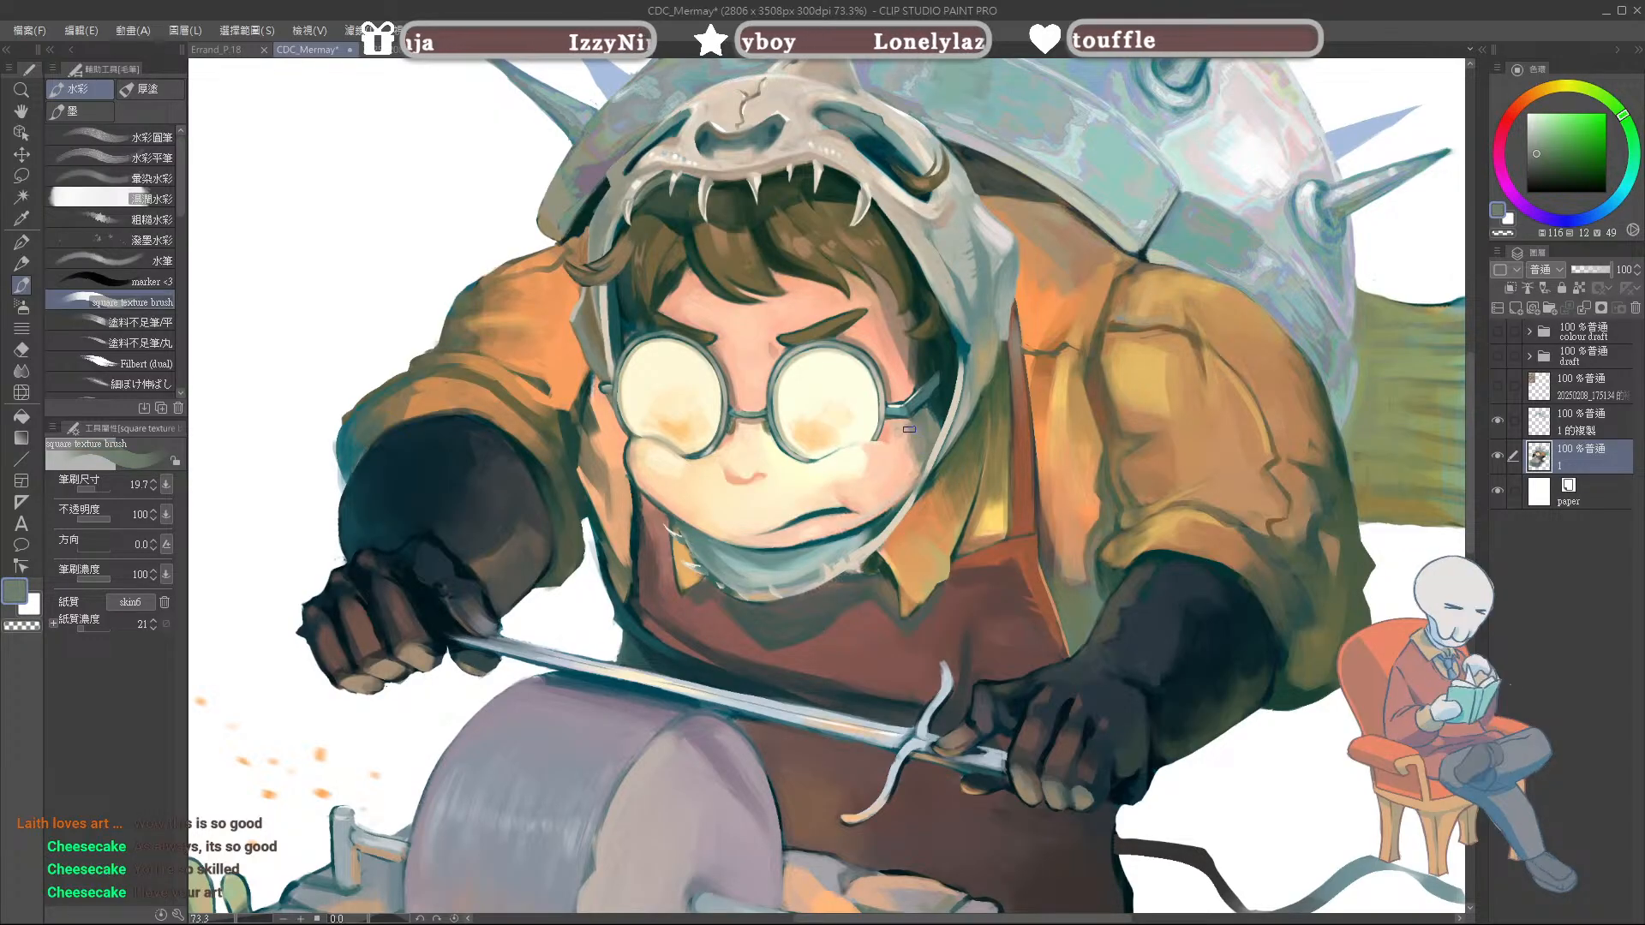
alt+click(891, 434)
alt+click(916, 467)
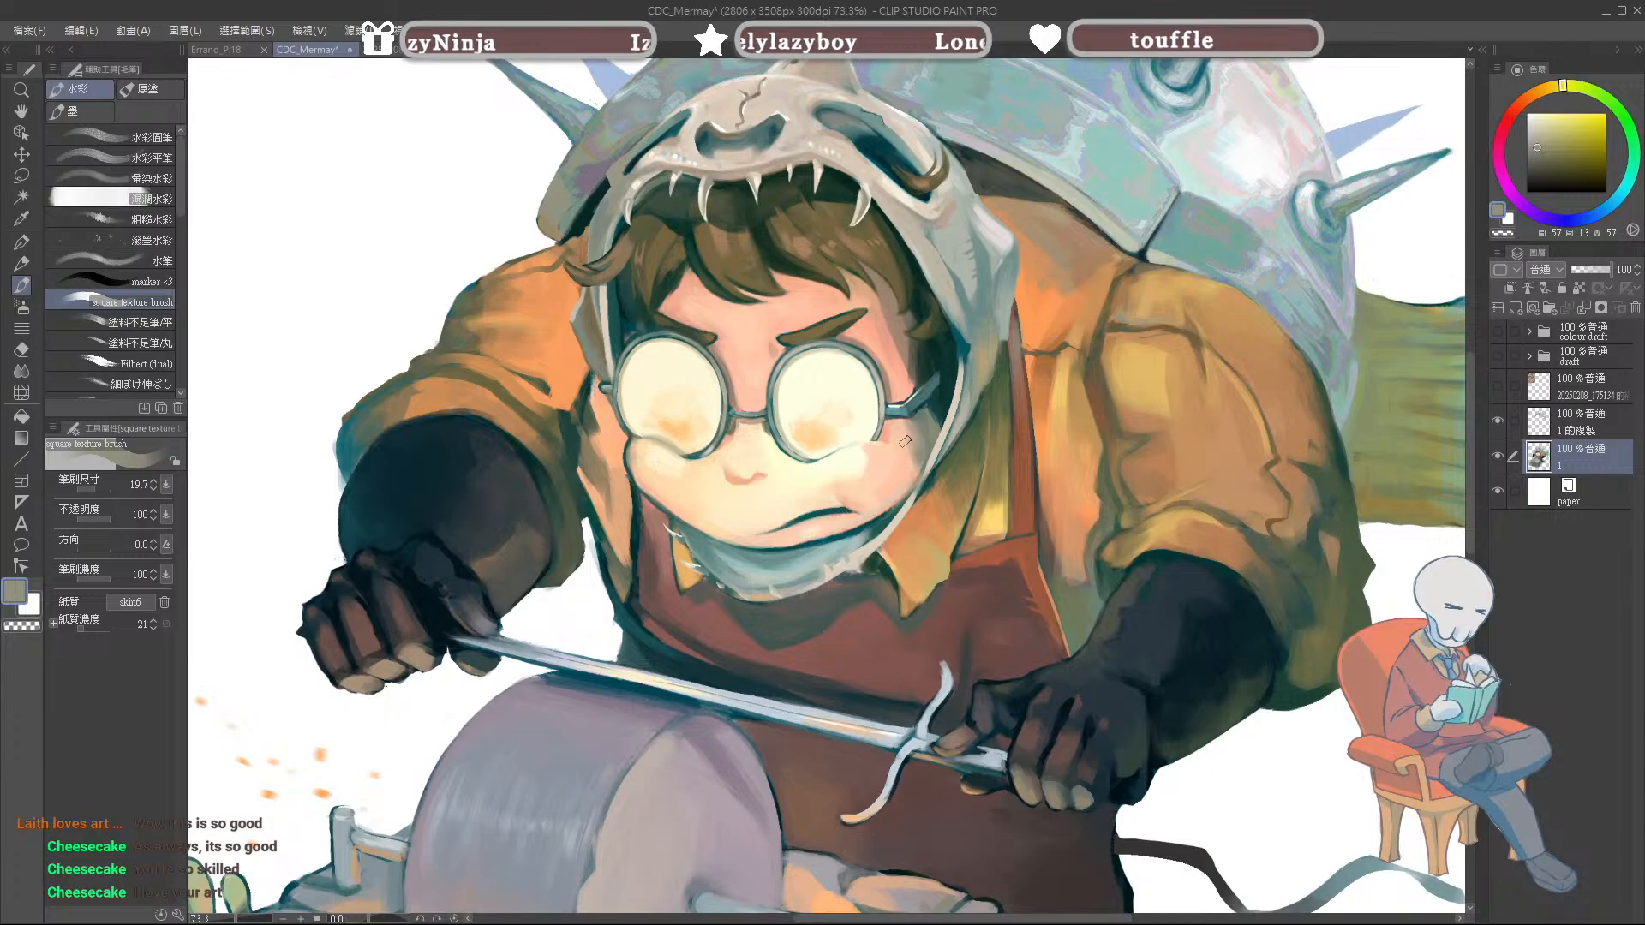
alt+click(901, 430)
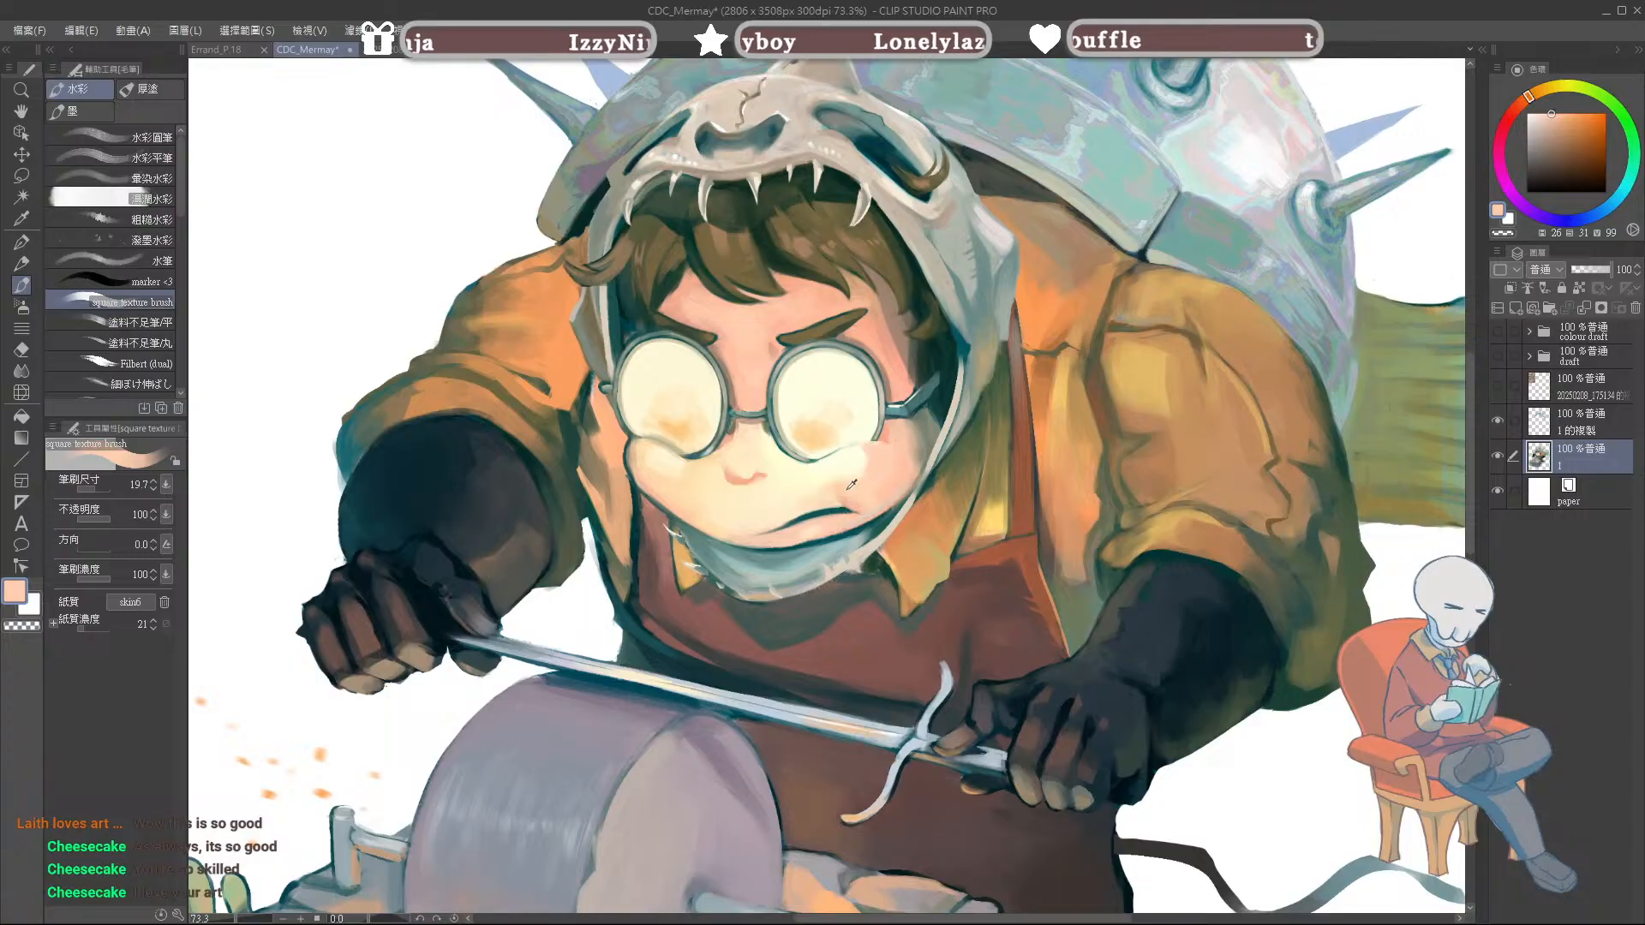
Step: Sample dark teal from the mouth, set the brush size to 4.8 and add a new layer above the layer "1"
alt+click(834, 512)
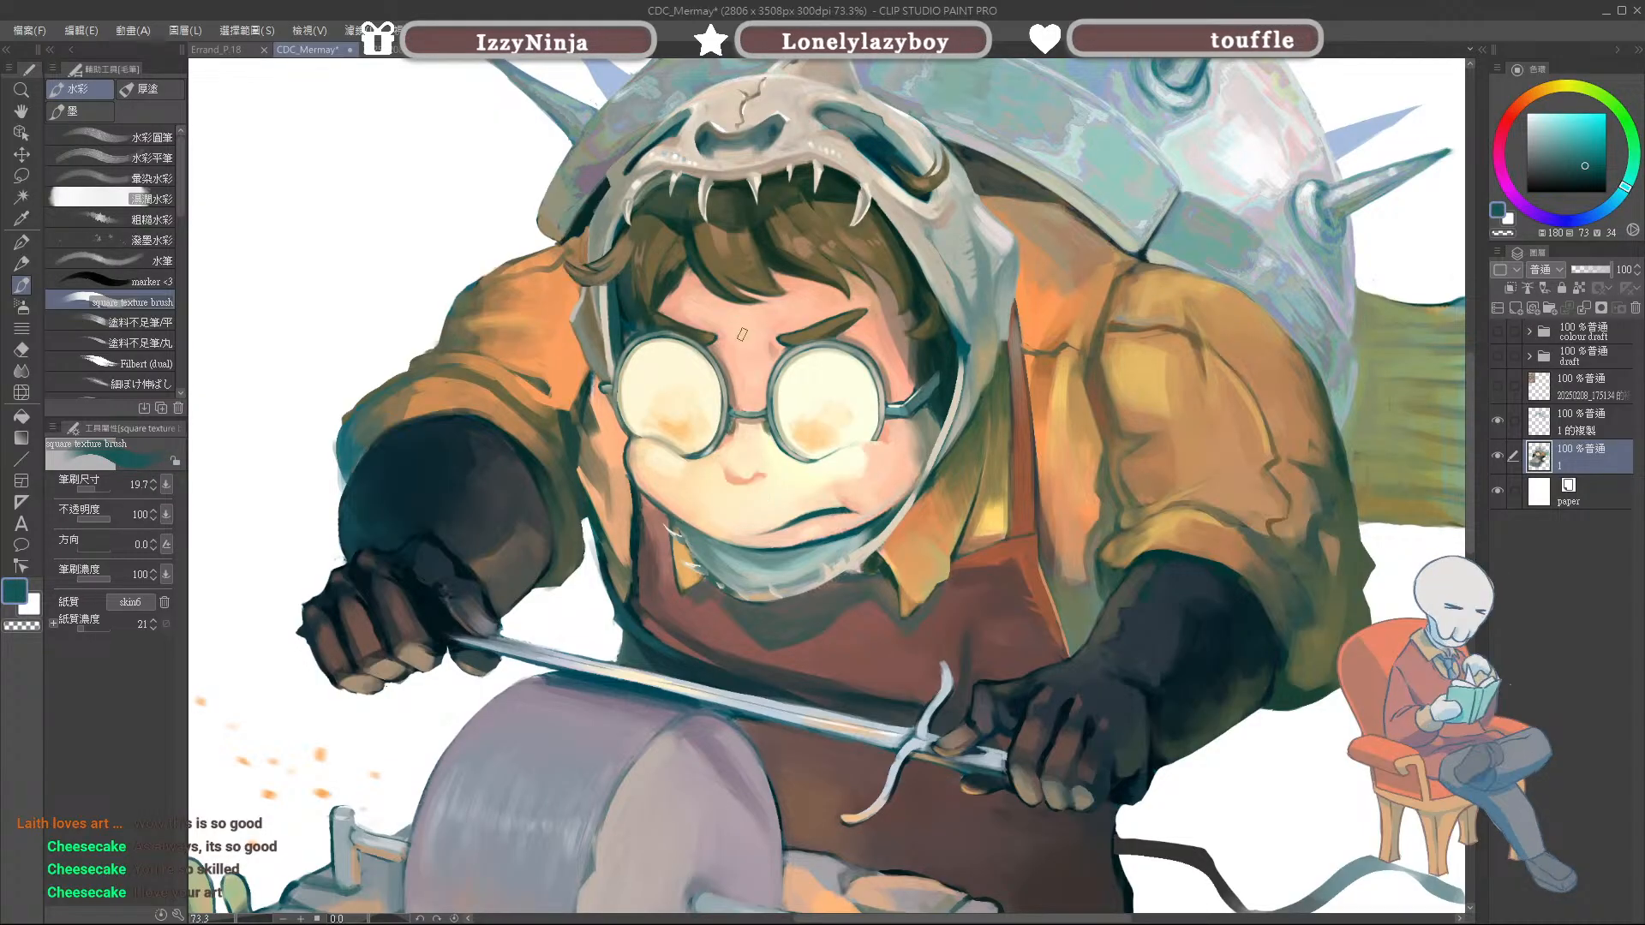
key(bracketleft)
key(bracketleft)
key(bracketleft)
key(bracketleft)
key(bracketleft)
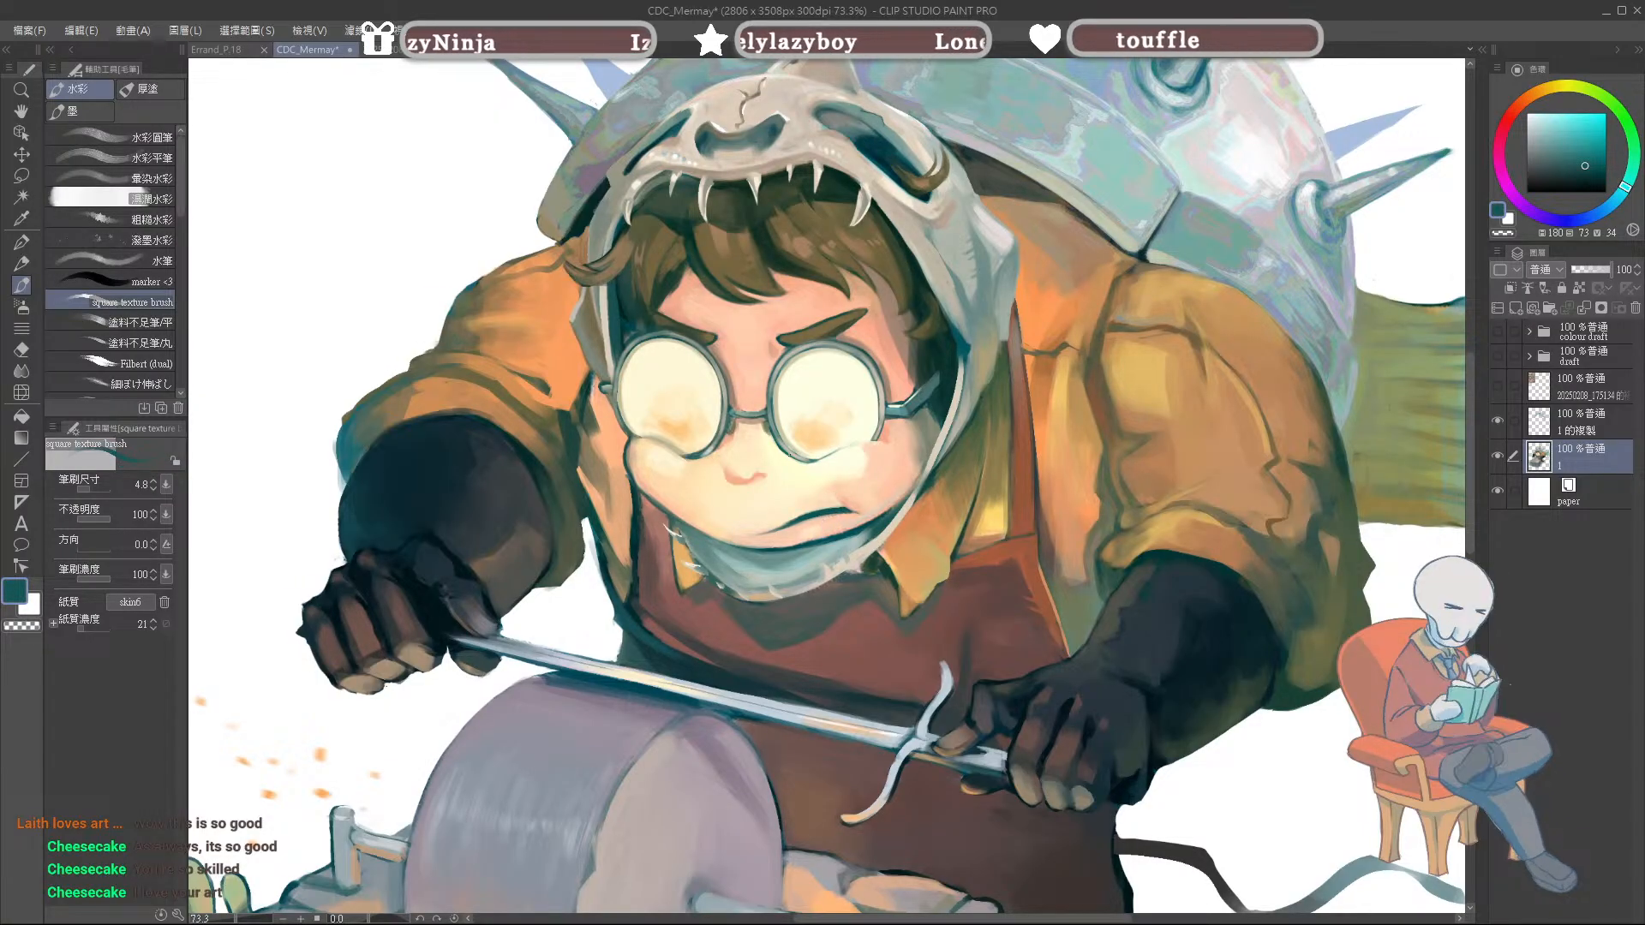
click(1511, 308)
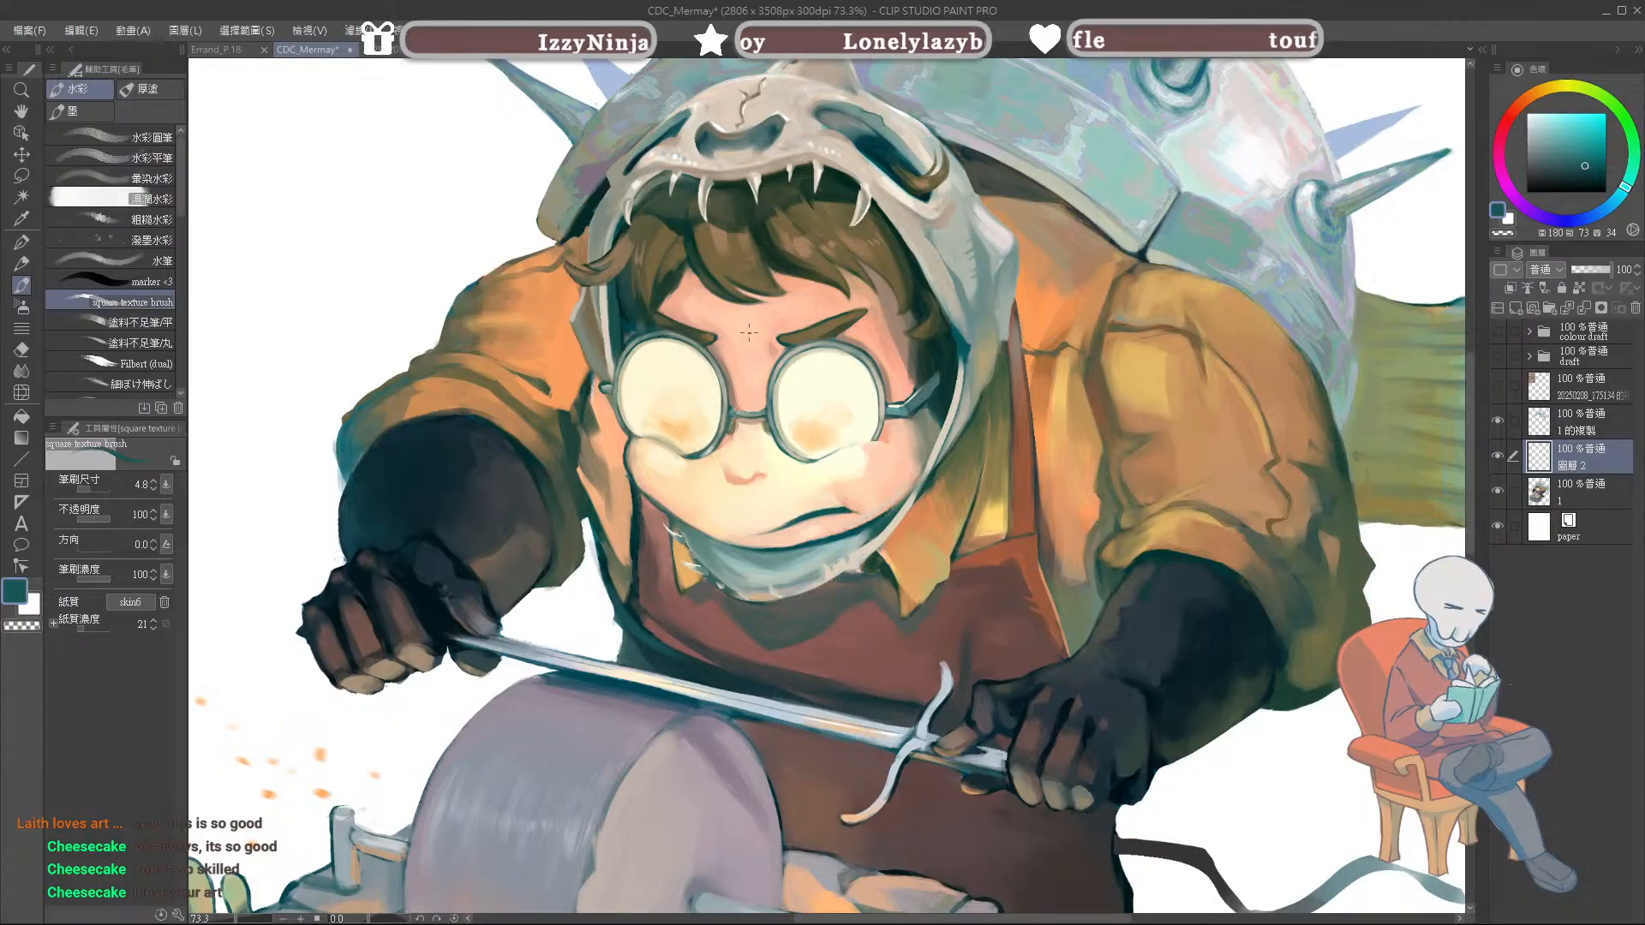
Step: Repaint the mouth as a thinner, softer line on the new layer with sampled brown and skin tones at brush size 6.5
alt+click(901, 314)
key(bracketright)
key(bracketright)
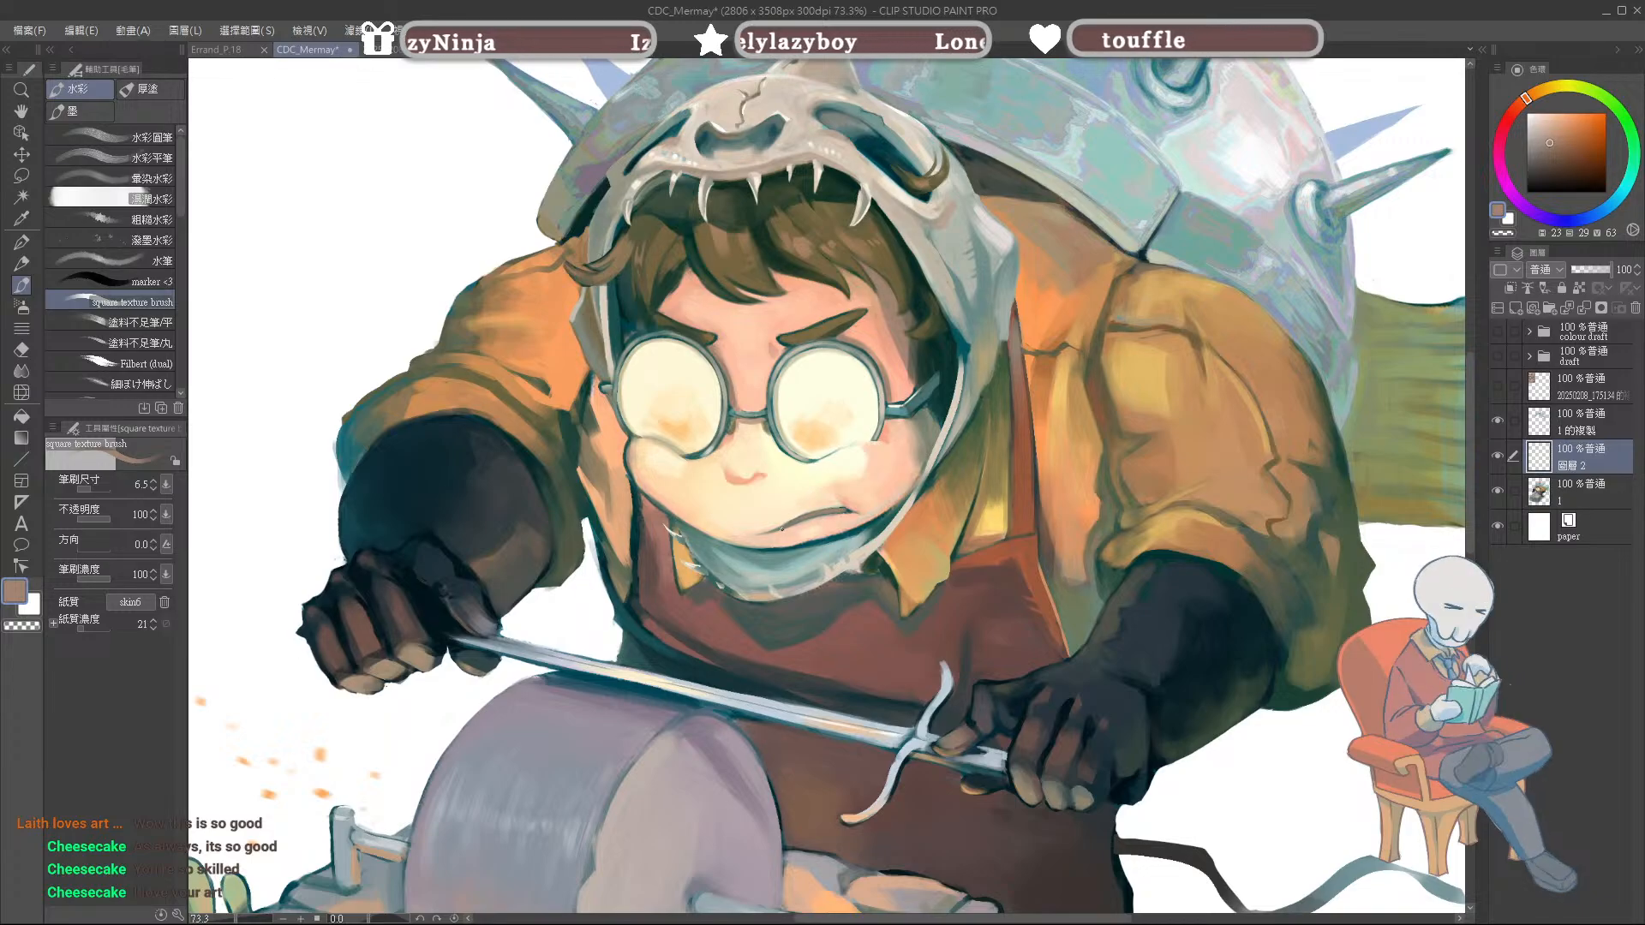
alt+click(788, 516)
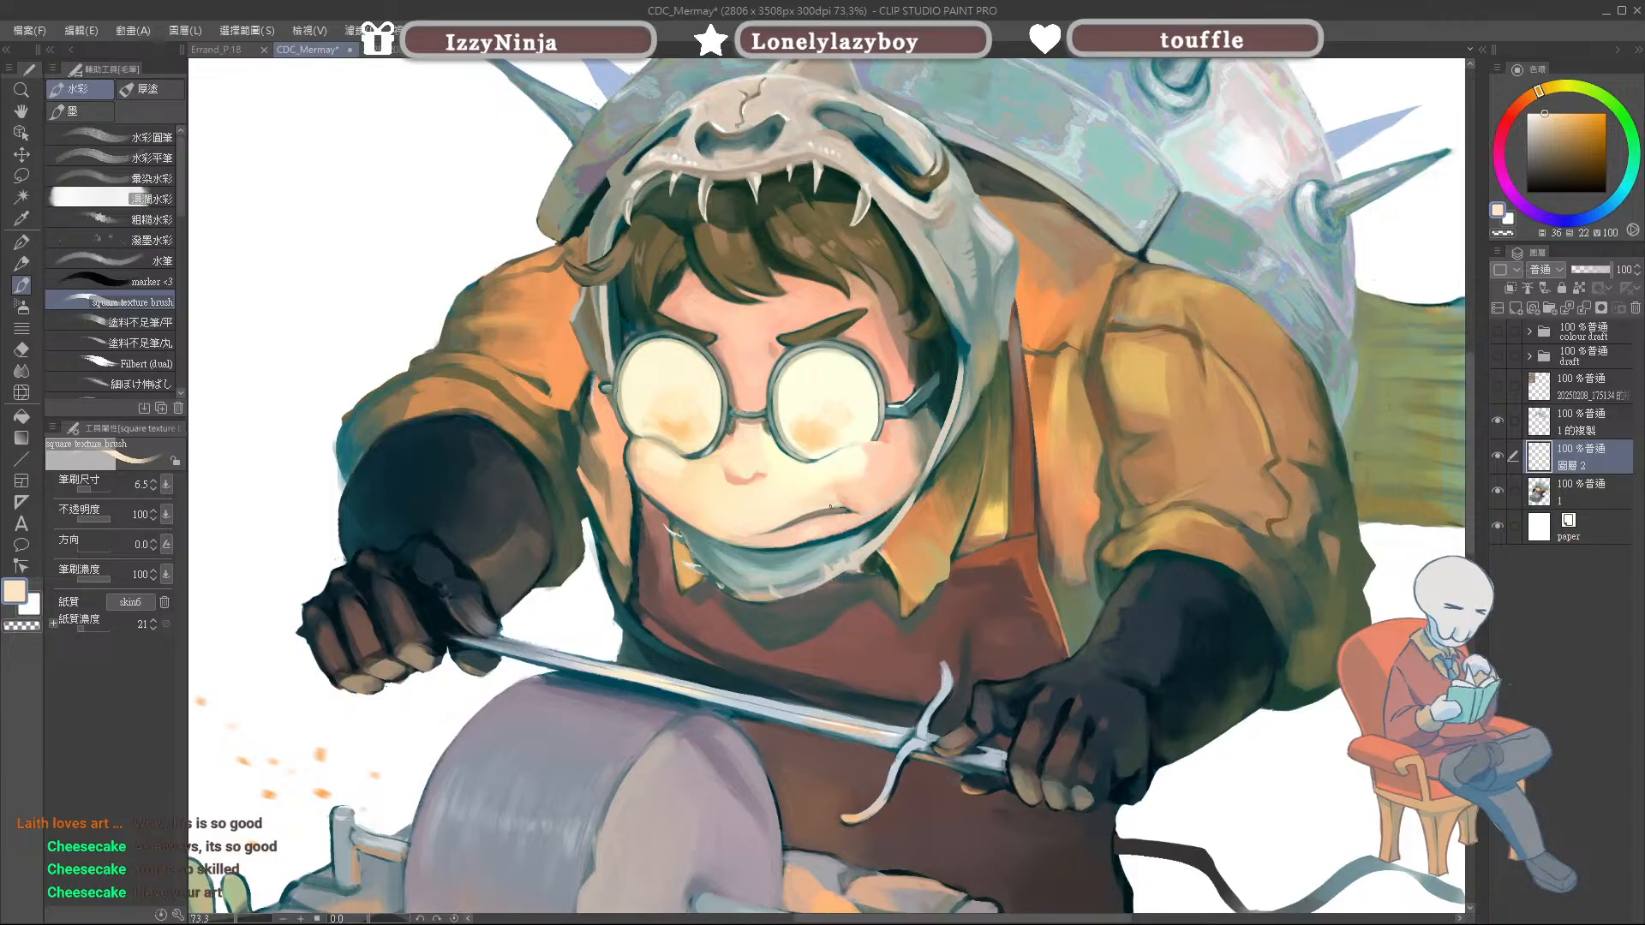
alt+click(787, 525)
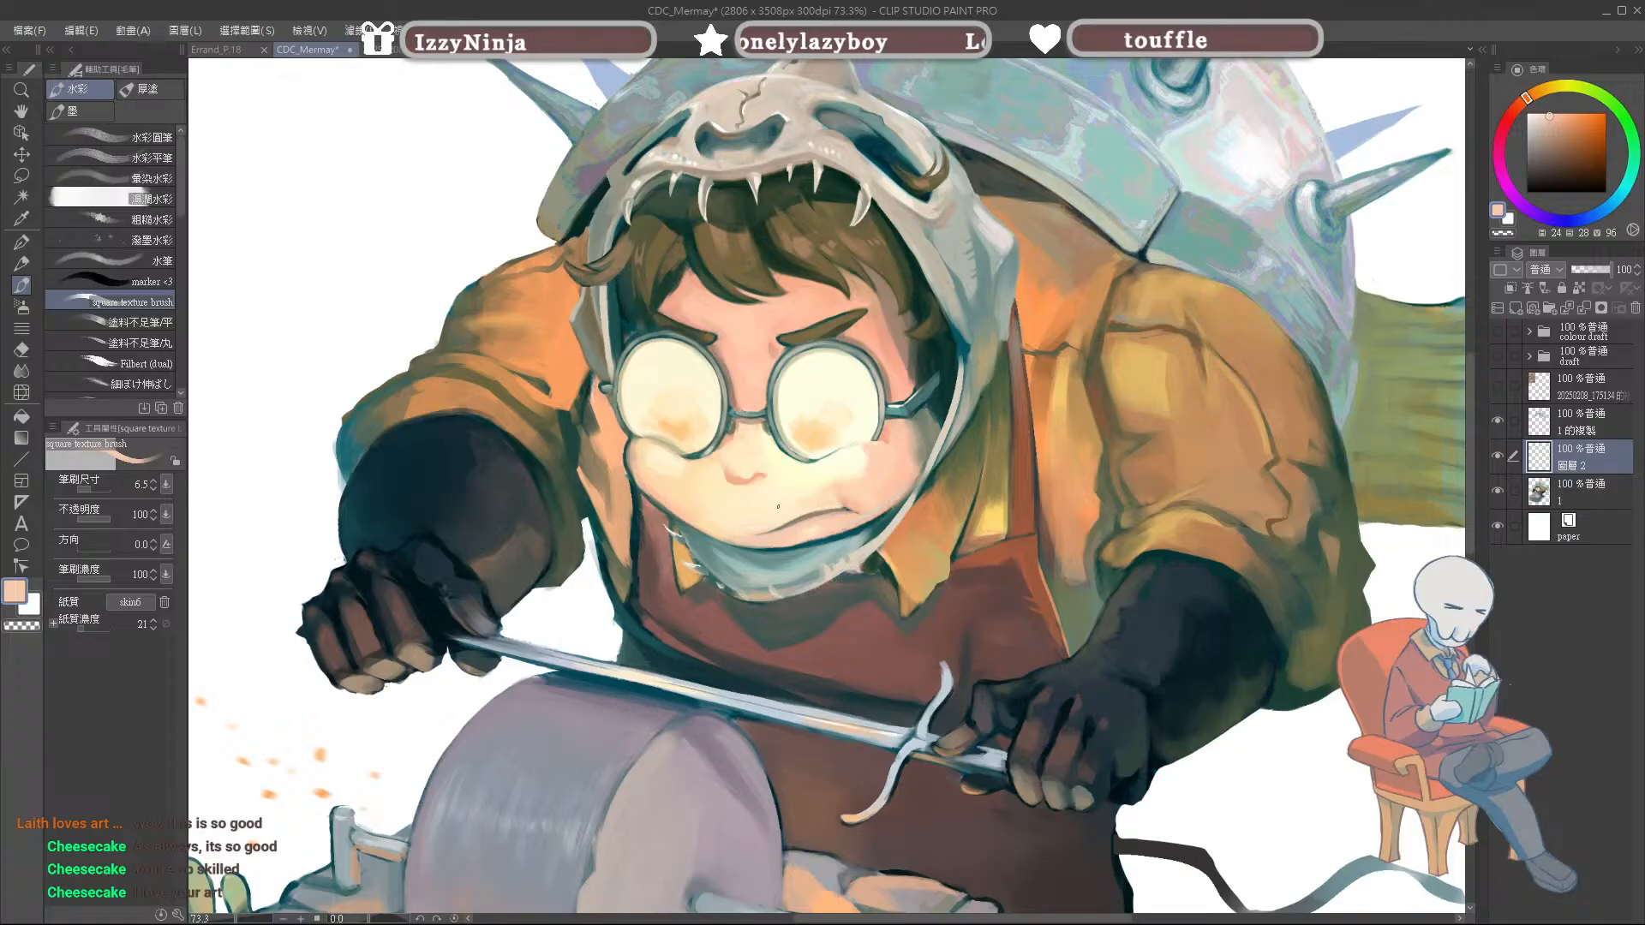
alt+click(802, 479)
alt+click(803, 515)
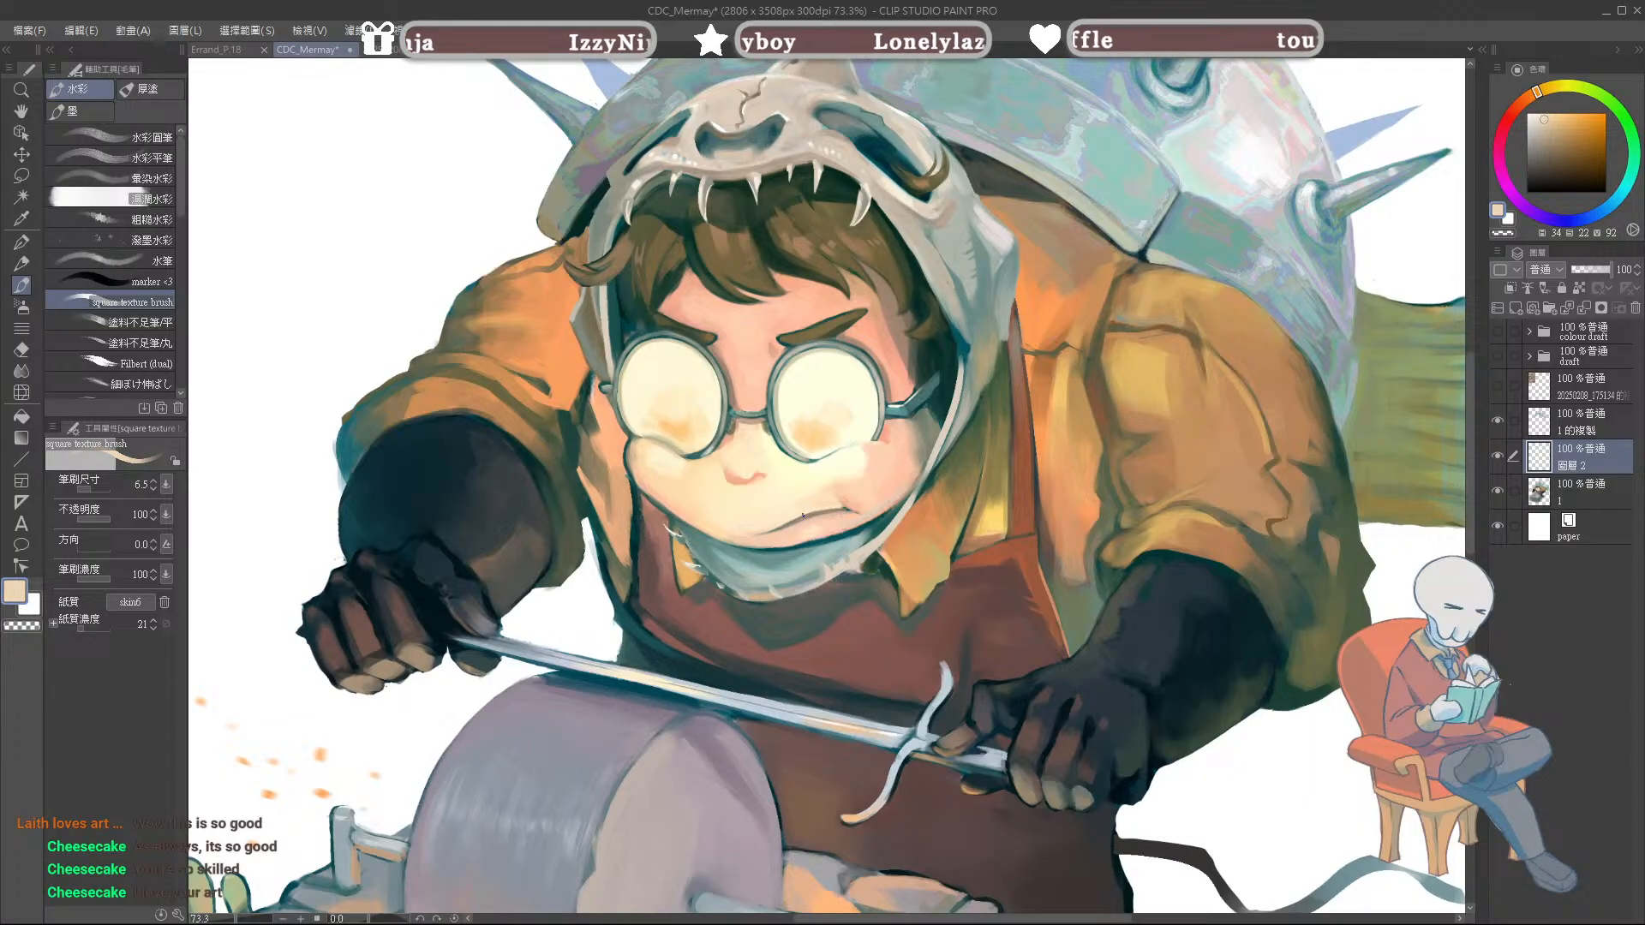
Step: Refine the small crease at the mouth corner with sampled muted brown and beige, and check it against the whole painting
alt+click(845, 507)
alt+click(845, 509)
alt+click(847, 511)
alt+click(846, 511)
alt+click(845, 509)
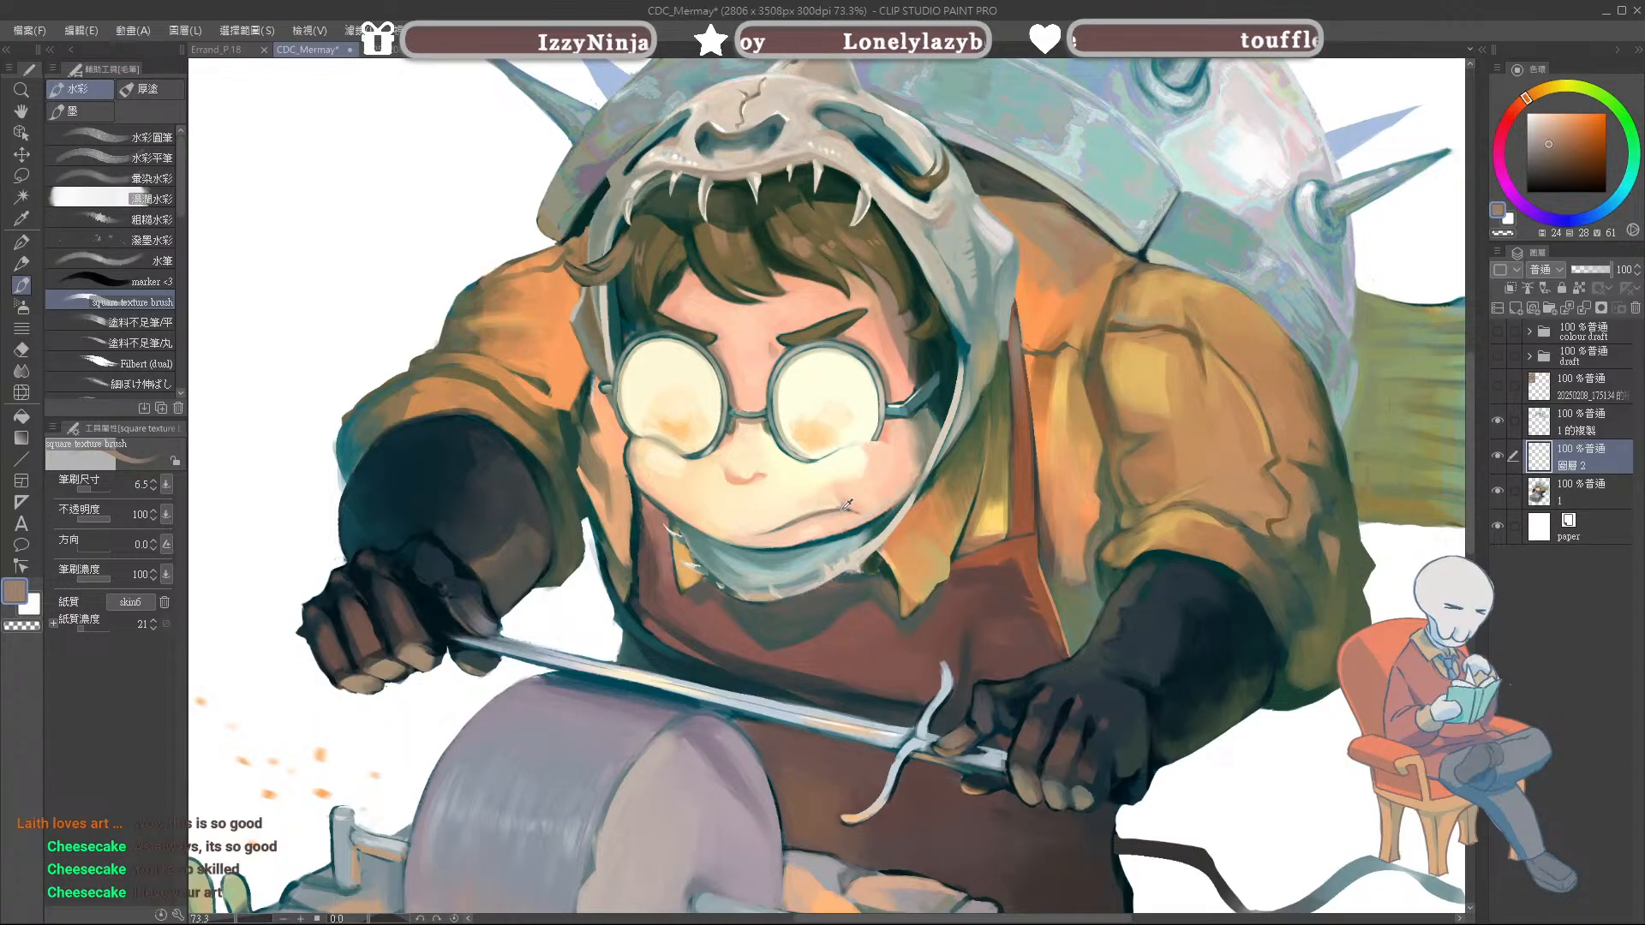
alt+click(841, 506)
alt+click(841, 508)
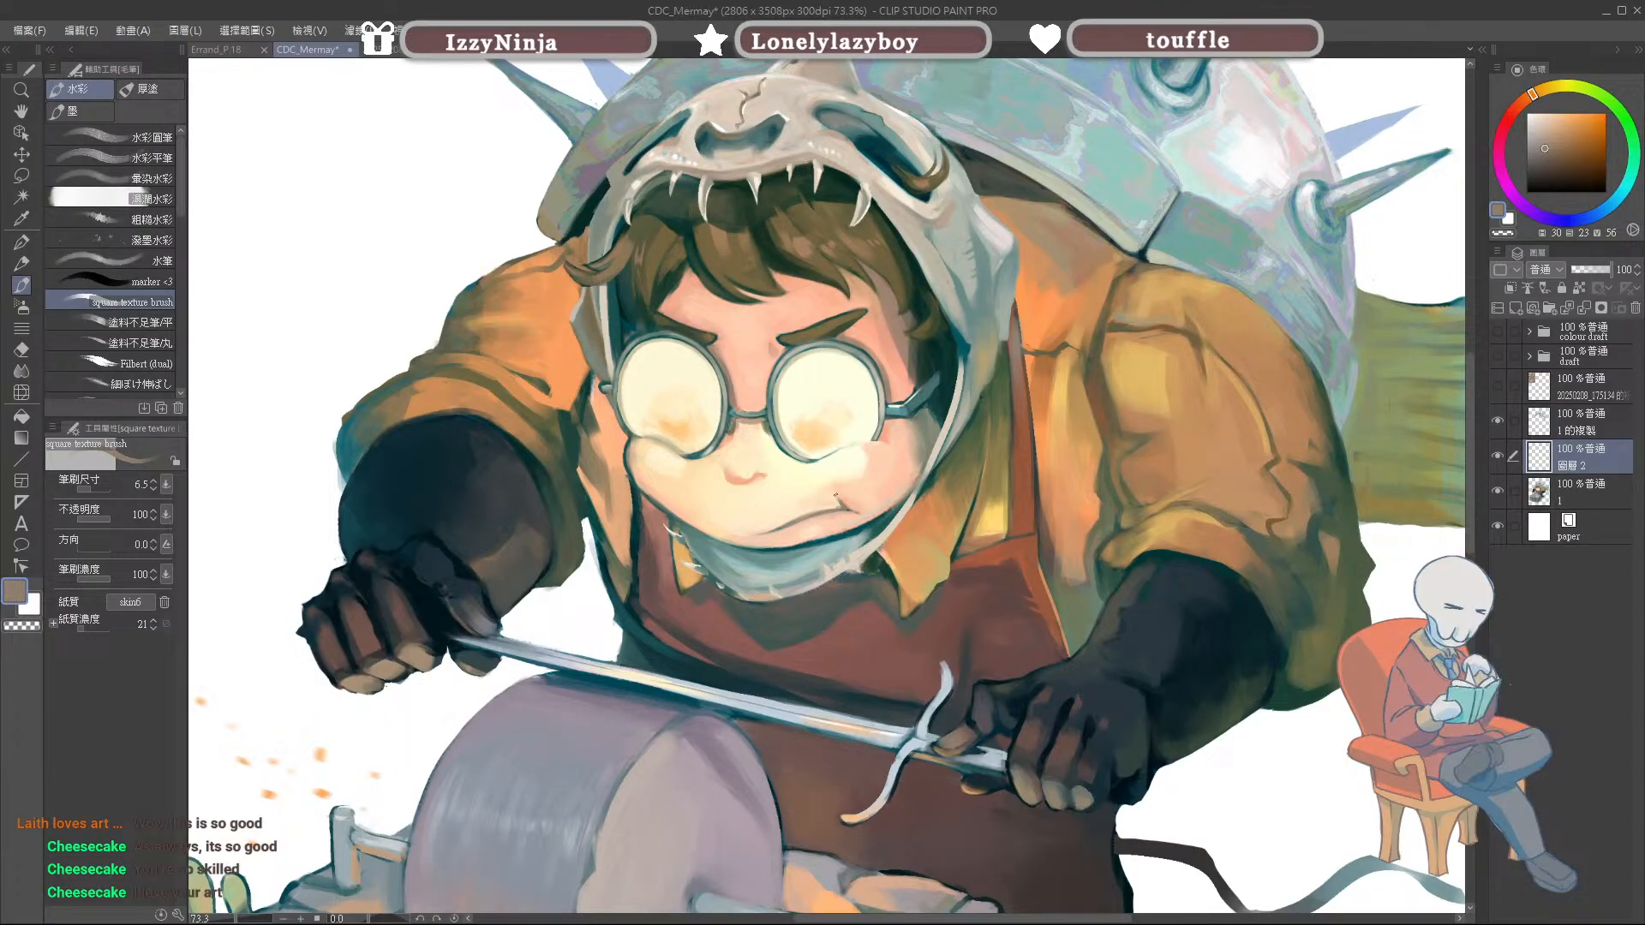
alt+click(843, 507)
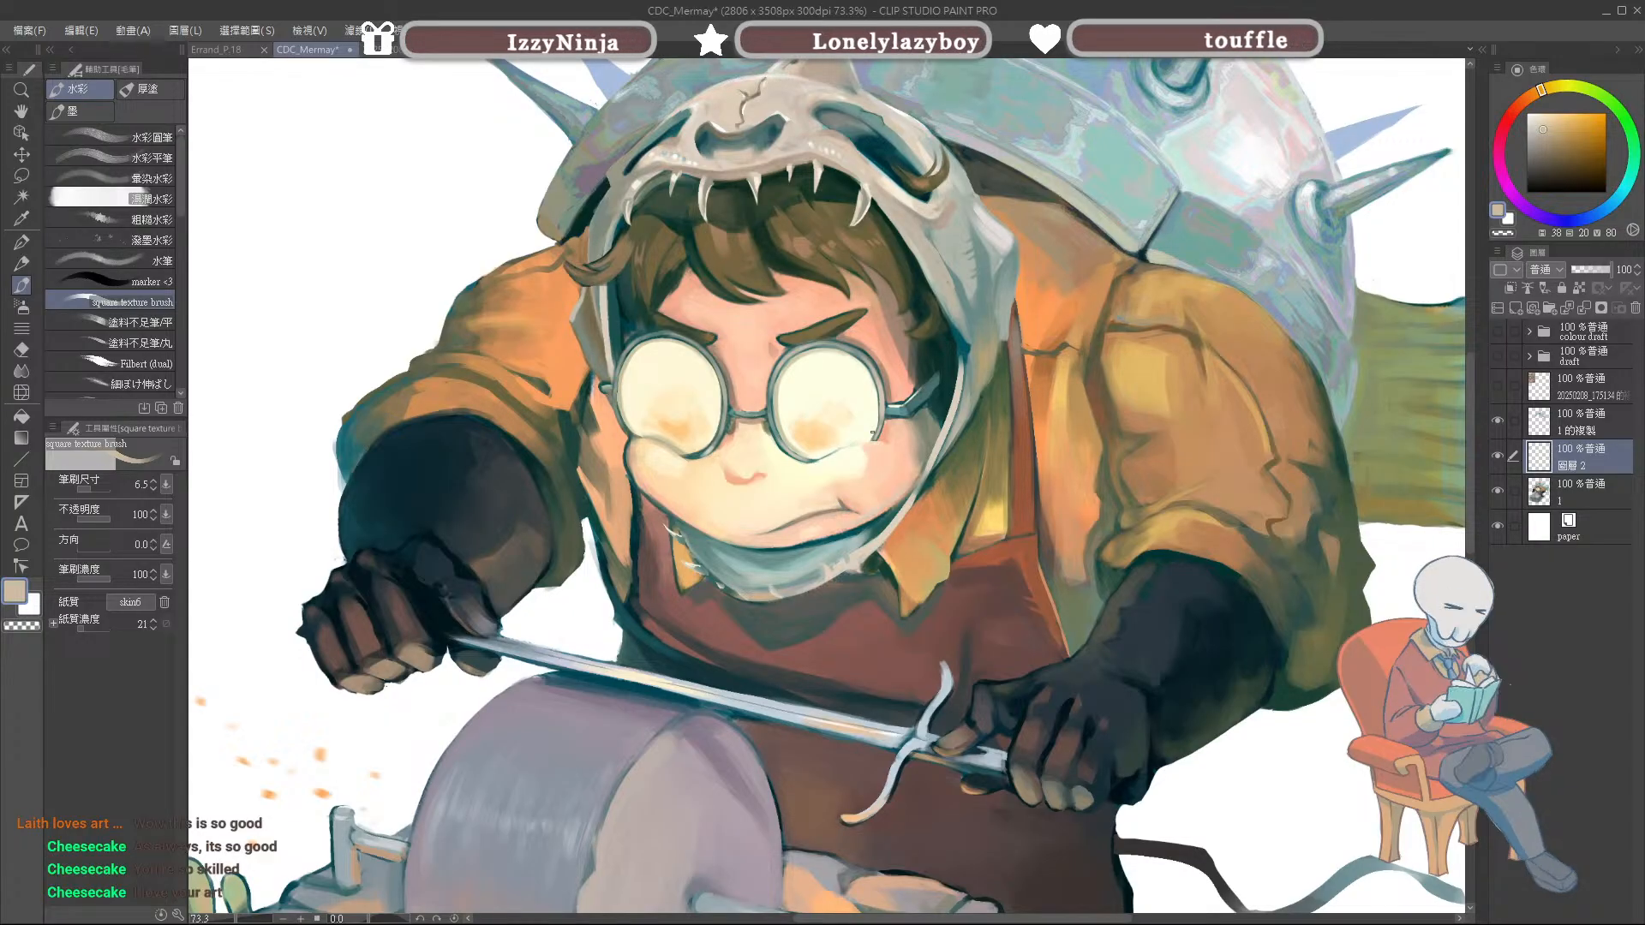
scroll(714, 294, down, 5)
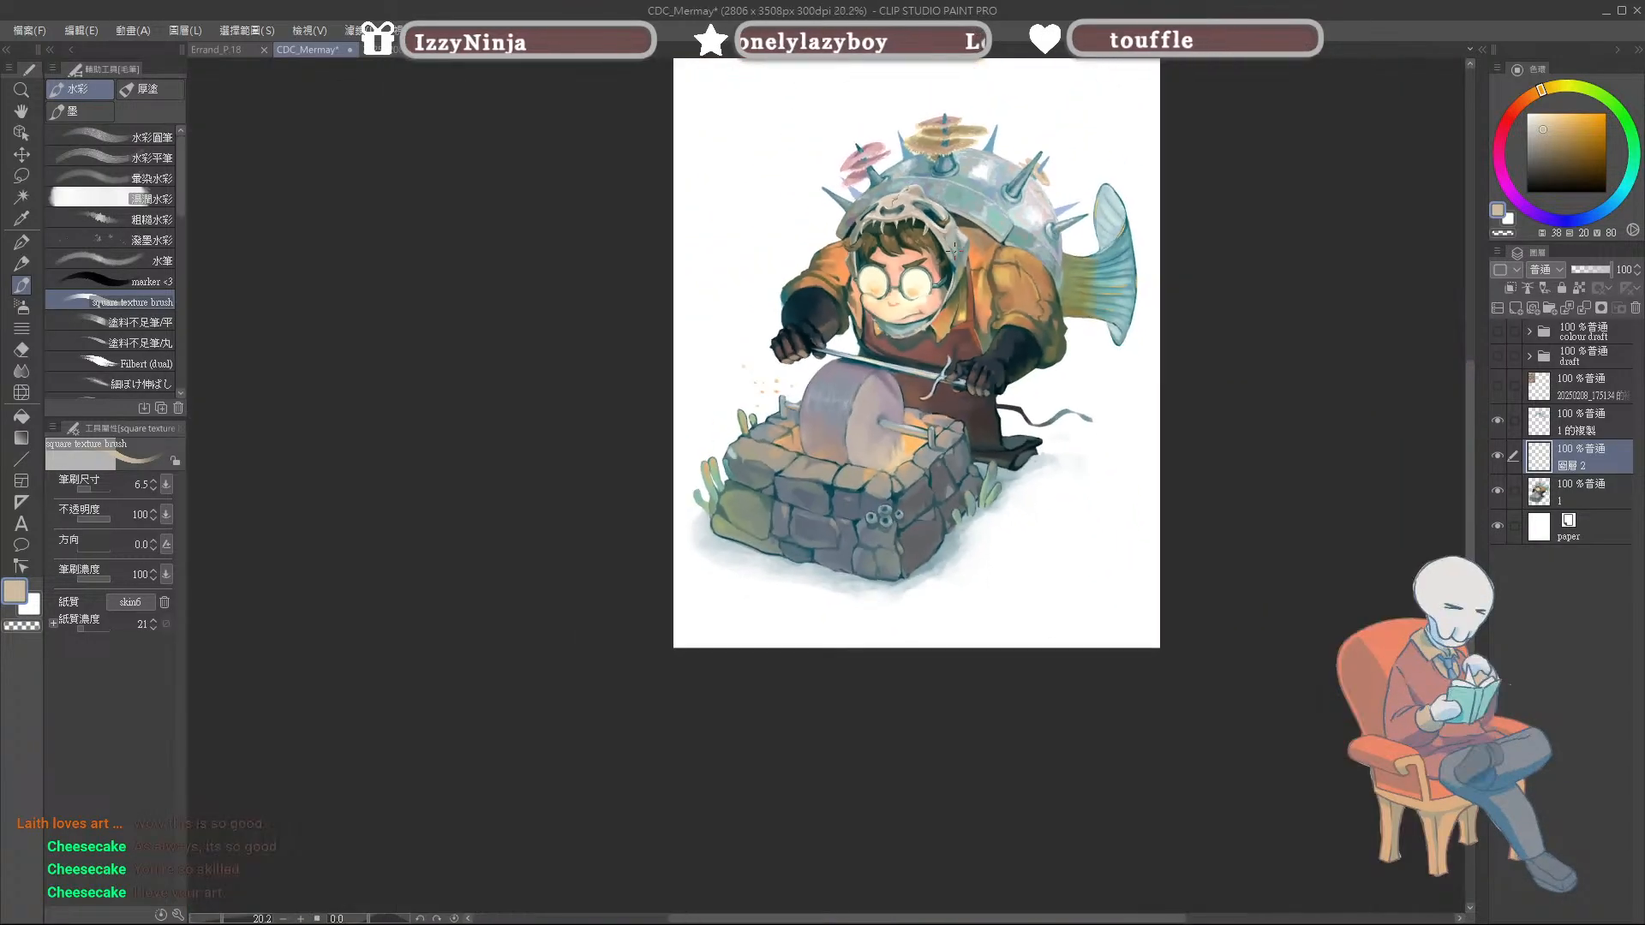
scroll(714, 294, up, 4)
scroll(714, 294, up, 2)
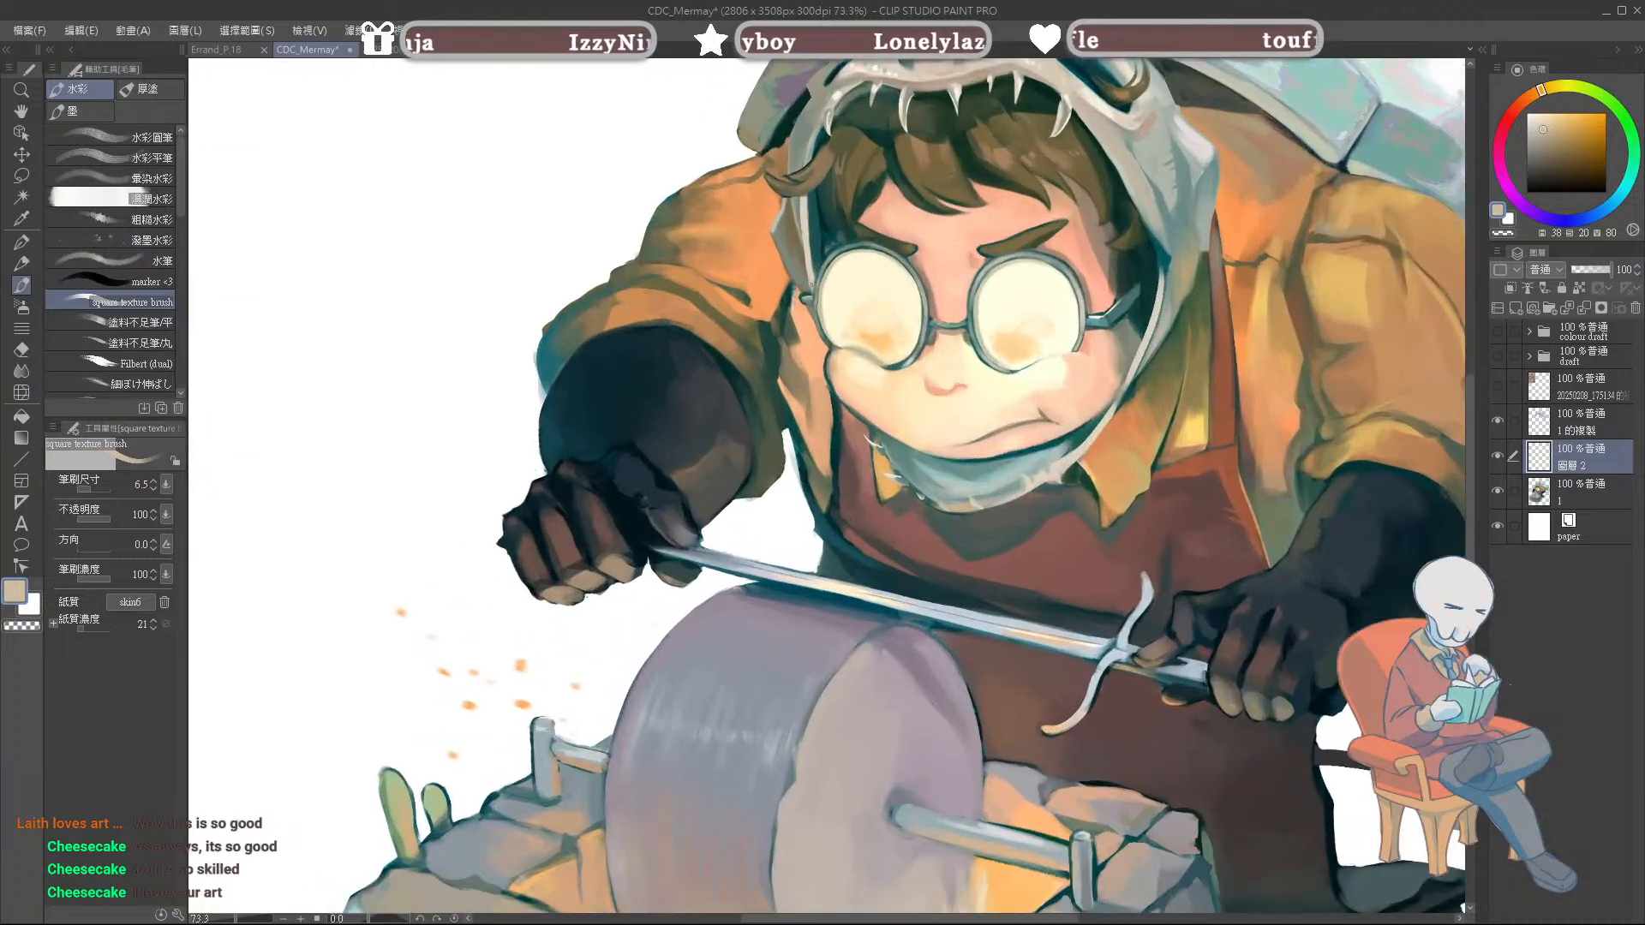
Step: Refine the cheek's outer edge below the glasses at brush size 10.9 with sampled peach, grey-green and light orange
alt+click(830, 344)
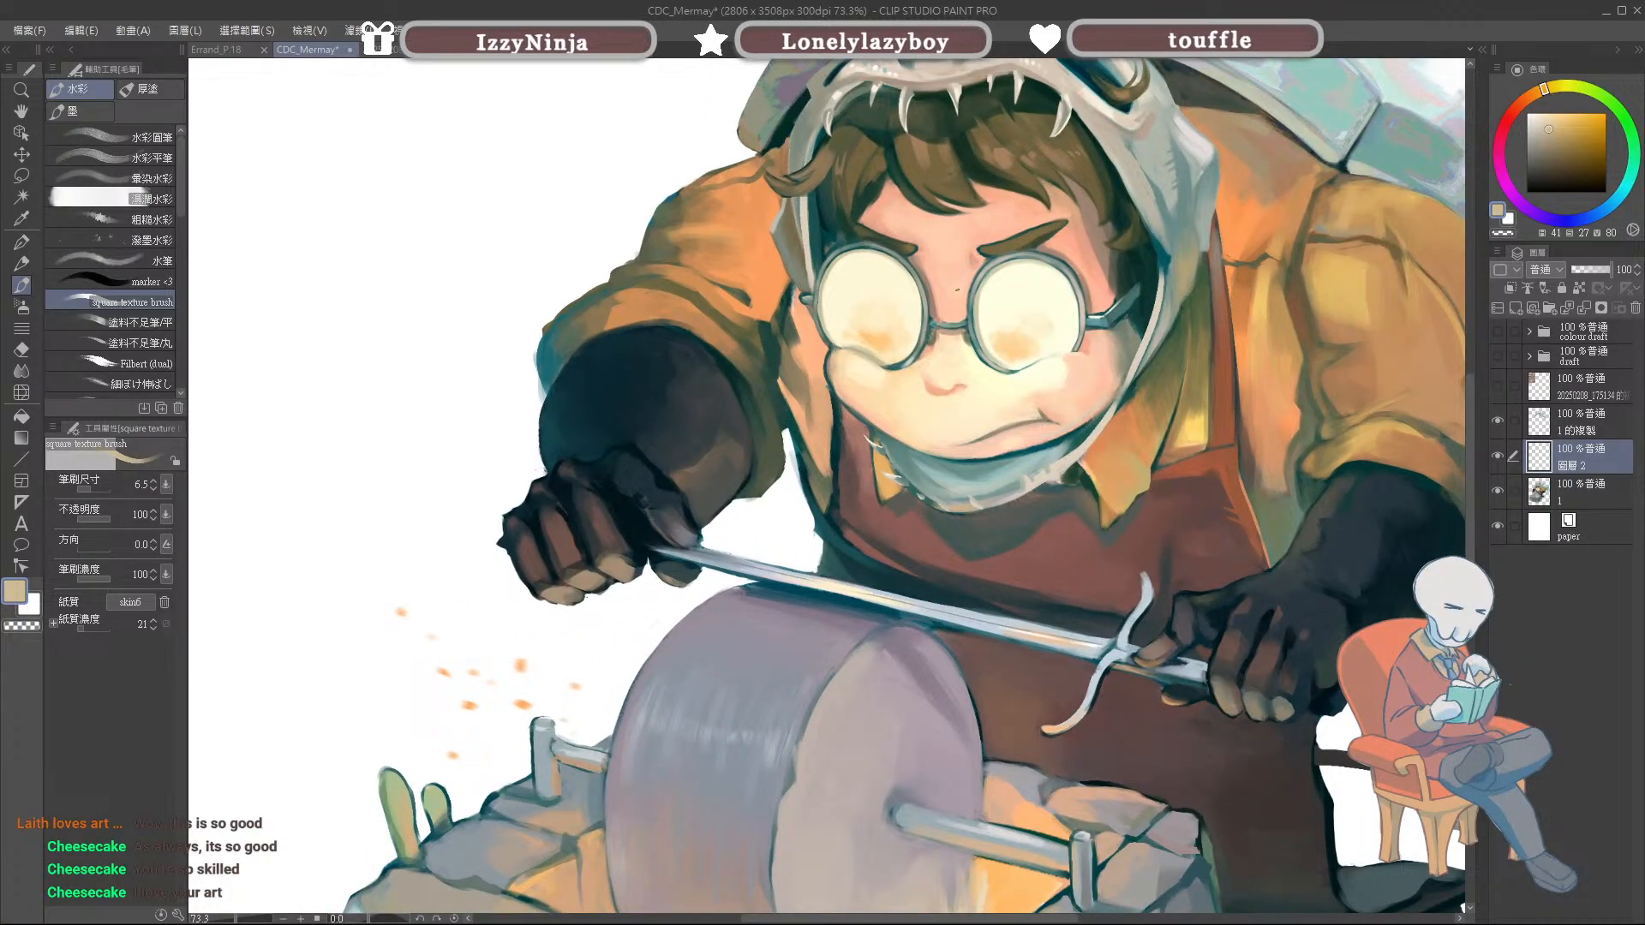
alt+click(957, 287)
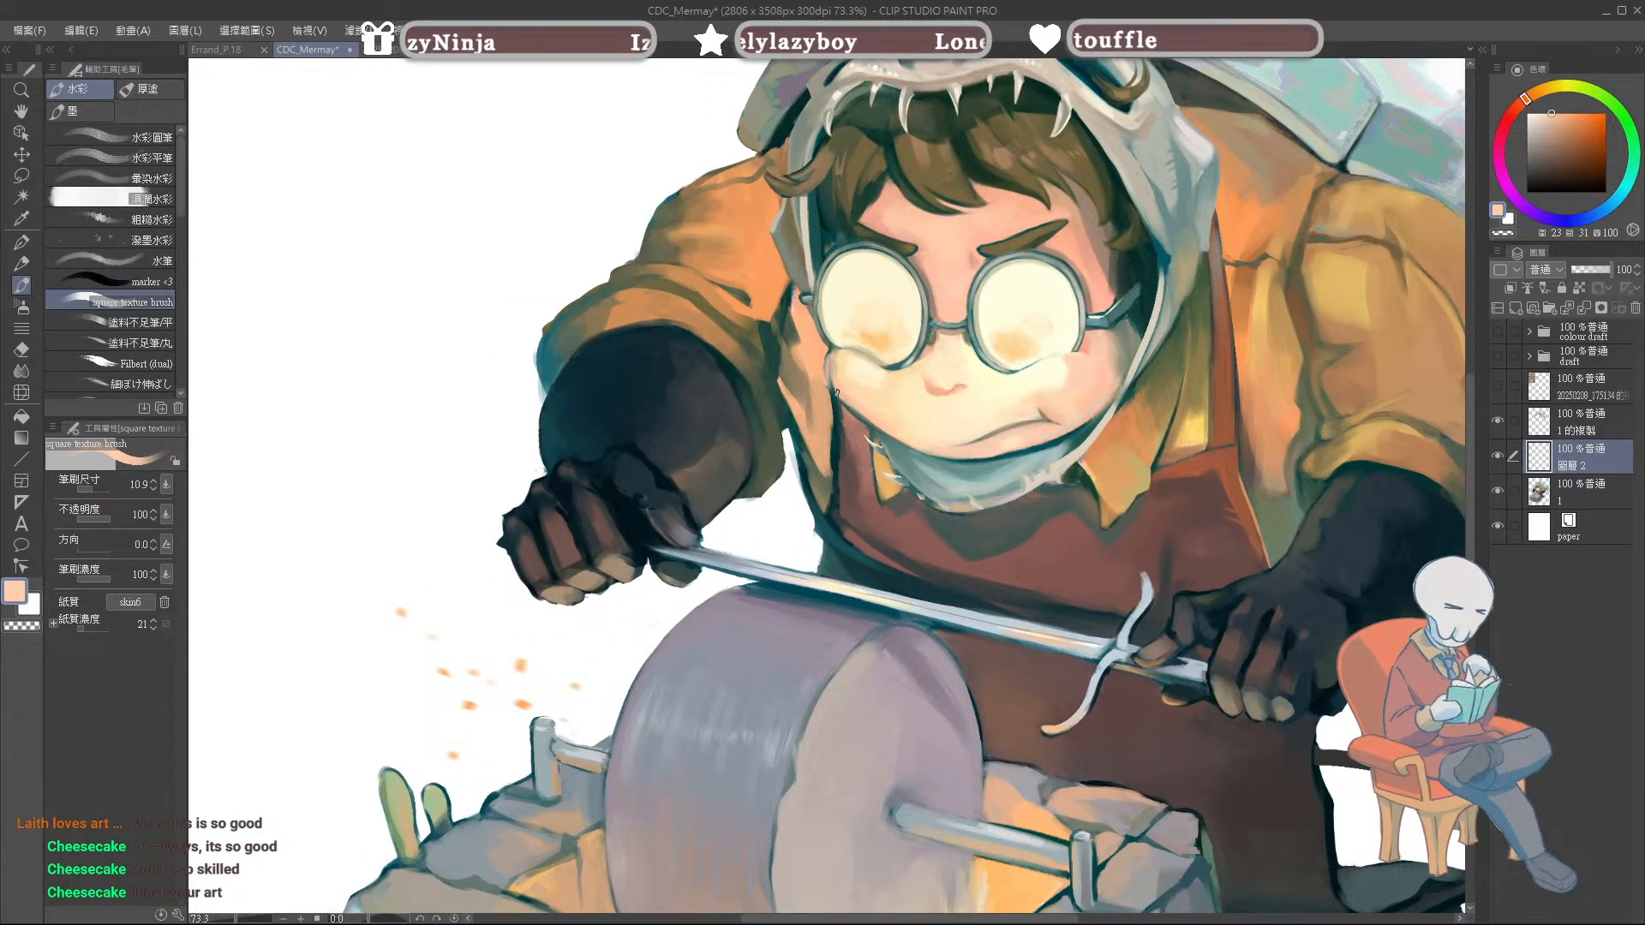
alt+click(865, 327)
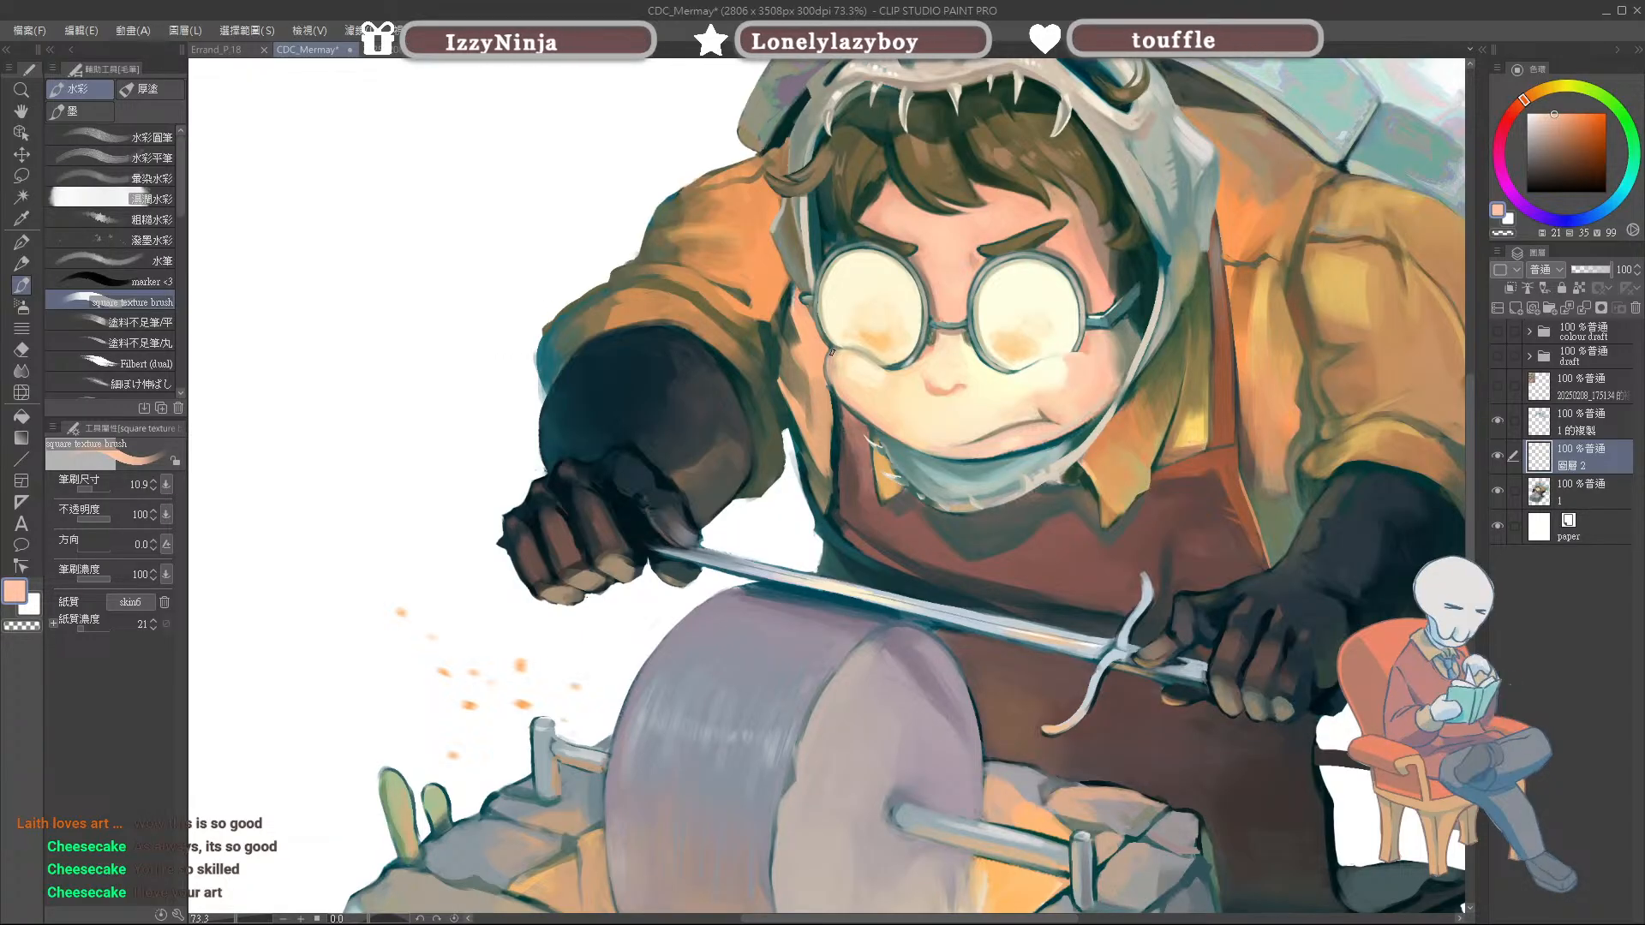
alt+click(829, 392)
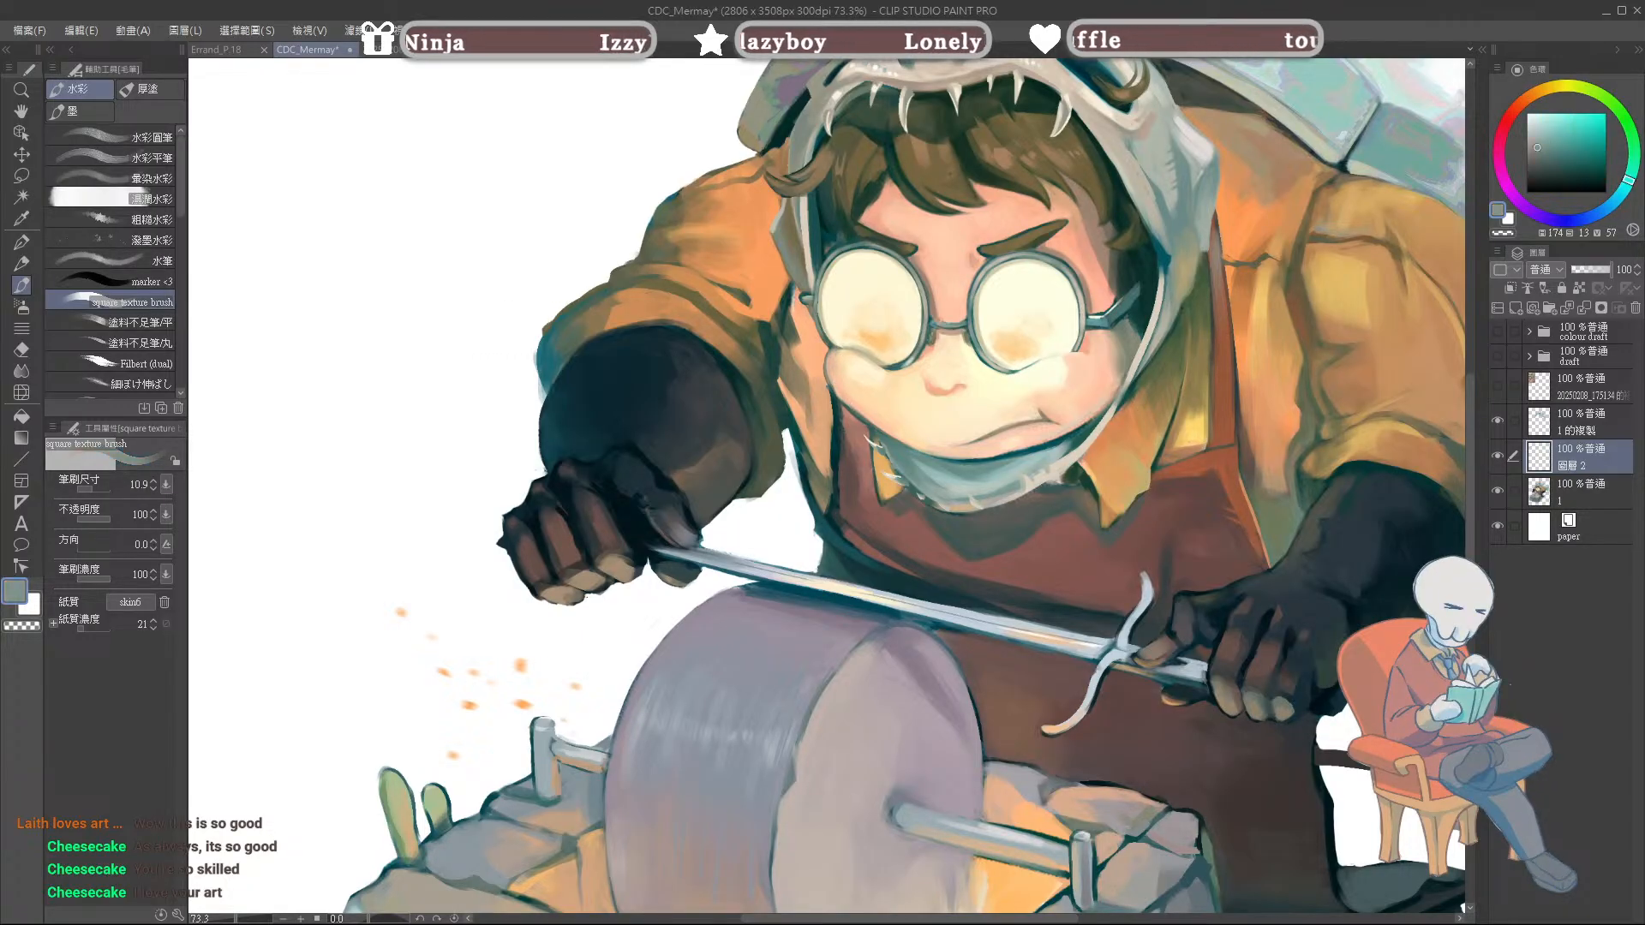
alt+click(823, 389)
alt+click(823, 384)
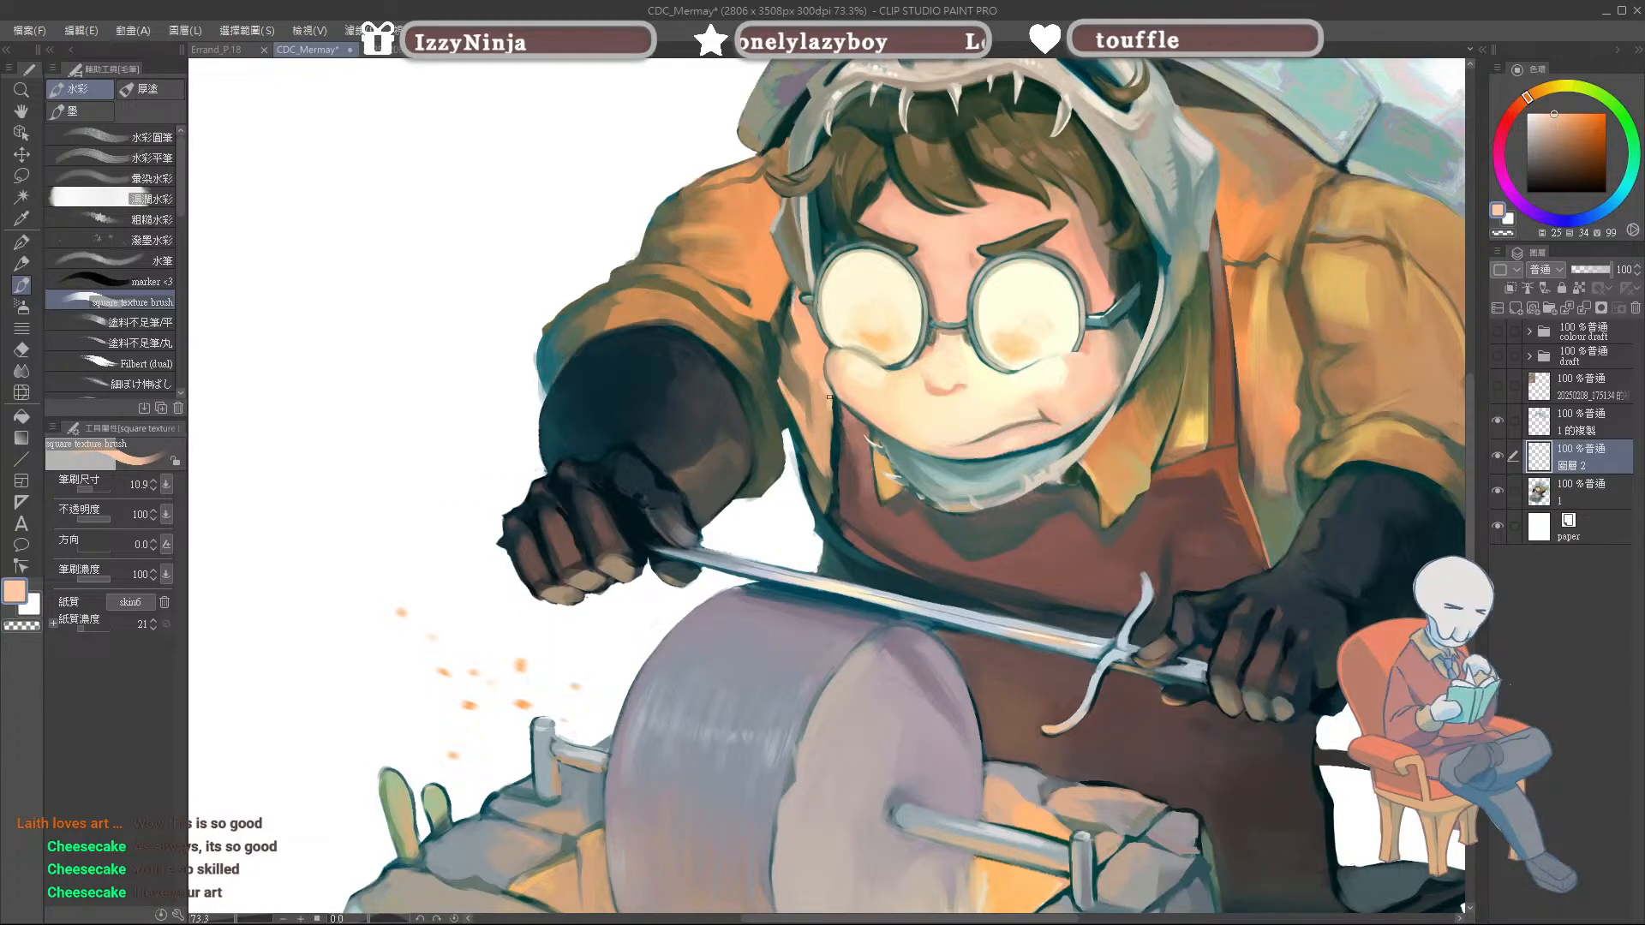
alt+click(814, 382)
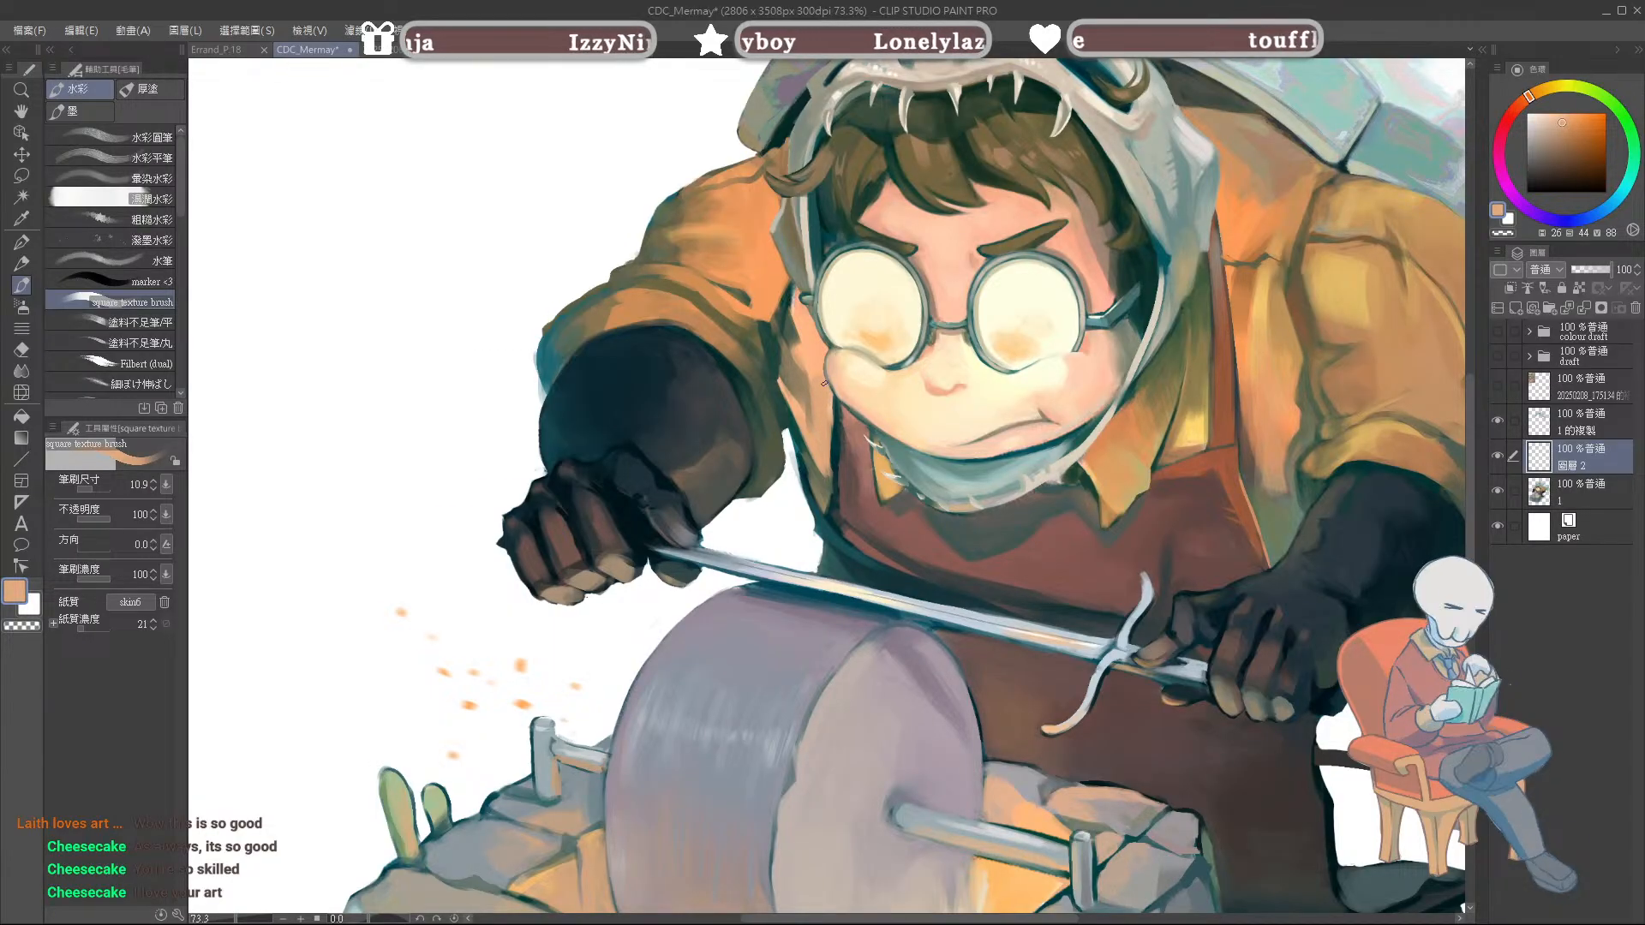
Step: Refine the jaw edge and the shadow beneath it with sampled reddish brown, muted brown and dark teal, and save the painting
alt+click(842, 411)
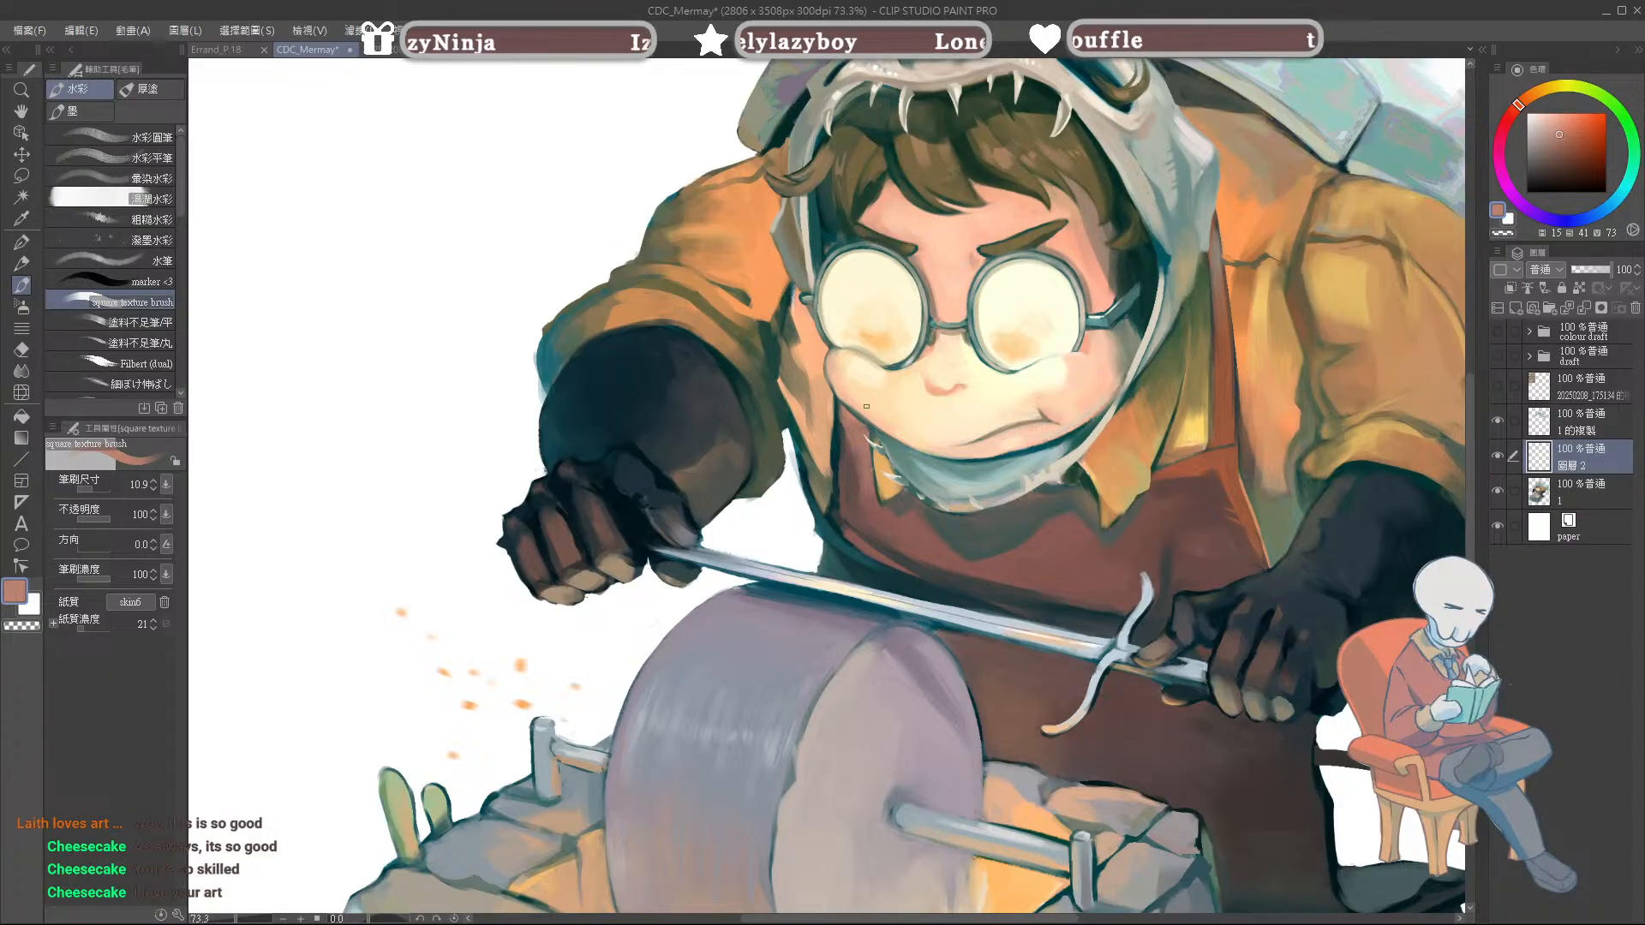
alt+click(854, 411)
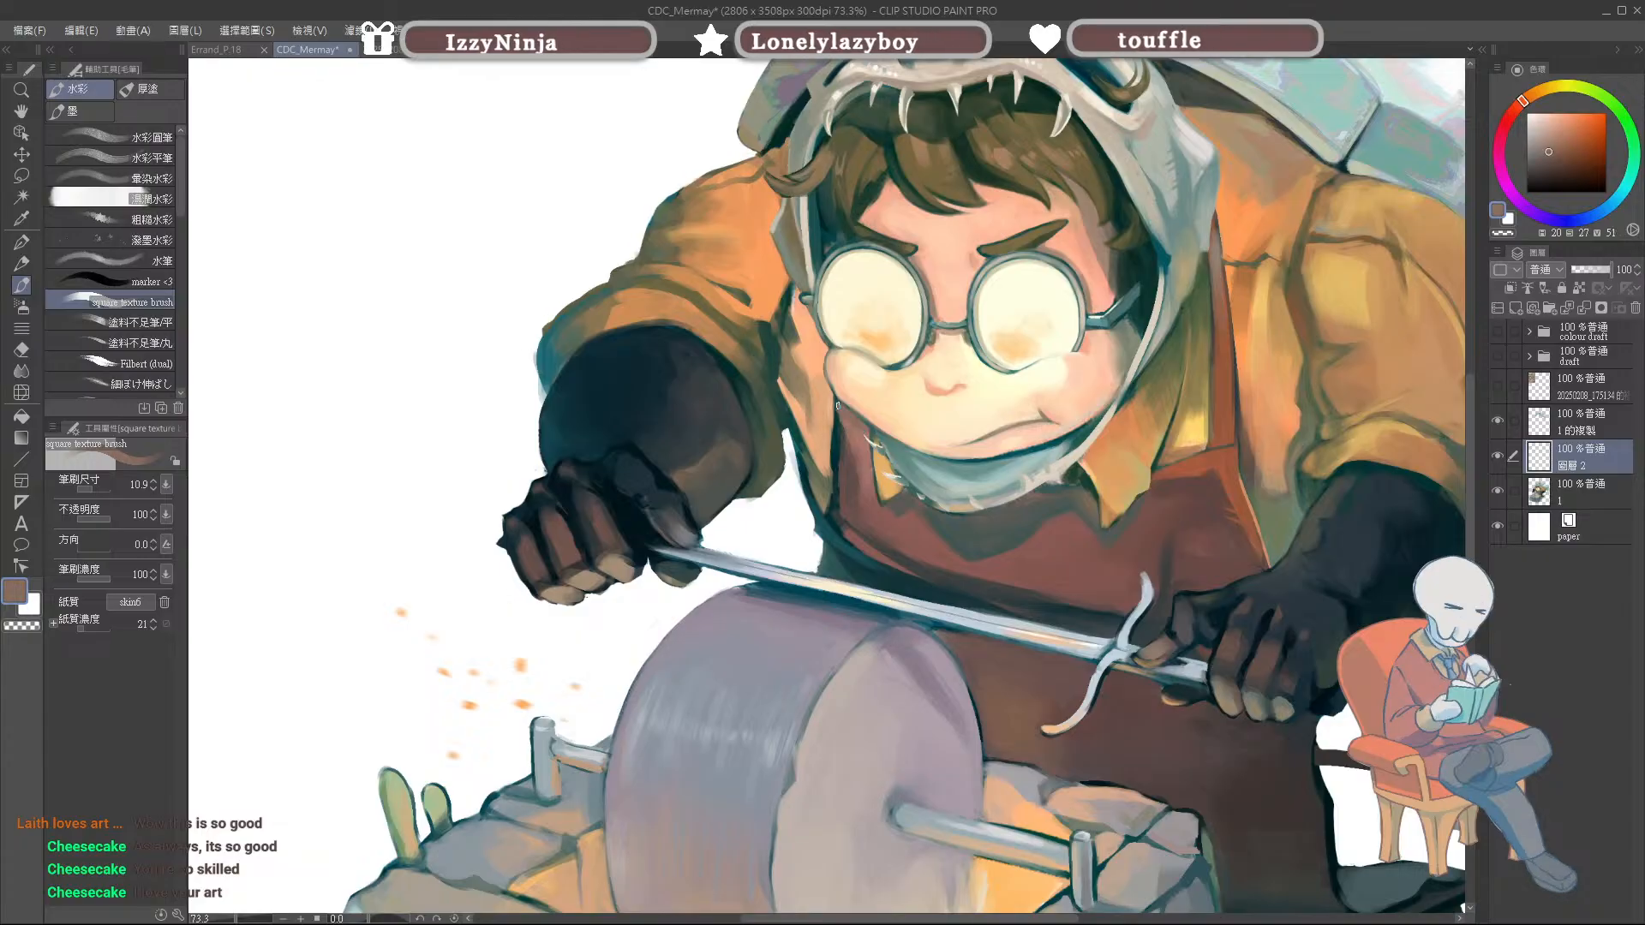
alt+click(838, 414)
drag(836, 399, 836, 426)
alt+click(836, 406)
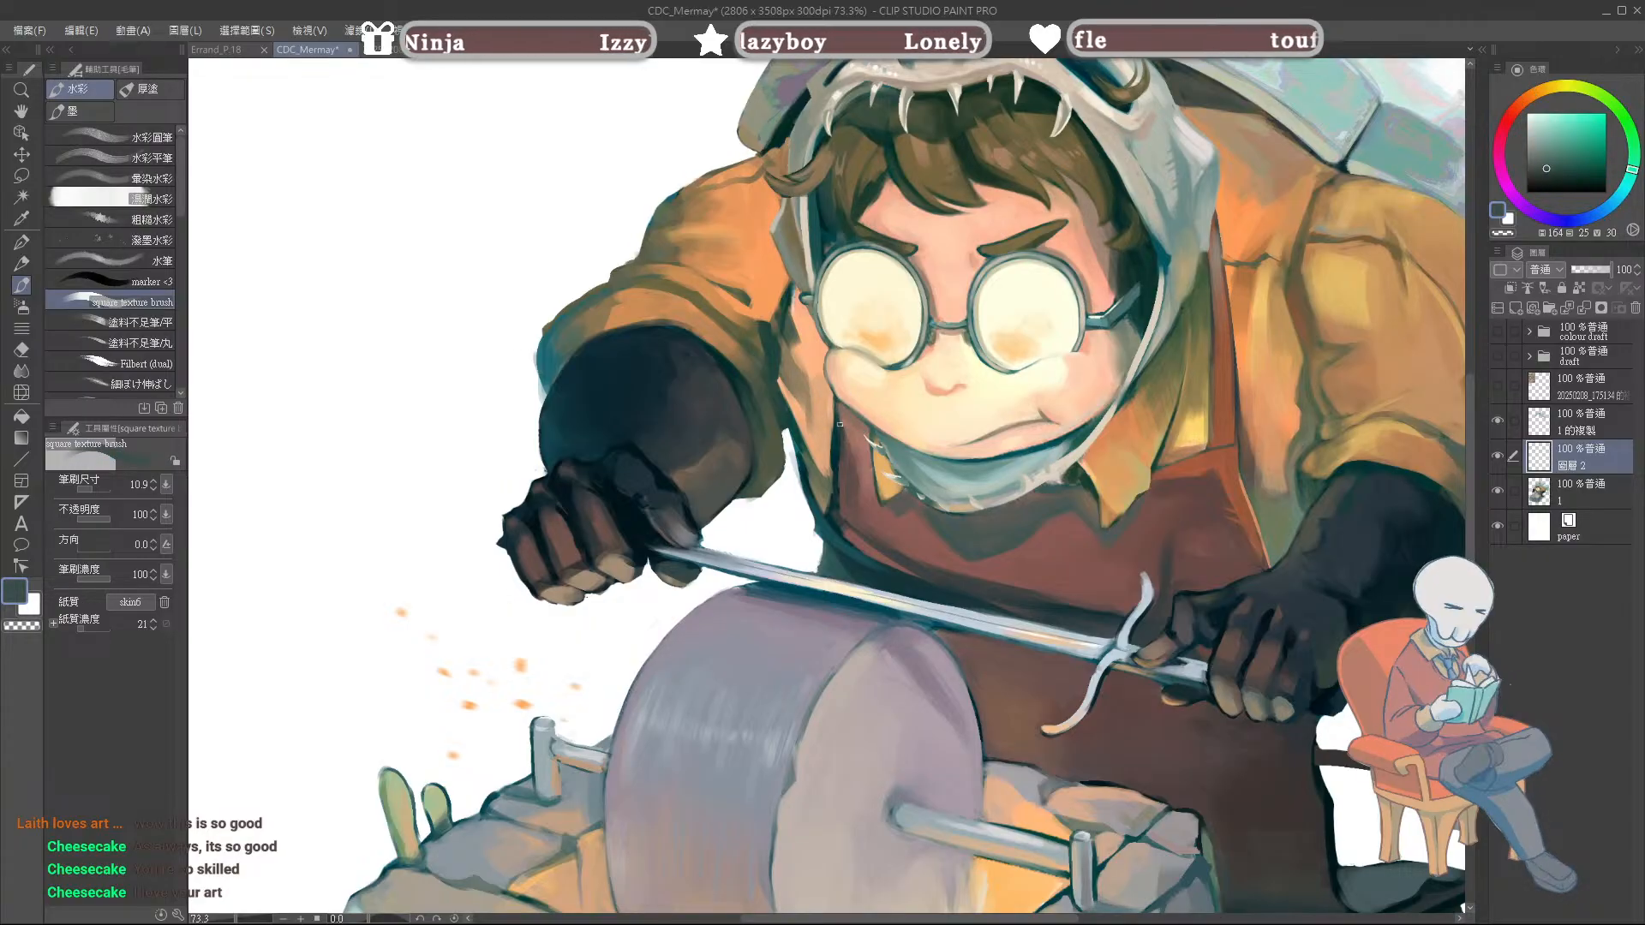
alt+click(843, 441)
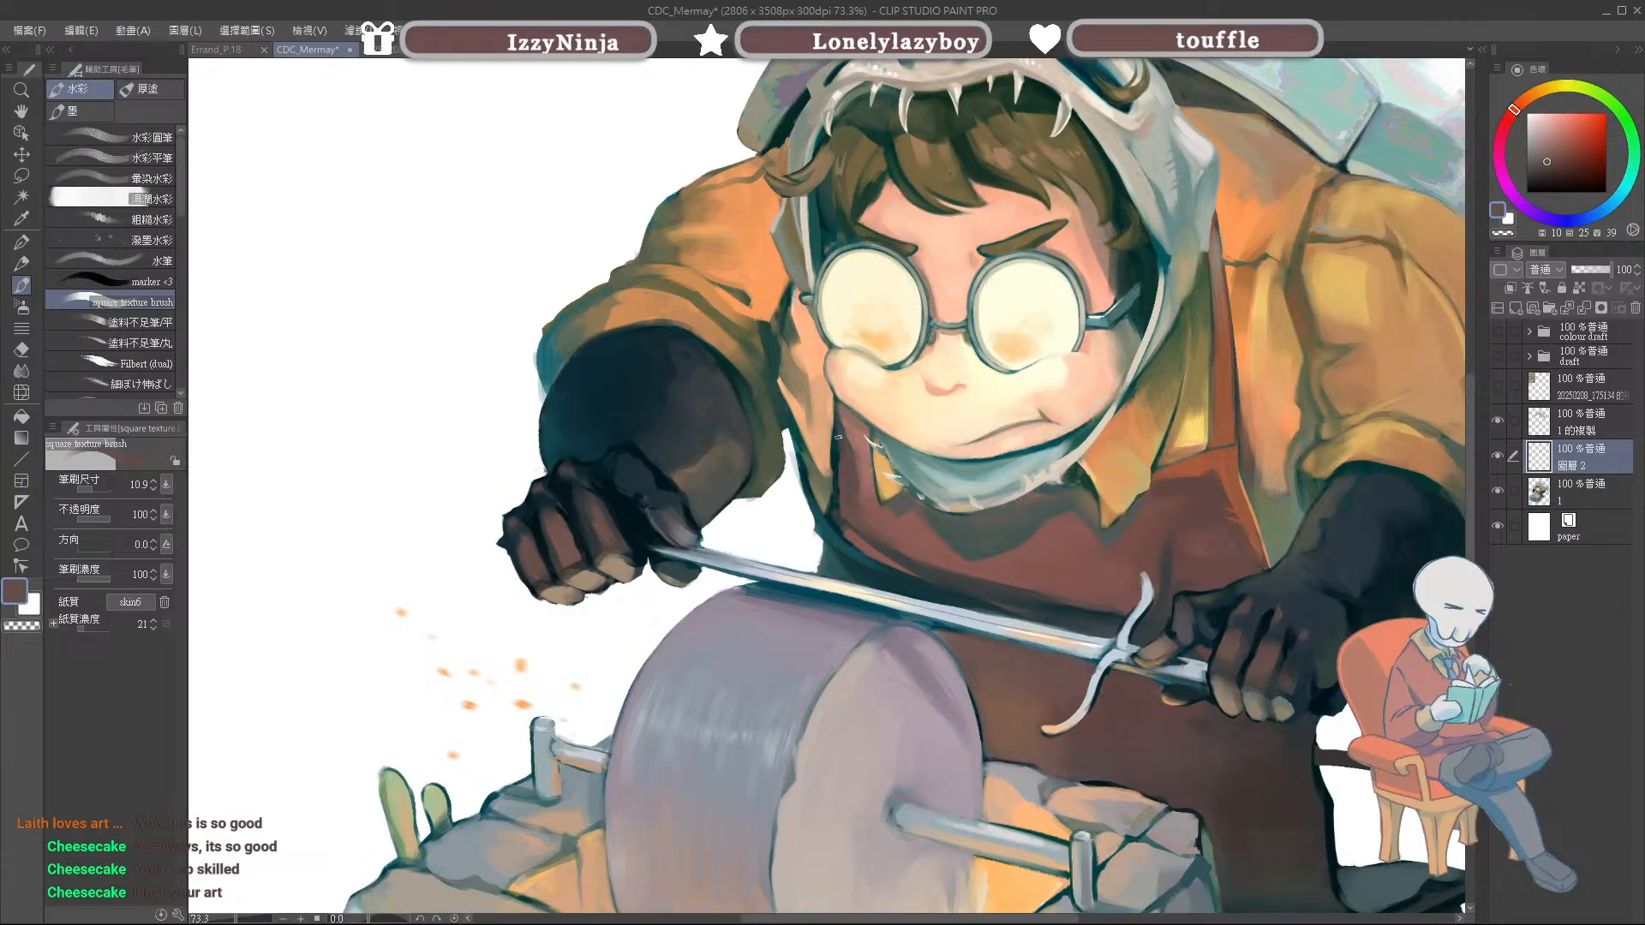
key(ctrl+s)
Step: Merge the mouth and face retouch layer into layer "1" and move the hidden 20250208 image layer into the "draft" folder
scroll(1342, 742, down, 5)
drag(1283, 703, 1031, 597)
scroll(1113, 634, down, 4)
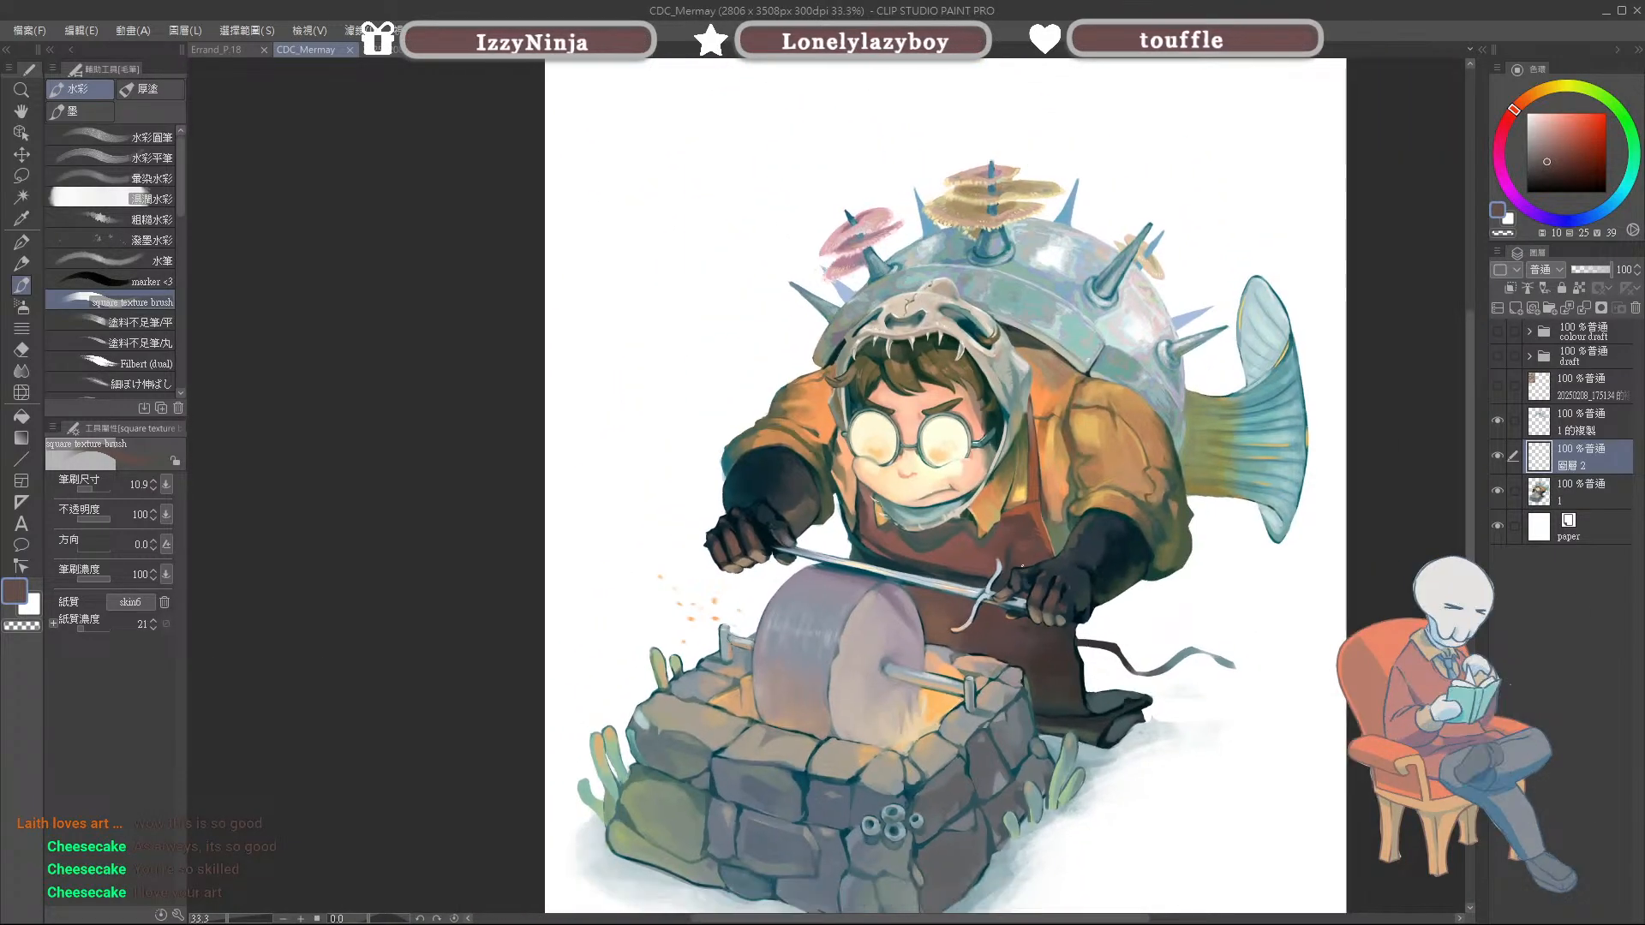
scroll(1198, 679, up, 3)
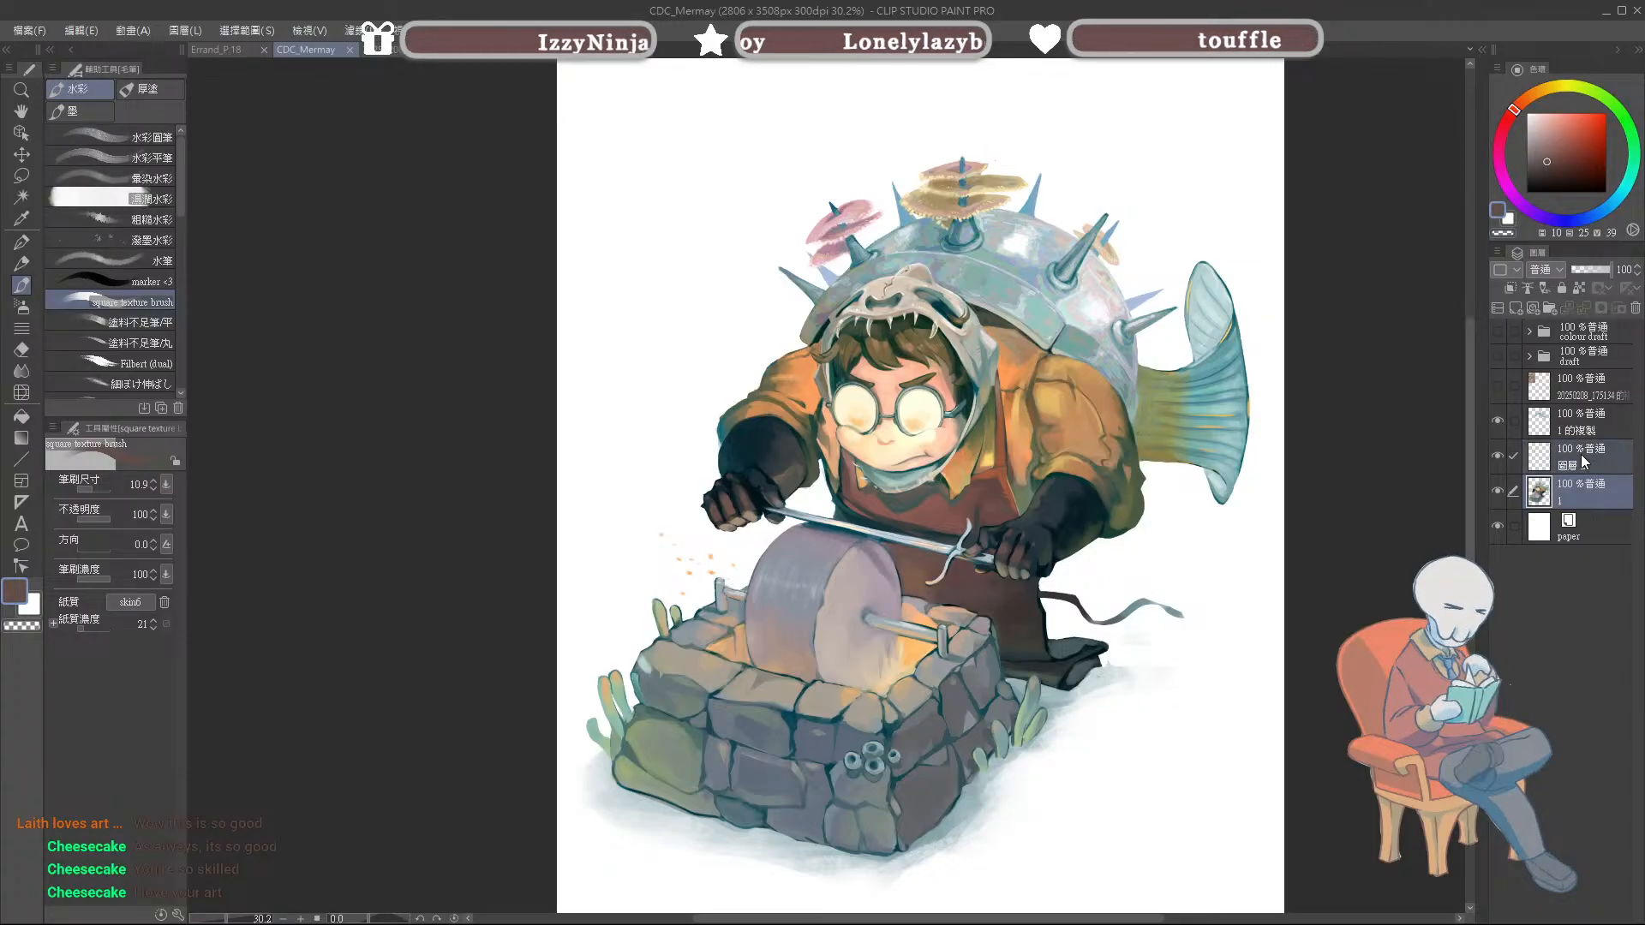
key(ctrl+e)
drag(1569, 392, 1596, 358)
scroll(810, 561, down, 1)
scroll(809, 561, up, 2)
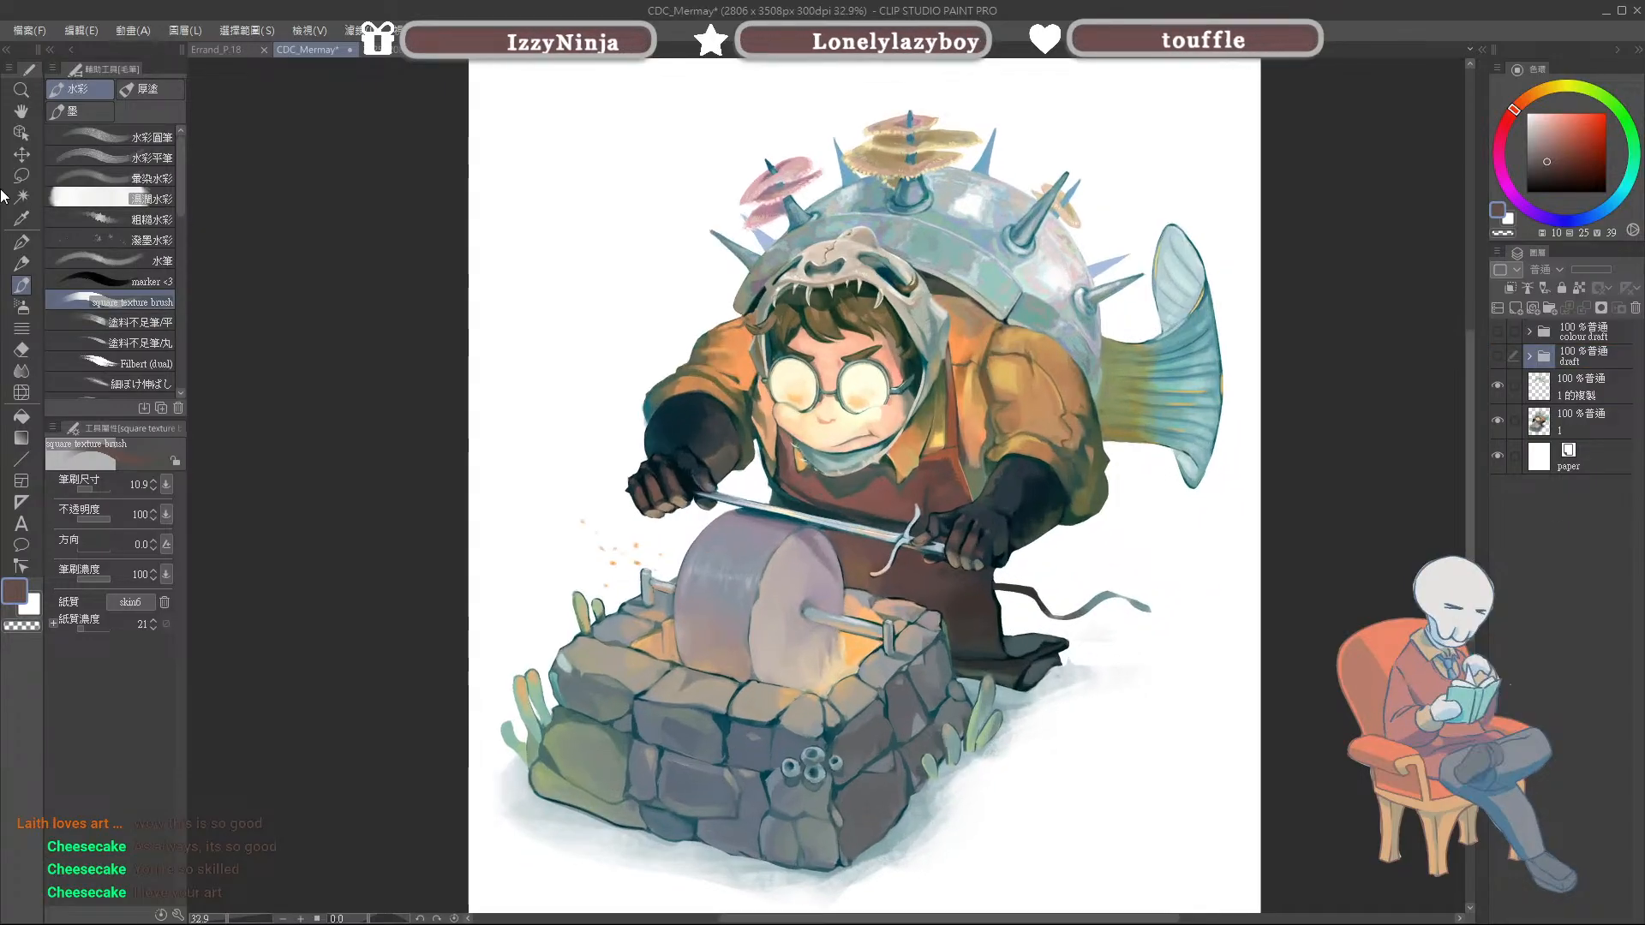
Step: Choose the airbrush's splatter brush (飛沫) and set the colour to a light orange of H 36, S 46, V 88
click(21, 263)
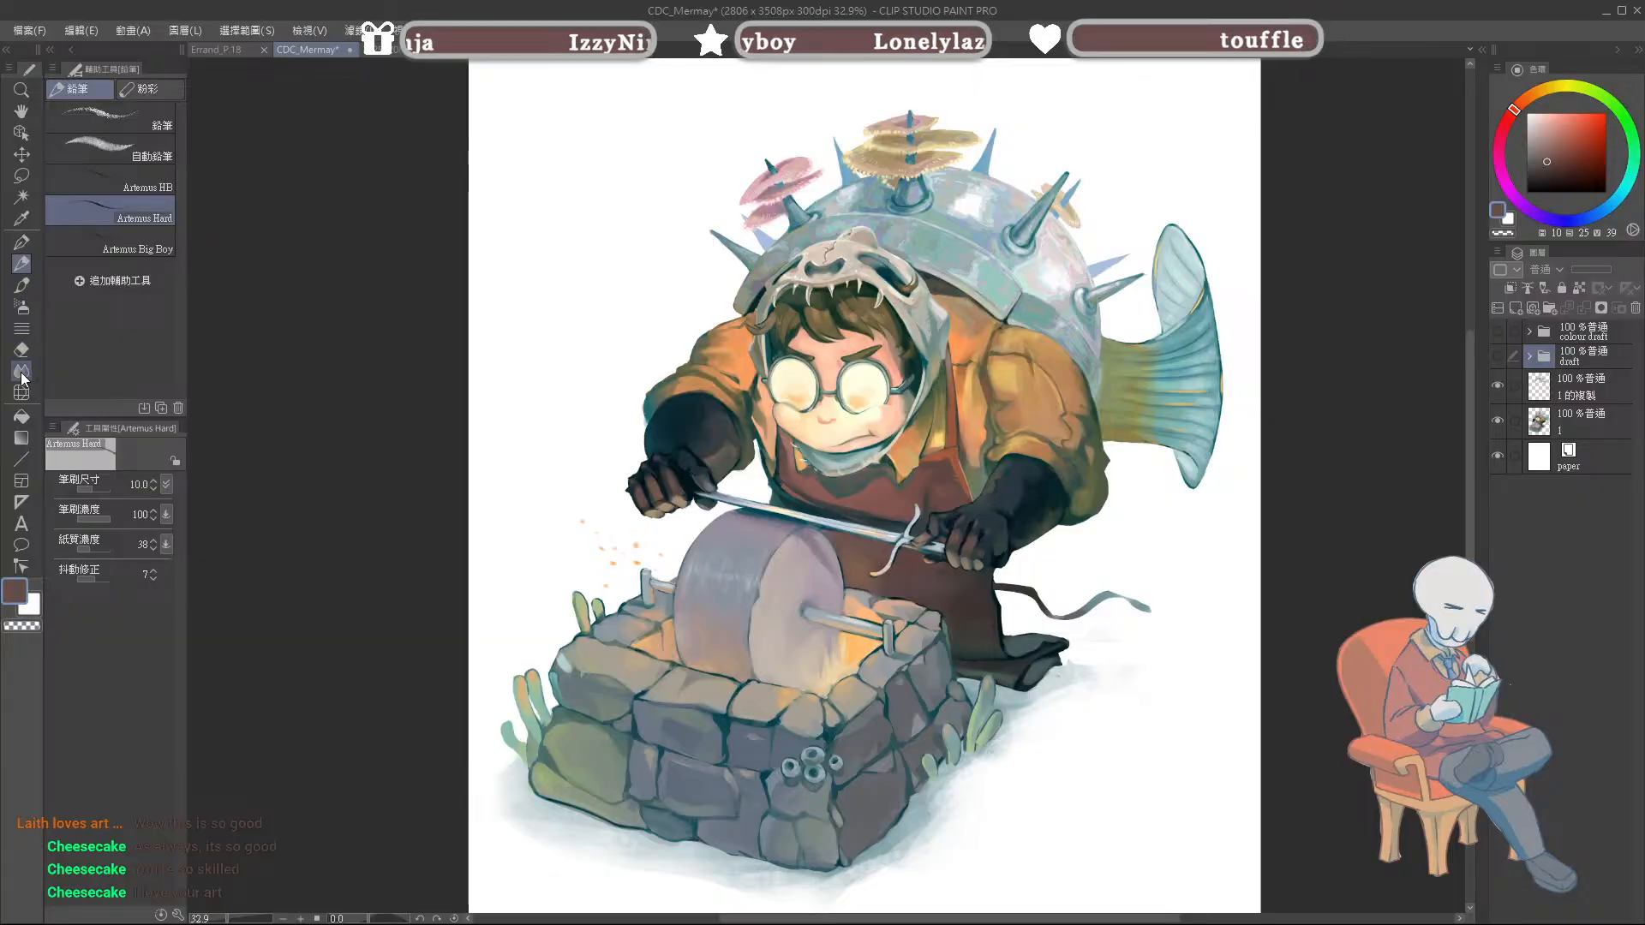
click(21, 305)
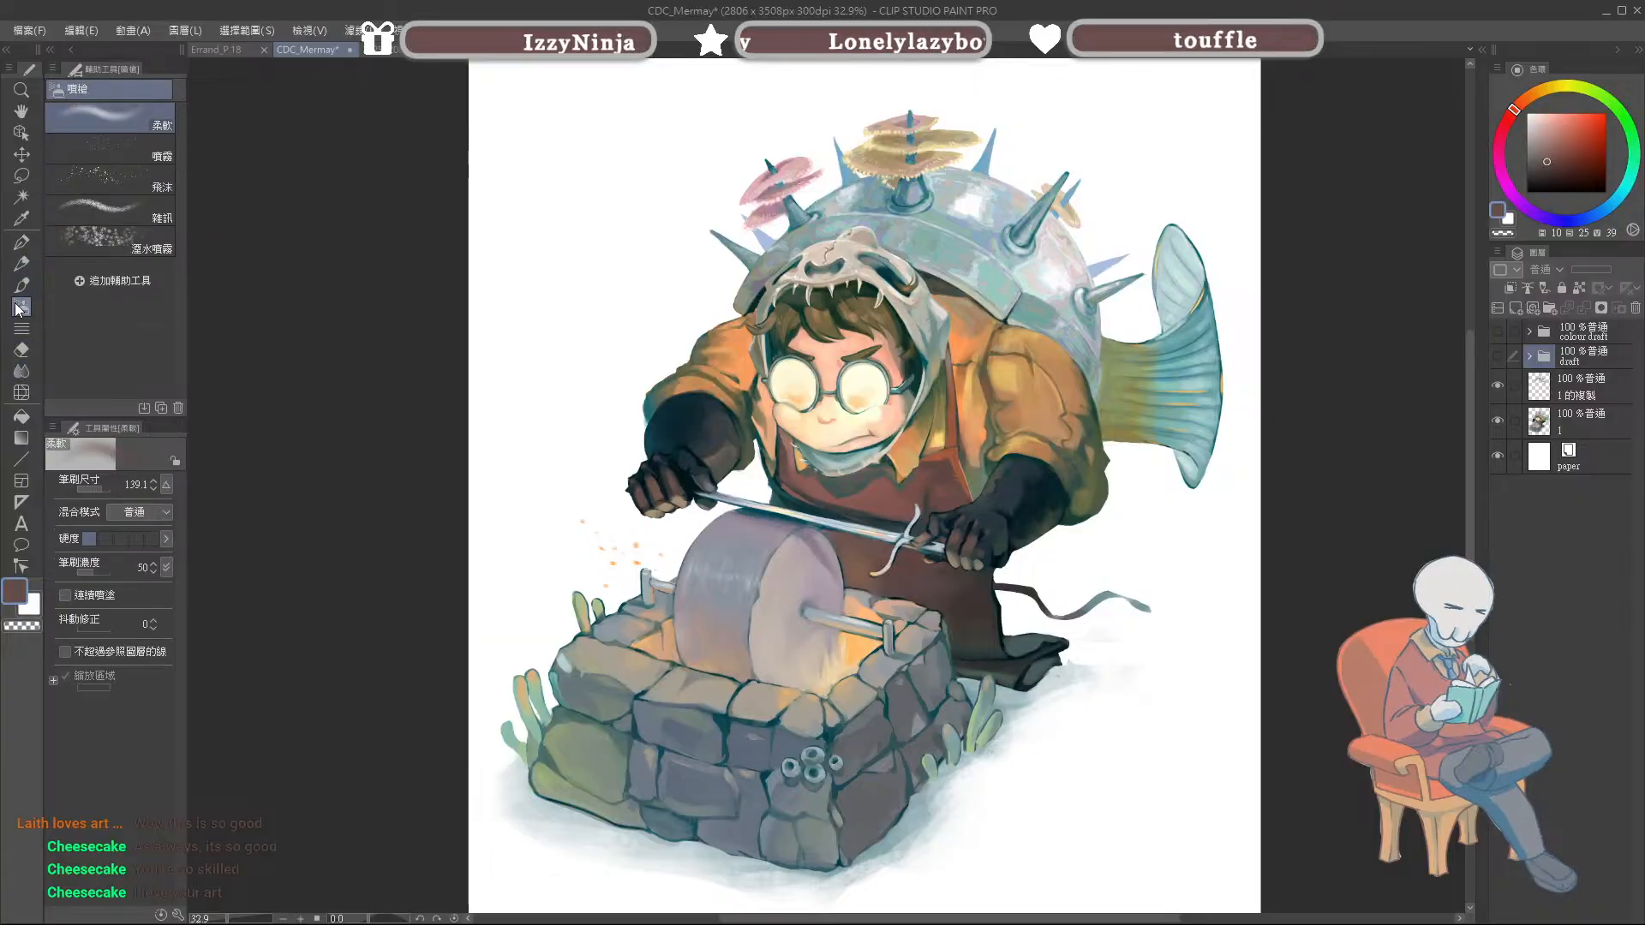
click(163, 162)
click(139, 191)
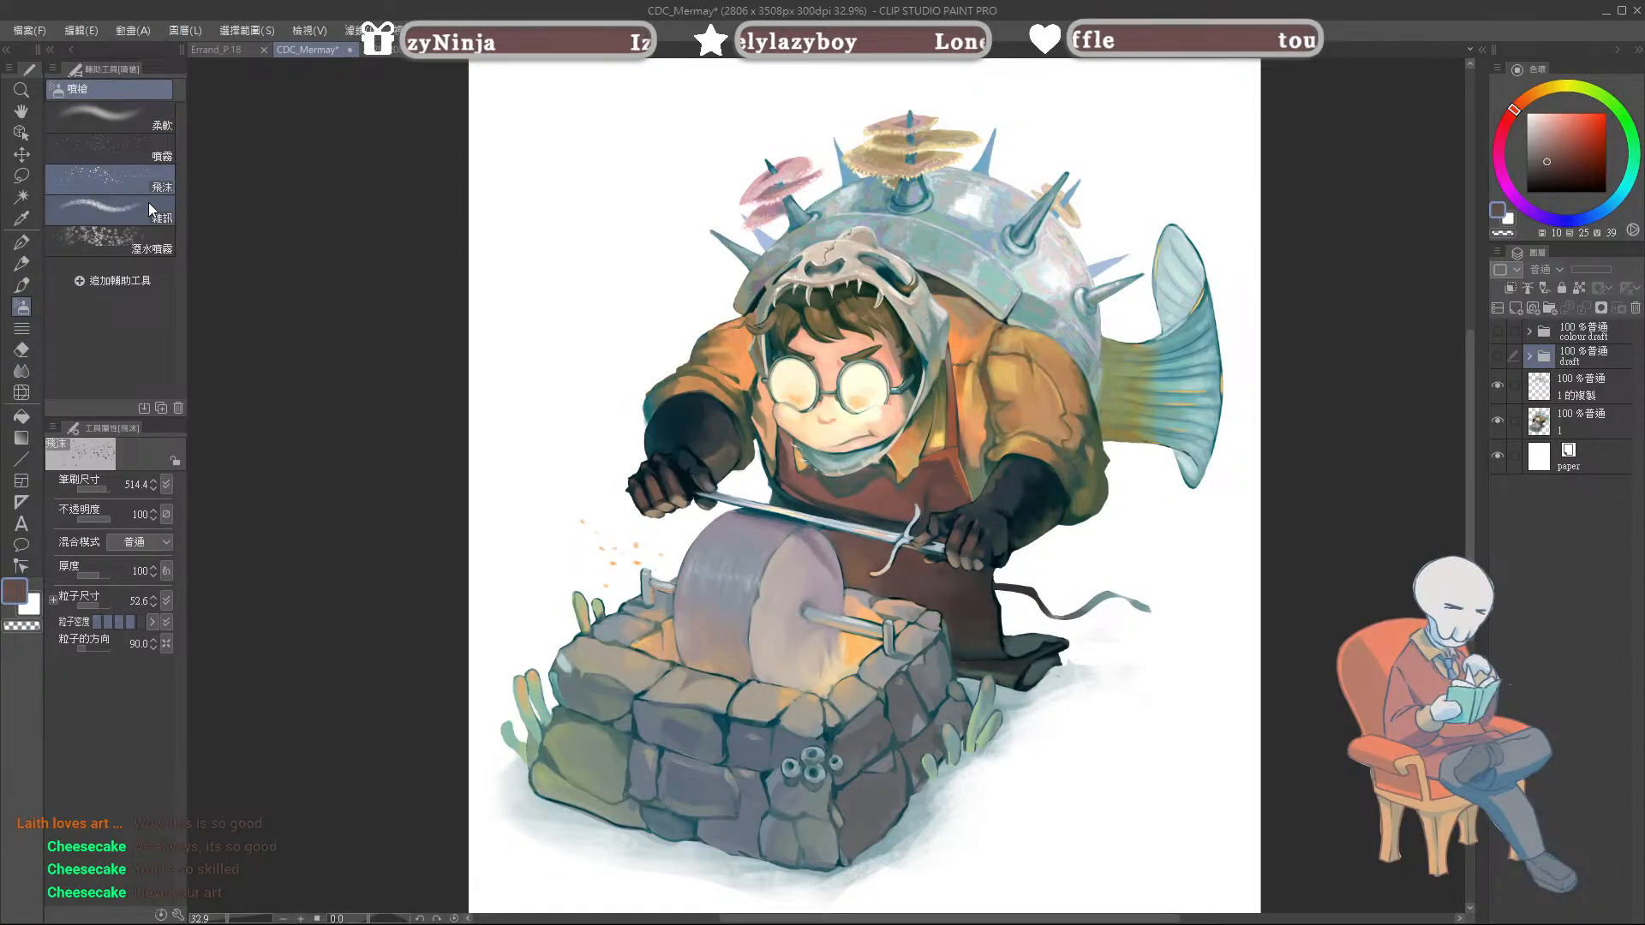
click(1525, 99)
click(1574, 127)
drag(1574, 127, 1539, 89)
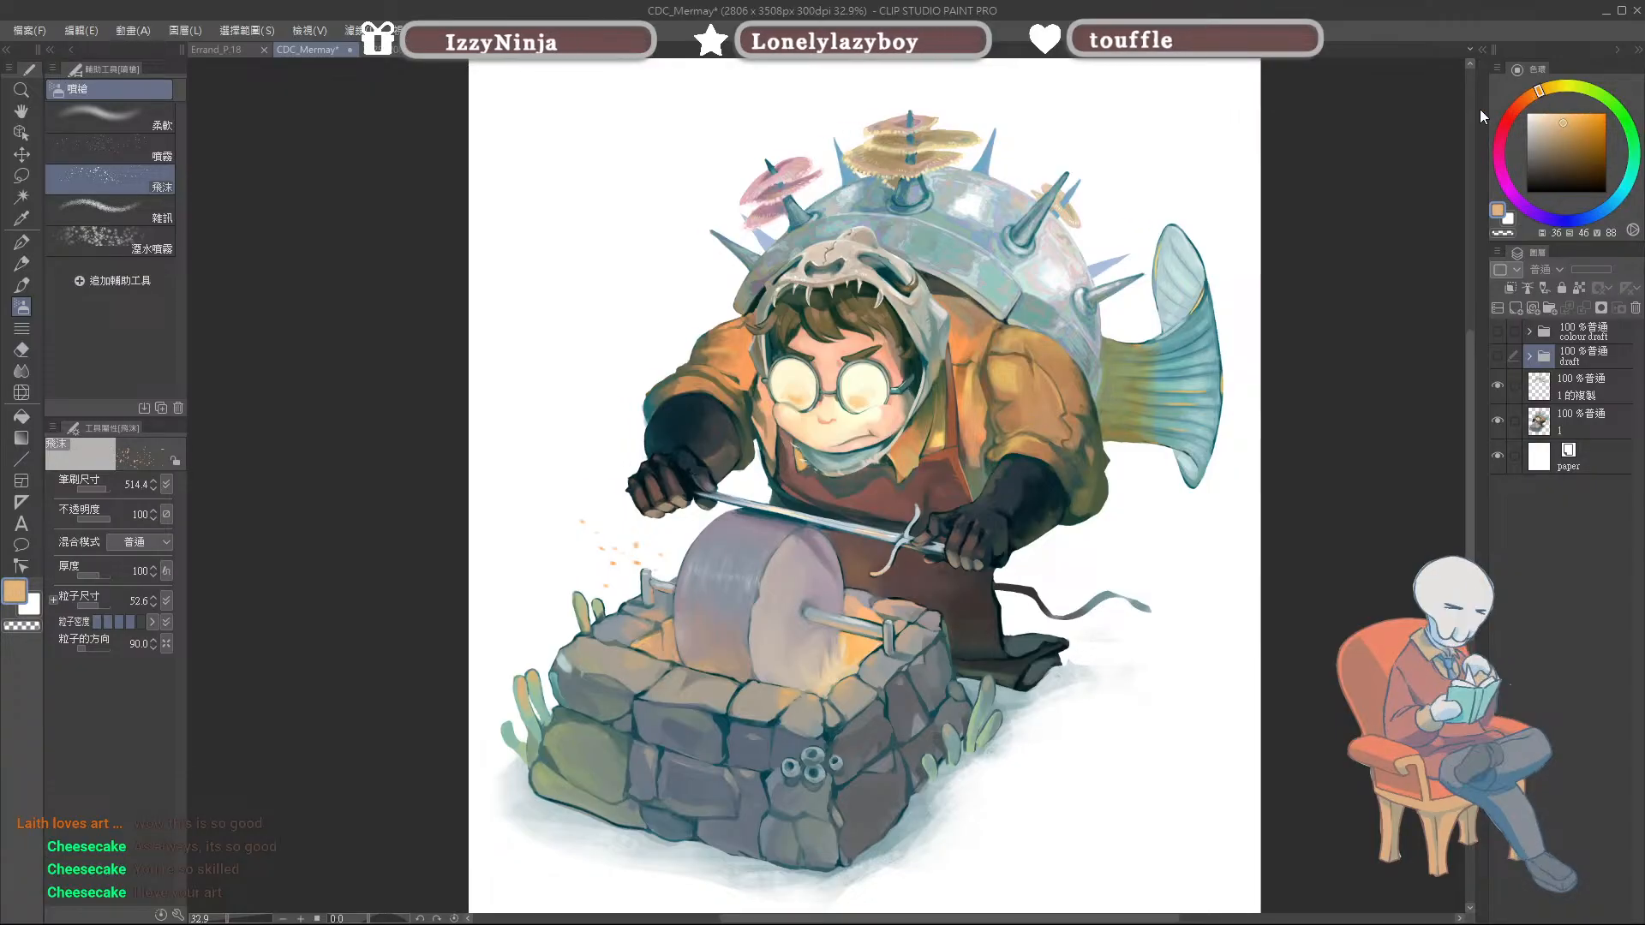
Step: Add a new layer between the layers "1 的複製" and "1" for the sparks
click(1558, 374)
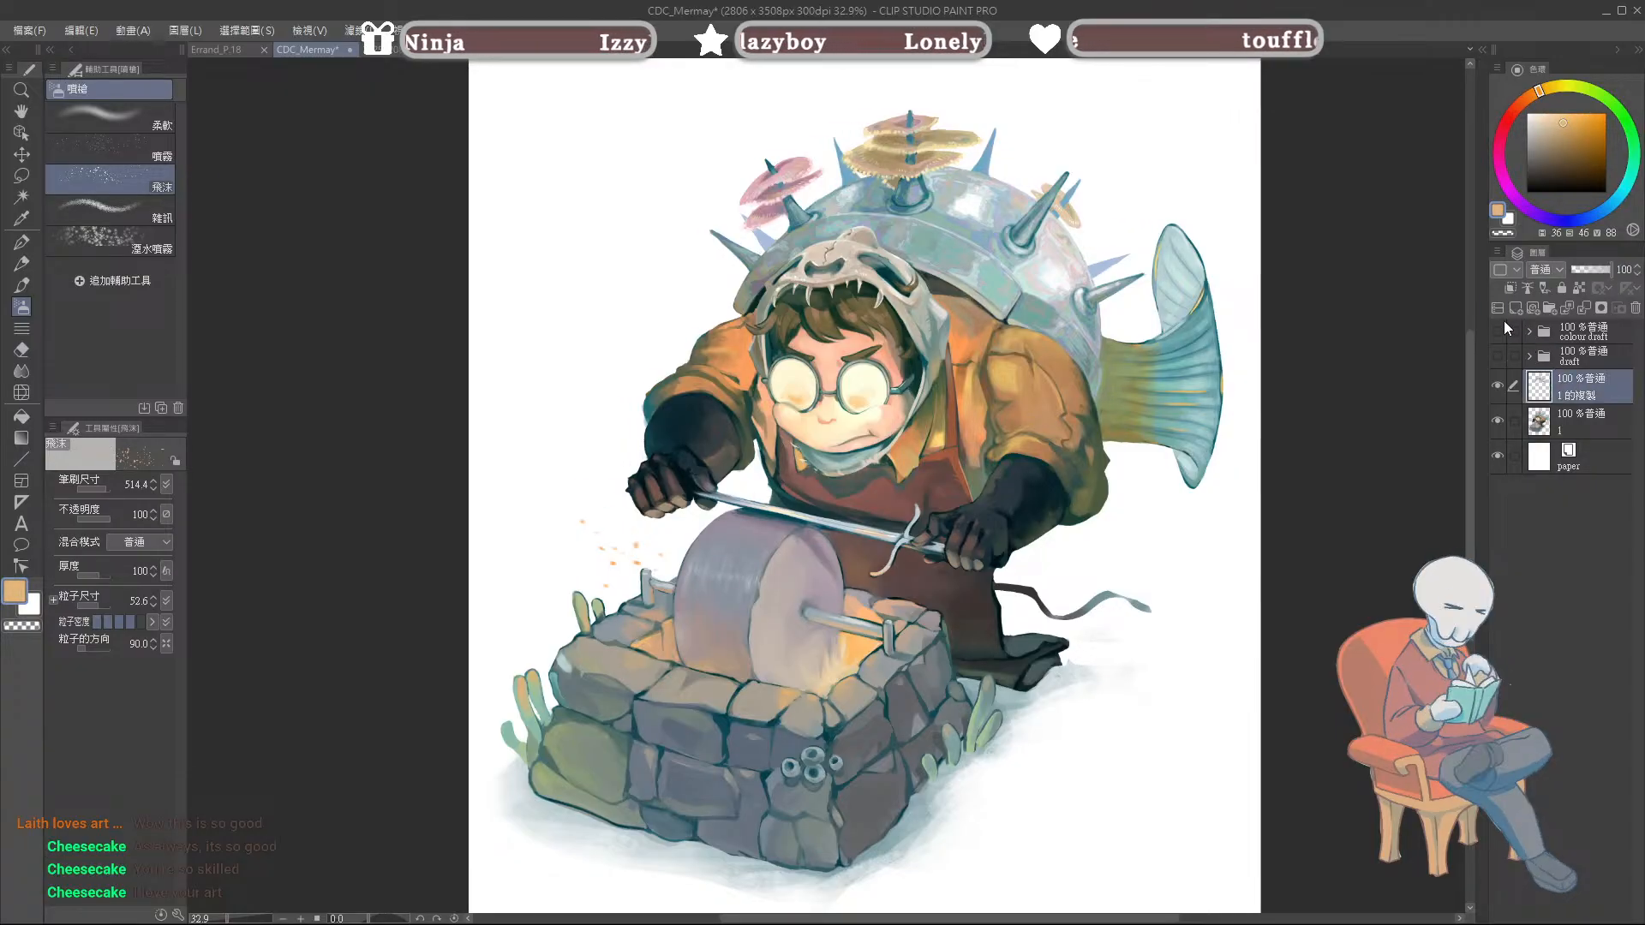
click(1515, 308)
drag(1567, 387, 1567, 410)
Step: Splatter light-orange sparks beside the grinding wheel and over the glove near the sword tip at brush size 514.4
drag(581, 549, 660, 587)
key(ctrl+z)
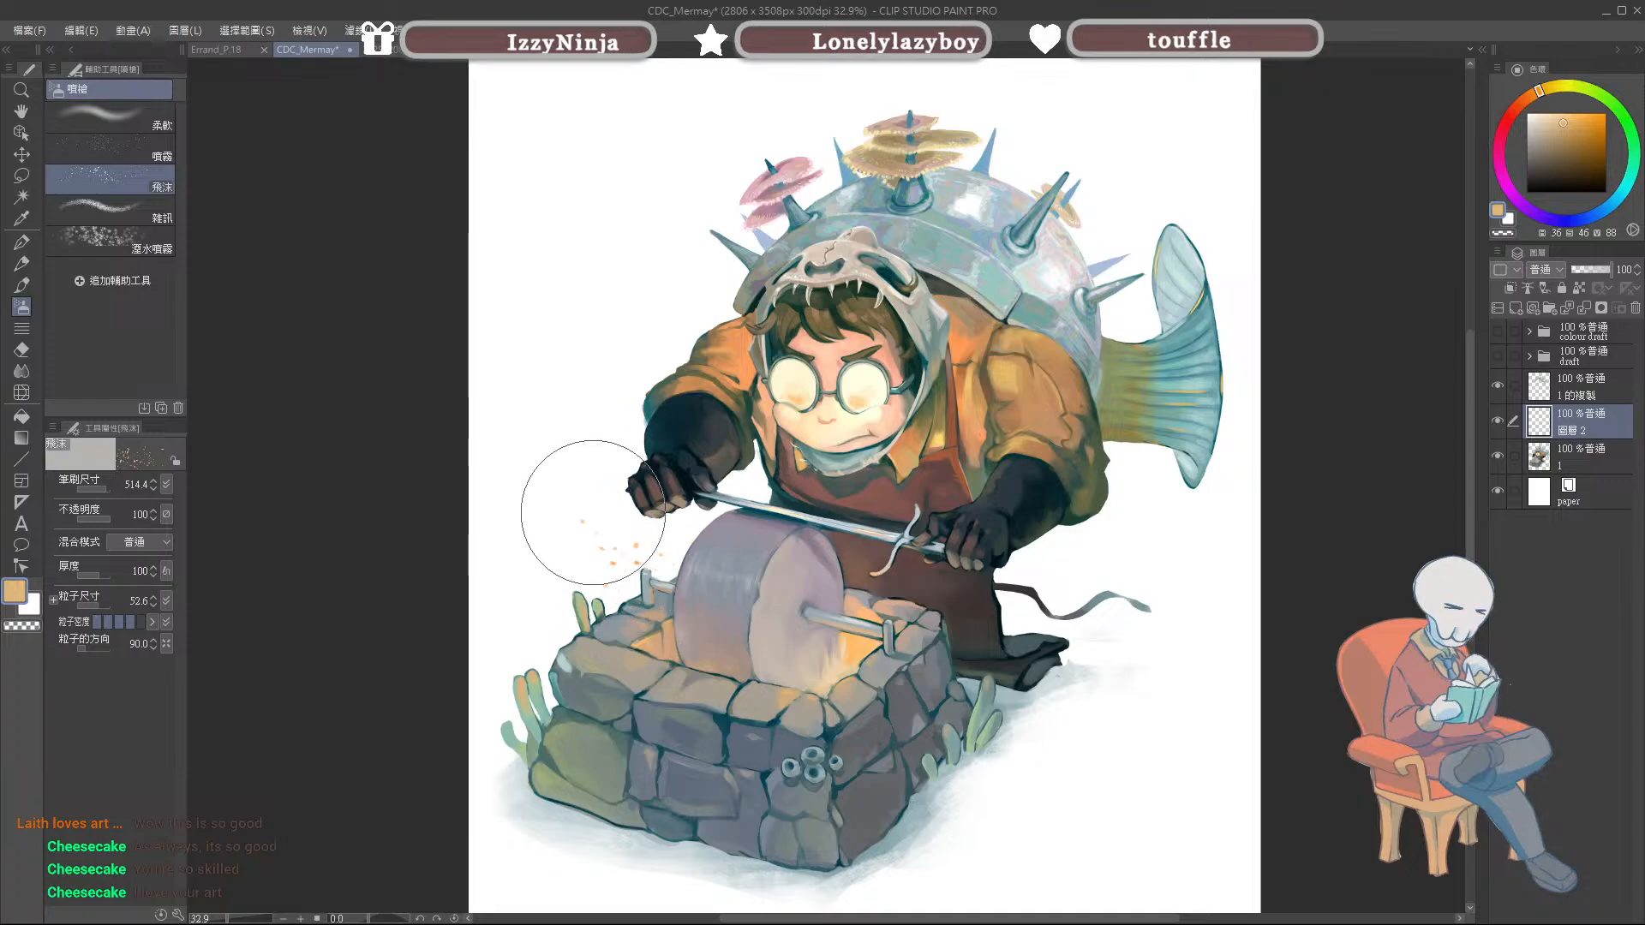
key(ctrl+y)
key(ctrl+z)
drag(577, 572, 656, 582)
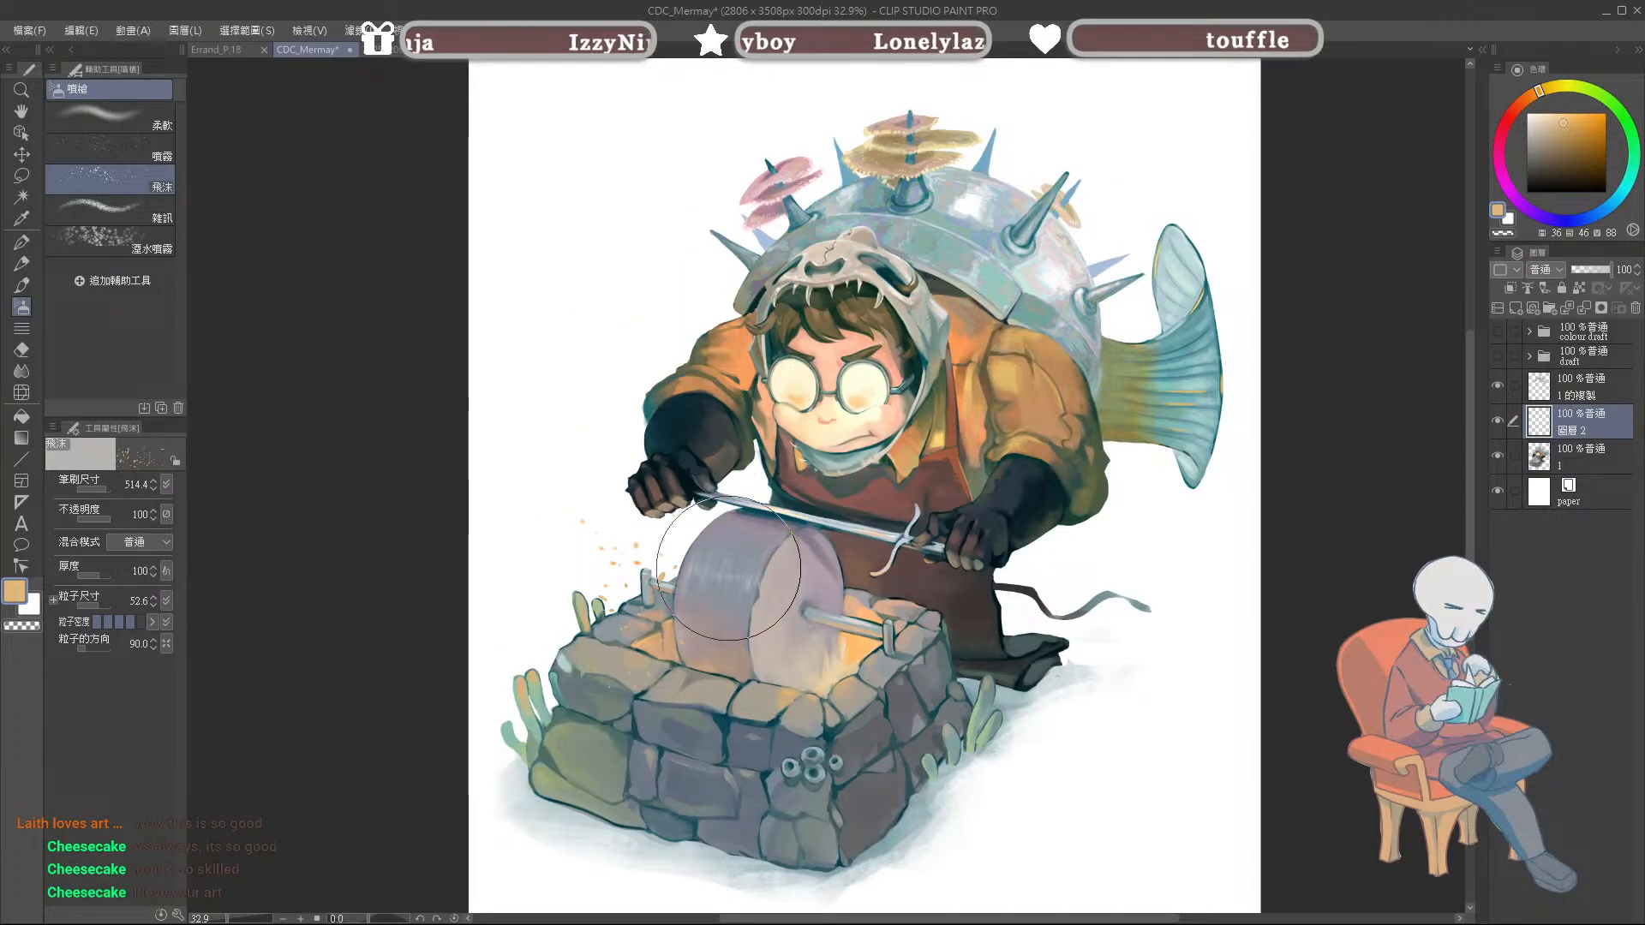
drag(665, 504, 673, 531)
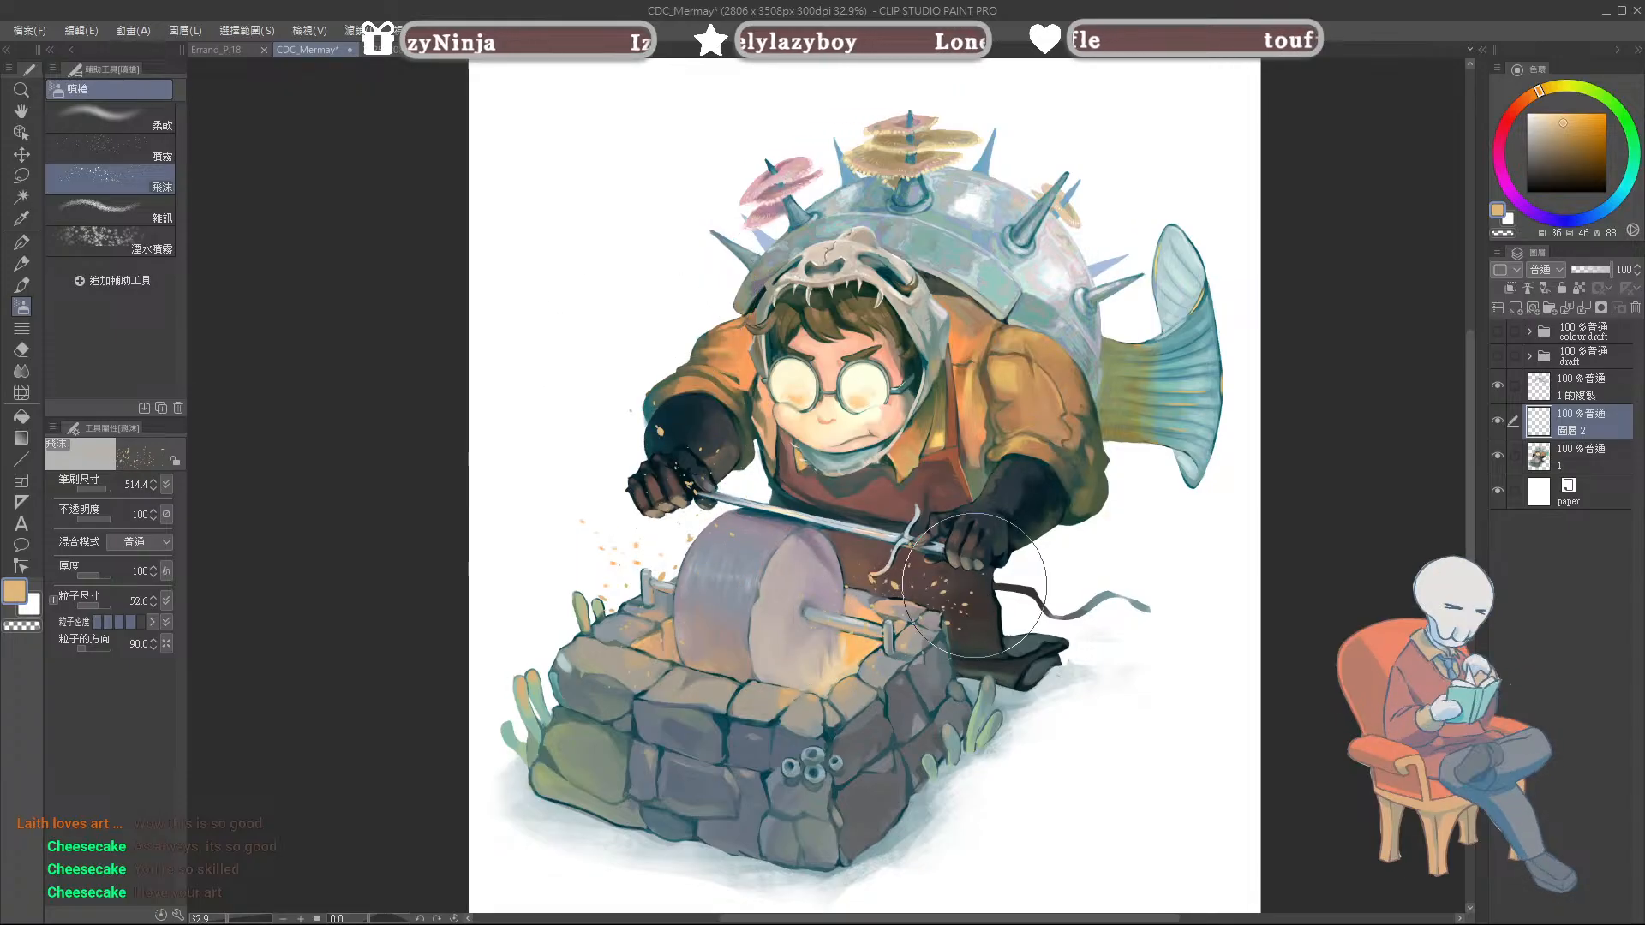
Step: Try splattering large sparks over the apron and out past the glove at the sword's hilt
key(ctrl+z)
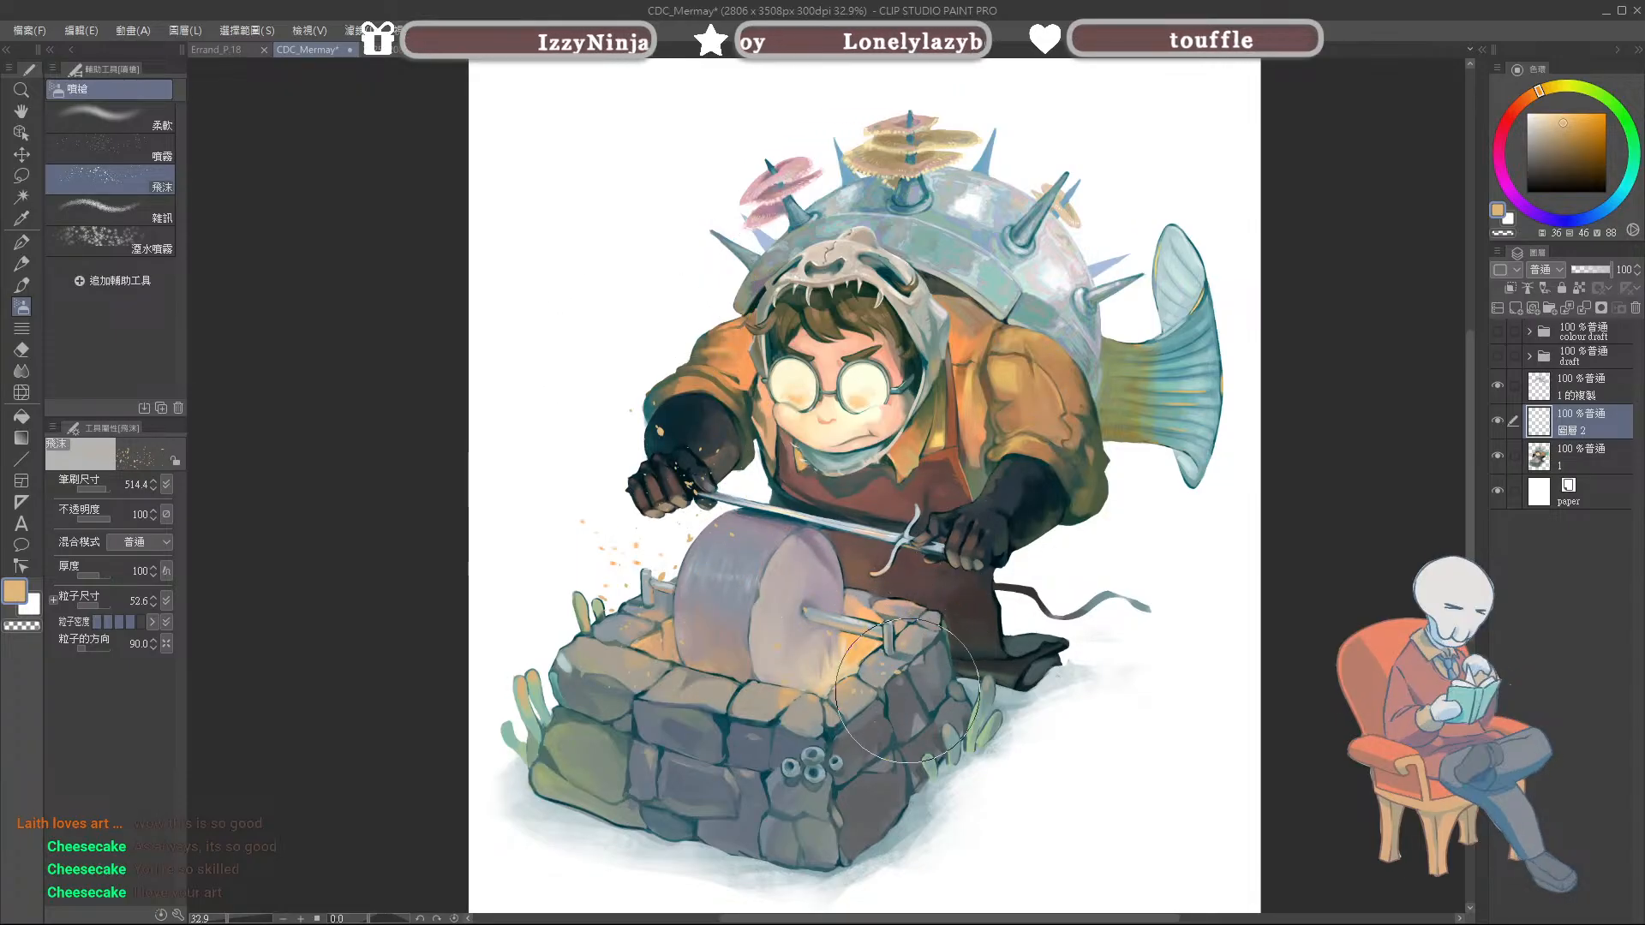
drag(923, 578, 1173, 582)
key(ctrl+z)
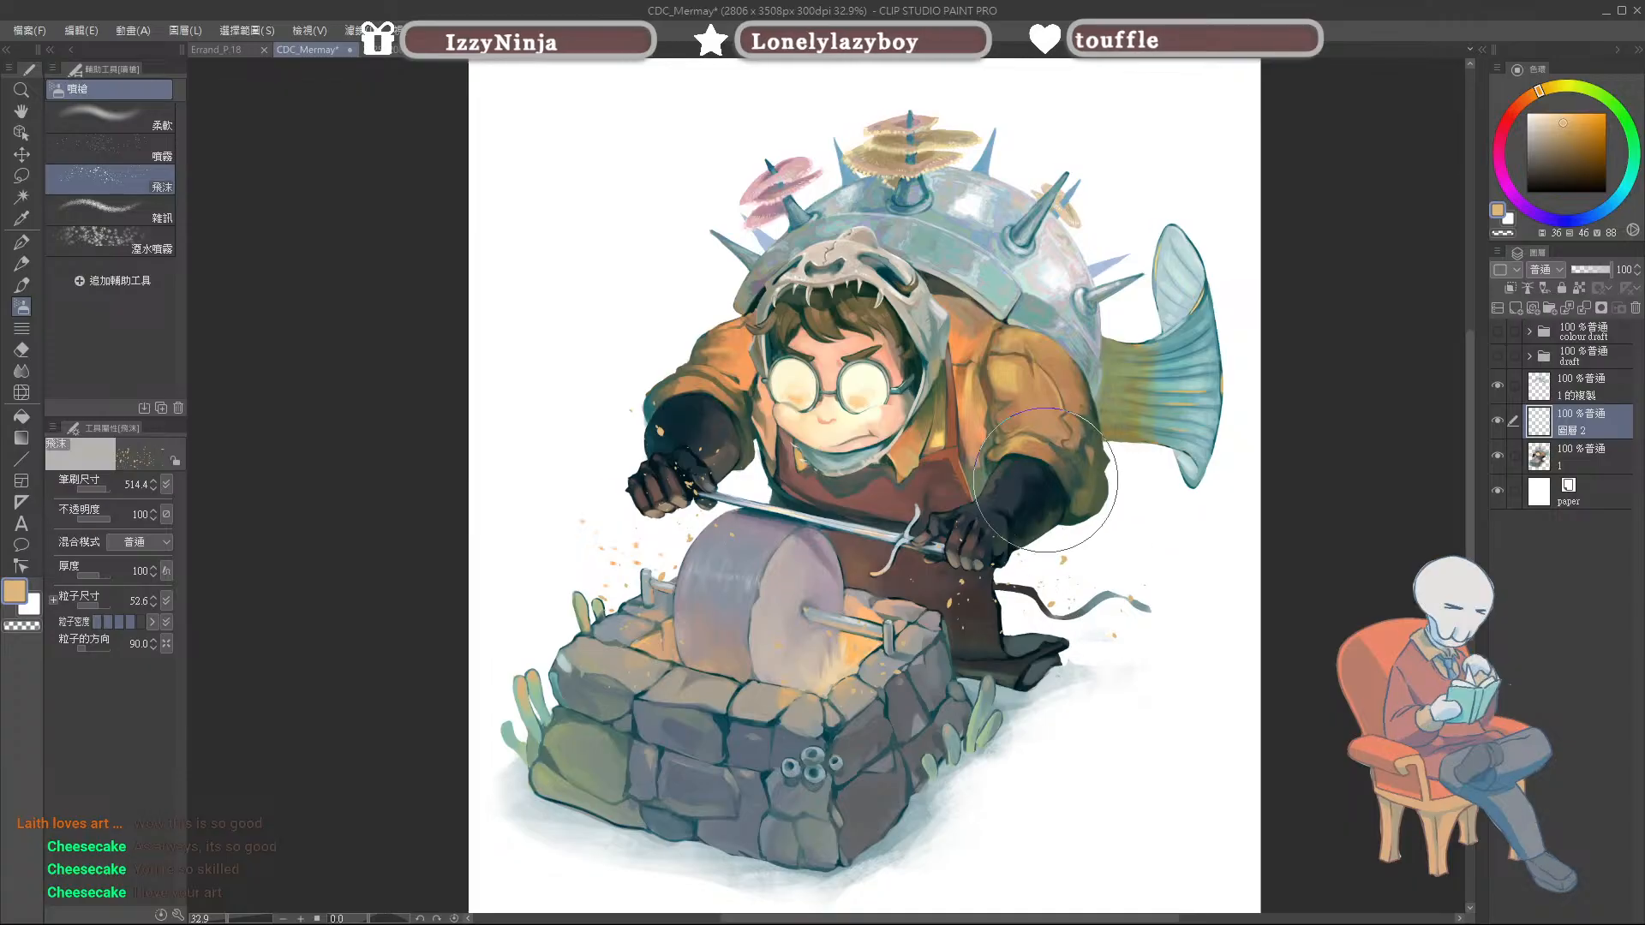
Step: Set the splatter particle size to 26.7 and test finer sparks over the apron at brush size 203.5
click(99, 490)
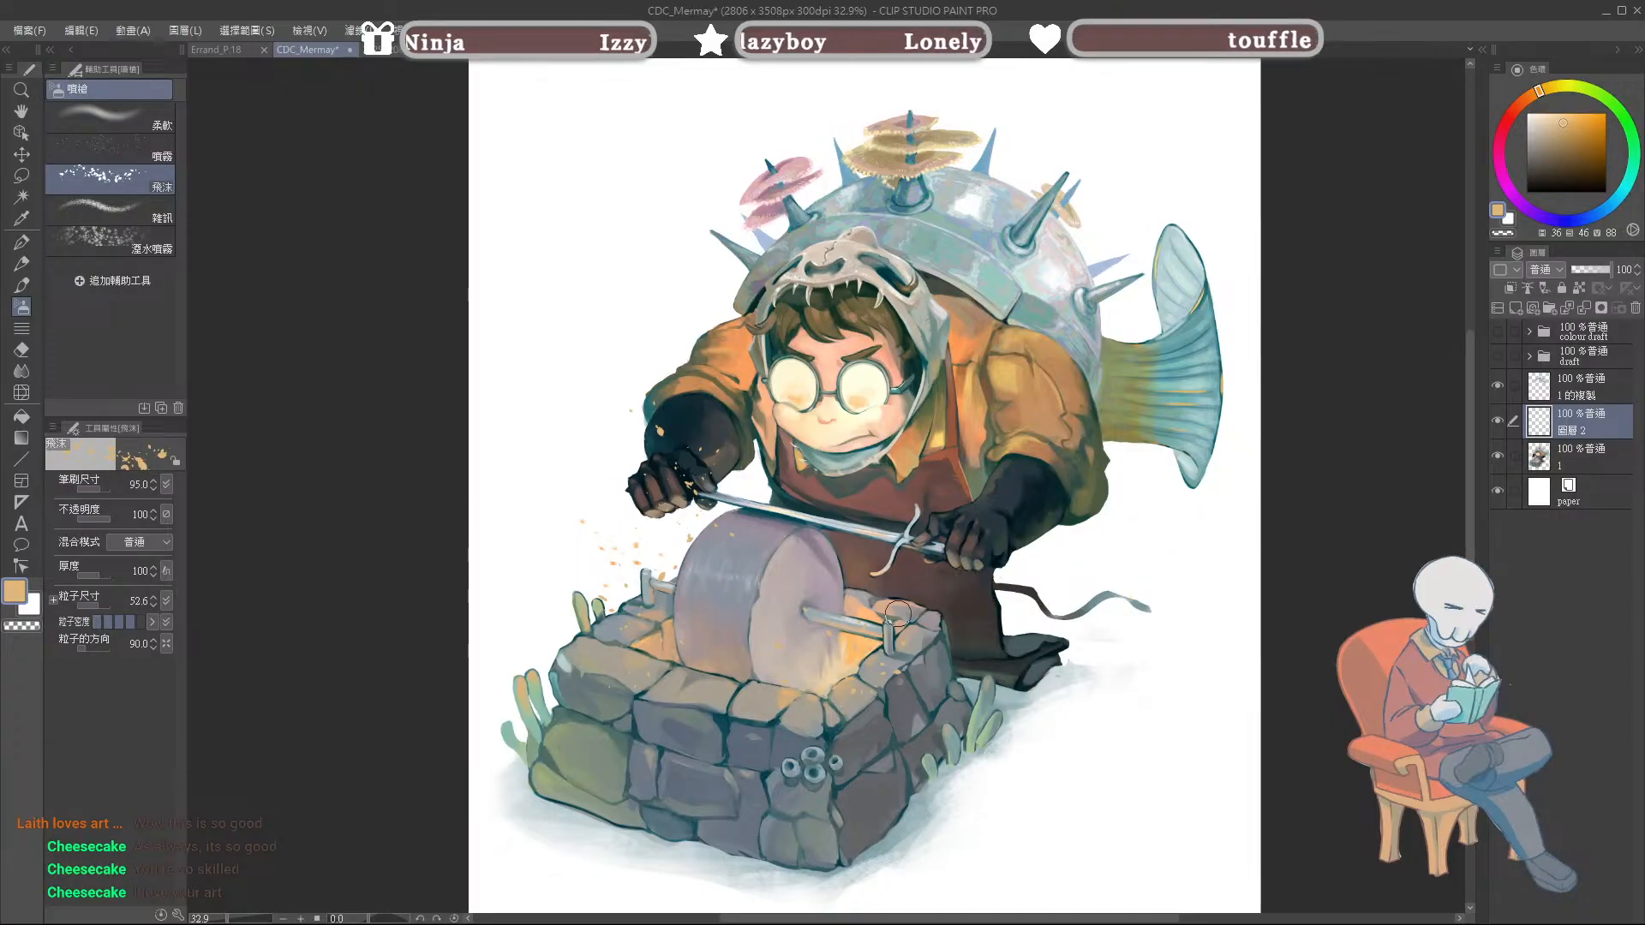
click(102, 489)
click(95, 605)
drag(891, 612, 1018, 596)
key(ctrl+z)
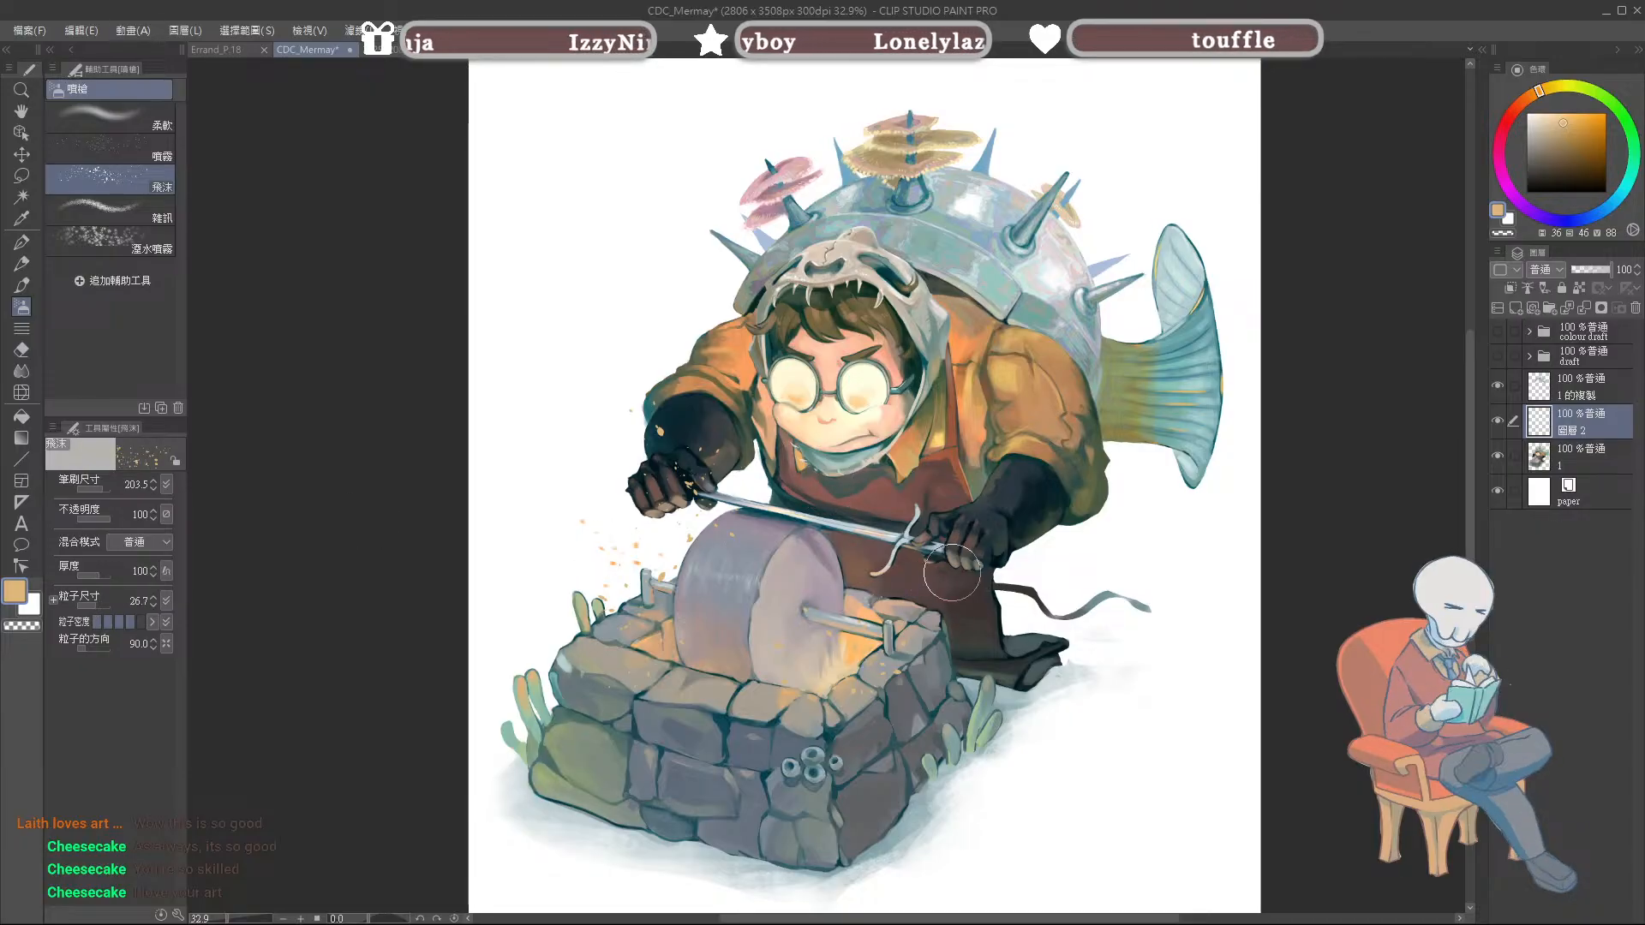
Step: Lower the splatter particle density, set the brush size to 846.6 and scatter sparse fine sparks around the wheel and apron
click(101, 488)
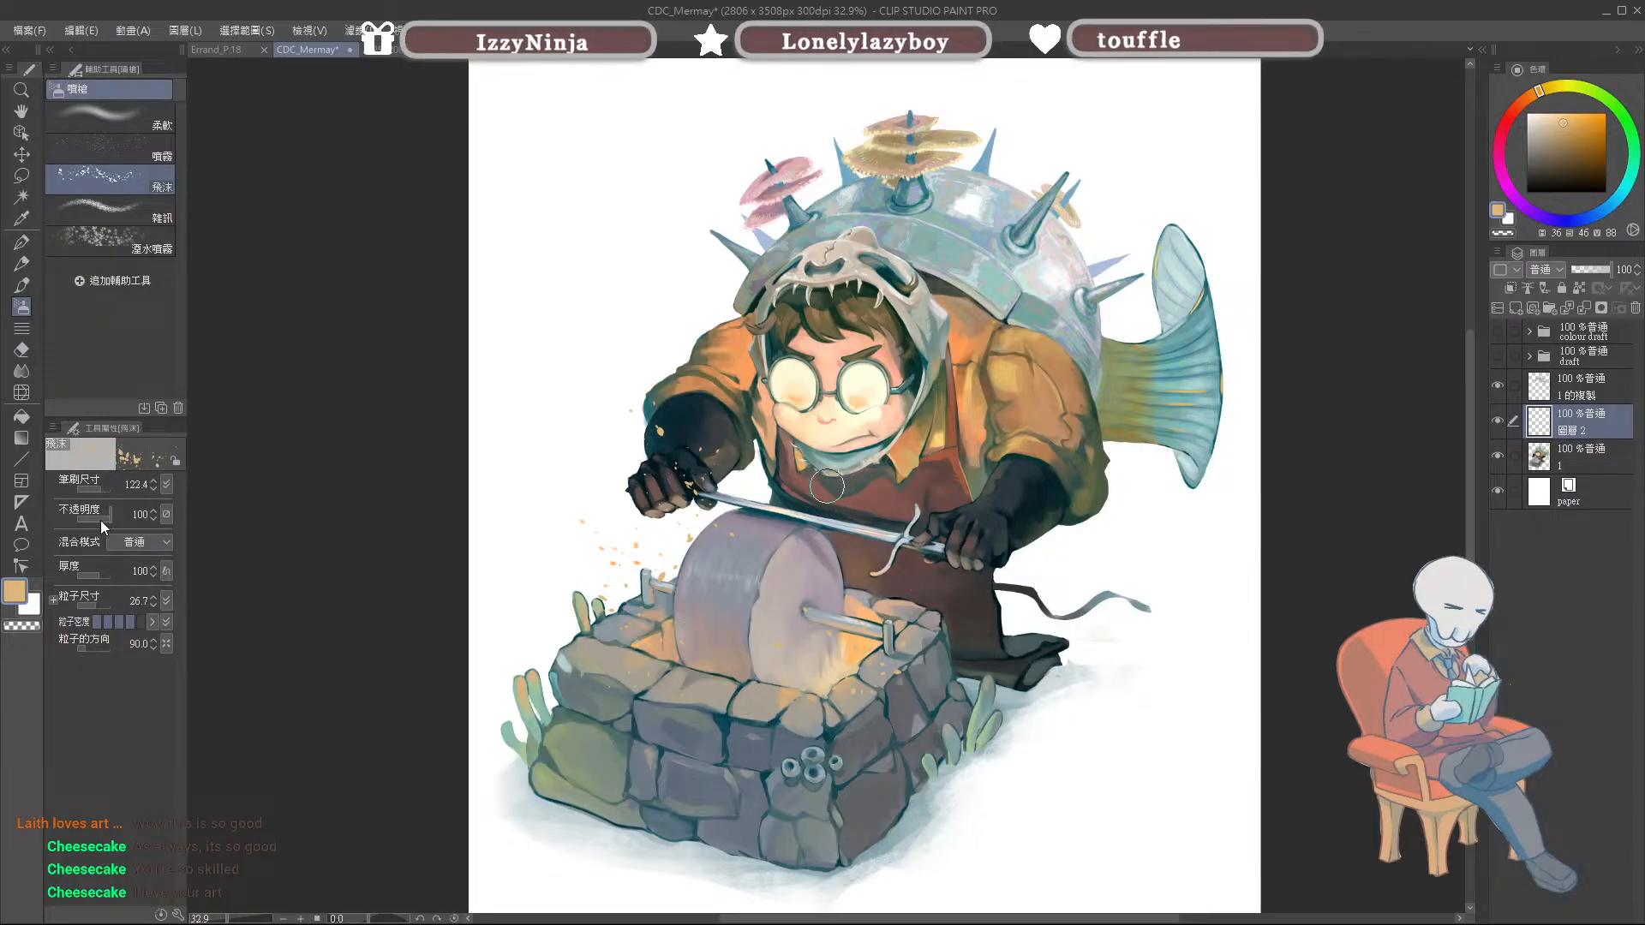
click(118, 622)
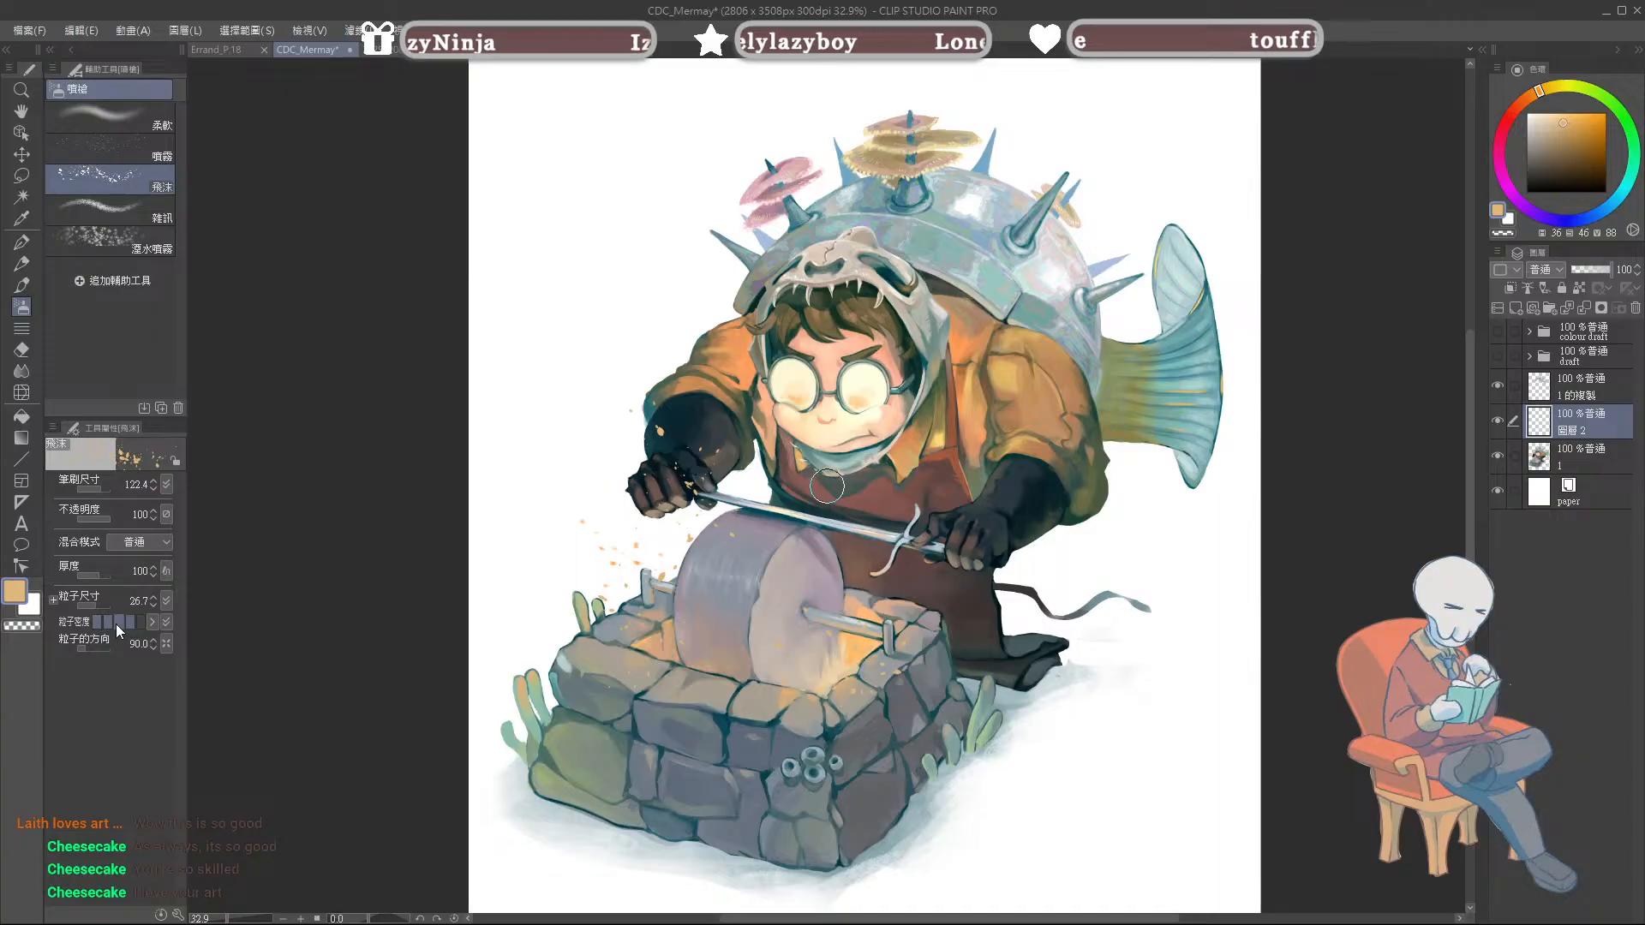
mouse_move(934, 592)
mouse_down()
mouse_move(1014, 598)
mouse_move(975, 559)
mouse_up()
key(ctrl+z)
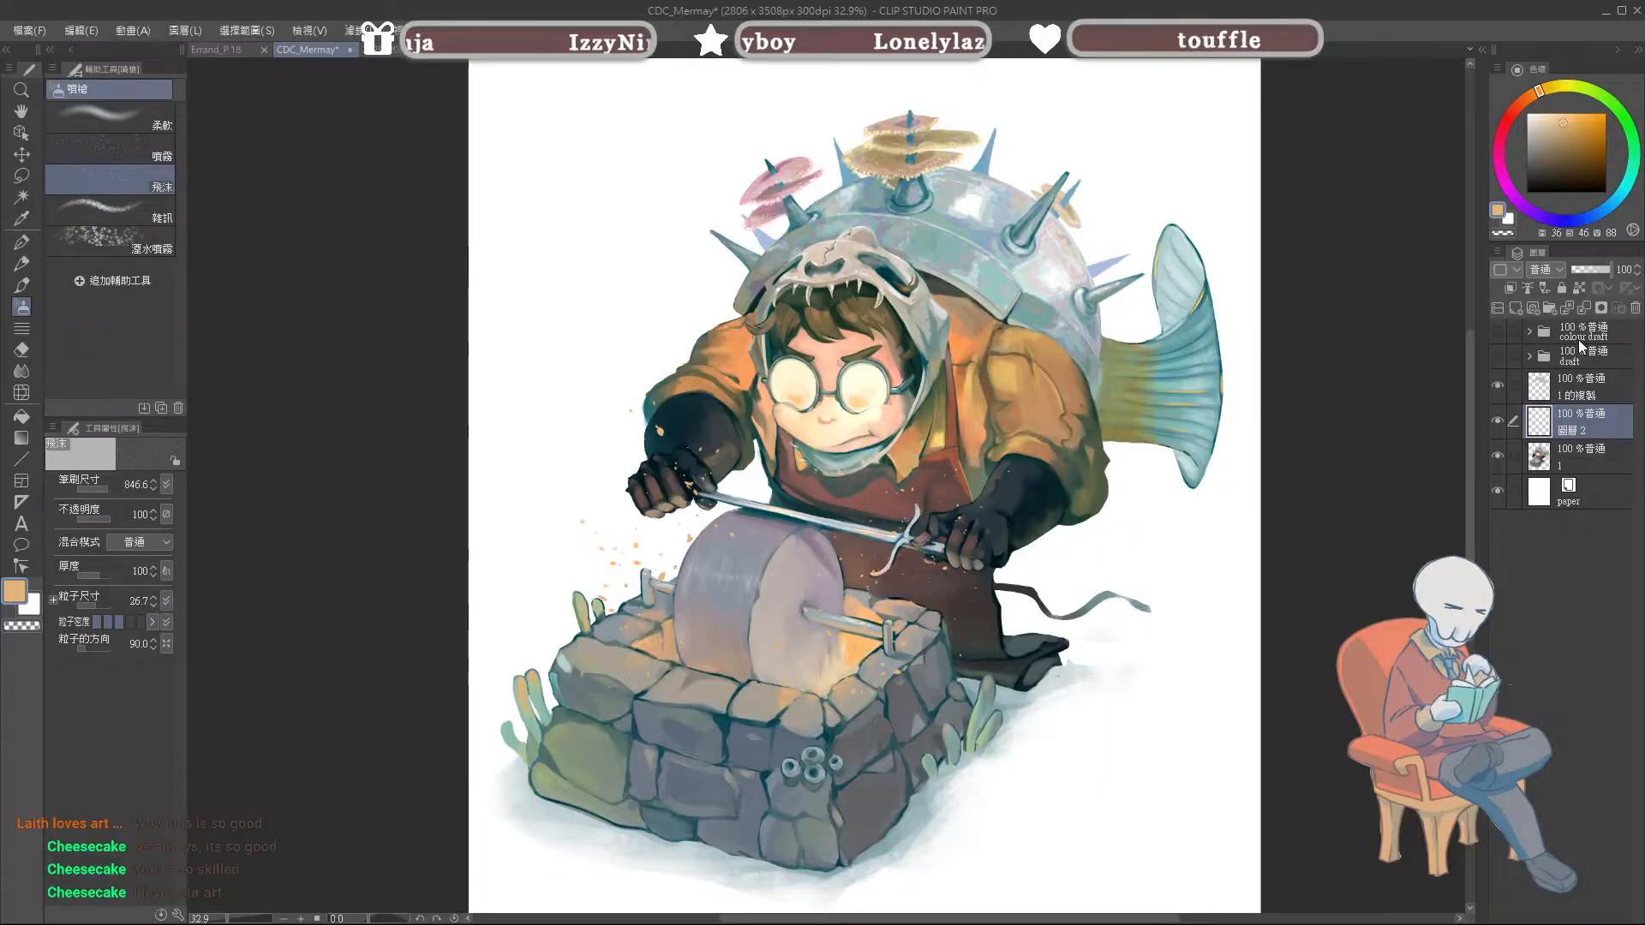
Step: Lock the spark layer's transparent pixels and brighten the sparks around the wheel with white, using the soft airbrush at size 376.5
click(1580, 289)
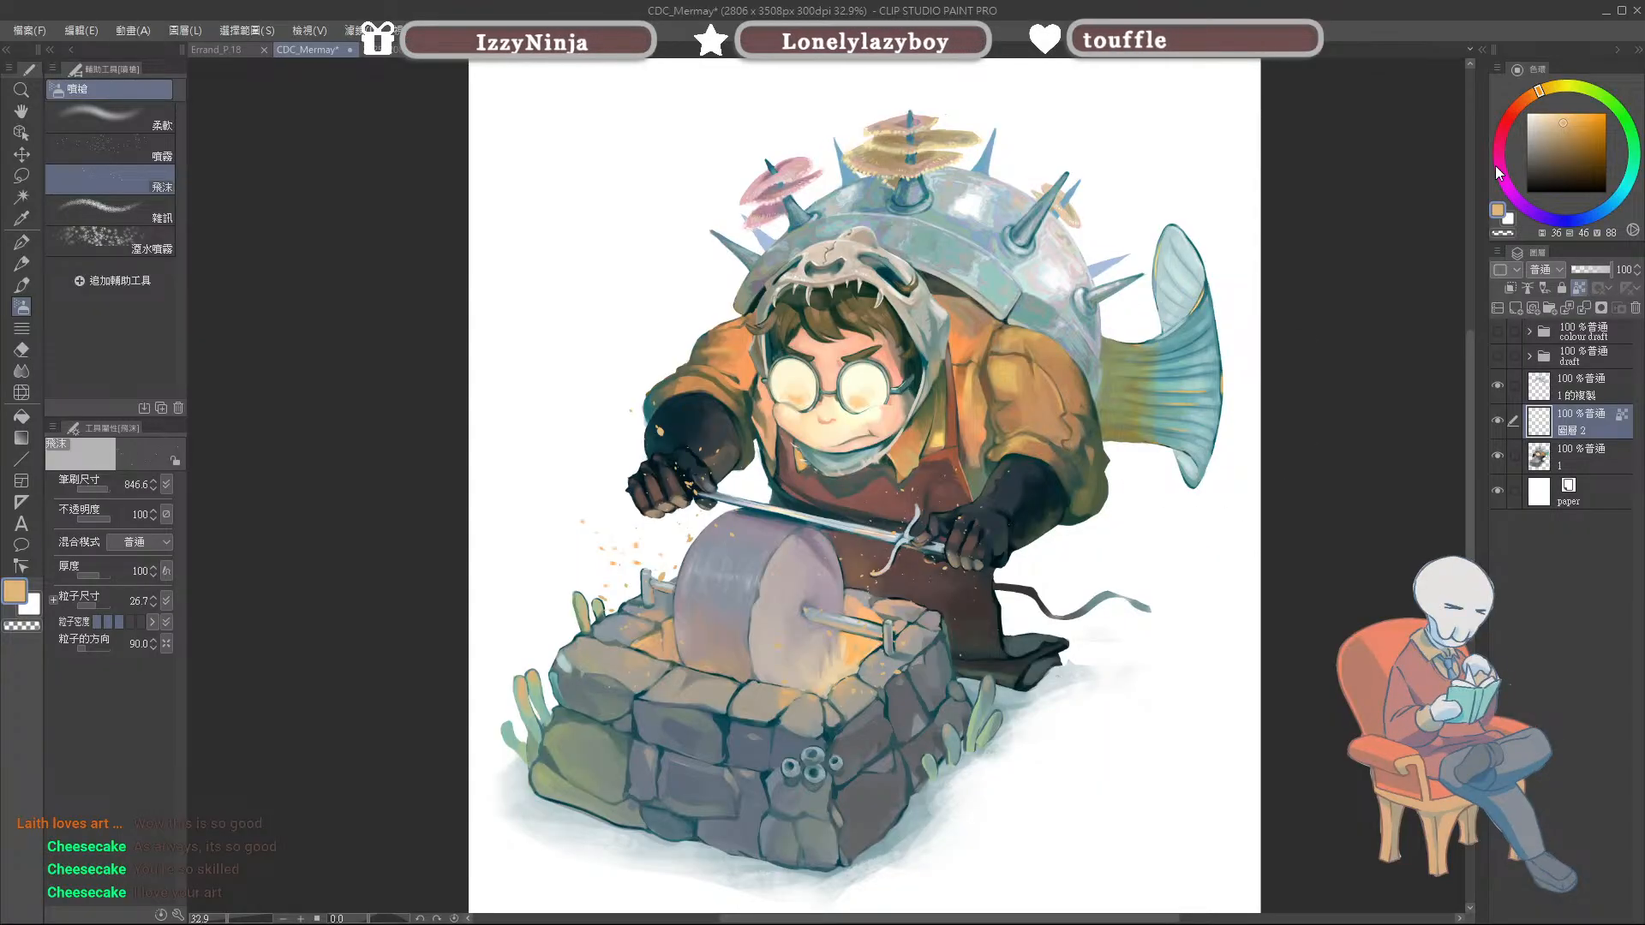
click(1527, 129)
click(1526, 113)
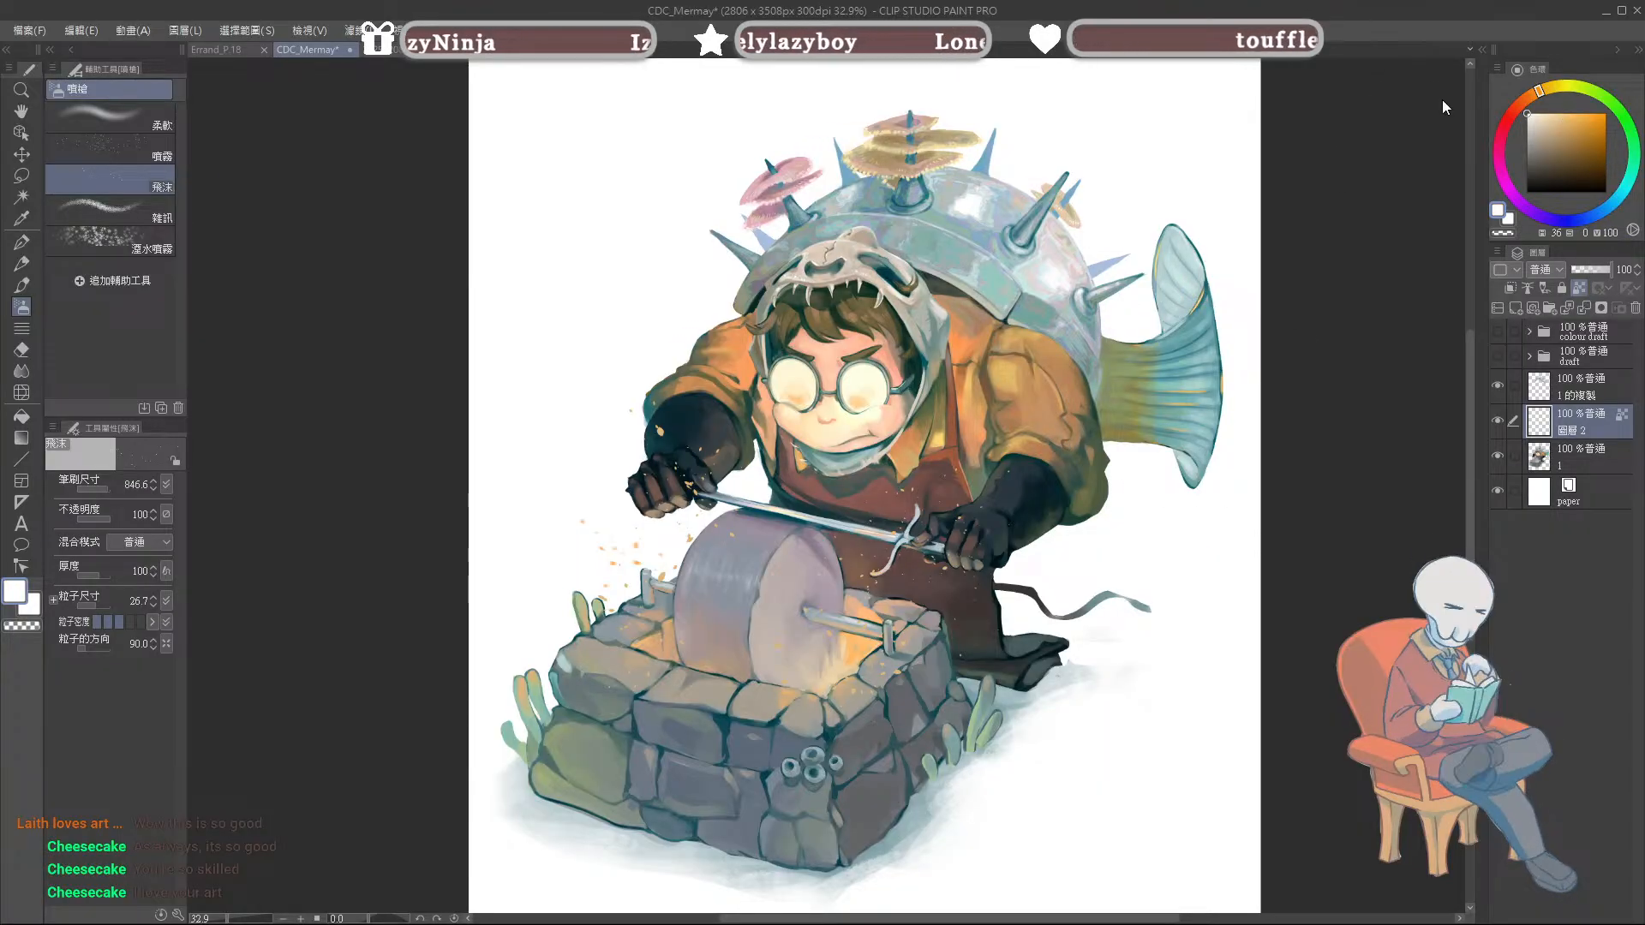
mouse_move(736, 579)
mouse_down()
mouse_move(701, 553)
mouse_move(805, 591)
mouse_move(805, 531)
mouse_move(762, 502)
mouse_up()
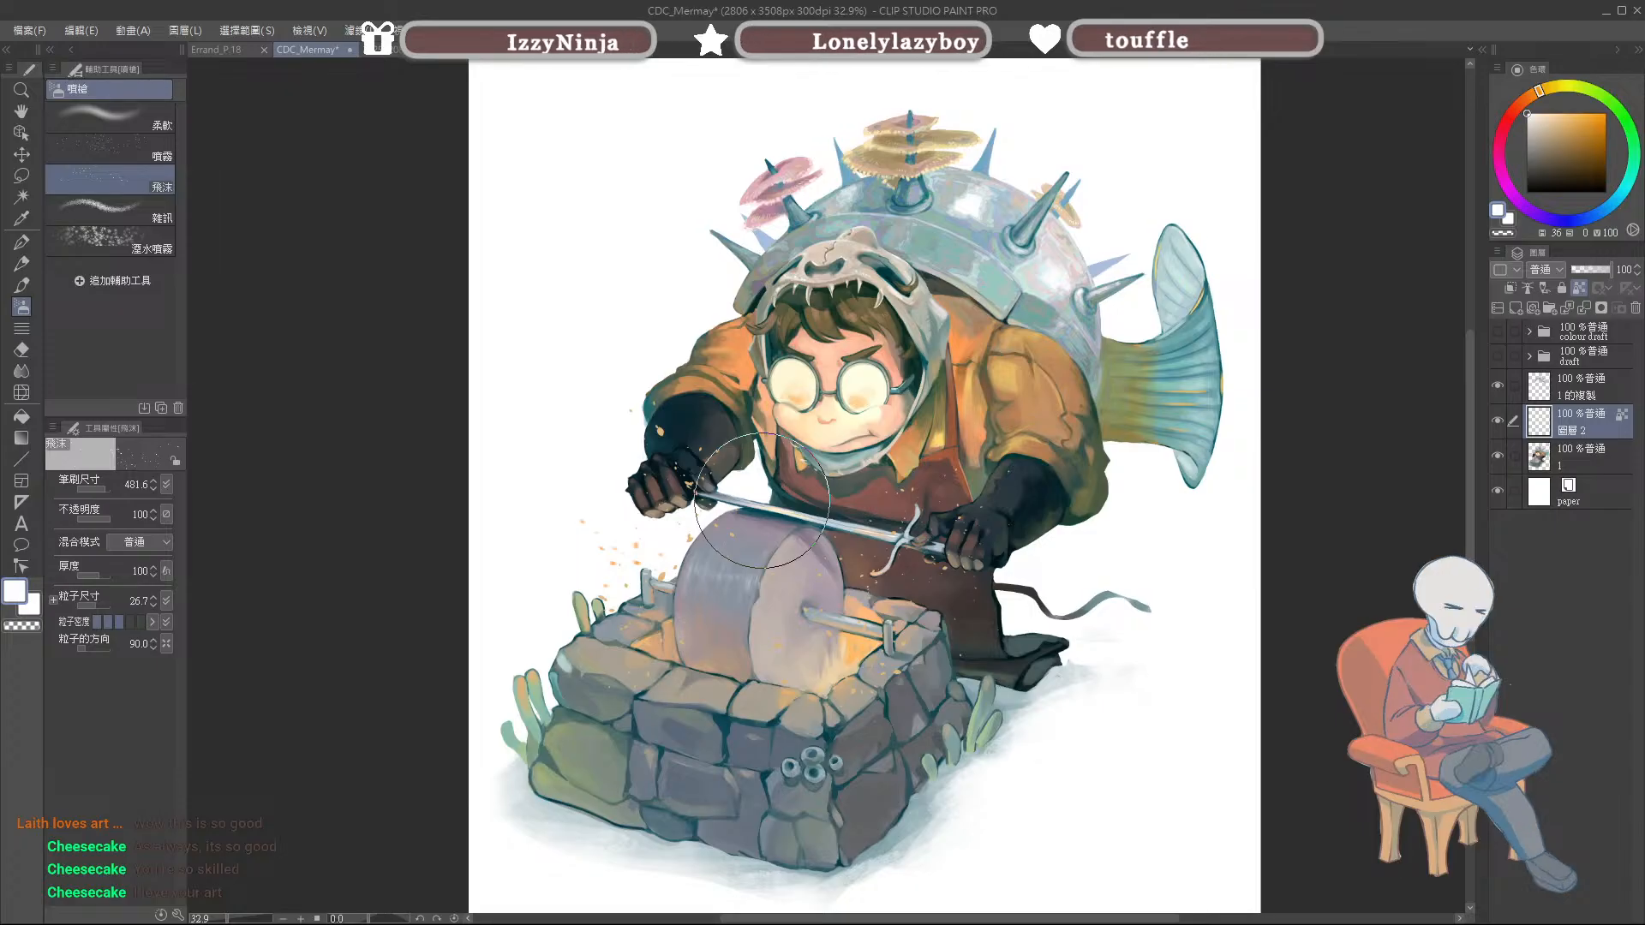
key(comma)
key(comma)
drag(769, 576, 803, 574)
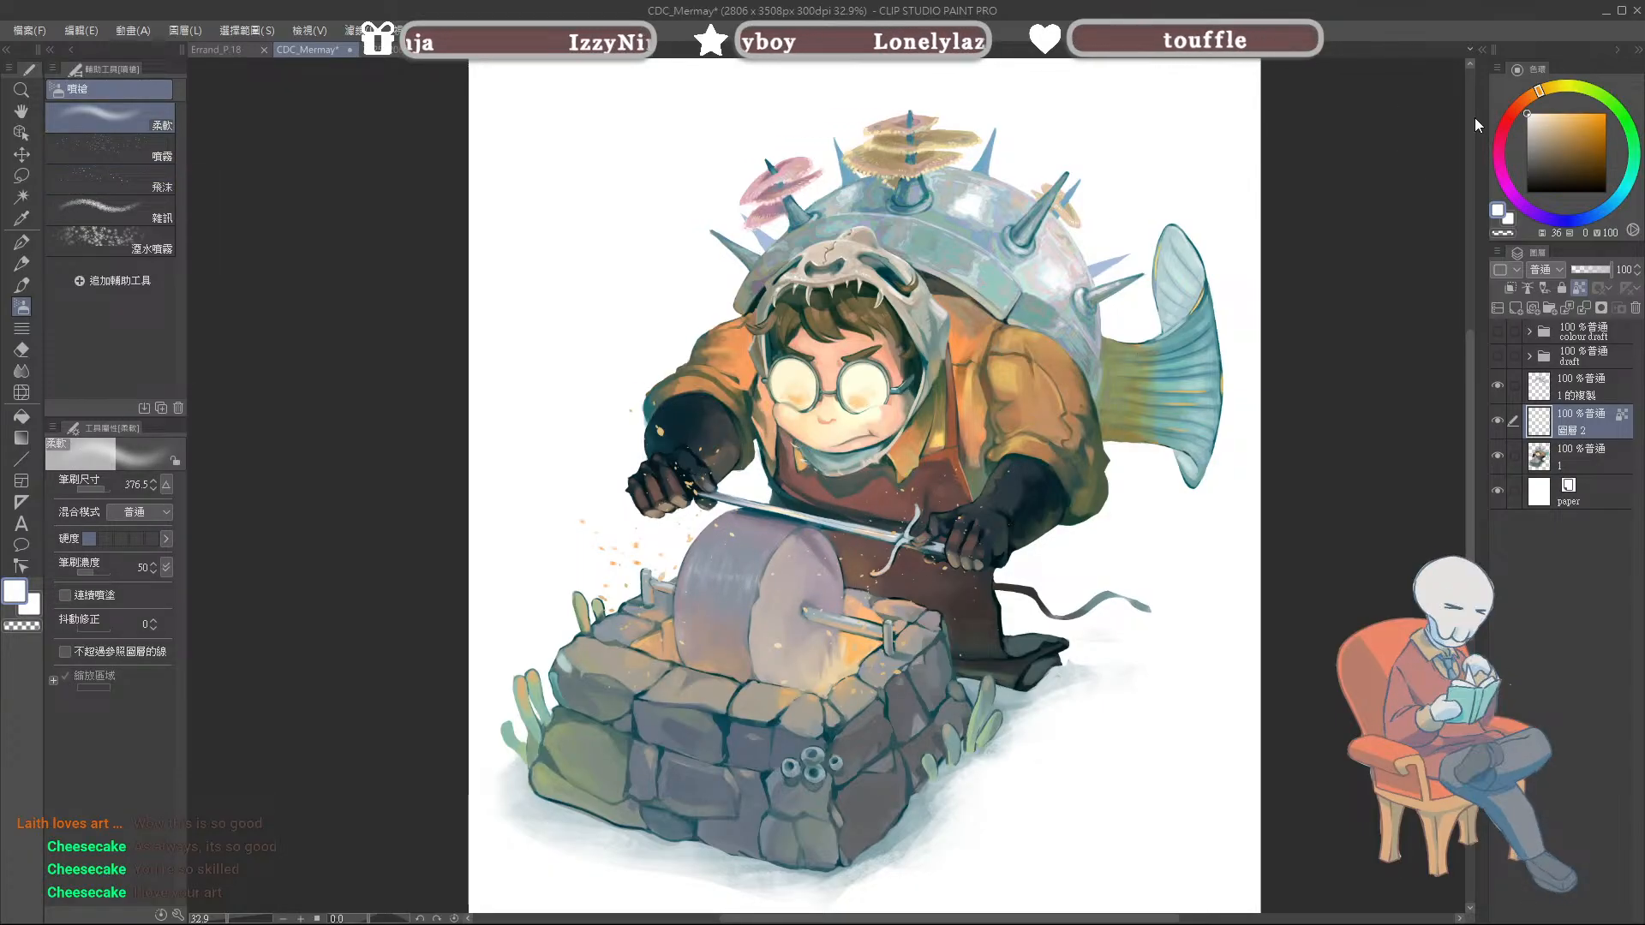
Step: Tint the outer sparks coral (H 11, S 64, V 94) and red-orange (H 16, S 73, V 88) with the soft airbrush, and save
click(1515, 108)
click(1573, 119)
click(1577, 118)
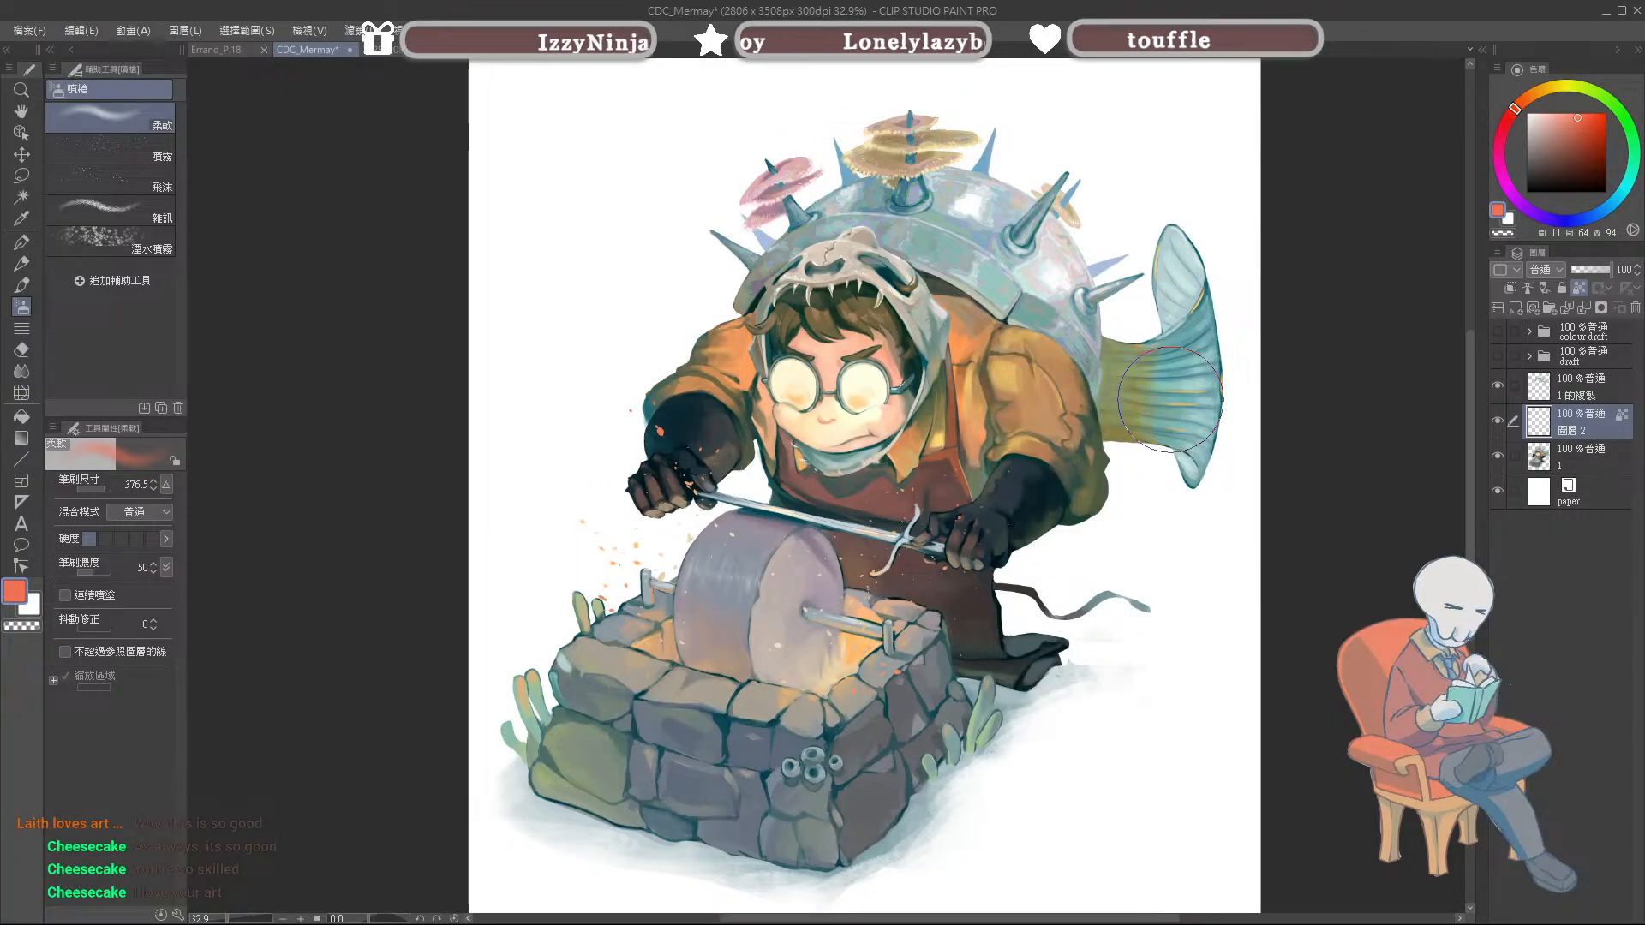
click(1518, 104)
click(1583, 118)
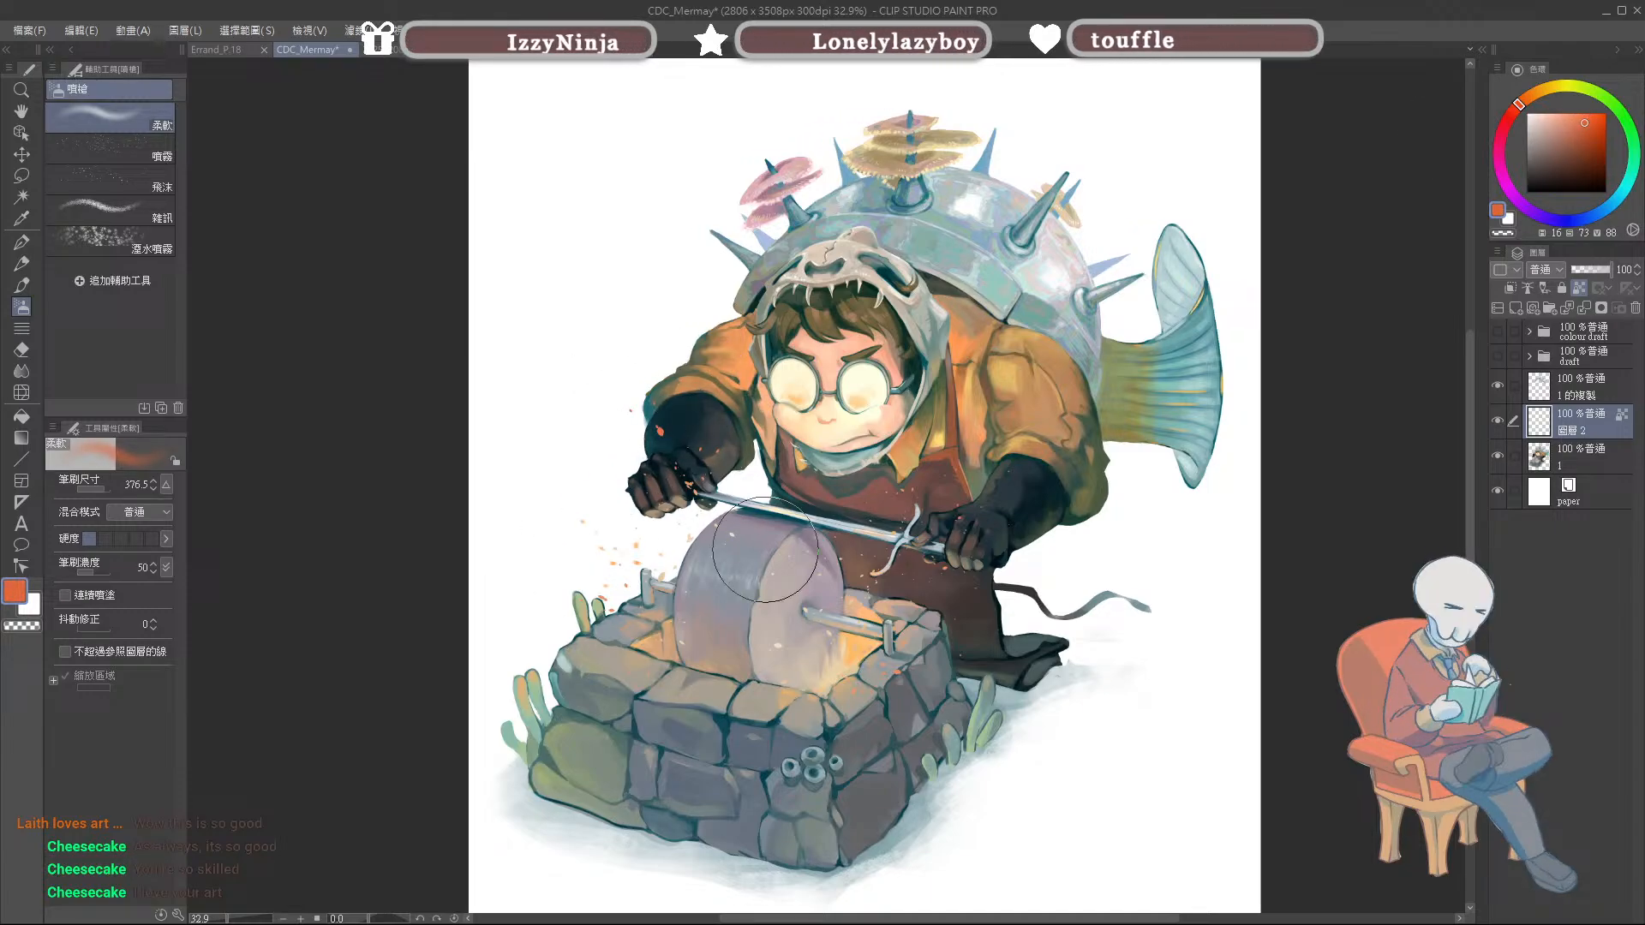
key(ctrl+s)
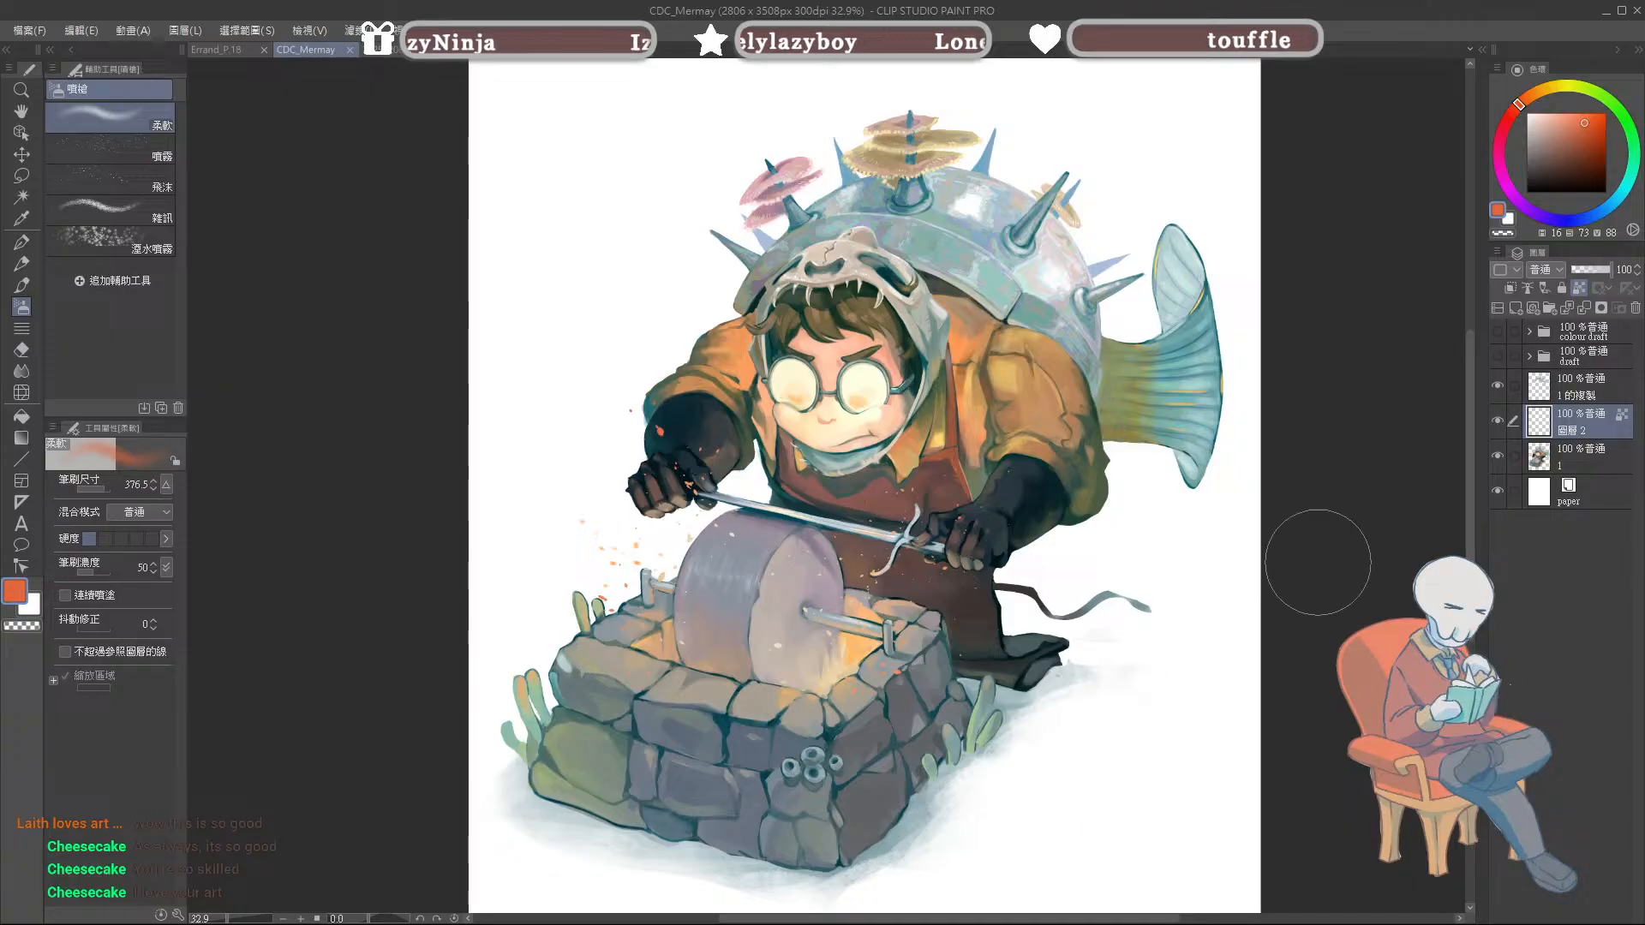
Step: Unlock the spark layer's transparency, then cut the orange sparks beside the wheel from the base painting layer onto a new layer, with the spark layer temporarily hidden
click(1578, 289)
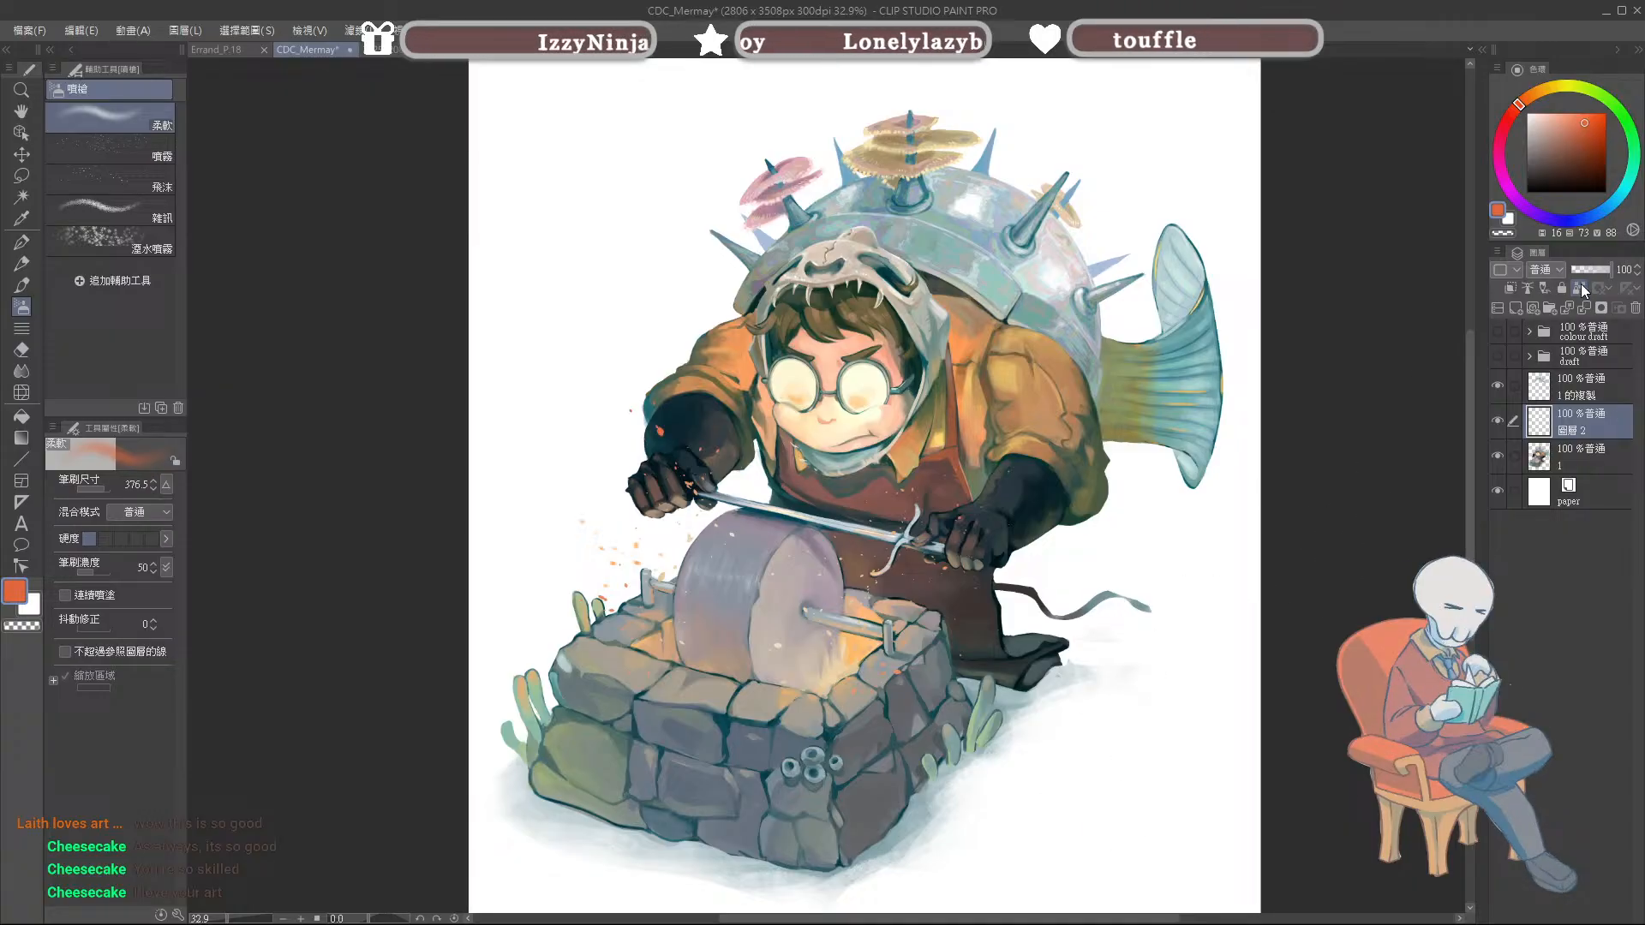
click(1498, 420)
click(1598, 448)
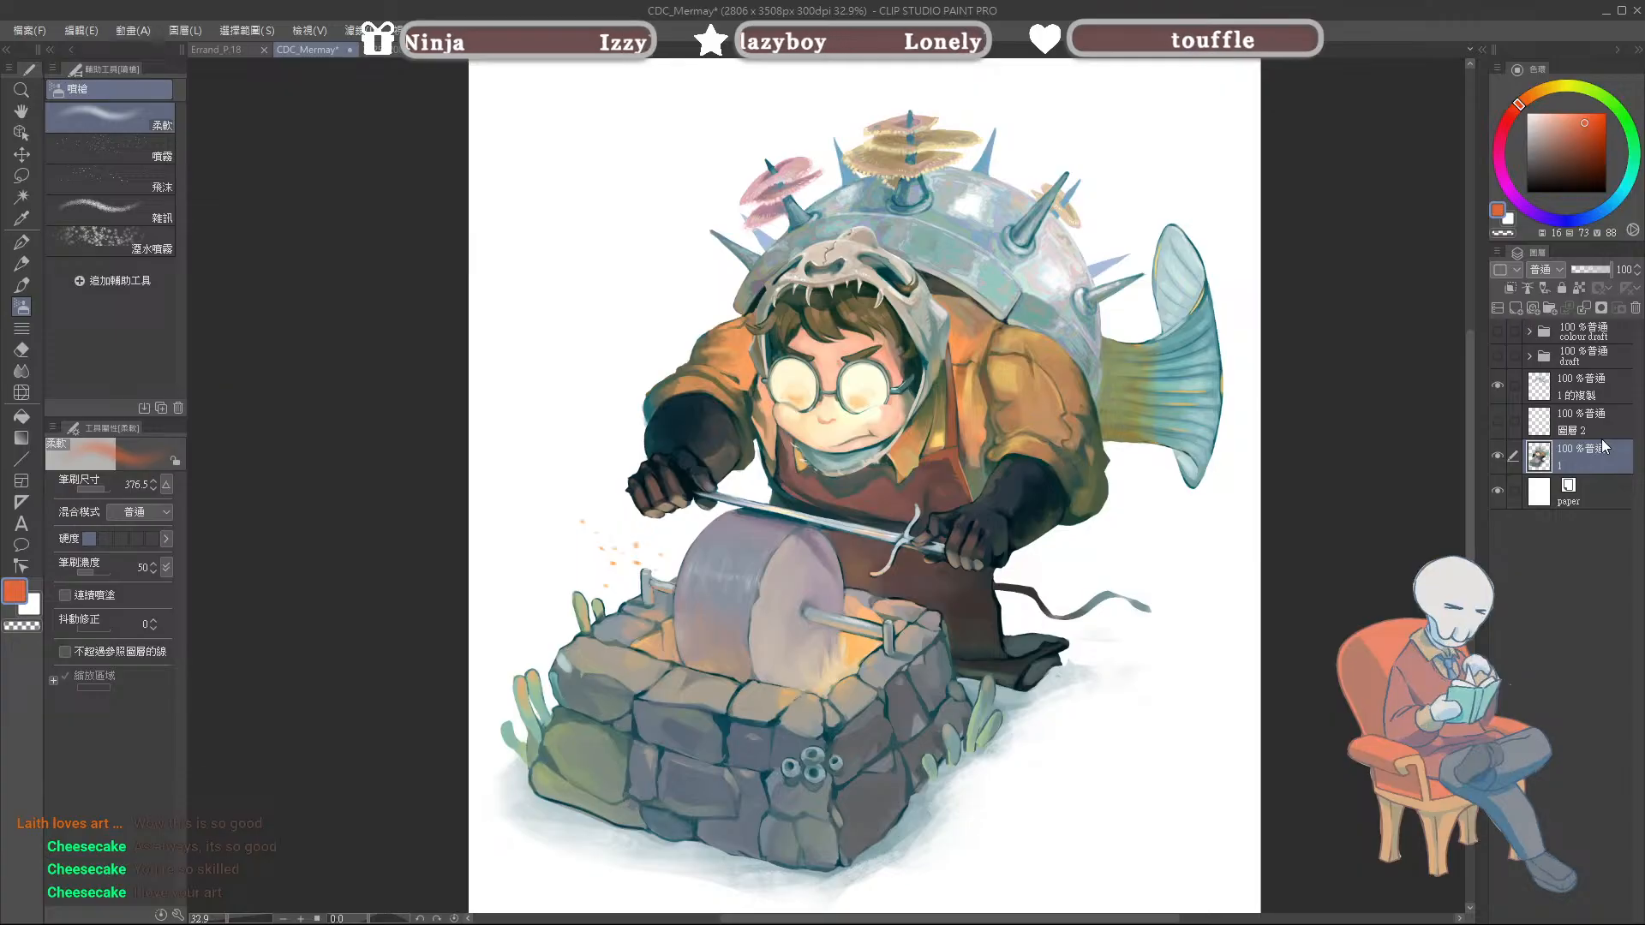
key(m)
mouse_move(649, 525)
mouse_down()
mouse_move(551, 521)
mouse_move(603, 592)
mouse_move(651, 560)
mouse_move(663, 573)
mouse_move(651, 536)
mouse_up()
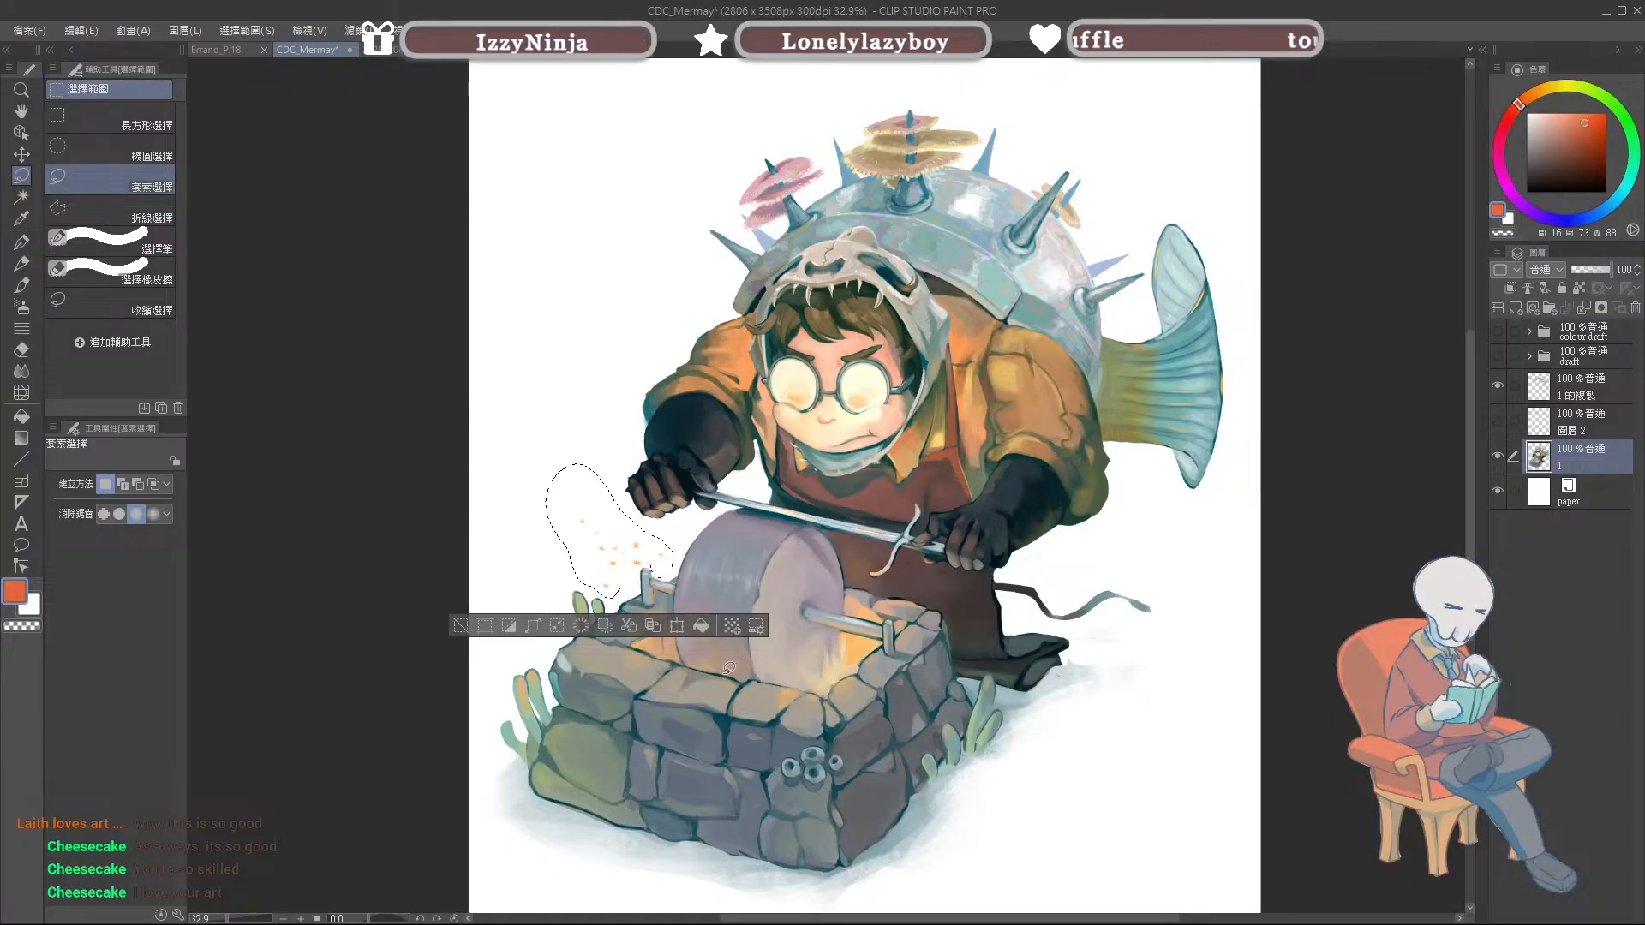
click(628, 625)
key(ctrl+d)
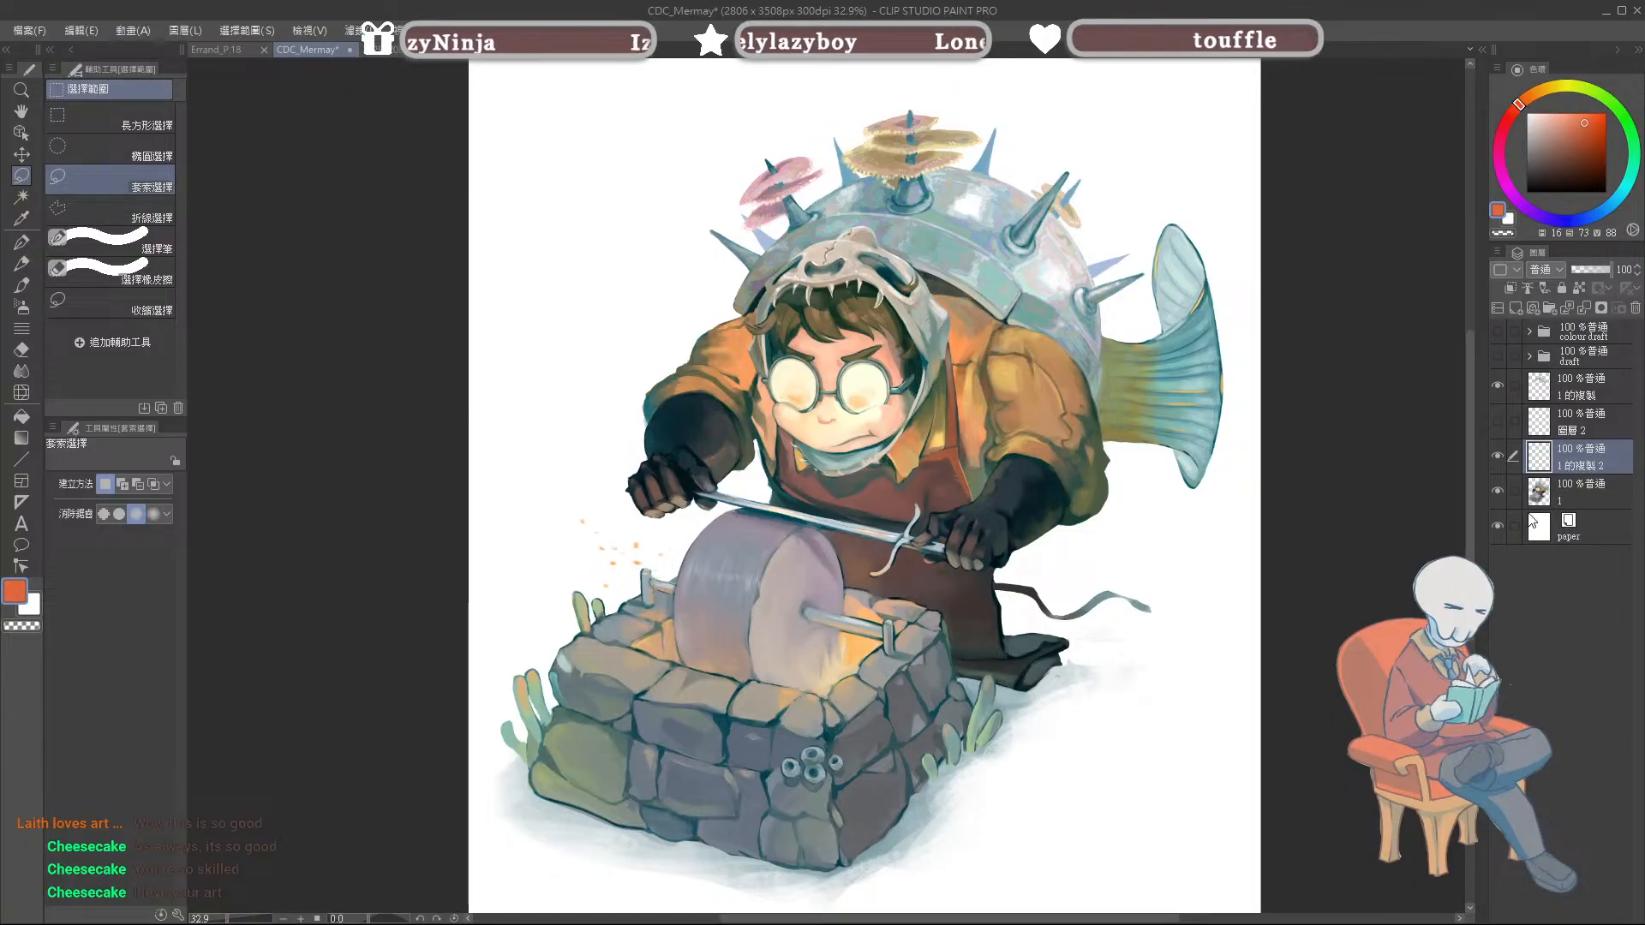
click(1497, 421)
Step: Try shifting the hue of the main spark layer with the hue, saturation and luminosity adjustment
click(1581, 424)
key(ctrl+u)
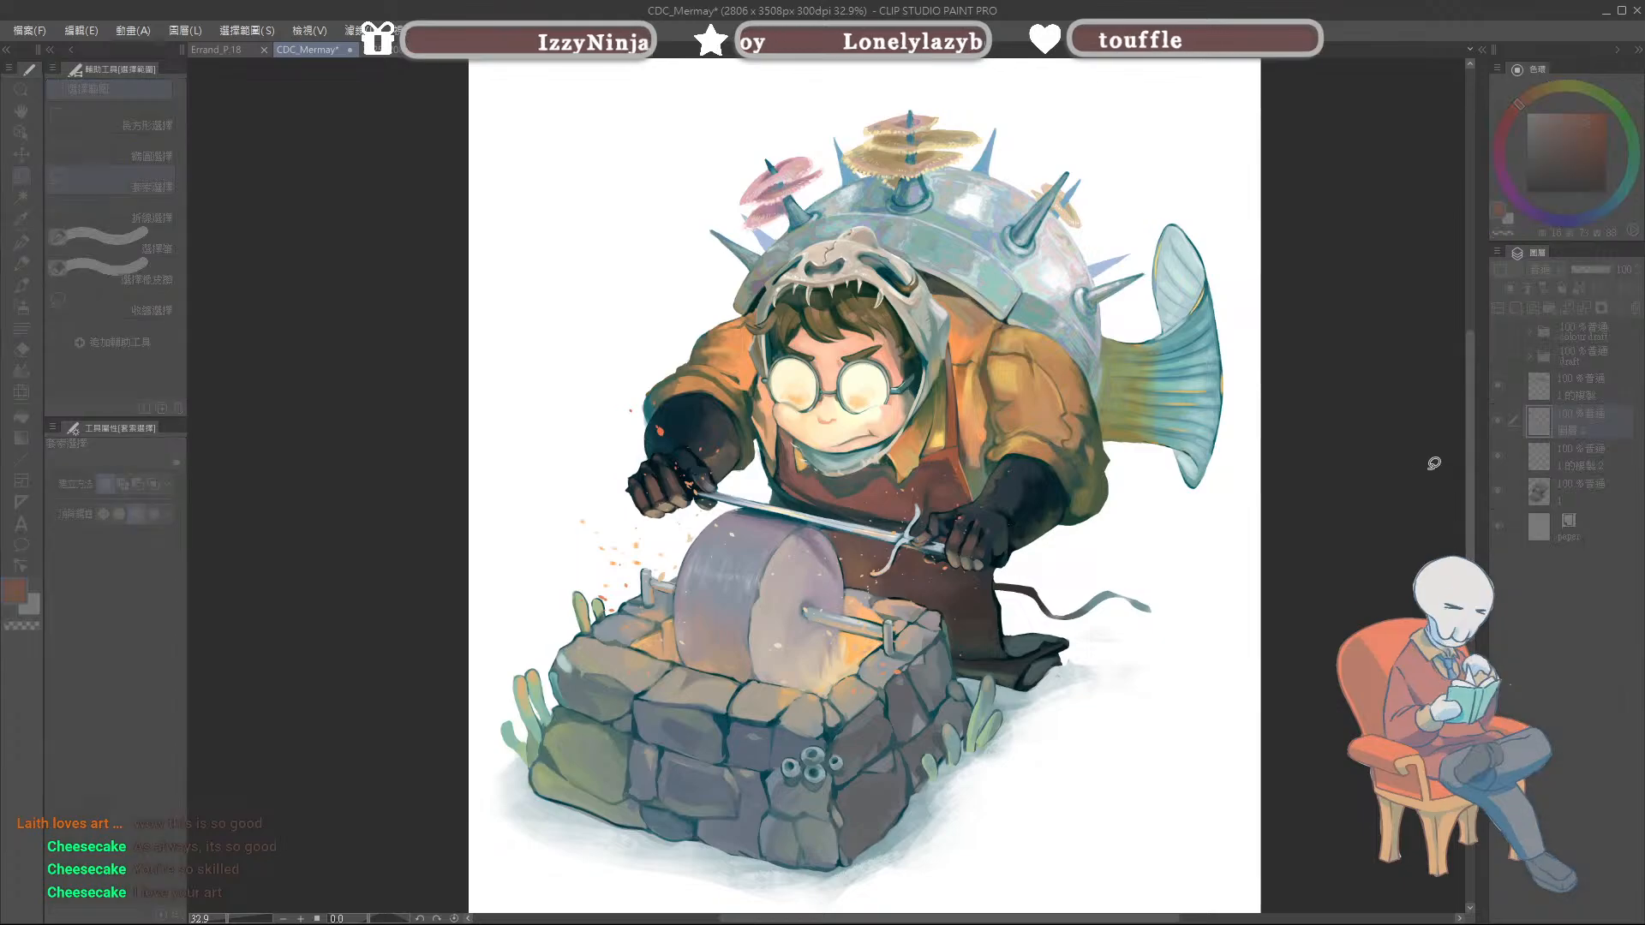
drag(1225, 802, 985, 802)
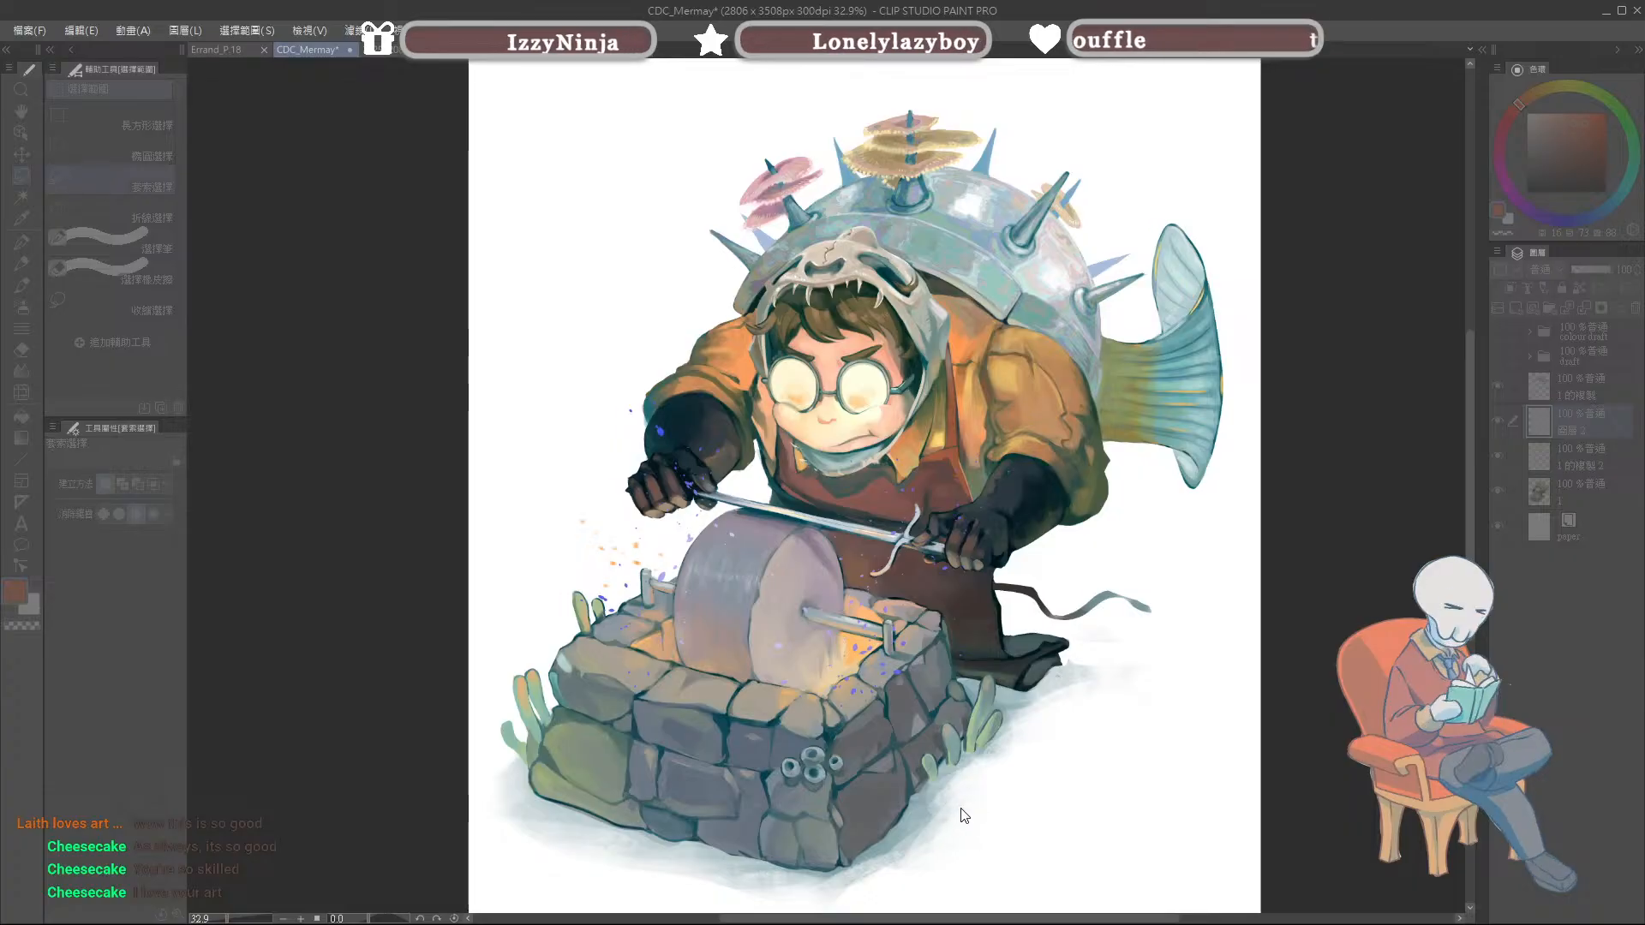
click(1312, 788)
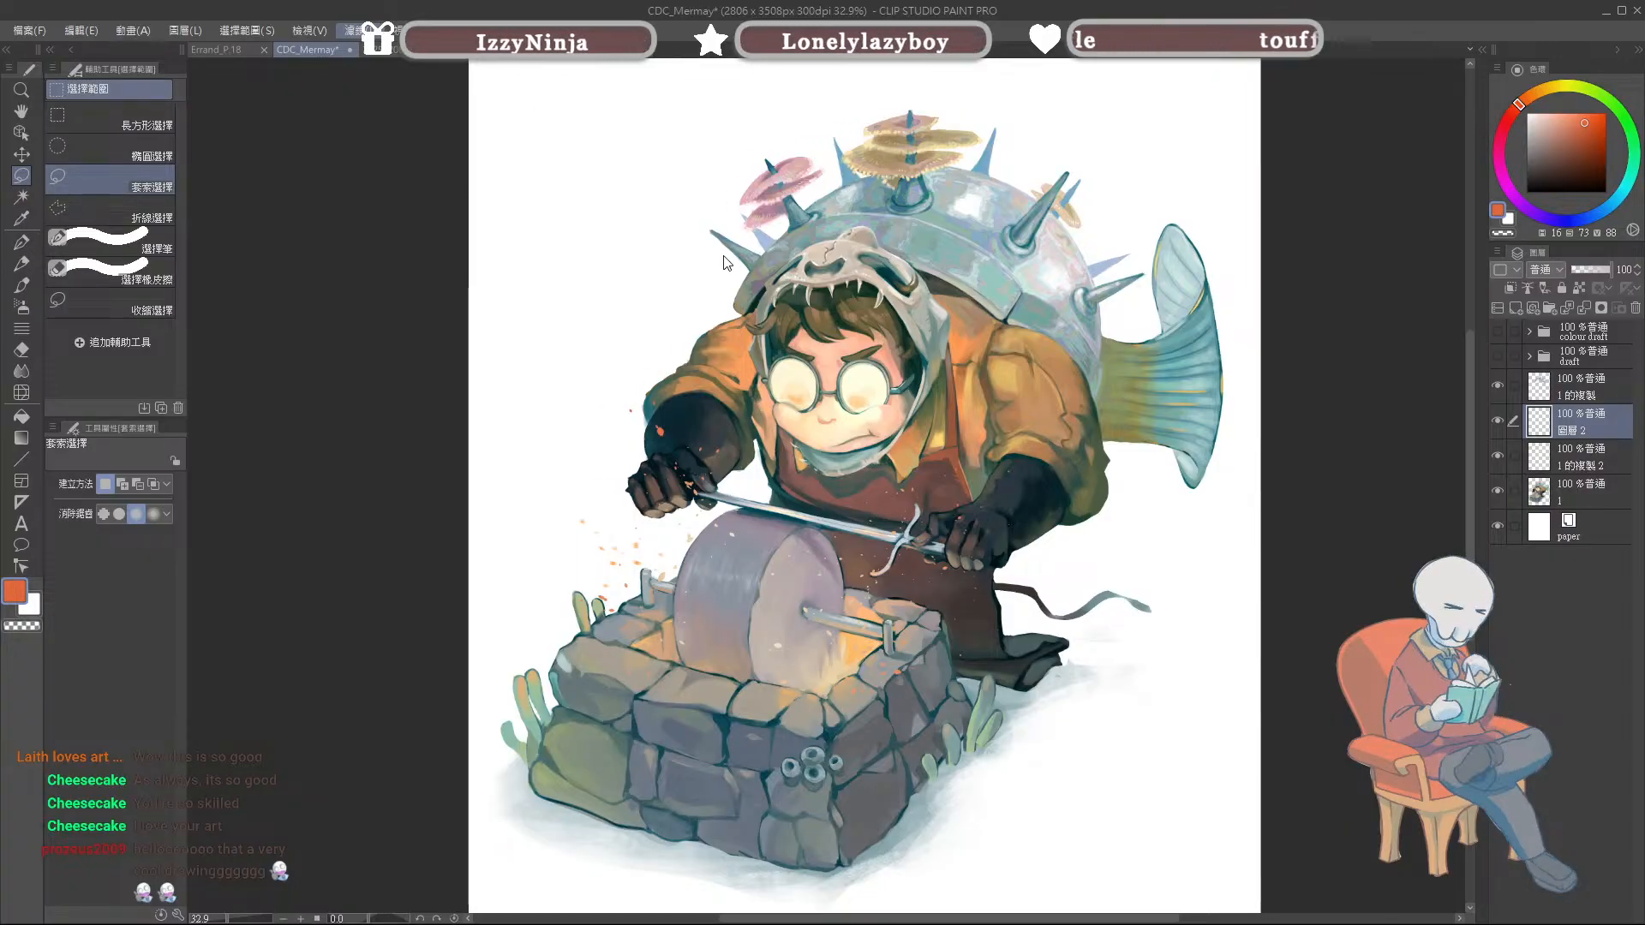
Step: Examine the sparks and the overall composition at several magnifications, and briefly show the draft folder to check the challenge brief
scroll(1178, 544, up, 3)
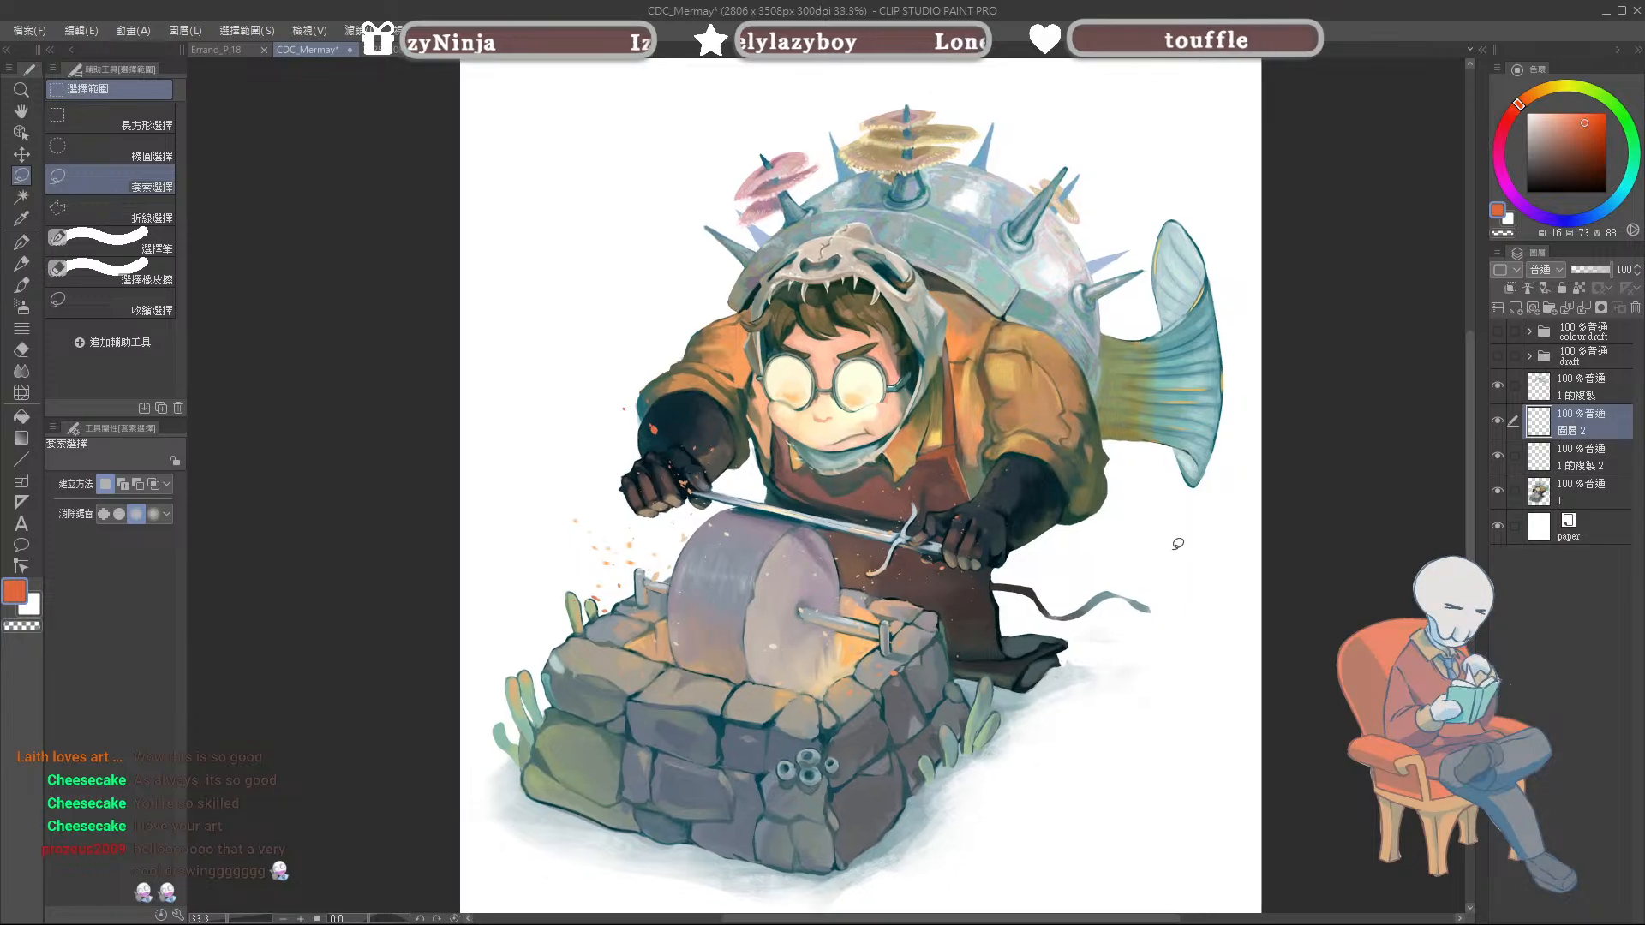
scroll(683, 401, up, 1)
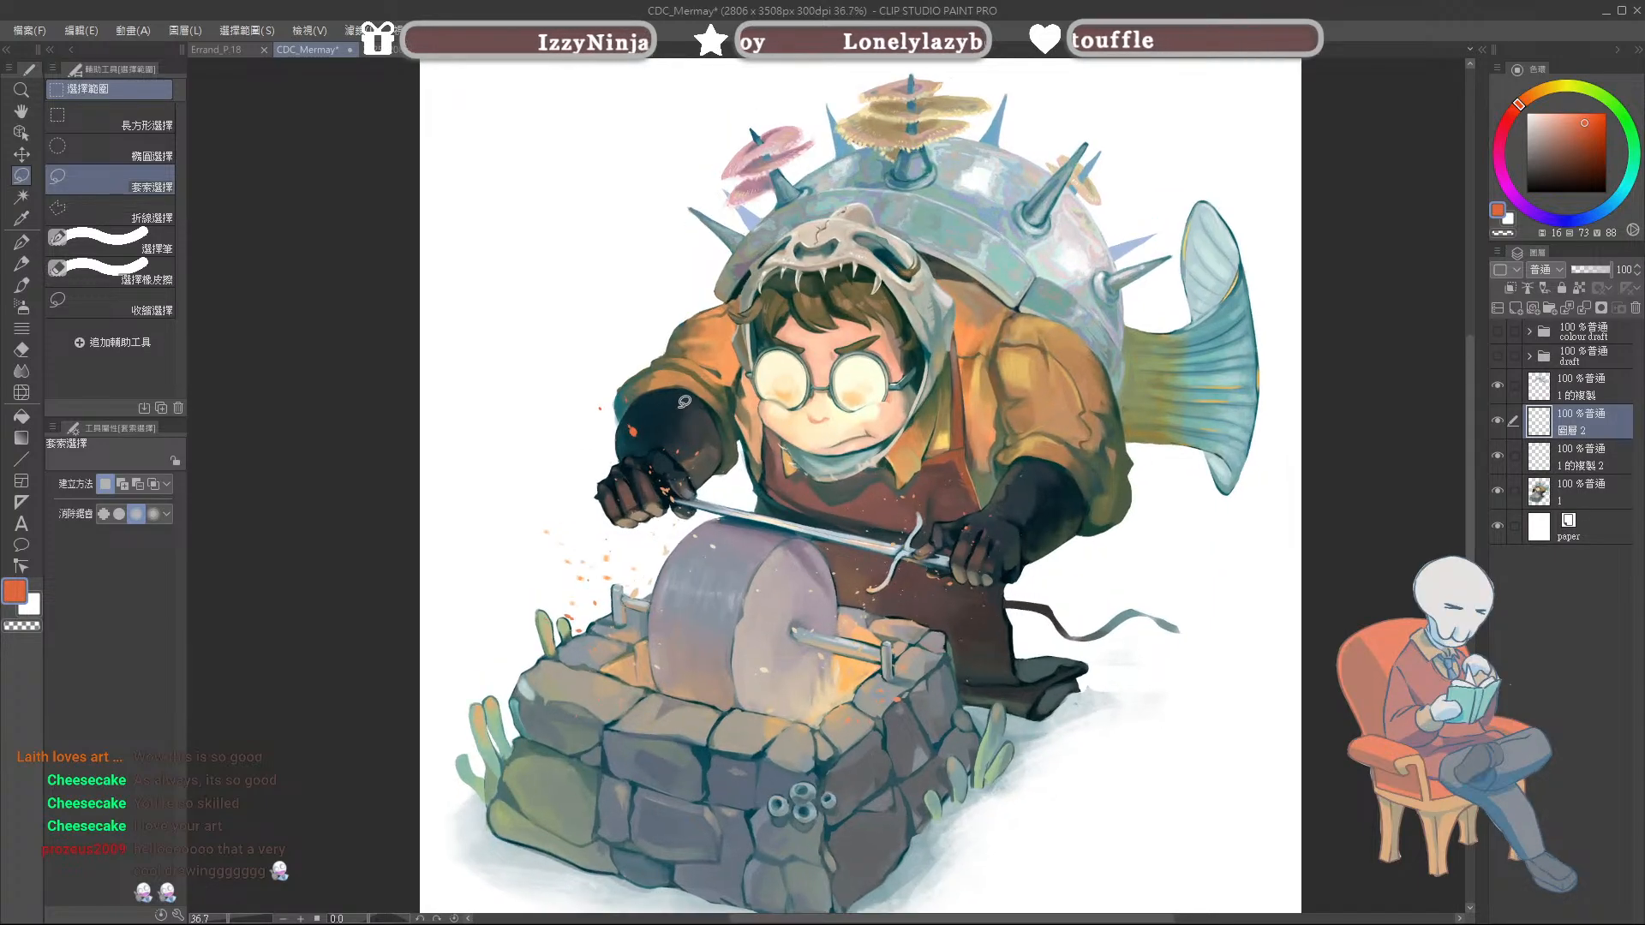
scroll(758, 360, down, 1)
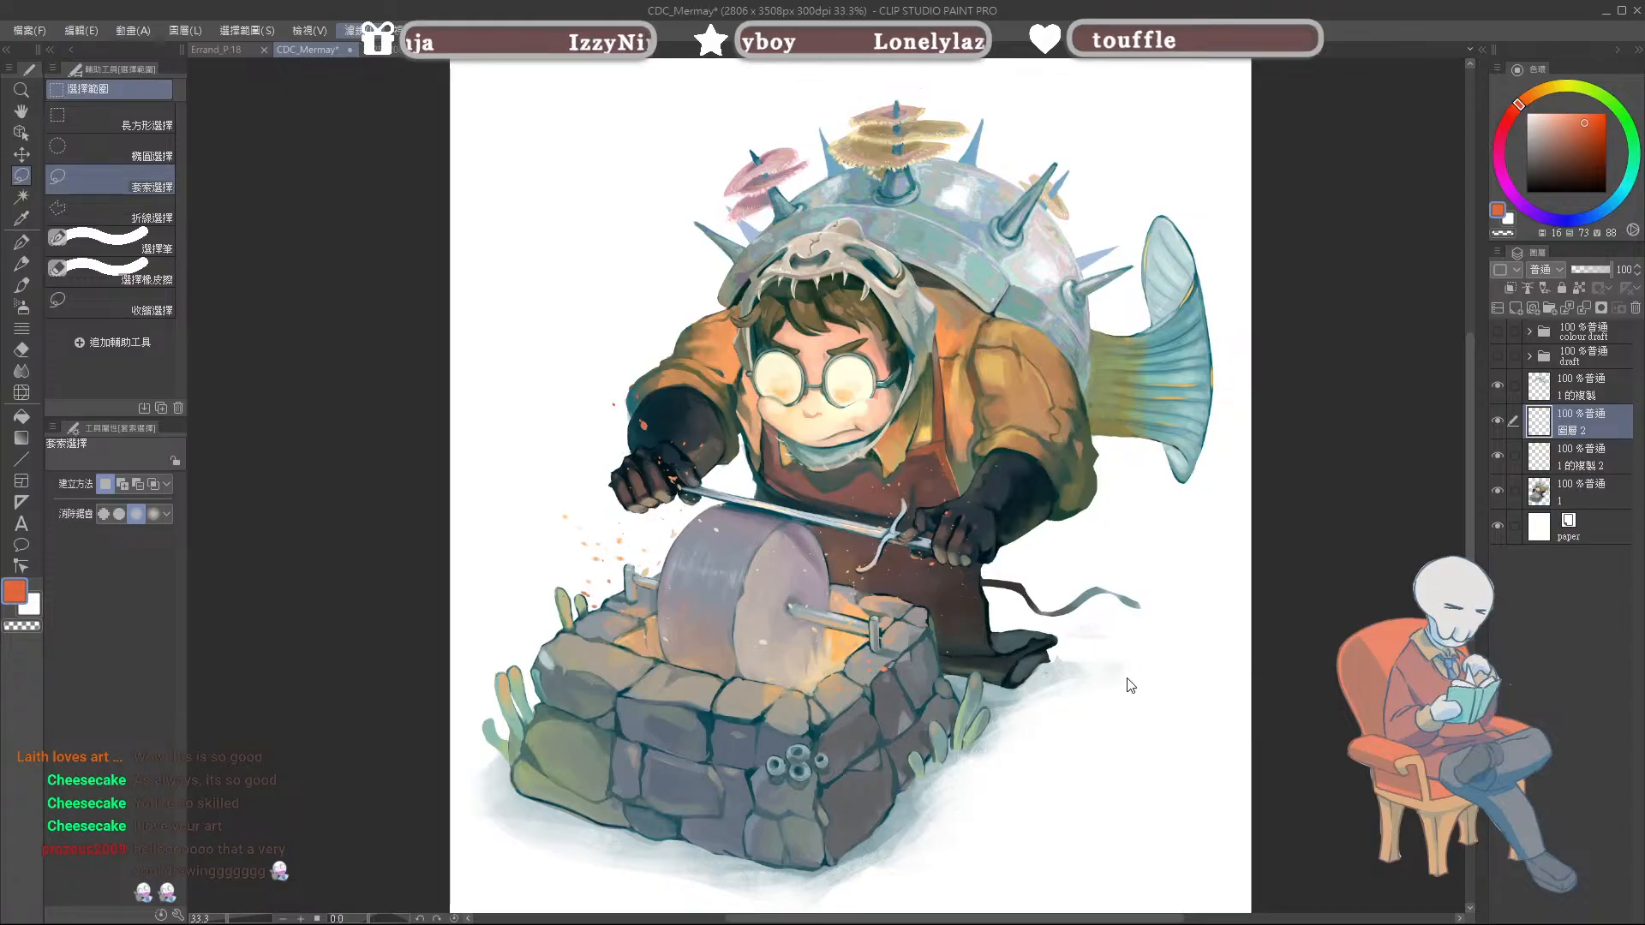
scroll(840, 591, up, 1)
scroll(840, 591, down, 3)
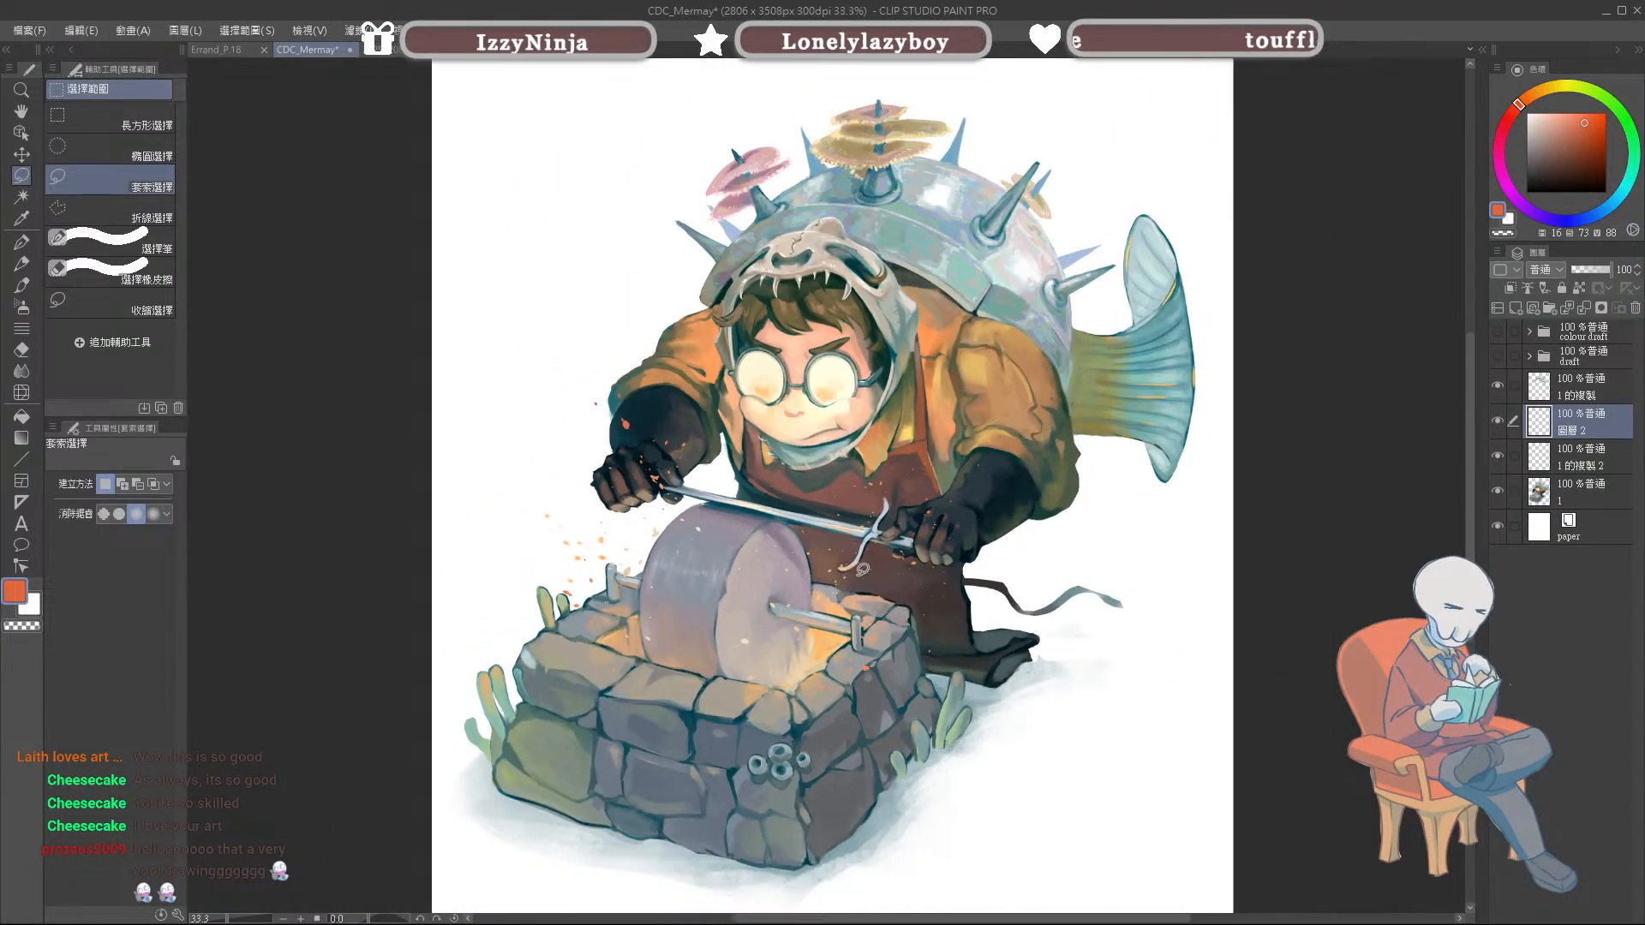
scroll(861, 576, up, 1)
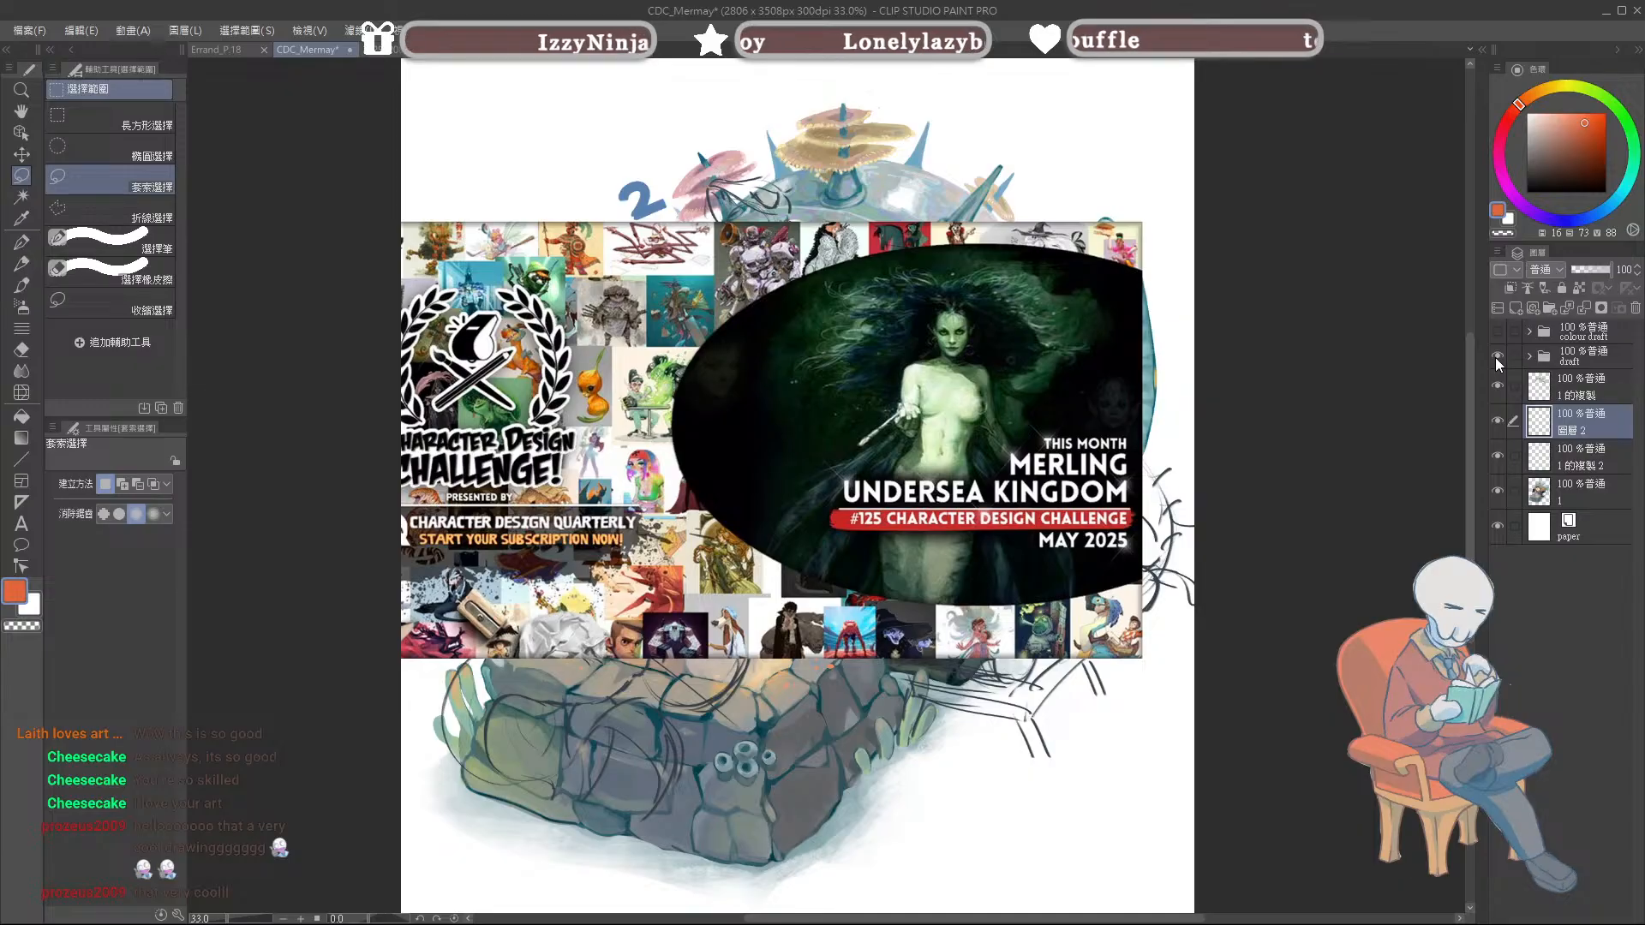
click(1496, 355)
scroll(951, 417, up, 1)
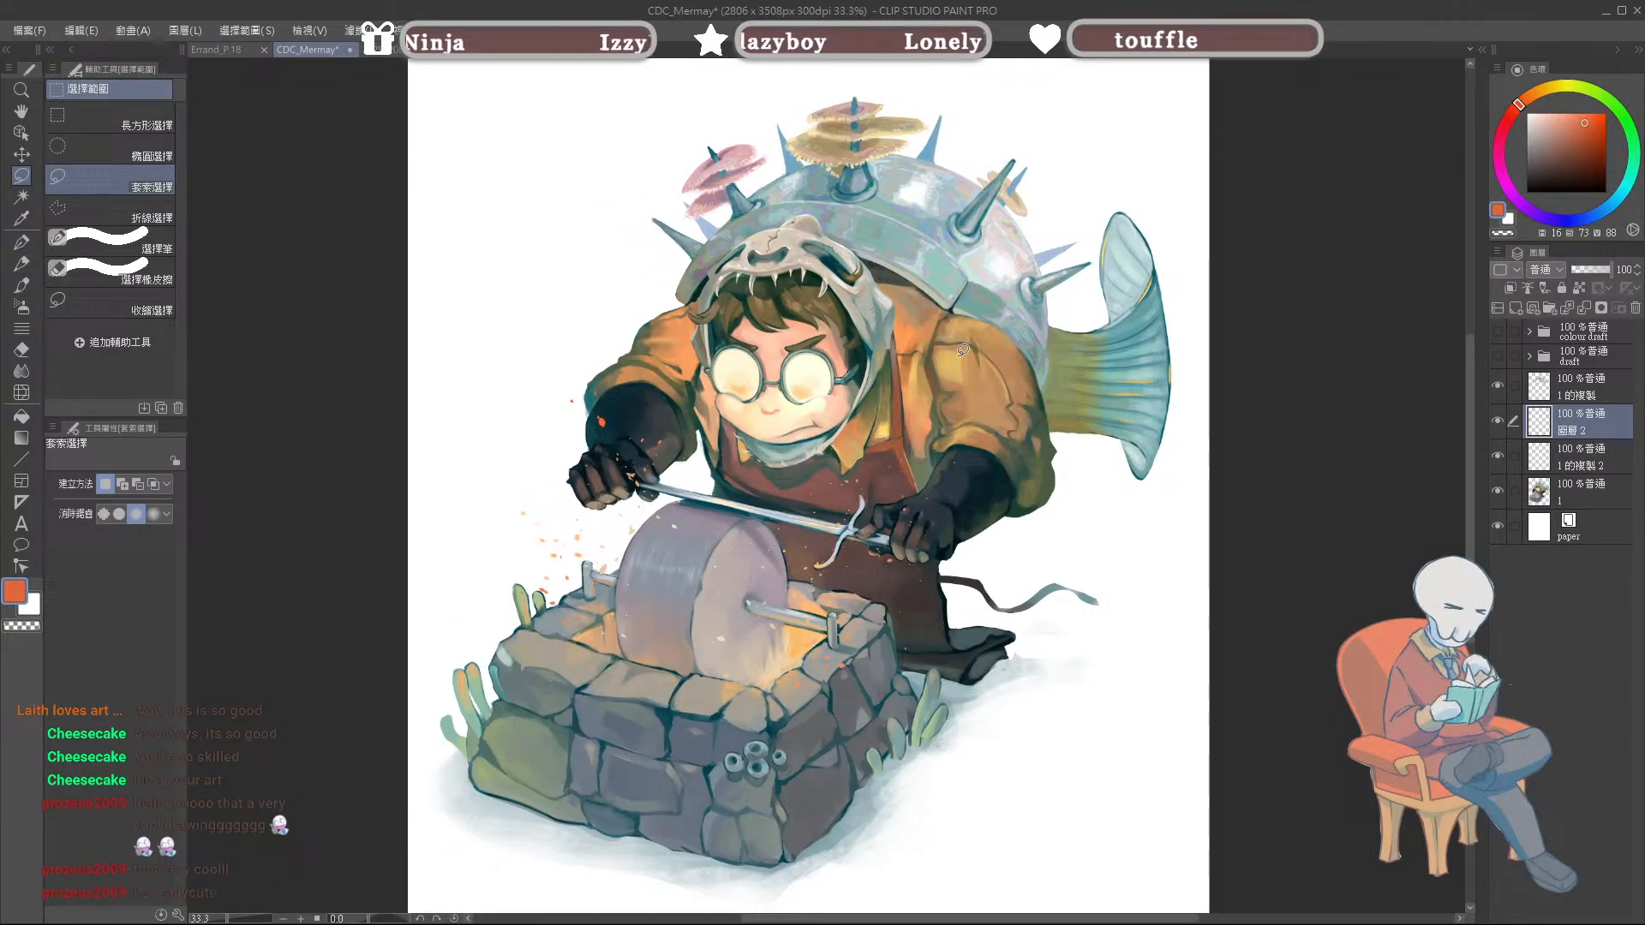
scroll(769, 525, up, 1)
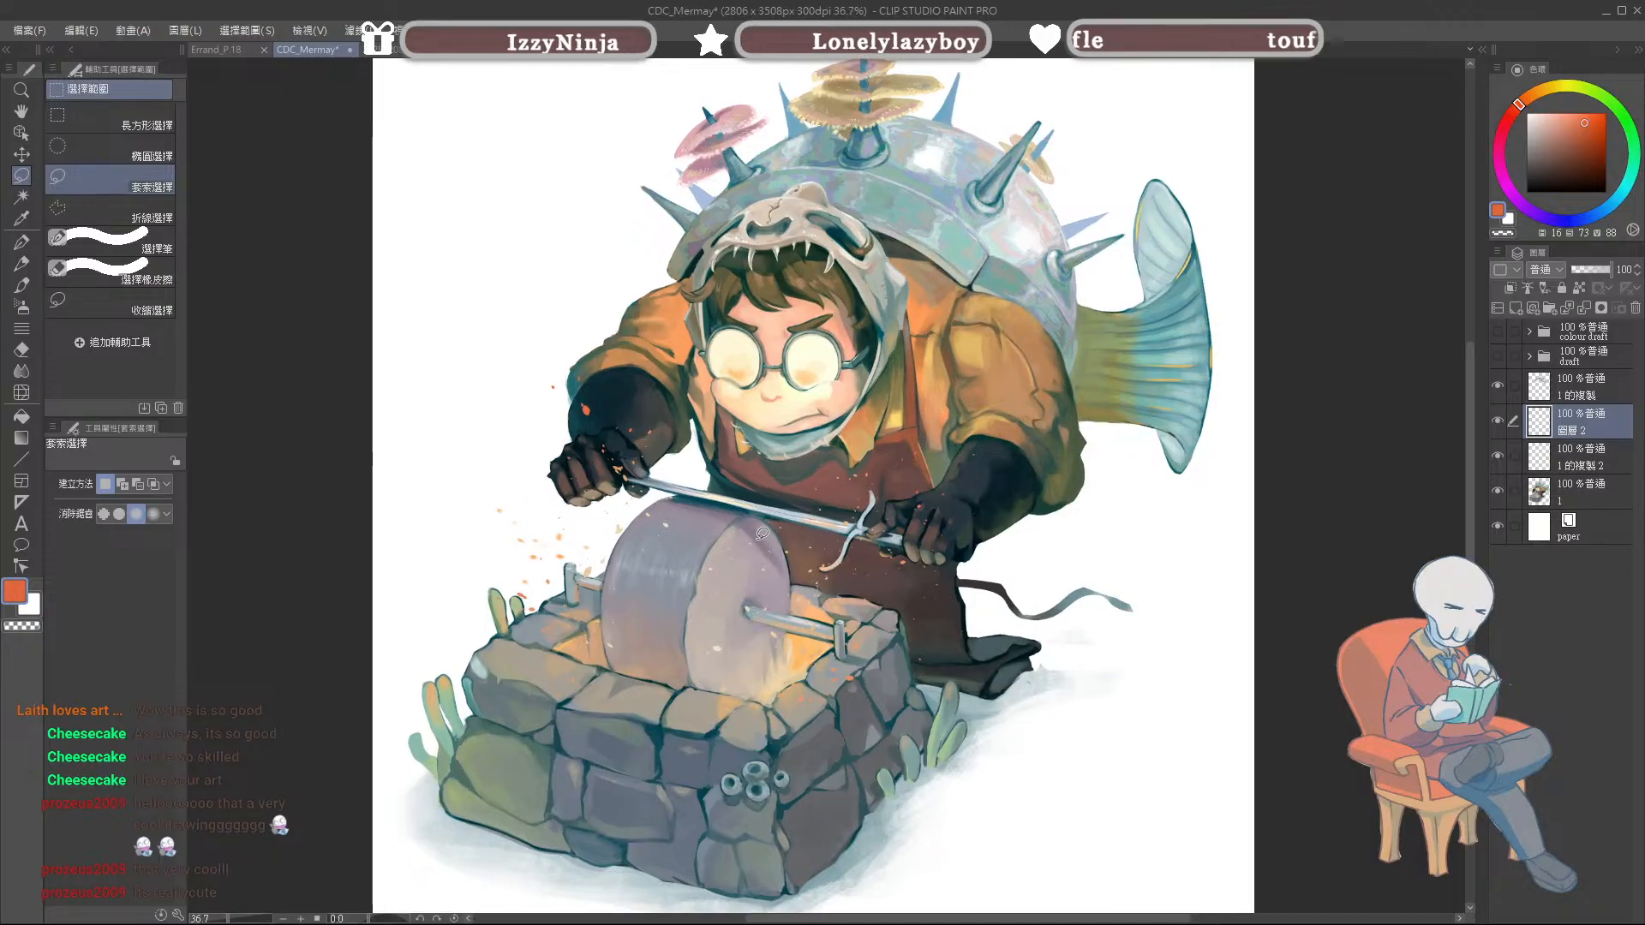
scroll(697, 557, down, 1)
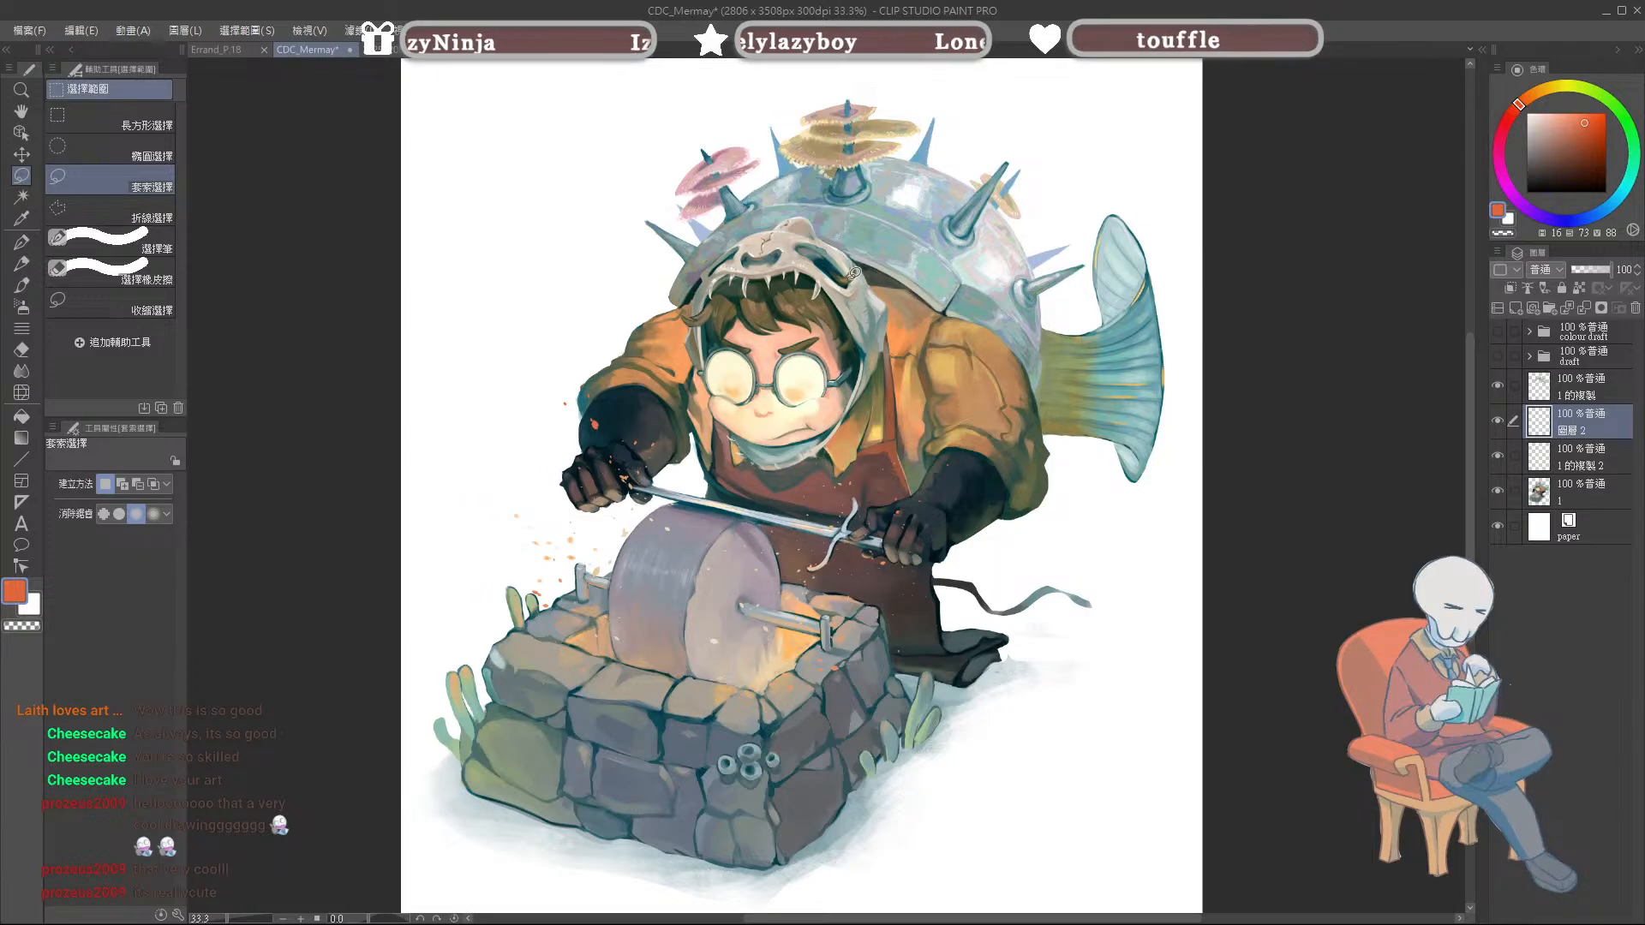
scroll(850, 274, up, 1)
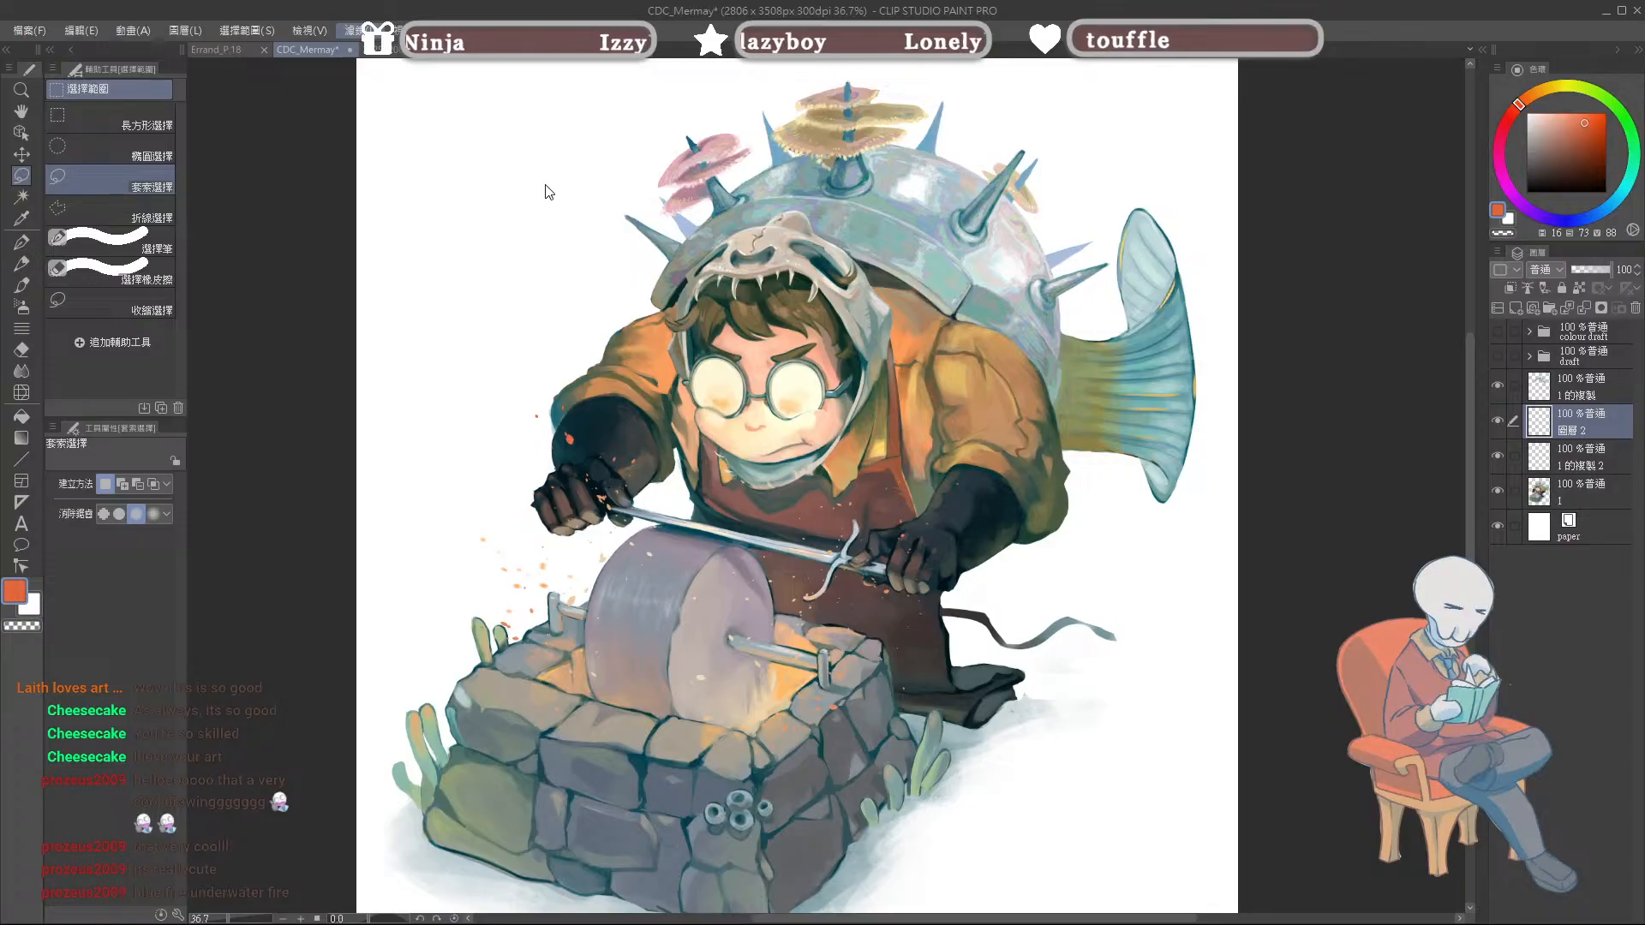
Step: Apply a blur filter centred on the upper part of the grinding wheel to the main spark layer, and inspect the streaked sparks
click(545, 140)
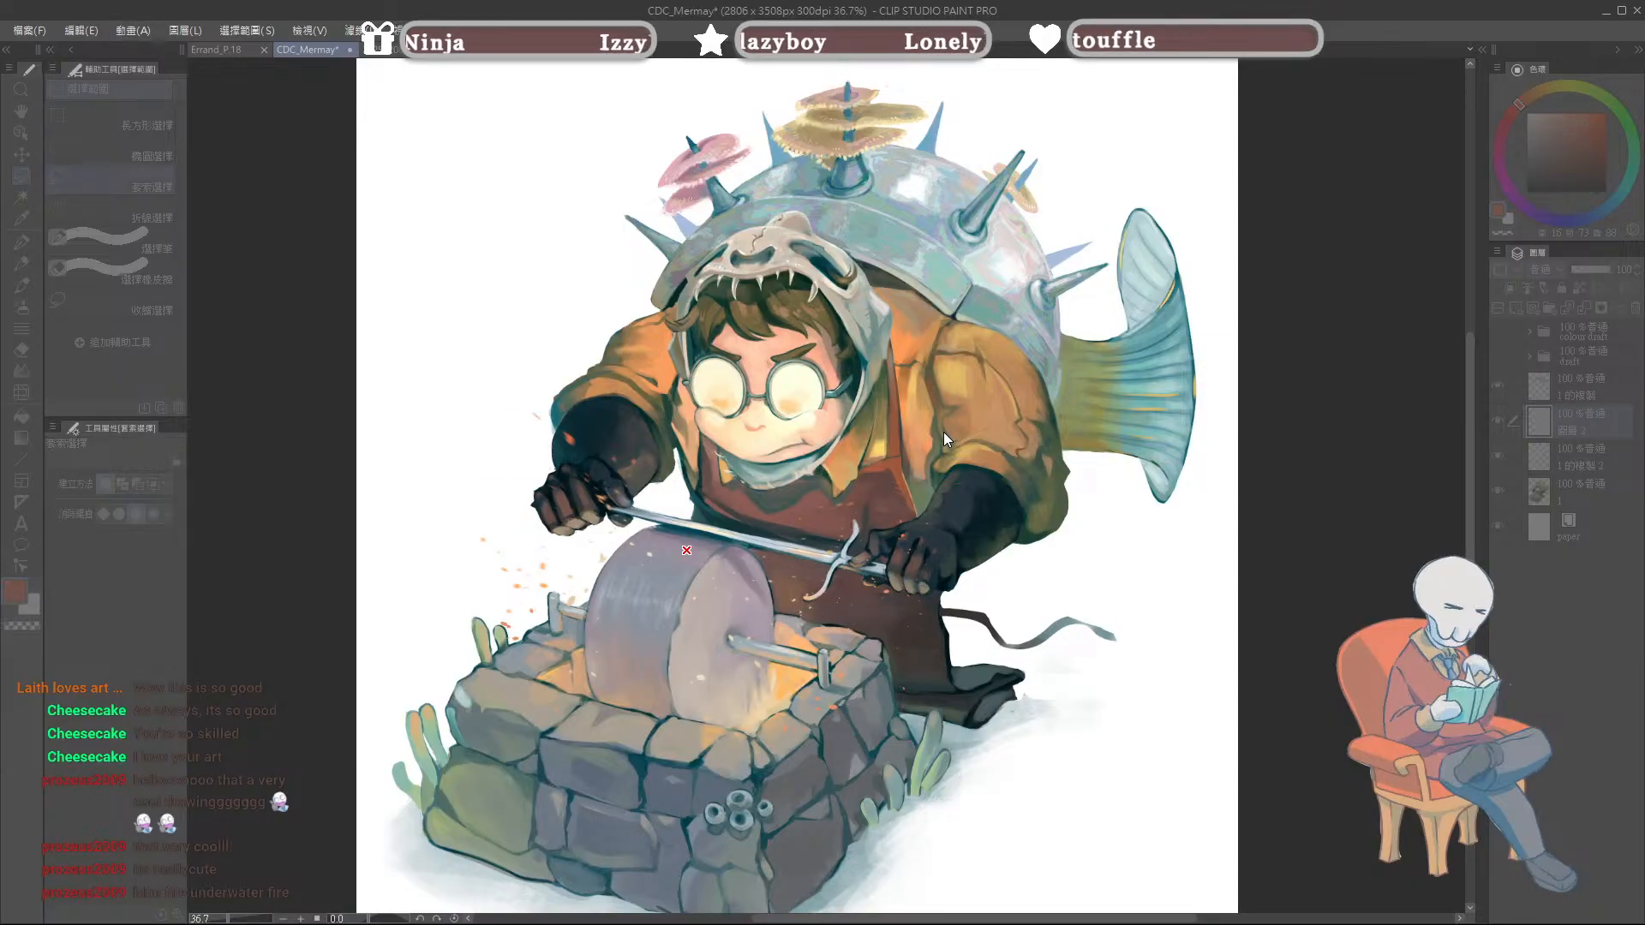
scroll(799, 476, up, 4)
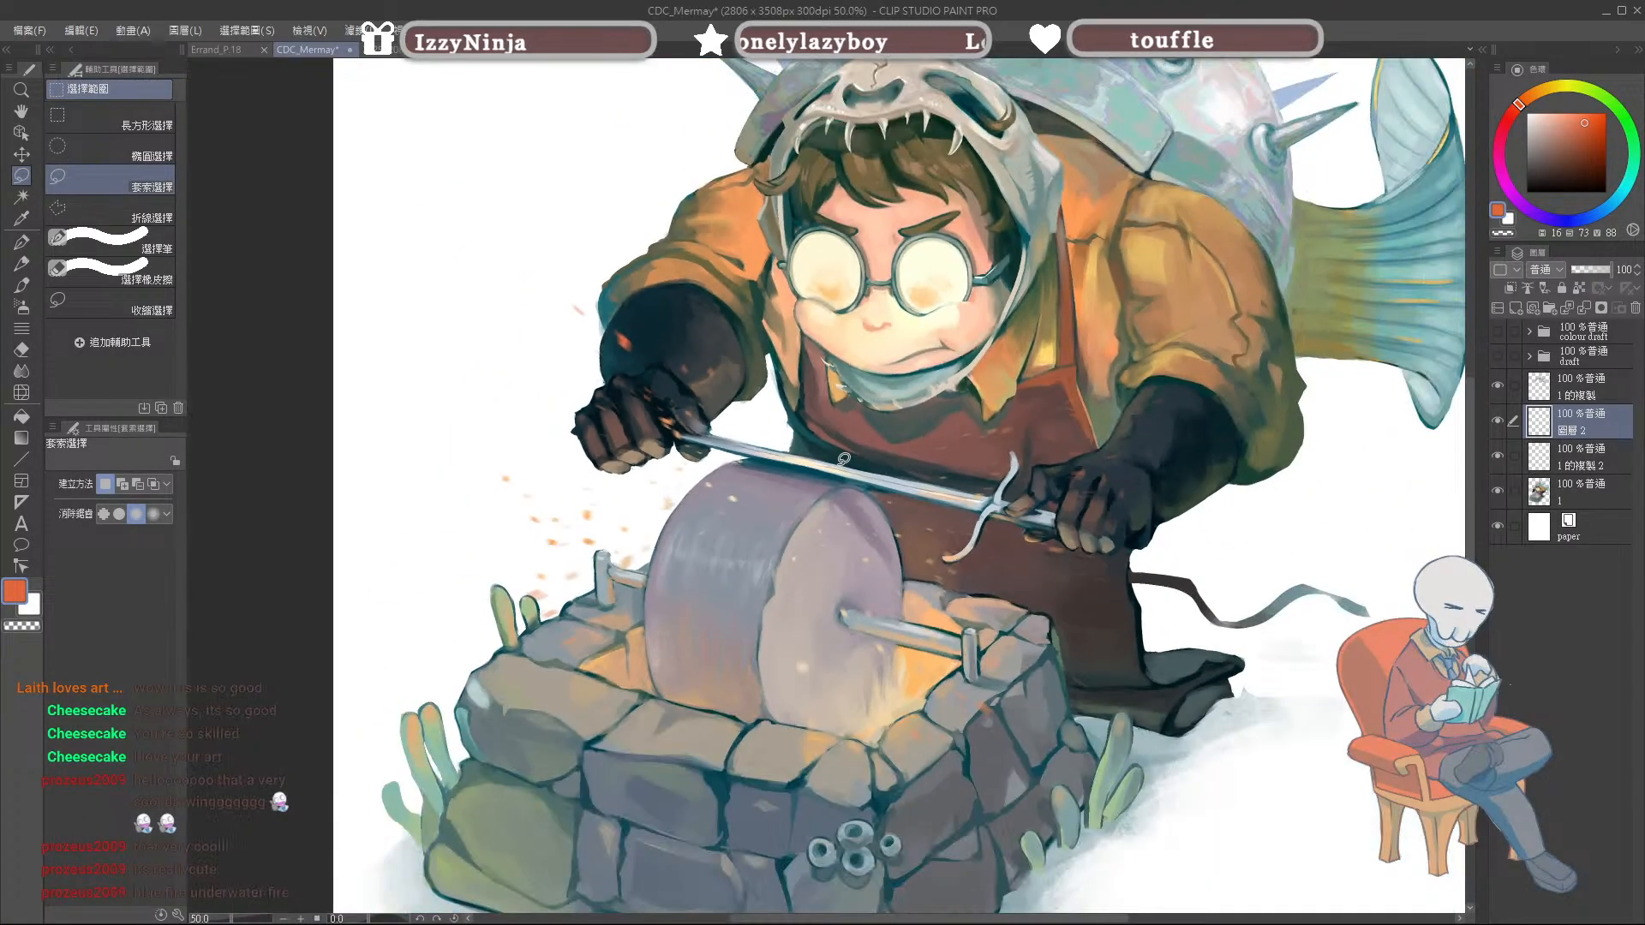
scroll(844, 456, down, 3)
scroll(883, 444, up, 1)
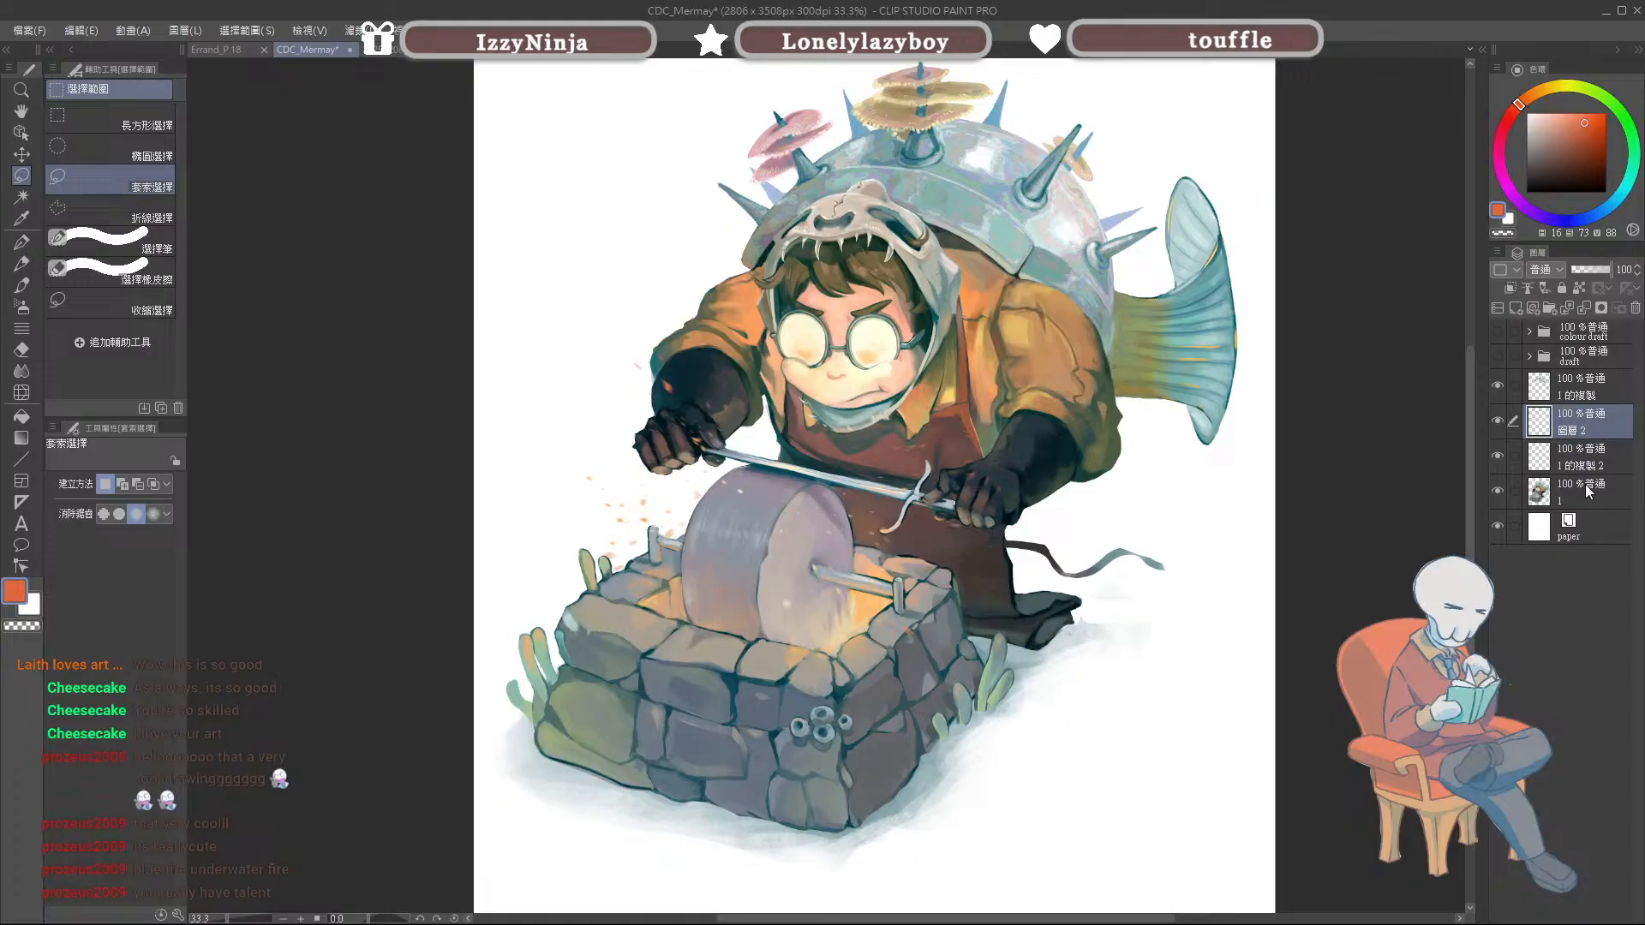
Step: Toggle the cut-out spark layer to compare its effect, and merge it with the main spark layer
click(1497, 456)
click(1497, 456)
click(1497, 456)
click(1497, 456)
ctrl+click(1581, 454)
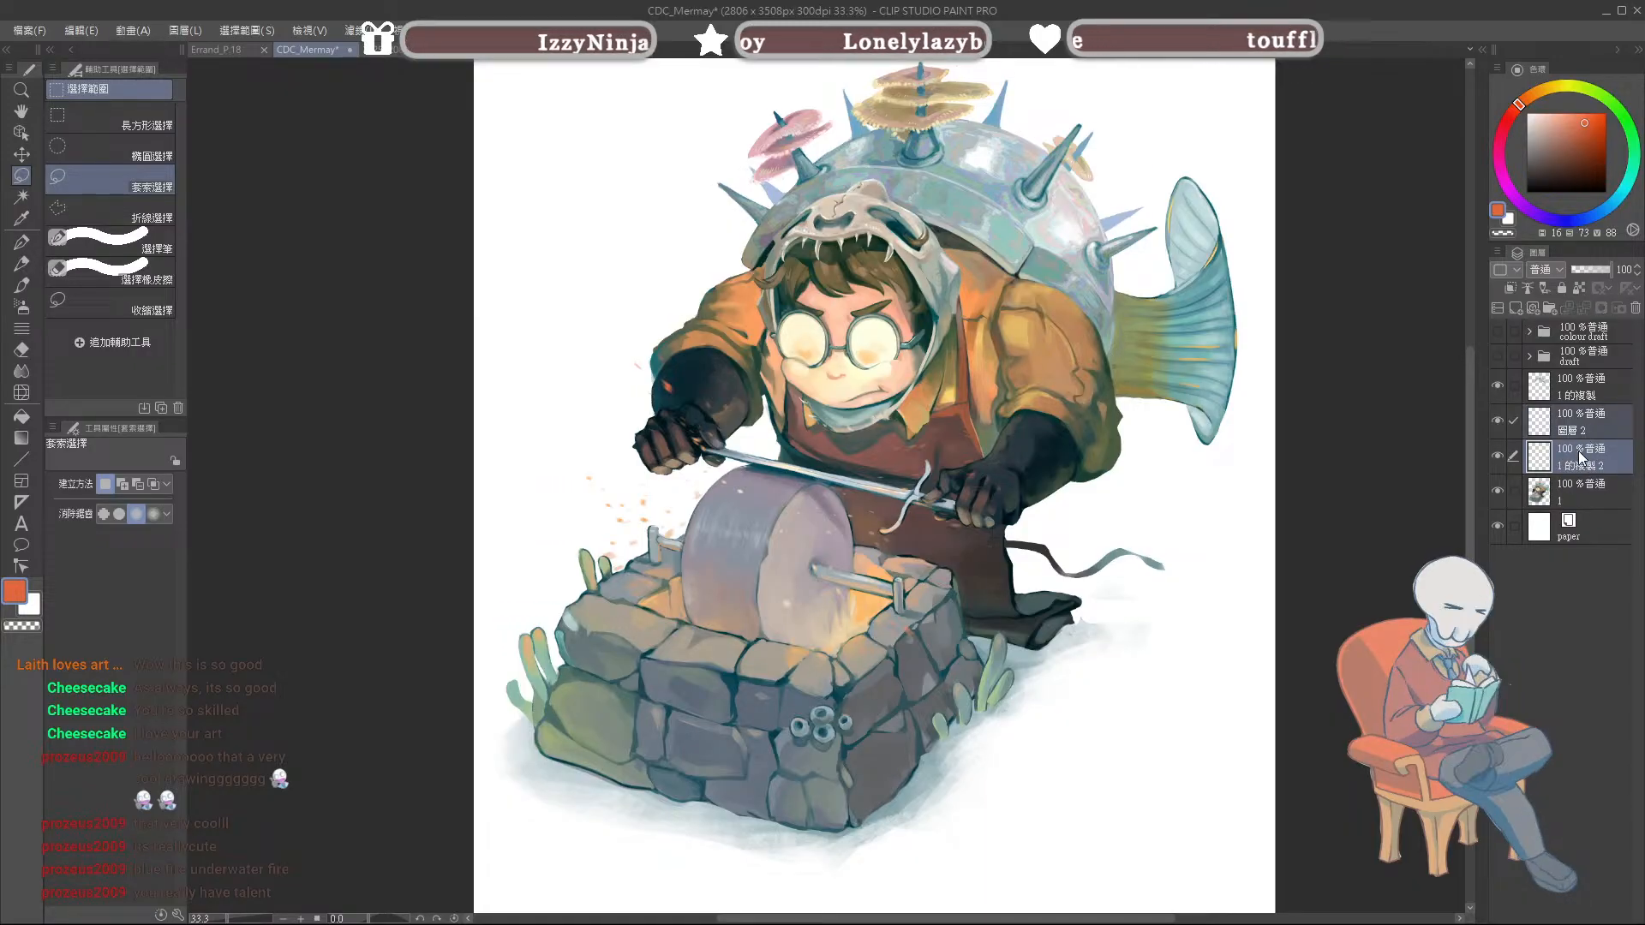
key(shift+alt+e)
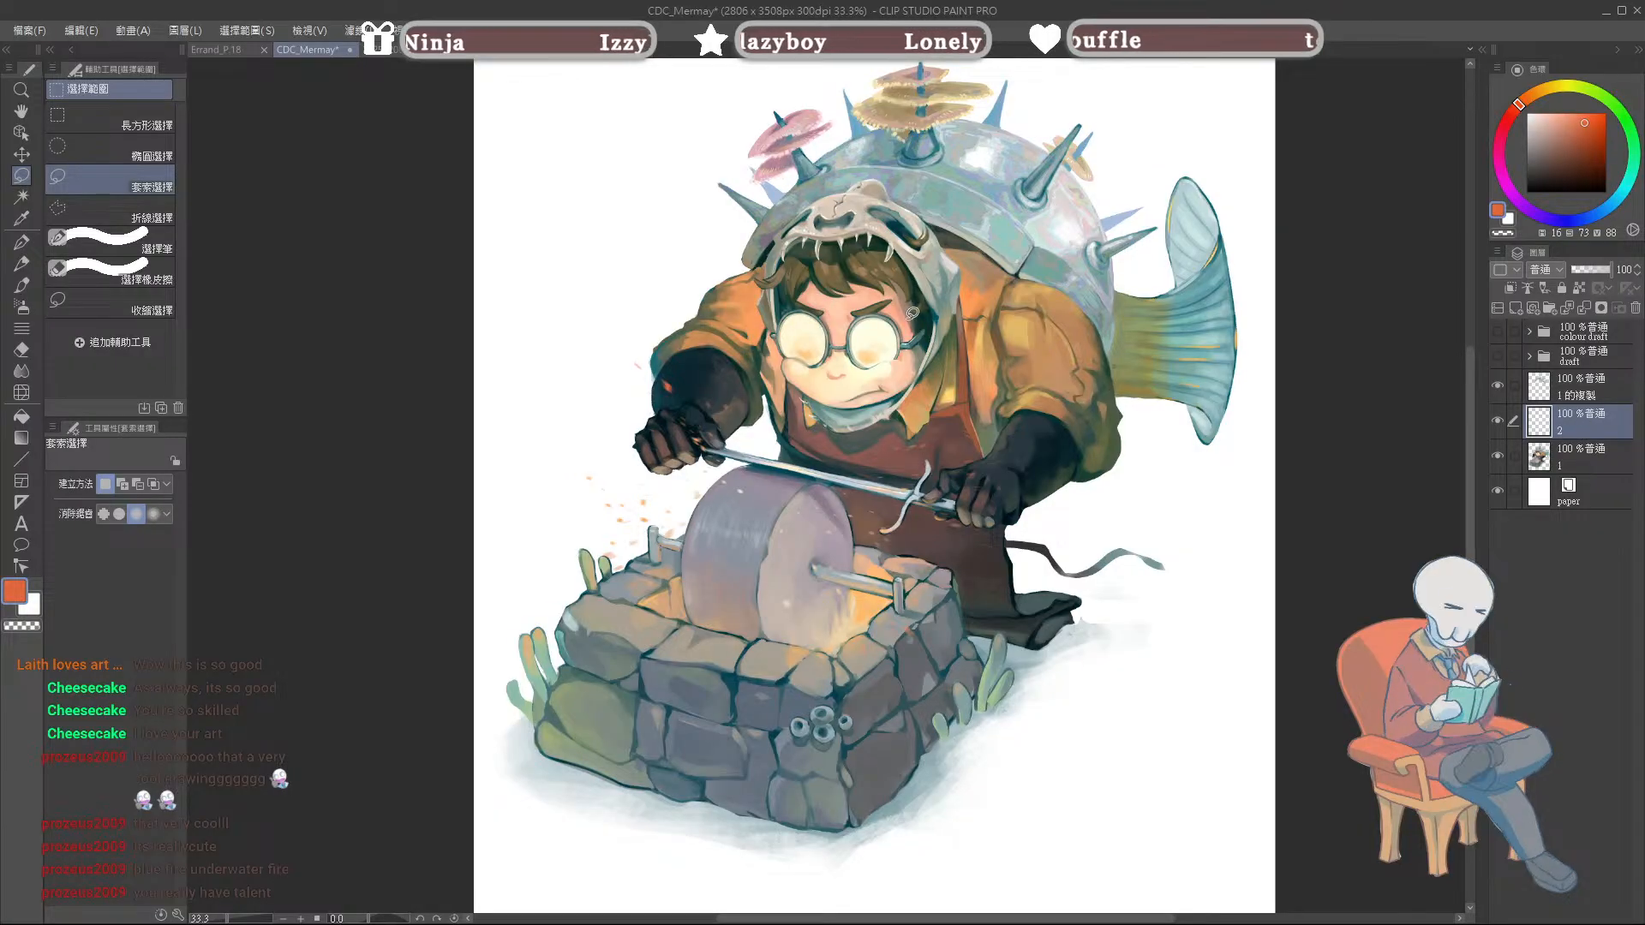
Step: Duplicate the merged spark layer and set the copy's blending mode to Glow Dodge
scroll(868, 398, up, 3)
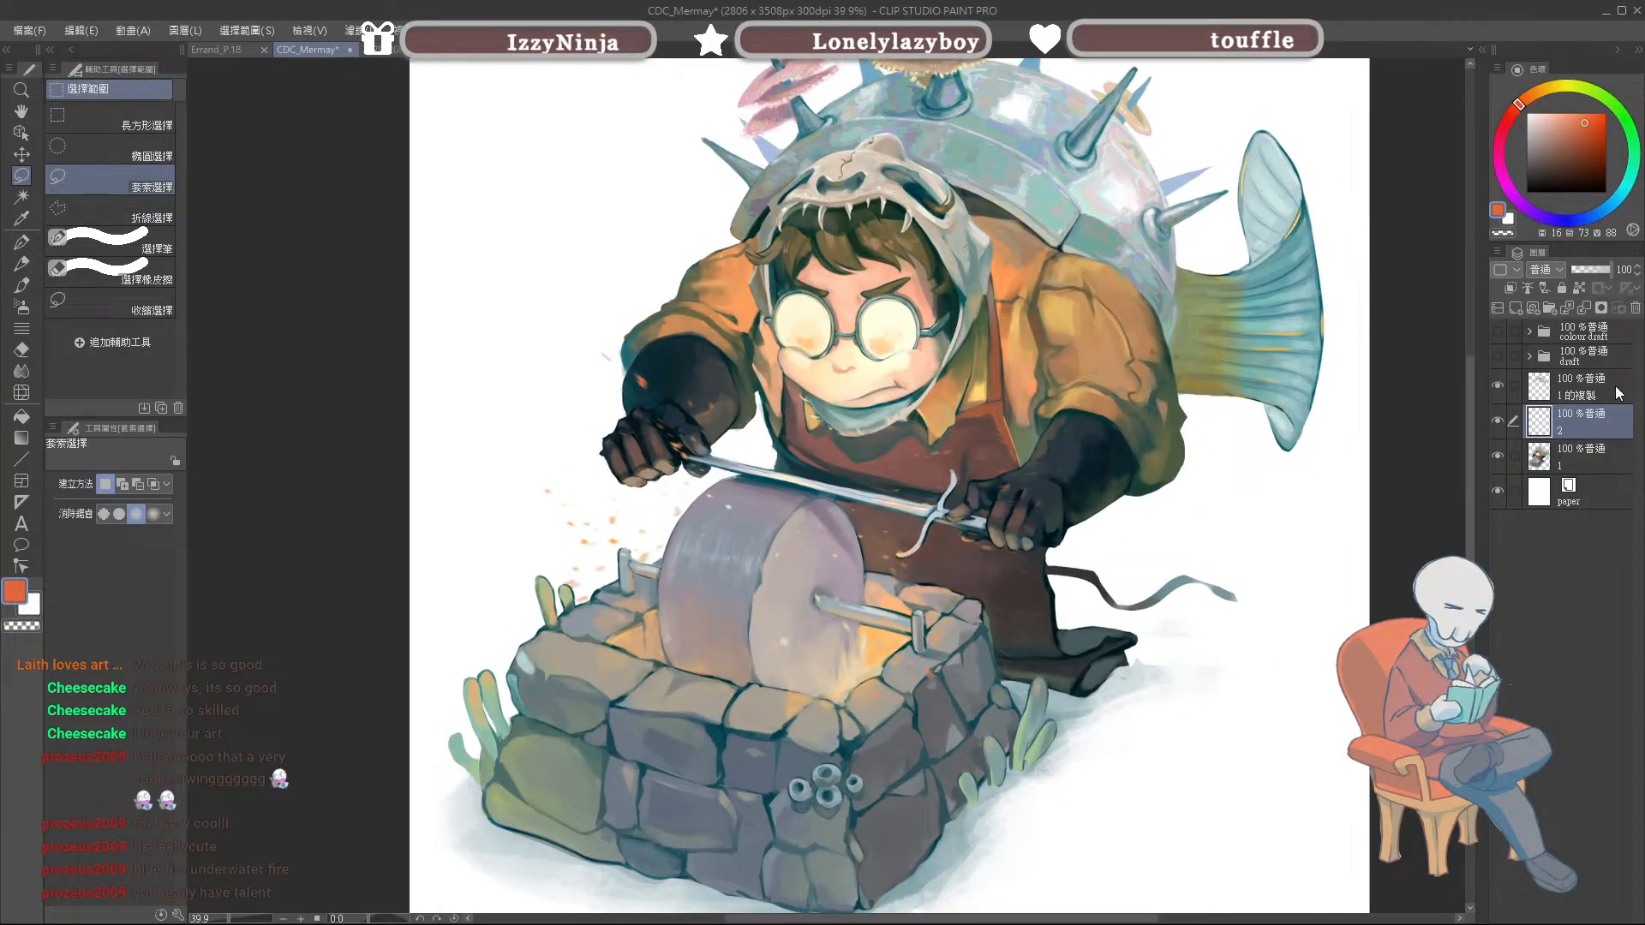
key(ctrl+c)
key(ctrl+v)
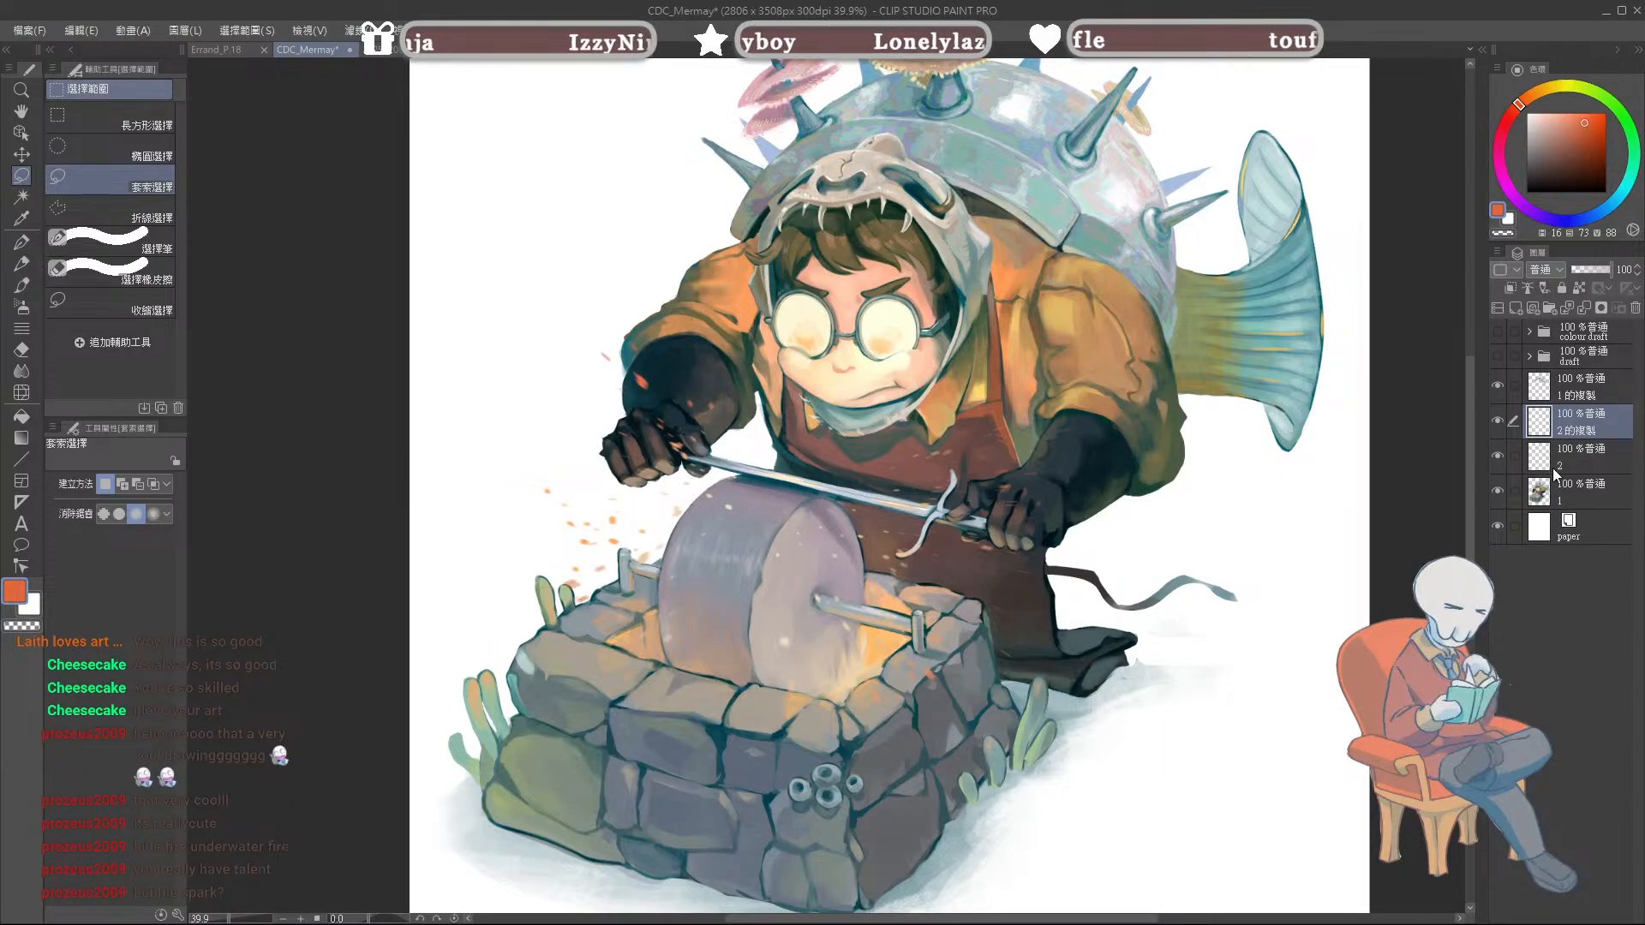
click(1567, 430)
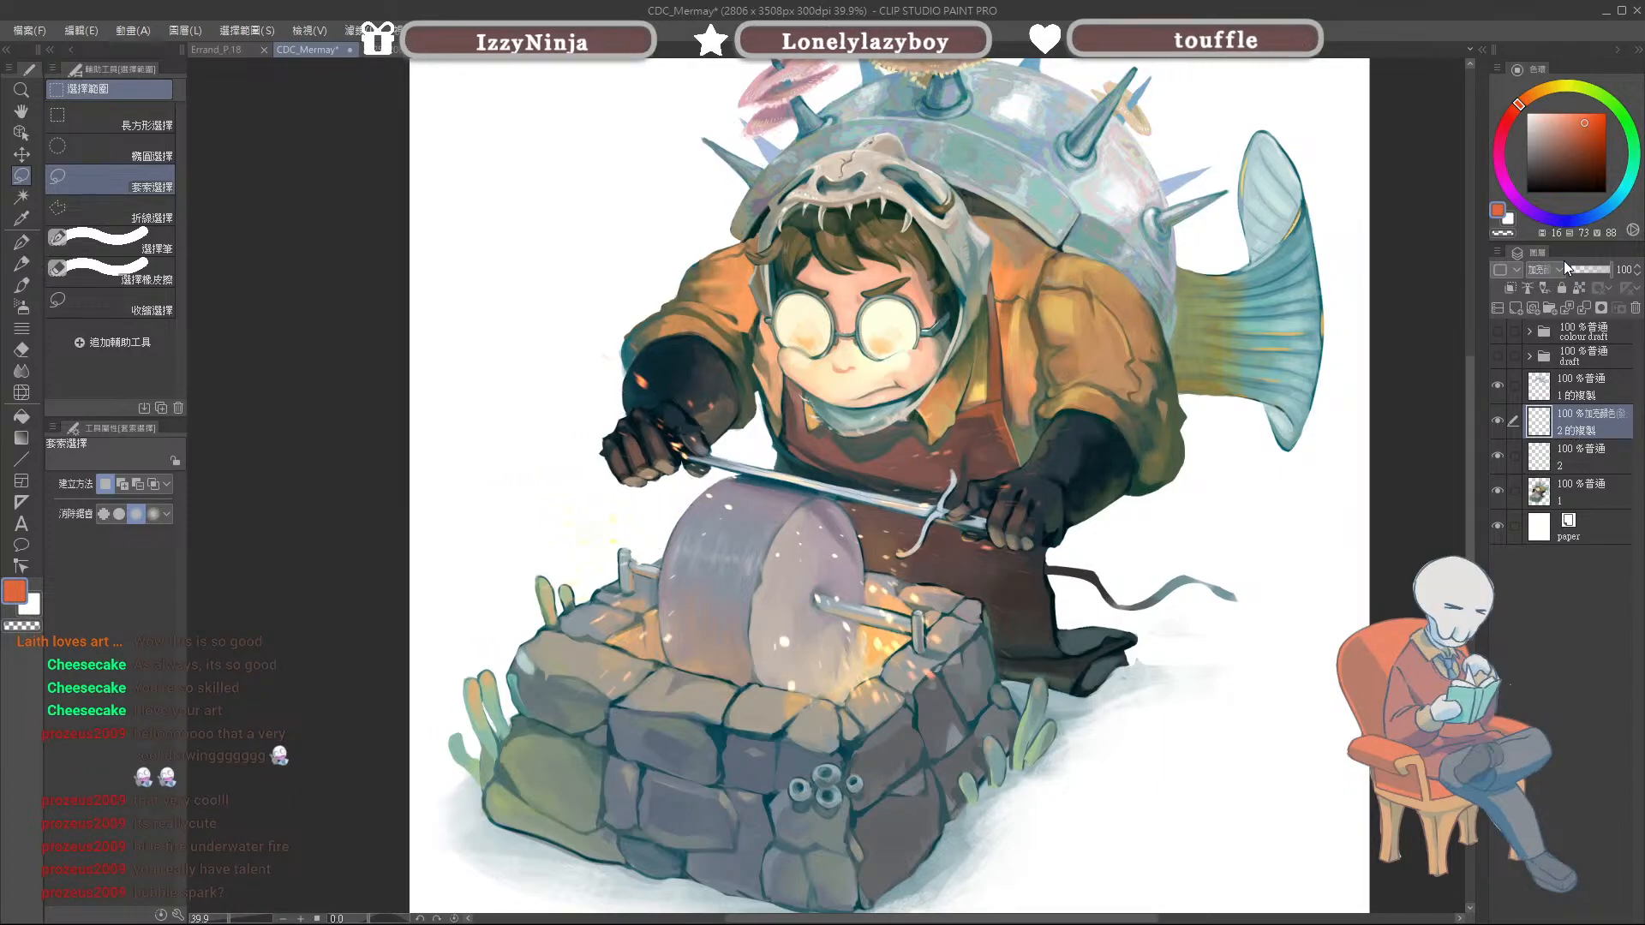
Step: Lower the opacity of the Glow Dodge spark copy to 17 and compare the sparks with and without it
drag(1600, 272, 1599, 275)
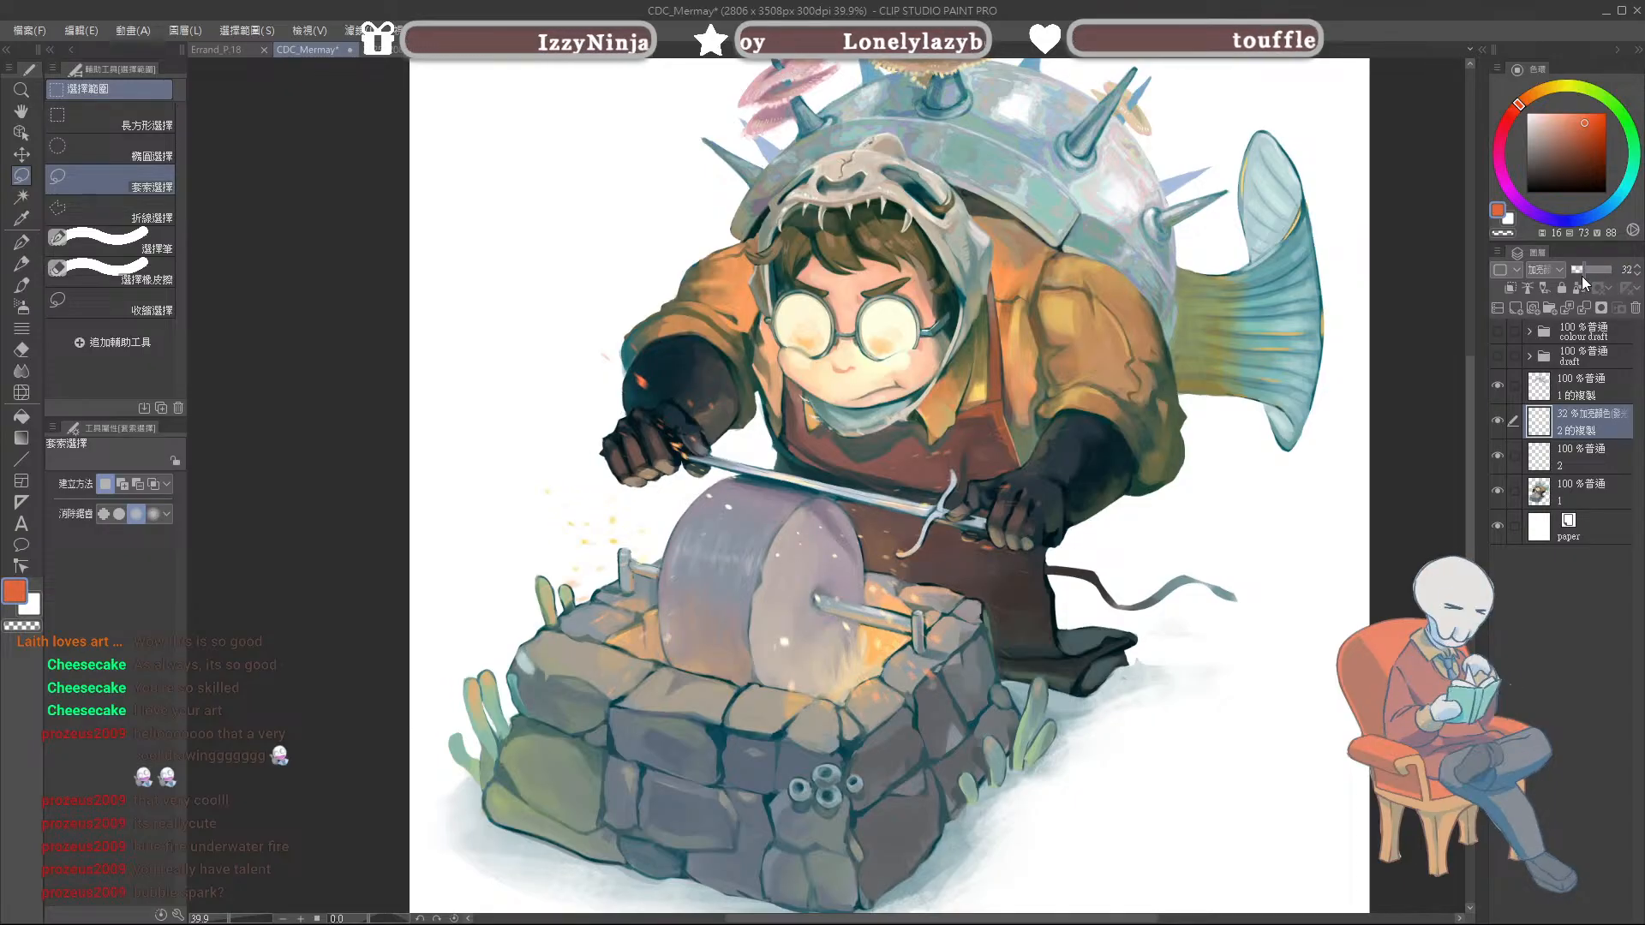
scroll(771, 531, down, 3)
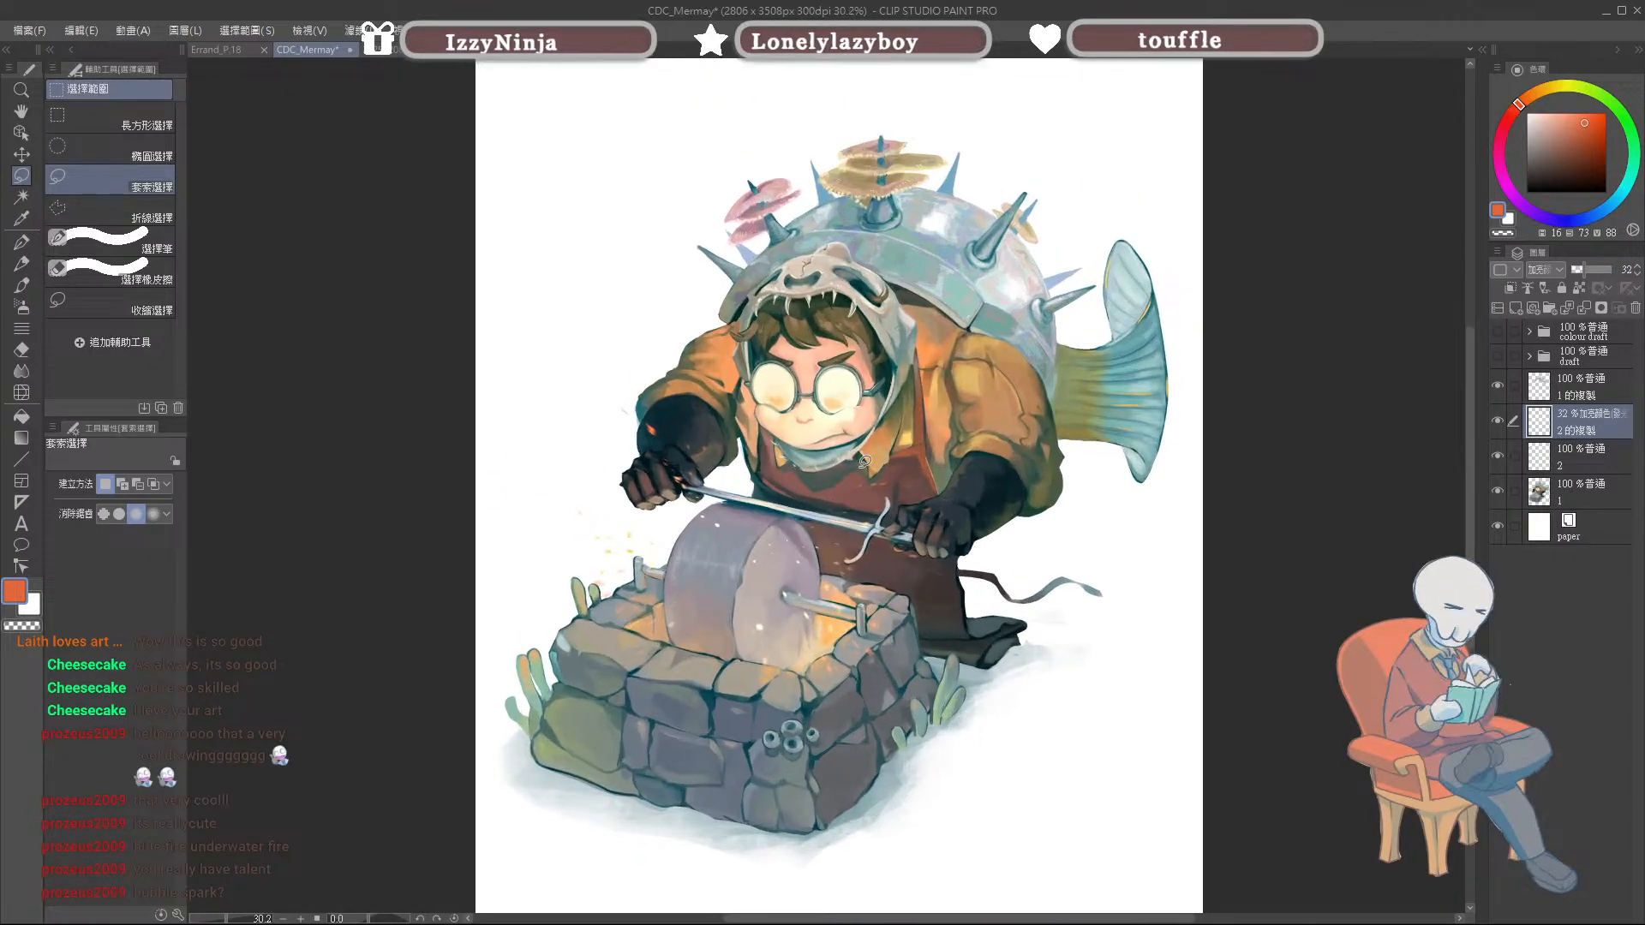
drag(1590, 260, 1578, 273)
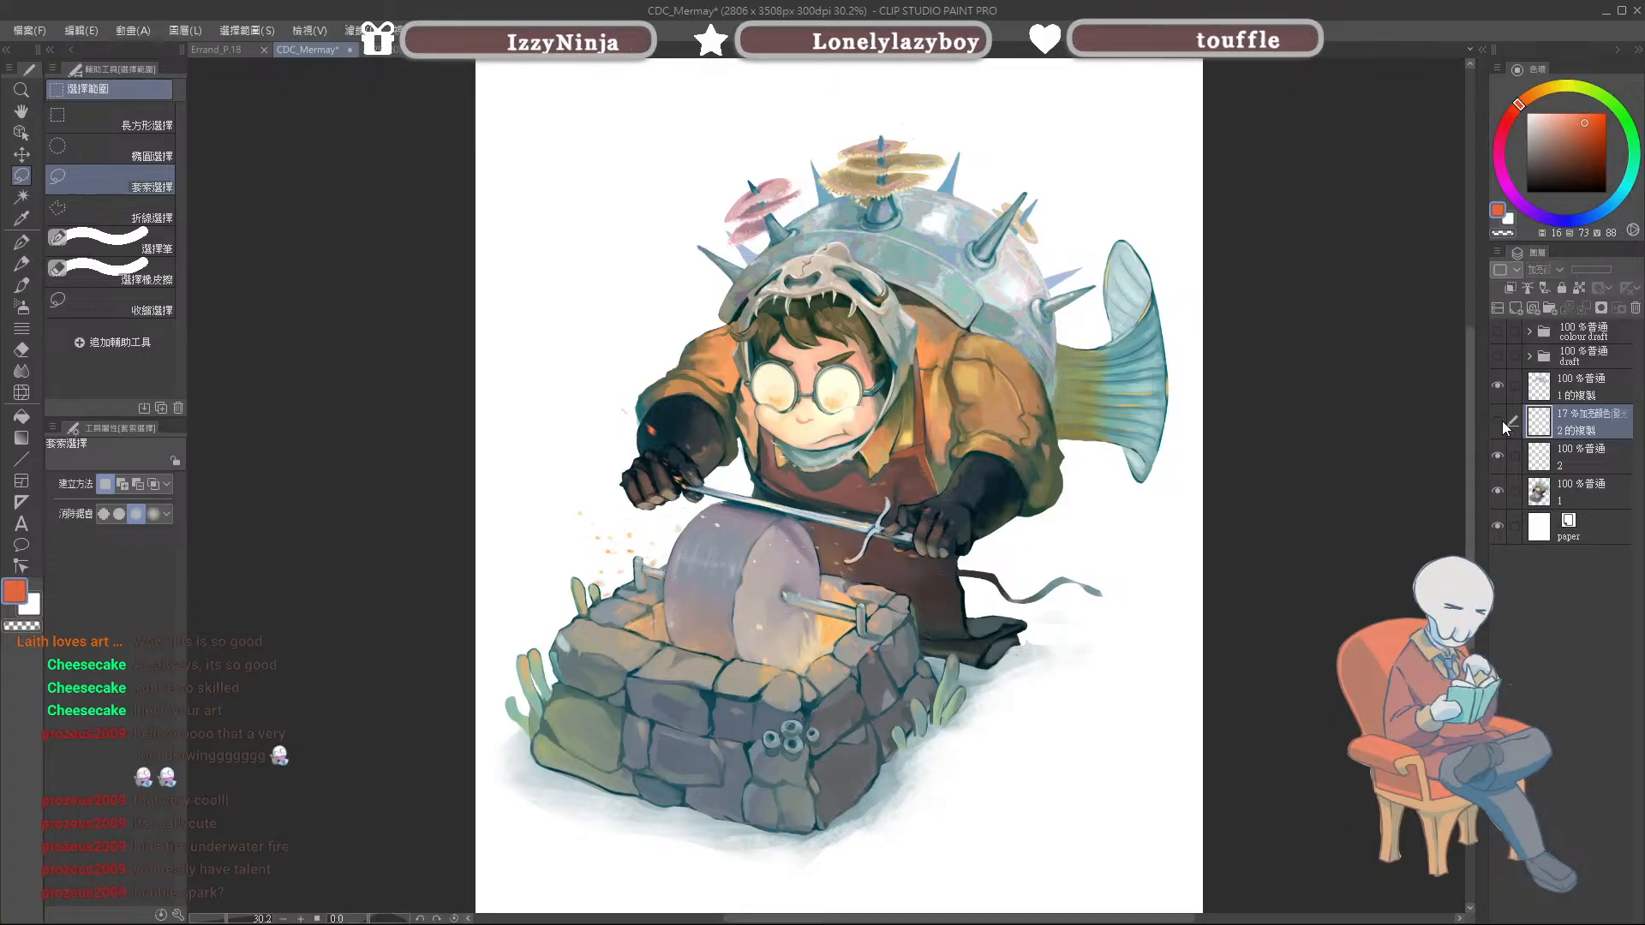
scroll(740, 463, up, 1)
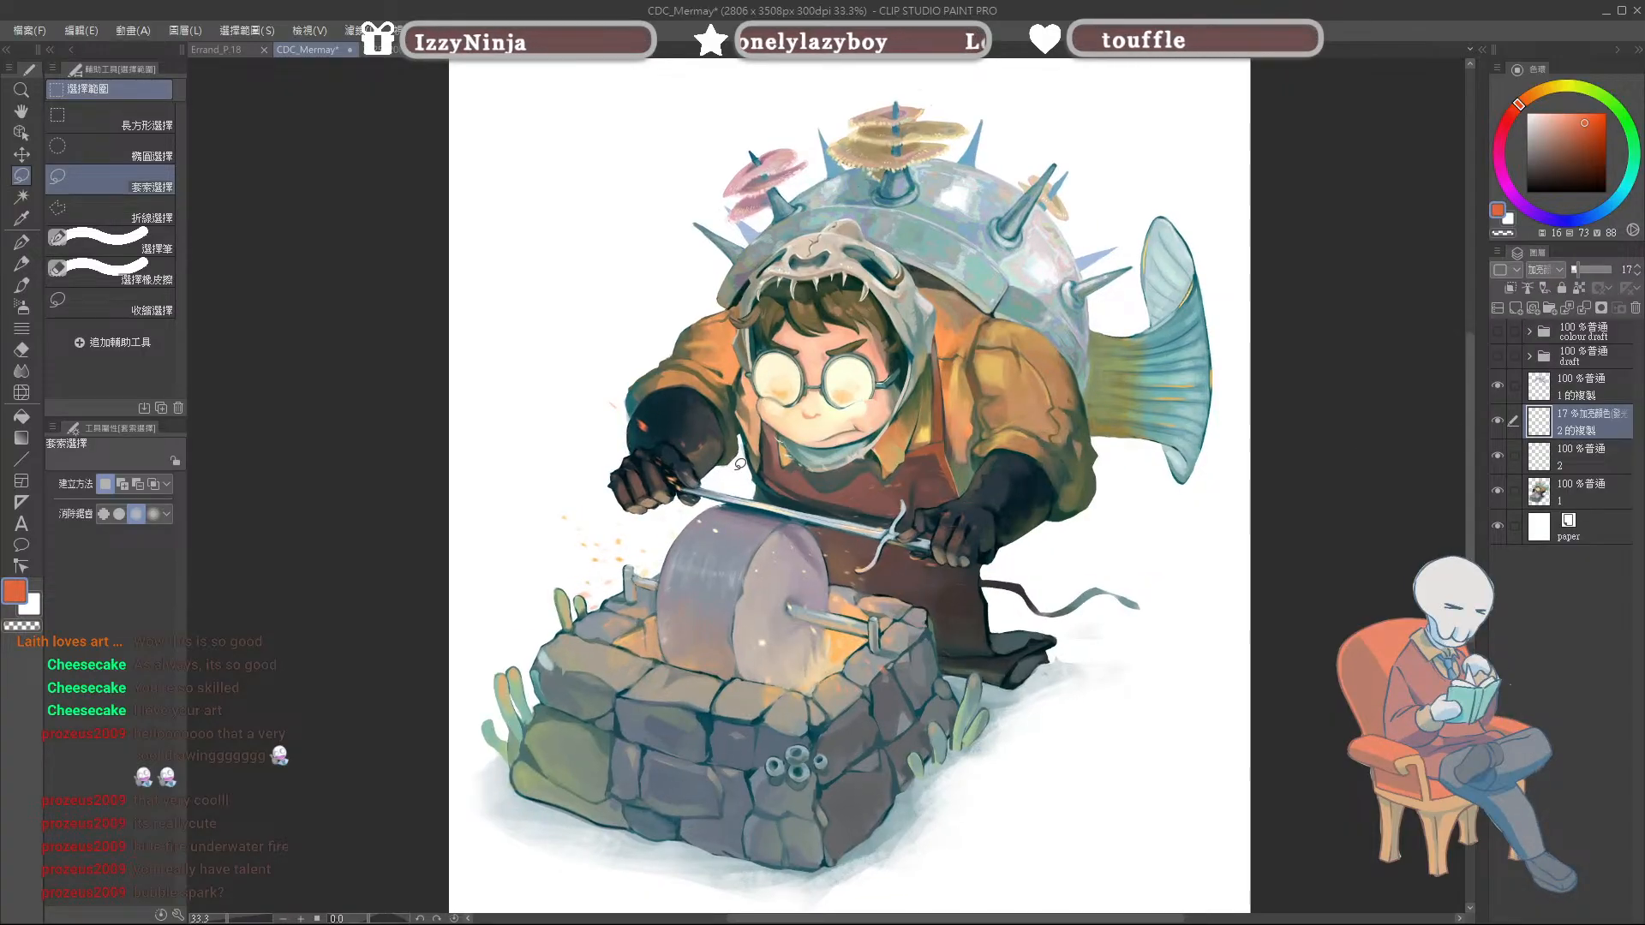
Step: Review the softened spark glow over the wheel, gloves and apron from full view to close-up, rechecking the draft folder's challenge brief
scroll(742, 411, up, 1)
scroll(743, 406, down, 2)
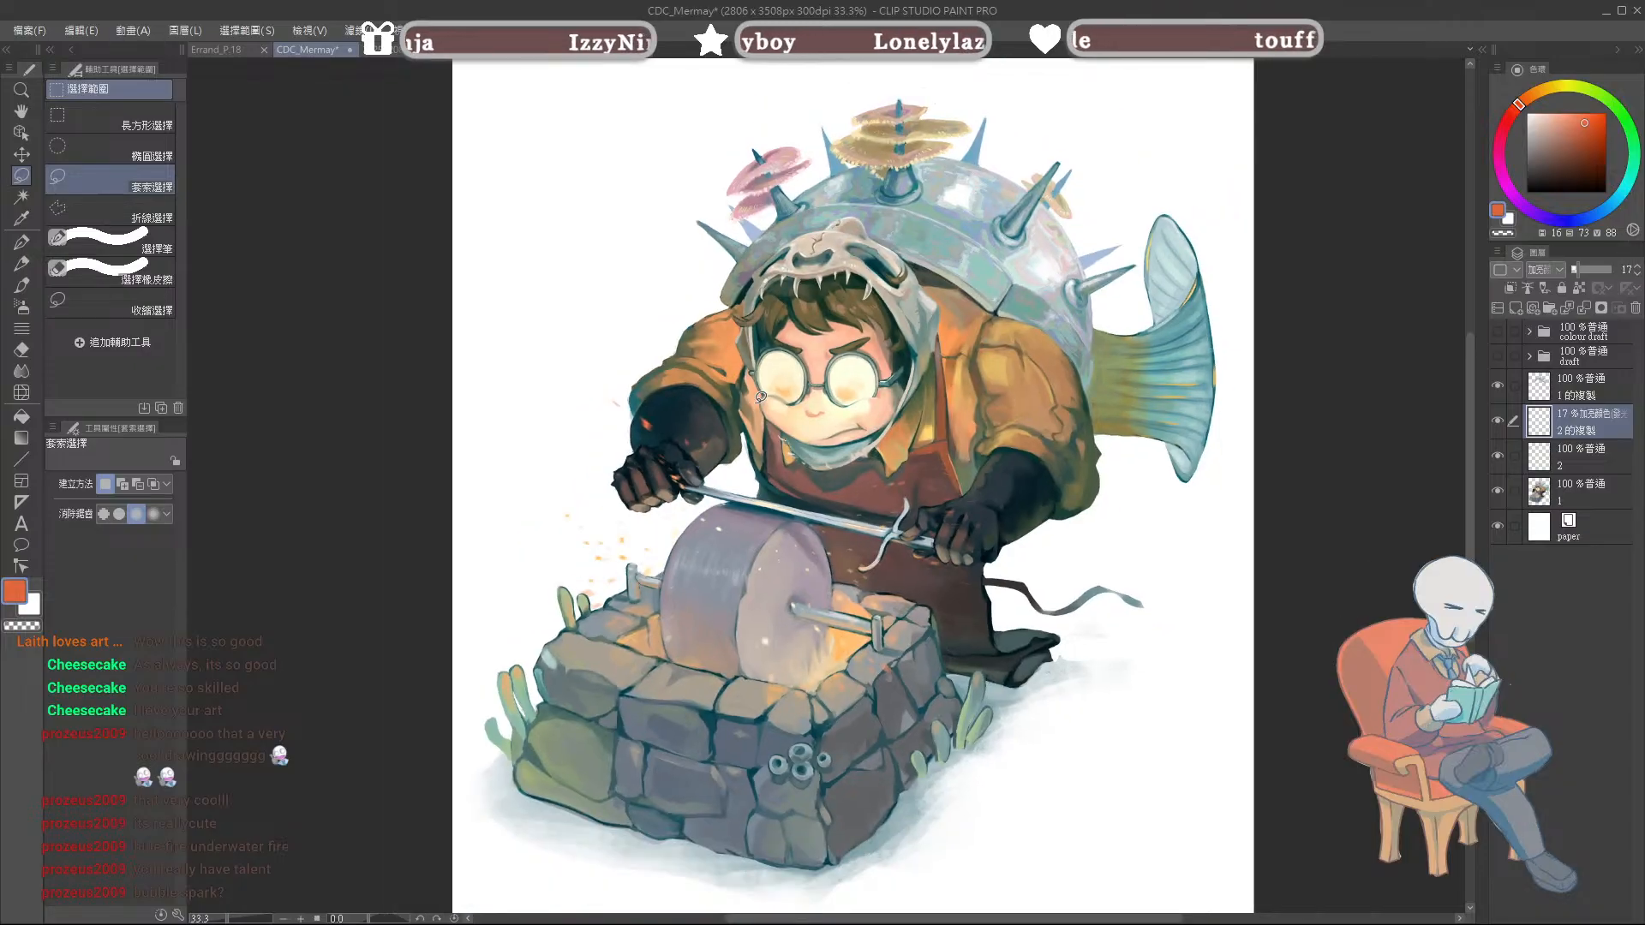
scroll(823, 502, up, 2)
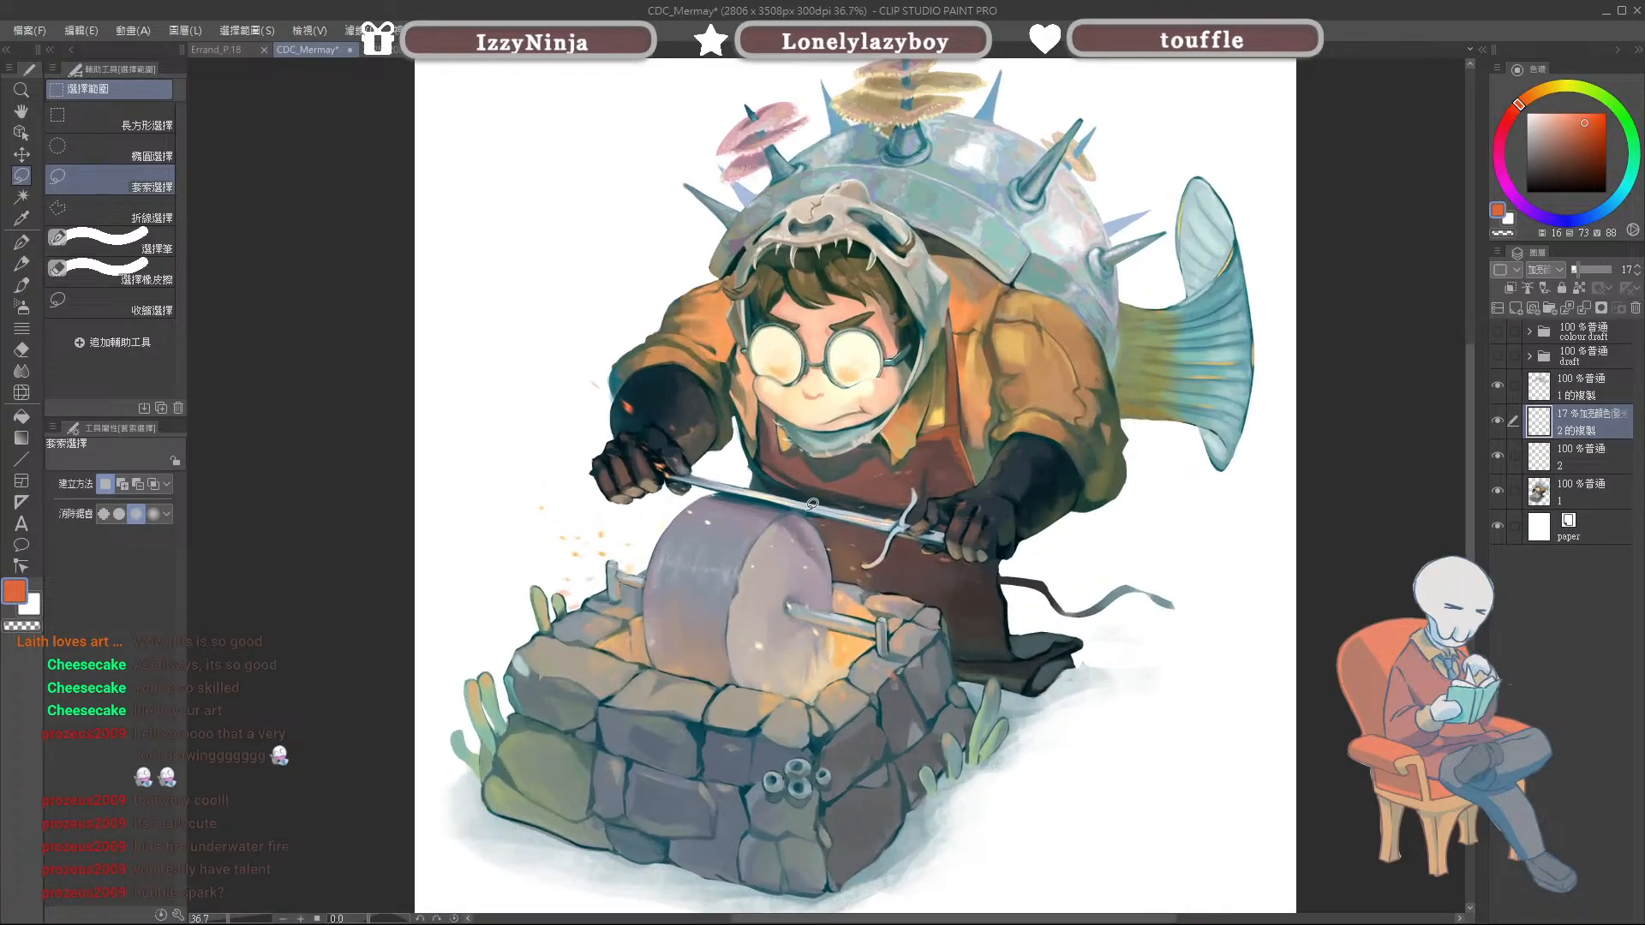
scroll(822, 531, up, 1)
scroll(810, 553, down, 1)
scroll(802, 514, down, 1)
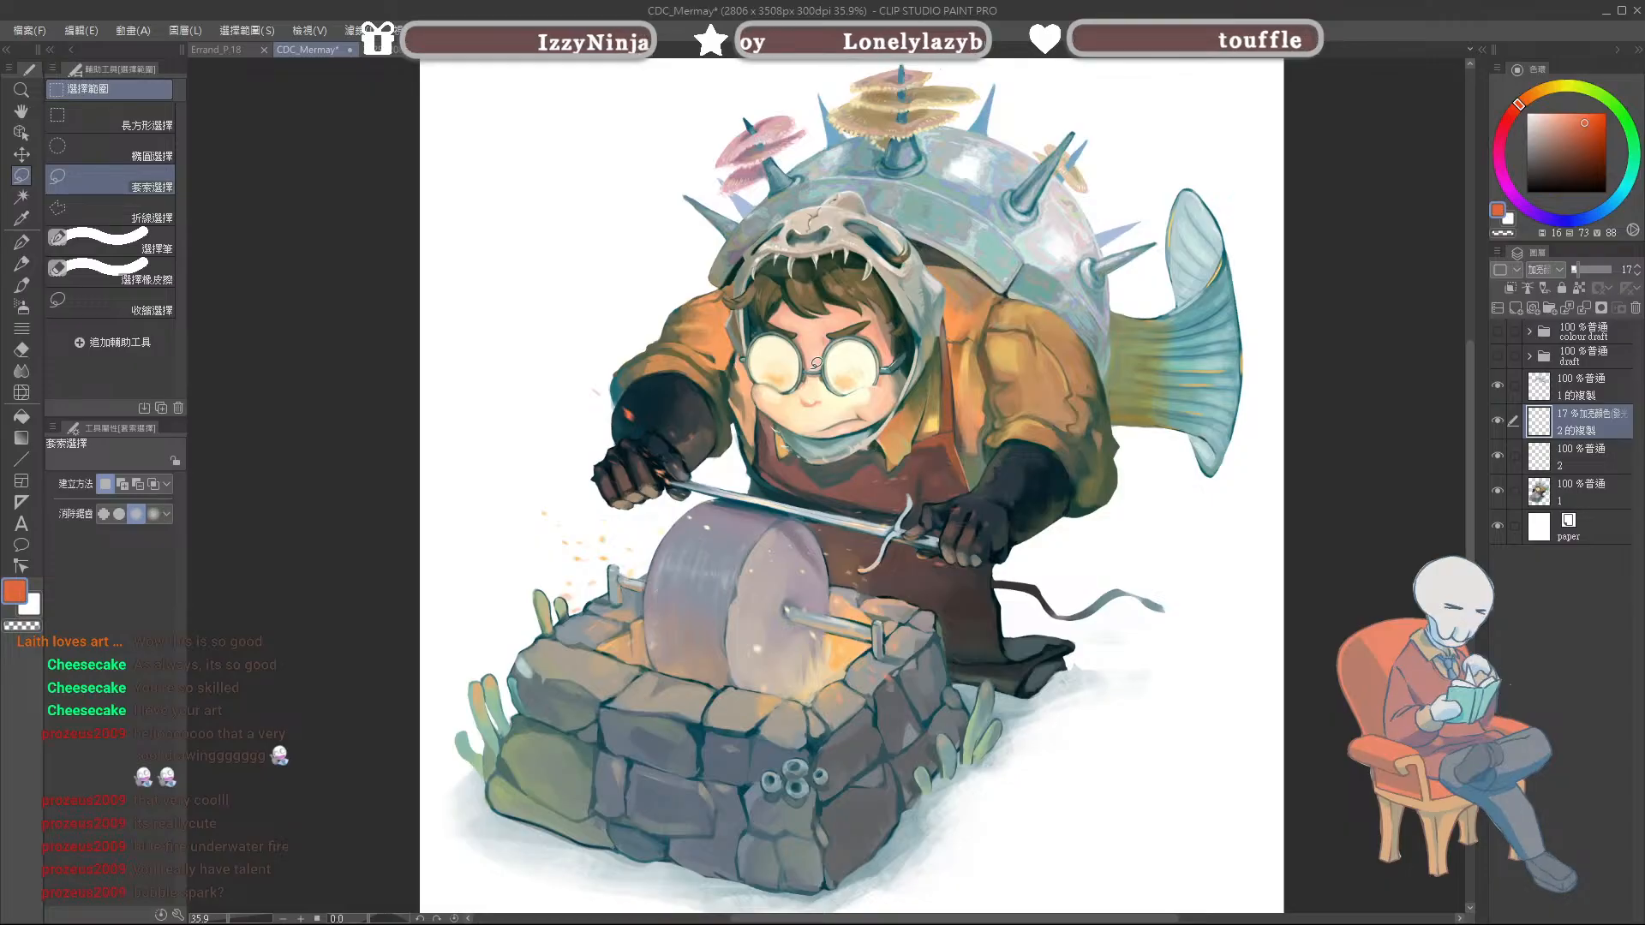
scroll(817, 363, up, 1)
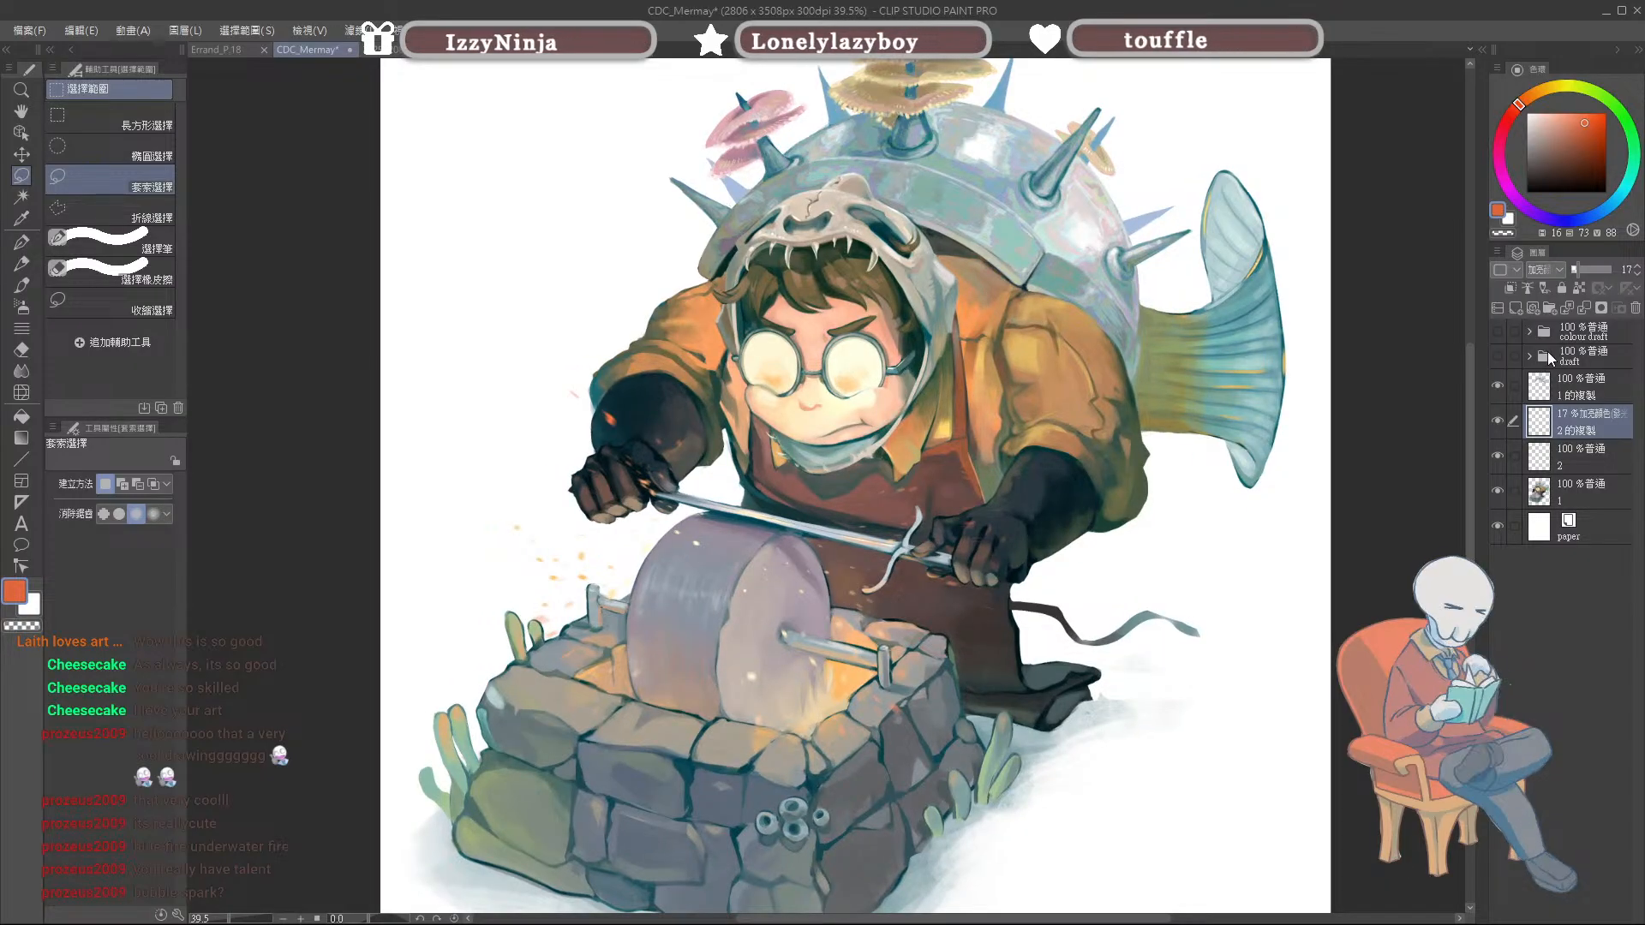
click(1502, 358)
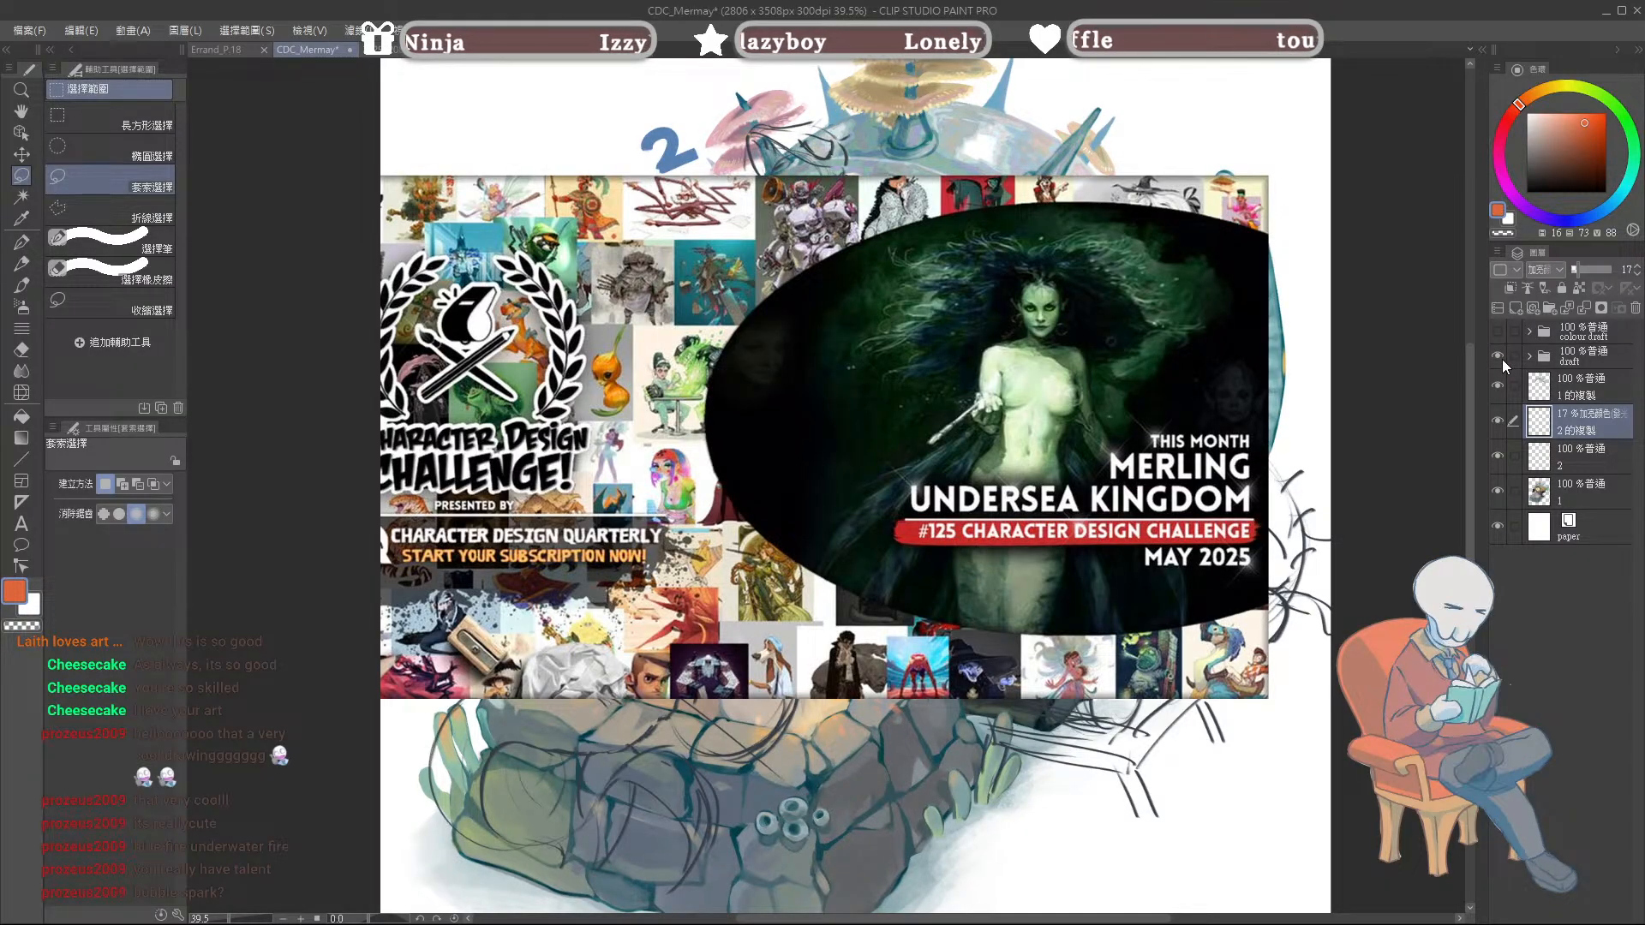
click(1502, 358)
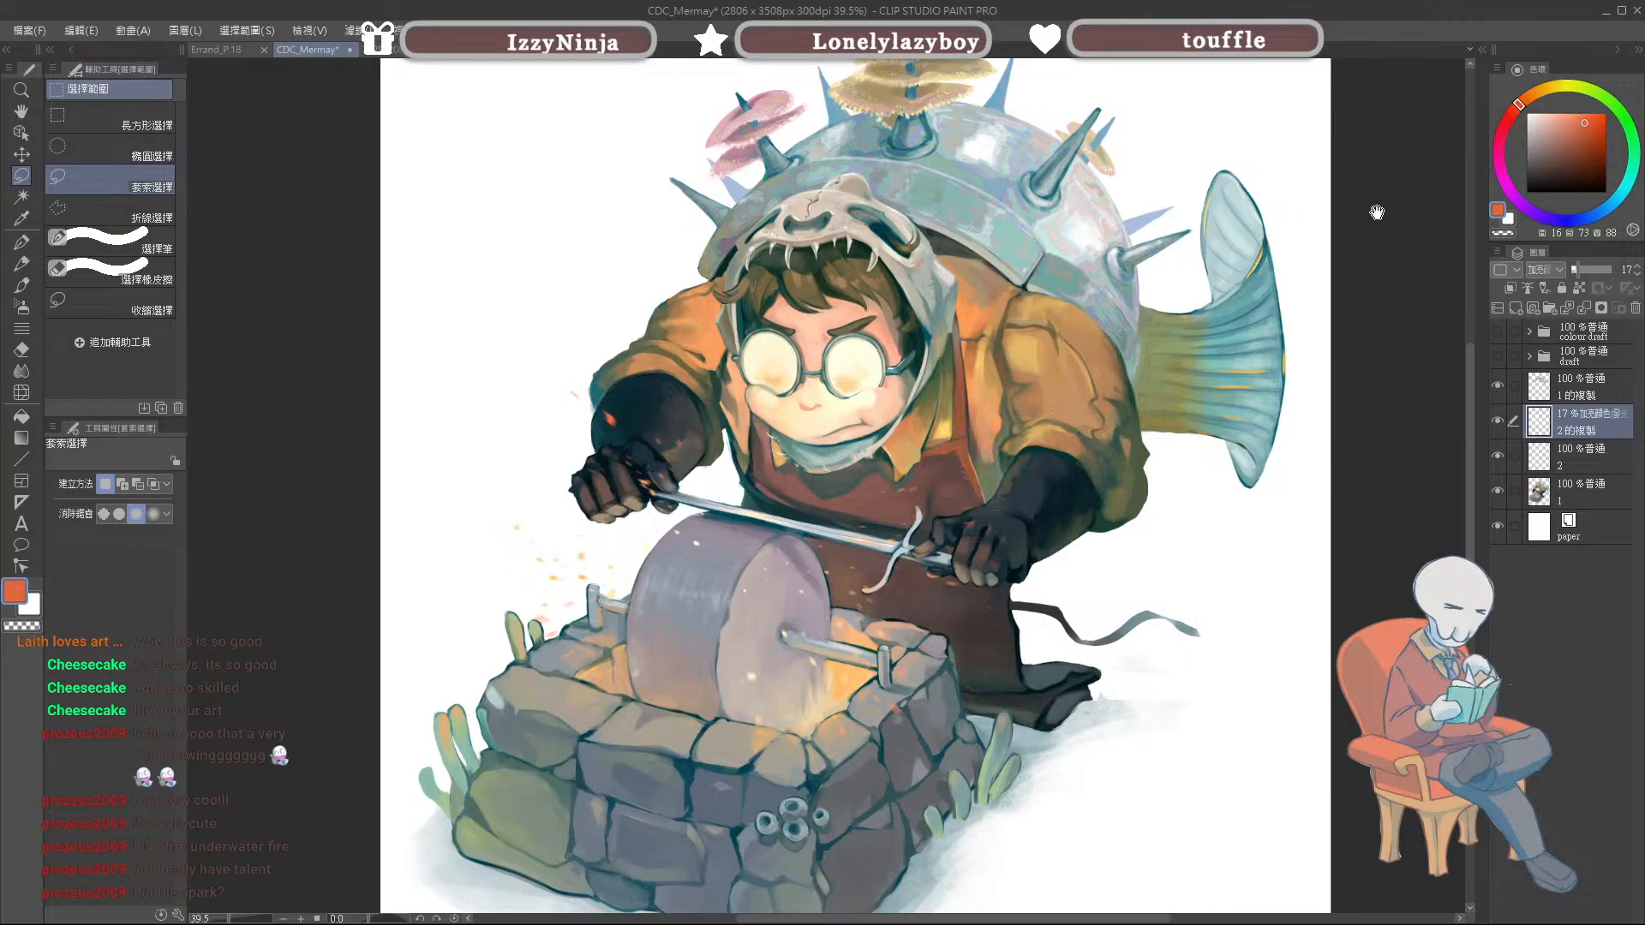
drag(1376, 149, 1377, 199)
scroll(1370, 219, up, 1)
scroll(768, 545, up, 3)
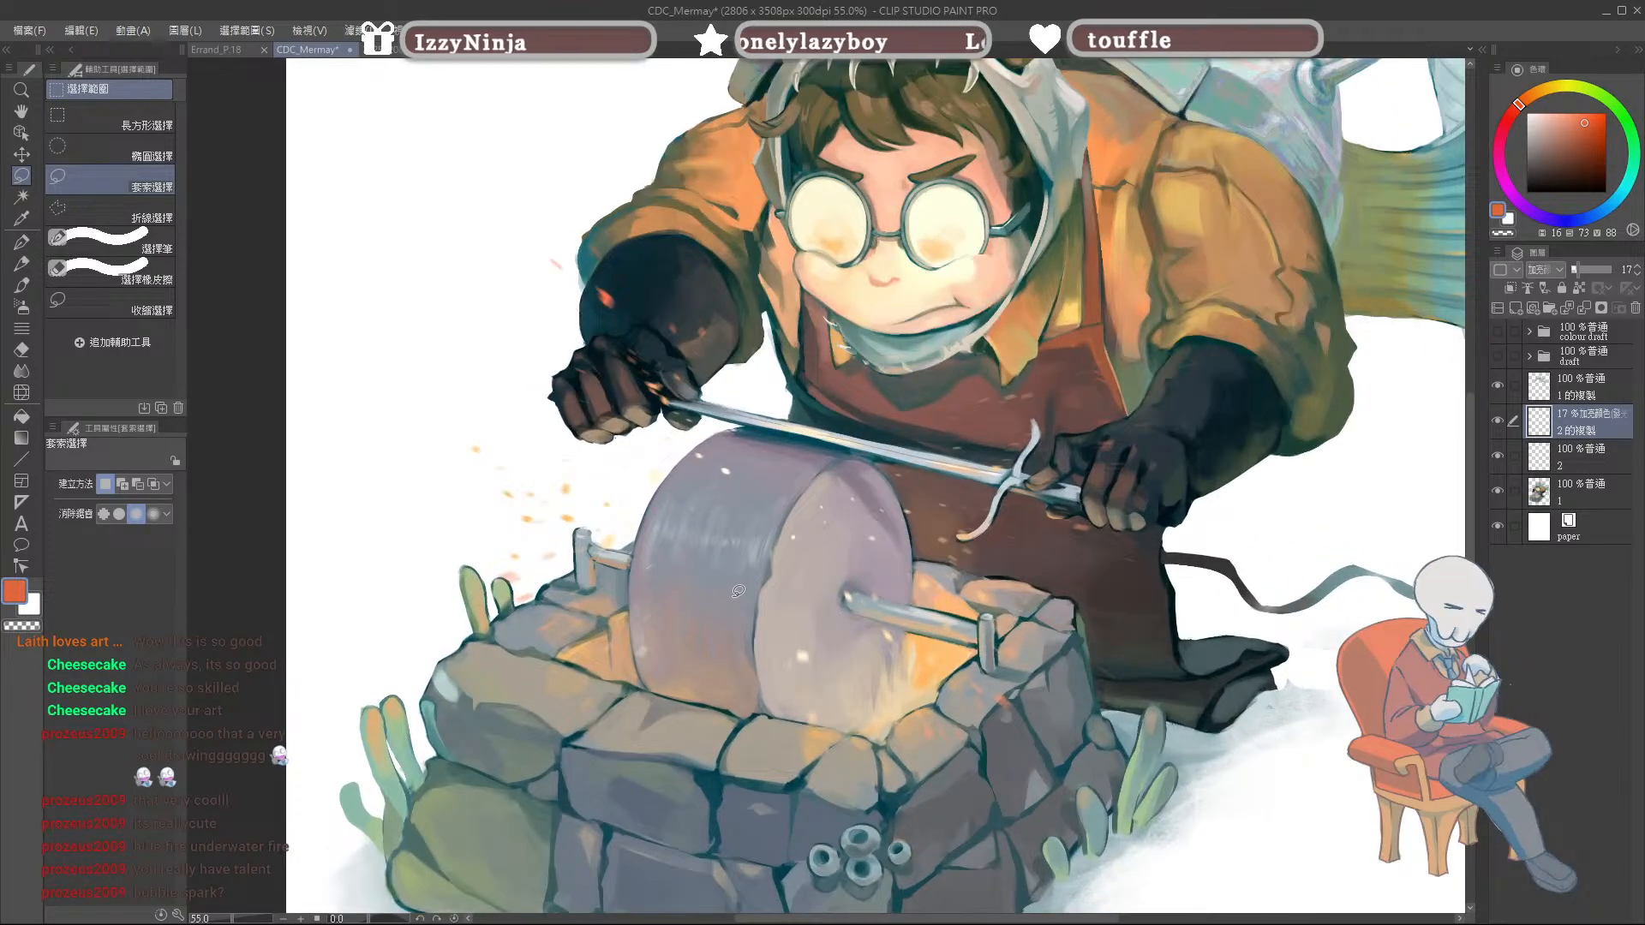
Step: Check the whole painting and add a new layer above the Glow Dodge spark copy
scroll(951, 552, up, 1)
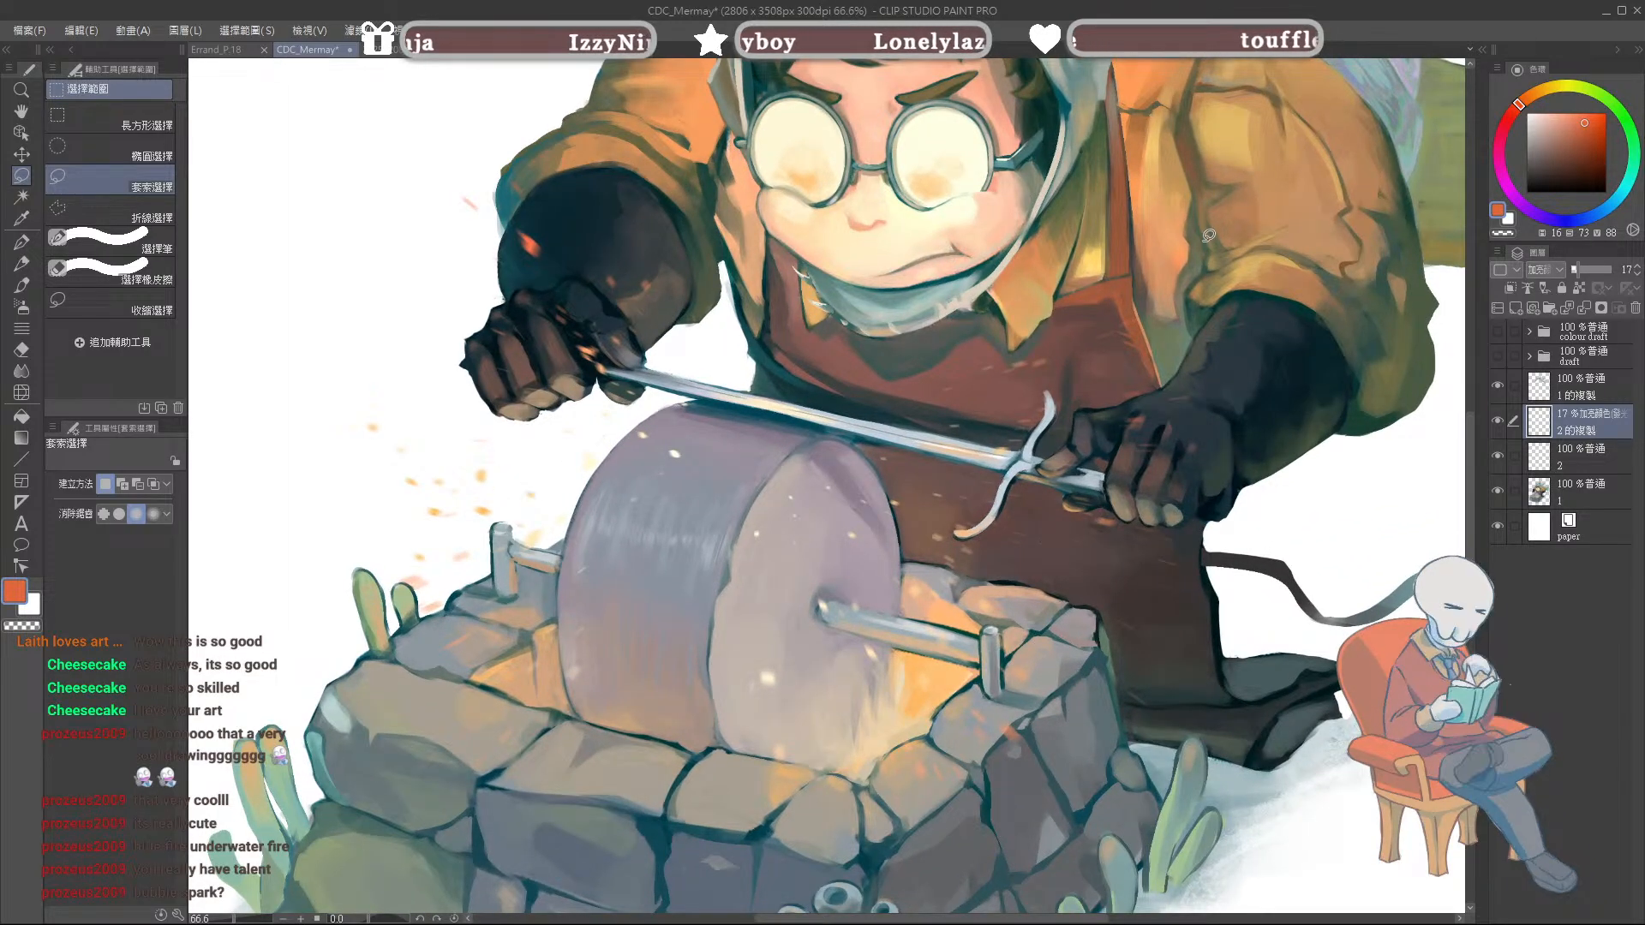
scroll(795, 715, down, 4)
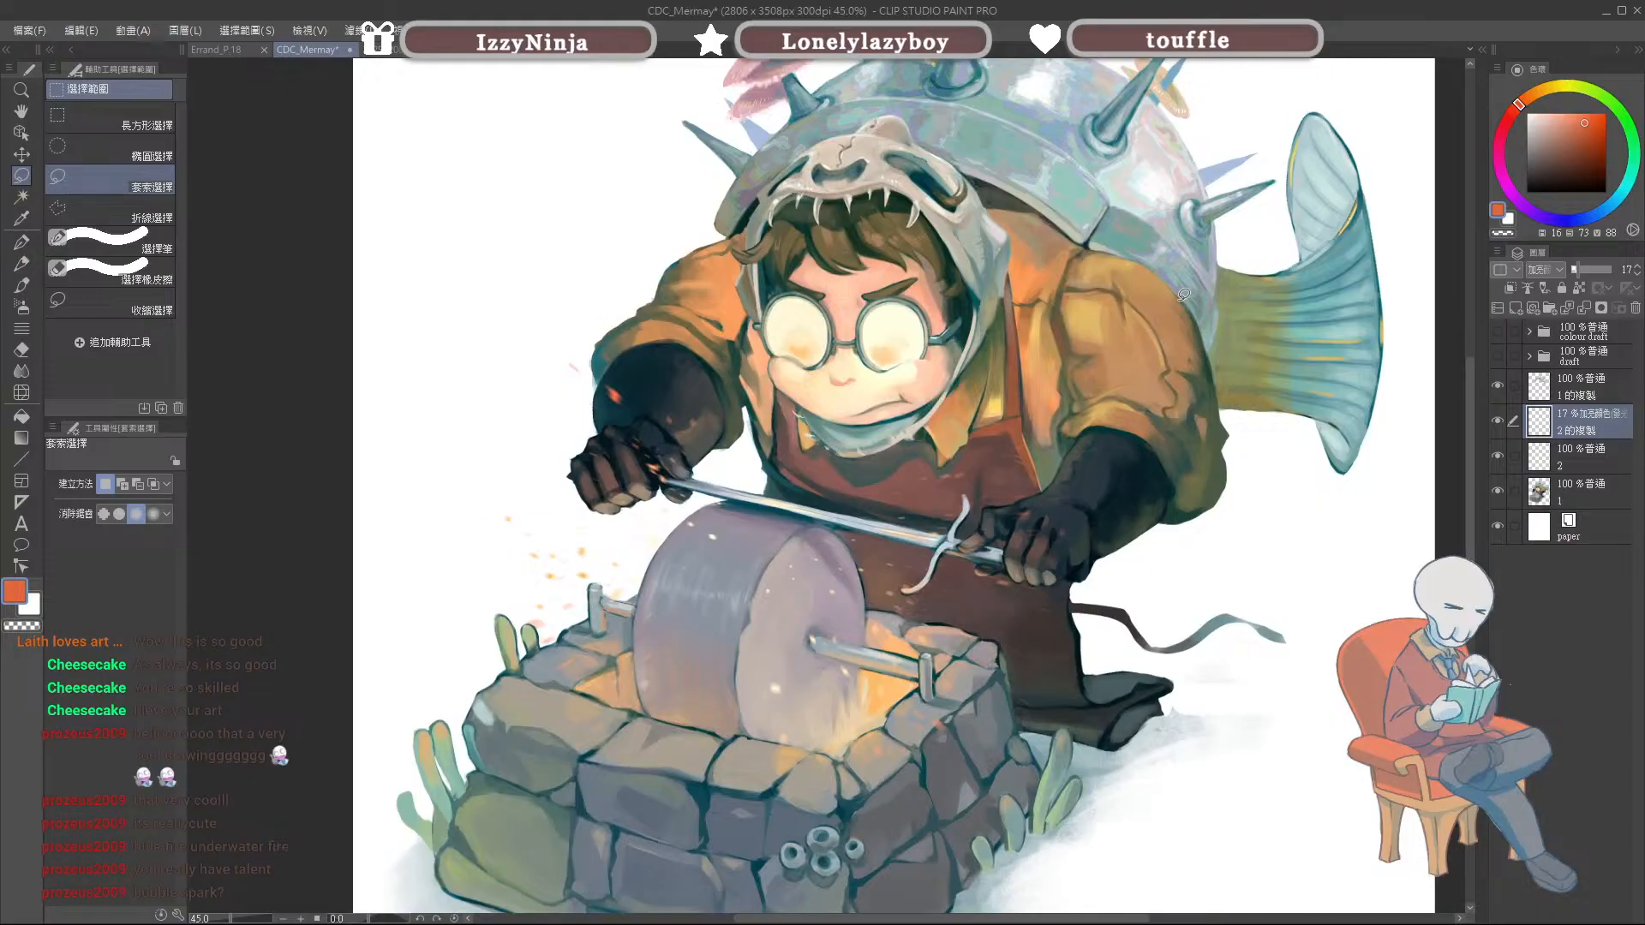
drag(1407, 154, 1390, 162)
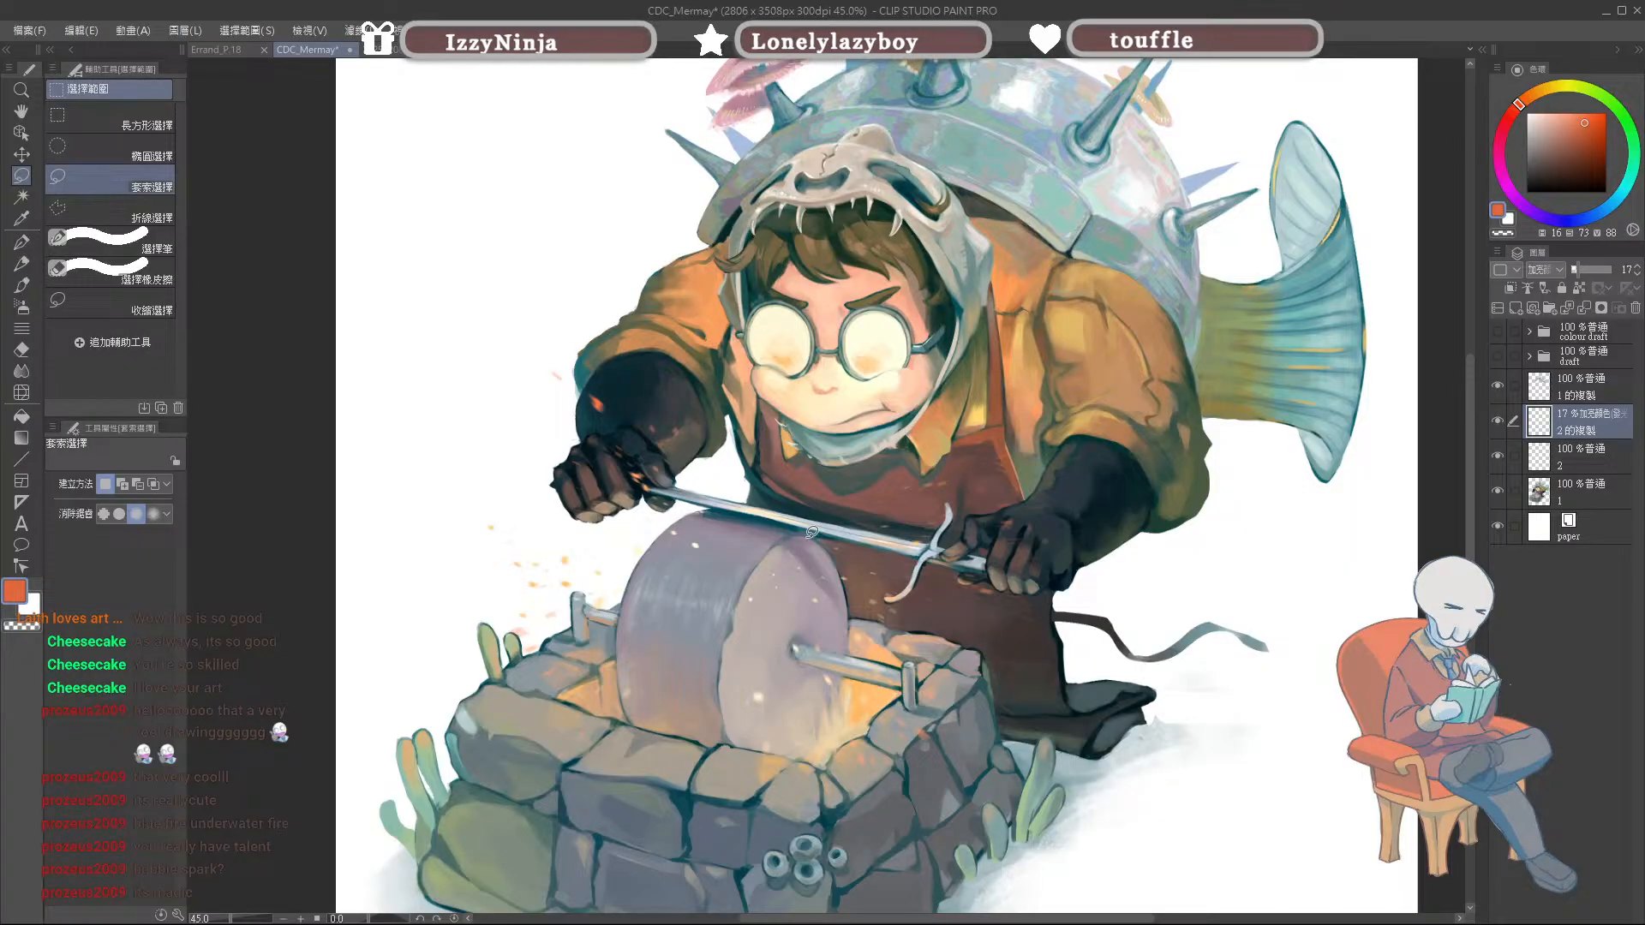
scroll(796, 557, down, 3)
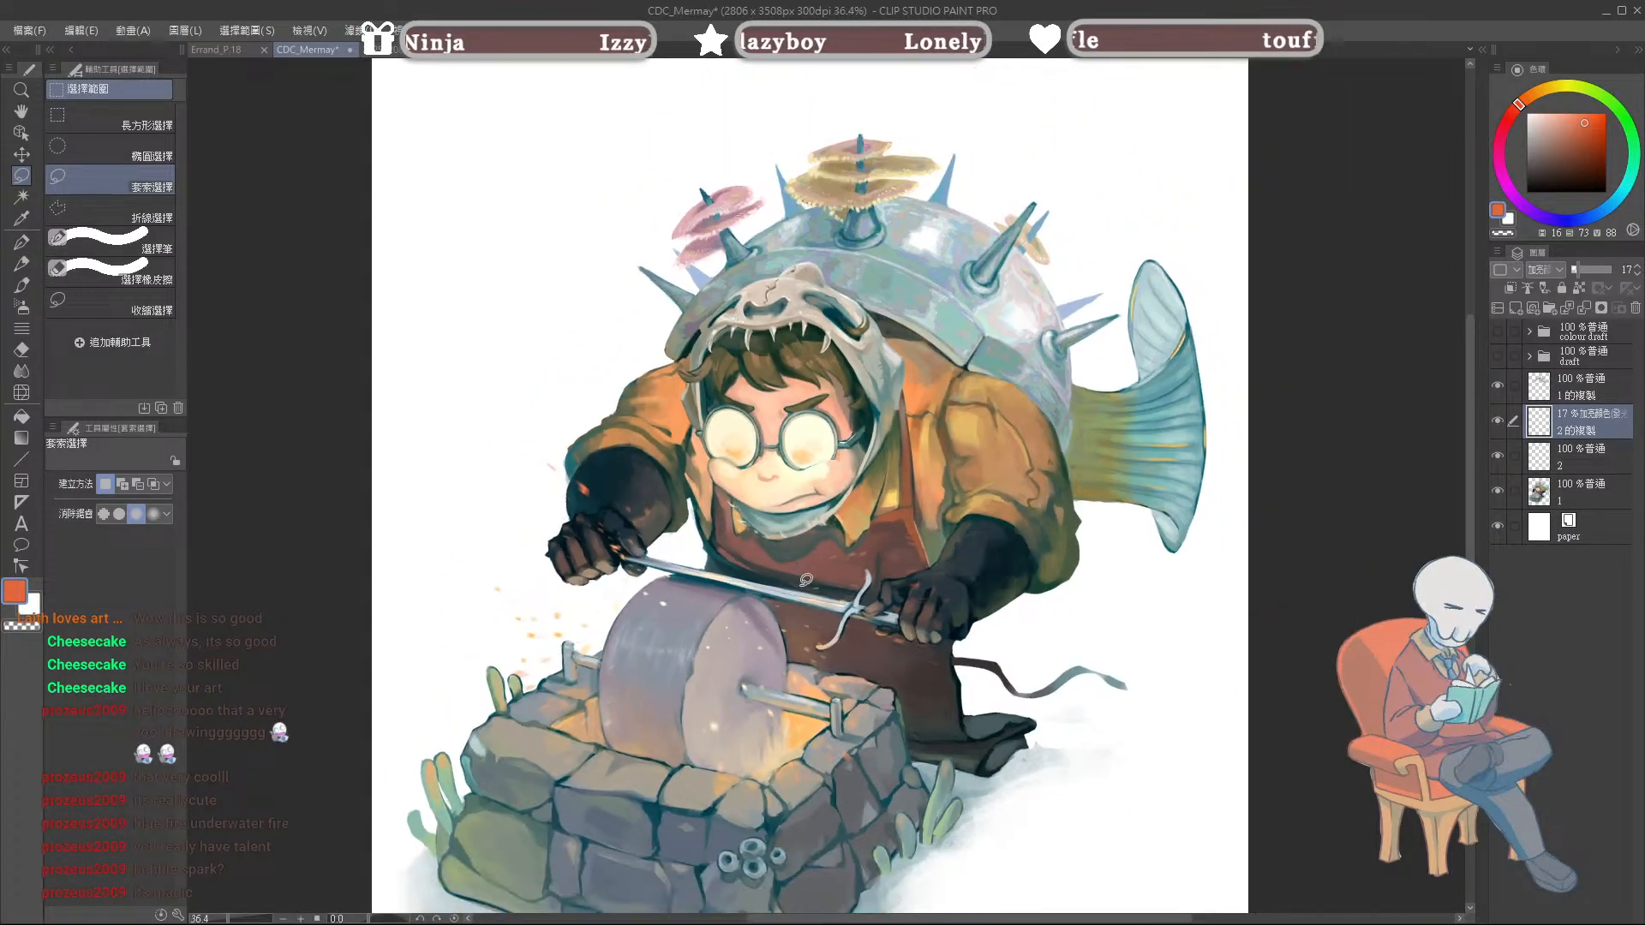
scroll(806, 580, up, 1)
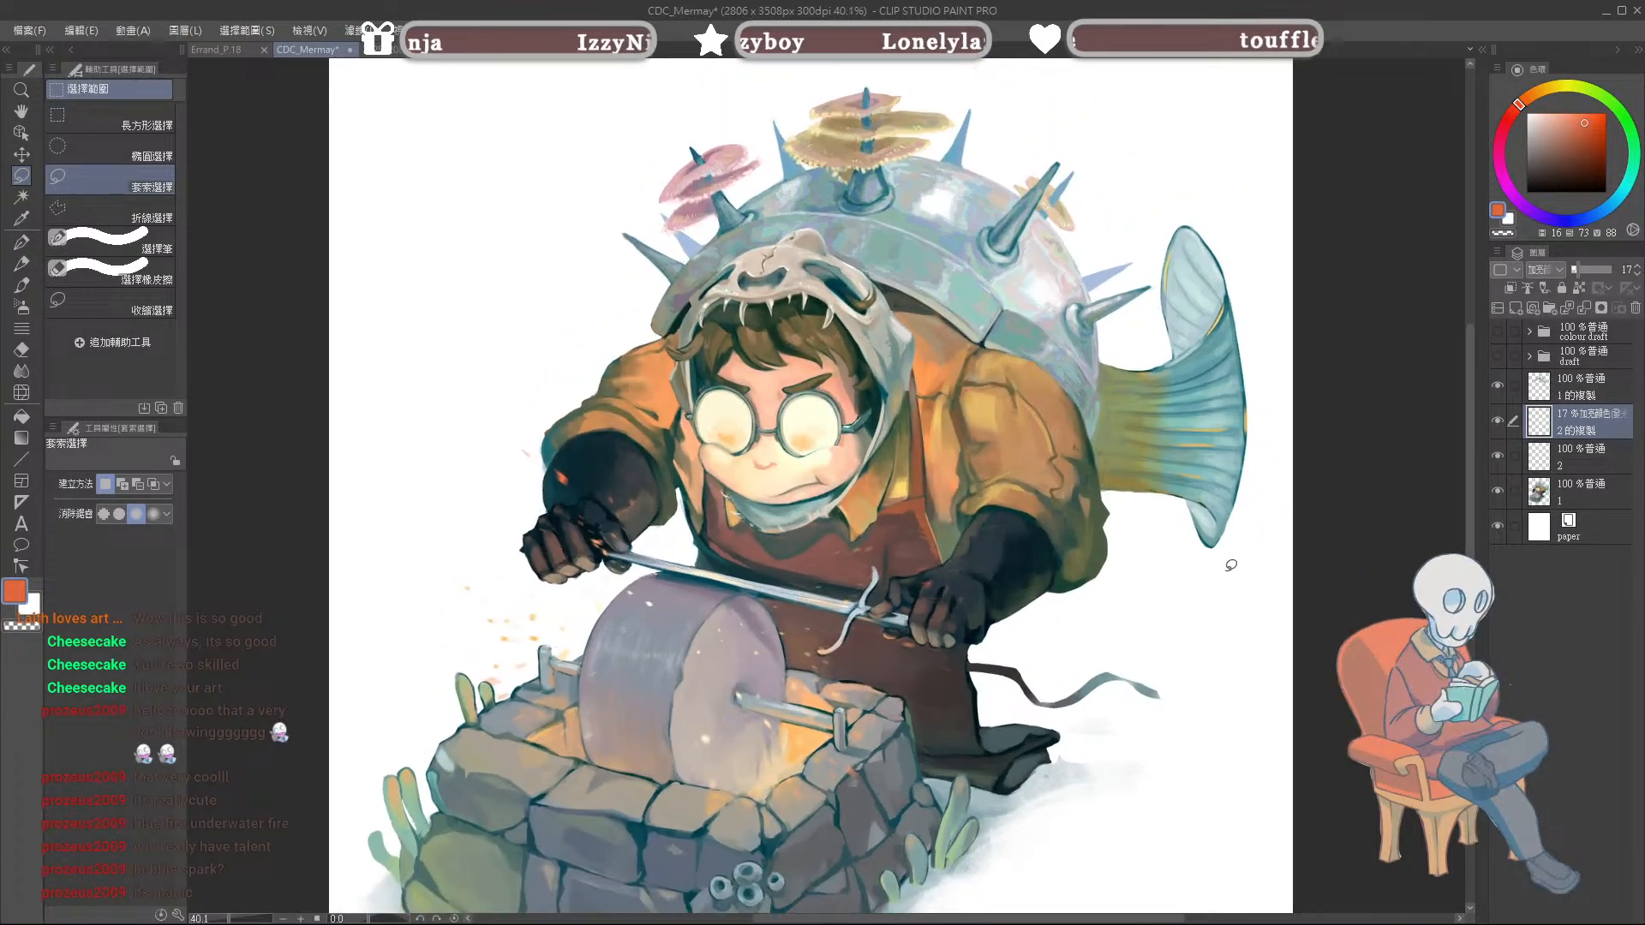
click(1525, 308)
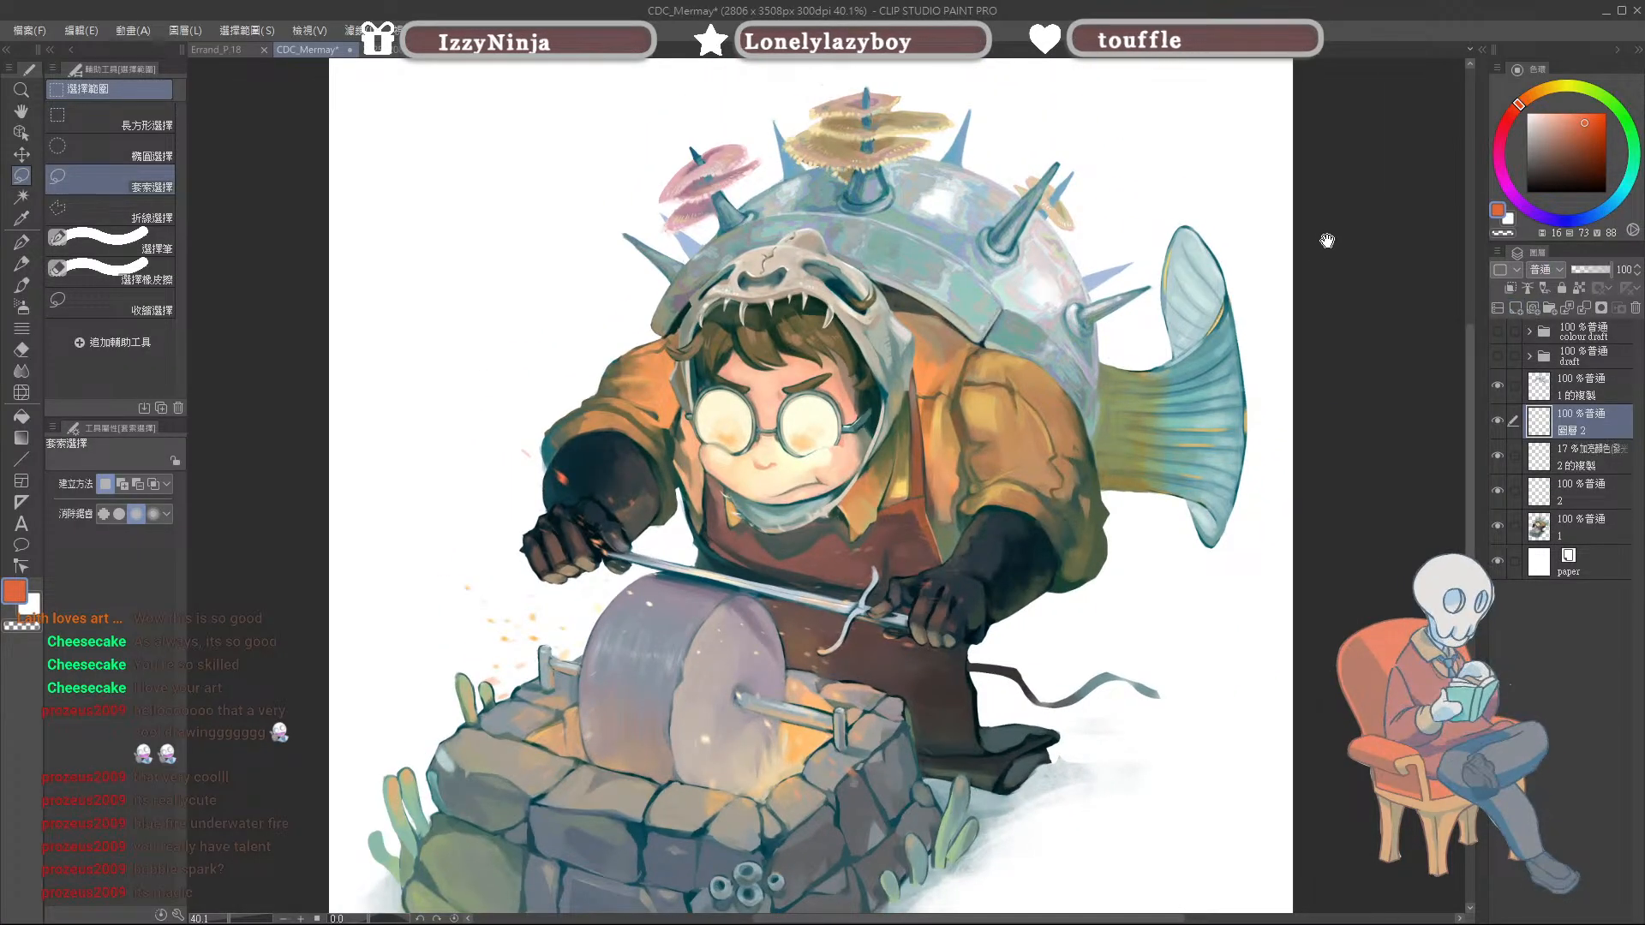
Step: Choose a light blue colour and set the square texture brush to size 49.5
click(1613, 204)
click(1585, 147)
click(1555, 131)
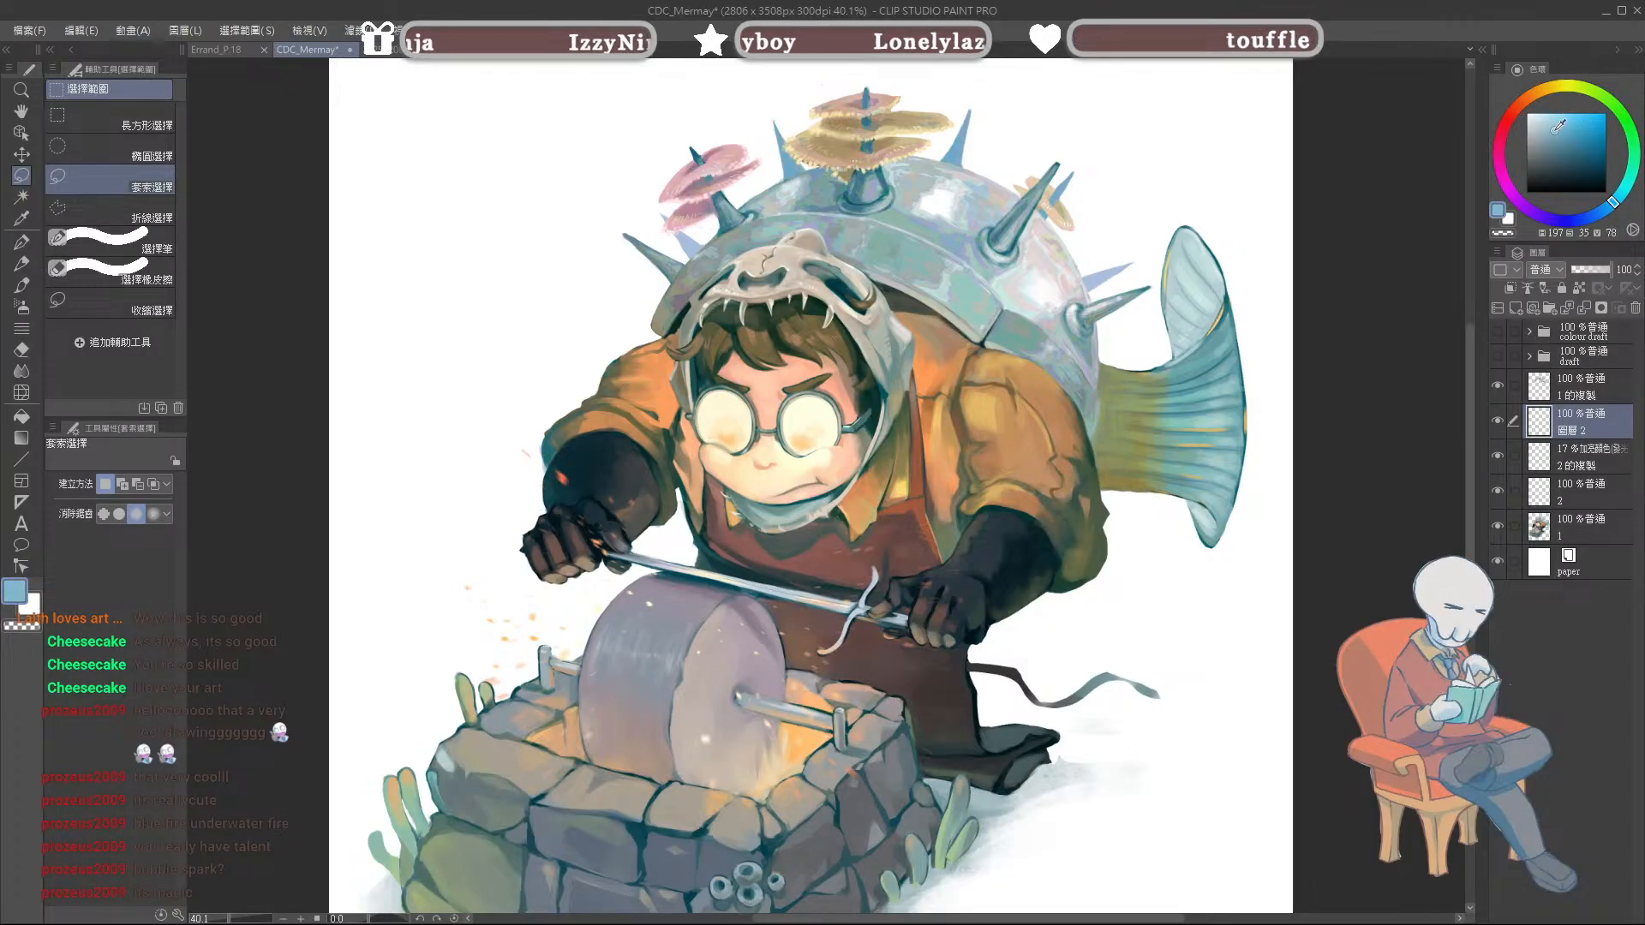
click(1559, 126)
key(b)
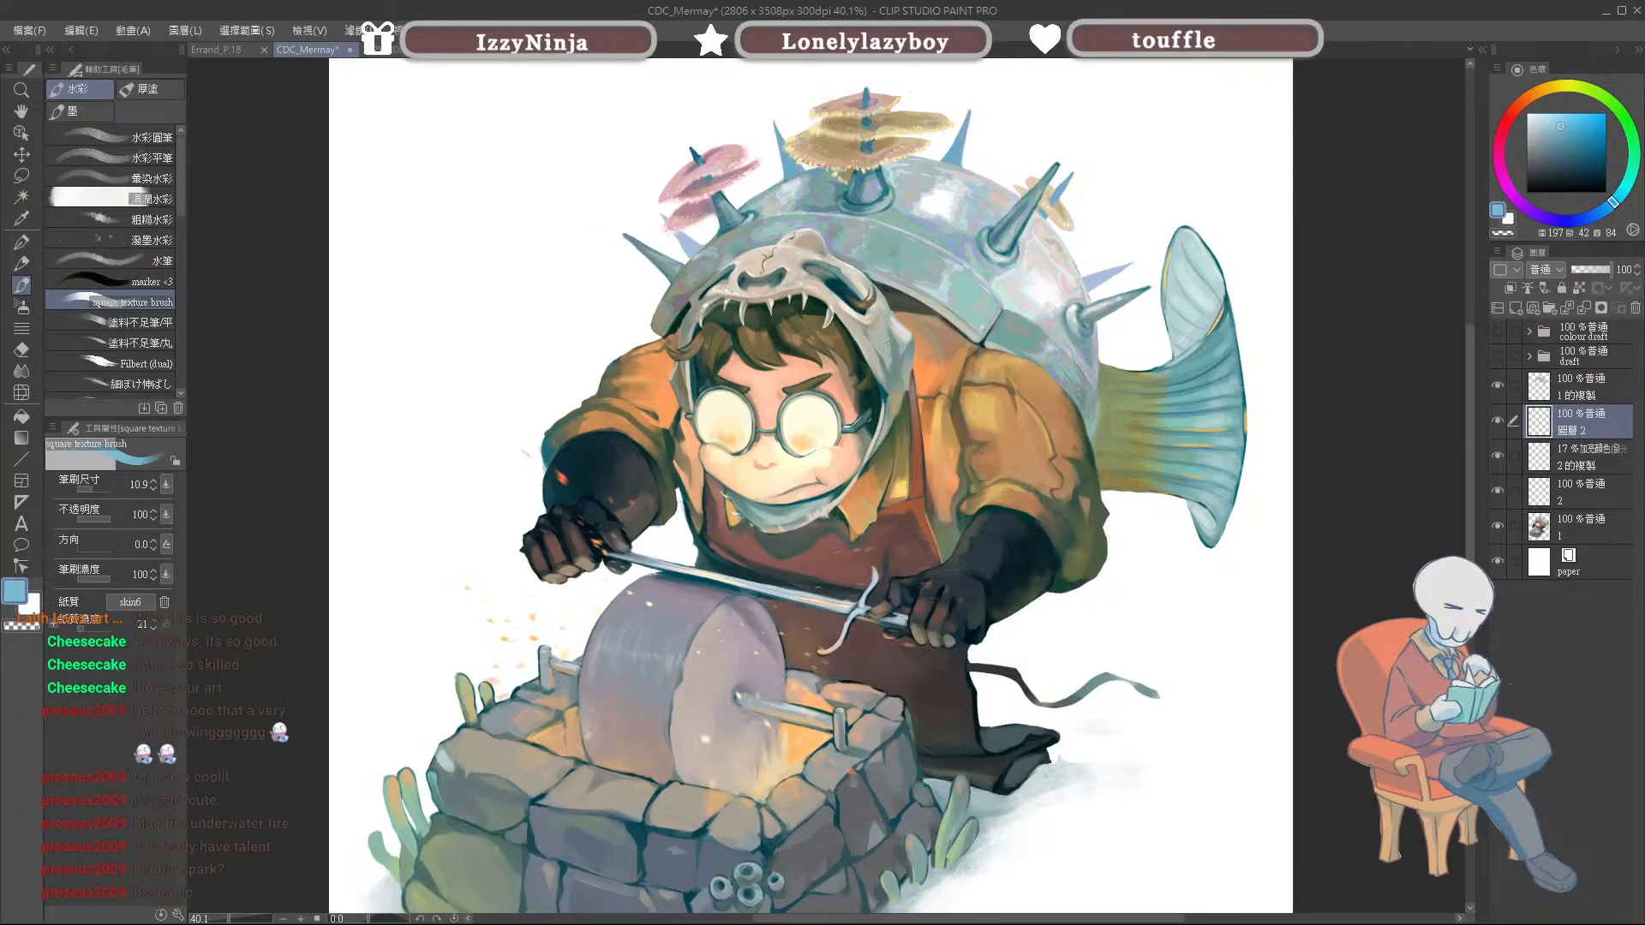
drag(892, 460, 900, 462)
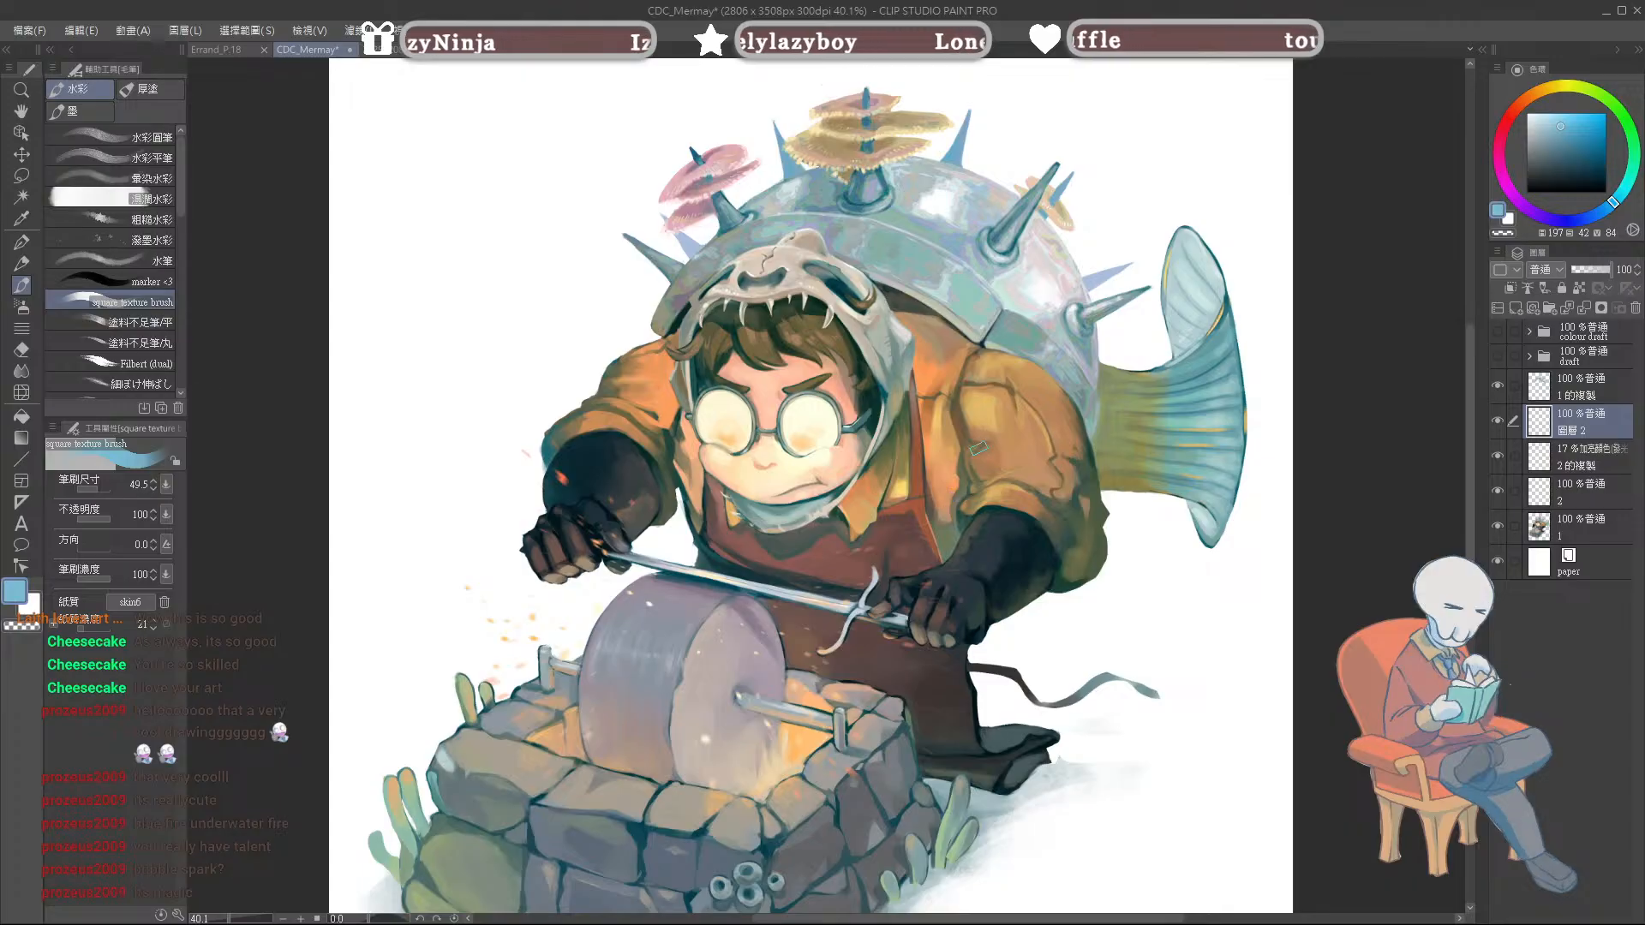
Step: Sample the red-orange of the sparks by the raised glove and paint a small round dot in the white area beside the glove
drag(1146, 568, 1143, 514)
alt+click(561, 422)
alt+click(560, 422)
alt+click(559, 424)
alt+click(559, 423)
drag(483, 454, 492, 450)
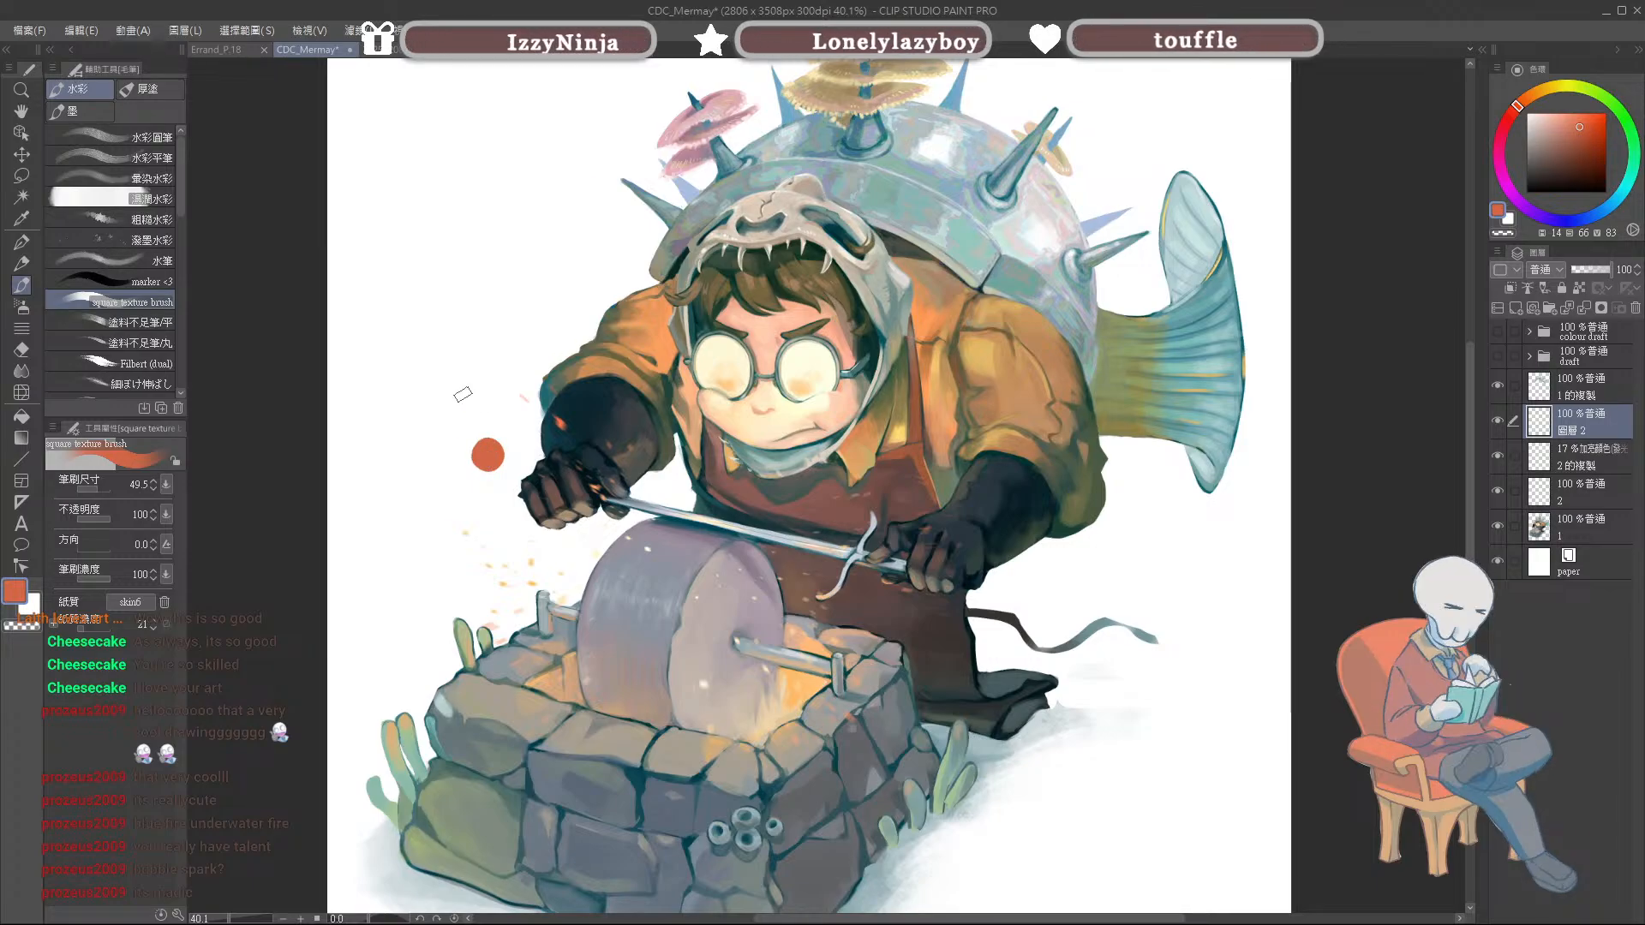
Step: Hollow out the red-orange dot with the soft eraser at size 28.5, leaving only a thin ring
key(e)
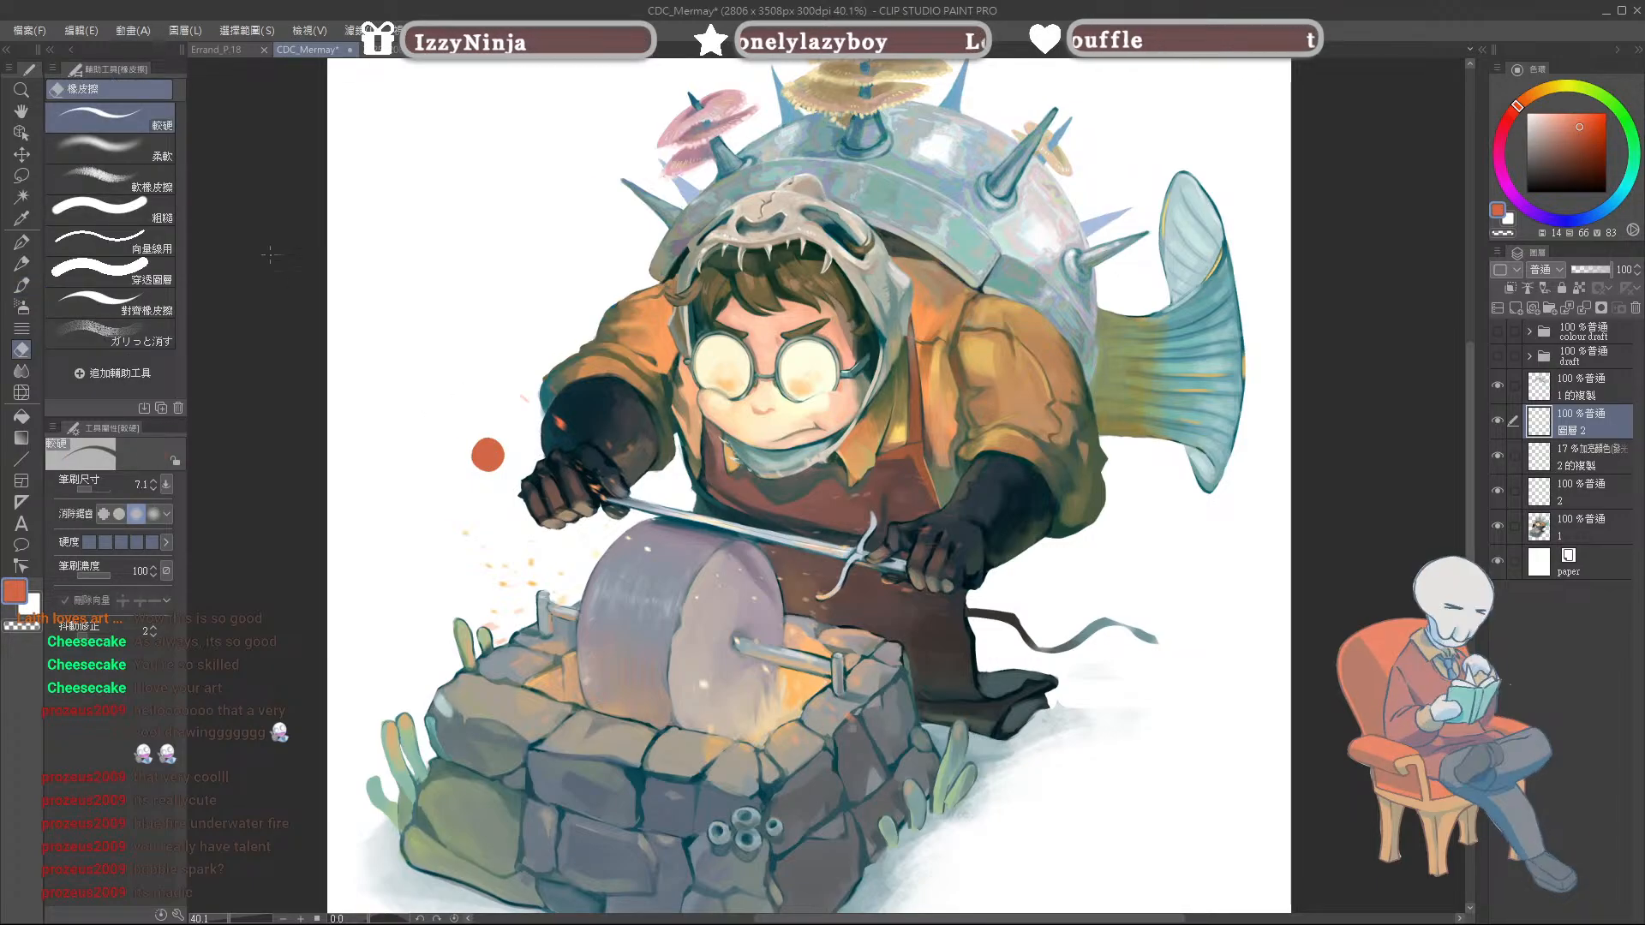
key(e)
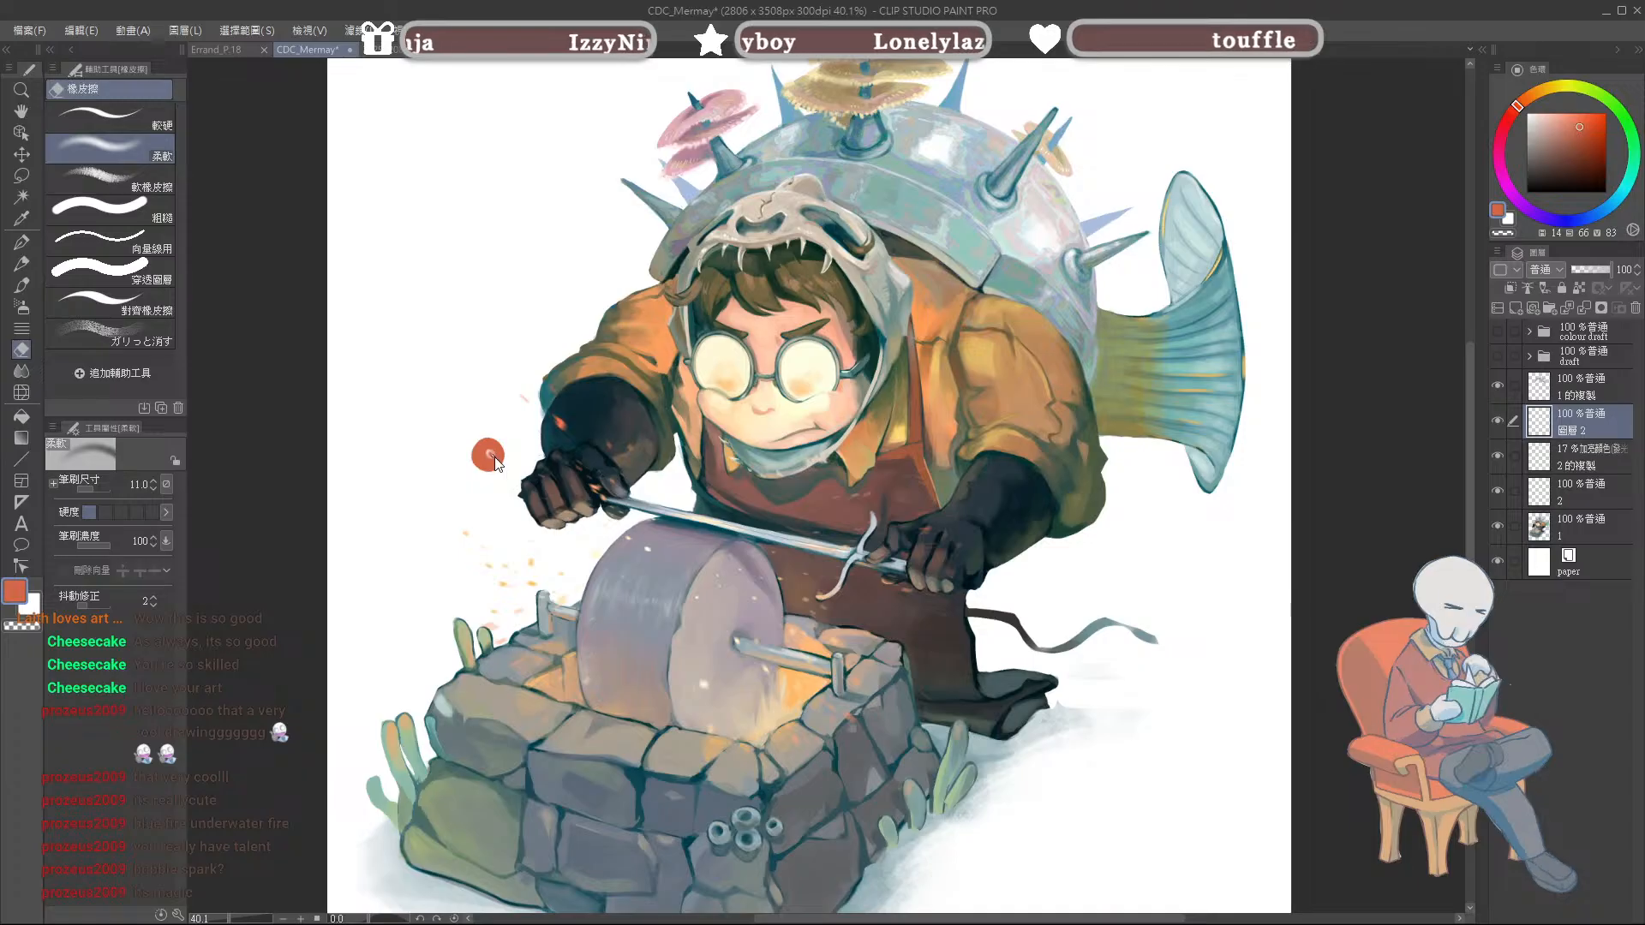
key(bracketright)
key(bracketright)
key(bracketright)
key(bracketright)
drag(490, 455, 478, 452)
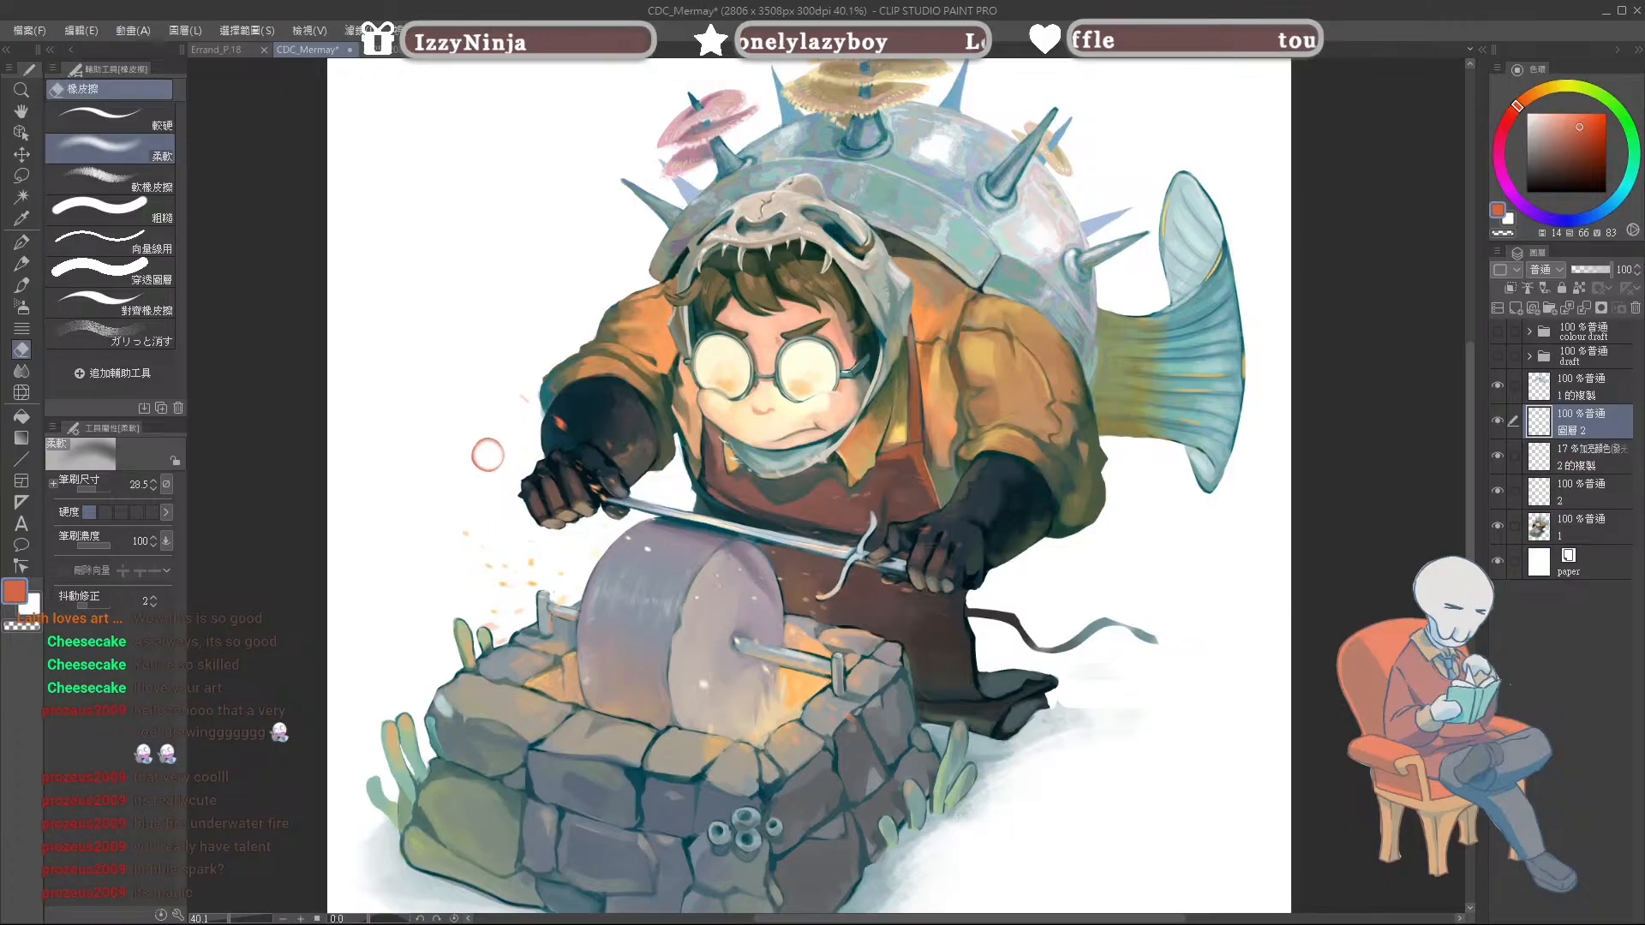
Step: Paste the soap bubble reference photo into the canvas and move its layer beneath the character painting, just above the paper
key(ctrl+shift+n)
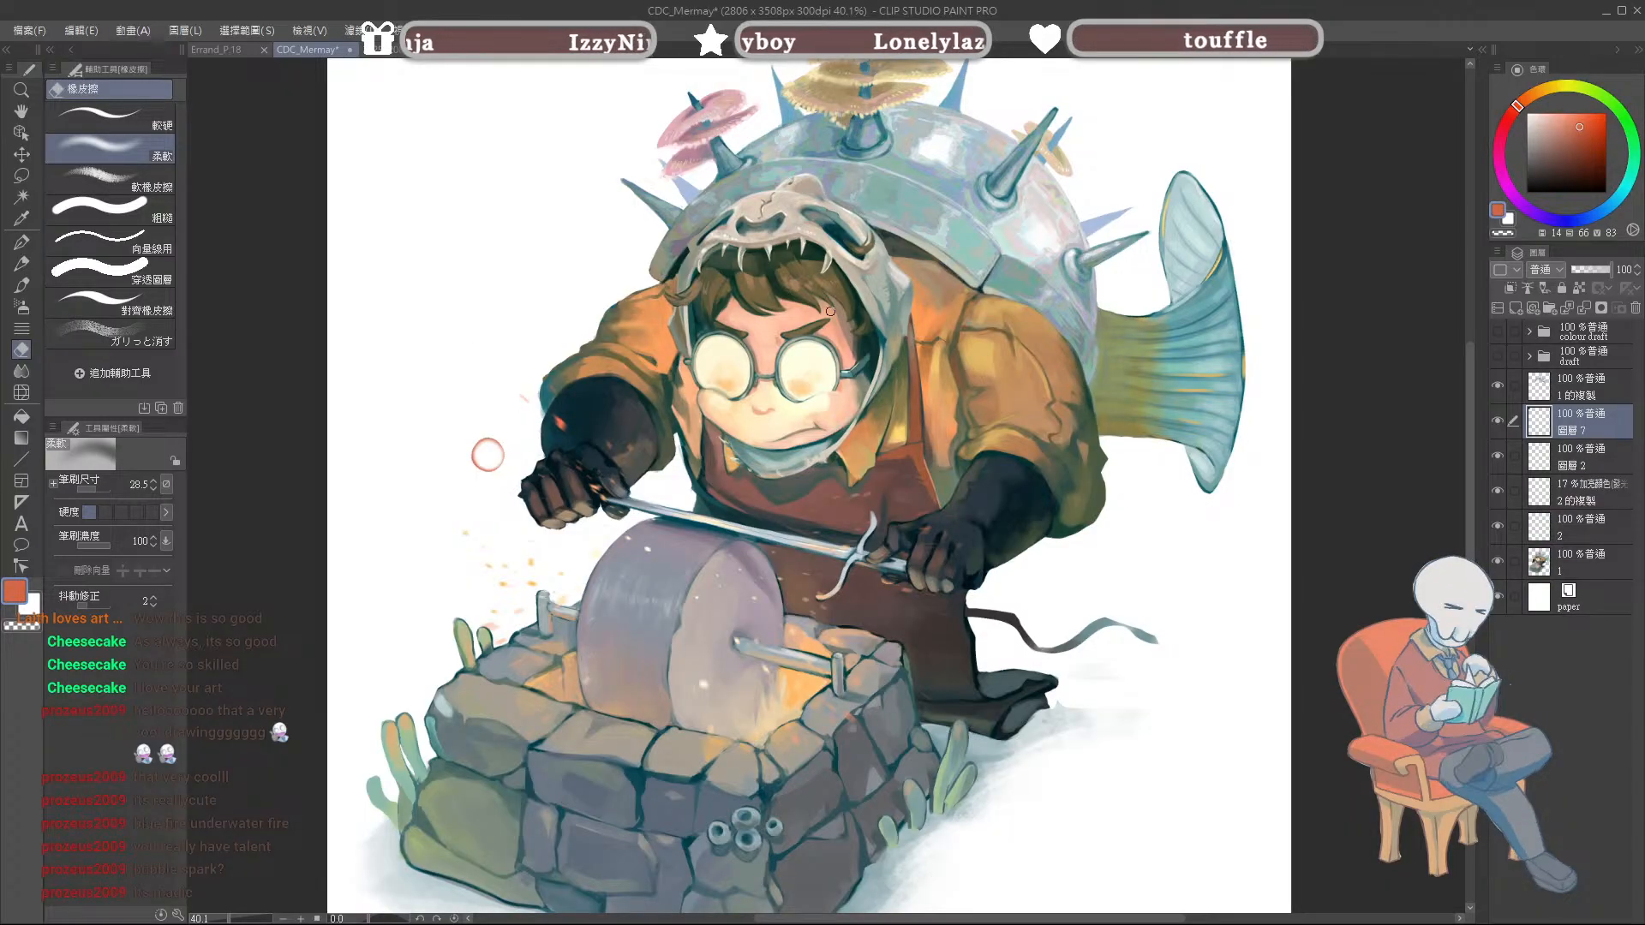
key(ctrl+z)
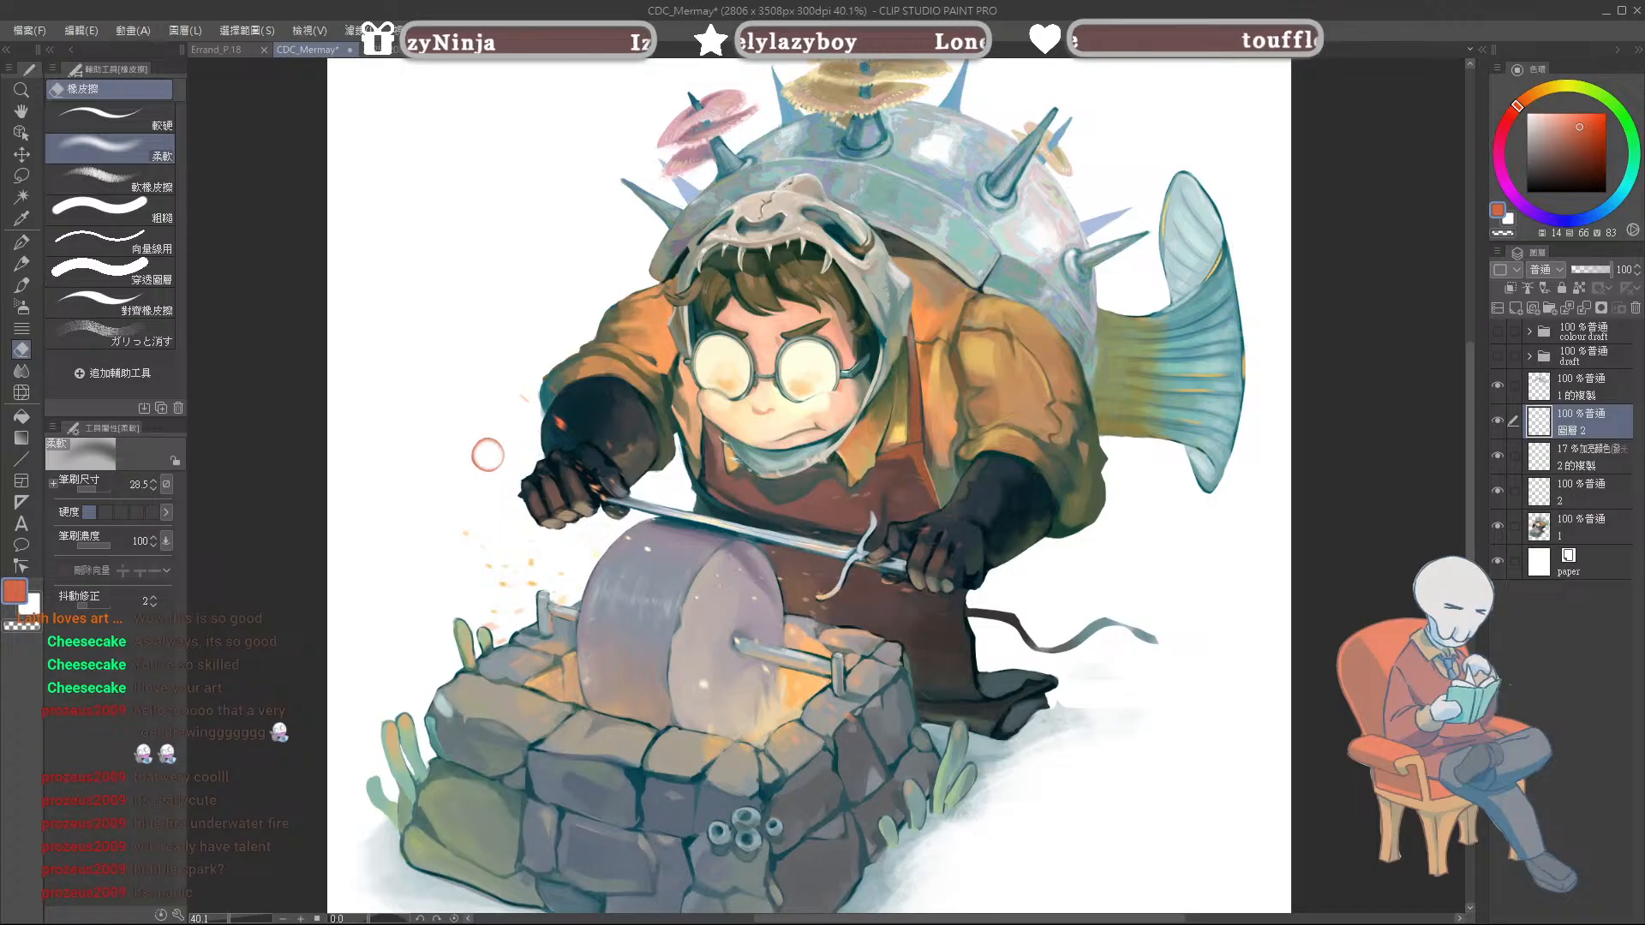
key(ctrl+v)
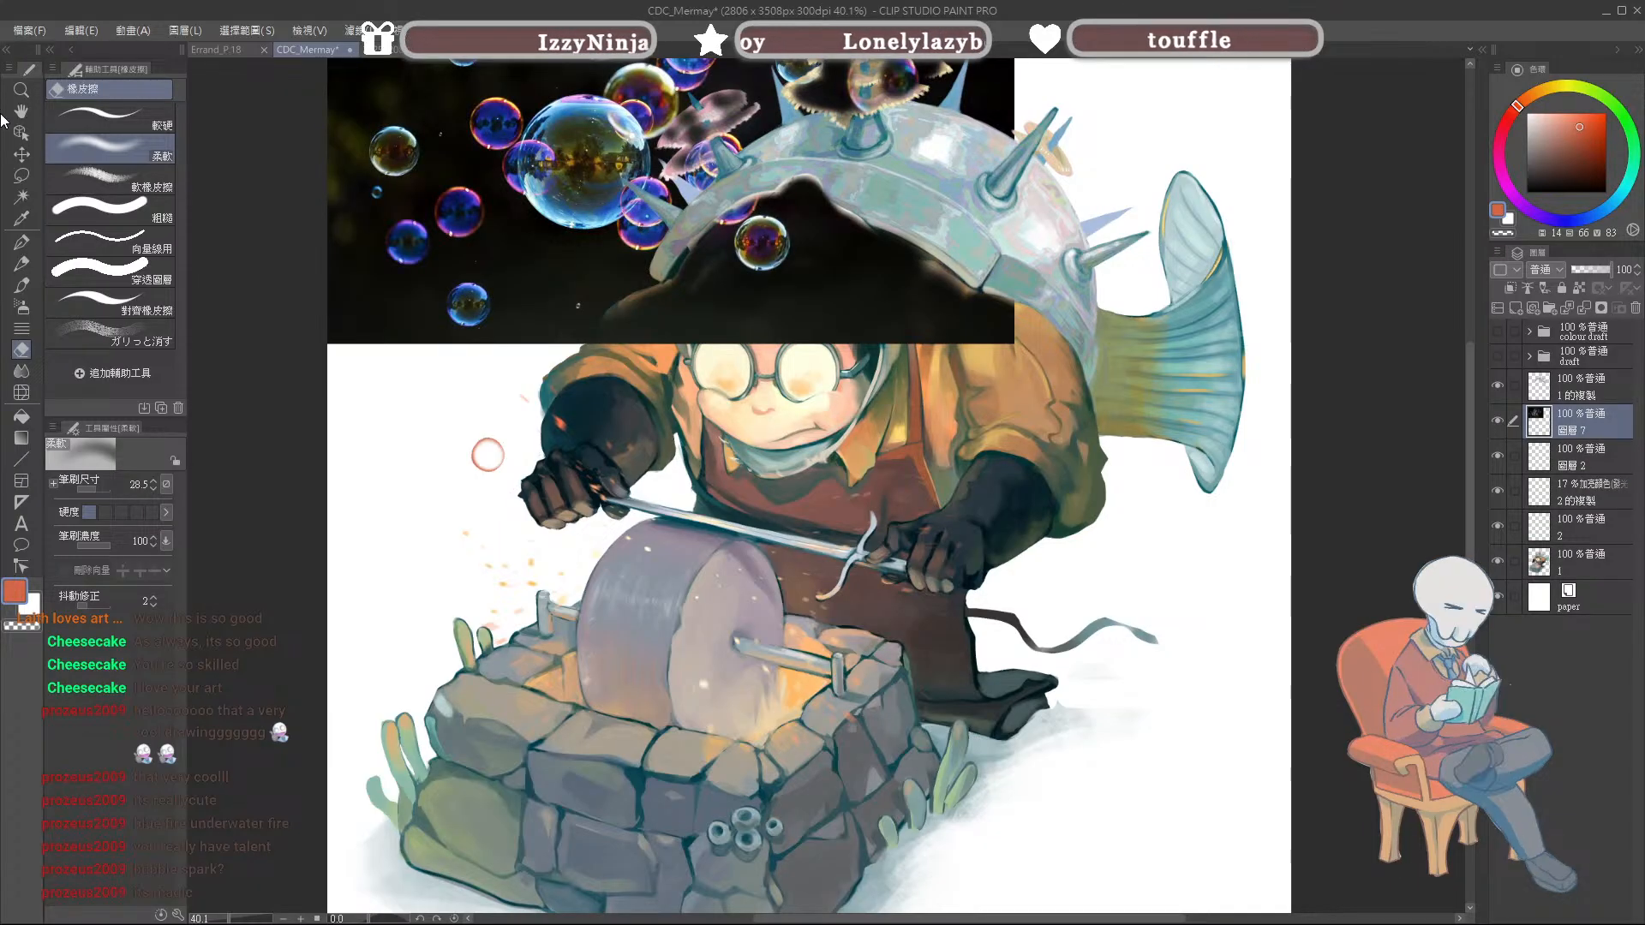
click(21, 132)
drag(1579, 418, 1585, 583)
Step: Shift the bubble photo away from the character and trim its outer part with a freehand lasso selection
scroll(801, 442, down, 3)
key(k)
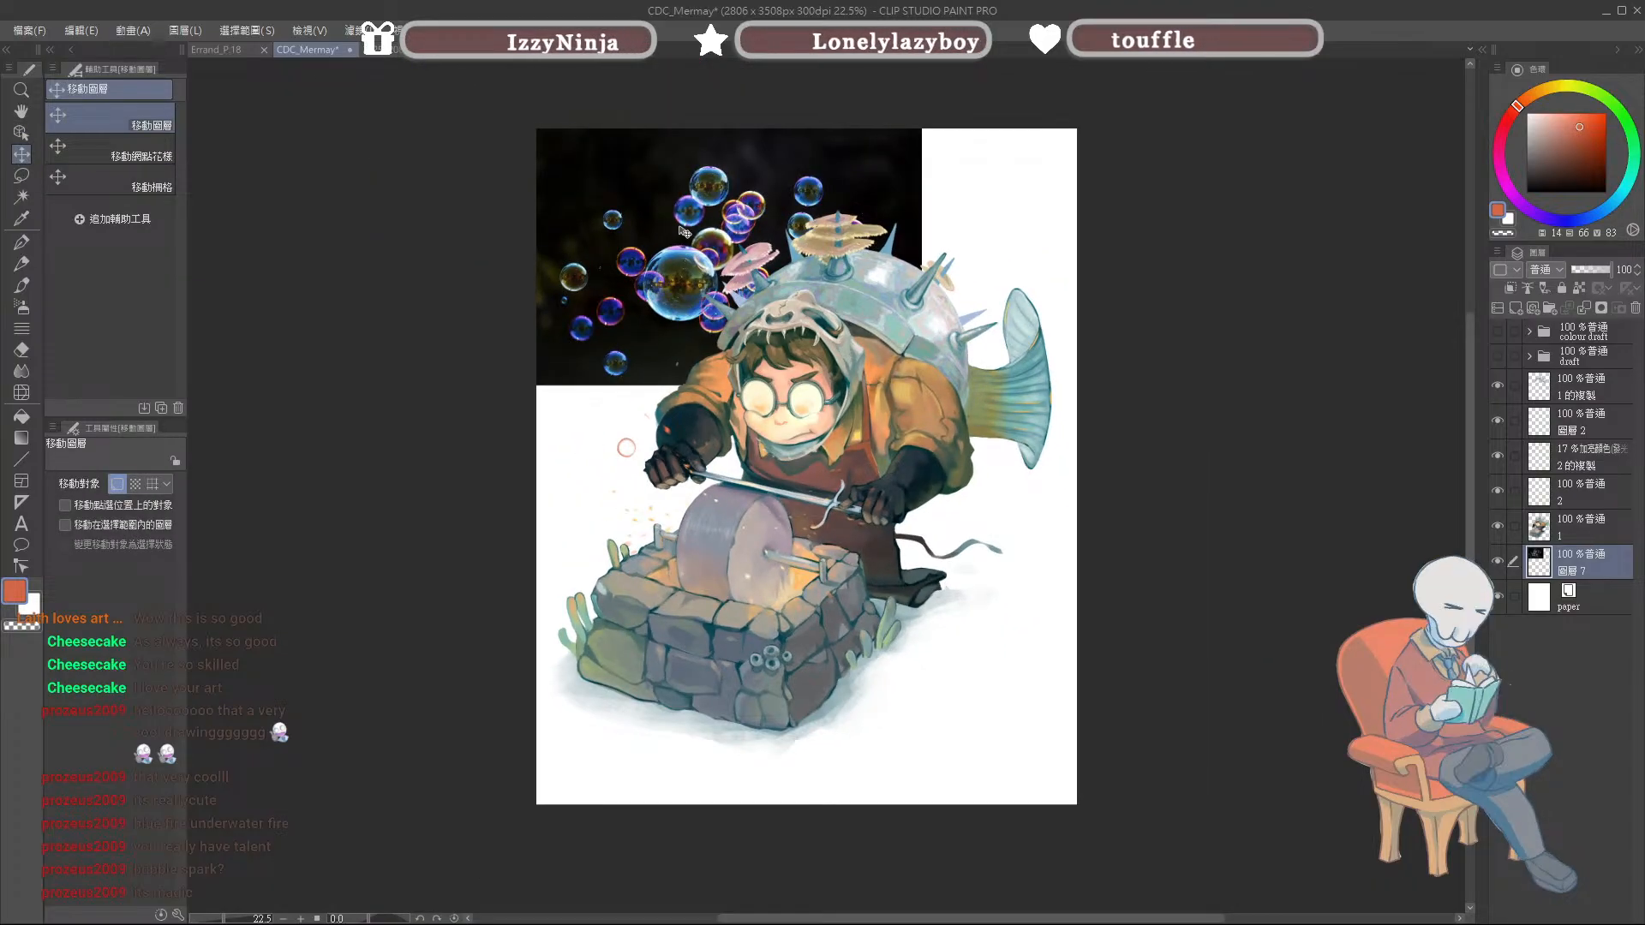
drag(741, 306, 609, 317)
click(21, 175)
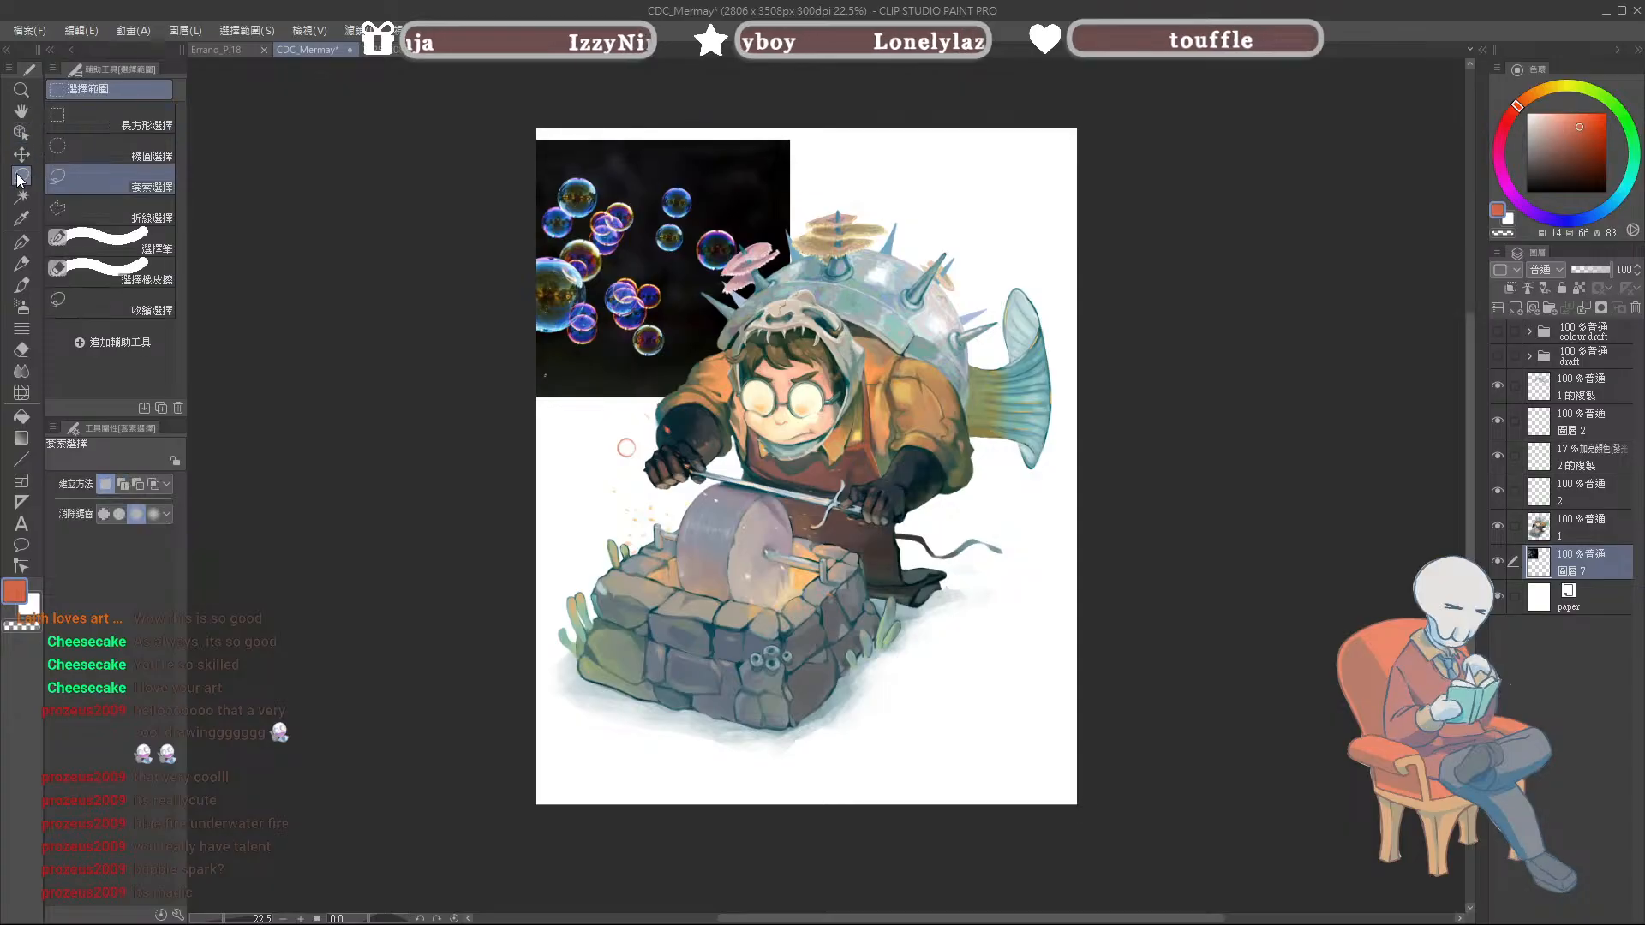
mouse_move(762, 122)
mouse_down()
mouse_move(751, 314)
mouse_move(665, 360)
mouse_move(495, 382)
mouse_move(524, 422)
mouse_move(820, 436)
mouse_move(910, 282)
mouse_up()
key(Delete)
key(ctrl+d)
Step: Rename the layer holding the red-orange ring as bubble
scroll(715, 418, up, 3)
scroll(715, 418, up, 1)
scroll(714, 418, down, 2)
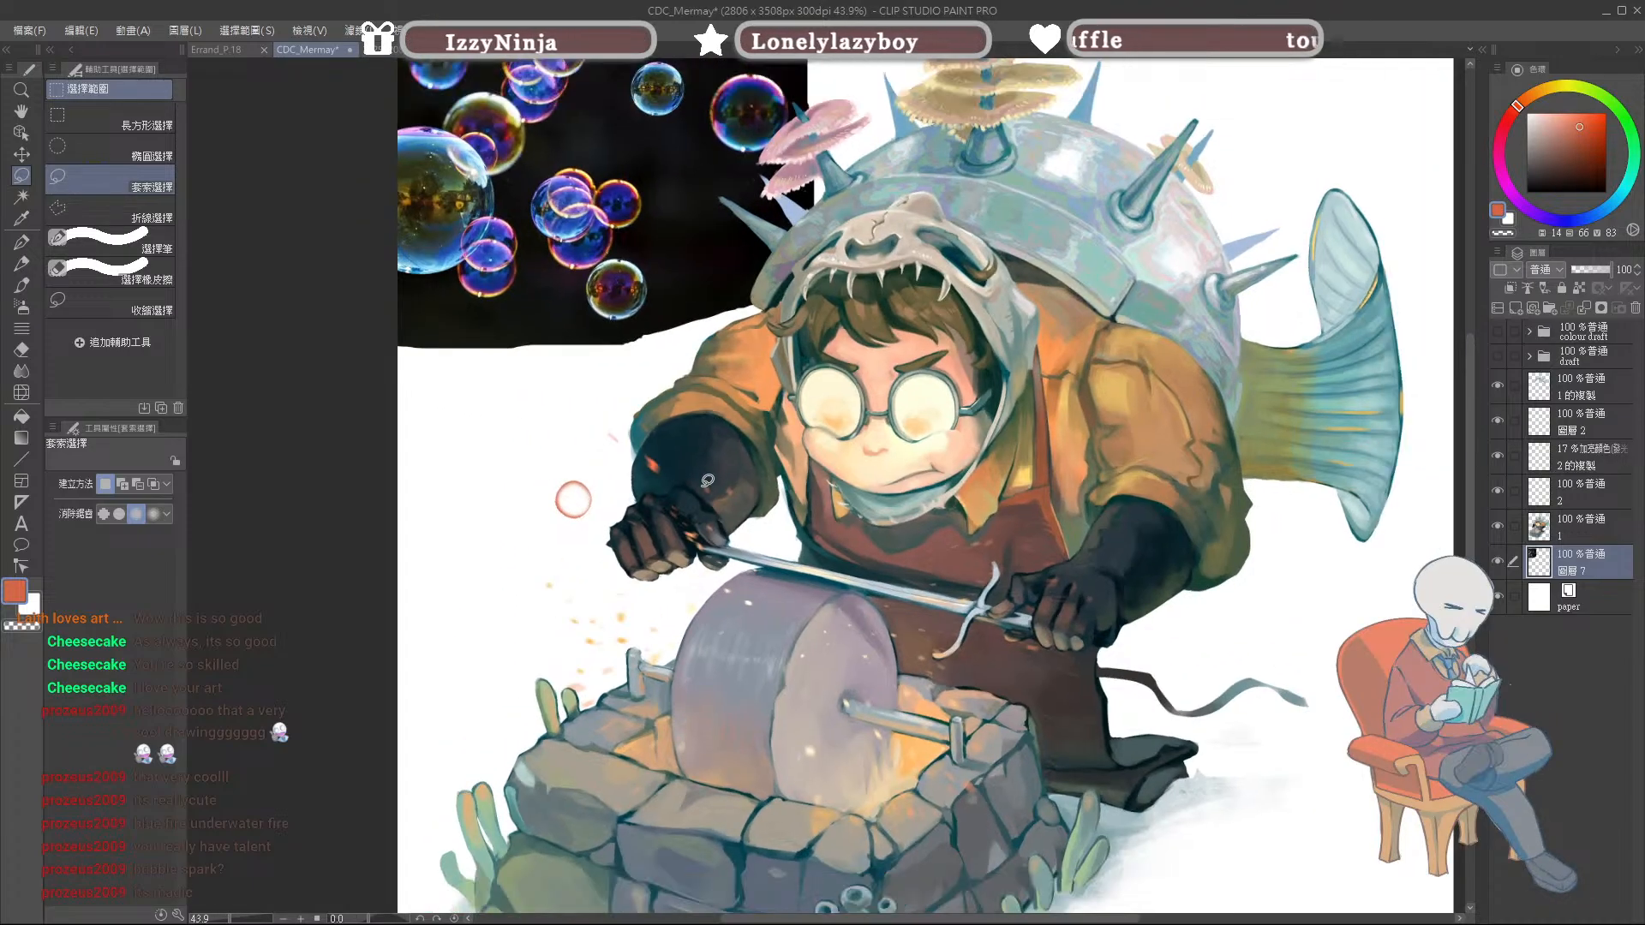
scroll(615, 210, up, 2)
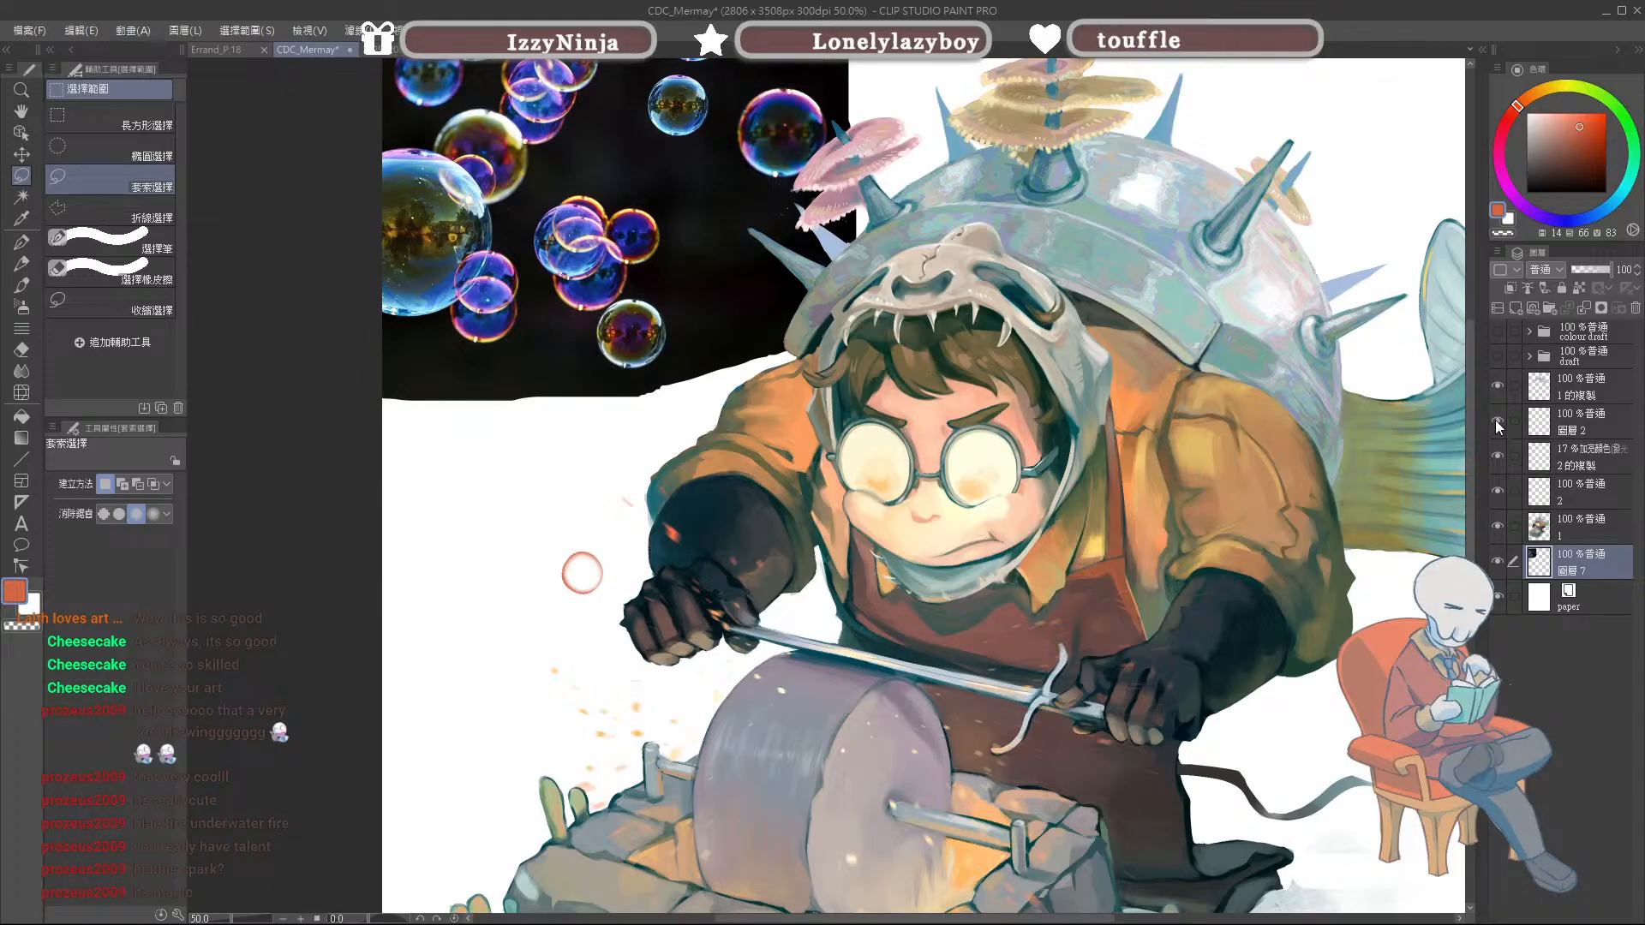
click(1561, 428)
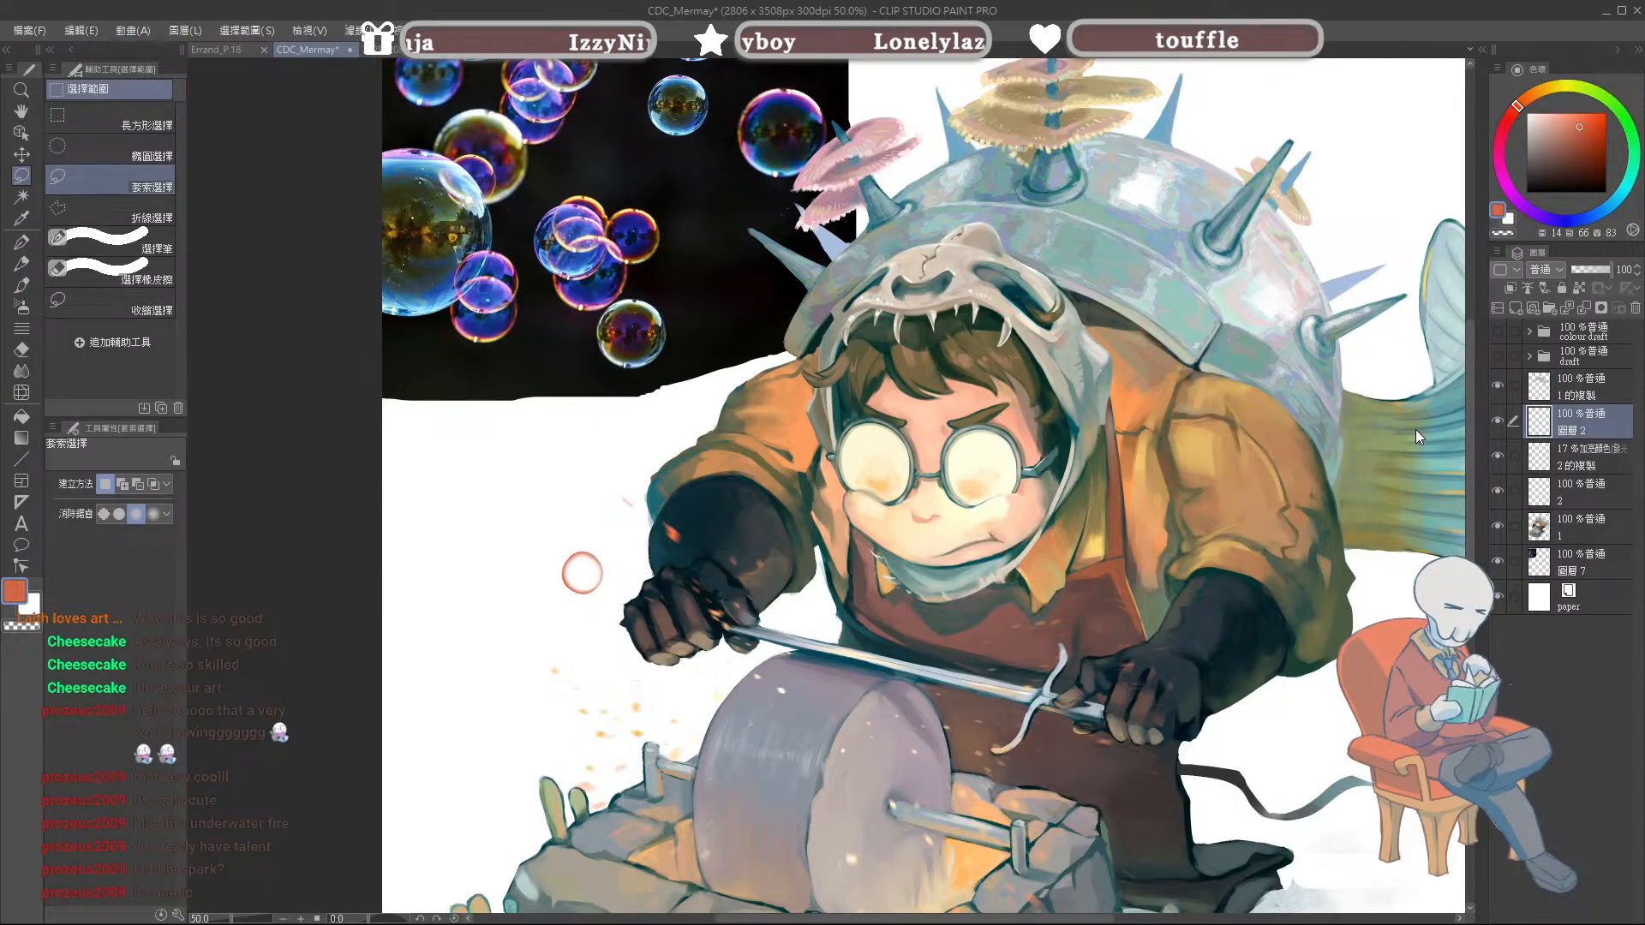
text(bubble)
key(Return)
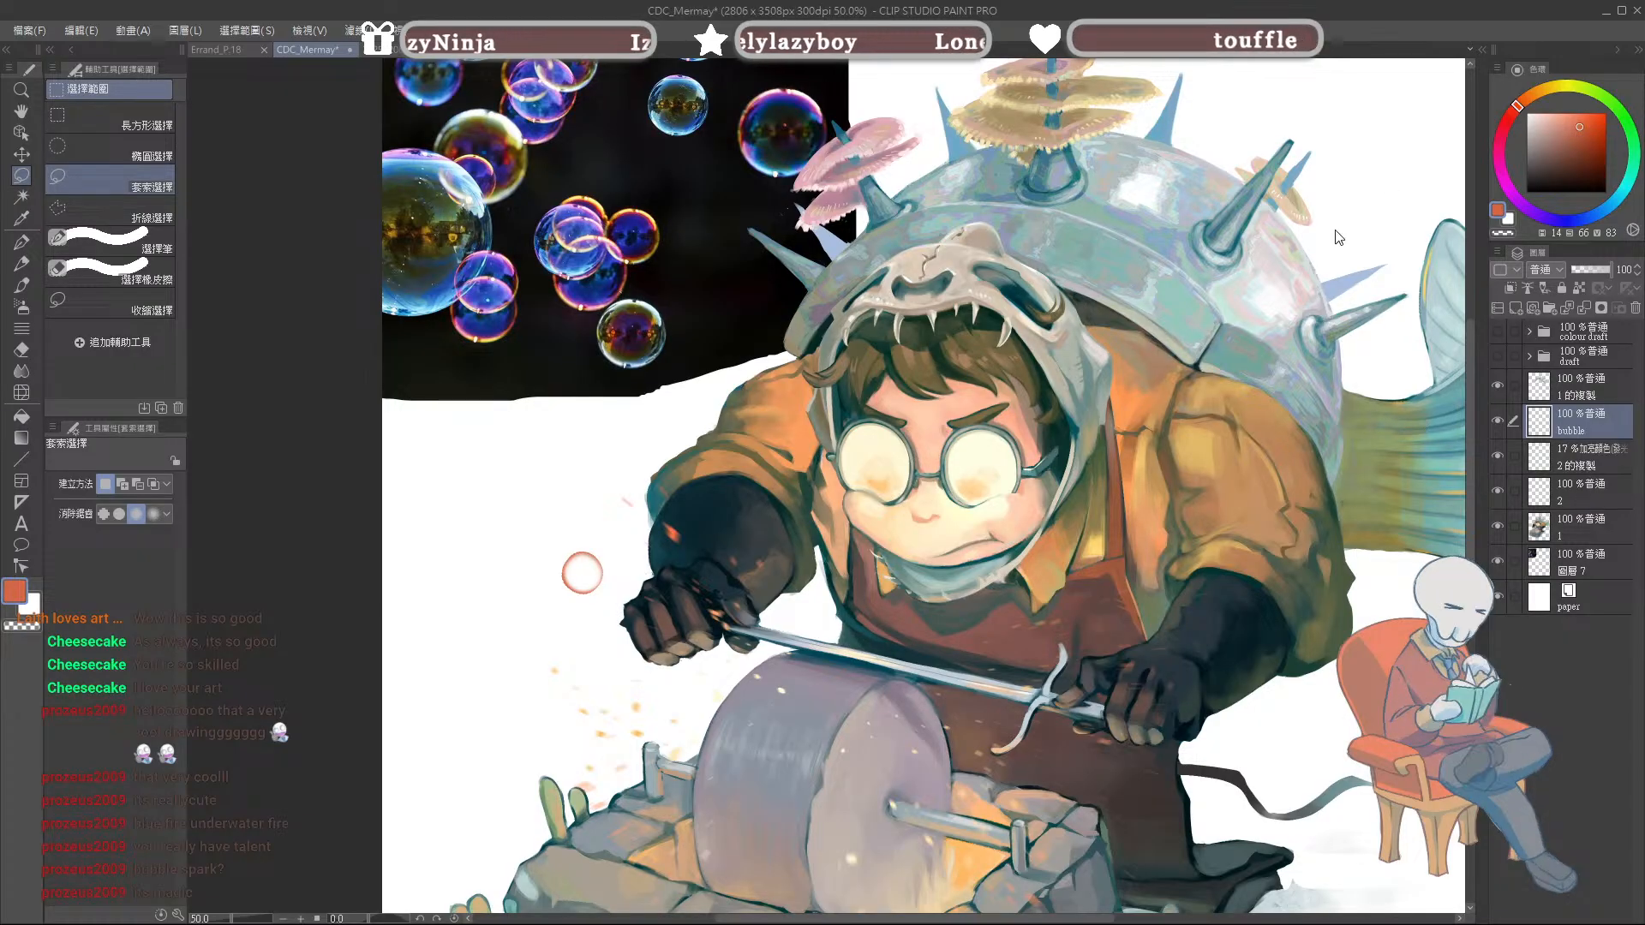
Step: Paint light orange shading inside the bubble's ring with the square texture brush at a reduced size of up to 19.6
drag(1054, 615, 1039, 639)
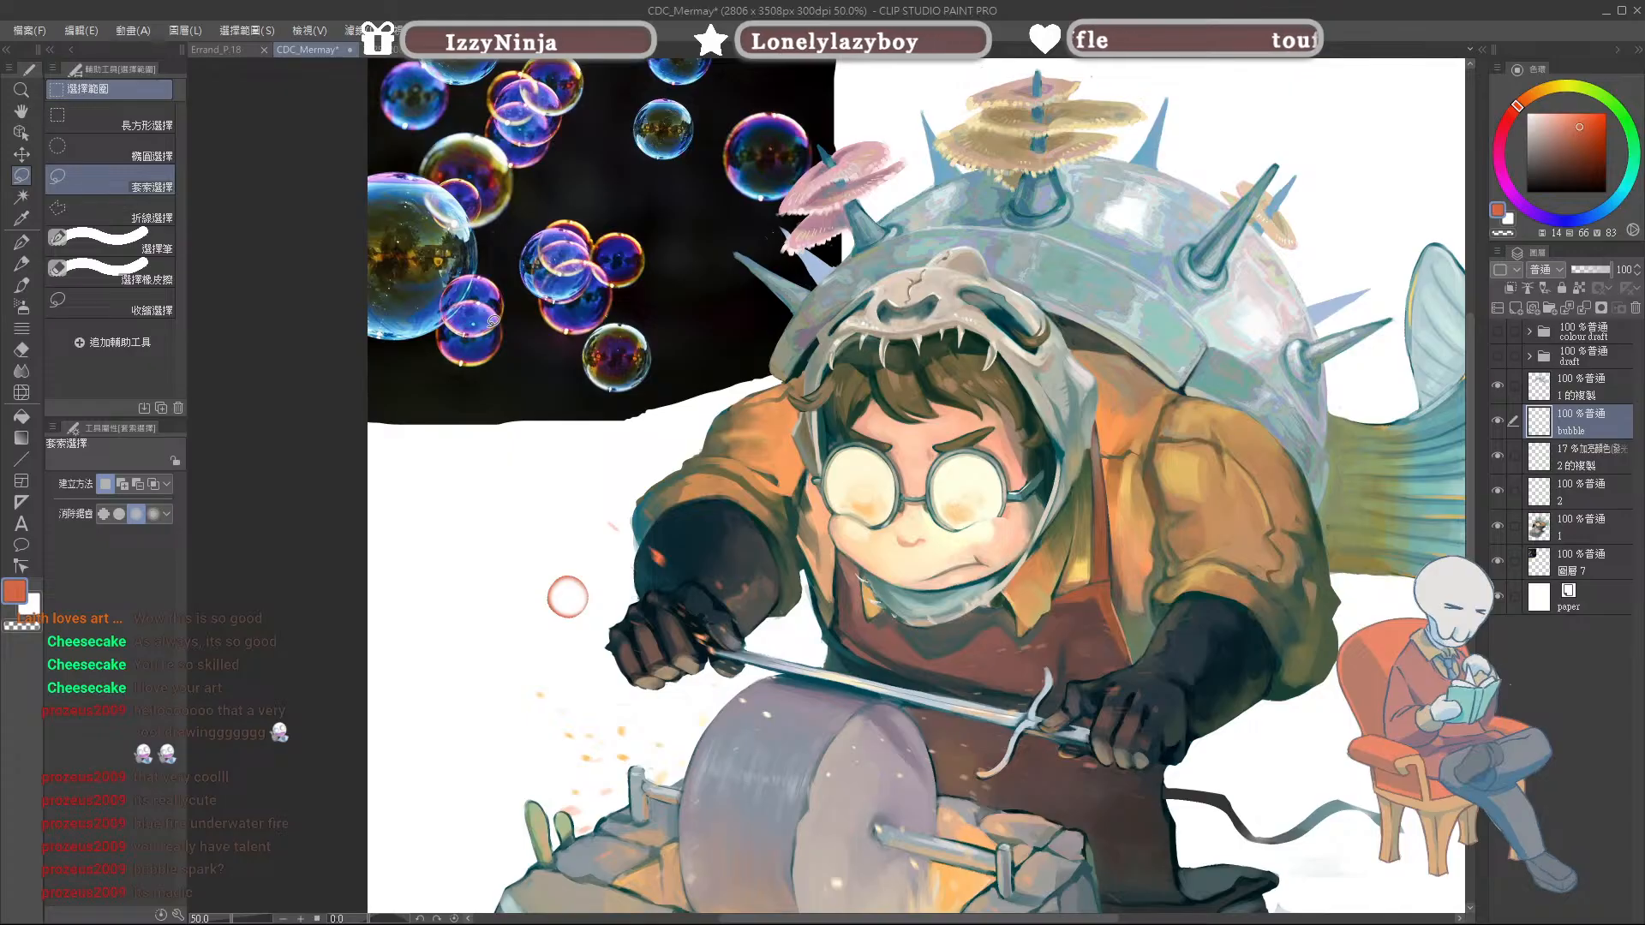
key(b)
key(bracketleft)
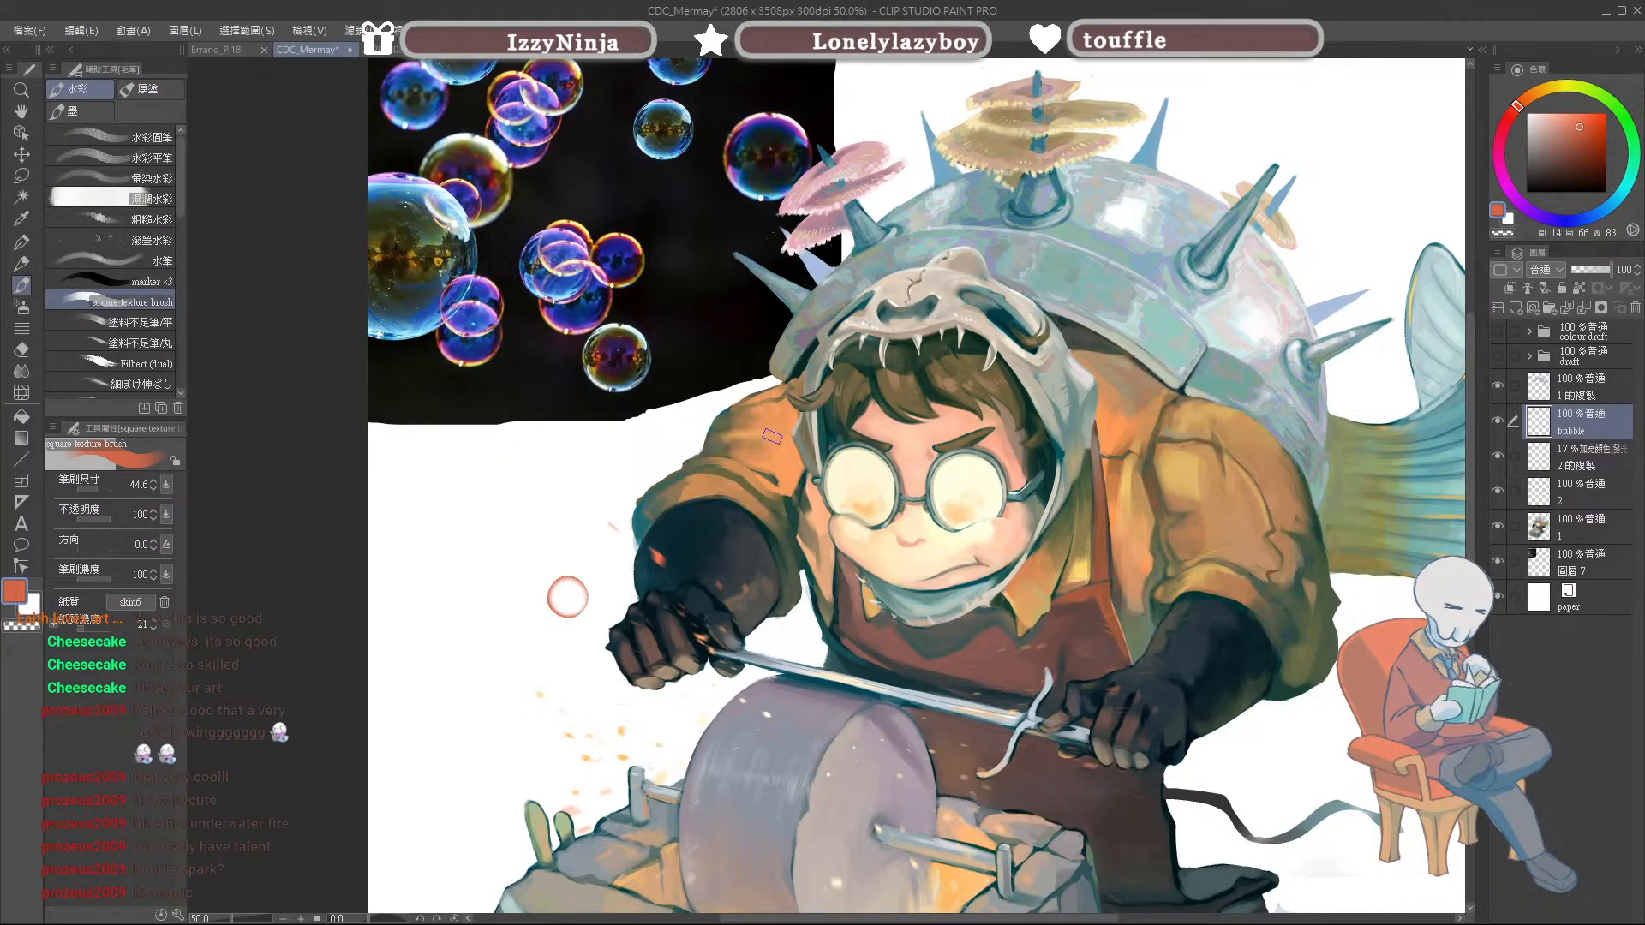
click(1532, 93)
click(1575, 120)
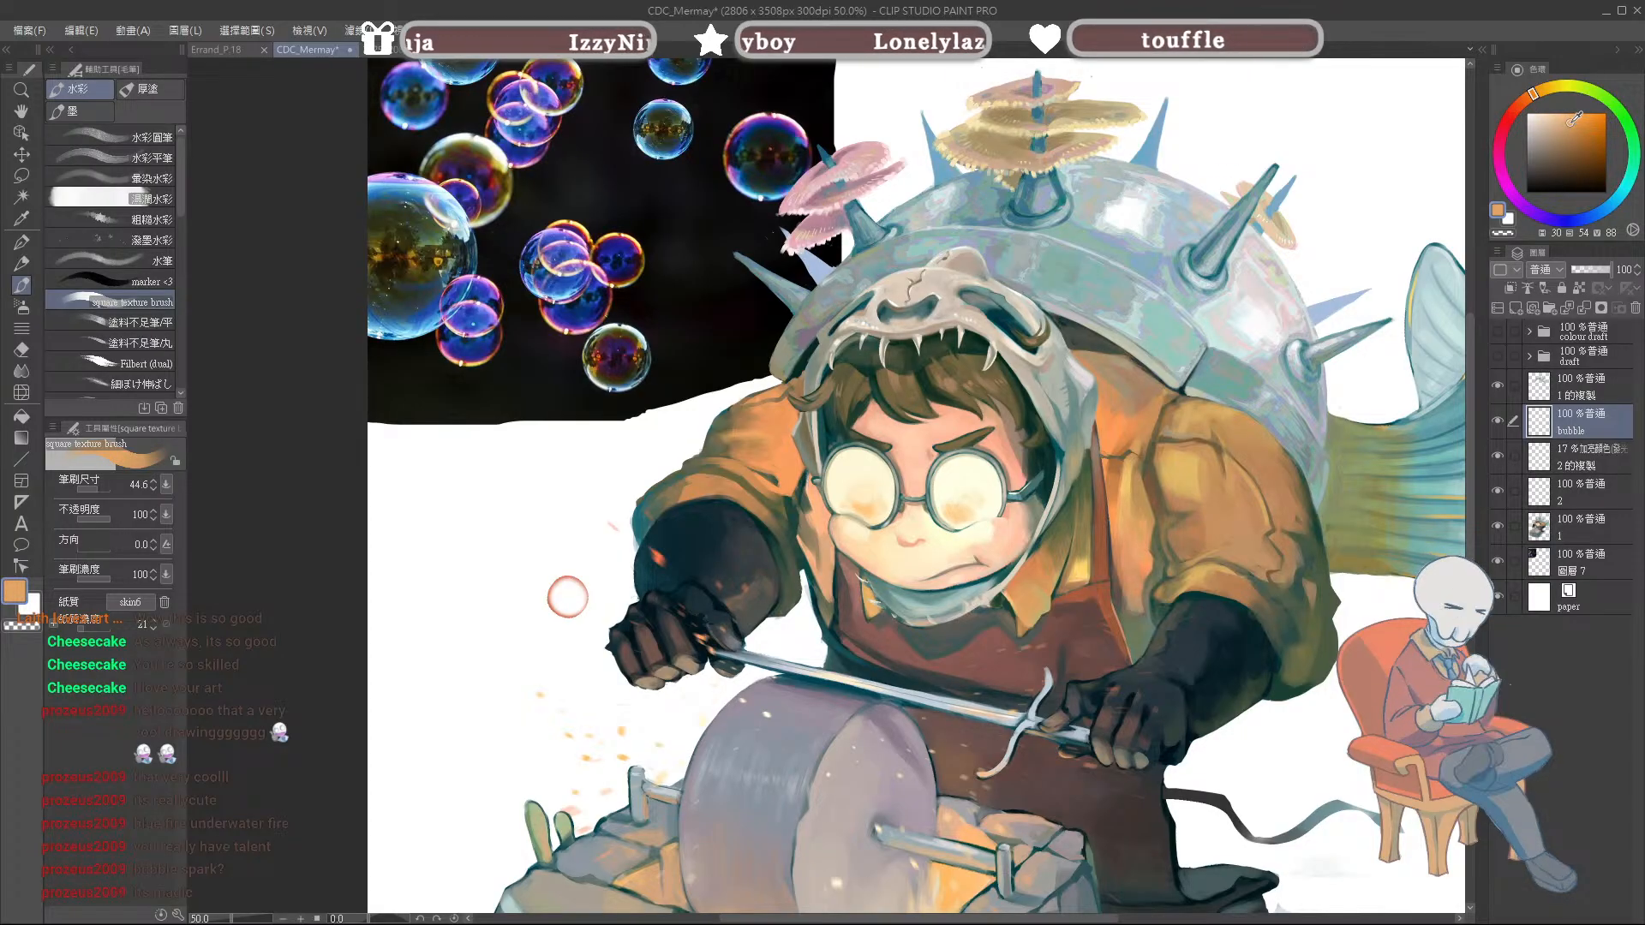
key(bracketleft)
key(bracketleft)
key(bracketleft)
key(bracketleft)
key(bracketleft)
key(bracketleft)
key(bracketleft)
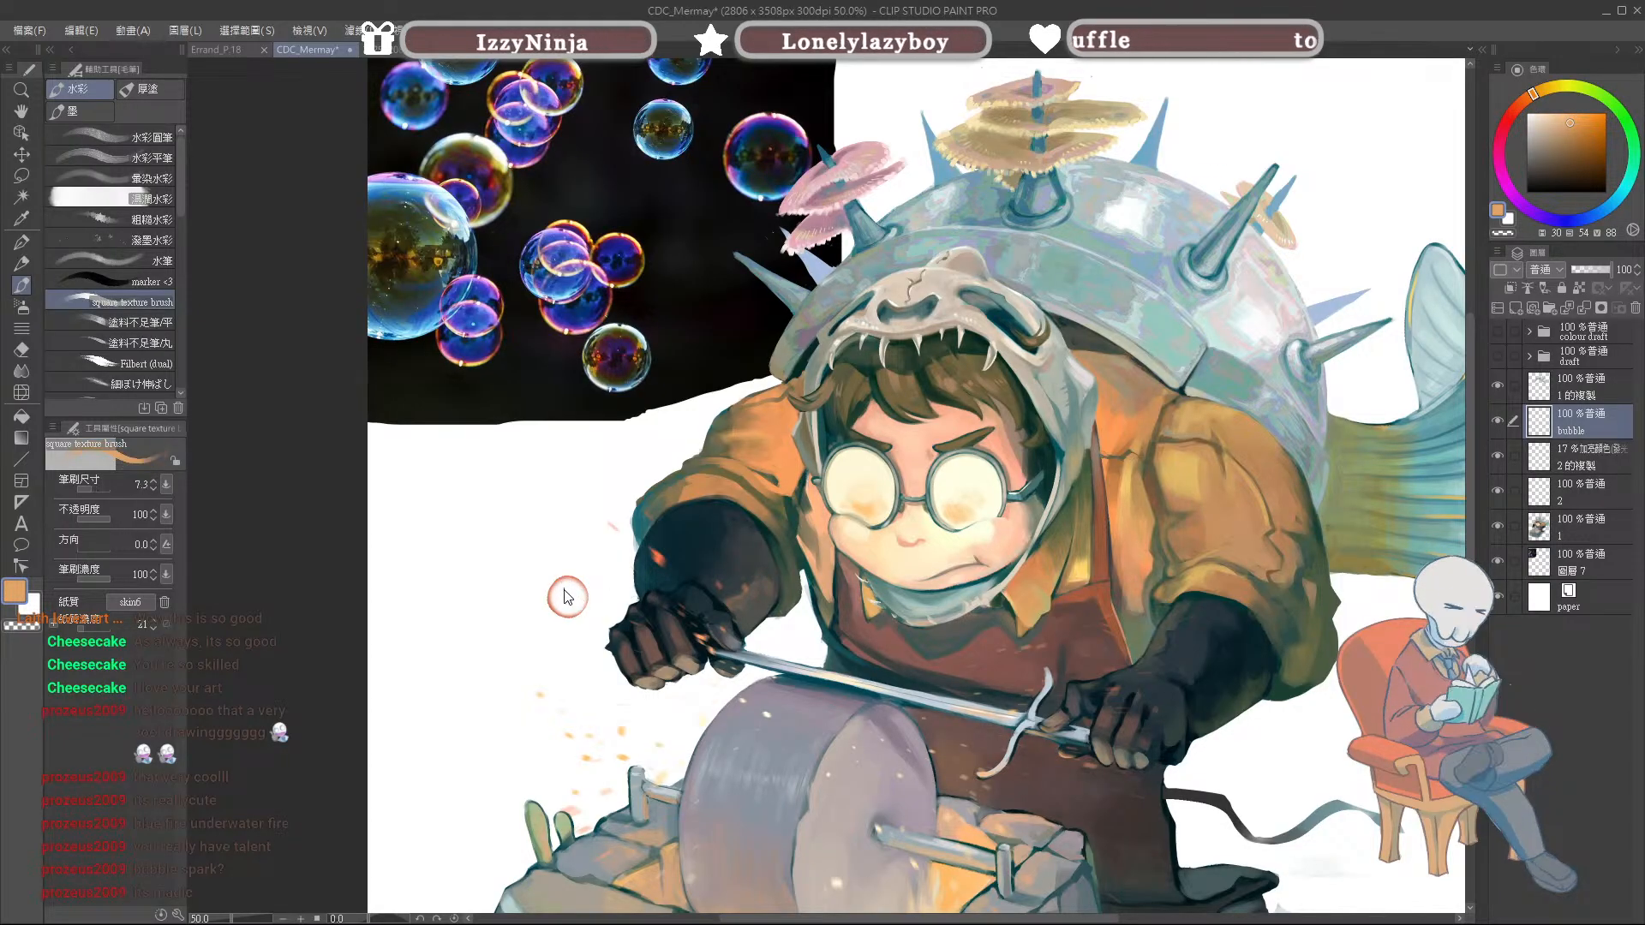
key(bracketright)
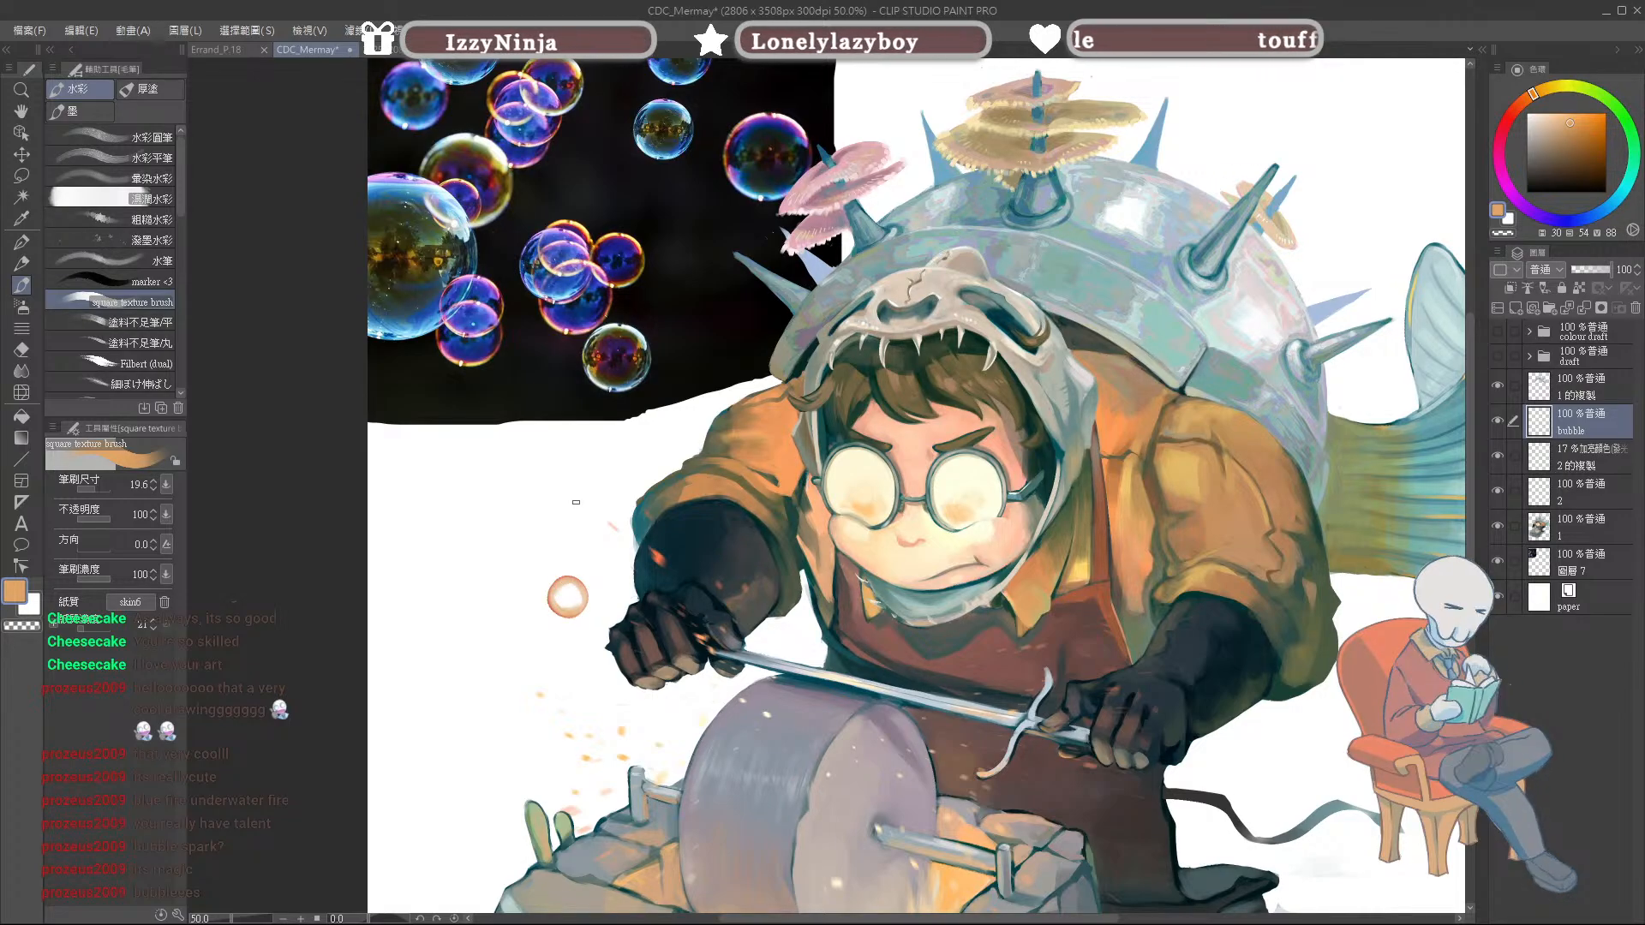
Step: Tint the inner edge of the bubble with a purple colour using the brush at size 21.5
click(1510, 190)
click(1562, 131)
key(bracketleft)
key(bracketright)
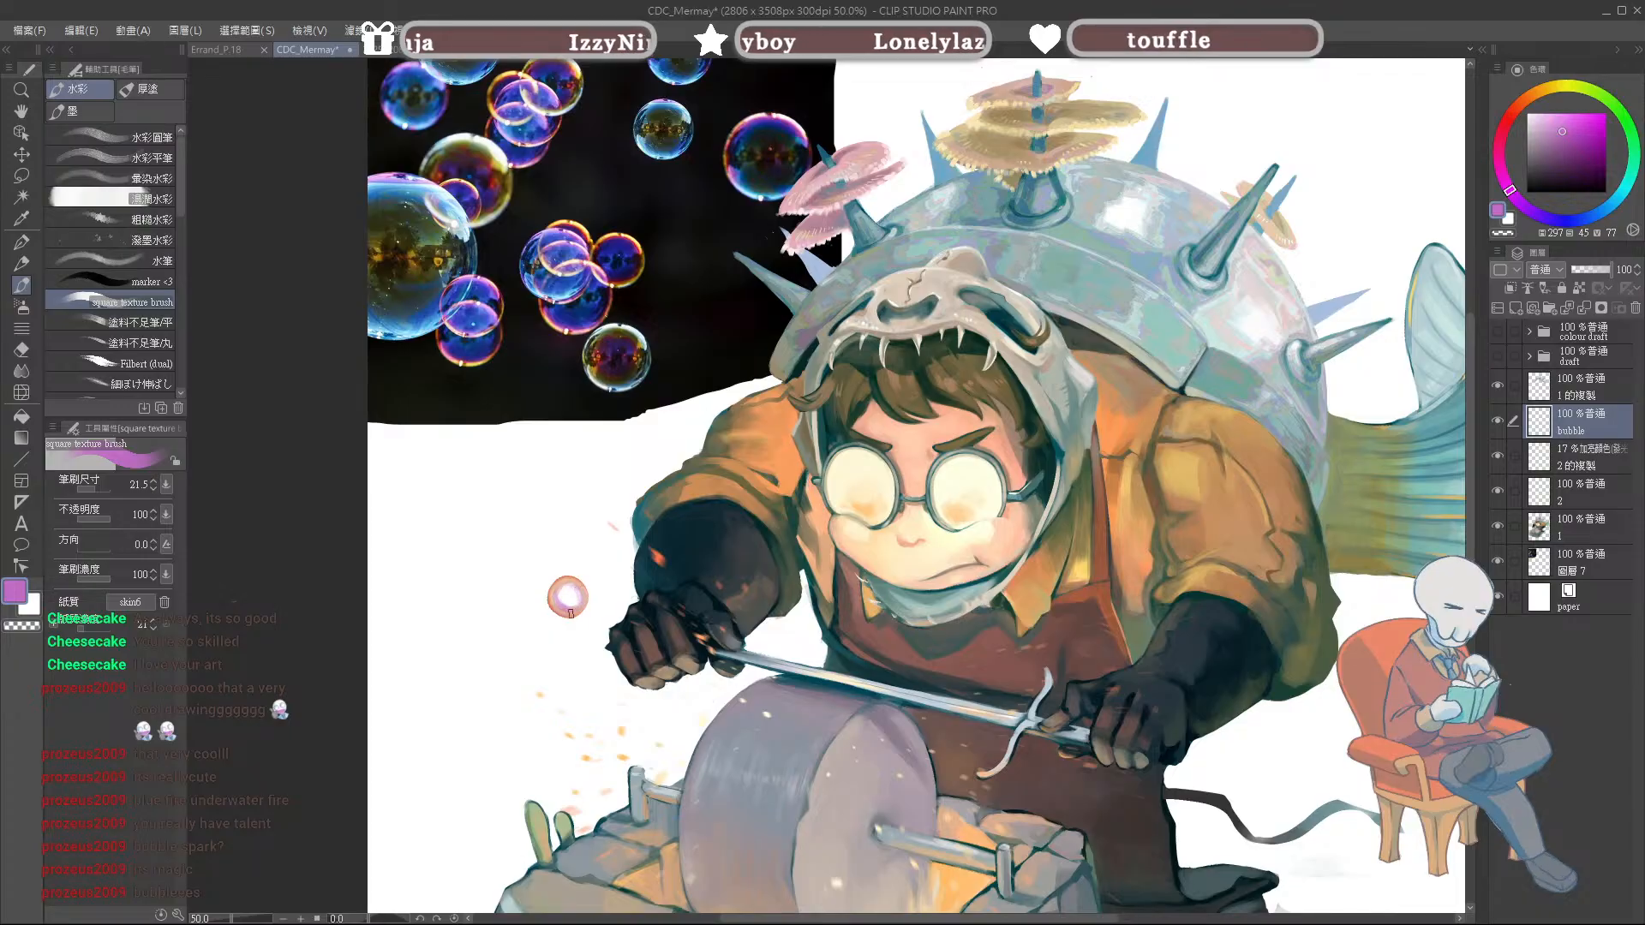
Step: Sample white from the canvas and clean up the bubble's bright centre with it
alt+click(566, 597)
alt+click(559, 608)
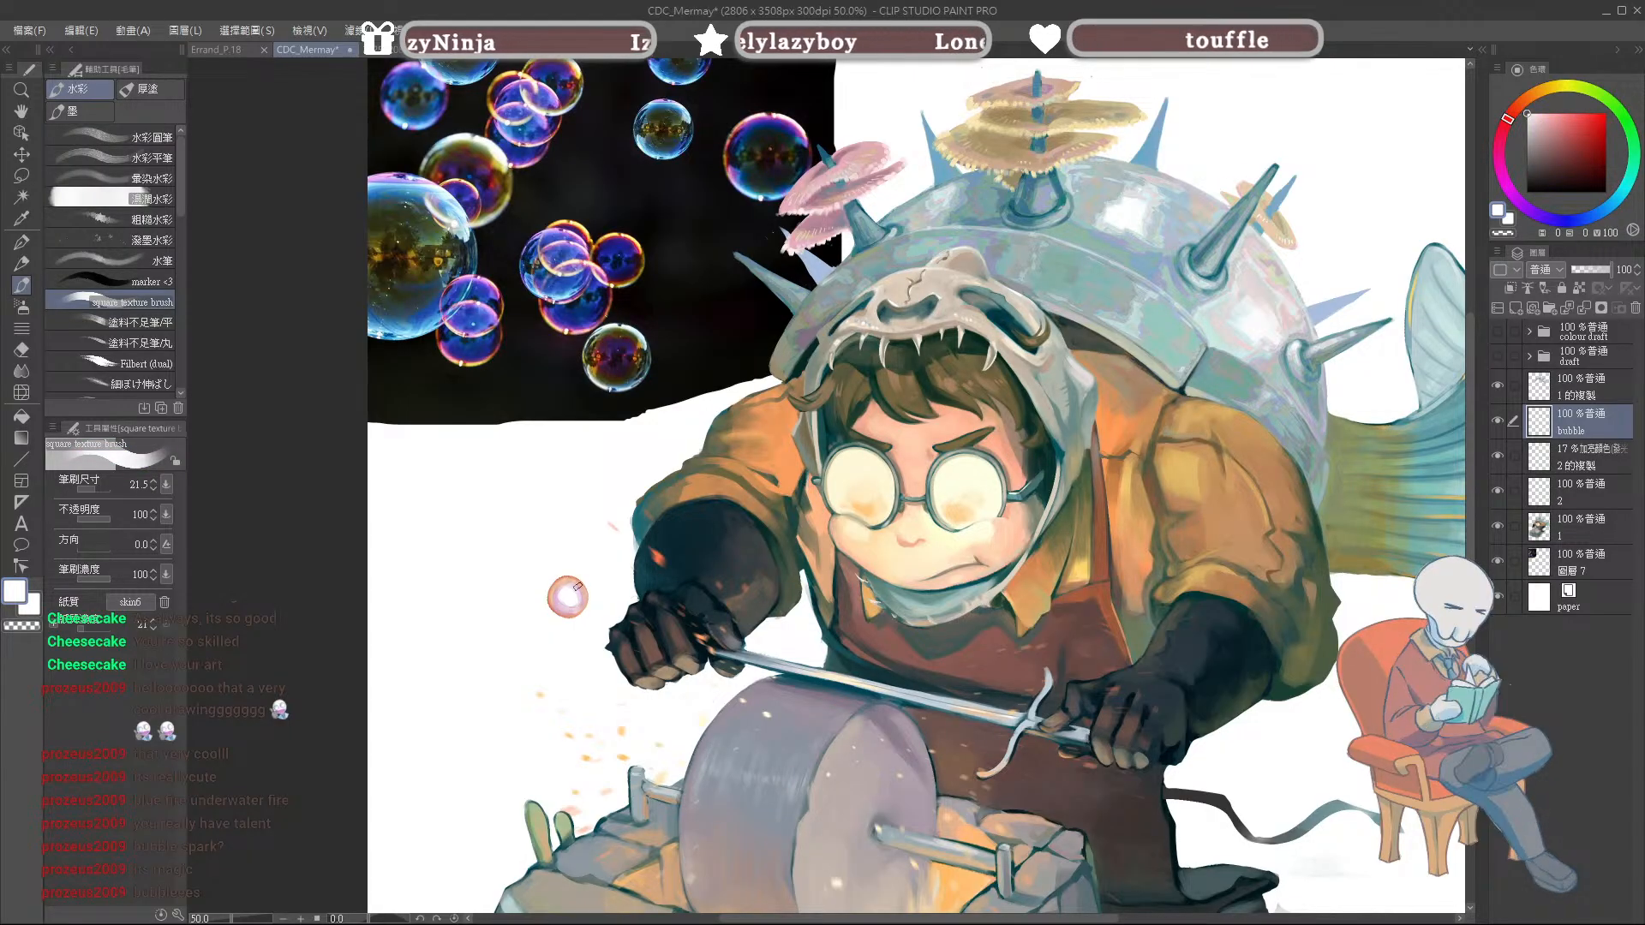
alt+click(649, 512)
alt+click(631, 514)
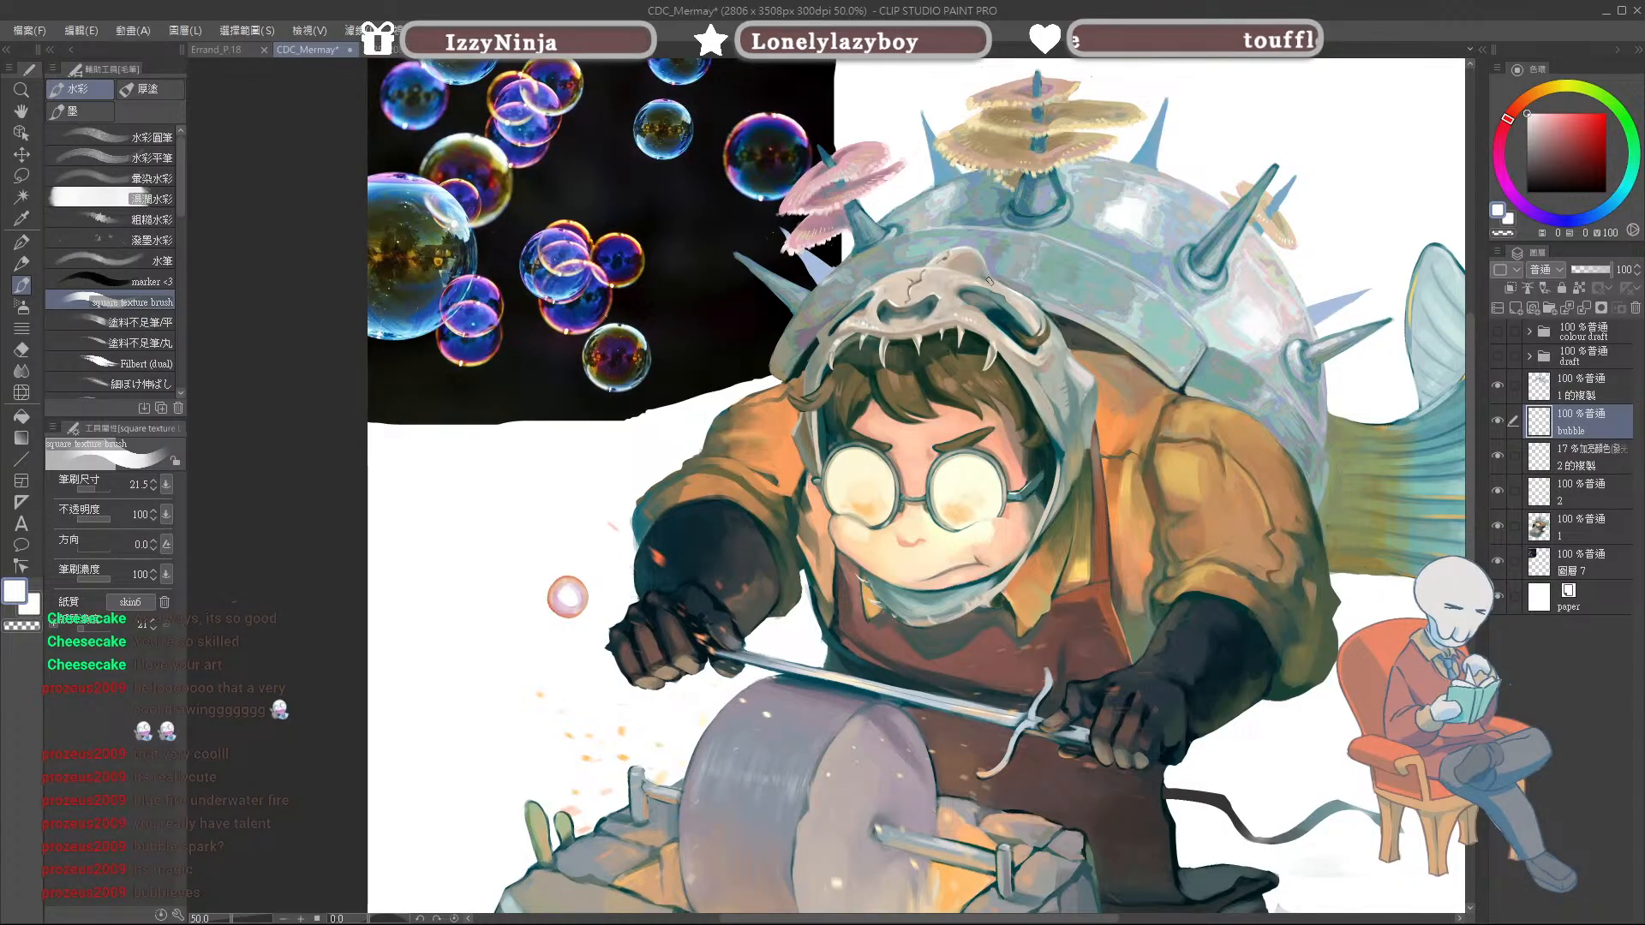
Step: Sample a grey-green from the shell armour and add it to the bubble's rim with a brush of about size 18 to 22
alt+click(1075, 267)
key(bracketleft)
key(bracketleft)
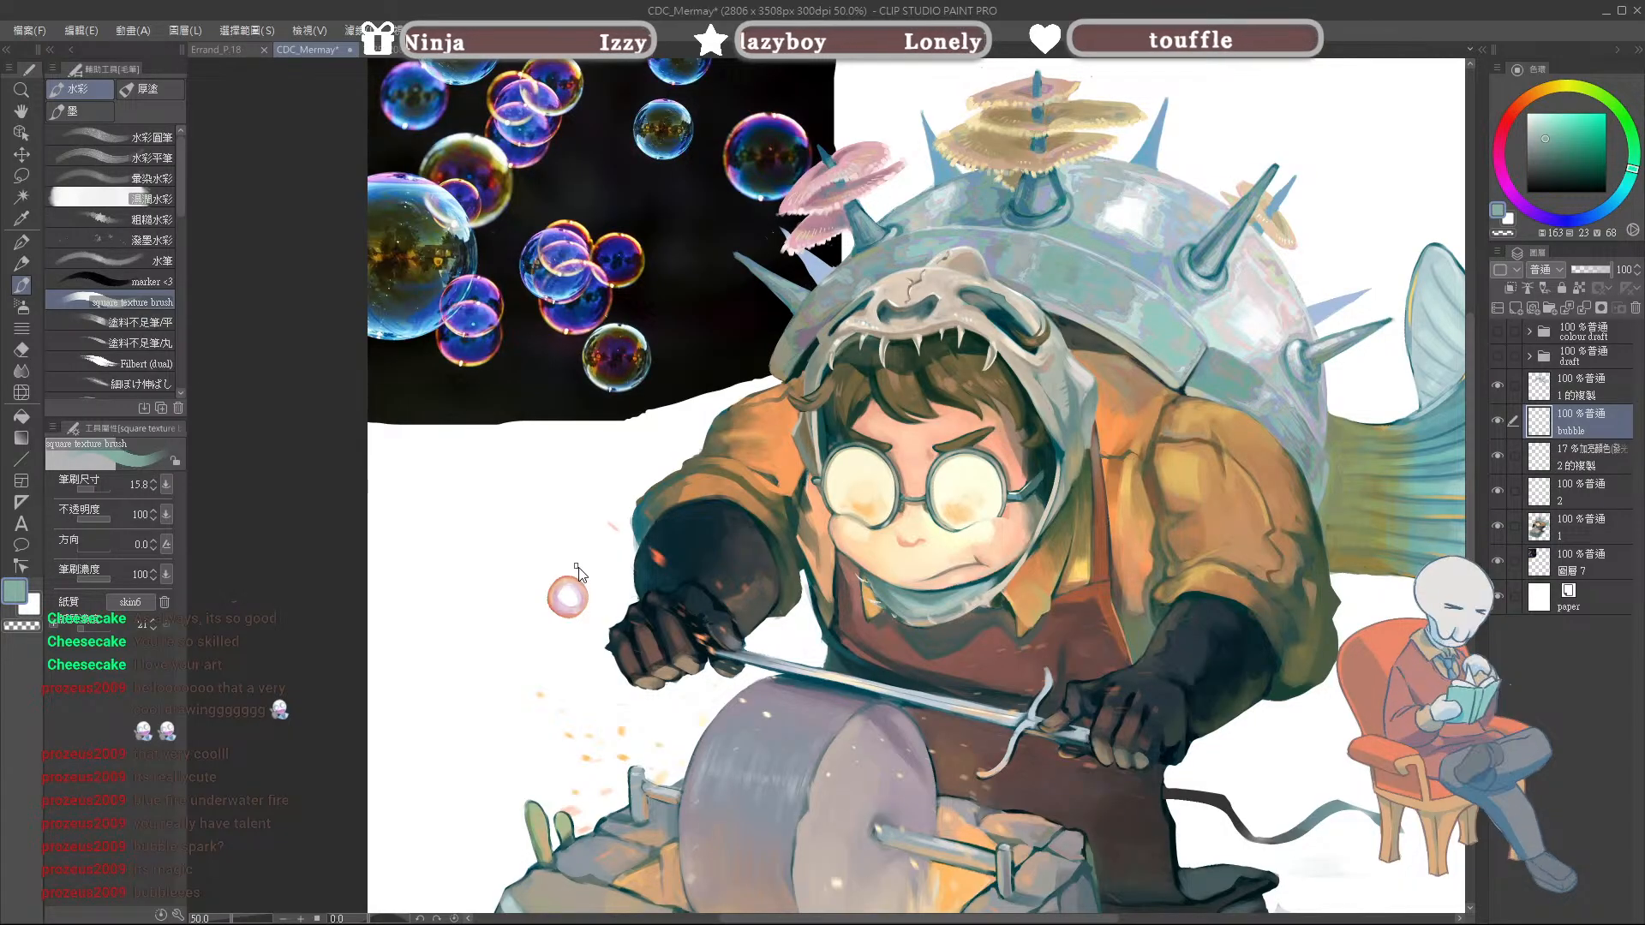
key(bracketright)
key(bracketright)
key(bracketright)
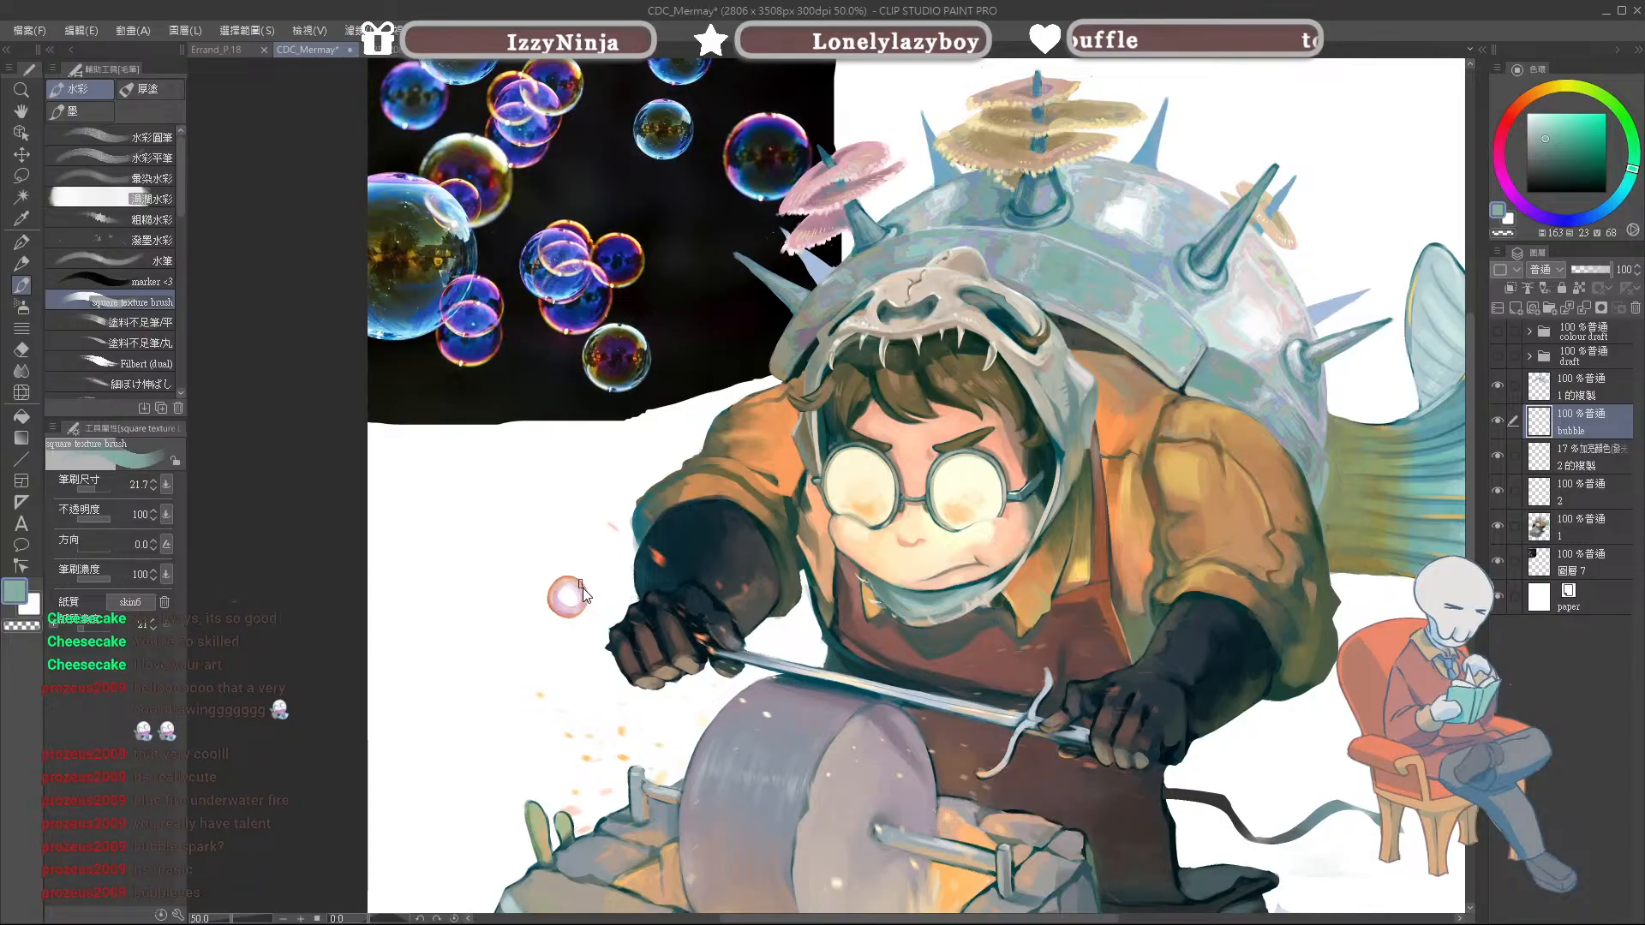
key(bracketleft)
key(bracketleft)
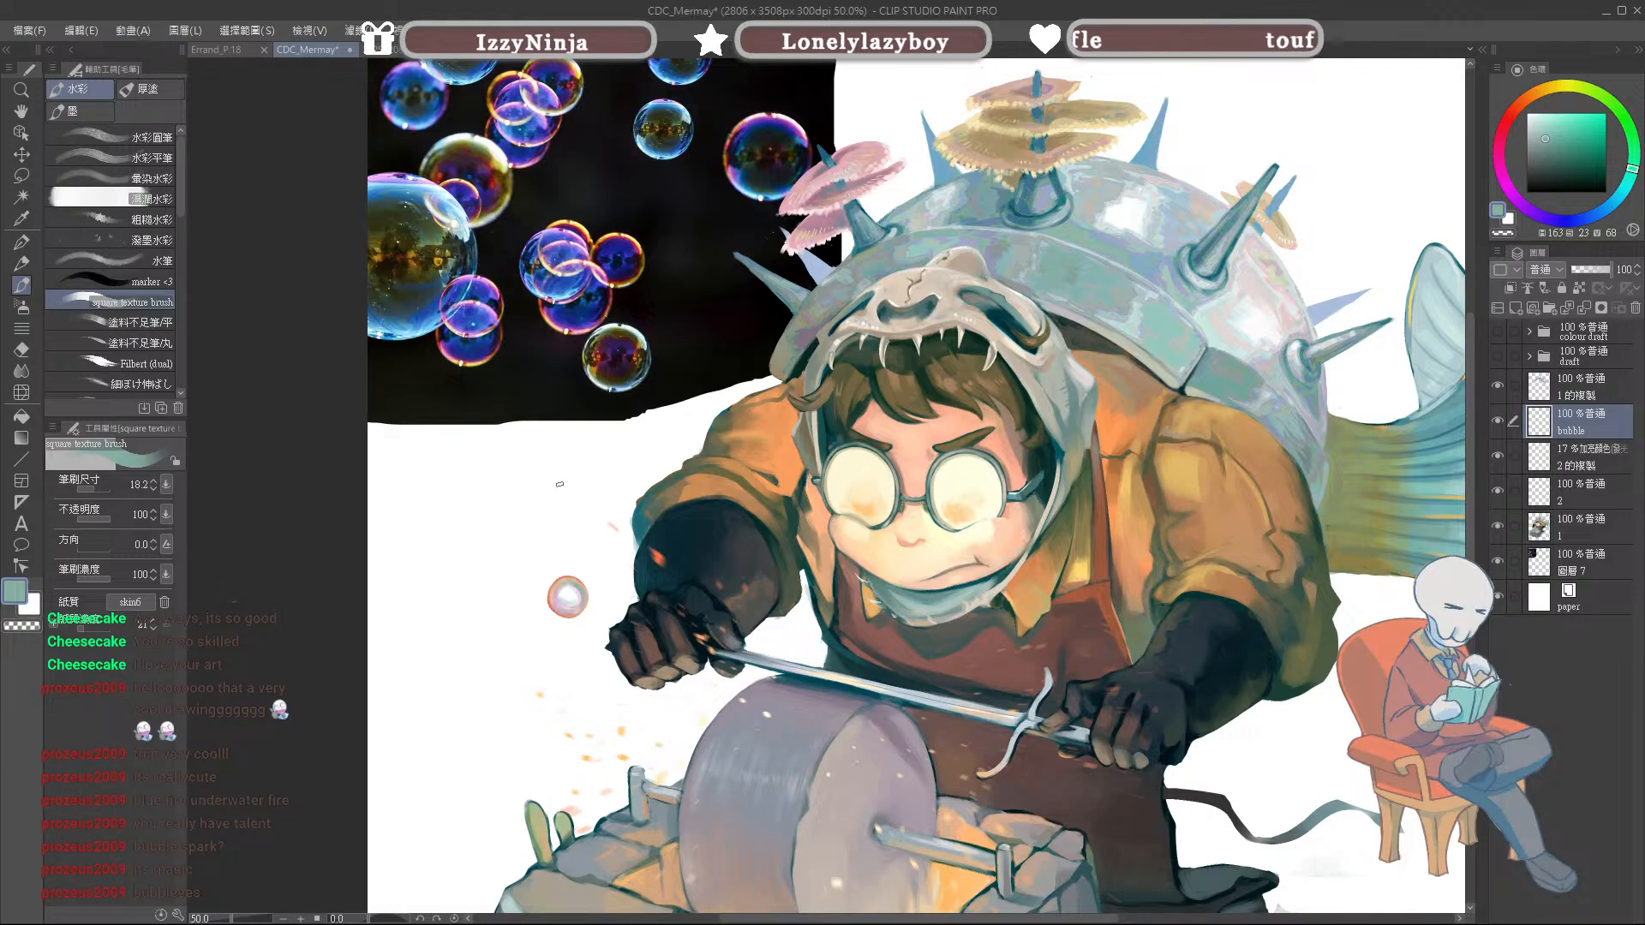
Step: Reshape the bubble into a rounder form with the Liquify tool at size 62.6, switching its distortion mode for the final stroke
key(j)
drag(584, 524, 536, 524)
key(bracketright)
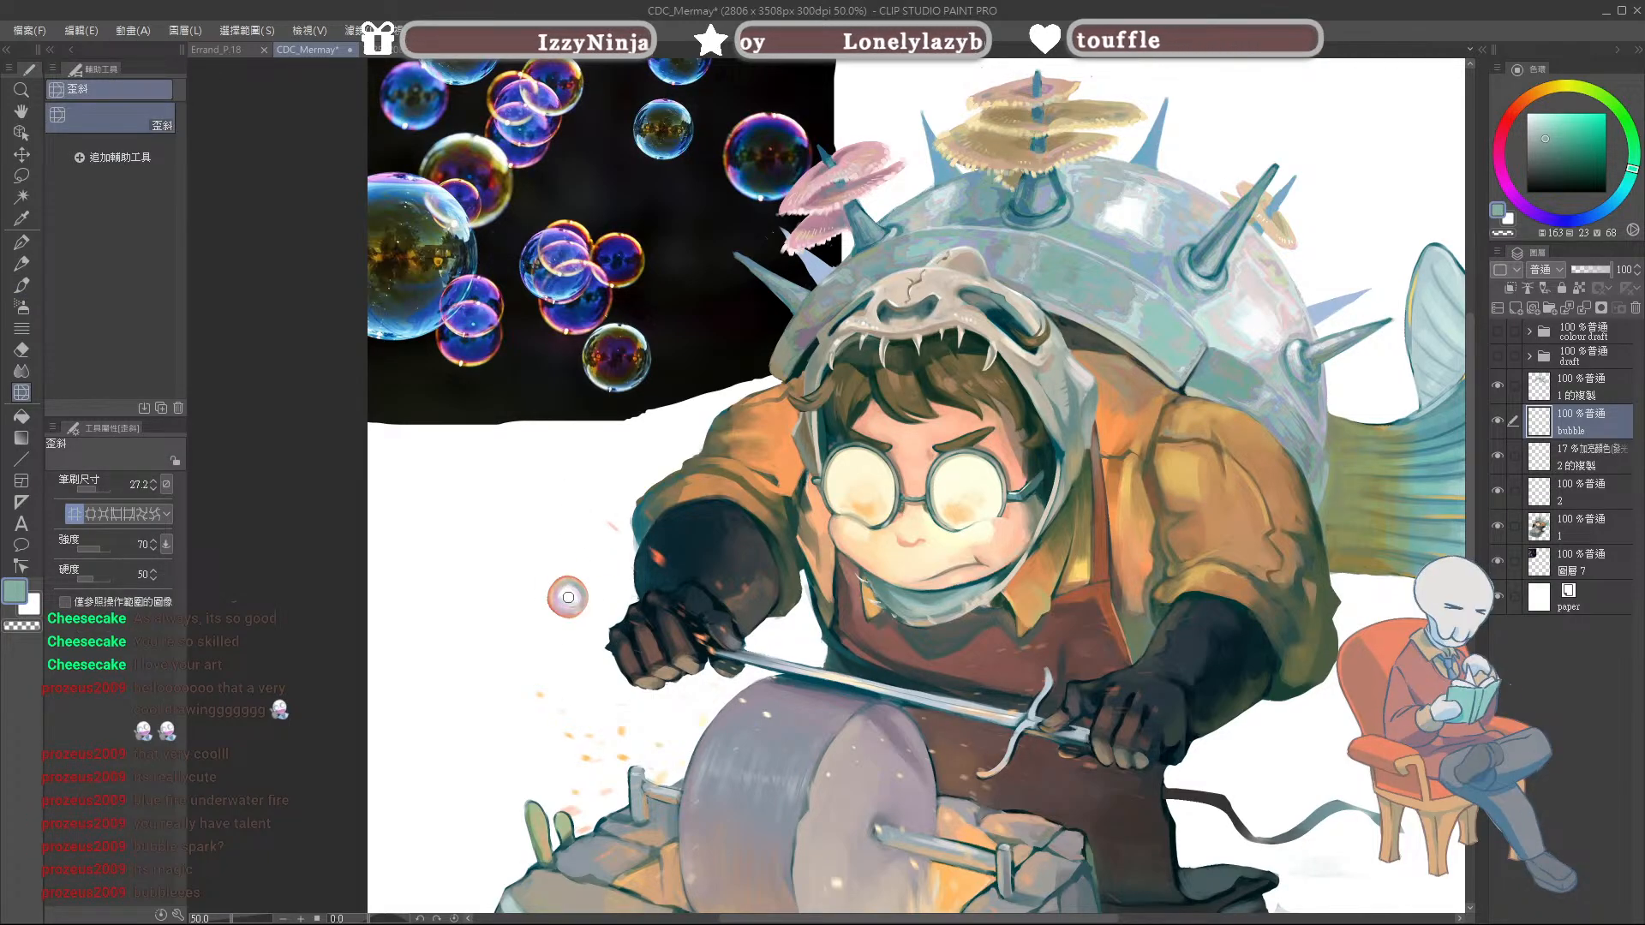
drag(566, 593, 566, 600)
key(bracketright)
key(bracketright)
key(bracketright)
key(bracketright)
key(bracketright)
key(bracketright)
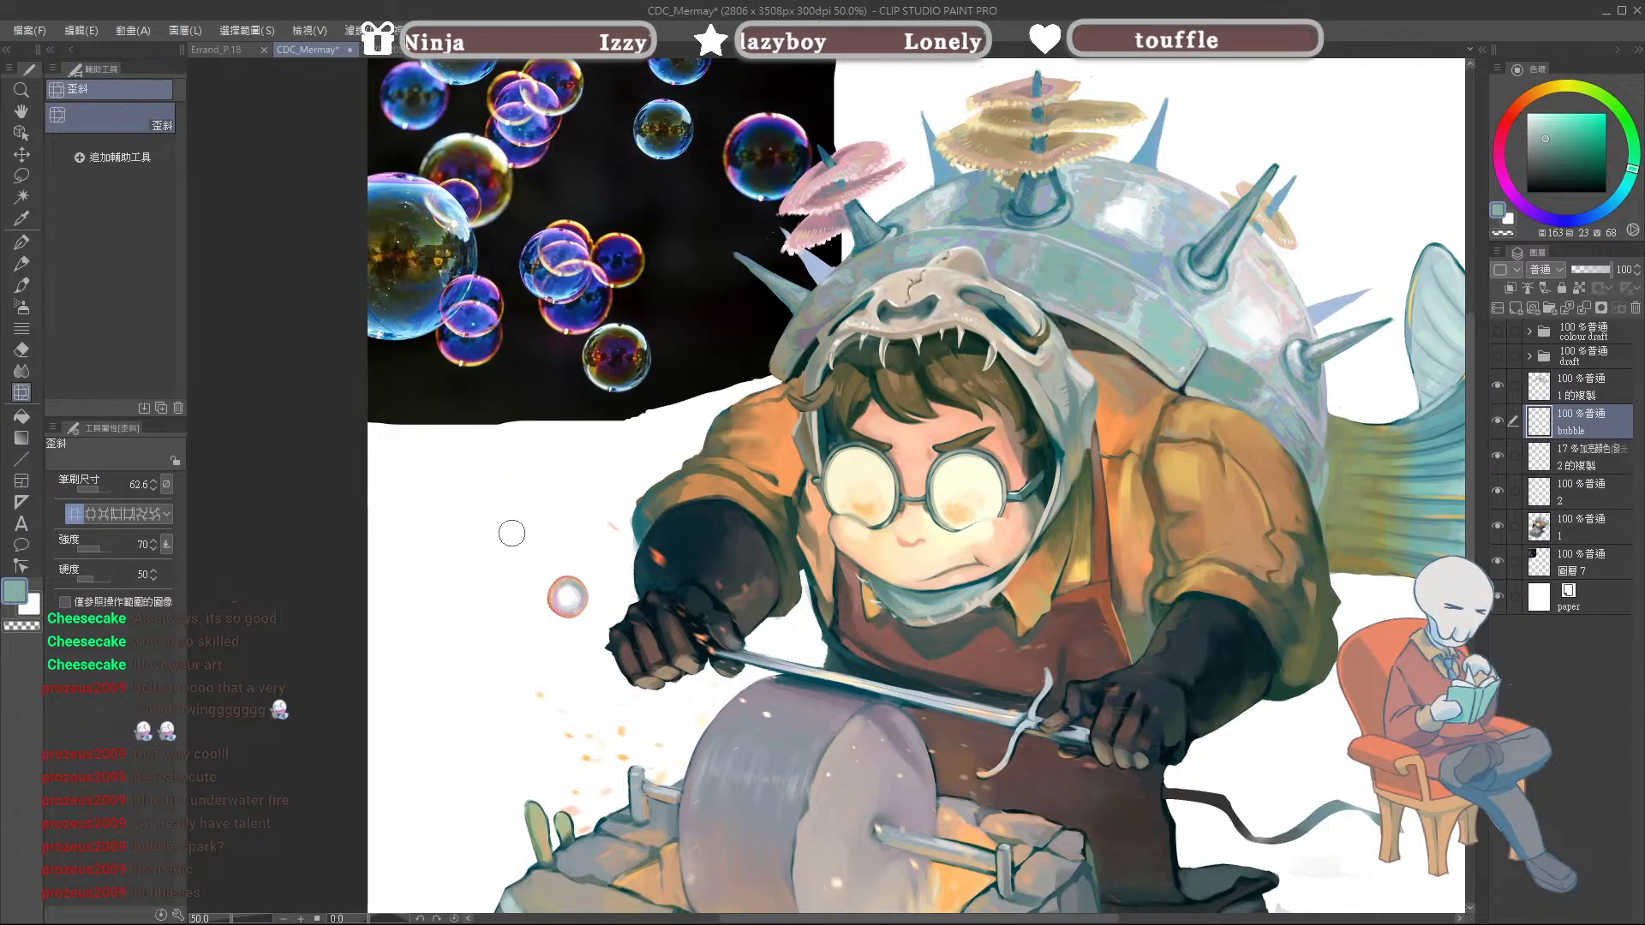
click(89, 513)
drag(567, 595, 573, 604)
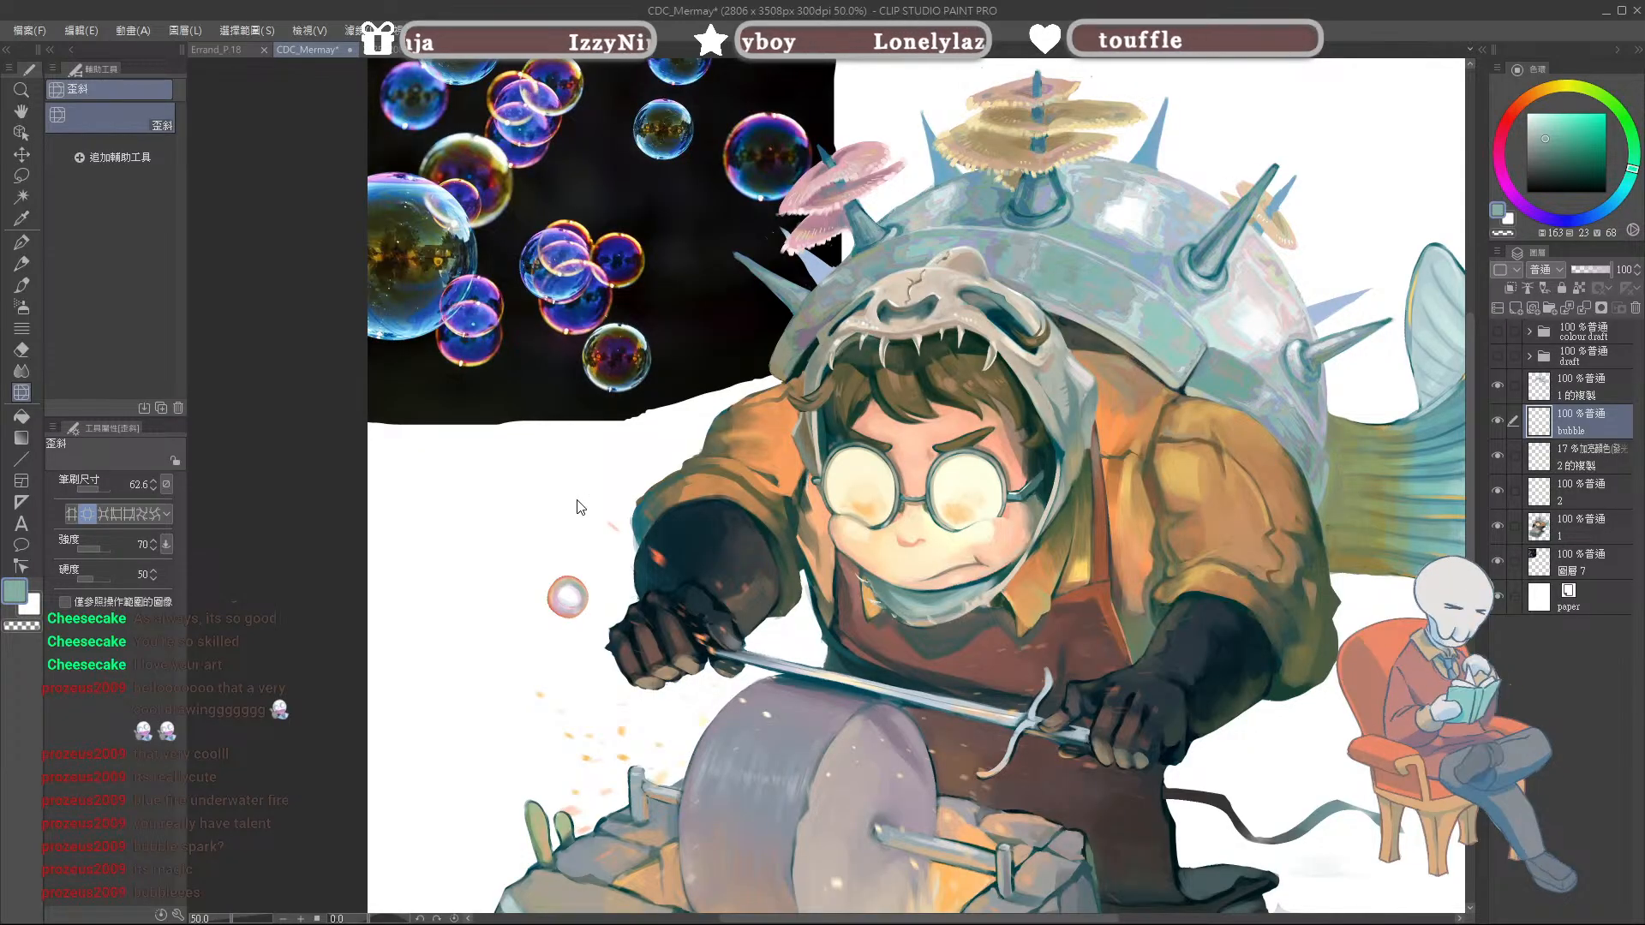
Step: Sample light pink and lilac tones from the bubble and tint its white centre with the square texture brush at size 19.9
key(b)
alt+click(572, 591)
alt+click(573, 587)
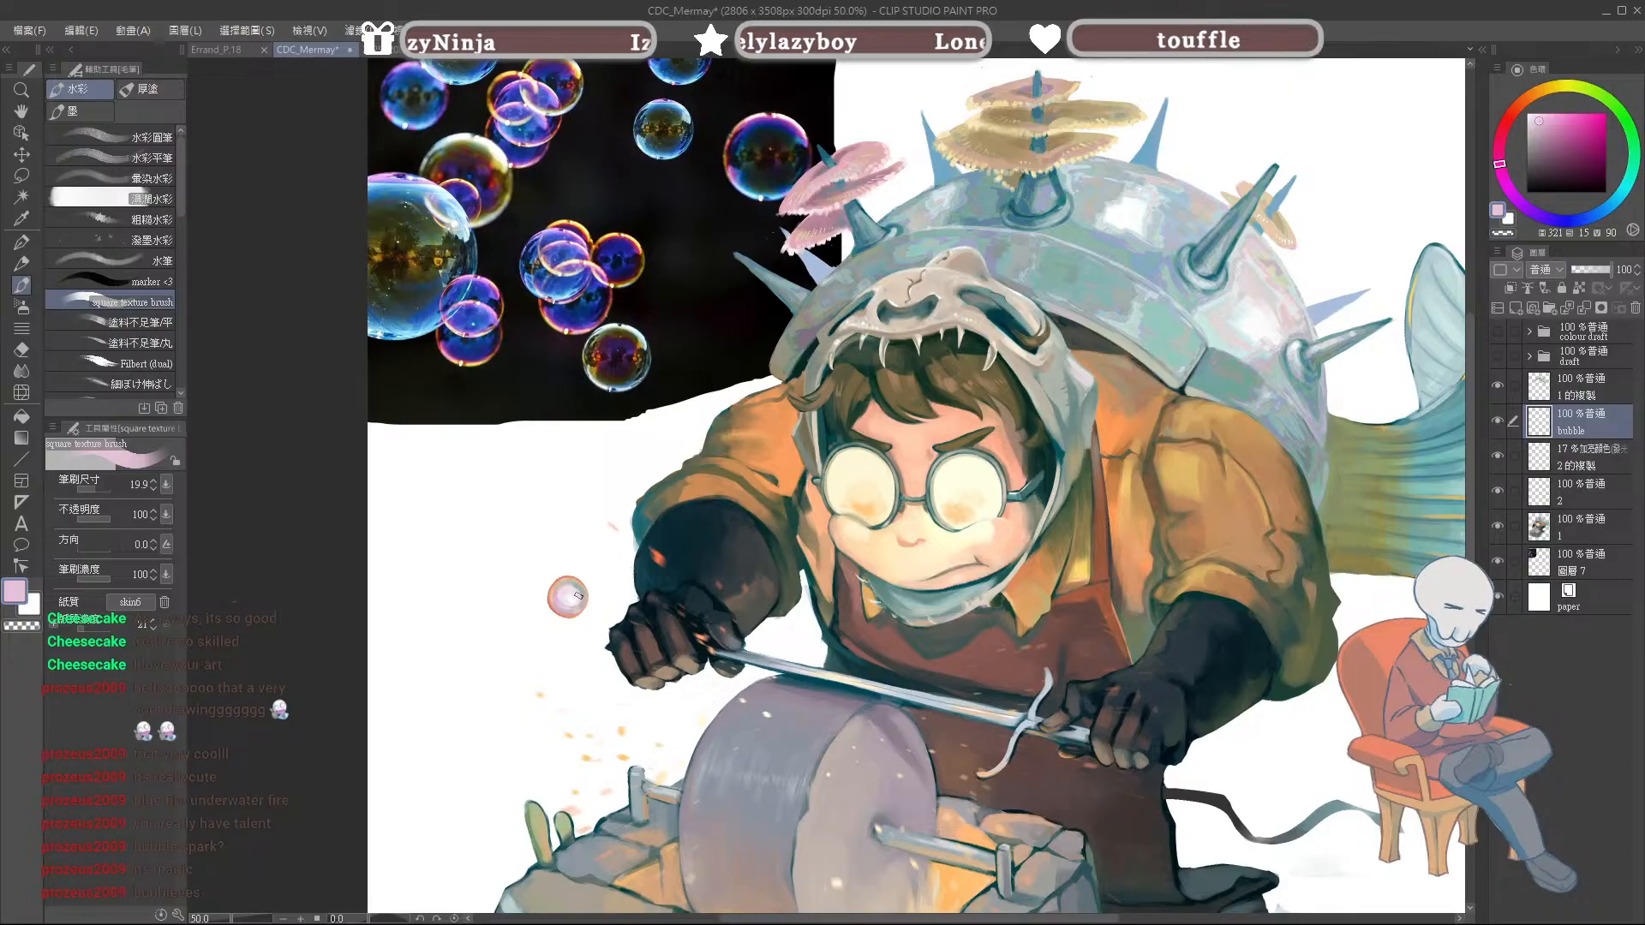
alt+click(581, 591)
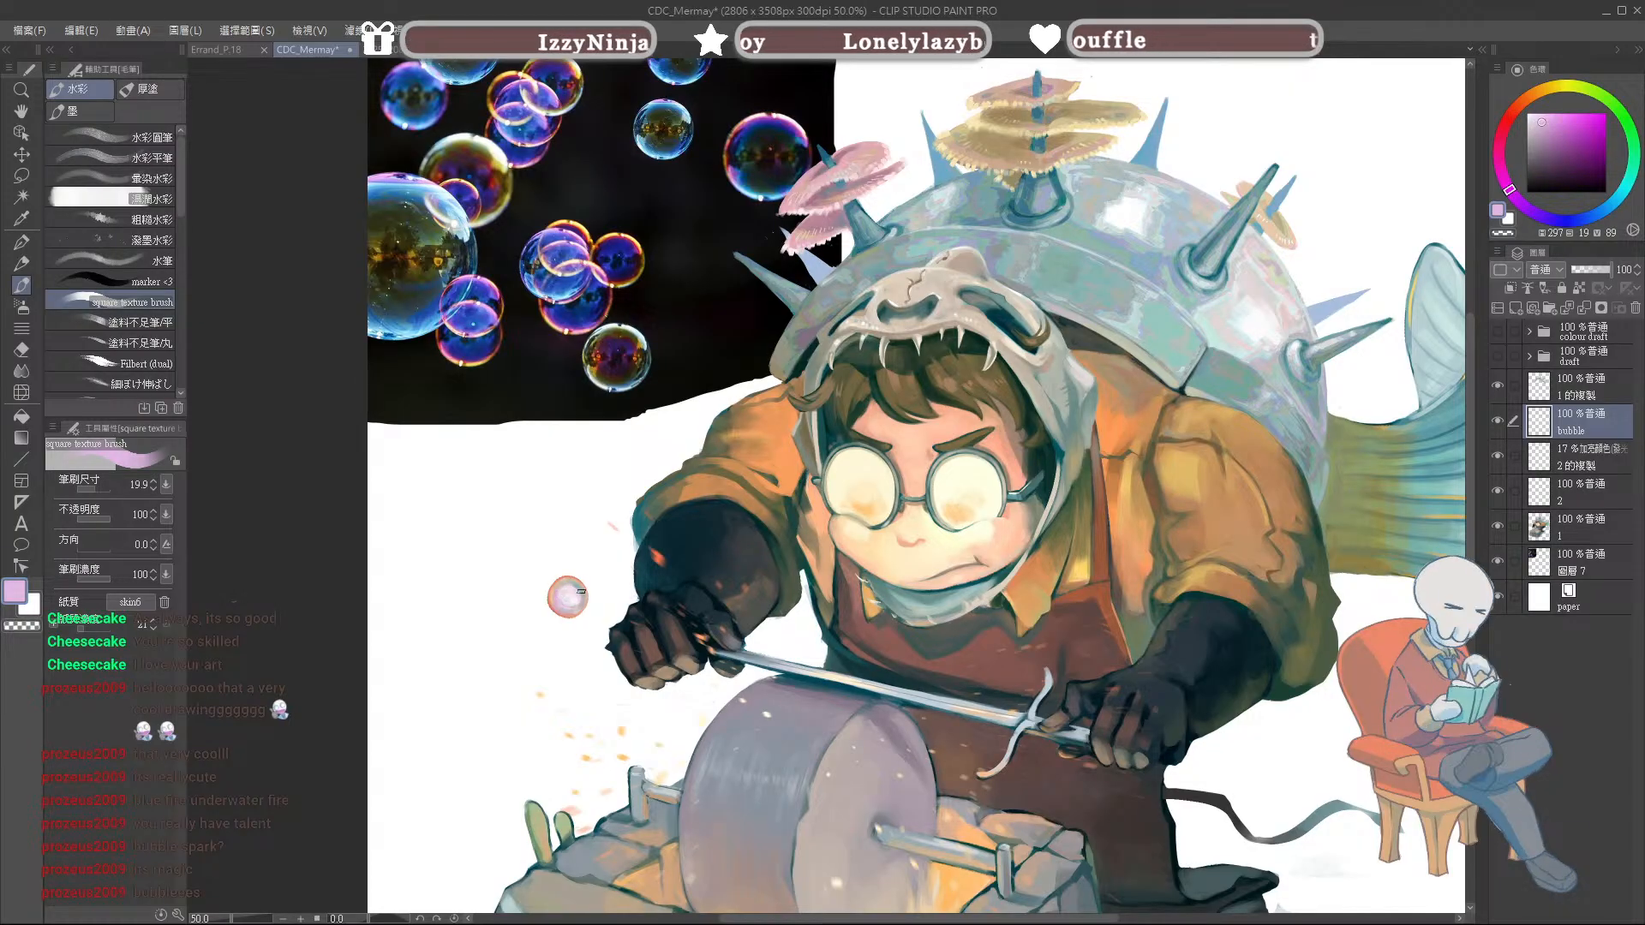
alt+click(603, 386)
drag(554, 598, 582, 589)
key(ctrl+z)
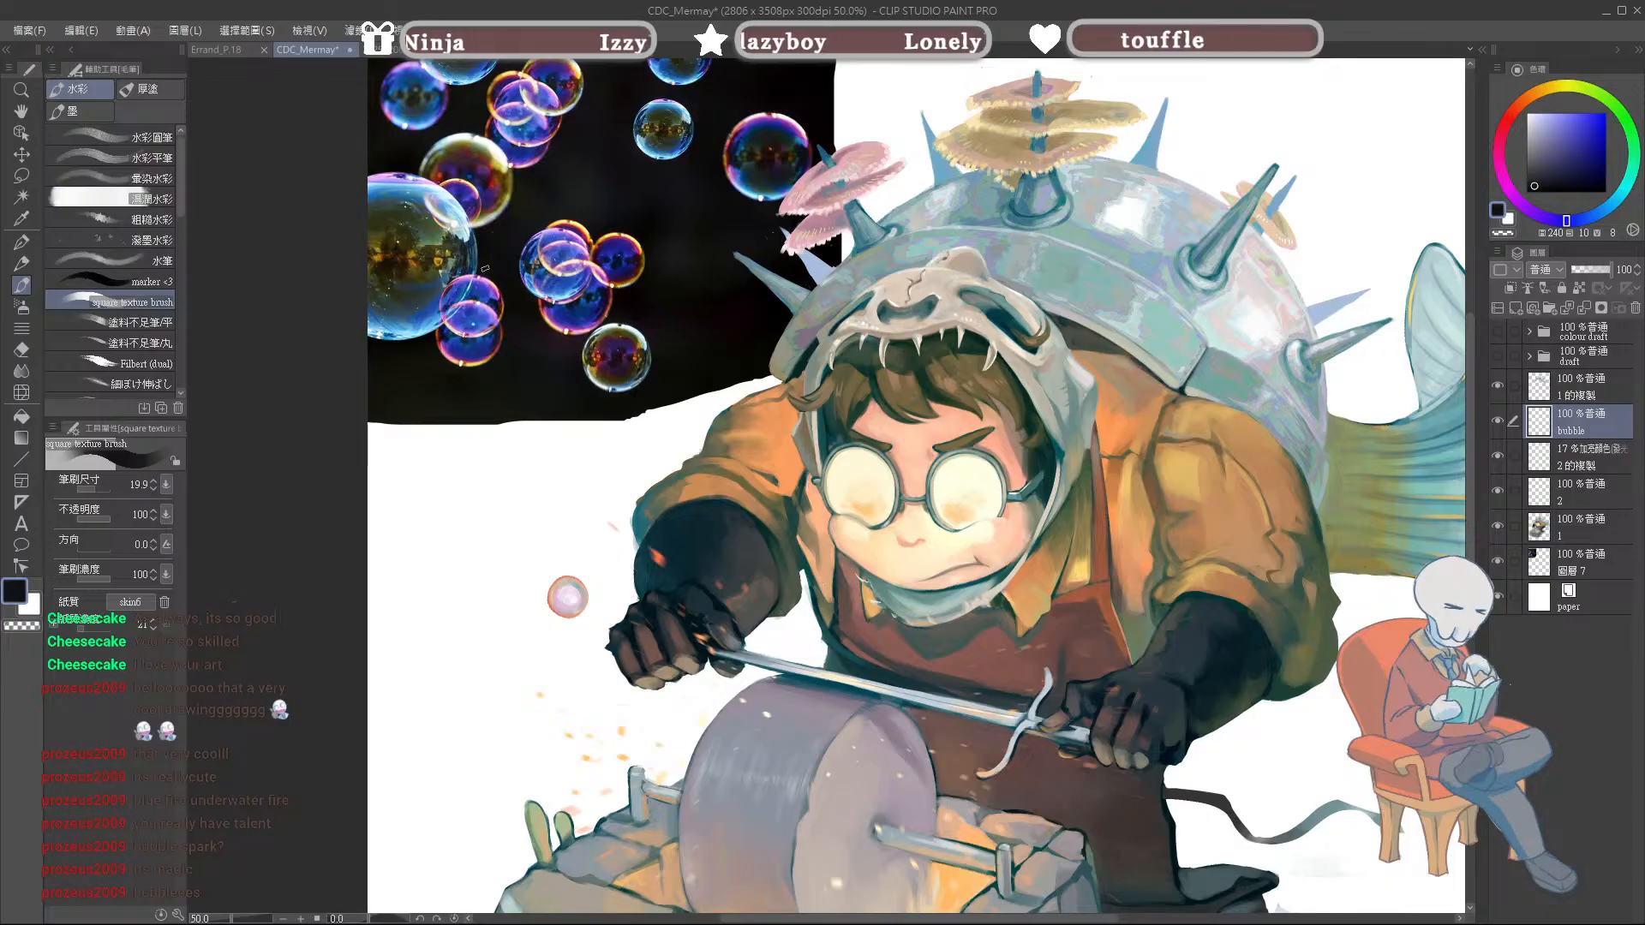
Step: Choose pure white and paint fine highlights along the bubble's edge, reducing the square texture brush to size 5.6
alt+click(857, 463)
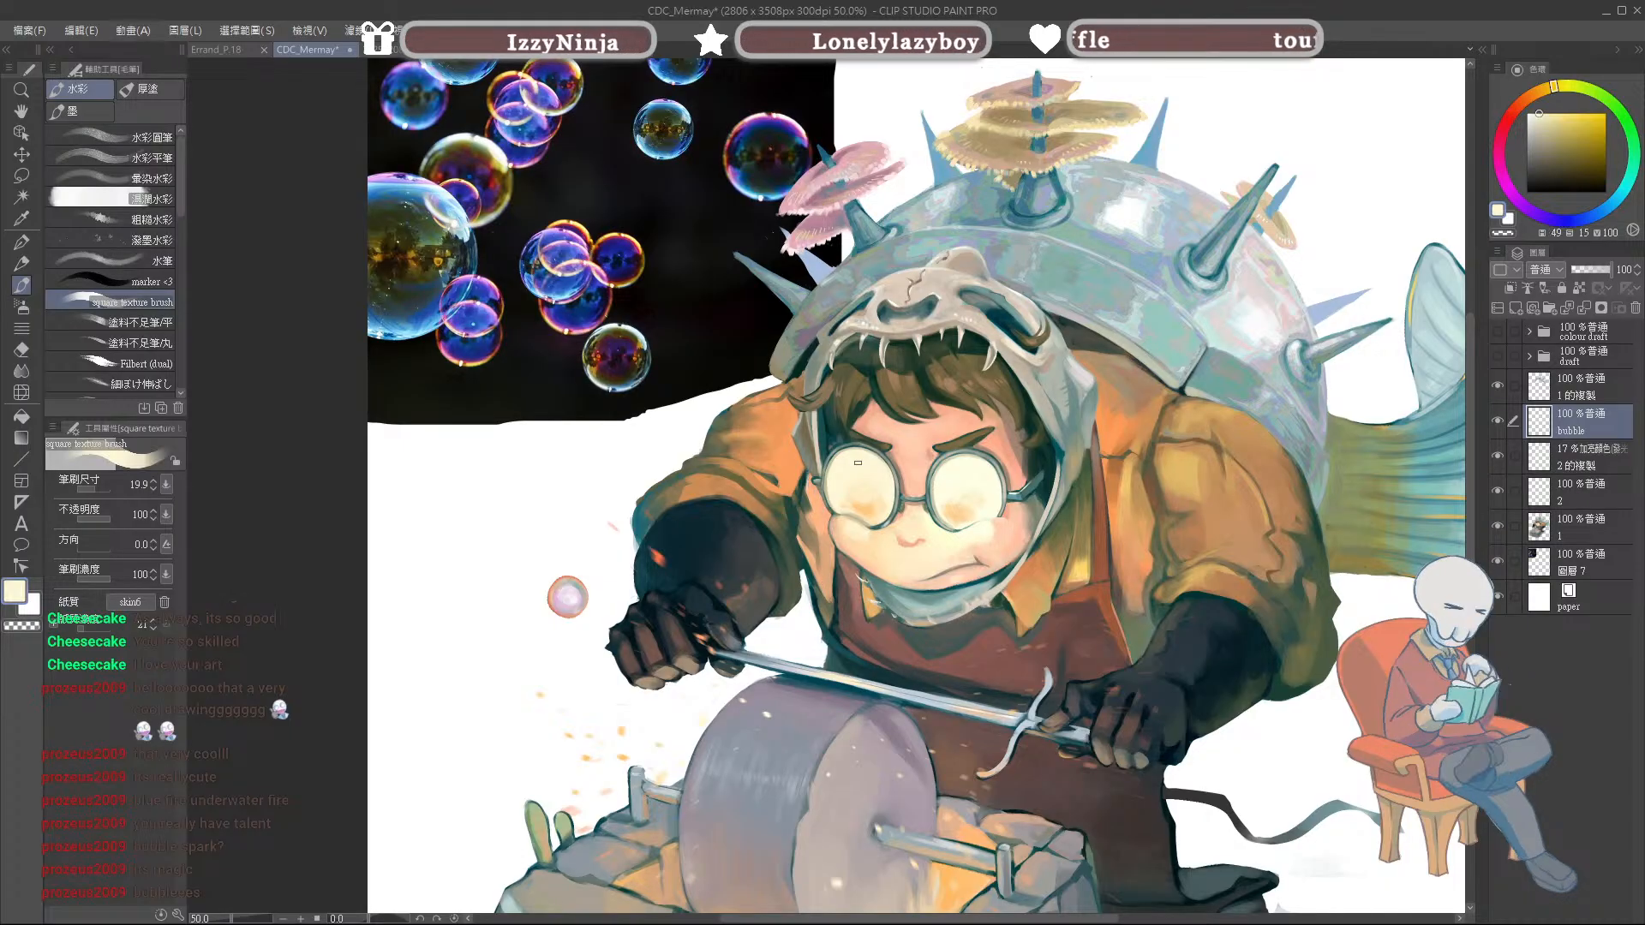
click(1527, 113)
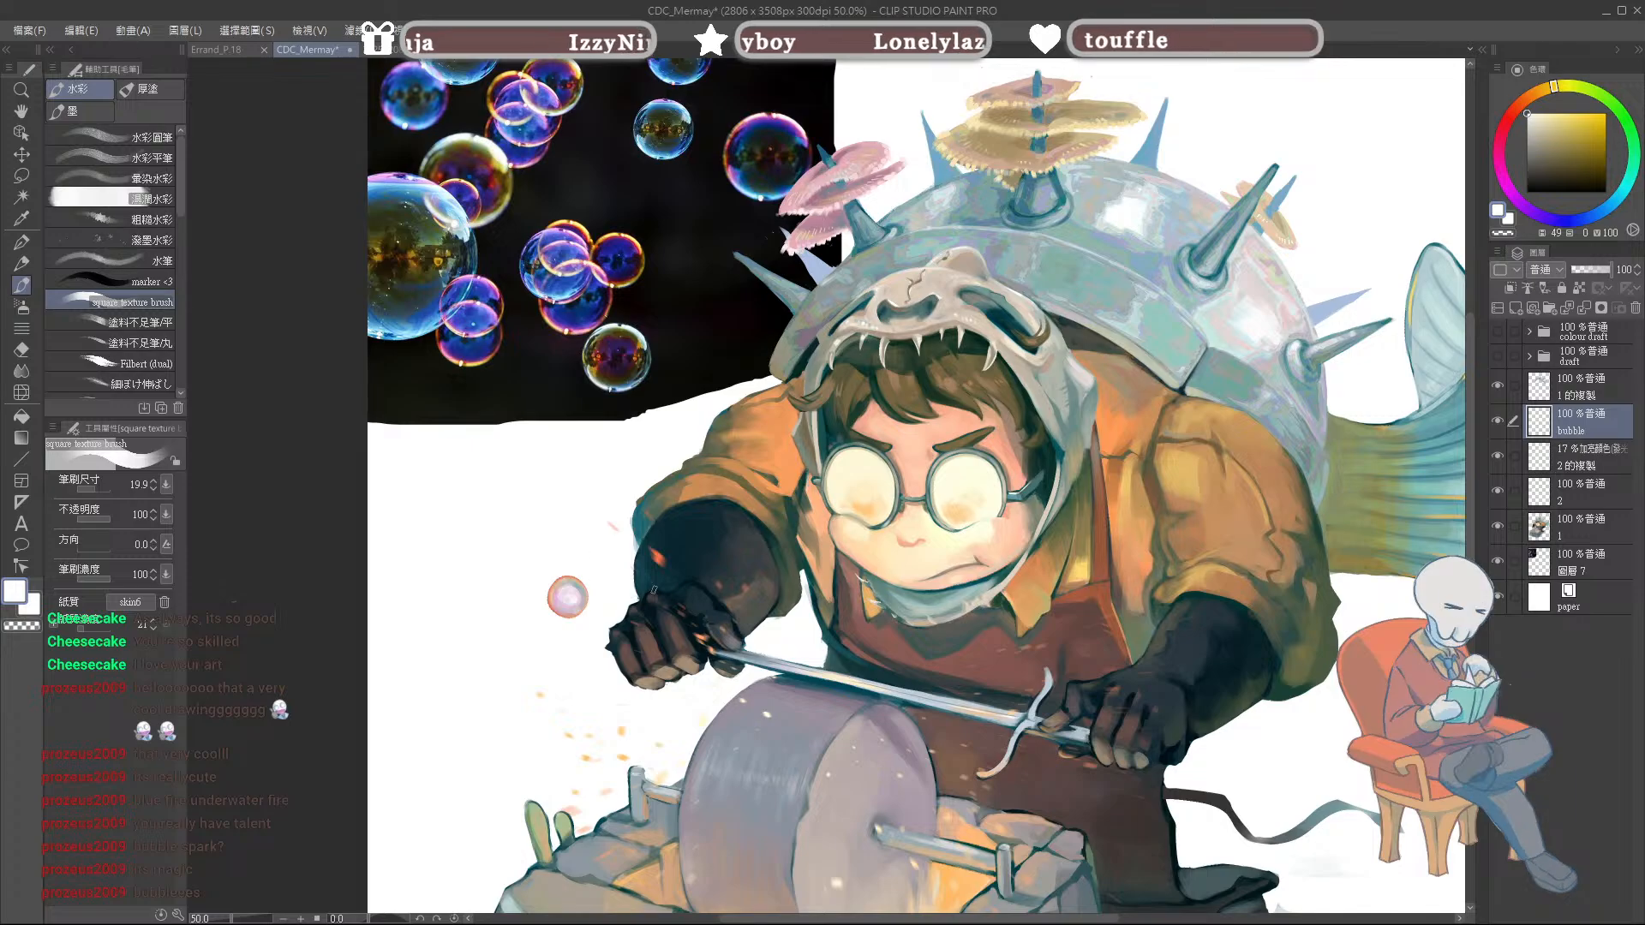
drag(612, 539, 603, 539)
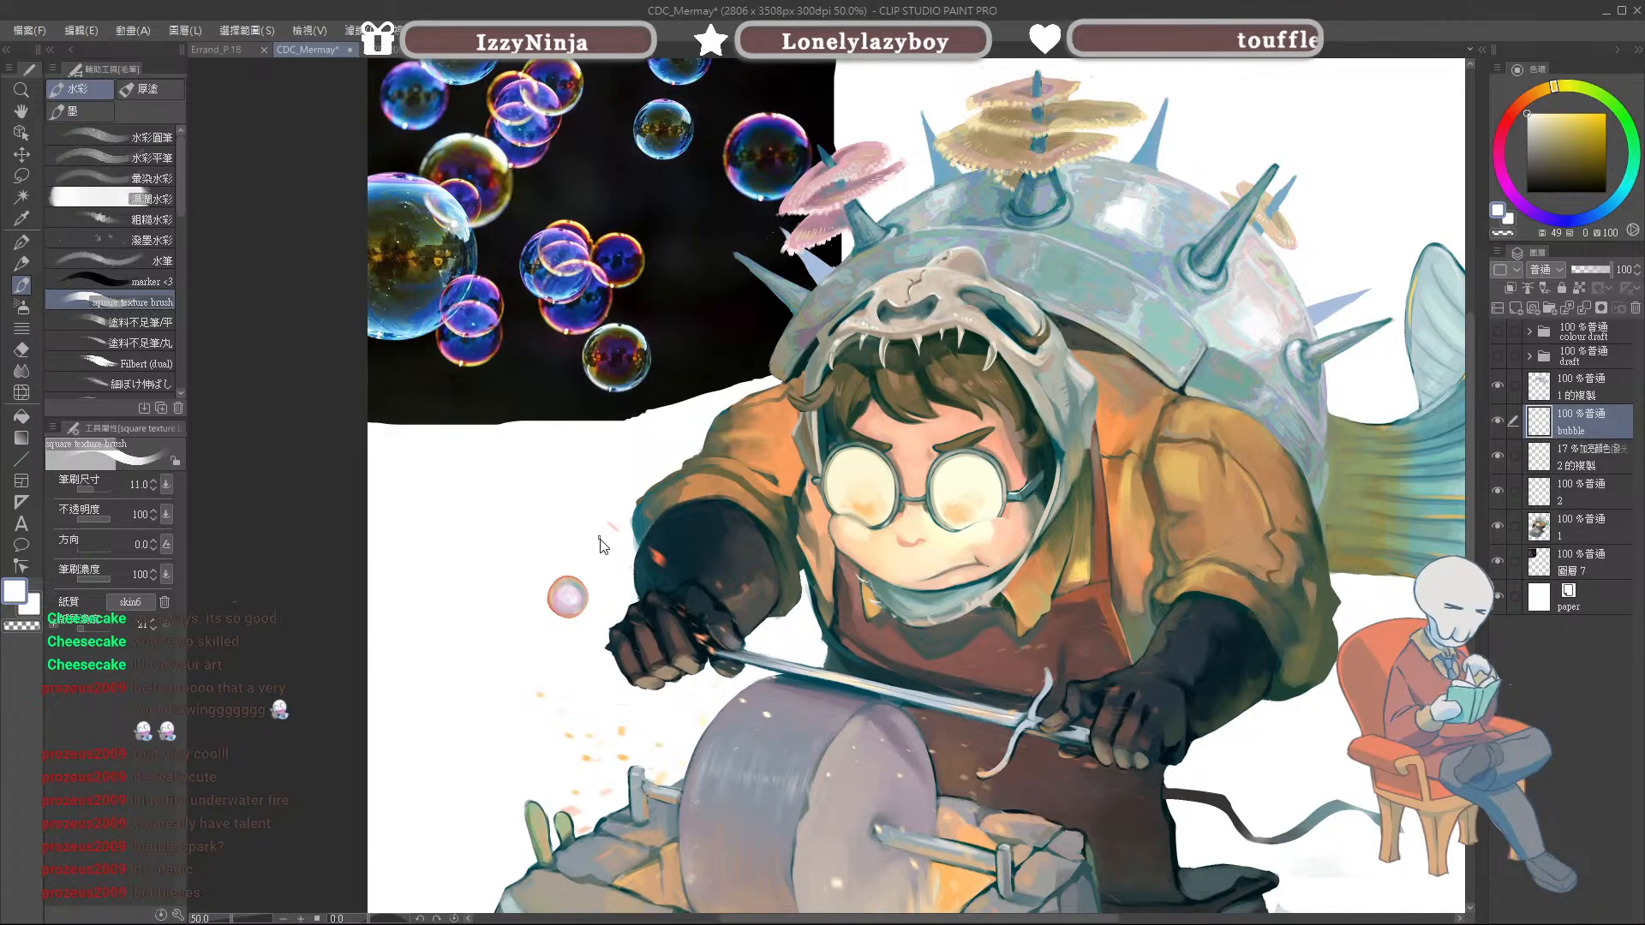
drag(575, 610, 589, 586)
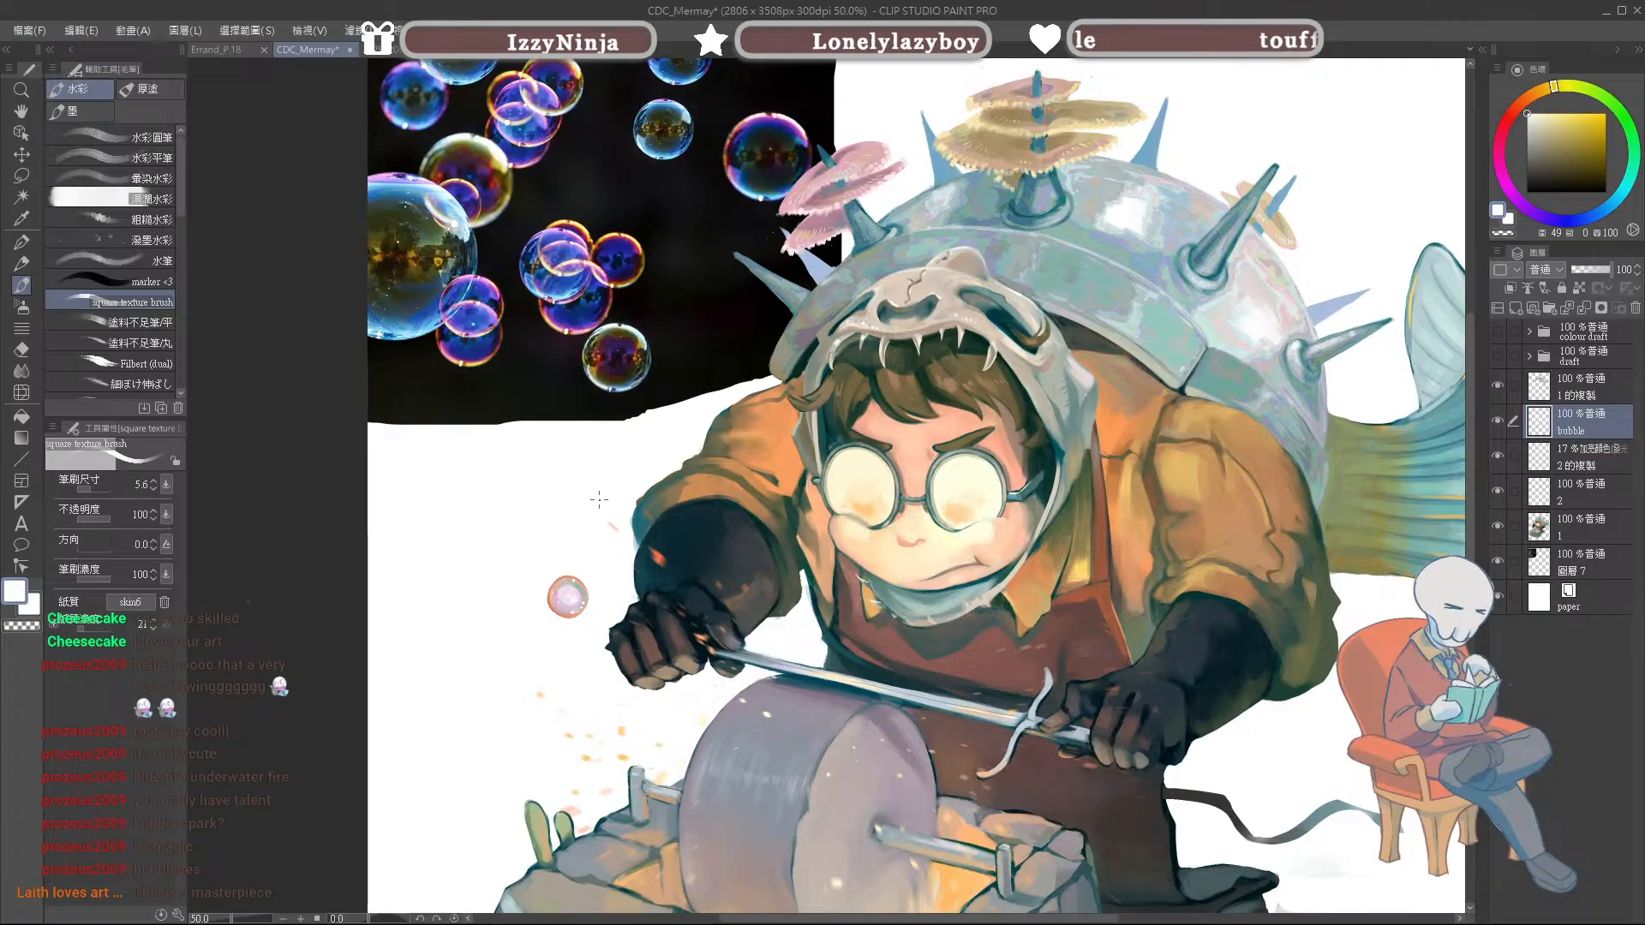
Step: Refine the white highlights inside the bubble with brush sizes between 5.0 and 9.5
scroll(672, 557, down, 10)
scroll(642, 498, up, 3)
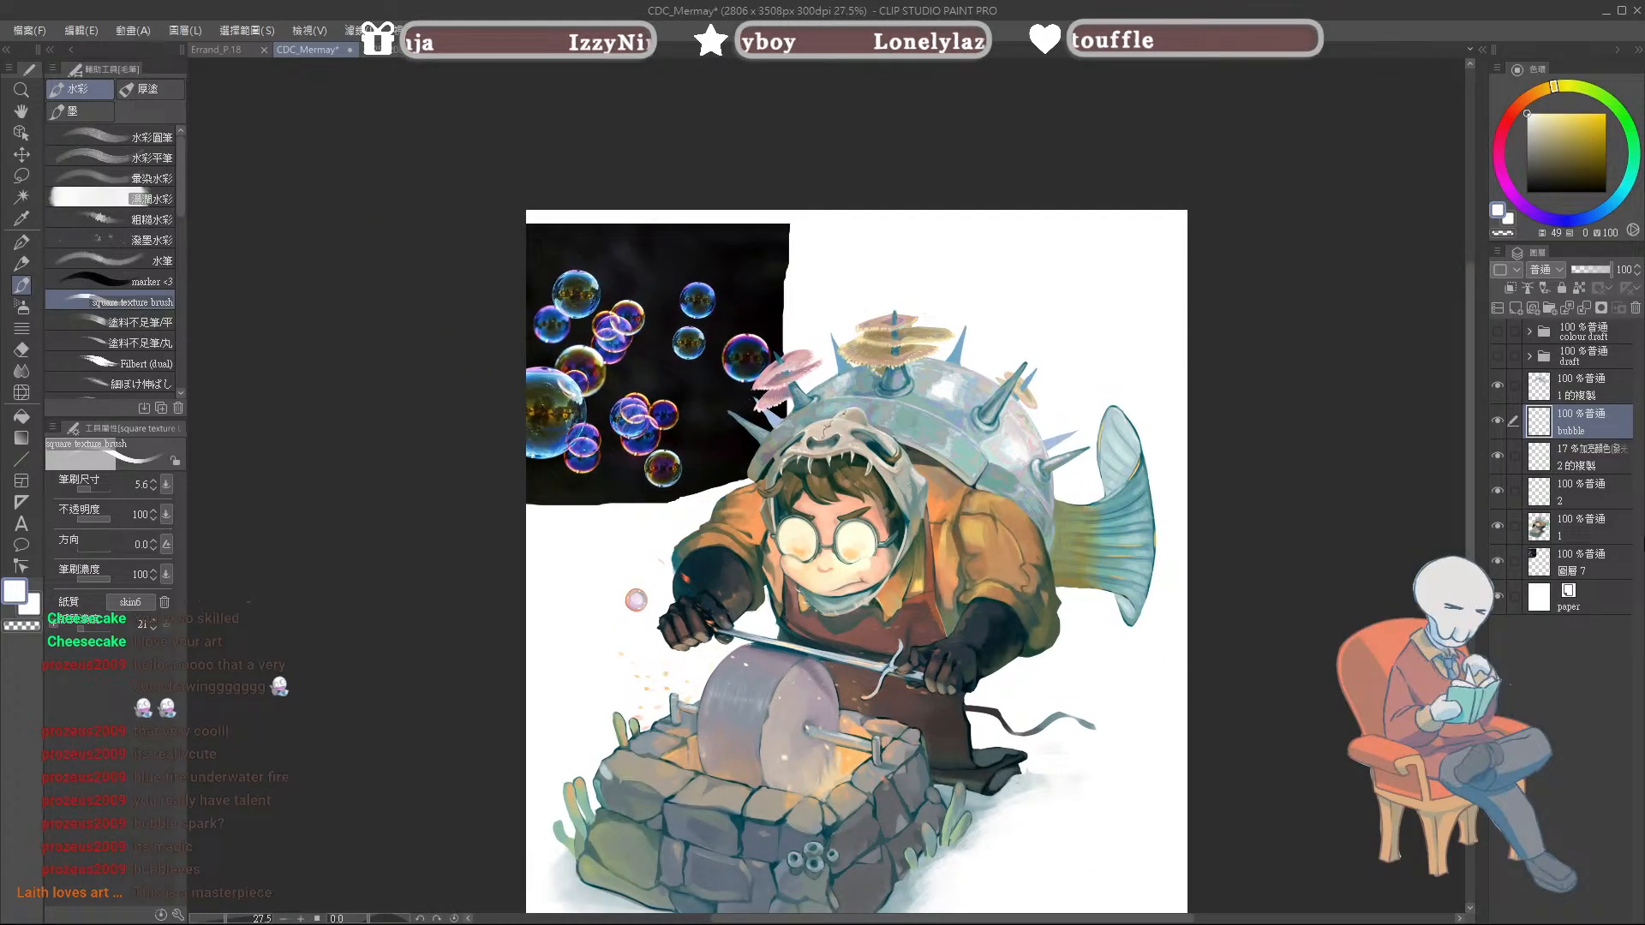
scroll(640, 561, up, 5)
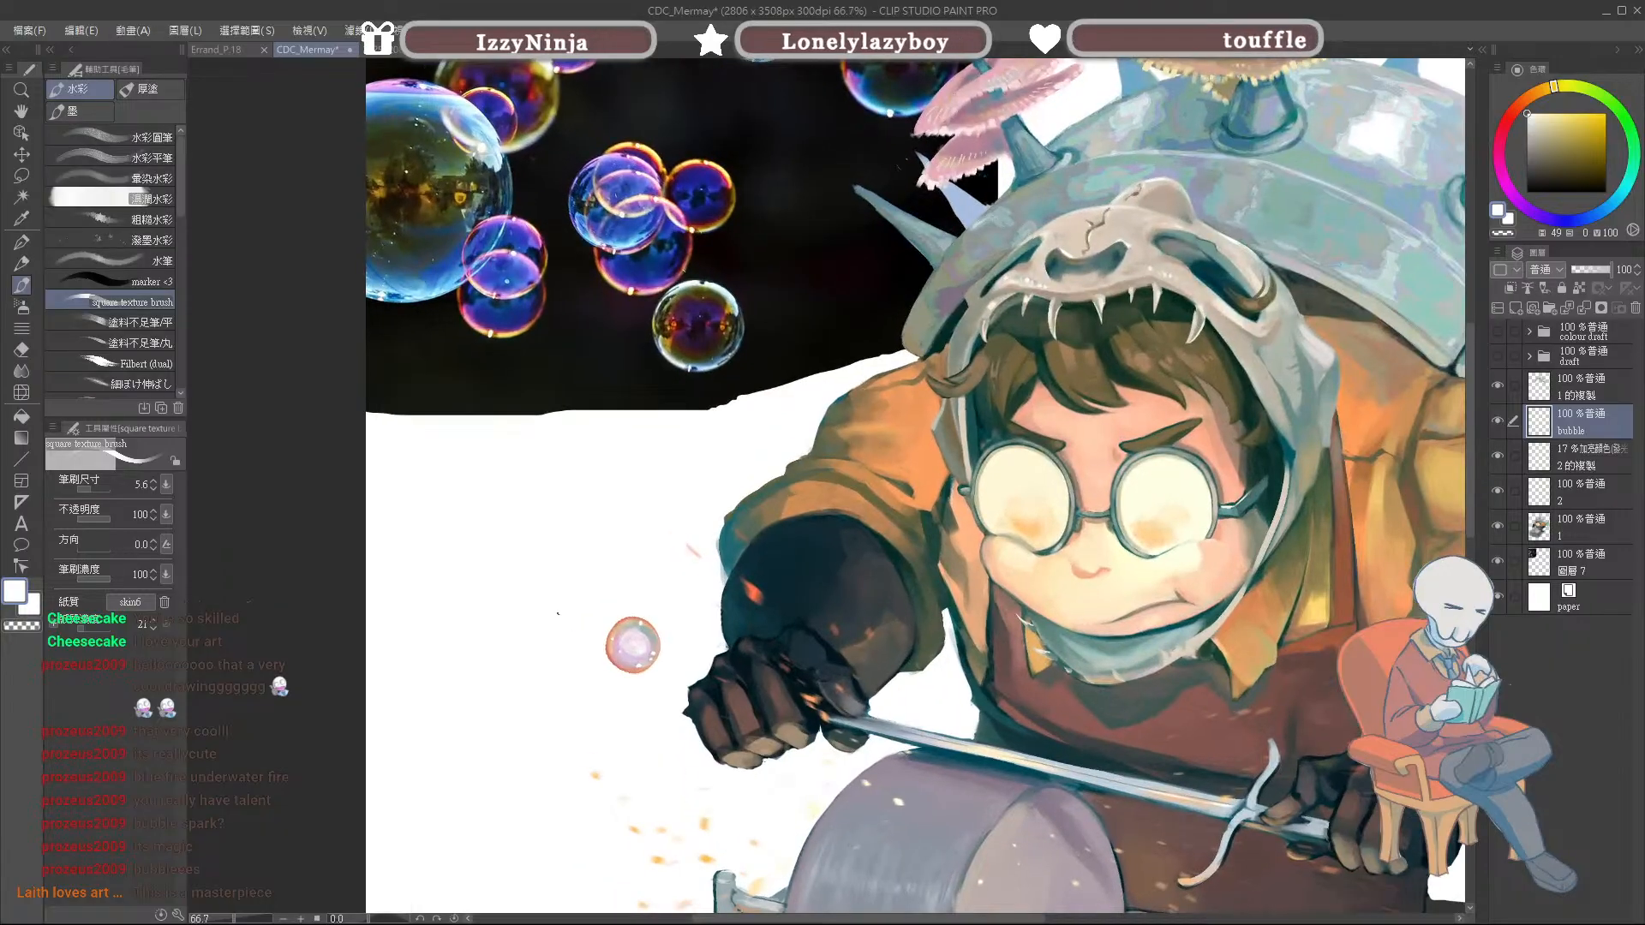
ctrl+alt+drag(634, 624, 637, 627)
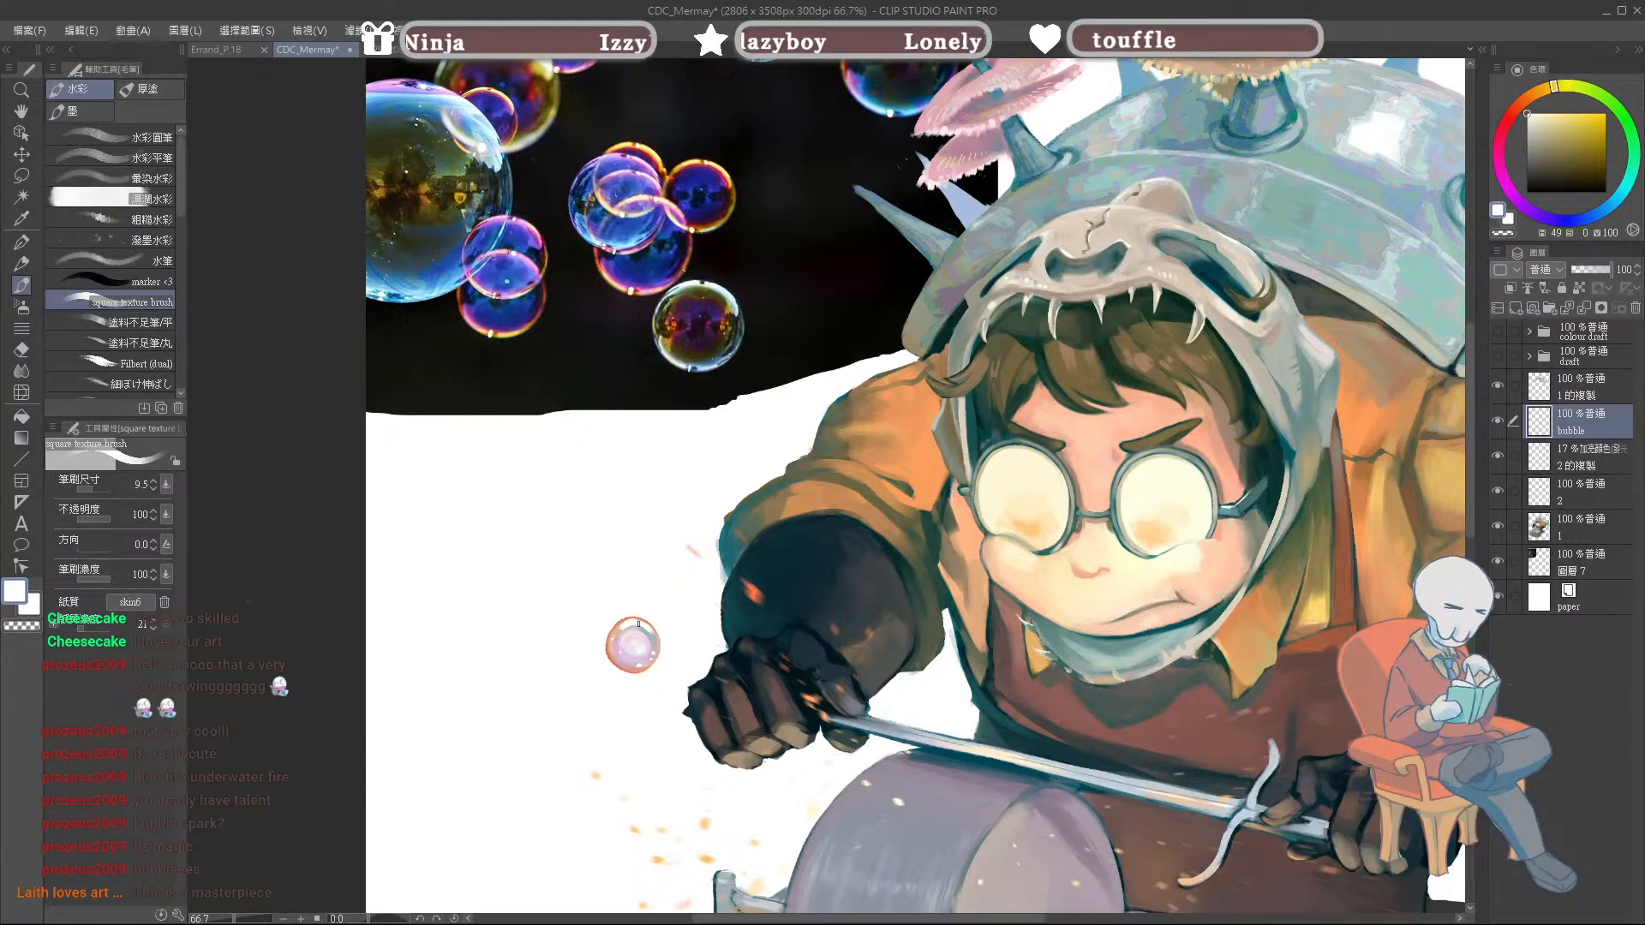
ctrl+alt+drag(639, 653, 635, 654)
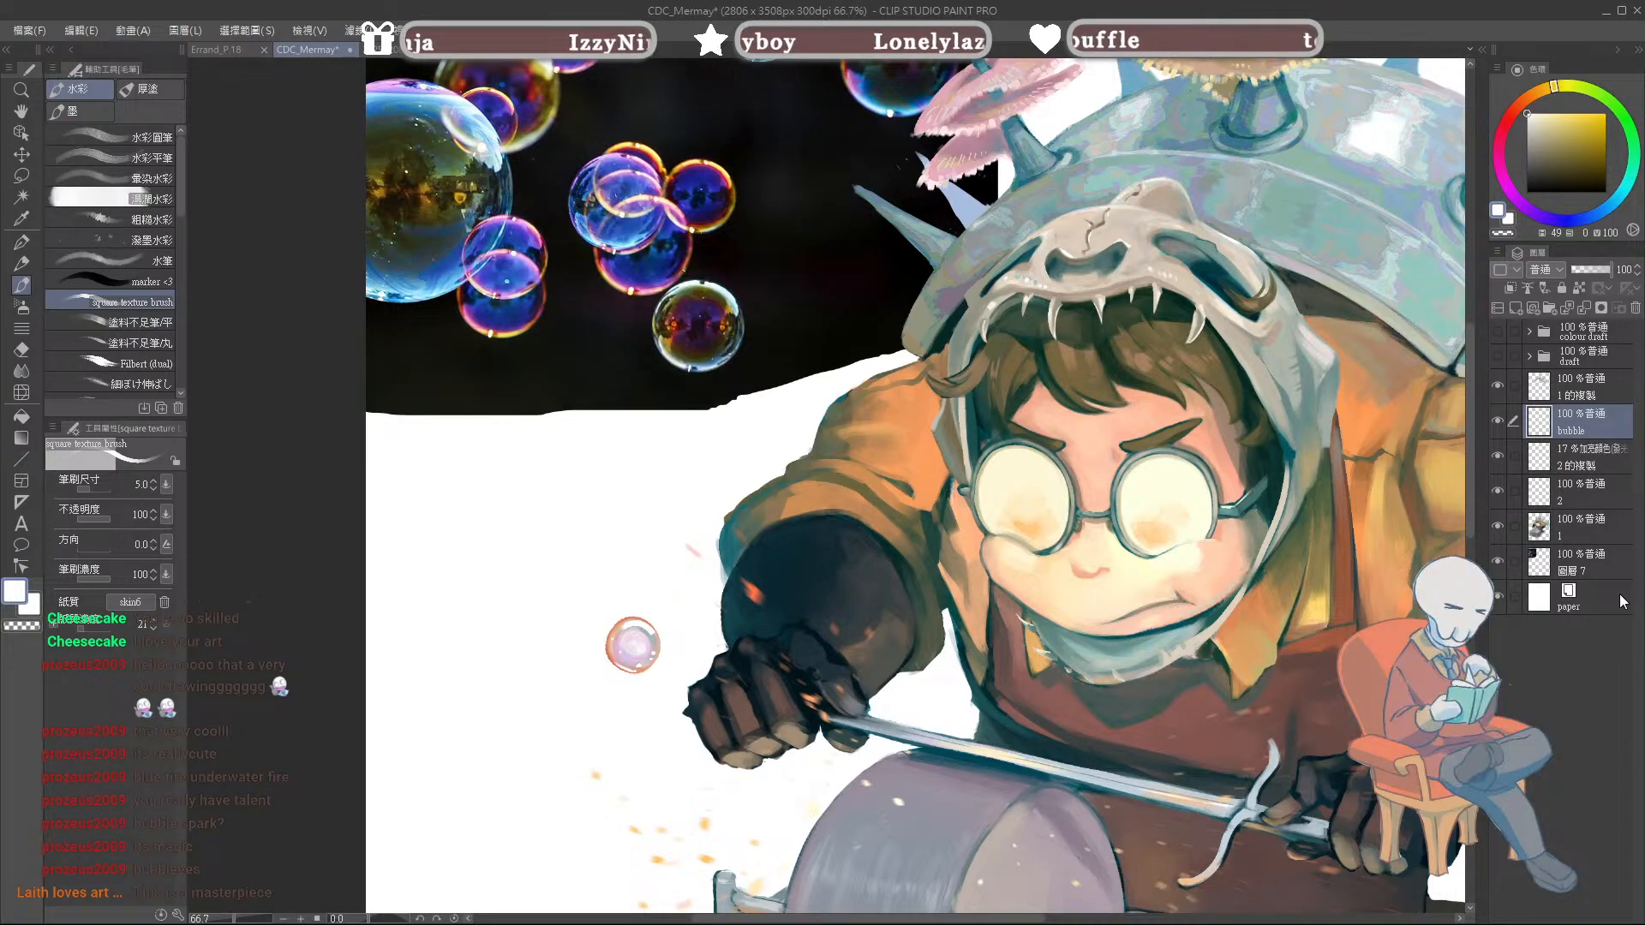
Step: Hide the layer holding the bubble reference photo
click(1497, 560)
scroll(783, 480, down, 3)
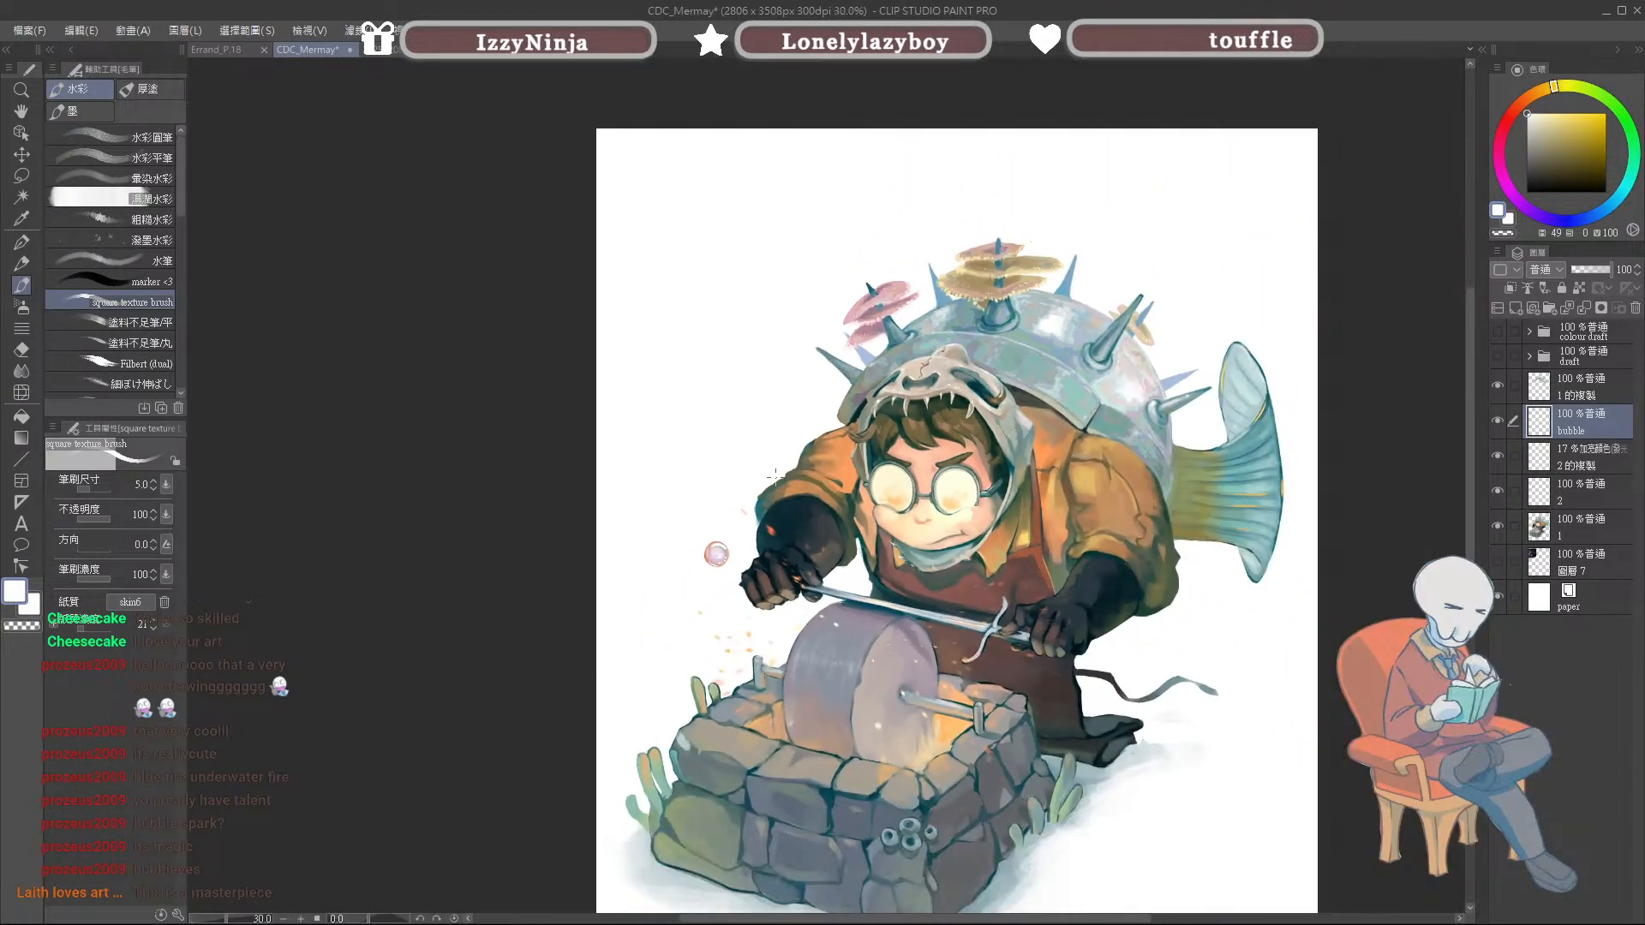
scroll(868, 444, up, 1)
Step: Lasso the painted bubble and transform it in place beside the character's gloved hand
click(21, 177)
key(m)
key(m)
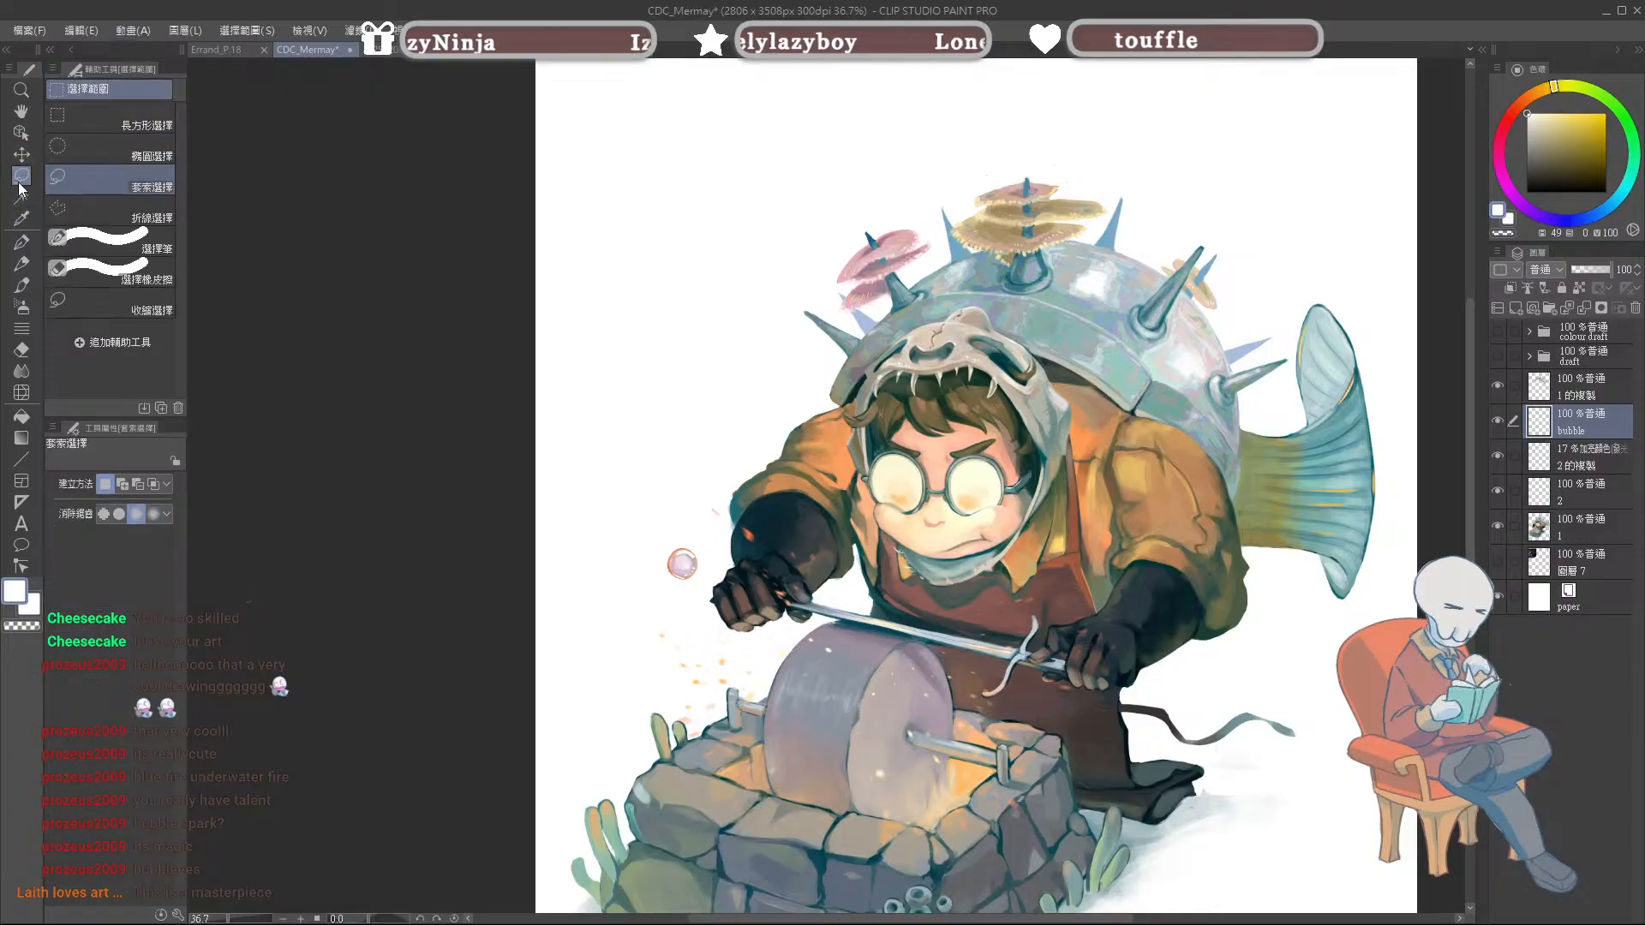
mouse_move(711, 544)
mouse_down()
mouse_move(656, 552)
mouse_move(689, 588)
mouse_move(717, 581)
mouse_move(706, 532)
mouse_move(644, 537)
mouse_move(645, 590)
mouse_move(716, 583)
mouse_up()
click(1500, 420)
click(1501, 421)
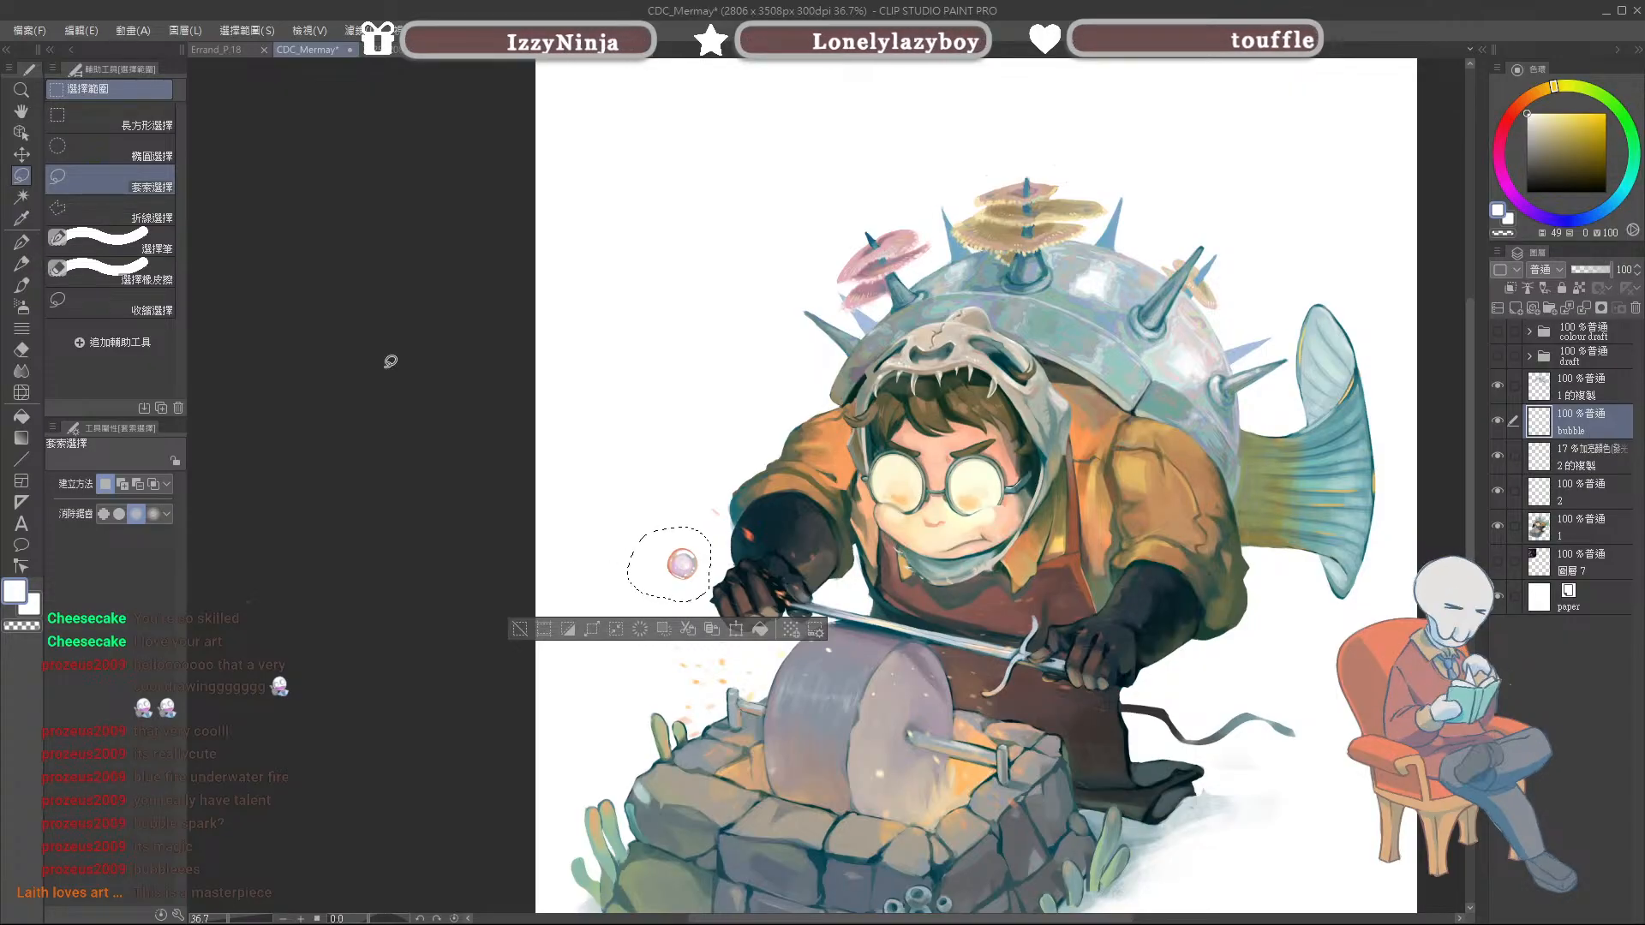
click(737, 624)
drag(753, 578, 694, 600)
click(638, 656)
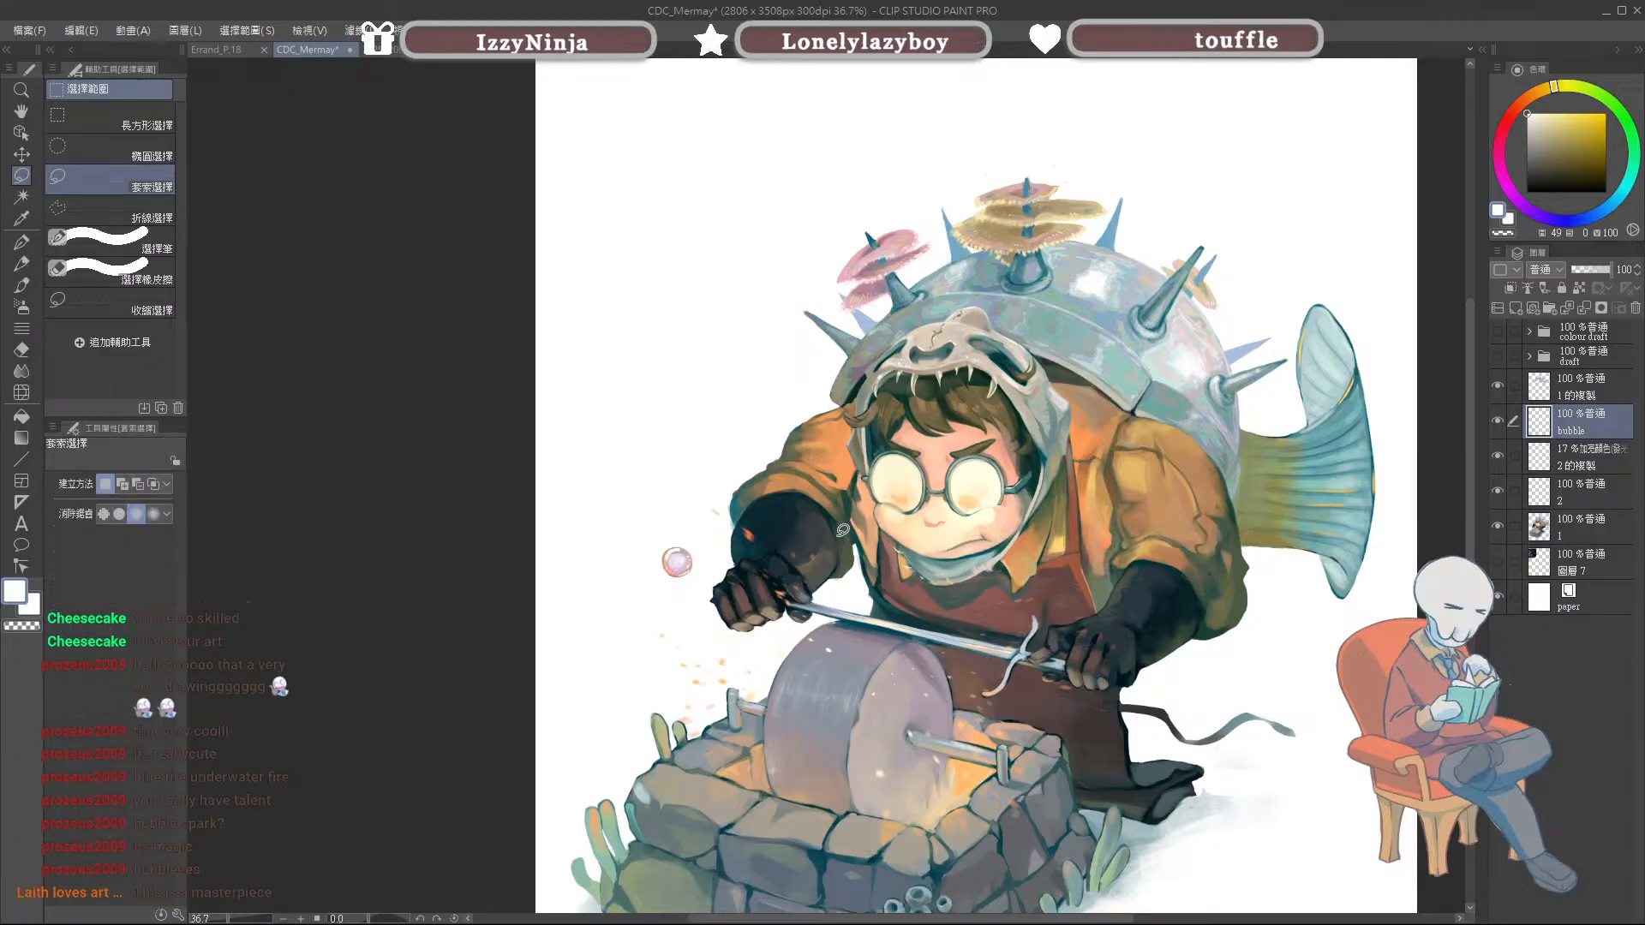
Step: Duplicate the bubble layer and move the copy above the original, beside the character's sleeve
key(ctrl+j)
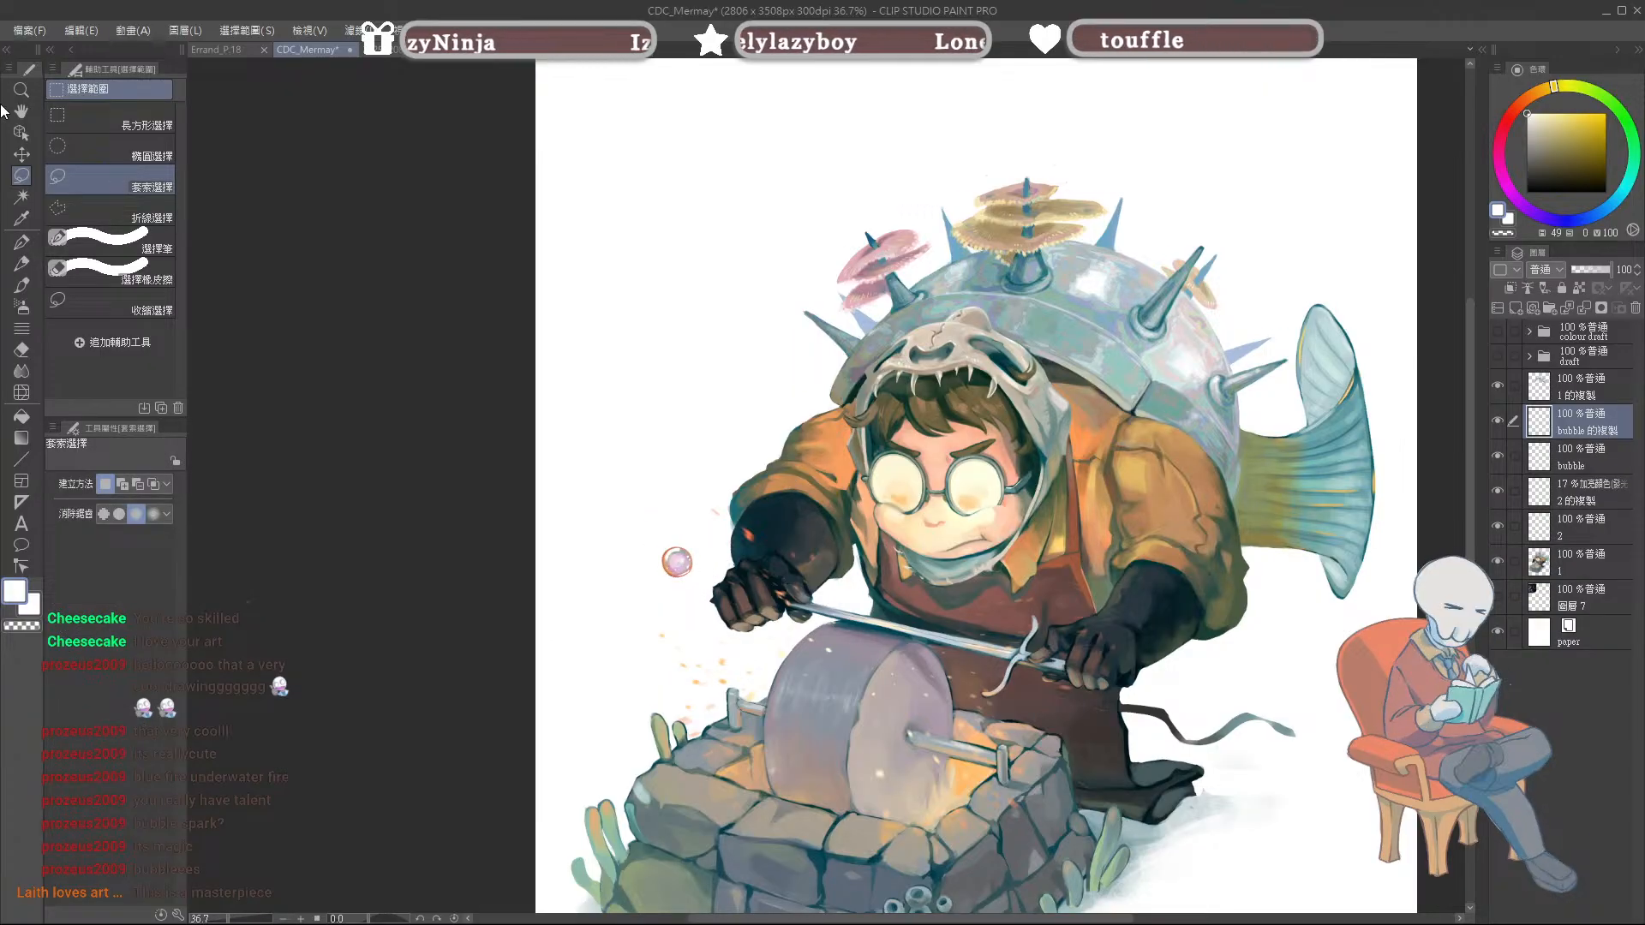
key(k)
drag(695, 535, 742, 404)
drag(1121, 410, 1133, 387)
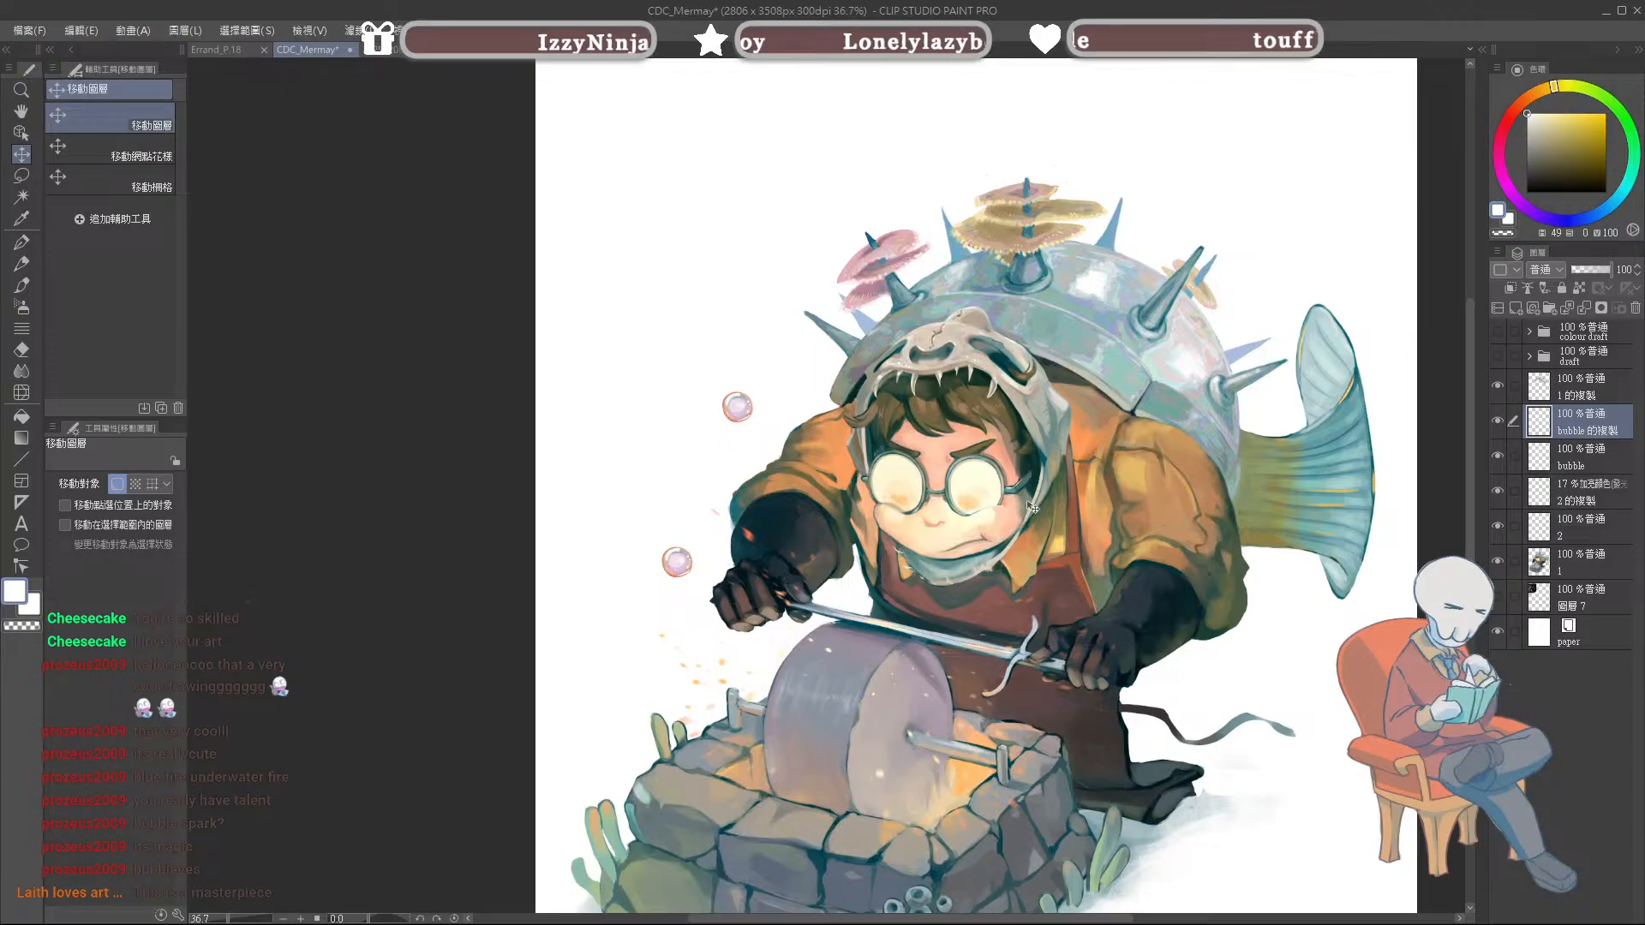
drag(1028, 506, 976, 537)
Step: Duplicate both bubble layers and merge all the copies into a single layer
ctrl+click(1580, 457)
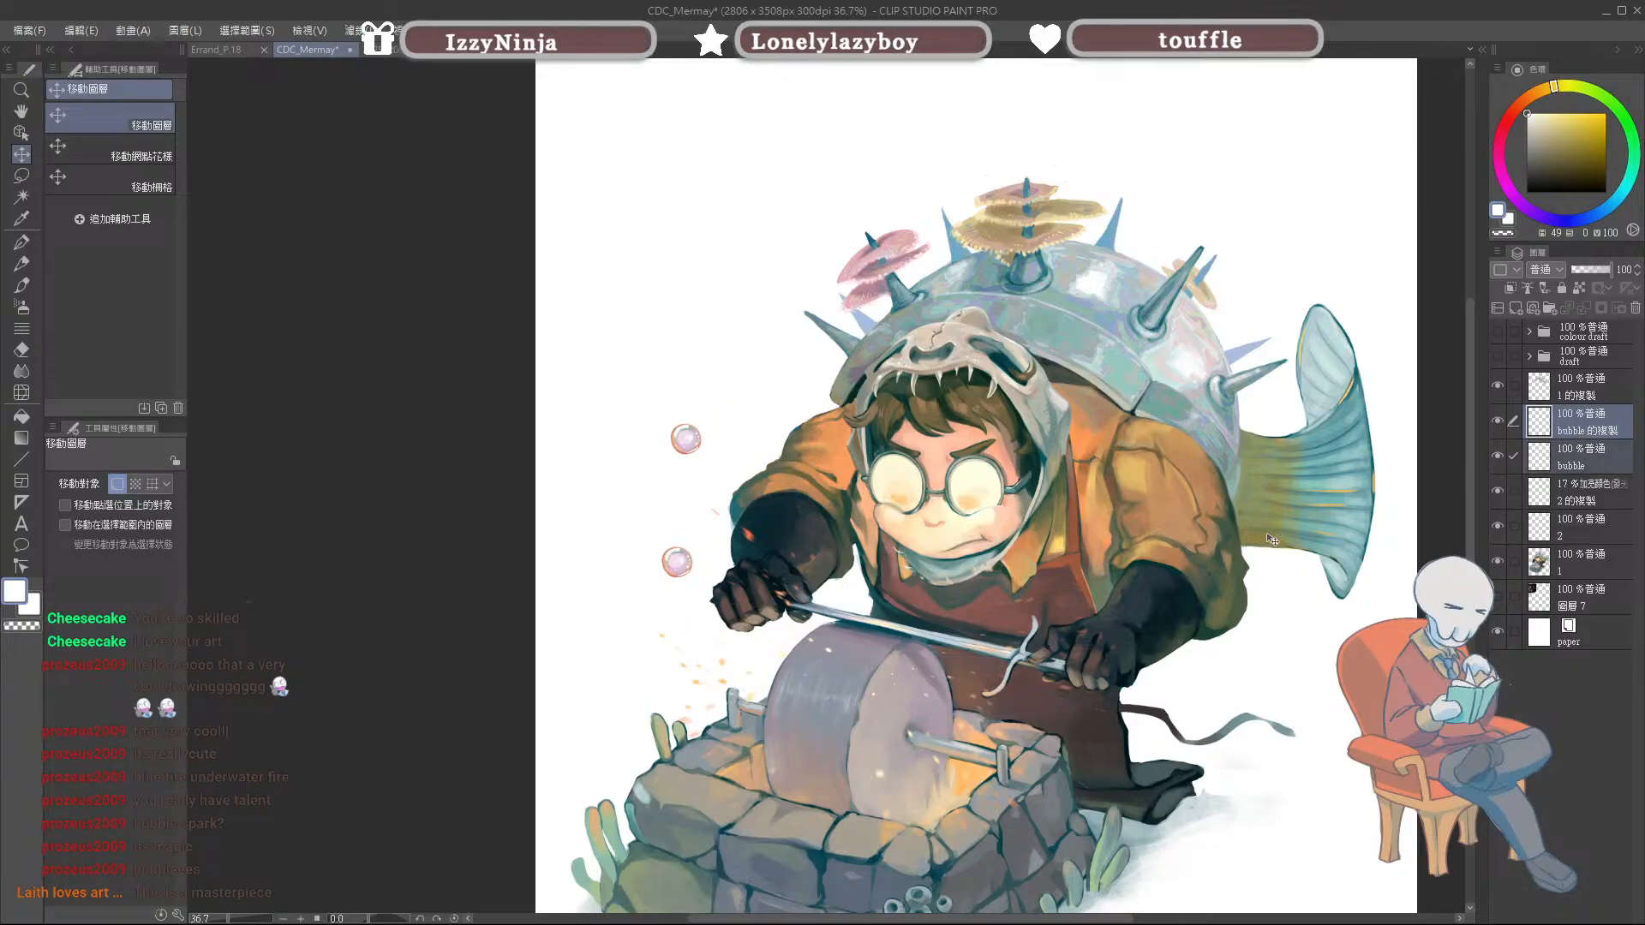
key(ctrl+j)
scroll(1242, 574, right, 5)
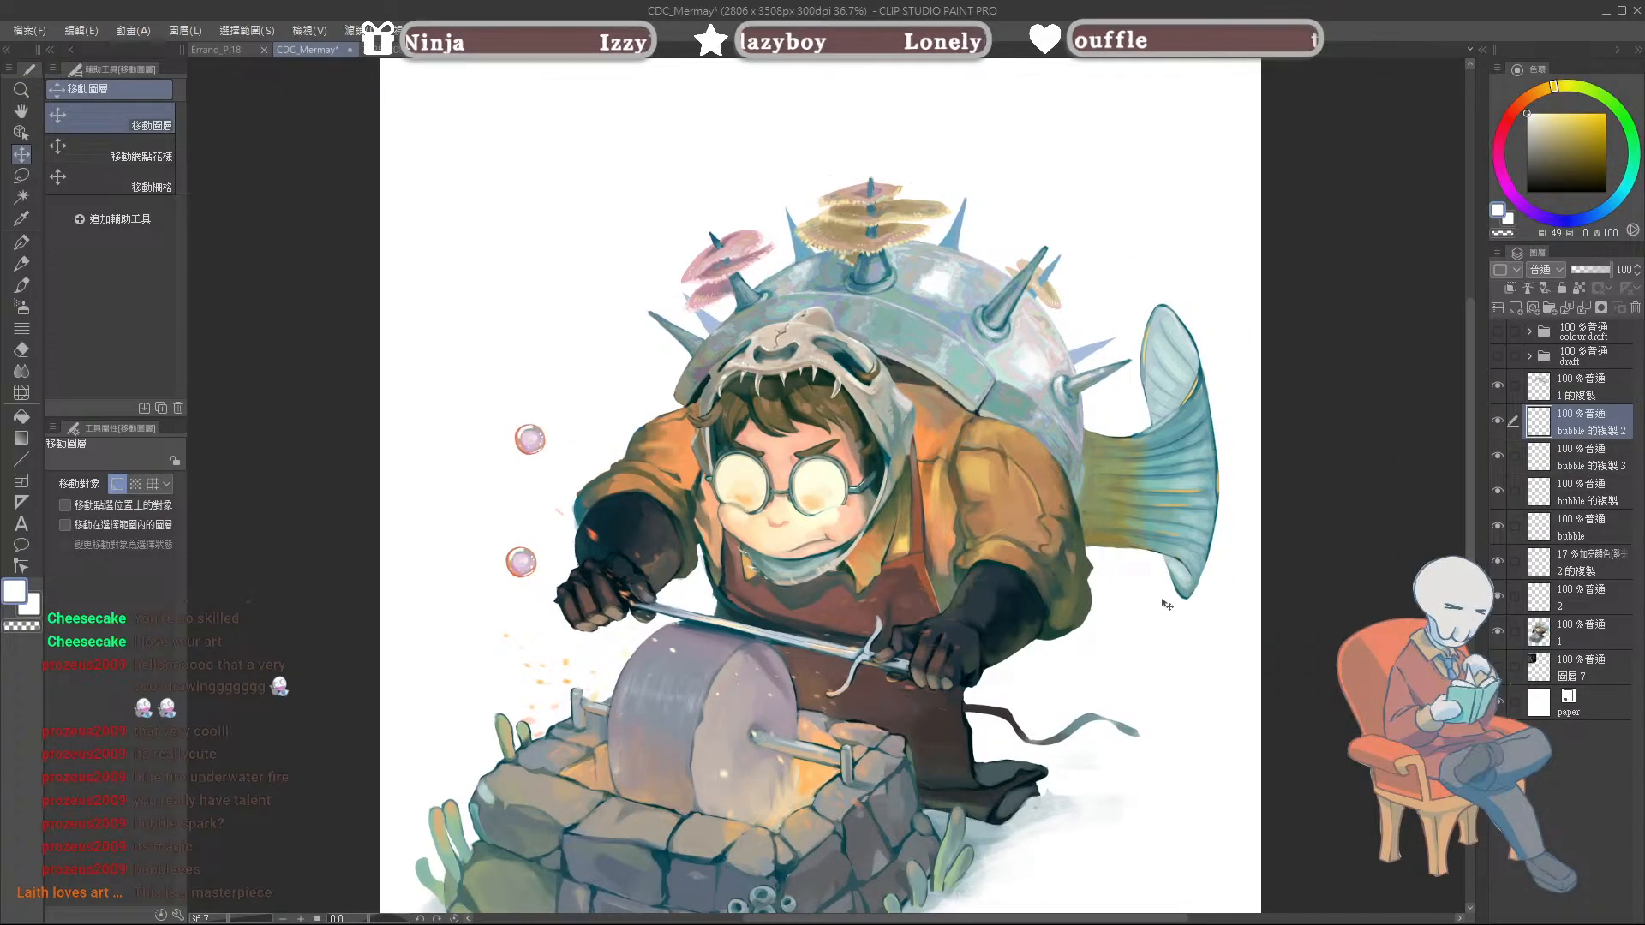
click(1589, 497)
ctrl+click(1602, 462)
ctrl+click(1606, 430)
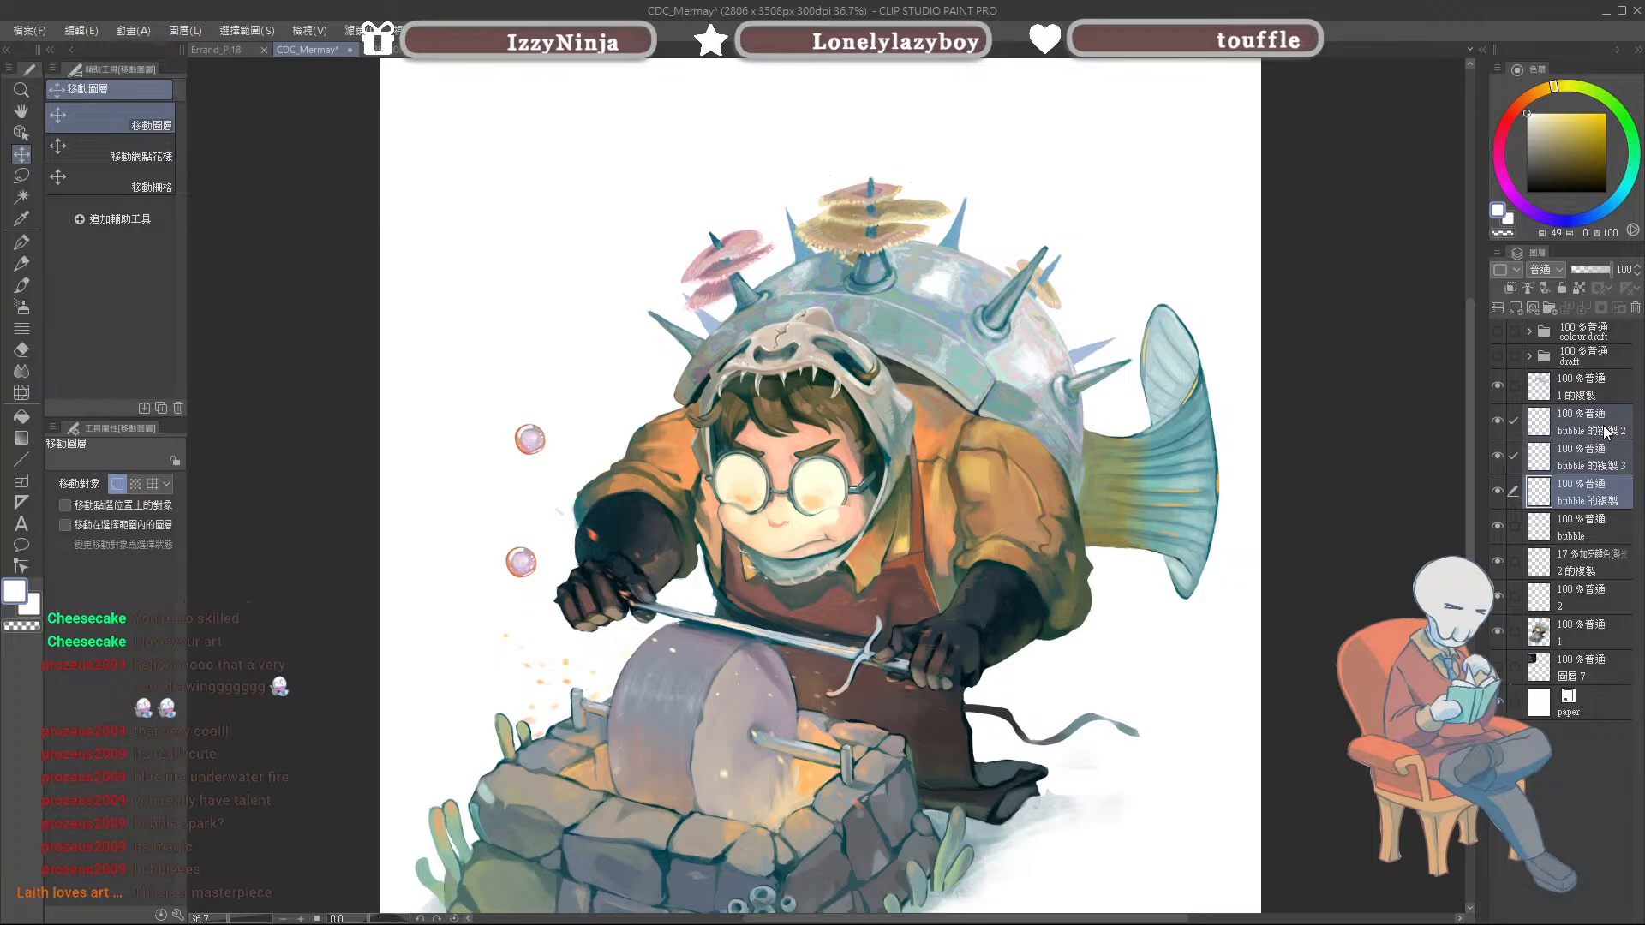
key(ctrl+shift+alt+e)
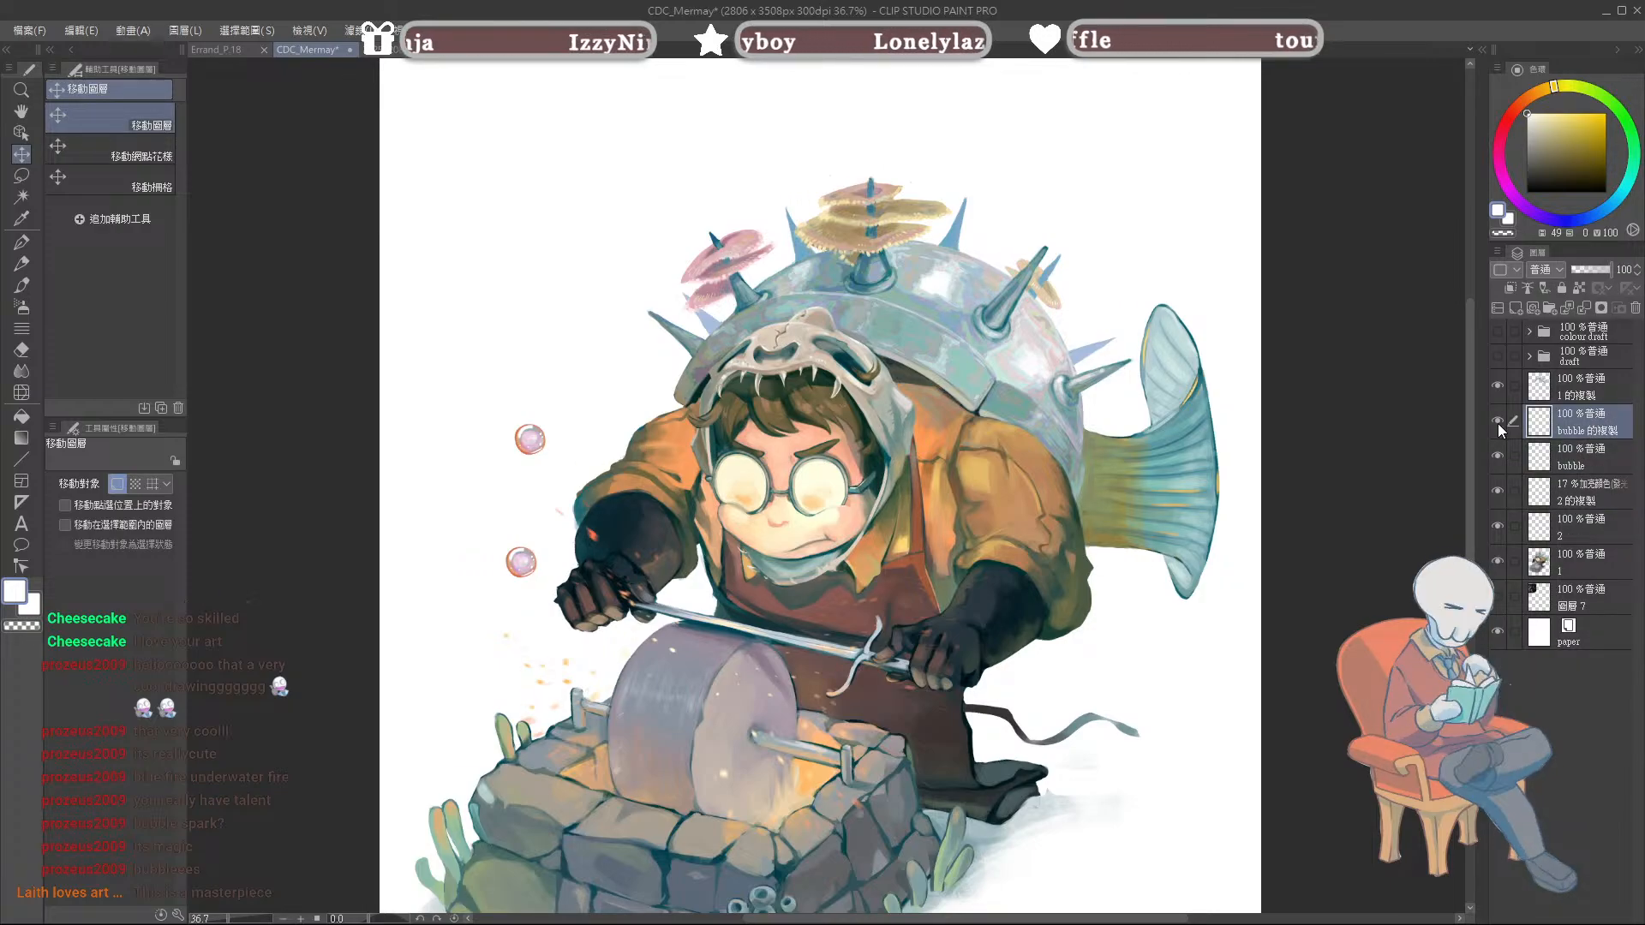
Step: Scatter the bubble copies across the picture, with one beside the sparks and four around the ribbon beneath the fish tail
drag(774, 550, 1404, 760)
ctrl+click(1585, 454)
click(1593, 434)
drag(1475, 461, 1126, 826)
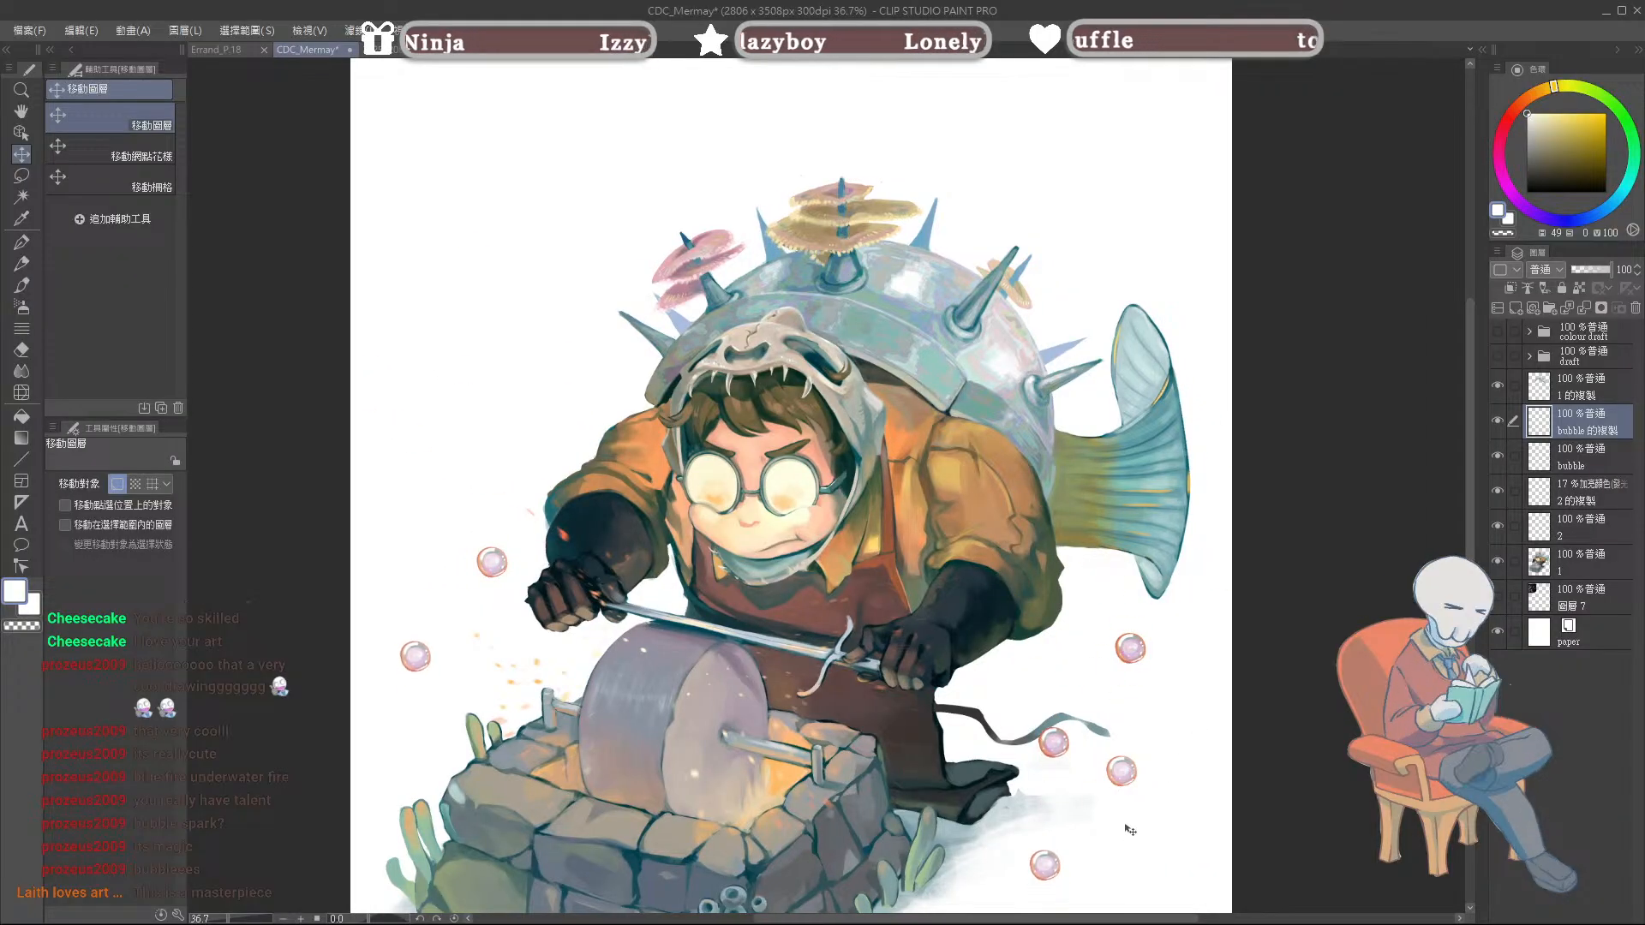
Step: Merge the bubble copy layer with the original bubble layer
scroll(1129, 829, down, 2)
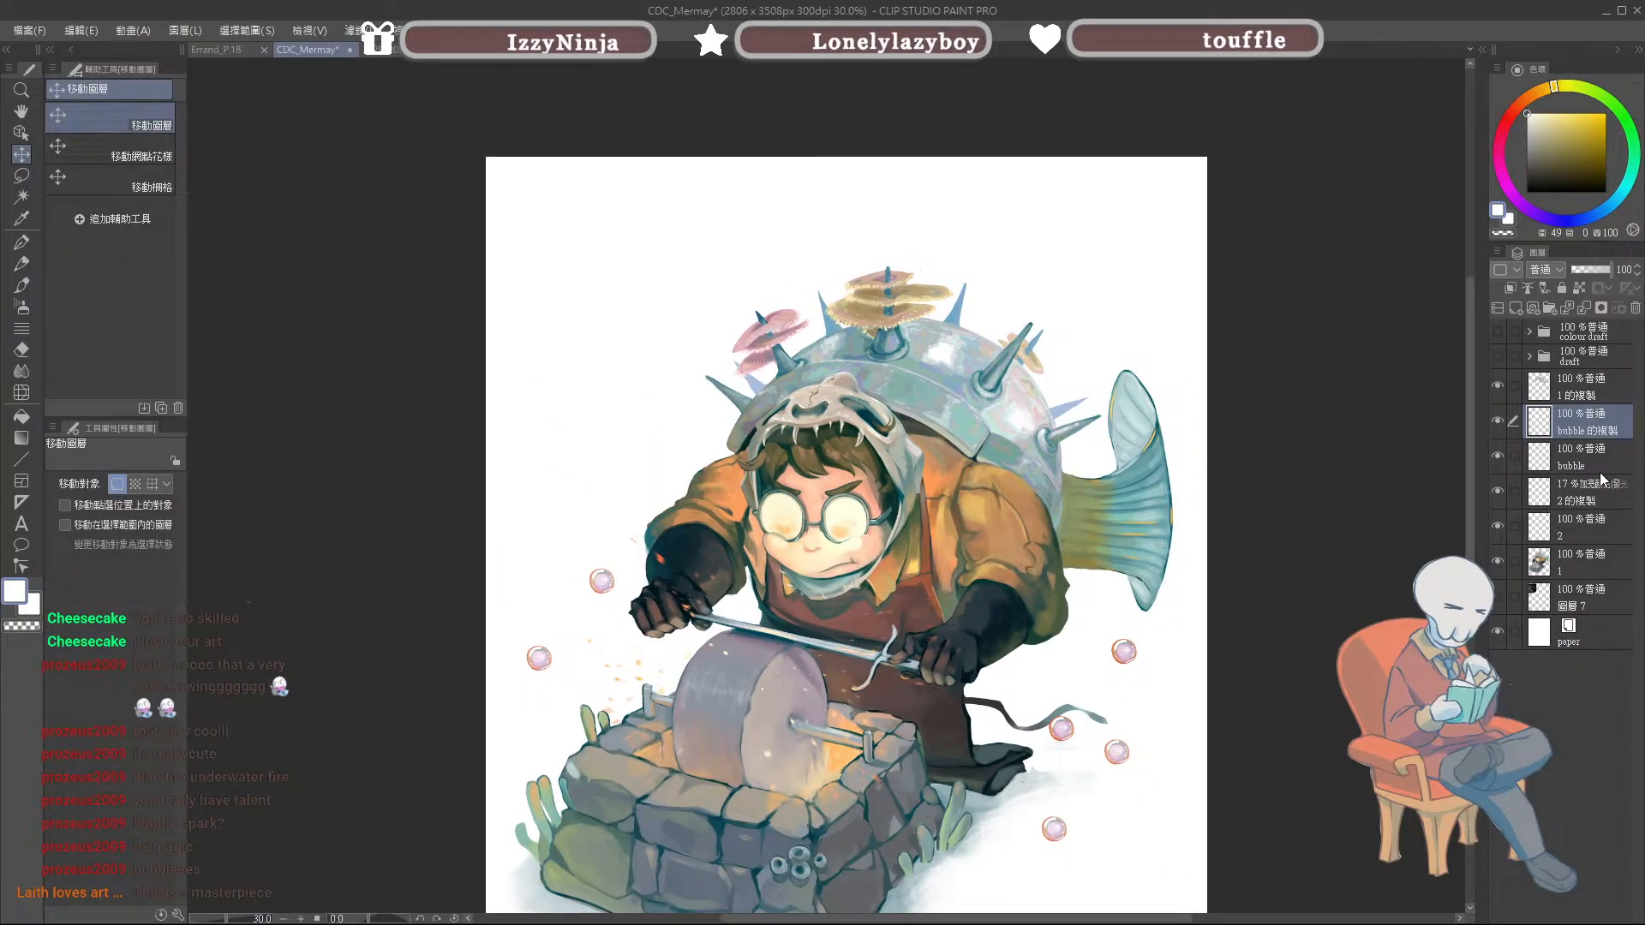
click(1598, 467)
ctrl+click(1608, 434)
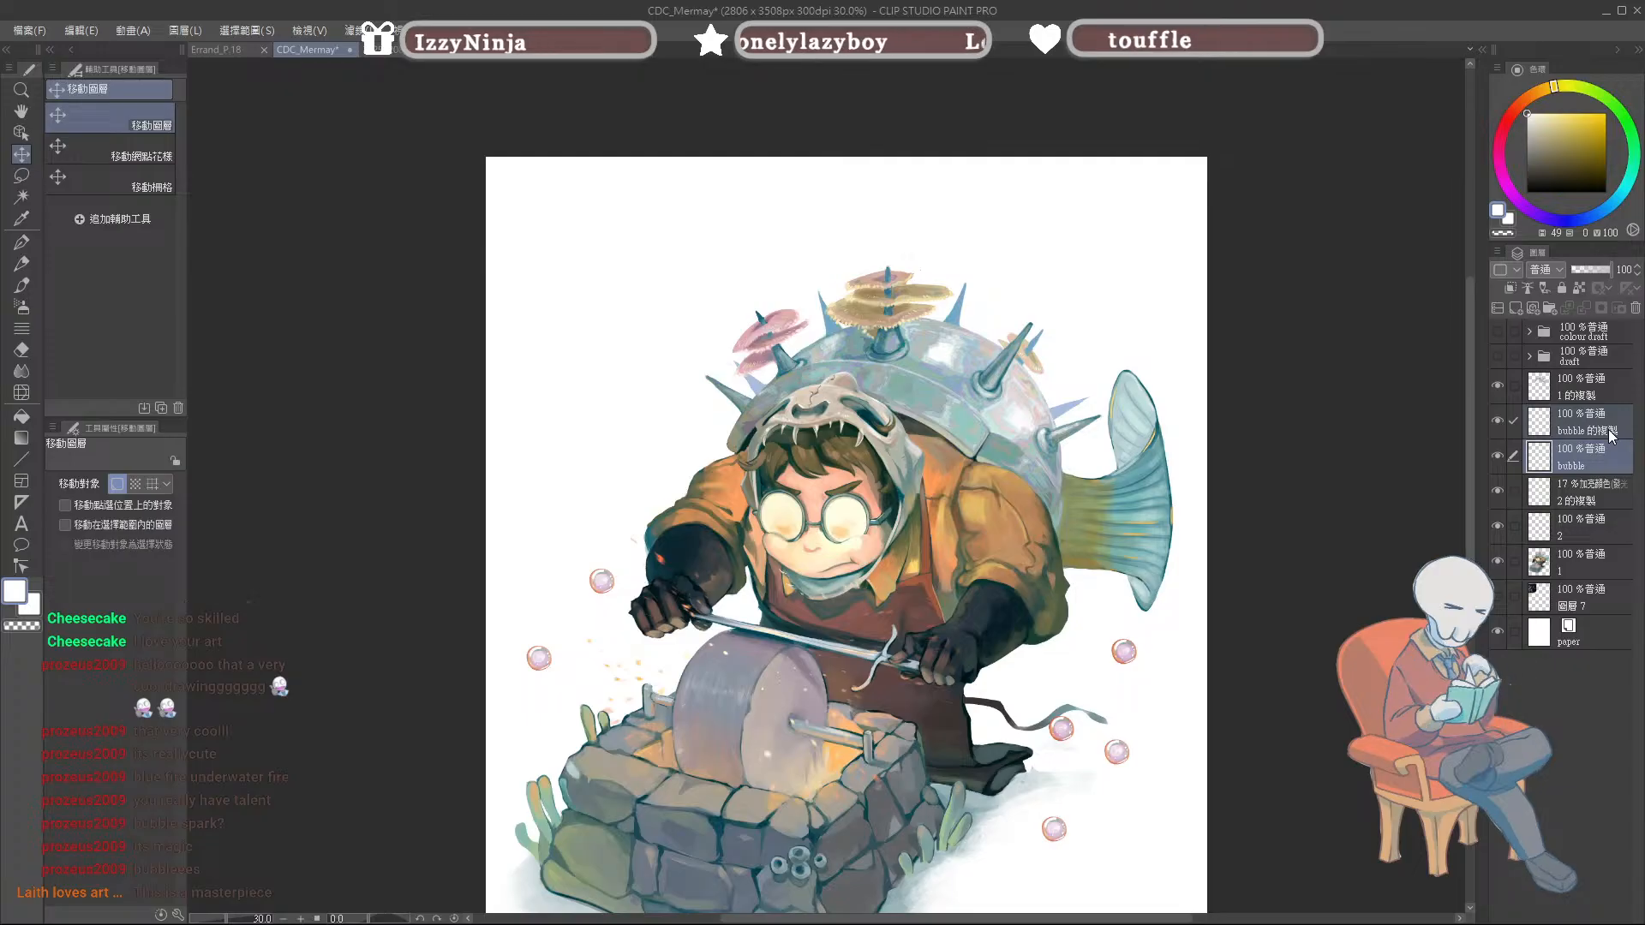
key(shift+alt+e)
Step: Lasso the bubble beside the sparks, enlarge it to about 160%, rotate it and place it near the grindstone
scroll(827, 471, down, 2)
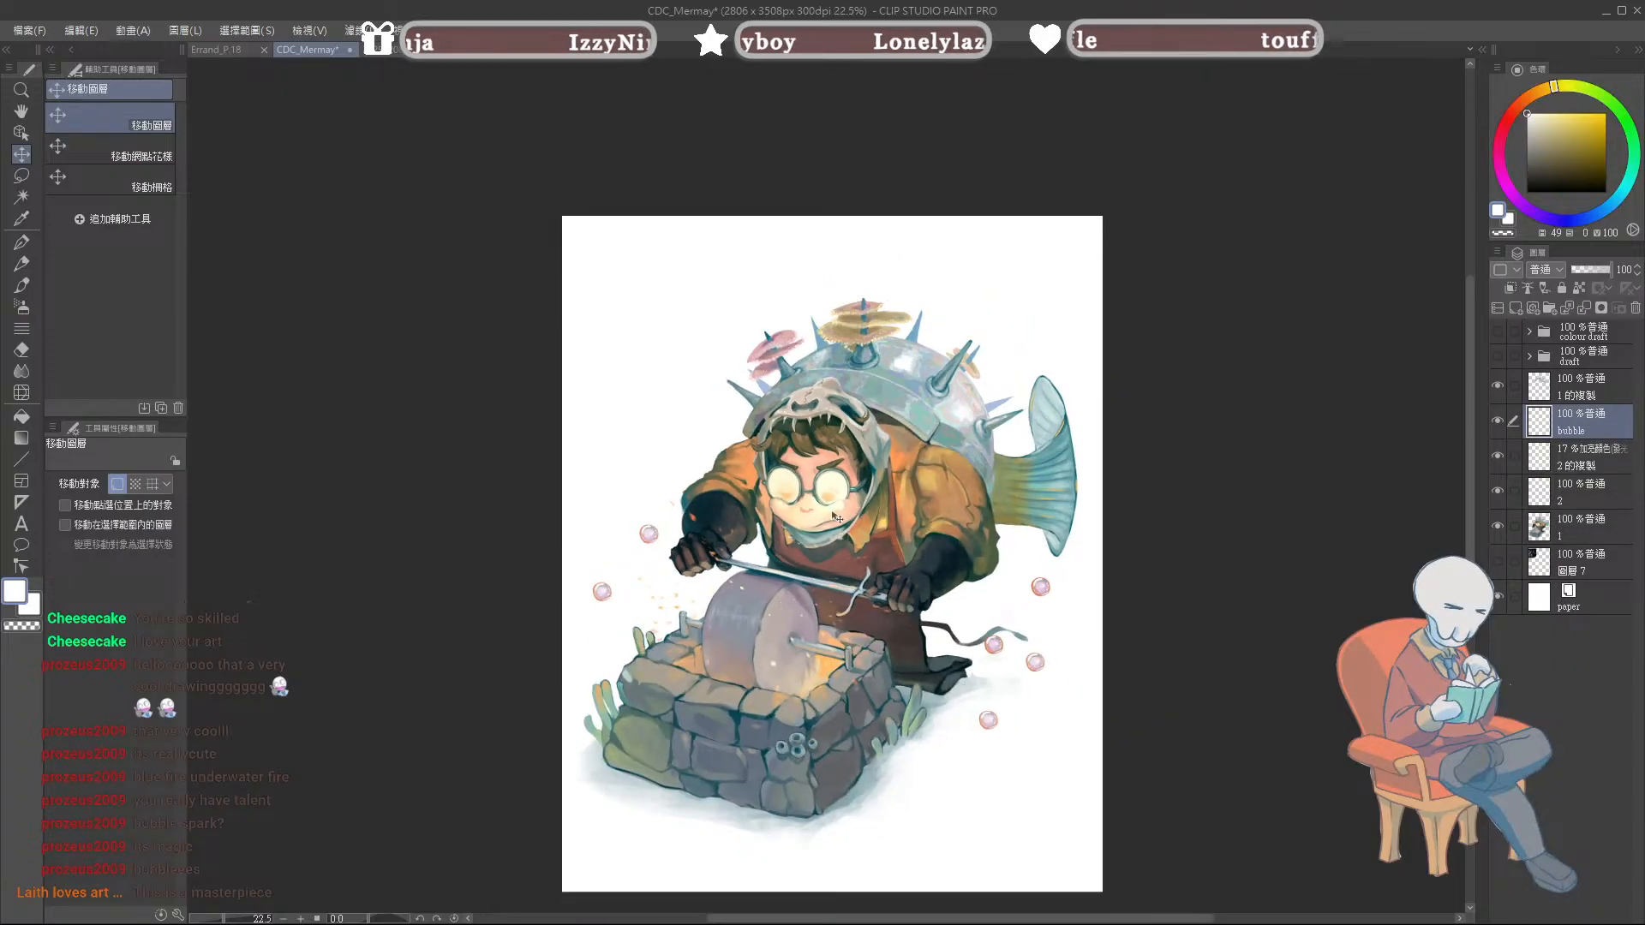
scroll(826, 471, up, 3)
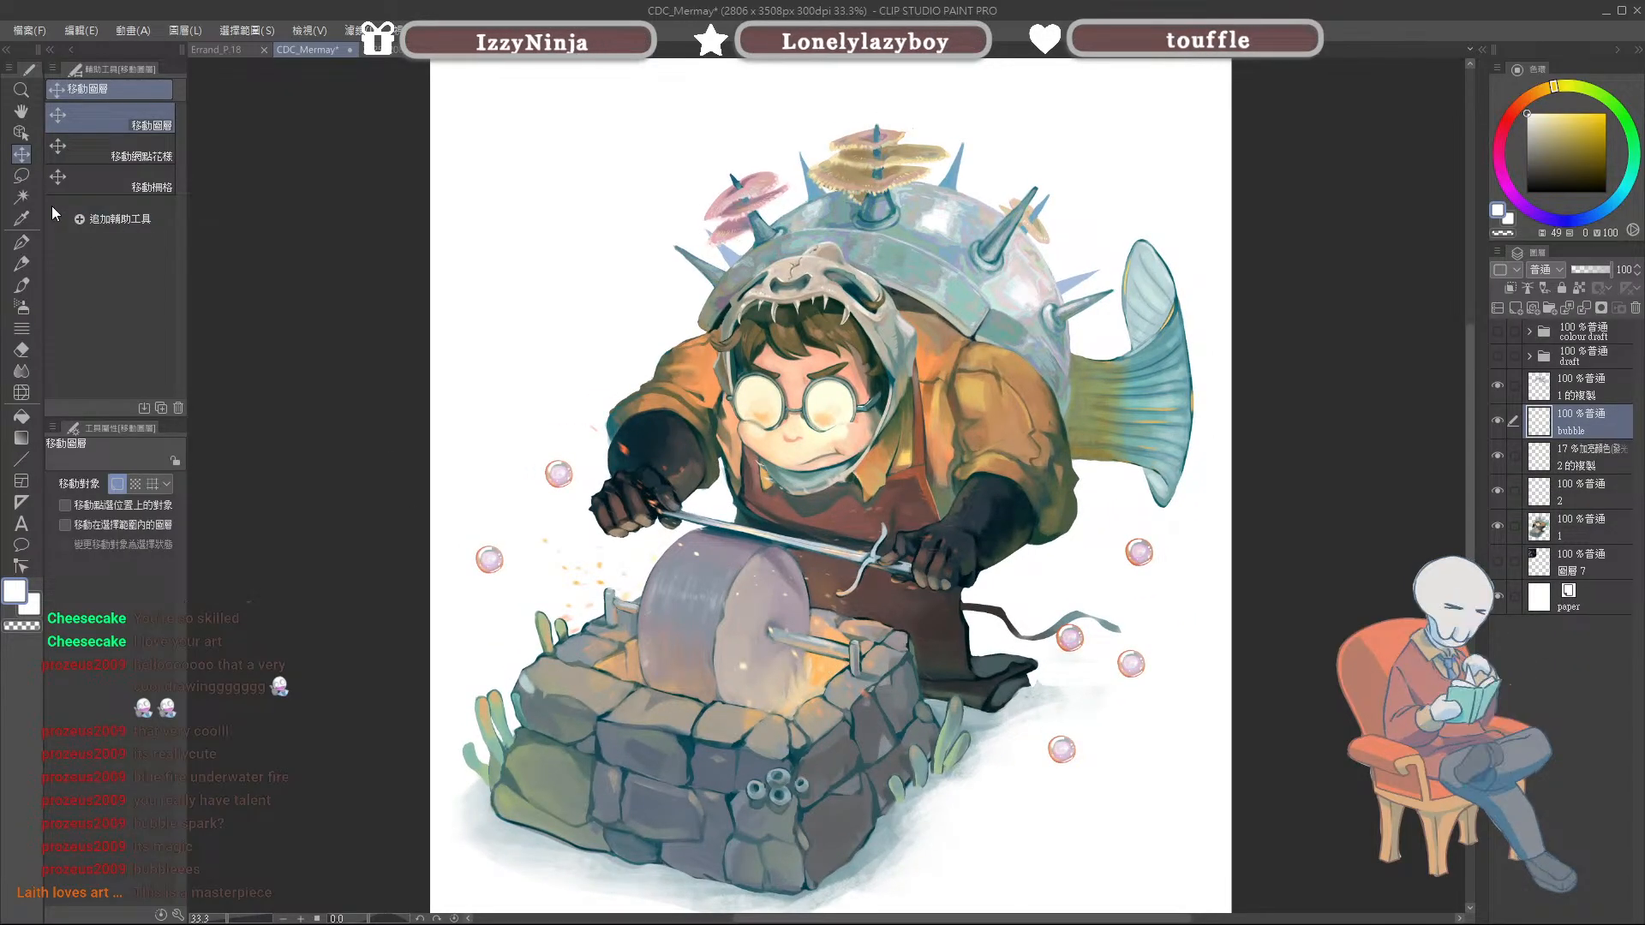
click(22, 176)
mouse_move(512, 591)
mouse_down()
mouse_move(399, 546)
mouse_move(618, 712)
mouse_move(595, 572)
mouse_move(581, 635)
mouse_move(667, 488)
mouse_move(586, 648)
mouse_up()
click(541, 661)
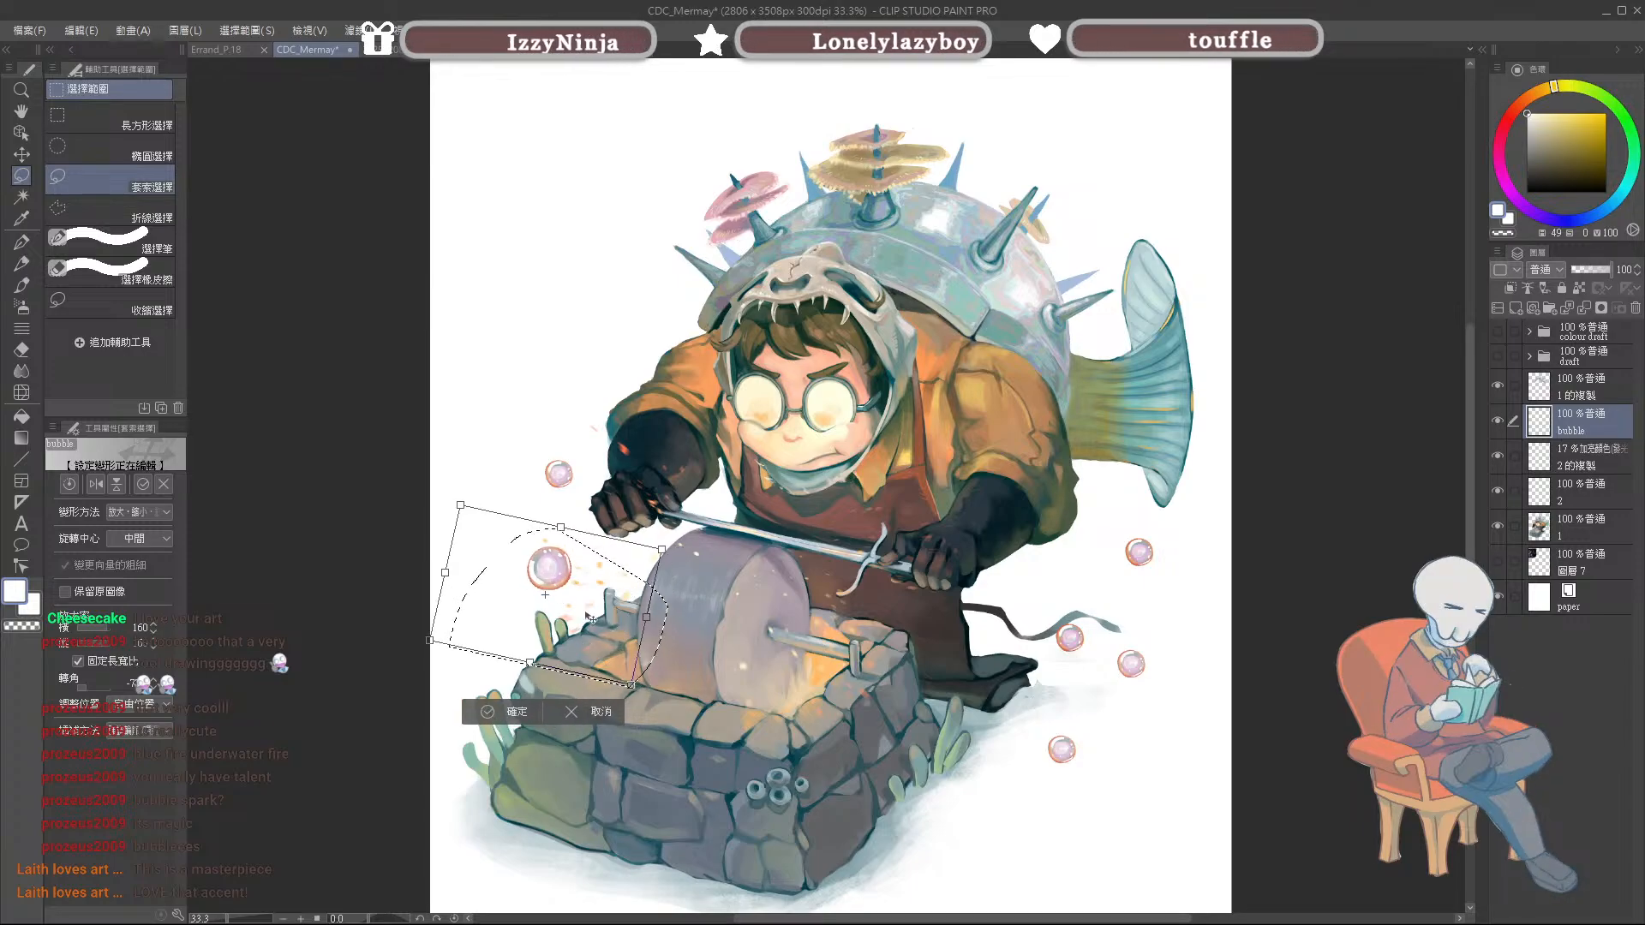
key(Return)
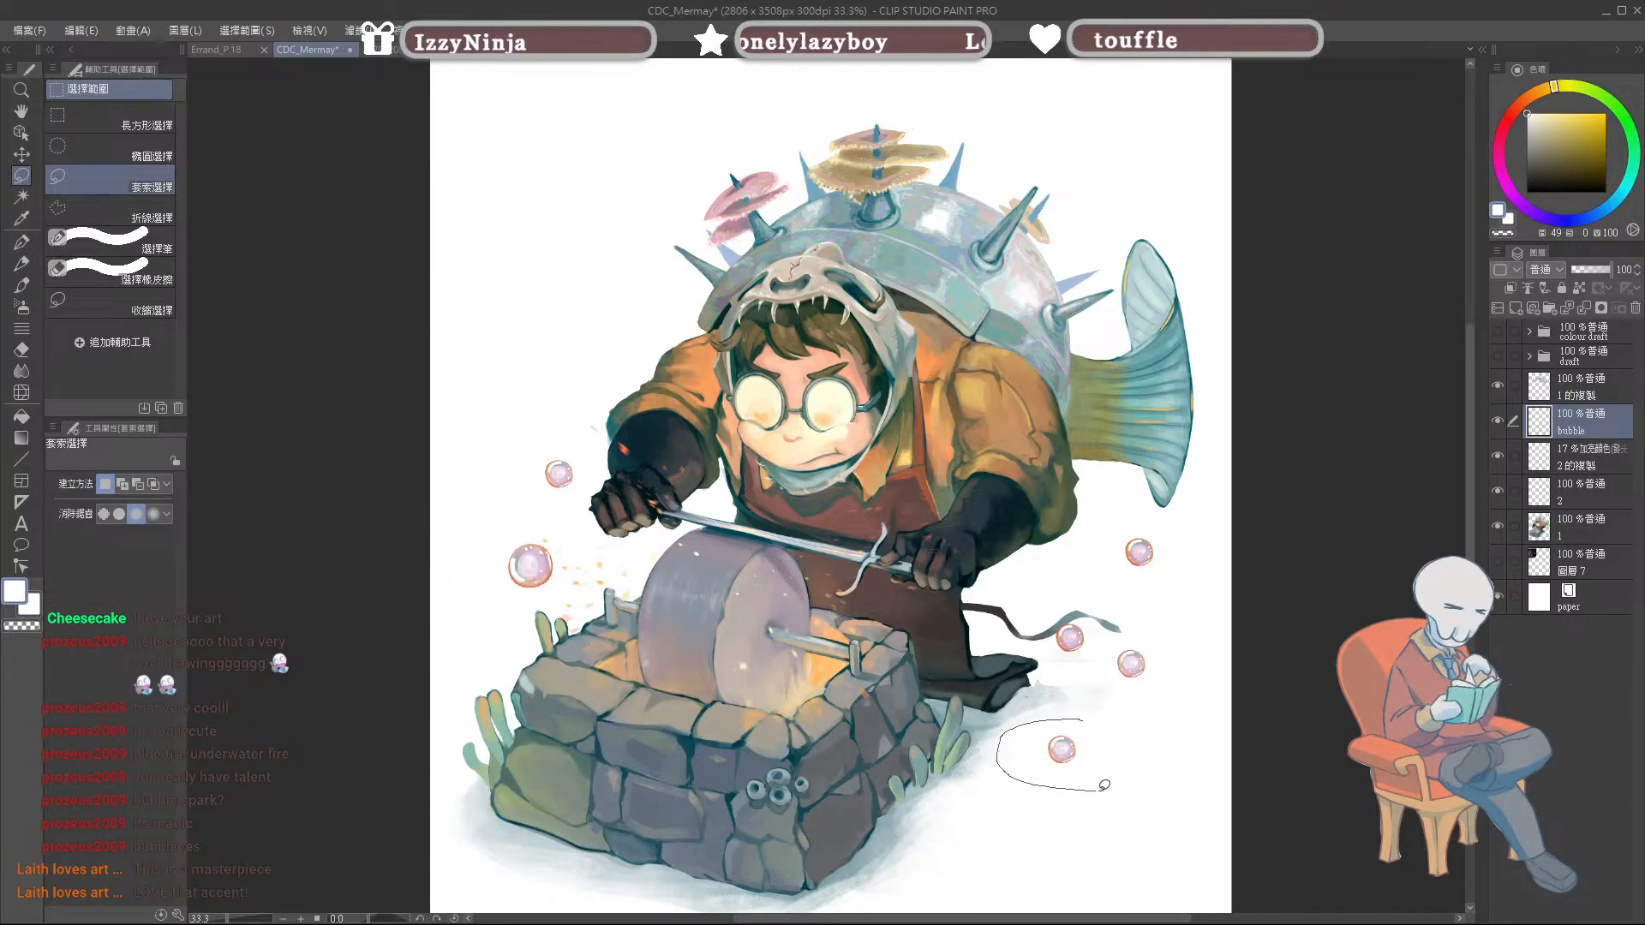
Step: Lasso the lowest bubble, shrink it and move it onto the stone base's upper corner near the apron hem
drag(1044, 779, 1073, 725)
click(1126, 818)
mouse_move(1128, 825)
mouse_down()
mouse_move(1149, 775)
mouse_move(1006, 821)
mouse_move(925, 737)
mouse_move(924, 707)
mouse_up()
key(Return)
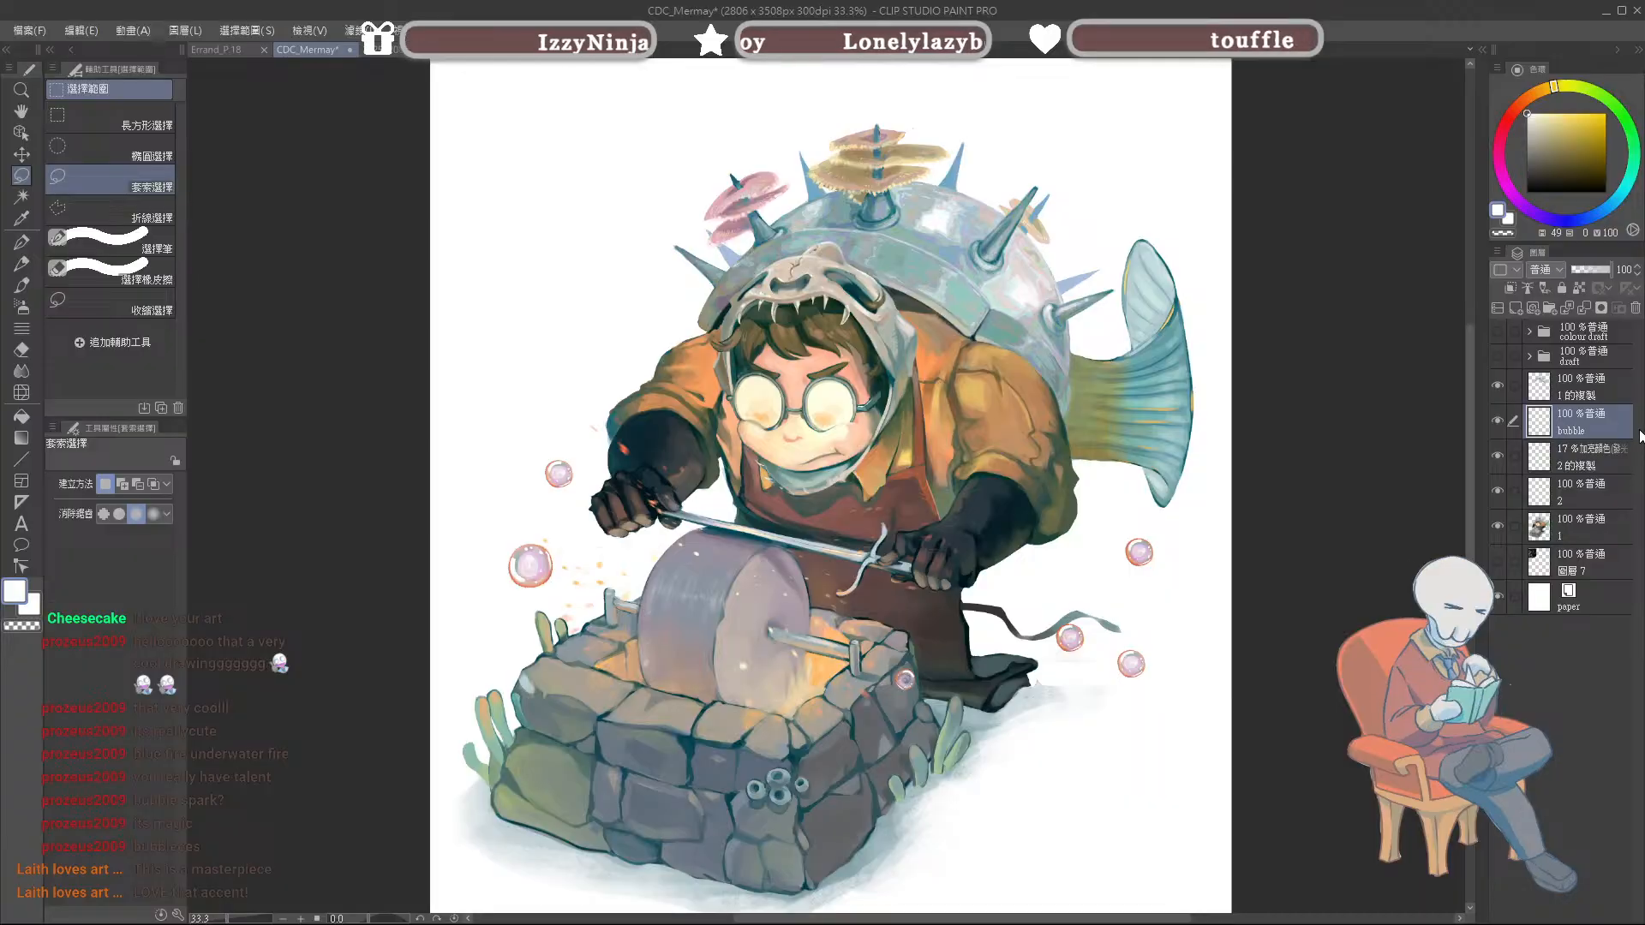
Step: Try the Multiply, Screen and Color Dodge blending modes on the bubble layer and restore Normal
scroll(1550, 269, down, 4)
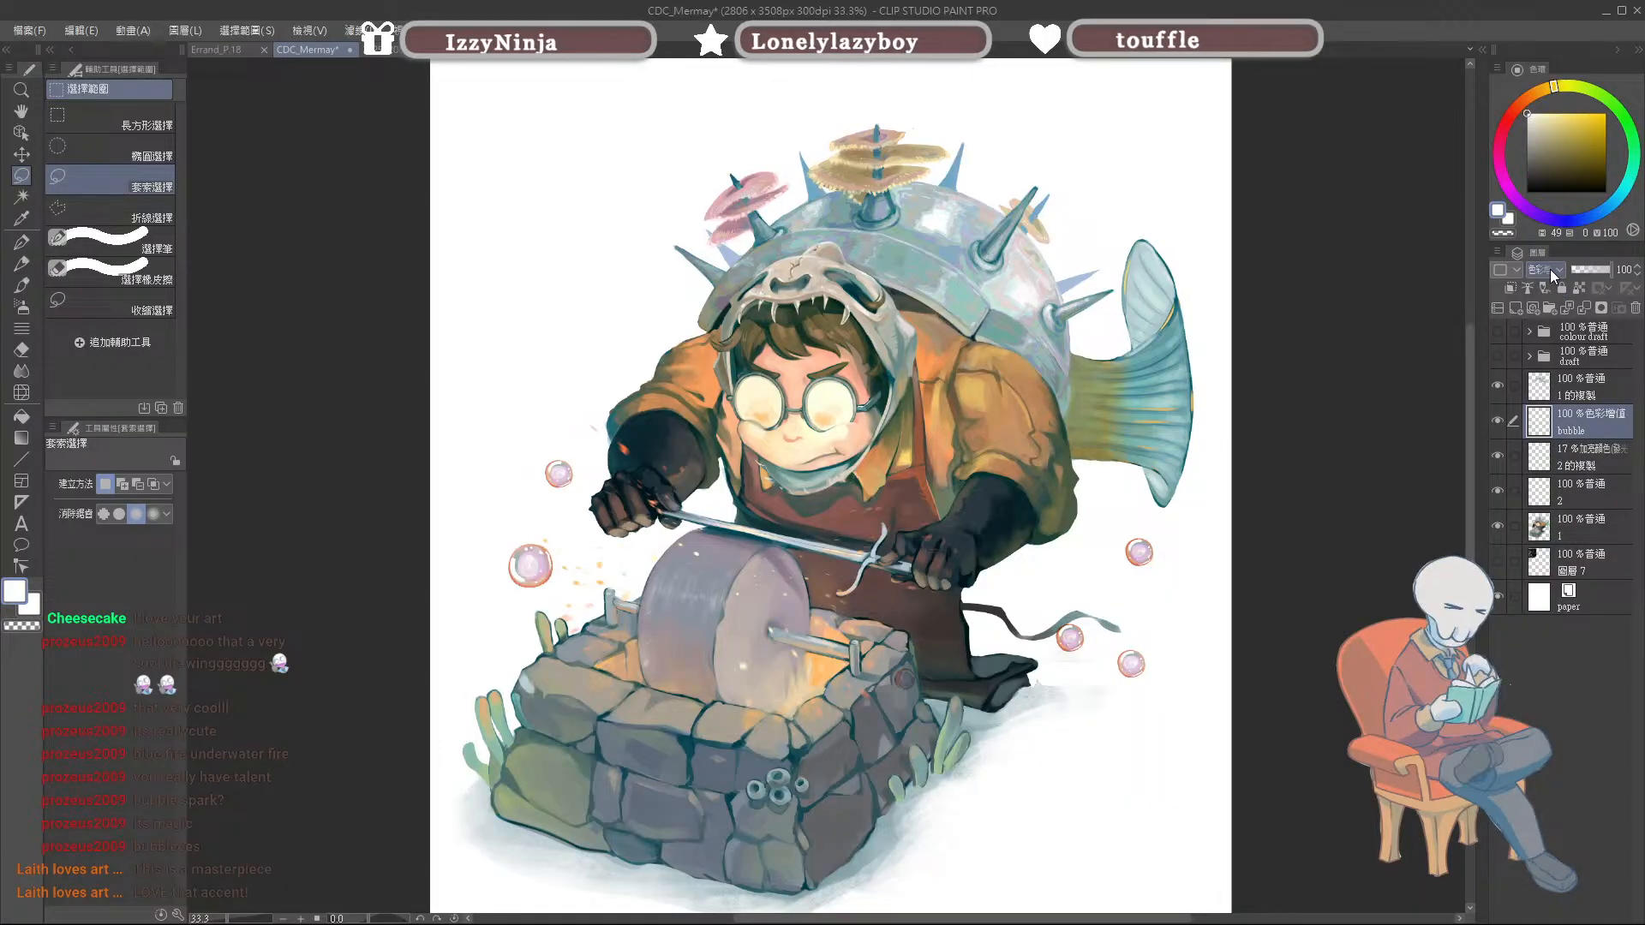
scroll(1549, 269, down, 6)
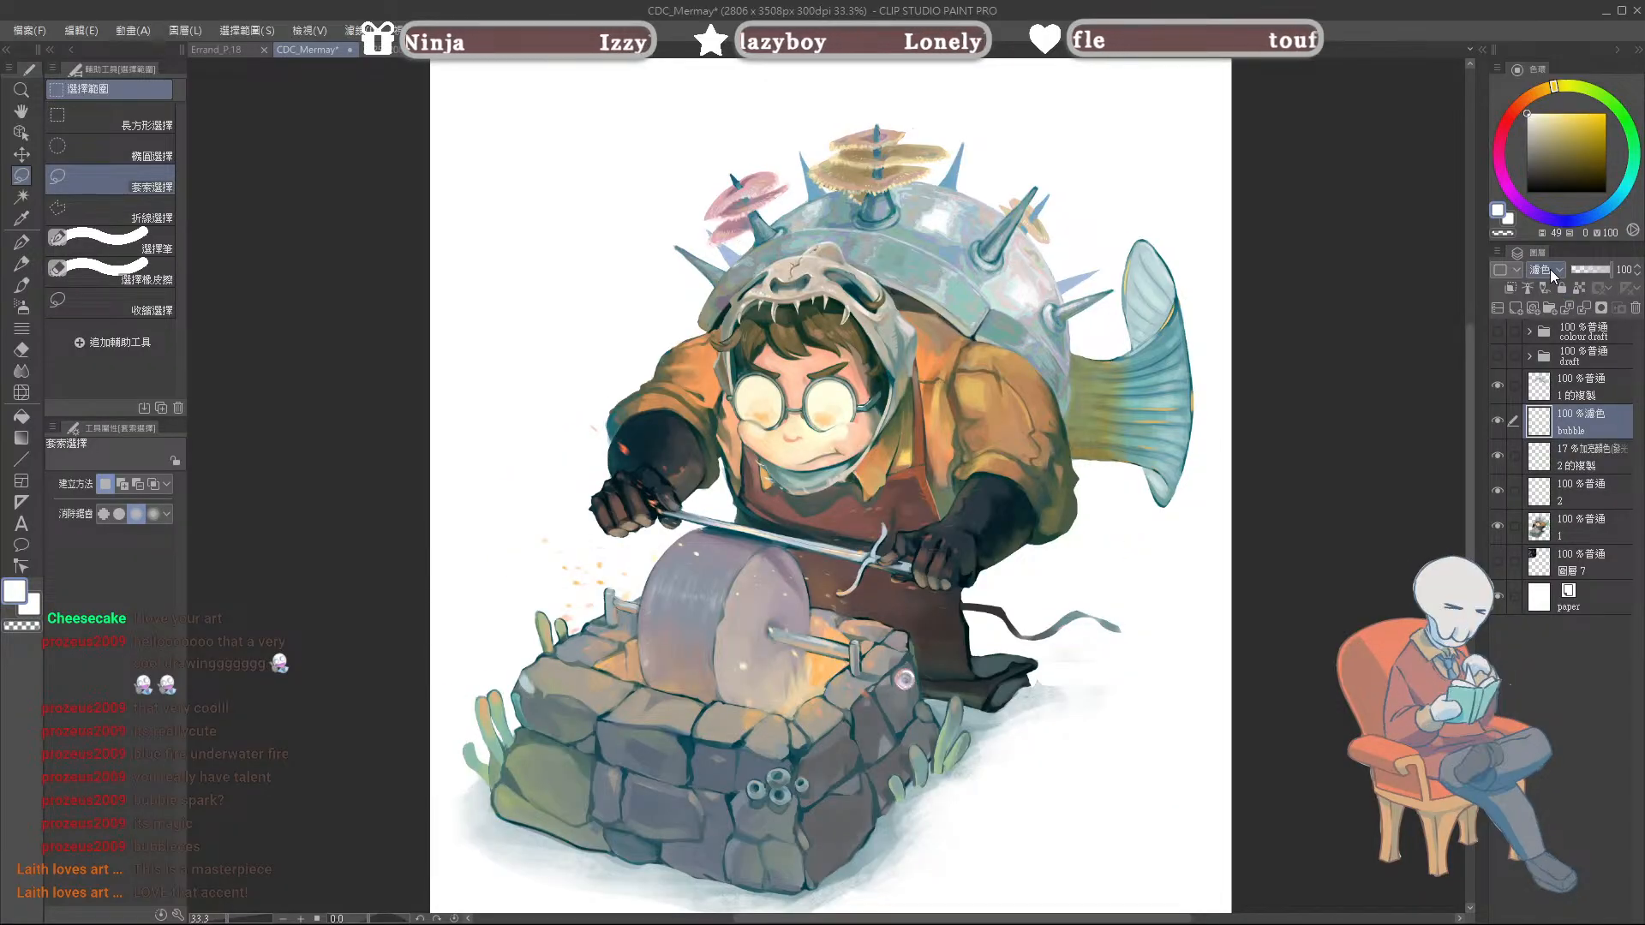
scroll(1550, 269, up, 7)
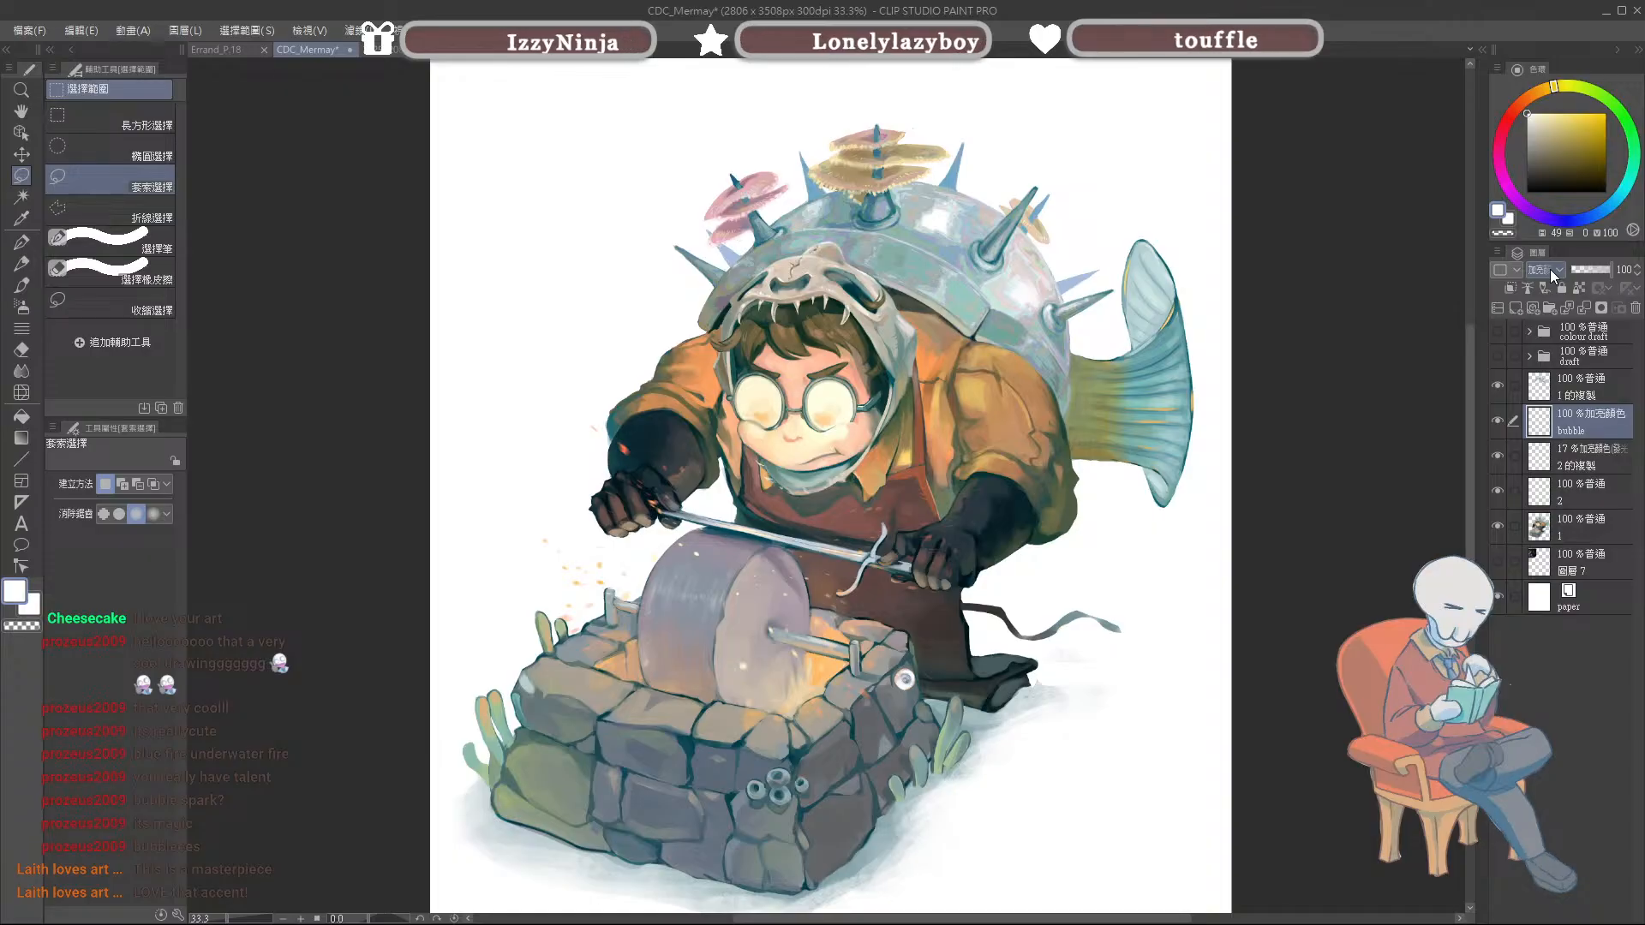
scroll(1549, 268, up, 2)
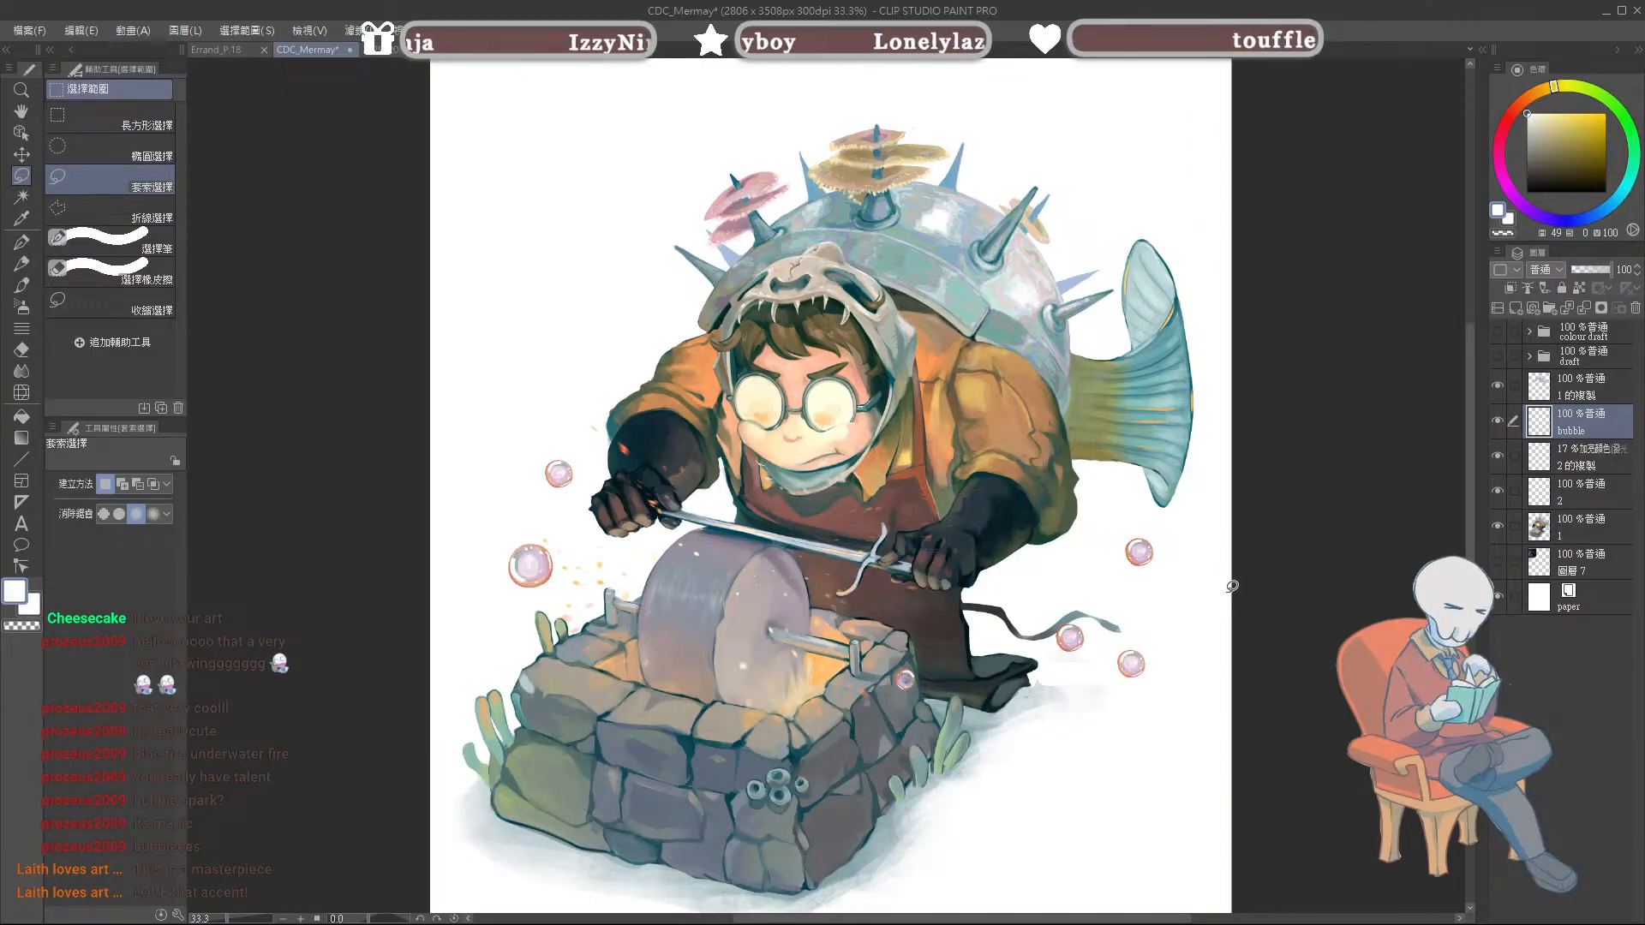
Step: Lighten the bubble layer's colours with a tonal correction
key(space)
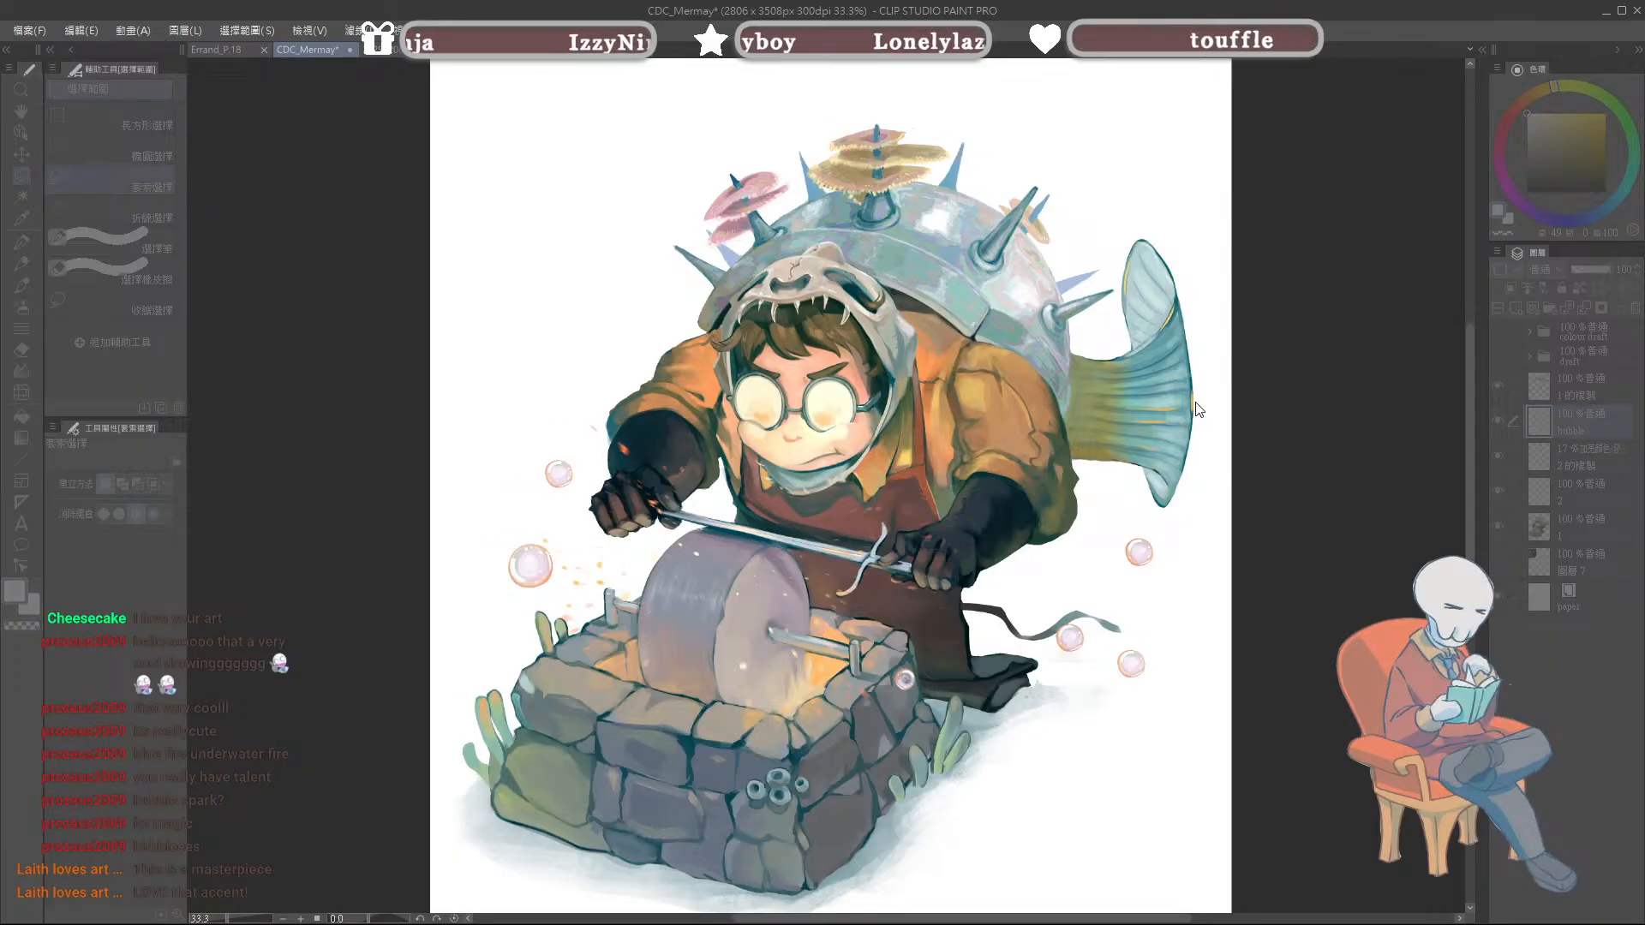
click(1386, 427)
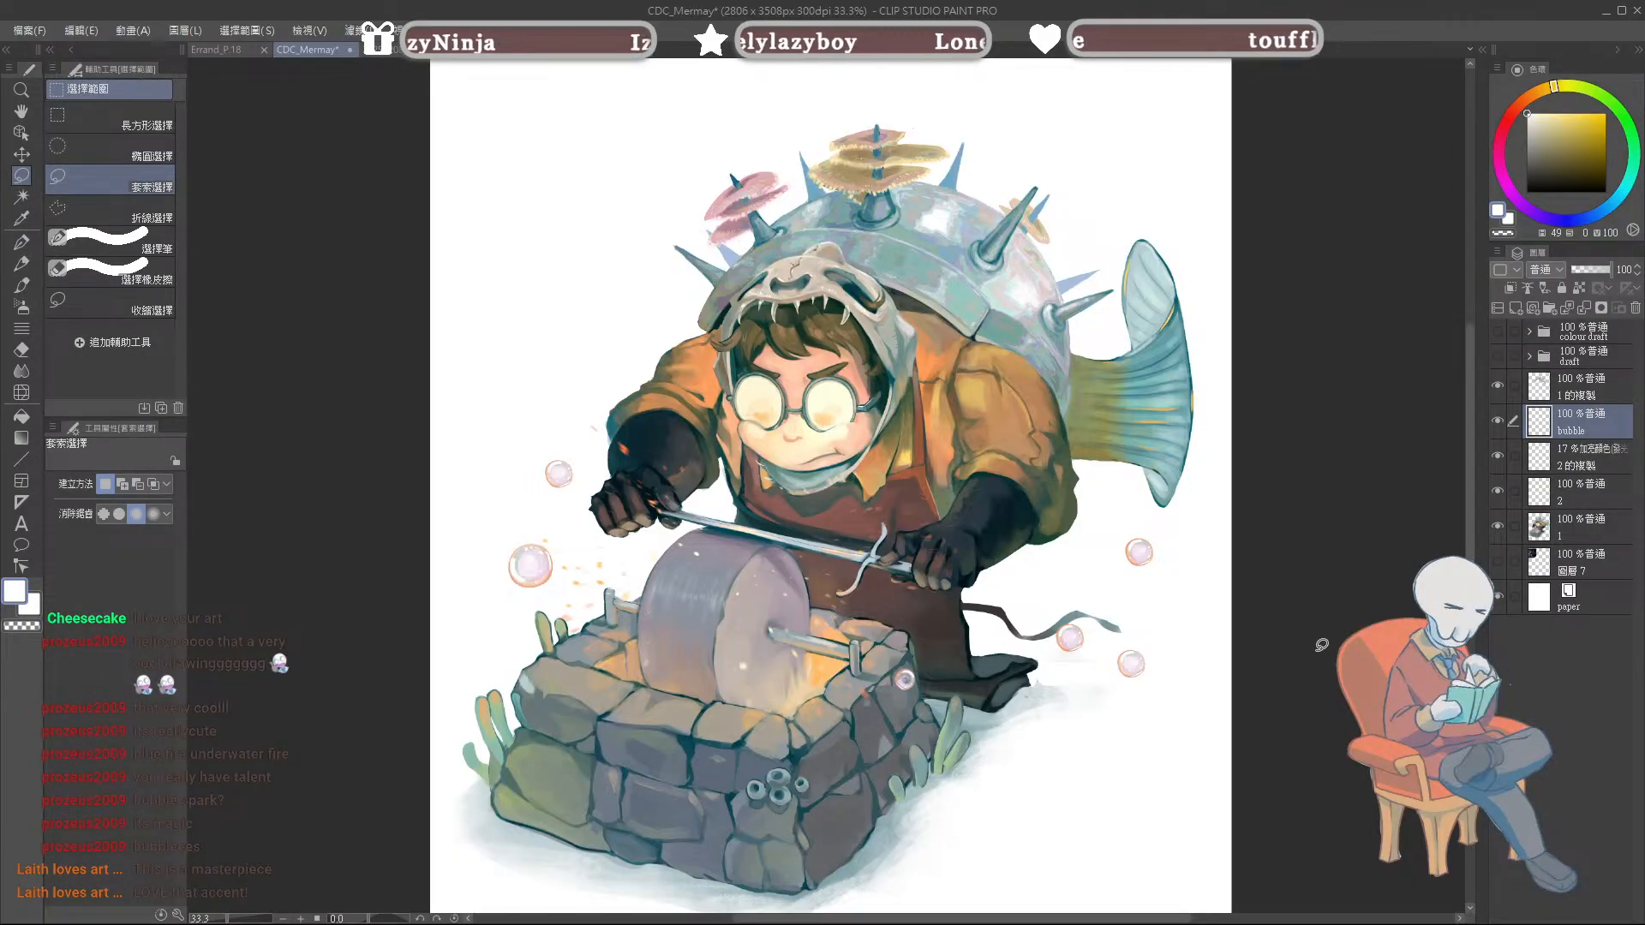
Step: Lasso the bubble just beneath the fish tail
drag(1095, 538, 1090, 573)
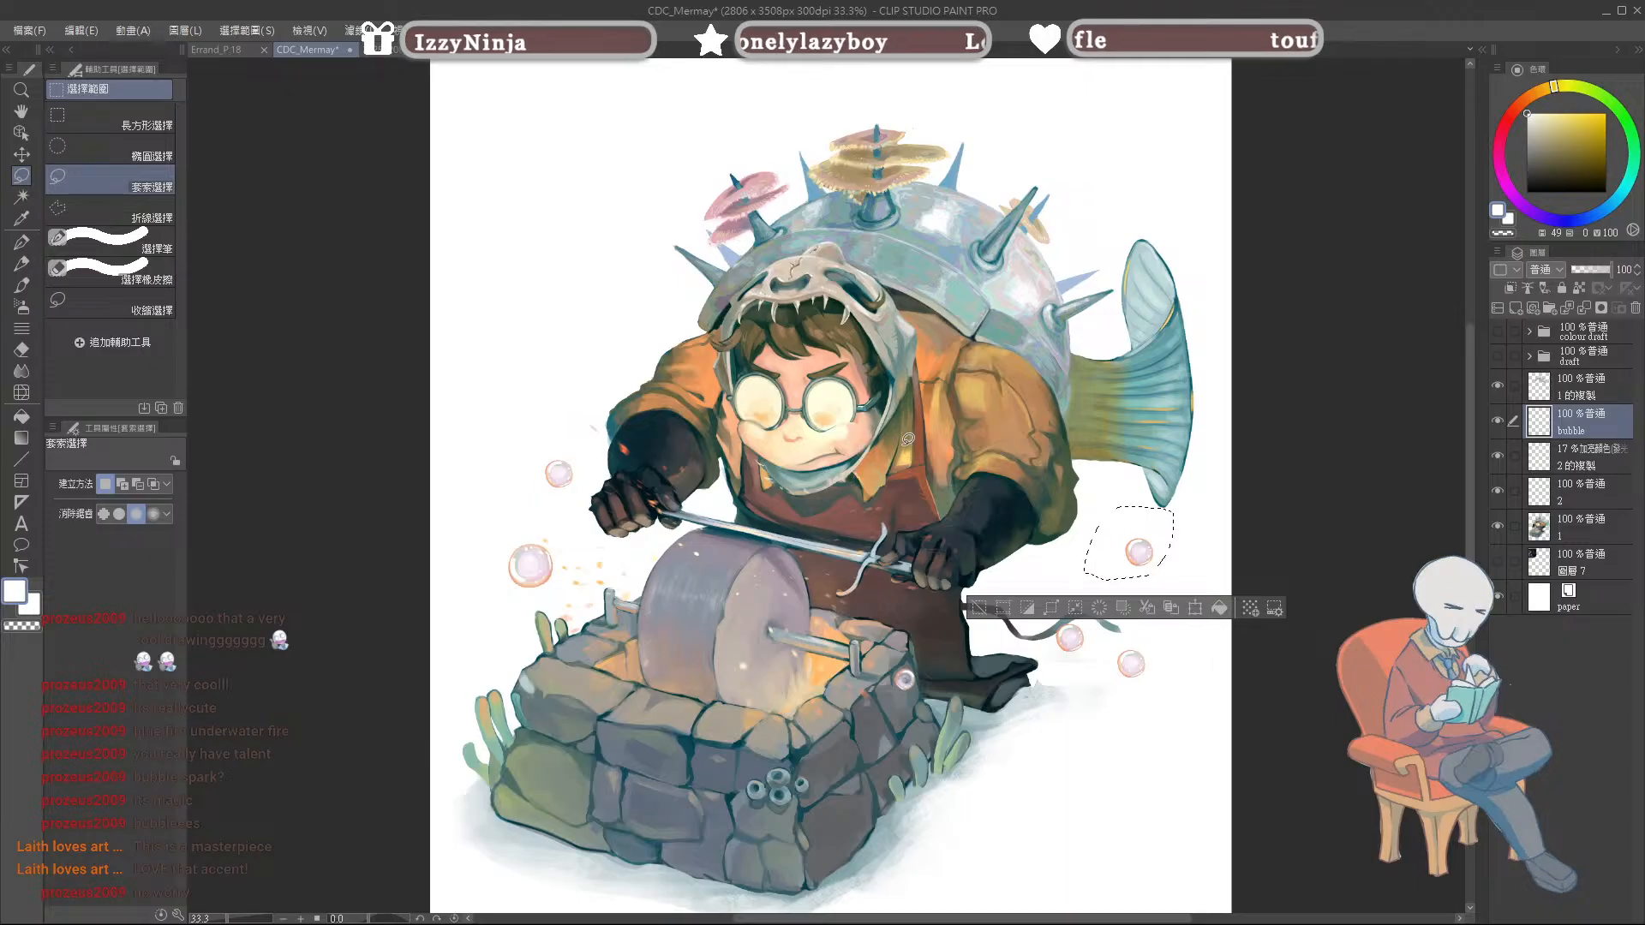
click(1200, 607)
drag(1086, 502, 1045, 458)
drag(1147, 539, 948, 641)
scroll(947, 639, up, 5)
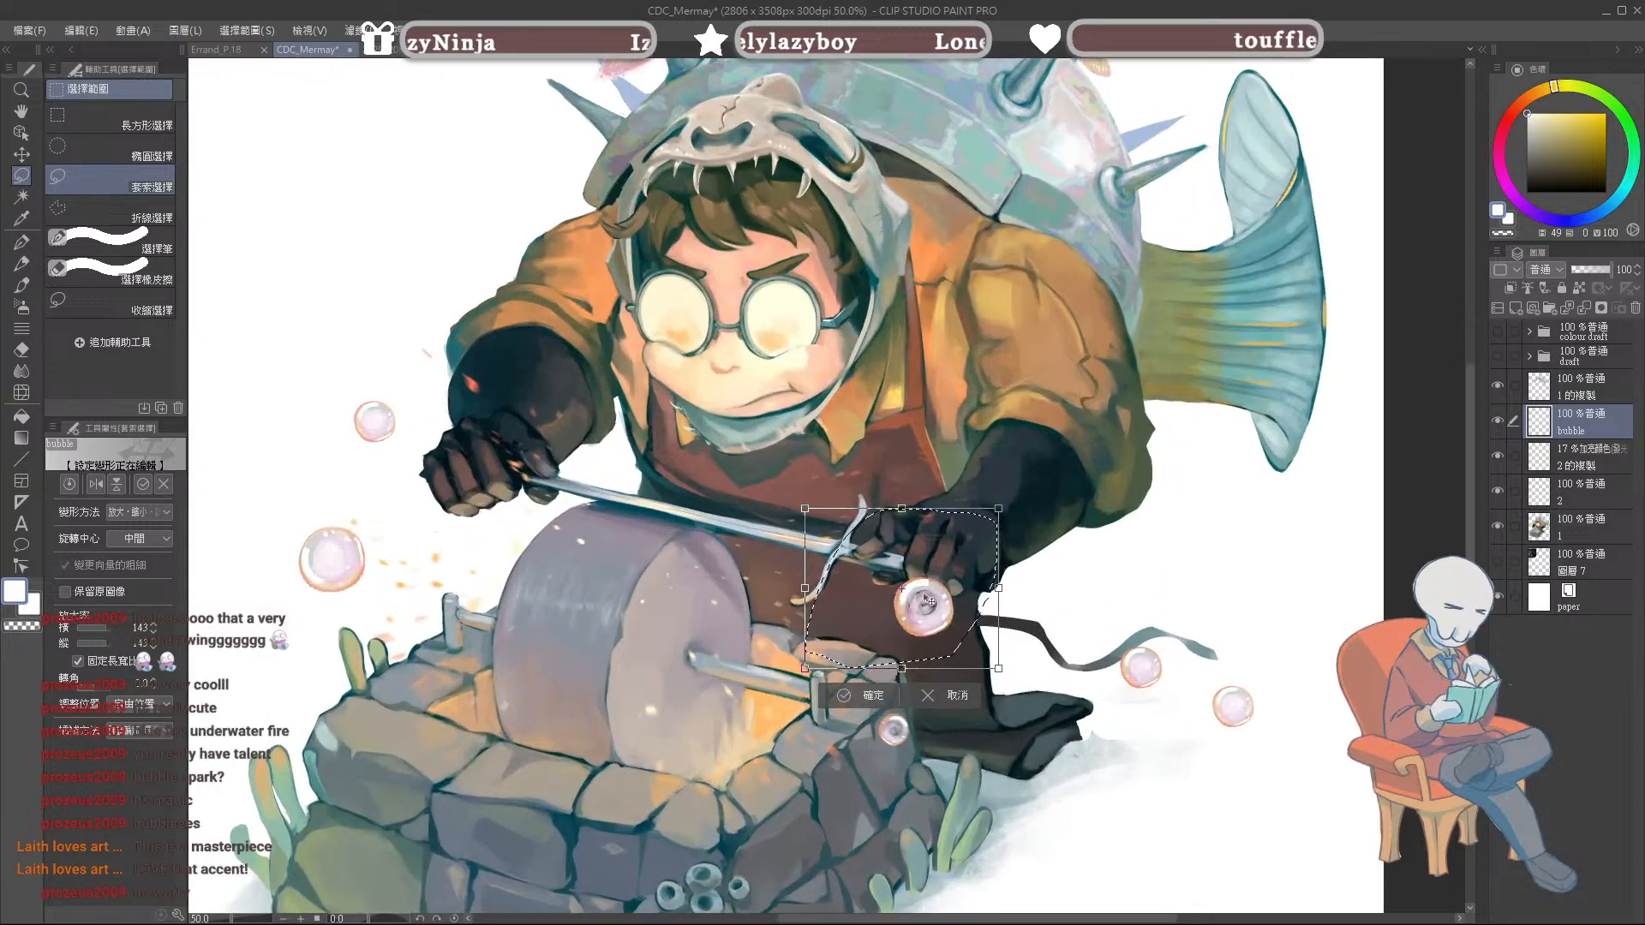
scroll(933, 634, down, 4)
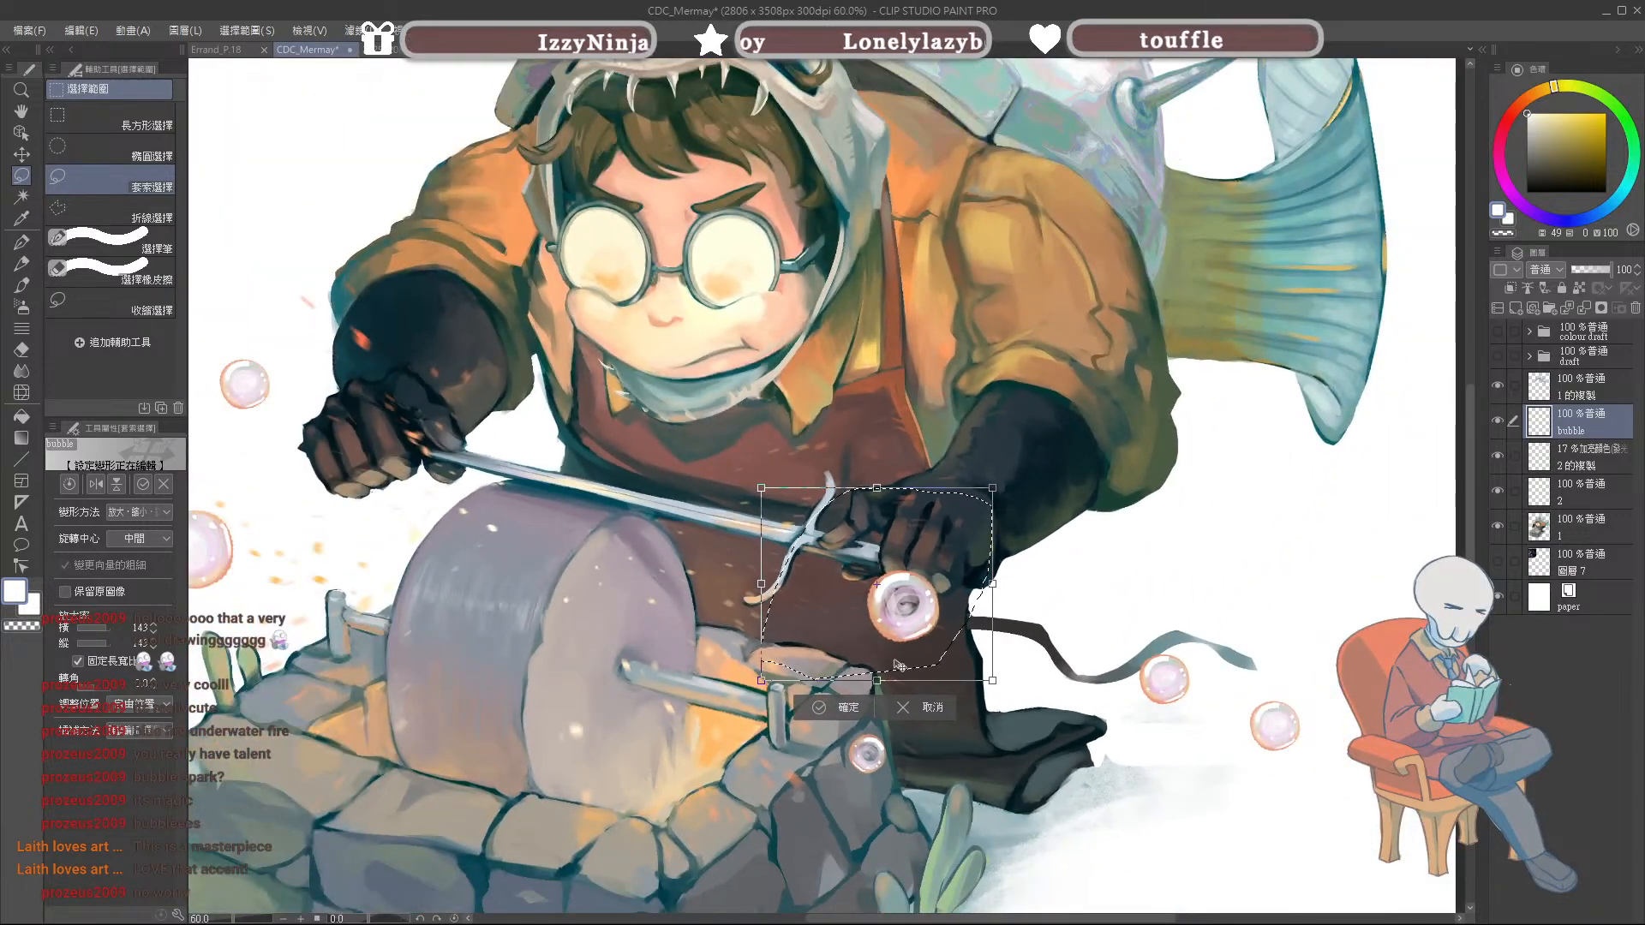
key(Escape)
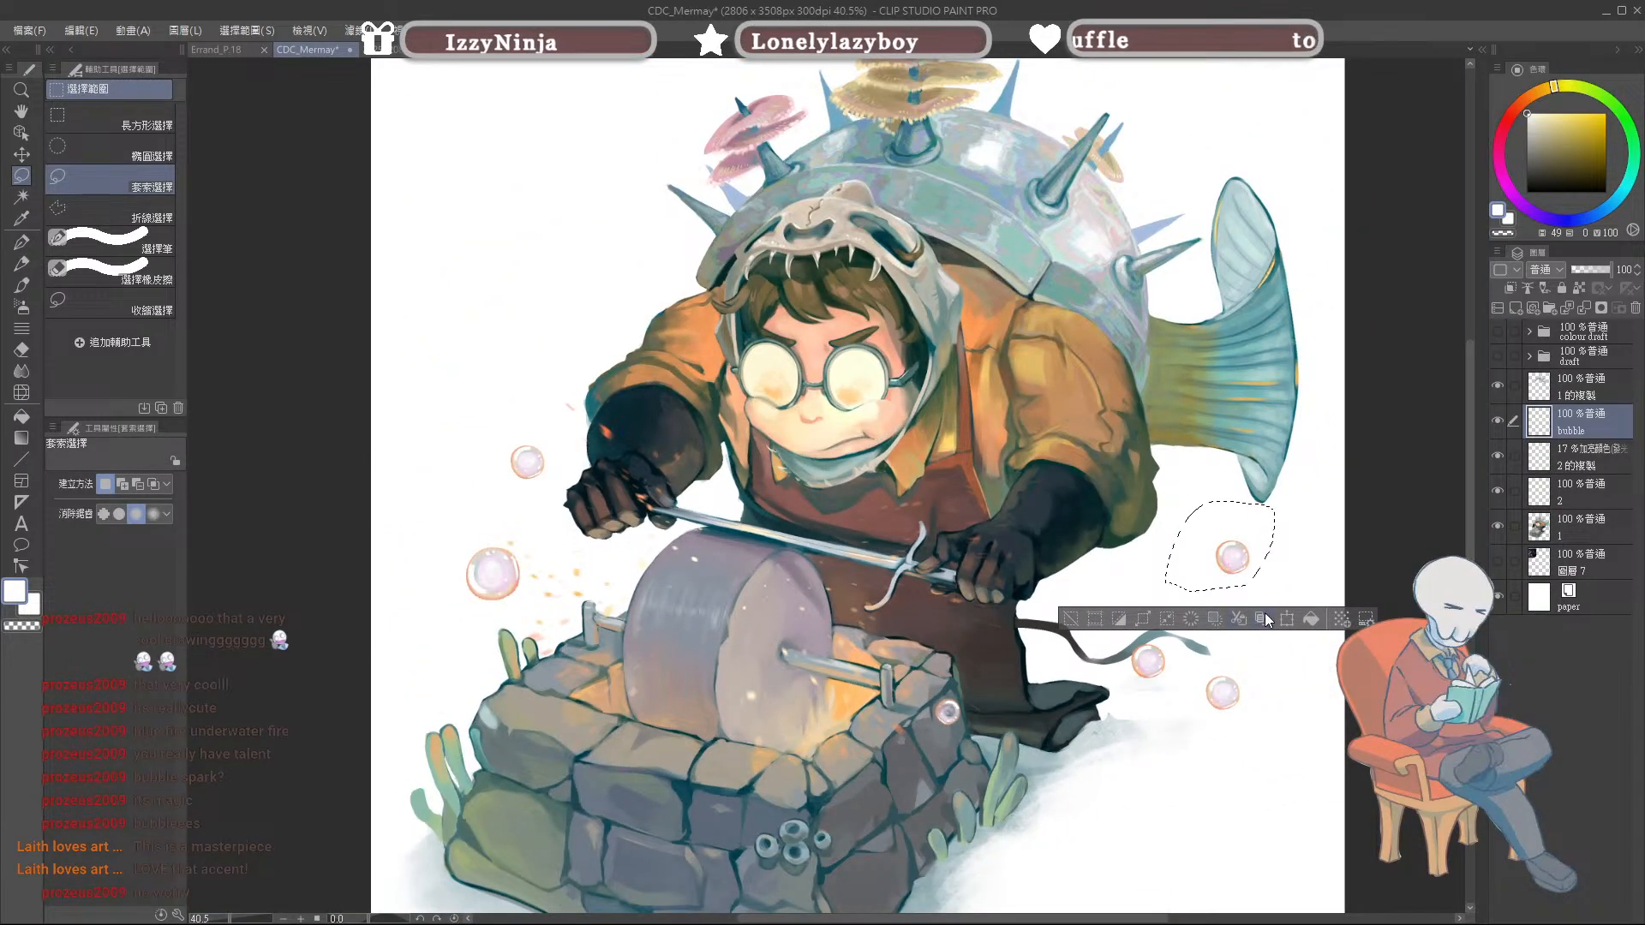
Step: Shrink the lassoed bubble and place it on the lower part of the dark apron, above the hem
click(1284, 620)
drag(1158, 512, 992, 683)
key(Return)
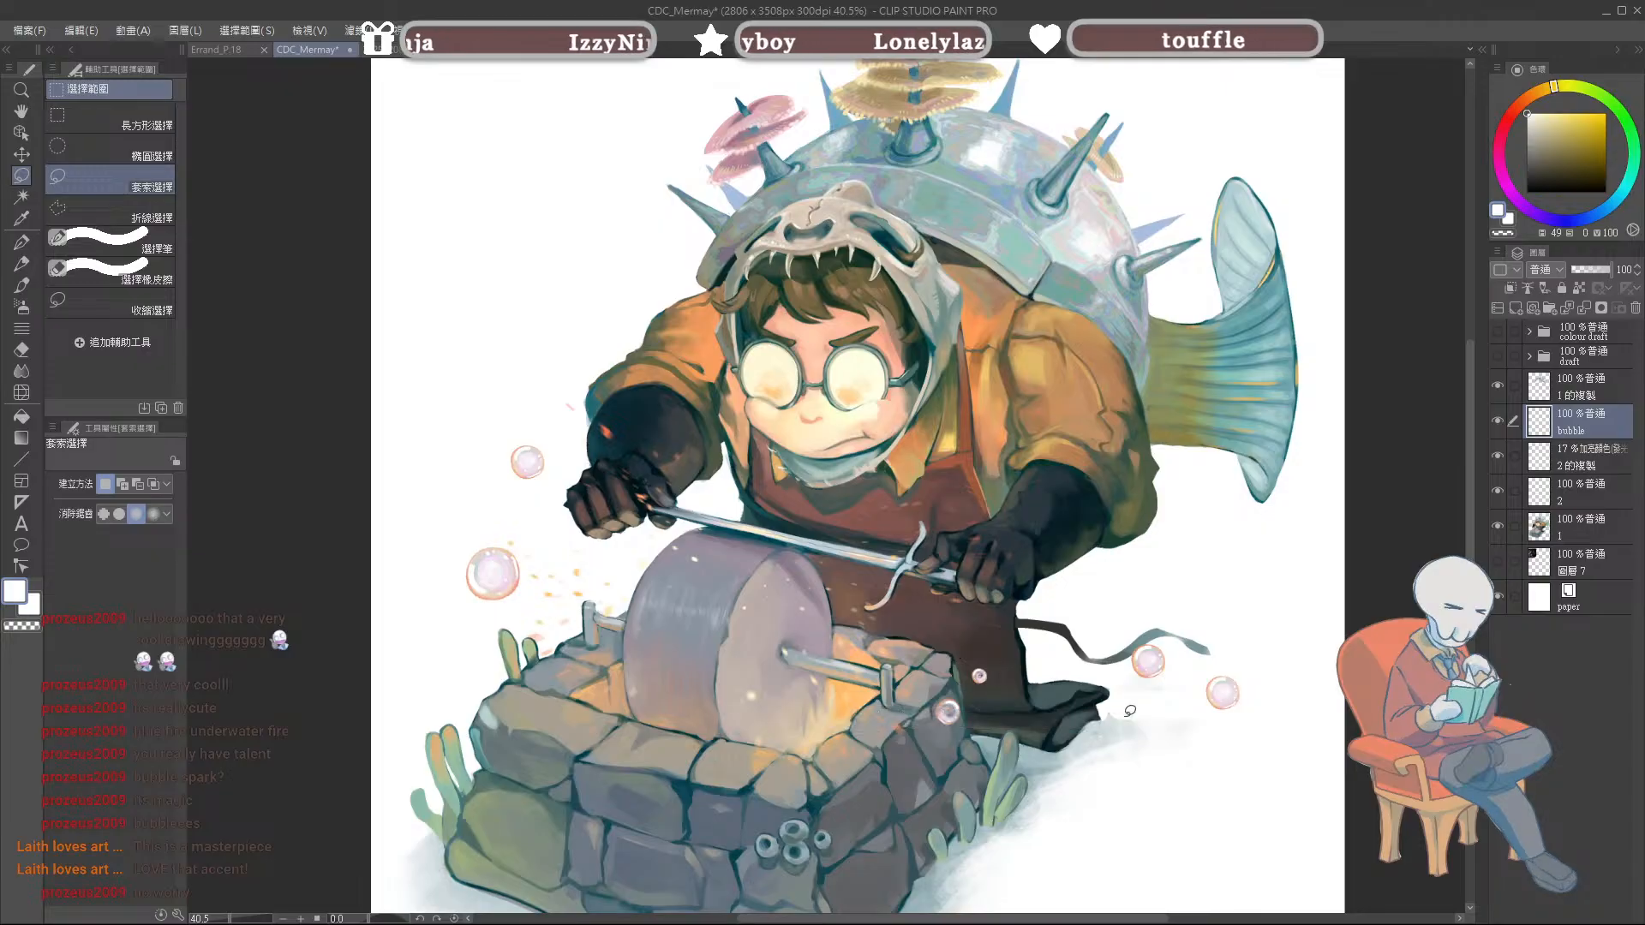
Step: Lasso the two bubbles near the ribbon, shrink them and move them onto the stone base in front of the sparks
drag(1242, 747, 1243, 745)
drag(1299, 707, 1262, 750)
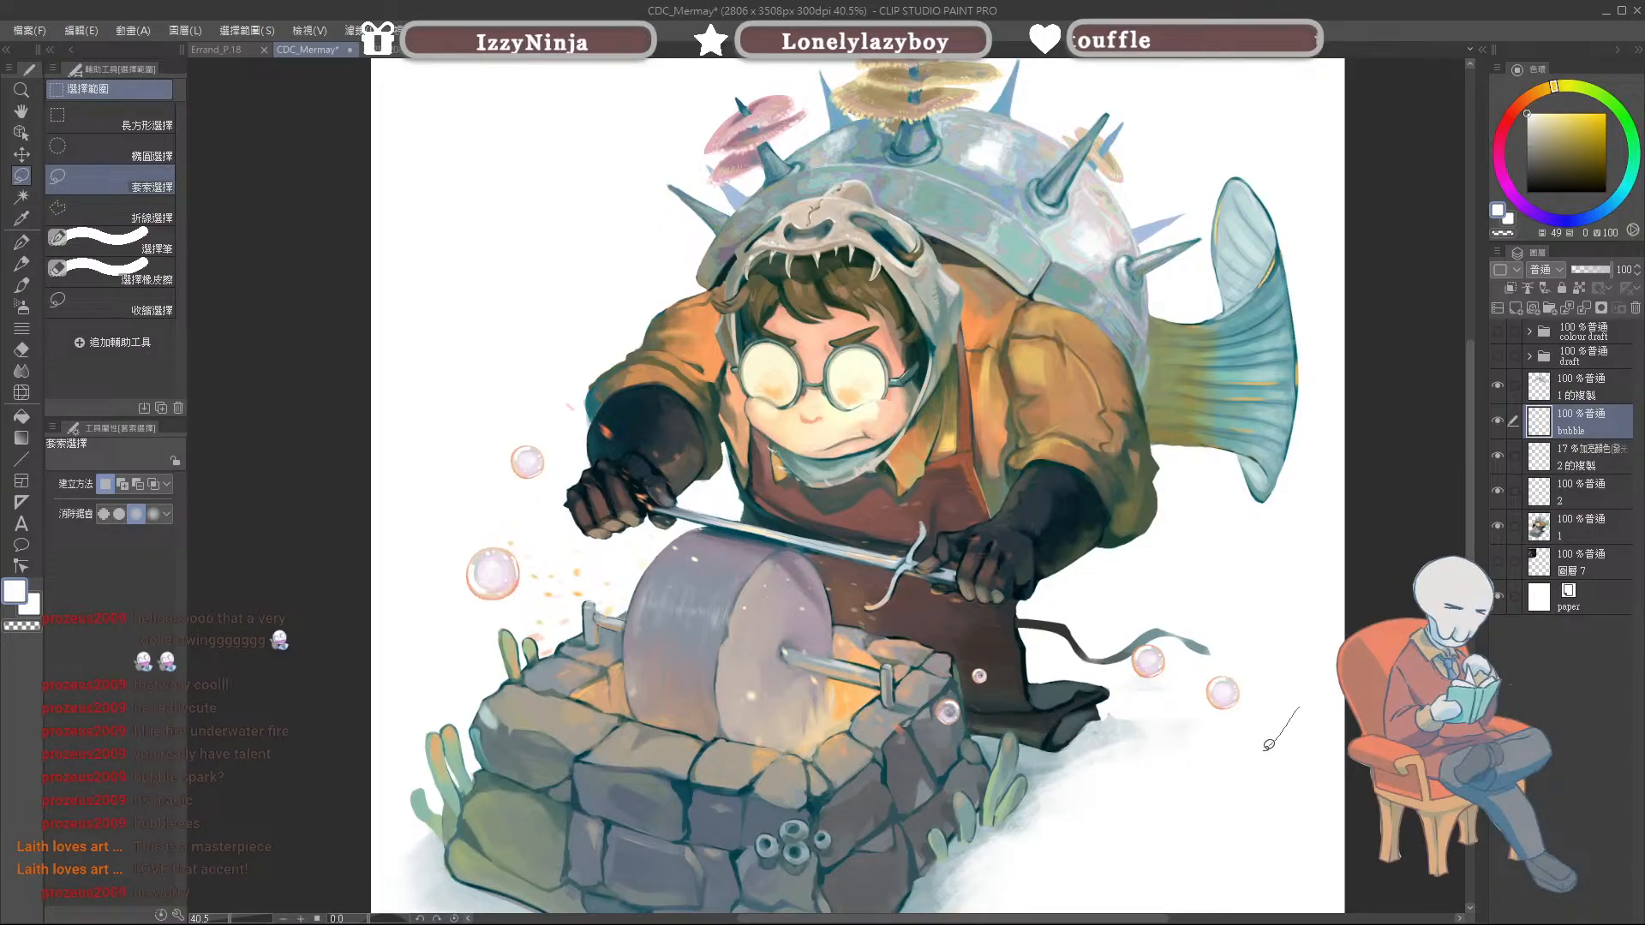
drag(1316, 676, 1298, 710)
click(1280, 790)
drag(1319, 597, 1256, 648)
mouse_move(1205, 718)
mouse_down()
mouse_move(1016, 735)
mouse_move(569, 719)
mouse_move(607, 719)
mouse_move(575, 683)
mouse_move(573, 743)
mouse_move(629, 713)
mouse_move(600, 675)
mouse_up()
key(Return)
key(ctrl+d)
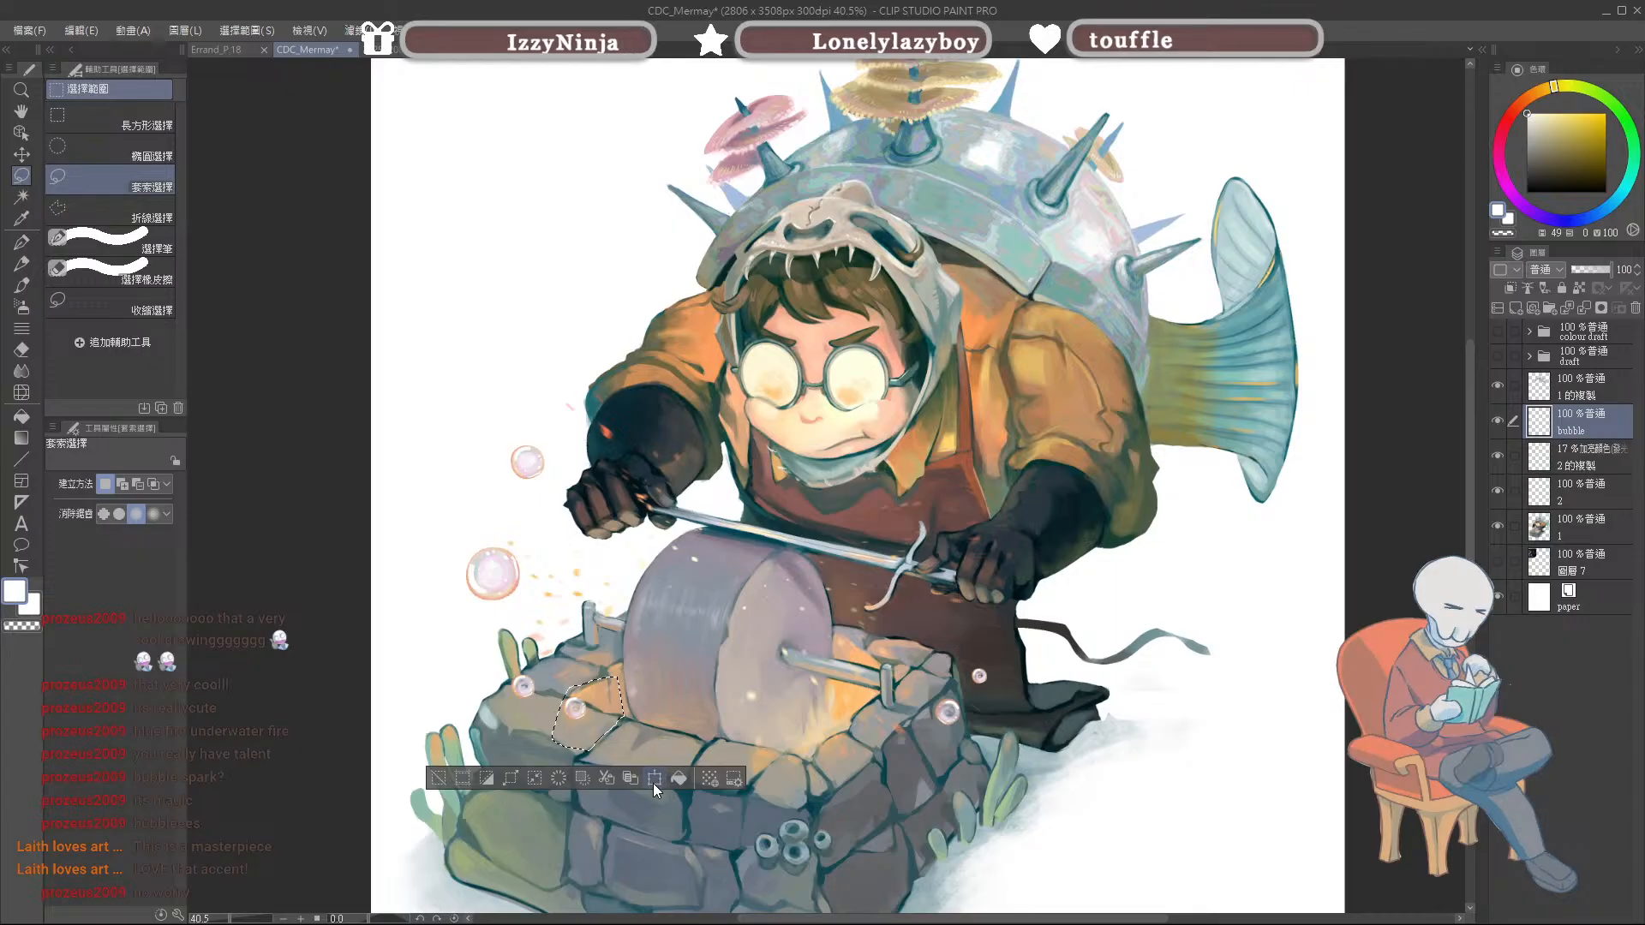
Step: Shrink the moved bubble nearer the grindstone and shift it down onto the stone rim
key(ctrl+t)
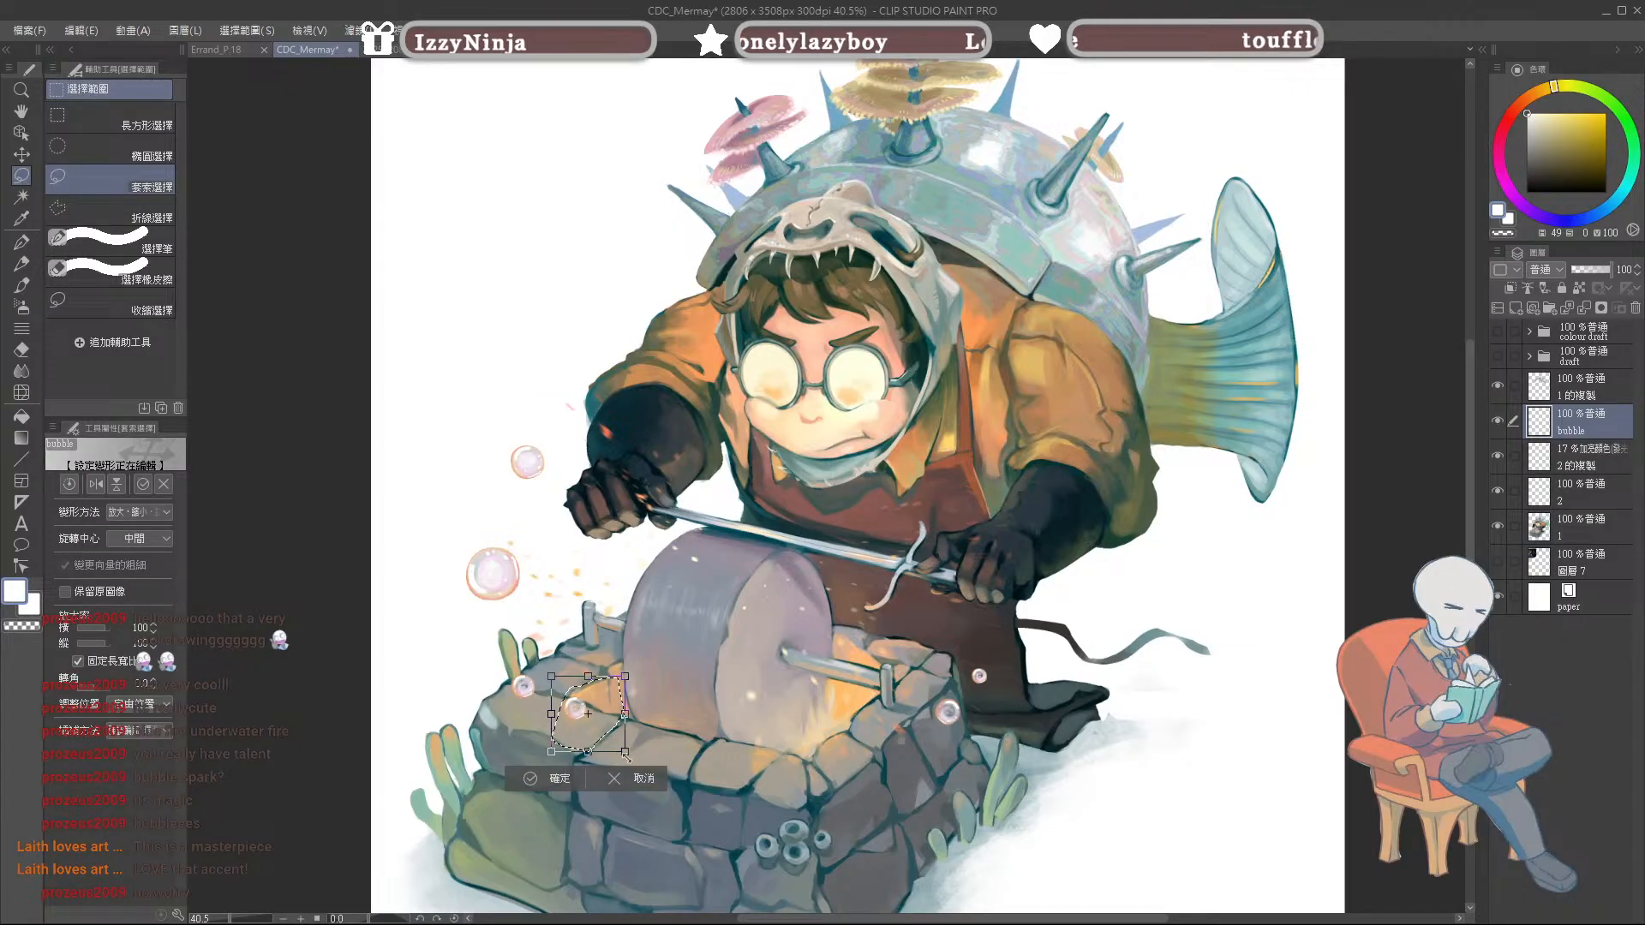
drag(626, 756, 618, 745)
drag(602, 721, 600, 697)
mouse_move(642, 591)
mouse_down()
mouse_move(655, 753)
mouse_move(595, 752)
mouse_move(645, 717)
mouse_move(632, 734)
mouse_up()
key(Return)
key(ctrl+d)
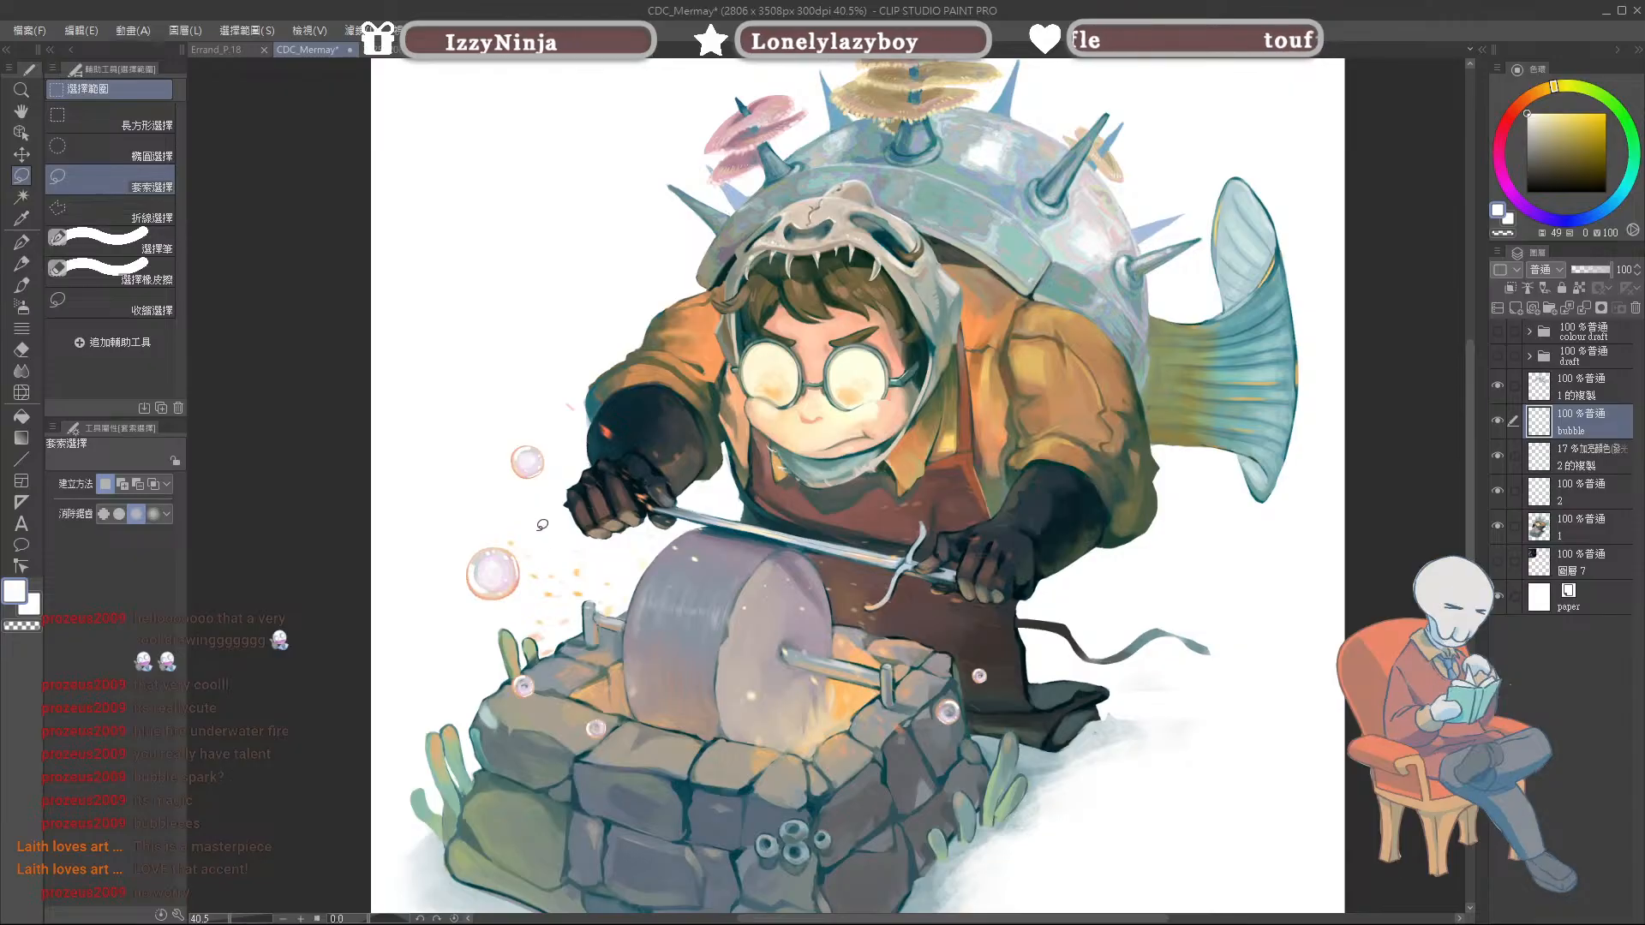
Step: Lasso the large bubble beside the sparks, shrink it and move it onto the front face of the stone base
drag(553, 615, 594, 566)
key(ctrl+t)
drag(388, 523, 445, 557)
mouse_move(571, 616)
mouse_down()
mouse_move(633, 667)
mouse_move(667, 630)
mouse_move(681, 520)
mouse_move(838, 605)
mouse_move(785, 723)
mouse_move(711, 812)
mouse_move(705, 754)
mouse_move(576, 783)
mouse_move(630, 800)
mouse_up()
key(Return)
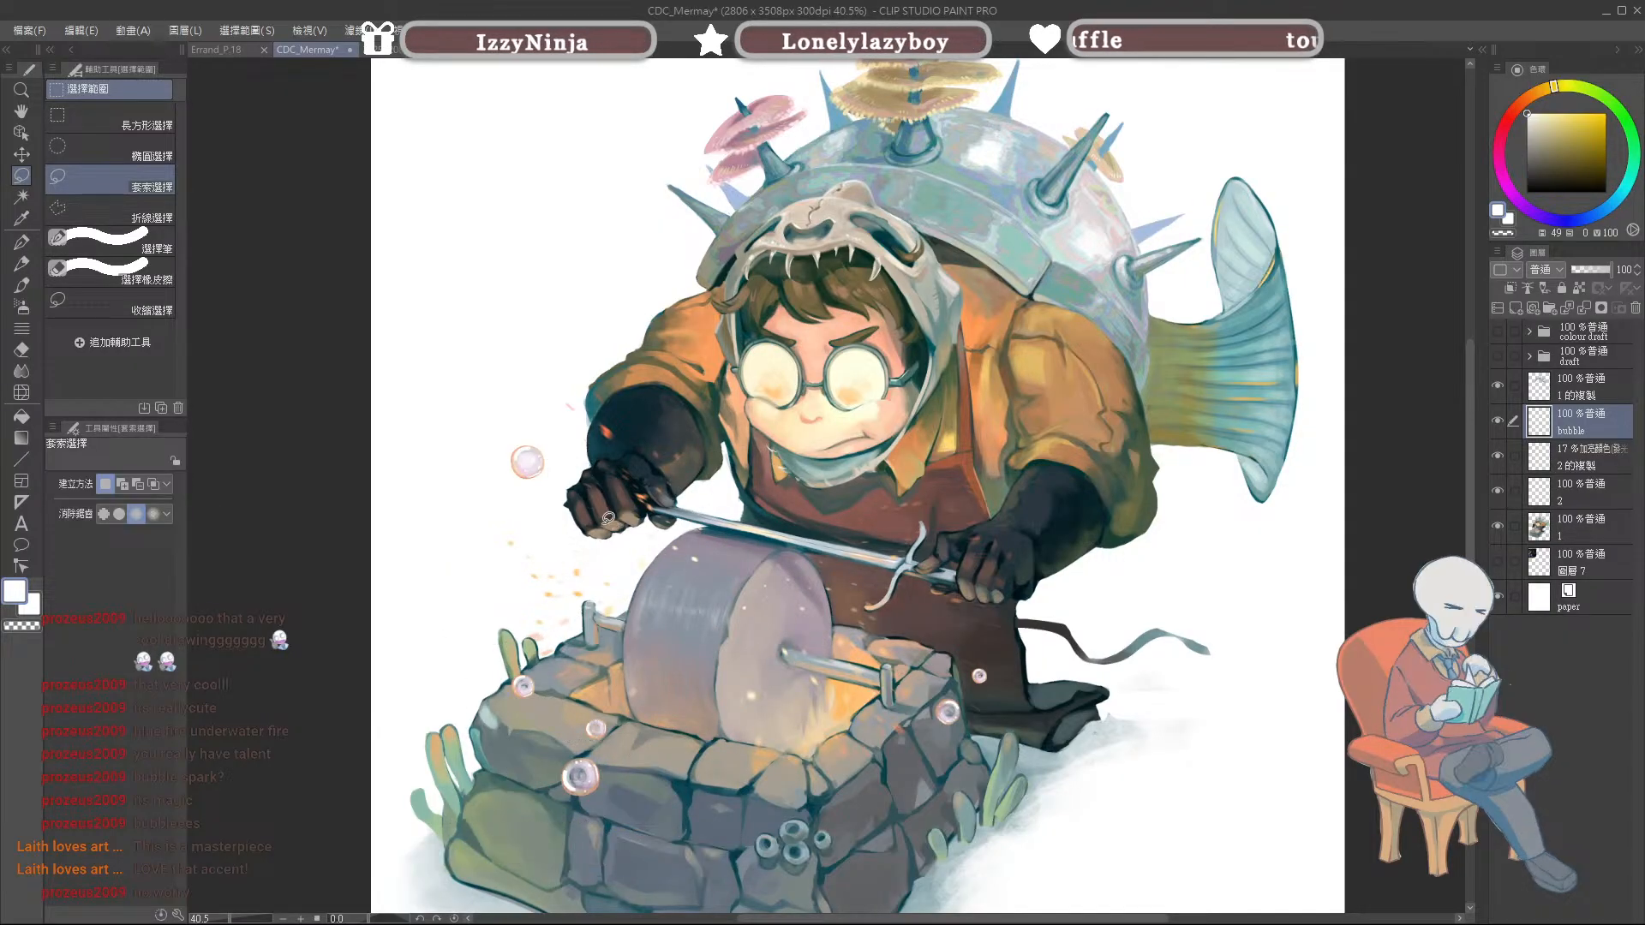
Step: Lasso the bubble beside the gloved fist, shrink it and place it on the apron just below the sword hilt
drag(517, 500, 603, 554)
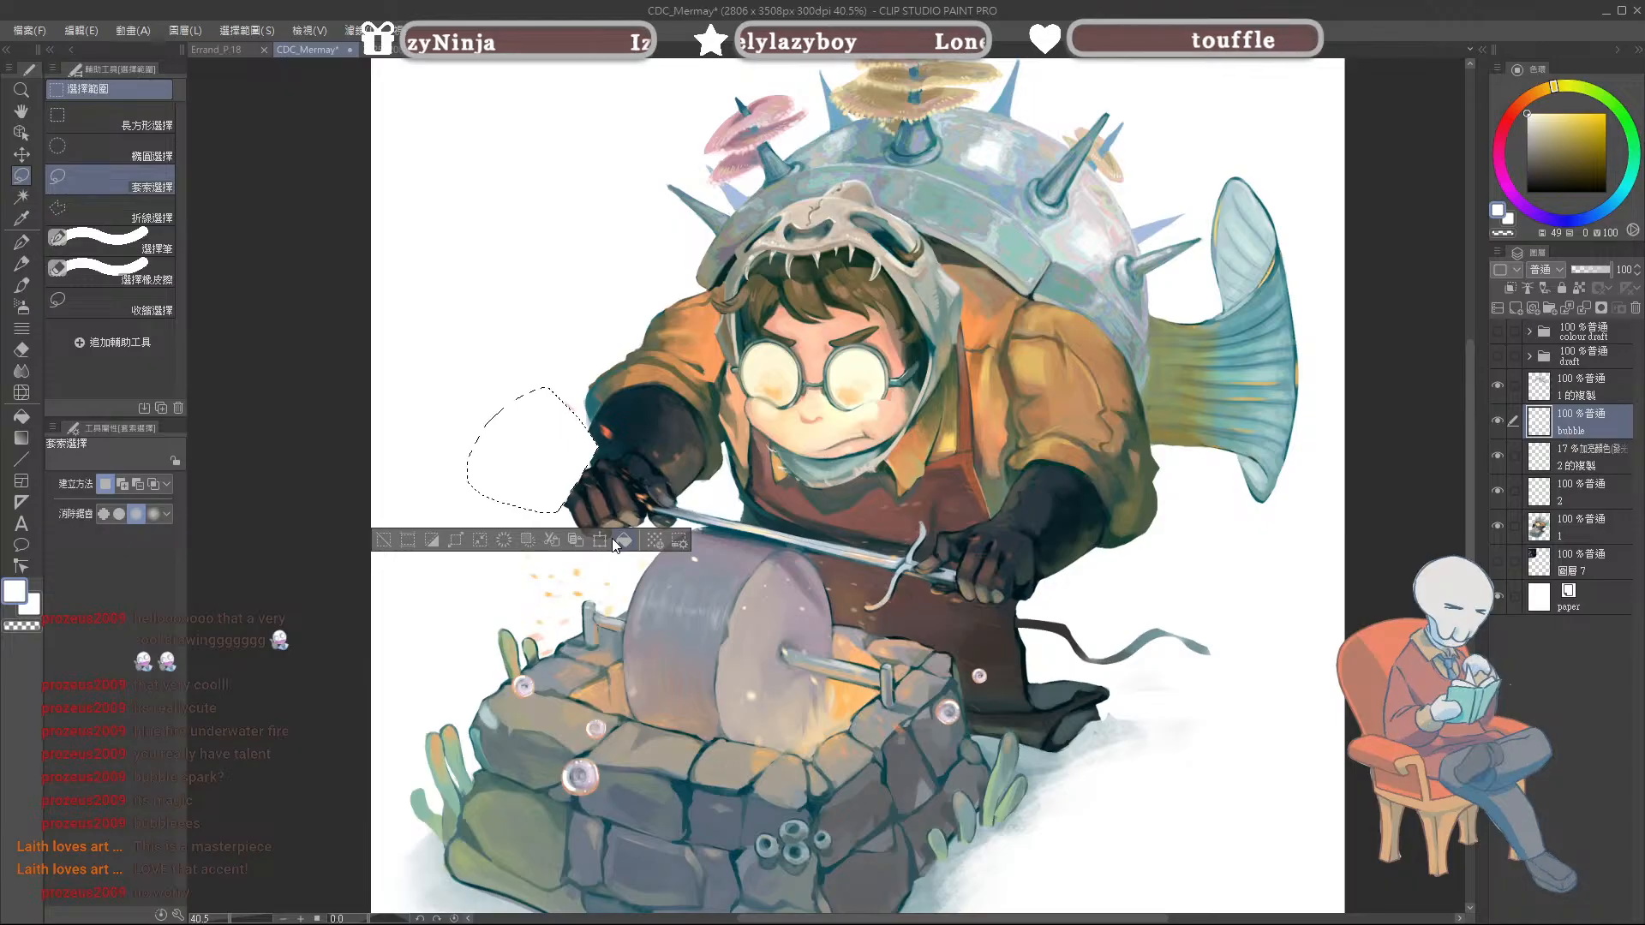
key(ctrl+z)
click(600, 541)
drag(467, 388, 518, 435)
drag(594, 510, 953, 641)
key(Return)
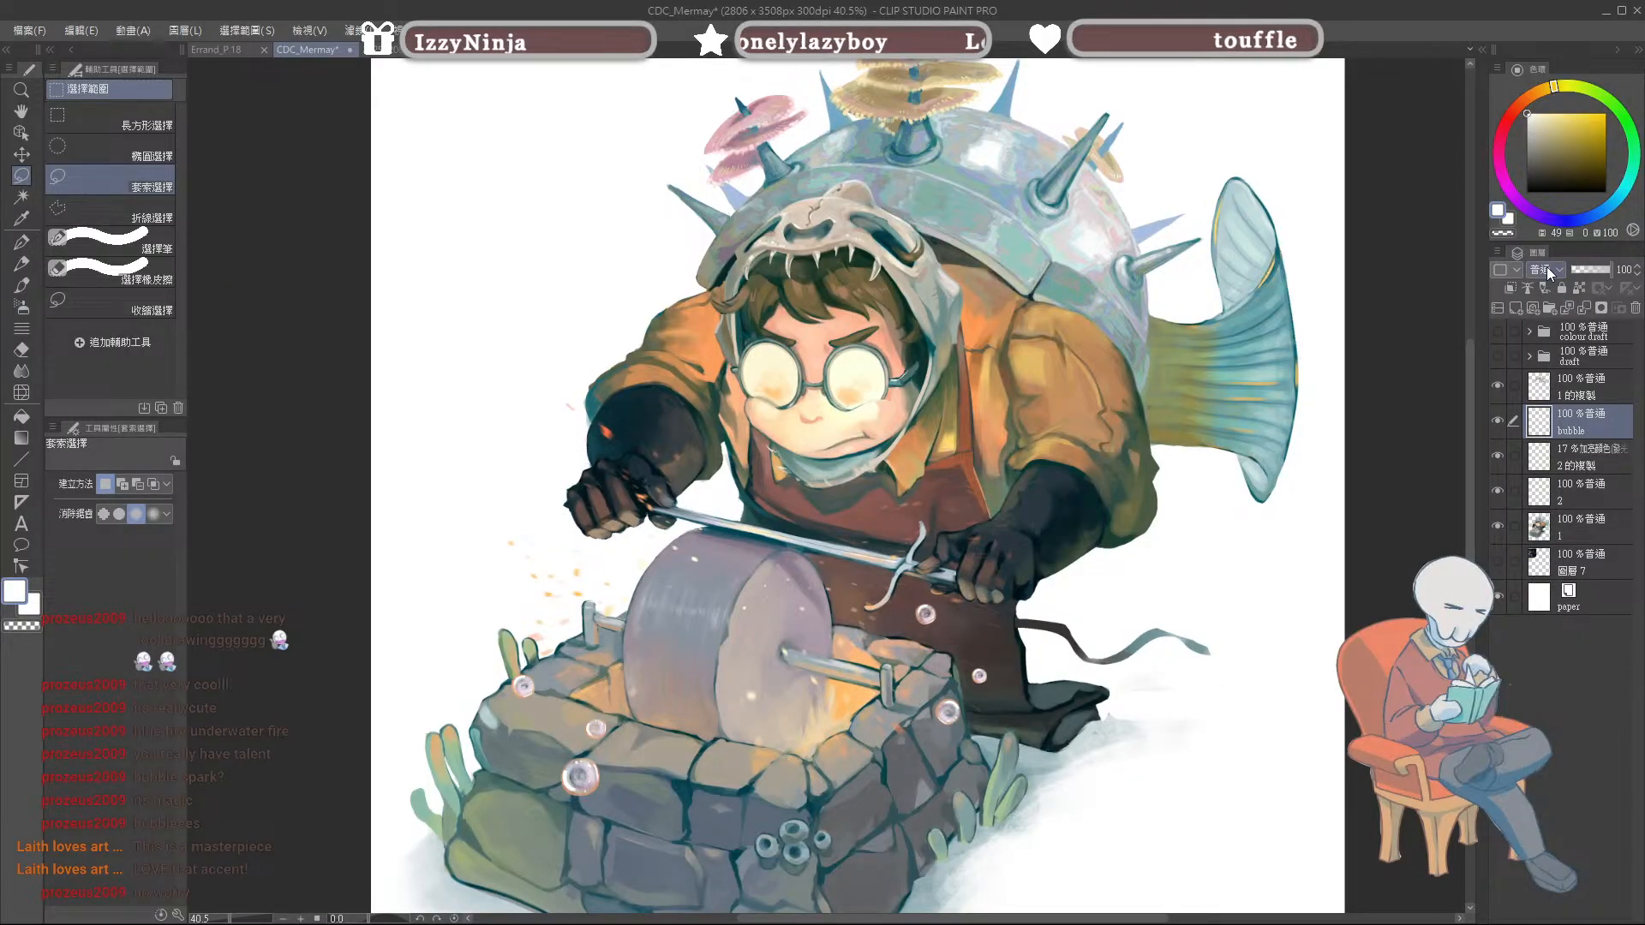
Step: Set the bubble layer's blending mode to Glow Dodge and its opacity to 55%
scroll(1549, 269, down, 3)
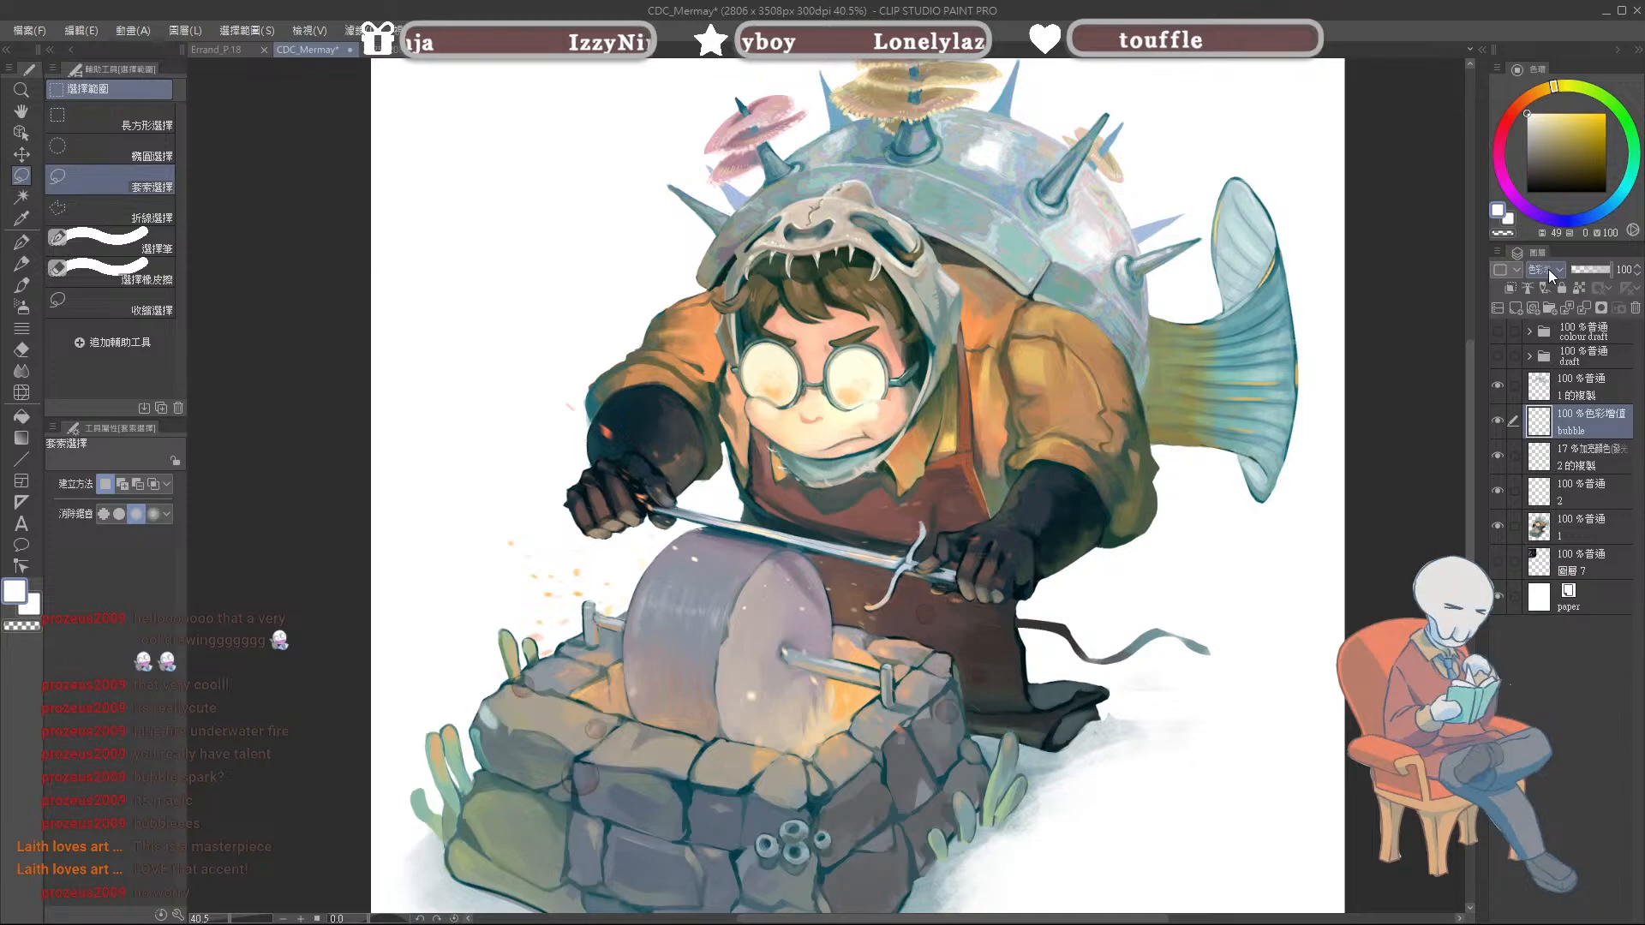
scroll(1549, 269, down, 4)
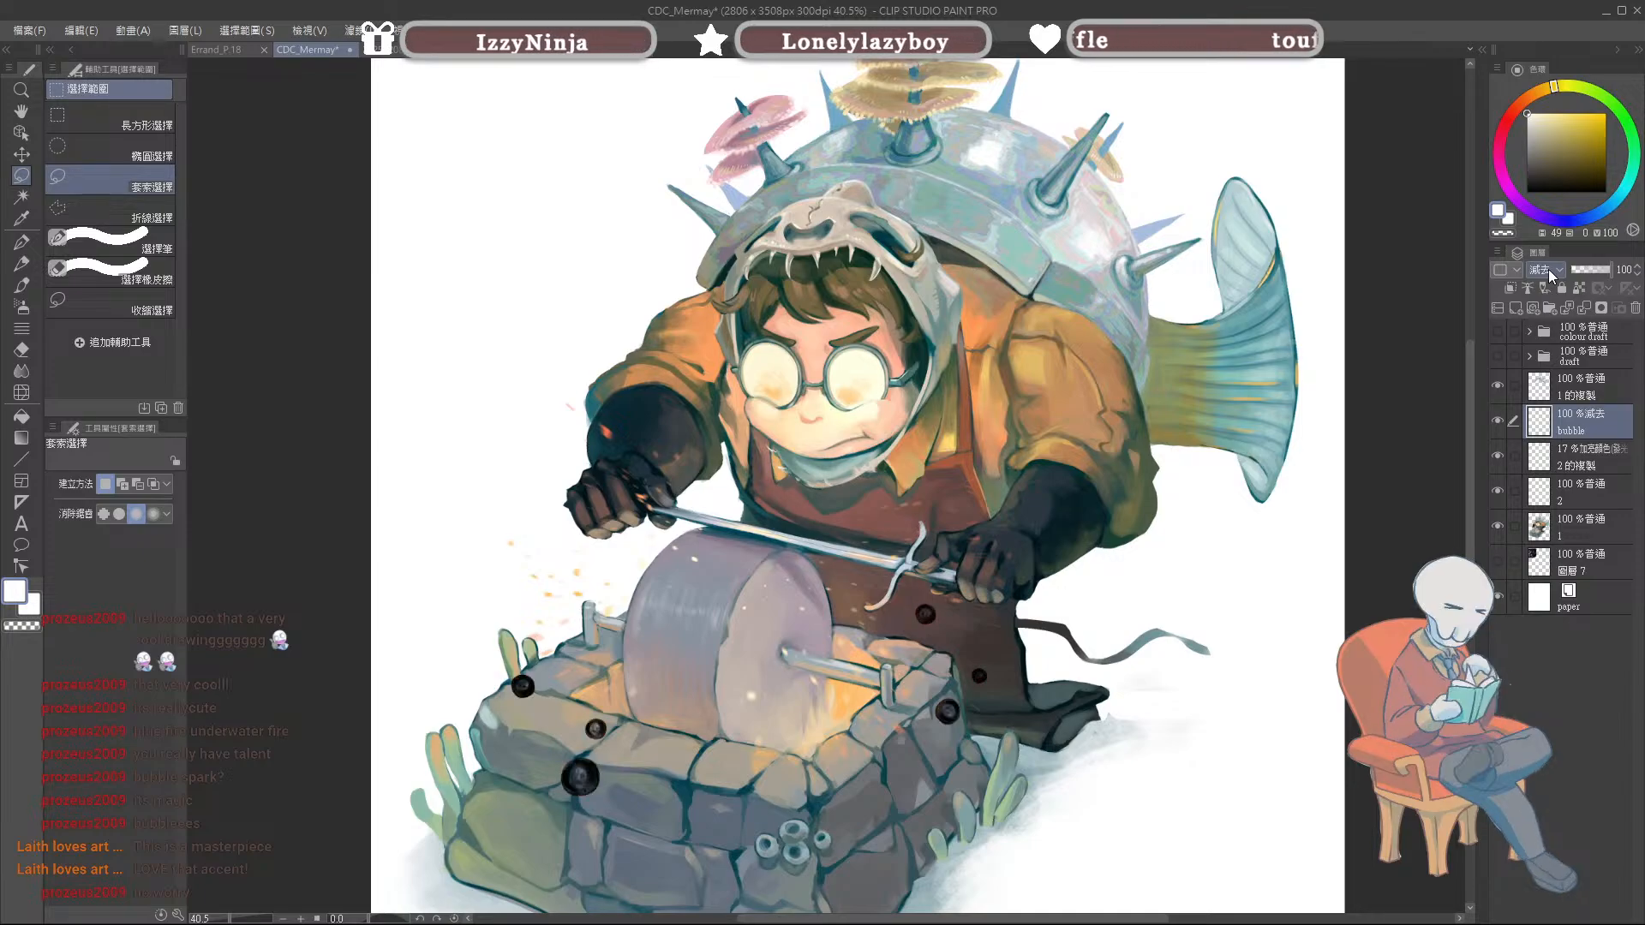
scroll(1548, 269, down, 1)
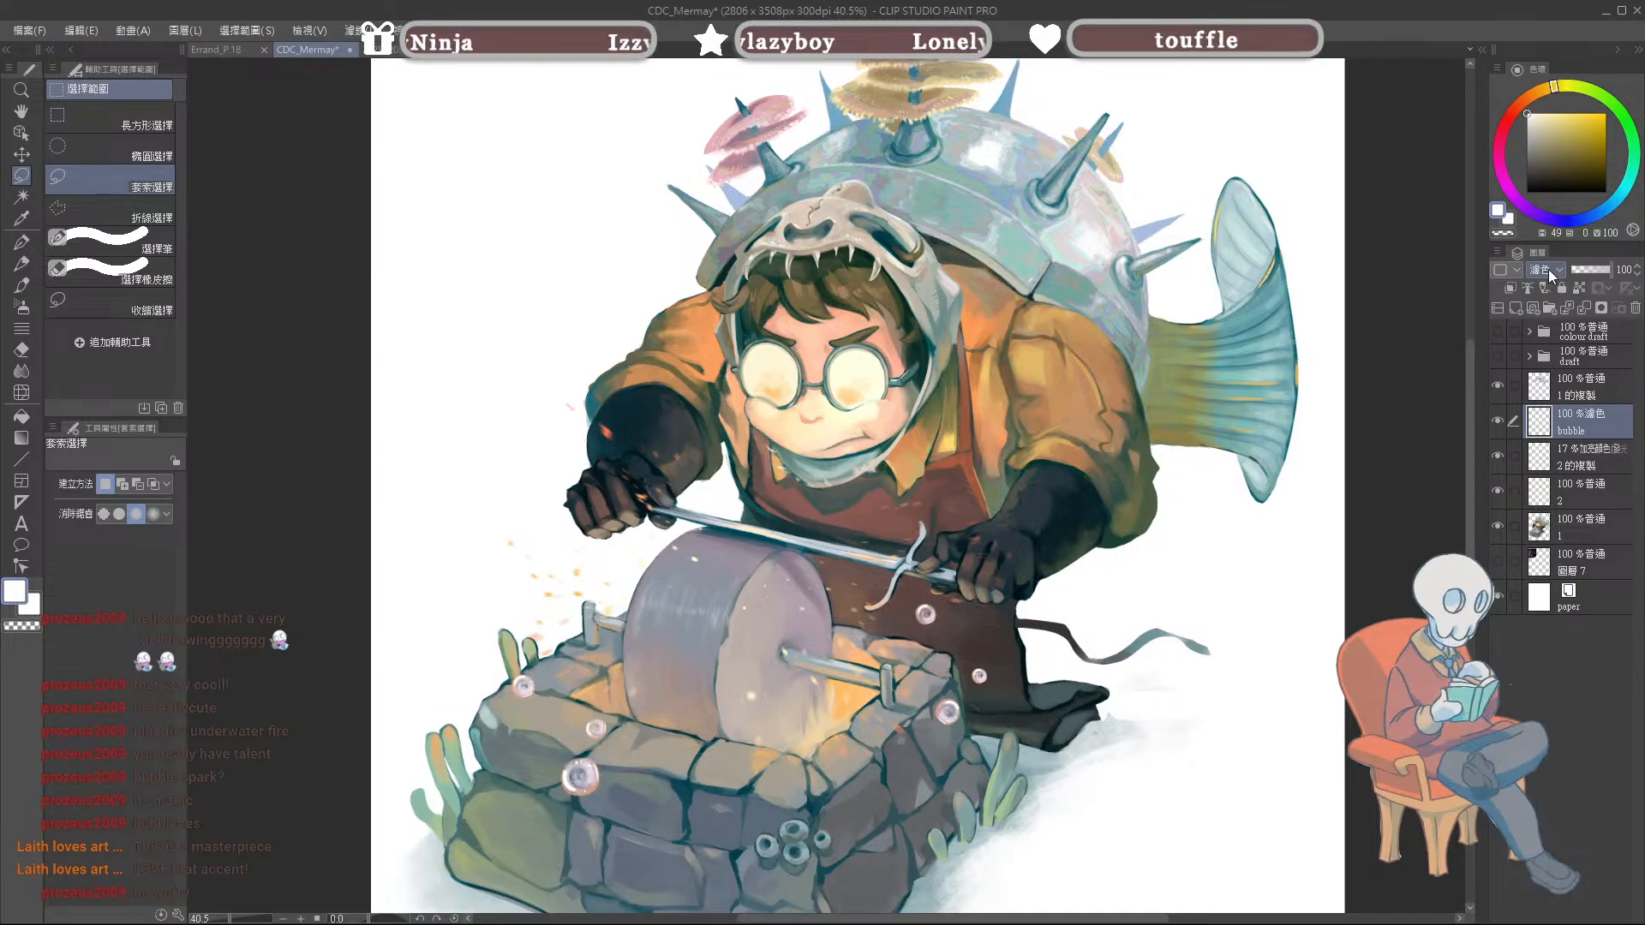
click(1563, 428)
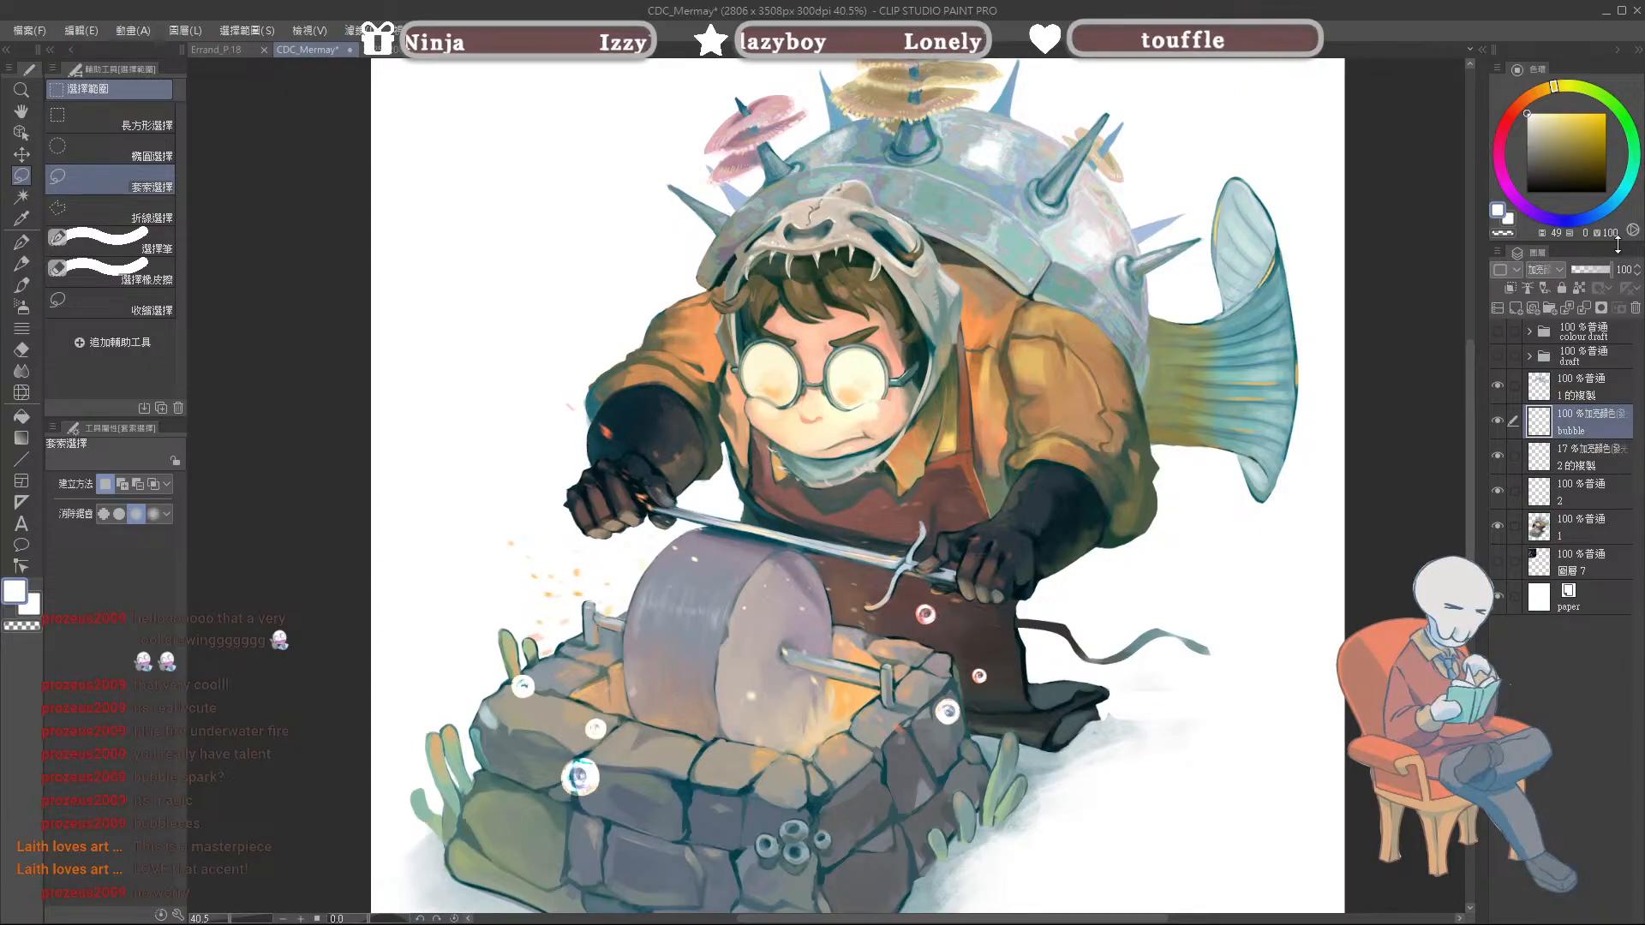
drag(1588, 269, 1590, 278)
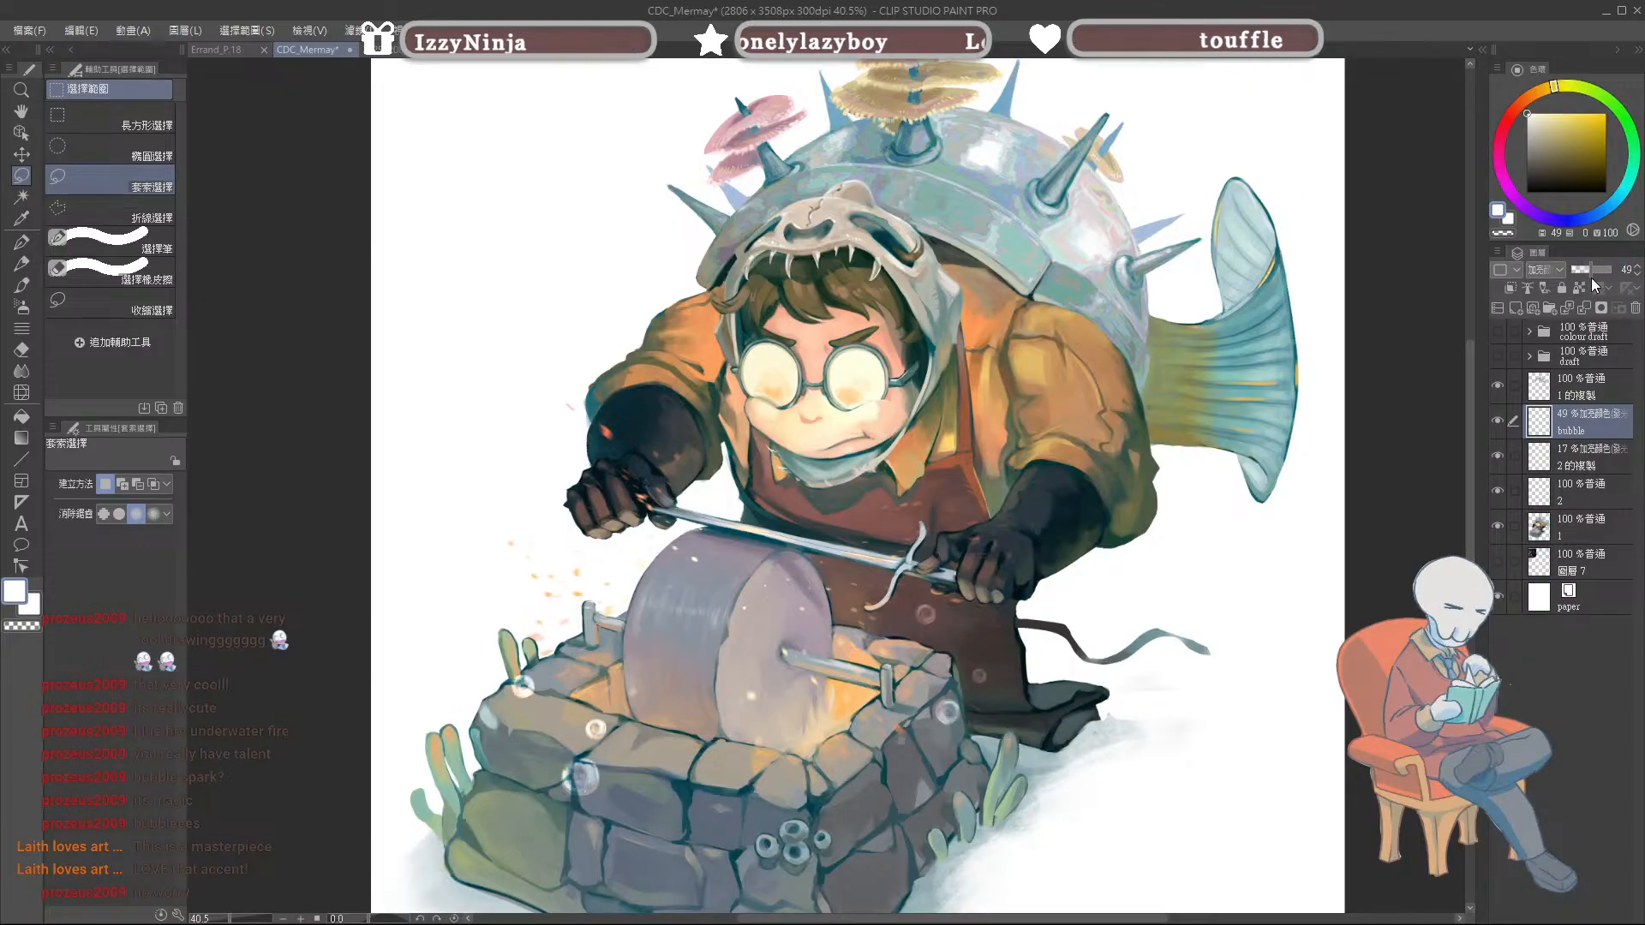
scroll(845, 636, down, 2)
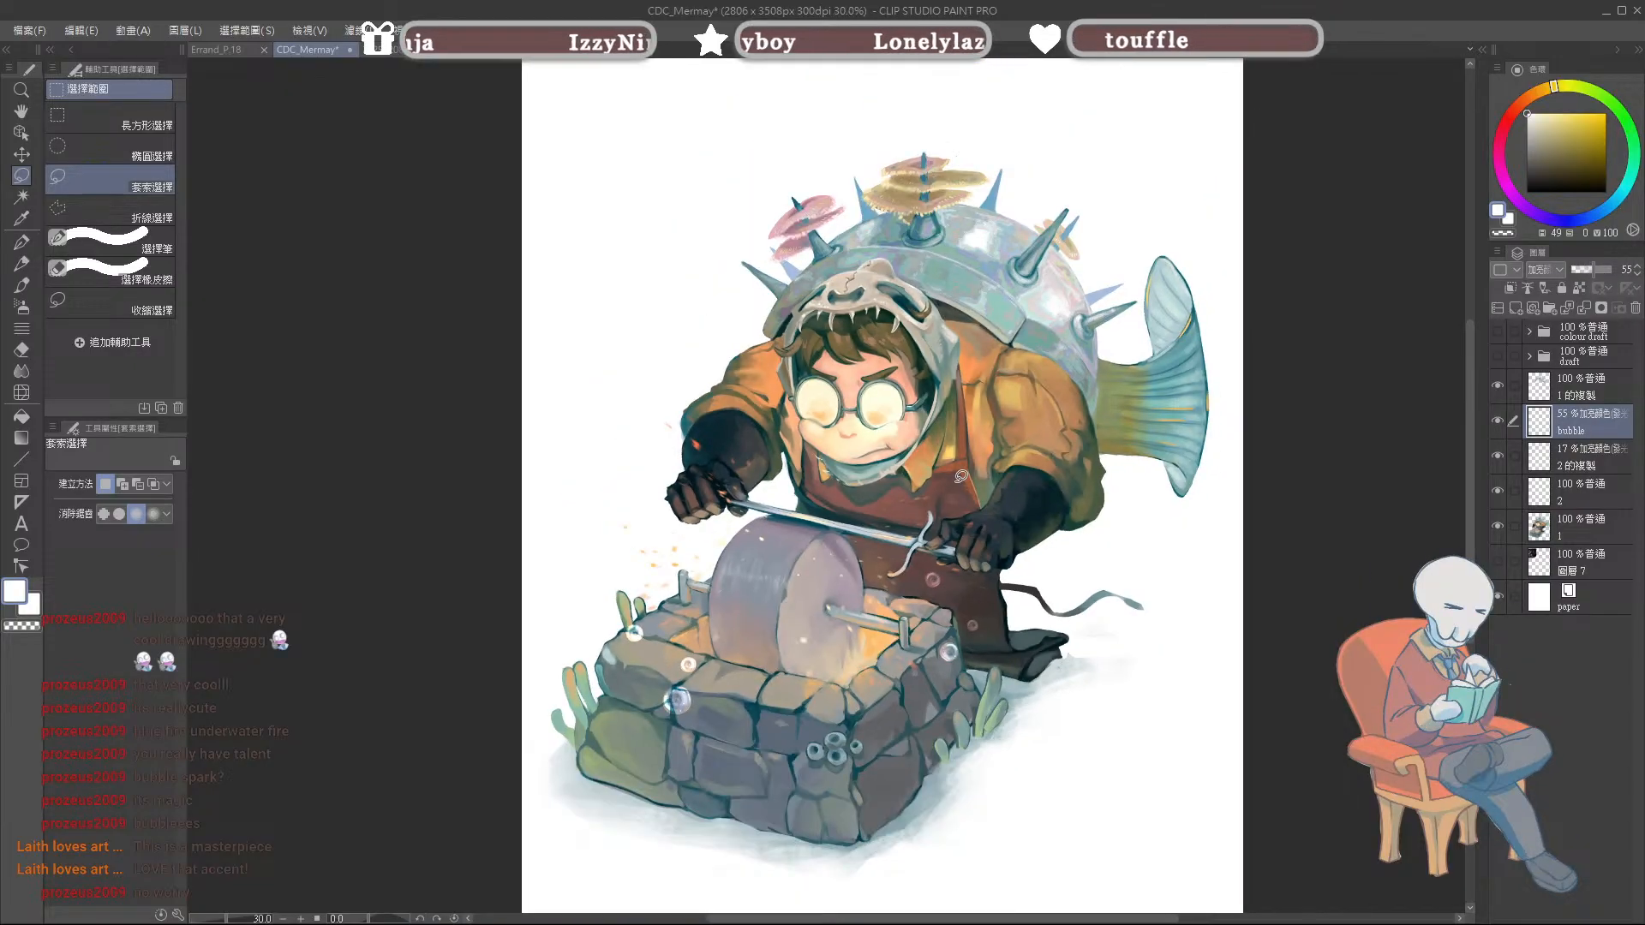
Step: Lasso the bubble on the stone base's corner near the apron, duplicate it and place a smaller copy beside it
scroll(931, 632, up, 1)
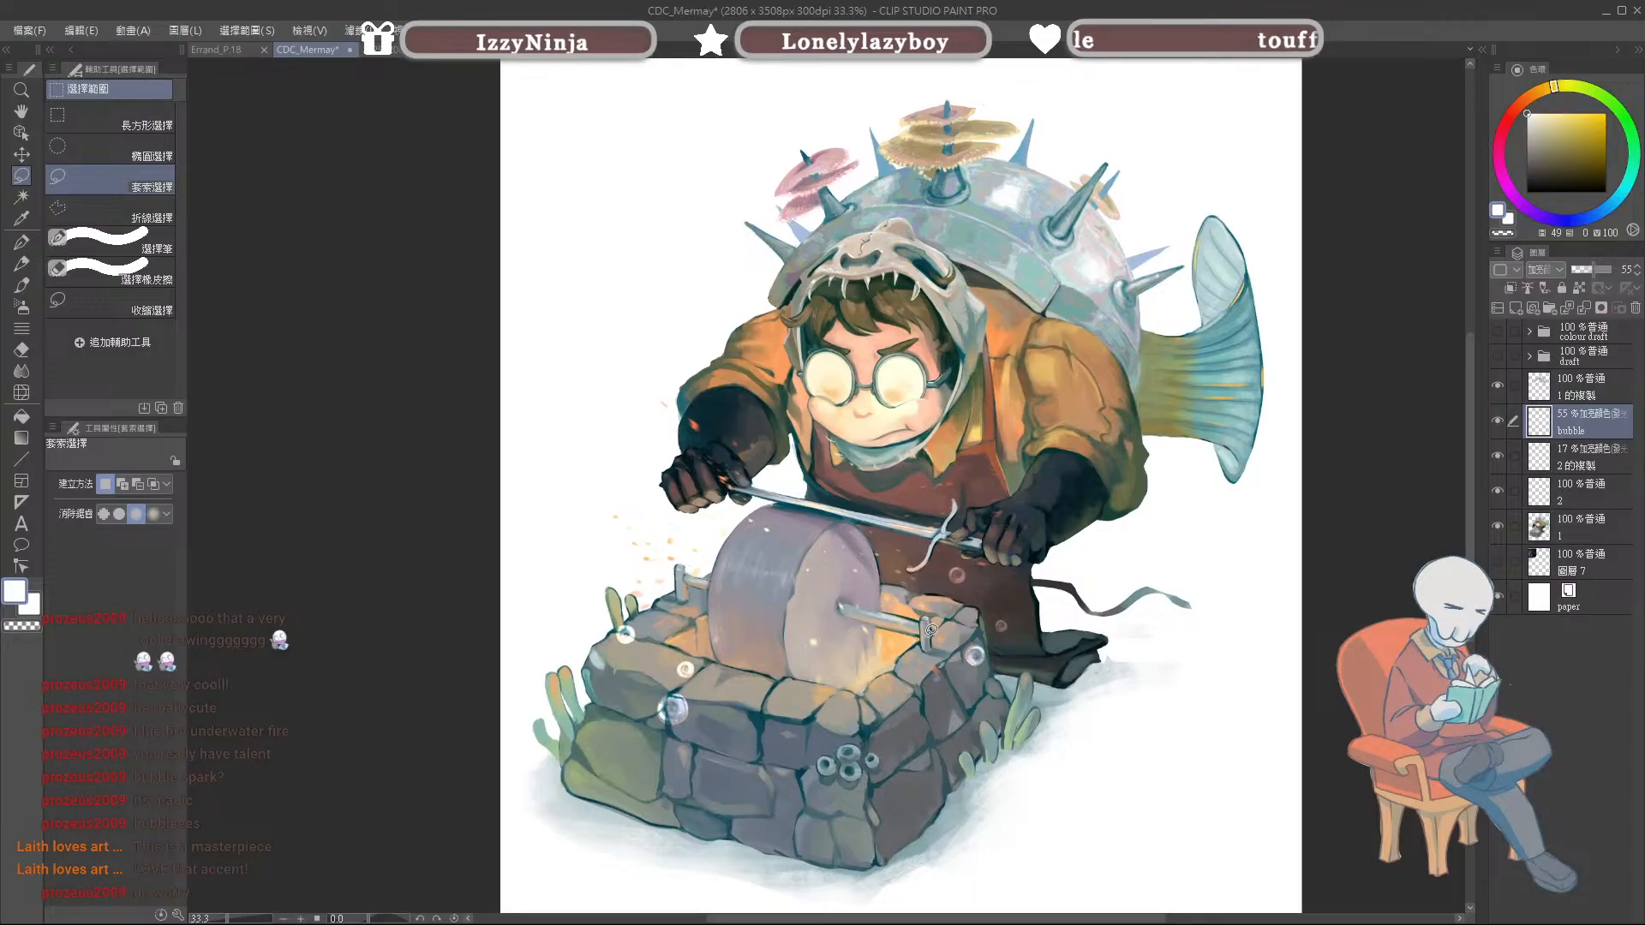
scroll(989, 627, up, 1)
scroll(1017, 594, up, 1)
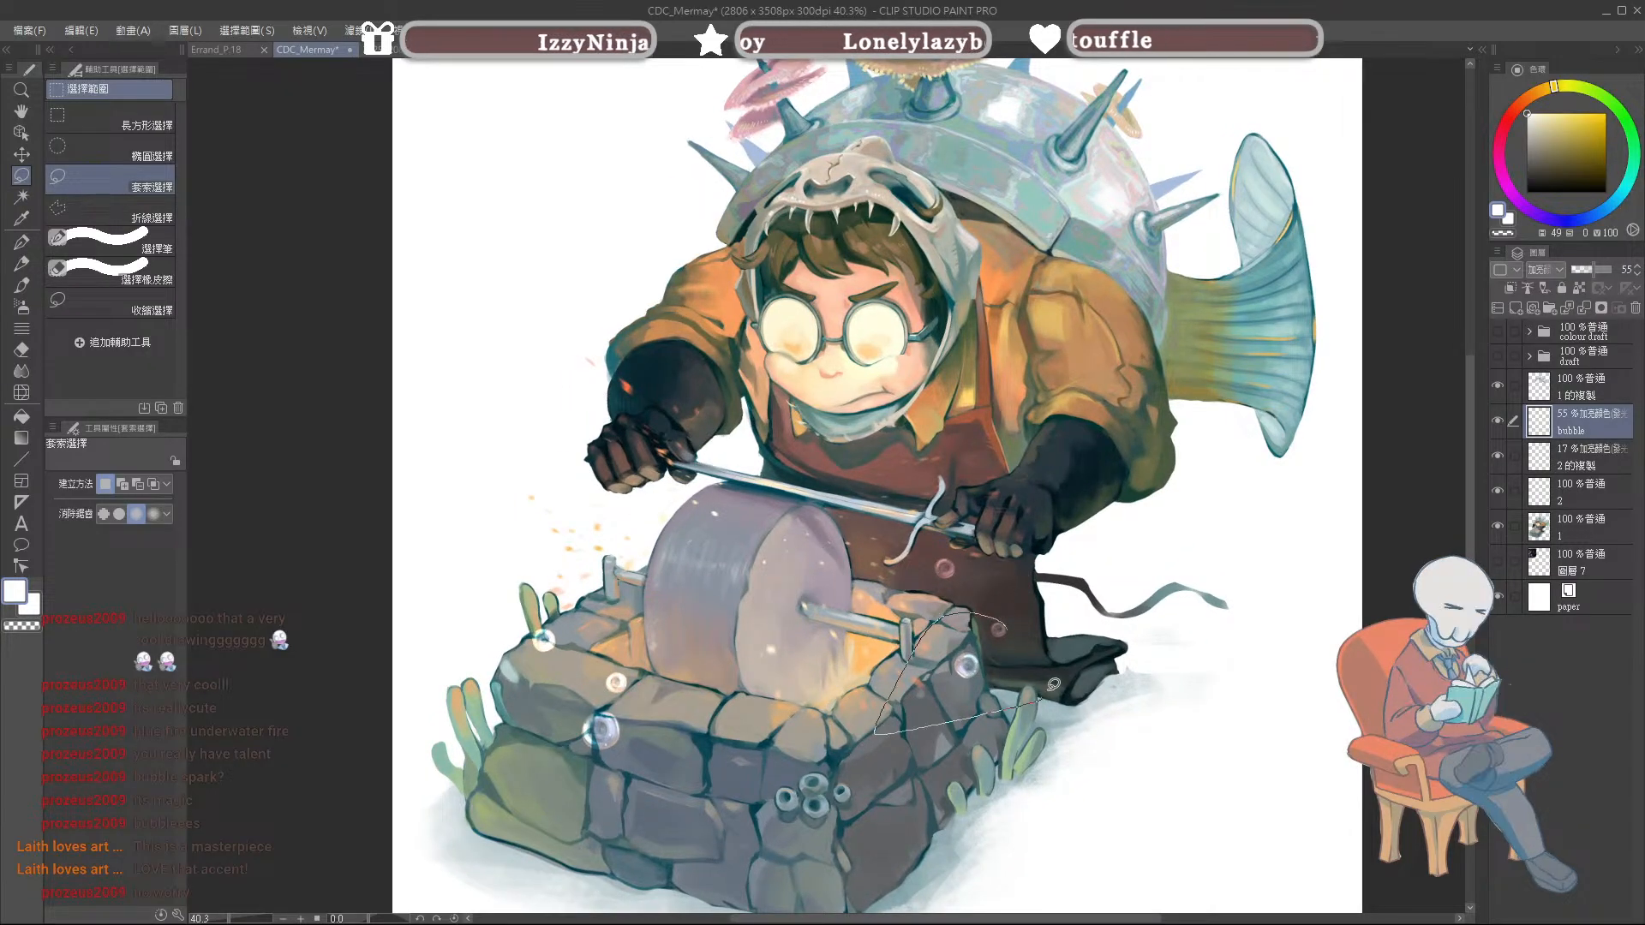
drag(1013, 639, 944, 676)
key(ctrl+c)
key(ctrl+v)
key(ctrl+t)
key(Return)
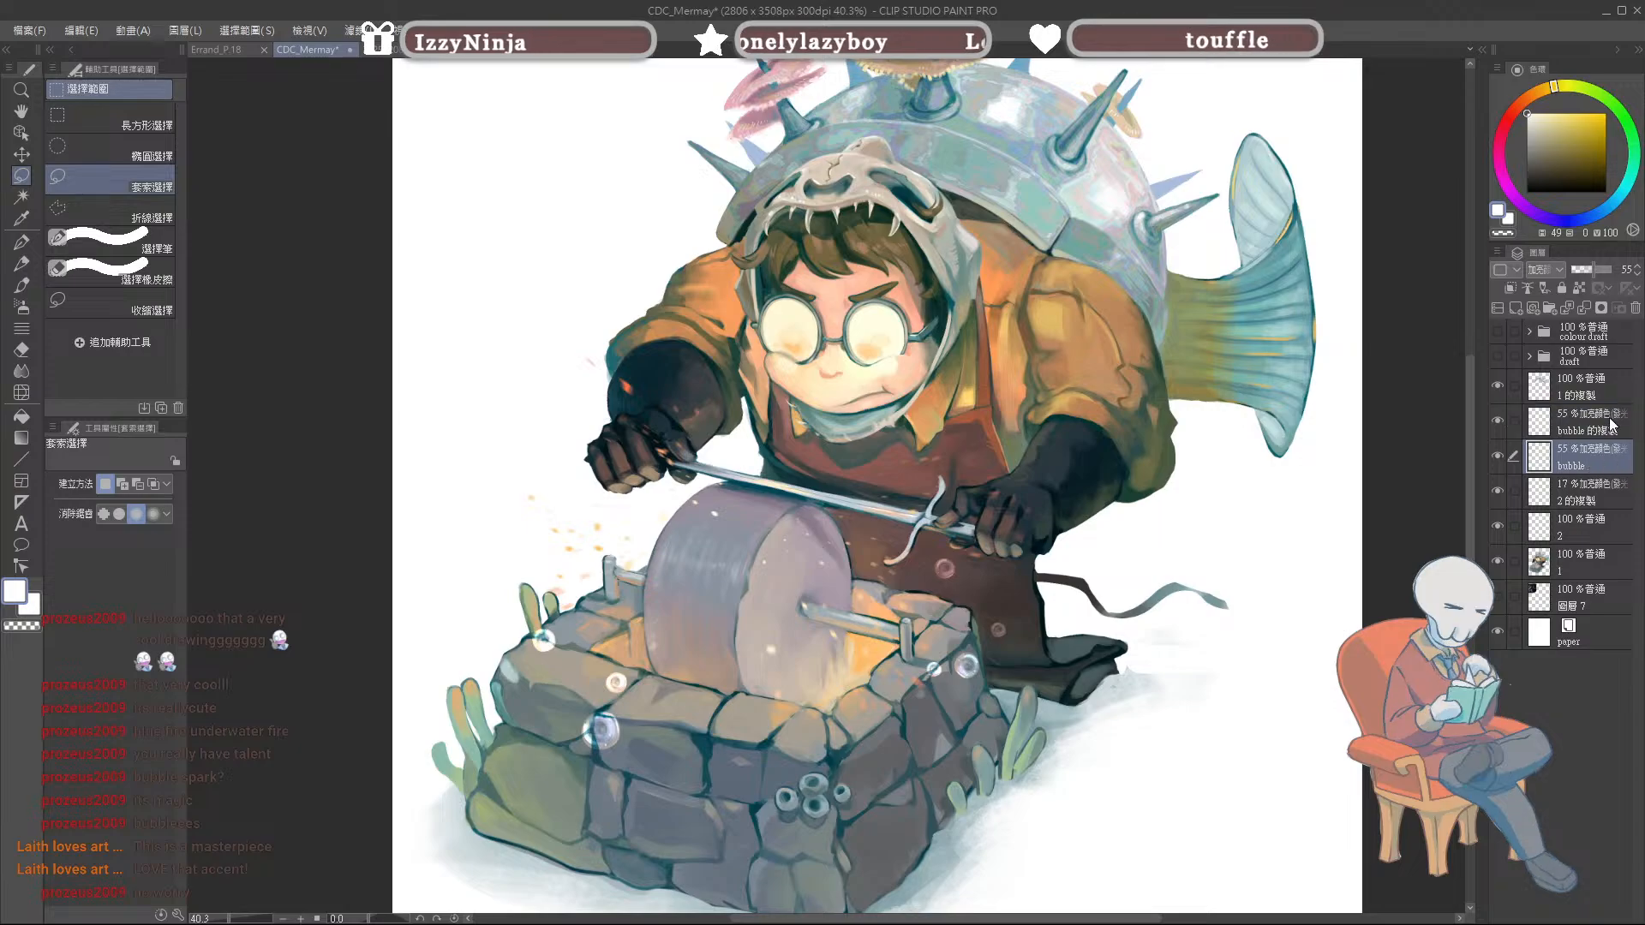
Step: Merge the two bubble layers, duplicate the merged layer and hide the original bubble layer
key(ctrl+e)
key(ctrl+z)
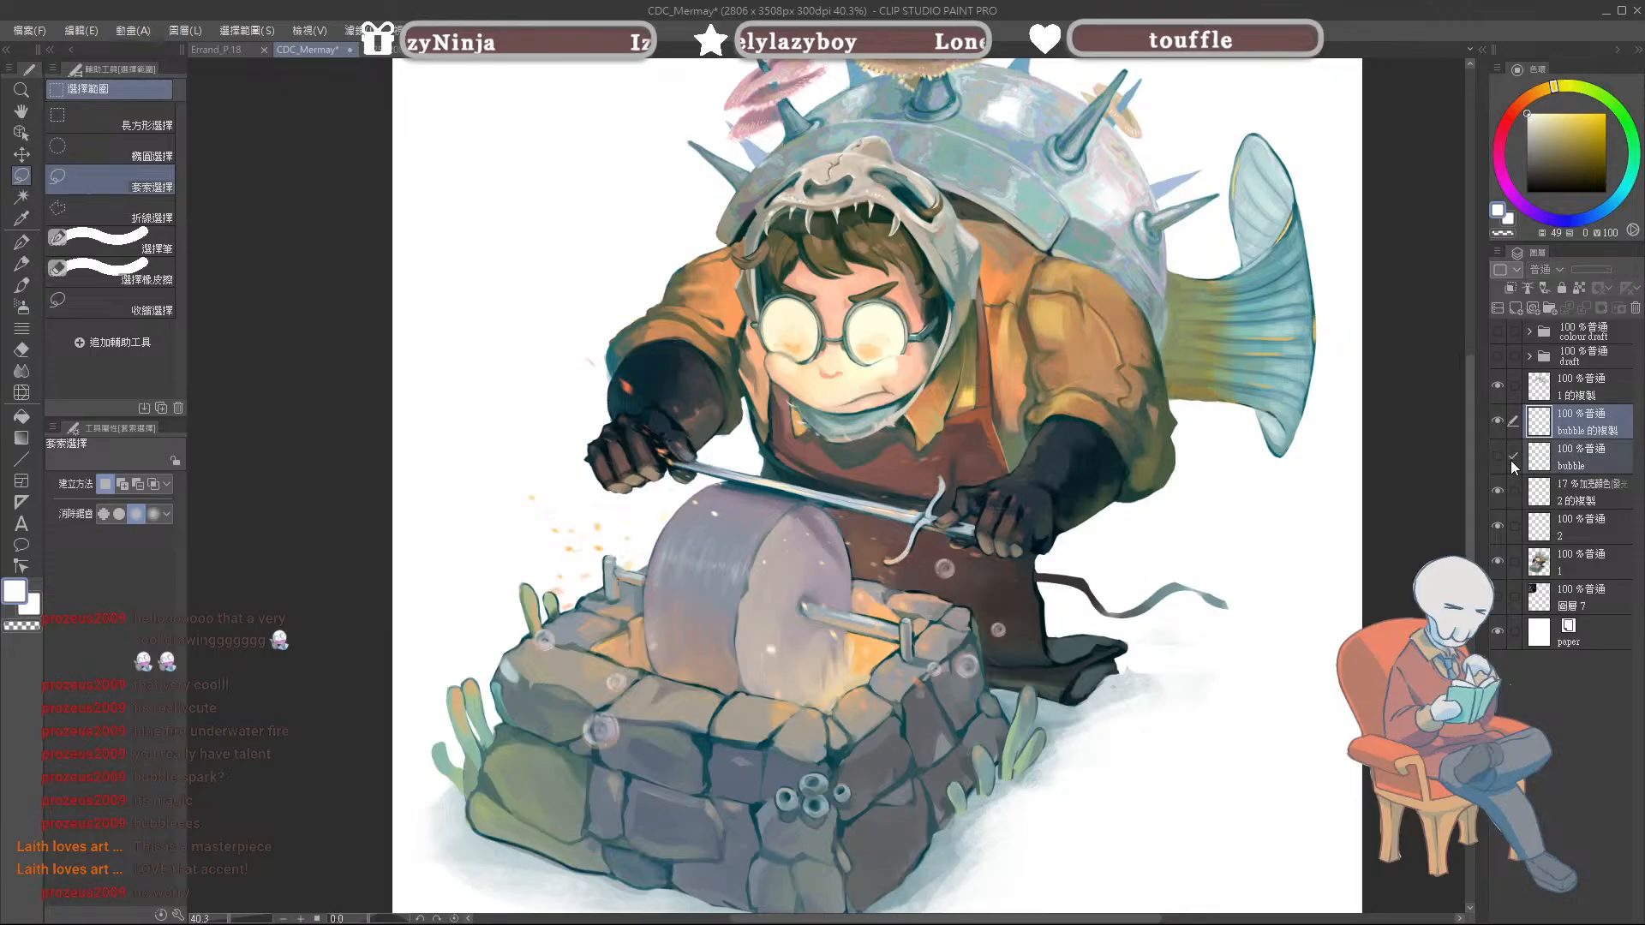
click(1509, 458)
click(1588, 431)
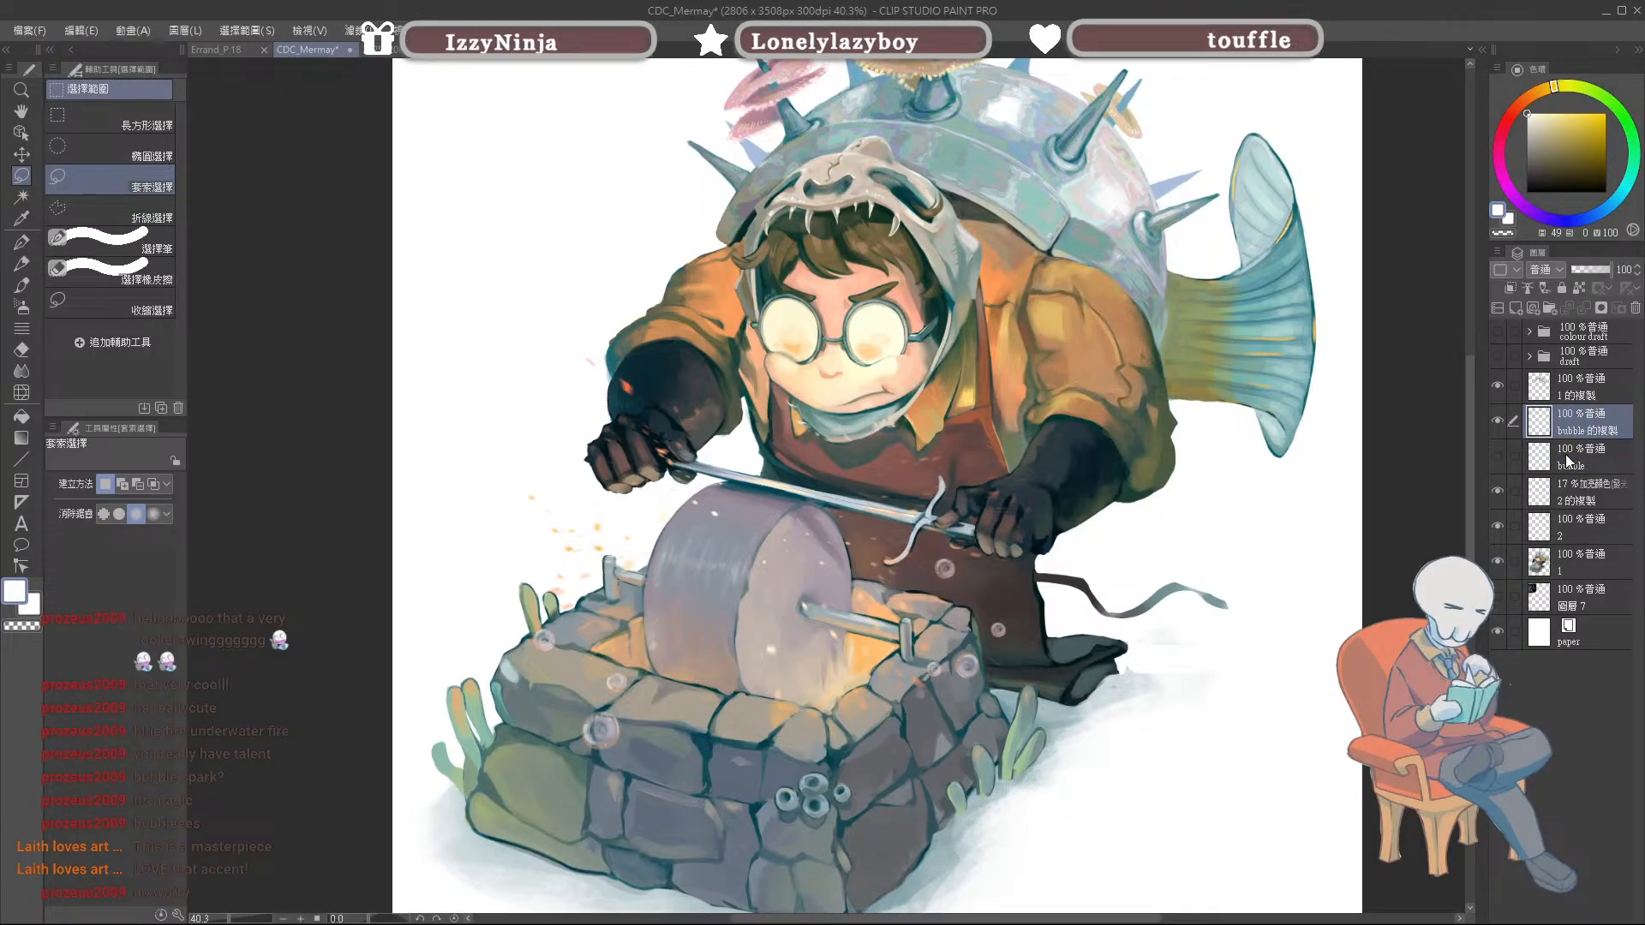
click(1508, 459)
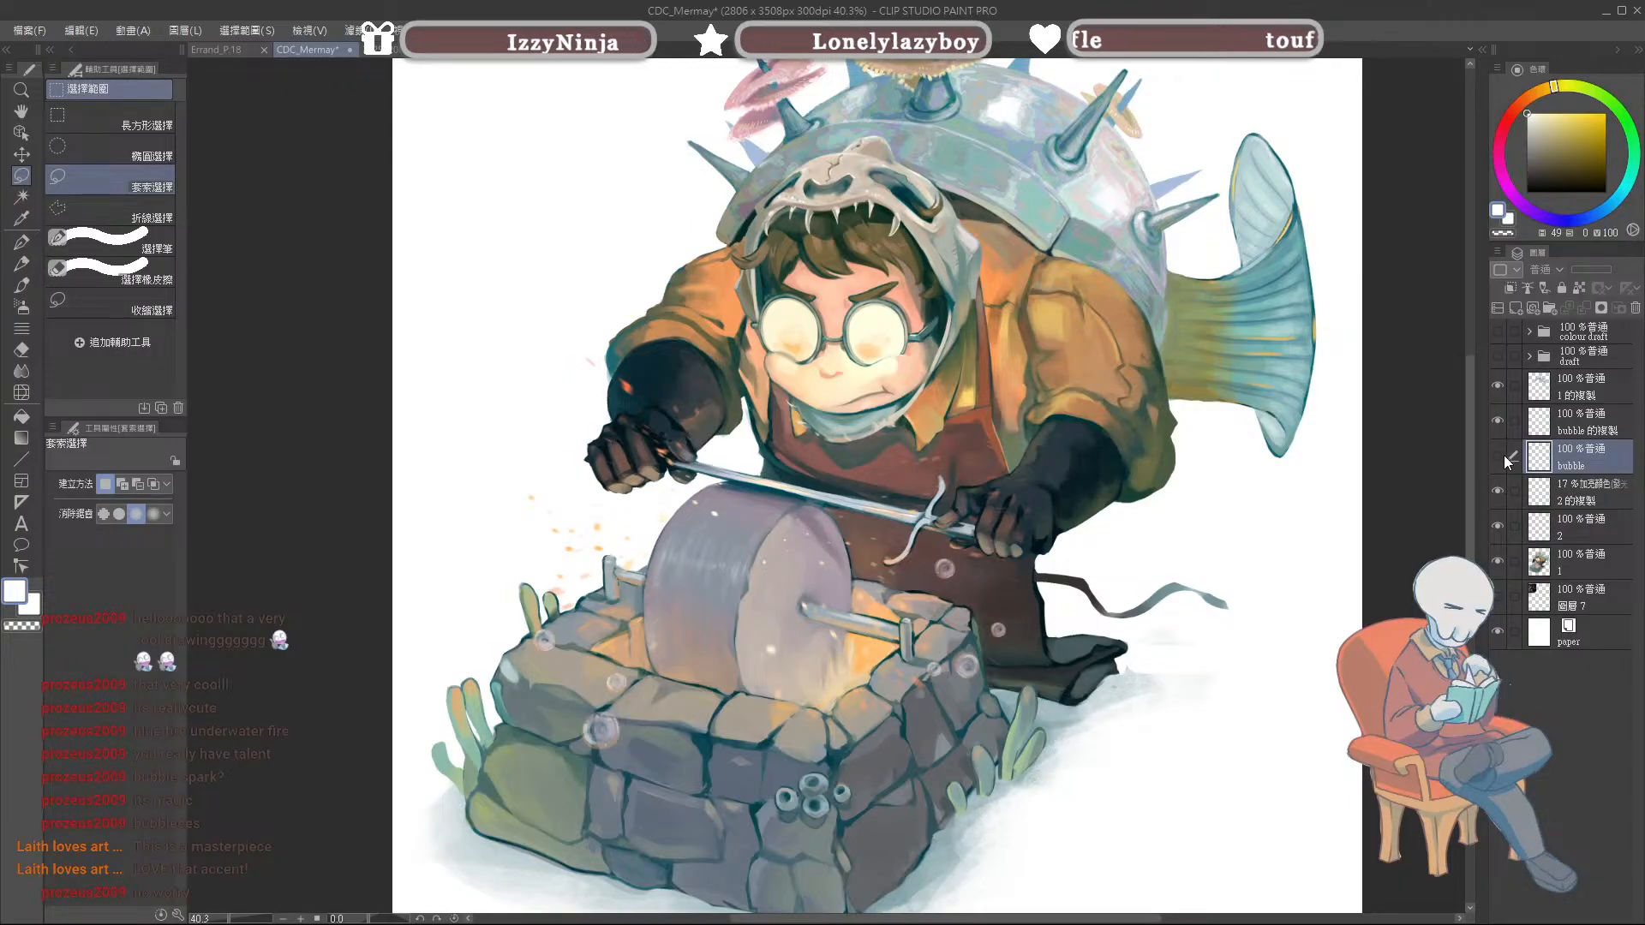
click(1497, 457)
click(1498, 457)
click(1497, 457)
click(1496, 458)
Step: Set the duplicated bubble layer's blending mode to Glow Dodge
click(1580, 424)
click(1546, 269)
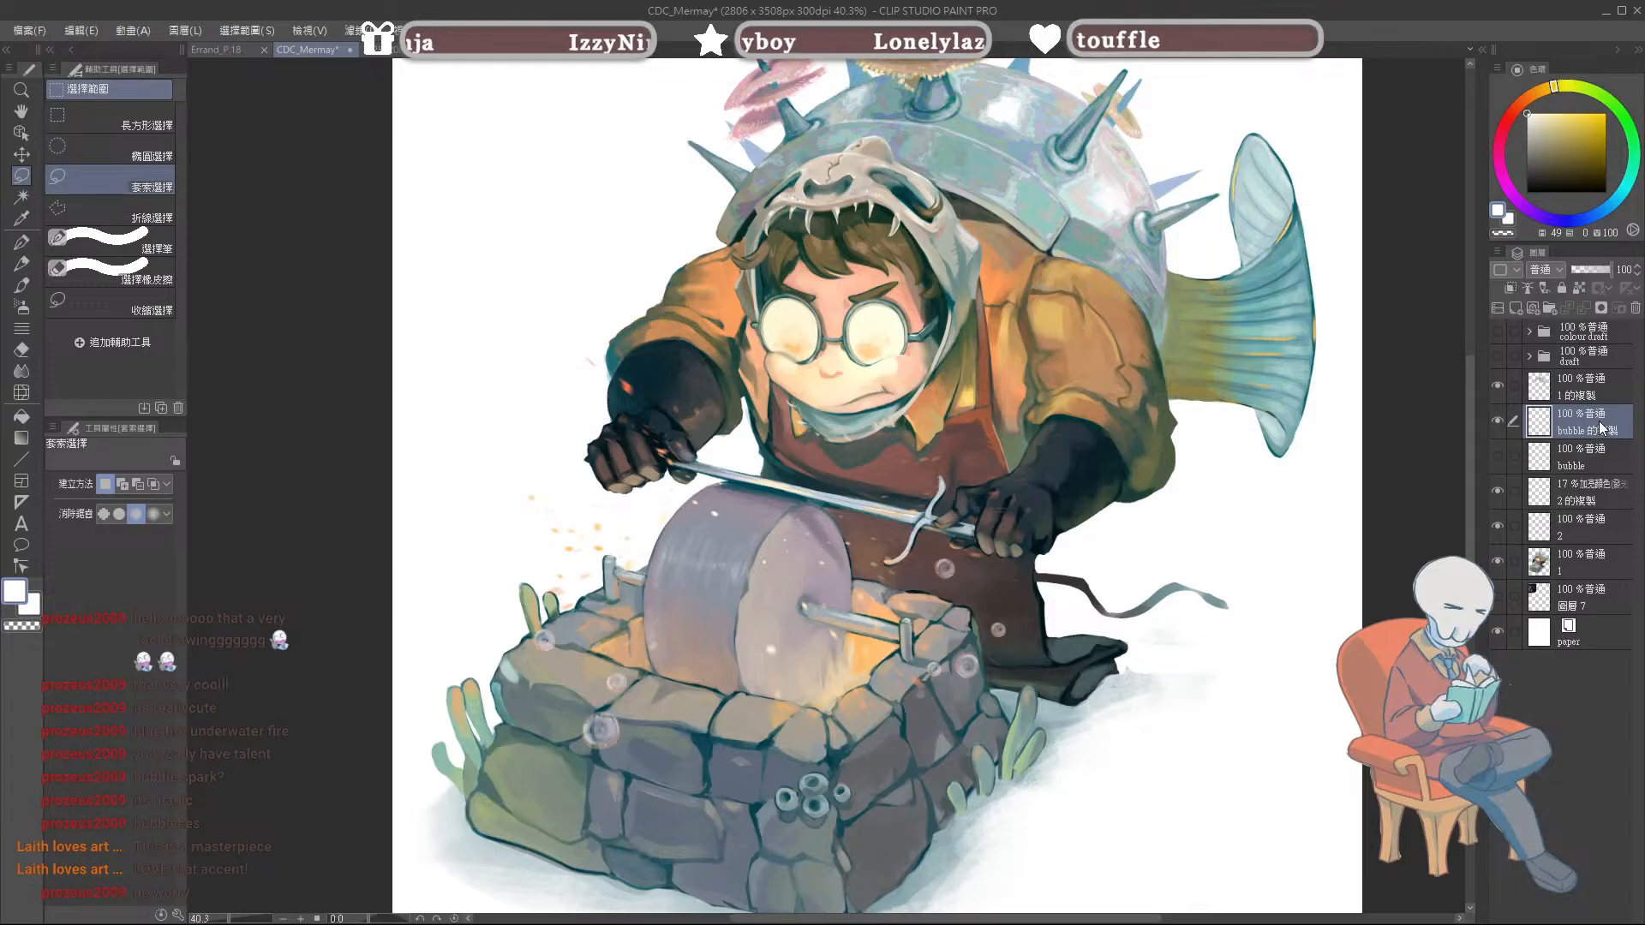
click(1576, 429)
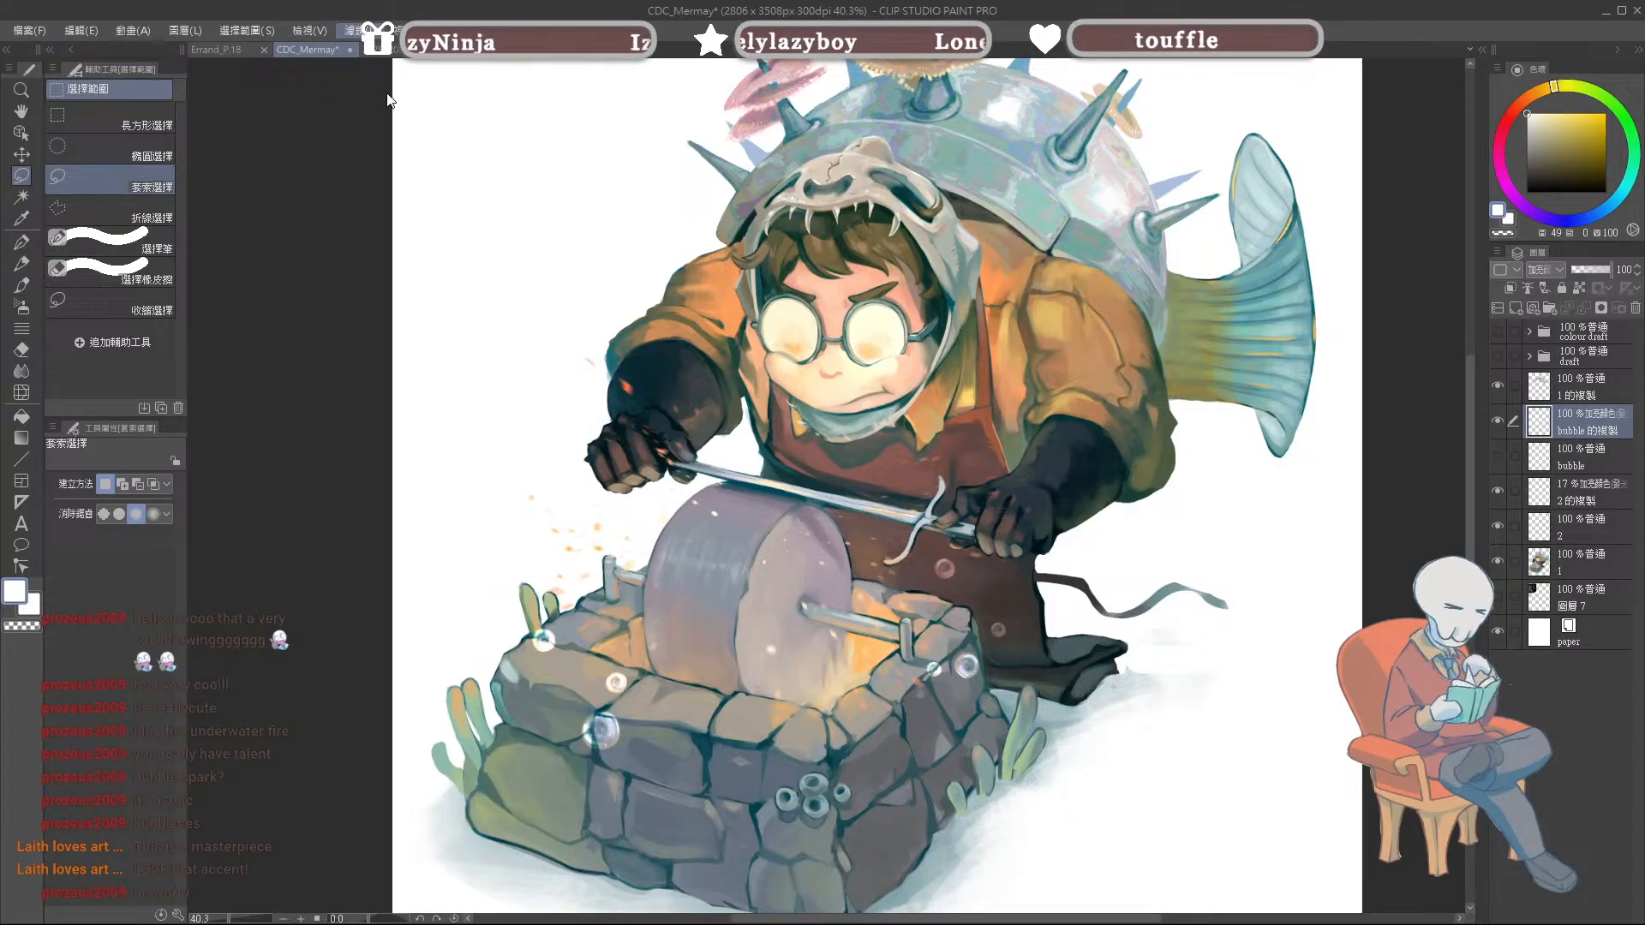
Step: Run a filter on the duplicated bubble layer and check the bubbles across the whole picture
click(549, 199)
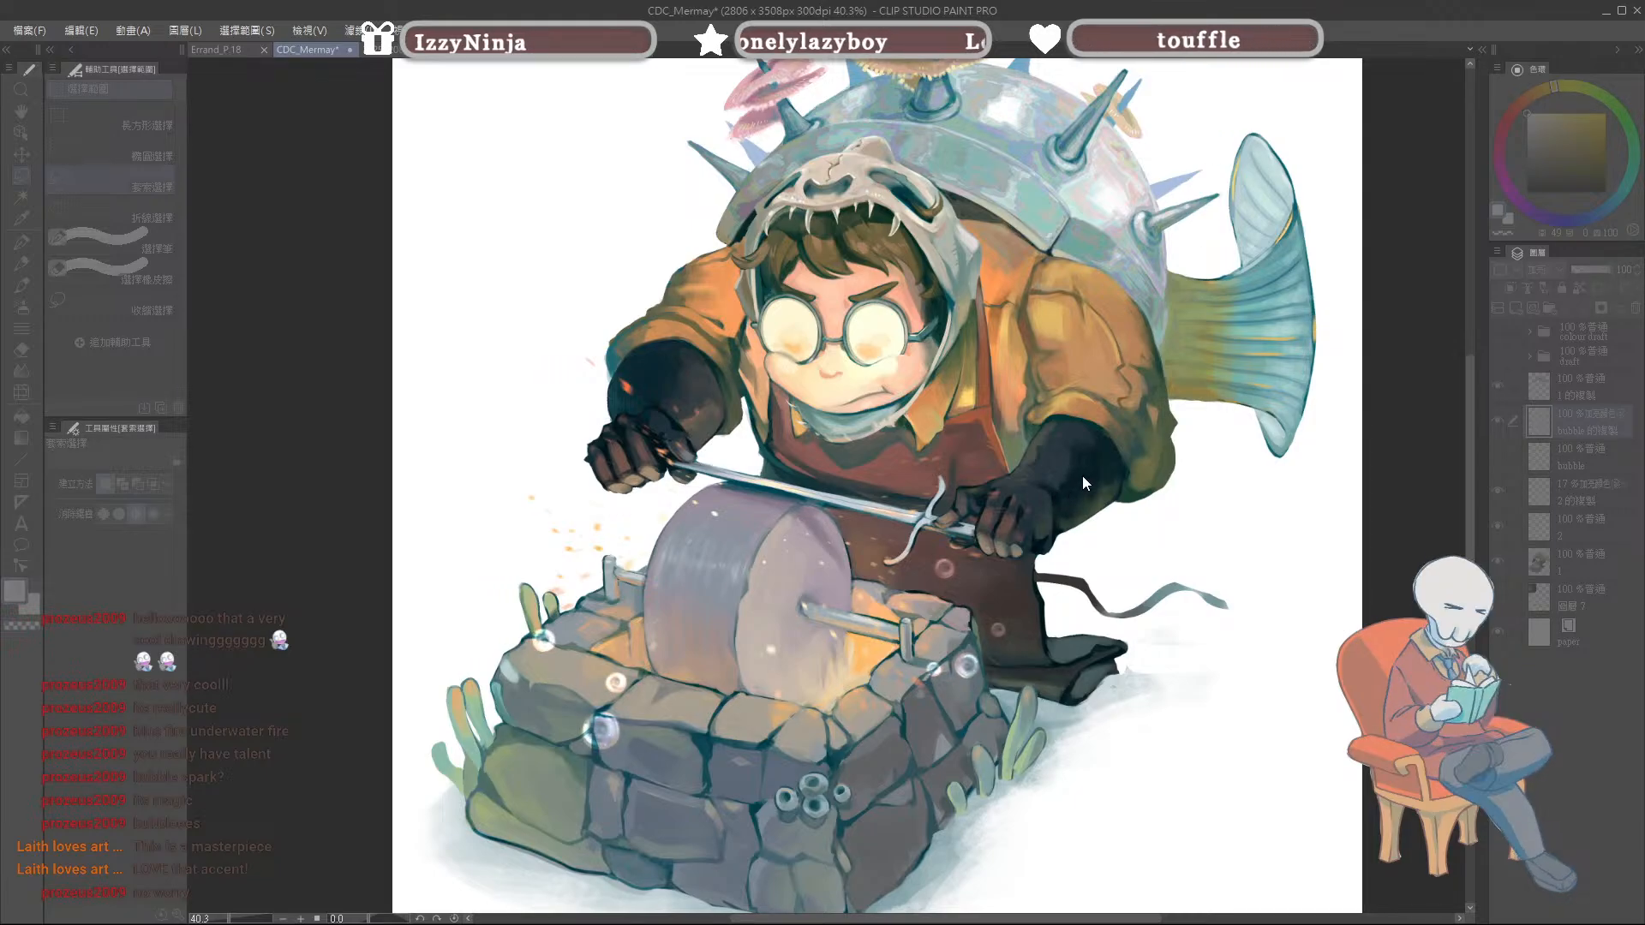
click(1546, 483)
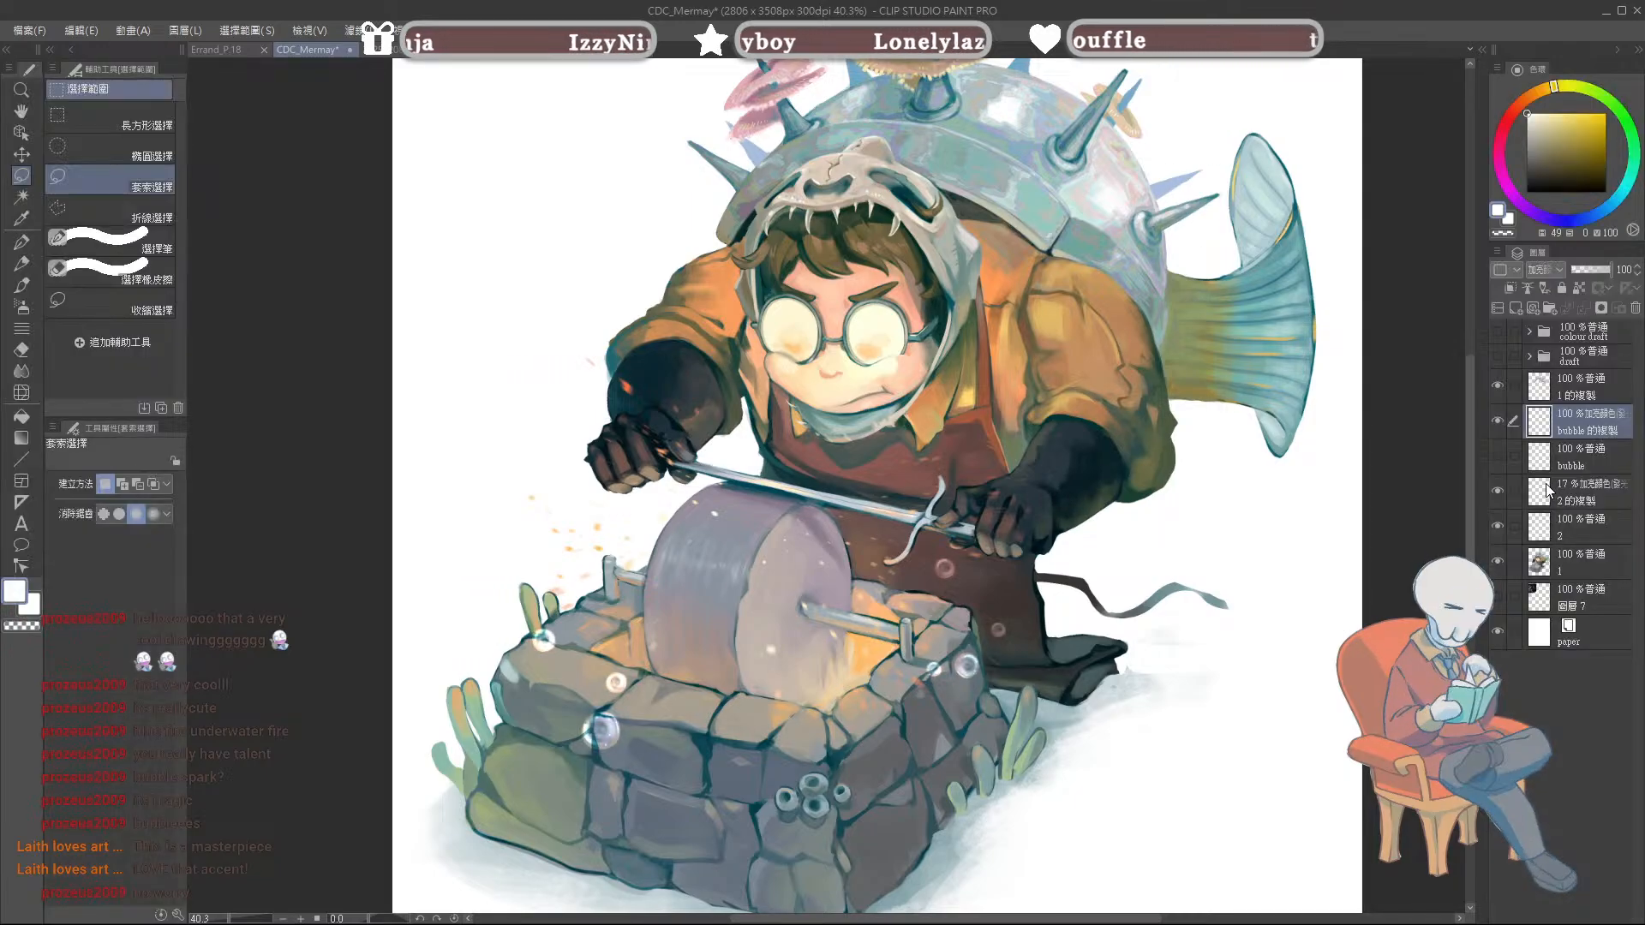
scroll(840, 607, down, 1)
scroll(824, 604, up, 1)
scroll(824, 604, down, 5)
scroll(824, 604, up, 2)
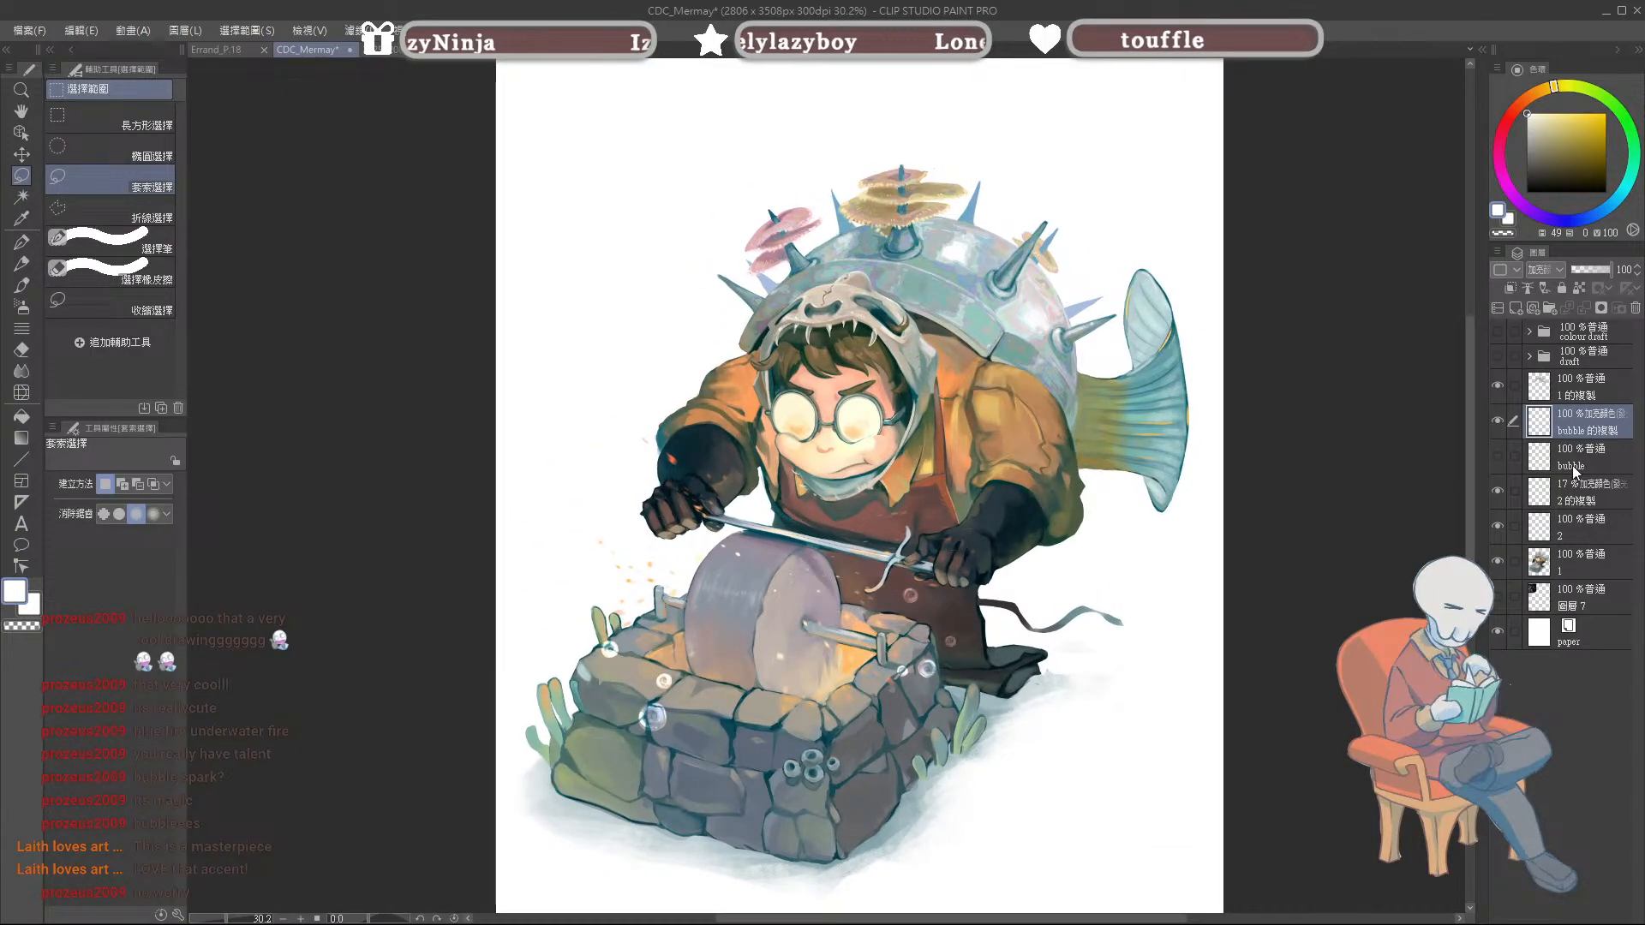
Step: Compare the original and Glow Dodge bubble layers by switching their visibility, and delete the original bubble layer
click(1498, 457)
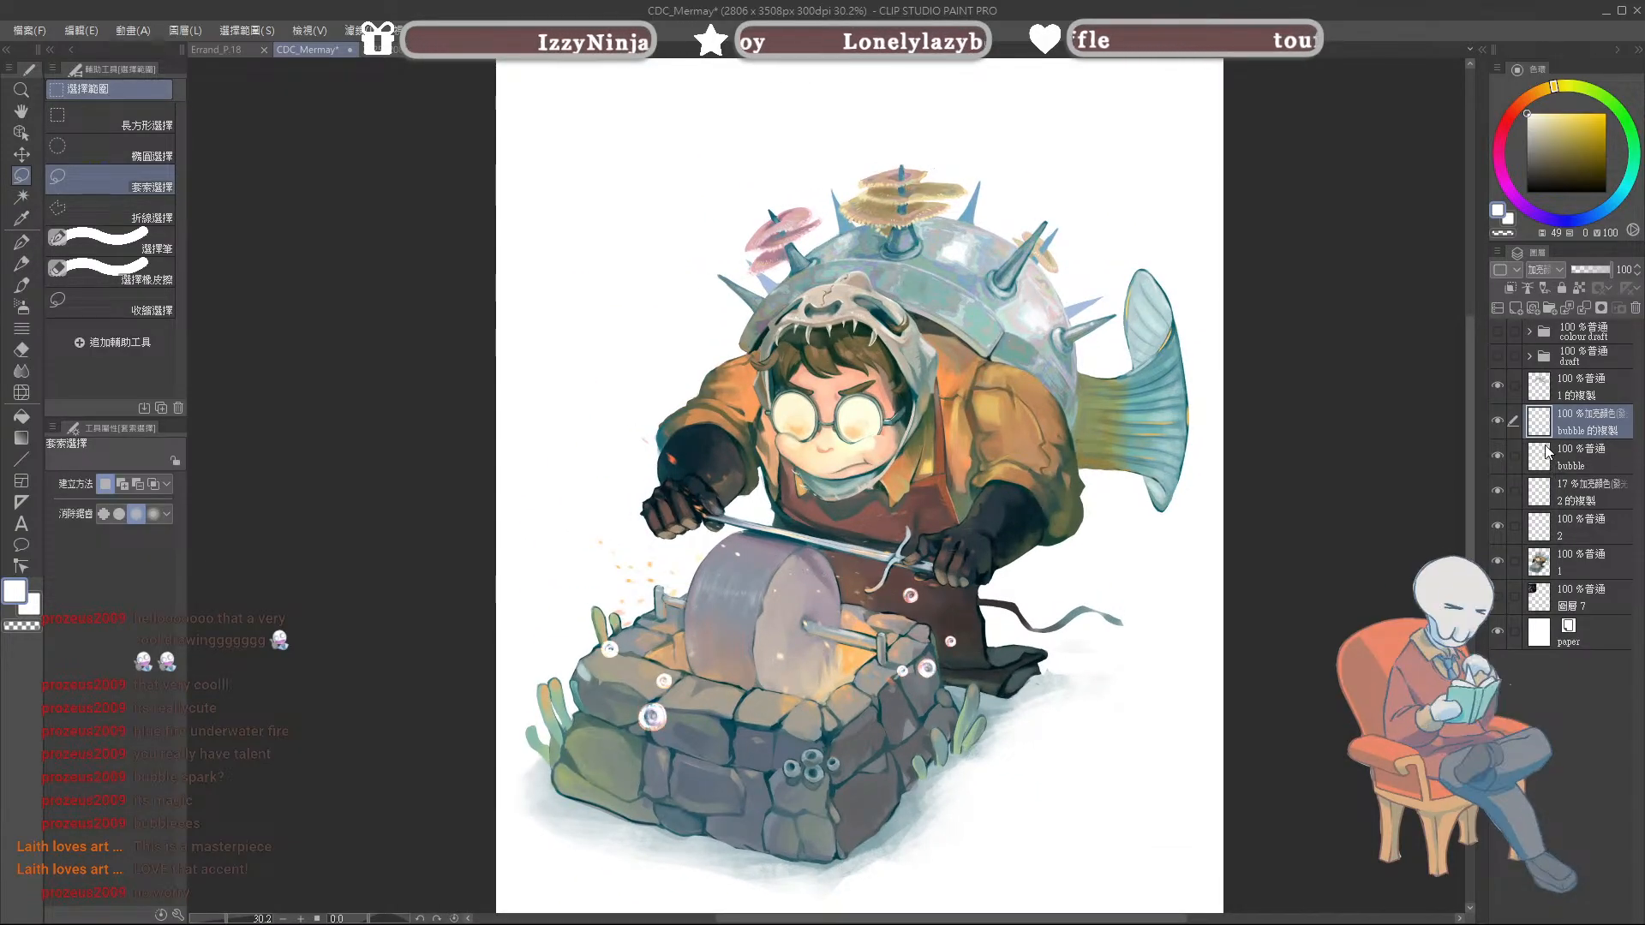
click(1497, 421)
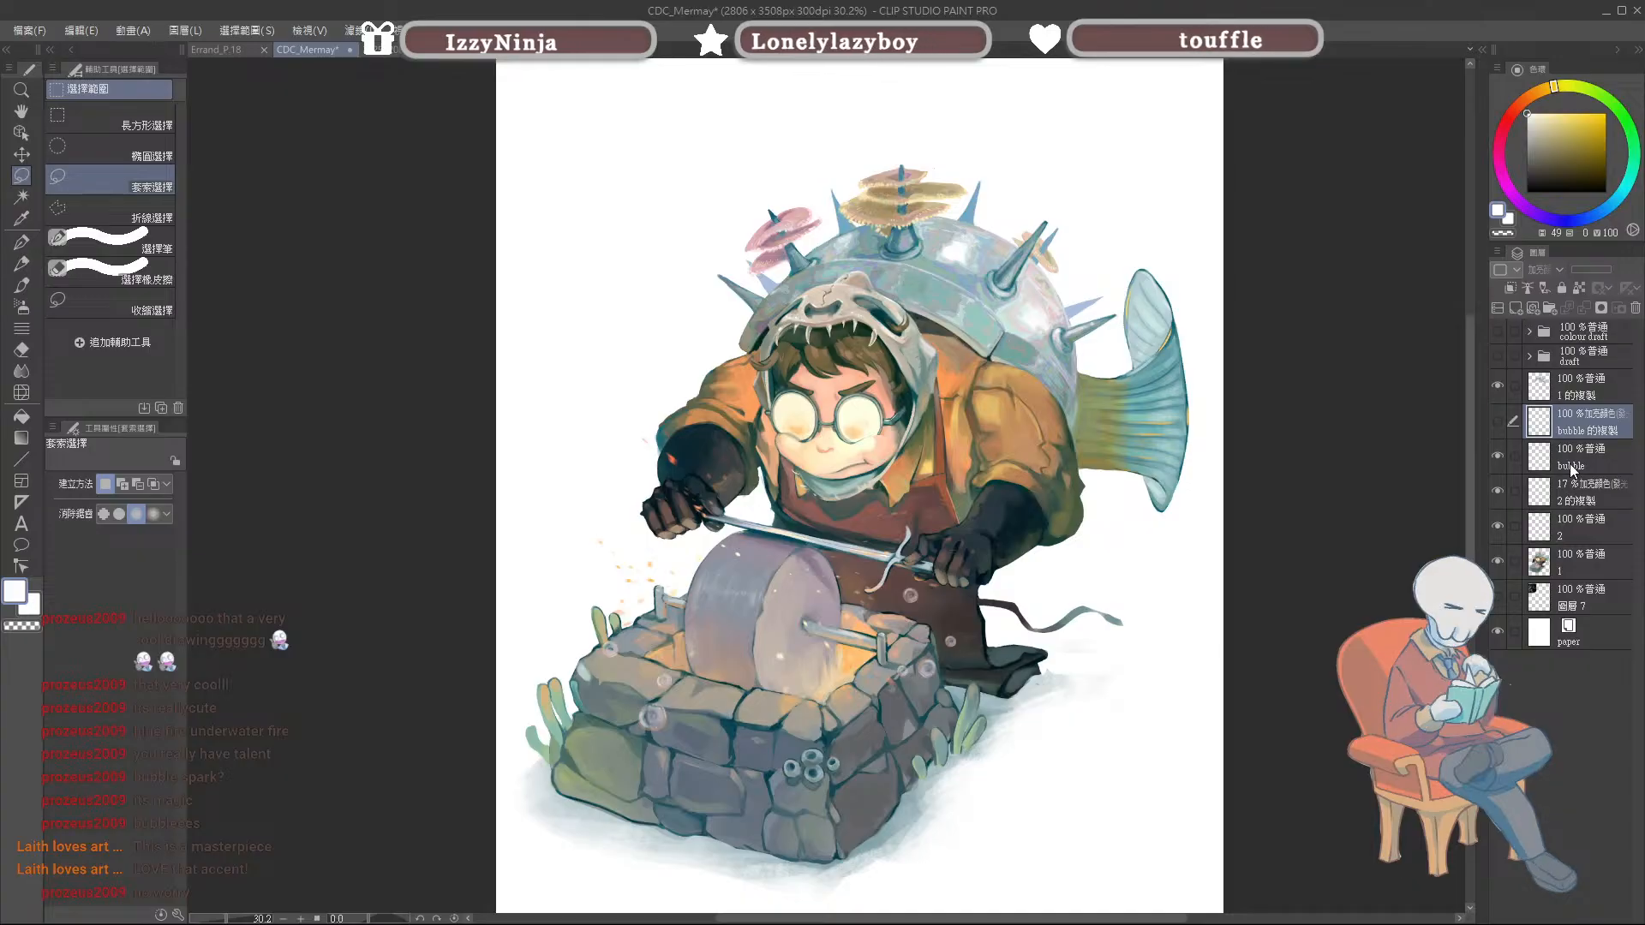
click(1499, 422)
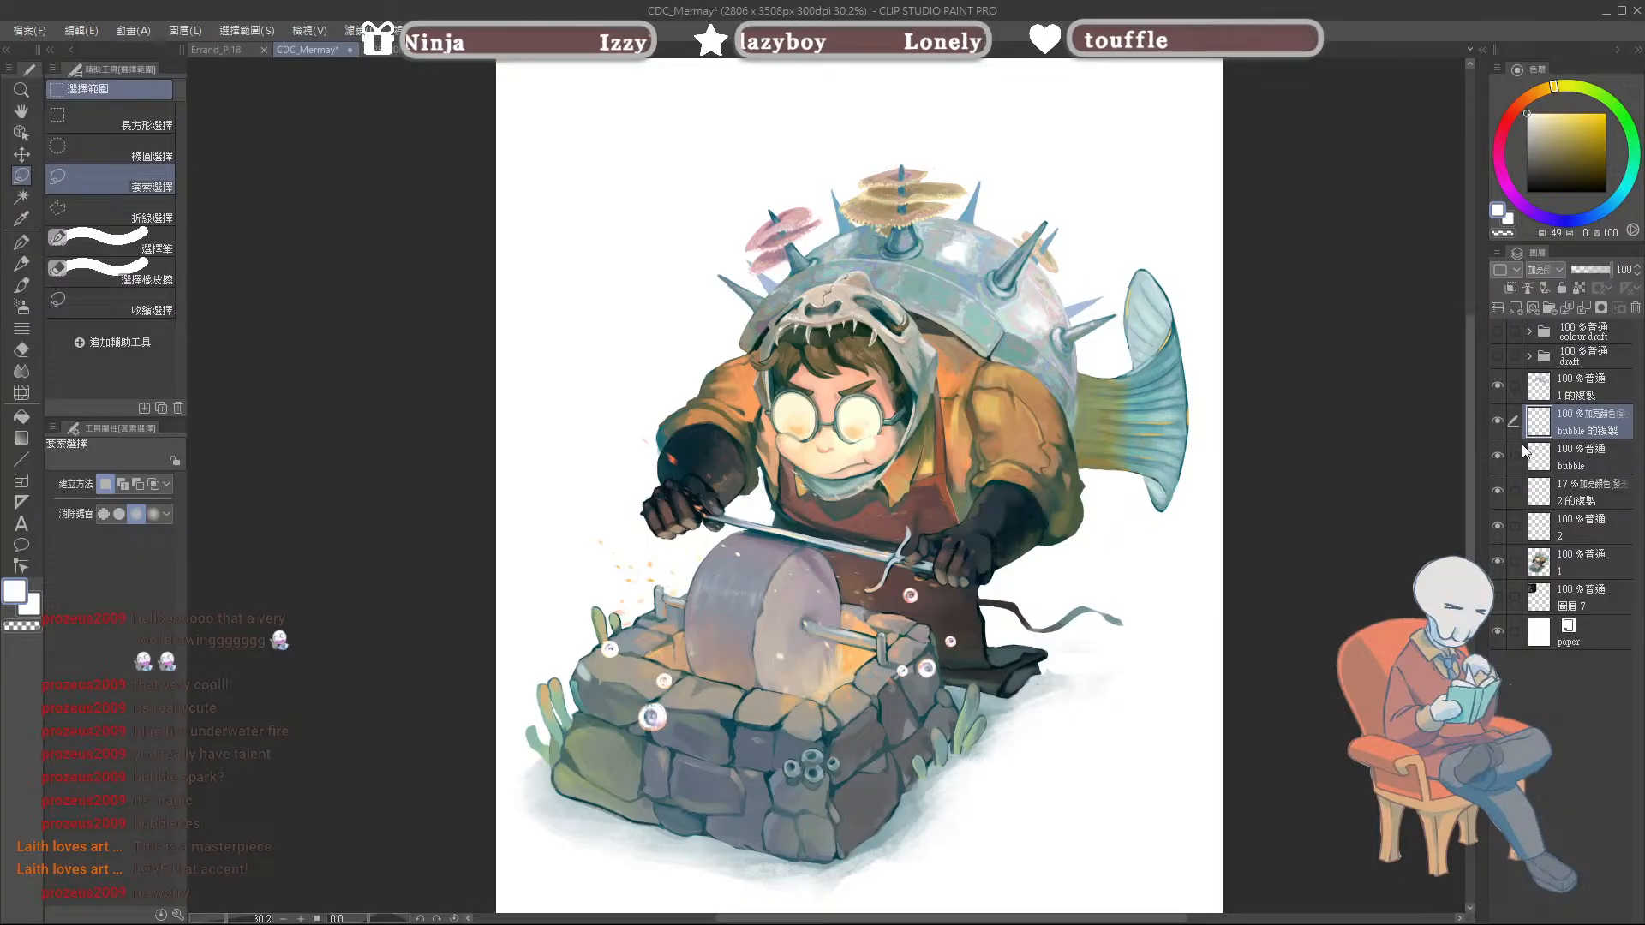
click(1521, 449)
click(1636, 308)
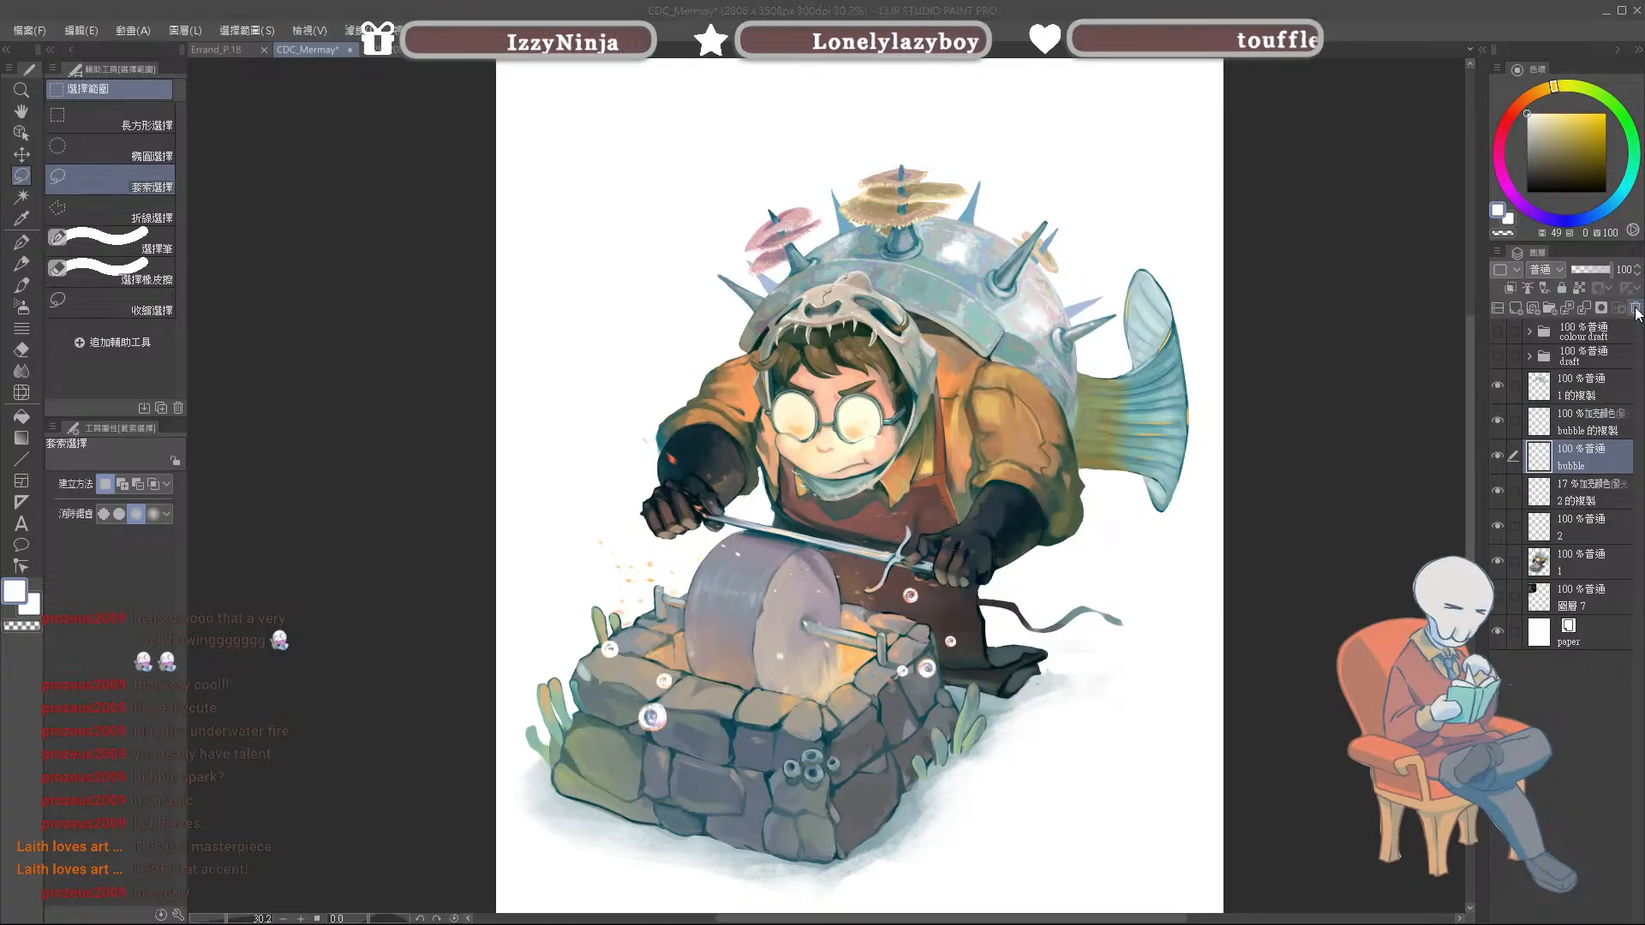
Step: On the duplicated bubble layer, lasso the bubble beside the seaweed at the stone base's corner, move it toward the grindstone and shrink it
scroll(915, 634, up, 3)
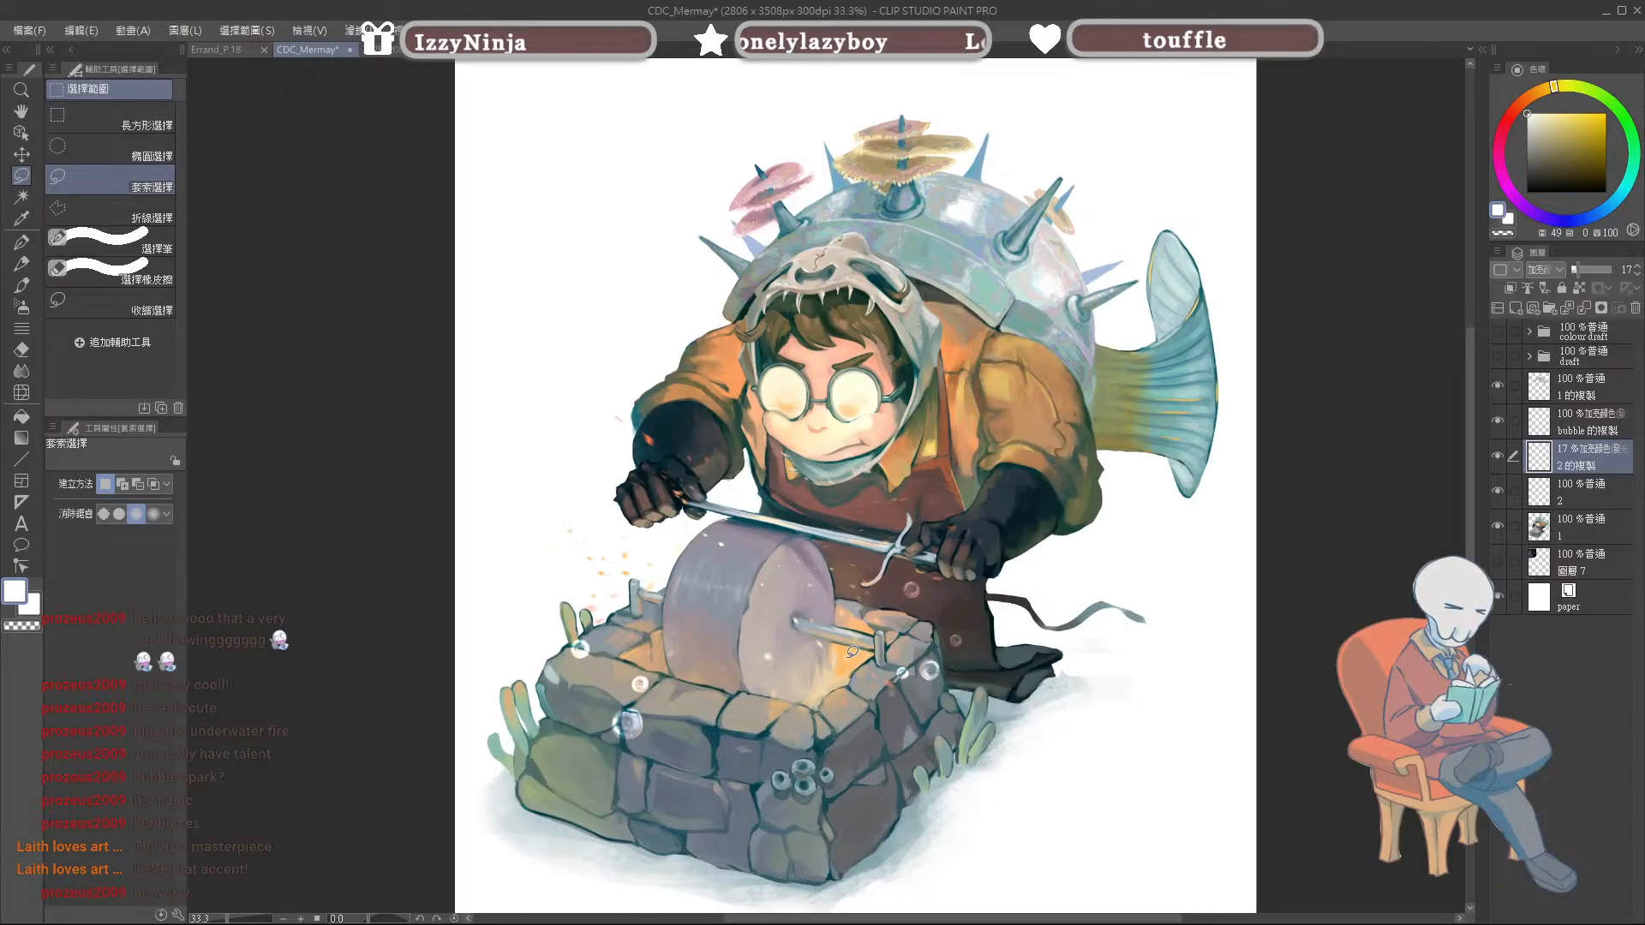
scroll(853, 614, up, 1)
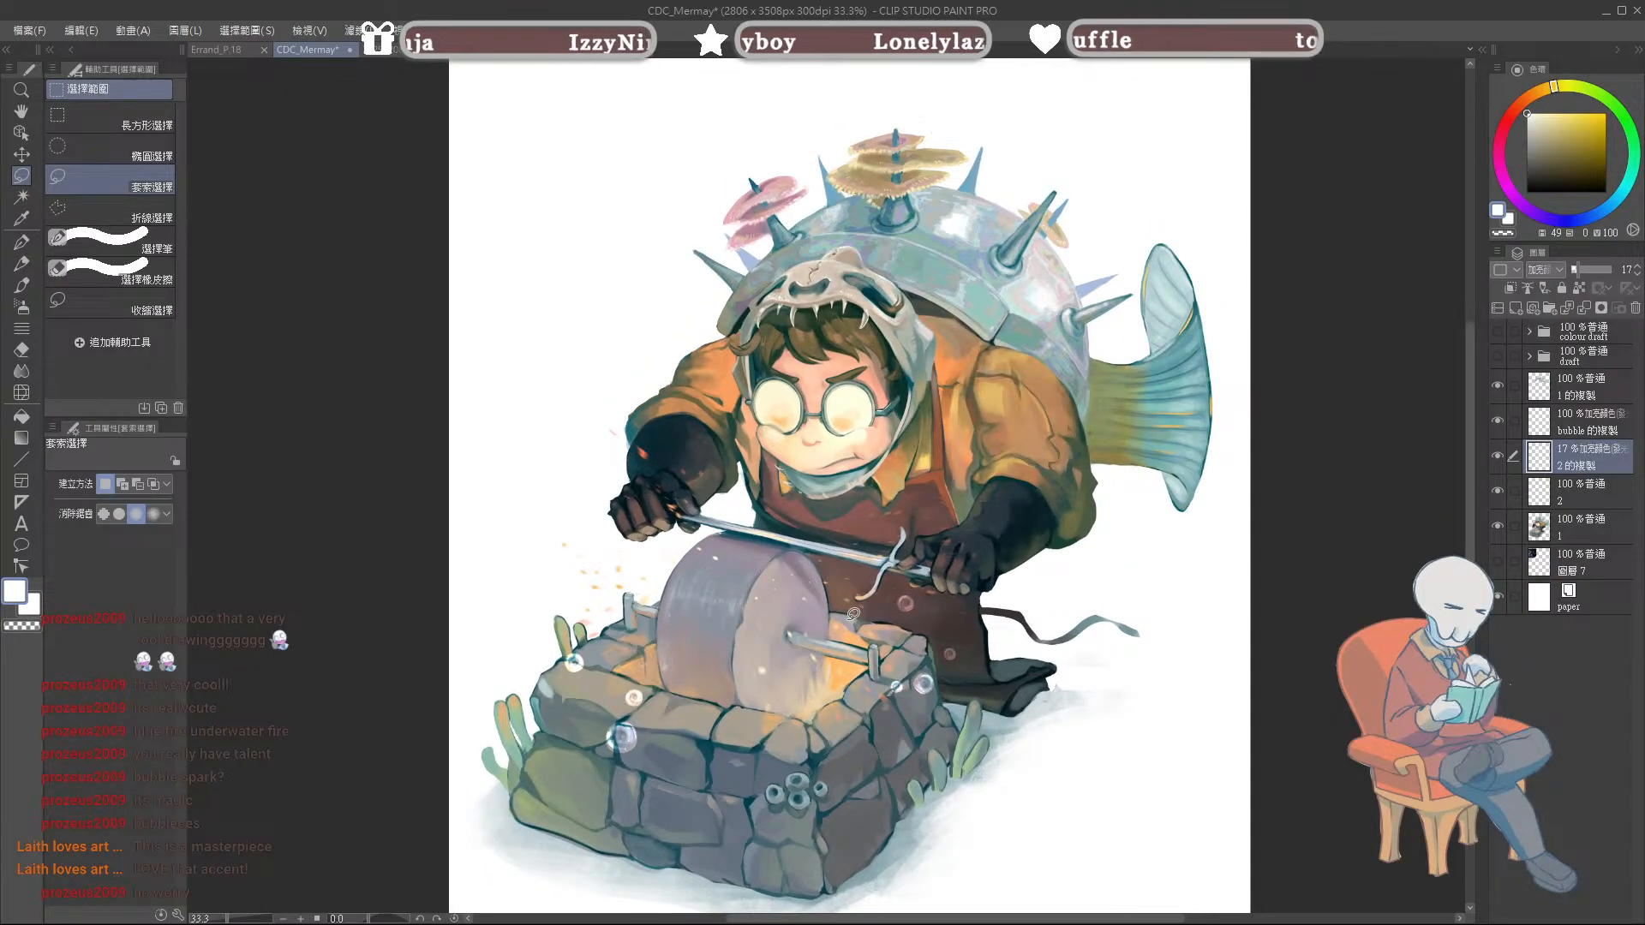
scroll(897, 632, up, 2)
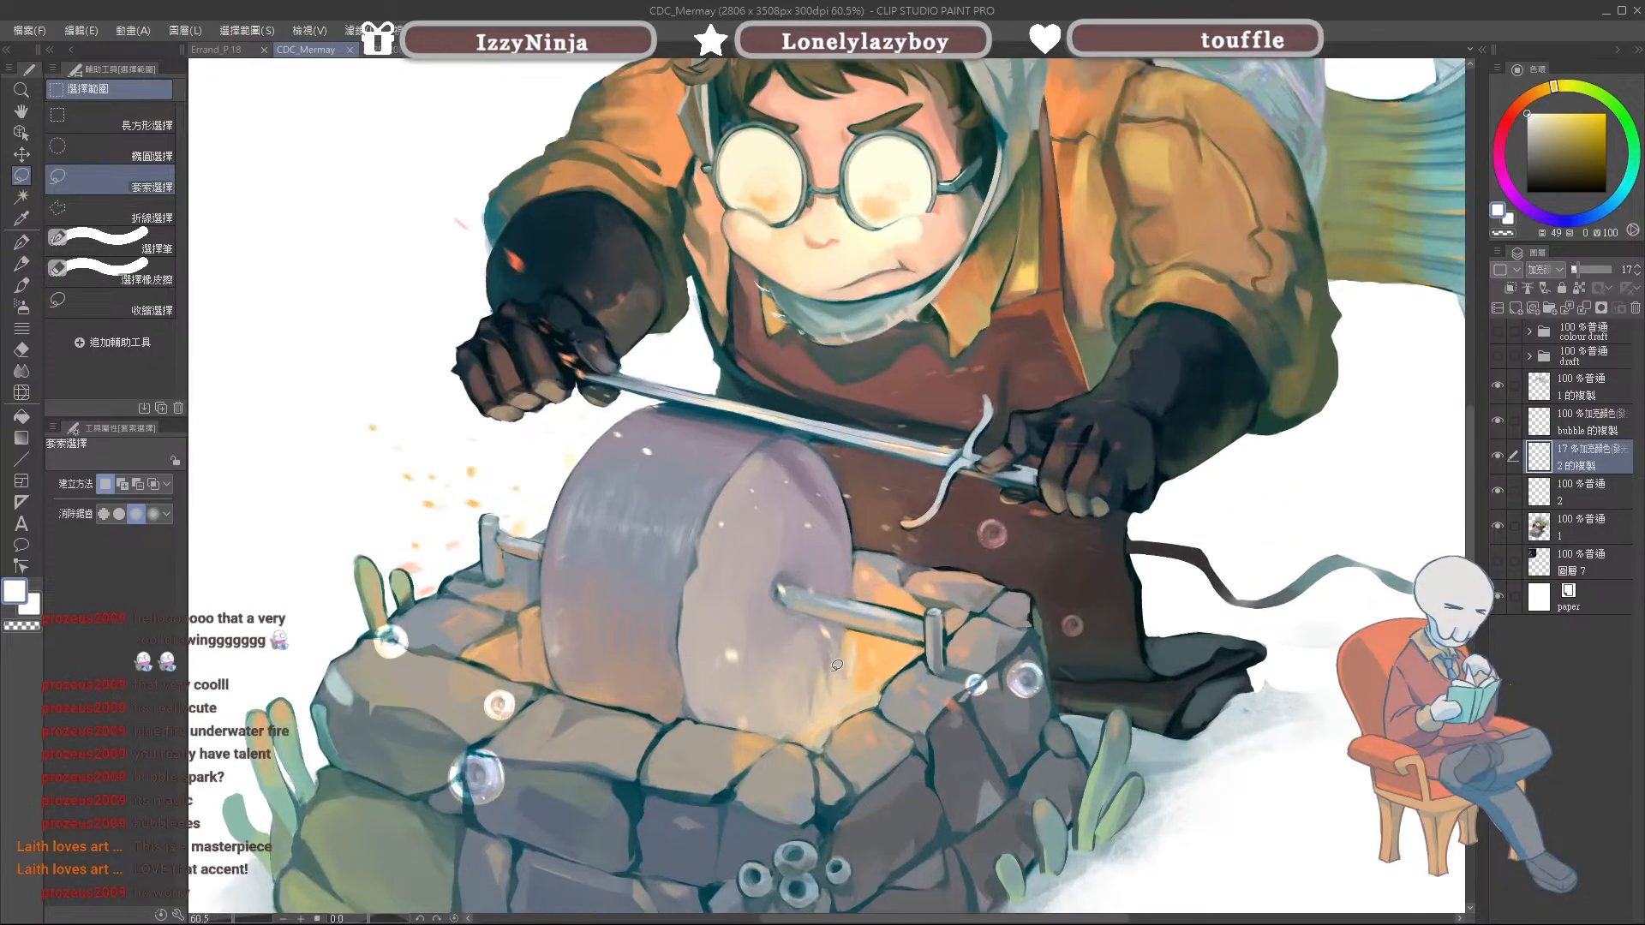
scroll(896, 633, down, 2)
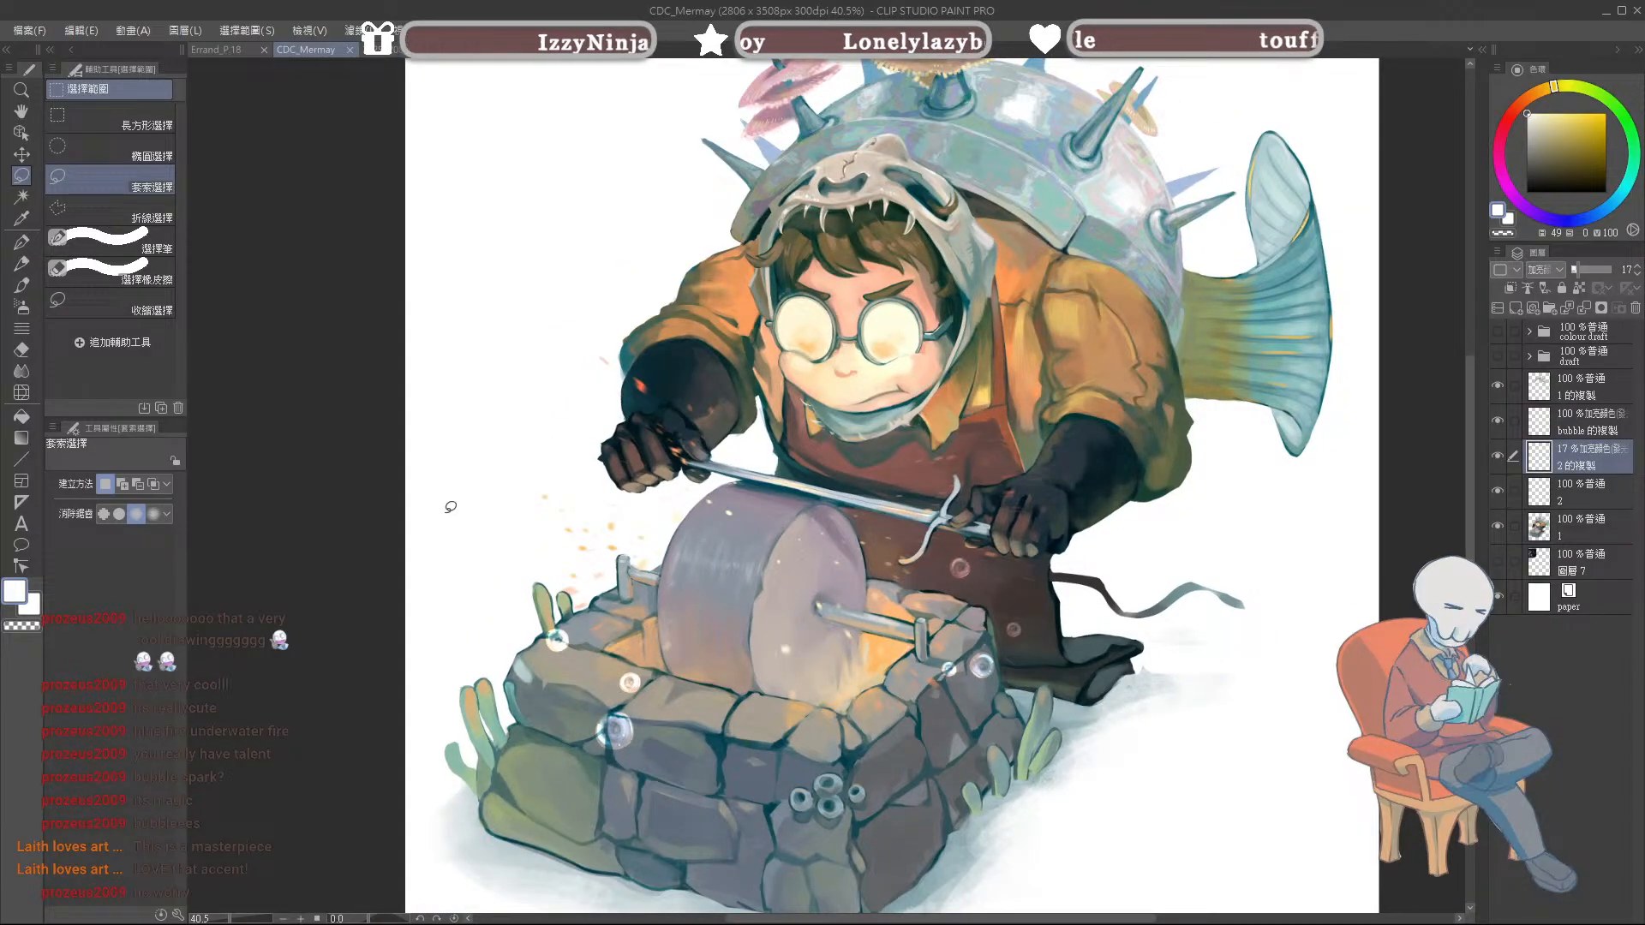
drag(538, 699, 632, 604)
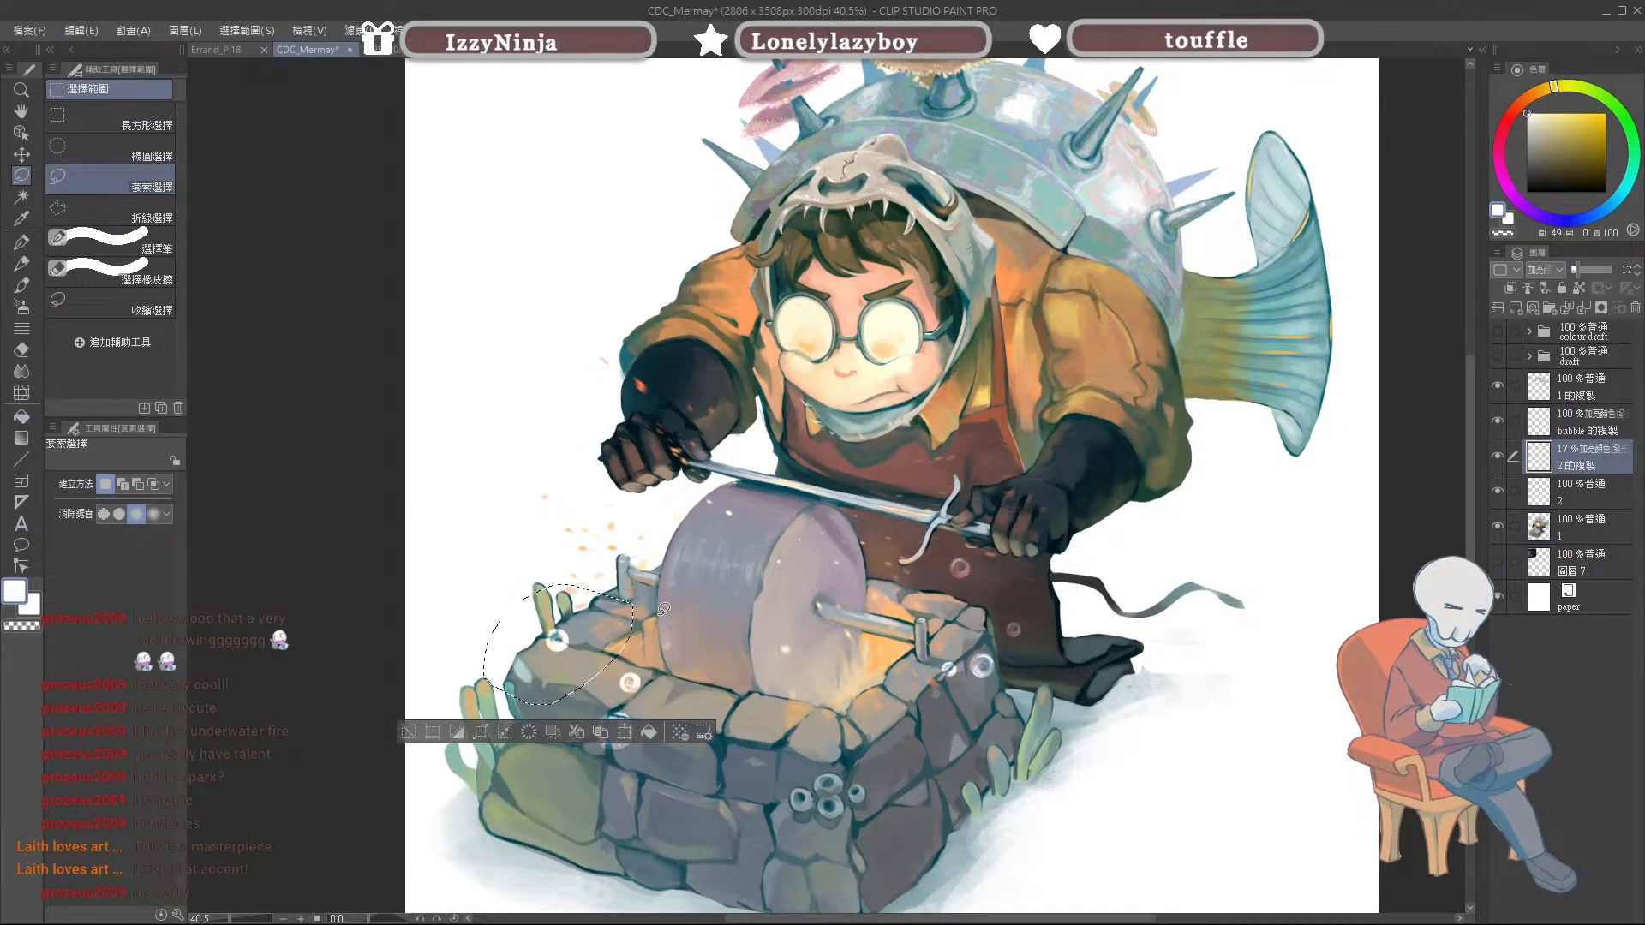
key(ctrl+u)
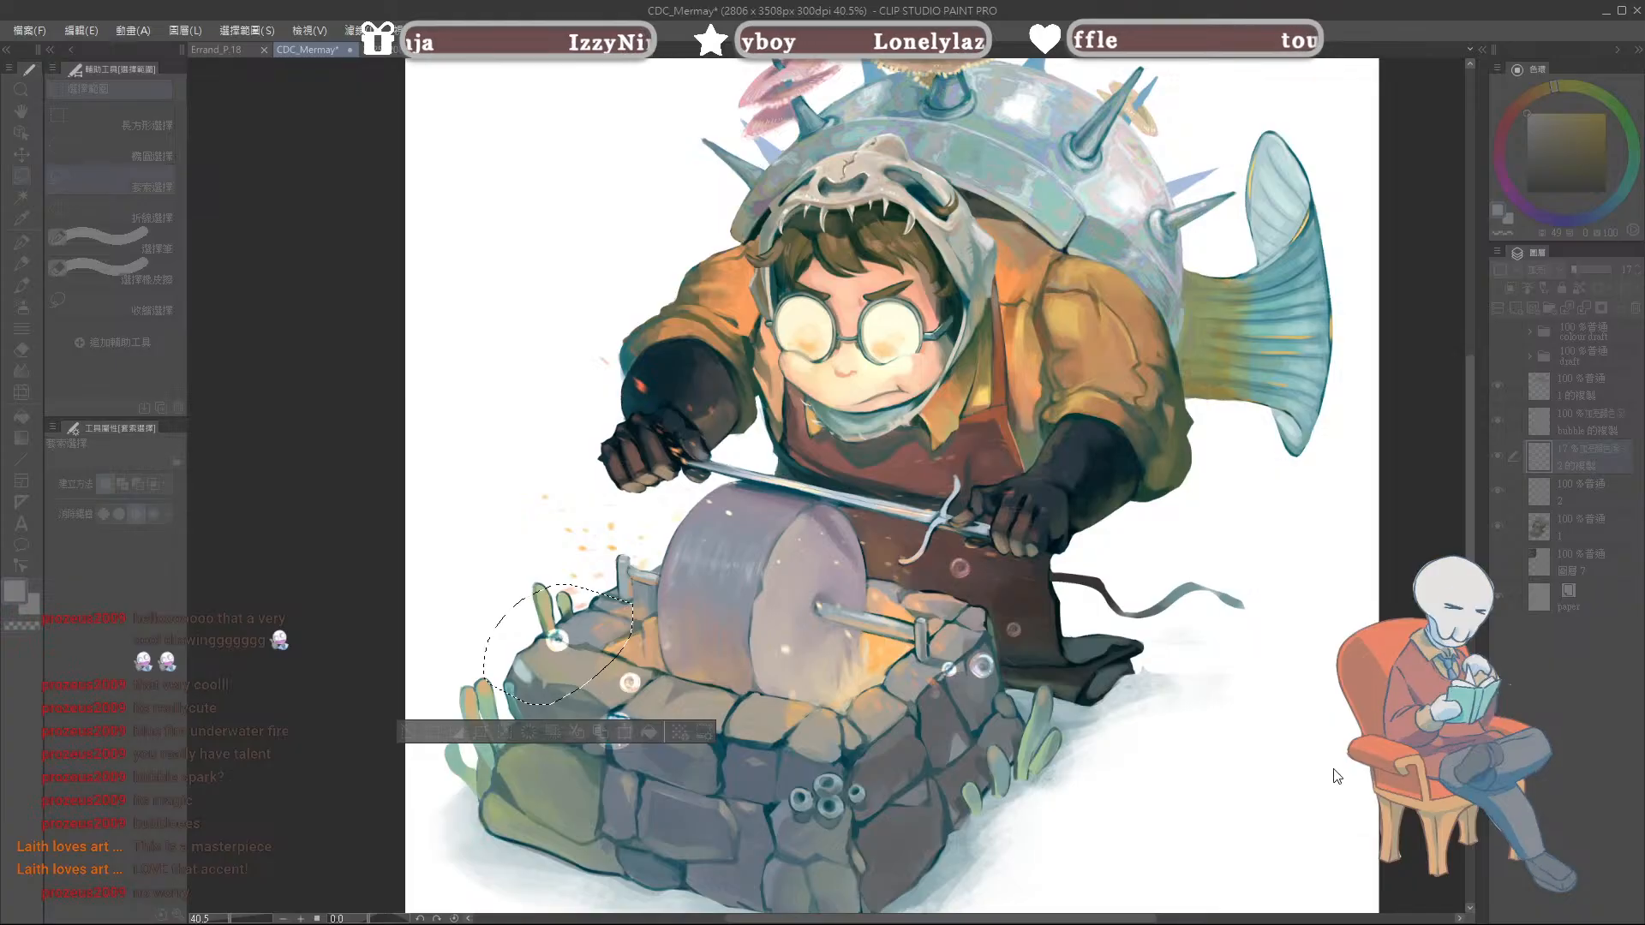
key(Return)
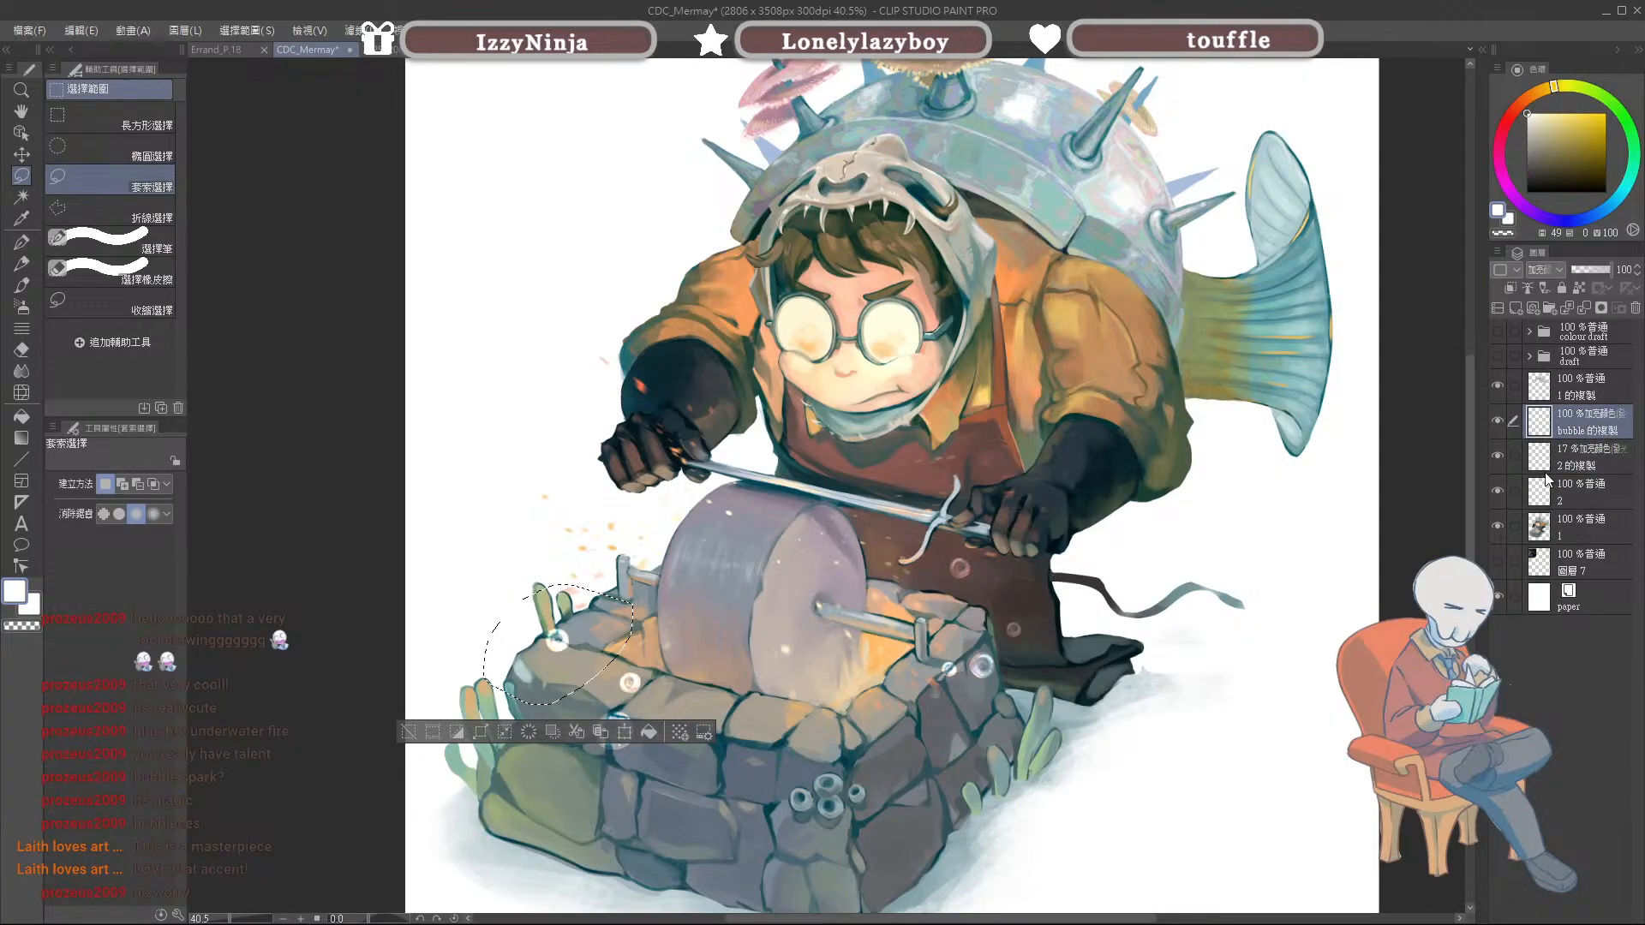
key(ctrl+u)
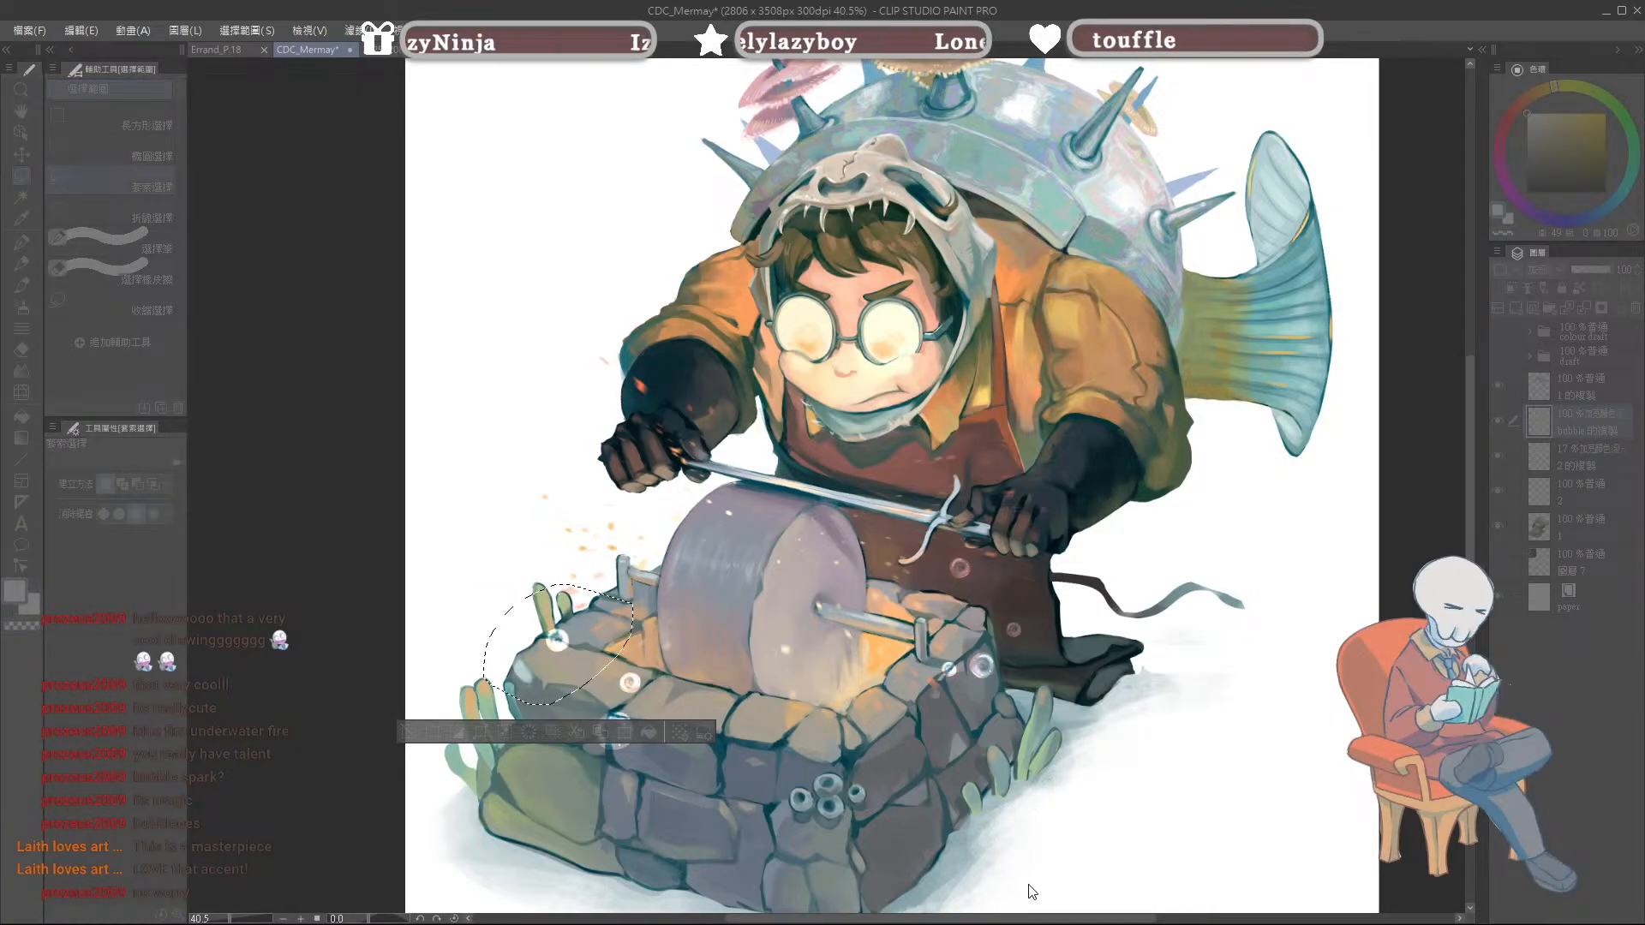
click(1318, 770)
click(608, 732)
drag(590, 651, 635, 640)
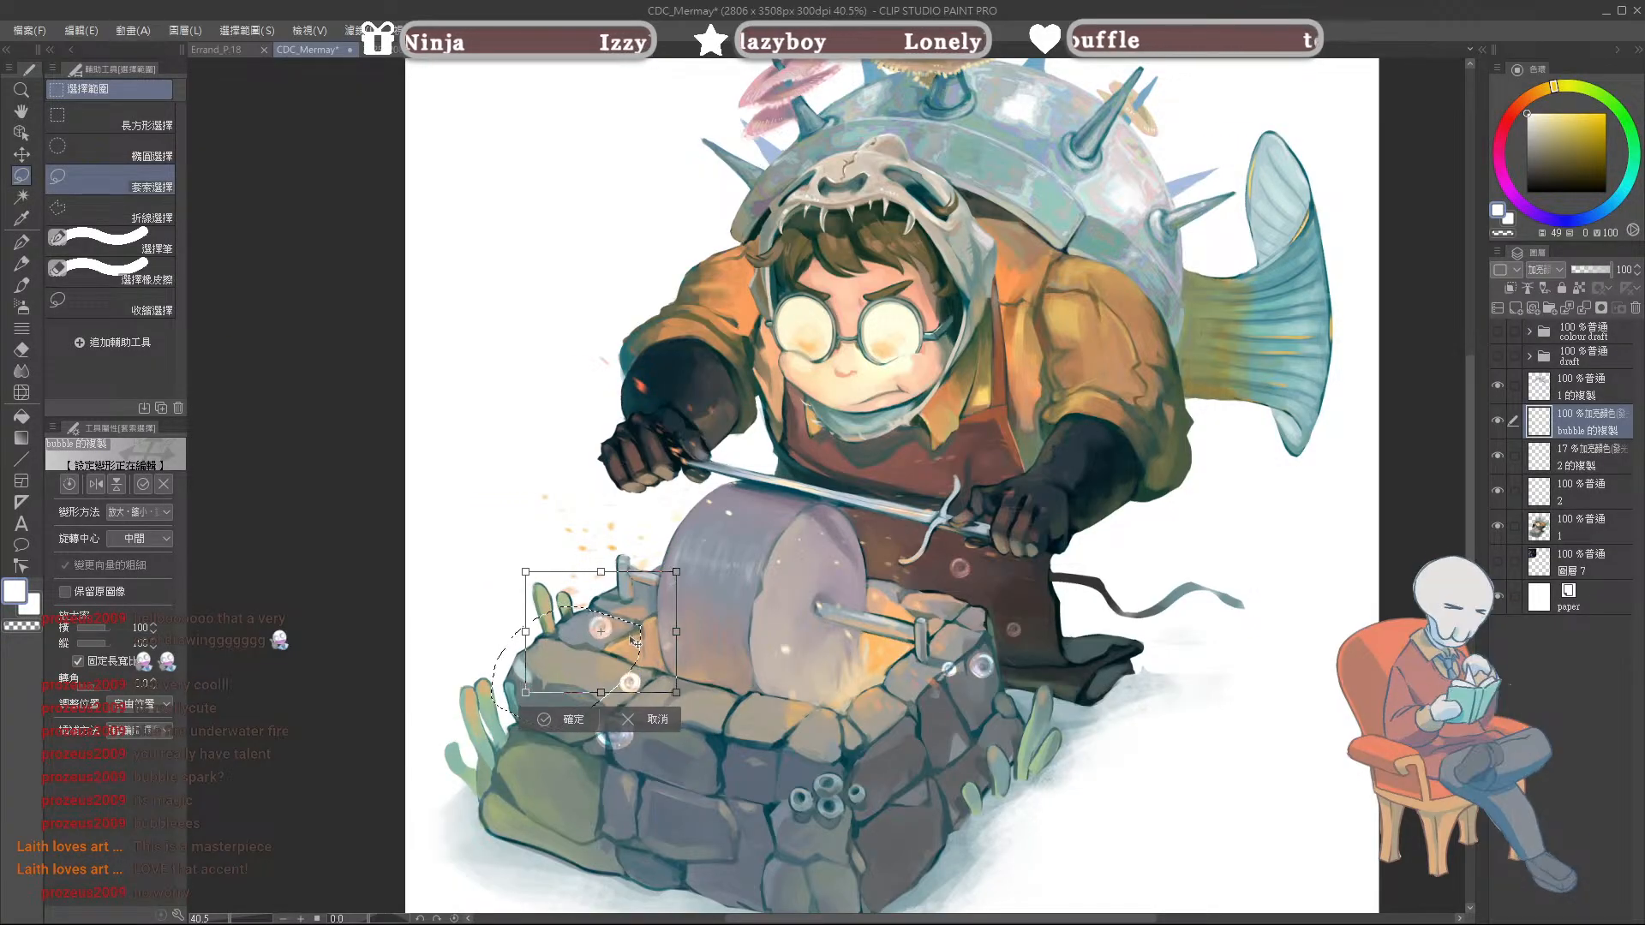
drag(526, 572, 571, 608)
drag(652, 670, 637, 651)
key(Return)
key(ctrl+d)
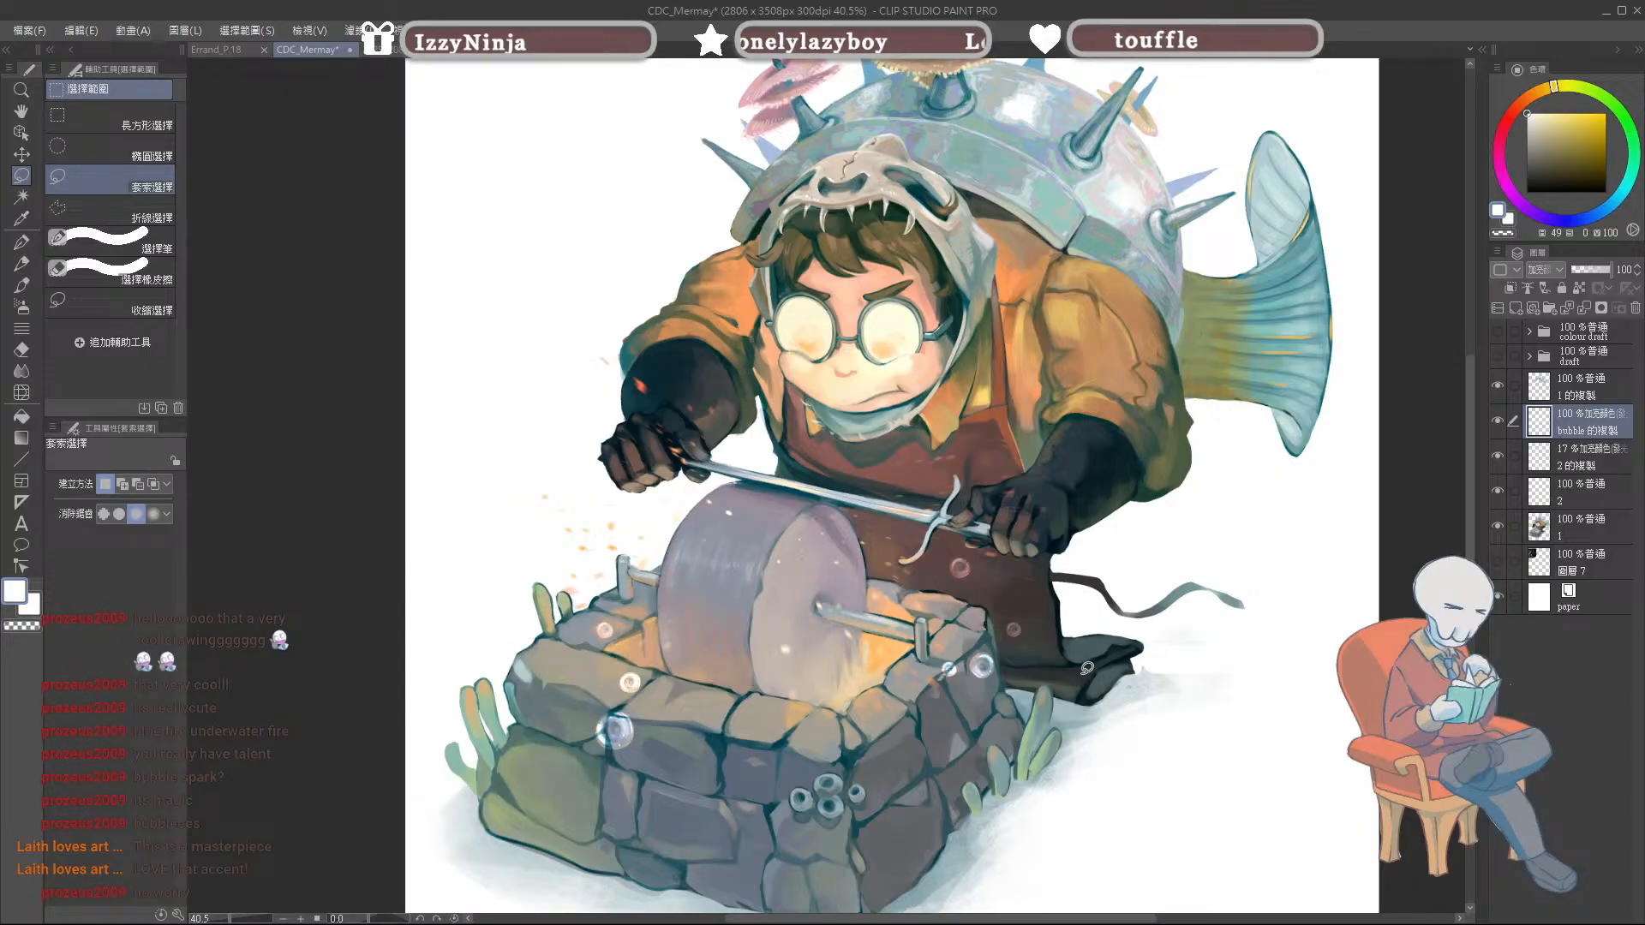
Step: Lasso the large bubble on the stone base's front edge and move it up toward the seaweed corner
mouse_move(622, 701)
mouse_down()
mouse_move(569, 743)
mouse_move(609, 734)
mouse_up()
click(682, 810)
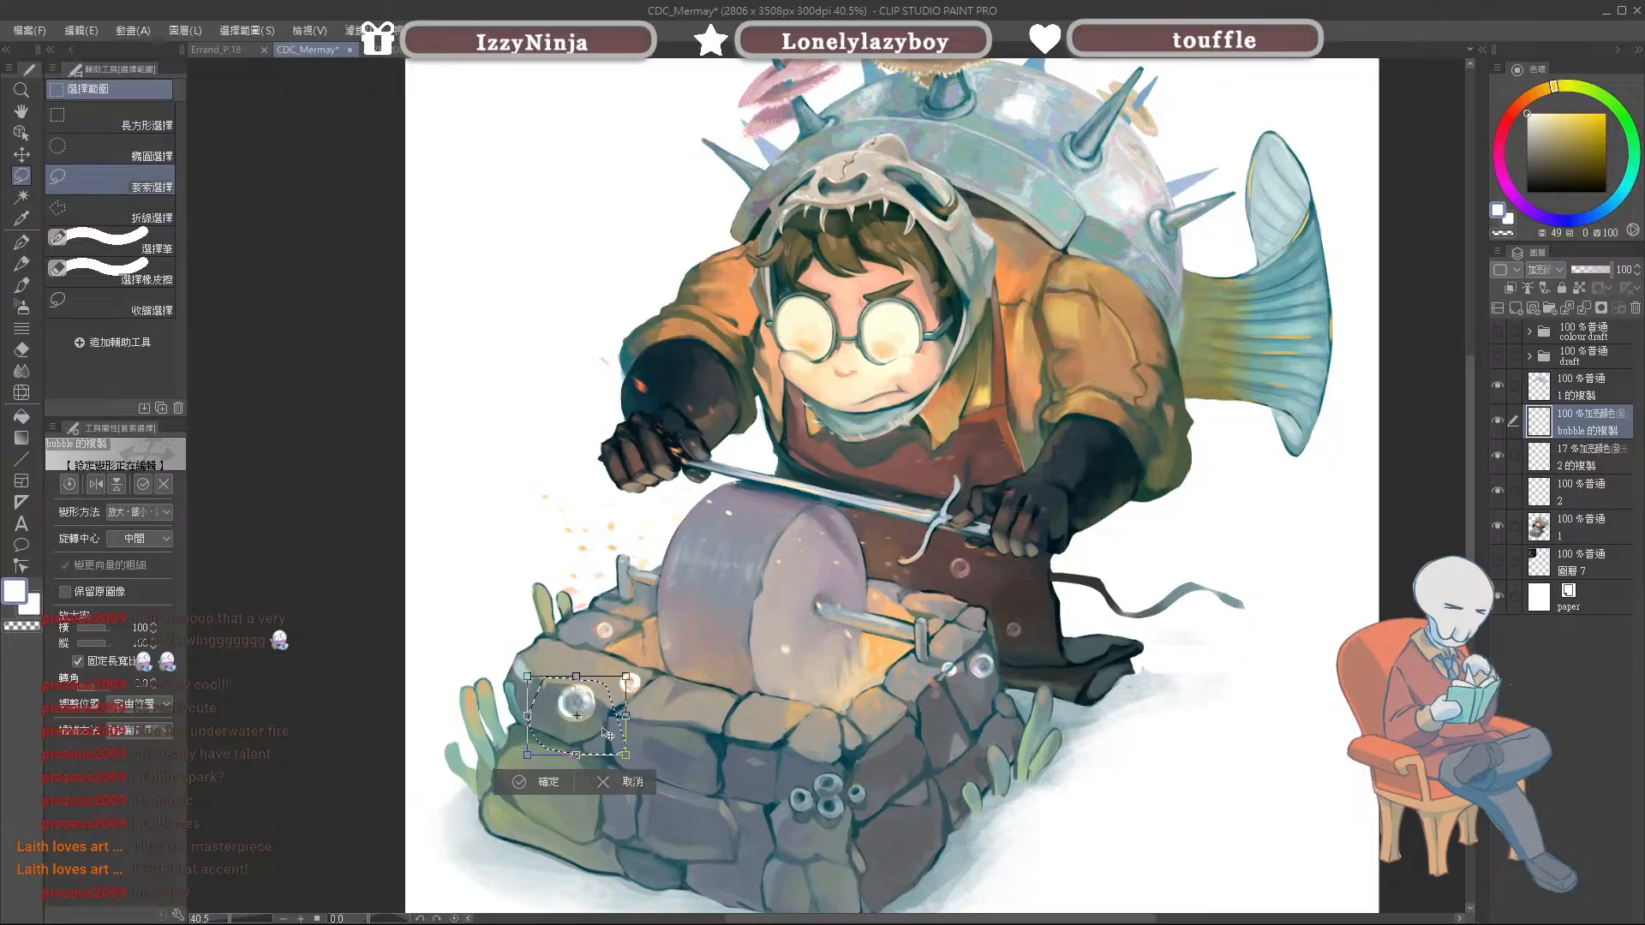
key(Return)
key(ctrl+d)
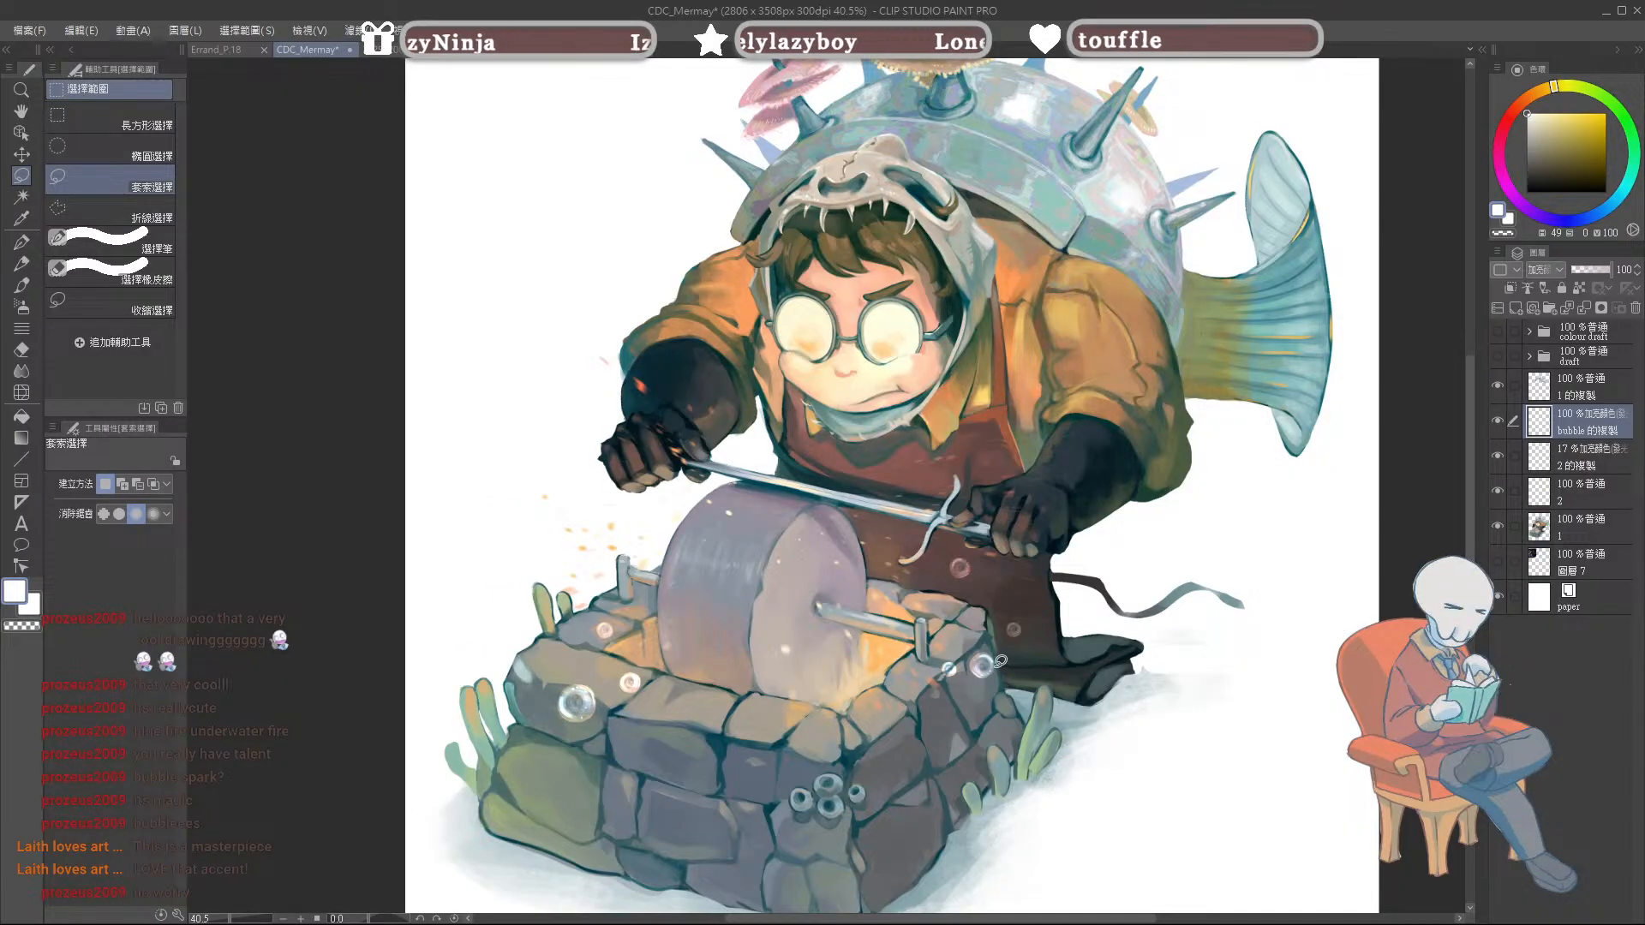
Step: Check the rearranged glowing bubbles against the whole painting
scroll(1041, 591, down, 3)
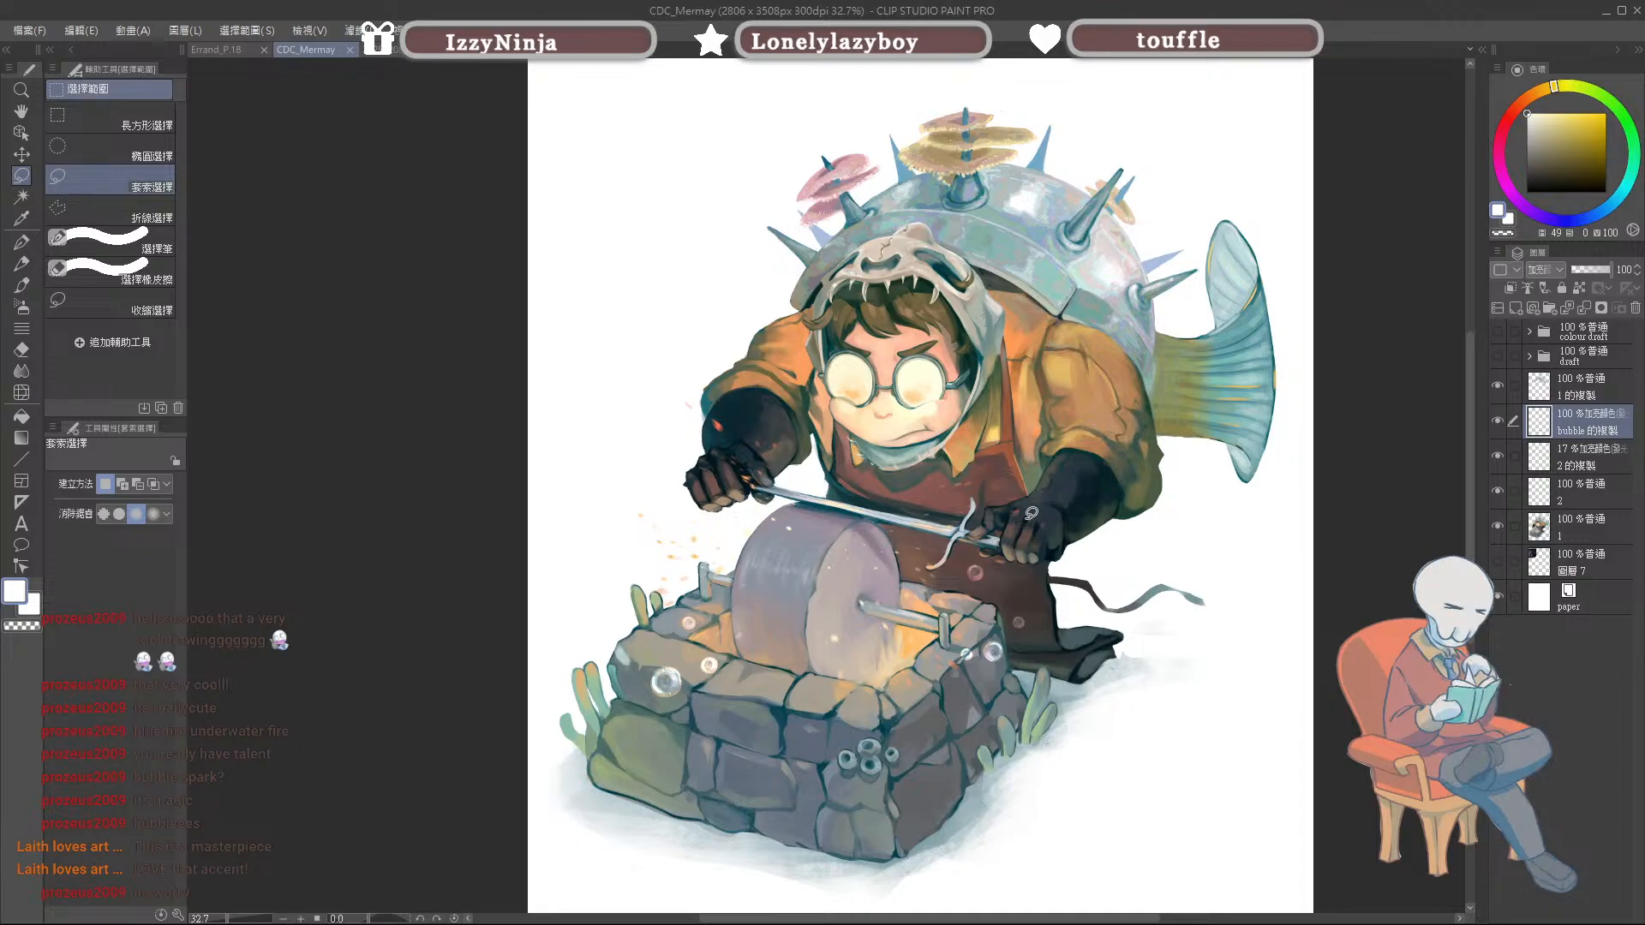
scroll(1051, 343, up, 1)
scroll(1278, 534, down, 1)
scroll(1278, 537, up, 1)
scroll(898, 786, down, 1)
scroll(1146, 665, up, 2)
scroll(1146, 665, down, 1)
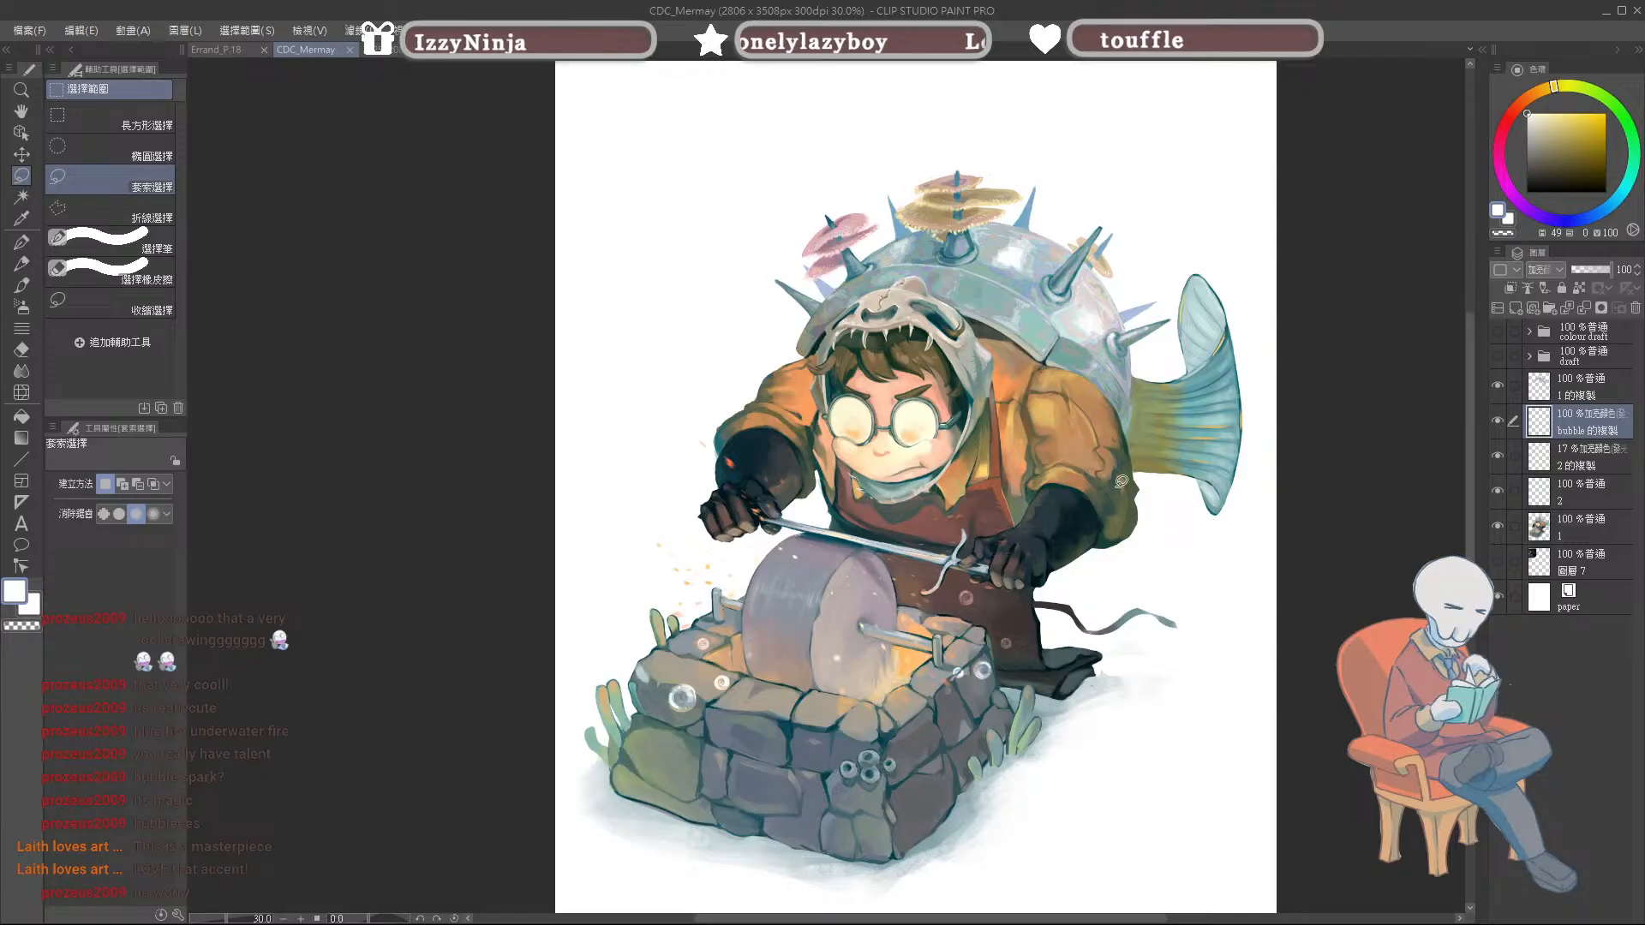
scroll(1121, 481, up, 1)
scroll(1232, 541, down, 1)
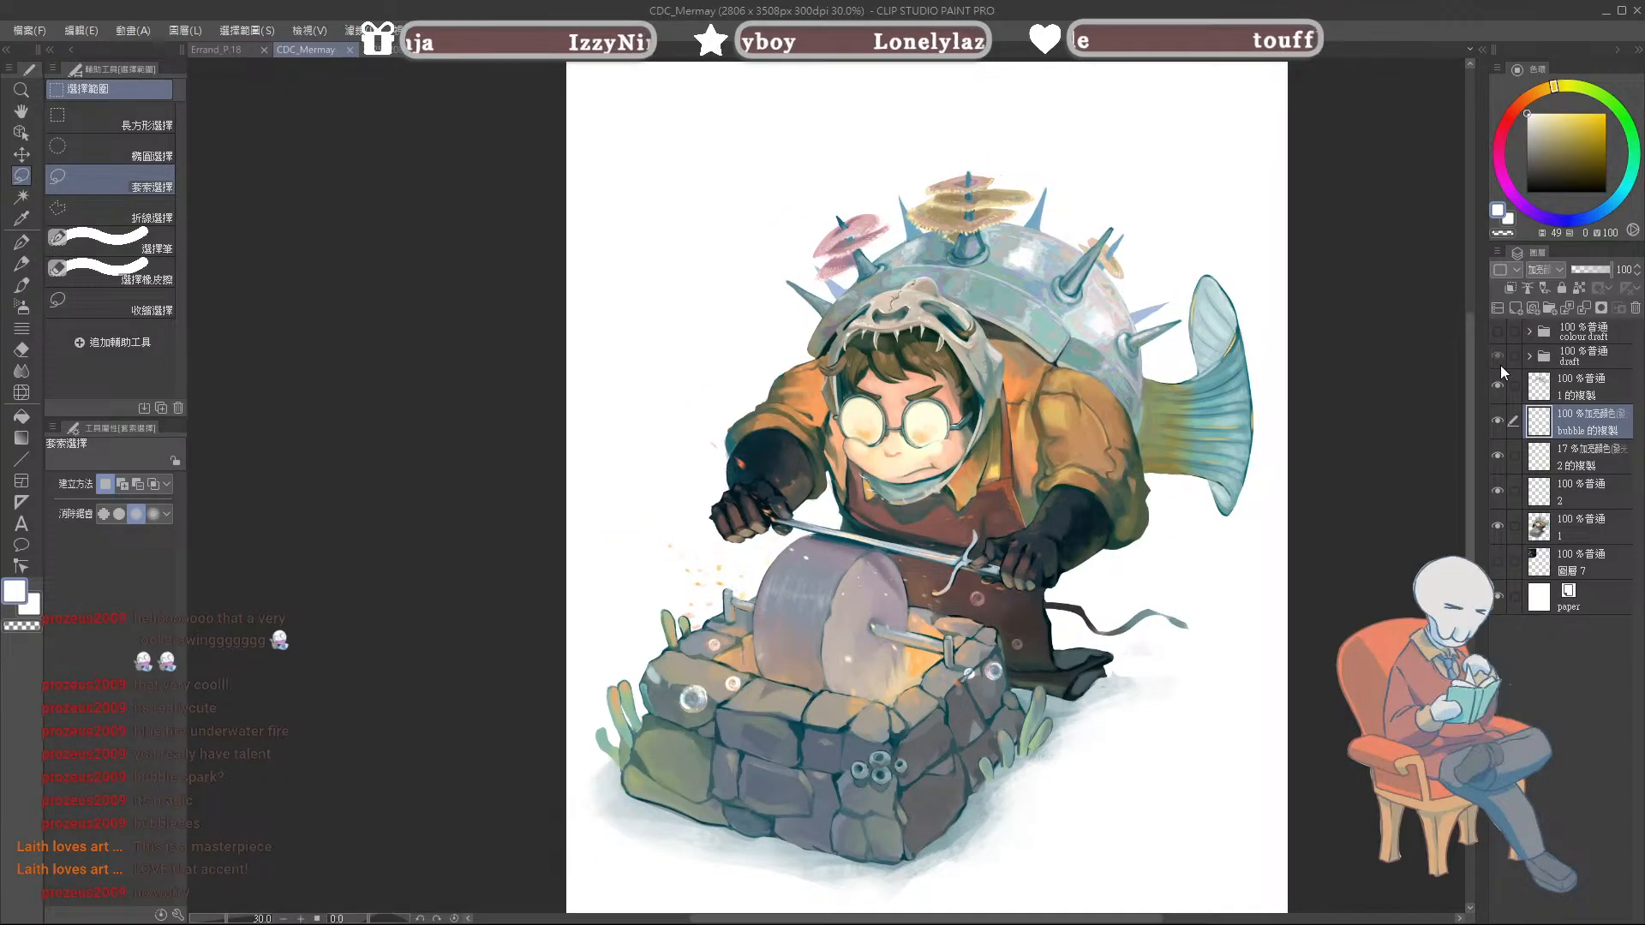
Step: Show the draft folder to read the character design challenge poster, and hide the folder again
click(1497, 355)
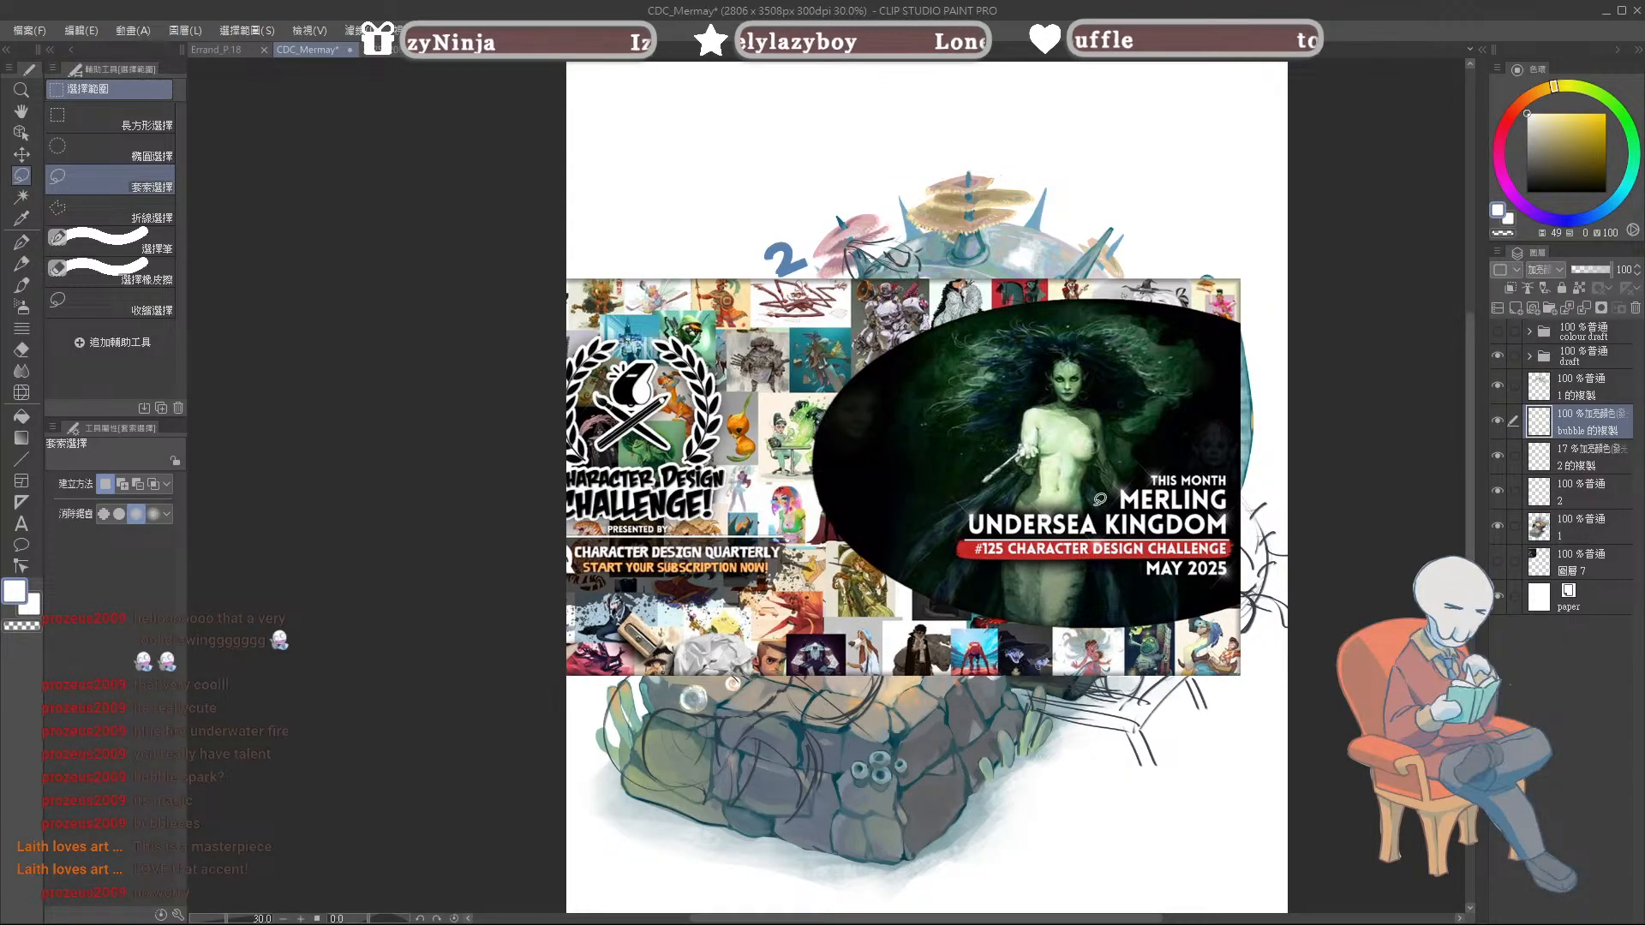
scroll(1225, 527, up, 3)
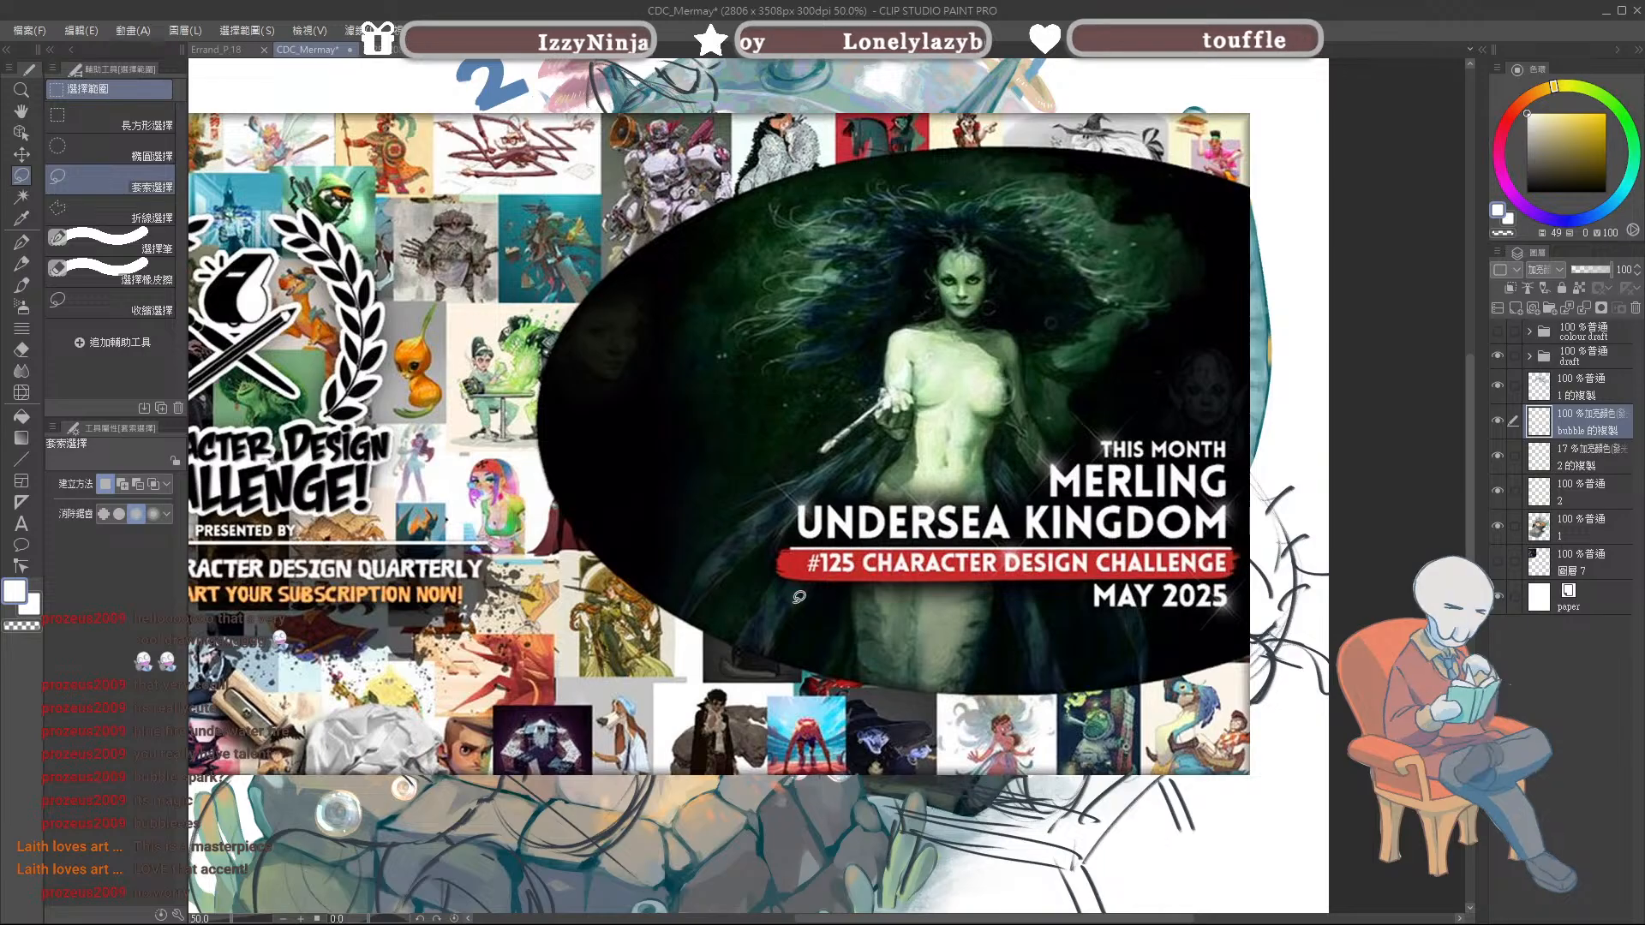
scroll(799, 596, up, 2)
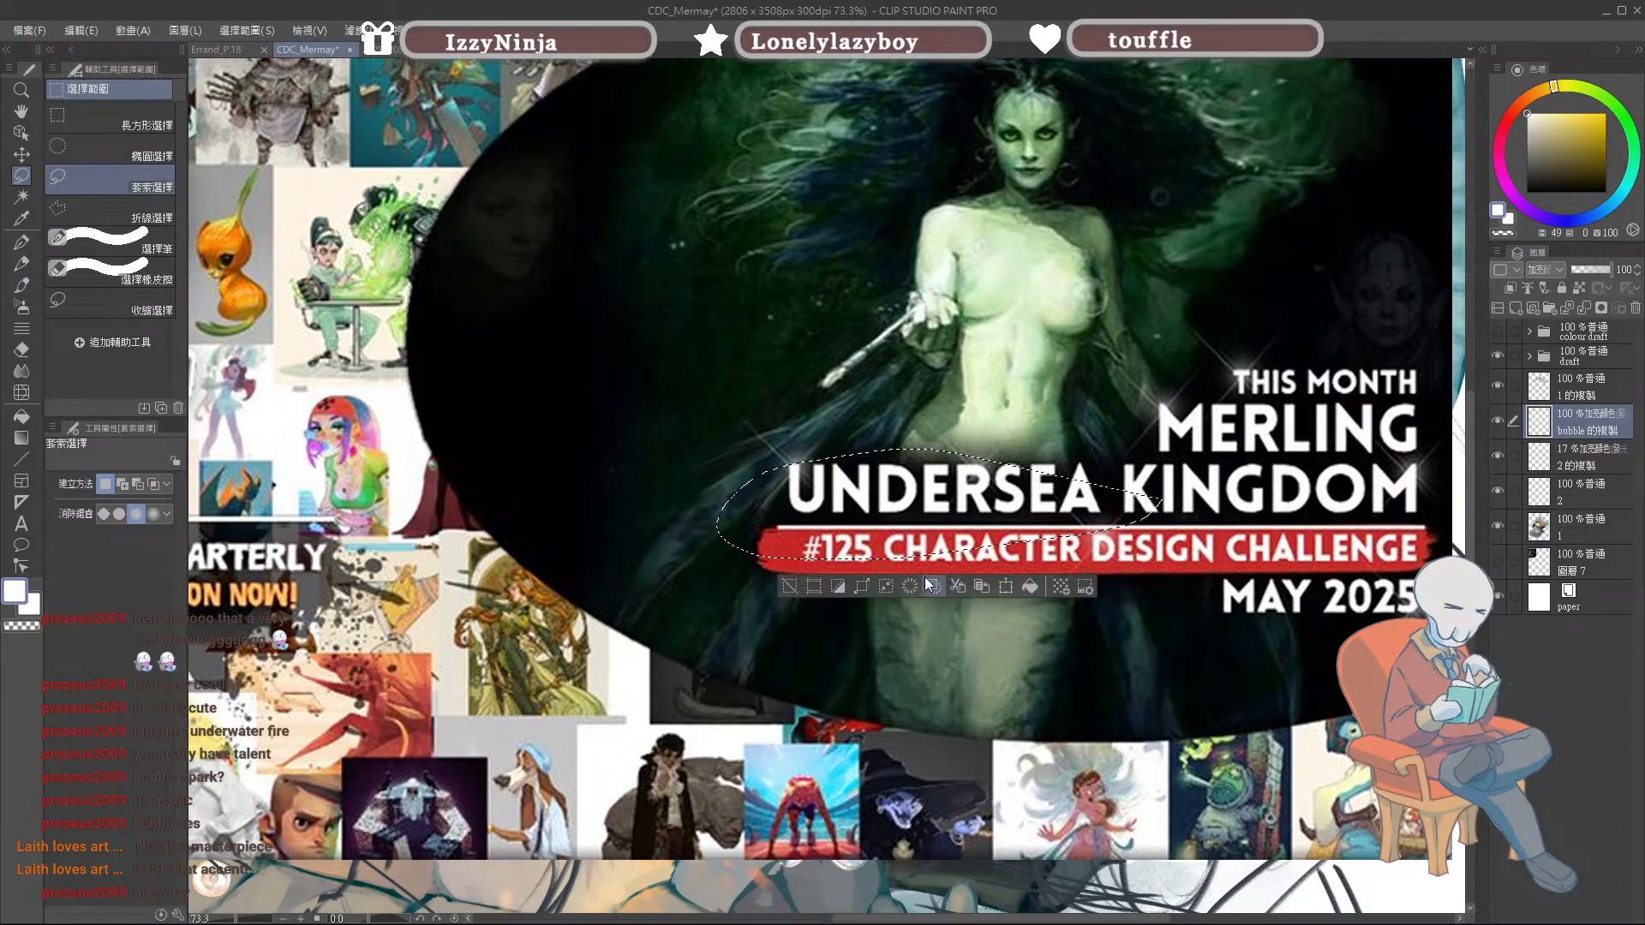
scroll(1071, 582, down, 2)
scroll(1357, 619, up, 1)
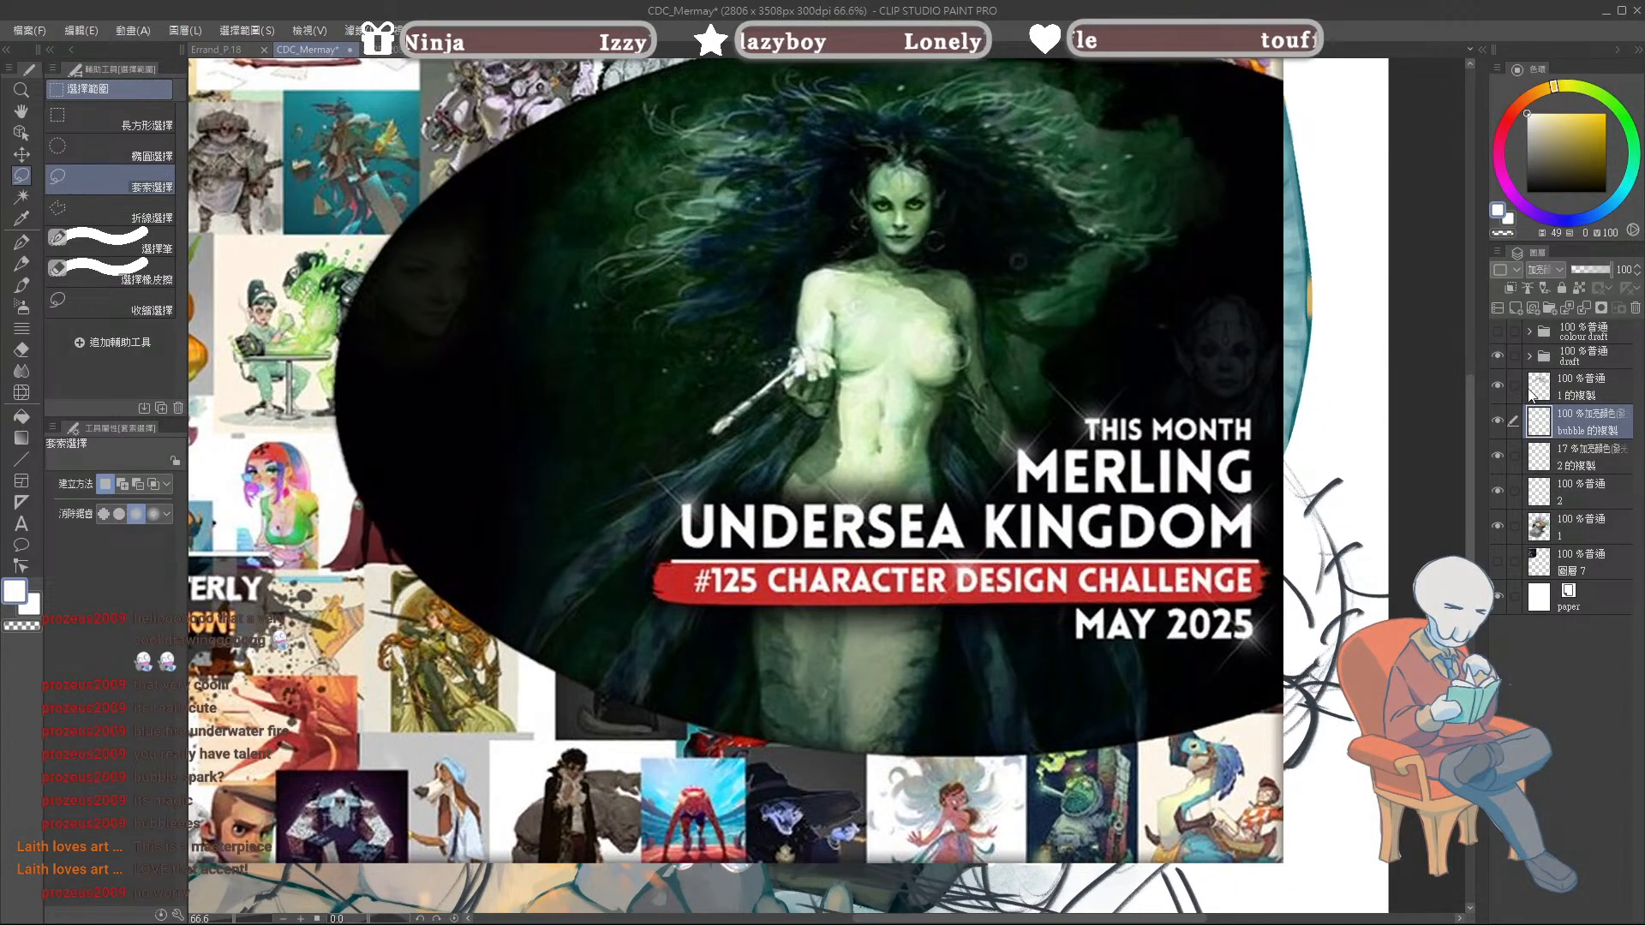
click(1498, 357)
scroll(1145, 504, down, 4)
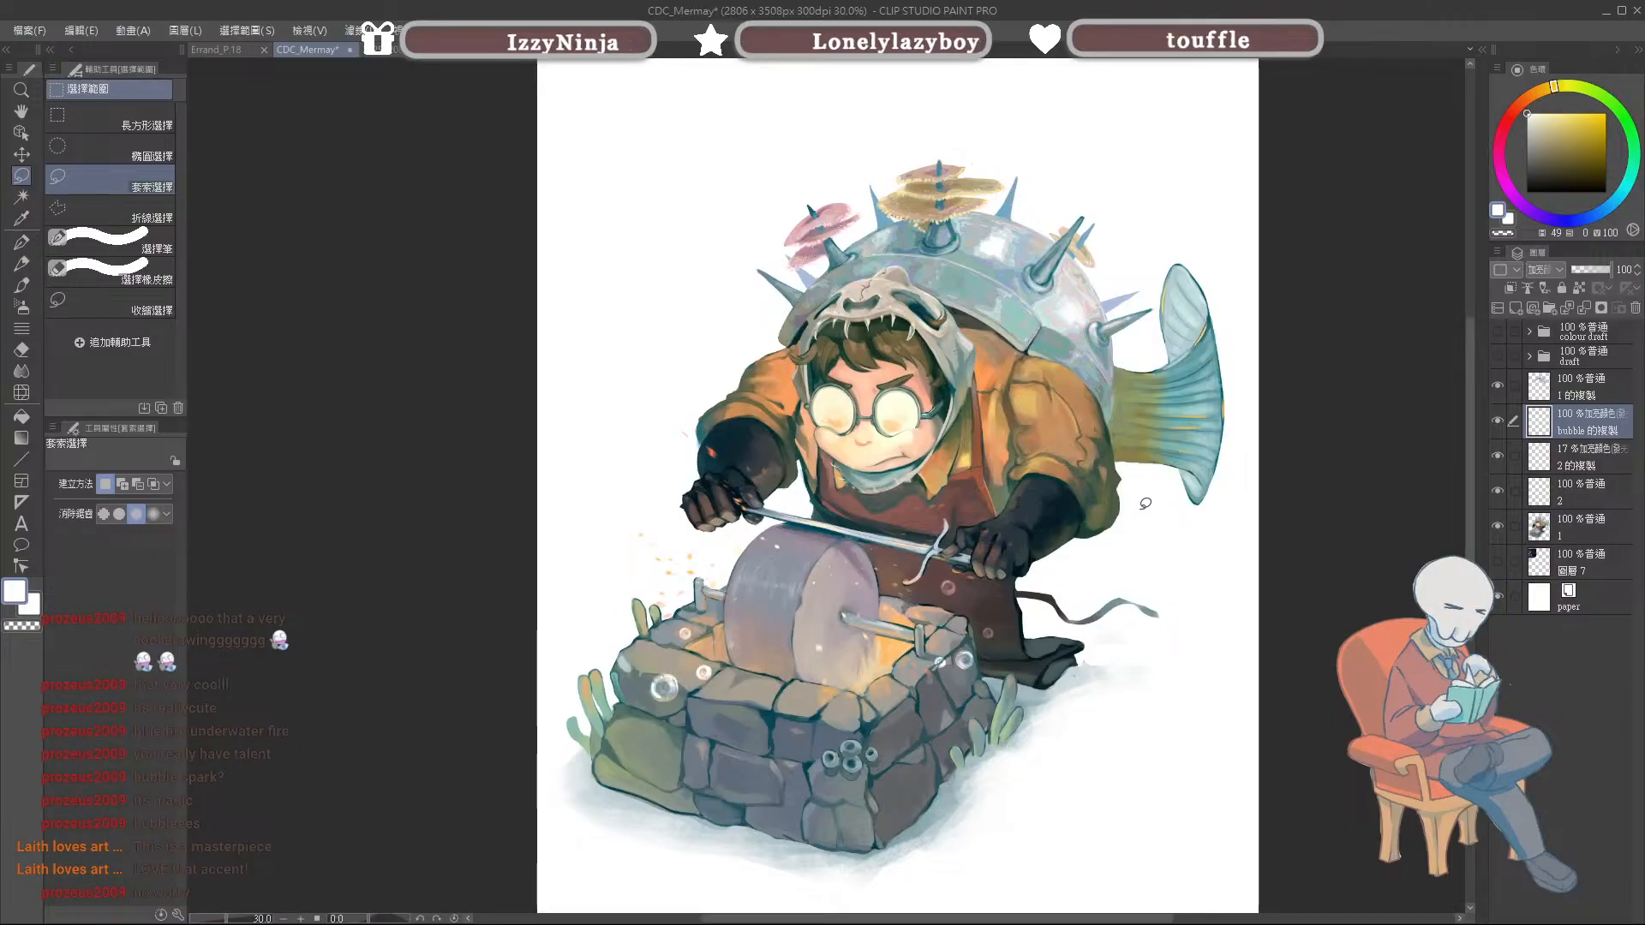
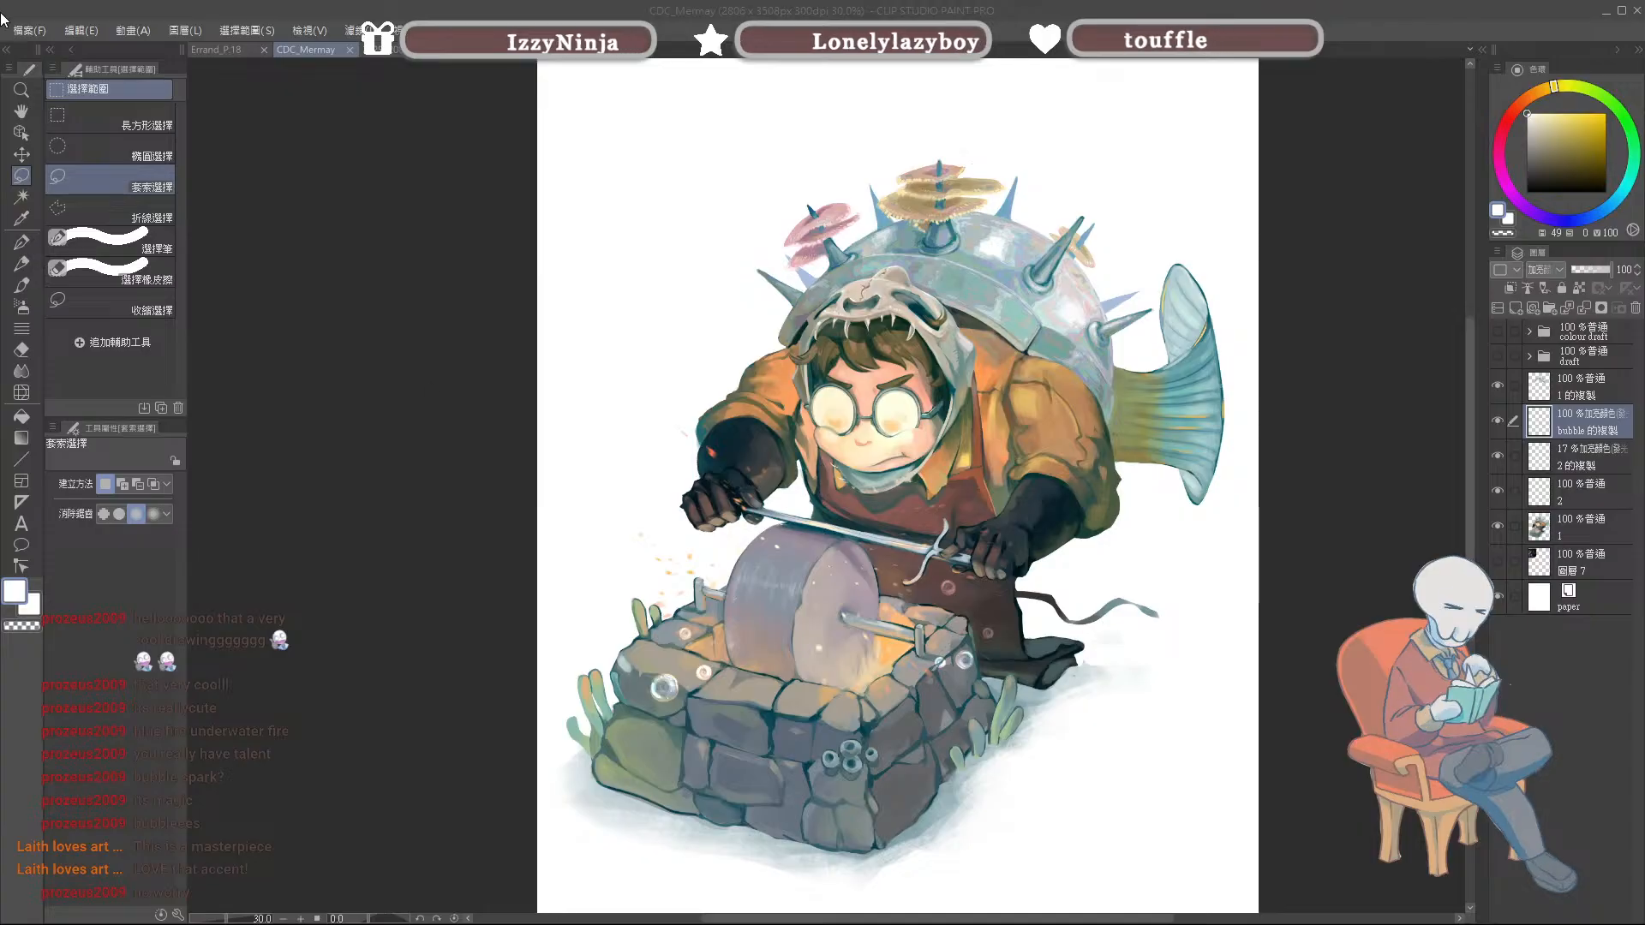
Step: Examine the overall painting at several magnifications, and bring up the reference photo of the animal skulls
click(236, 95)
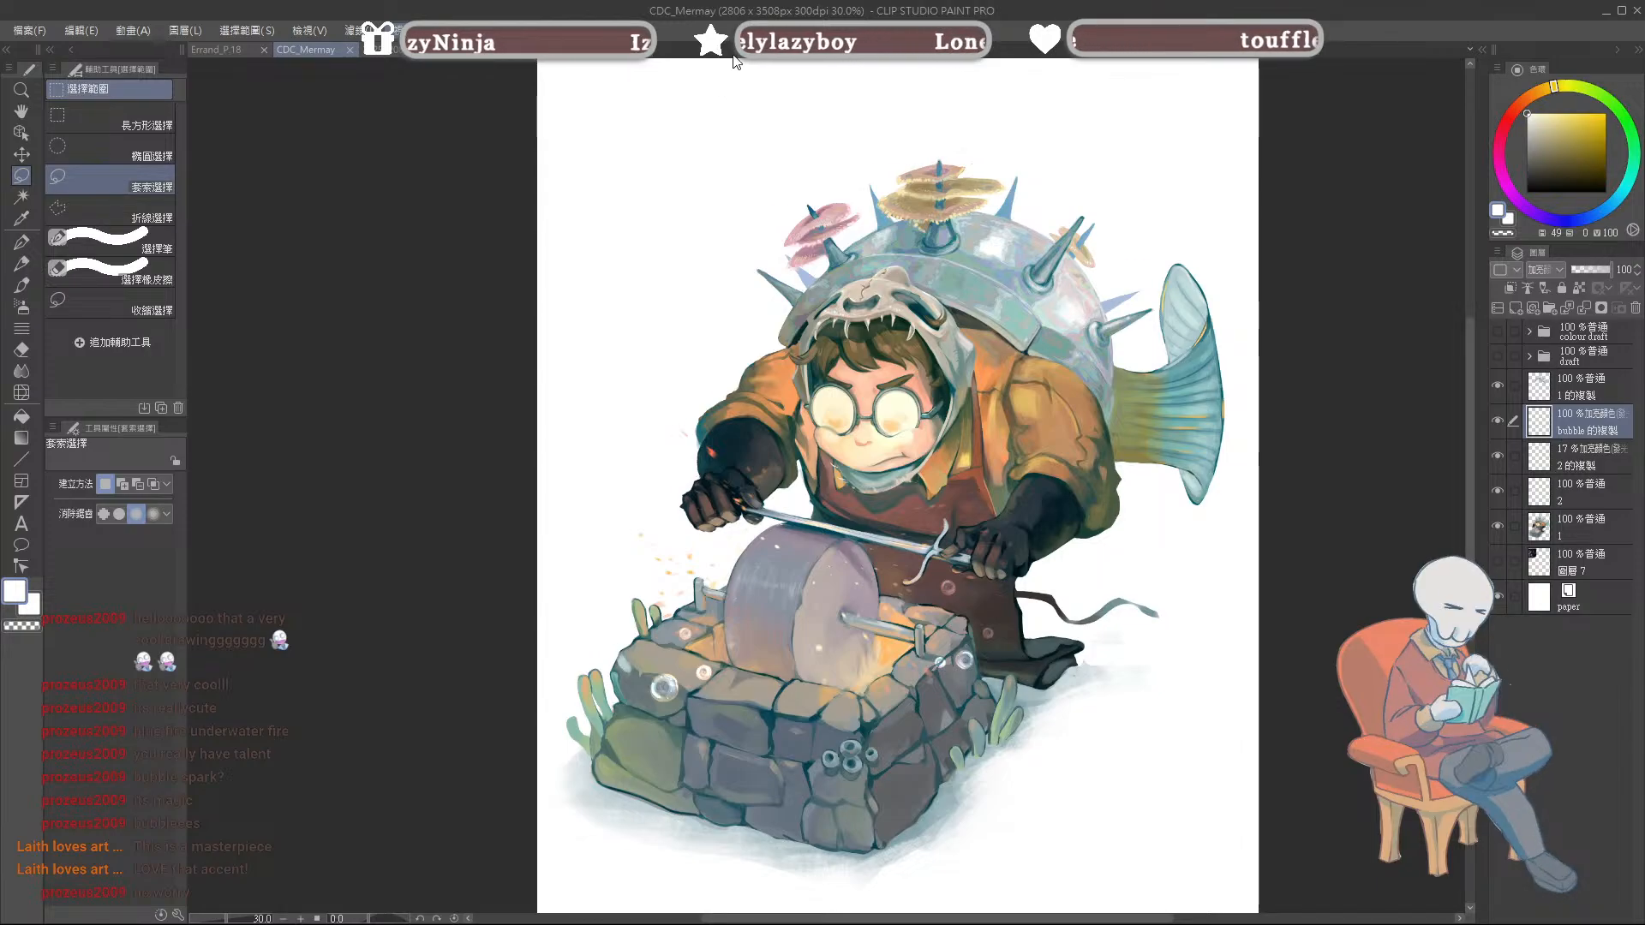
scroll(934, 454, up, 1)
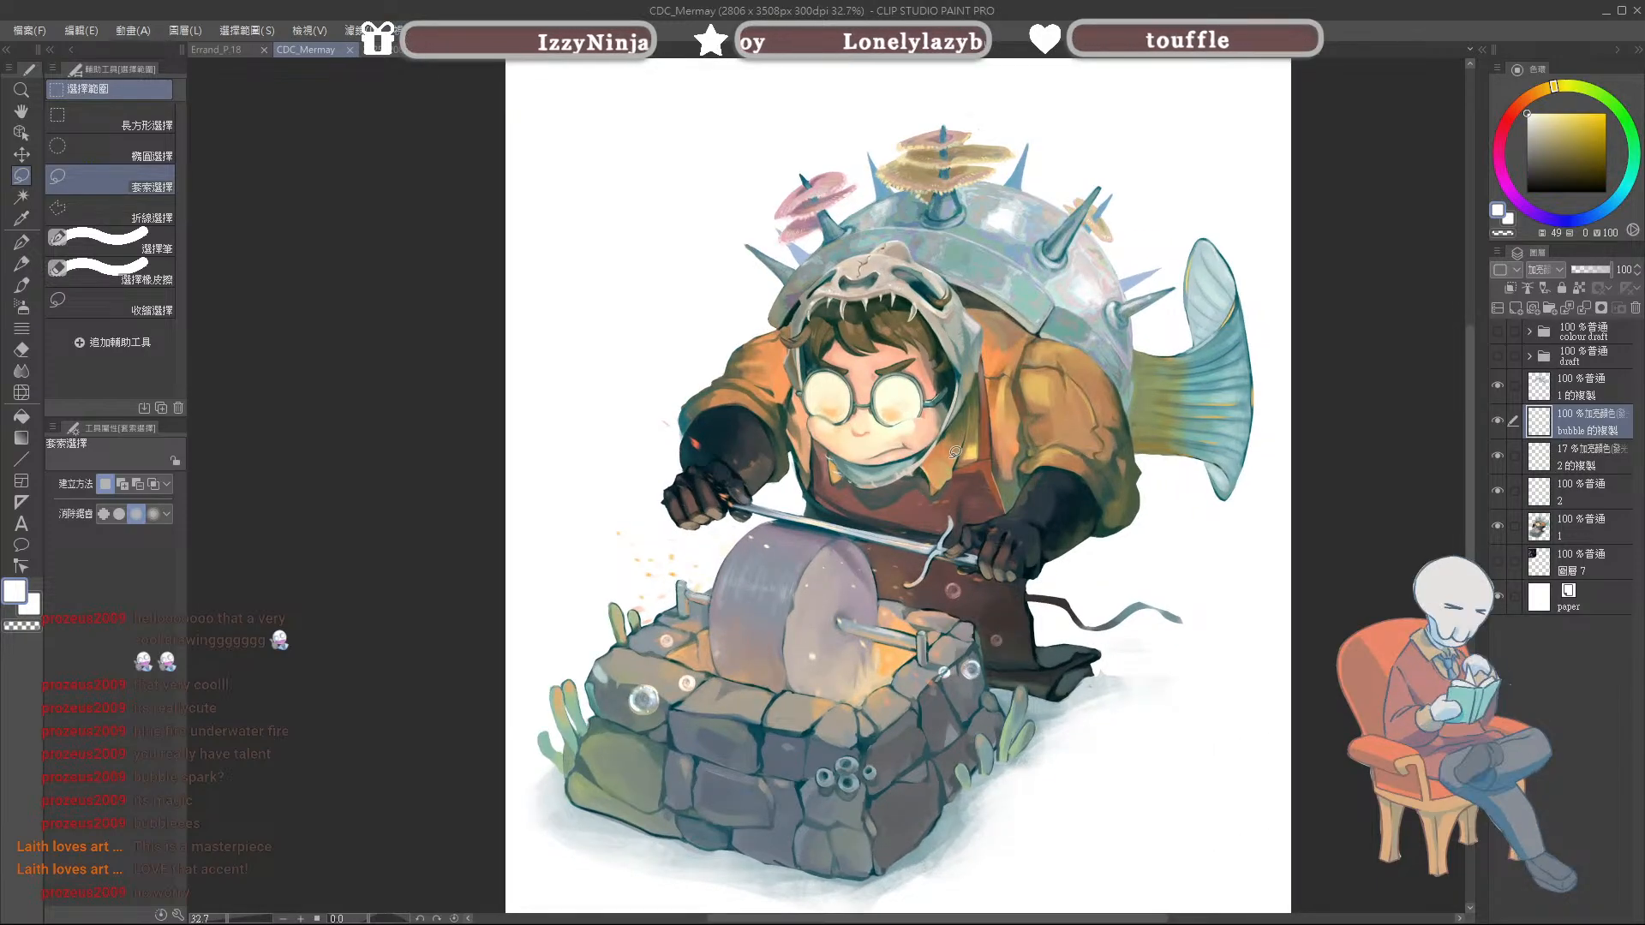
scroll(985, 371, up, 1)
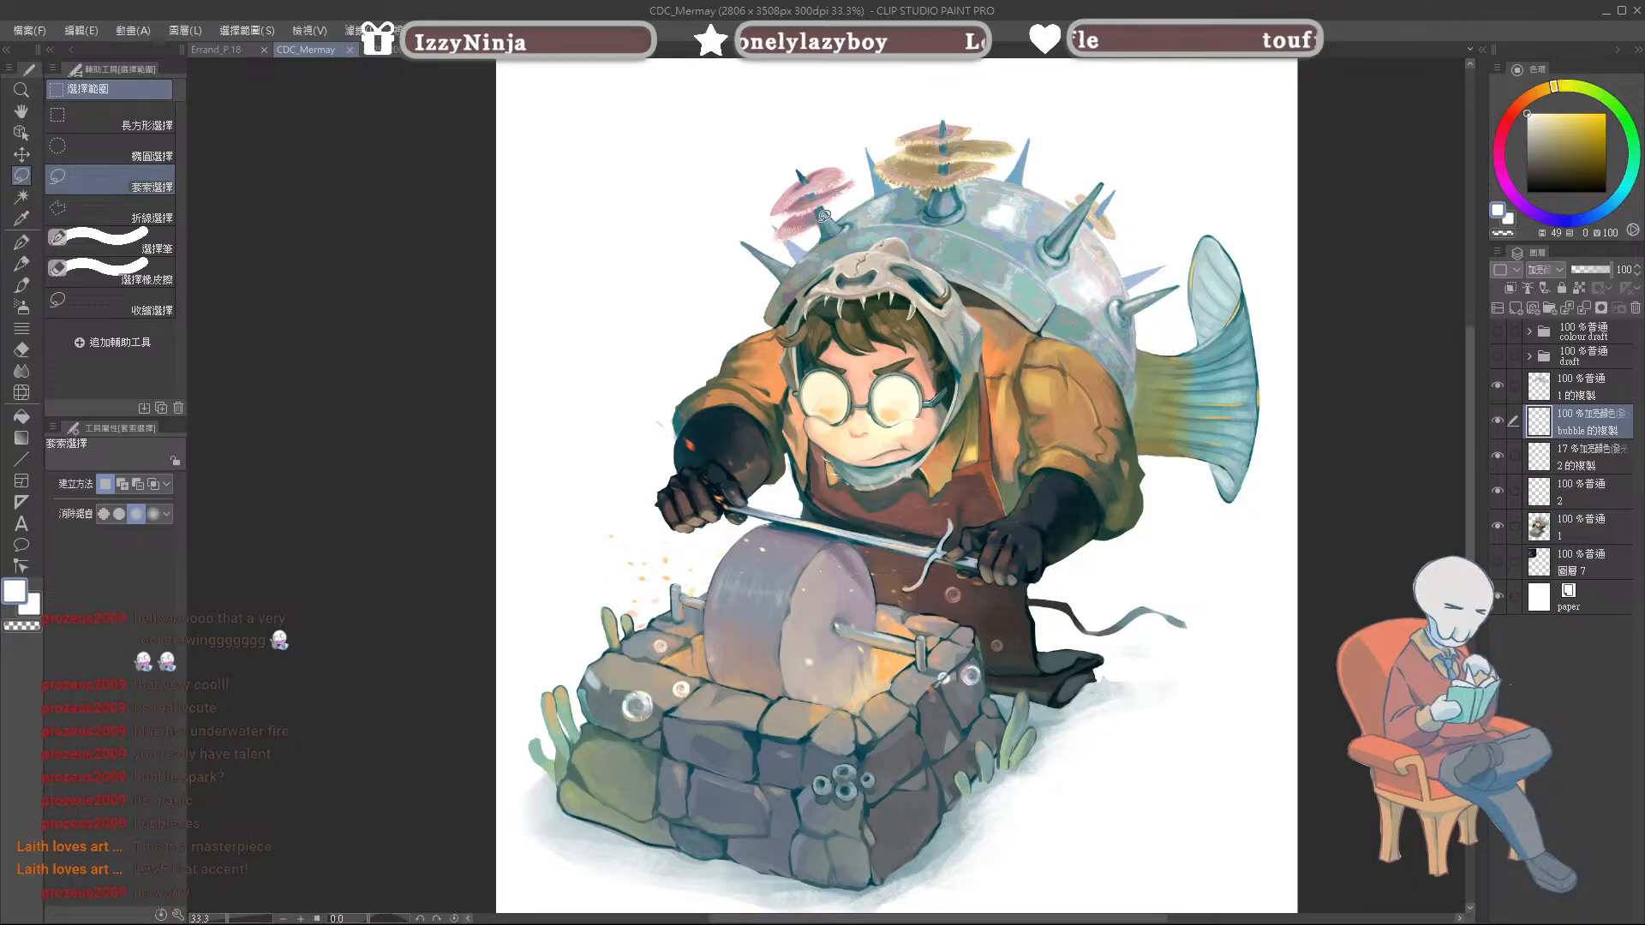
scroll(1105, 424, up, 1)
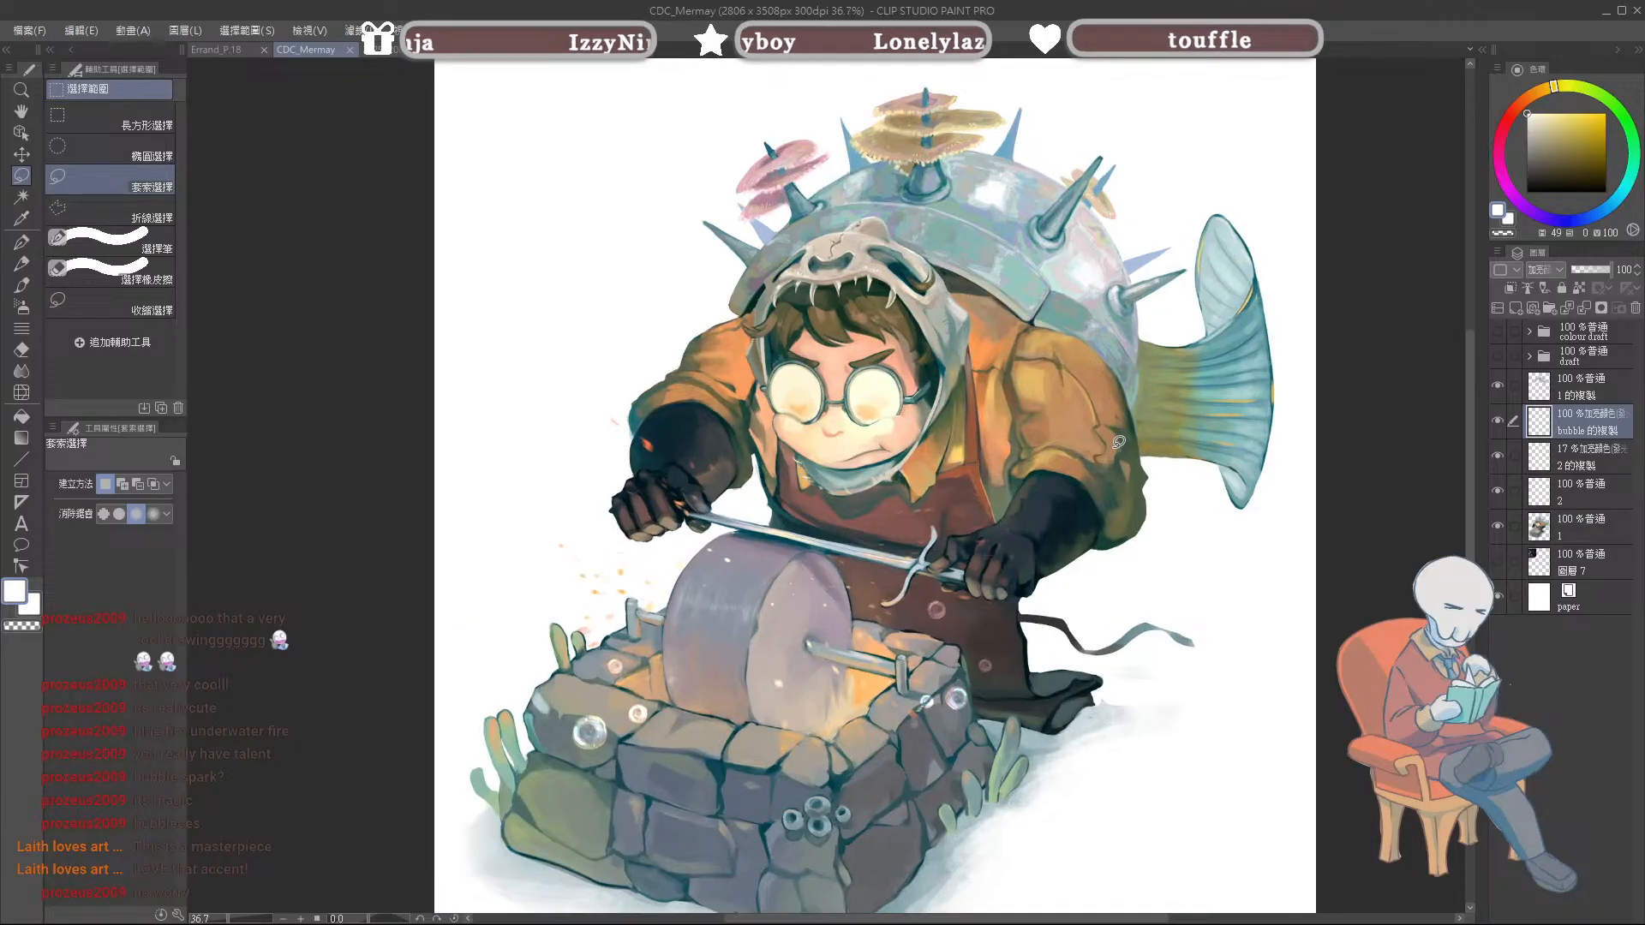
scroll(1118, 442, down, 1)
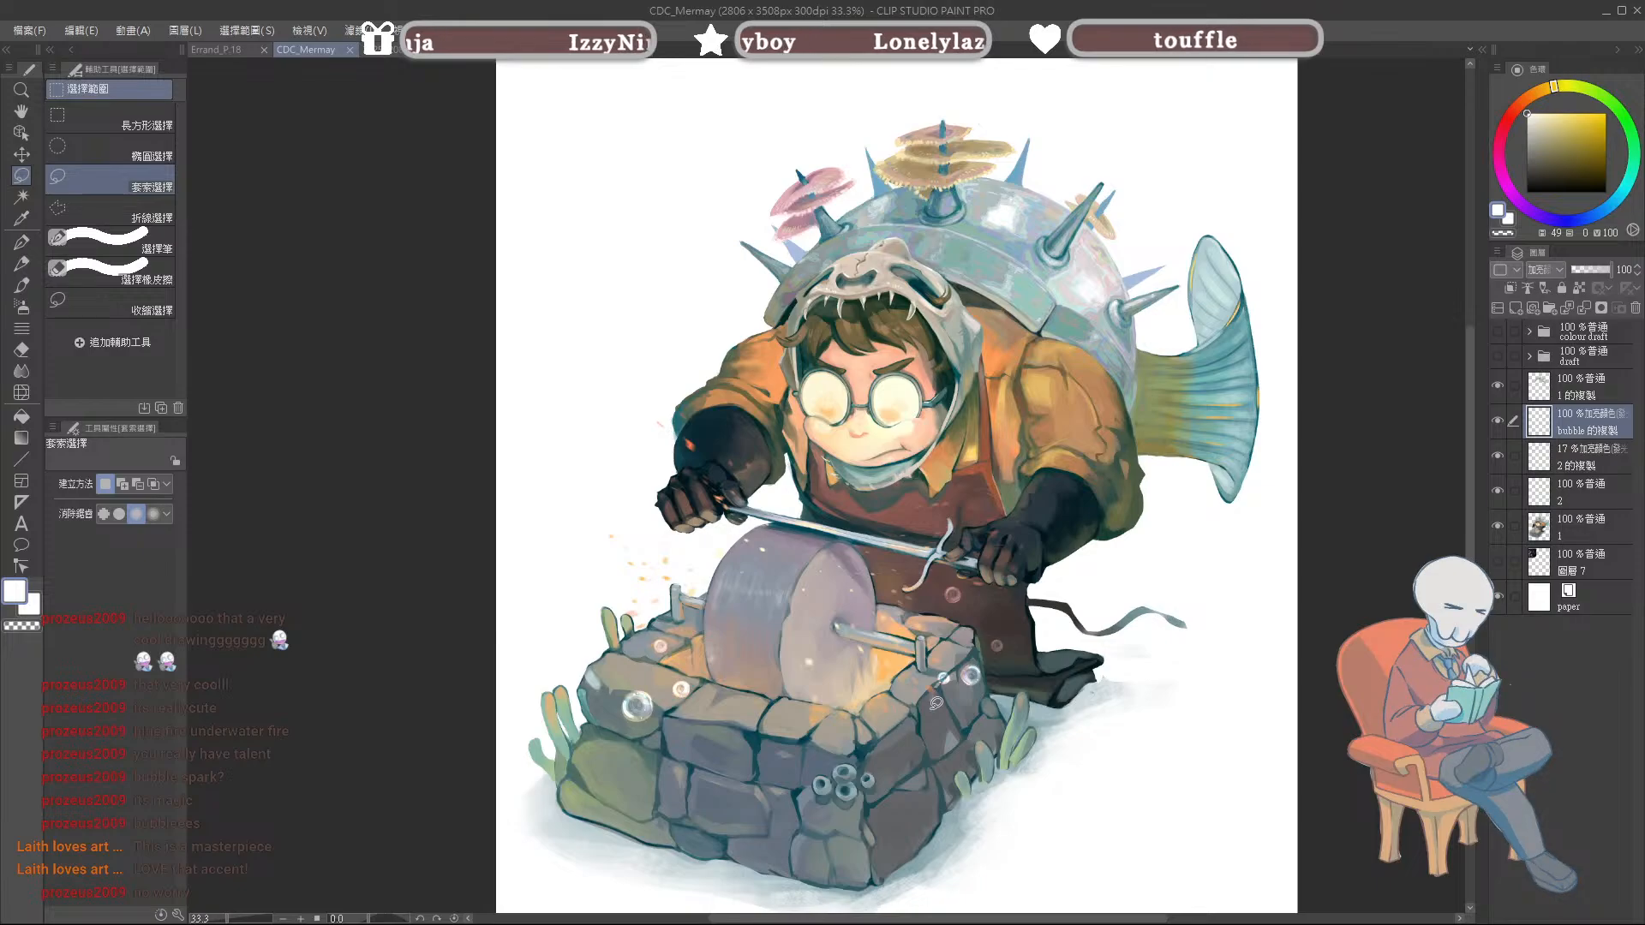
scroll(1036, 704, up, 1)
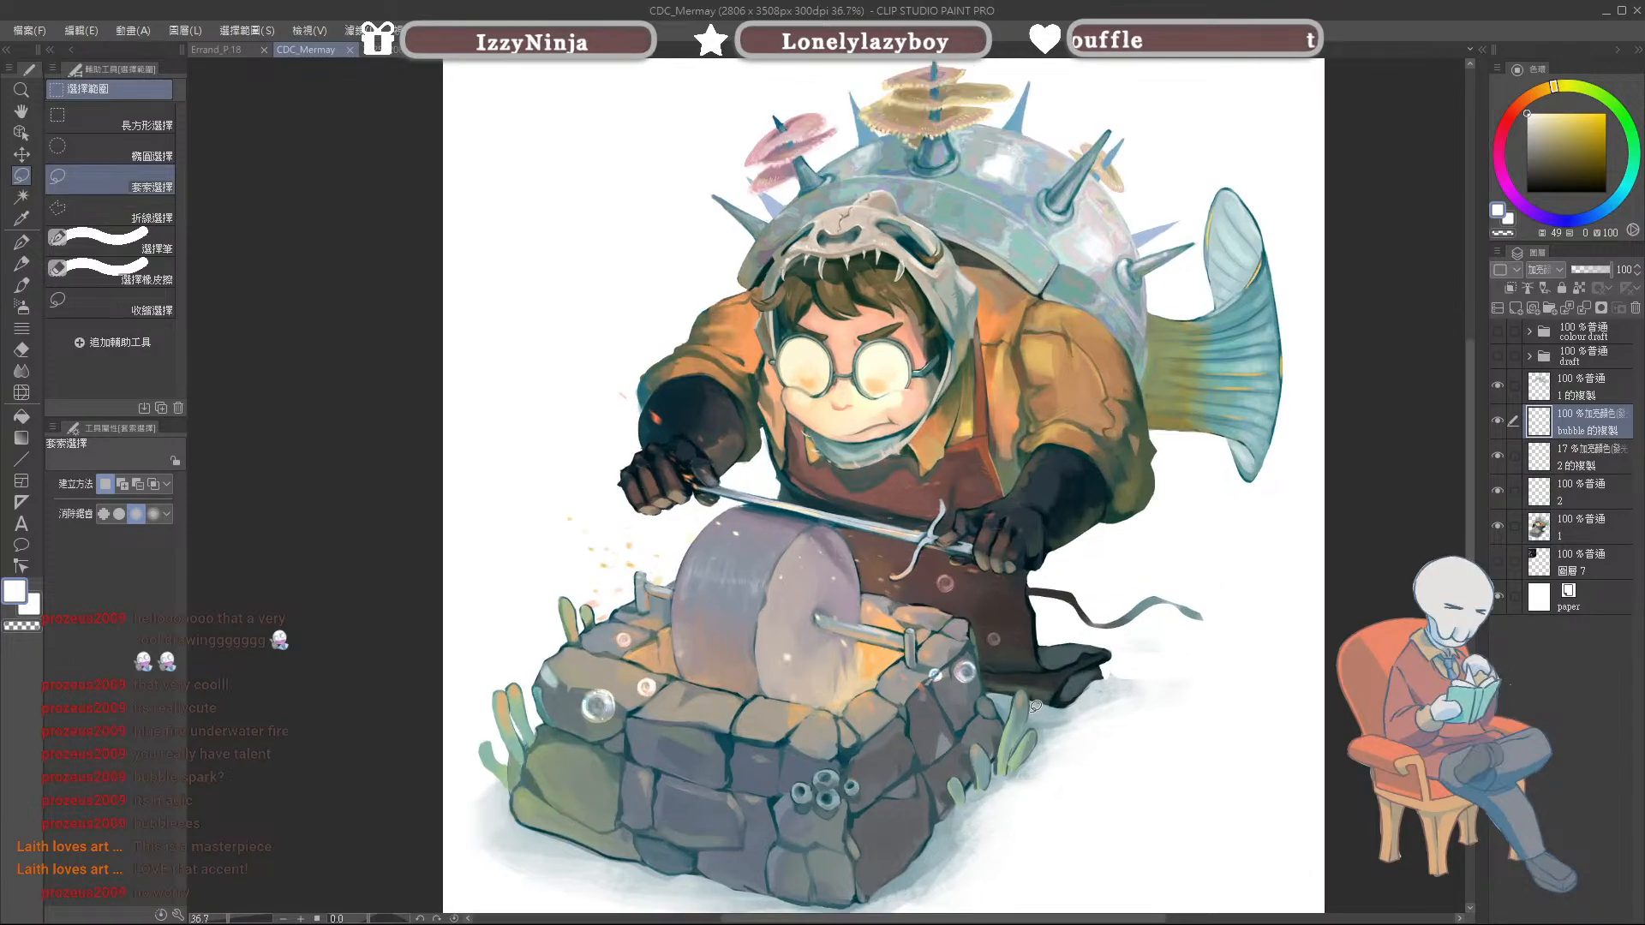
scroll(1052, 635, down, 1)
scroll(1077, 618, up, 1)
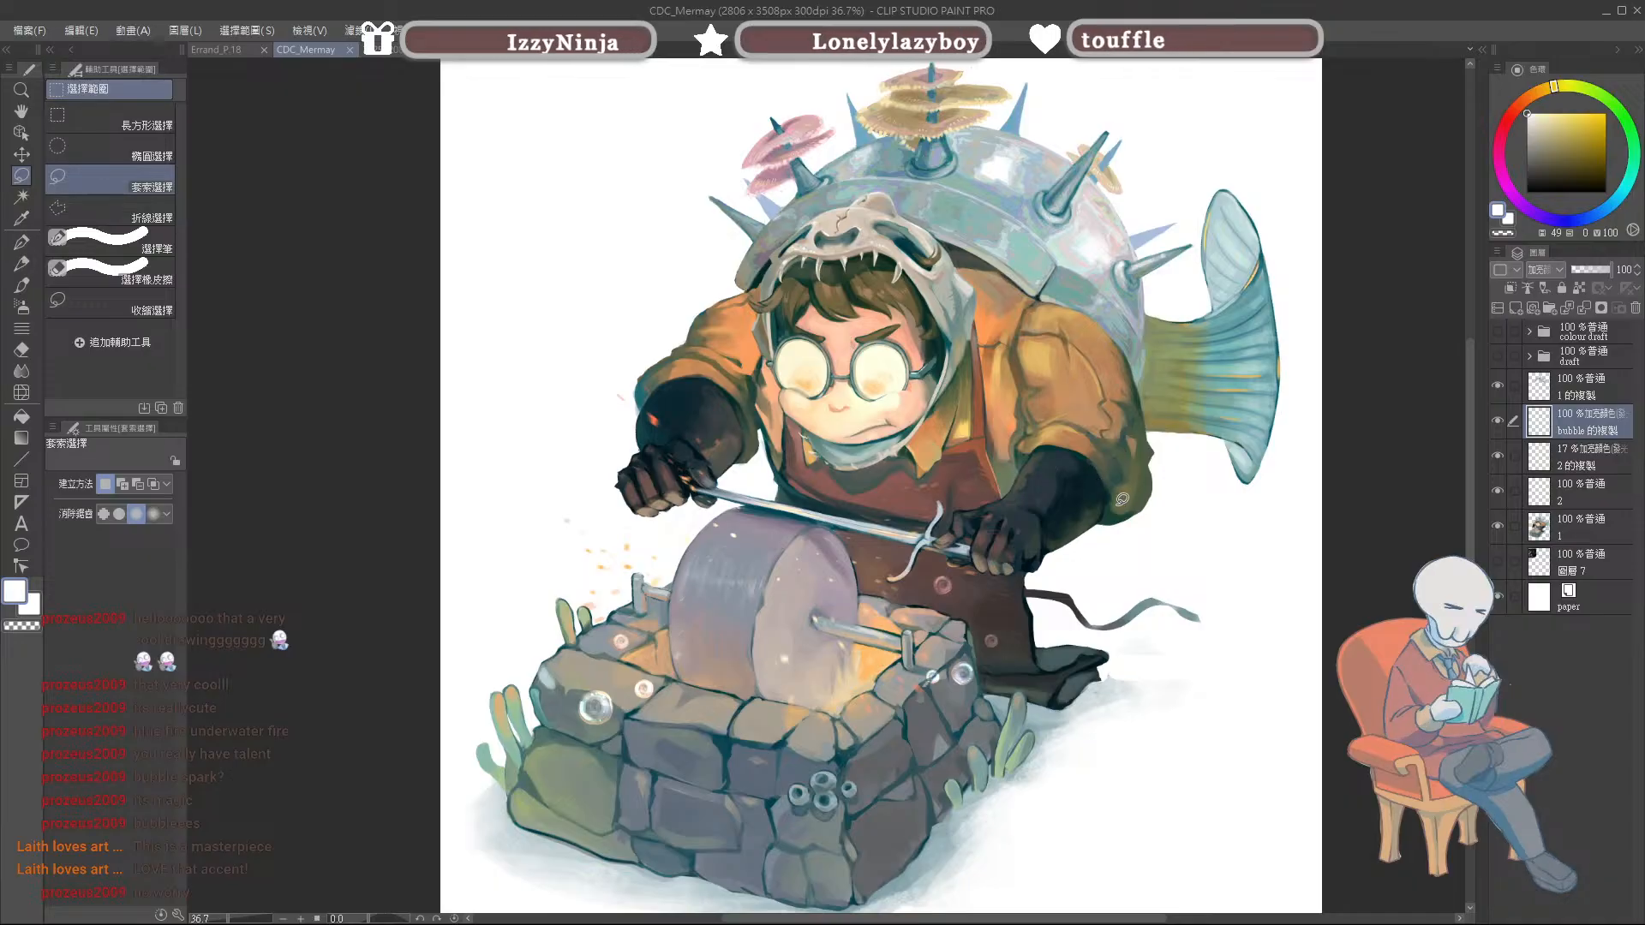
scroll(1119, 463, up, 1)
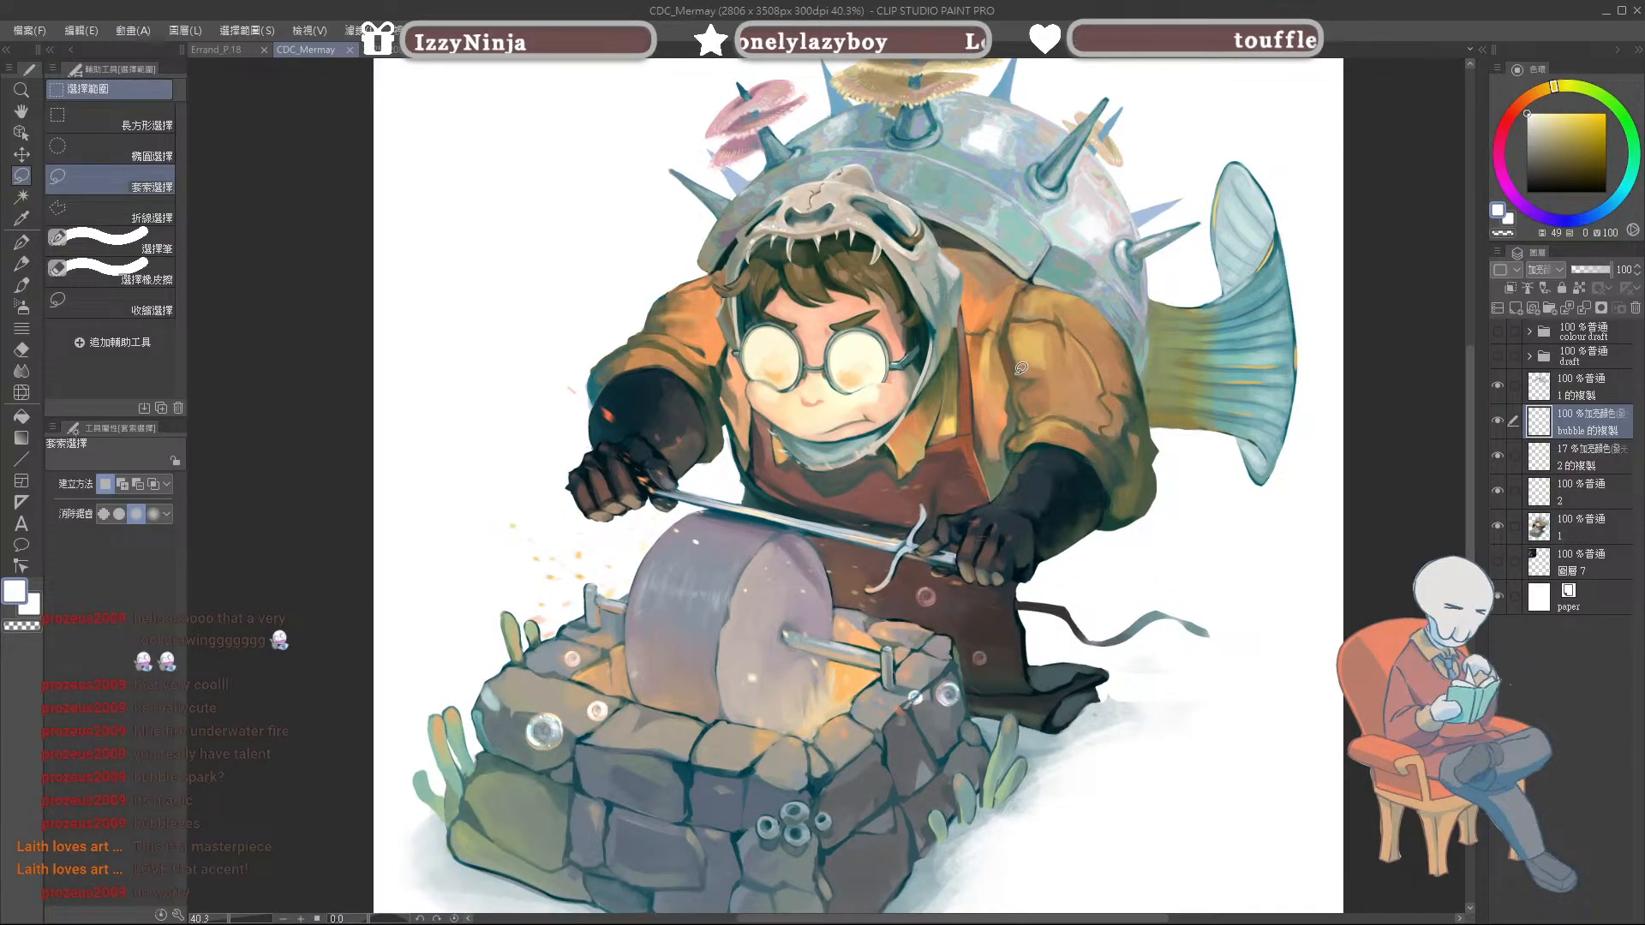
scroll(759, 401, down, 1)
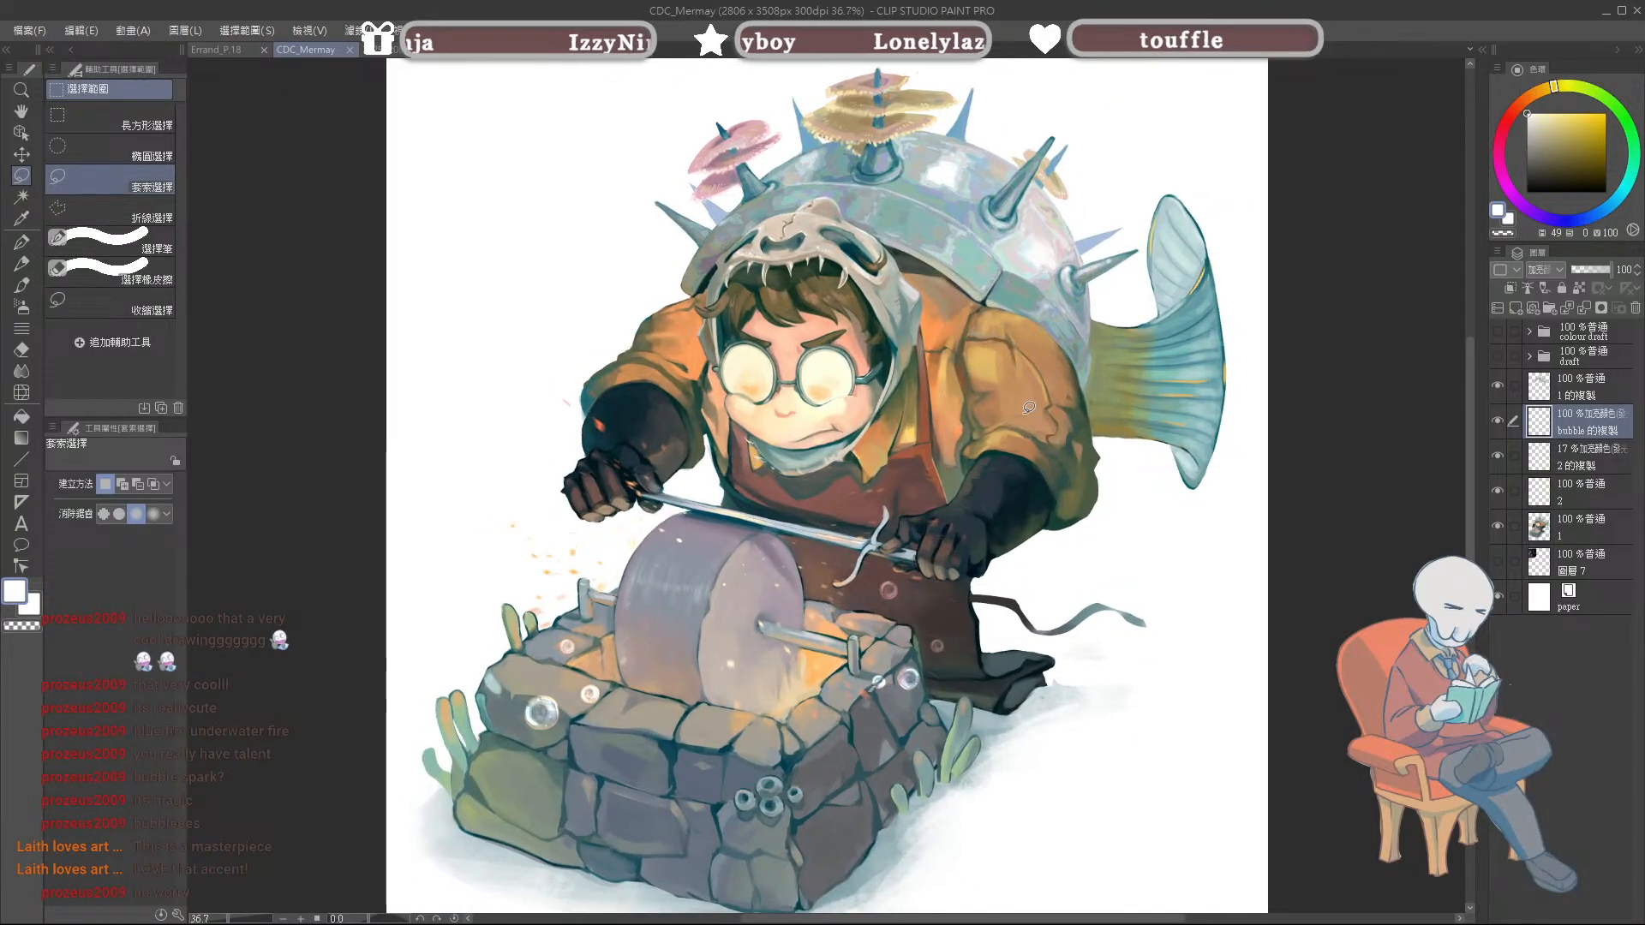
click(409, 49)
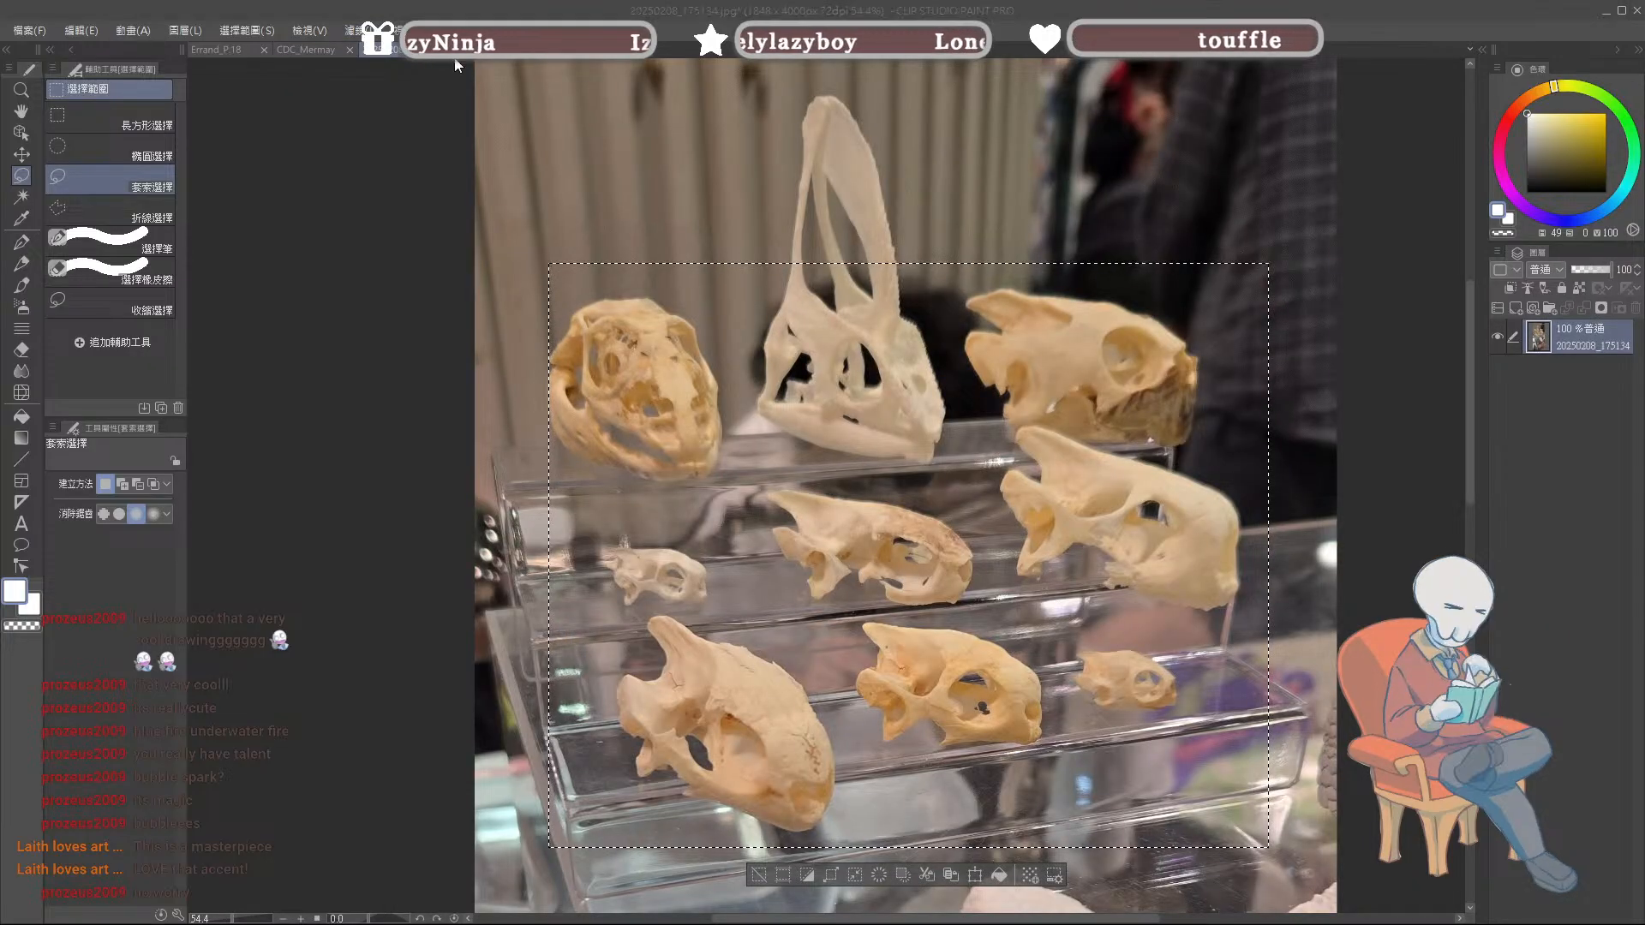
Step: Clear the rectangular selection from the skull reference photo and study the displayed animal skulls
key(ctrl+d)
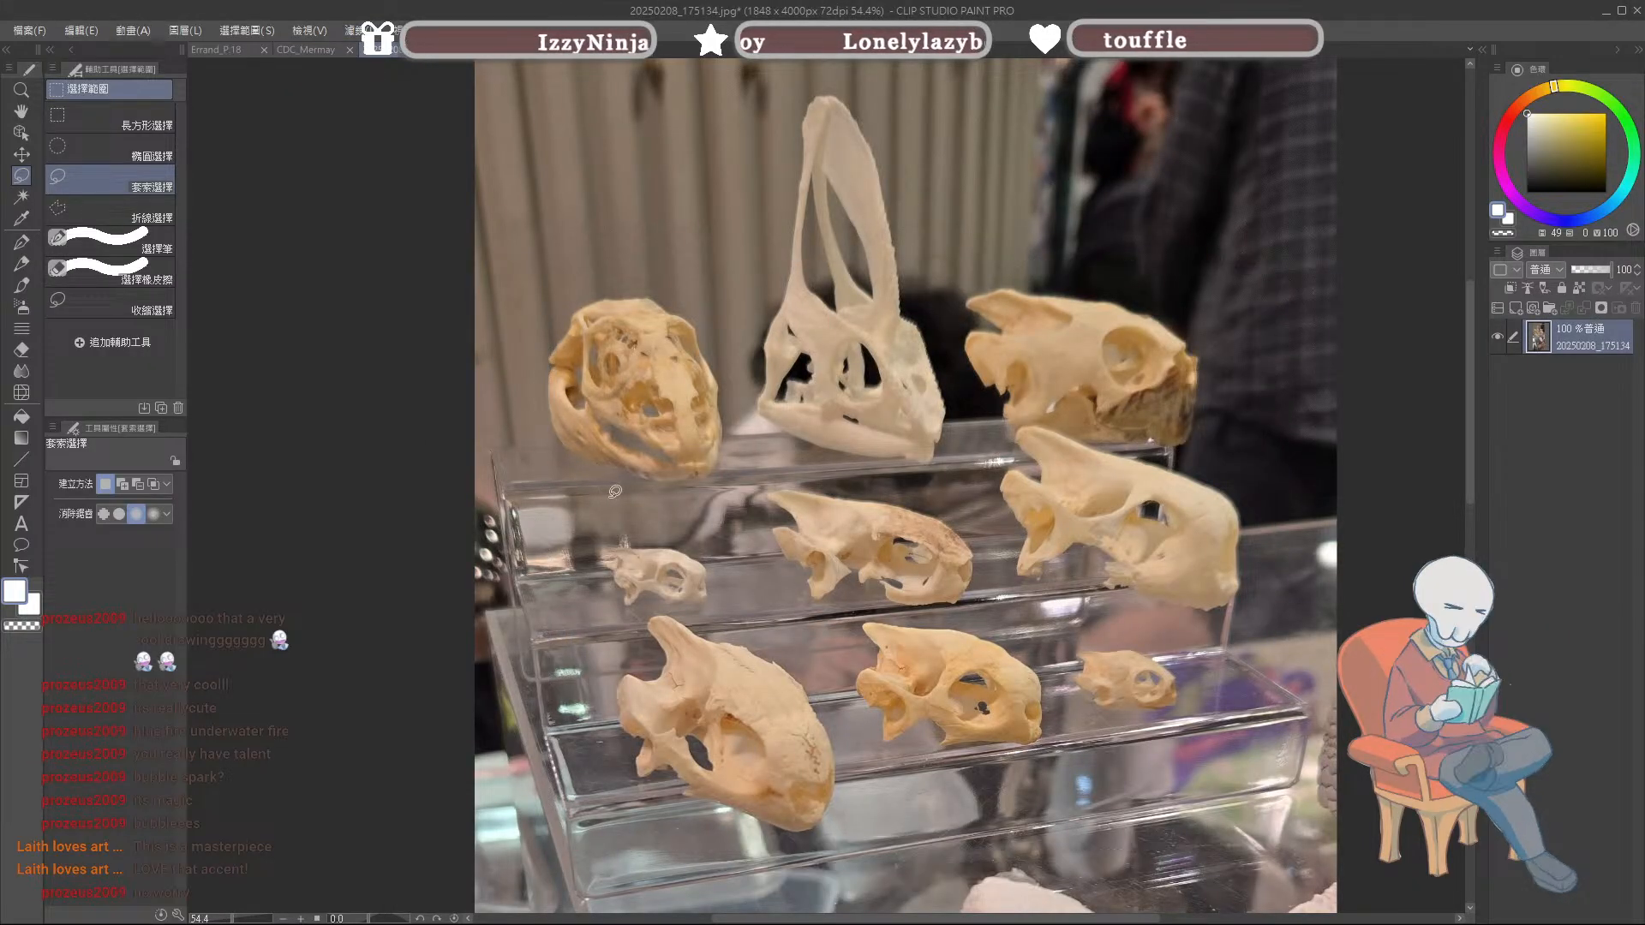
scroll(708, 519, down, 3)
scroll(708, 519, down, 1)
scroll(720, 526, up, 3)
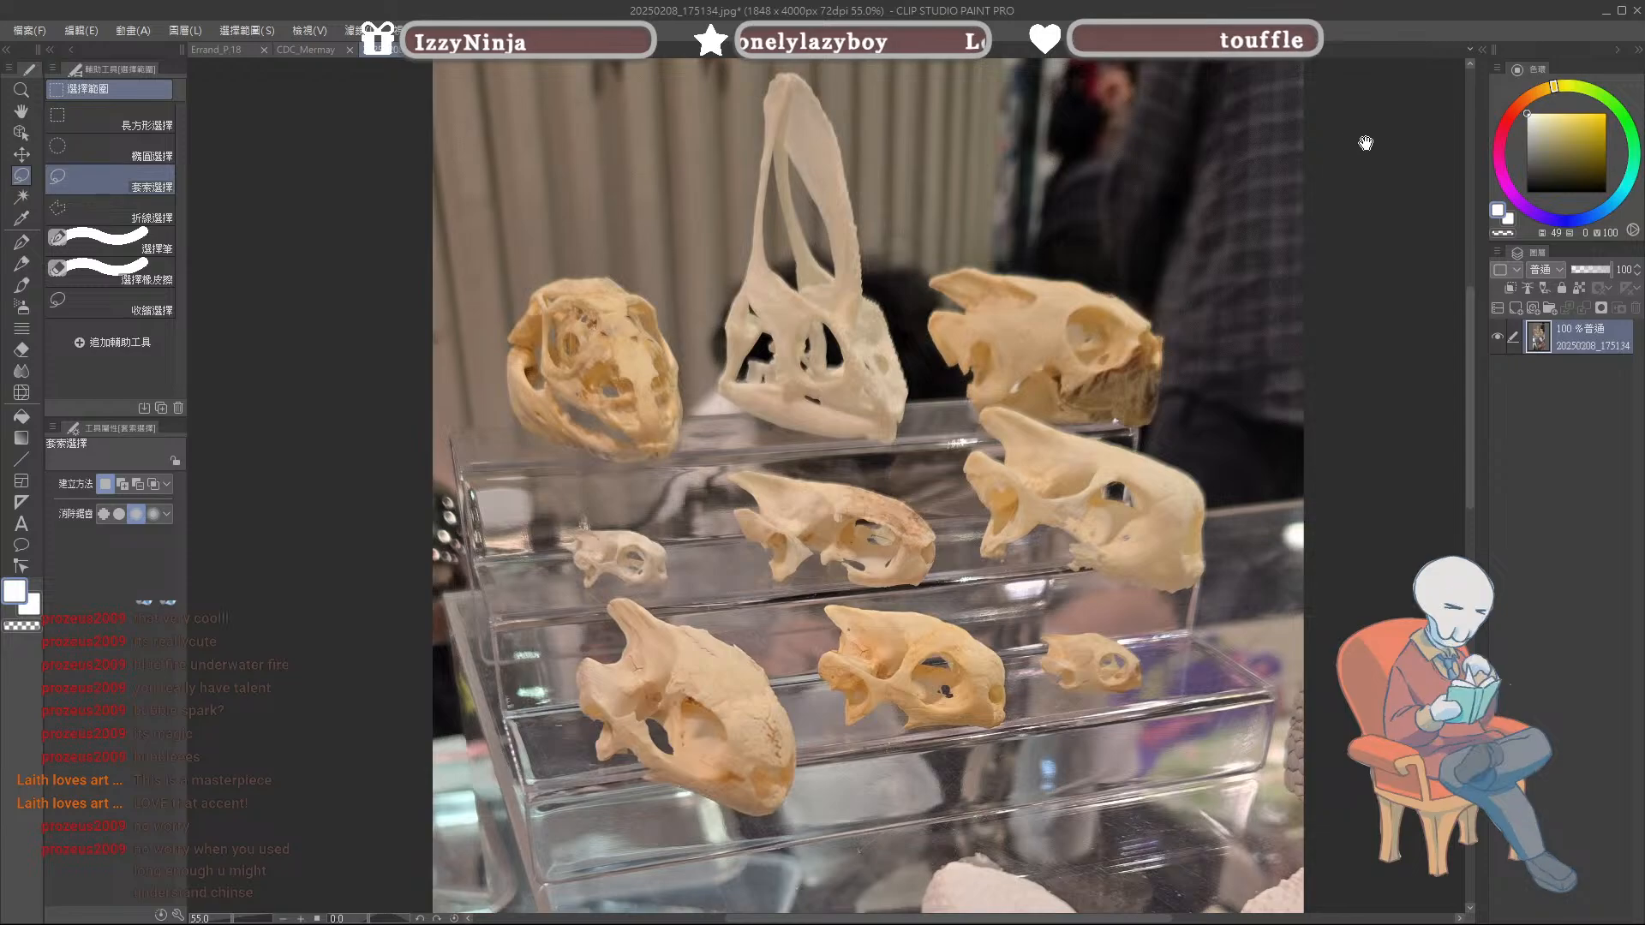
scroll(1366, 166, down, 2)
mouse_move(1365, 166)
mouse_down()
mouse_move(1333, 204)
mouse_move(1392, 142)
mouse_move(1348, 140)
mouse_move(1364, 145)
mouse_up()
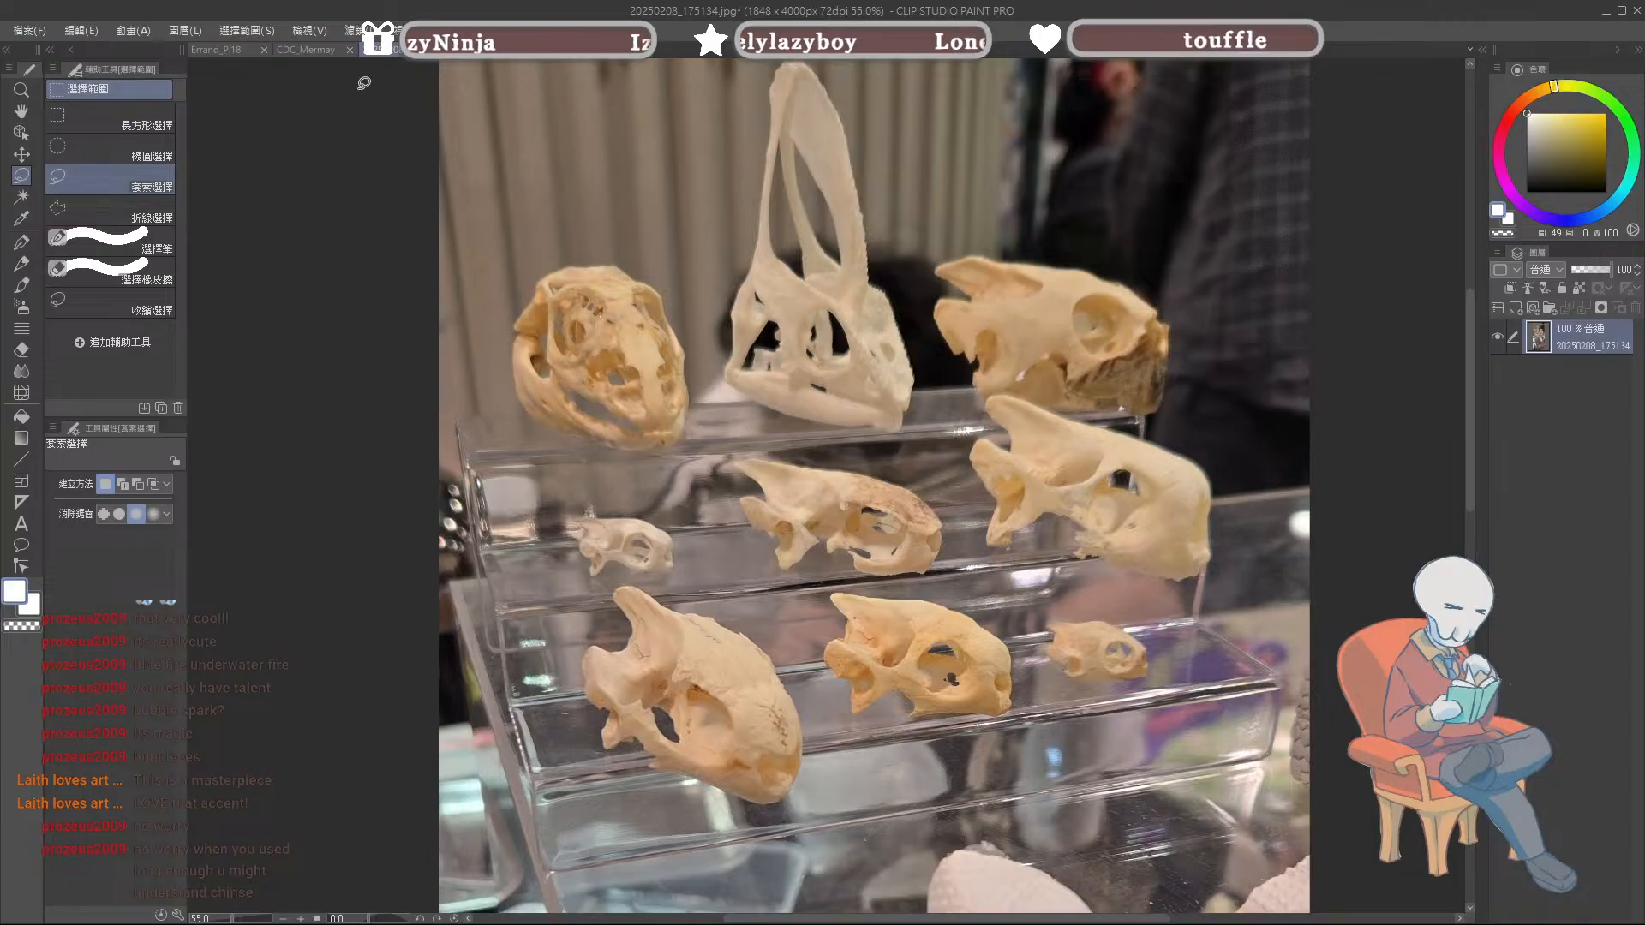
Step: Compare the skull hood in the CDC_Mermay painting with the animal skull reference photo, ending on the painting
click(305, 50)
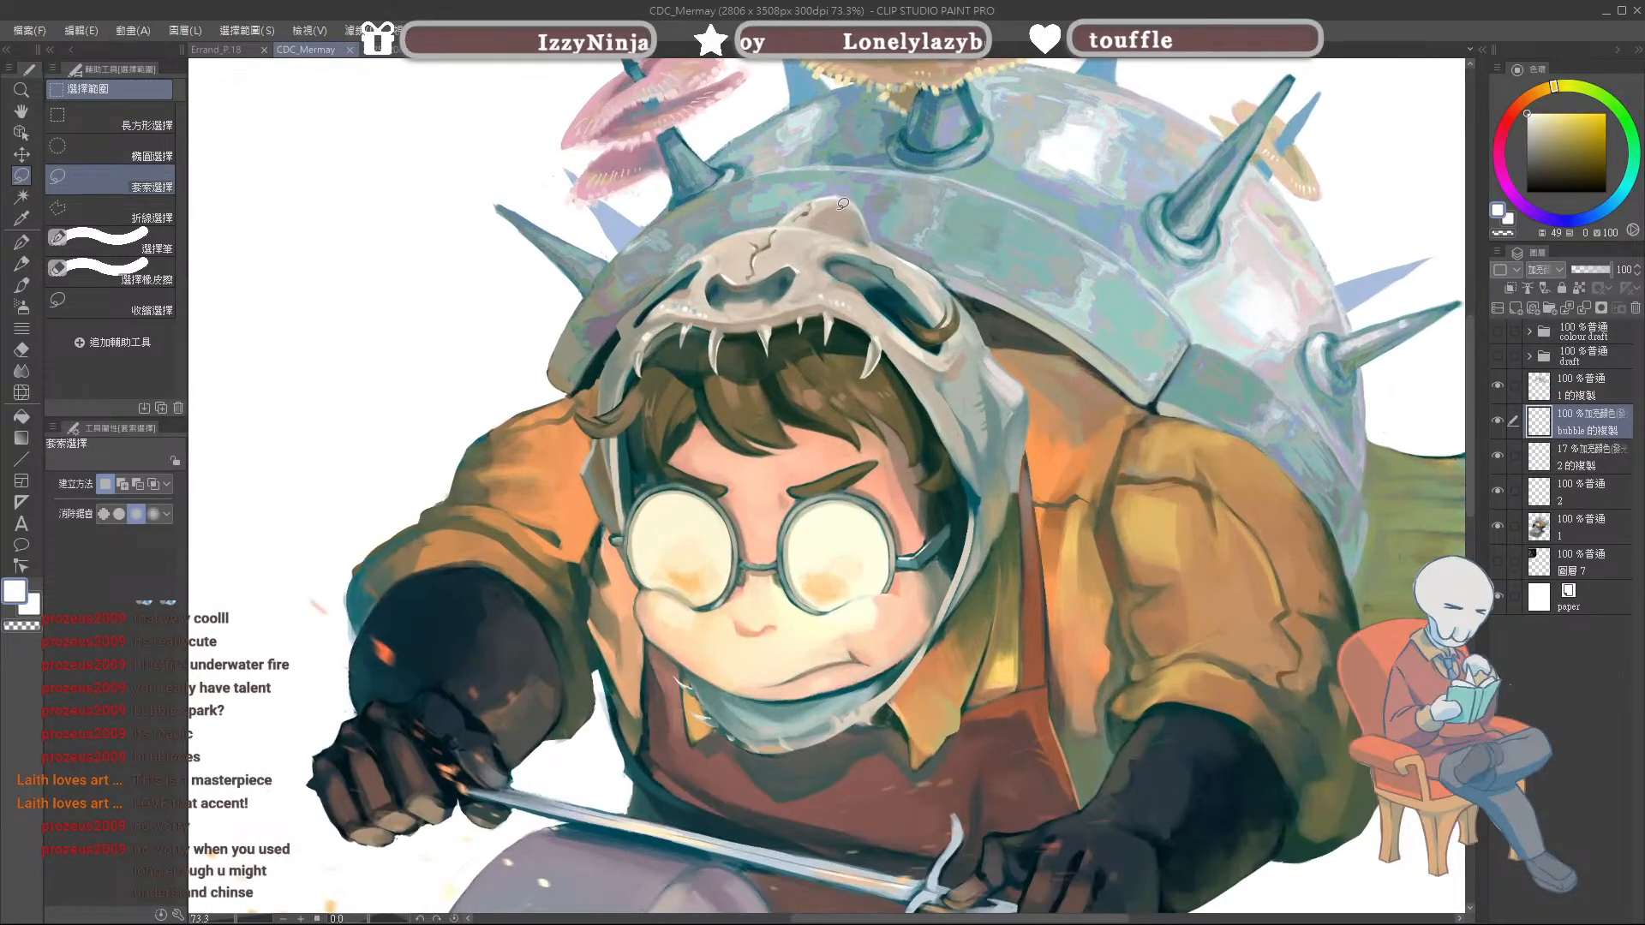
scroll(830, 217, down, 2)
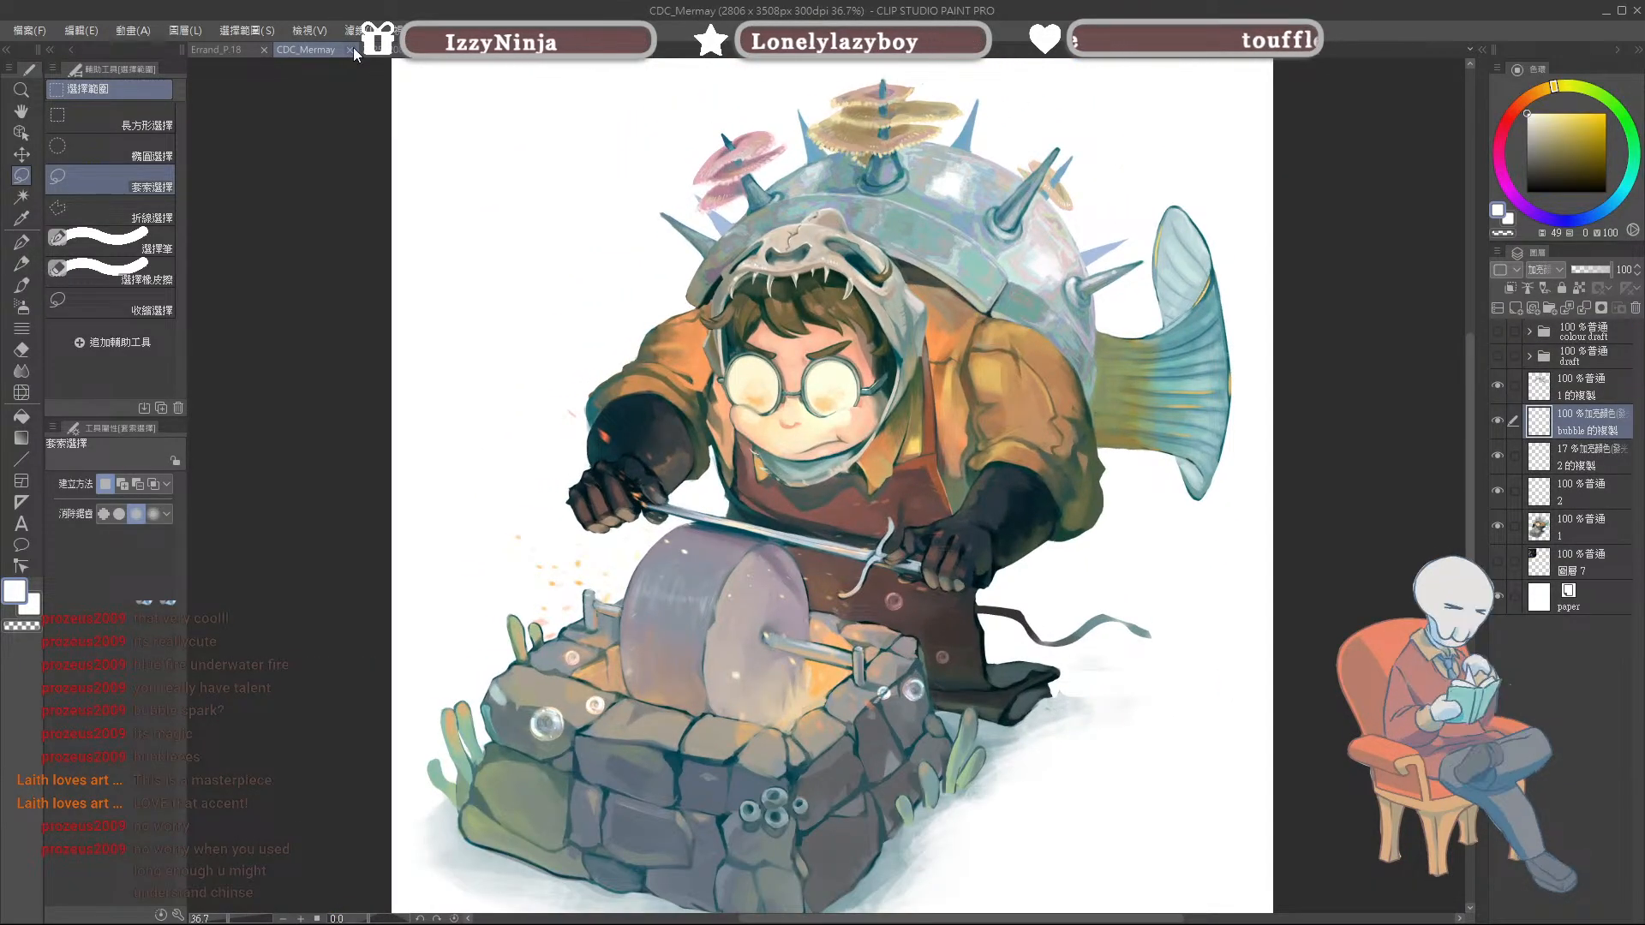
click(385, 51)
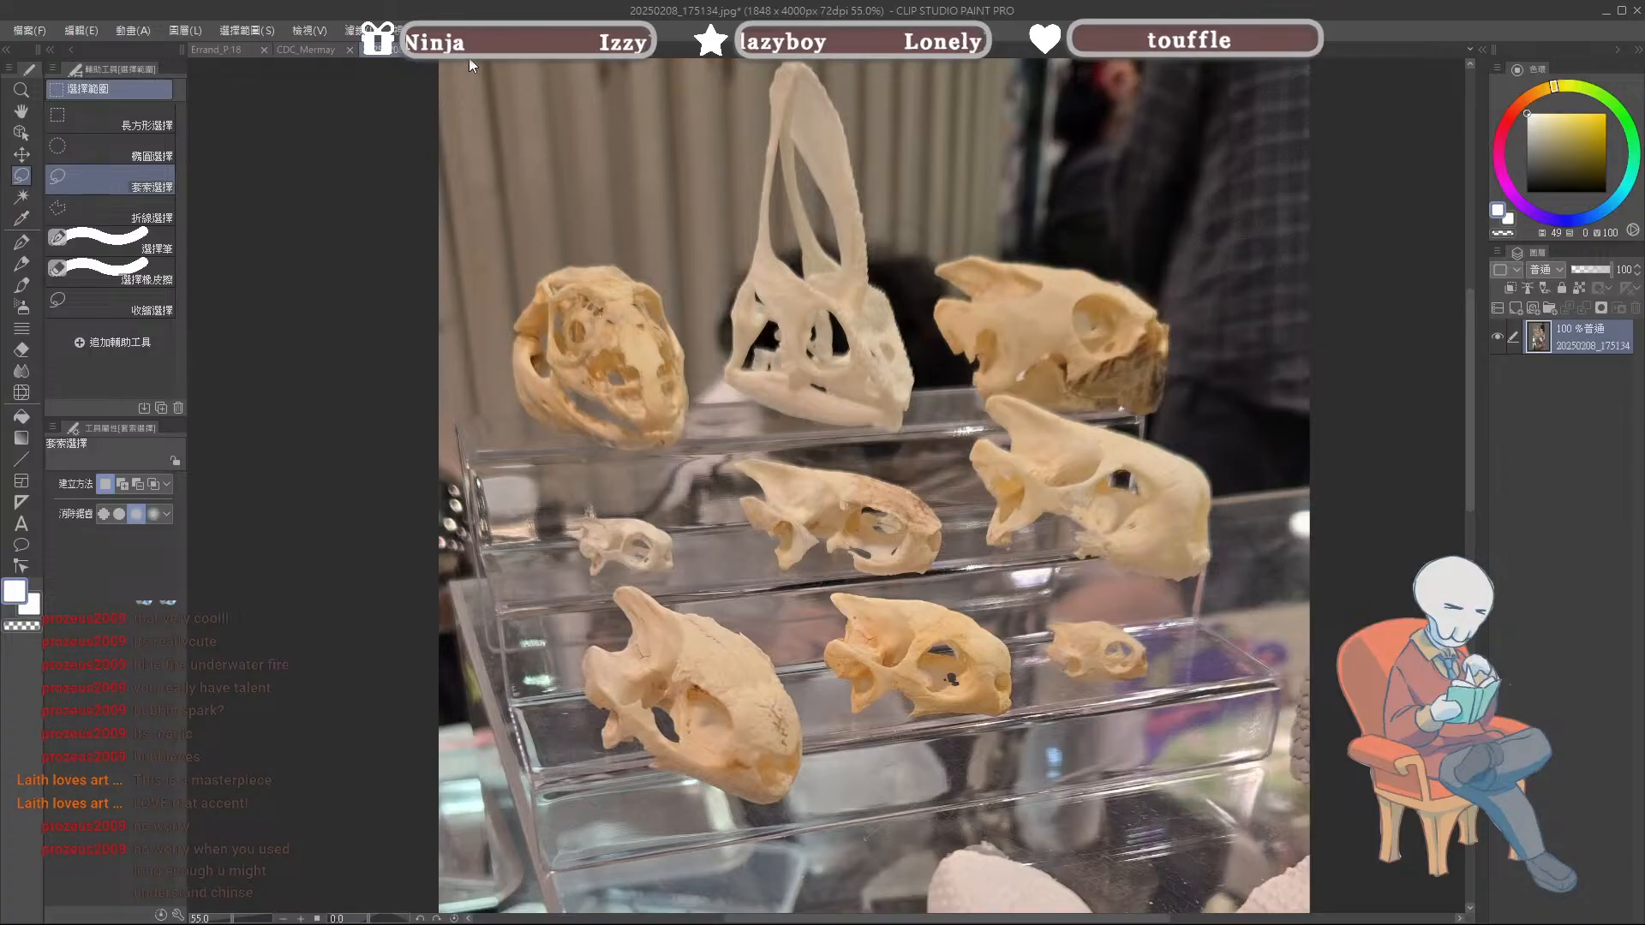
click(306, 49)
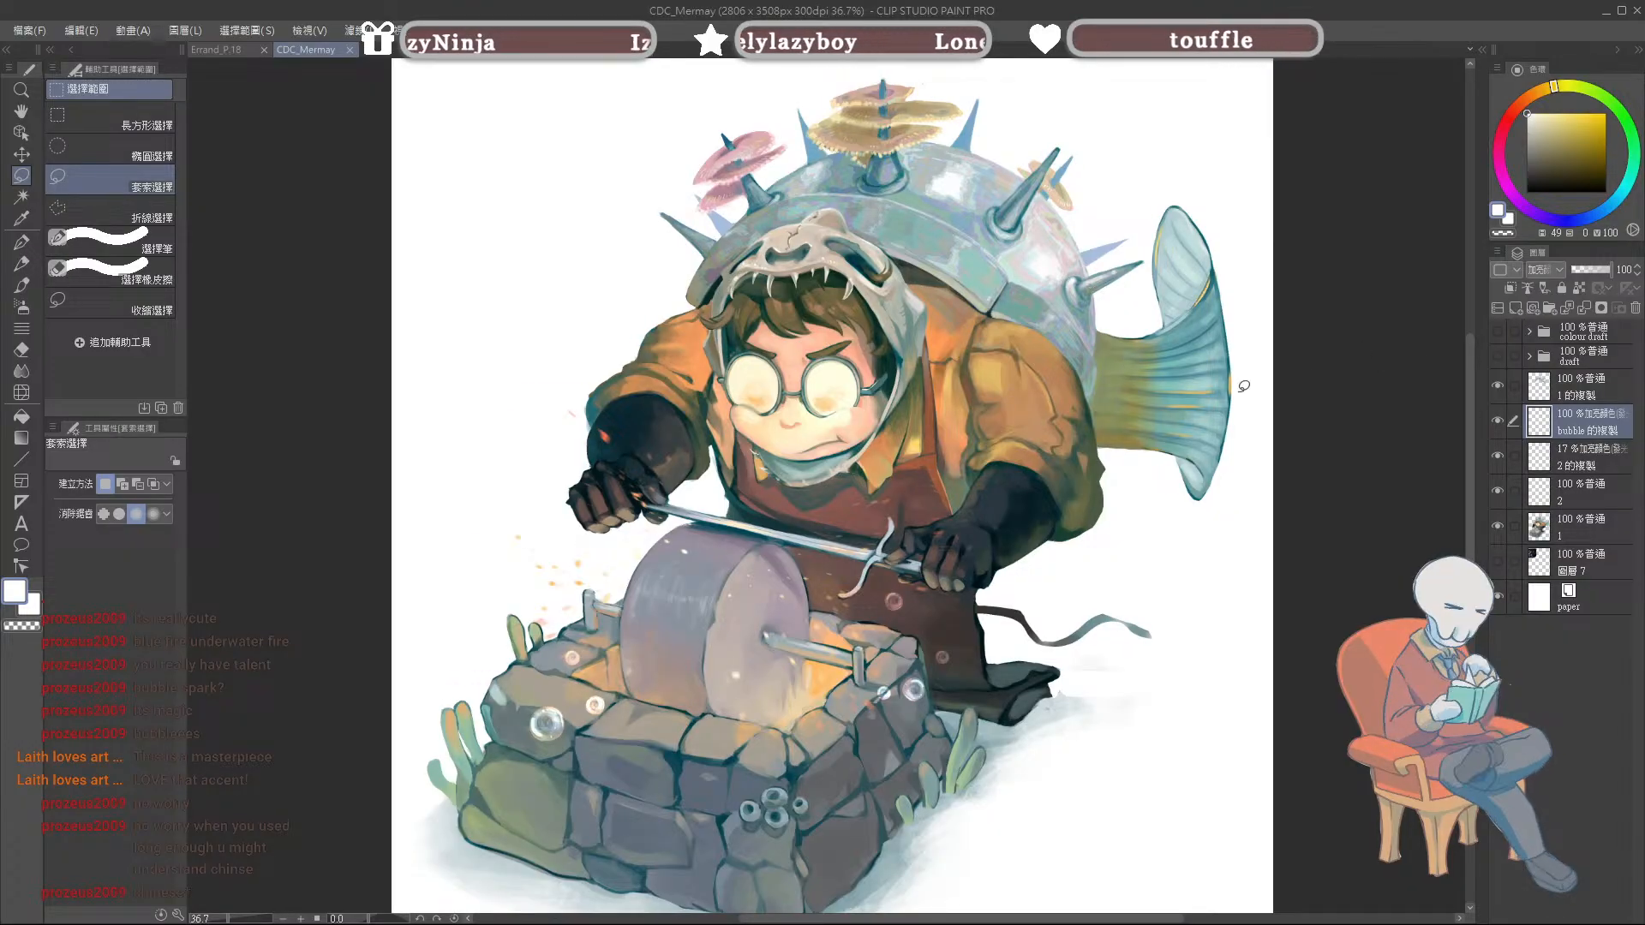
Step: Review the whole mer-character painting at several magnifications until the full composition fits in view
scroll(974, 475, down, 1)
scroll(974, 475, up, 2)
scroll(968, 478, down, 2)
scroll(964, 480, up, 2)
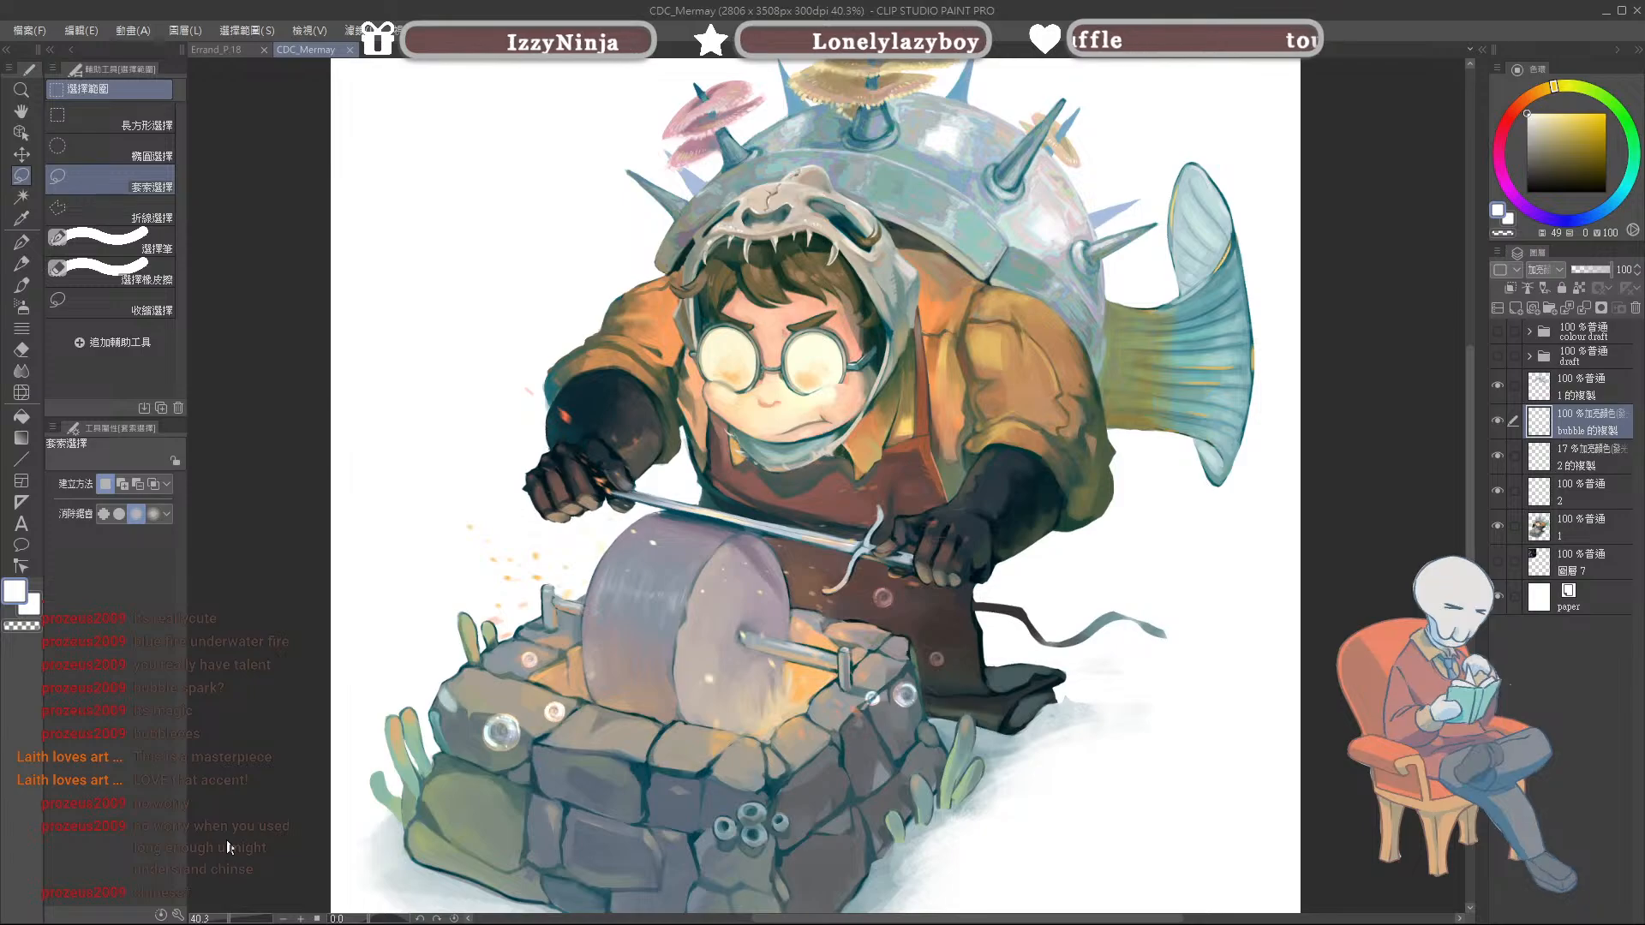
click(214, 924)
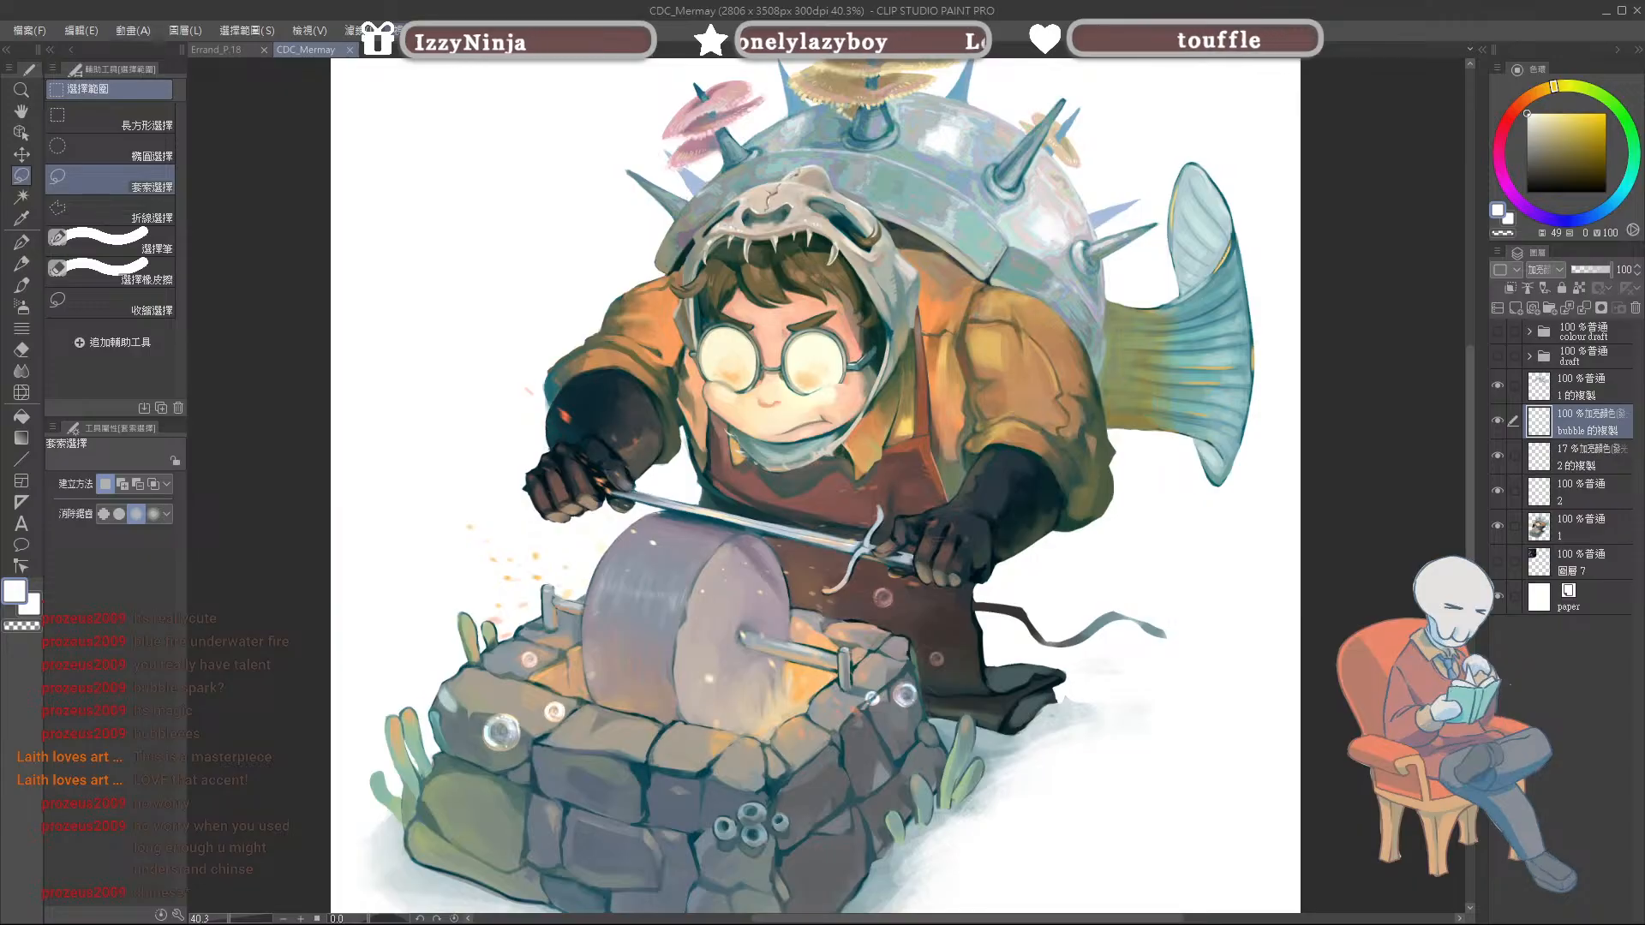
scroll(908, 558, down, 1)
scroll(908, 559, up, 1)
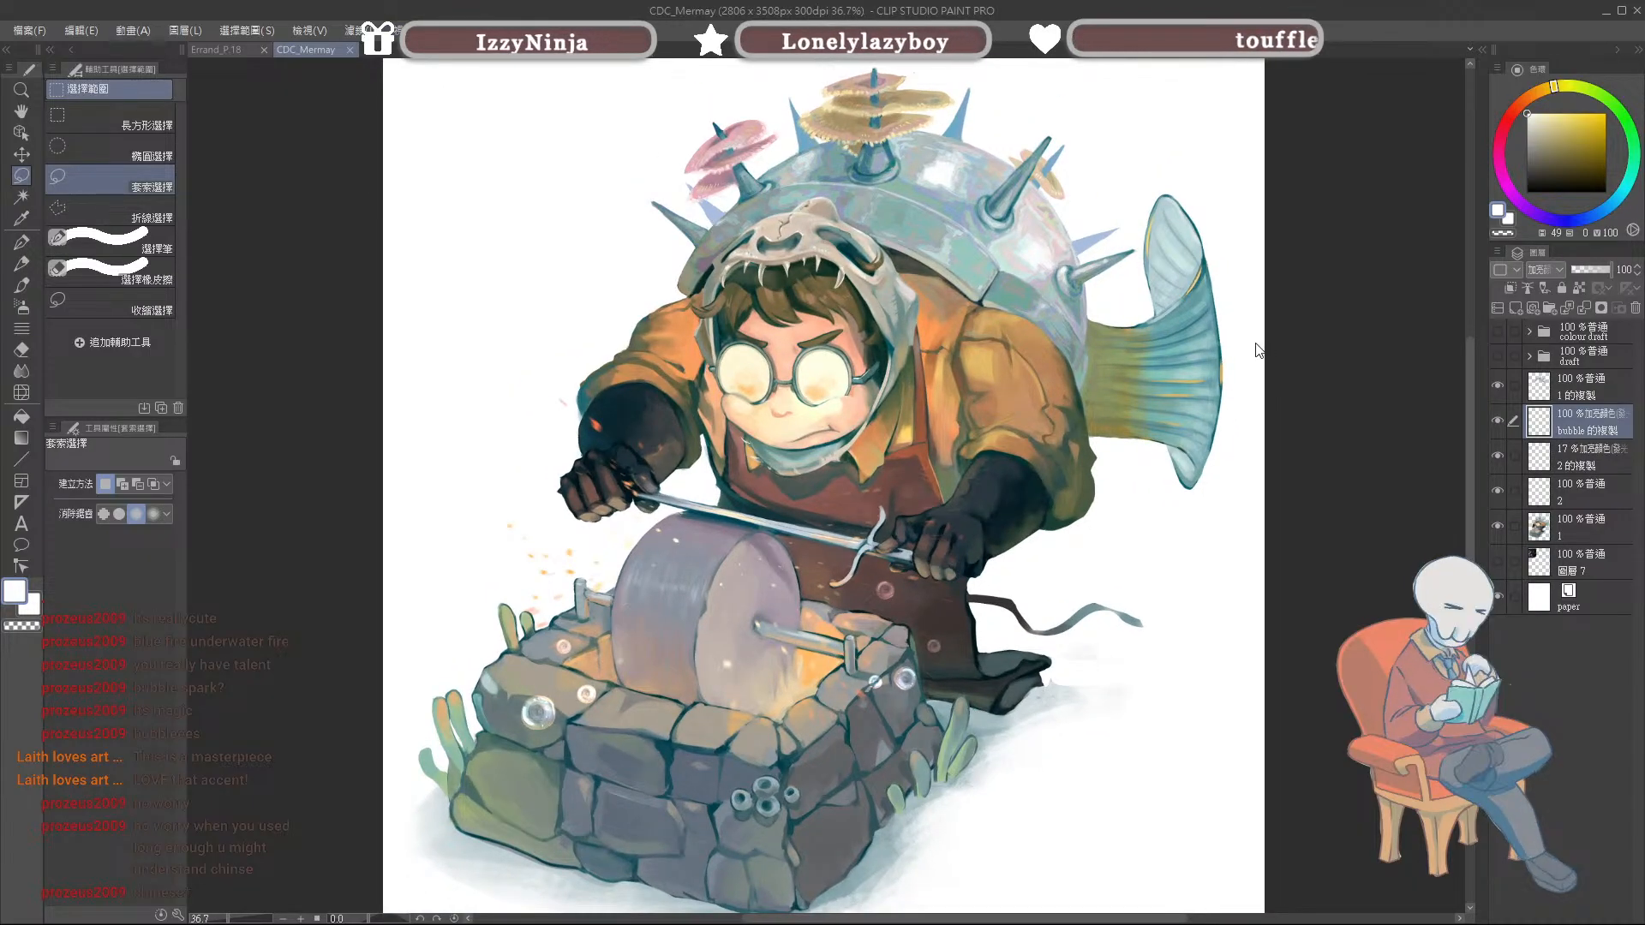
mouse_move(1368, 181)
mouse_down()
mouse_move(1375, 148)
mouse_move(1344, 194)
mouse_up()
scroll(892, 472, down, 1)
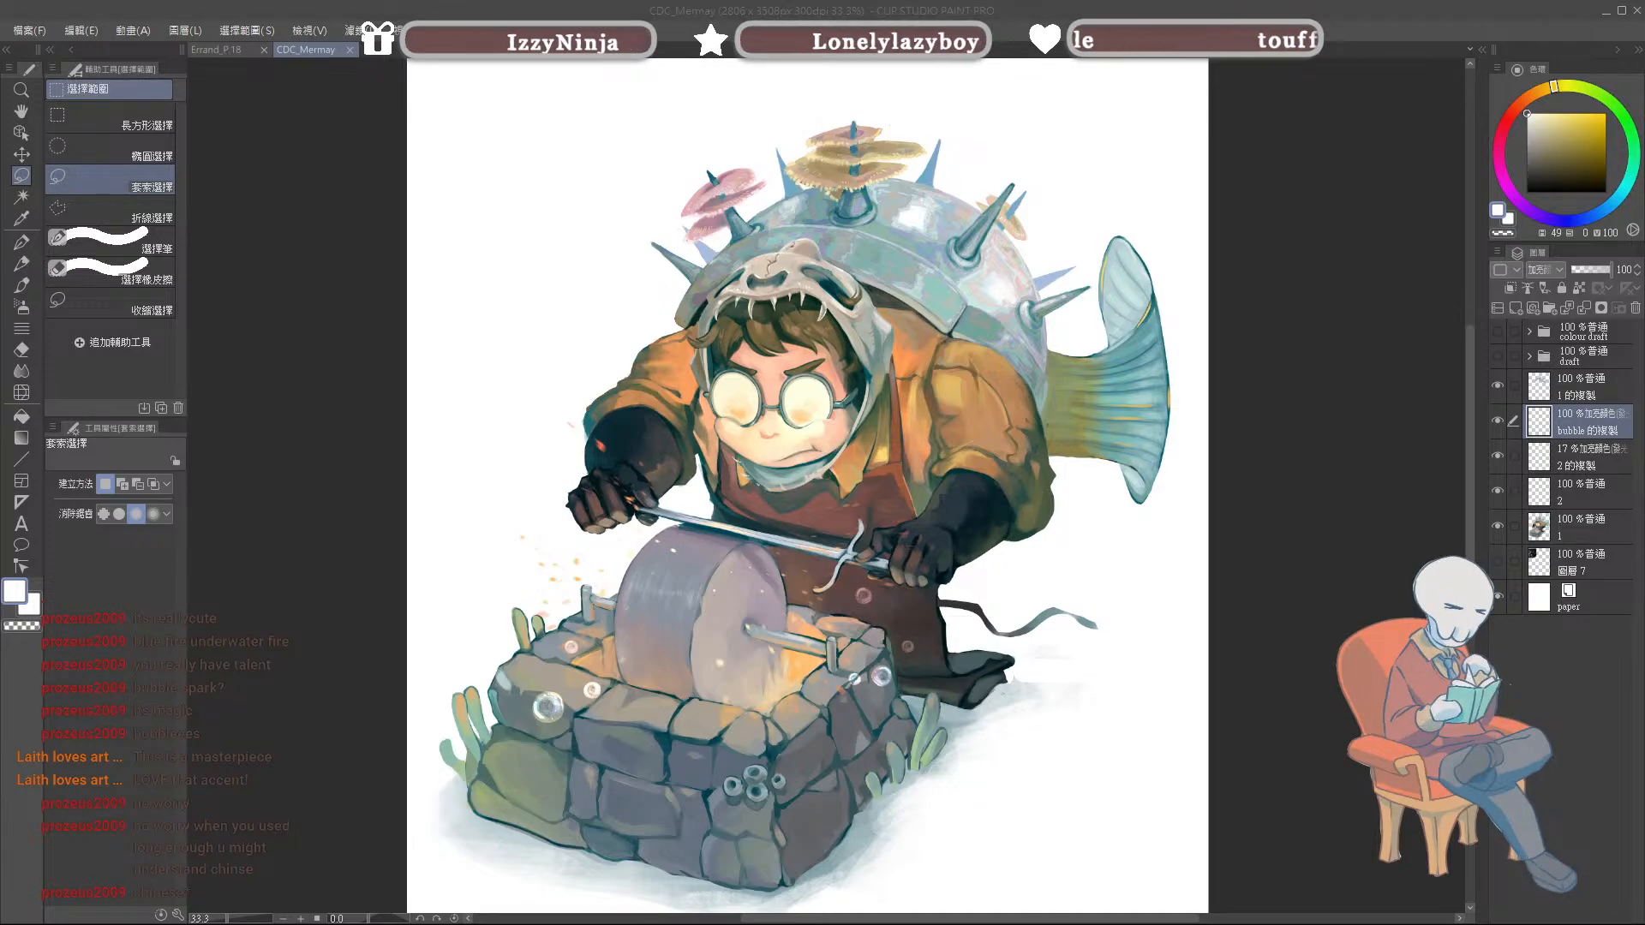
Step: Bring up the Errand_P.18 comic page and look over its panels and speech balloons at close and full-page range
key(alt+Tab)
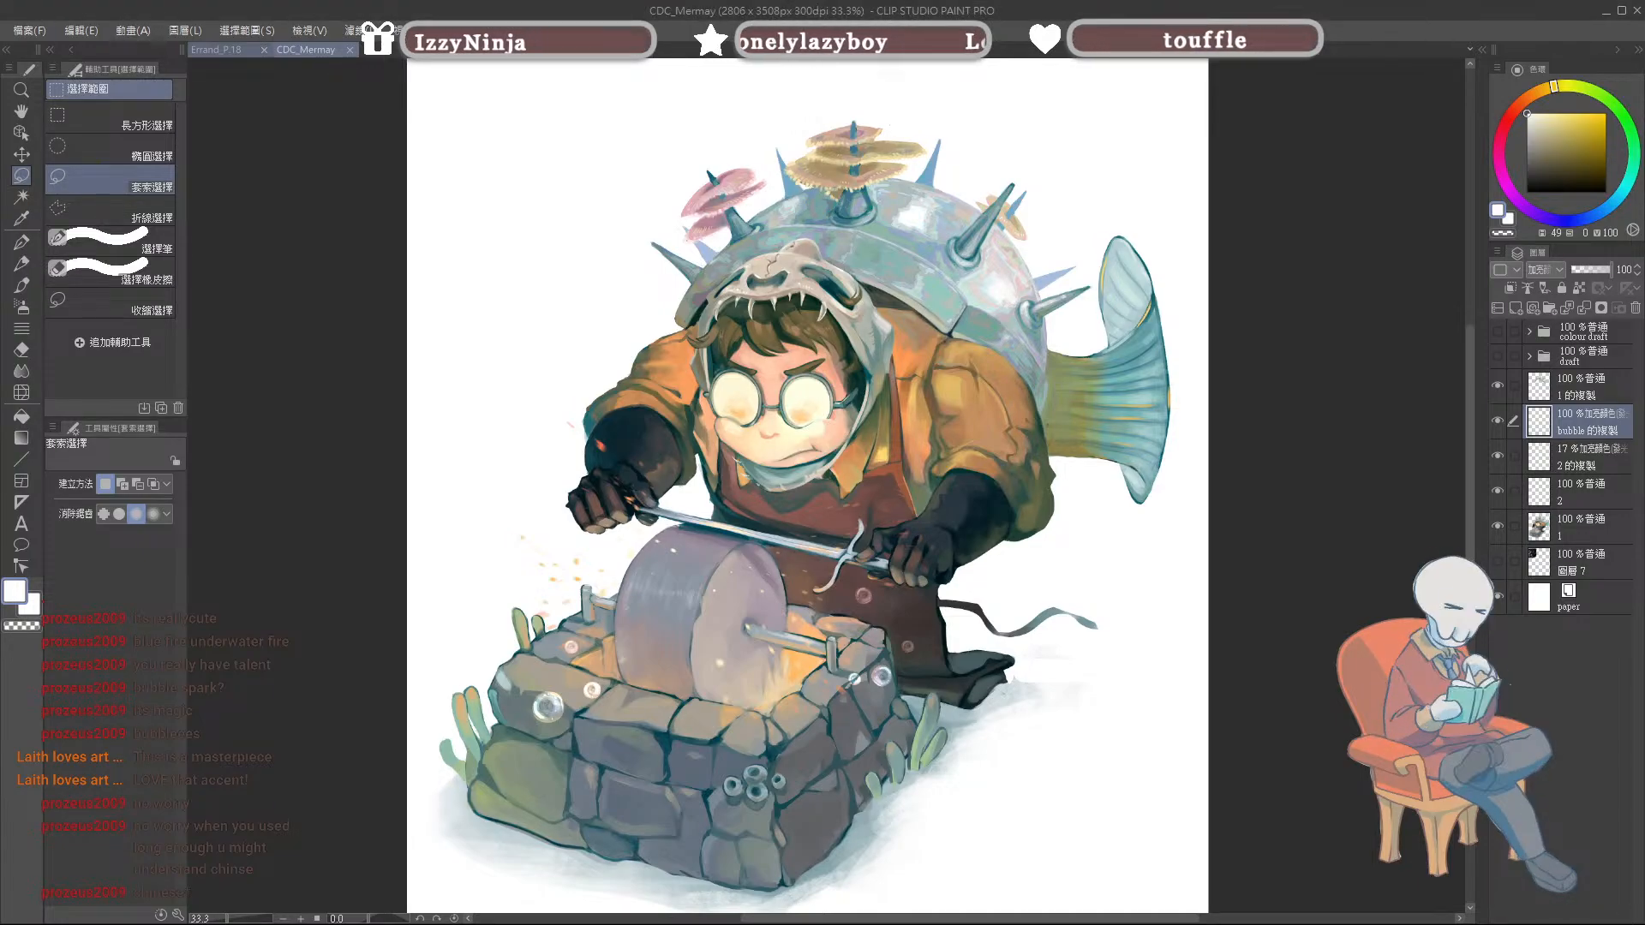
key(ctrl+Tab)
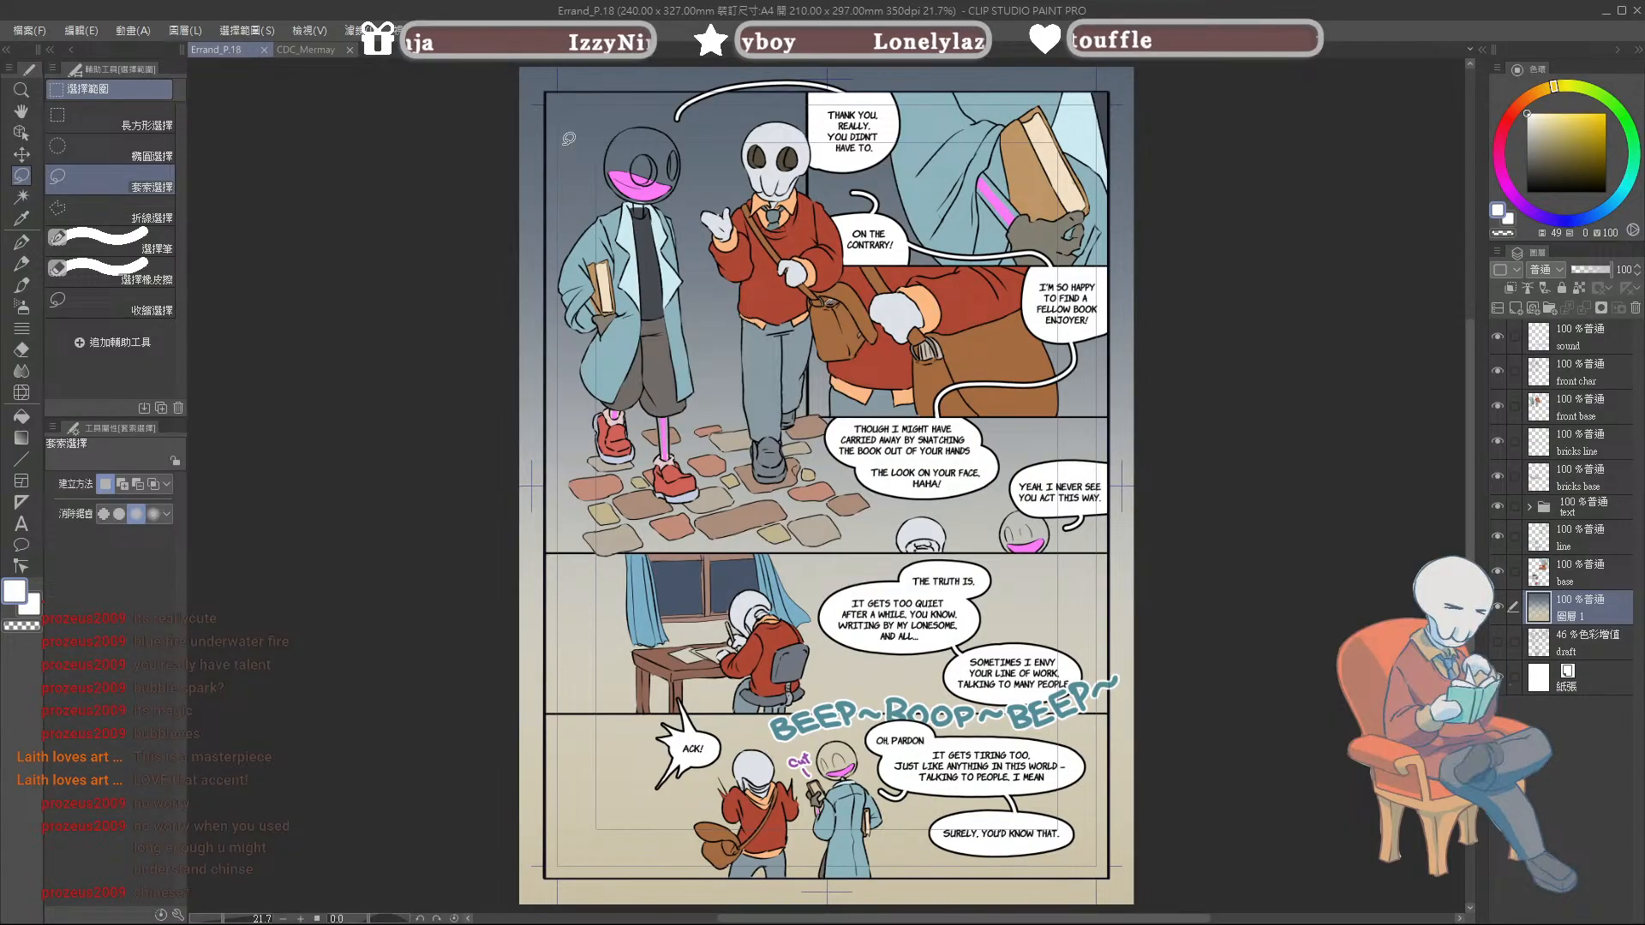
scroll(963, 445, up, 3)
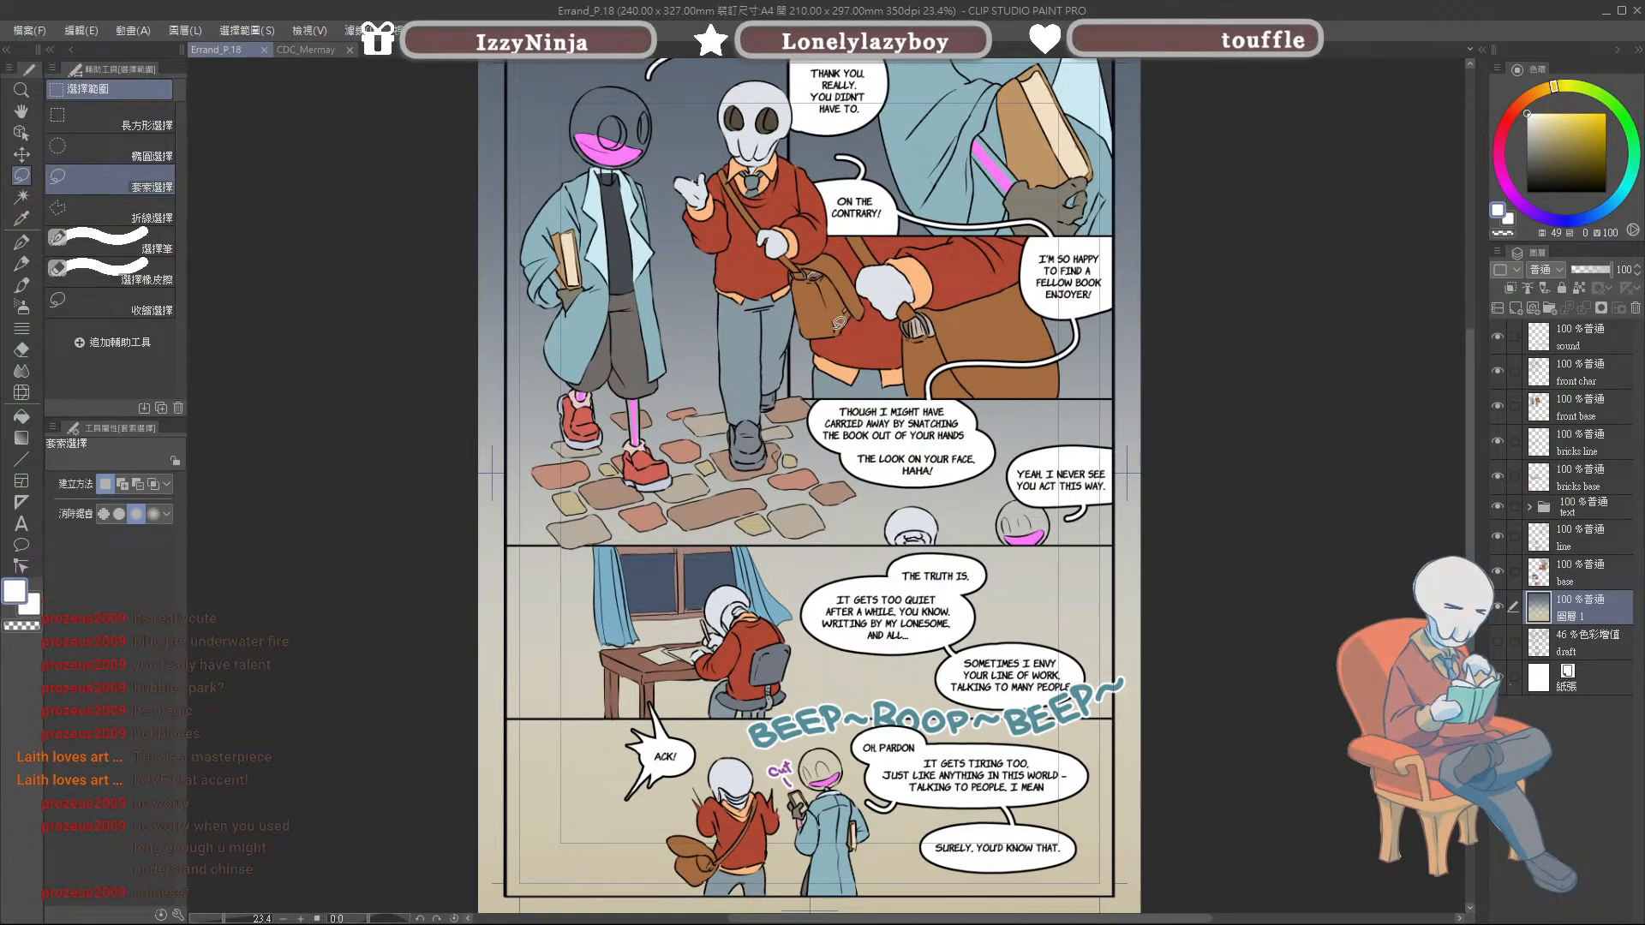
scroll(840, 322, down, 1)
scroll(799, 269, up, 1)
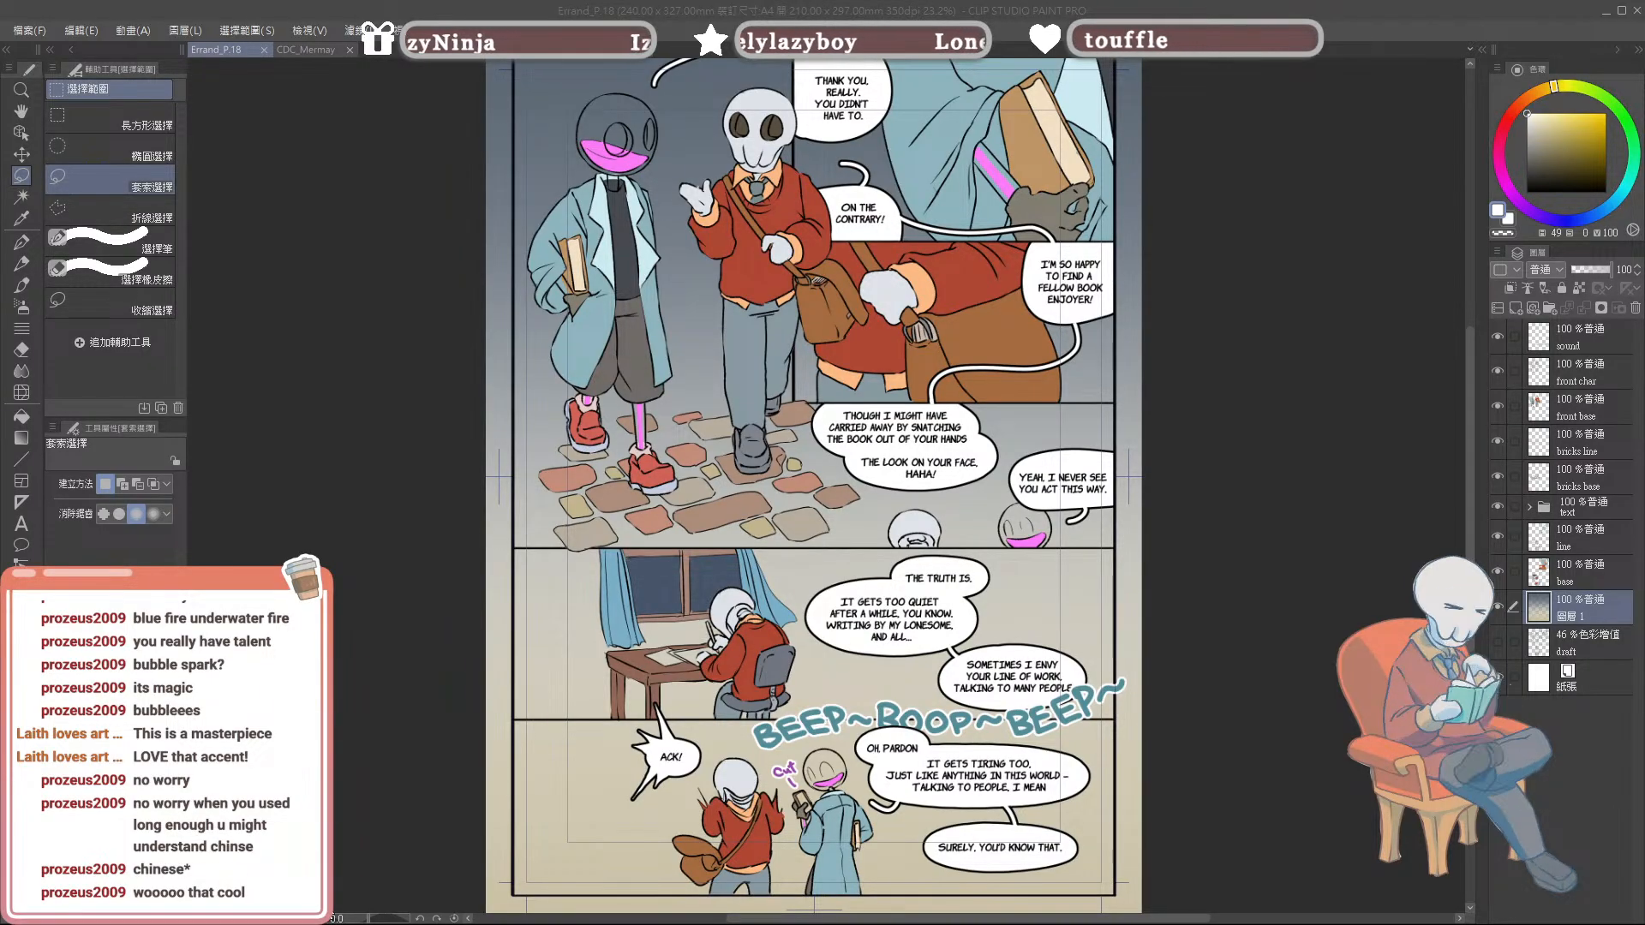
scroll(845, 534, up, 5)
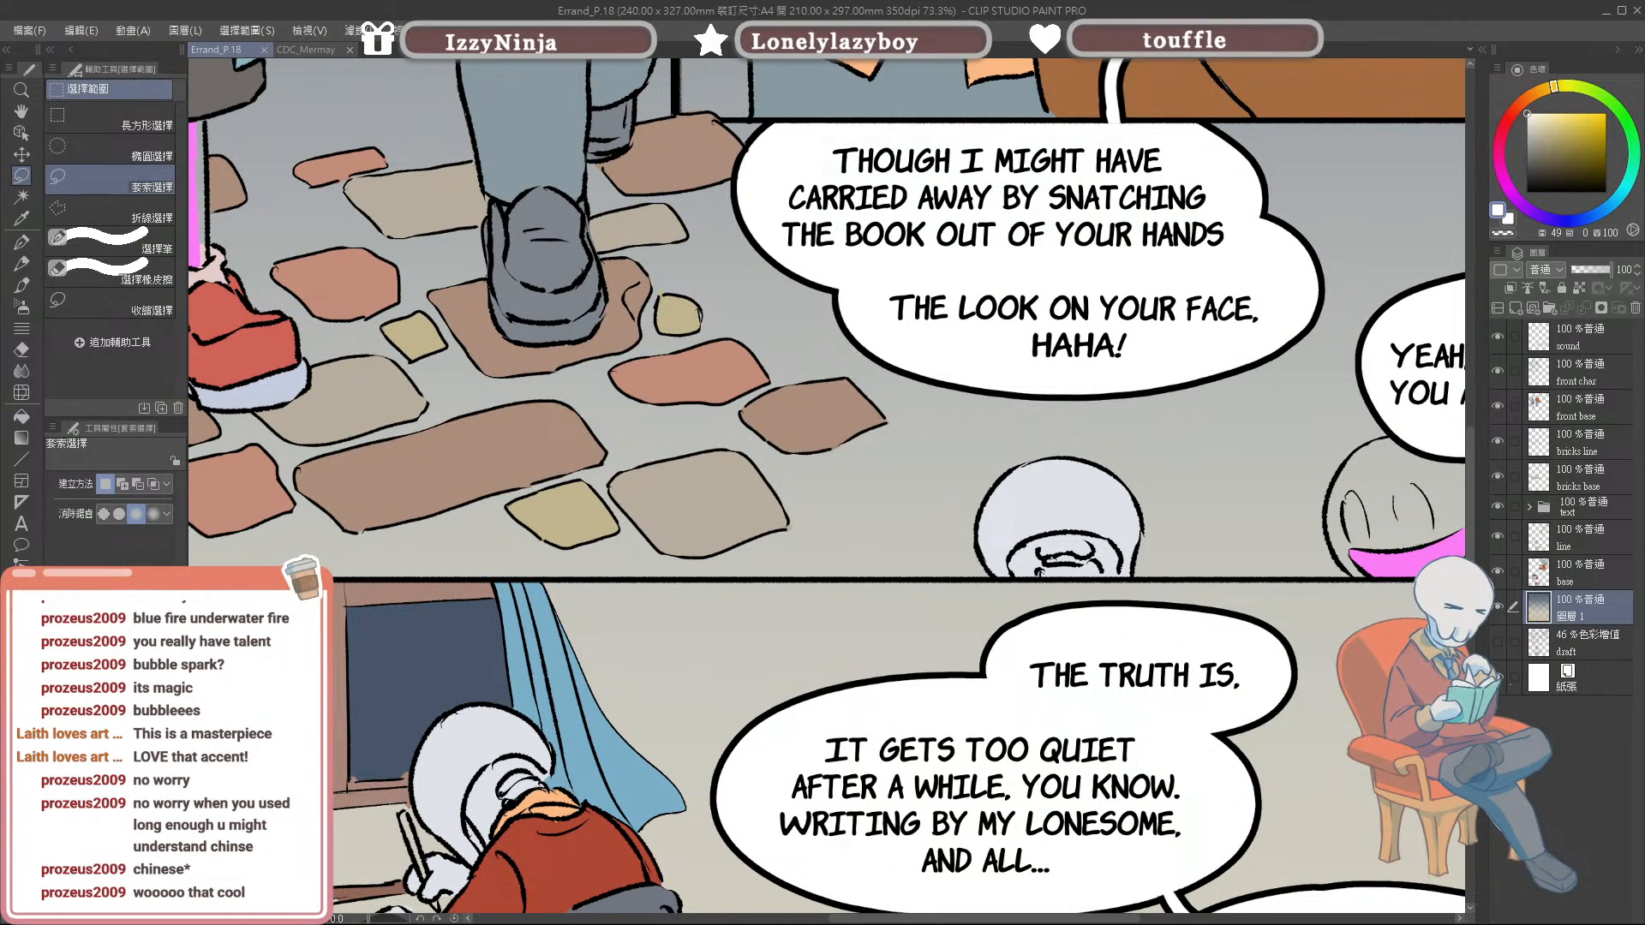
scroll(896, 696, down, 4)
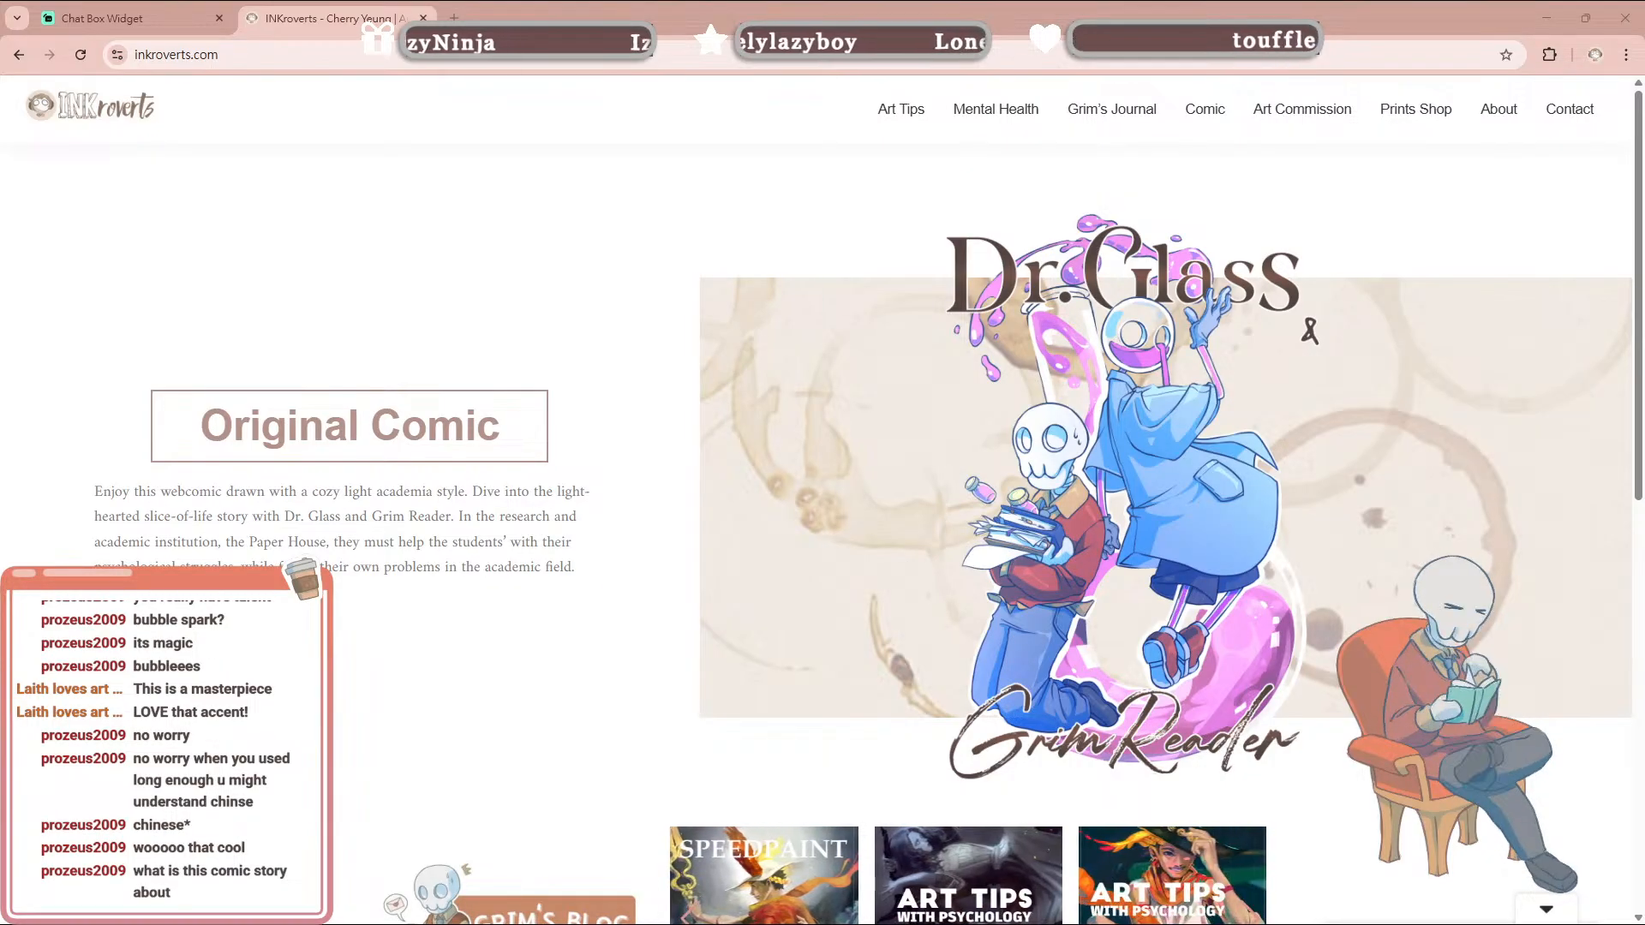
Step: Switch to the browser and skim the INKroverts home page, from the original comic banner to the blog, comic and gallery sections
key(ctrl+l)
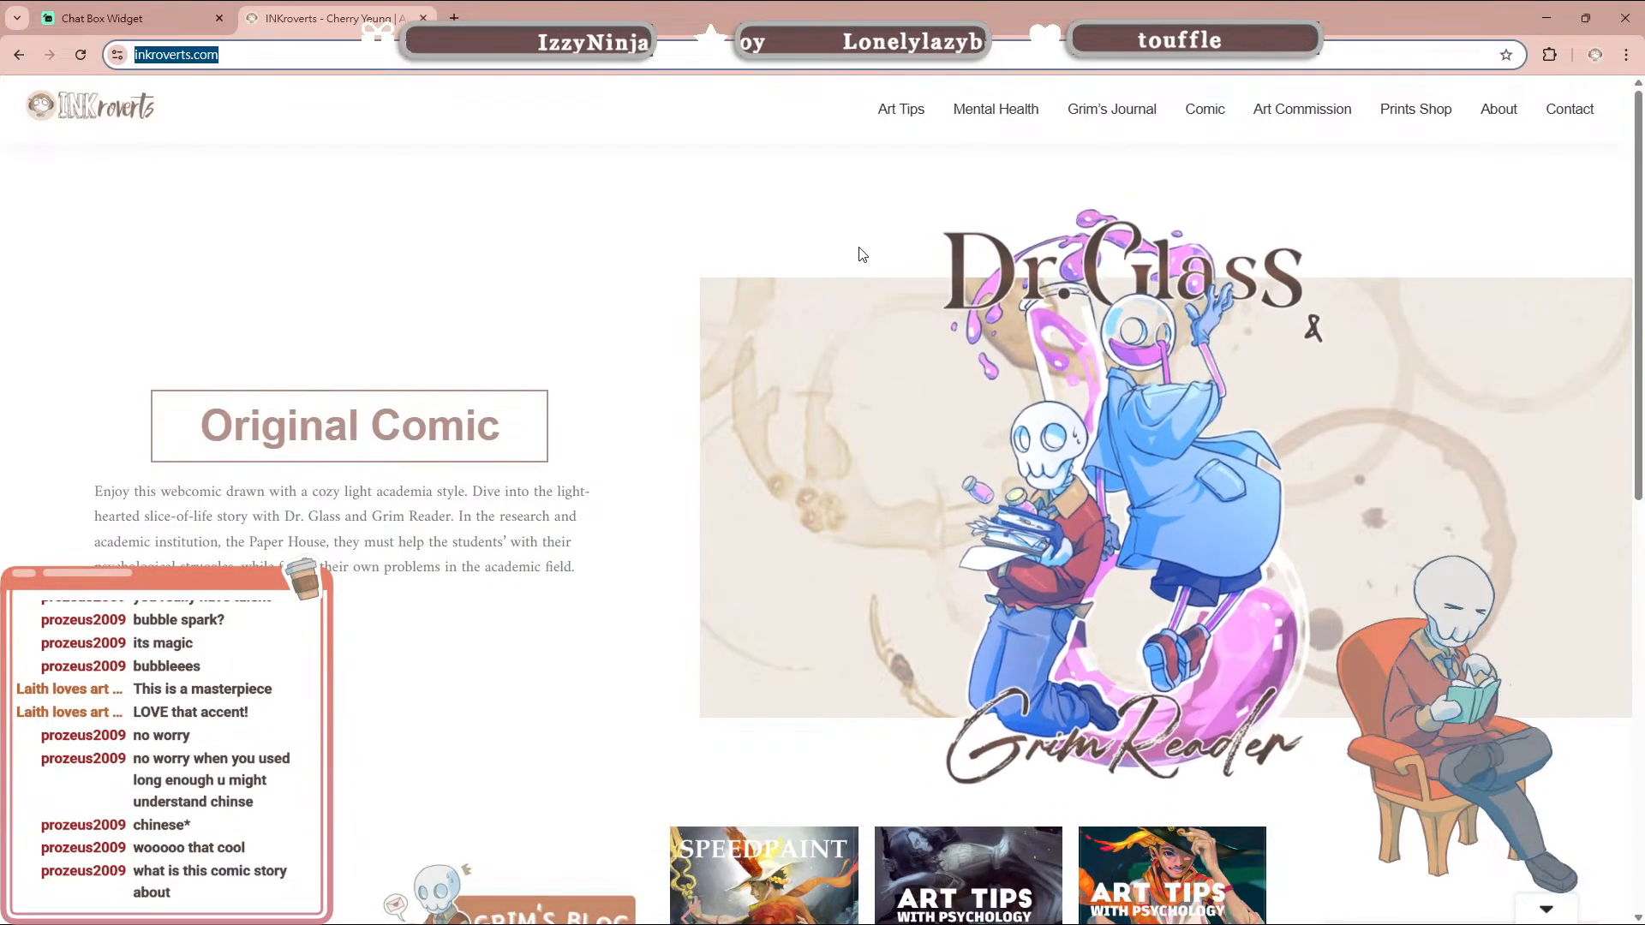
scroll(1050, 646, down, 8)
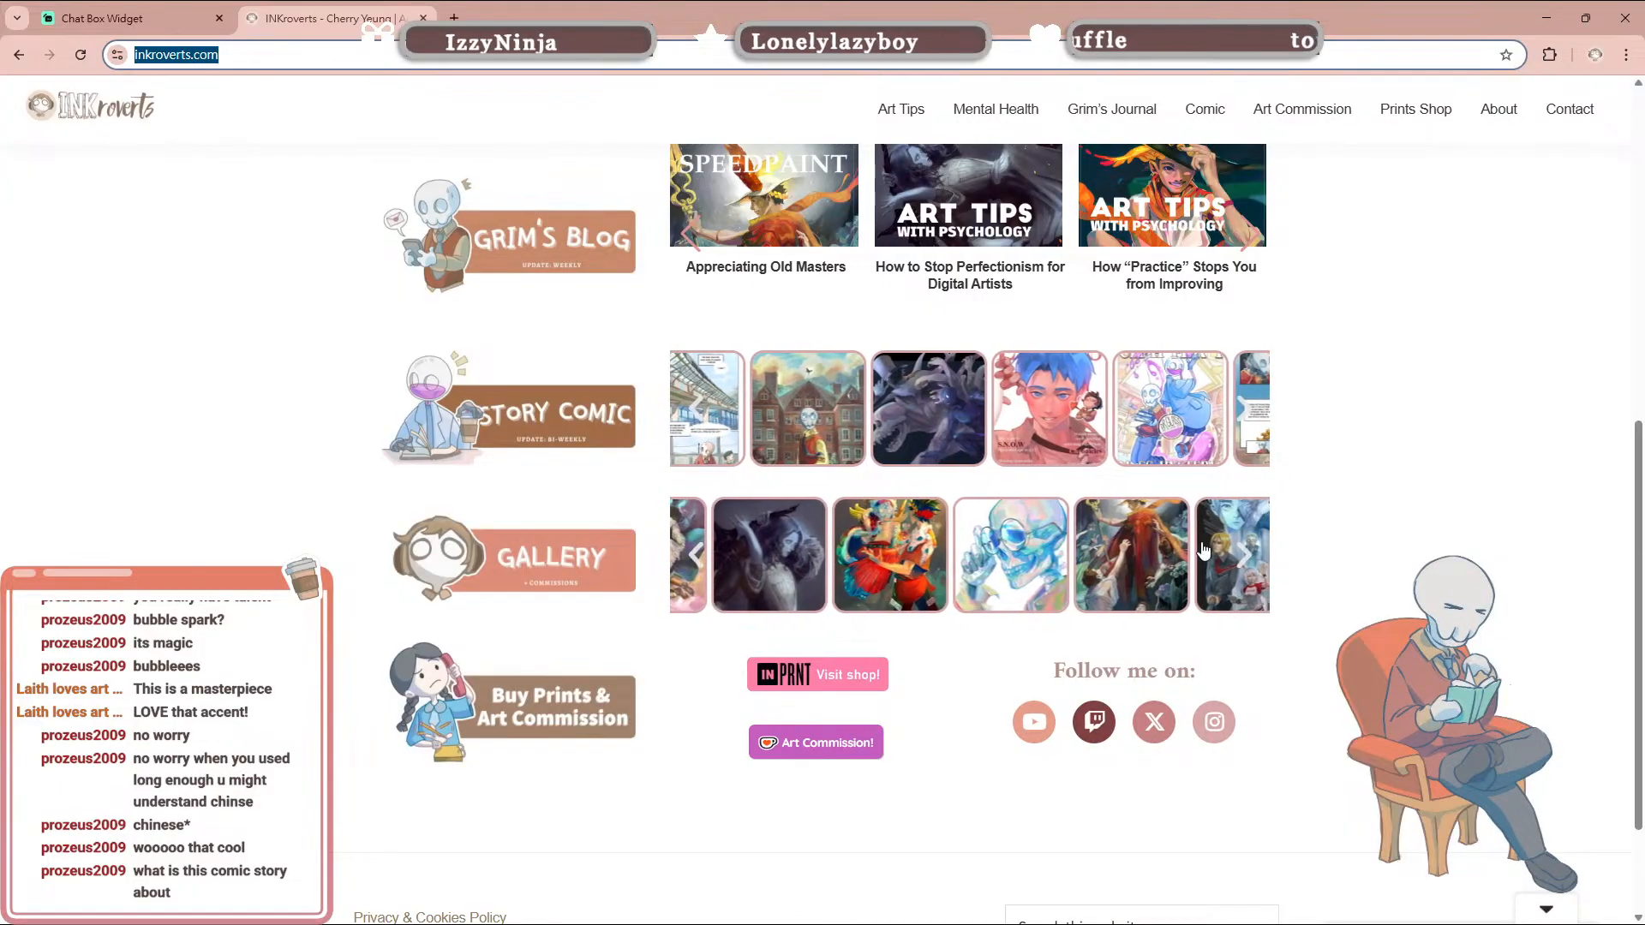
scroll(1329, 681, up, 8)
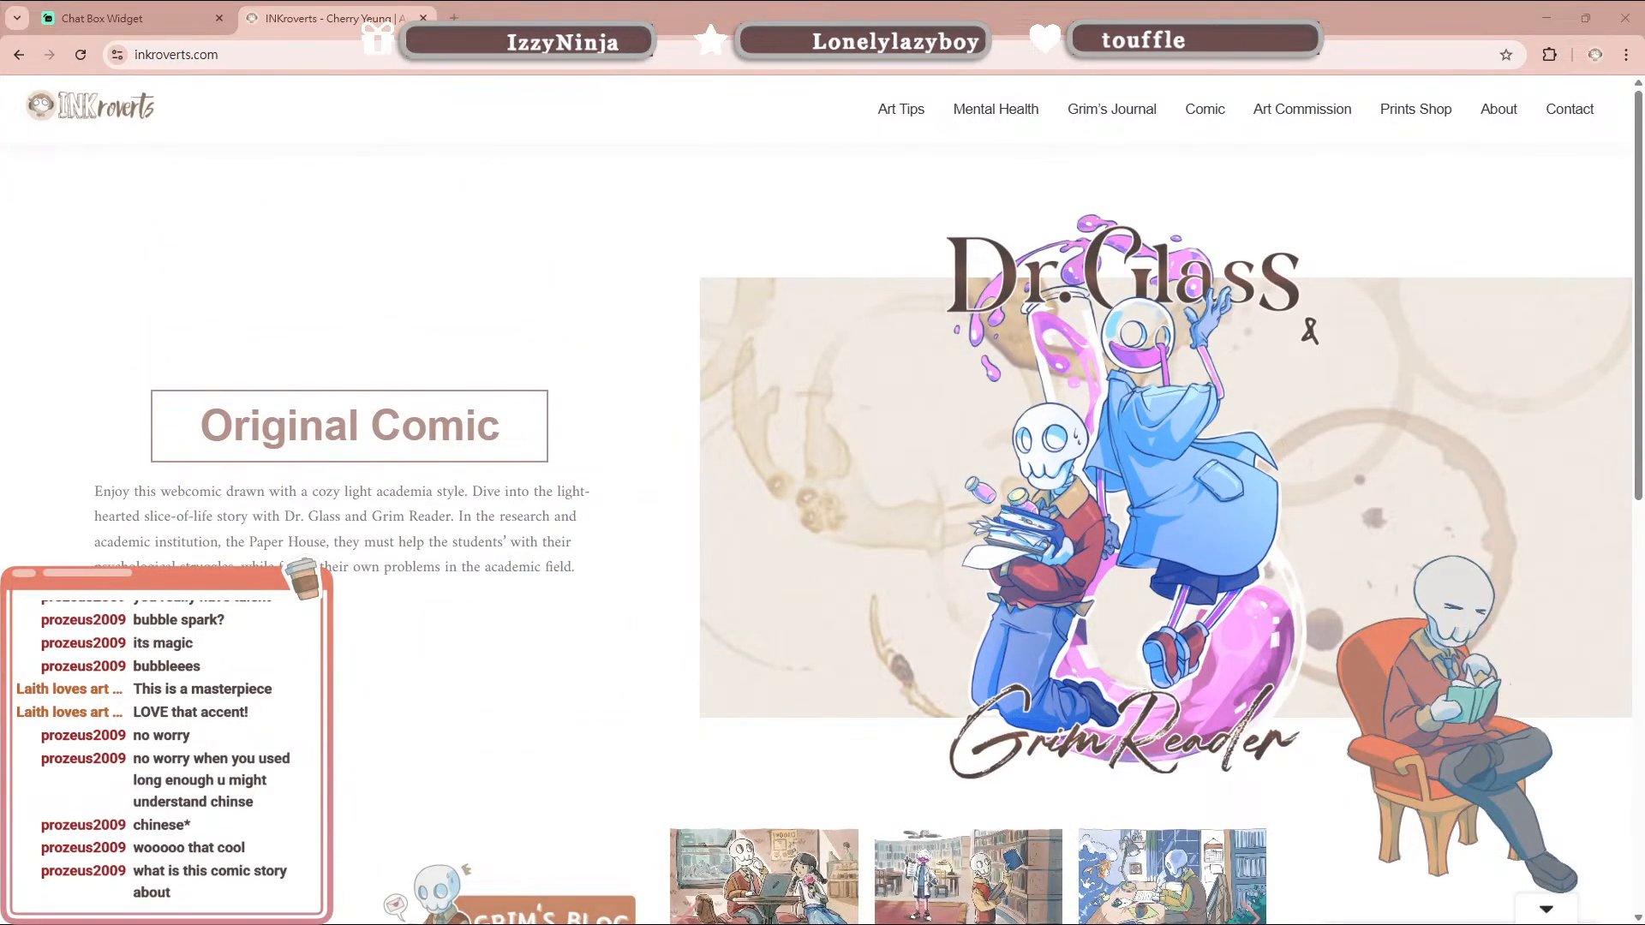
key(alt+Tab)
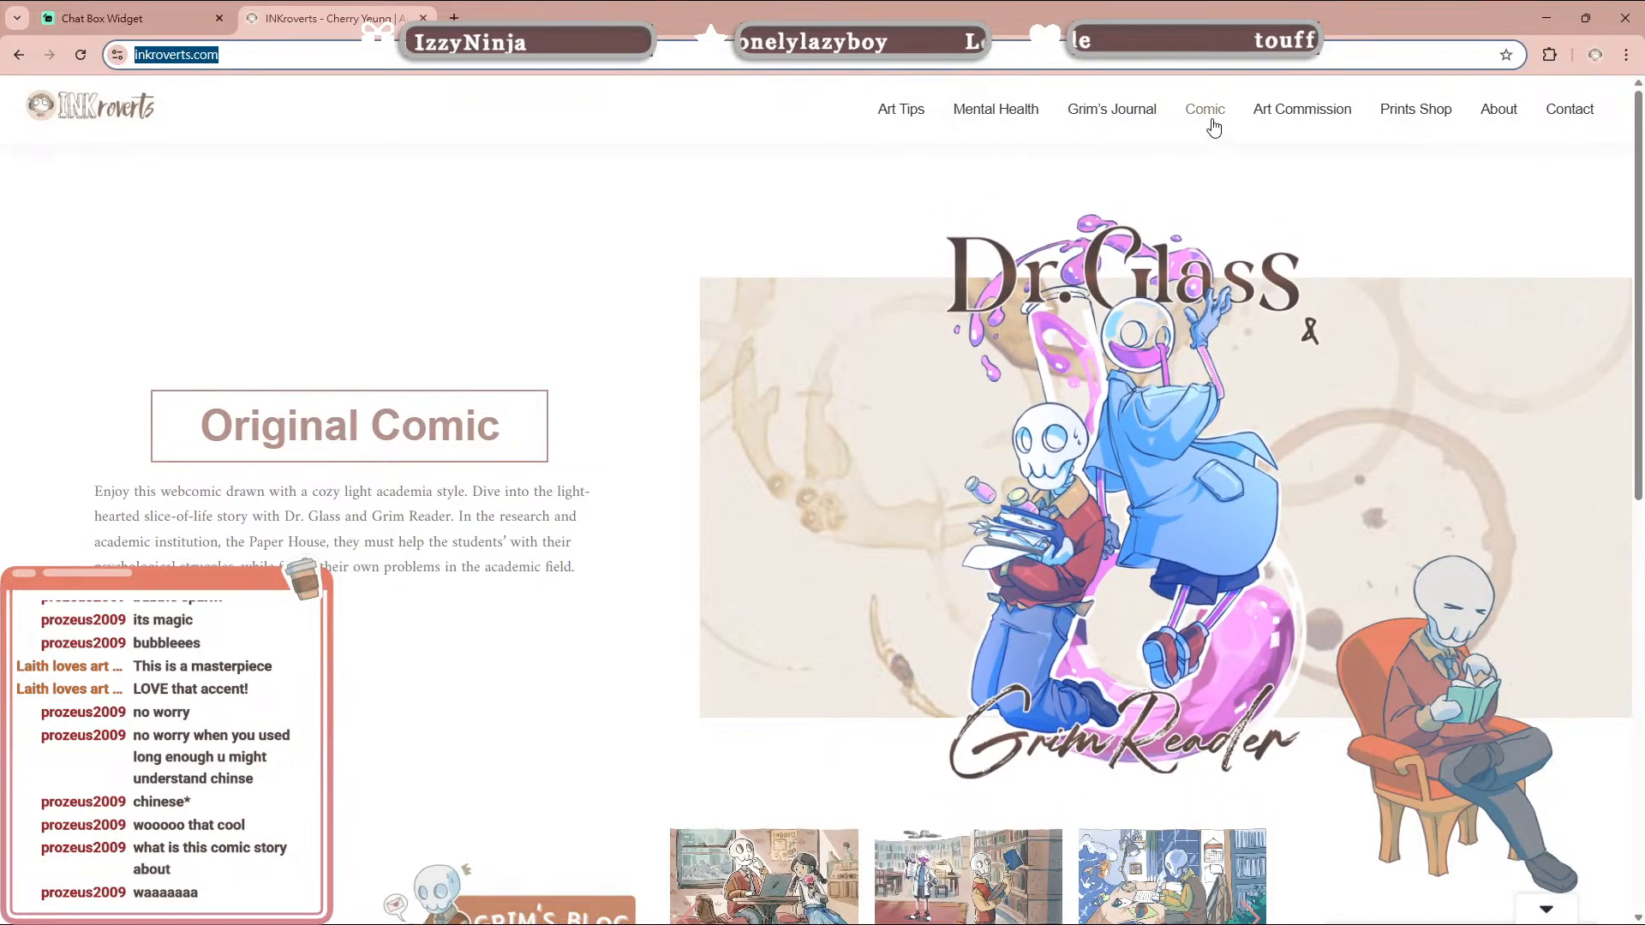
Step: Open the site's Comic page and browse the Errand, Mass Hysteria and Mini Comics sections
click(1209, 116)
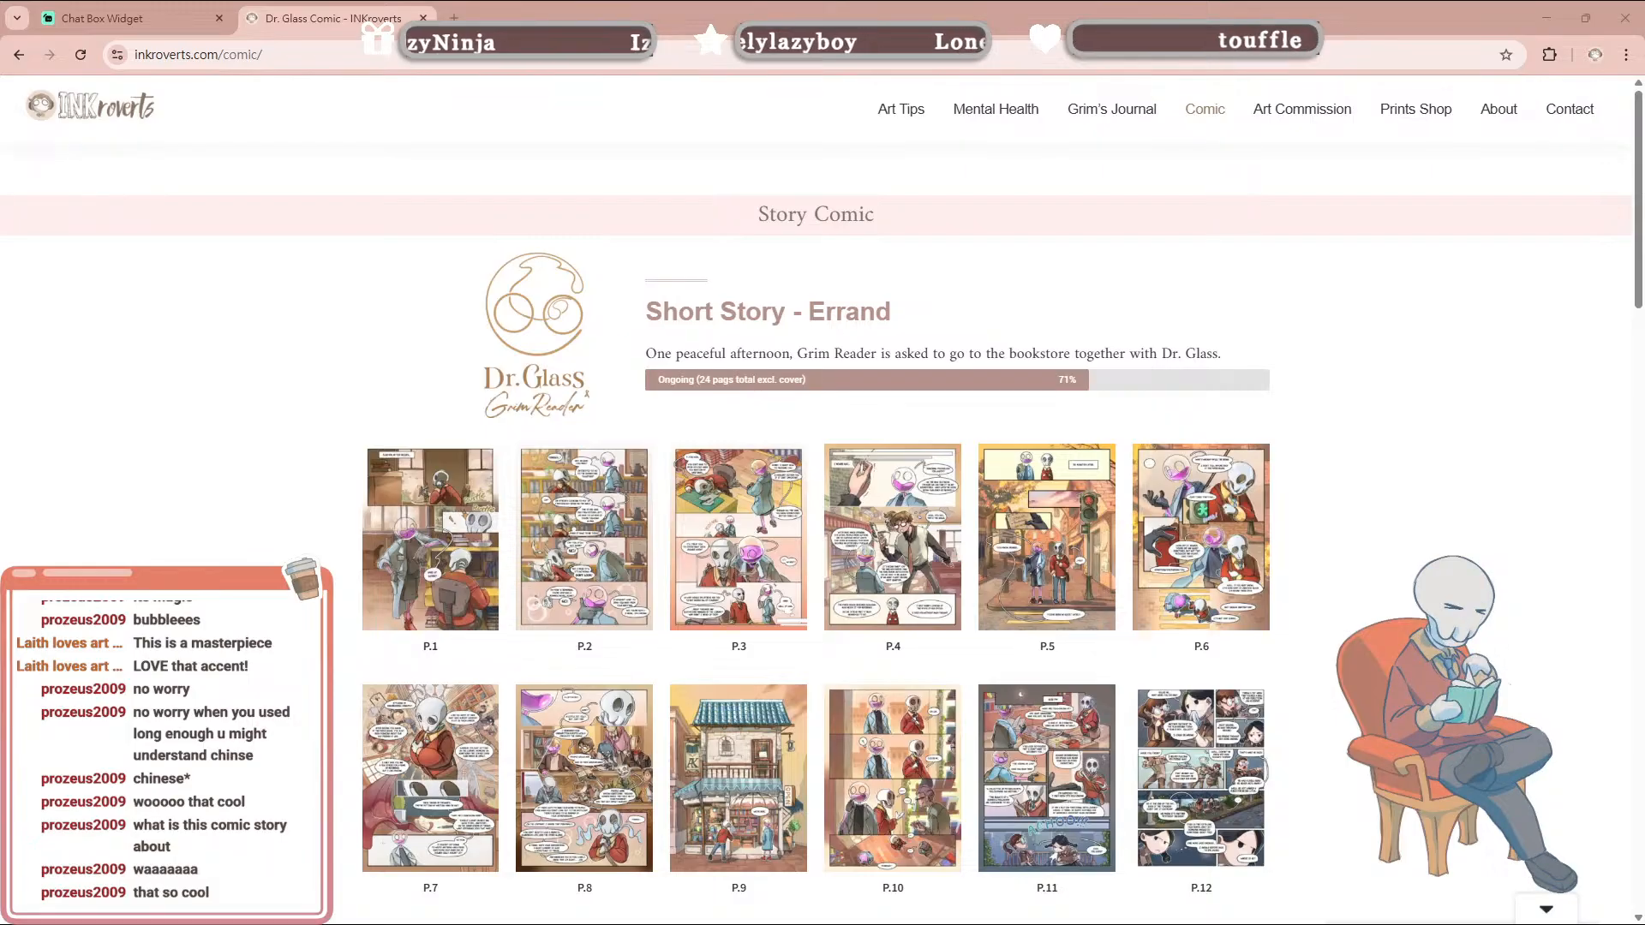
scroll(1336, 506, down, 4)
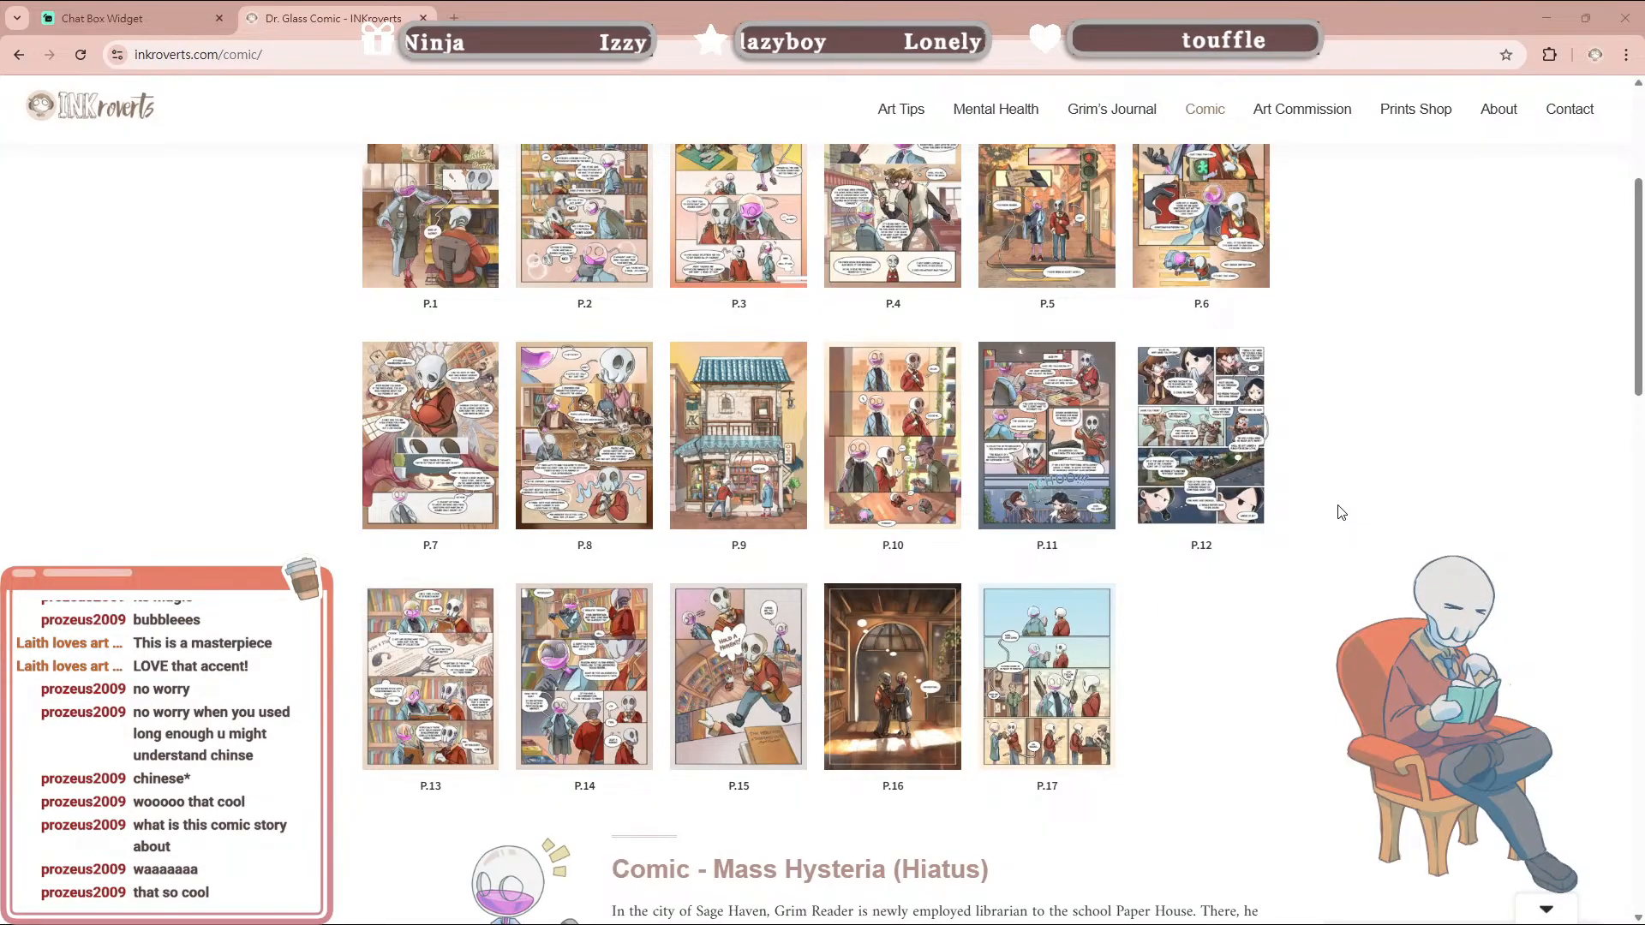
scroll(1342, 513, up, 4)
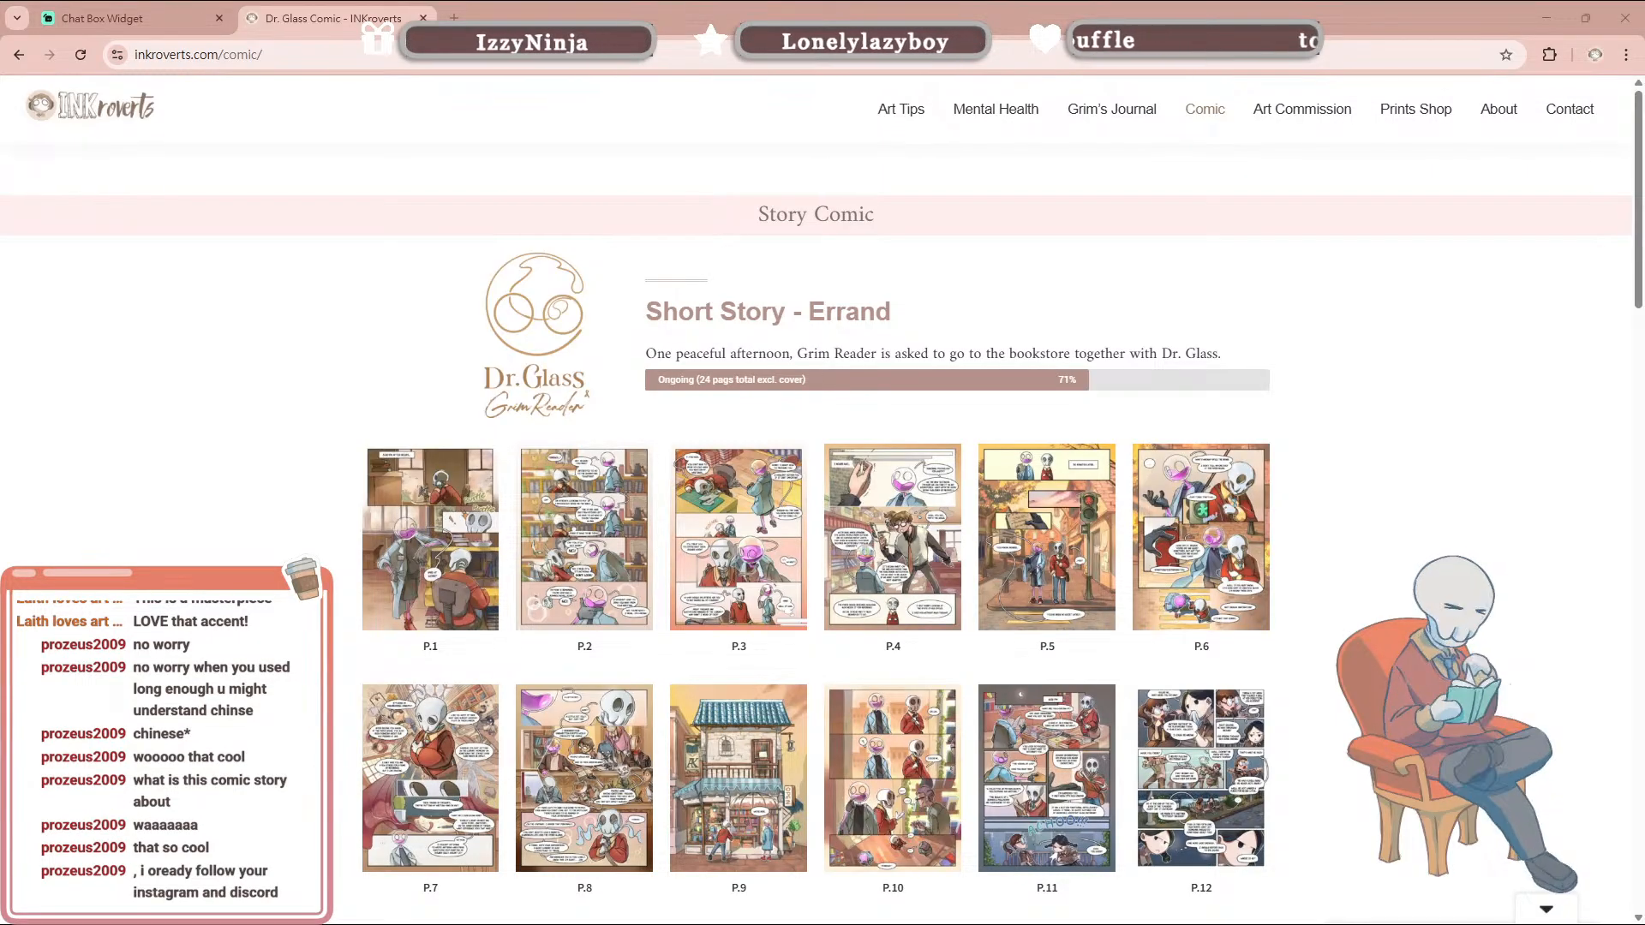
drag(1639, 283, 1639, 561)
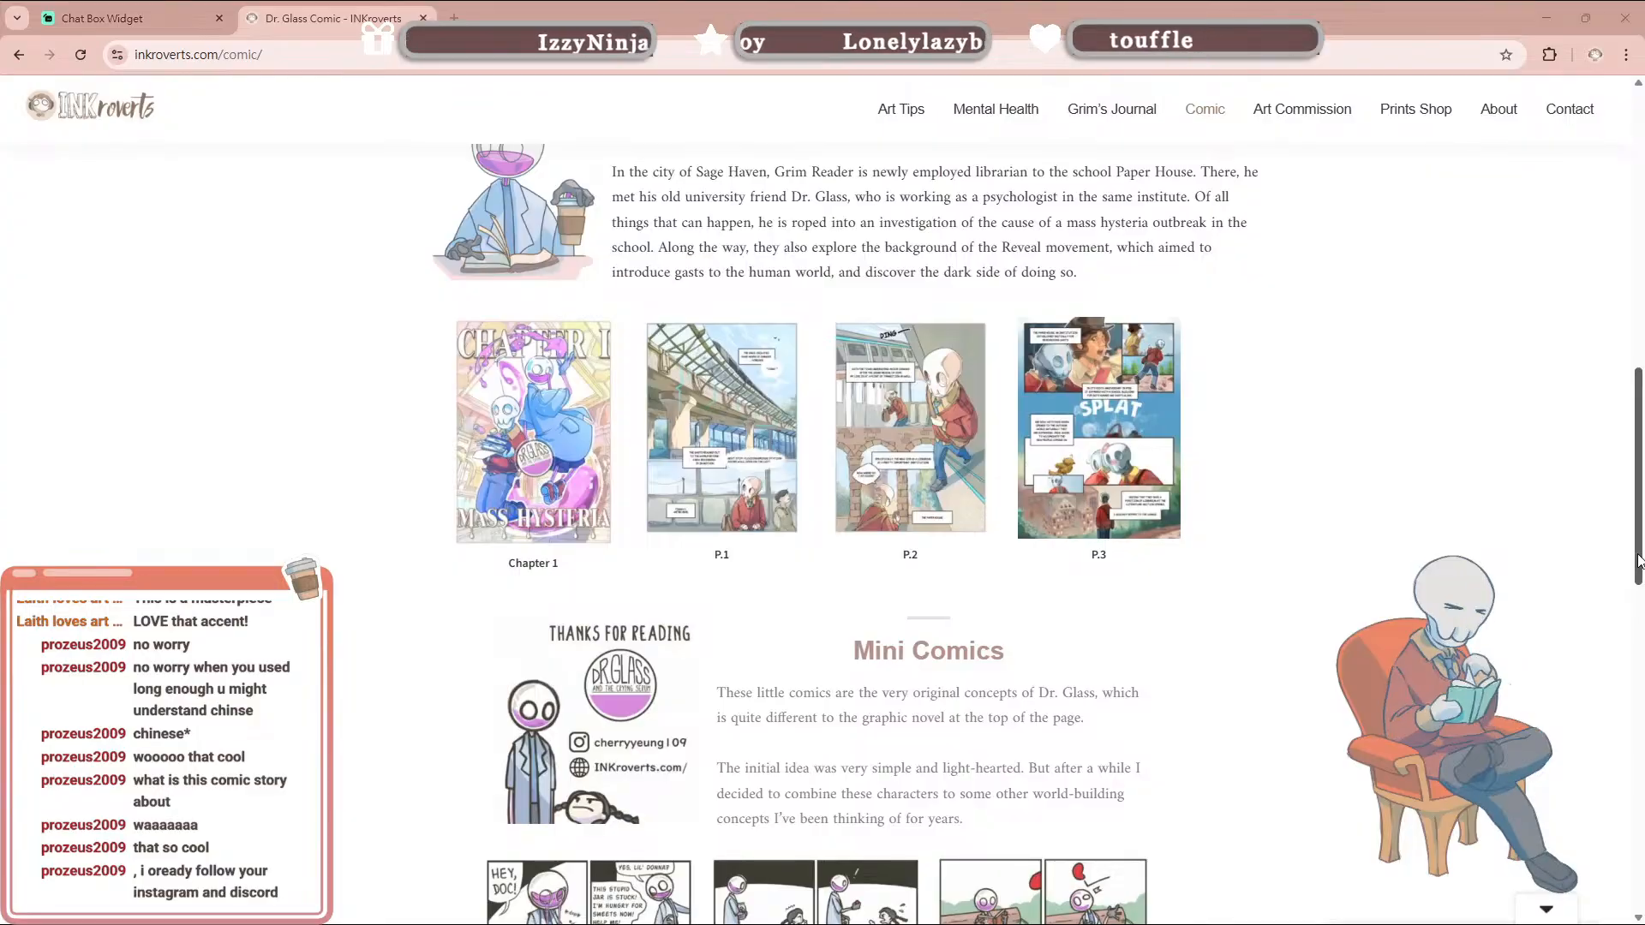
scroll(1293, 617, down, 10)
scroll(1306, 617, up, 7)
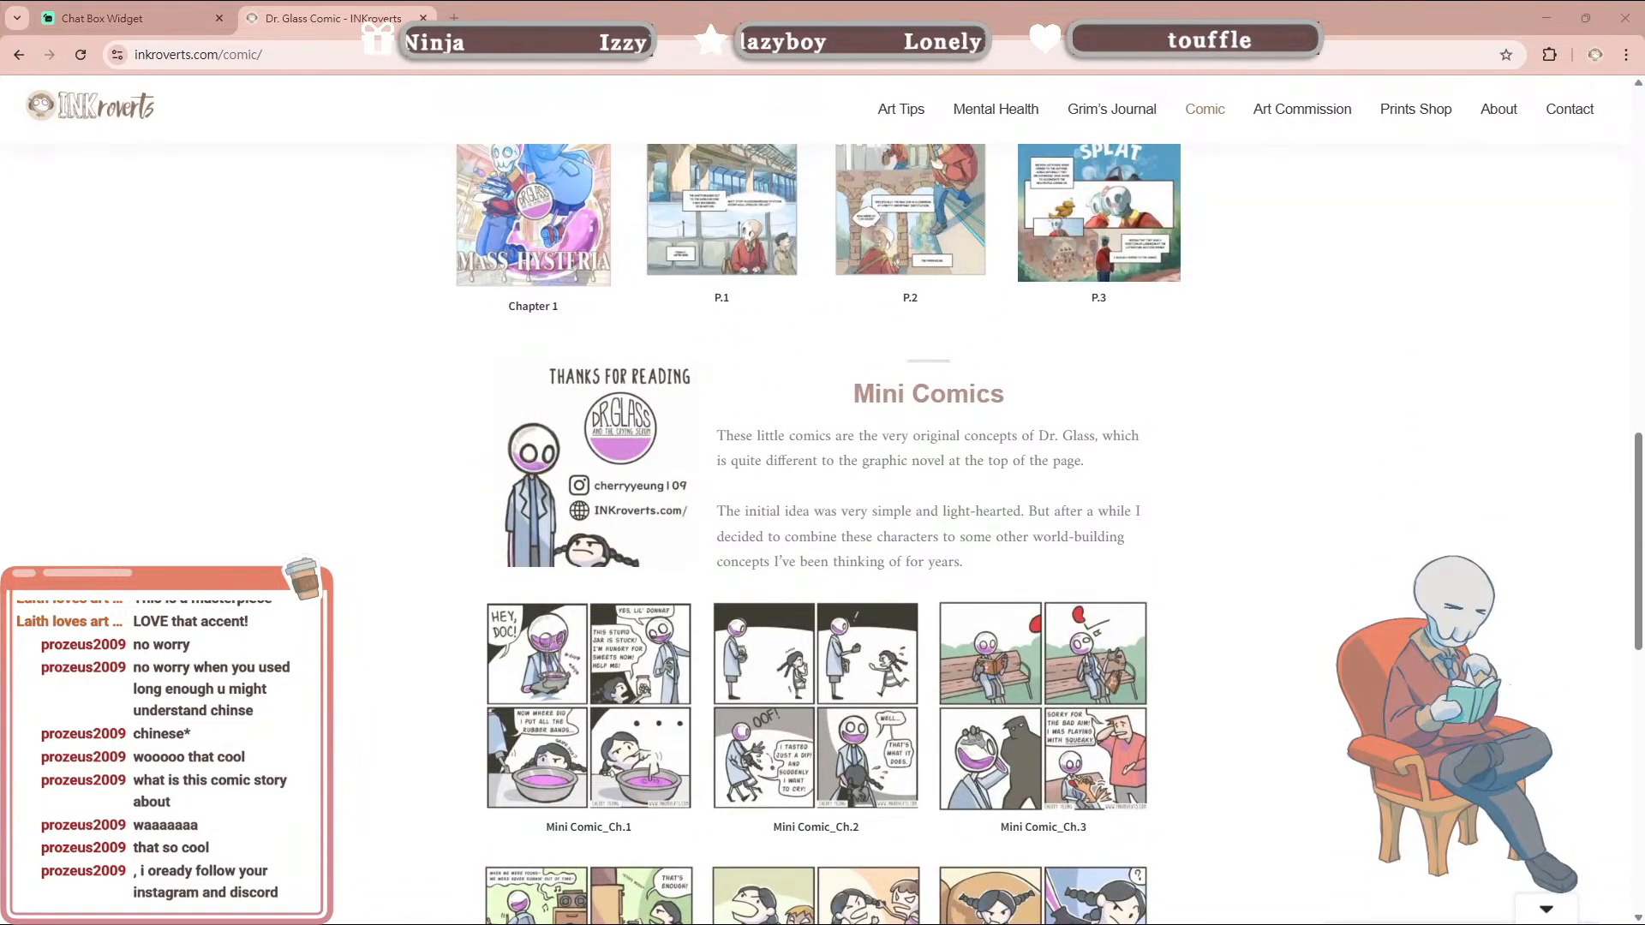
scroll(1191, 615, up, 8)
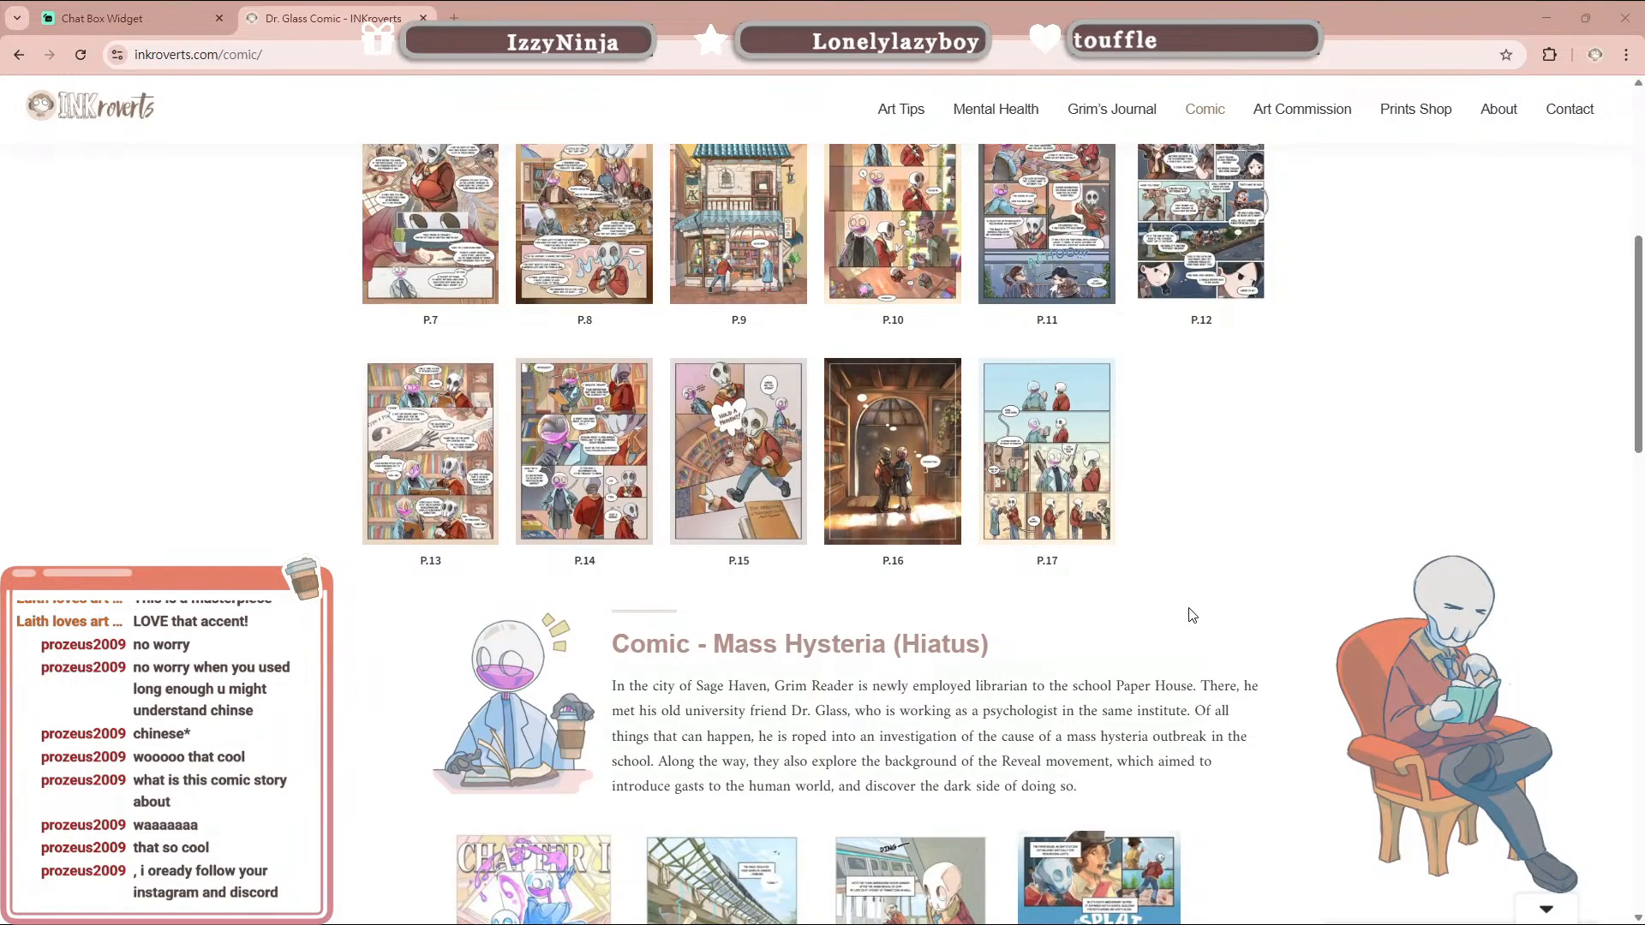
Step: Point out the Mass Hysteria heading, and highlight the words "Short Story" in the Errand heading
drag(905, 625, 1054, 671)
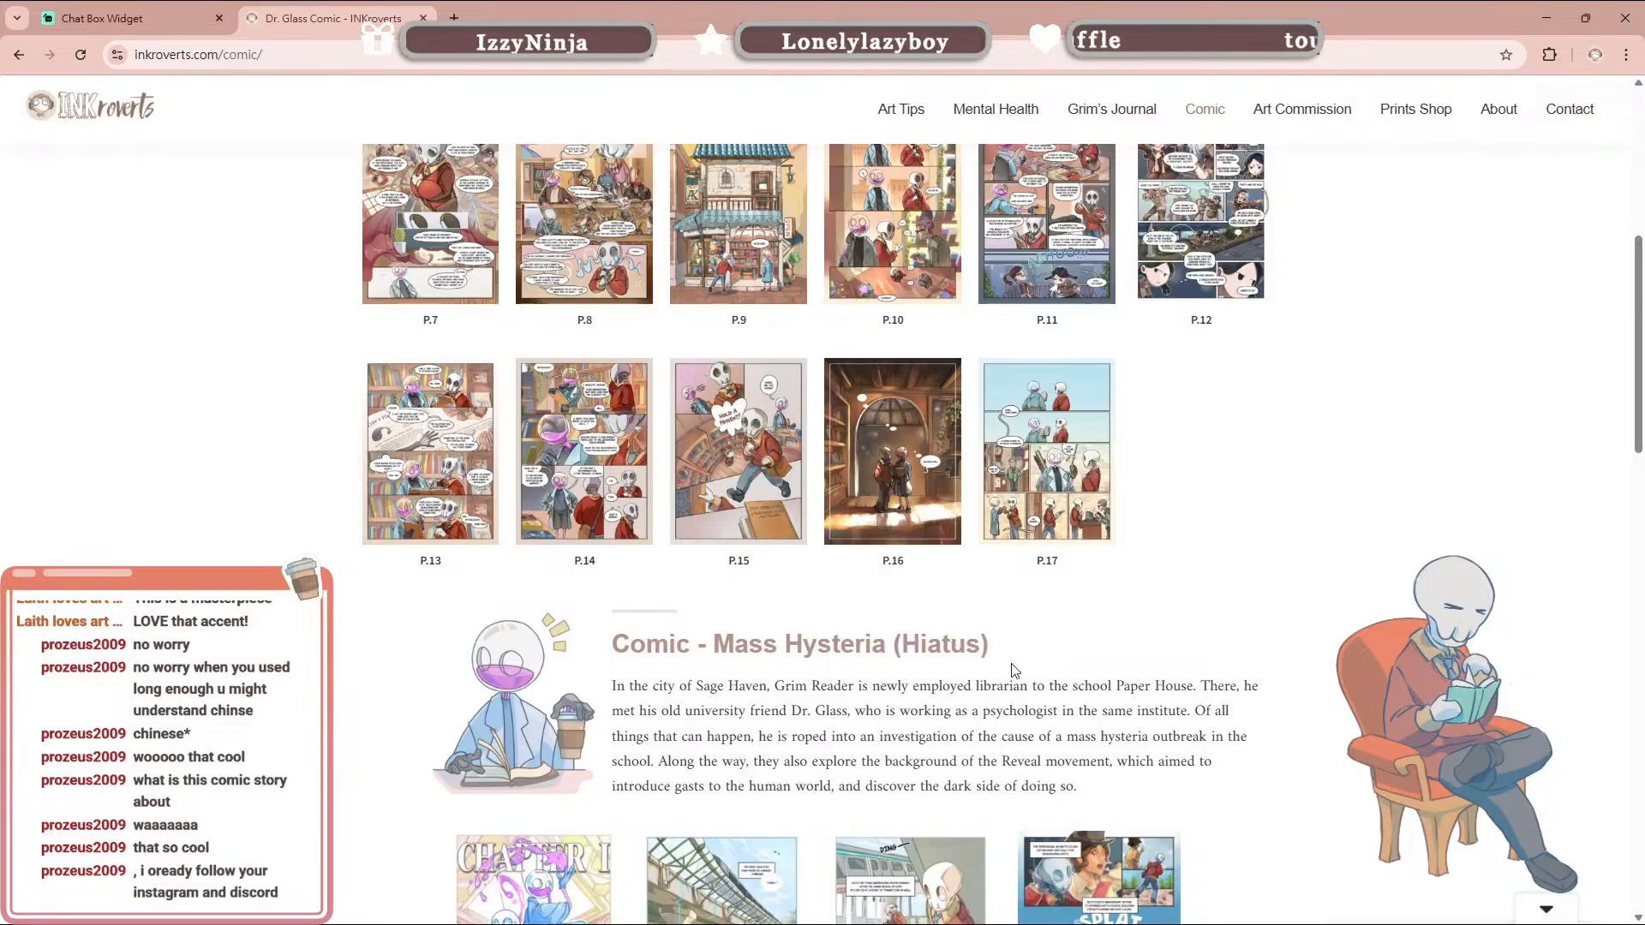
scroll(1020, 685, up, 5)
scroll(1067, 693, down, 1)
scroll(1073, 699, up, 2)
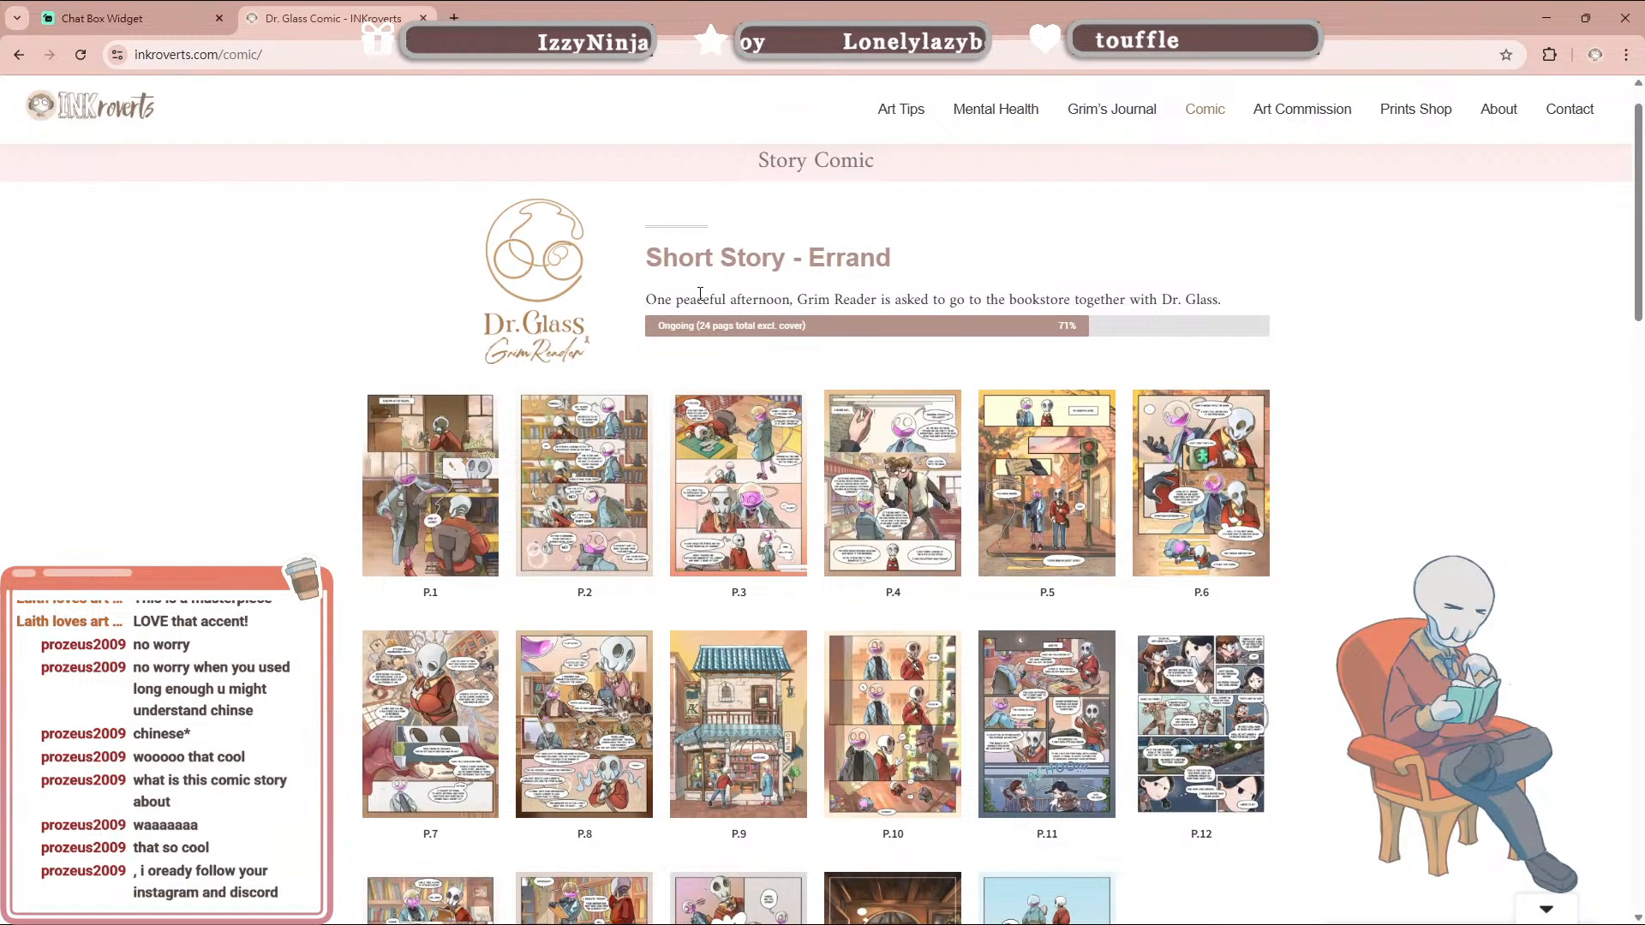
drag(646, 261, 784, 264)
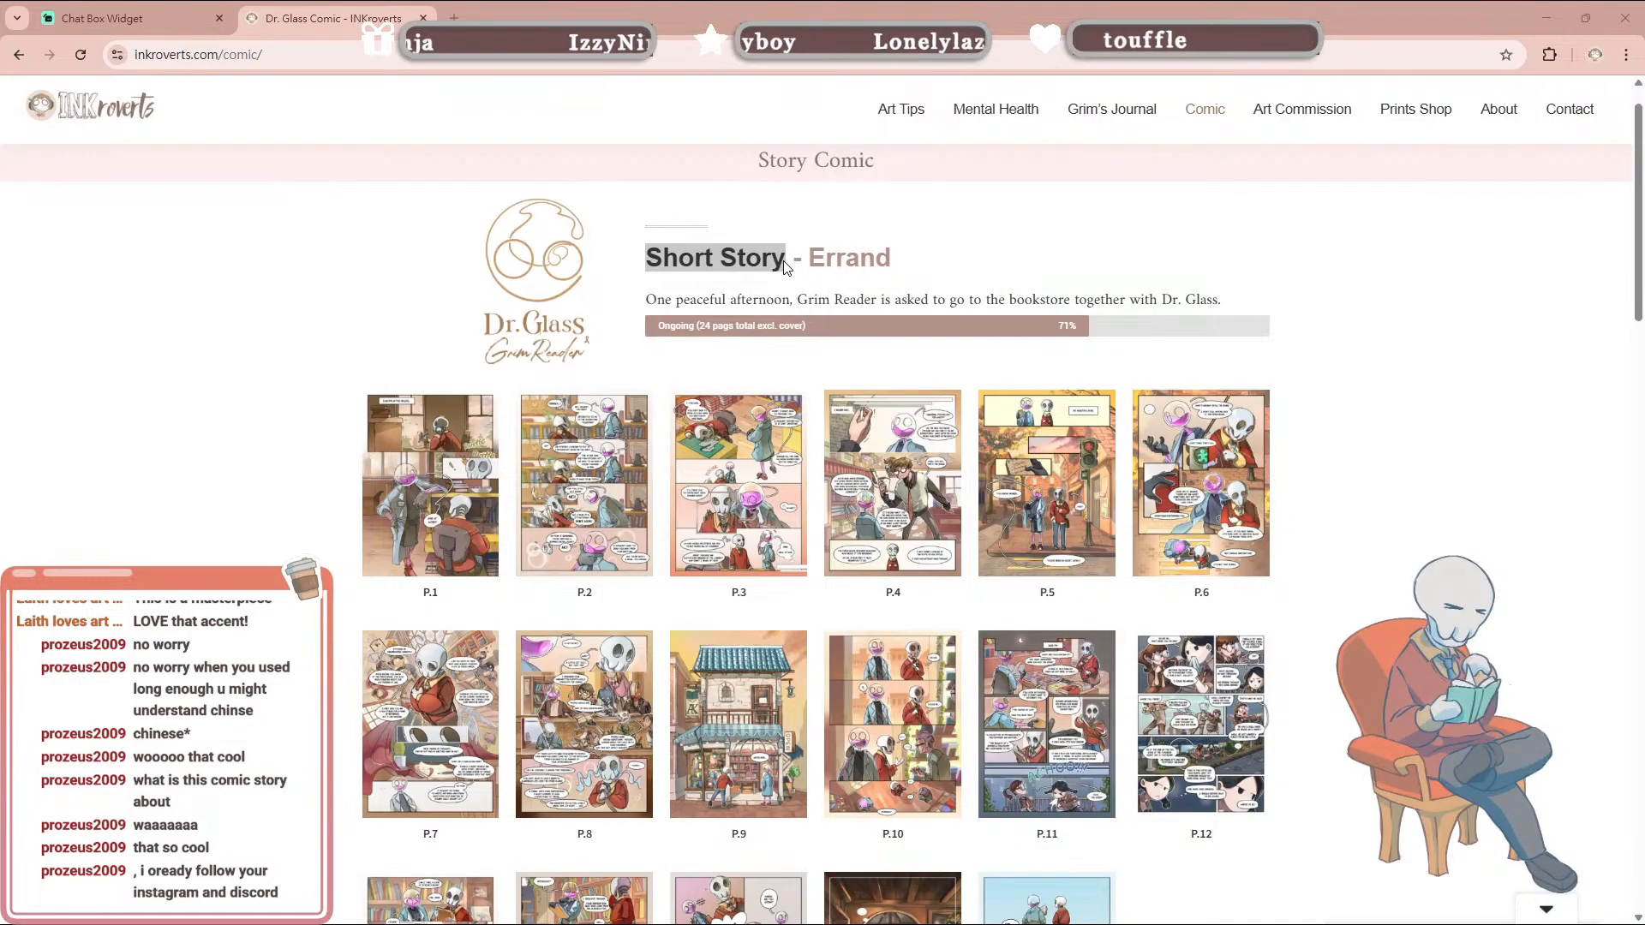
Step: Look over the published Errand page thumbnails from P.1 to P.17
scroll(784, 267, down, 3)
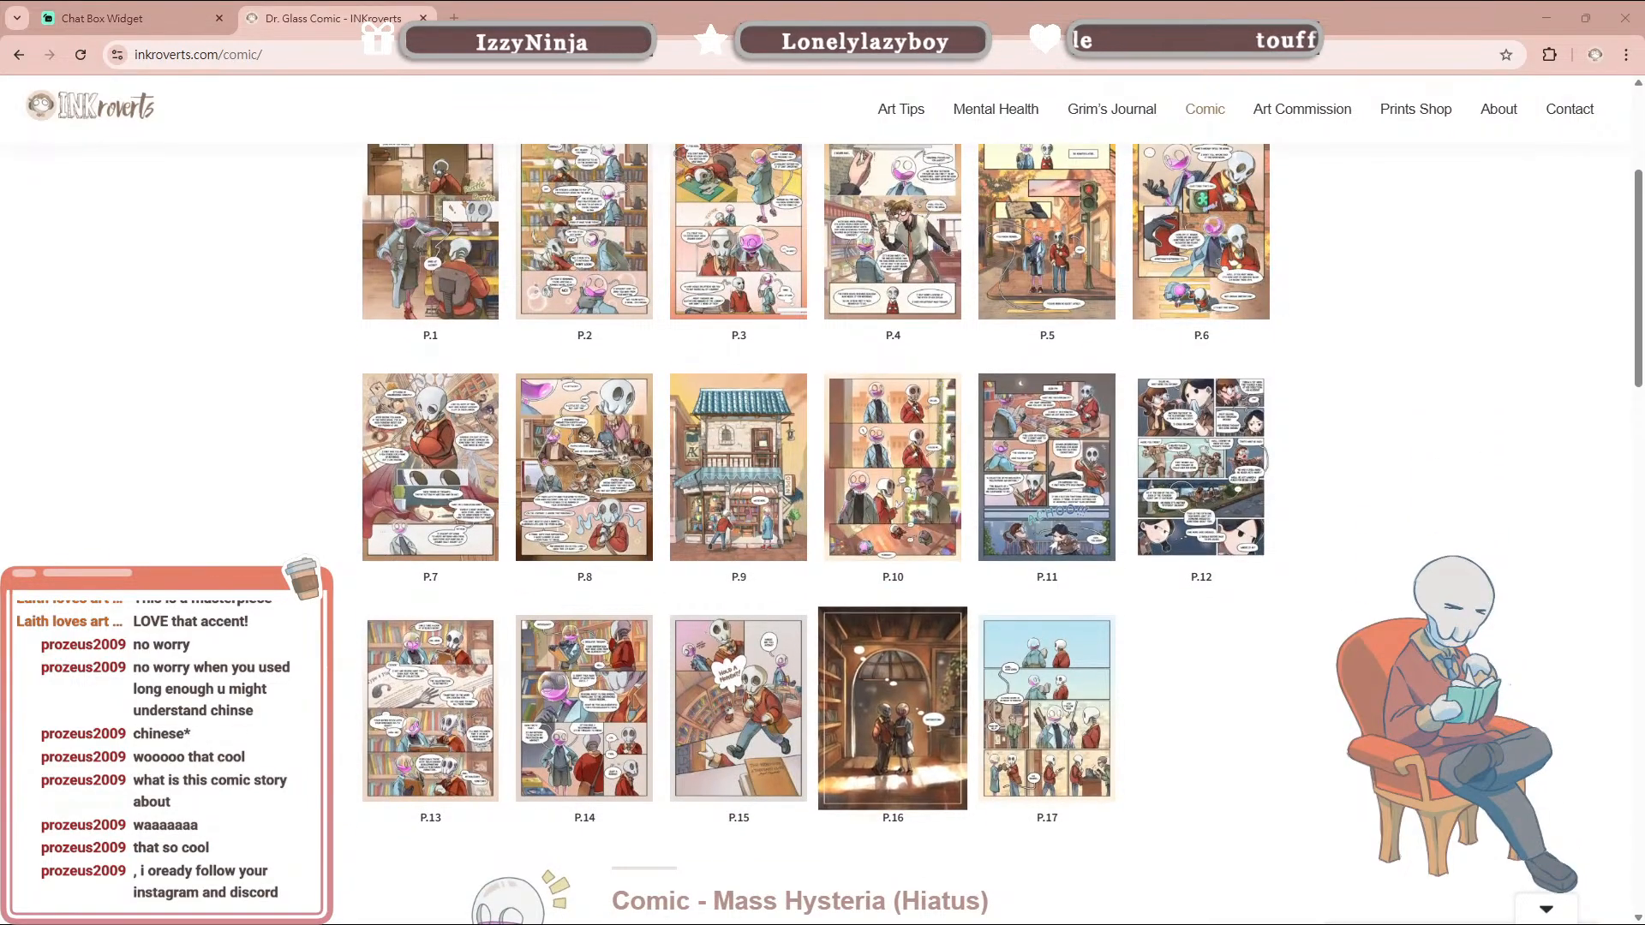
scroll(1059, 632, up, 1)
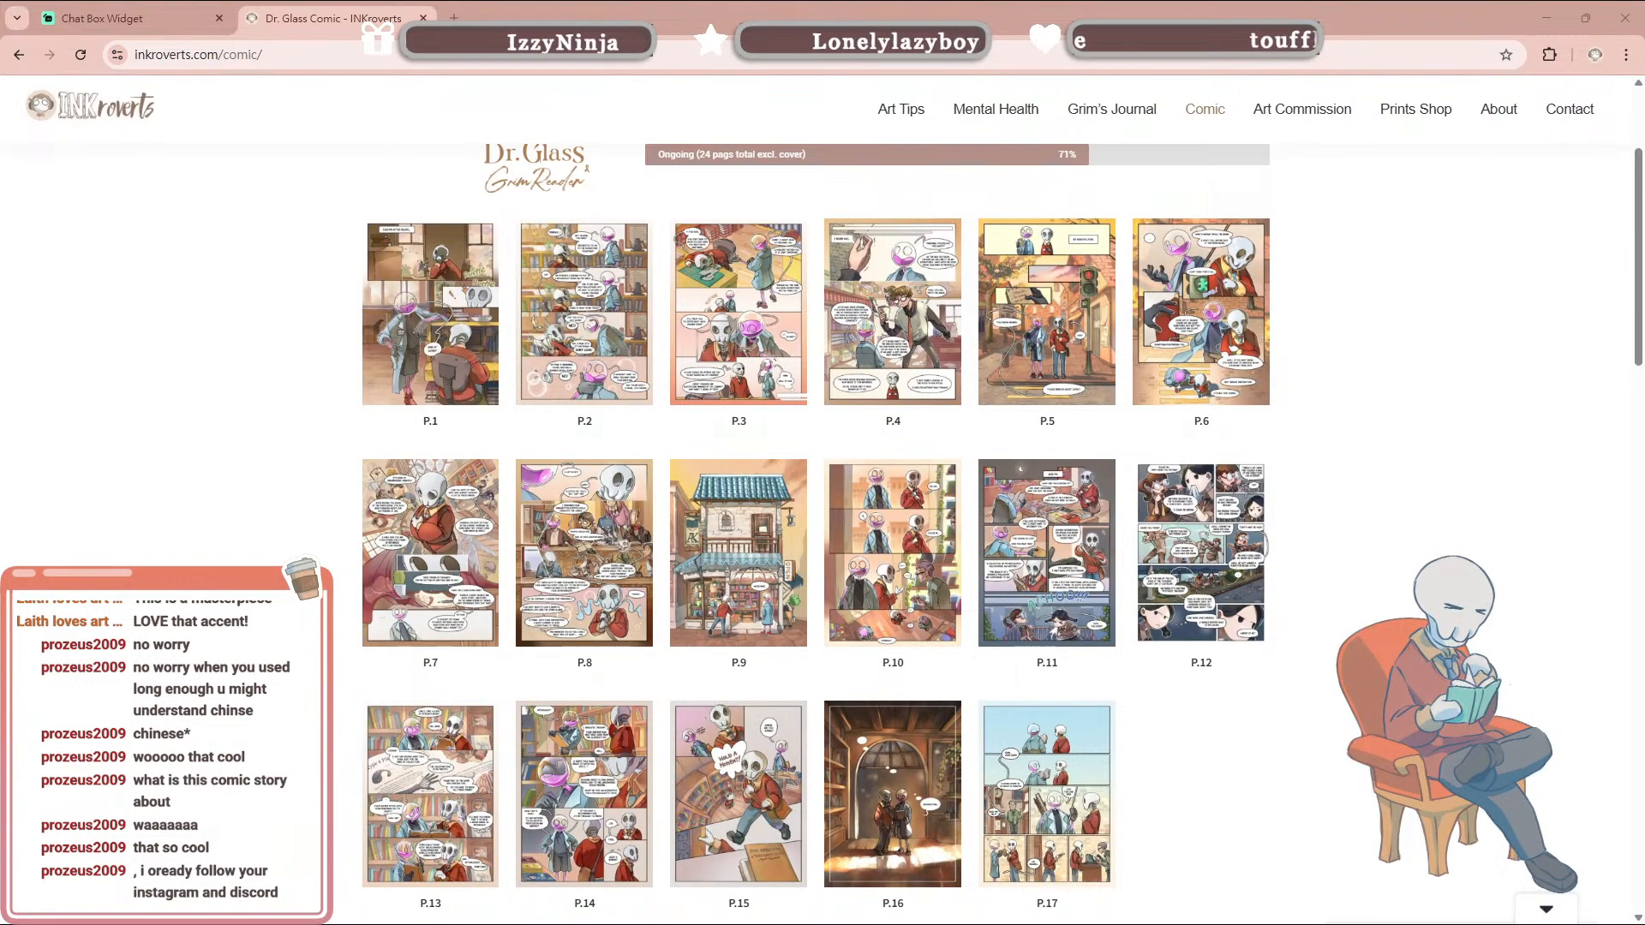
scroll(1089, 566, up, 2)
scroll(1090, 557, down, 1)
click(1091, 533)
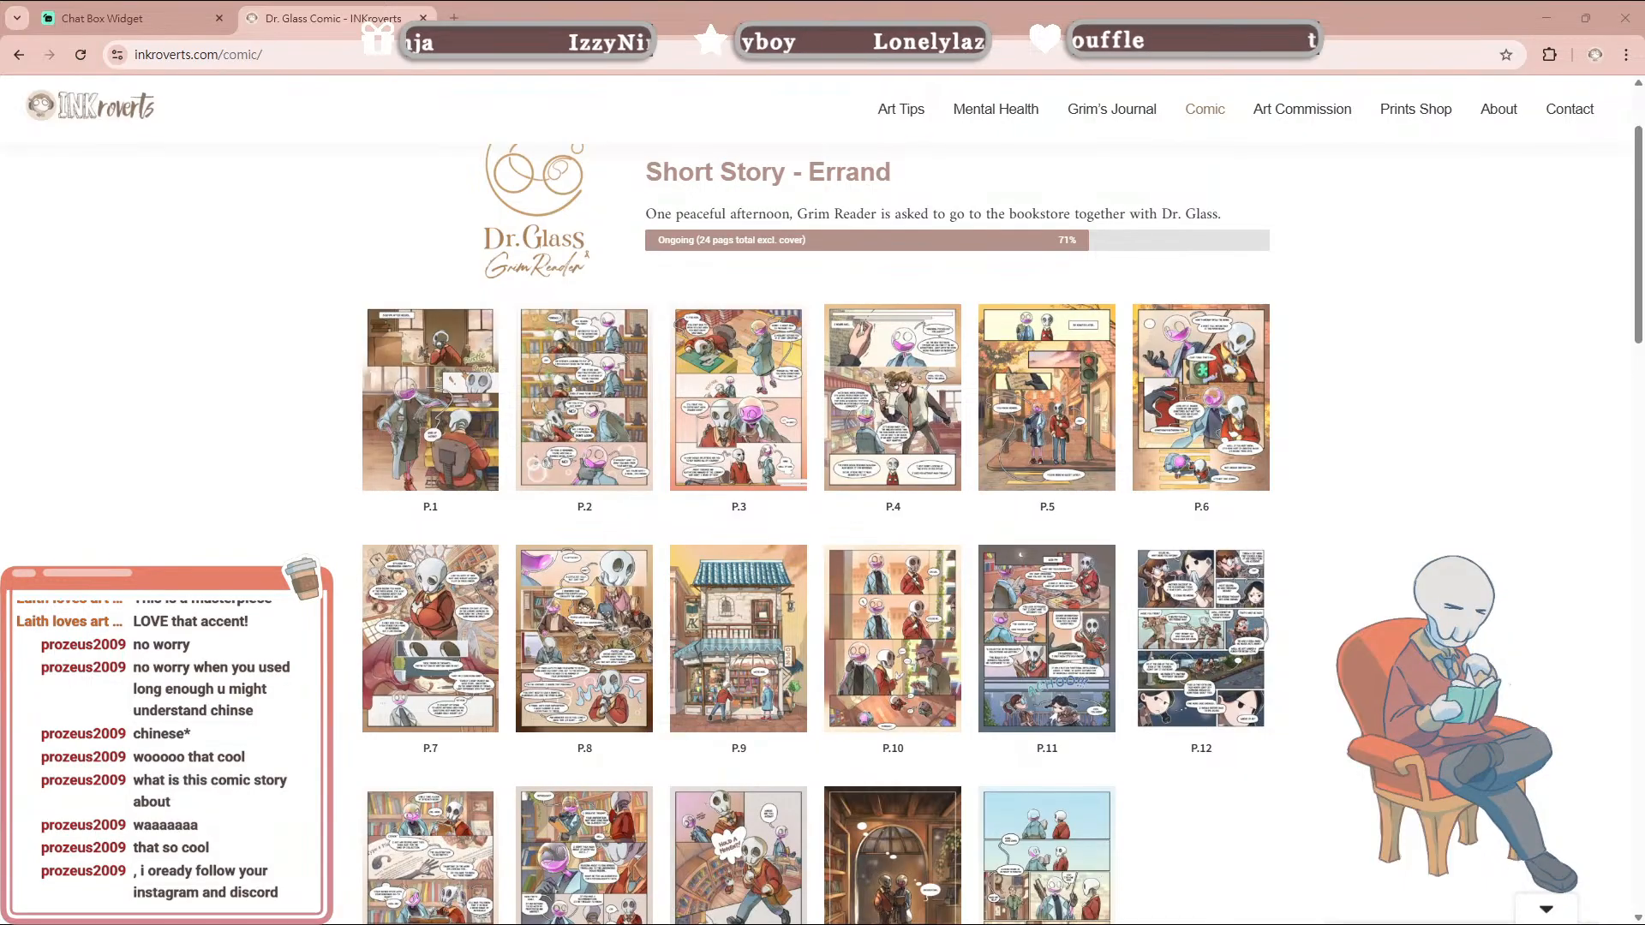
Step: Close the browser and return to the Errand_P.18 comic page in Clip Studio Paint to view its layout
click(1624, 18)
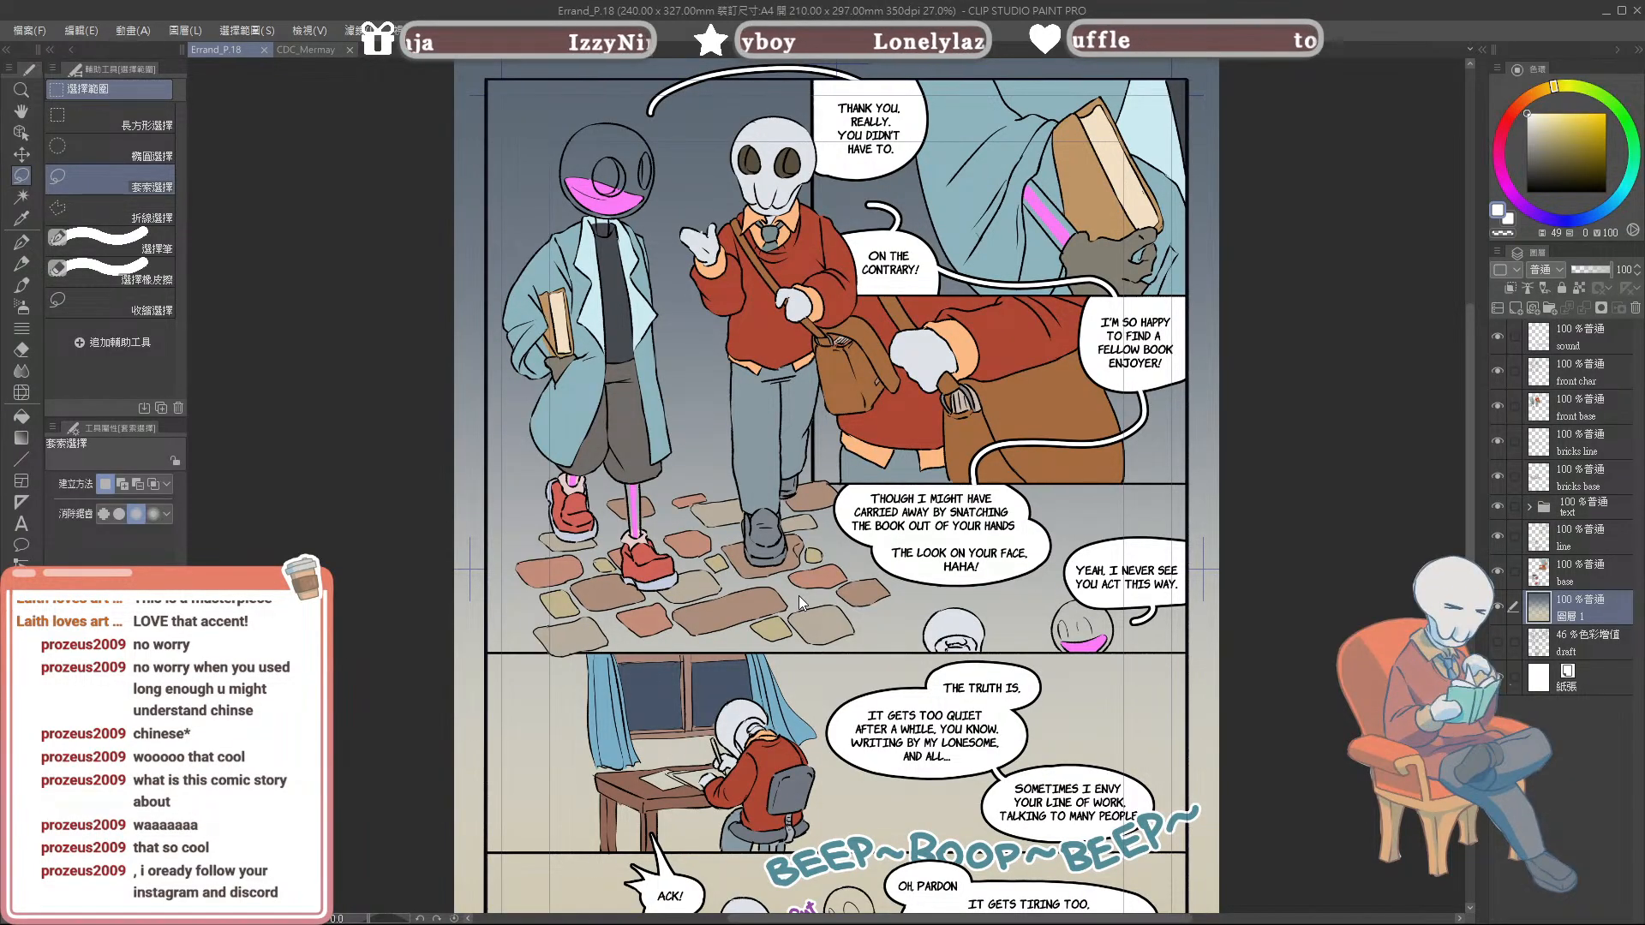
scroll(1075, 343, down, 2)
scroll(1152, 539, up, 3)
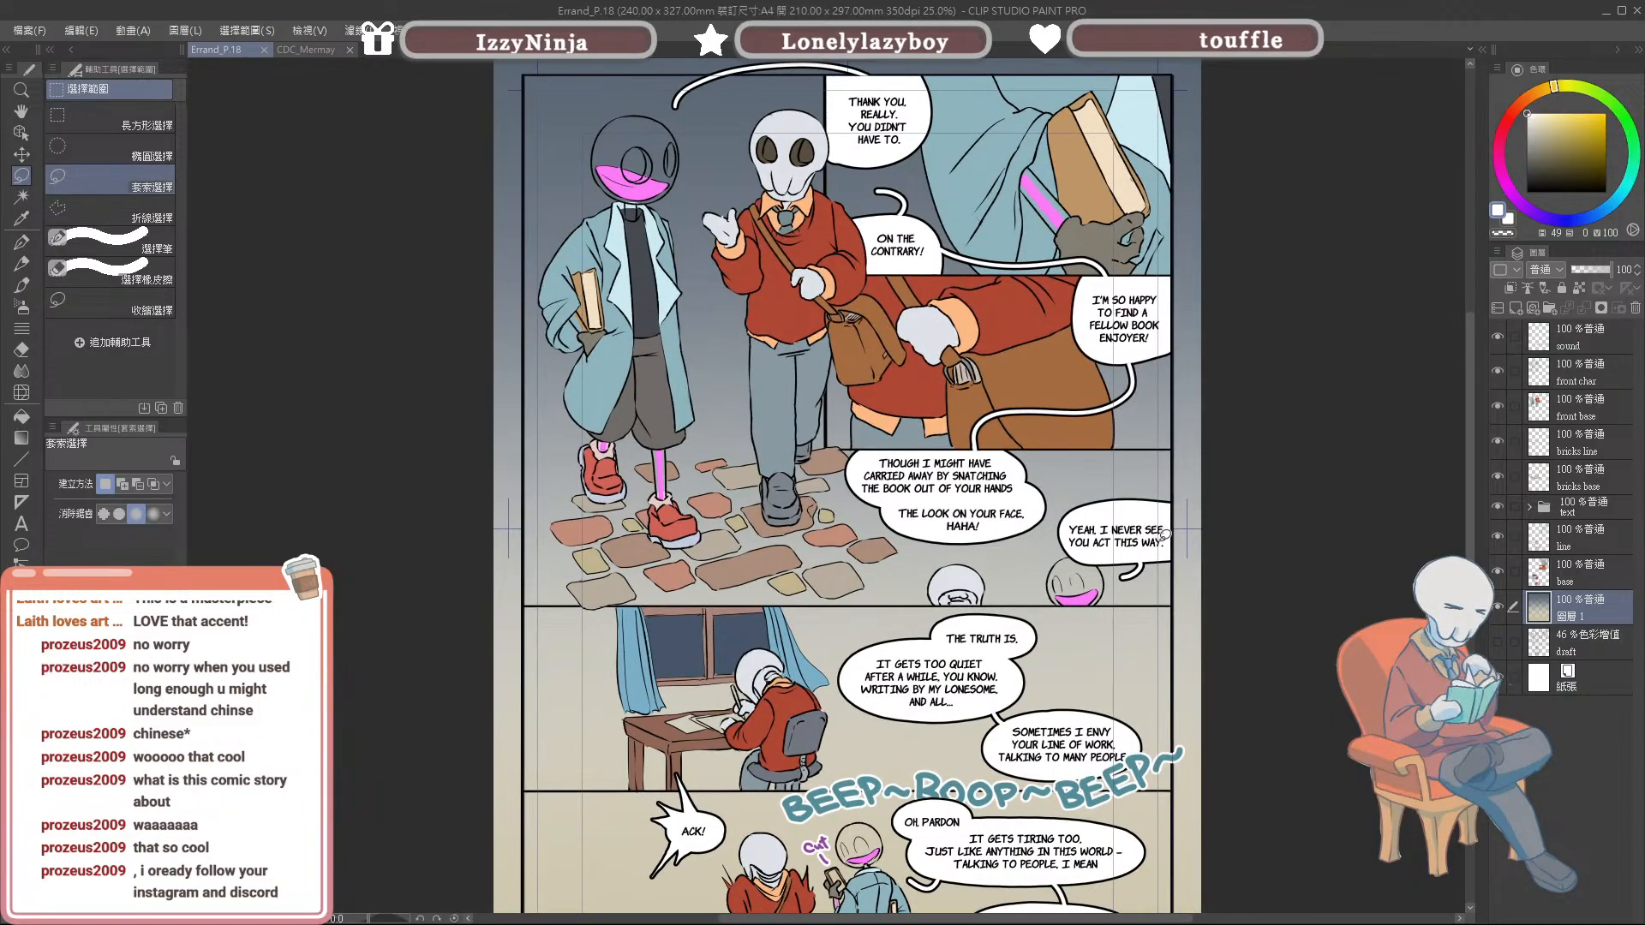
Step: Look over the Errand_P.18 panels, from the two walking characters down to the writing-desk scene
scroll(1328, 223, down, 2)
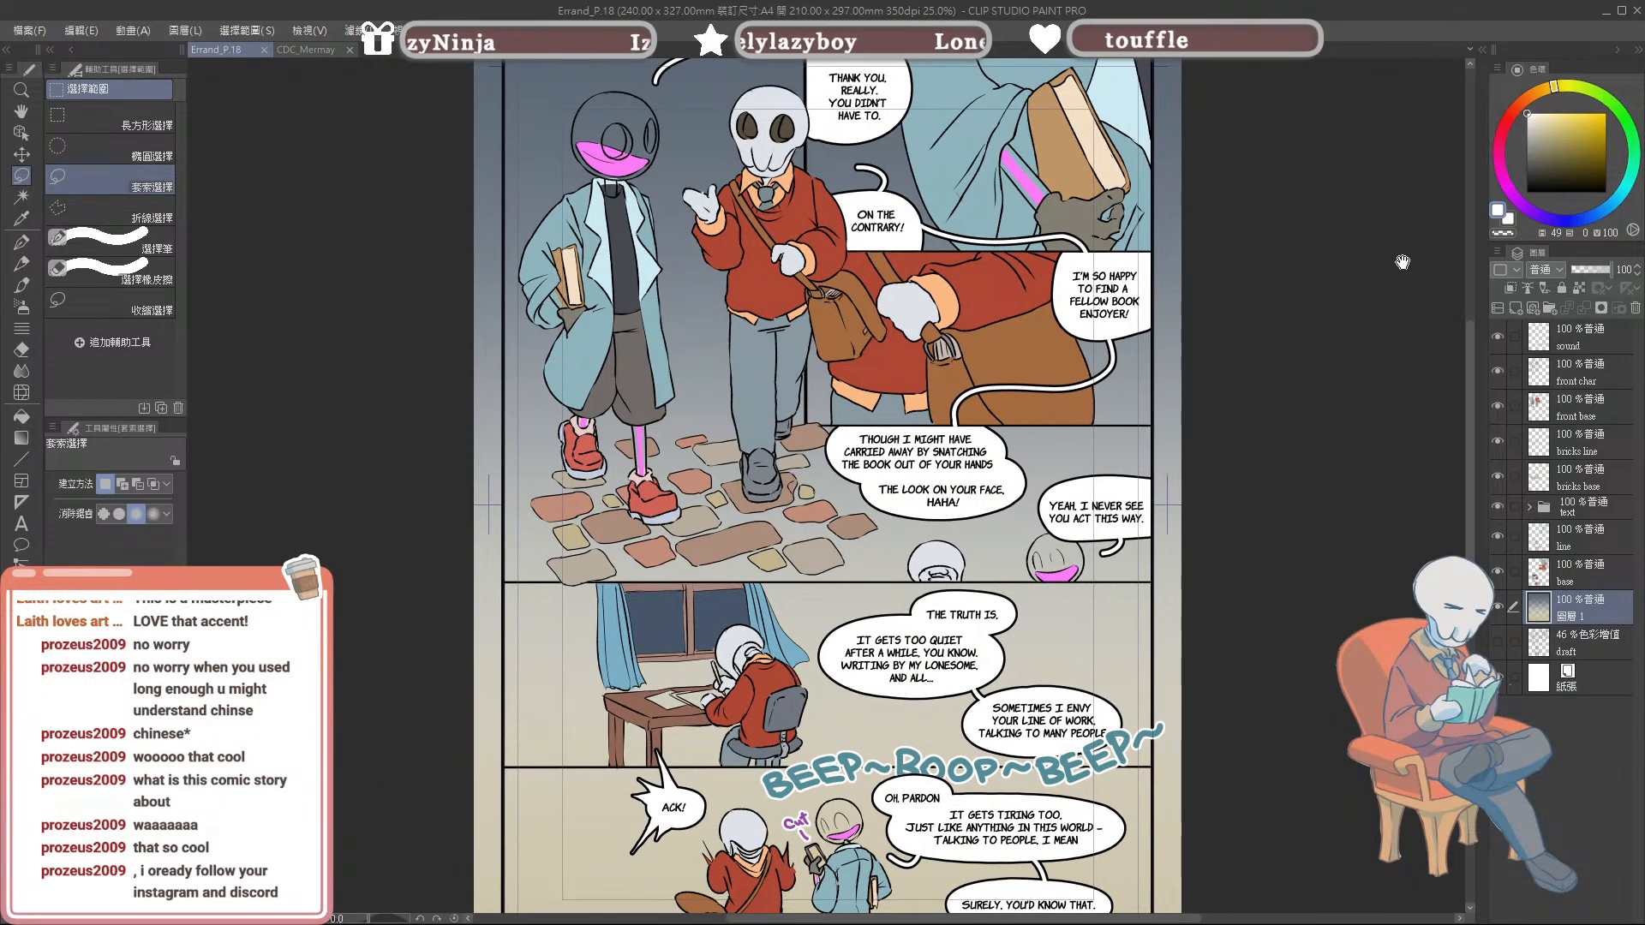
scroll(1399, 257, down, 1)
scroll(1399, 251, up, 2)
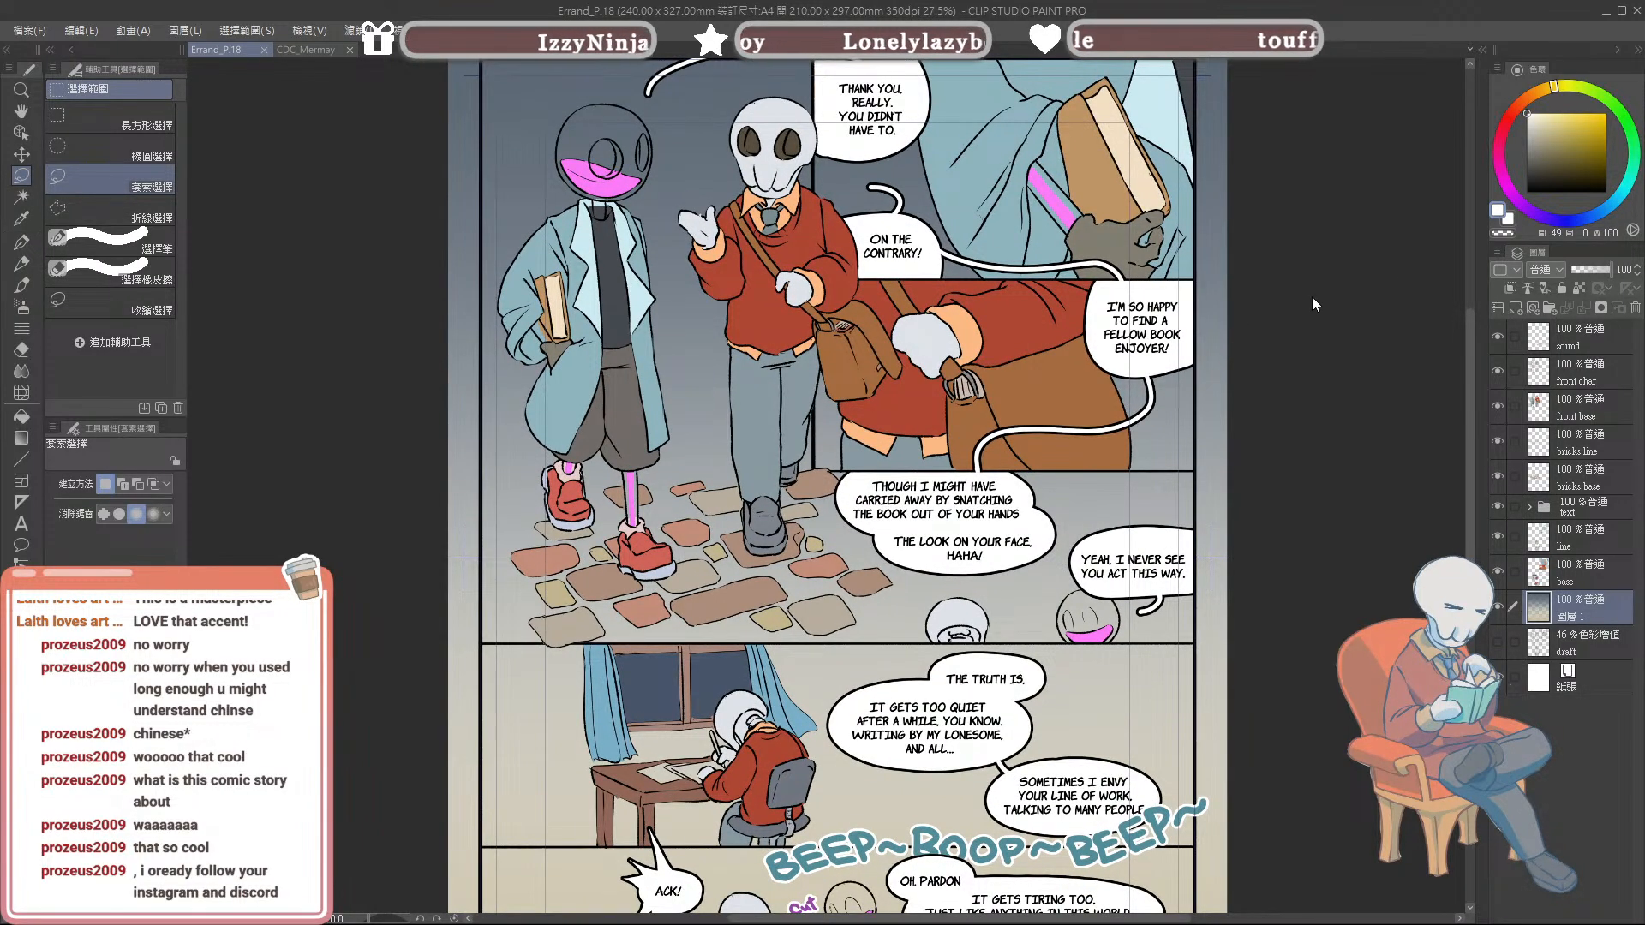
drag(1366, 233, 1369, 244)
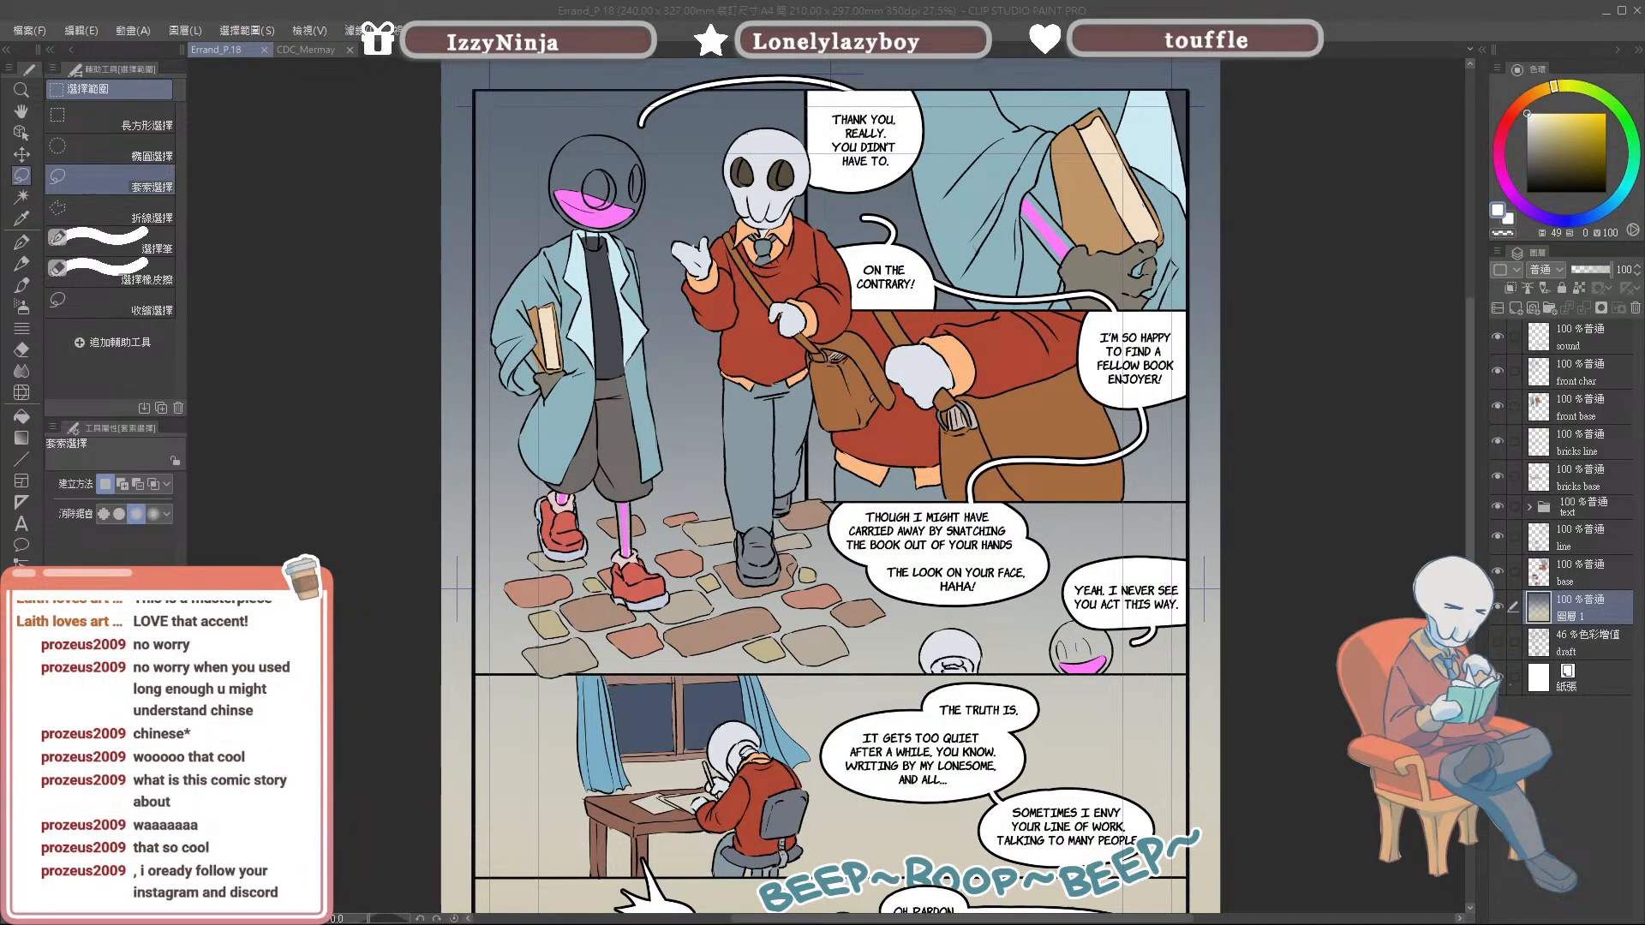
drag(1314, 481, 1316, 517)
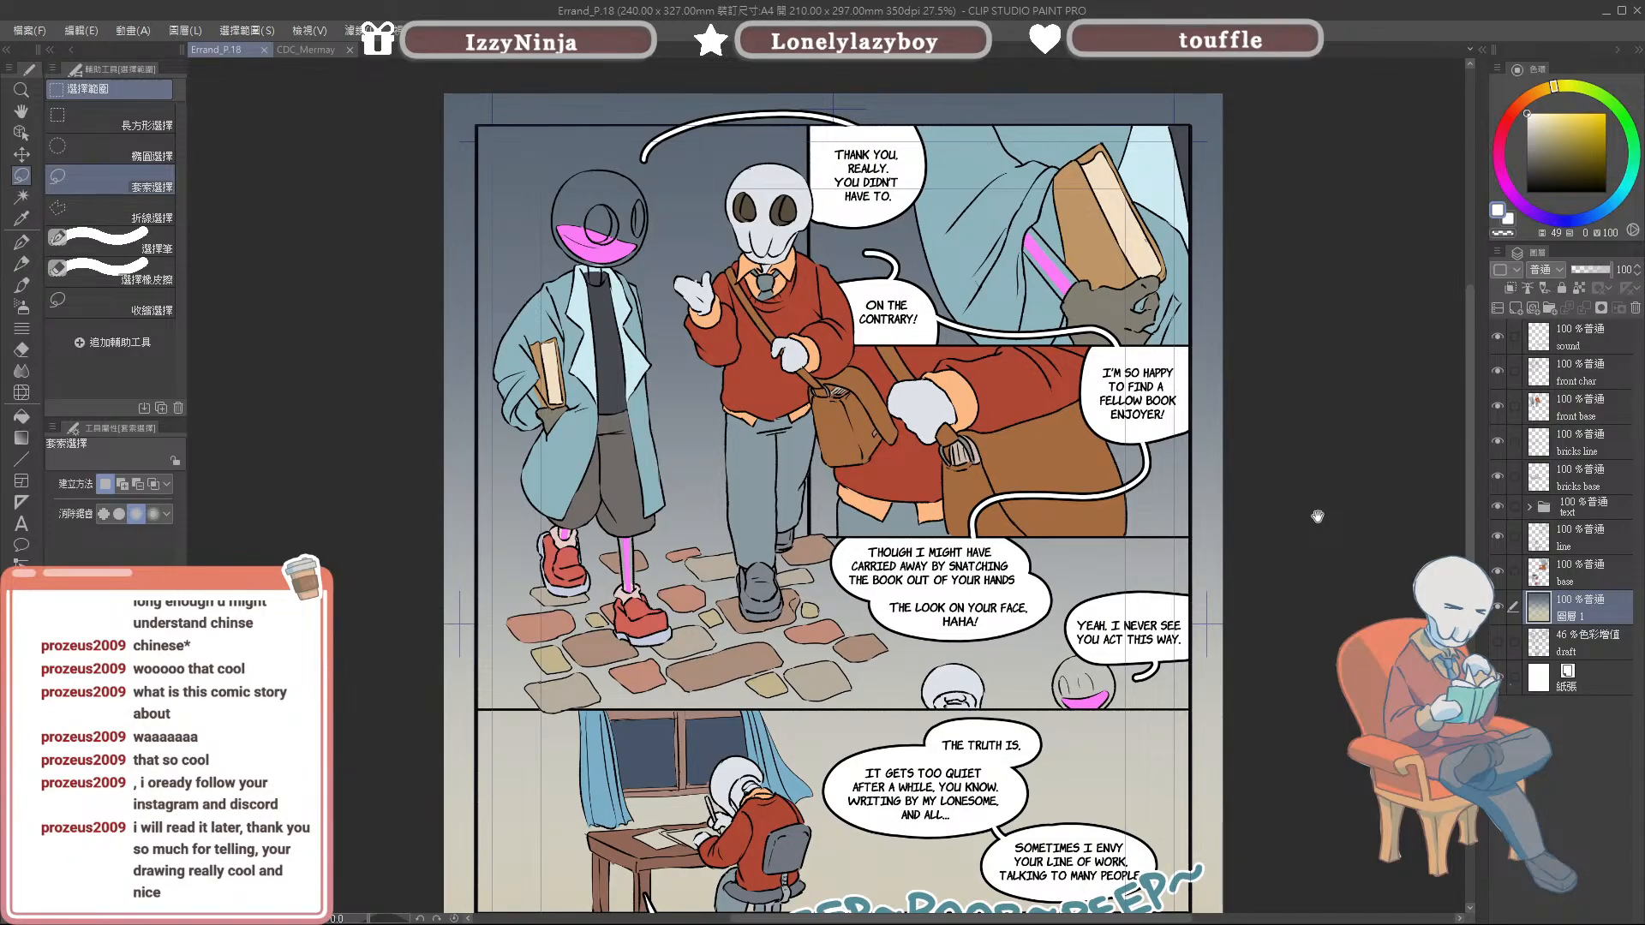
drag(1317, 517, 1339, 370)
scroll(942, 497, down, 1)
scroll(829, 96, up, 3)
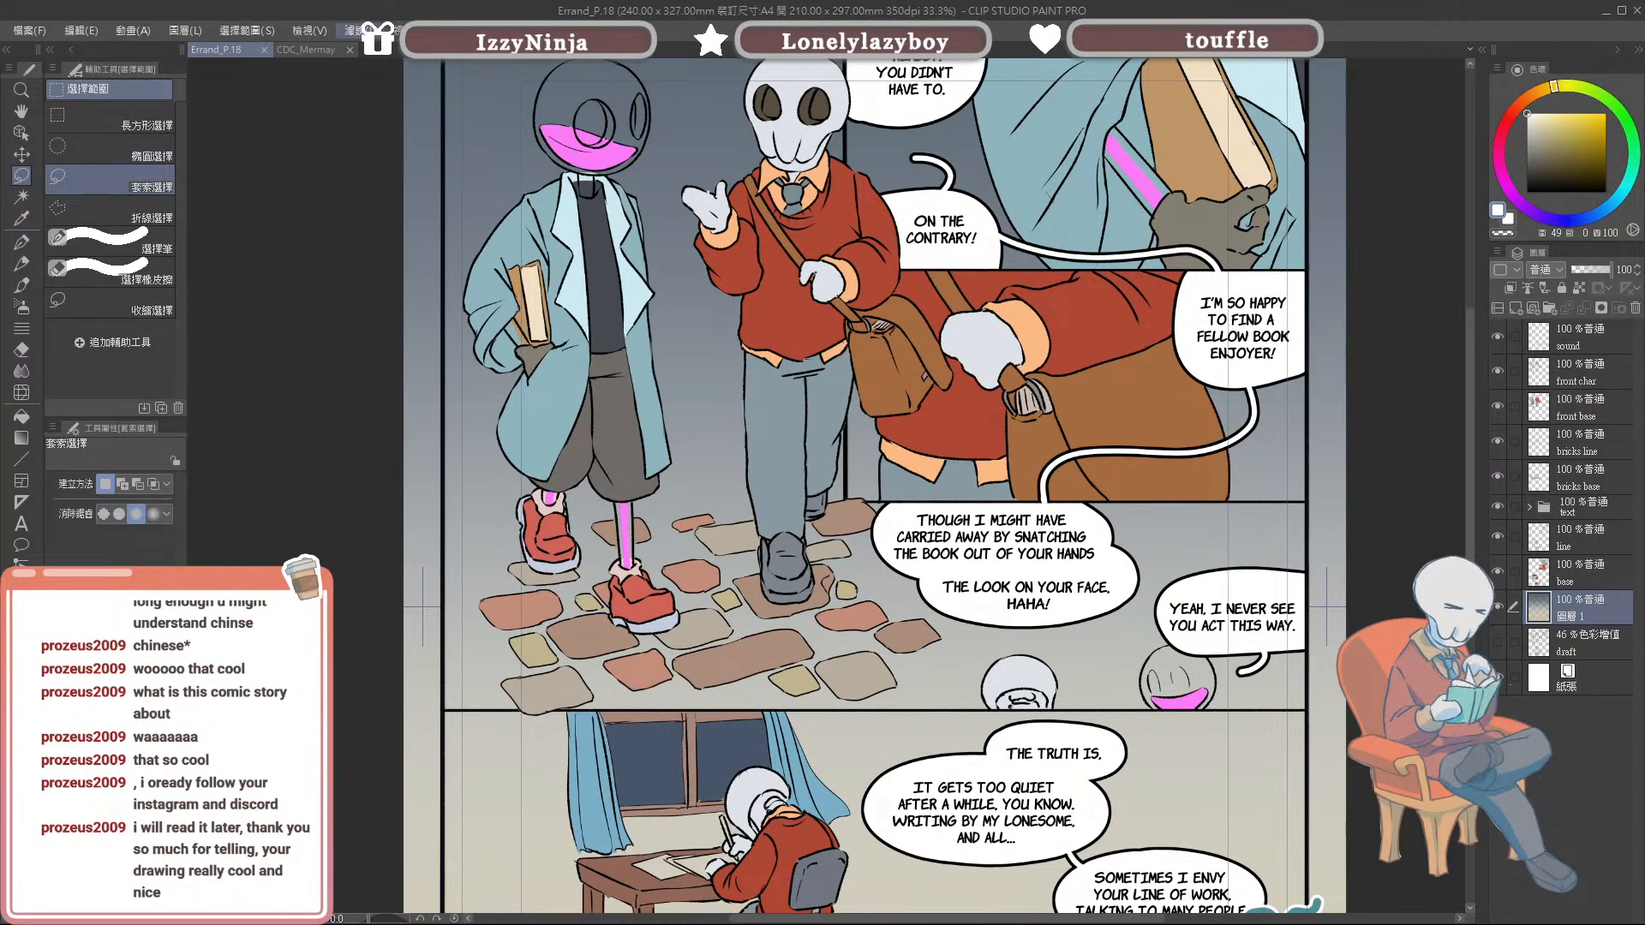
Step: Close the CDC_Mermay painting and open the finished Errand_P.2 page in a separate window as a colour reference
click(350, 50)
scroll(1075, 613, down, 1)
scroll(1190, 341, up, 1)
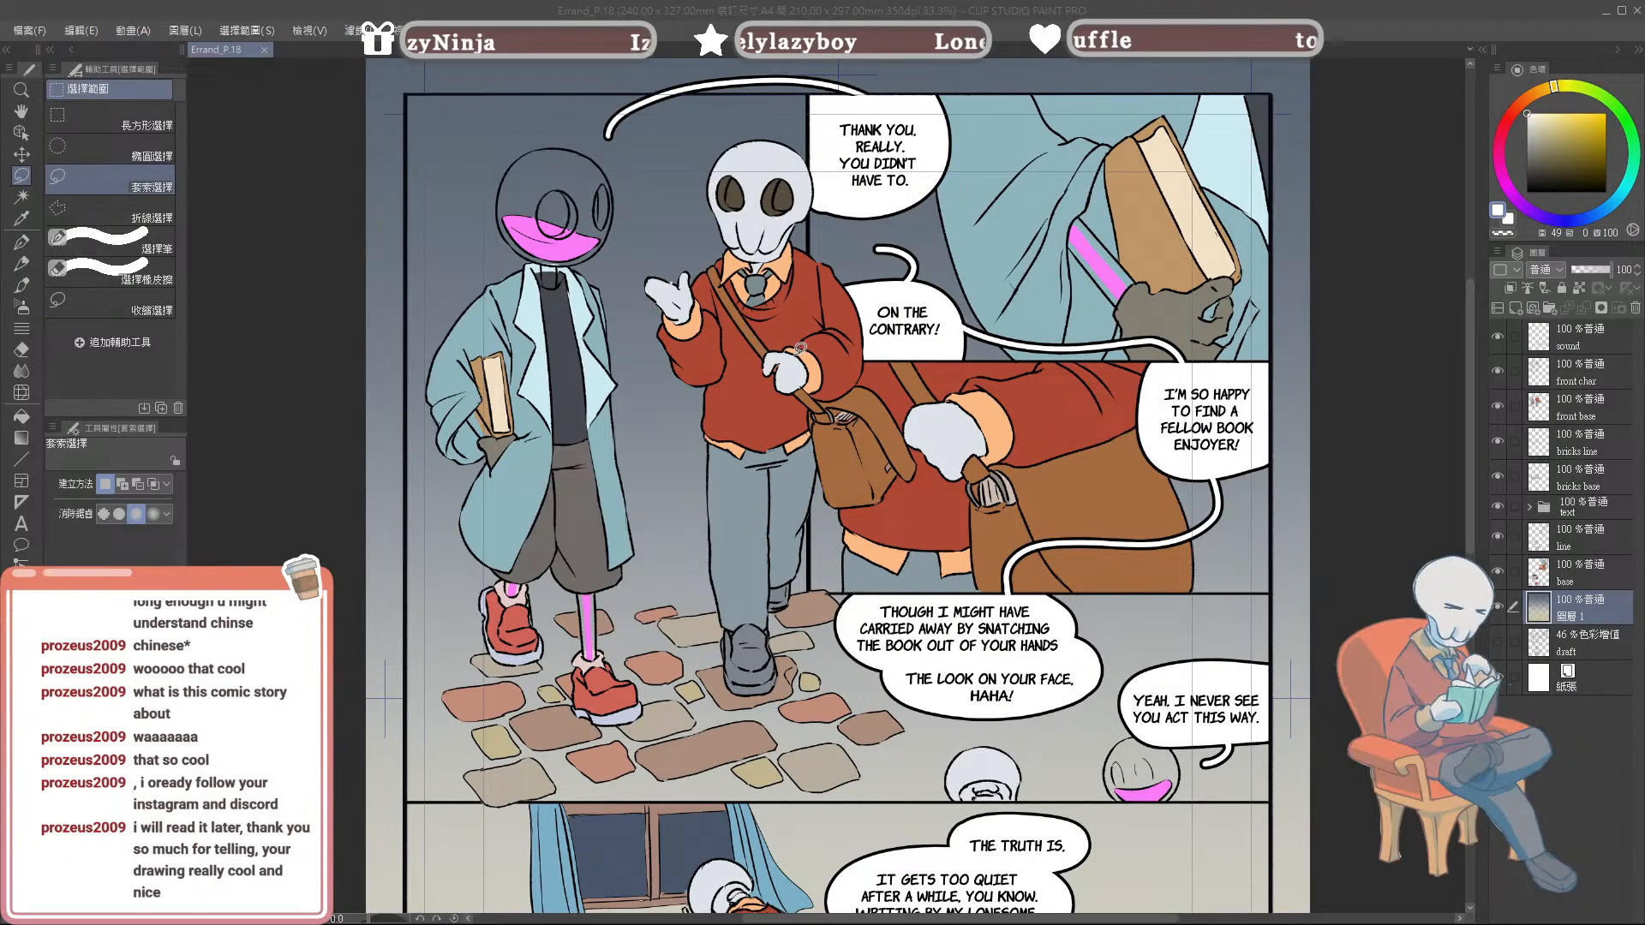
double_click(764, 402)
scroll(865, 477, up, 1)
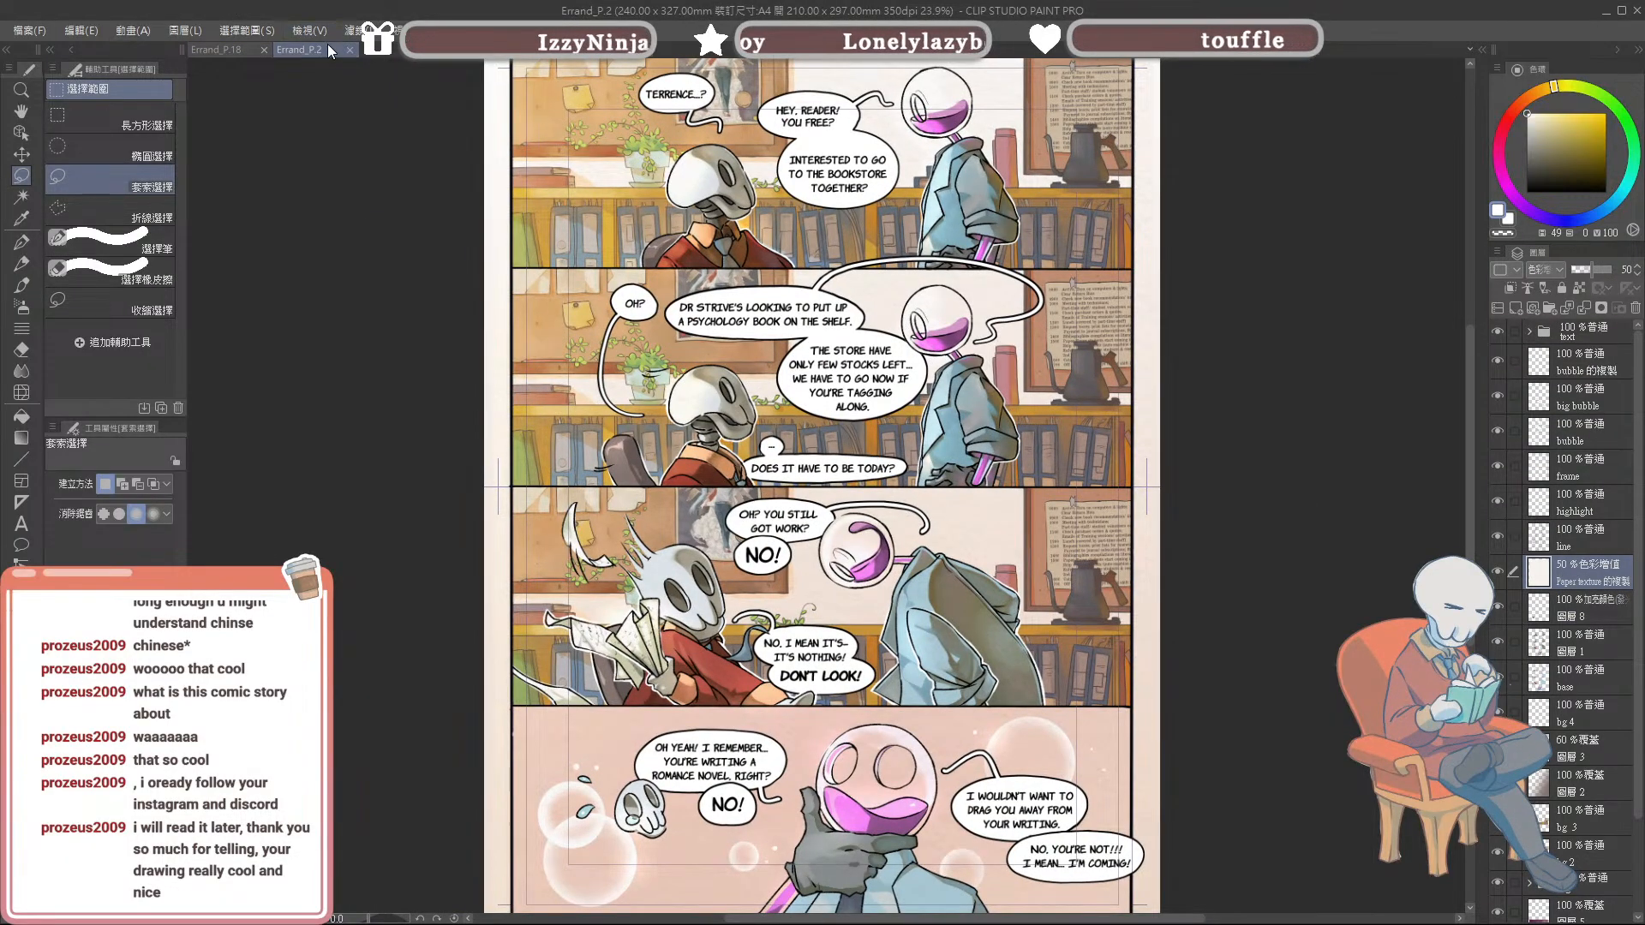
click(350, 50)
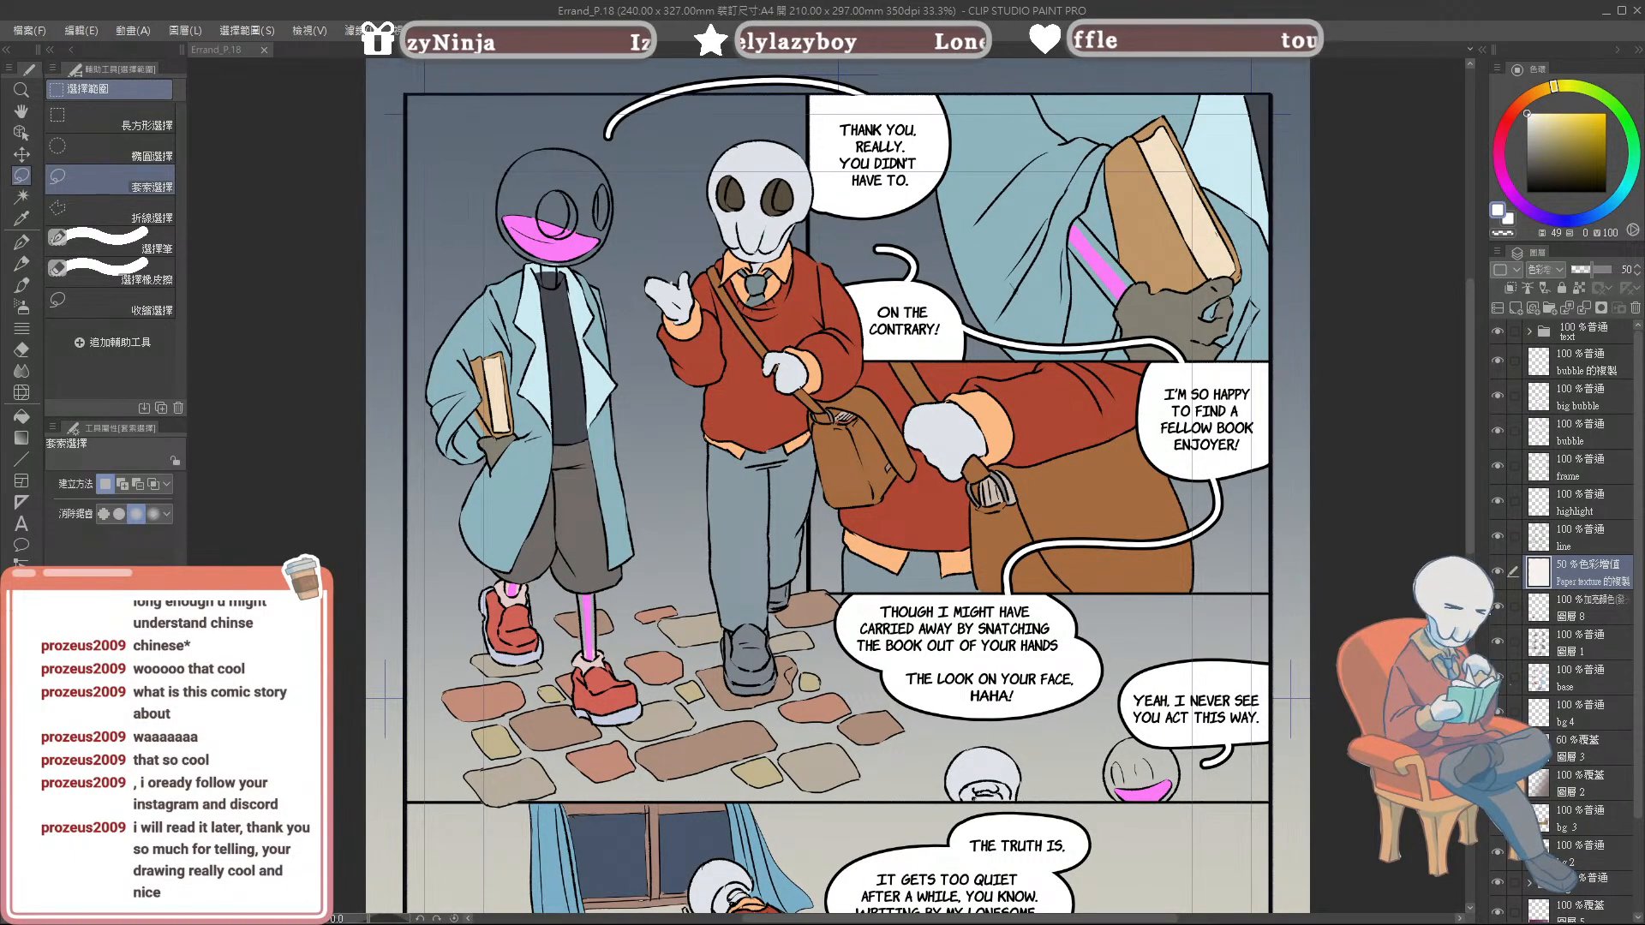
Step: Choose the square texture brush and hide the background gradient layer 圖層 1 on Errand_P.18
click(1327, 583)
mouse_move(1253, 551)
mouse_down()
mouse_move(1330, 571)
mouse_move(1314, 560)
mouse_up()
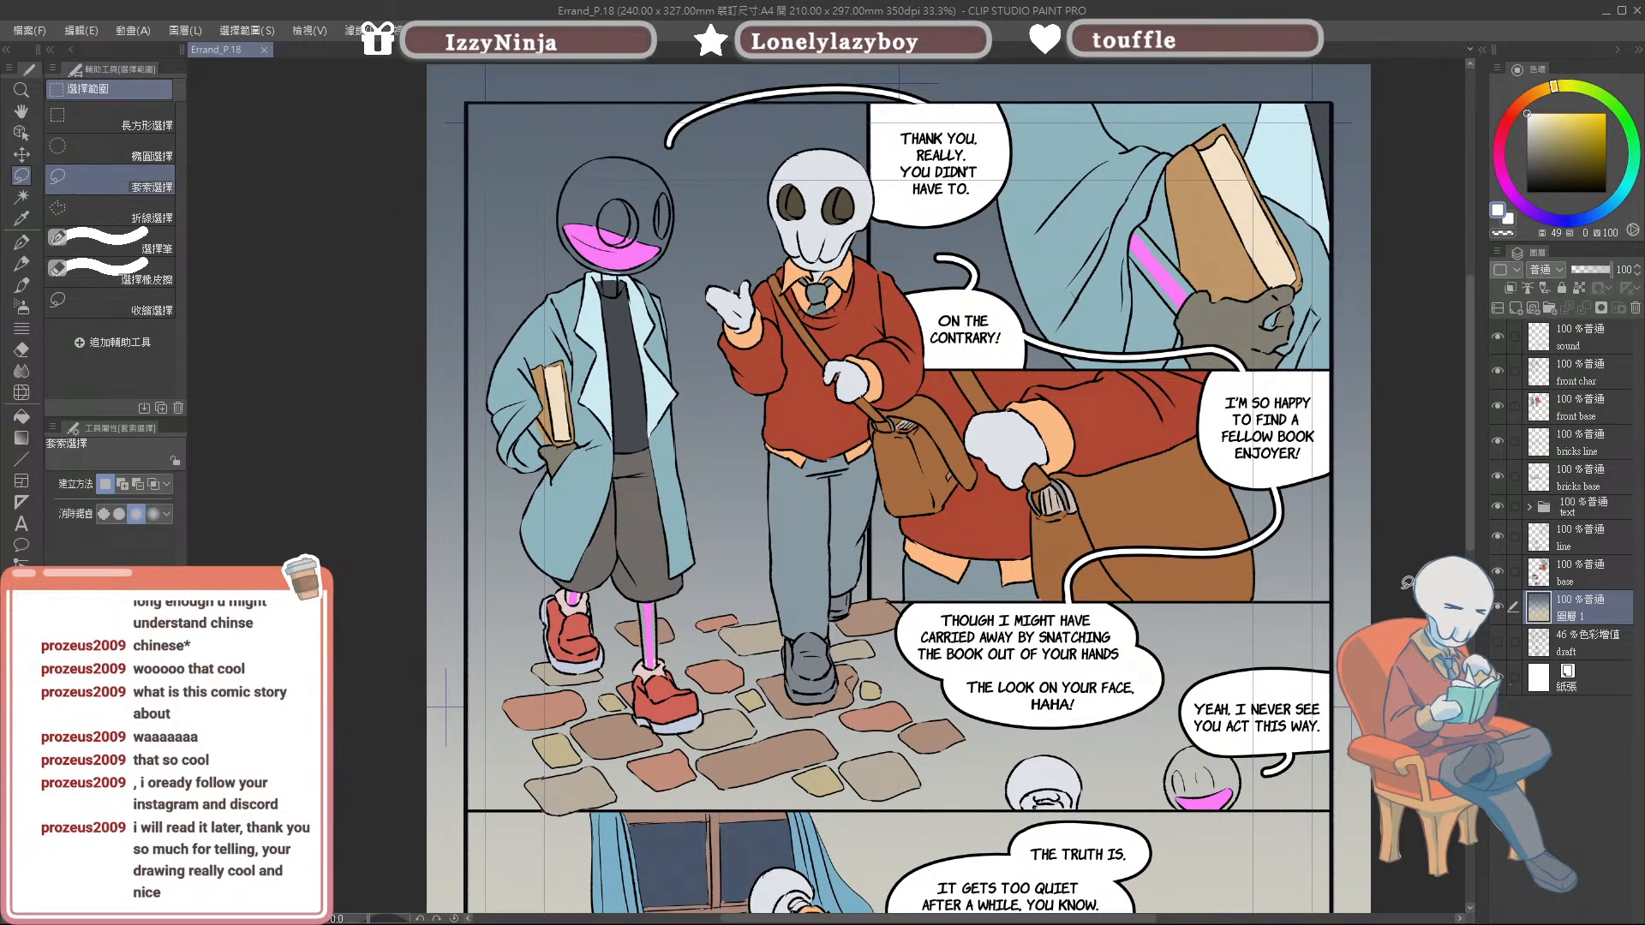
key(b)
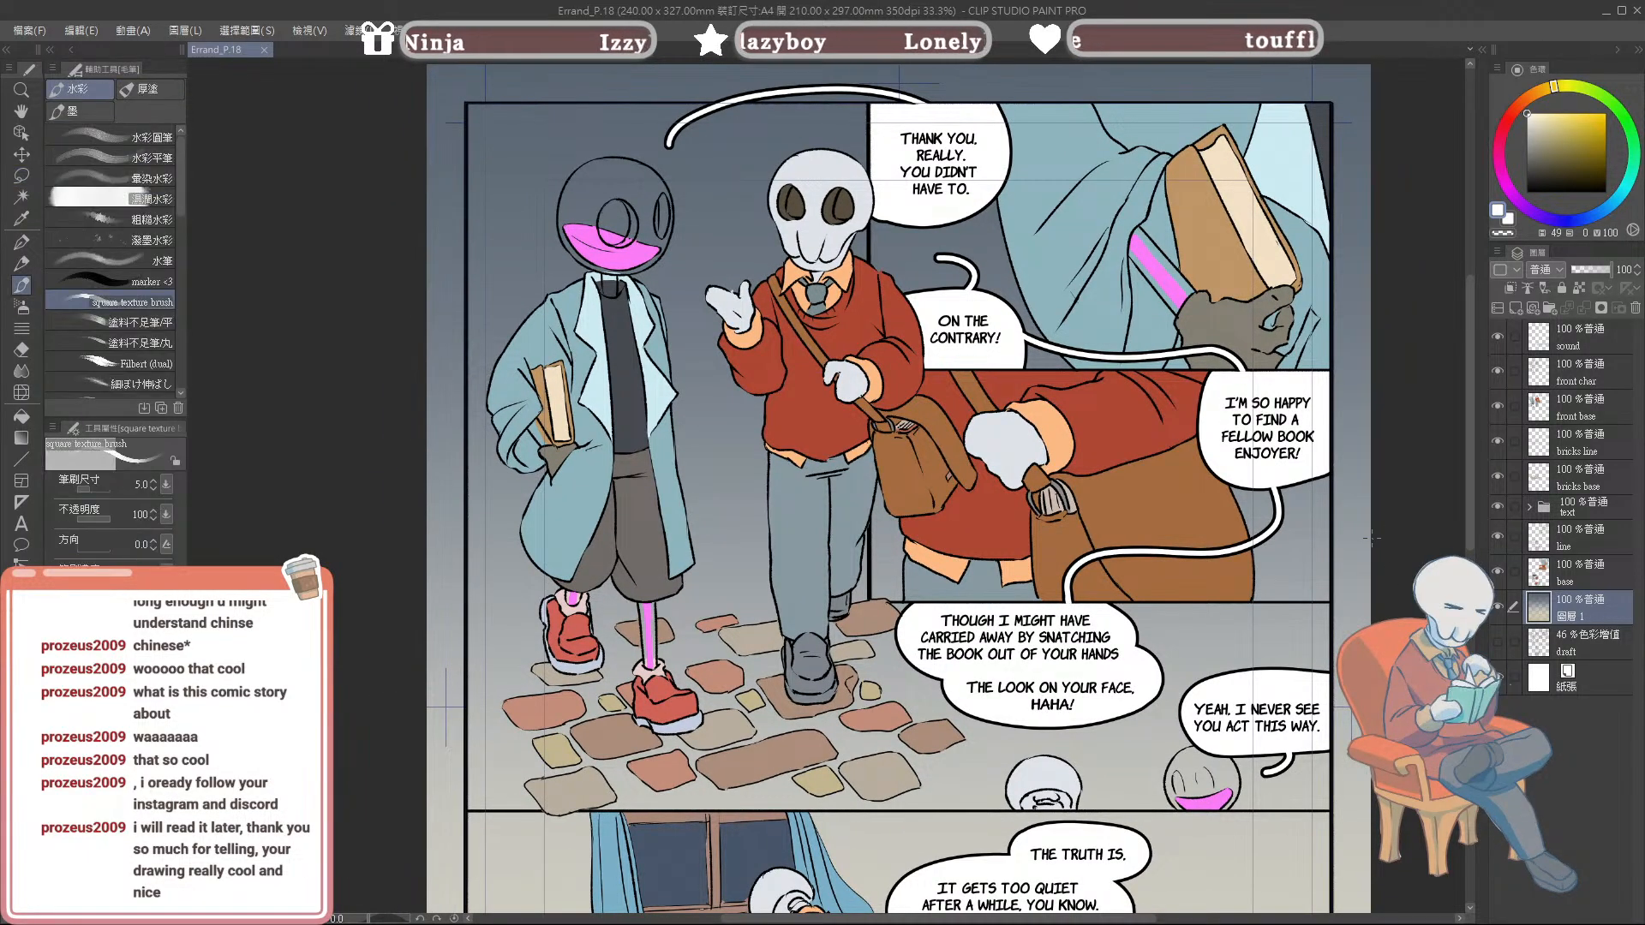
click(1501, 609)
click(1501, 609)
click(1501, 611)
click(1498, 573)
click(1499, 573)
click(1498, 375)
click(1498, 375)
click(1498, 377)
click(1498, 377)
Step: Add a new layer directly above the front base layer and name it "shade"
click(1581, 409)
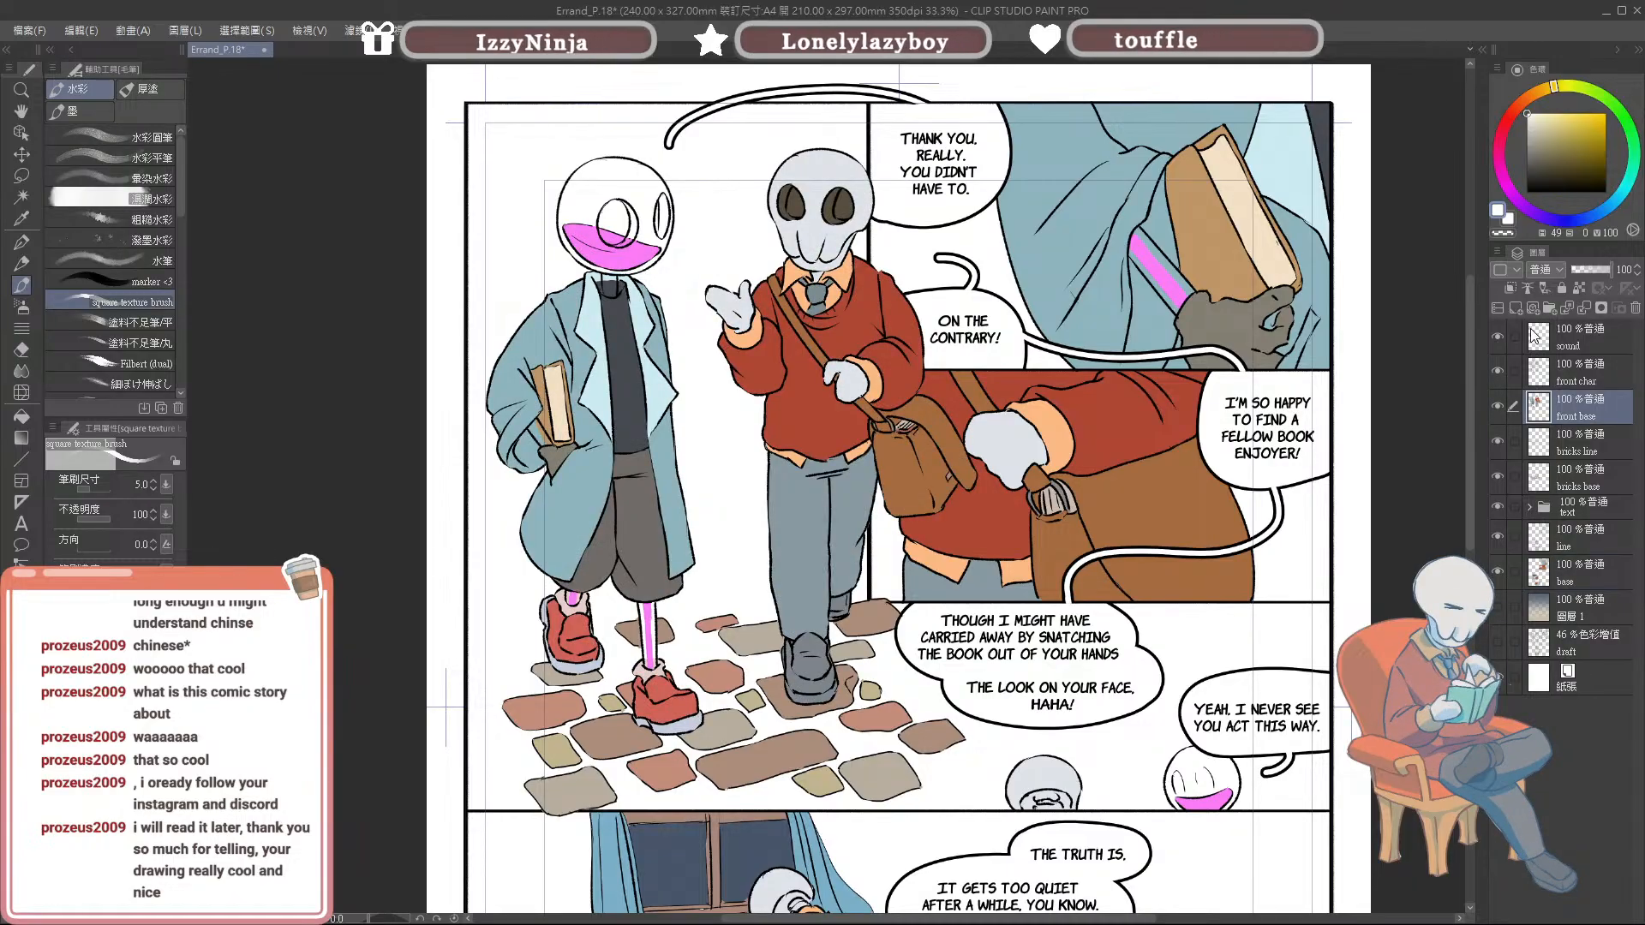
click(1514, 312)
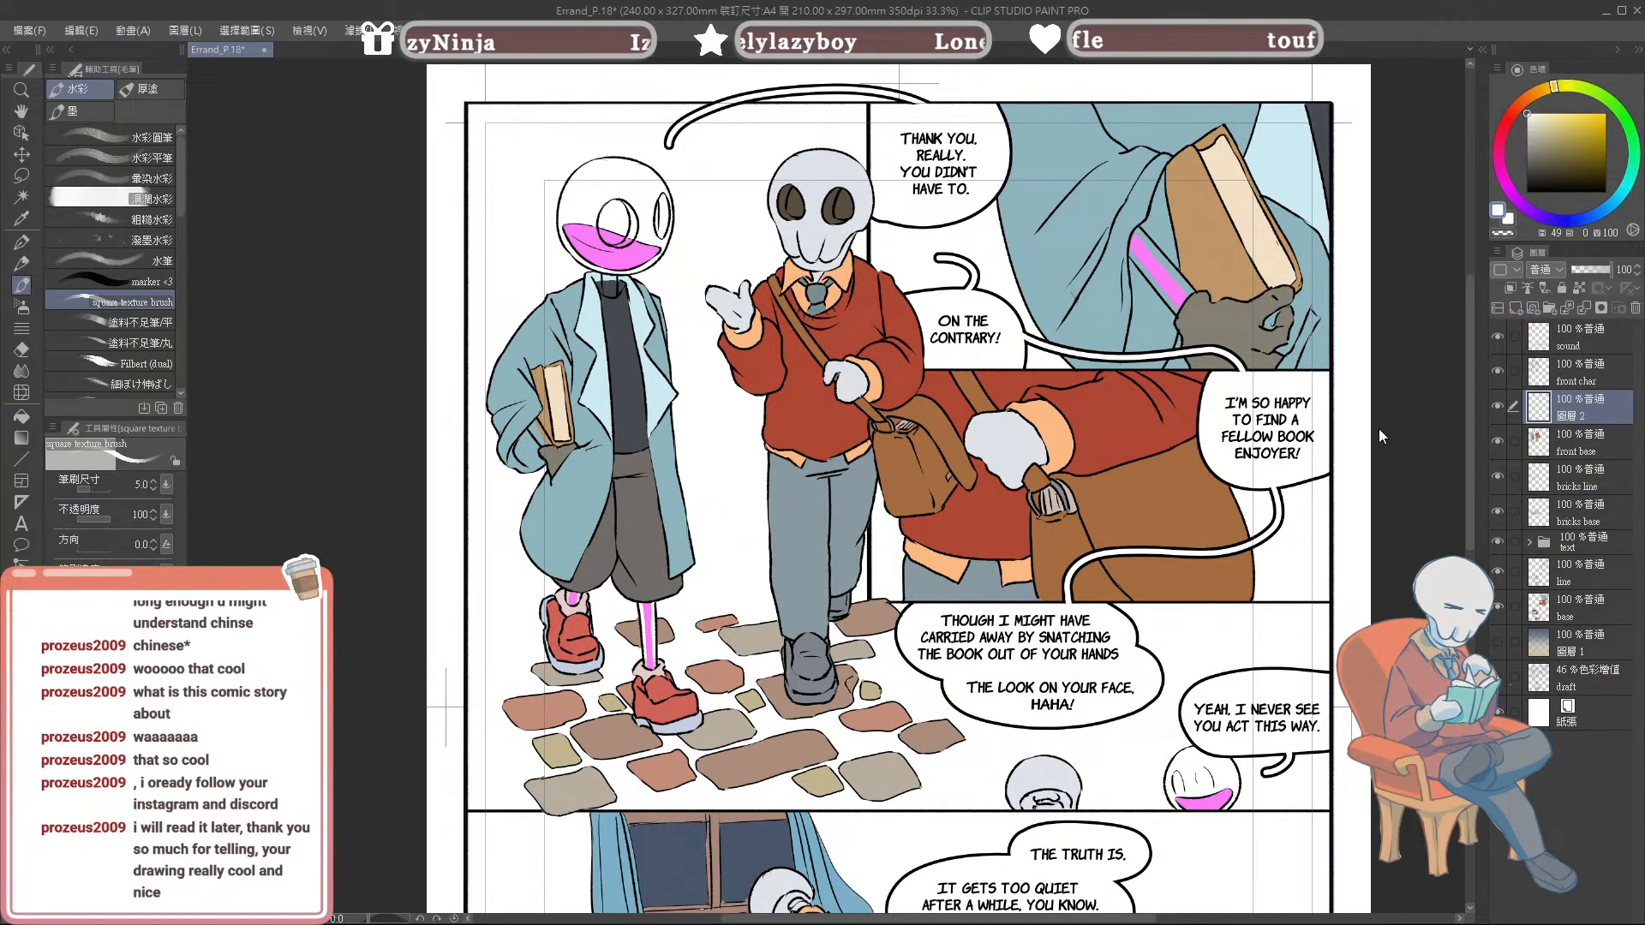
text(shade)
key(Return)
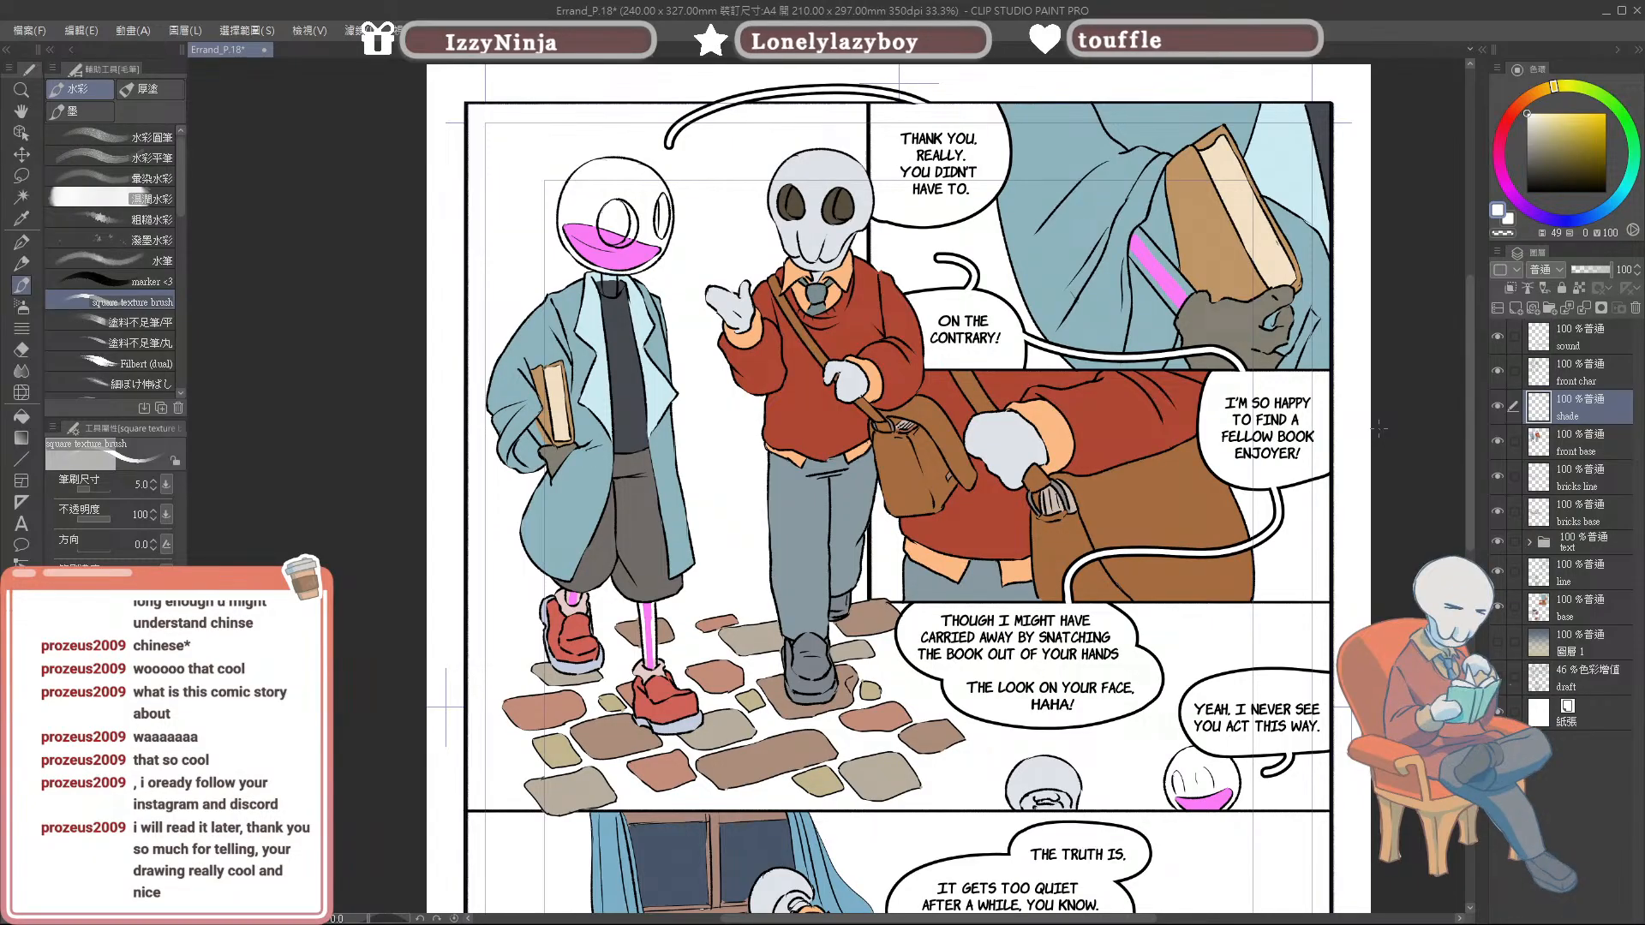
Step: Sample the dark purple from the reference page and shade the lower part of the pink liquid in the round-headed character's head
mouse_move(1096, 489)
mouse_down()
mouse_move(1096, 513)
mouse_move(1107, 479)
mouse_up()
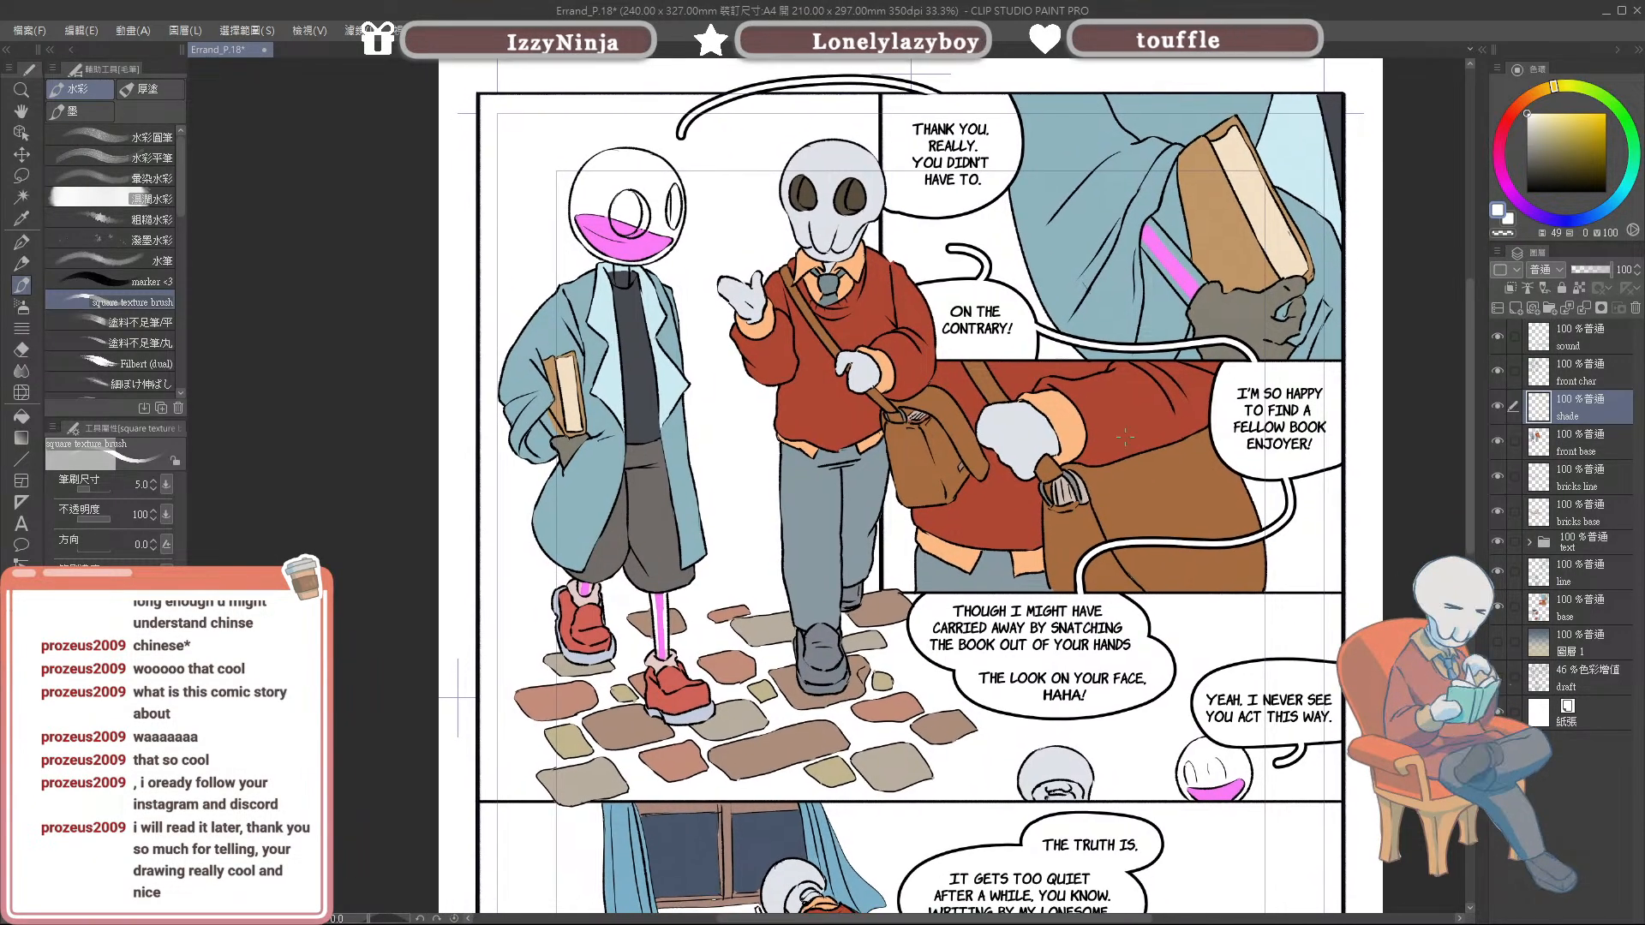
alt+click(356, 137)
alt+click(357, 138)
click(708, 240)
drag(705, 248, 710, 250)
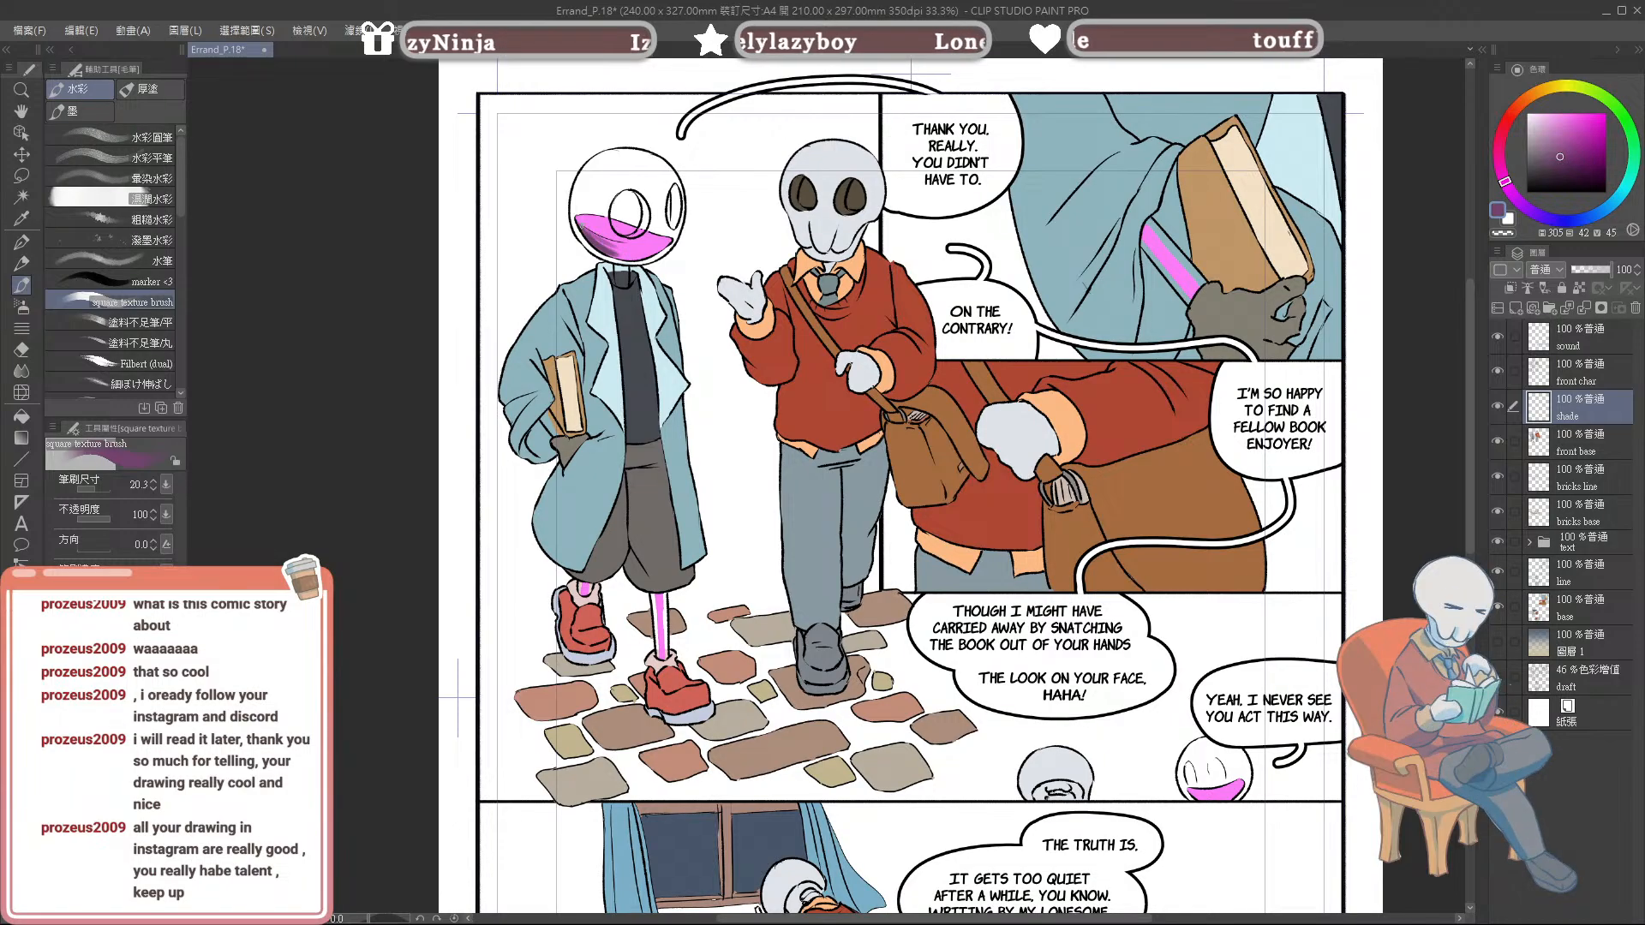
drag(597, 236, 633, 257)
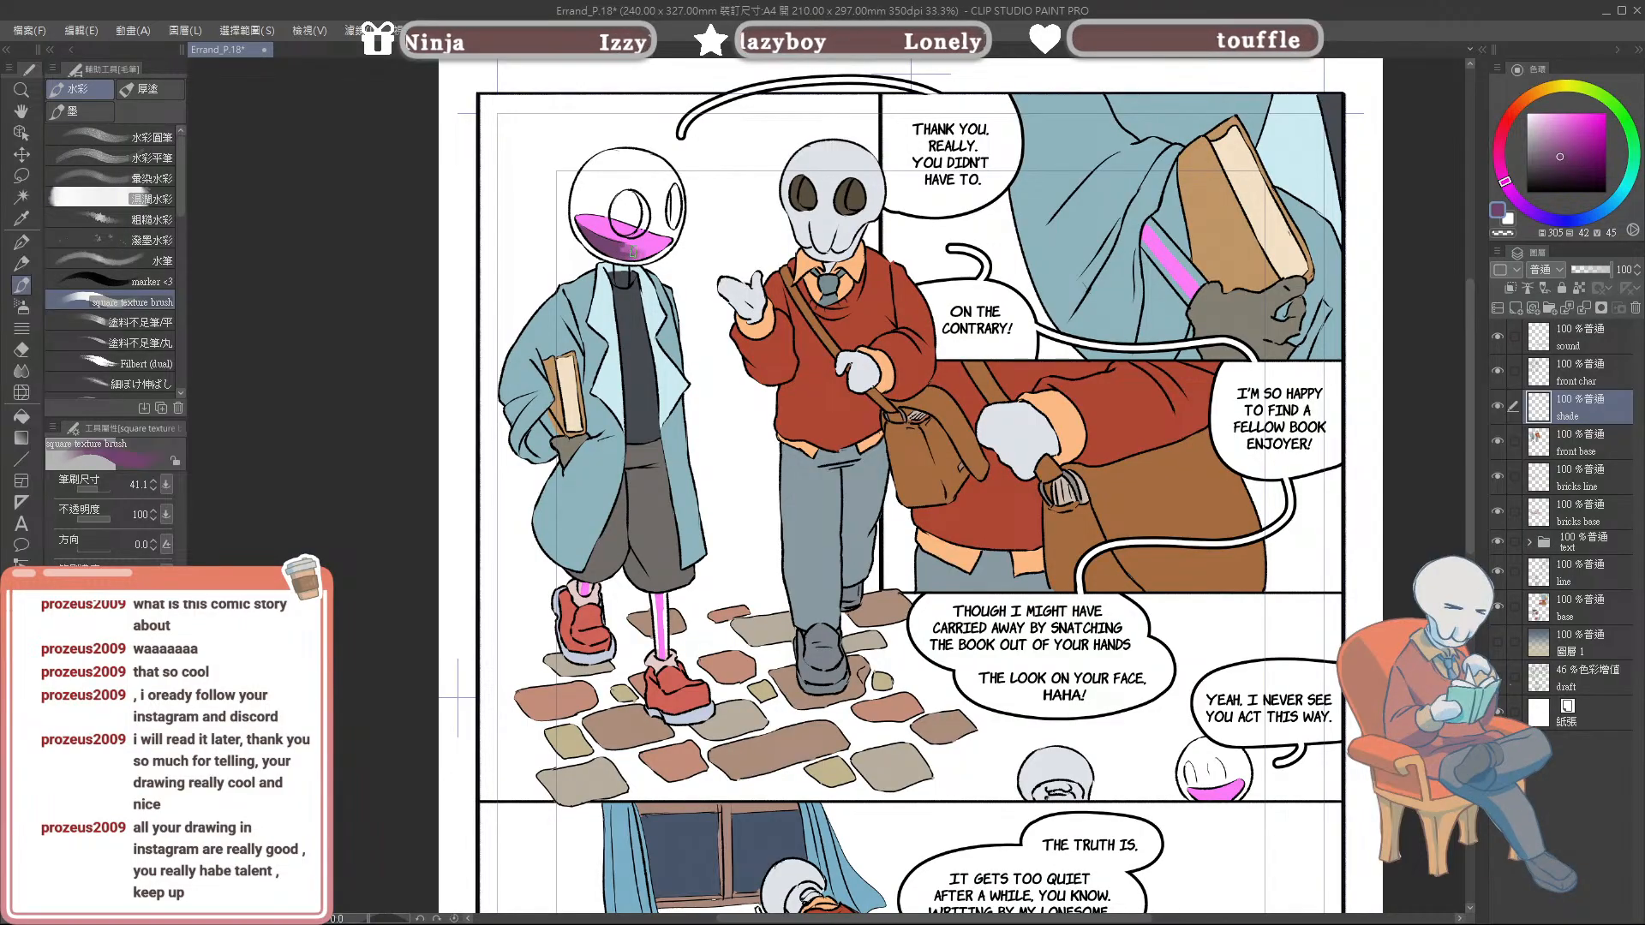
alt+click(622, 251)
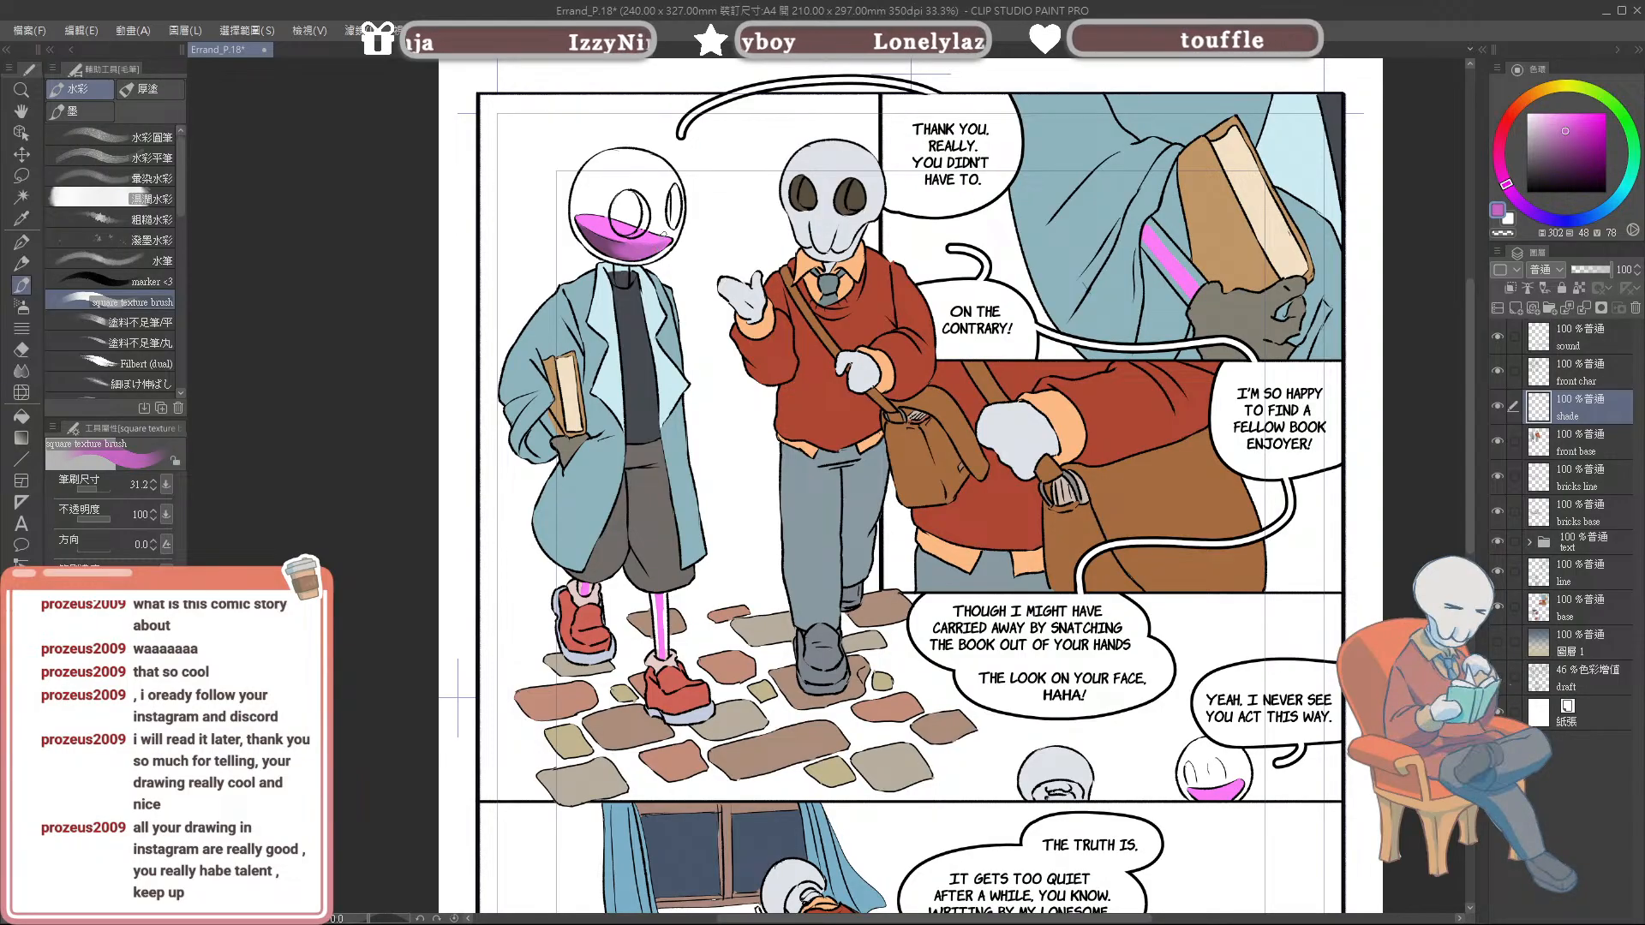
Step: Paint the upper surface of the liquid in the round head with a lighter pink, reducing the brush size to 21.8
scroll(640, 231, up, 3)
scroll(622, 228, down, 2)
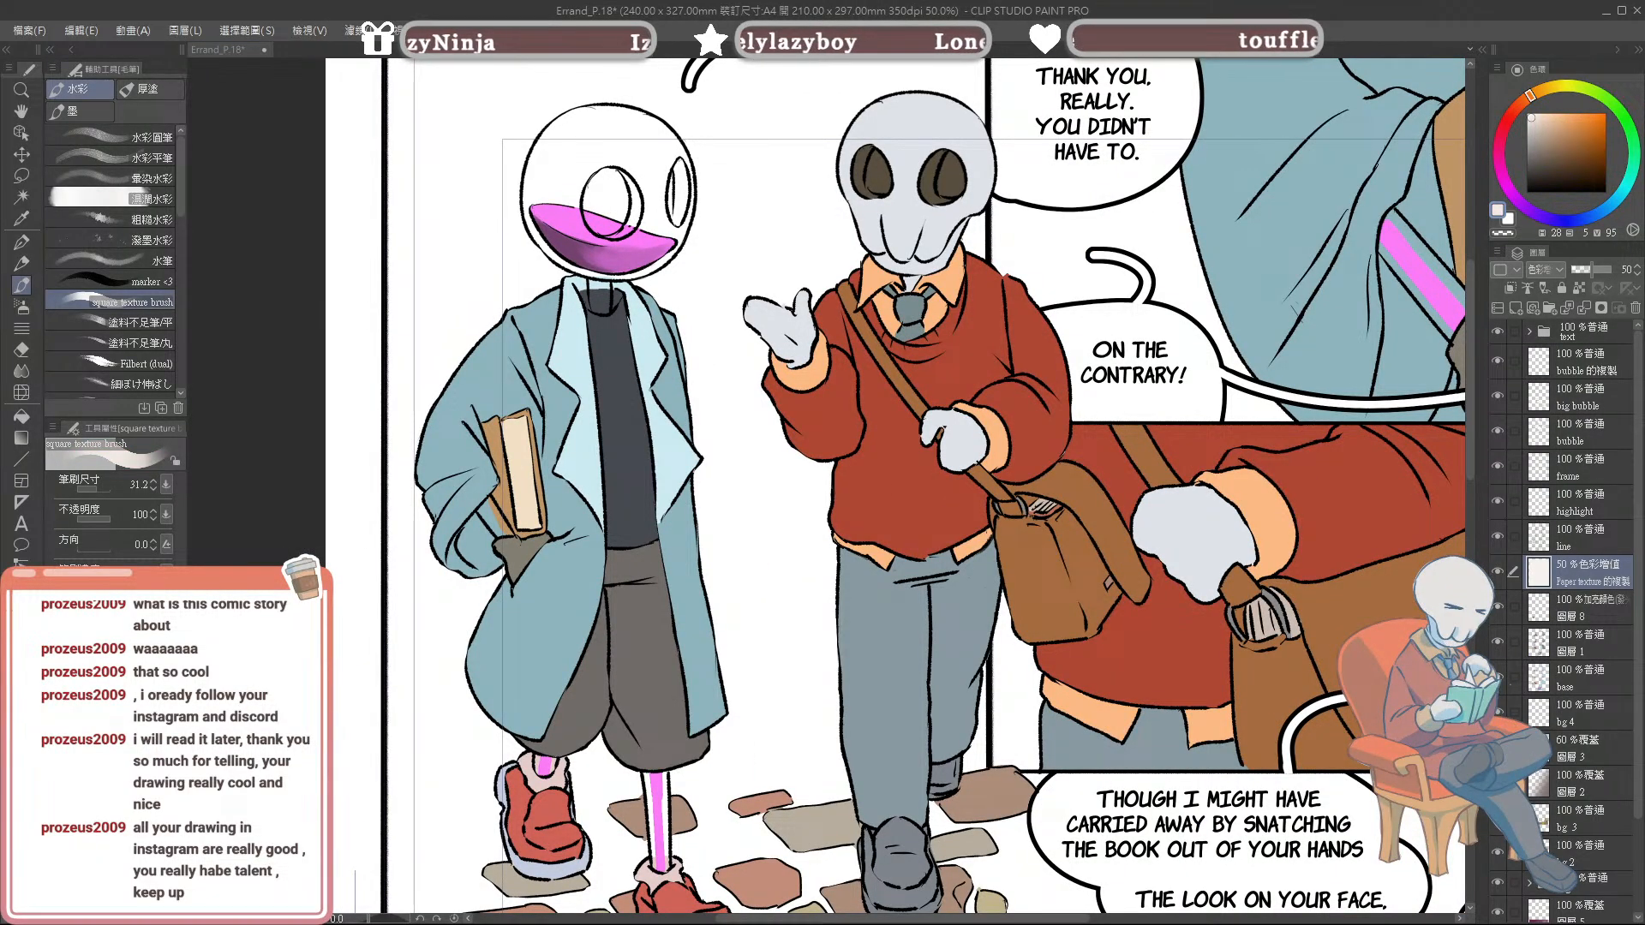
click(597, 225)
key(bracketright)
key(bracketright)
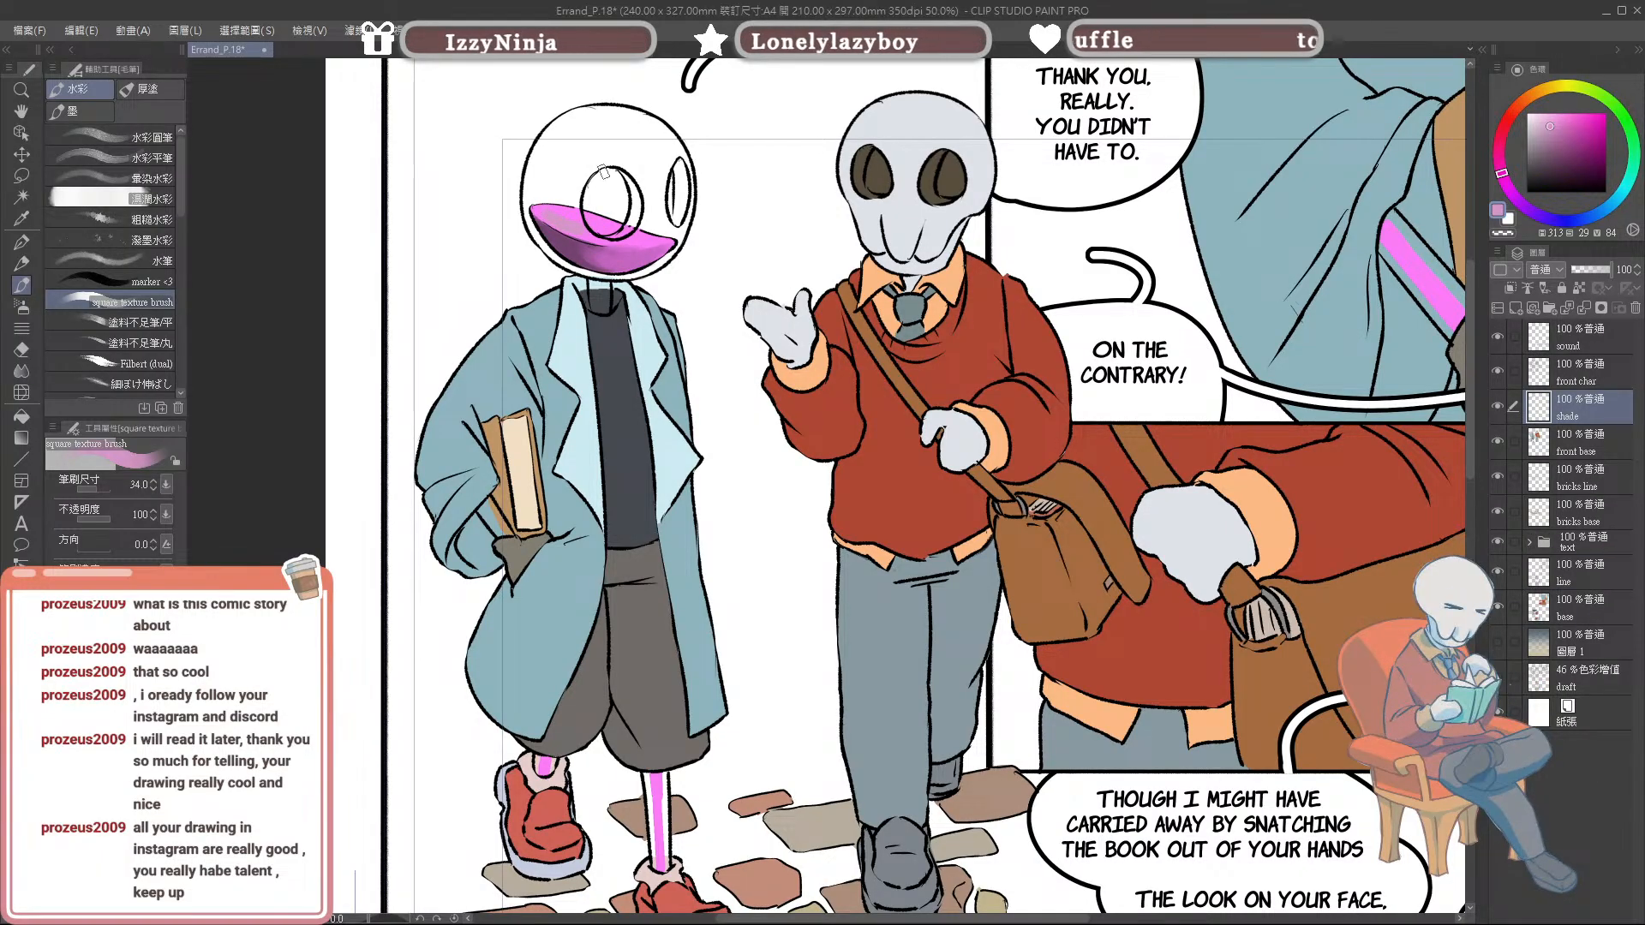
drag(1549, 126, 1547, 121)
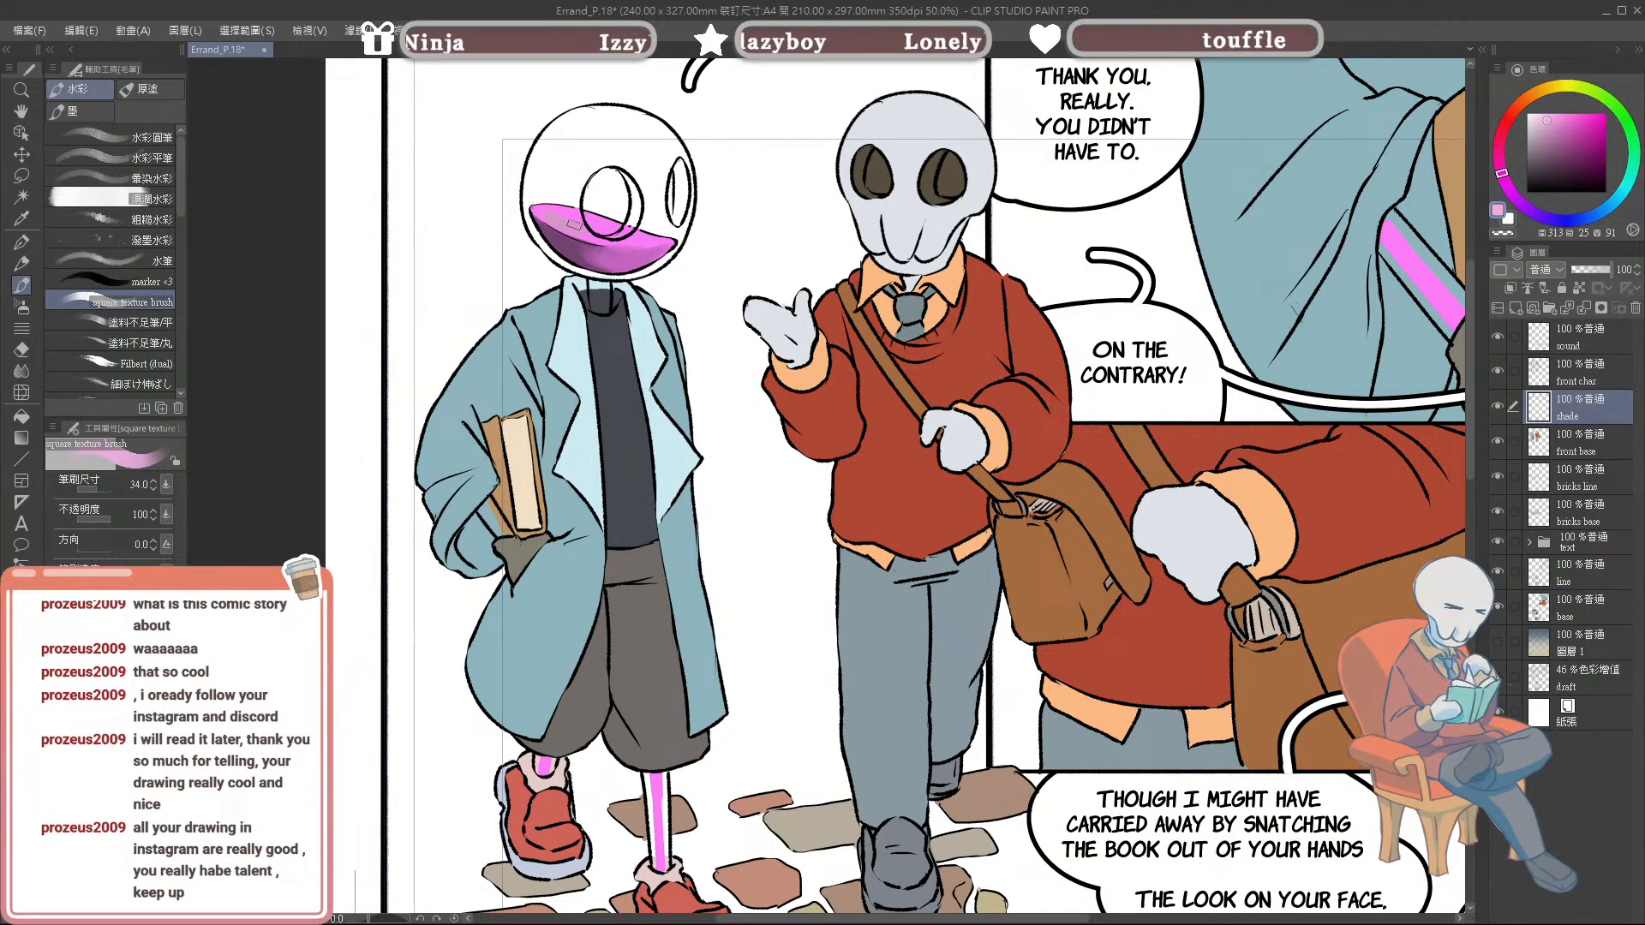
mouse_move(547, 215)
mouse_down()
mouse_move(609, 236)
mouse_move(541, 211)
mouse_move(631, 230)
mouse_up()
key([)
key([)
key([)
key([)
key([)
key([)
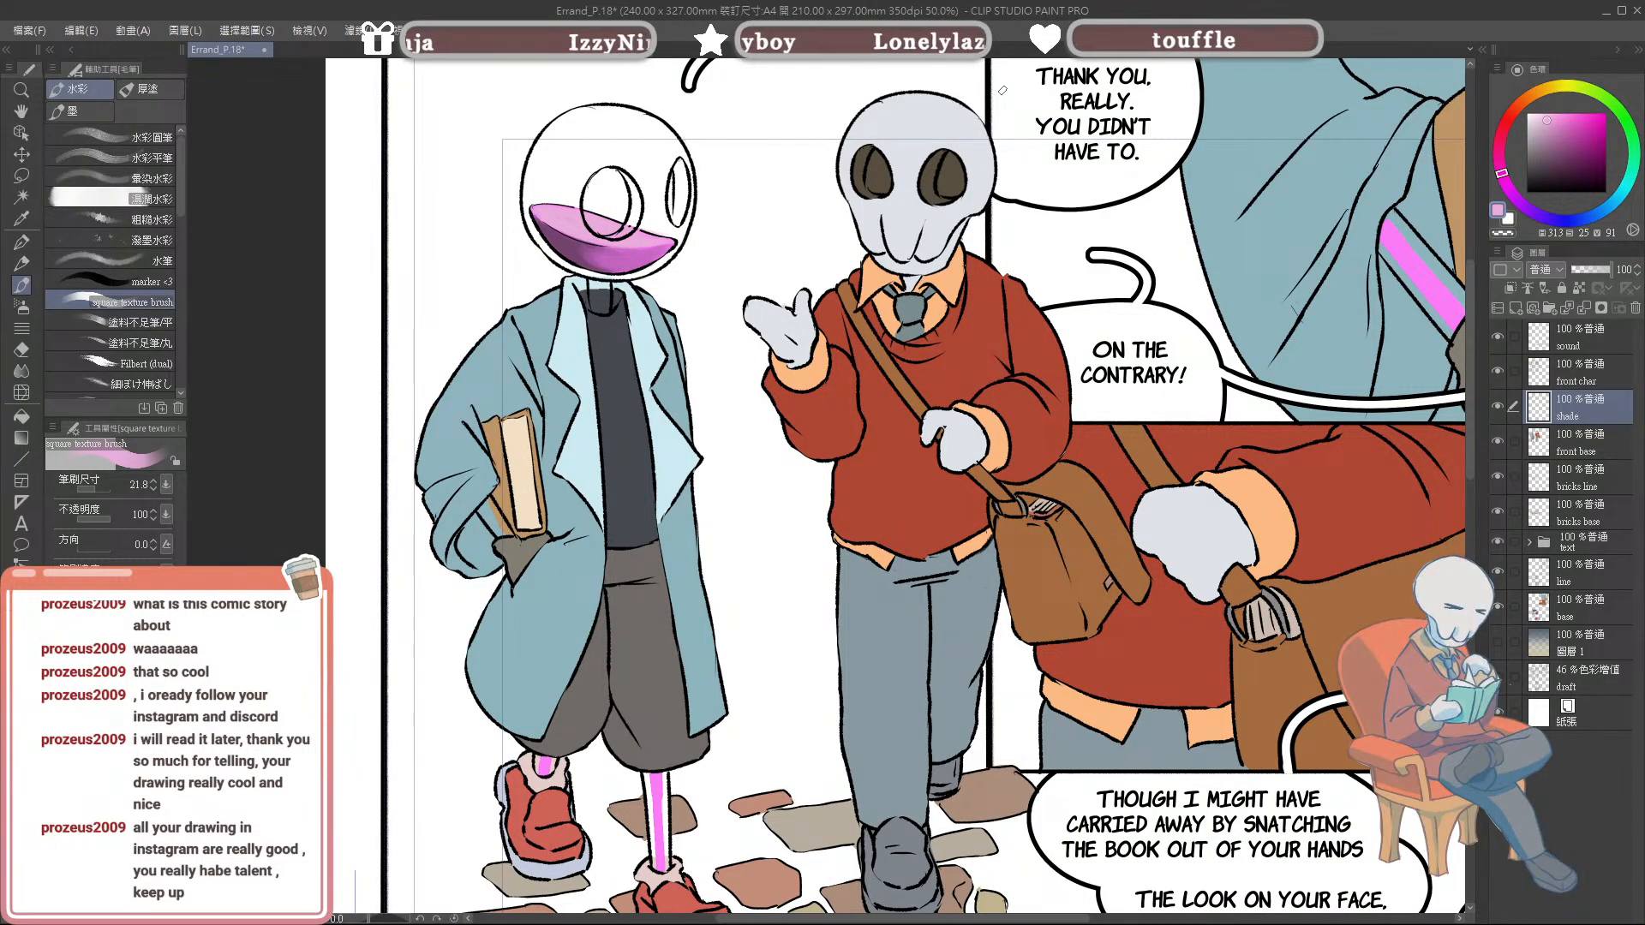
Step: Paint the round-headed character's neck in the liquid's mid purple and shade it with the darker purple just beneath the head
alt+click(622, 248)
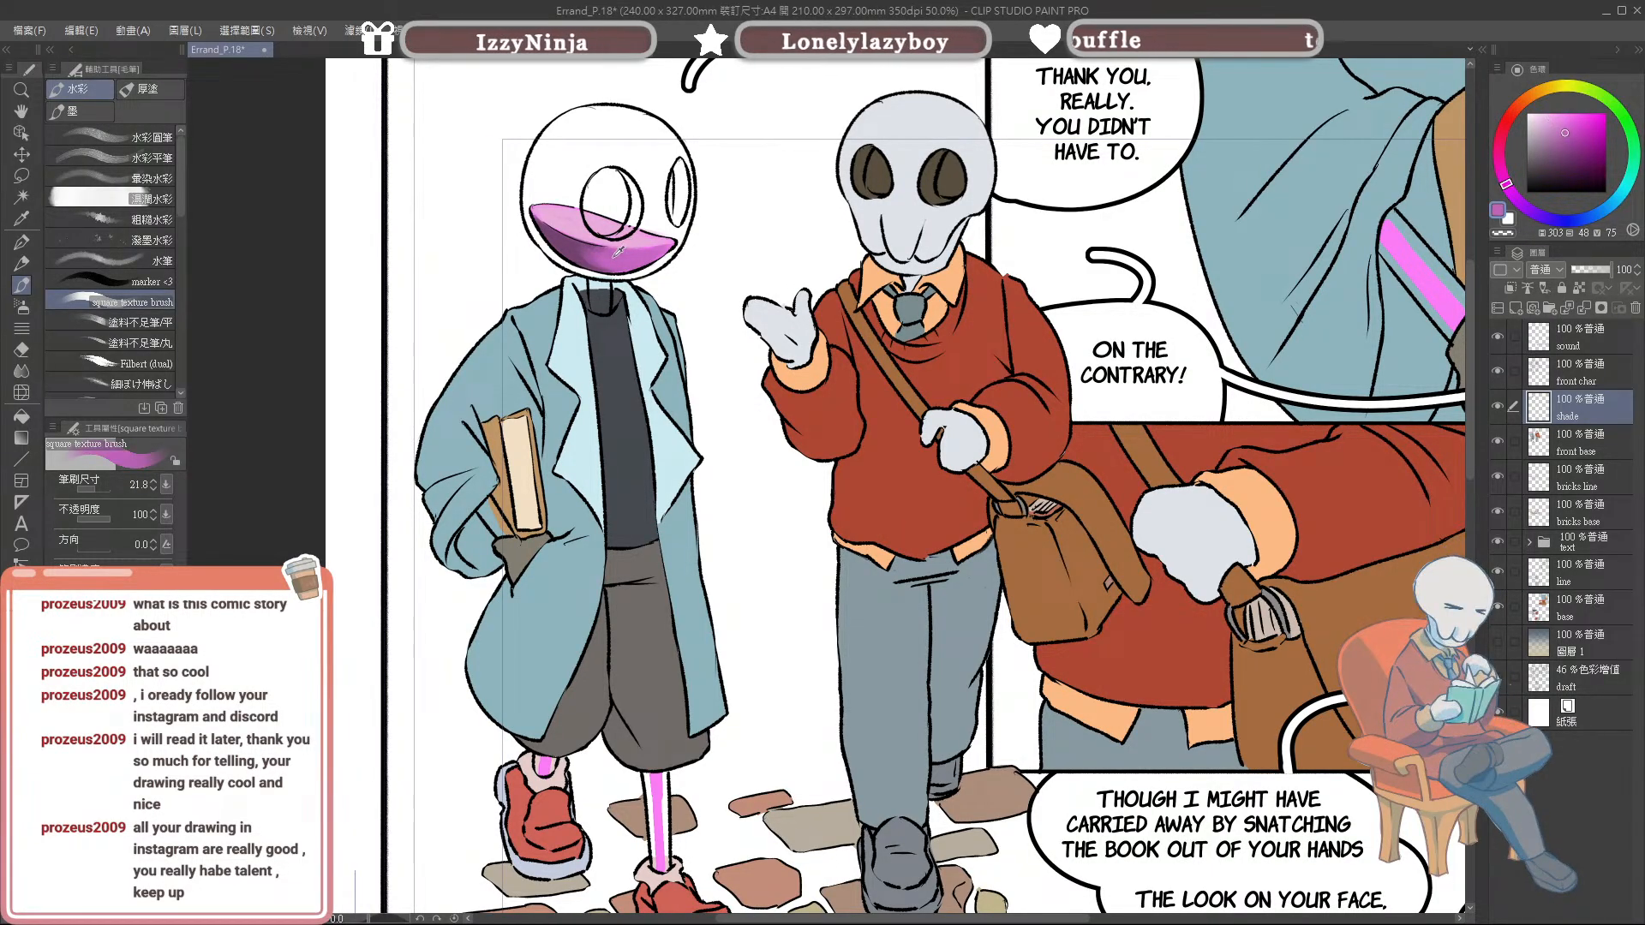
drag(597, 284, 601, 301)
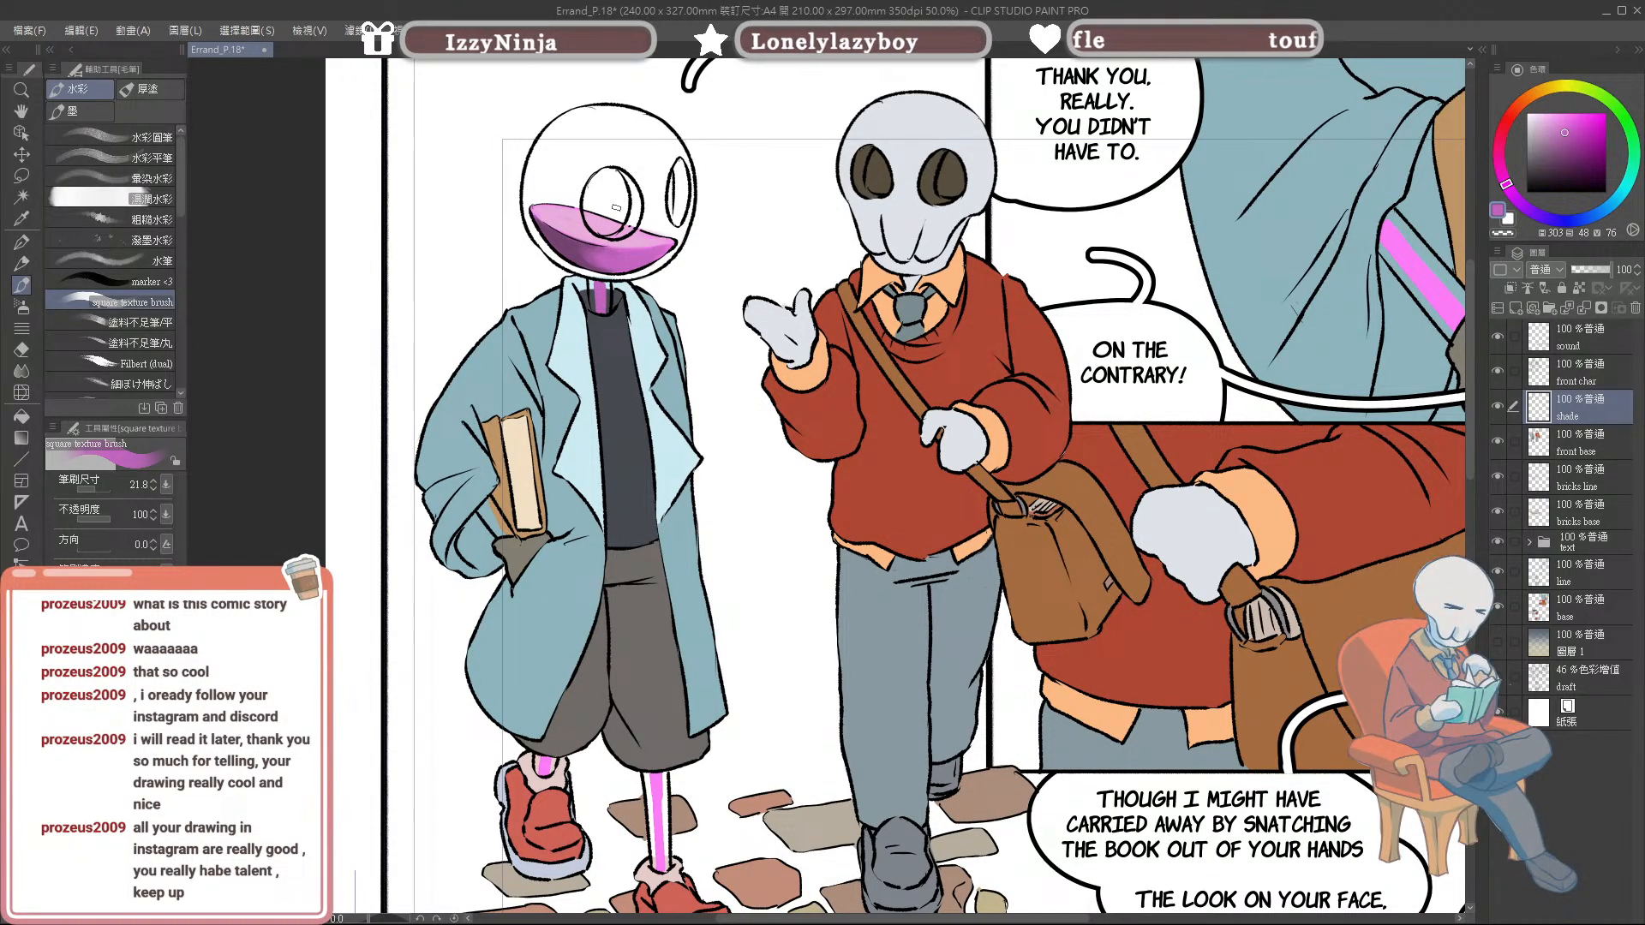
alt+click(567, 255)
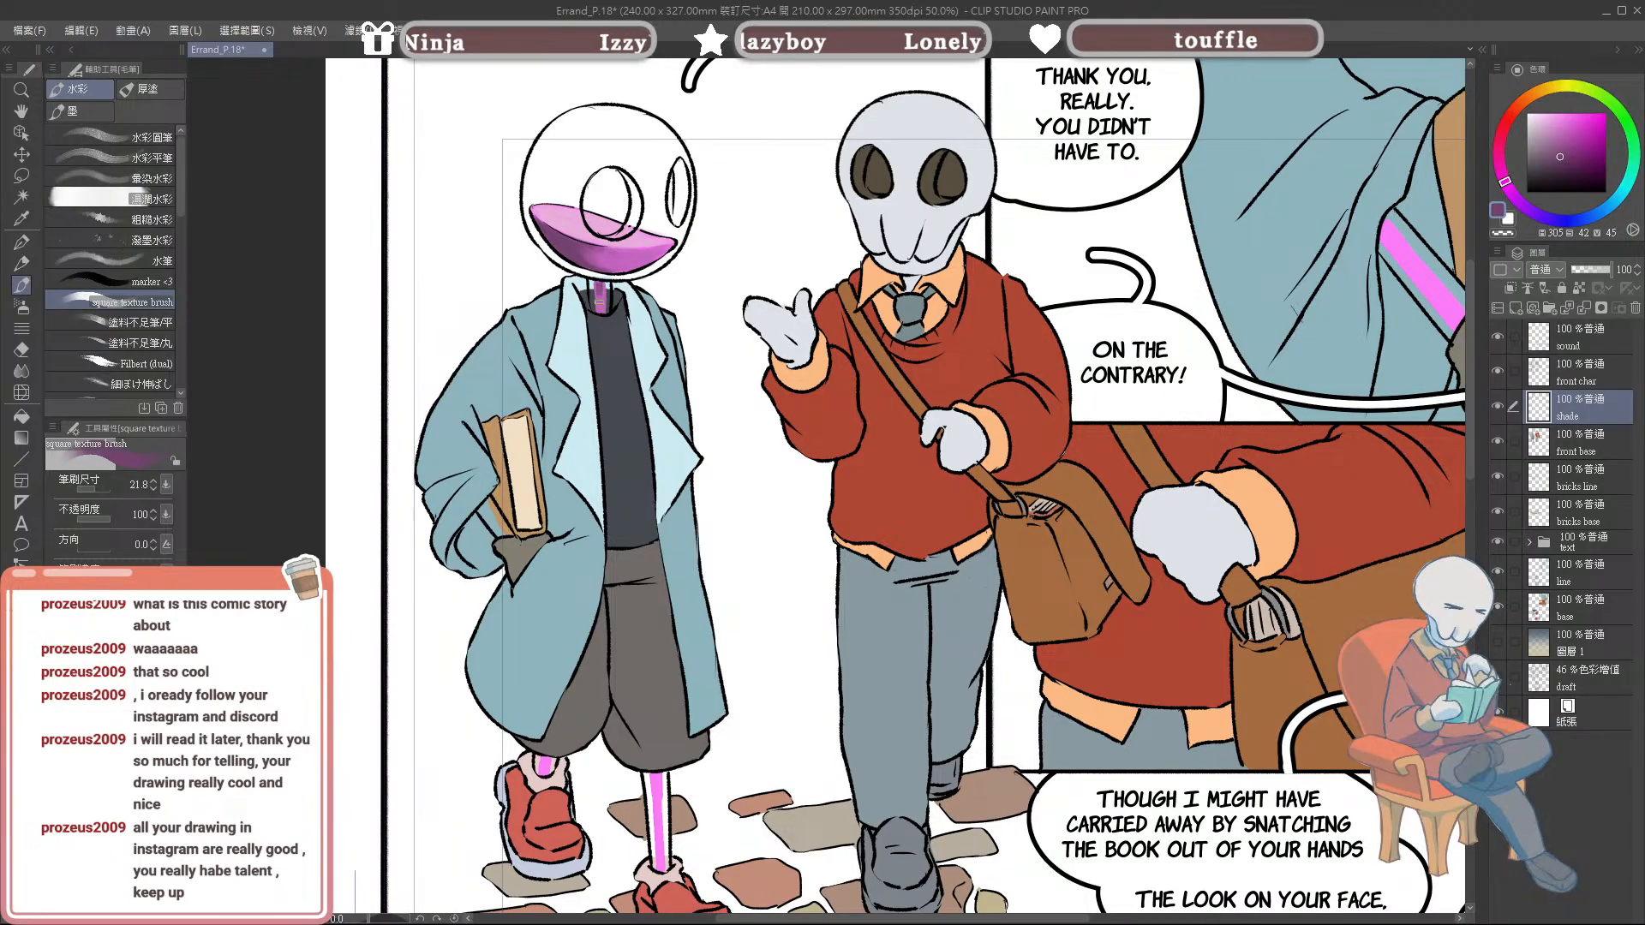
alt+click(600, 287)
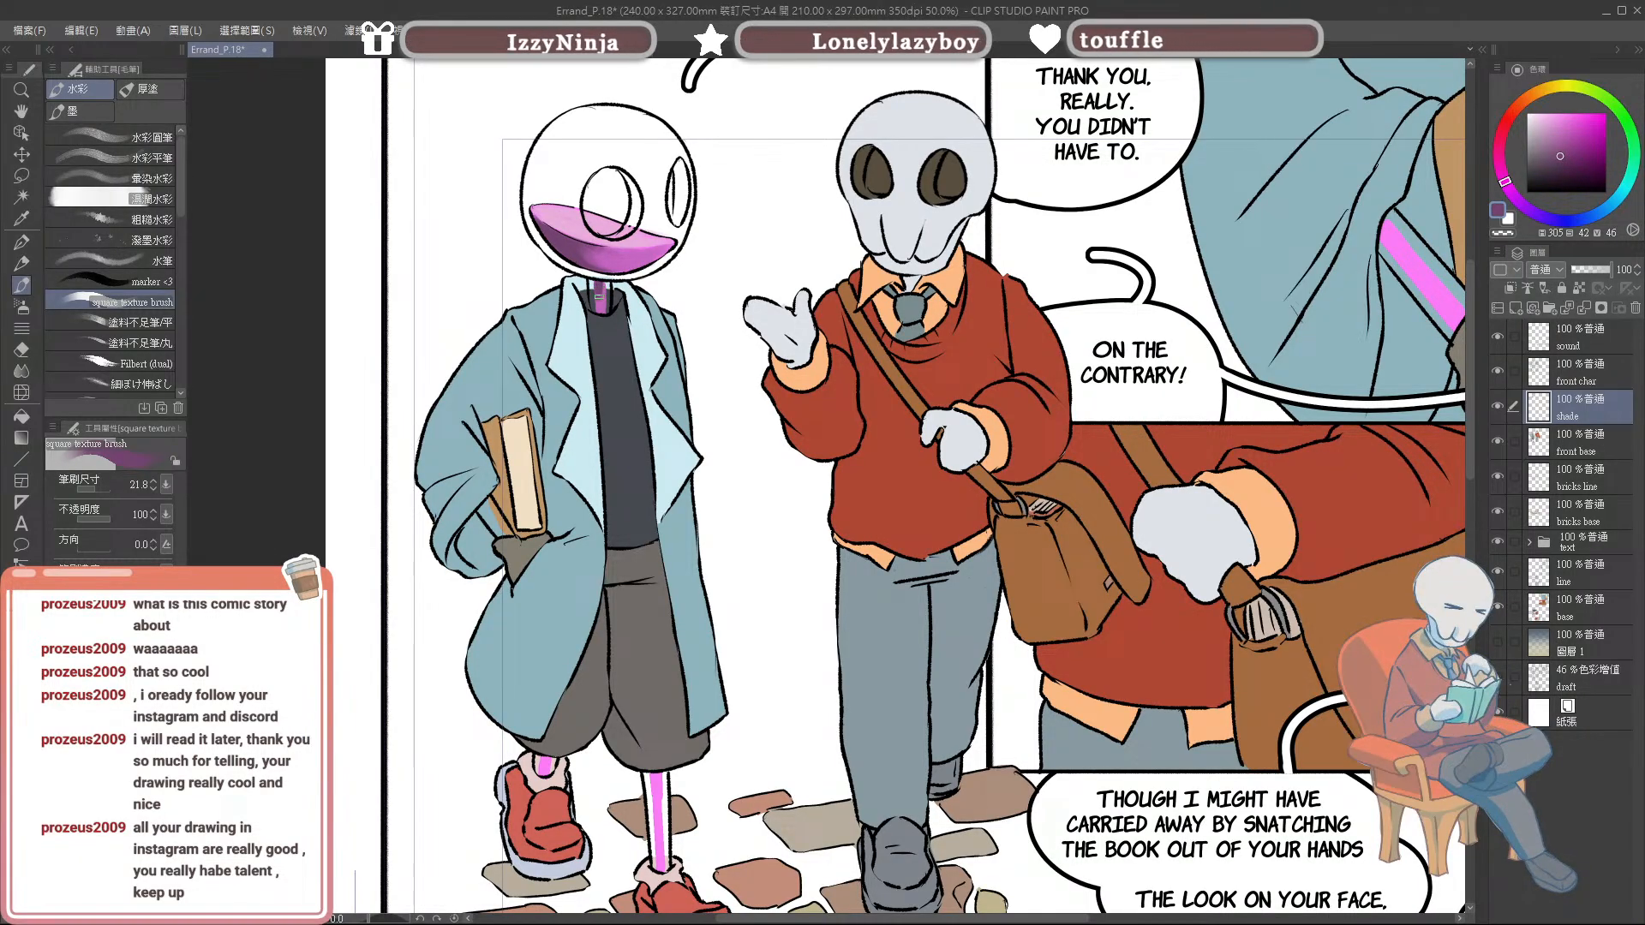
alt+click(600, 301)
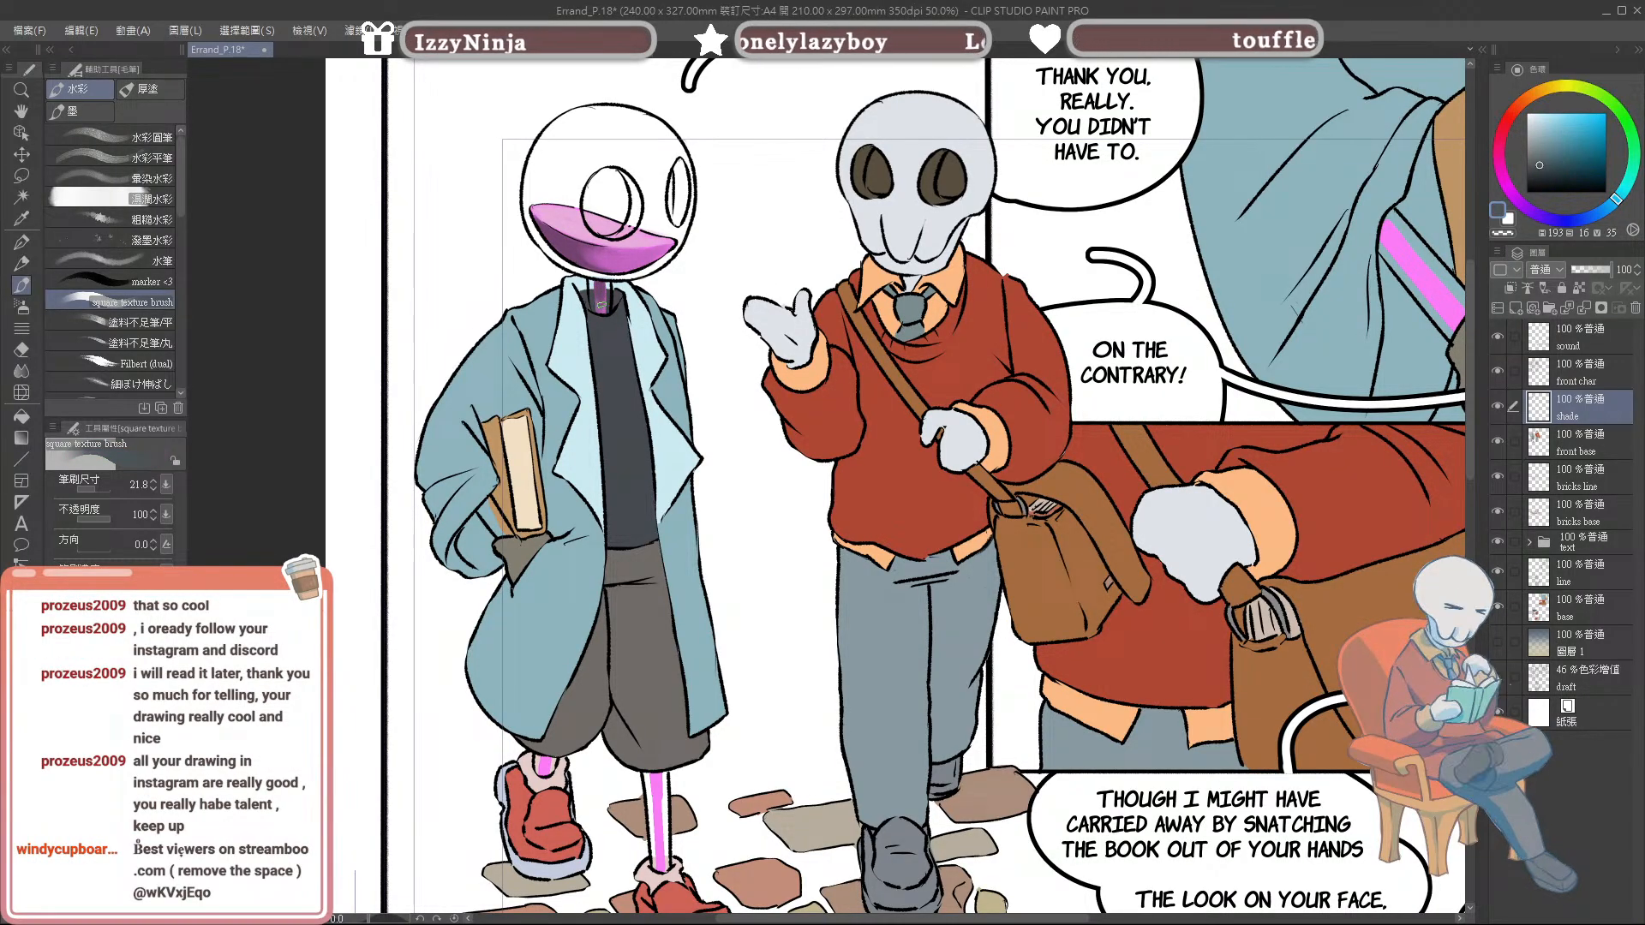
alt+click(601, 298)
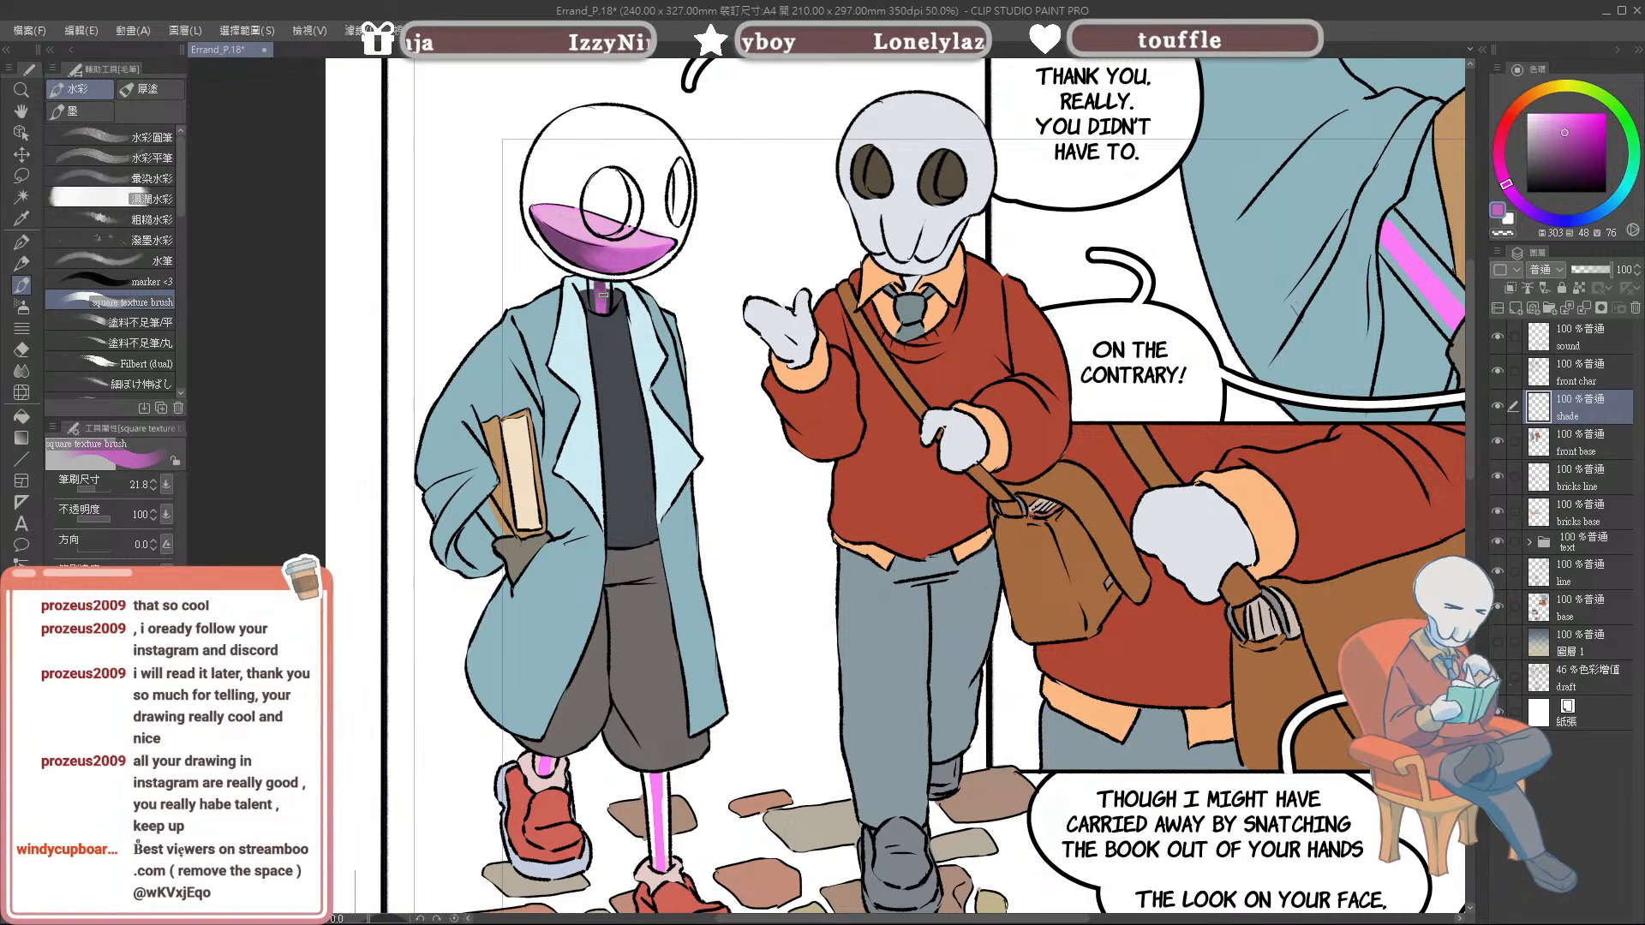
alt+click(598, 288)
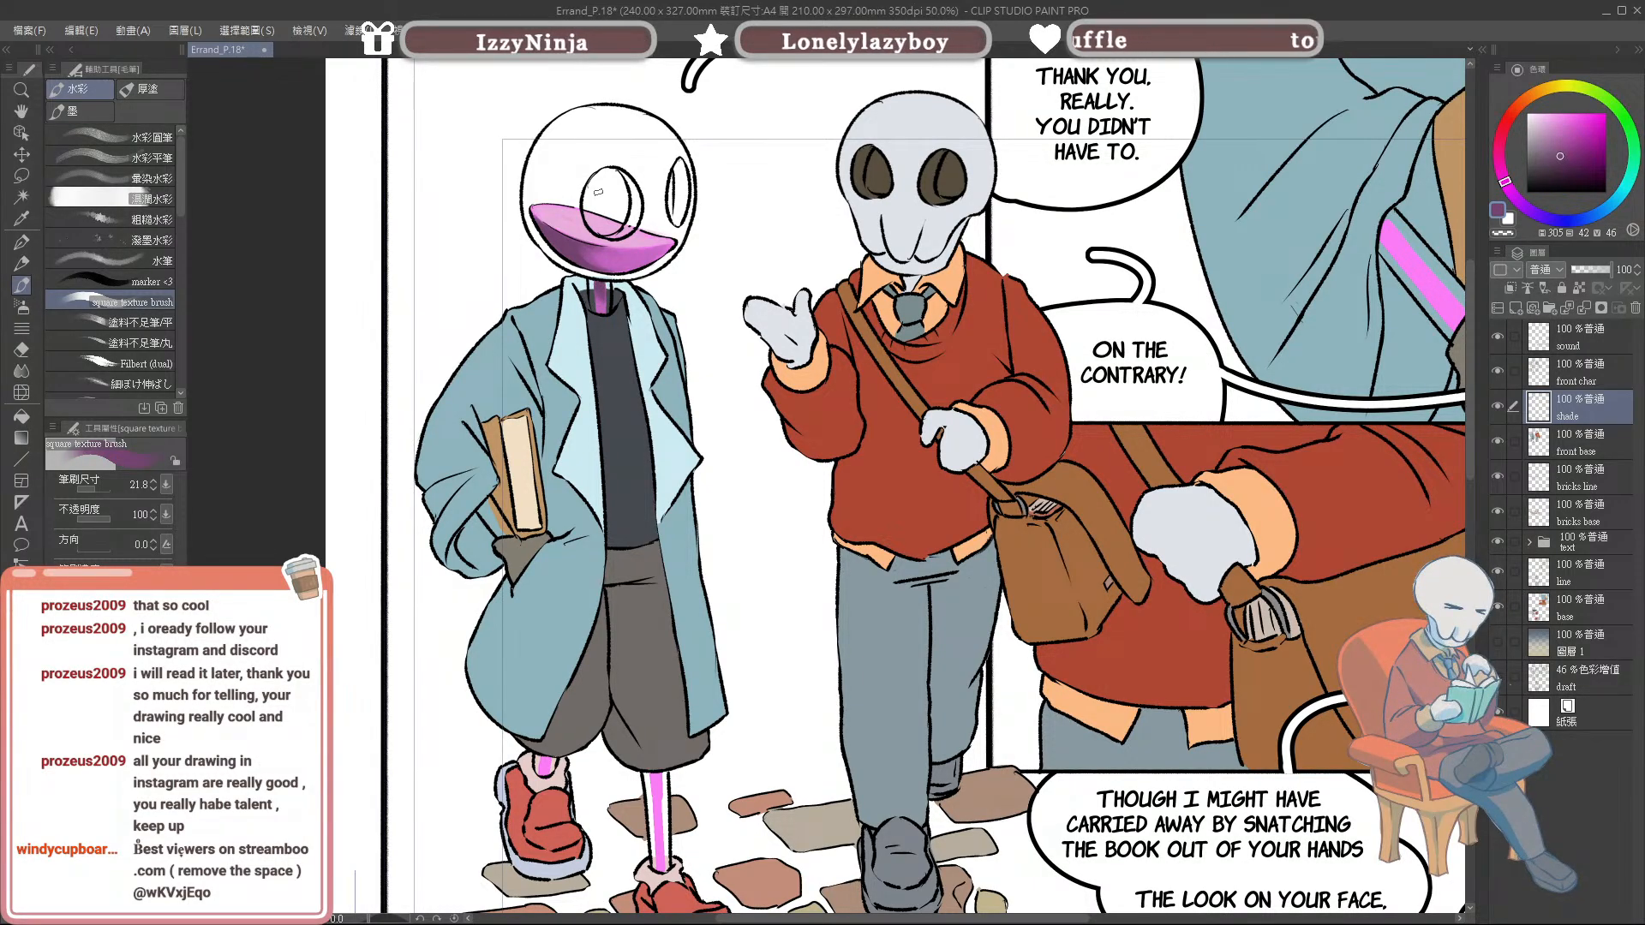
Step: Refine the purple shading on the neck above the shirt collar, resampling the nearby tones
drag(938, 382, 978, 349)
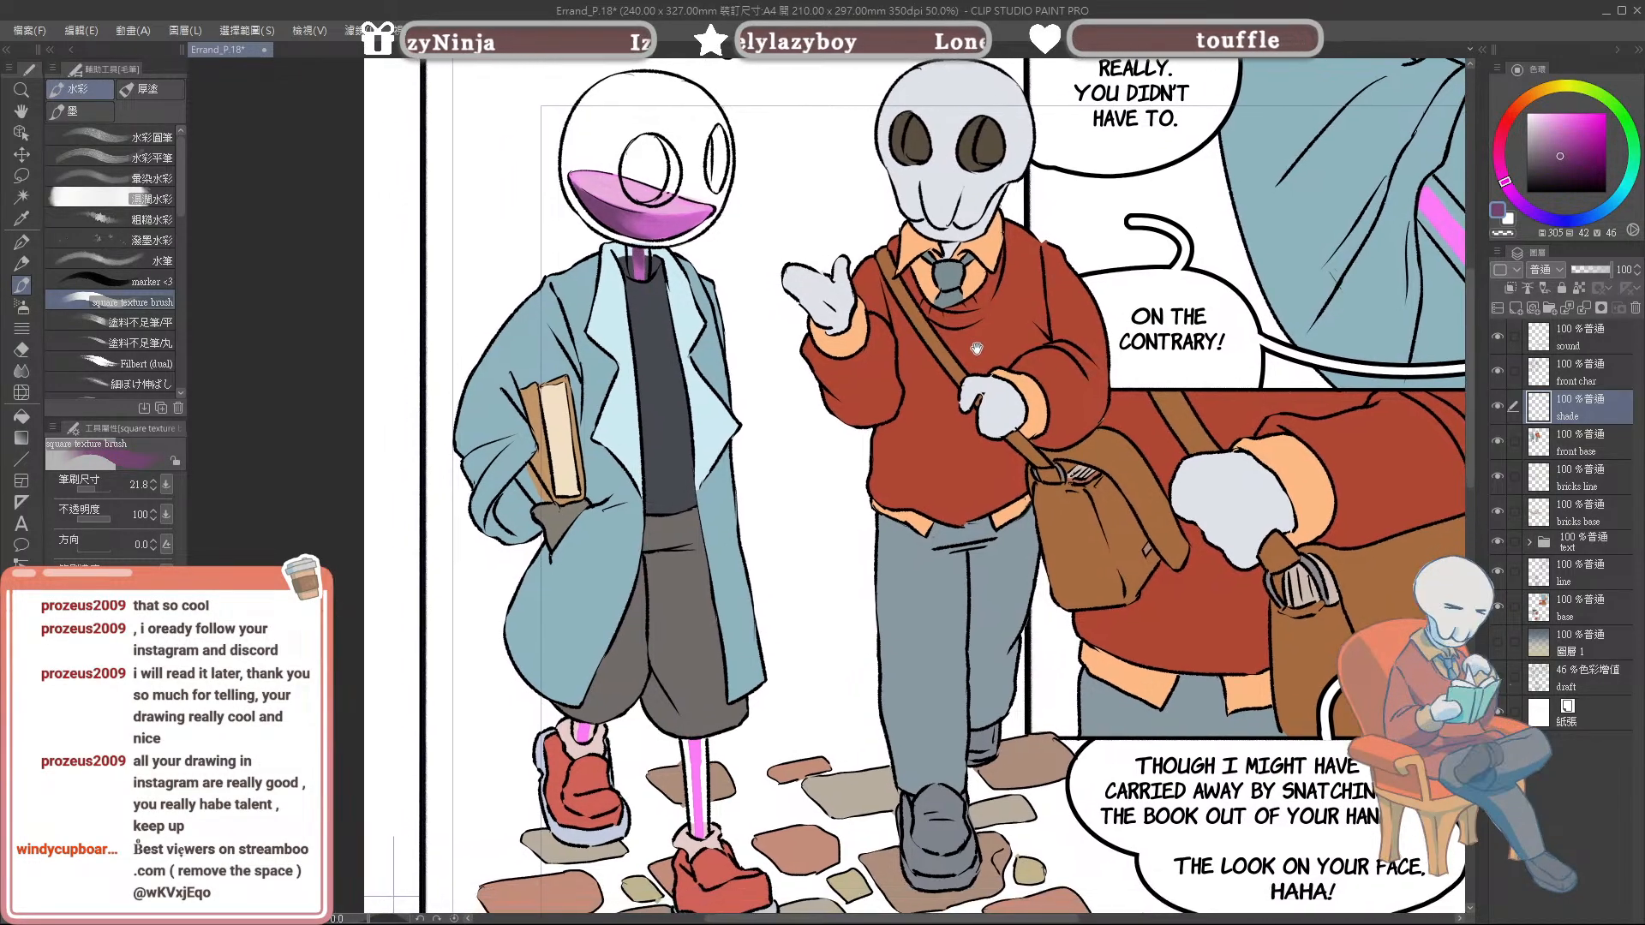
drag(928, 412, 935, 411)
drag(1201, 455, 1216, 462)
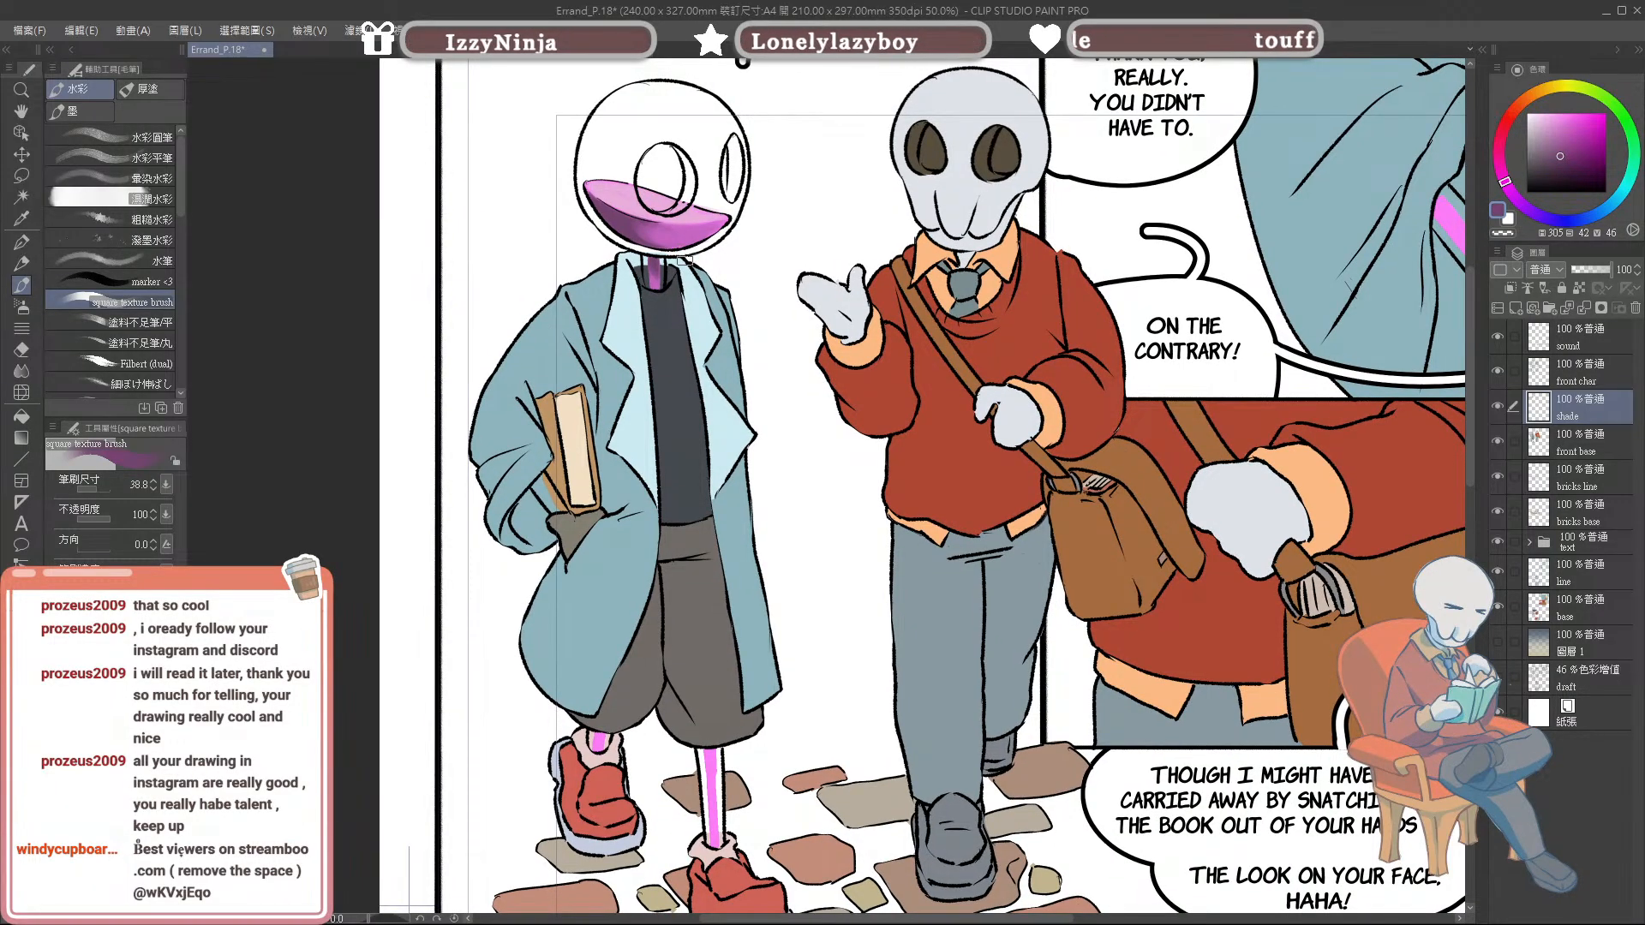
drag(689, 303, 677, 296)
alt+click(654, 278)
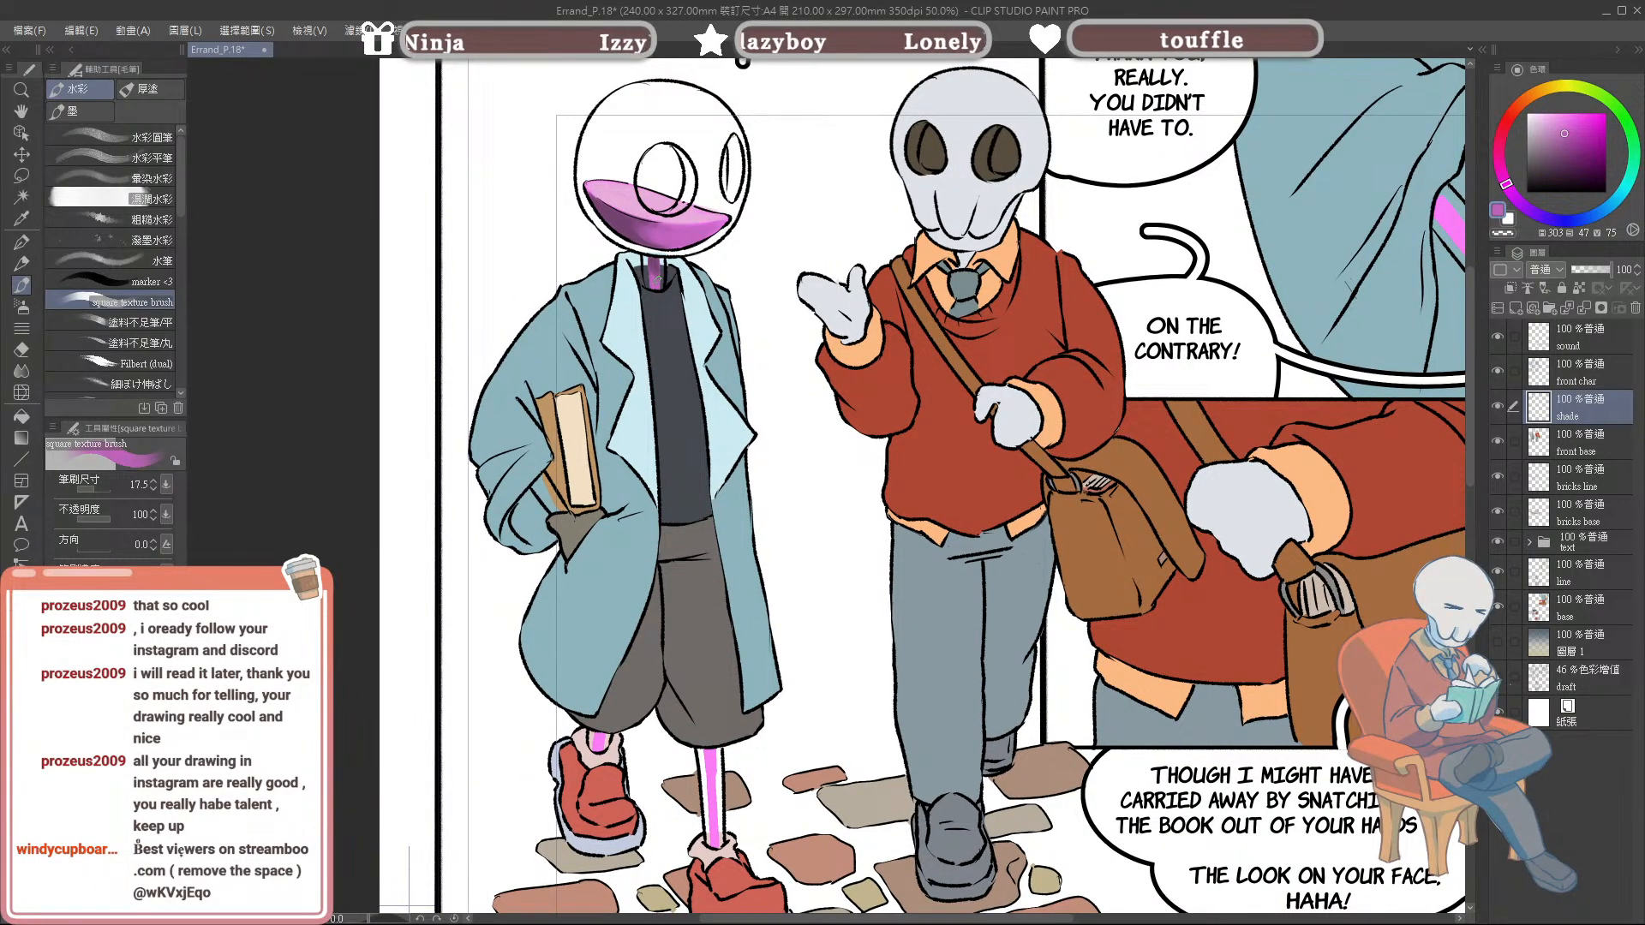
alt+click(661, 262)
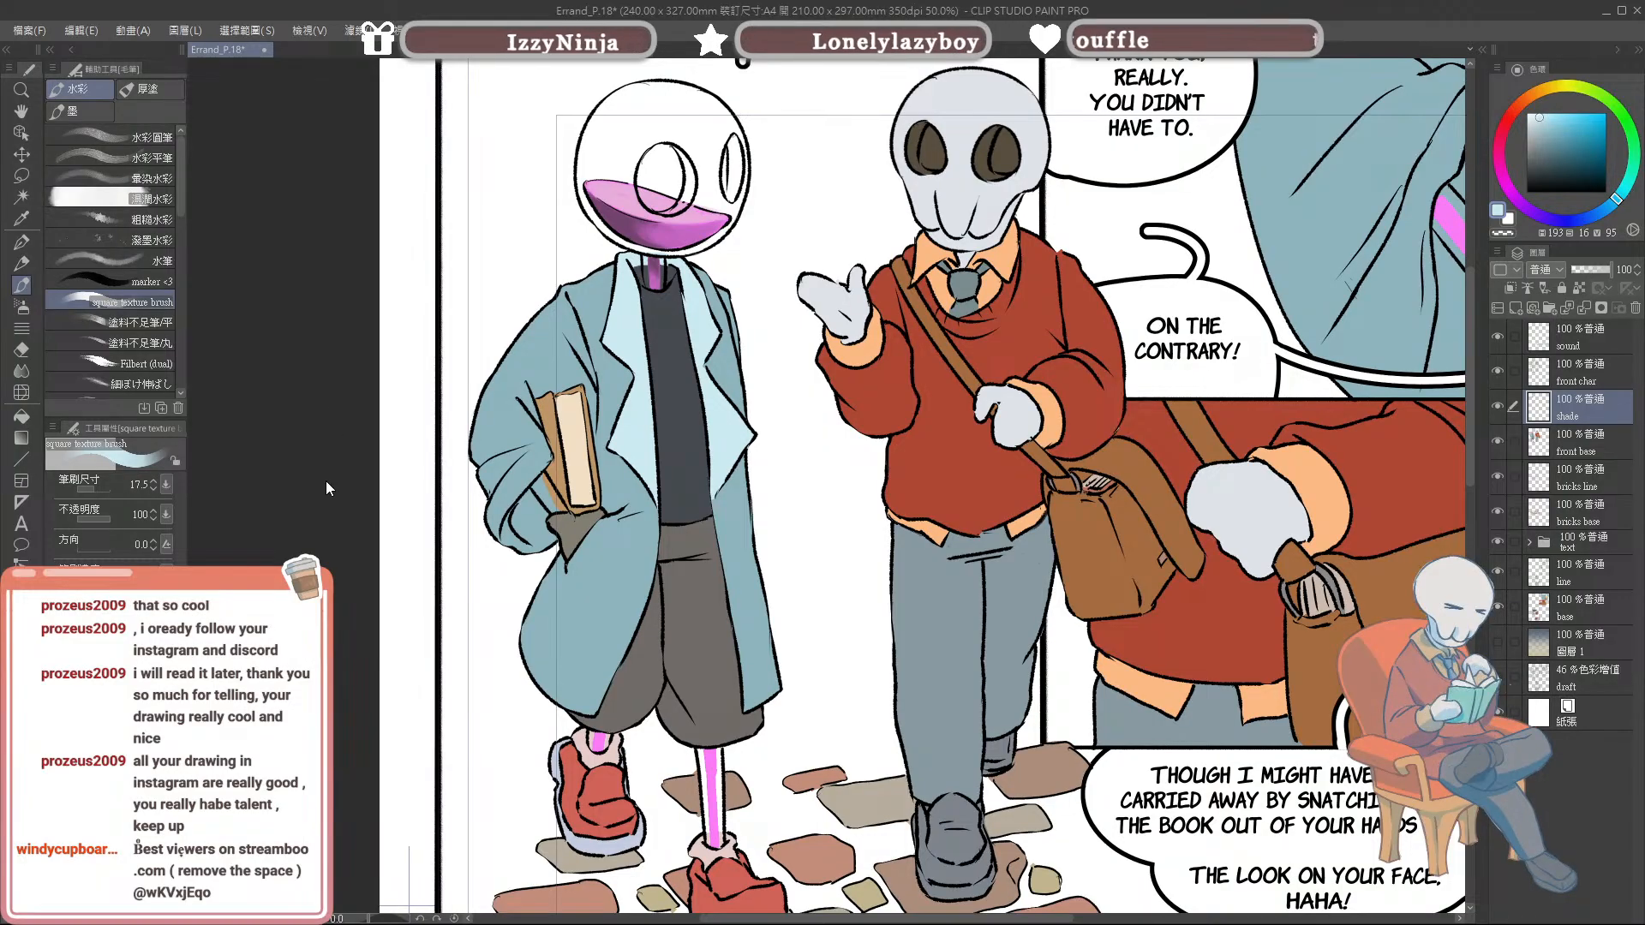
Step: Sample a dark grey-green from the reference page and paint the lower end of the coat sleeve beside the hand holding the book
click(409, 369)
drag(417, 371, 449, 371)
drag(368, 302, 398, 320)
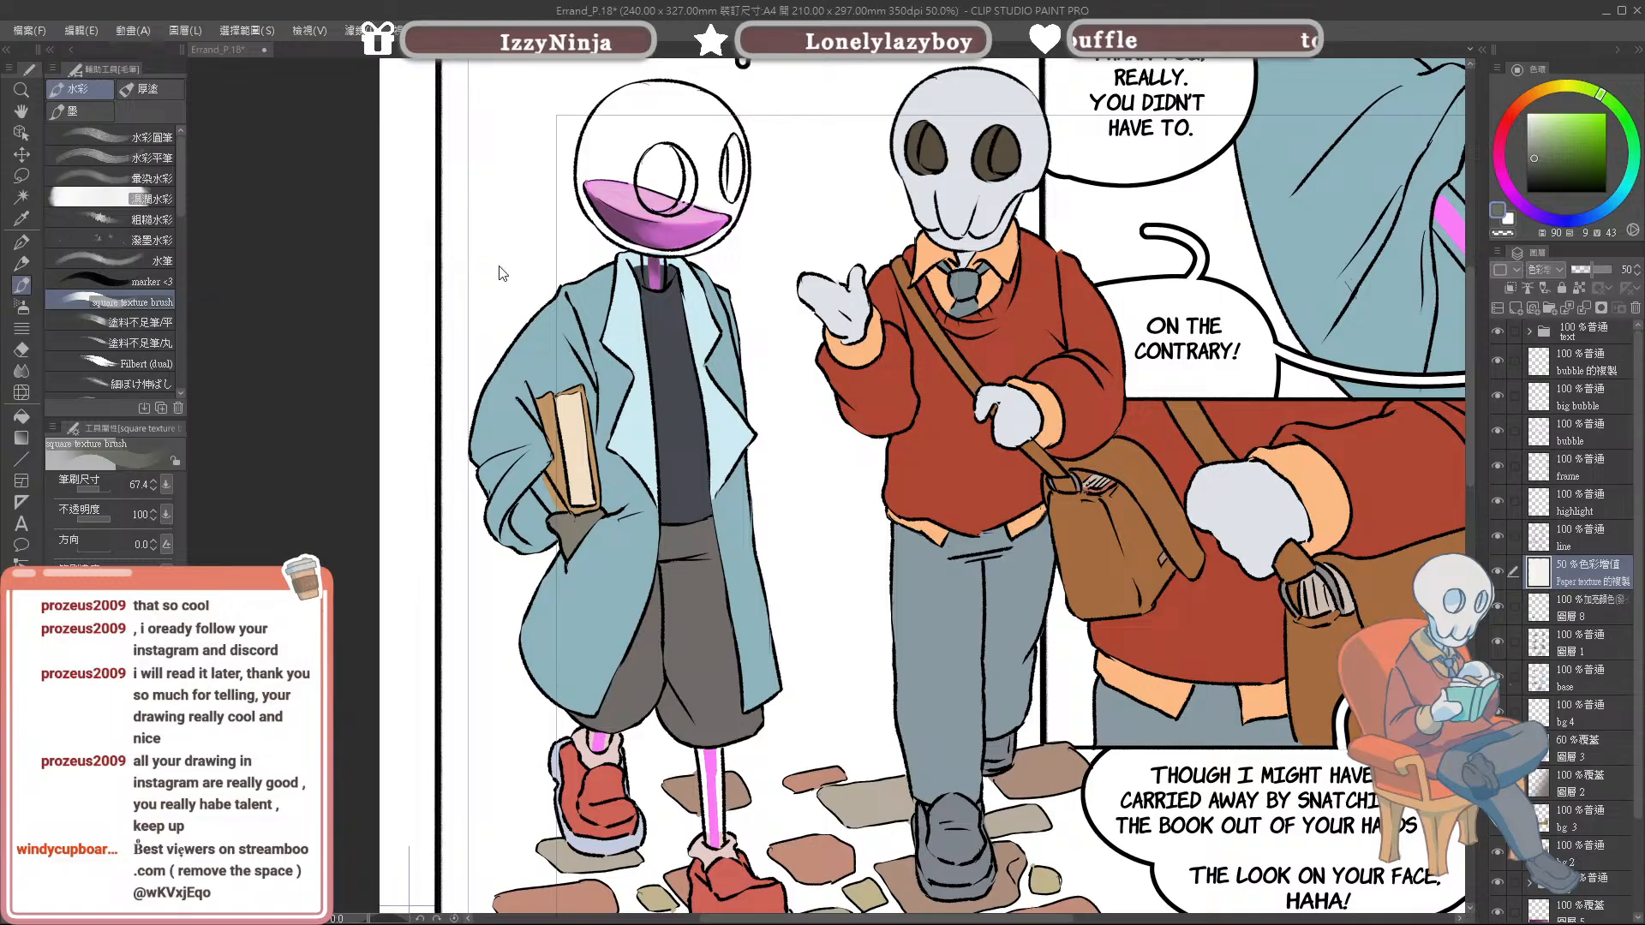
click(636, 357)
mouse_move(507, 499)
mouse_down()
mouse_move(535, 508)
mouse_move(513, 532)
mouse_up()
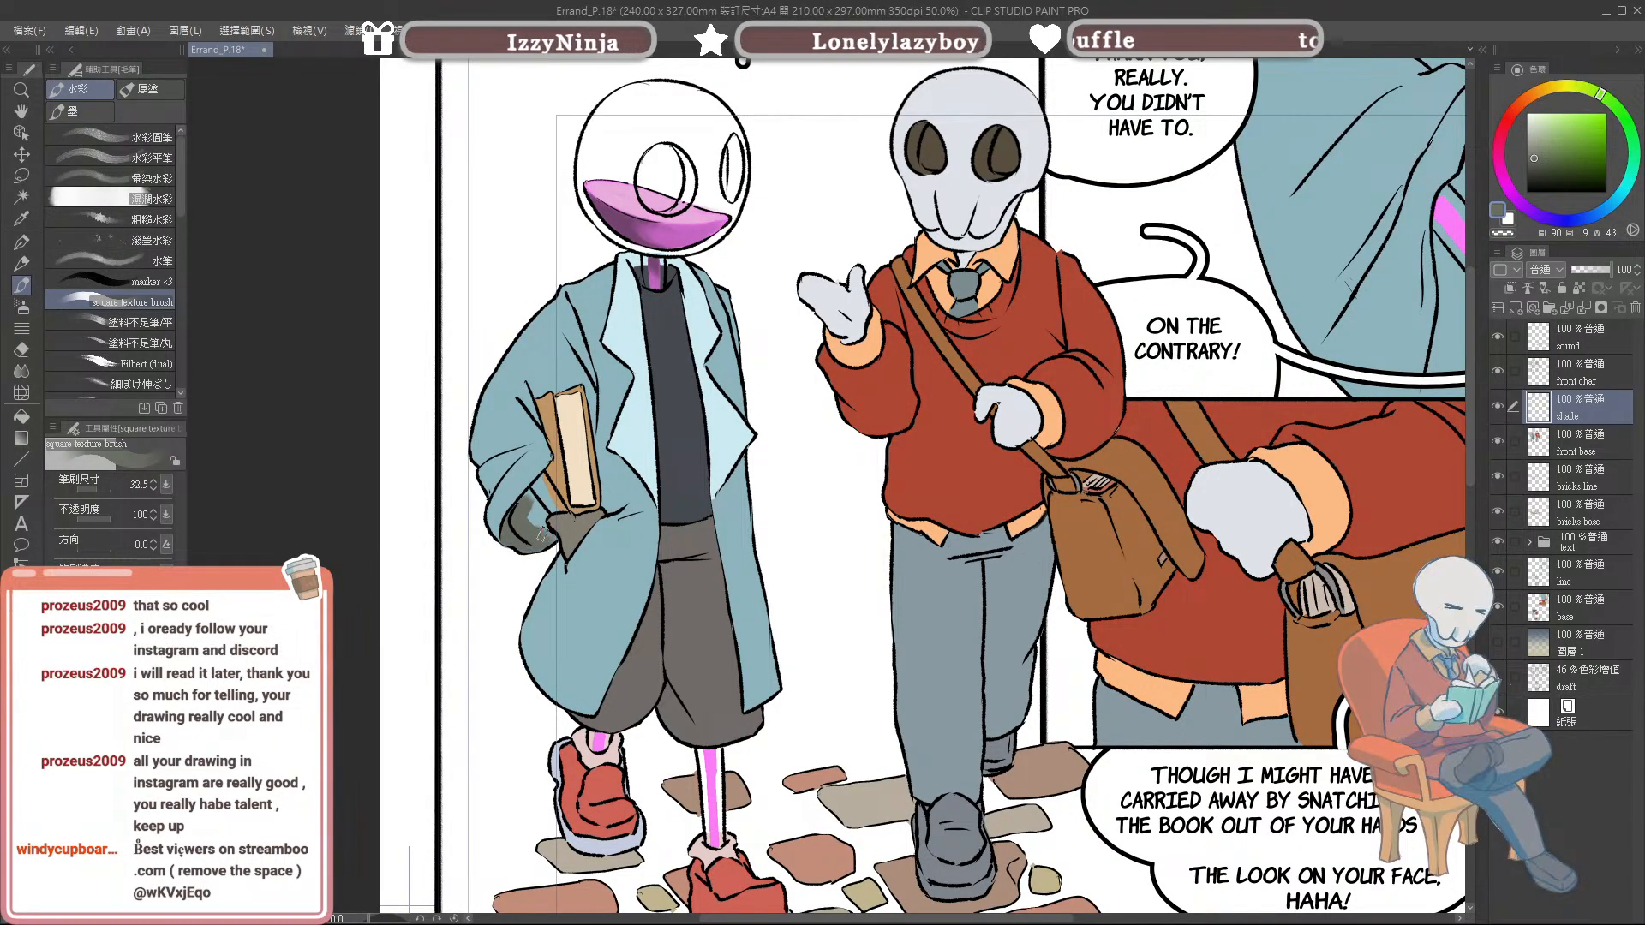
key([)
key([)
drag(535, 513, 536, 546)
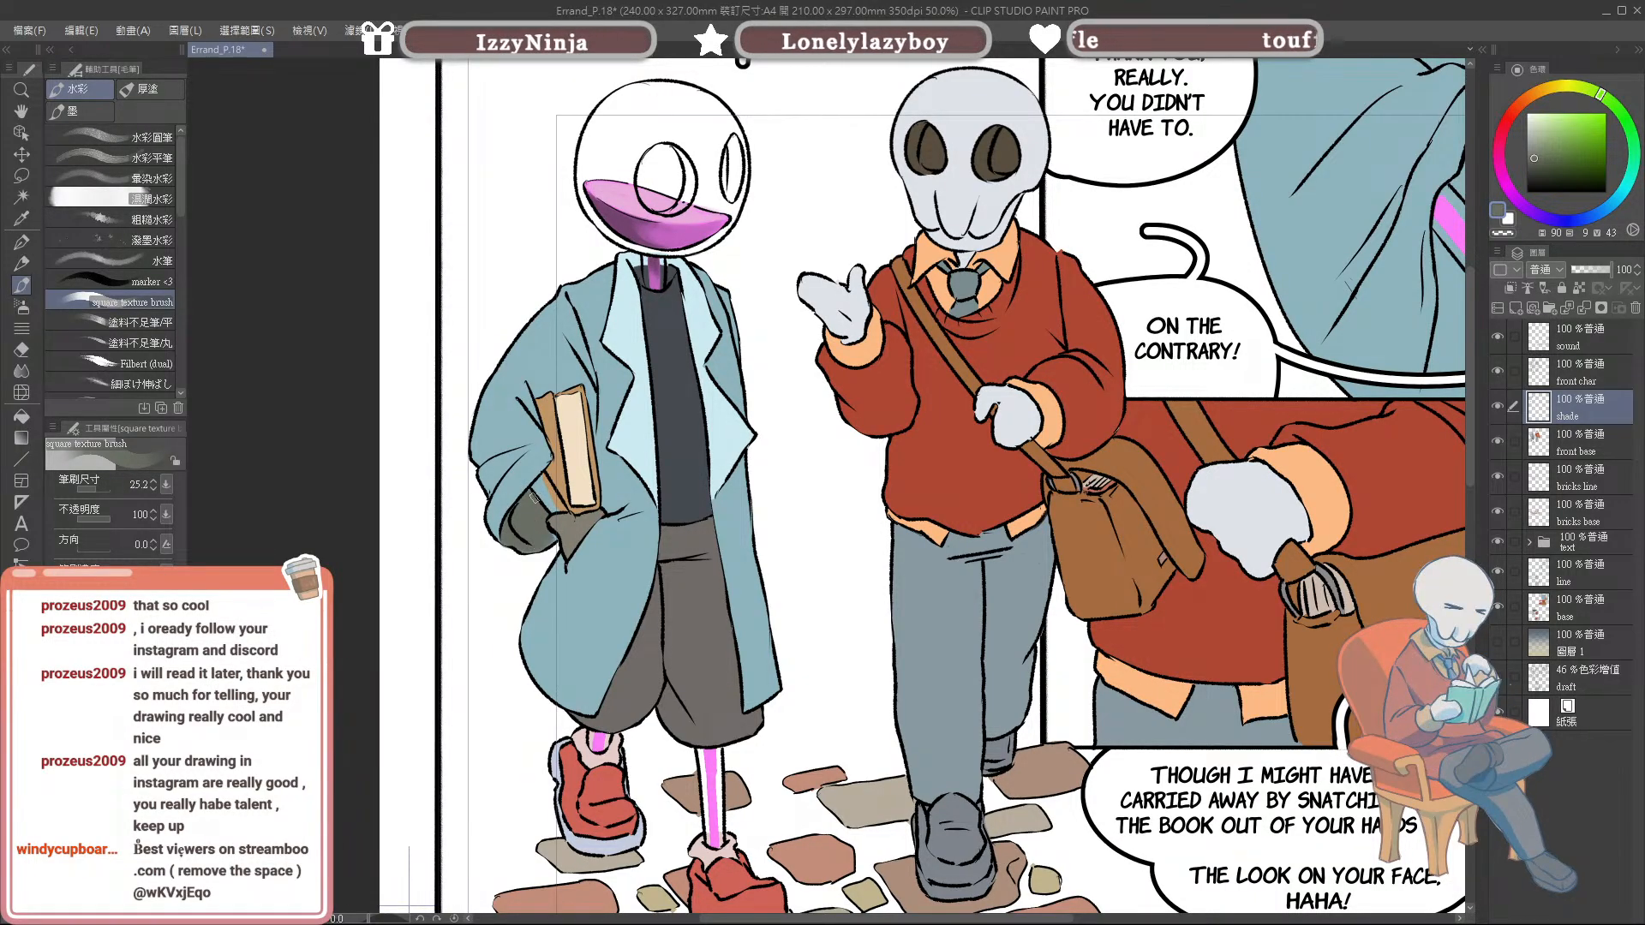
Step: Refine the shading on the coat sleeve's lower end beside the book with resampled grey tones, adjusting the brush size up to 29.9
key([)
key([)
drag(535, 485, 551, 507)
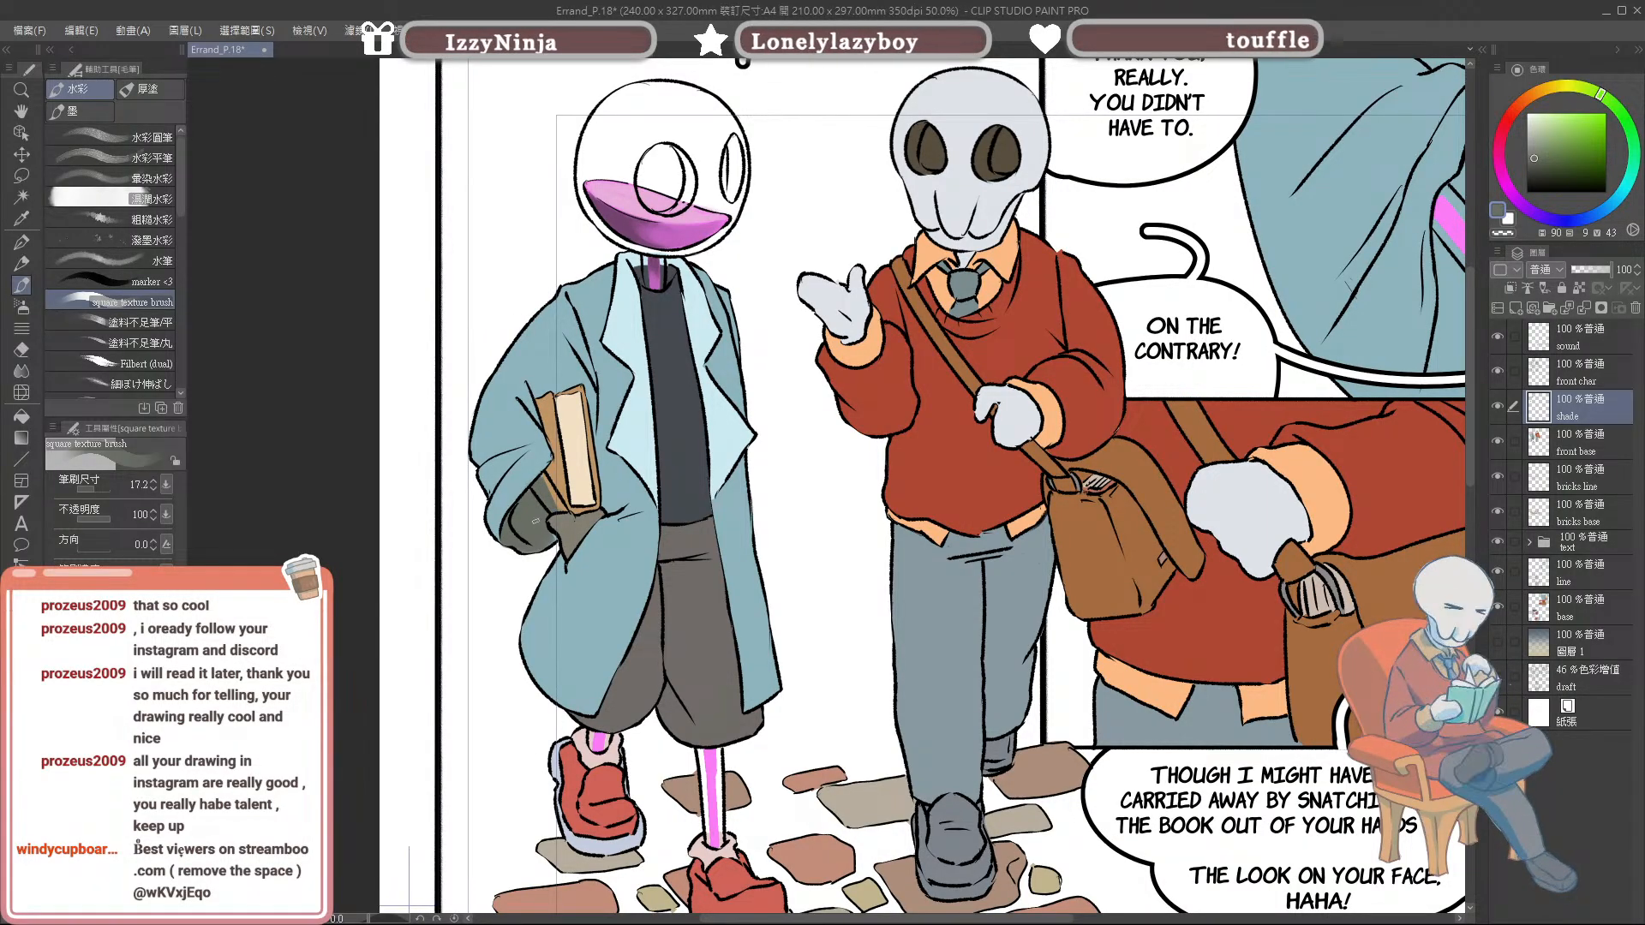
alt+click(558, 468)
key(])
key(])
key(])
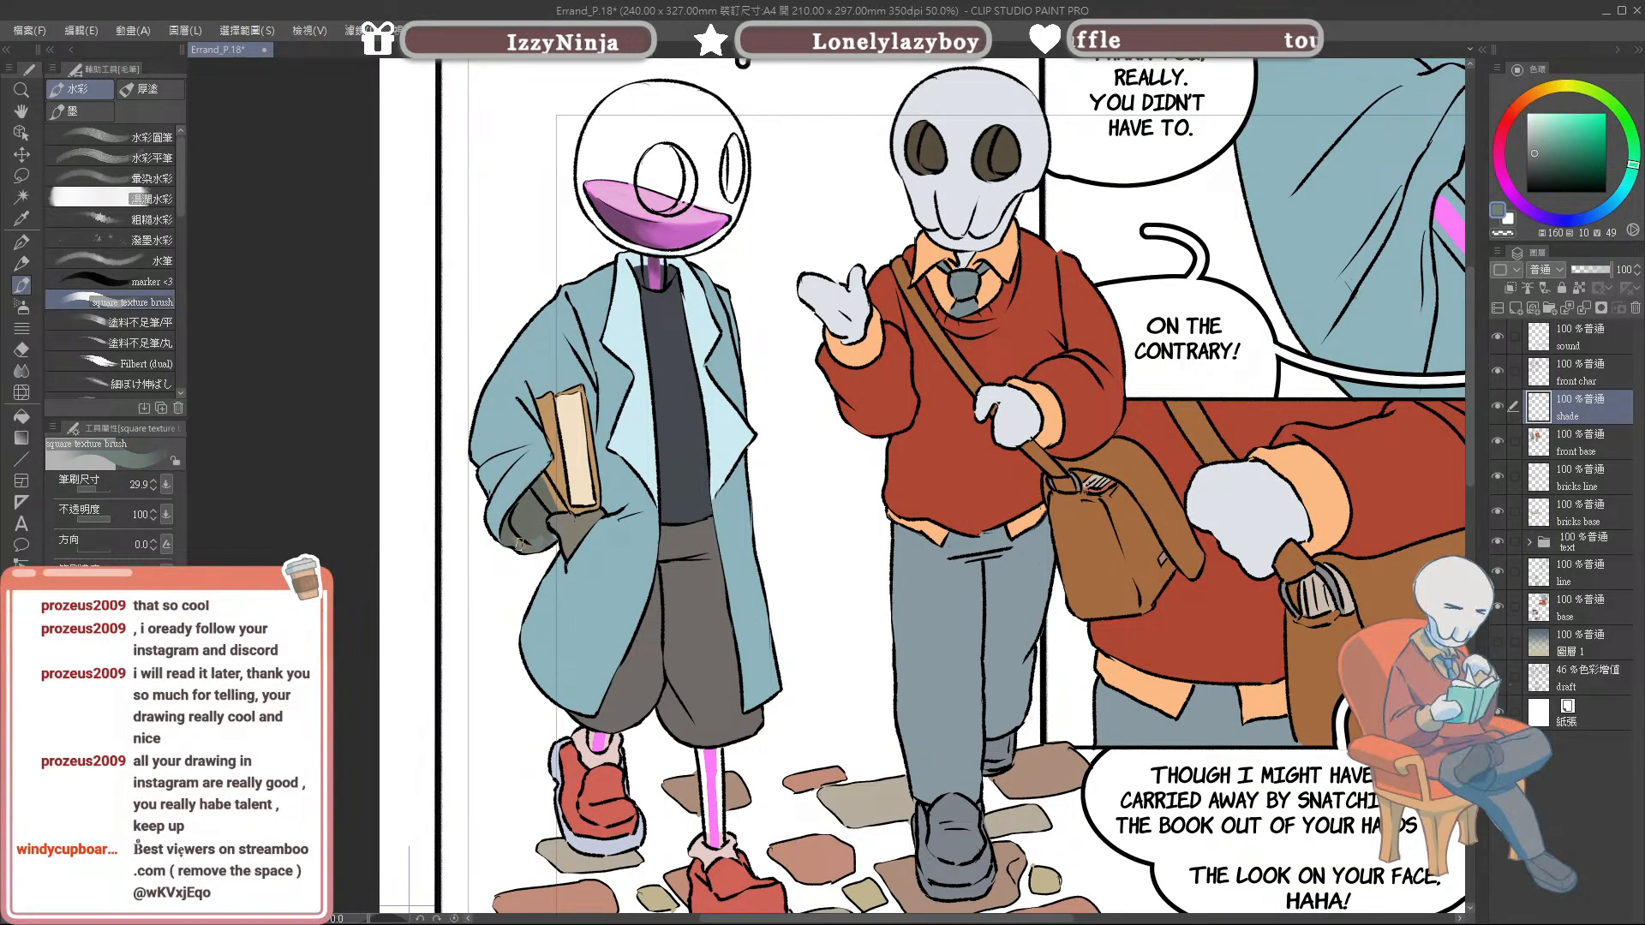
alt+click(512, 537)
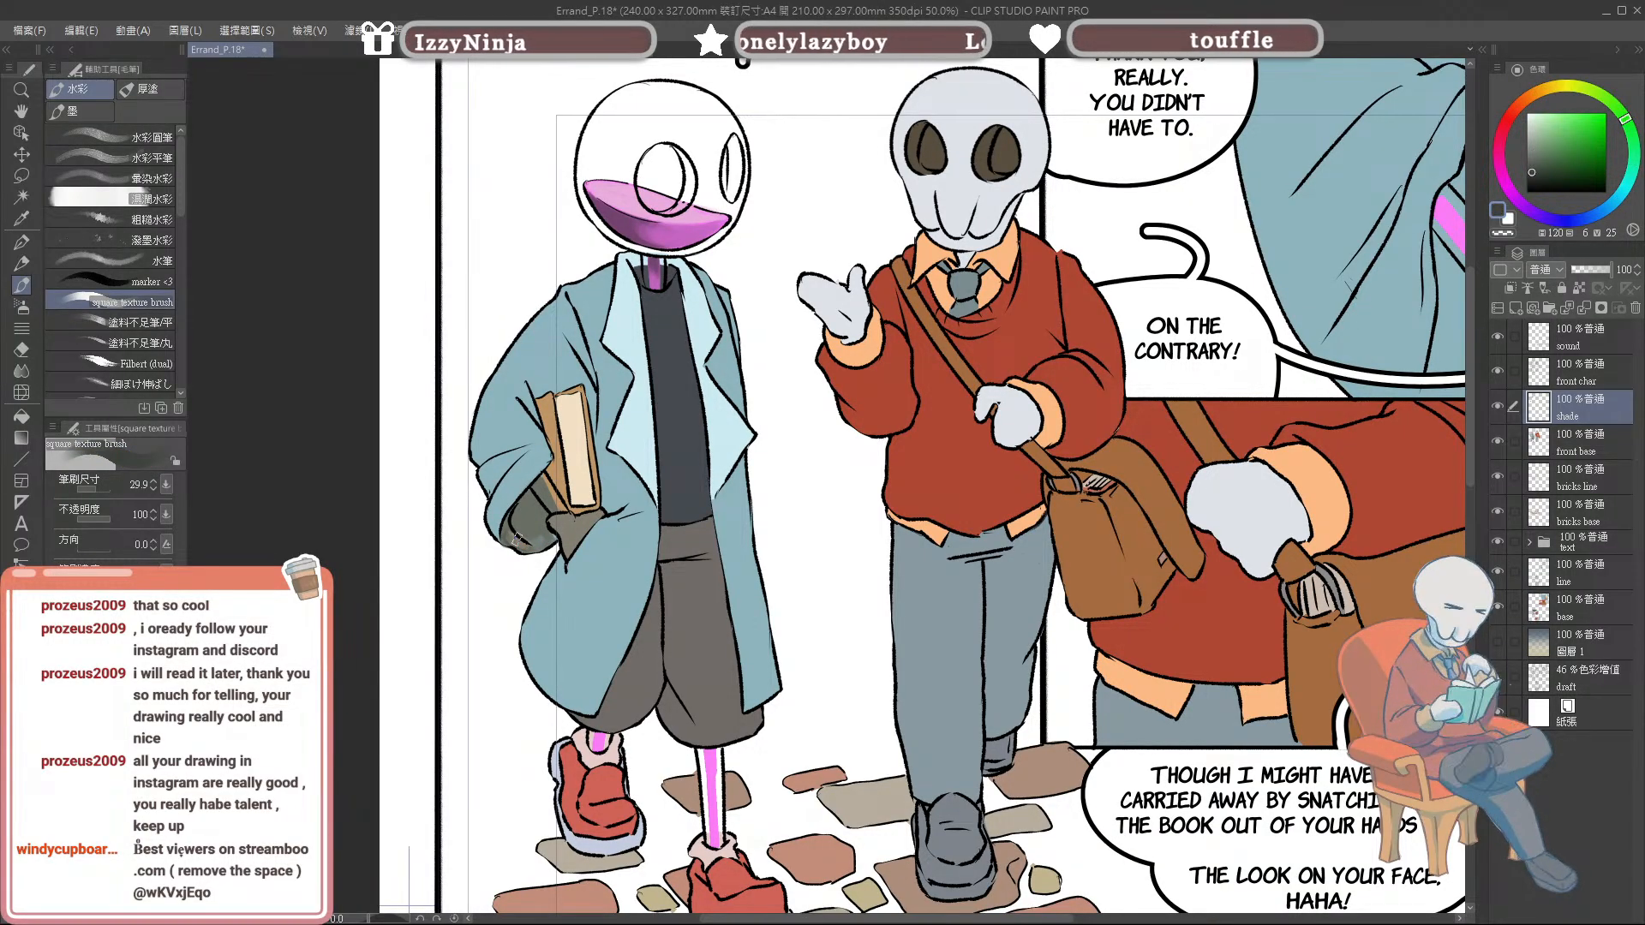
alt+click(512, 538)
mouse_move(508, 538)
mouse_down()
mouse_move(543, 545)
mouse_move(514, 524)
mouse_move(528, 542)
mouse_up()
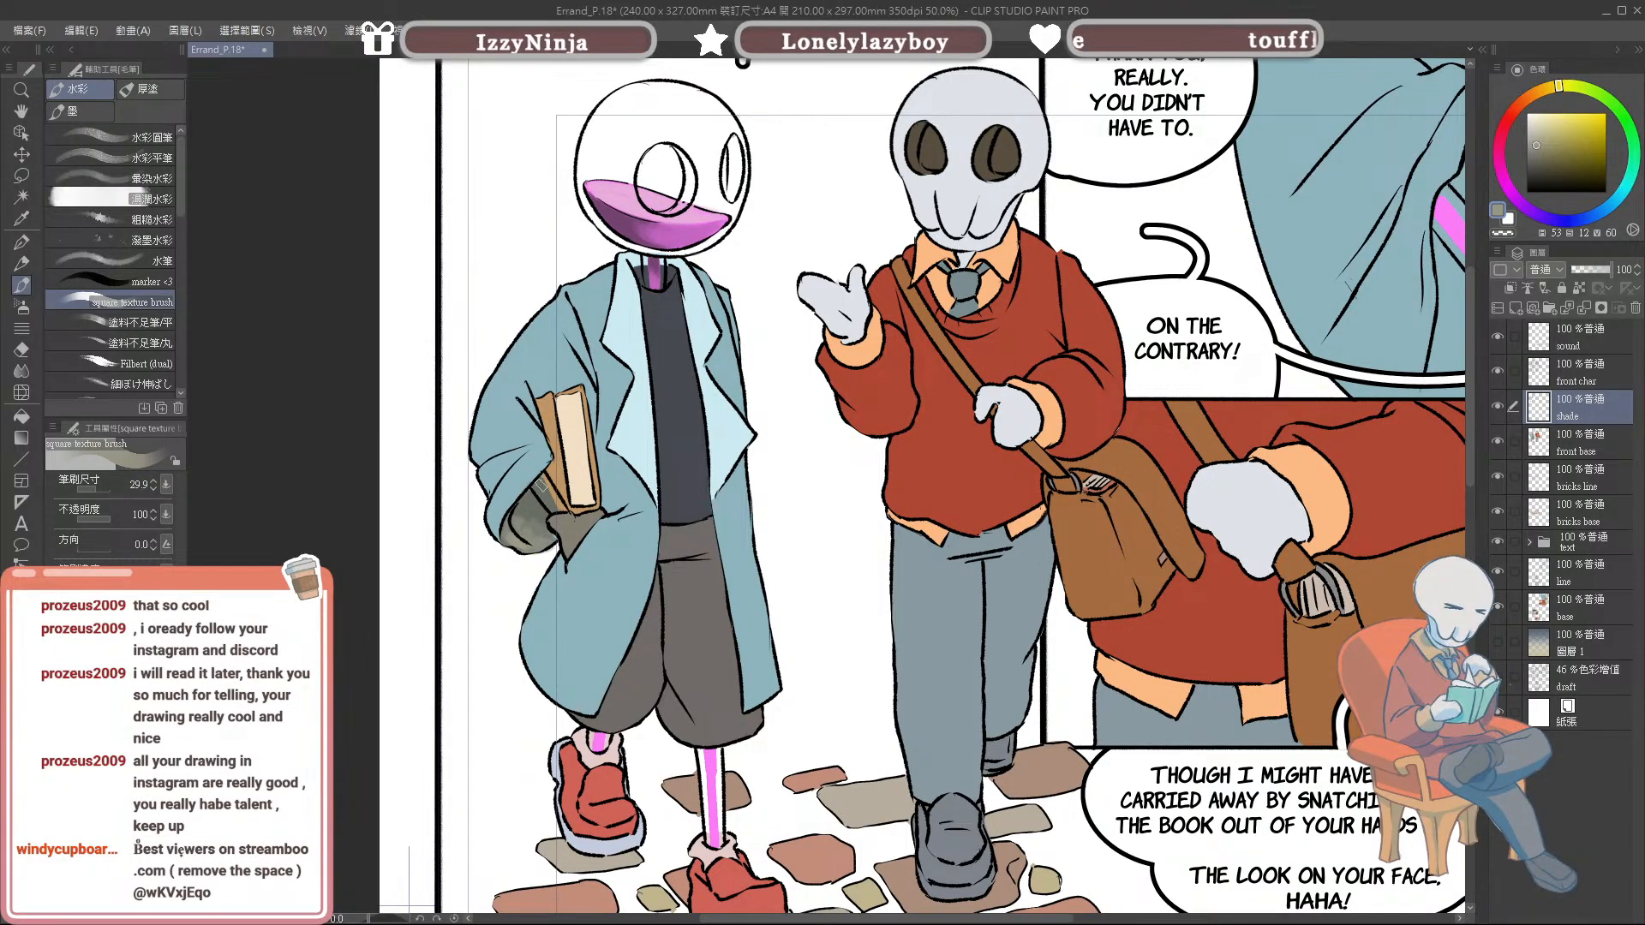
Step: Tint the sleeve end purple and paint the wrist beneath the book in the liquid's mid purple, reducing the brush size to 20
alt+click(669, 224)
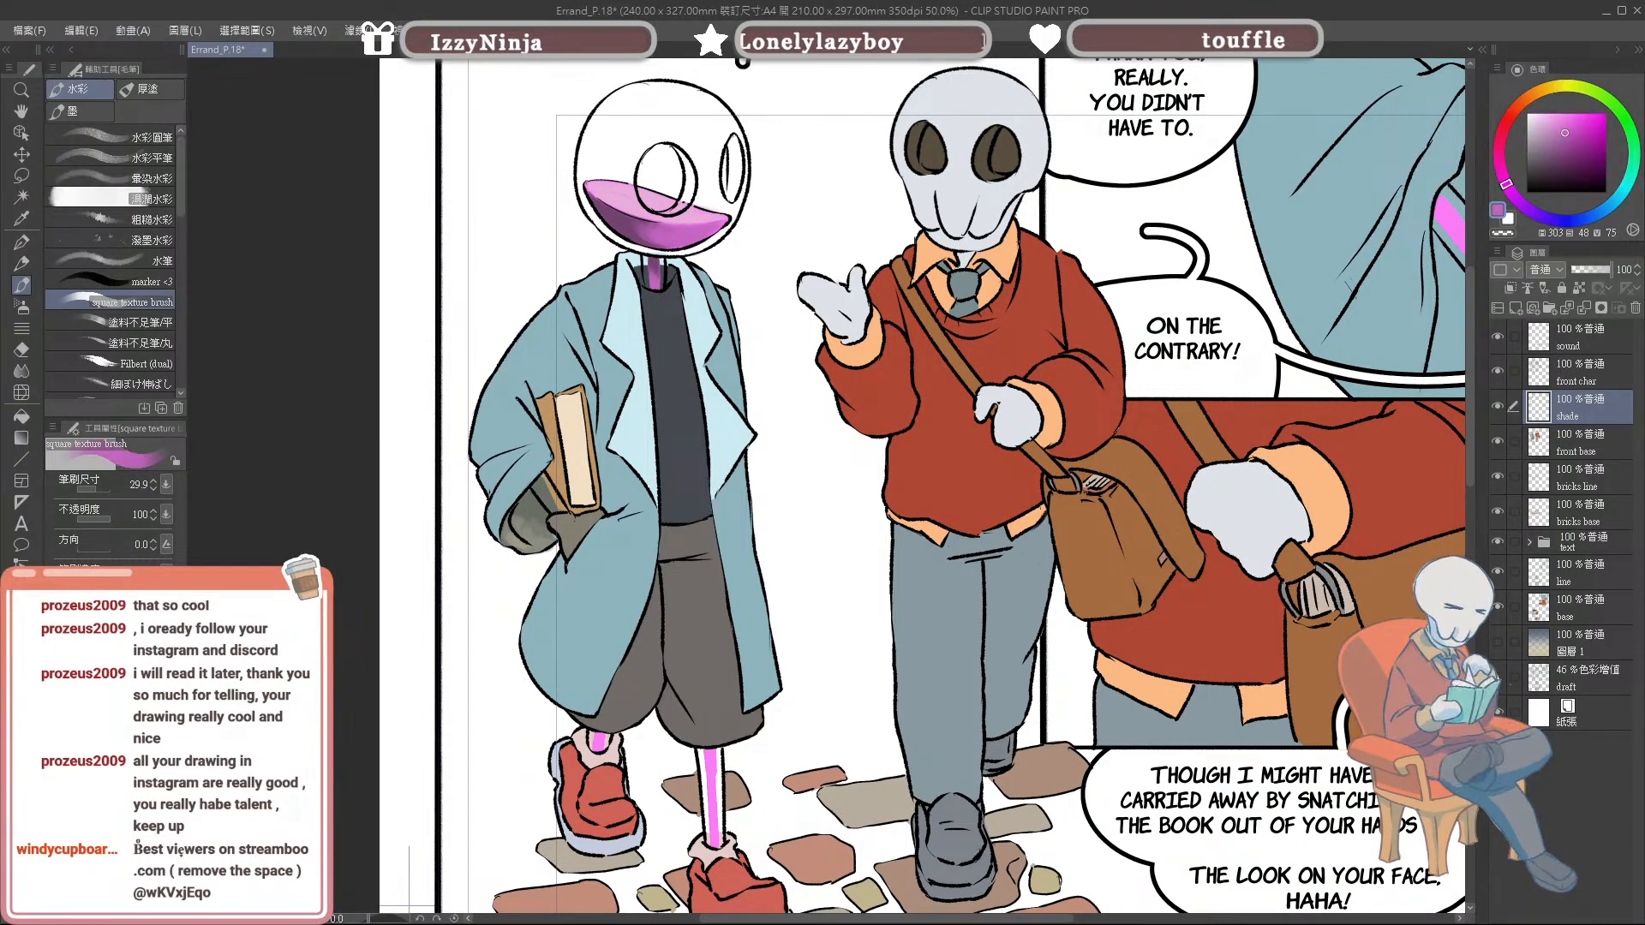
alt+click(531, 507)
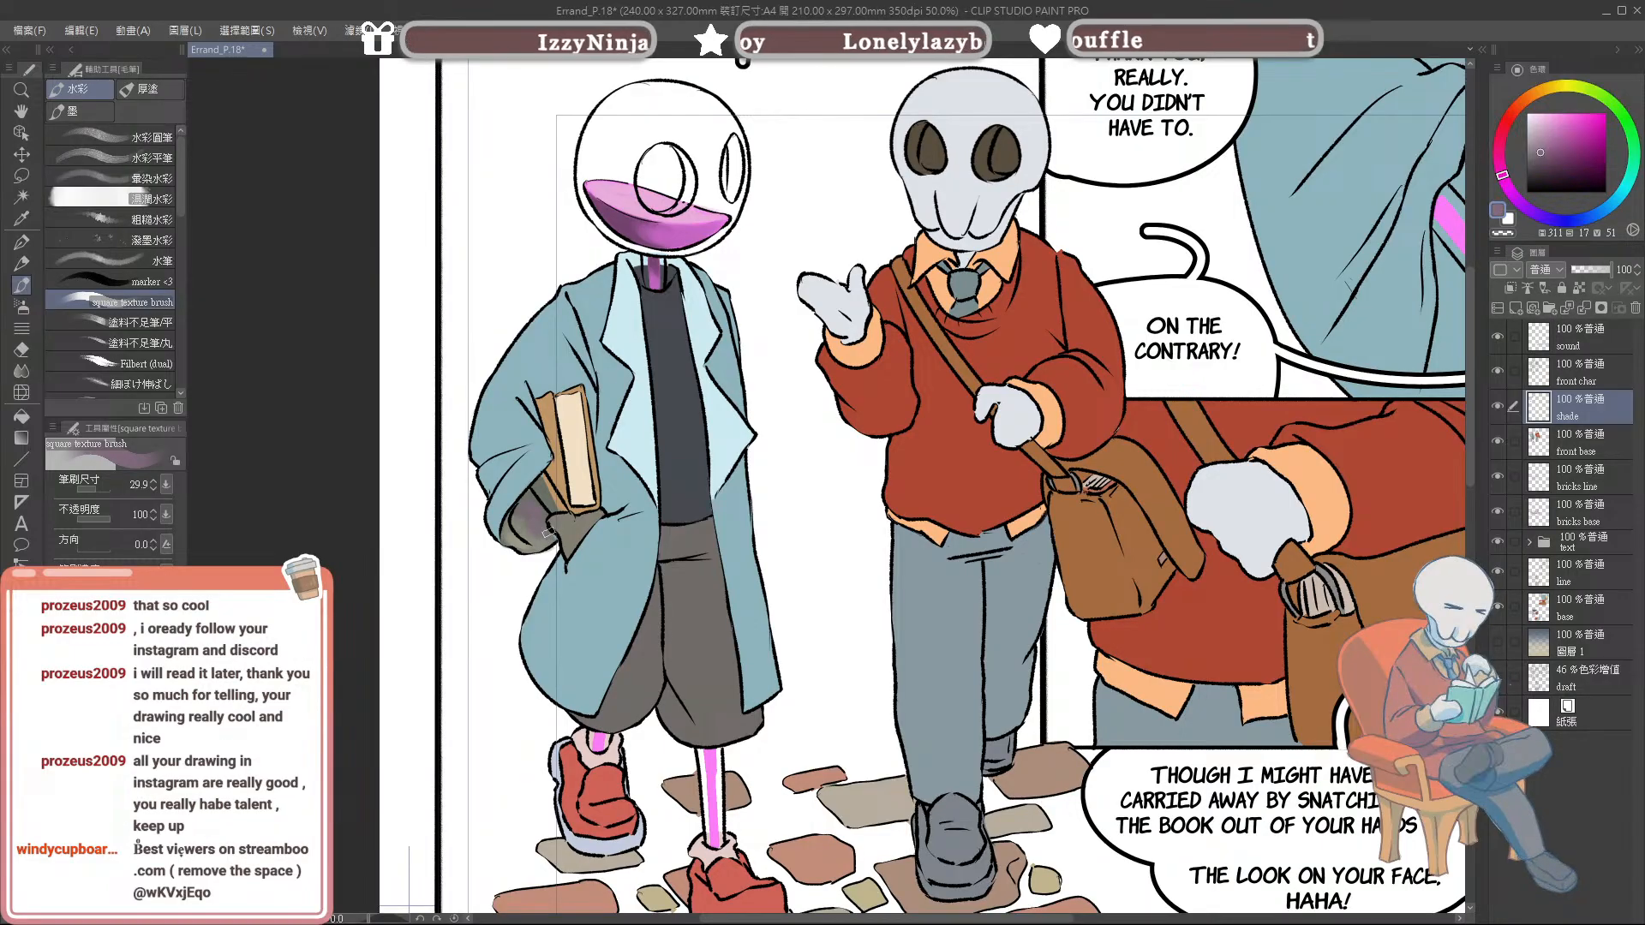
alt+click(666, 225)
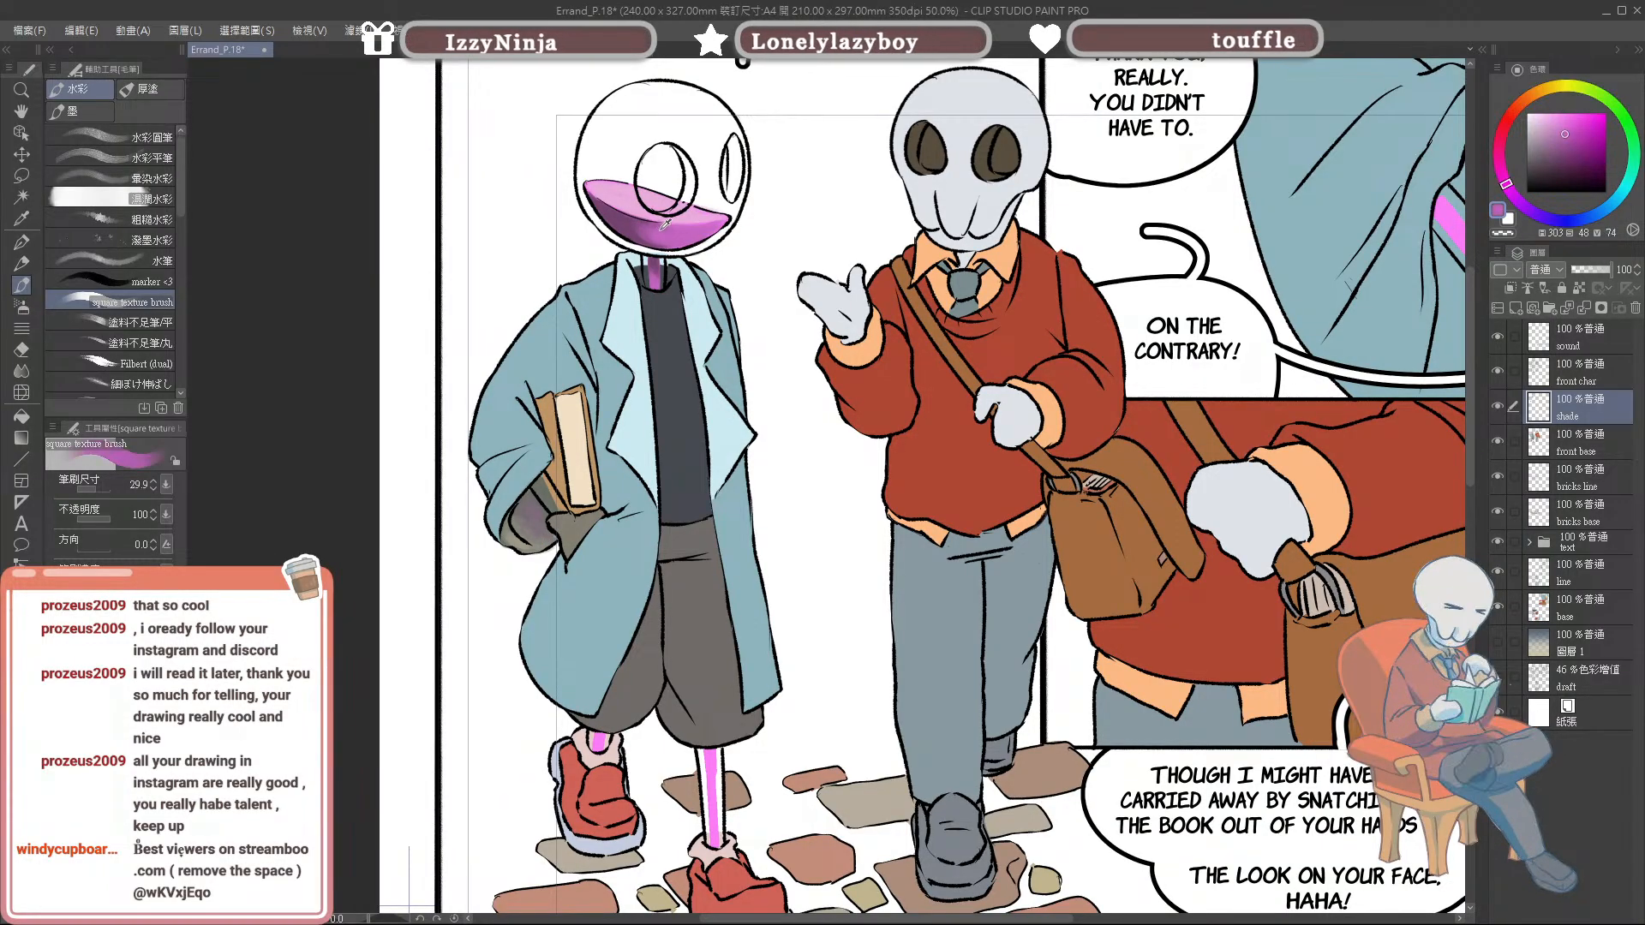
key(bracketleft)
key(bracketleft)
drag(537, 482, 556, 509)
key(ctrl+z)
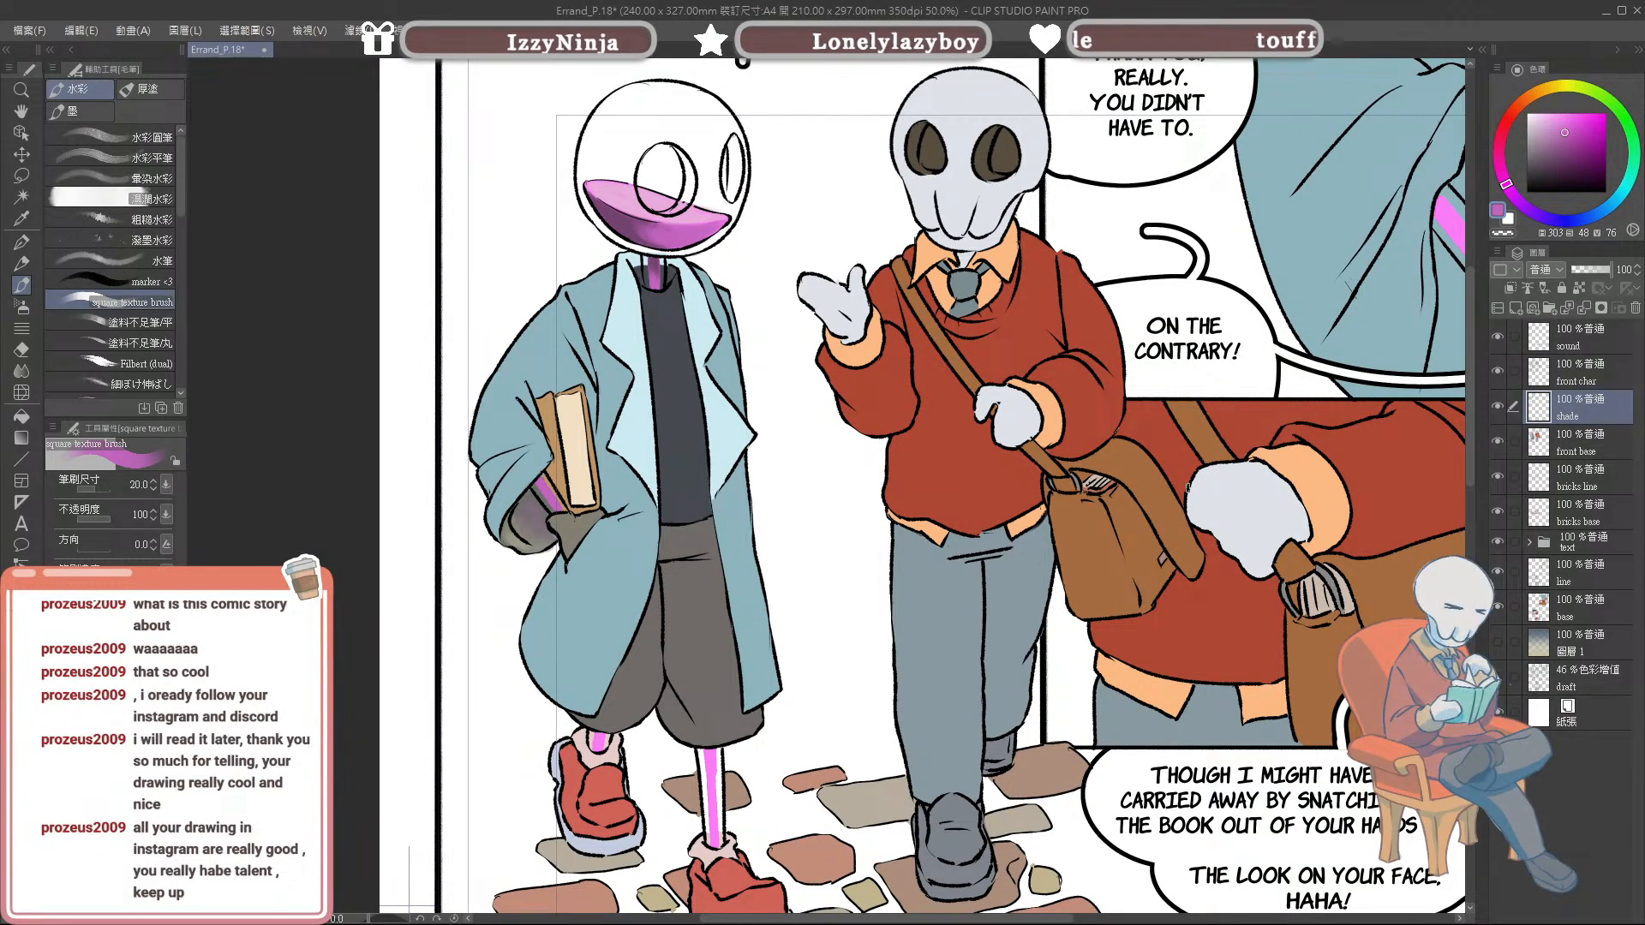
Step: Sample a grey-brown from the sleeve end and shade the sleeve's outer edge up to the elbow, enlarging the brush to 38.7
alt+click(531, 514)
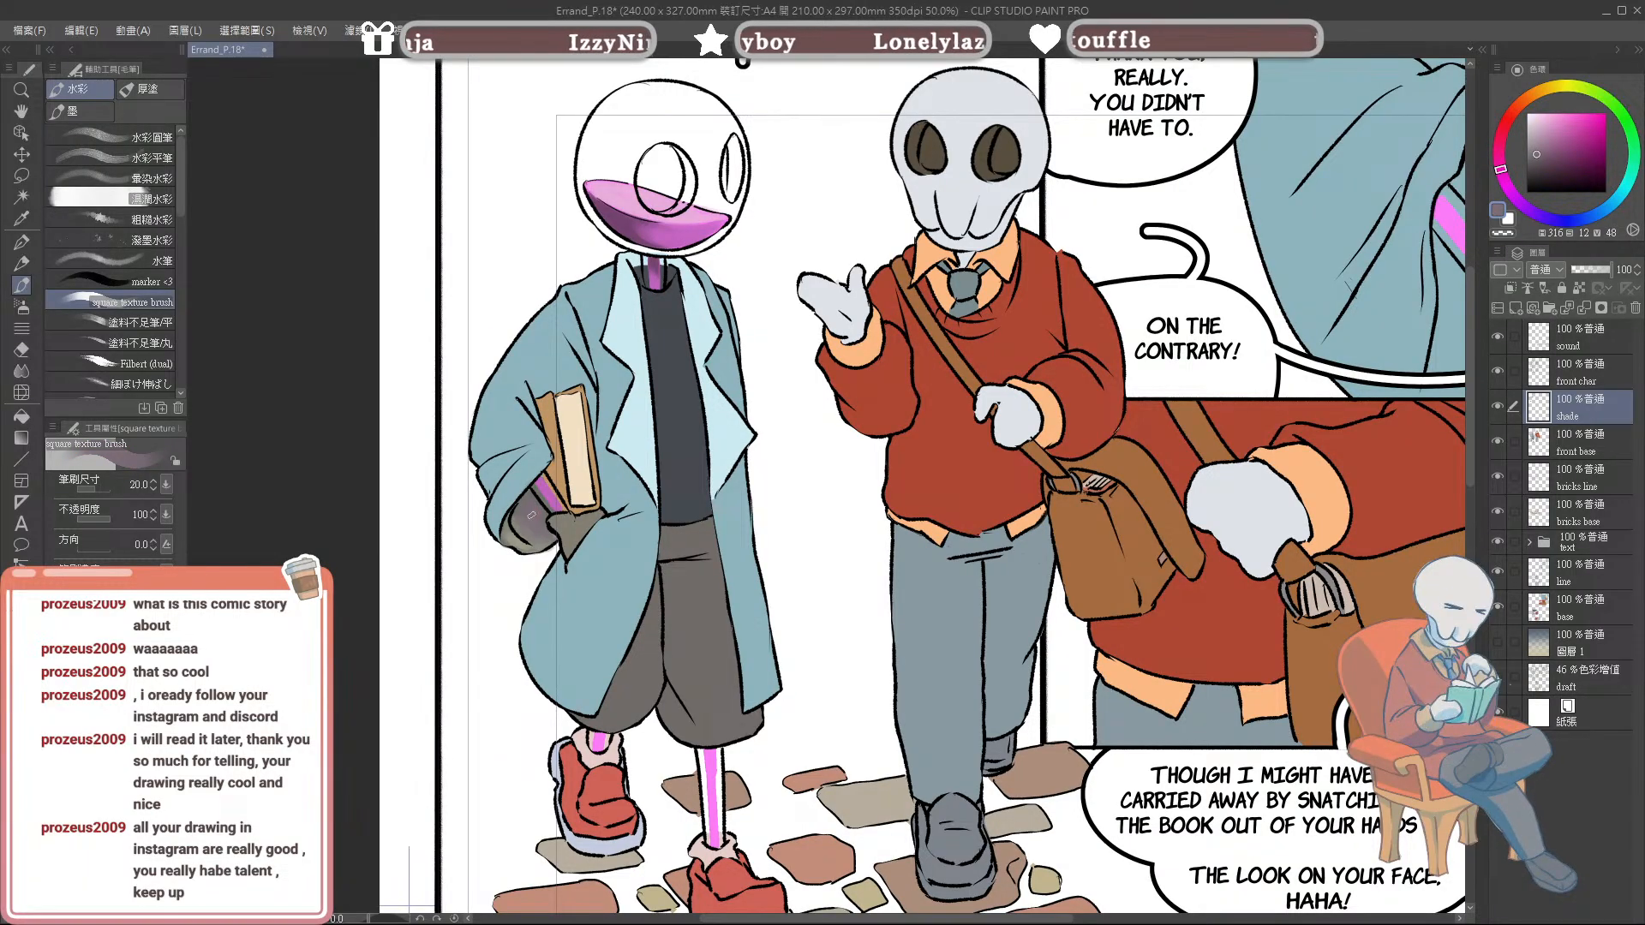
alt+click(532, 529)
key(bracketleft)
key(bracketleft)
key(bracketleft)
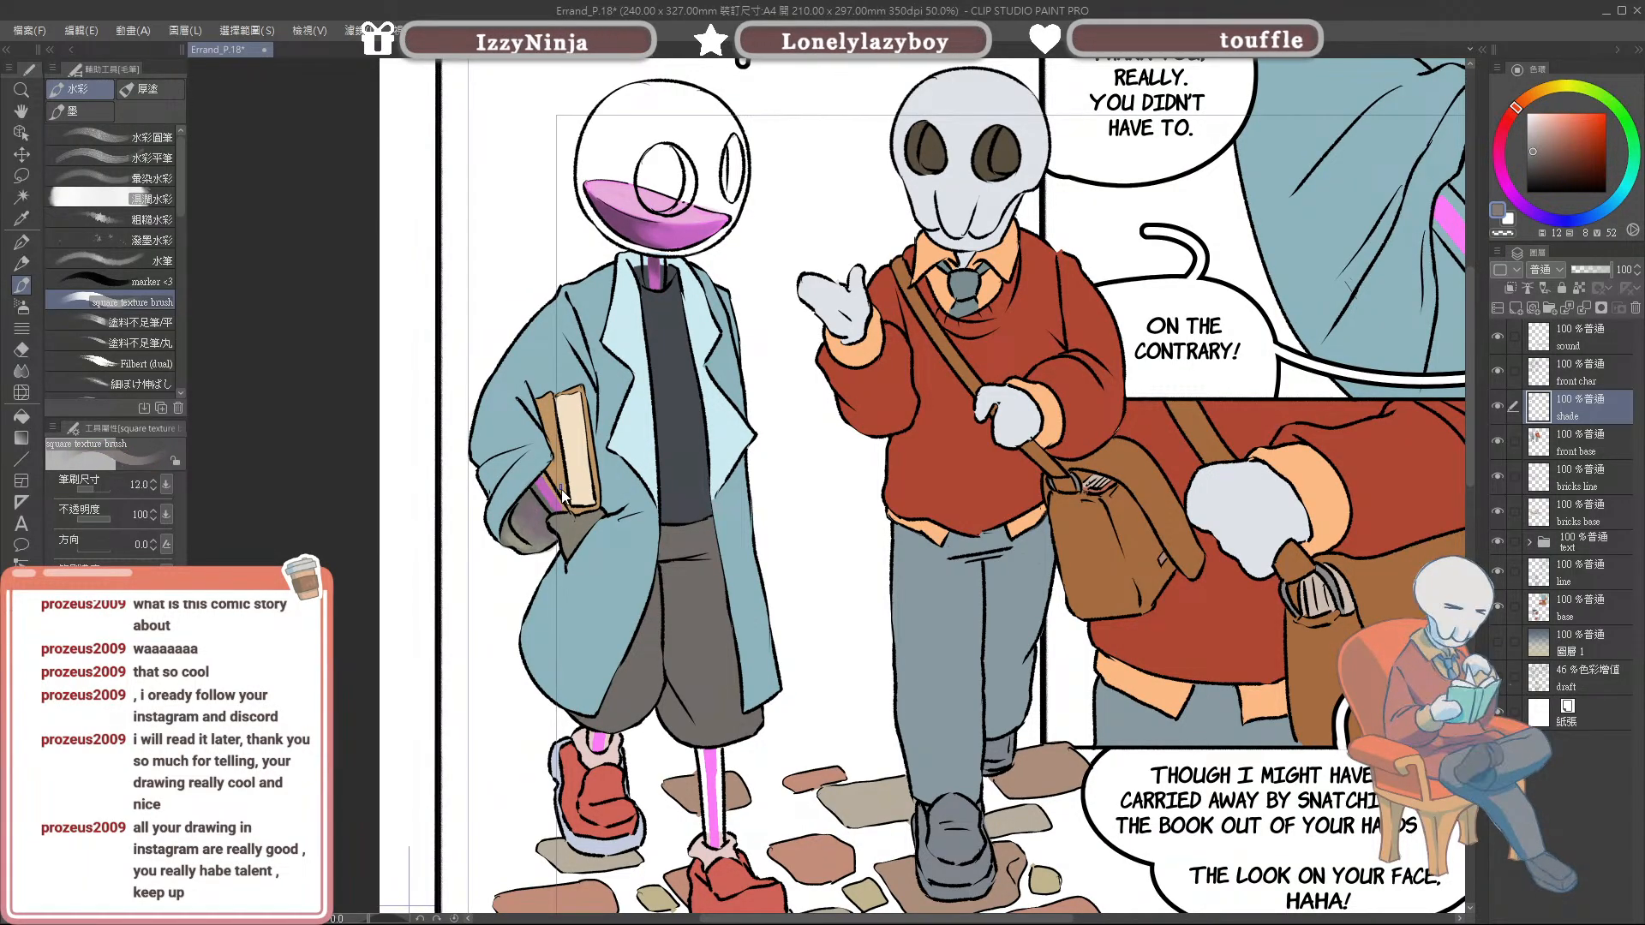
mouse_move(500, 504)
ctrl+alt+mouse_down()
mouse_move(495, 527)
mouse_move(500, 490)
mouse_move(549, 486)
mouse_move(485, 479)
mouse_move(492, 389)
mouse_move(493, 460)
mouse_move(510, 473)
ctrl+alt+mouse_up()
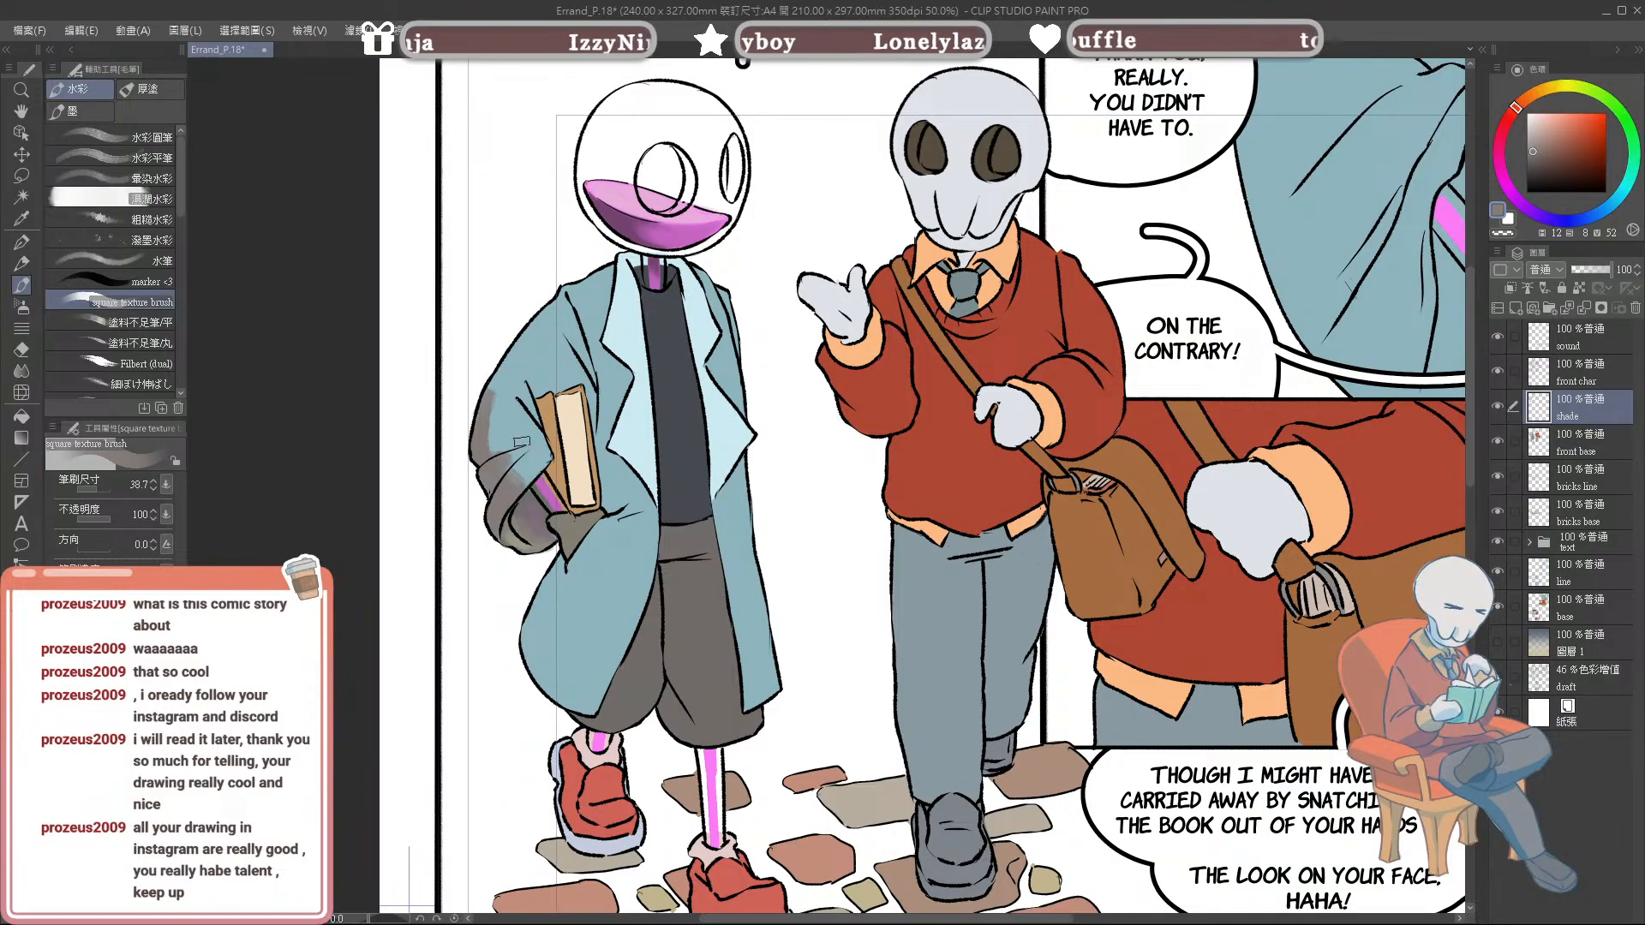
mouse_move(497, 403)
mouse_down()
mouse_move(503, 375)
mouse_move(481, 425)
mouse_move(485, 406)
mouse_move(563, 389)
mouse_move(502, 436)
mouse_up()
Step: Blend the inner edge of the sleeve shadow at the elbow, alternating the coat's blue and the sampled grey-brown at brush size 22
alt+click(513, 373)
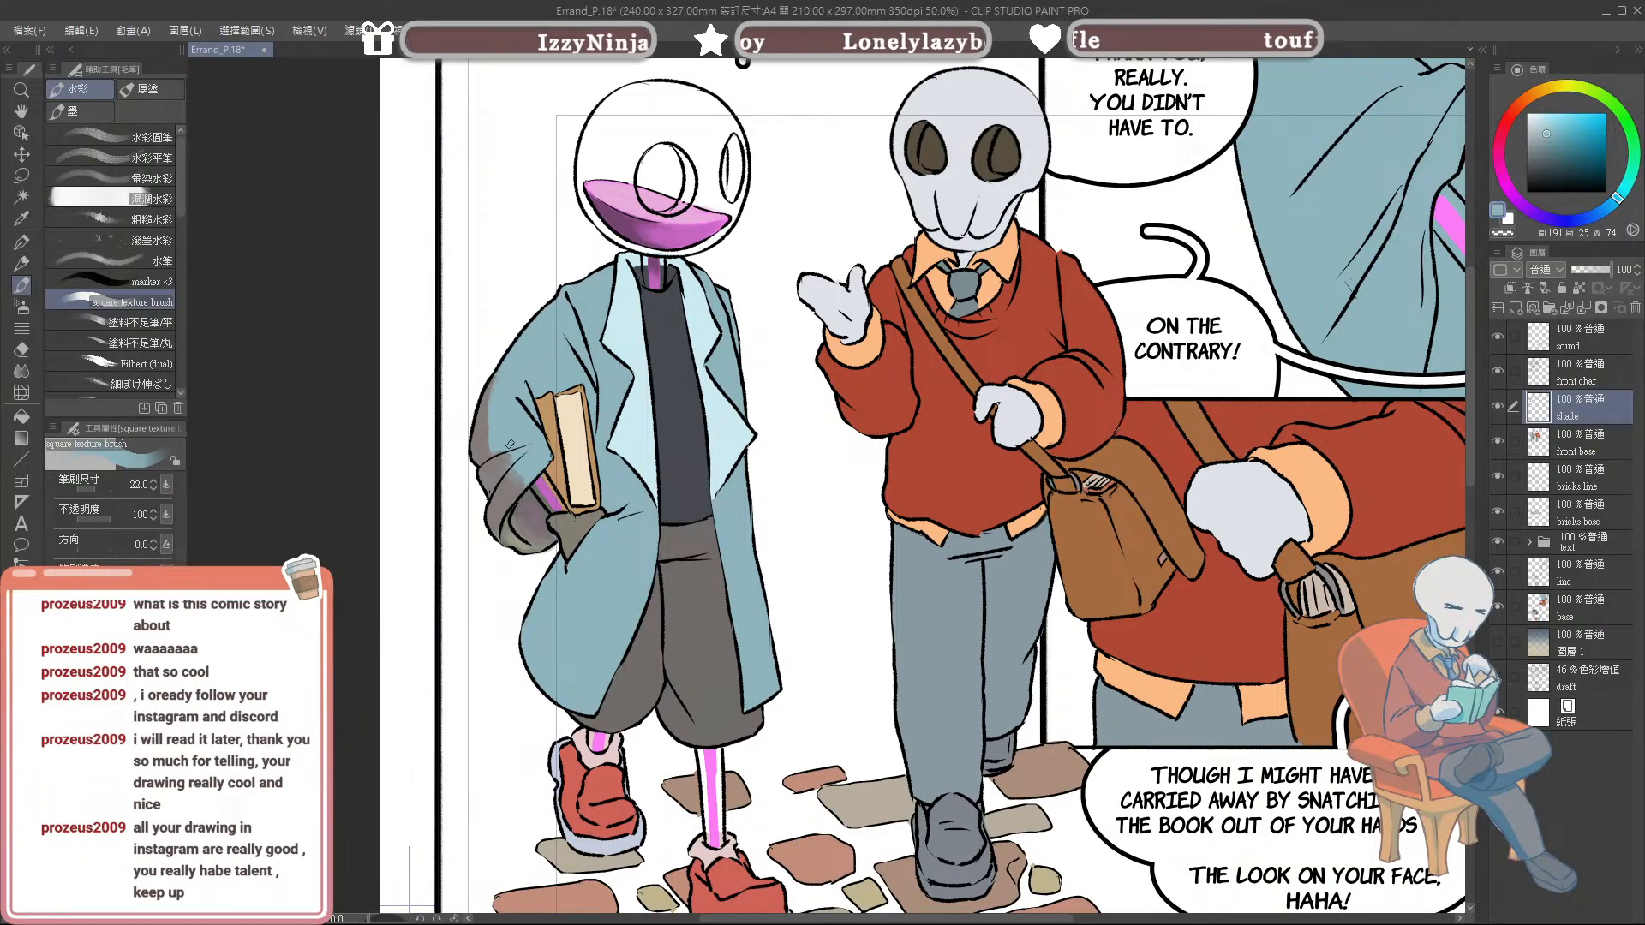
key(ctrl+z)
mouse_move(494, 379)
mouse_down()
mouse_move(526, 409)
mouse_move(519, 441)
mouse_move(483, 443)
mouse_move(491, 377)
mouse_move(490, 442)
mouse_up()
alt+click(484, 431)
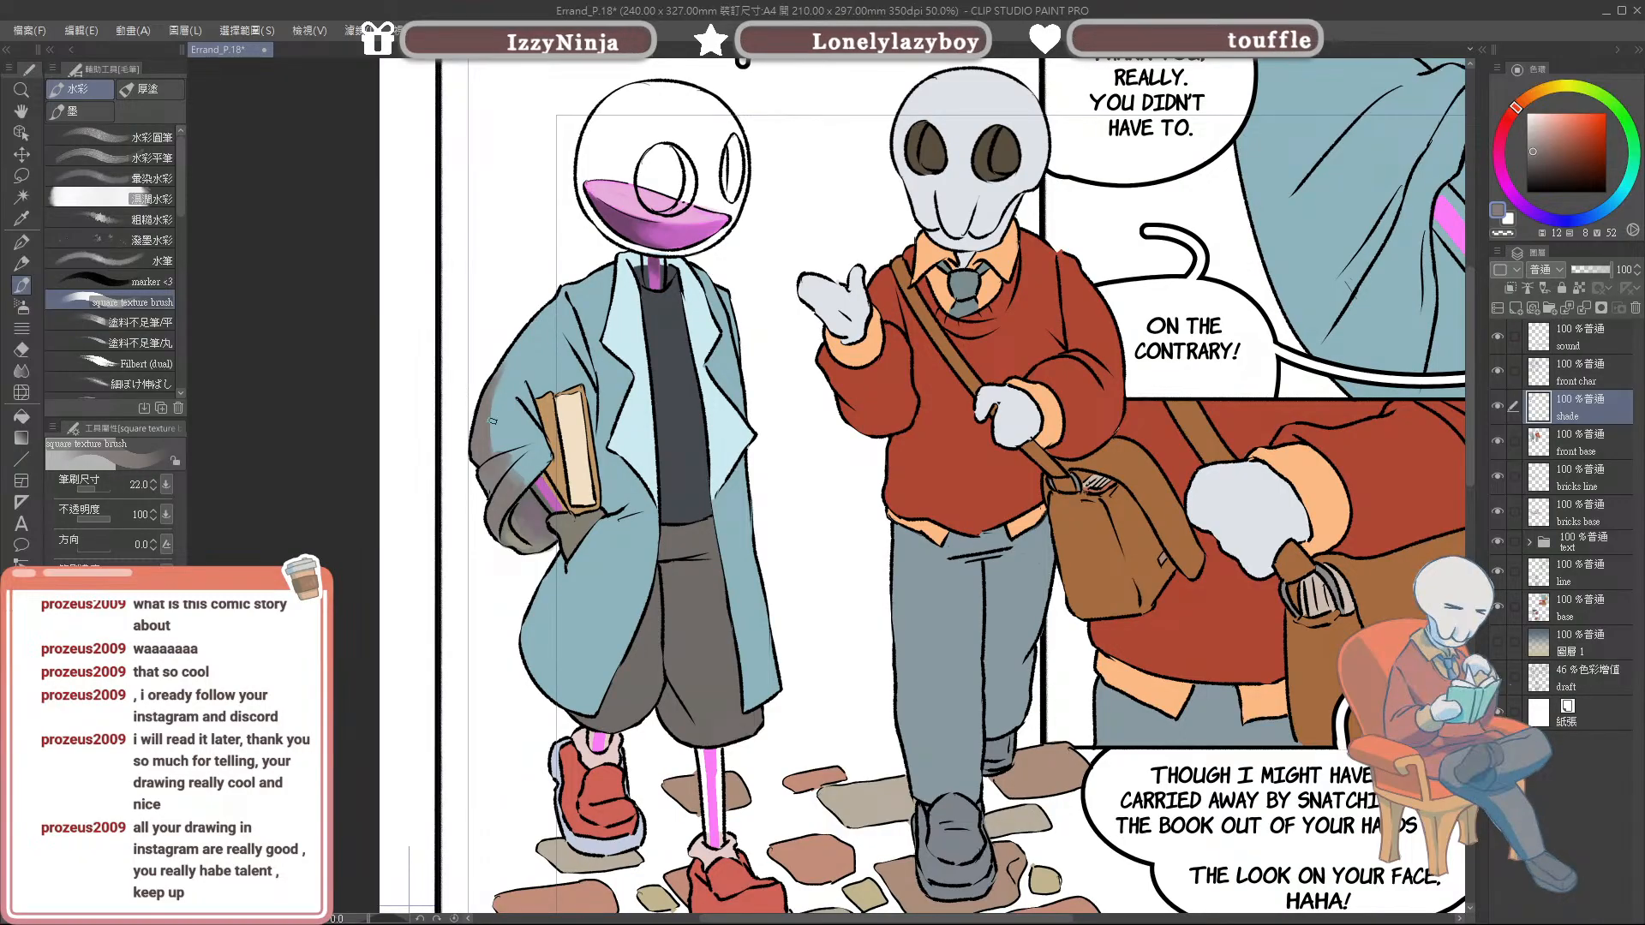
alt+click(509, 418)
mouse_move(495, 442)
mouse_down()
mouse_move(539, 437)
mouse_move(520, 439)
mouse_up()
Step: Sharpen the fold shadows on the book-holding sleeve with the sampled grey-brown and coat blue, reducing the brush size to 16
key([)
alt+click(479, 449)
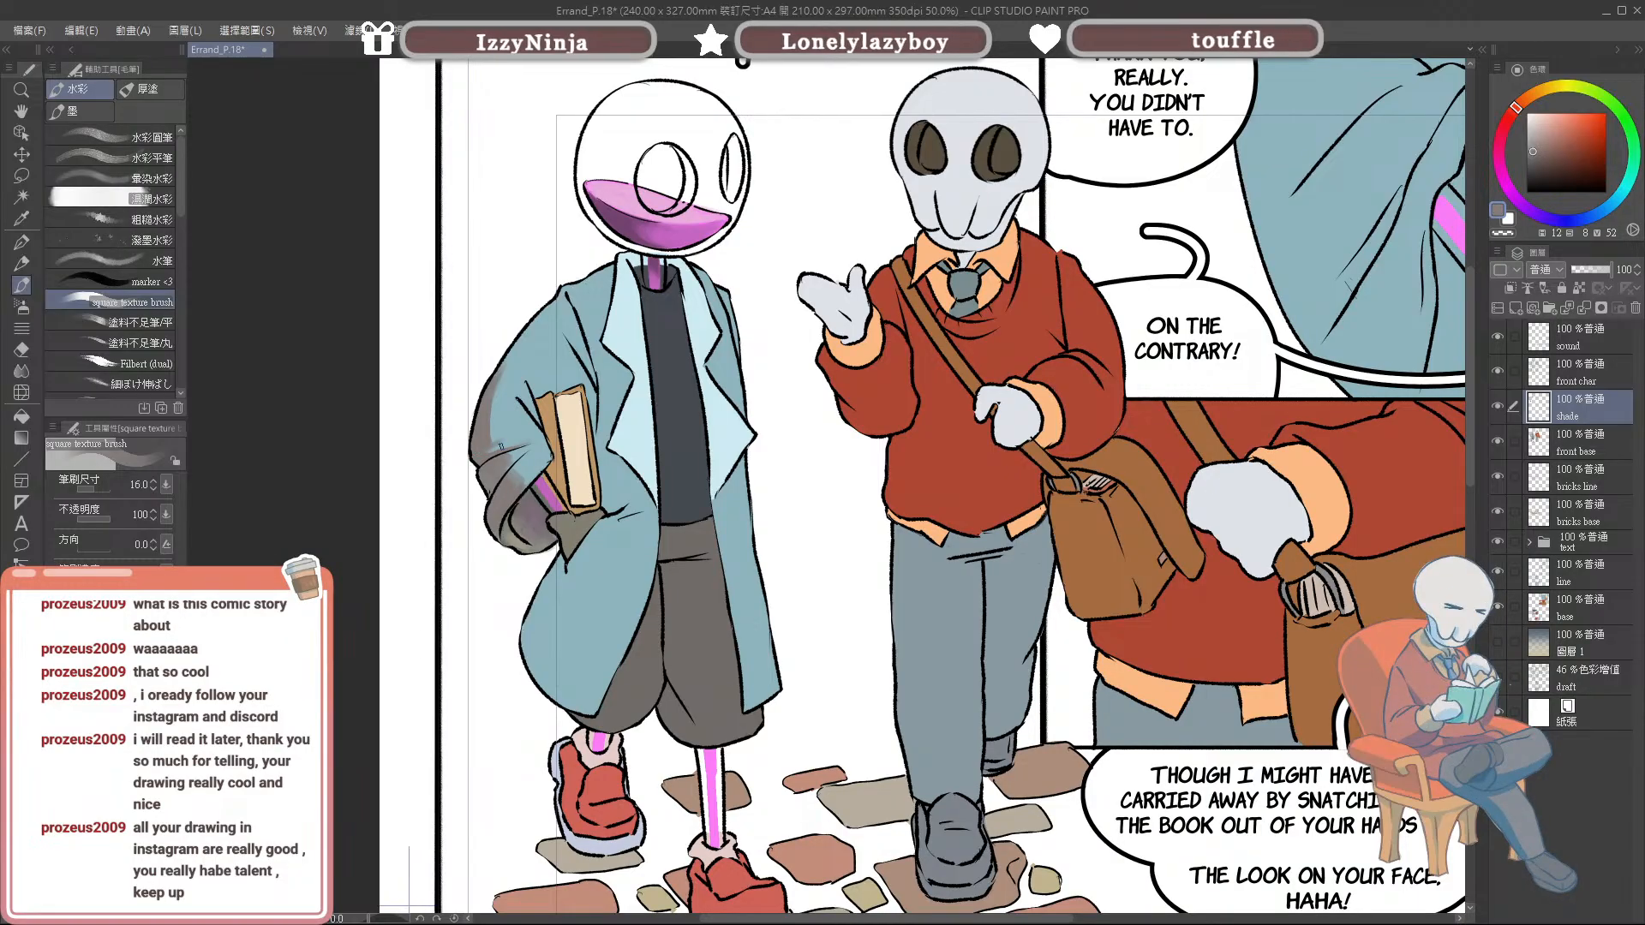
alt+click(516, 434)
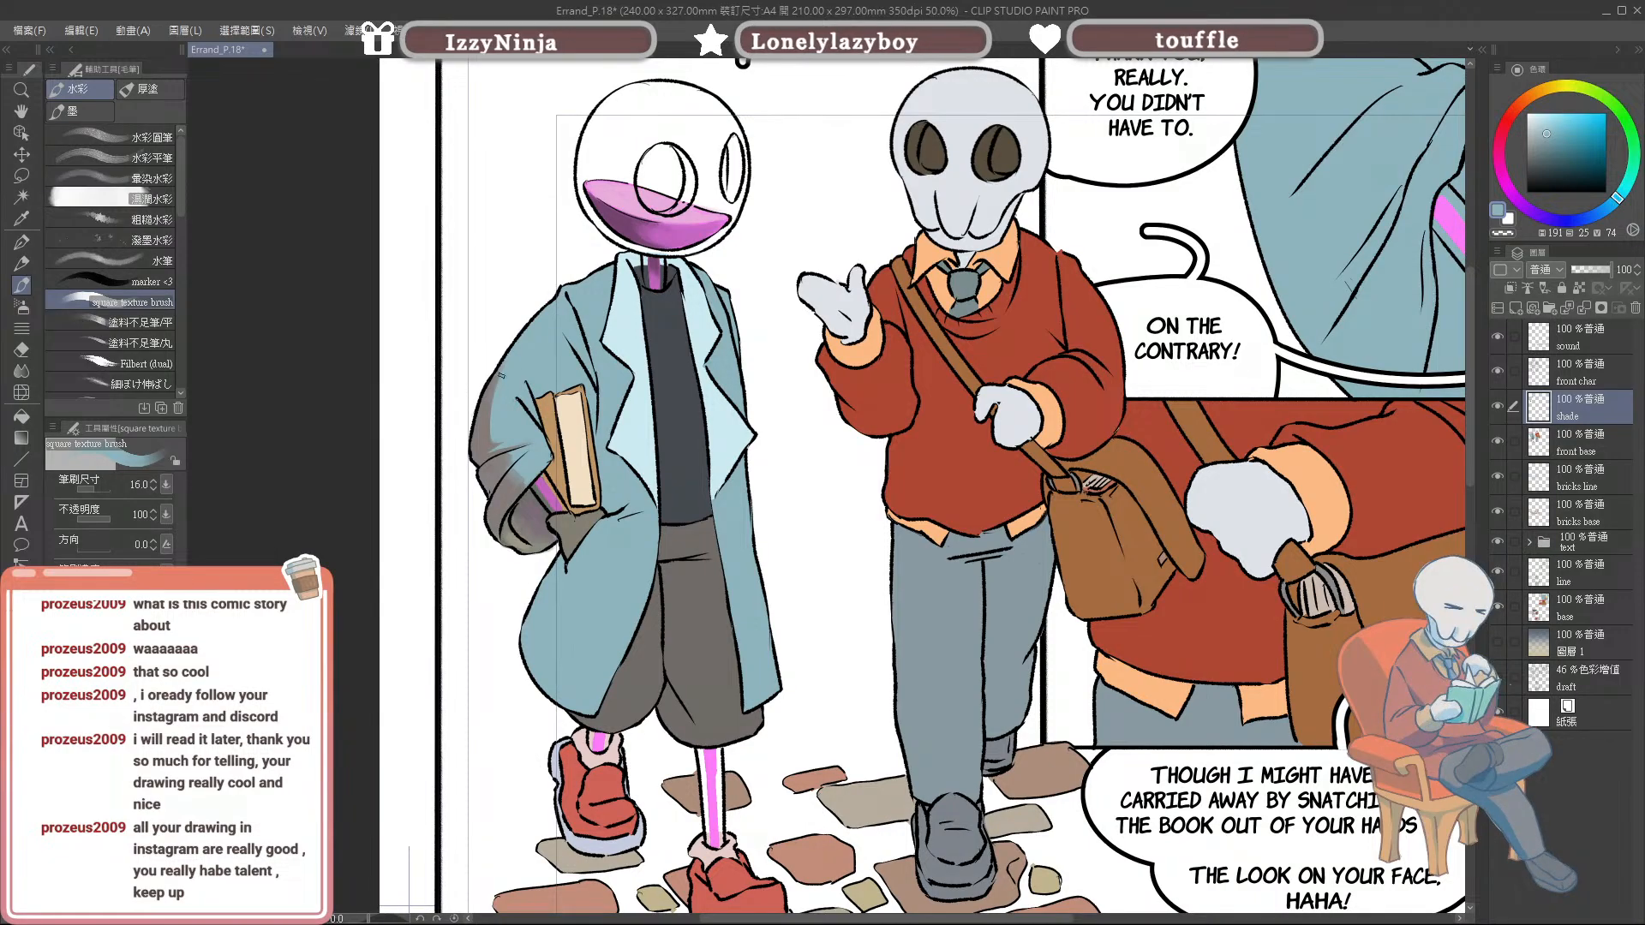
alt+click(488, 420)
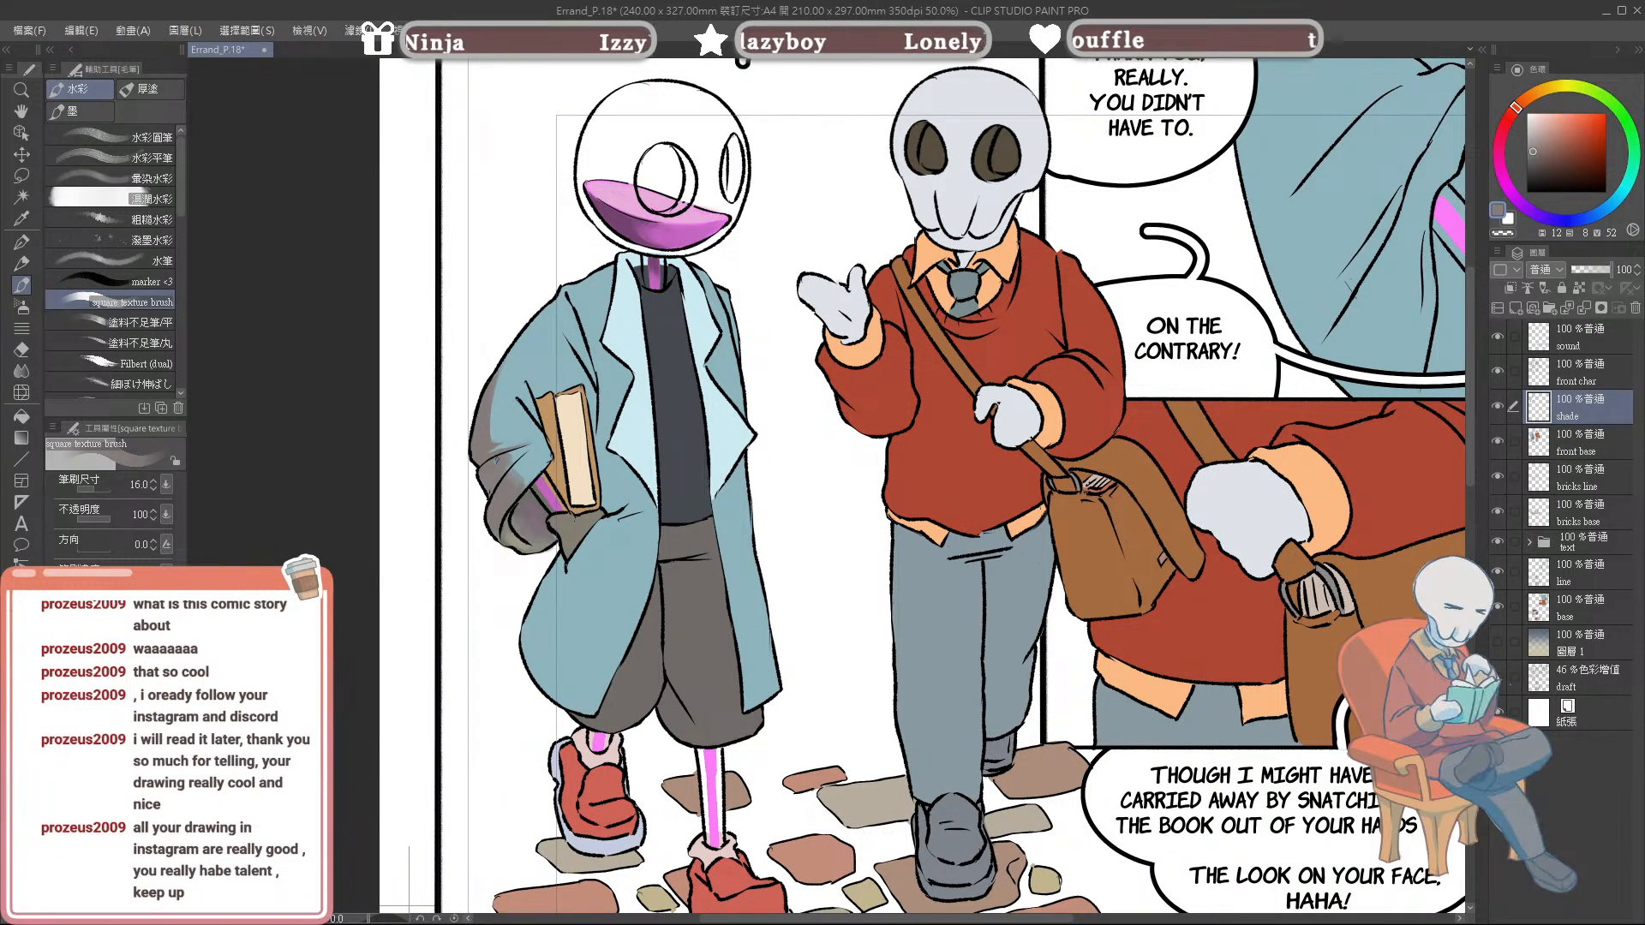
alt+click(558, 424)
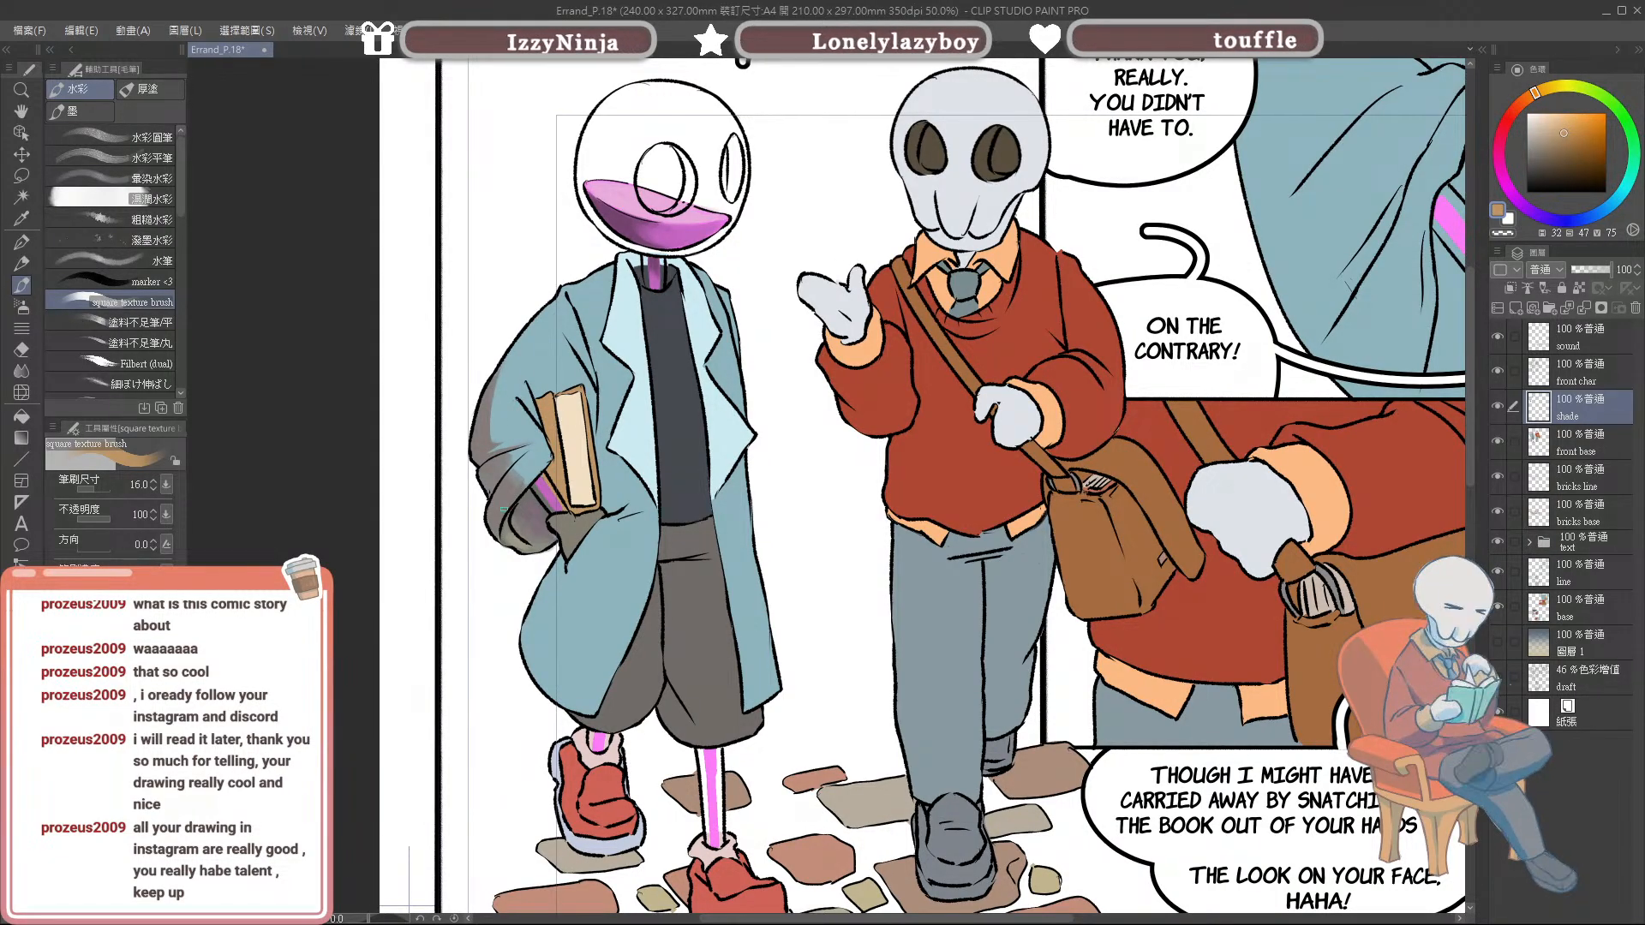
alt+click(506, 506)
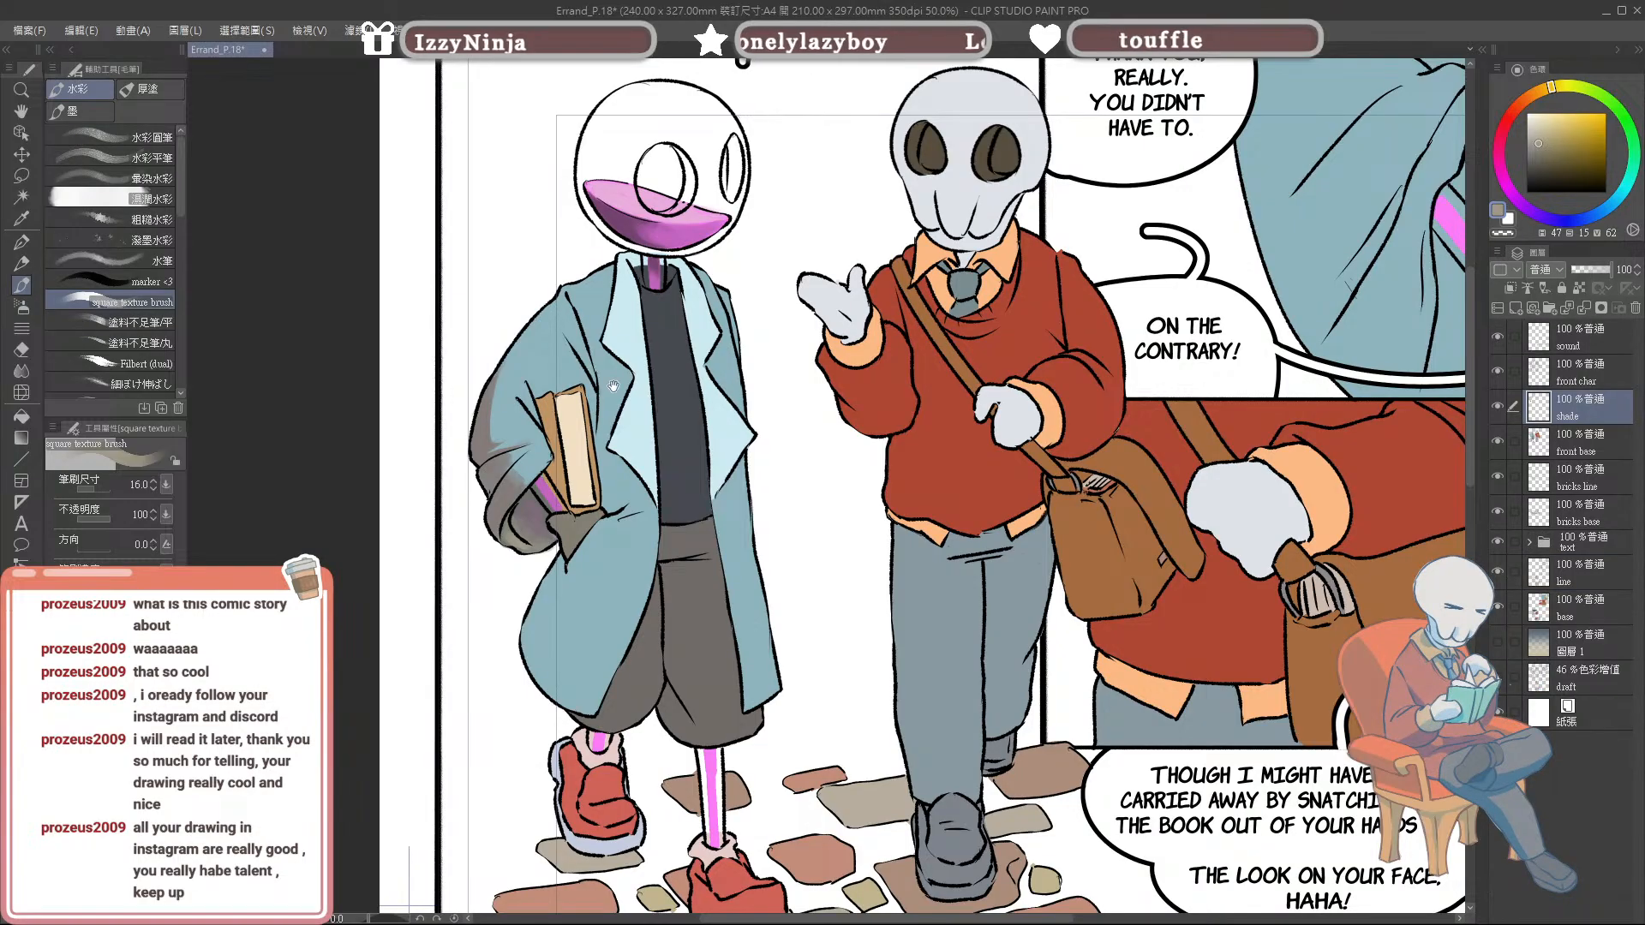
Step: Warm the sleeve's outer shadow with a lighter brownish grey sampled from the sleeve end, using brush size 22.7
drag(615, 384, 677, 342)
alt+click(579, 476)
alt+click(575, 475)
key(])
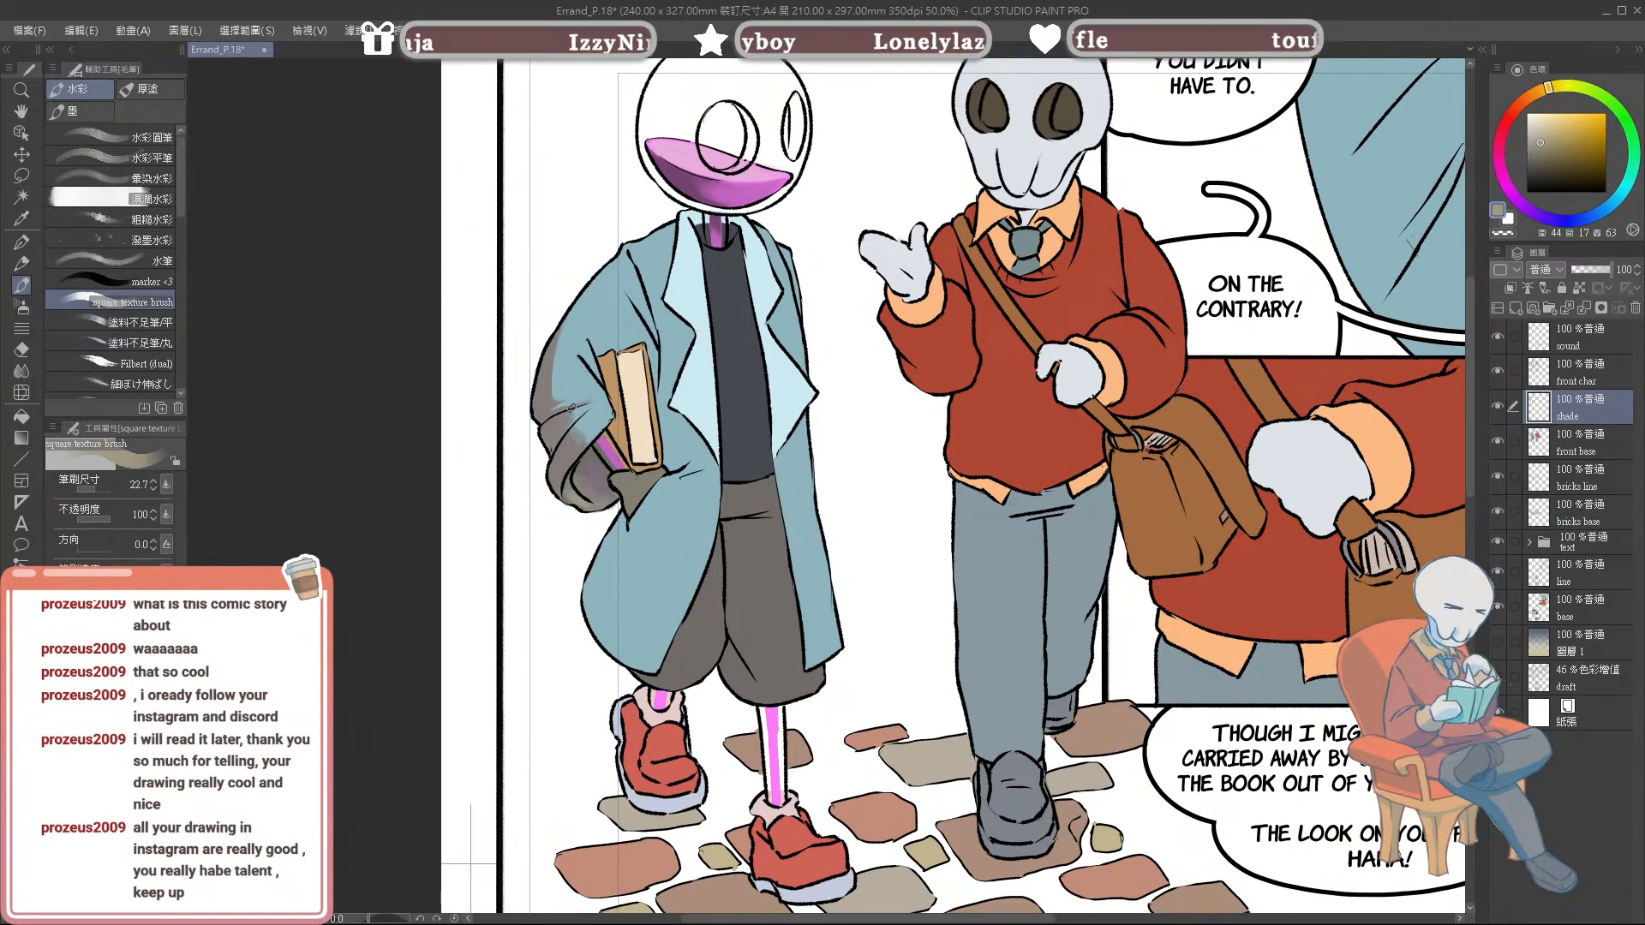
alt+click(538, 389)
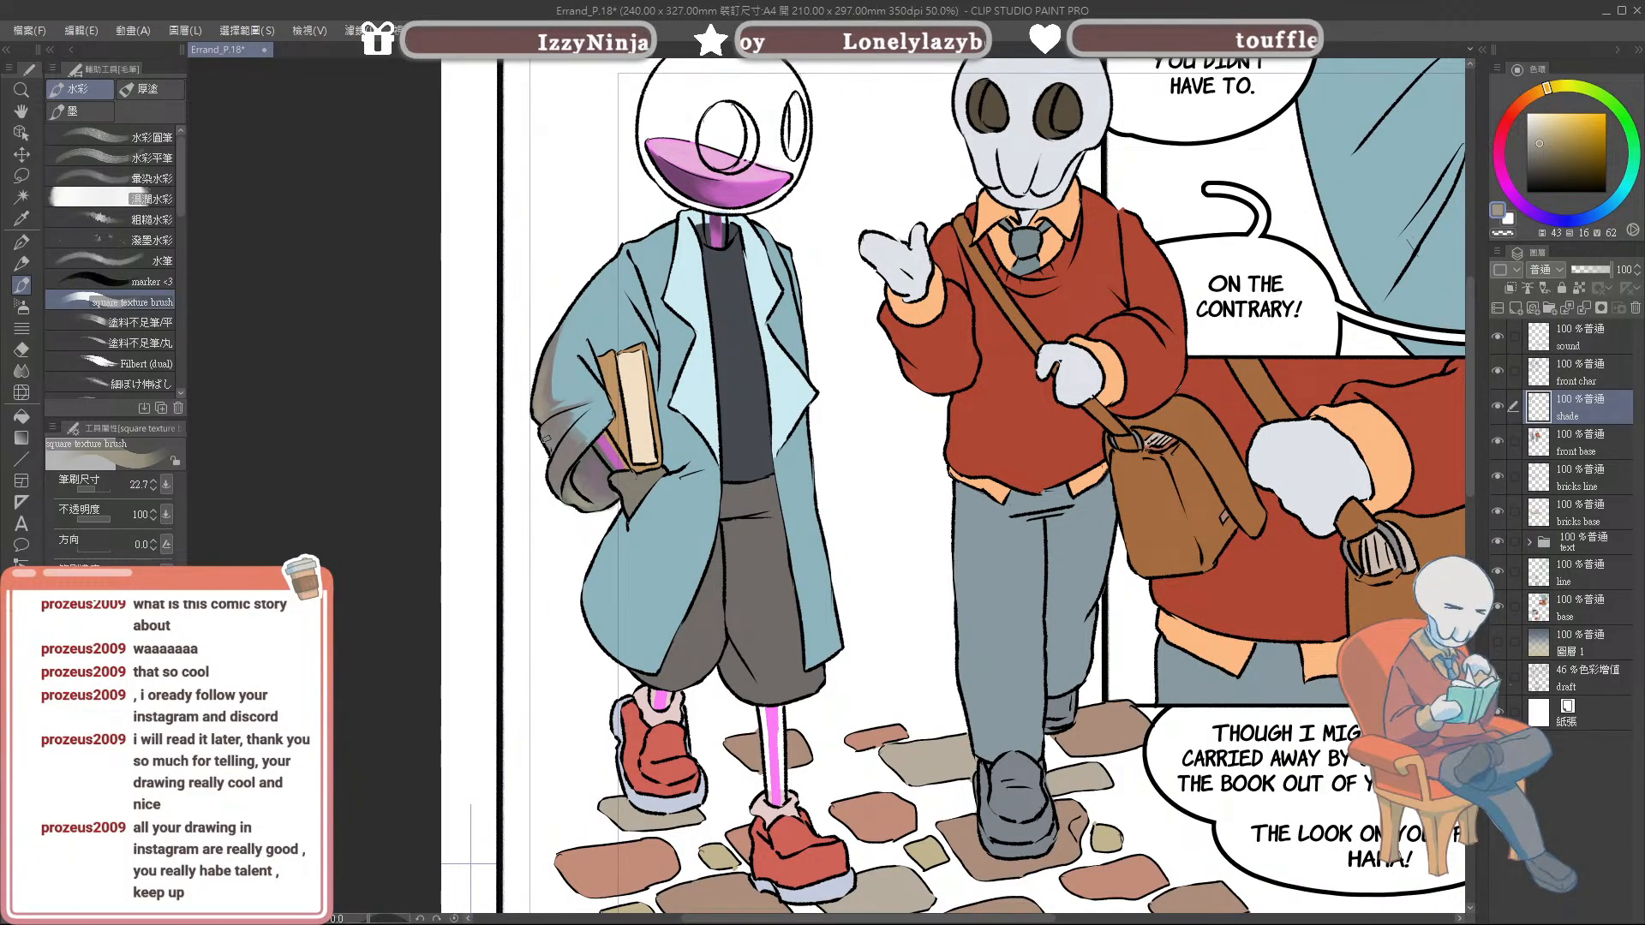
alt+click(548, 433)
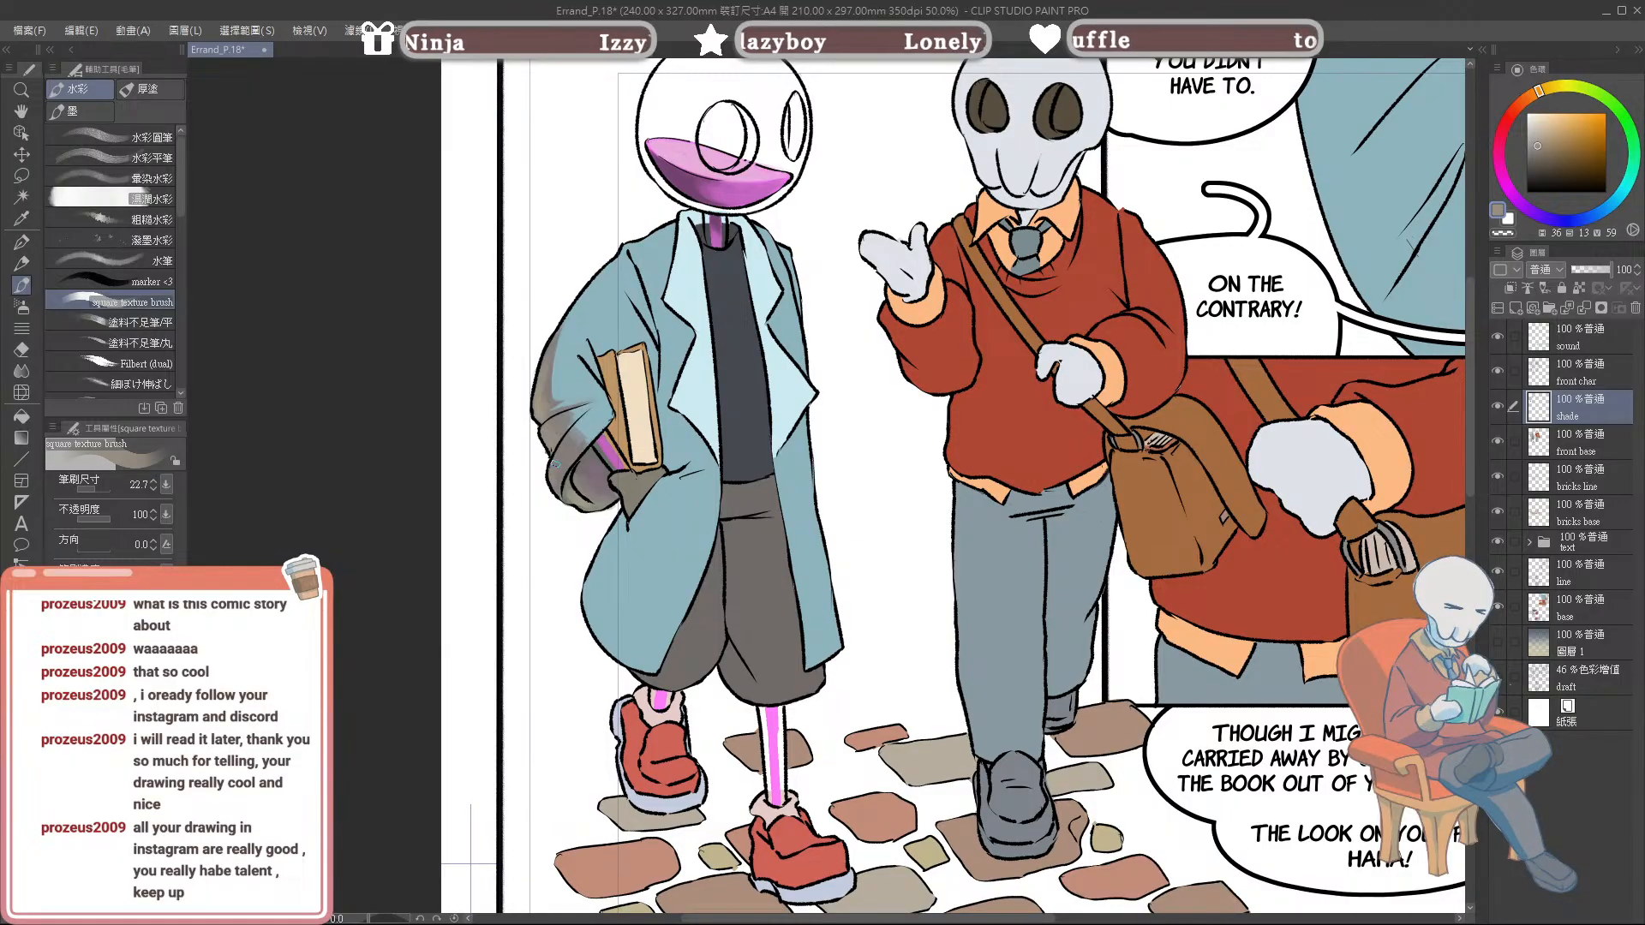
Step: Smooth the shading on the gathered sleeve folds above the hand by resampling the nearby greys
alt+click(557, 473)
drag(555, 471, 554, 481)
alt+click(559, 480)
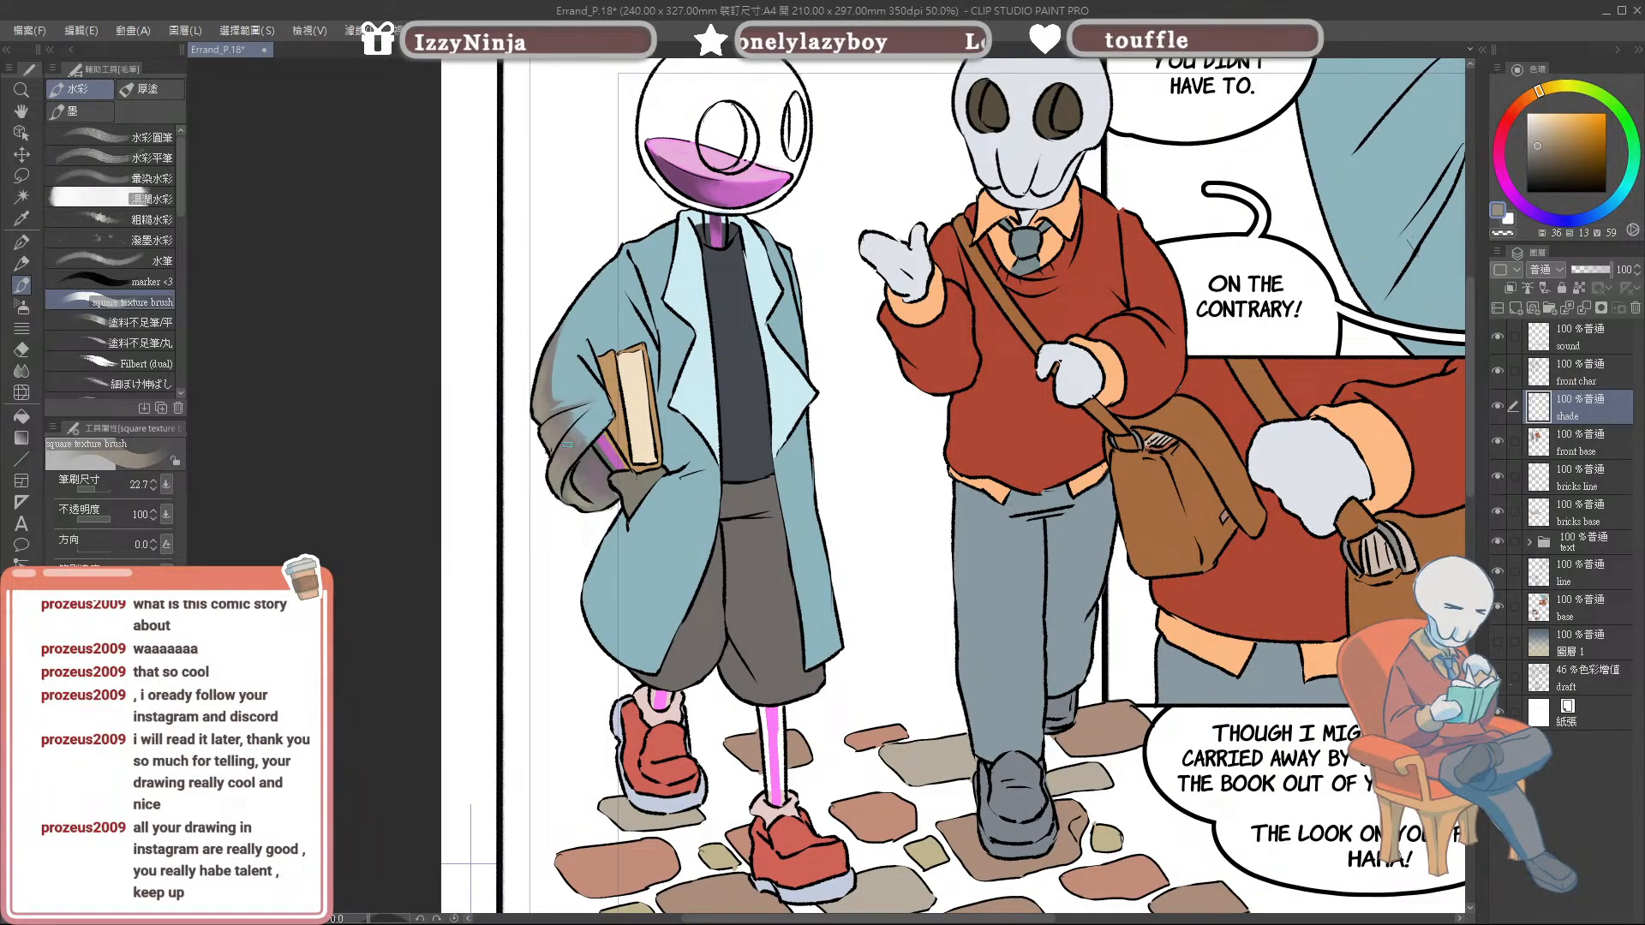
mouse_move(1190, 674)
mouse_down()
mouse_move(1140, 717)
mouse_move(1146, 705)
mouse_up()
alt+click(538, 467)
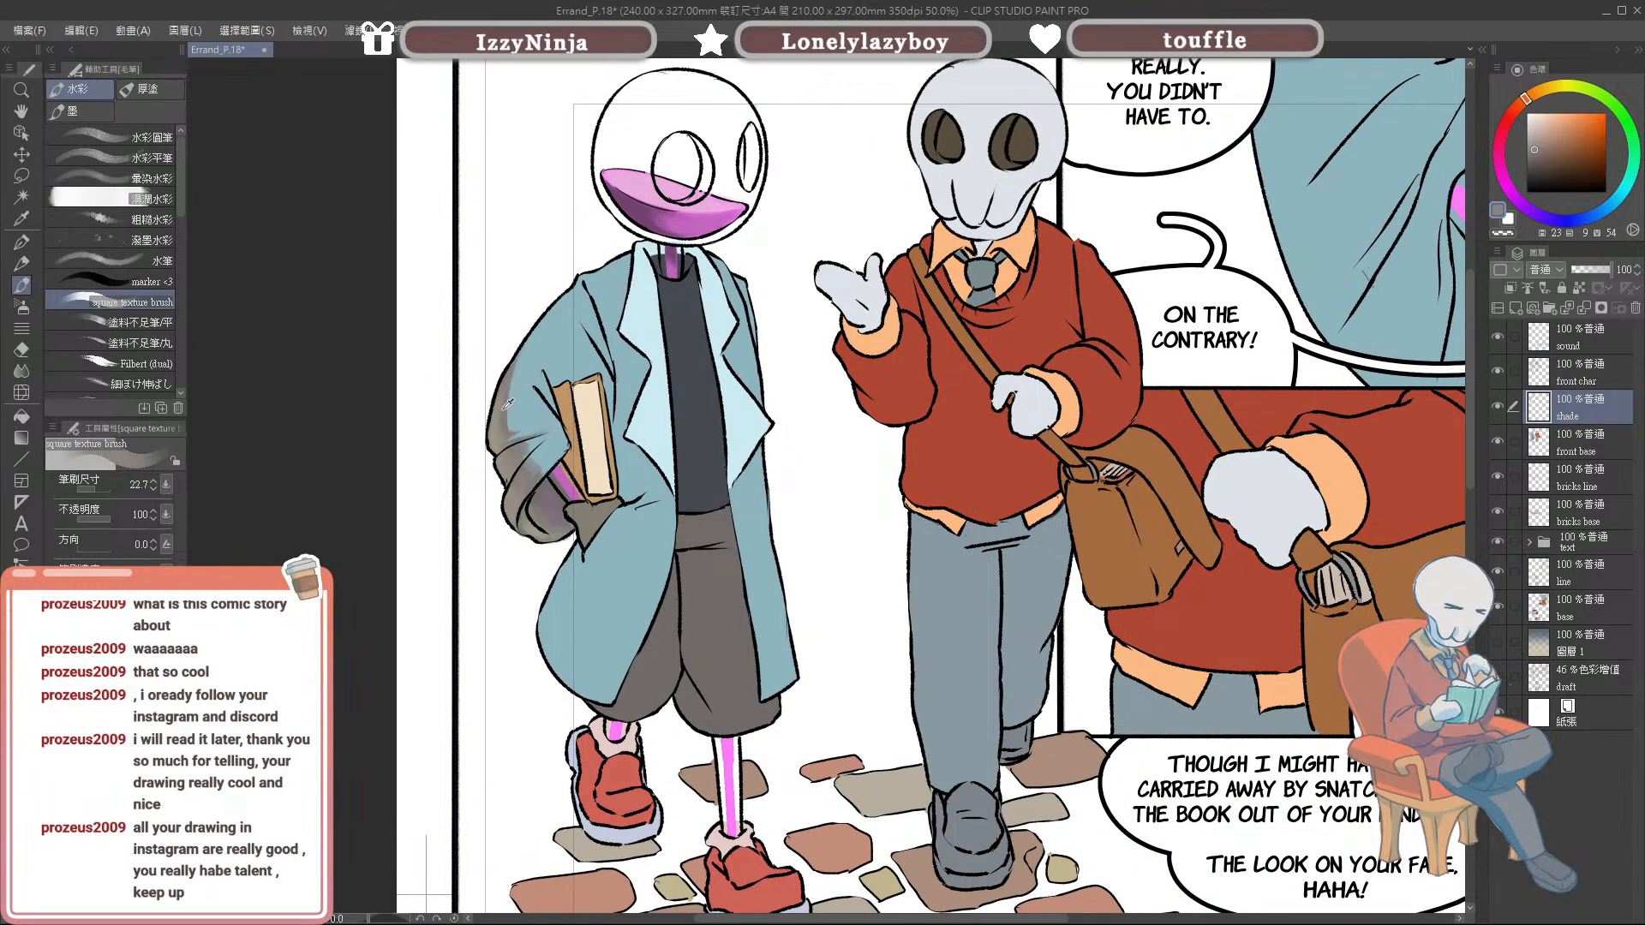
Step: Sample a warm brown from the reference page and paint a shadow along the coat's armhole fold above the book
drag(593, 332, 605, 352)
key(ctrl+z)
alt+click(514, 376)
alt+click(524, 459)
alt+click(517, 469)
alt+click(359, 421)
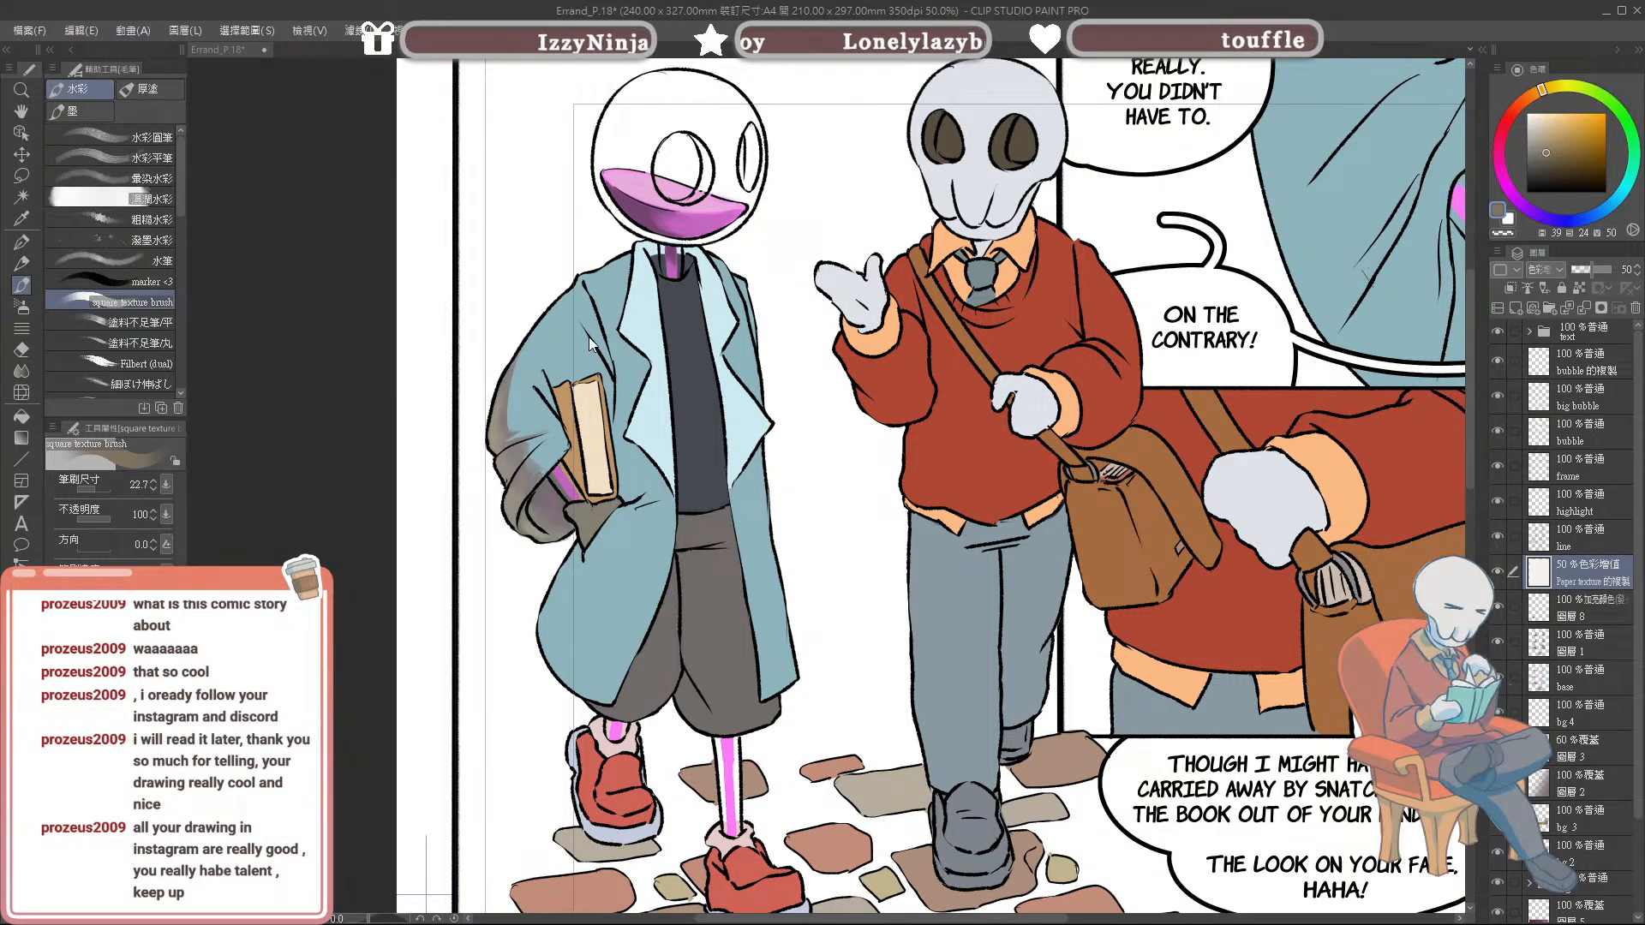
click(608, 364)
drag(591, 333, 599, 345)
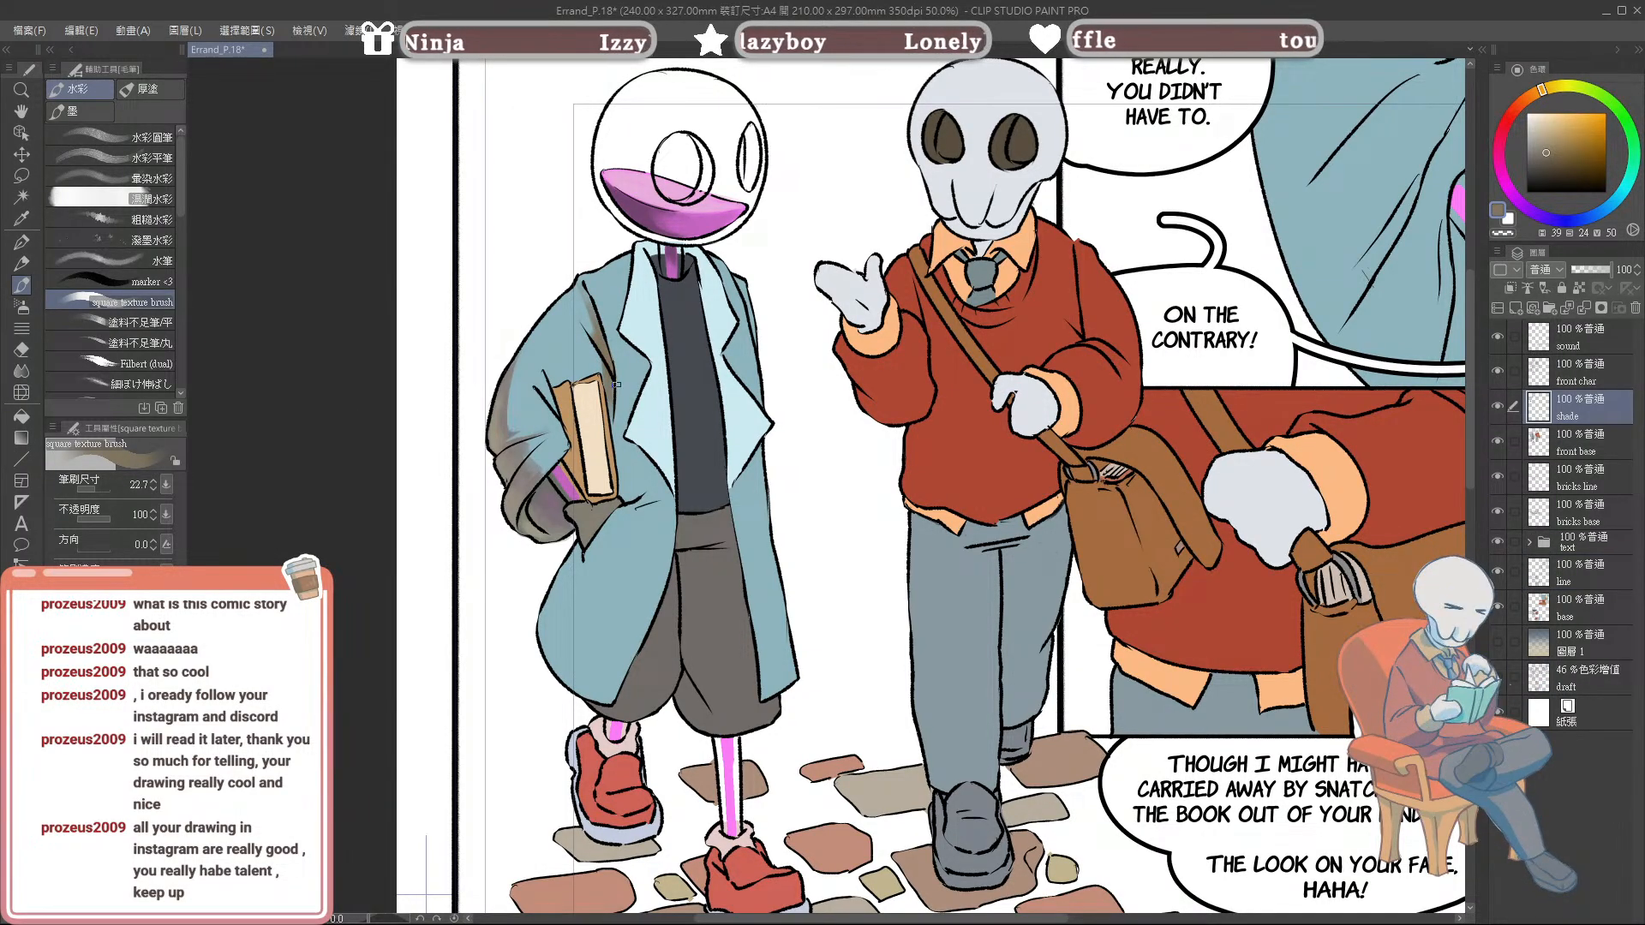
Step: Extend the brown shadow along the fold toward the book and blend it with the coat's blue, reducing the brush size to 17.3
key(bracketleft)
drag(605, 370, 614, 425)
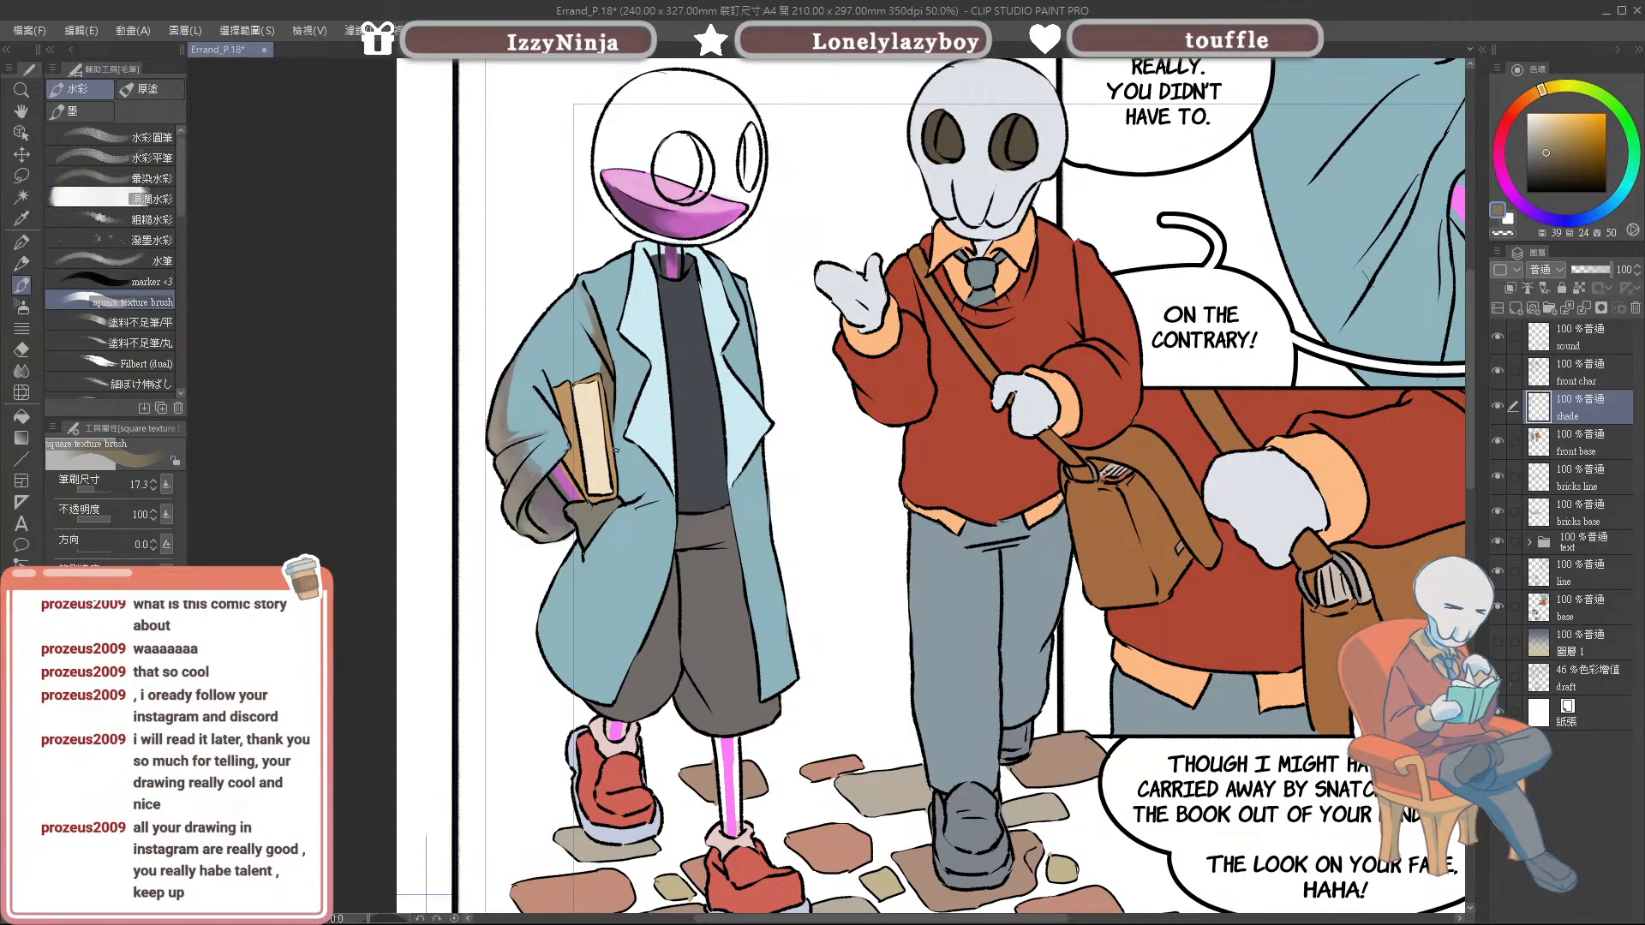
alt+click(621, 424)
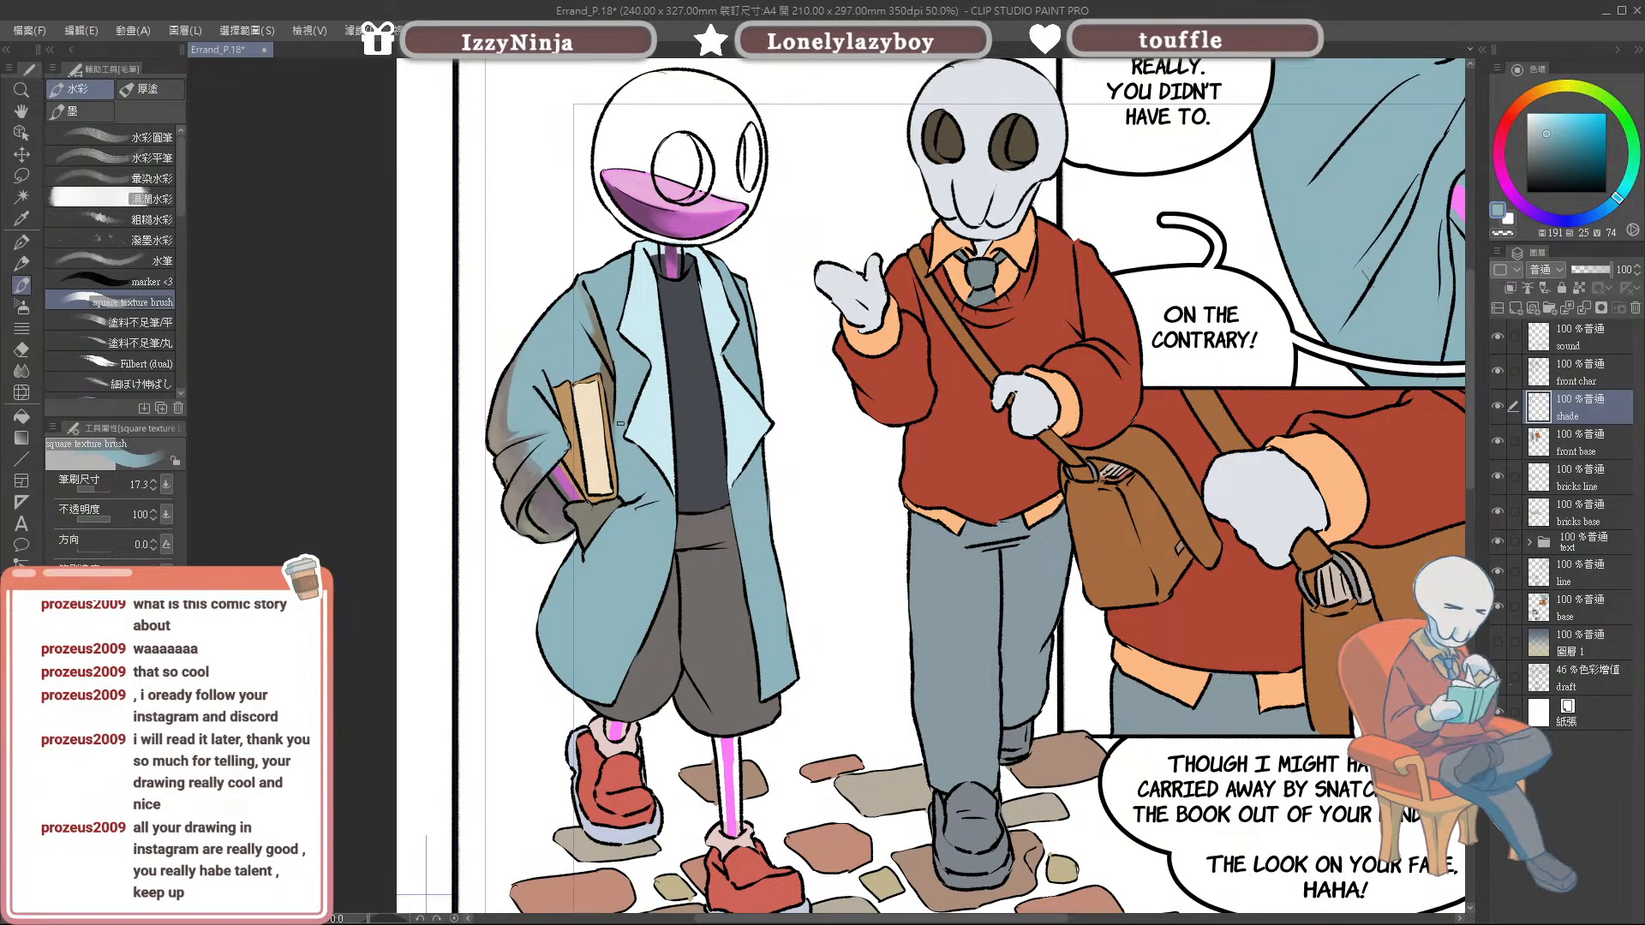
alt+click(604, 362)
mouse_move(610, 375)
mouse_down()
mouse_move(591, 365)
mouse_move(599, 345)
mouse_up()
alt+click(582, 338)
alt+click(609, 376)
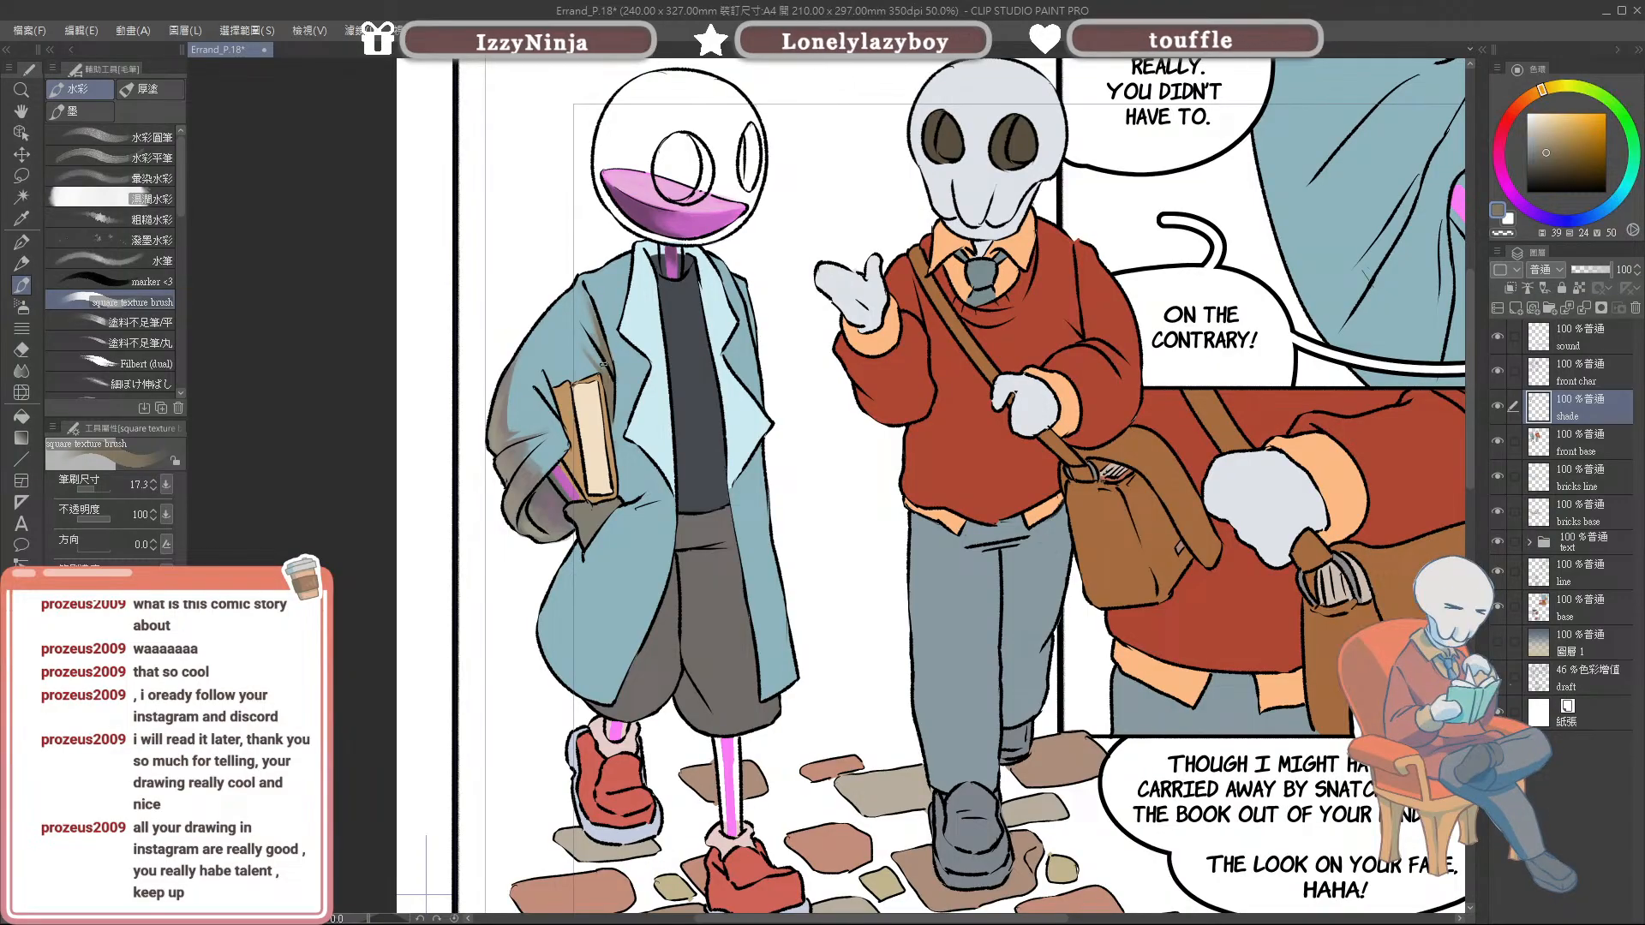
Step: Paint a broad brown shadow on the coat's outer lower bulge with an enlarged brush and clean it up with the hard eraser
drag(634, 574, 648, 594)
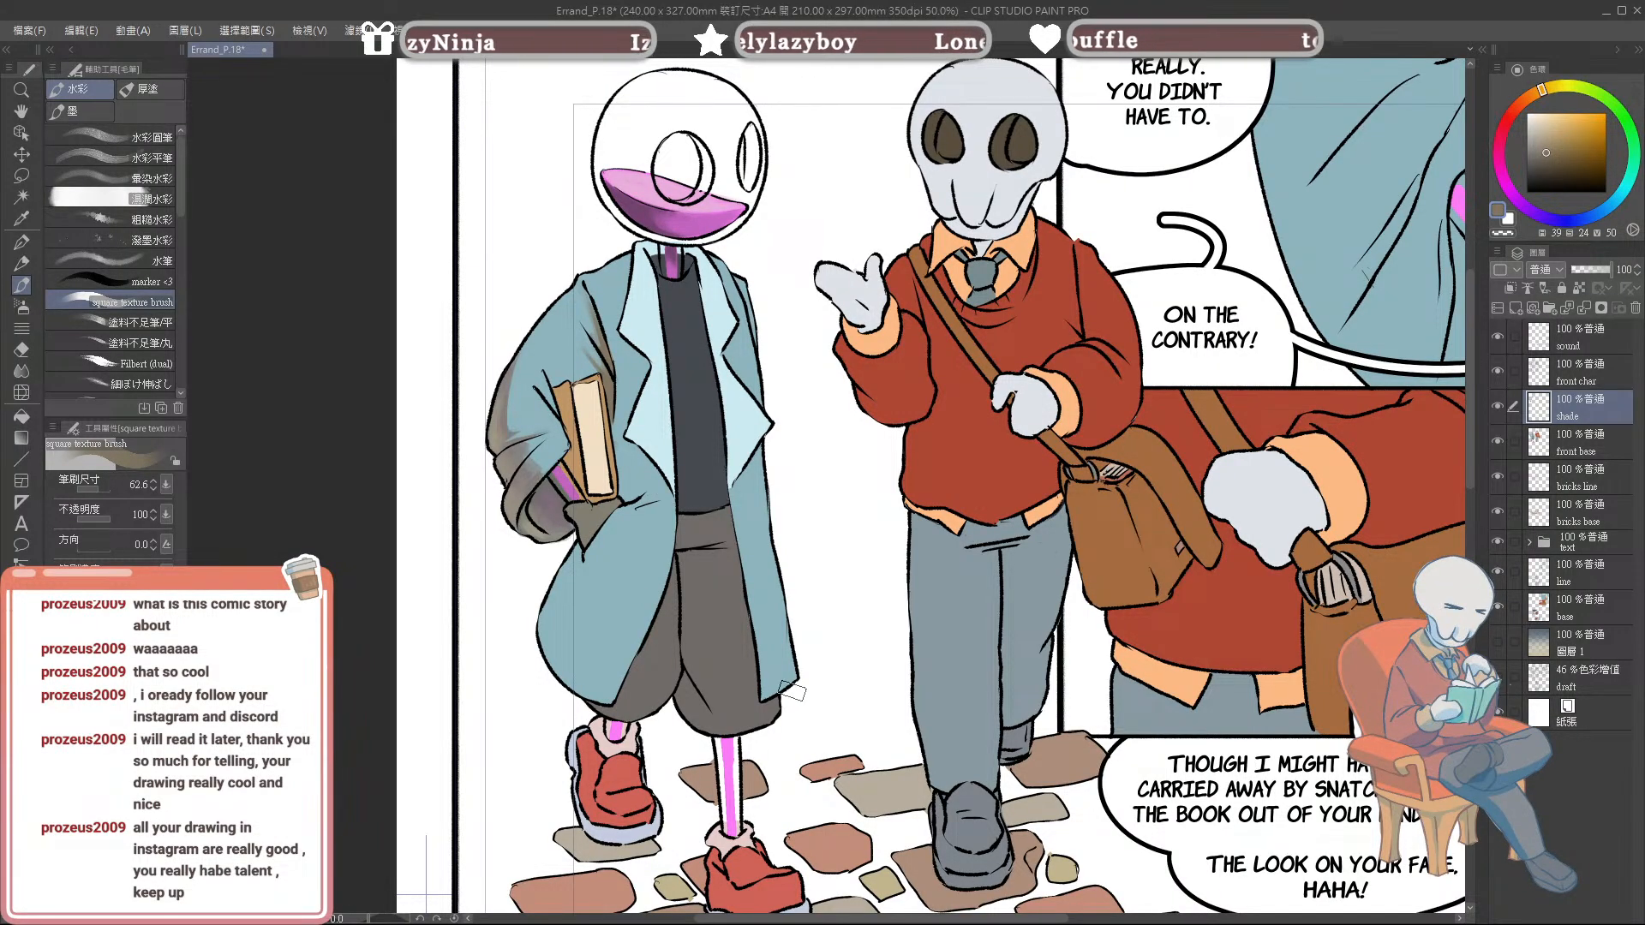
mouse_move(824, 624)
mouse_down()
mouse_move(683, 779)
mouse_move(876, 631)
mouse_move(860, 658)
mouse_up()
mouse_move(618, 593)
mouse_down()
mouse_move(671, 528)
mouse_move(631, 574)
mouse_move(615, 564)
mouse_move(621, 591)
mouse_move(595, 594)
mouse_move(582, 658)
mouse_move(605, 647)
mouse_up()
key(ctrl+z)
key(ctrl+z)
key(bracketright)
mouse_move(591, 627)
mouse_down()
mouse_move(591, 647)
mouse_move(607, 626)
mouse_up()
key(e)
click(63, 117)
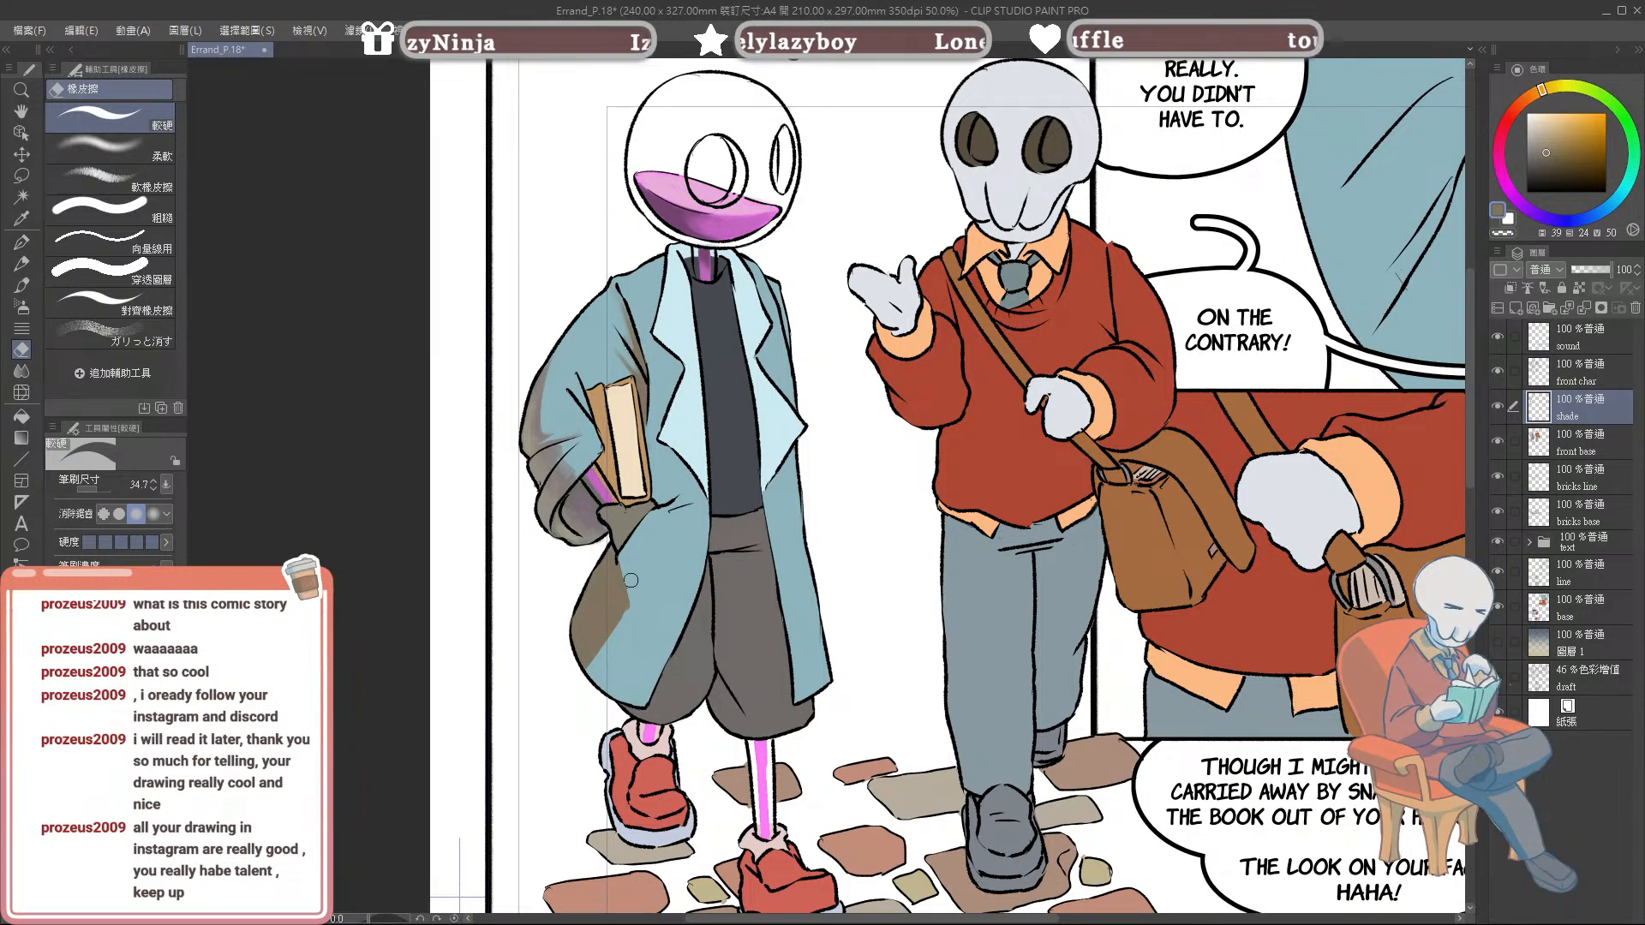
key(b)
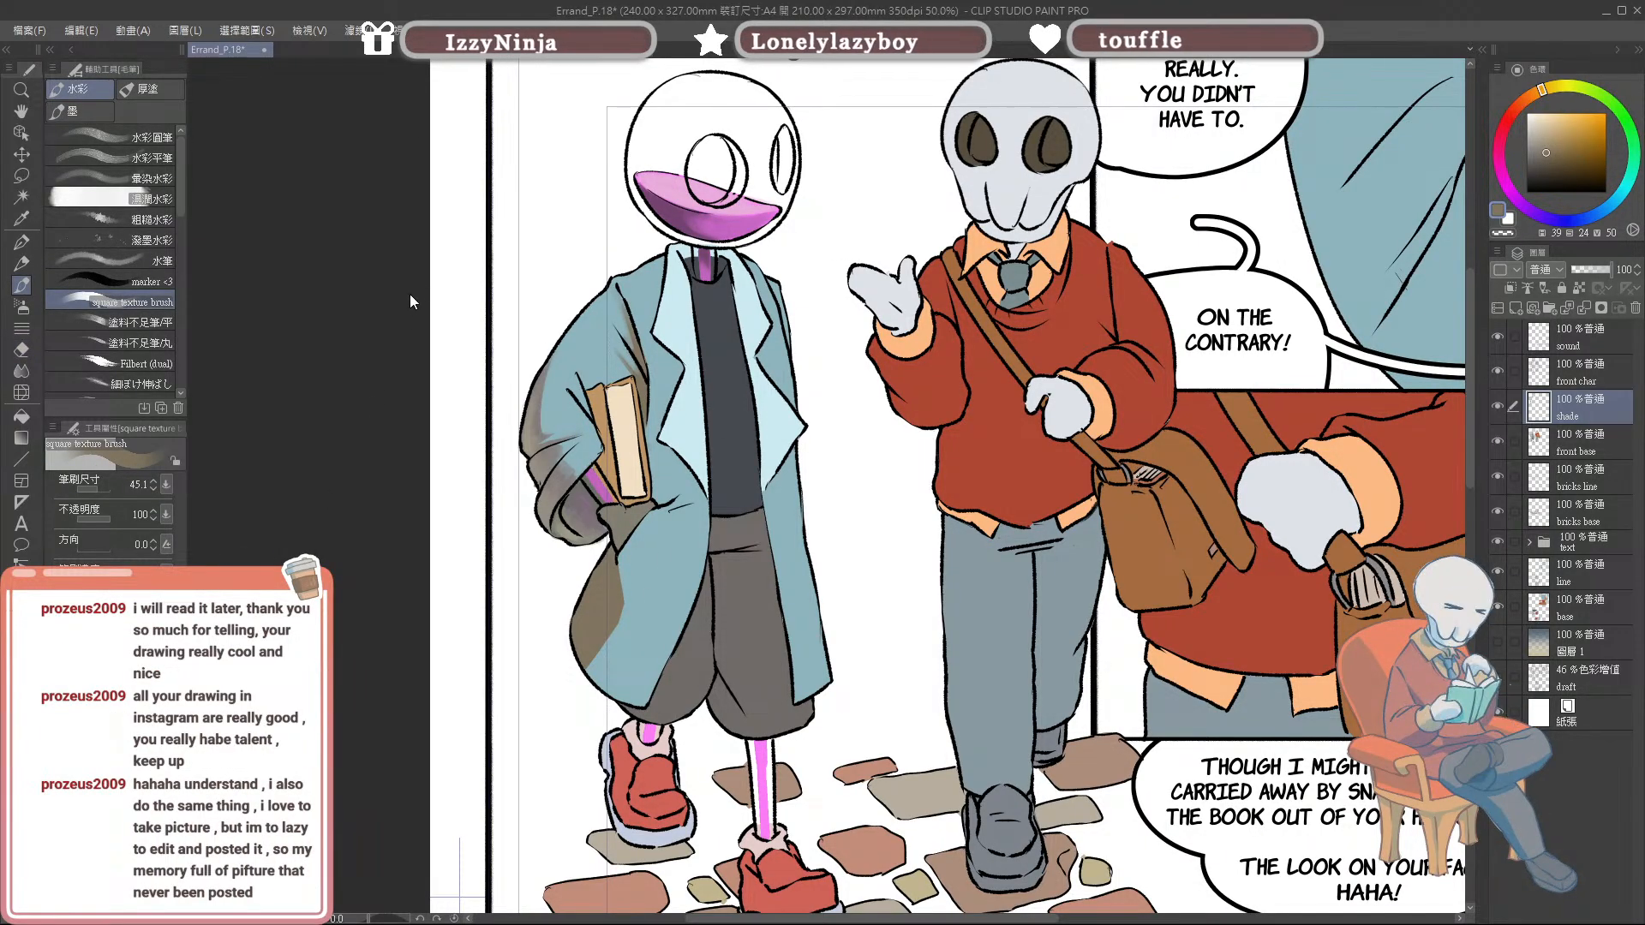
Step: Sample a reddish brown from the reference page and reduce the brush size to 28.3 for shading the coat collar
alt+click(369, 153)
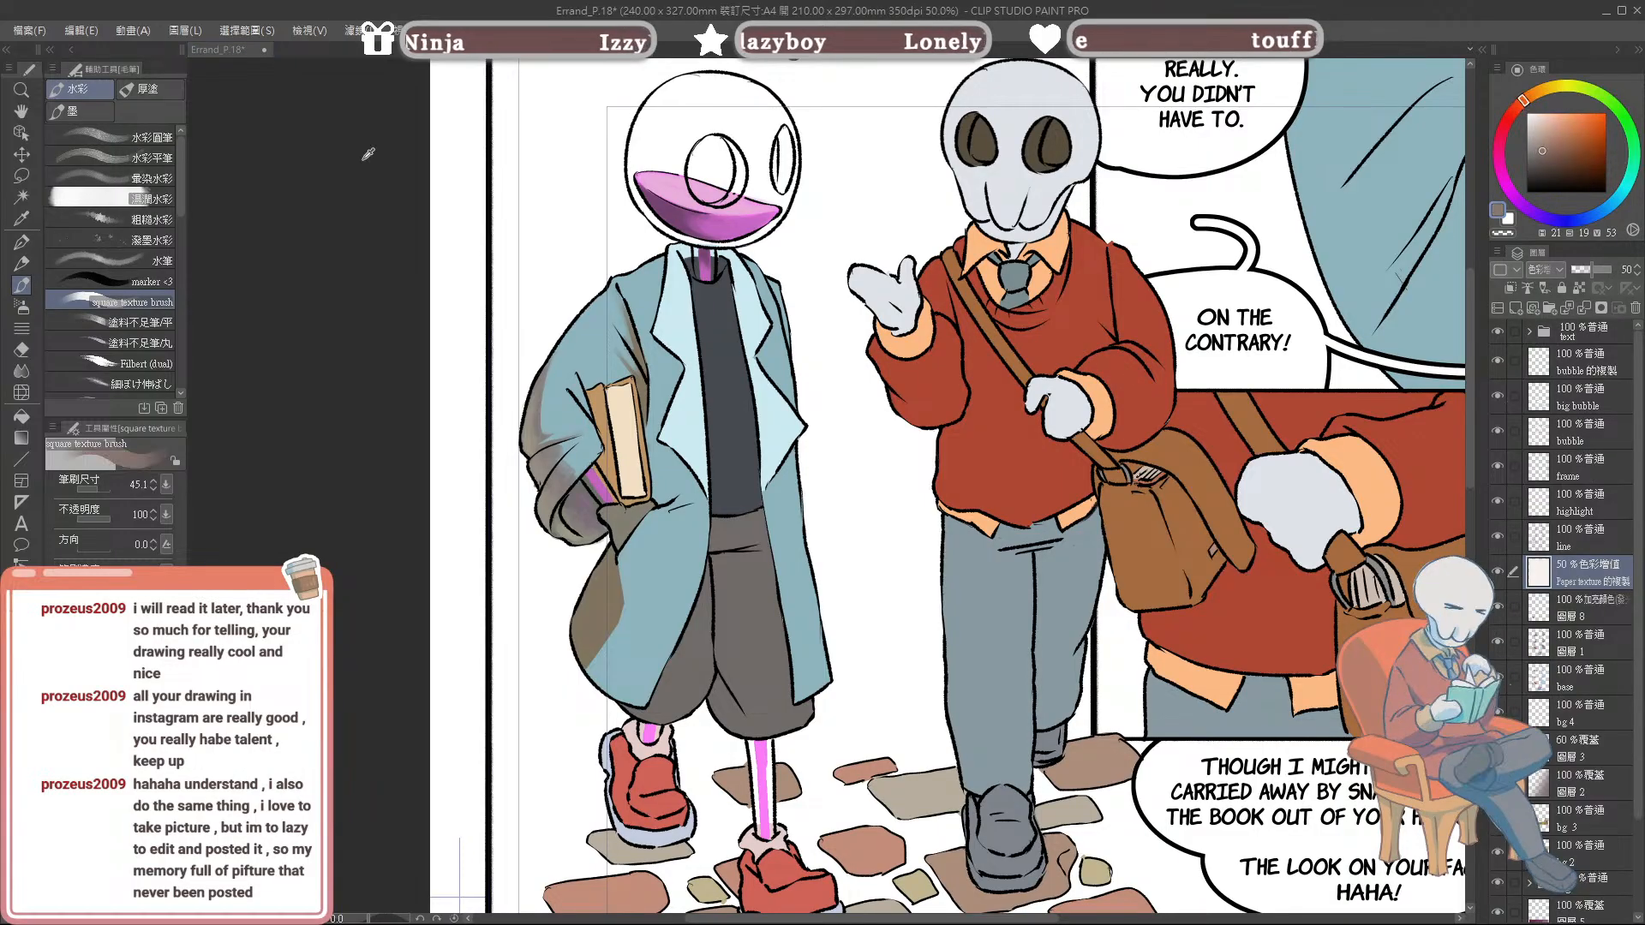
click(749, 305)
key(bracketleft)
key(bracketleft)
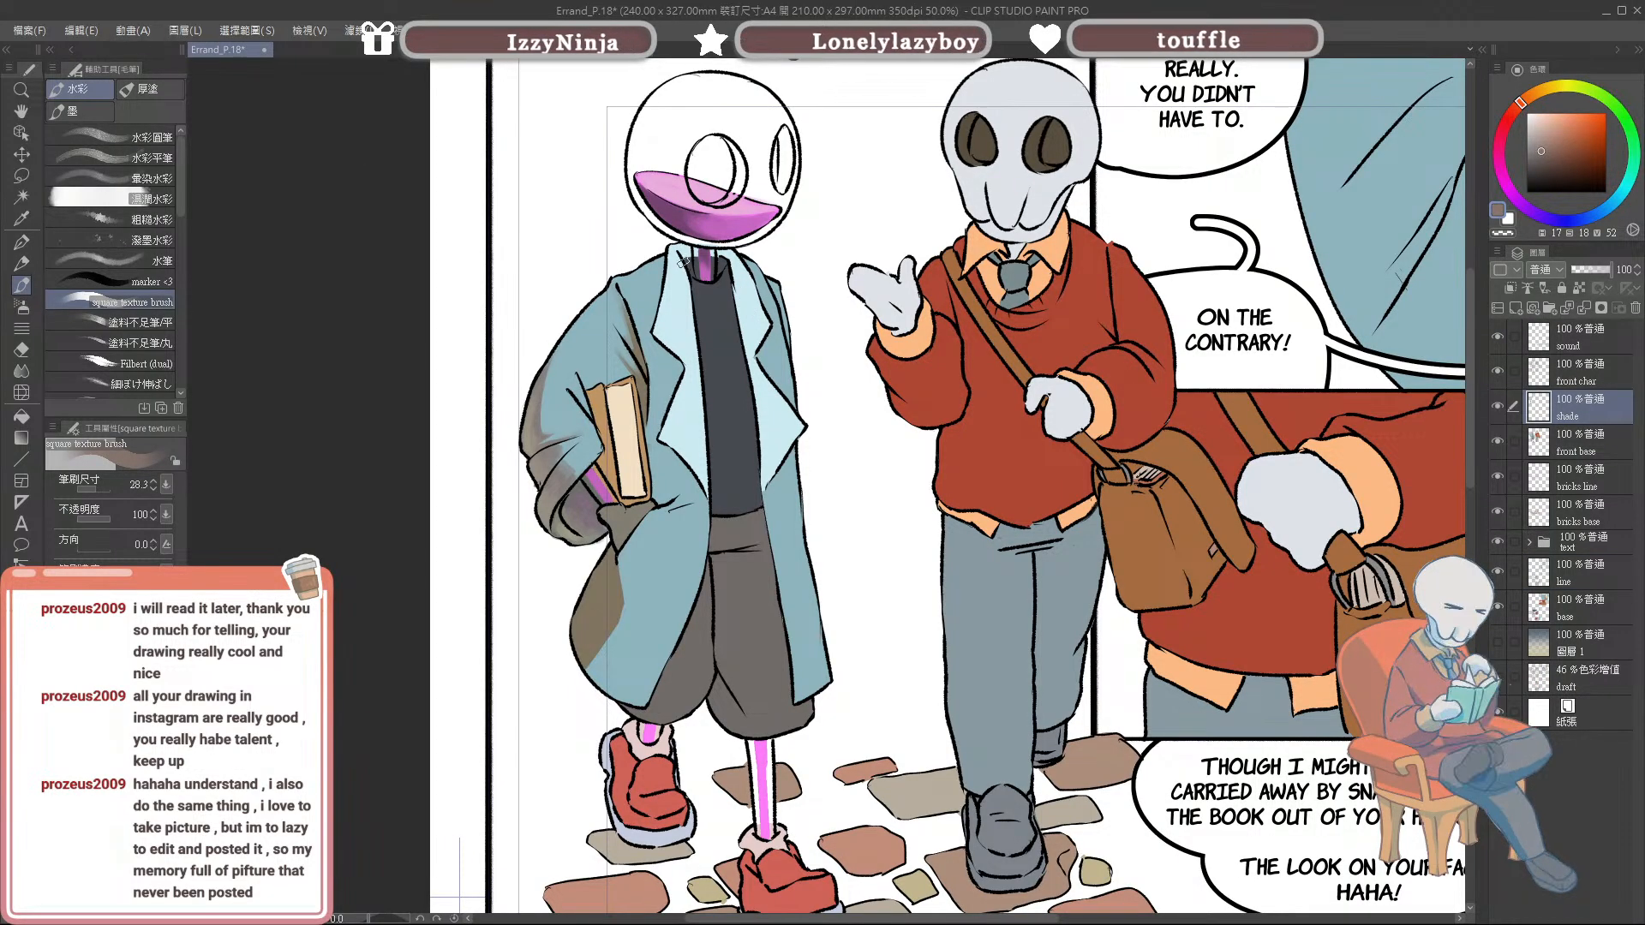
Step: Shade the blue coat's collar beside the round-headed character's neck with the brush at size 19.5, trimming the shading with the eraser
key(bracketleft)
key(bracketleft)
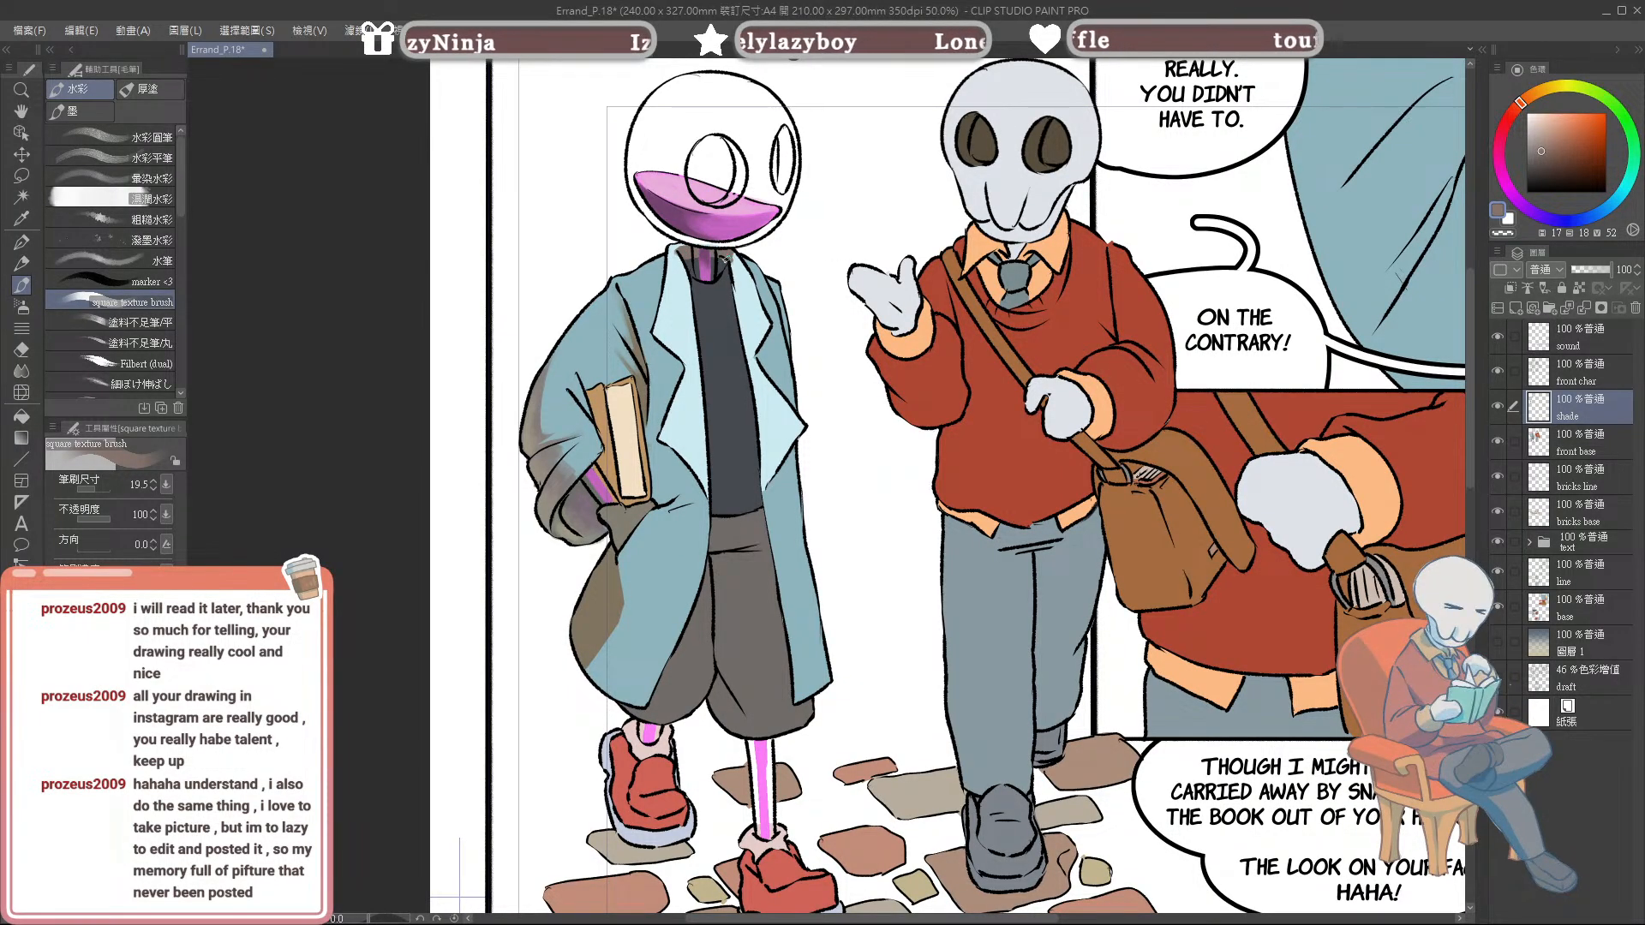
drag(727, 255, 748, 343)
key(ctrl+z)
drag(736, 285, 739, 324)
key(e)
drag(743, 262, 753, 353)
key(ctrl+z)
mouse_move(742, 257)
mouse_down()
mouse_move(750, 357)
mouse_move(746, 271)
mouse_move(749, 324)
mouse_up()
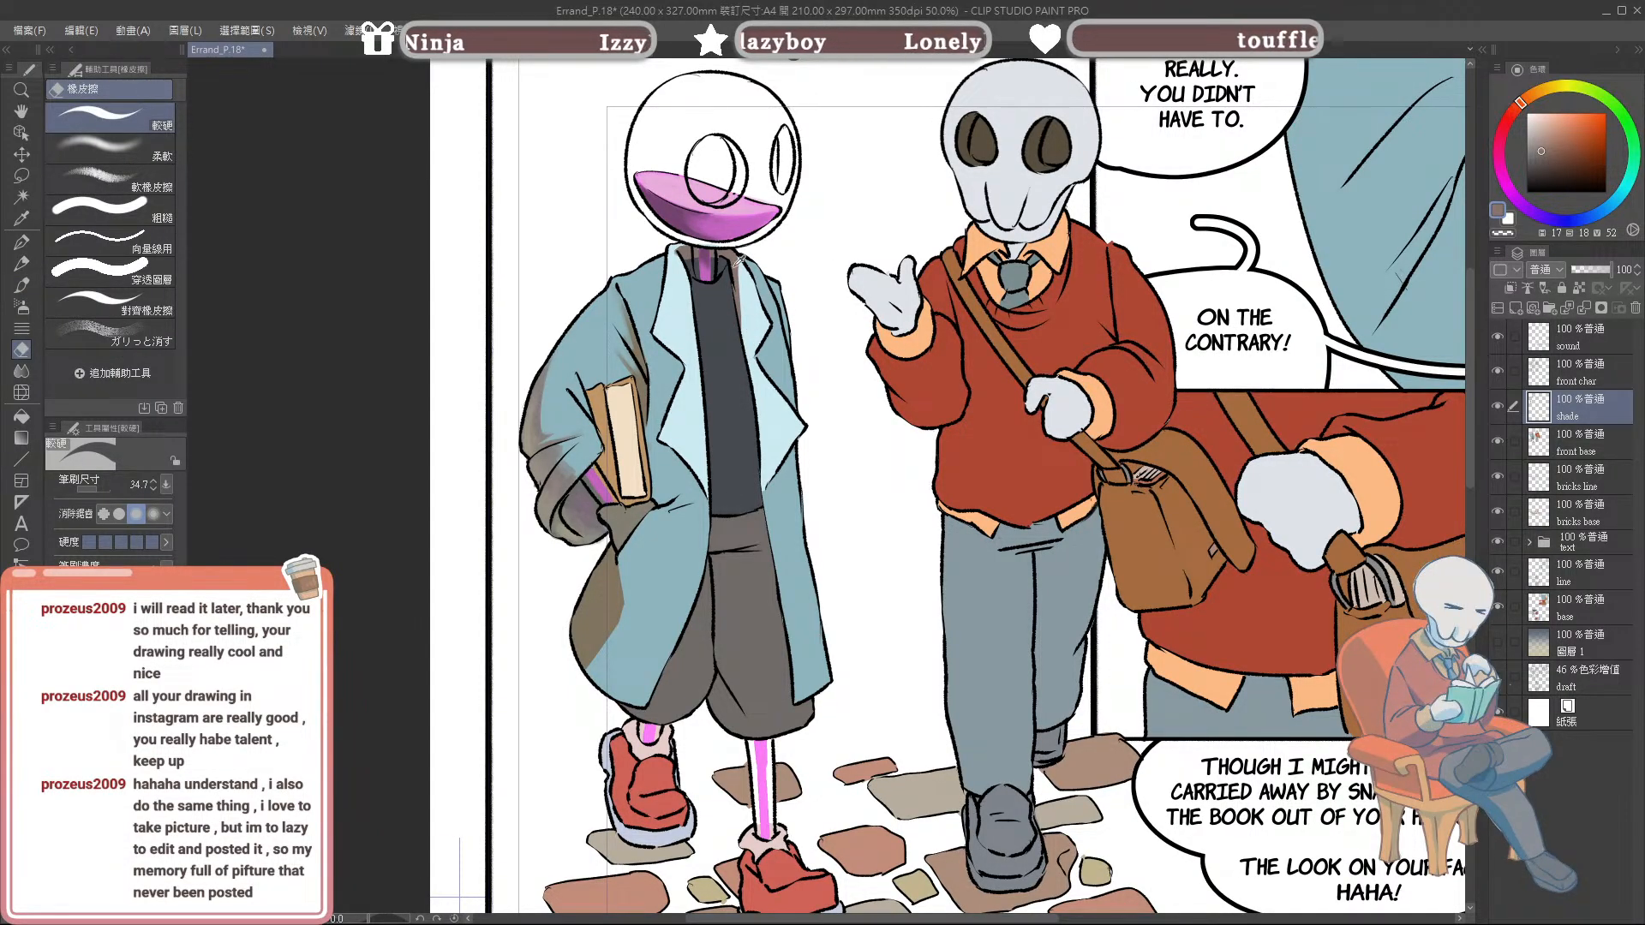
key(b)
key(e)
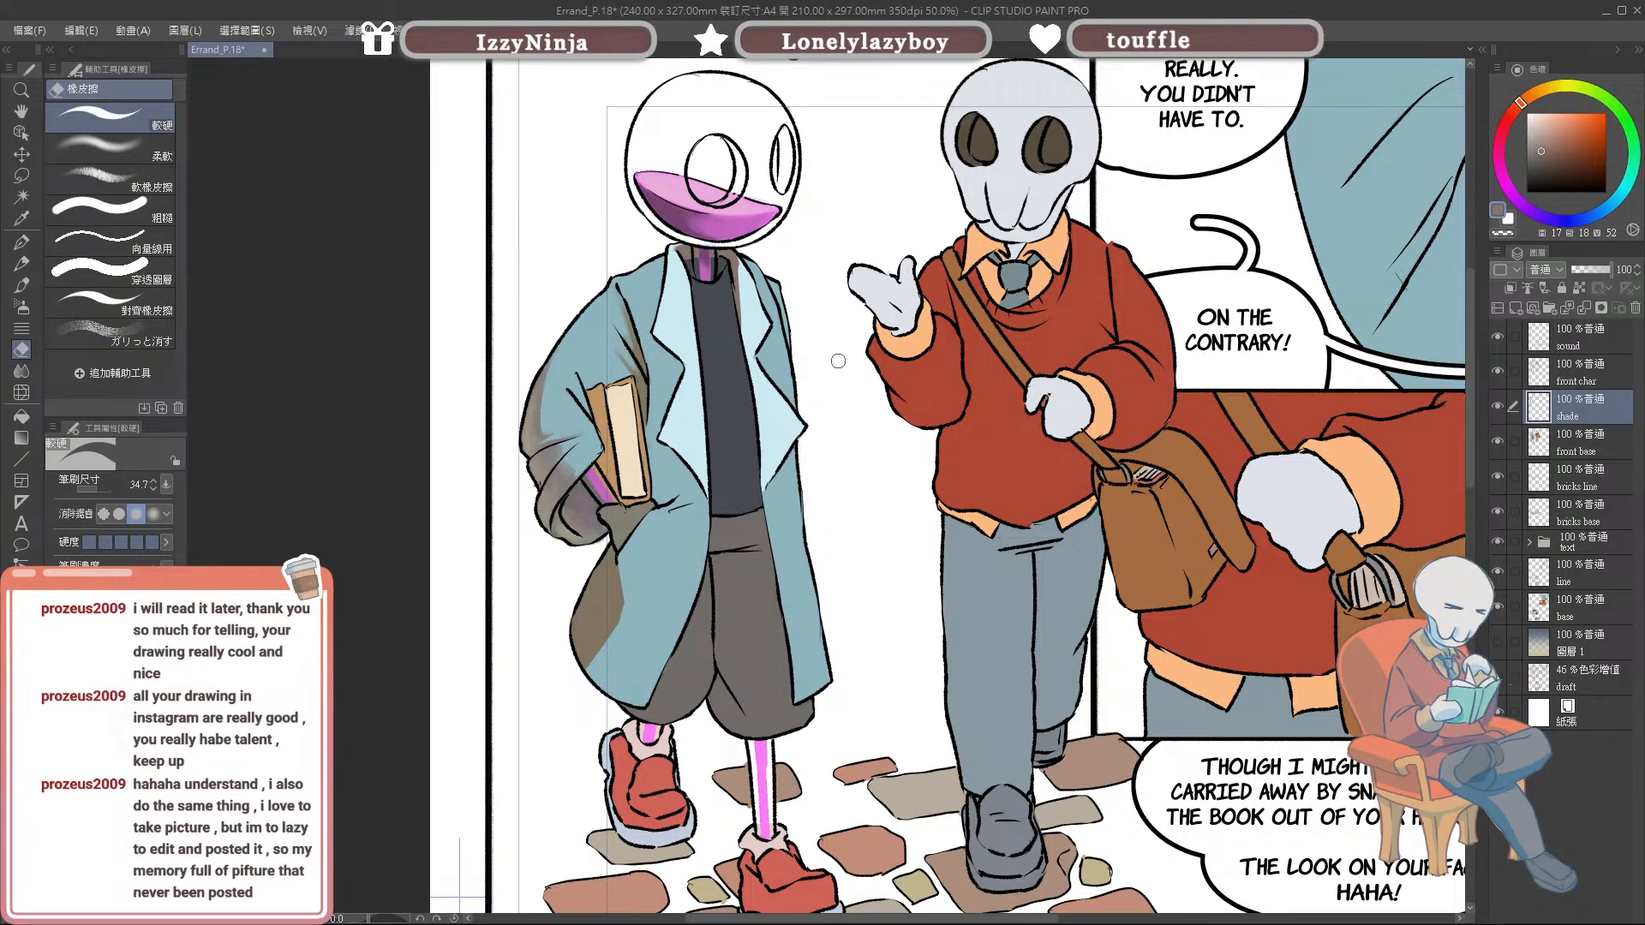
Step: Continue shading the coat's collar and upper lapels on the shade layer with the brush at size 17.2, resampling the brown shade tones
drag(827, 341, 862, 393)
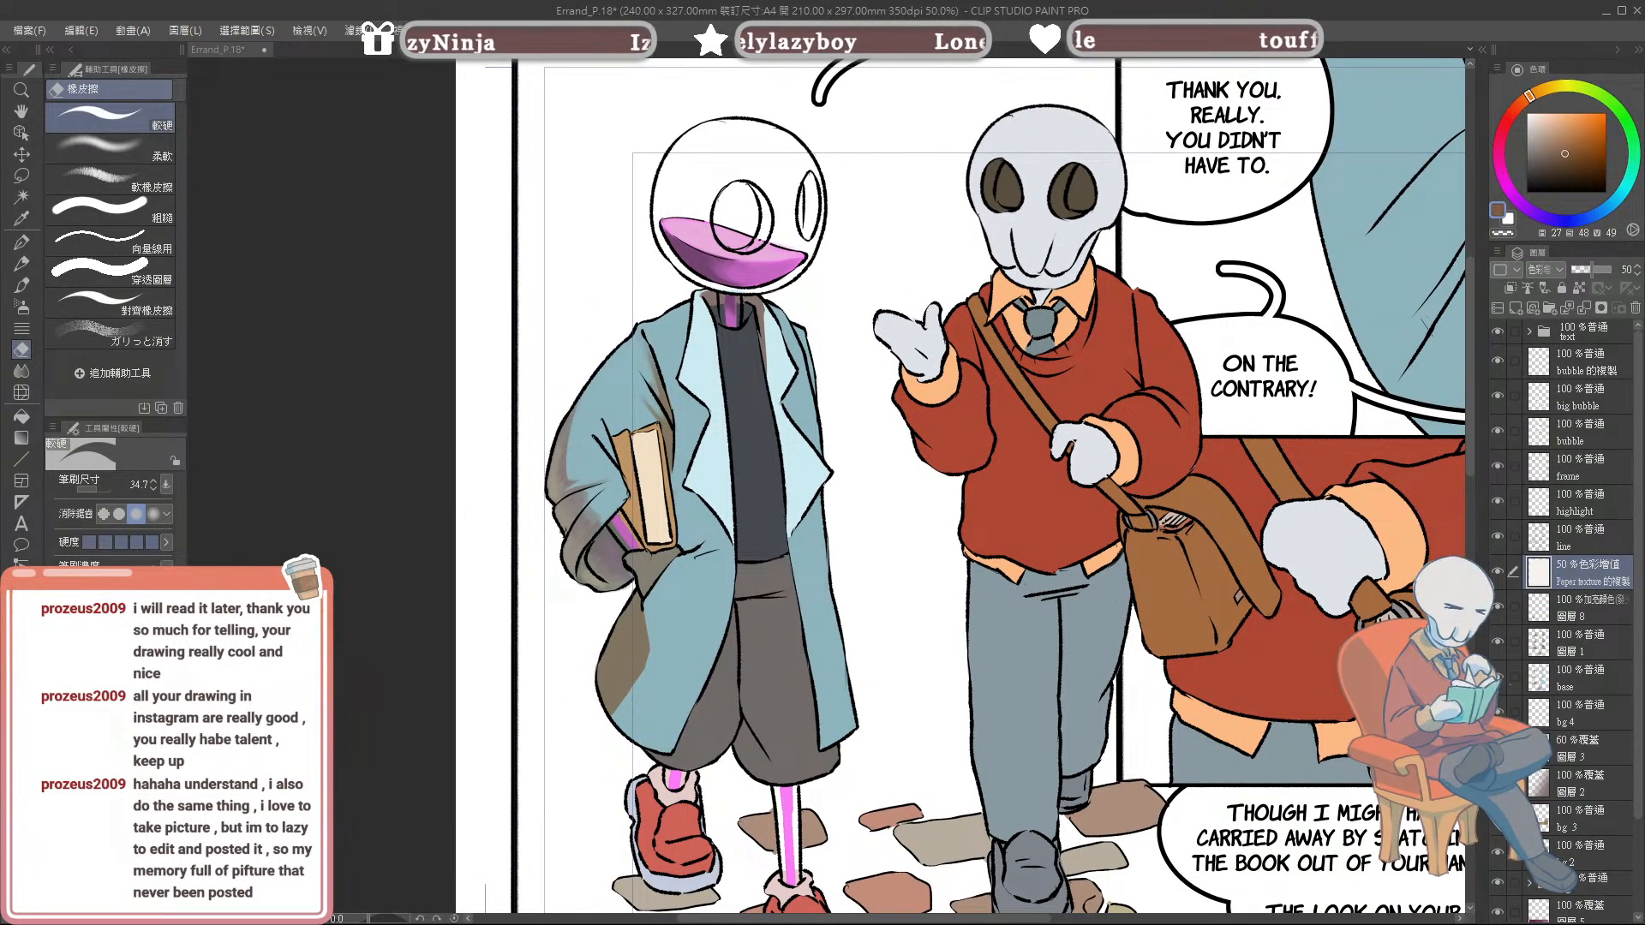
click(704, 294)
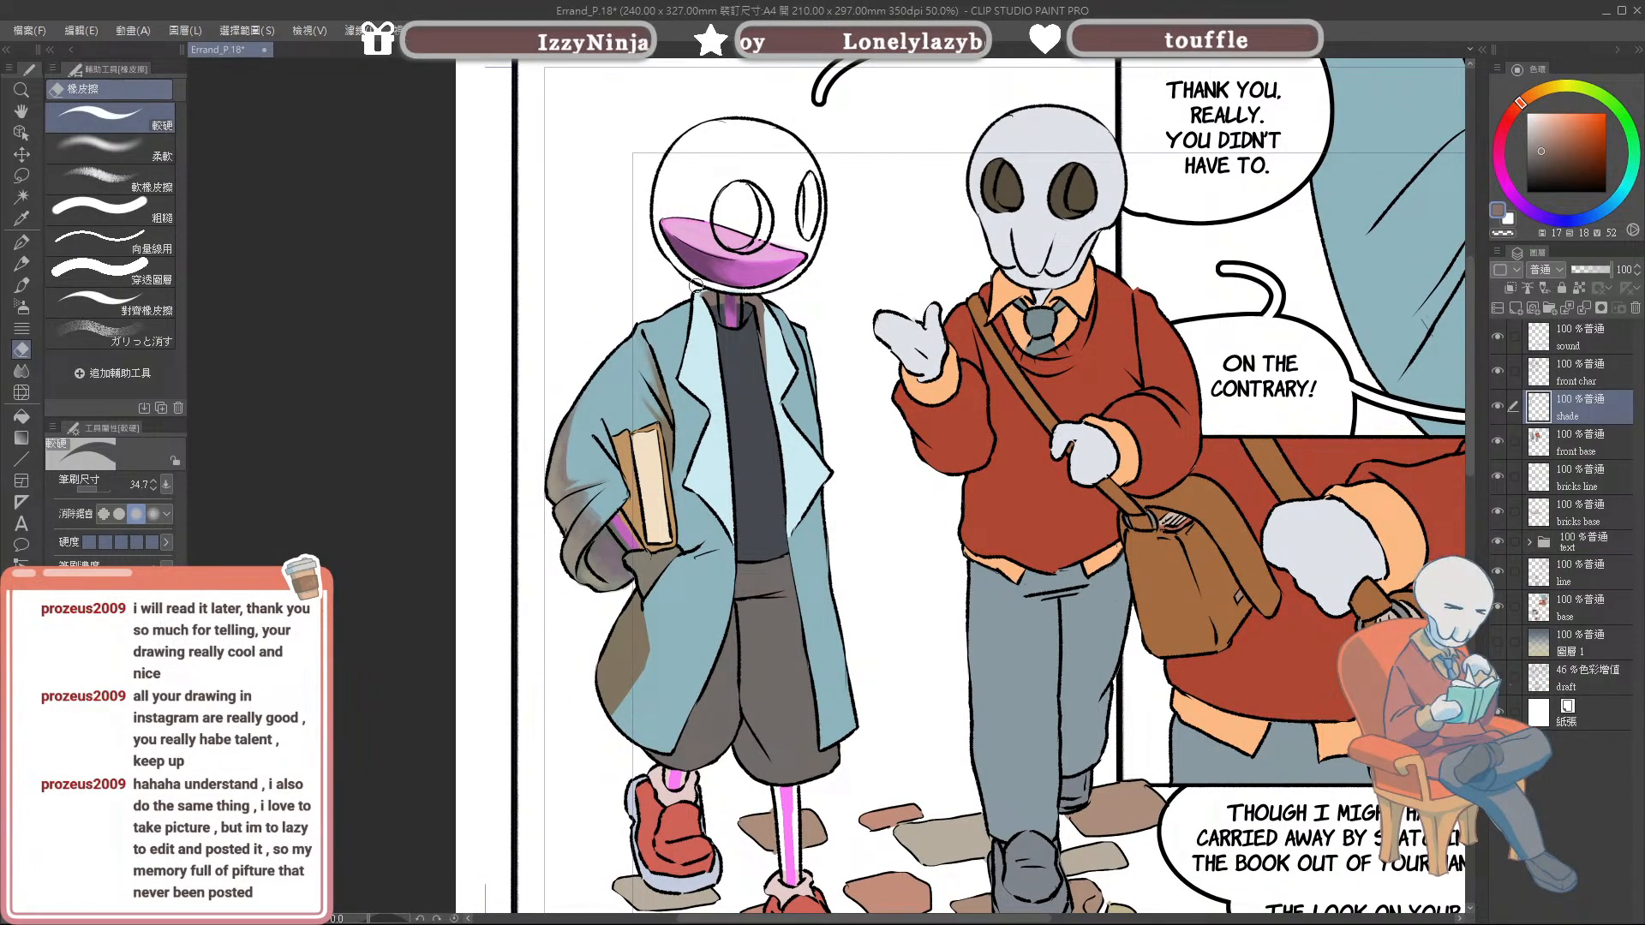
key(b)
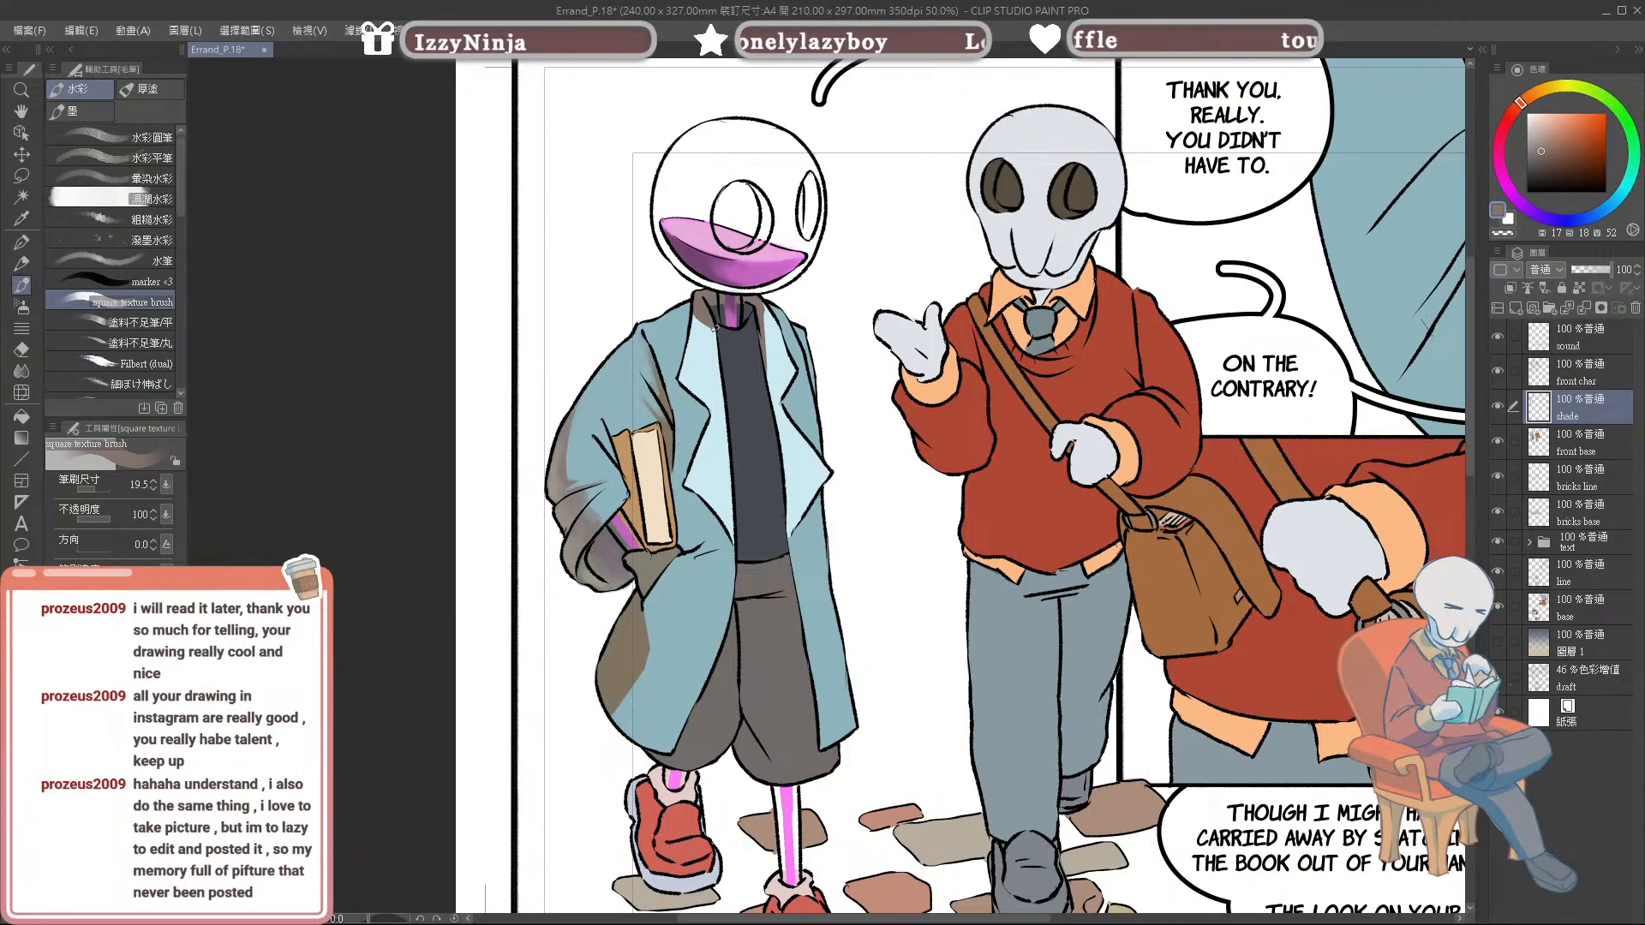
key(bracketleft)
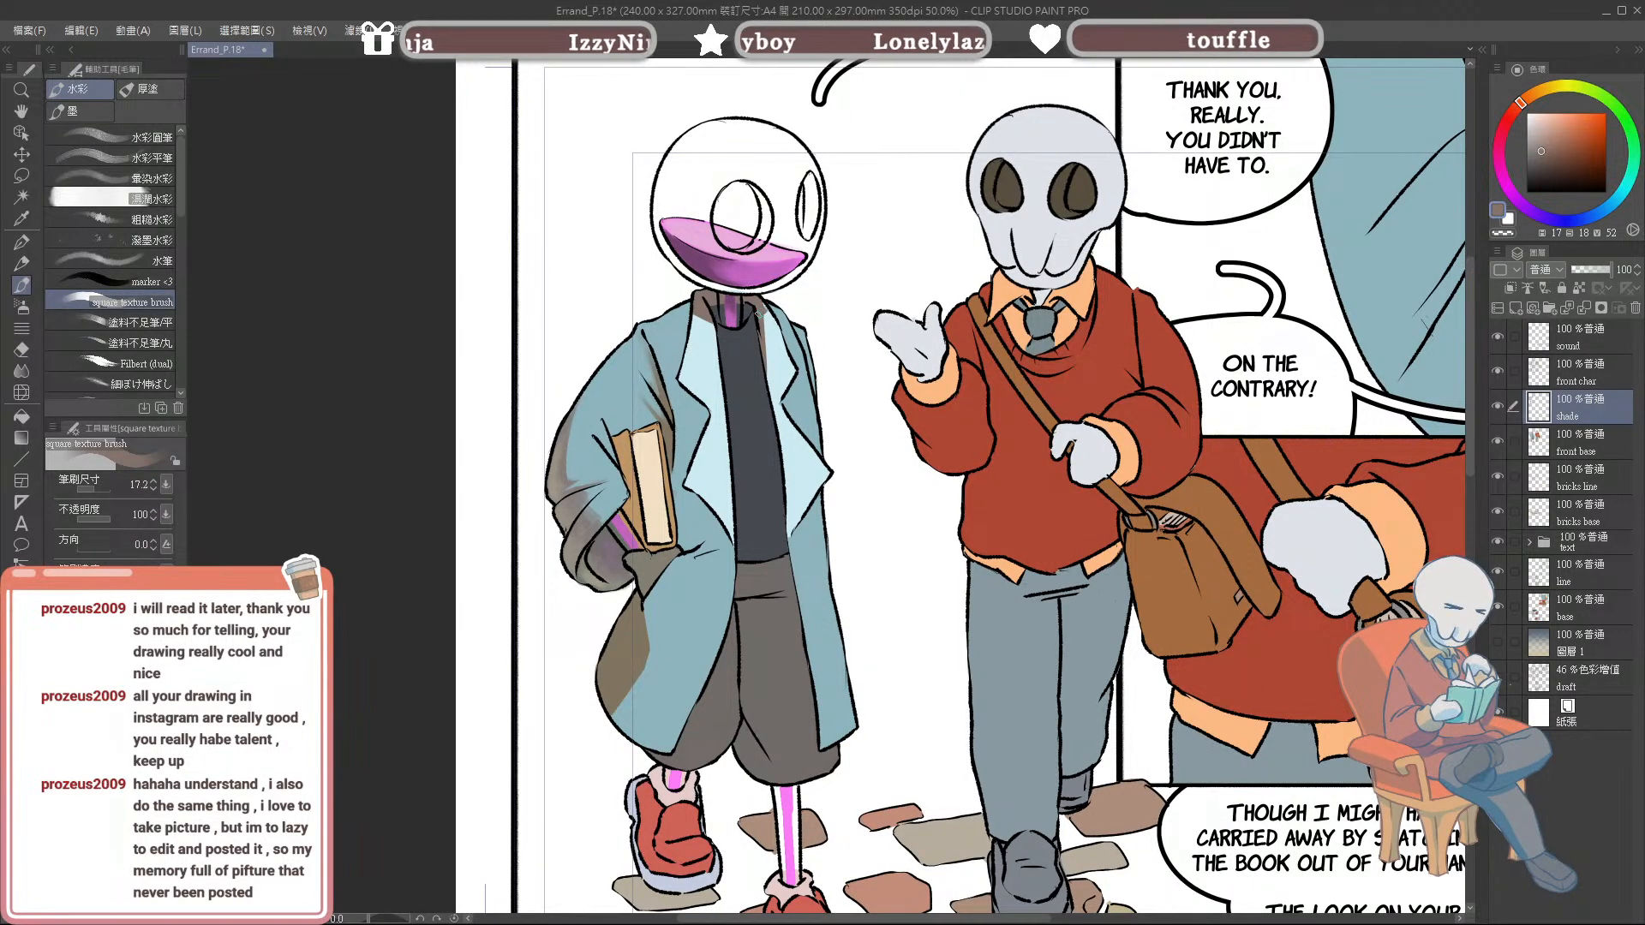
alt+click(632, 644)
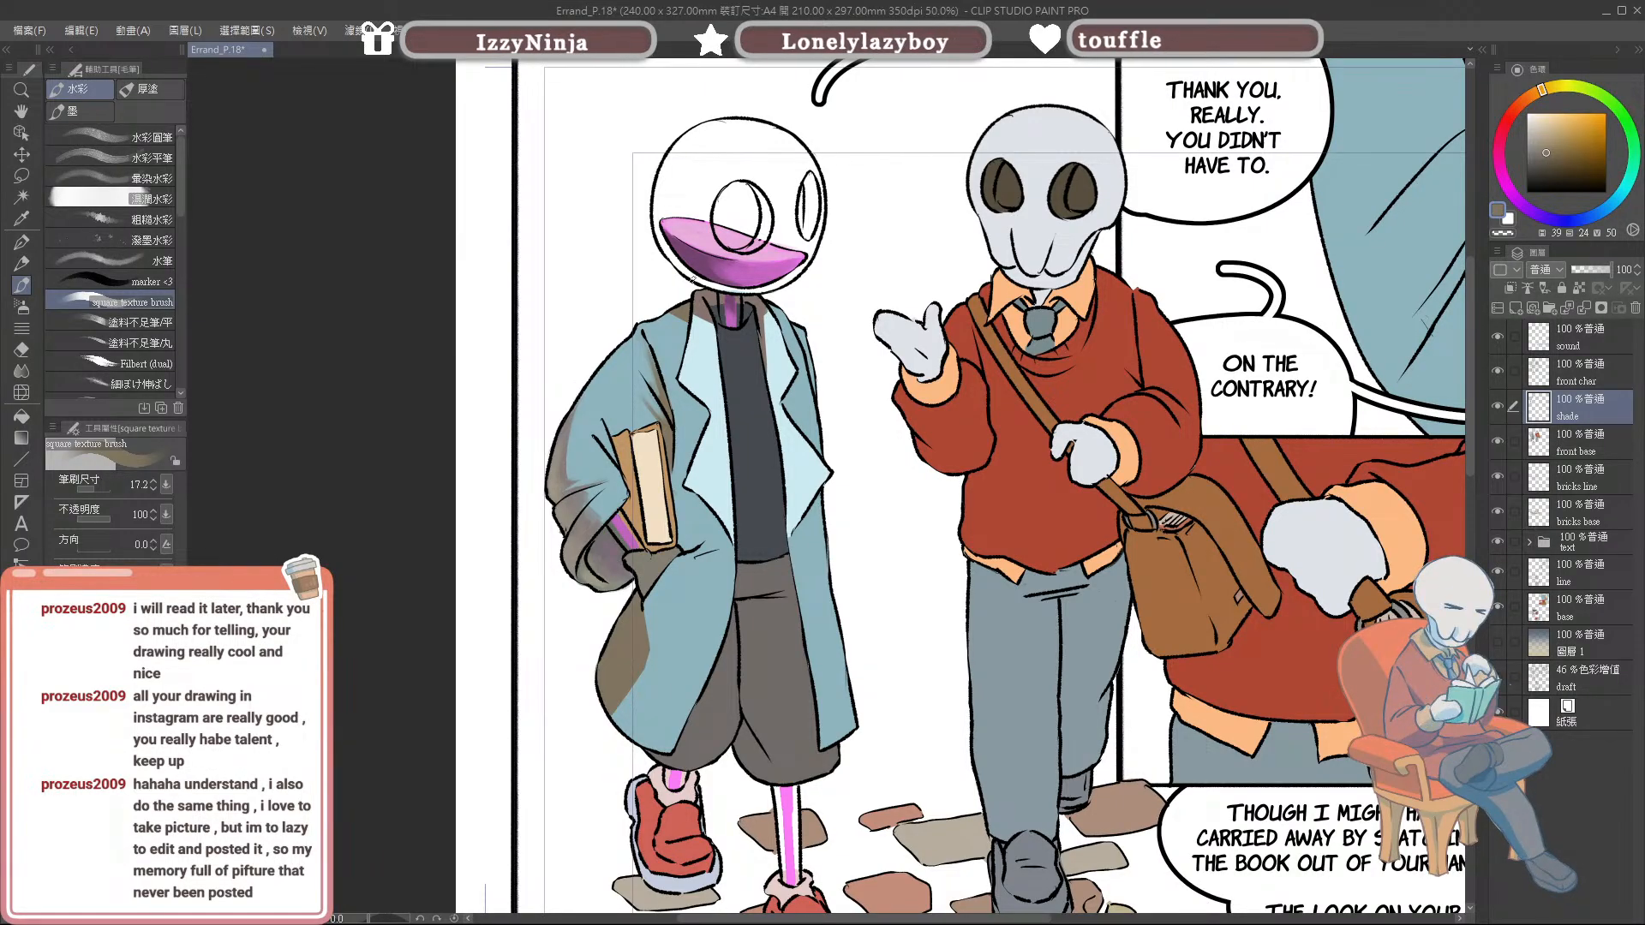
alt+click(762, 309)
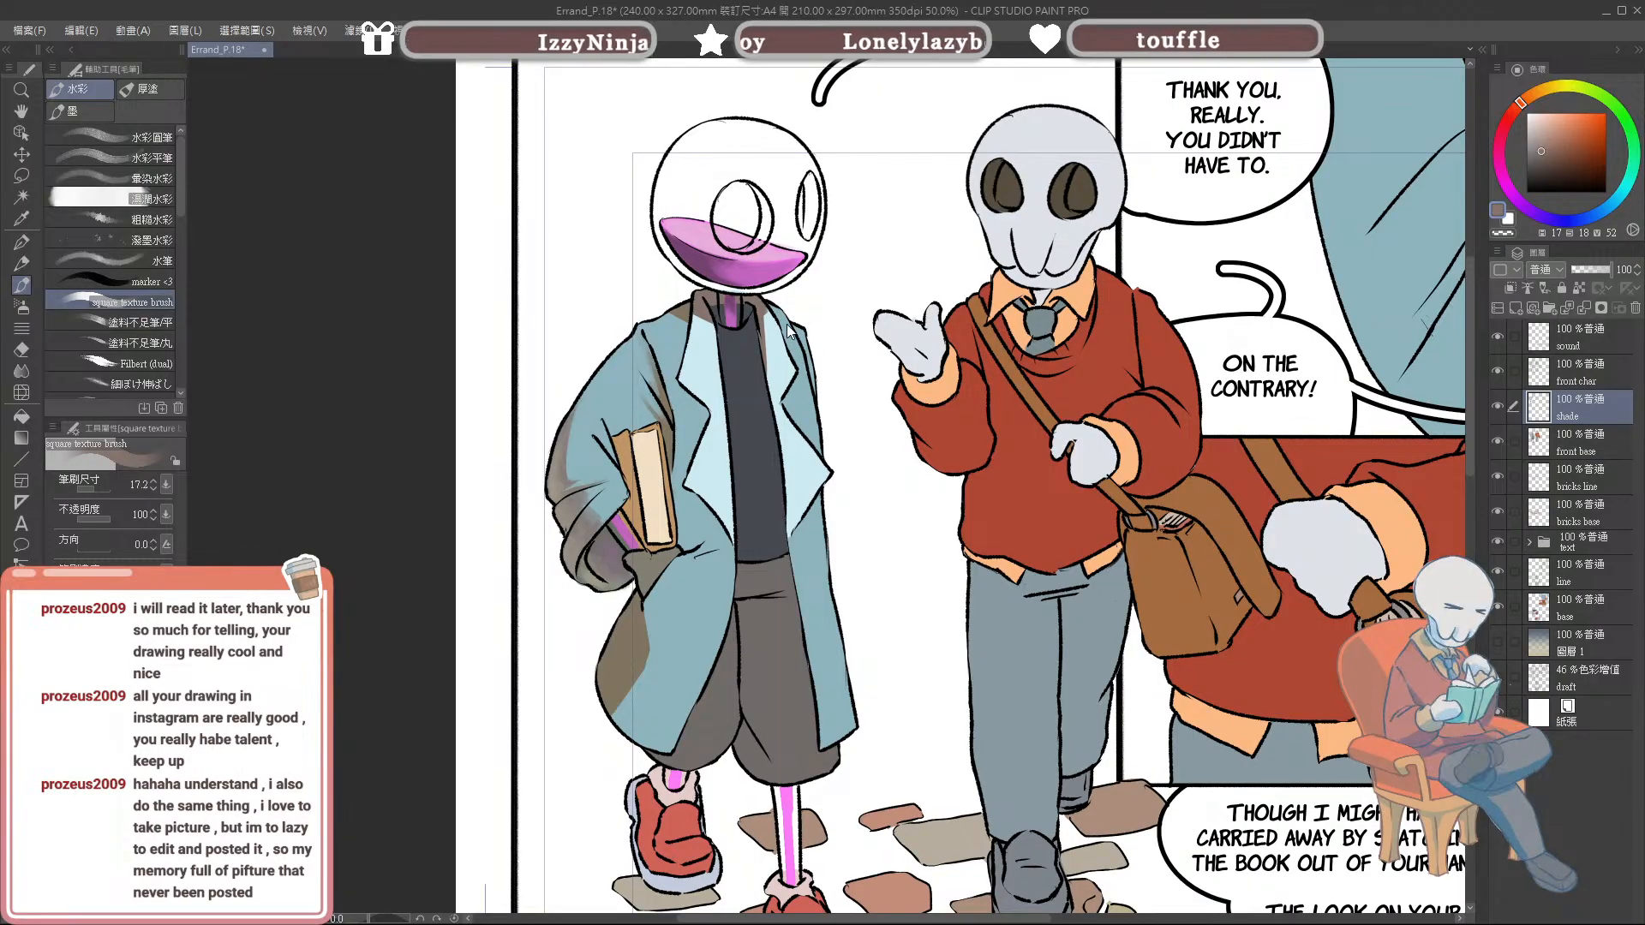
Step: Add thin brown shadows along the coat's lapel notches with the brush at size 10.9, cleaning their edges with the eraser
key(bracketleft)
key(bracketleft)
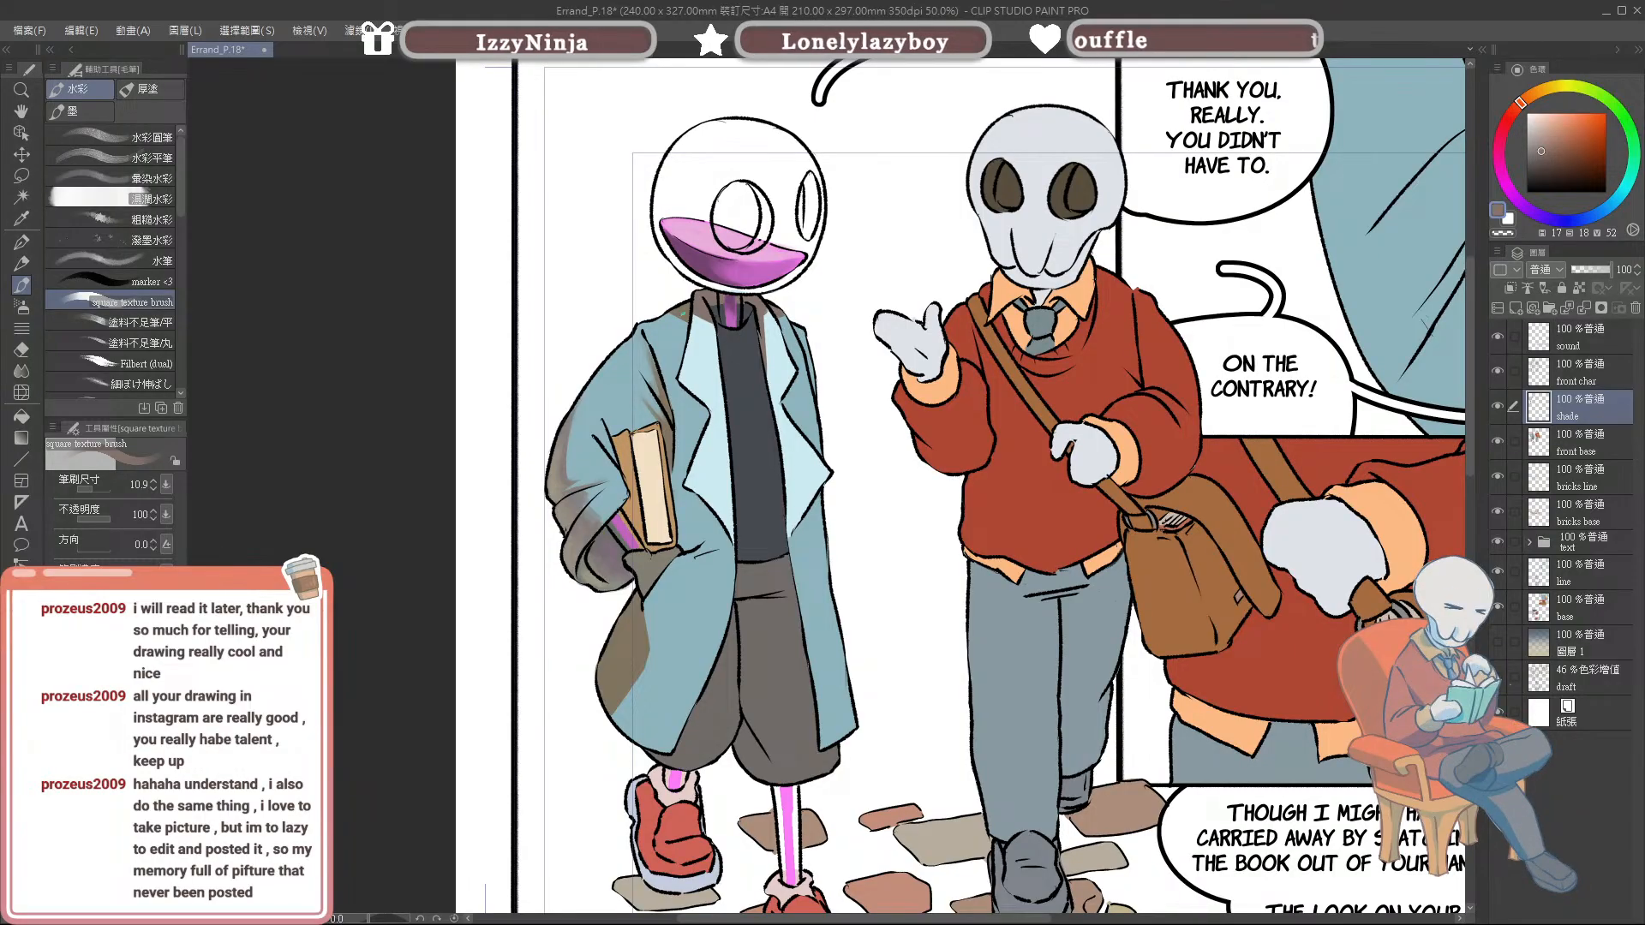
alt+click(689, 306)
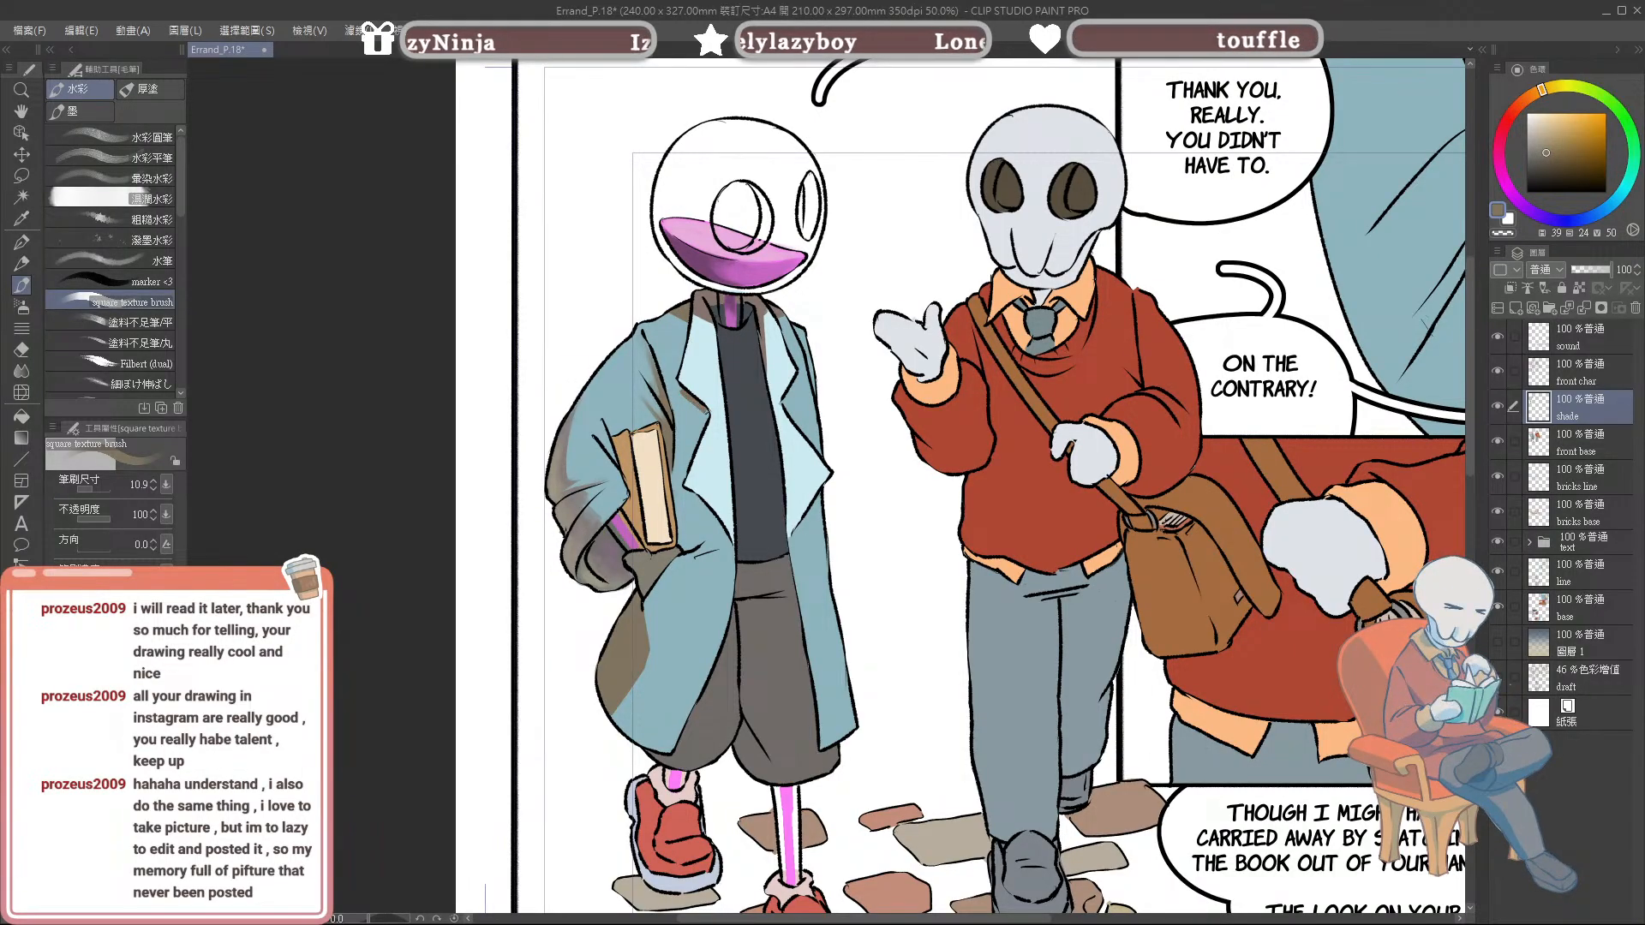
key(e)
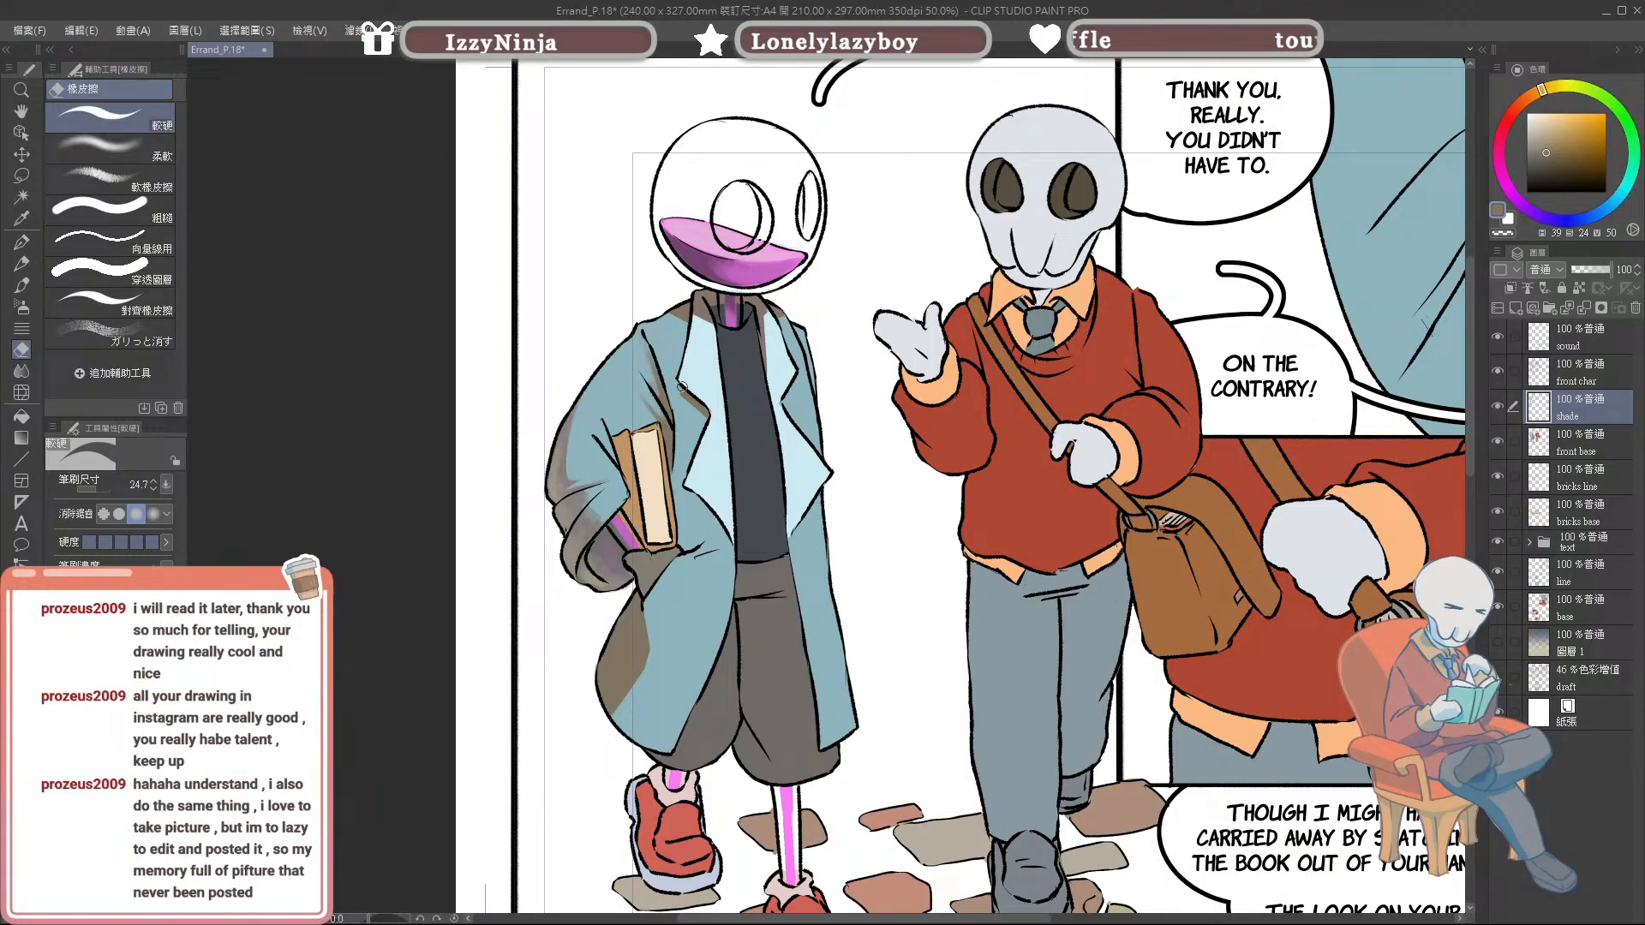
key(b)
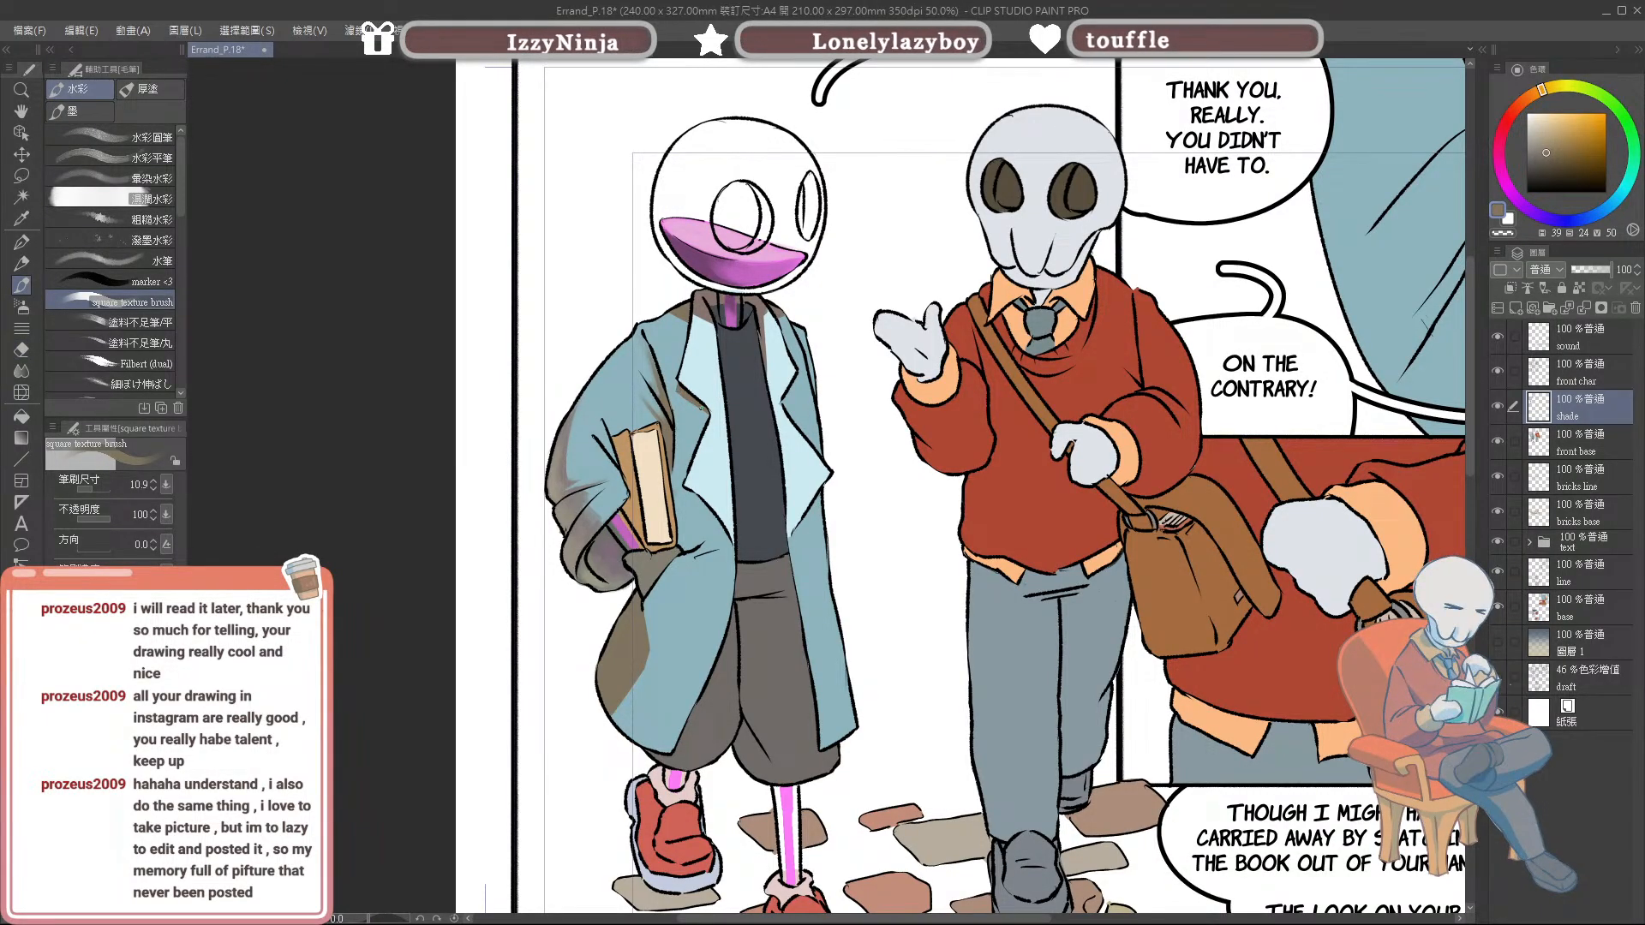
key(e)
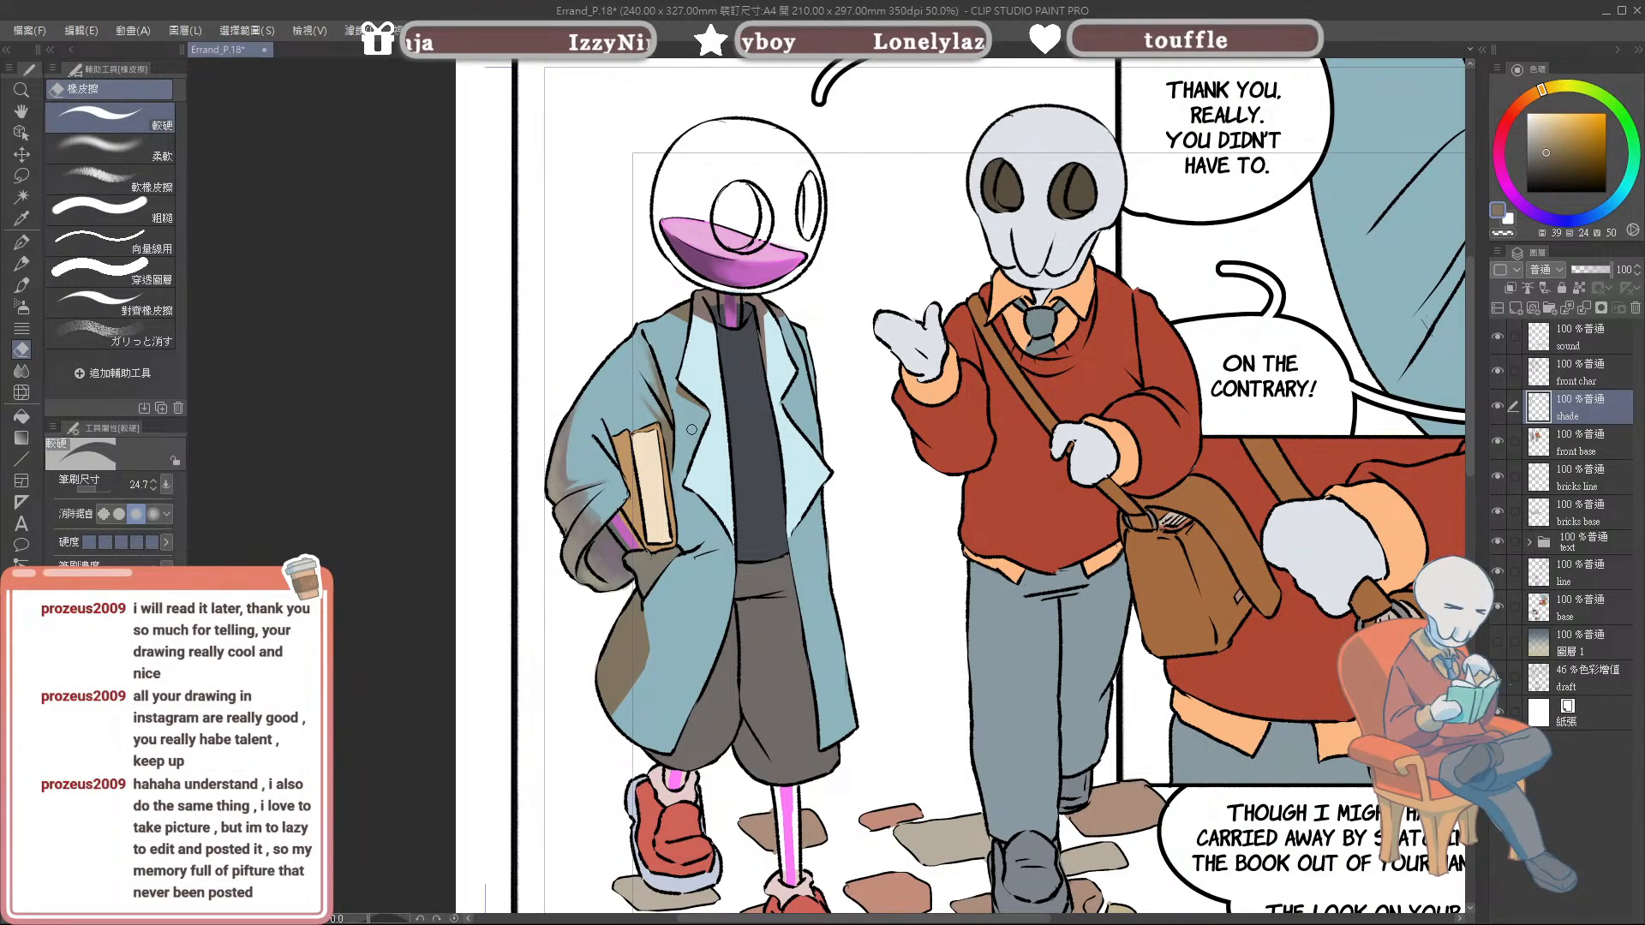
key(b)
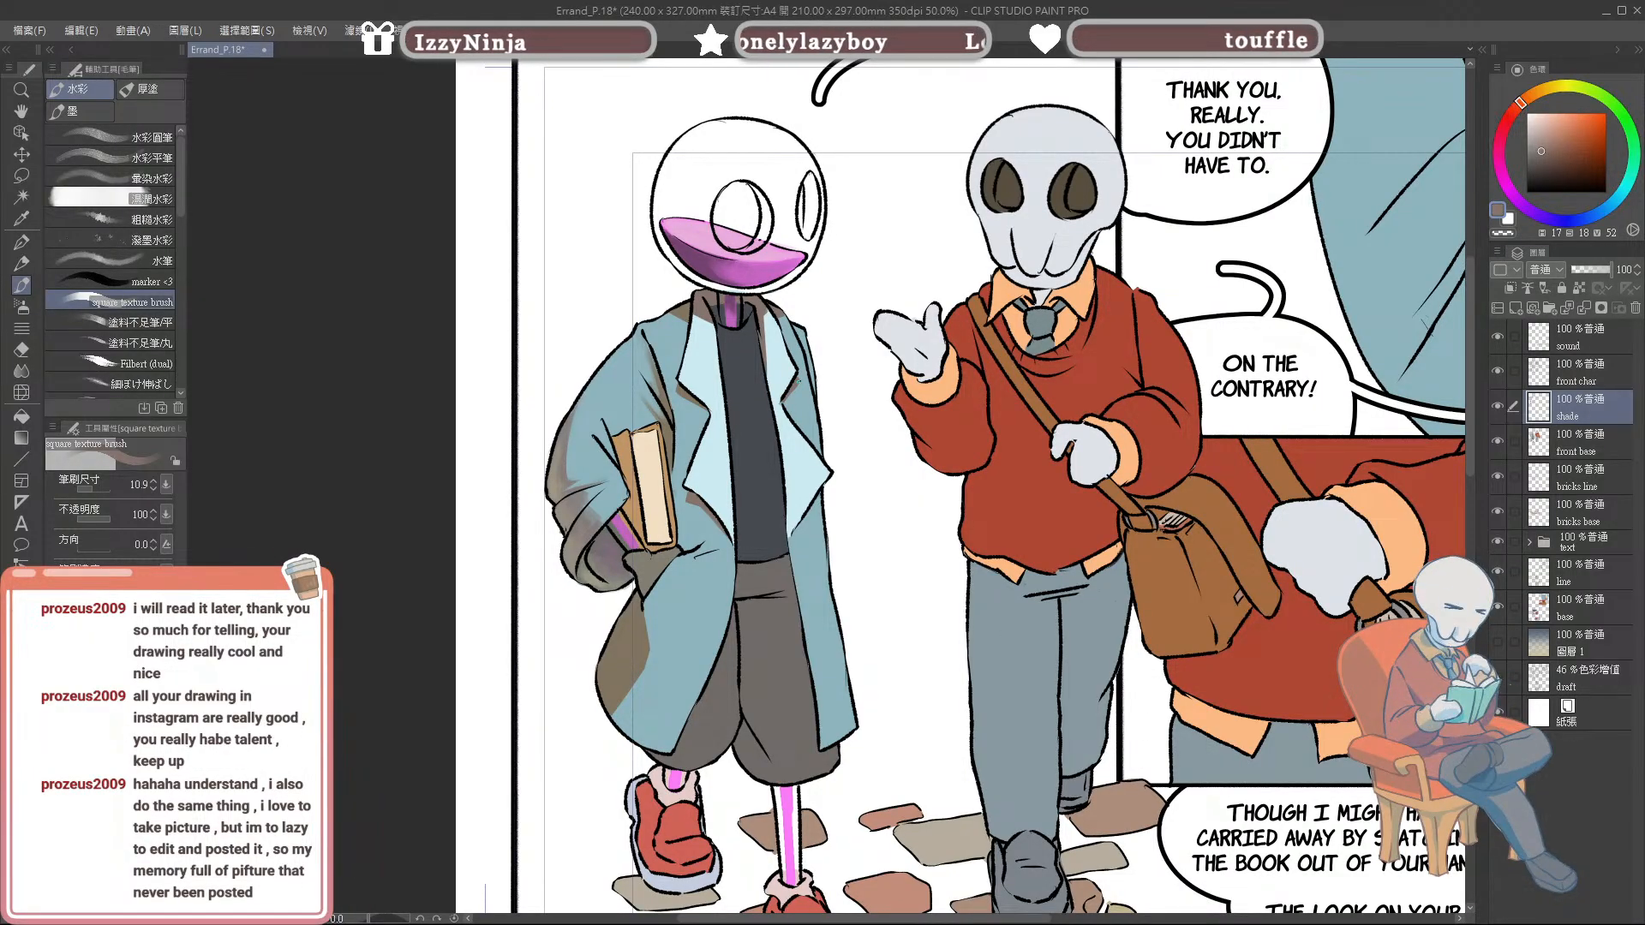
key(e)
key(b)
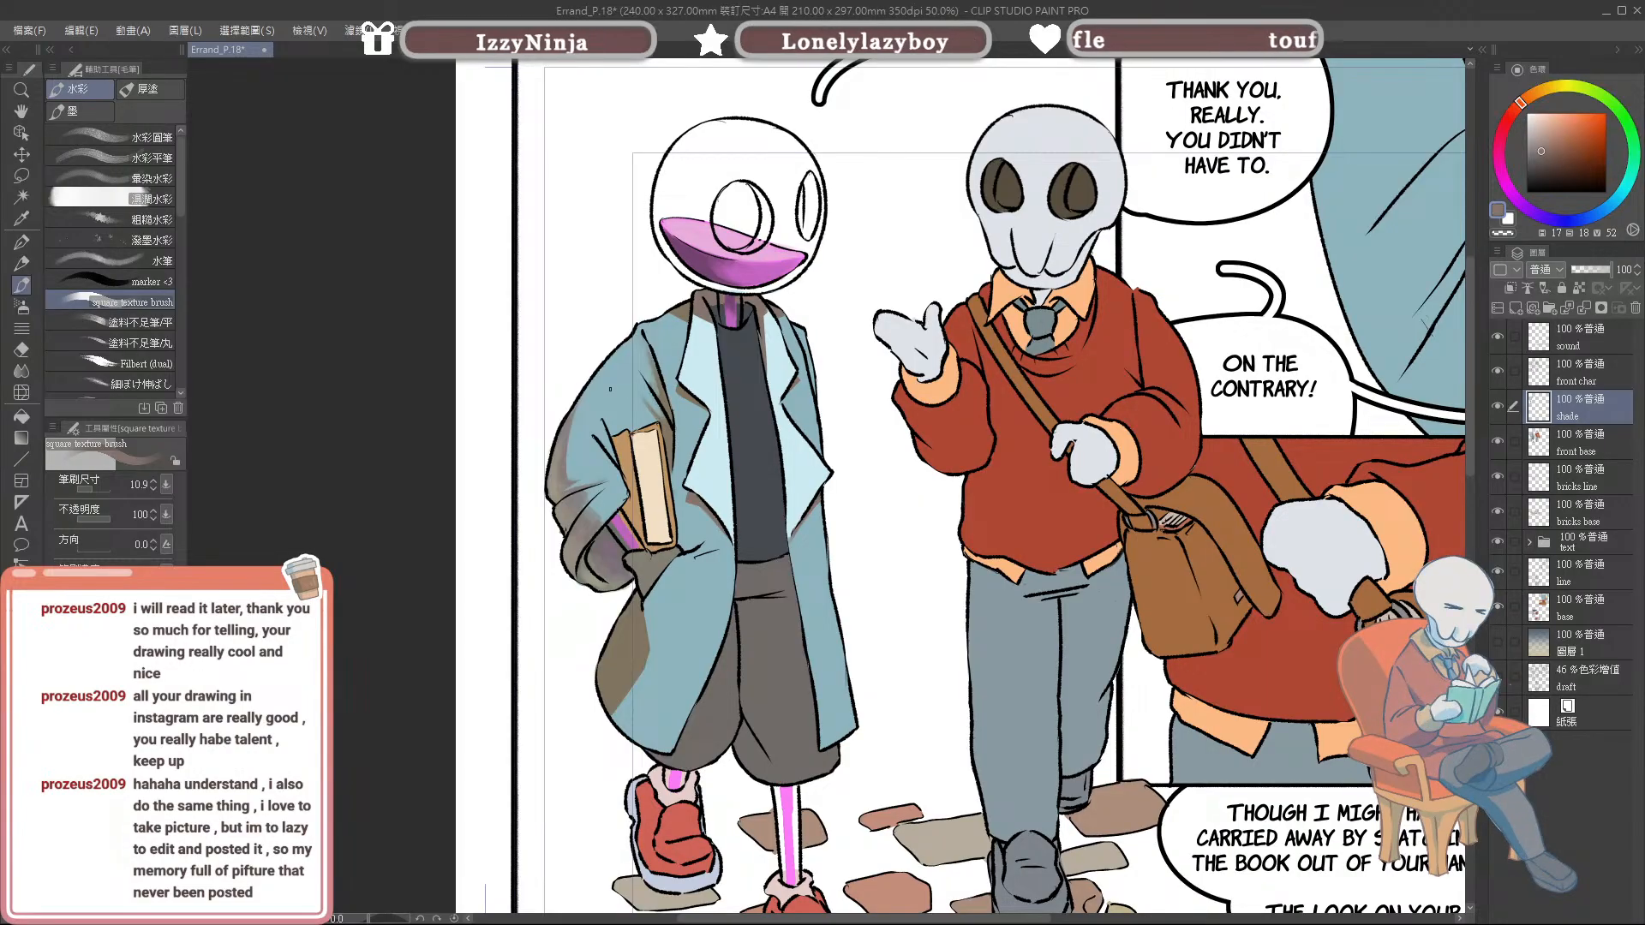
Step: Consult the finished Errand_P.17 page as a coloring reference and sample a dark blue-grey from it
click(461, 143)
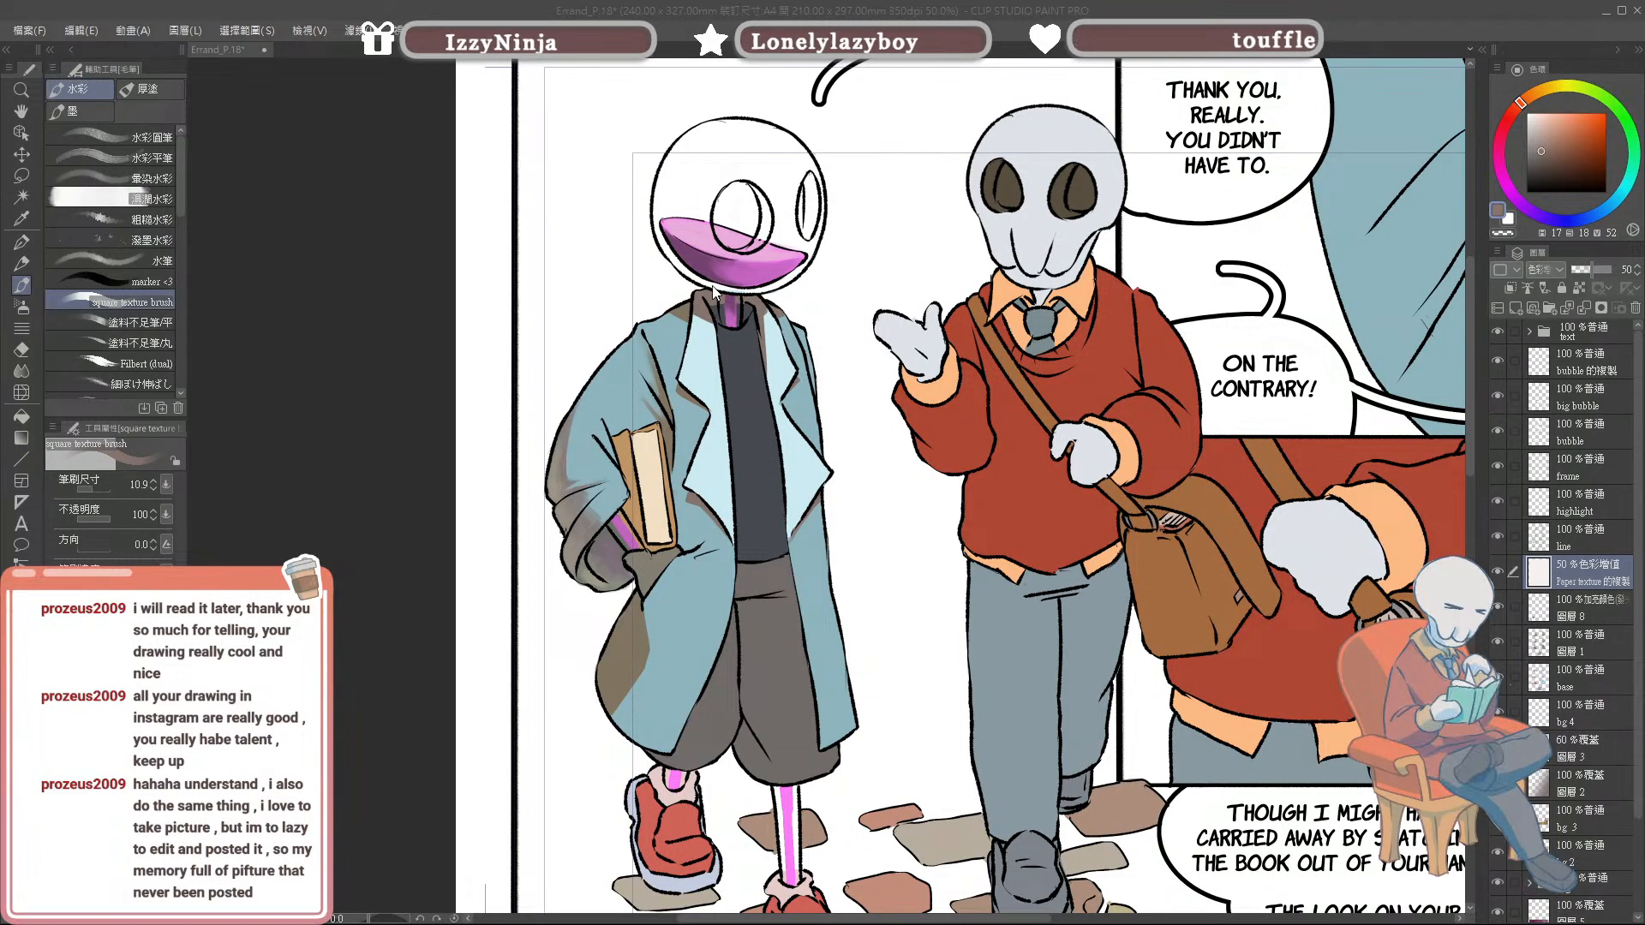
double_click(940, 269)
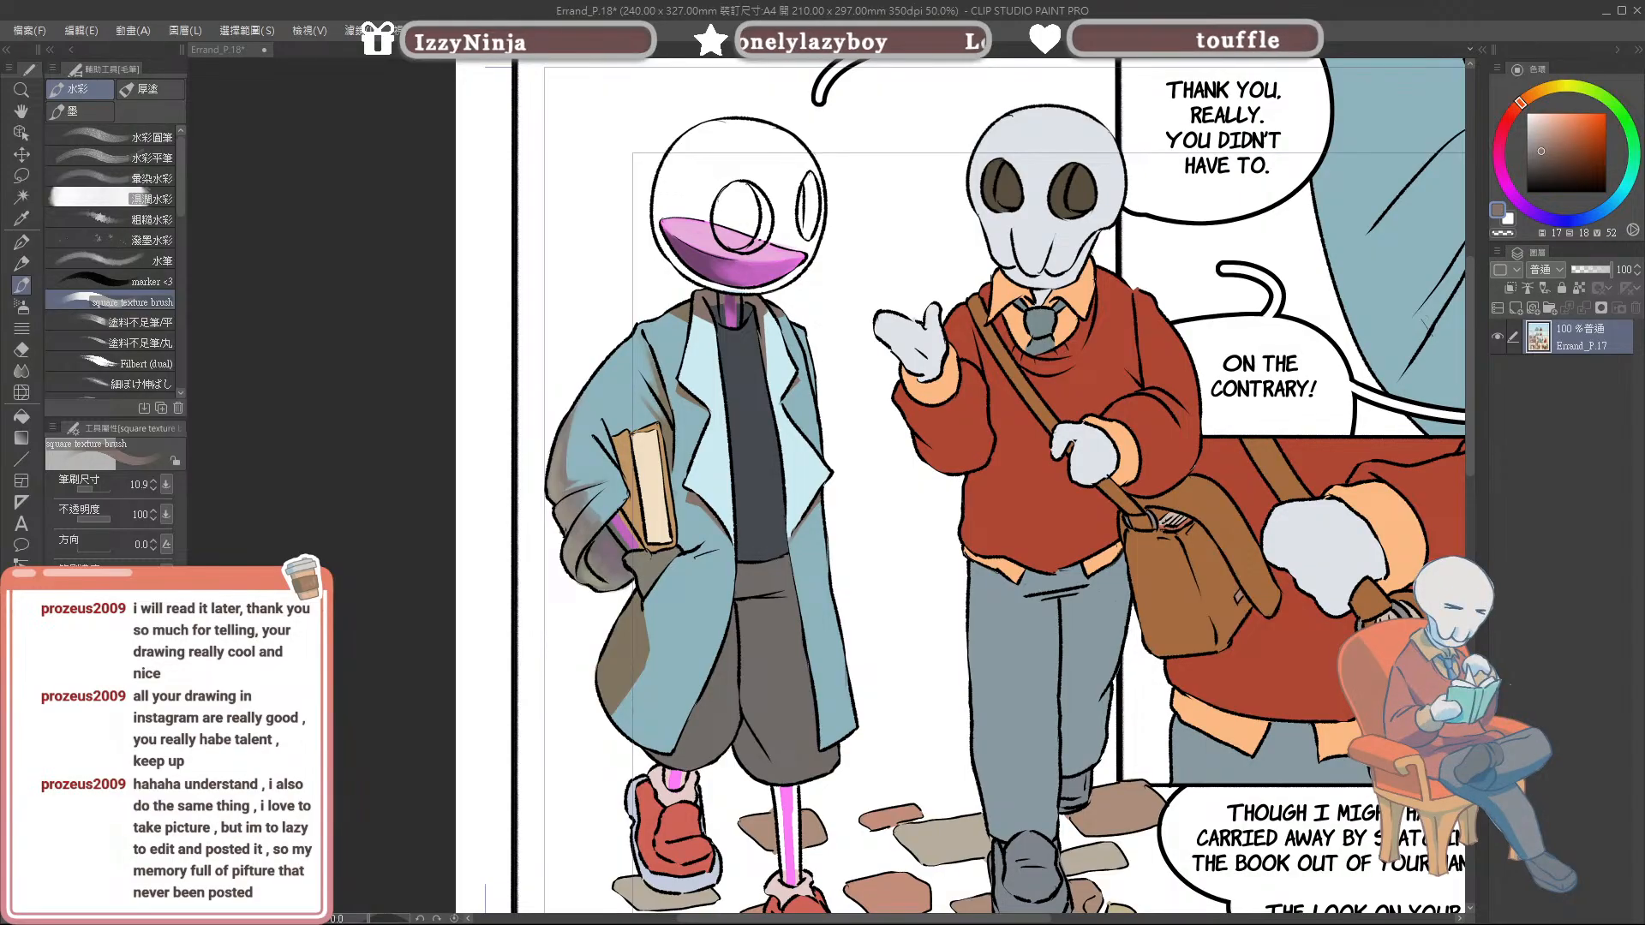
alt+click(275, 401)
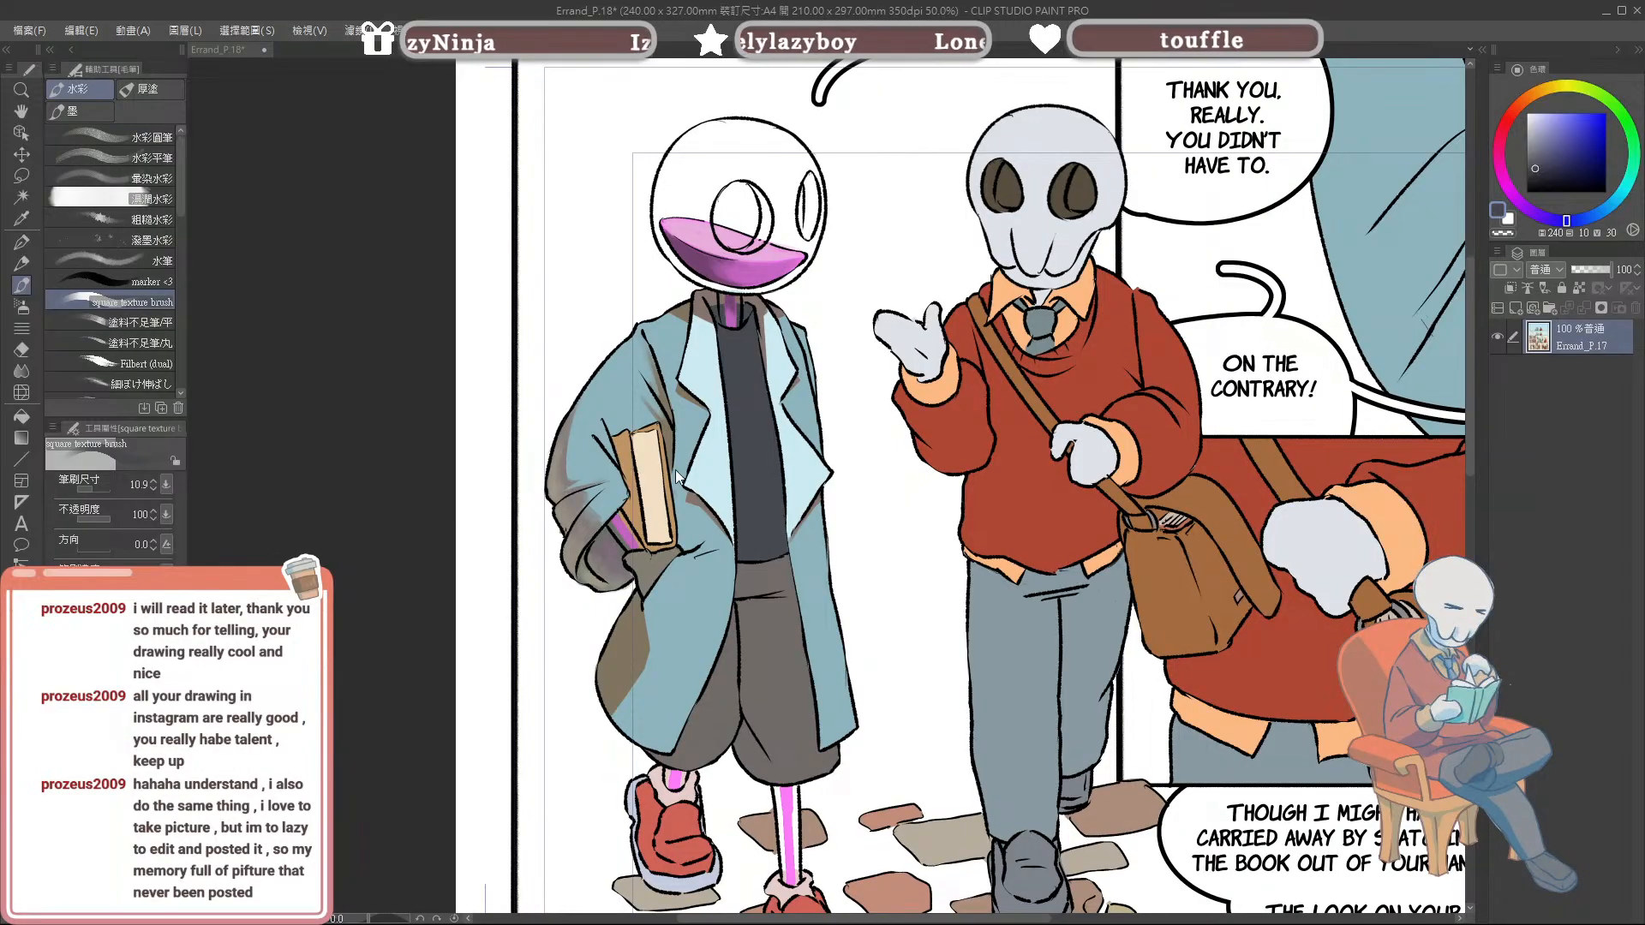
Step: Resample the brown shade color and shade the coat beneath both lapels with the brush at size 18, refining the shadows with the eraser
click(693, 499)
alt+click(691, 498)
key(])
key(])
key(])
mouse_move(694, 506)
mouse_down()
mouse_move(687, 546)
mouse_move(709, 531)
mouse_move(699, 519)
mouse_up()
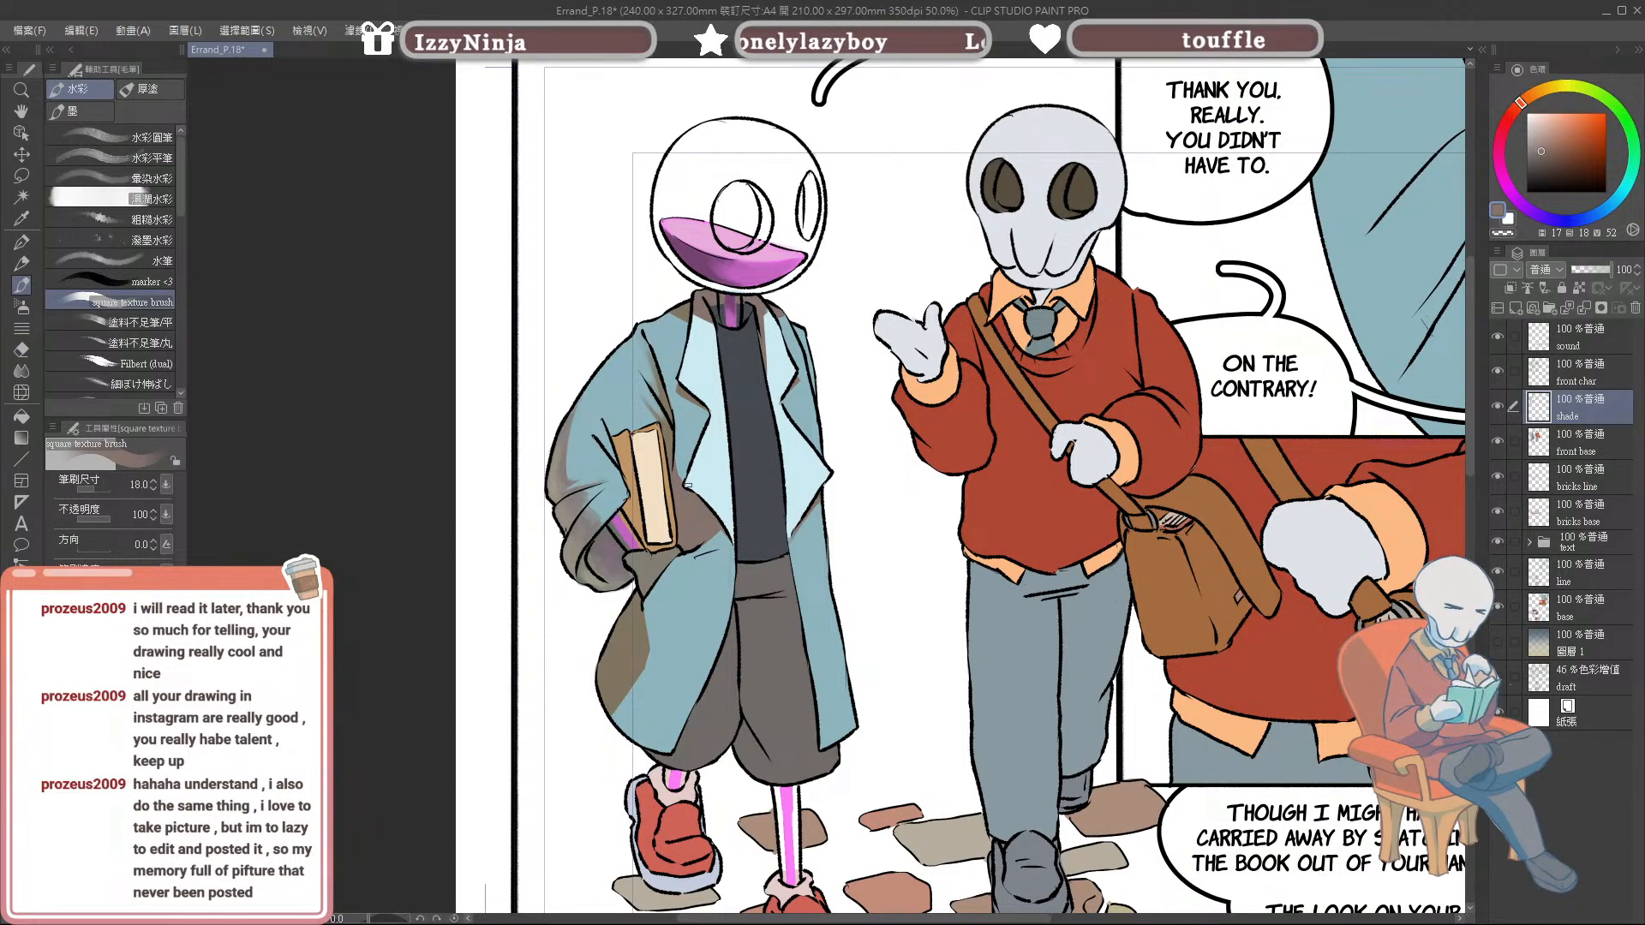
key(e)
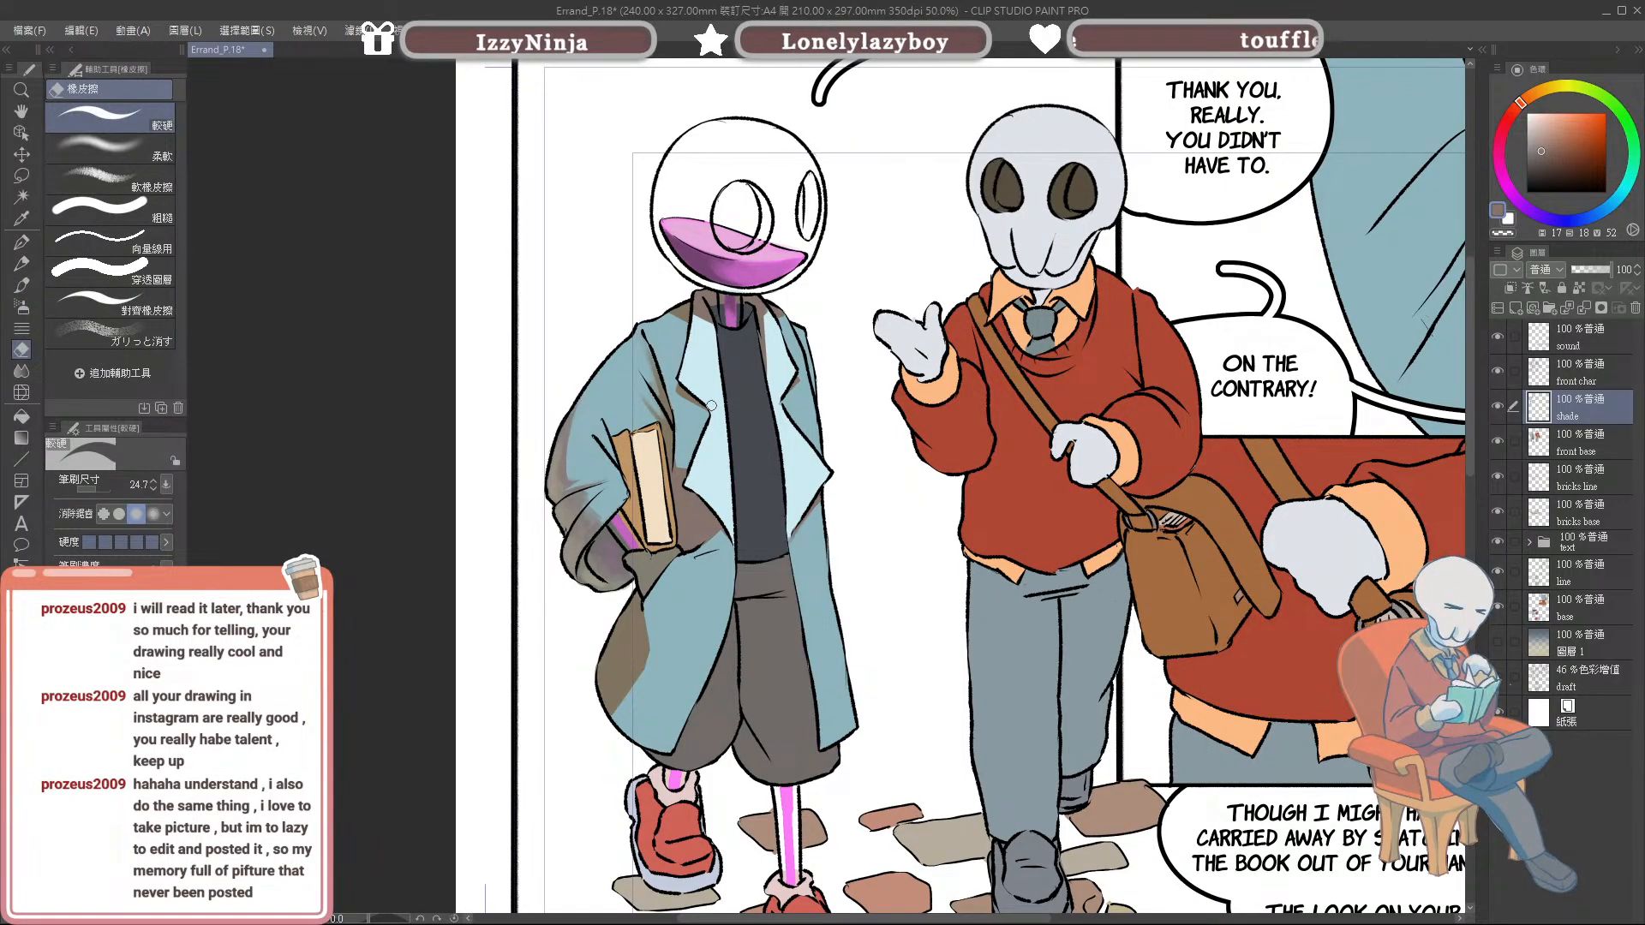
mouse_move(768, 465)
mouse_down()
mouse_move(800, 480)
mouse_move(777, 467)
mouse_up()
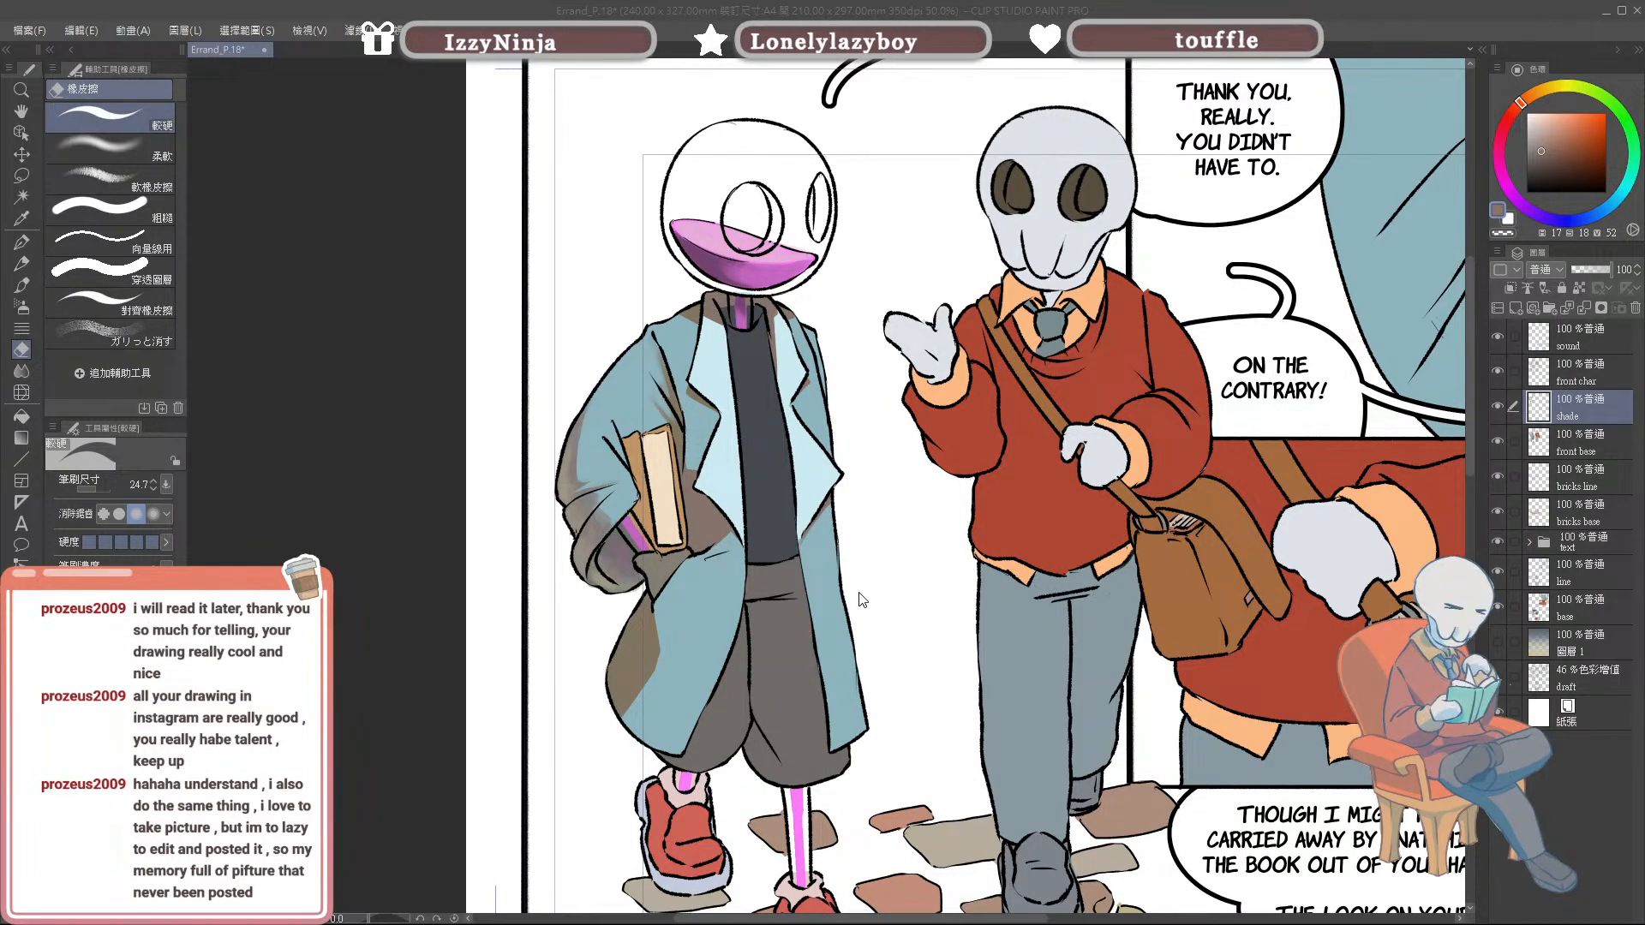
click(732, 579)
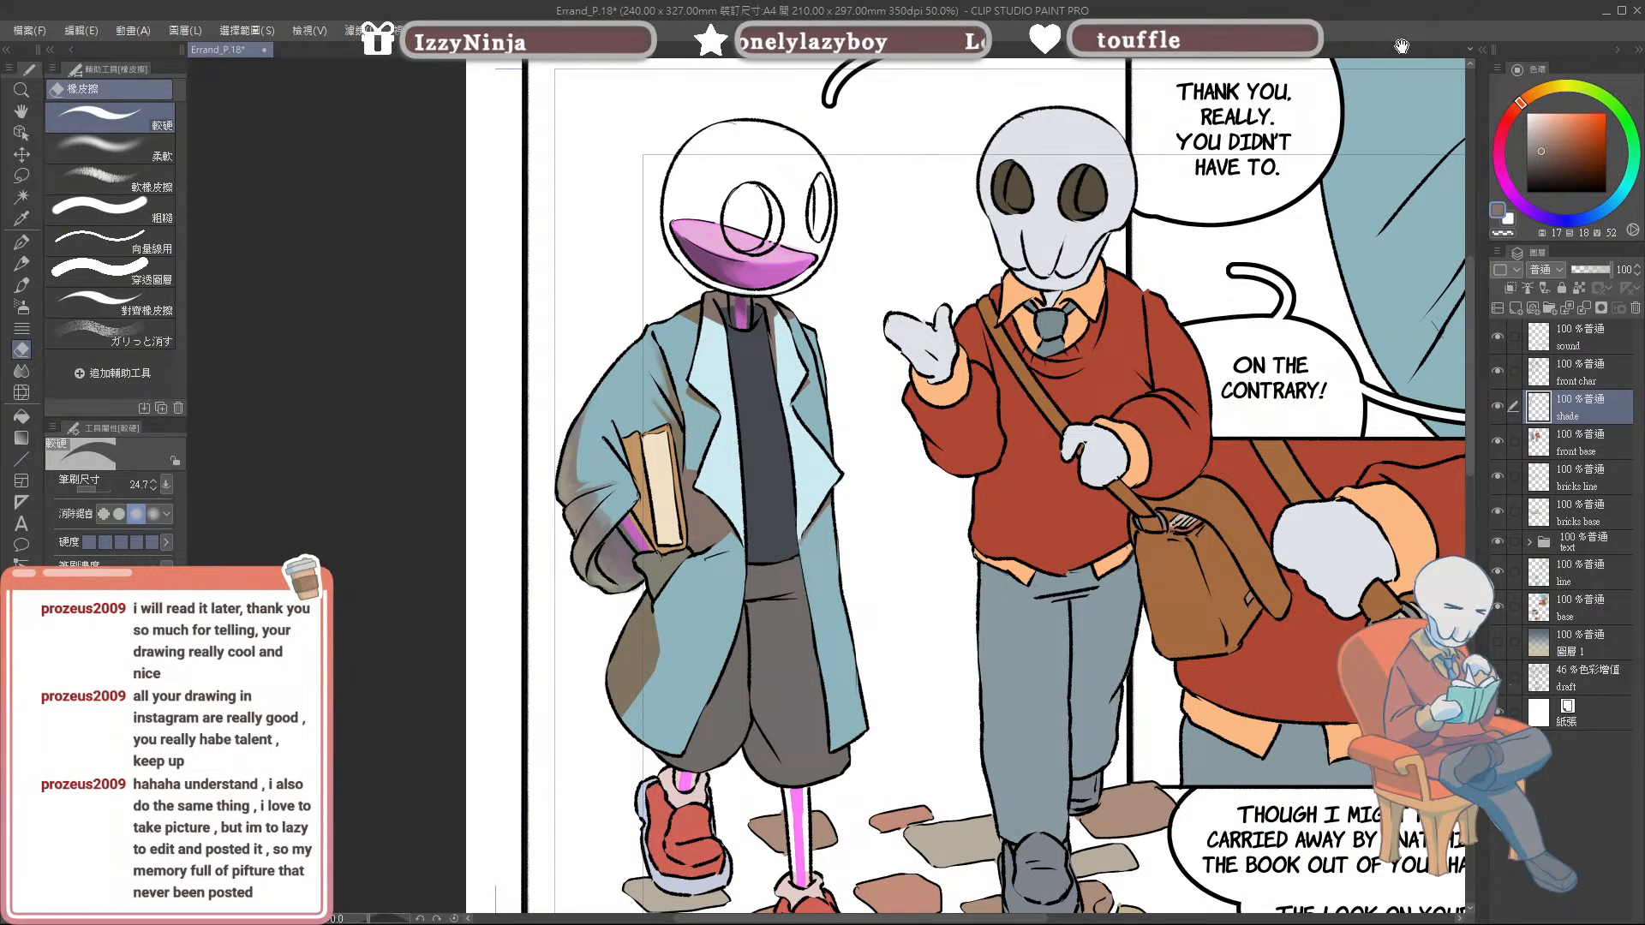
scroll(1138, 519, down, 3)
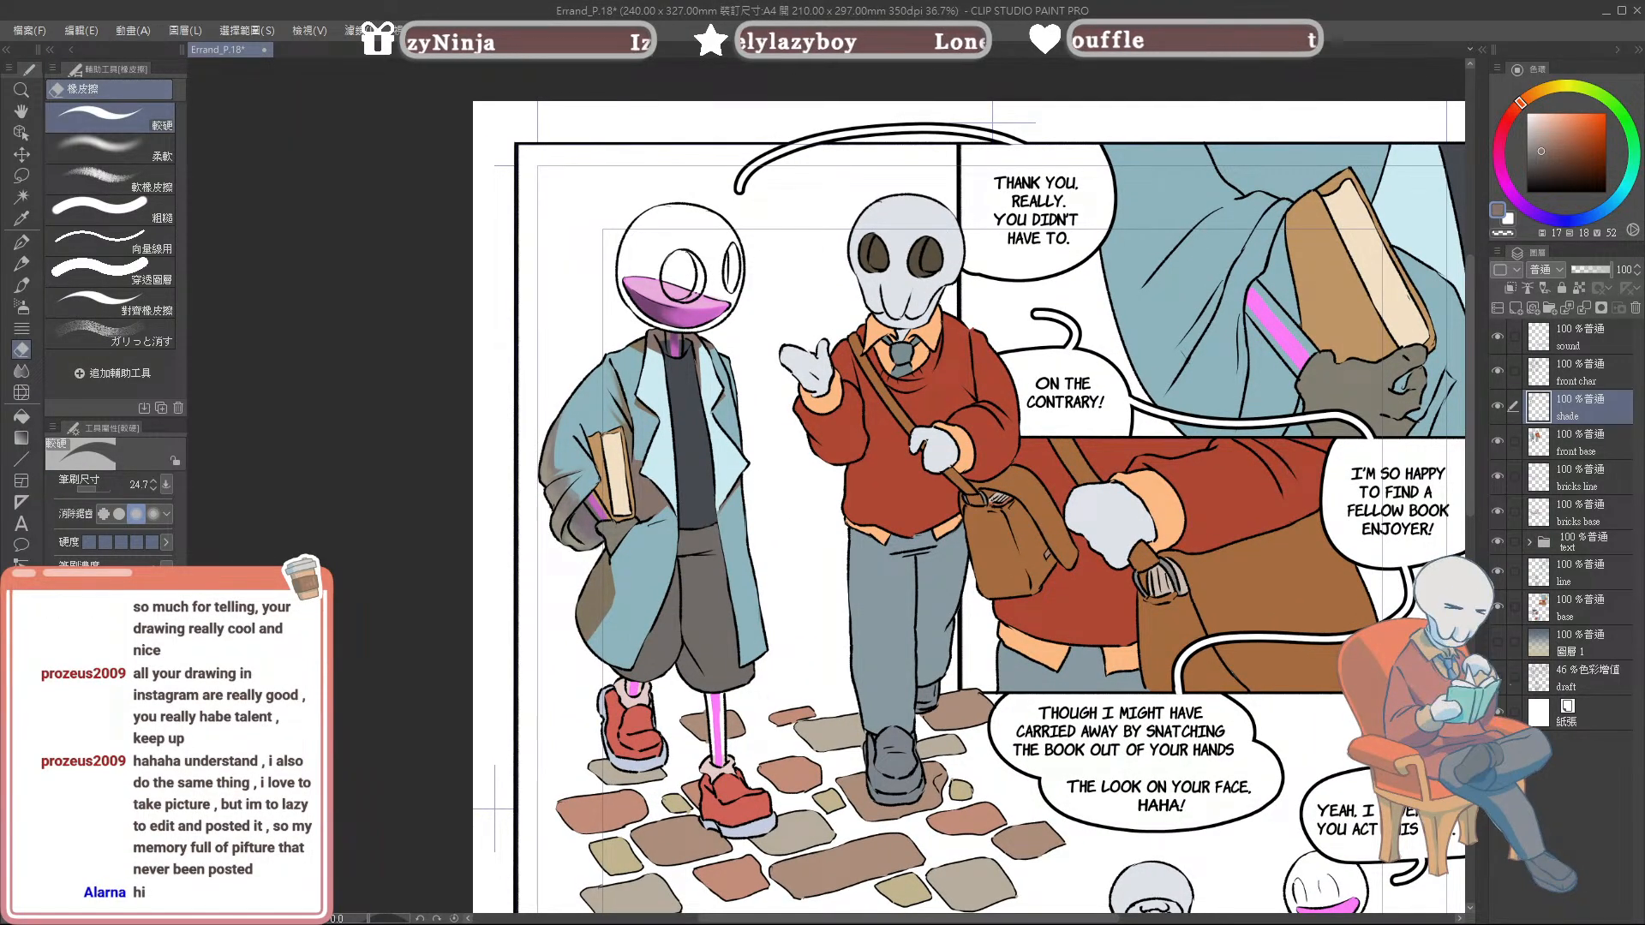
scroll(908, 458, up, 3)
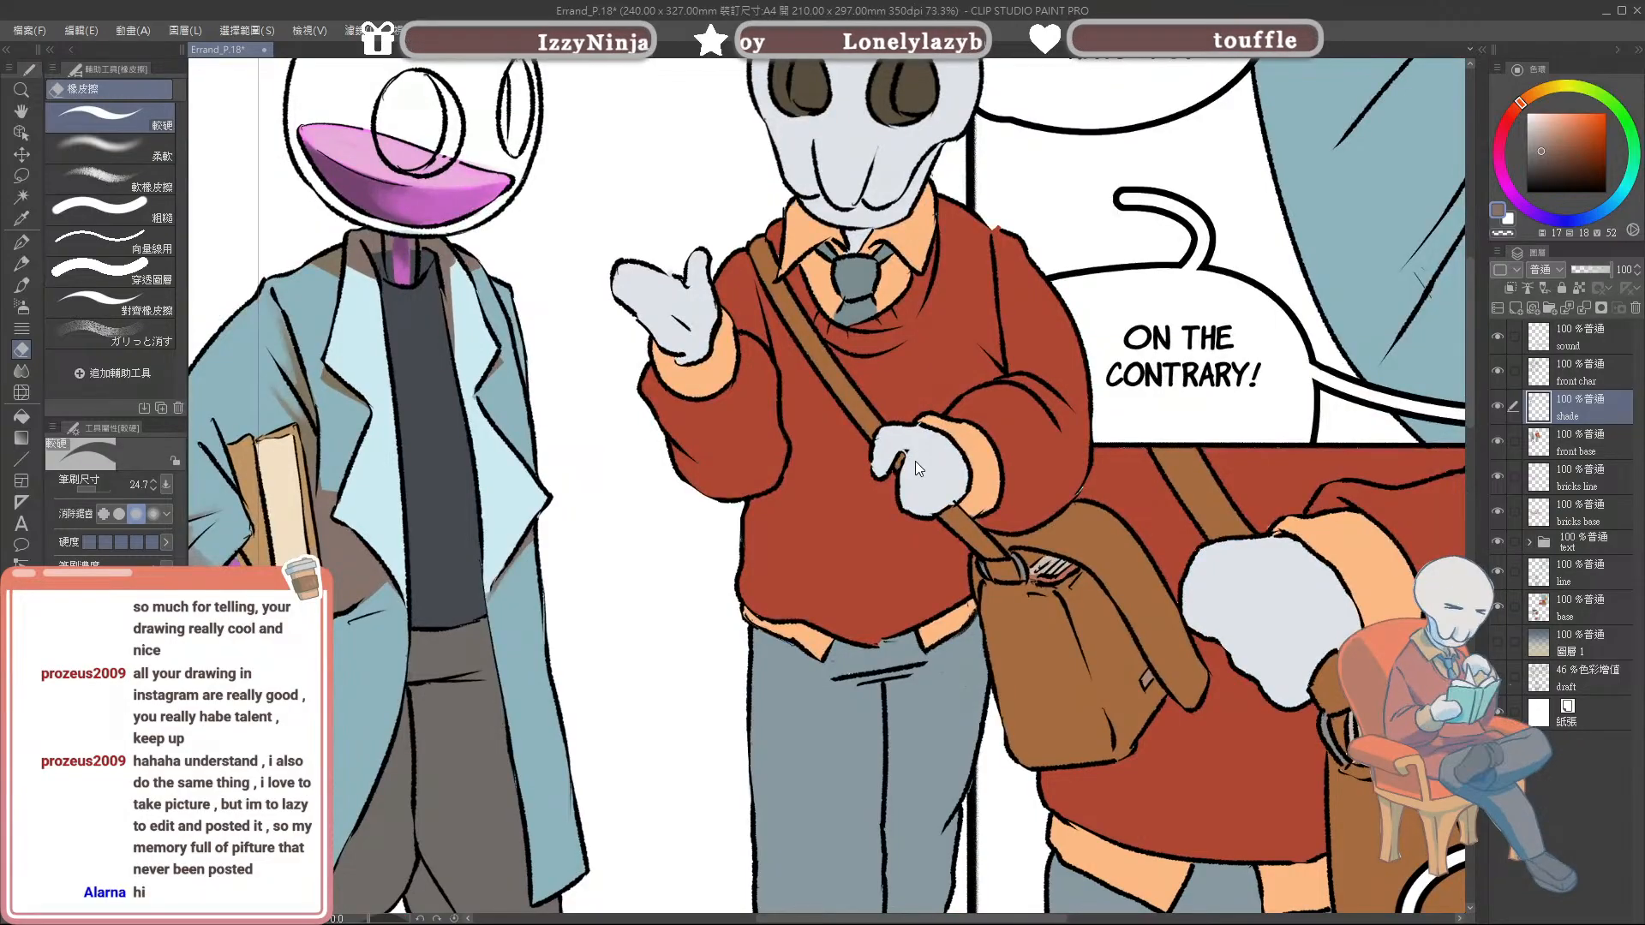
scroll(904, 463, up, 4)
scroll(943, 497, up, 2)
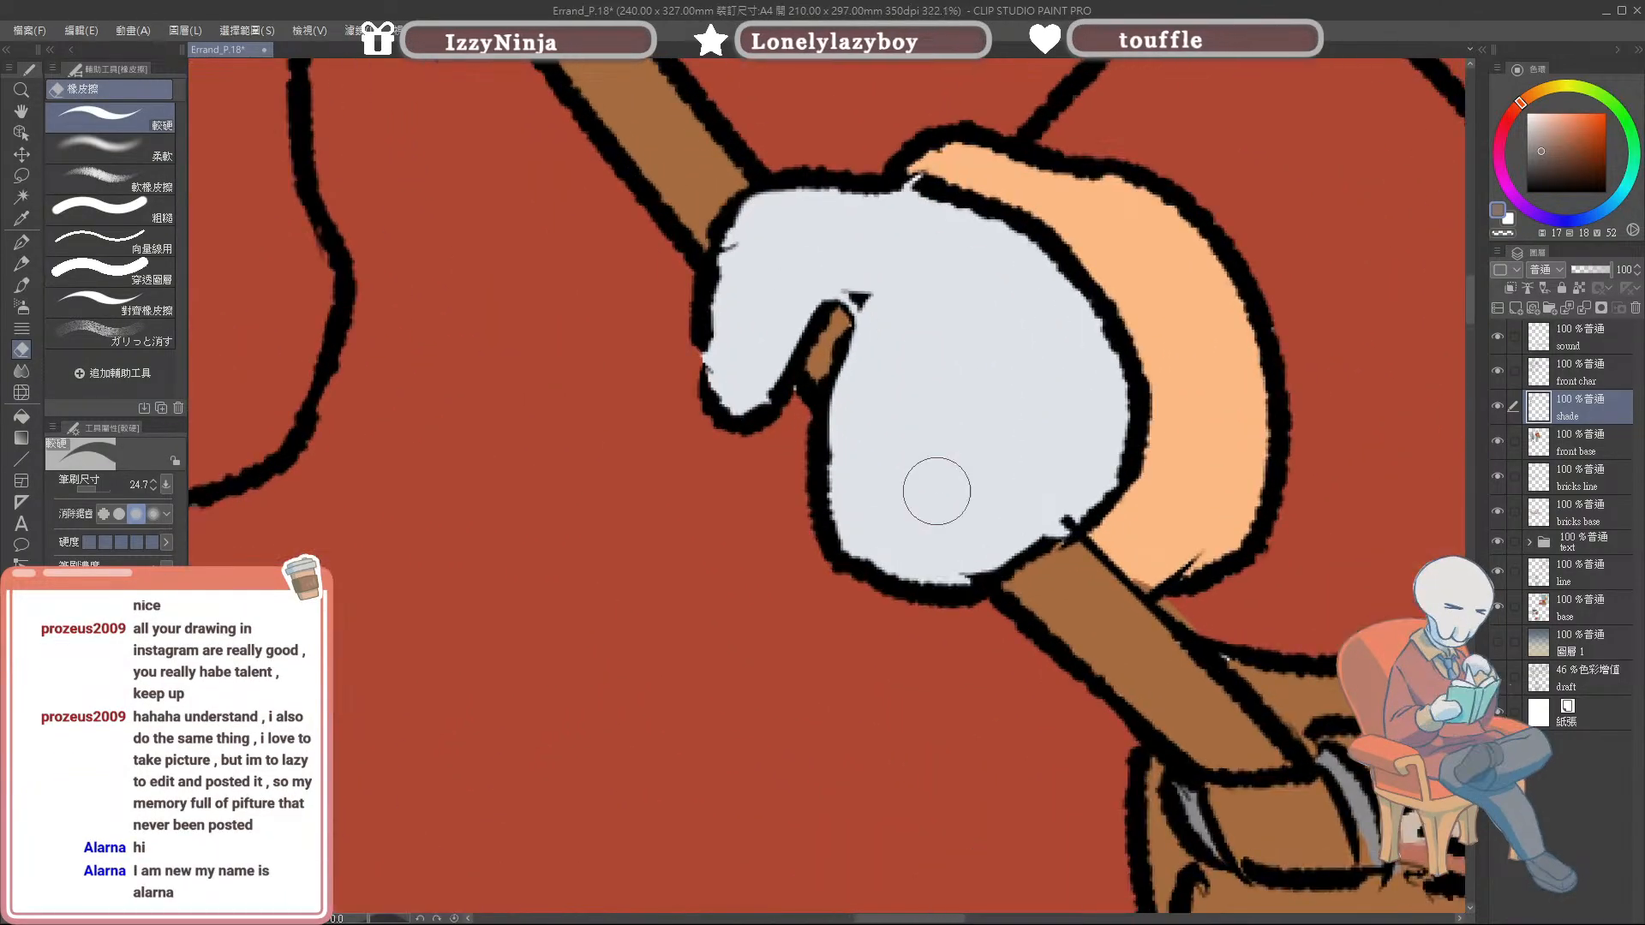
scroll(942, 497, down, 15)
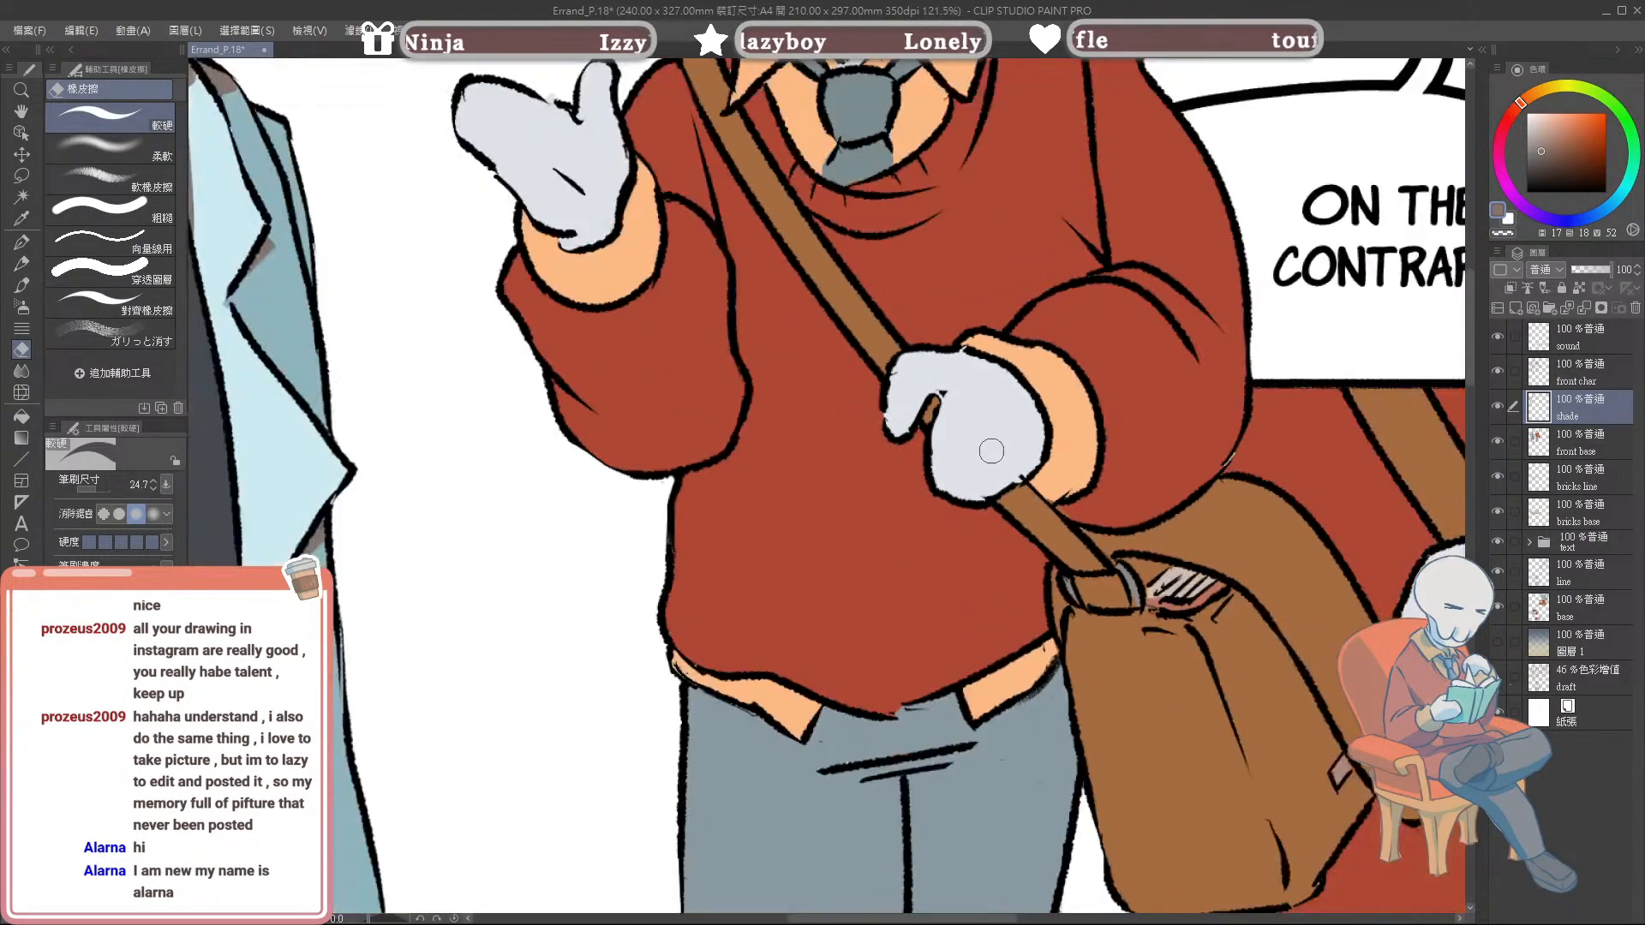
scroll(942, 496, up, 2)
scroll(982, 643, up, 2)
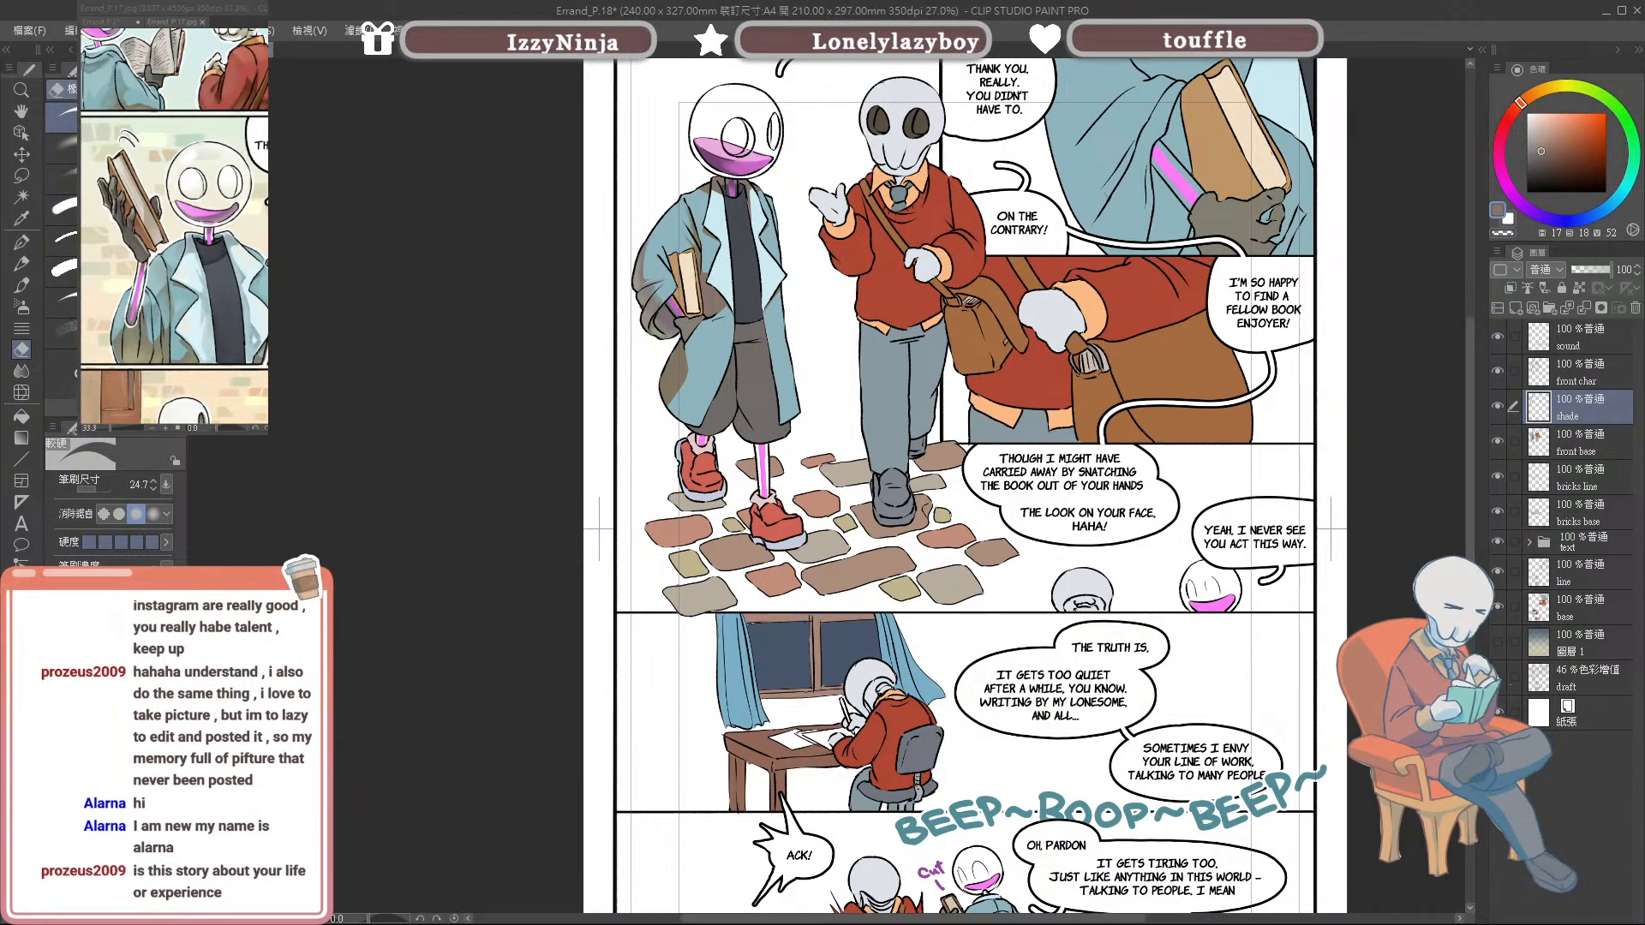
Step: Place the floating Errand_P.17 reference window beside the comic page, clear of the artwork
drag(206, 8, 331, 65)
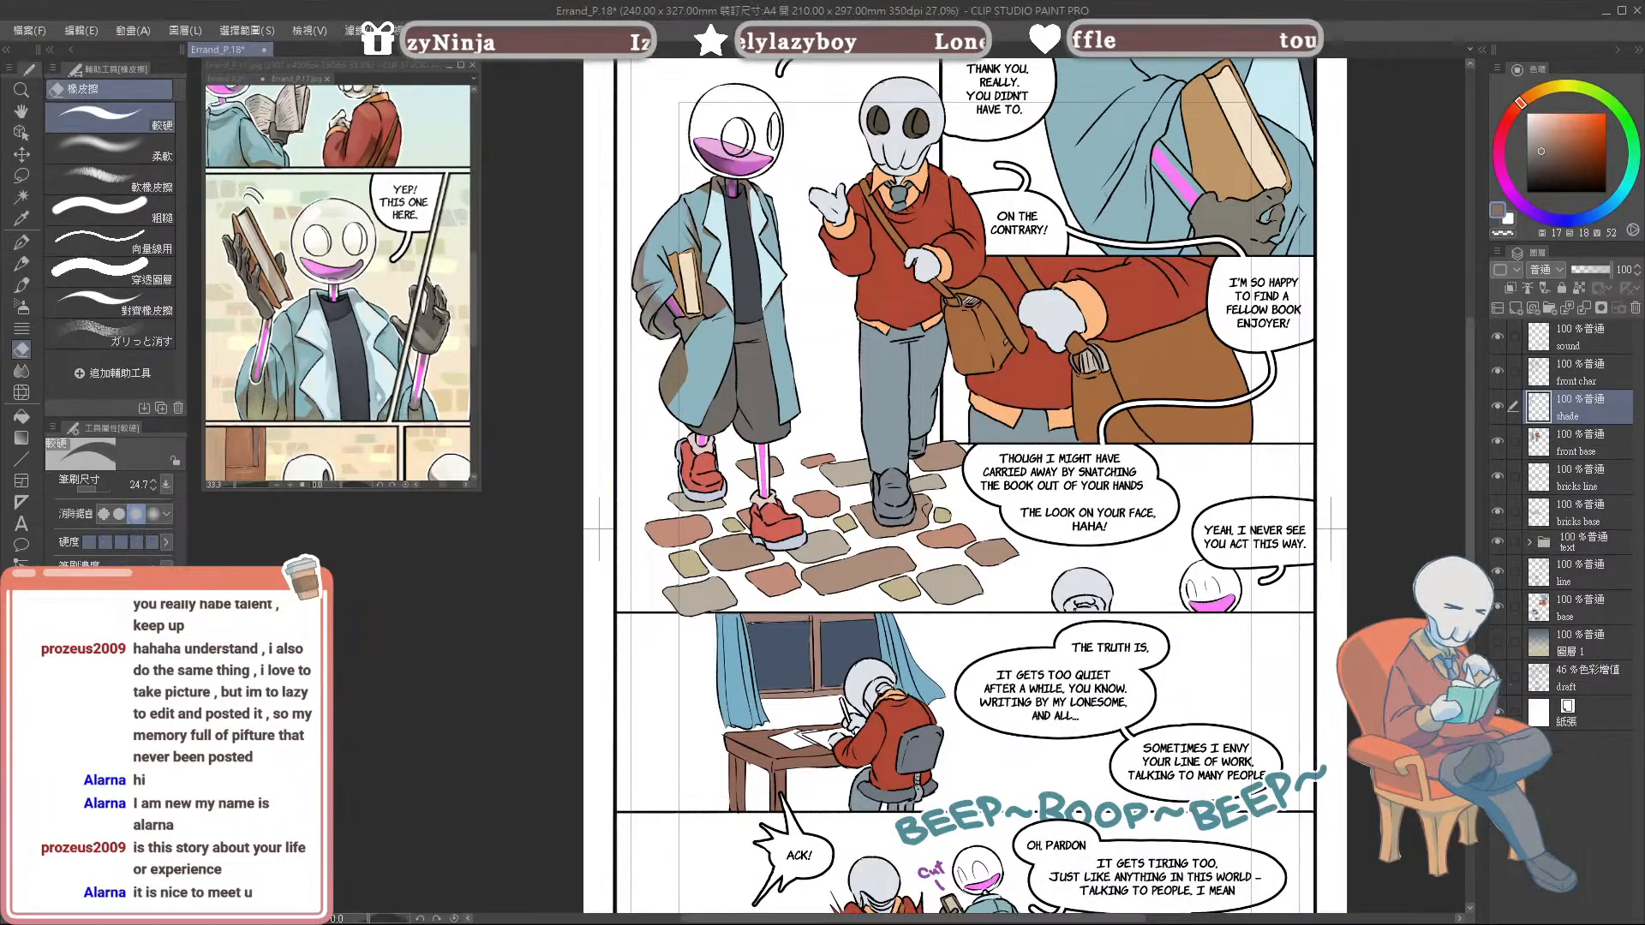
drag(330, 65, 175, 69)
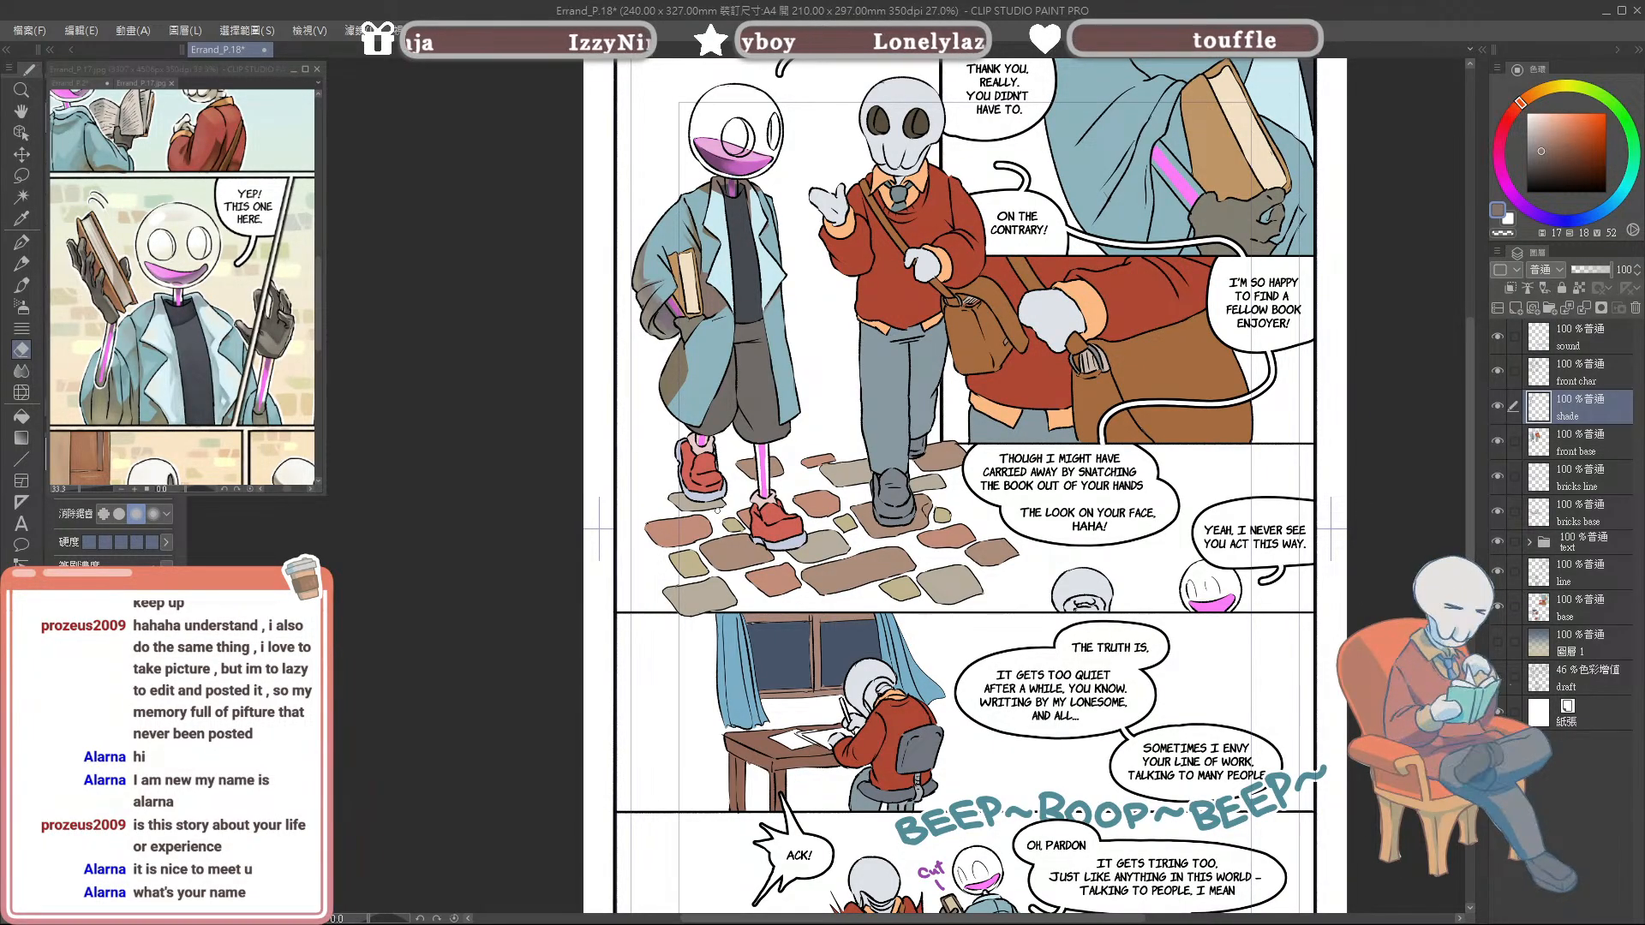
mouse_move(1418, 217)
mouse_down()
mouse_move(1497, 206)
mouse_move(1421, 209)
mouse_up()
scroll(998, 484, down, 2)
scroll(1084, 562, up, 2)
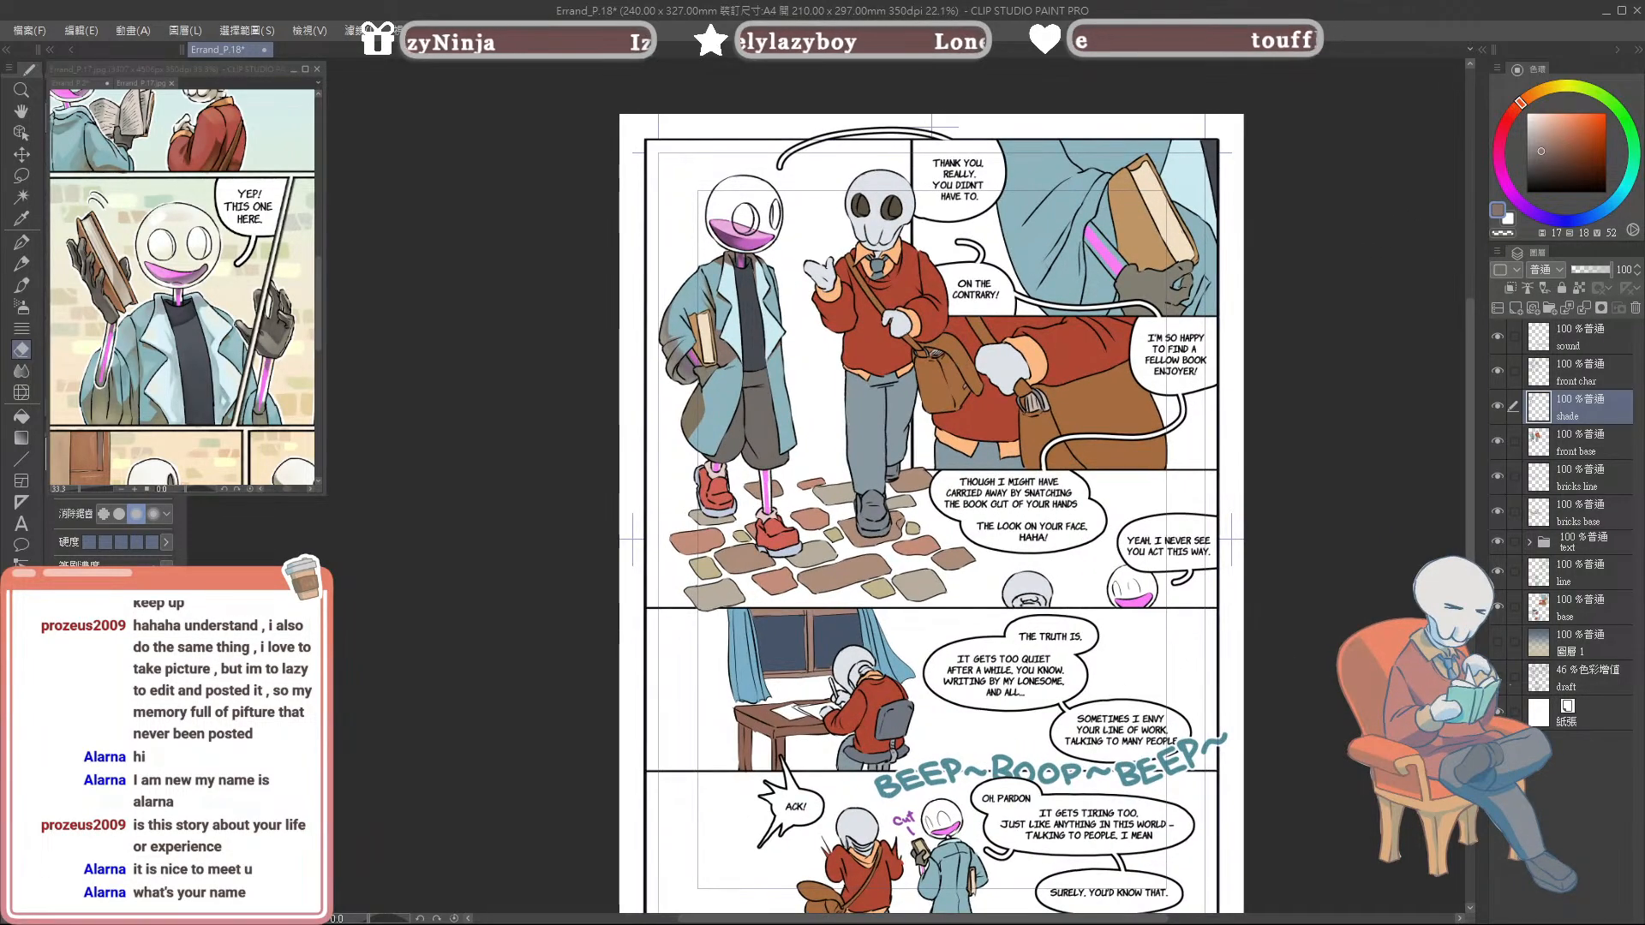
drag(1370, 191, 1390, 191)
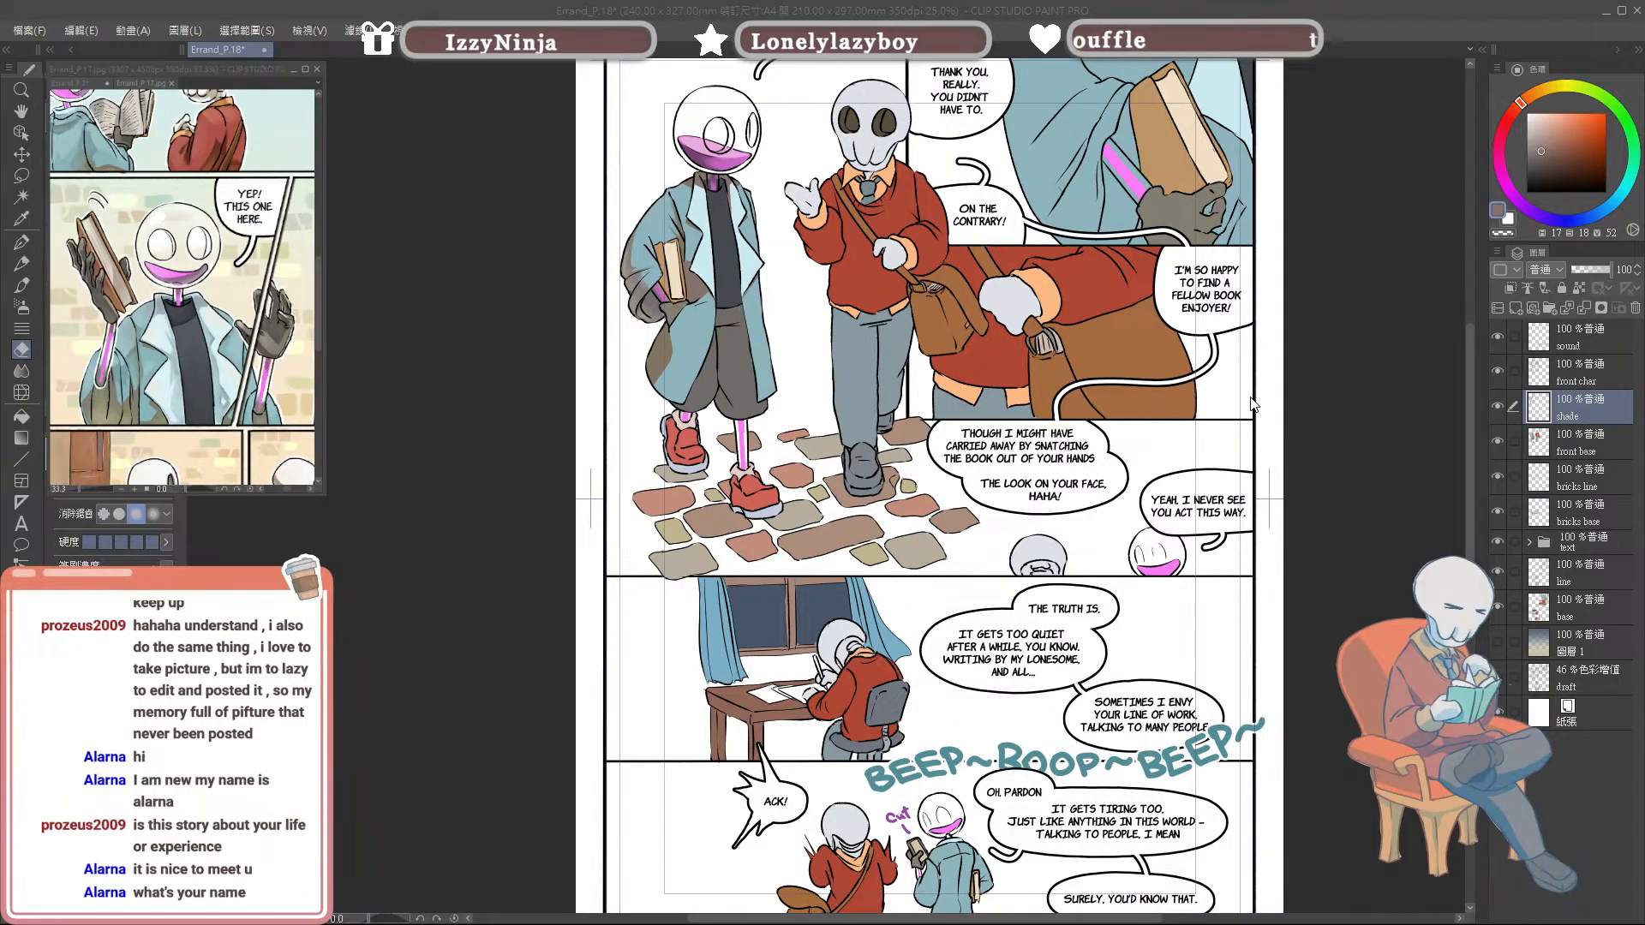
drag(1457, 151, 1393, 307)
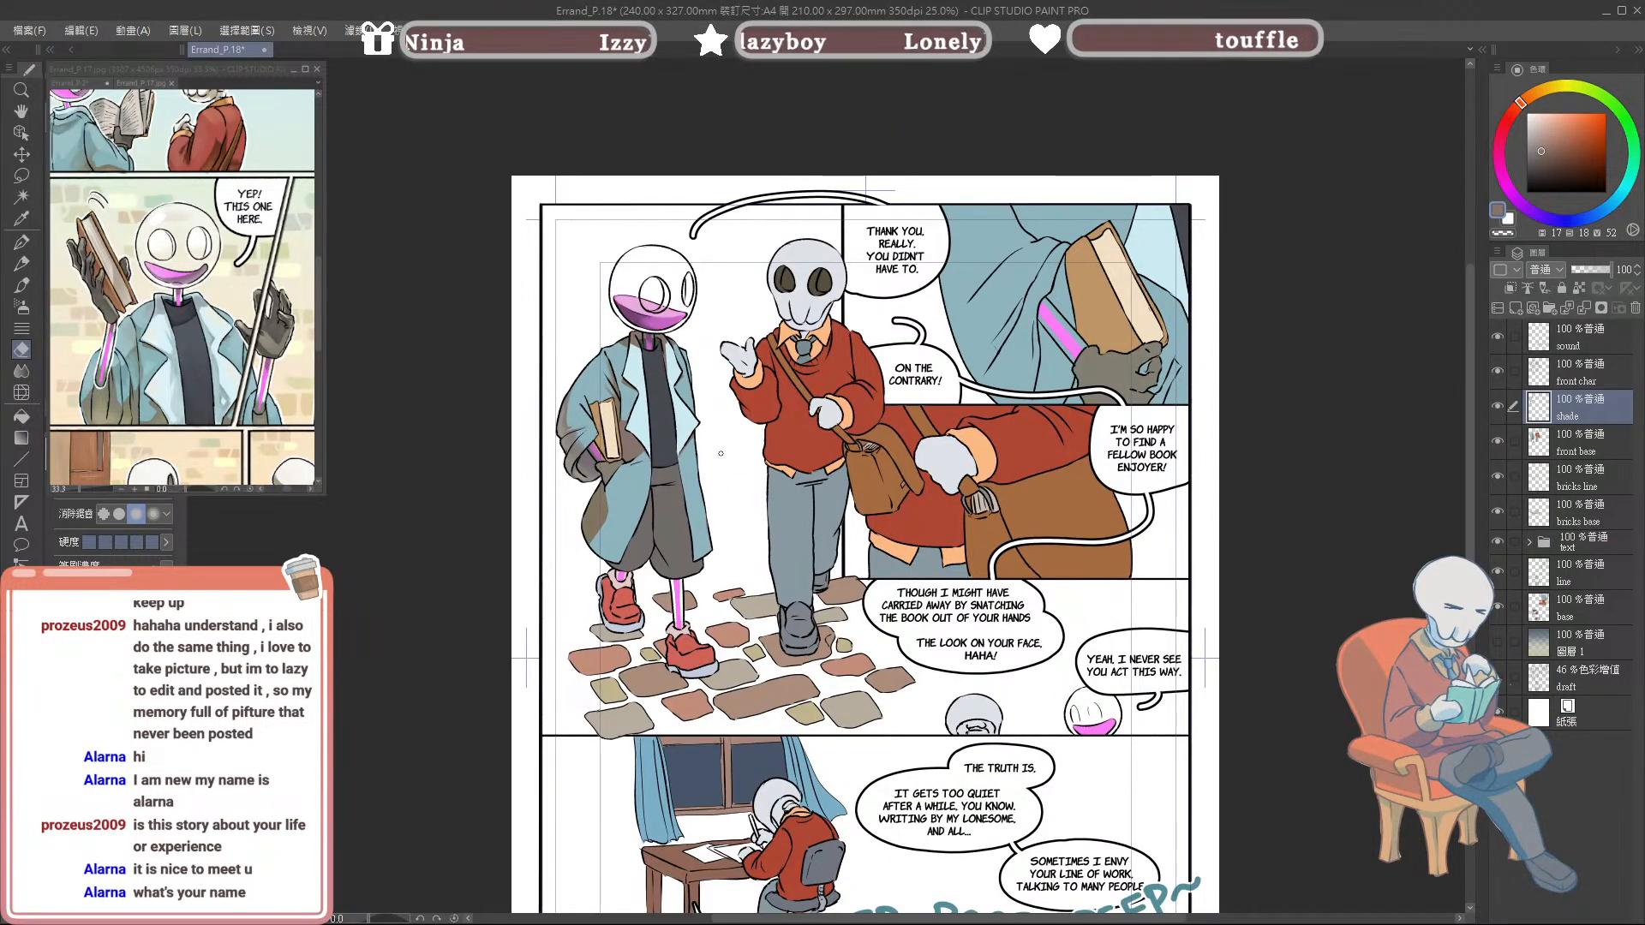
scroll(724, 468, up, 2)
scroll(779, 464, up, 3)
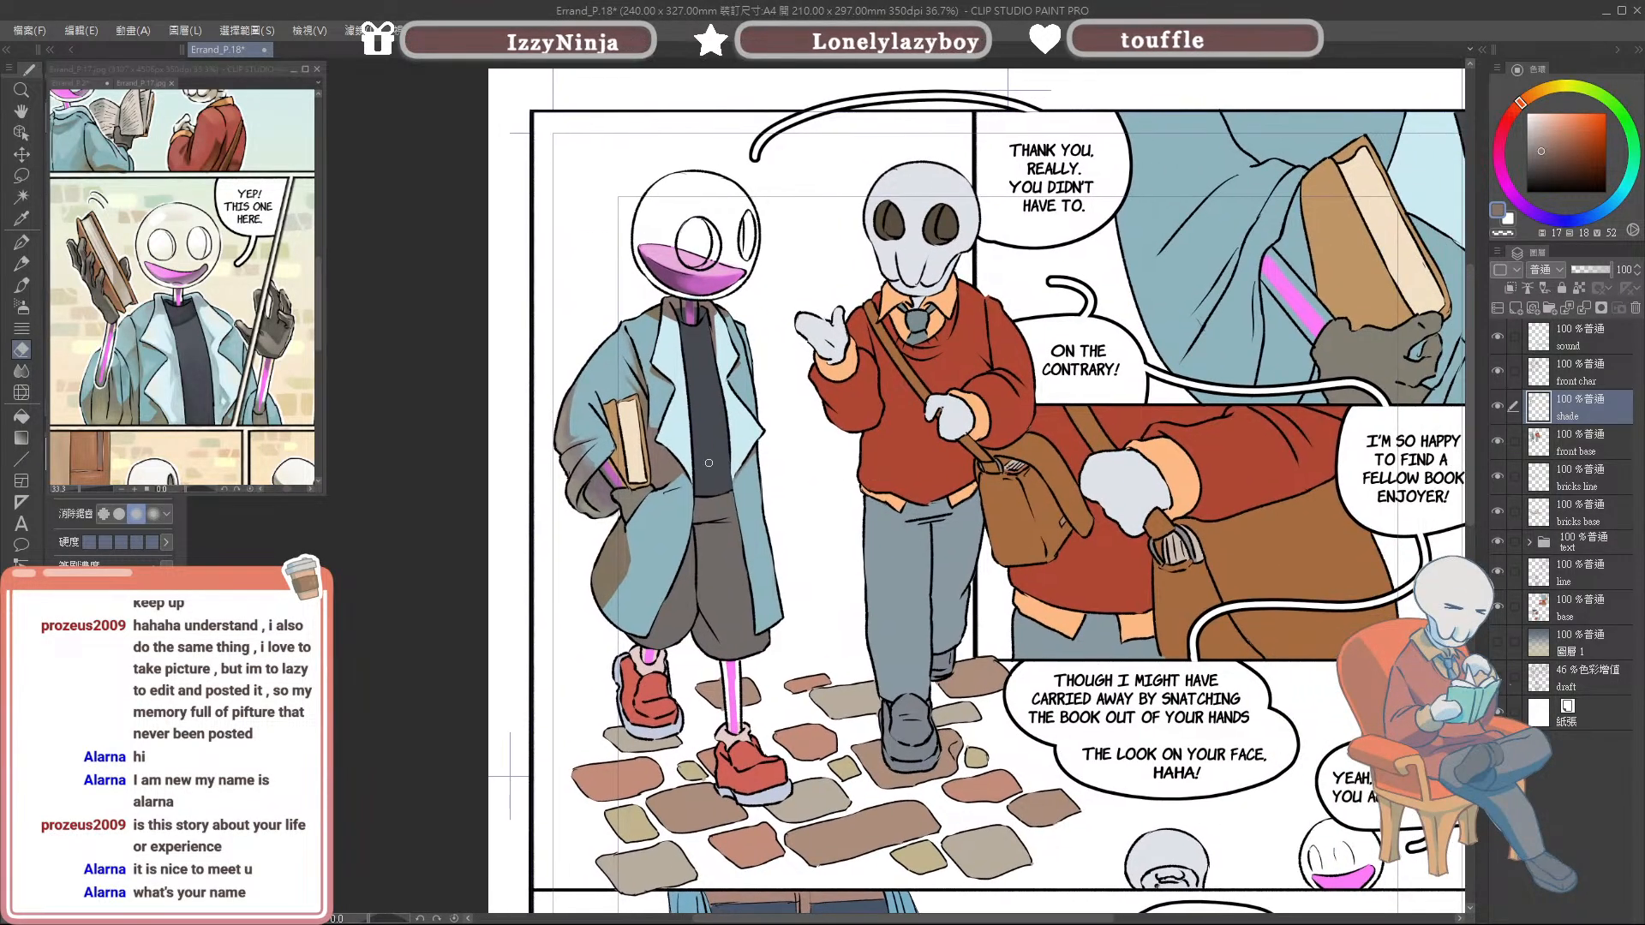
scroll(738, 214, down, 2)
scroll(777, 212, up, 2)
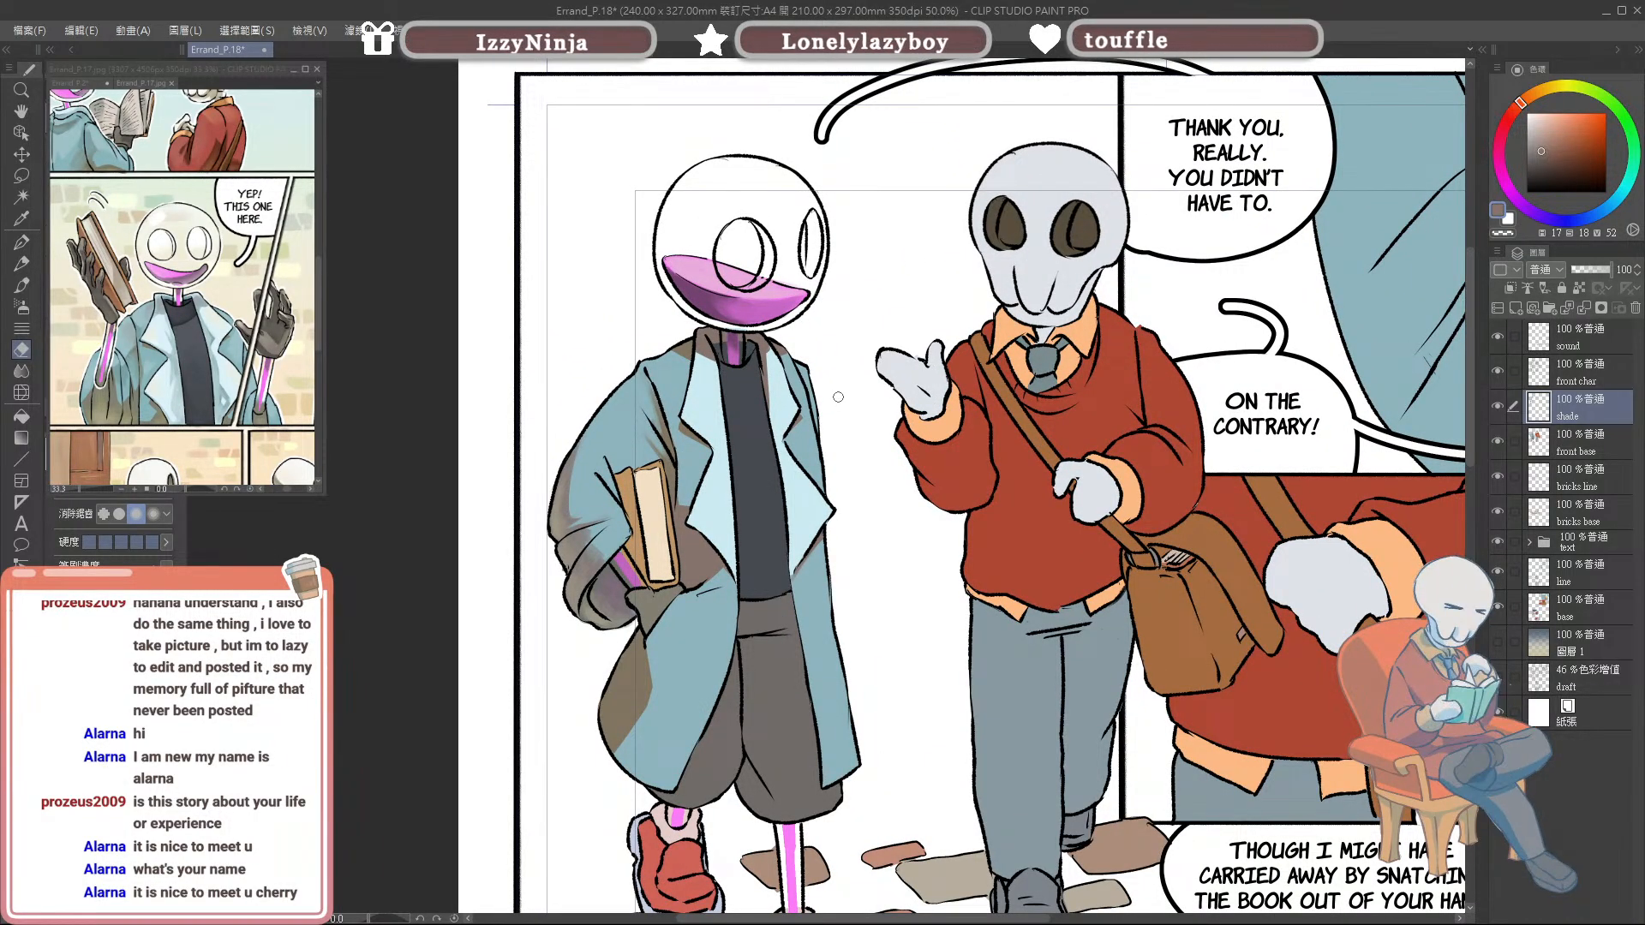
scroll(822, 407, down, 2)
scroll(982, 524, up, 2)
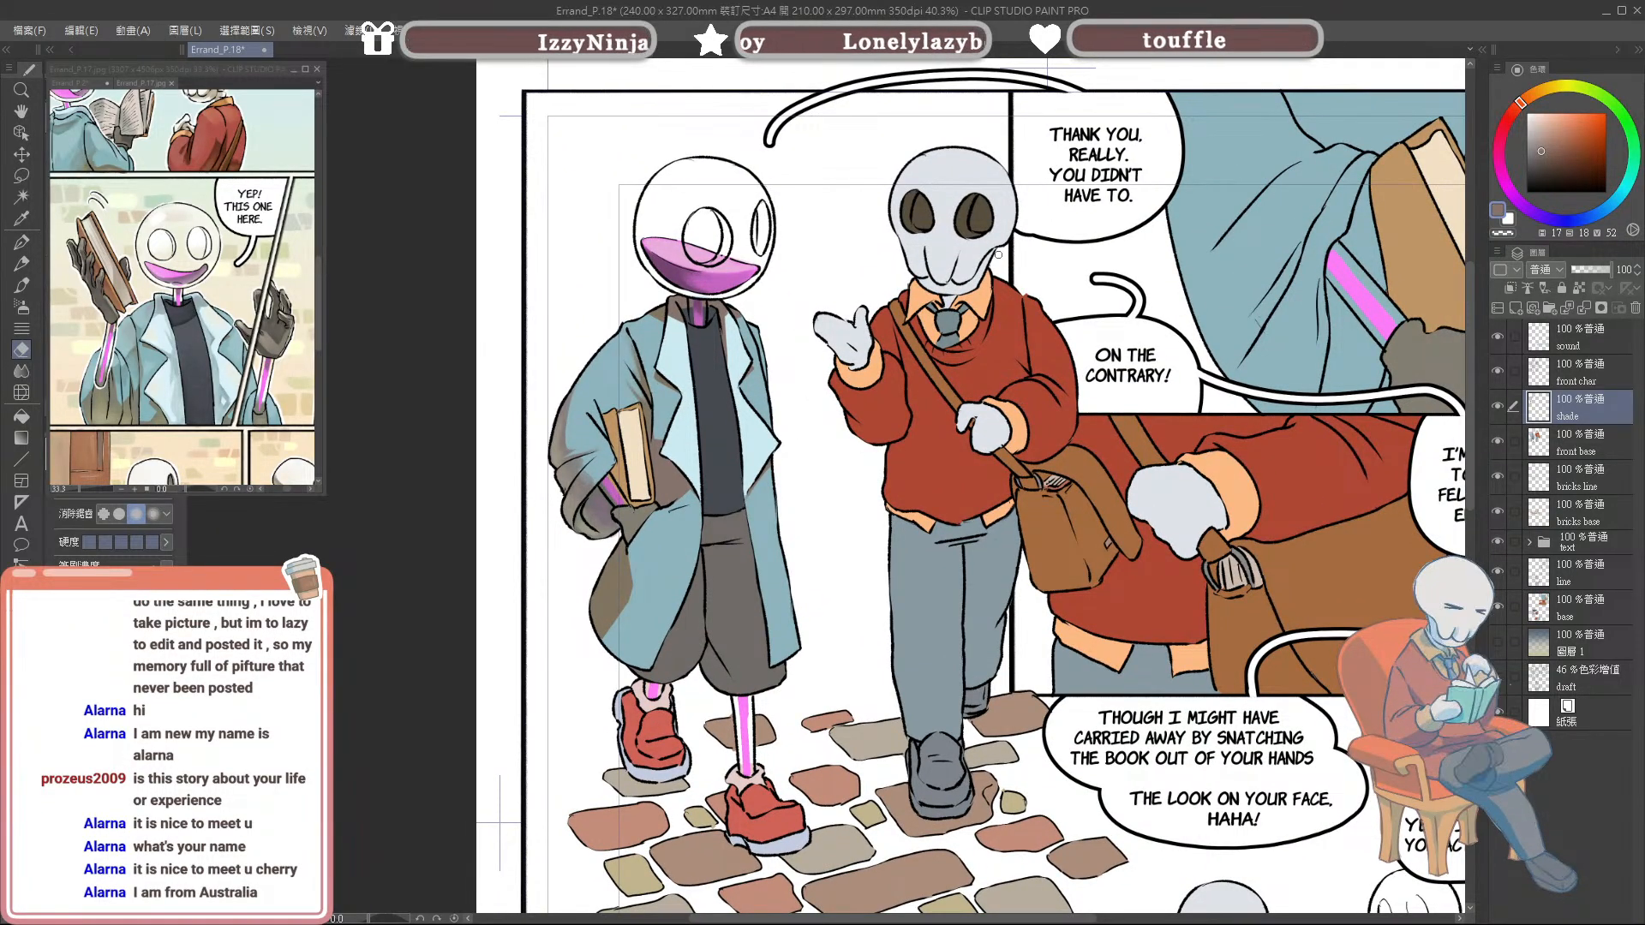
scroll(1016, 311, up, 2)
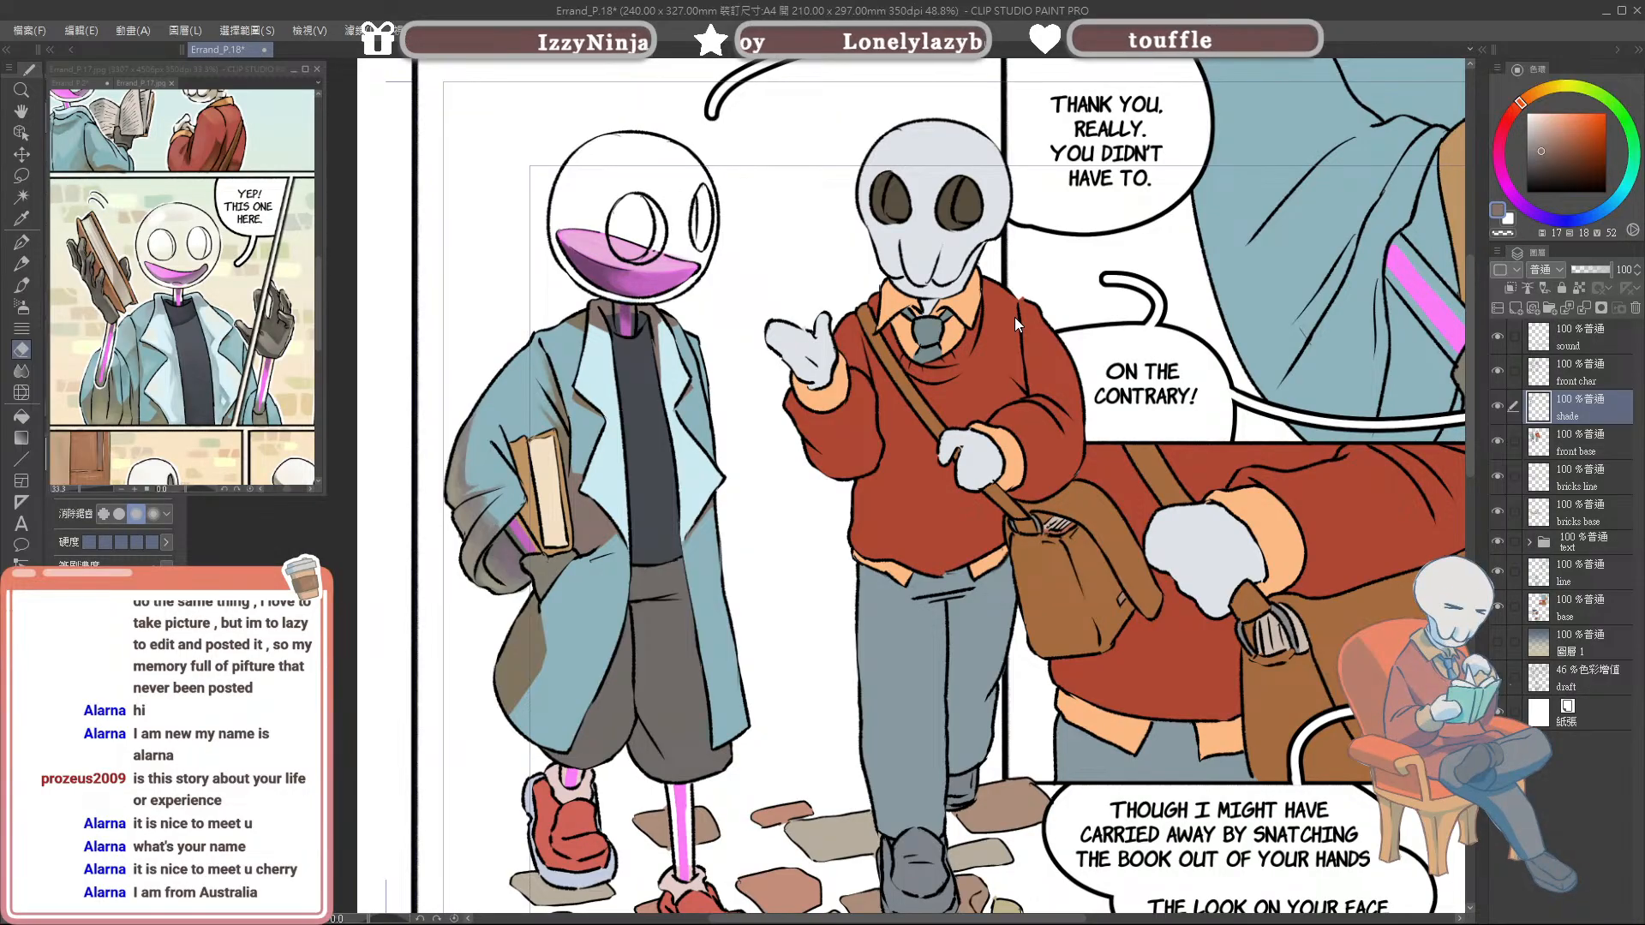
mouse_move(1017, 578)
mouse_down()
mouse_move(975, 512)
mouse_move(988, 578)
mouse_up()
scroll(987, 573, down, 3)
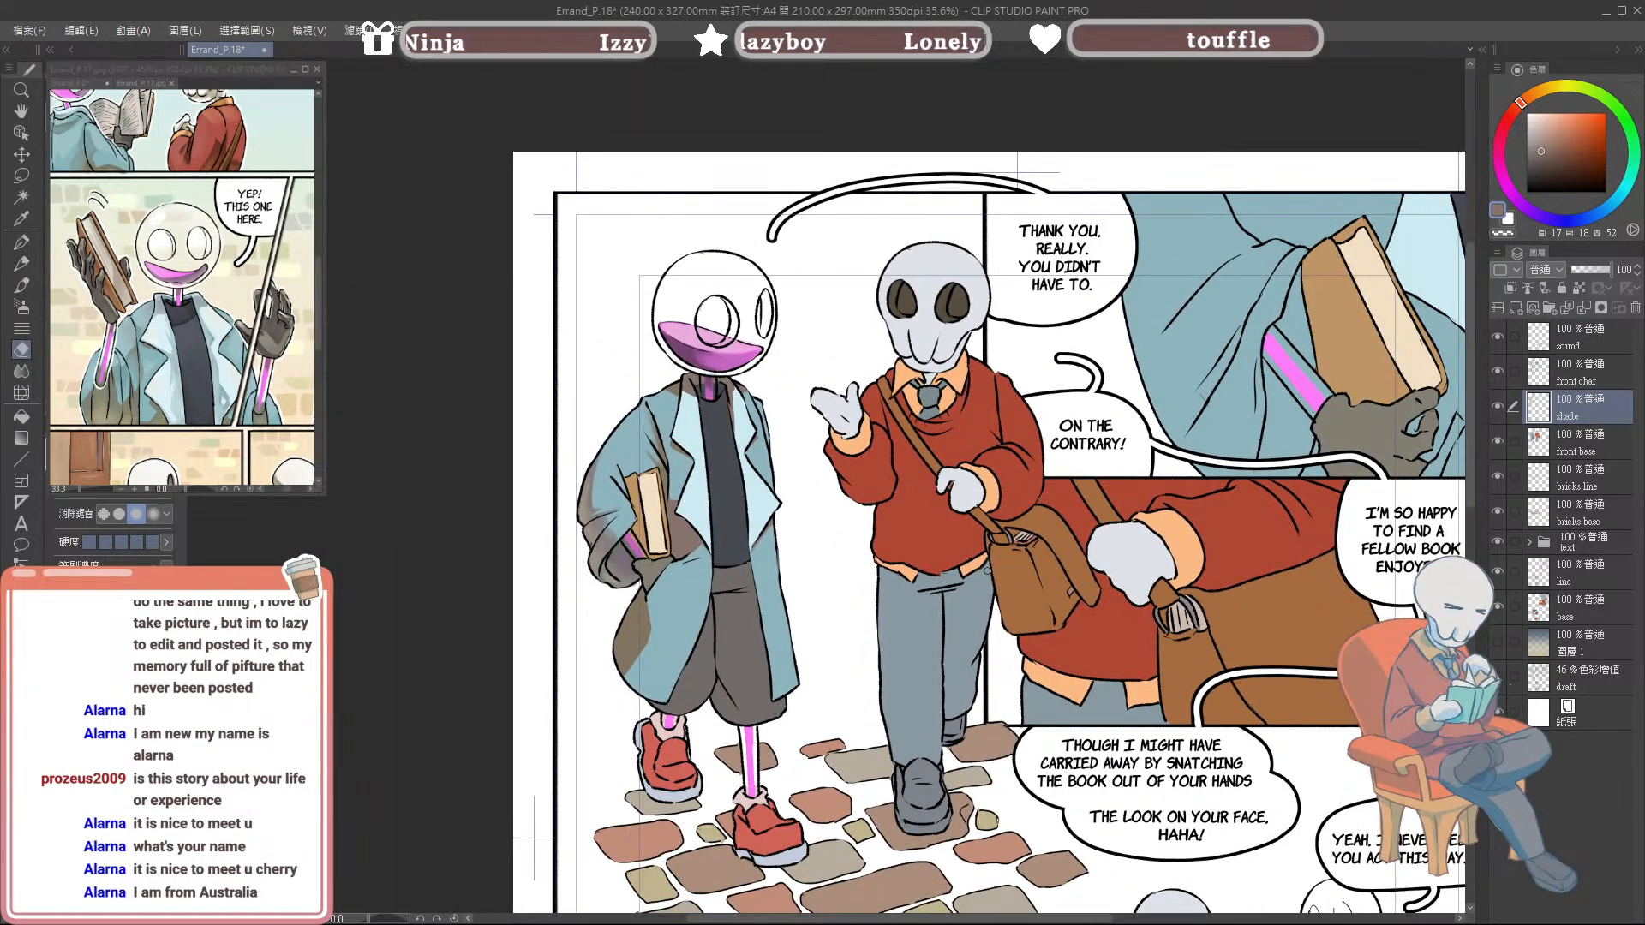
scroll(987, 571, up, 2)
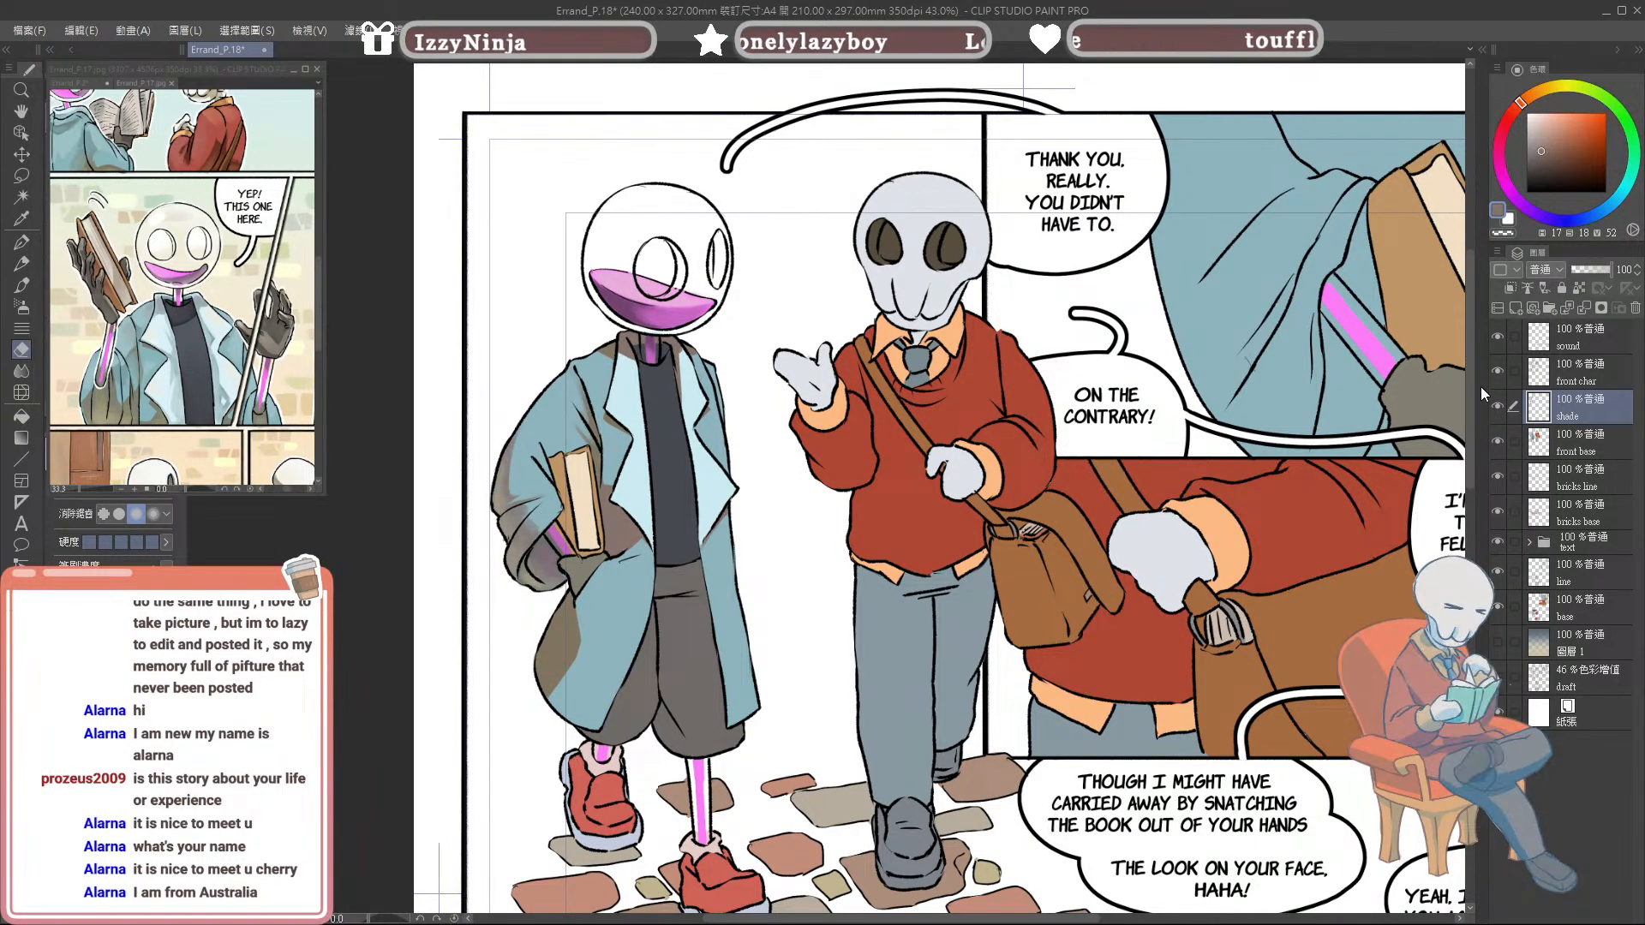
drag(1276, 525, 1312, 476)
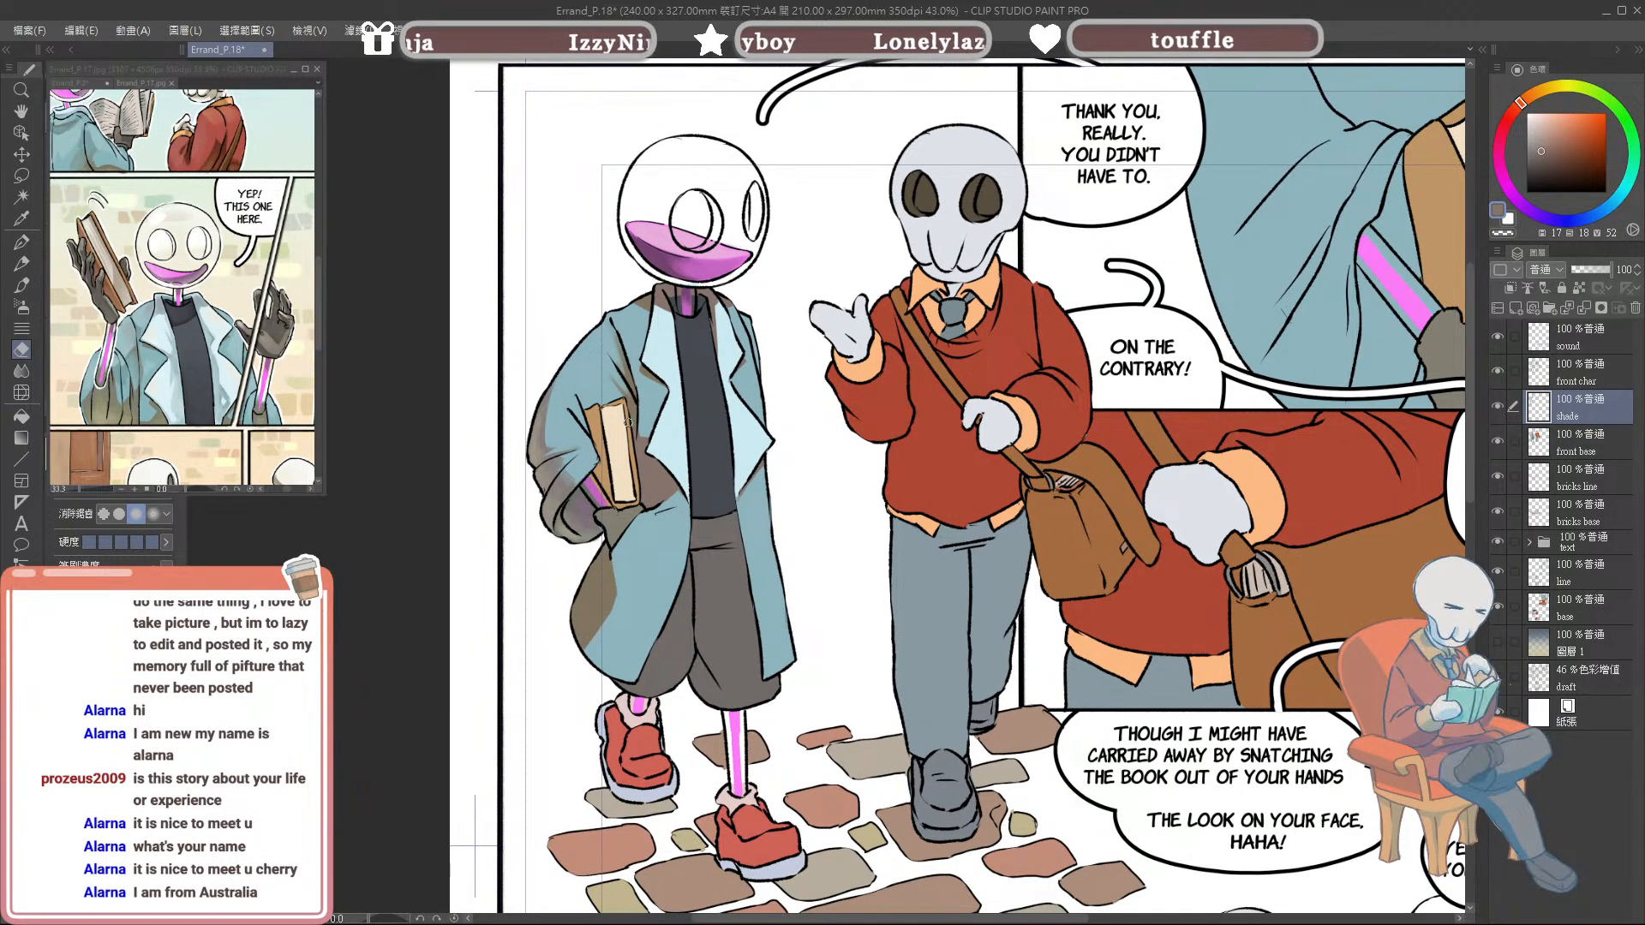
Step: Switch to the brush and sample the shirt's dark blue-grey shade from the Errand_P.17 reference for use on page 18
key(b)
alt+click(193, 310)
alt+click(196, 302)
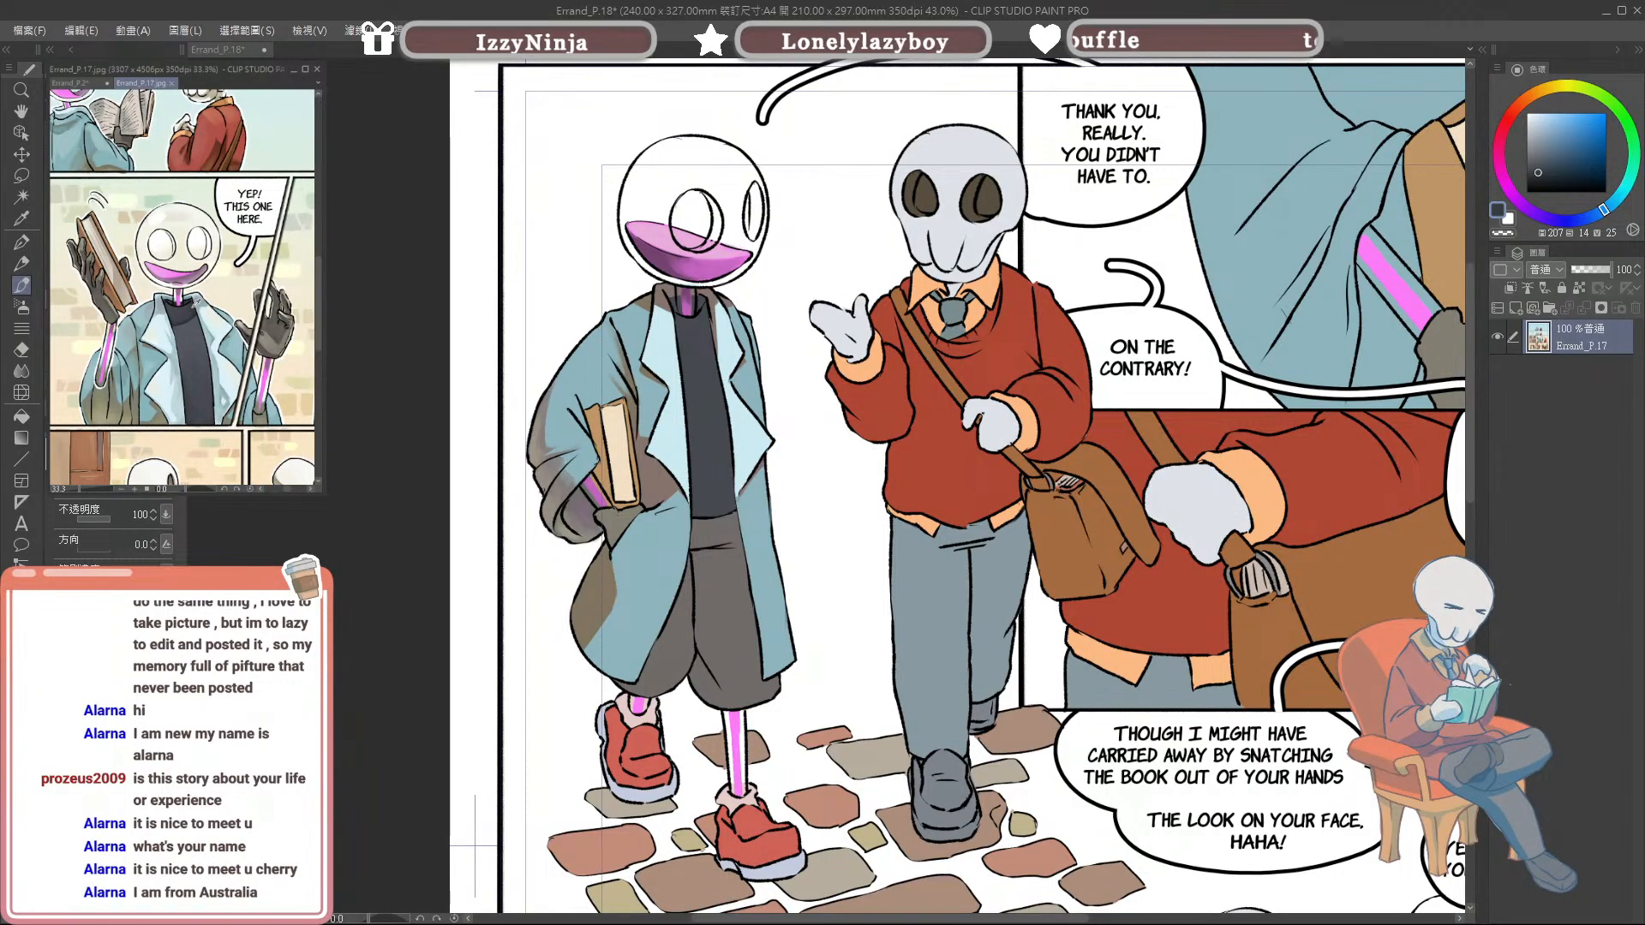
alt+click(209, 283)
alt+click(195, 307)
alt+click(193, 310)
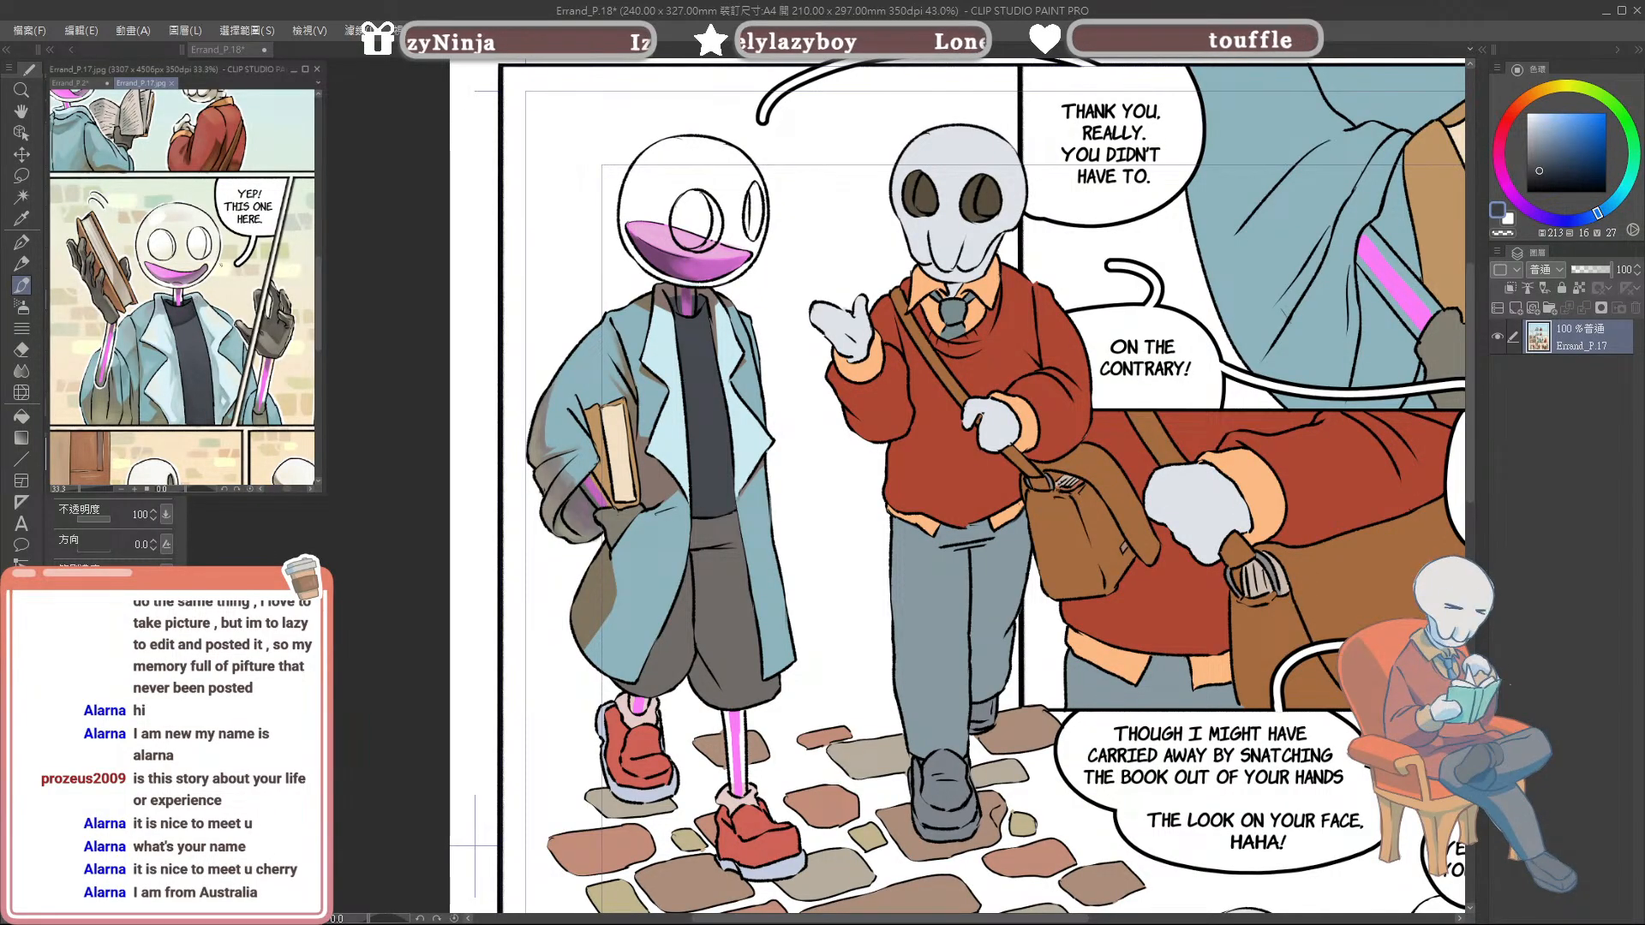
click(686, 331)
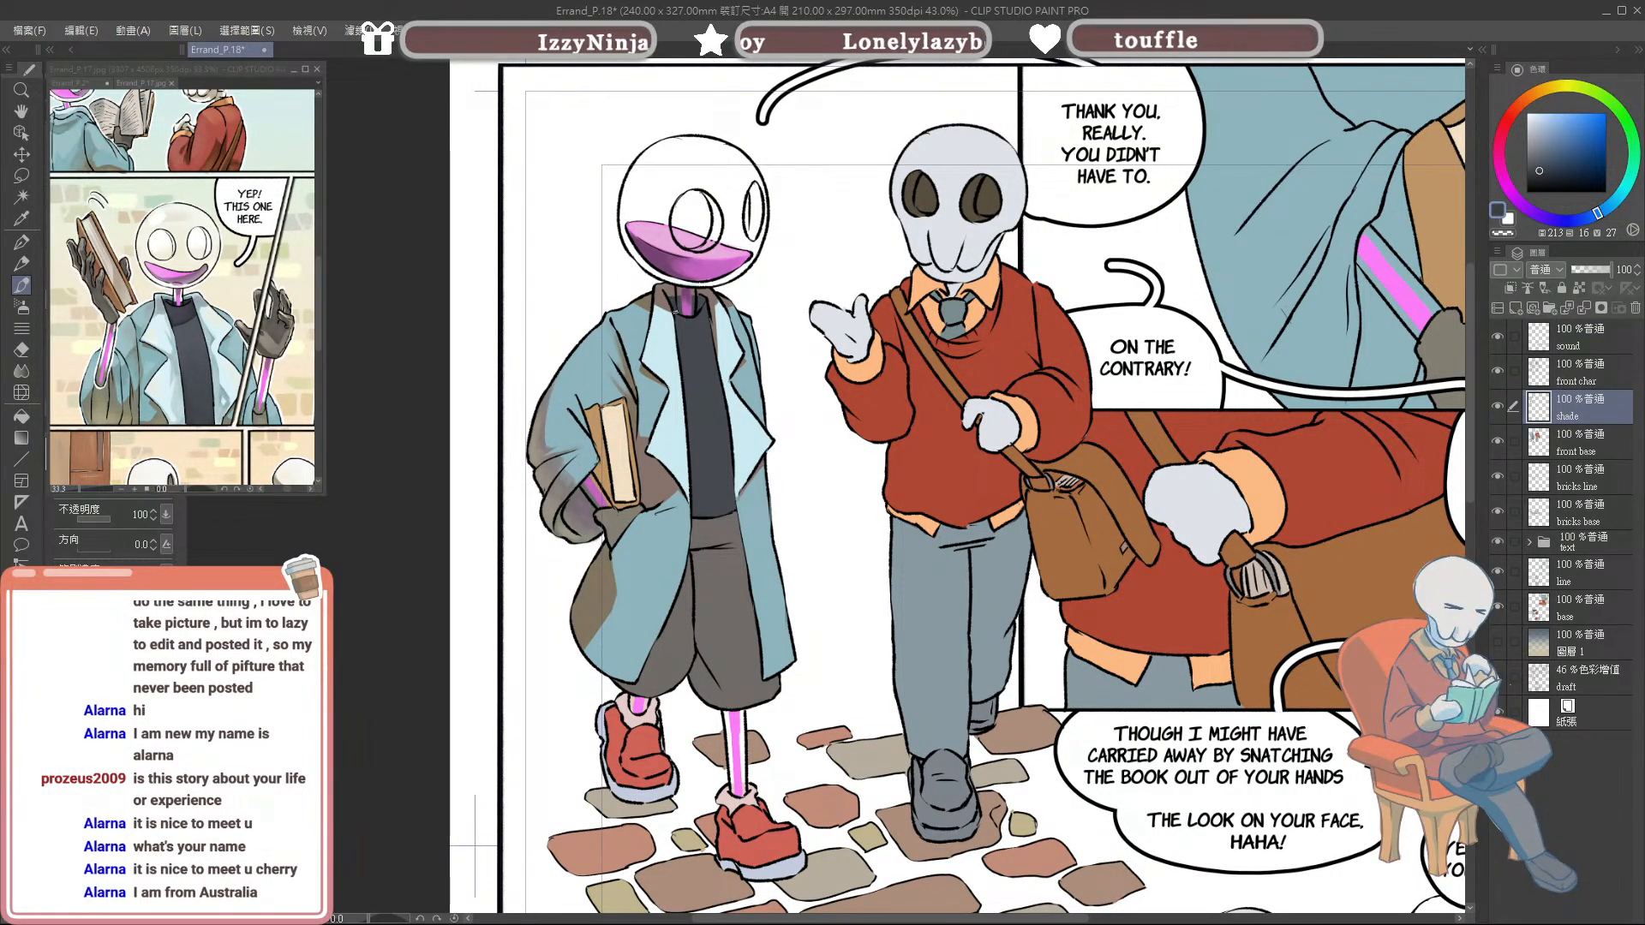
Step: Sample the round-headed character's shirt color, darken it to hue 222, saturation 13, brightness 26, and paint a shadow at the collar
click(190, 378)
click(706, 394)
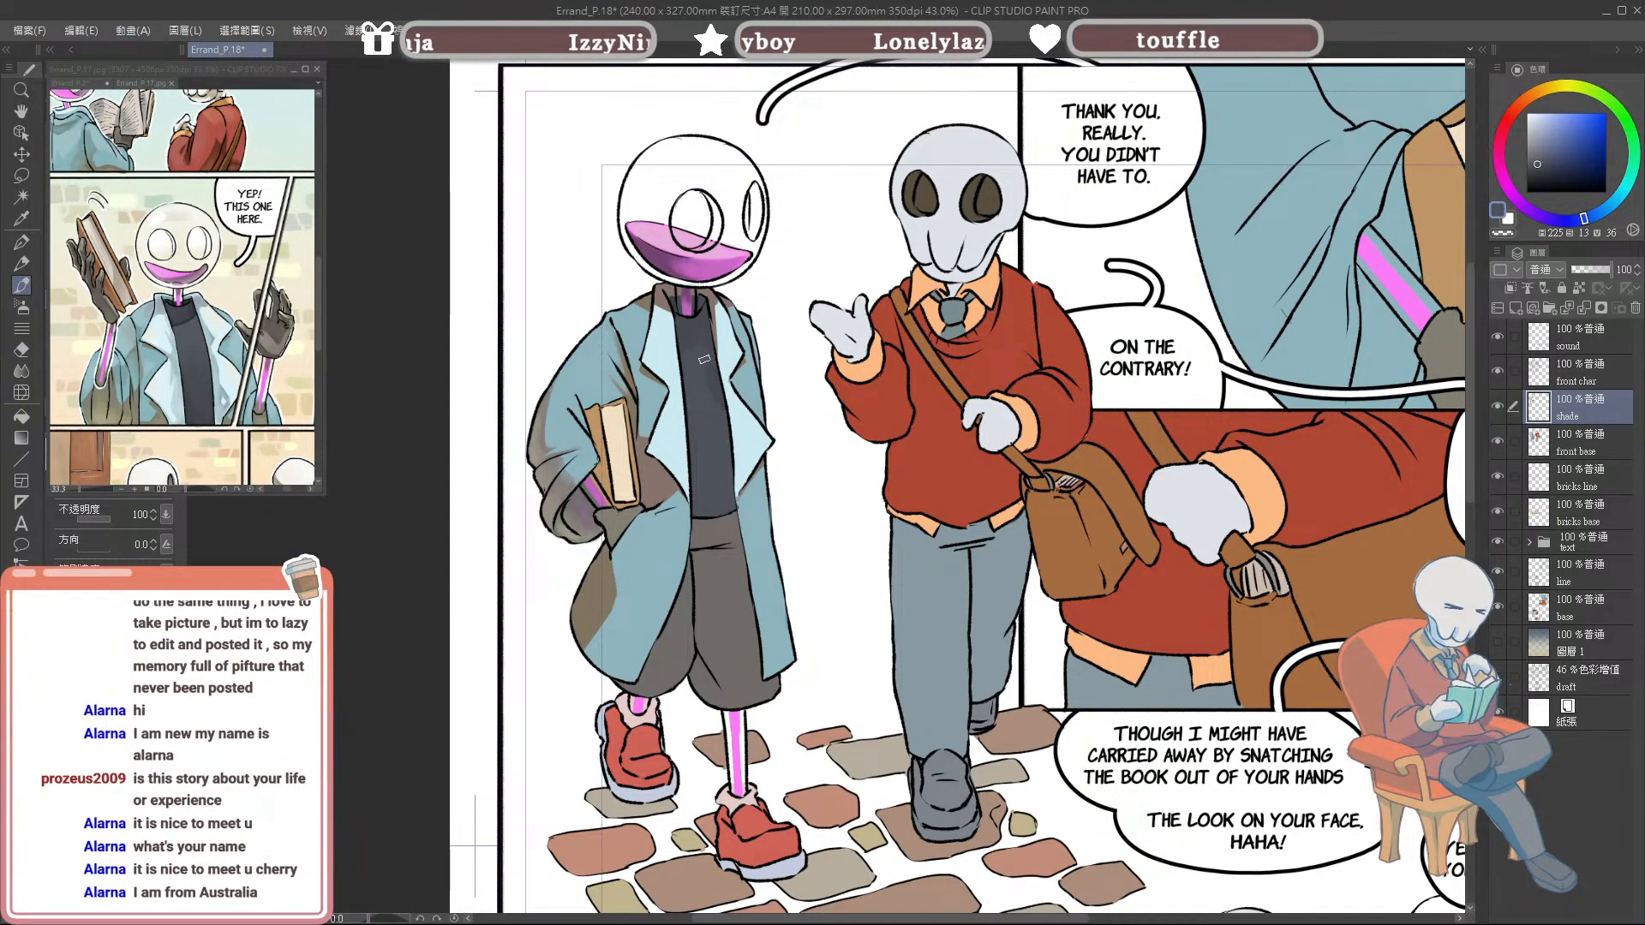
alt+click(698, 329)
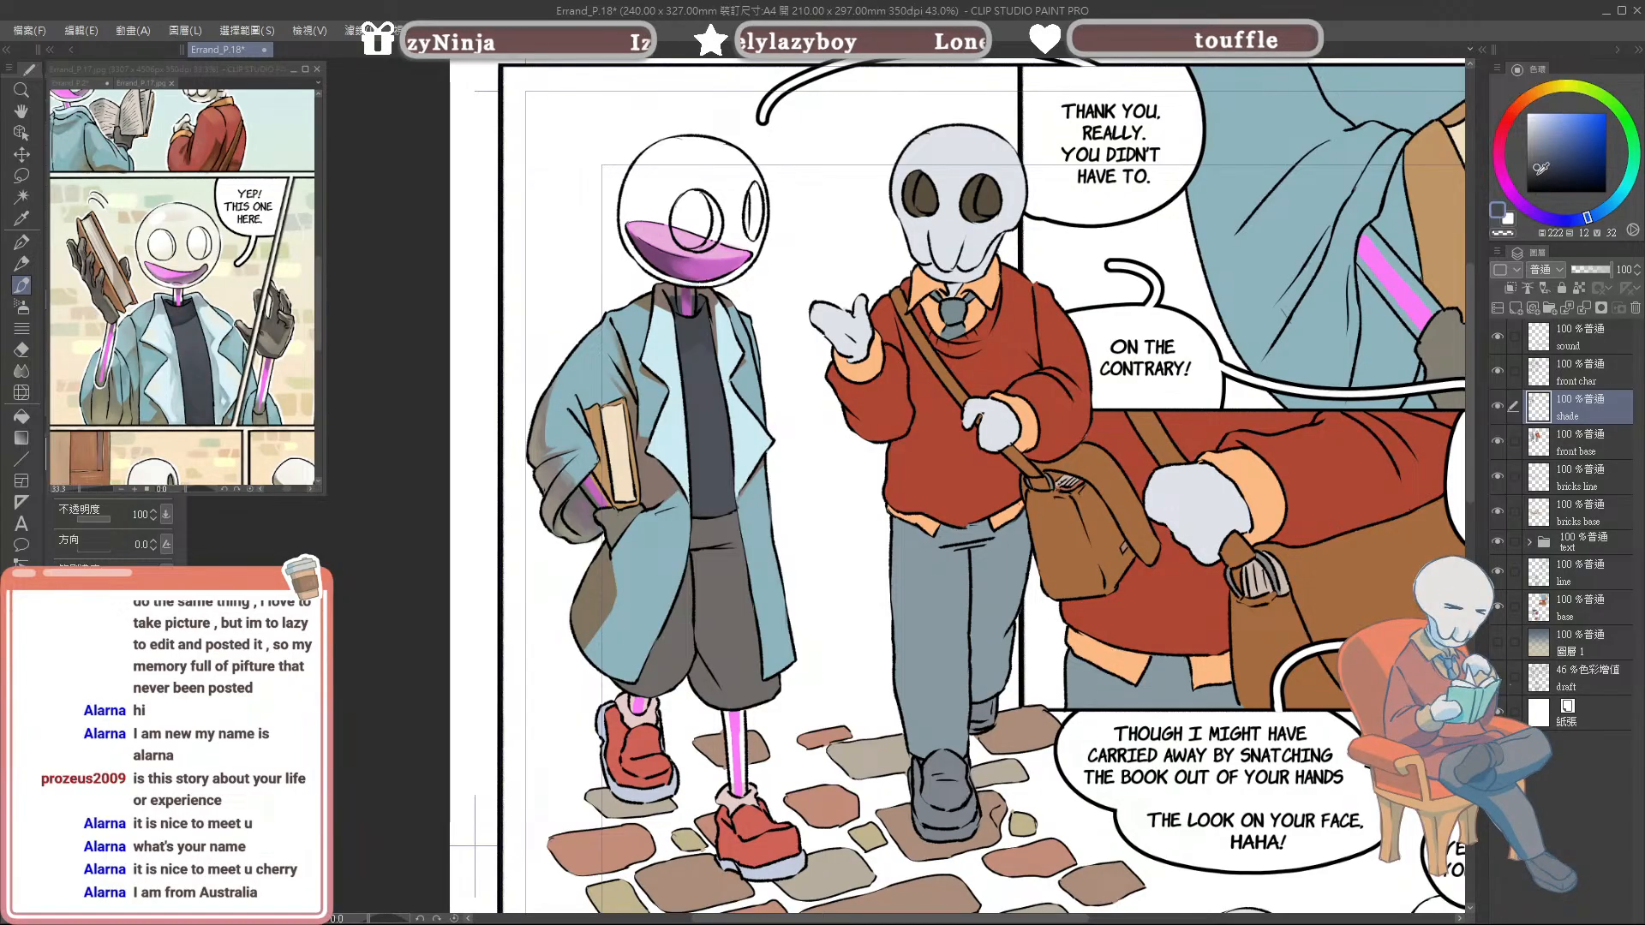
drag(1541, 164, 1540, 165)
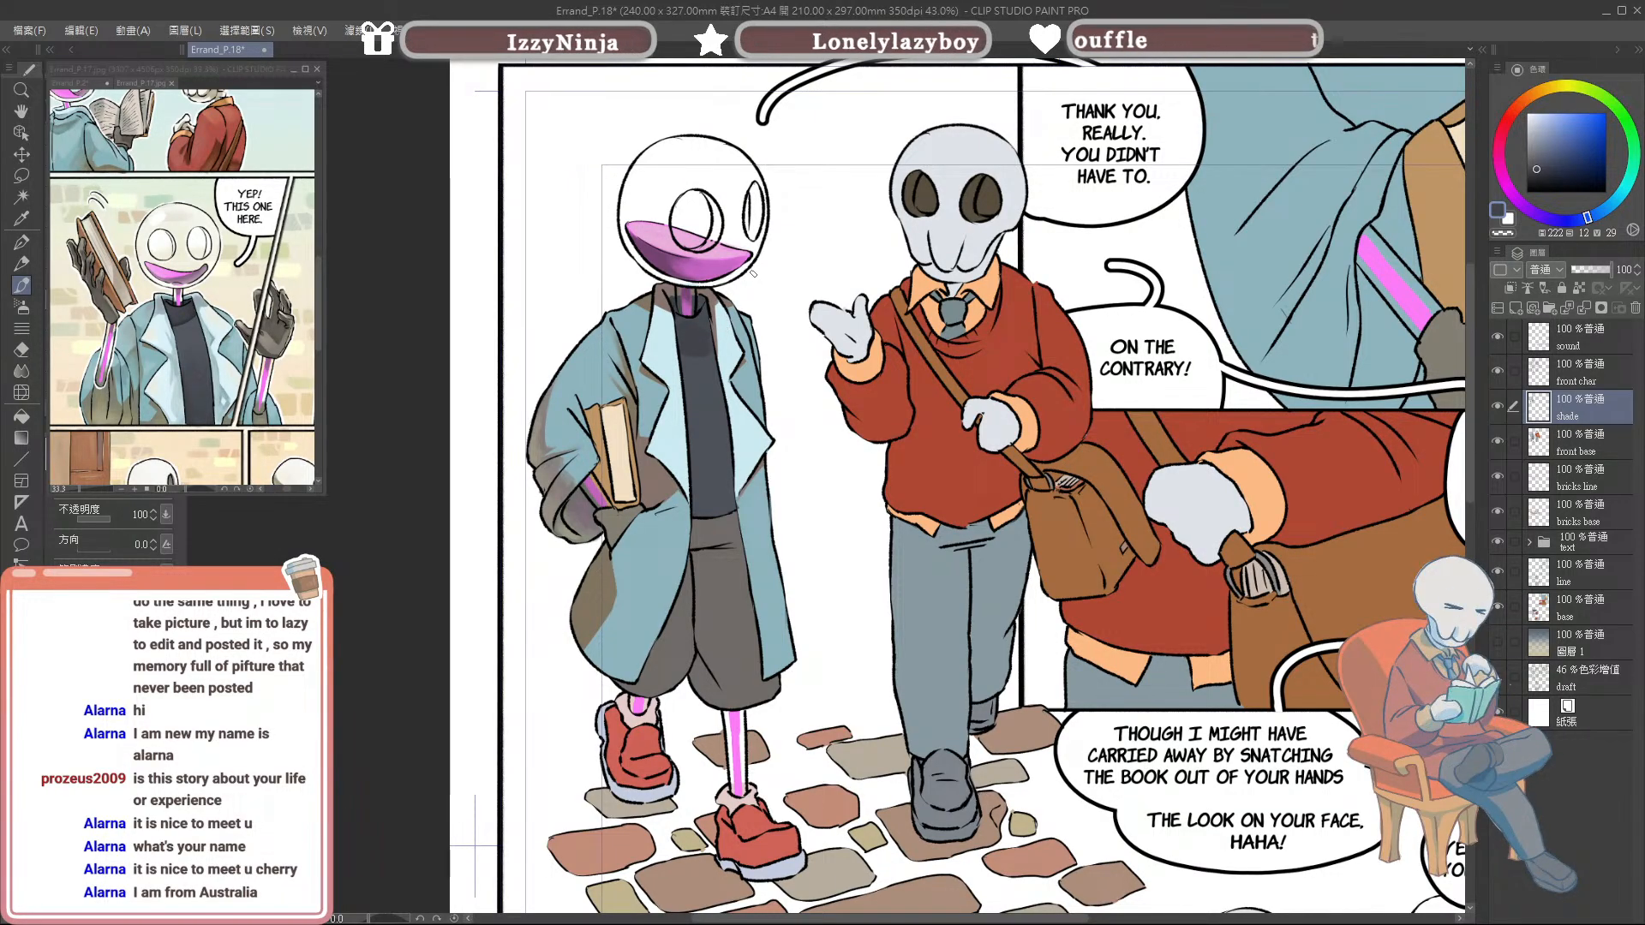
drag(1537, 170, 1537, 173)
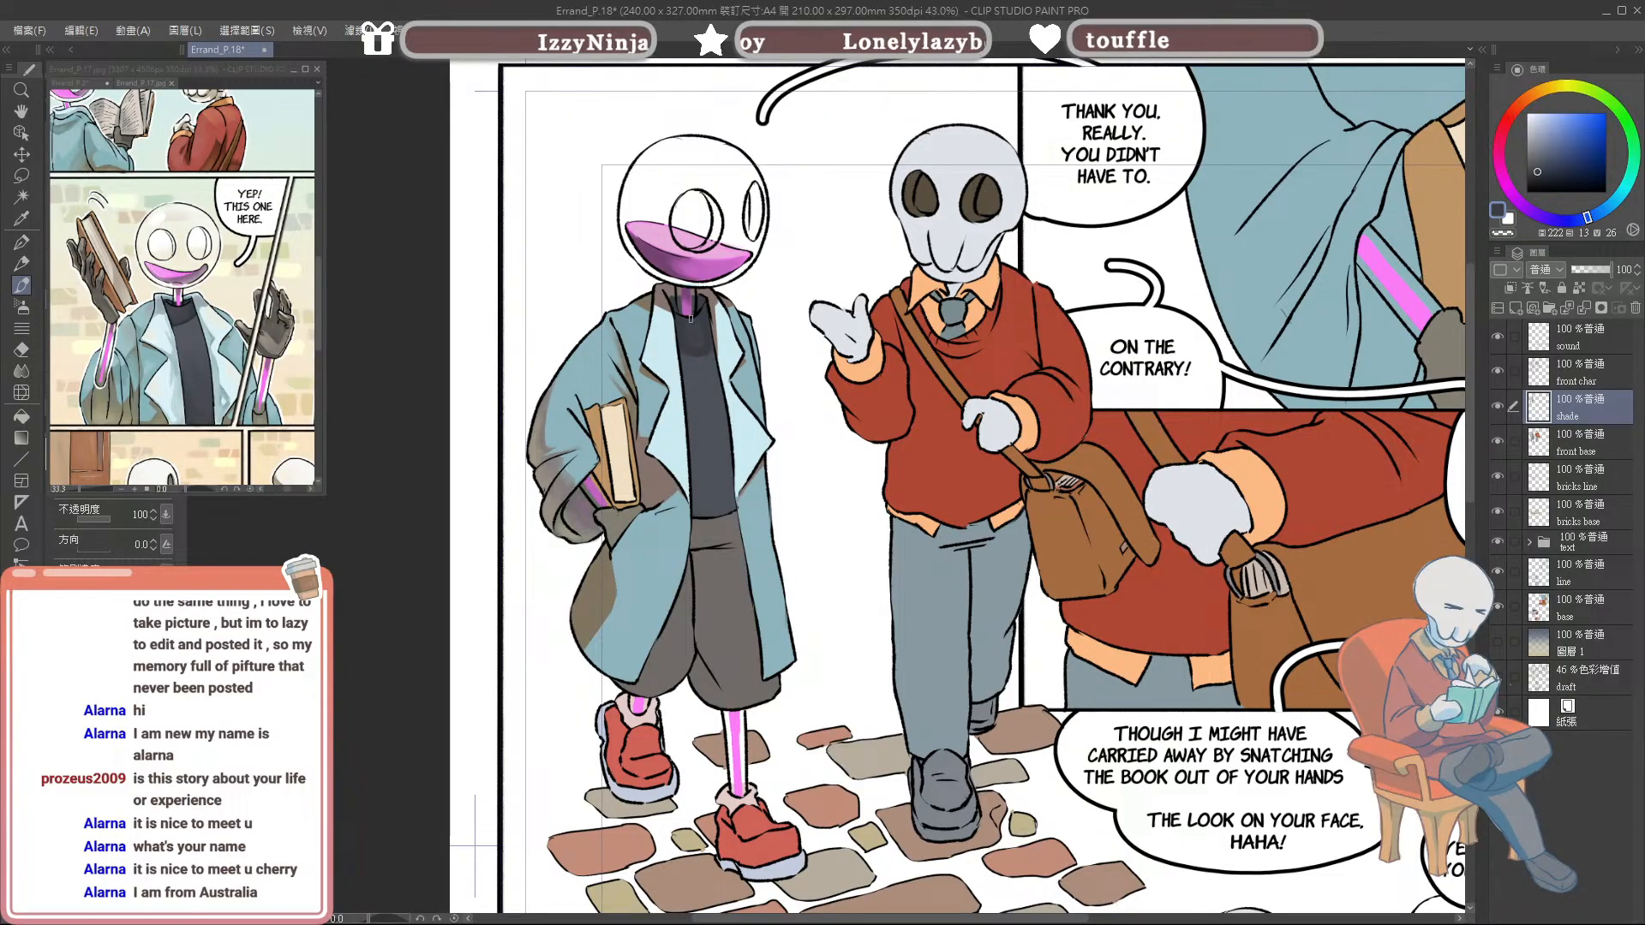
Step: Refine the shirt shading below the neck with brush strokes, alternately resampling the base and shadow tones from the artwork
alt+click(682, 354)
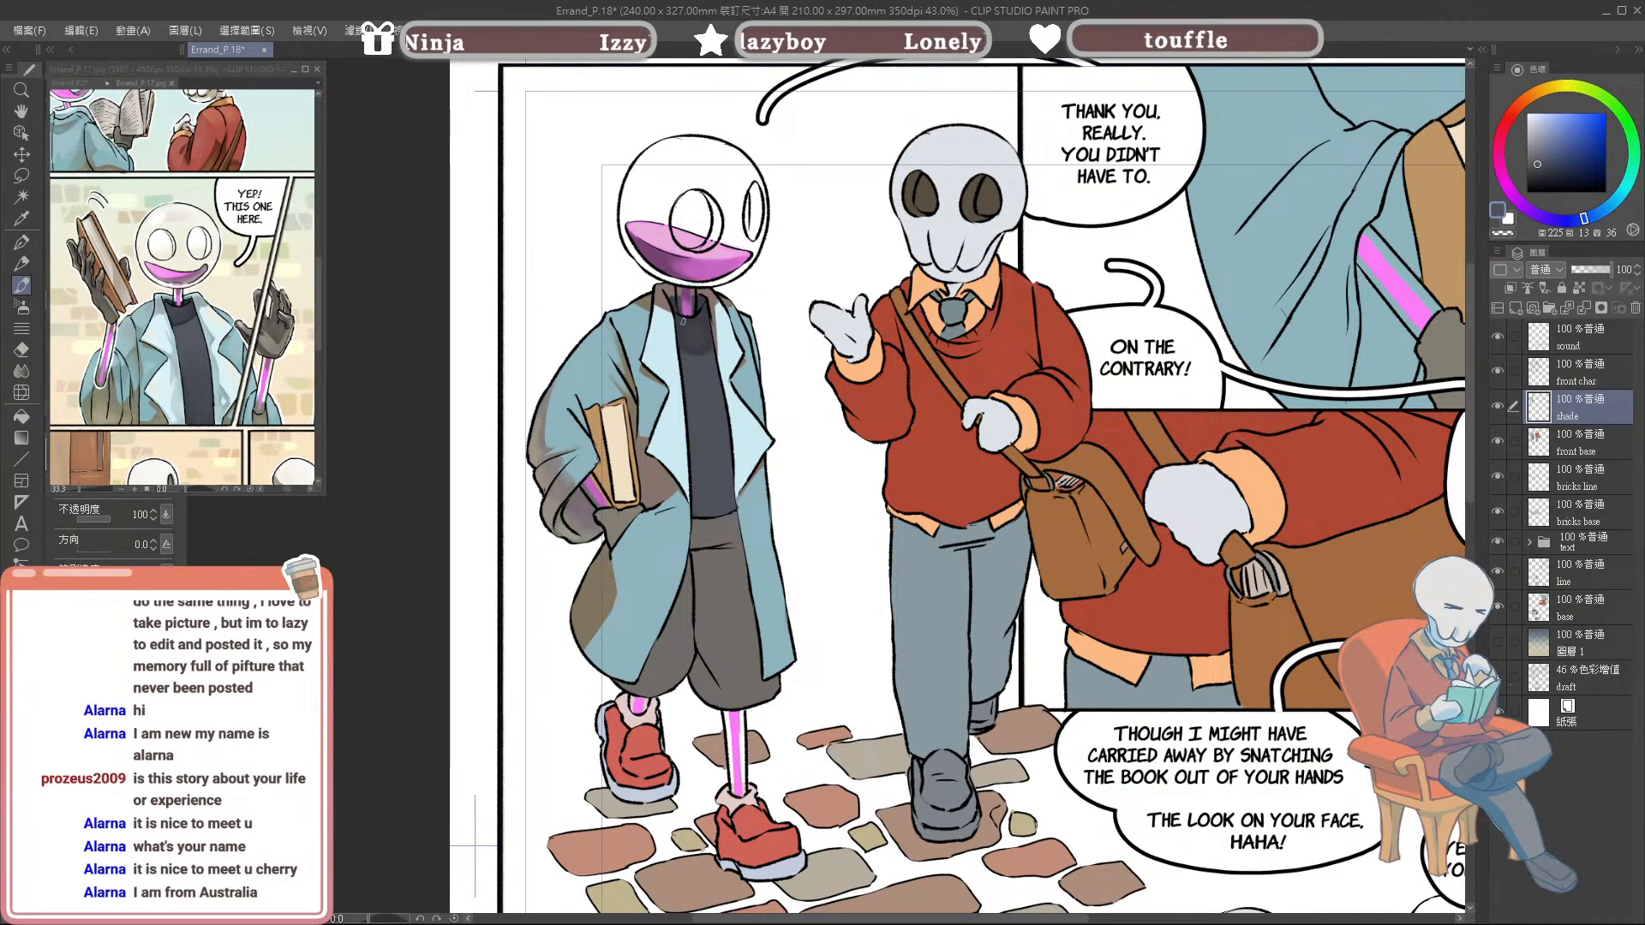
alt+click(682, 334)
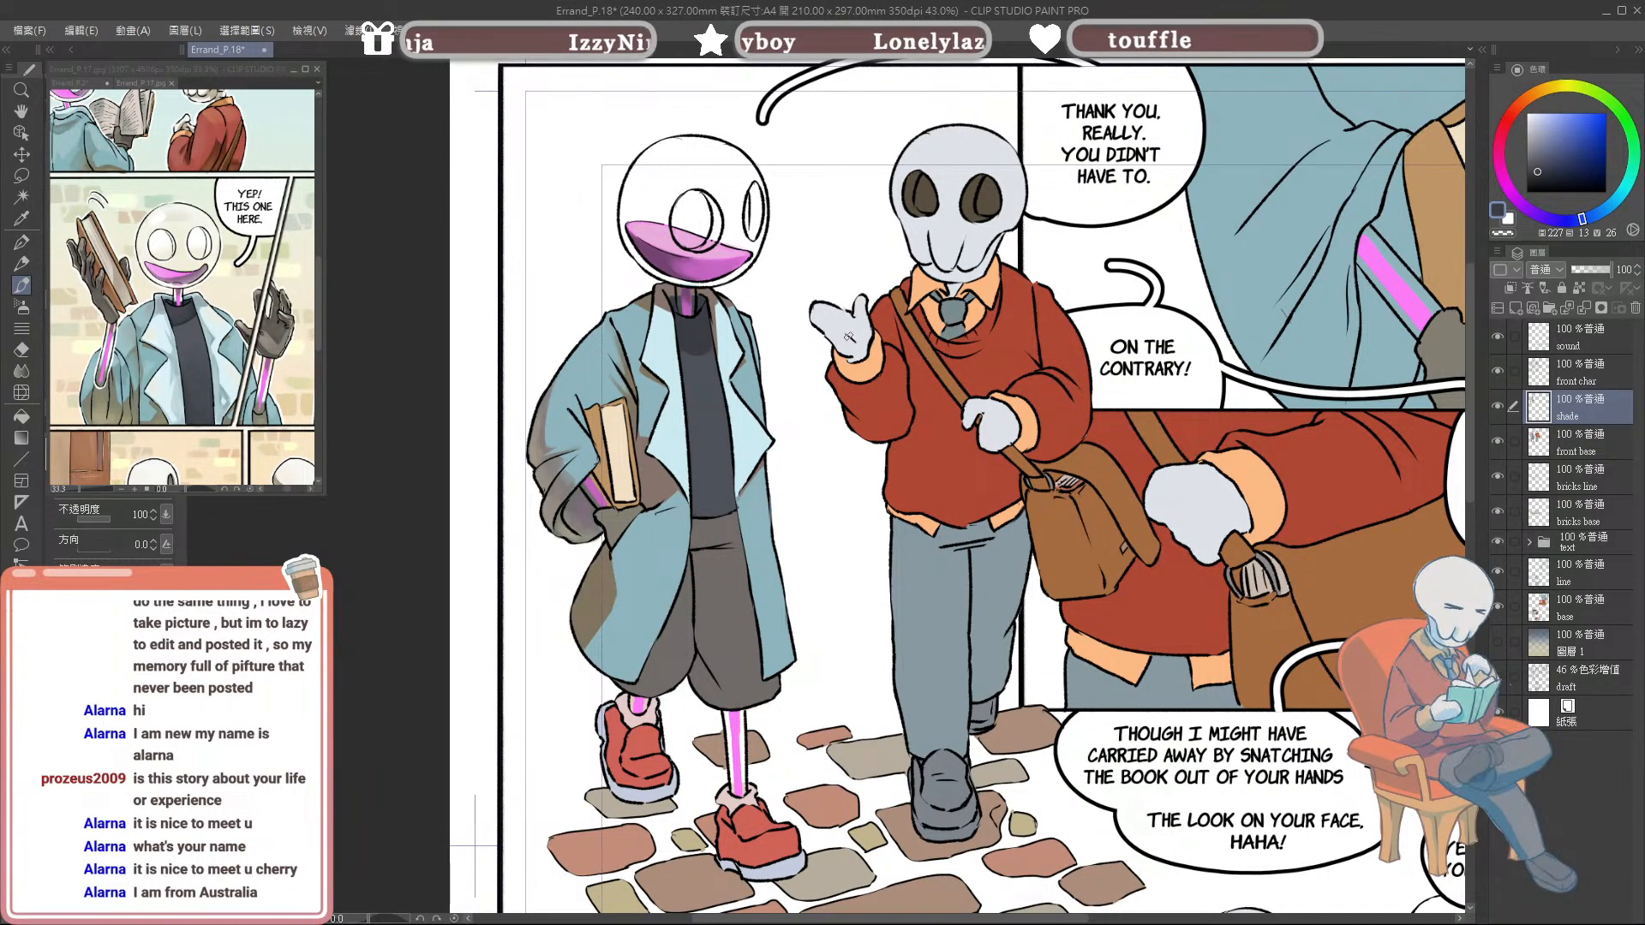
scroll(835, 315, up, 1)
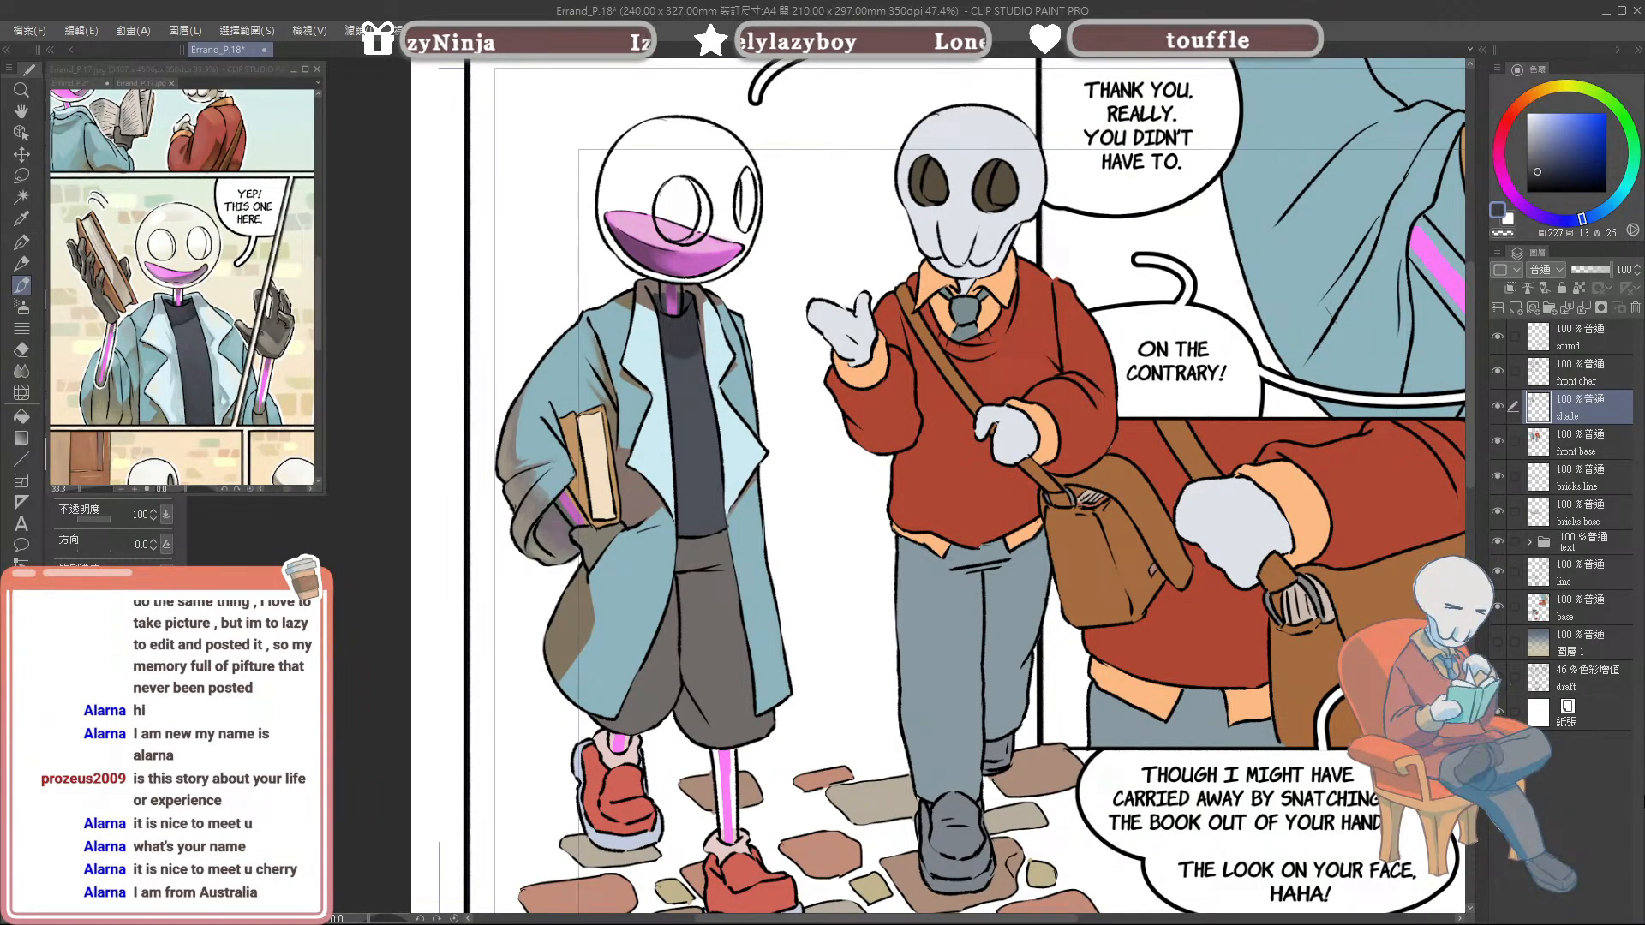
scroll(785, 321, up, 1)
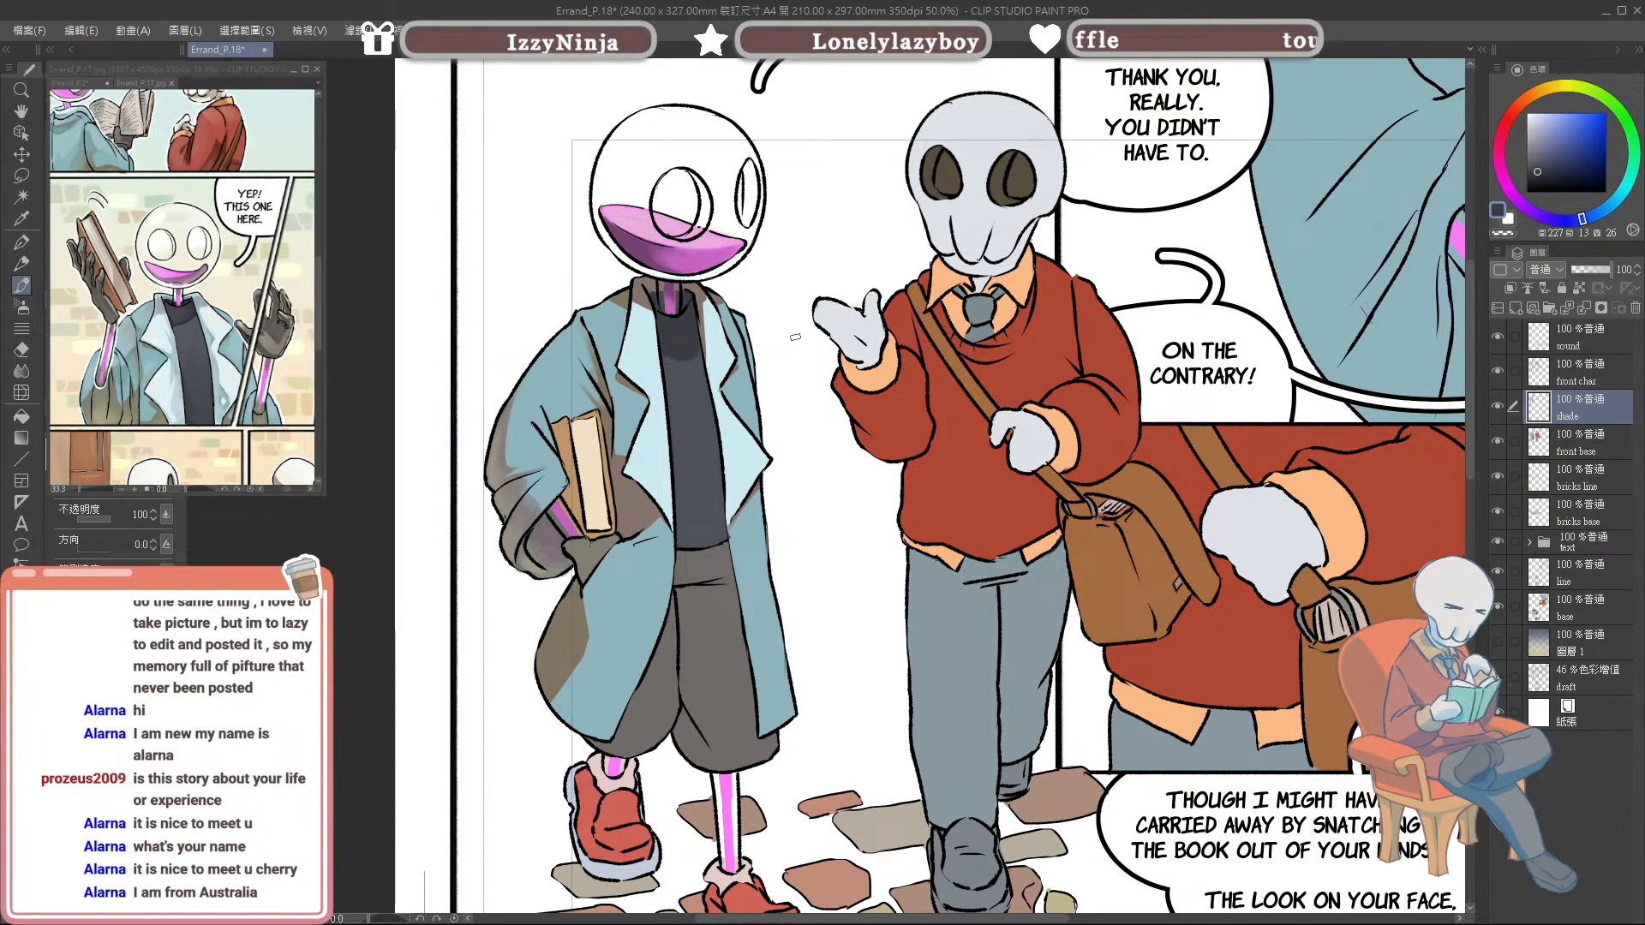
alt+click(670, 358)
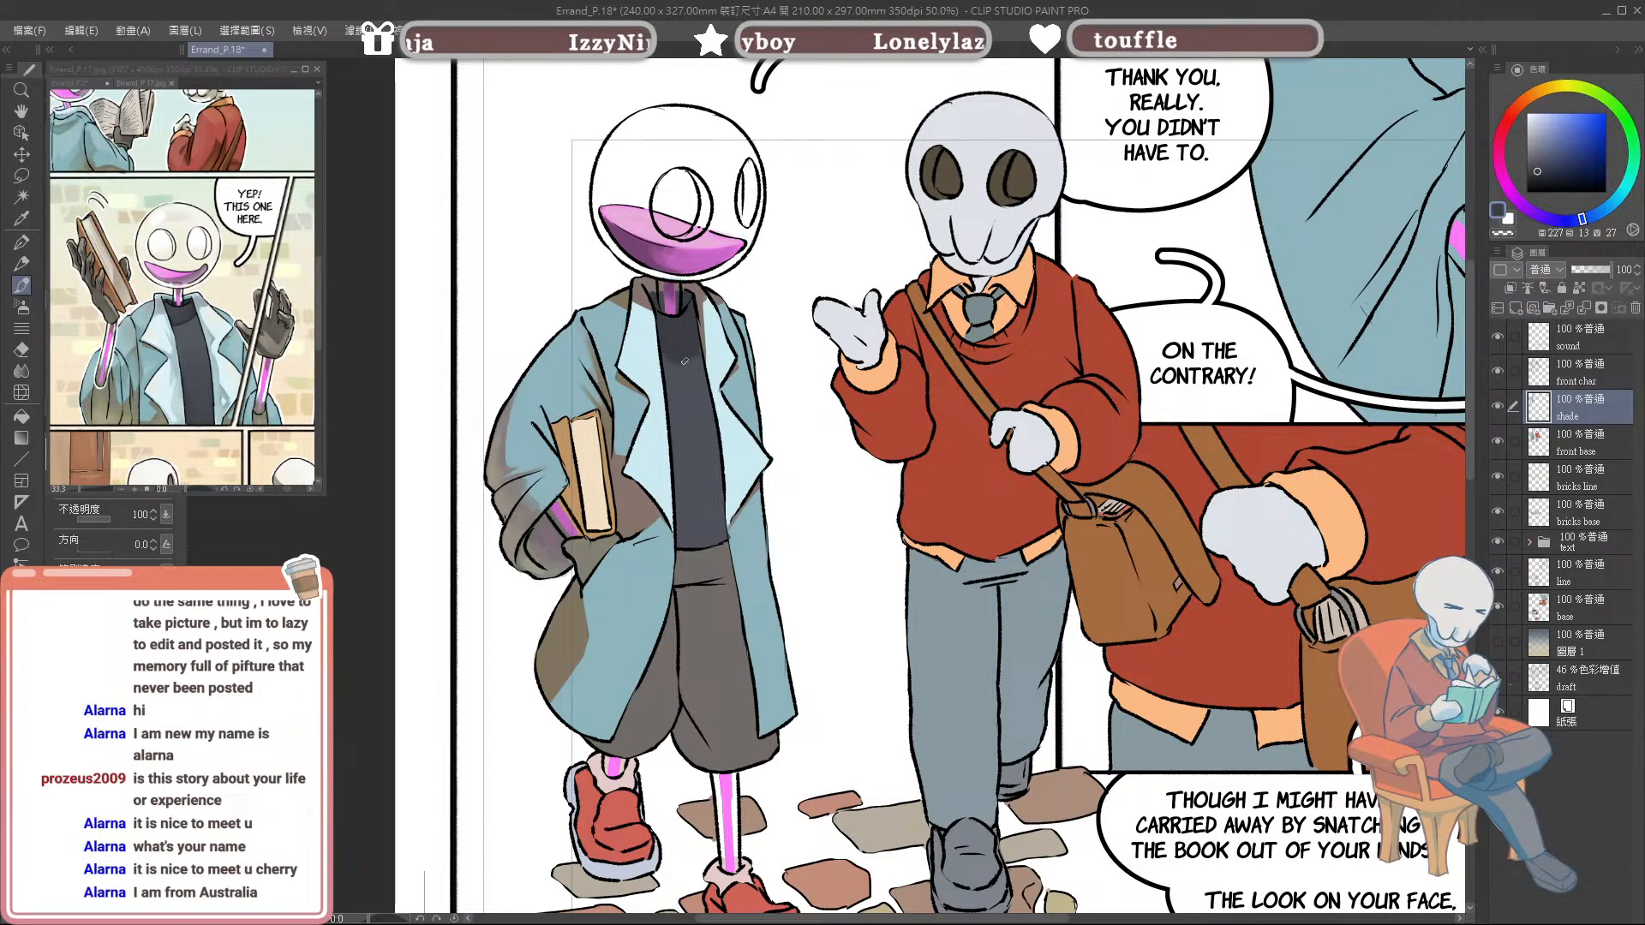
alt+click(674, 364)
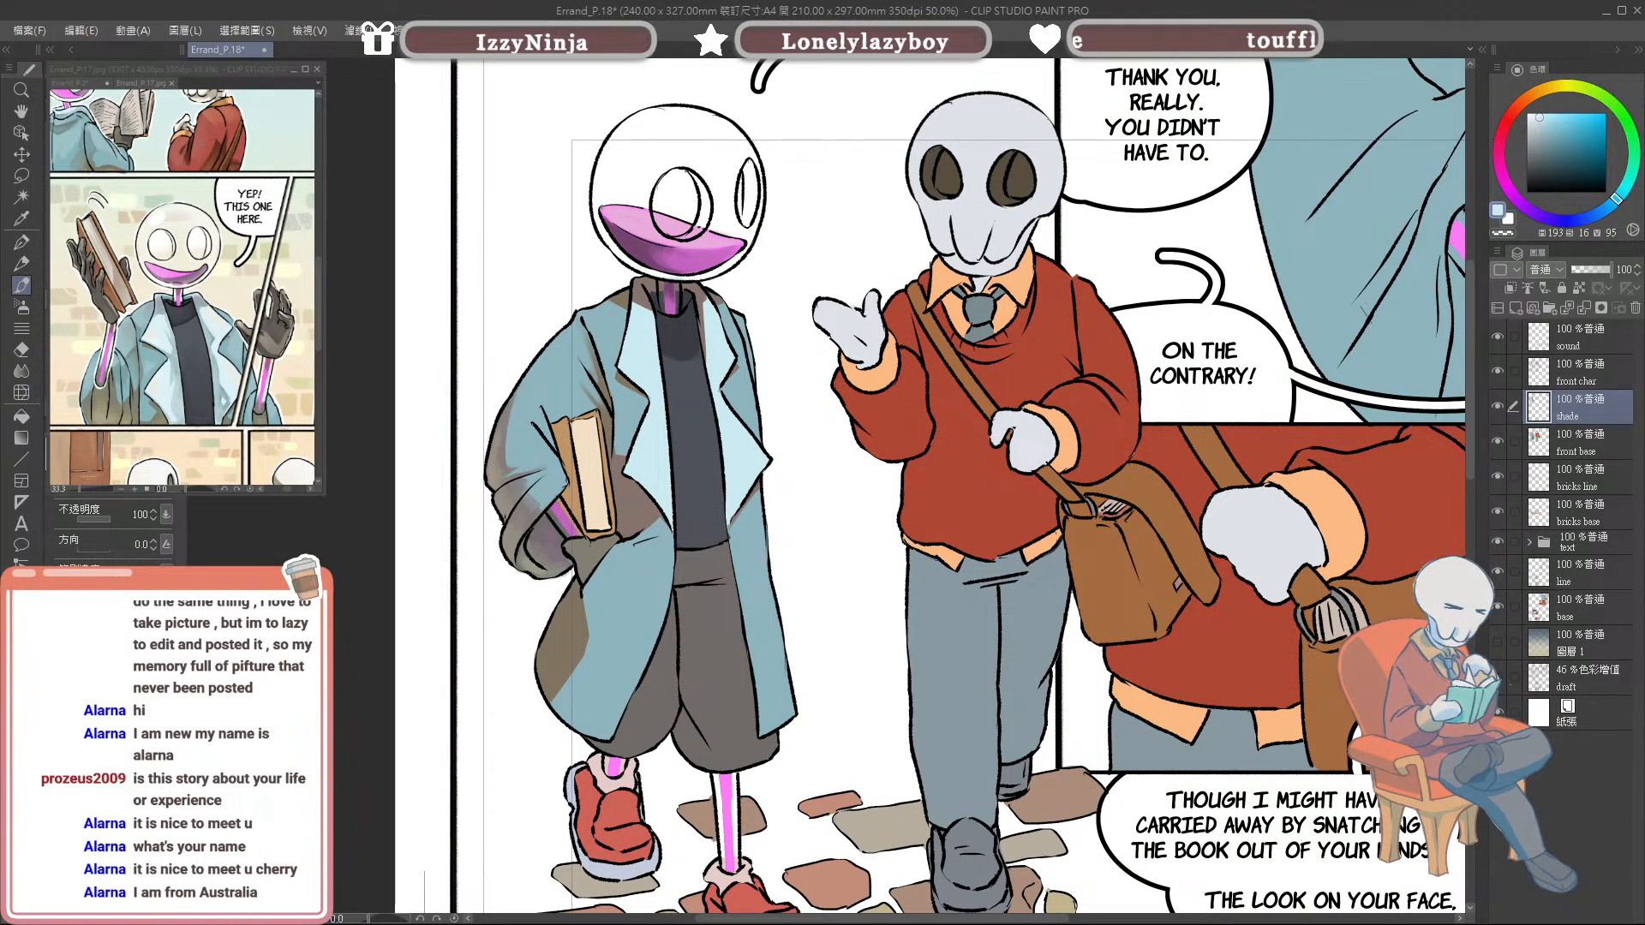
alt+click(677, 358)
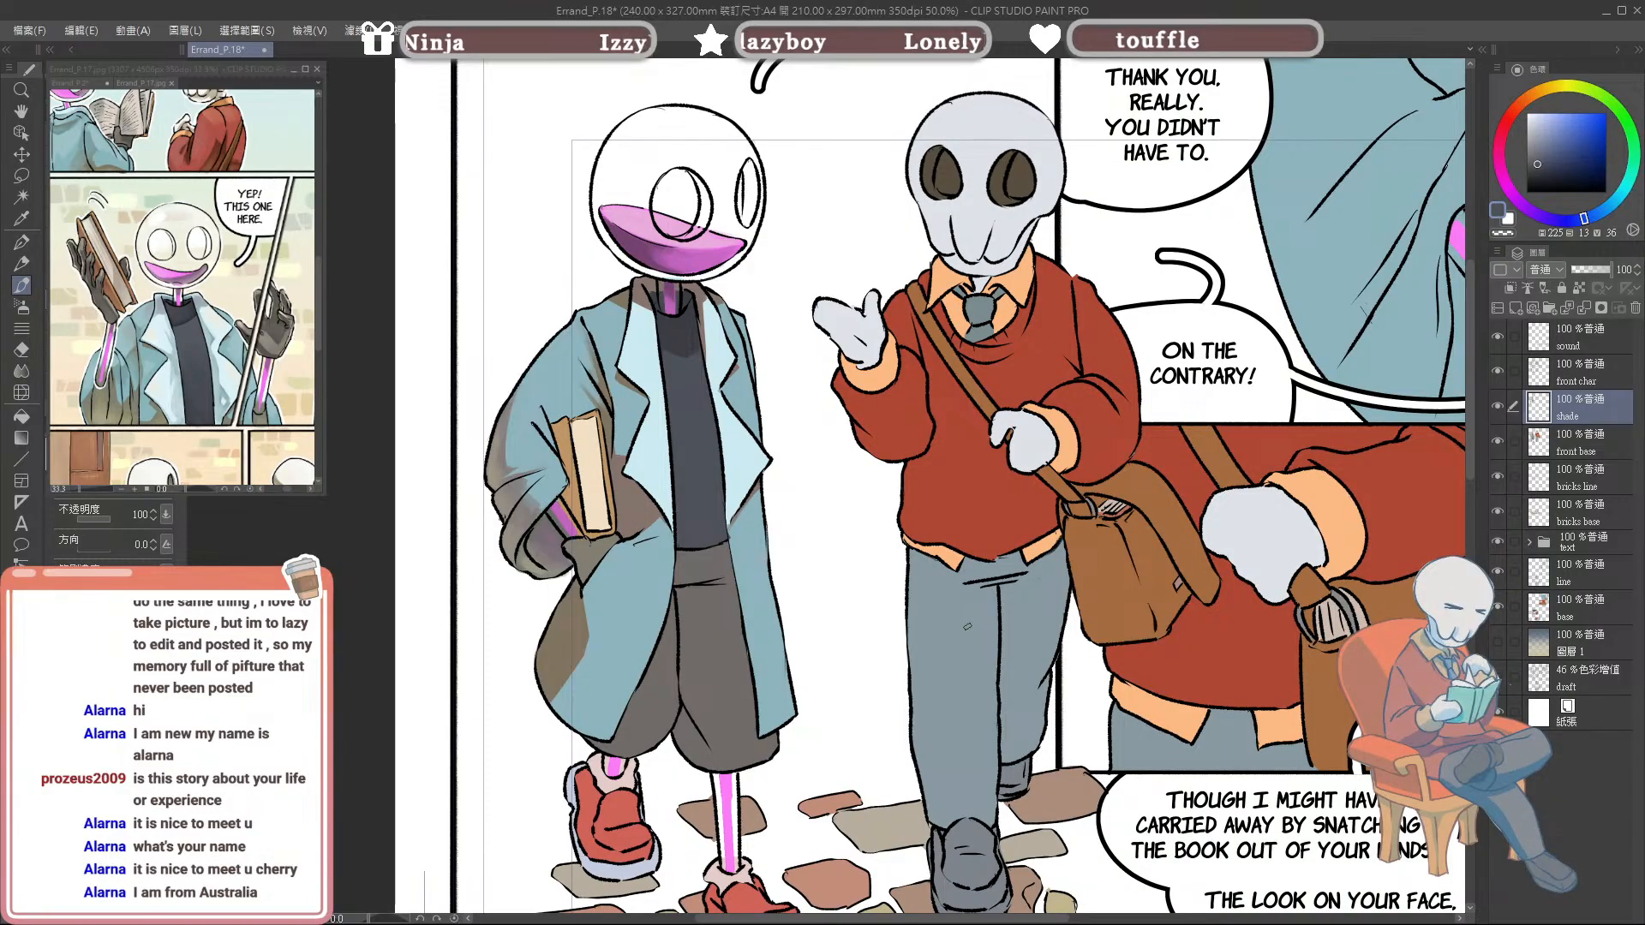
alt+click(660, 305)
alt+click(666, 349)
alt+click(680, 329)
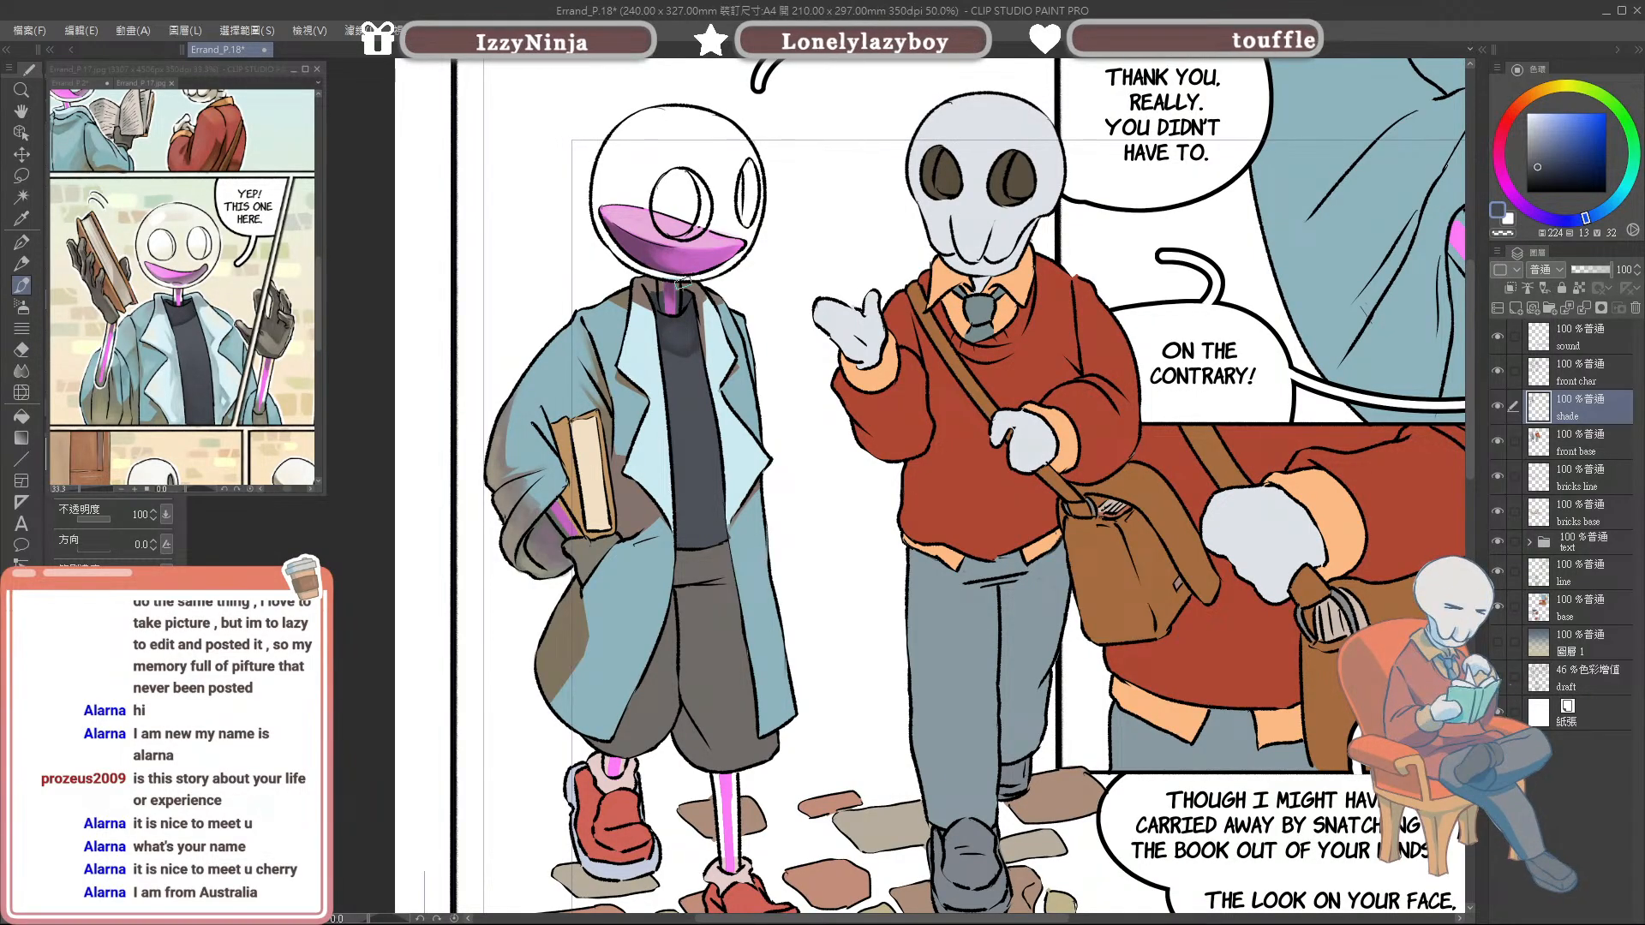
Step: Open the finished Errand_P.13 page as an additional coloring reference, examine its shading, and return to the Errand_P.17 reference
scroll(682, 326, down, 3)
scroll(799, 475, down, 1)
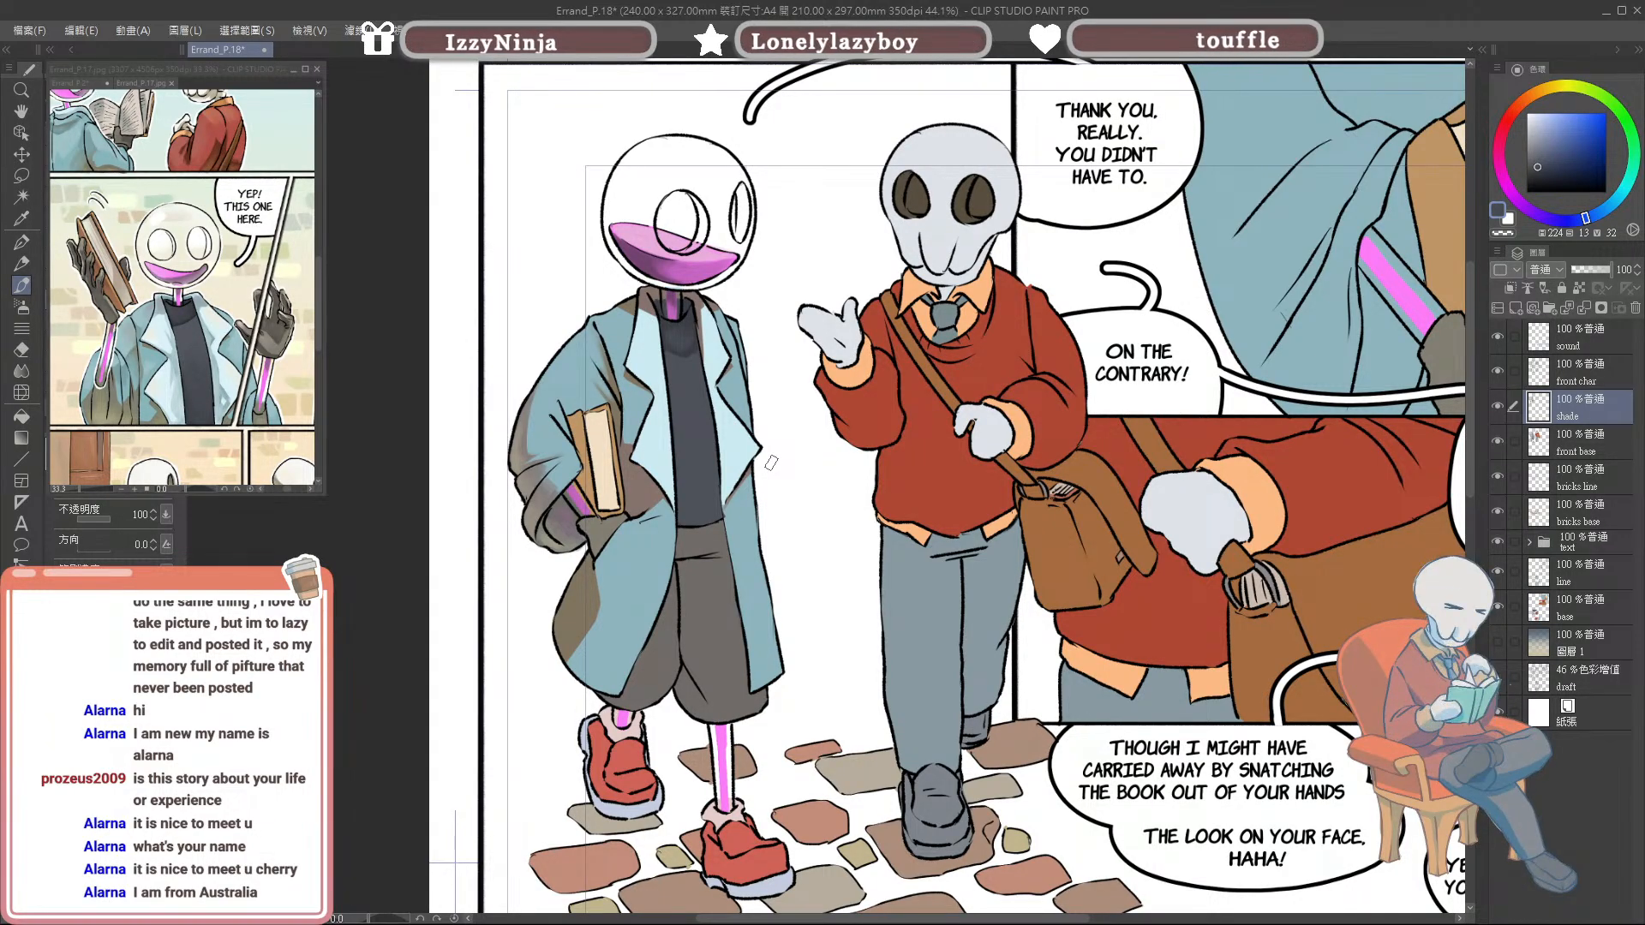
scroll(791, 480, down, 1)
scroll(790, 518, up, 1)
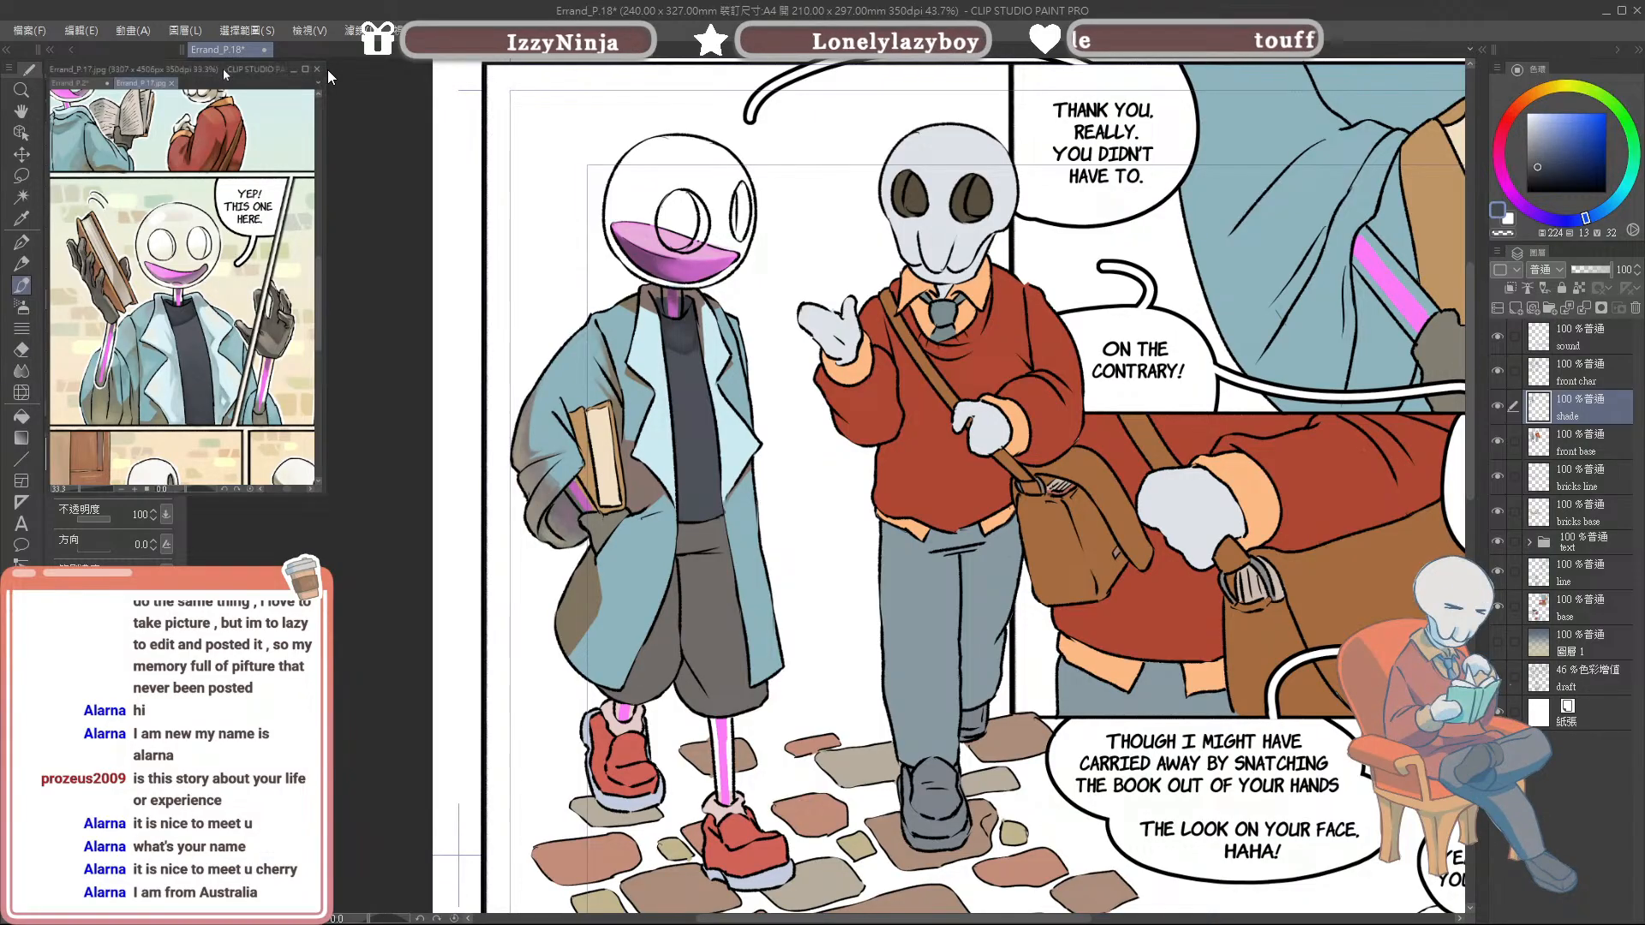
scroll(257, 309, down, 2)
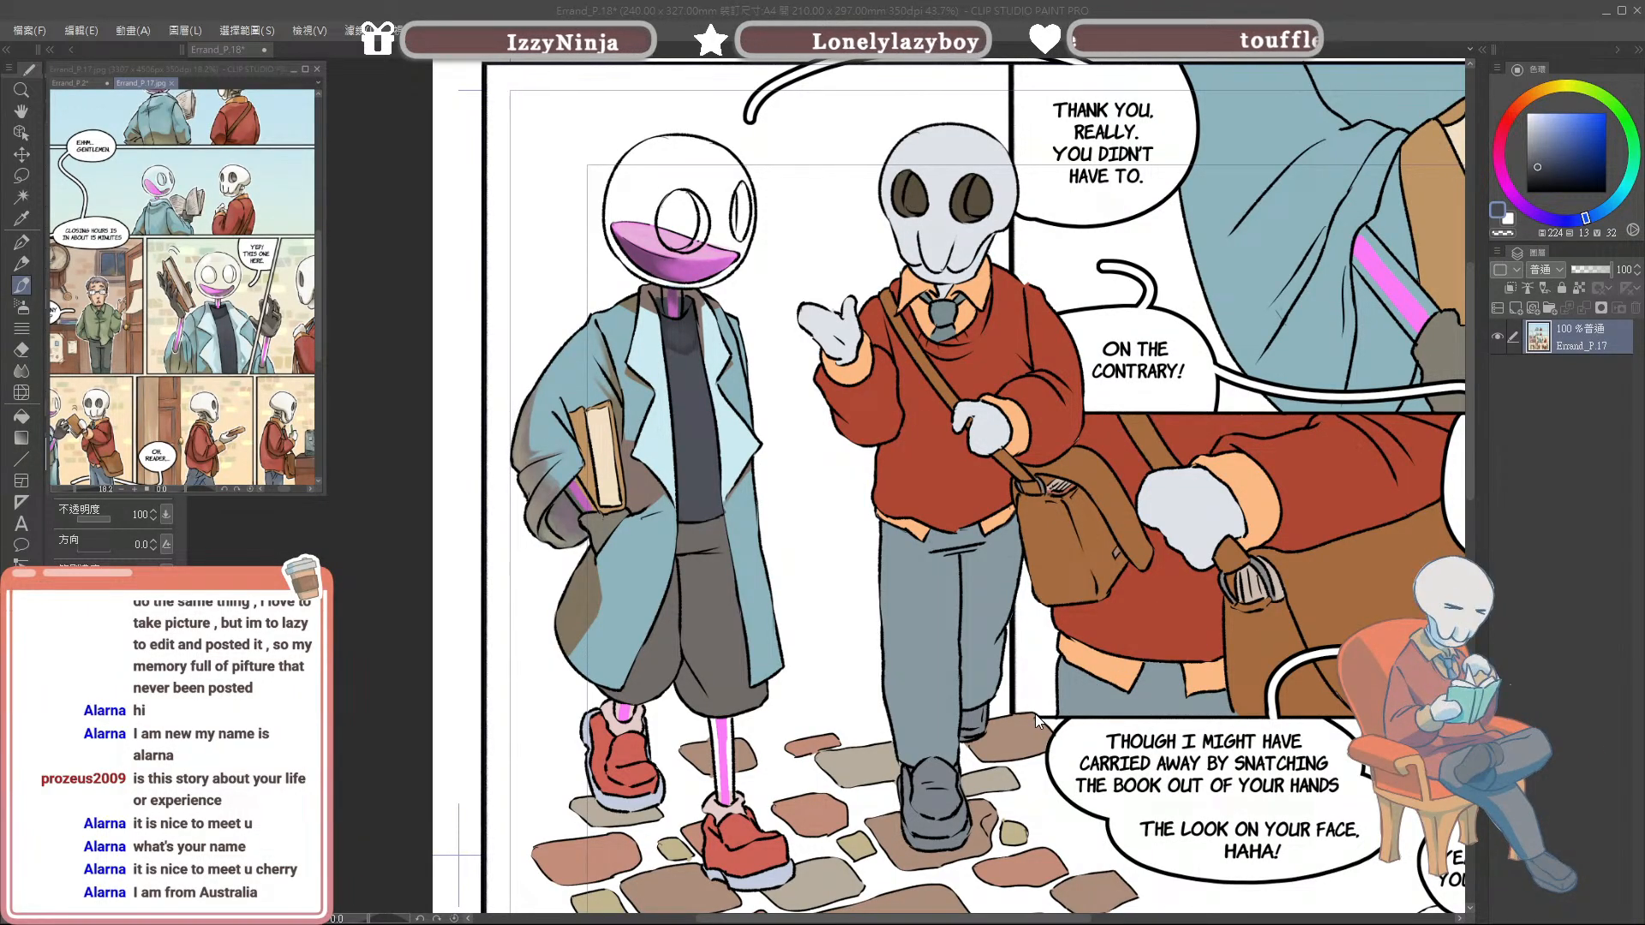
click(1277, 747)
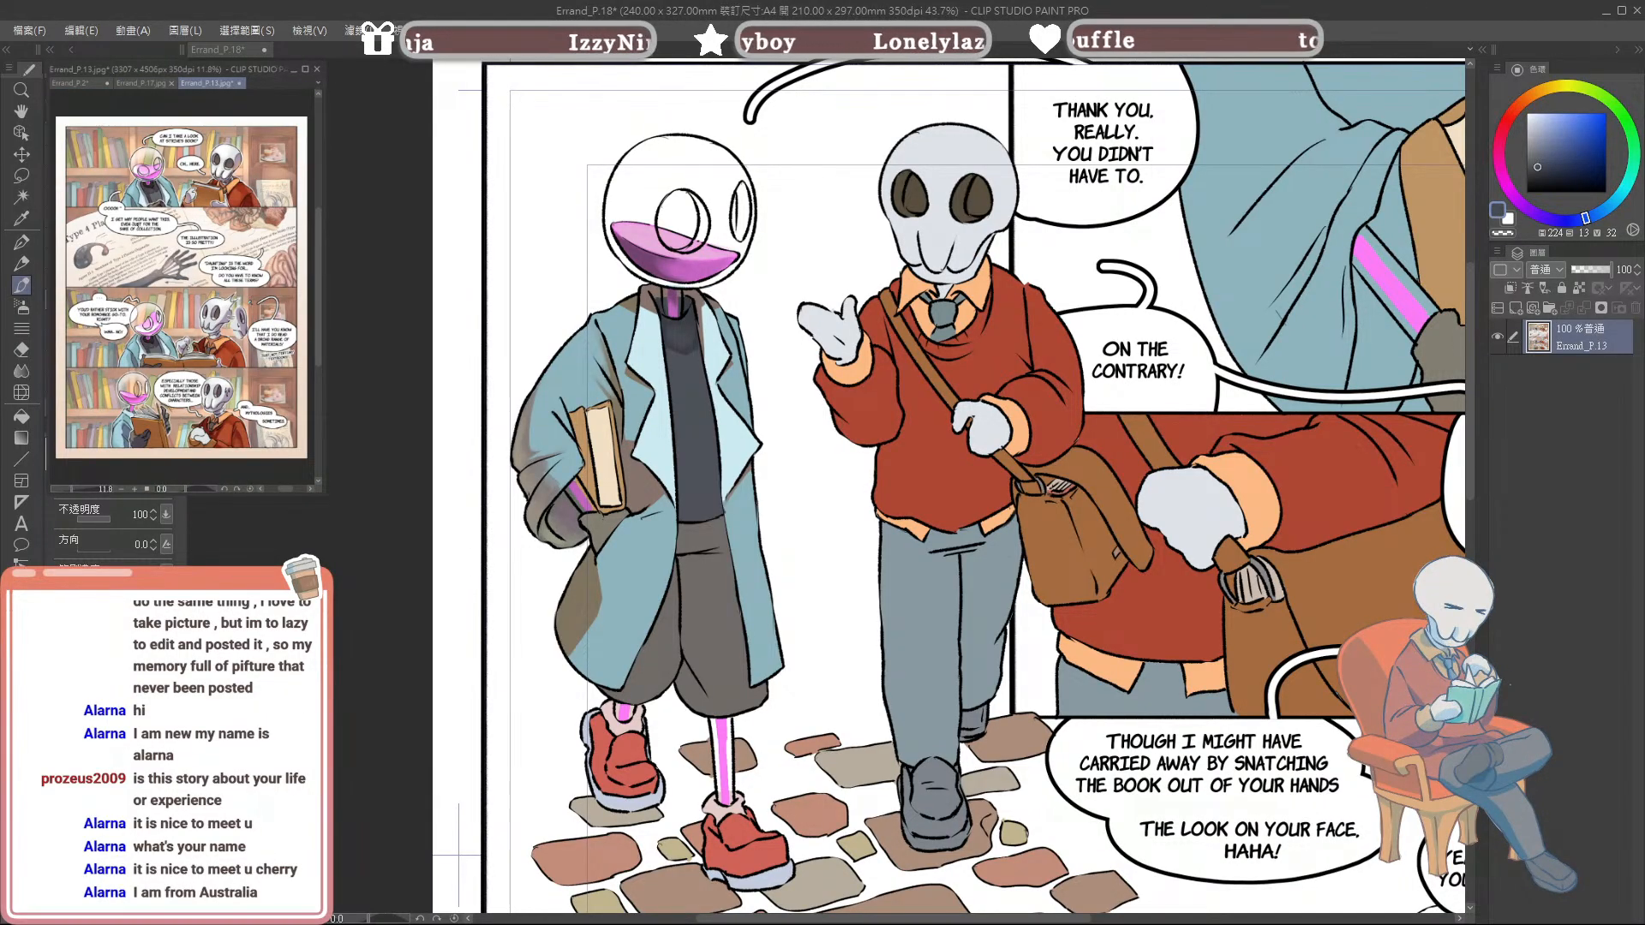
scroll(147, 150, up, 4)
scroll(146, 150, down, 3)
scroll(146, 242, up, 1)
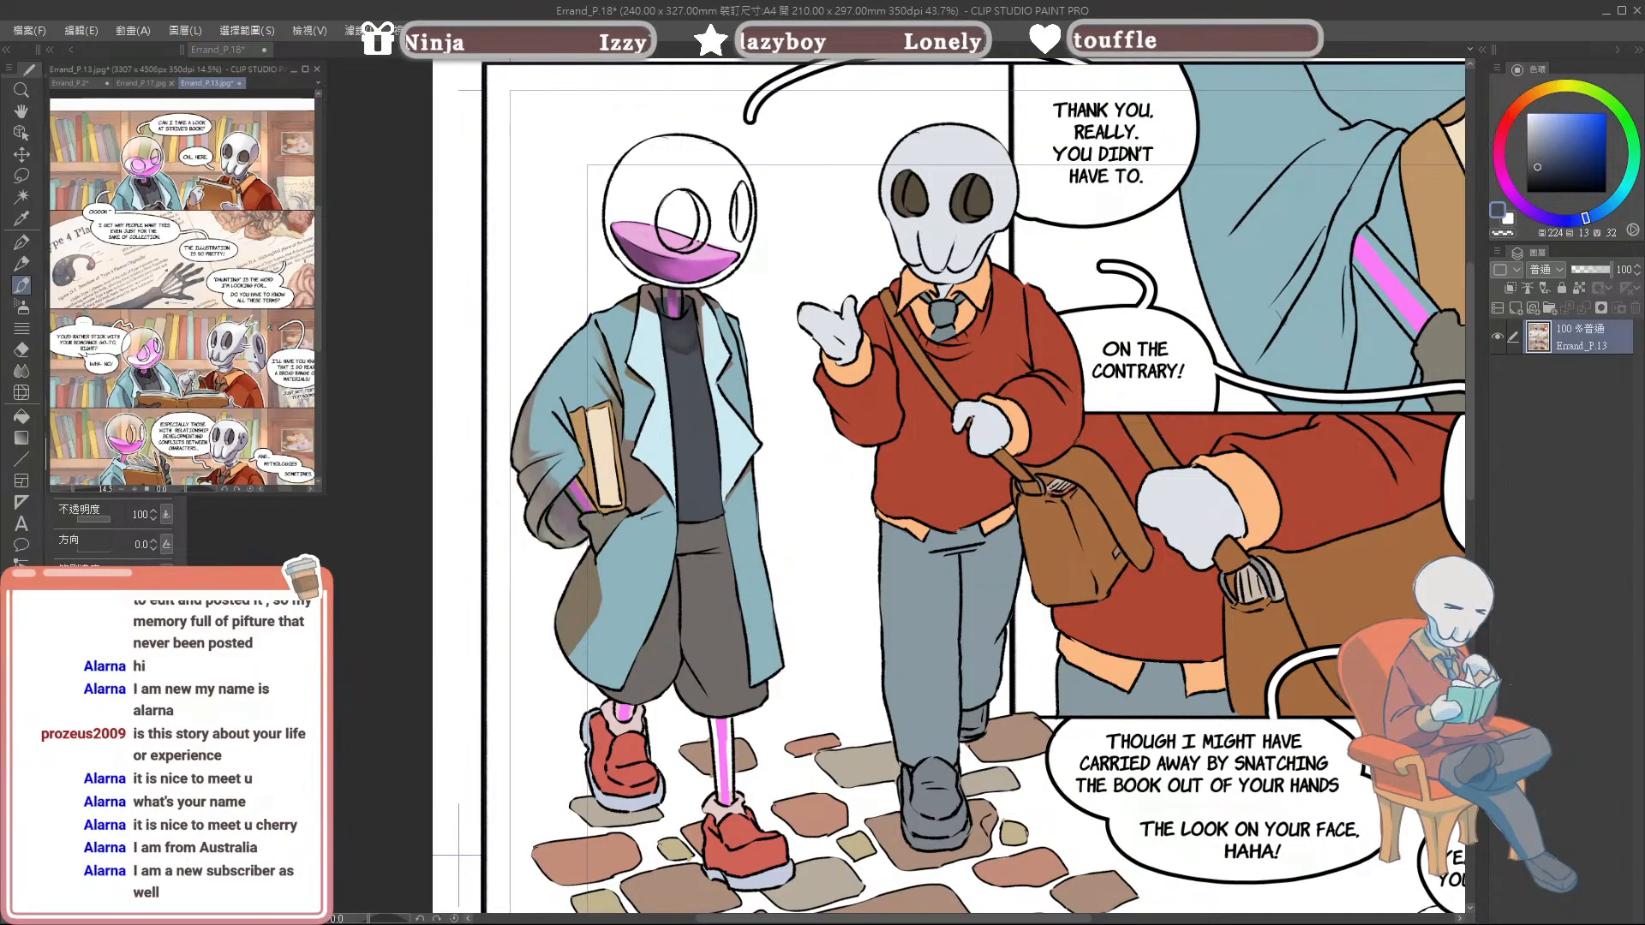
click(140, 83)
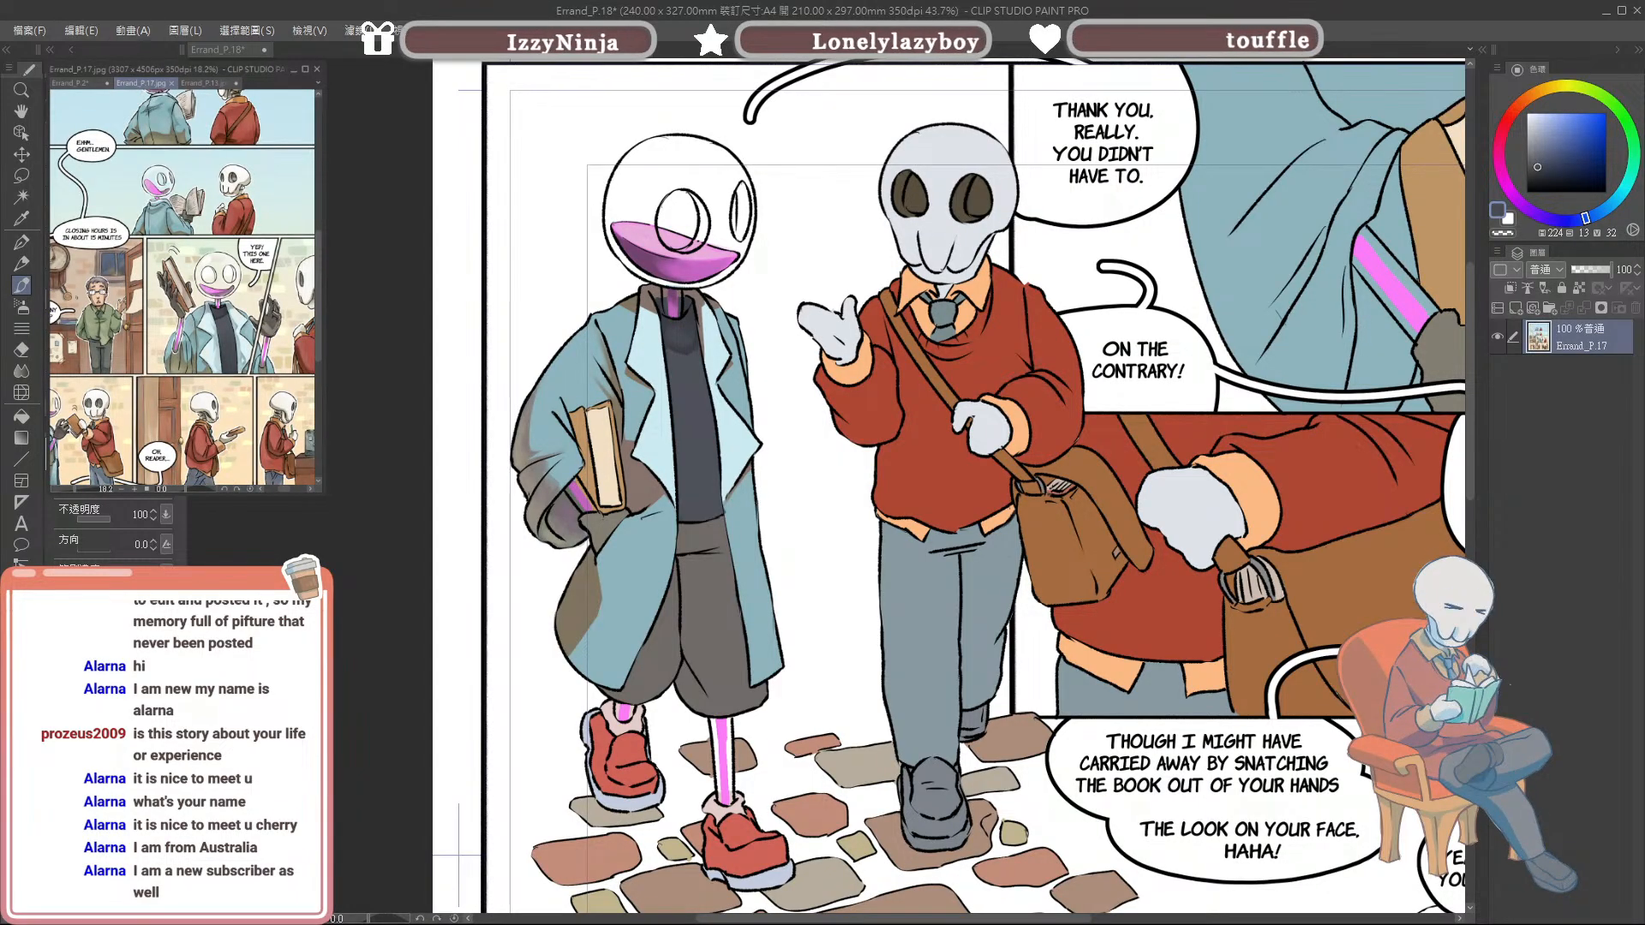
click(396, 762)
Step: Toggle the shade layer's visibility off and on to compare the characters with and without shading
scroll(766, 578, up, 1)
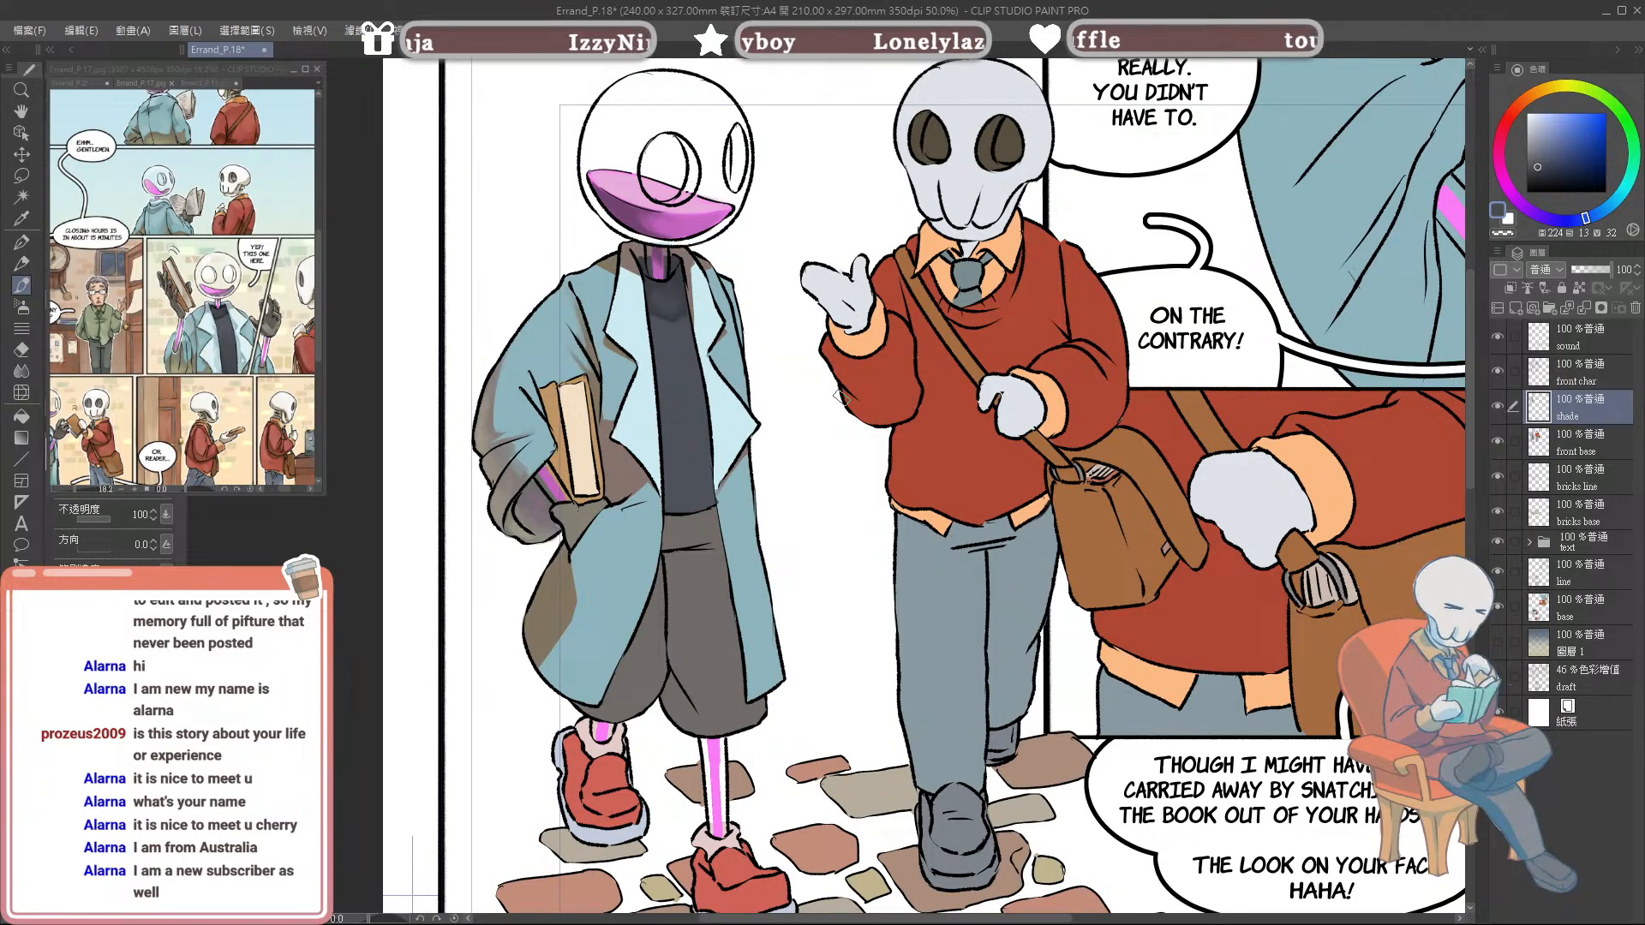
scroll(848, 495, down, 1)
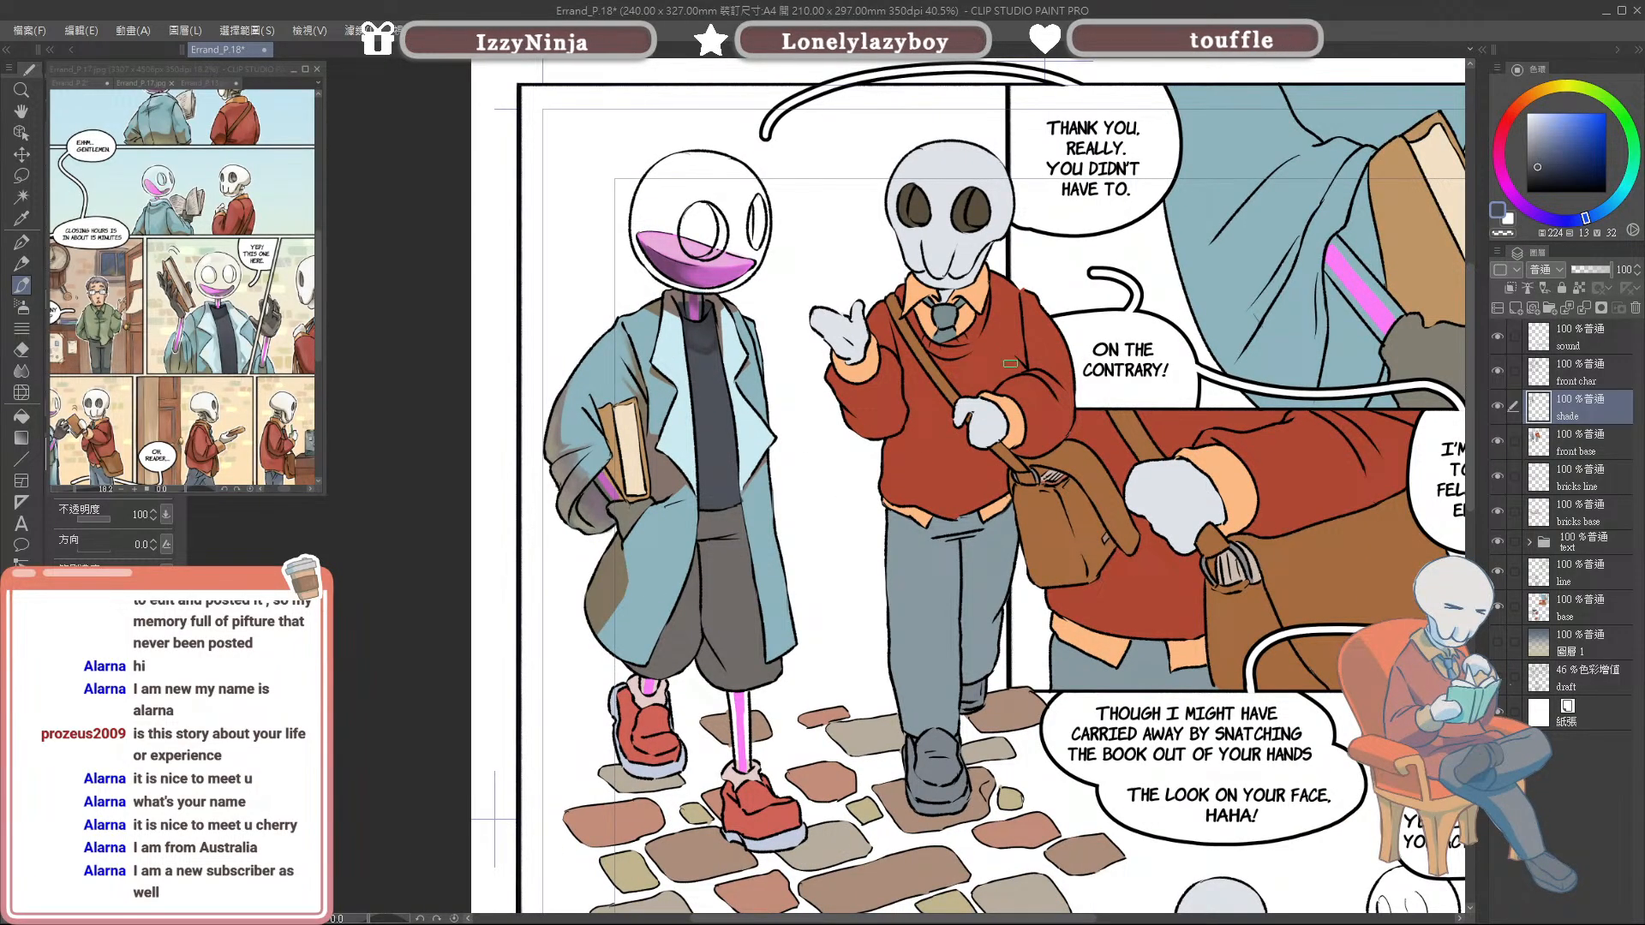
scroll(1011, 364, up, 1)
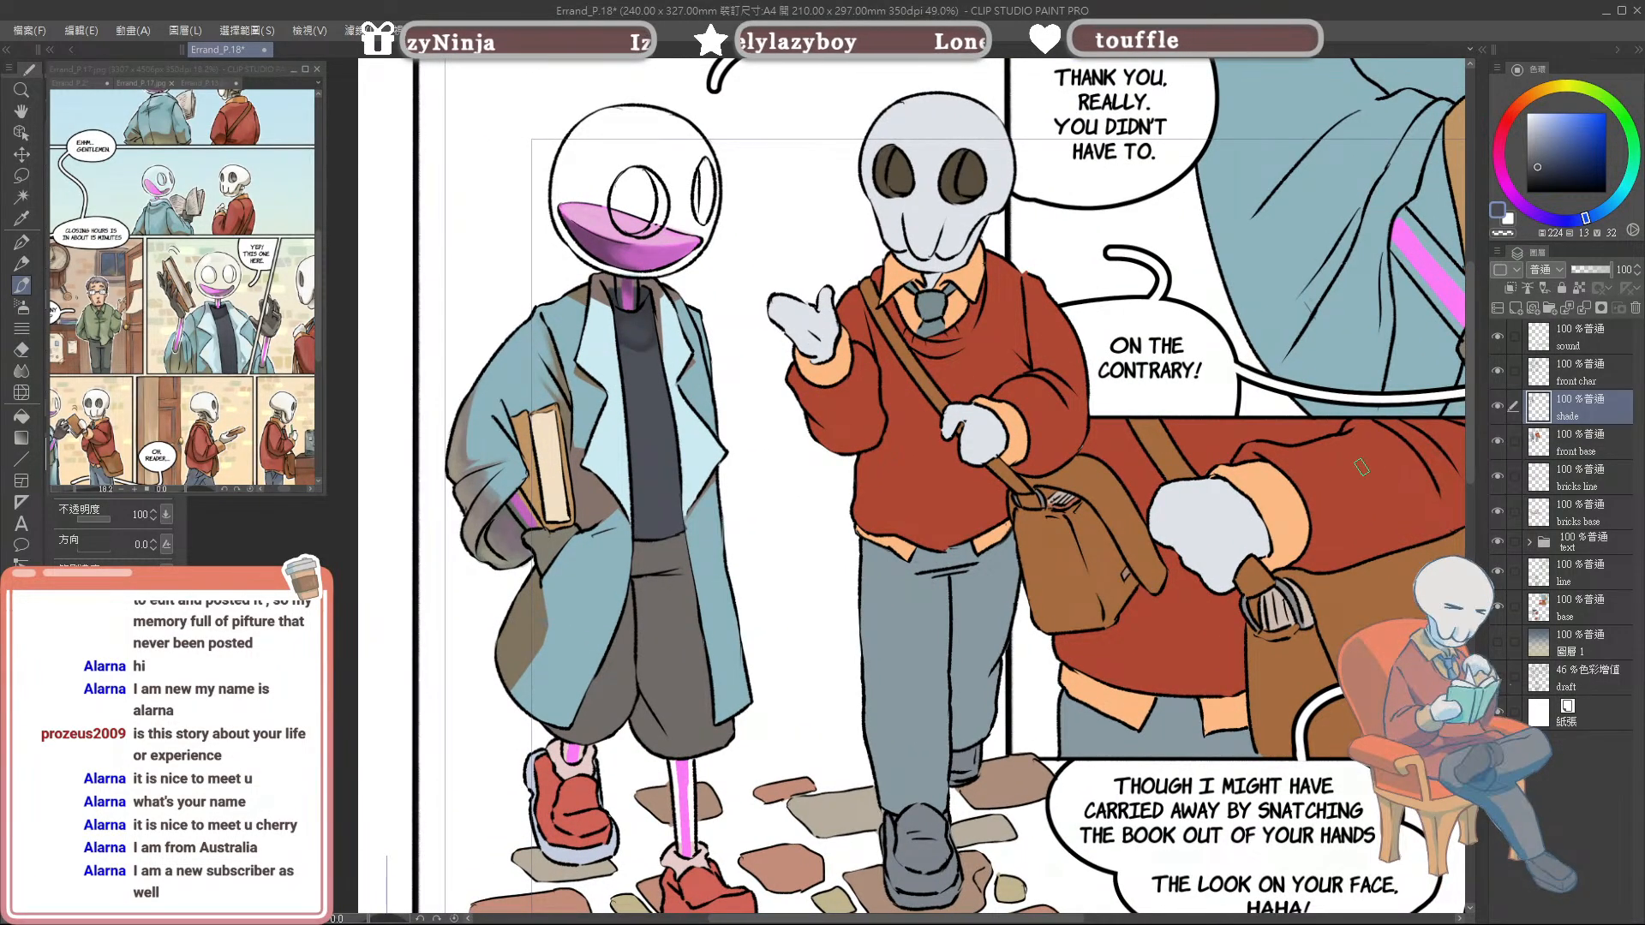
click(1497, 406)
click(1497, 406)
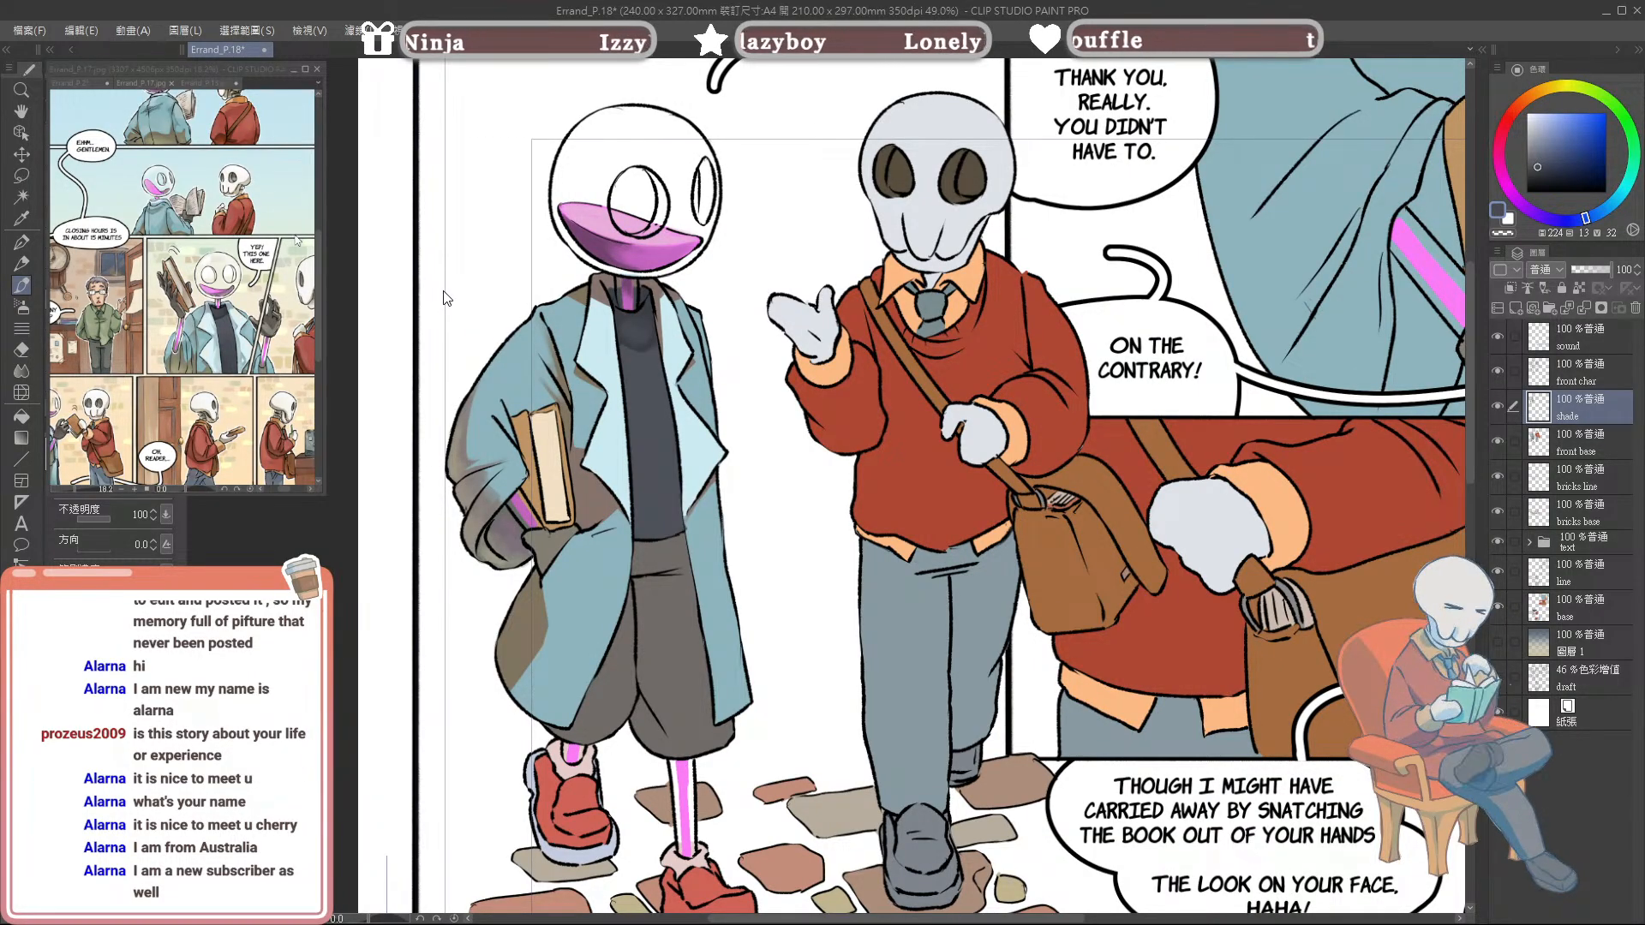
Step: Sample the round-headed character's shorts color, darken it to hue 22, saturation 11, brightness 34, and shade the waistband and legs
alt+click(672, 559)
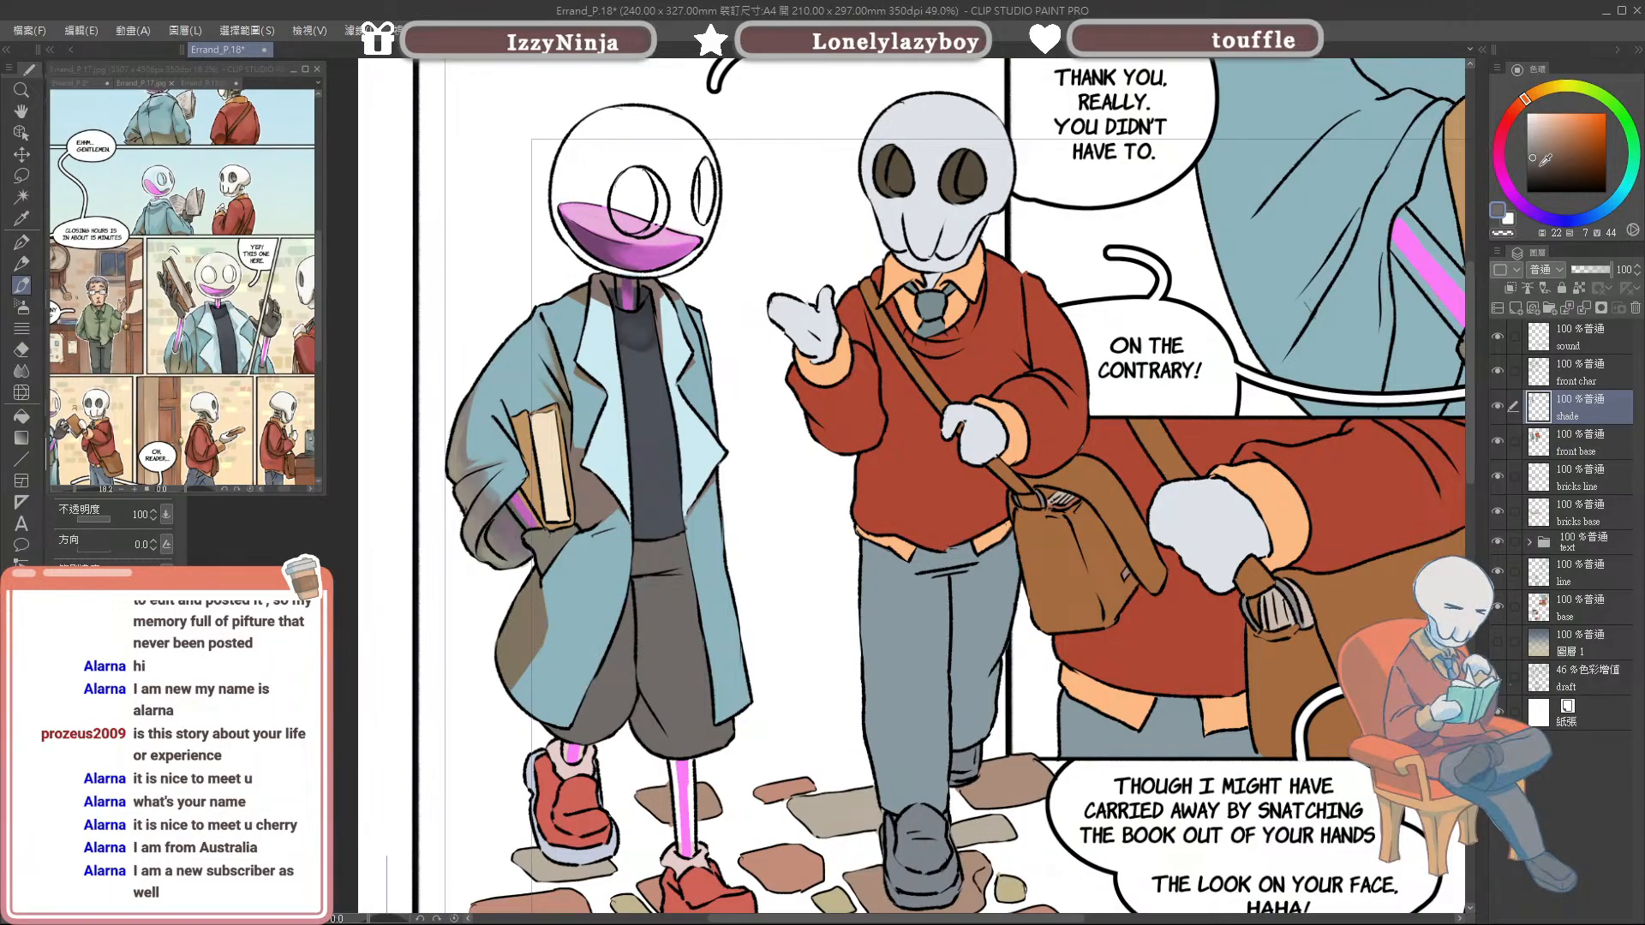
drag(1536, 159, 1539, 161)
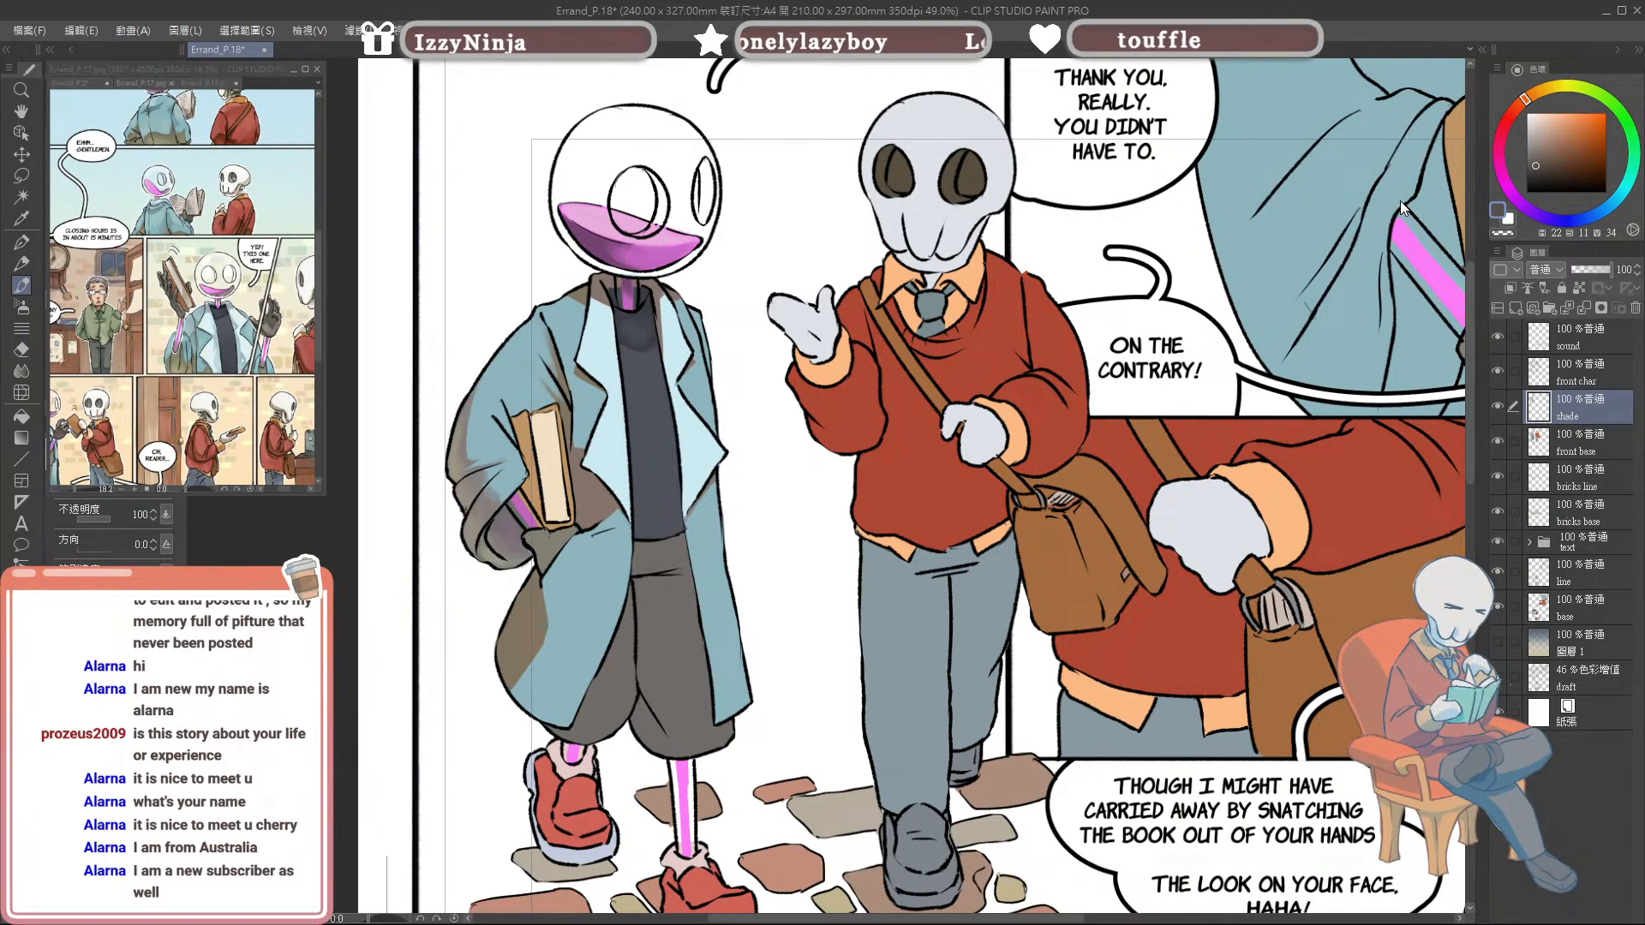
drag(654, 548, 650, 545)
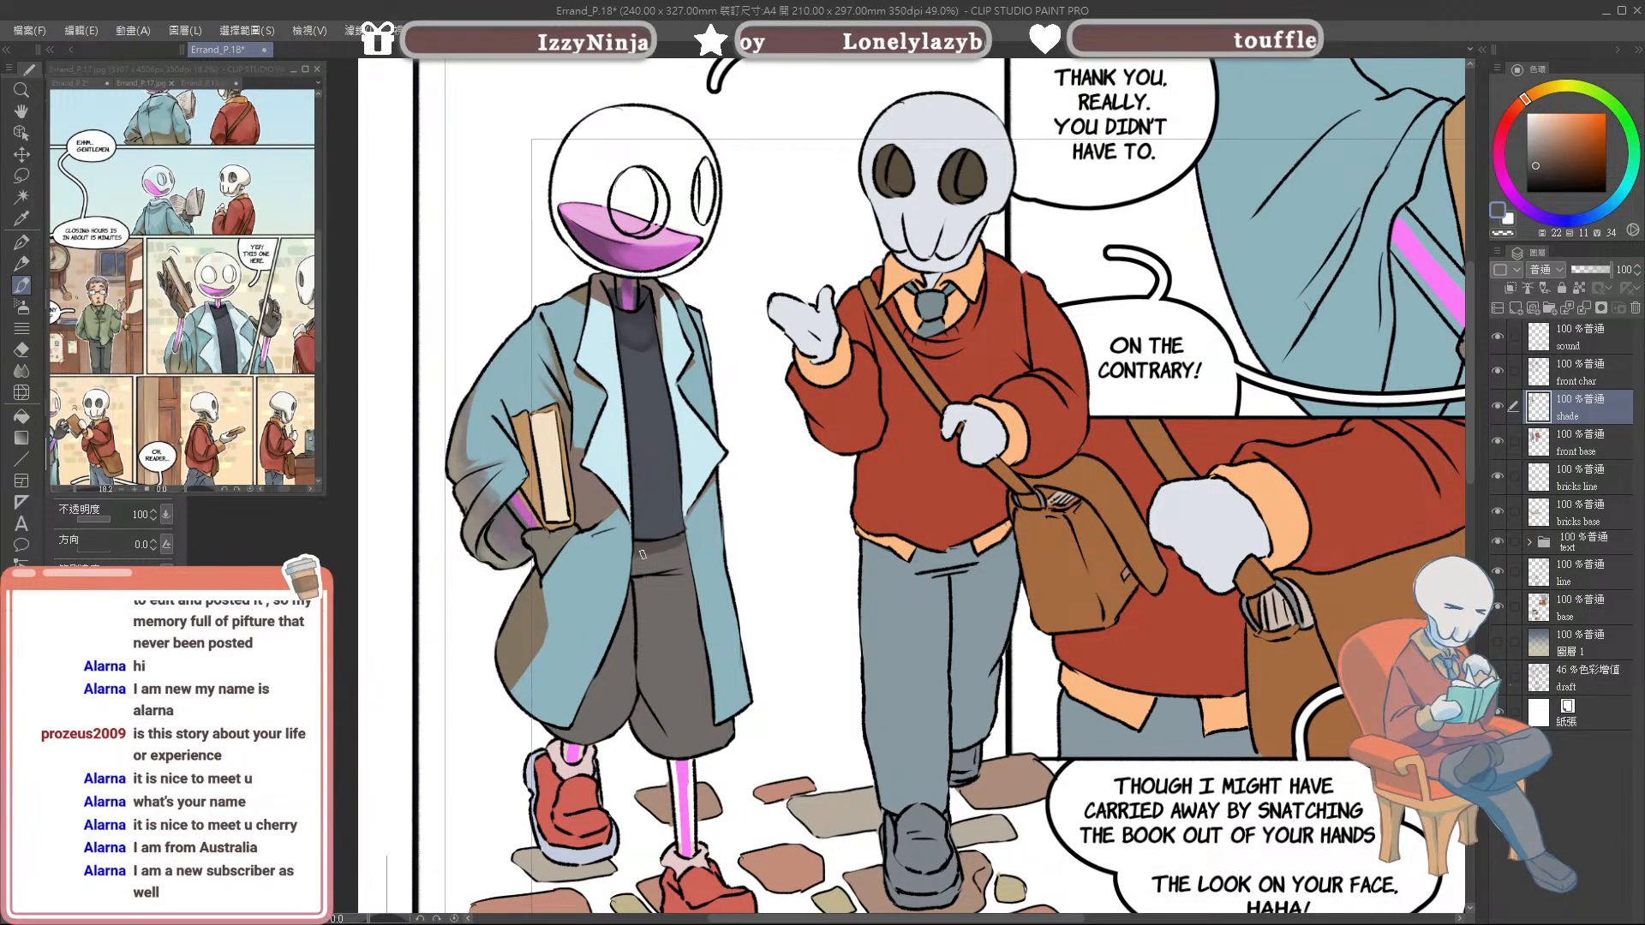
drag(637, 555, 683, 547)
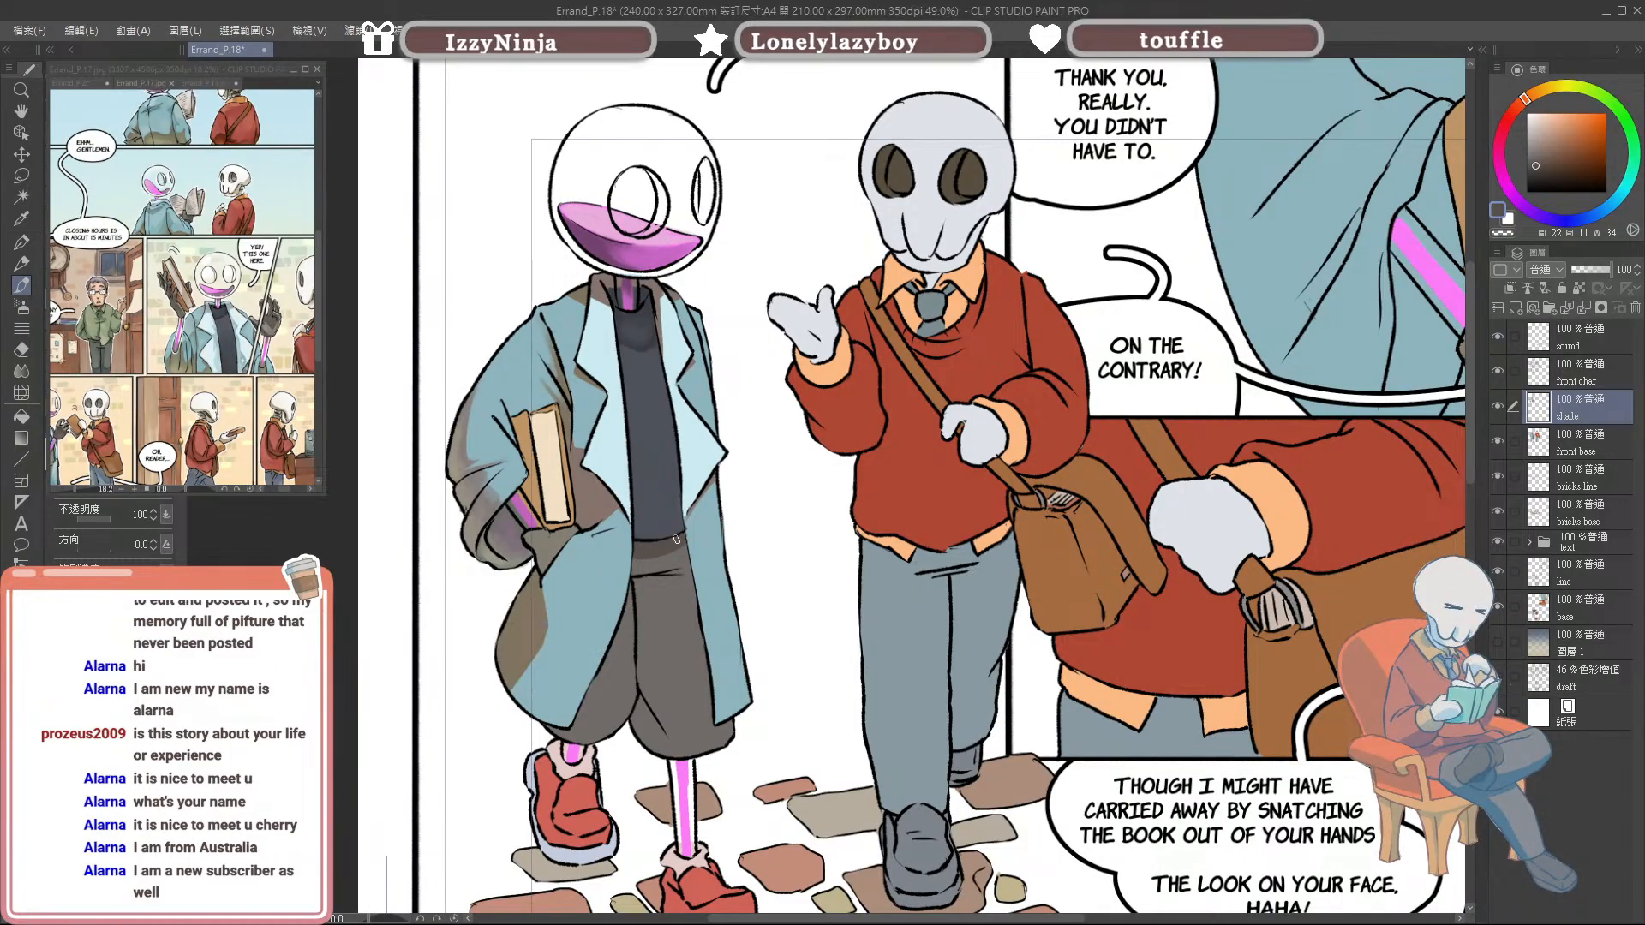
key(e)
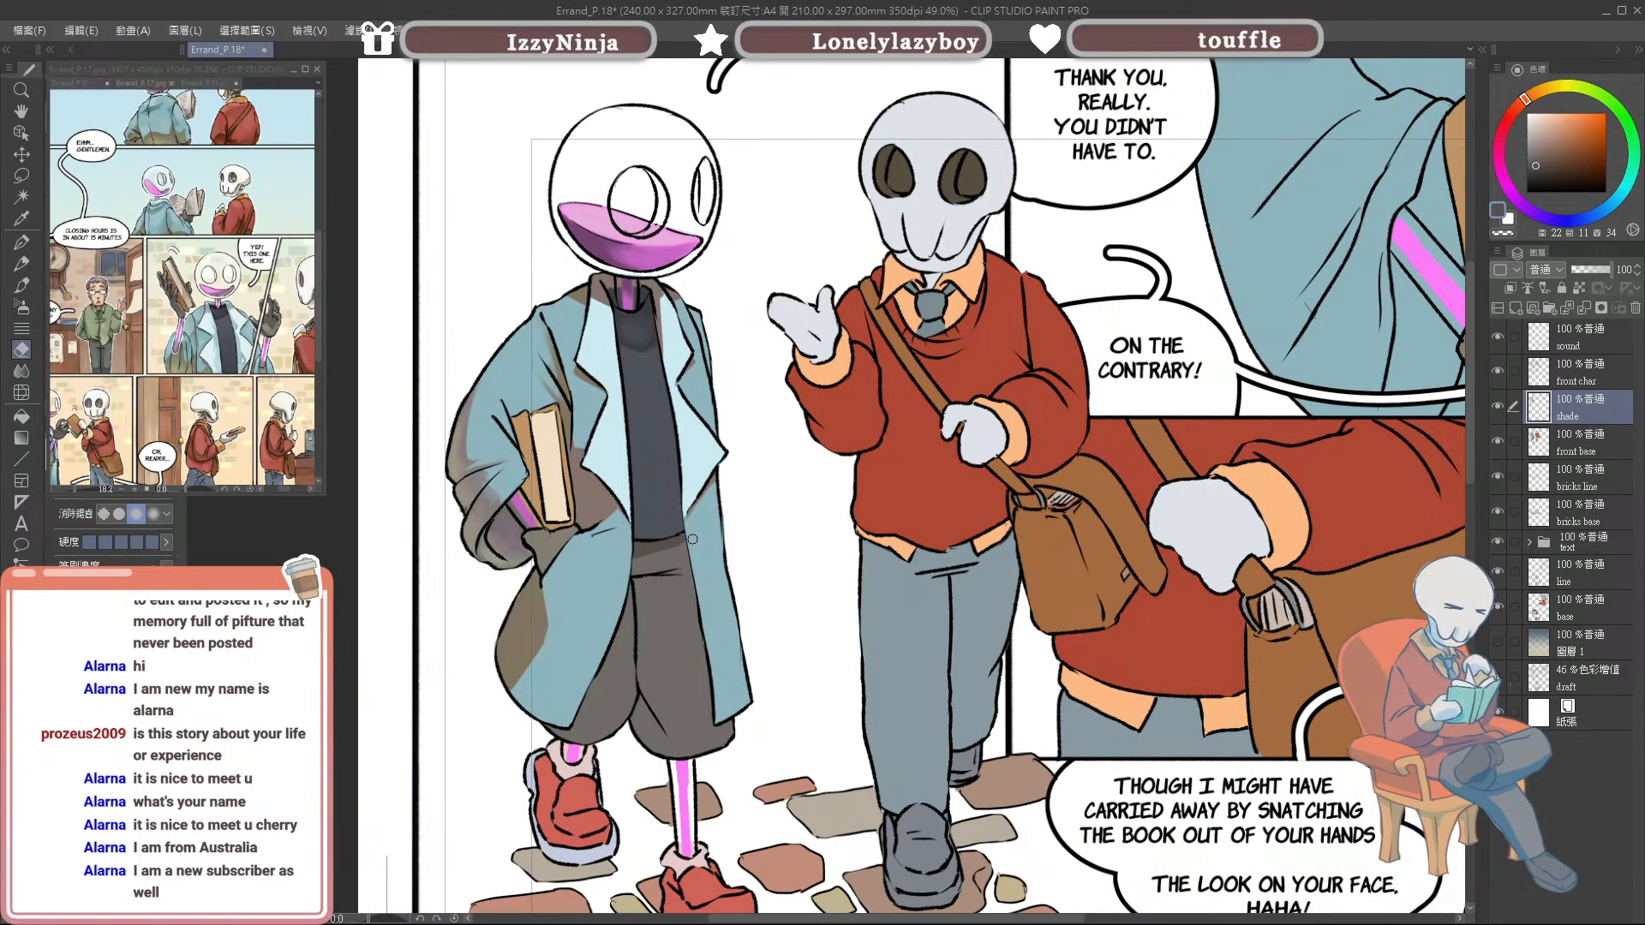
key(b)
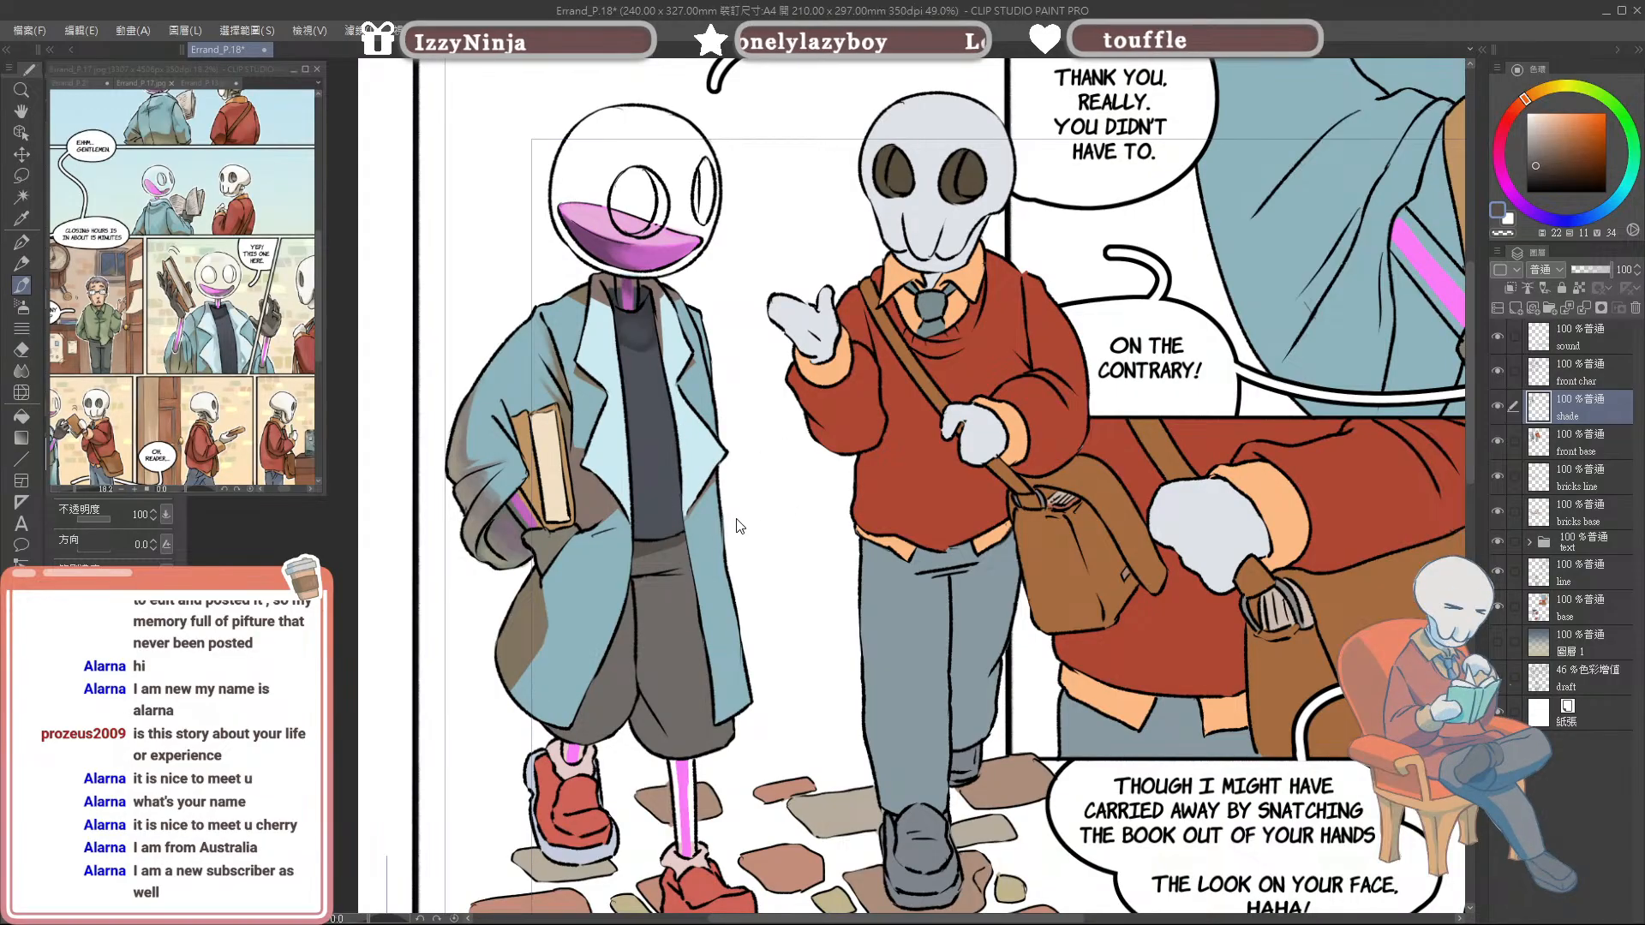
drag(750, 495, 775, 393)
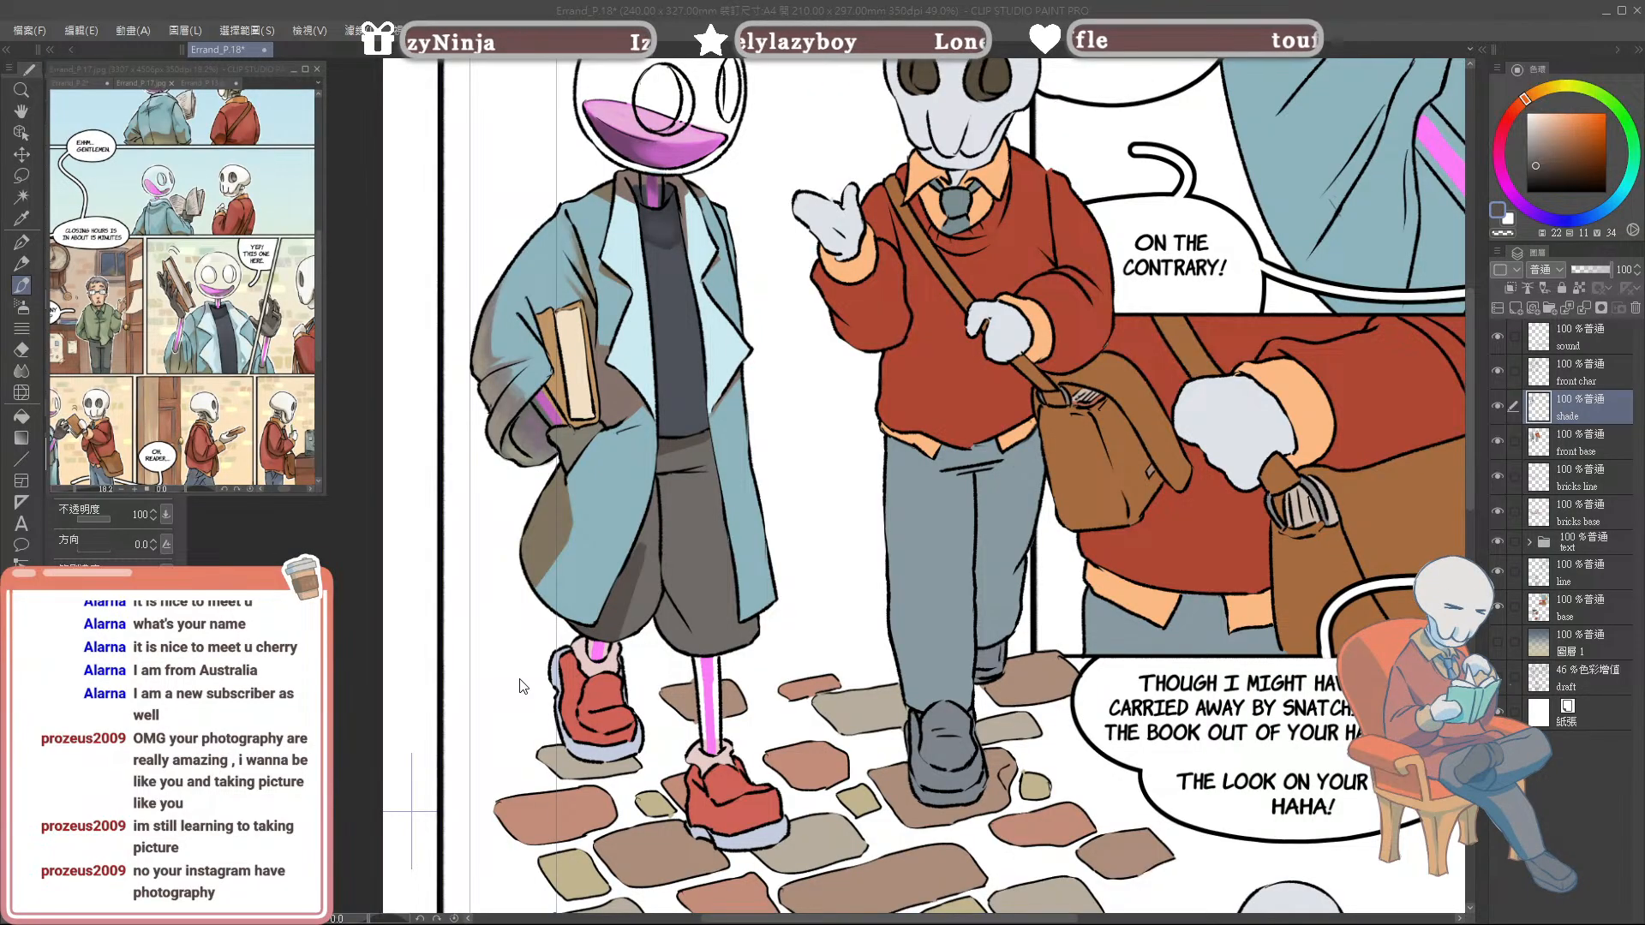
scroll(887, 444, down, 1)
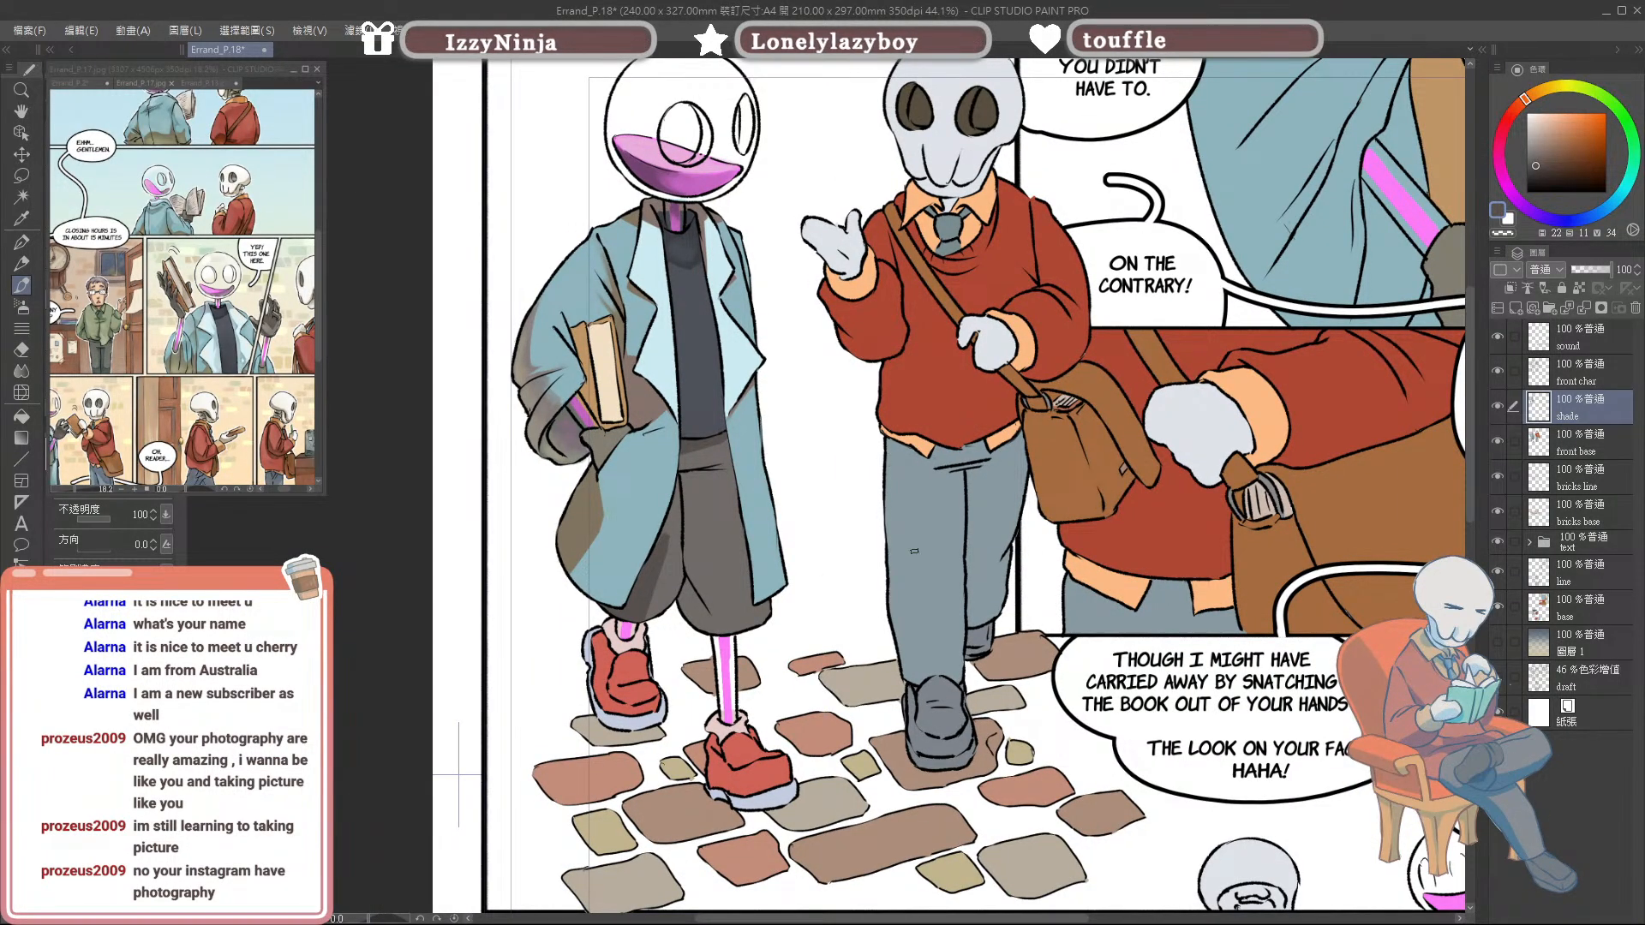
scroll(913, 545, up, 1)
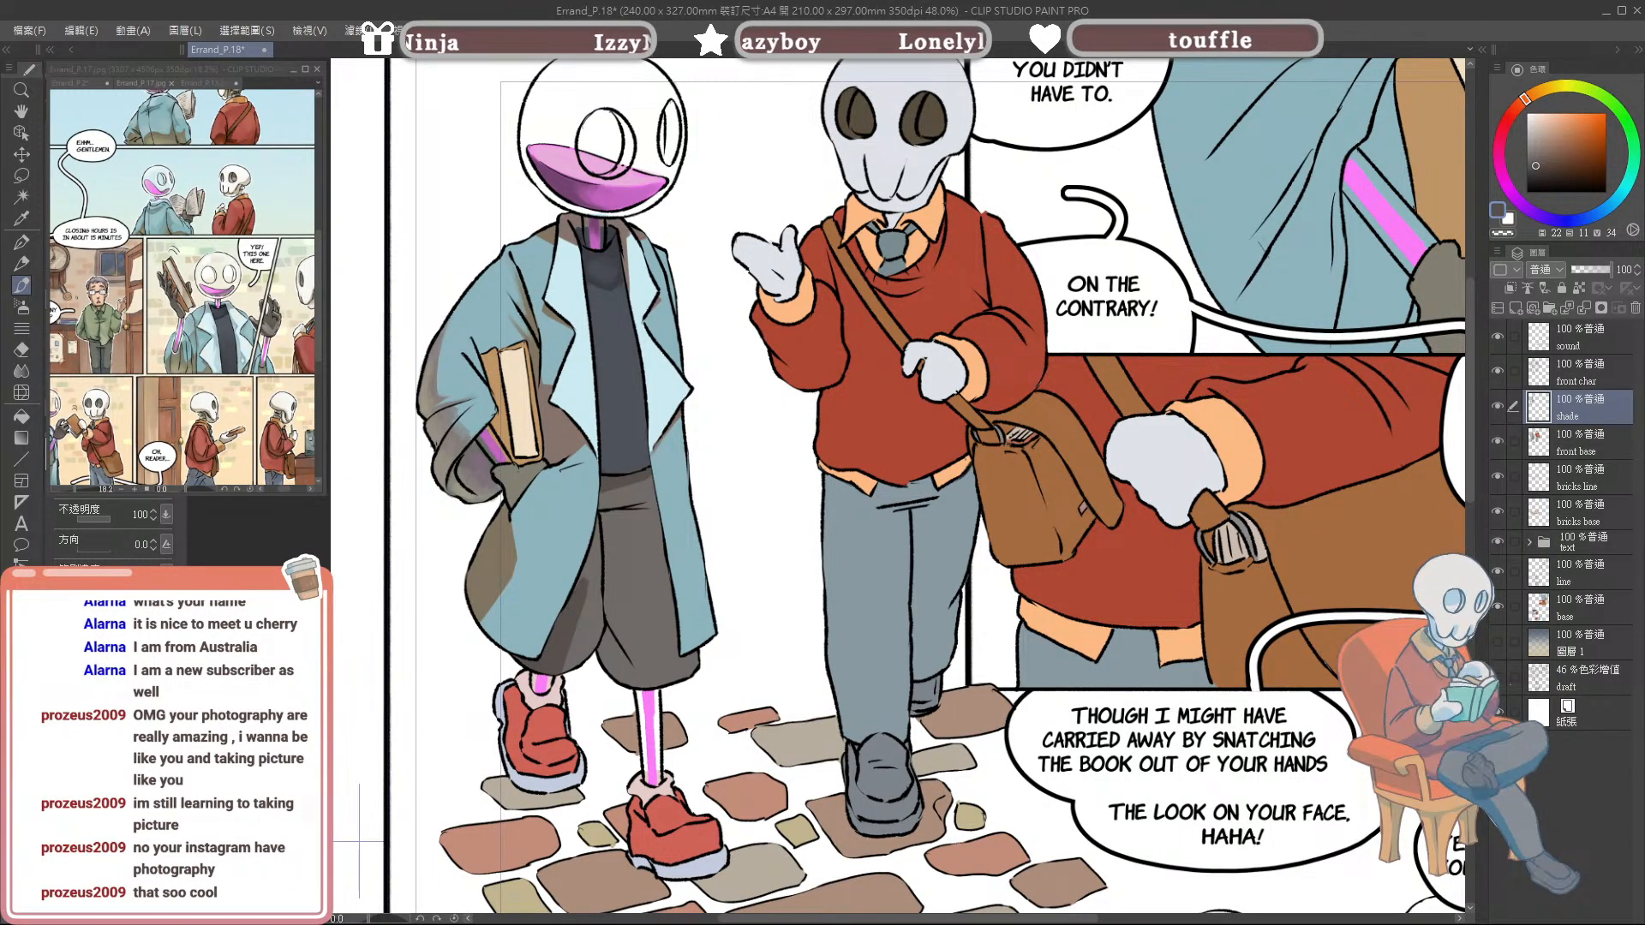
Step: Toggle the shade layer's visibility off and on to compare the characters with and without the shorts shading
scroll(902, 476, down, 2)
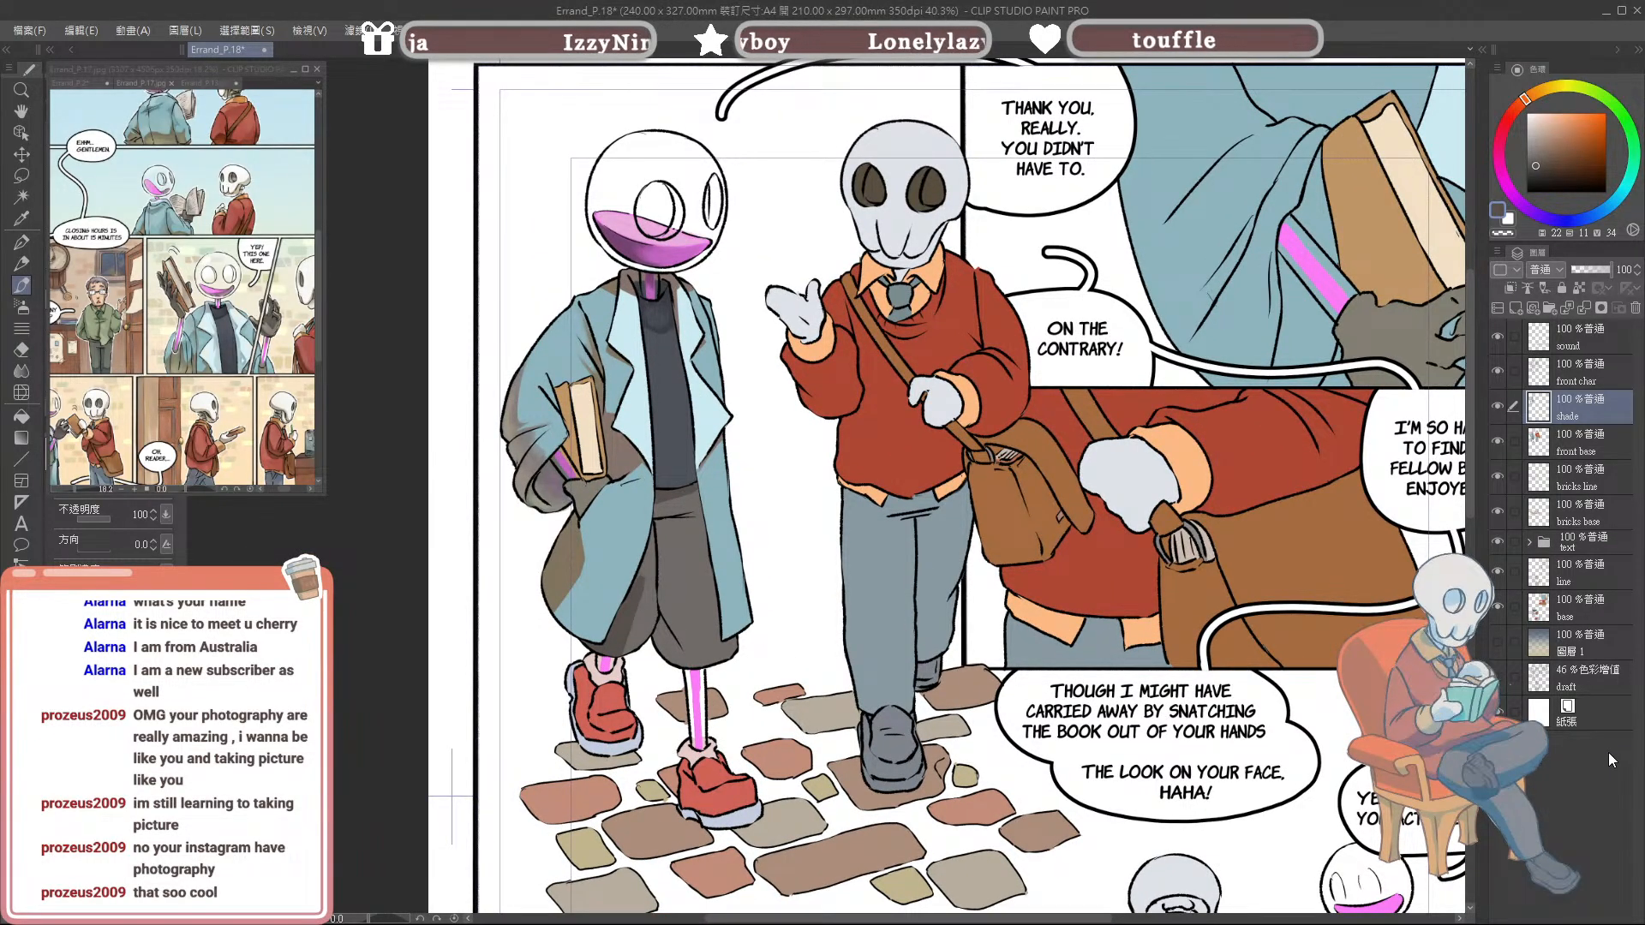
click(1499, 406)
click(1499, 406)
click(1499, 406)
click(1501, 406)
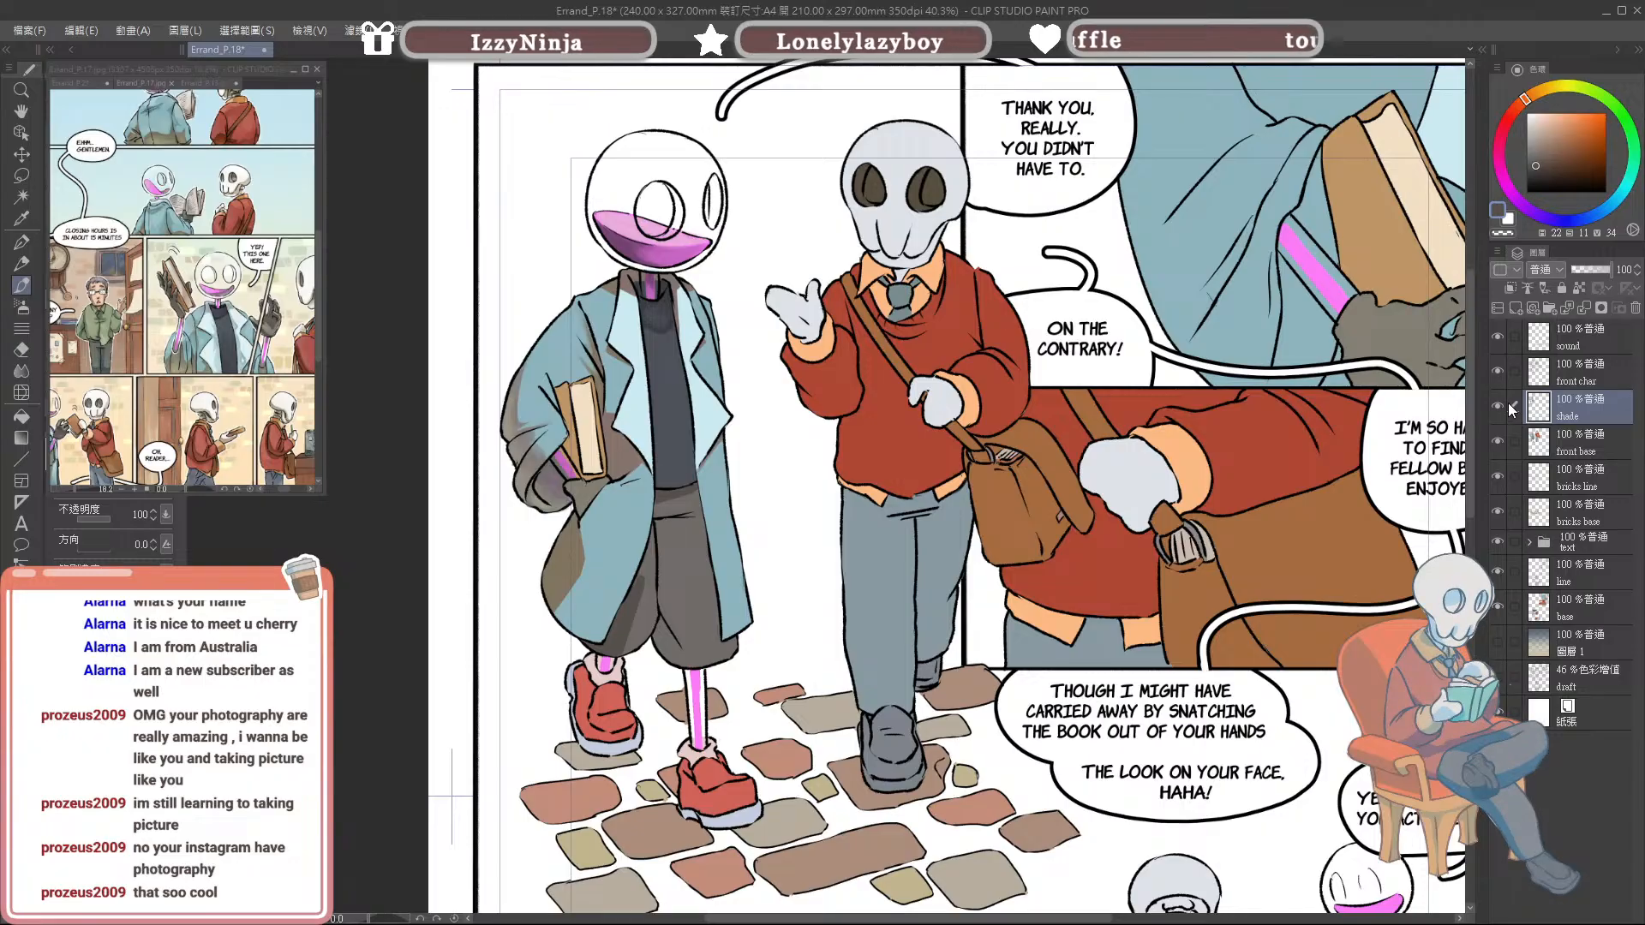
Step: Resample the shorts' shadow tone and refine the shading along both legs of the shorts, erasing the excess
alt+click(636, 569)
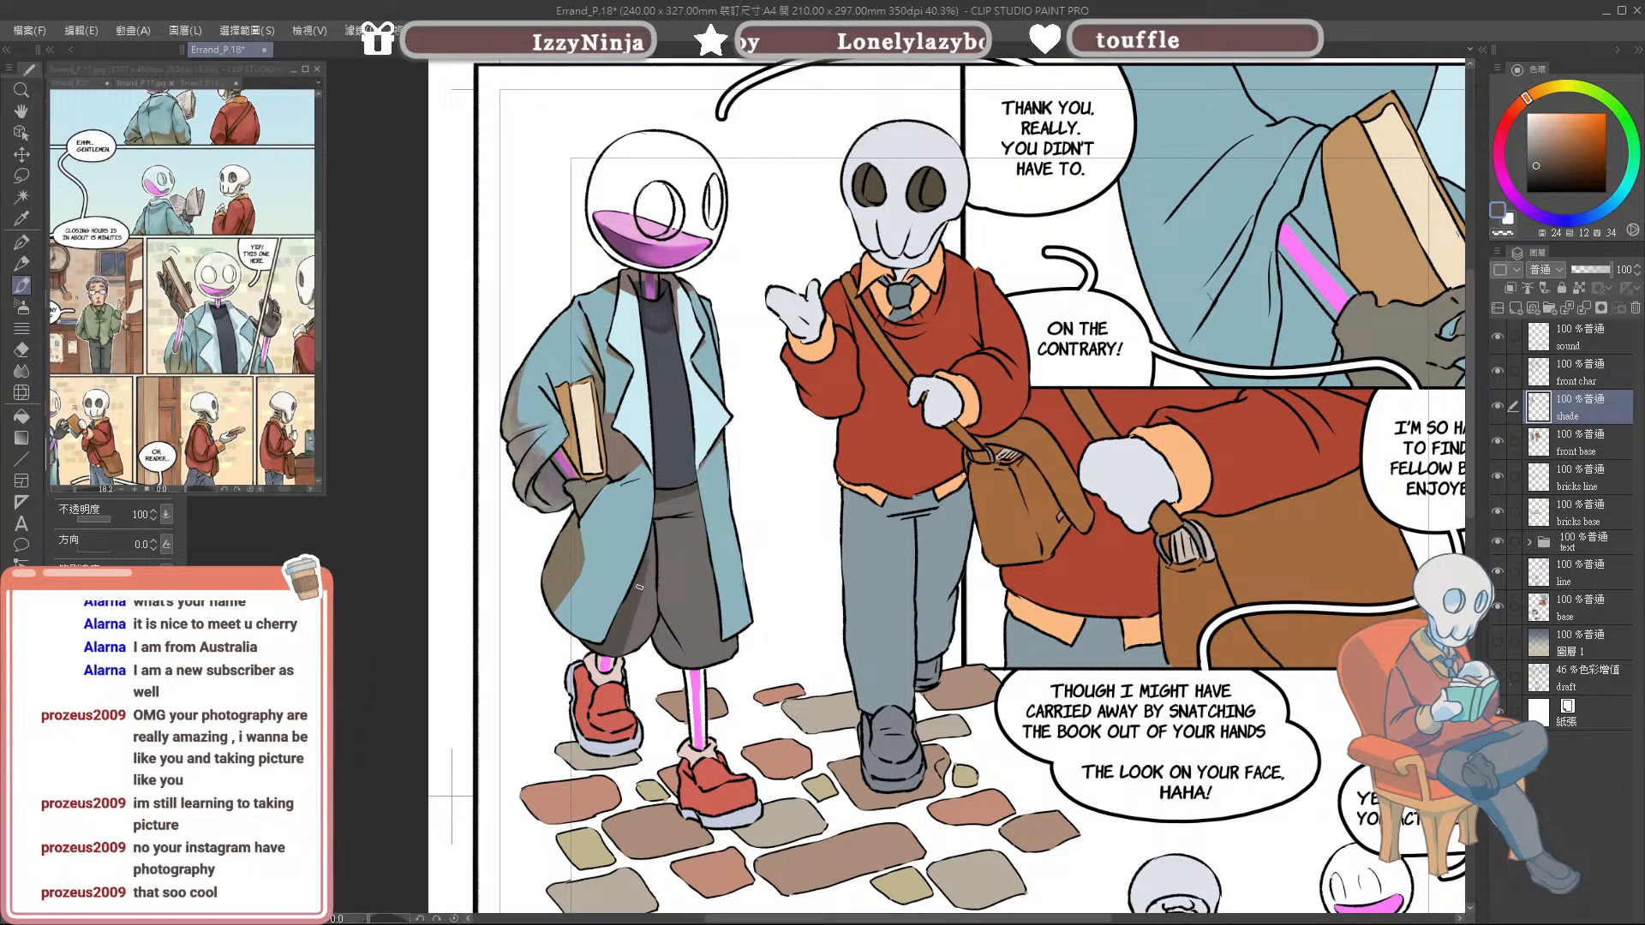
key(e)
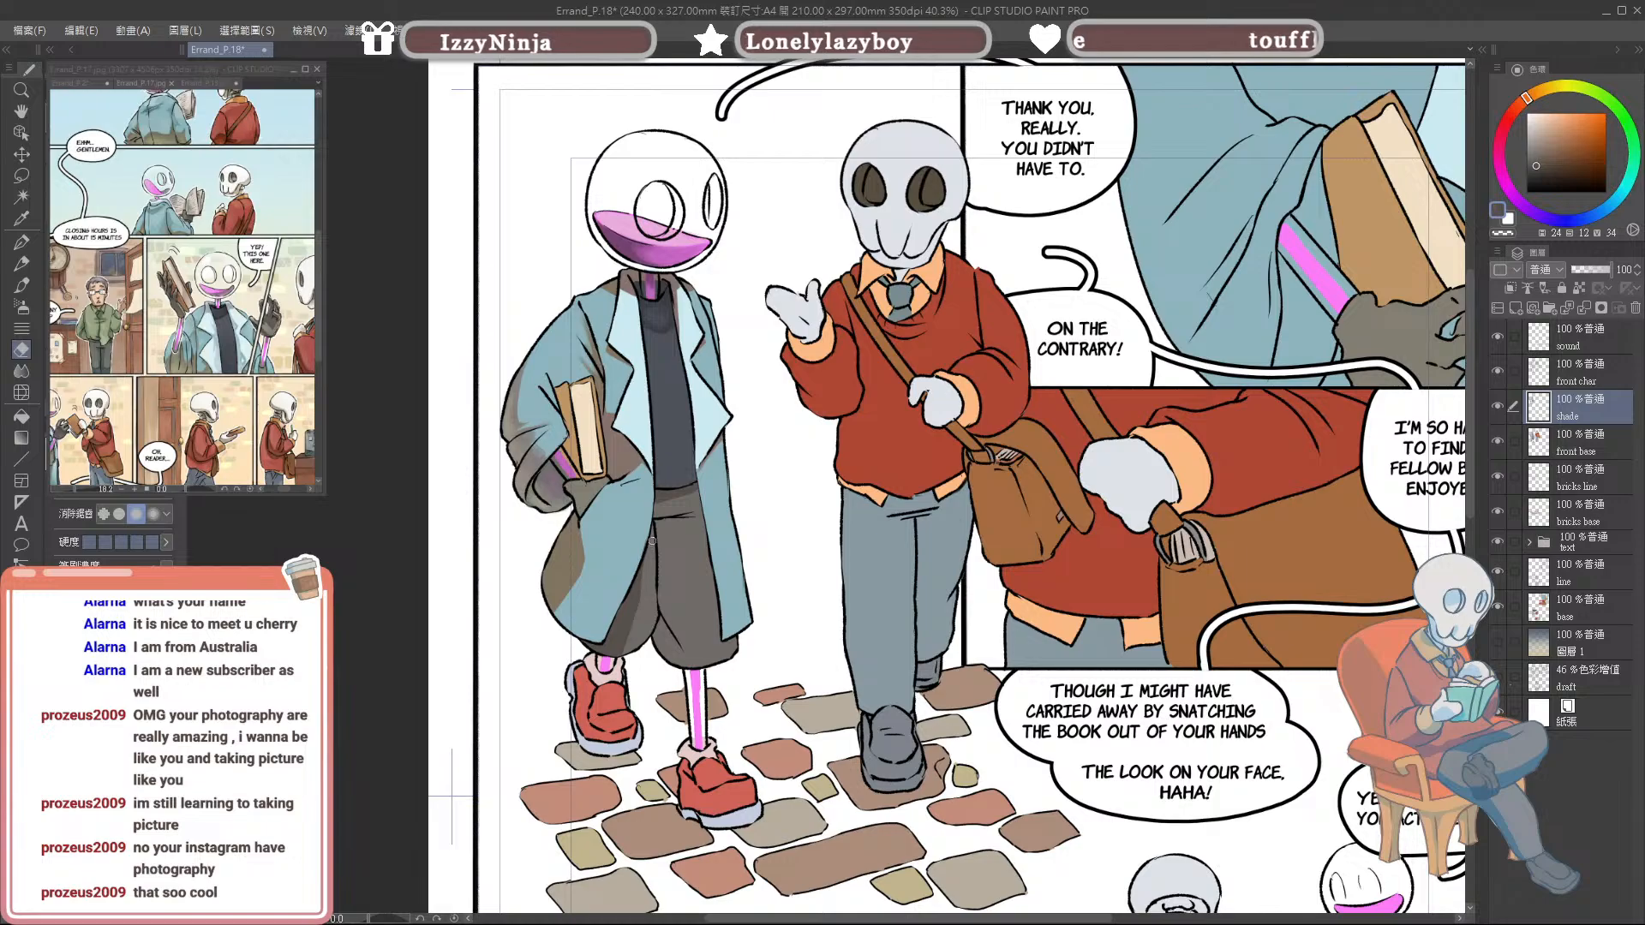
key(b)
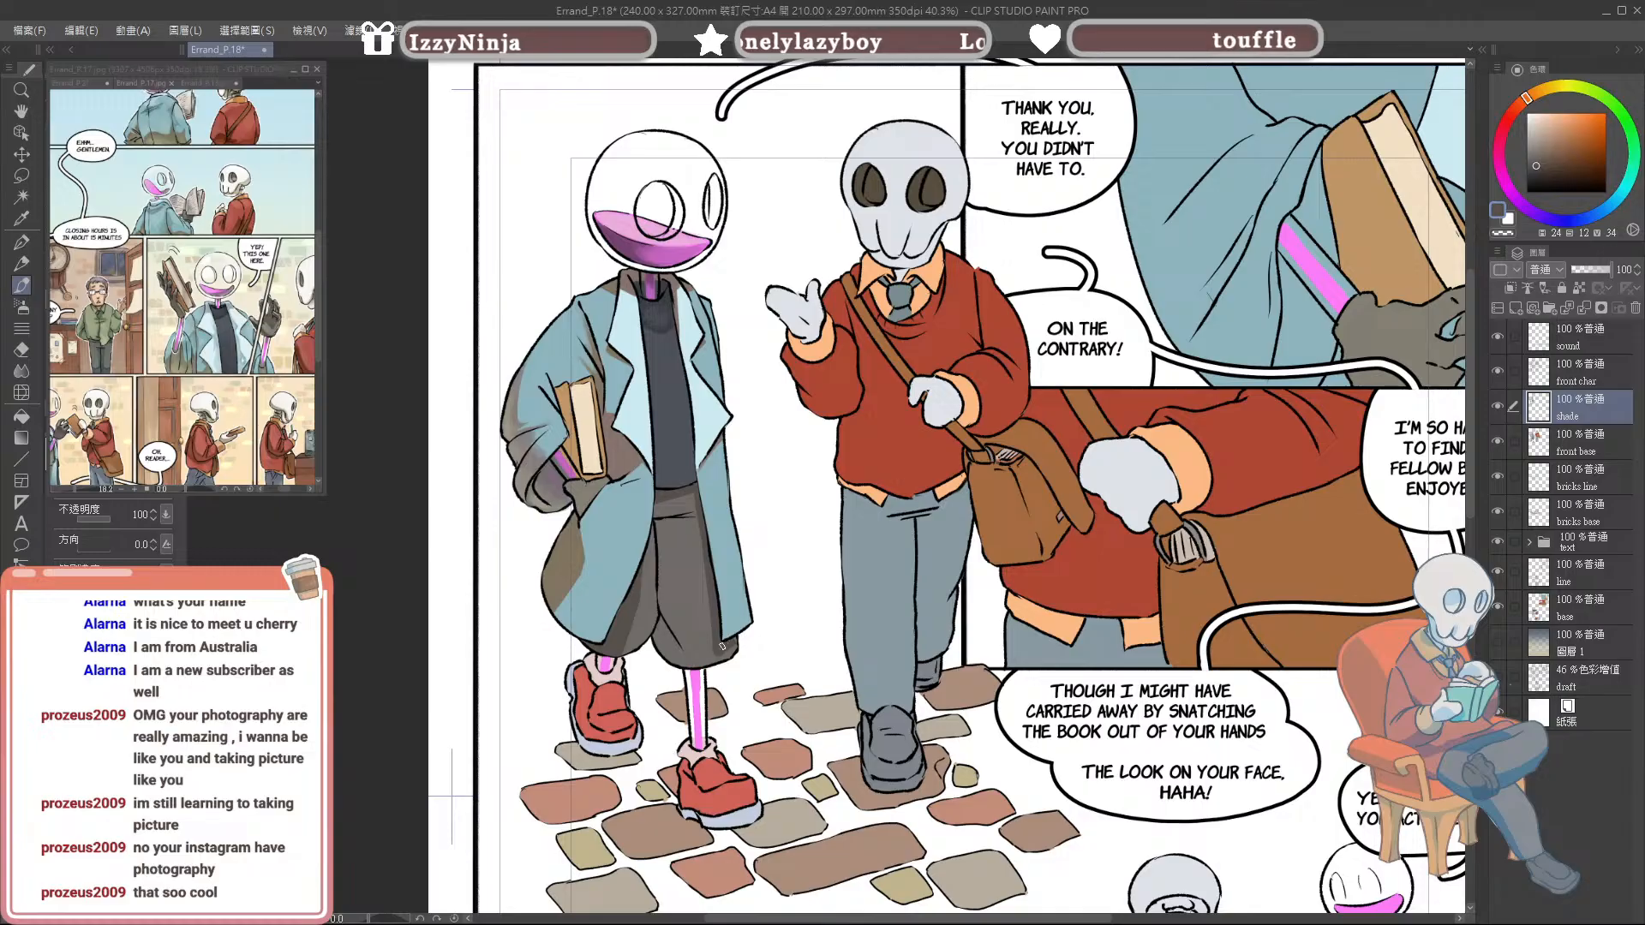
key(e)
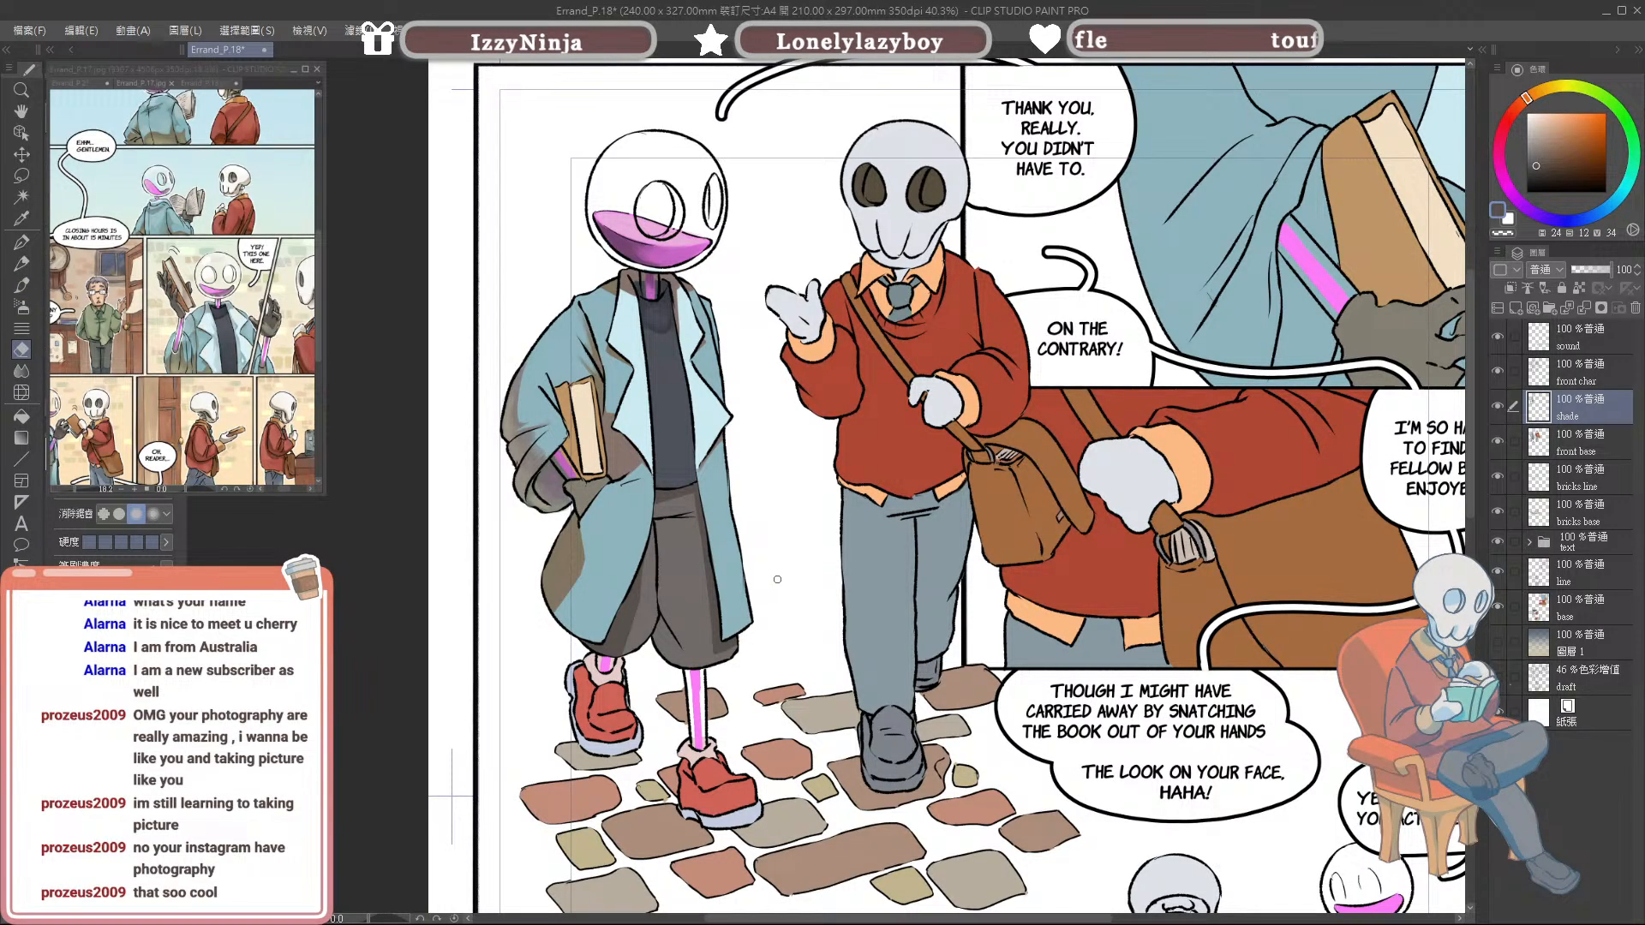
key(b)
alt+click(708, 610)
Step: Sample the trousers' shadow color at hue 220, saturation 15, brightness 48 from the Errand_P.17 reference and return to the Errand_P.18 page
drag(1153, 545, 1152, 518)
alt+click(275, 477)
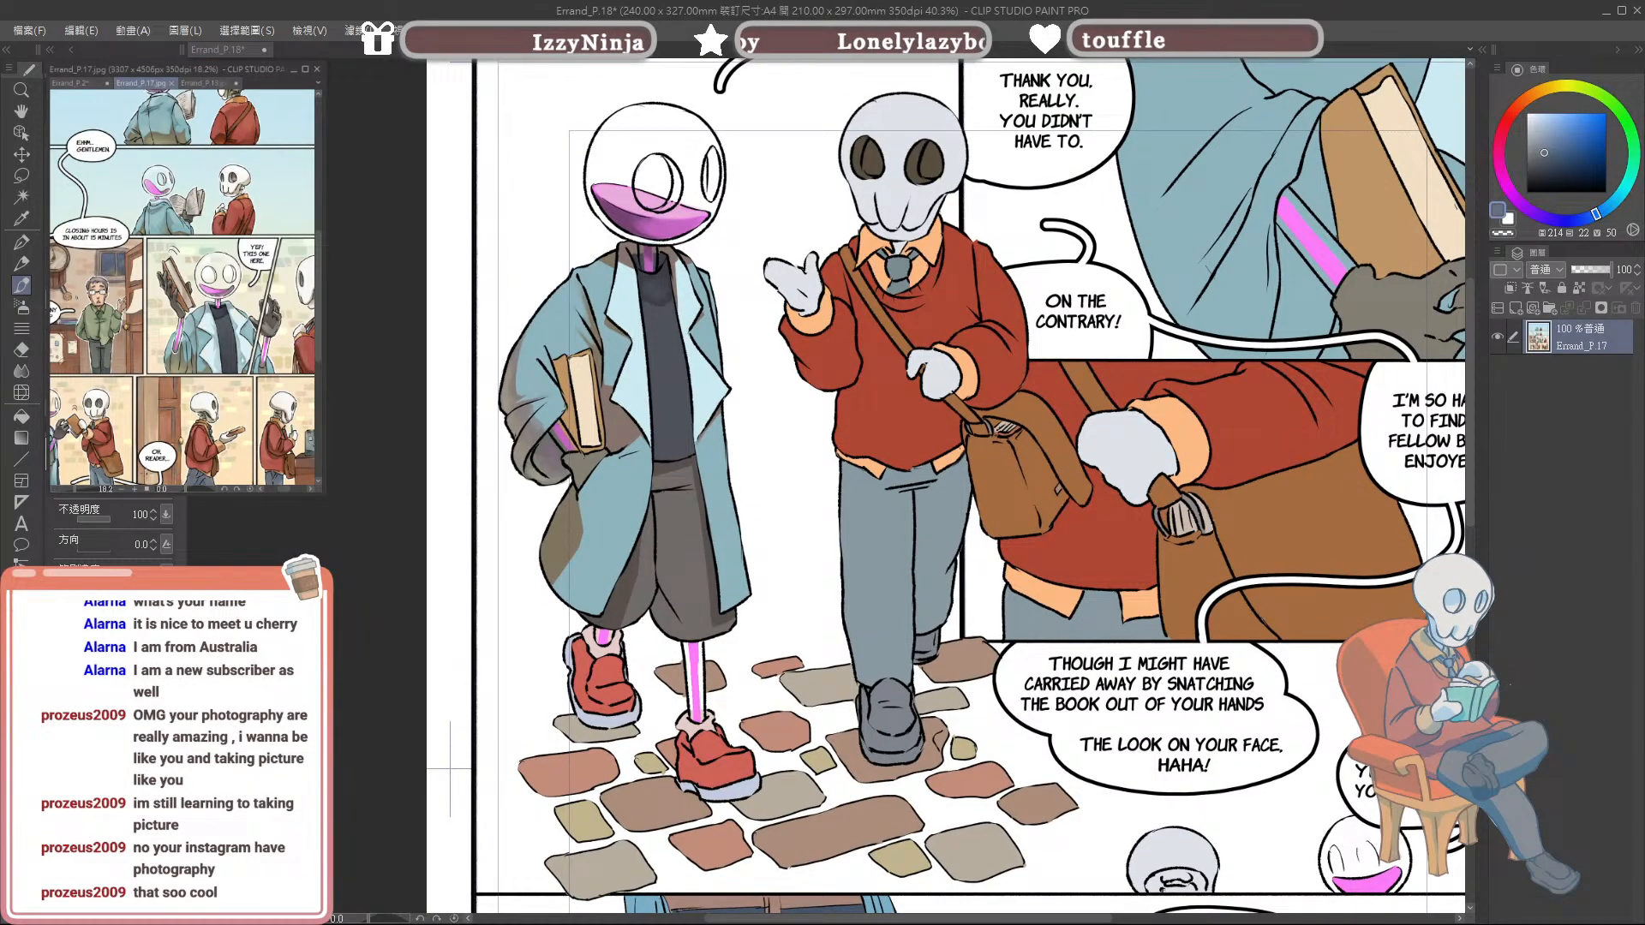
alt+click(109, 476)
alt+click(109, 476)
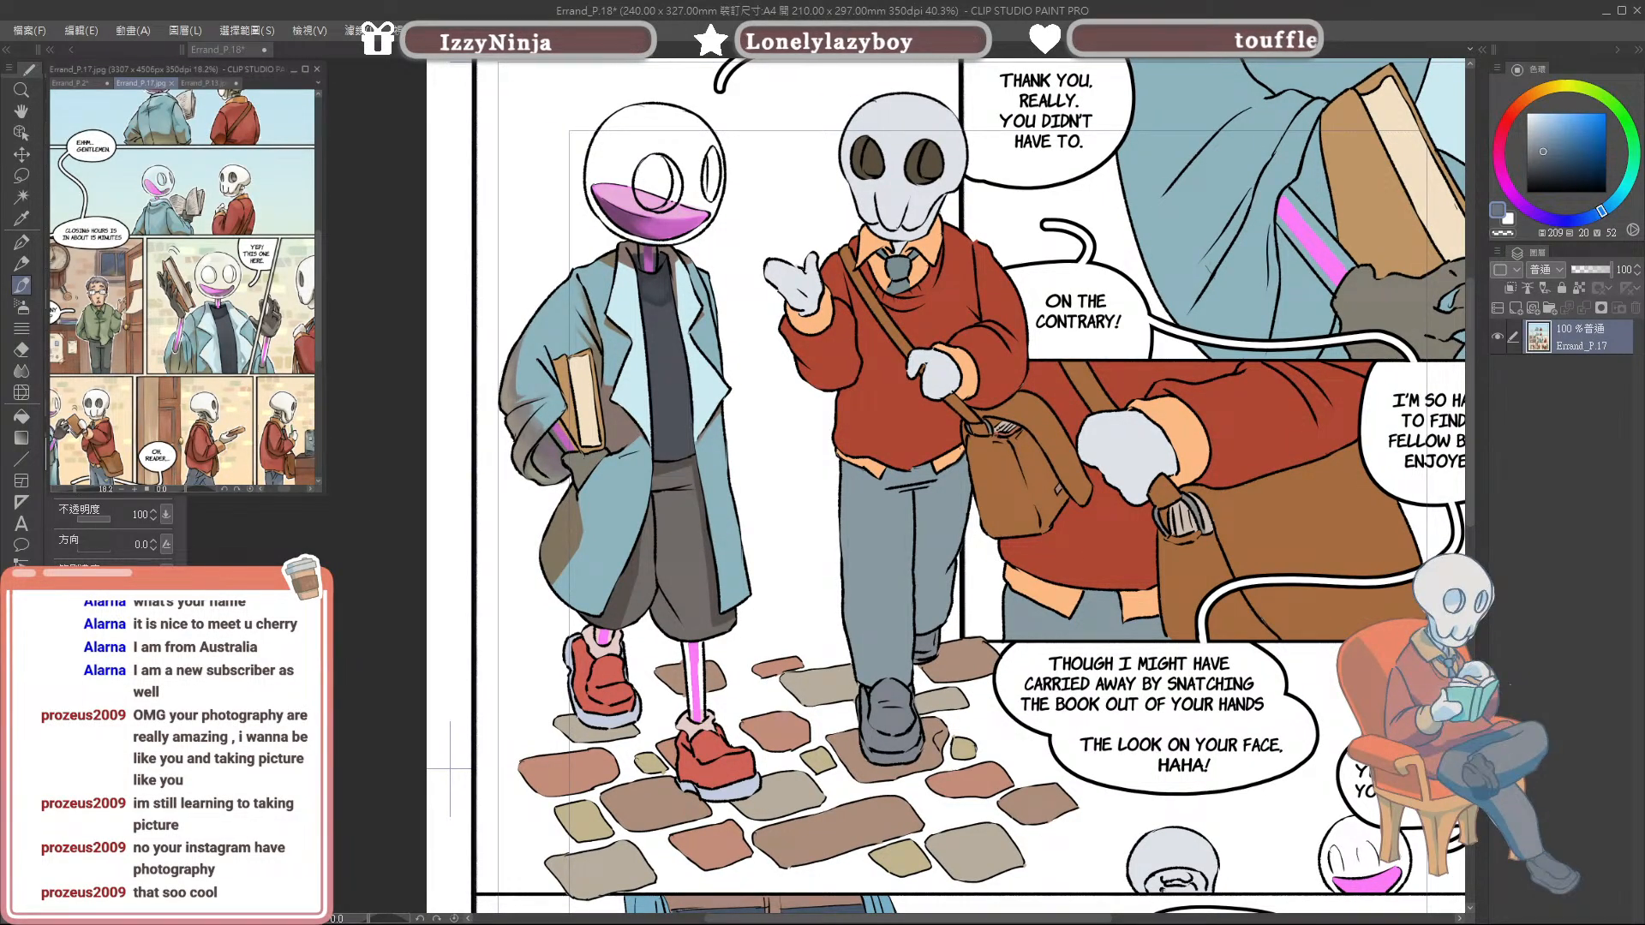
alt+click(196, 478)
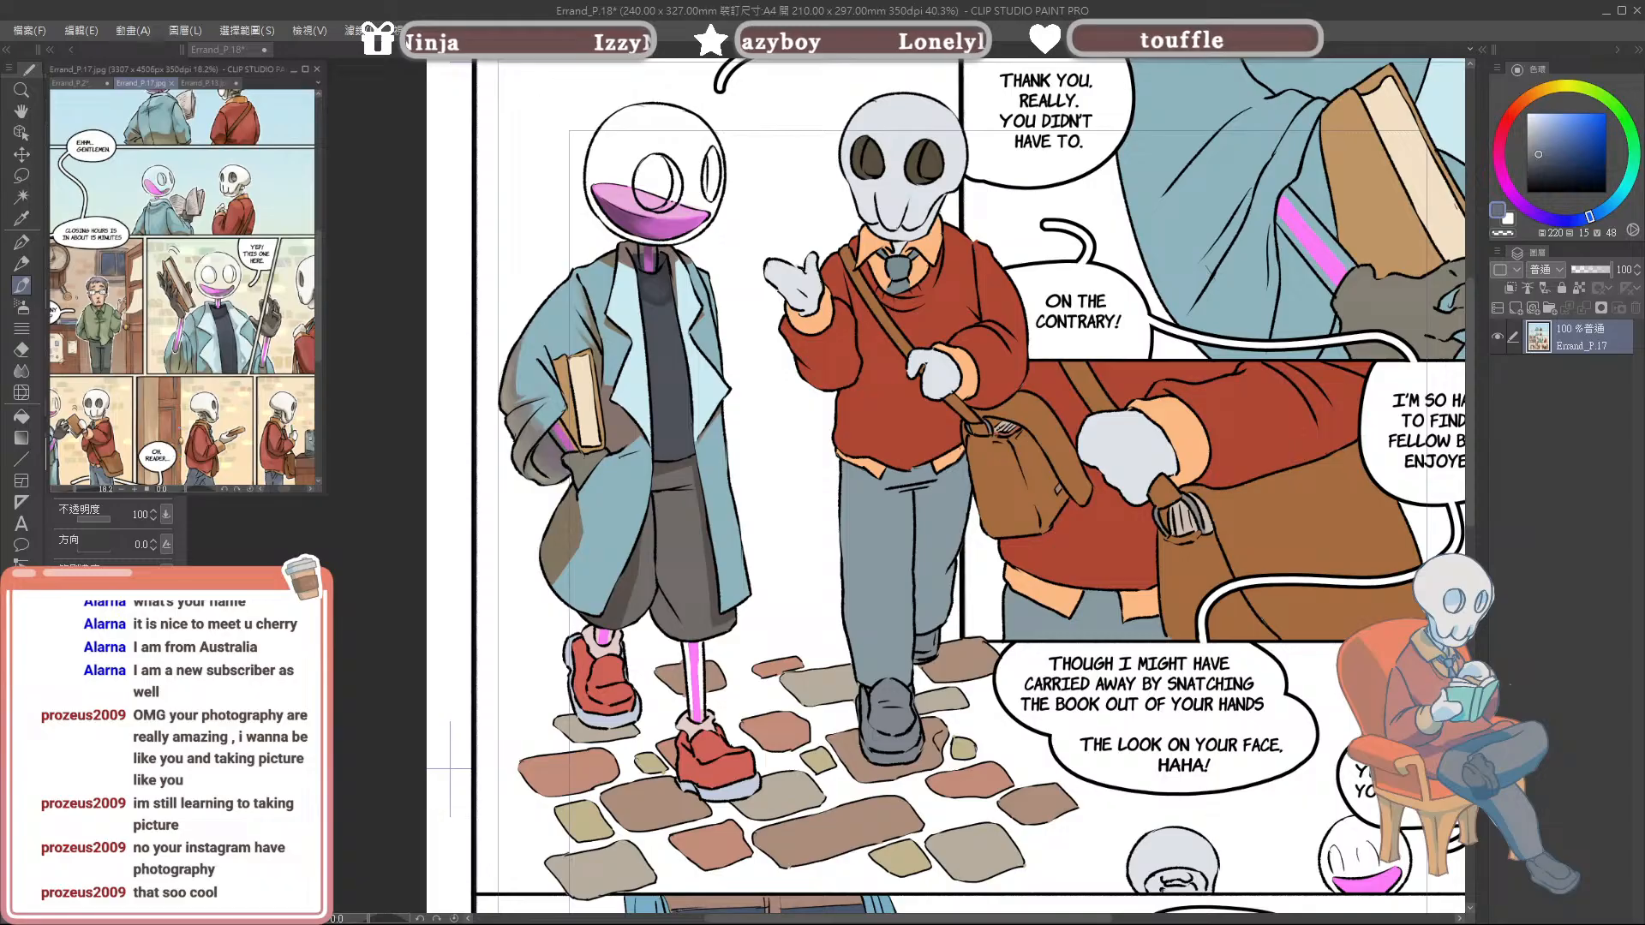
click(991, 540)
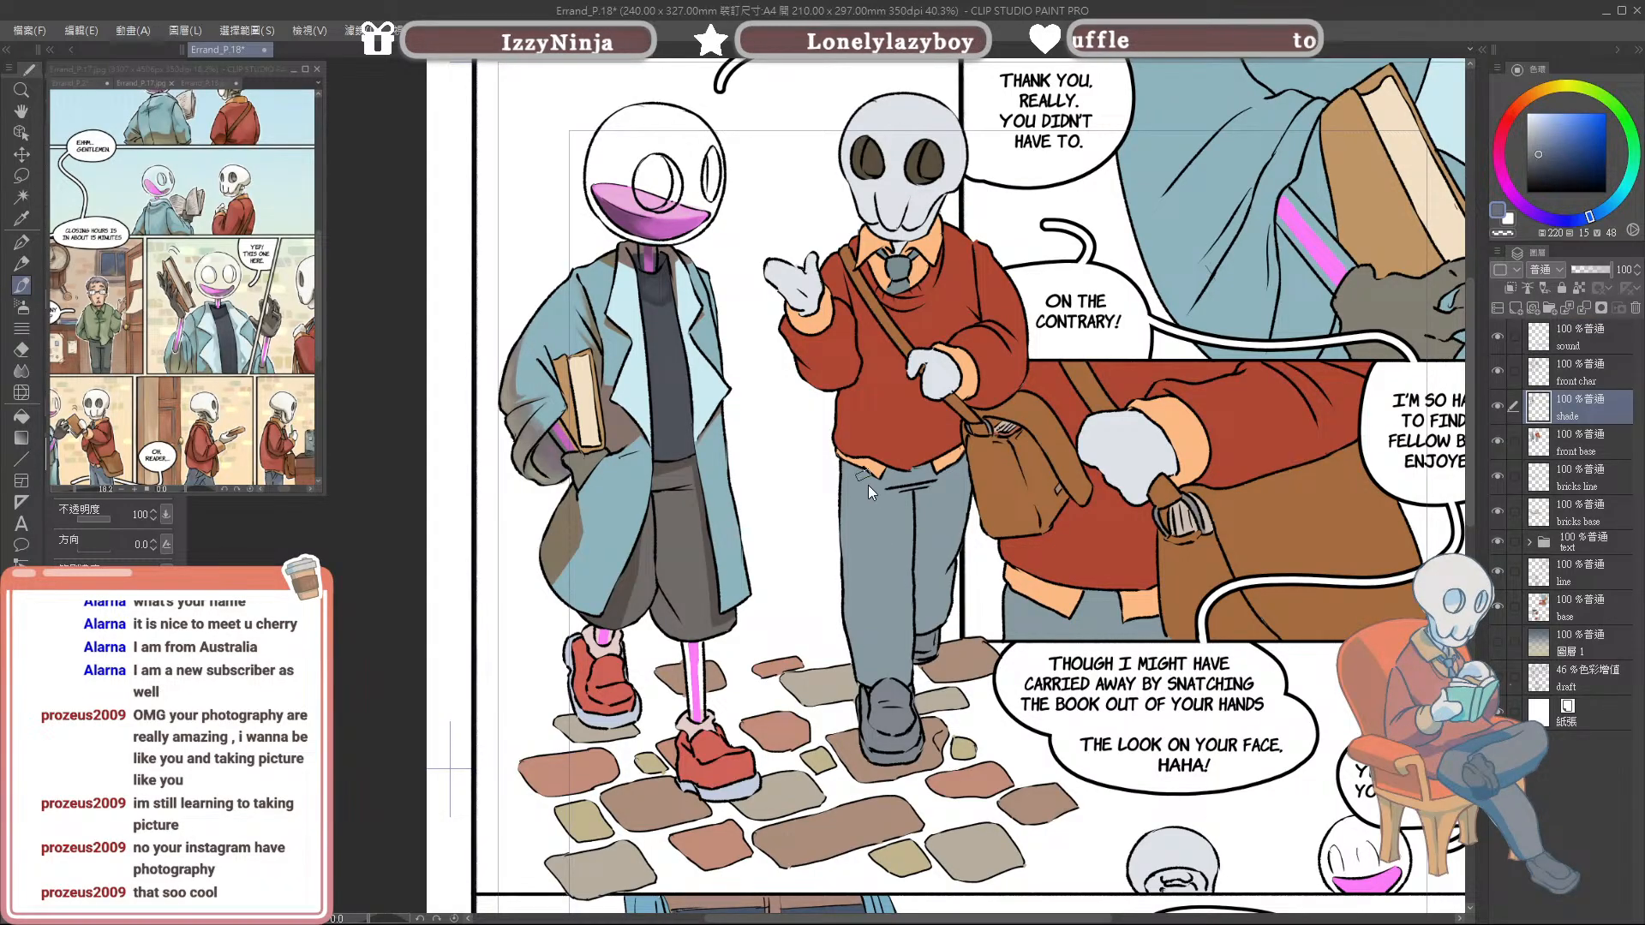
Step: Undo the last stroke and paint a shadow on the skull character's trousers below the sweater hem, resampling base and shadow tones
key(ctrl+z)
mouse_move(846, 468)
mouse_down()
mouse_move(889, 494)
mouse_move(899, 470)
mouse_move(921, 474)
mouse_up()
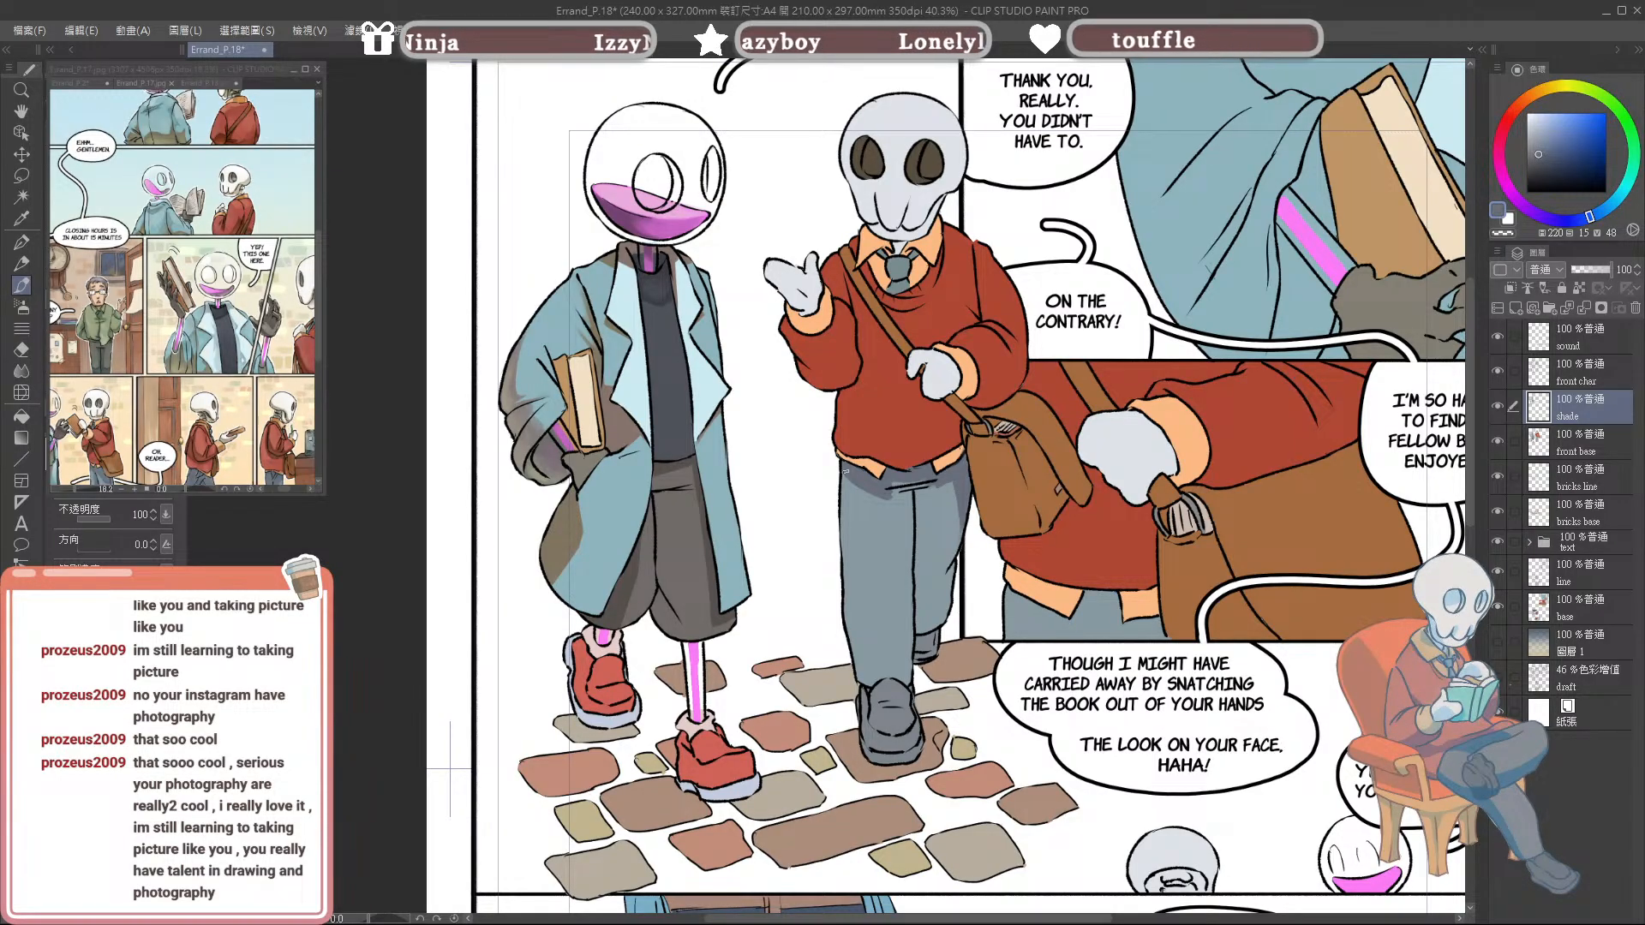
alt+click(883, 502)
alt+click(881, 499)
drag(879, 511, 876, 504)
alt+click(865, 500)
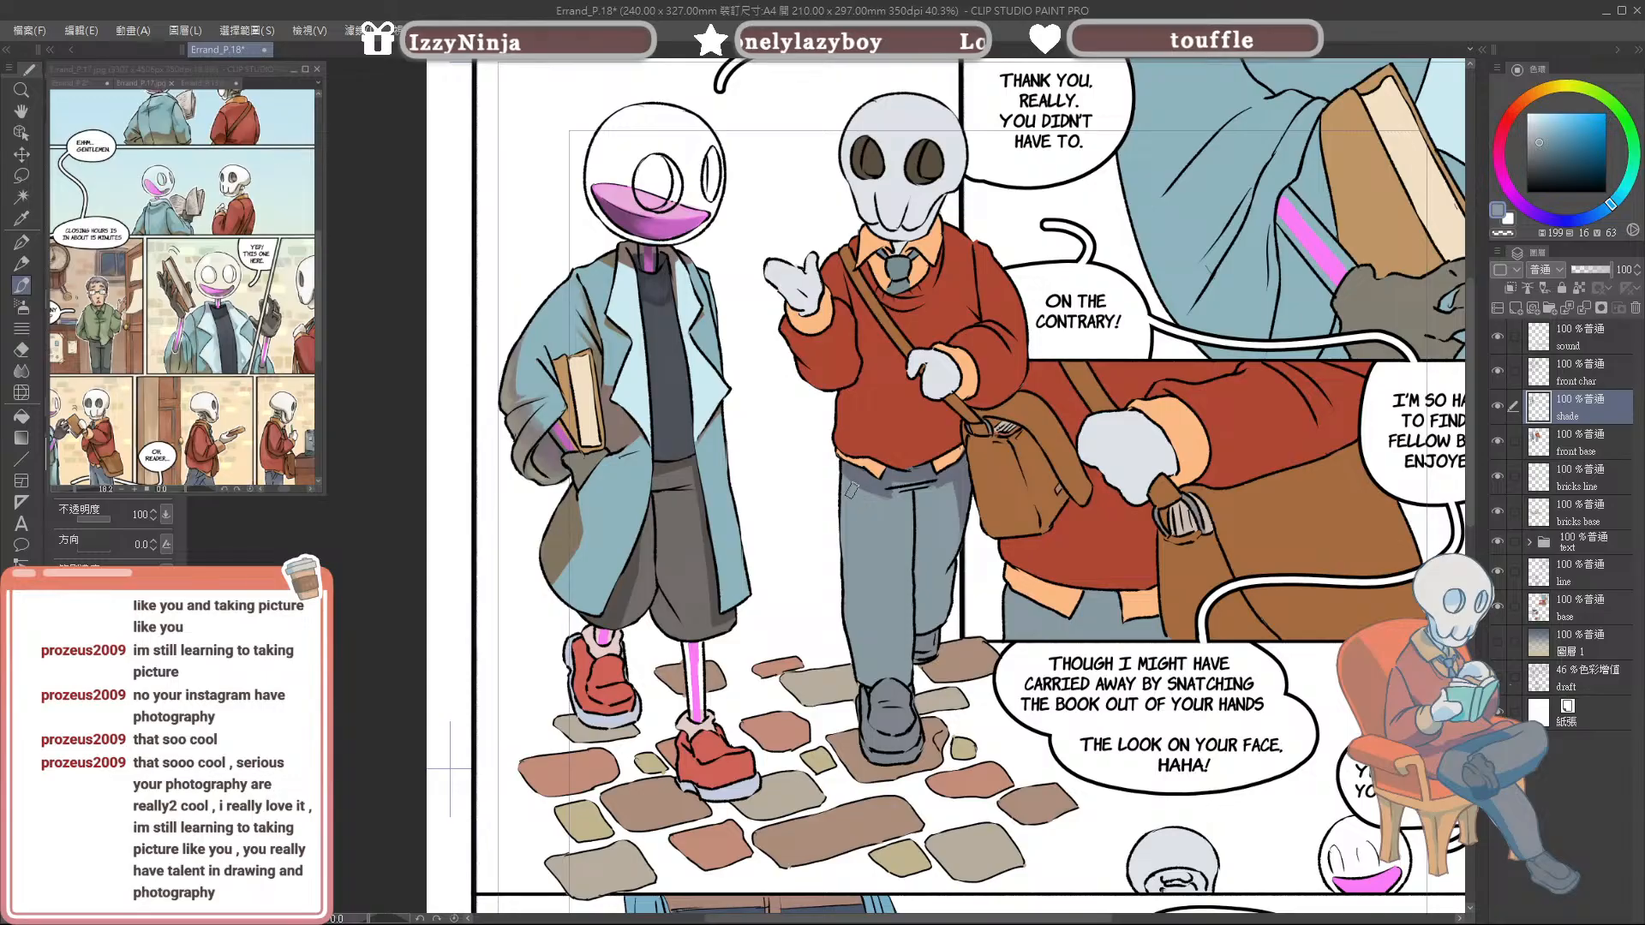
alt+click(904, 496)
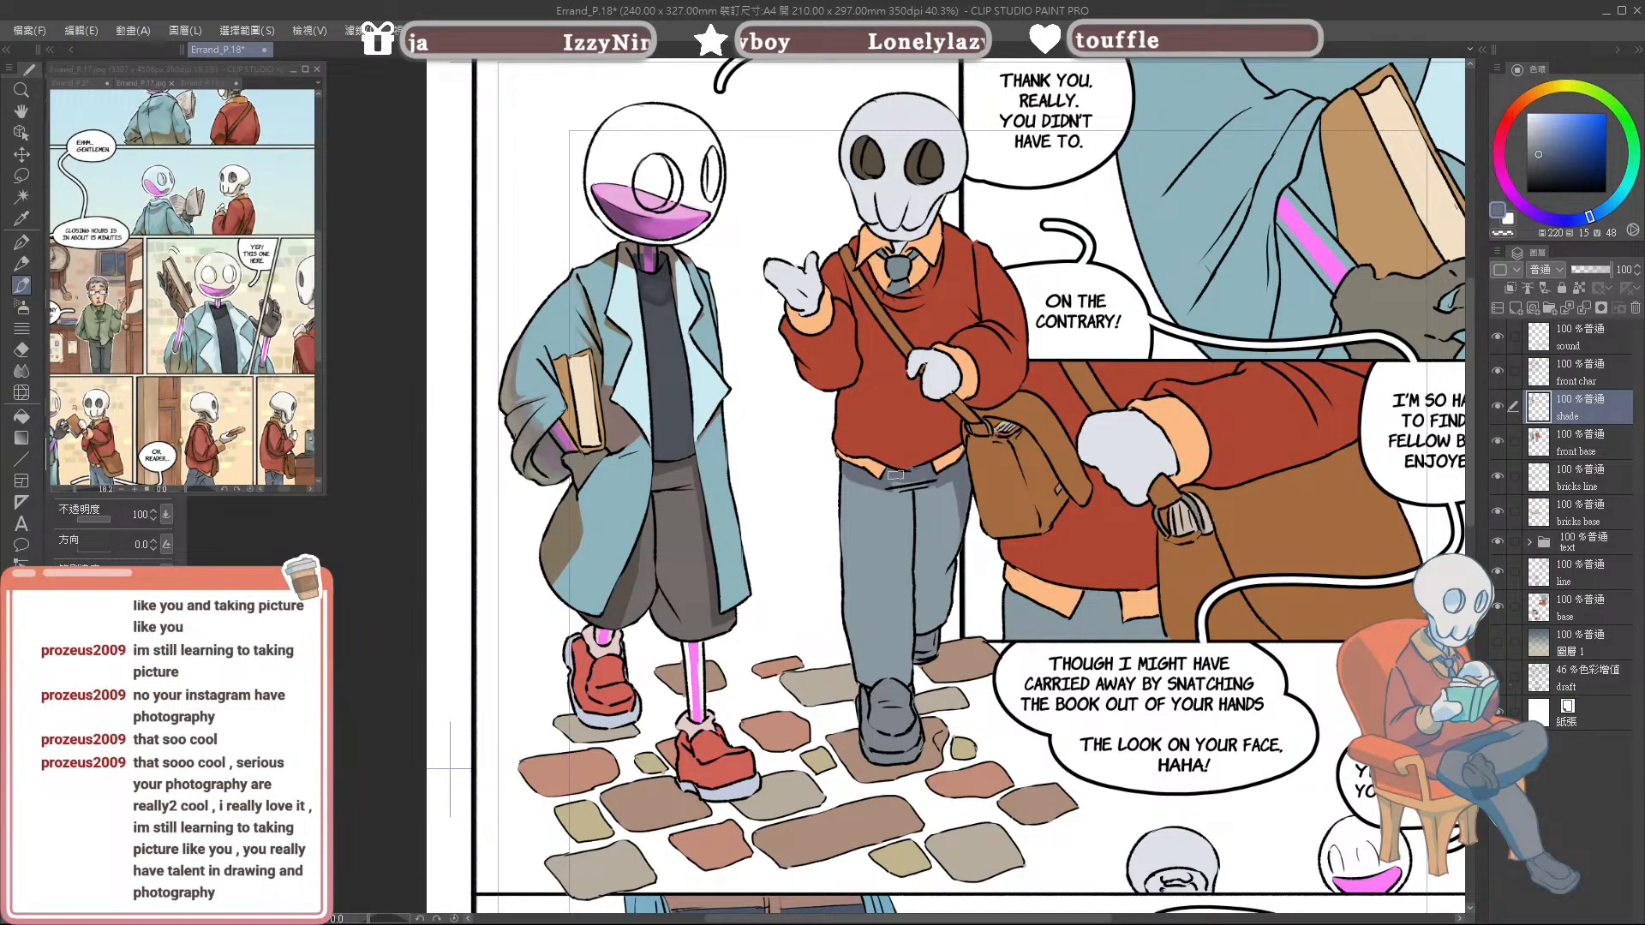
Step: Paint the shadow down the skull character's rear trouser leg and erase the spill at its edge
mouse_move(898, 482)
mouse_down()
mouse_move(952, 489)
mouse_move(925, 557)
mouse_move(951, 514)
mouse_move(927, 626)
mouse_up()
drag(923, 546, 924, 560)
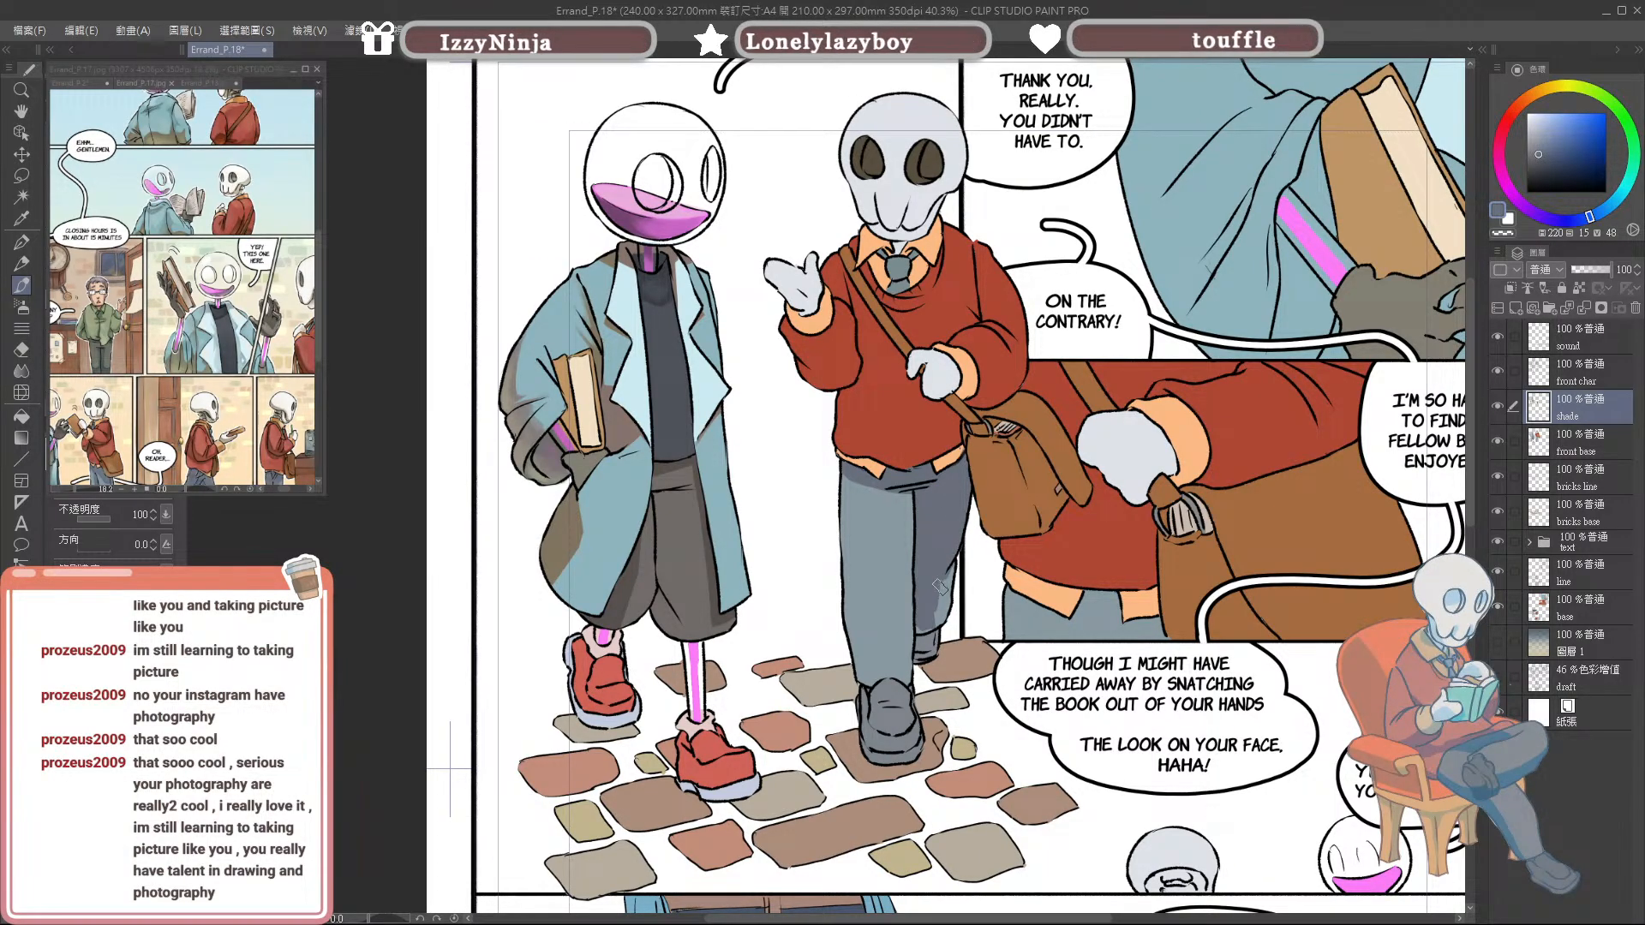
mouse_move(920, 616)
mouse_down()
mouse_move(922, 633)
mouse_move(940, 620)
mouse_move(943, 576)
mouse_move(946, 604)
mouse_up()
key(e)
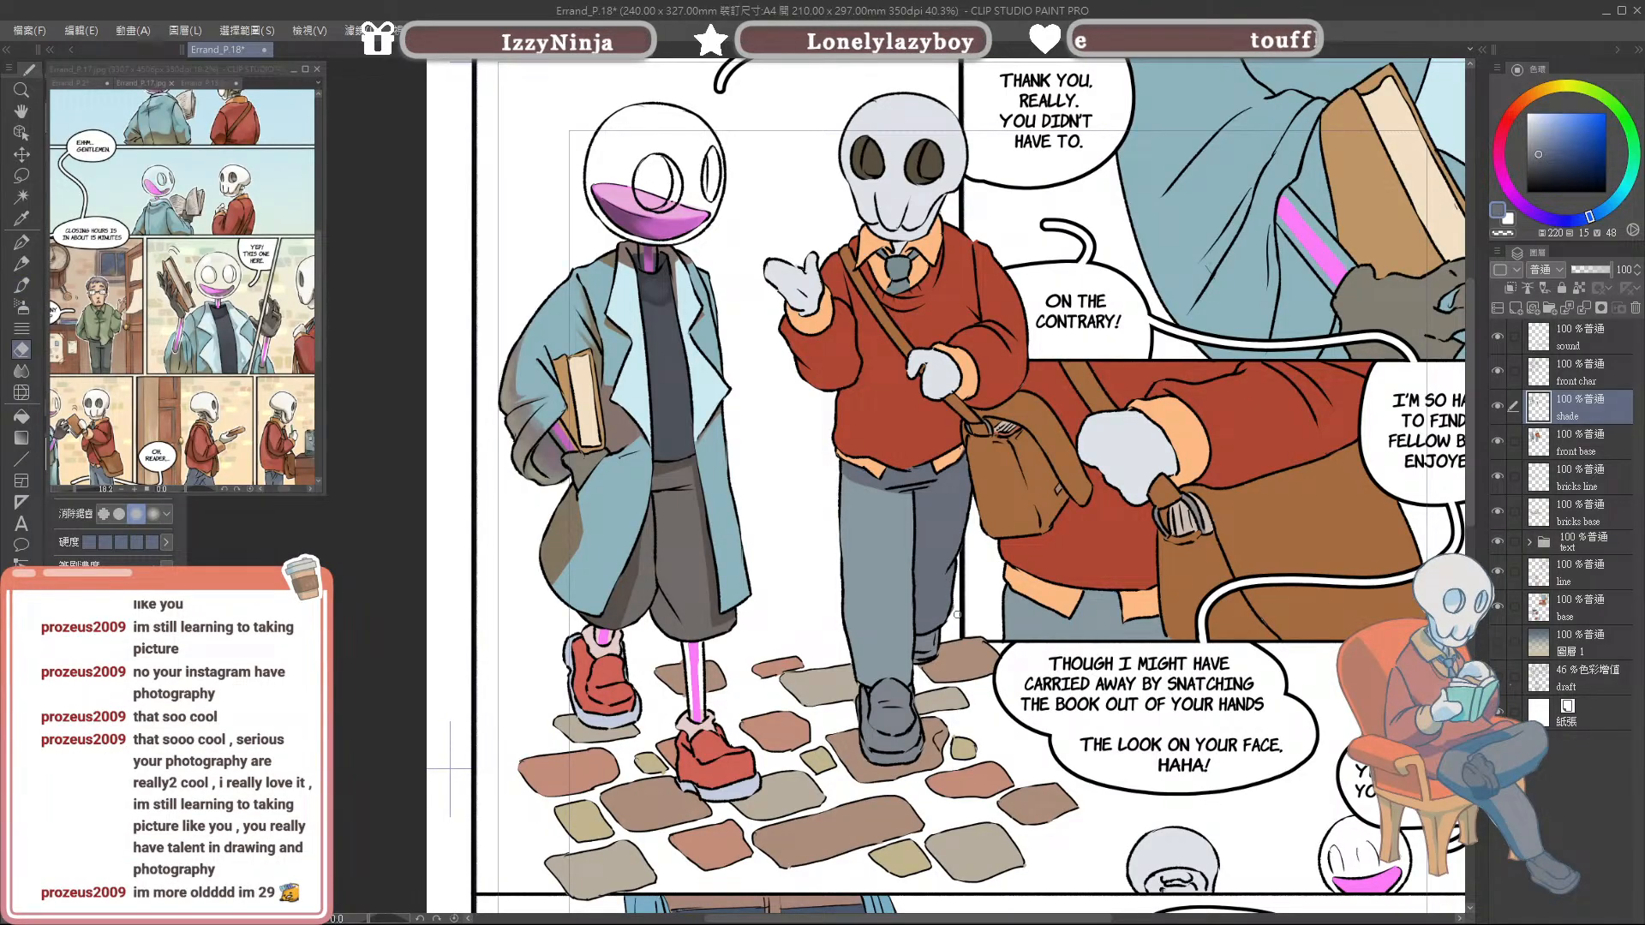
Step: Shade the inner side of the skull character's front trouser leg down to the shin, resampling the trousers' shadow tone
key(b)
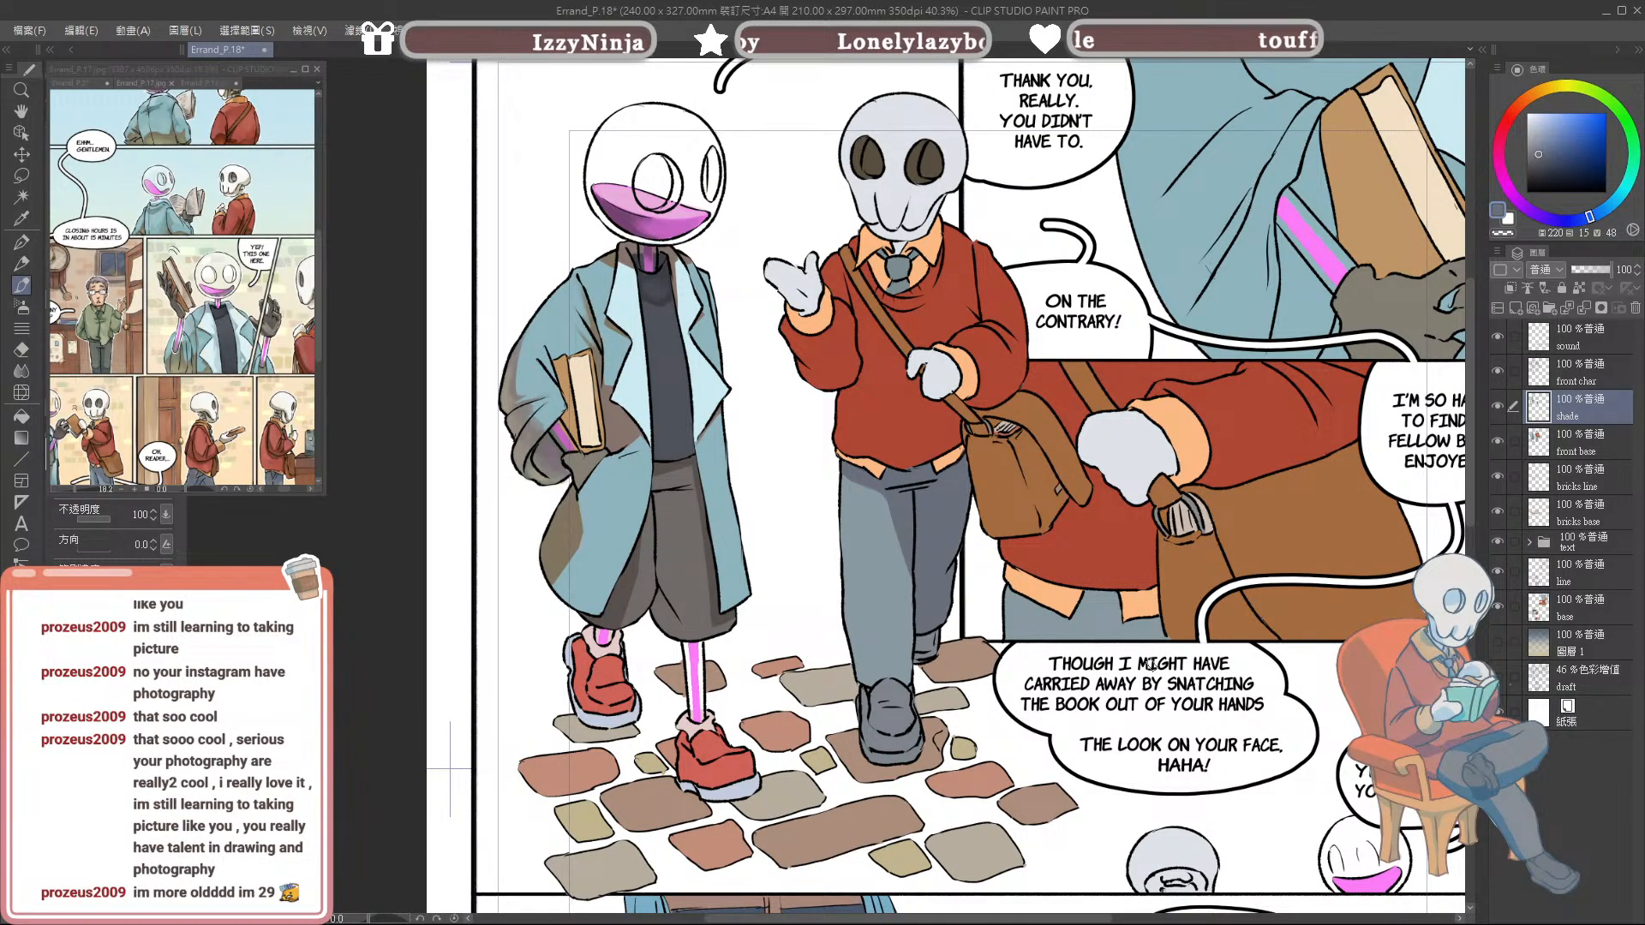
mouse_move(1187, 613)
mouse_down()
mouse_move(1175, 595)
mouse_move(1182, 687)
mouse_move(1202, 637)
mouse_up()
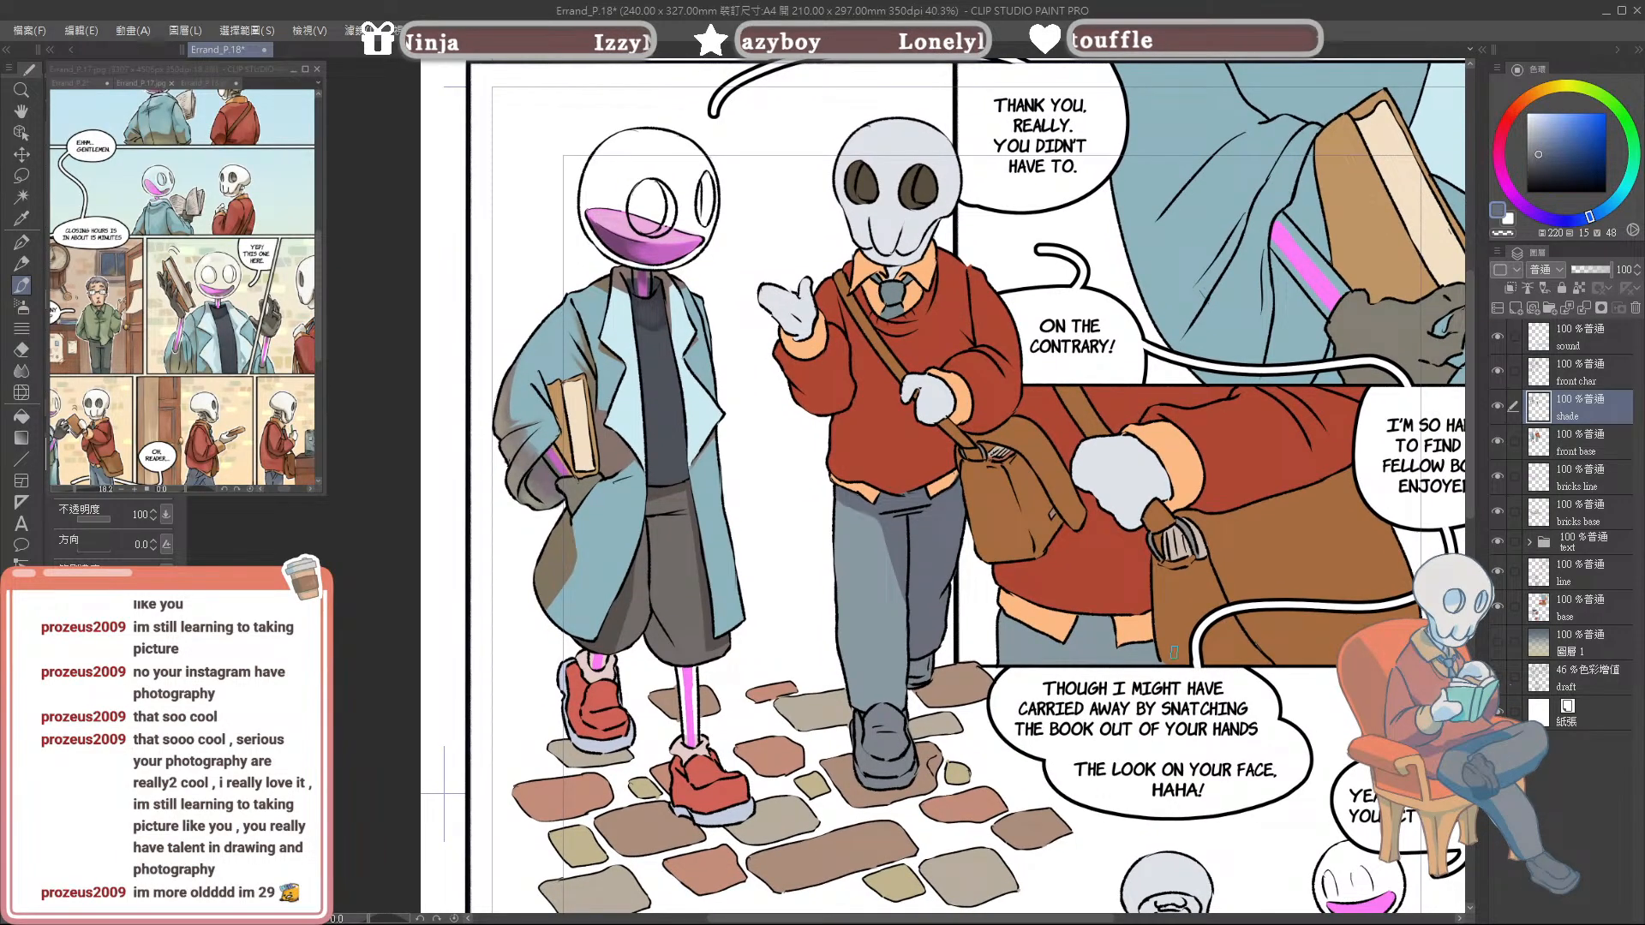
scroll(1162, 669, down, 5)
scroll(1354, 658, up, 3)
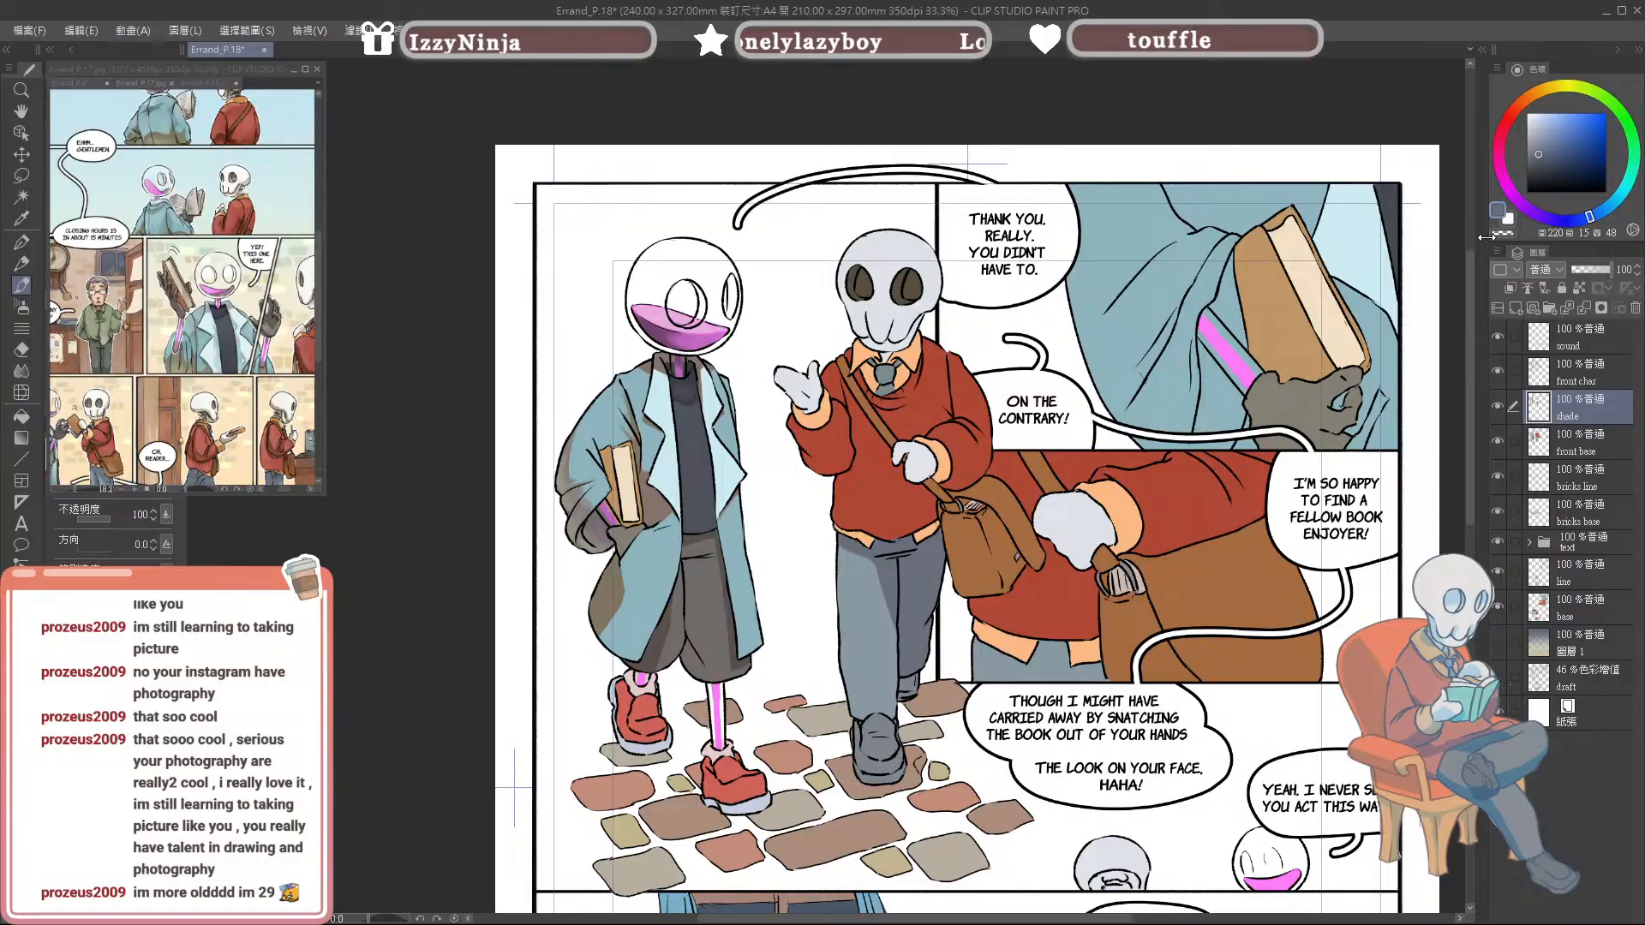
drag(1439, 207, 1434, 161)
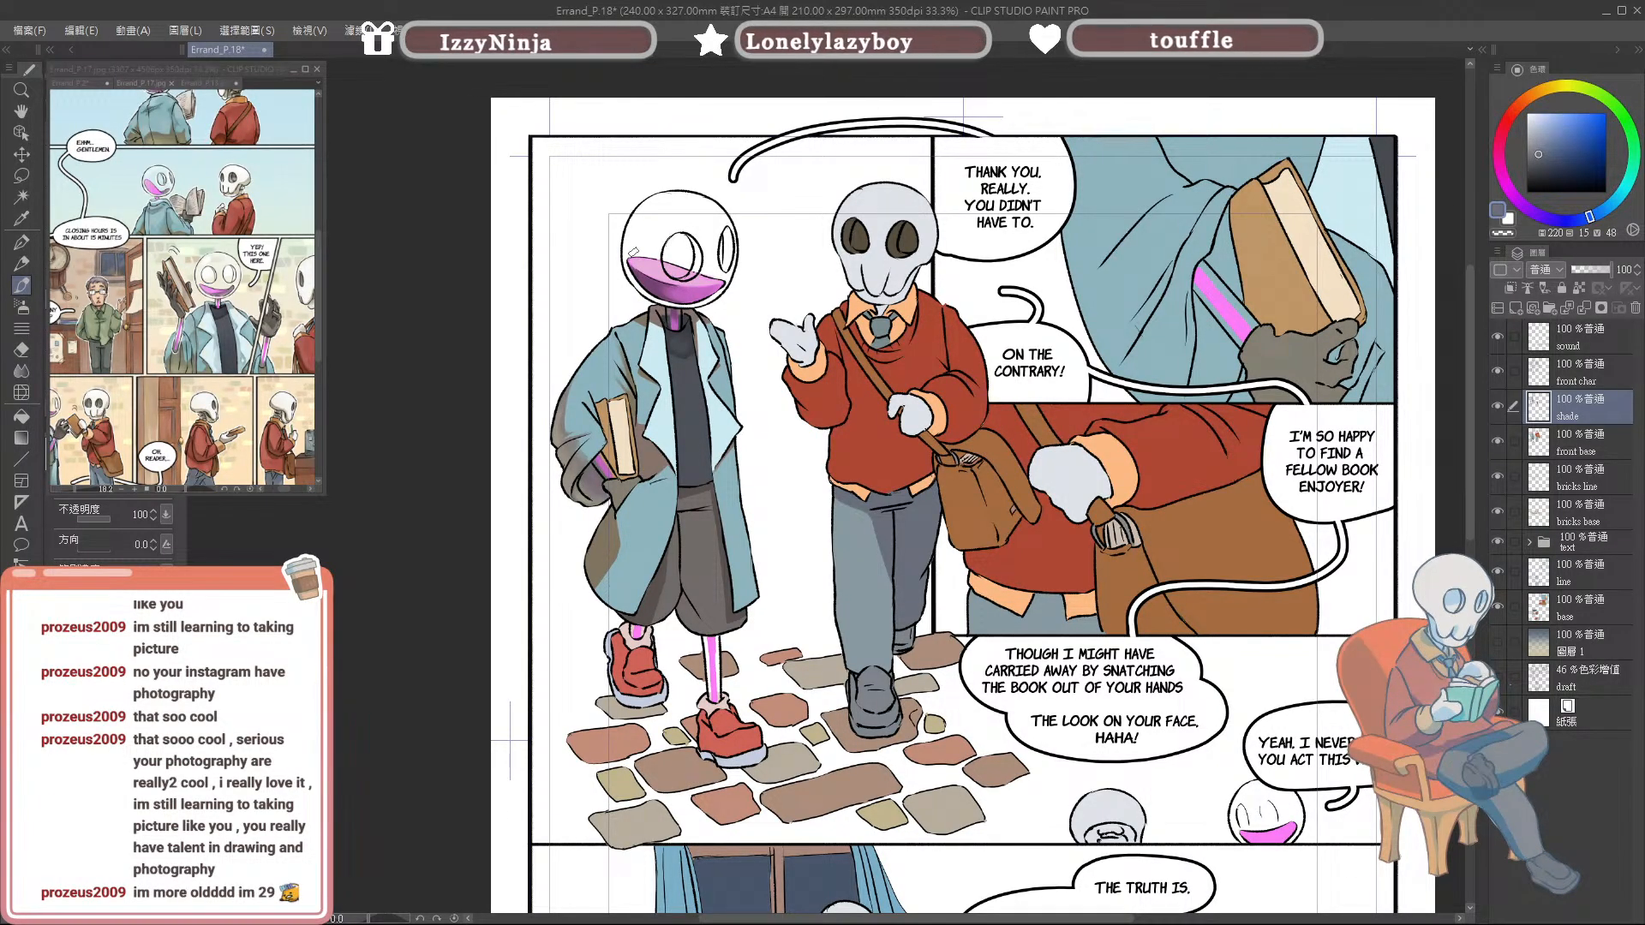
scroll(943, 505, down, 1)
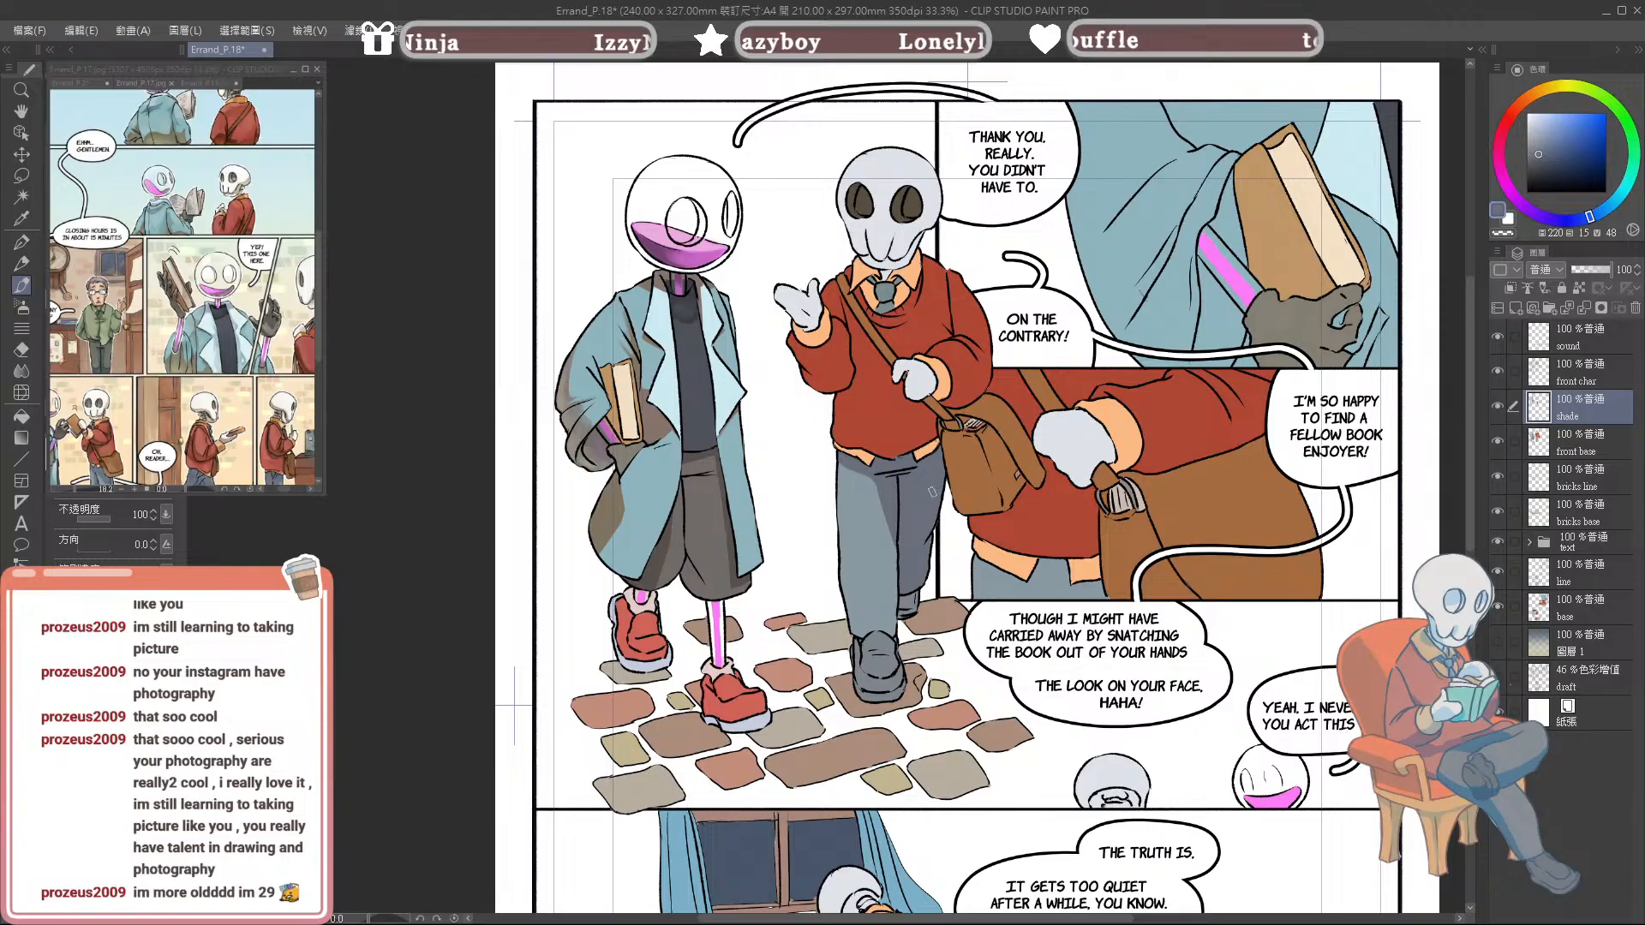
drag(1116, 501, 1093, 489)
alt+click(867, 500)
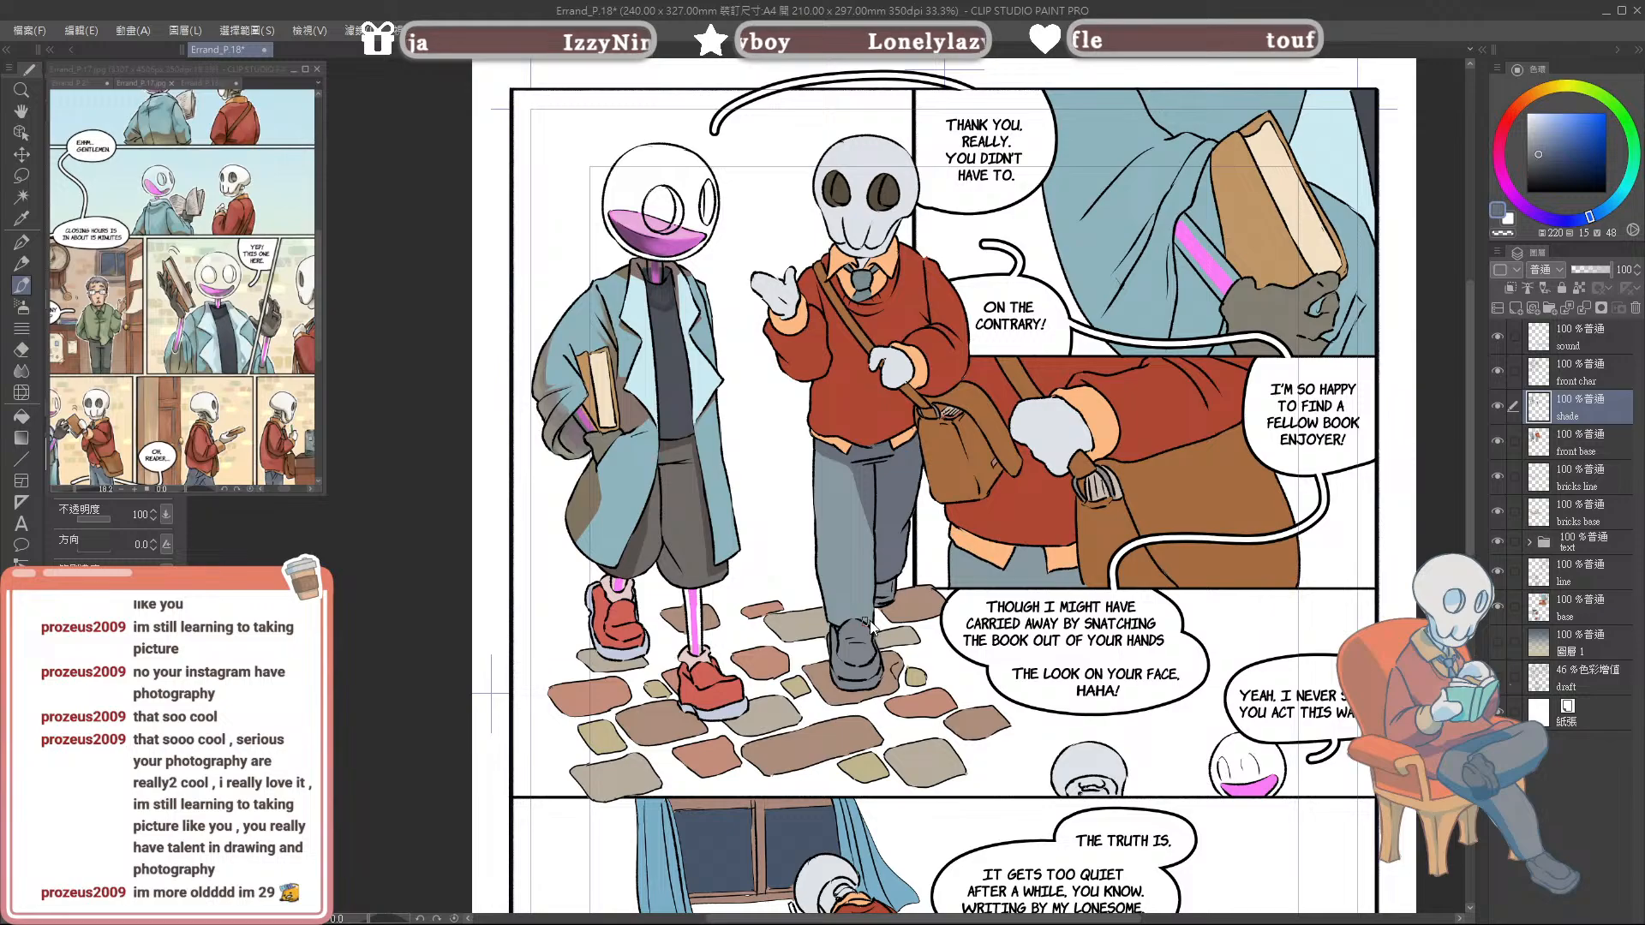
drag(874, 537, 873, 585)
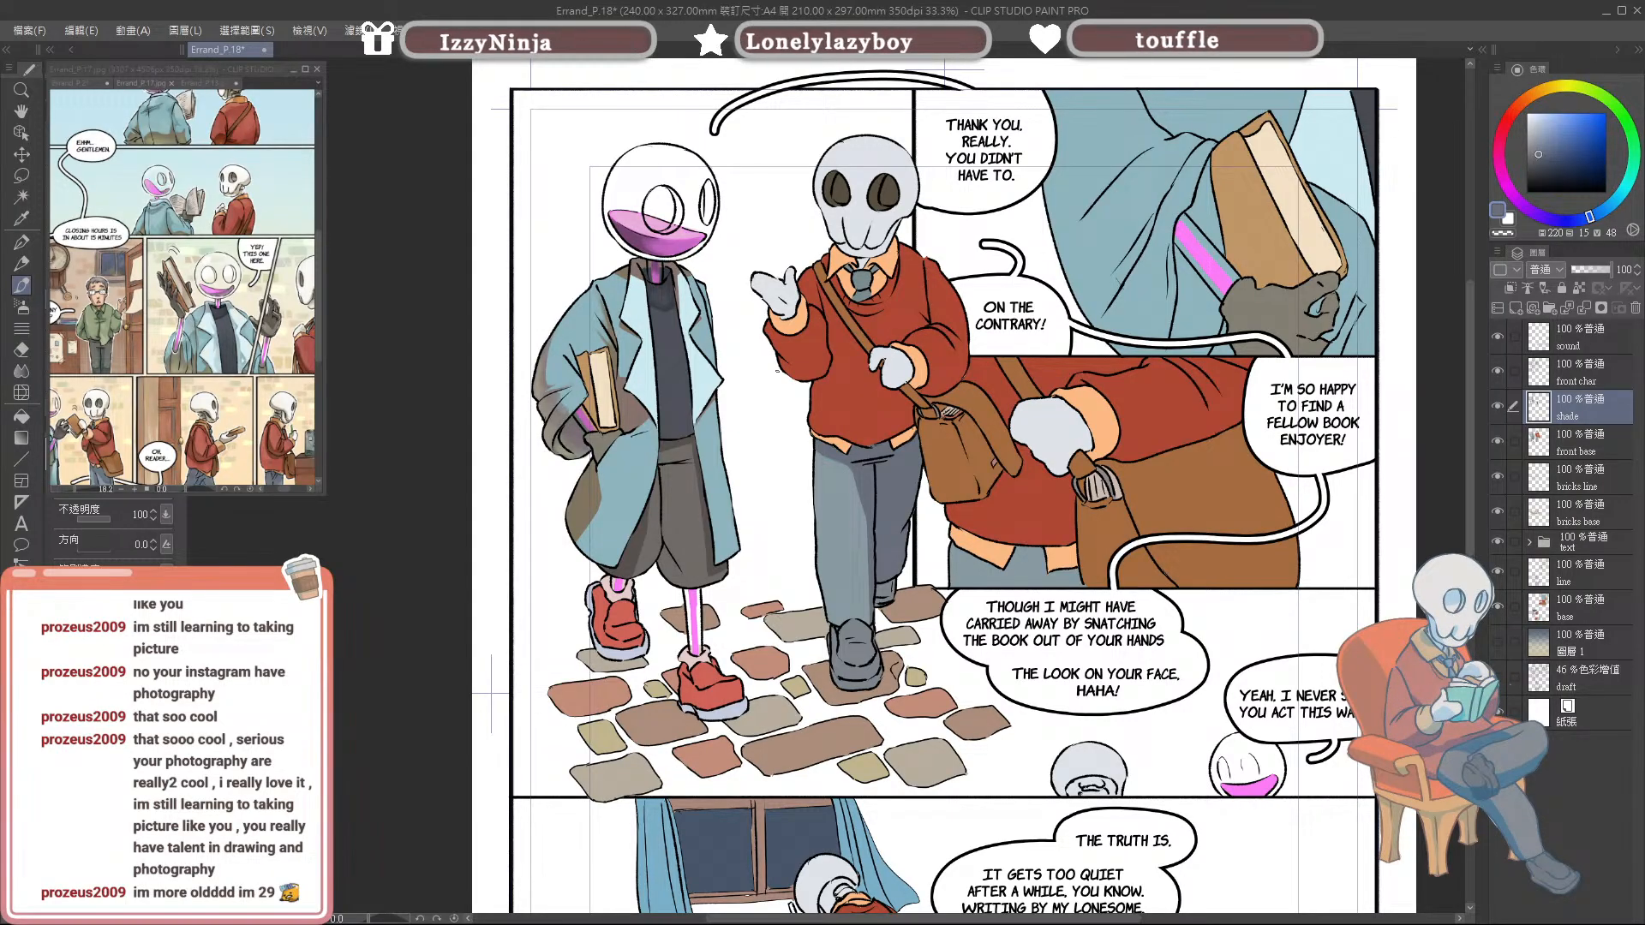
Step: Sample the sweater's shadow color at hue 14, saturation 68, brightness 45 from the Errand_P.17 reference and return to the Errand_P.18 page
right_click(196, 446)
right_click(197, 453)
right_click(198, 457)
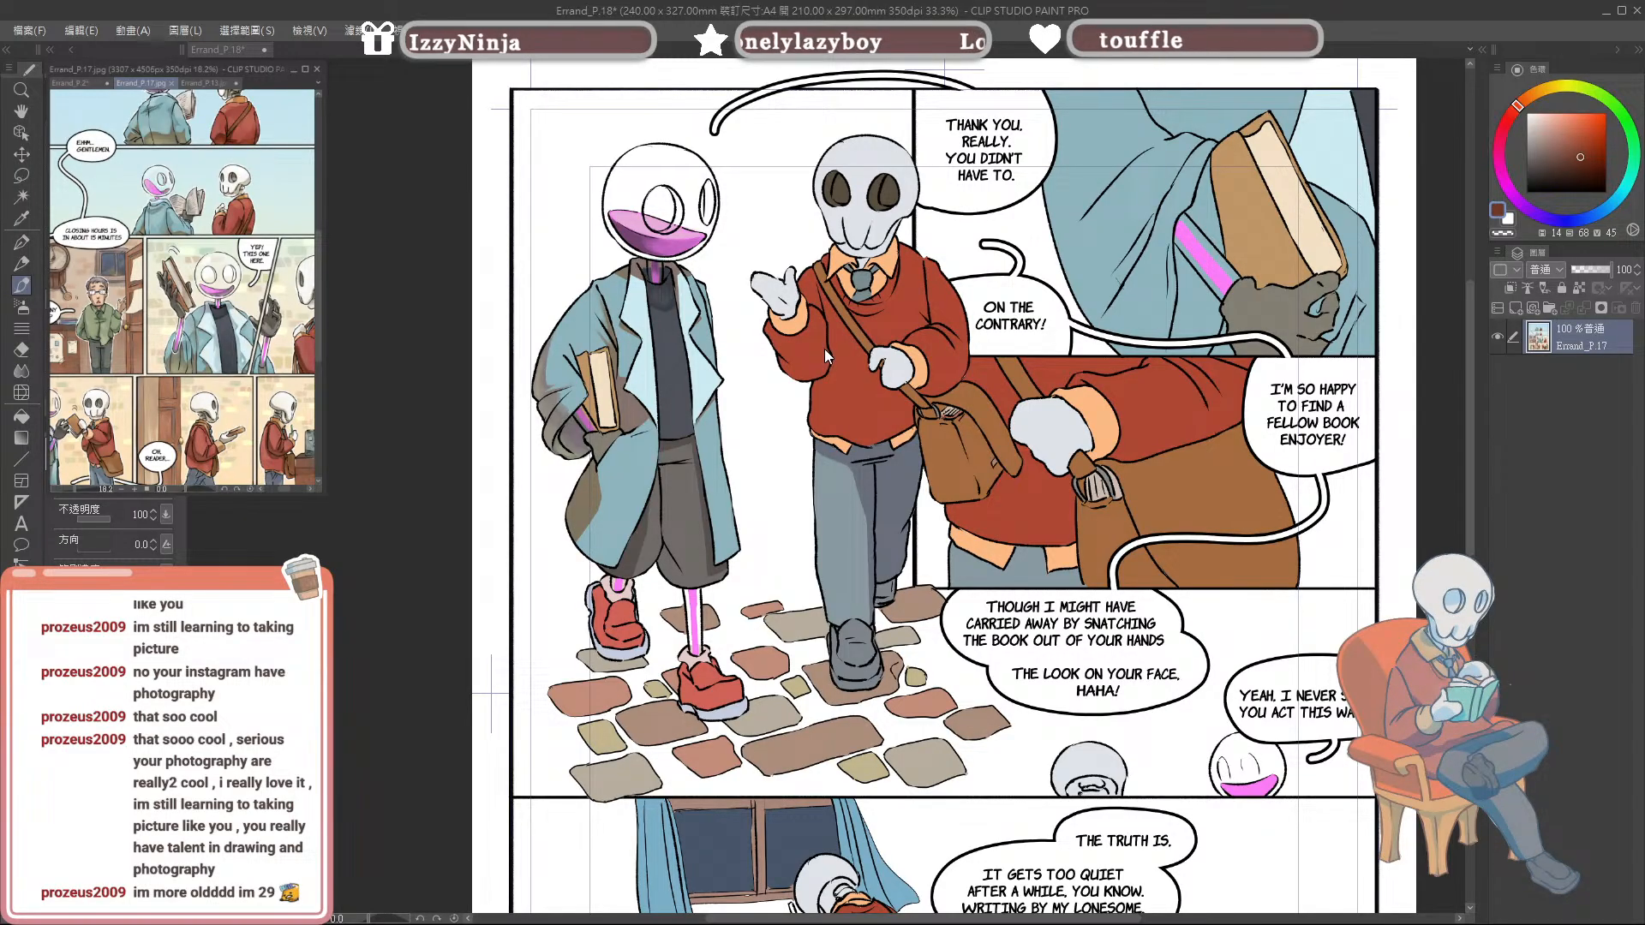
click(832, 382)
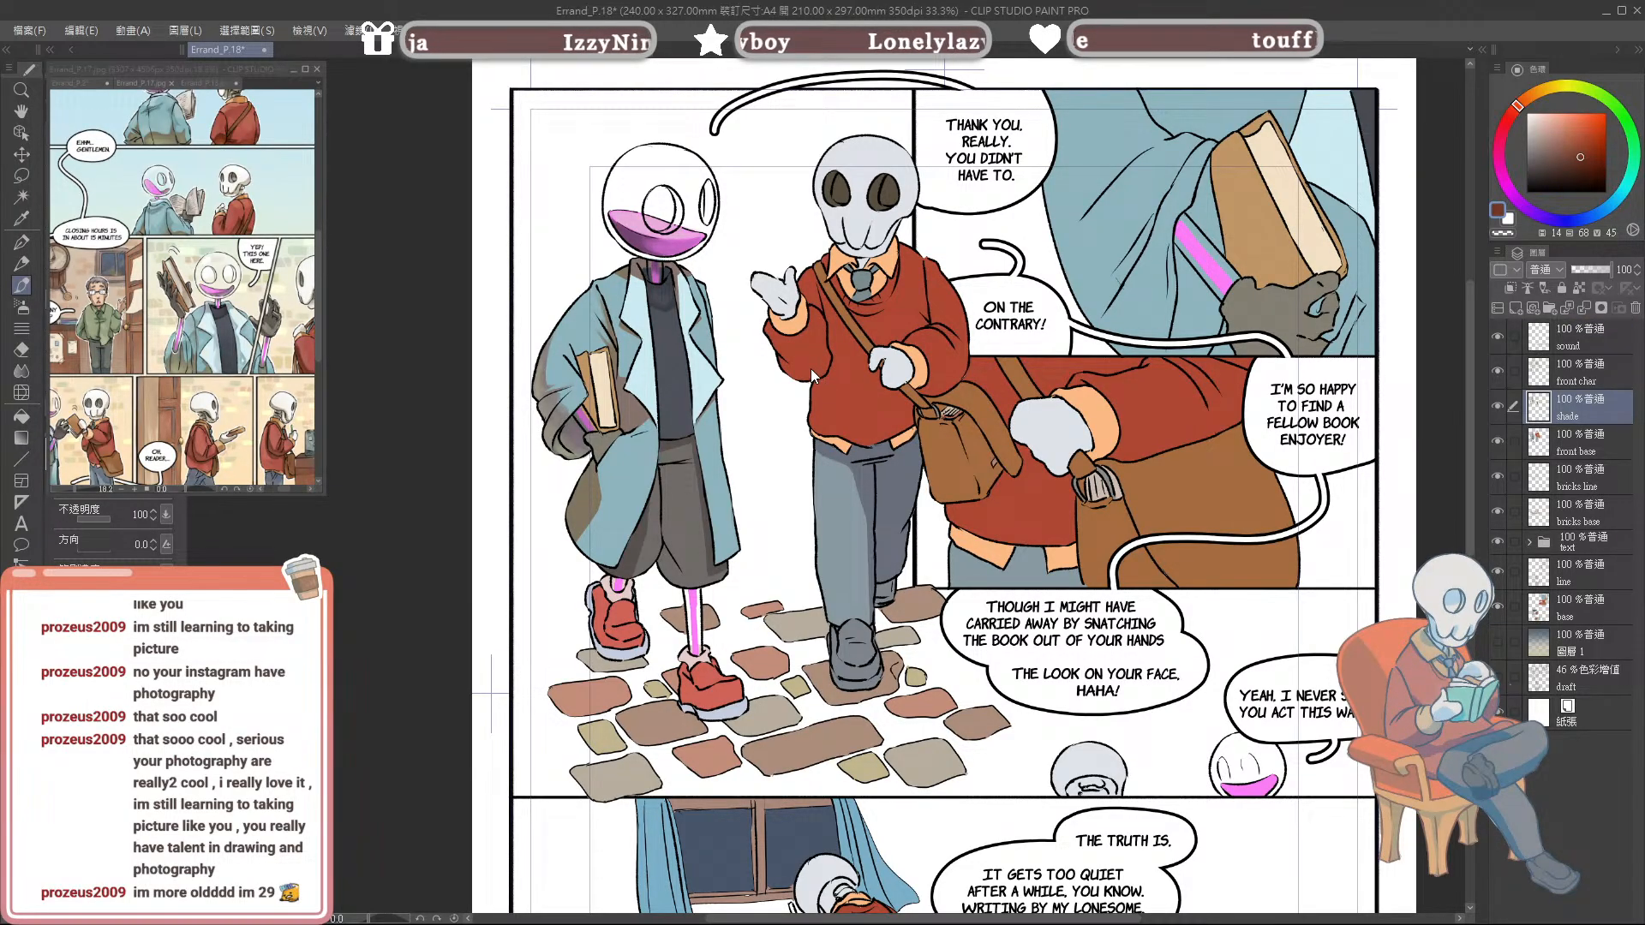
Step: Paint a shadow under the skull character's raised sweater sleeve around the elbow, undoing a stray stroke and erasing the excess
mouse_move(797, 358)
mouse_down()
mouse_move(819, 372)
mouse_move(797, 353)
mouse_move(804, 385)
mouse_move(800, 354)
mouse_up()
key(ctrl+z)
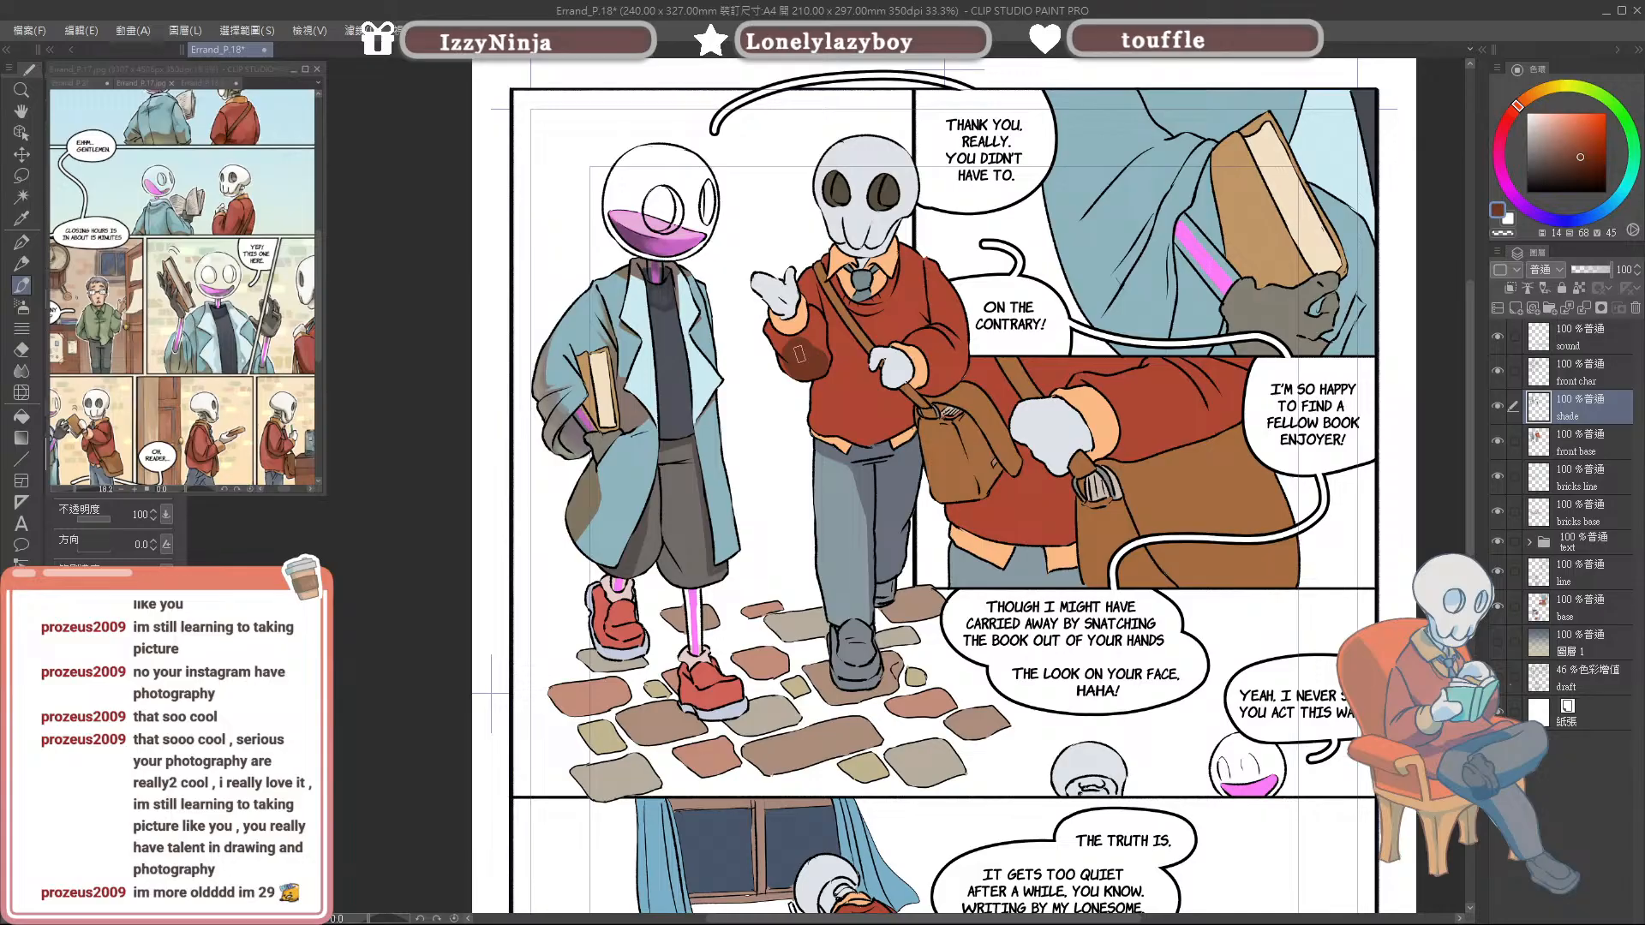
key(e)
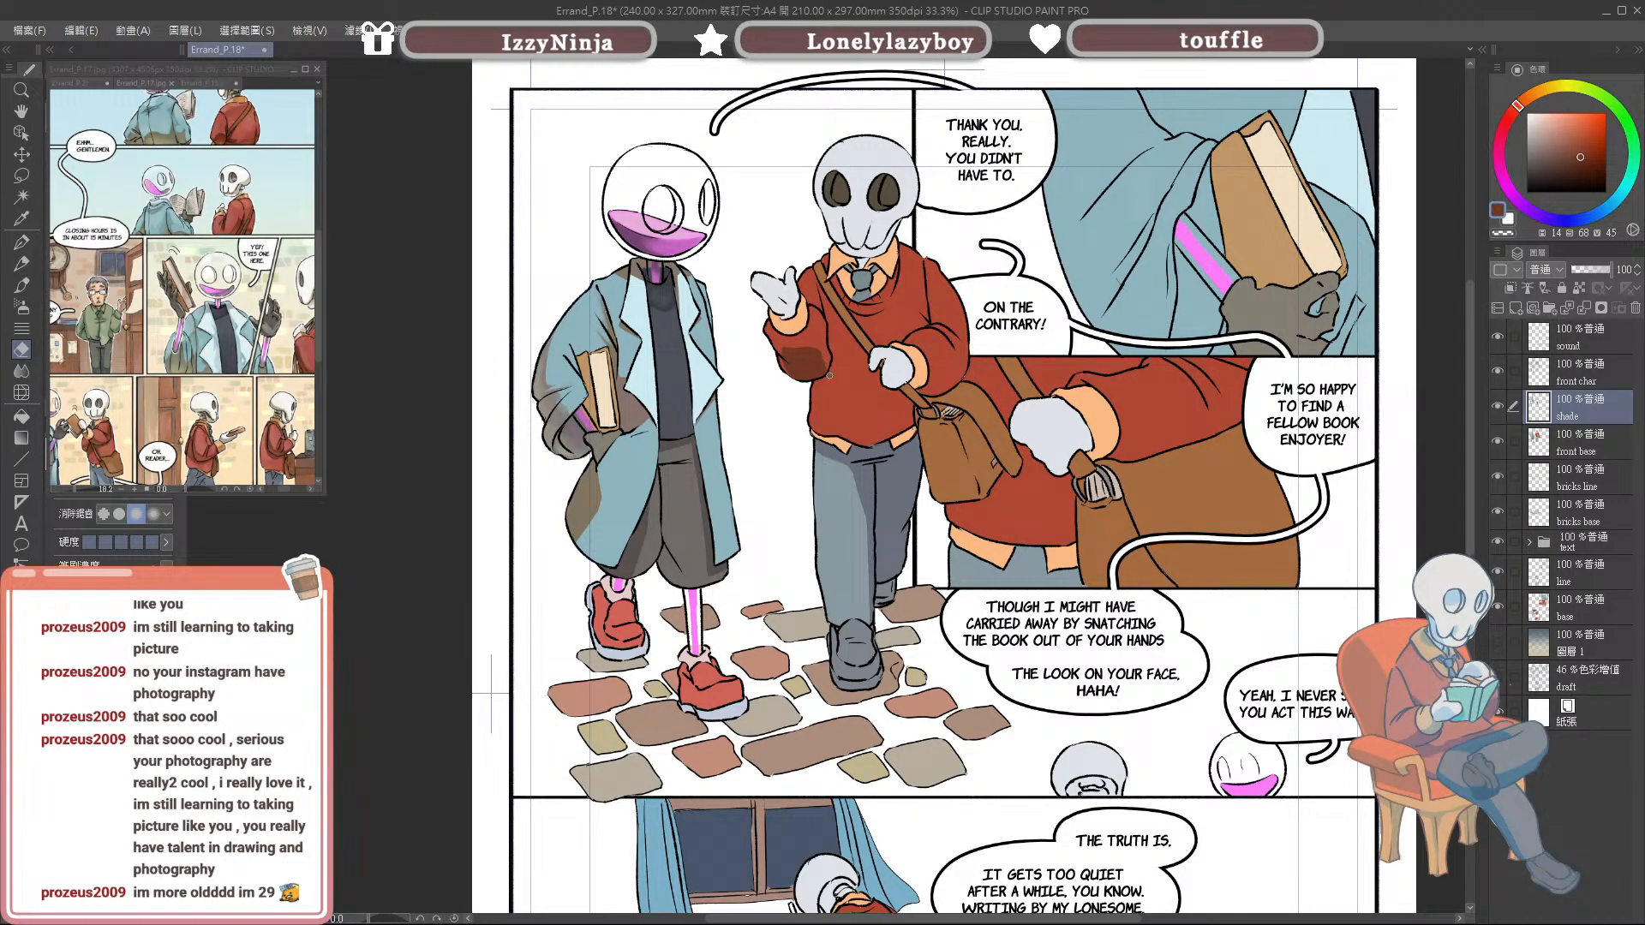
key(b)
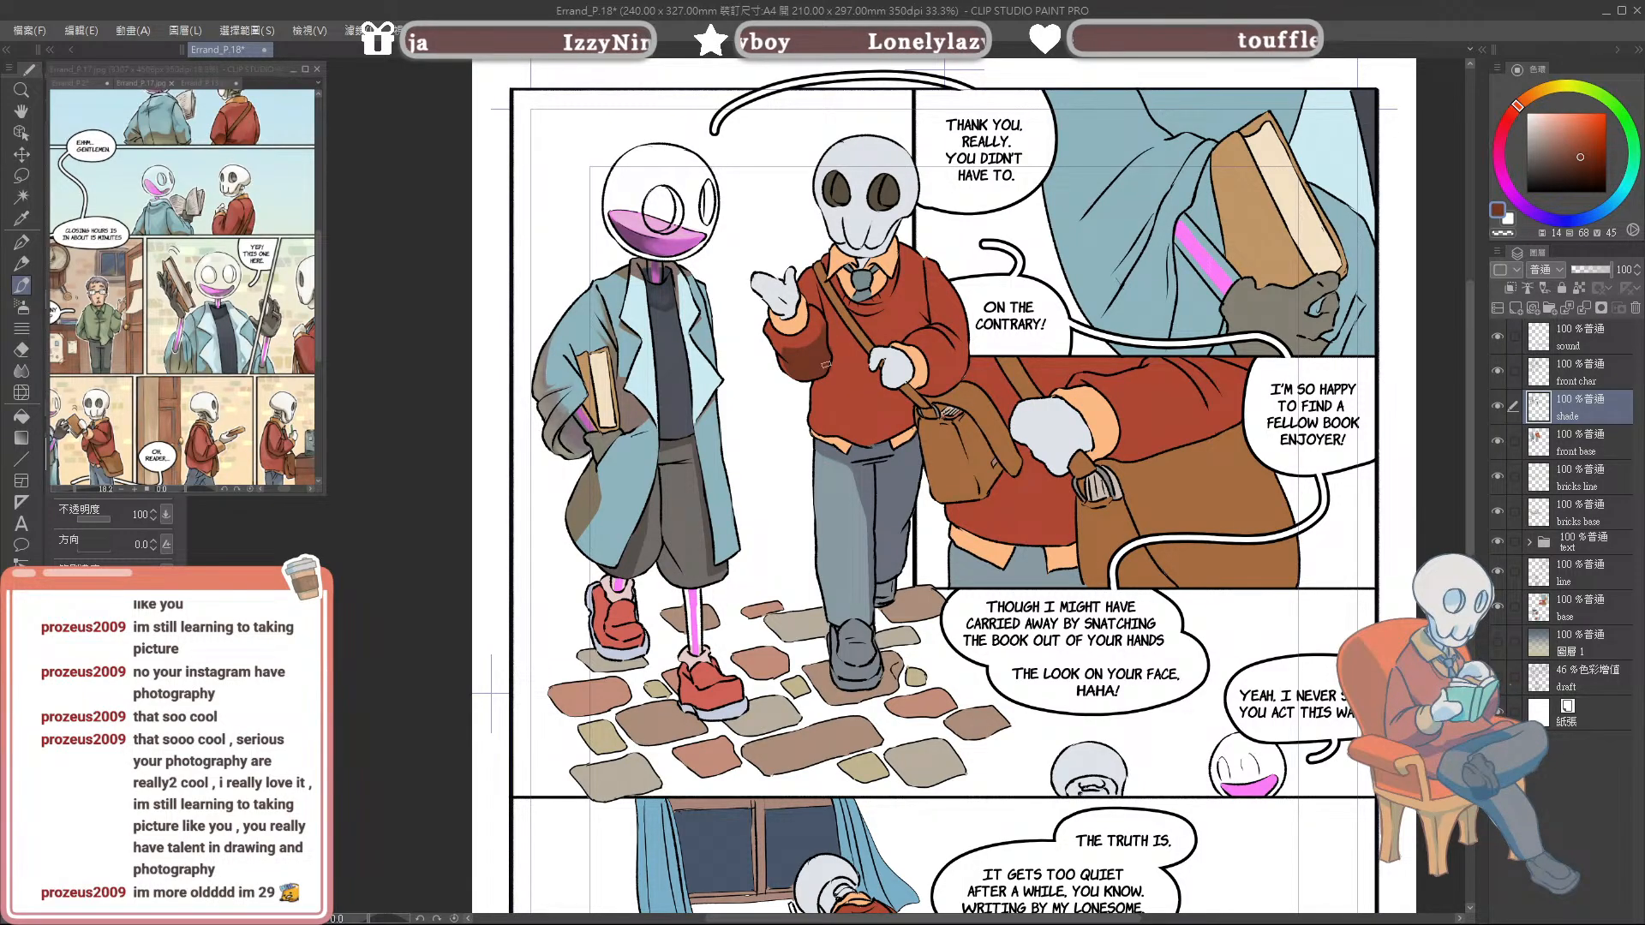
key(e)
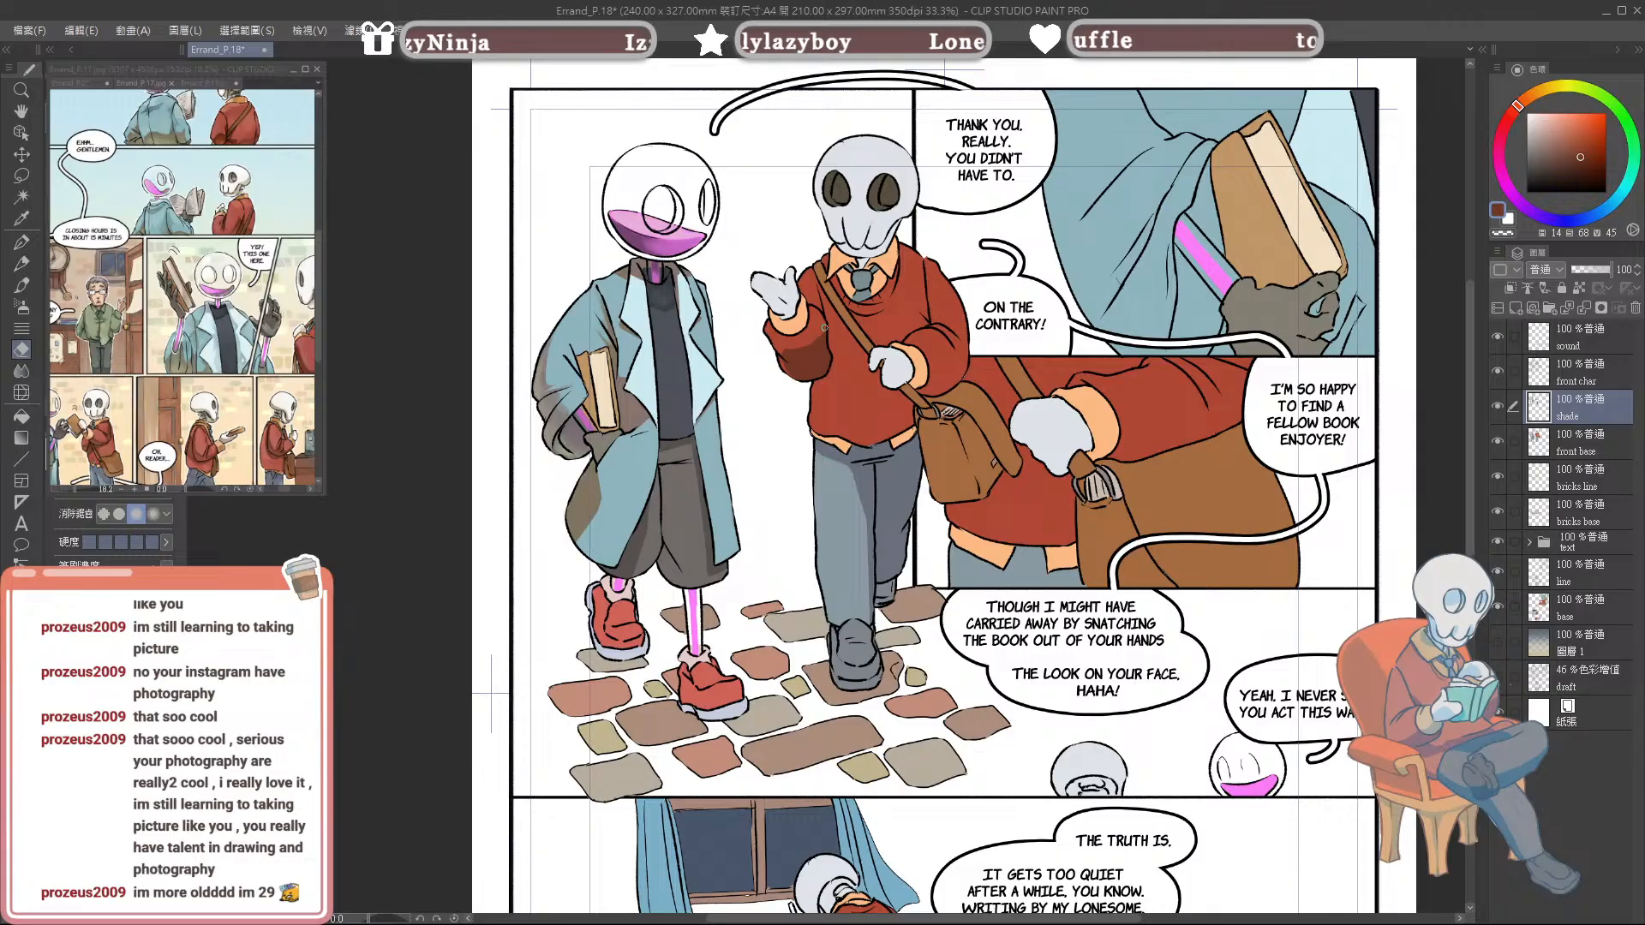
Step: Shade the side of the skull character's sweater torso below the raised arm down to the hem, trimming the shadow's edge with the eraser
key(b)
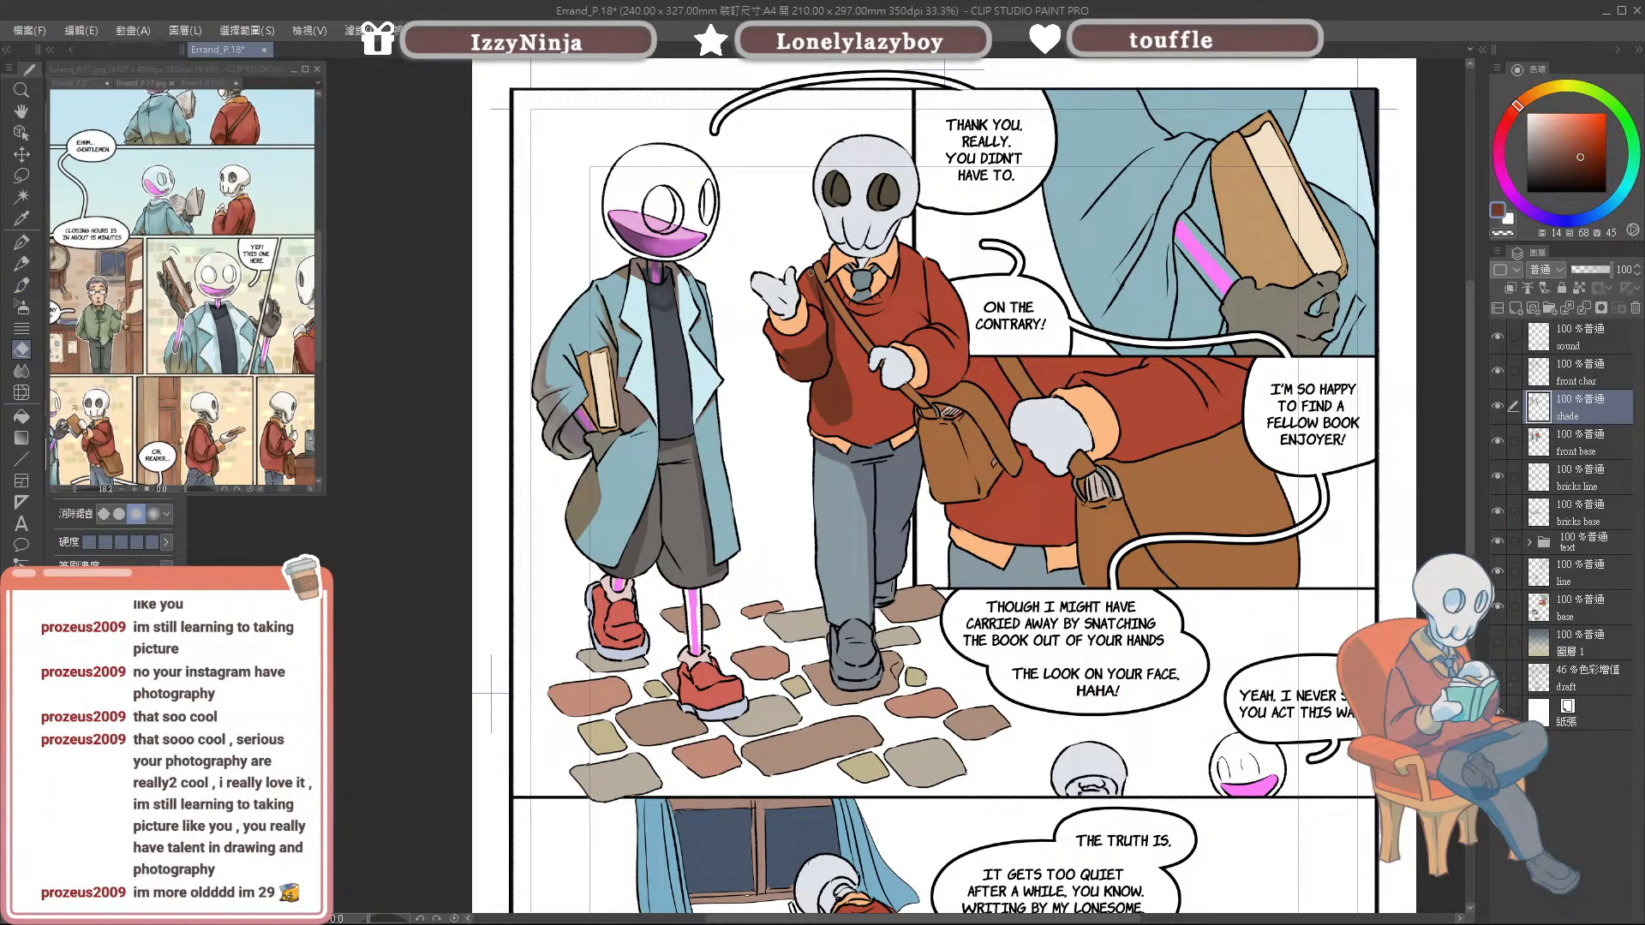
key(e)
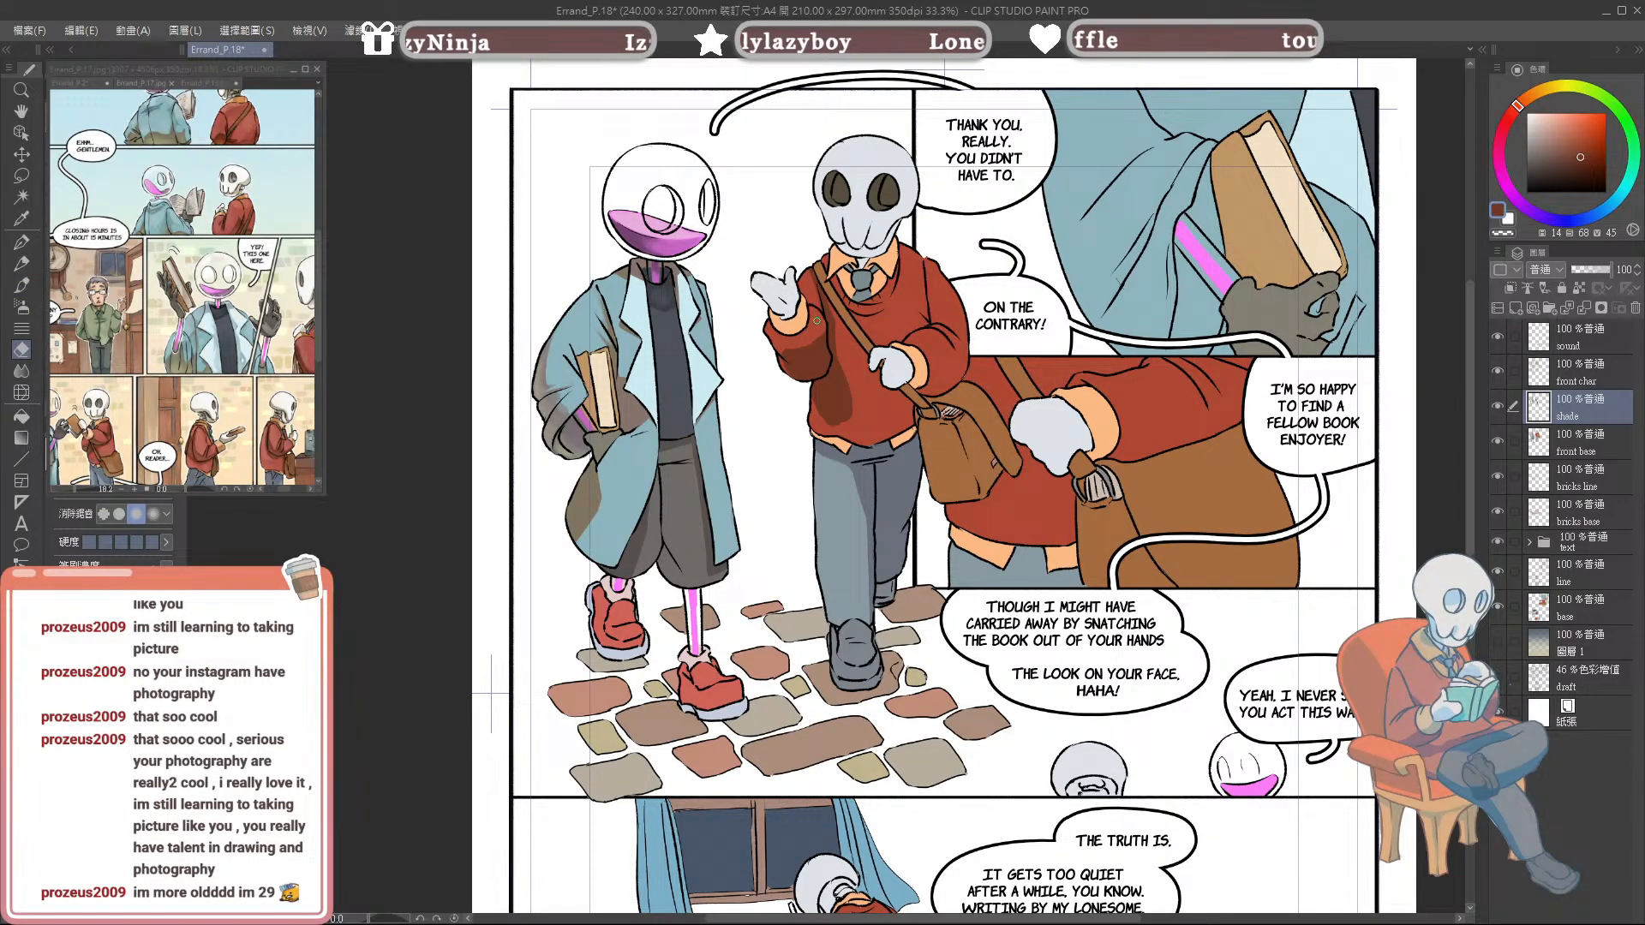
key(b)
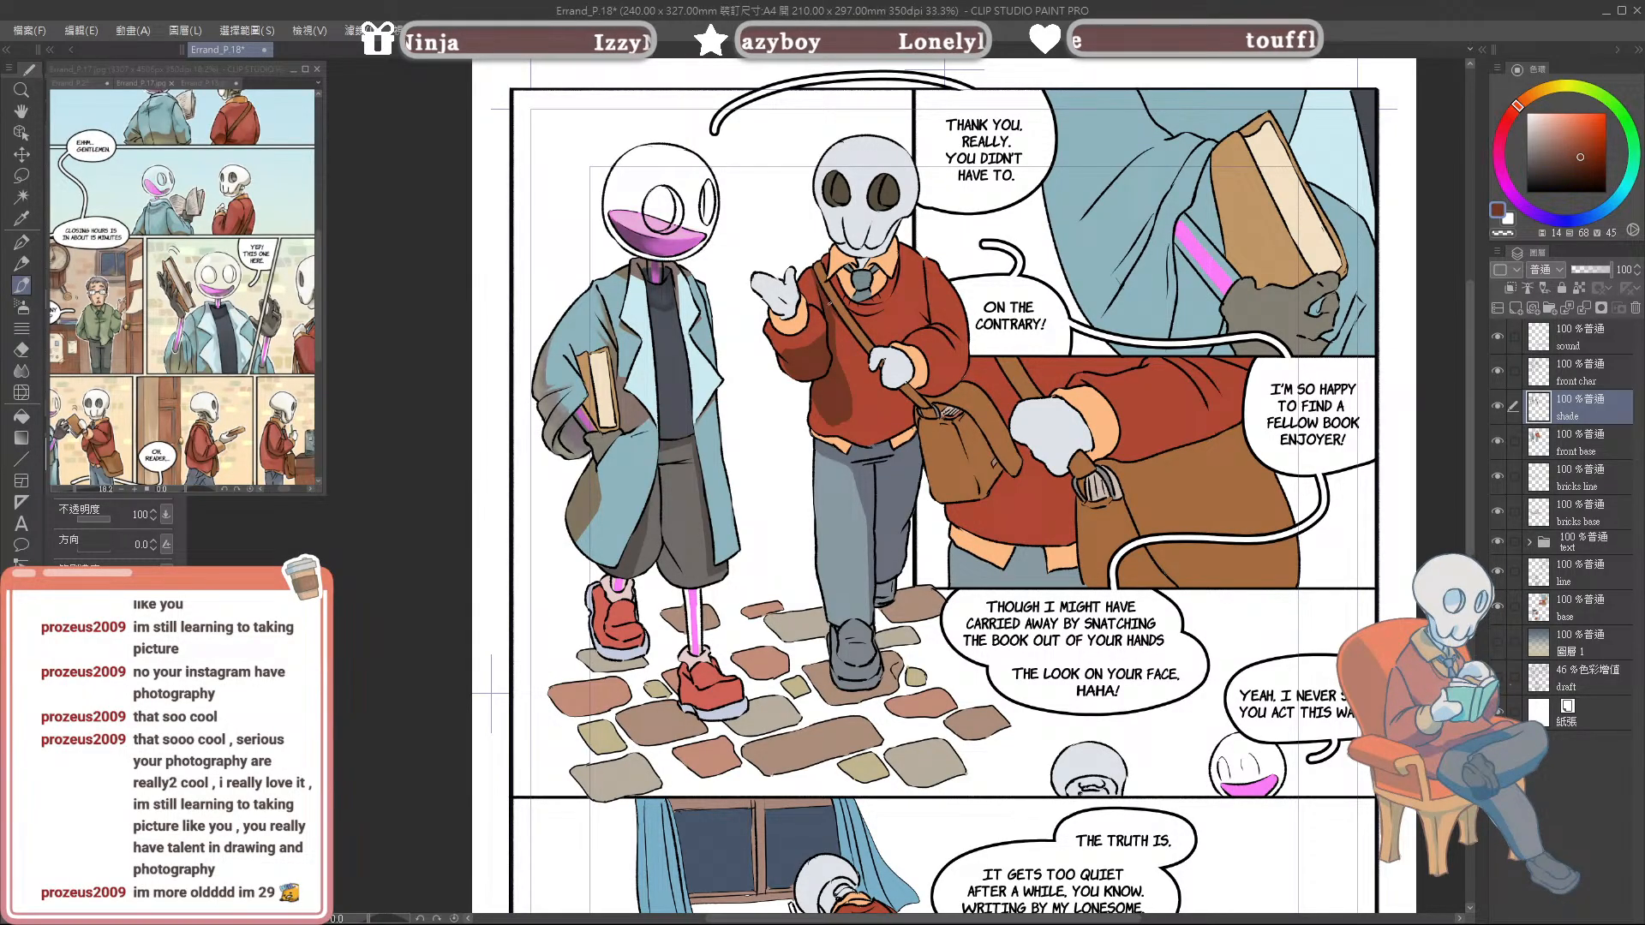
key(e)
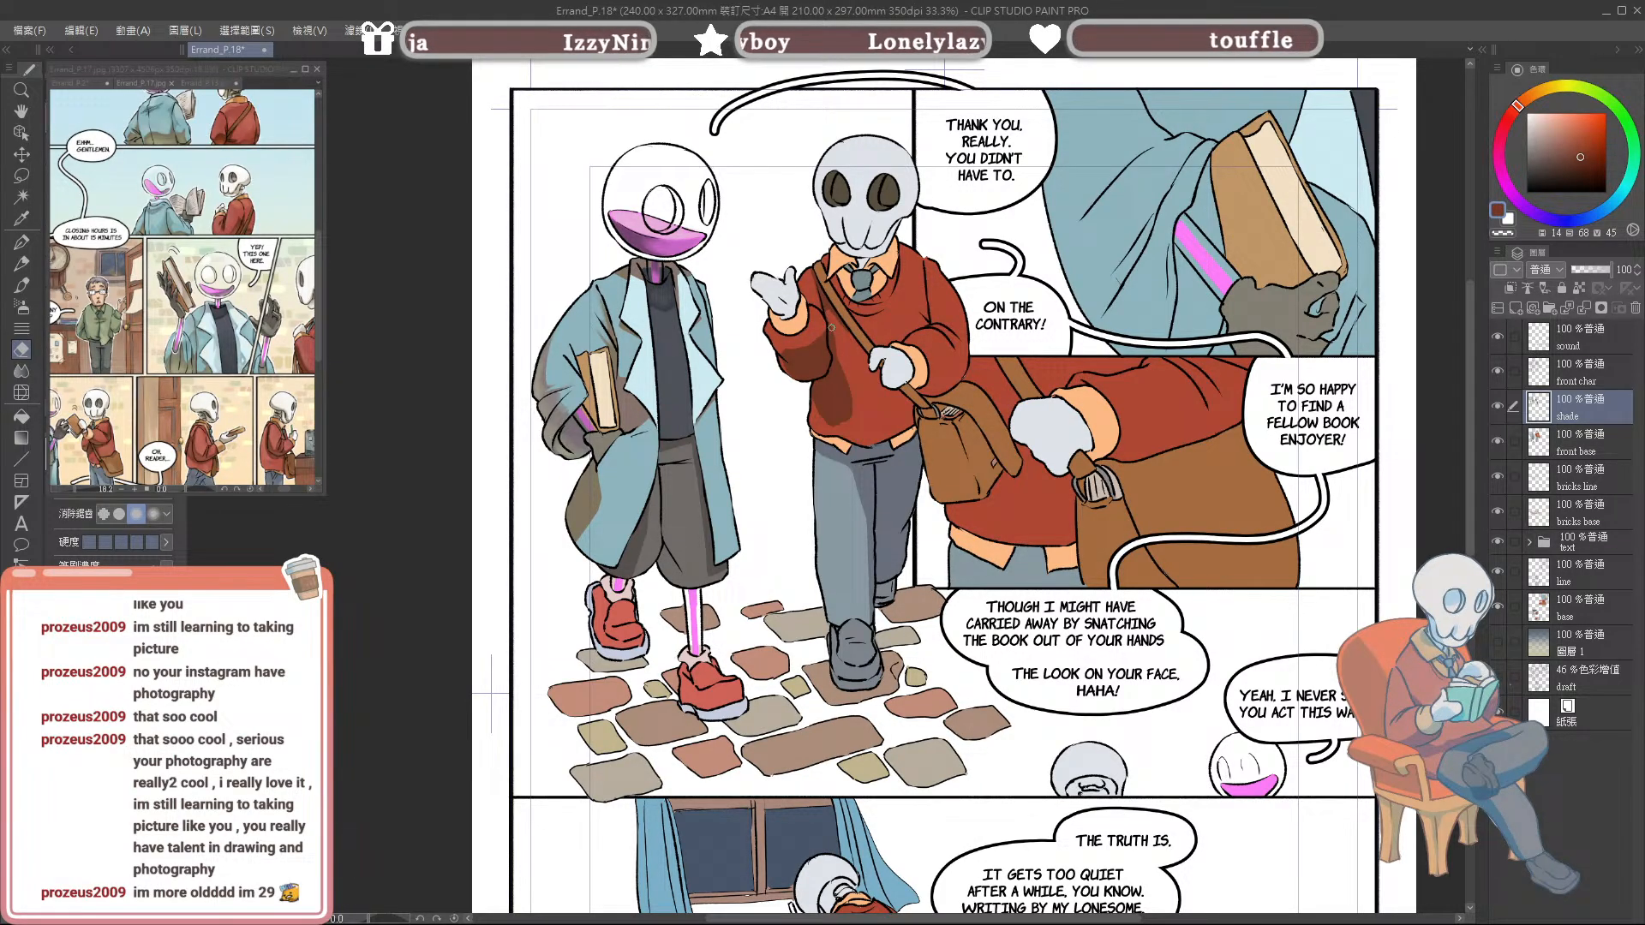
key(b)
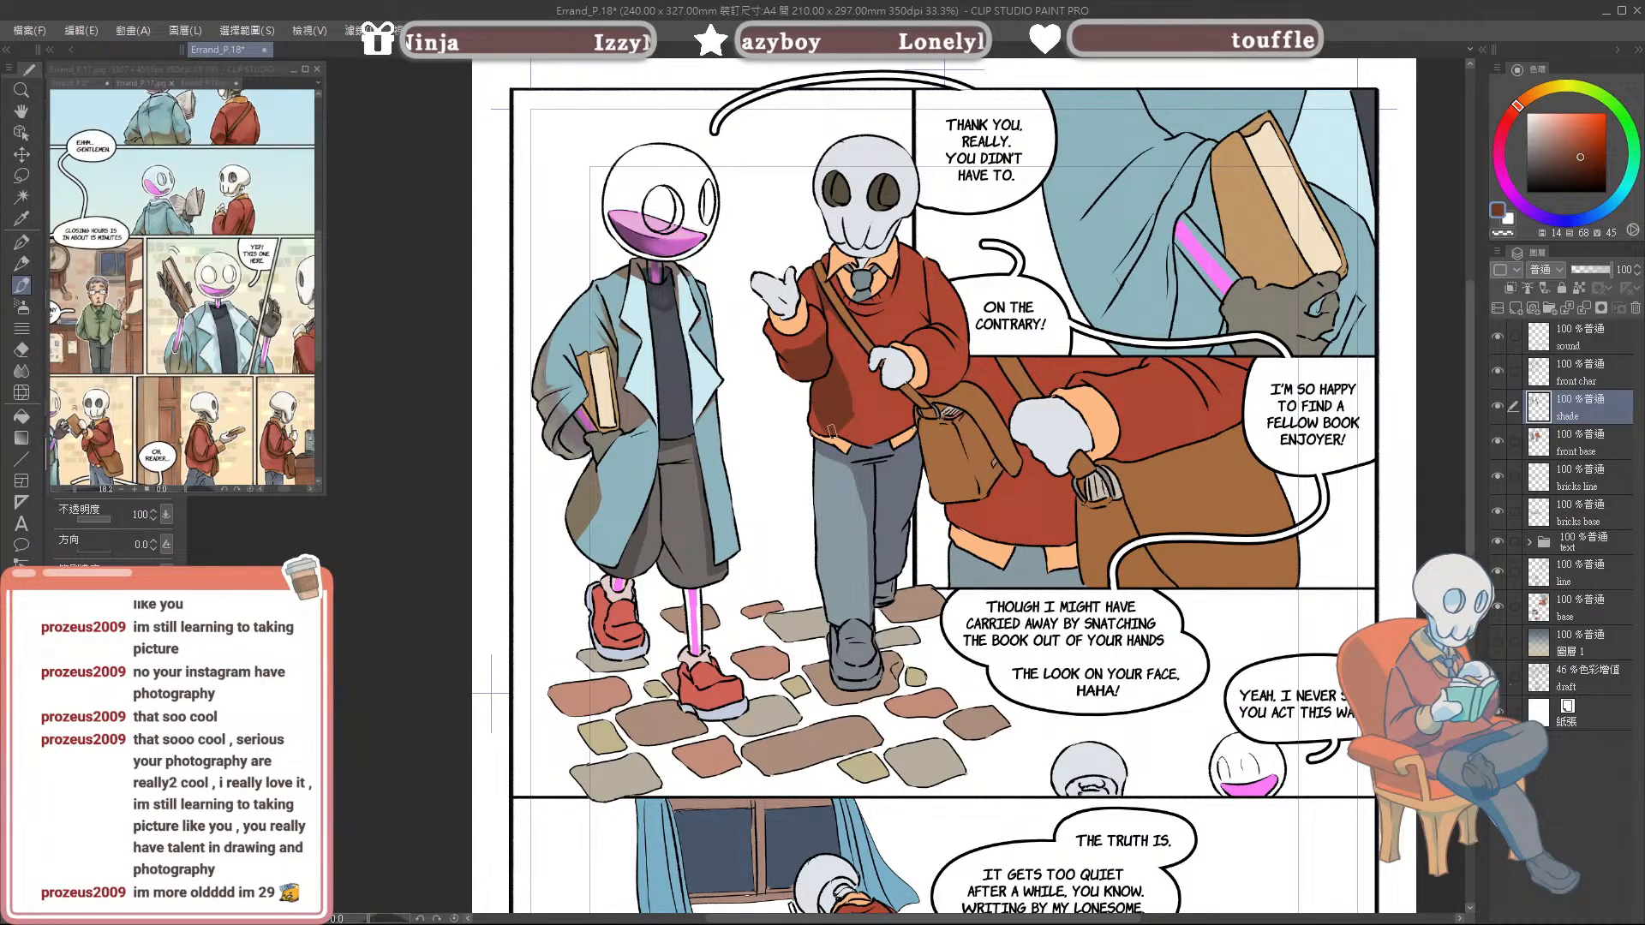
key(e)
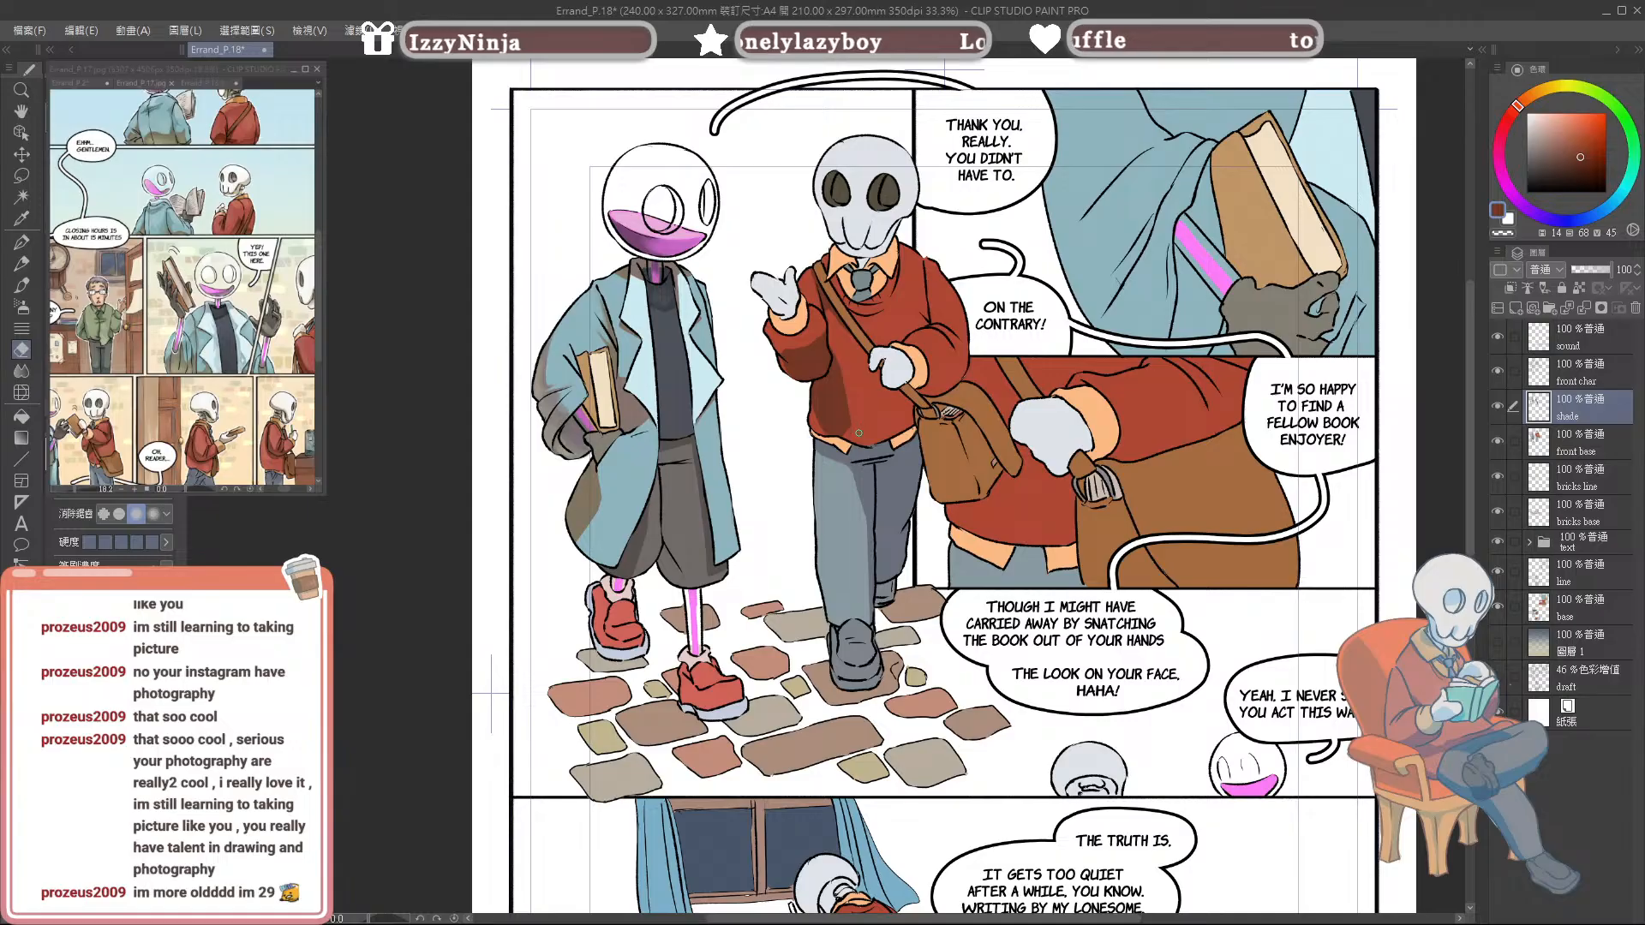
key(b)
drag(846, 433, 854, 439)
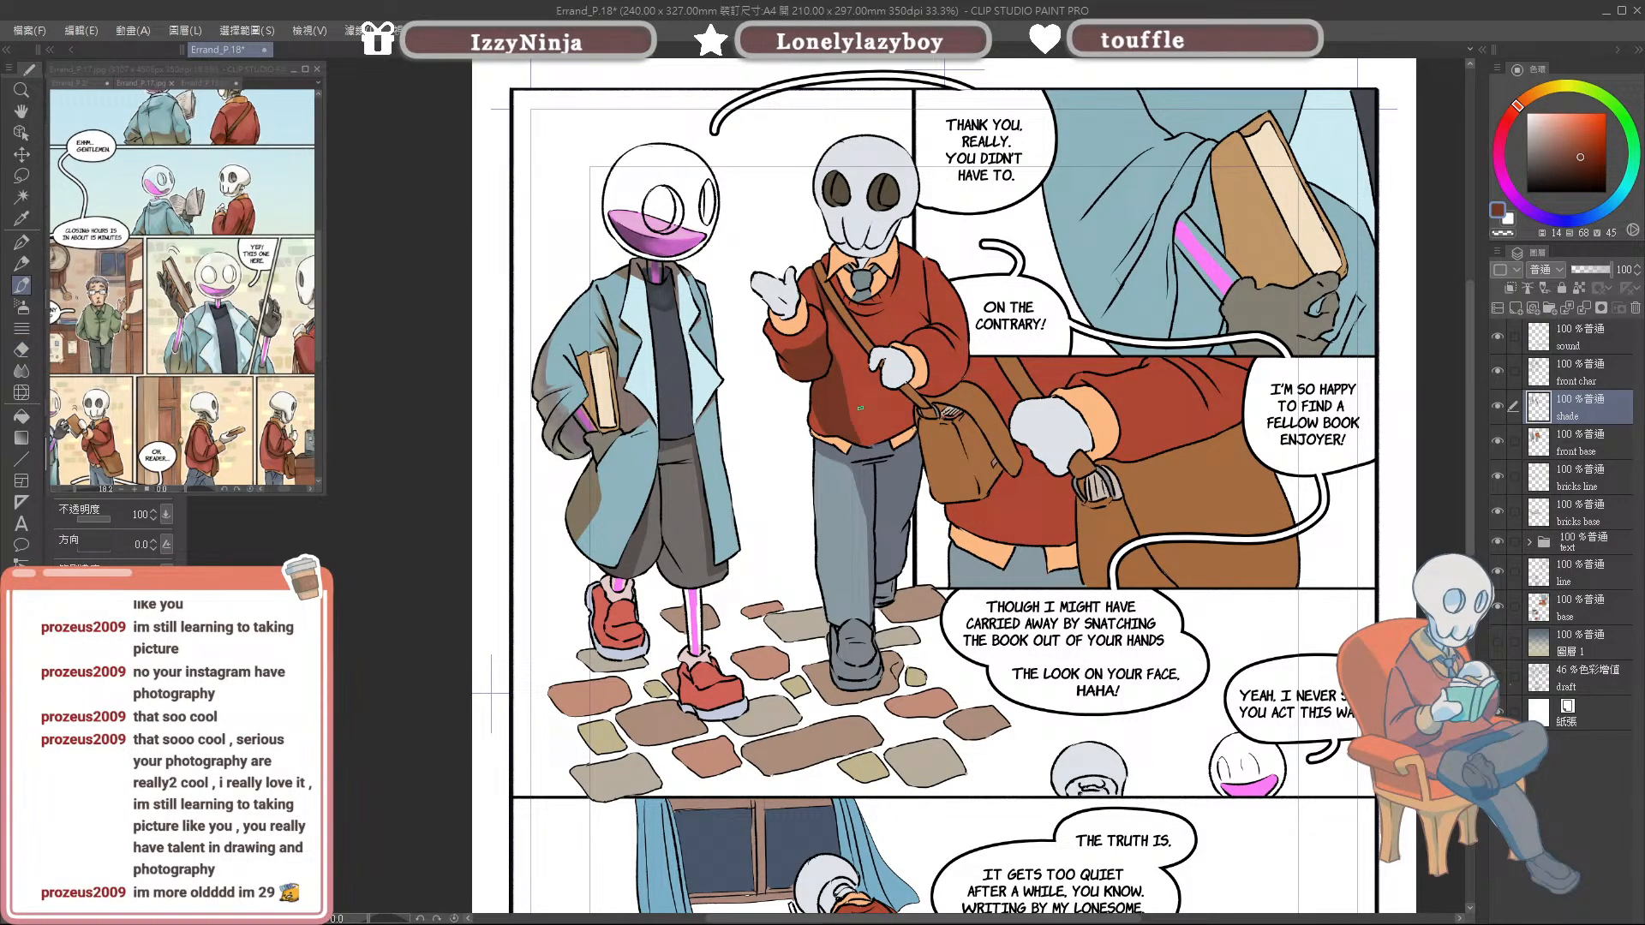
key(e)
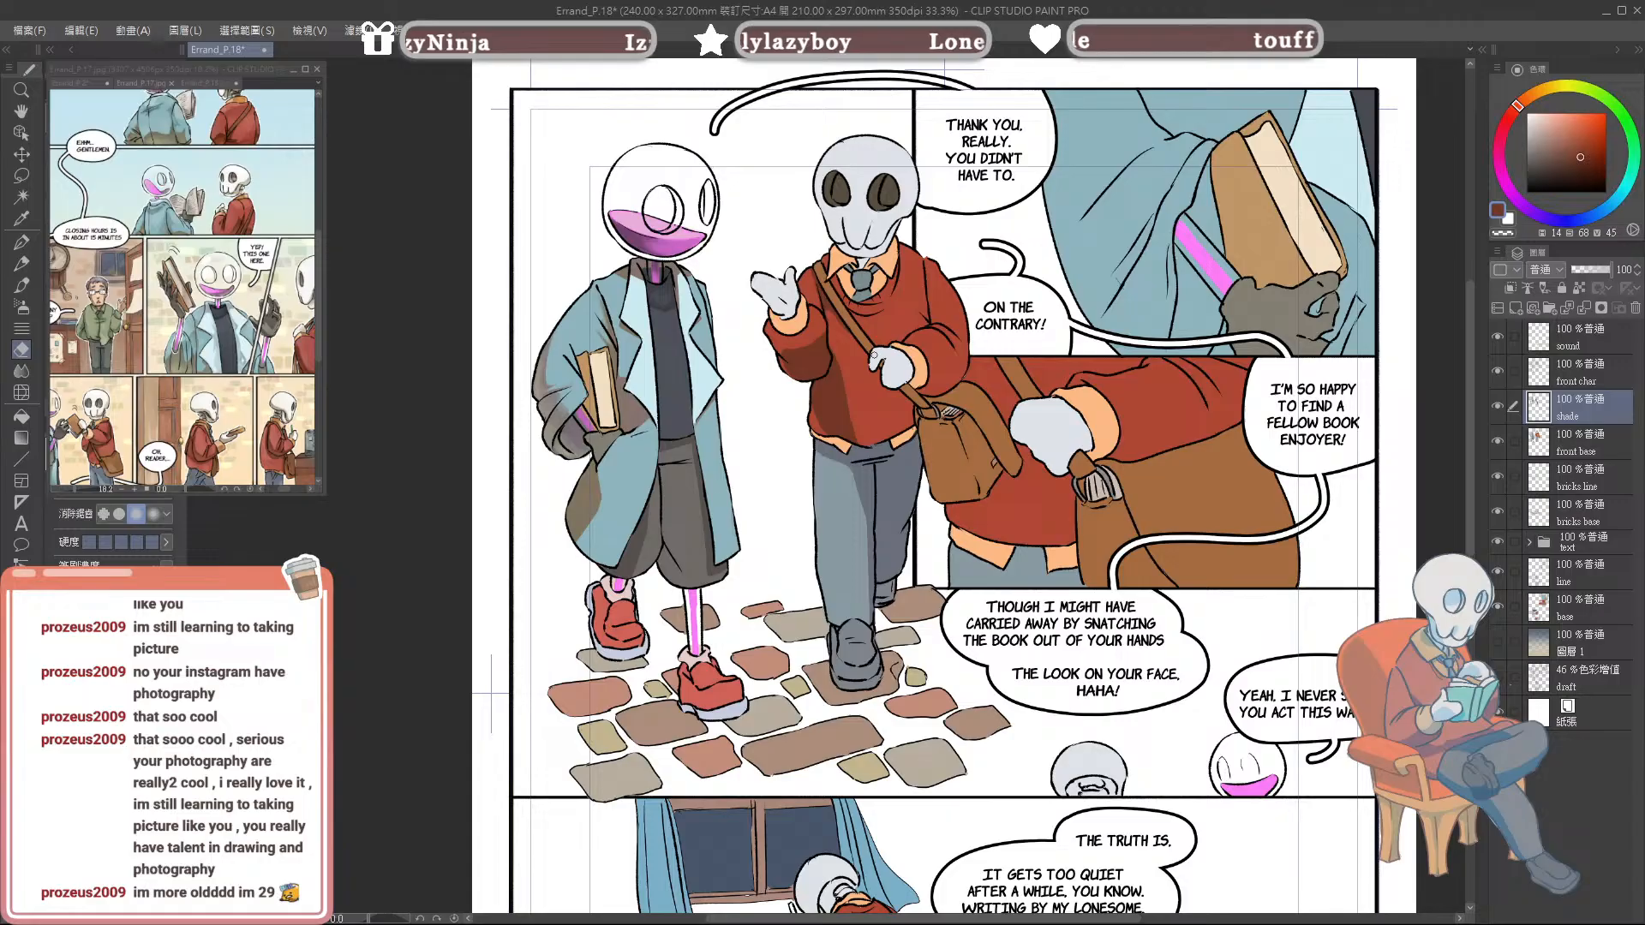
Step: Shade the skull character's bag-side sweater sleeve and the chest beside the strap, erasing the excess along the folds
key(b)
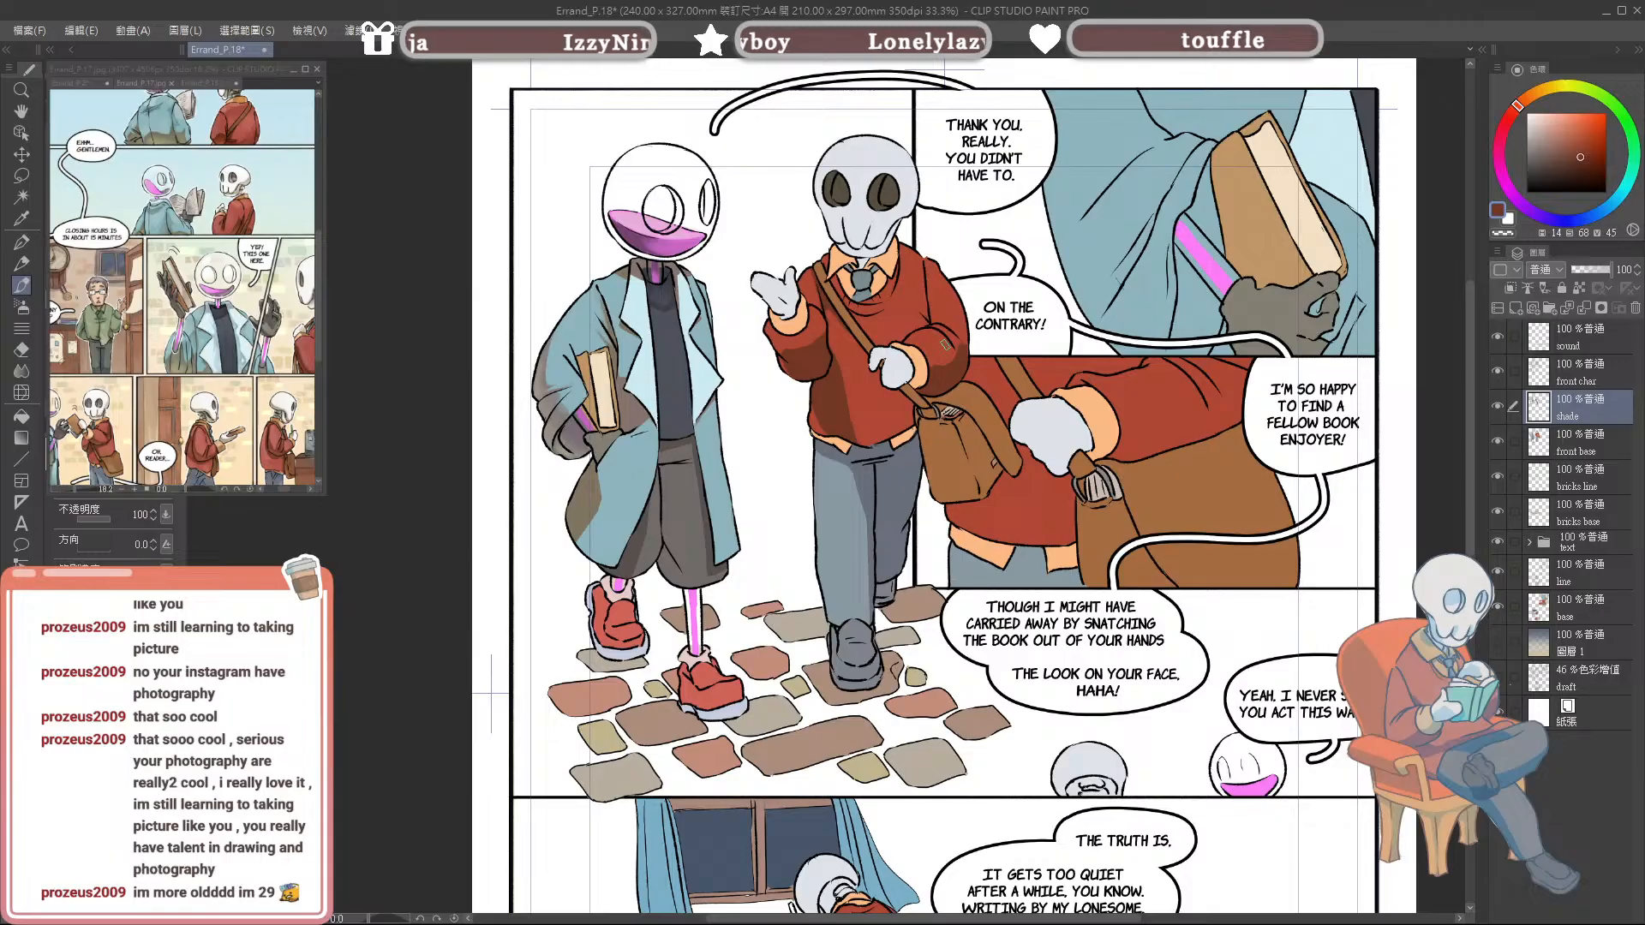
key(e)
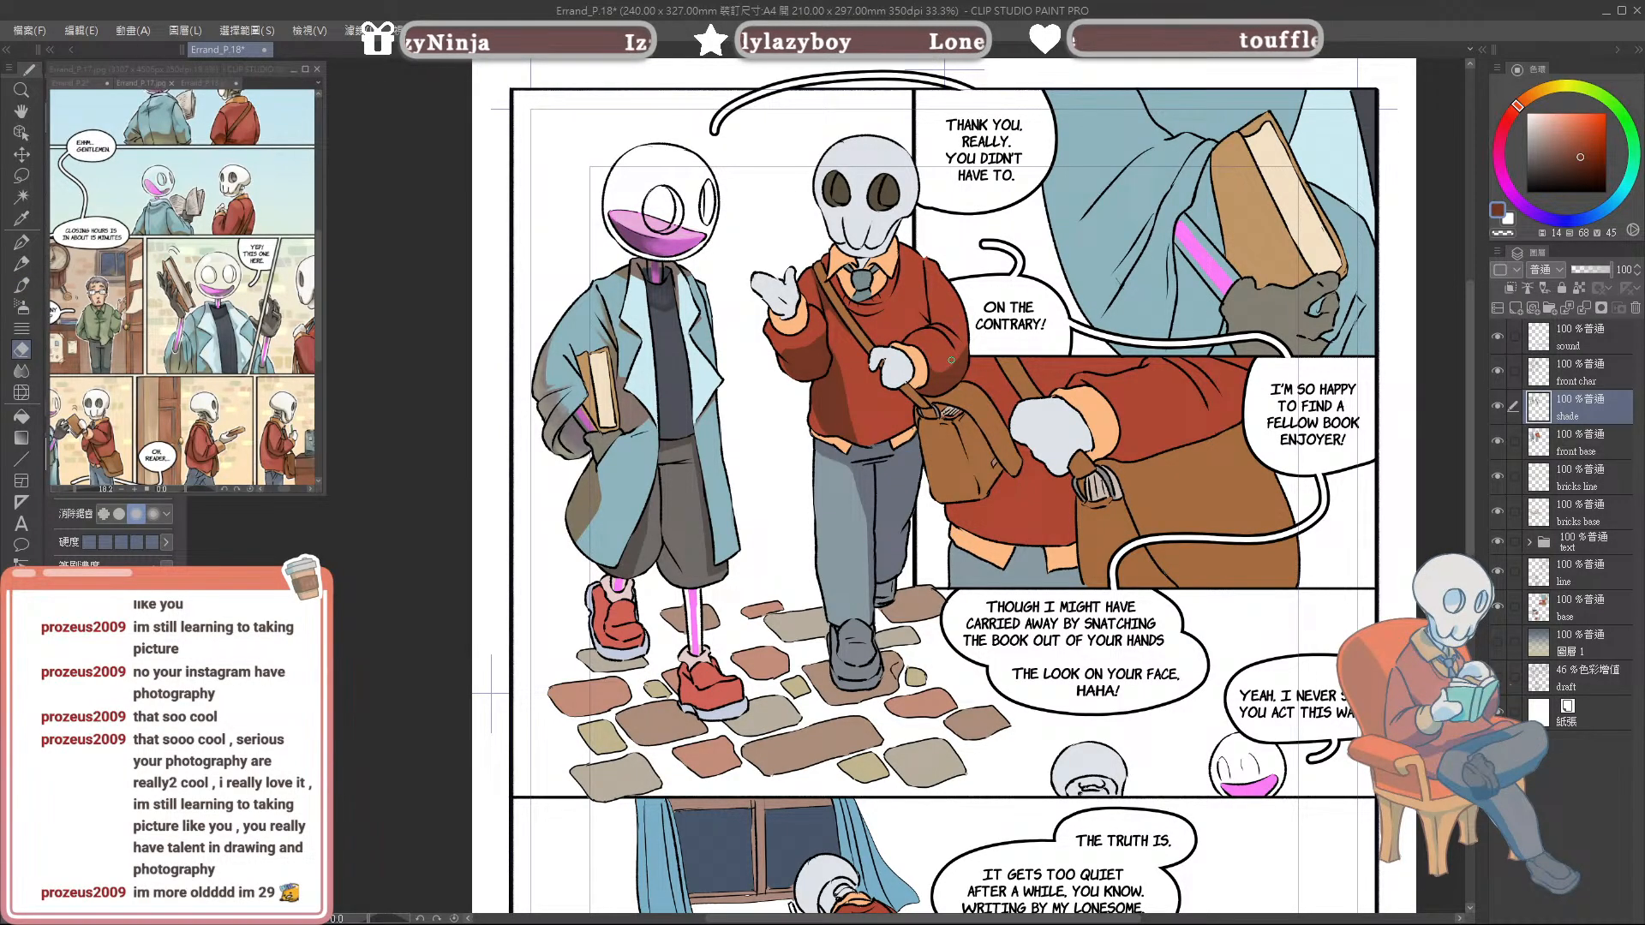
key(b)
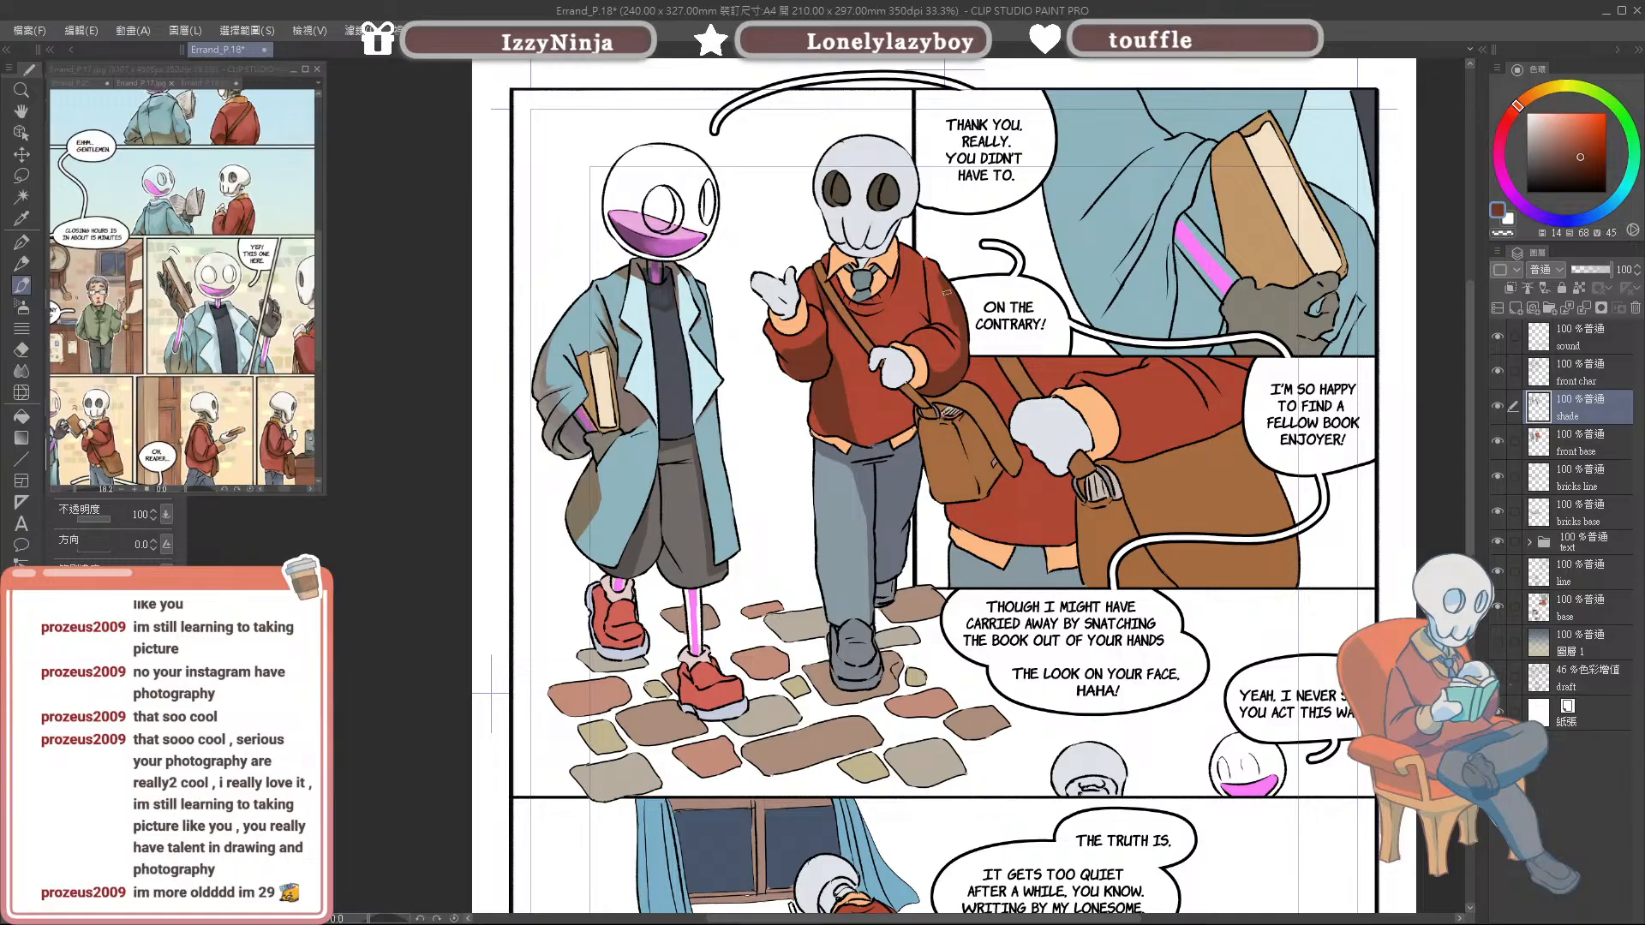
key(e)
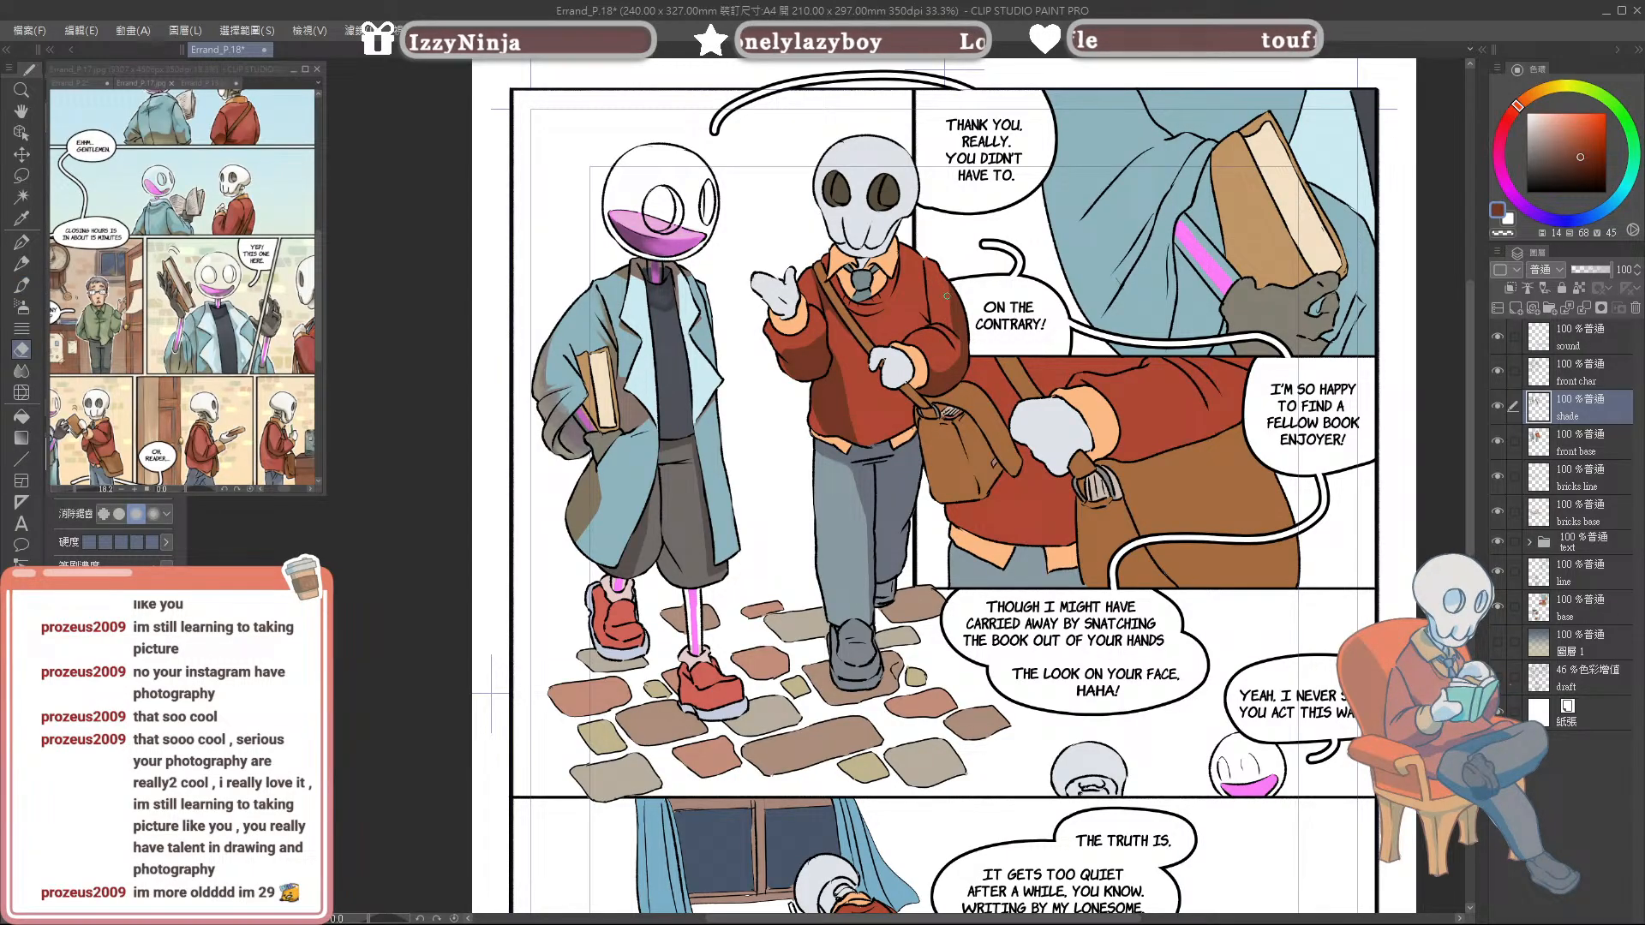
key(b)
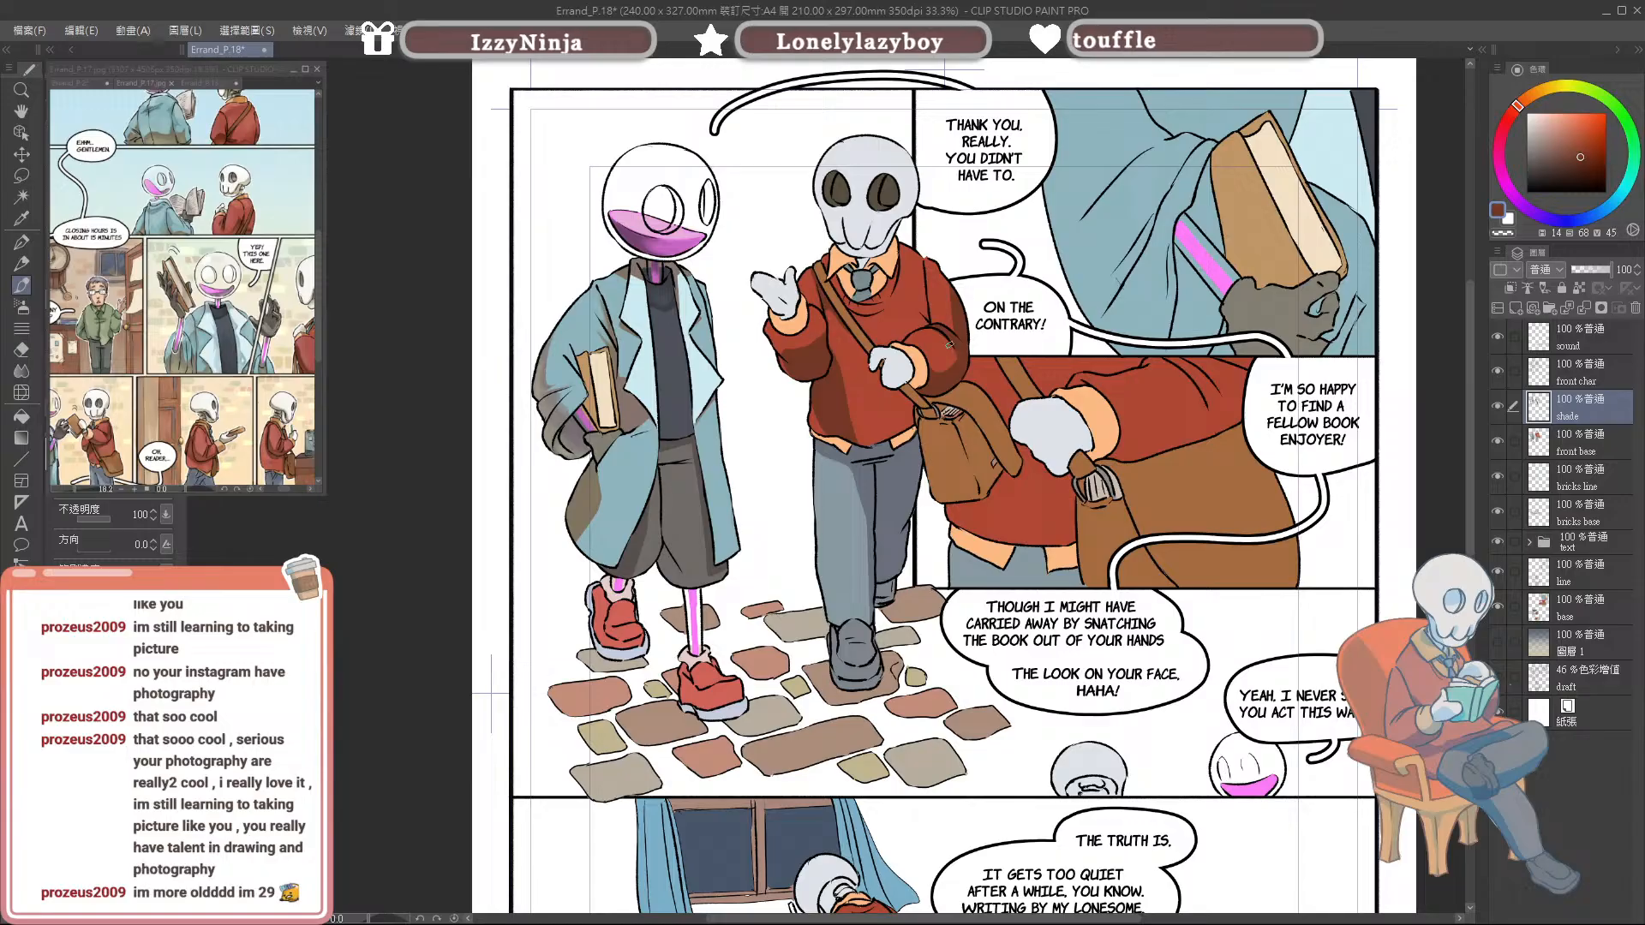
key(e)
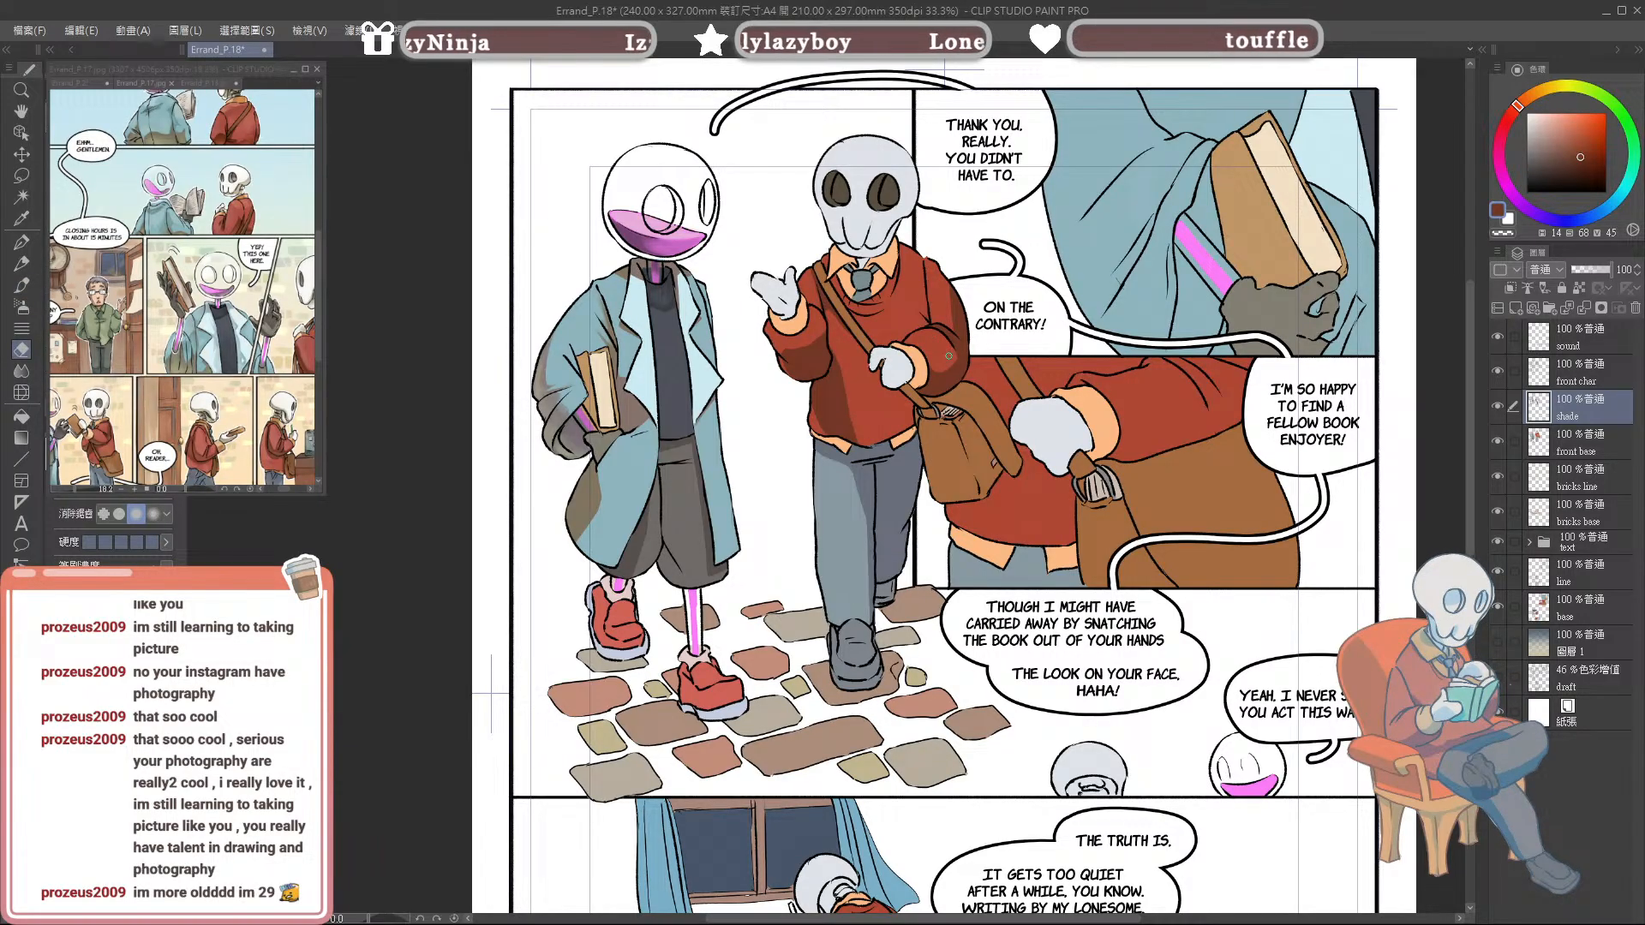
key(b)
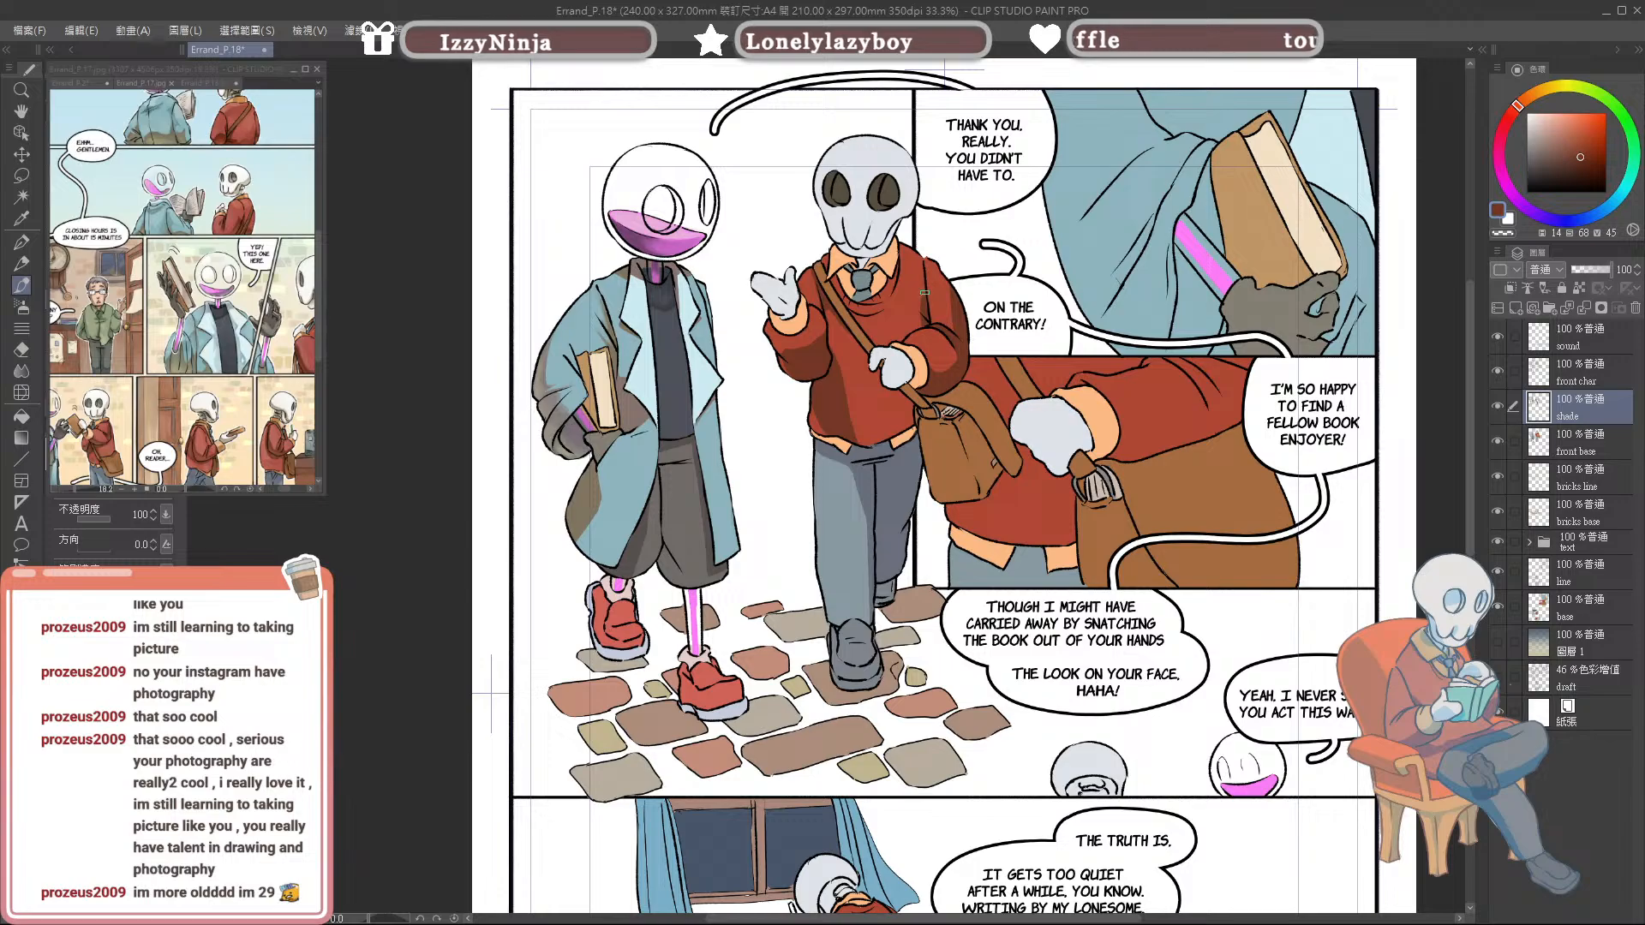
key(e)
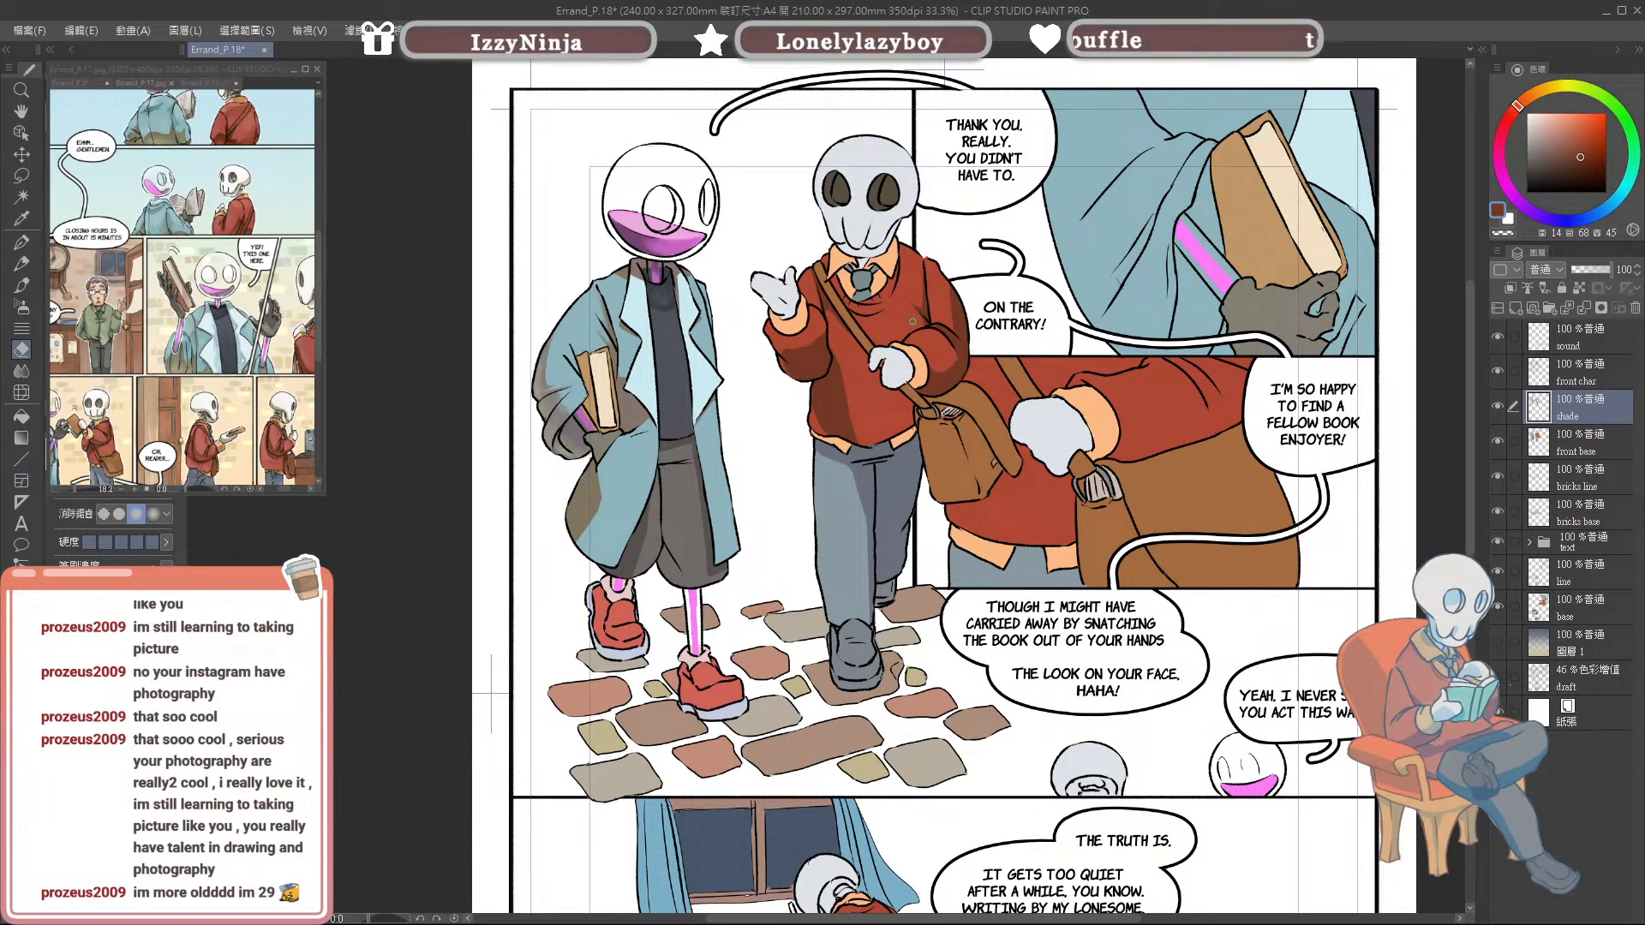
key(b)
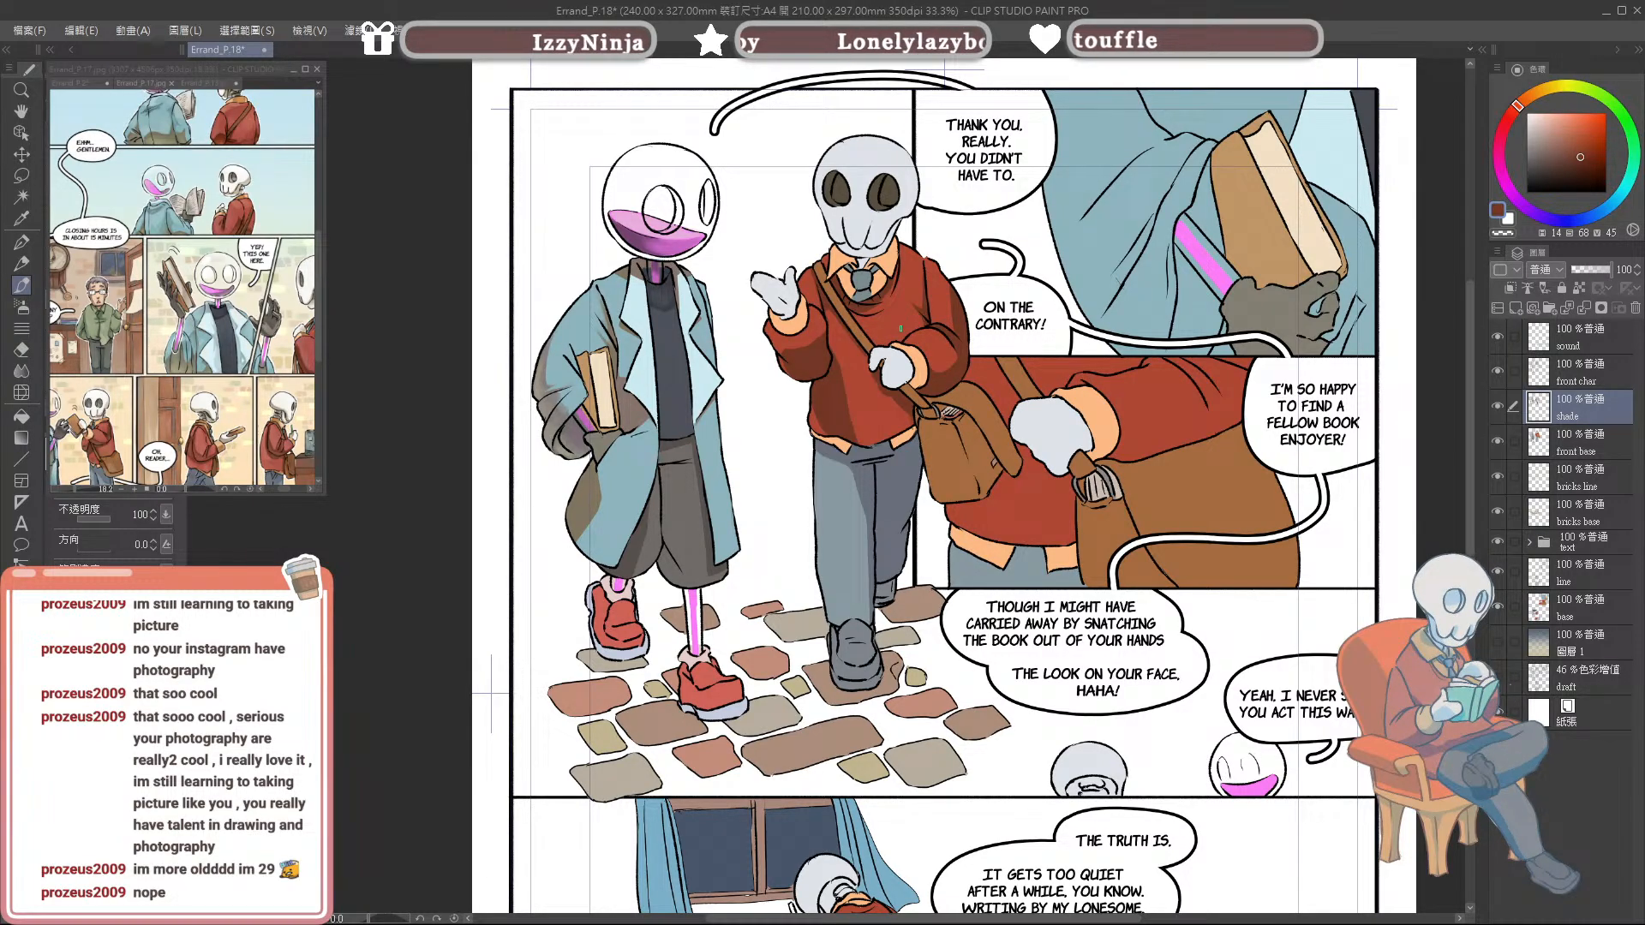
Step: Sample the bone shadow color at hue 43, saturation 20, brightness 67 from the Errand_P.17 reference and shade the skull character's raised hand
alt+click(209, 417)
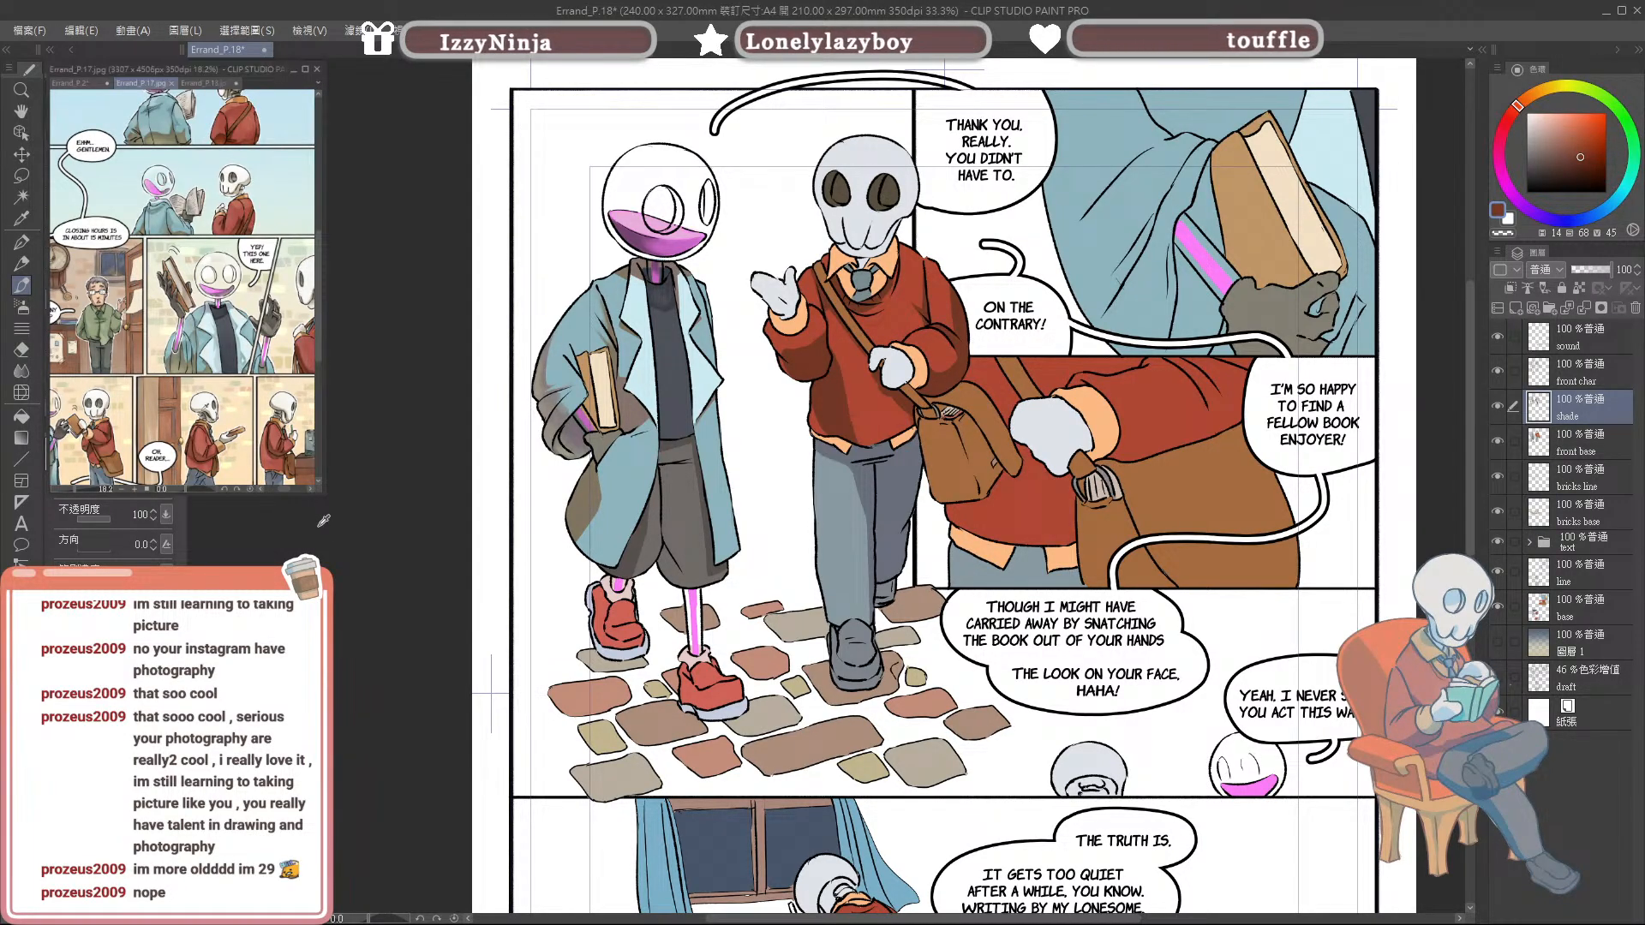
scroll(210, 419, up, 3)
scroll(211, 419, up, 2)
alt+click(161, 375)
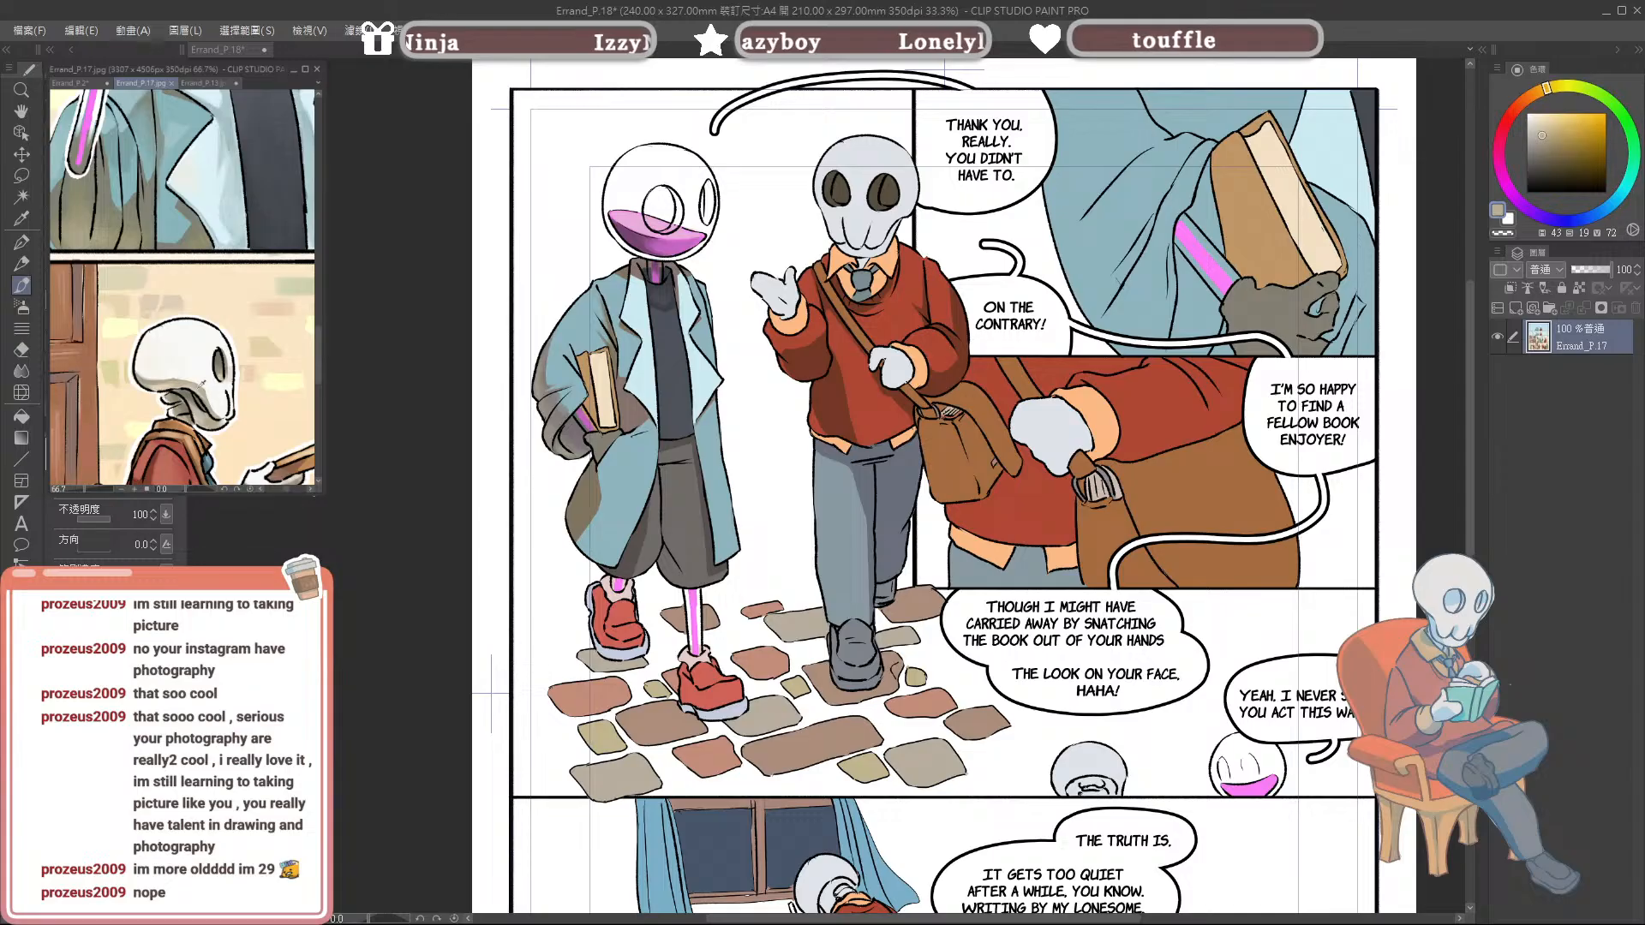
scroll(161, 376, down, 3)
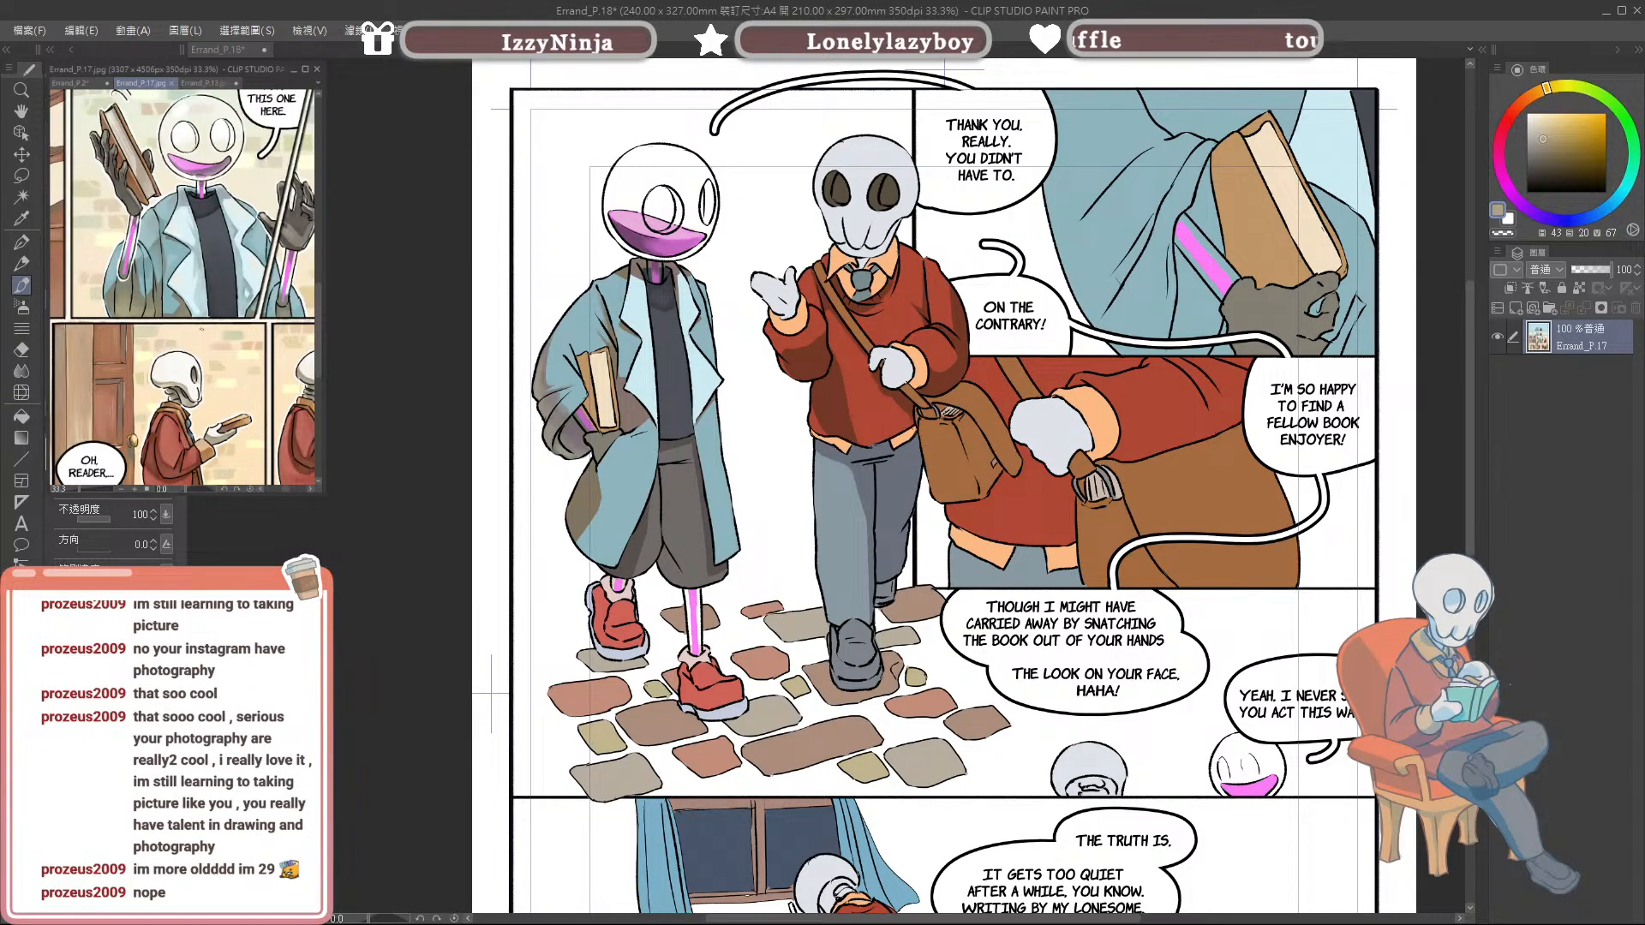
click(808, 315)
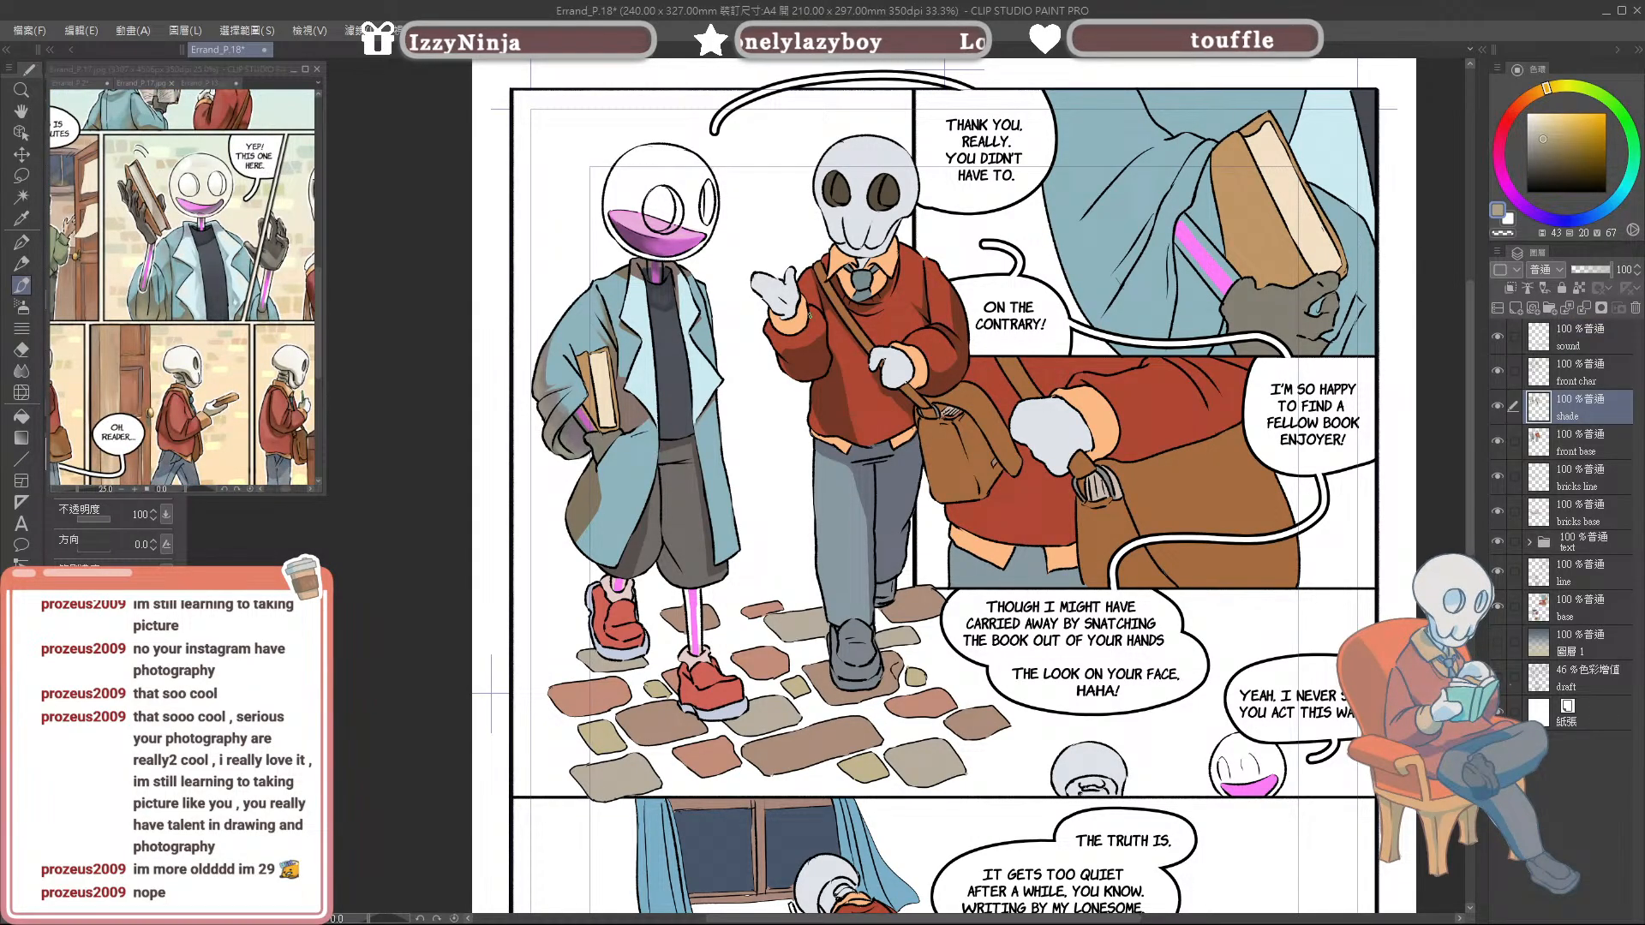
drag(774, 303, 787, 313)
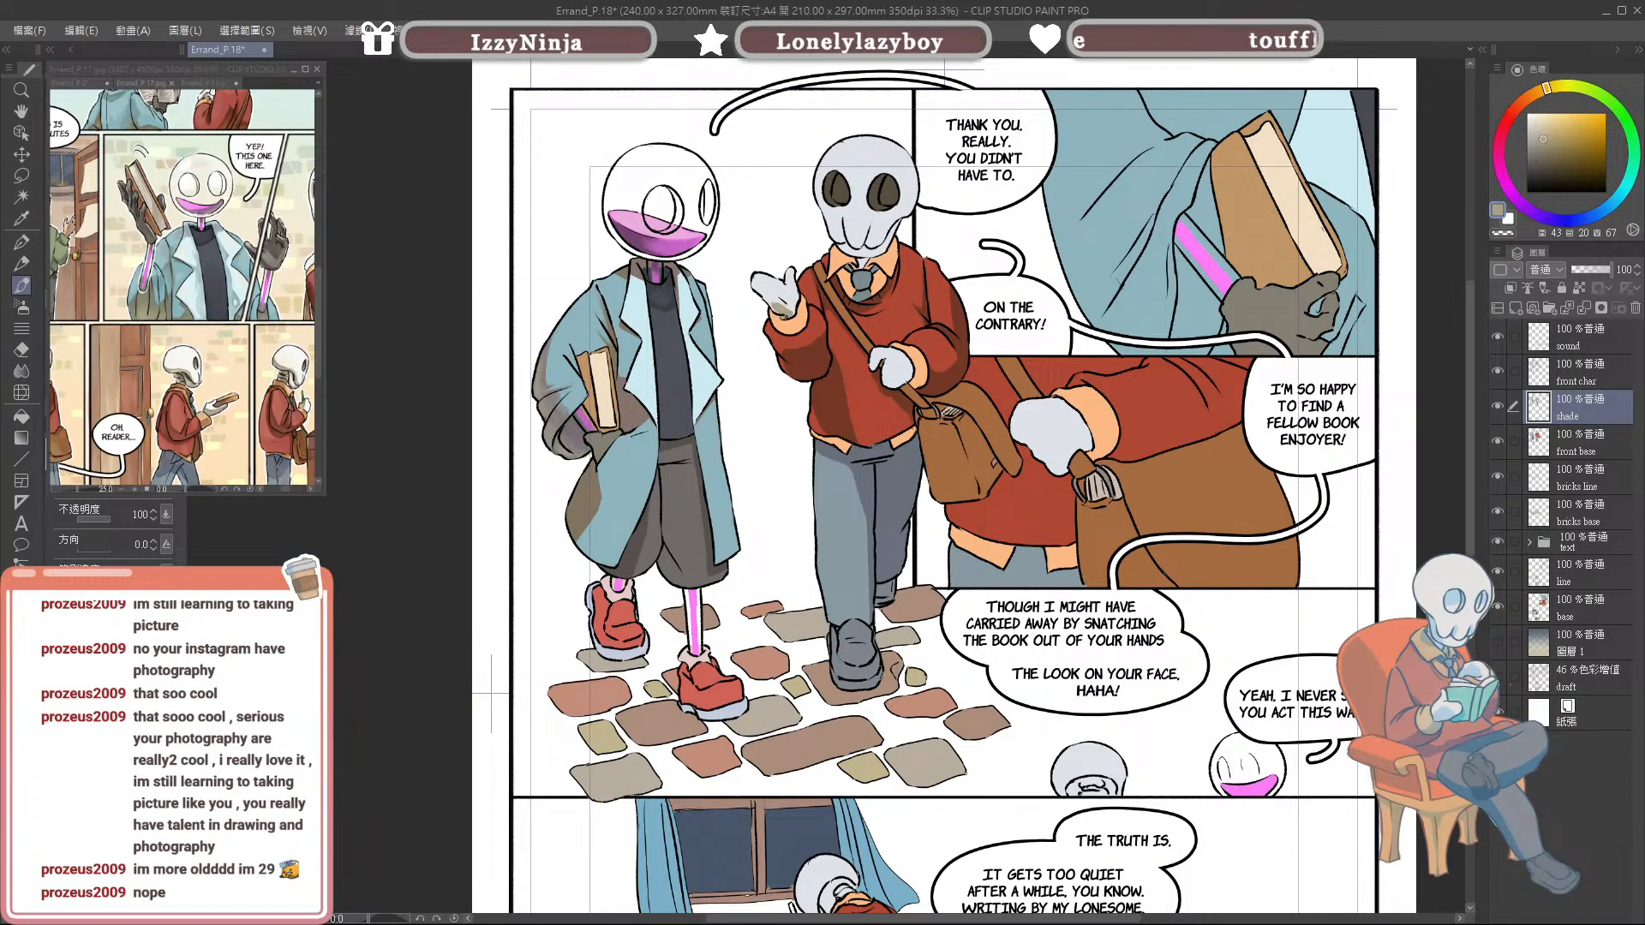
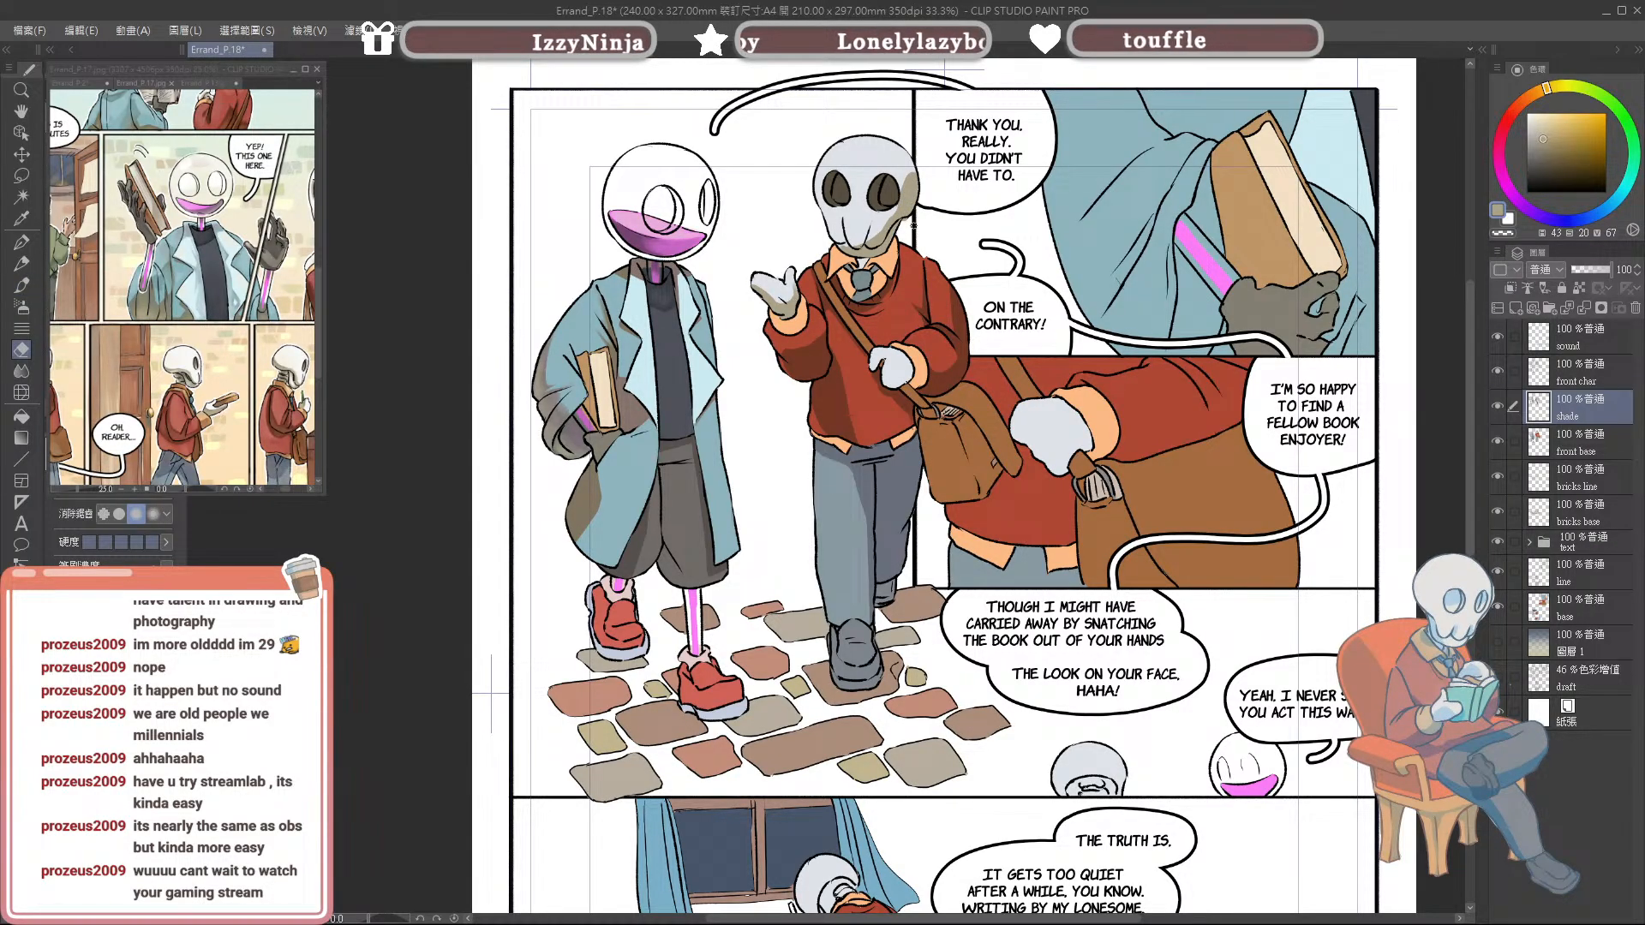
Step: Sample the skull's base tone at hue 213, saturation 5, brightness 91, undo the last stroke and show the gradient background layer
alt+click(882, 214)
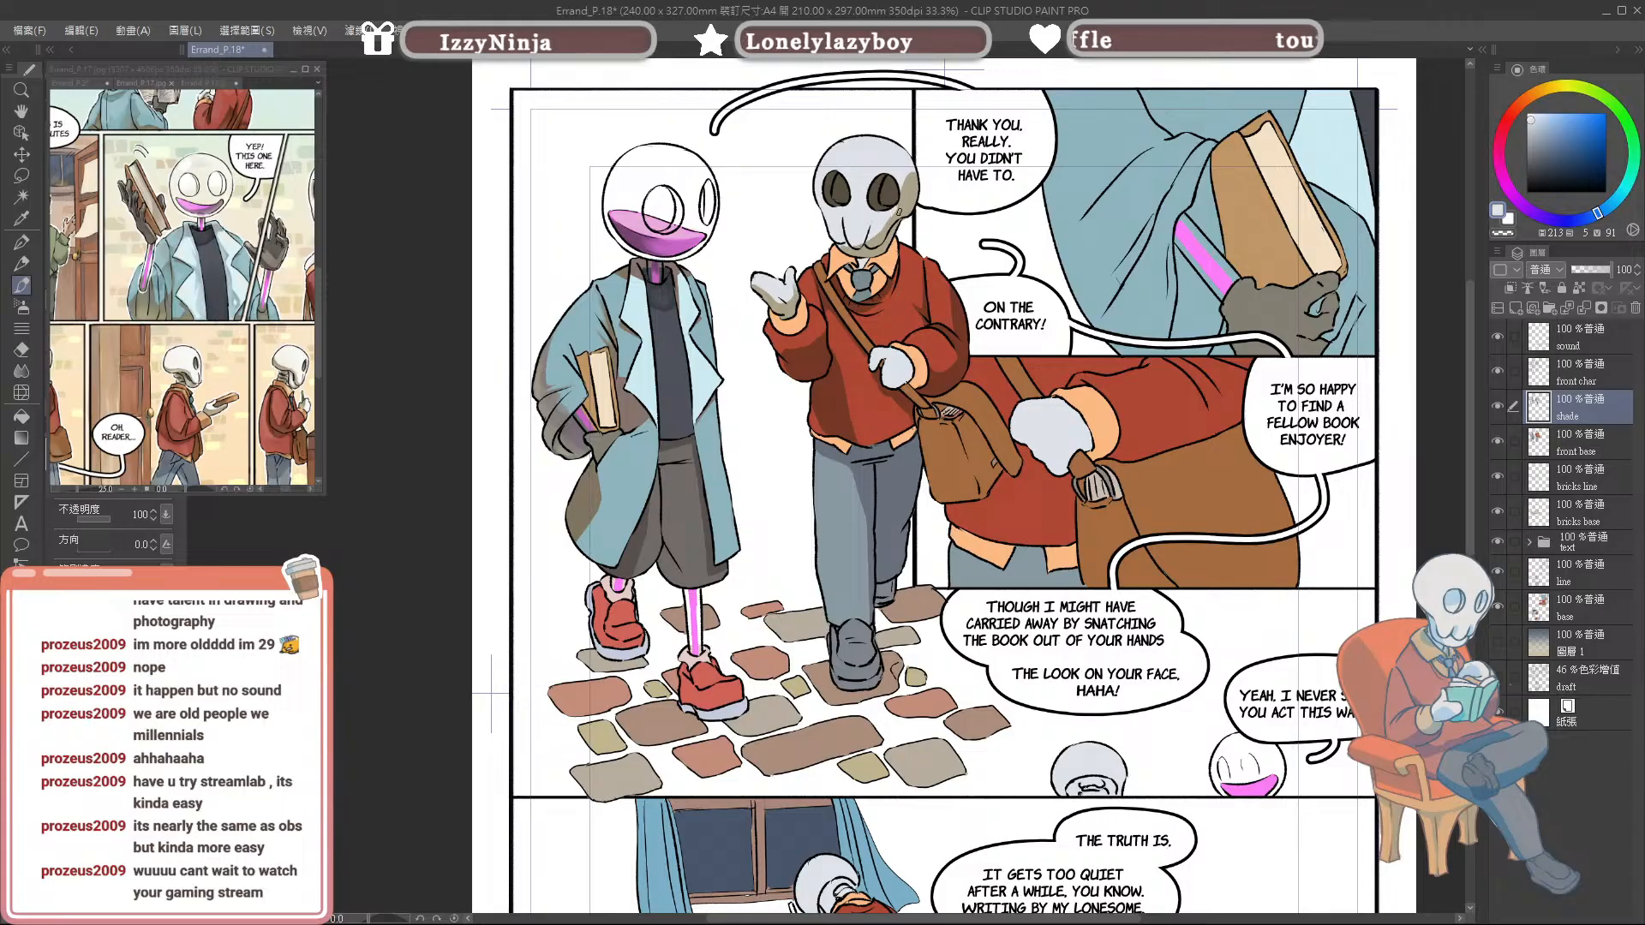
mouse_move(818, 229)
mouse_down()
mouse_move(797, 148)
mouse_move(925, 334)
mouse_up()
drag(583, 163, 723, 364)
key(ctrl+z)
drag(950, 274, 826, 156)
click(1493, 647)
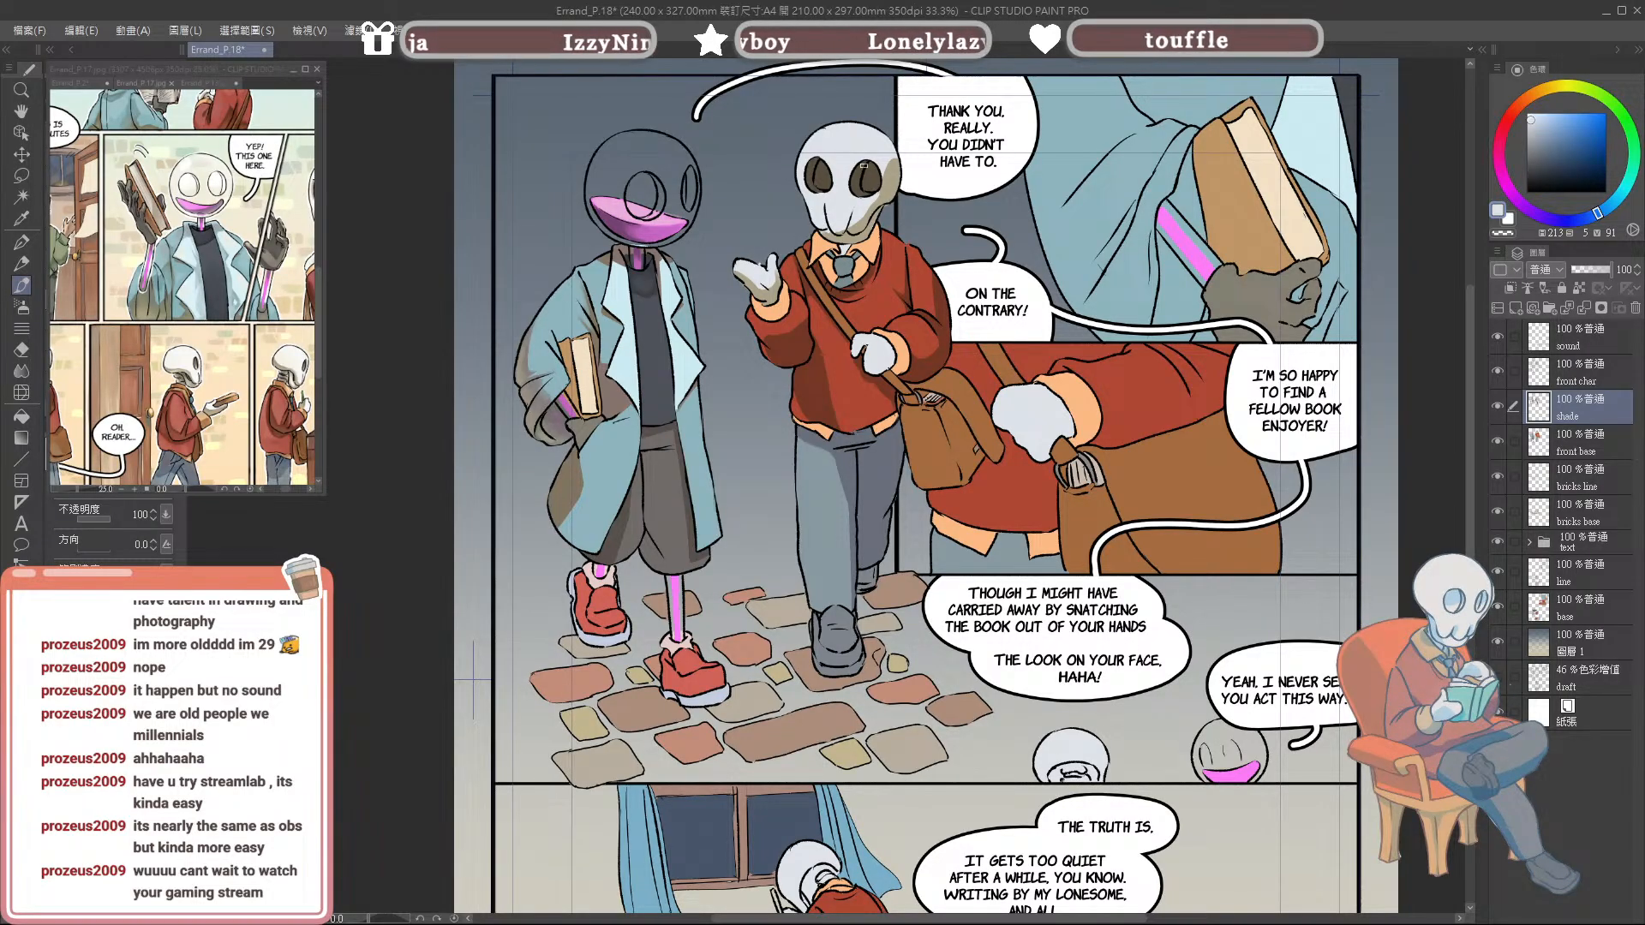
Step: Resample the skull's shadow tone at hue 43, saturation 20, brightness 67 and refine the shadow along the side of the skull, erasing its edge
alt+click(894, 206)
key(e)
key(b)
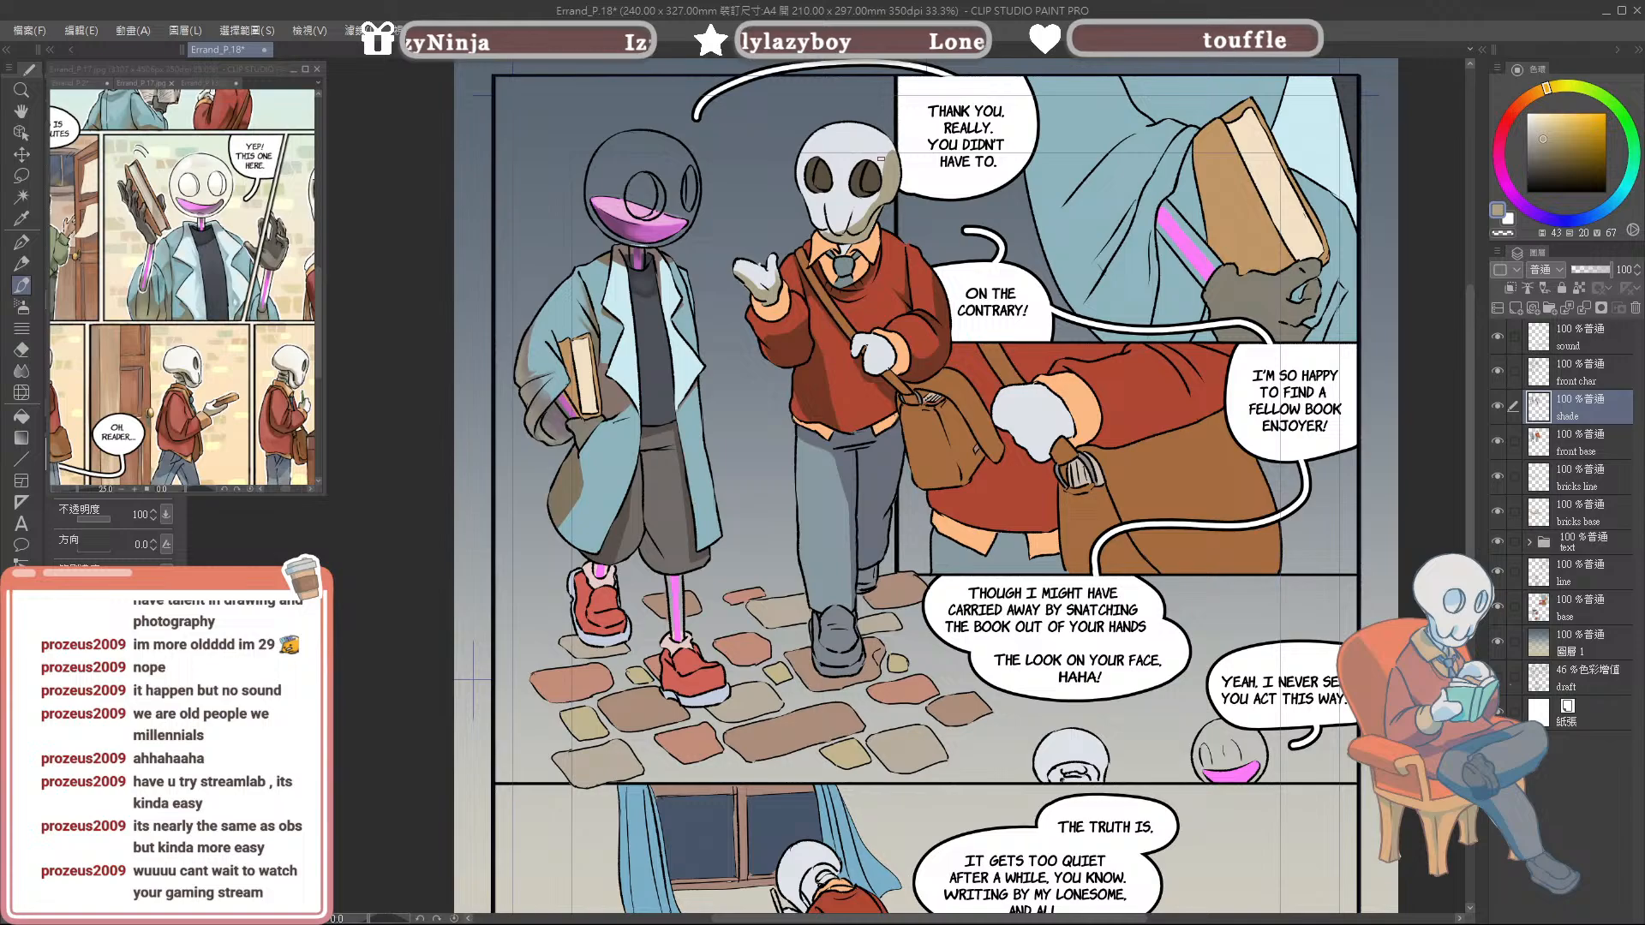
key(e)
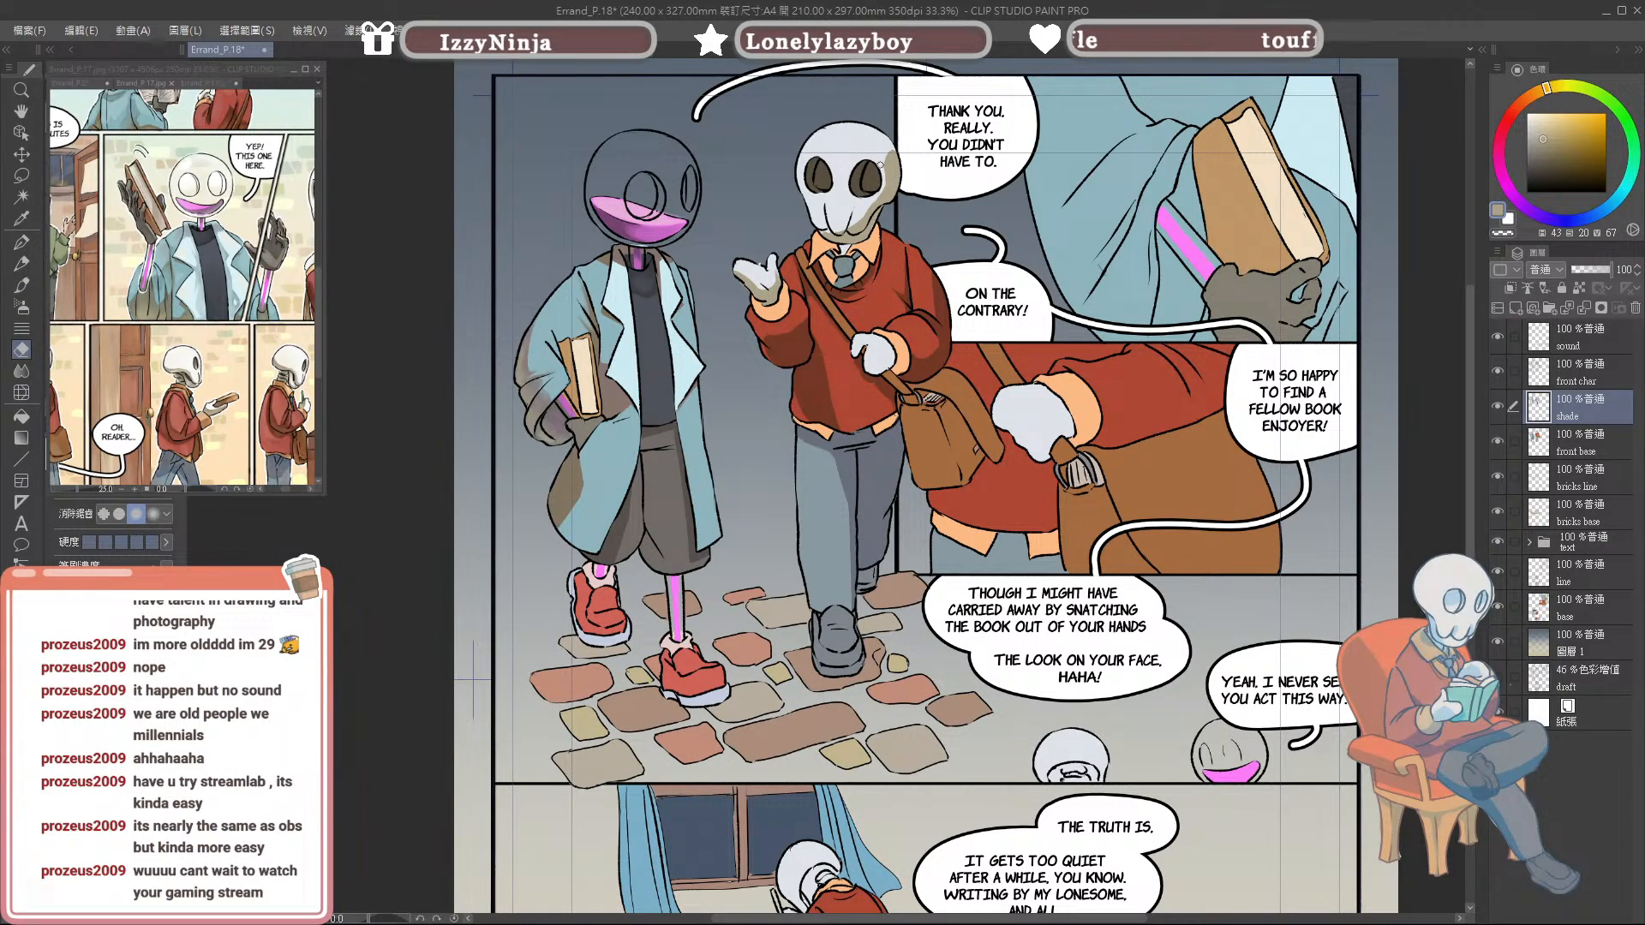
key(b)
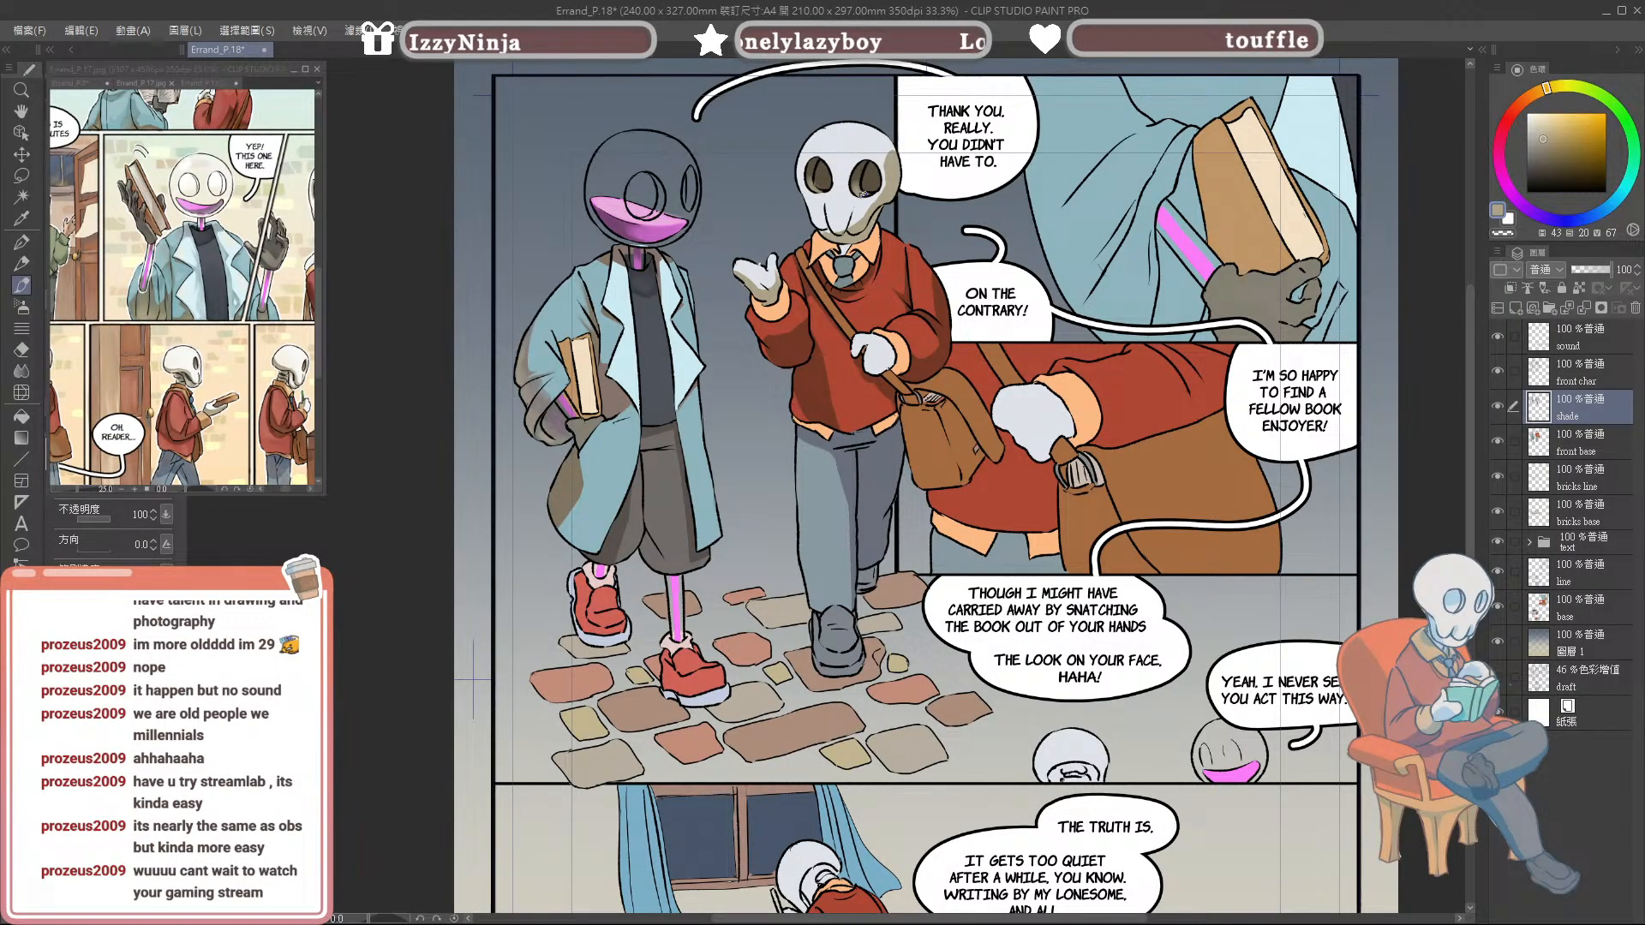
Step: Shade the skull's eye sockets with brown at hue 41, saturation 23, brightness 50, and pick the darker tone at hue 37, saturation 28, brightness 34
alt+click(818, 182)
alt+click(831, 182)
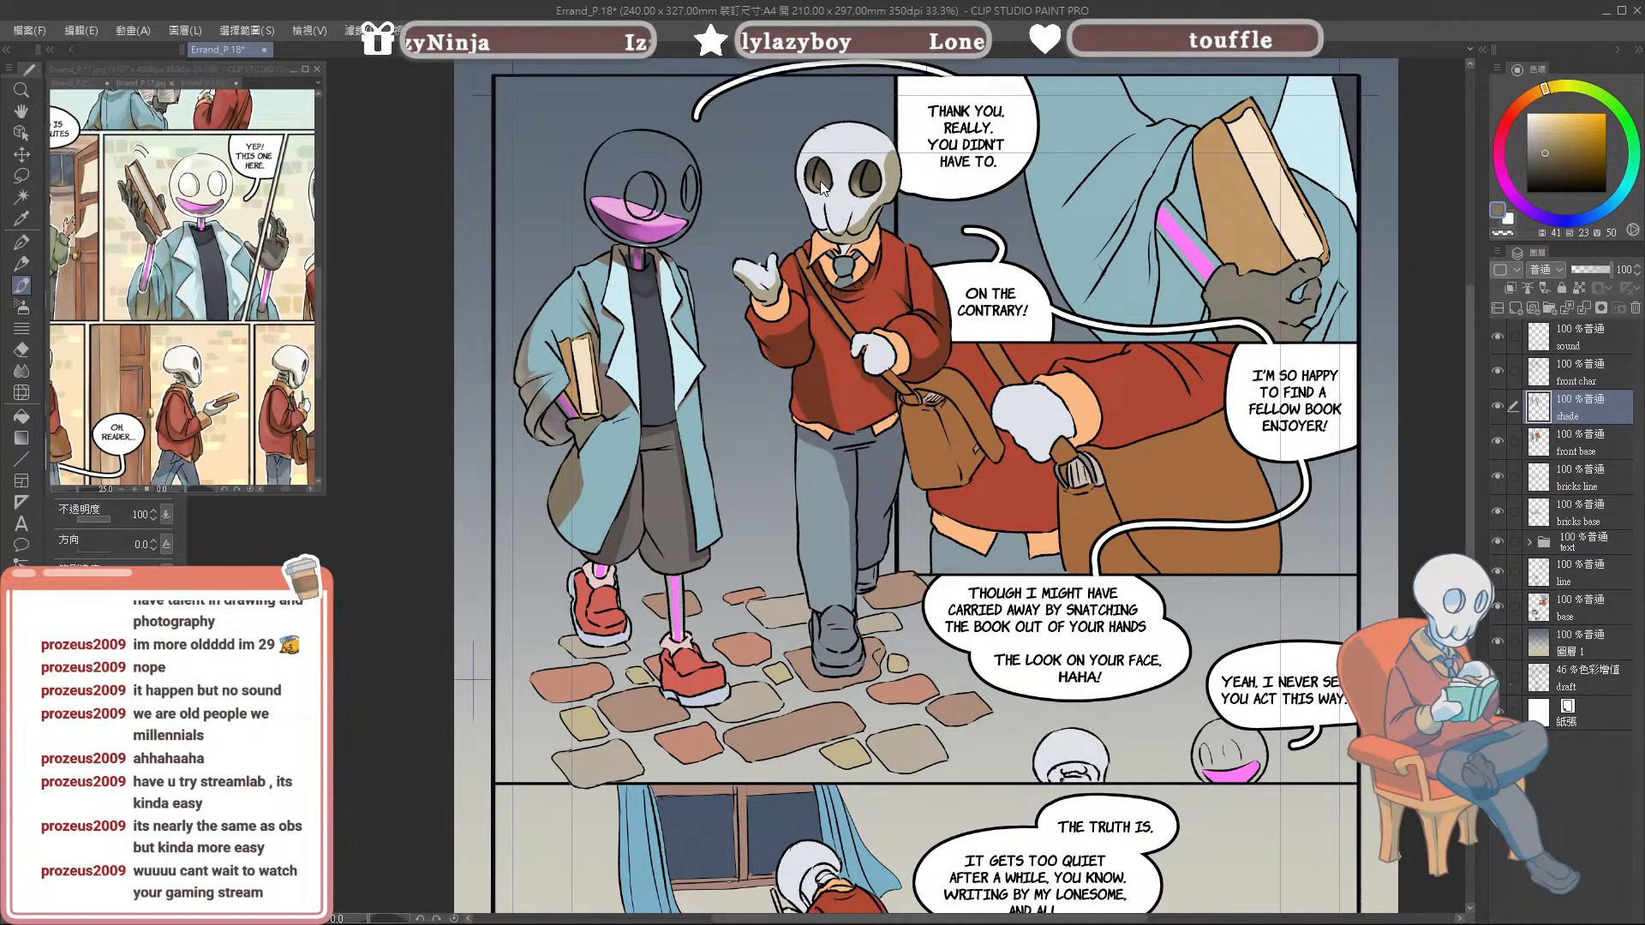
alt+click(813, 163)
alt+click(819, 179)
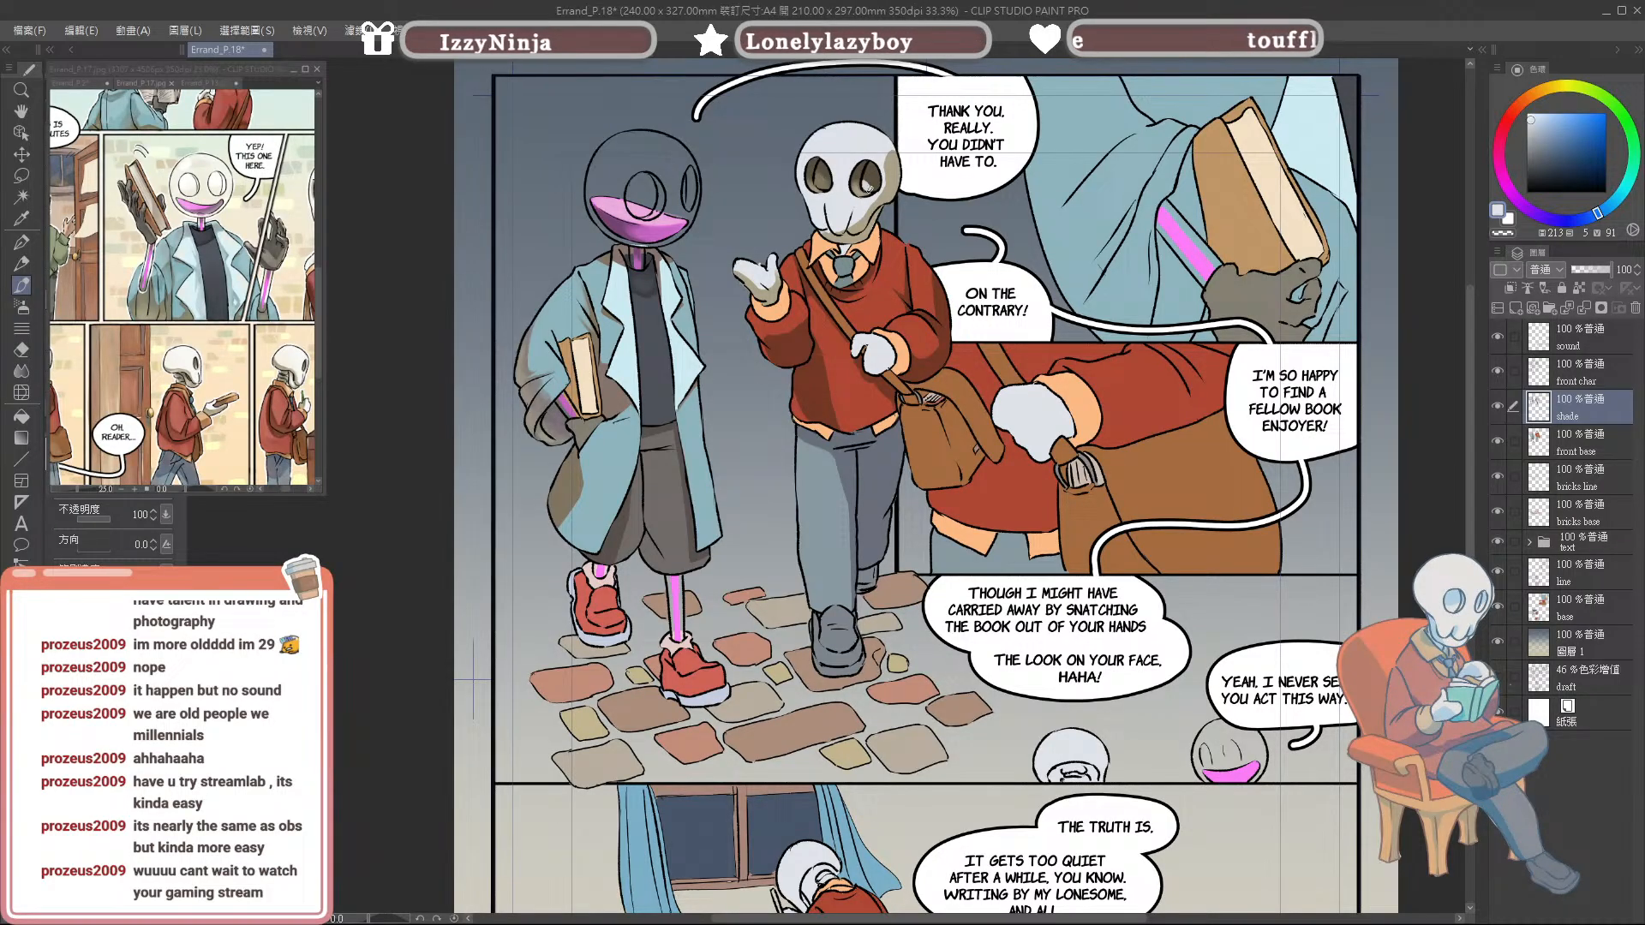
alt+click(857, 183)
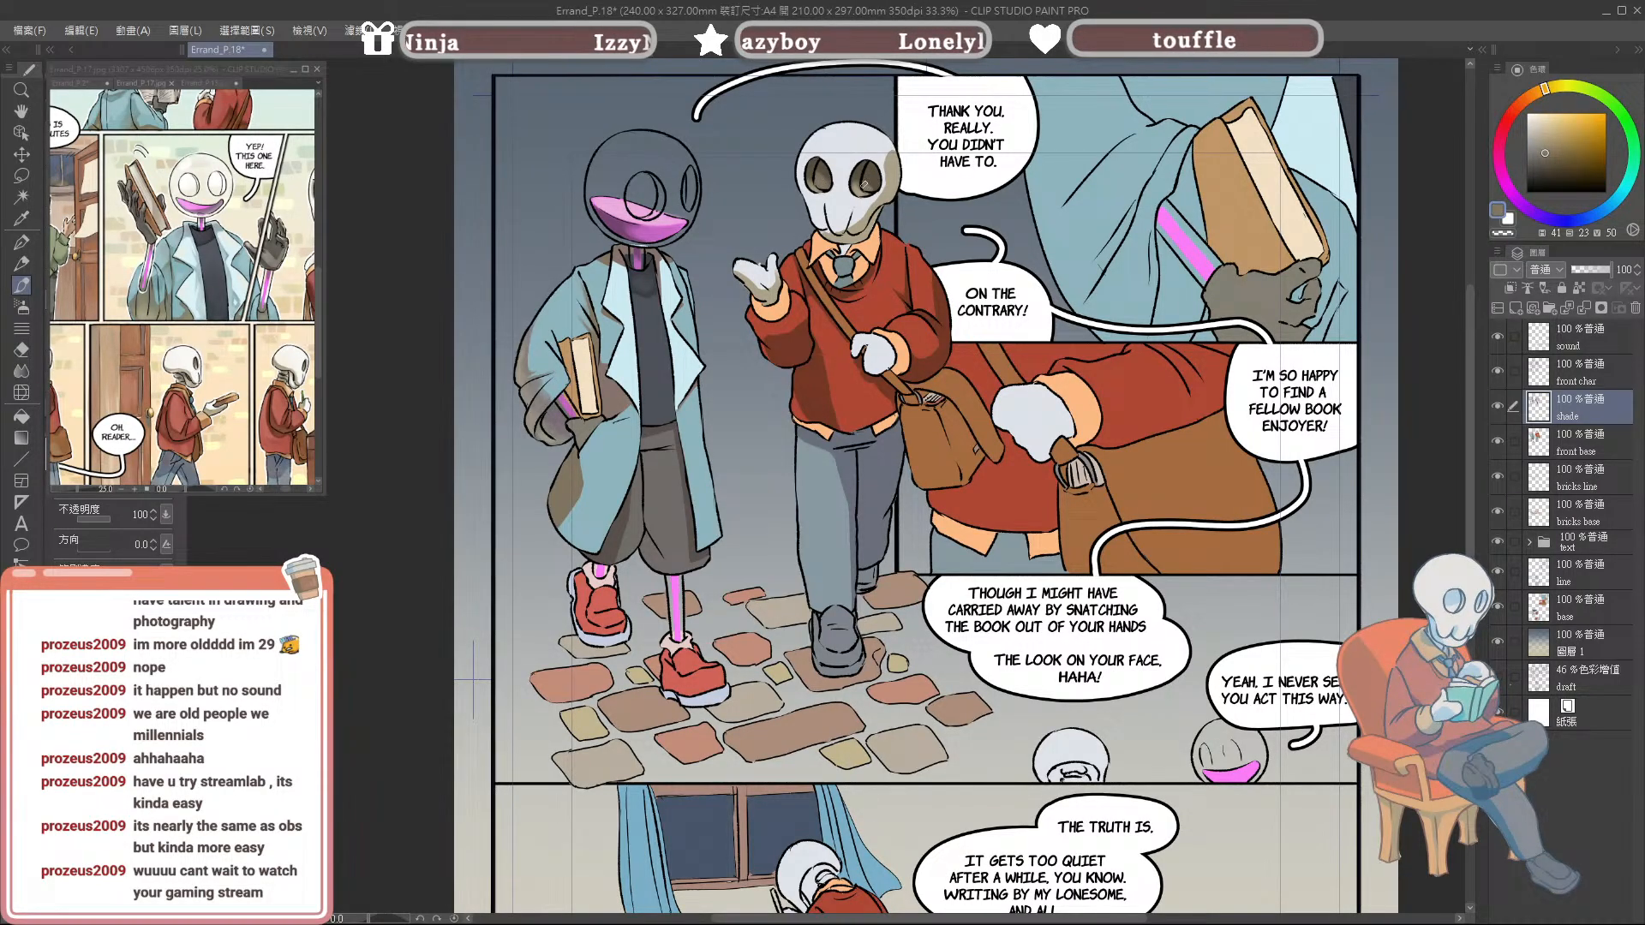
alt+click(875, 185)
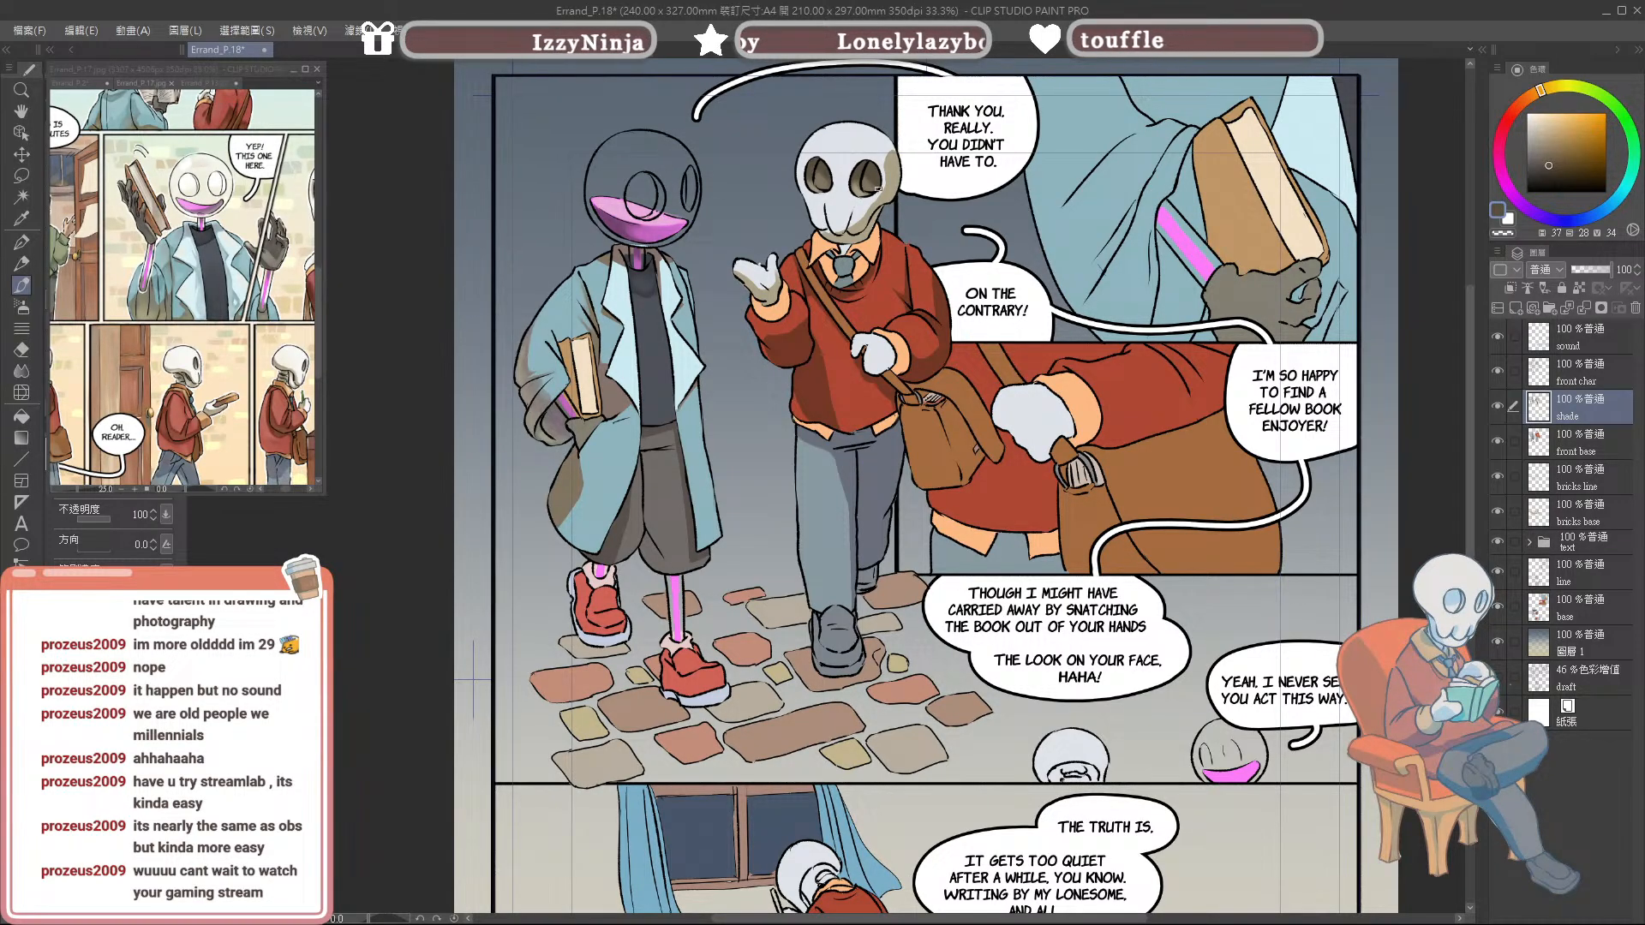
Step: Add a new layer above the shade layer and make a circular selection around the glass-headed character's head
click(1521, 310)
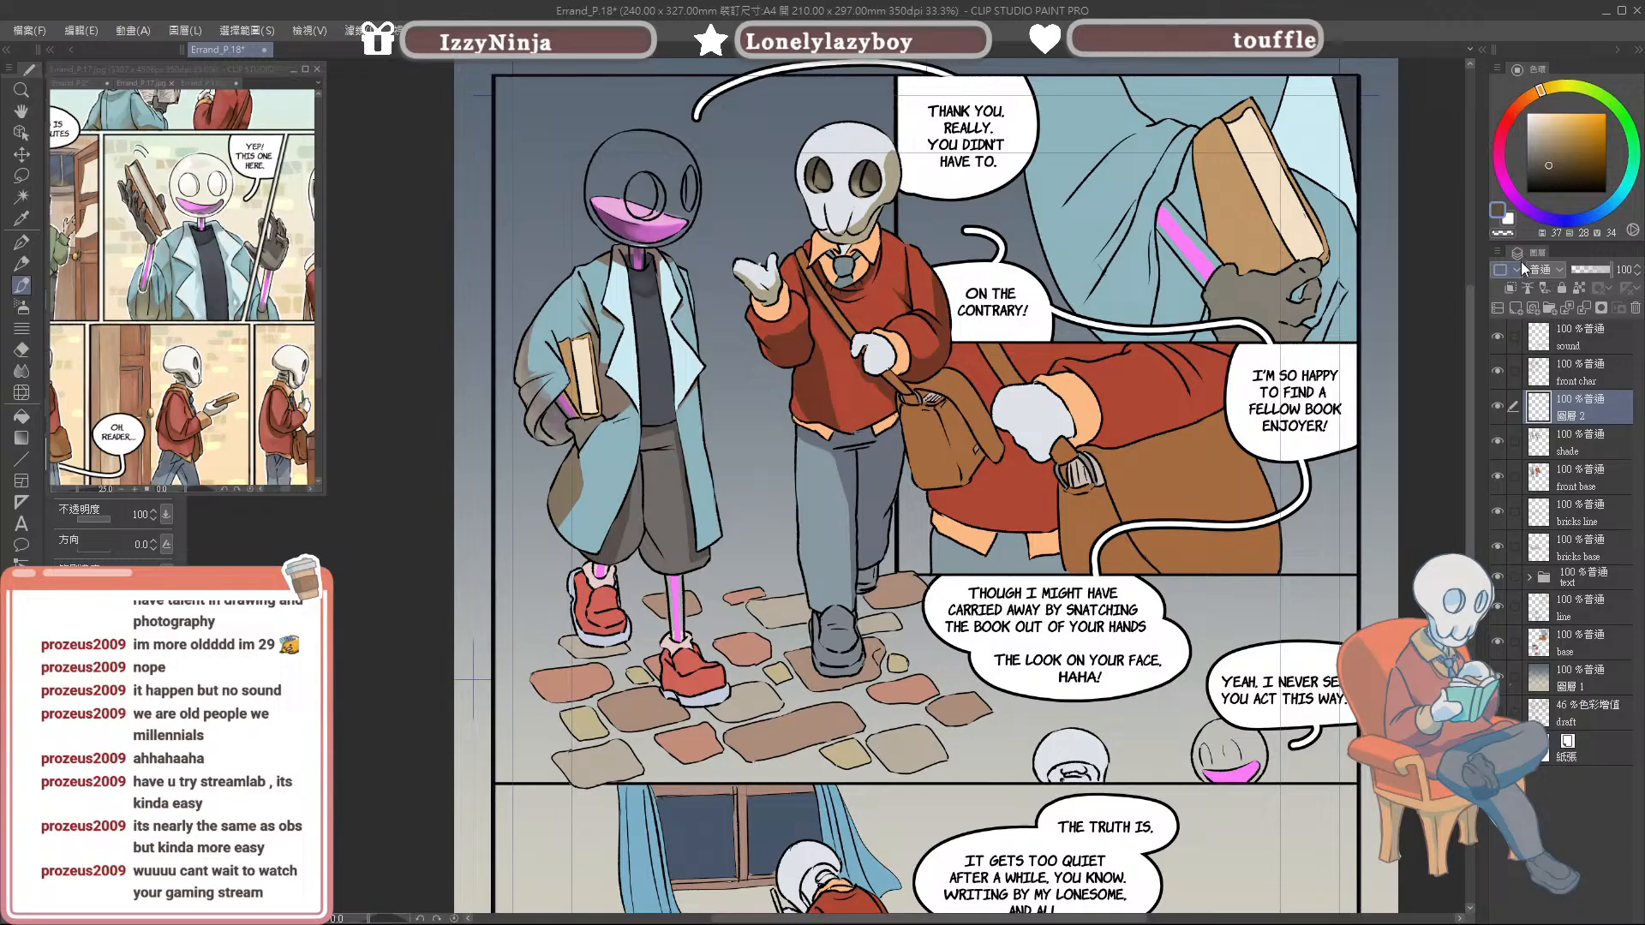
key(m)
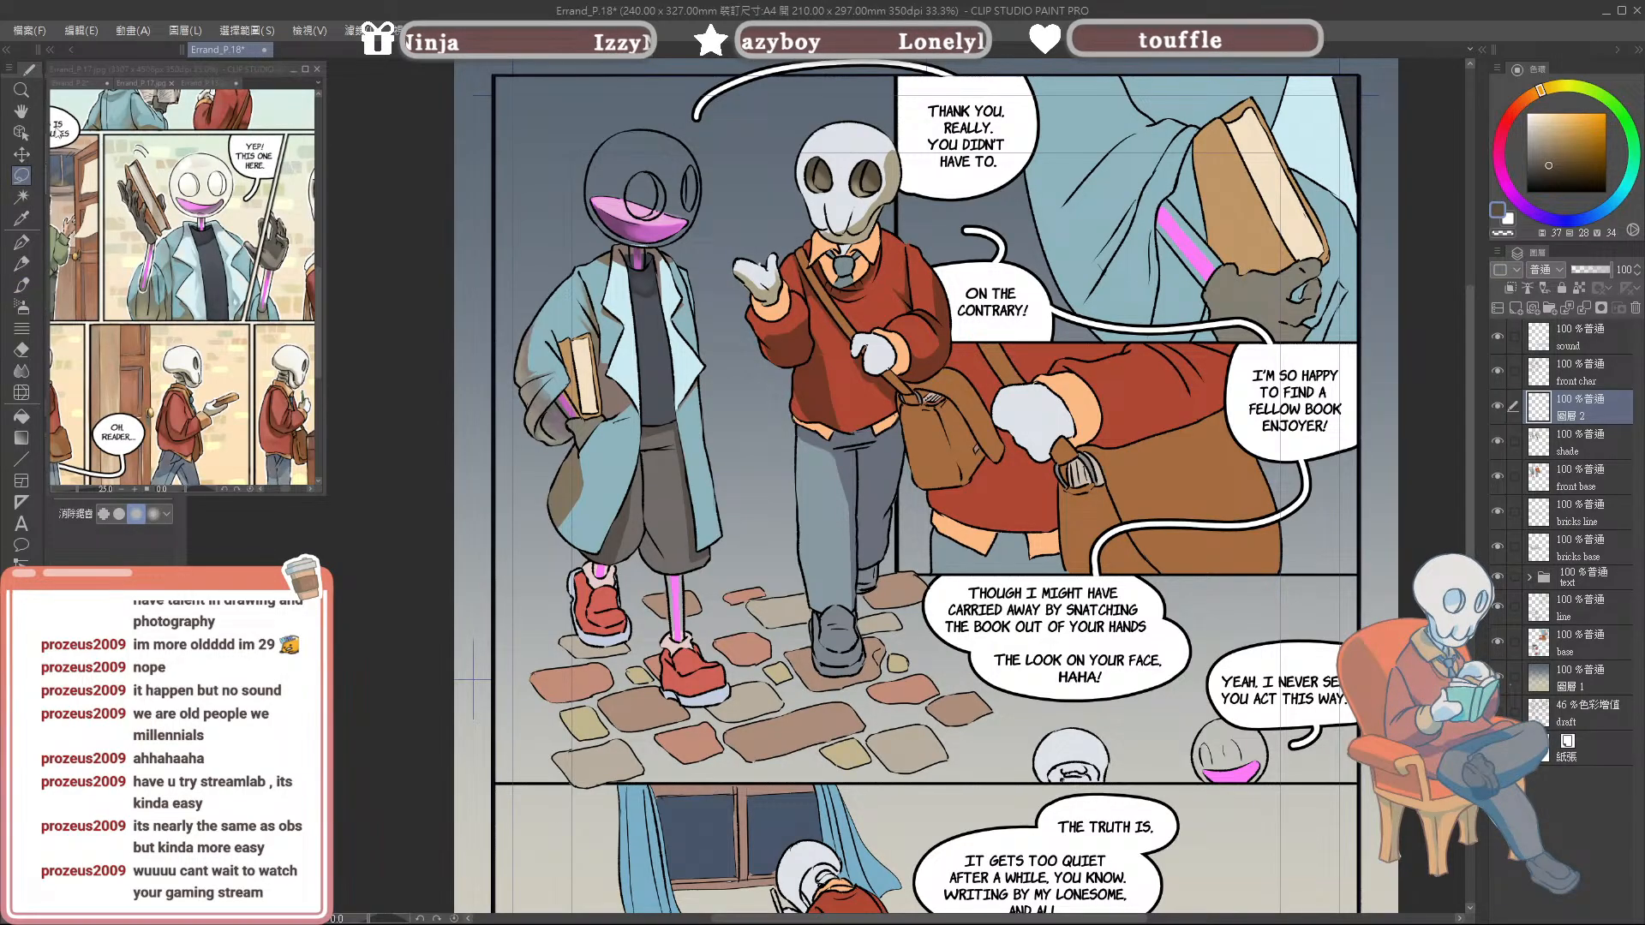
drag(584, 131, 699, 247)
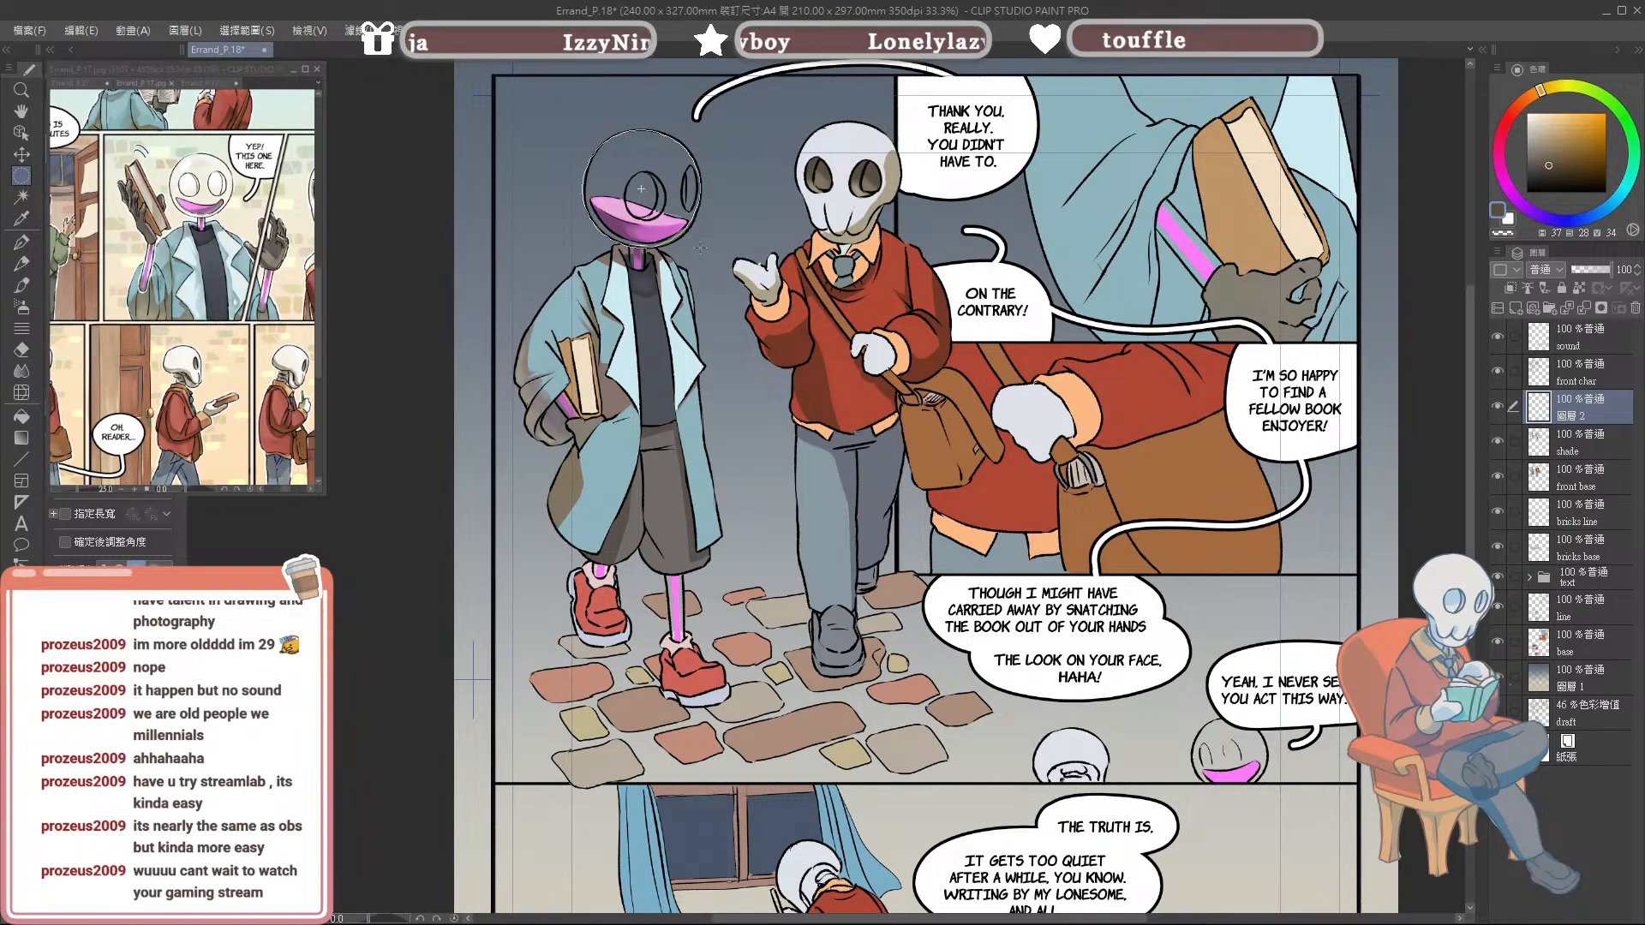
drag(700, 248, 700, 248)
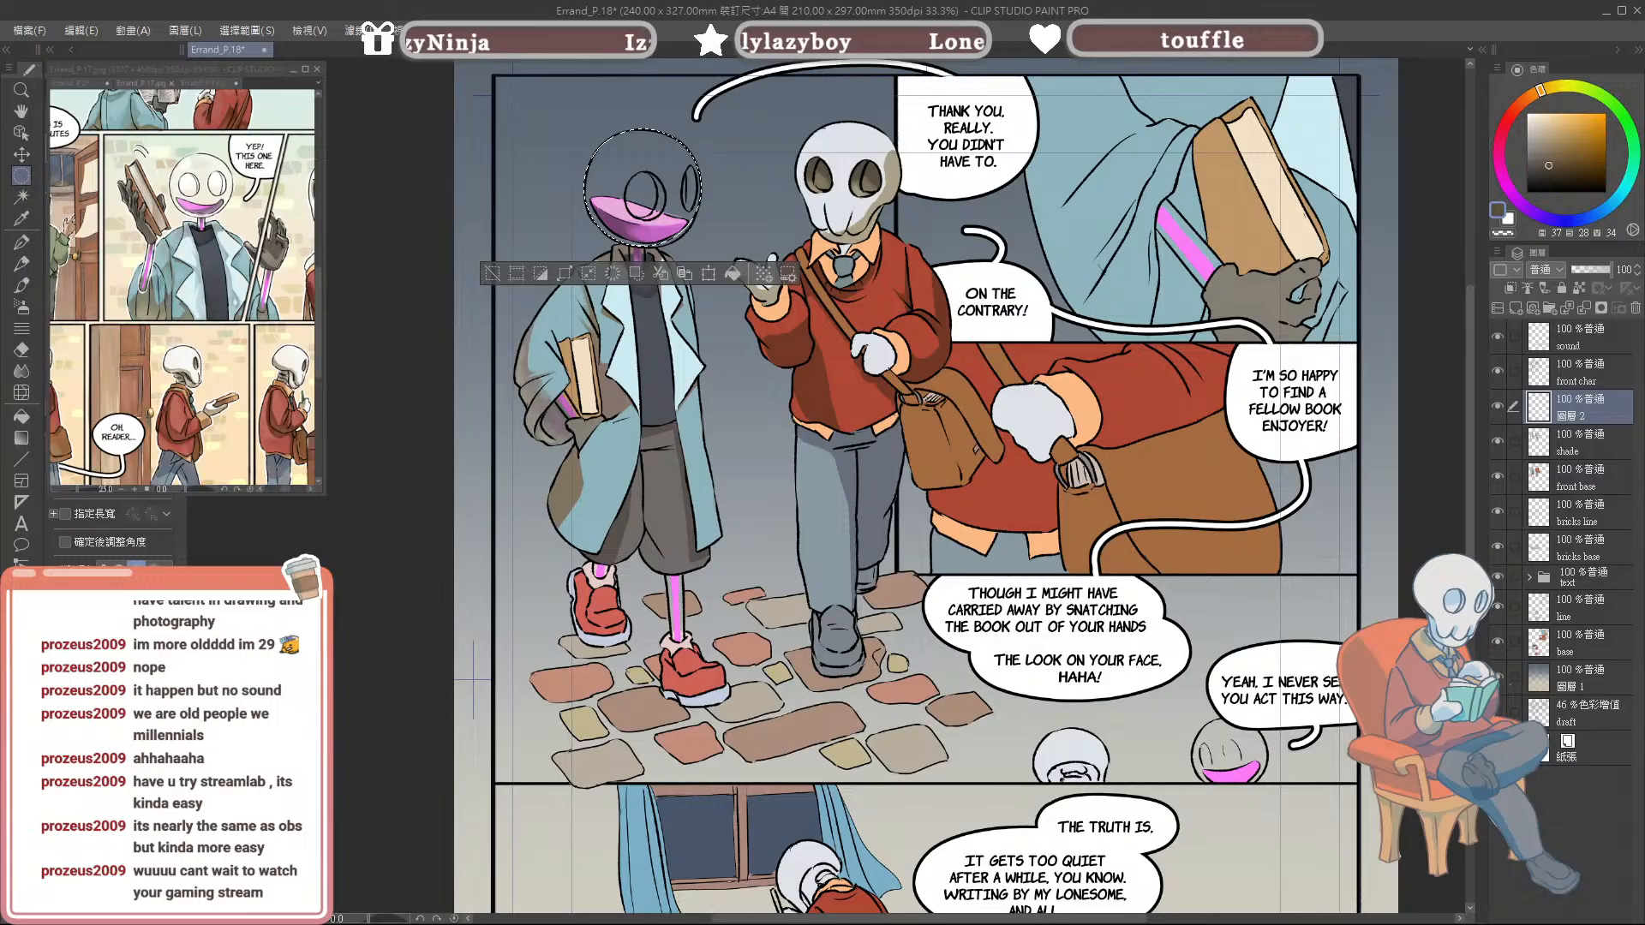
key(m)
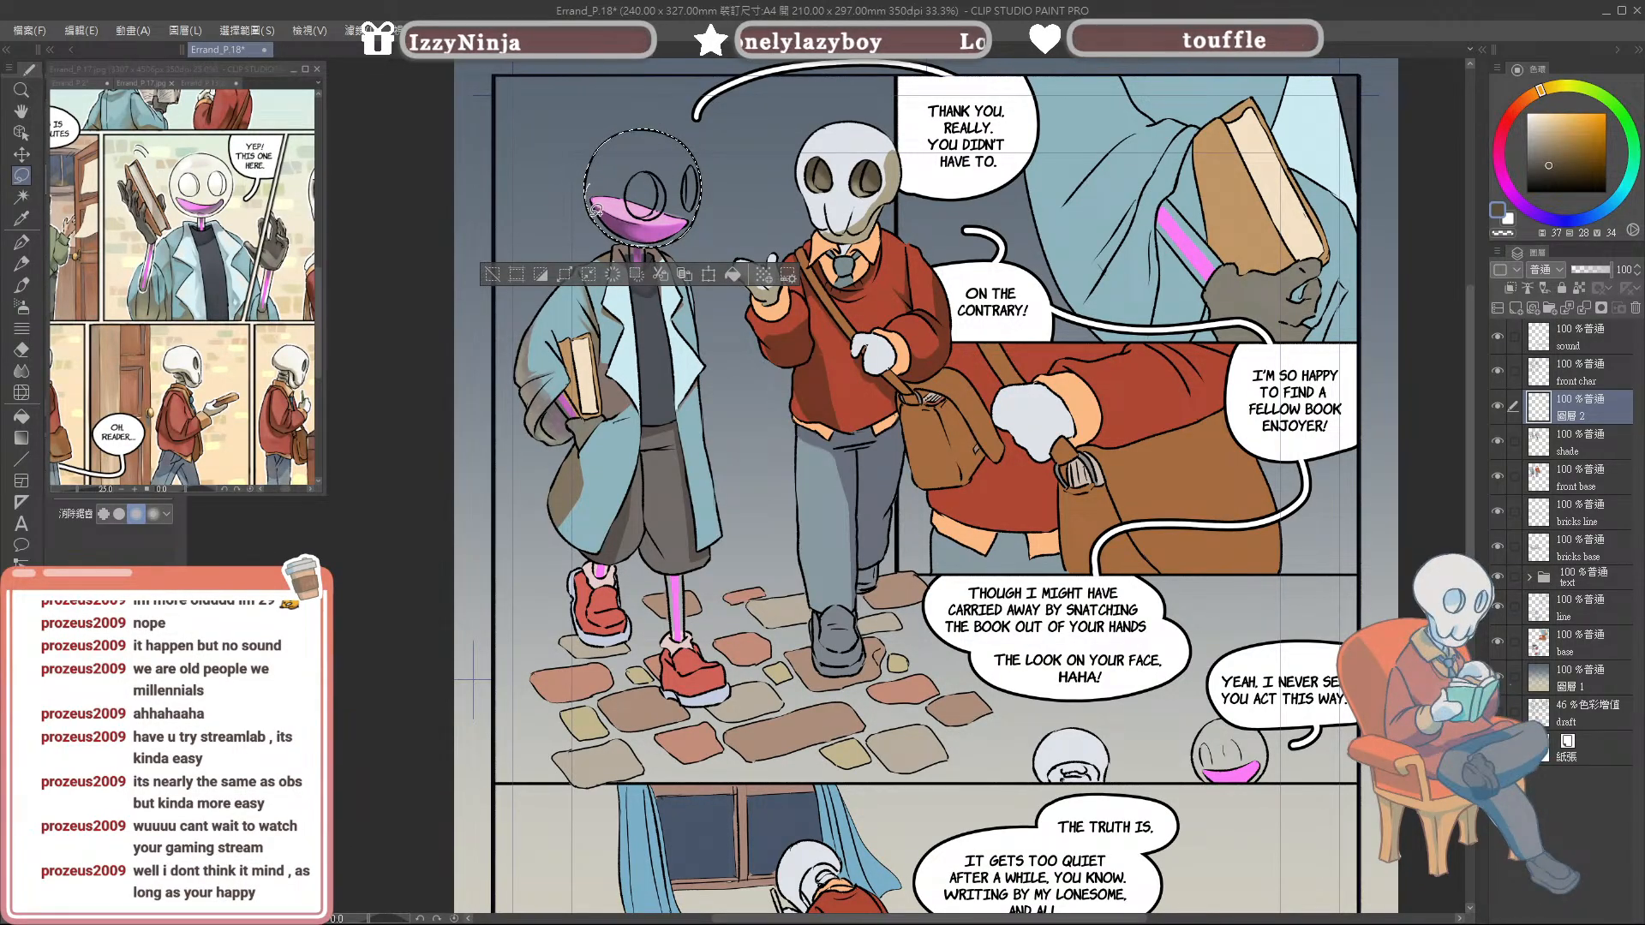
Step: Airbrush a soft white glow inside the selected glass head
key(x)
key(b)
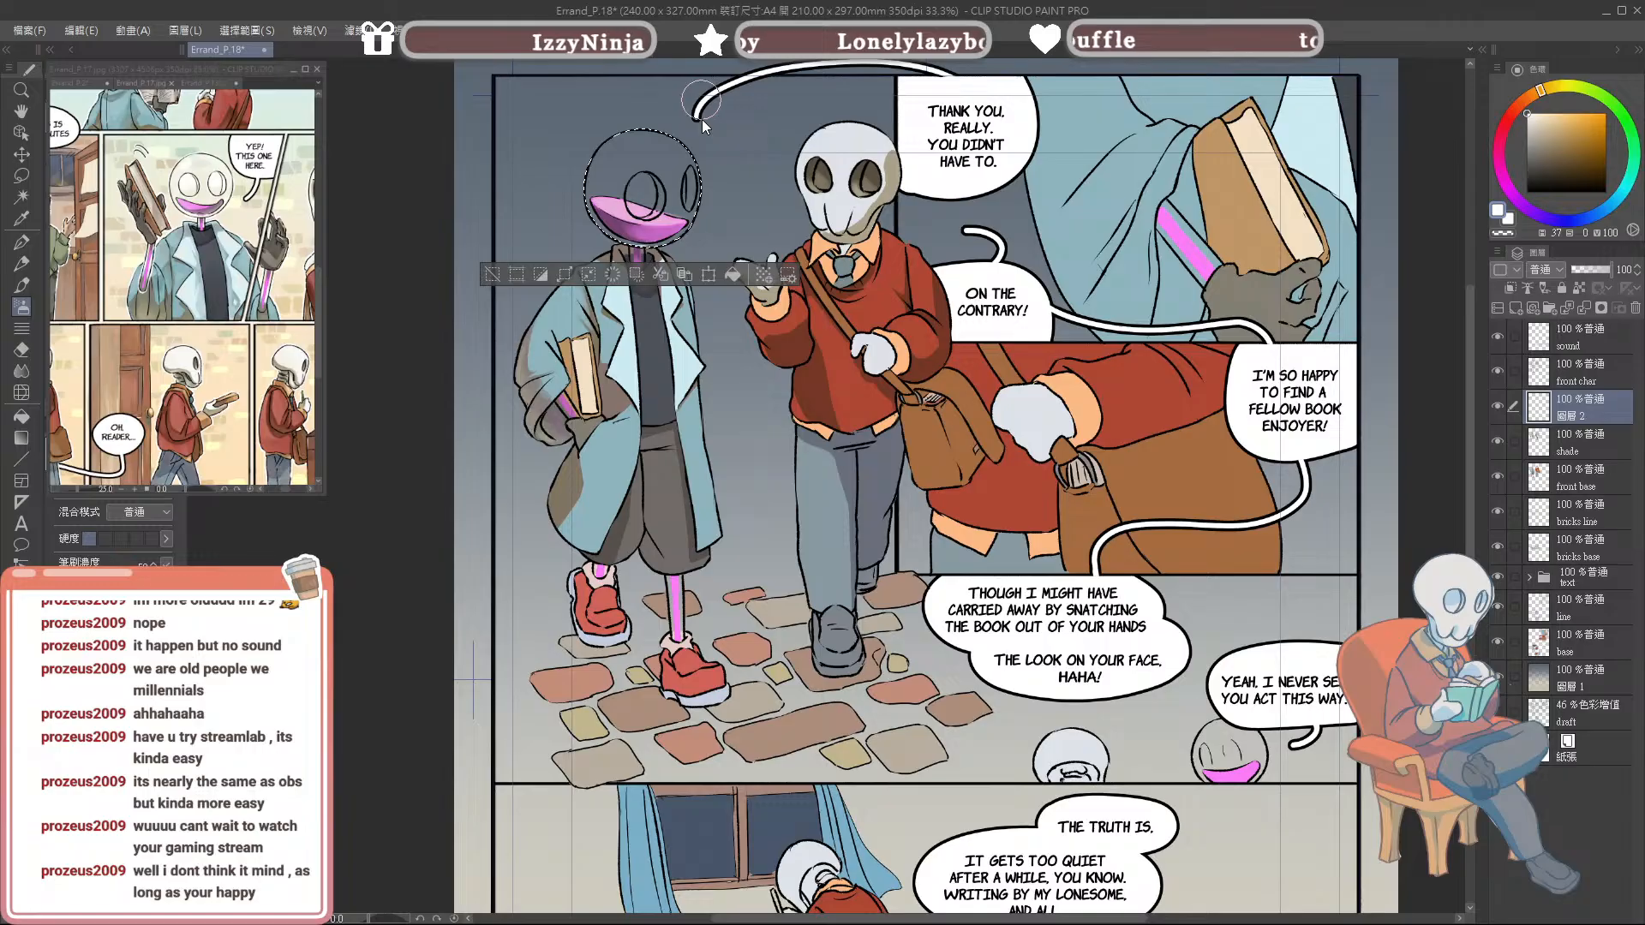
mouse_move(662, 137)
mouse_down()
mouse_move(598, 163)
mouse_move(600, 207)
mouse_move(669, 237)
mouse_move(702, 166)
mouse_up()
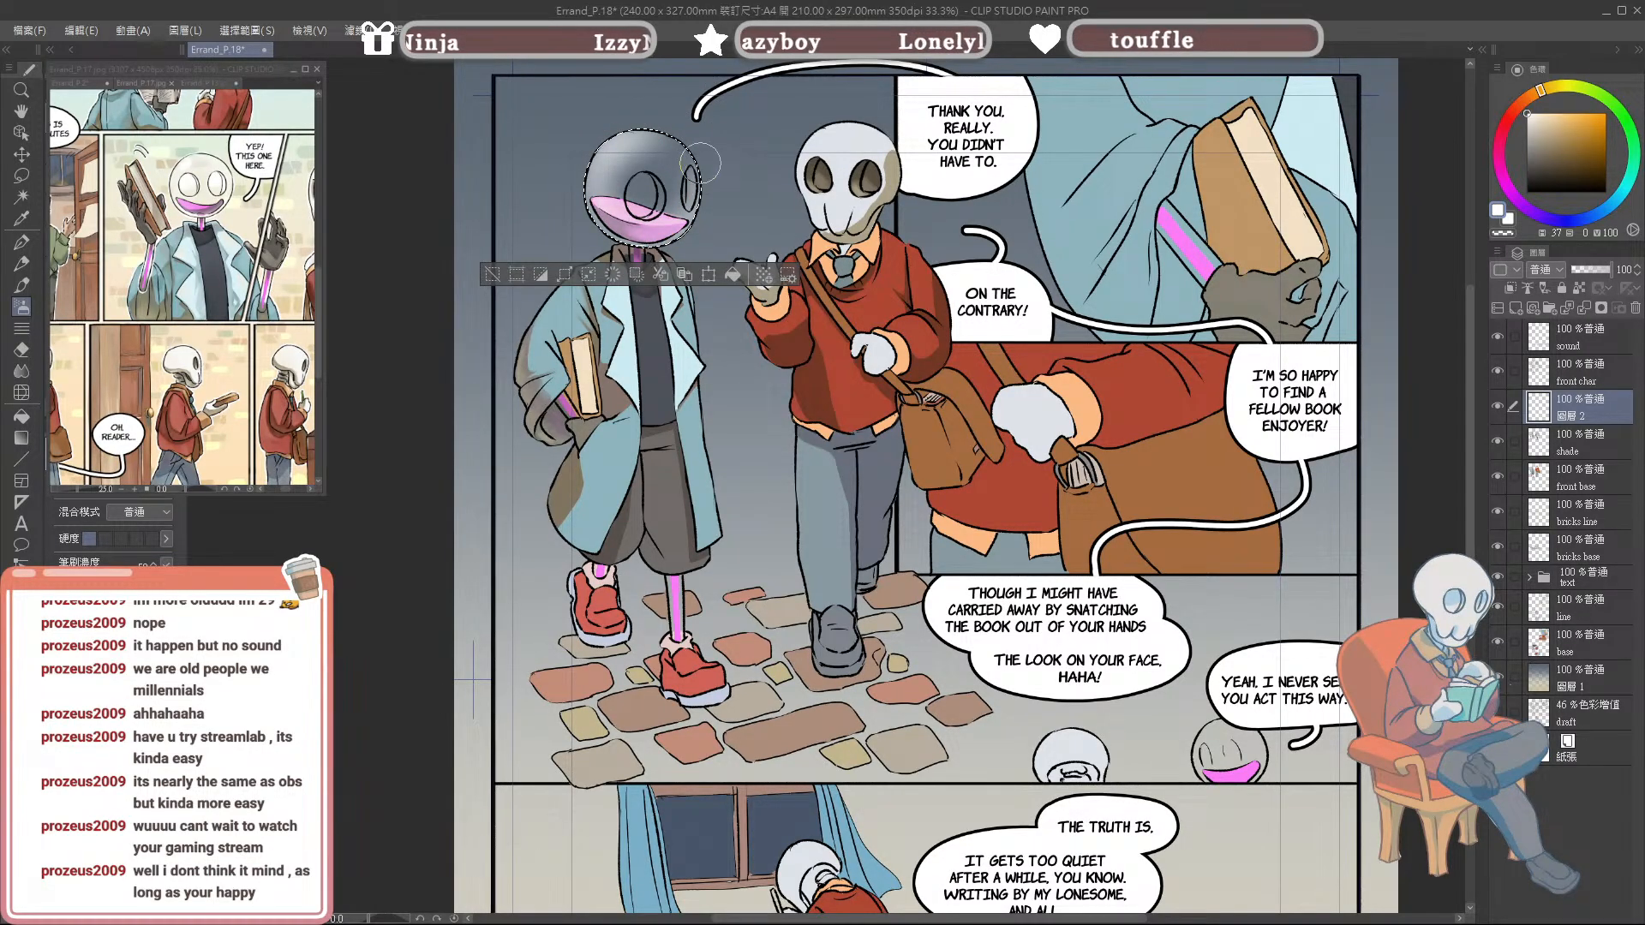
Step: Soften the white glow inside the glass head with the eraser, undo the excess strokes and clear the selection
key(e)
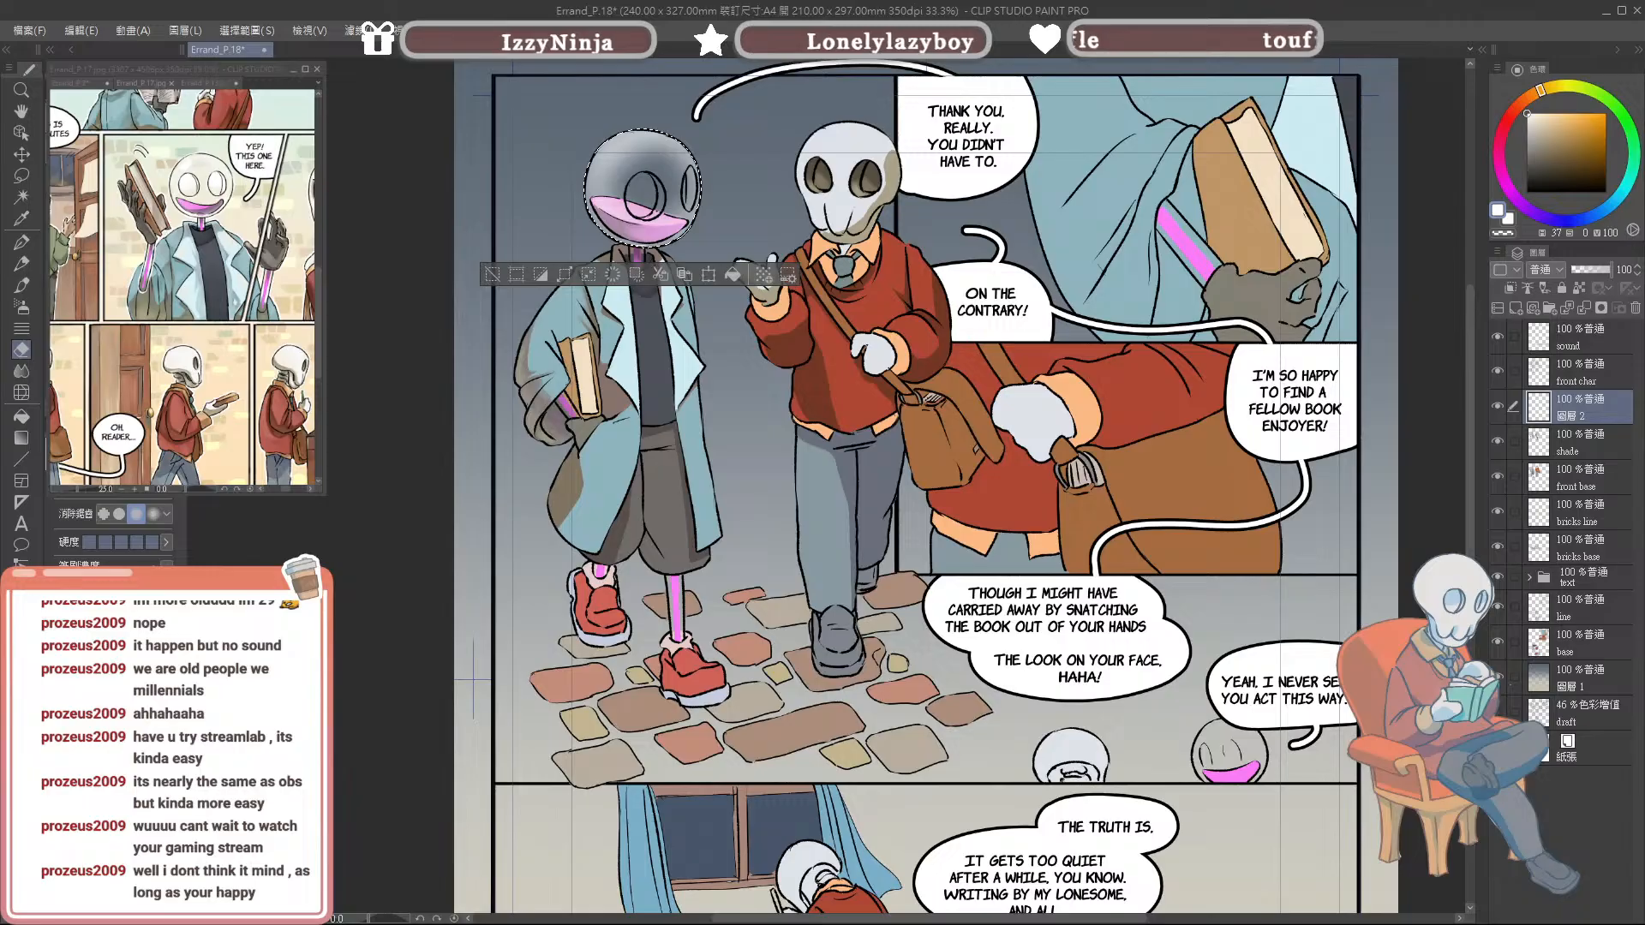
mouse_move(665, 207)
mouse_down()
mouse_move(677, 187)
mouse_move(642, 165)
mouse_up()
key(ctrl+z)
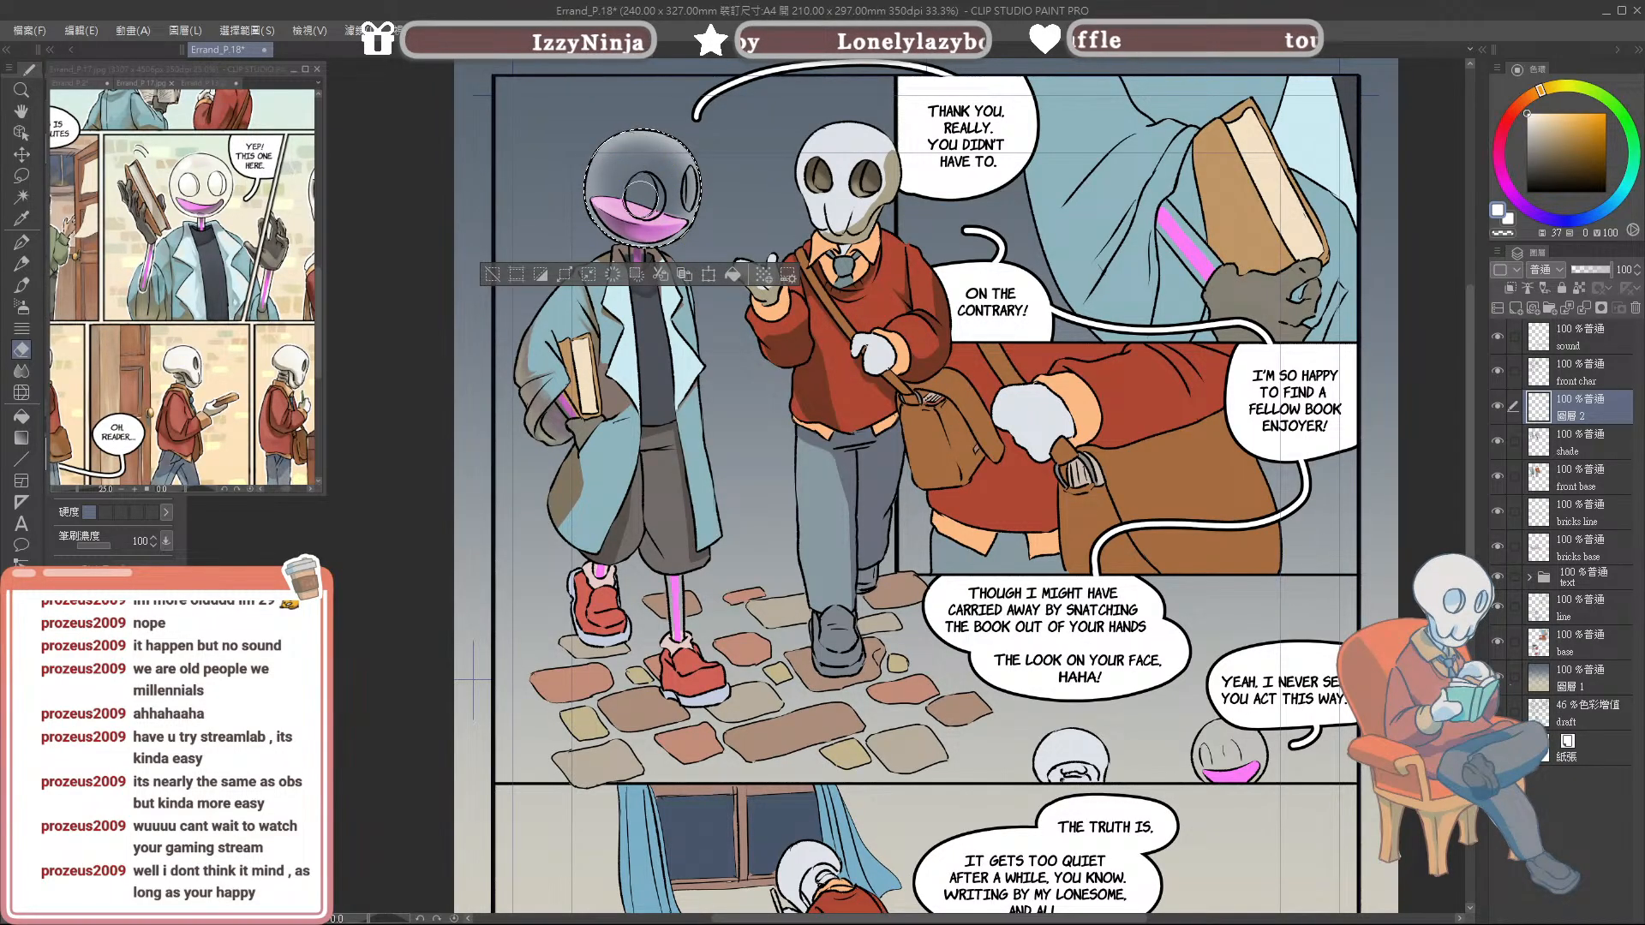
key(ctrl+z)
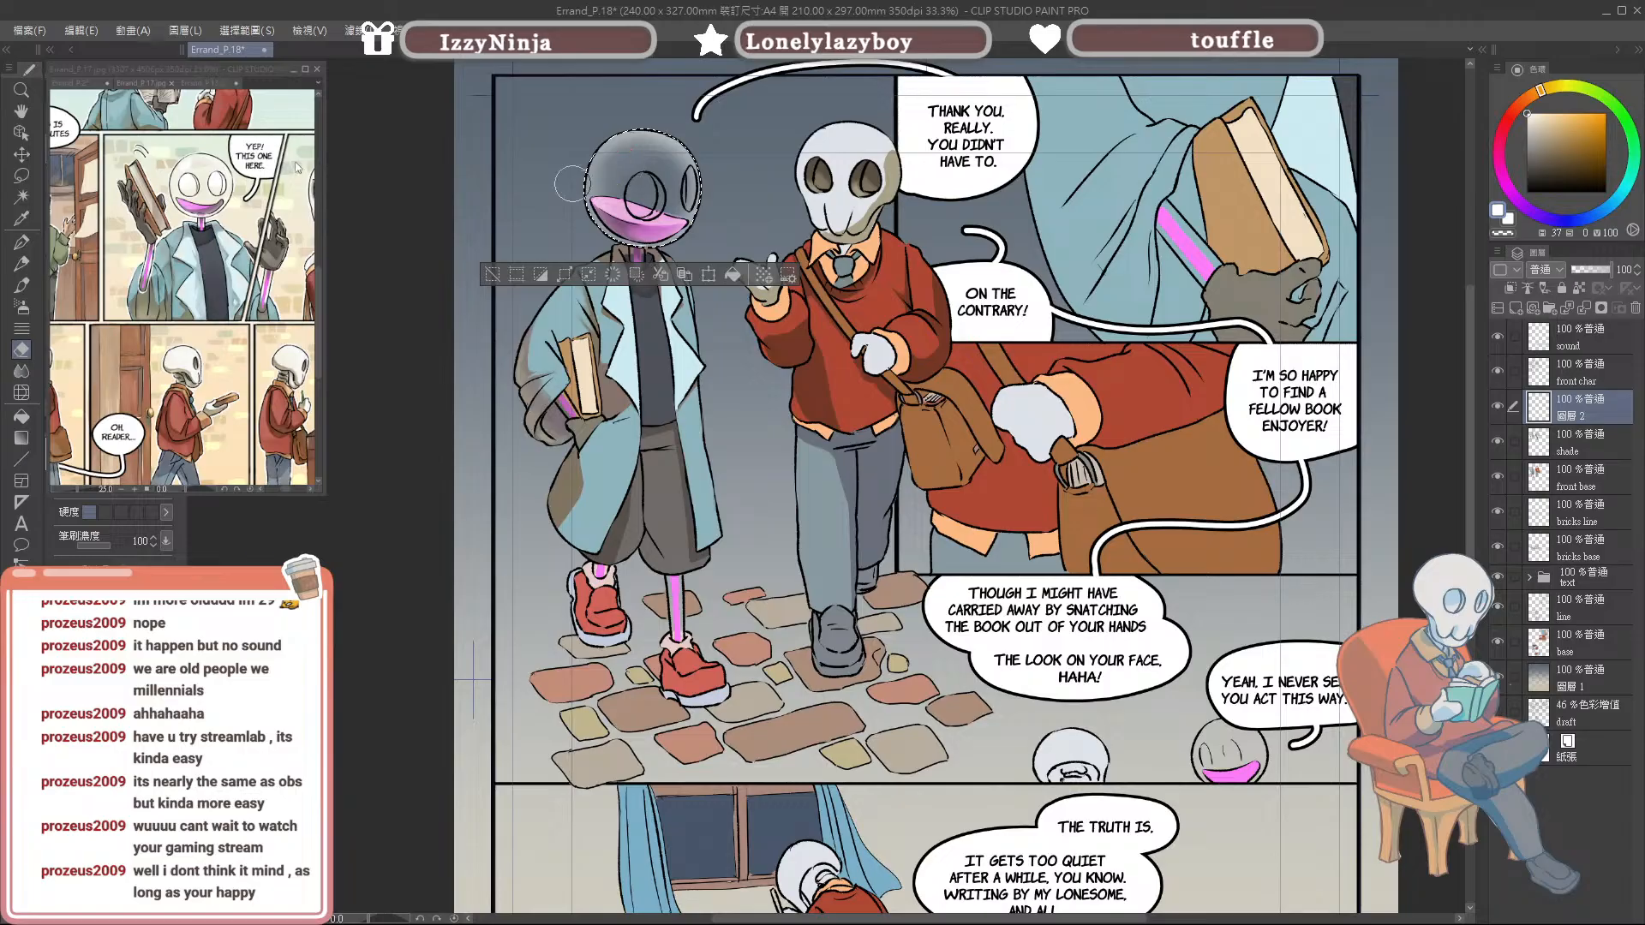
click(21, 175)
key(ctrl+d)
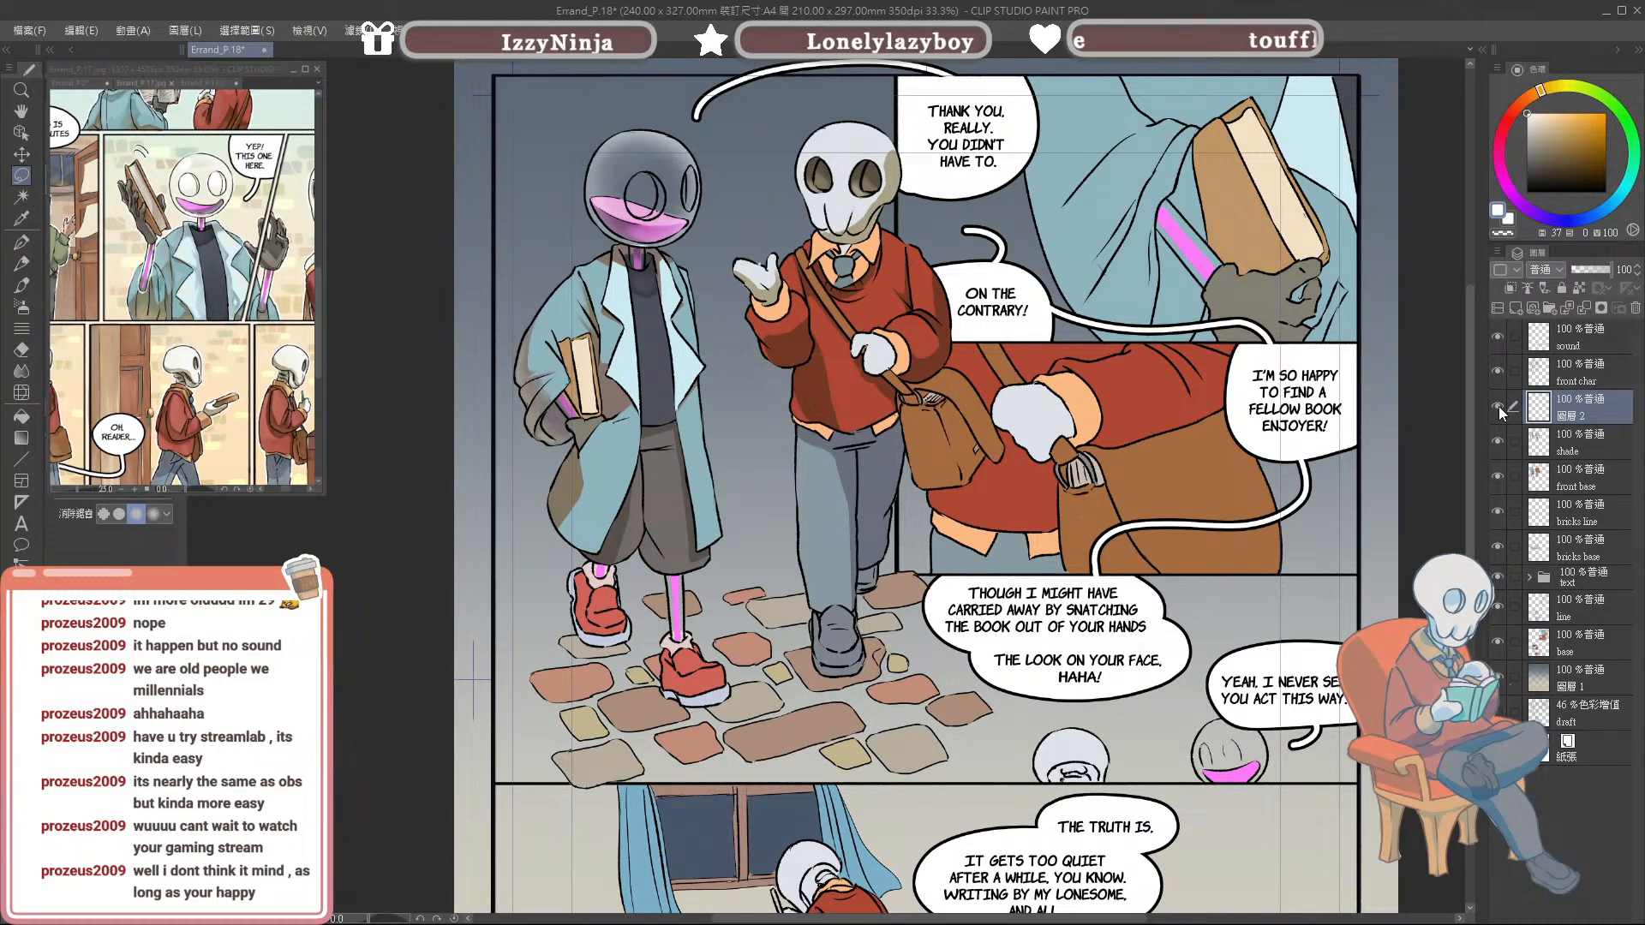
Step: Activate the shade layer and sample the coat's shadow color at hue 188, saturation 15, brightness 78 from the Errand_P.17 reference
click(1498, 442)
click(1499, 447)
click(1591, 443)
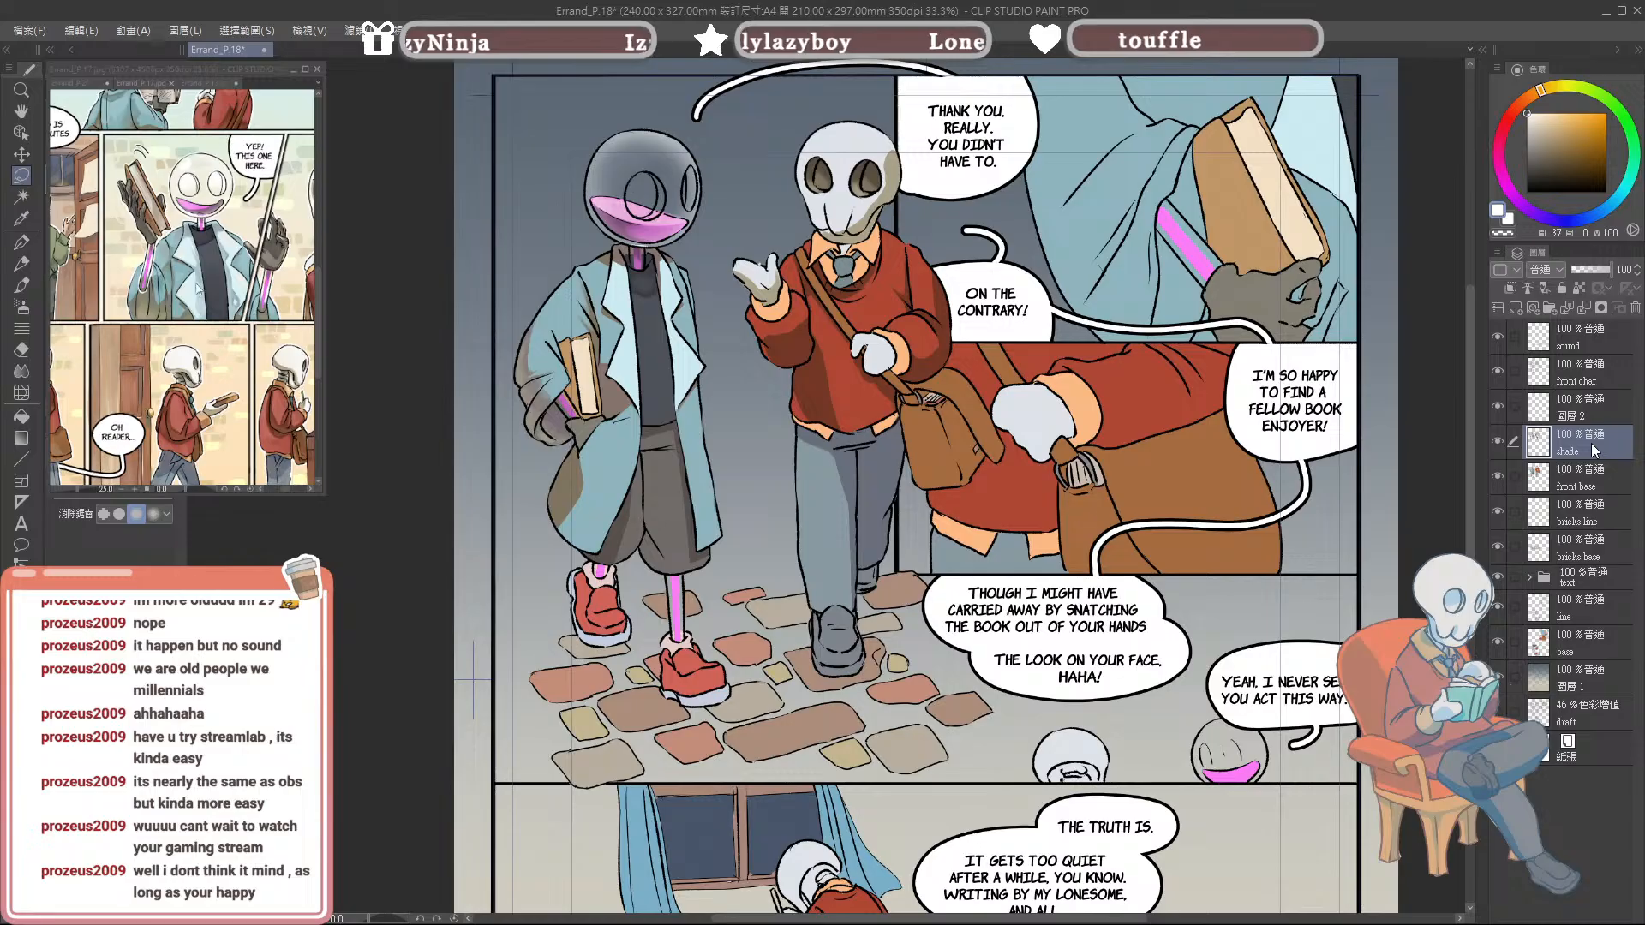
right_click(202, 268)
right_click(201, 267)
right_click(201, 267)
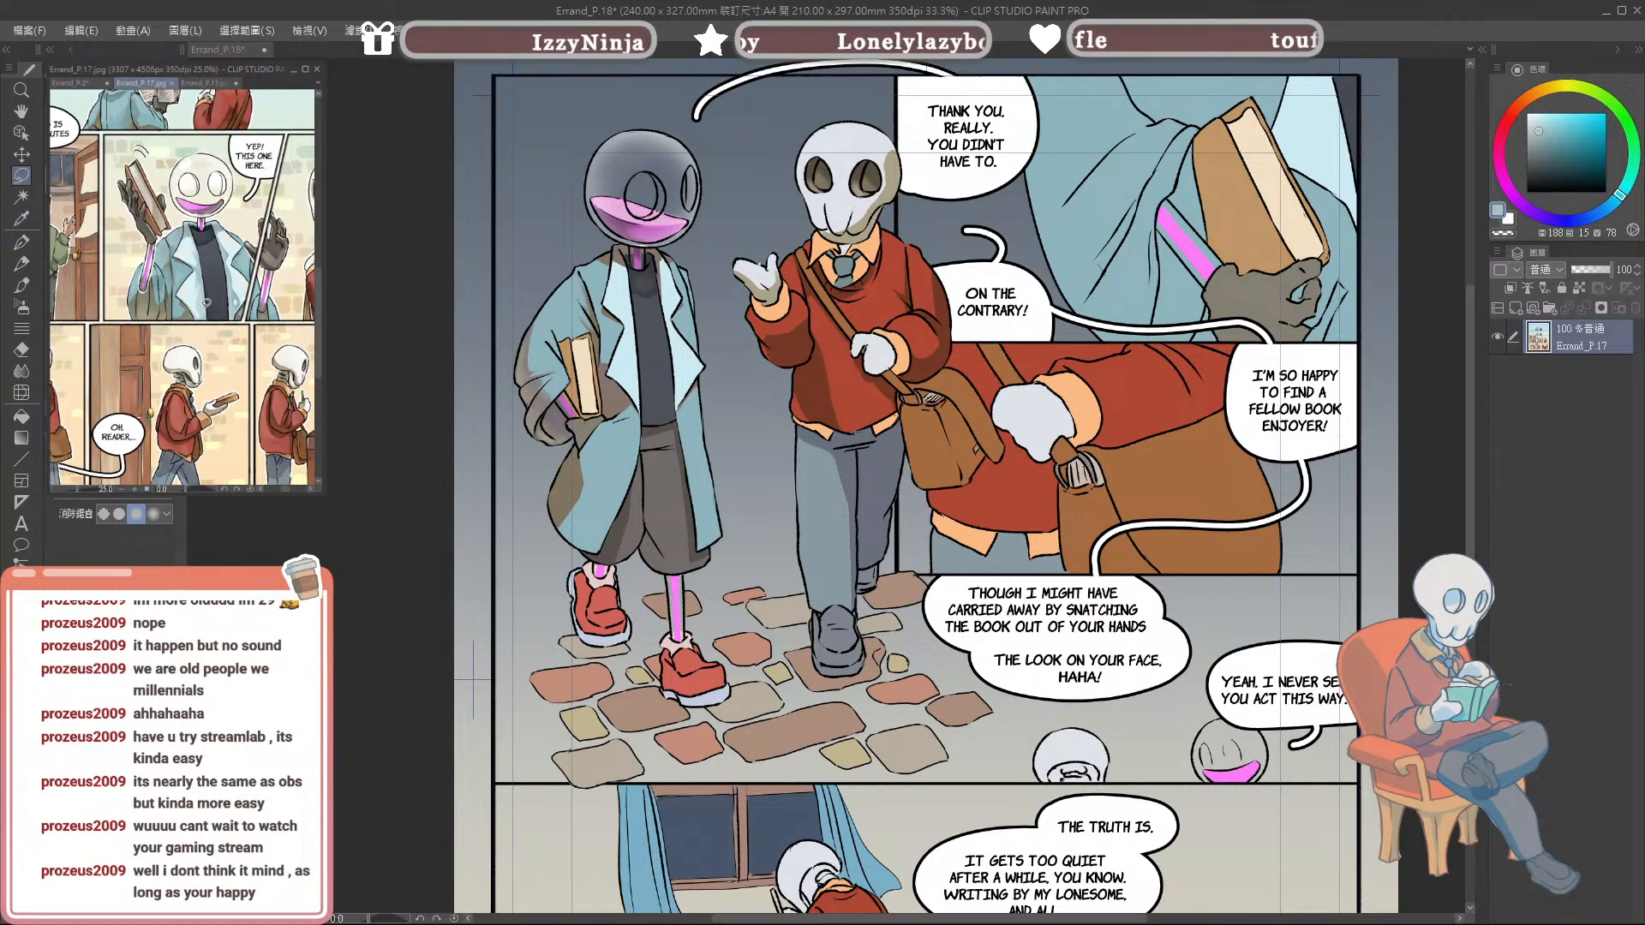
key(b)
click(472, 681)
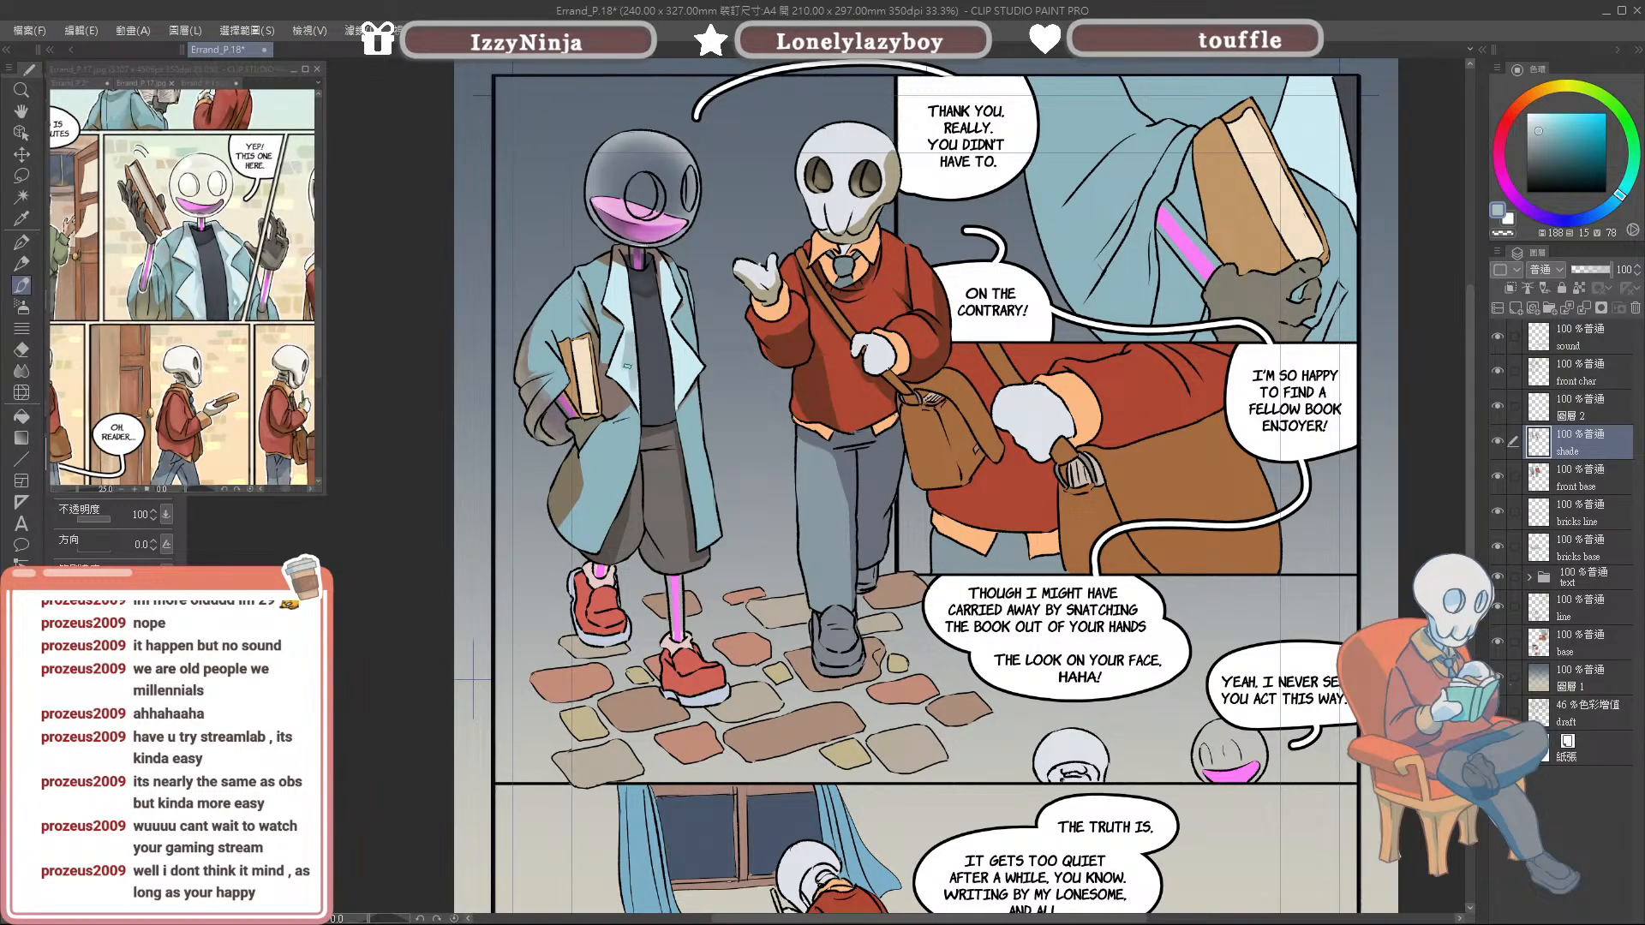
Step: Shade the lower part of the coat's book-side lapel, alternating the shadow tone with the lapel base at hue 193, saturation 16, brightness 95
alt+click(627, 375)
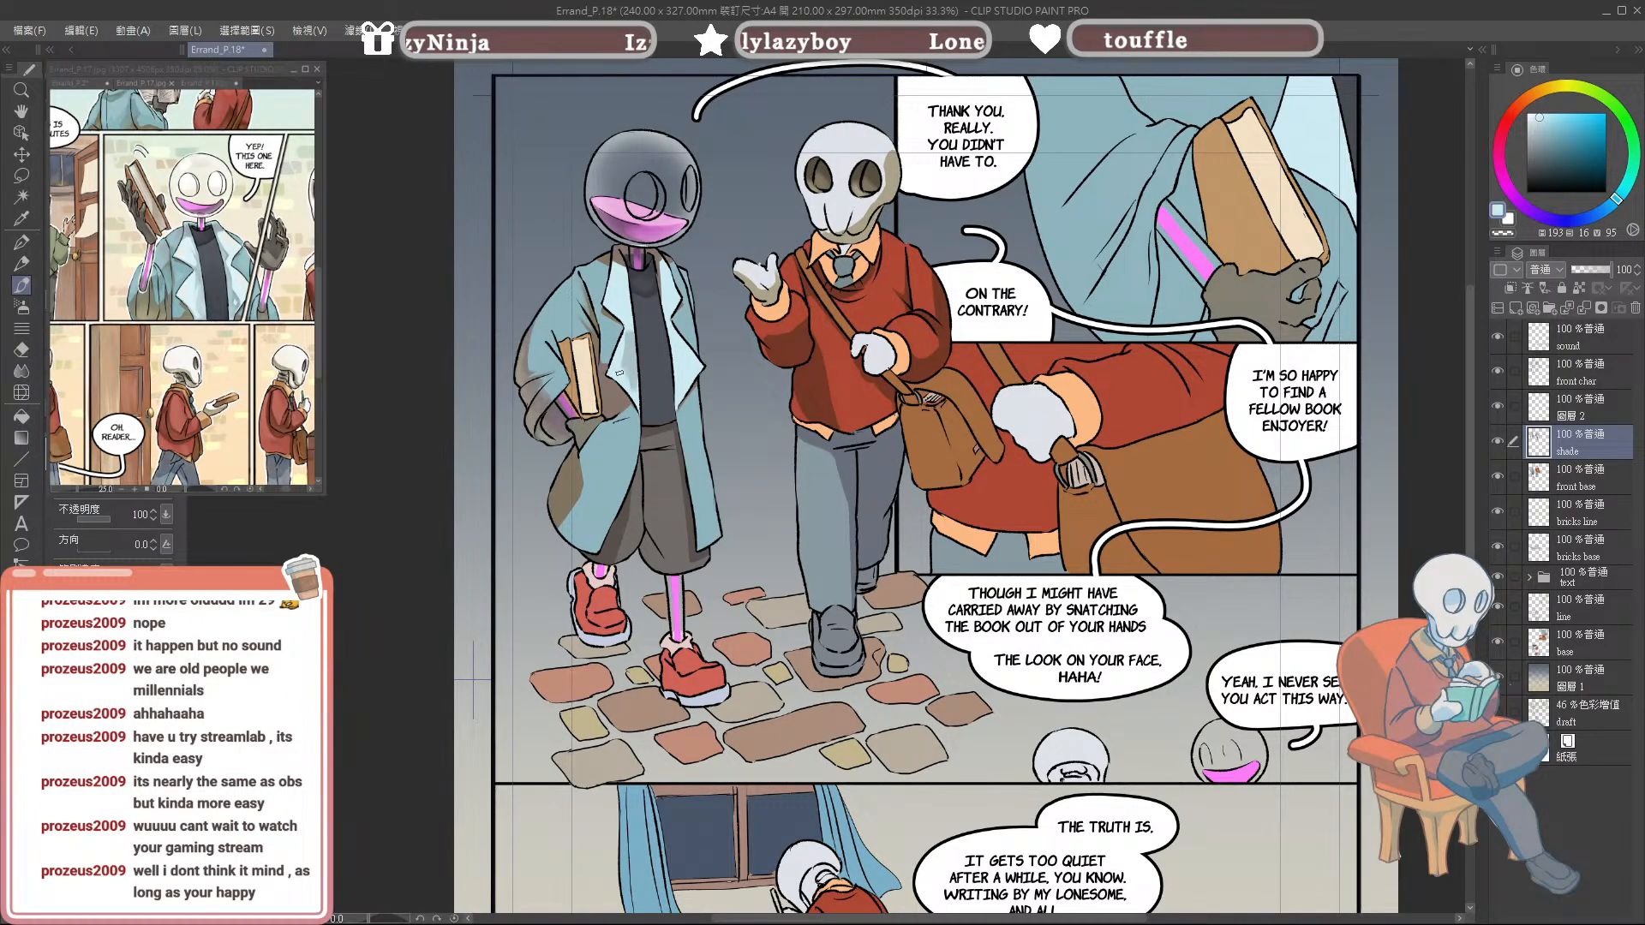
alt+click(633, 346)
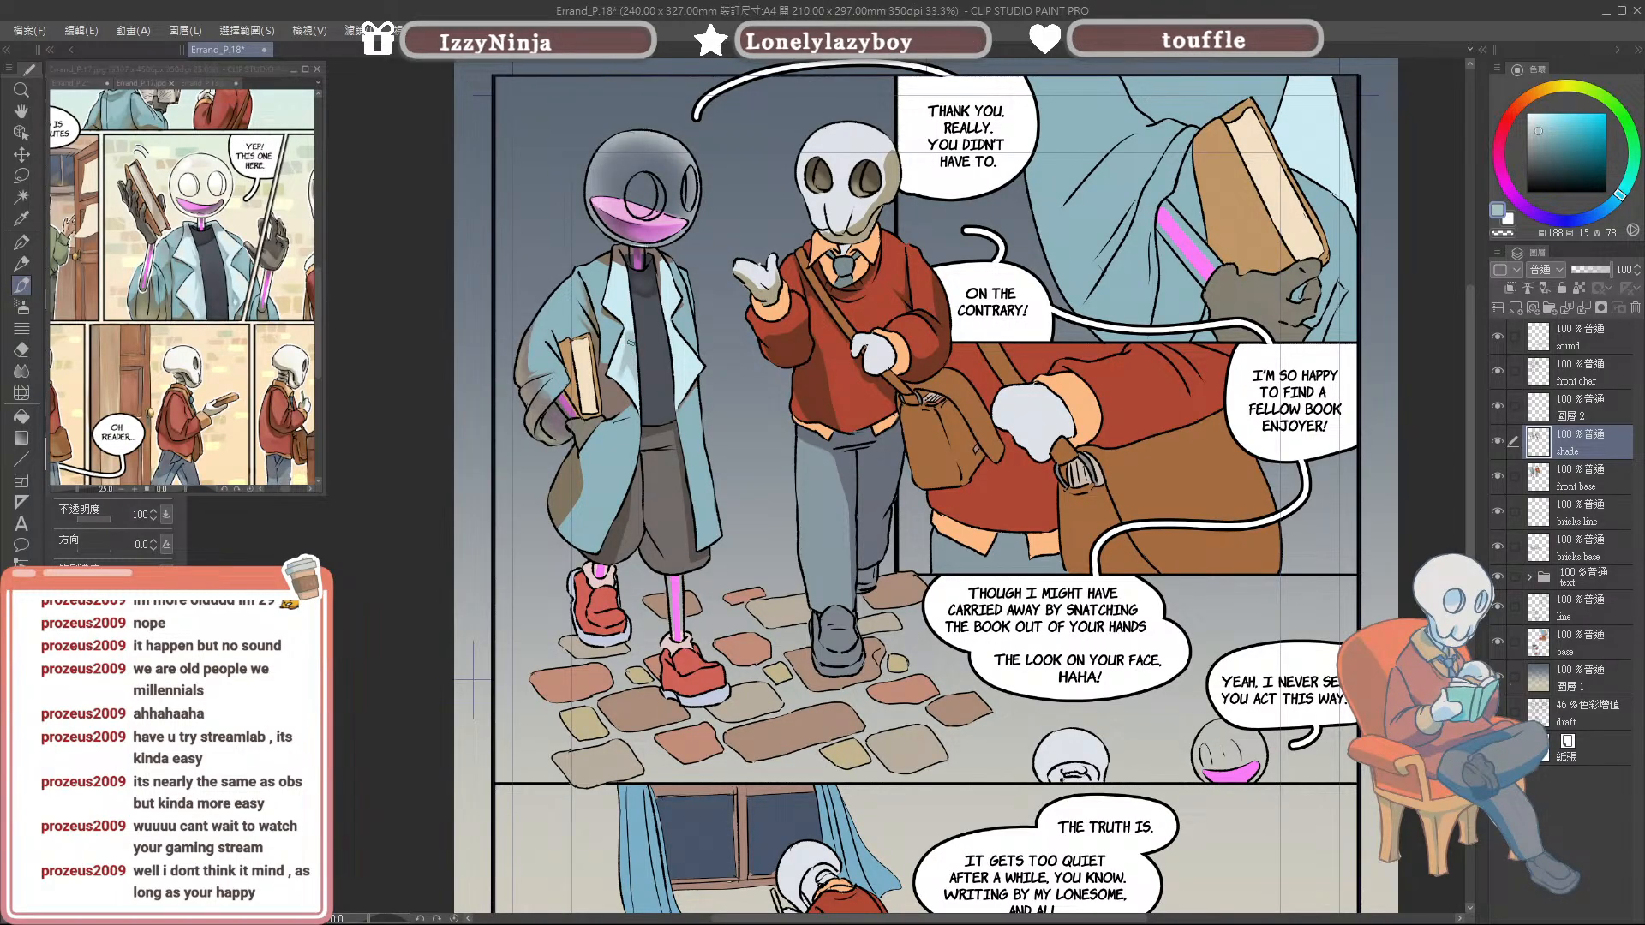
alt+click(625, 364)
alt+click(628, 368)
drag(621, 372, 626, 384)
alt+click(623, 353)
alt+click(634, 389)
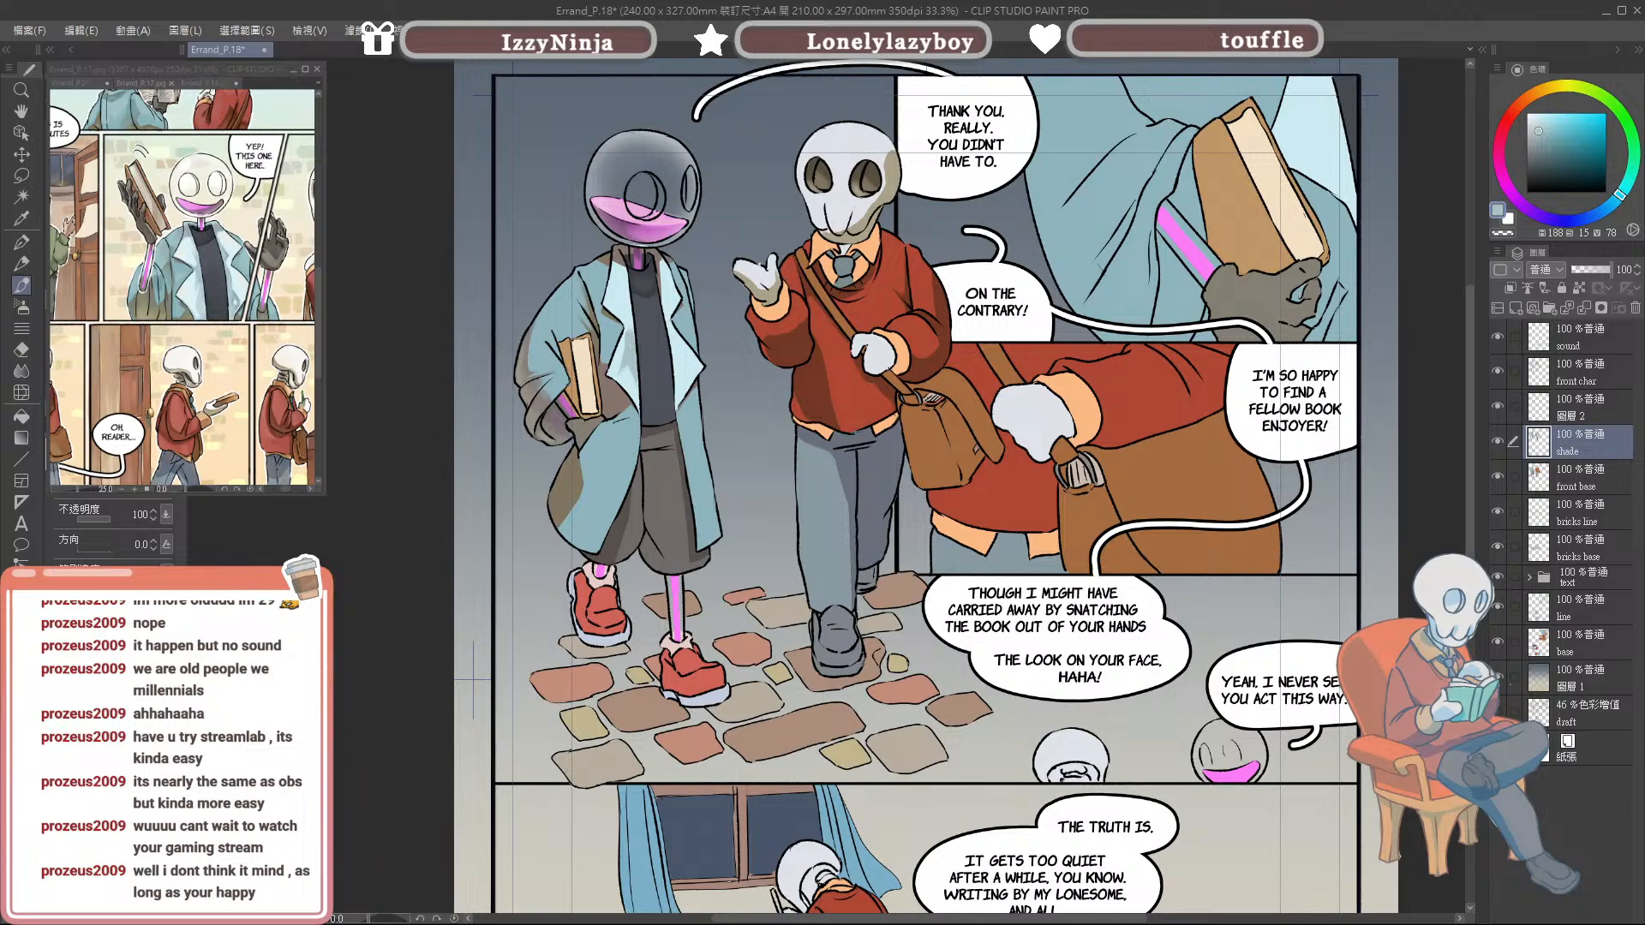
alt+click(622, 351)
mouse_move(627, 334)
mouse_down()
mouse_move(621, 353)
mouse_move(626, 331)
mouse_up()
alt+click(633, 343)
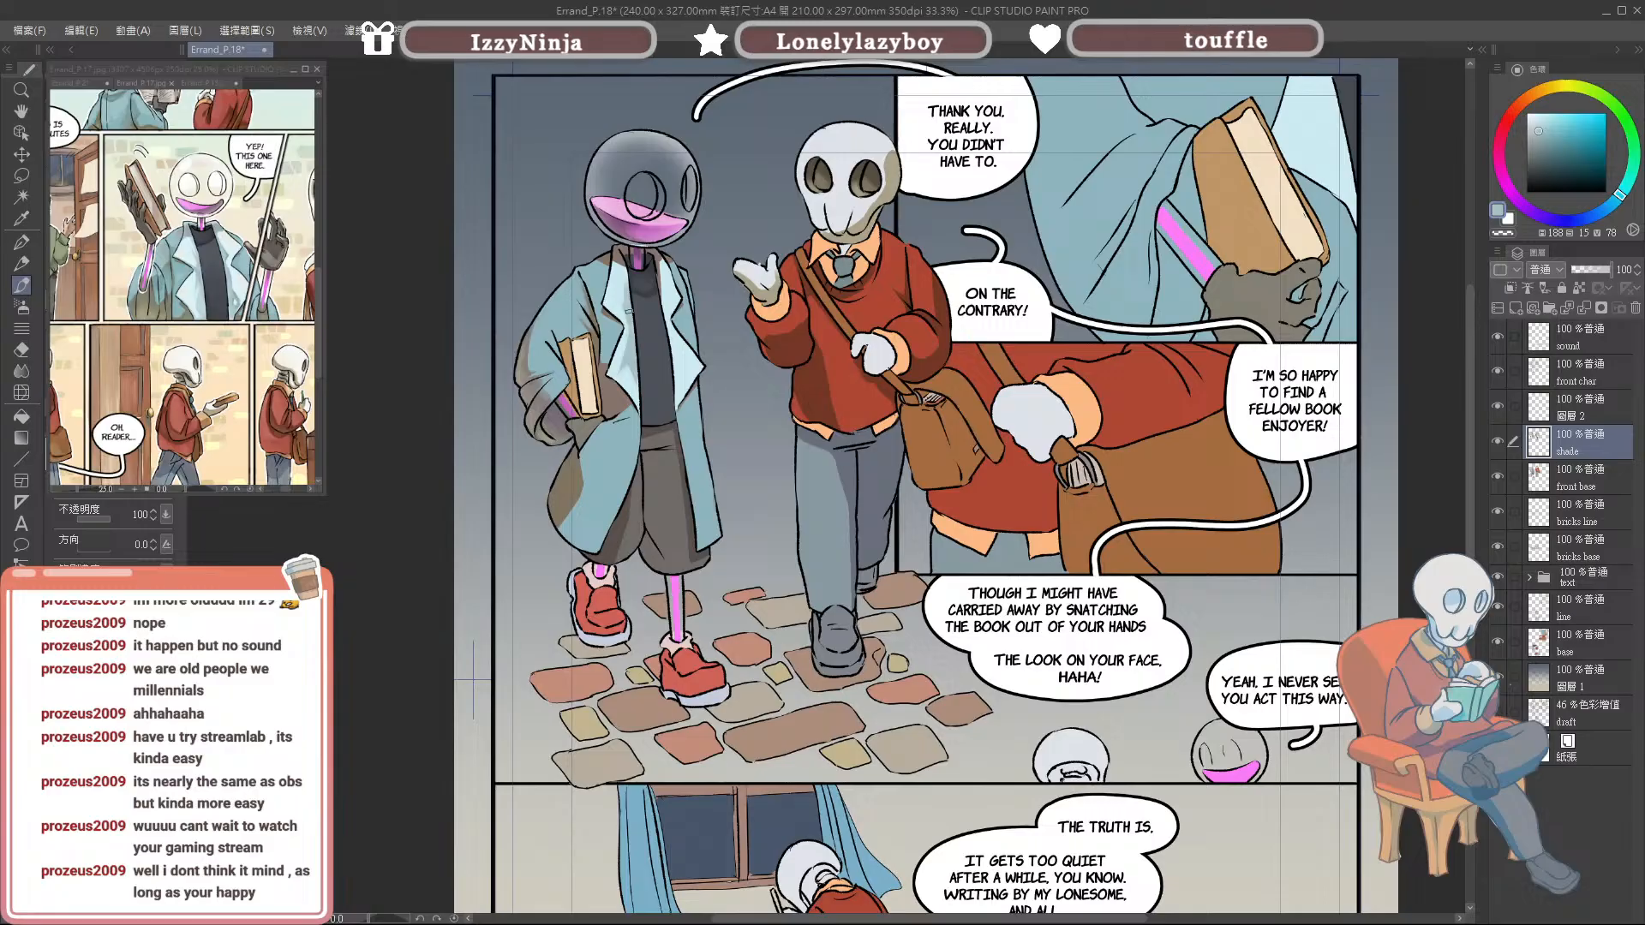
Step: Shade the upper book-side lapel and the opposite lapel with hue 188, saturation 15, brightness 78, and compare by toggling the shade layer's visibility
alt+click(623, 291)
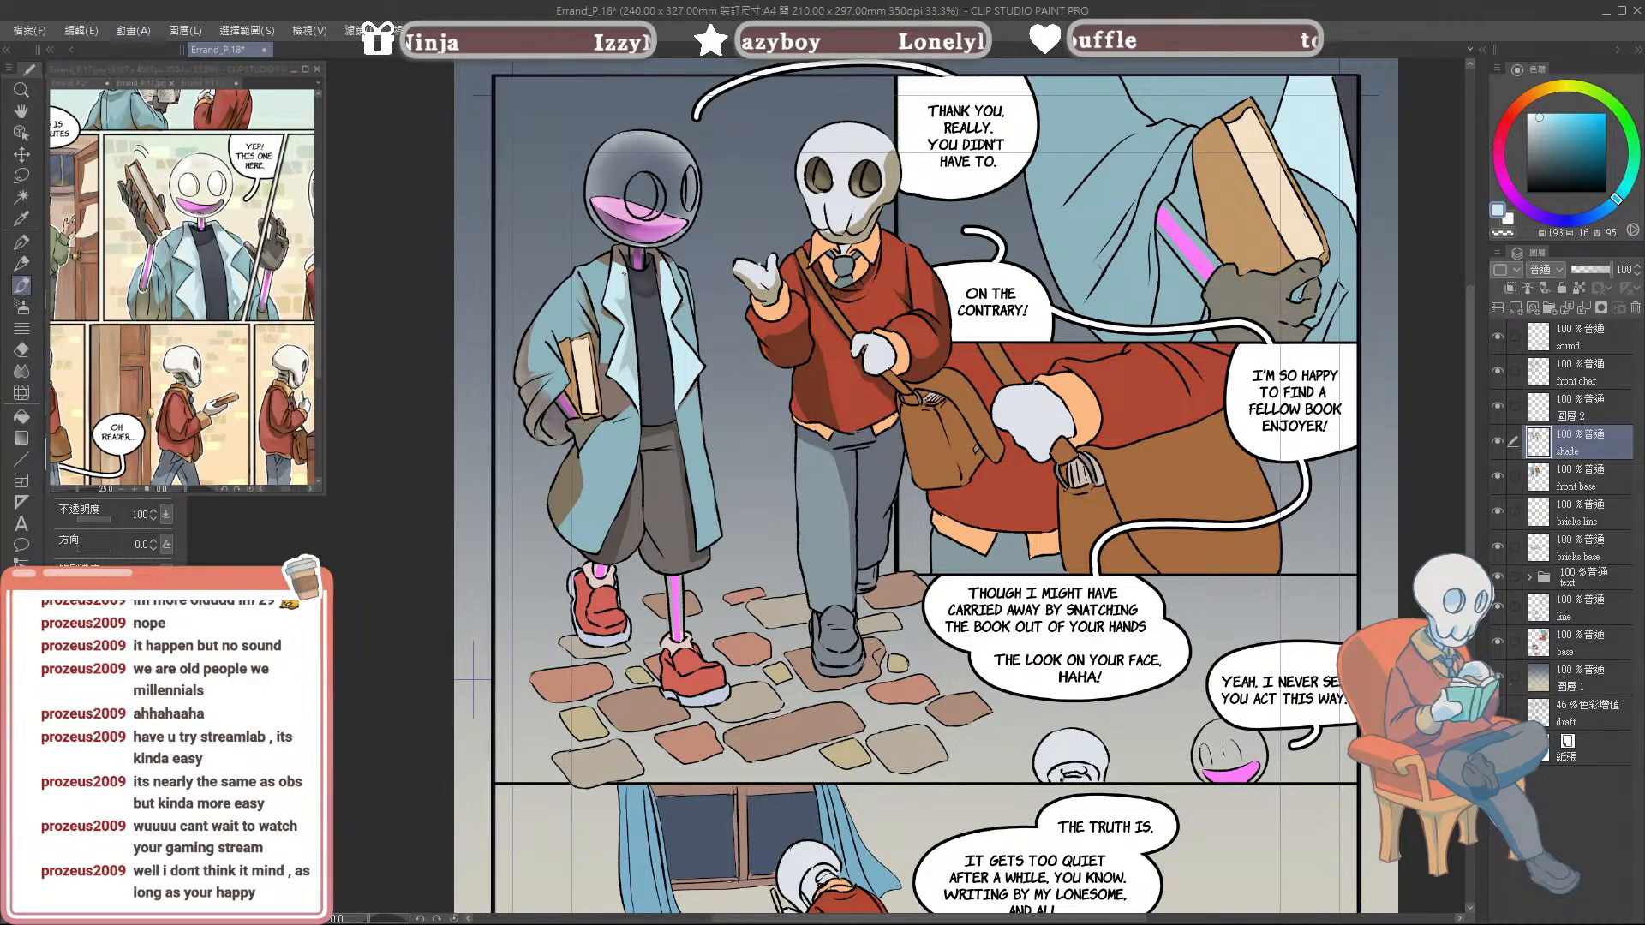
alt+click(623, 297)
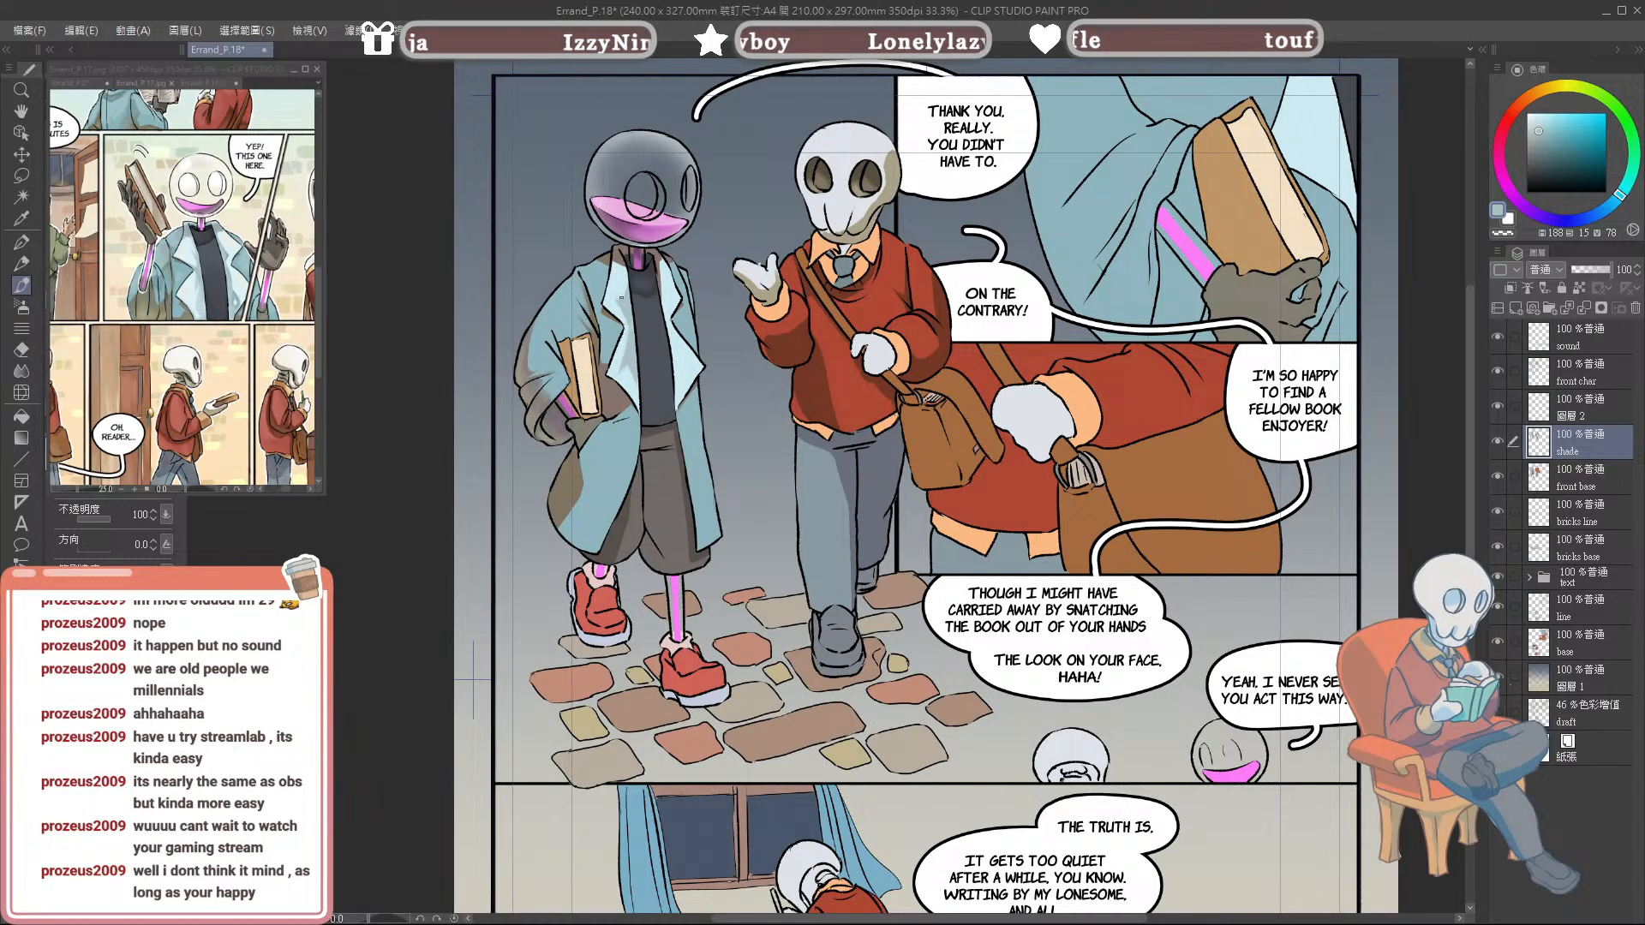
alt+click(659, 303)
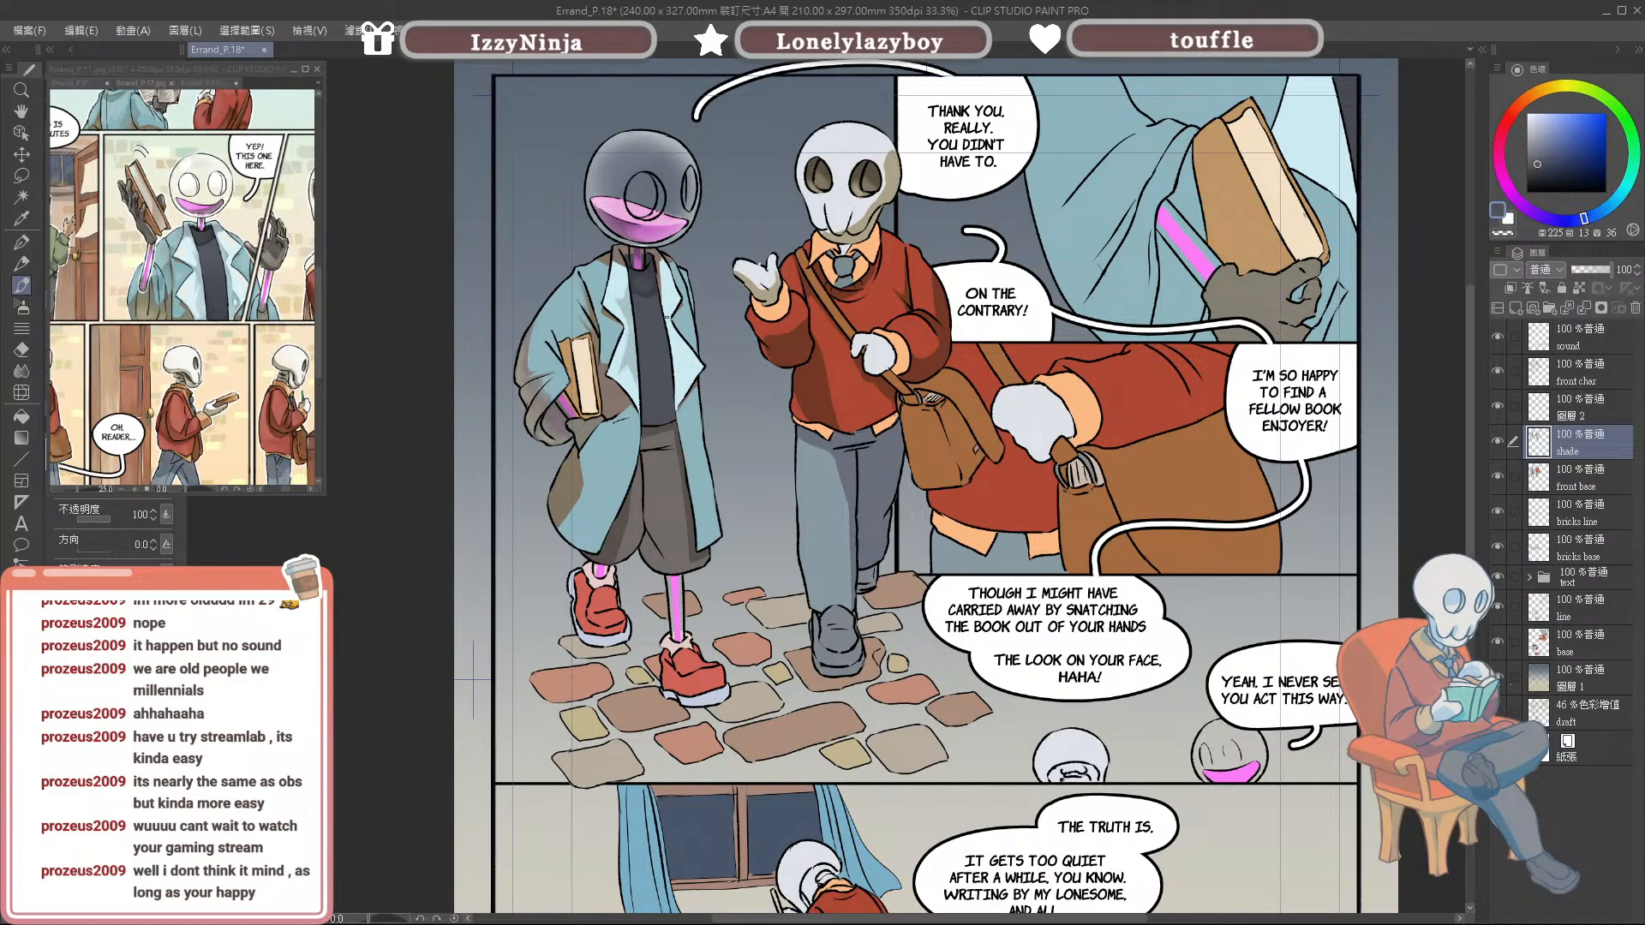
alt+click(632, 305)
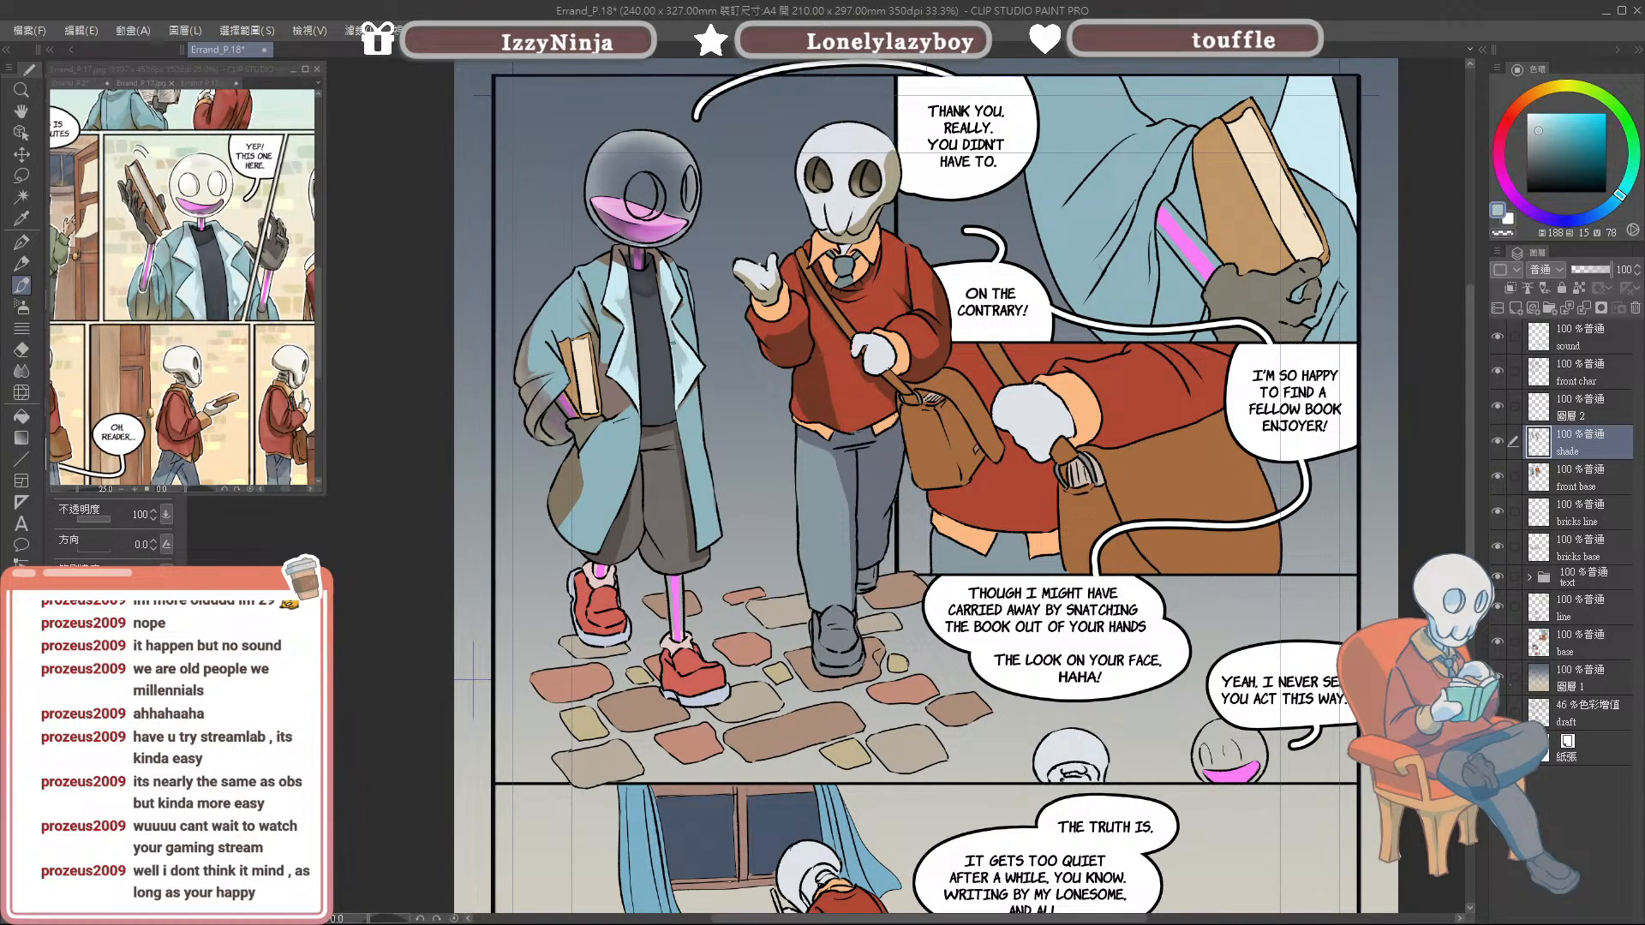
alt+click(678, 363)
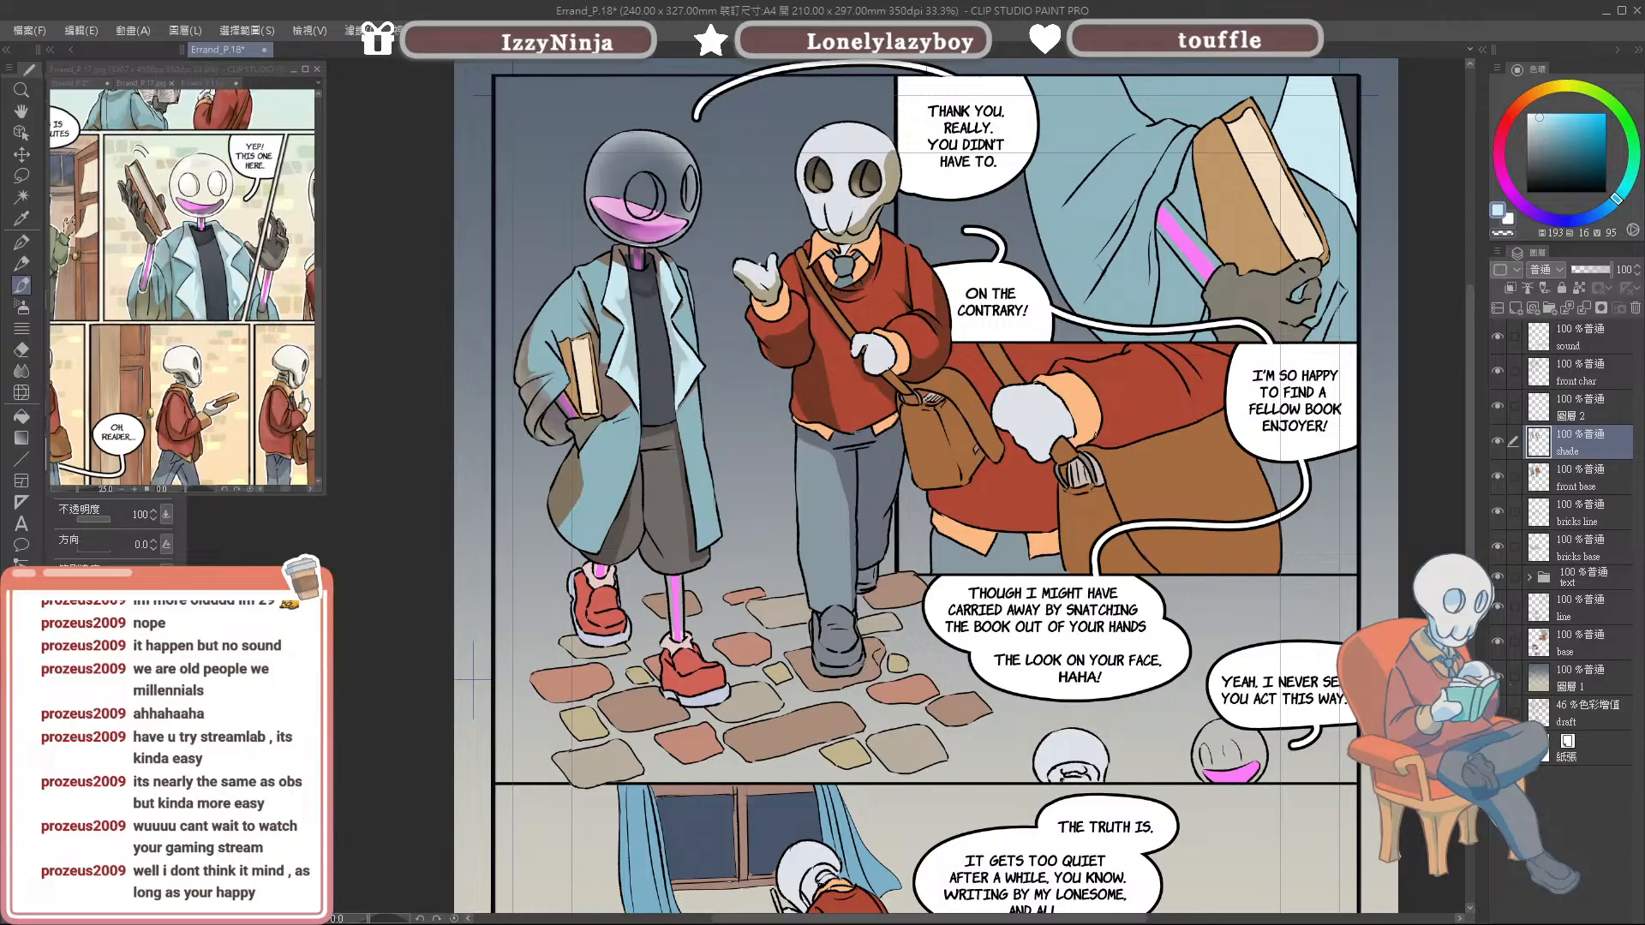
drag(1256, 583, 1243, 561)
drag(1233, 506, 1275, 543)
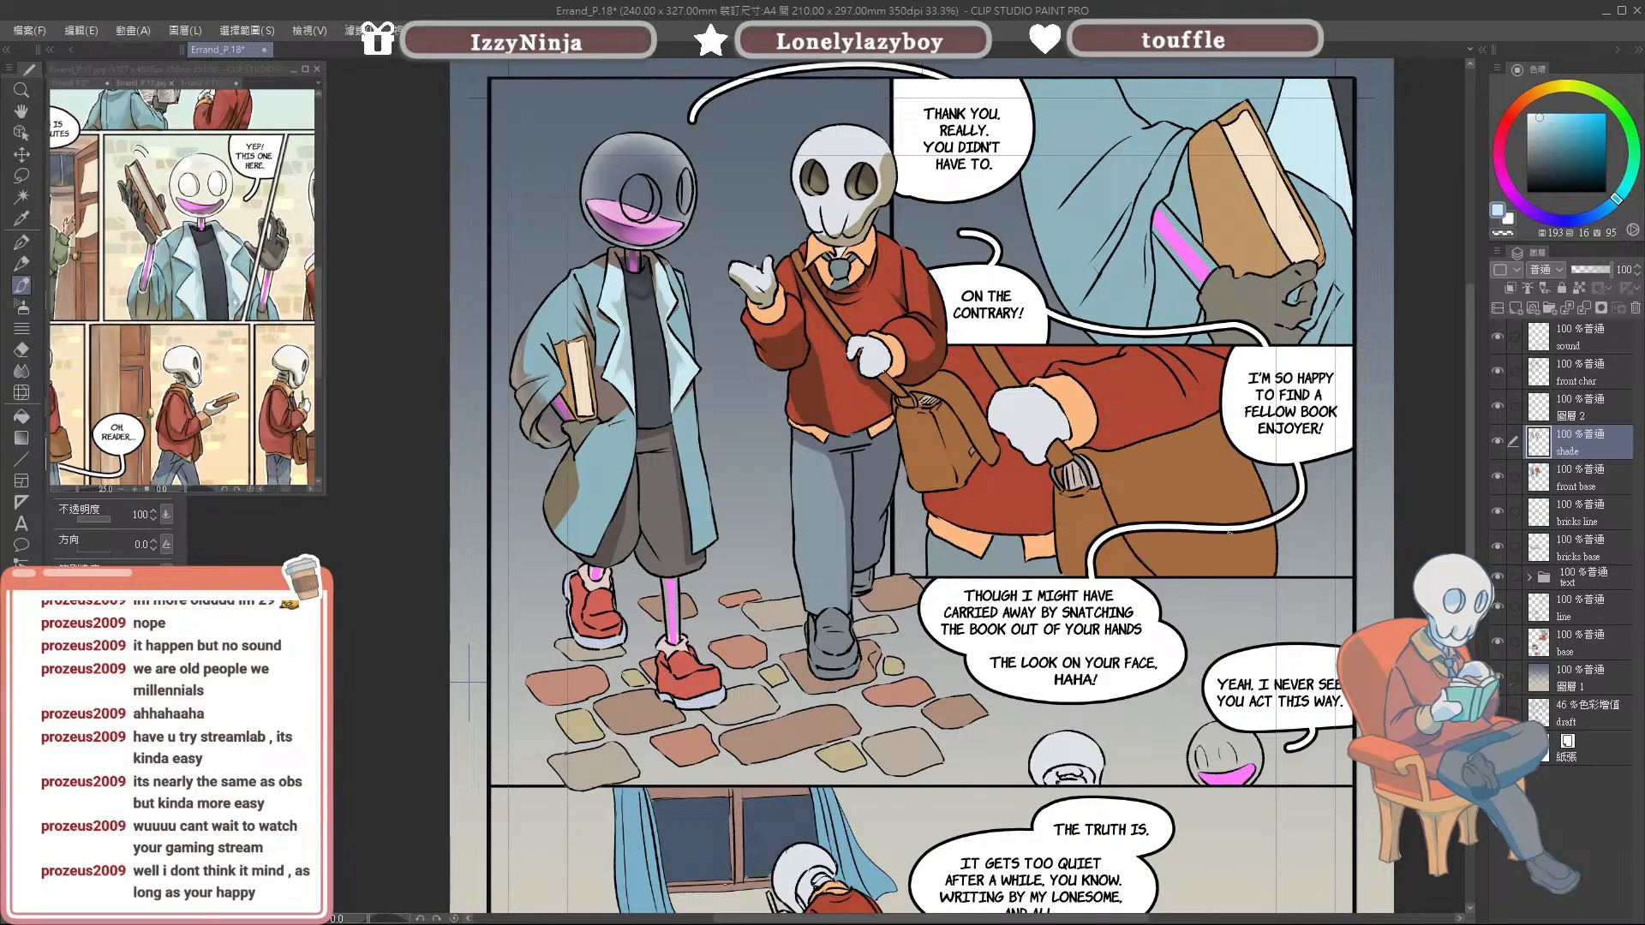
drag(1242, 556, 1304, 578)
click(1498, 440)
click(1498, 441)
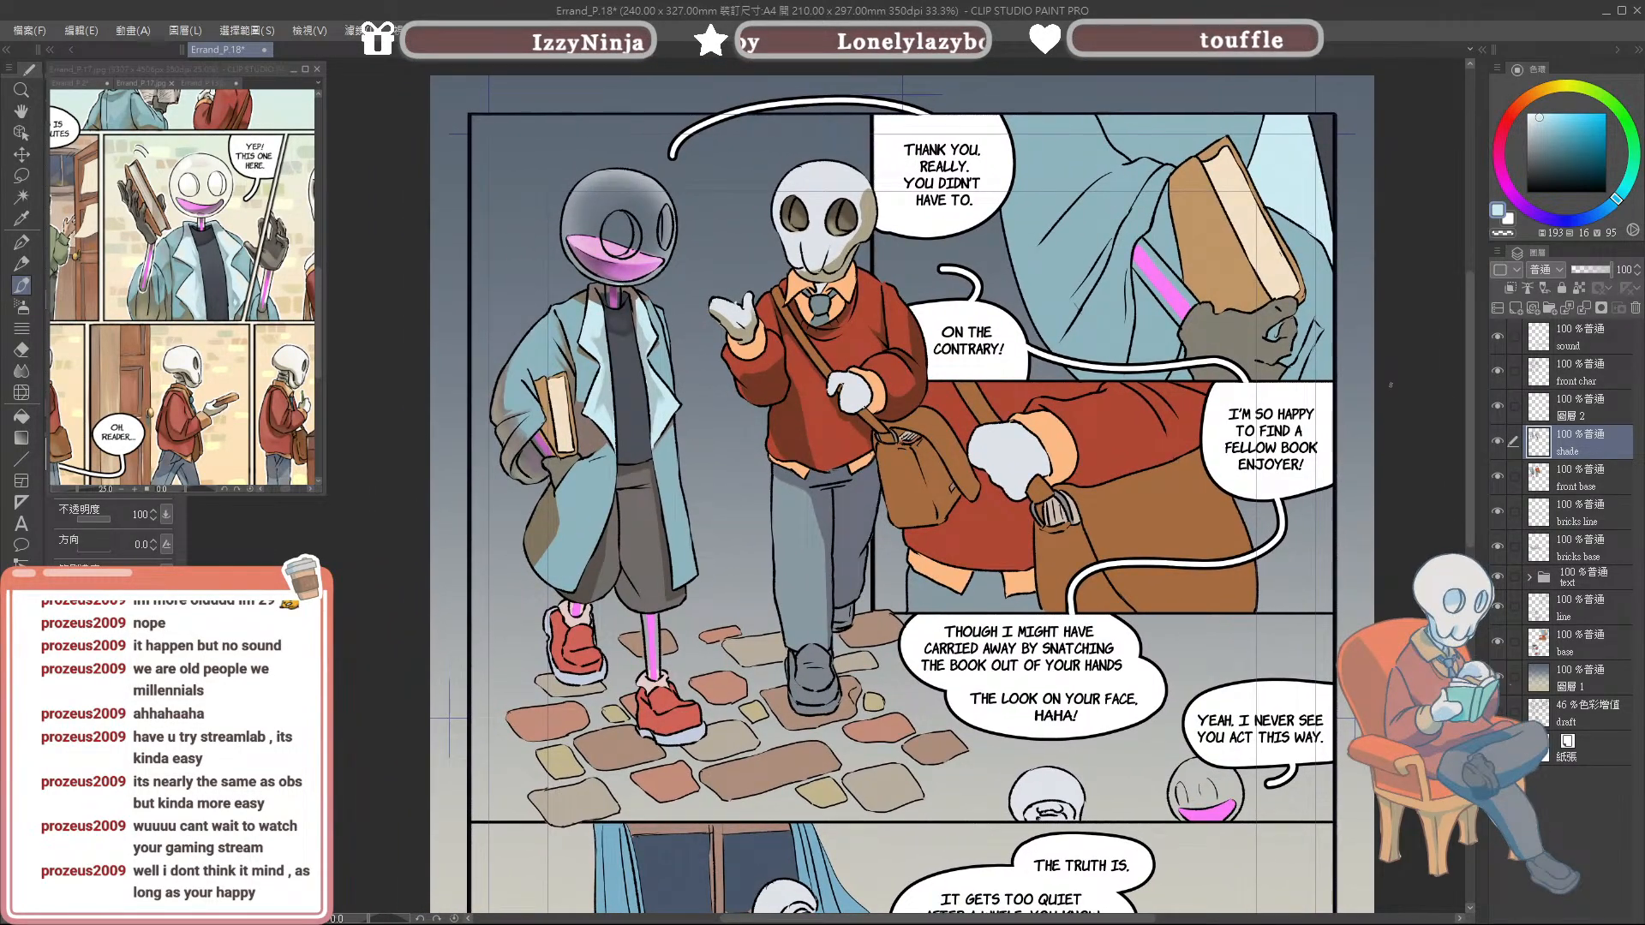
Step: Tint the coat's upper lapels with reflected pink sampled from the liquid in the glass head, hue 313, saturation 25, brightness 91
drag(1037, 493, 1054, 485)
click(216, 190)
alt+click(216, 190)
click(661, 245)
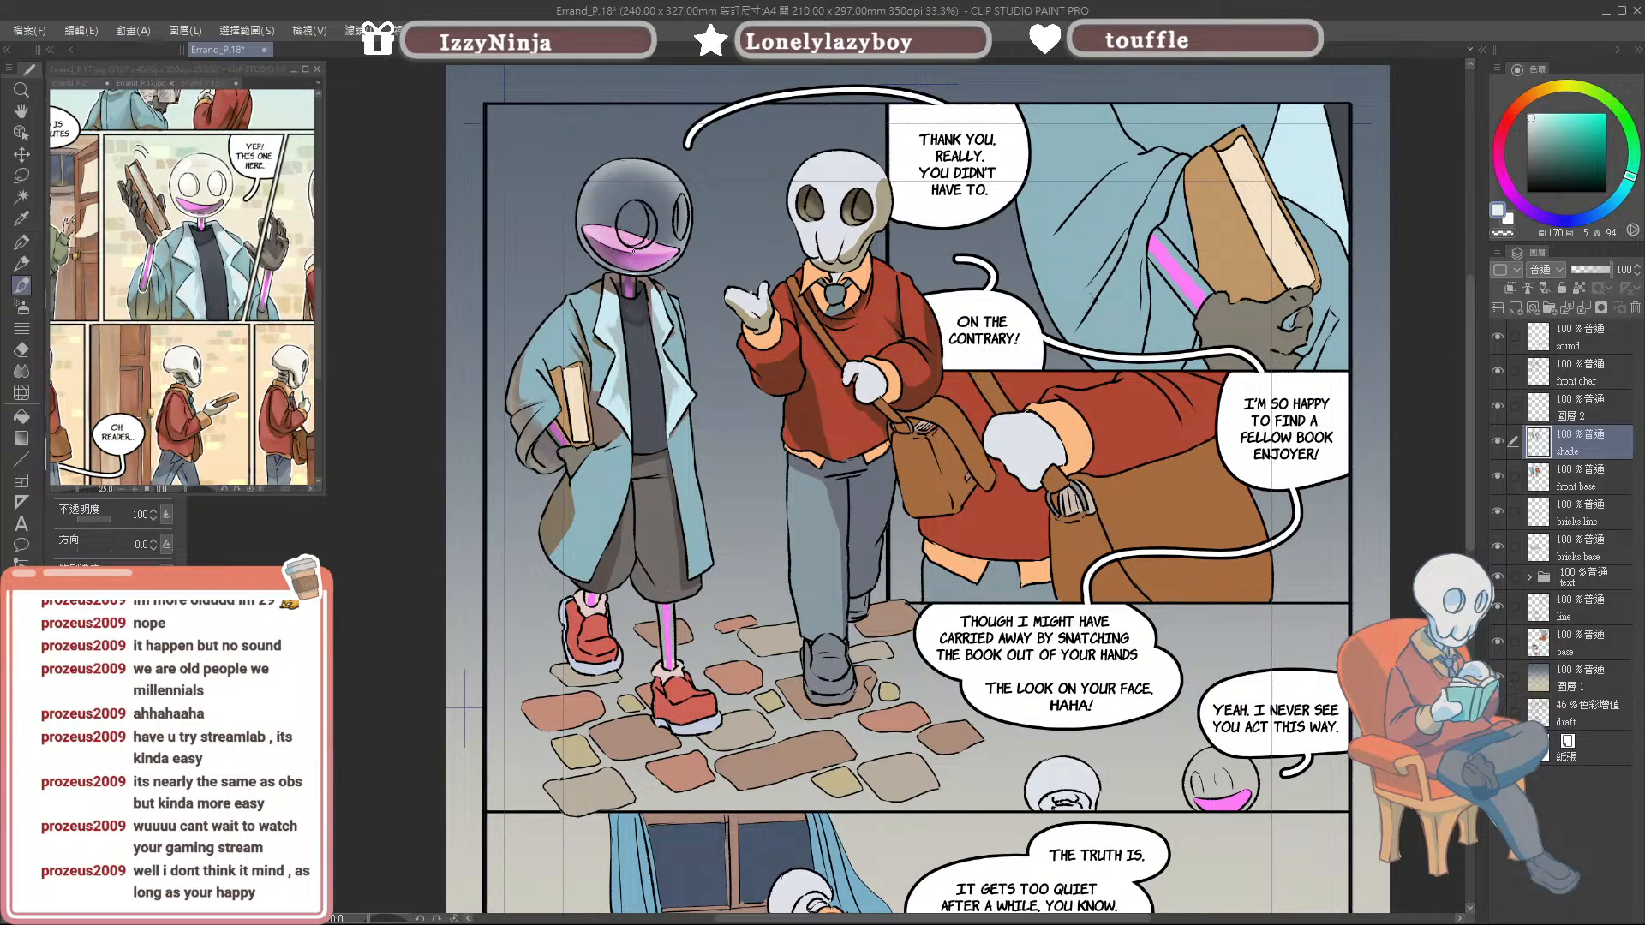
alt+click(660, 246)
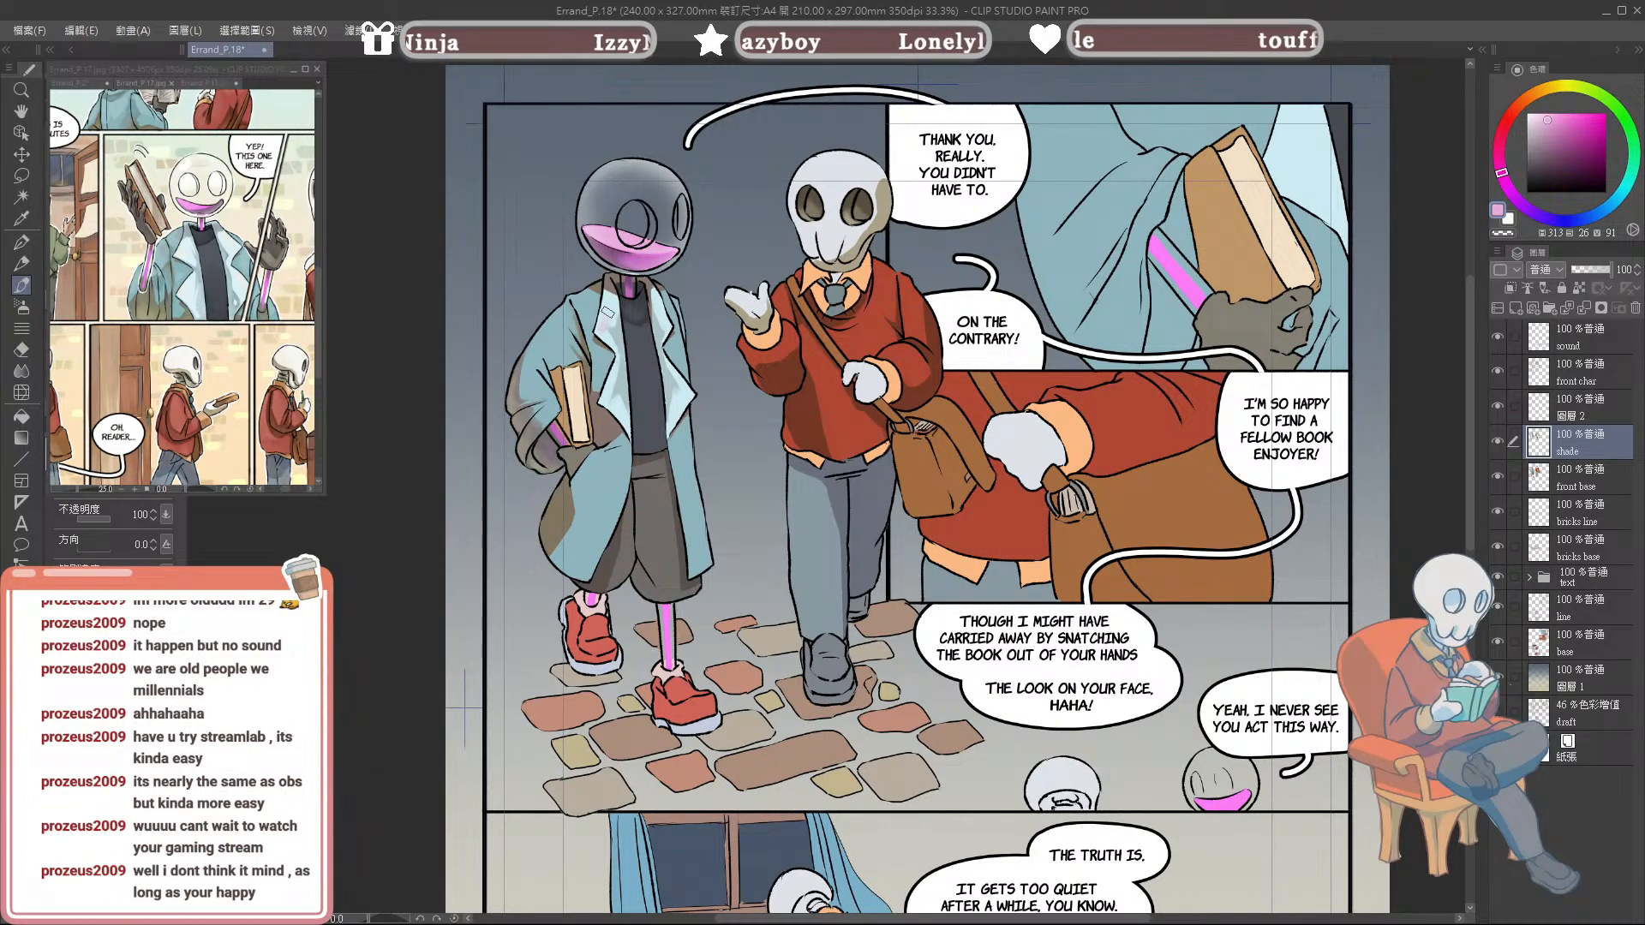
alt+click(607, 314)
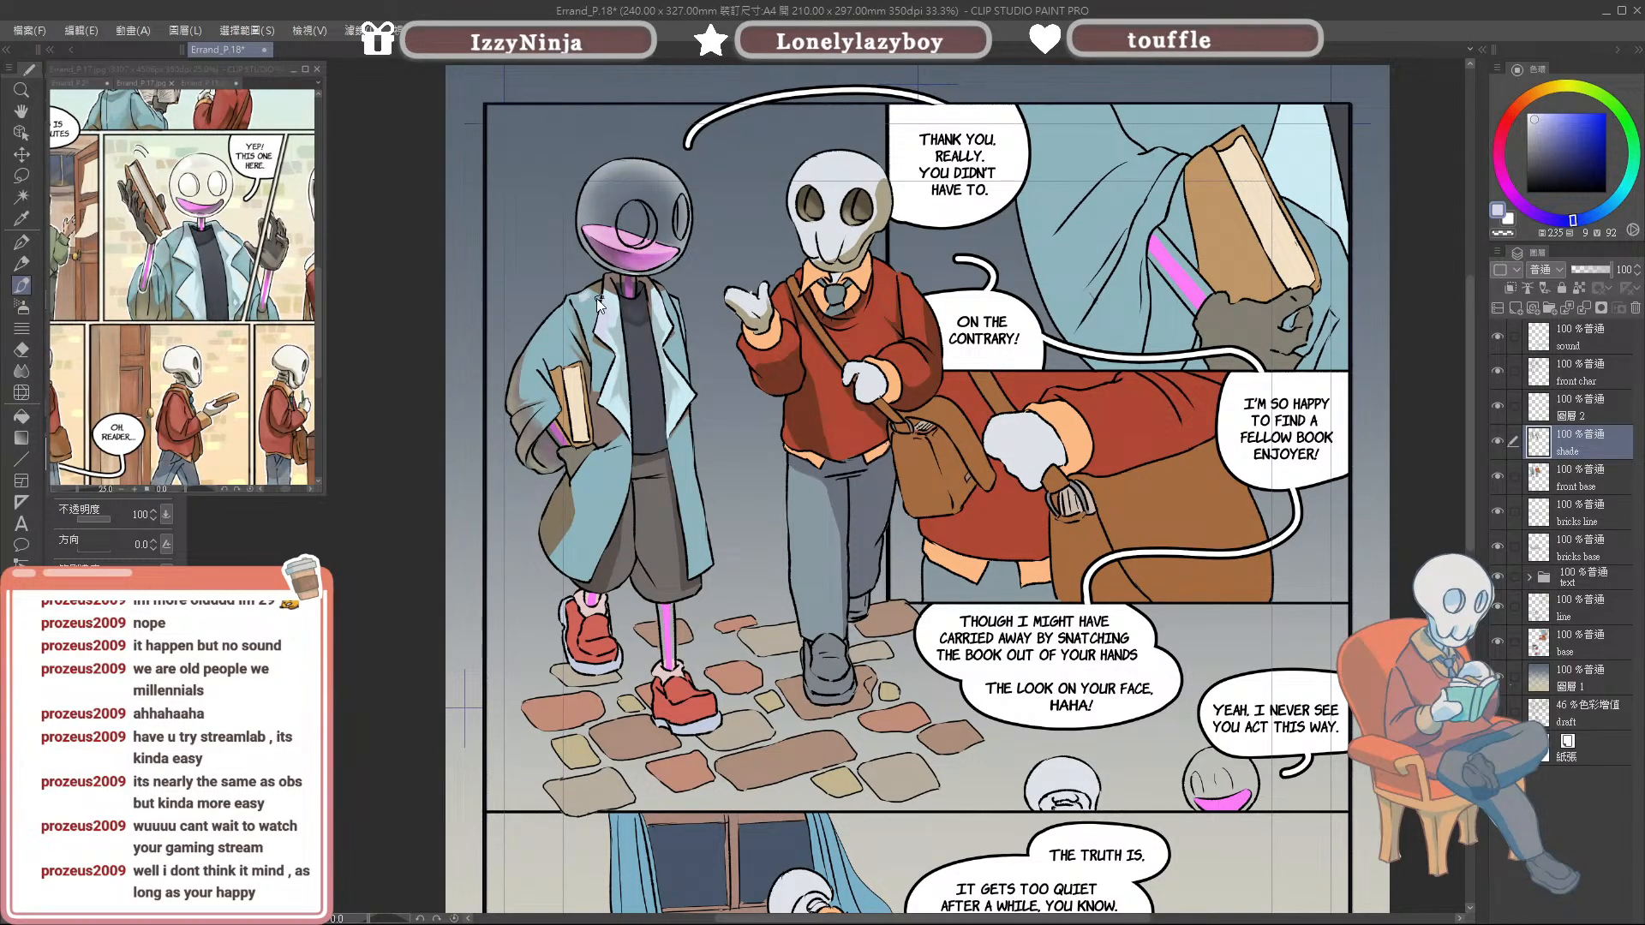
alt+click(613, 249)
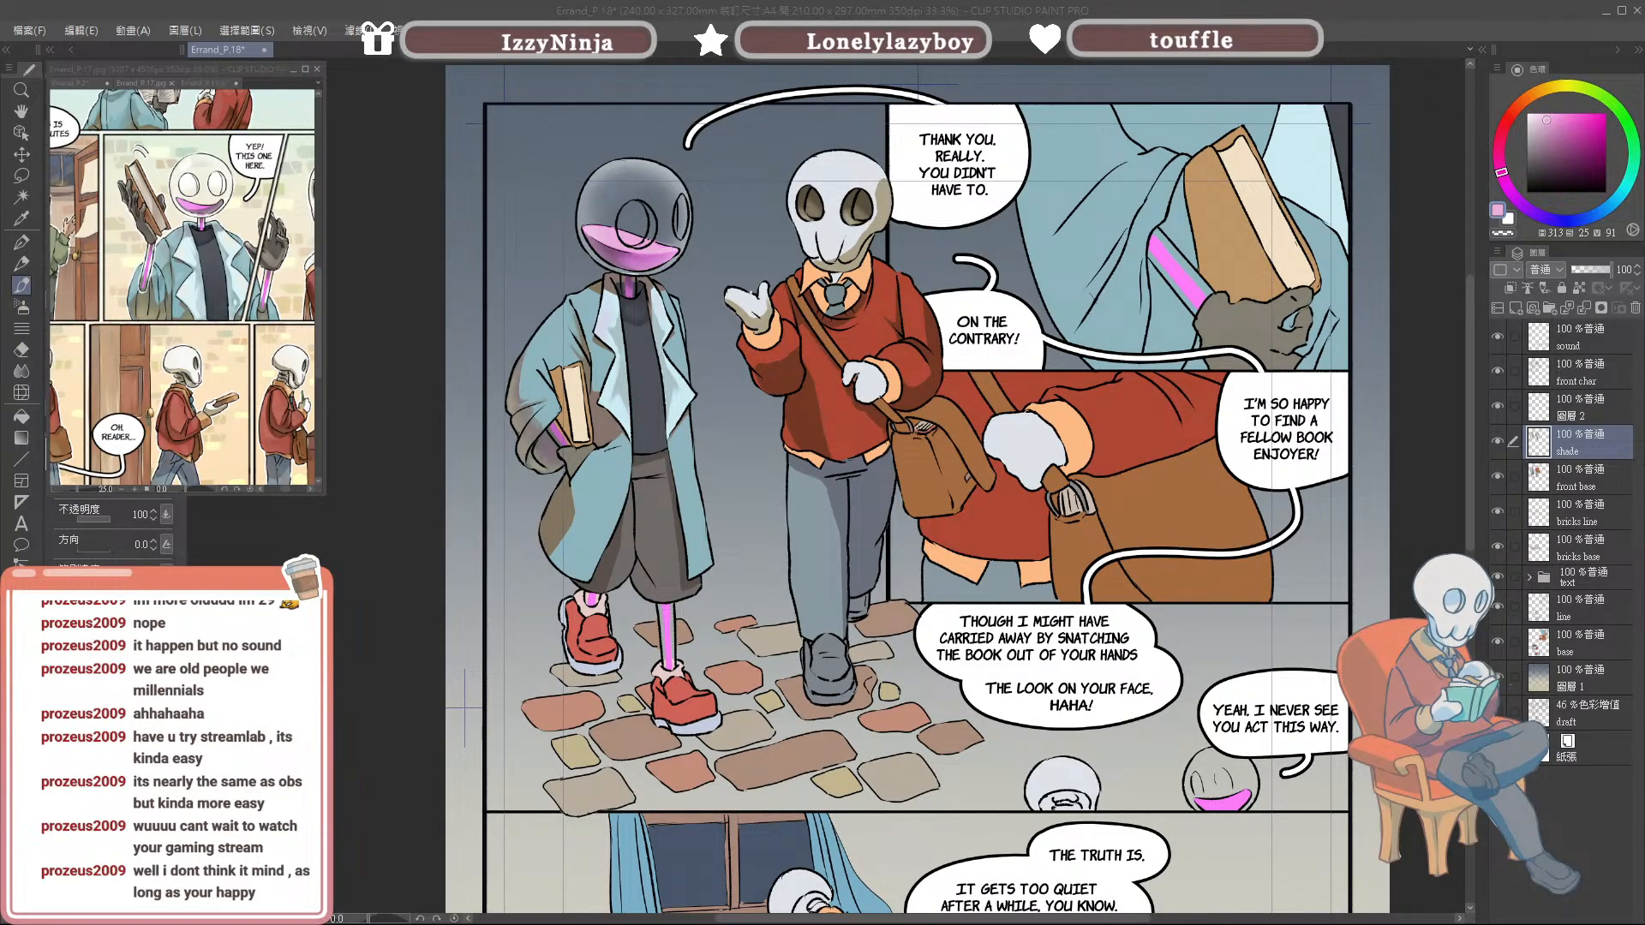
click(672, 273)
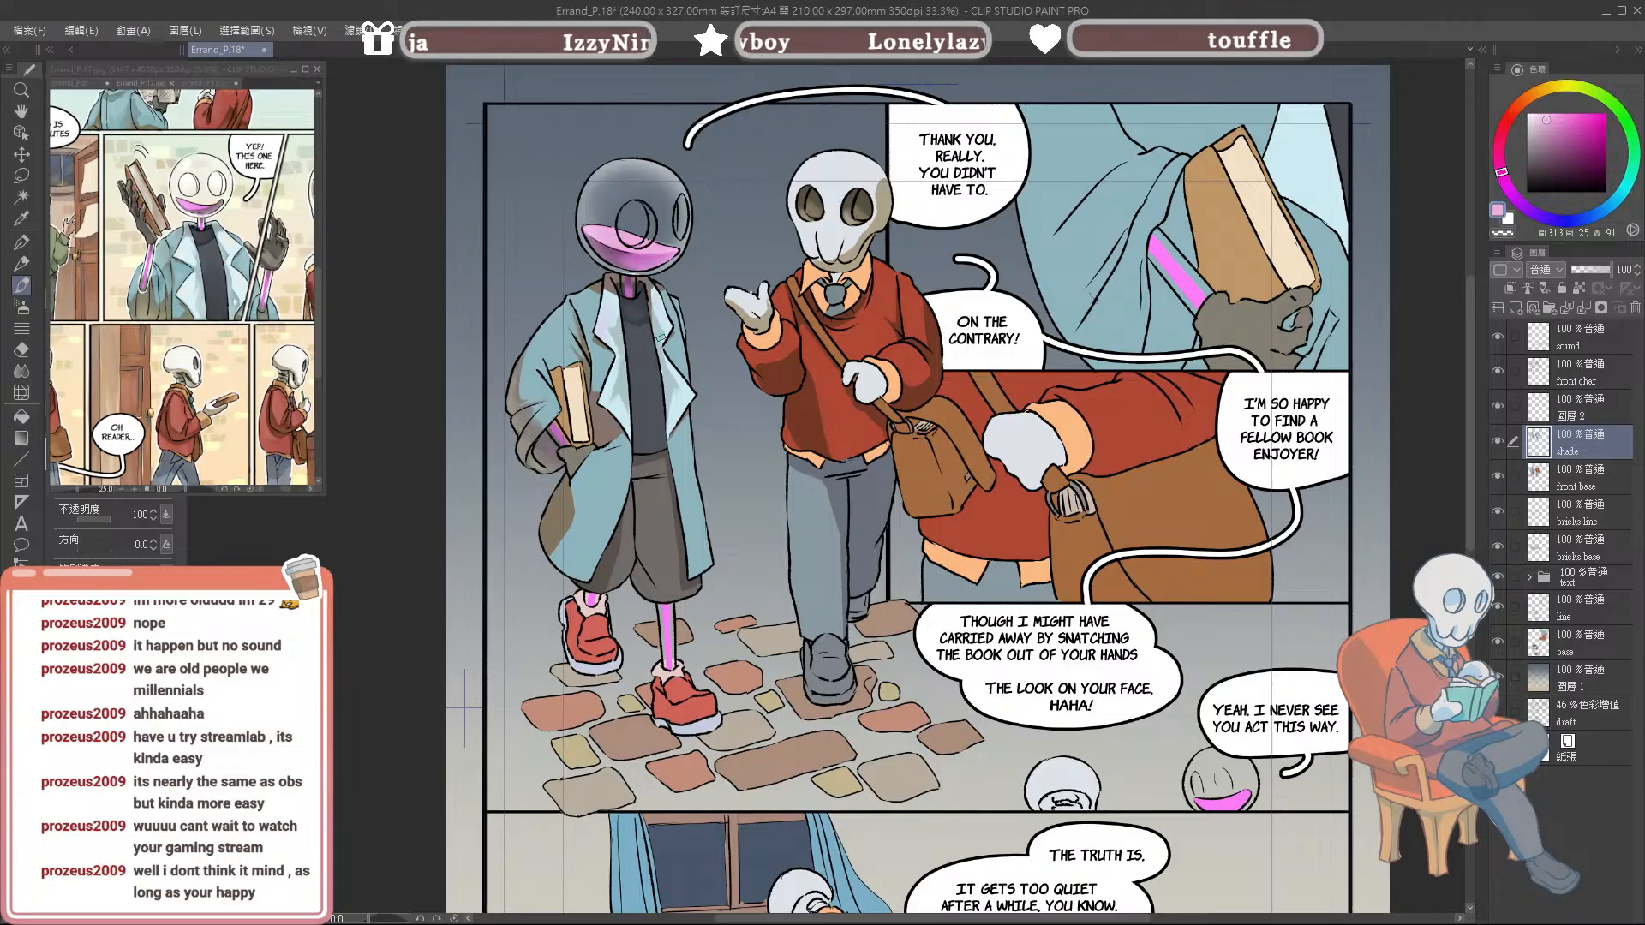
Step: Touch up the coat collar and shoulder around the neck with sampled tones, ending on hue 194, saturation 21, brightness 80
alt+click(610, 282)
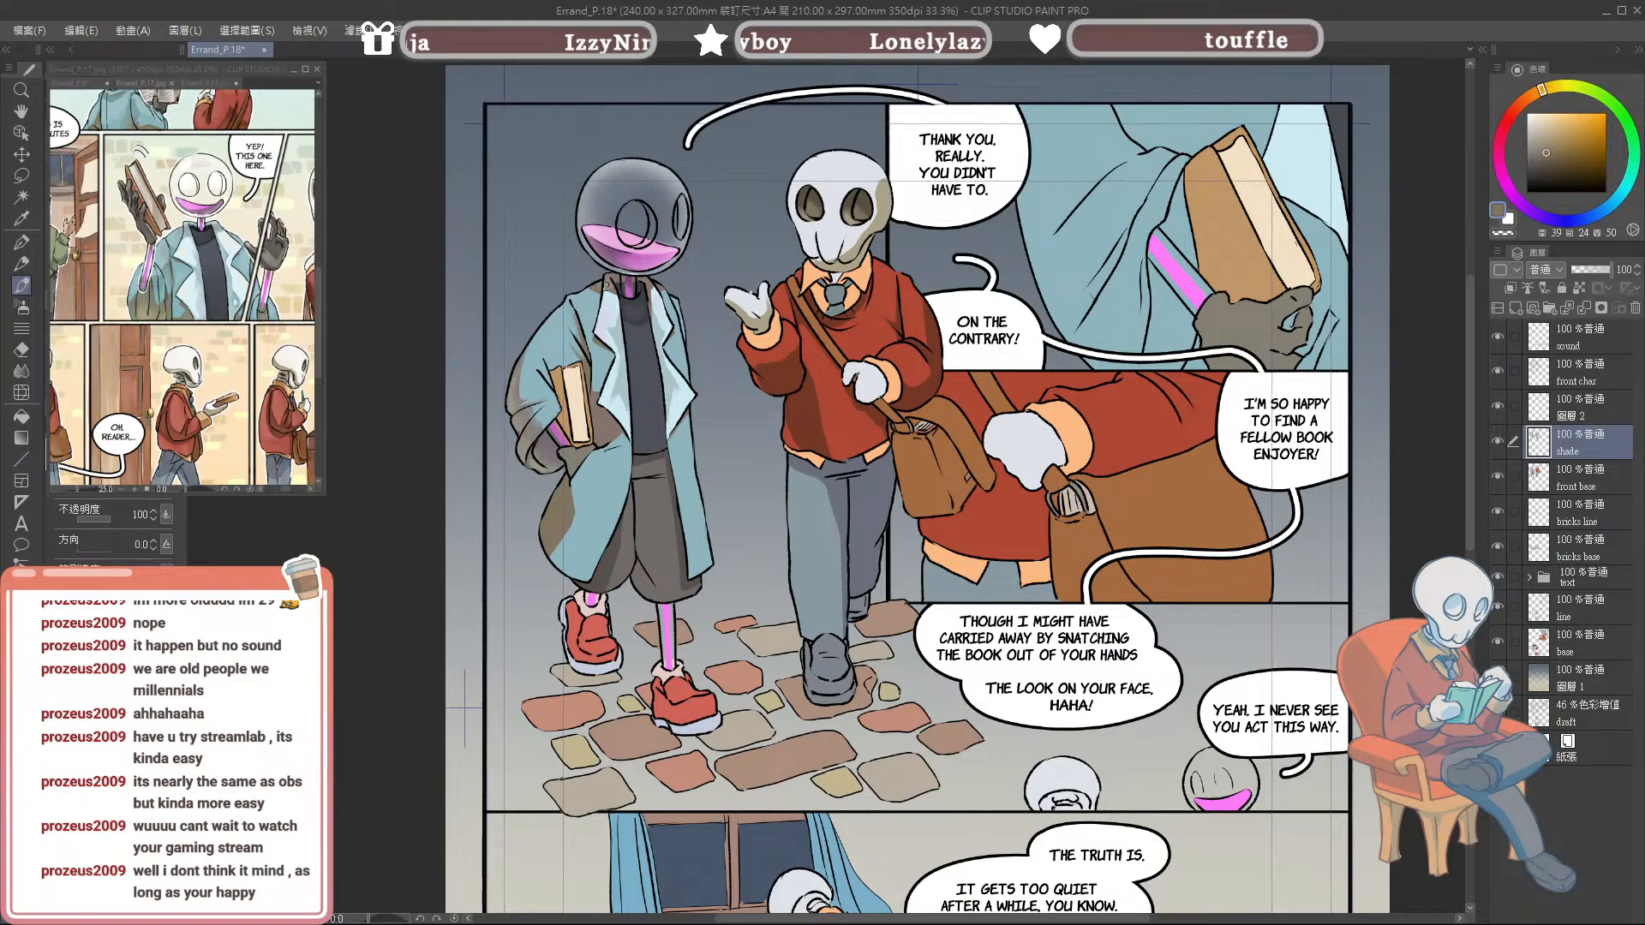
alt+click(647, 281)
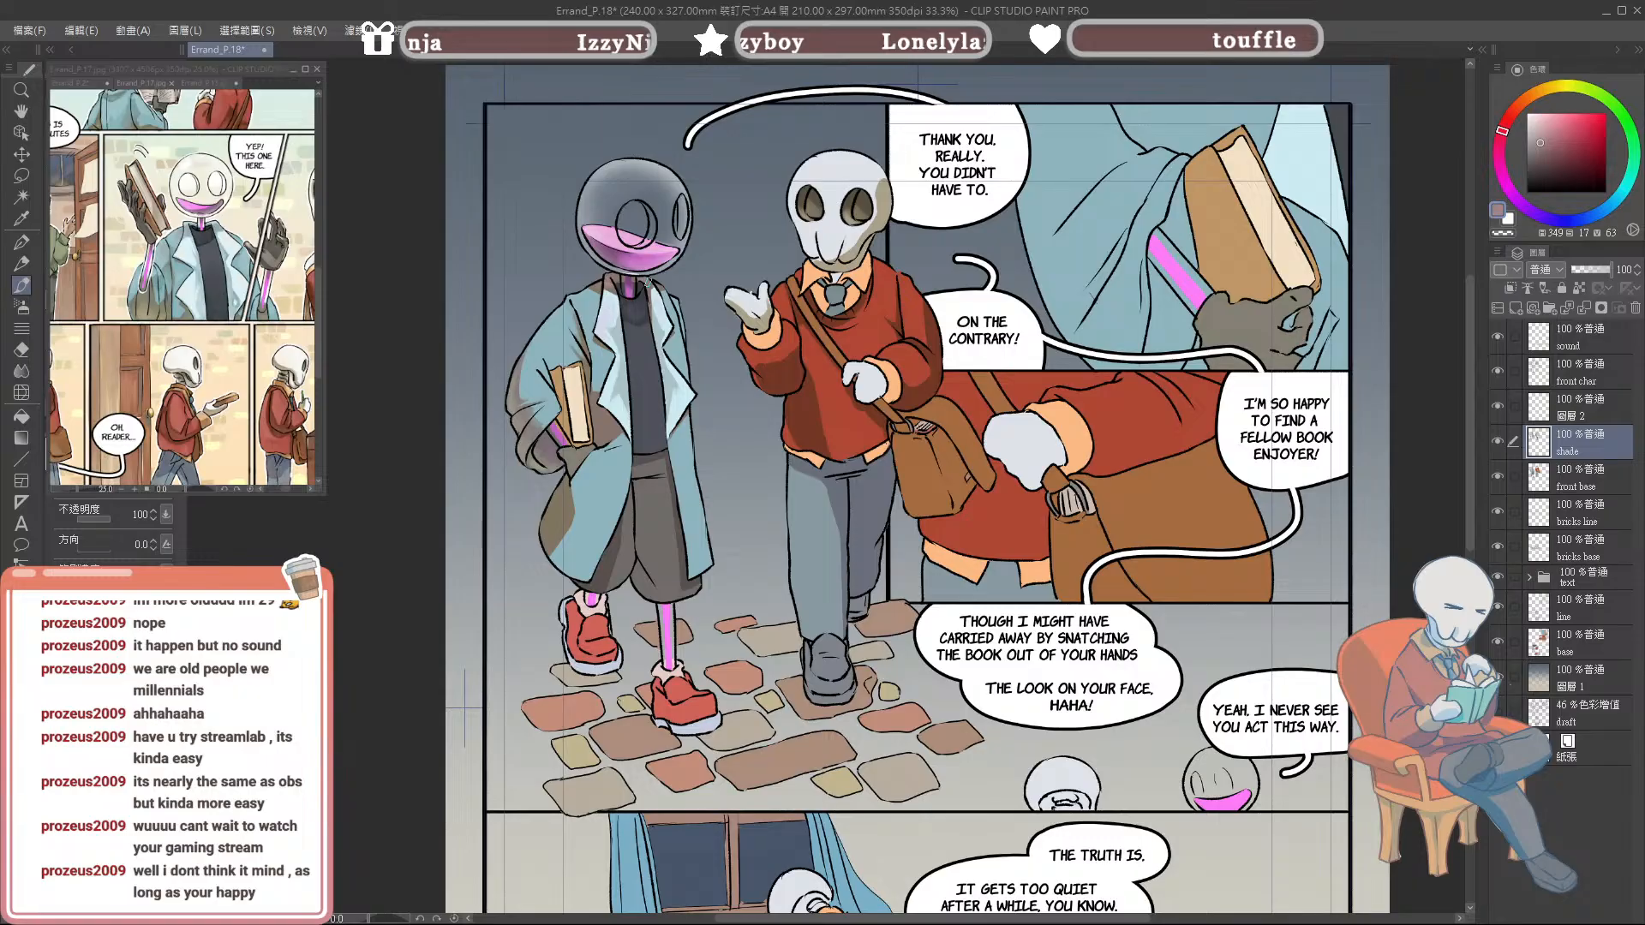
alt+click(593, 301)
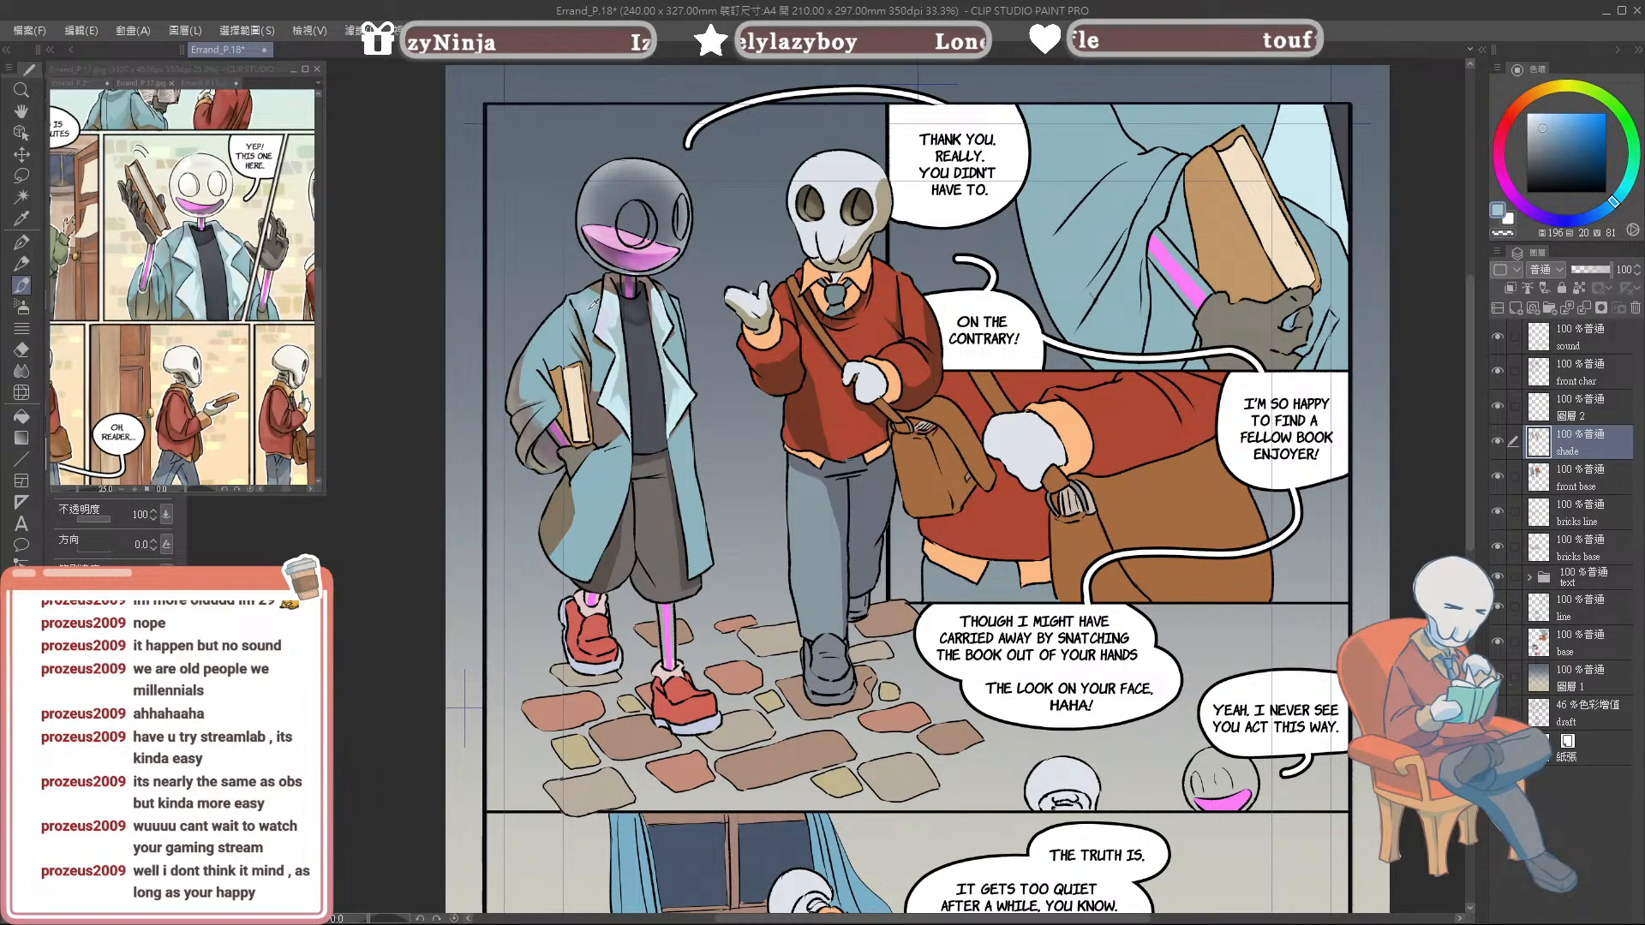
alt+click(593, 302)
drag(593, 301, 631, 305)
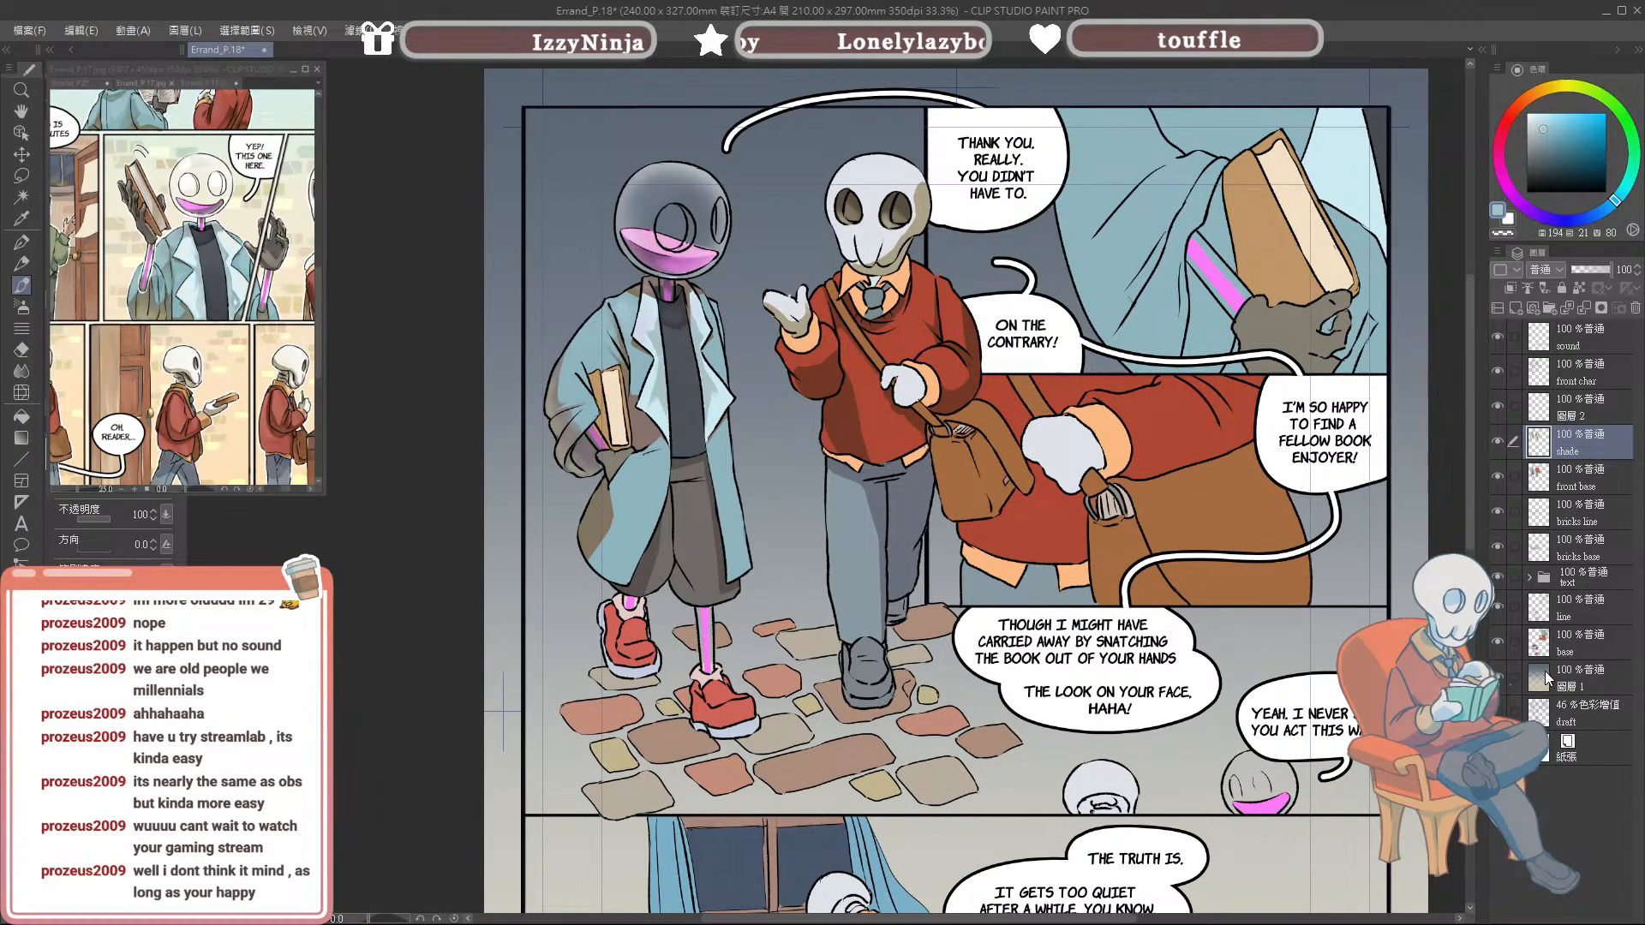
Step: Add a new raster layer above the sound layer
scroll(739, 375, down, 1)
scroll(740, 376, up, 1)
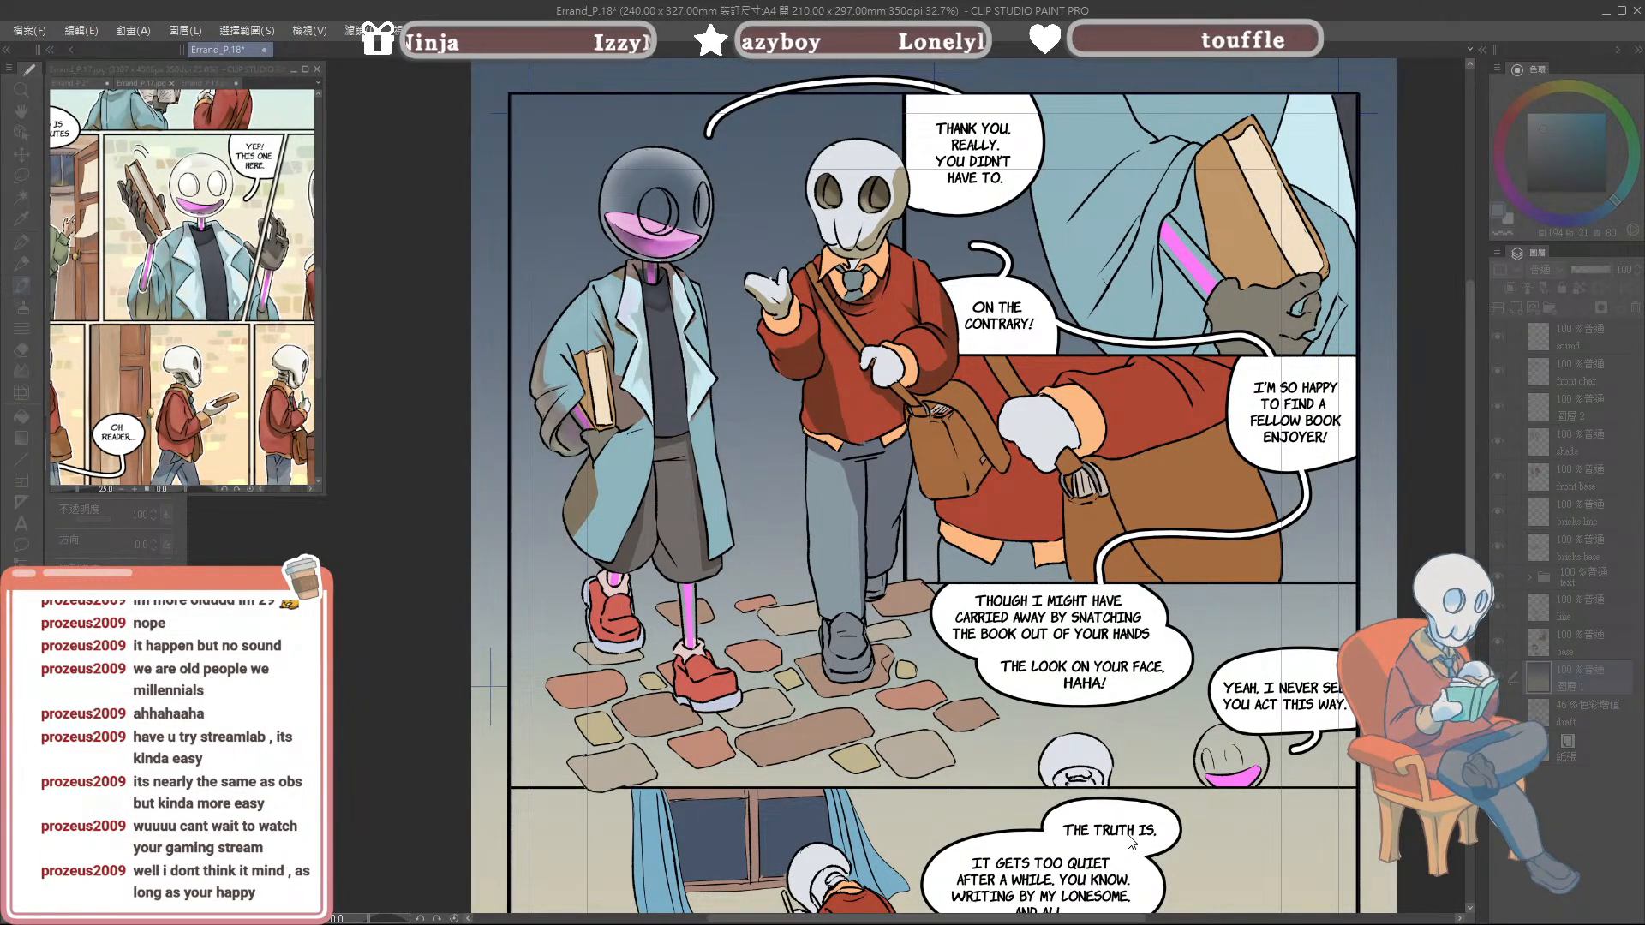
click(1579, 367)
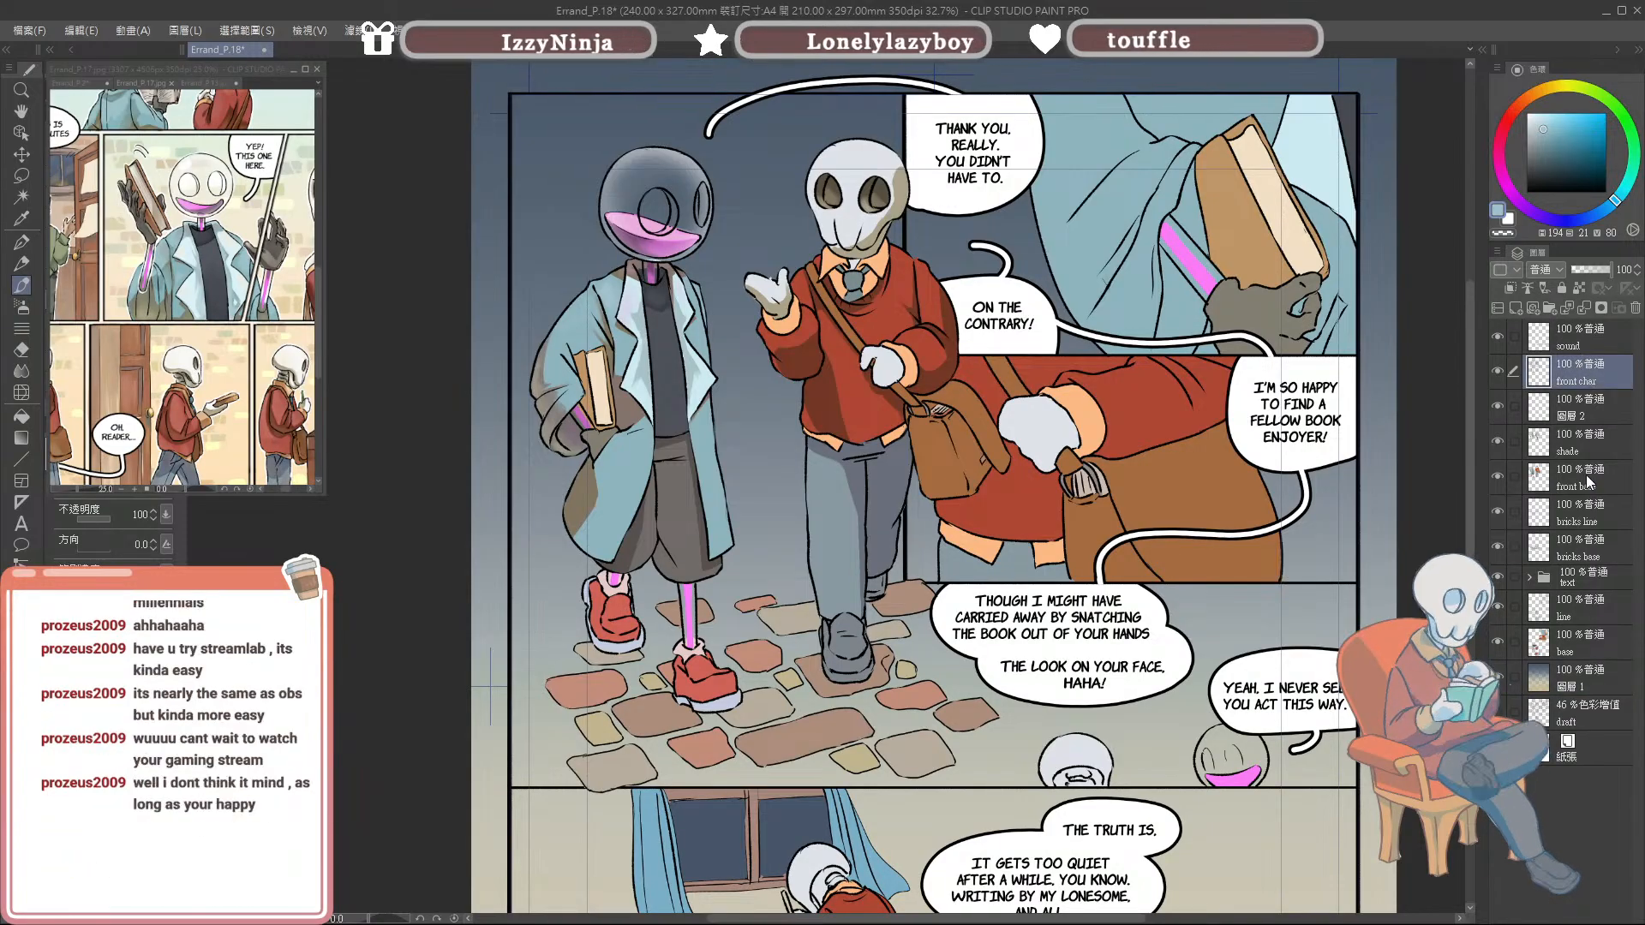
click(1553, 337)
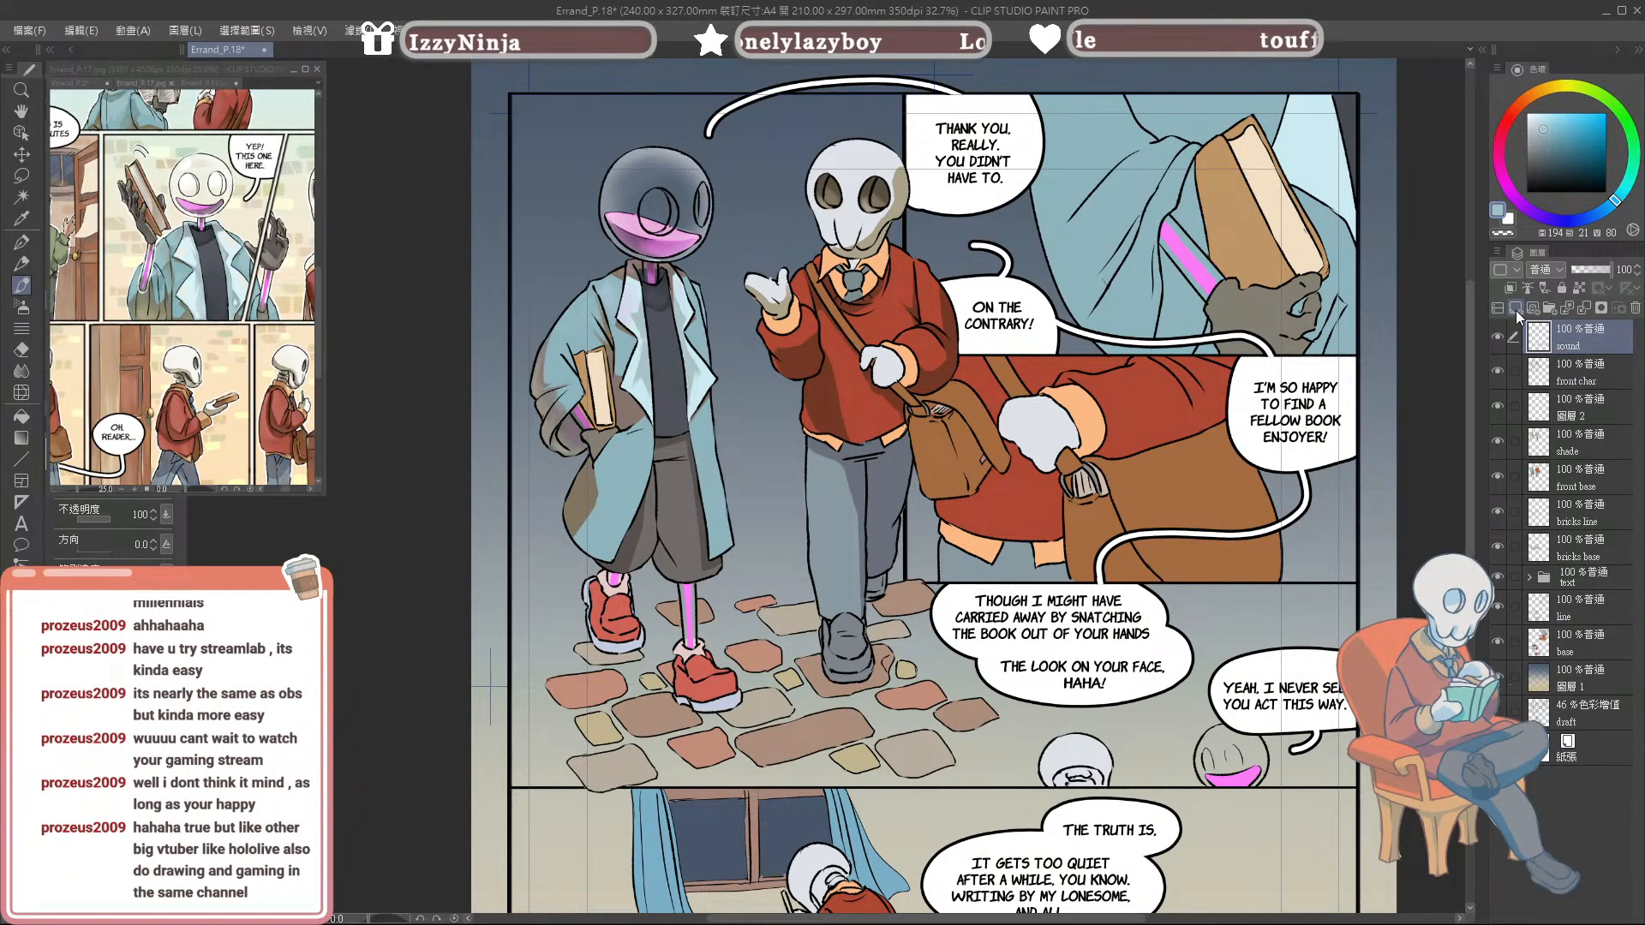
click(1515, 310)
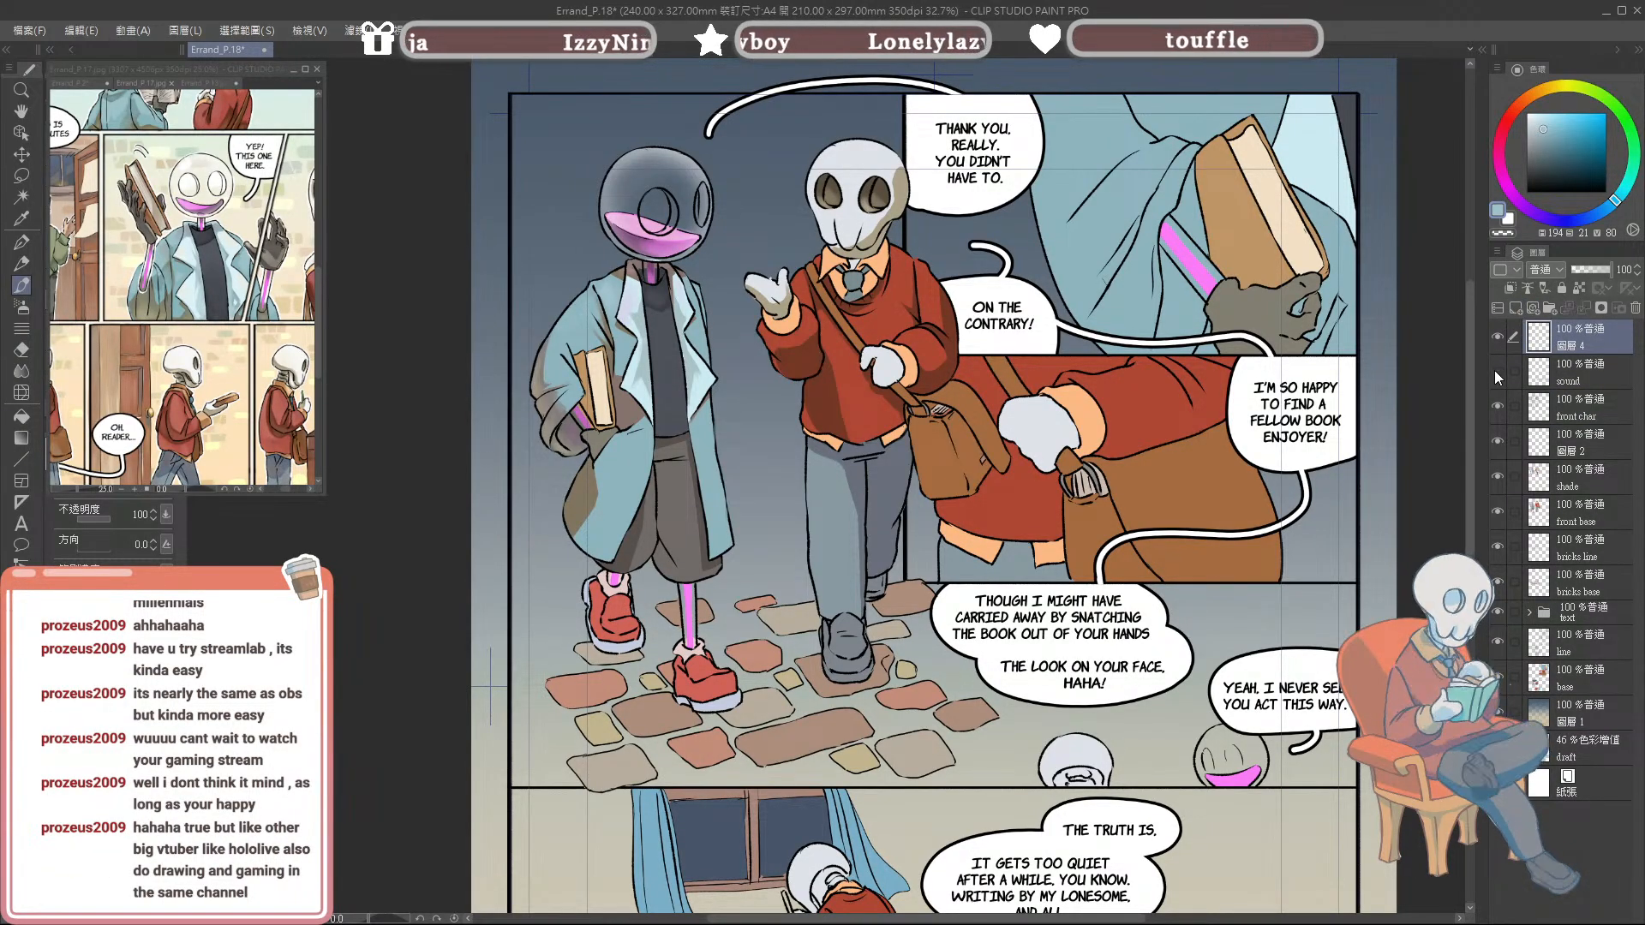
Step: Check the front base layer by toggling its visibility, and clip the shade layer to it
click(1494, 512)
click(1494, 512)
click(1494, 513)
click(1494, 512)
click(1544, 481)
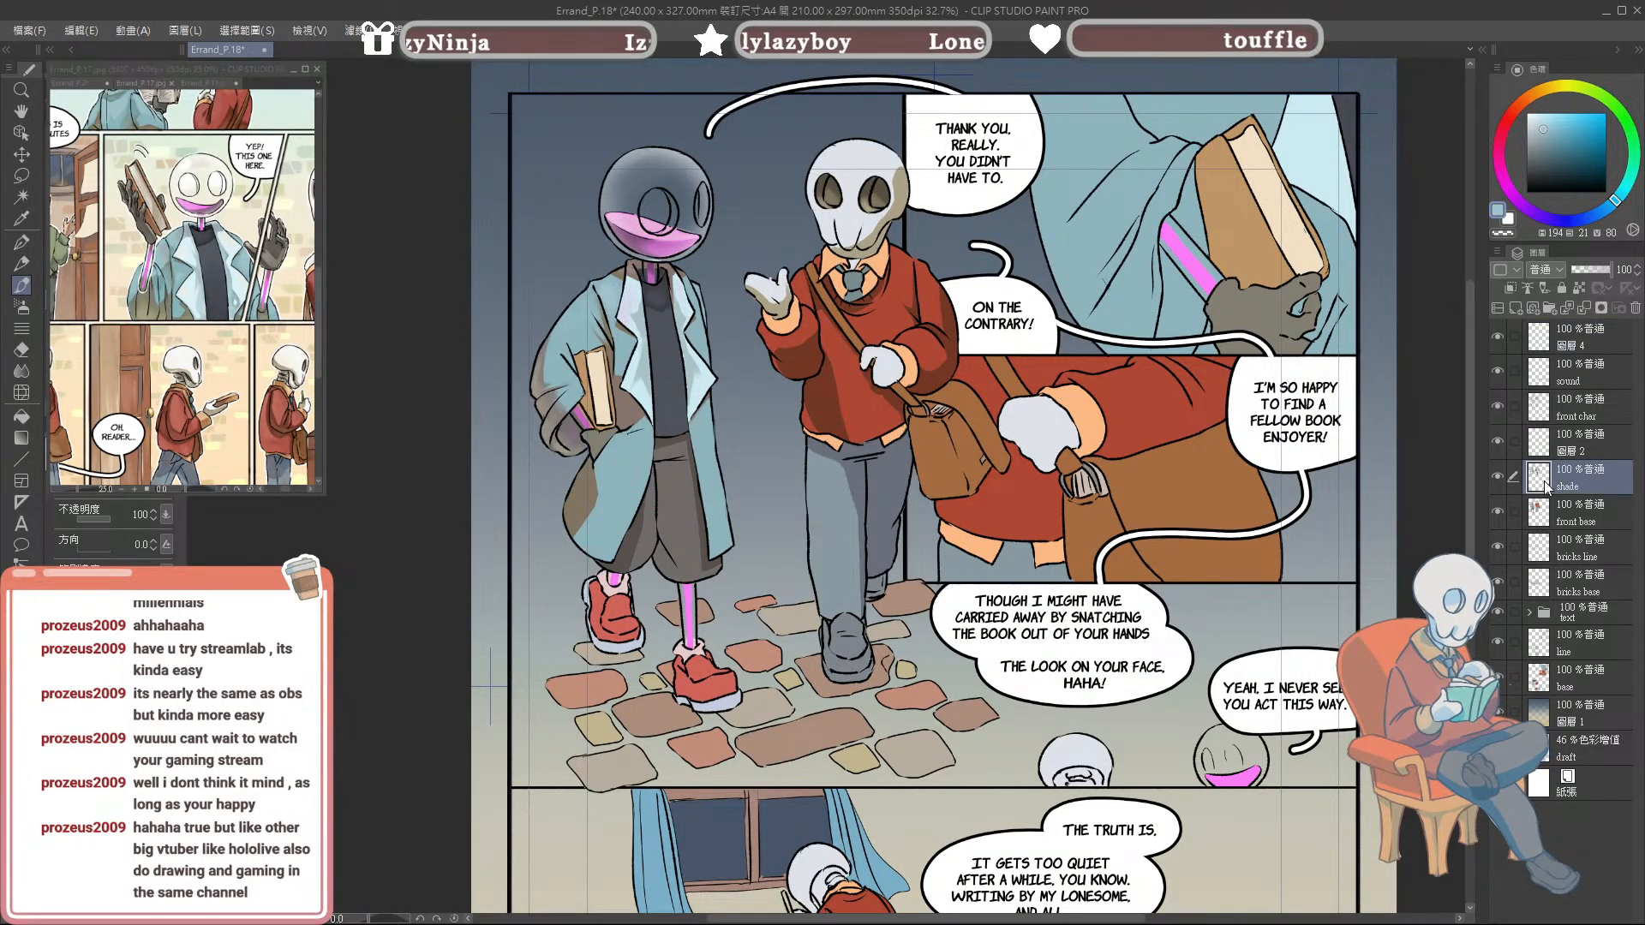
click(1510, 289)
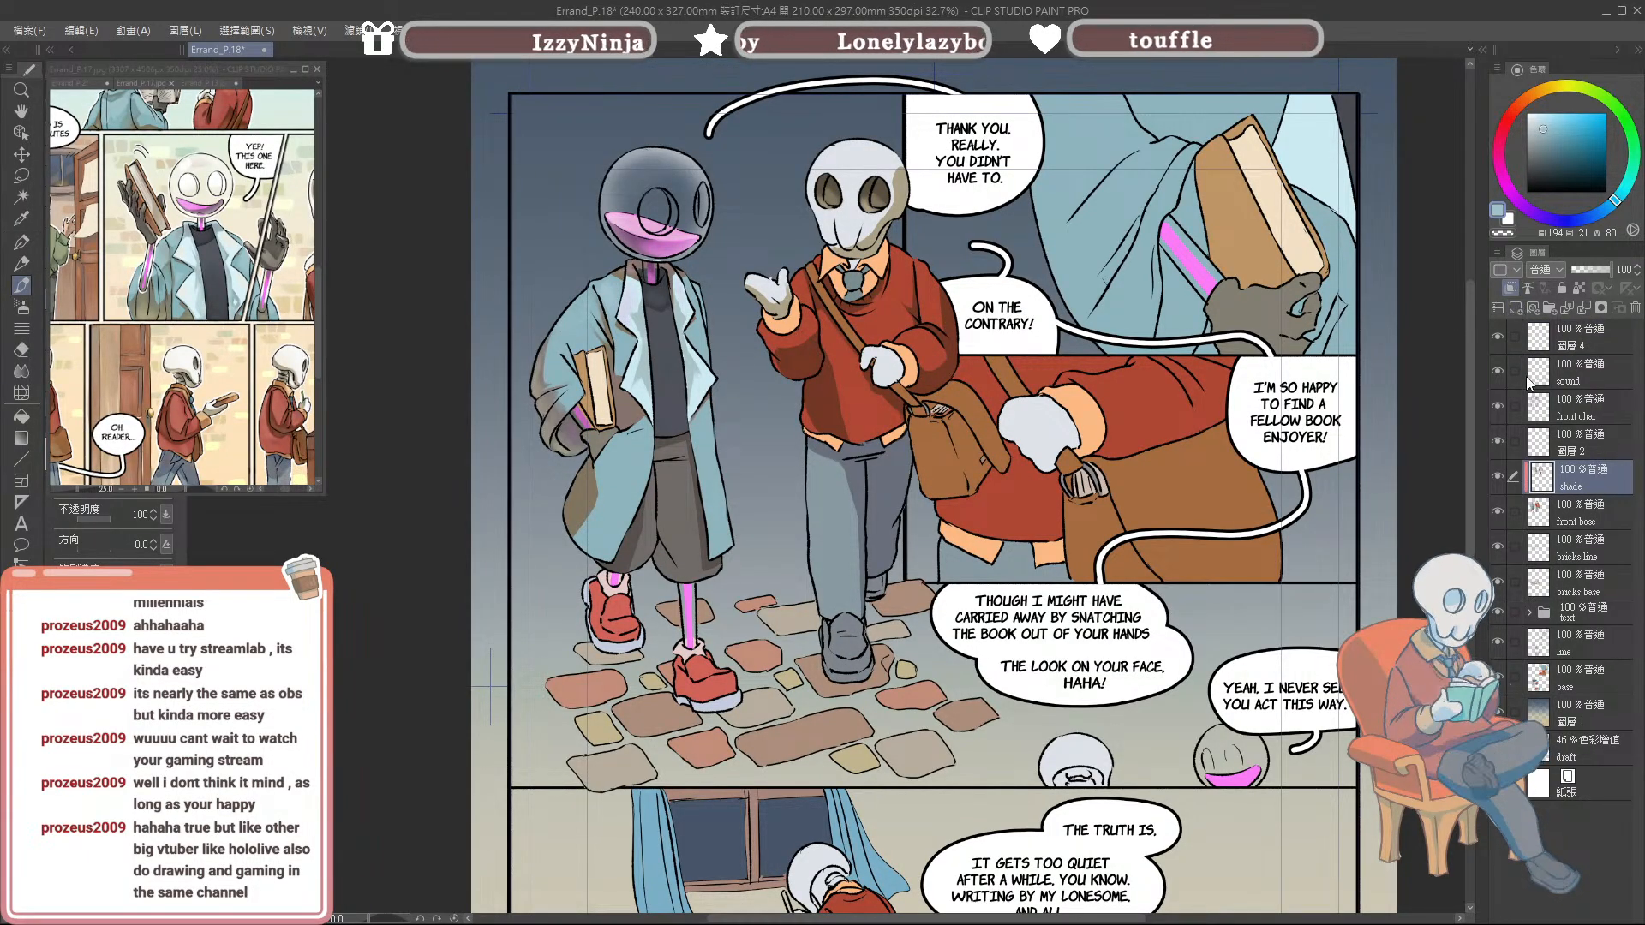
Step: Move the new layer directly above the shade layer and clip it to the layer below
drag(1542, 339, 1492, 420)
click(1494, 409)
click(1494, 405)
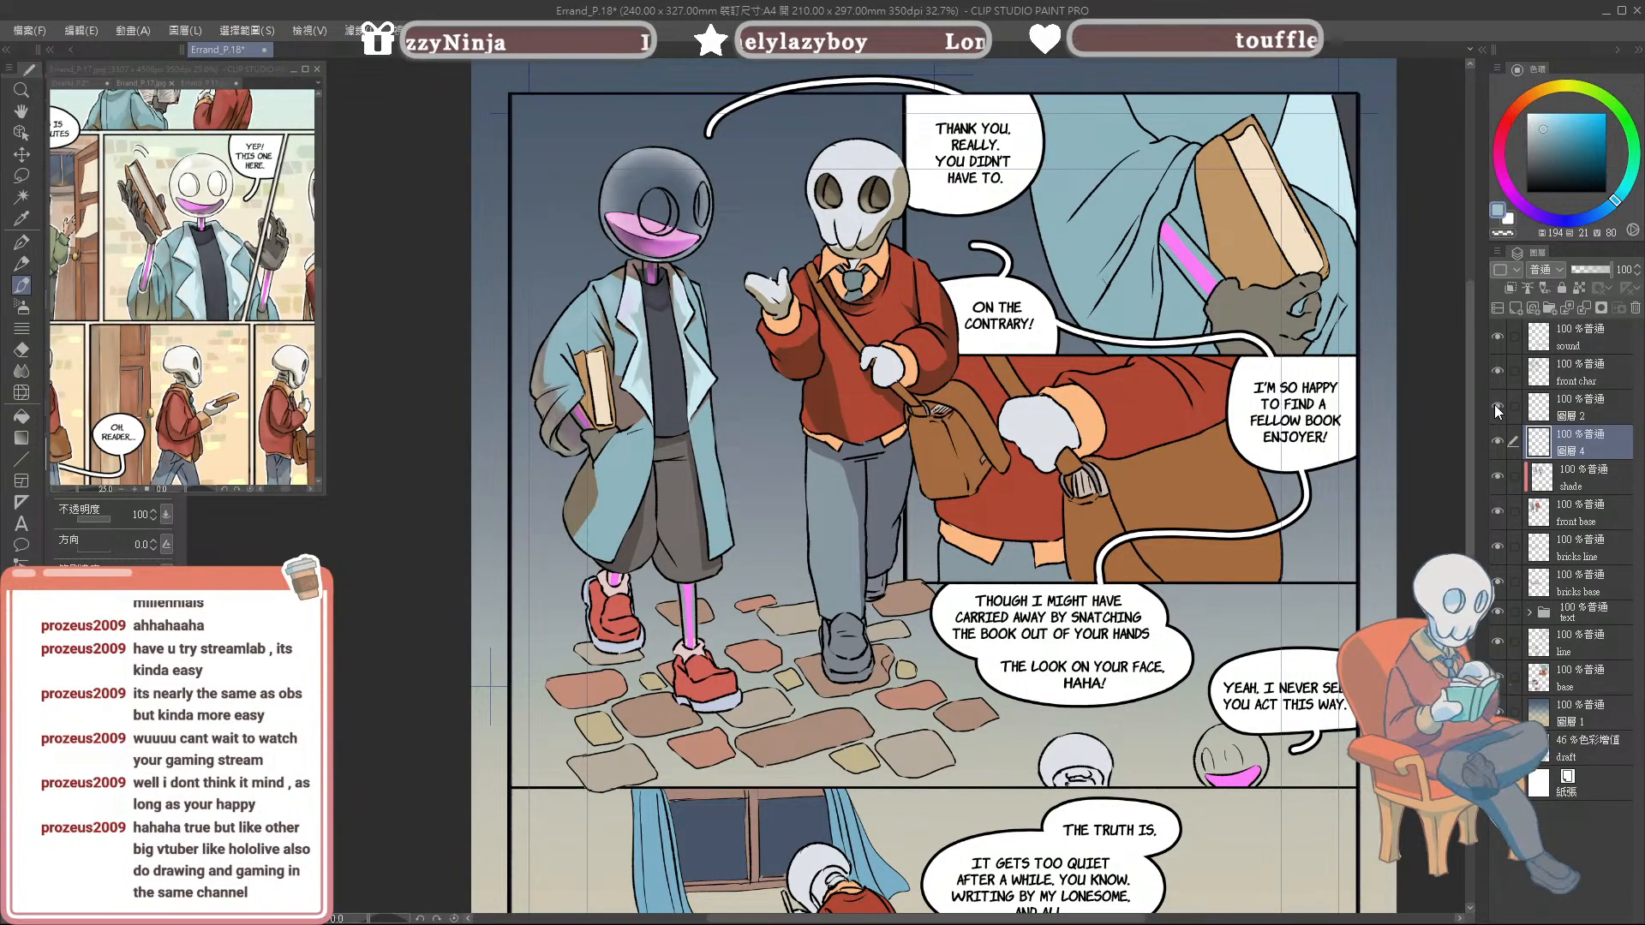
click(1509, 291)
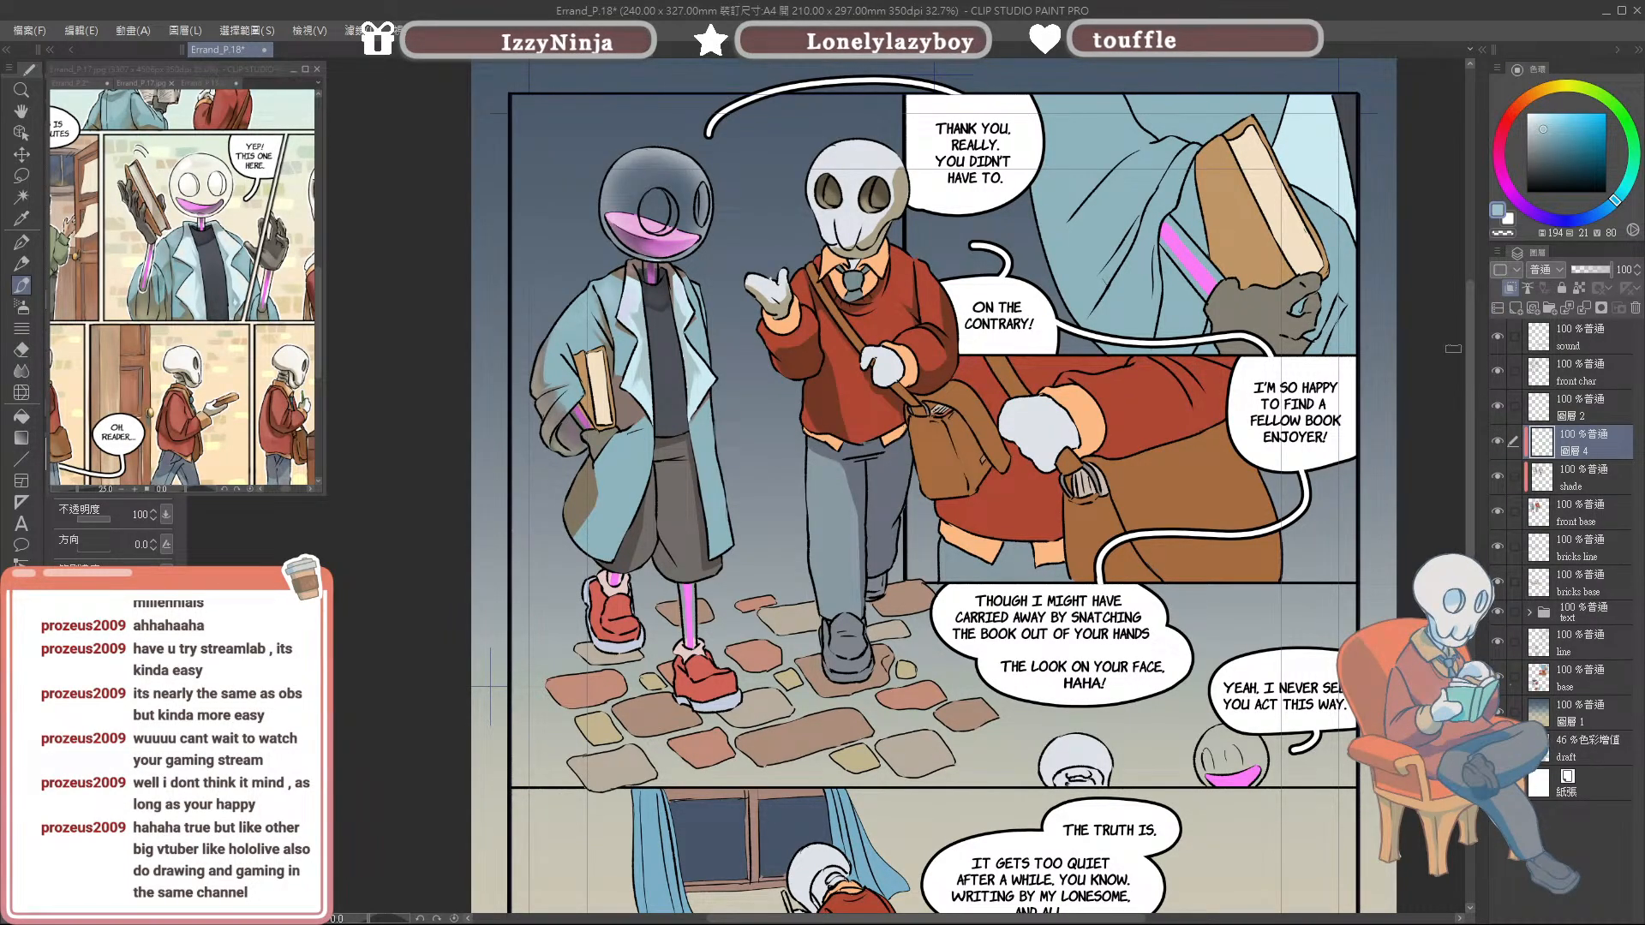
Step: Prepare the Gradient tool with hue 197, saturation 41, brightness 77 and set the new layer's blending mode to Overlay
key(g)
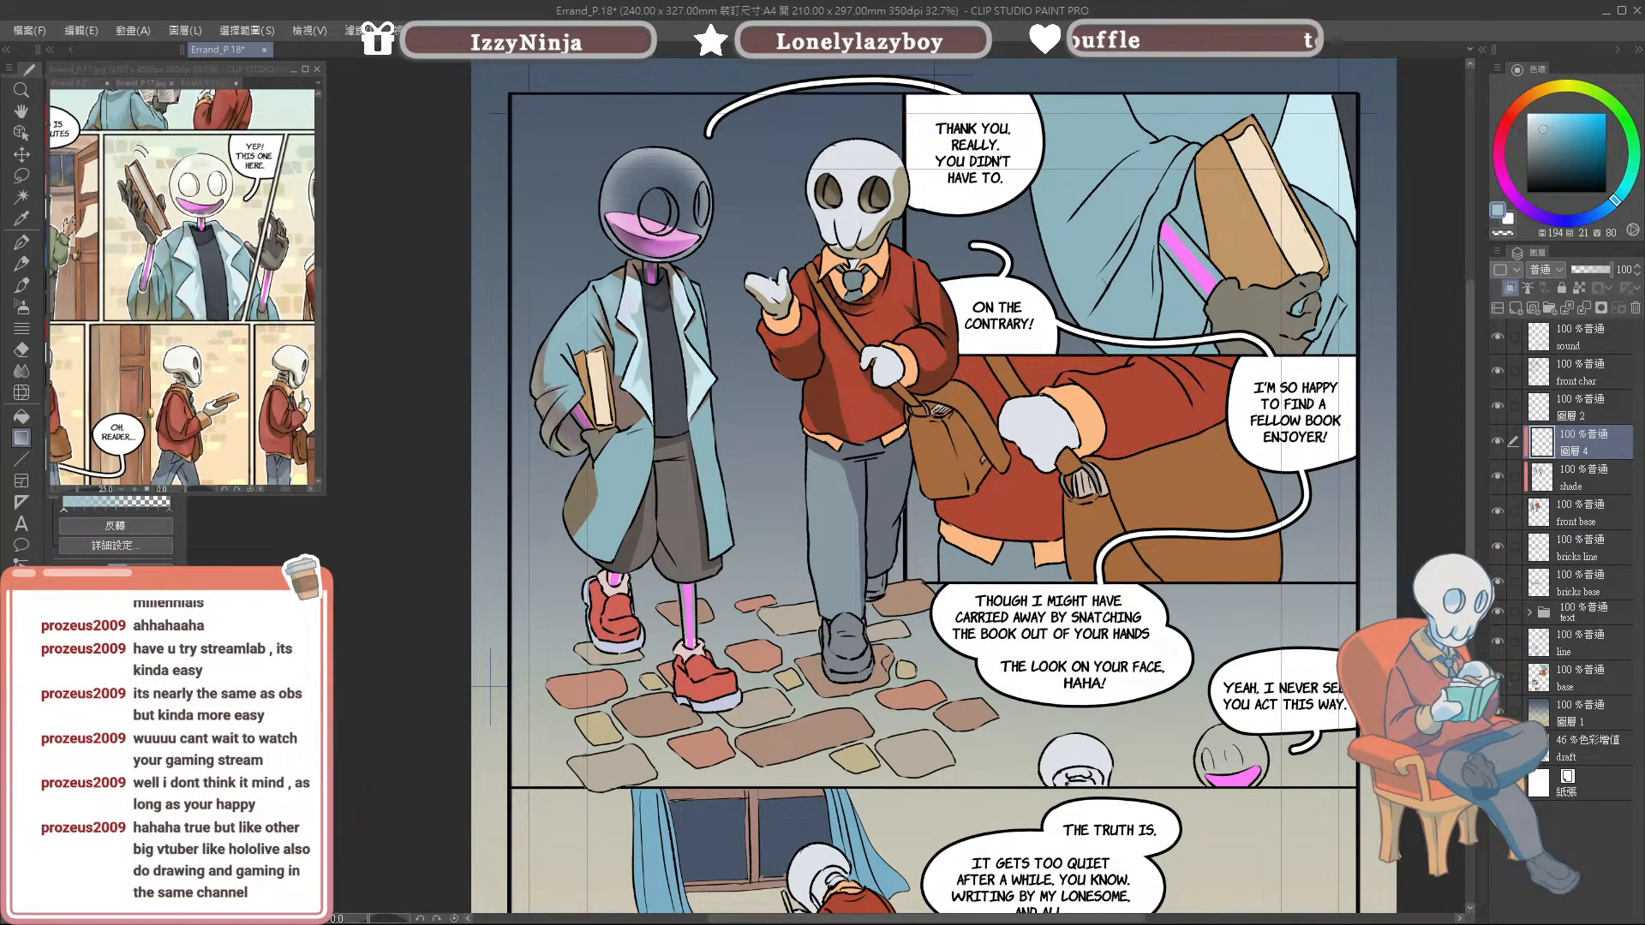
click(1598, 205)
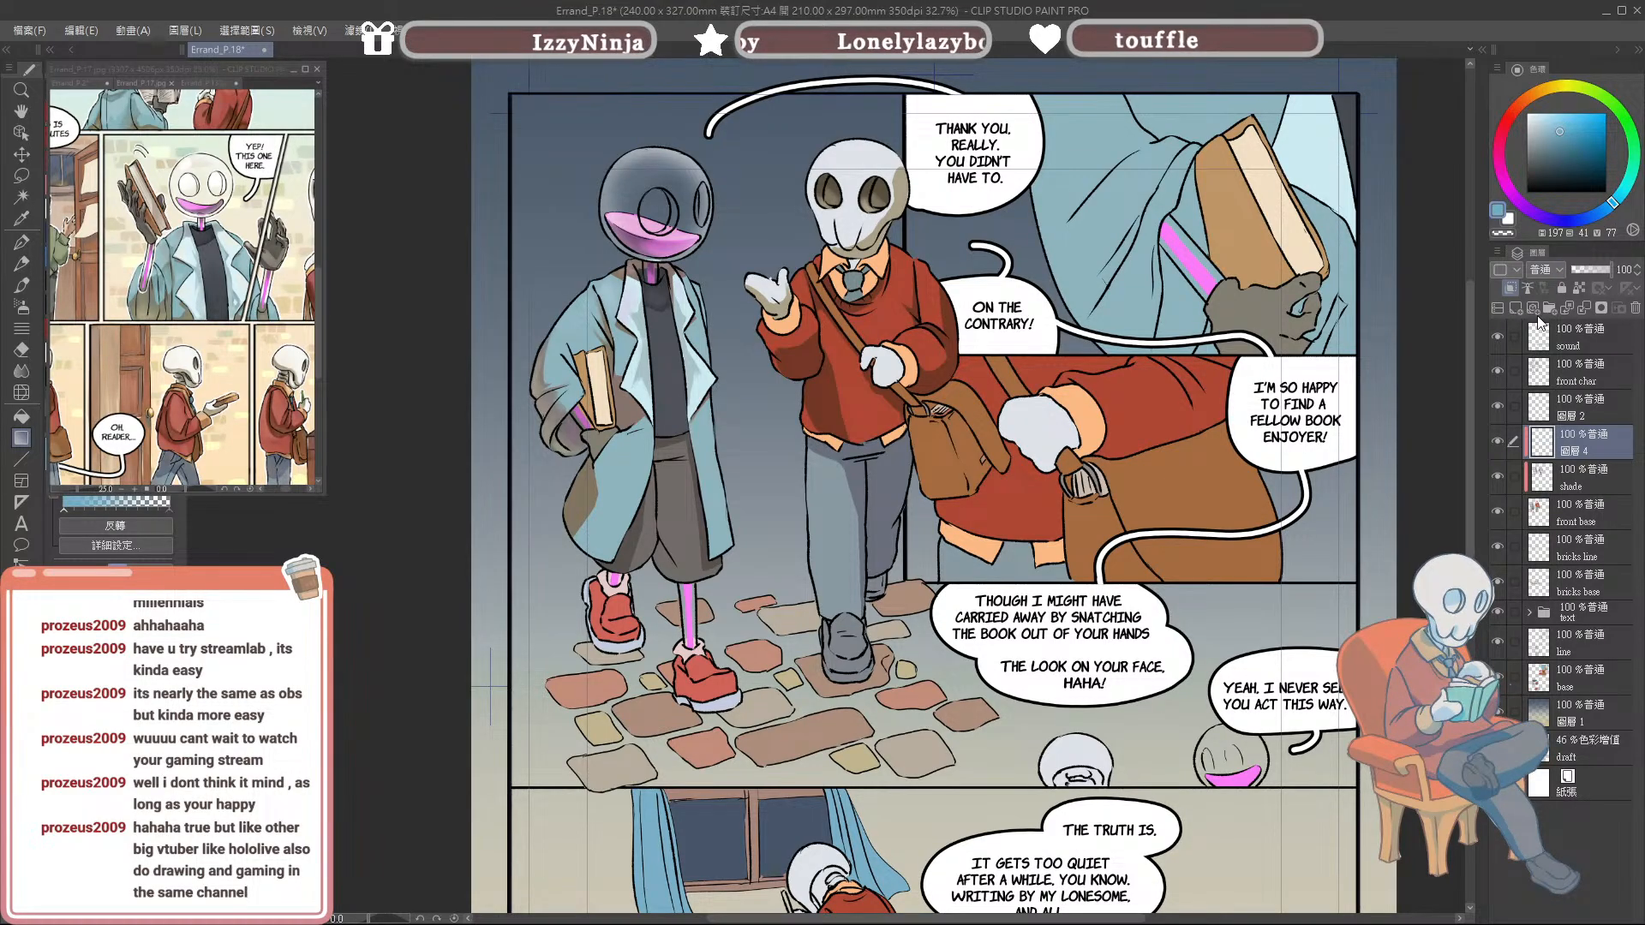
key(shift+alt+o)
Step: Try blue gradients rising from the page's lower part over the two characters, undoing each attempt
drag(896, 844, 704, 216)
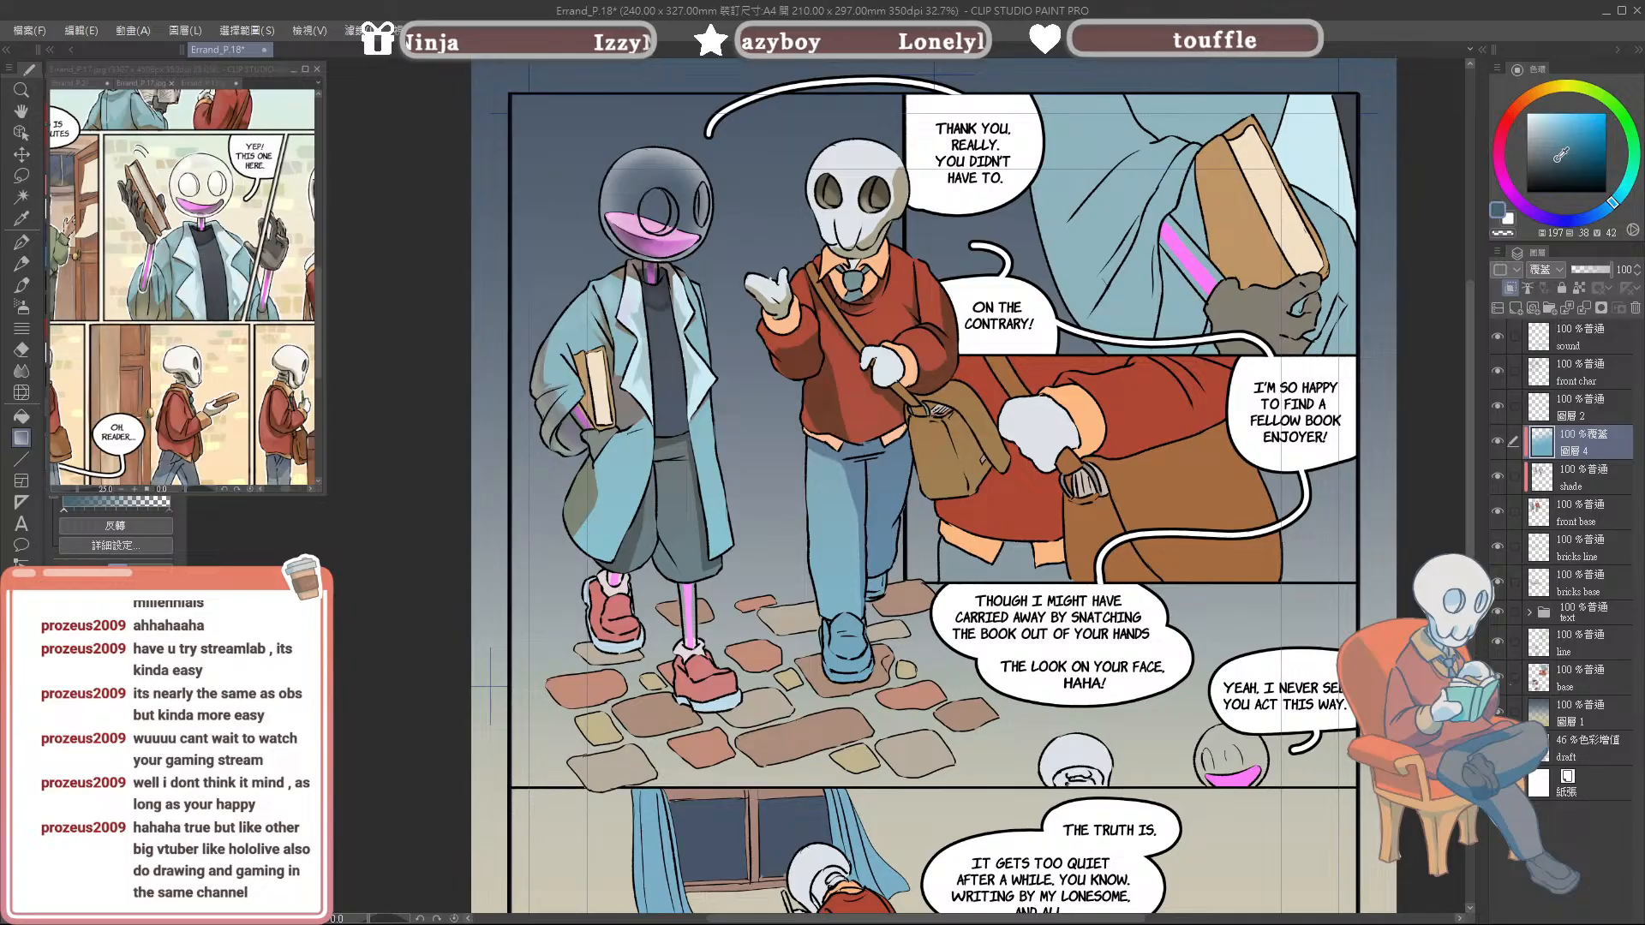
key(ctrl+z)
drag(887, 791, 704, 190)
key(ctrl+z)
drag(801, 853, 775, 206)
key(ctrl+z)
drag(822, 630, 735, 189)
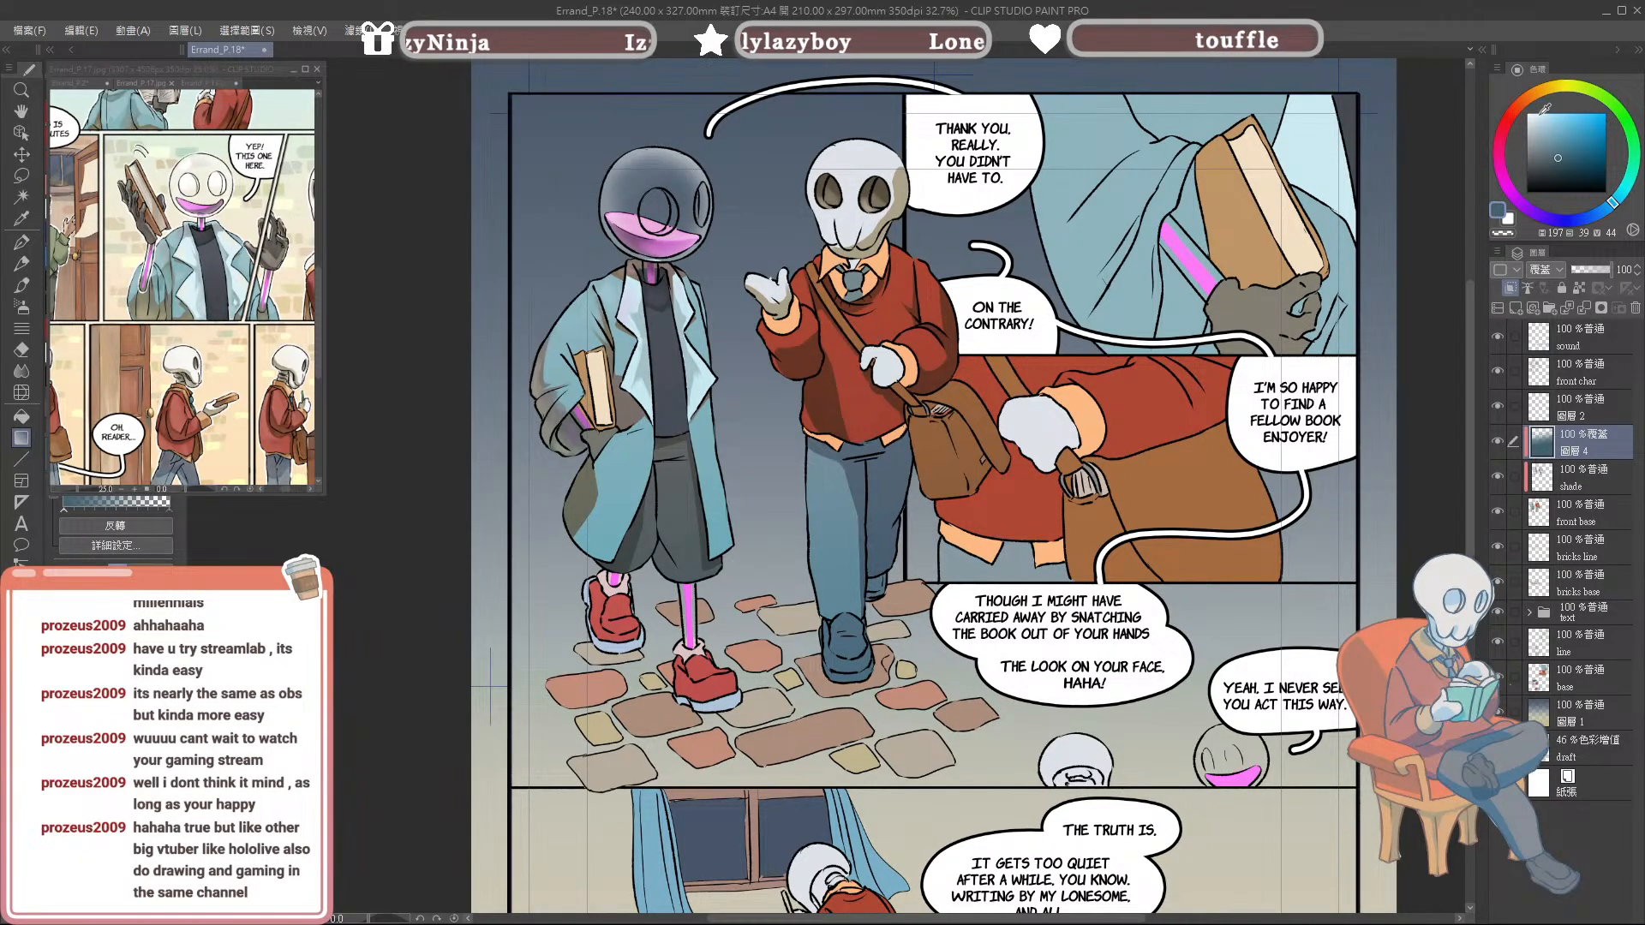
key(ctrl+z)
Step: Try downward gradients over the characters in dark blue-grey, hue 197, saturation 19, brightness 41, undoing each attempt
drag(771, 107, 778, 913)
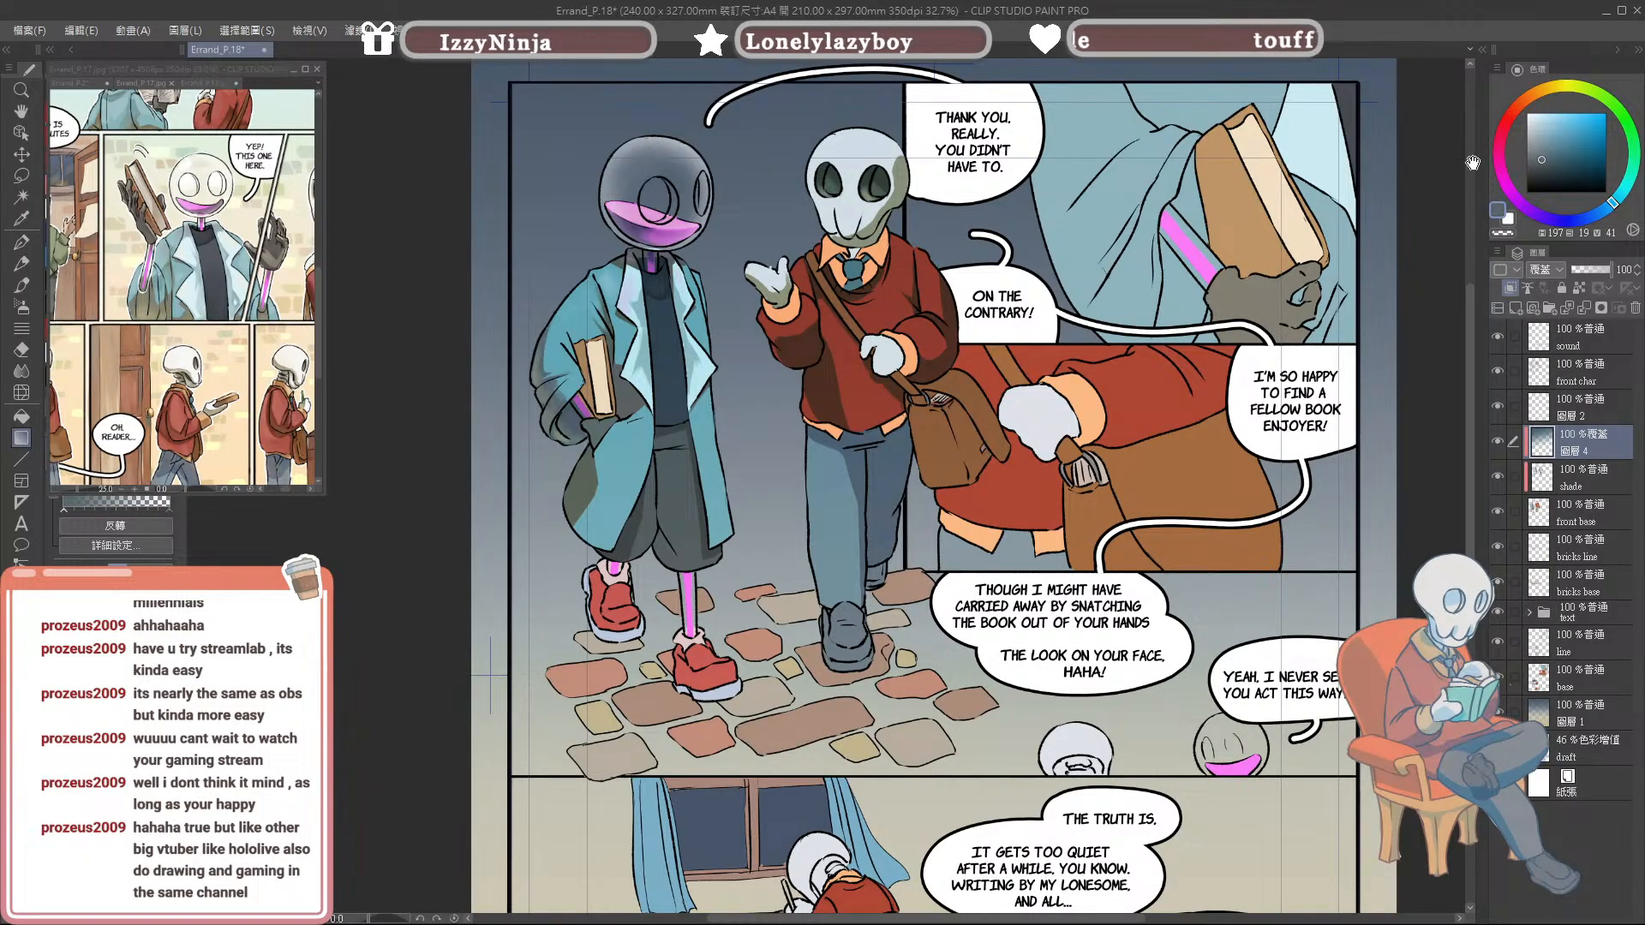
key(ctrl+z)
drag(743, 101, 1000, 885)
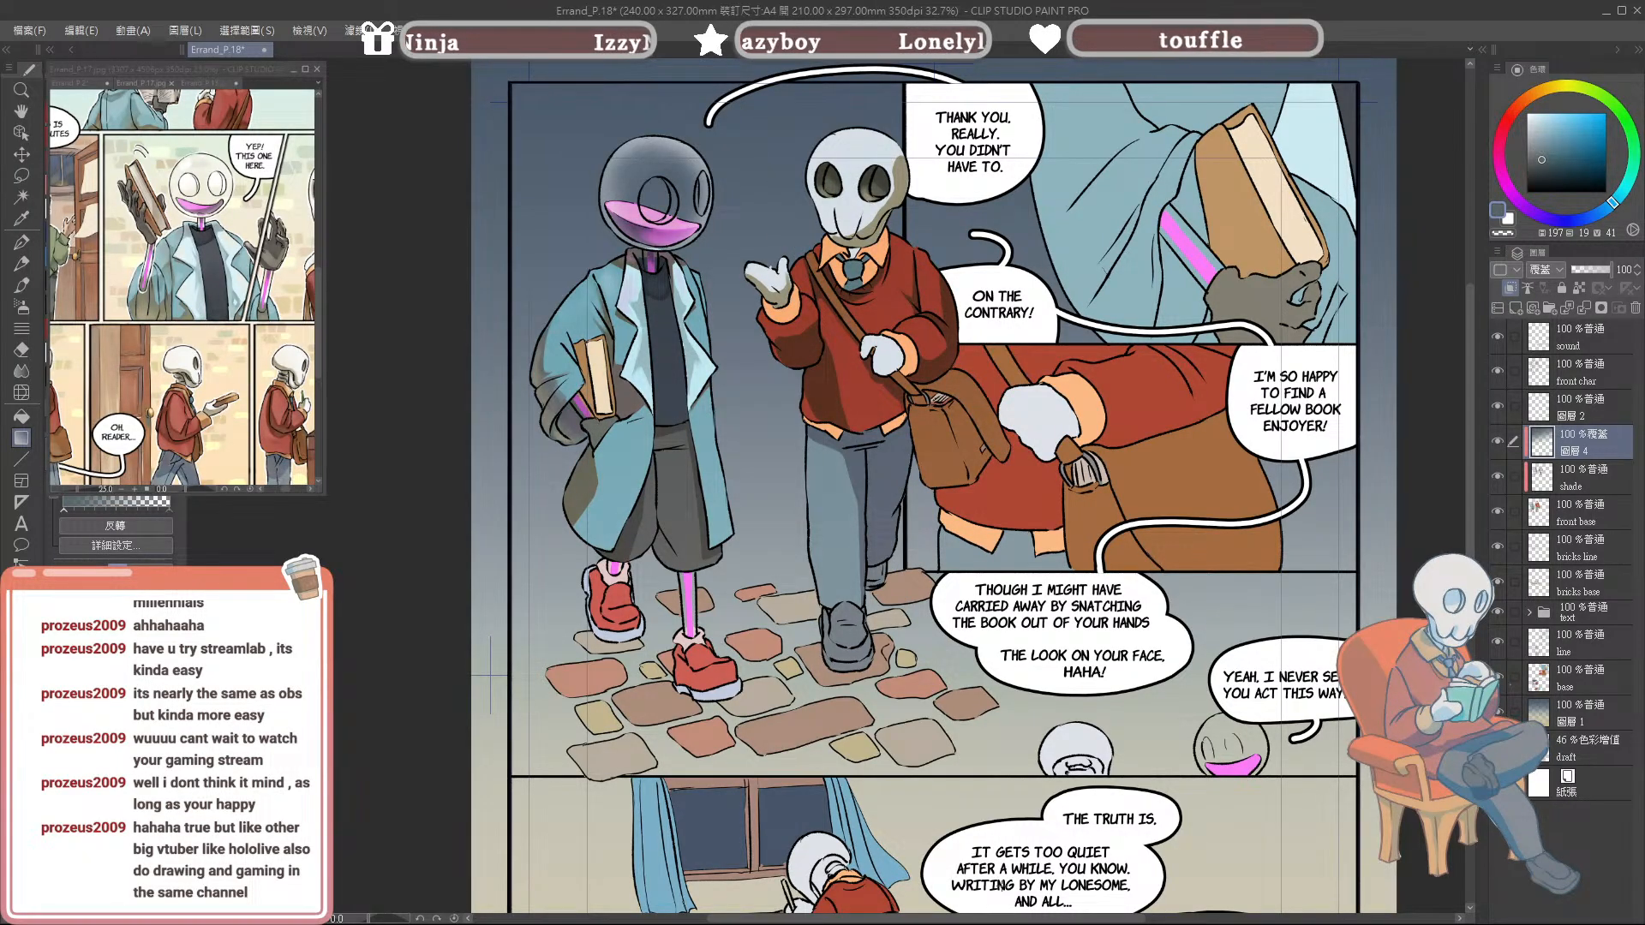
key(ctrl+z)
drag(742, 96, 985, 814)
key(ctrl+z)
Step: Darken the characters from the top down with diagonal overlay gradients at hue 197, saturation 18, brightness 61 and saturation 23, brightness 37
drag(751, 96, 931, 897)
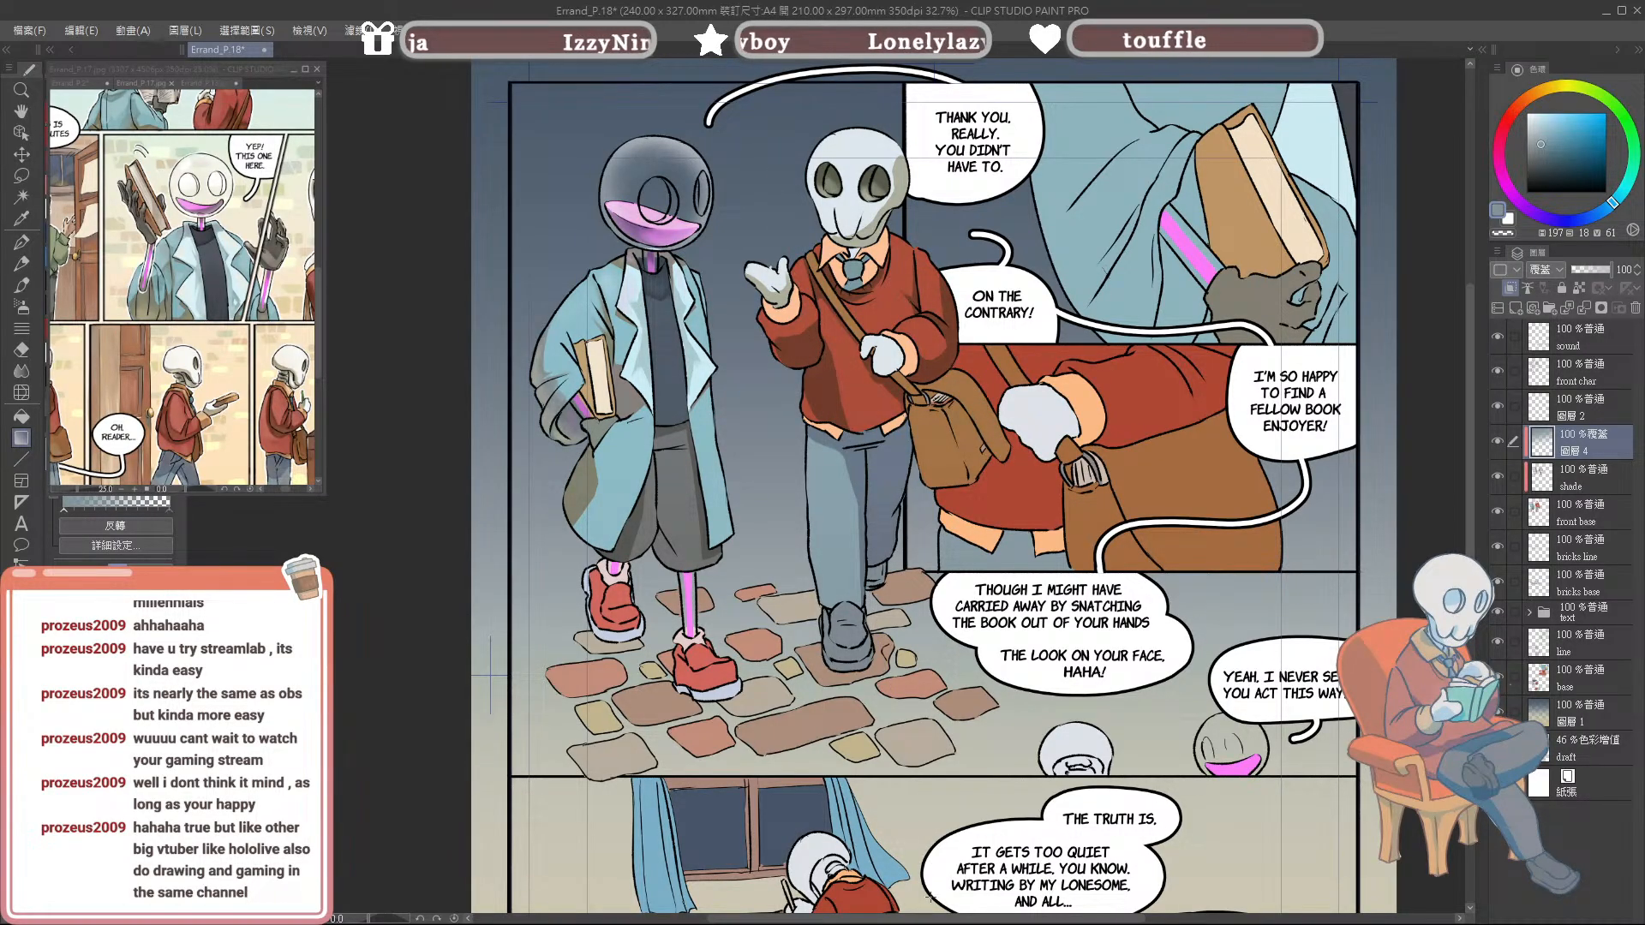
click(1545, 163)
drag(724, 103, 964, 918)
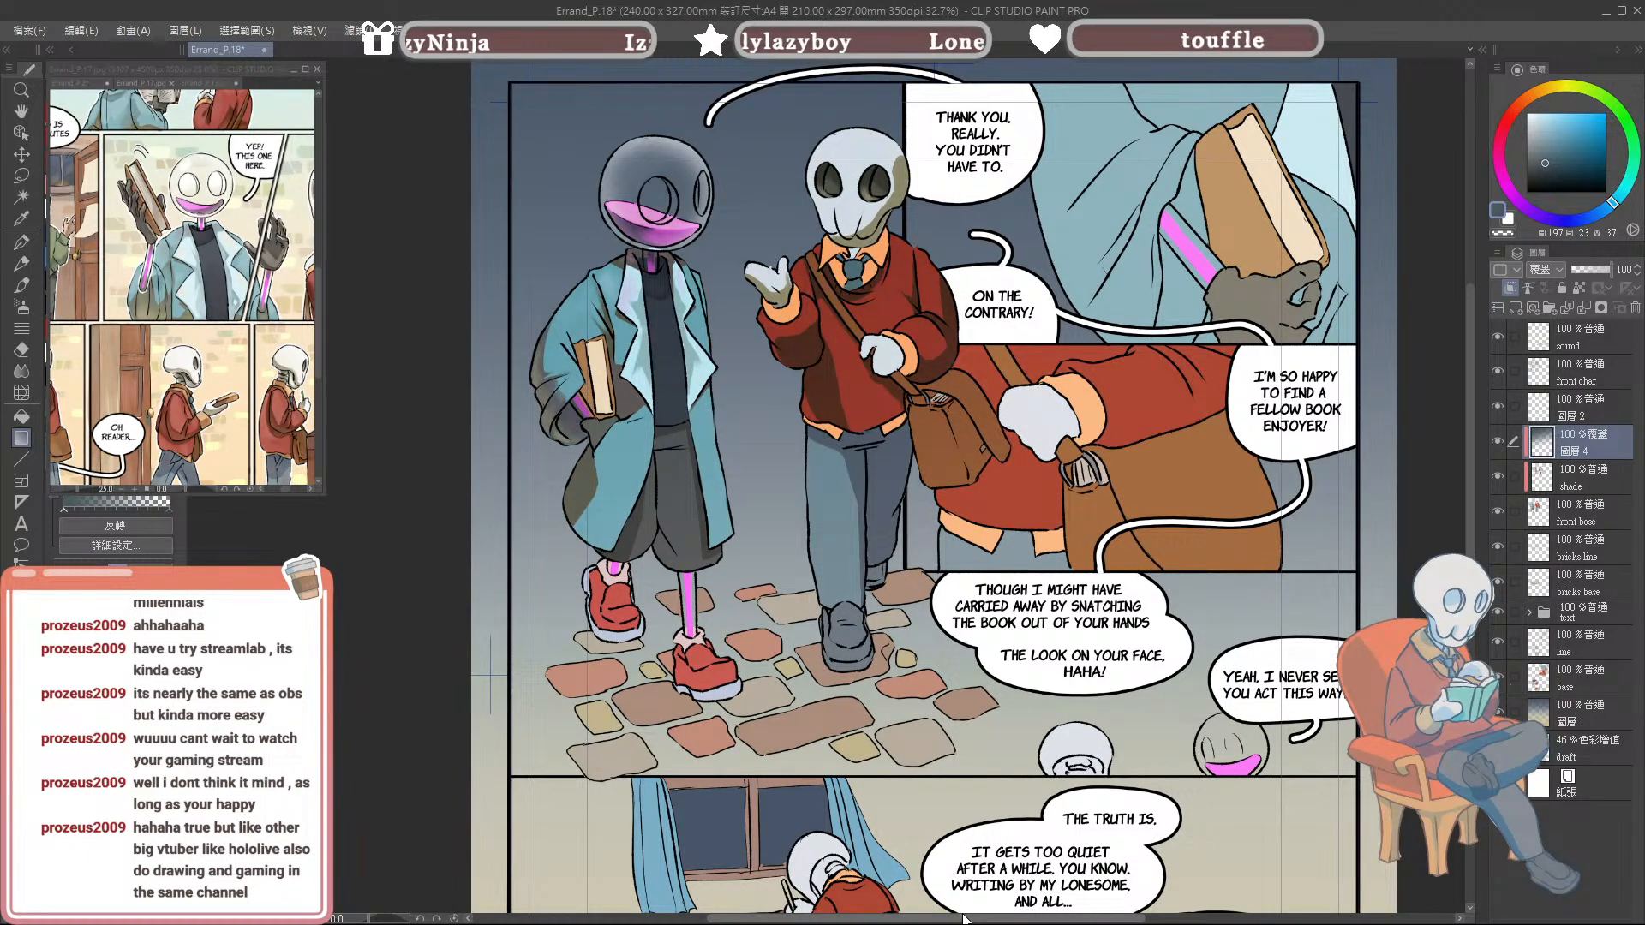
Step: Lighten the overlay gradient with a hue, saturation and luminosity adjustment and apply it
key(ctrl+u)
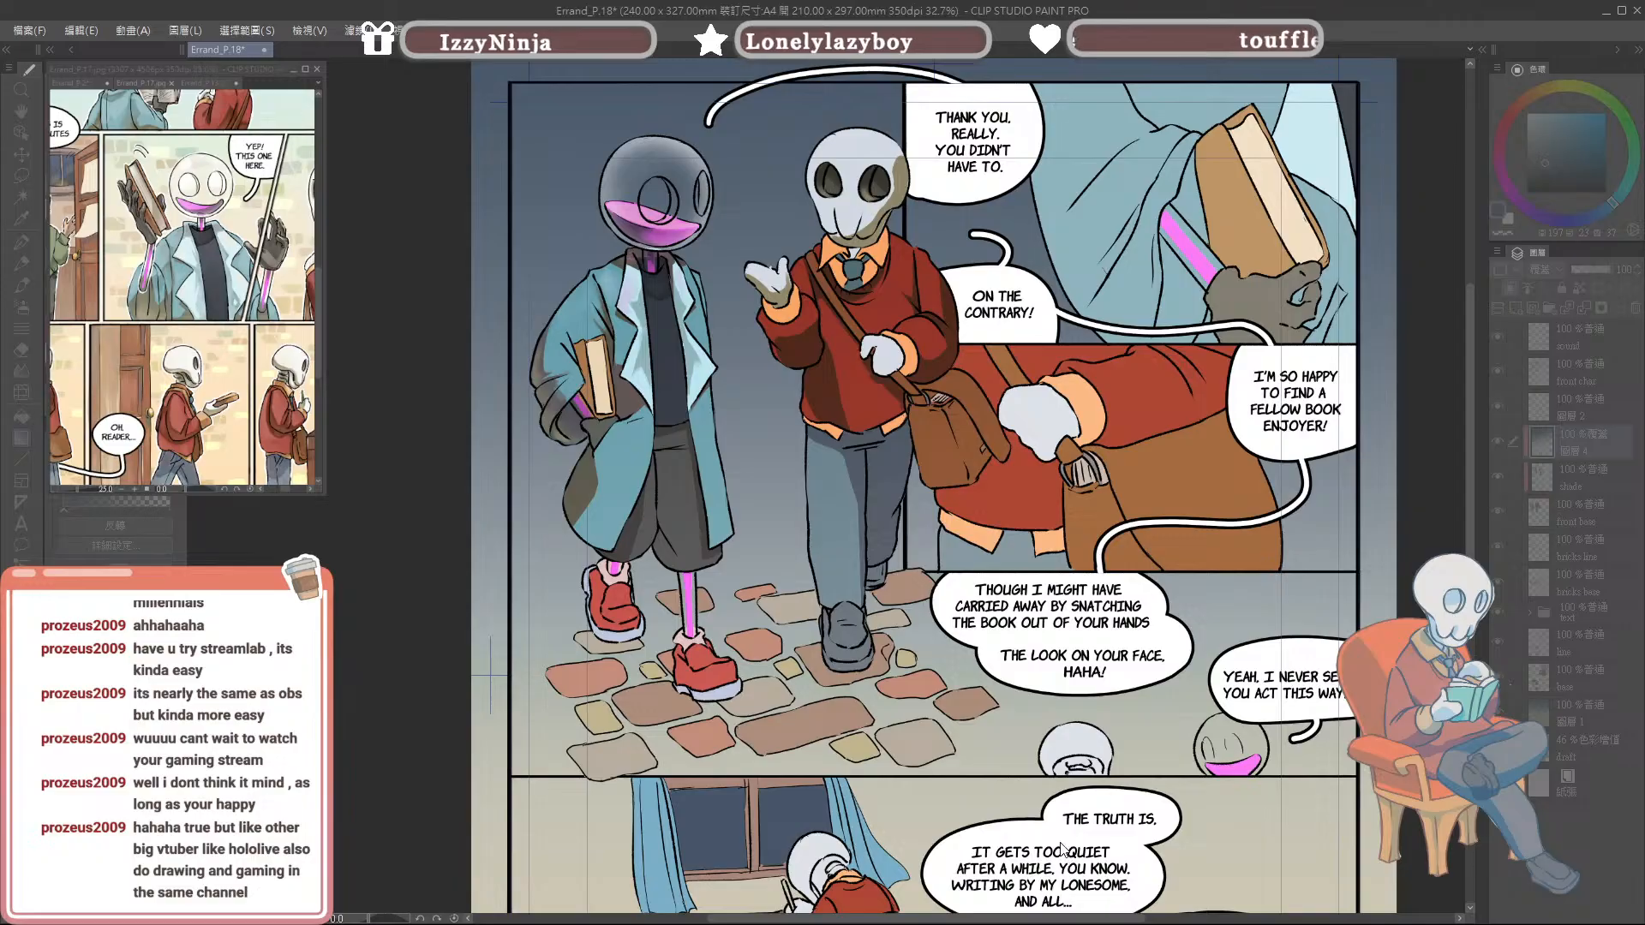
drag(1137, 890, 1152, 890)
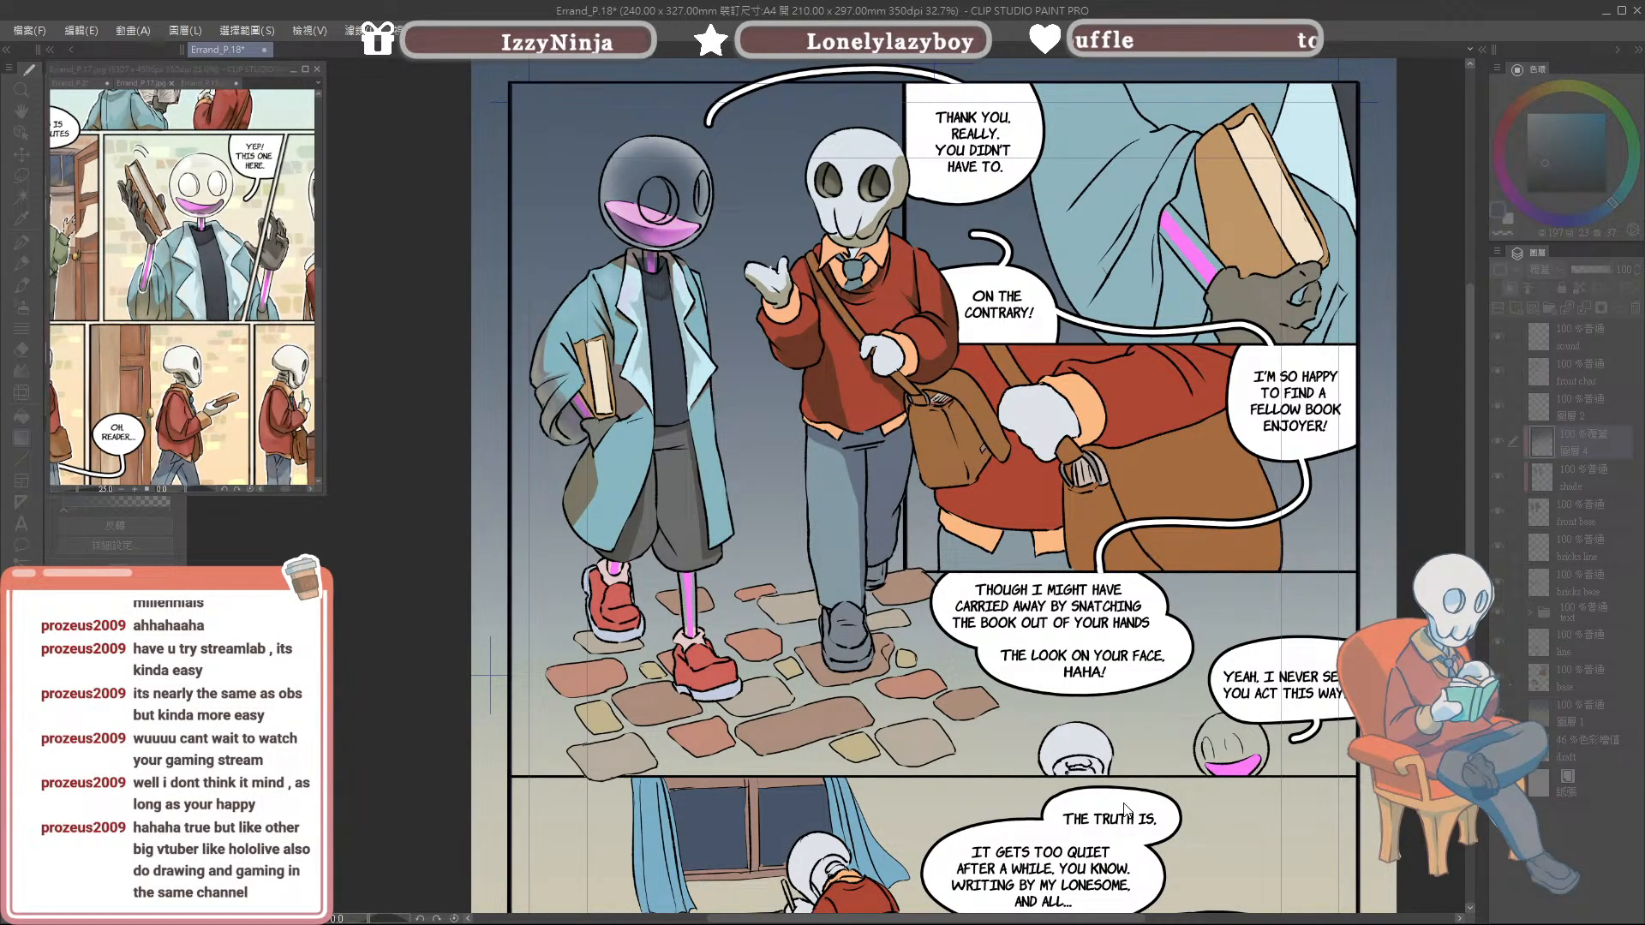
click(1290, 811)
click(1287, 814)
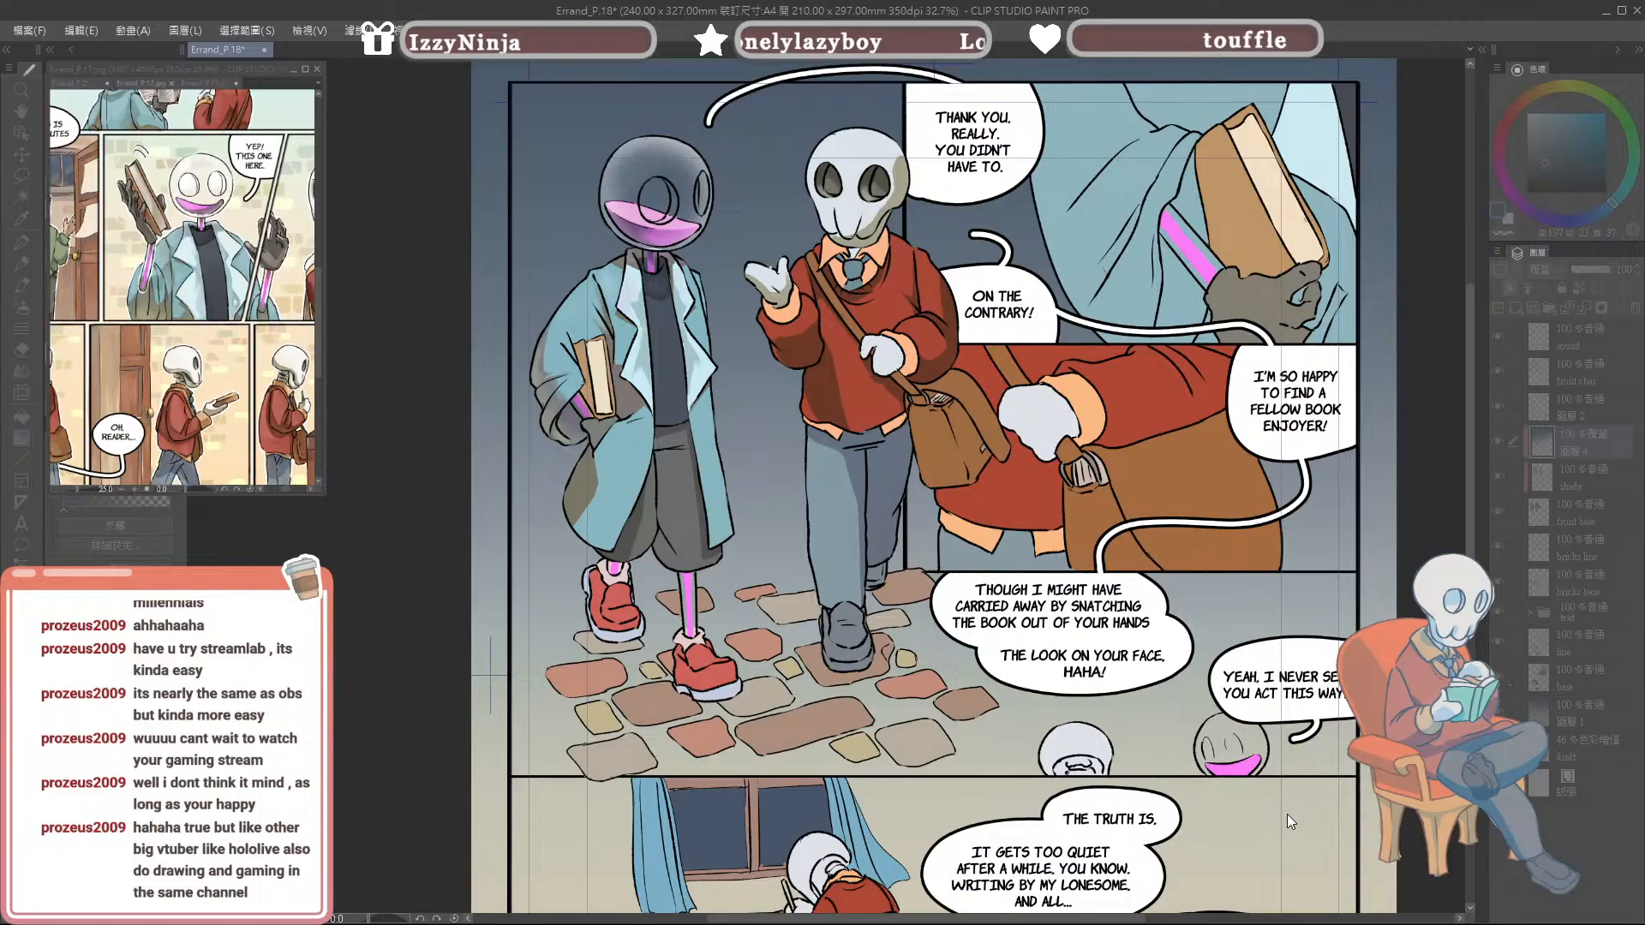
click(1312, 770)
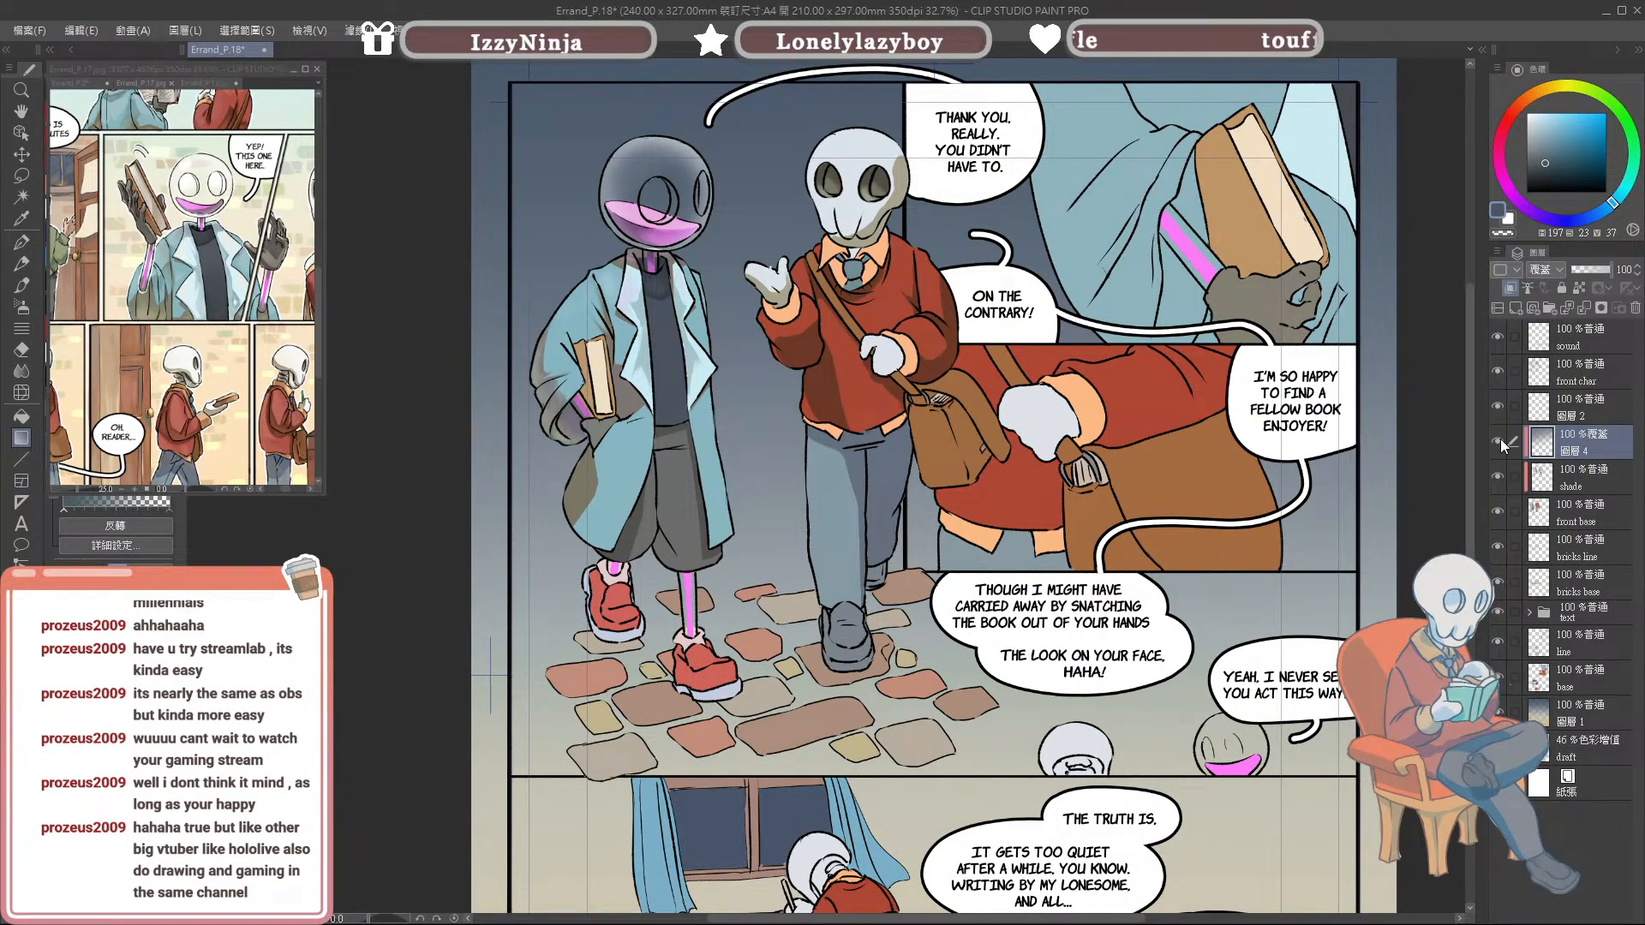
Step: Airbrush a warm glow on the coat's book-side shoulder and sleeve with a smaller brush, hue 38, saturation 63, brightness 92
click(1549, 92)
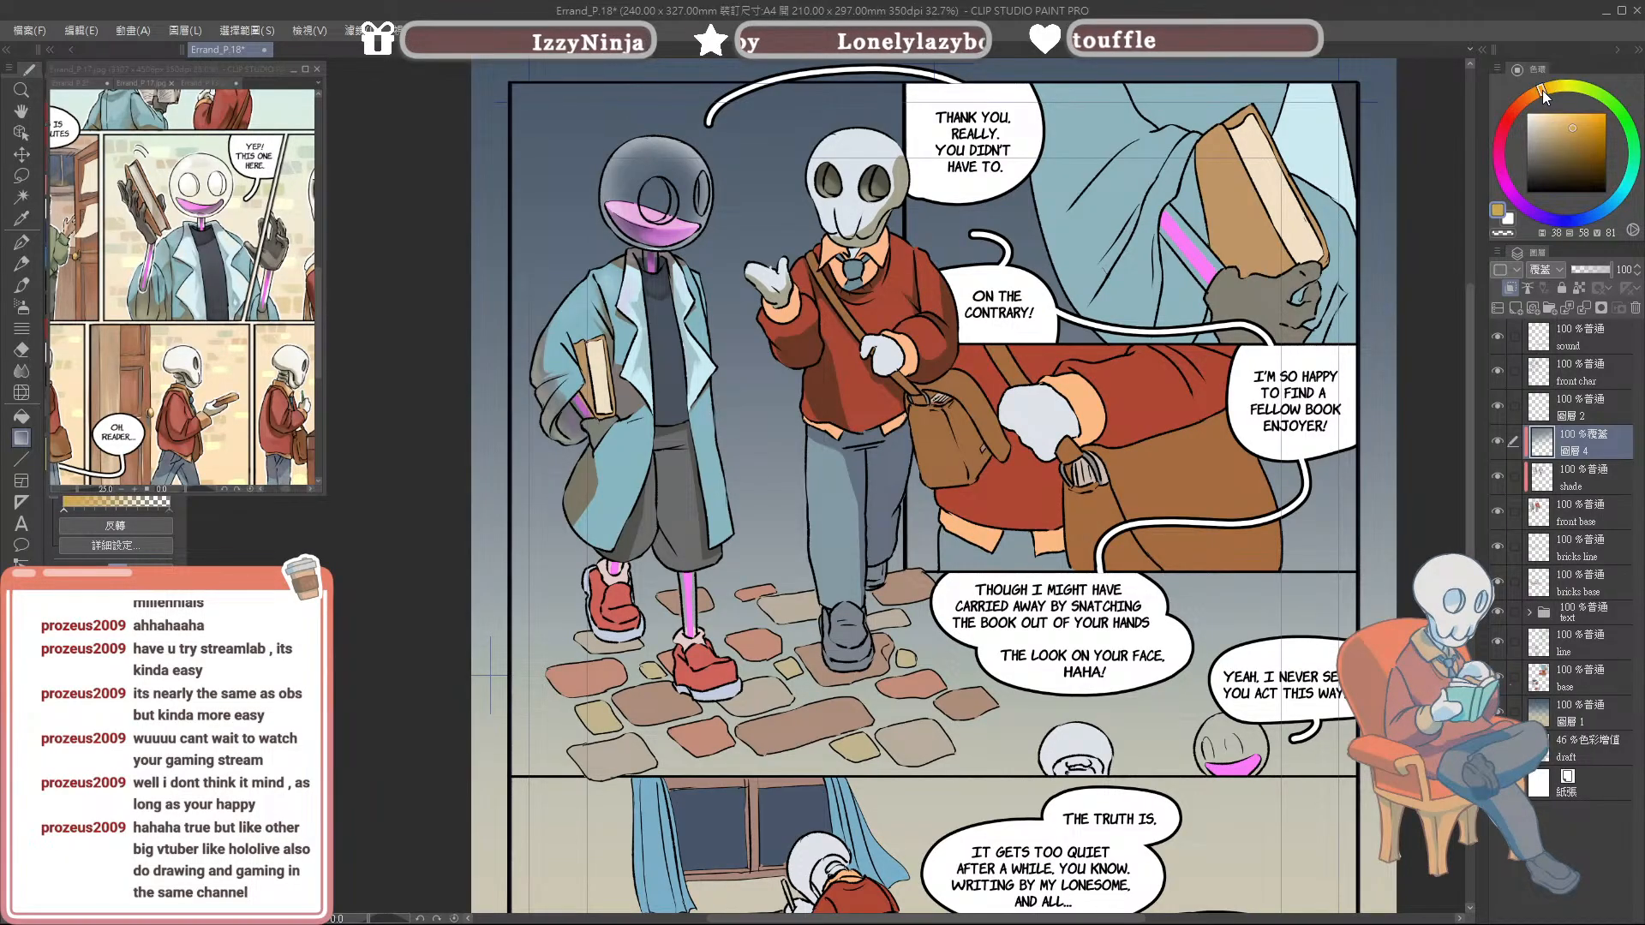
click(1576, 119)
key(b)
key(bracketleft)
key(bracketleft)
key(bracketleft)
mouse_move(596, 240)
mouse_down()
mouse_move(590, 195)
mouse_move(552, 287)
mouse_move(586, 224)
mouse_move(611, 268)
mouse_up()
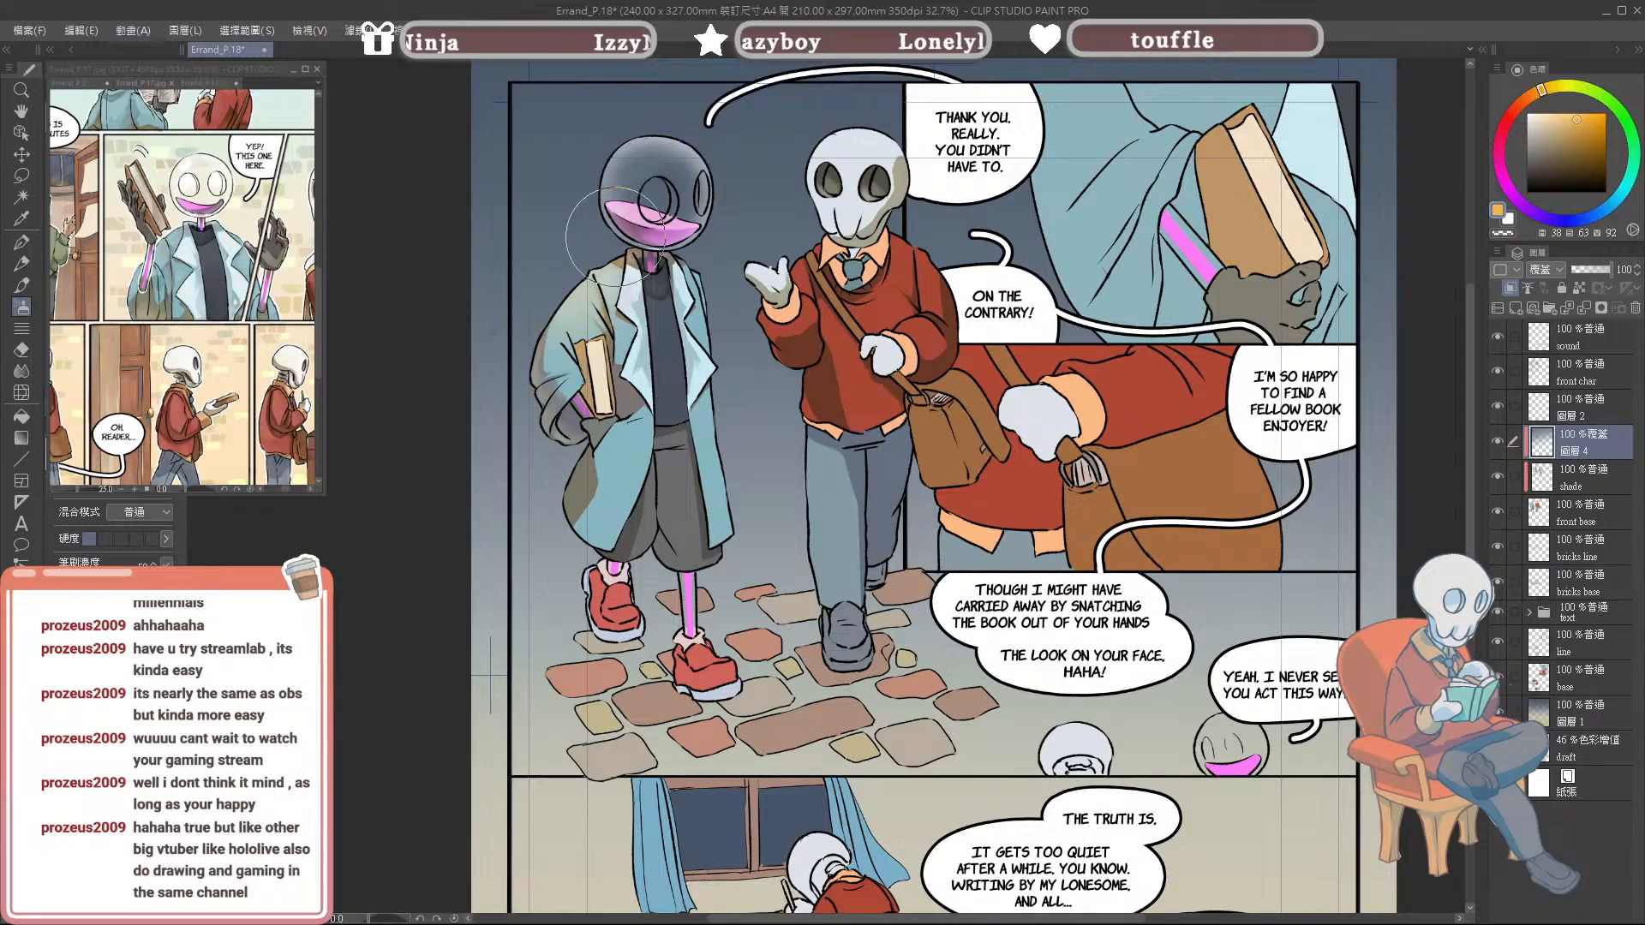
key(ctrl+z)
drag(524, 330, 608, 239)
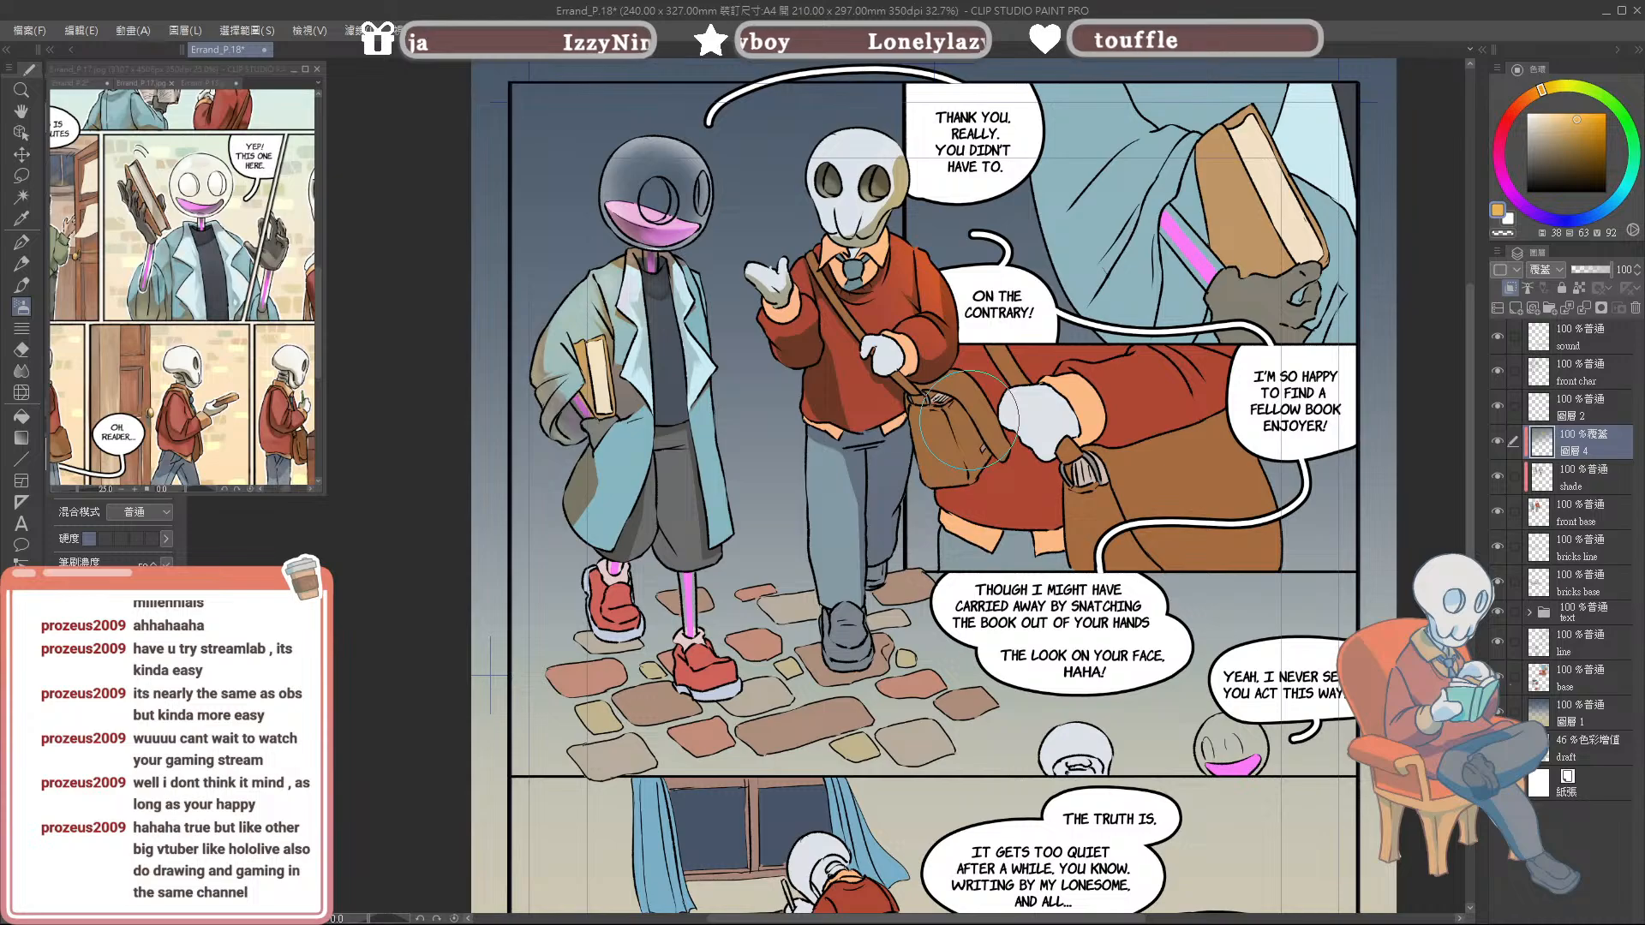
Step: Compare the characters with and without the overlay and shade layers by toggling each layer's visibility
click(1498, 441)
click(1499, 476)
click(1497, 478)
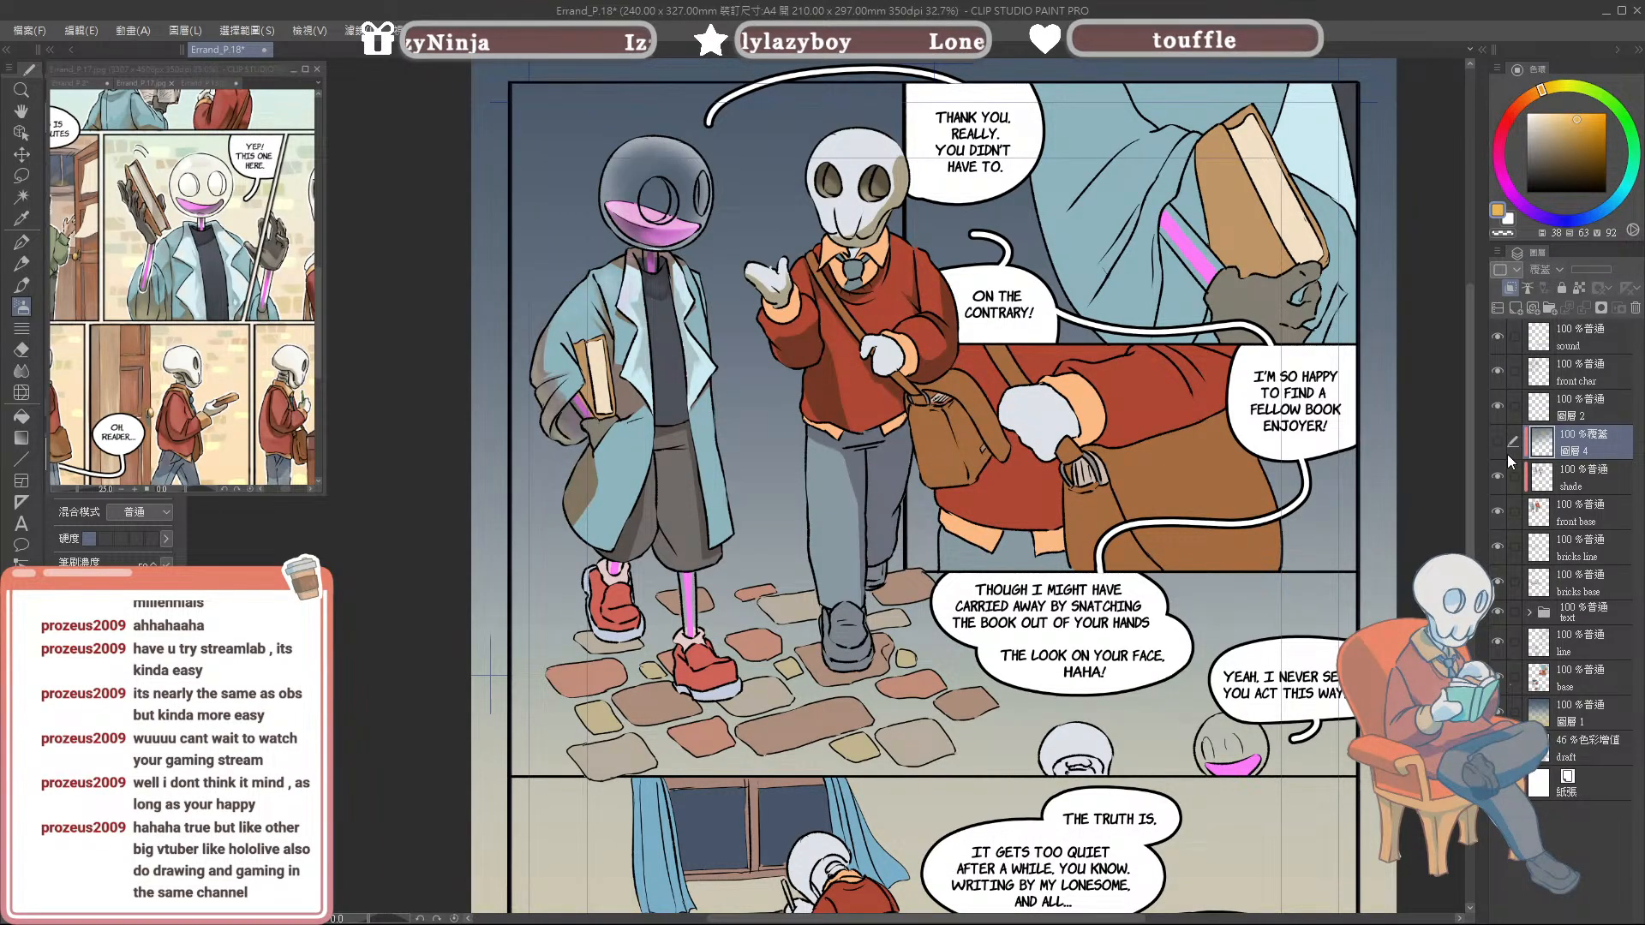
click(1498, 446)
click(1497, 446)
click(1496, 446)
click(1496, 446)
click(1496, 446)
click(1497, 446)
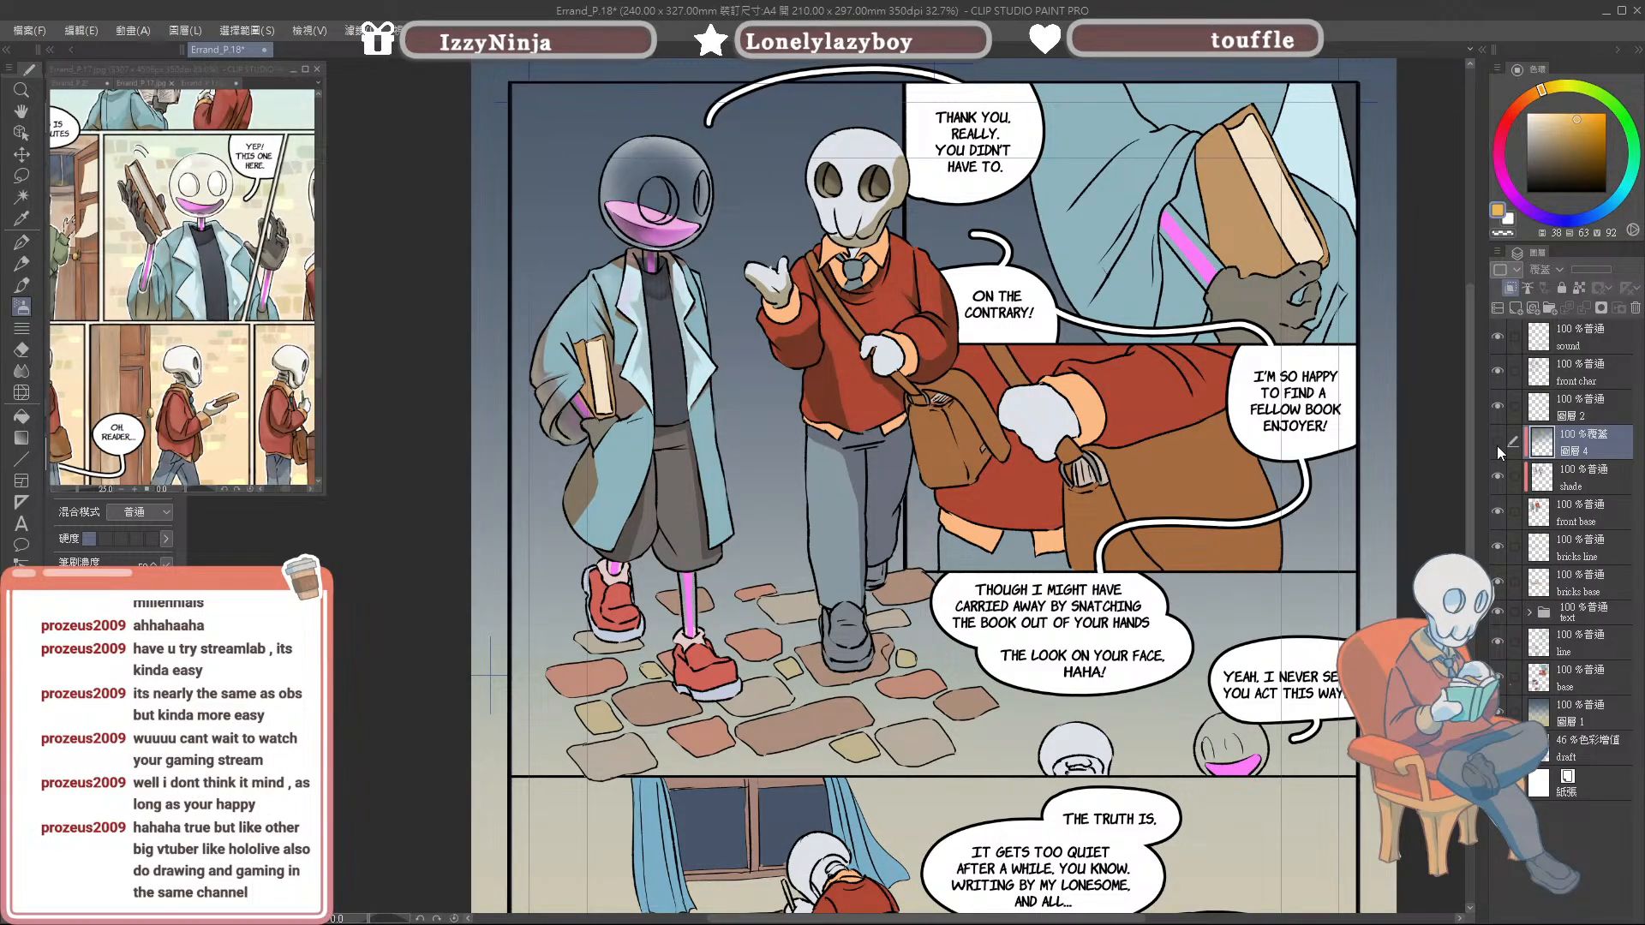
click(1498, 446)
click(1499, 478)
click(1499, 479)
click(1499, 450)
click(1500, 454)
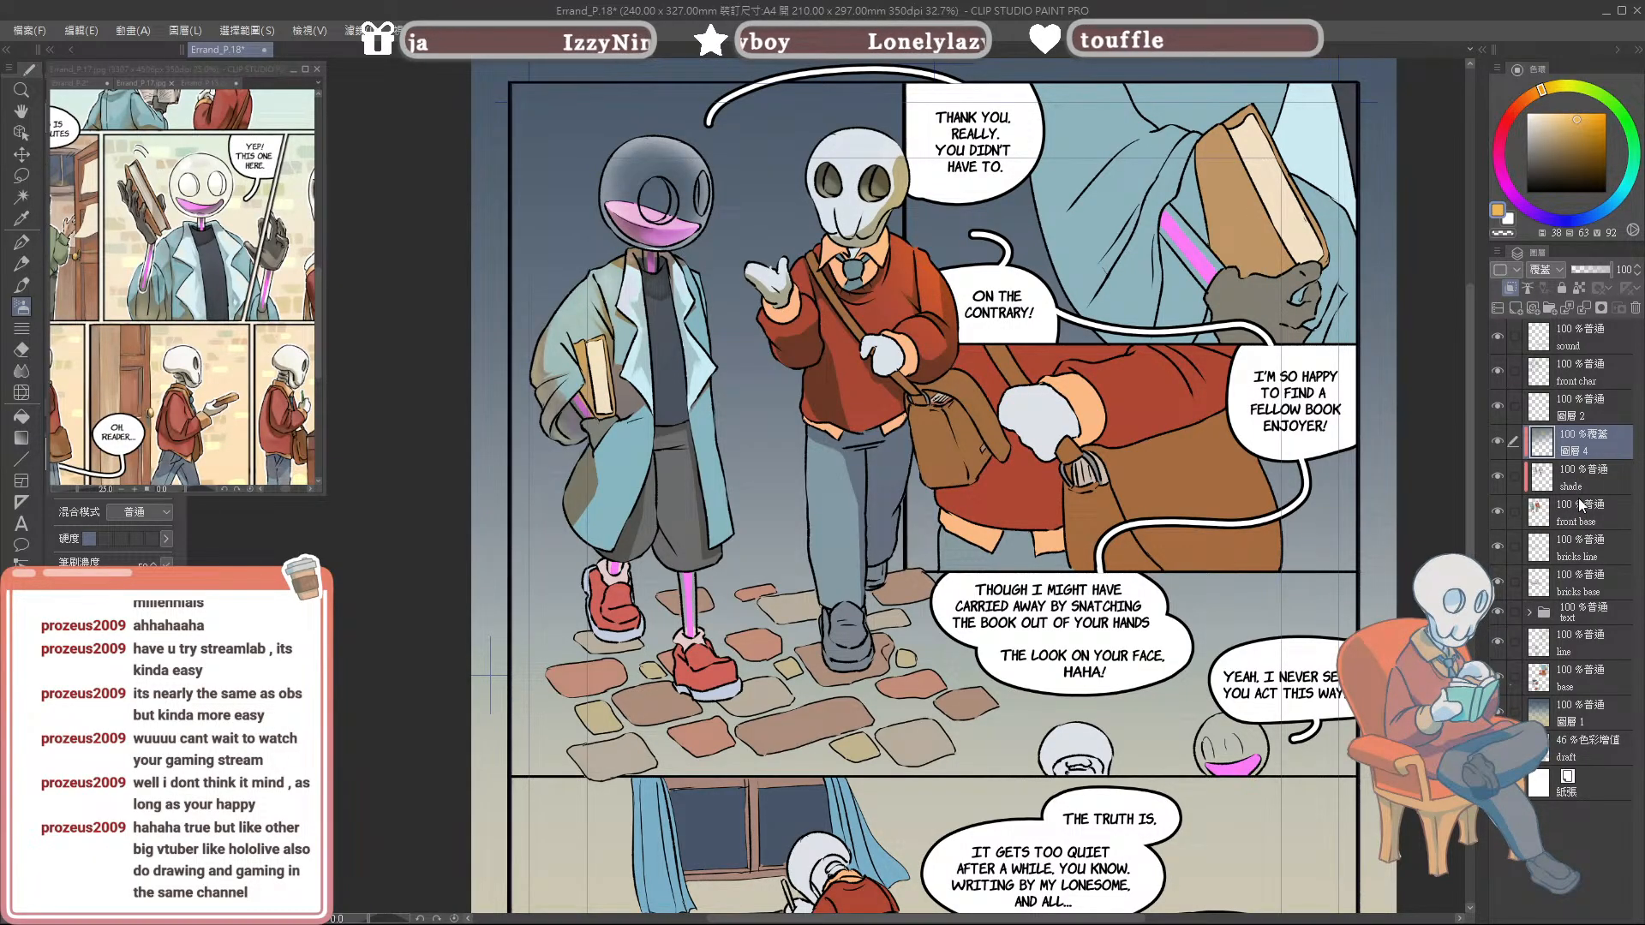
ctrl+click(1582, 476)
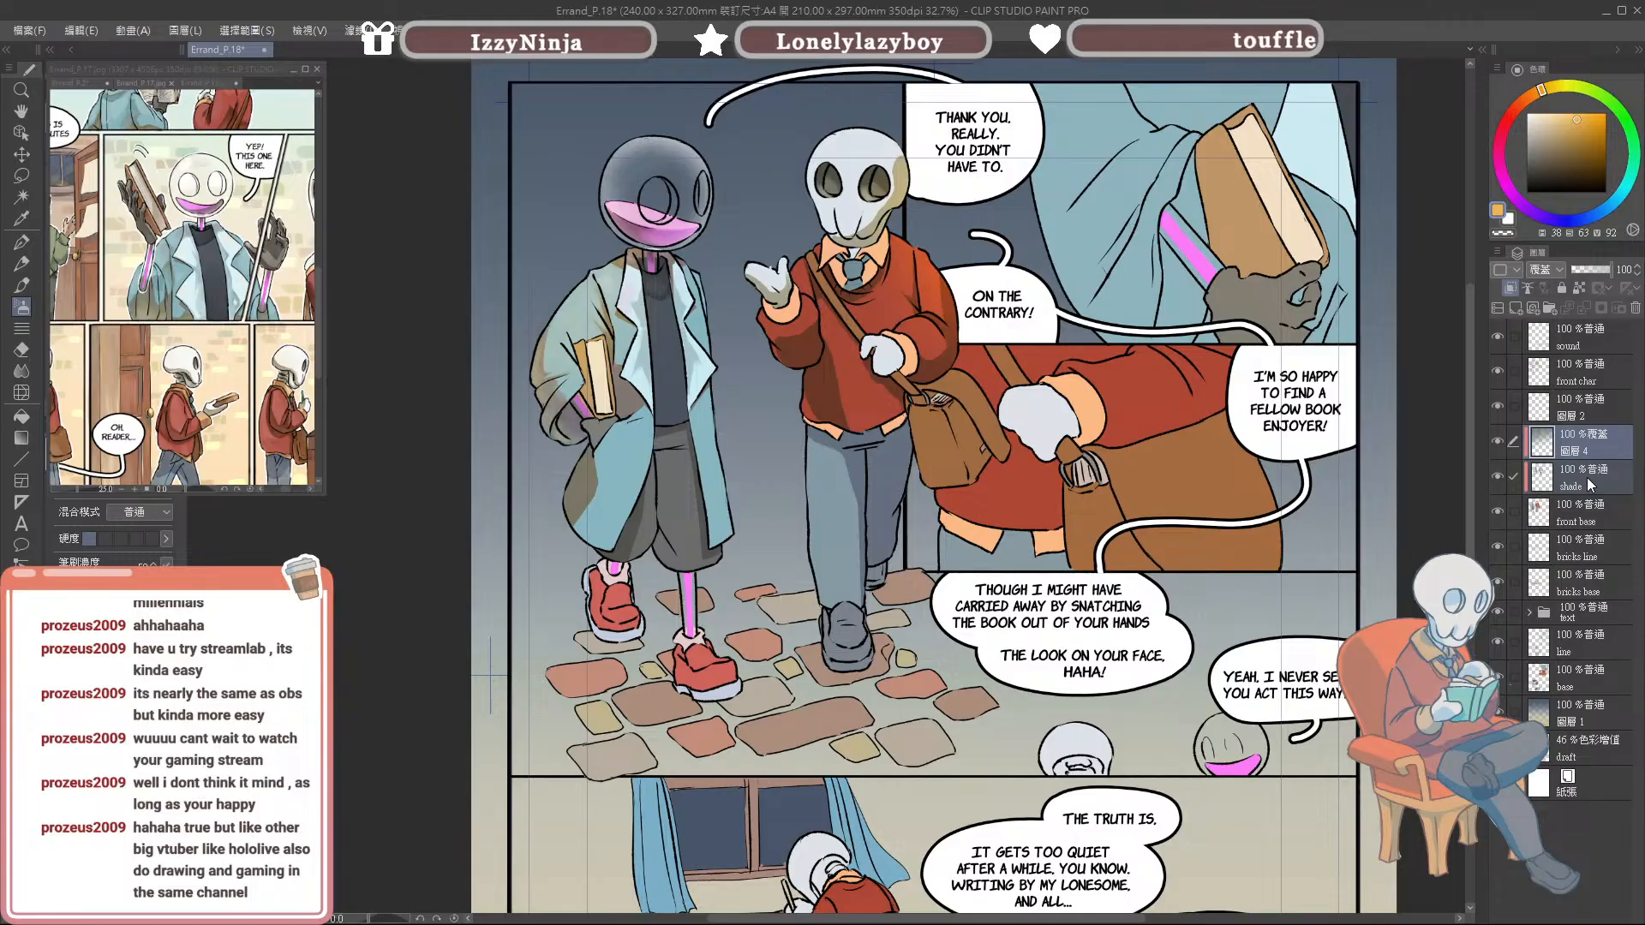
key(shift+alt+e)
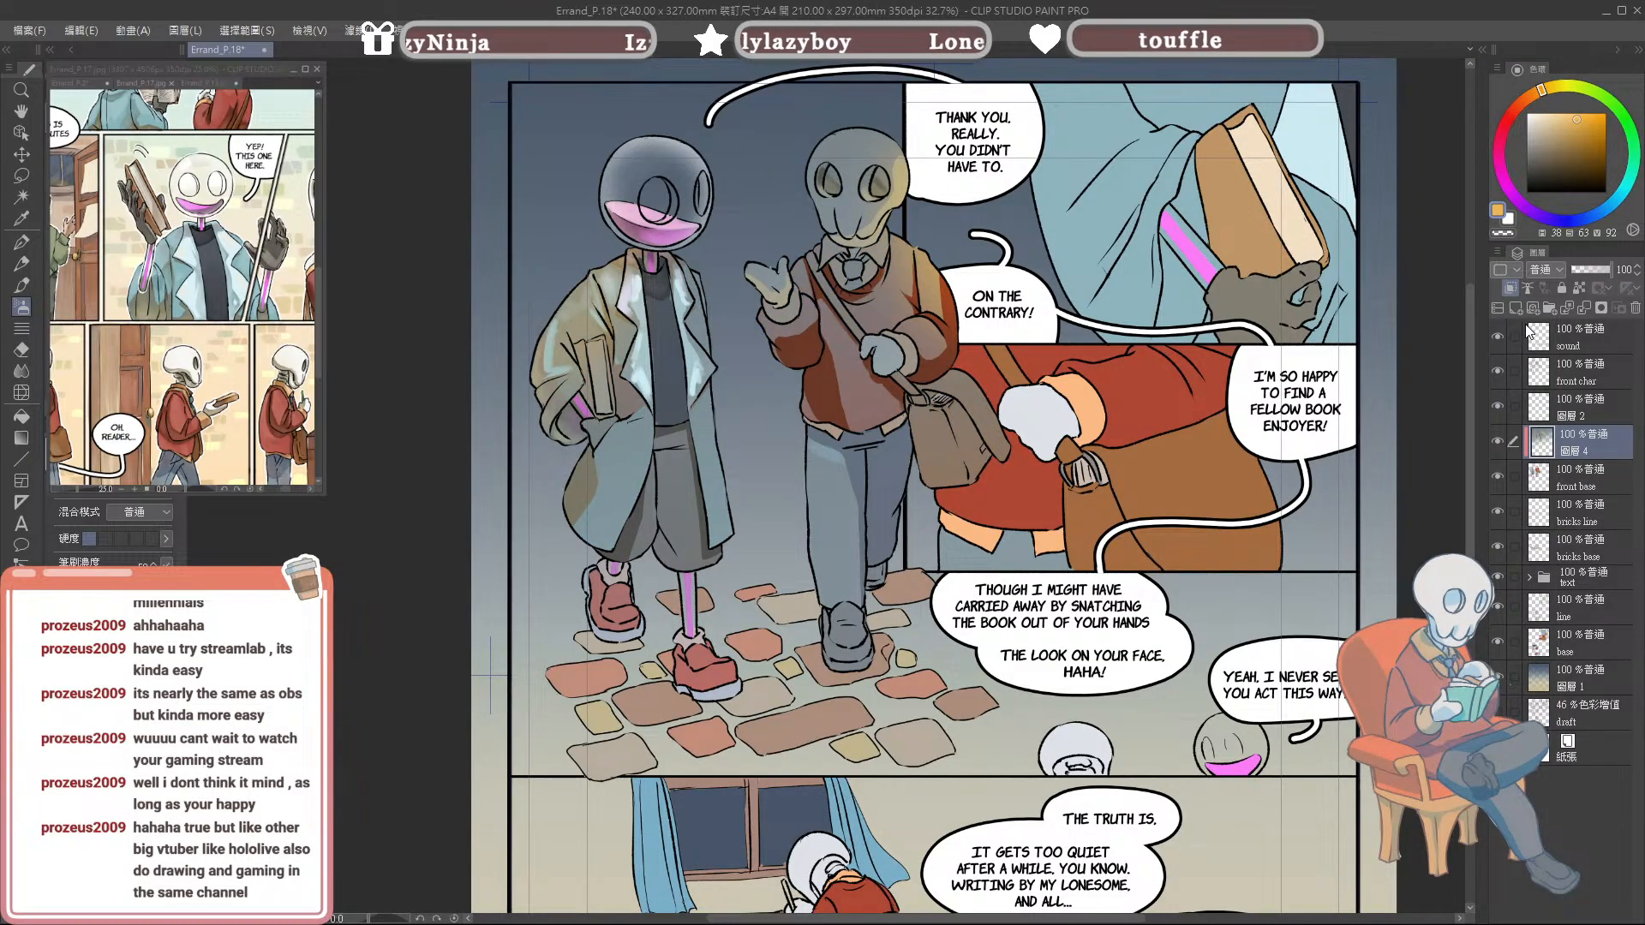
key(ctrl+z)
Step: Merge the overlay and shade layers down into the front base layer and check the merged layer by toggling its visibility
click(1566, 507)
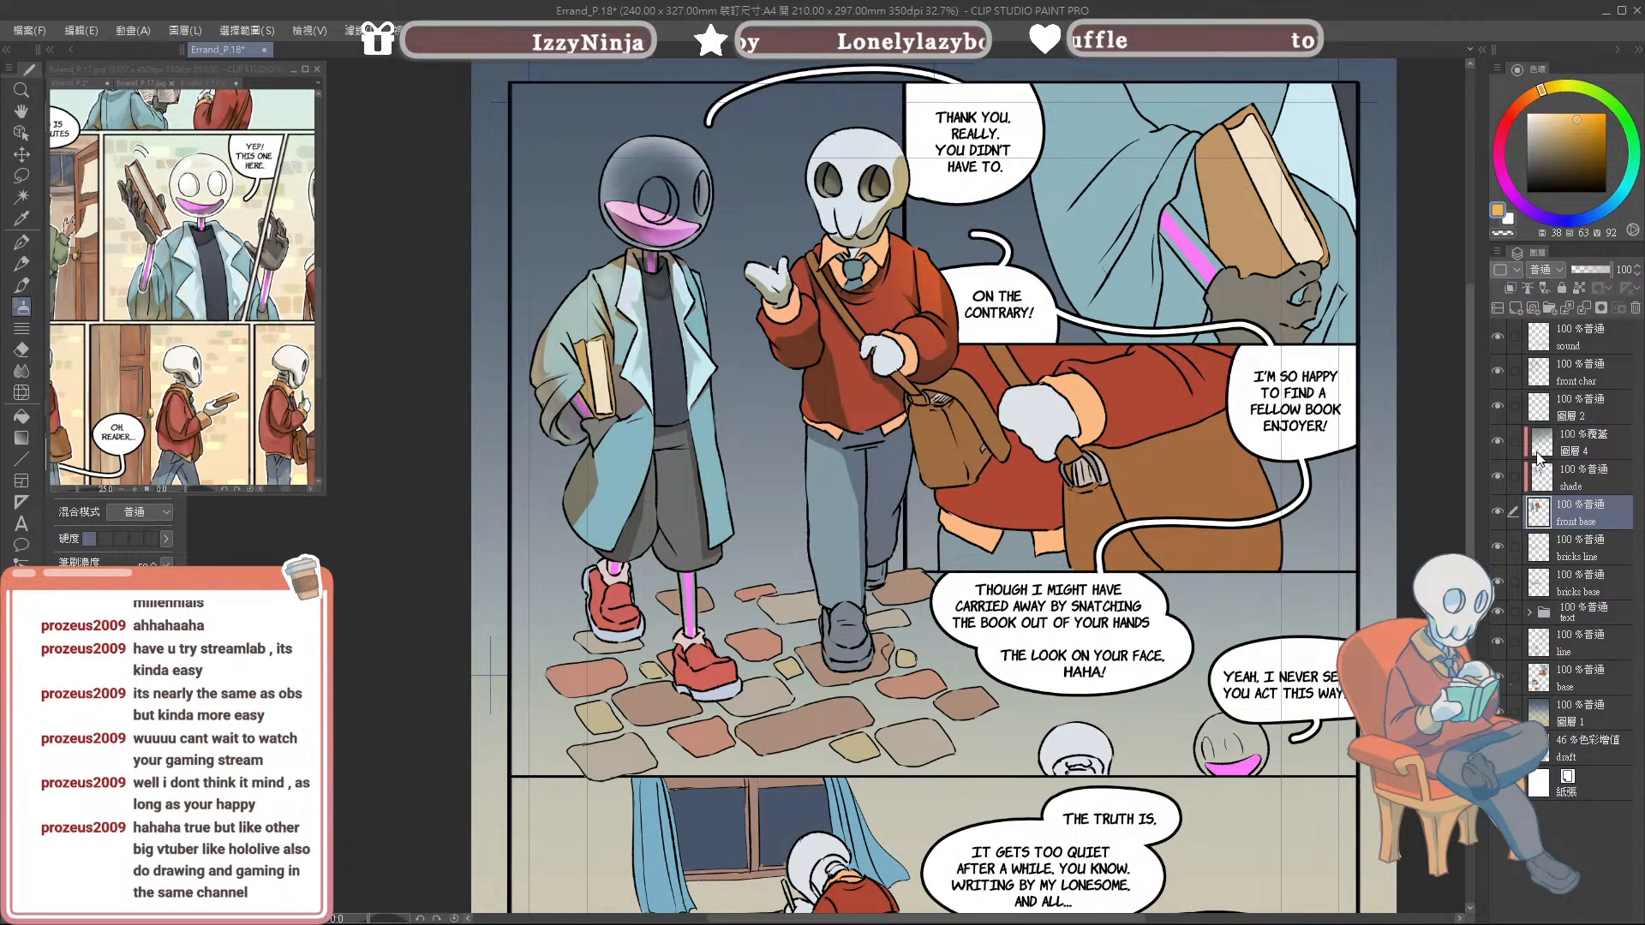
click(1497, 511)
click(1497, 512)
shift+click(1570, 443)
key(shift+alt+e)
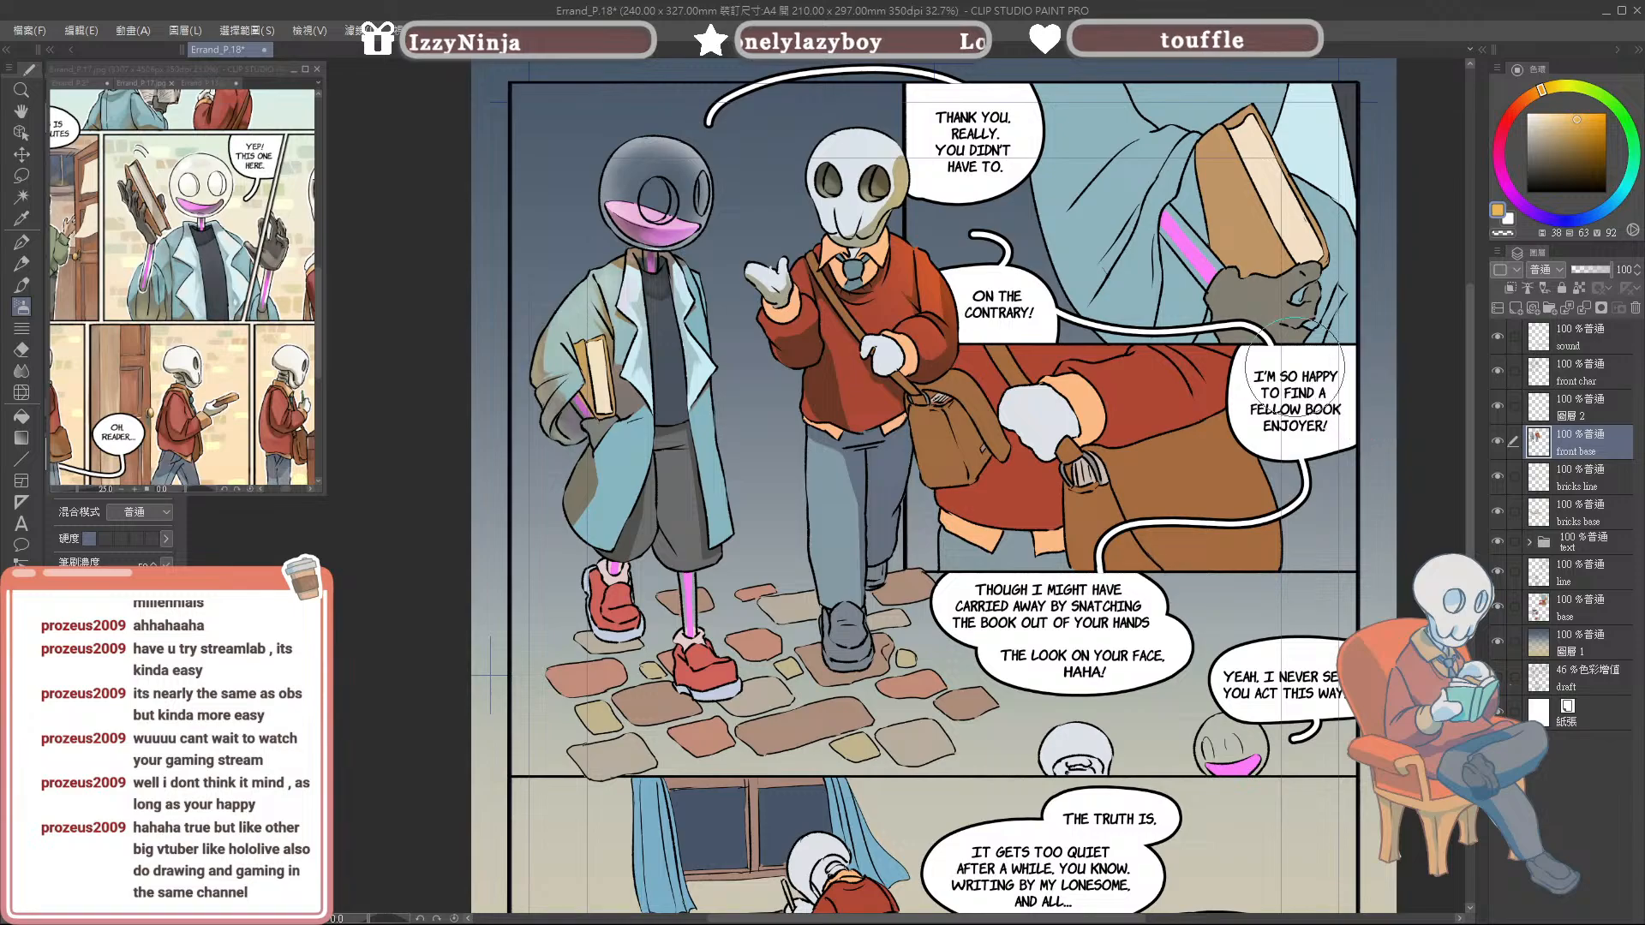
drag(1422, 361, 1465, 386)
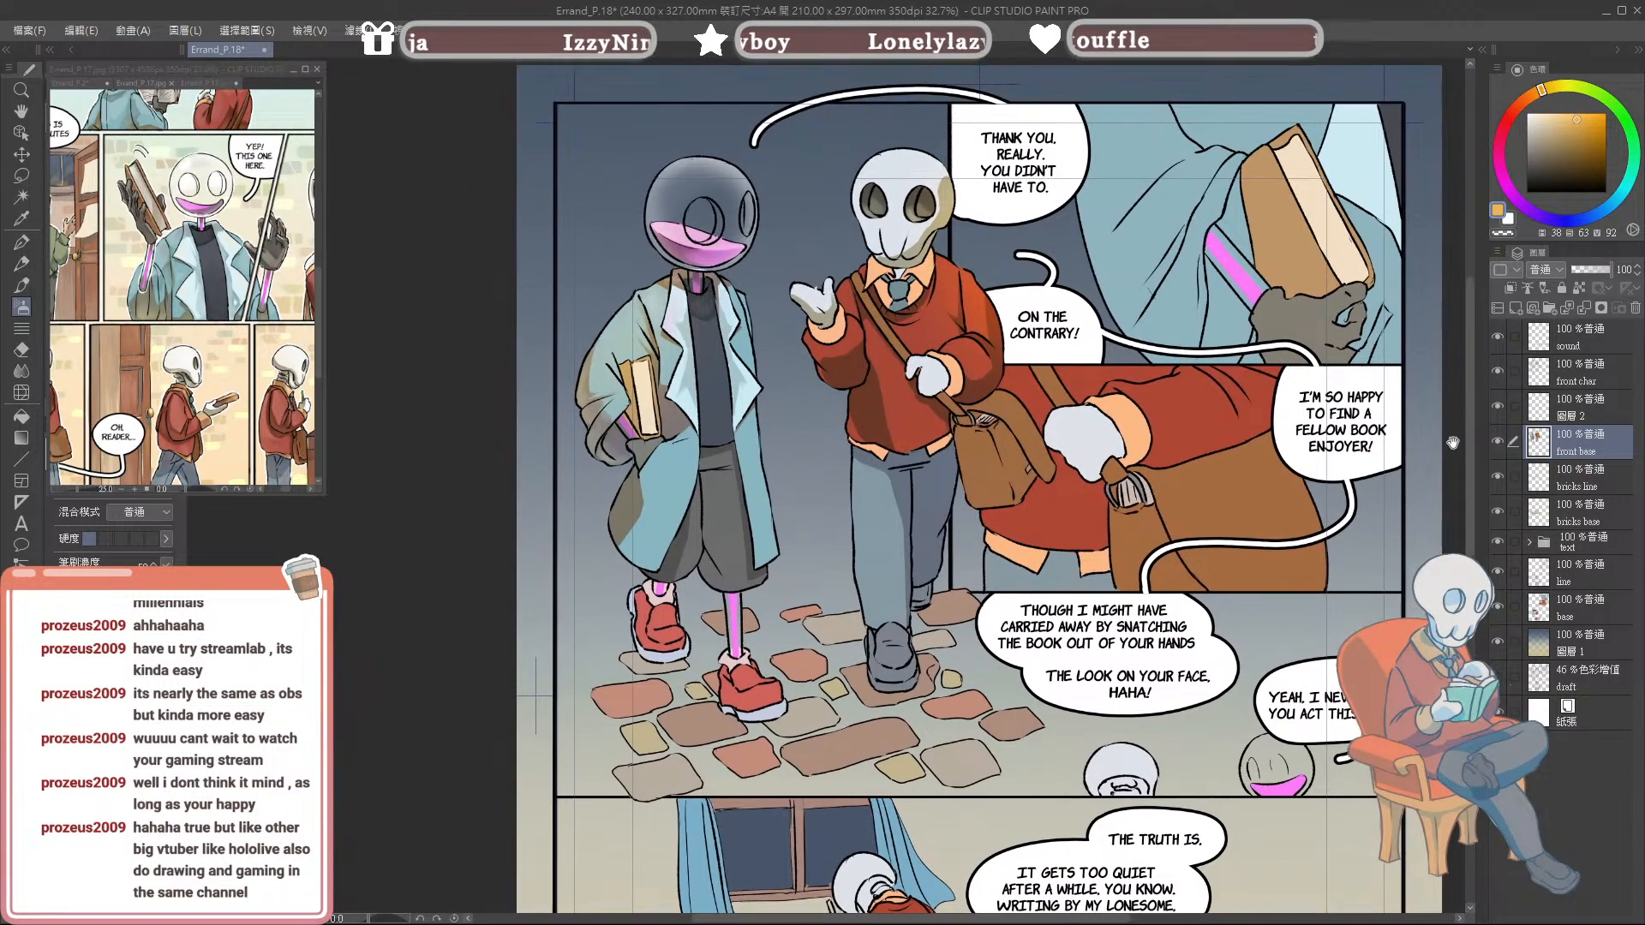
click(1497, 441)
click(1497, 441)
click(1497, 441)
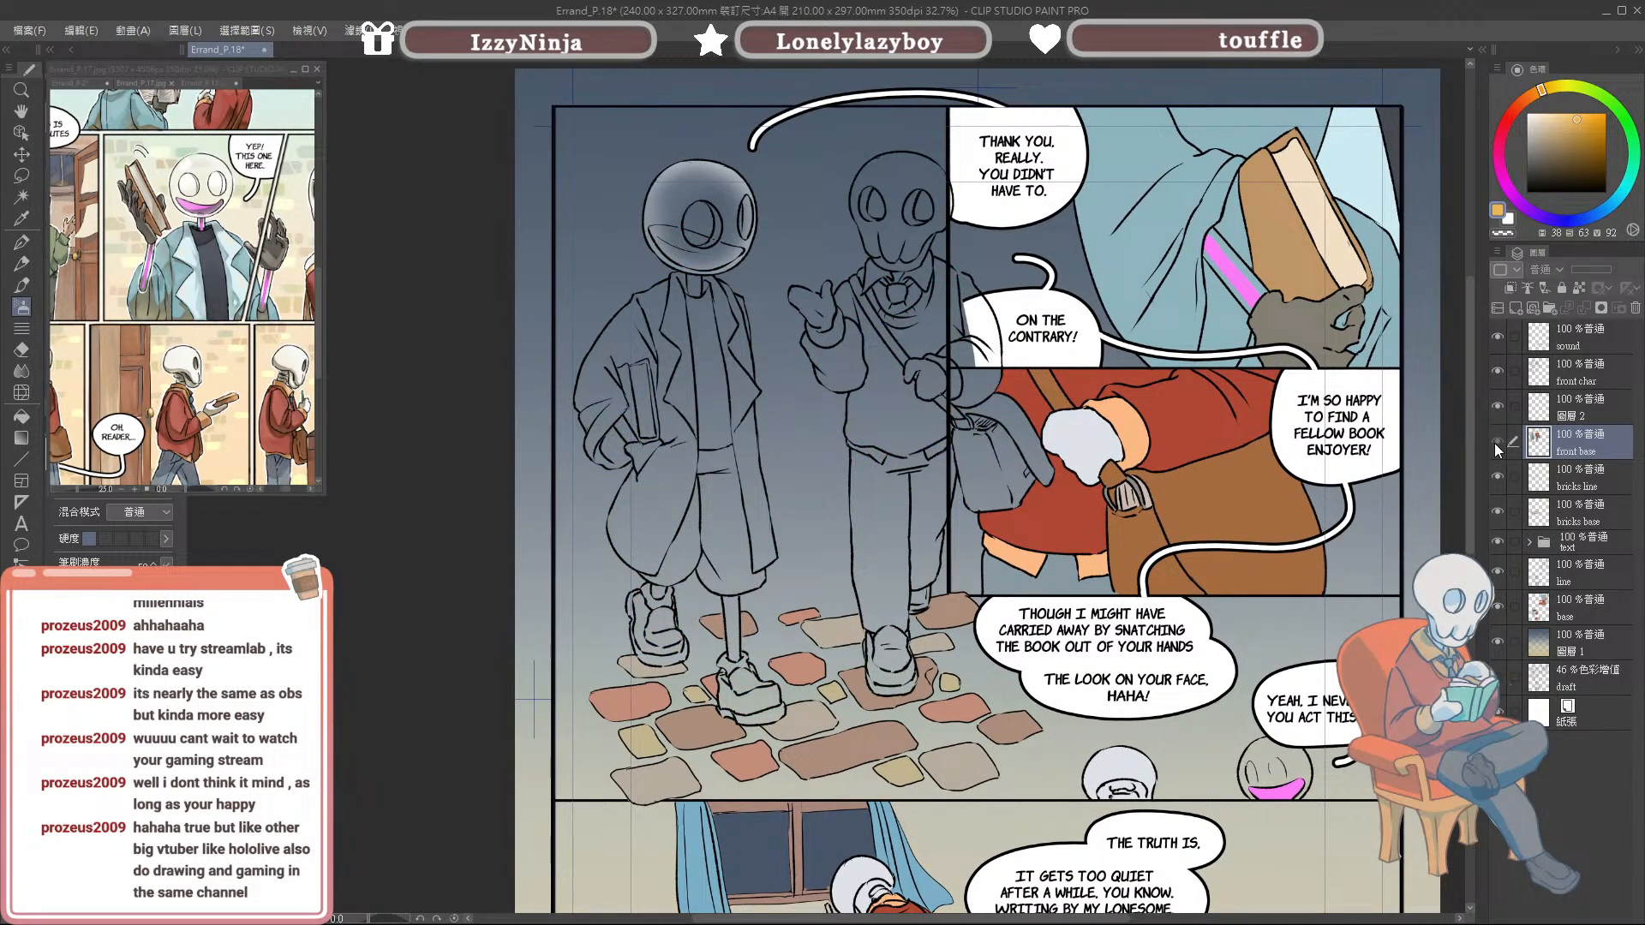
click(1495, 441)
Step: Brush deeper shading along the skull's shadowed side on the front base layer with hue 48, saturation 28, brightness 60
drag(1307, 480, 1289, 451)
key(b)
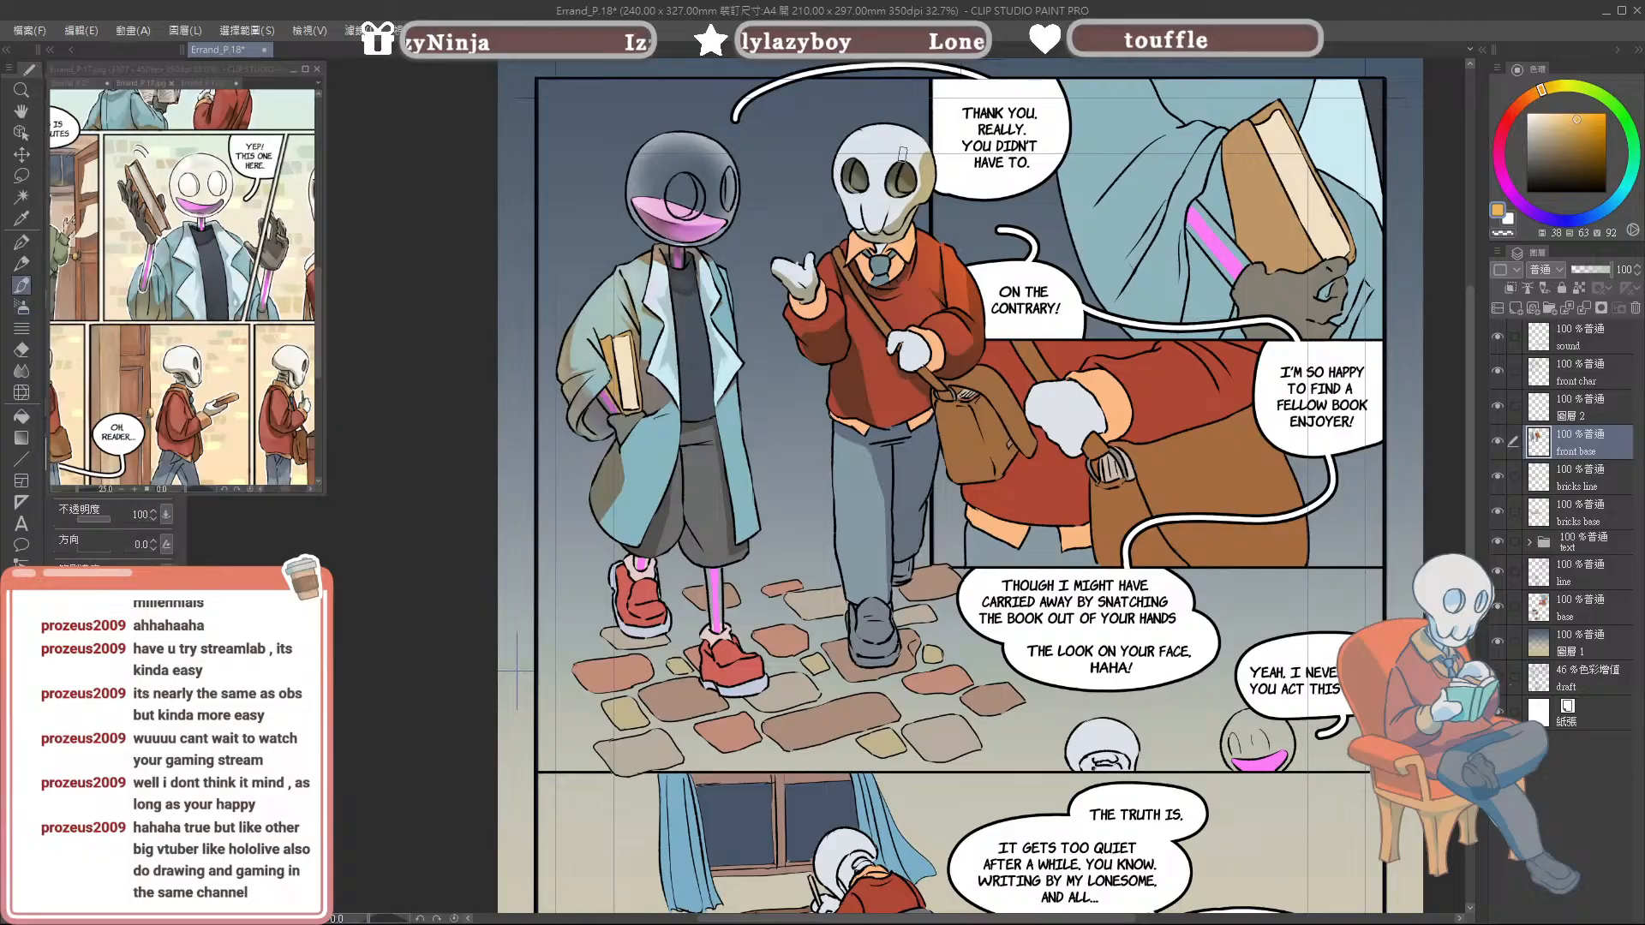
alt+click(922, 157)
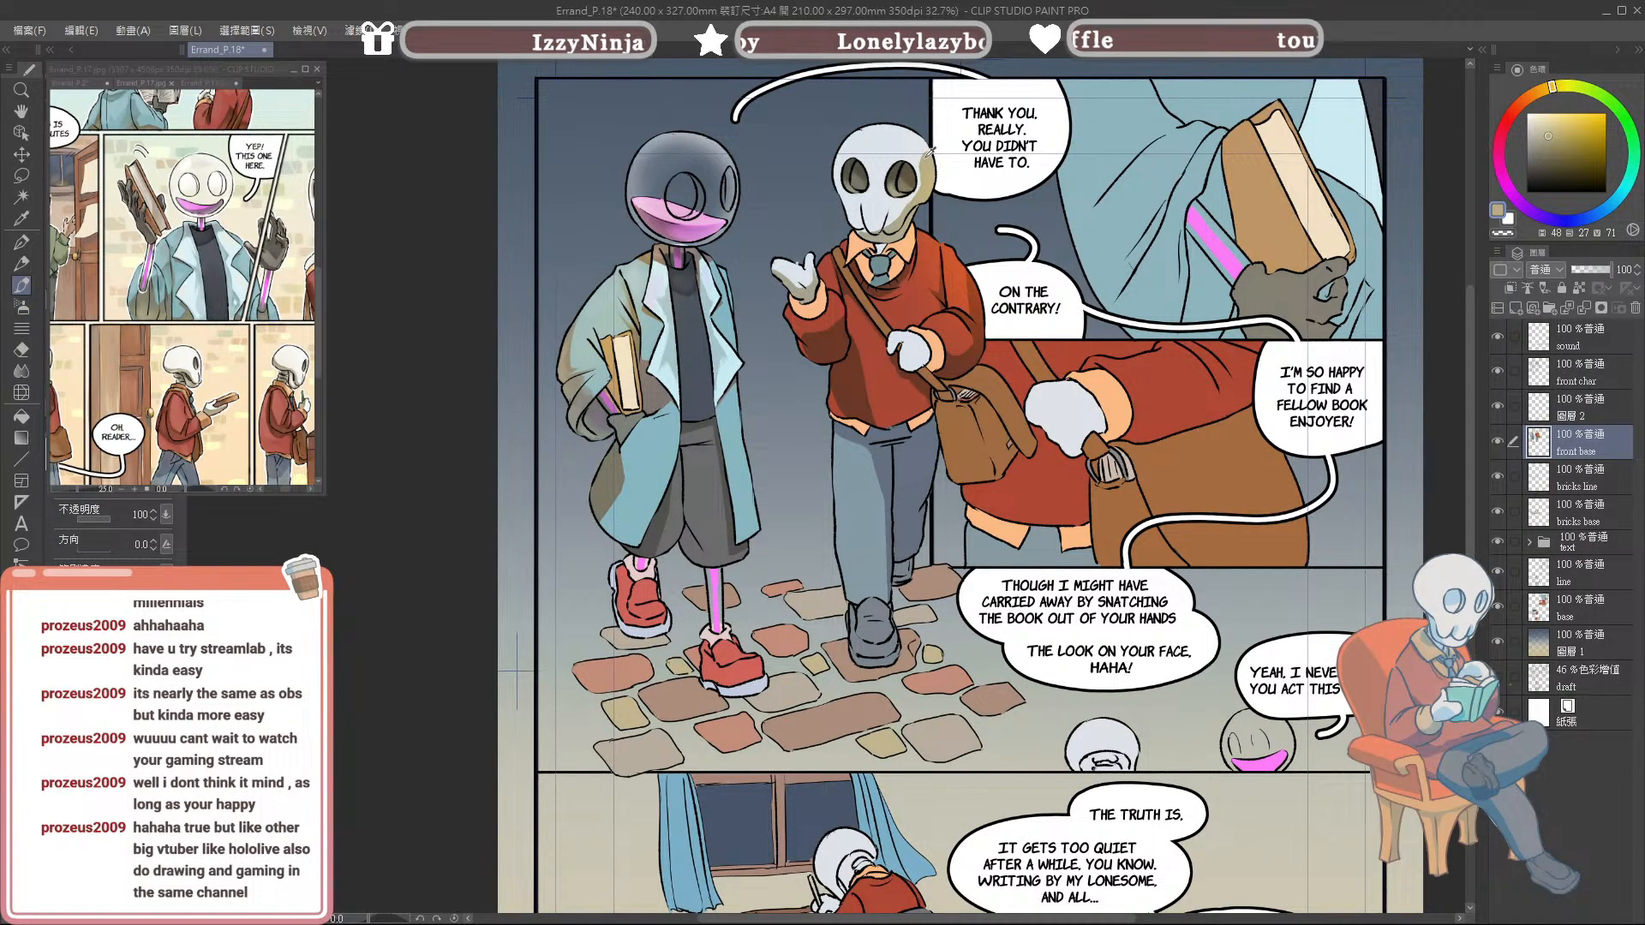
click(1549, 146)
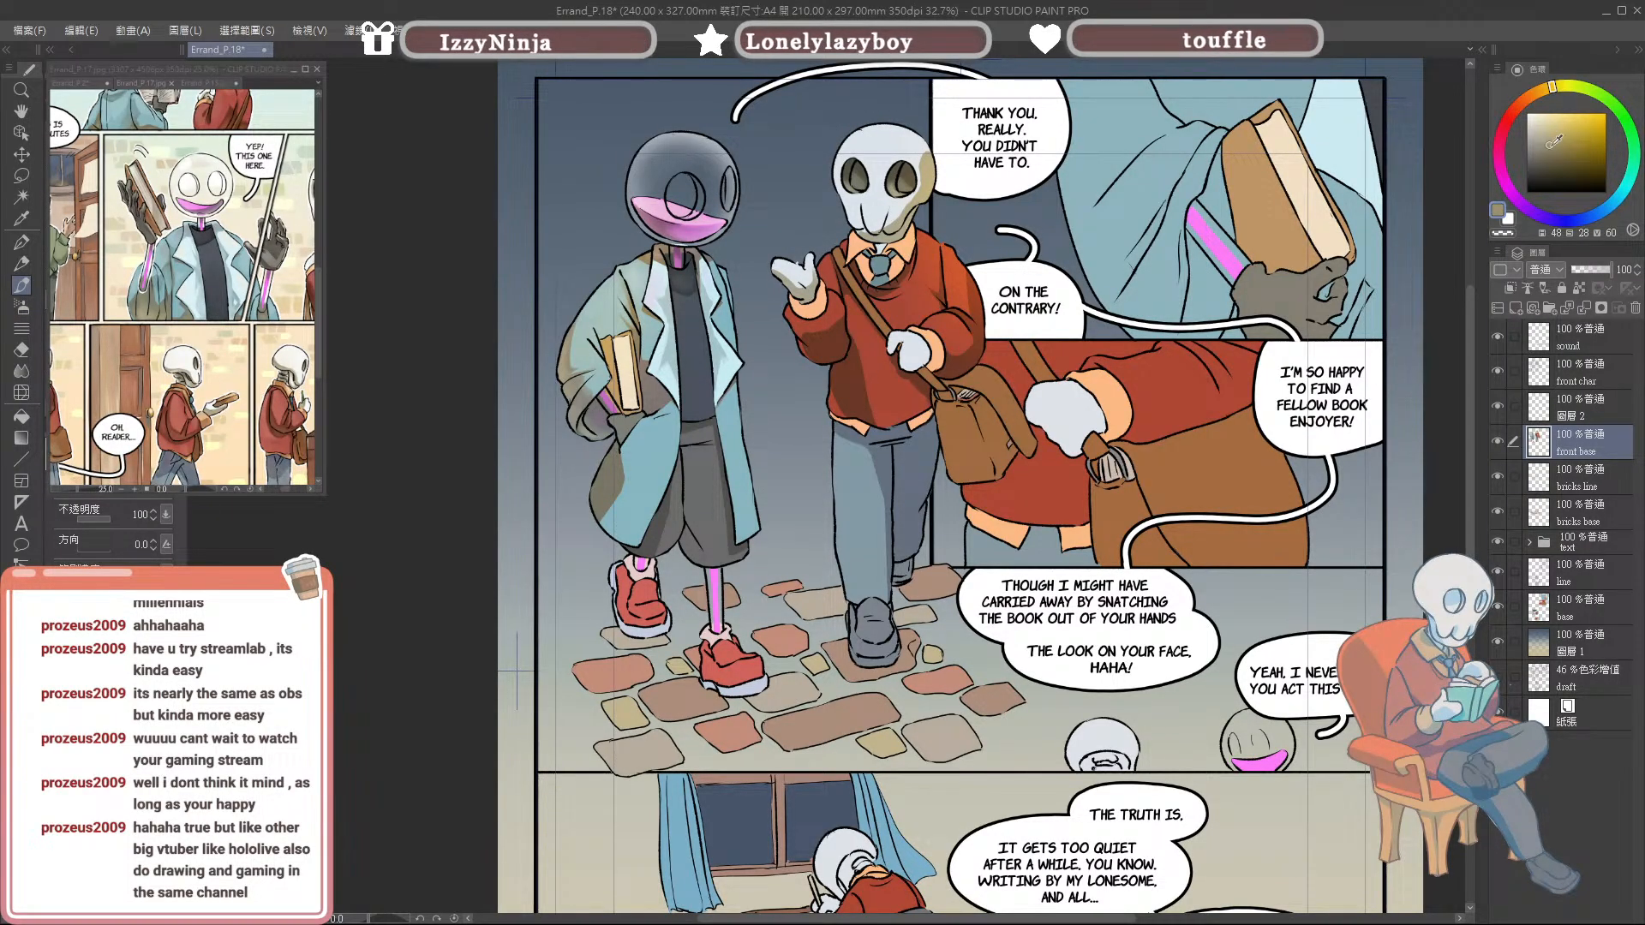
drag(921, 152, 930, 175)
alt+click(923, 202)
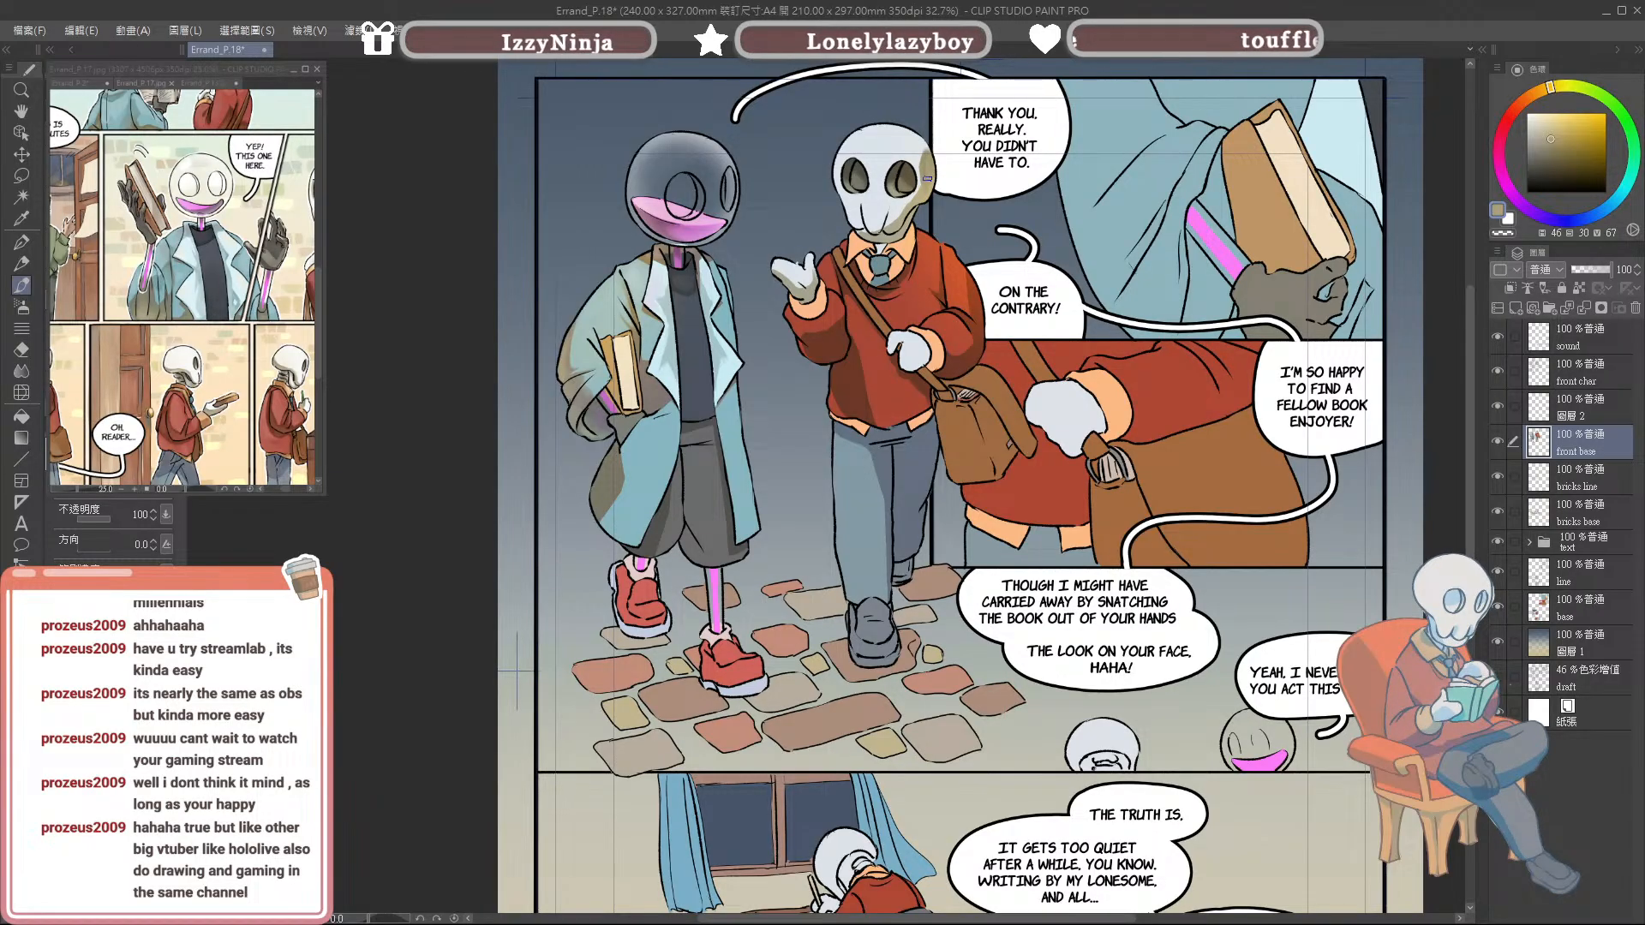
alt+click(901, 212)
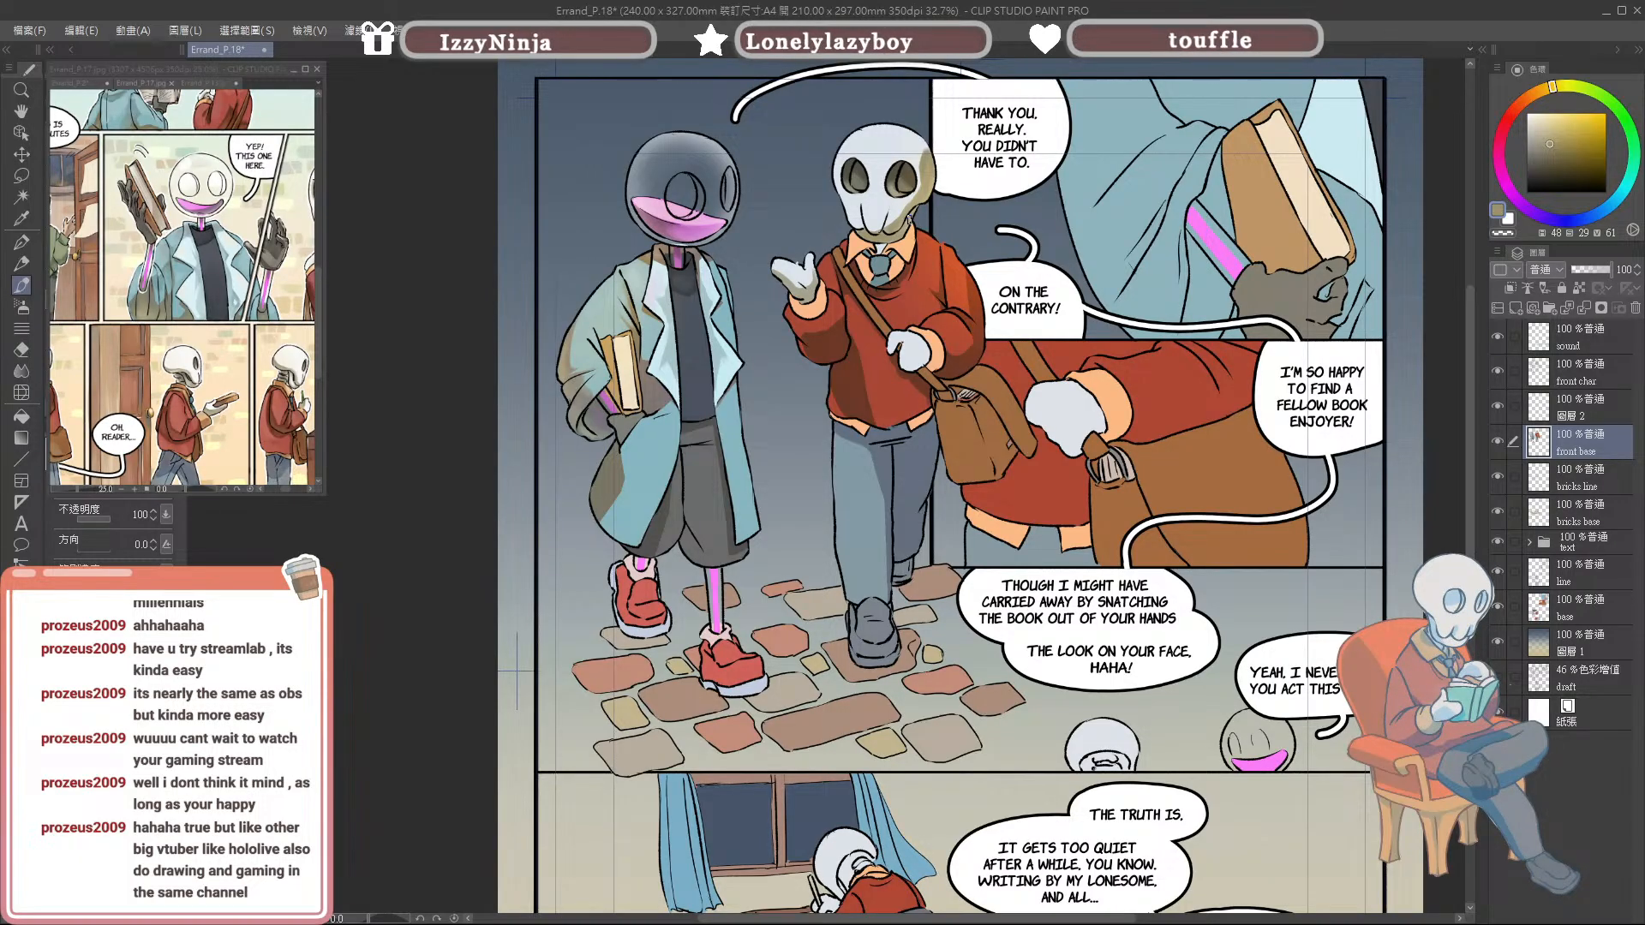
Step: Refine the shading around the skull's jaw, teeth and nose with shadow and bone colors sampled from the skull
alt+click(895, 218)
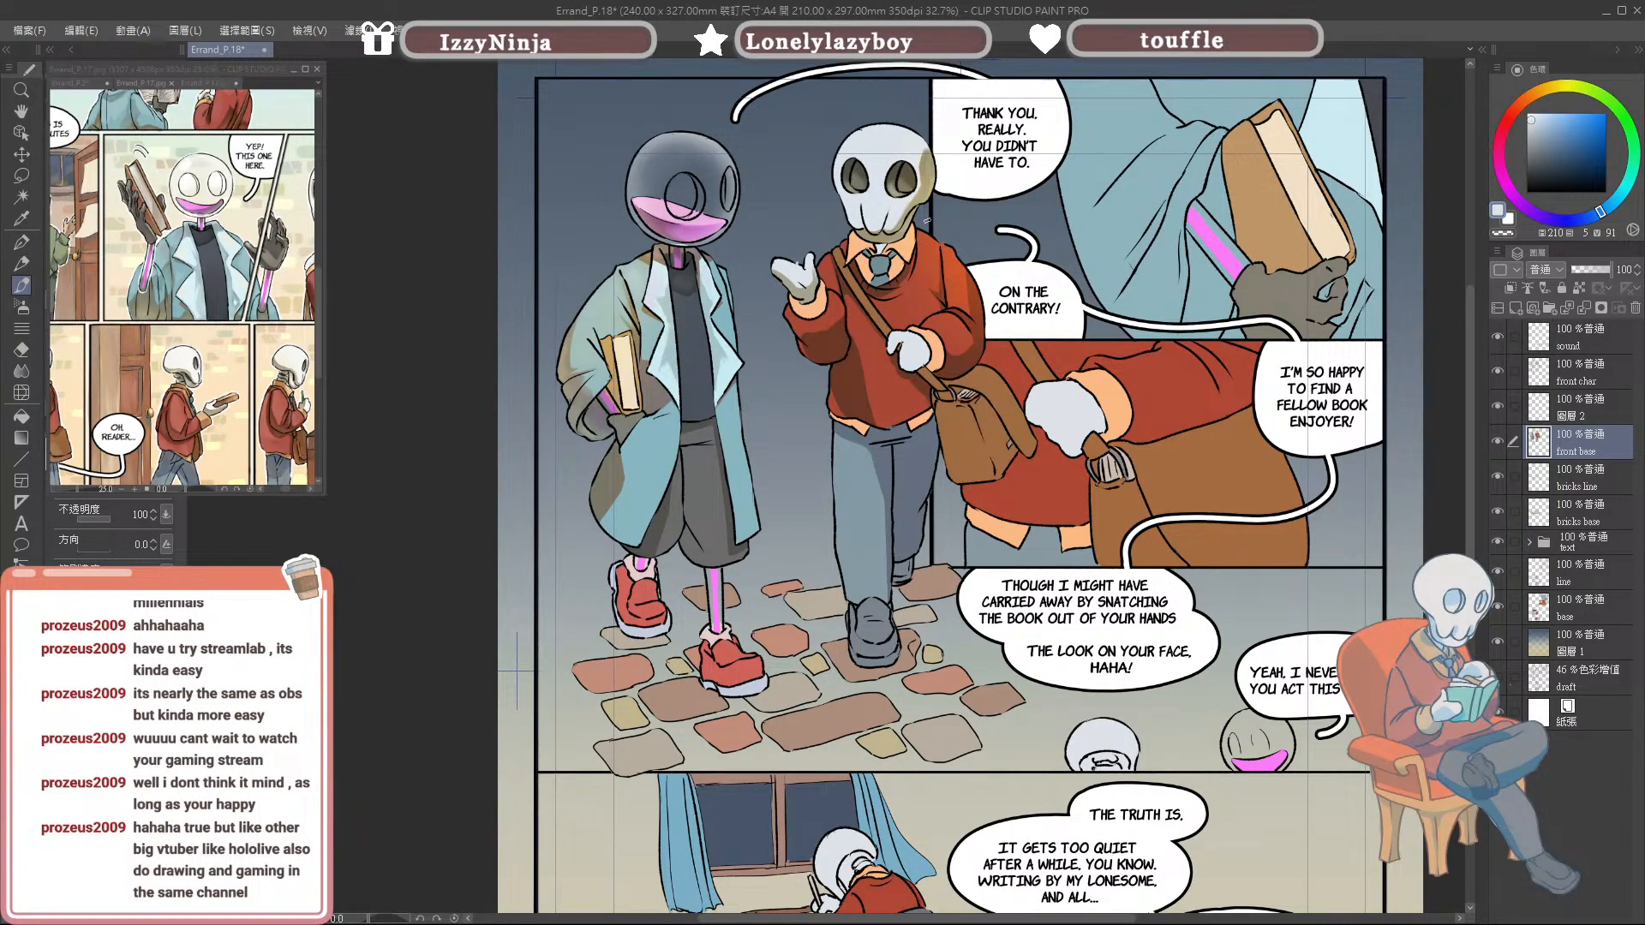
alt+click(860, 230)
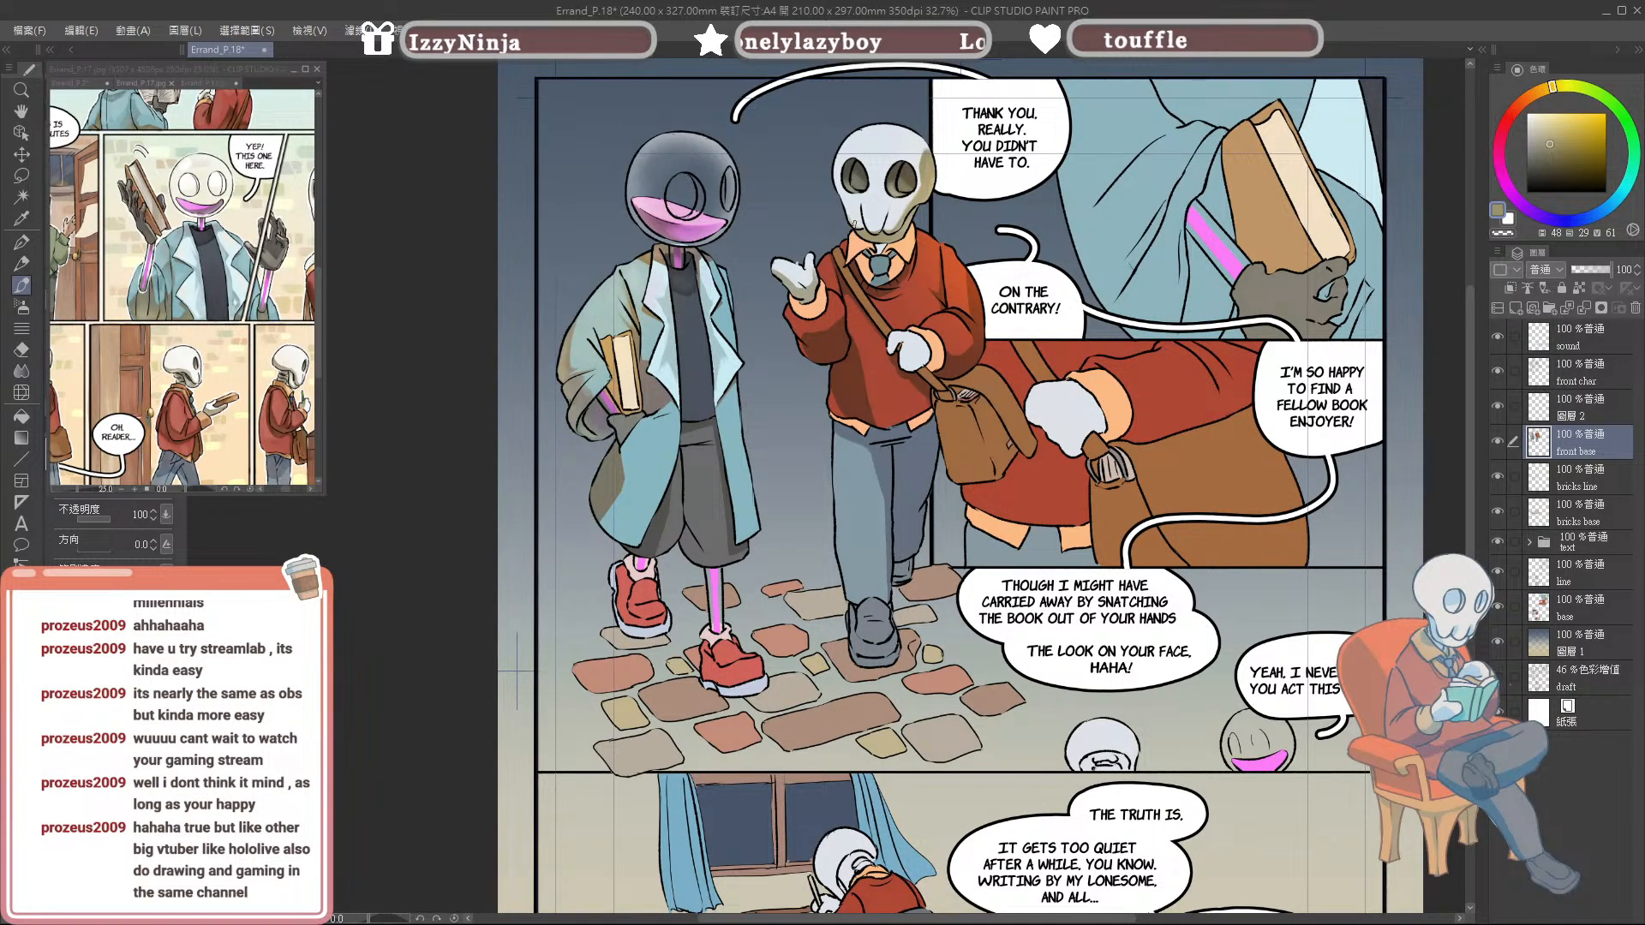
alt+click(864, 208)
alt+click(857, 220)
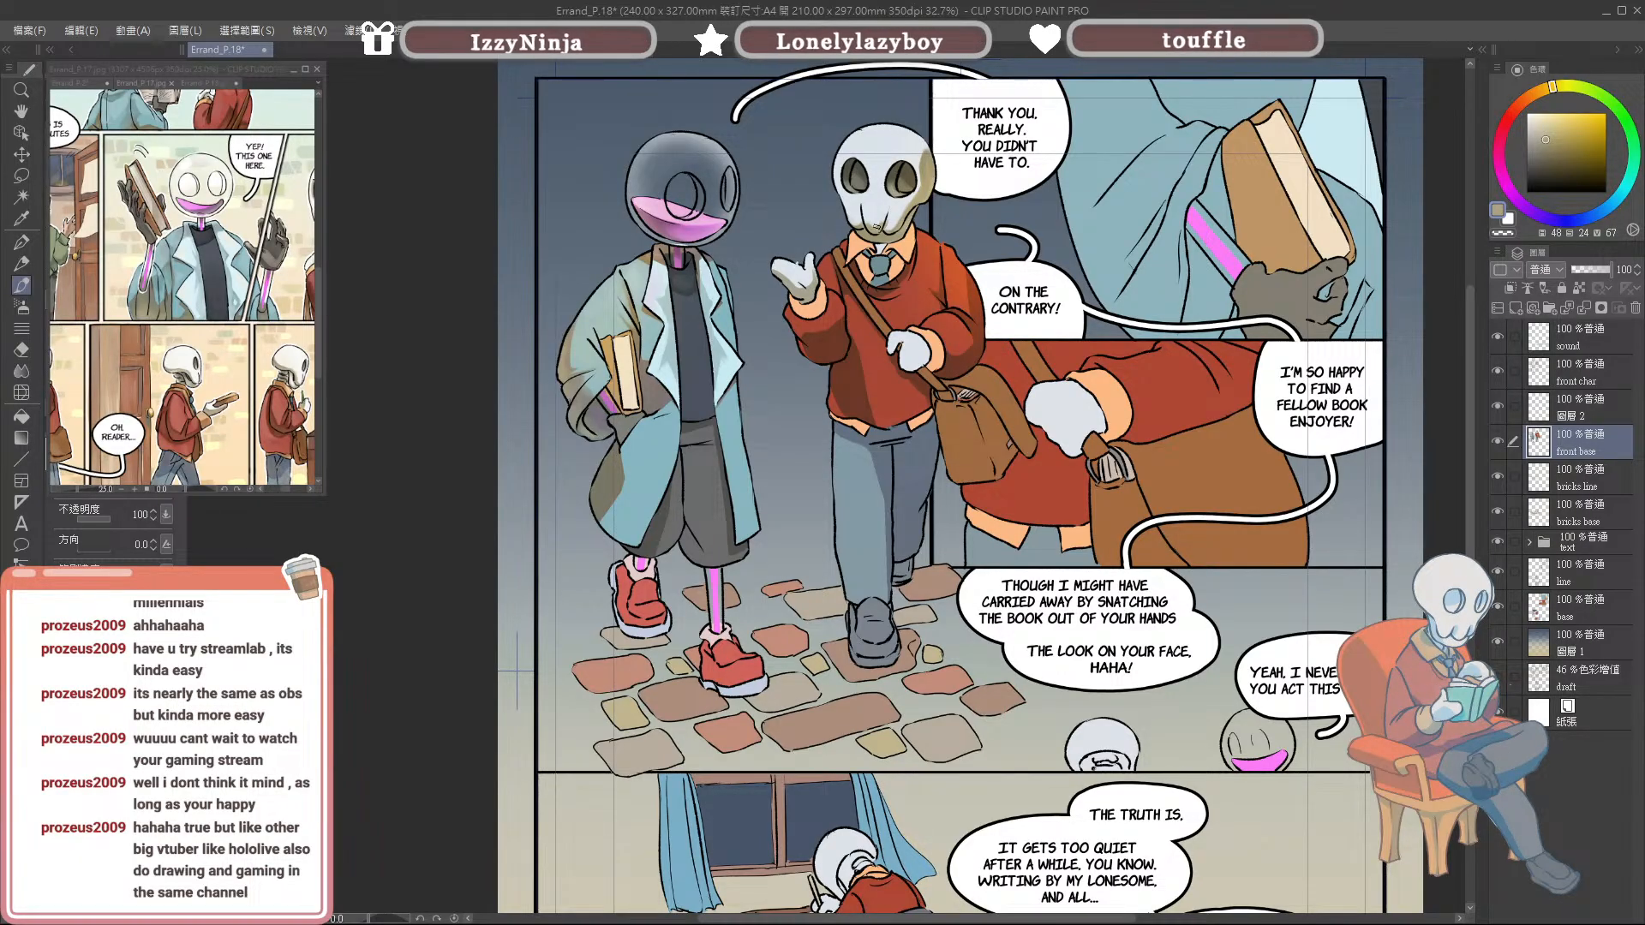
alt+click(872, 217)
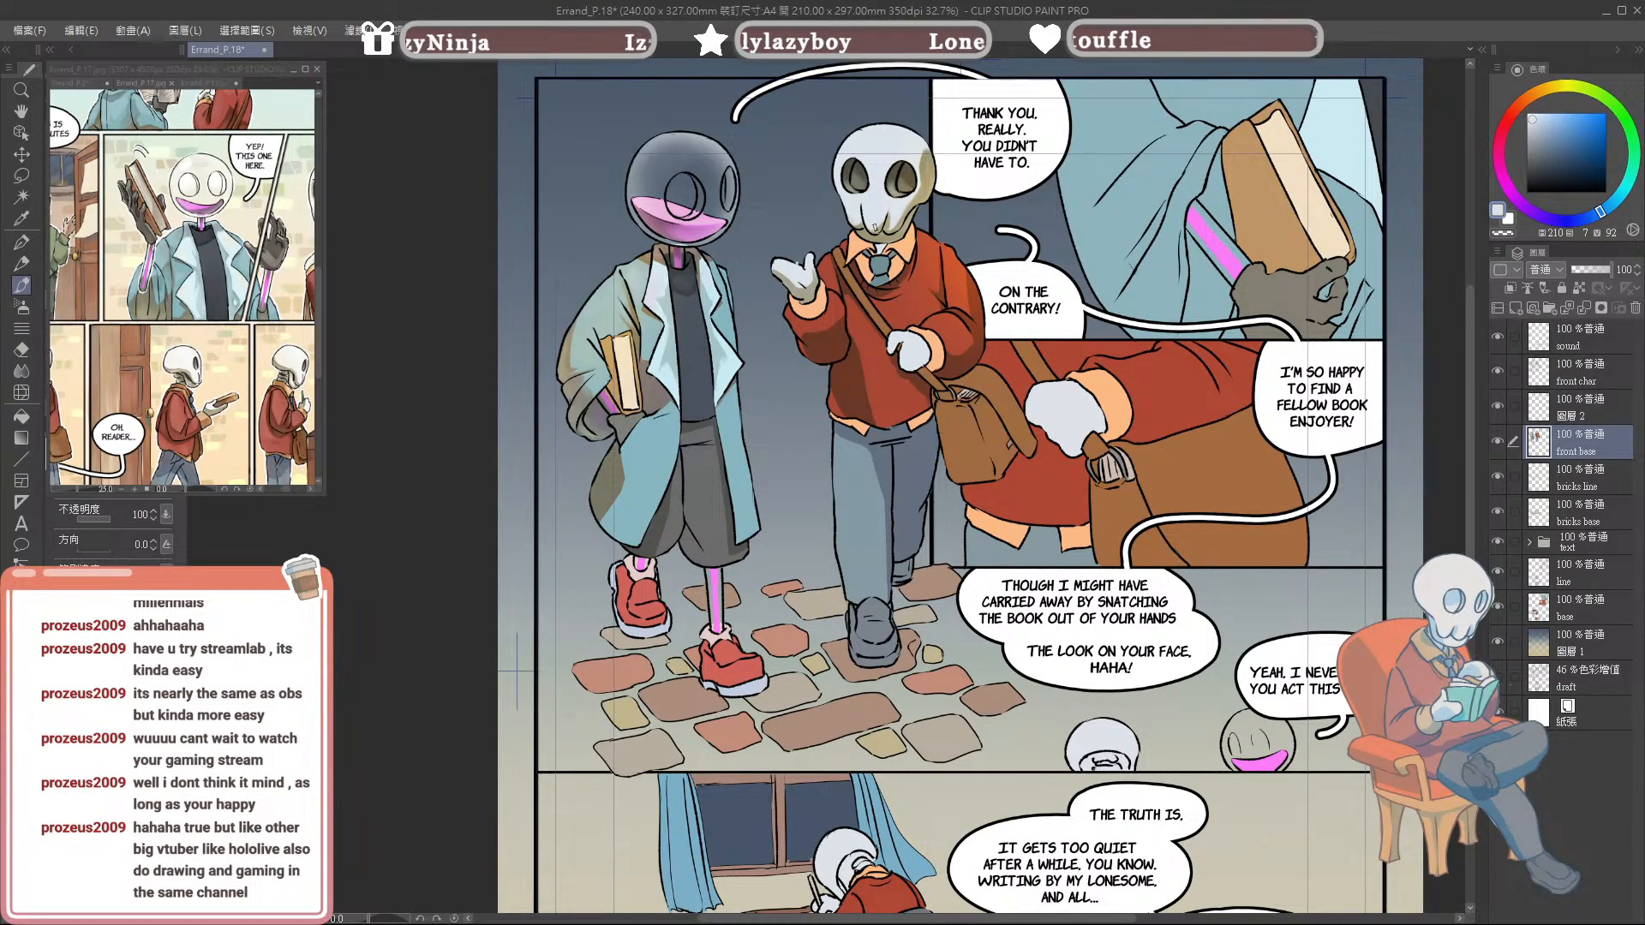
alt+click(890, 226)
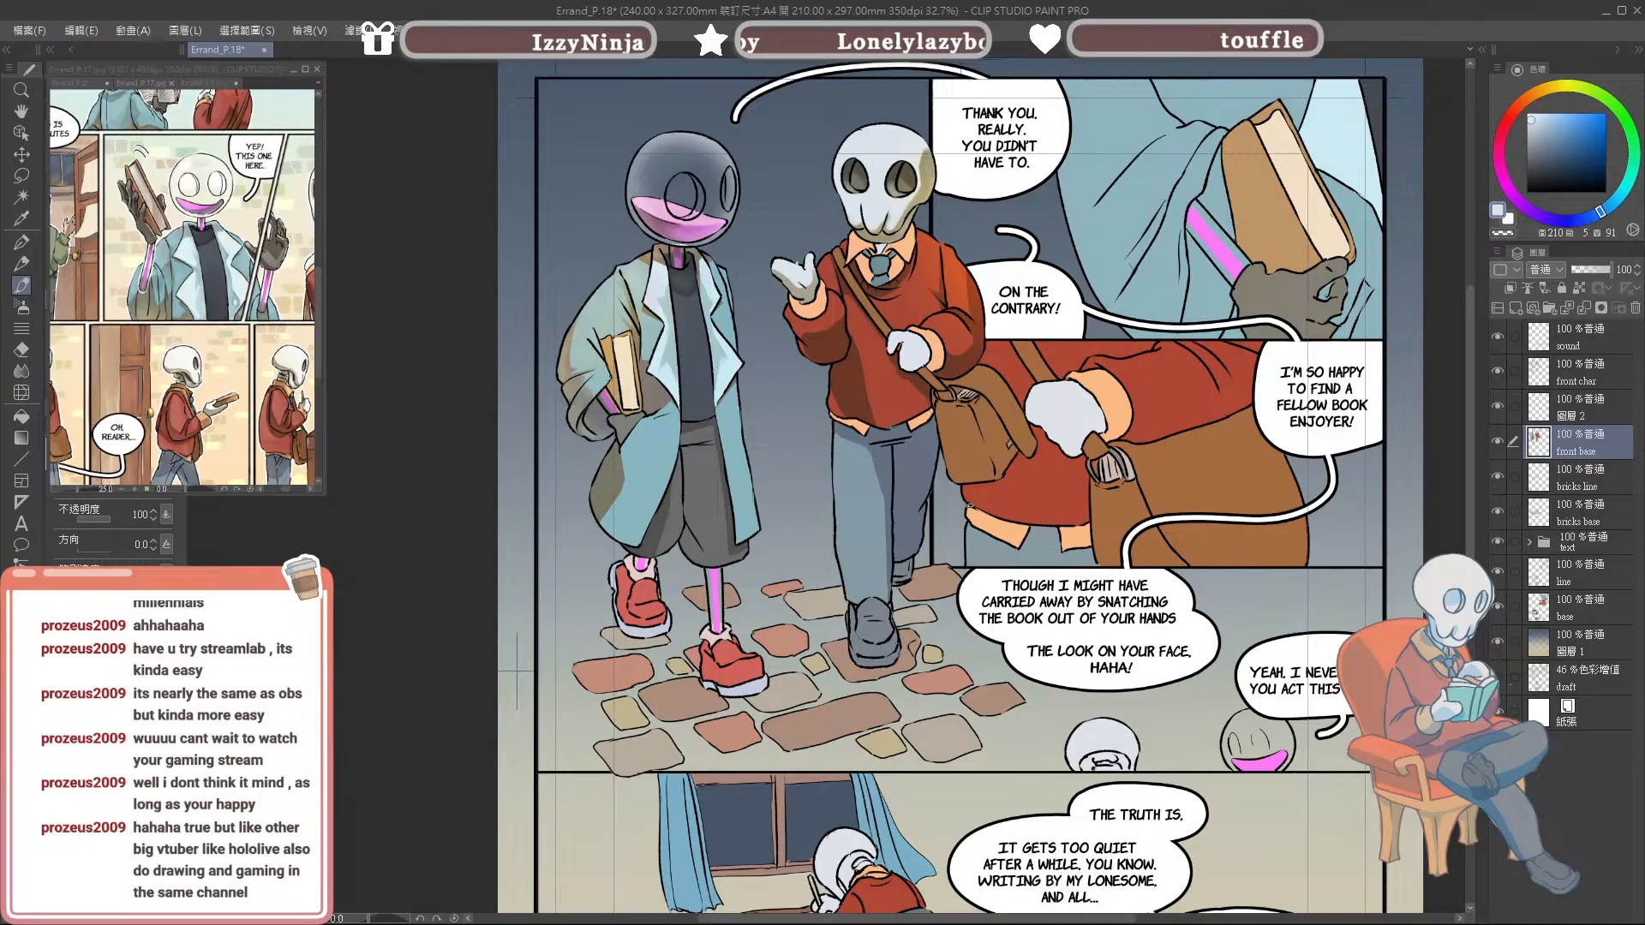
alt+click(884, 178)
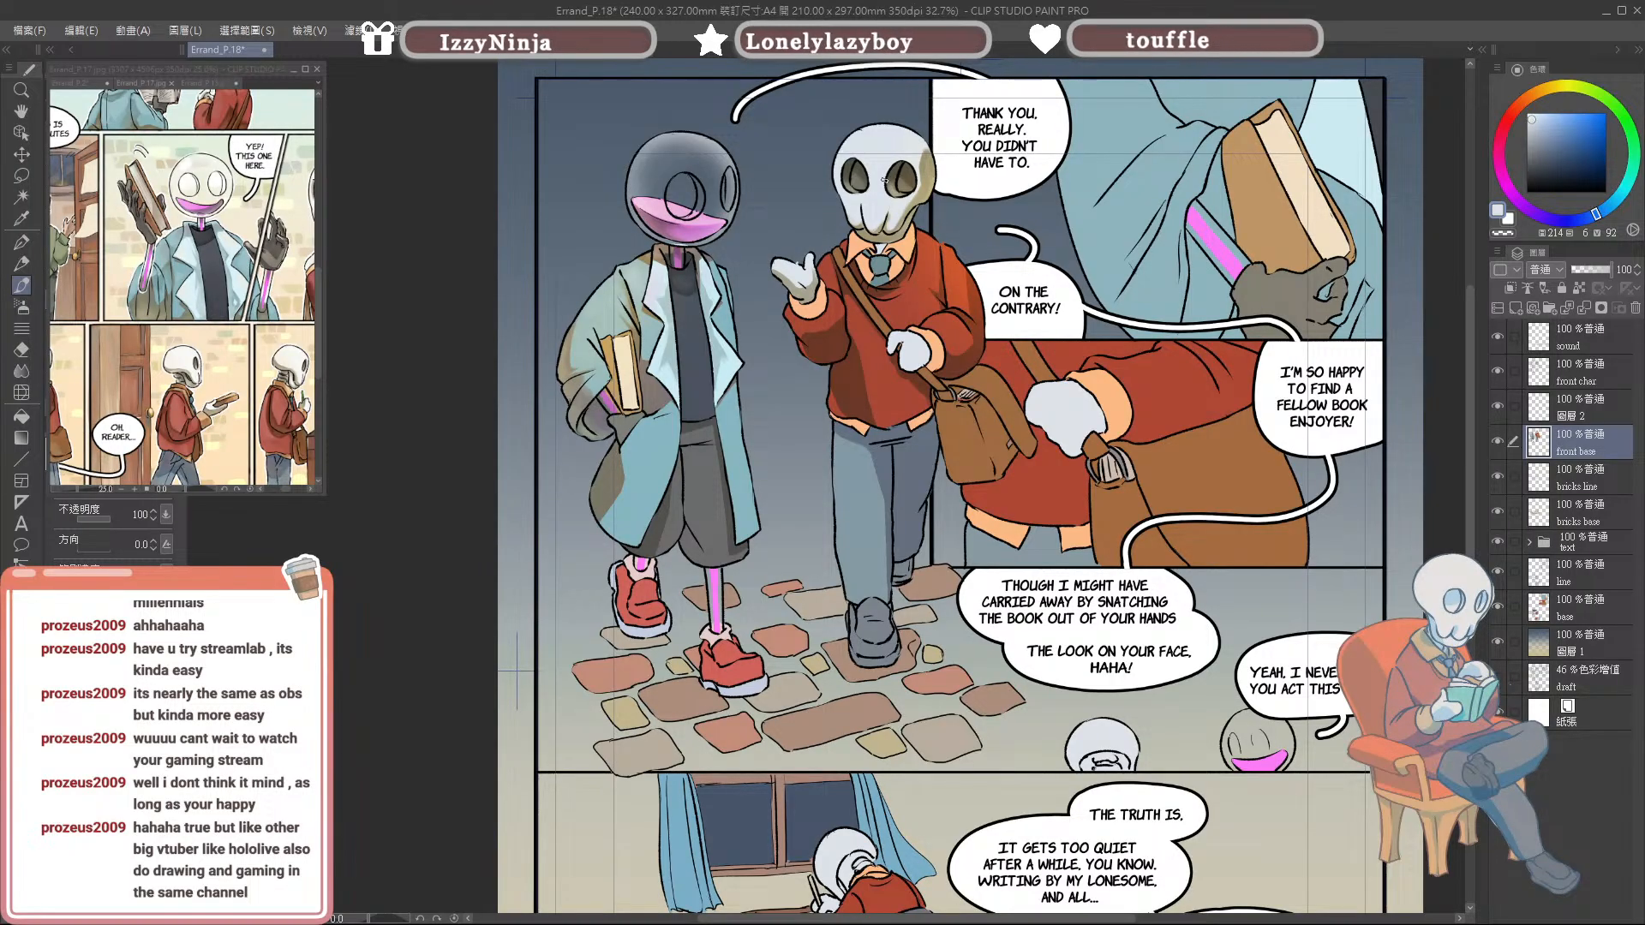
alt+click(863, 207)
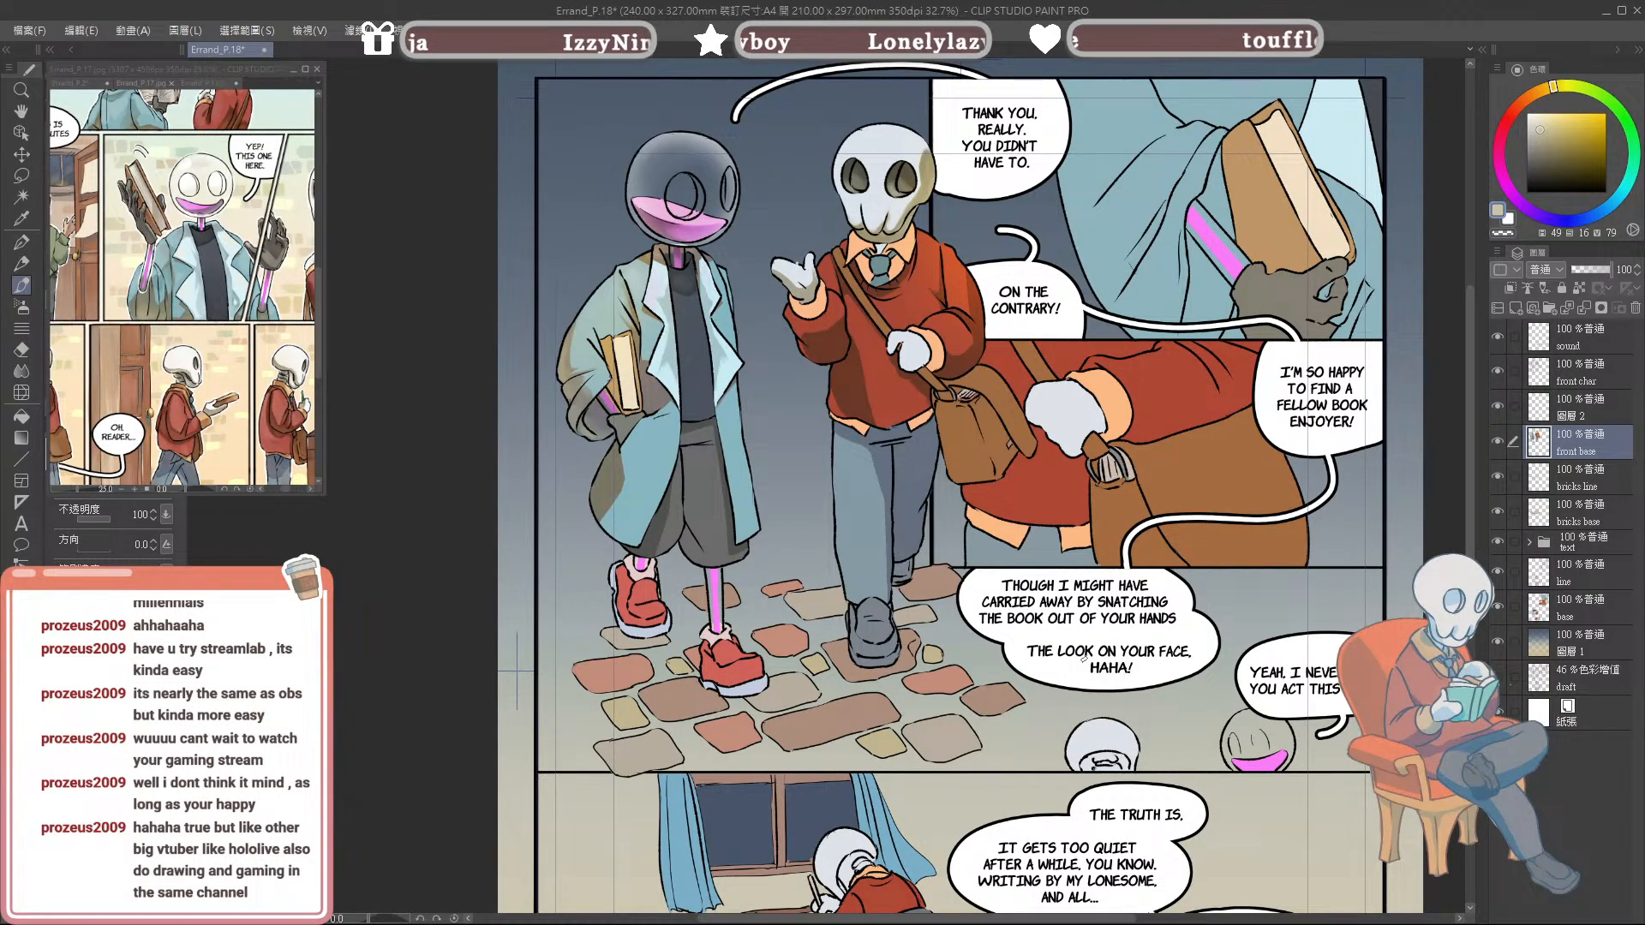
Step: Brush warm highlights on the skull's forehead with hue 49, saturation 16, brightness 93 and saturation 3, brightness 100
click(1540, 119)
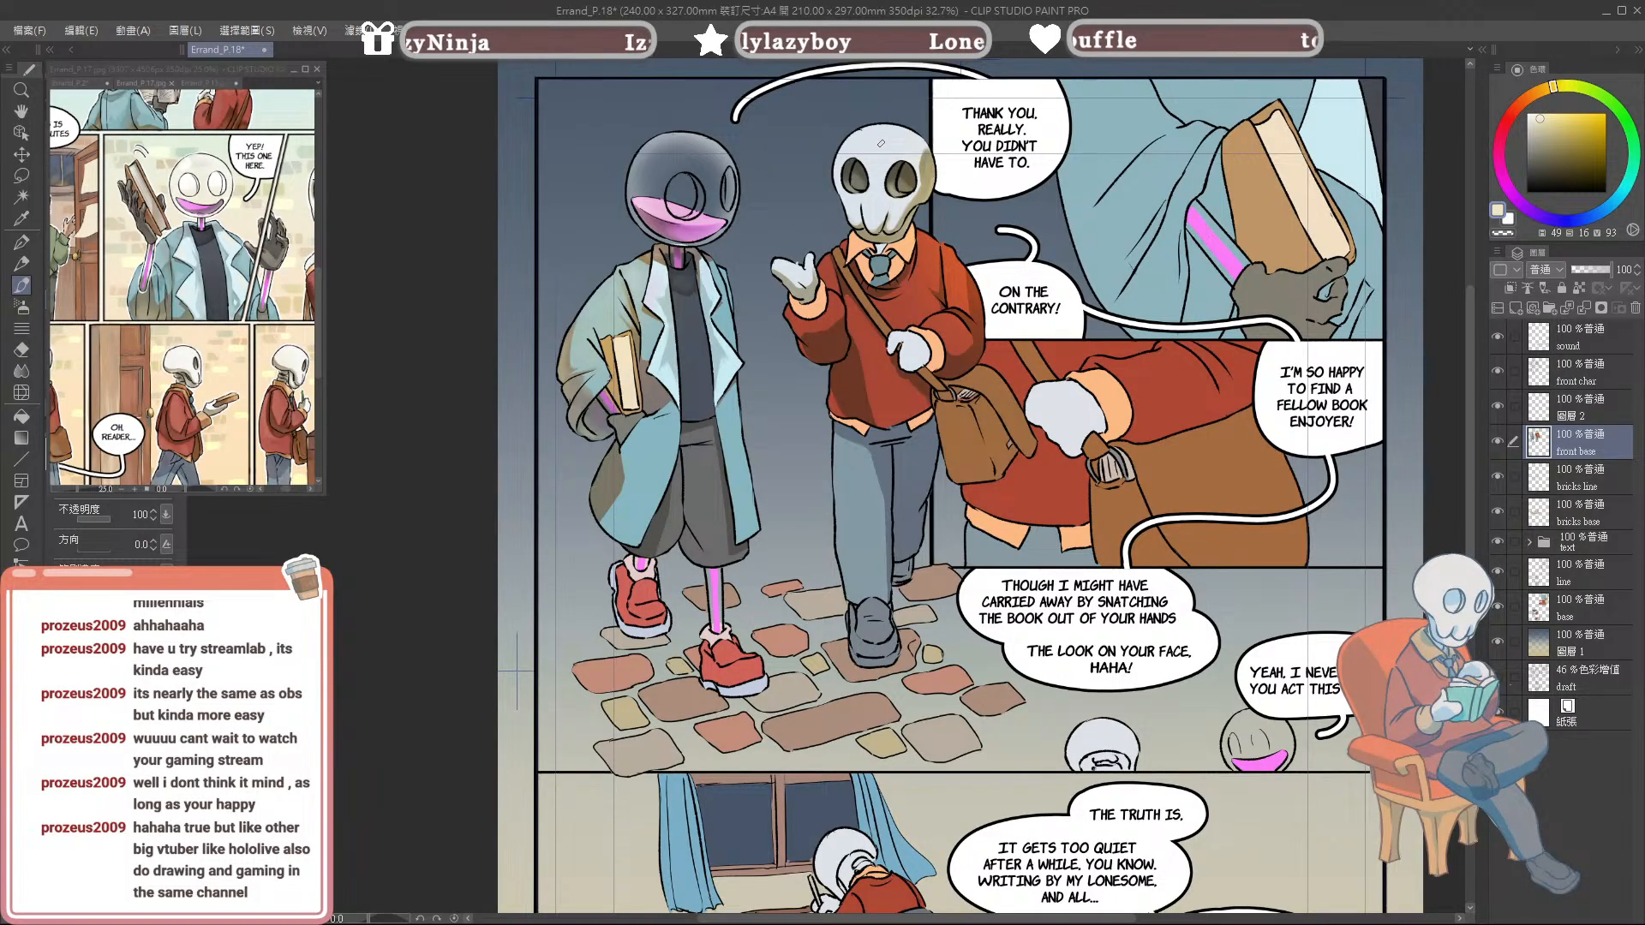
click(1533, 113)
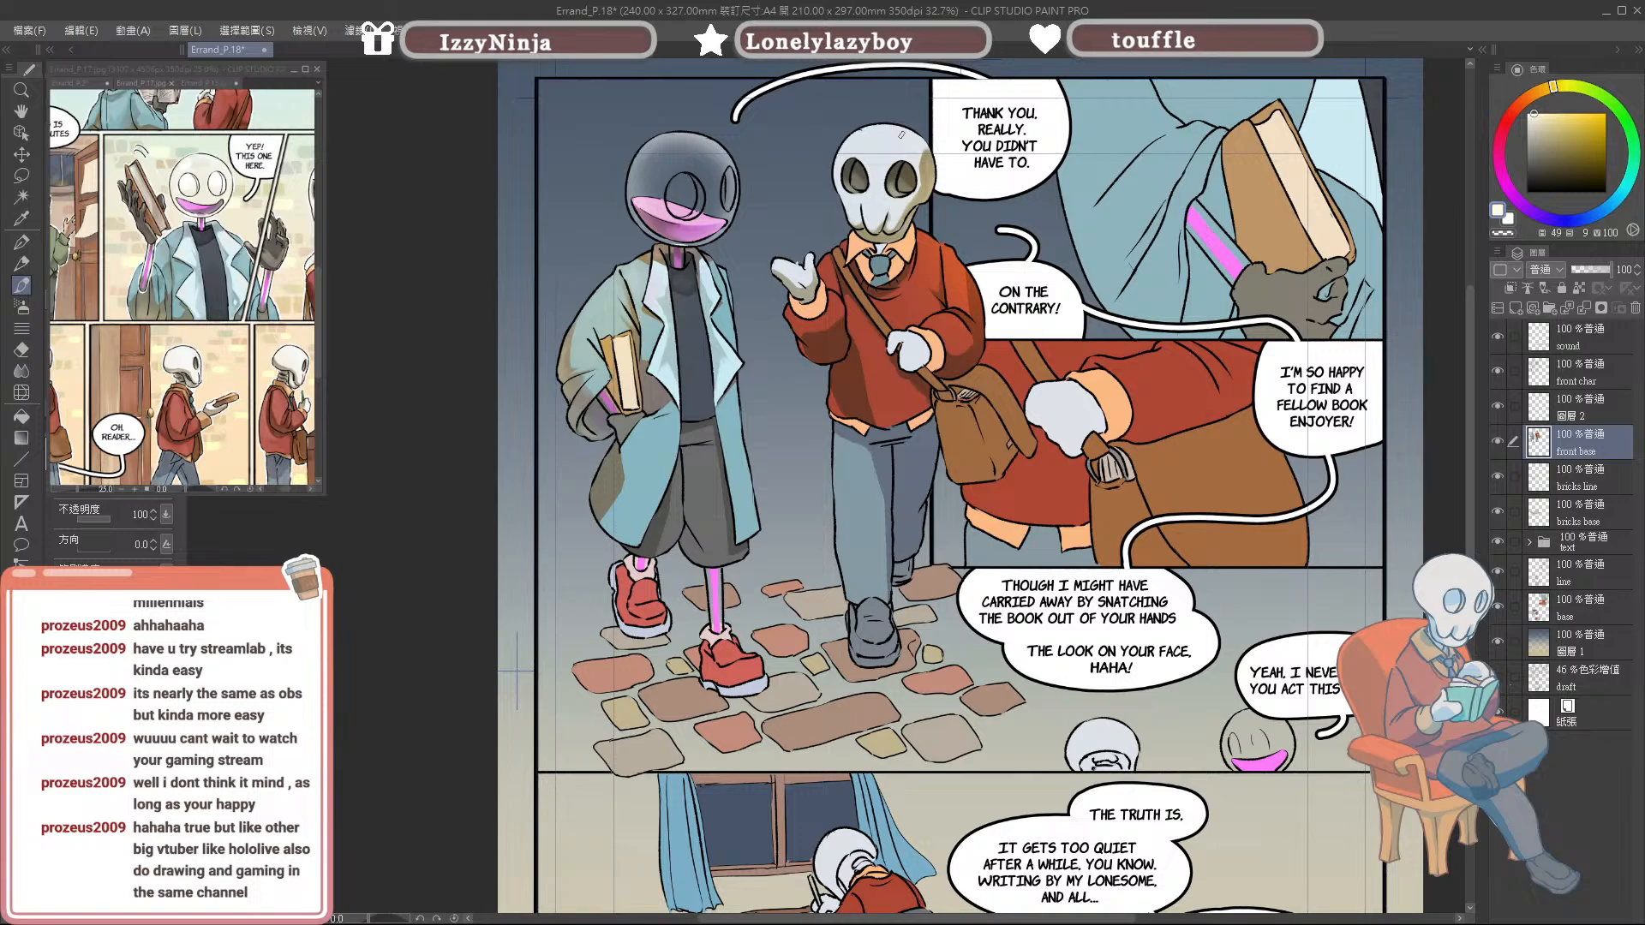
alt+click(922, 131)
alt+click(921, 131)
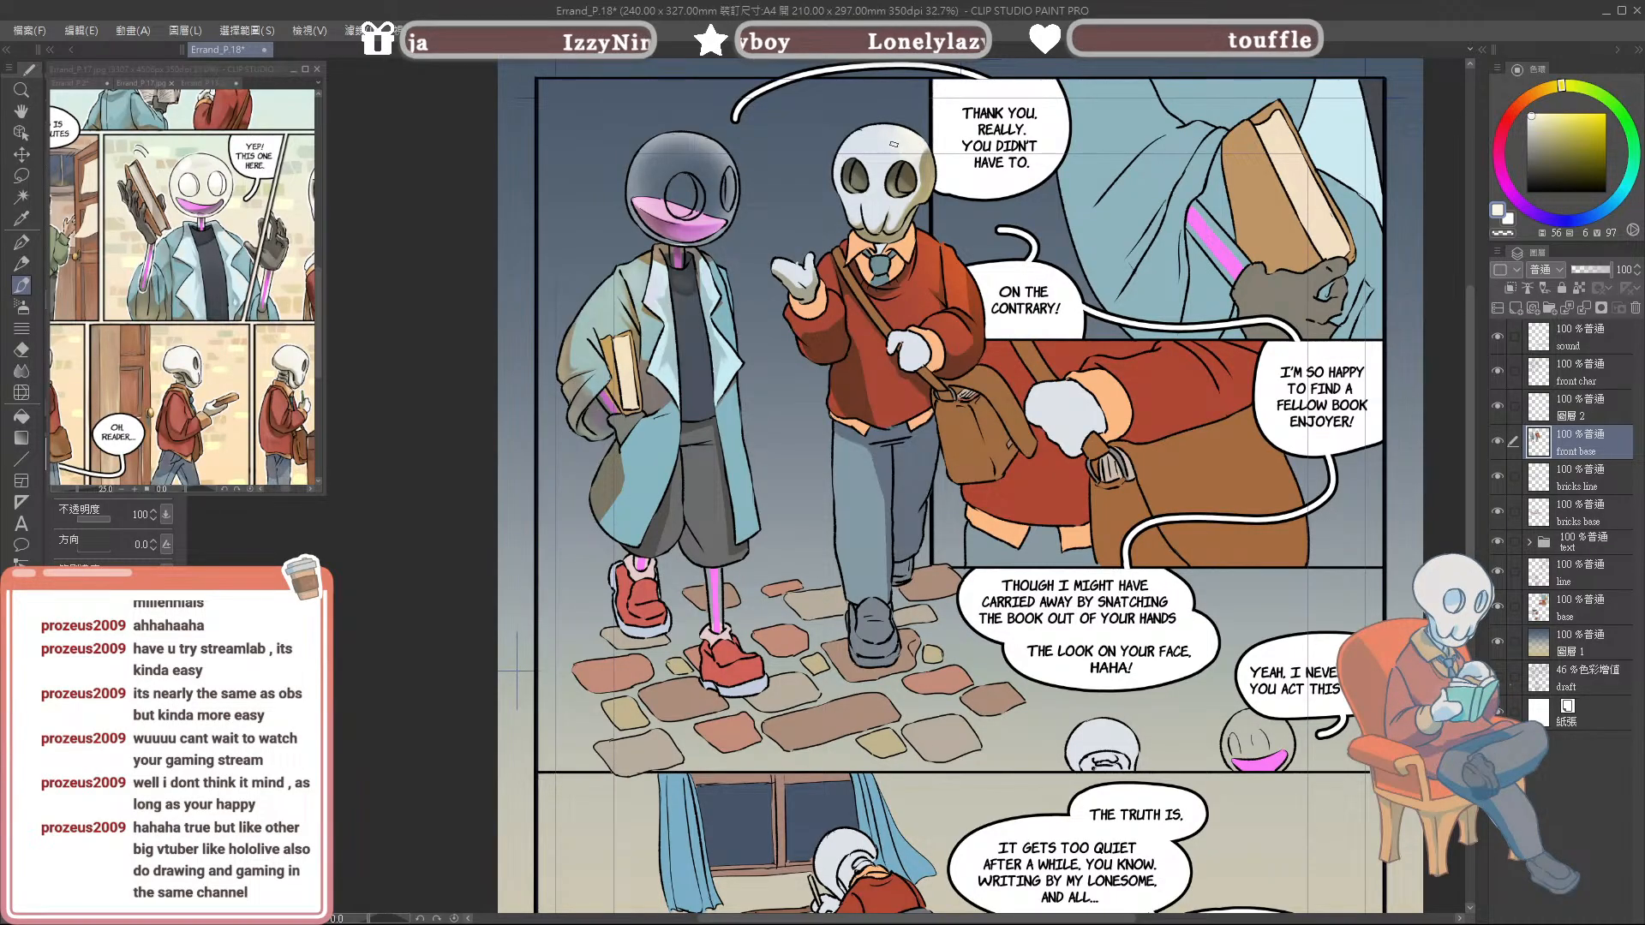
Step: Touch up the orange shirt collar and the skull's shaded edge with colors sampled from each area
alt+click(896, 242)
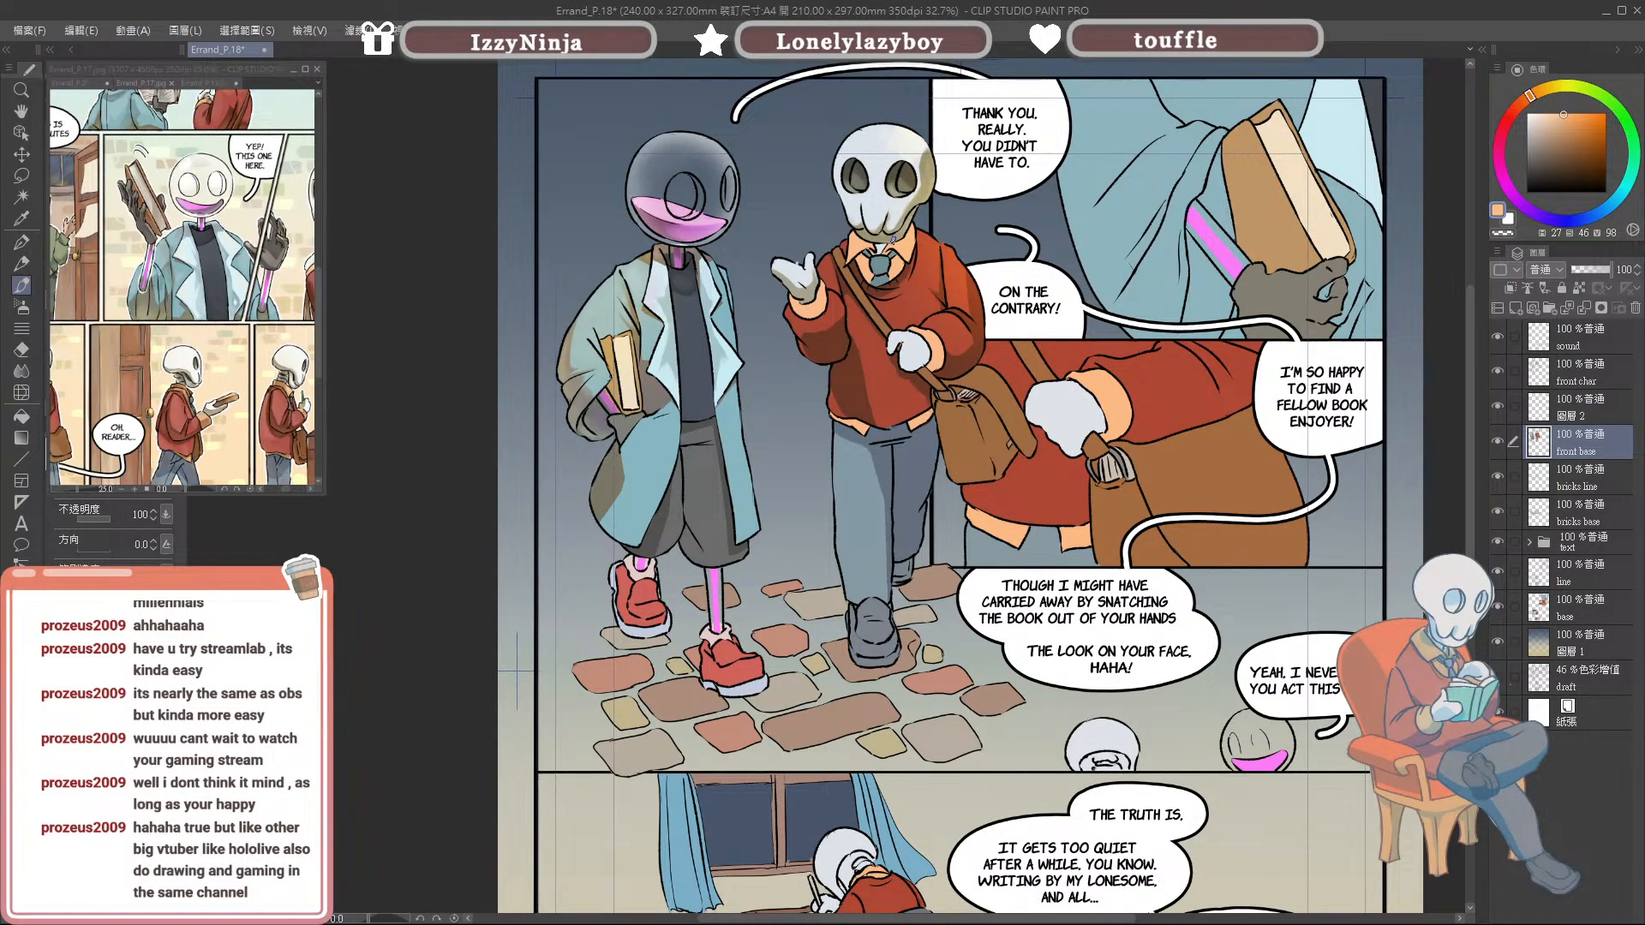
alt+click(886, 238)
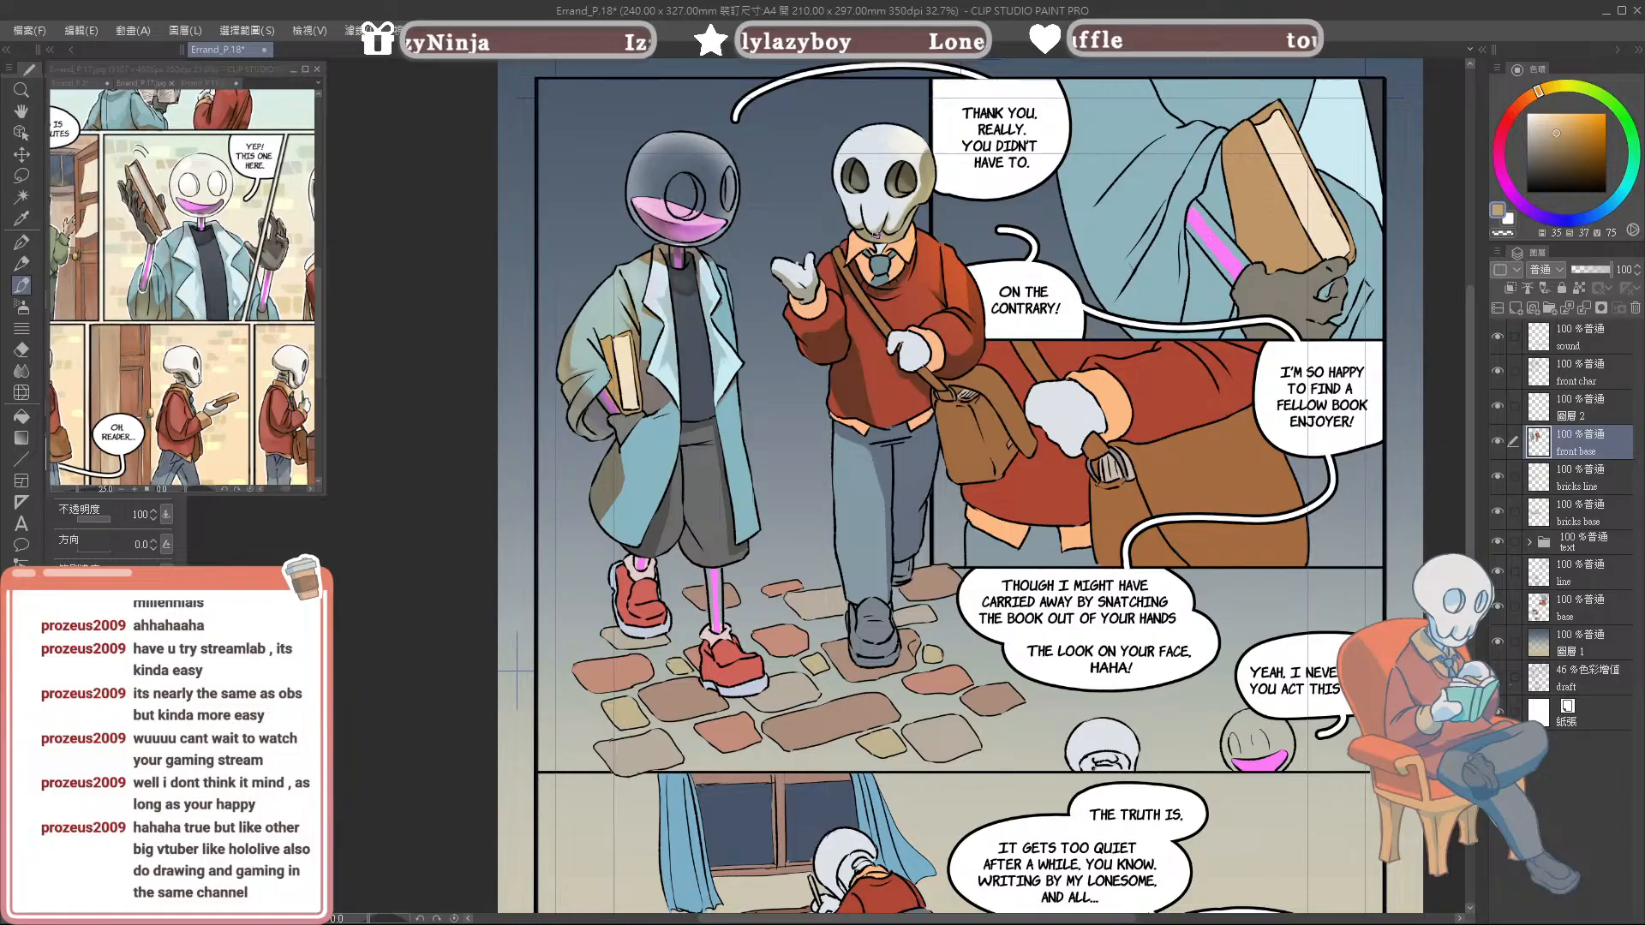
alt+click(917, 178)
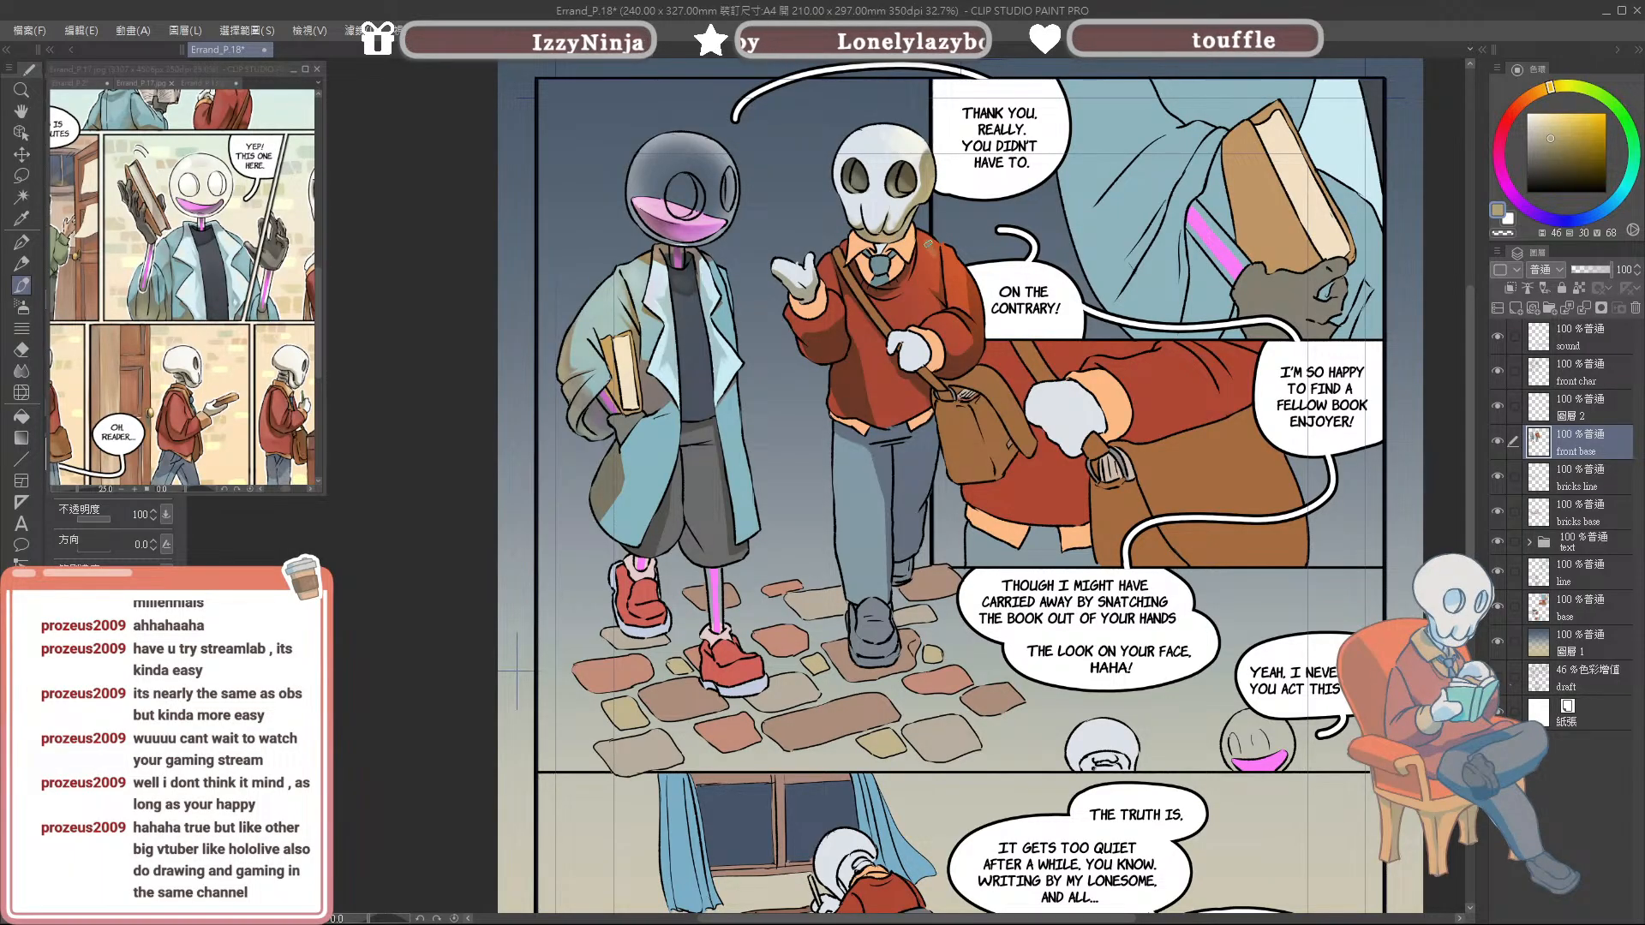
Step: Brush warm orange light onto the red sweater's bag-side shoulder with hue 26, saturation 64, brightness 85 and blend it with sampled sweater colors
alt+click(934, 248)
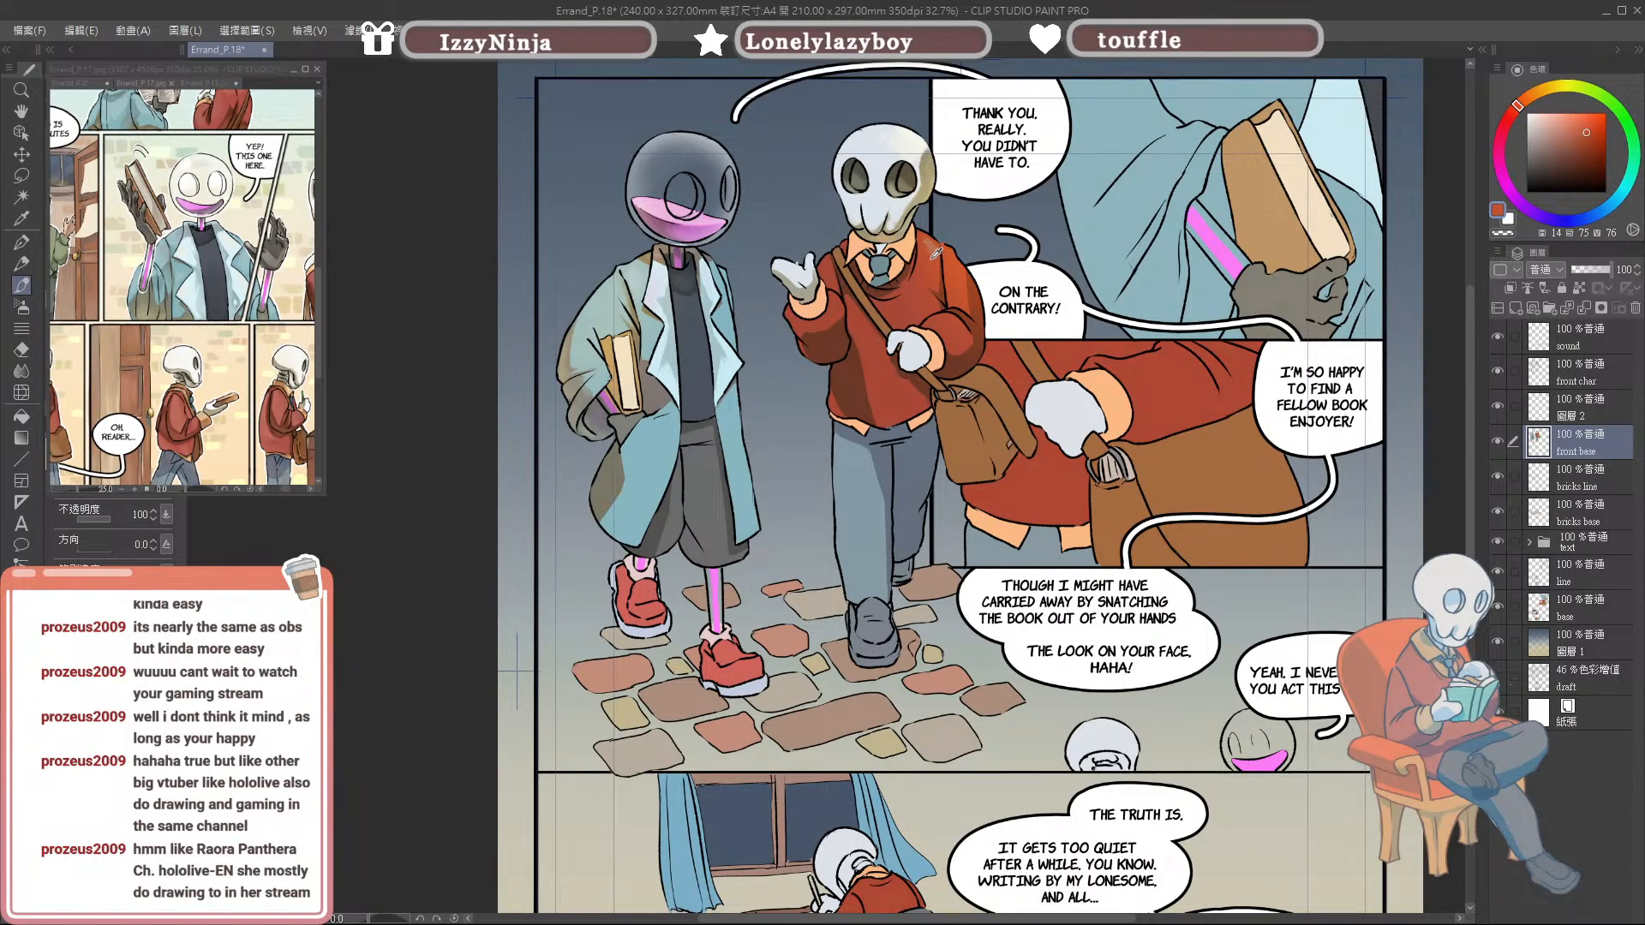
alt+click(948, 256)
alt+click(945, 259)
alt+click(936, 266)
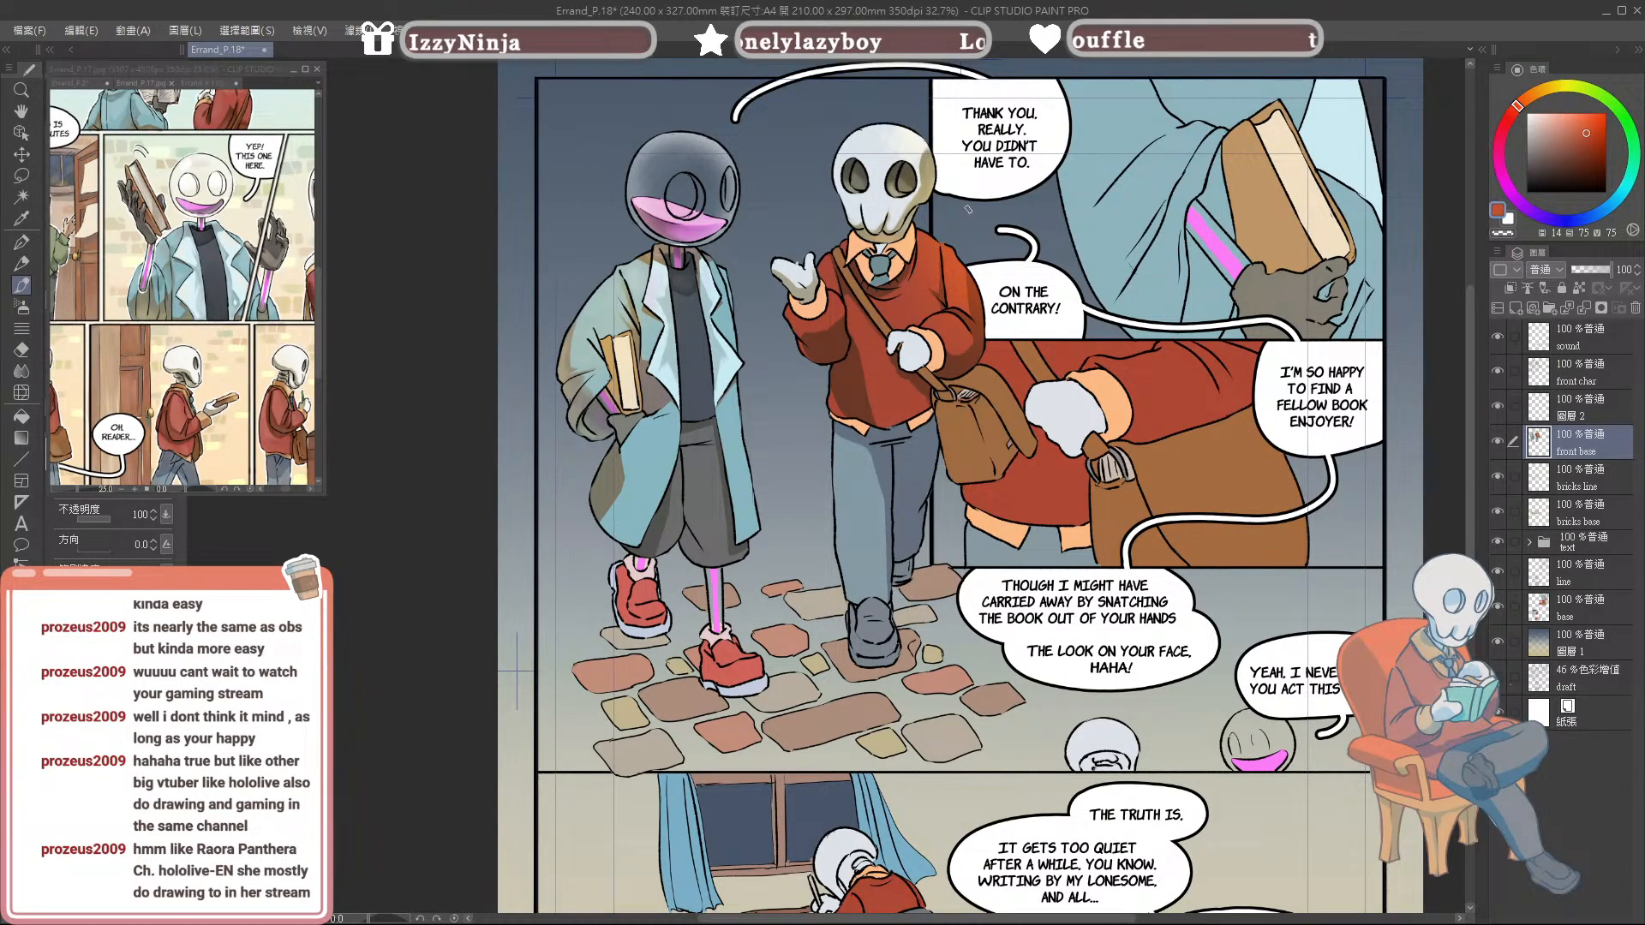
click(1577, 125)
click(1529, 97)
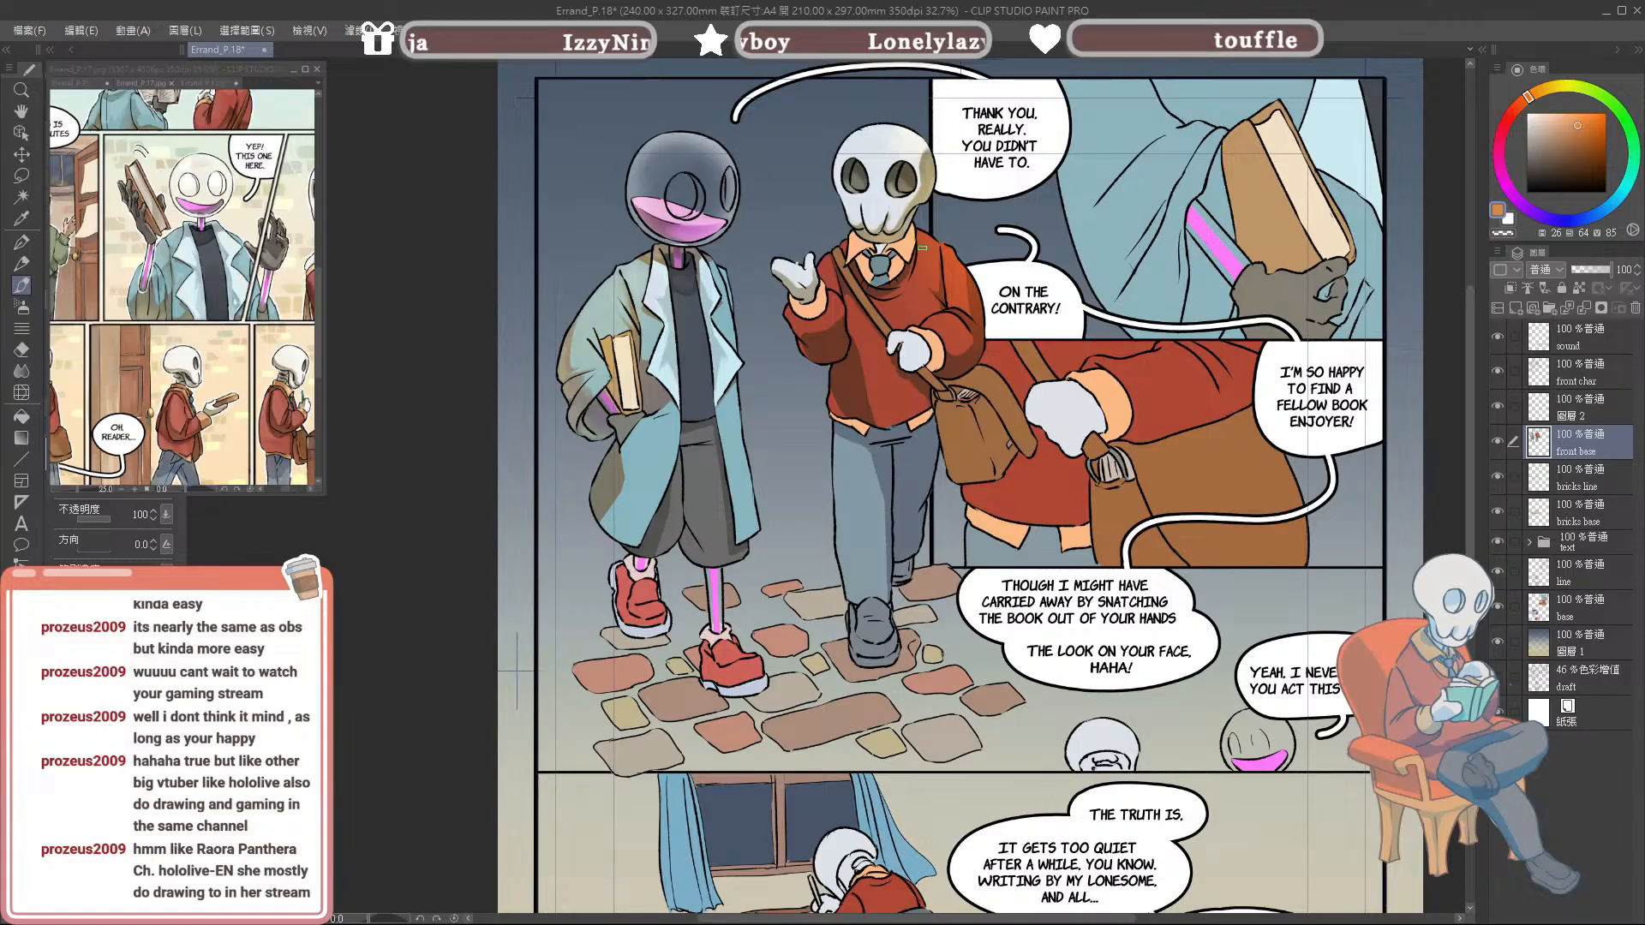
alt+click(931, 245)
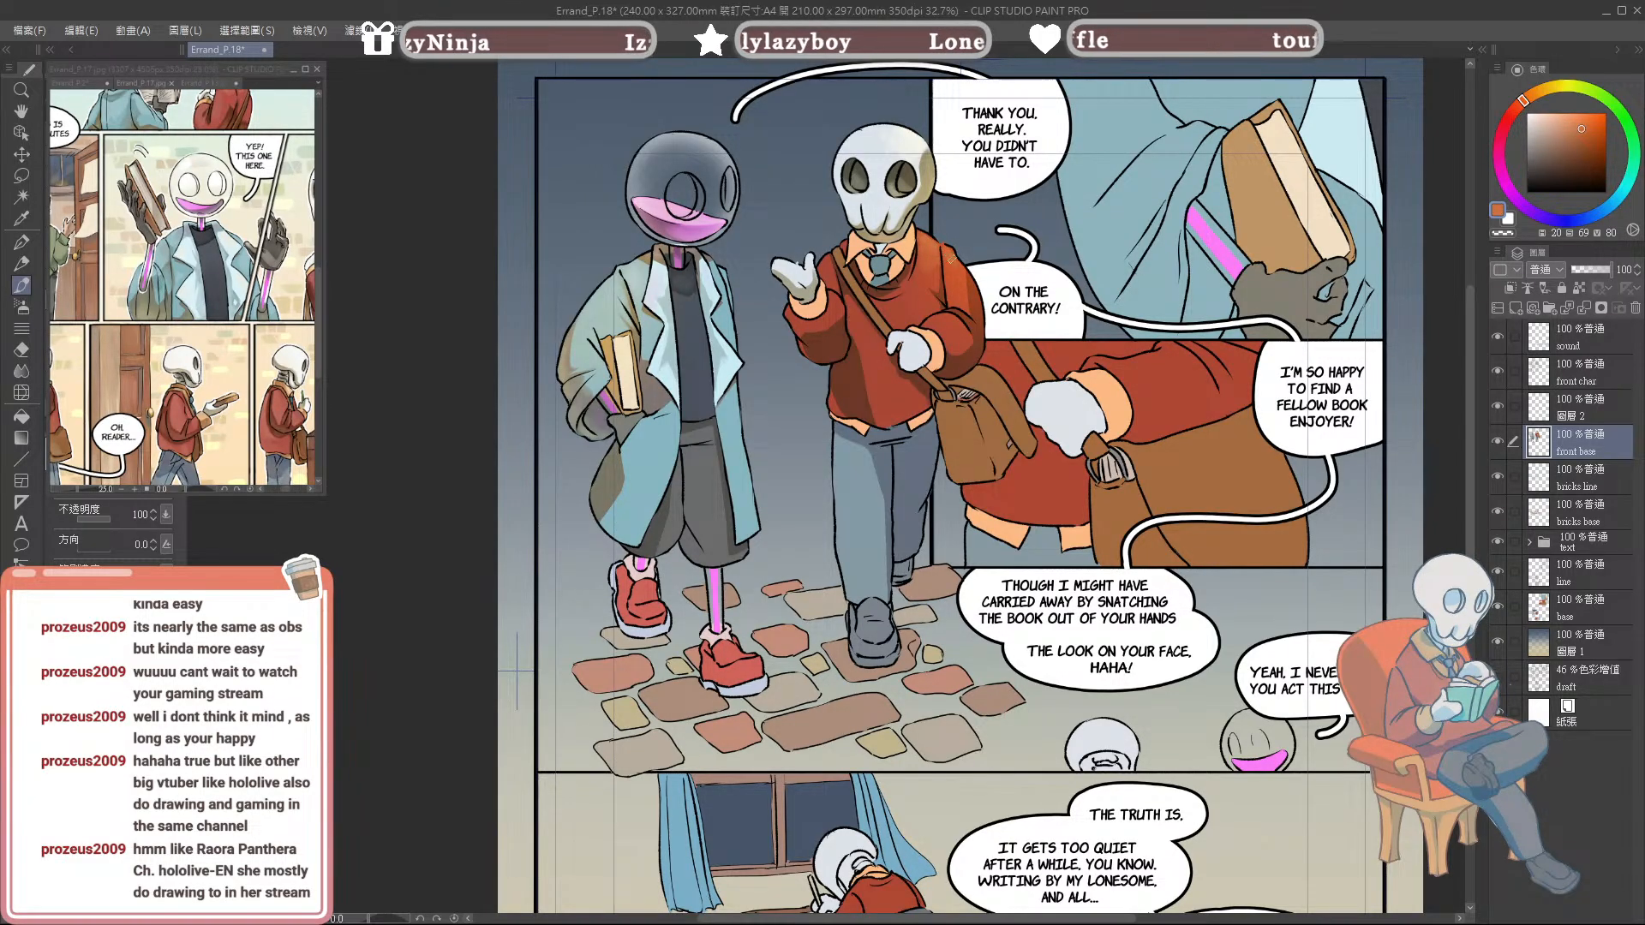
Step: Refine the light and fold shadows on the red sweater's bag-side sleeve with colors sampled from the sleeve
alt+click(965, 278)
alt+click(957, 270)
alt+click(952, 300)
alt+click(949, 300)
drag(949, 299, 948, 288)
alt+click(948, 289)
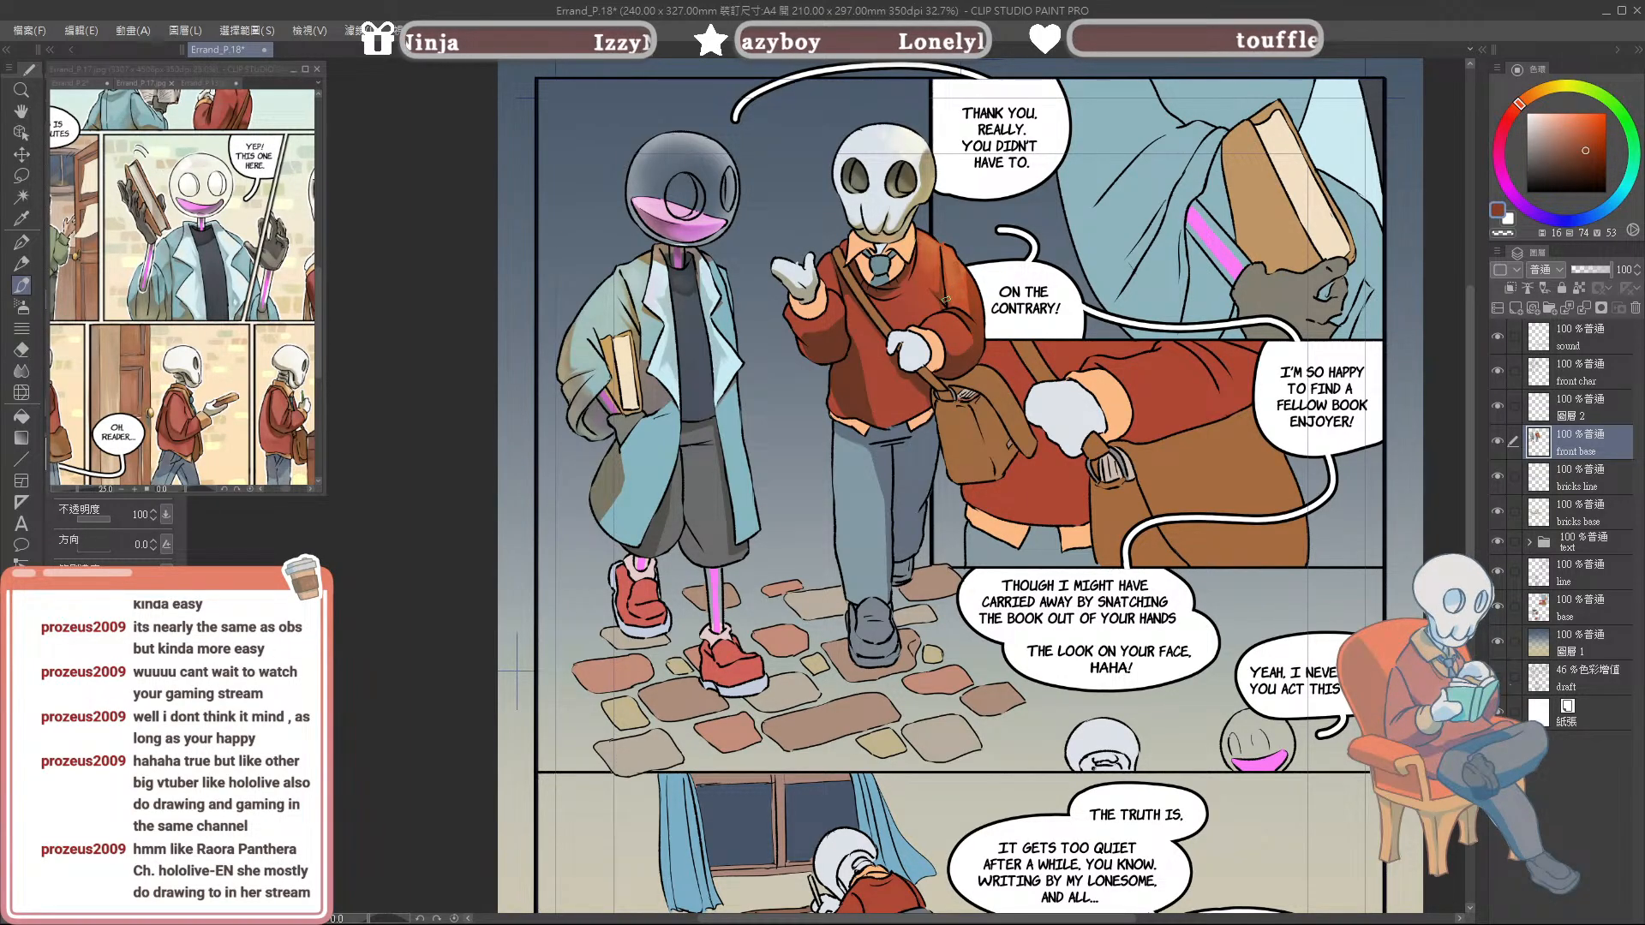
alt+click(958, 307)
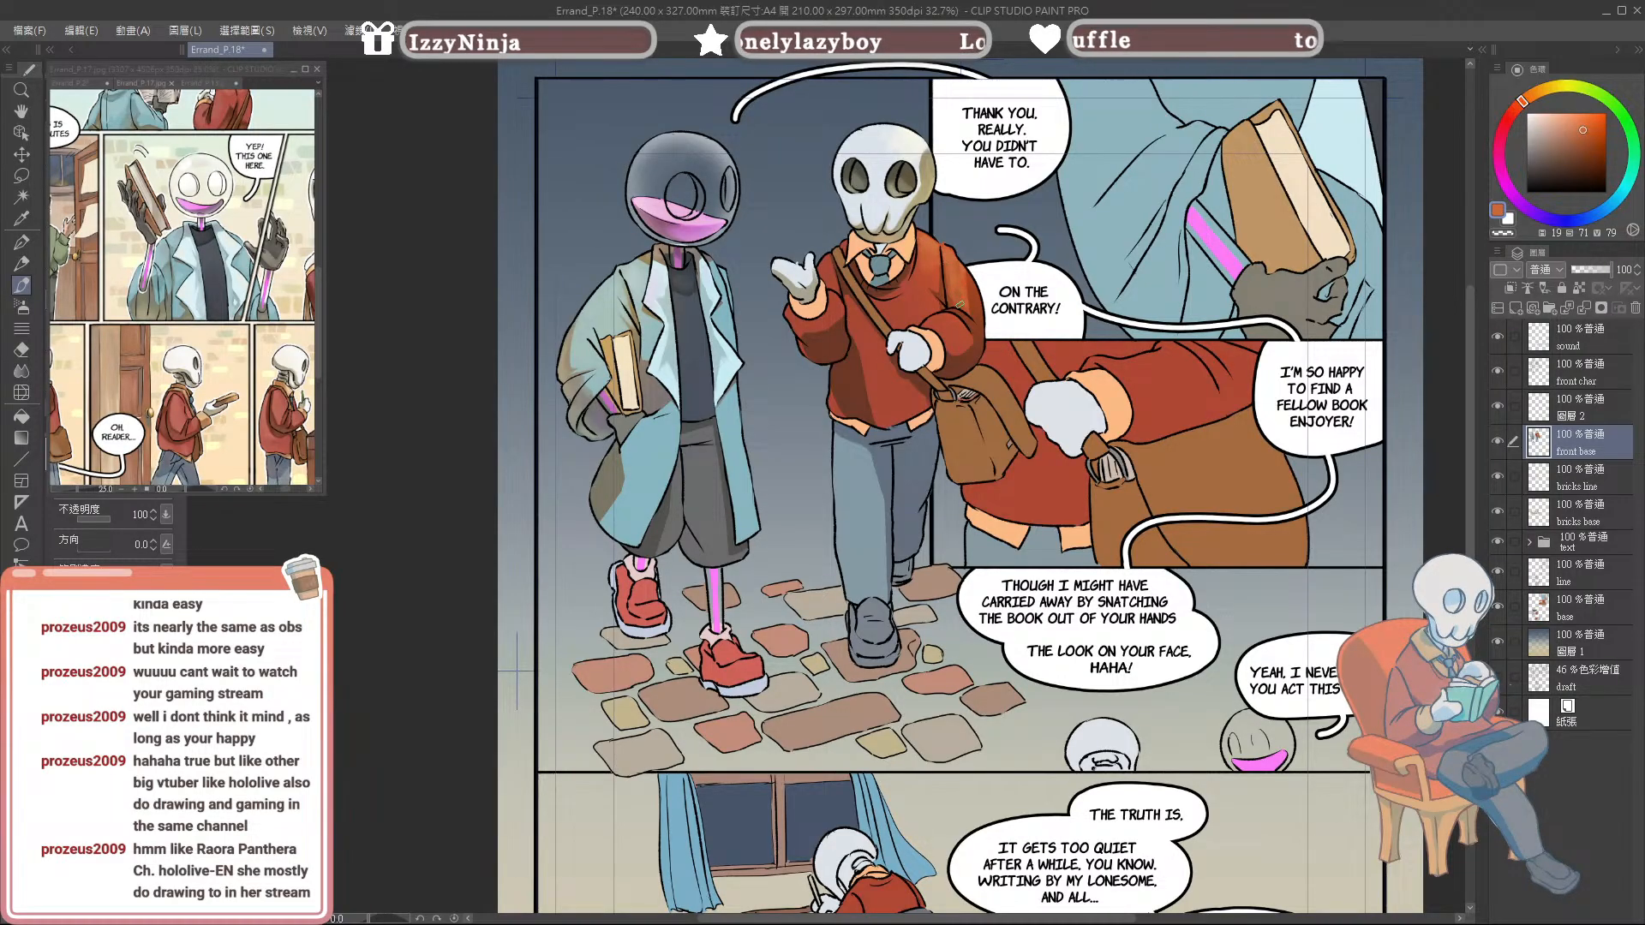
alt+click(968, 286)
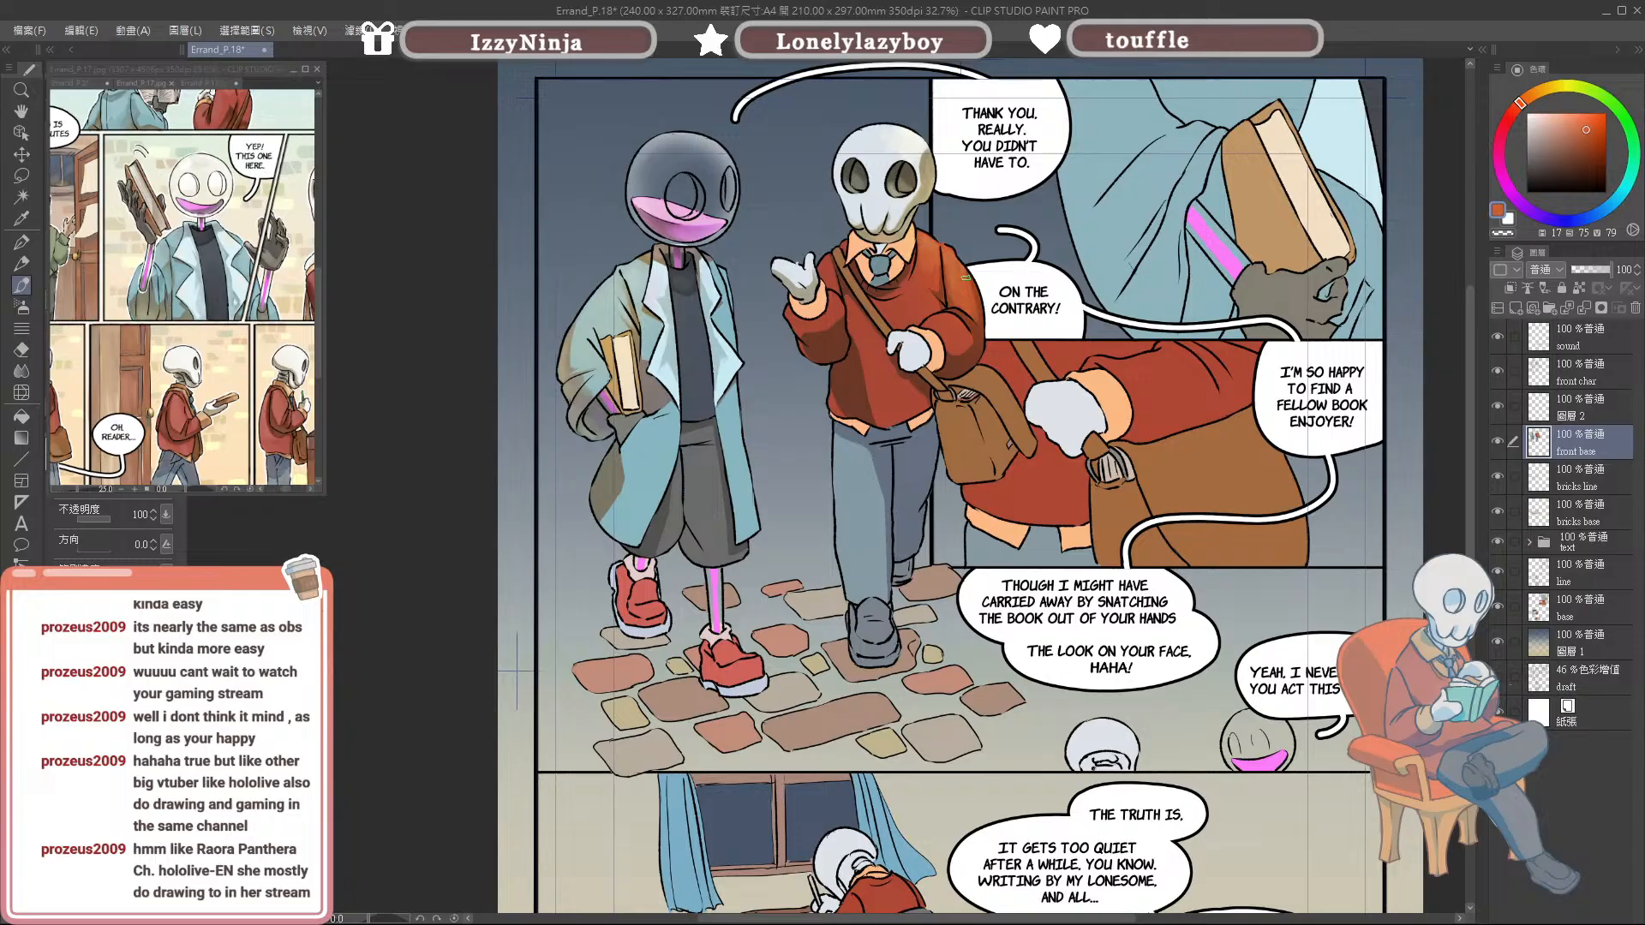
Step: Tint the red sweater with a cool blue, RGB 98, 118, 161, and blend it using reds and oranges sampled near the collar and shoulder
alt+click(968, 358)
click(1579, 167)
drag(1540, 219, 1581, 216)
click(1570, 147)
click(1559, 147)
click(1595, 217)
click(1565, 168)
click(1558, 147)
click(1589, 216)
click(1558, 143)
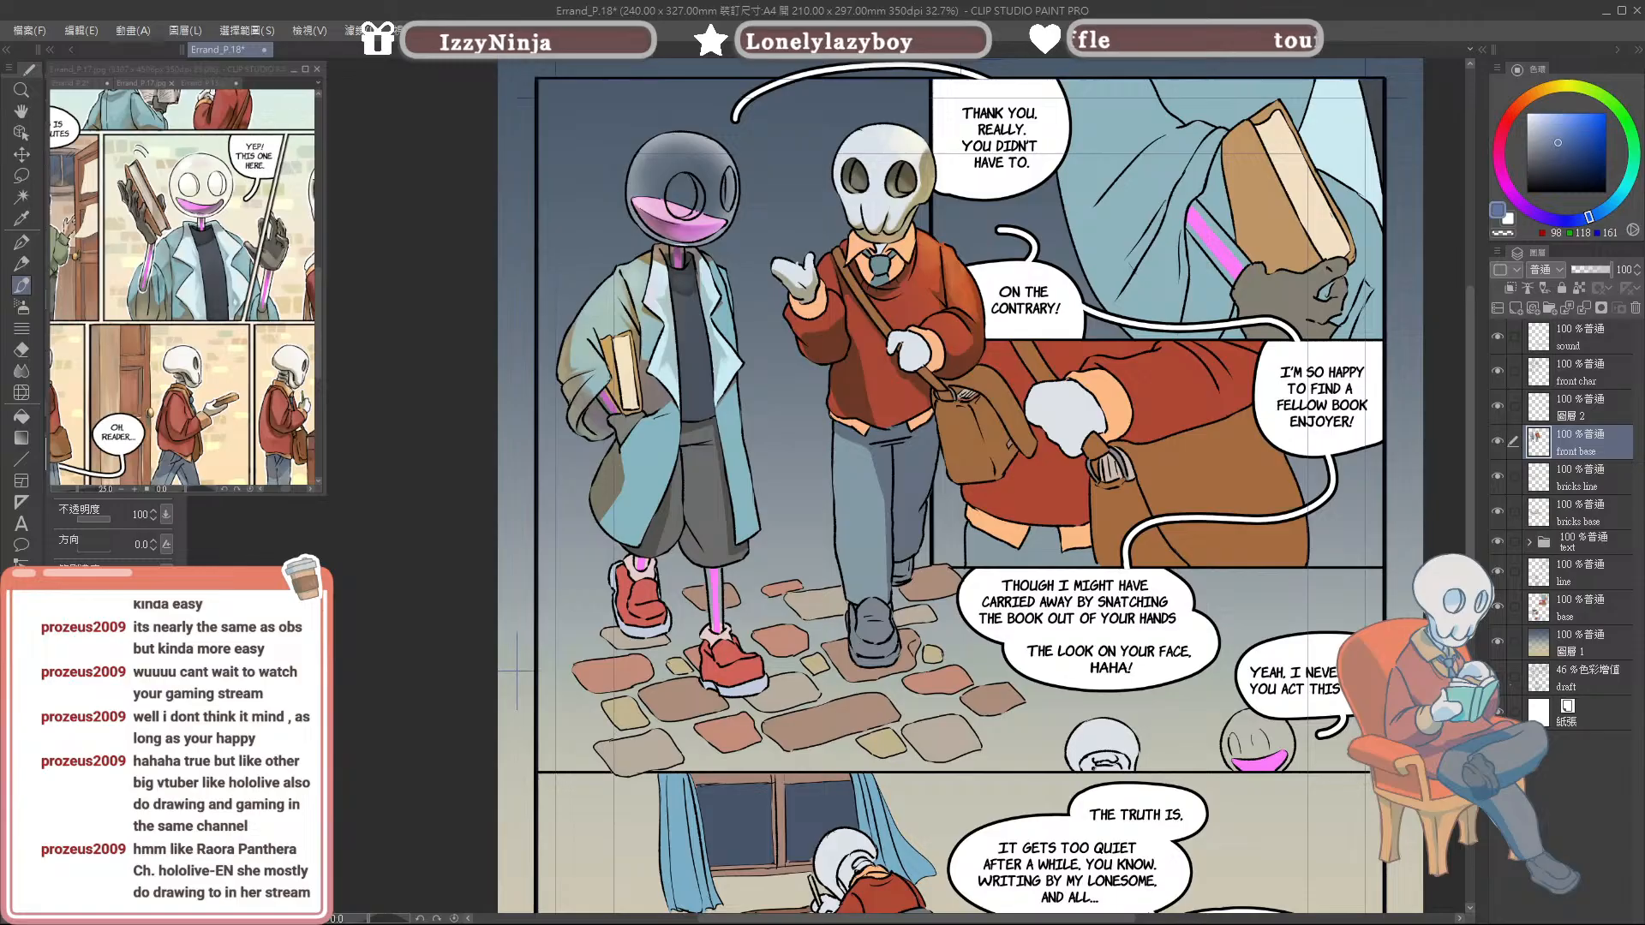
alt+click(927, 272)
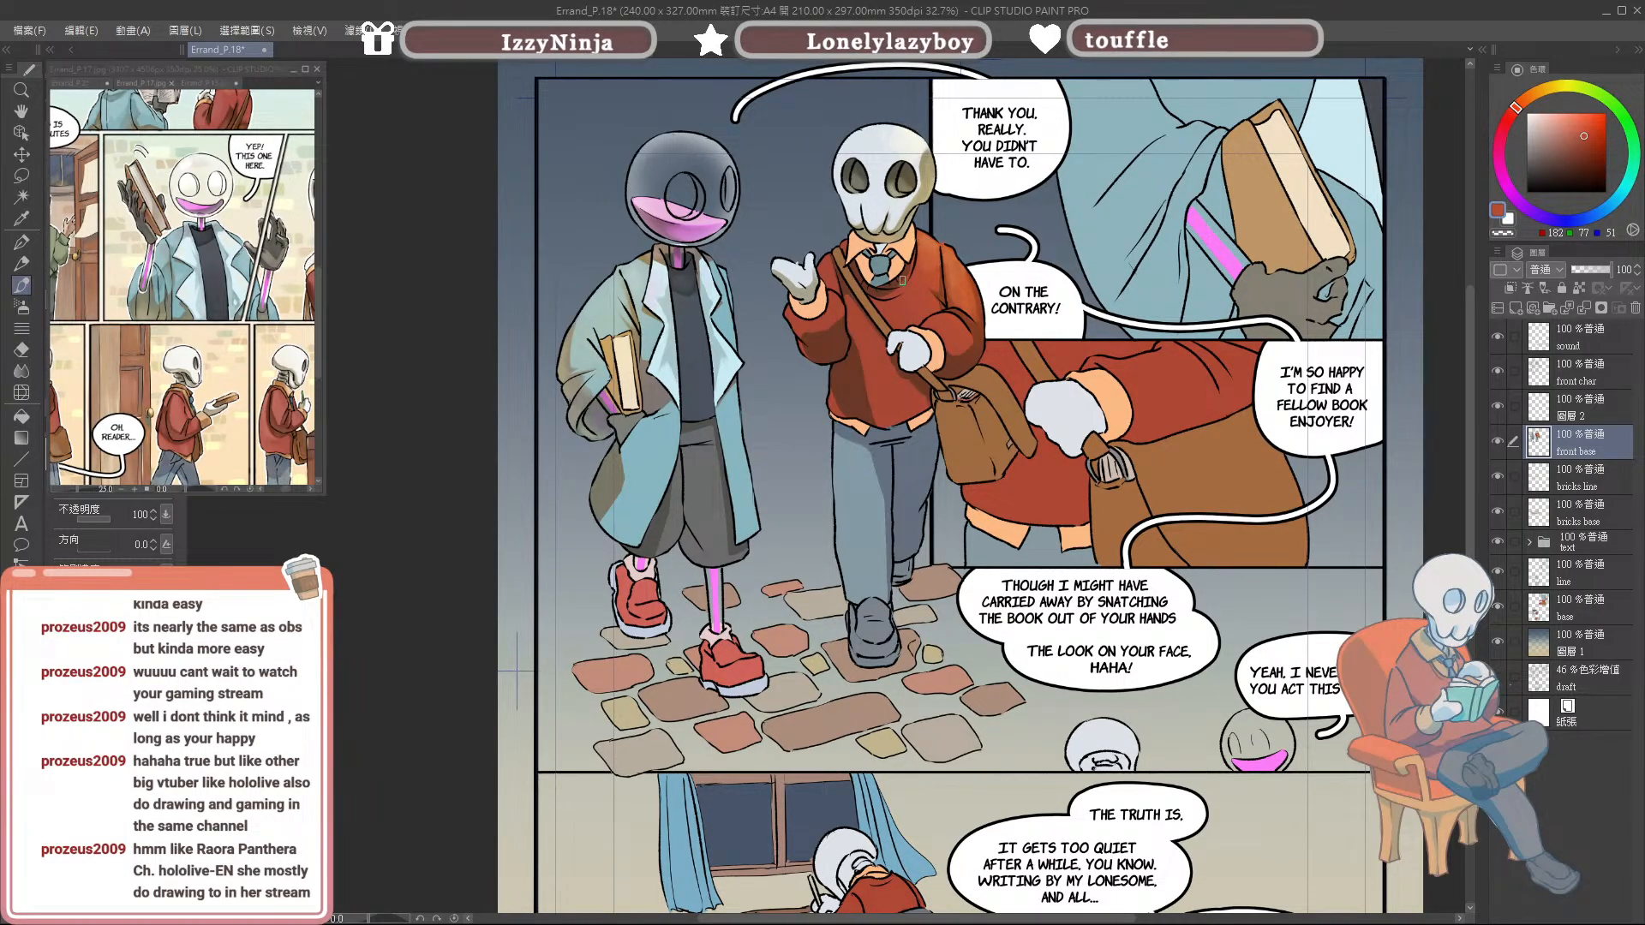
alt+click(919, 273)
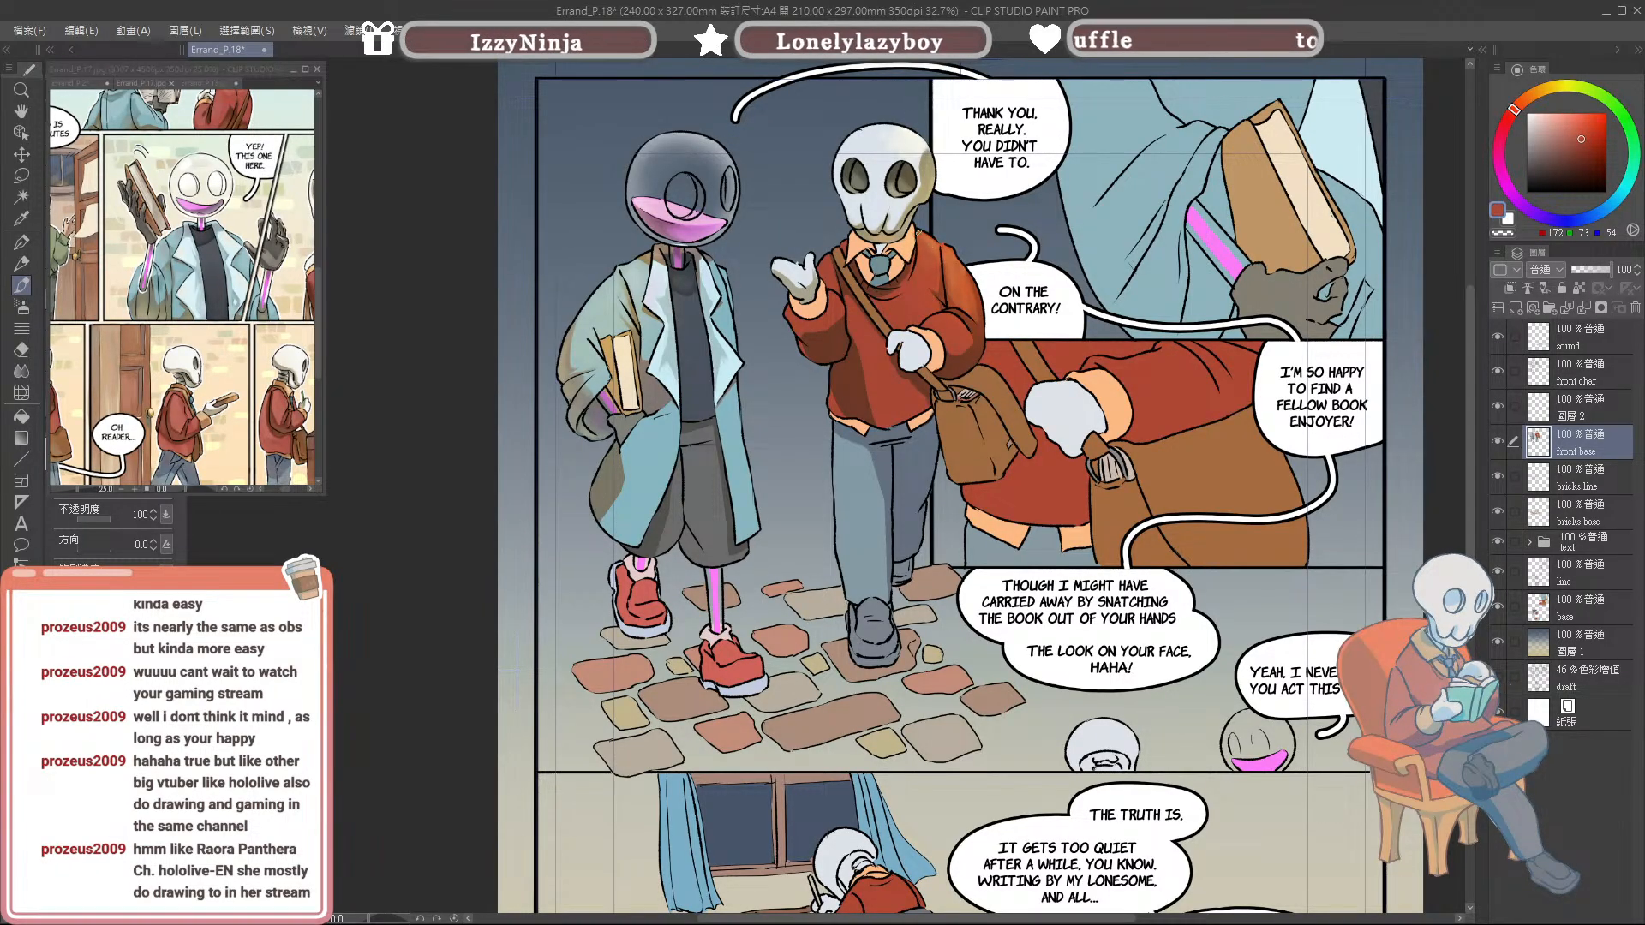
alt+click(941, 255)
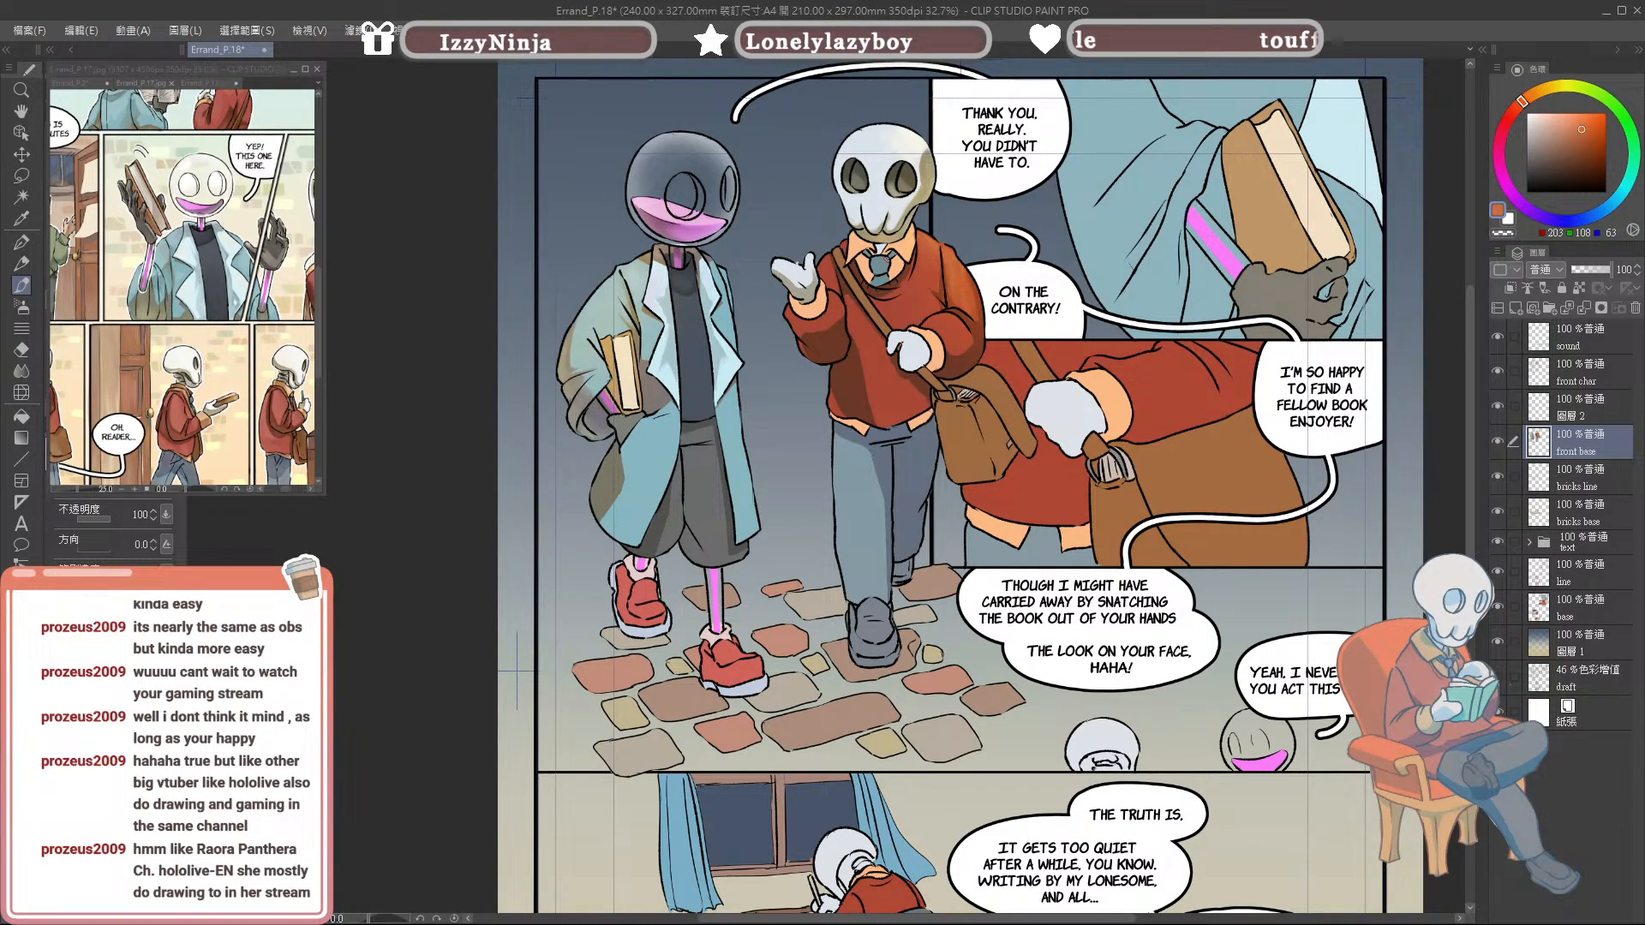
Step: Refine the fold shadows on the red sweater between the bag strap and the bag-side sleeve with reds and browns sampled nearby
alt+click(943, 295)
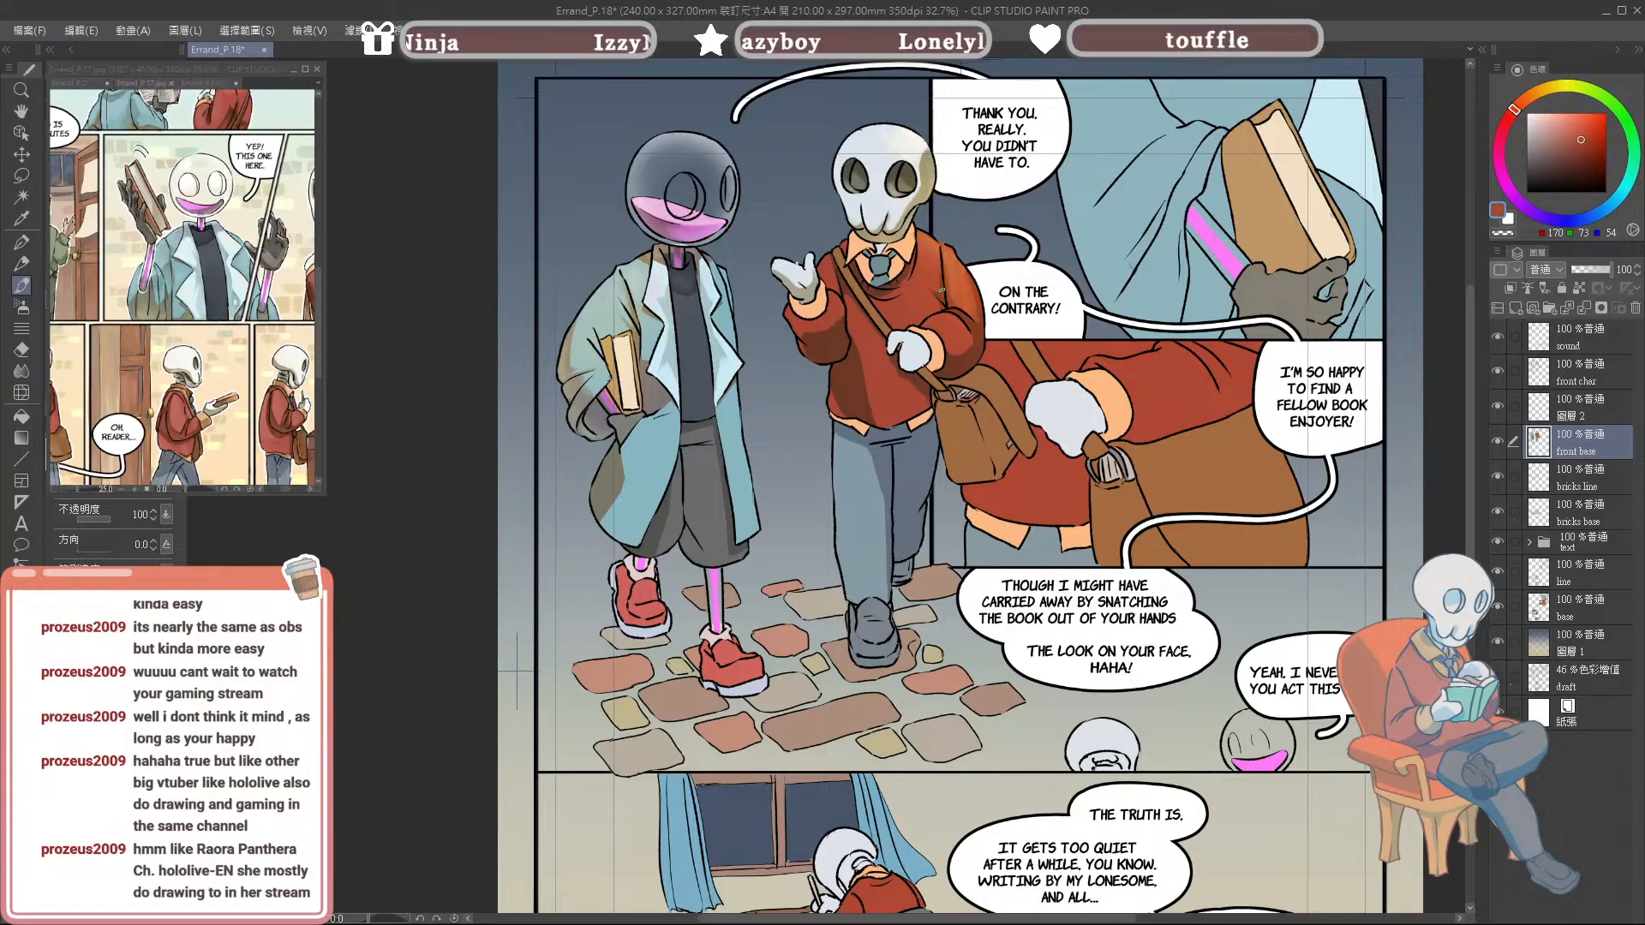
alt+click(942, 290)
alt+click(939, 293)
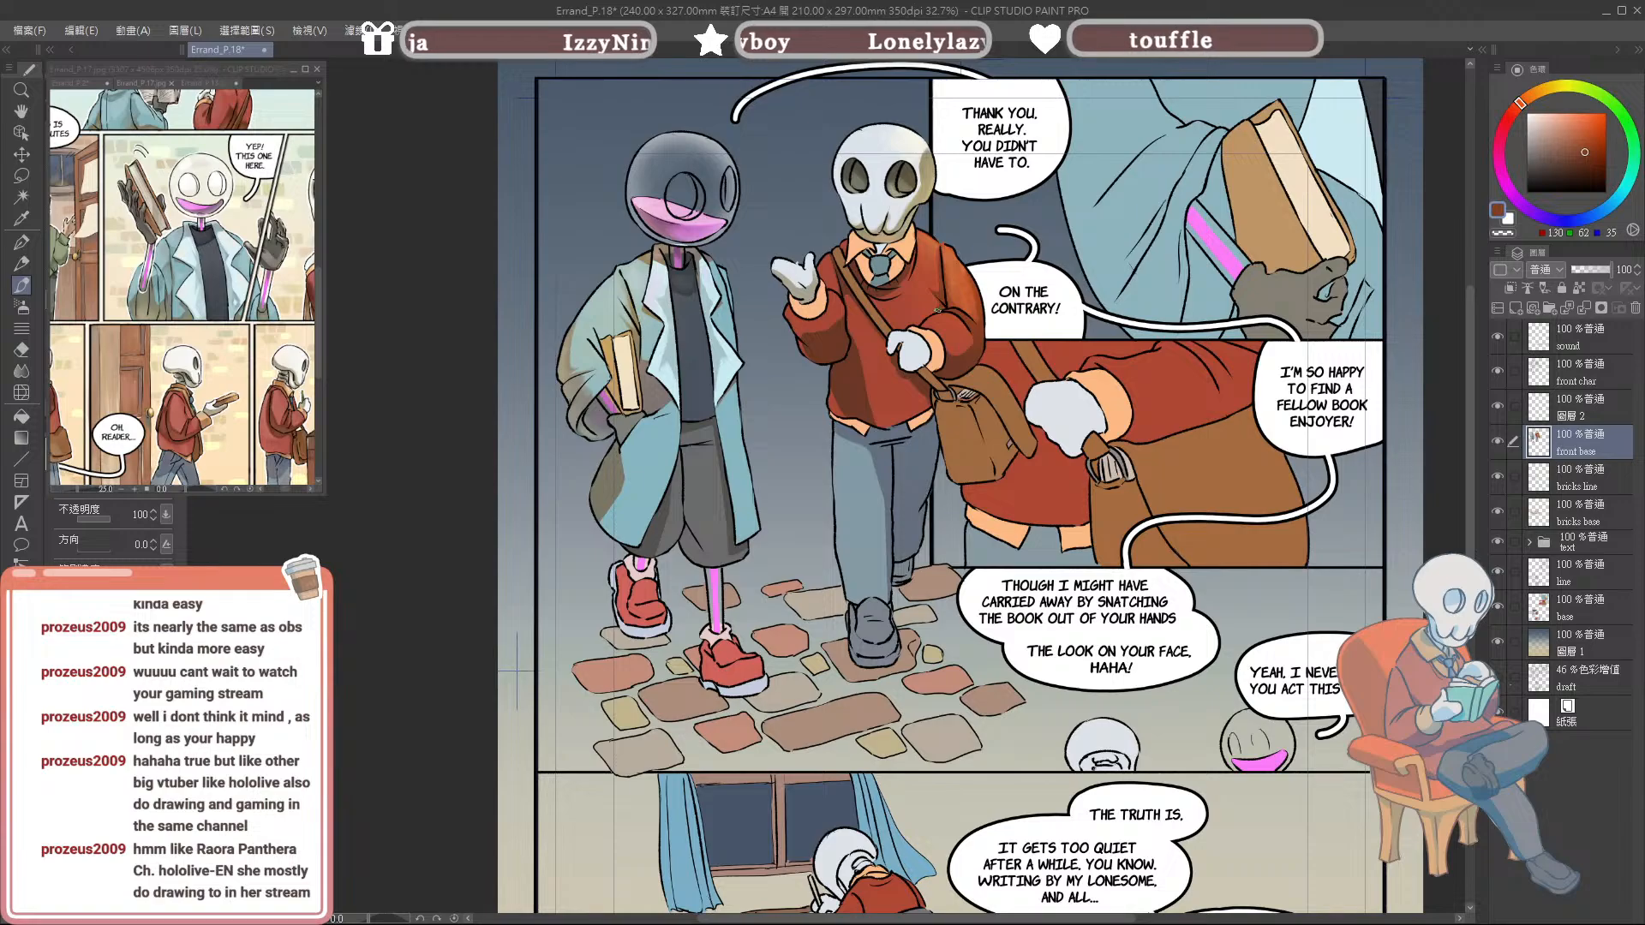
alt+click(936, 304)
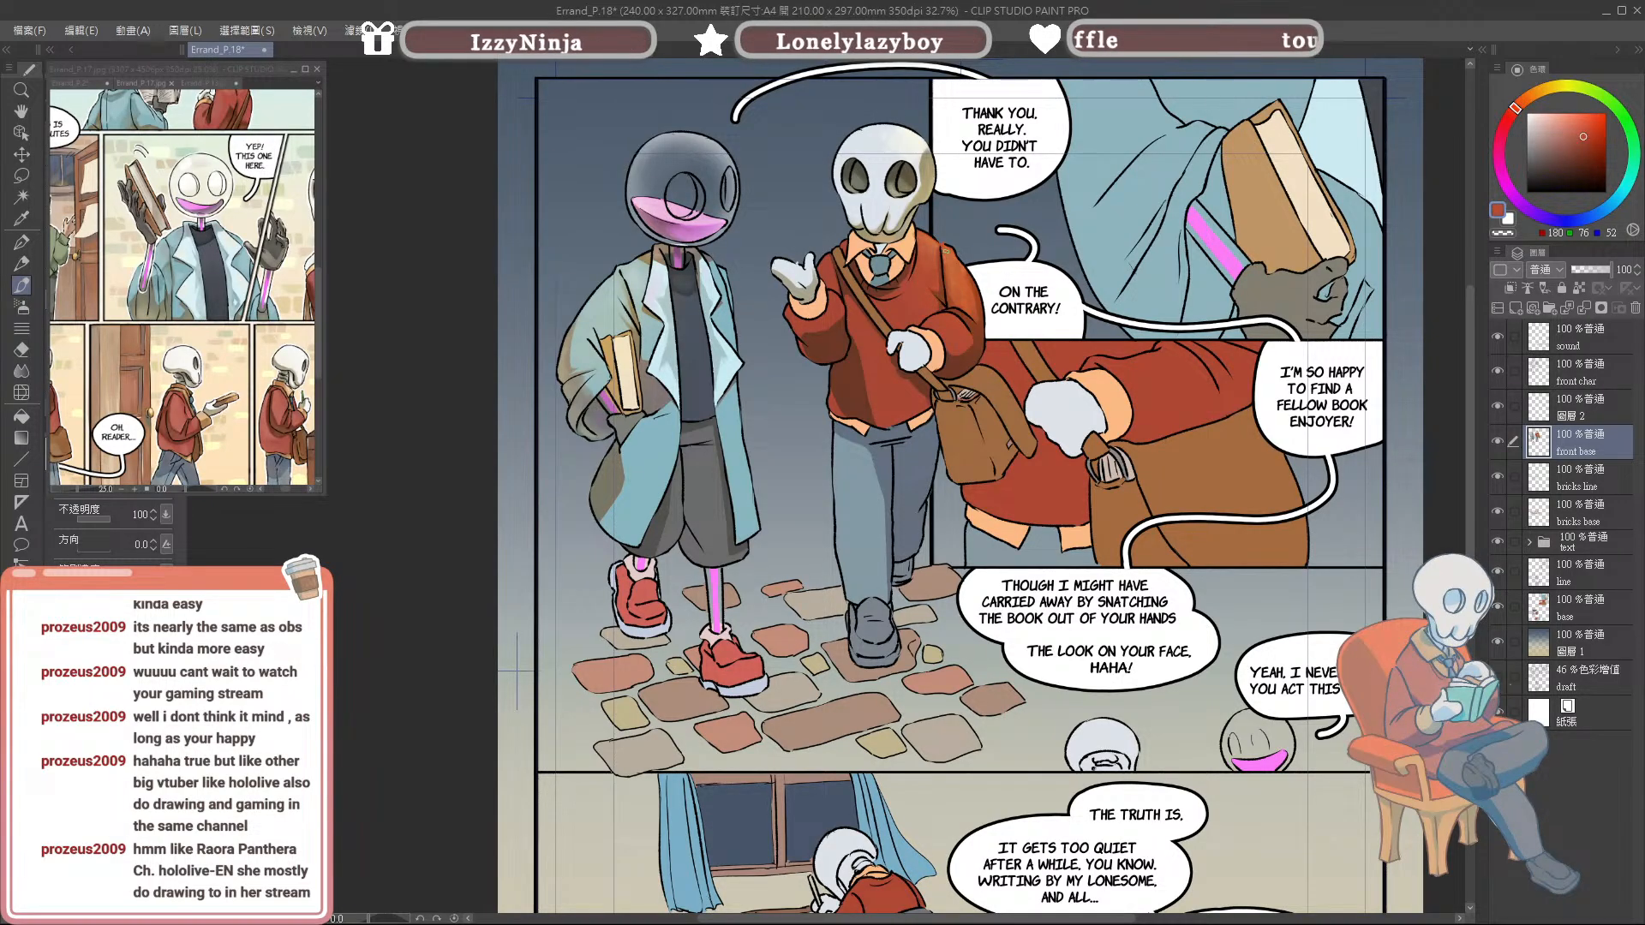
alt+click(936, 301)
drag(936, 296, 932, 308)
alt+click(932, 301)
alt+click(935, 291)
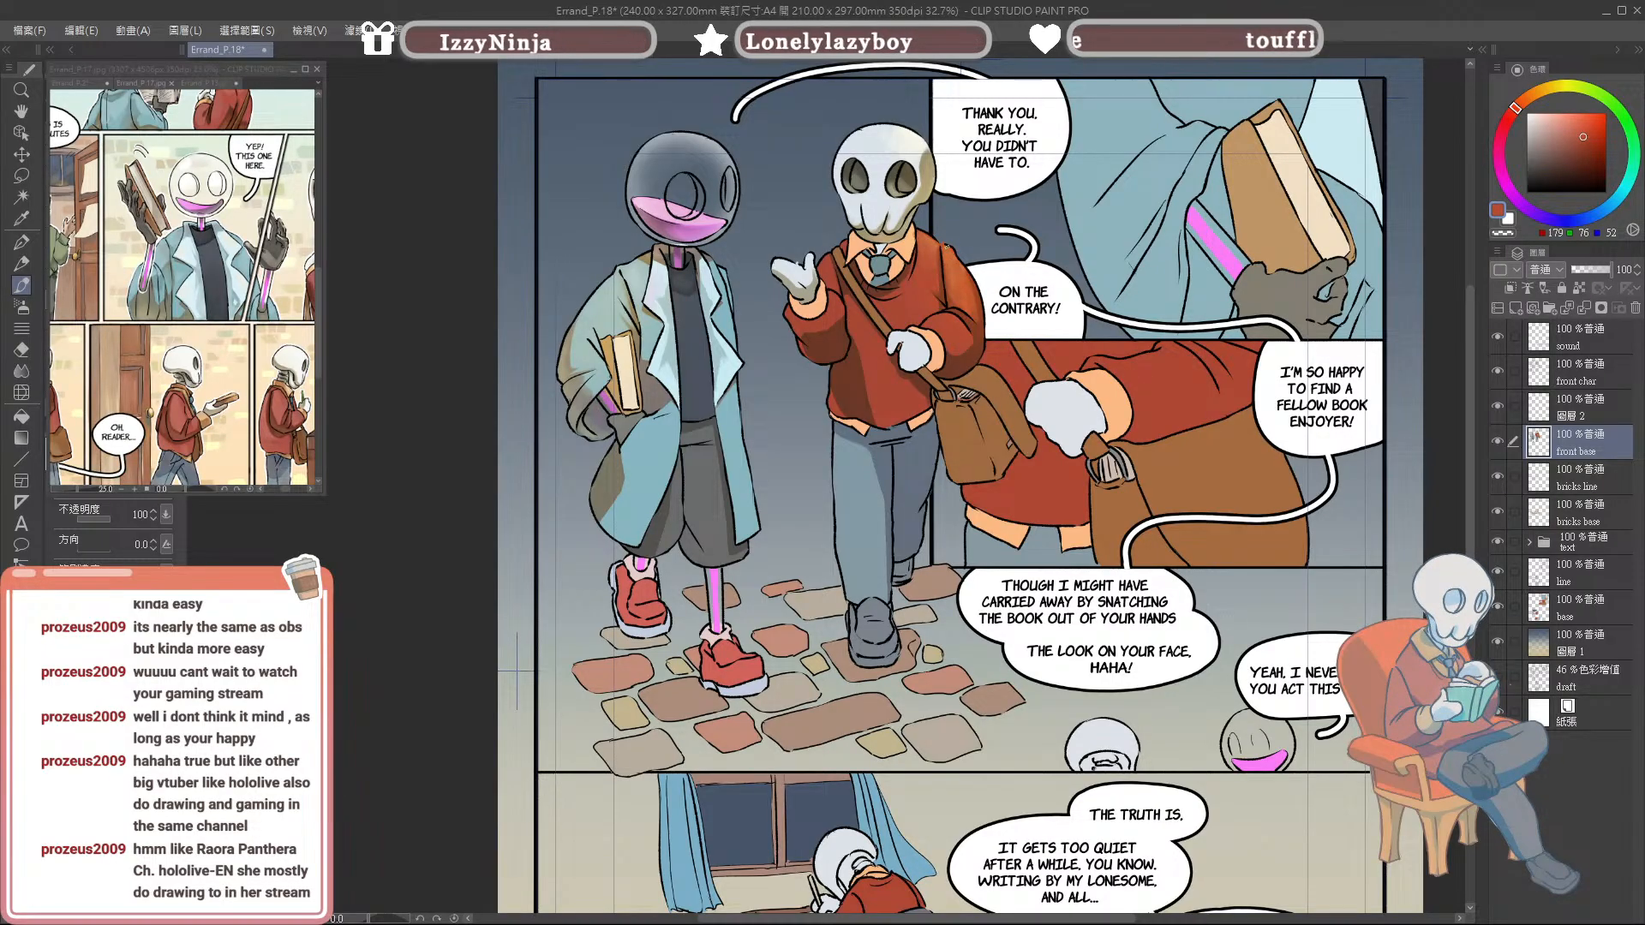
Step: Blend the warm light on the red sweater's bag-side shoulder and upper sleeve with sampled oranges and reds
alt+click(963, 286)
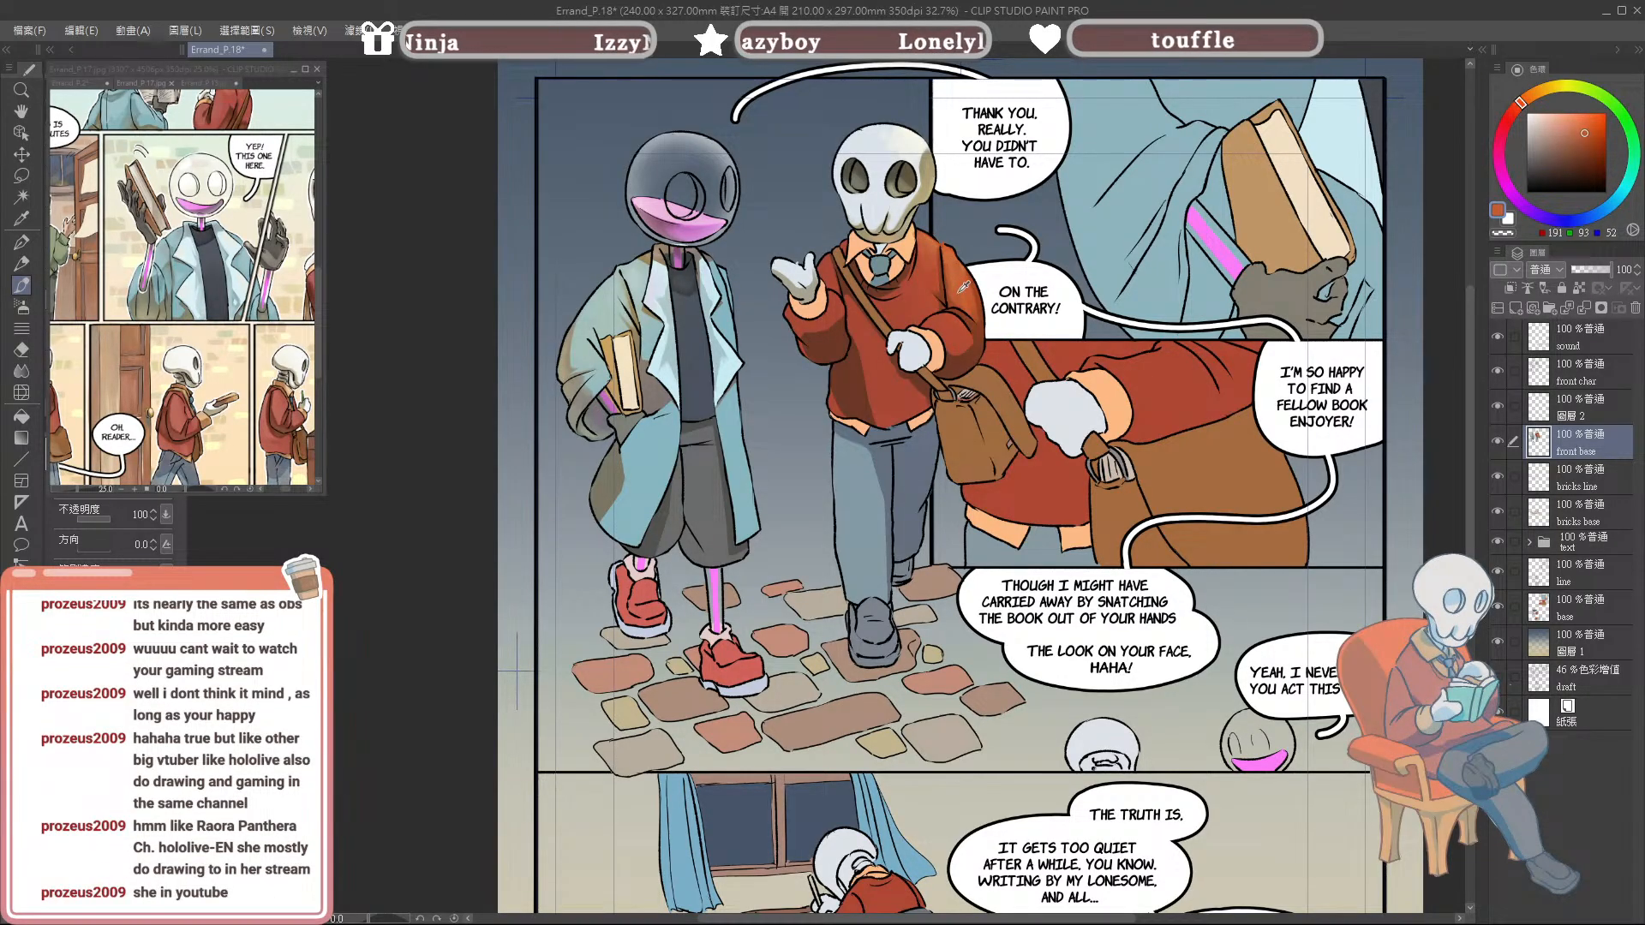
alt+click(938, 278)
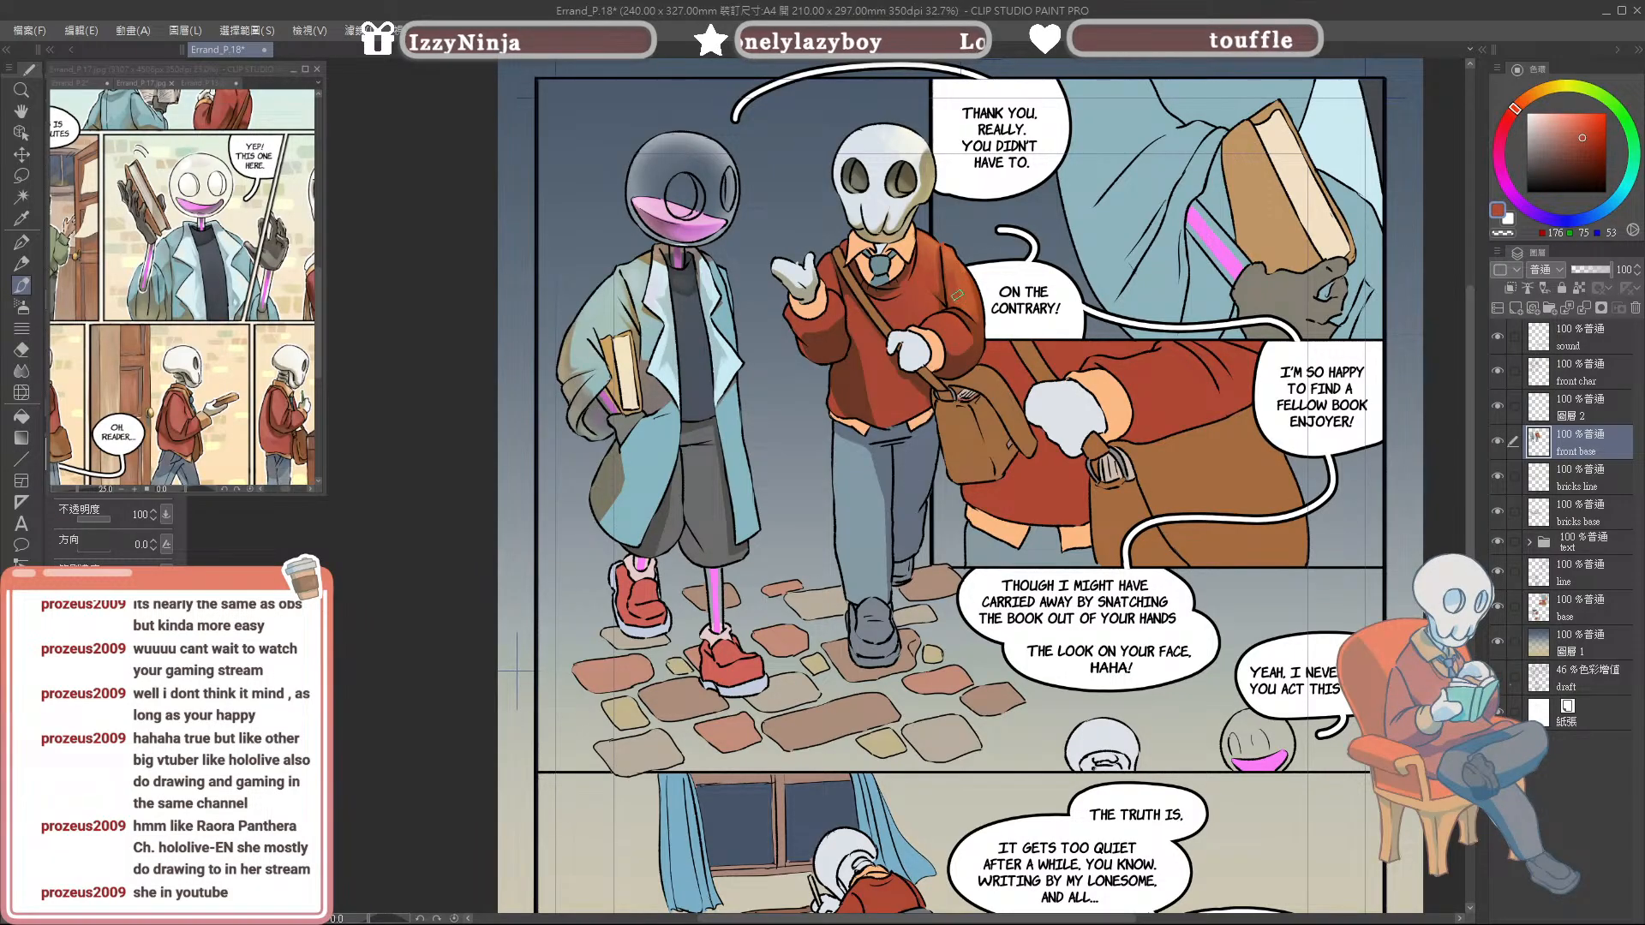
alt+click(950, 279)
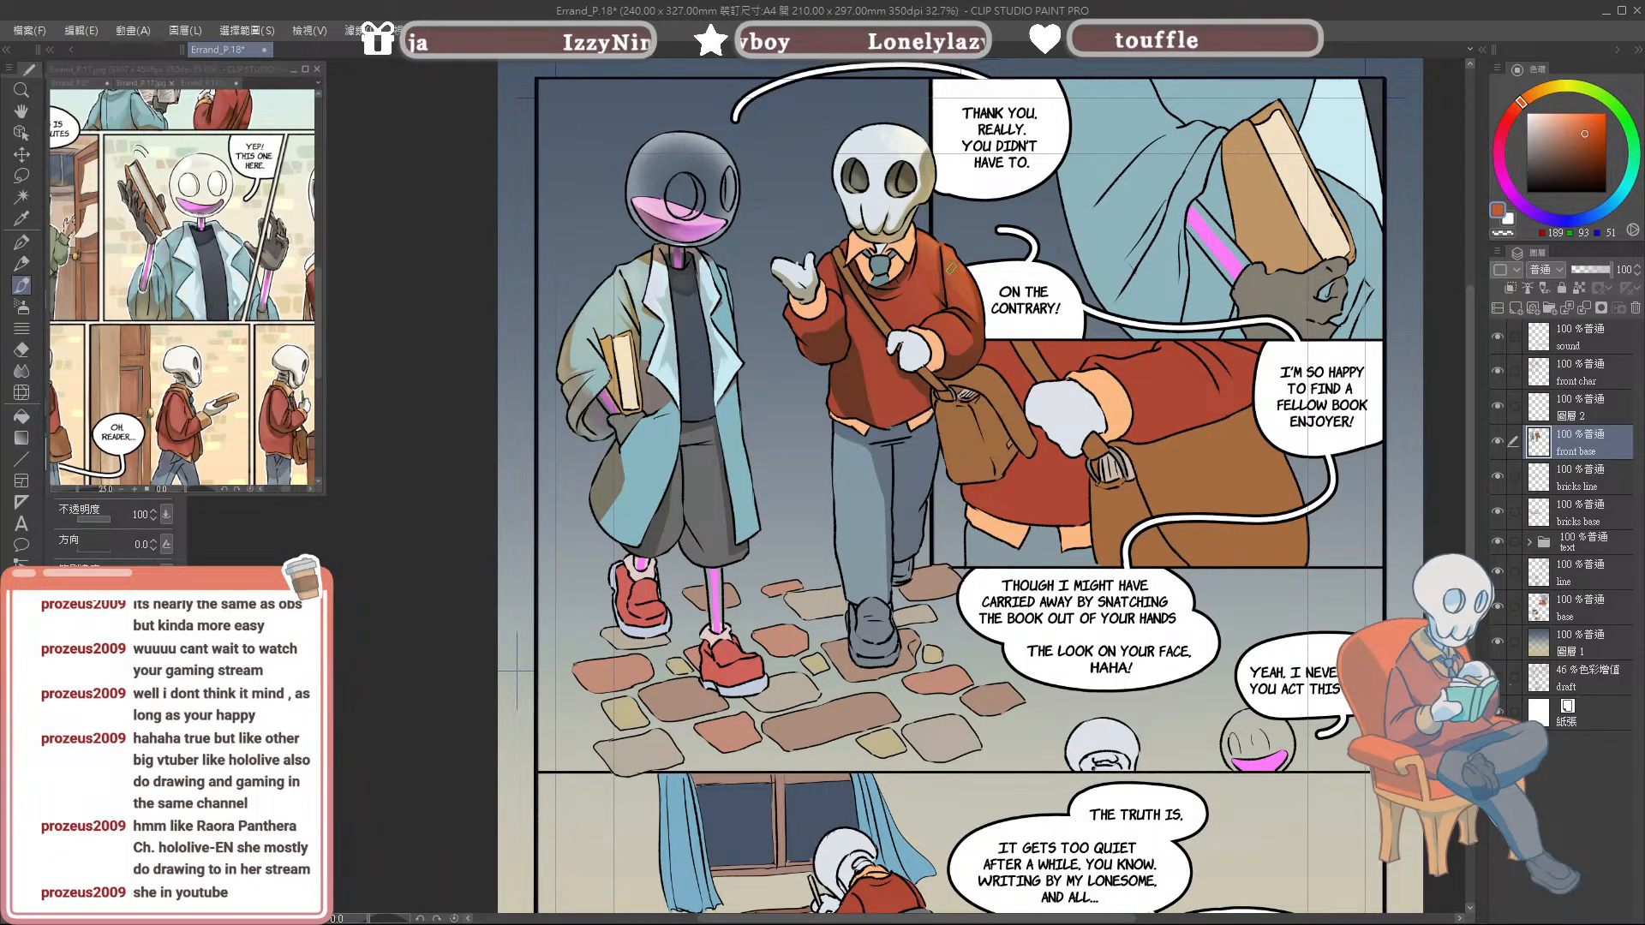
alt+click(953, 281)
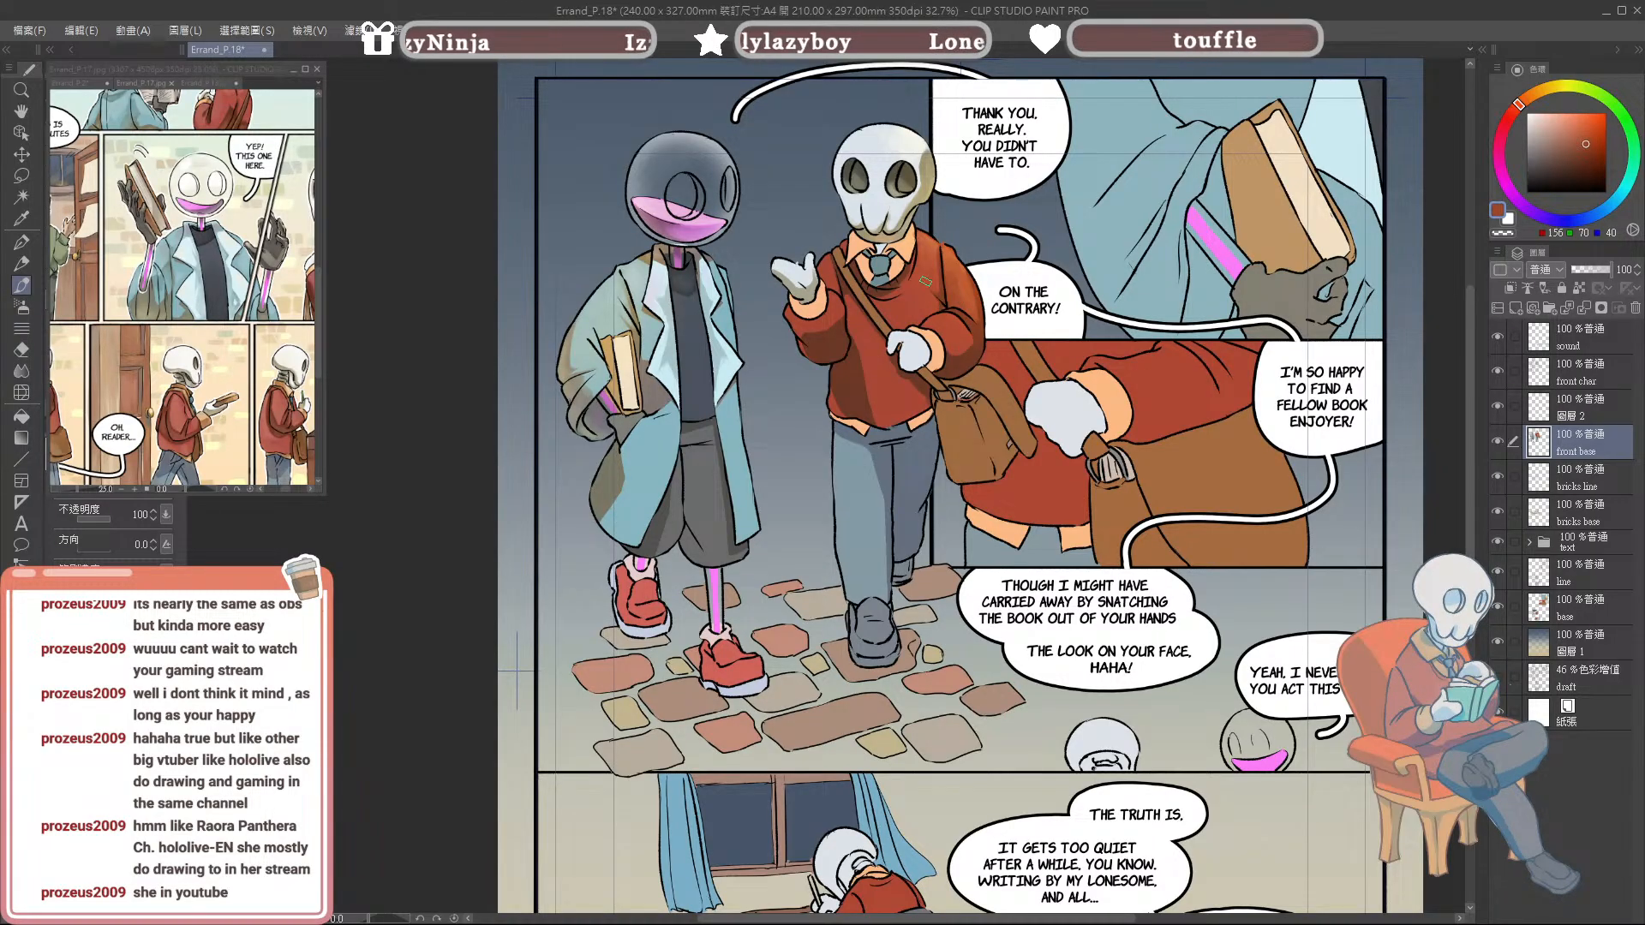
alt+click(936, 254)
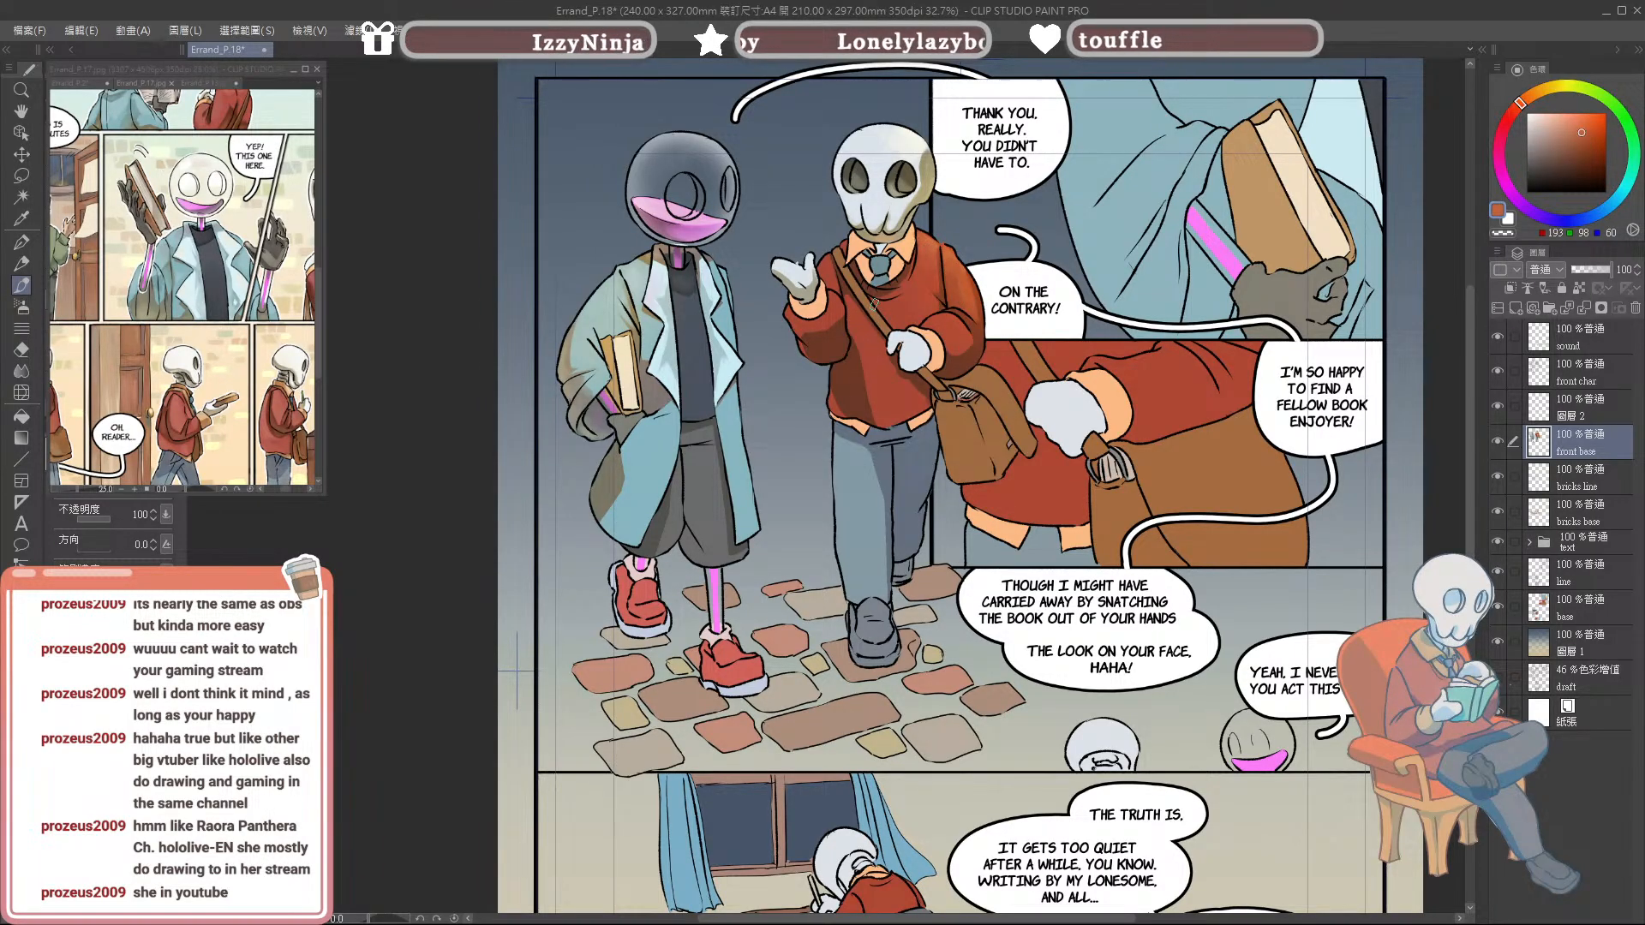
Step: Tint the shaded lower torso of the red sweater with color sampled from the trousers and blend it with sampled browns
alt+click(851, 467)
alt+click(844, 401)
alt+click(848, 383)
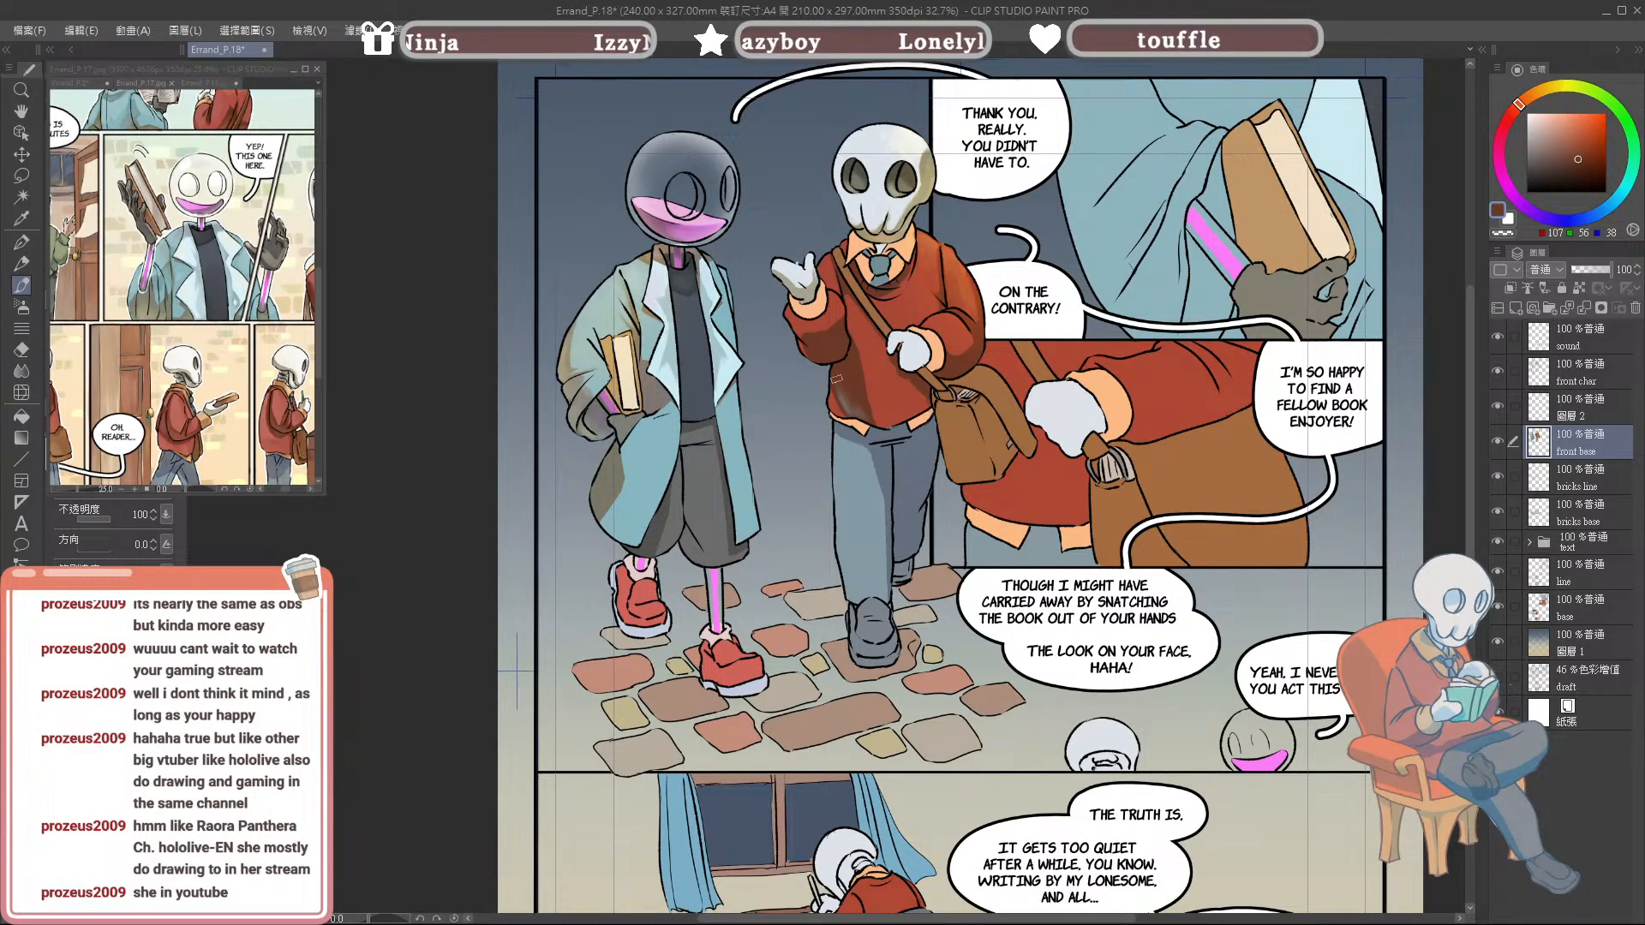
alt+click(838, 394)
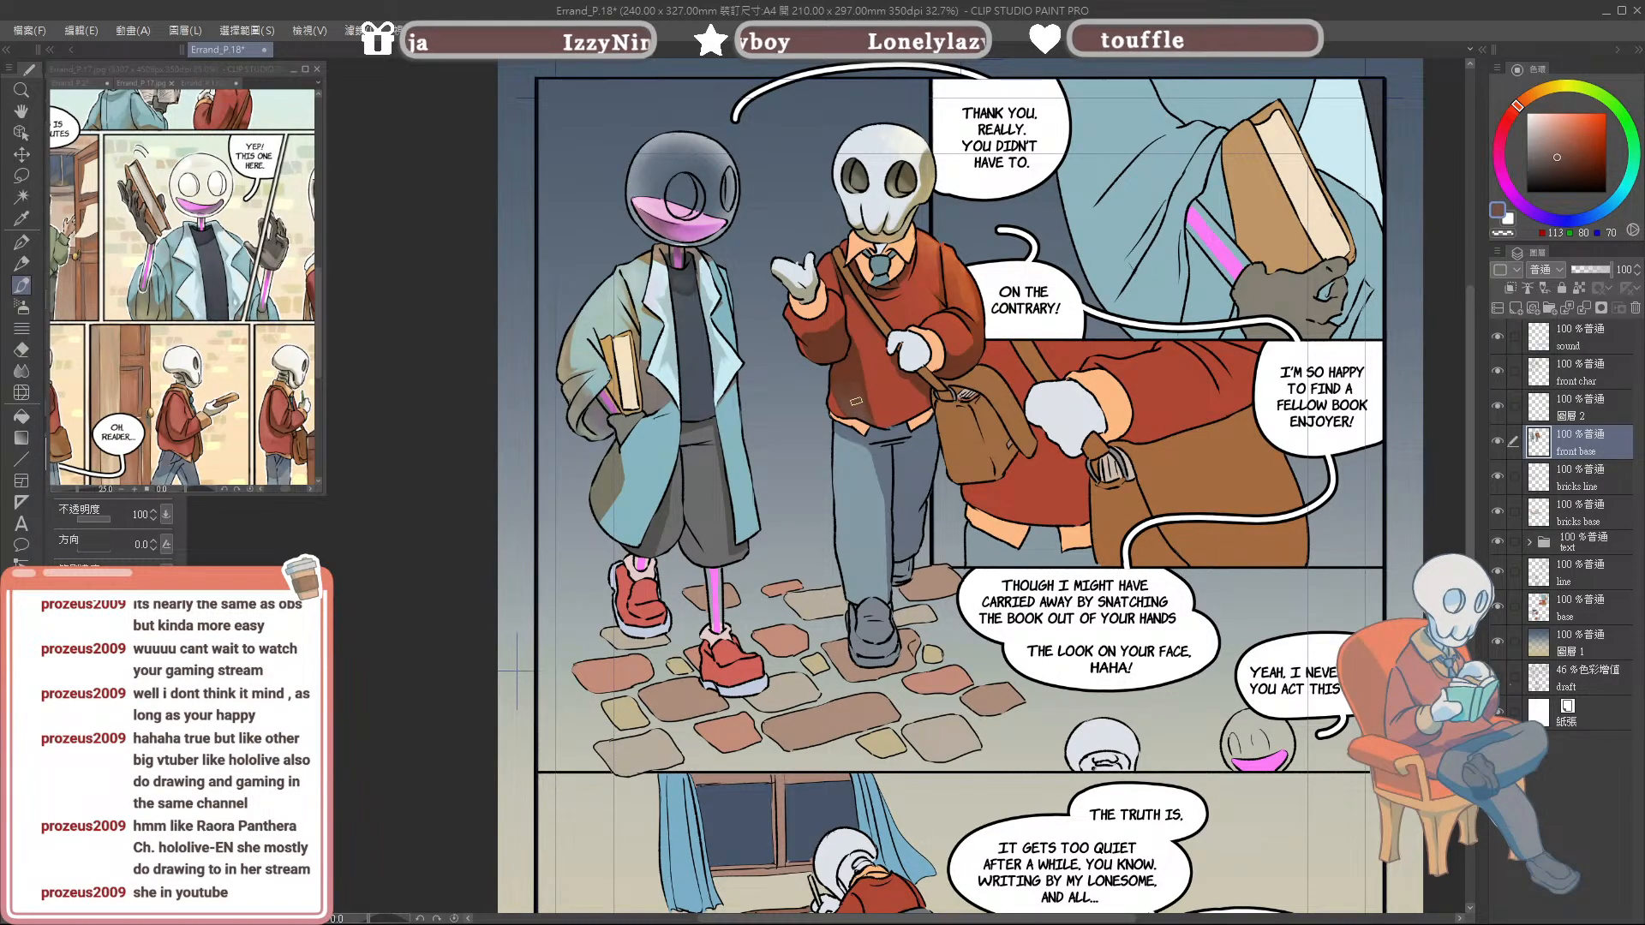
alt+click(851, 375)
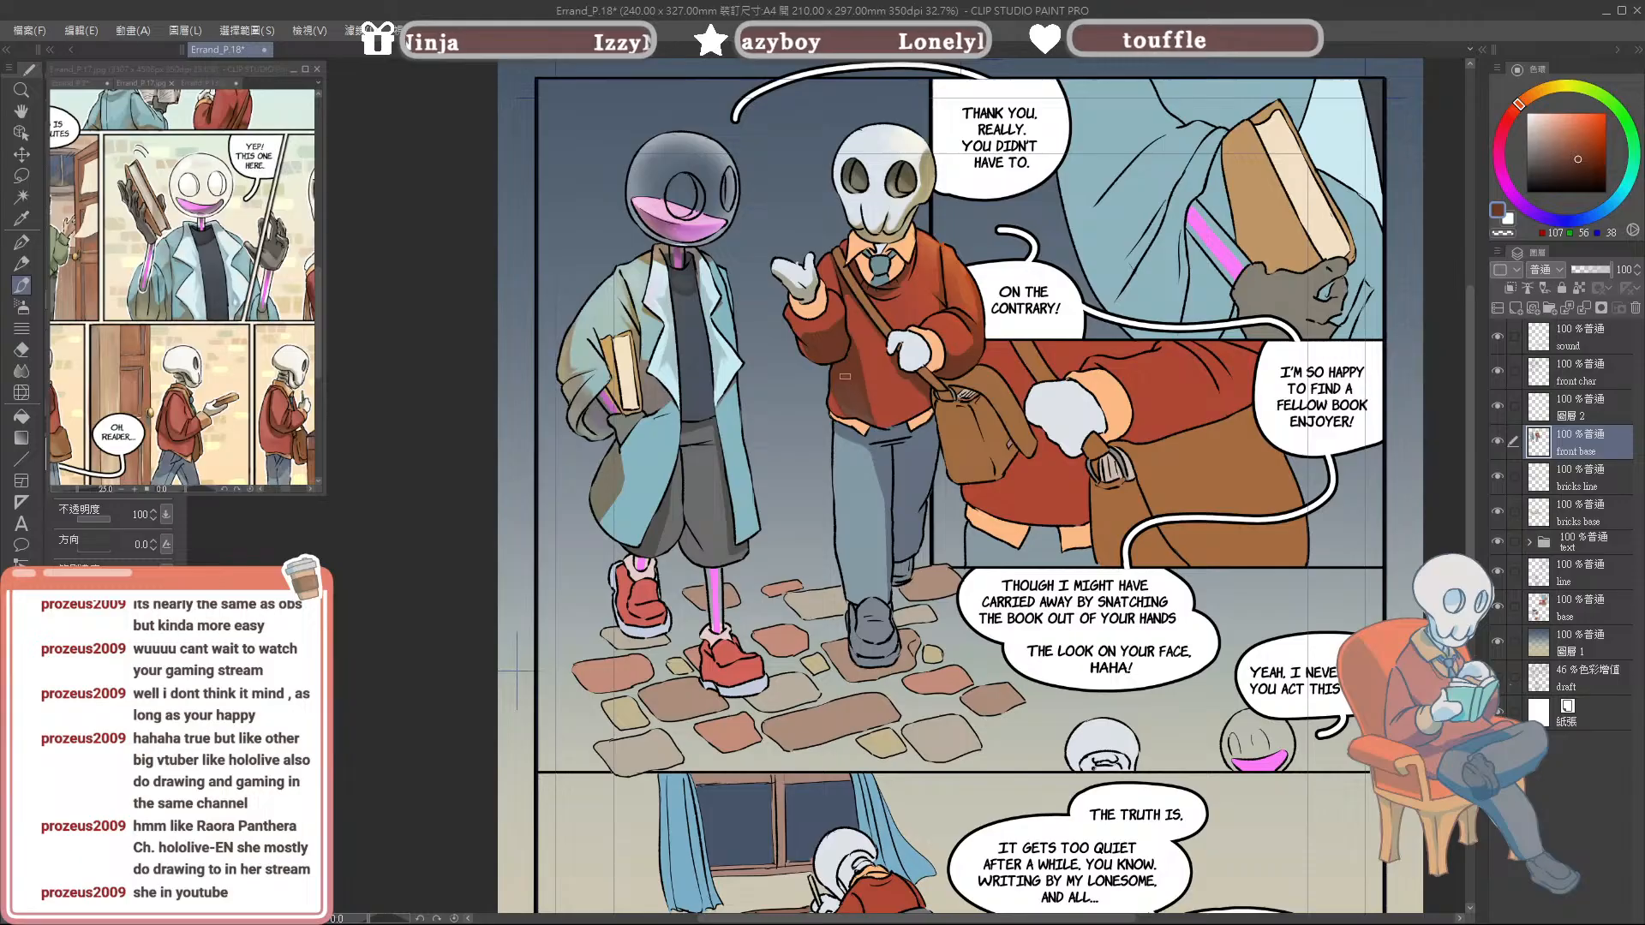
alt+click(861, 404)
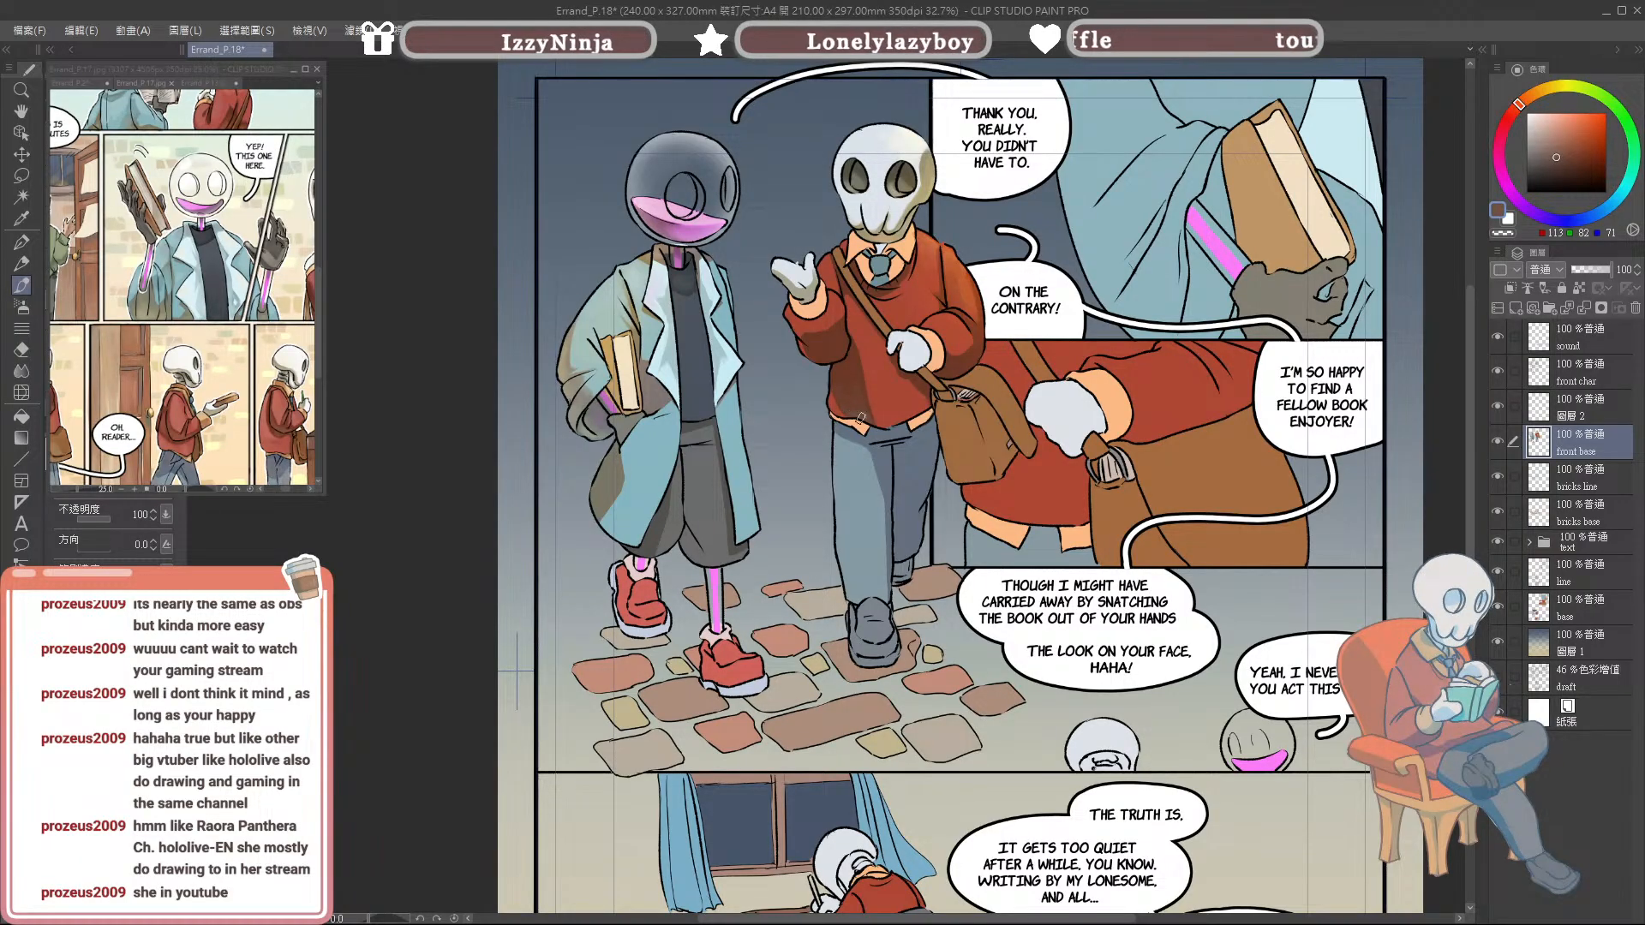
alt+click(867, 404)
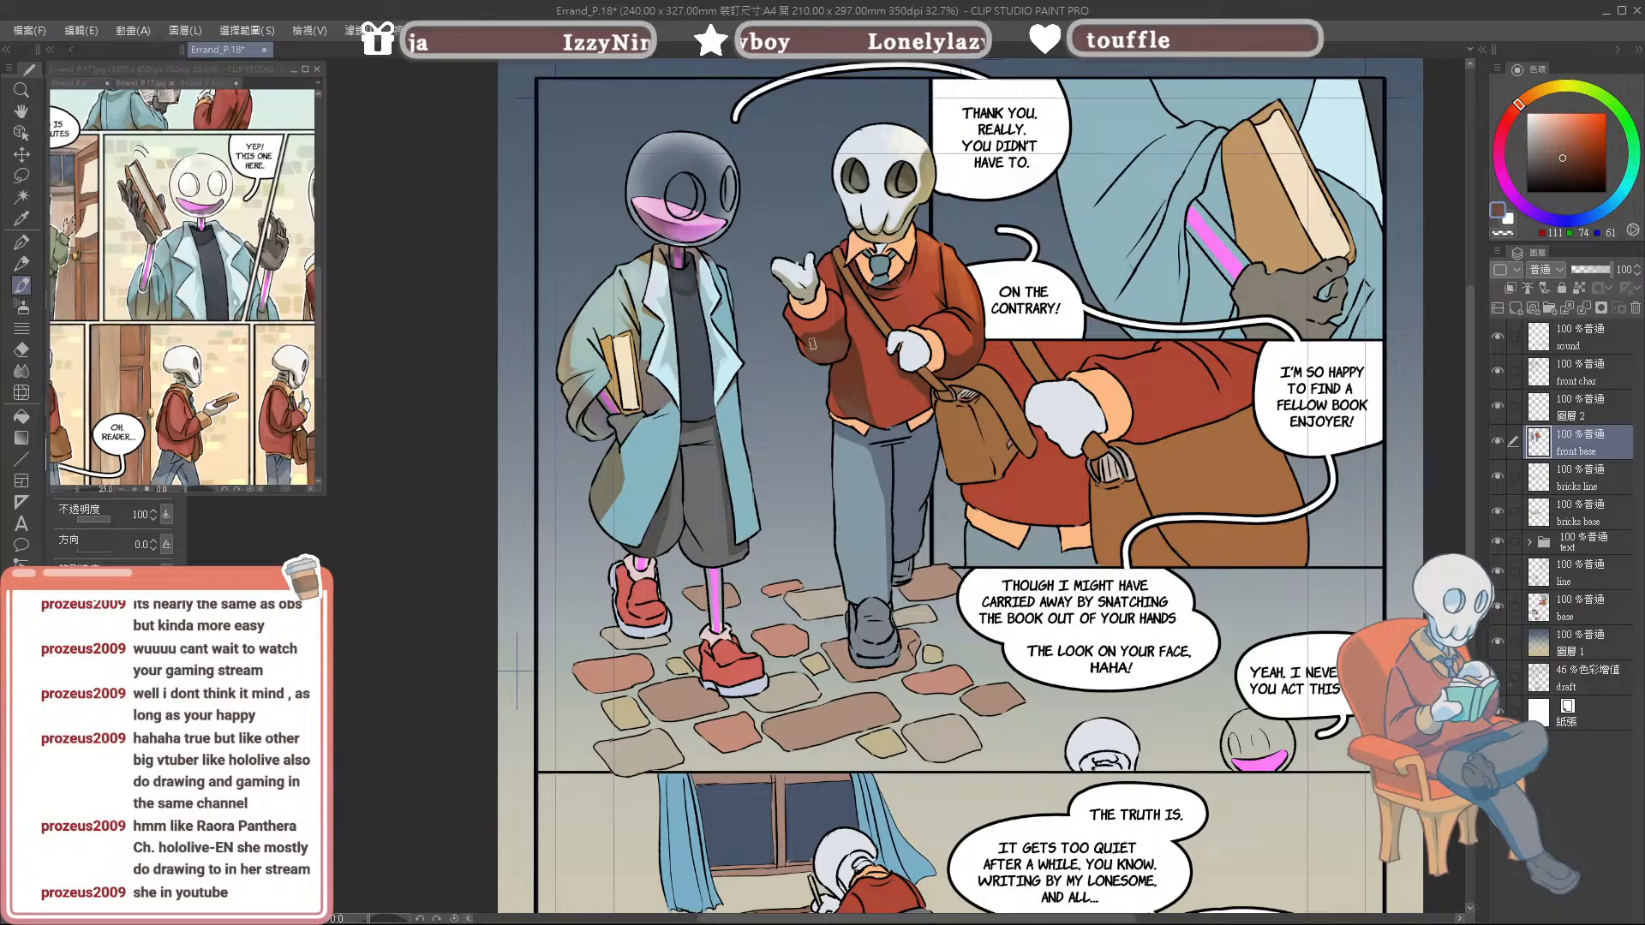
Step: Brush orange sampled from the shirt hem onto the raised arm's shaded sleeve and blend it with sampled sweater browns
alt+click(808, 334)
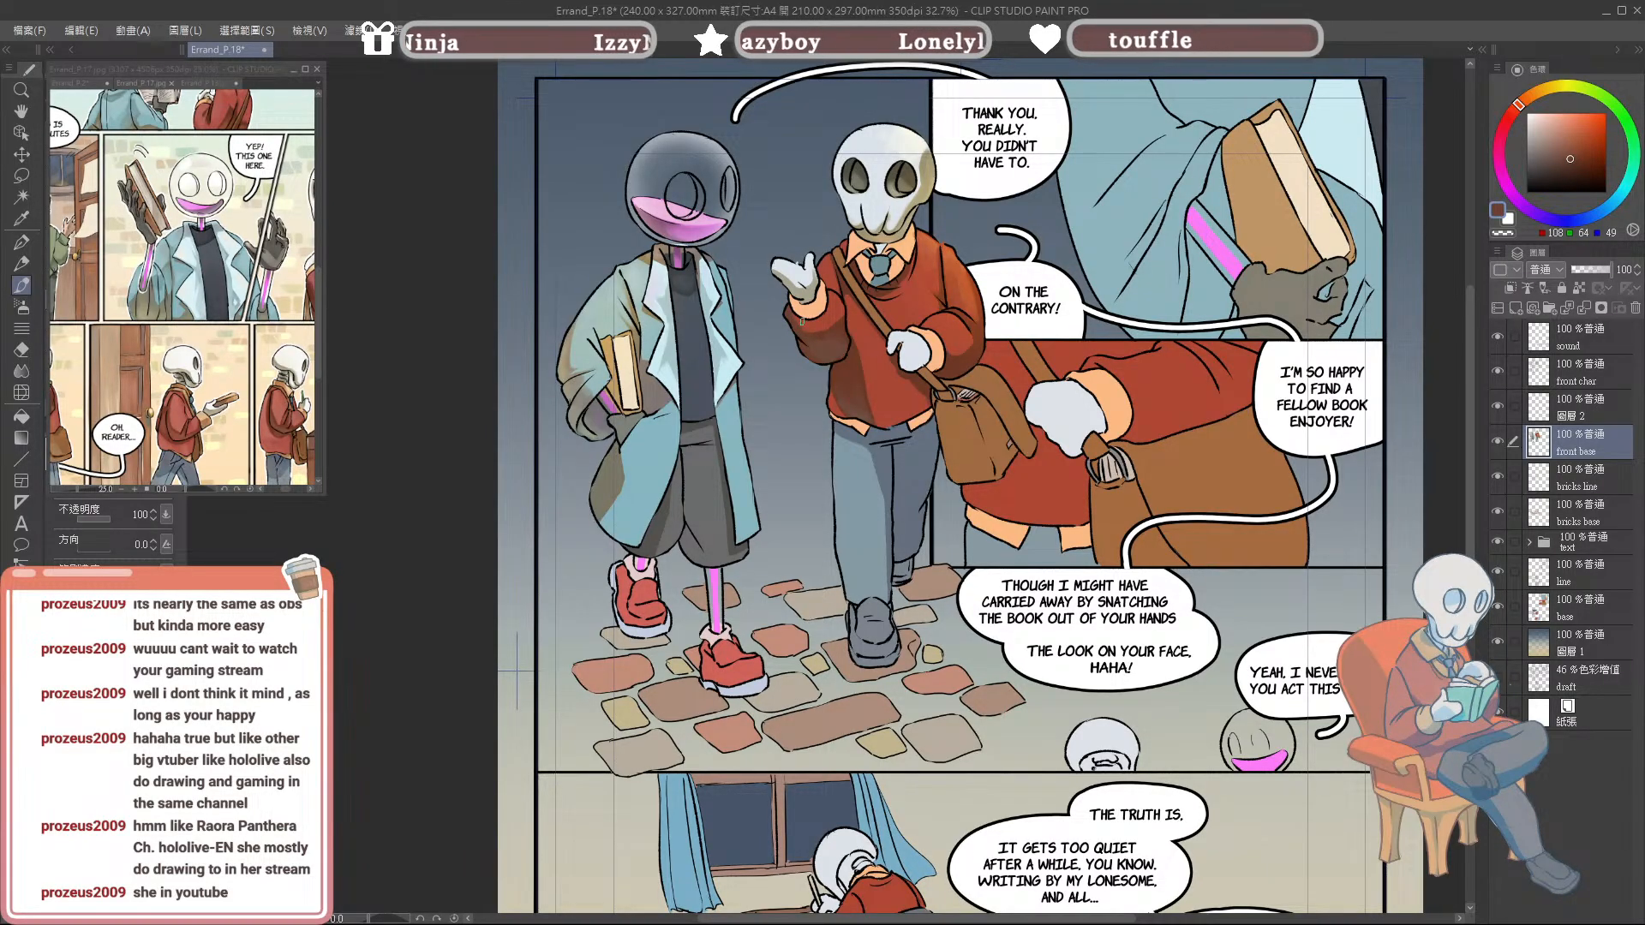
alt+click(838, 350)
alt+click(867, 422)
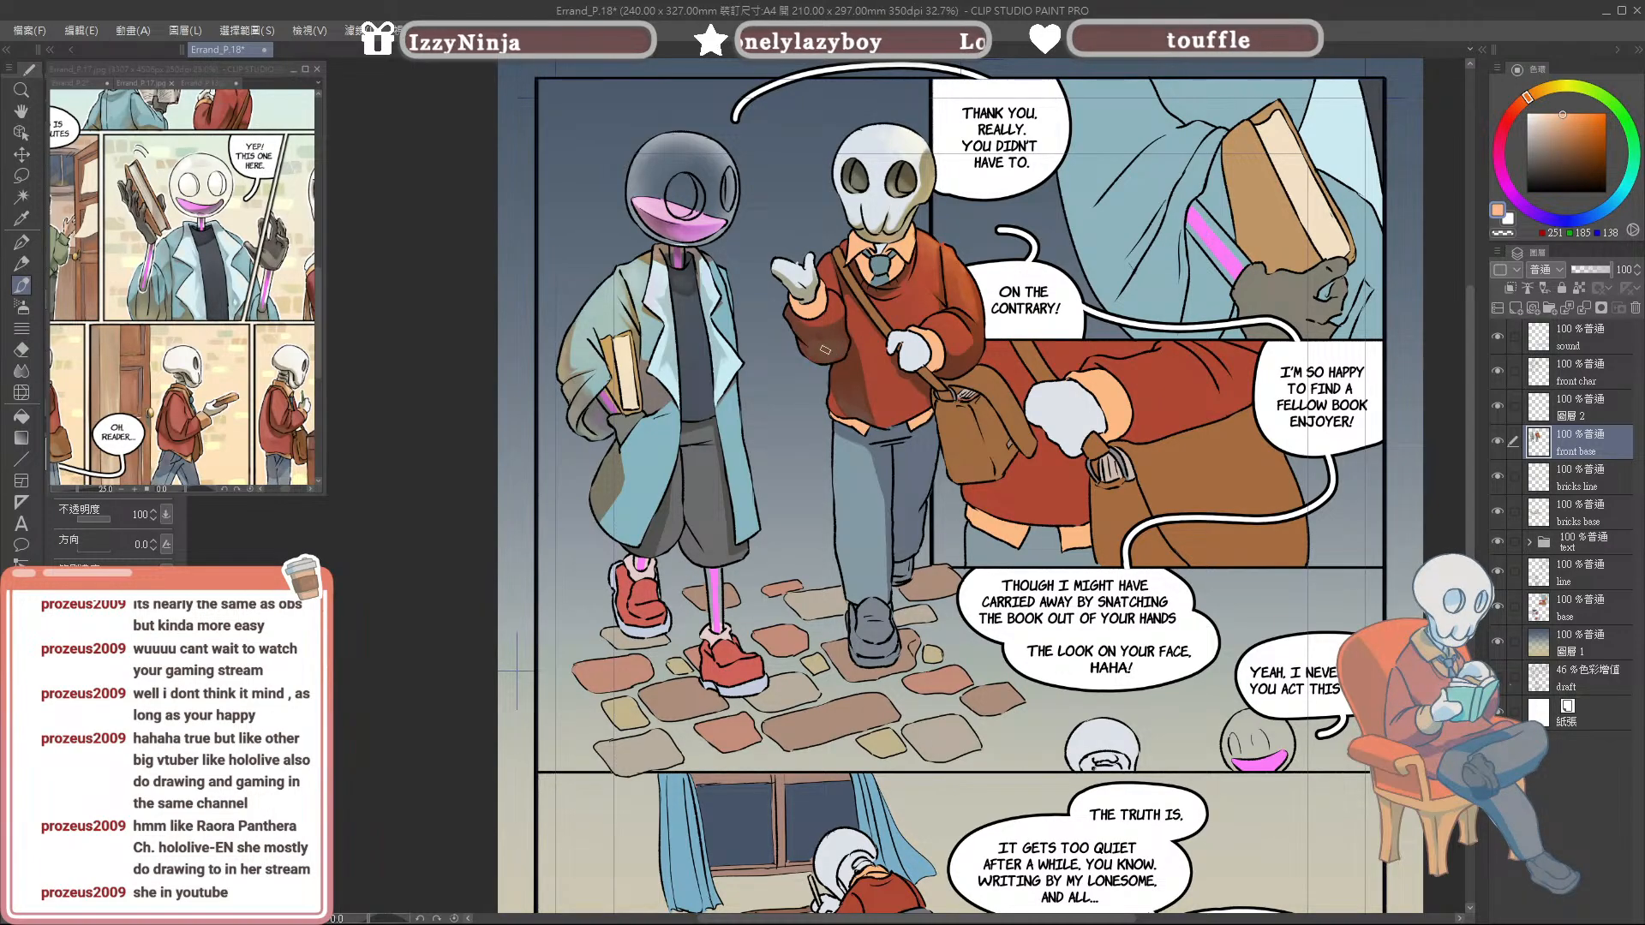
alt+click(810, 350)
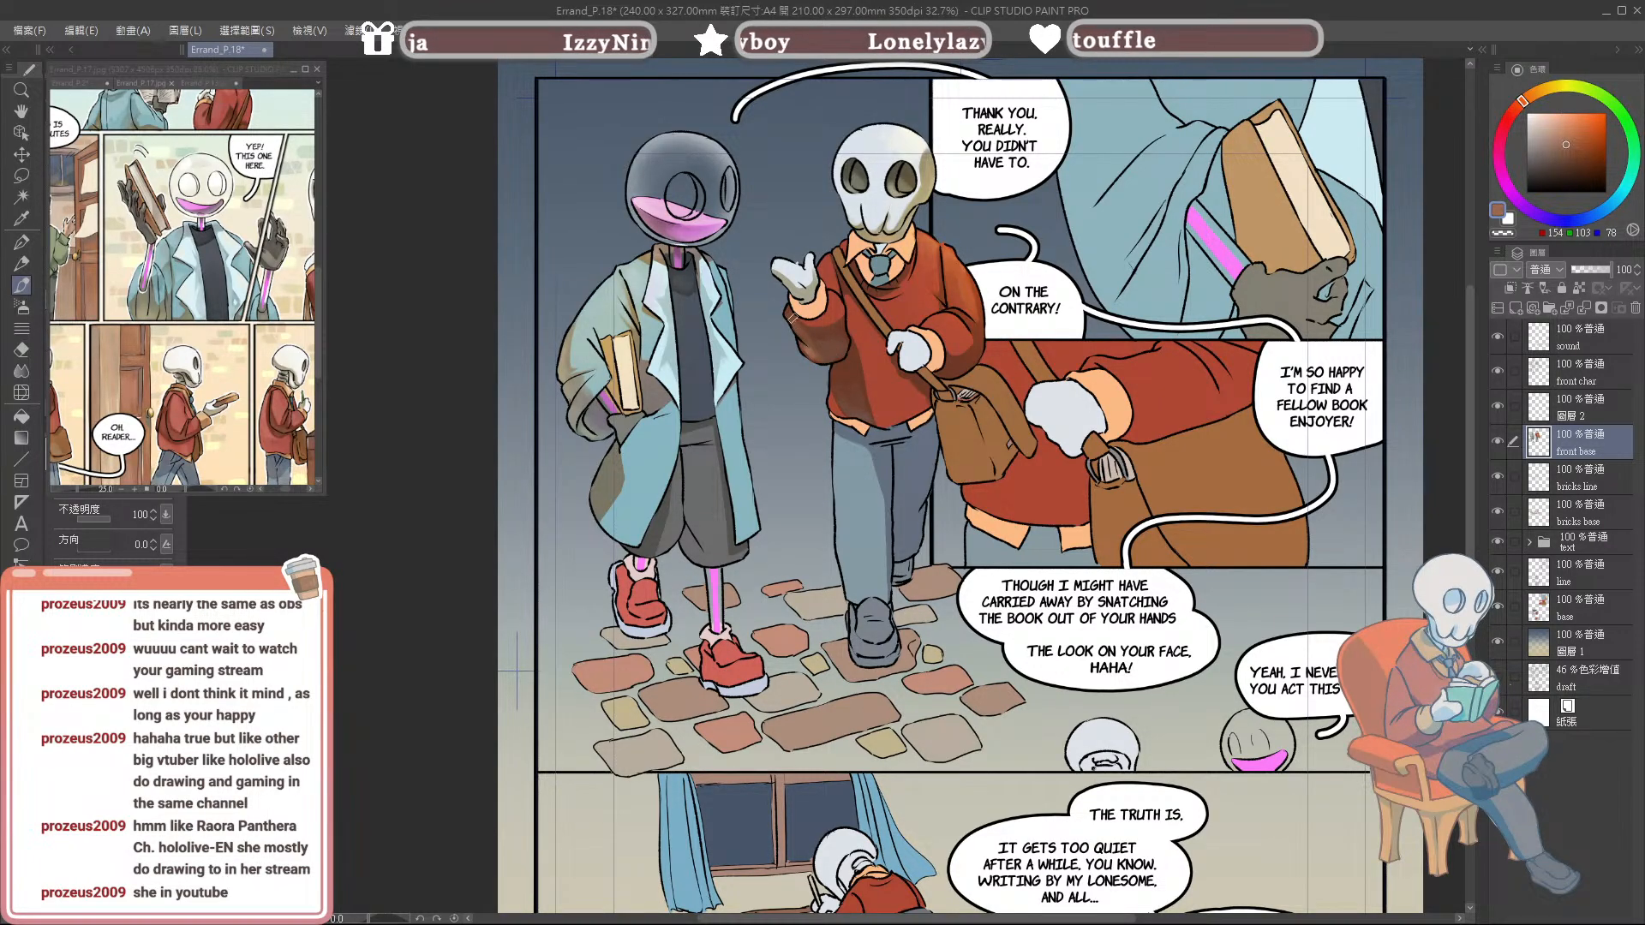
alt+click(806, 334)
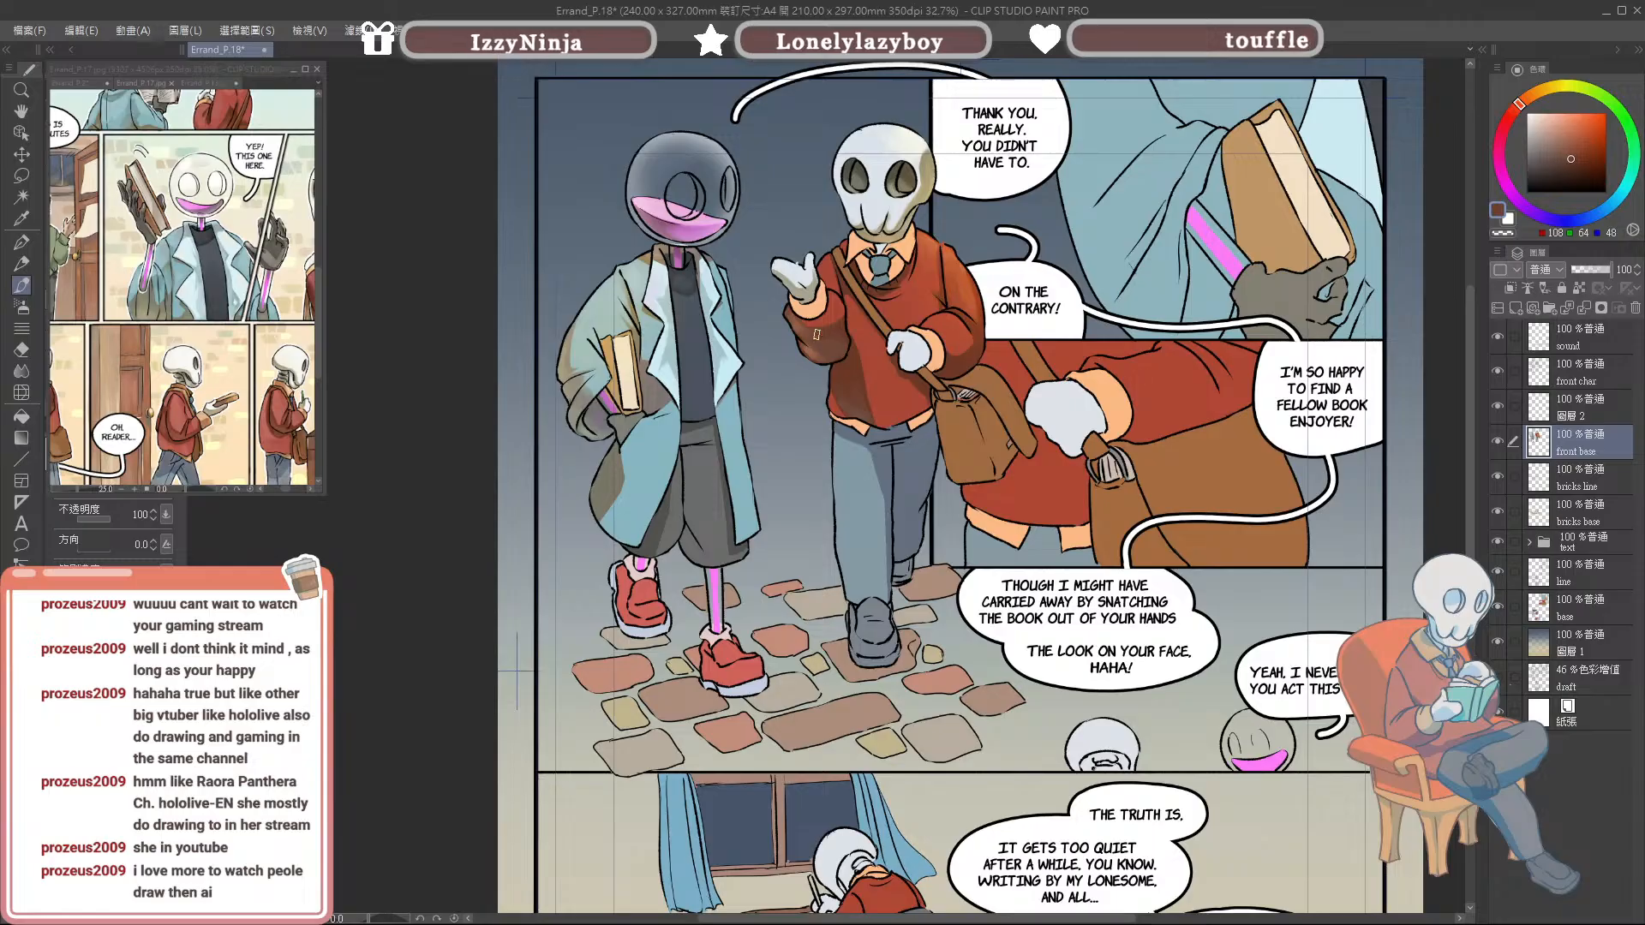
Step: Add the trousers' blue-gray, RGB 130, 154, 164, to the raised arm's elbow and blend it with sampled sleeve browns
alt+click(859, 460)
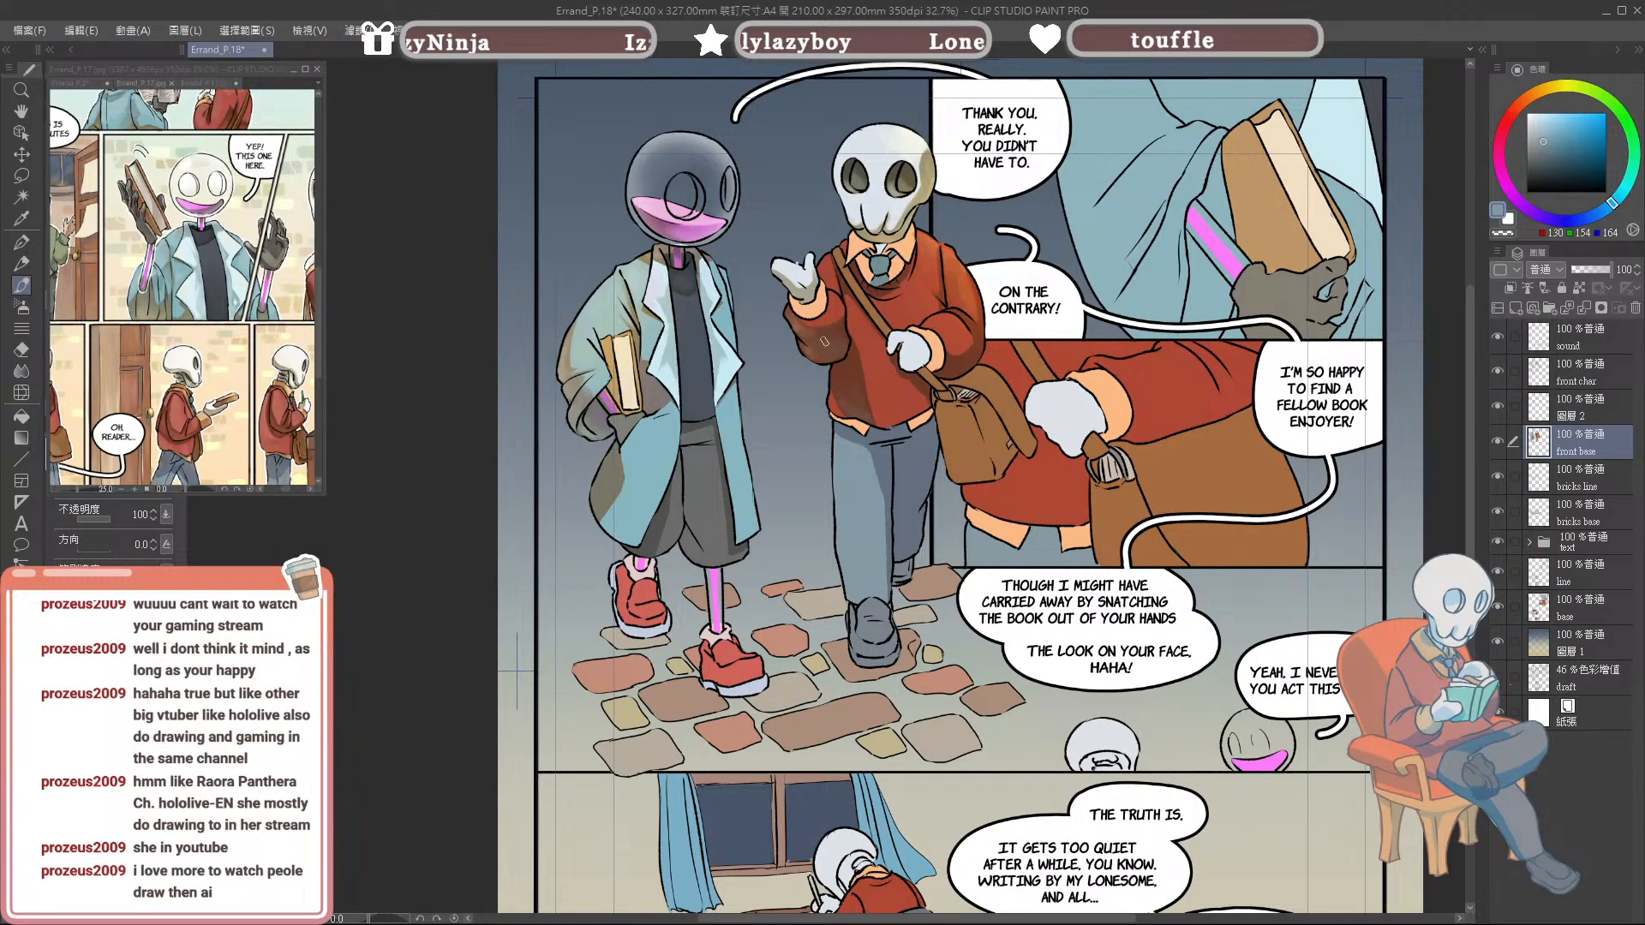
alt+click(828, 339)
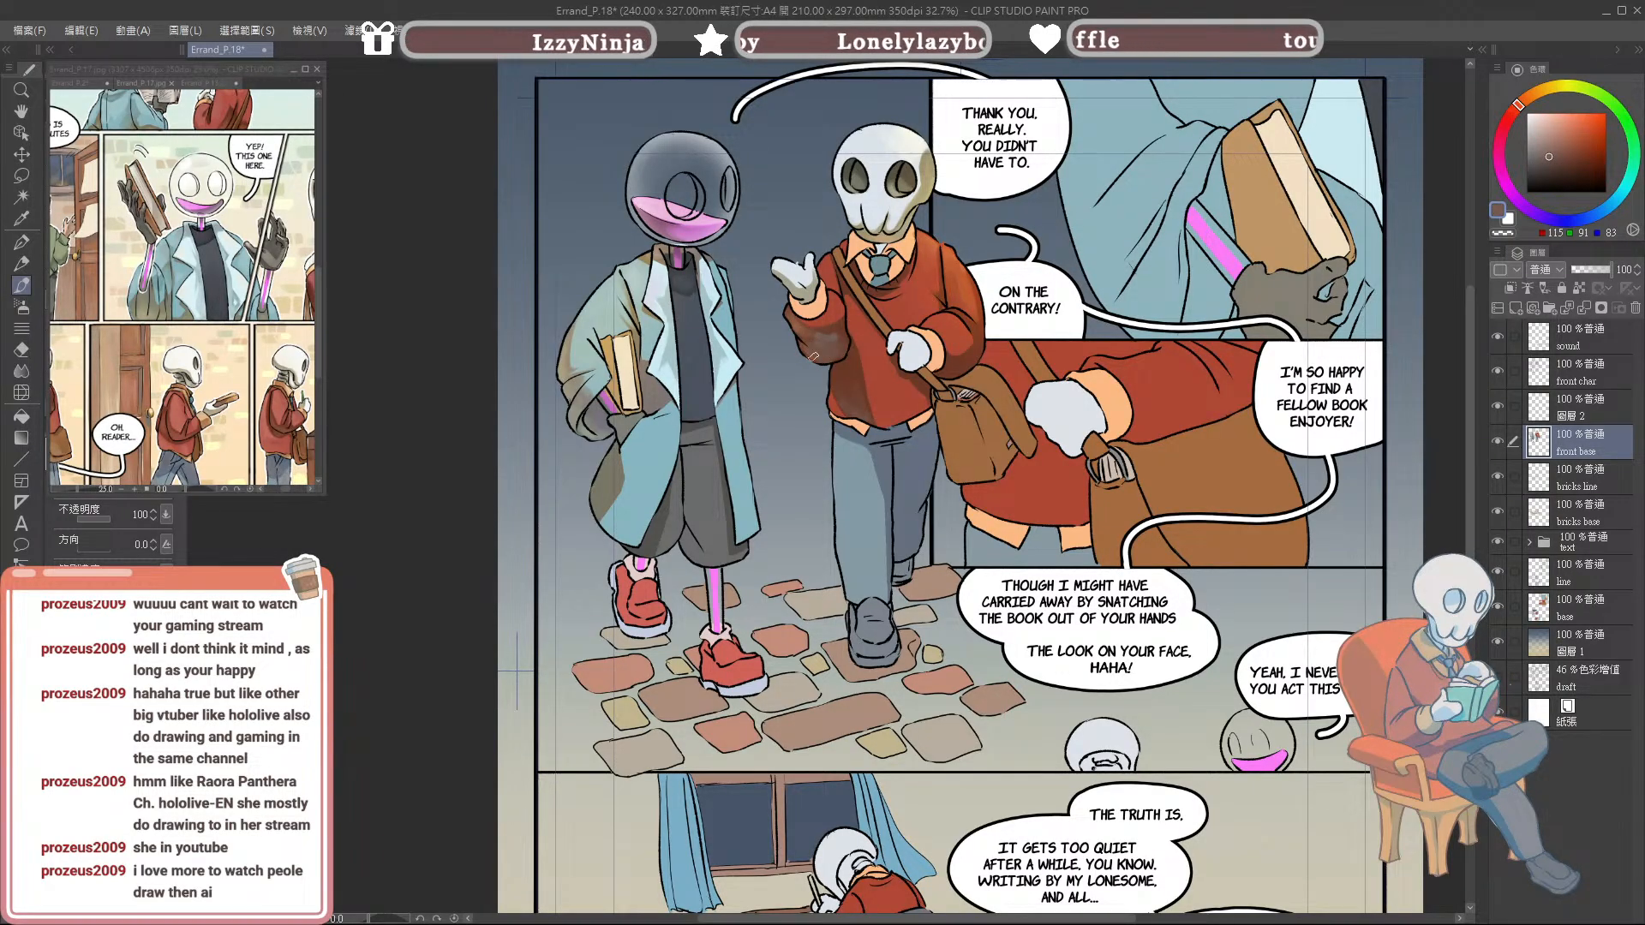
alt+click(831, 348)
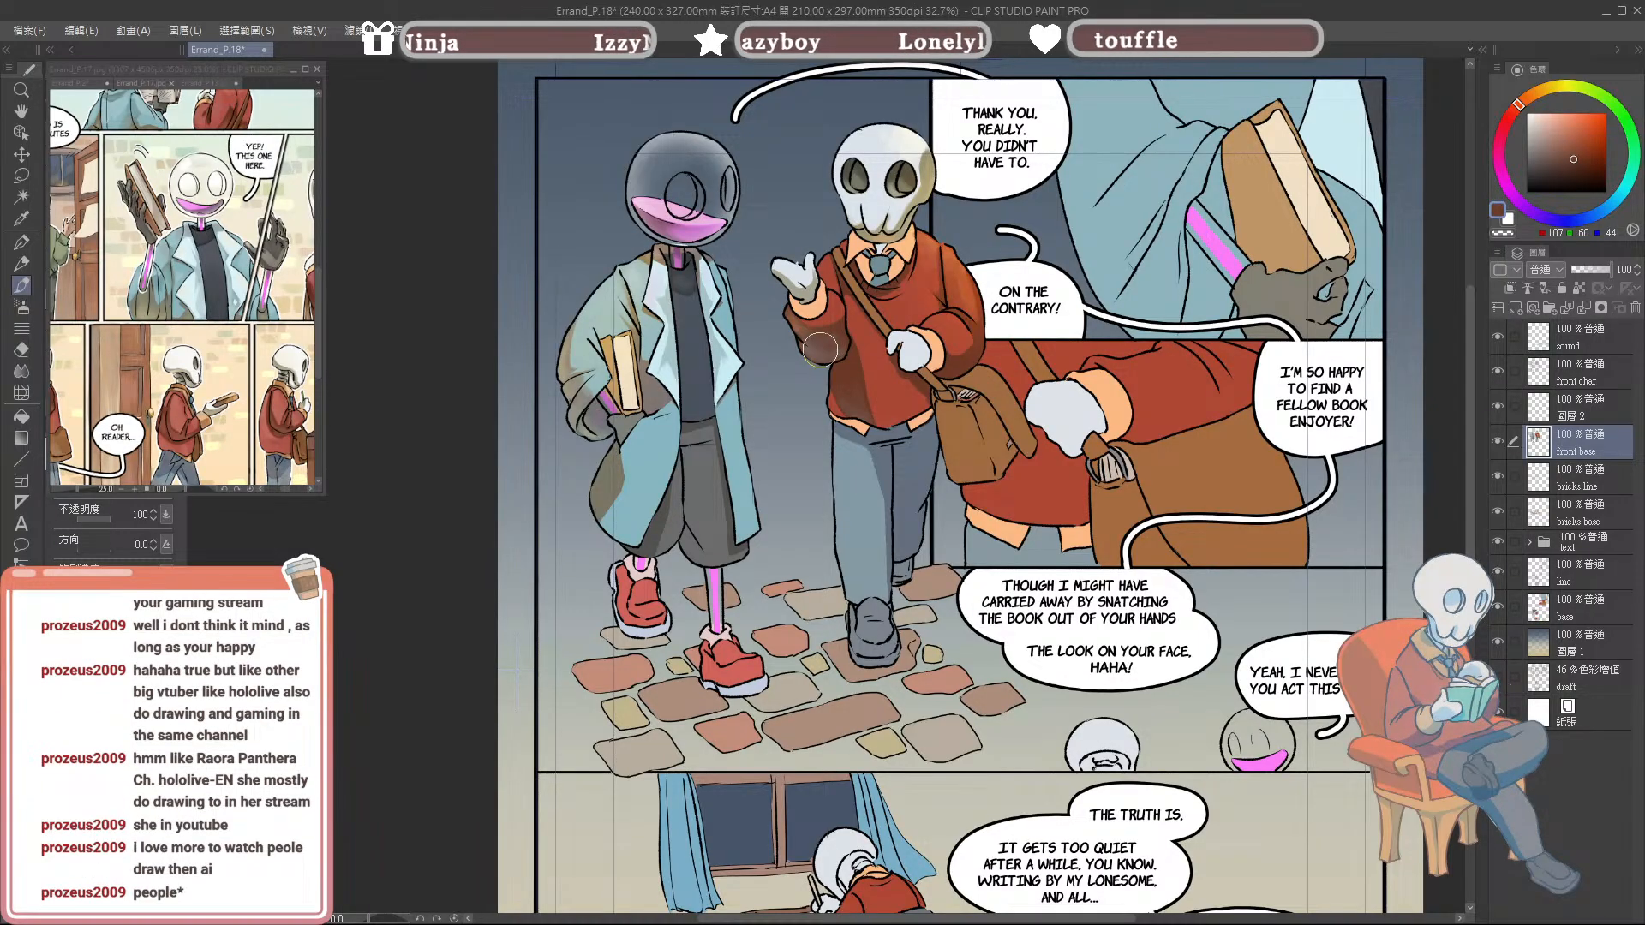
alt+click(817, 350)
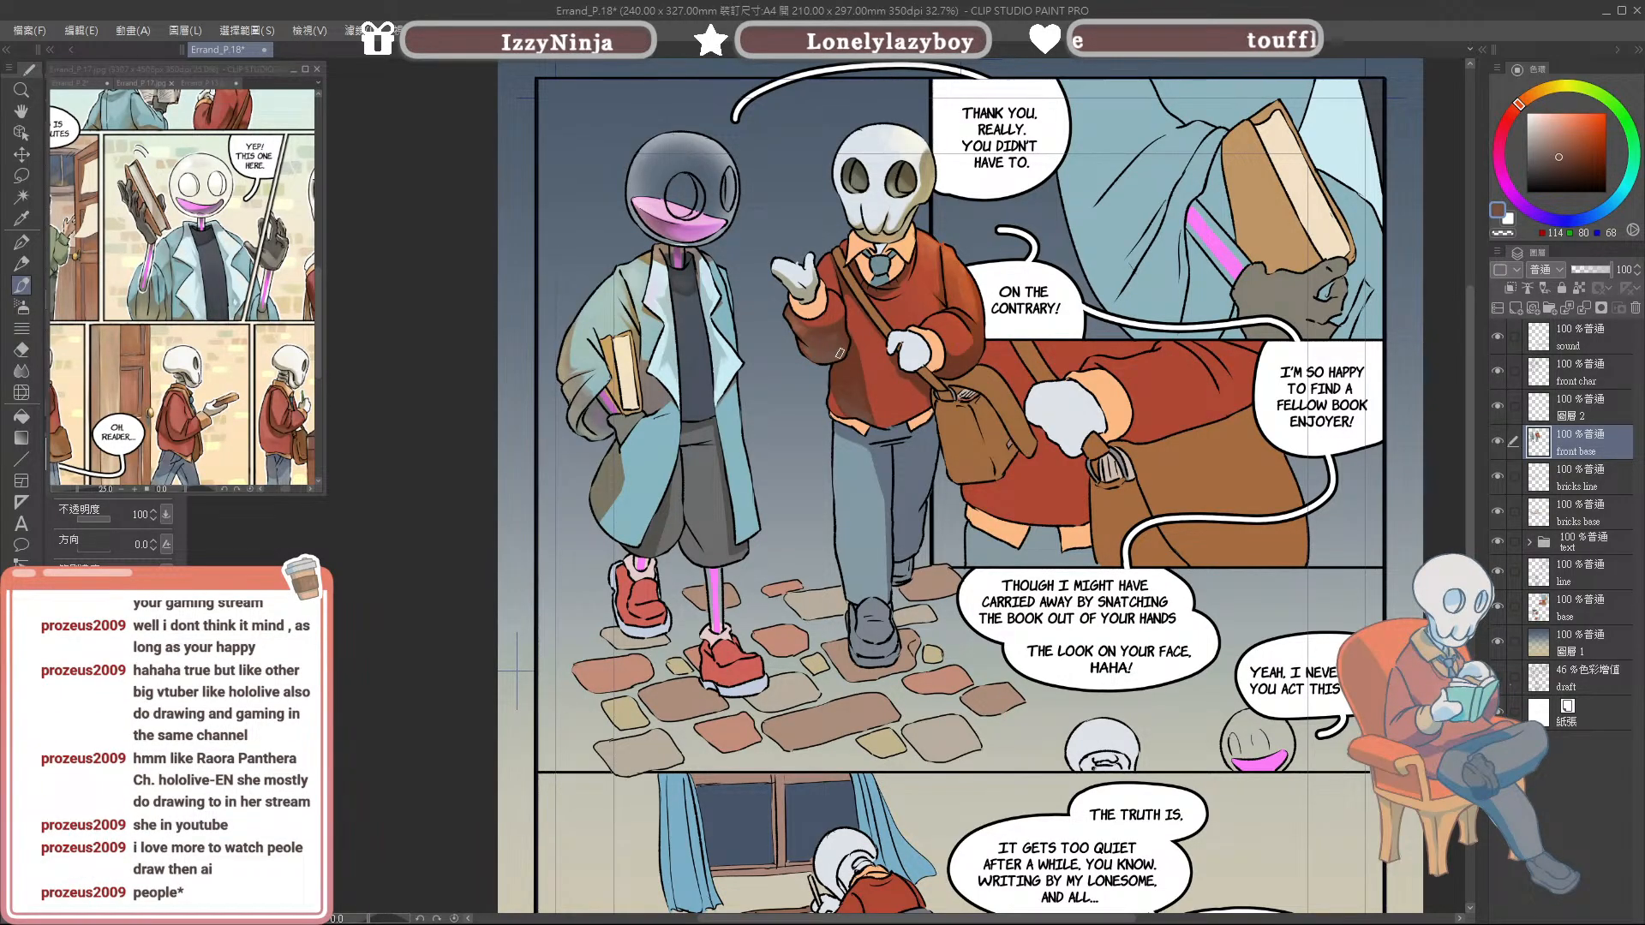
alt+click(836, 330)
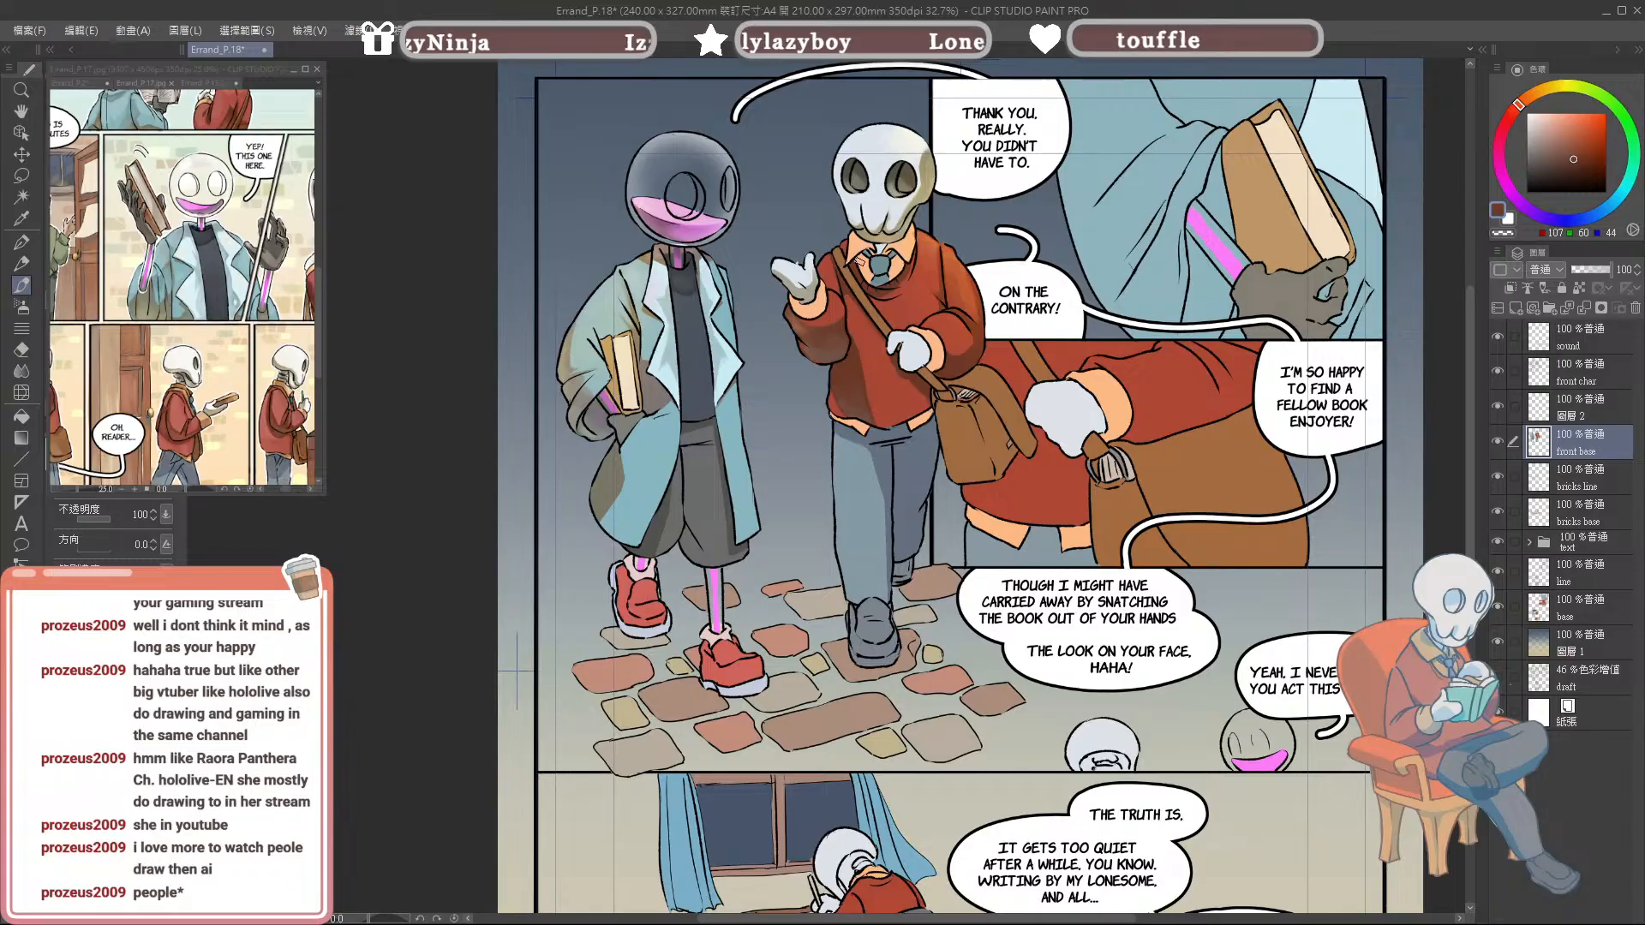
Step: Smooth the shadow transition on the red sweater's lower torso with browns and red sampled from the torso
alt+click(858, 401)
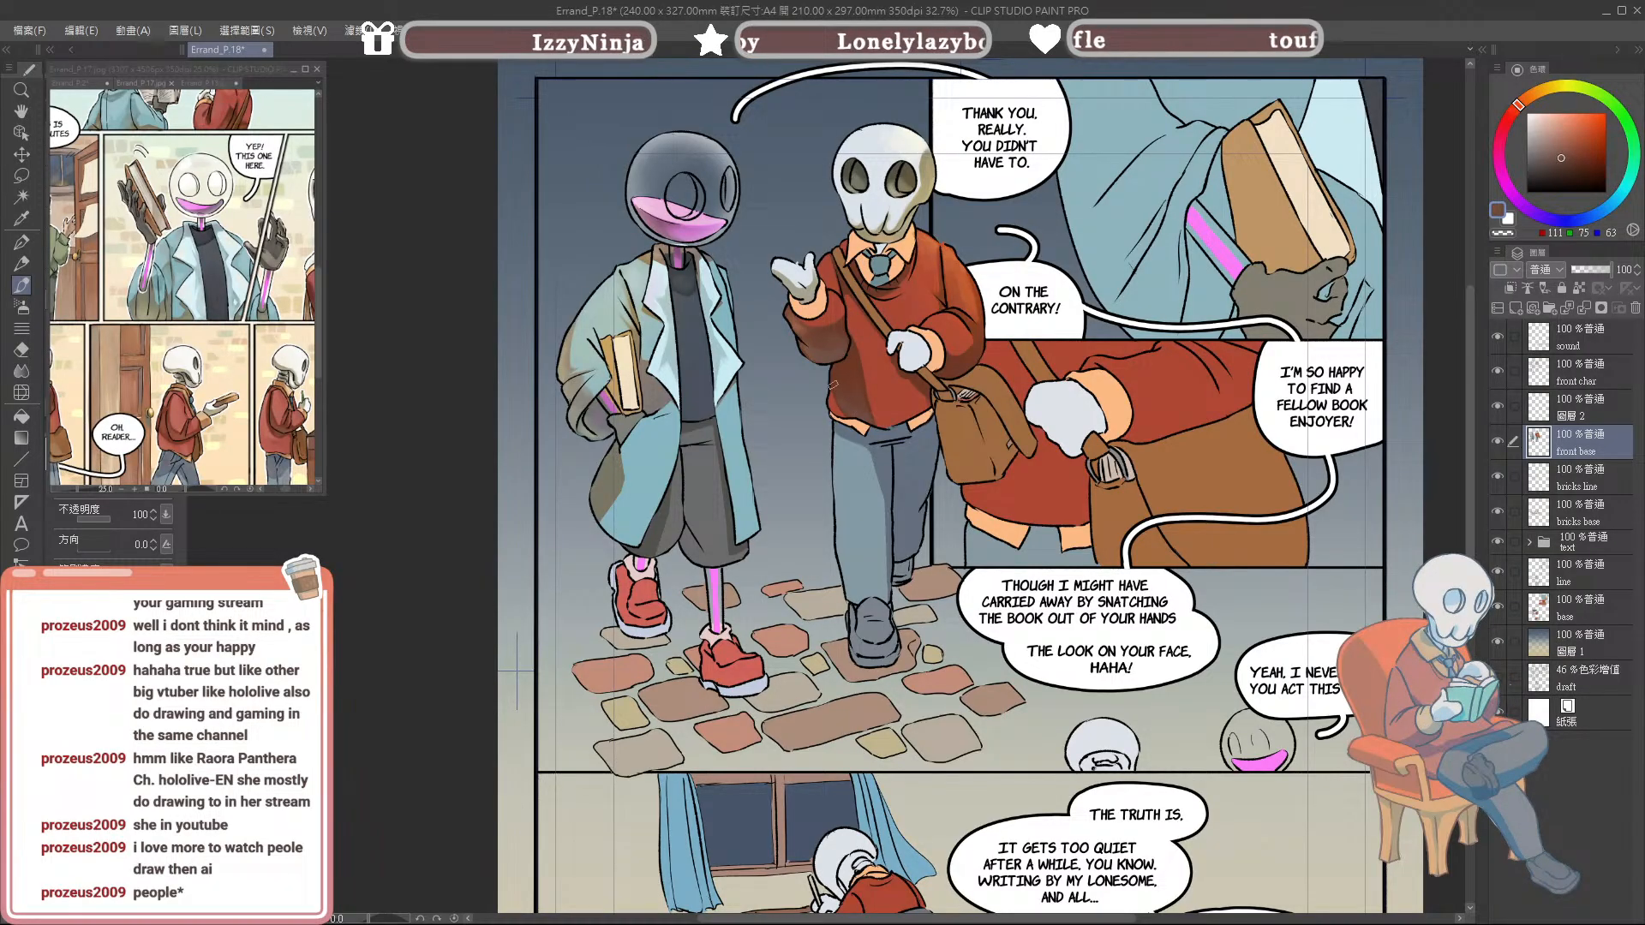
alt+click(845, 400)
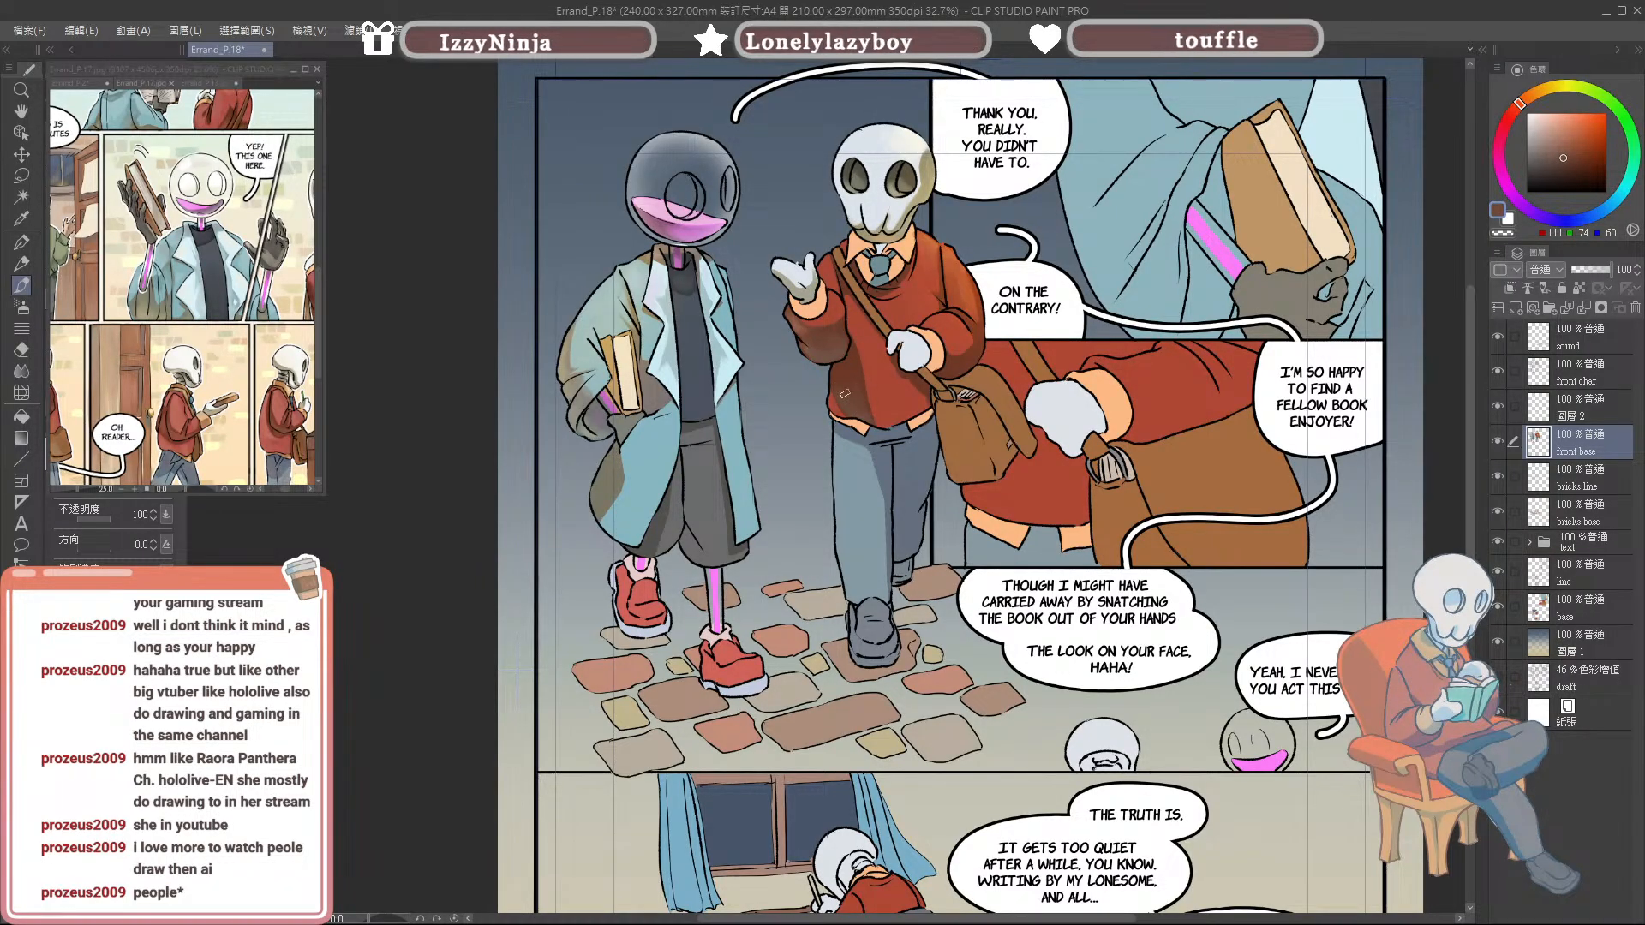
alt+click(864, 382)
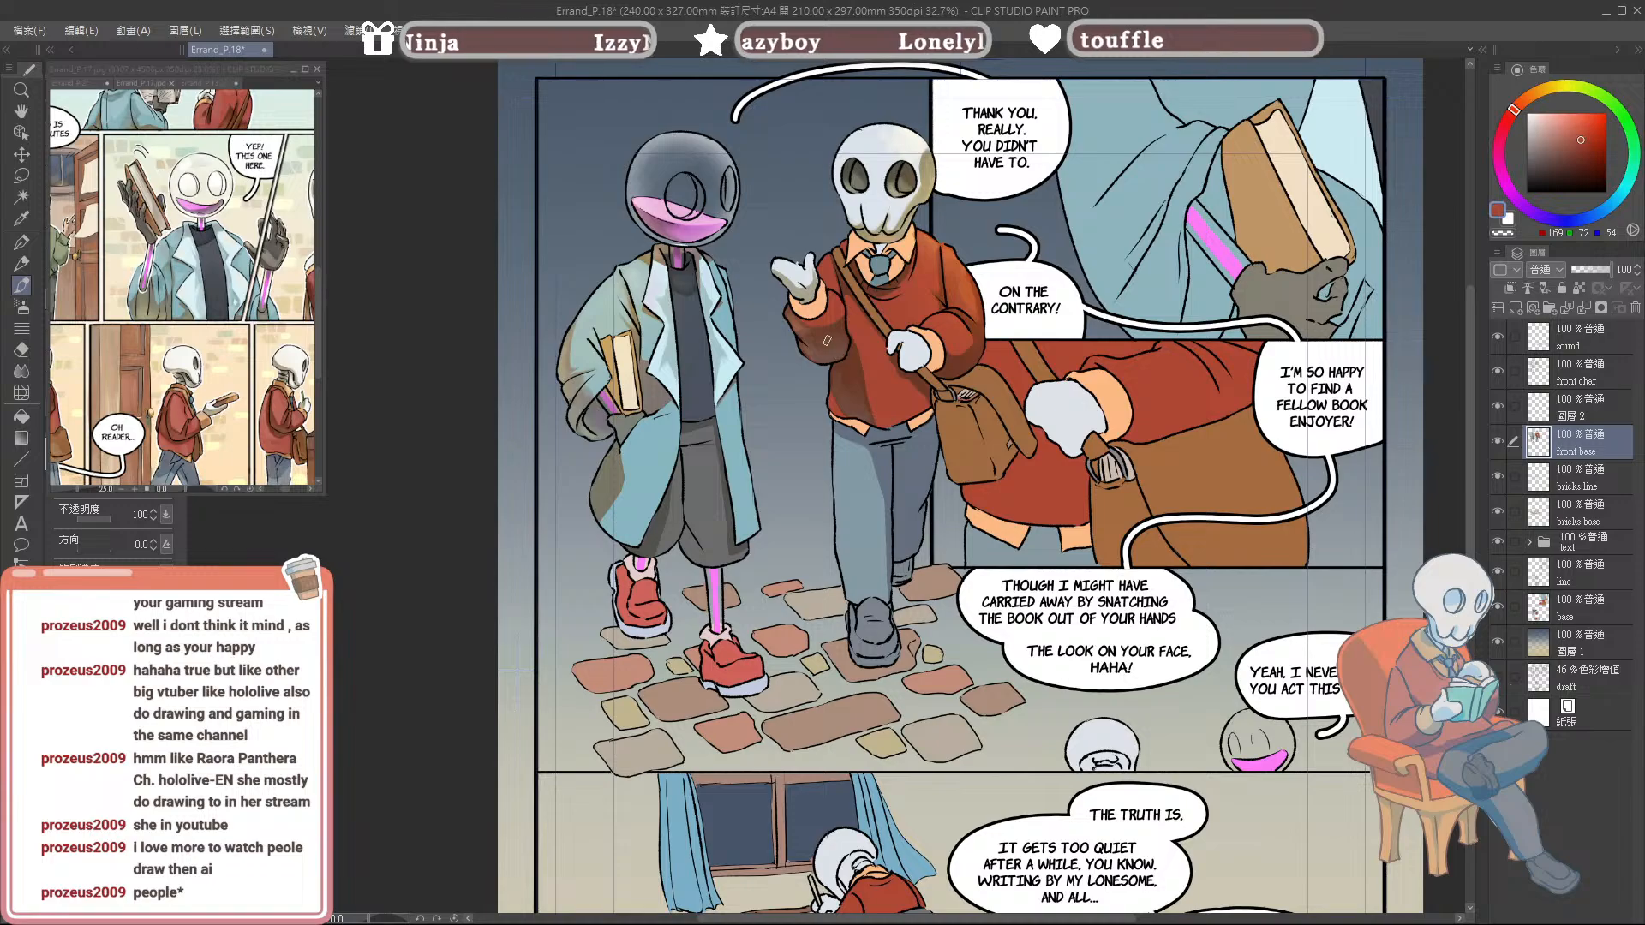
alt+click(848, 387)
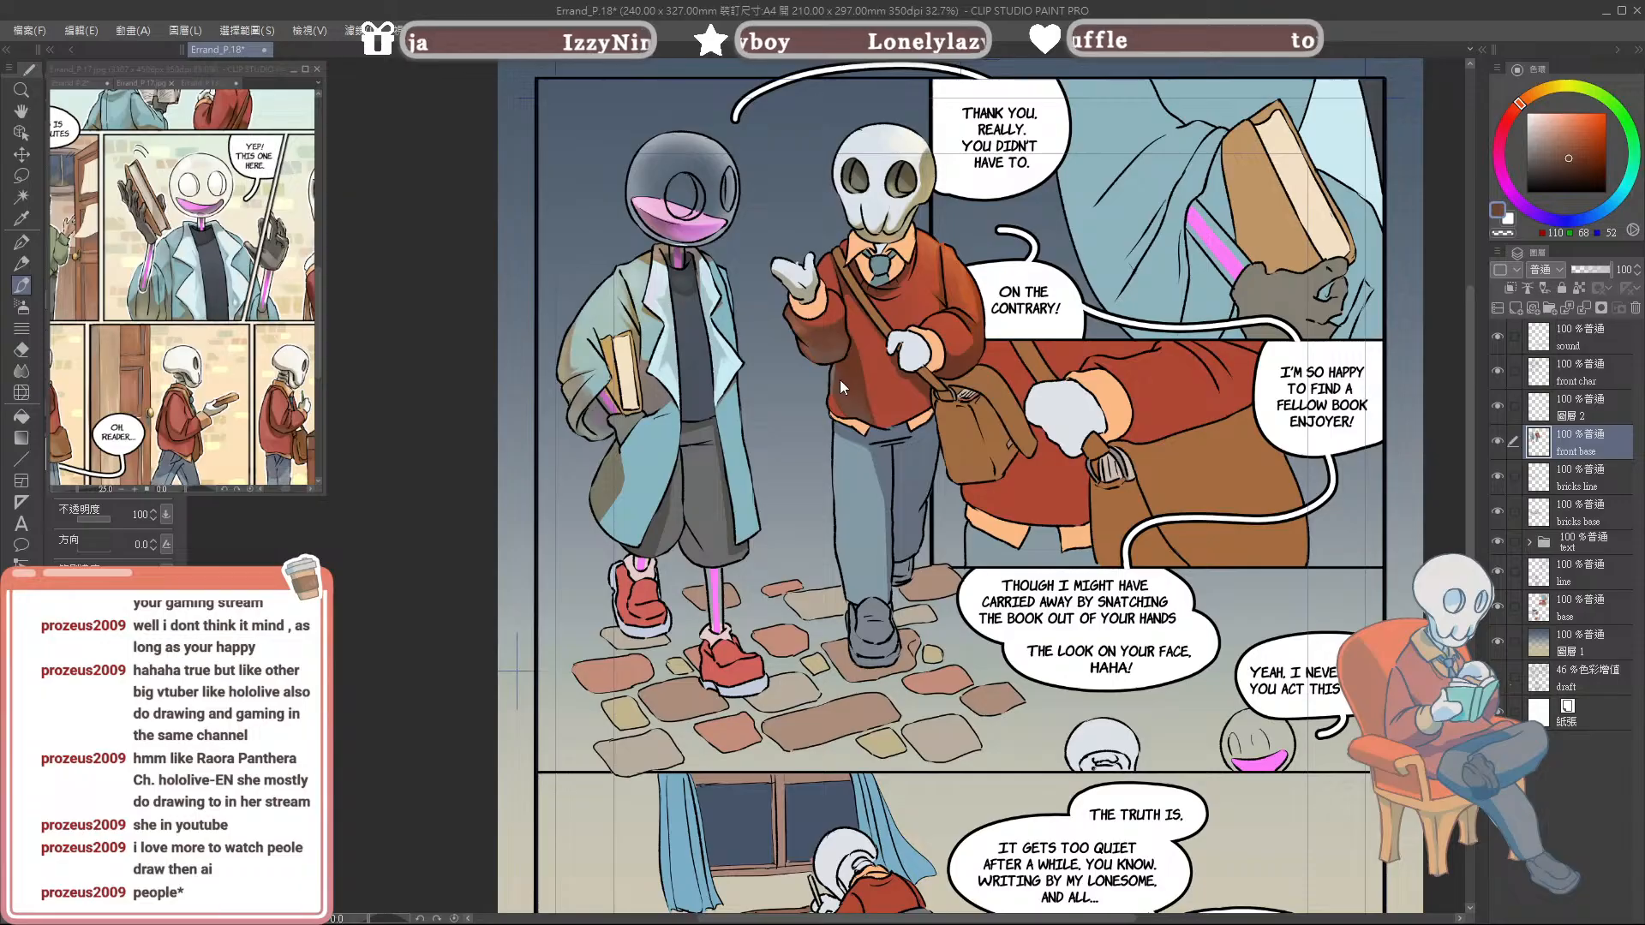
Step: Paint muted gray reflected light along the sweater torso's outer edge below the raised arm and blend it with sampled browns
alt+click(841, 394)
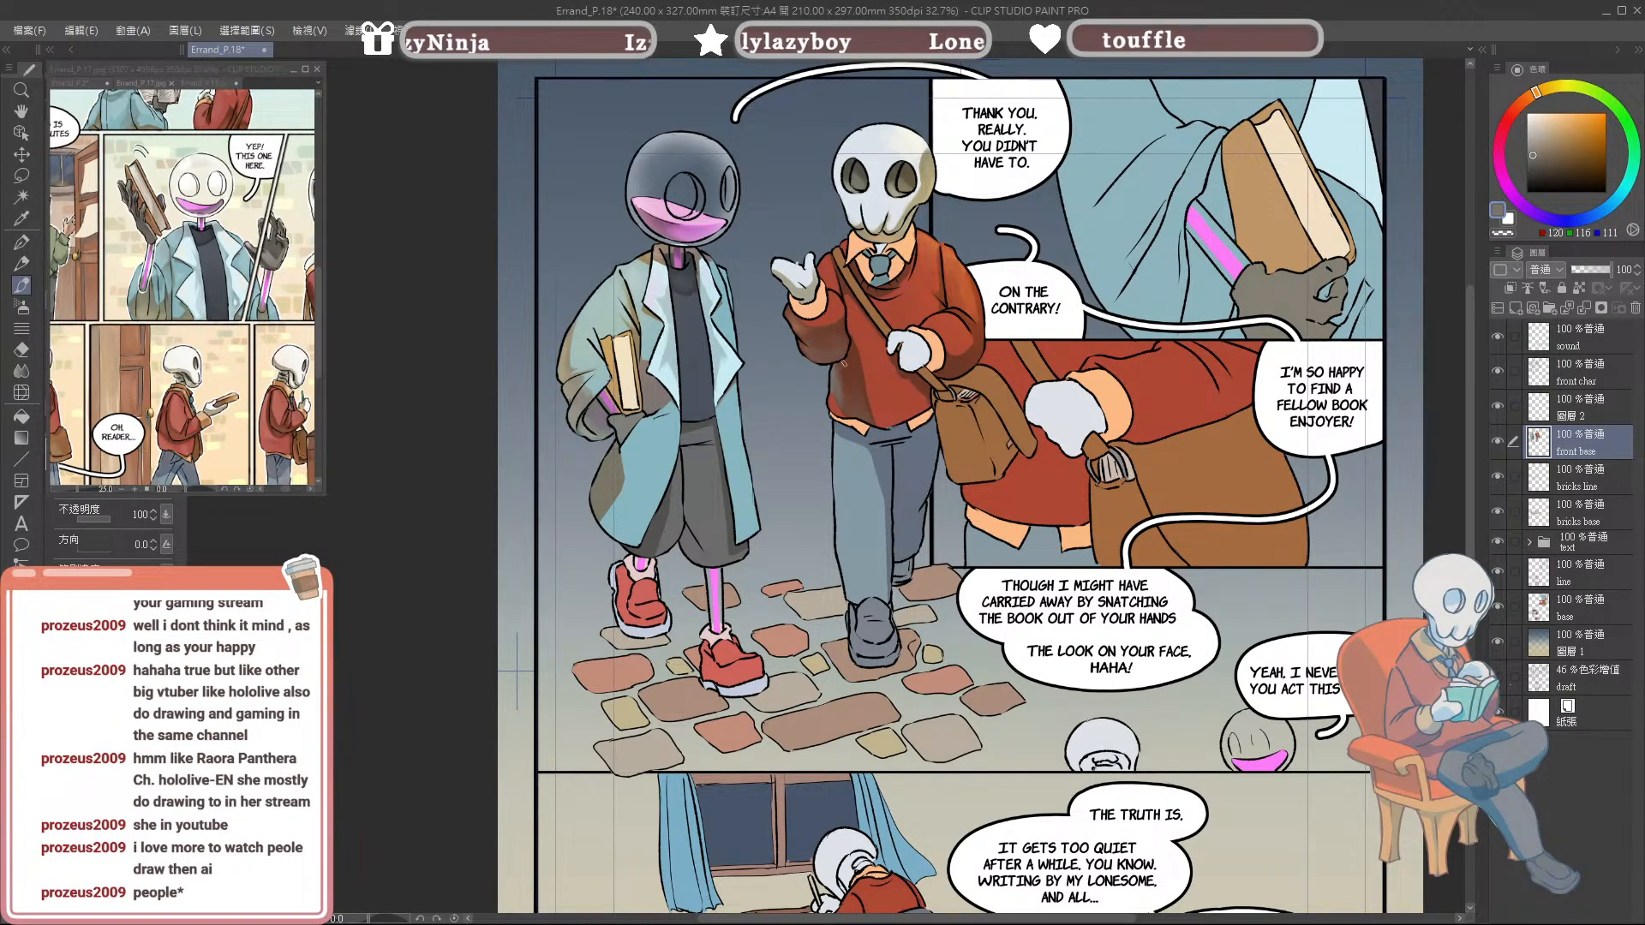
alt+click(844, 364)
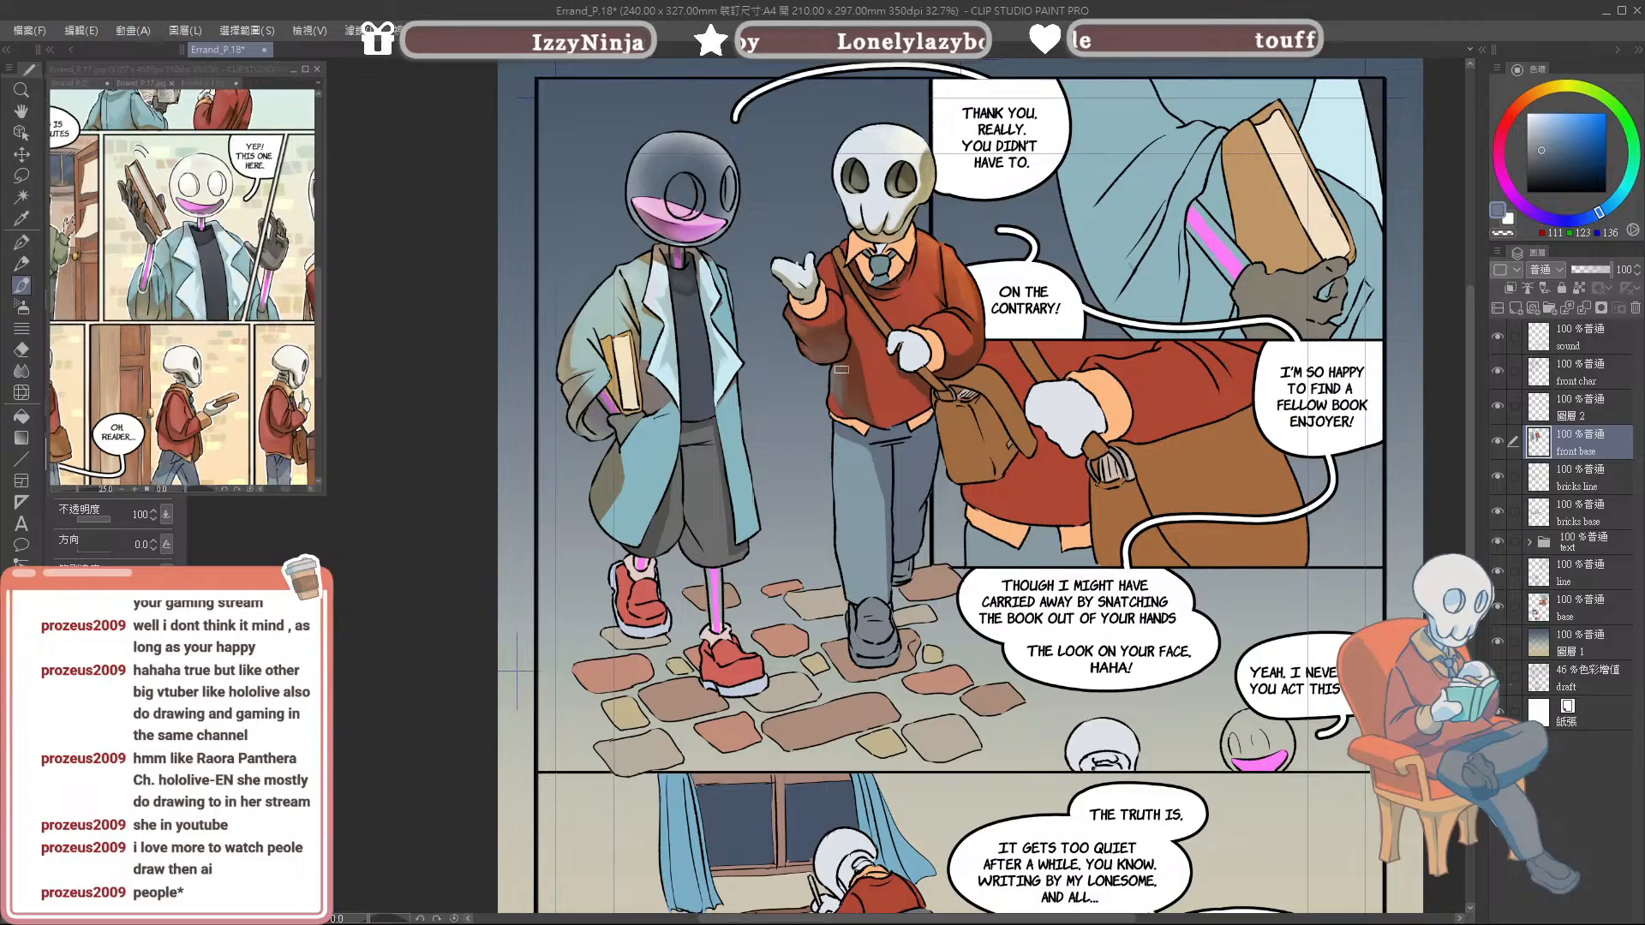
alt+click(846, 371)
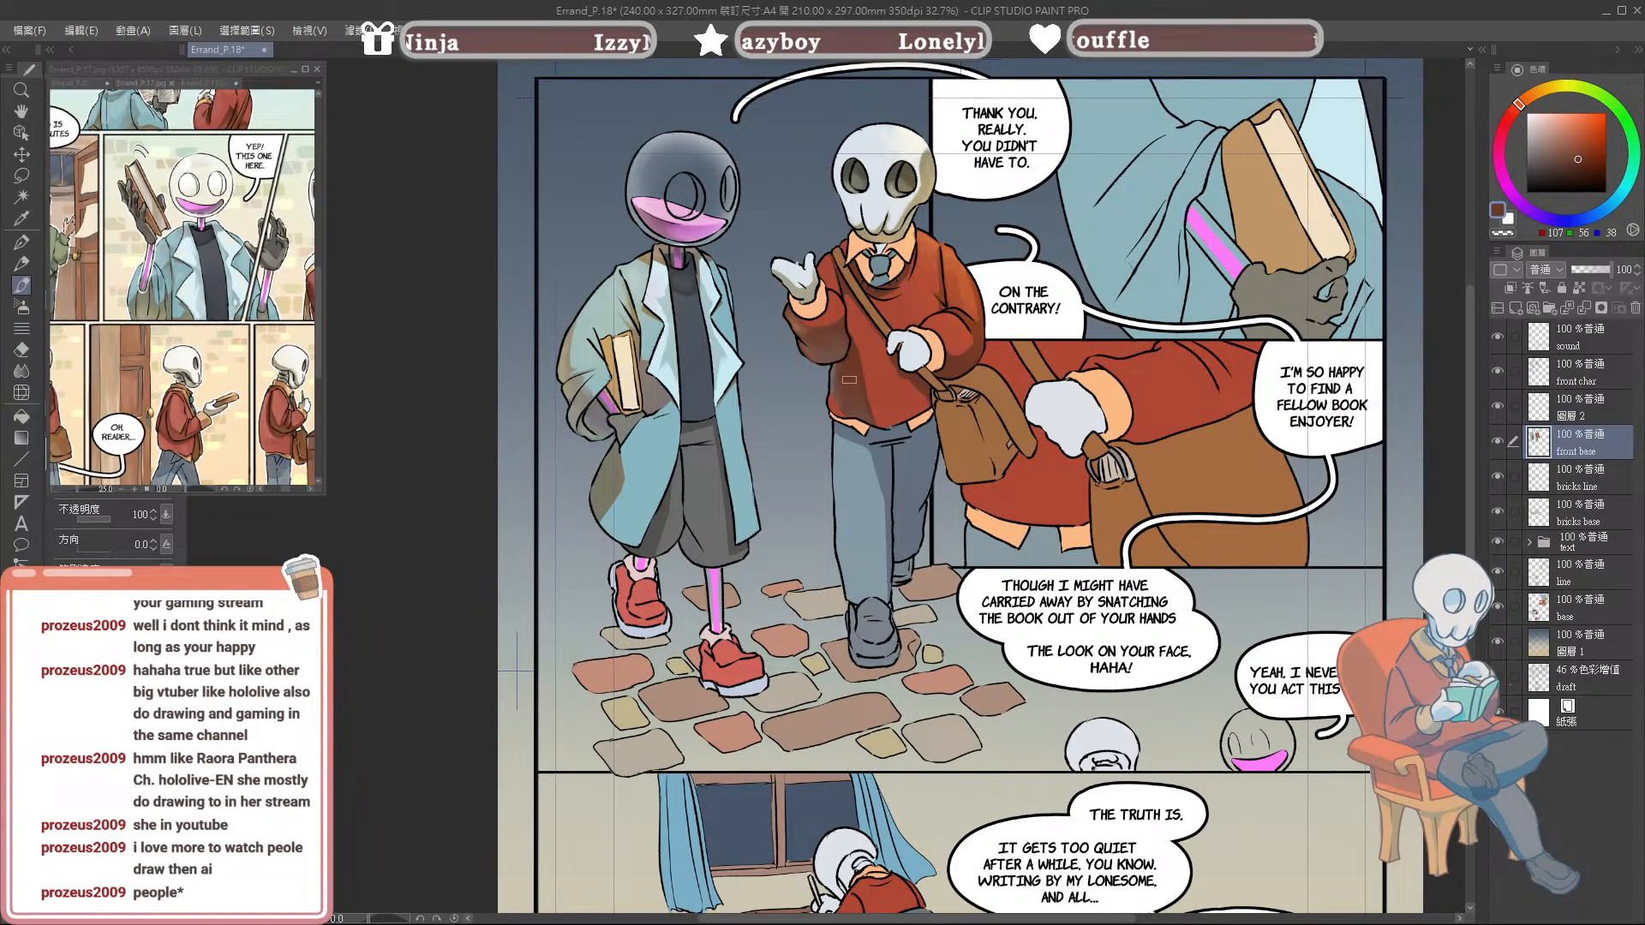
alt+click(845, 375)
alt+click(845, 371)
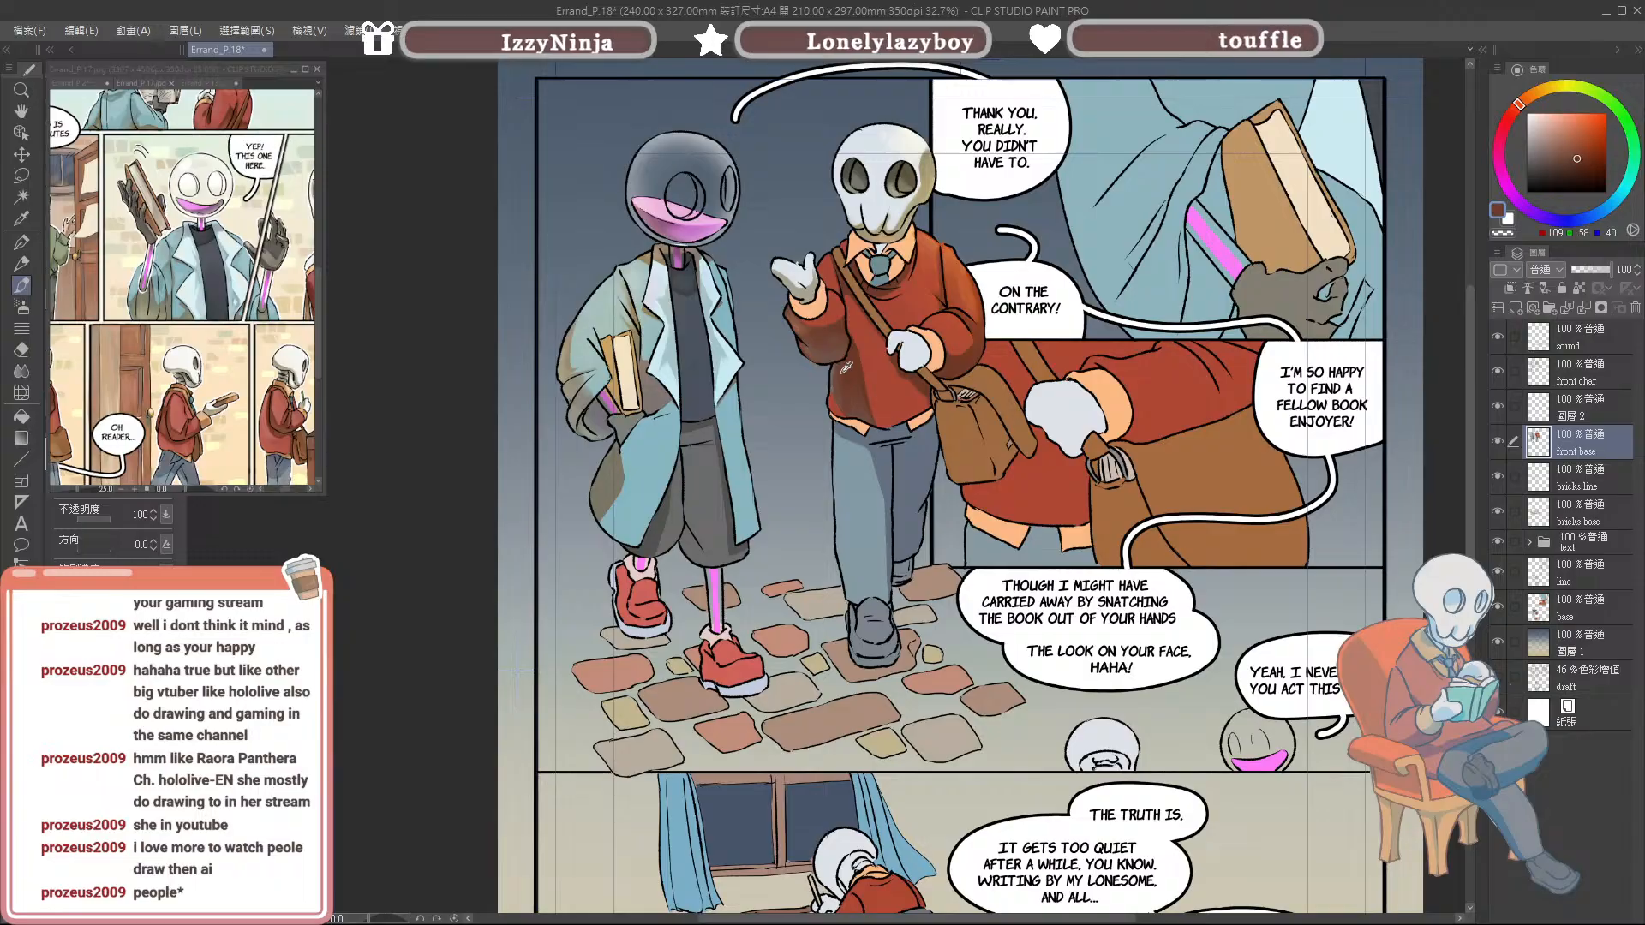
alt+click(833, 379)
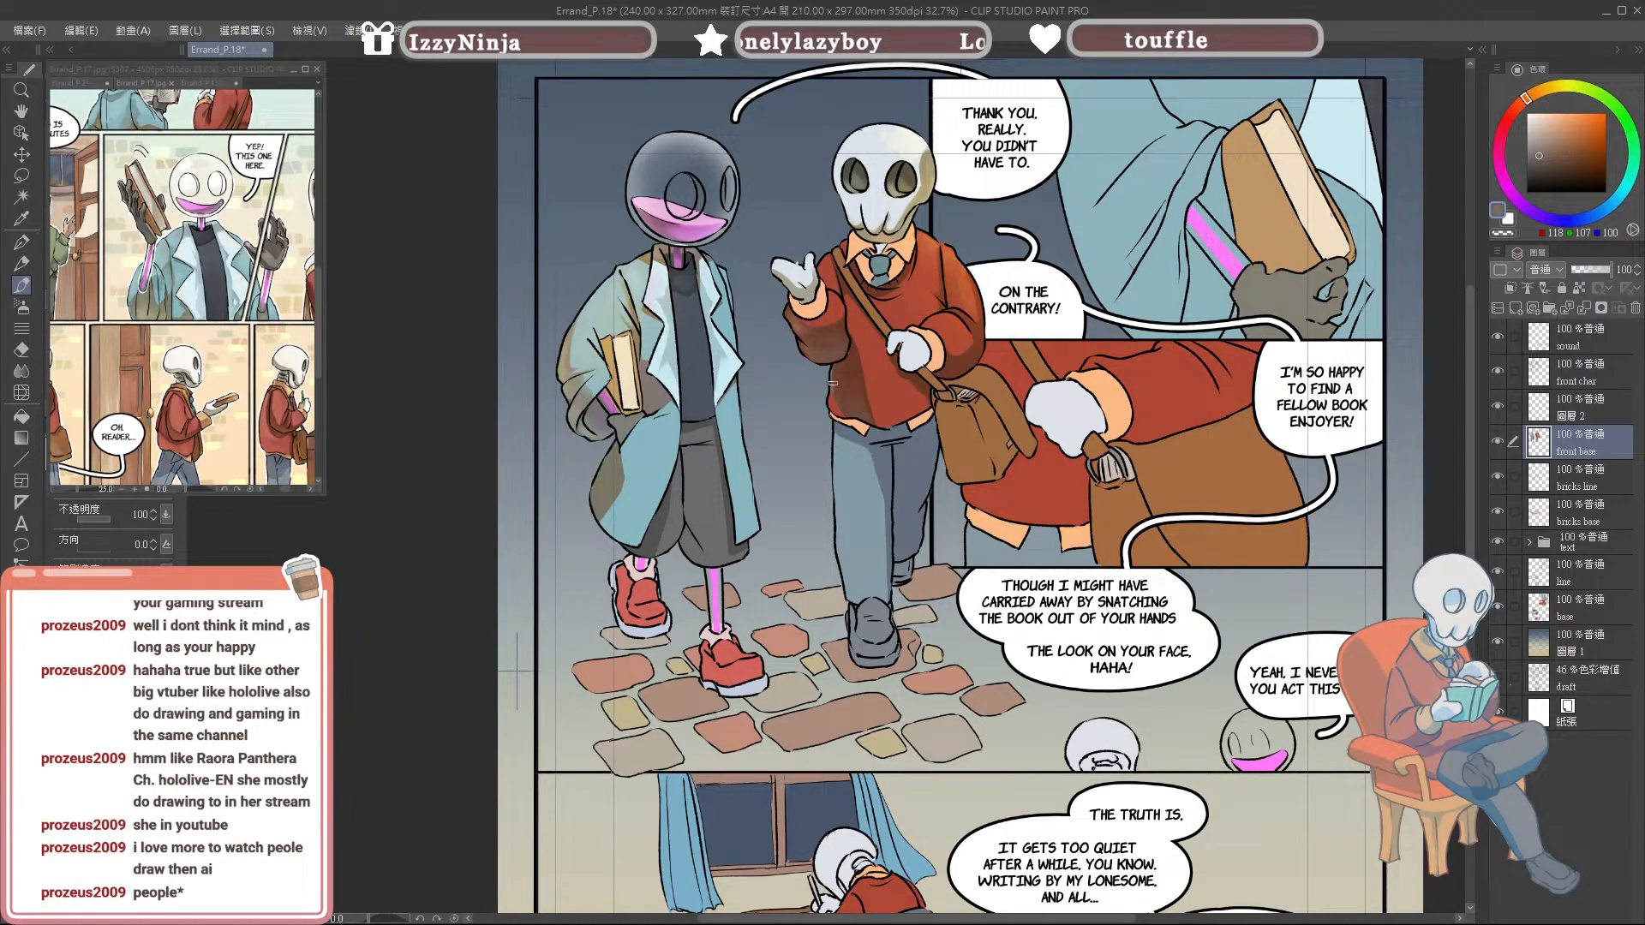
alt+click(838, 372)
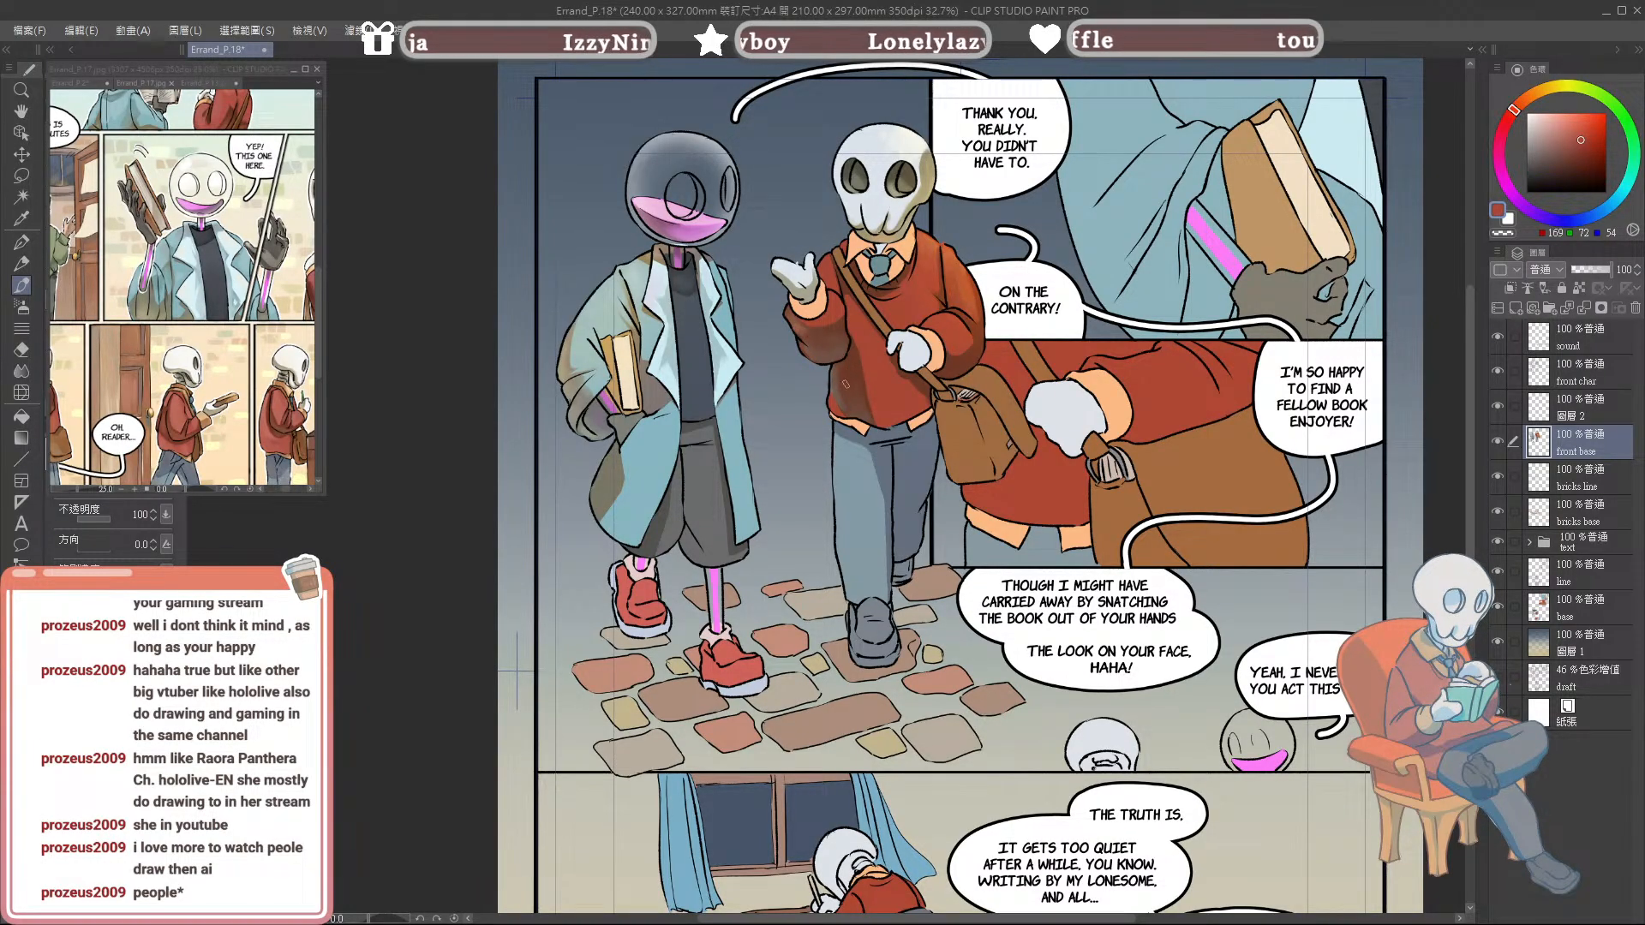
Step: Touch up the sweater's shaded outer edge just above the hem with shirt orange and sweater browns sampled nearby
alt+click(842, 418)
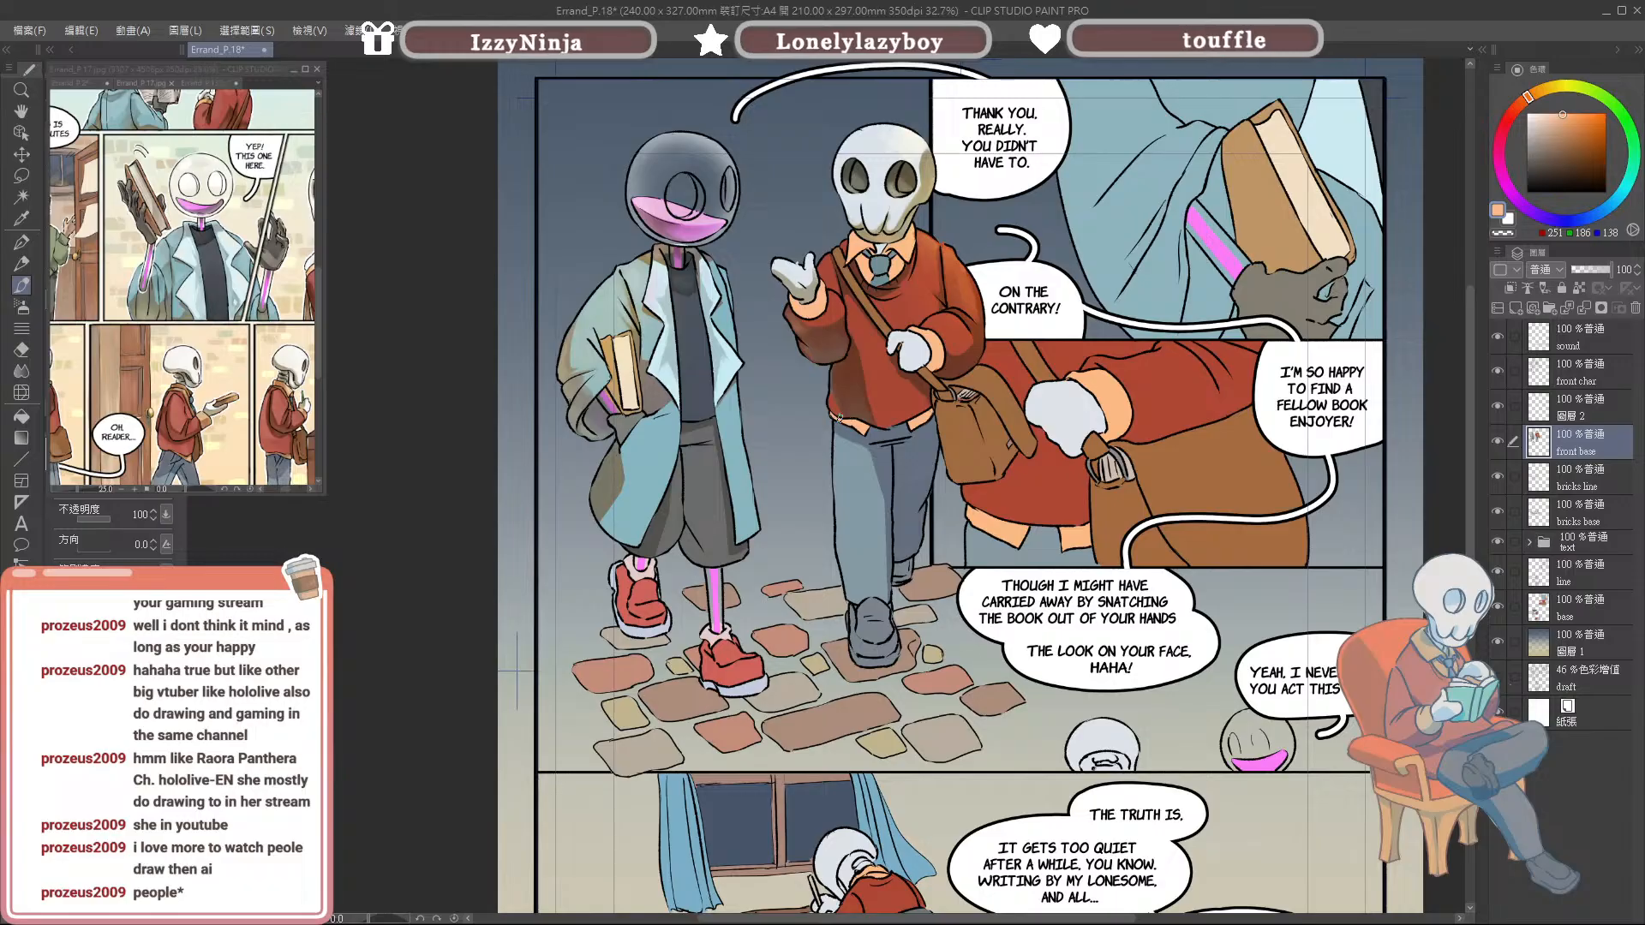
alt+click(833, 391)
drag(832, 397, 833, 409)
alt+click(841, 417)
alt+click(840, 401)
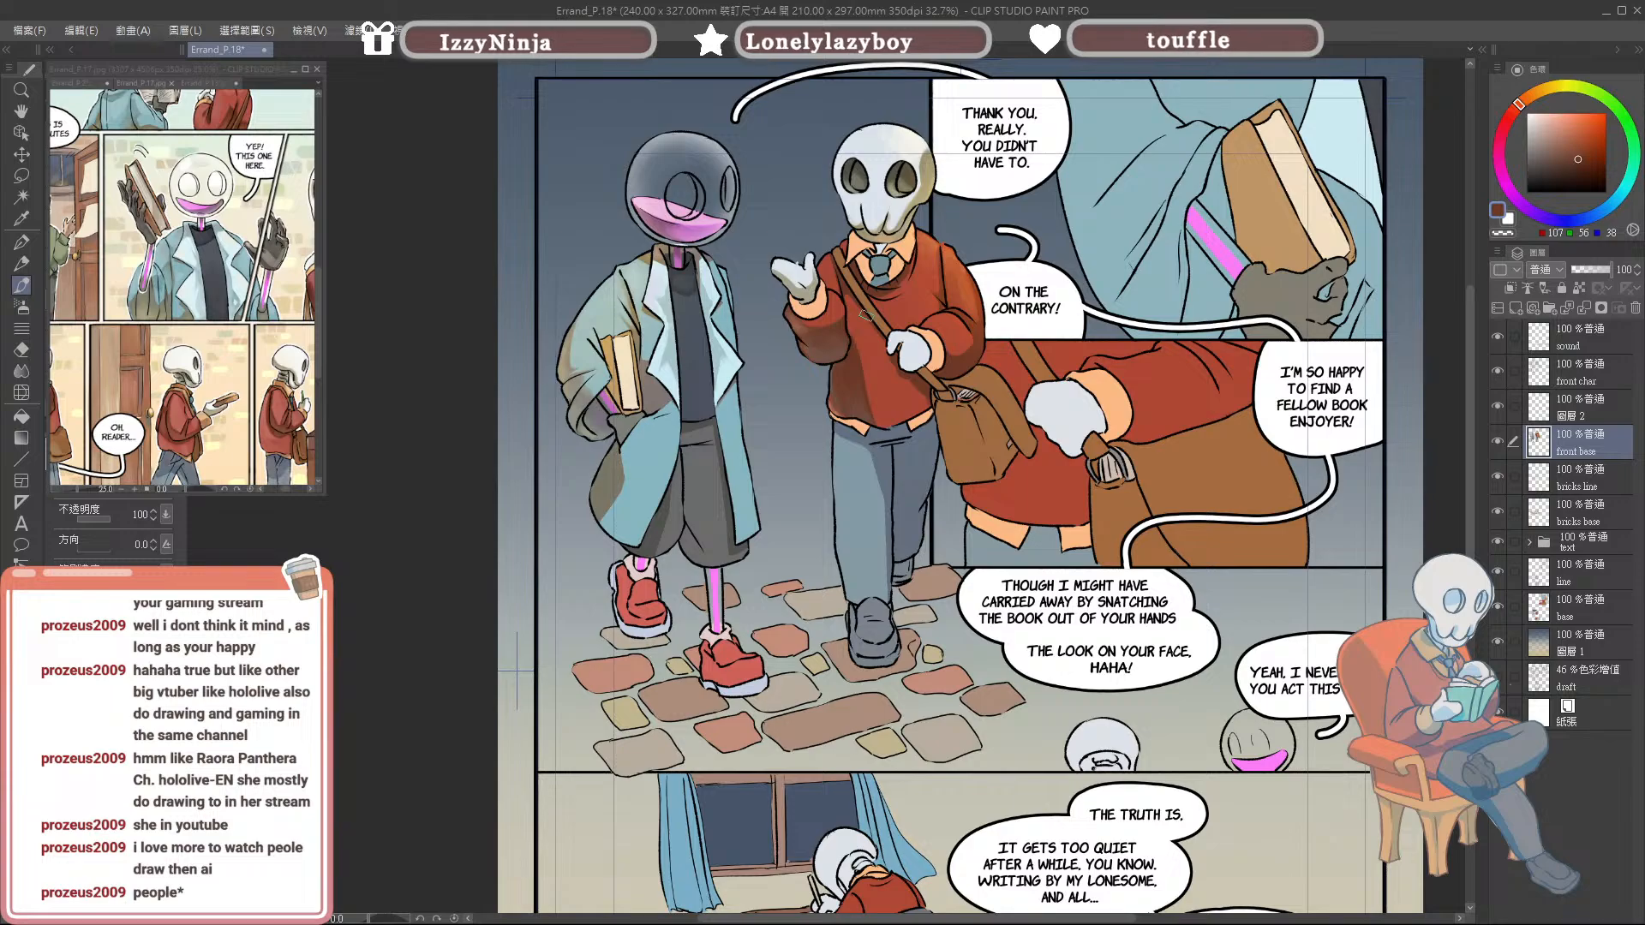
Step: Paint the shadow edge down the sweater's torso with purple RGB 77, 59, 116 and wine tones RGB 125, 60, 81 and 75, 40, 51
click(1572, 216)
click(1545, 216)
drag(1576, 159, 1565, 156)
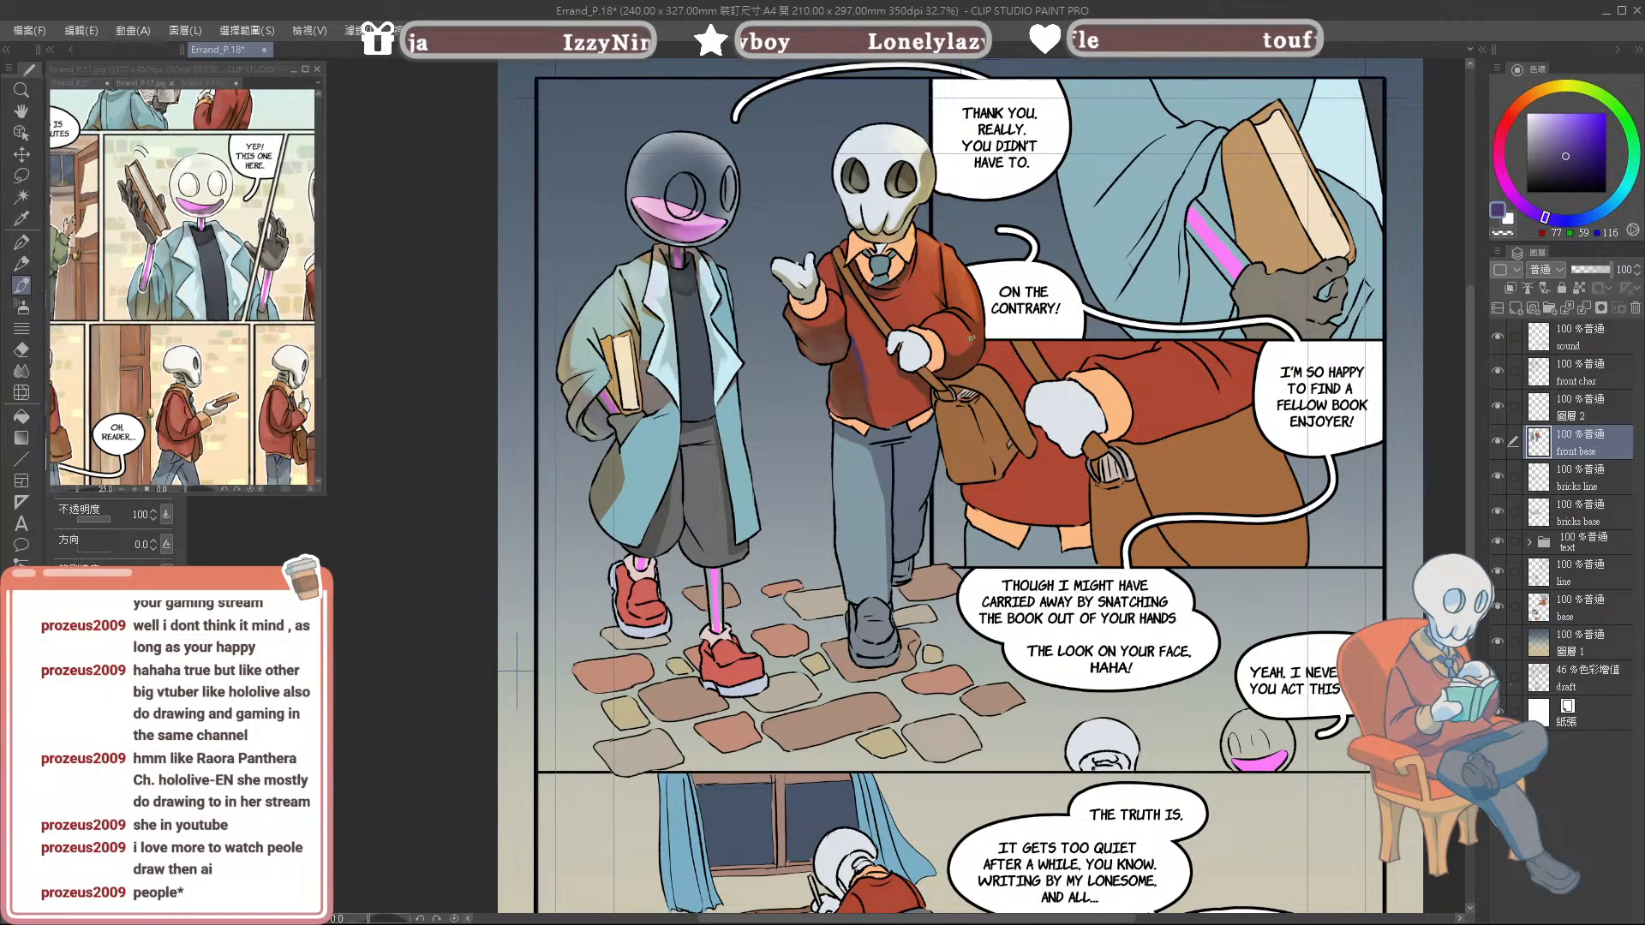
alt+click(884, 393)
click(1500, 140)
drag(1574, 142, 1568, 154)
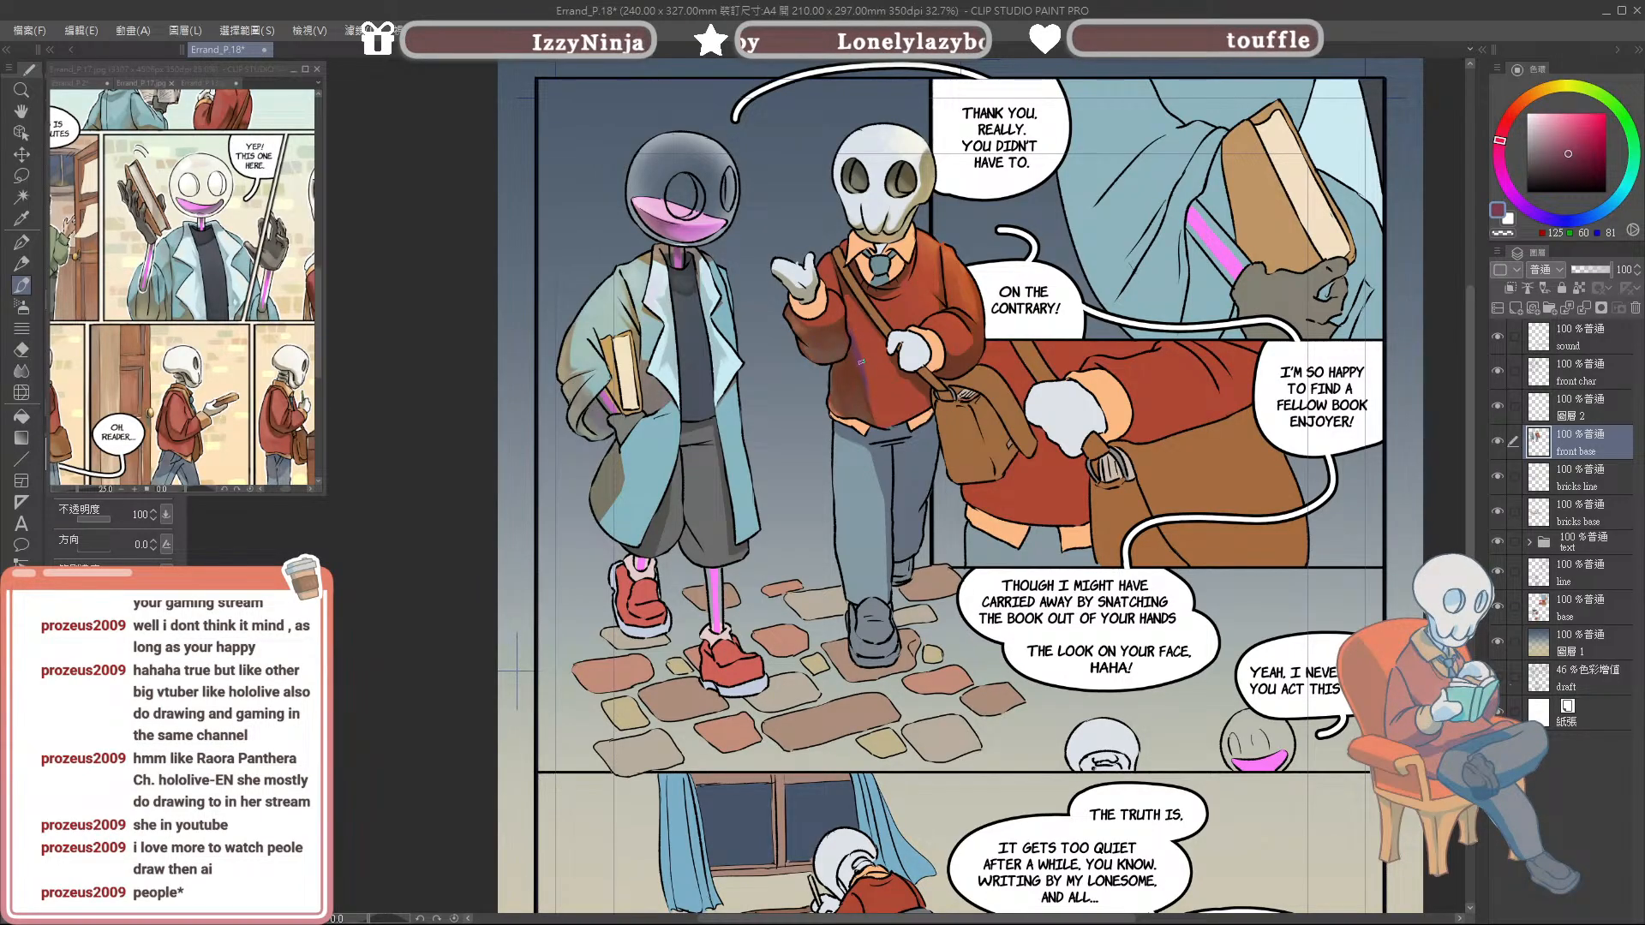
click(1563, 170)
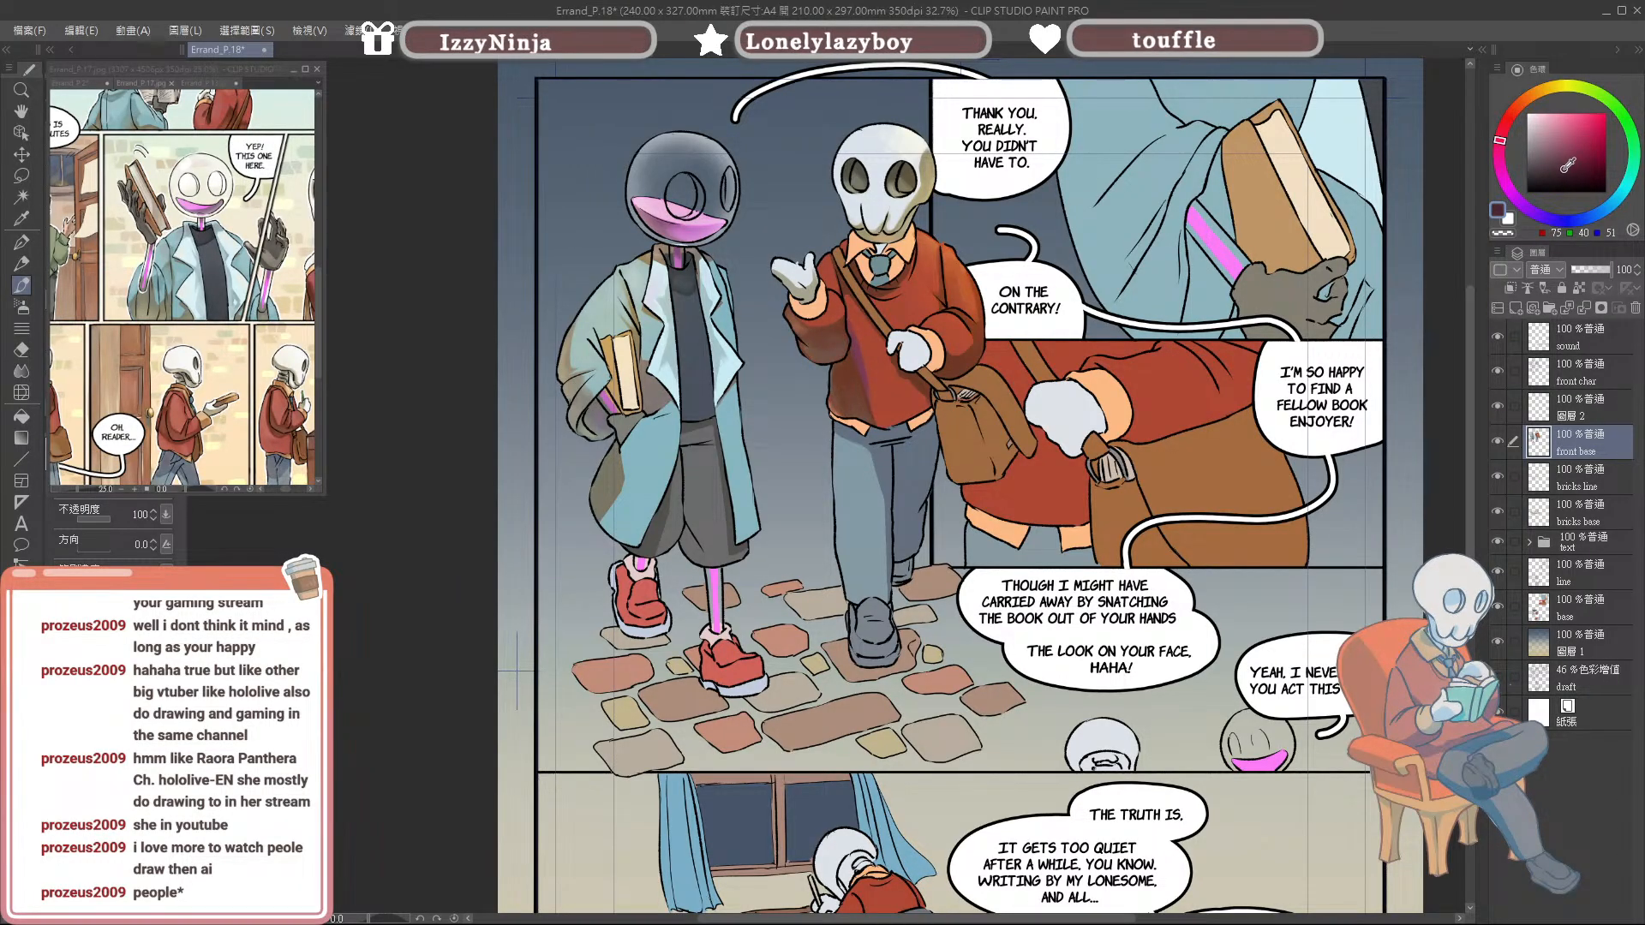
drag(848, 327, 878, 418)
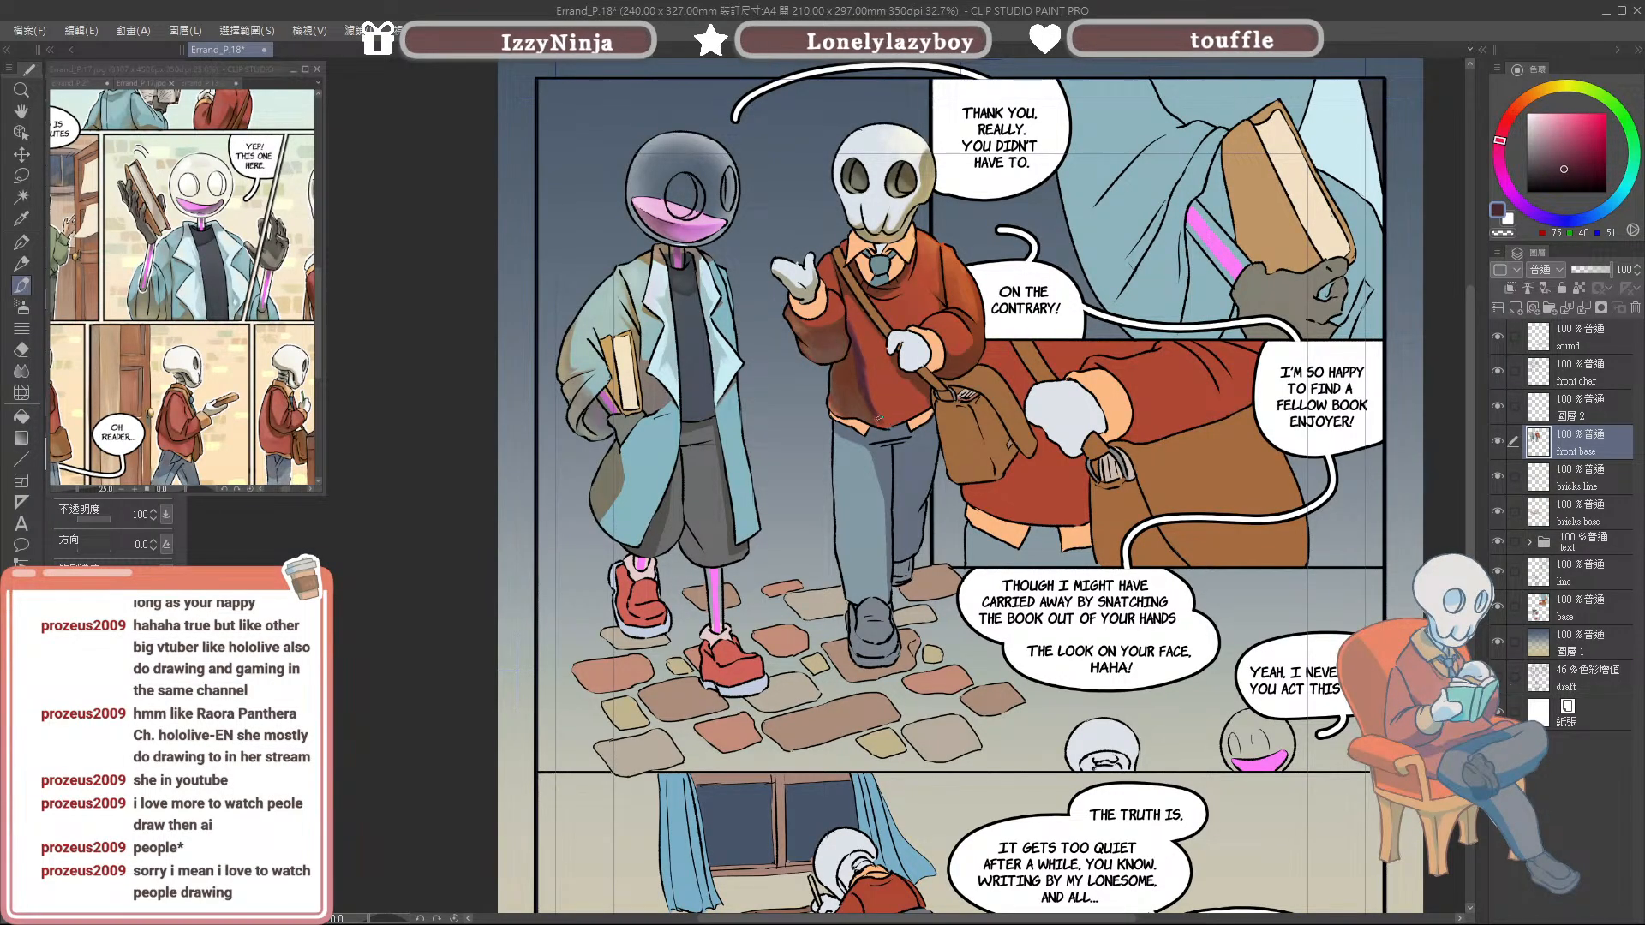
Step: Blend the dark wine shadow edge into the sweater's torso with dark reds and browns sampled from the surrounding shading
alt+click(861, 337)
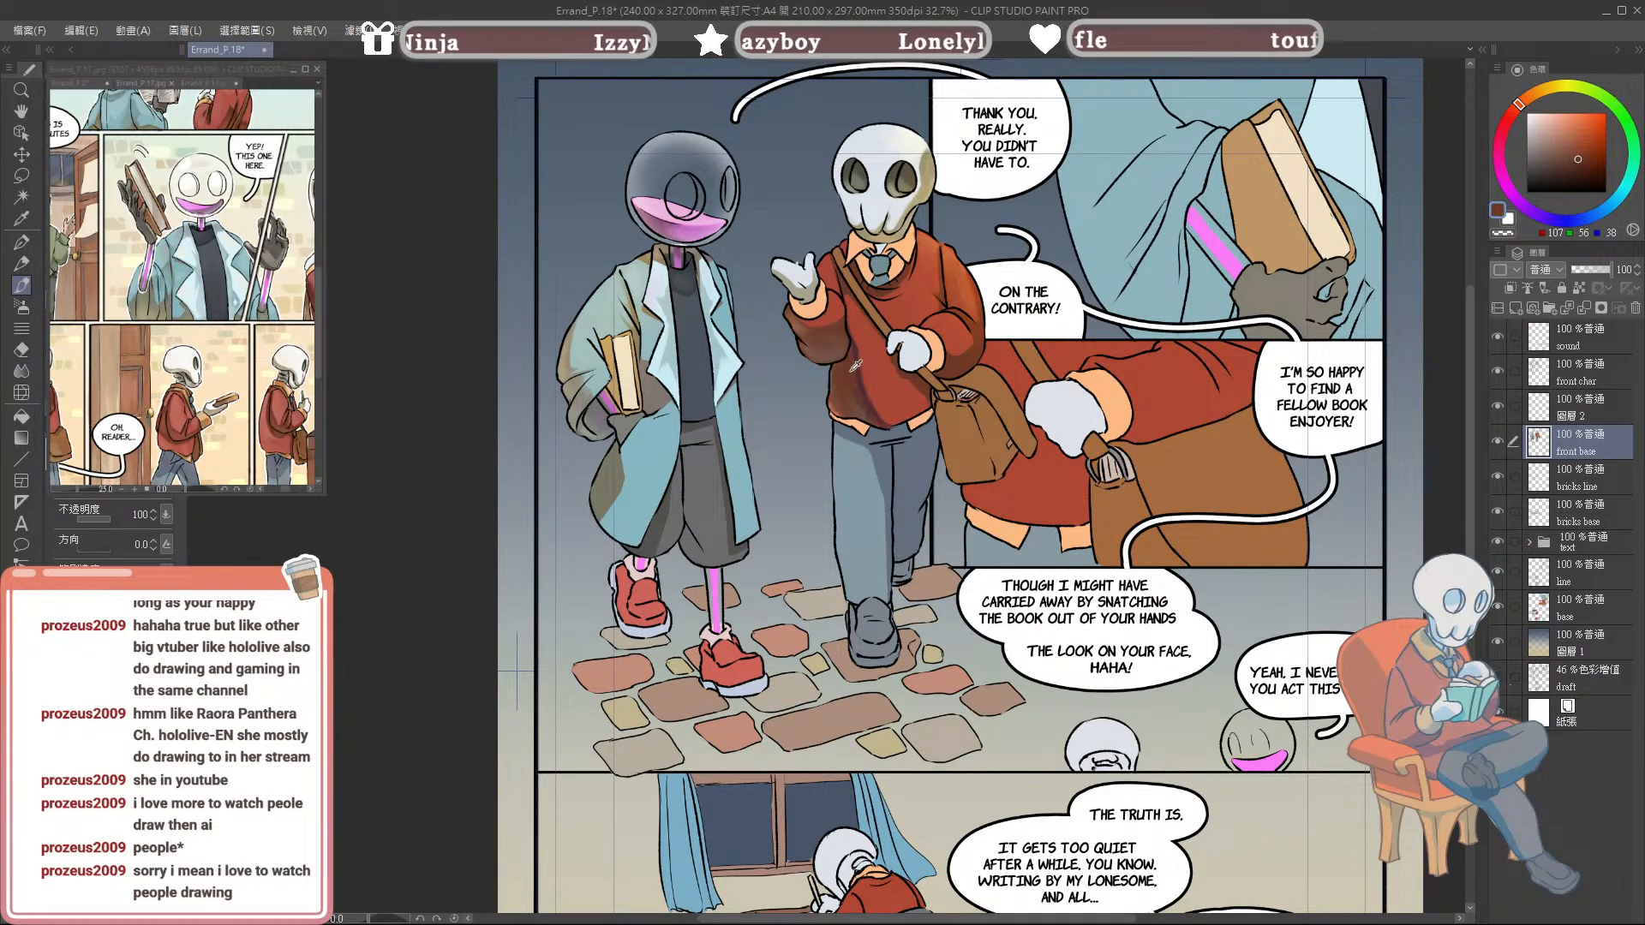
alt+click(855, 364)
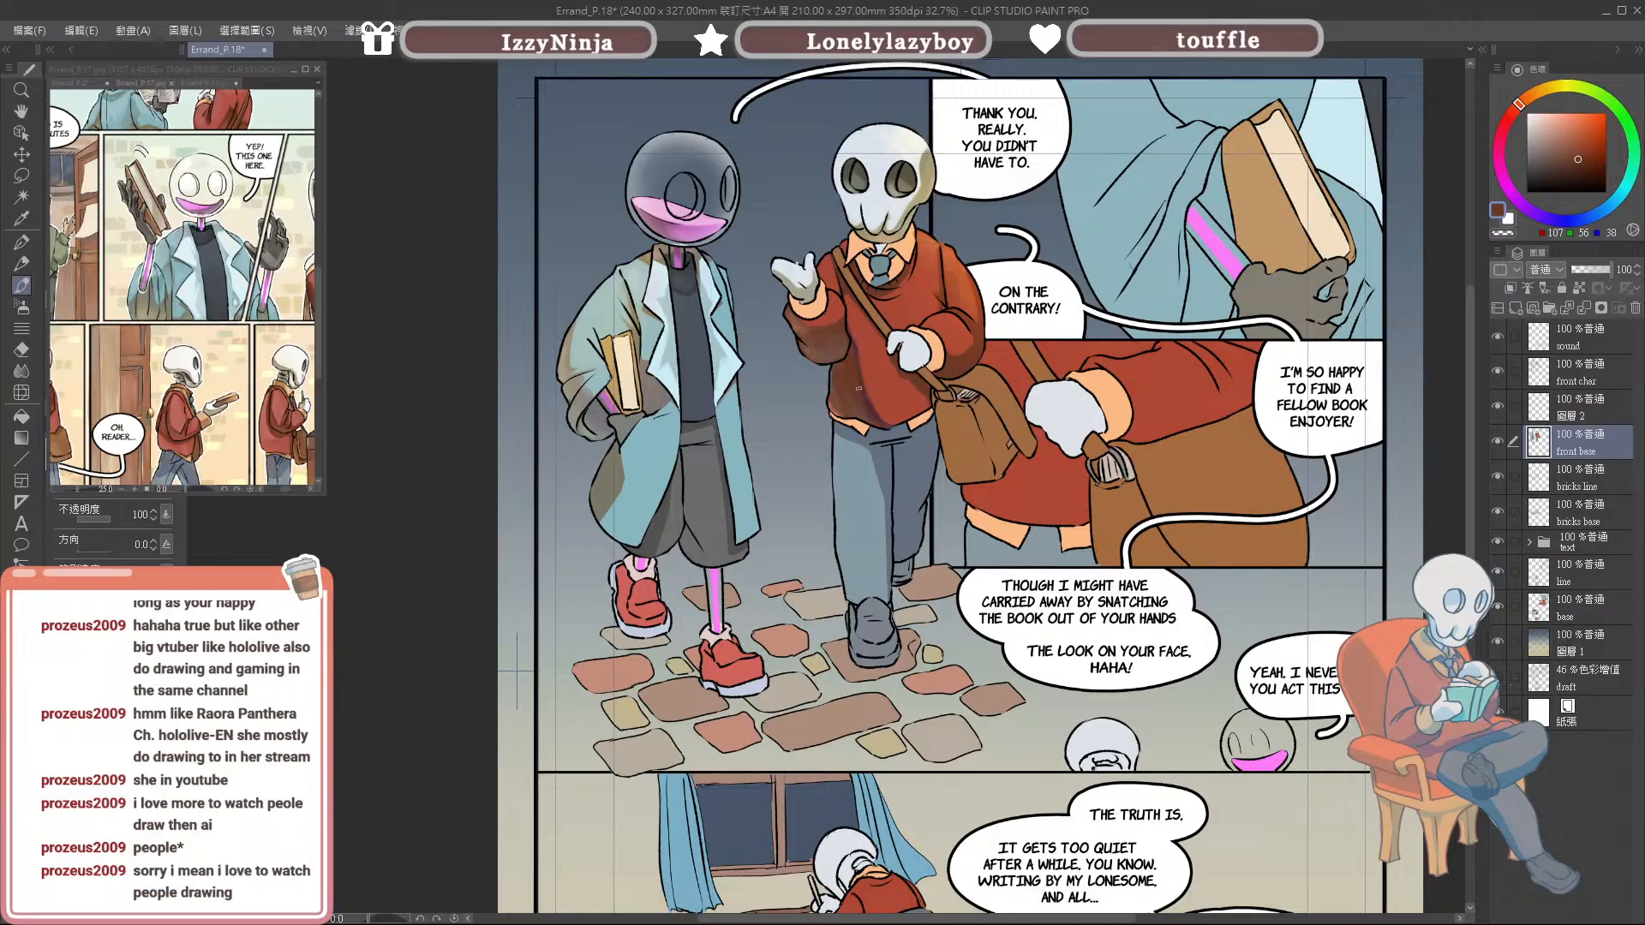
alt+click(857, 361)
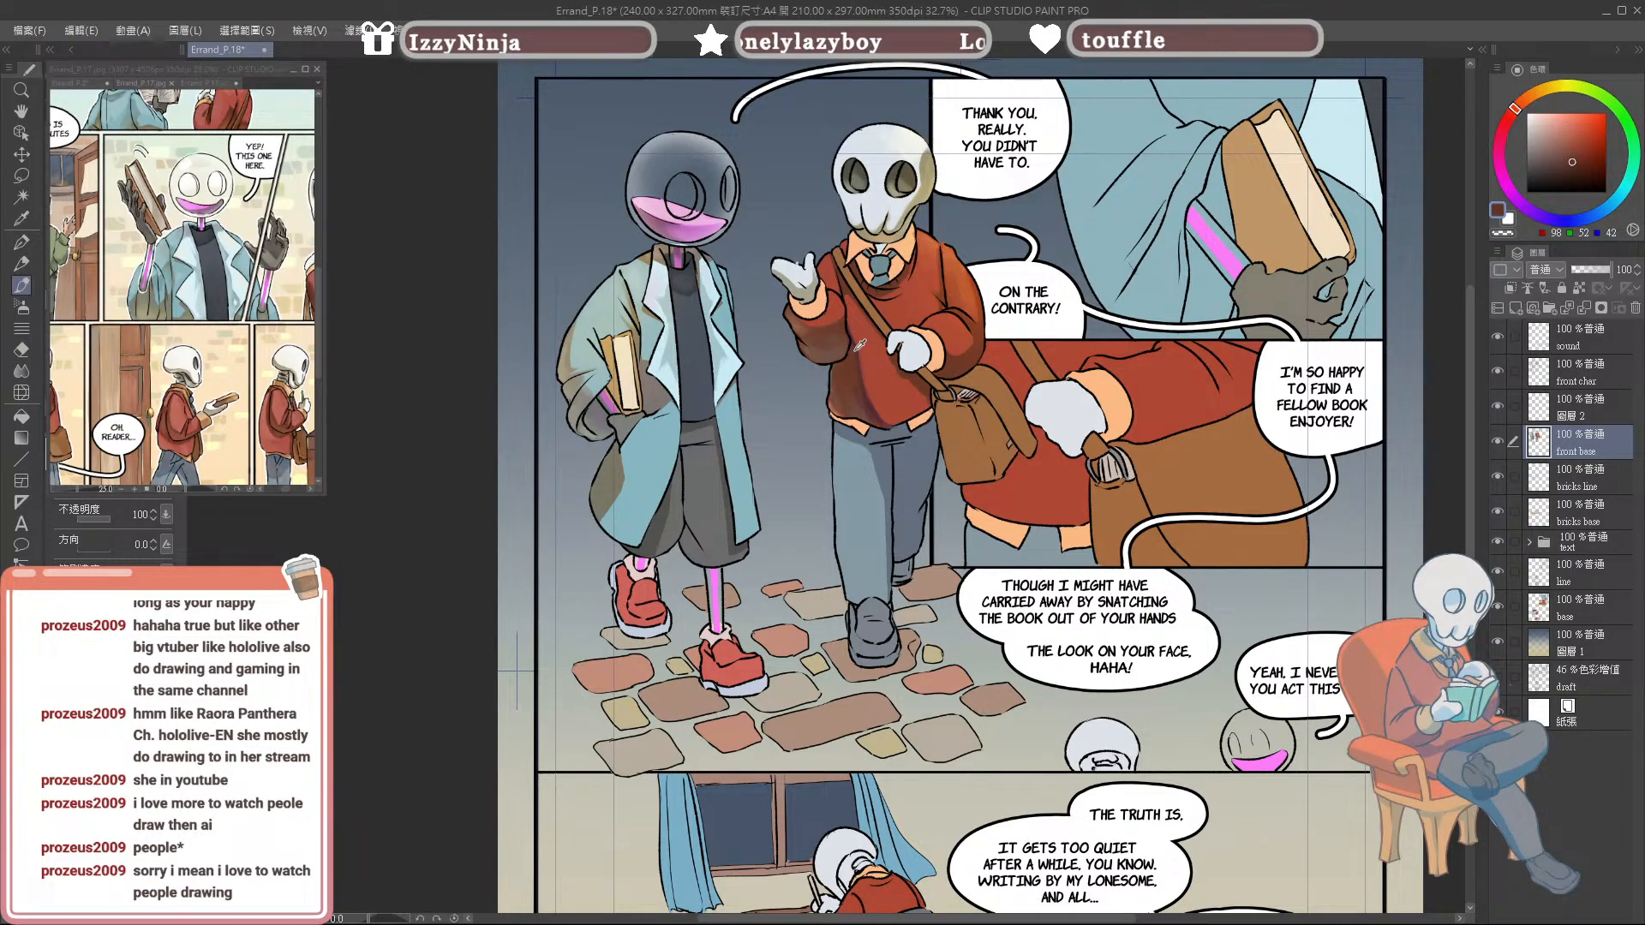
alt+click(856, 366)
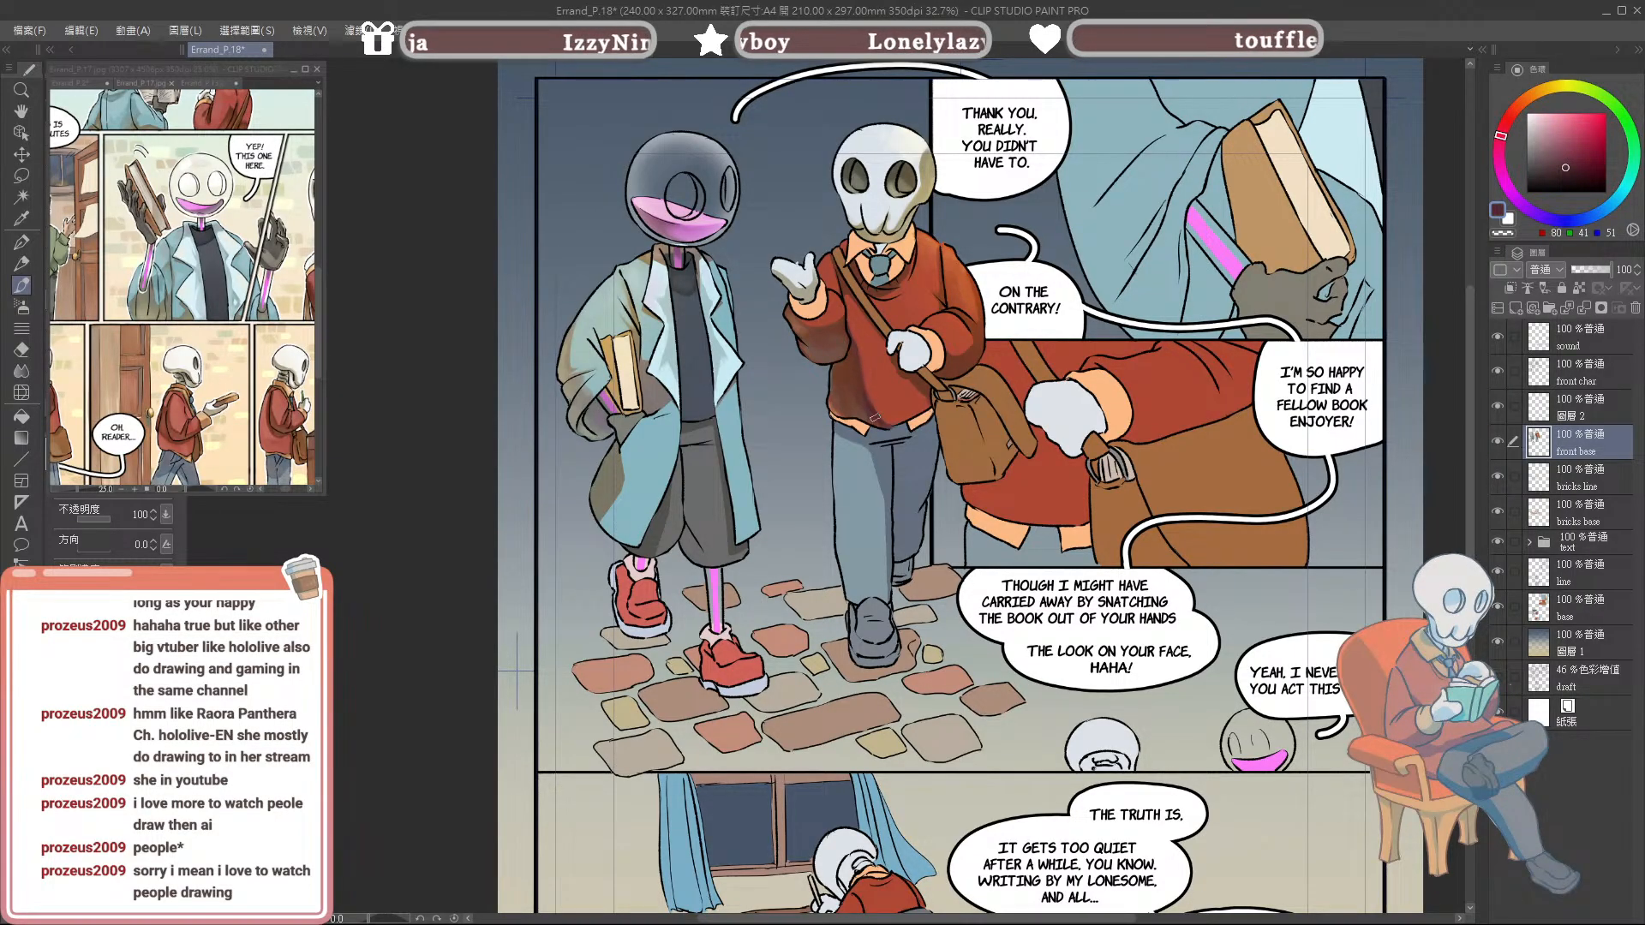
alt+click(854, 378)
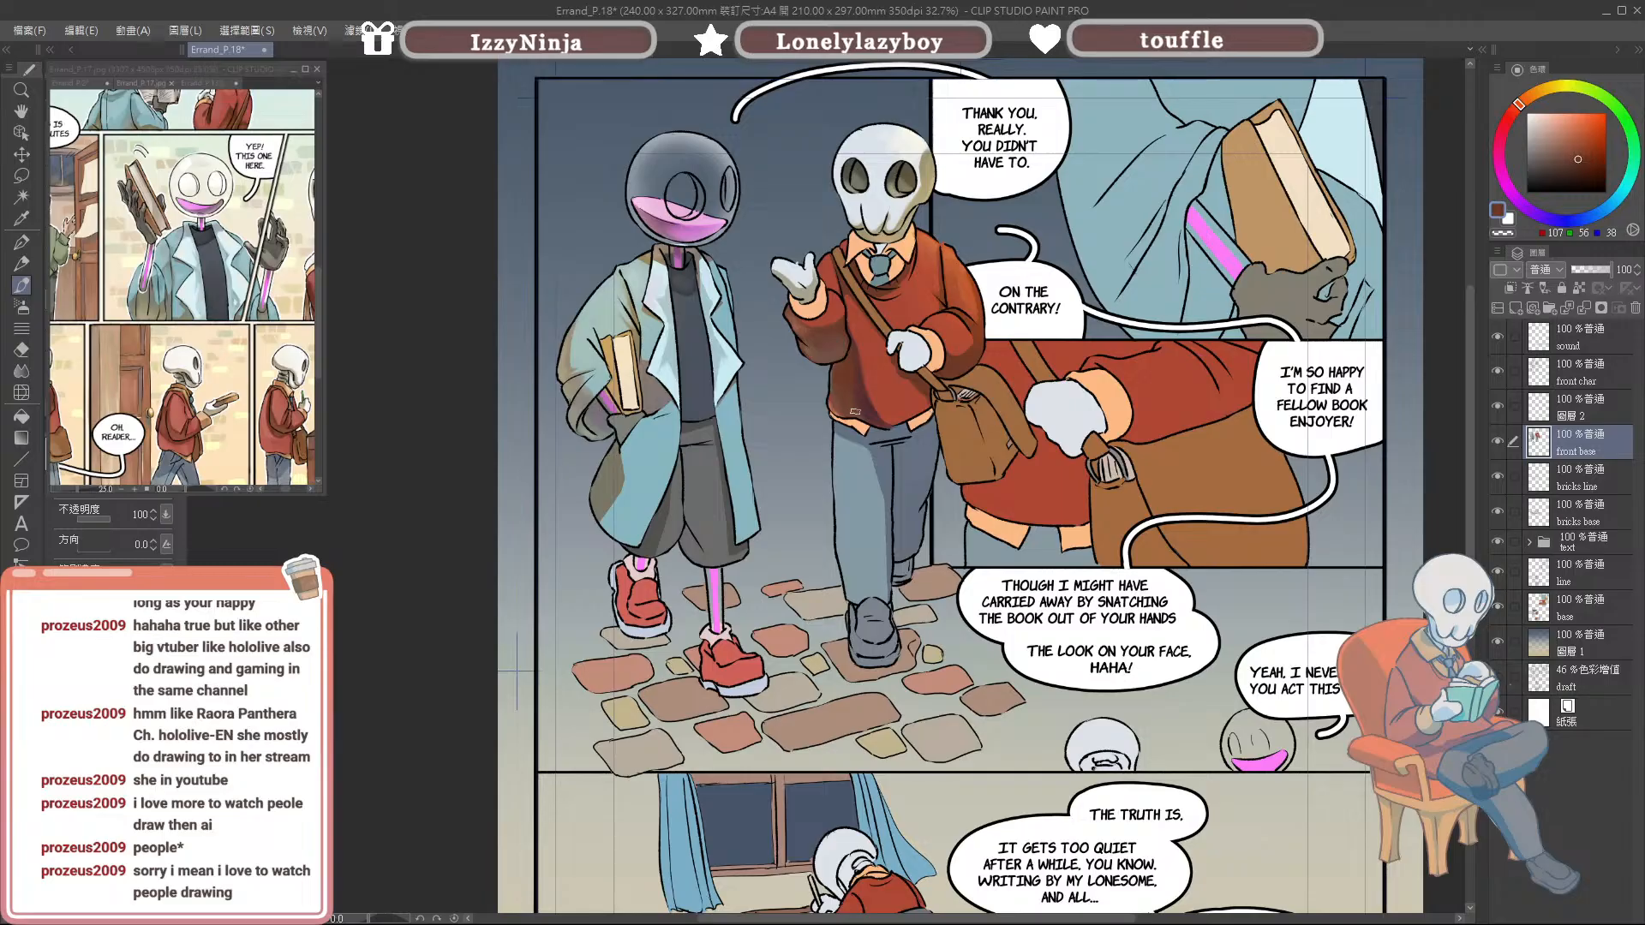
alt+click(860, 392)
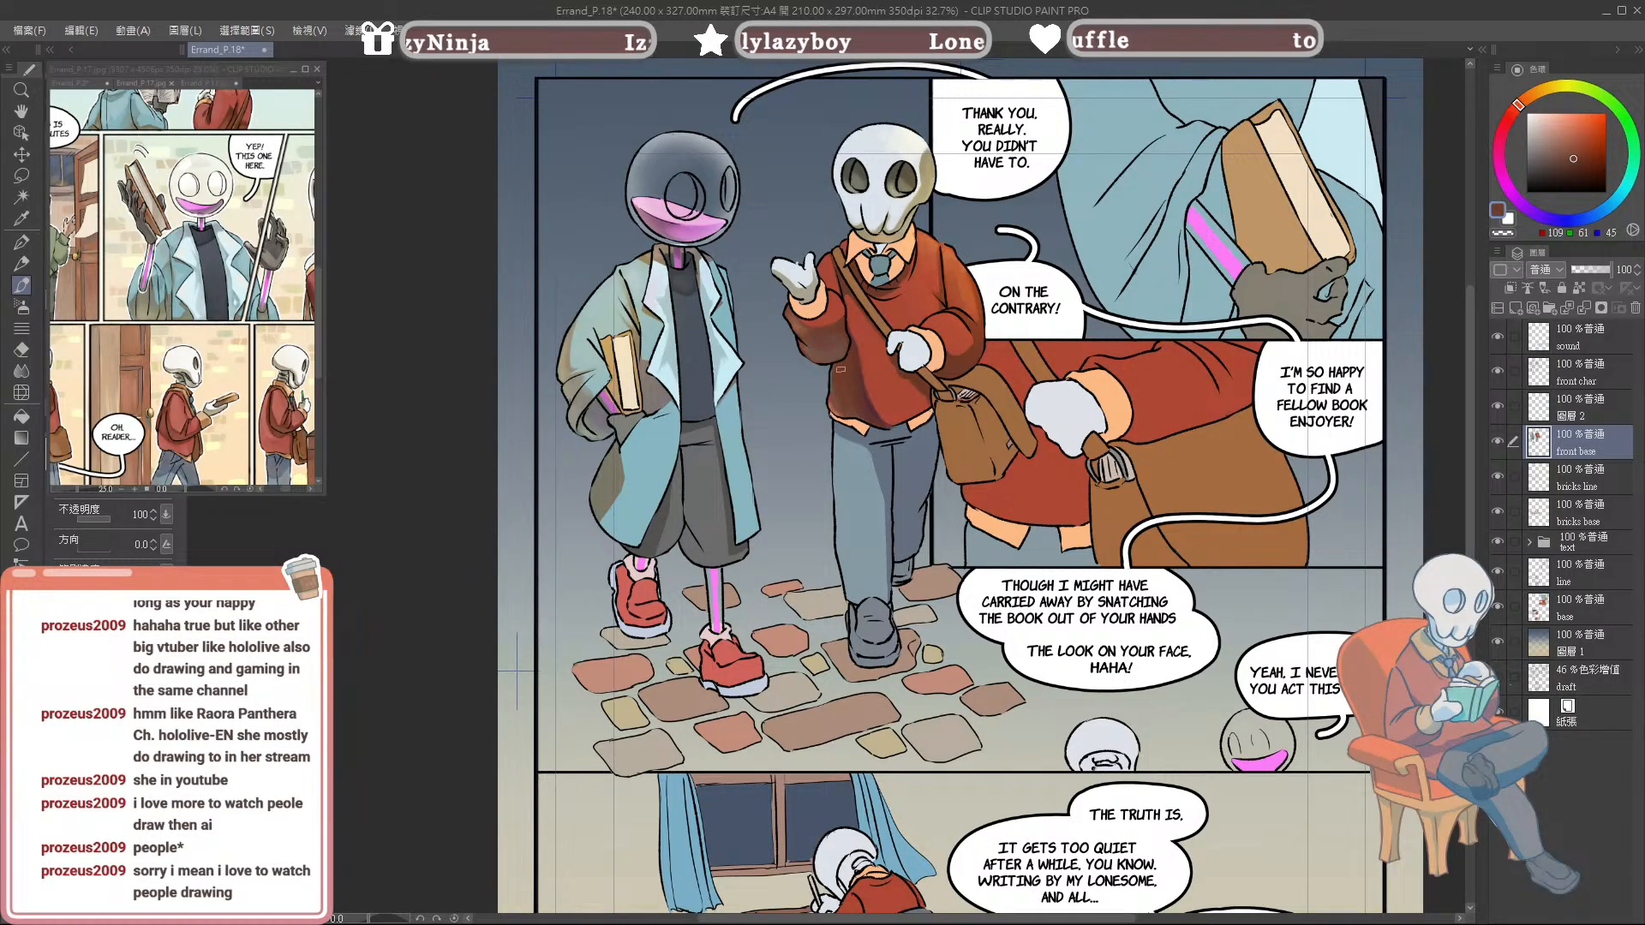
alt+click(859, 388)
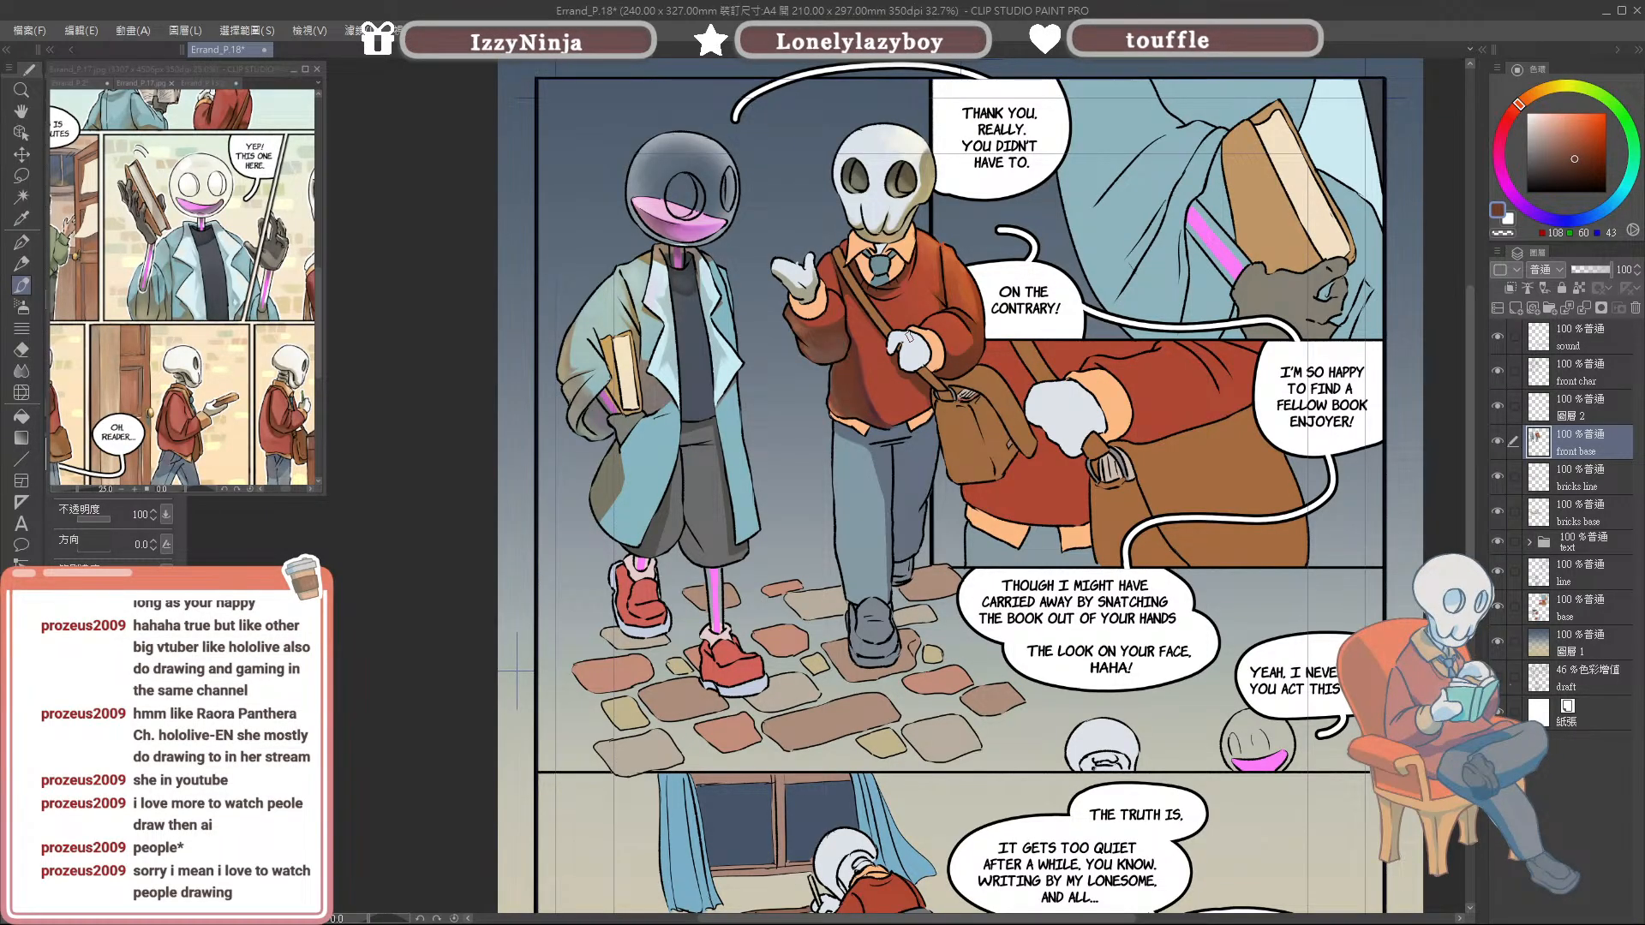
Step: Refine the shadow shape on the lower torso just above the sweater's hem with sampled sweater red and dark brown
alt+click(875, 349)
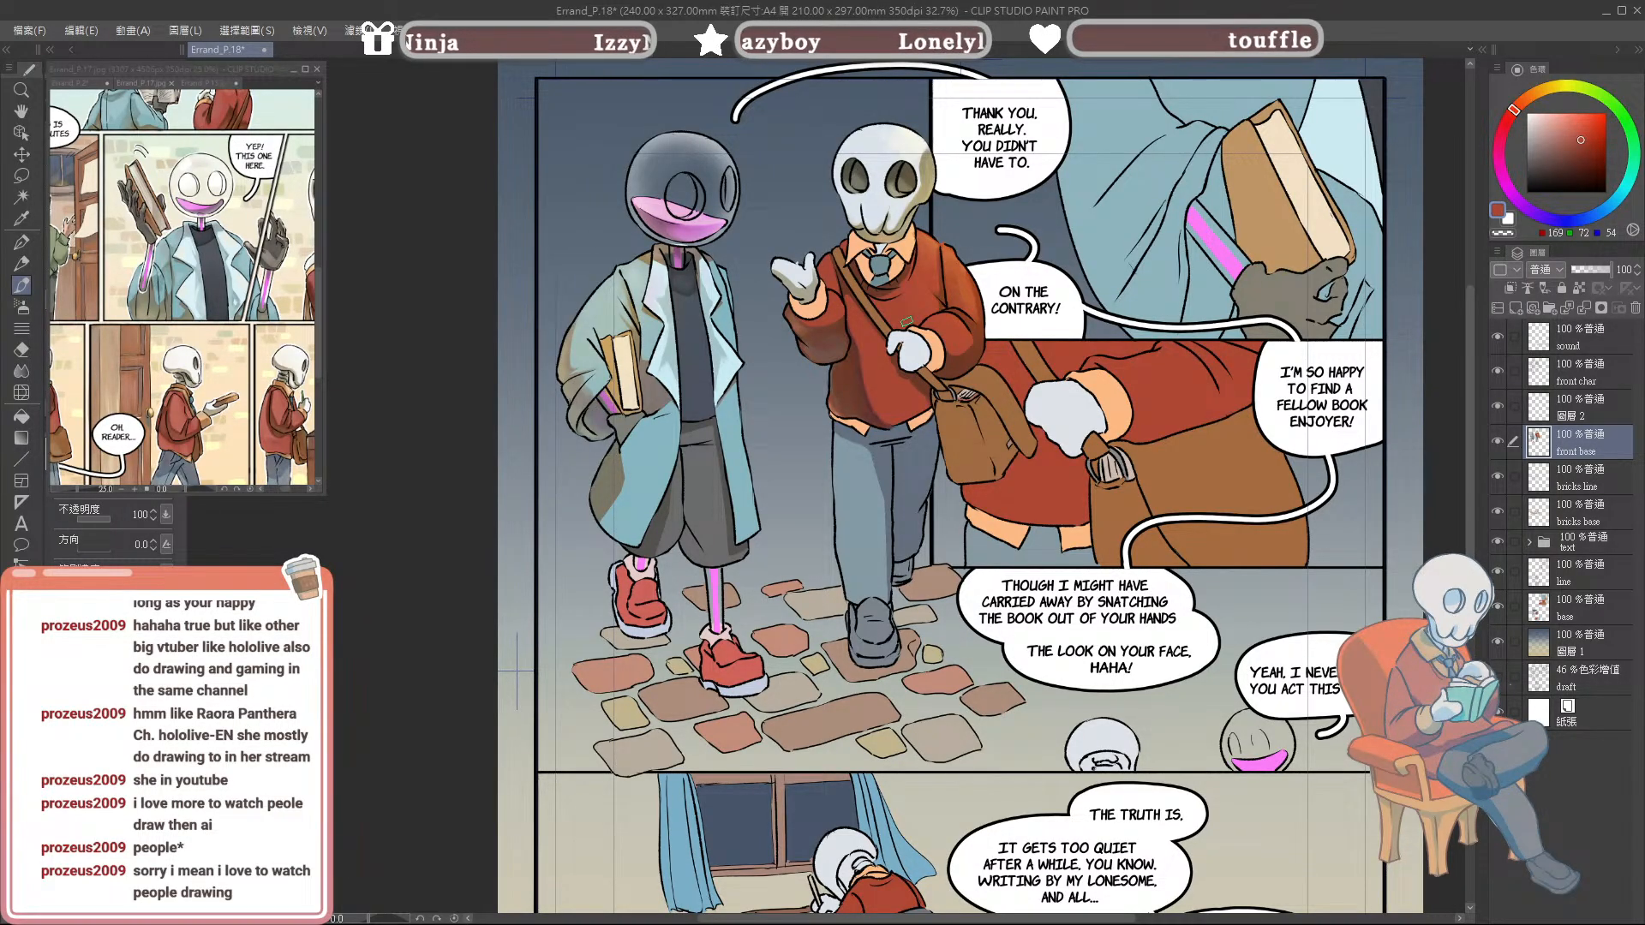
alt+click(889, 417)
alt+click(904, 419)
alt+click(879, 418)
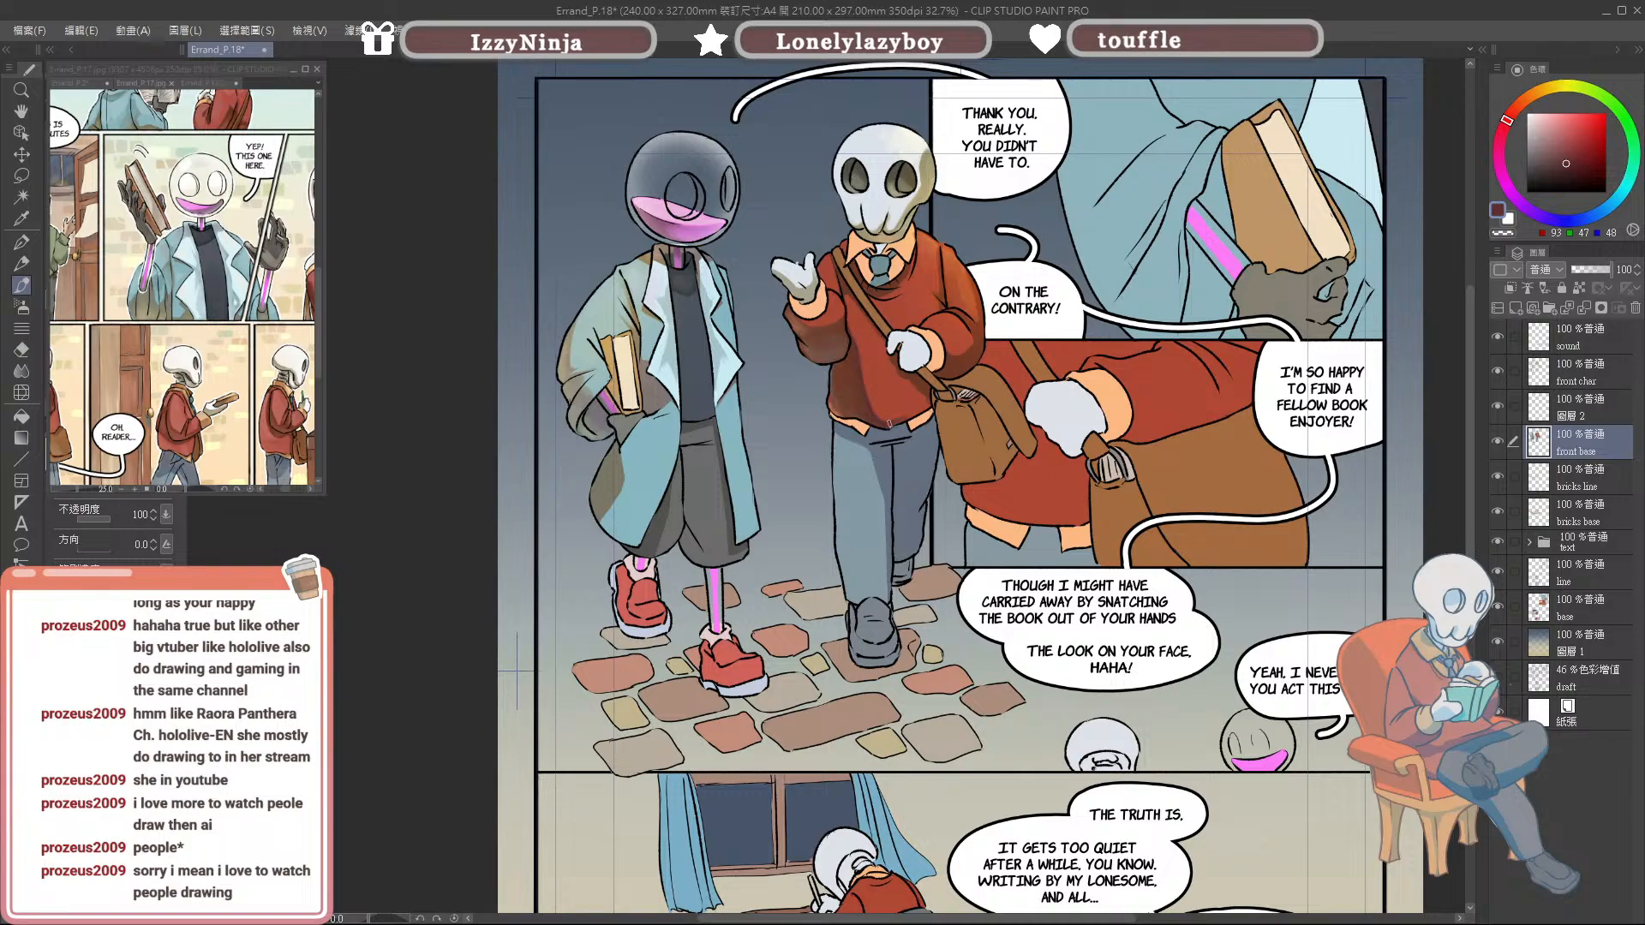
alt+click(896, 418)
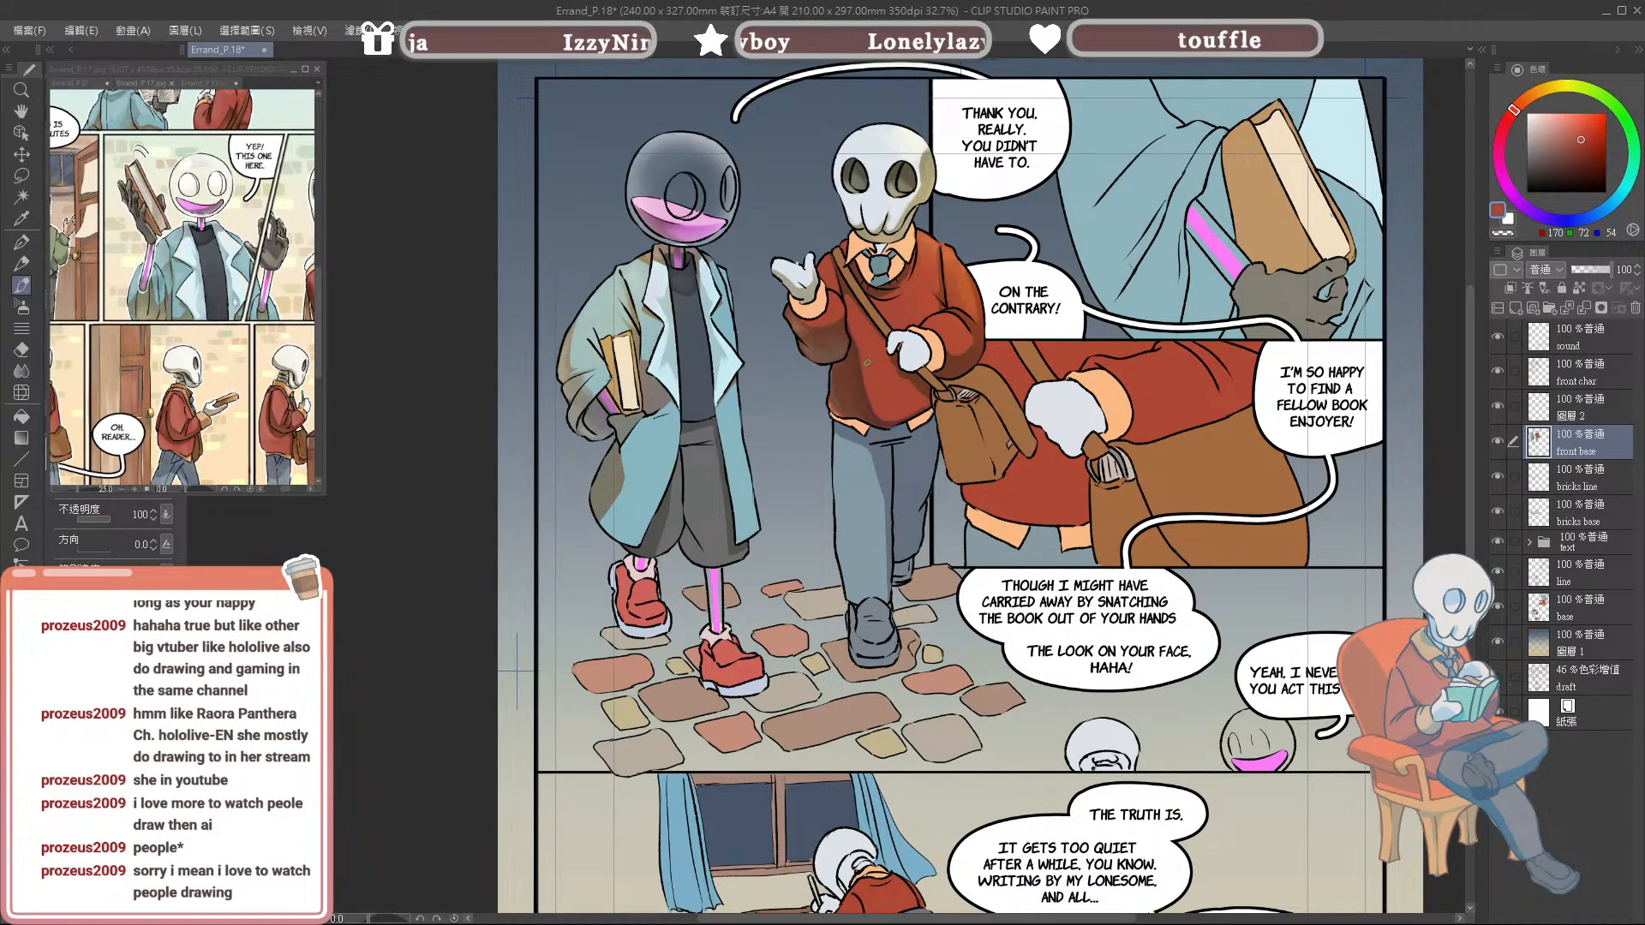
Step: Touch up the shading on the raised arm's sleeve with red and dark browns sampled from the torso and forearm
alt+click(844, 350)
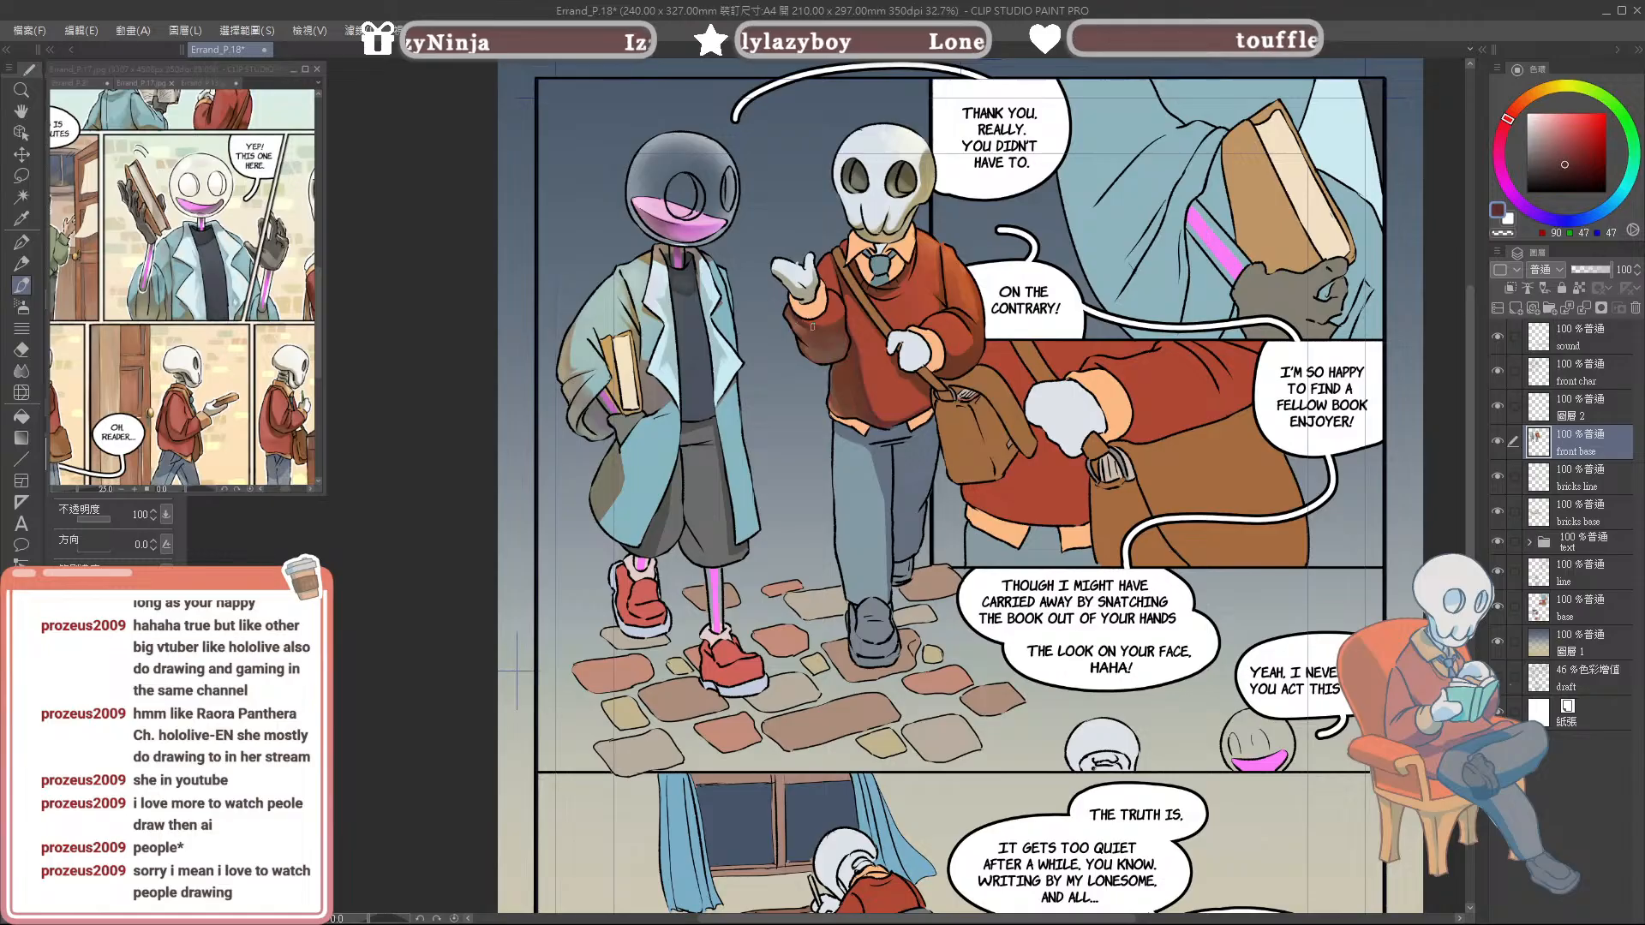
alt+click(818, 317)
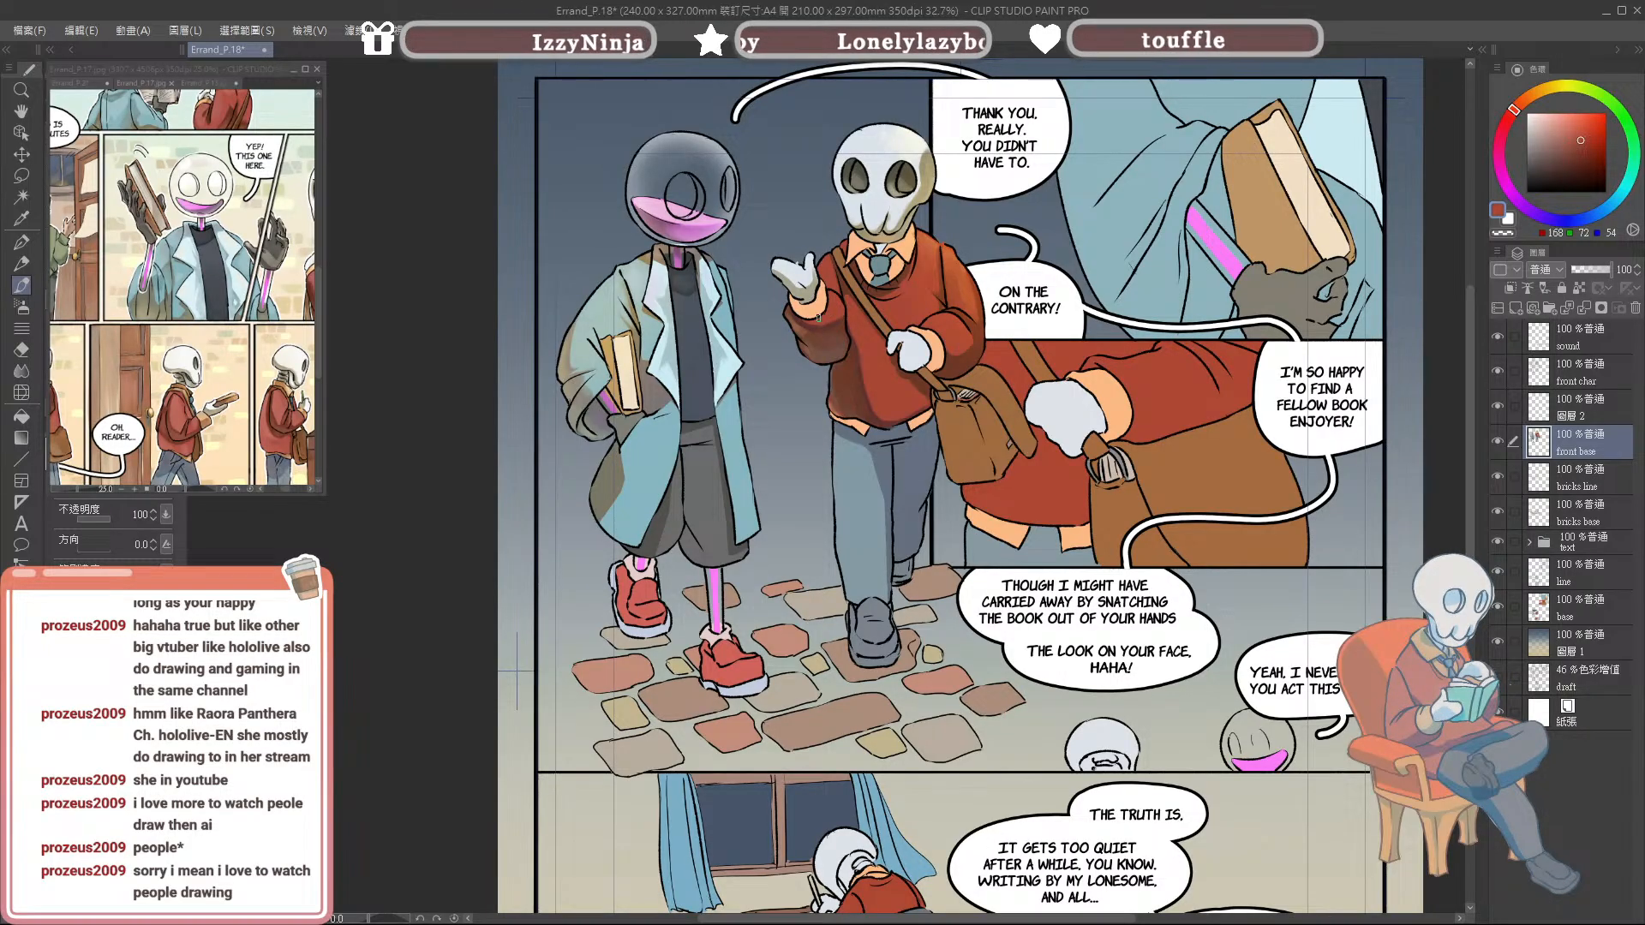
alt+click(804, 323)
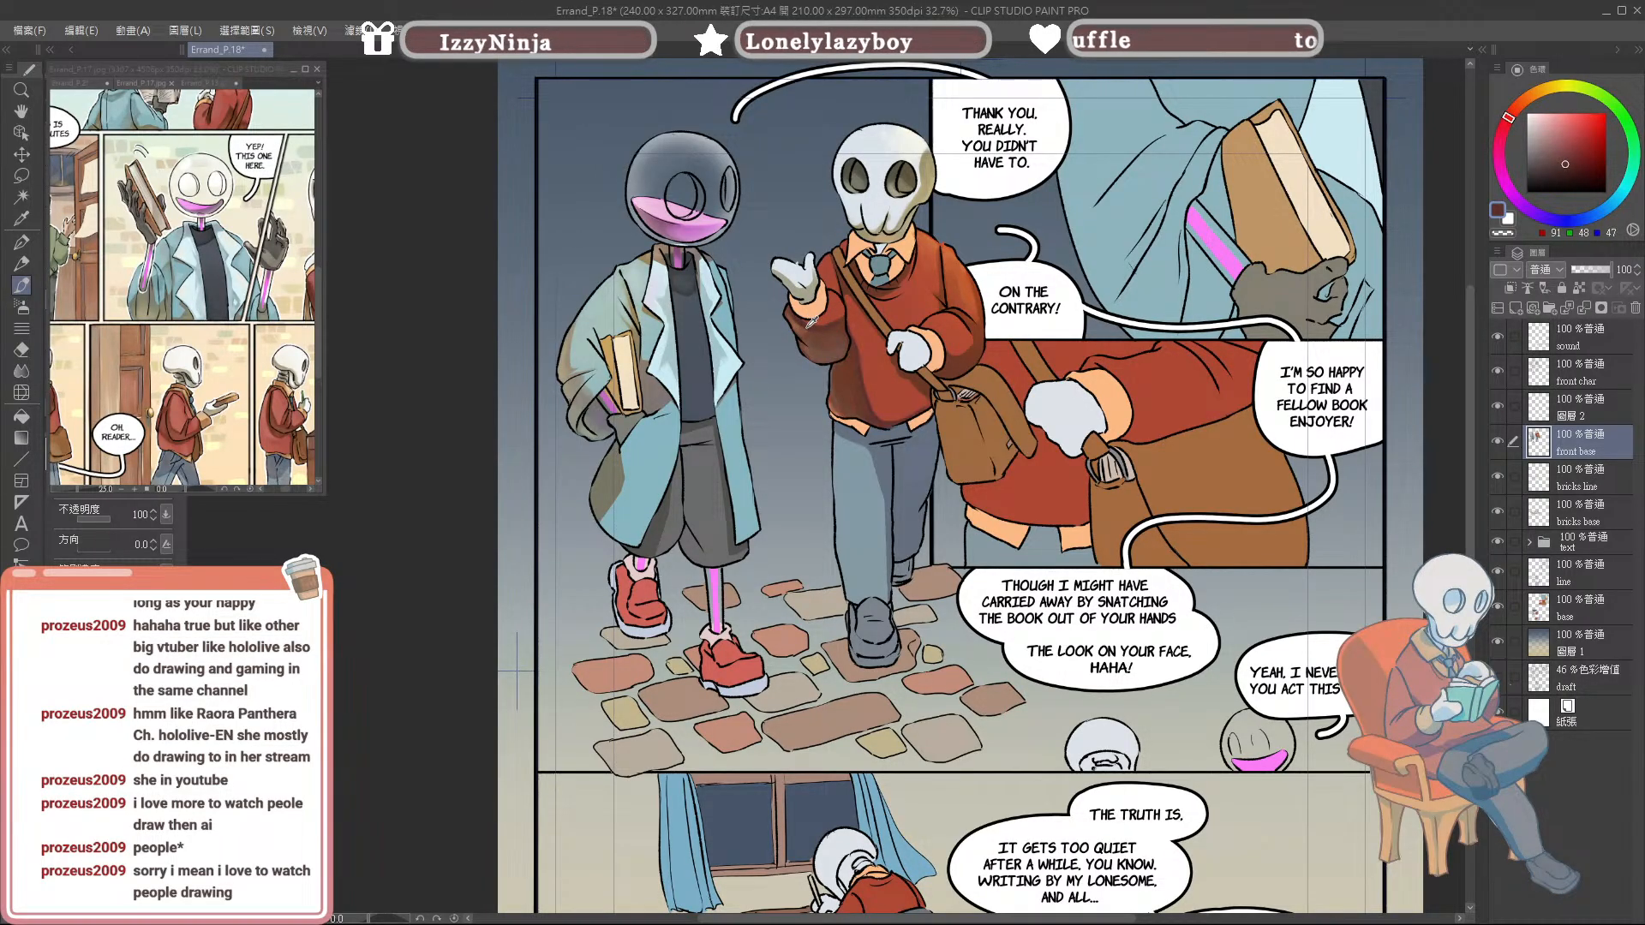
alt+click(805, 326)
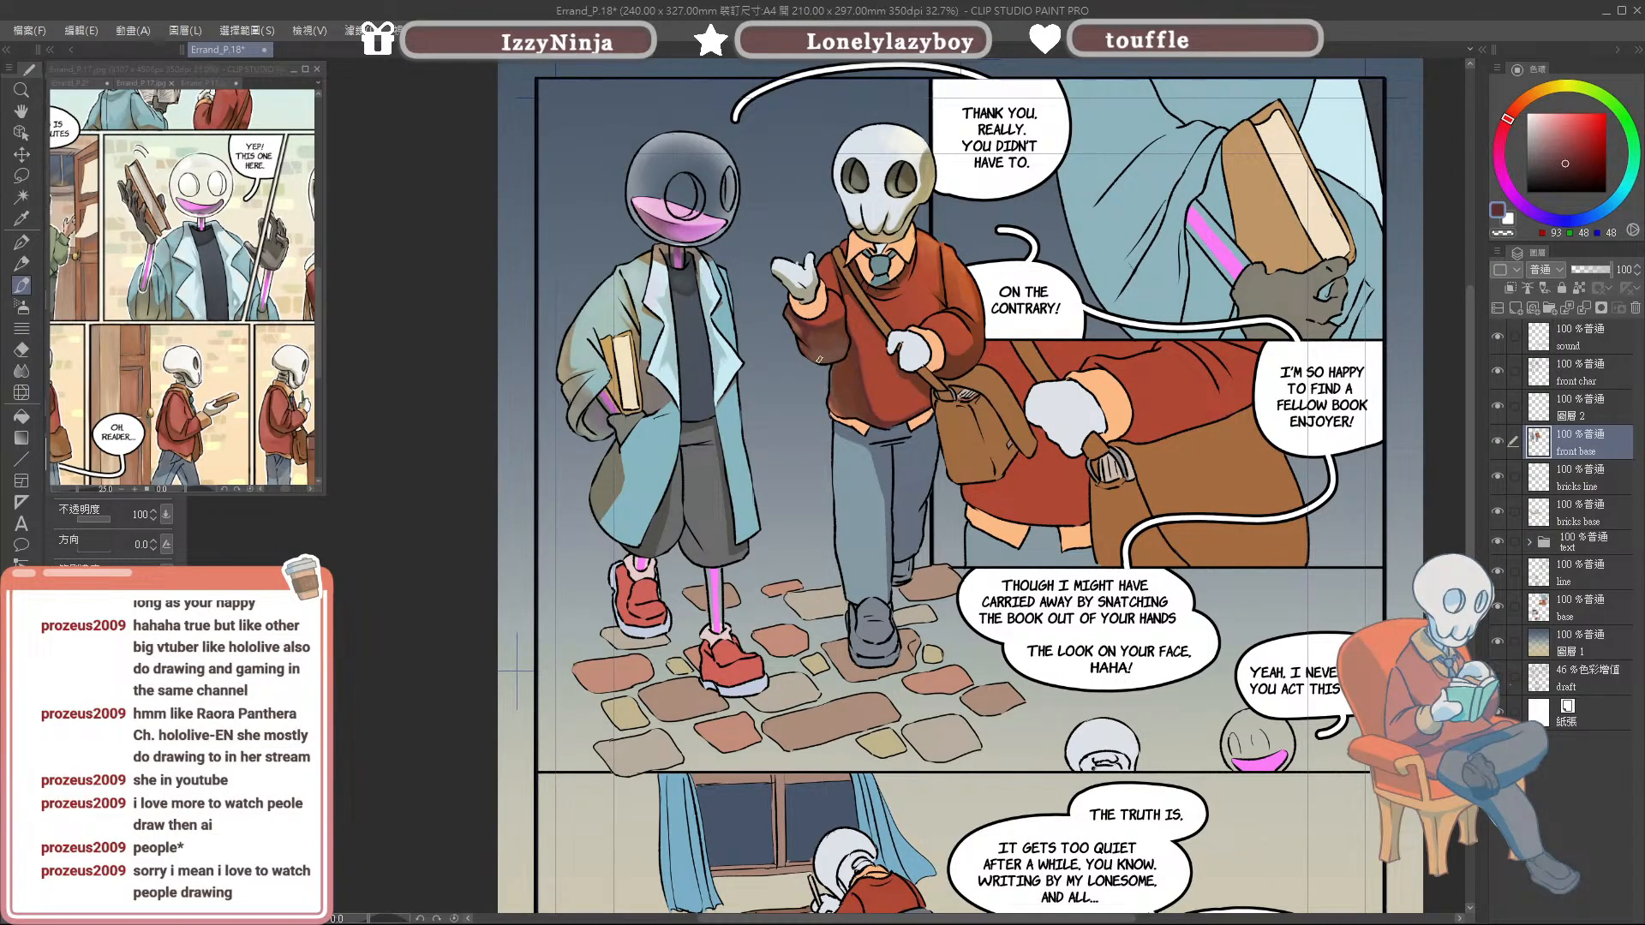
alt+click(810, 334)
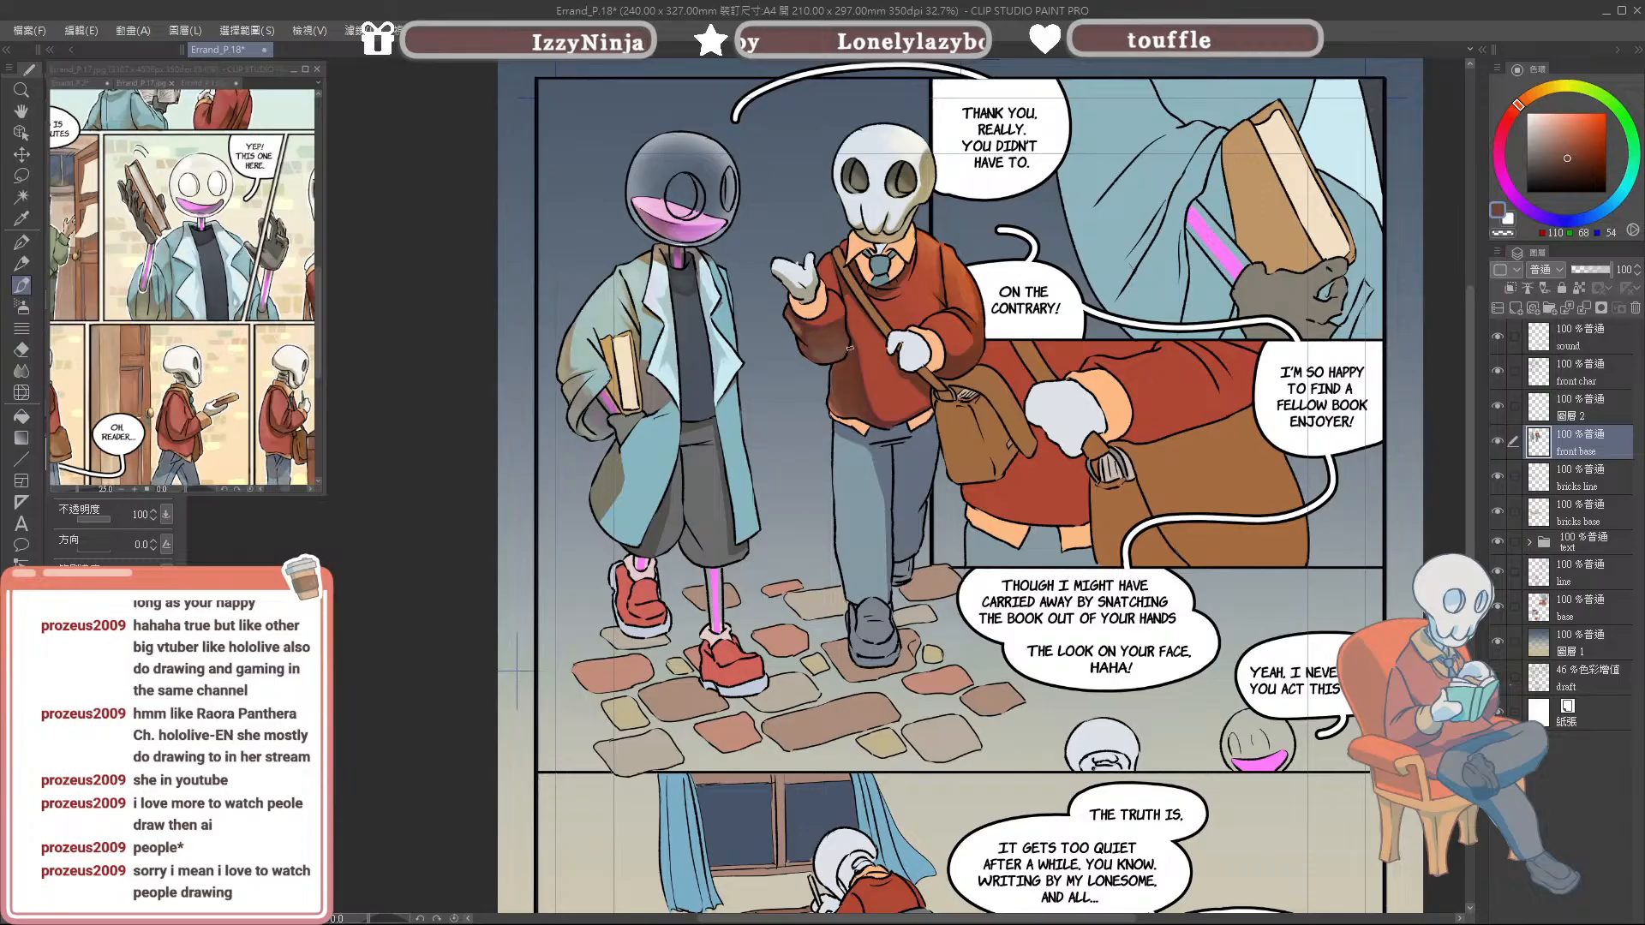
scroll(870, 399, down, 2)
scroll(1030, 432, up, 2)
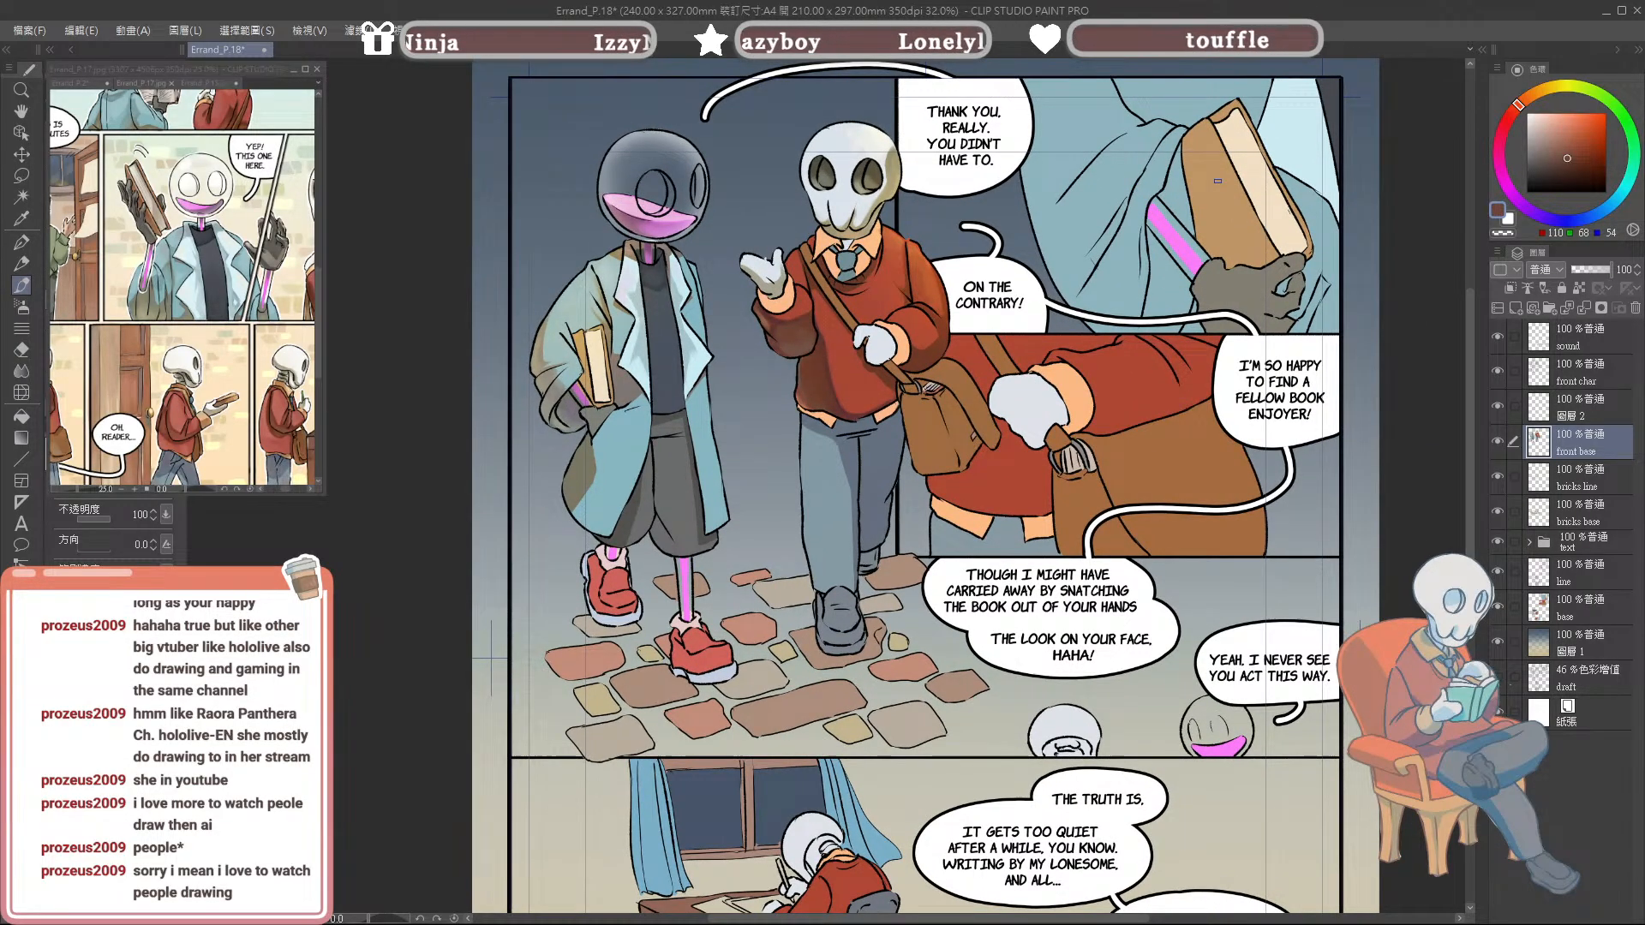
scroll(1239, 130, down, 2)
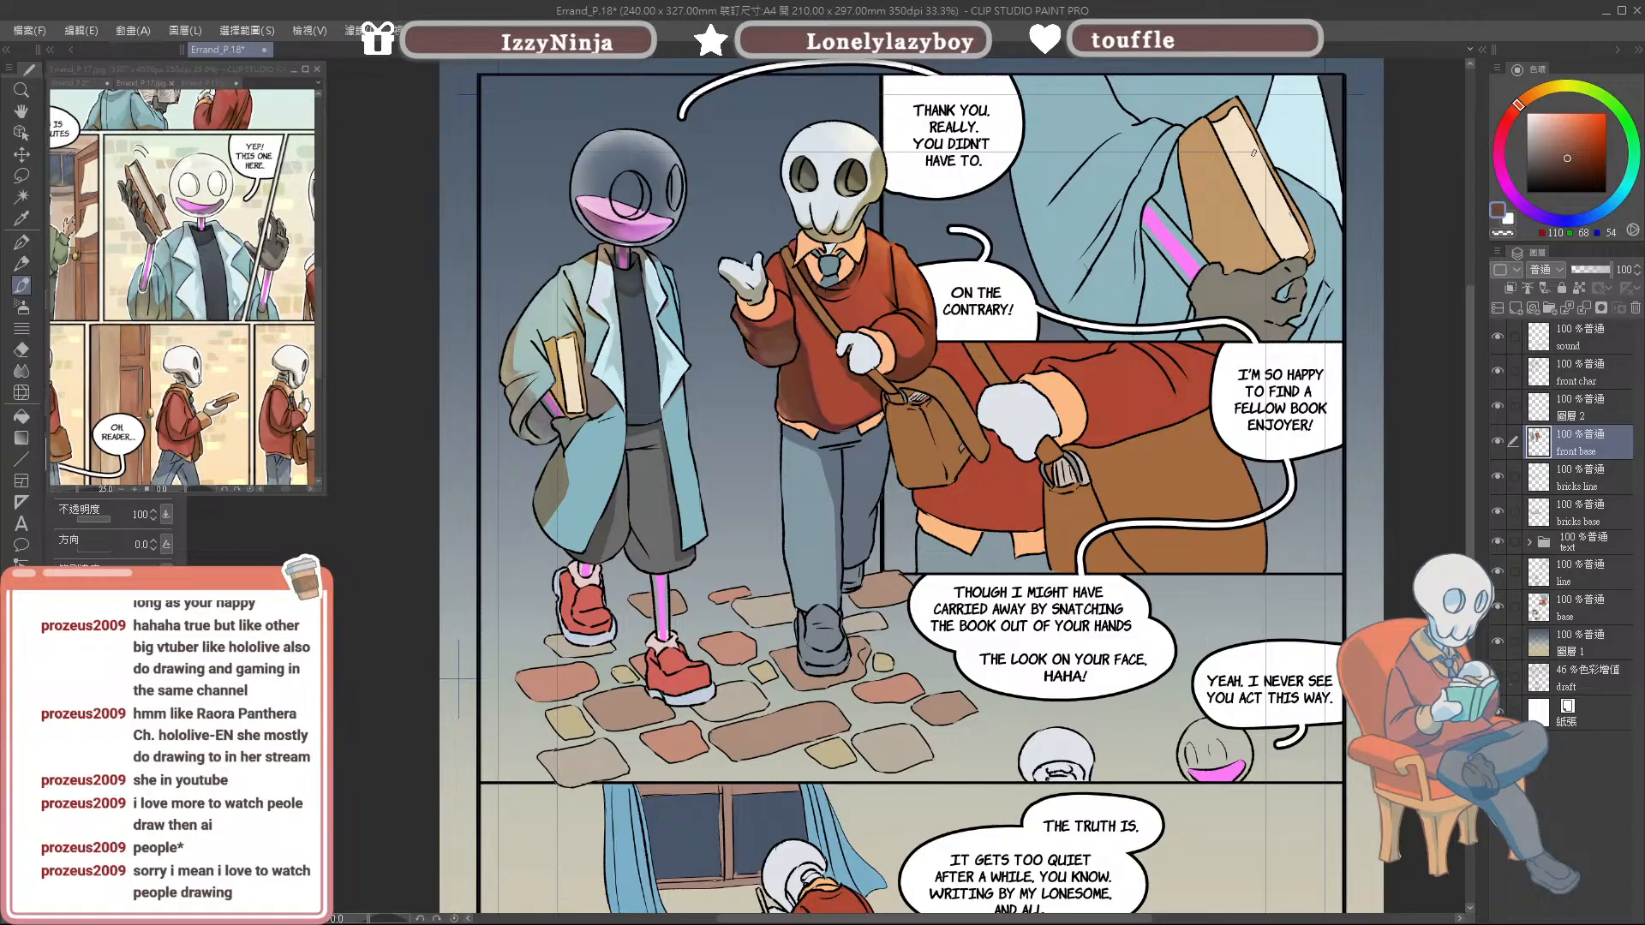
scroll(1253, 152, up, 2)
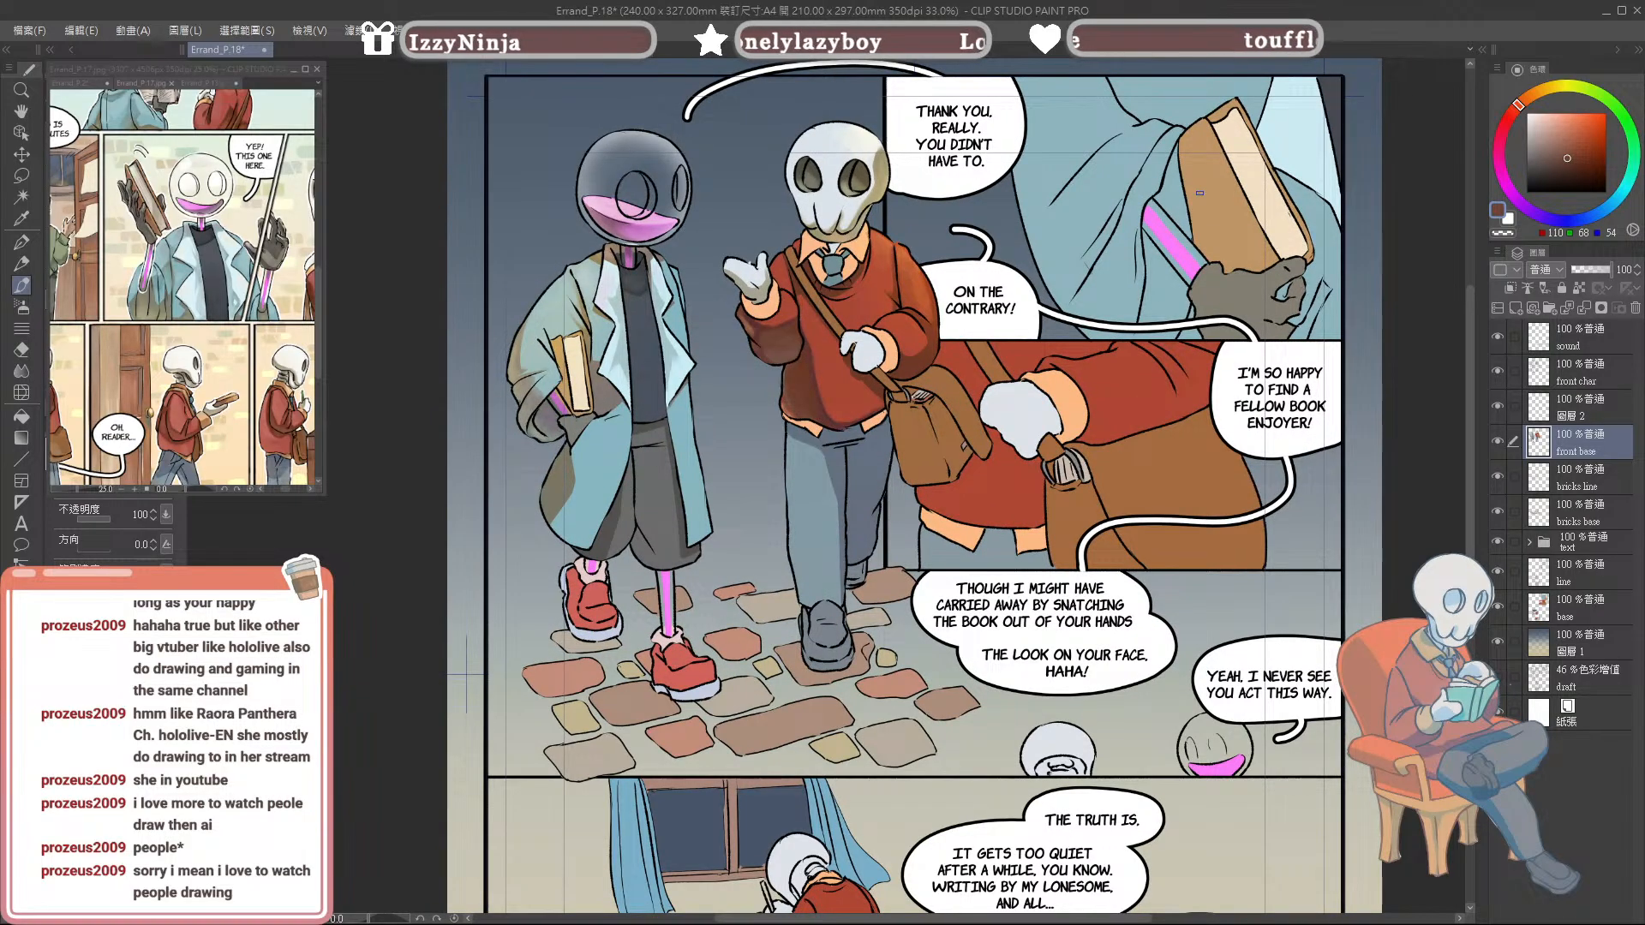
scroll(1179, 209, down, 2)
scroll(1223, 200, up, 2)
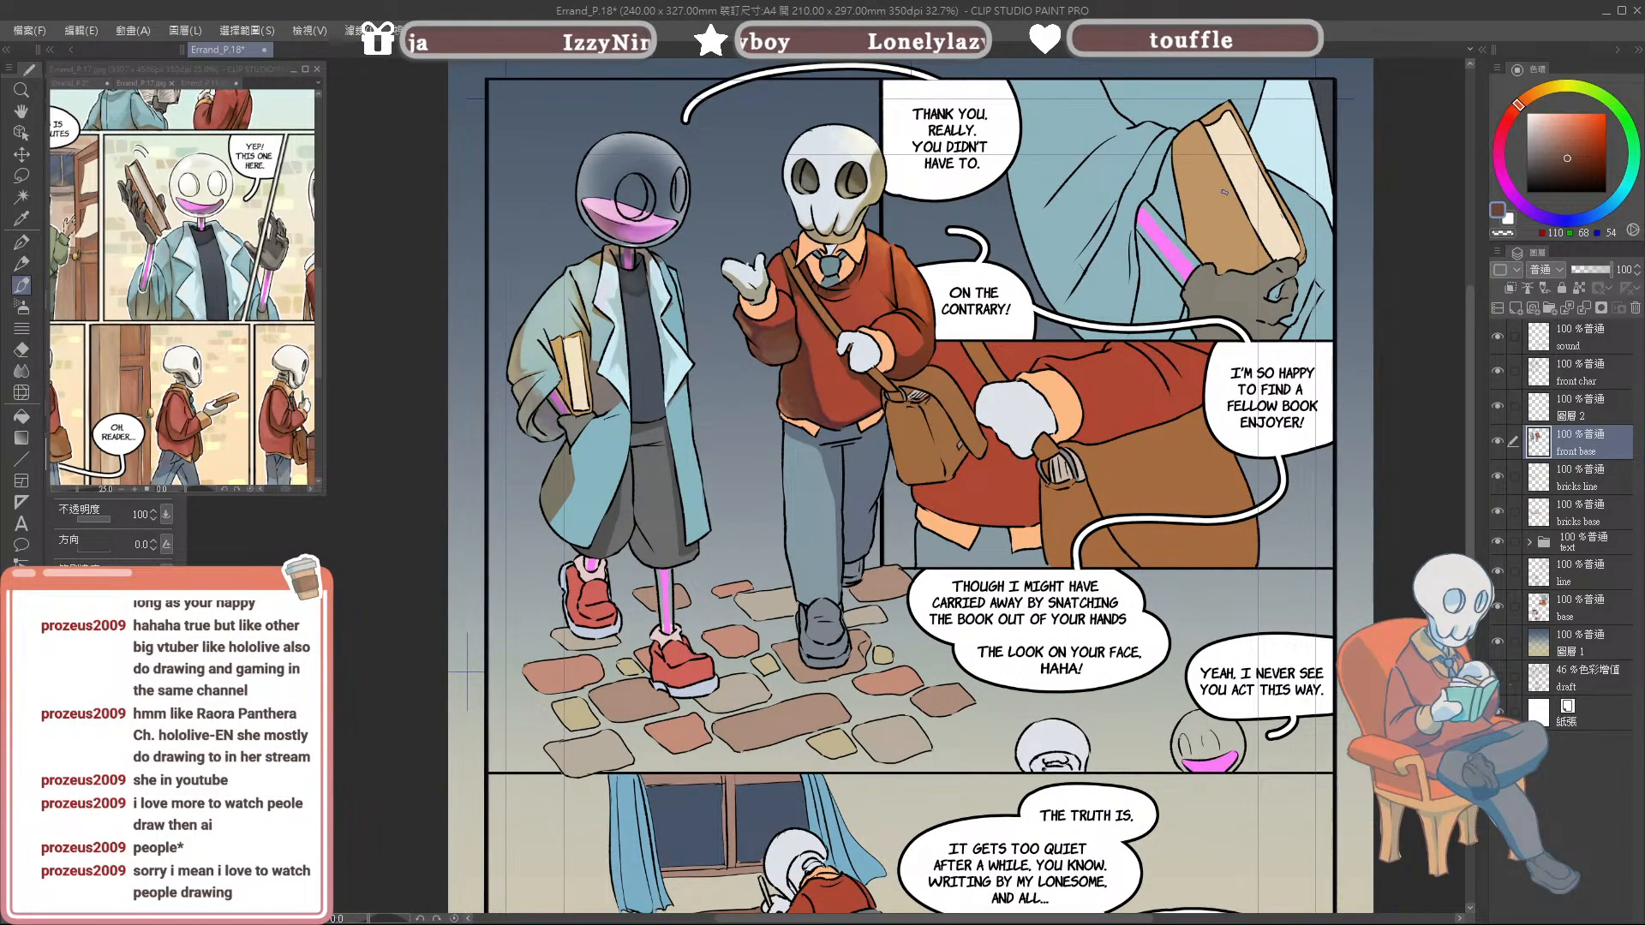
drag(1367, 113, 1386, 139)
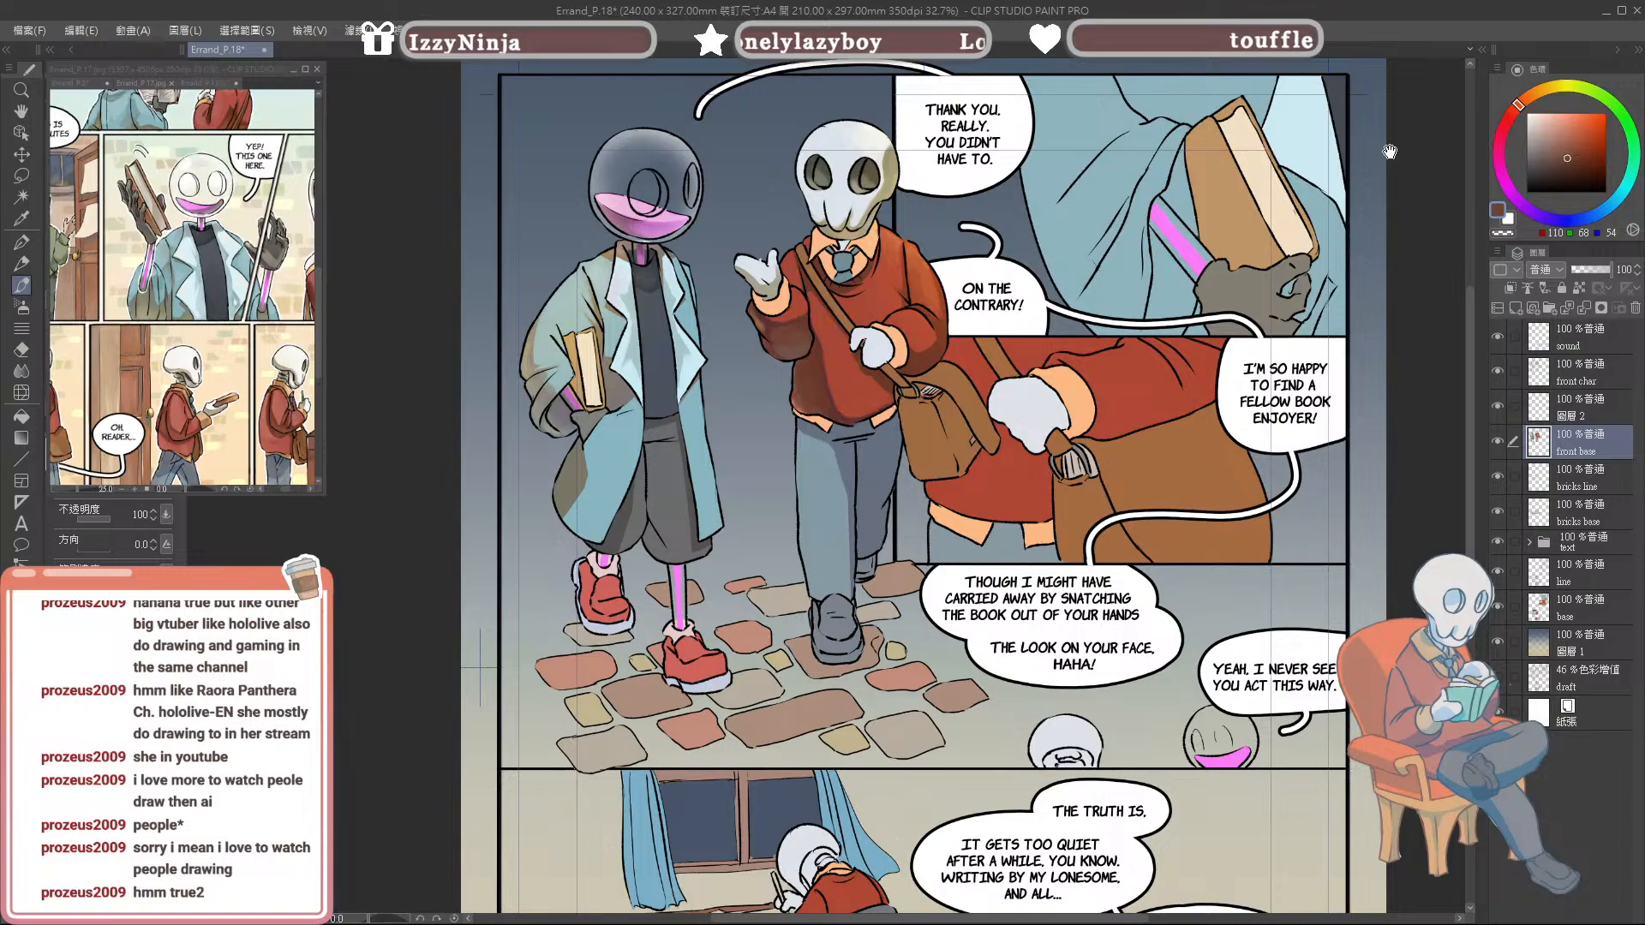
scroll(1167, 561, down, 3)
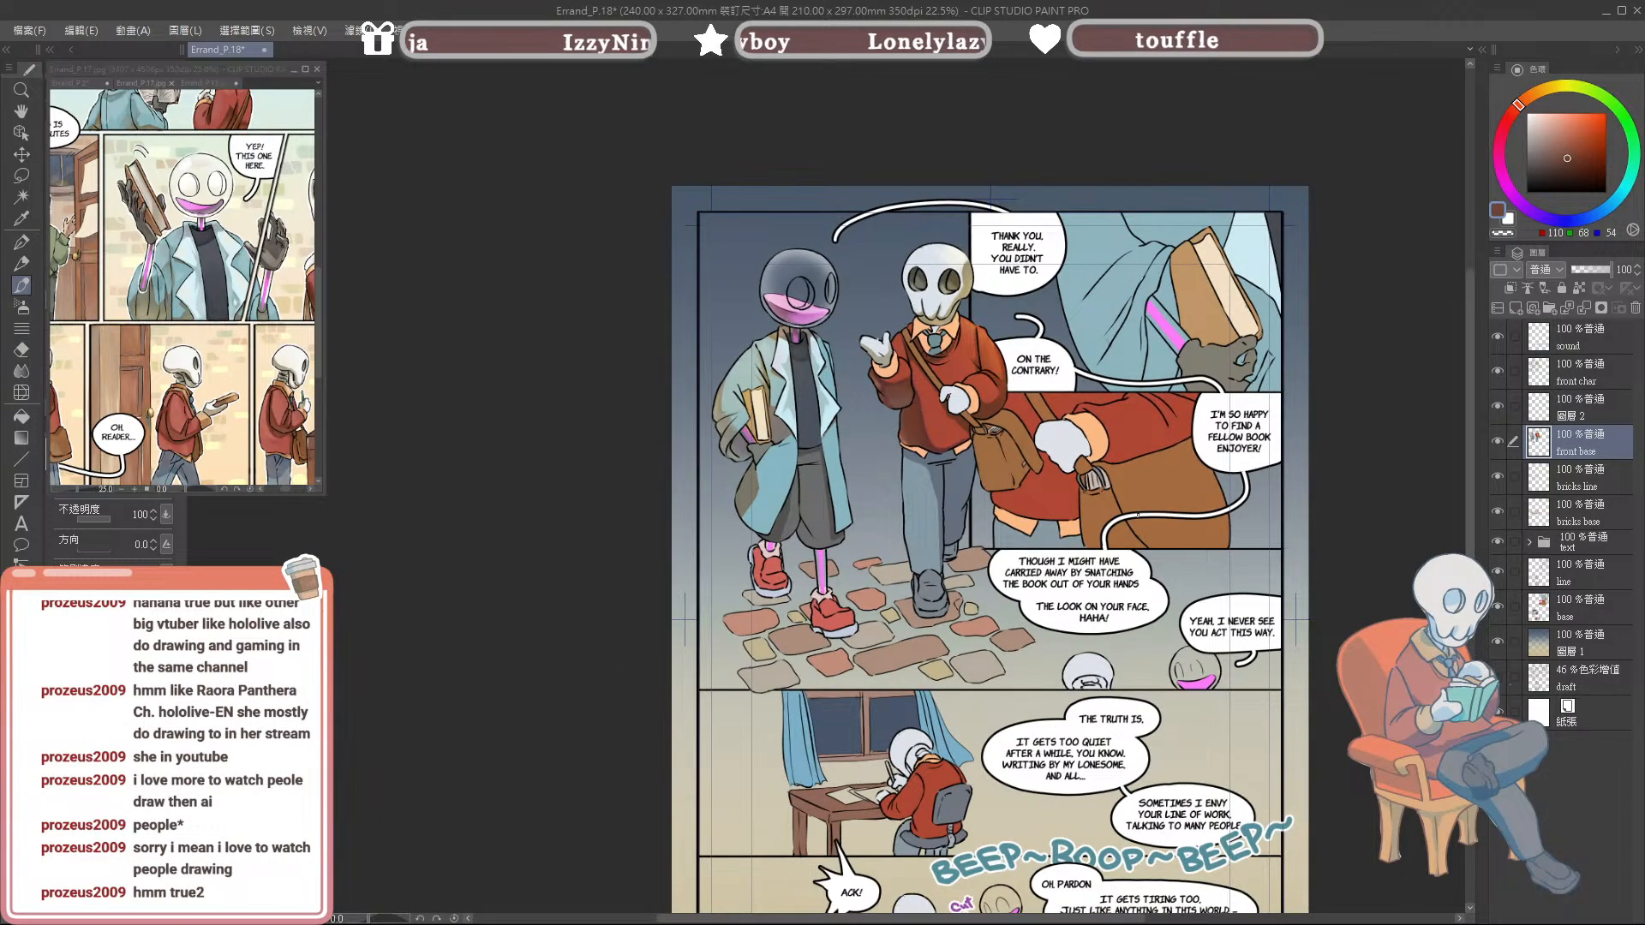
scroll(1203, 632, up, 3)
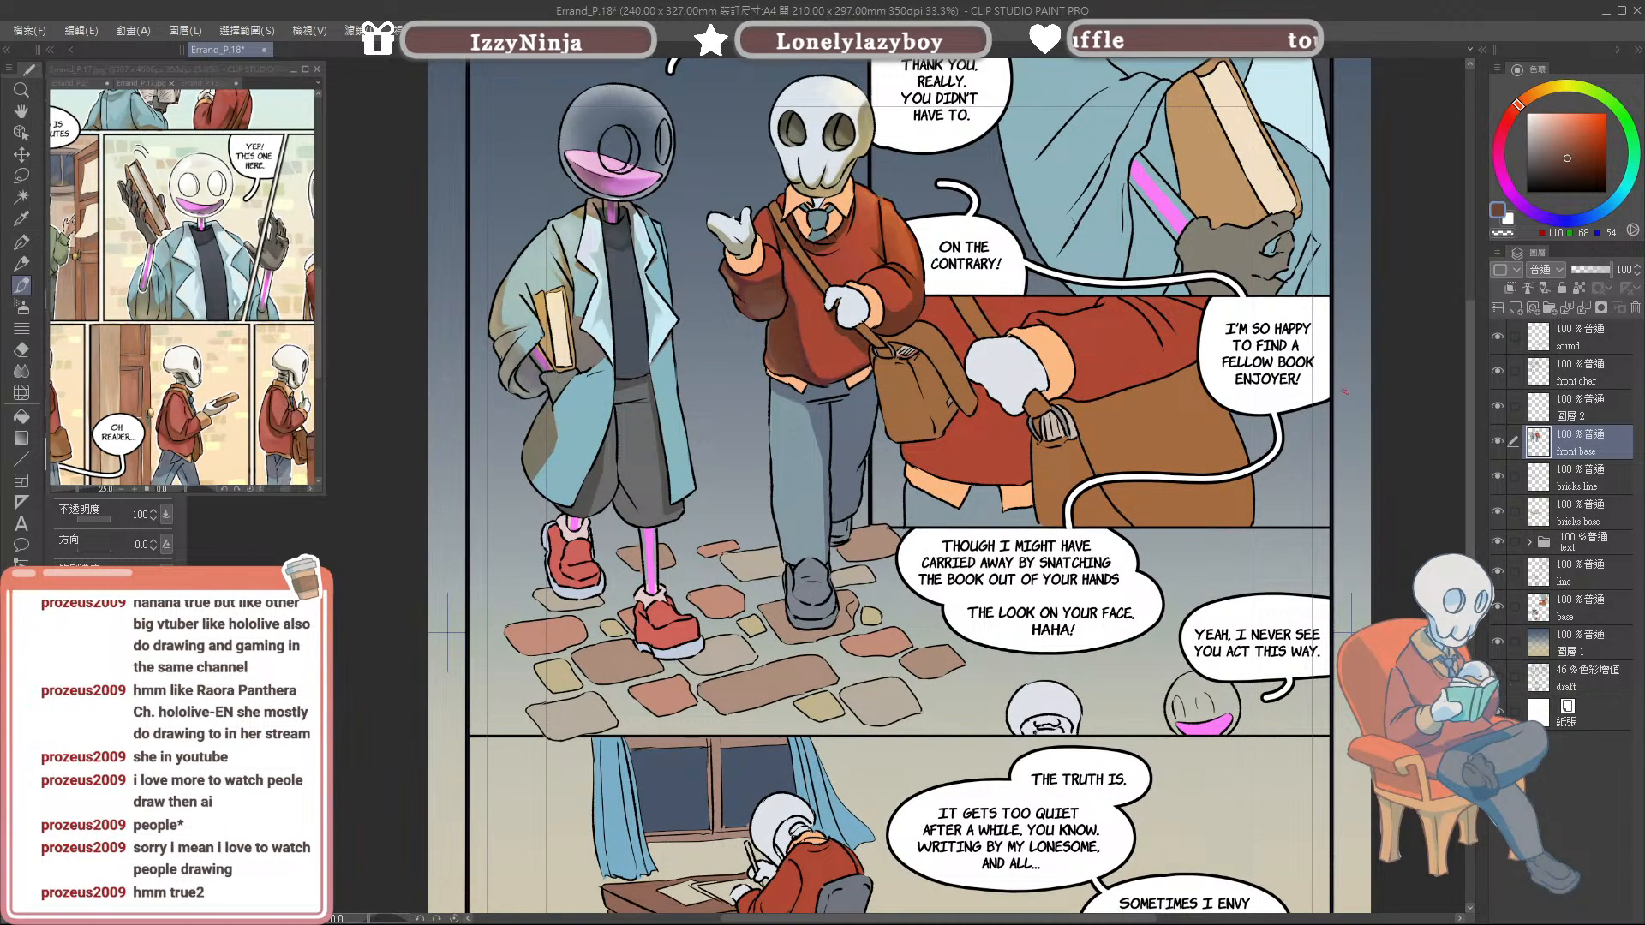
mouse_move(1388, 159)
mouse_down()
mouse_move(1370, 154)
mouse_move(1386, 153)
mouse_up()
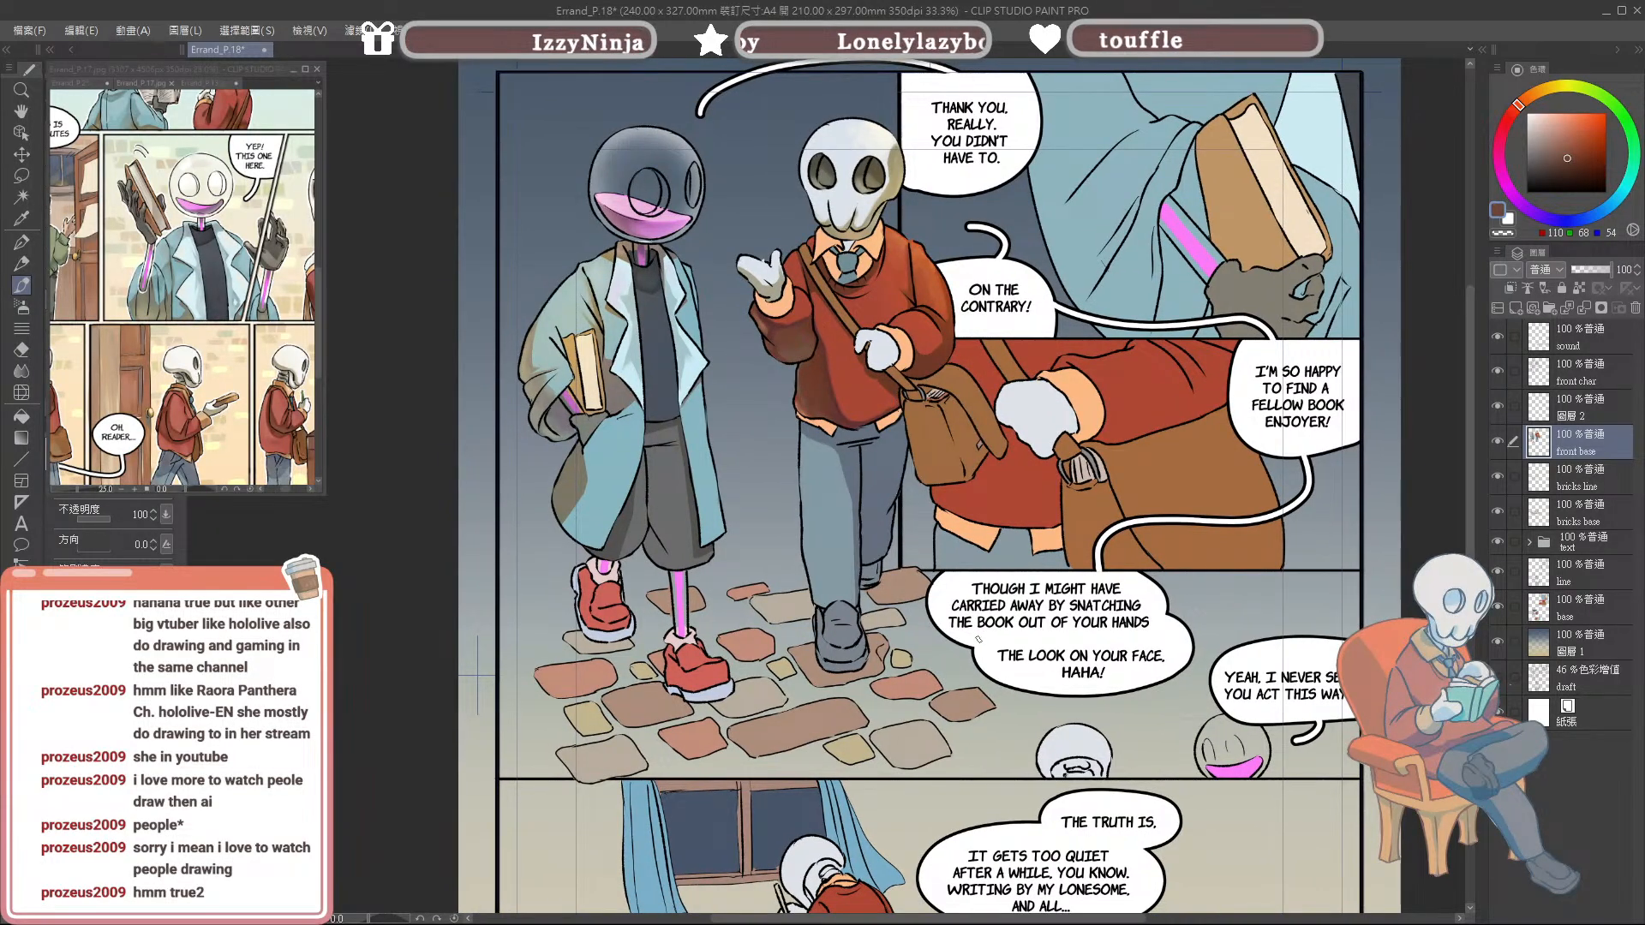
scroll(985, 634, down, 2)
scroll(1316, 401, up, 1)
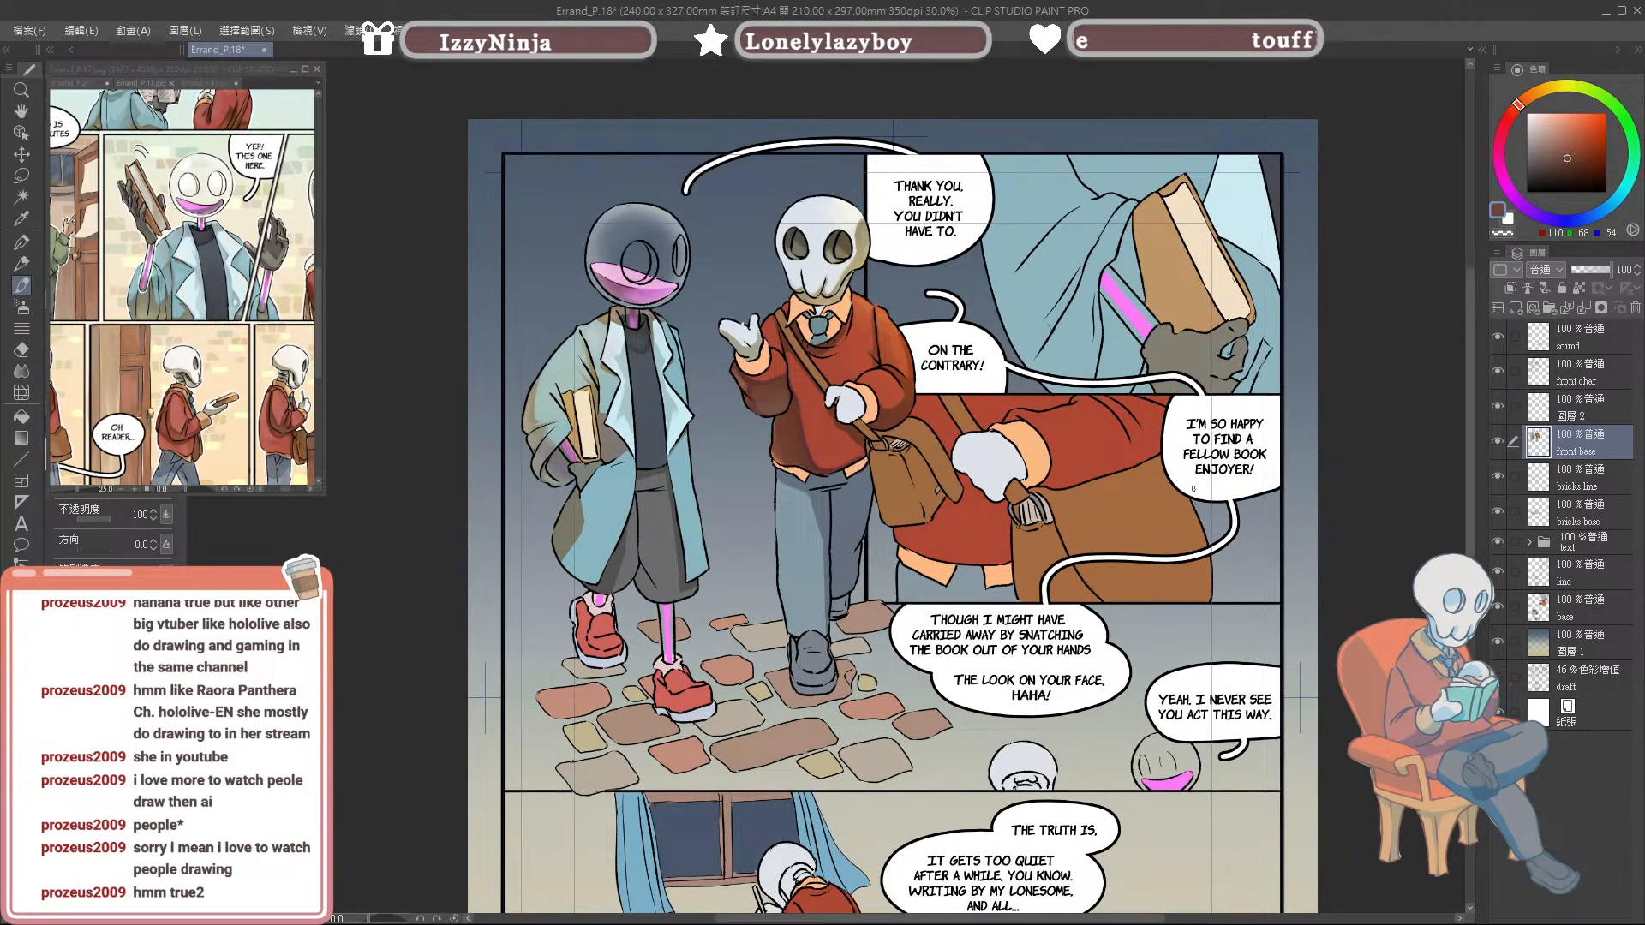
drag(1444, 283, 1442, 199)
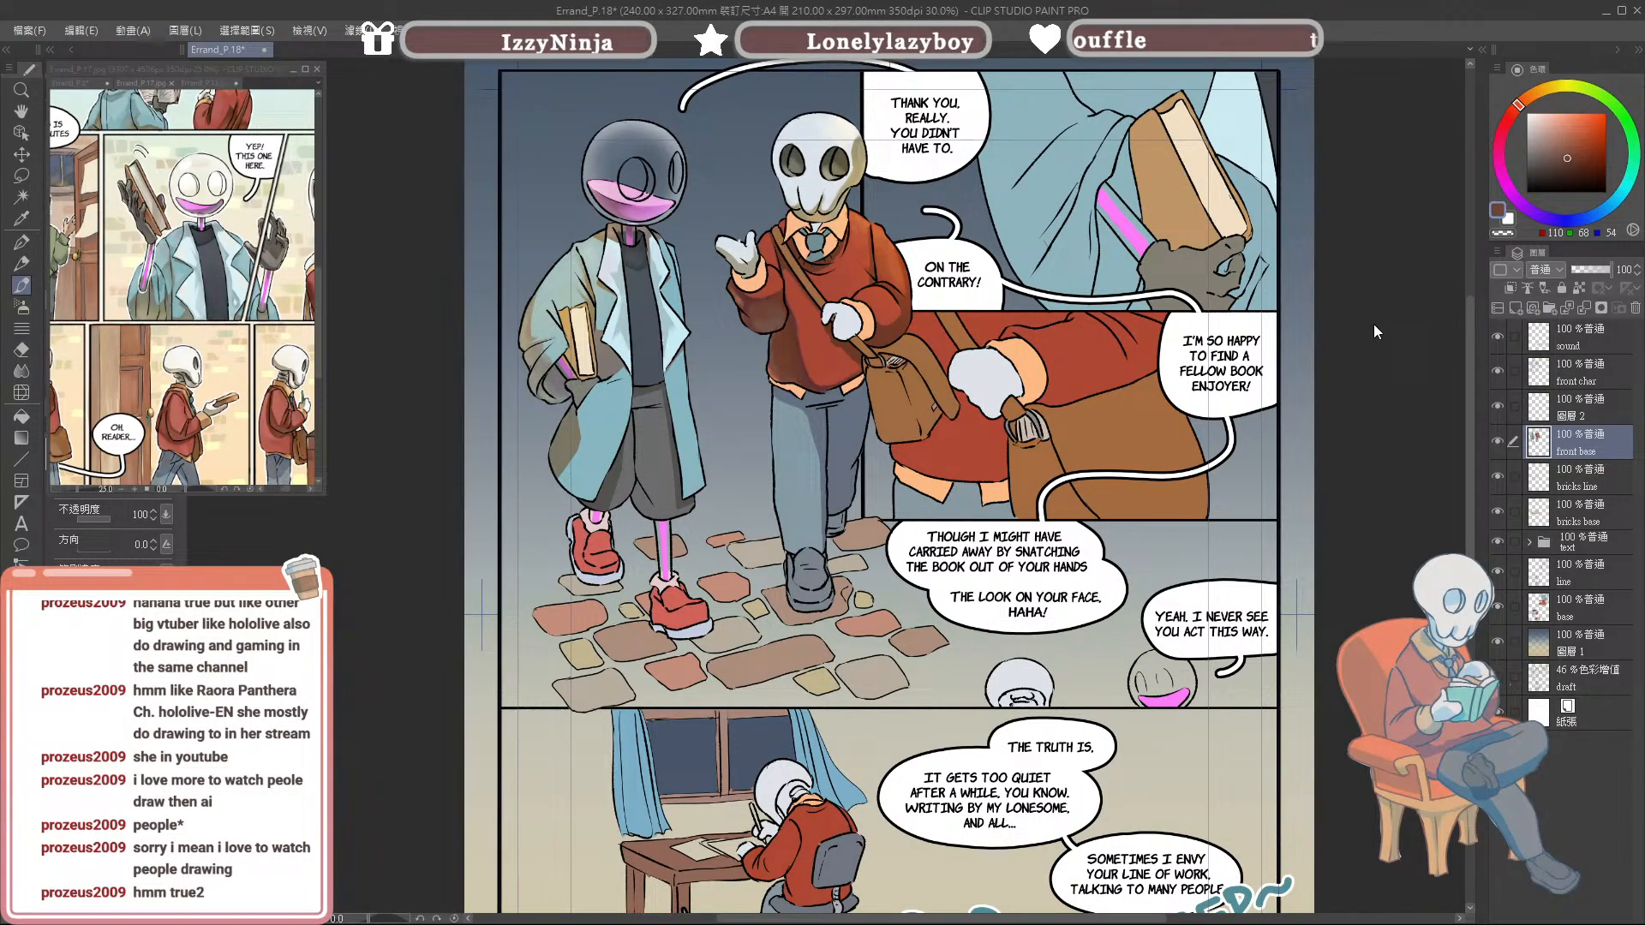
drag(1403, 208, 1400, 209)
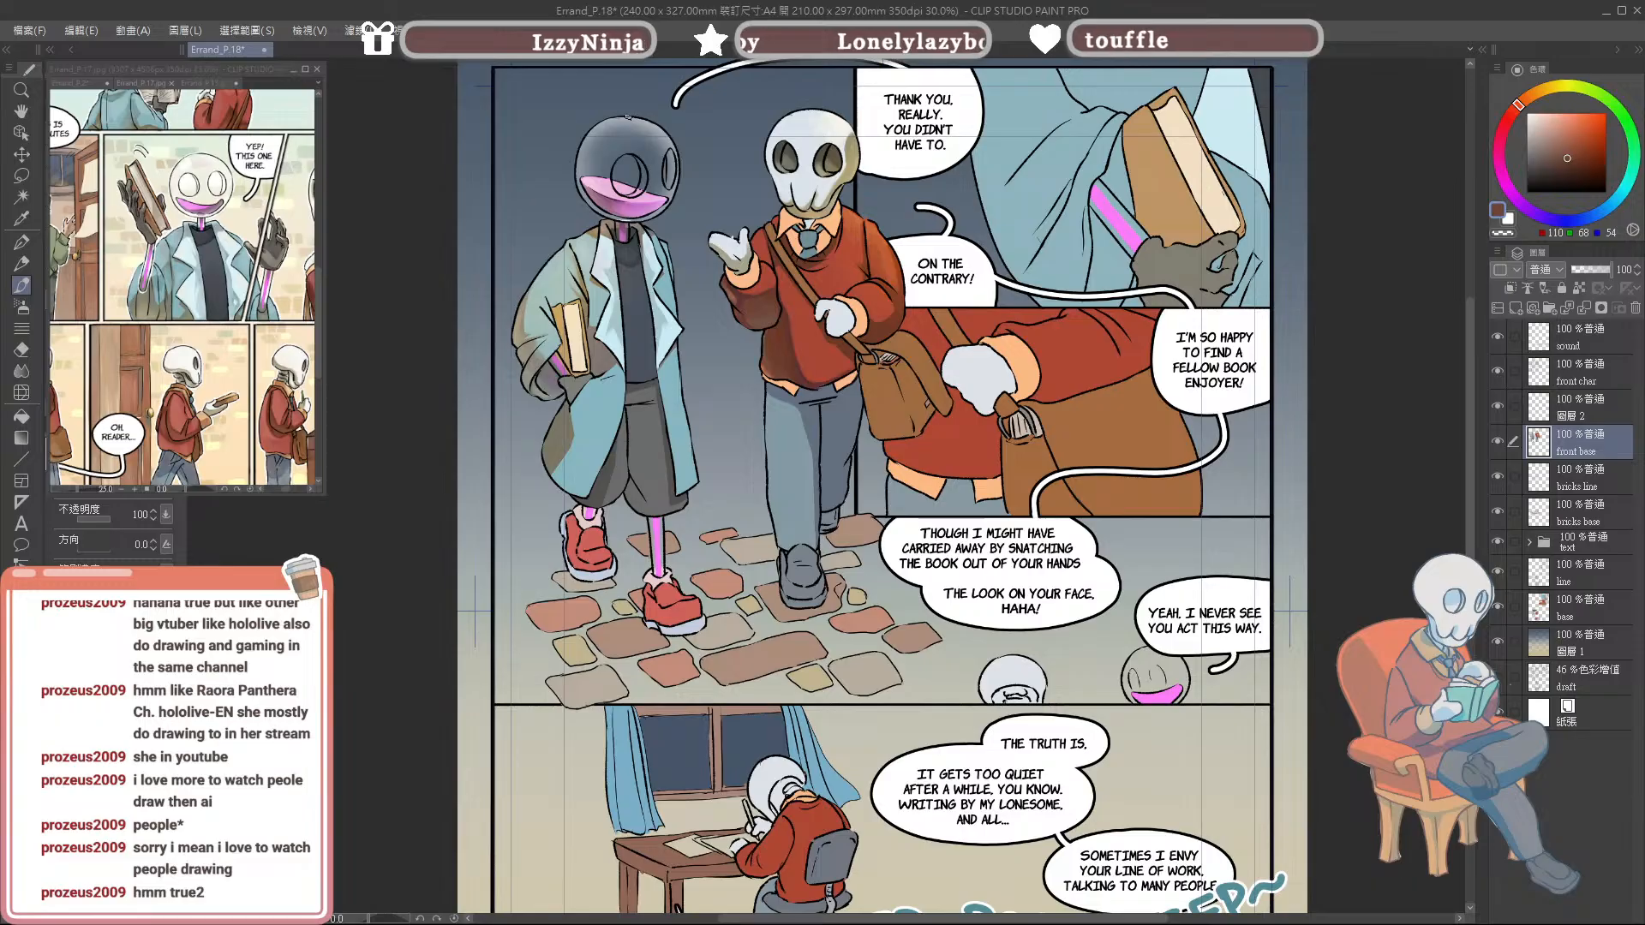
mouse_move(1146, 459)
mouse_down()
mouse_move(1192, 462)
mouse_move(1185, 479)
mouse_up()
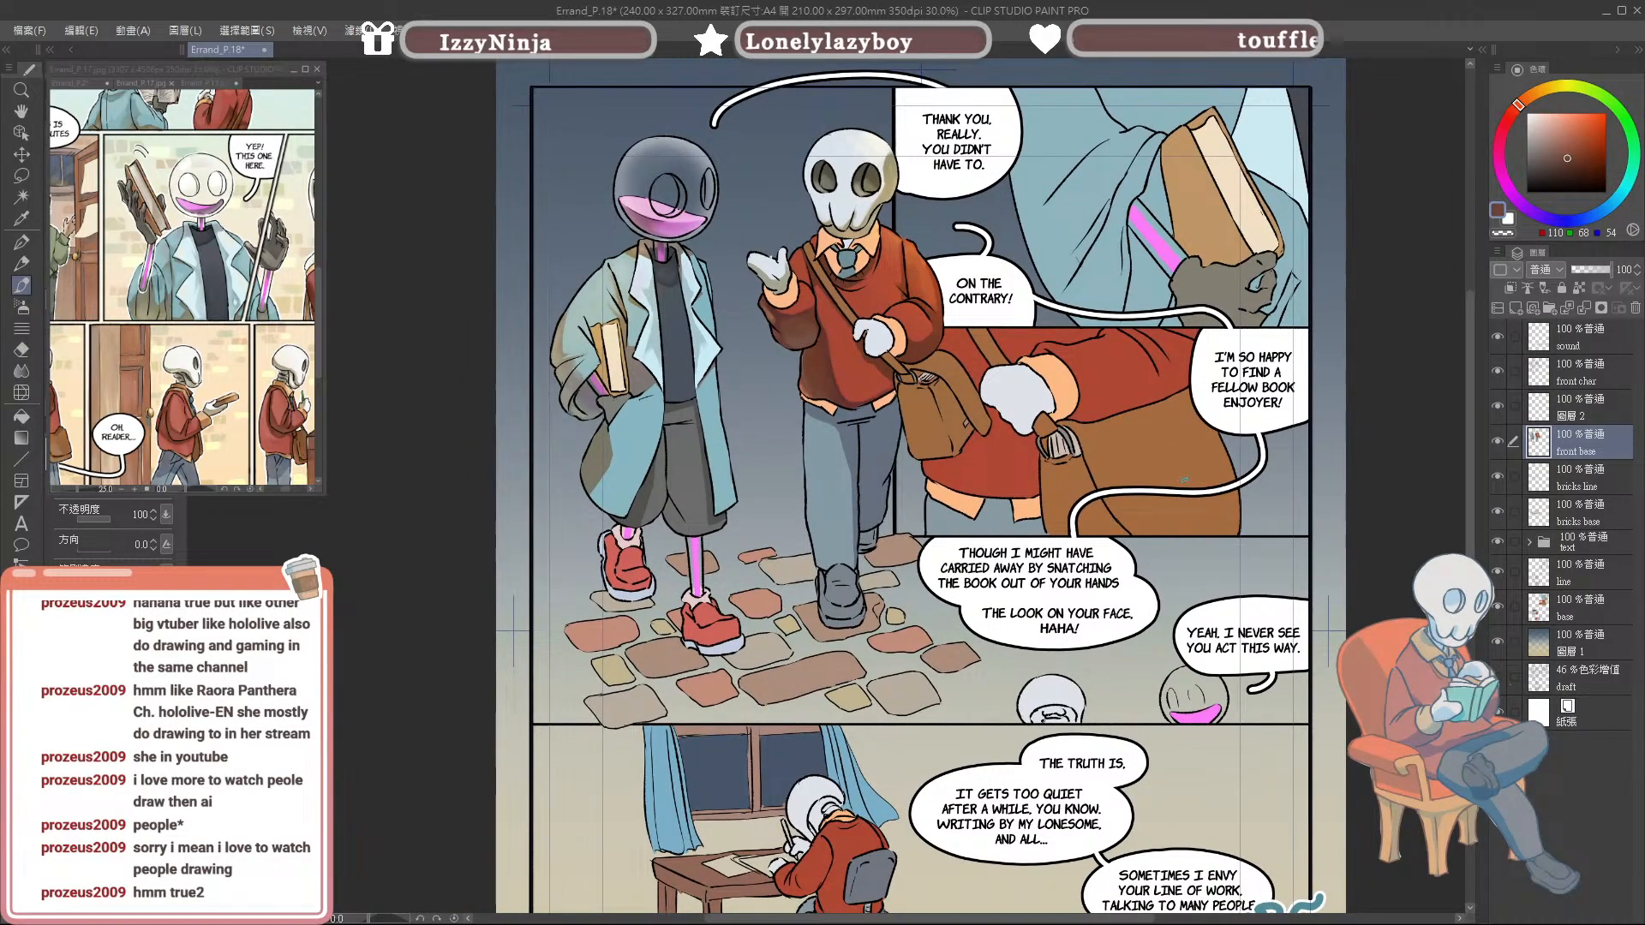
scroll(1174, 465, down, 1)
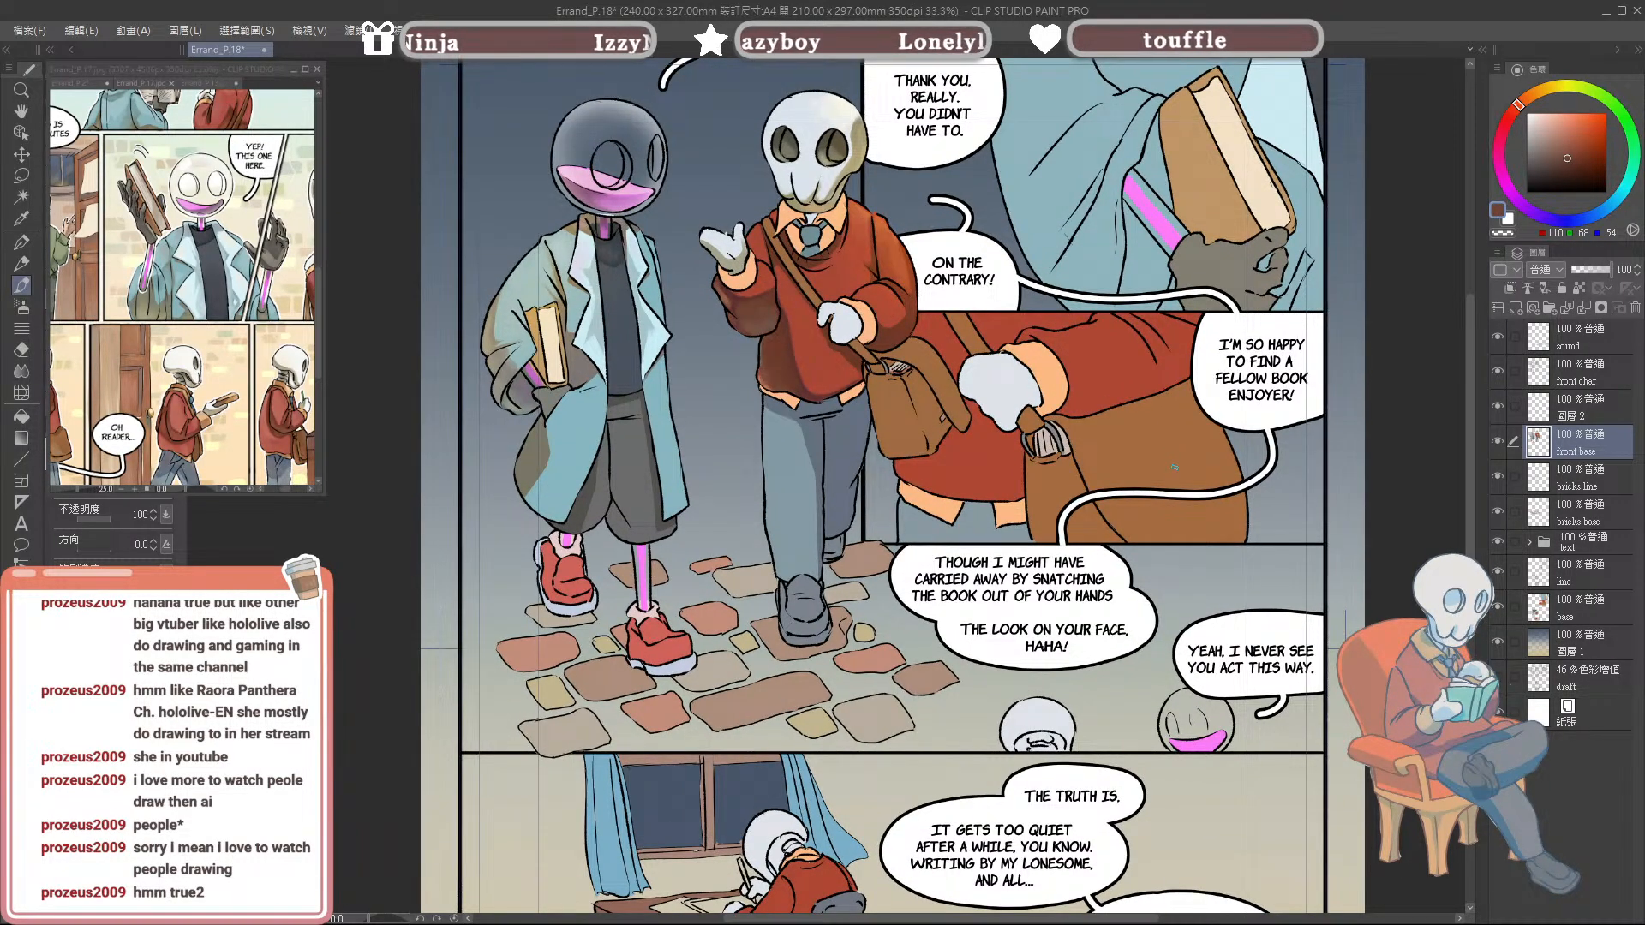
mouse_move(1148, 450)
mouse_down()
mouse_move(1107, 475)
mouse_move(1203, 471)
mouse_up()
scroll(1181, 439, up, 2)
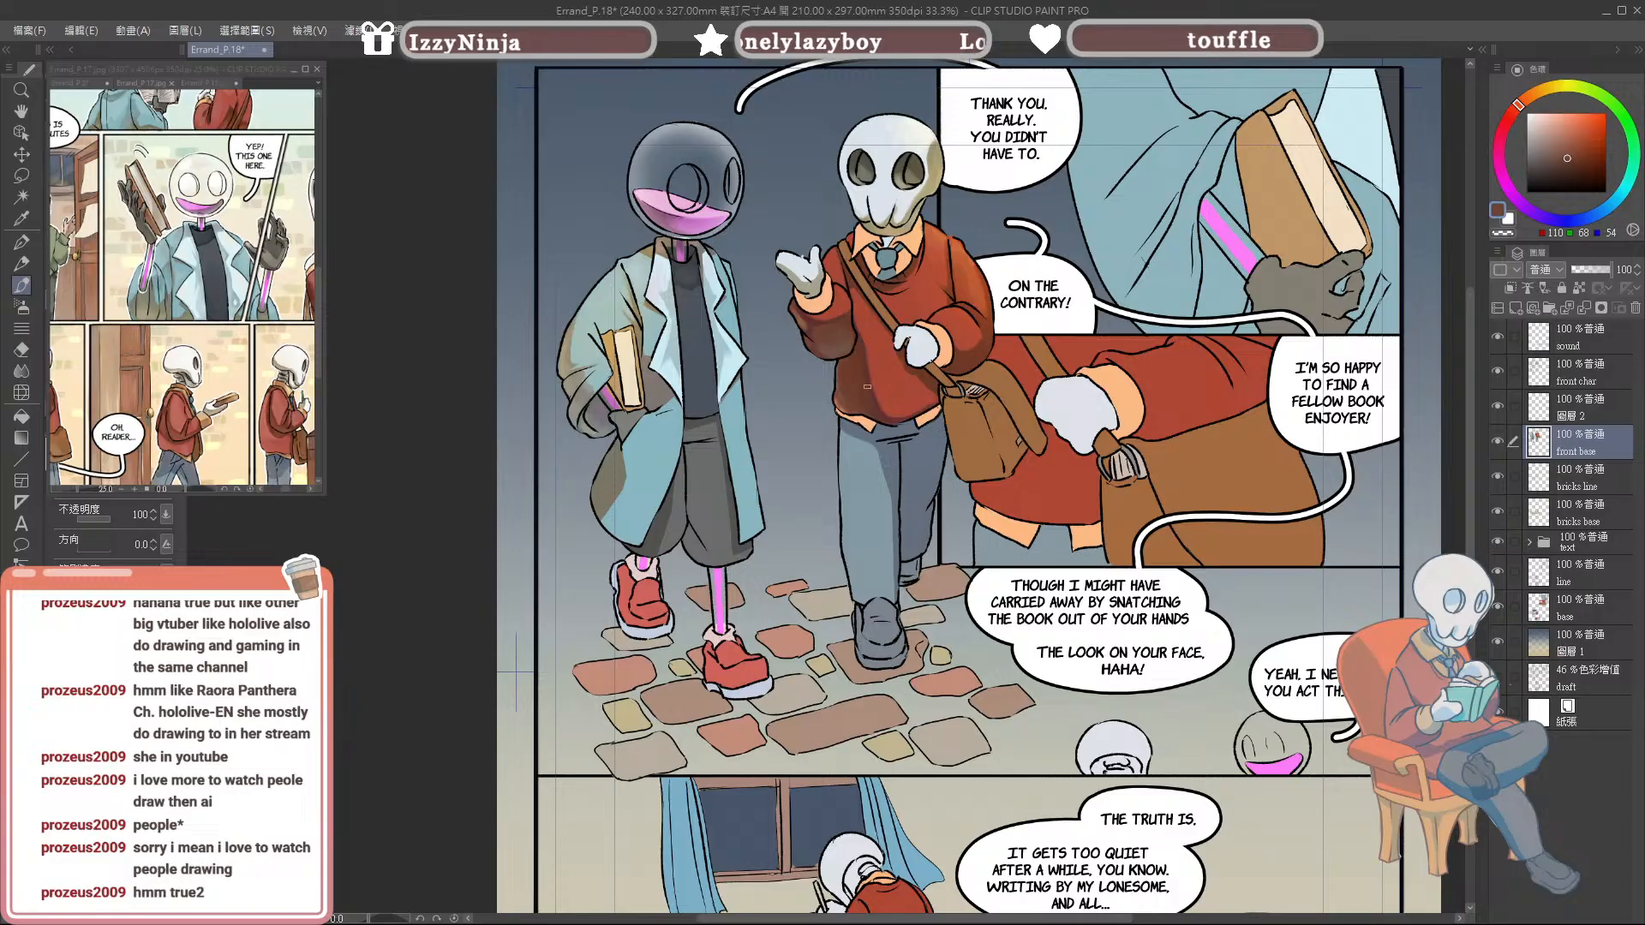
drag(830, 398, 993, 369)
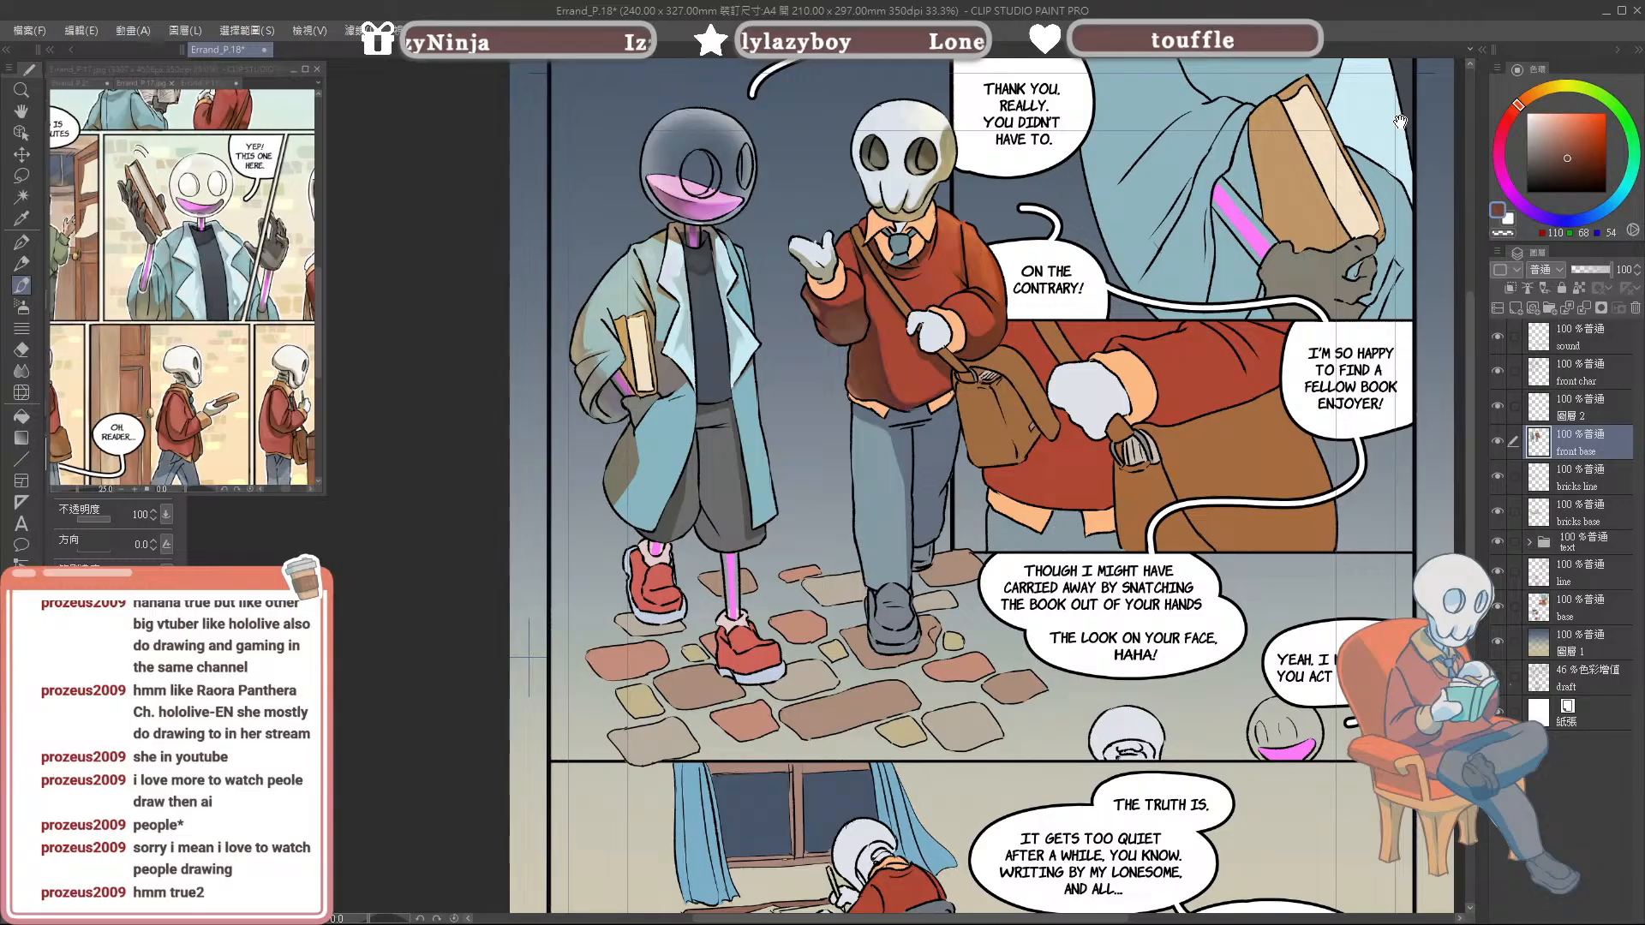
drag(1435, 97, 1409, 123)
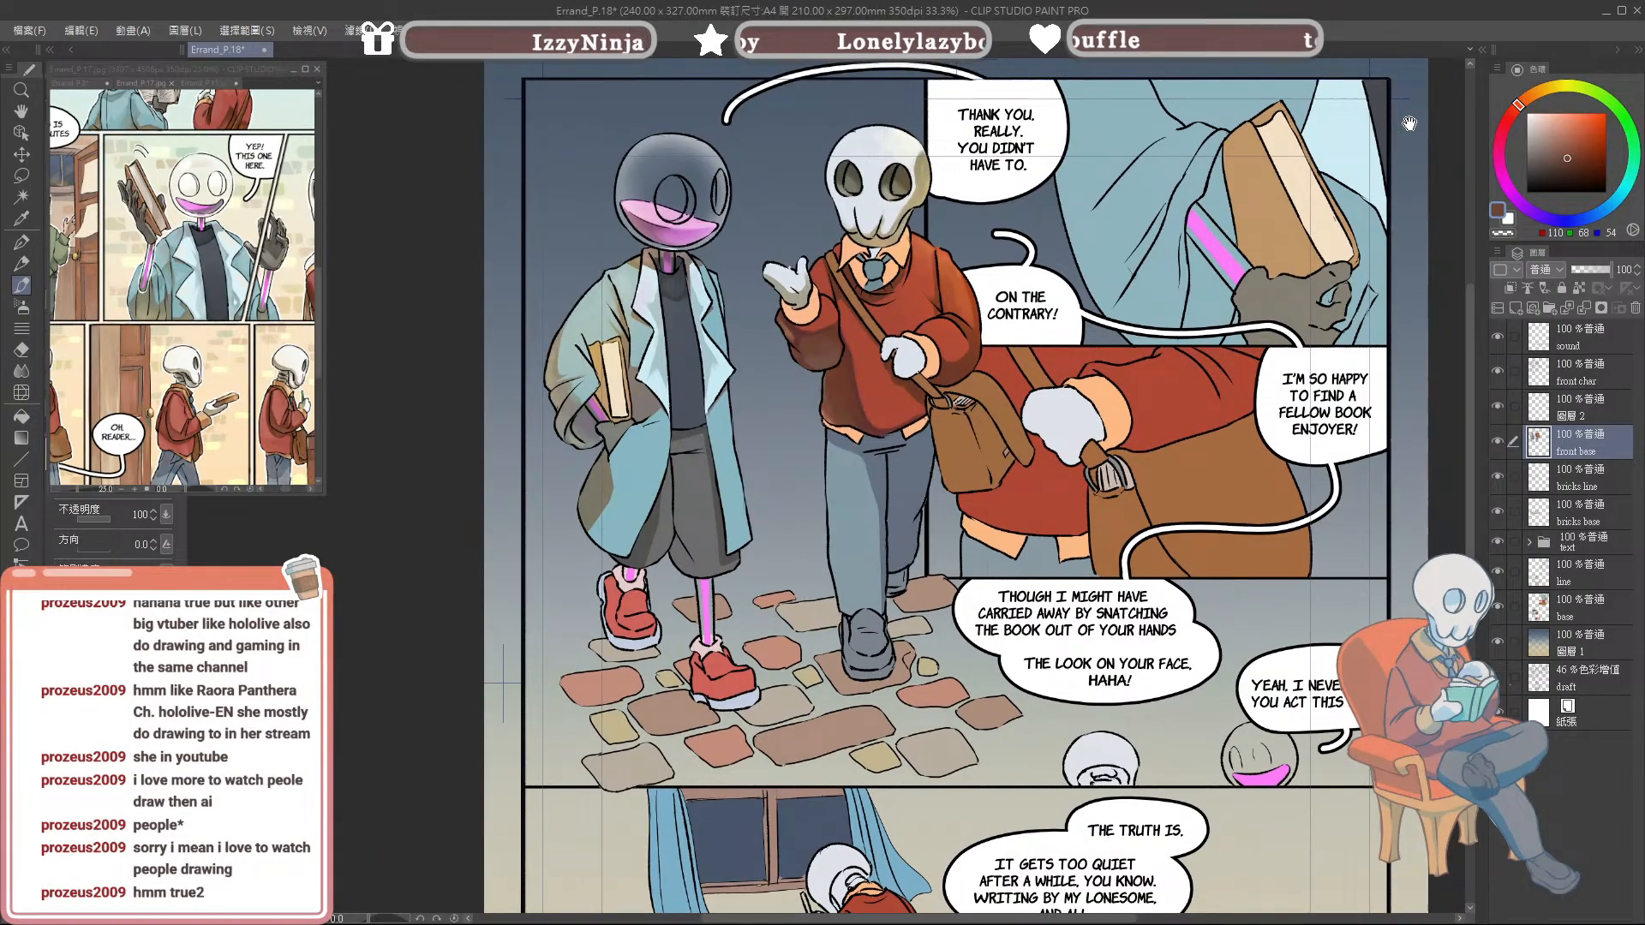
Step: Examine the shading of both walking characters in the large panel against the reference page Errand_P.17
scroll(766, 307, up, 1)
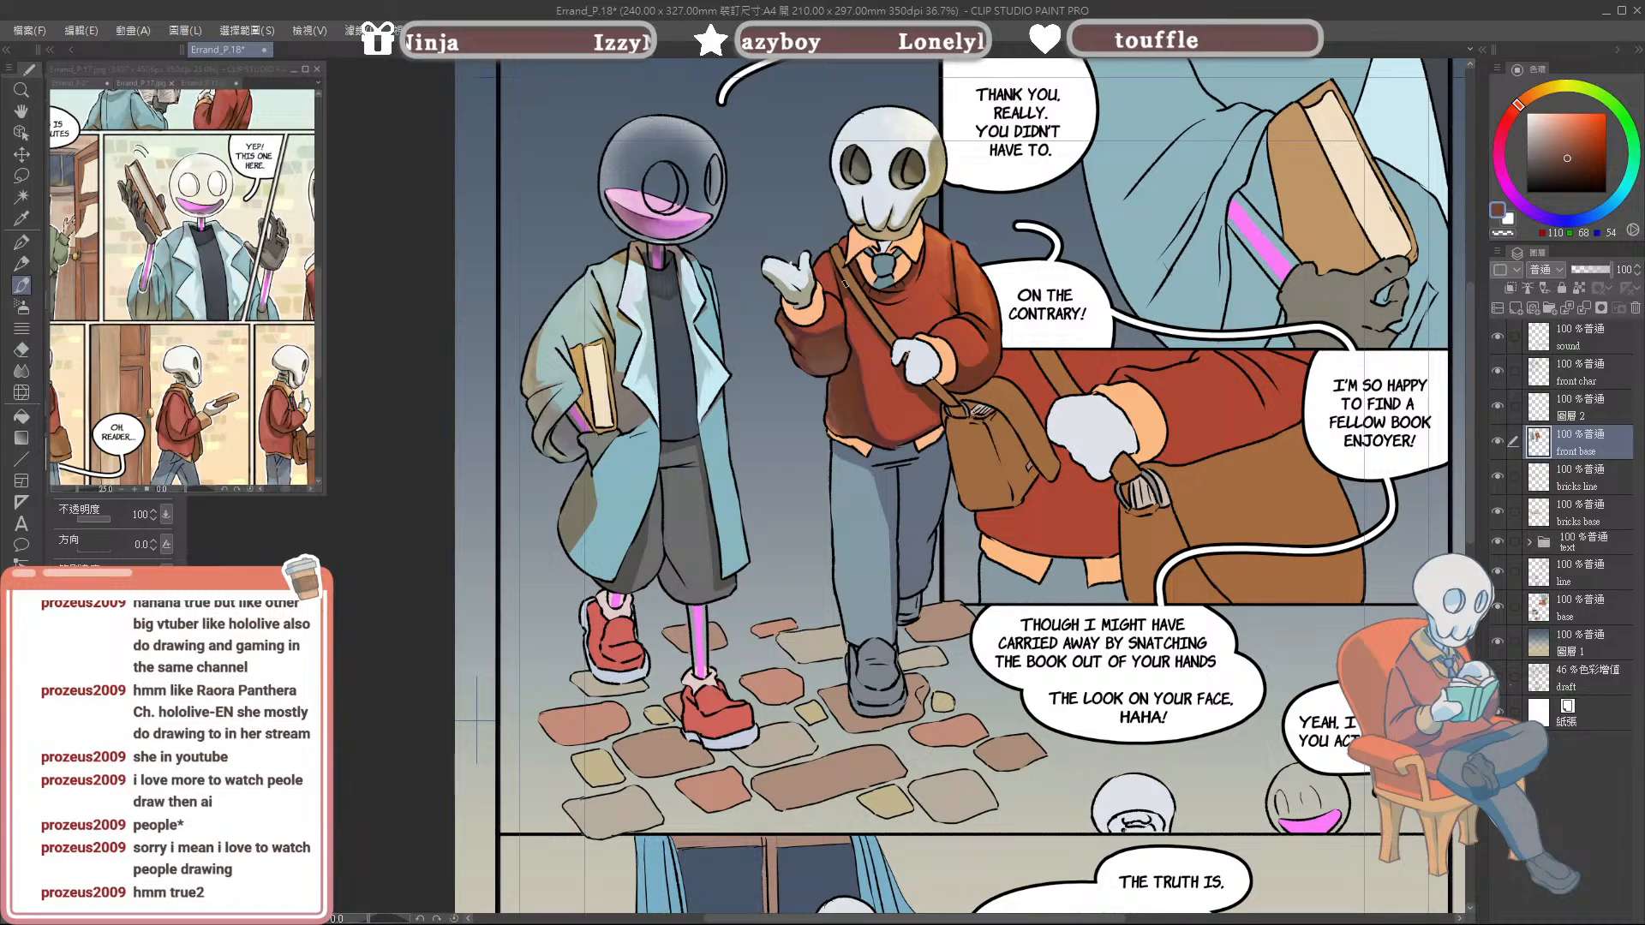
key(e)
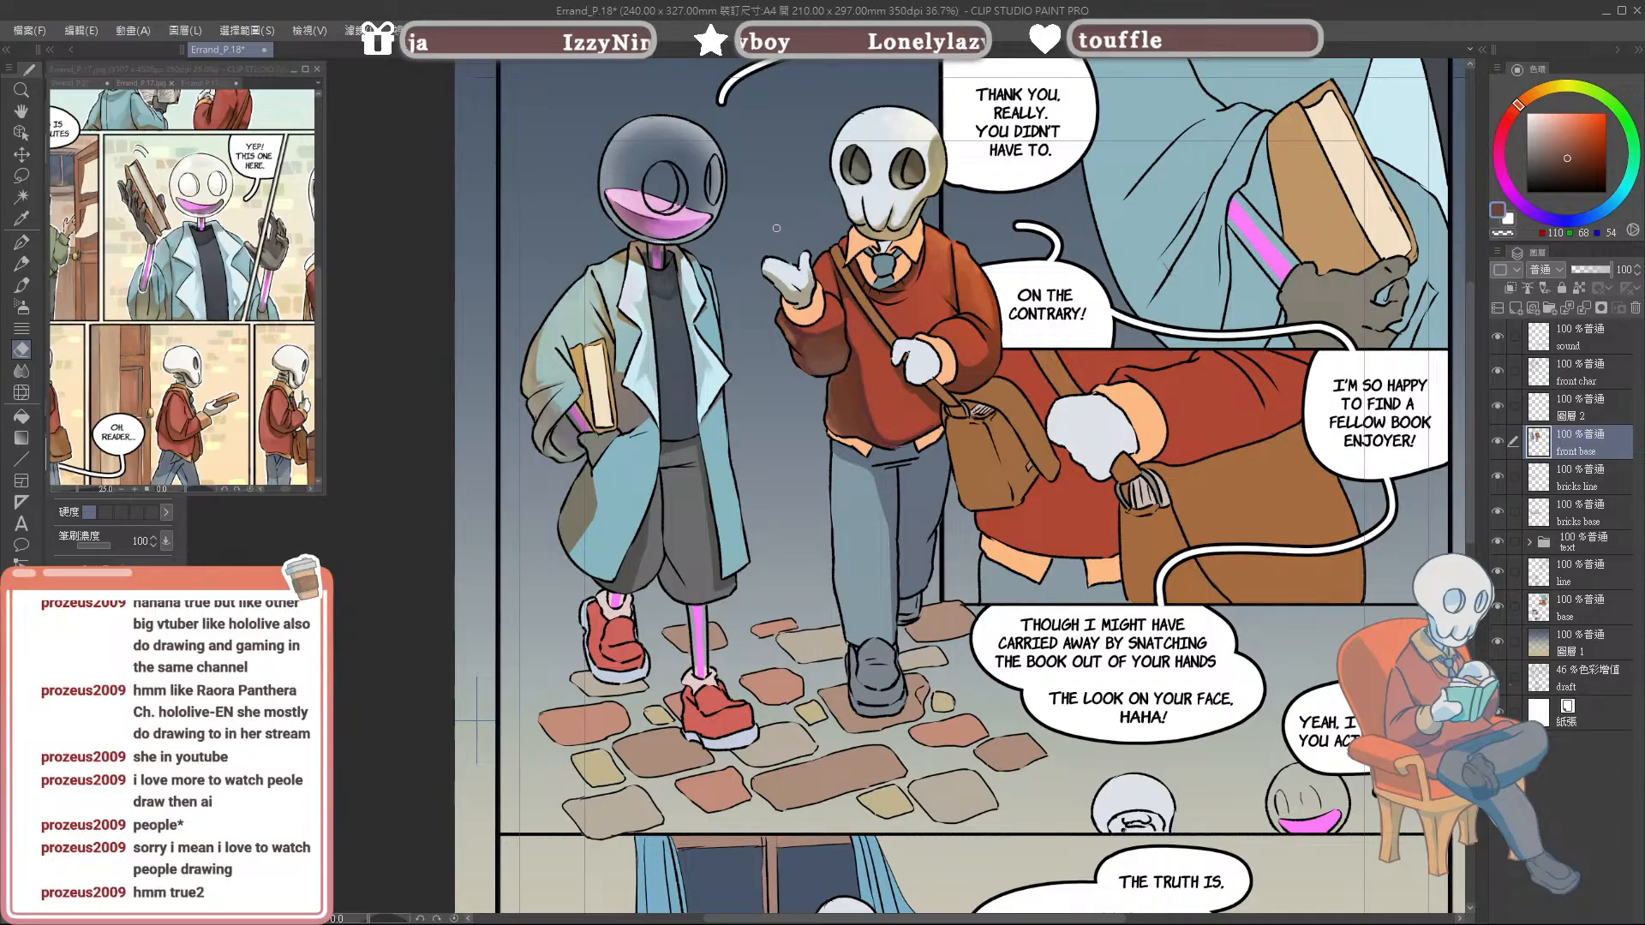
click(202, 291)
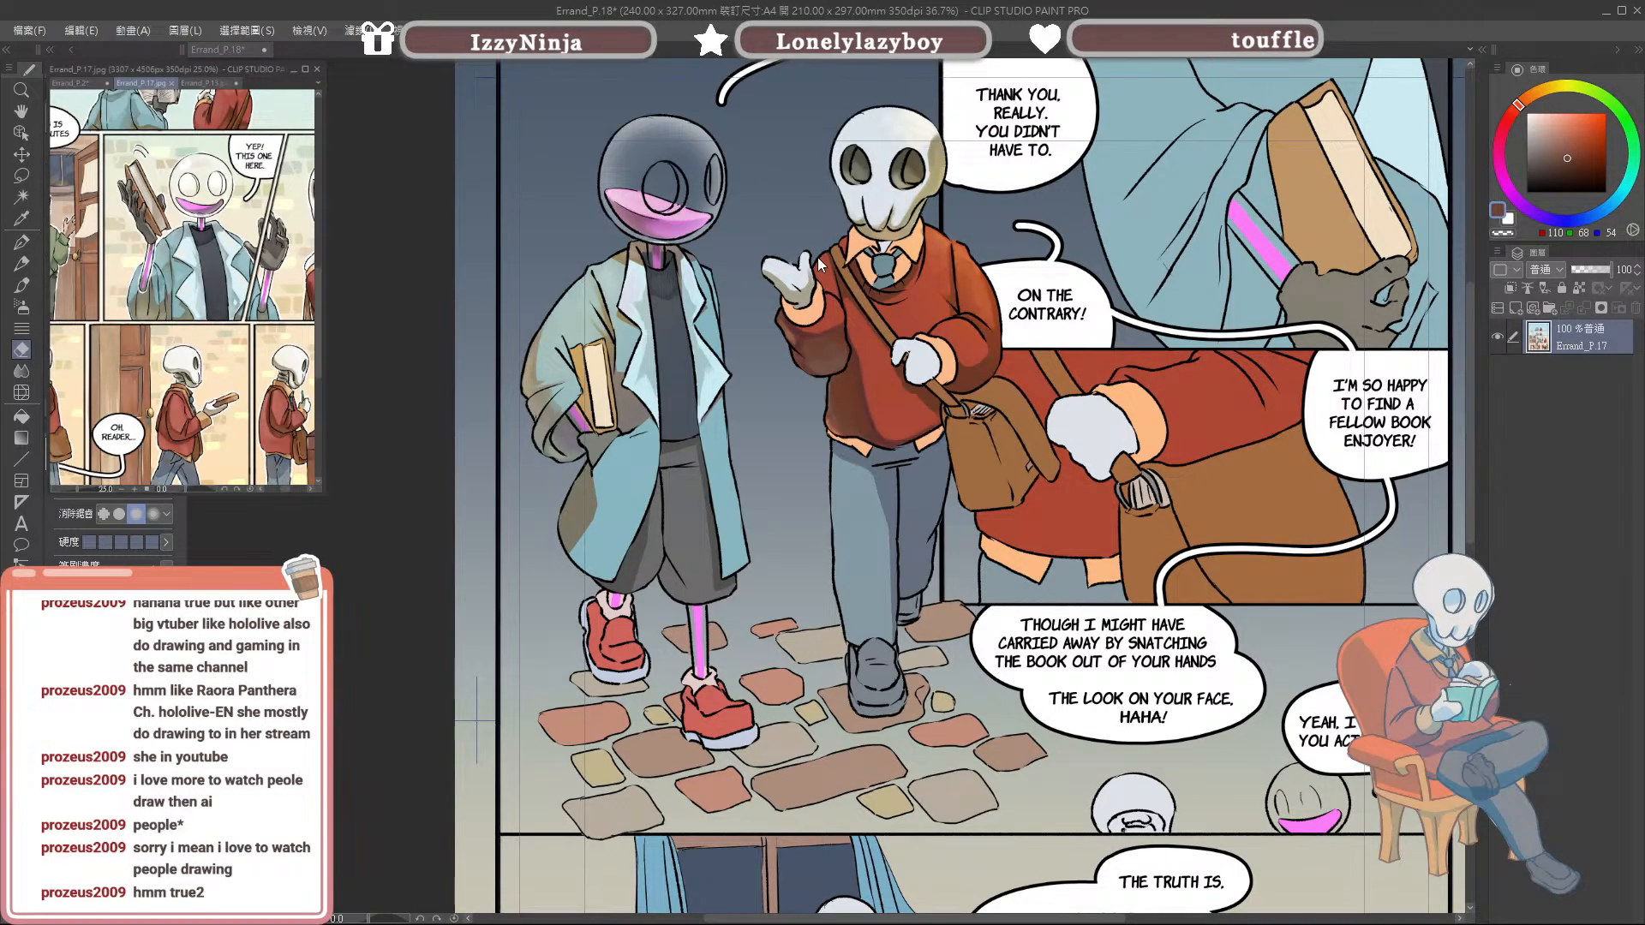
click(790, 256)
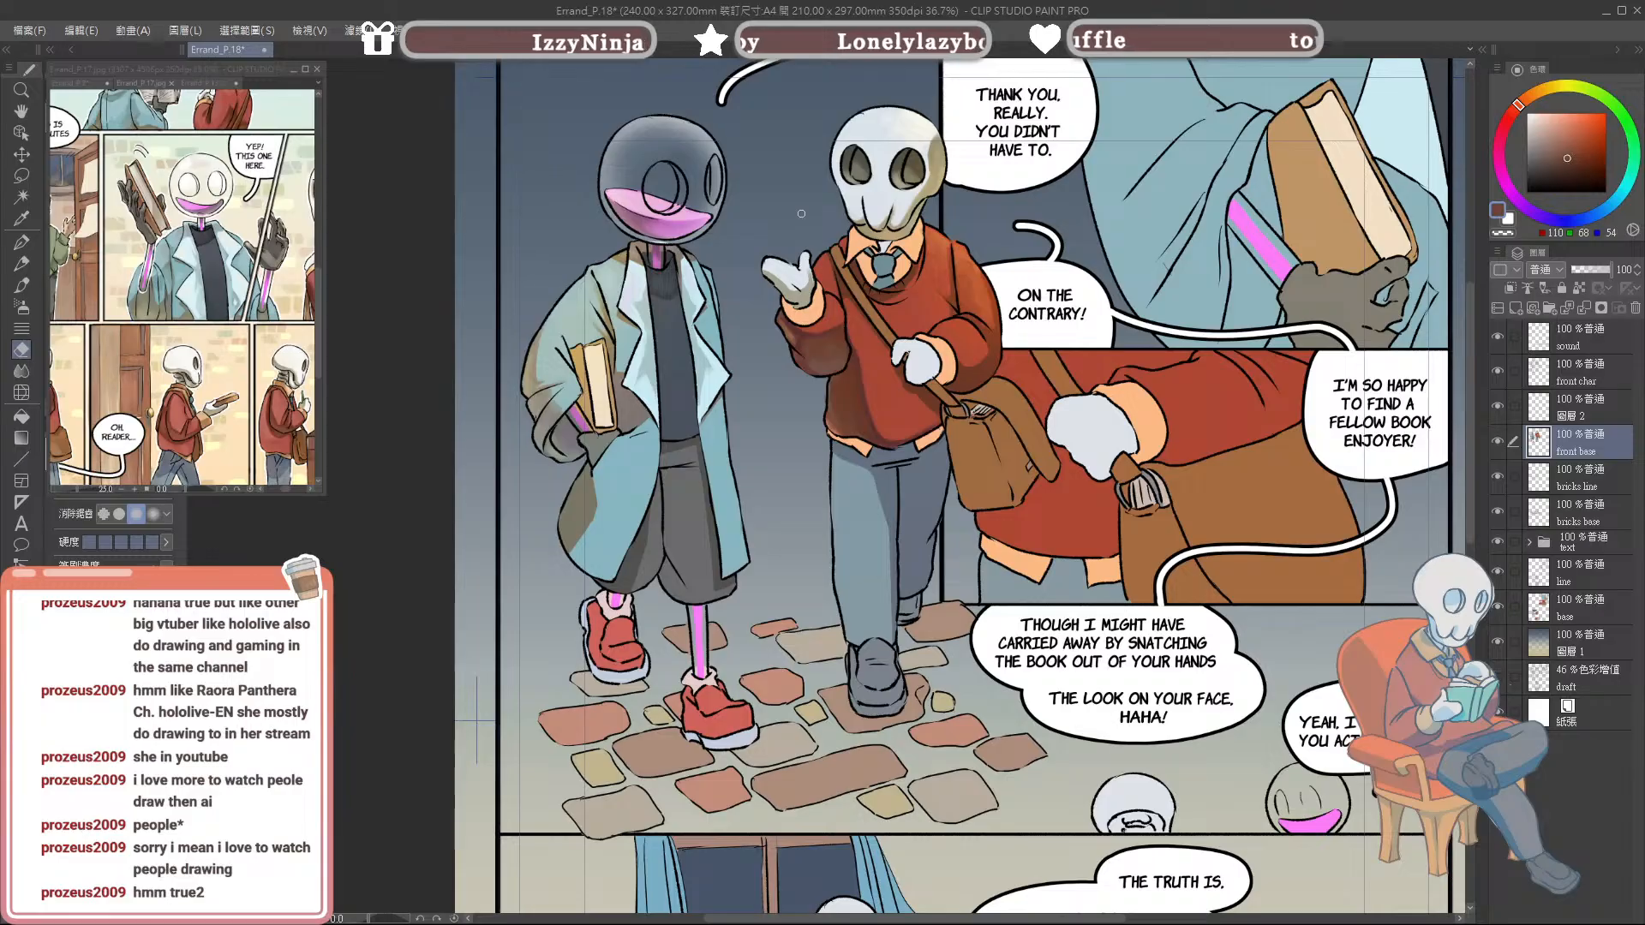
key(ctrl+minus)
key(ctrl+plus)
scroll(1356, 130, up, 2)
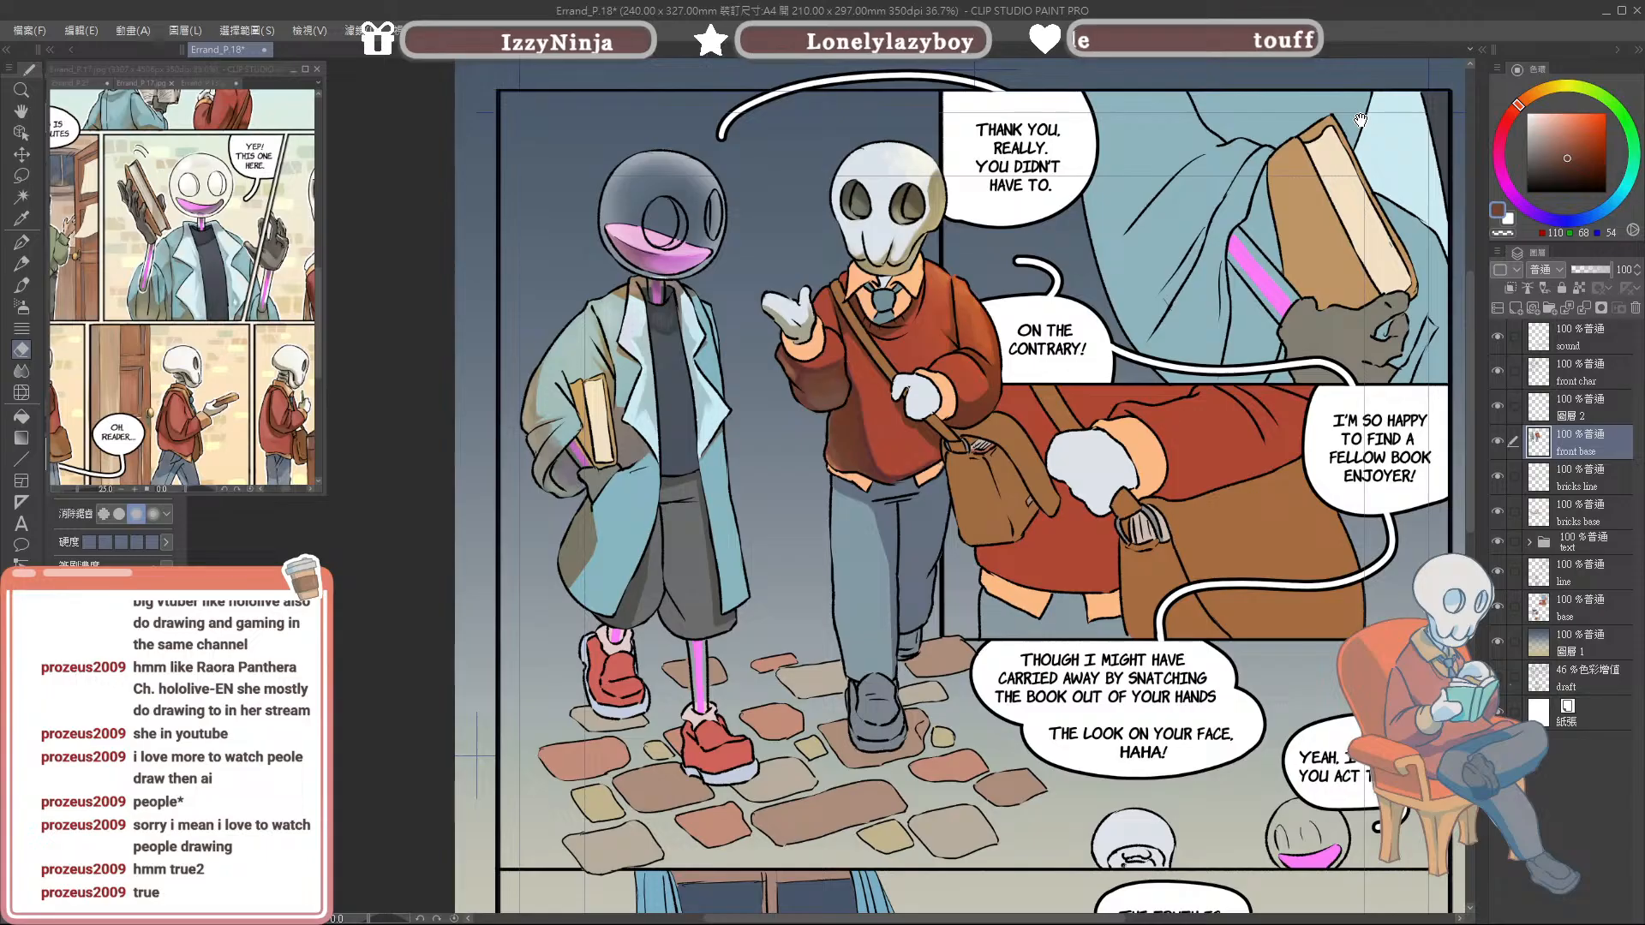
scroll(1362, 129, down, 2)
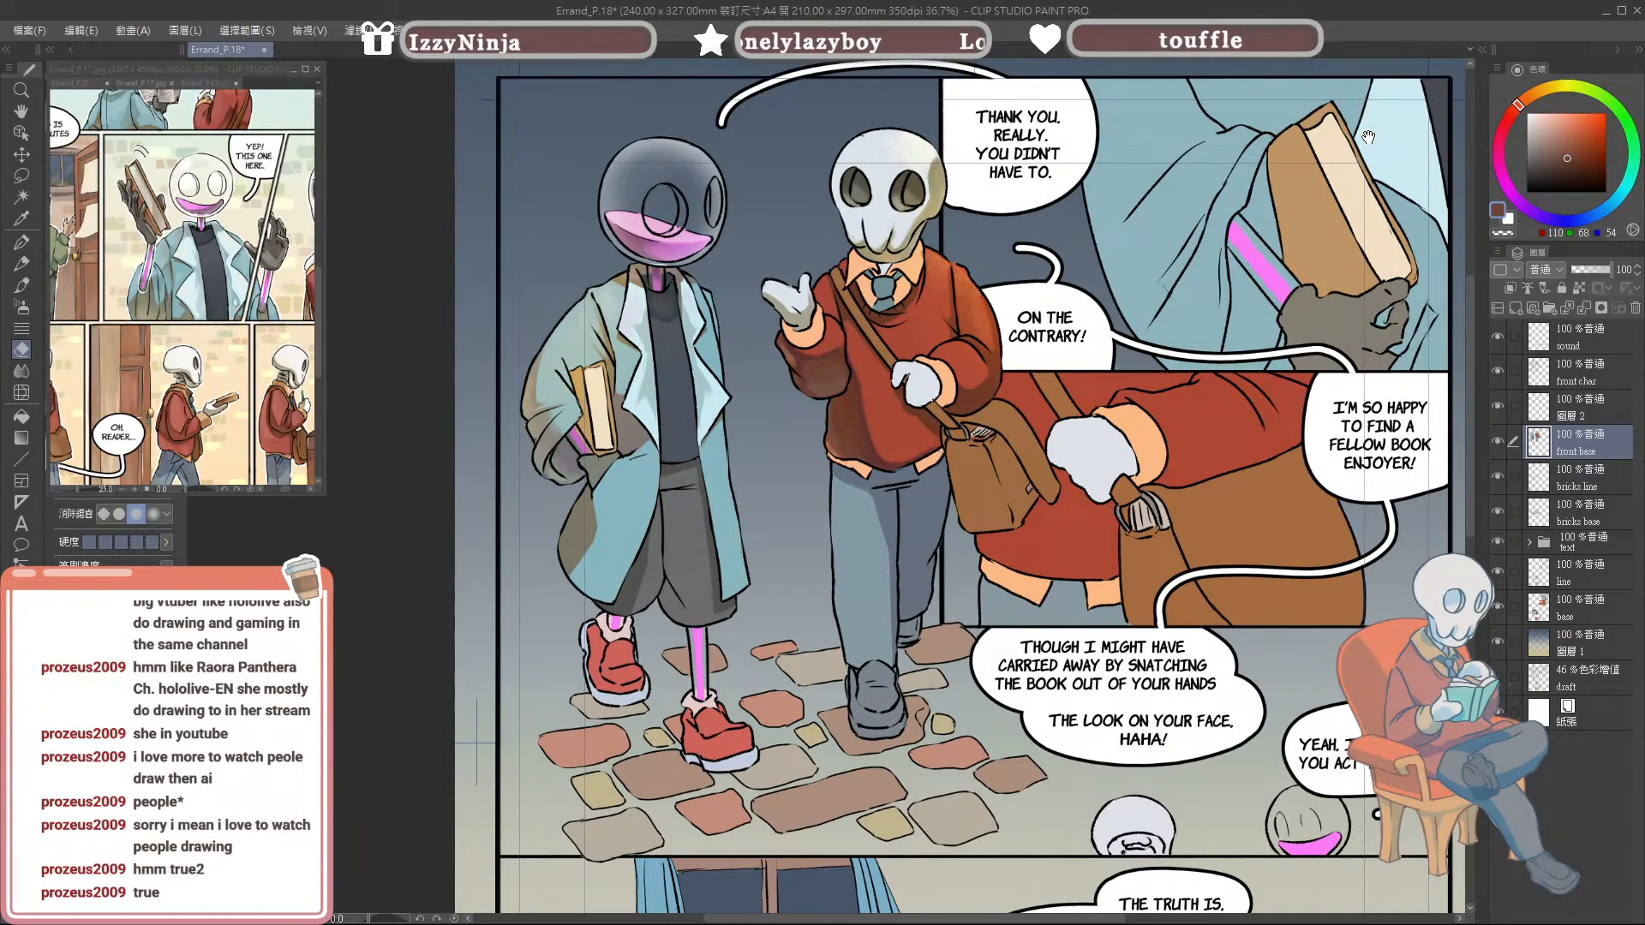
scroll(1369, 138, down, 1)
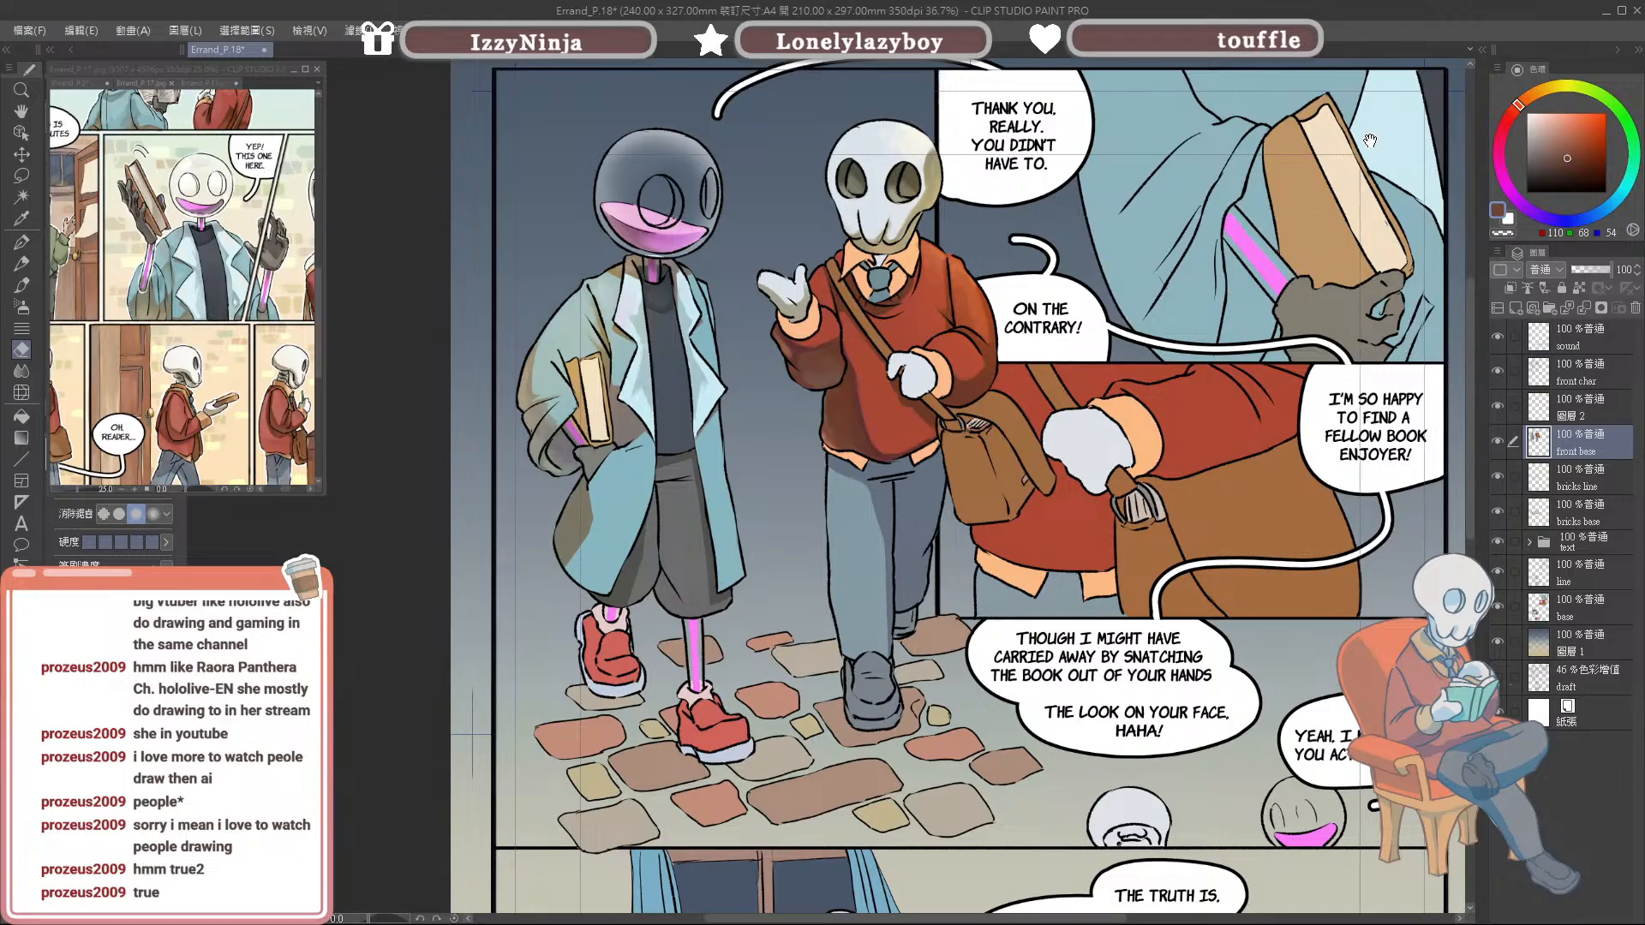
drag(1349, 115, 1364, 136)
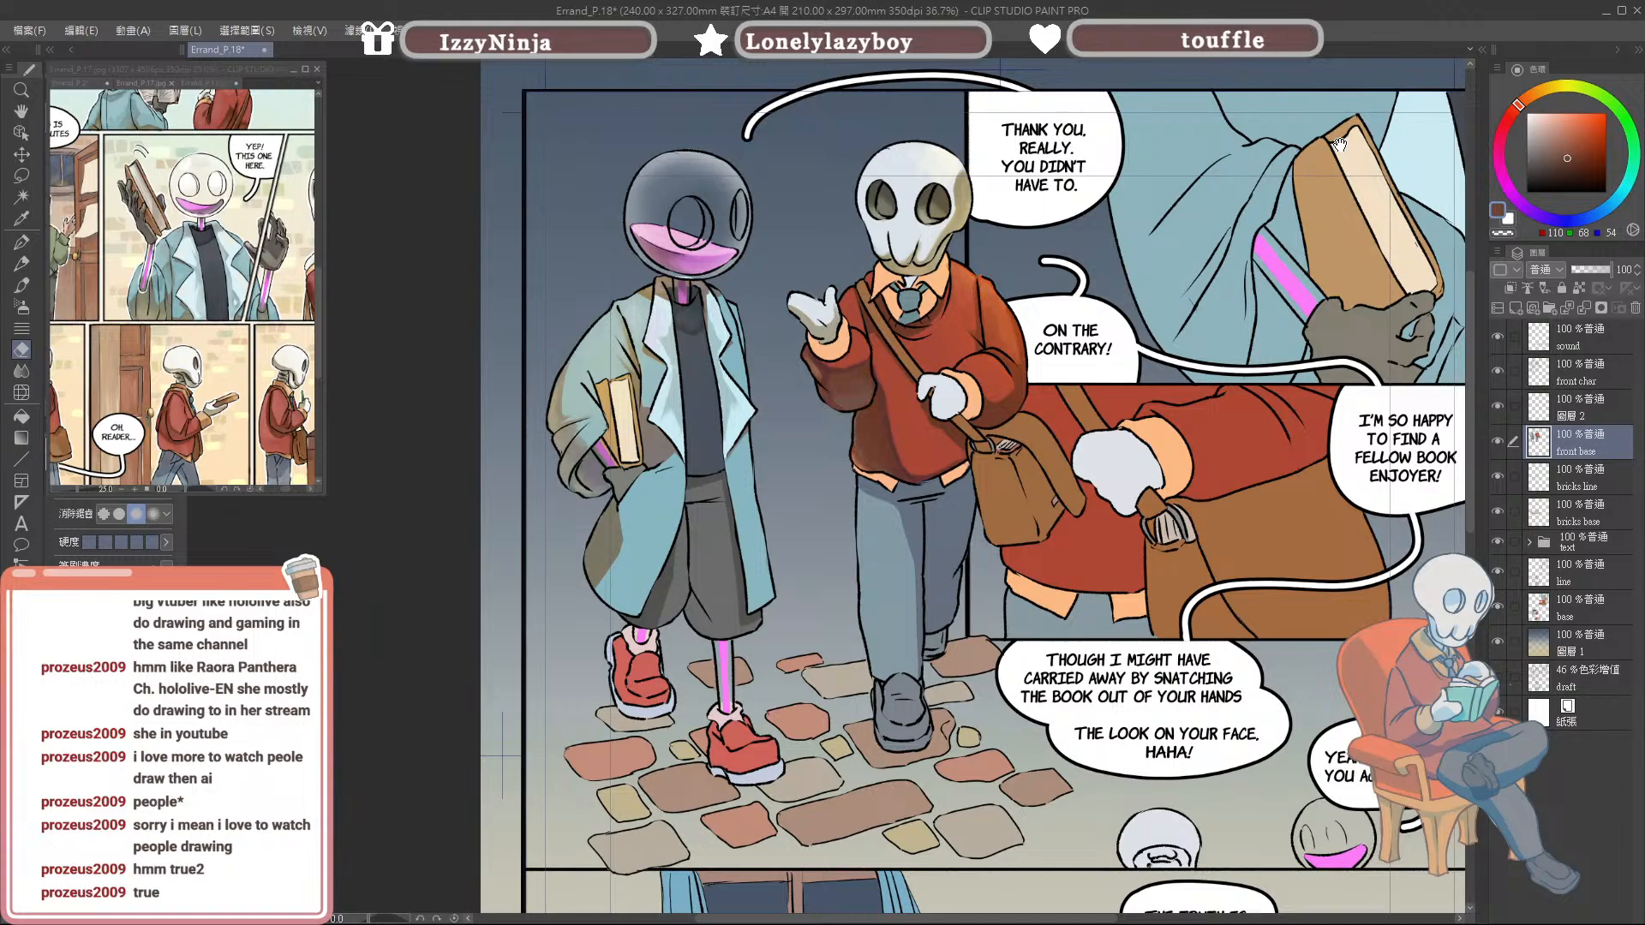
drag(1377, 182, 1347, 151)
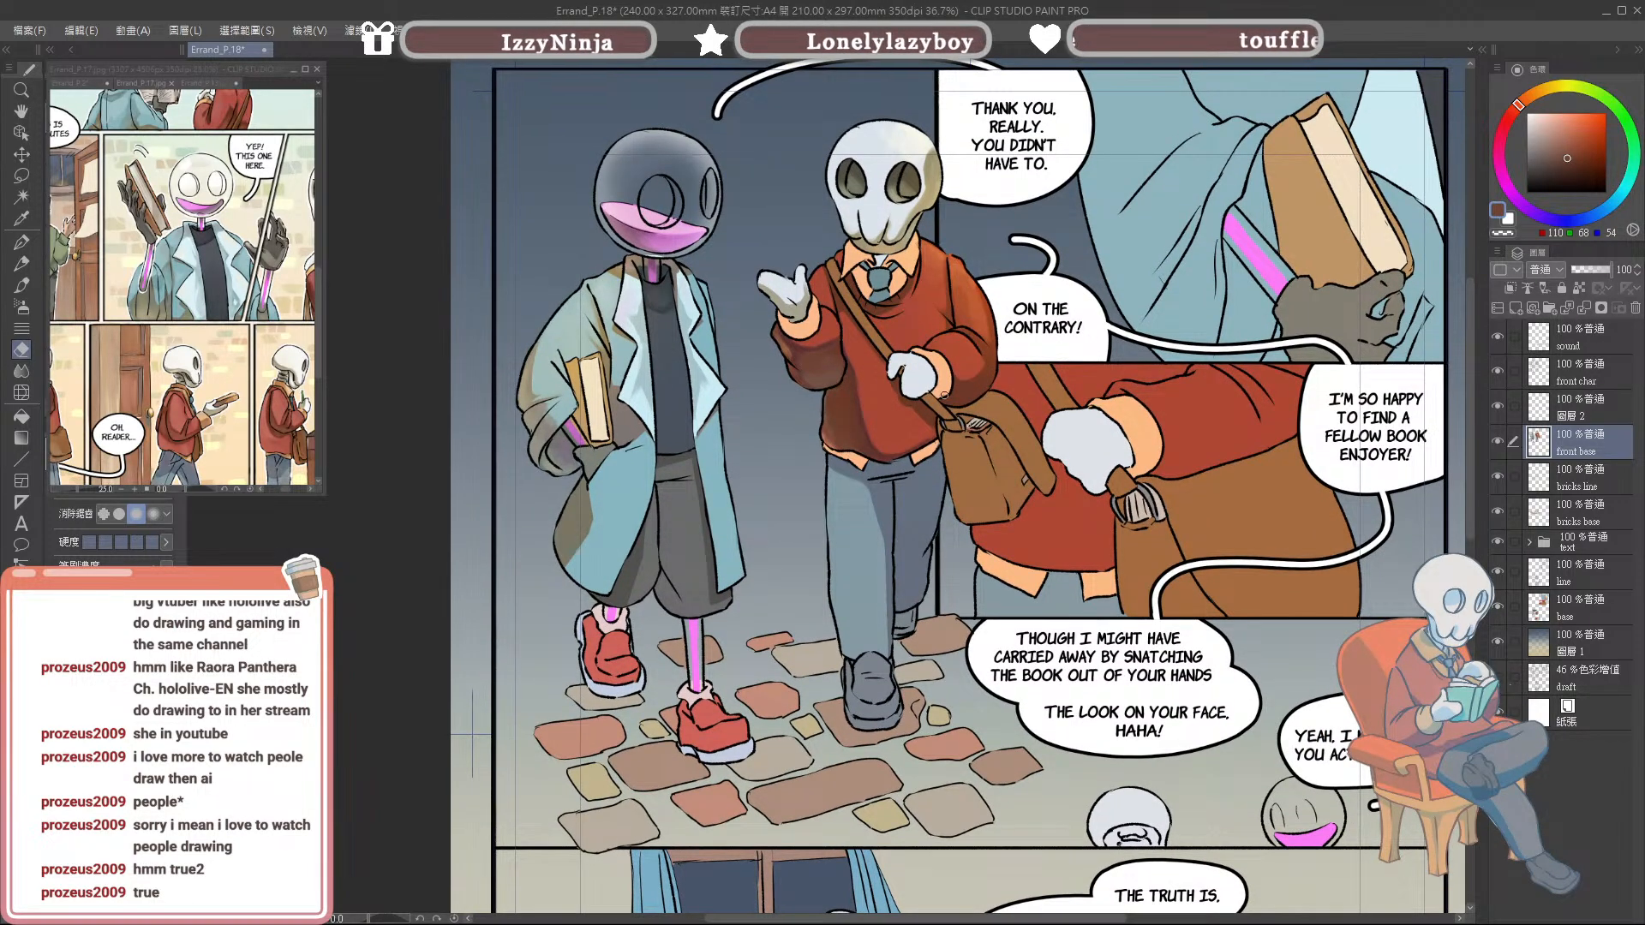
scroll(865, 428, down, 1)
scroll(762, 451, up, 2)
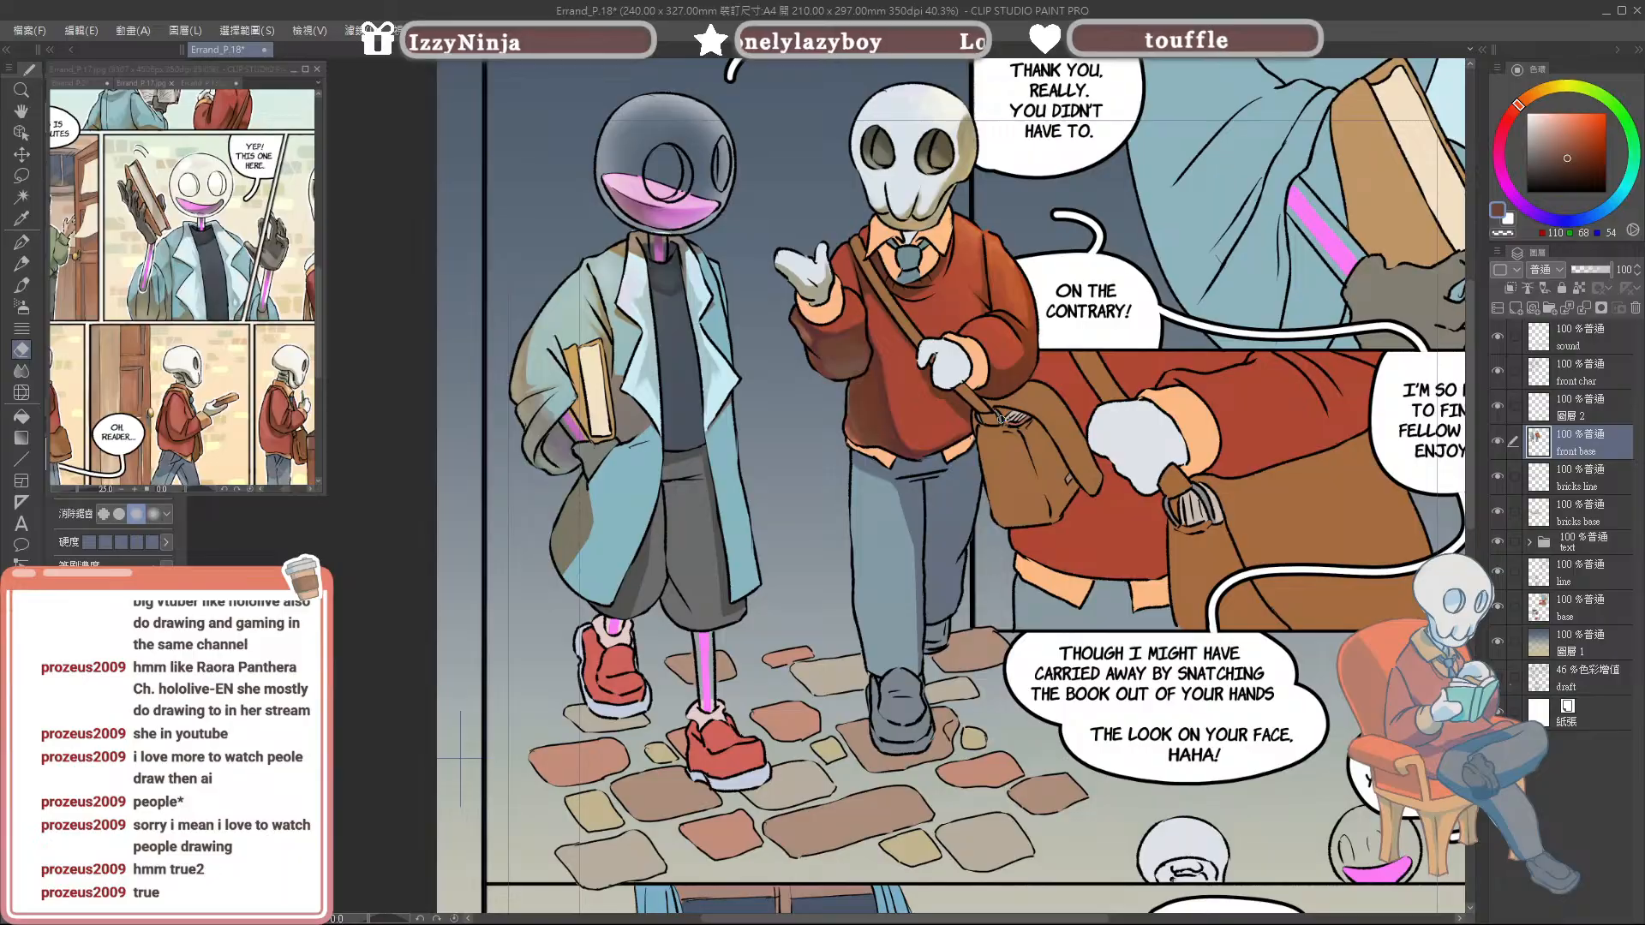
Step: Blend the shading on the sweater's lower torso with reds RGB 169, 72, 54 and 166, 71, 55 sampled from it
mouse_move(987, 445)
mouse_down()
mouse_move(1025, 460)
mouse_move(1023, 505)
mouse_up()
key(p)
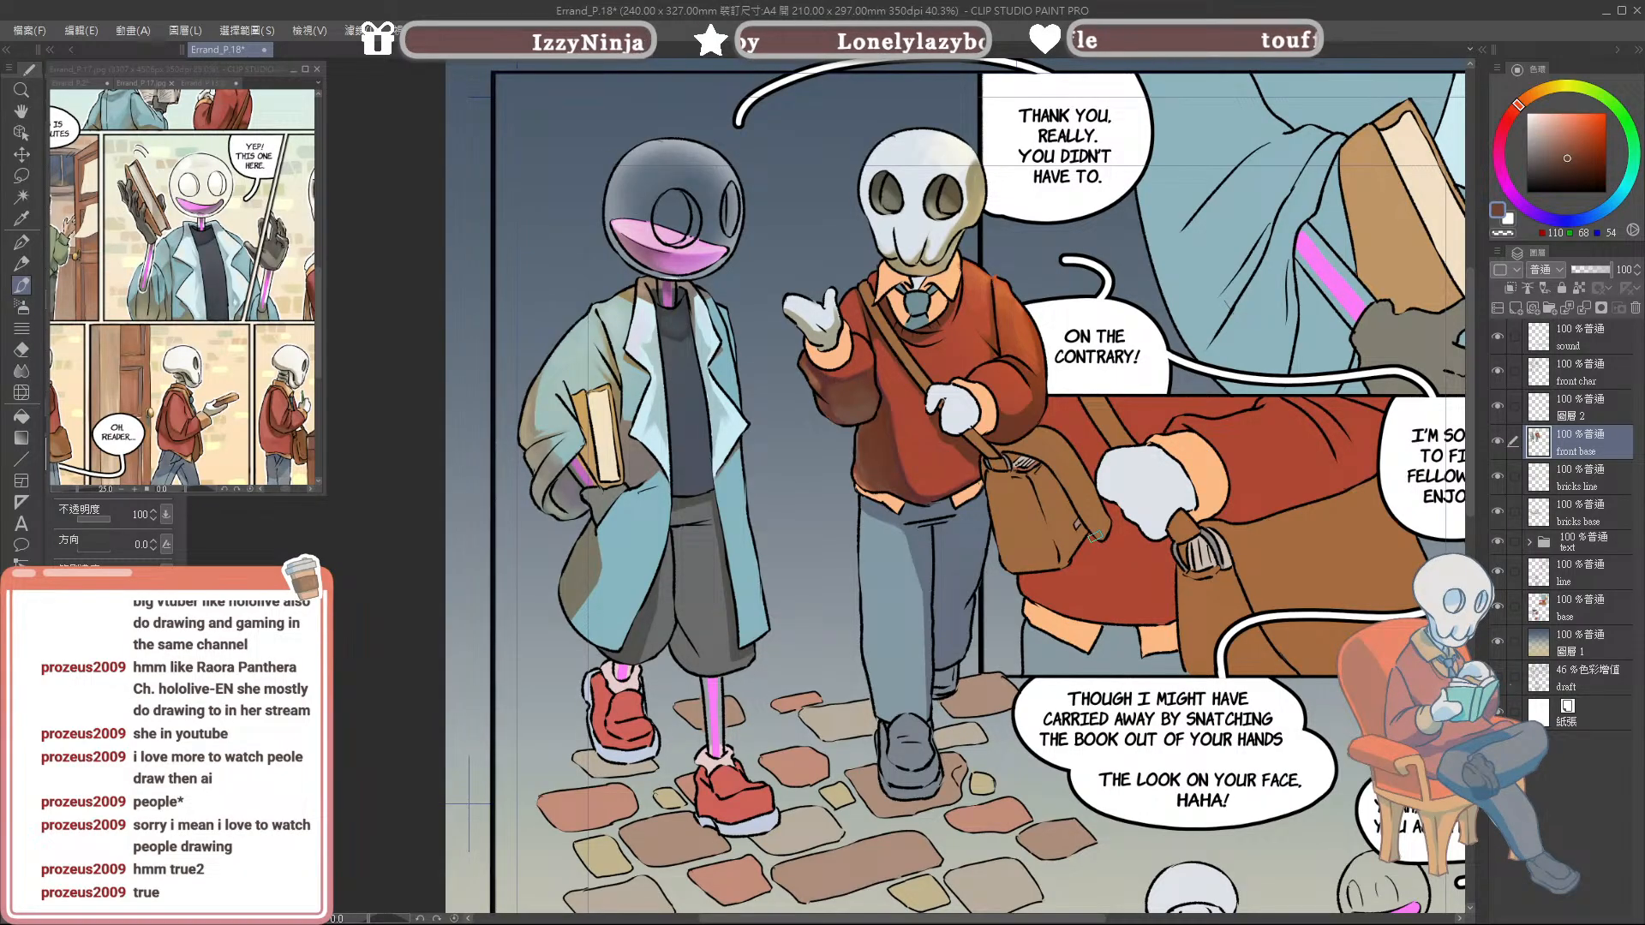
alt+click(883, 431)
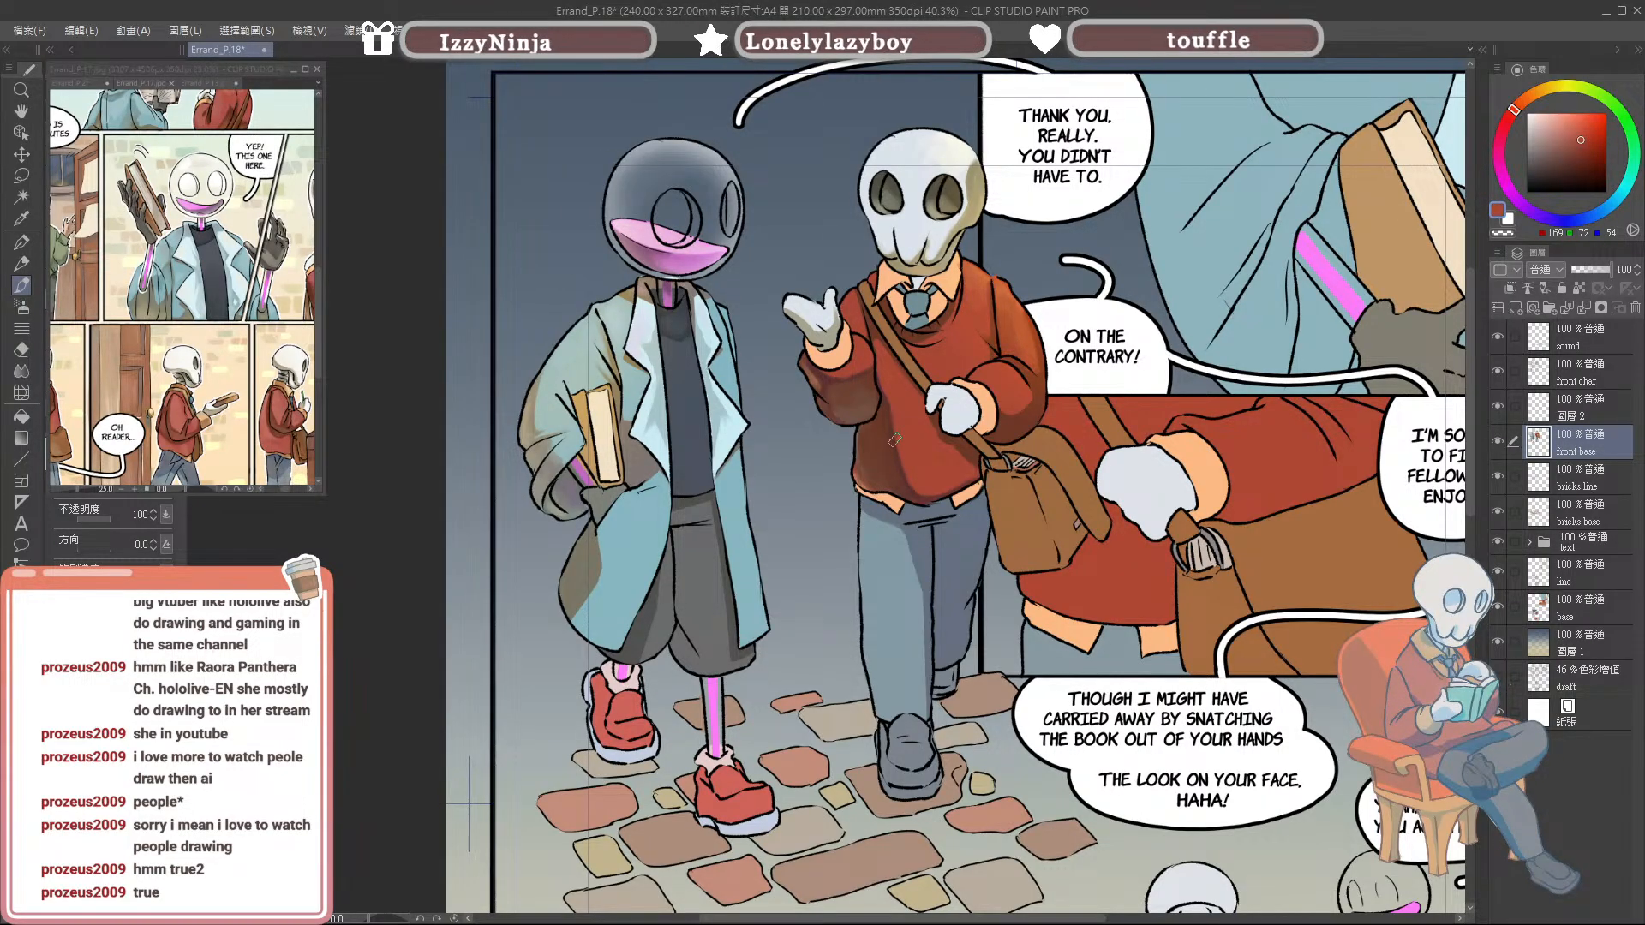
alt+click(898, 424)
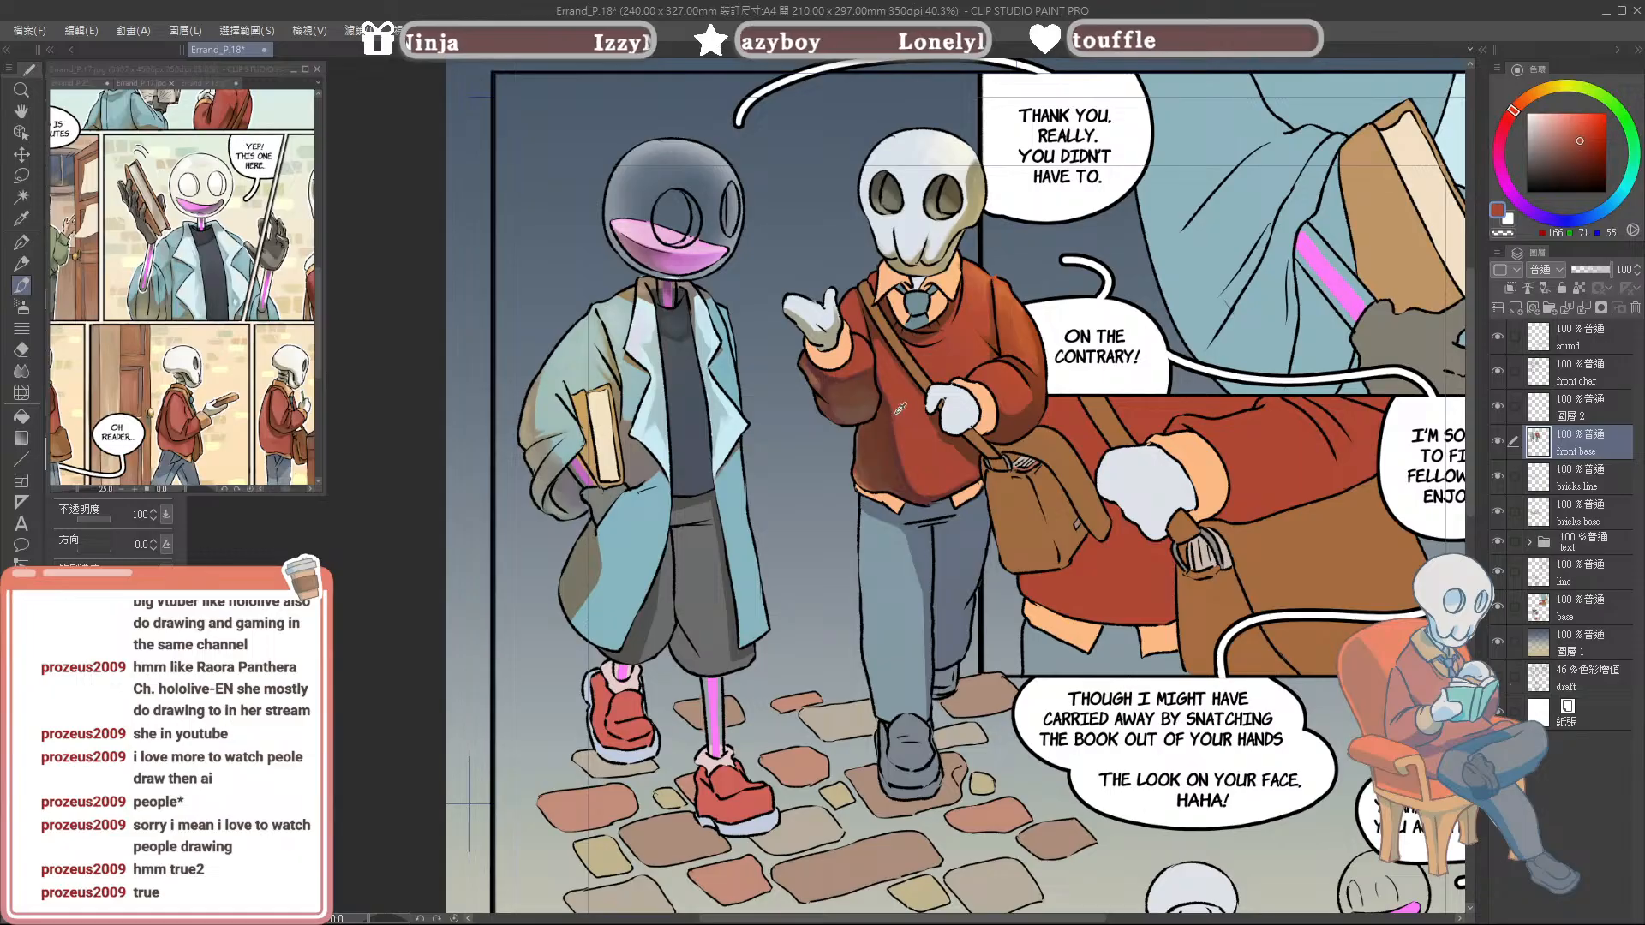
alt+click(924, 485)
alt+click(891, 402)
alt+click(901, 466)
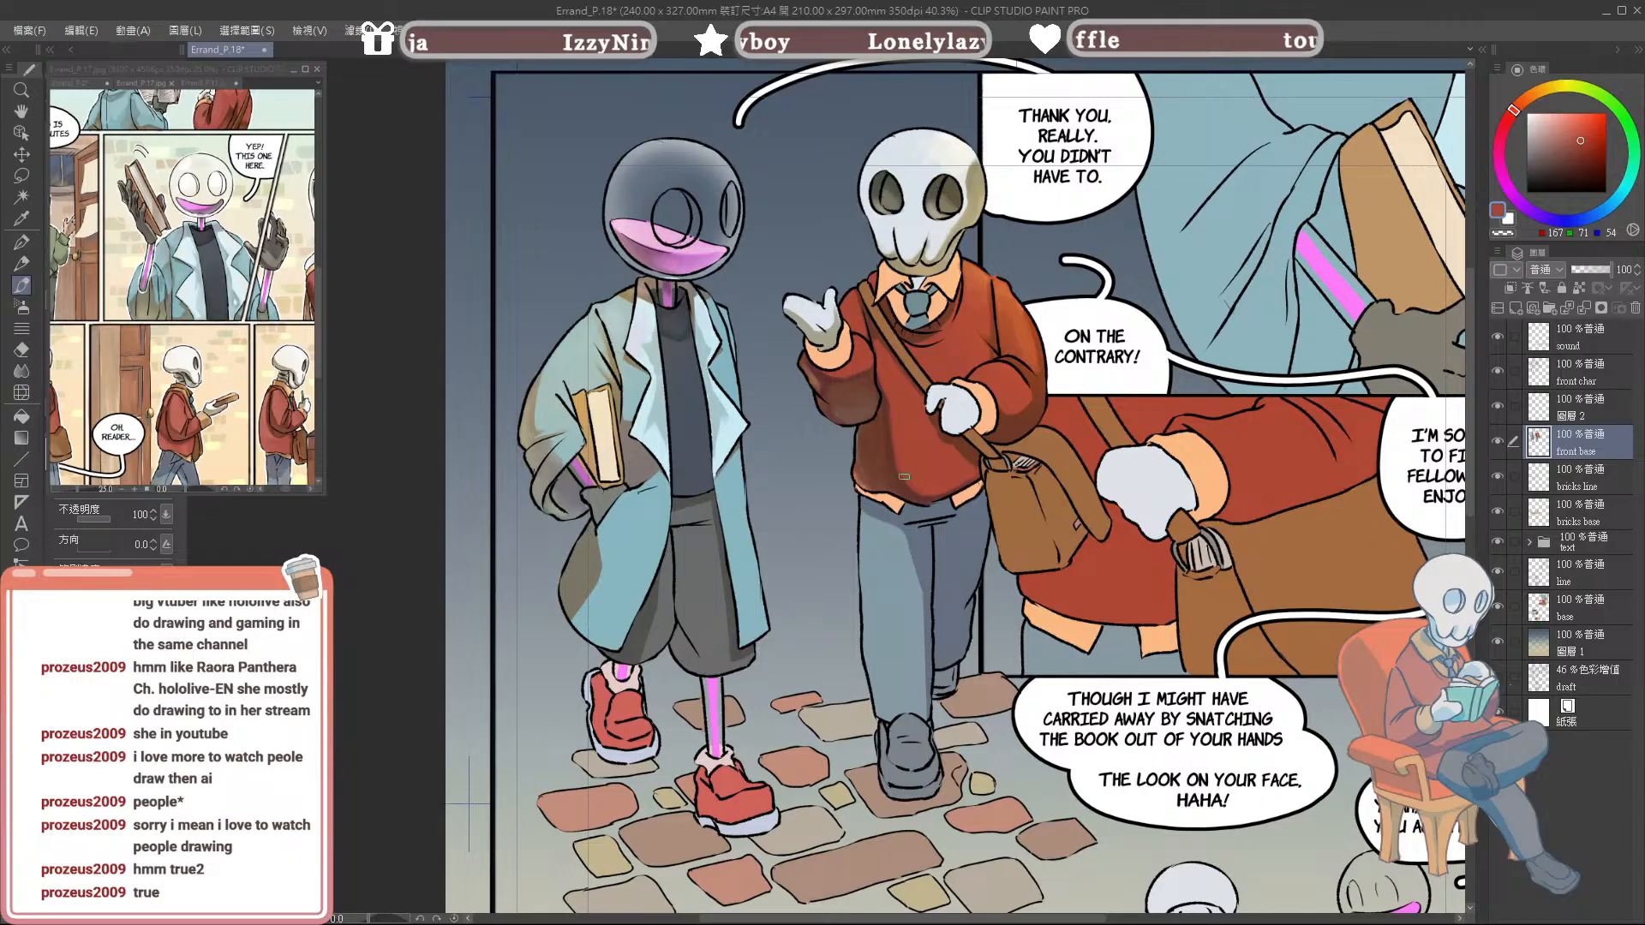
alt+click(897, 456)
drag(895, 456, 900, 479)
alt+click(900, 444)
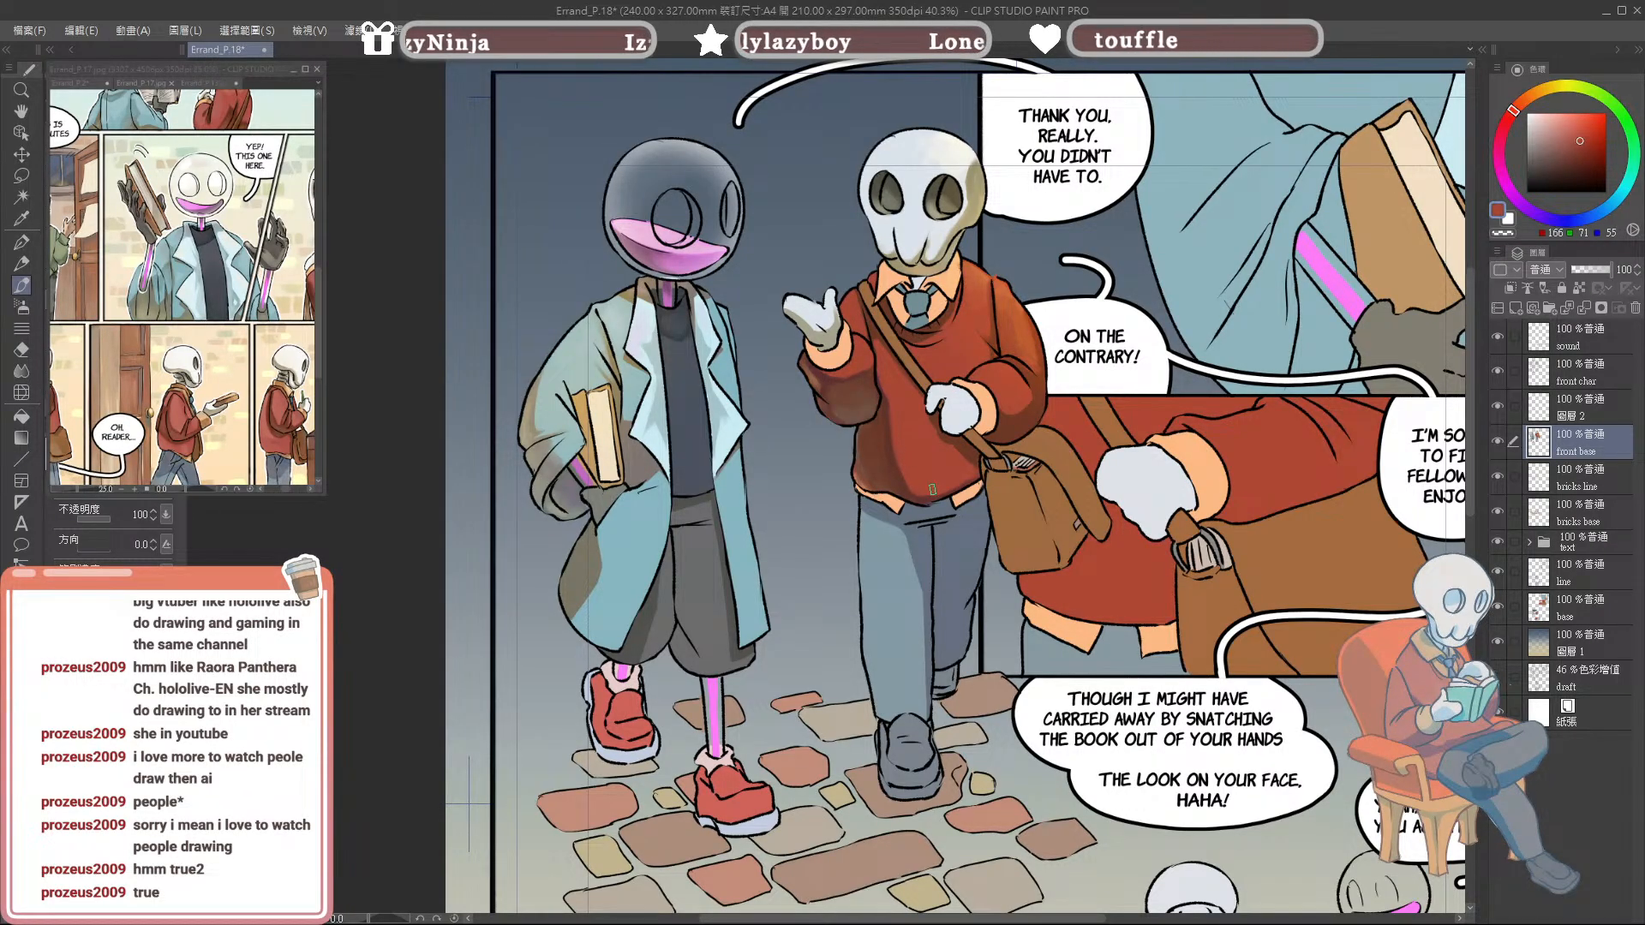
Step: Smooth the shadow edge on the sweater's middle torso below the bag strap with sampled reds RGB 169, 72, 54 and 165, 71, 53
alt+click(918, 394)
drag(886, 400, 914, 425)
alt+click(923, 427)
alt+click(888, 410)
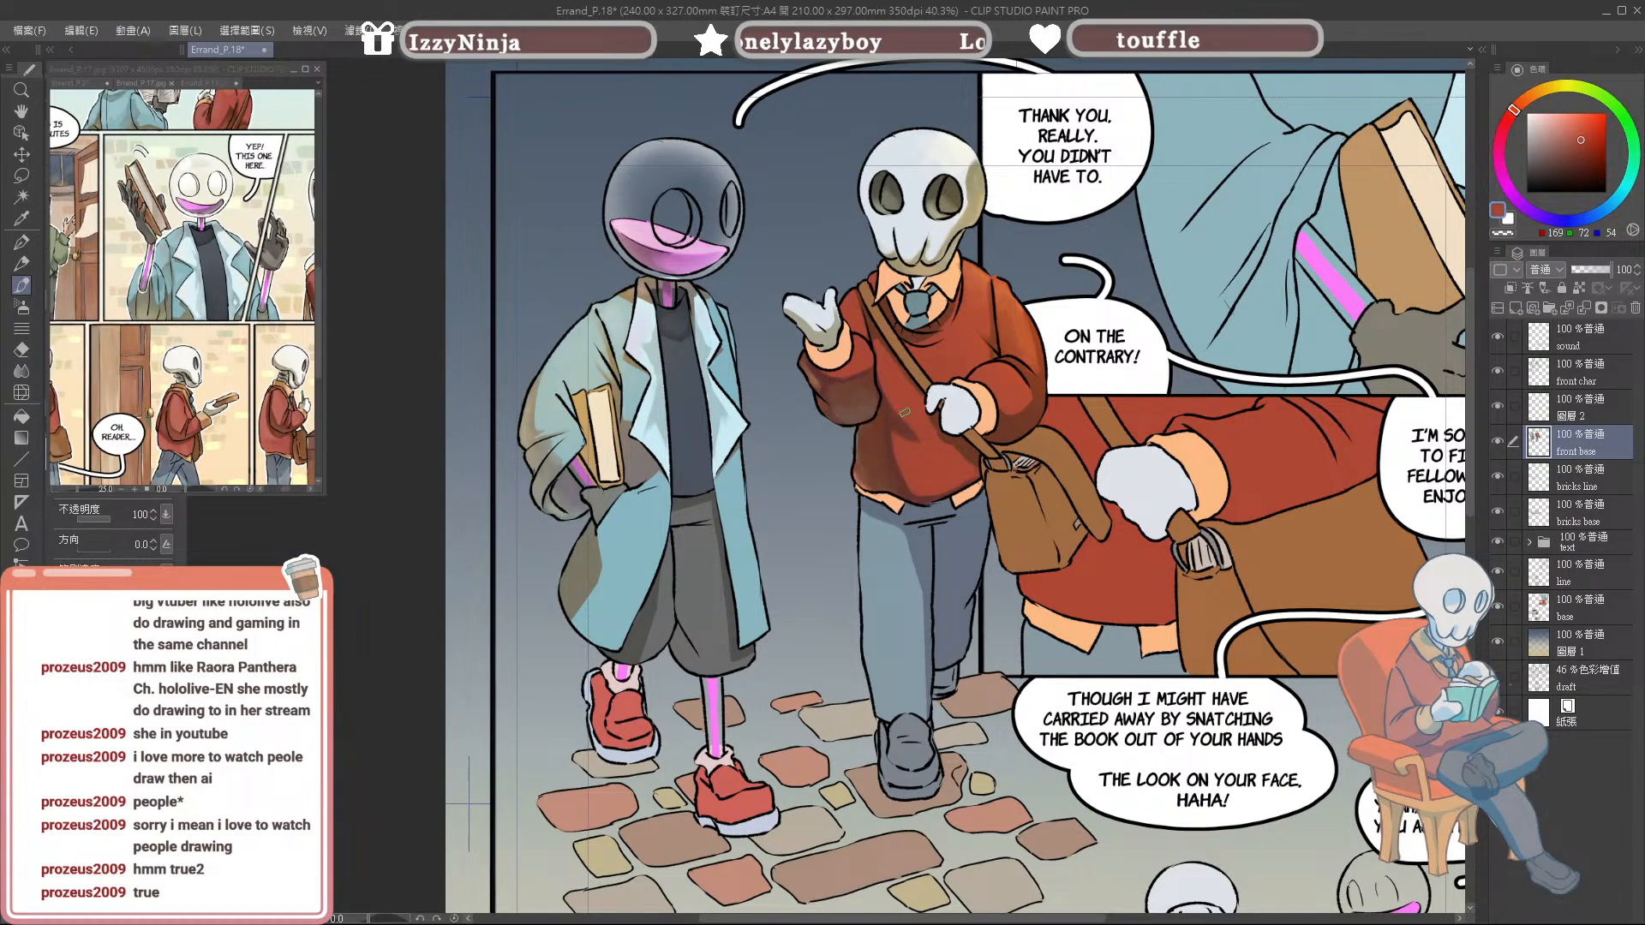
alt+click(885, 419)
alt+click(886, 420)
drag(888, 421, 889, 431)
alt+click(905, 410)
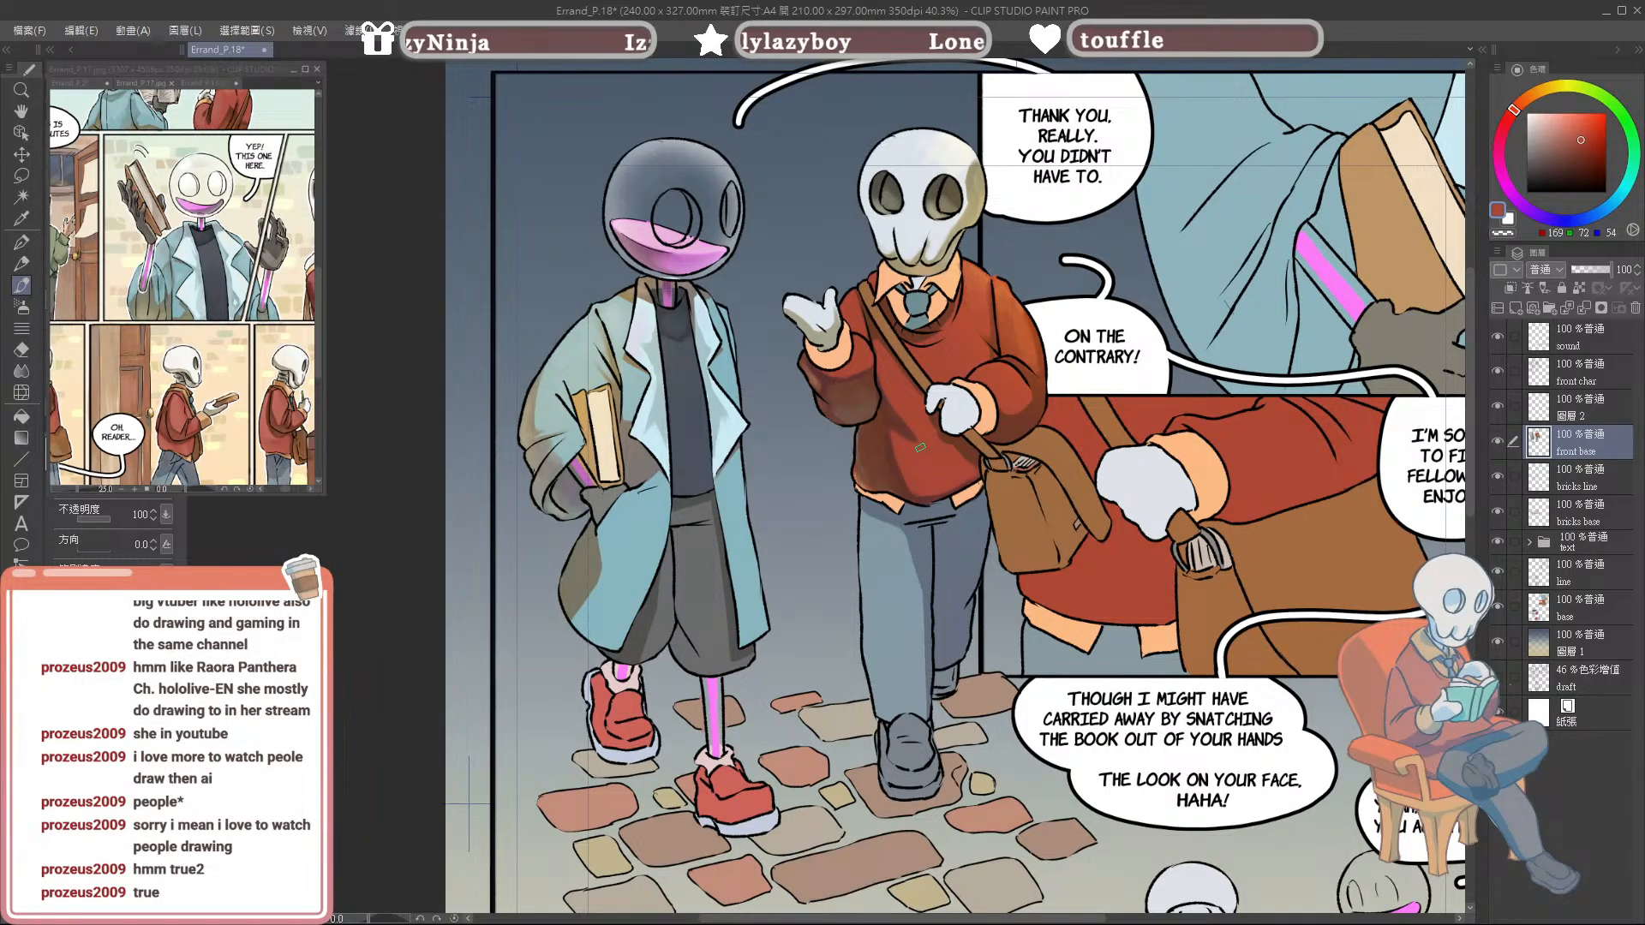
alt+click(897, 411)
alt+click(901, 407)
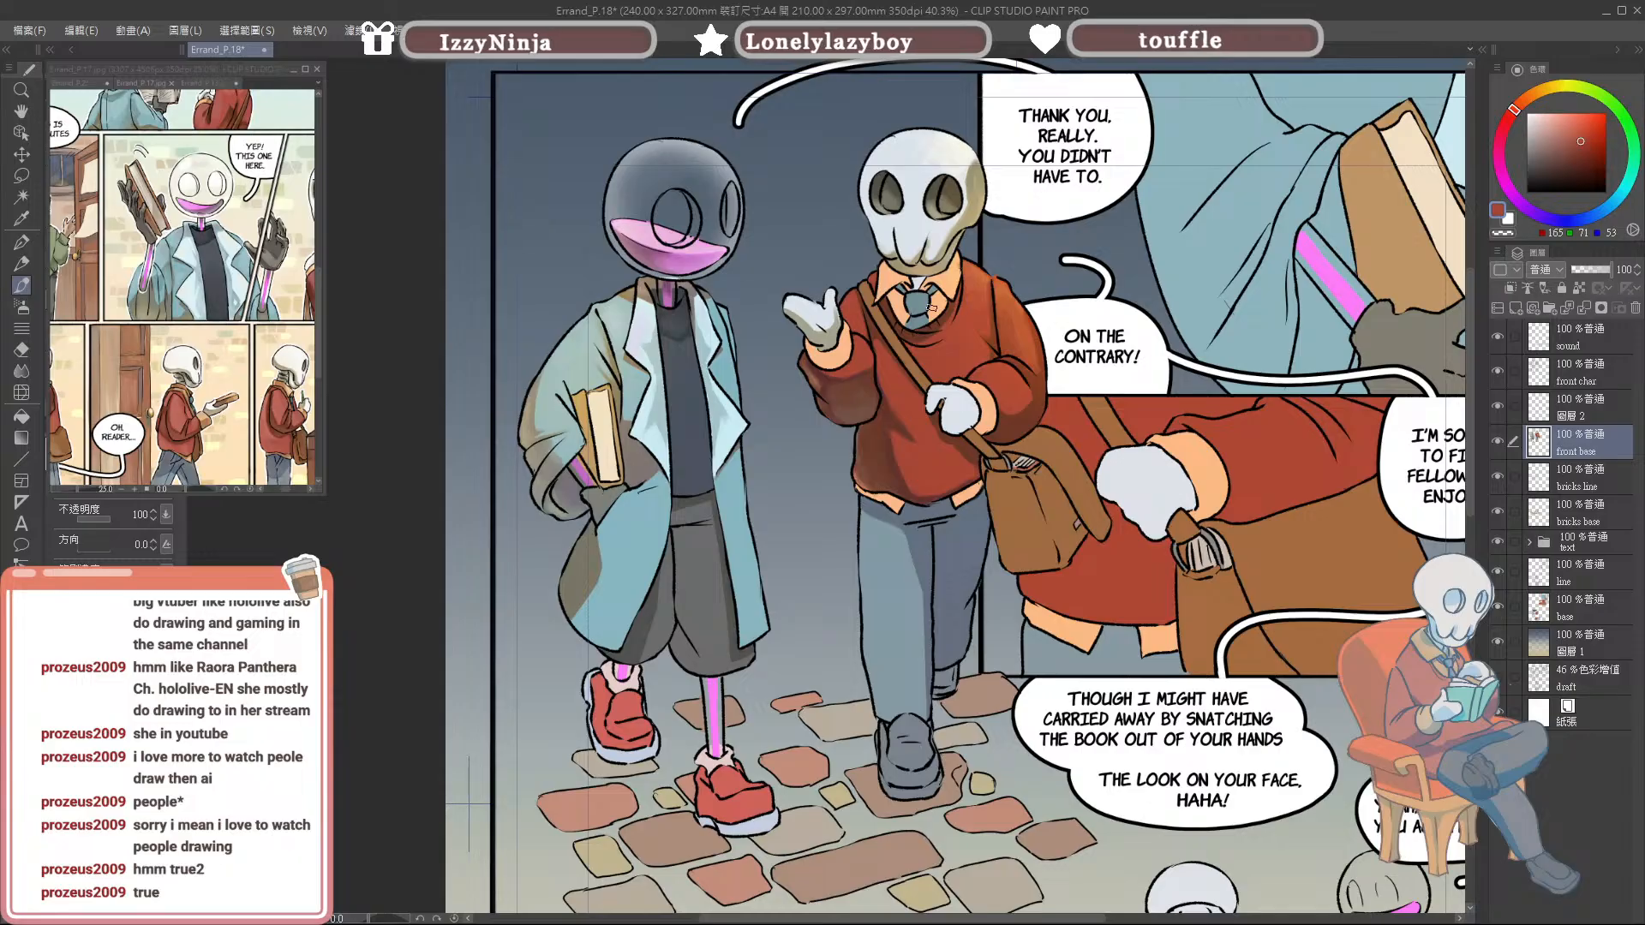
Step: Deepen the torso shadow beside the raised arm with sampled dark browns RGB 97, 52, 43, RGB 106, 56, 39 and RGB 112, 74, 62
alt+click(894, 418)
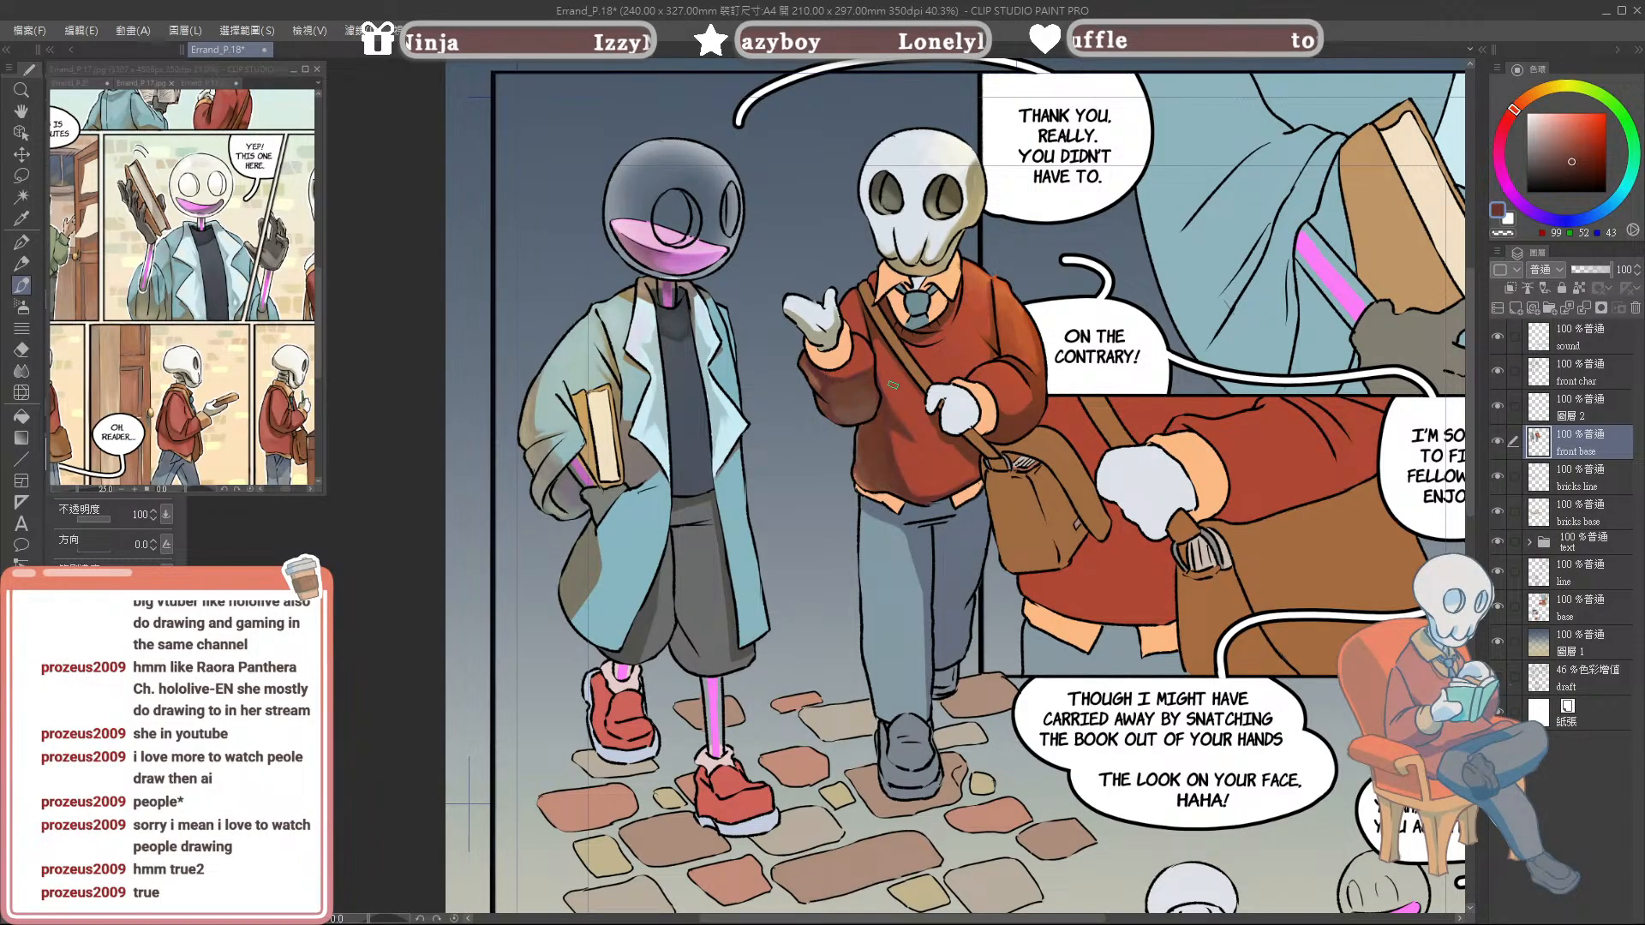
alt+click(1002, 332)
alt+click(999, 335)
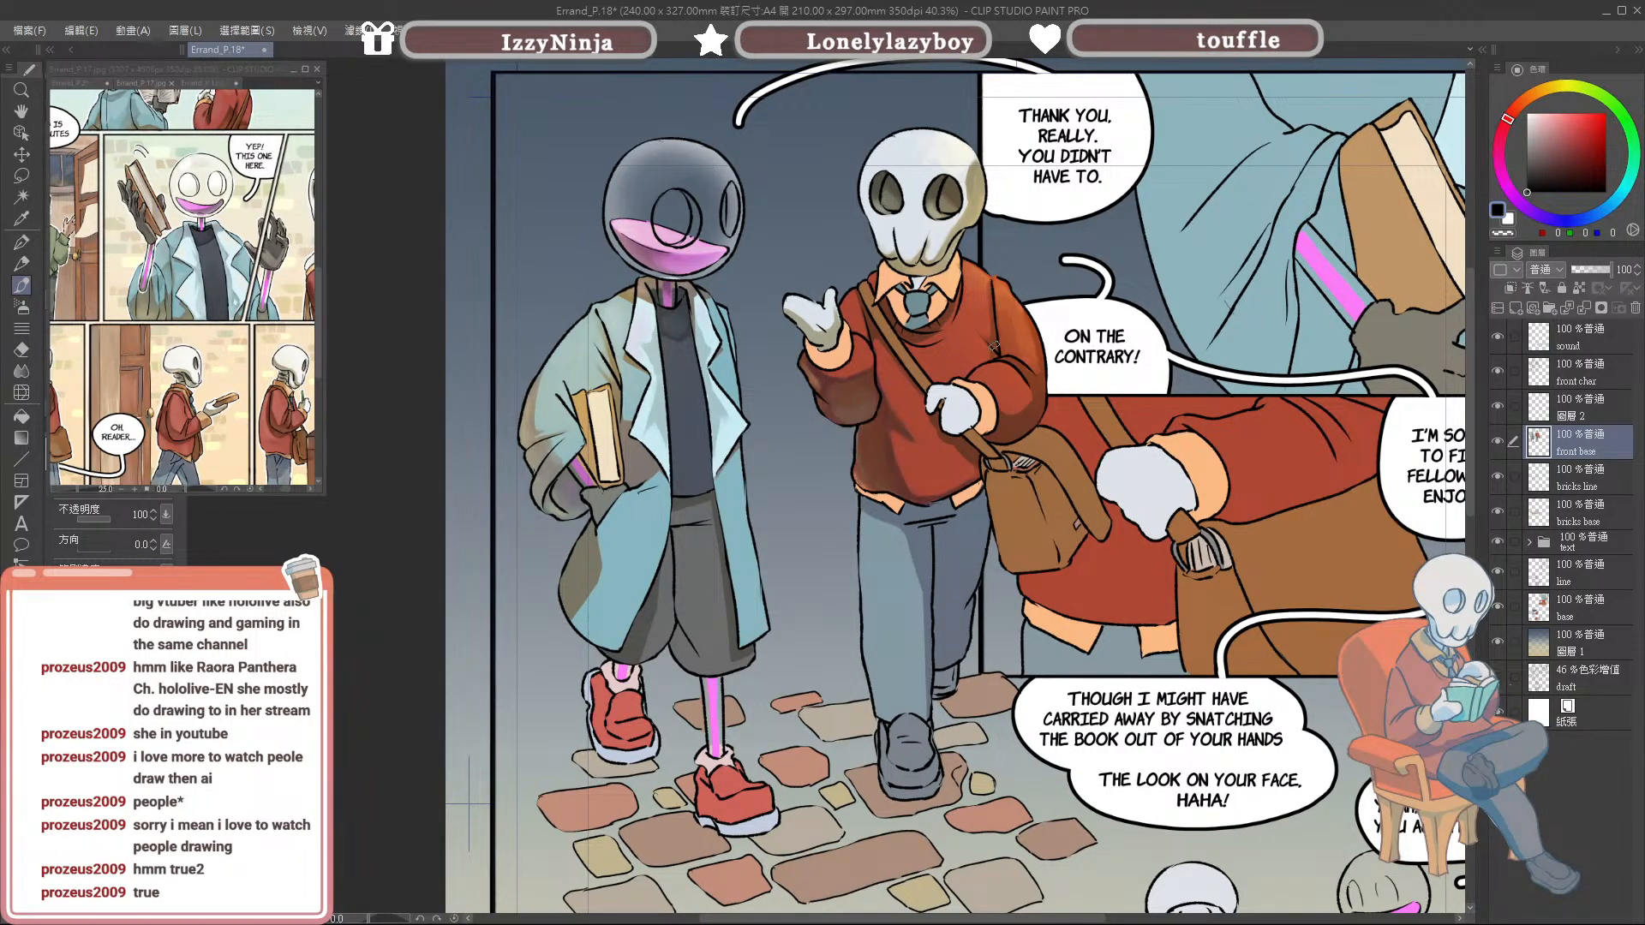
alt+click(881, 414)
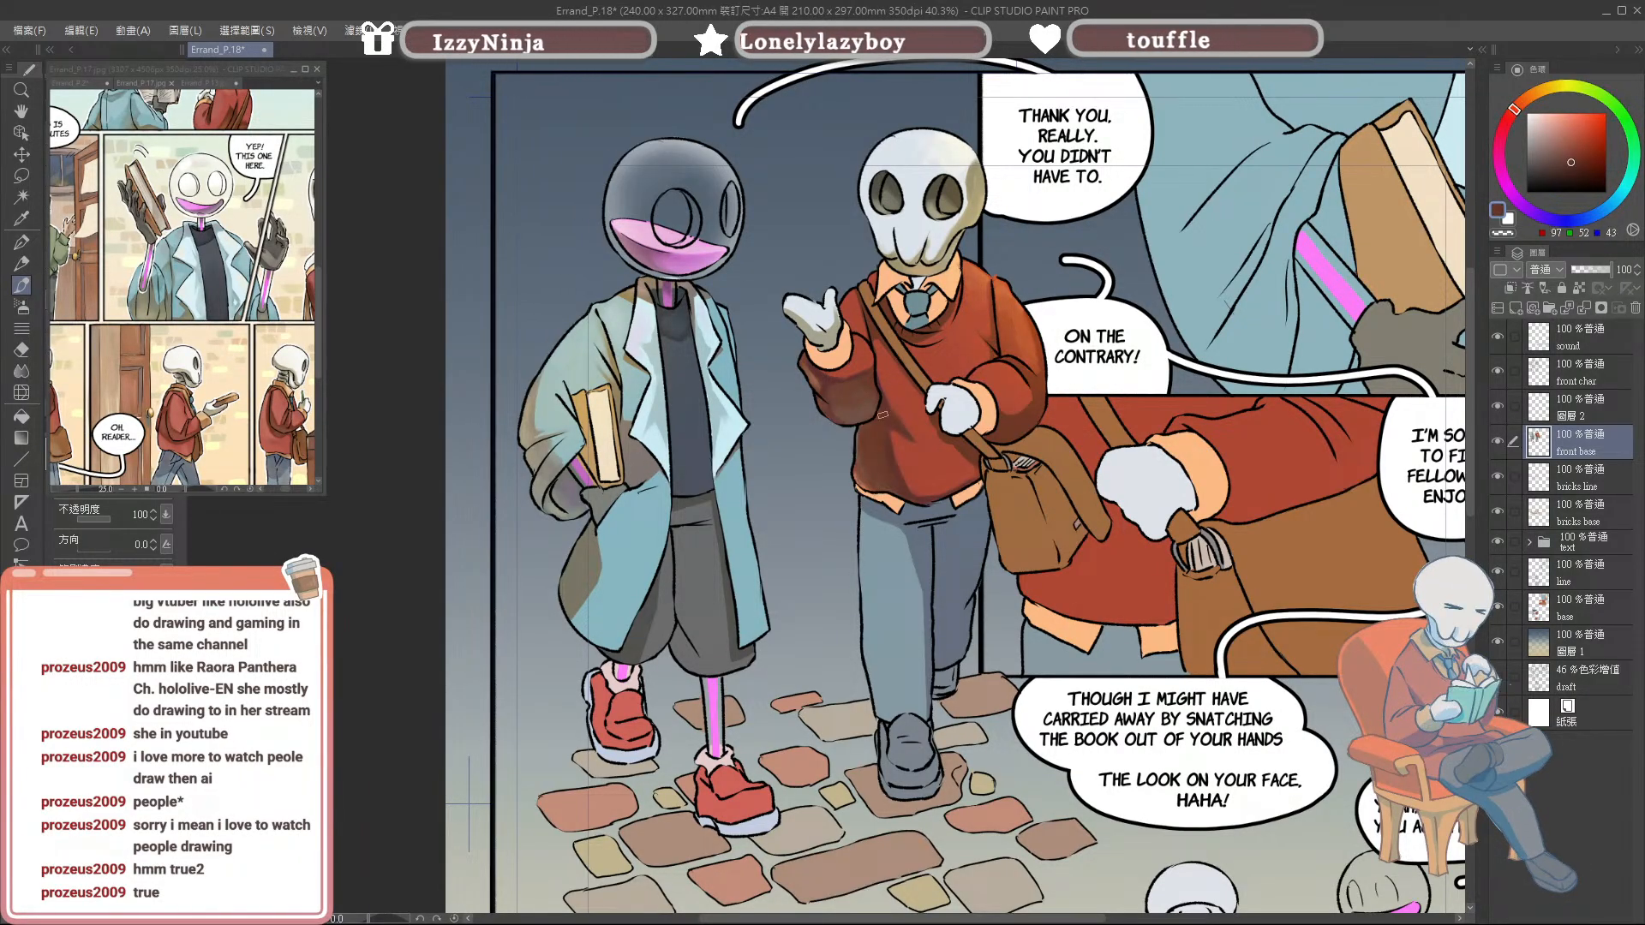
alt+click(873, 333)
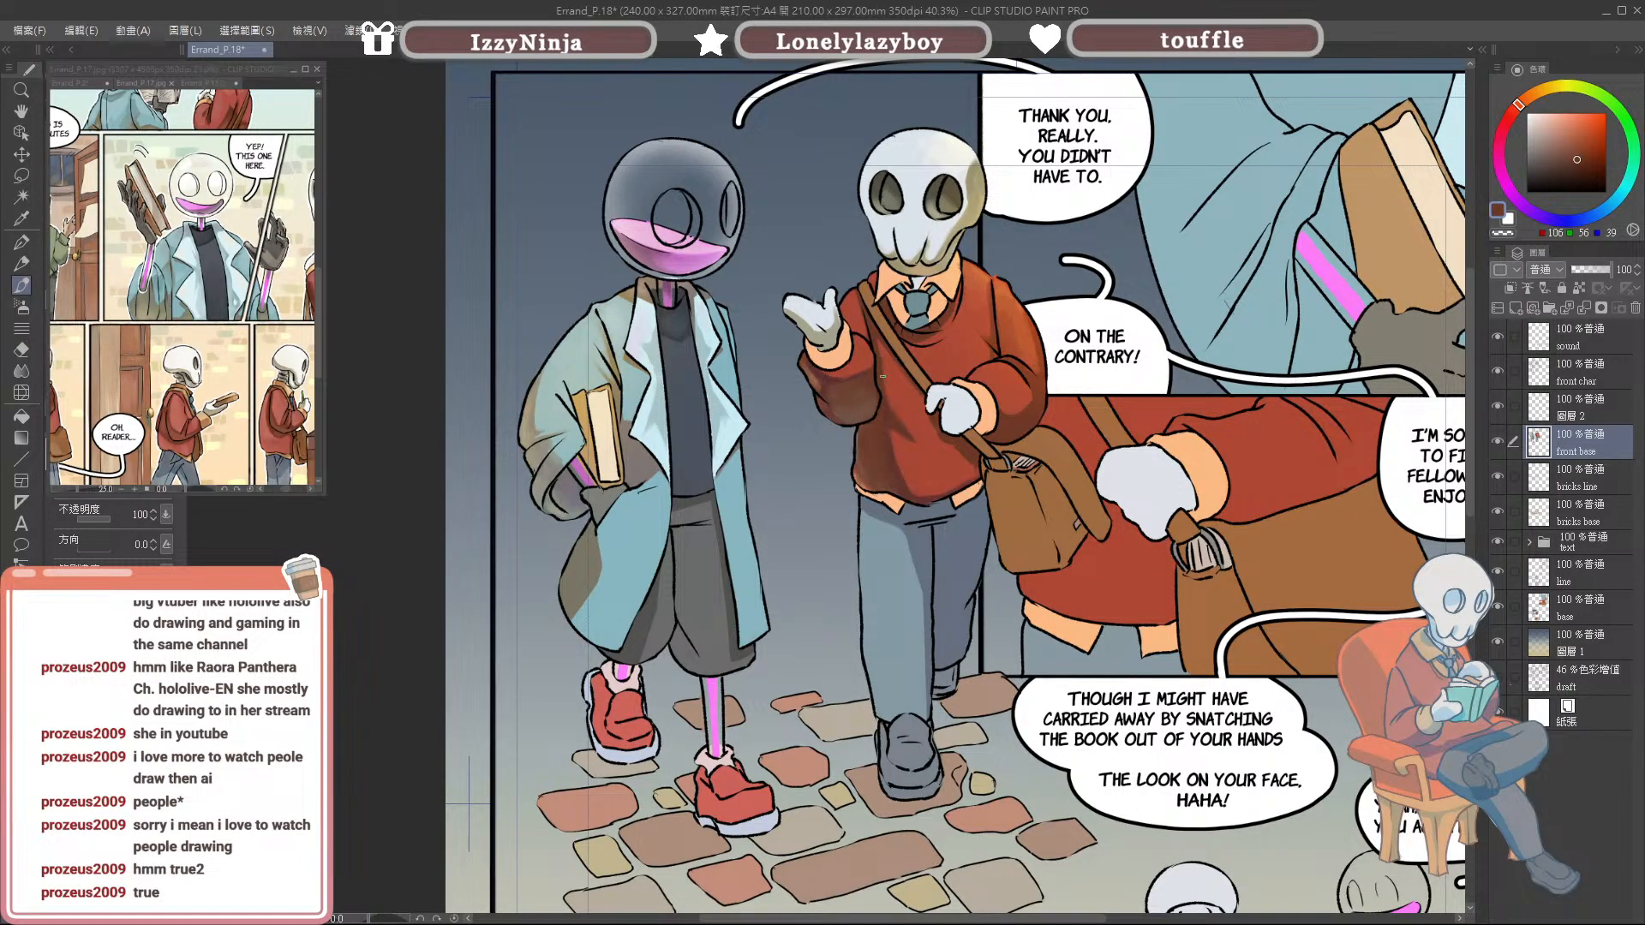
alt+click(863, 404)
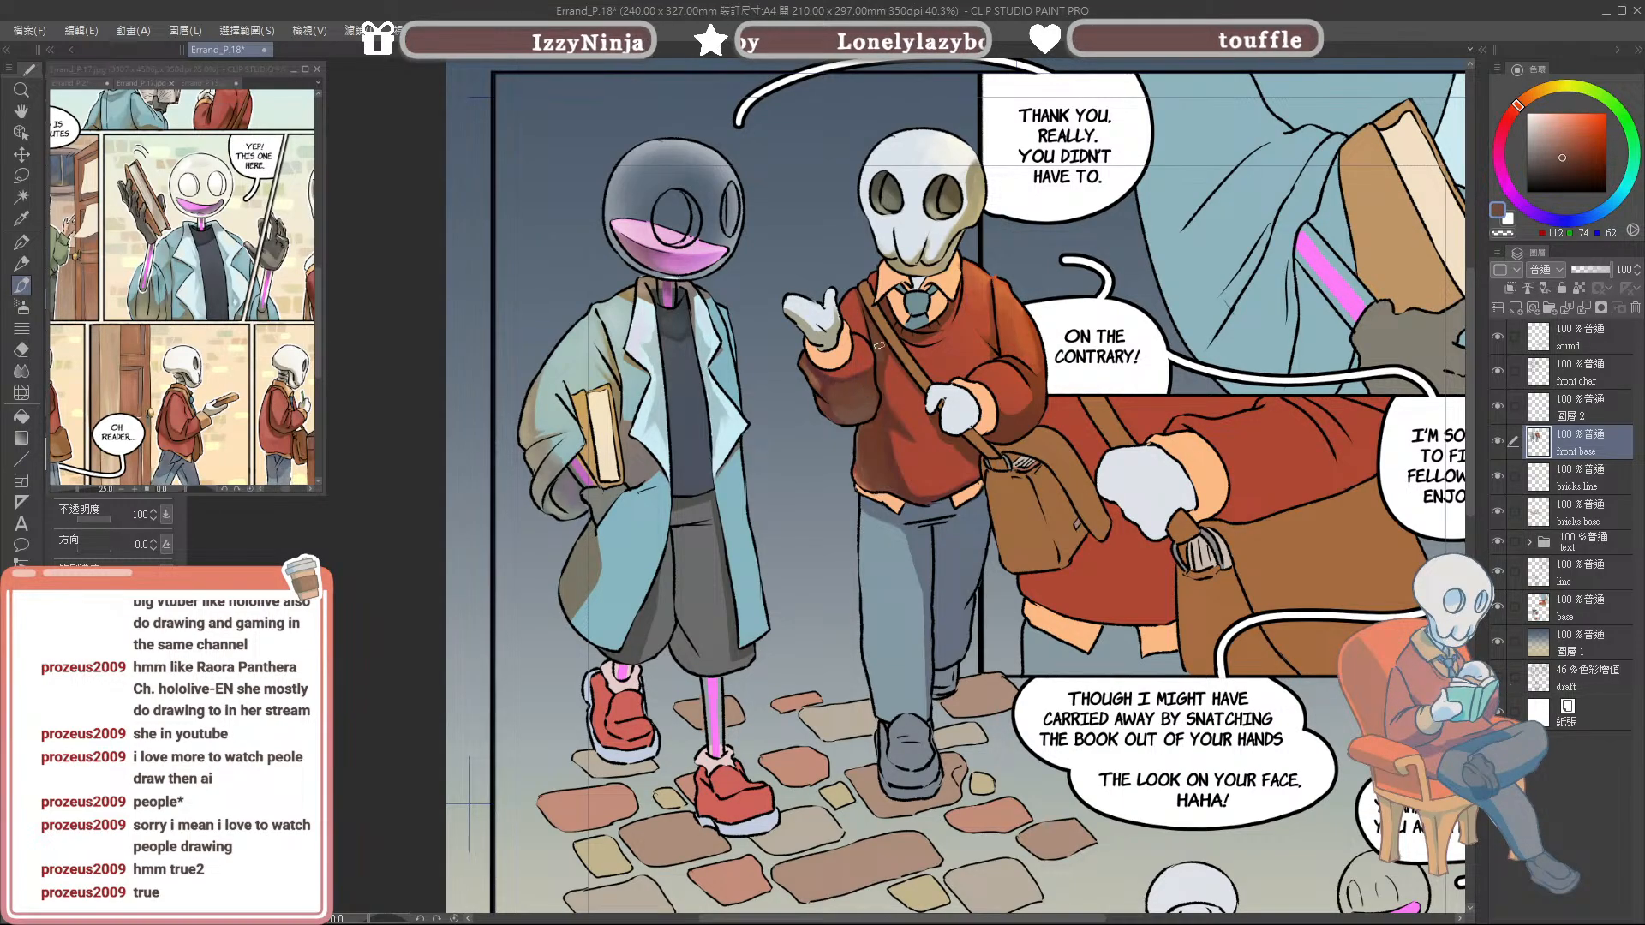
Step: Refine the shading on the raised arm's shoulder along the bag strap with sampled red RGB 168, 72, 55 and brown RGB 108, 61, 46
alt+click(877, 341)
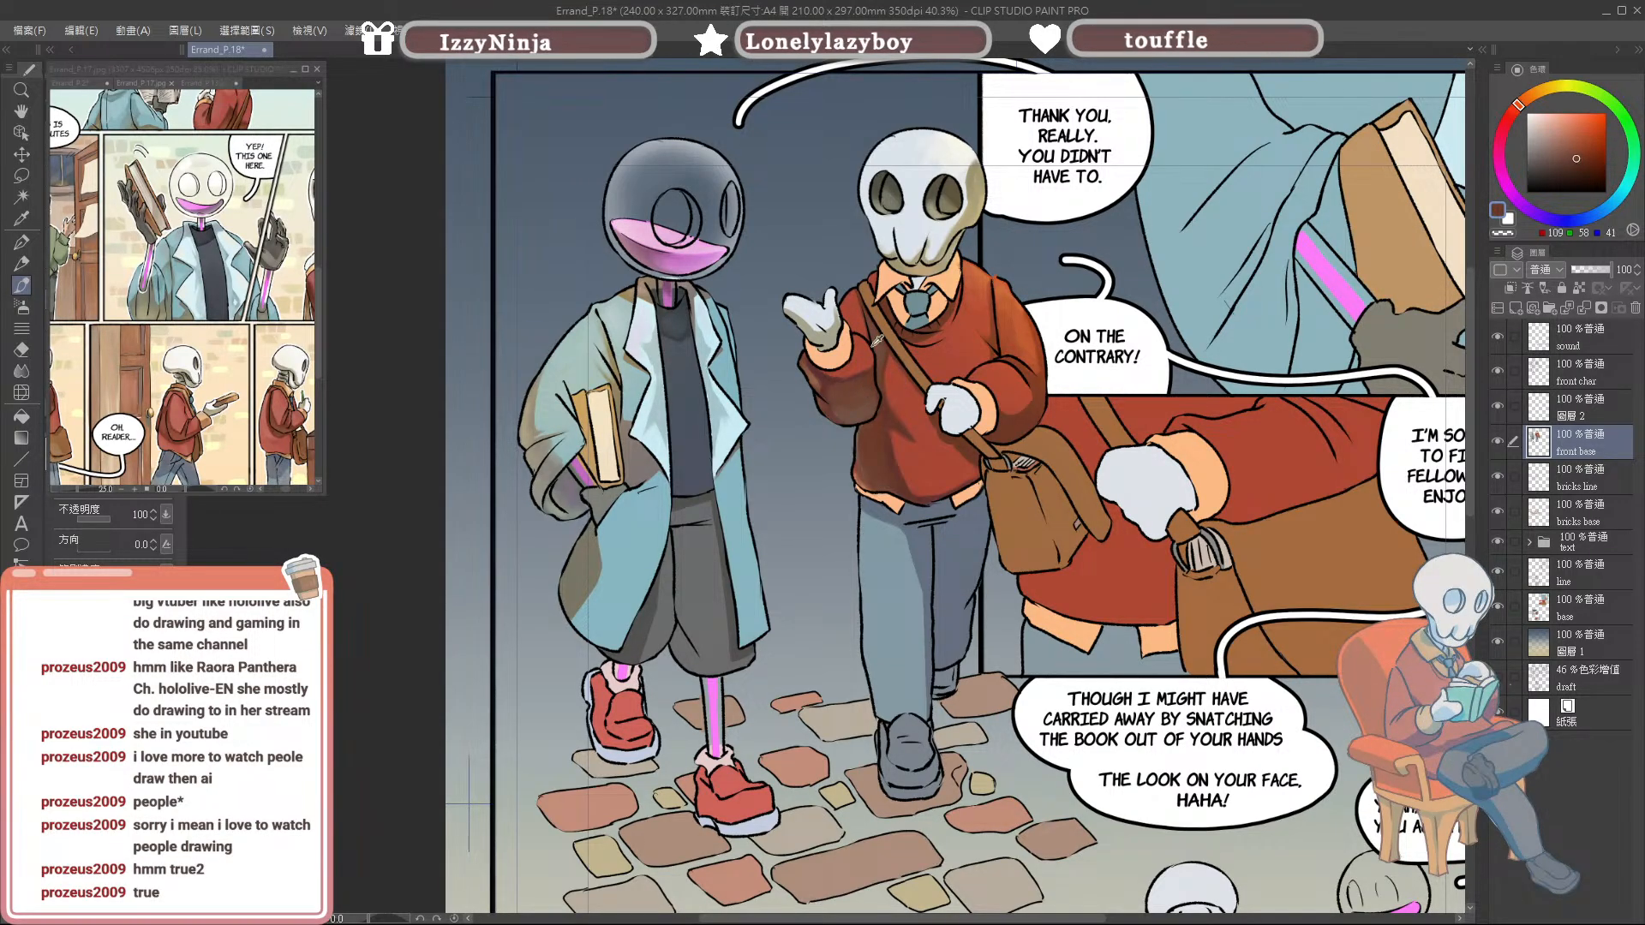
alt+click(858, 306)
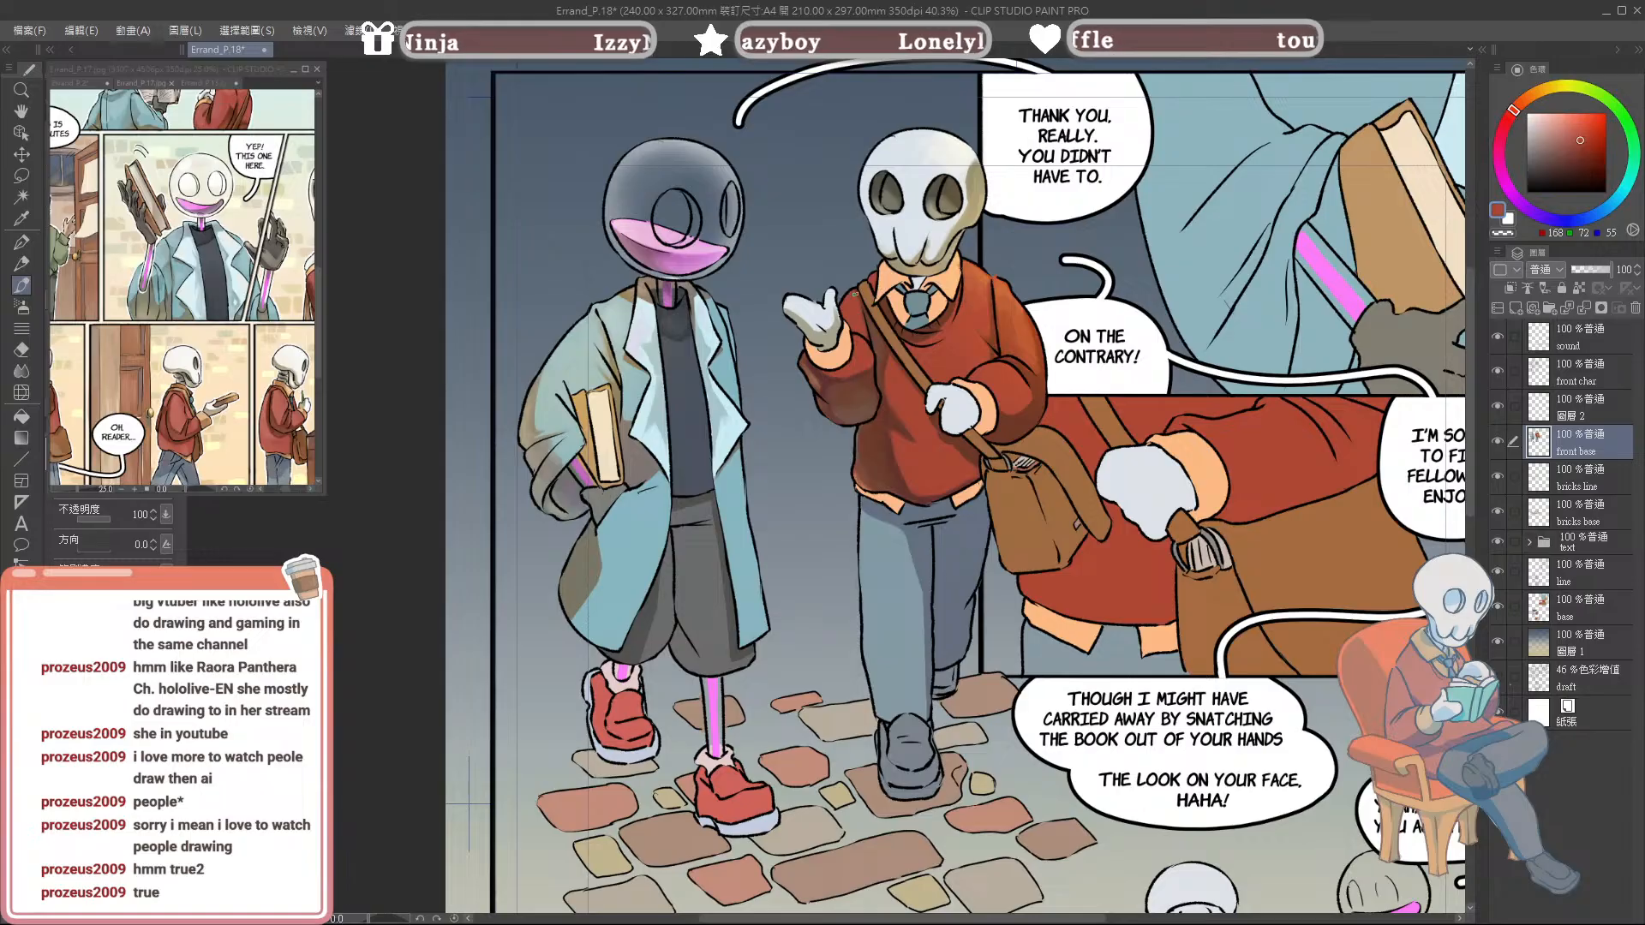
alt+click(865, 312)
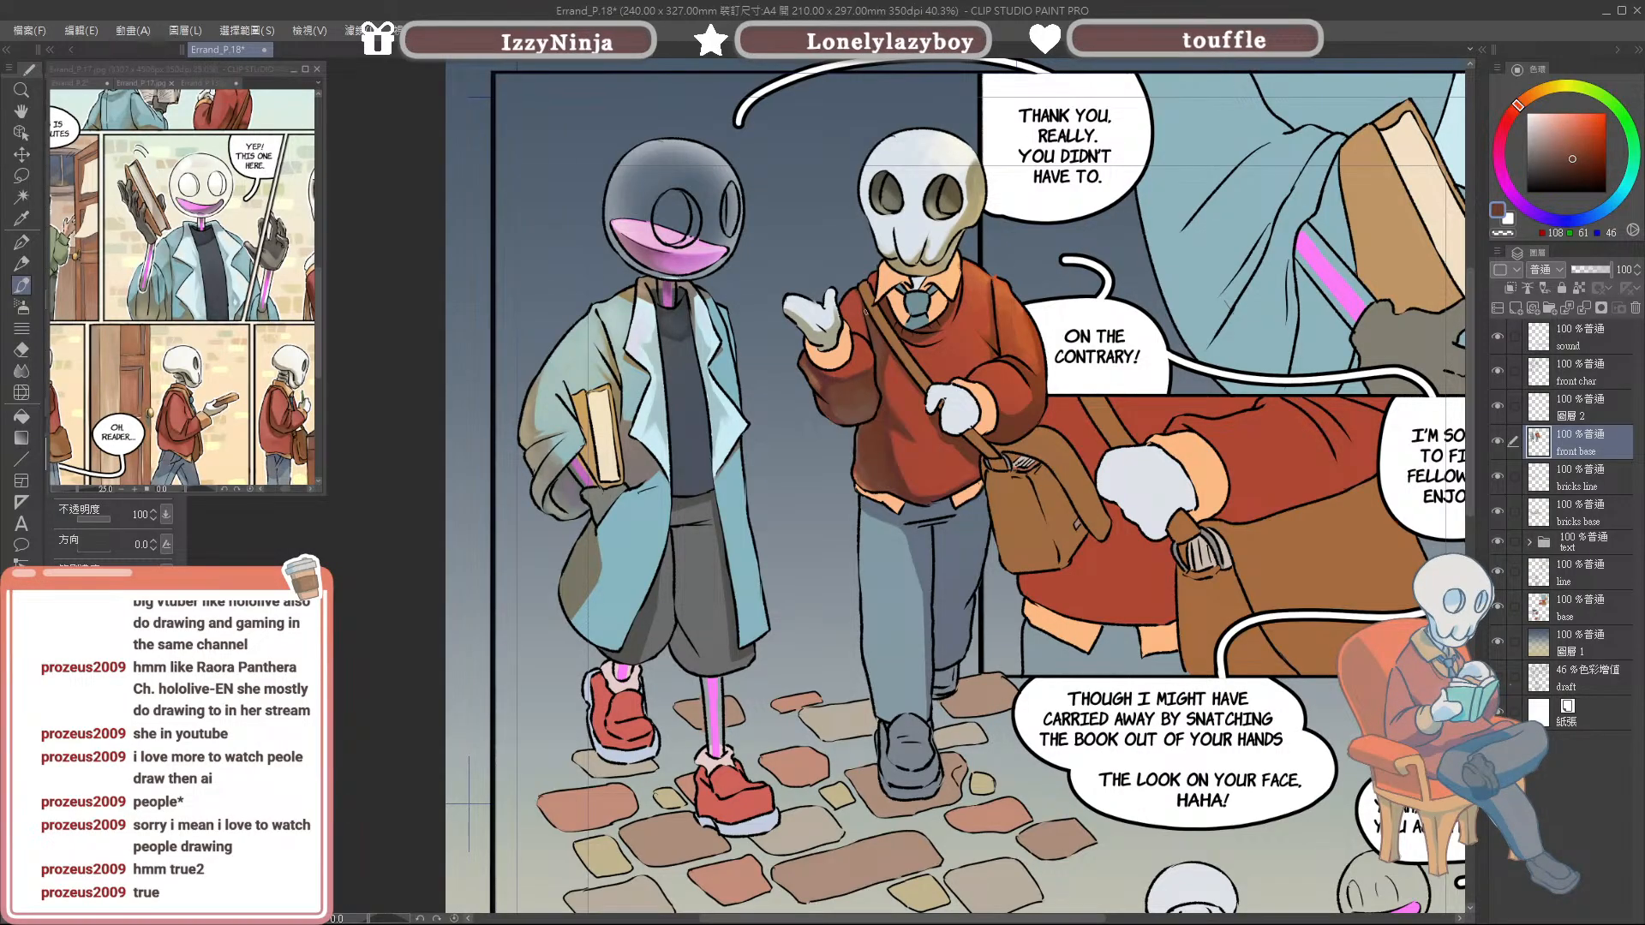
alt+click(857, 304)
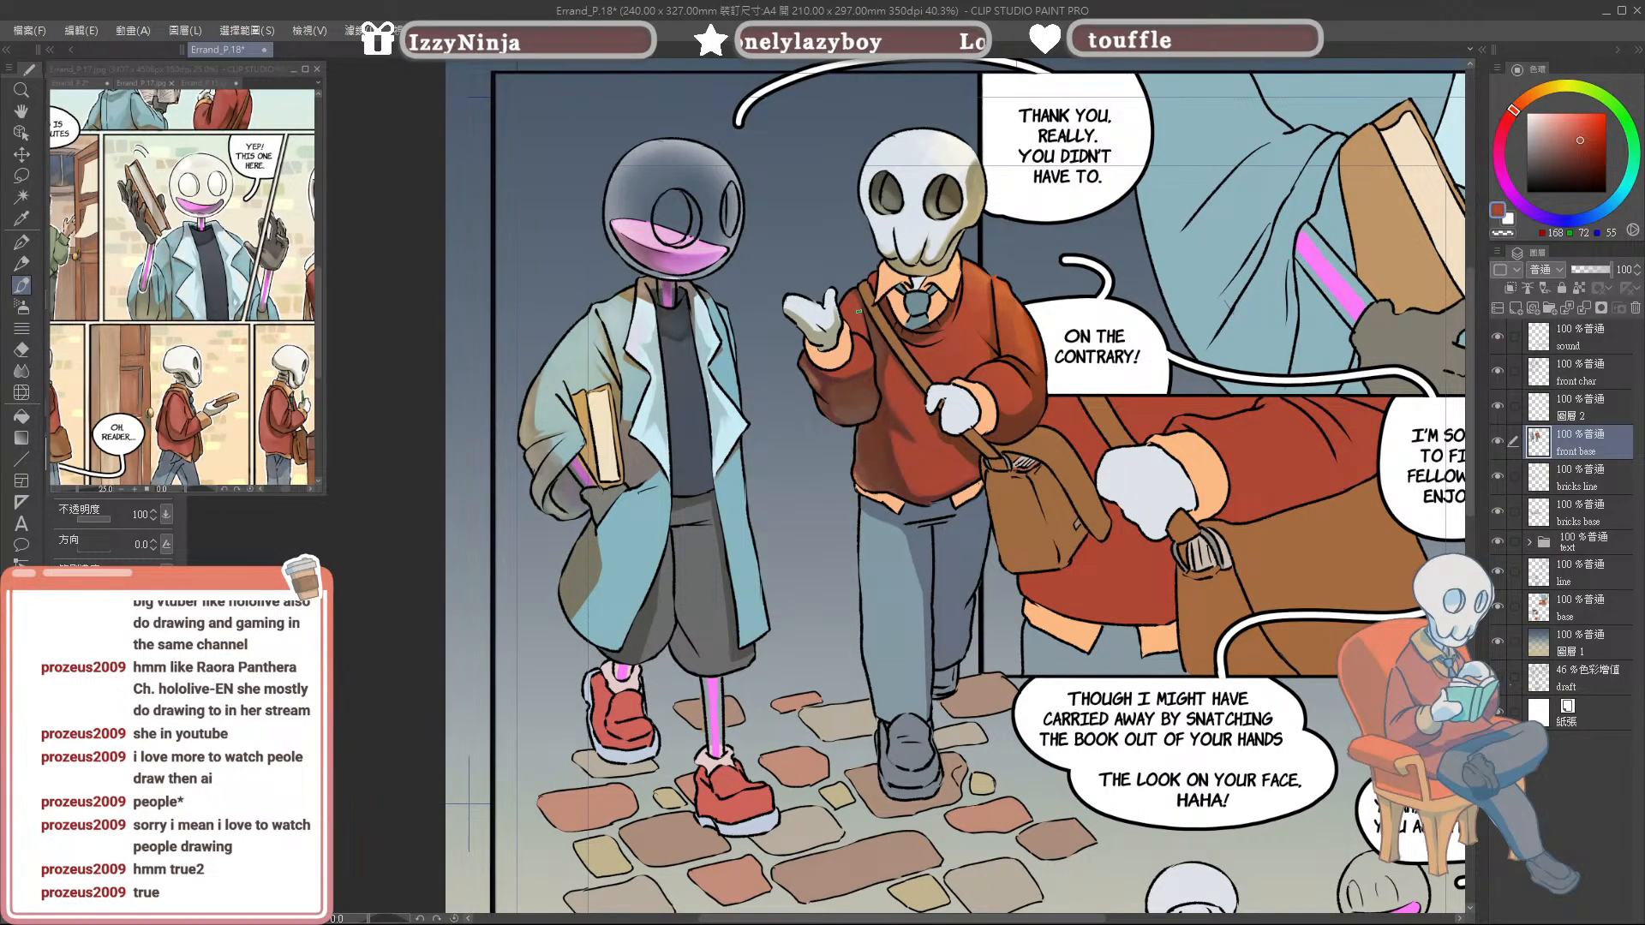
alt+click(862, 322)
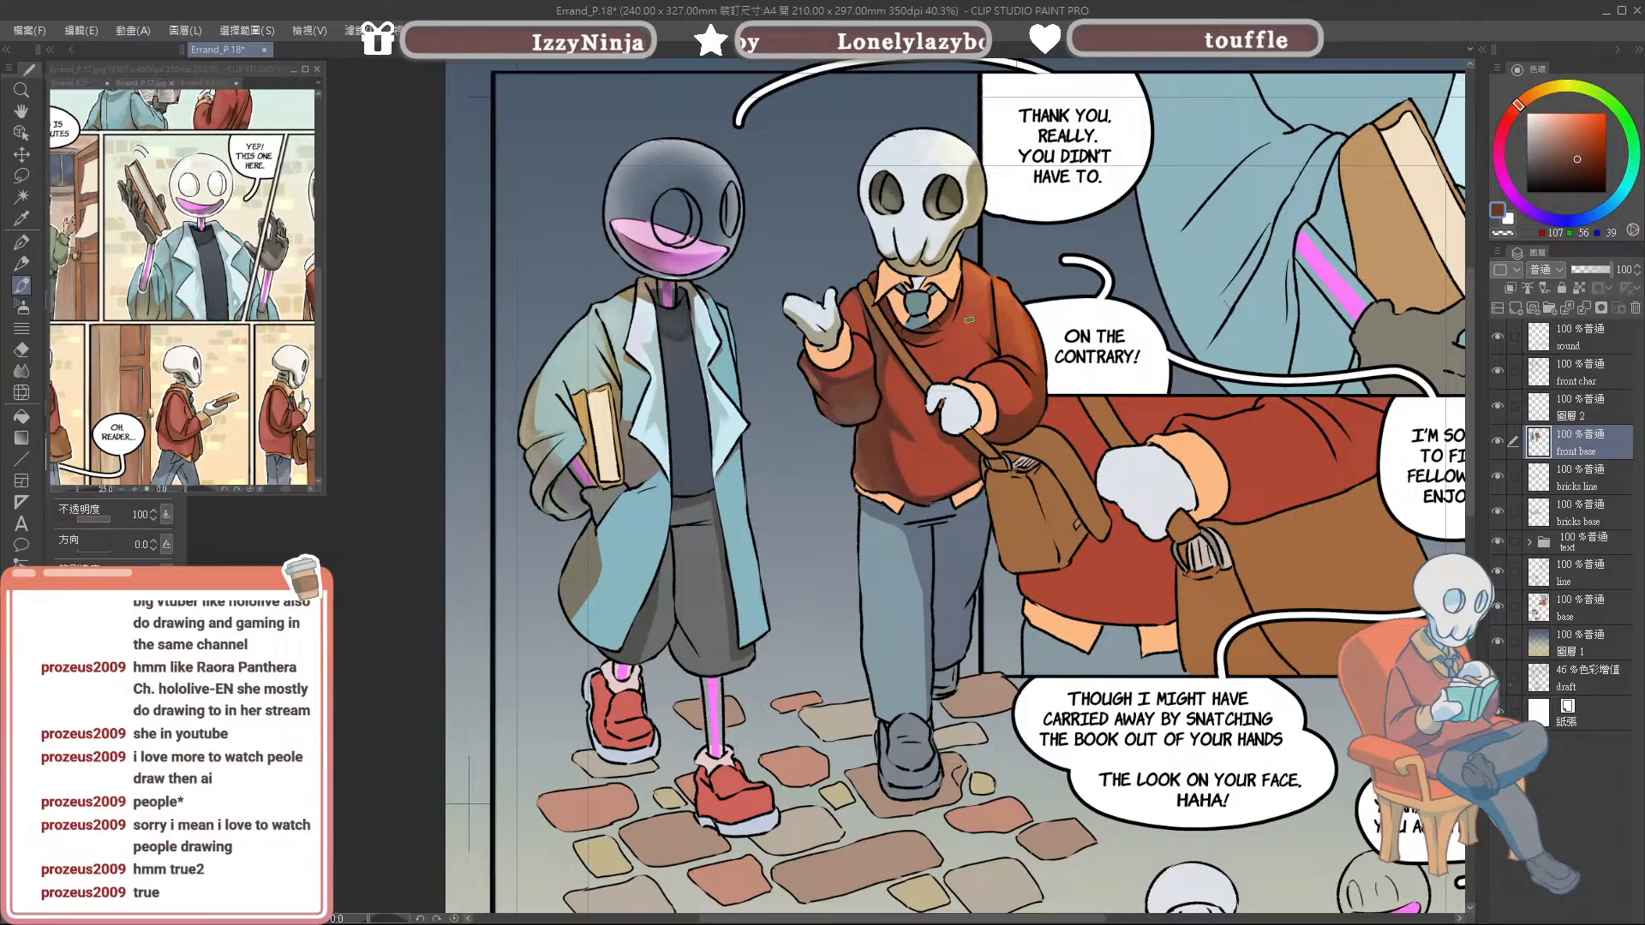
Step: Shade the sweater's chest beneath the collar and tie with sampled red RGB 169, 72, 54 and browns RGB 110, 57, 40 and 114, 58, 41
alt+click(934, 345)
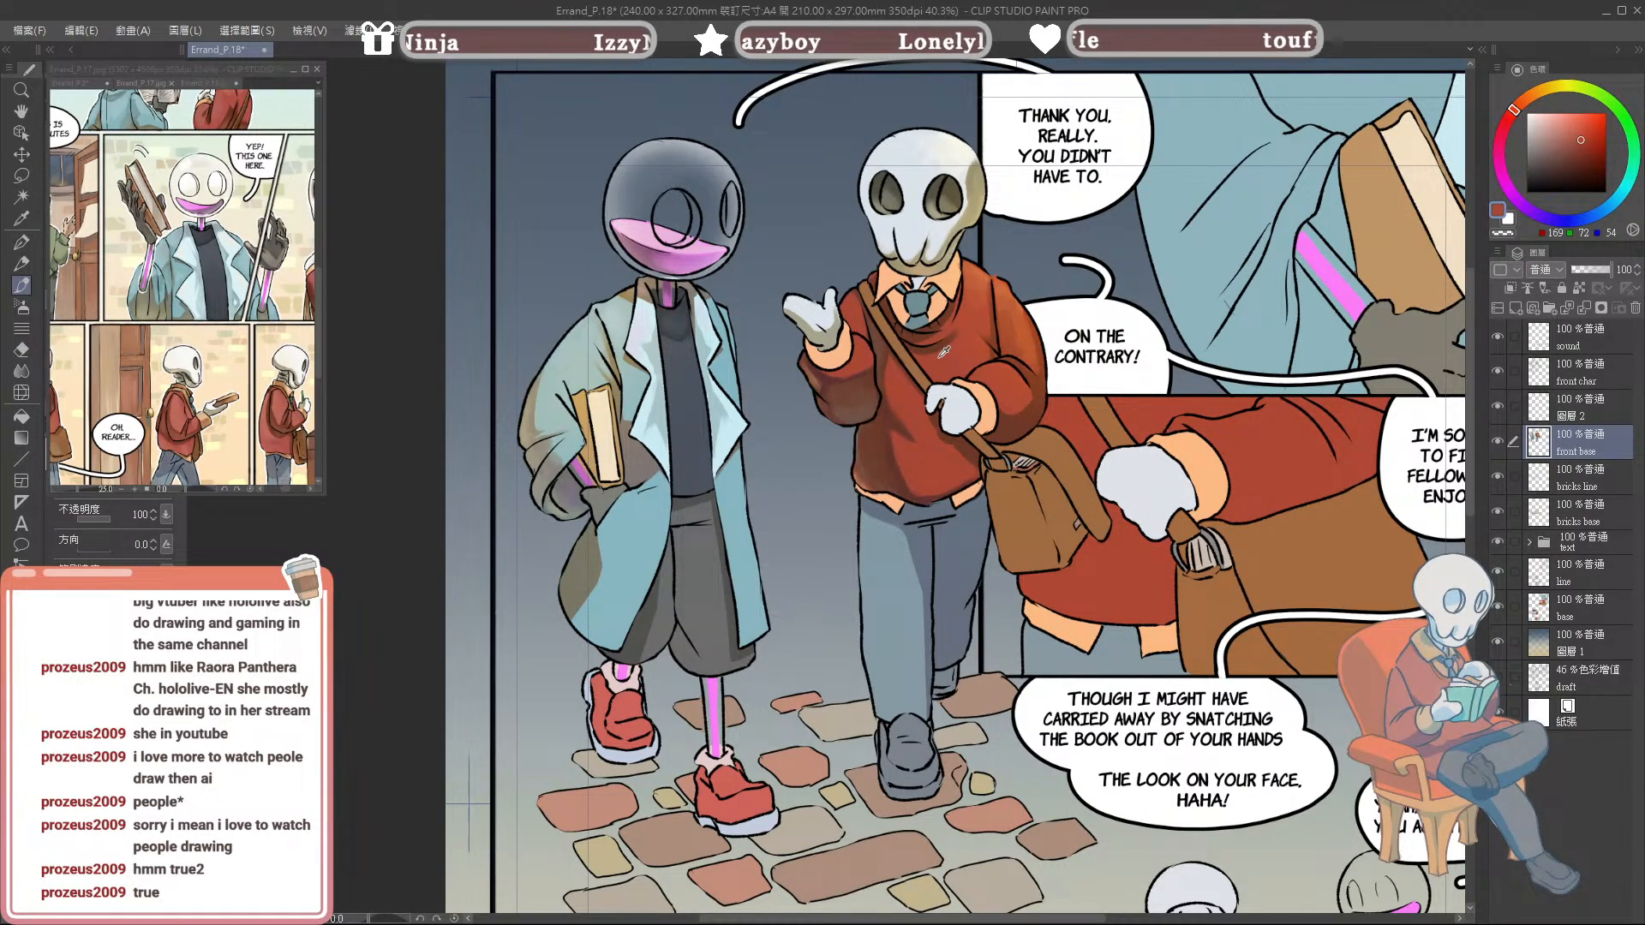
alt+click(925, 352)
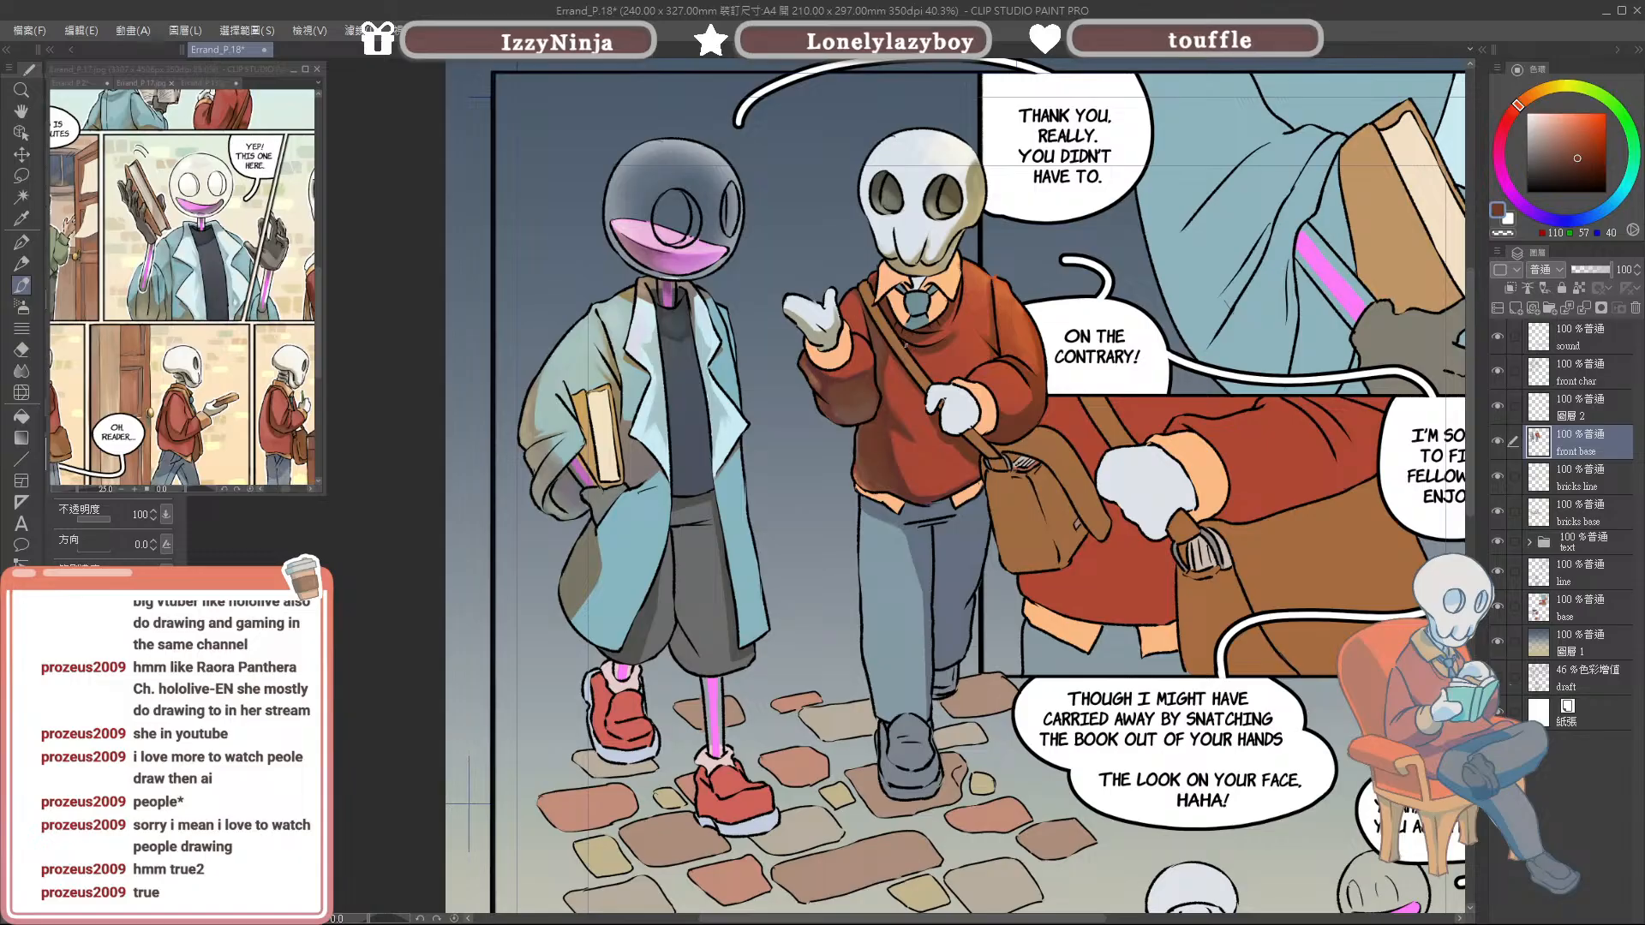
alt+click(930, 352)
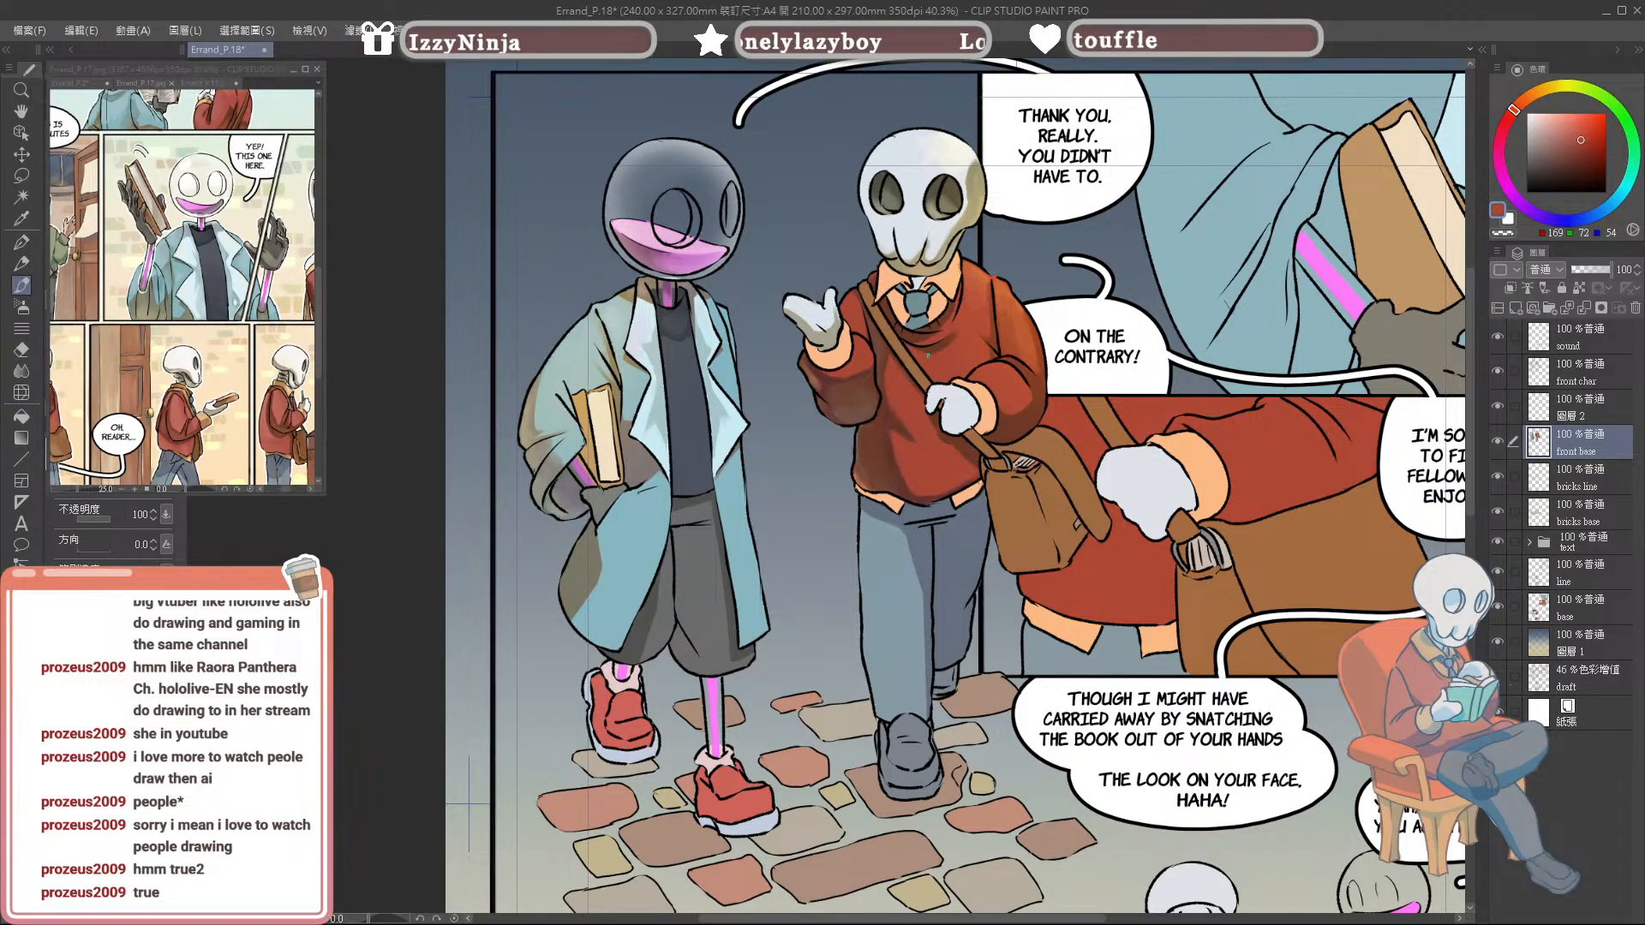
alt+click(957, 336)
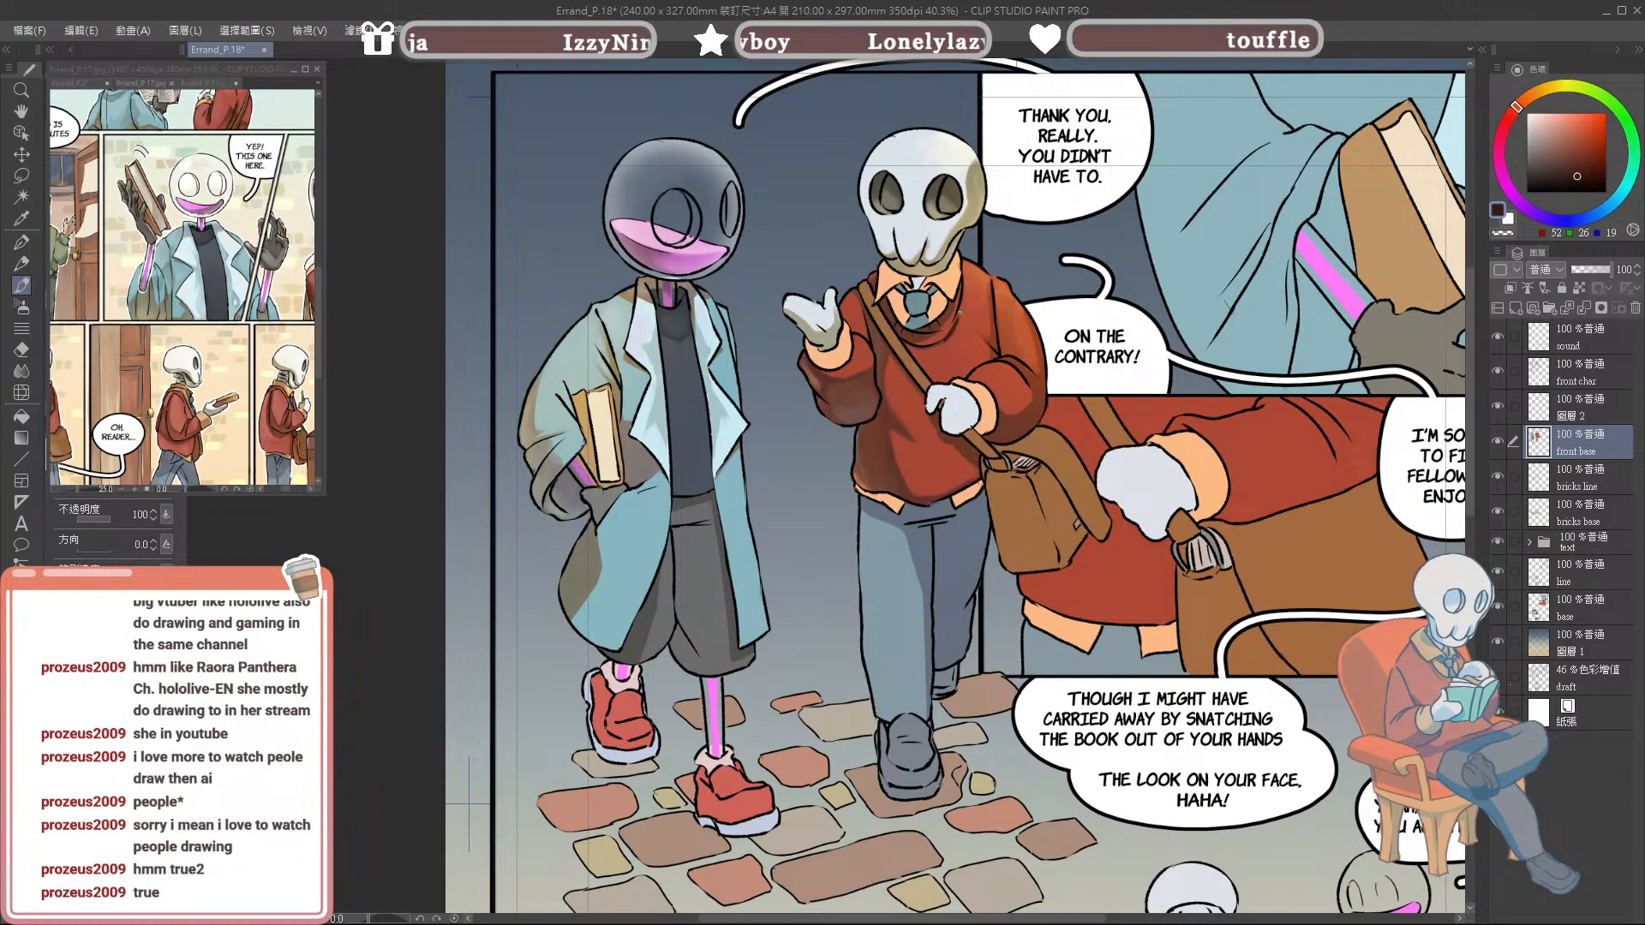
alt+click(960, 309)
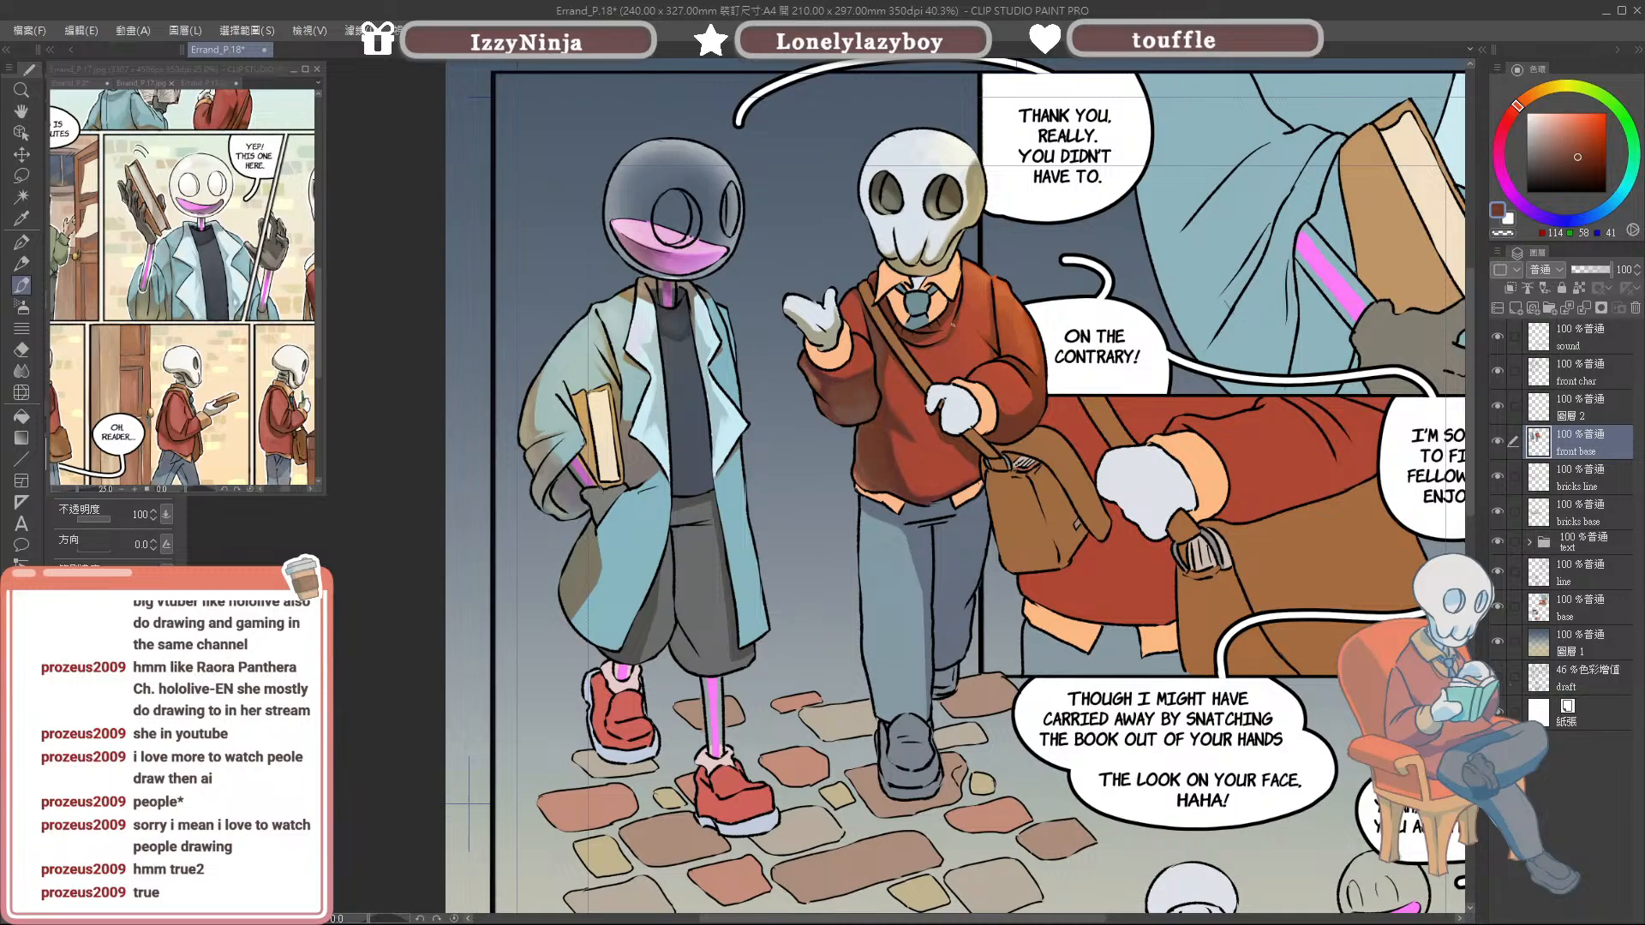
alt+click(965, 315)
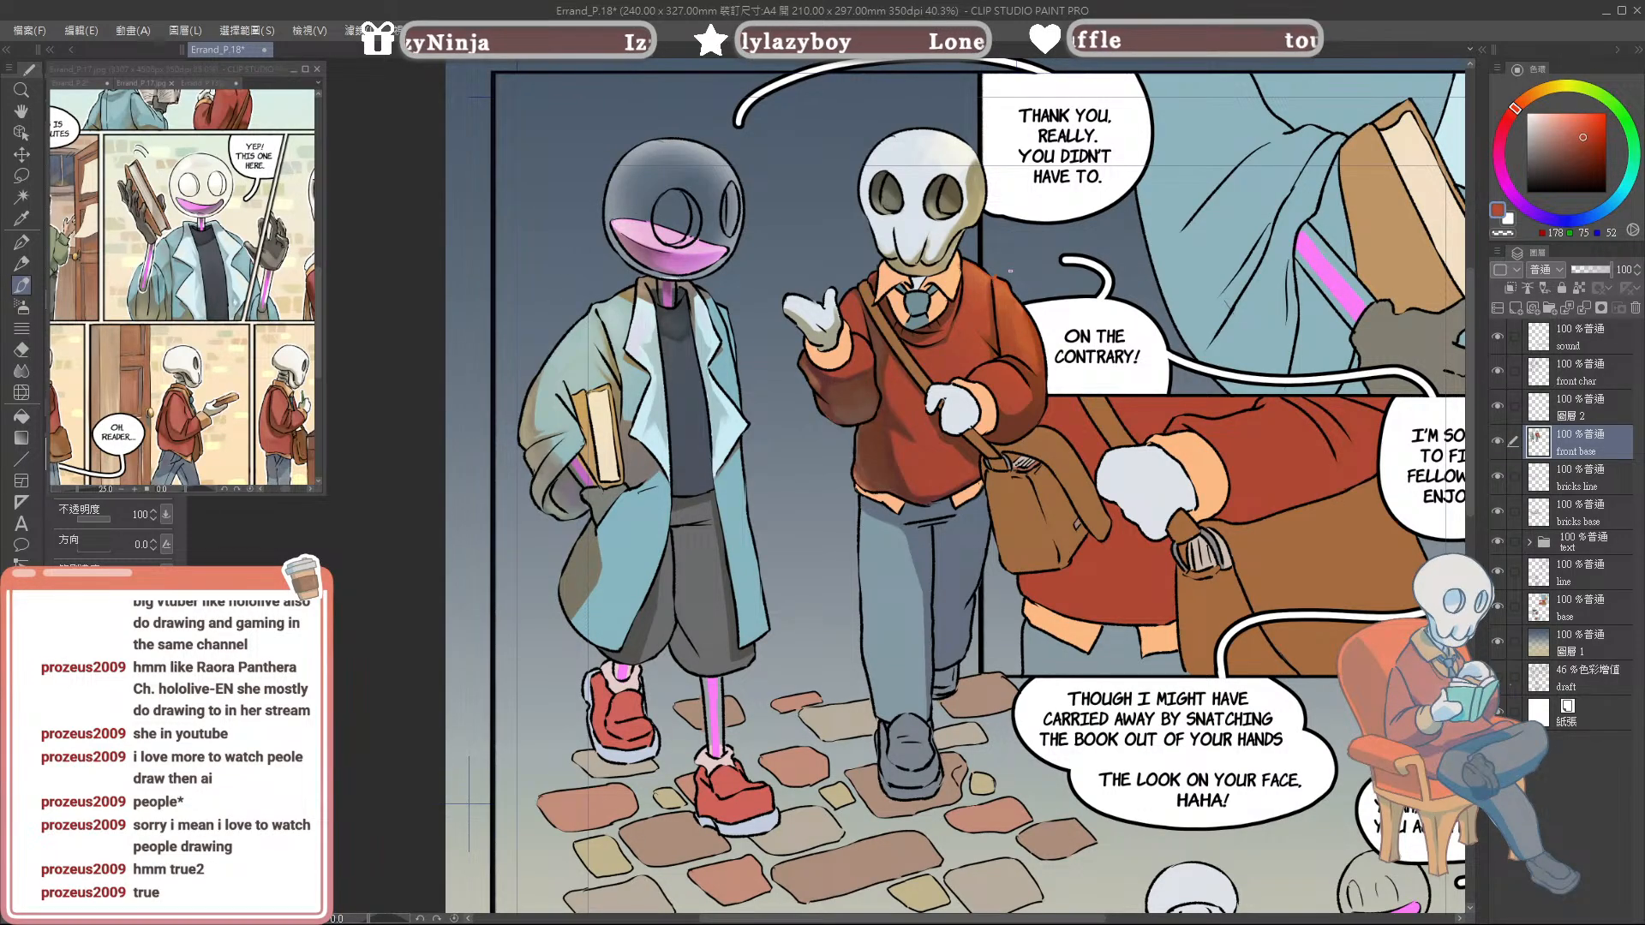
drag(1077, 410, 1068, 400)
alt+click(972, 290)
alt+click(985, 274)
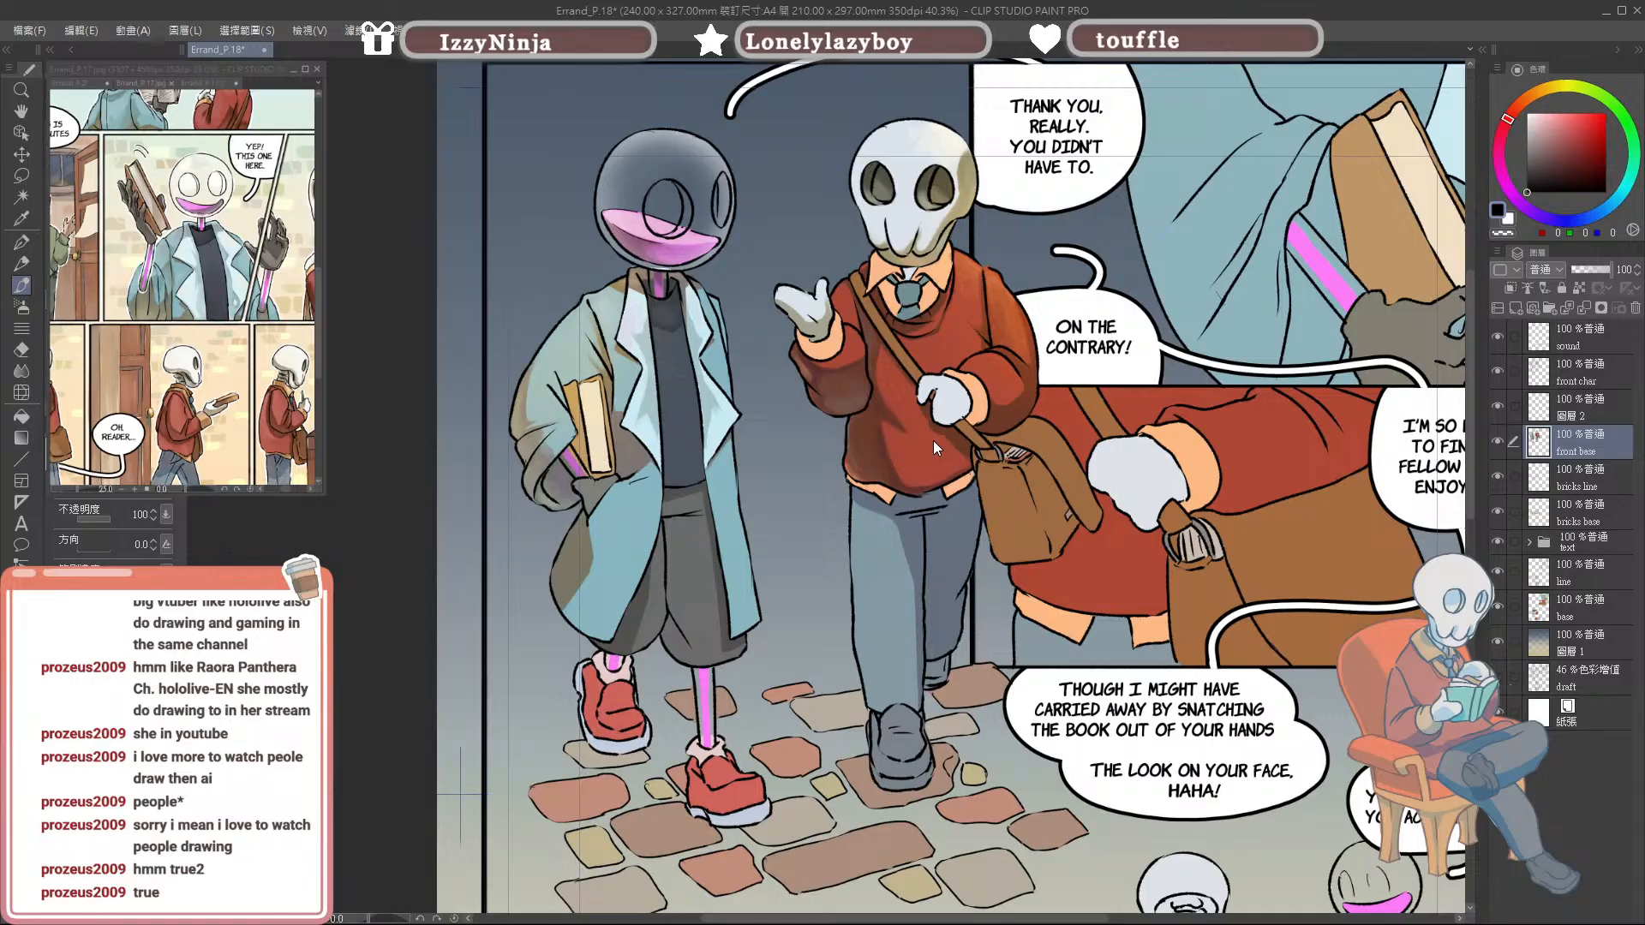
Step: Blend warm light into the sweater's lower torso above the hem with sampled orange RGB 199, 103, 62 and reds 169, 72, 54 and 185, 89, 58
alt+click(981, 272)
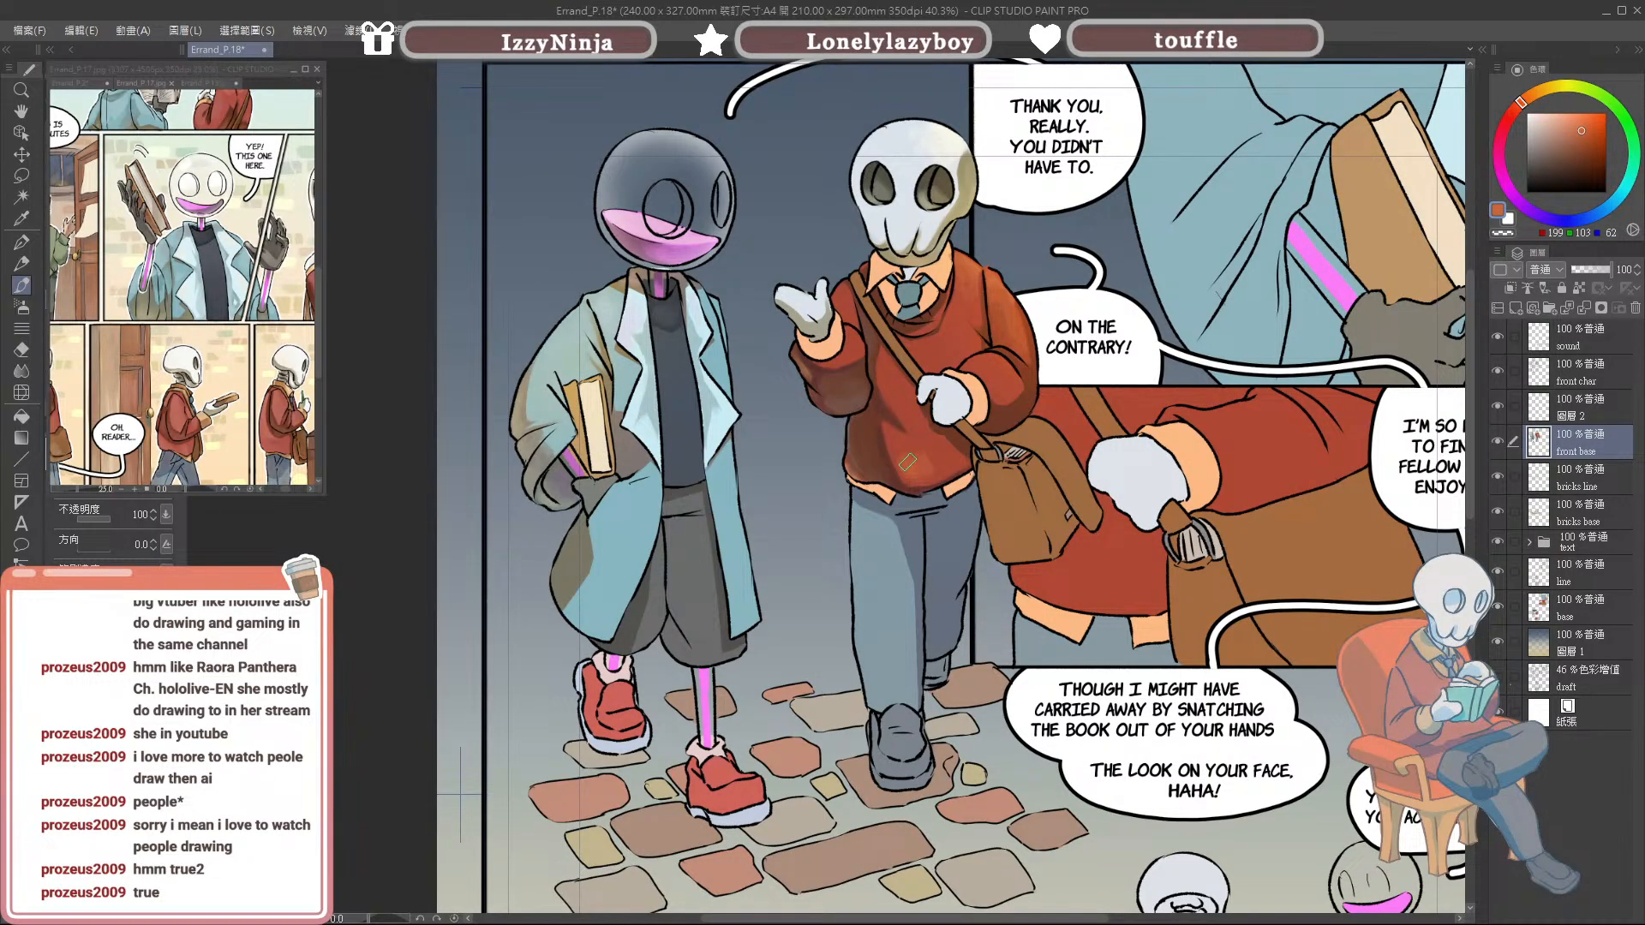
alt+click(957, 461)
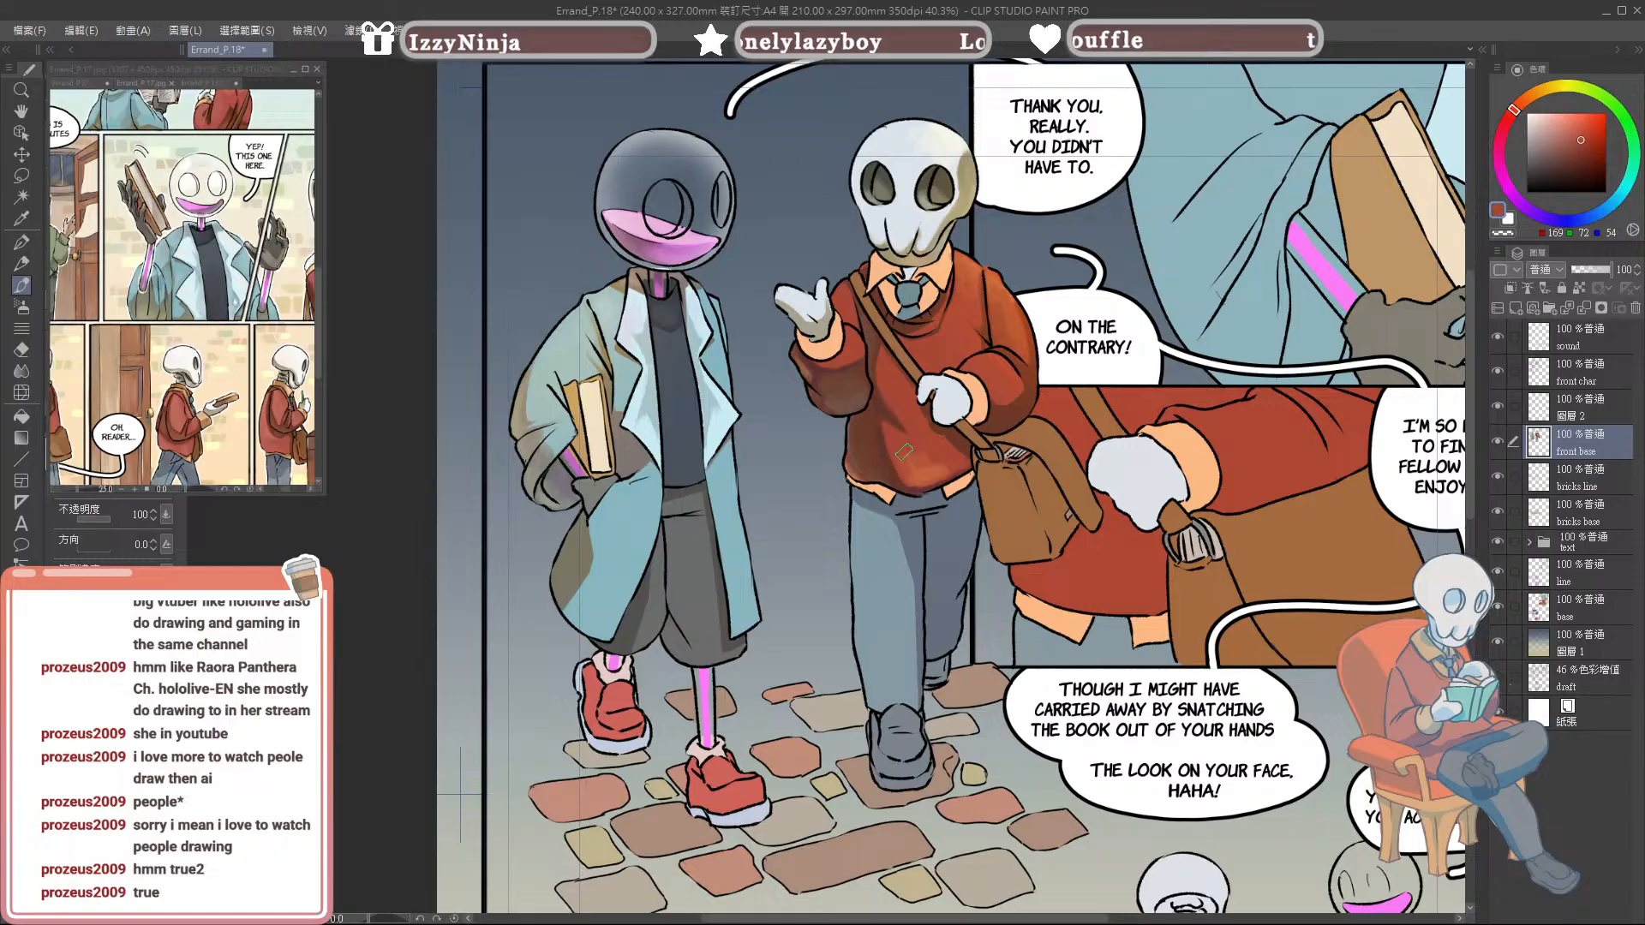
alt+click(920, 453)
drag(920, 471, 915, 475)
alt+click(930, 473)
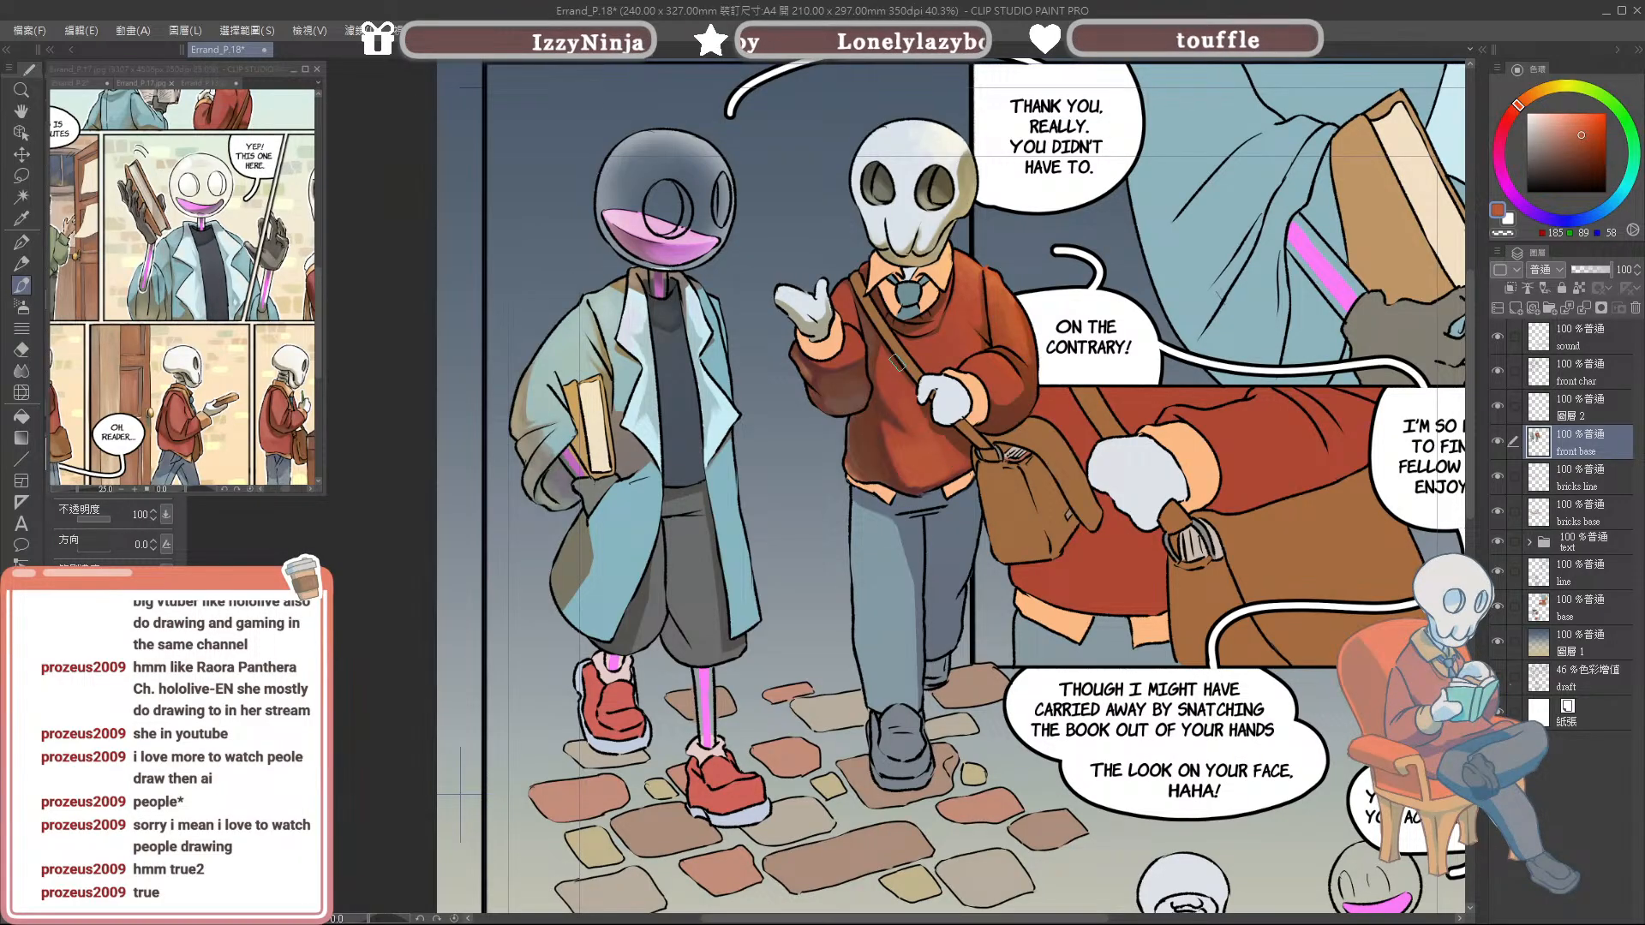
Step: Refine the bag-side shoulder and sleeve folds with sampled oranges RGB 189, 92, 51 and 181, 84, 52 and dark brown 110, 56, 38
drag(1299, 553, 1291, 569)
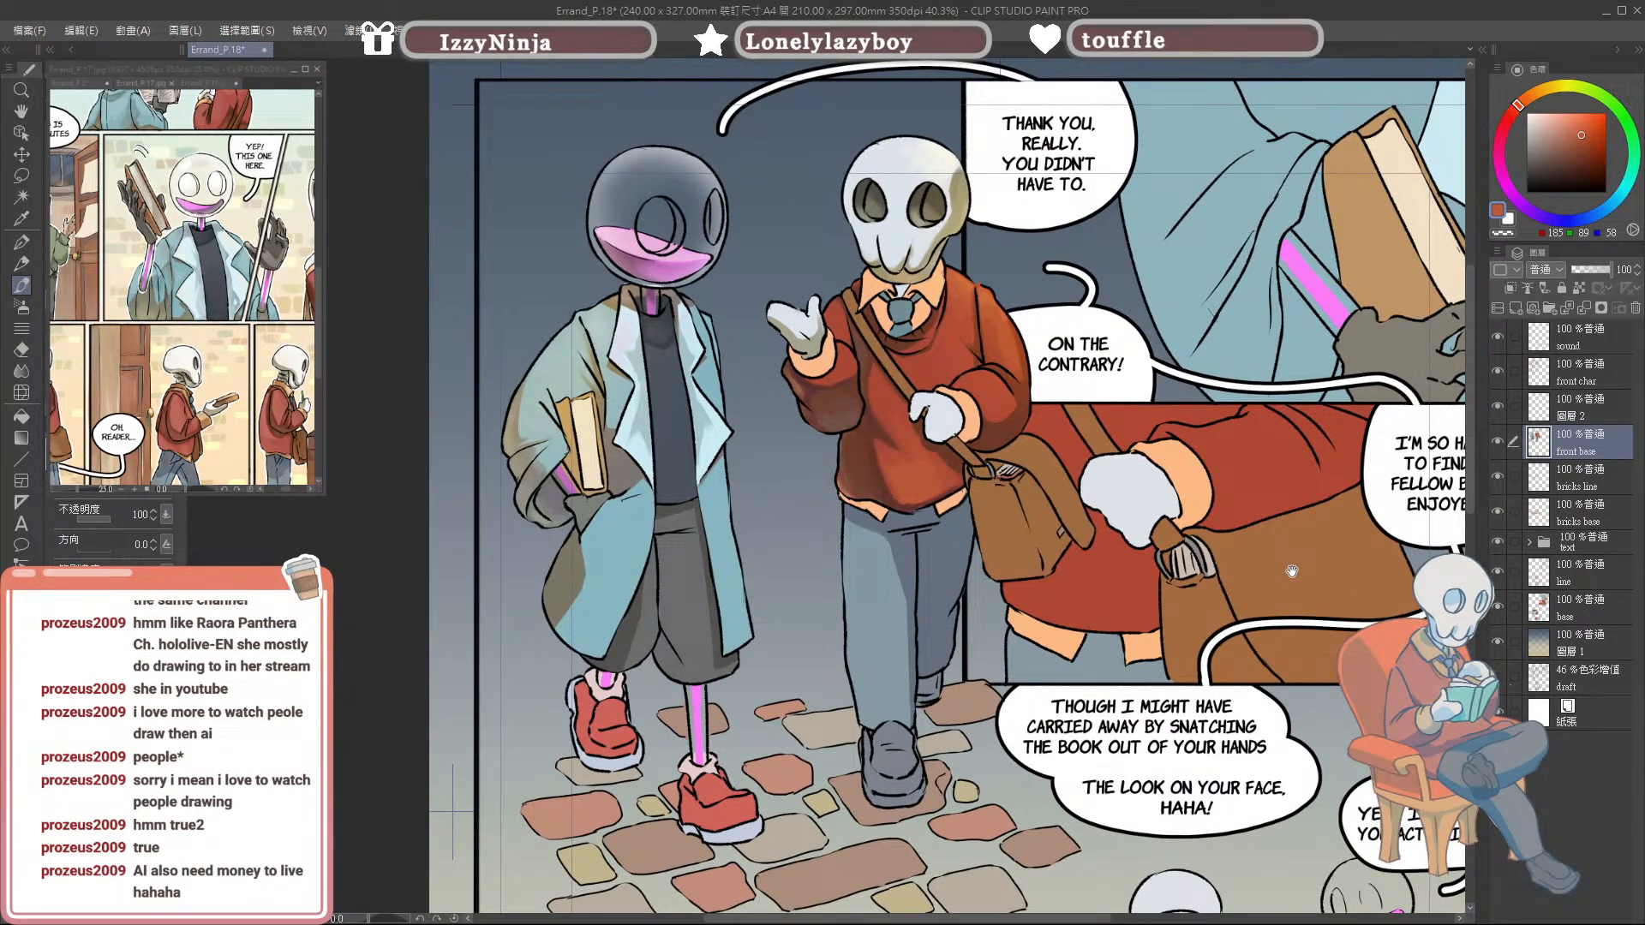
alt+click(1011, 332)
alt+click(1008, 336)
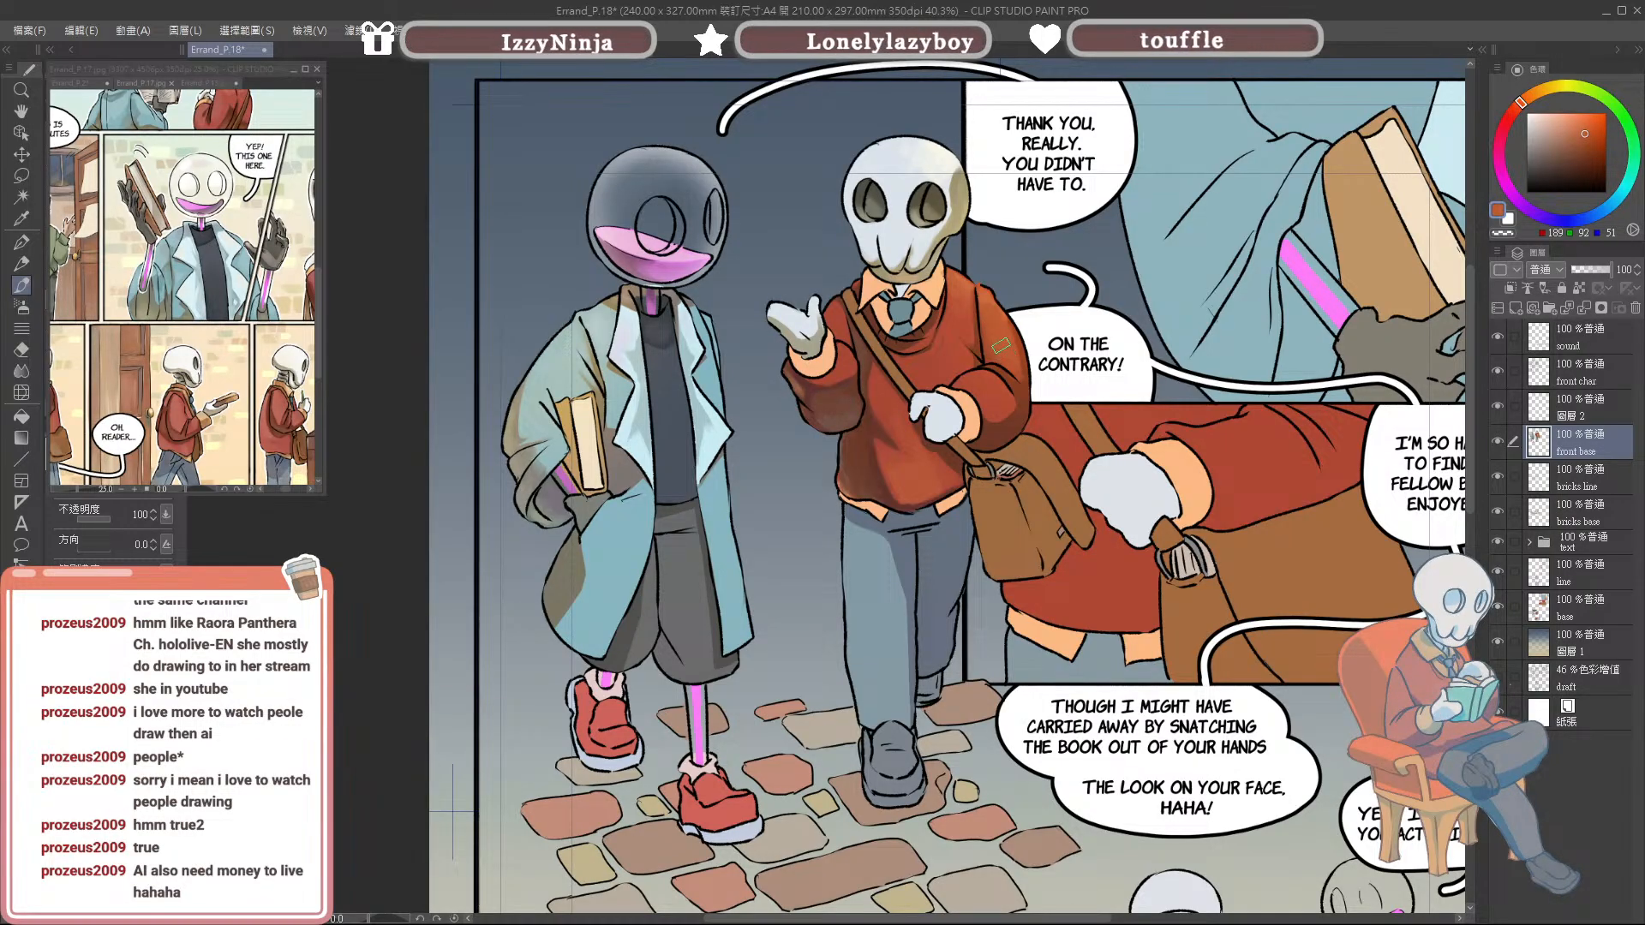
alt+click(1001, 336)
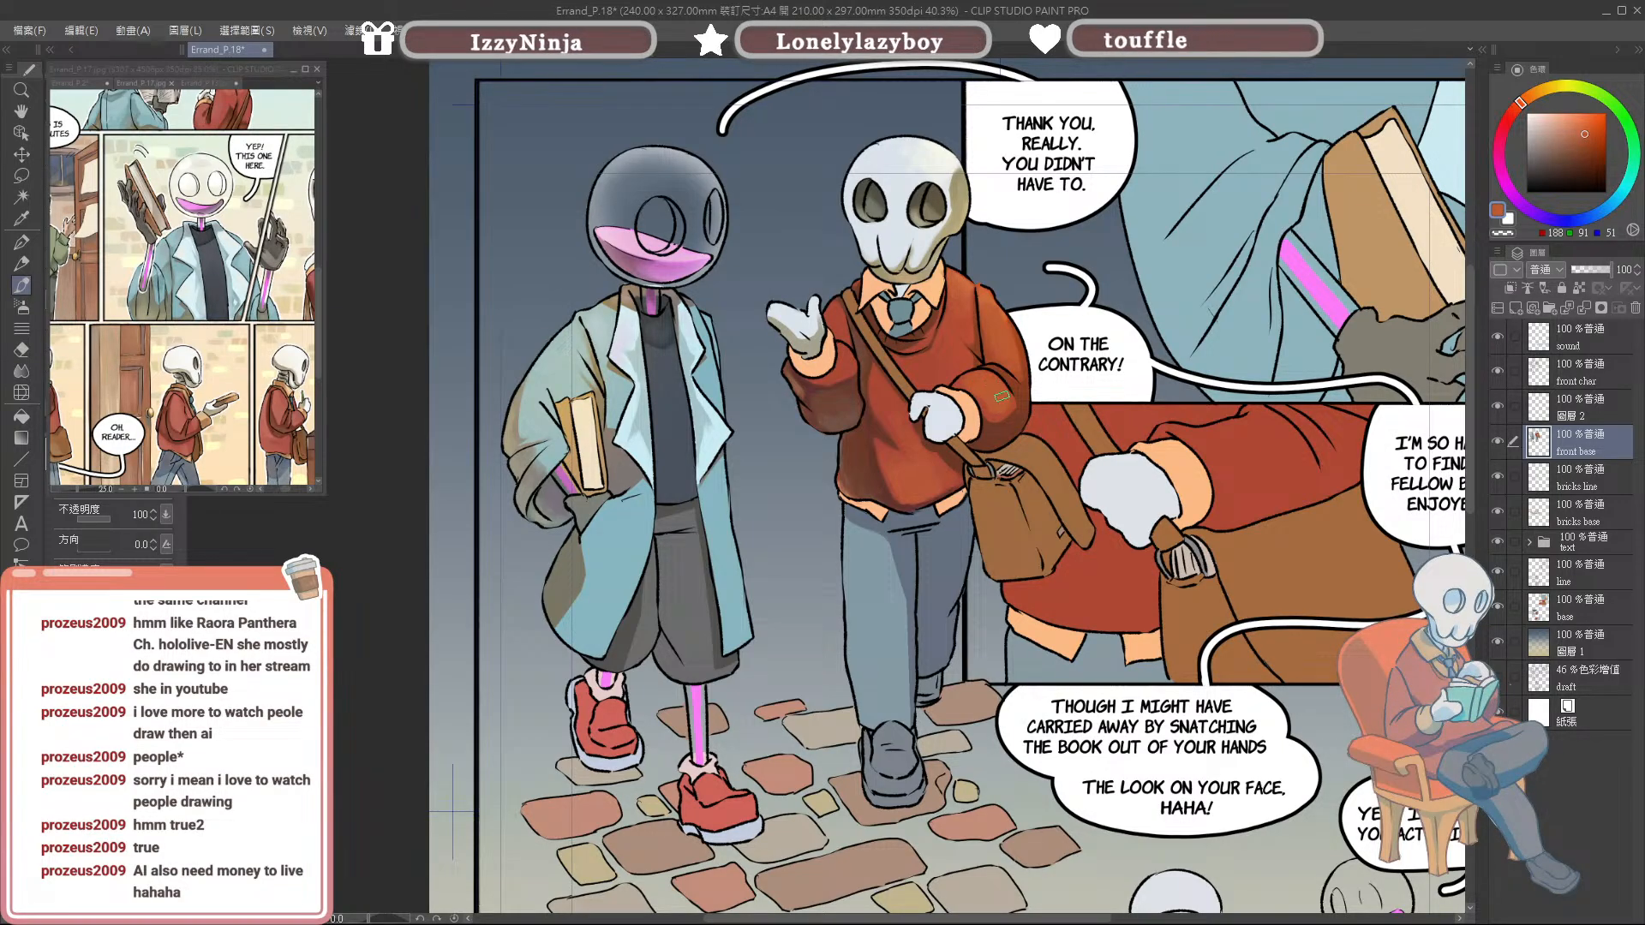
alt+click(981, 400)
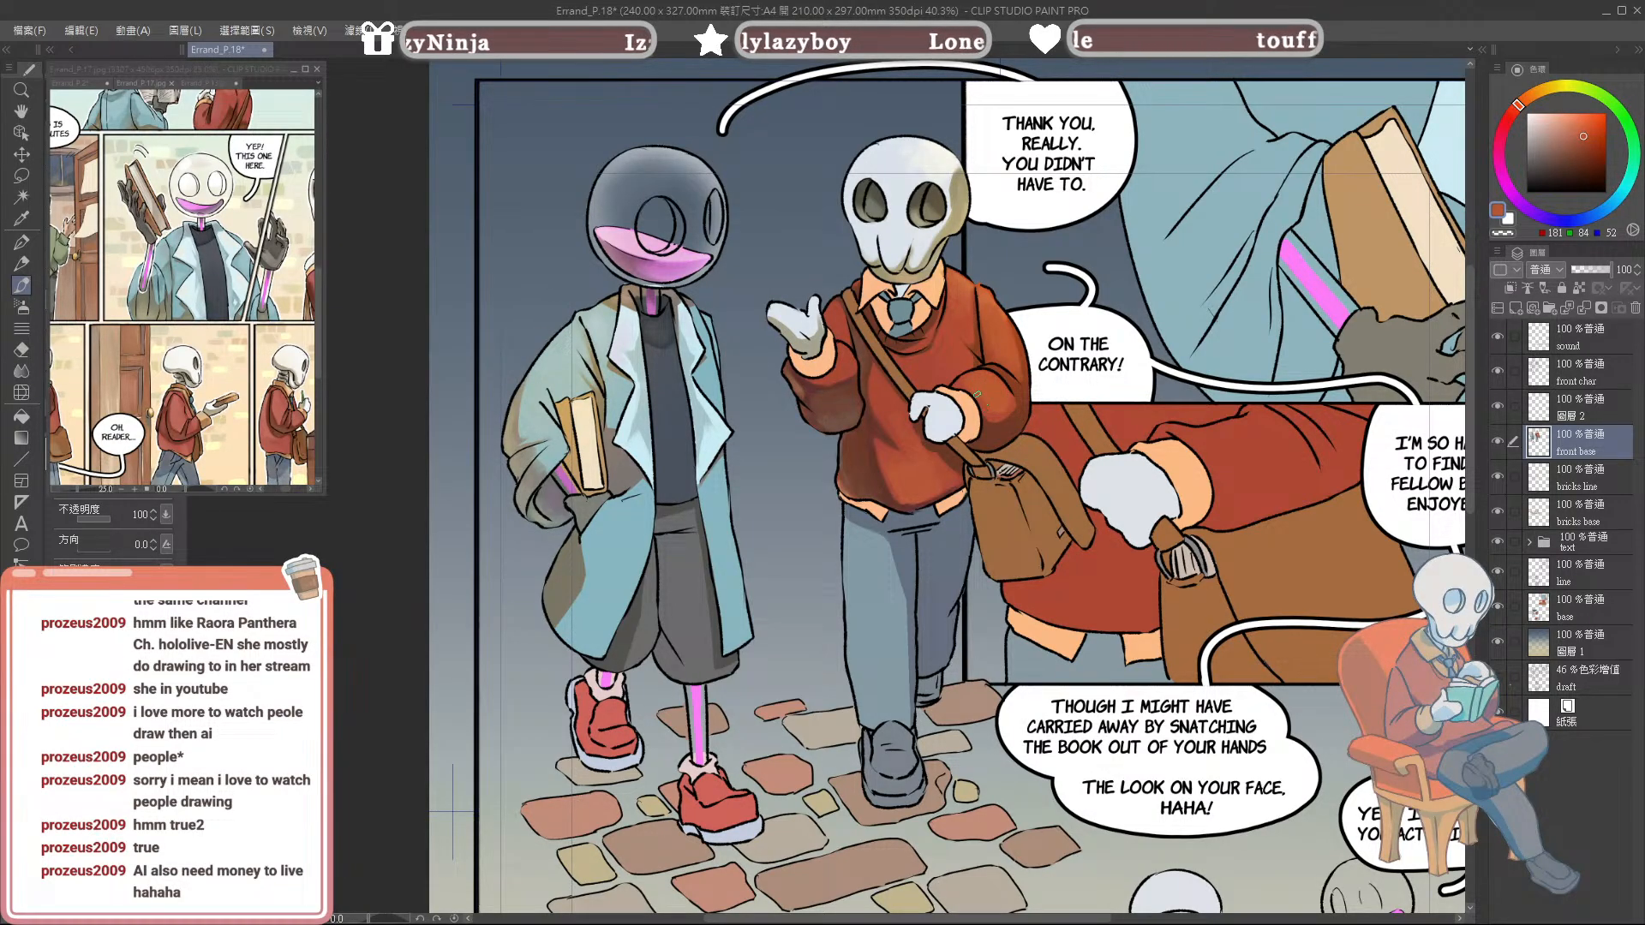
alt+click(977, 408)
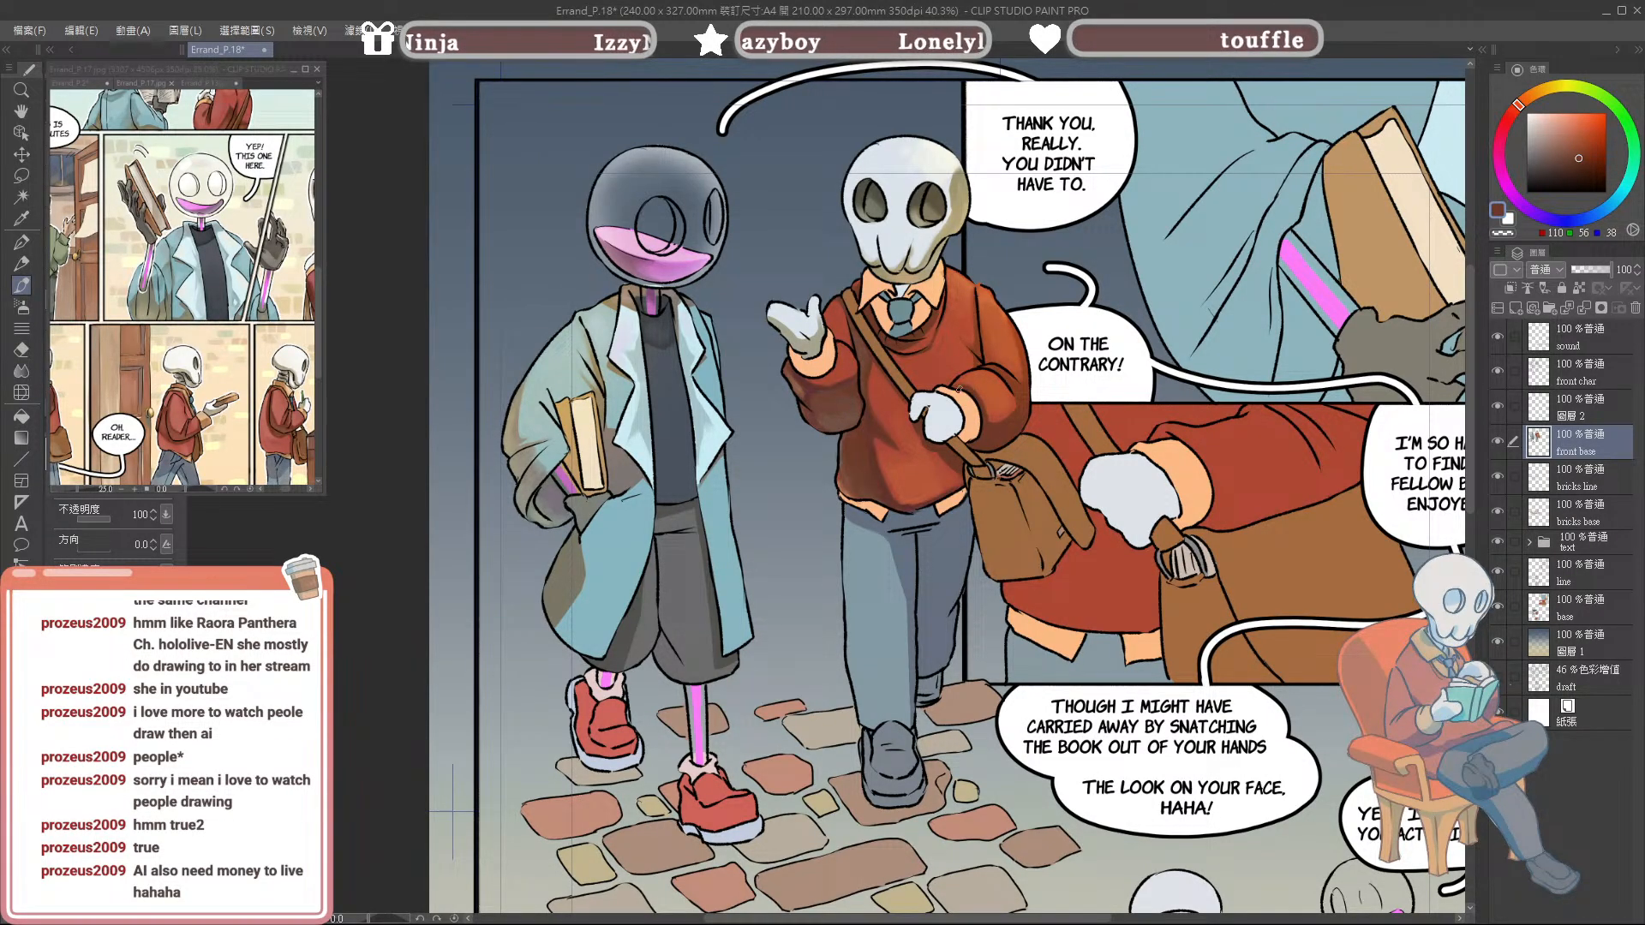
Step: Shade the bag-side sleeve's underside and the adjoining chest with sampled browns RGB 130, 79, 50, 124, 71, 46 and 114, 60, 40
alt+click(992, 371)
alt+click(1009, 404)
alt+click(1017, 426)
alt+click(1004, 439)
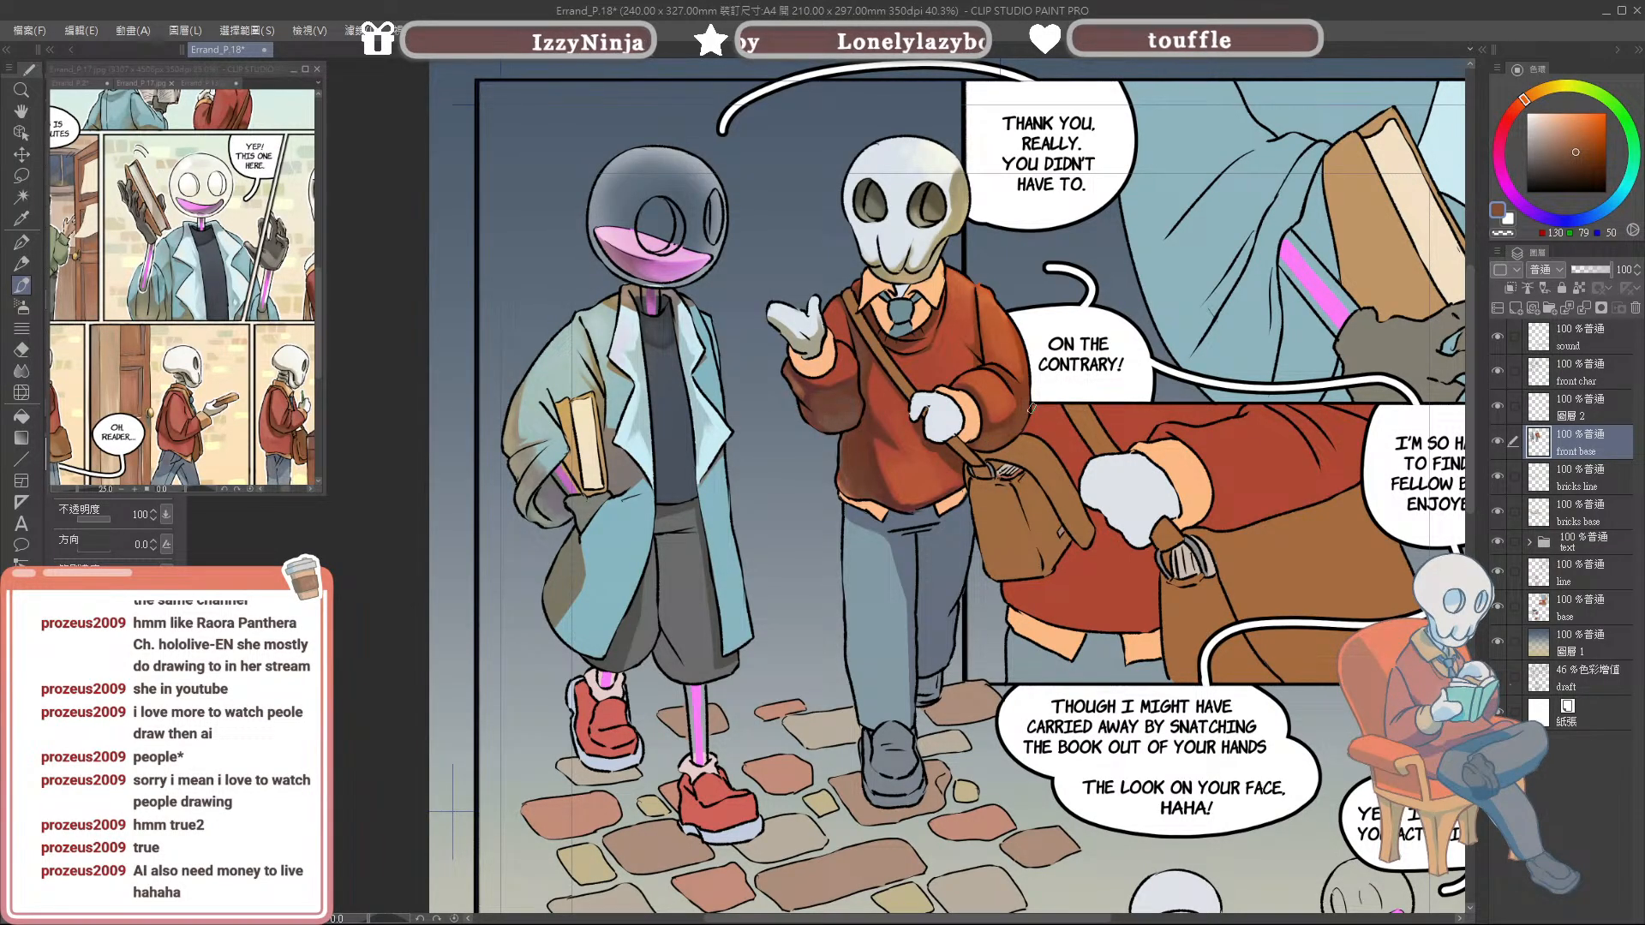
alt+click(992, 433)
alt+click(989, 429)
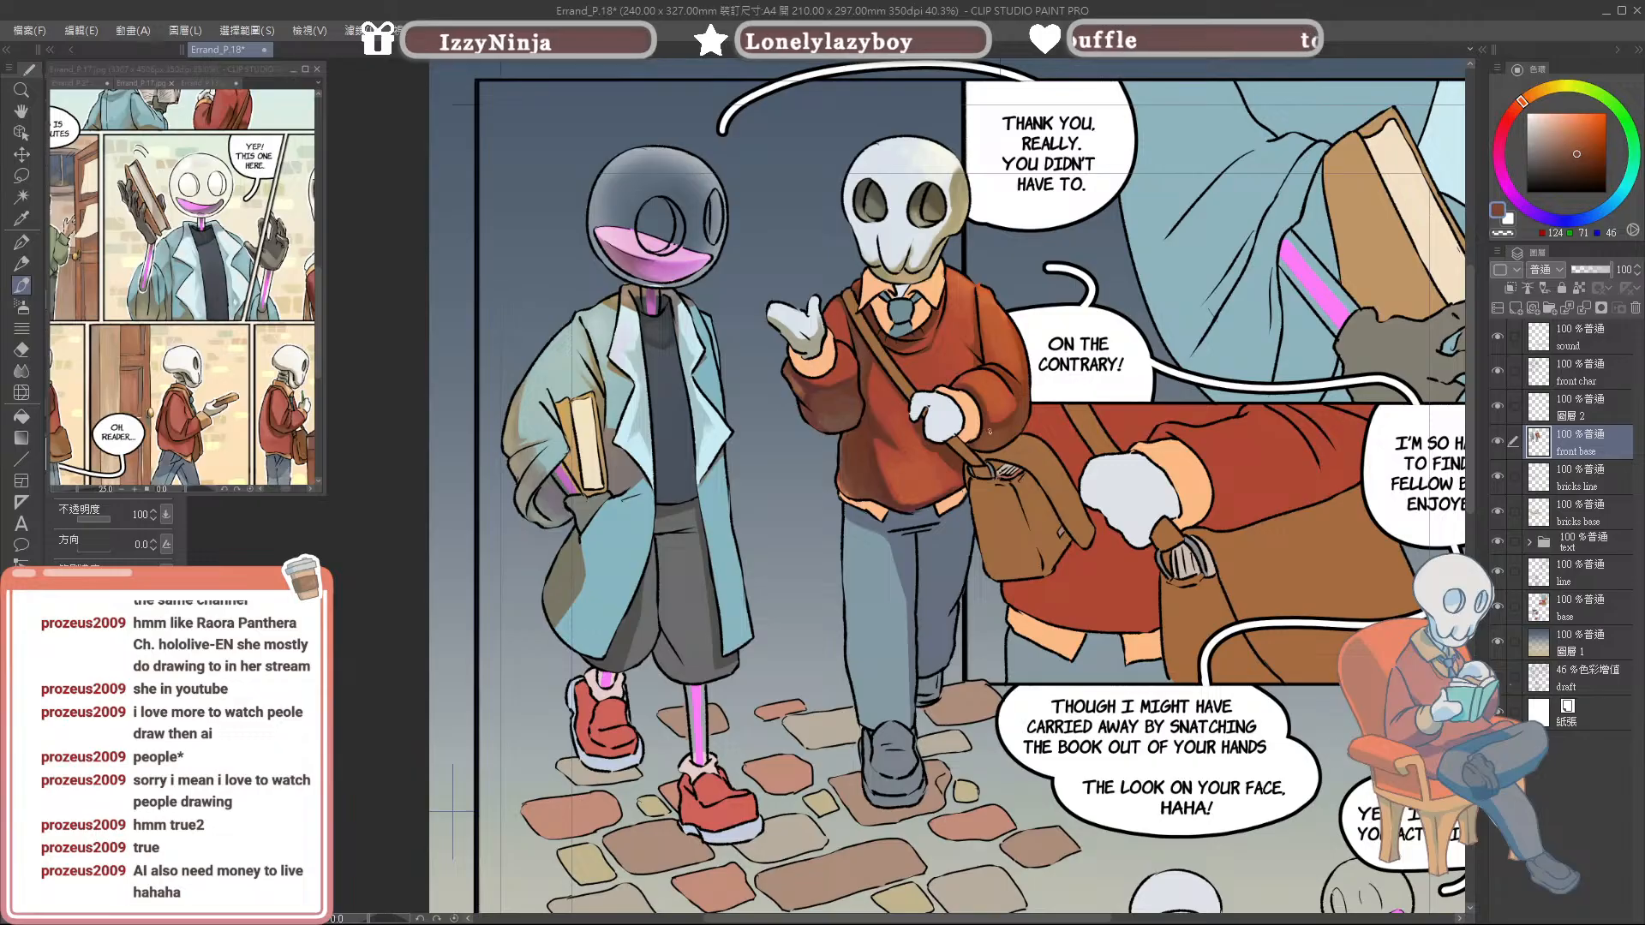
alt+click(982, 440)
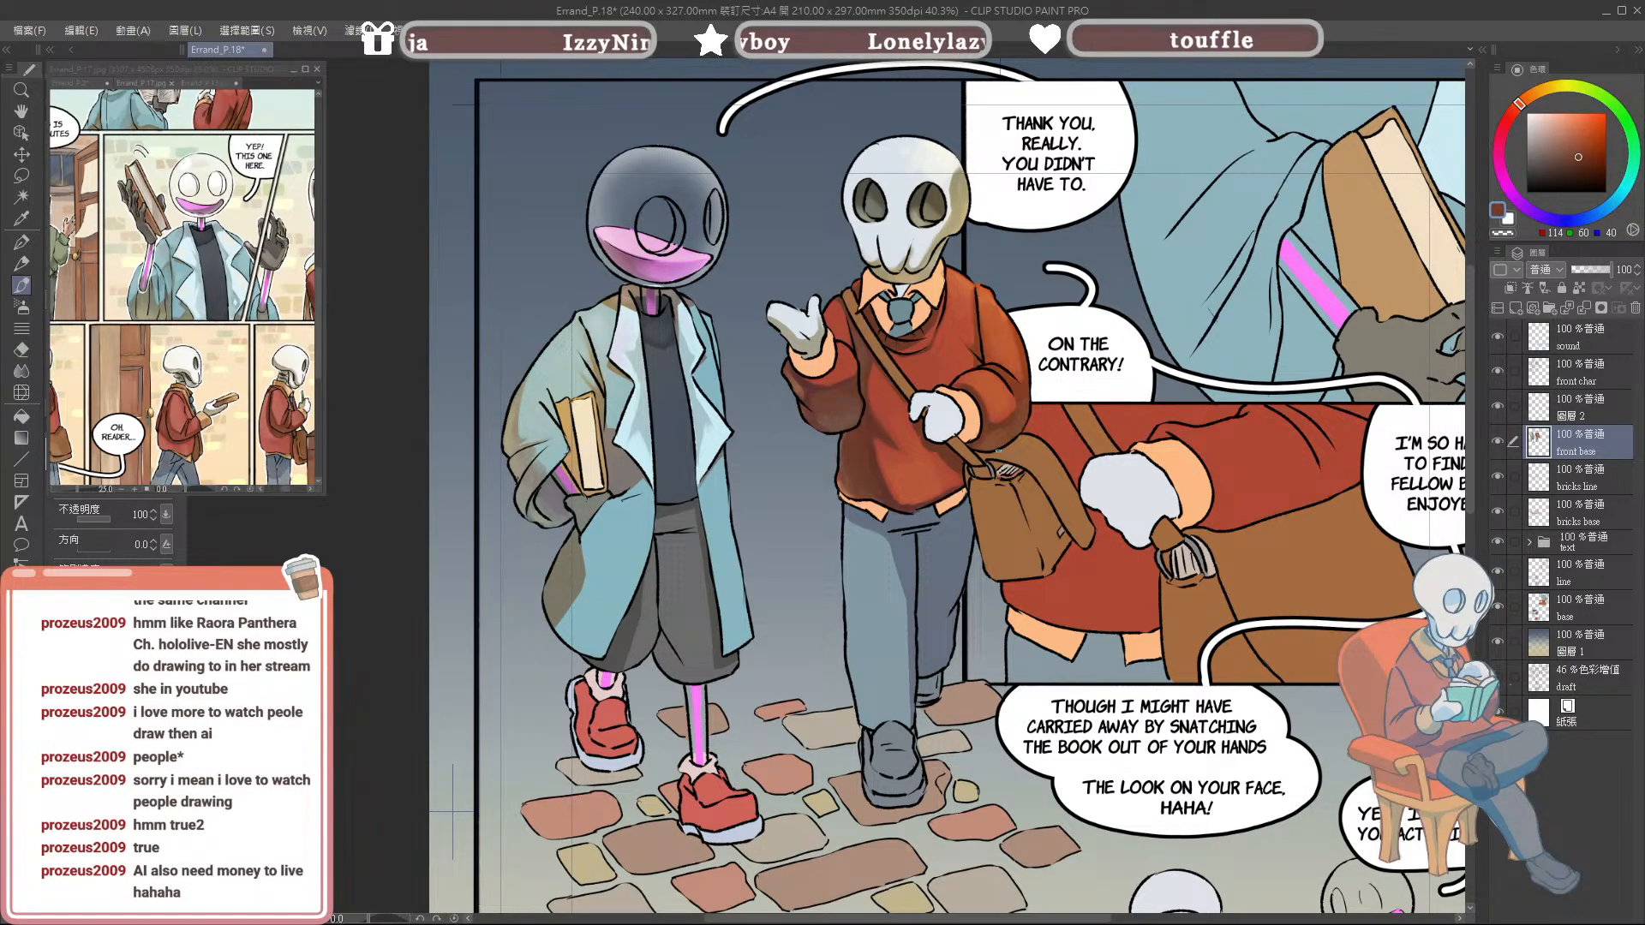
alt+click(979, 358)
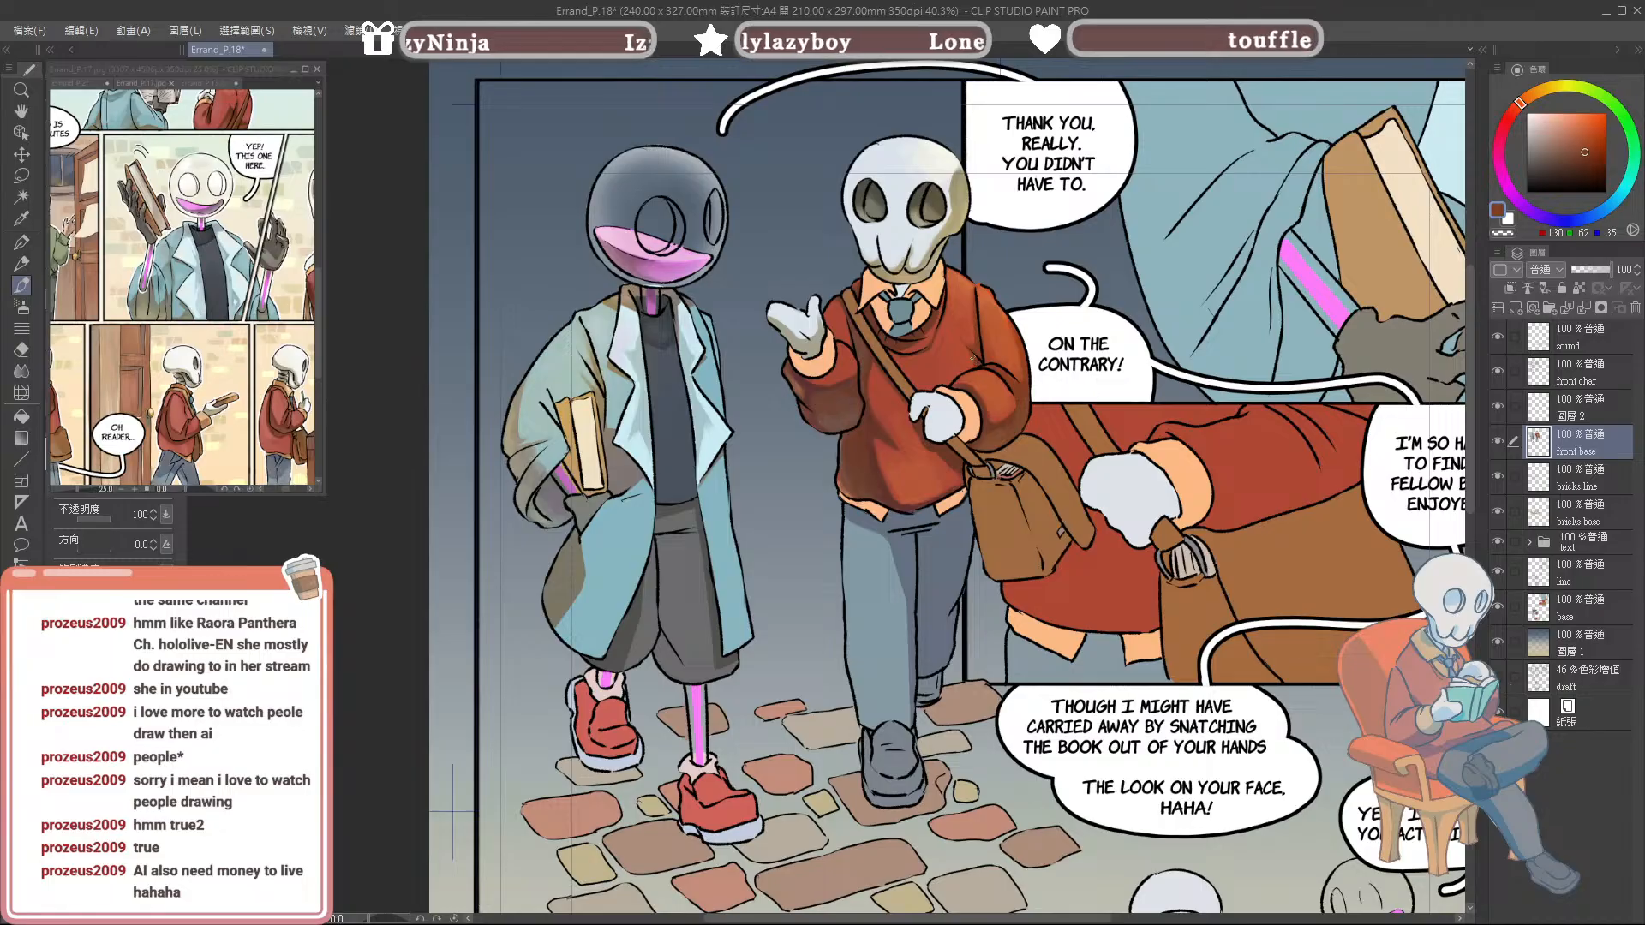
alt+click(953, 324)
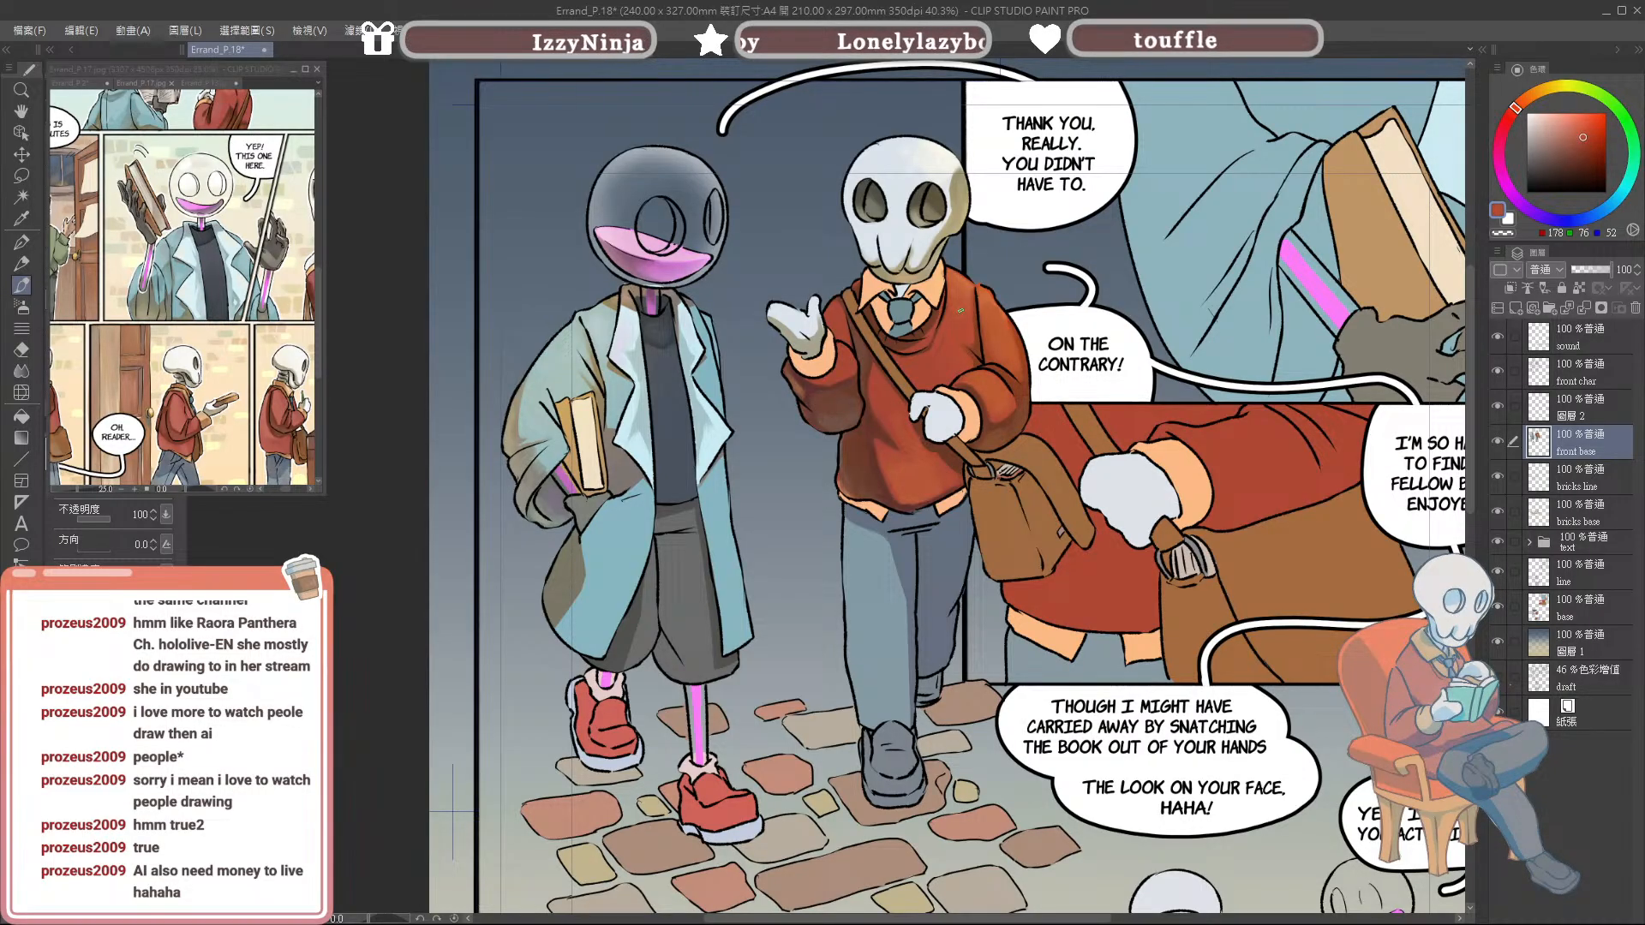
Step: Tint the raised arm's shoulder beside the bag strap with sampled background blue-grey RGB 91, 105, 120 and brown 156, 108, 67
alt+click(735, 356)
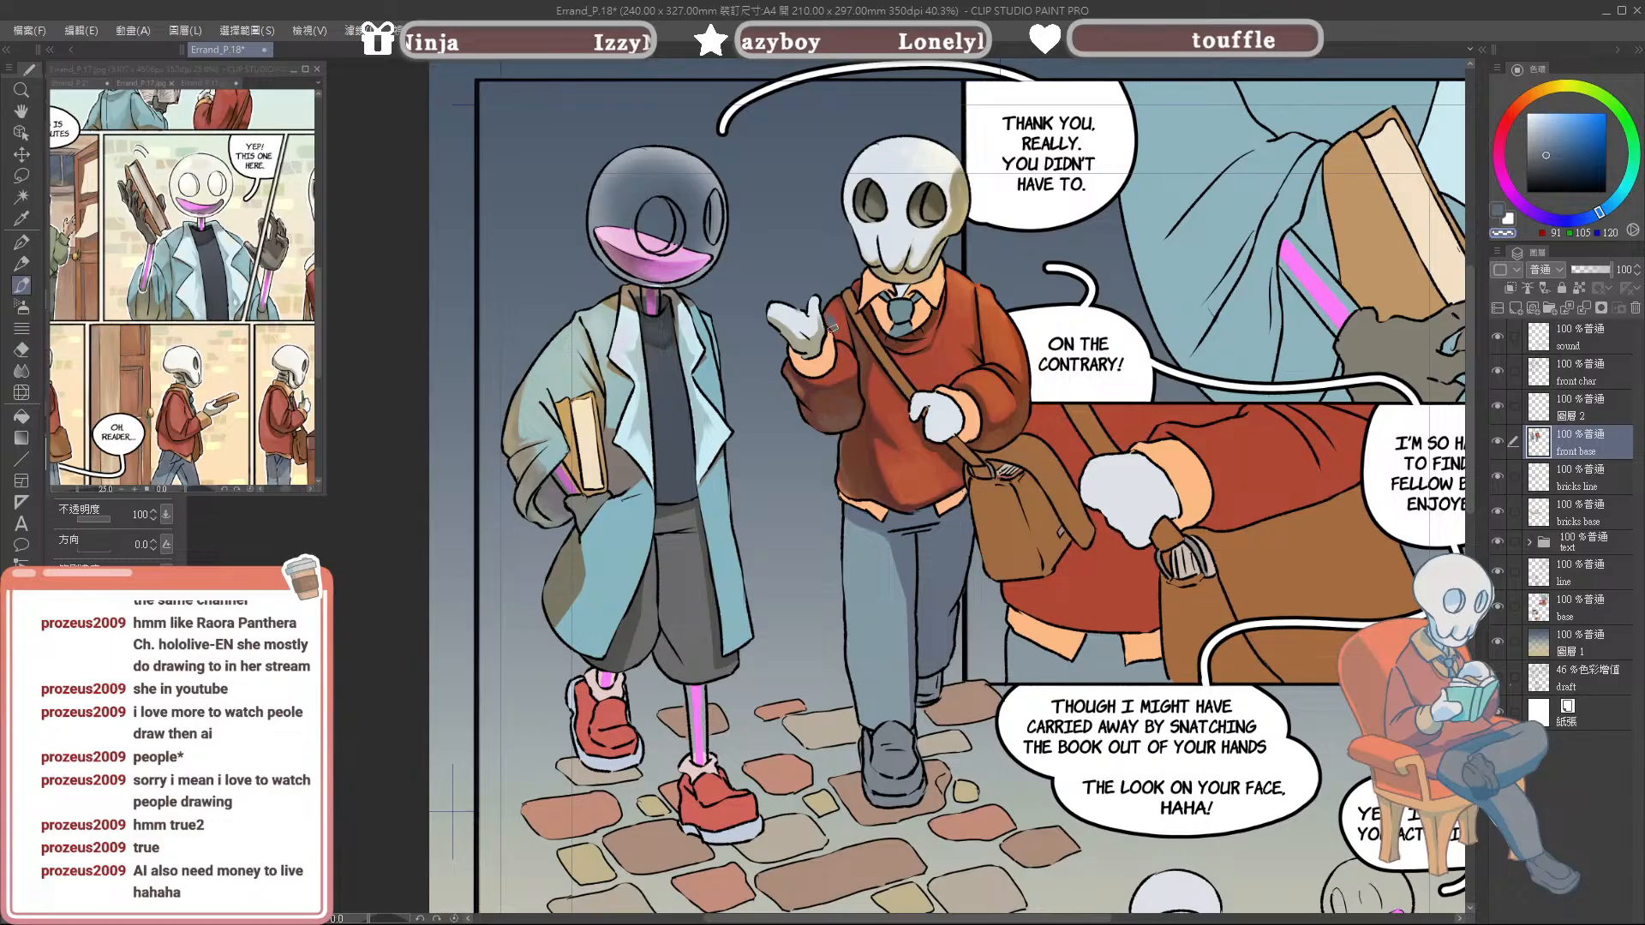
alt+click(834, 313)
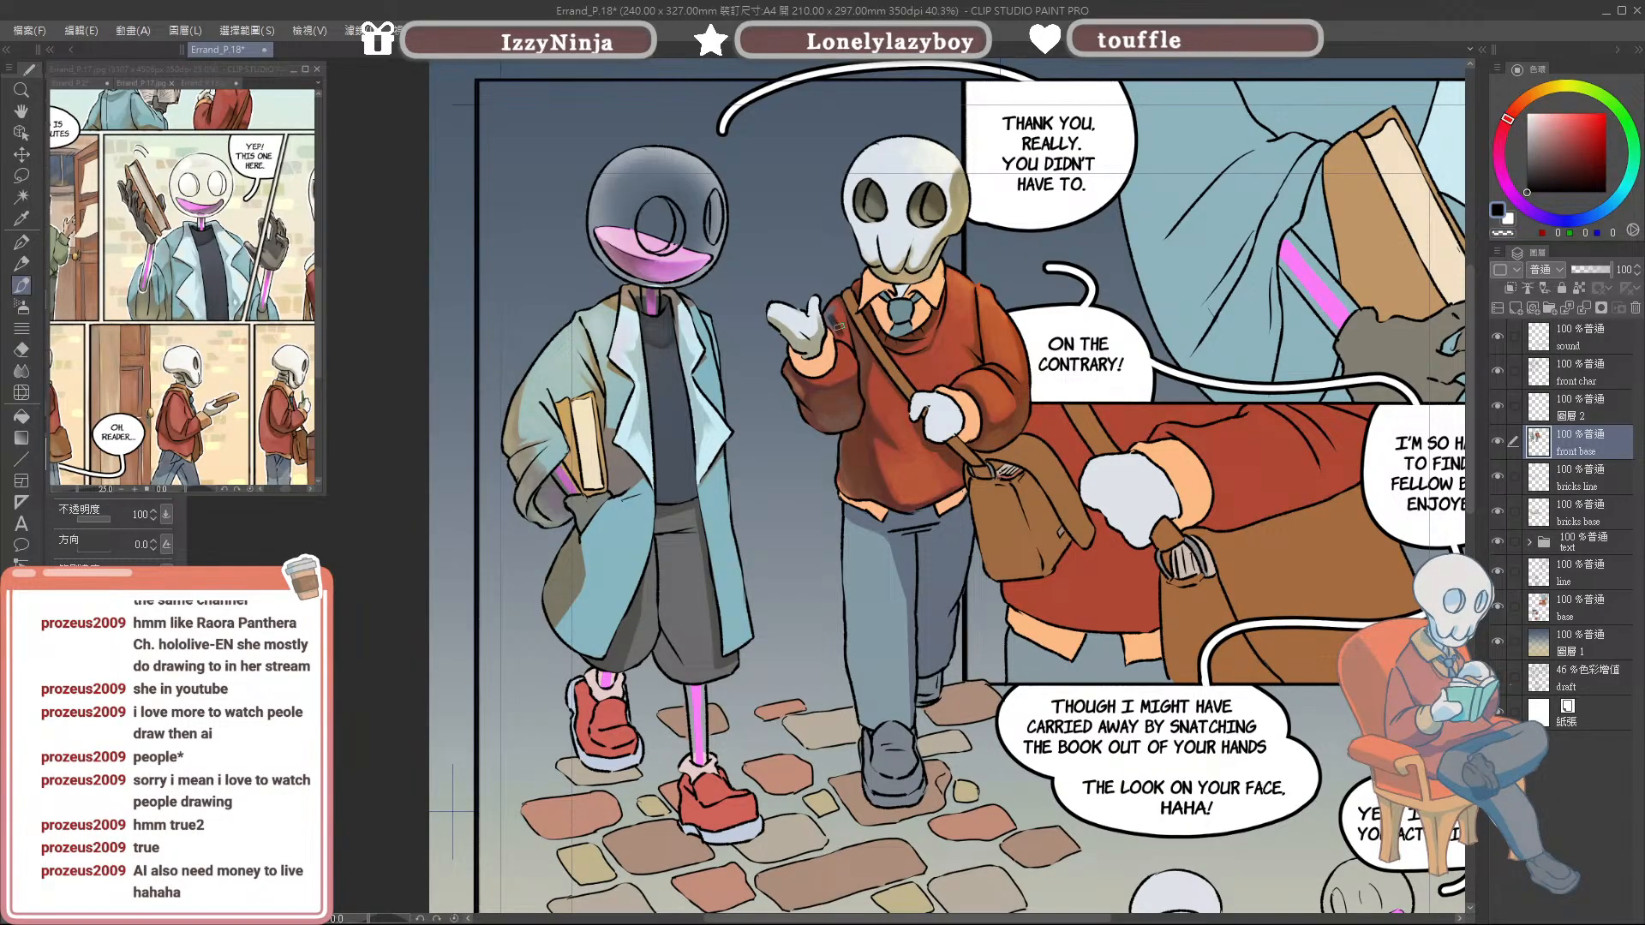
alt+click(837, 315)
alt+click(836, 315)
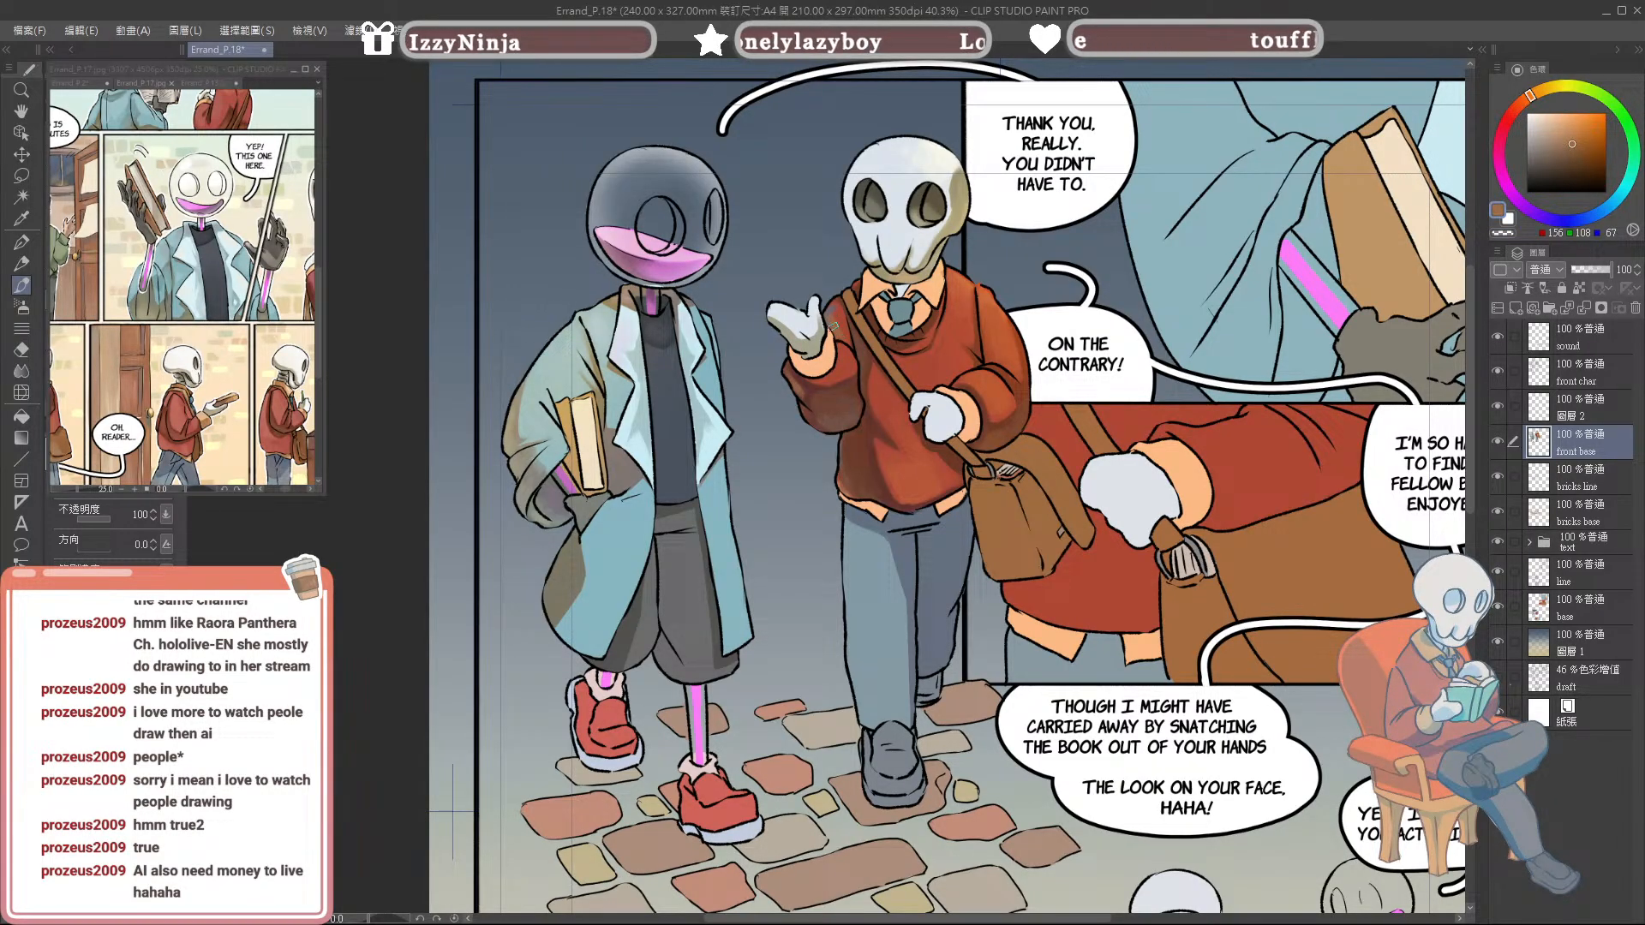
alt+click(836, 320)
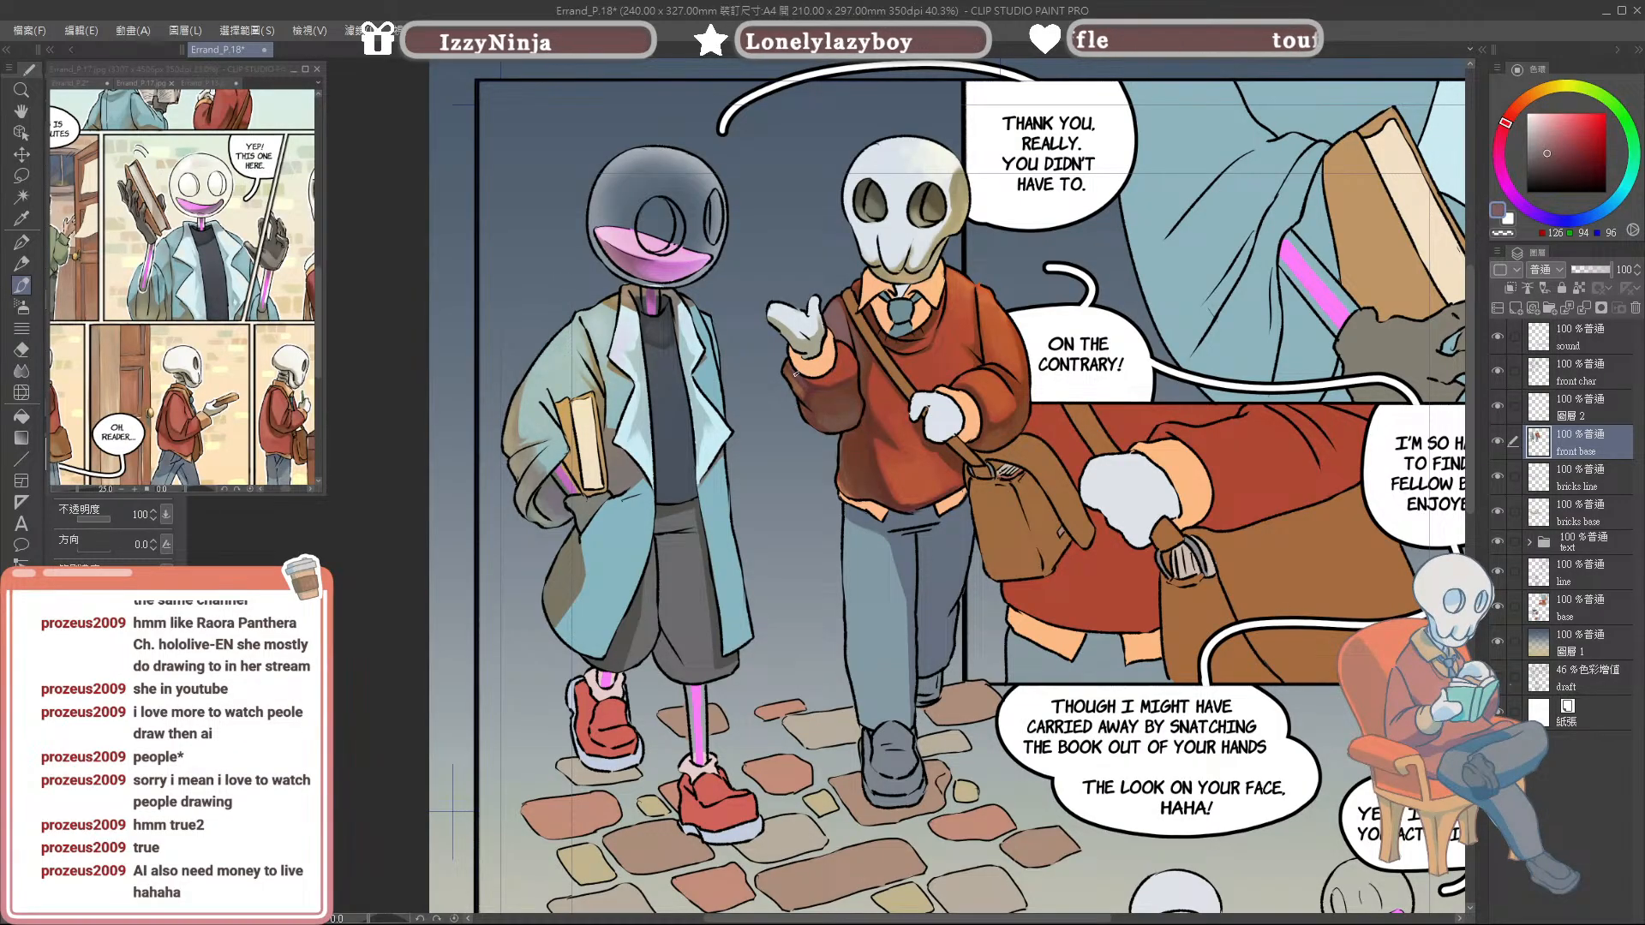
Step: Blend muted reflected light along the torso's shadowed edge down to the hem with sampled grey-red RGB 123, 88, 86
alt+click(858, 452)
alt+click(846, 452)
drag(845, 454, 871, 491)
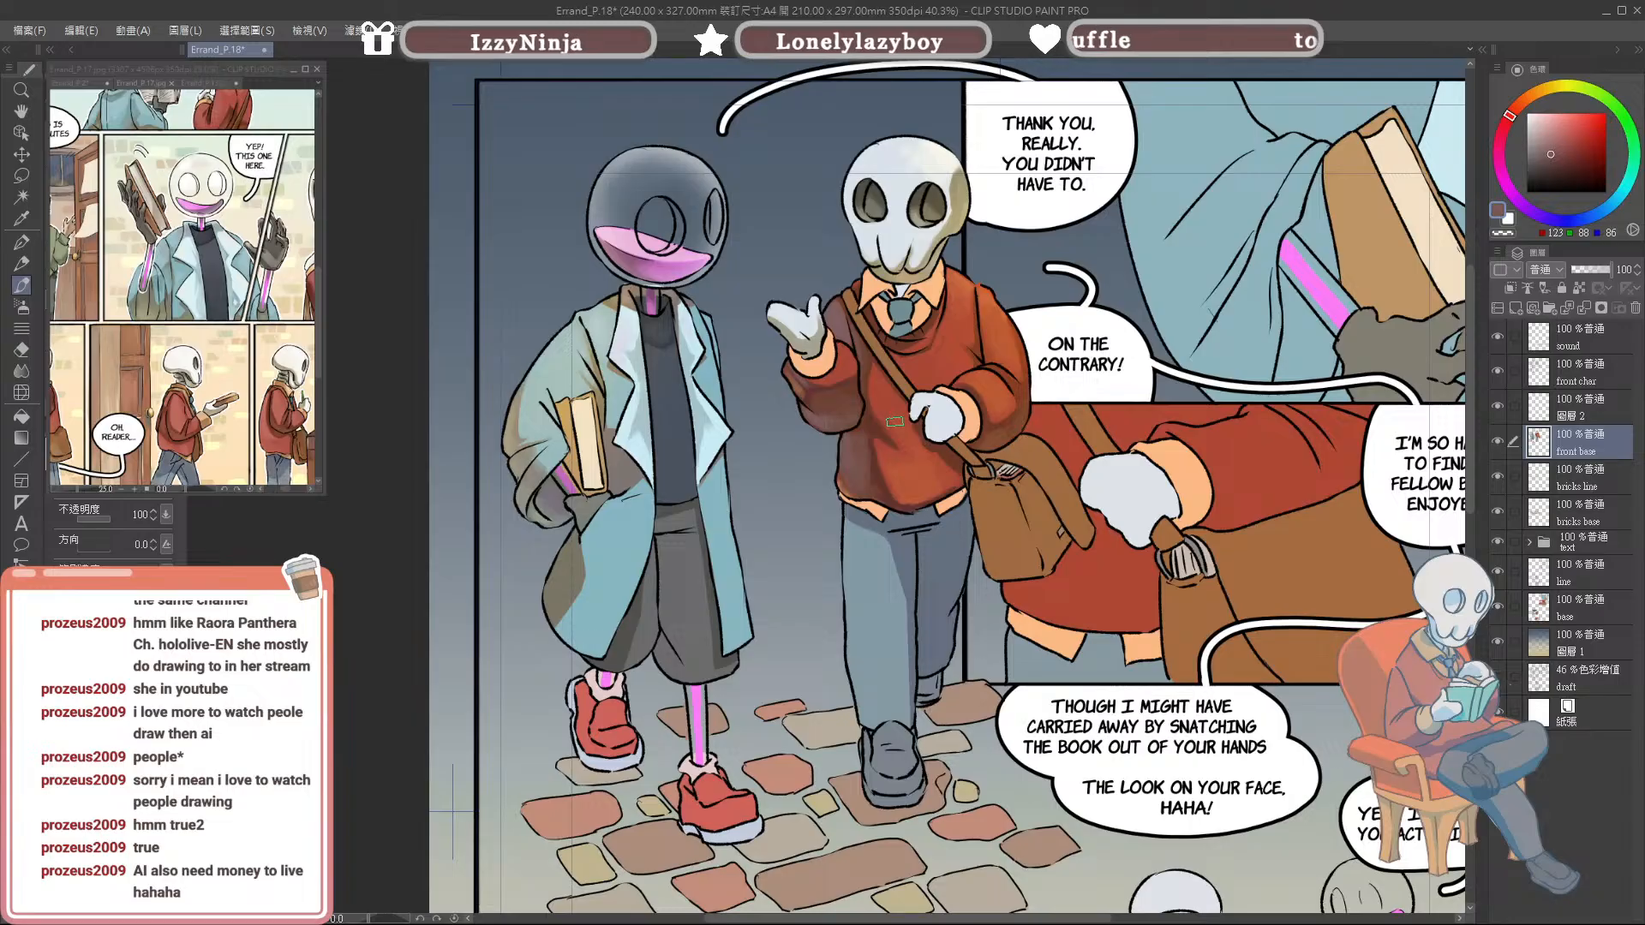
Step: Paint a highlight on the sweater's bag-side shoulder in light orange RGB 227, 175, 106
scroll(901, 451, up, 2)
scroll(766, 336, down, 1)
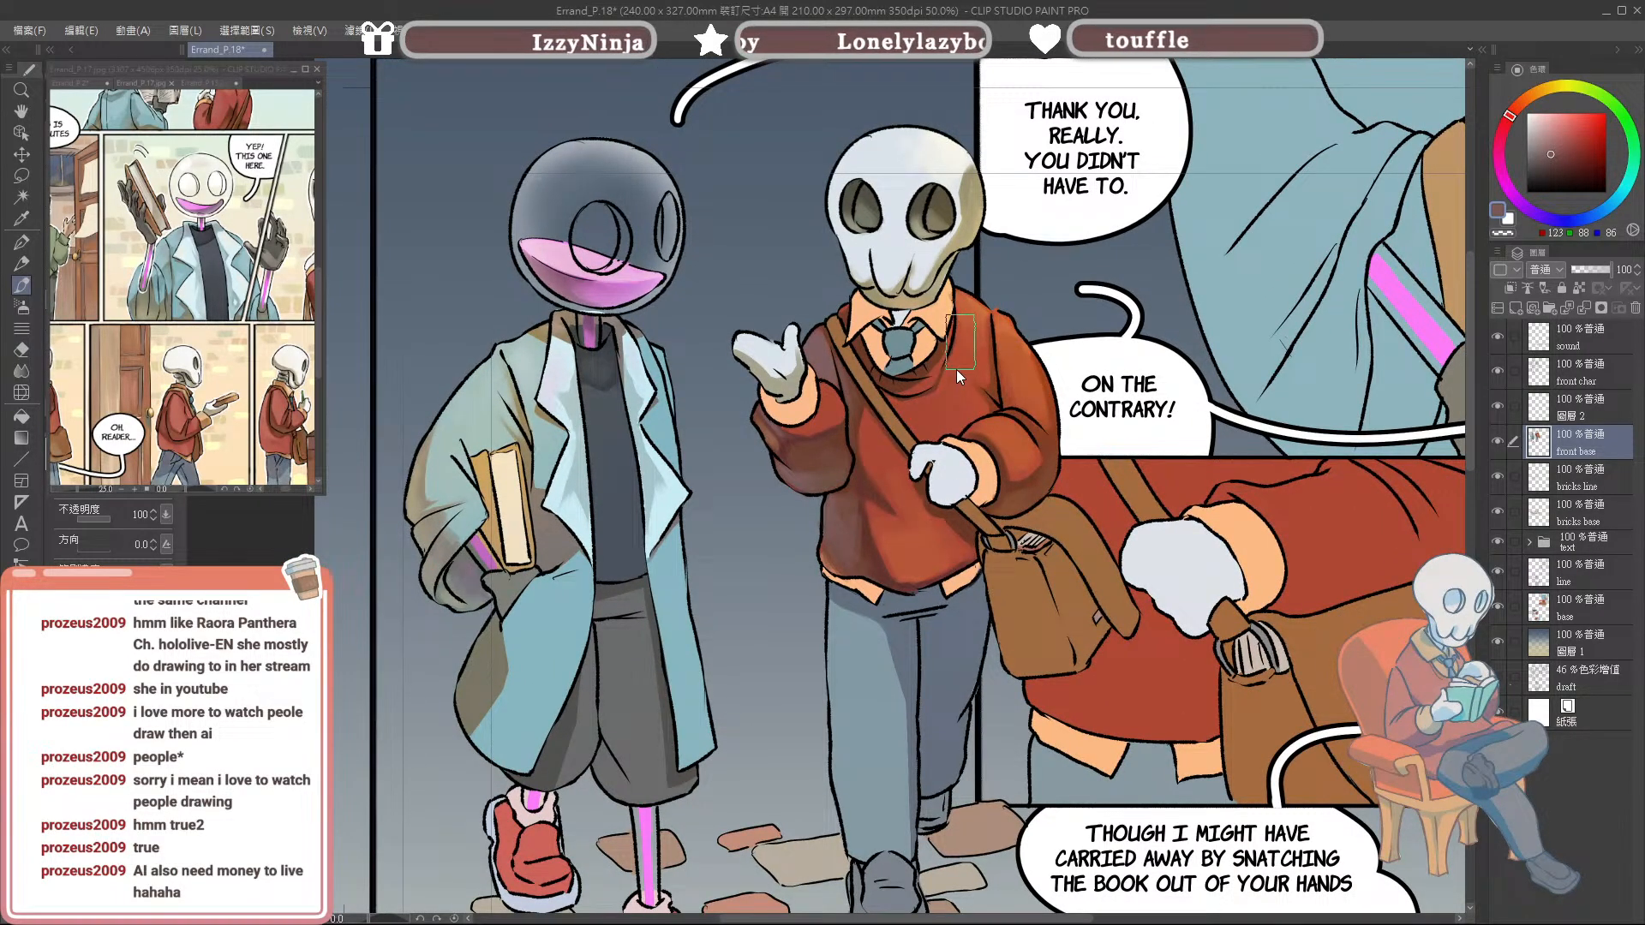
scroll(765, 381, down, 1)
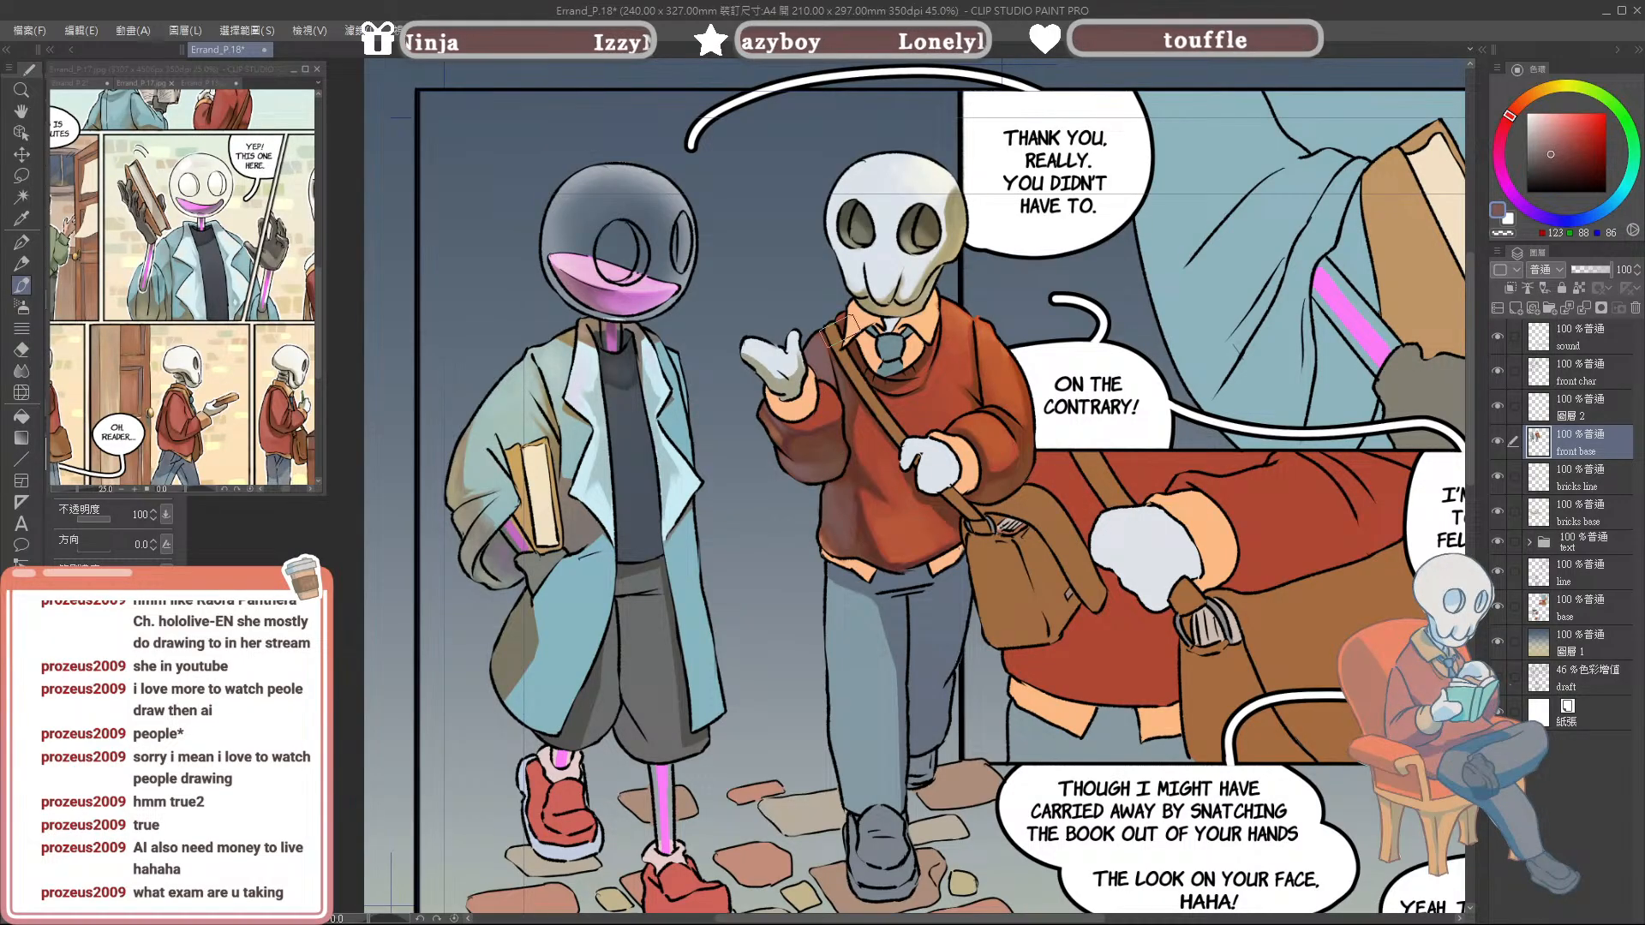
scroll(891, 317, up, 1)
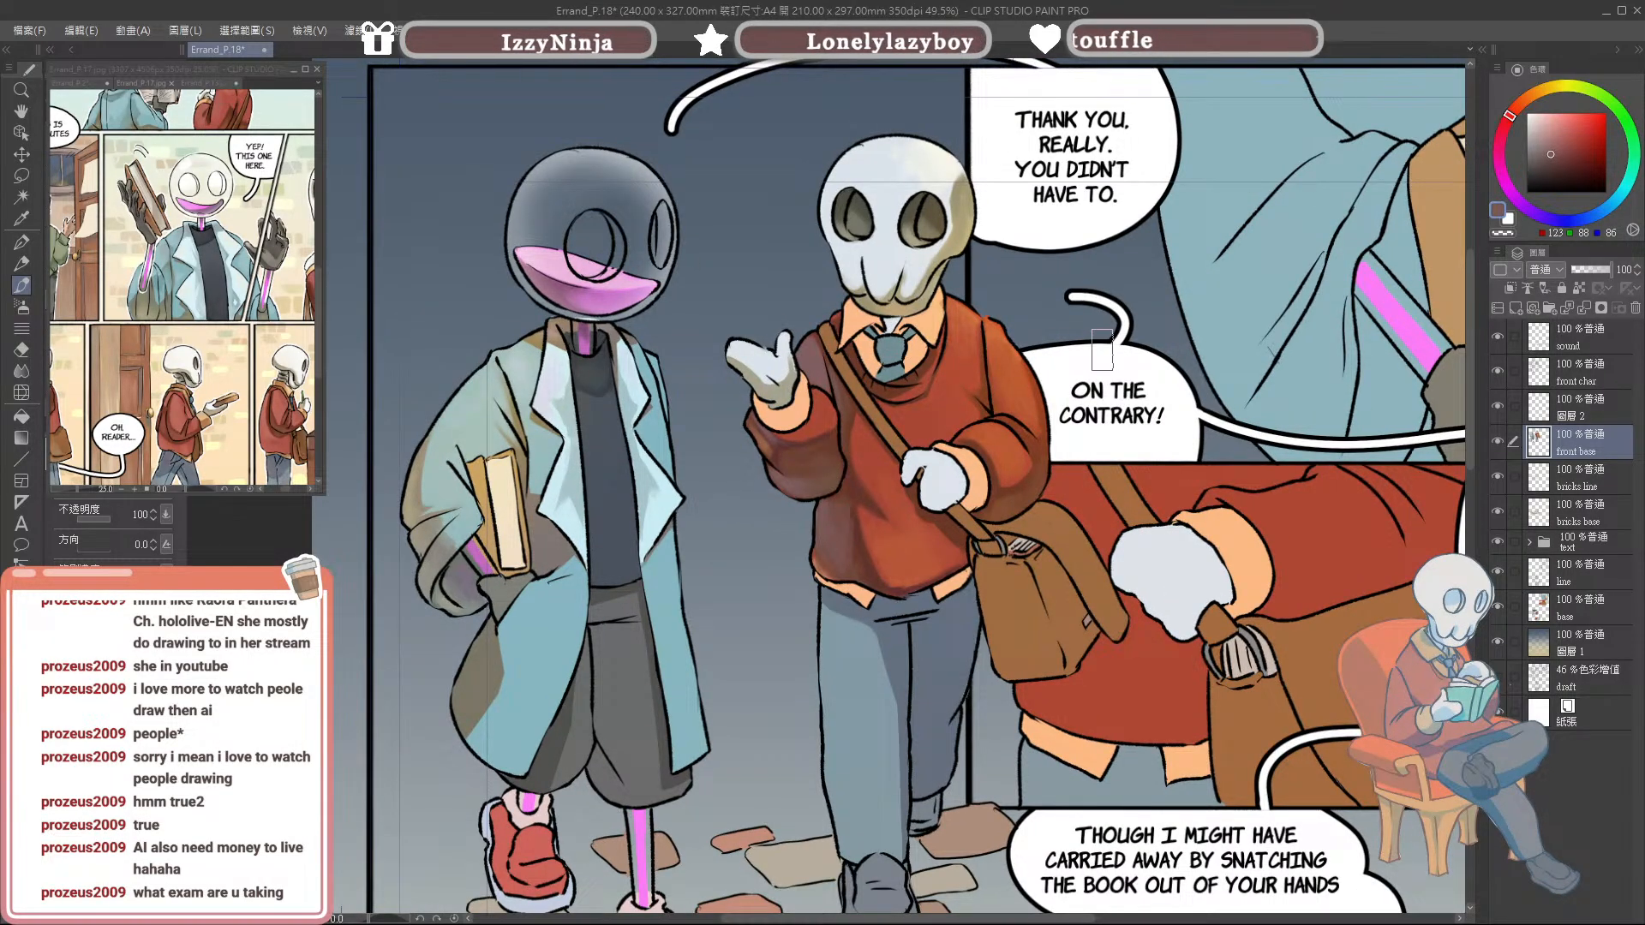
scroll(1092, 339, up, 2)
scroll(1098, 330, down, 3)
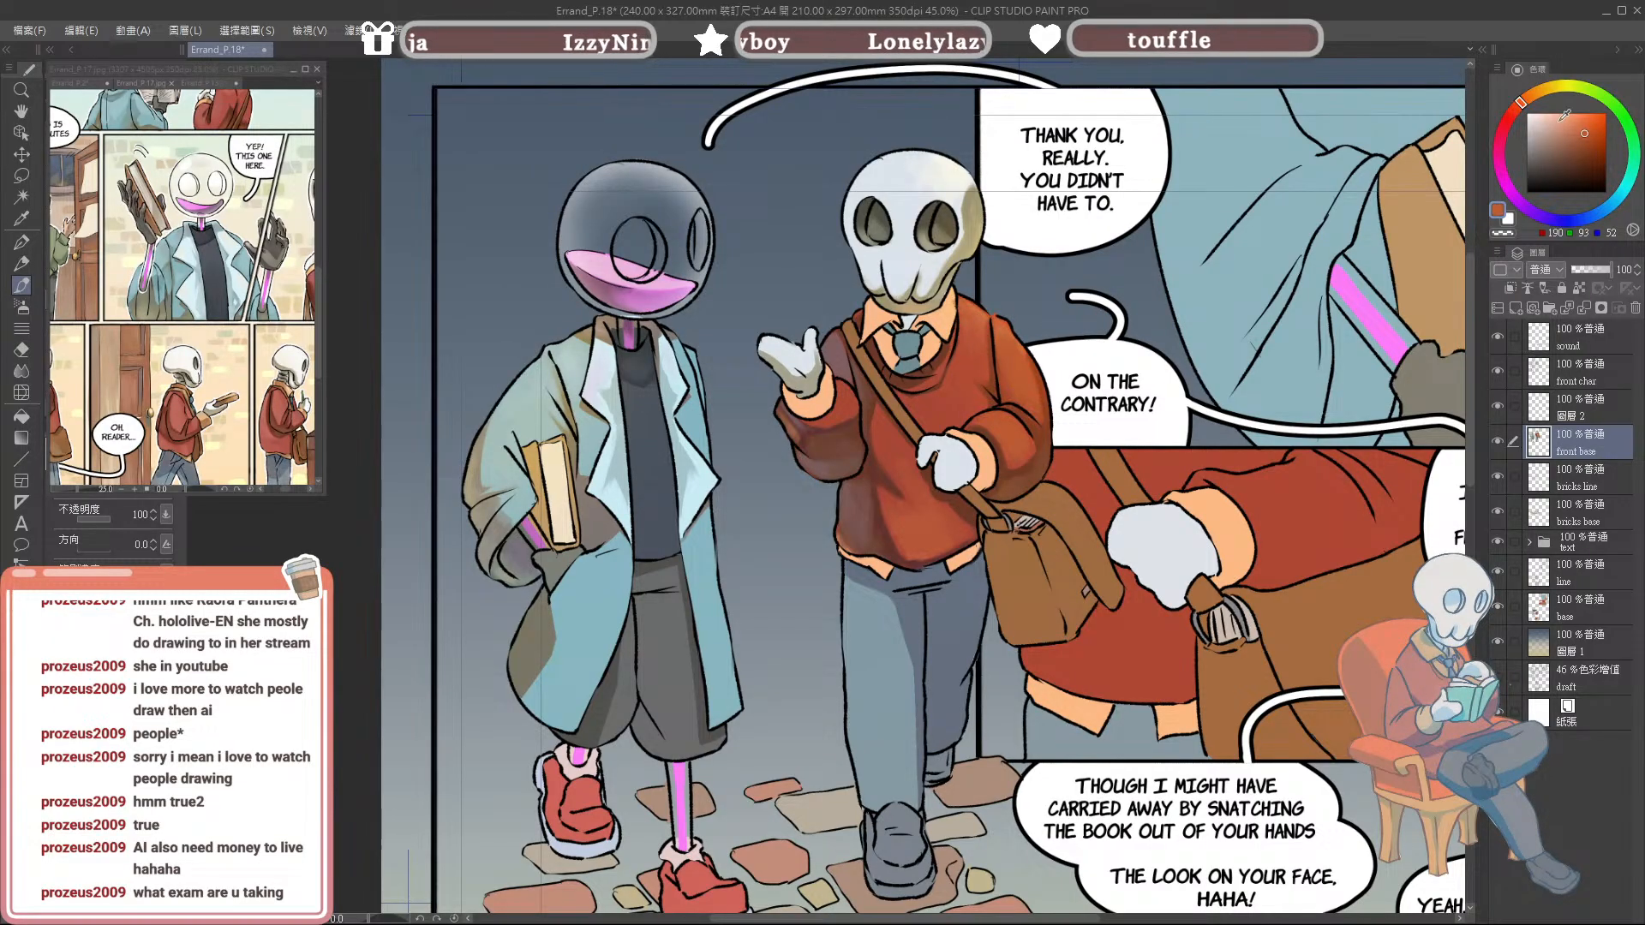
click(1539, 96)
click(1568, 122)
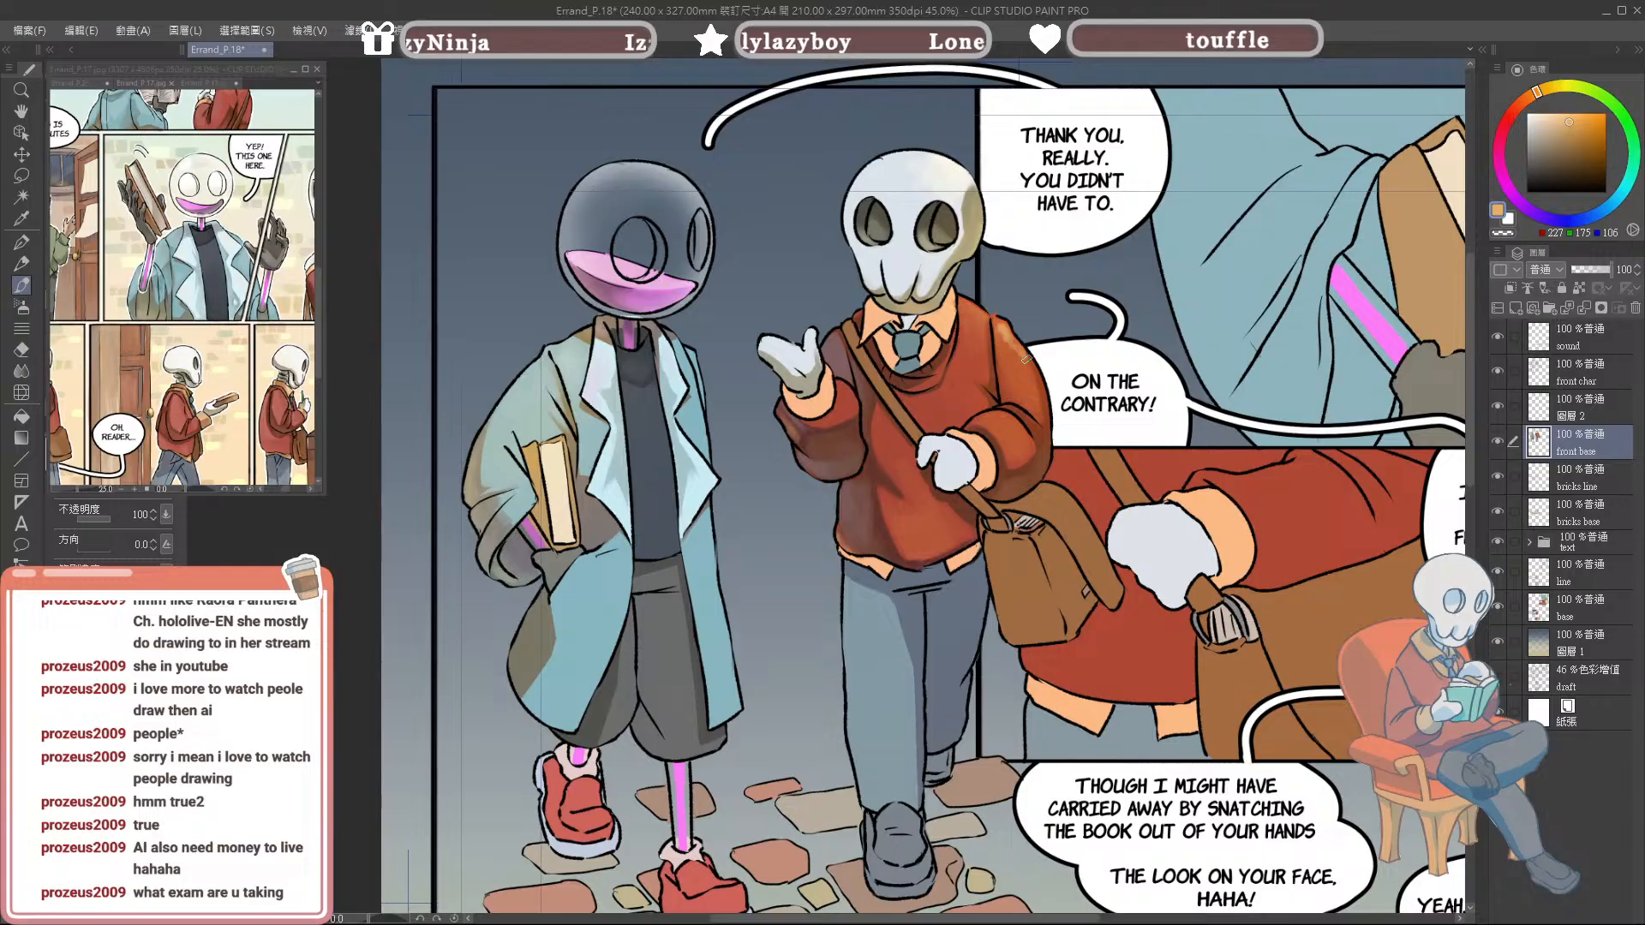
Step: Soften the bag-side shoulder highlight into the sweater with sampled oranges RGB 193, 100, 56, 211, 103, 56 and 208, 88, 45
alt+click(1000, 330)
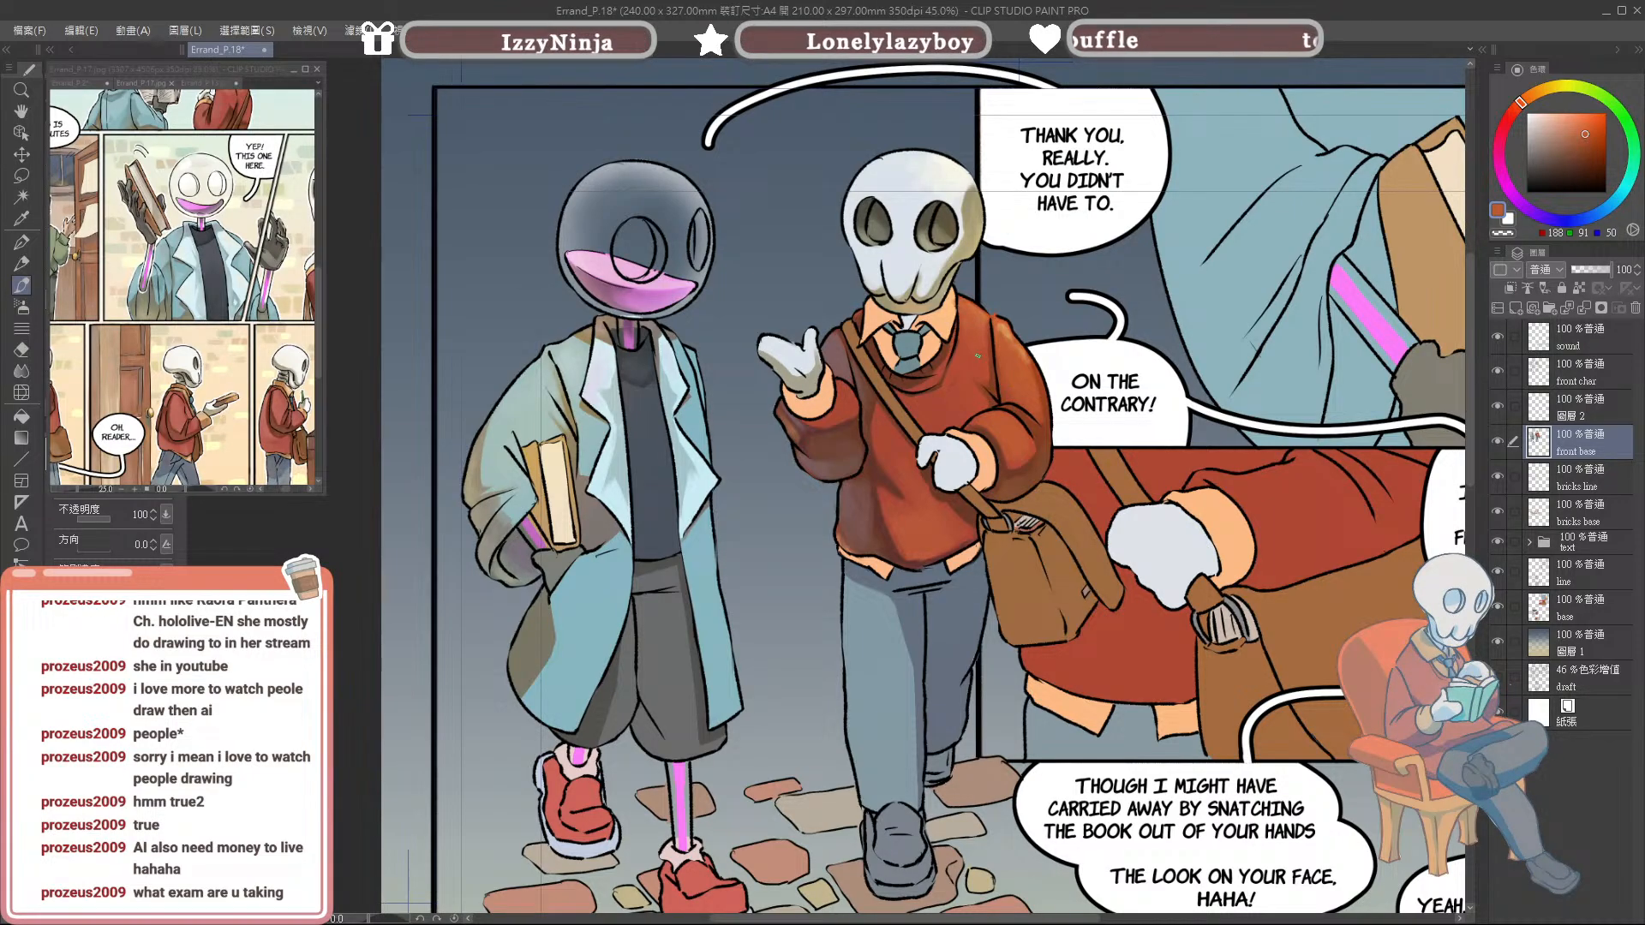
alt+click(999, 331)
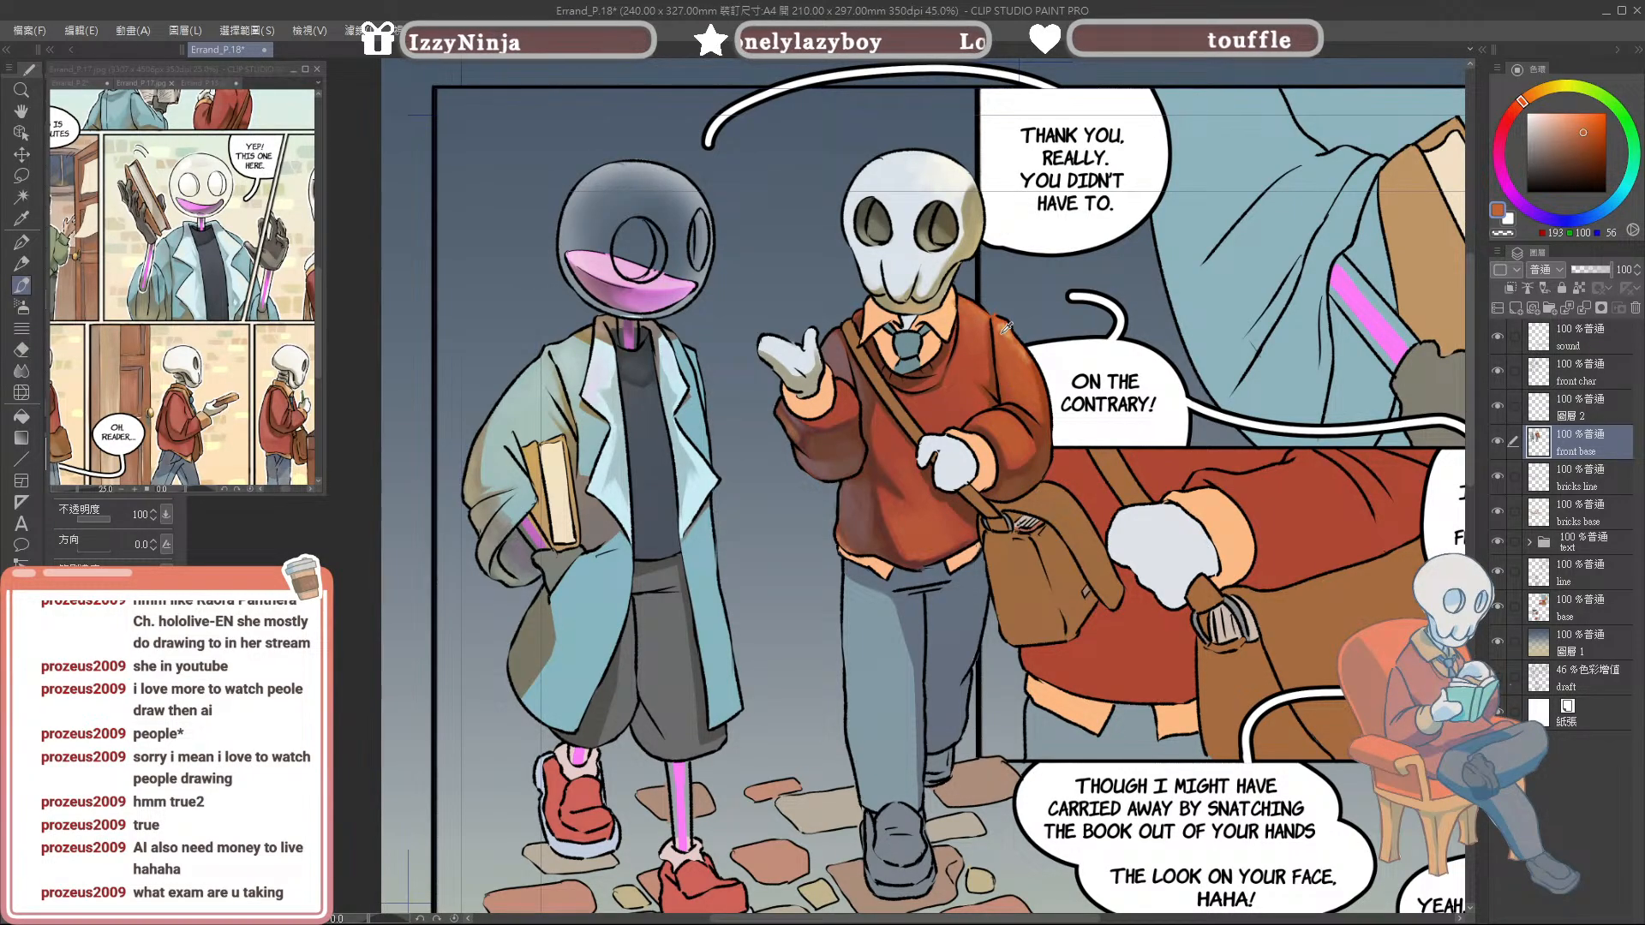
alt+click(999, 331)
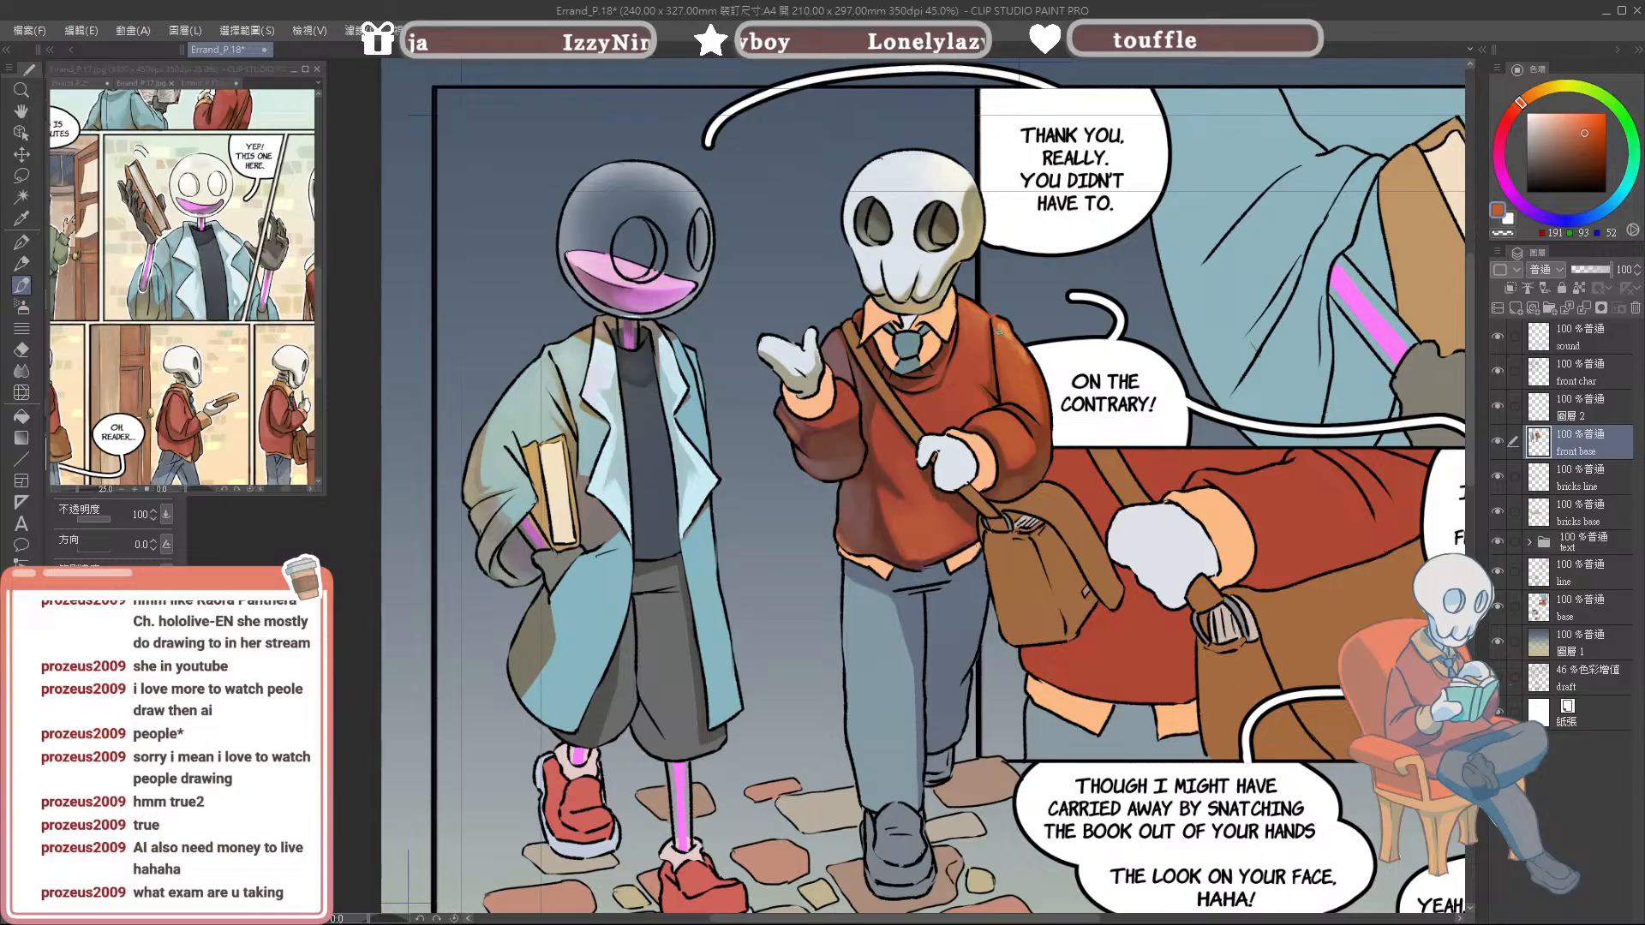
alt+click(996, 326)
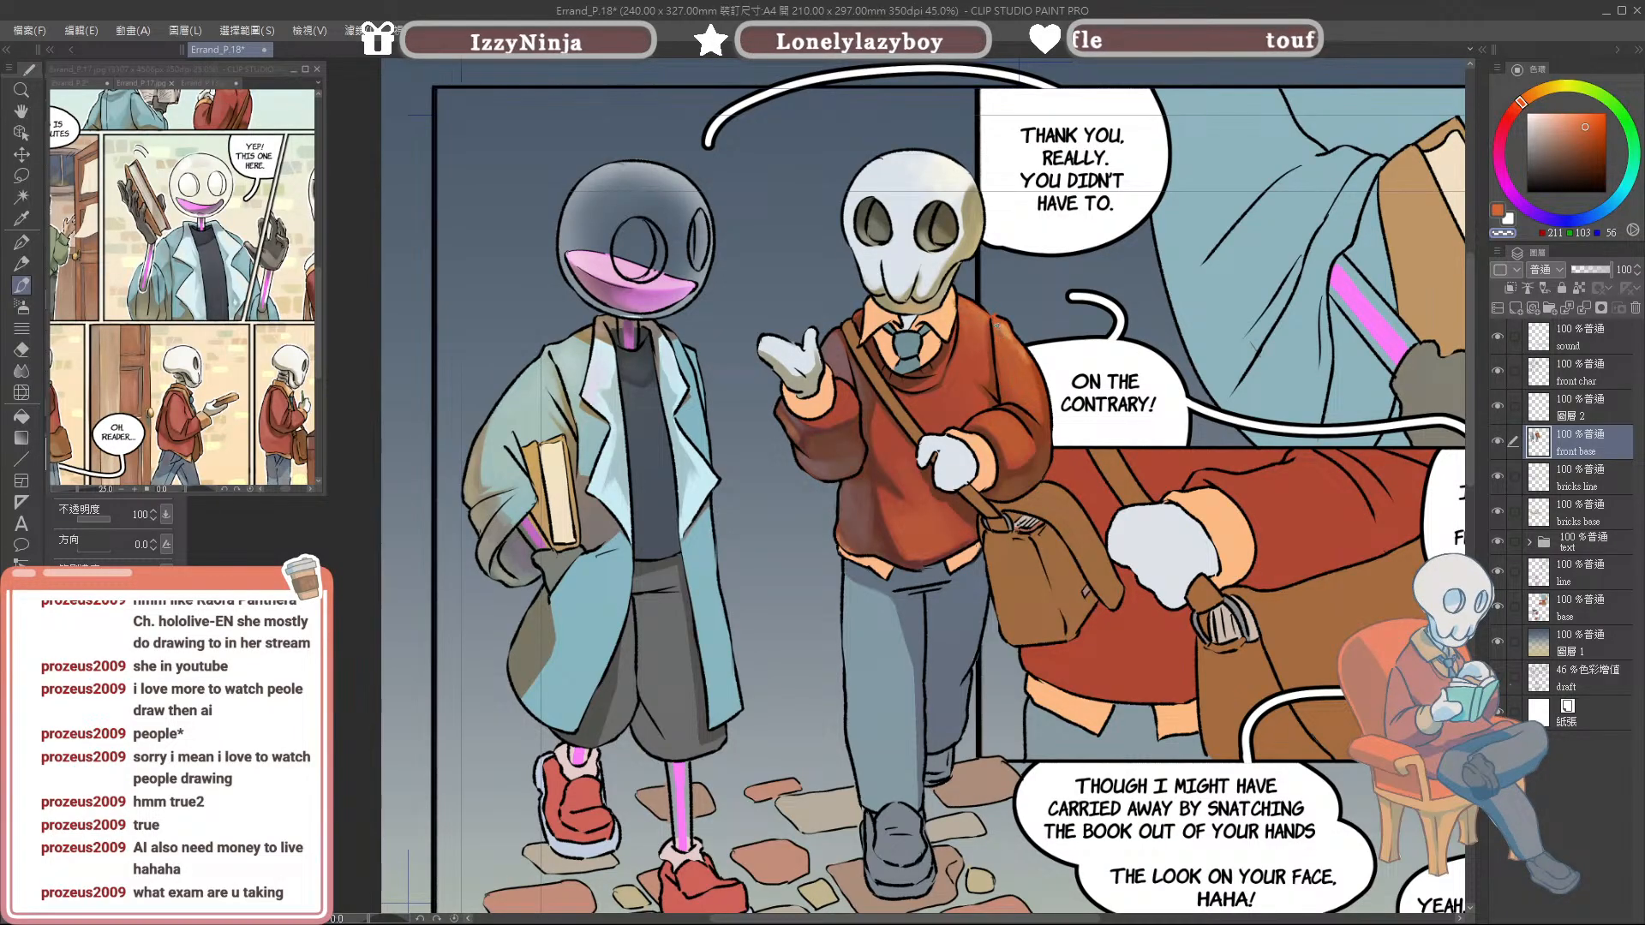
alt+click(999, 331)
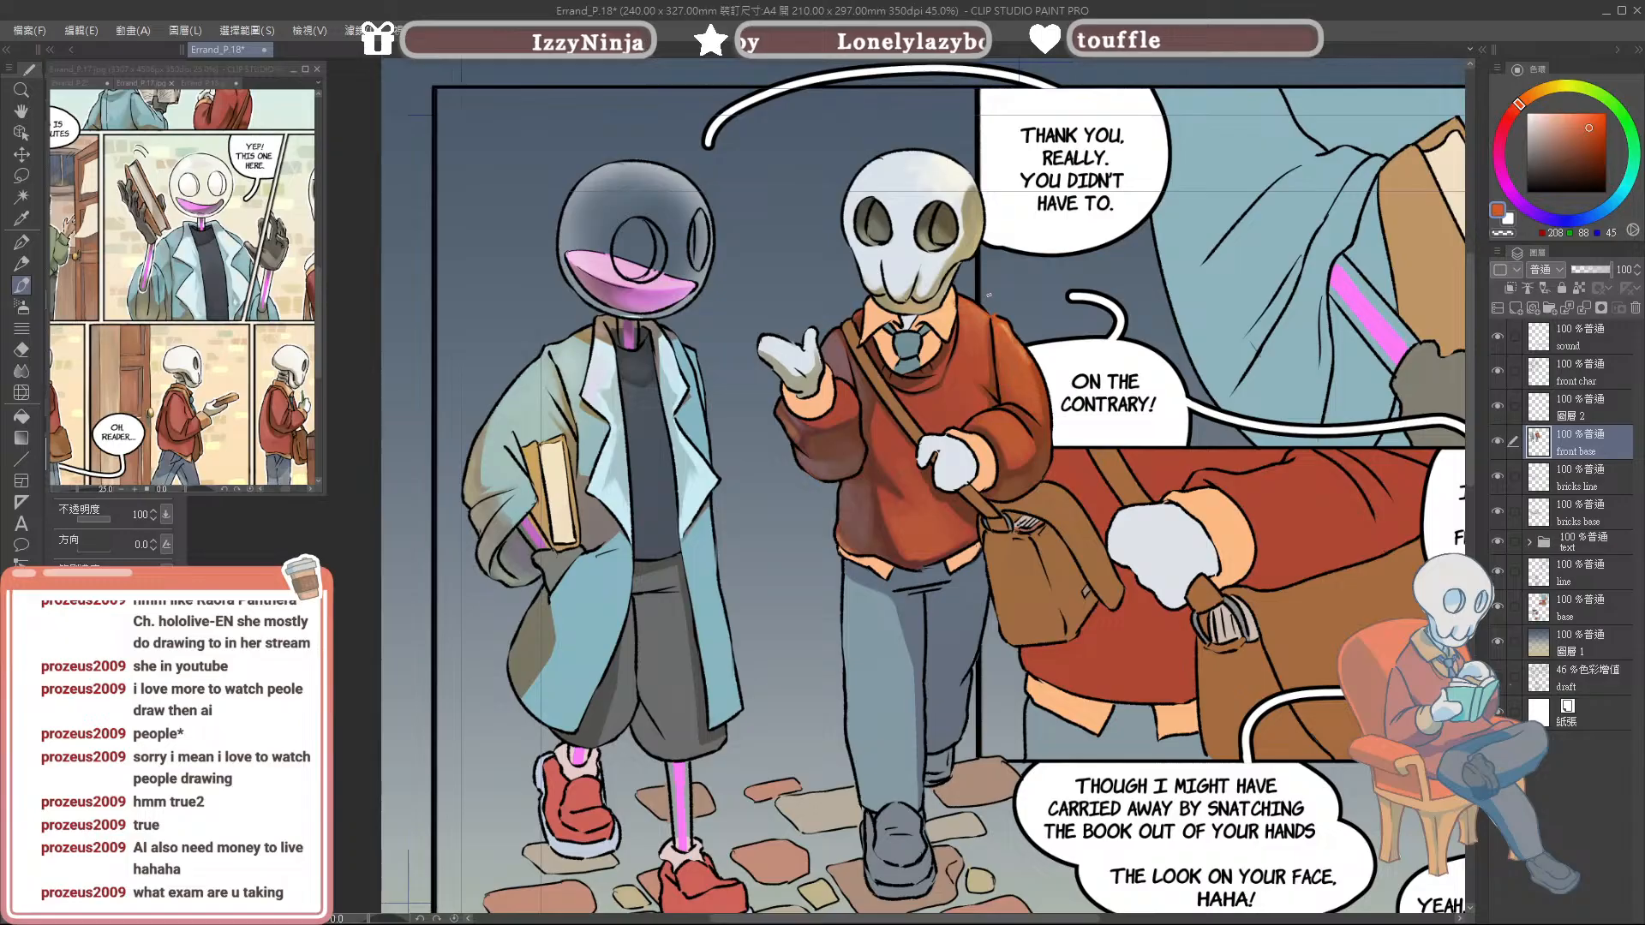
Step: Extend the rim light down the bag-side sleeve's outer edge with sampled oranges RGB 213, 129, 74 and 218, 151, 90
alt+click(1020, 350)
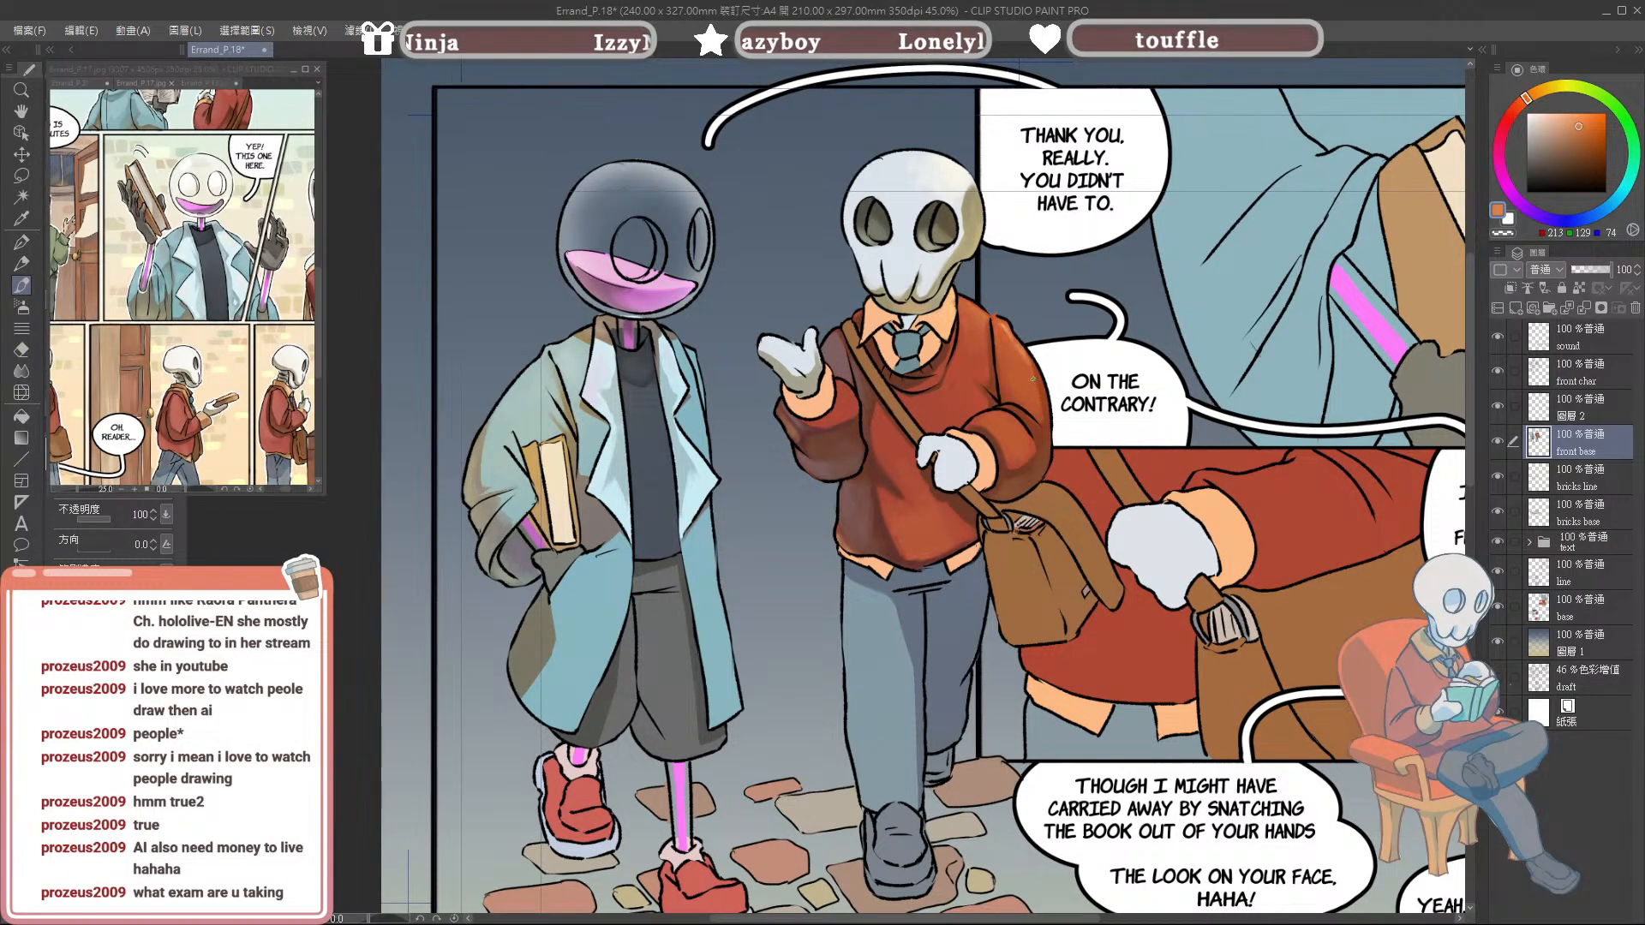
alt+click(1028, 385)
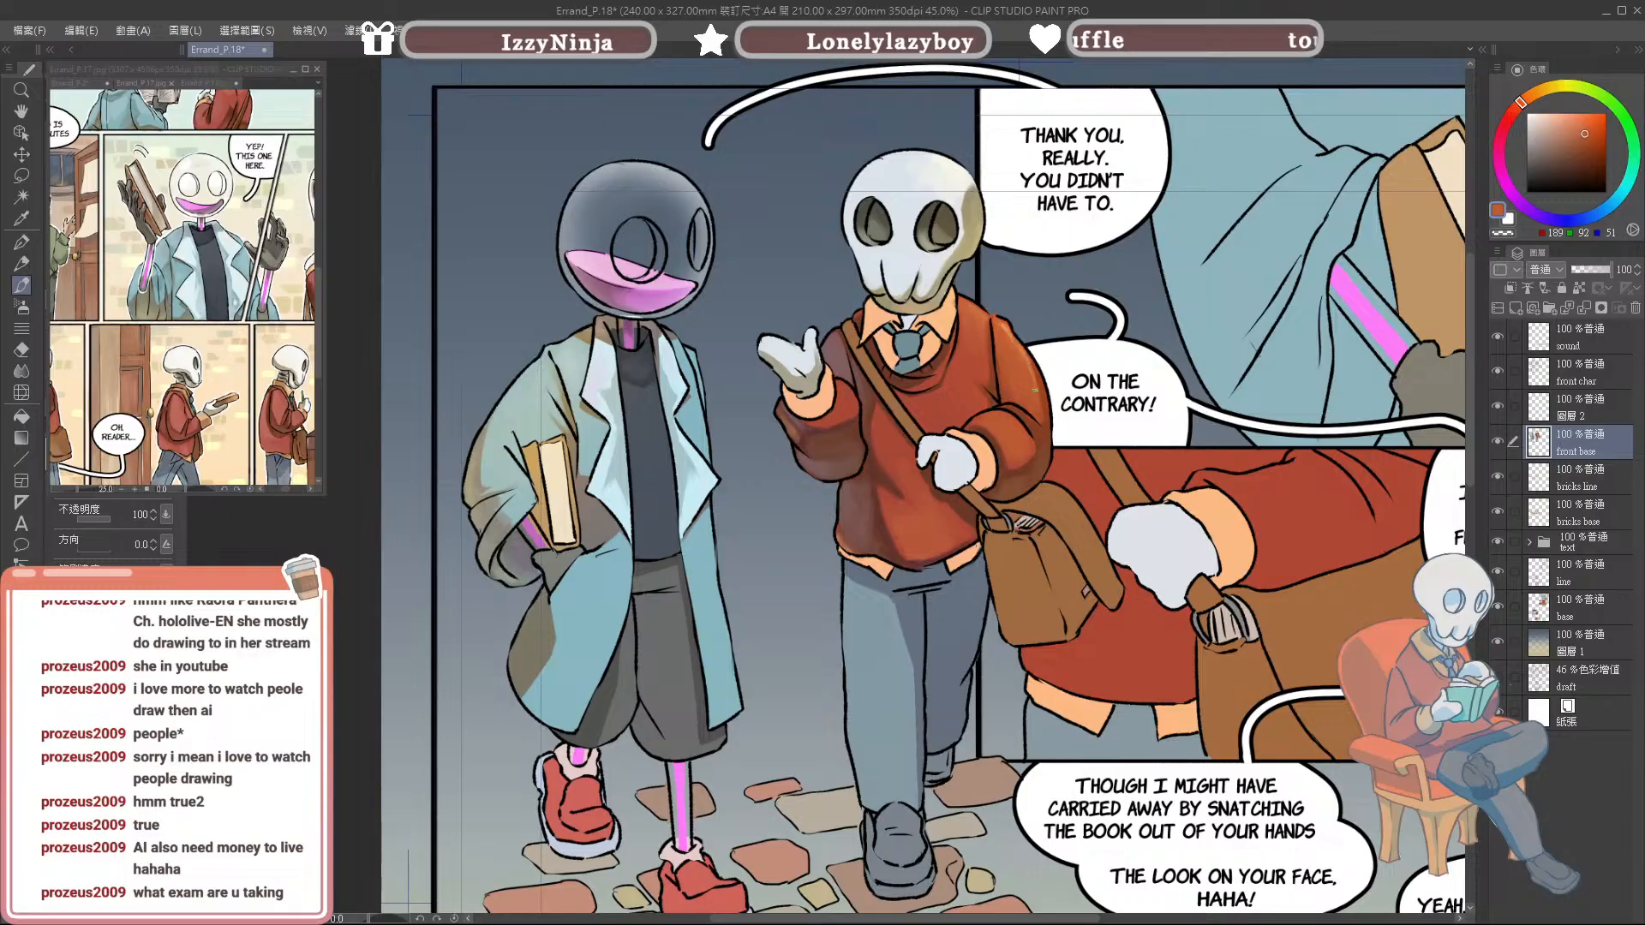
alt+click(1011, 321)
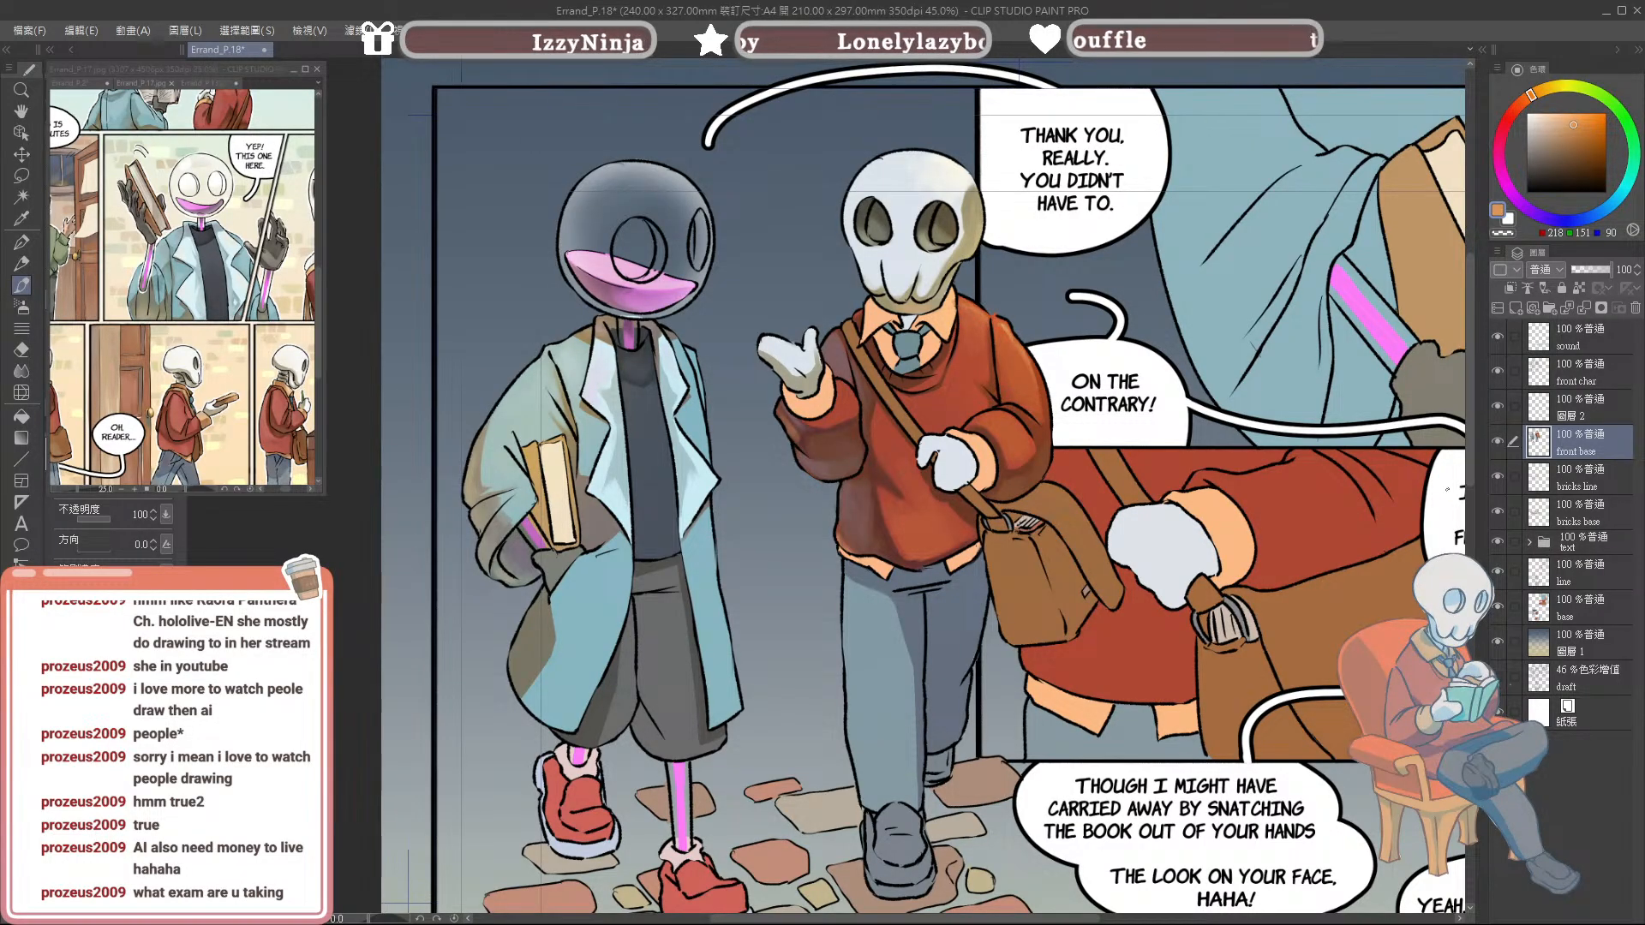
Step: Open the CDC_Mermay illustration and view the finished painting
scroll(1191, 495, down, 4)
scroll(1207, 514, up, 3)
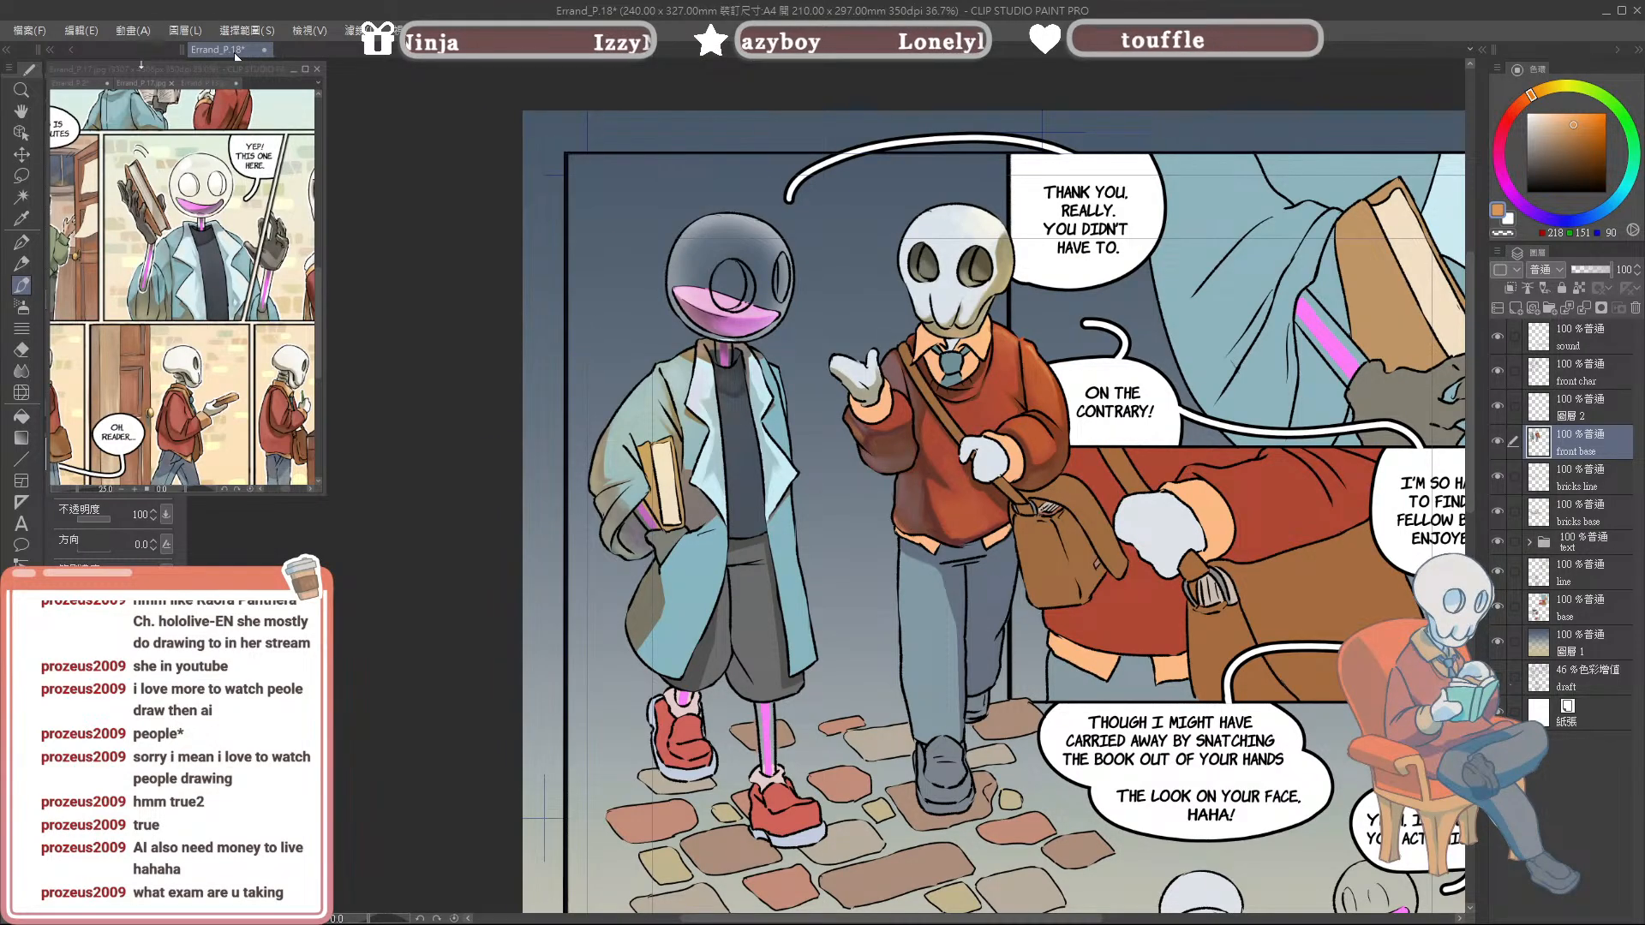
click(146, 69)
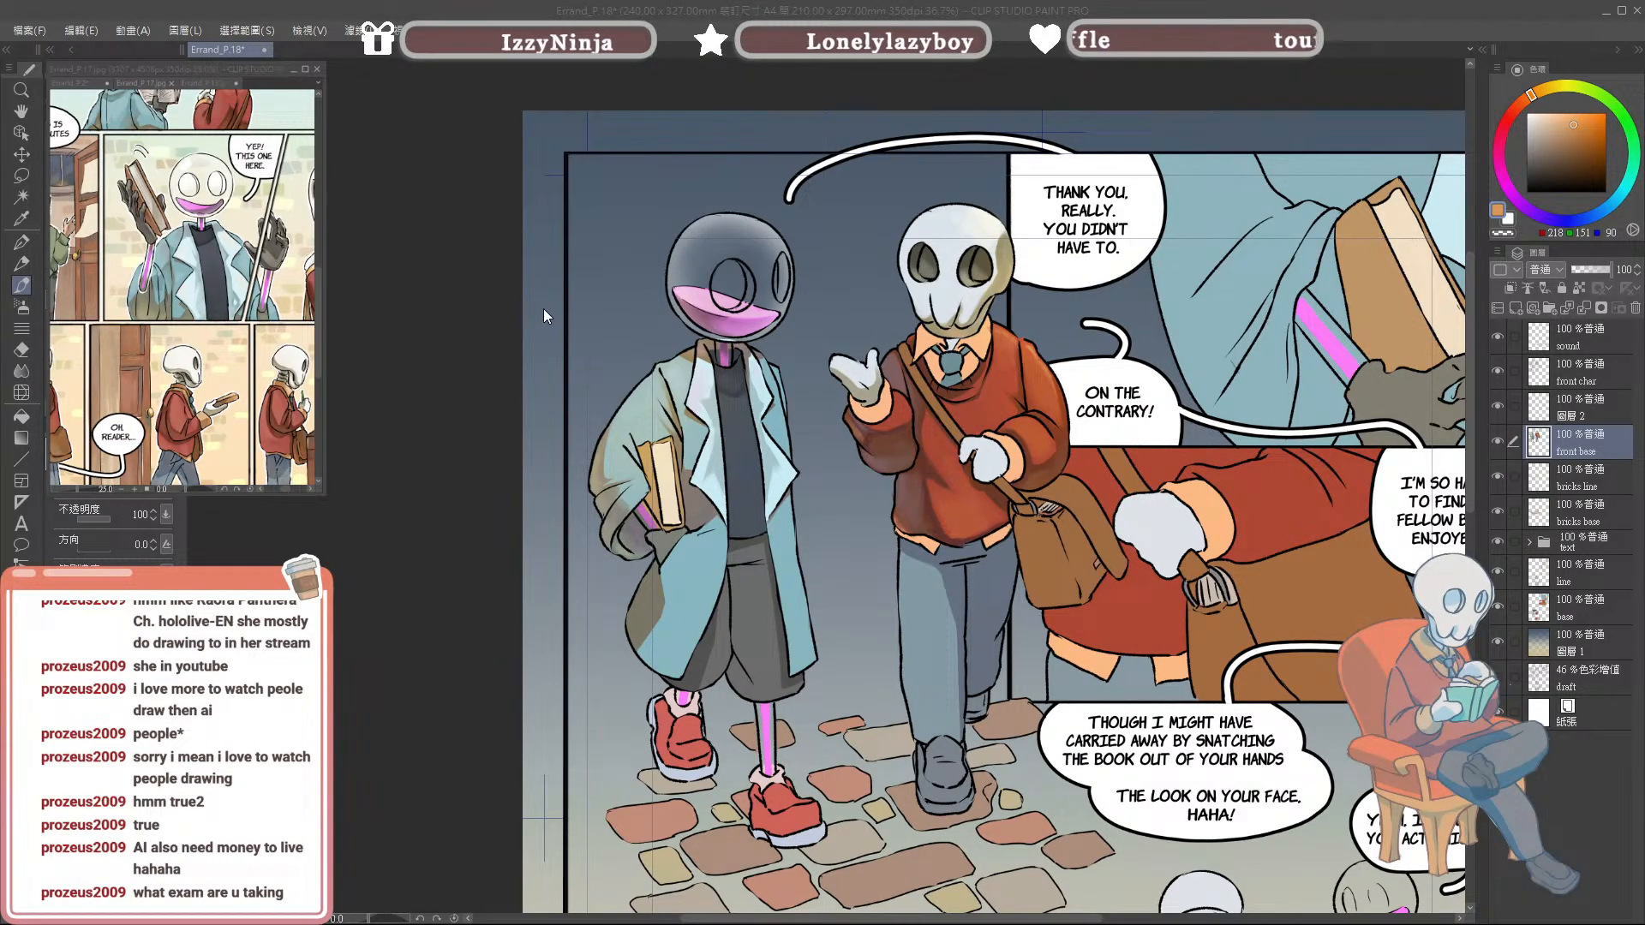
click(224, 50)
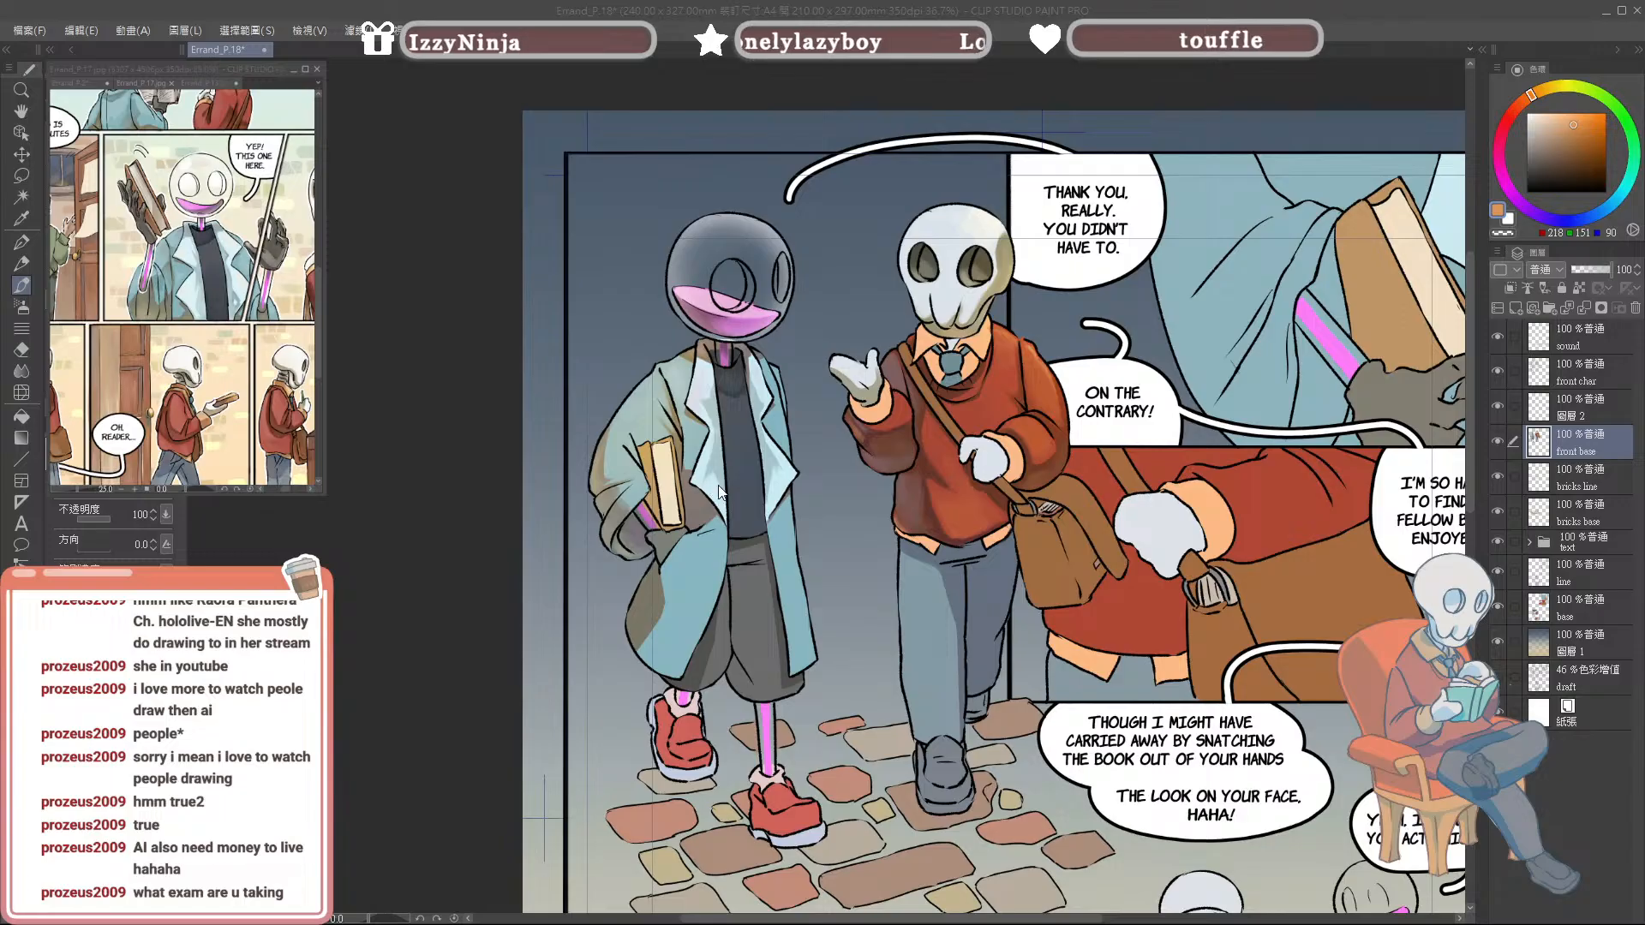
double_click(536, 255)
scroll(711, 497, up, 1)
scroll(711, 497, up, 1)
scroll(728, 489, down, 1)
scroll(1409, 190, left, 3)
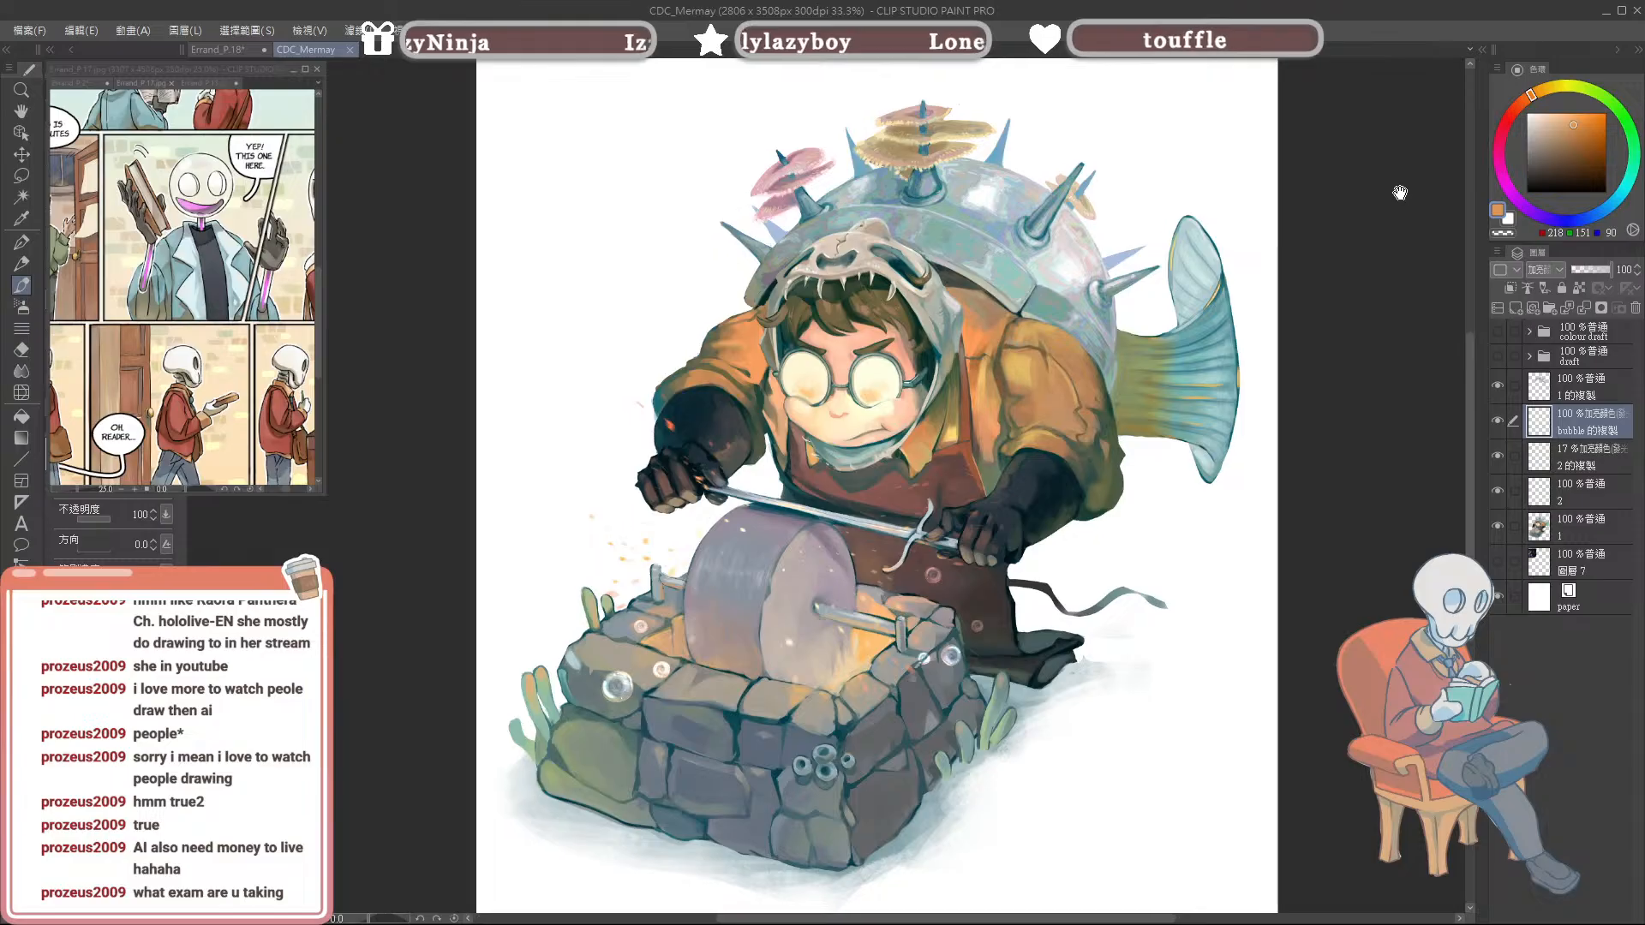
scroll(532, 360, up, 1)
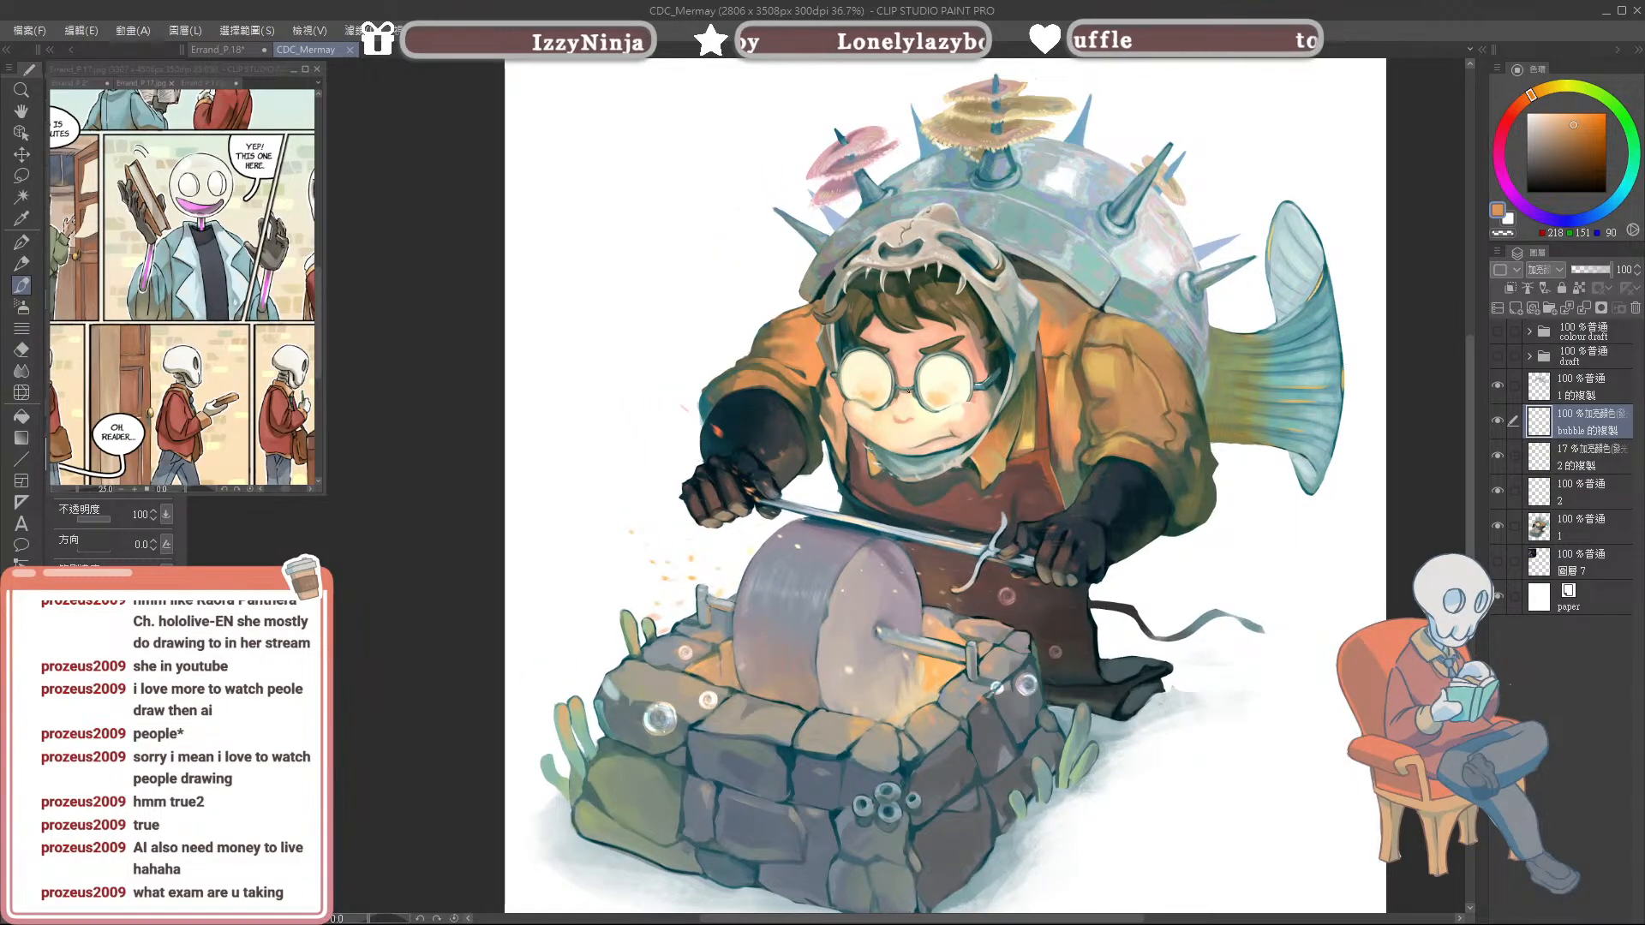
scroll(1356, 209, right, 2)
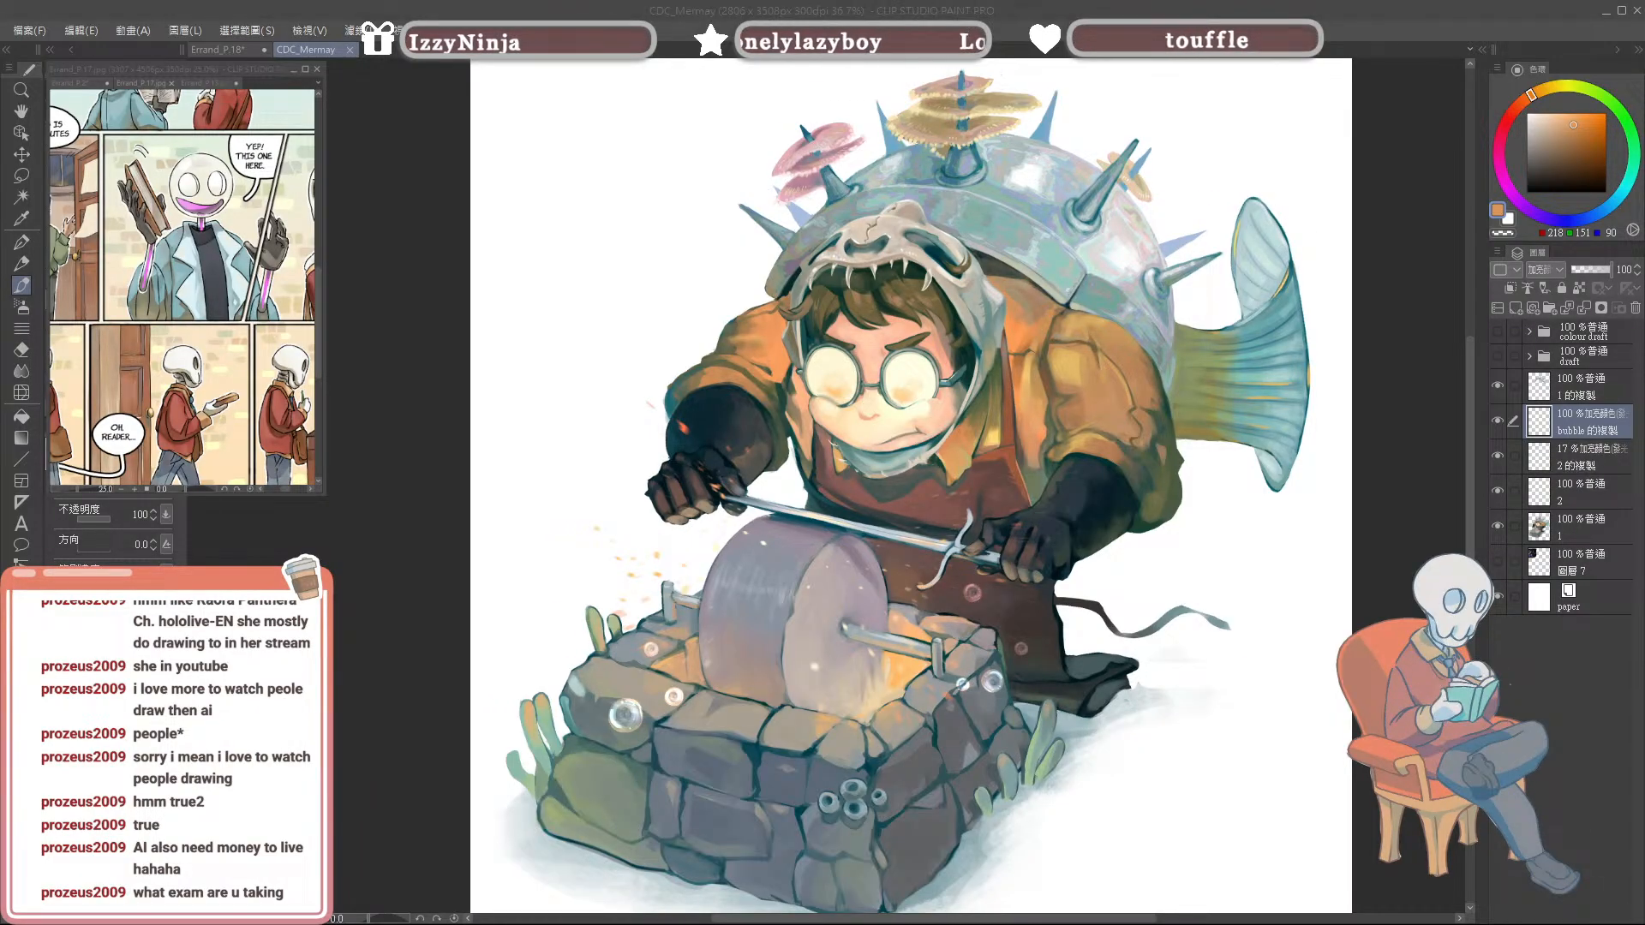
click(1329, 486)
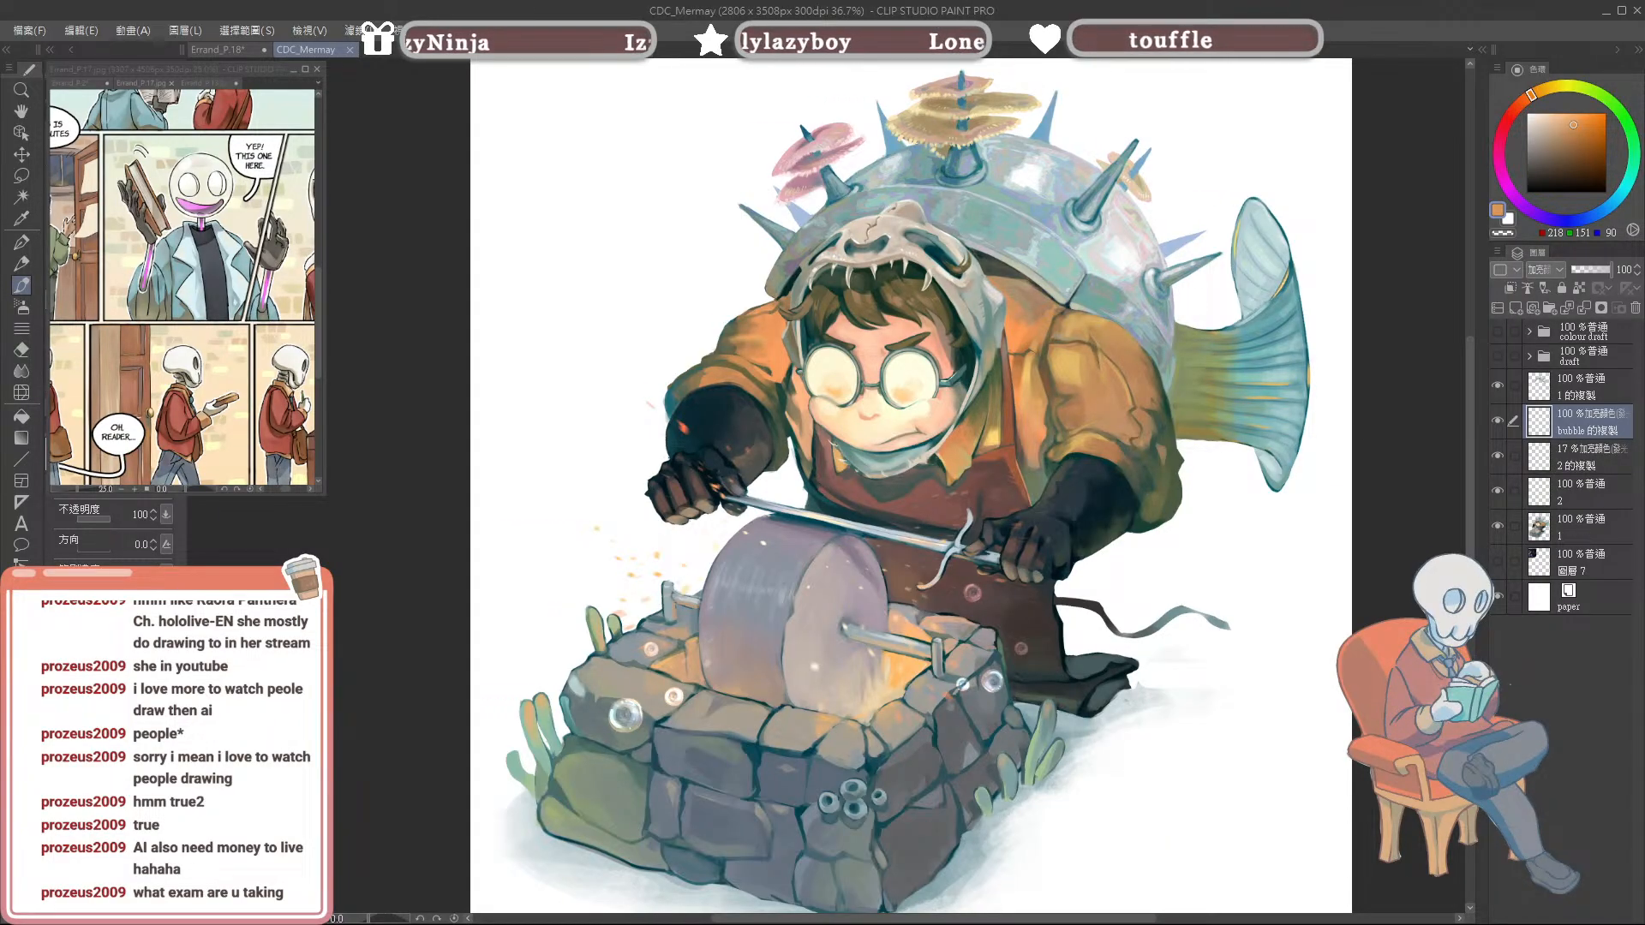
click(1630, 923)
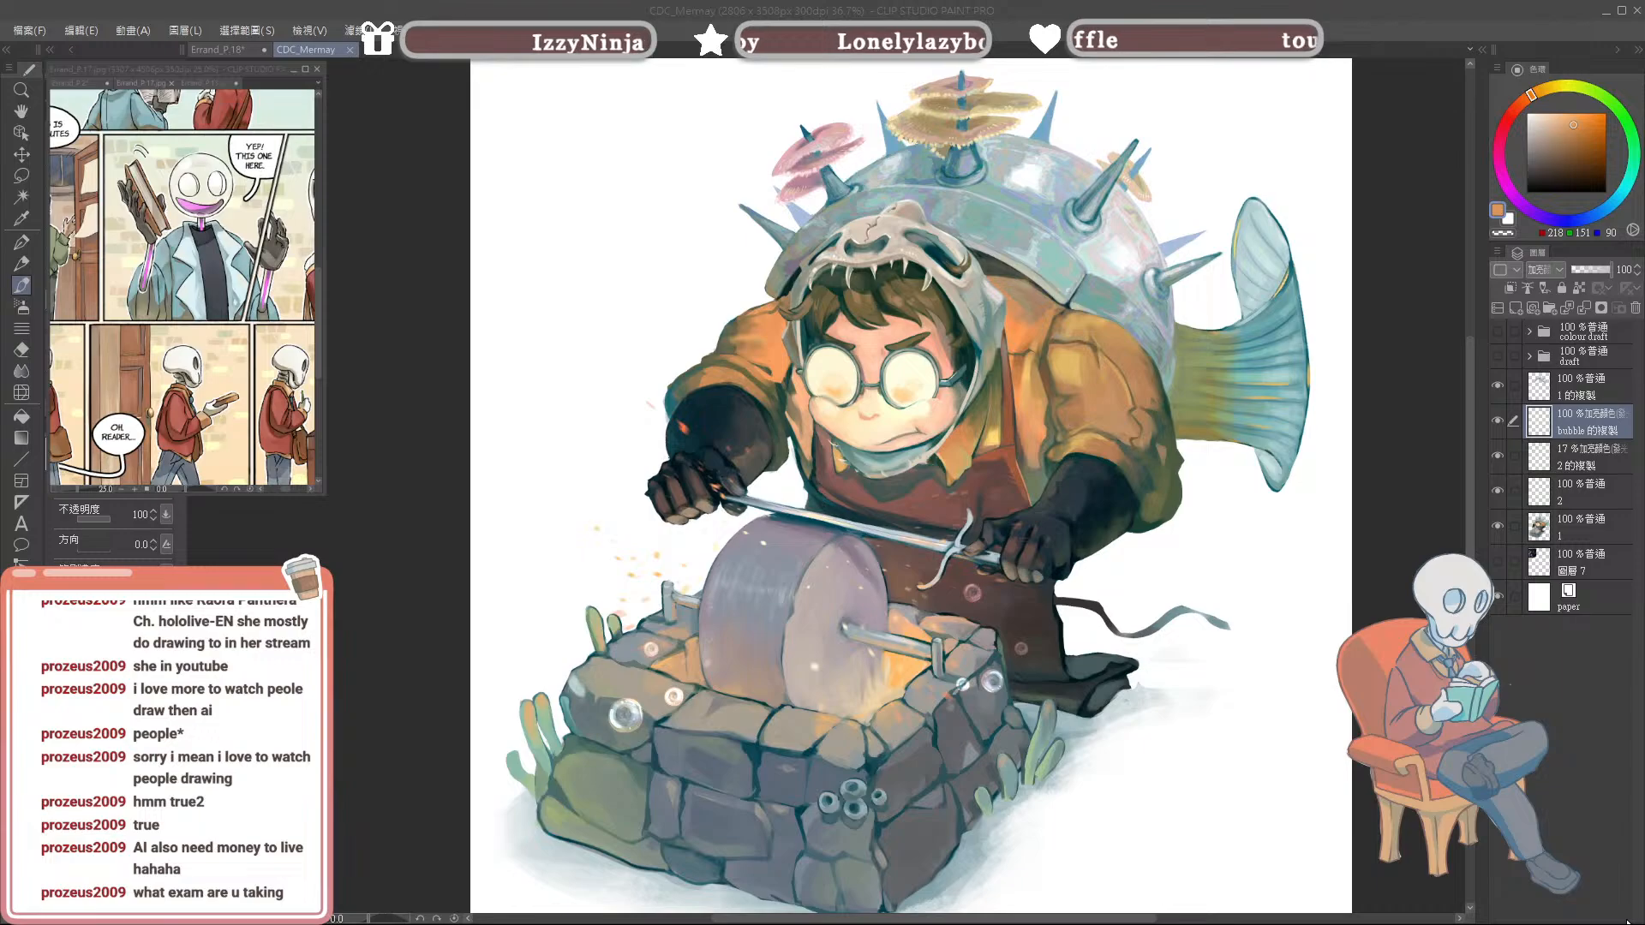
click(1628, 923)
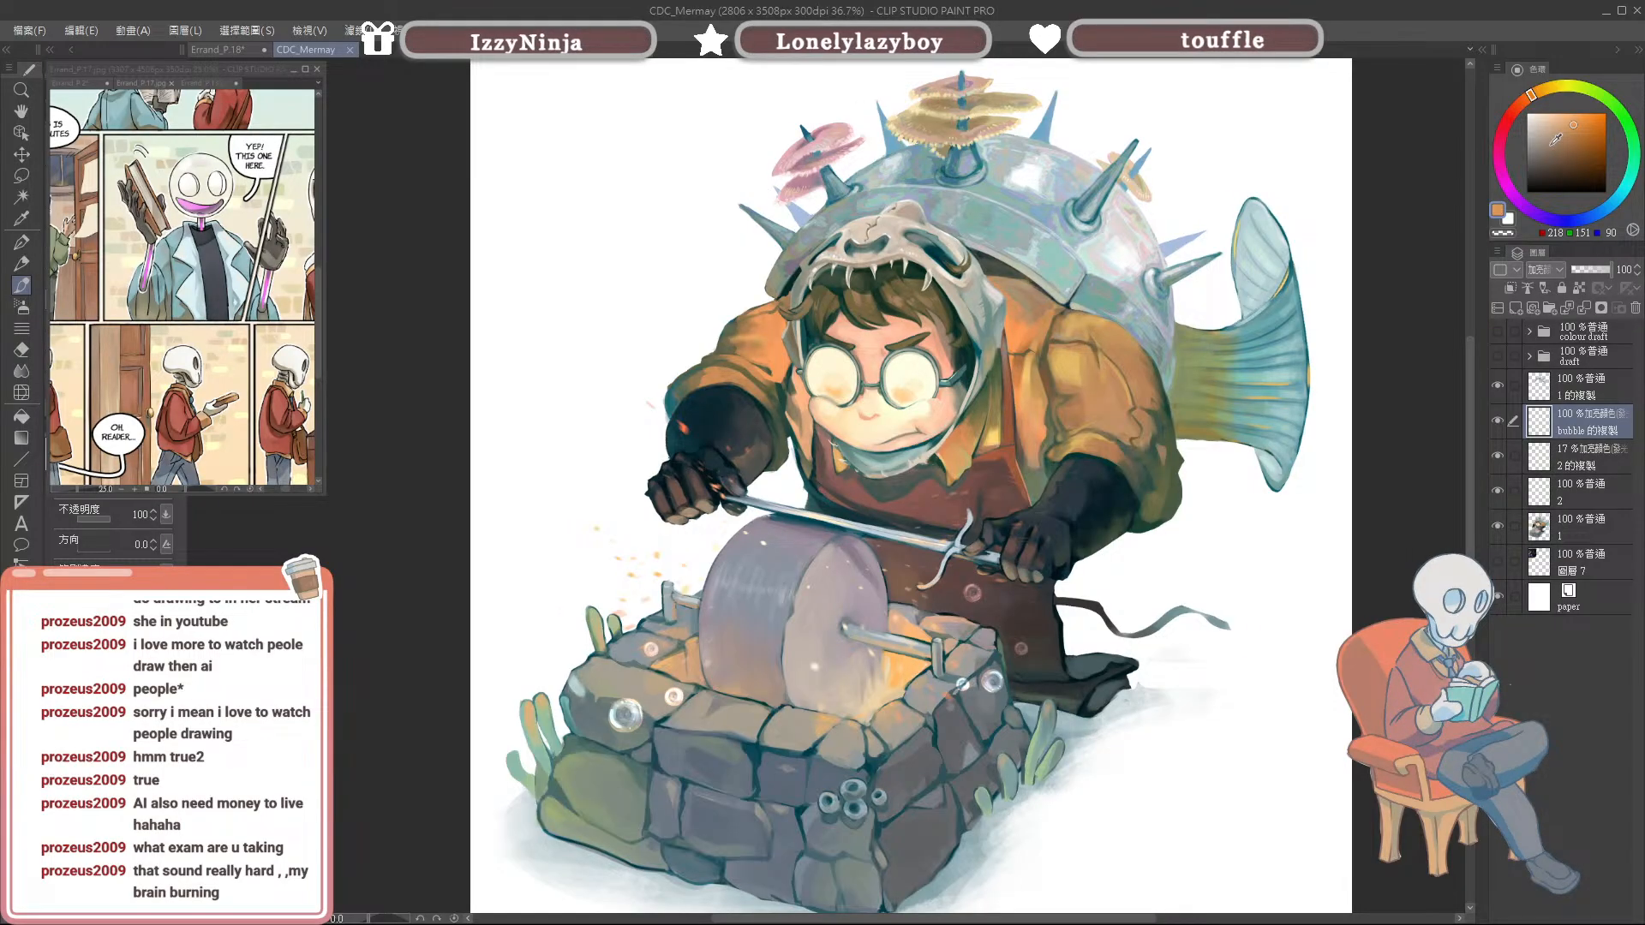
drag(1458, 178, 1457, 168)
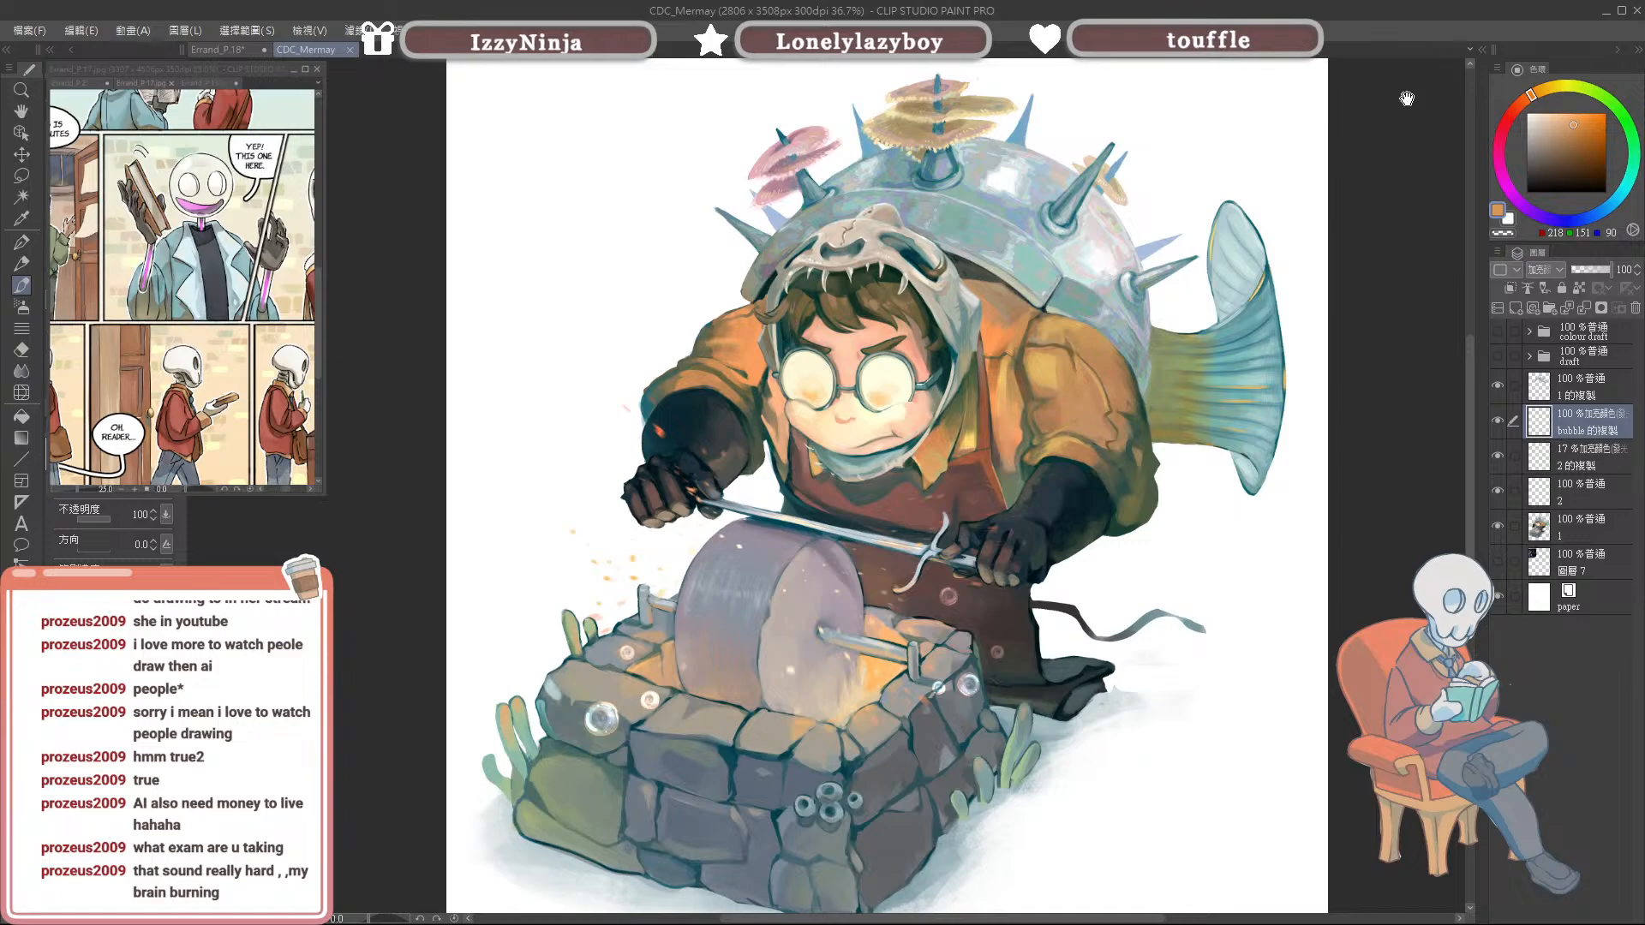
drag(1407, 99, 1408, 93)
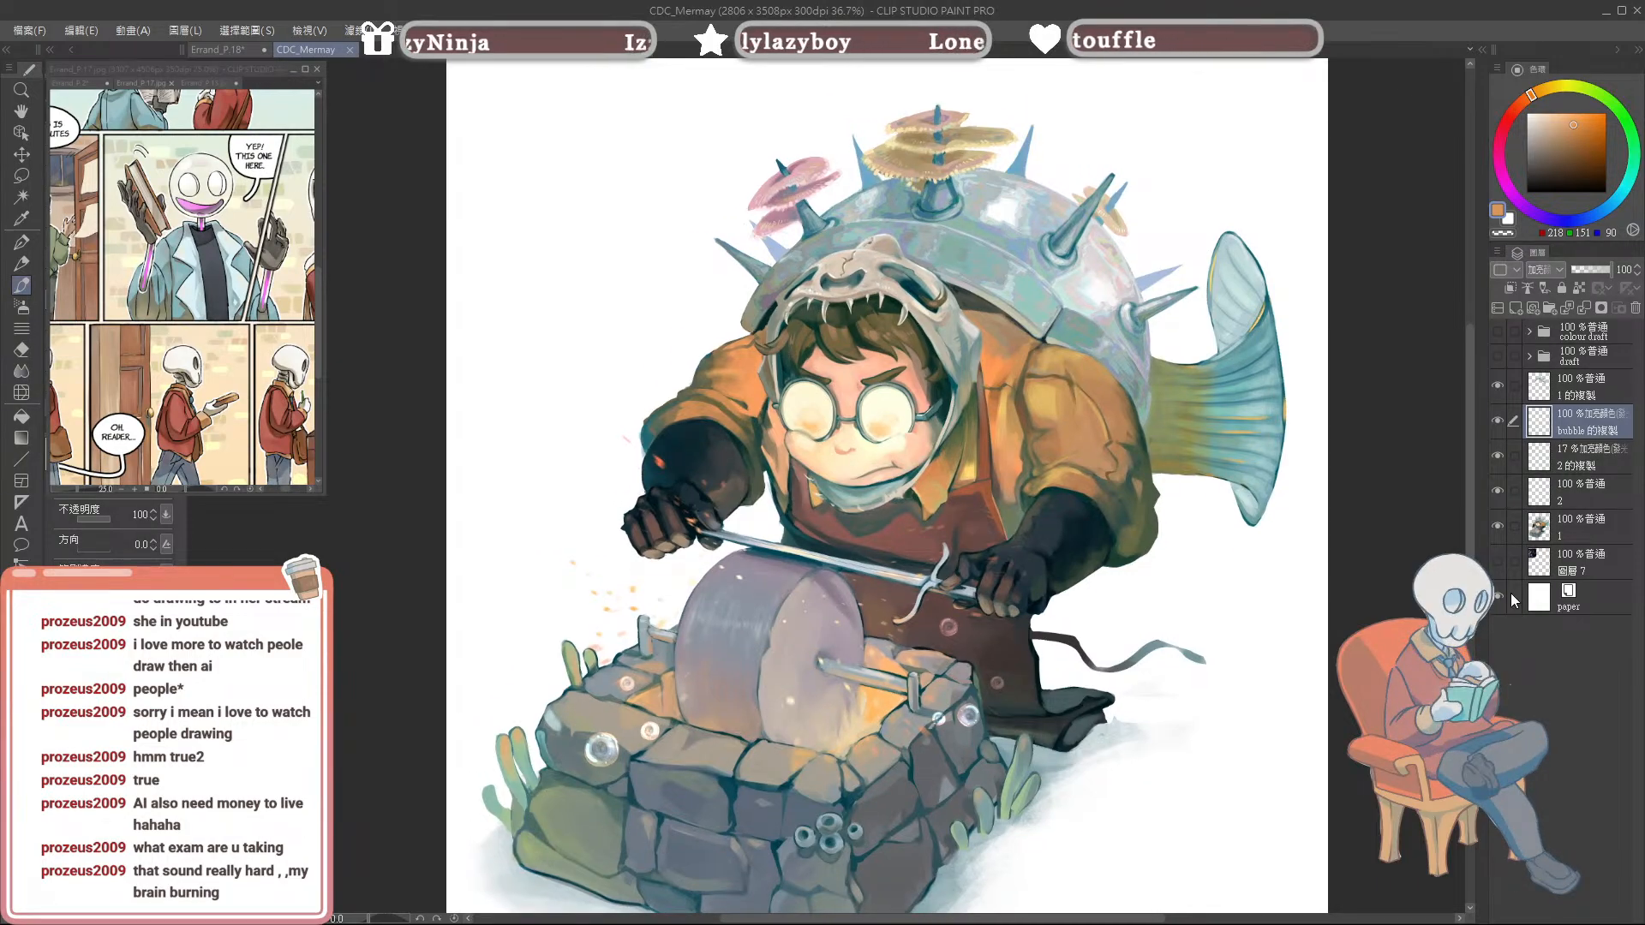